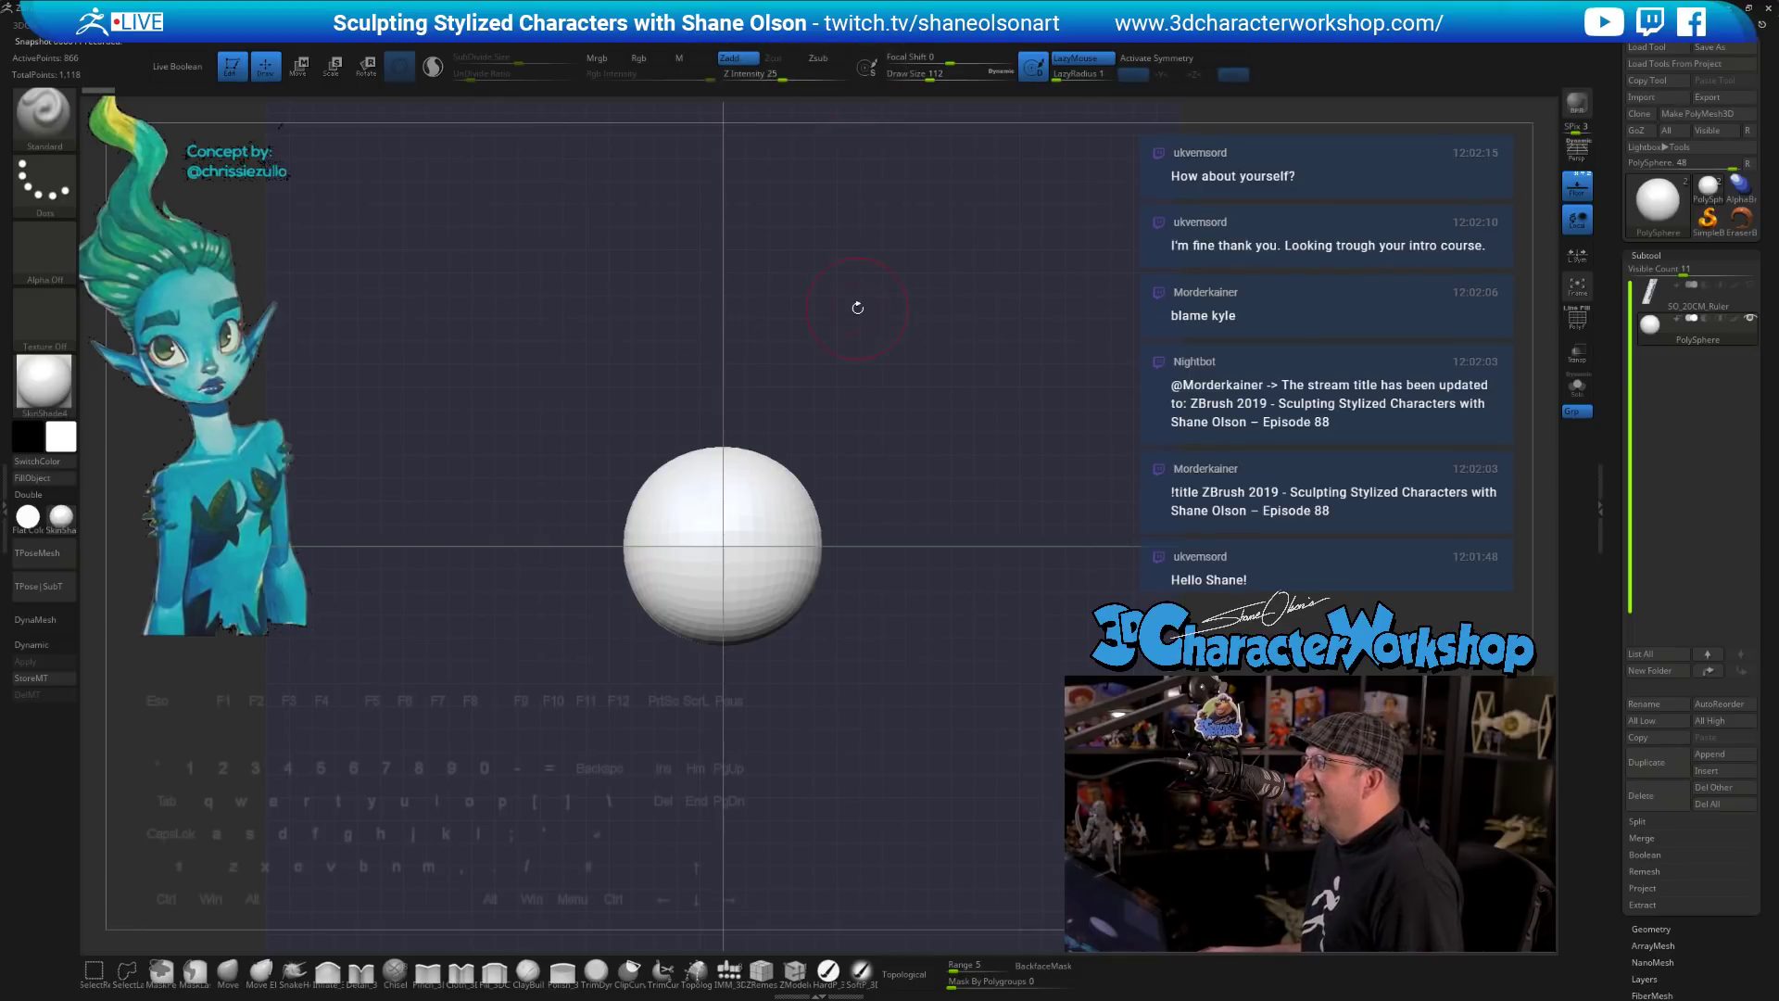
{"action": "mouse_move", "coordinate": [971, 307]}
{"action": "right_mouse_down", "text": "ctrl"}
{"action": "mouse_move", "coordinate": [960, 290]}
{"action": "mouse_move", "coordinate": [989, 287]}
{"action": "right_mouse_up", "text": "ctrl"}
{"action": "right_click_drag", "start_coordinate": [989, 287], "coordinate": [943, 288], "text": "alt"}
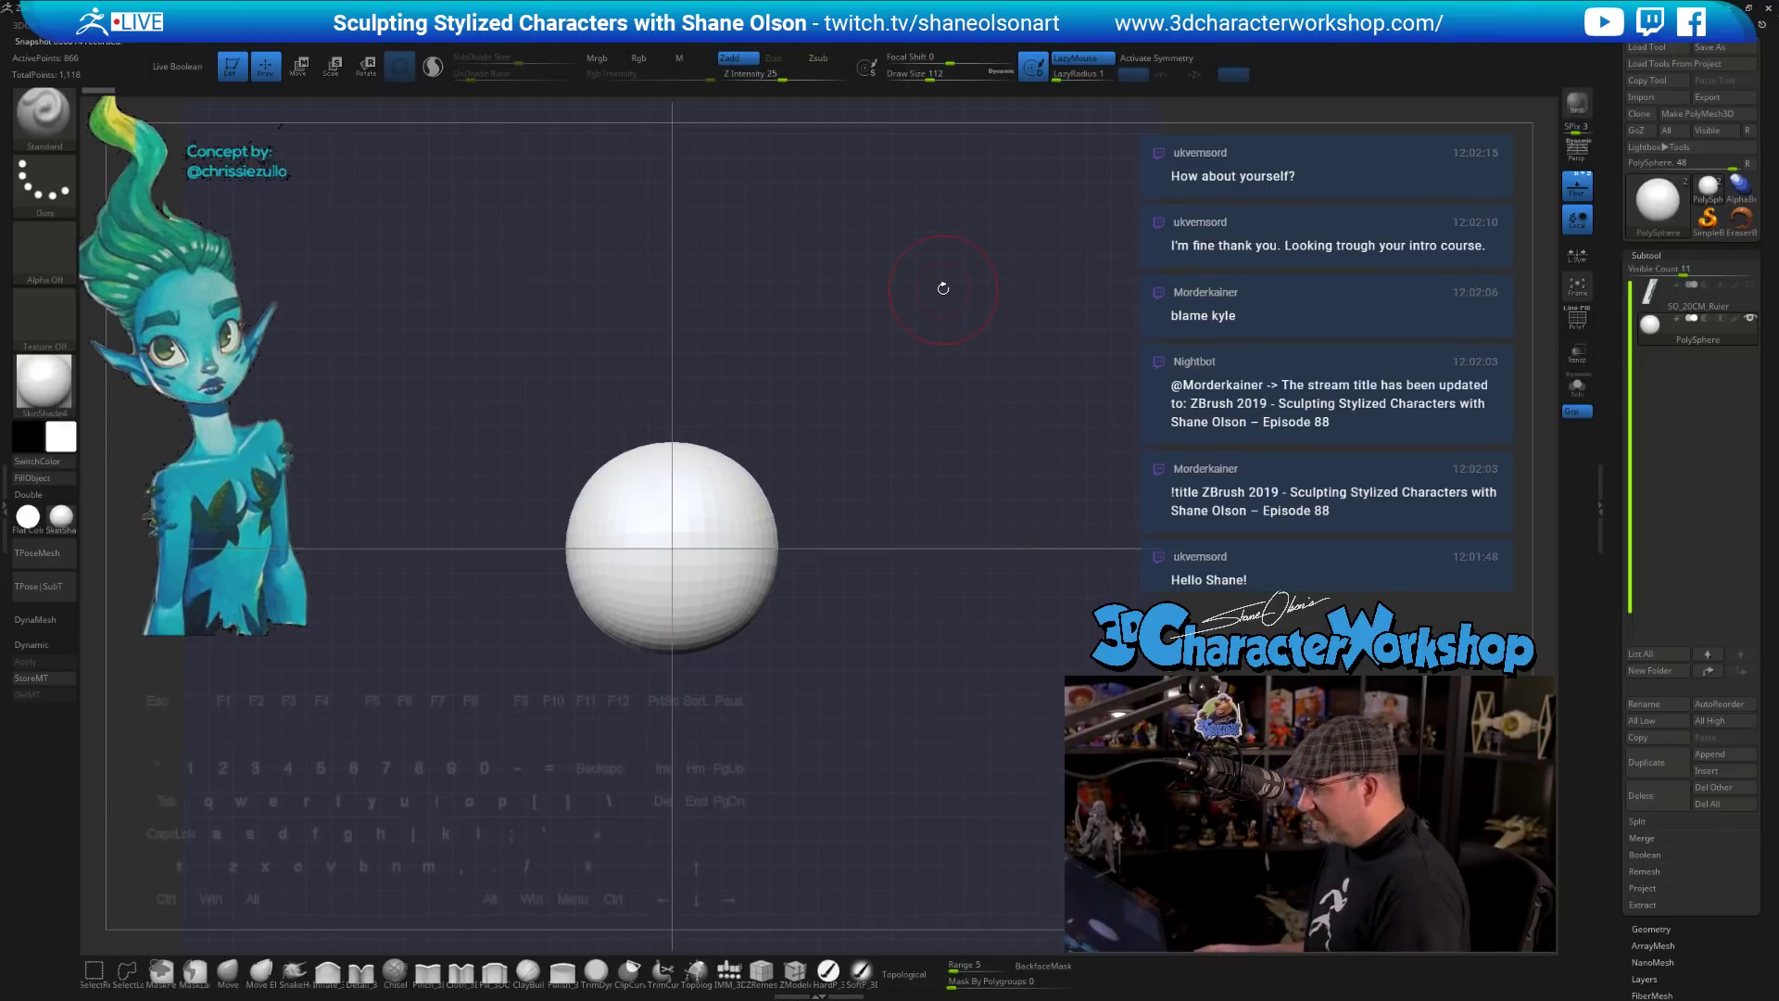
{"action": "scroll", "coordinate": [960, 269], "scroll_direction": "up", "scroll_amount": 1}
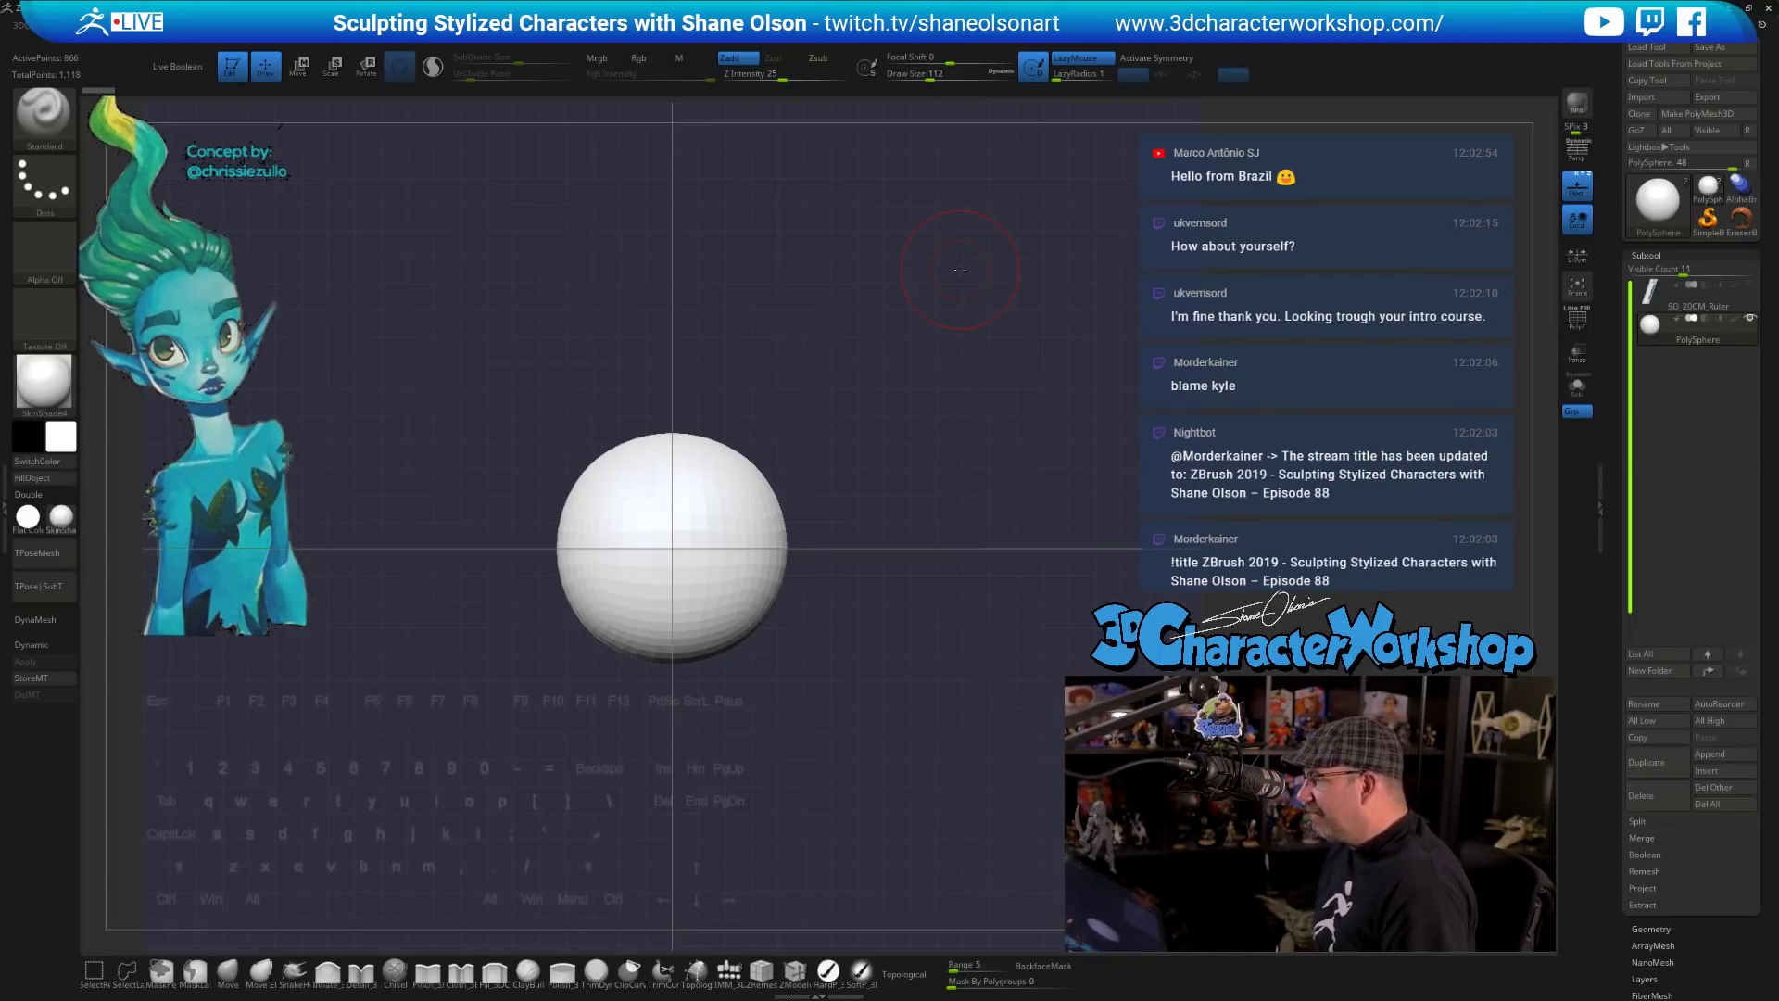
{"action": "left_click_drag", "start_coordinate": [866, 517], "coordinate": [903, 517], "text": "alt"}
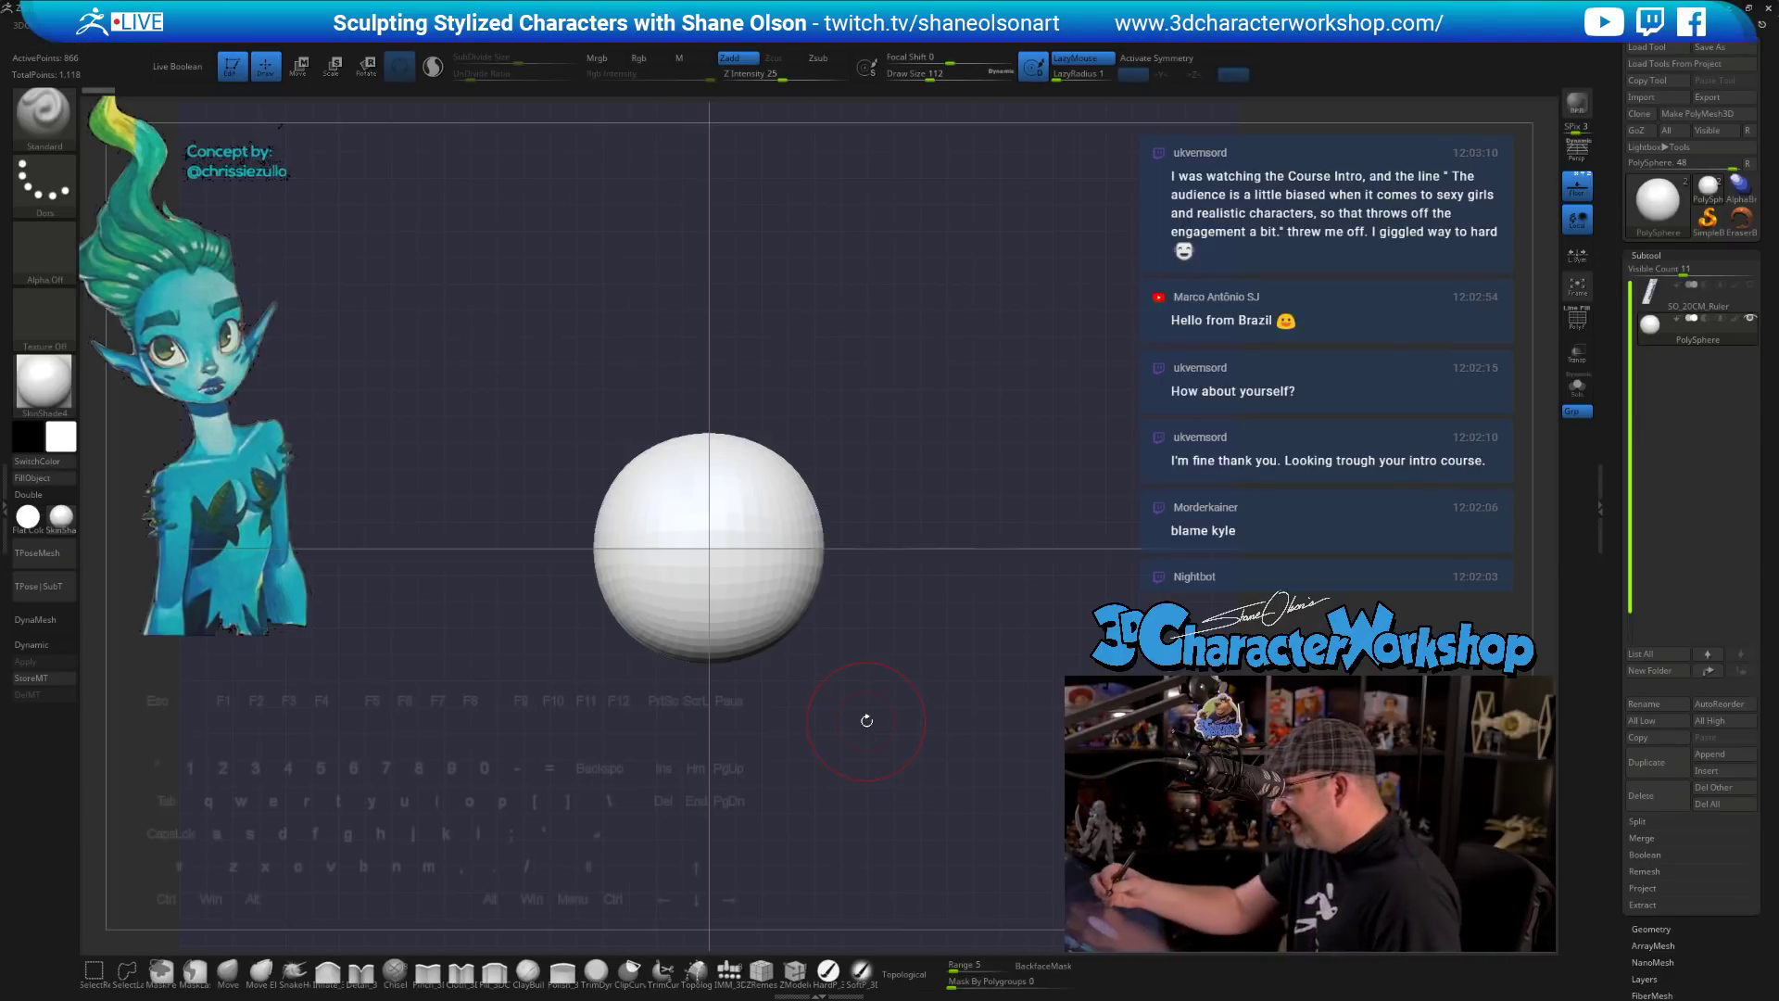
{"action": "left_click_drag", "start_coordinate": [909, 508], "coordinate": [923, 518], "text": "alt"}
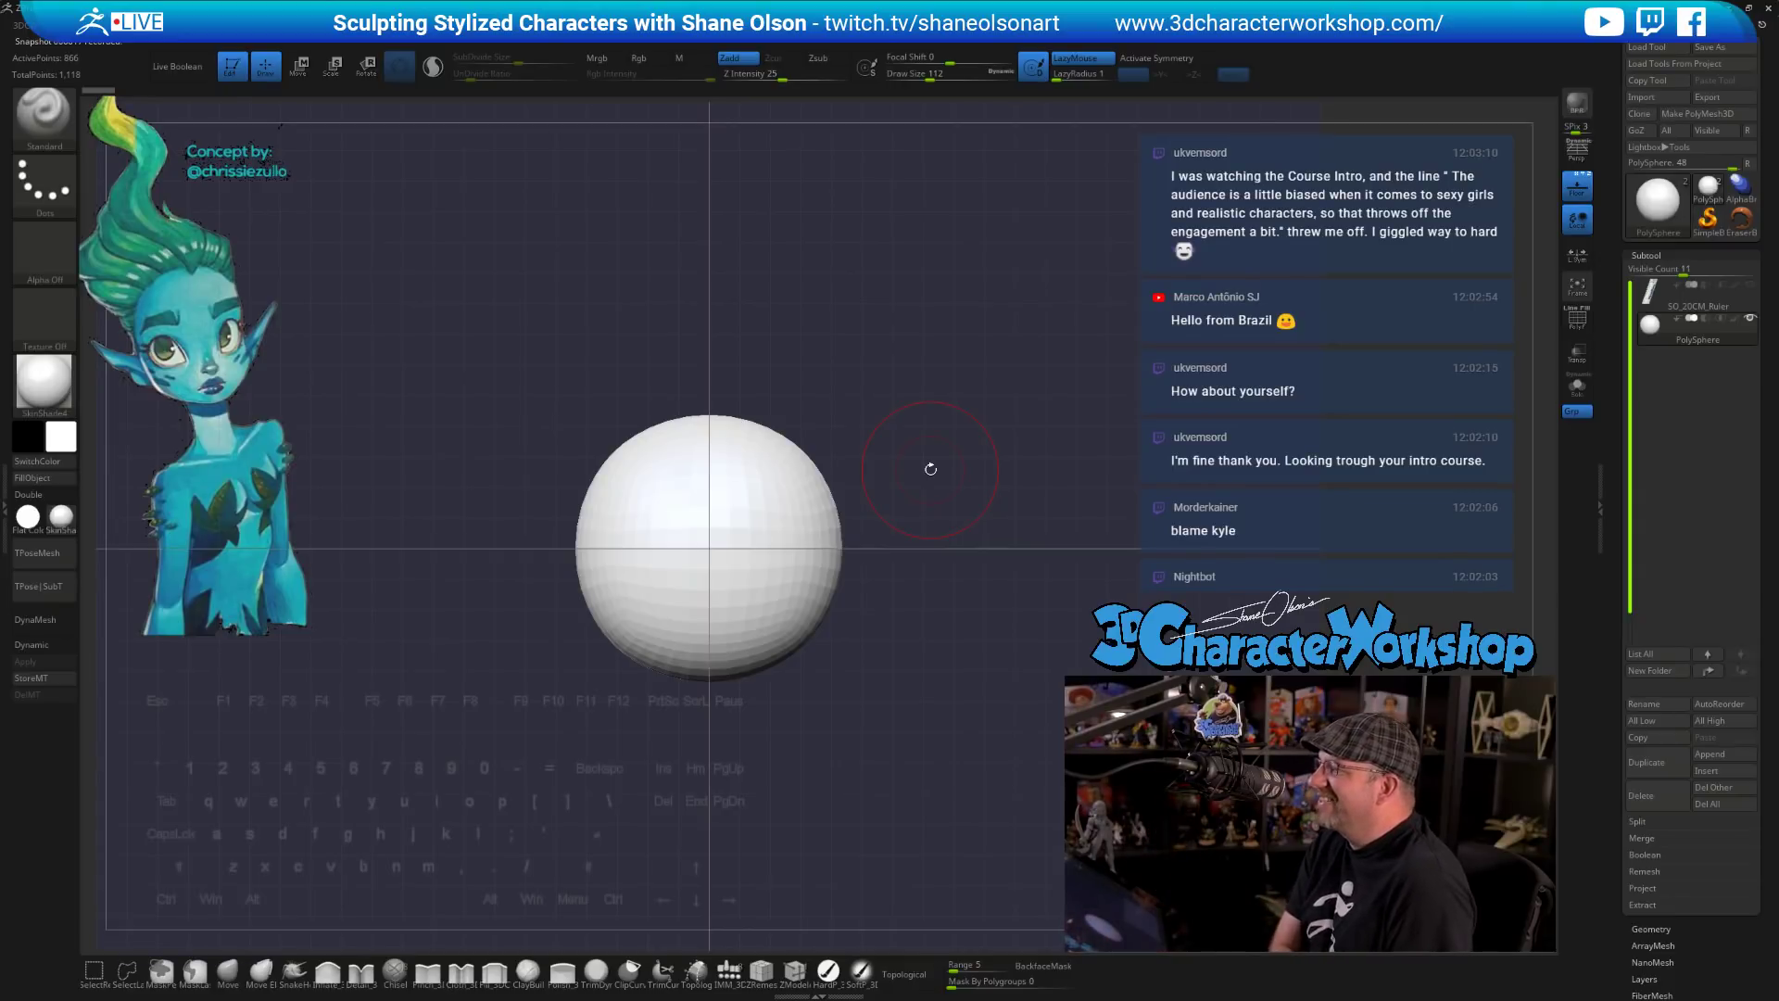
{"action": "mouse_move", "coordinate": [912, 432]}
{"action": "left_mouse_down", "text": "alt"}
{"action": "mouse_move", "coordinate": [877, 409]}
{"action": "mouse_move", "coordinate": [892, 405]}
{"action": "left_mouse_up", "text": "alt"}
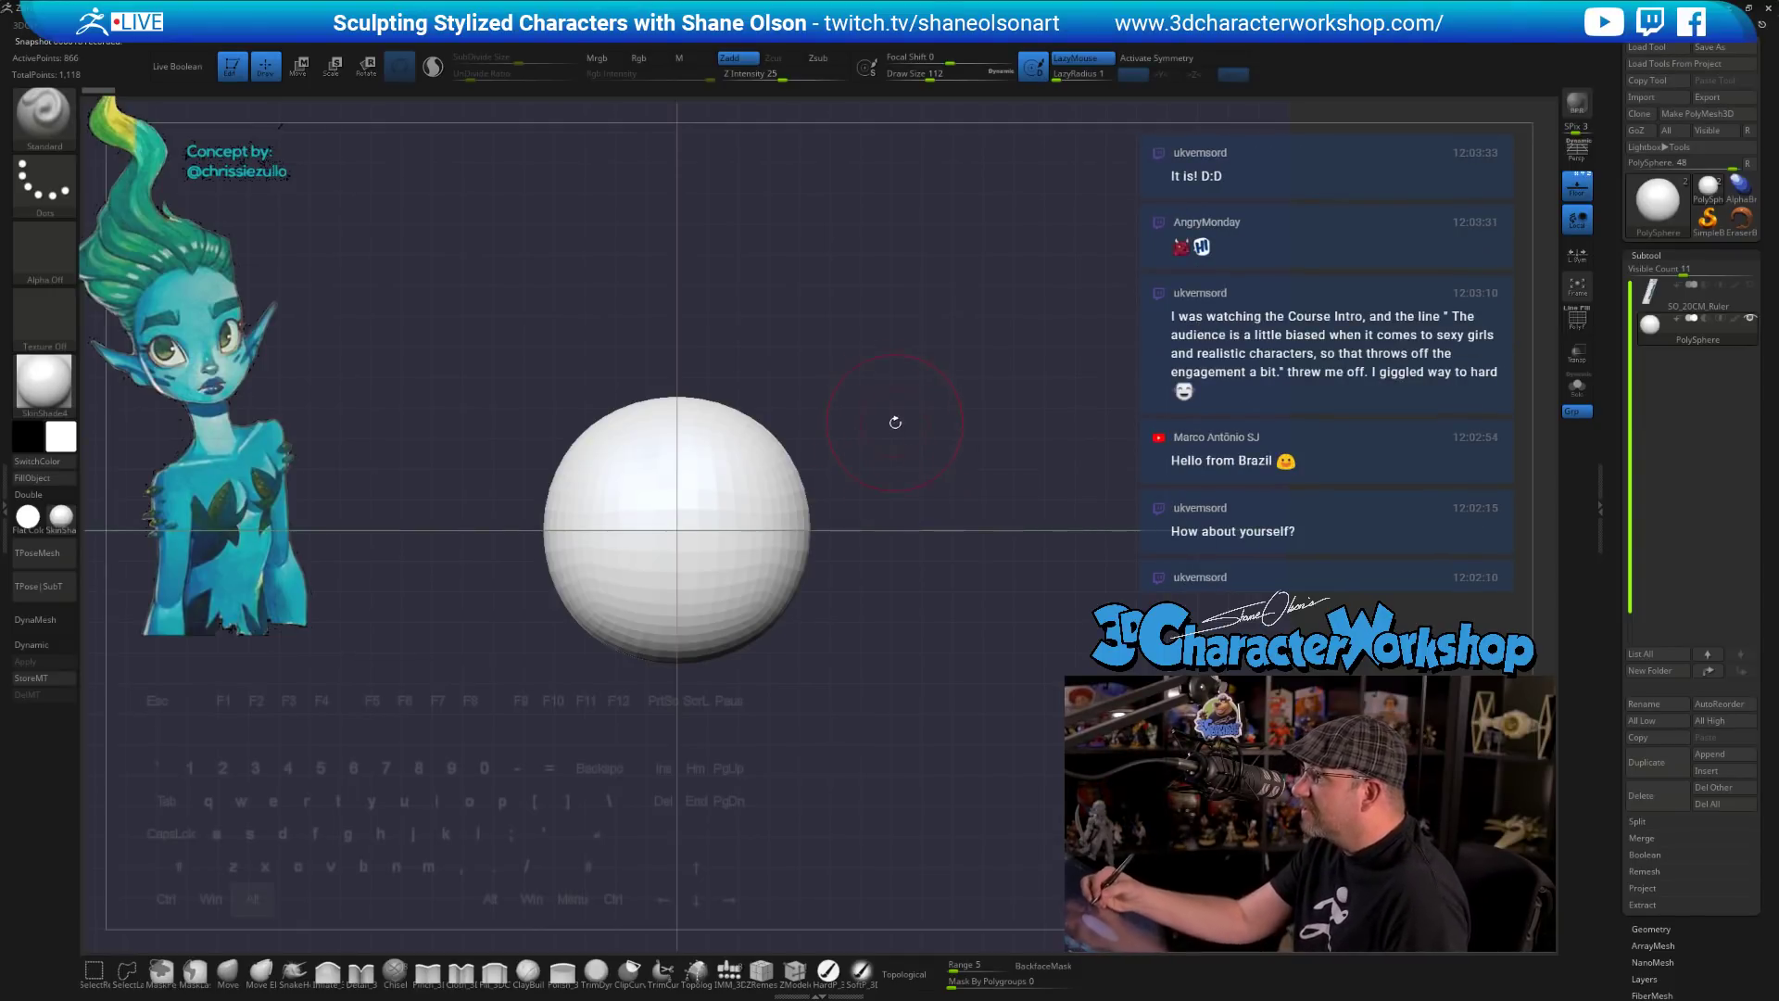
{"action": "left_click_drag", "start_coordinate": [895, 422], "coordinate": [906, 388], "text": "alt"}
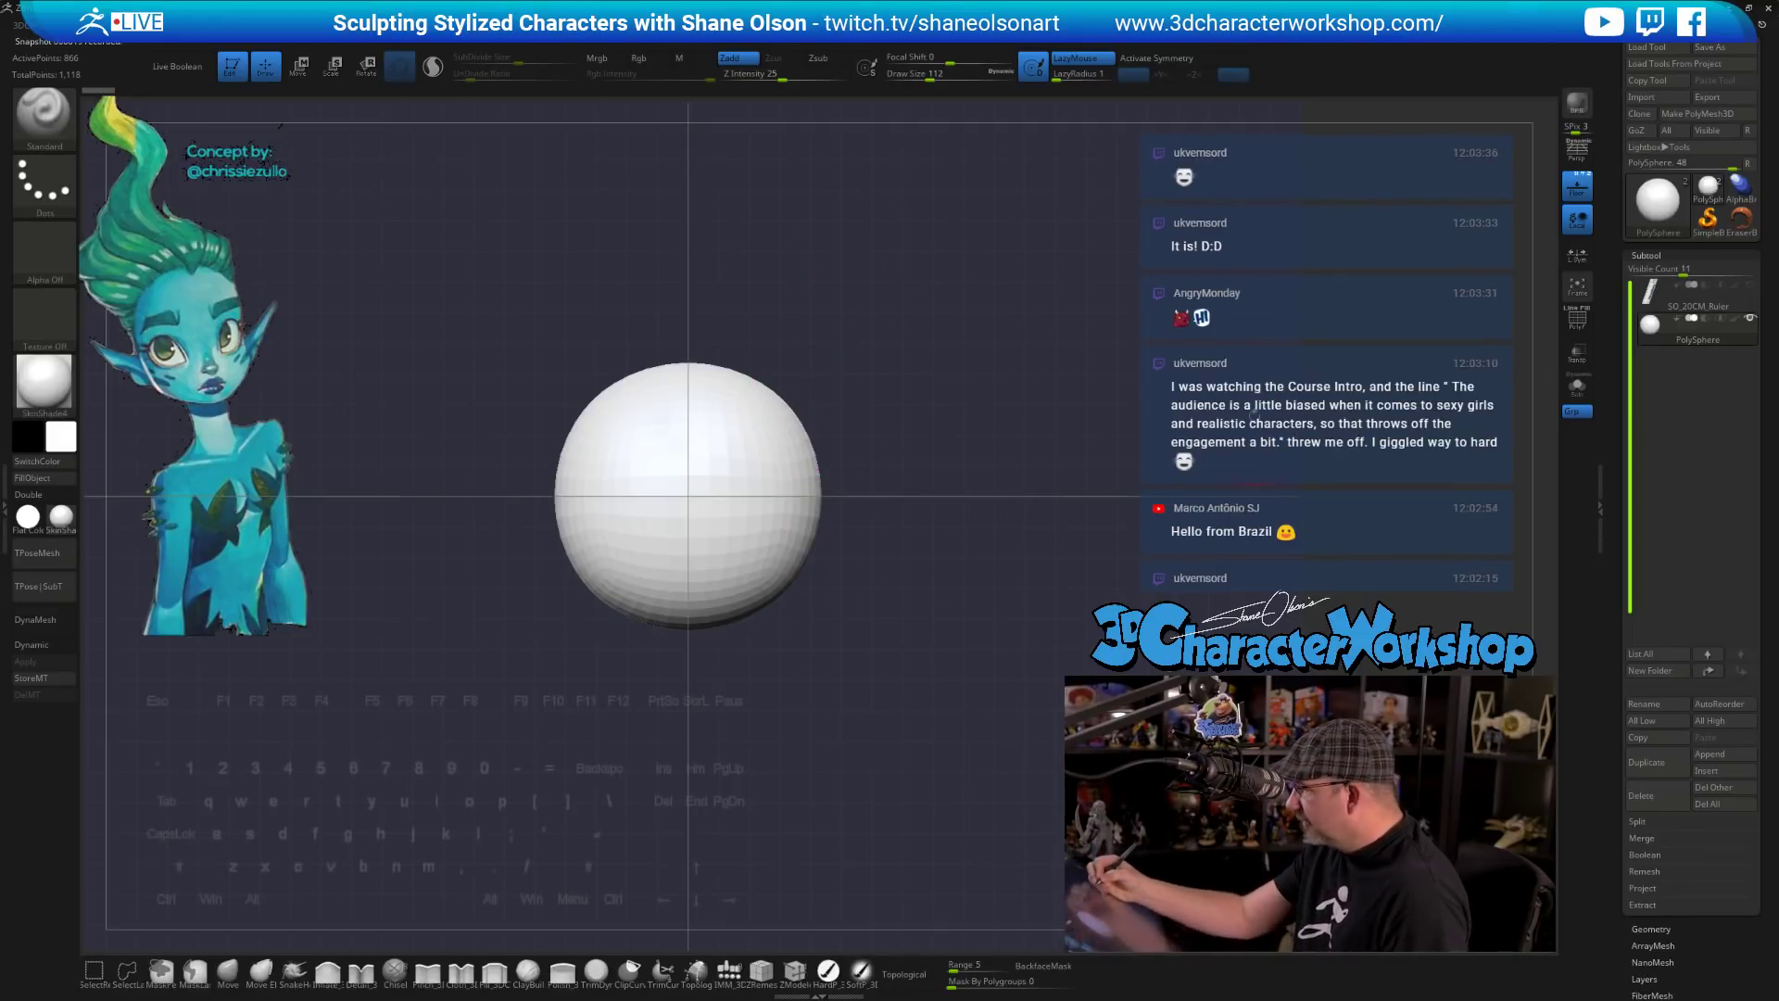
- Clip both sides of the sphere flat using the ClipCurve brush with X symmetry turned on
{"action": "key", "text": "w"}
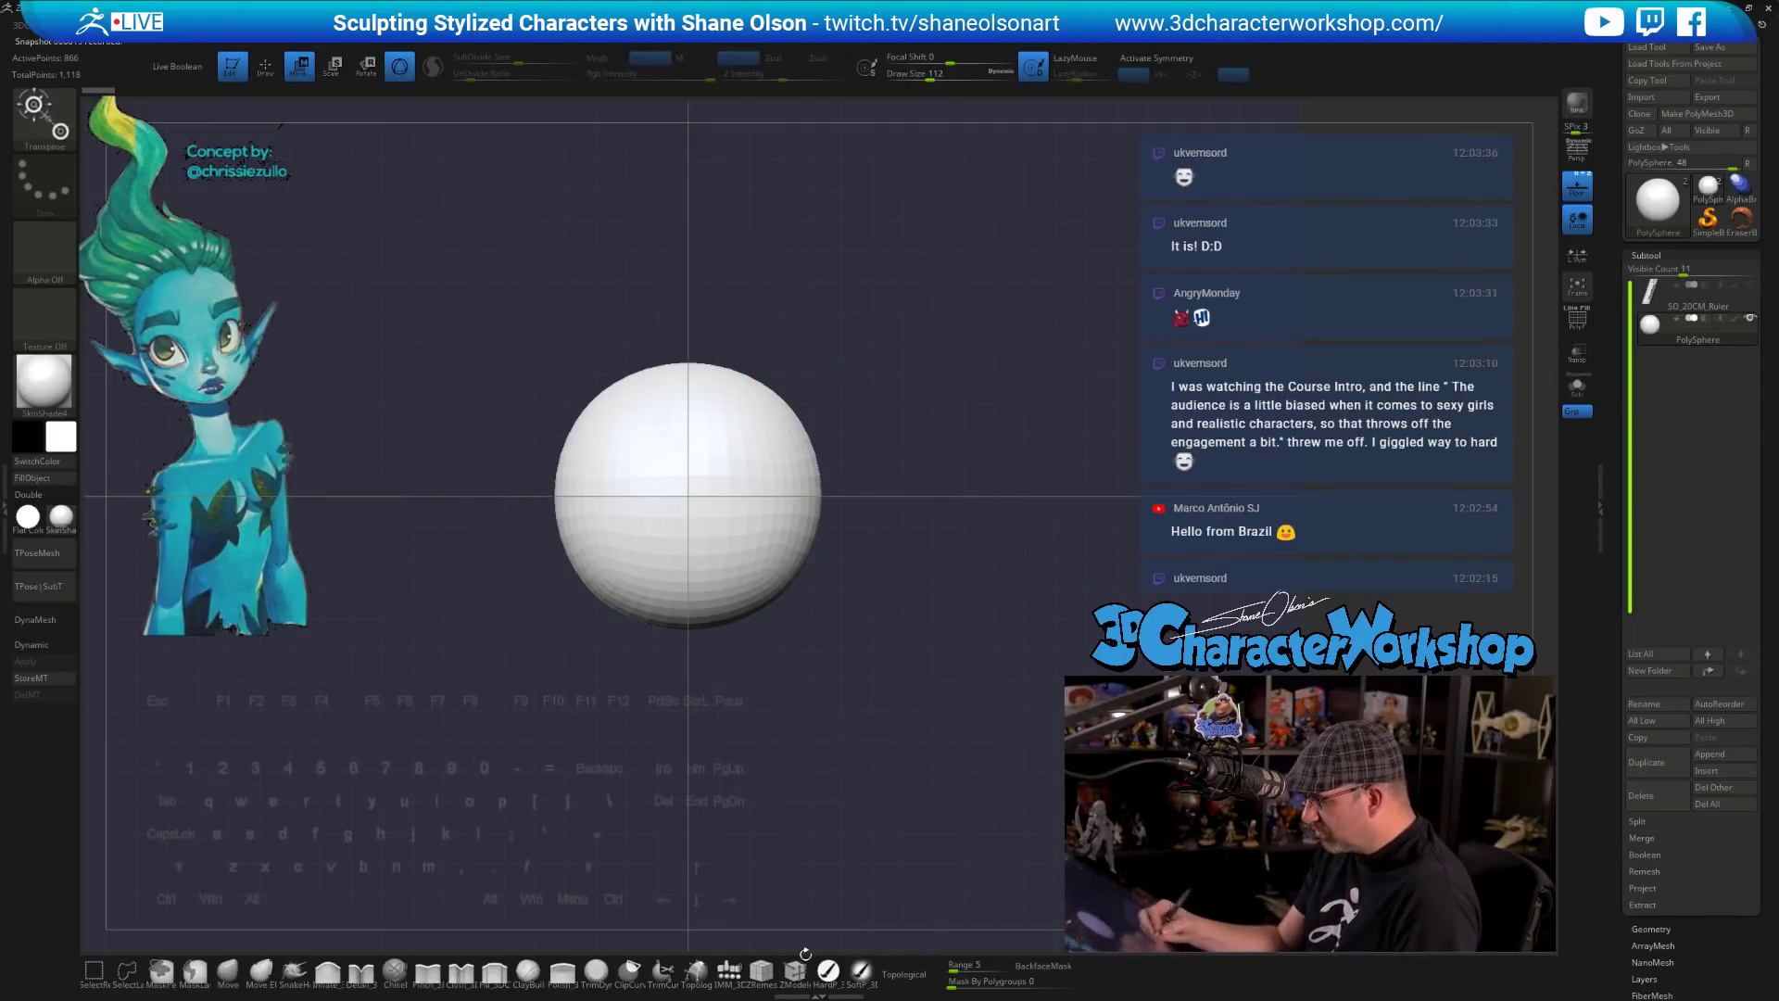
{"action": "left_click", "coordinate": [629, 970]}
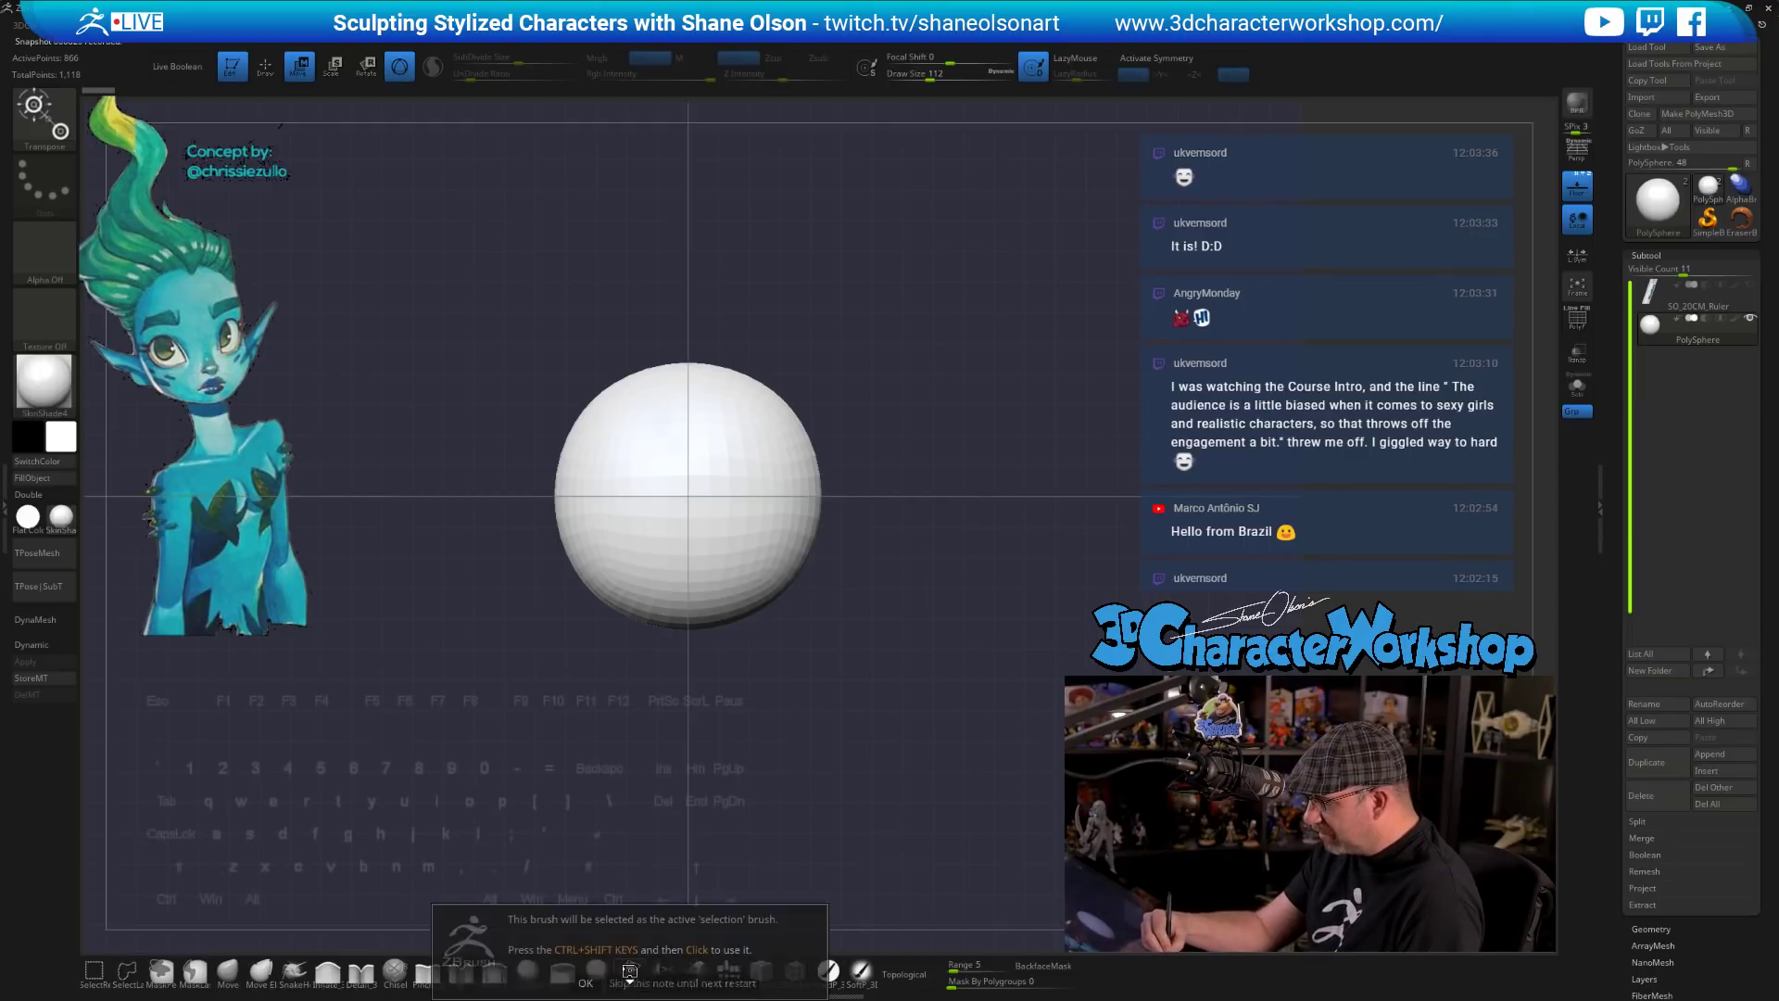
{"action": "left_click", "coordinate": [586, 982]}
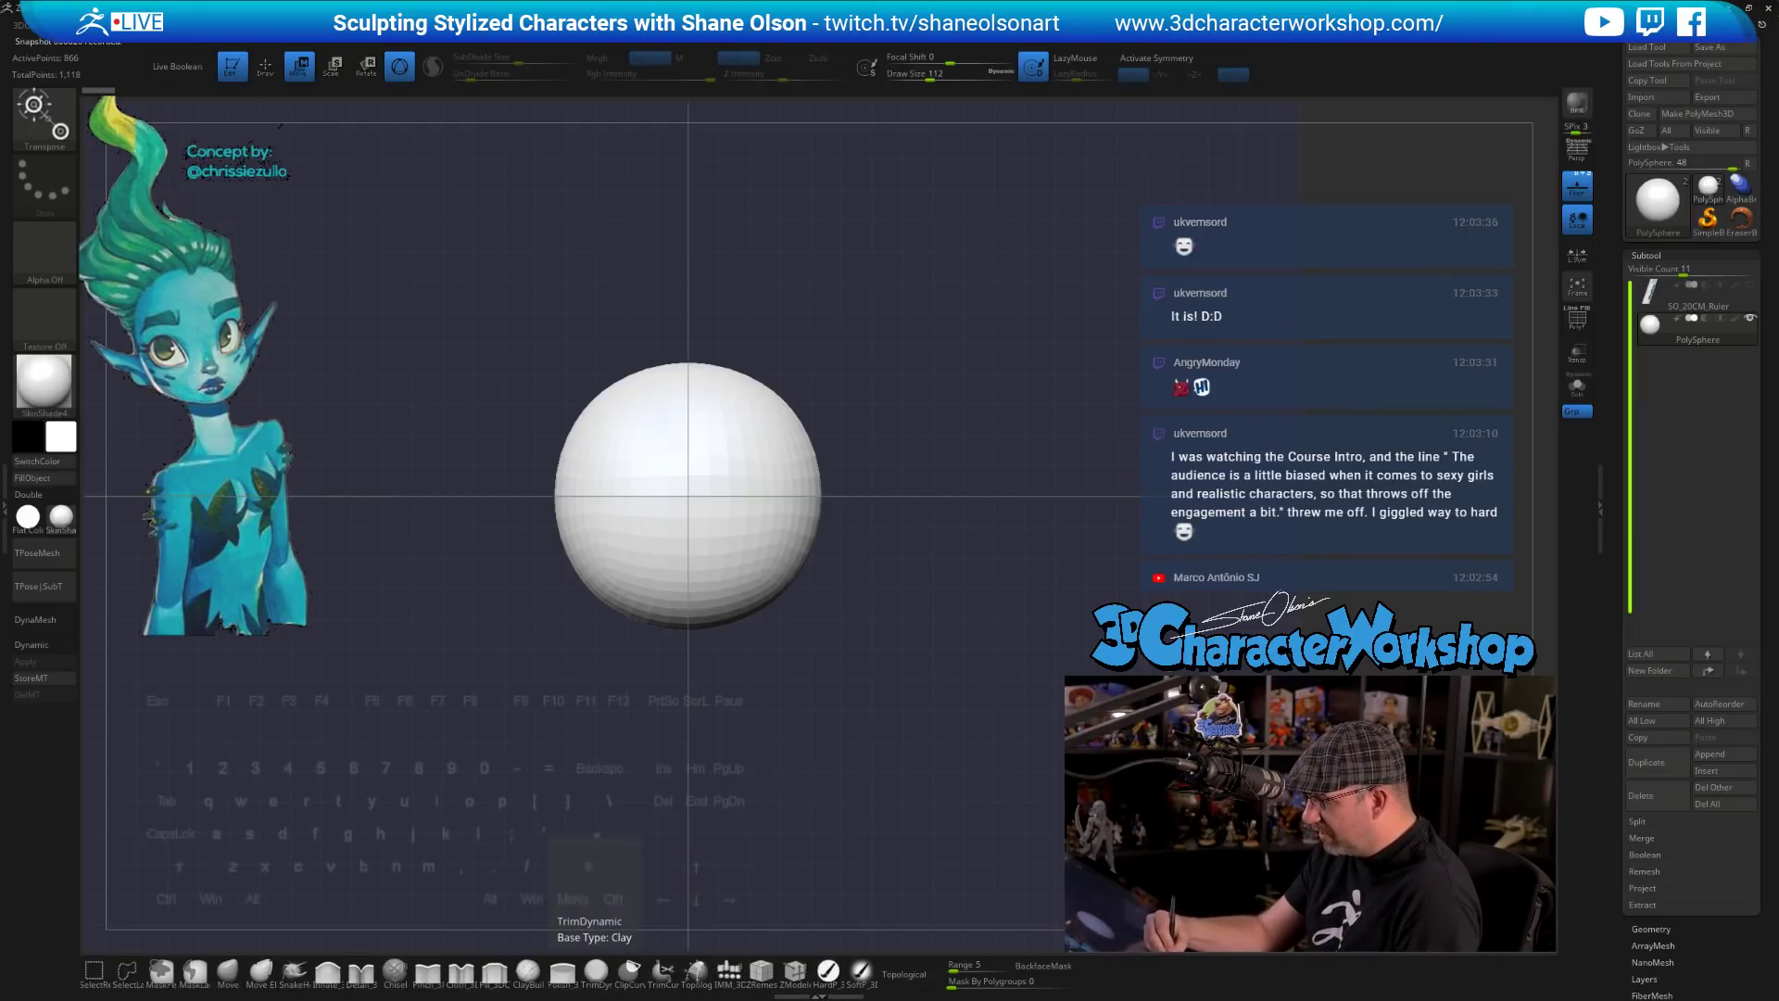
{"action": "left_click_drag", "start_coordinate": [809, 295], "coordinate": [808, 787], "text": "ctrl+shift"}
{"action": "key", "text": "ctrl+z"}
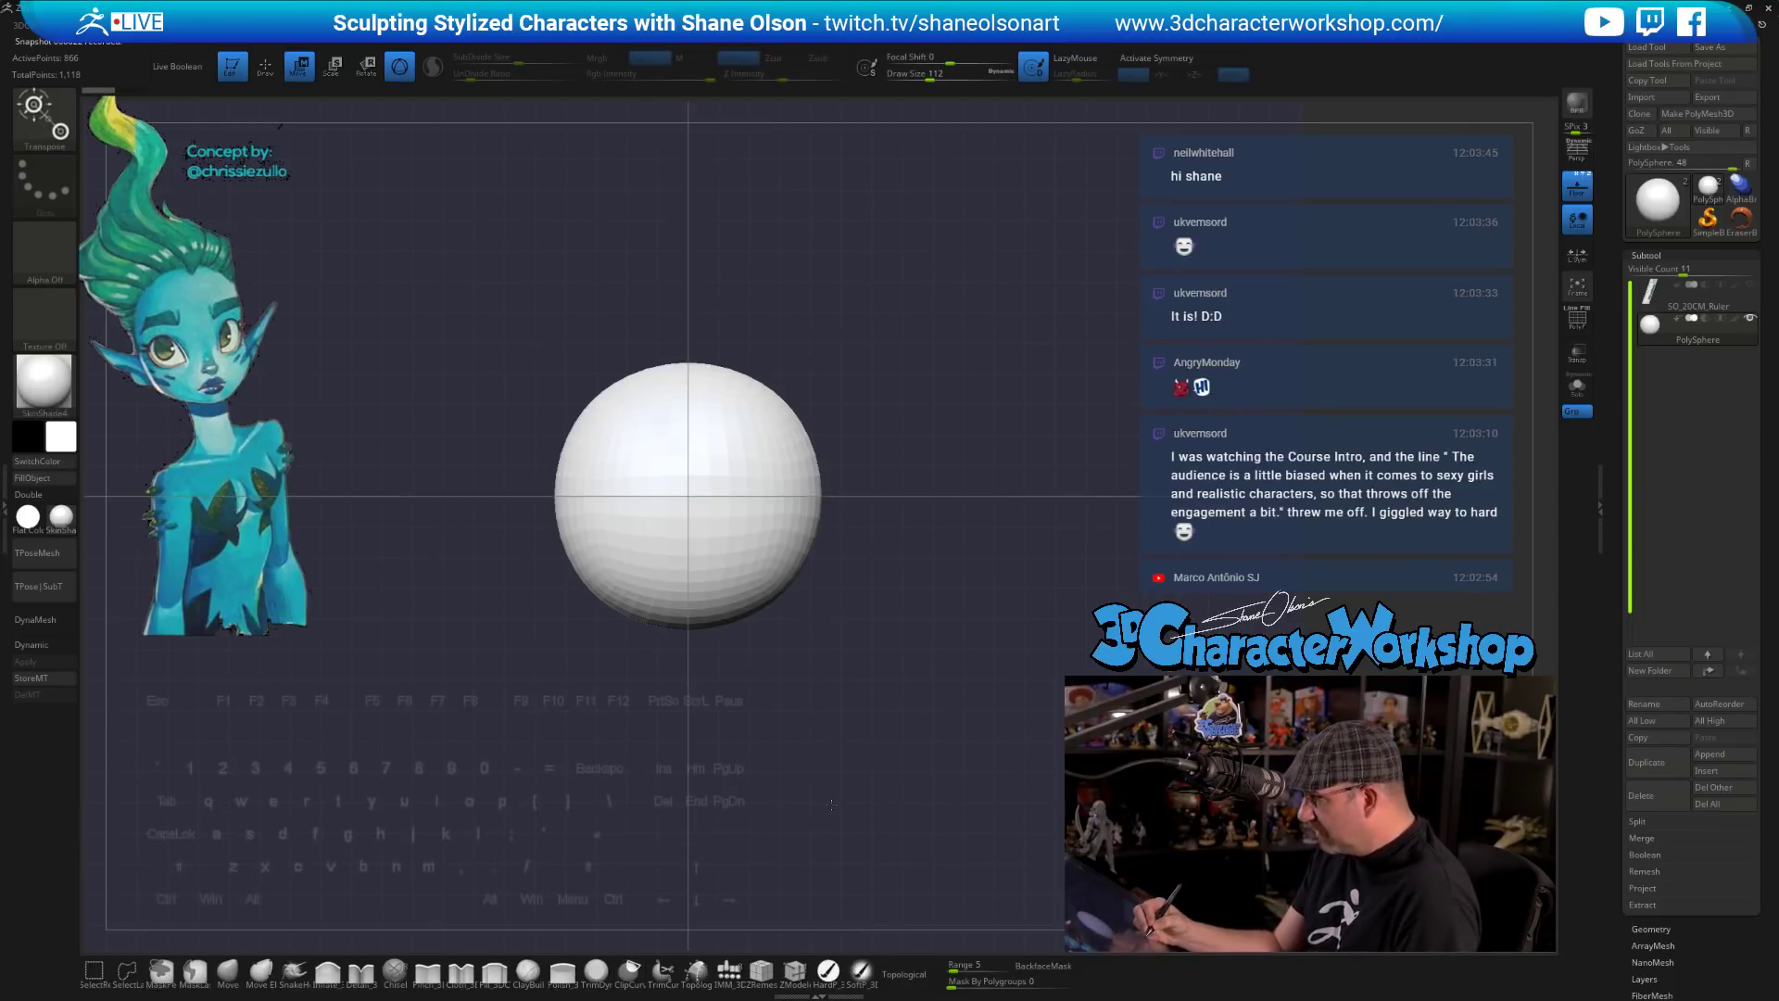
{"action": "key", "text": "x"}
{"action": "mouse_move", "coordinate": [811, 309]}
{"action": "left_mouse_down", "text": "ctrl+shift"}
{"action": "mouse_move", "coordinate": [811, 783]}
{"action": "mouse_move", "coordinate": [843, 788]}
{"action": "mouse_move", "coordinate": [912, 742]}
{"action": "mouse_move", "coordinate": [861, 760]}
{"action": "mouse_move", "coordinate": [878, 773]}
{"action": "left_mouse_up", "text": "ctrl+shift"}
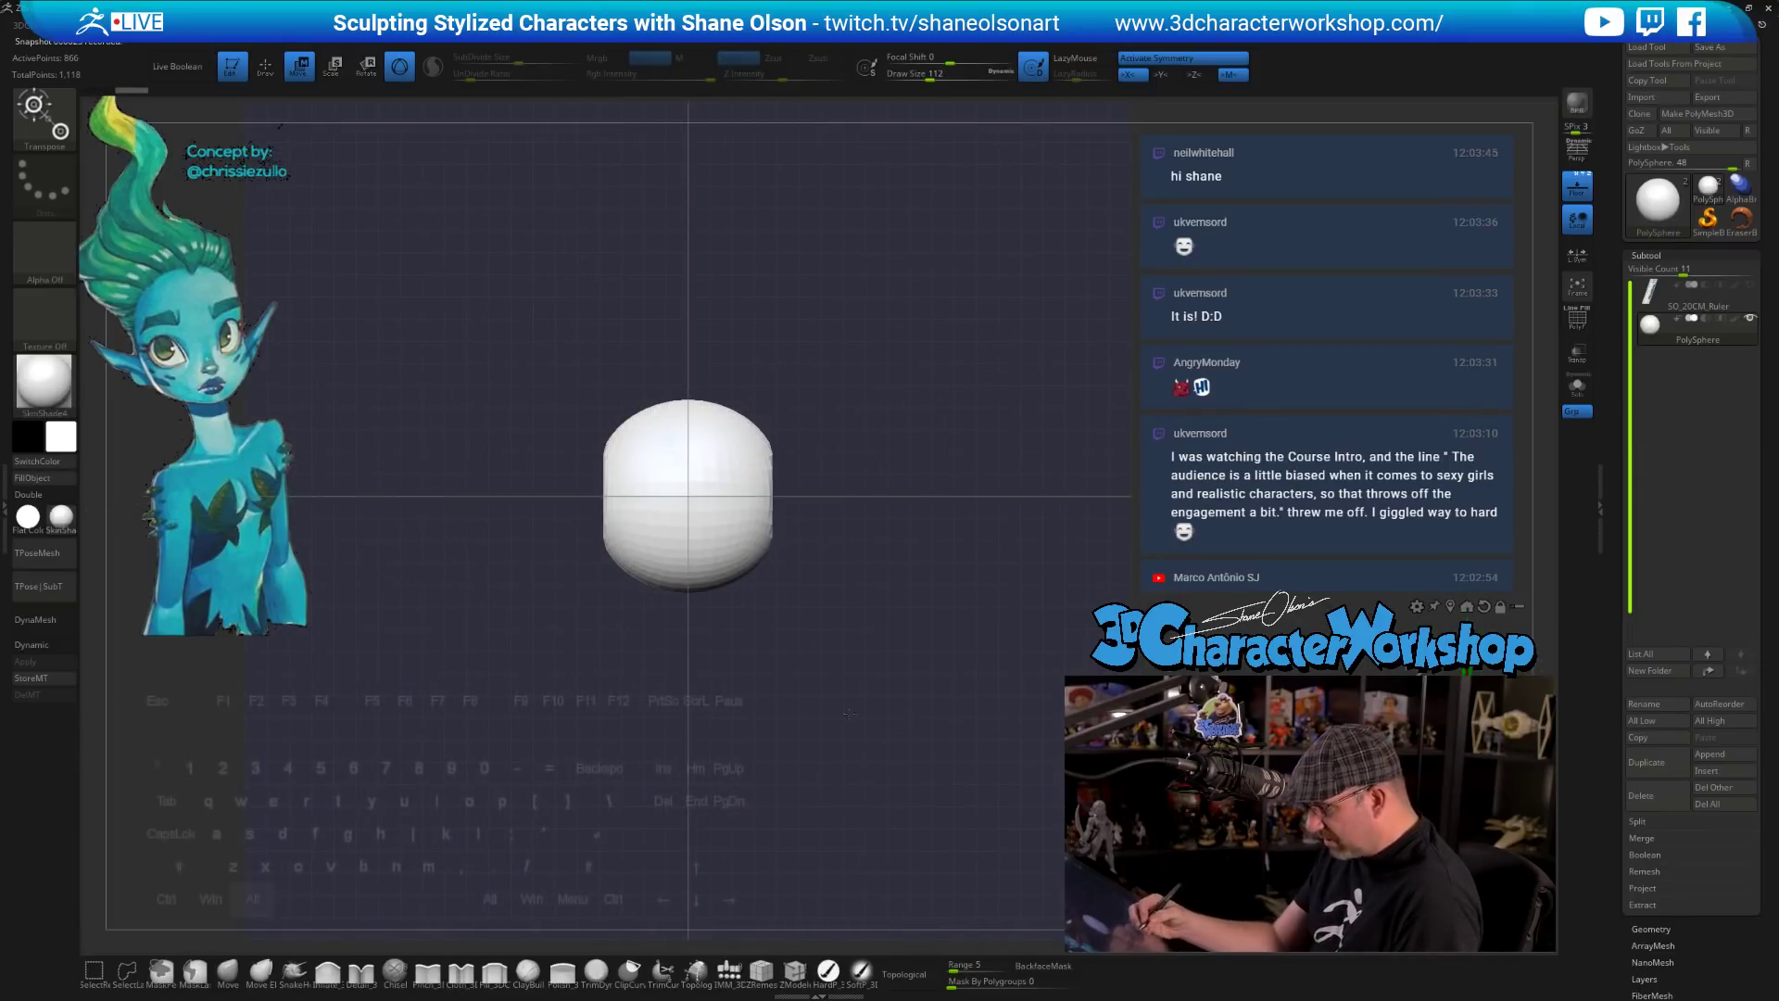
{"action": "left_click_drag", "start_coordinate": [849, 713], "coordinate": [841, 663], "text": "alt"}
{"action": "left_click", "coordinate": [1272, 553], "text": "alt"}
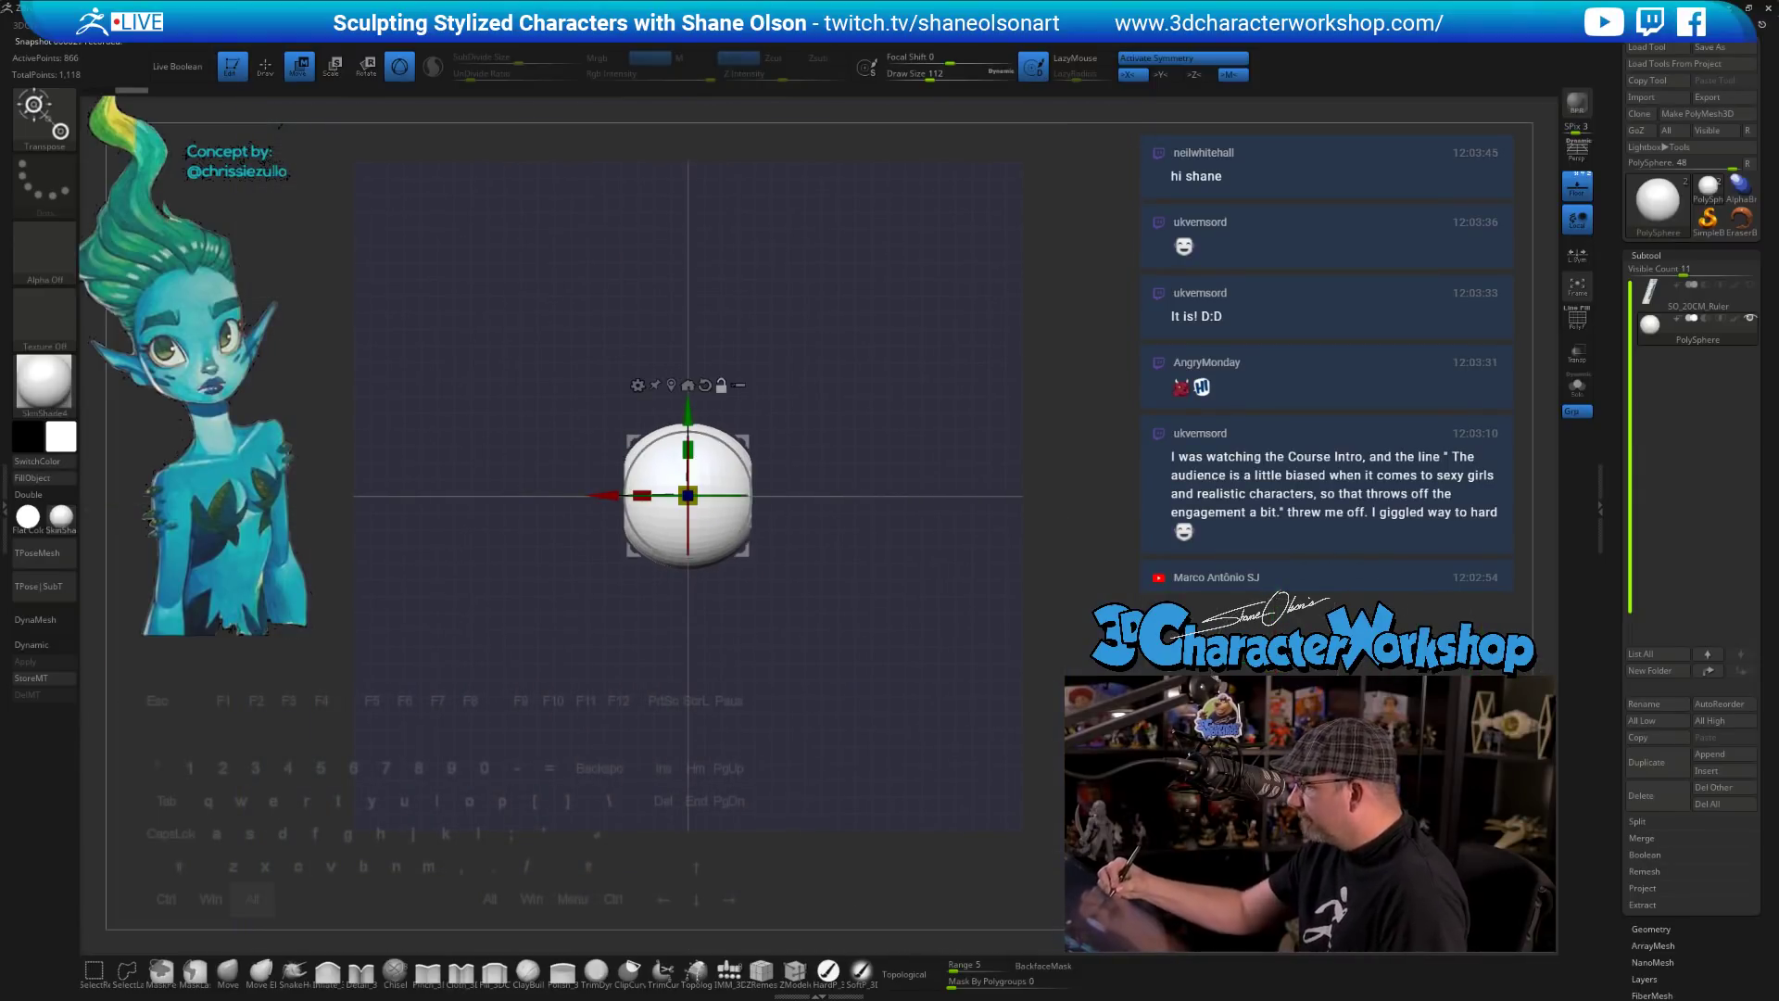
{"action": "left_click_drag", "start_coordinate": [890, 551], "coordinate": [905, 610], "text": "alt"}
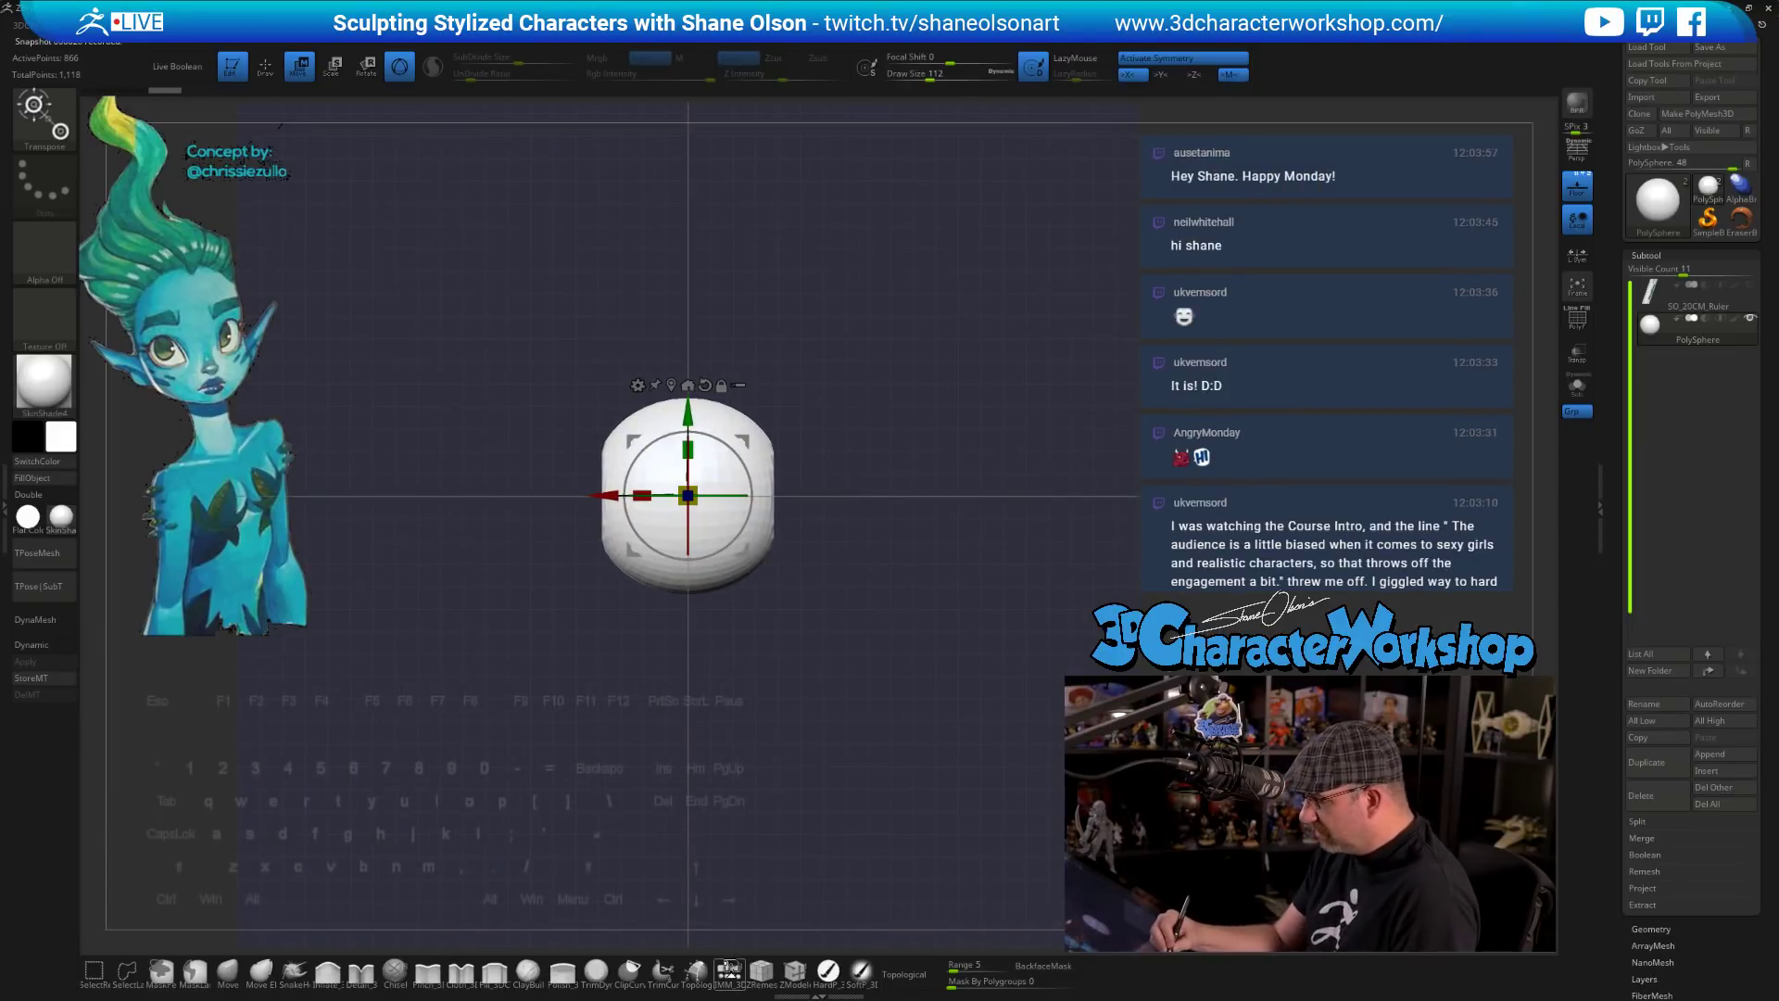
- Replace the clipped sphere with QuadSphere-2 and insert a second, similar-sized QuadSphere at its lower front
{"action": "left_click", "coordinate": [731, 971]}
{"action": "left_click", "coordinate": [170, 109]}
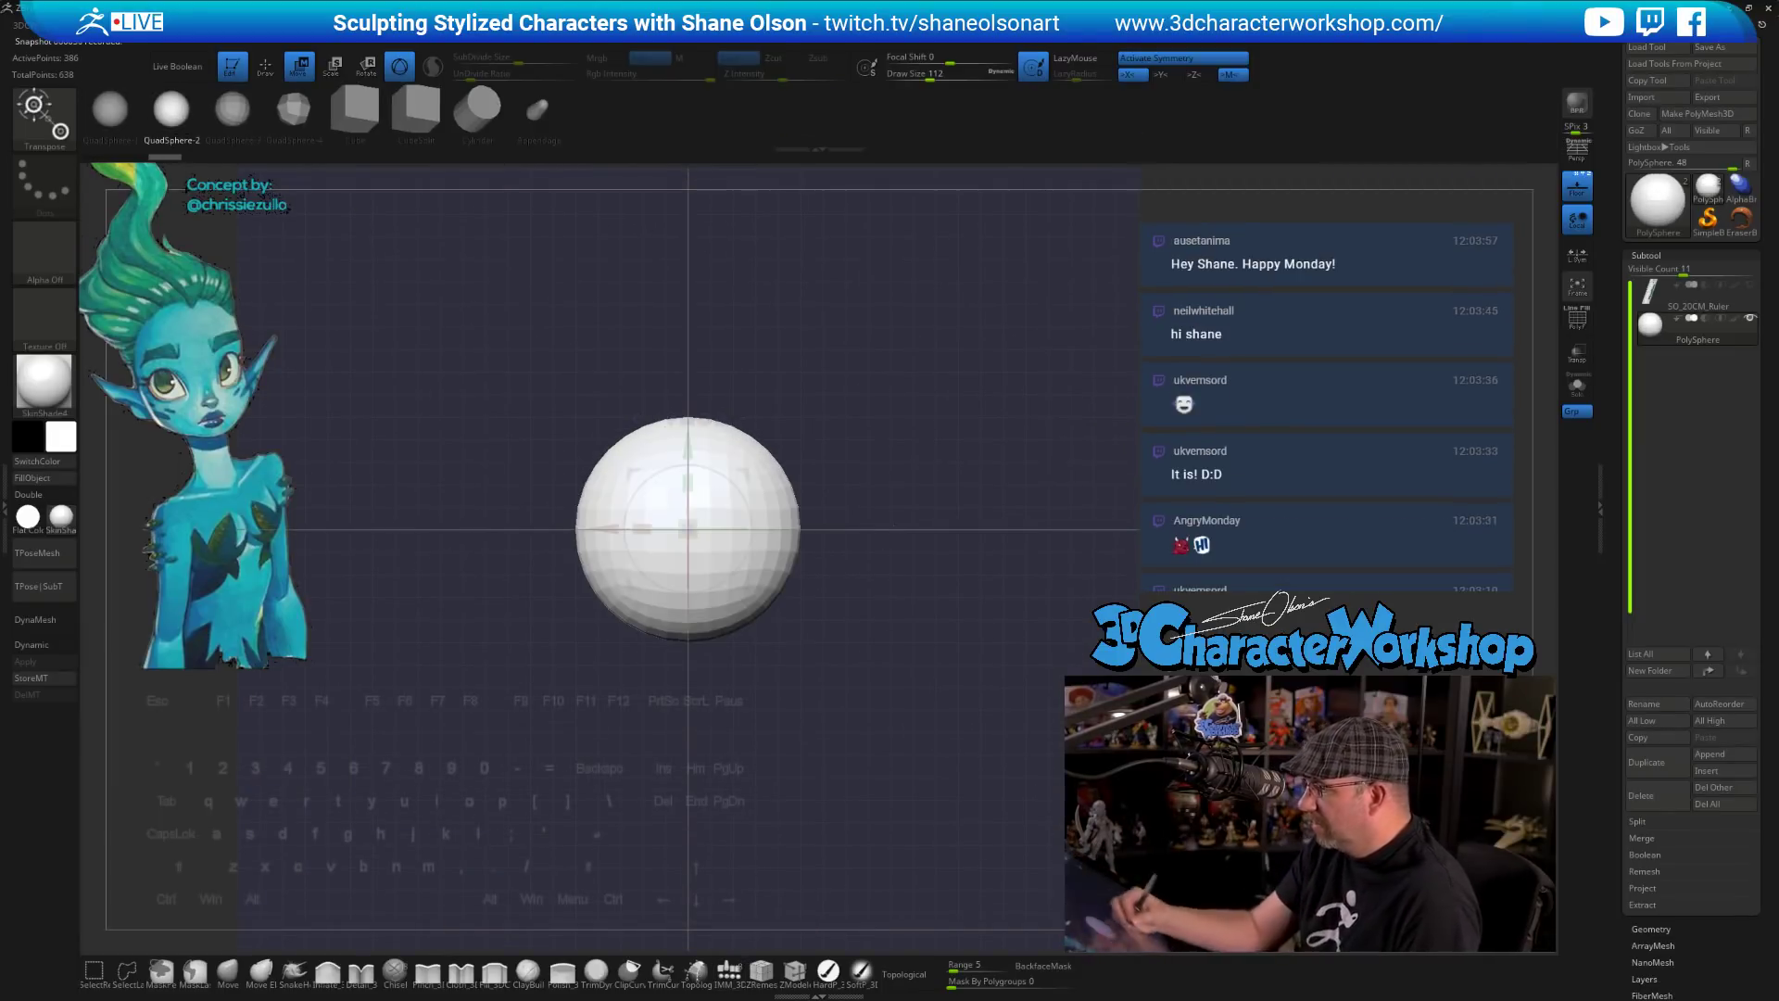
{"action": "key", "text": "q"}
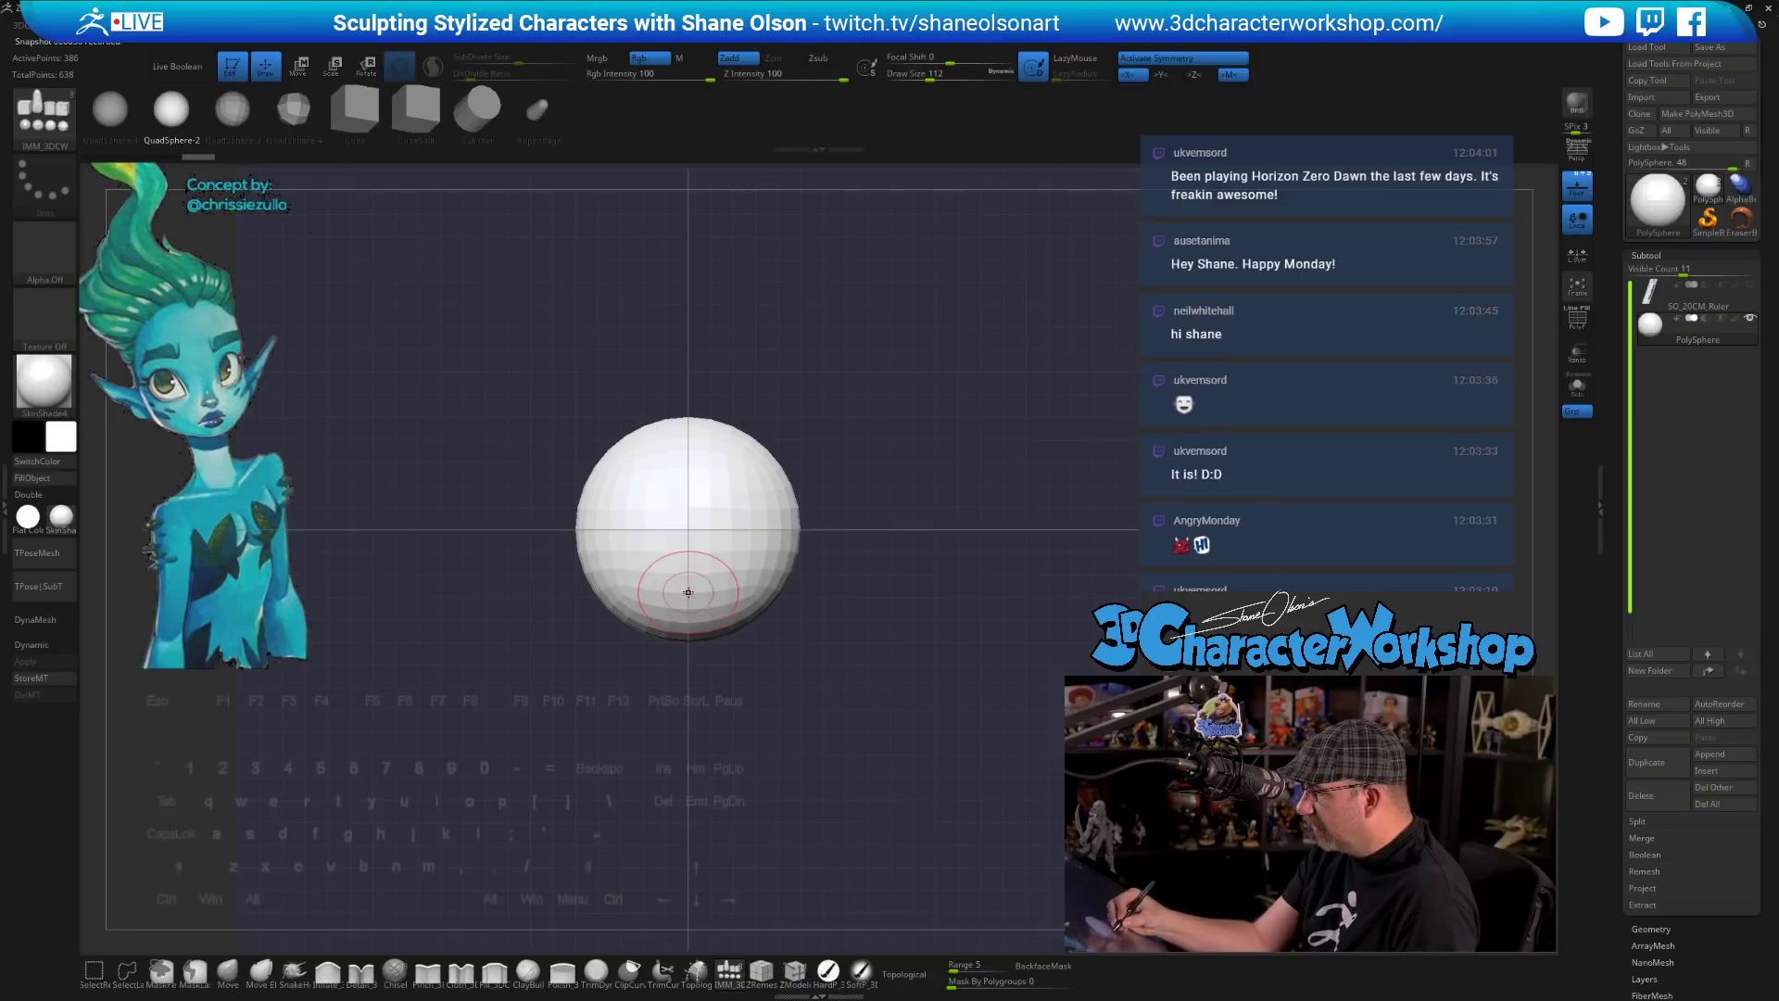
{"action": "left_click_drag", "start_coordinate": [685, 593], "coordinate": [691, 684]}
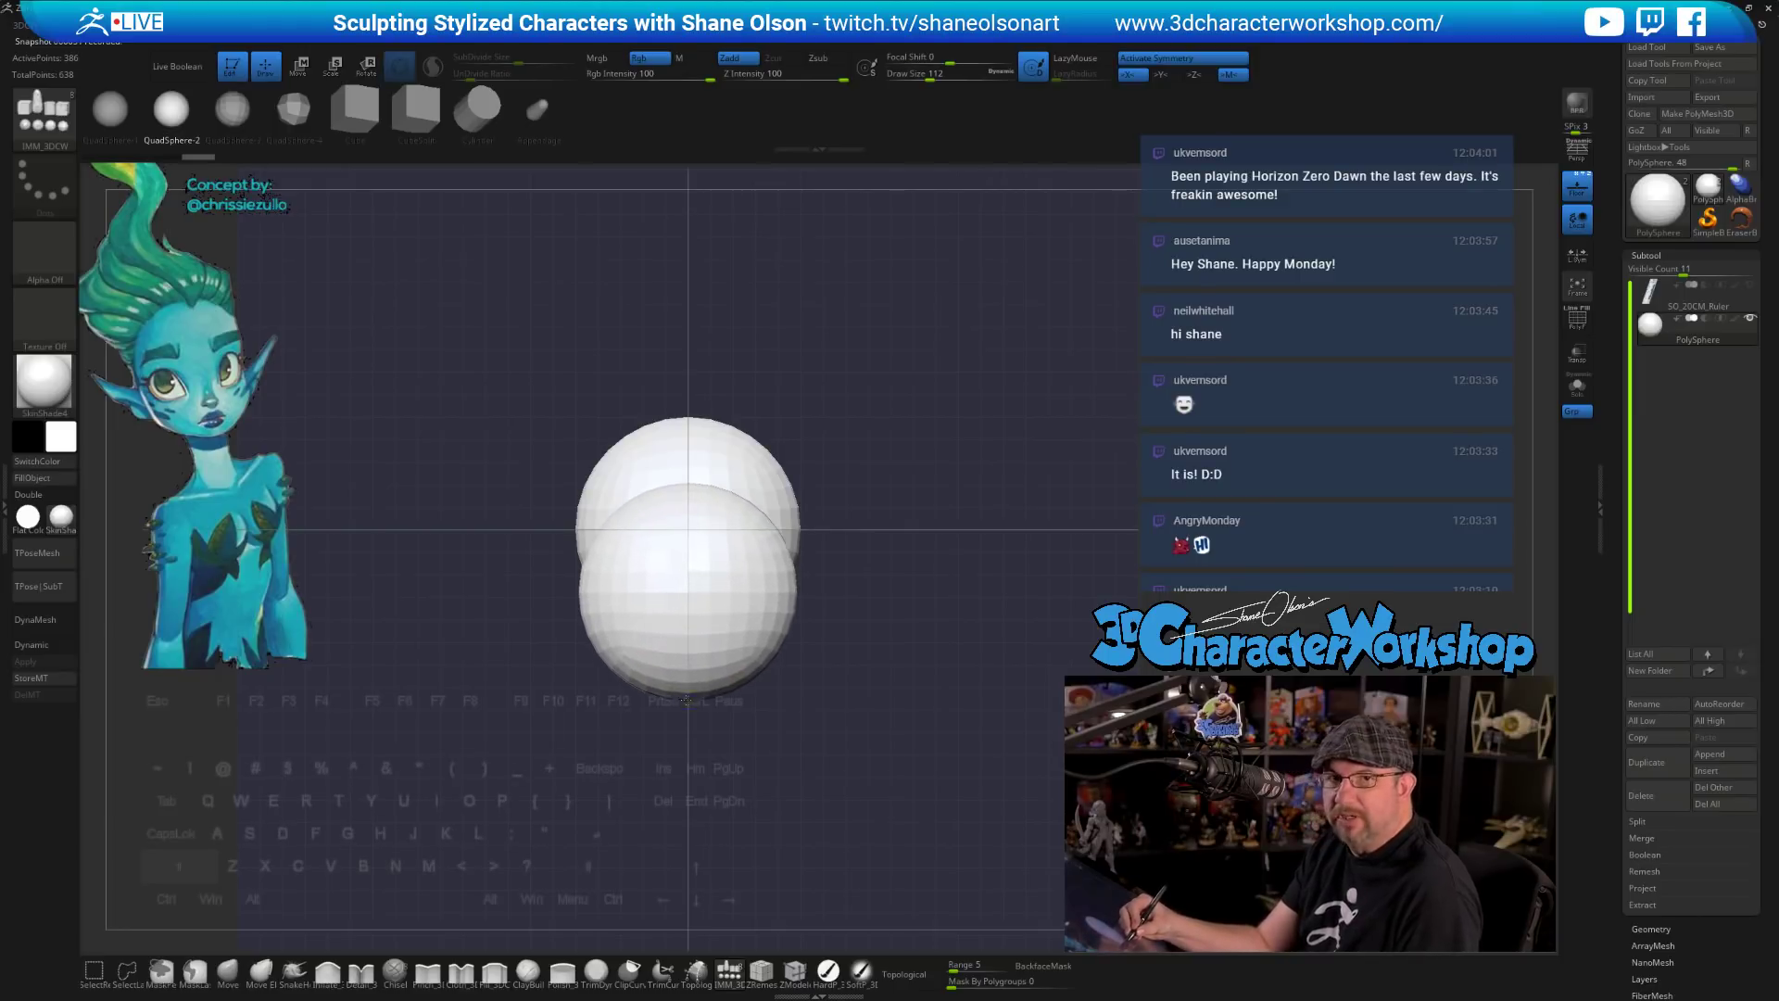
{"action": "left_click_drag", "start_coordinate": [741, 760], "coordinate": [795, 795]}
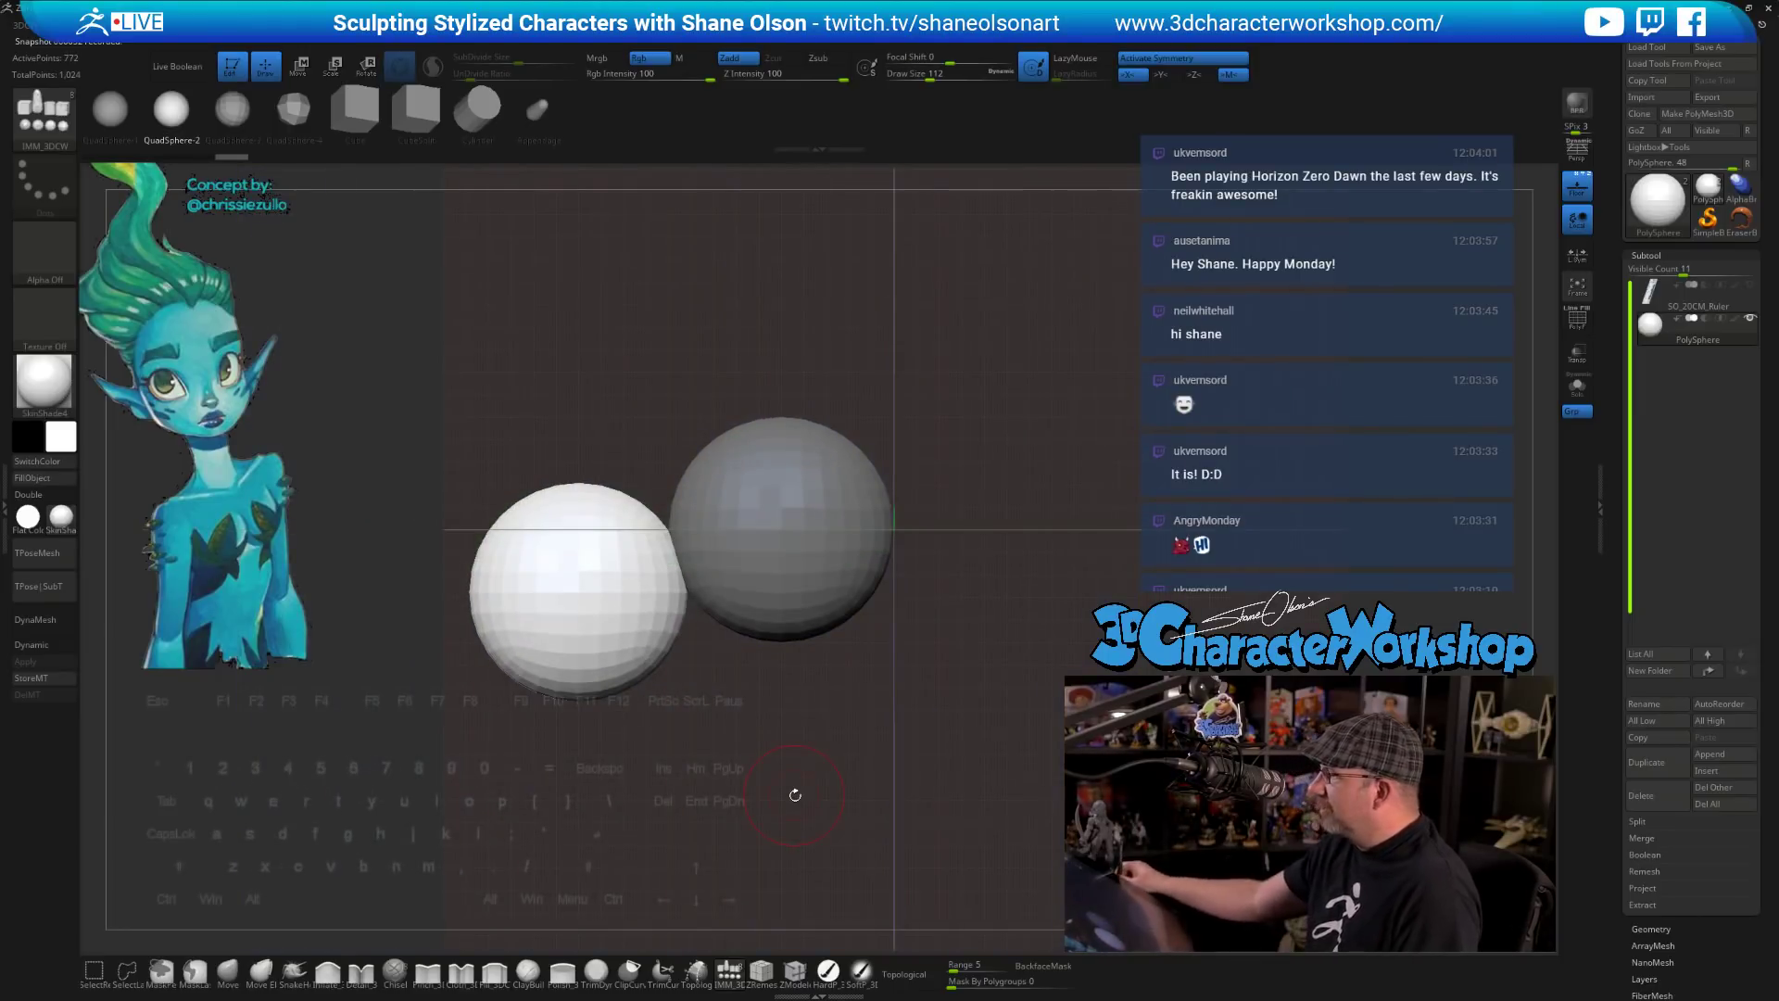
- Move the inserted sphere back into the lower front of the cranium and narrow its depth to form the jaw mass
{"action": "left_click_drag", "start_coordinate": [1057, 446], "coordinate": [1087, 422], "text": "alt"}
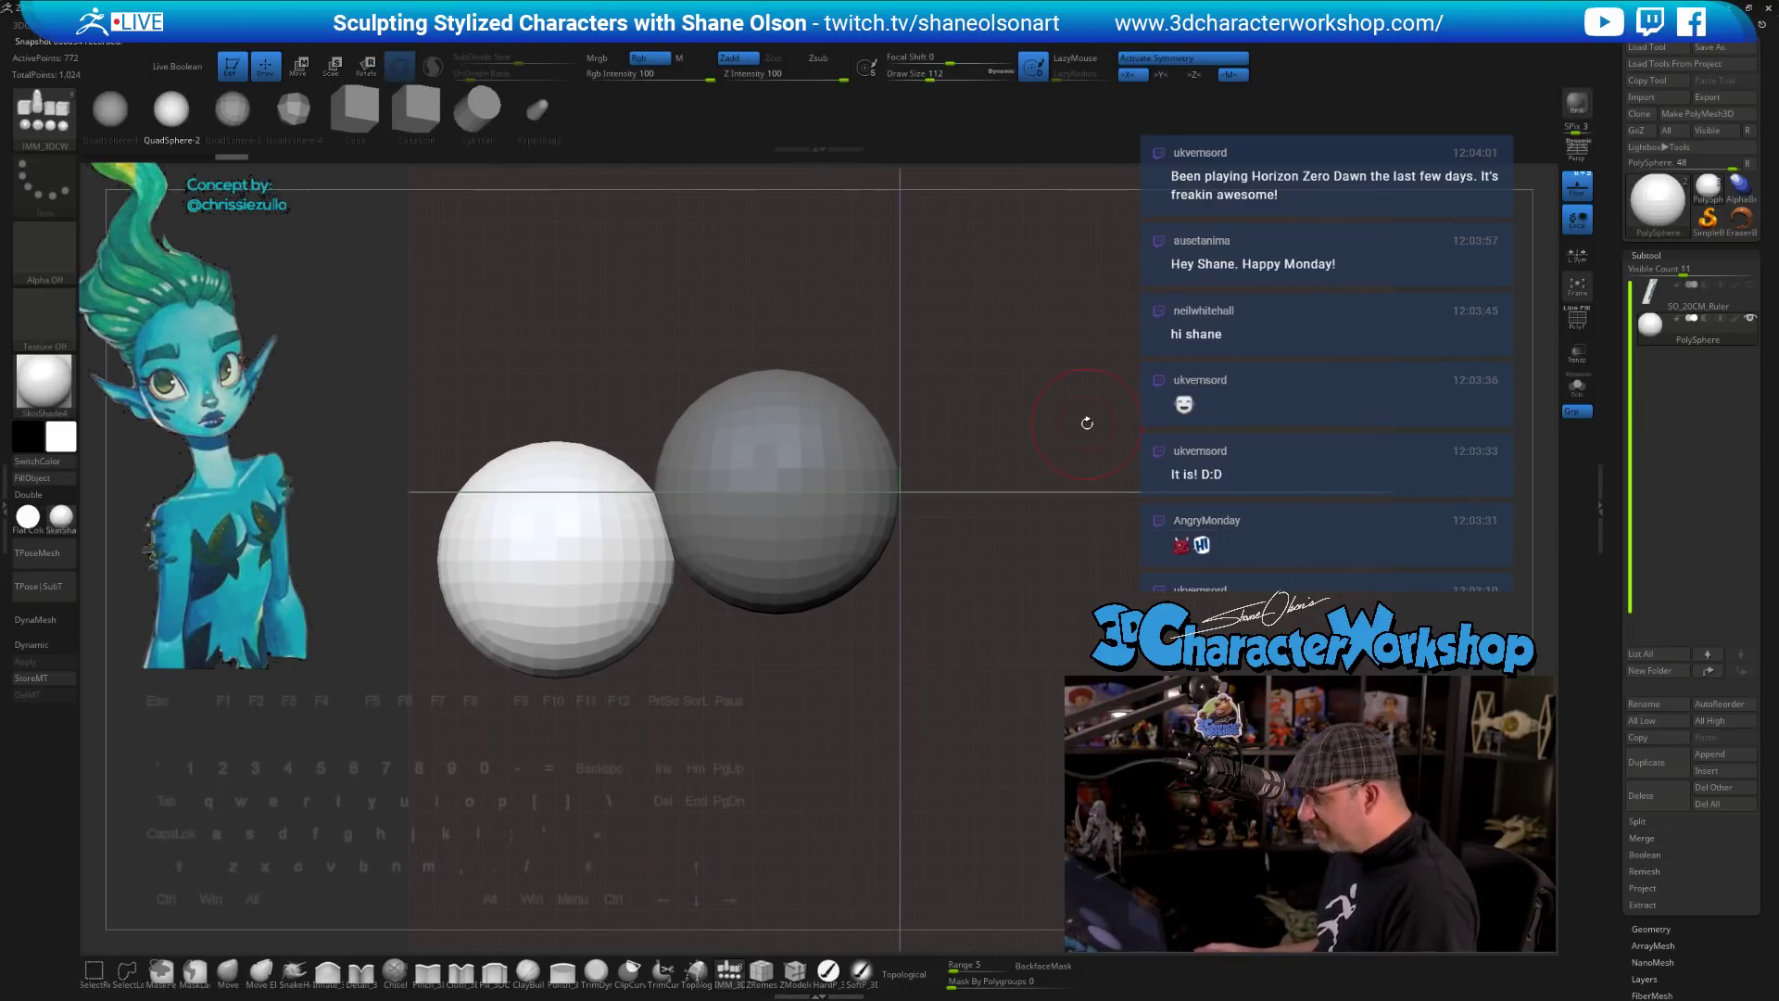
{"action": "key", "text": "w"}
{"action": "mouse_move", "coordinate": [591, 569]}
{"action": "left_mouse_down"}
{"action": "mouse_move", "coordinate": [841, 560]}
{"action": "mouse_move", "coordinate": [748, 559]}
{"action": "left_mouse_up"}
{"action": "key", "text": "ctrl+z"}
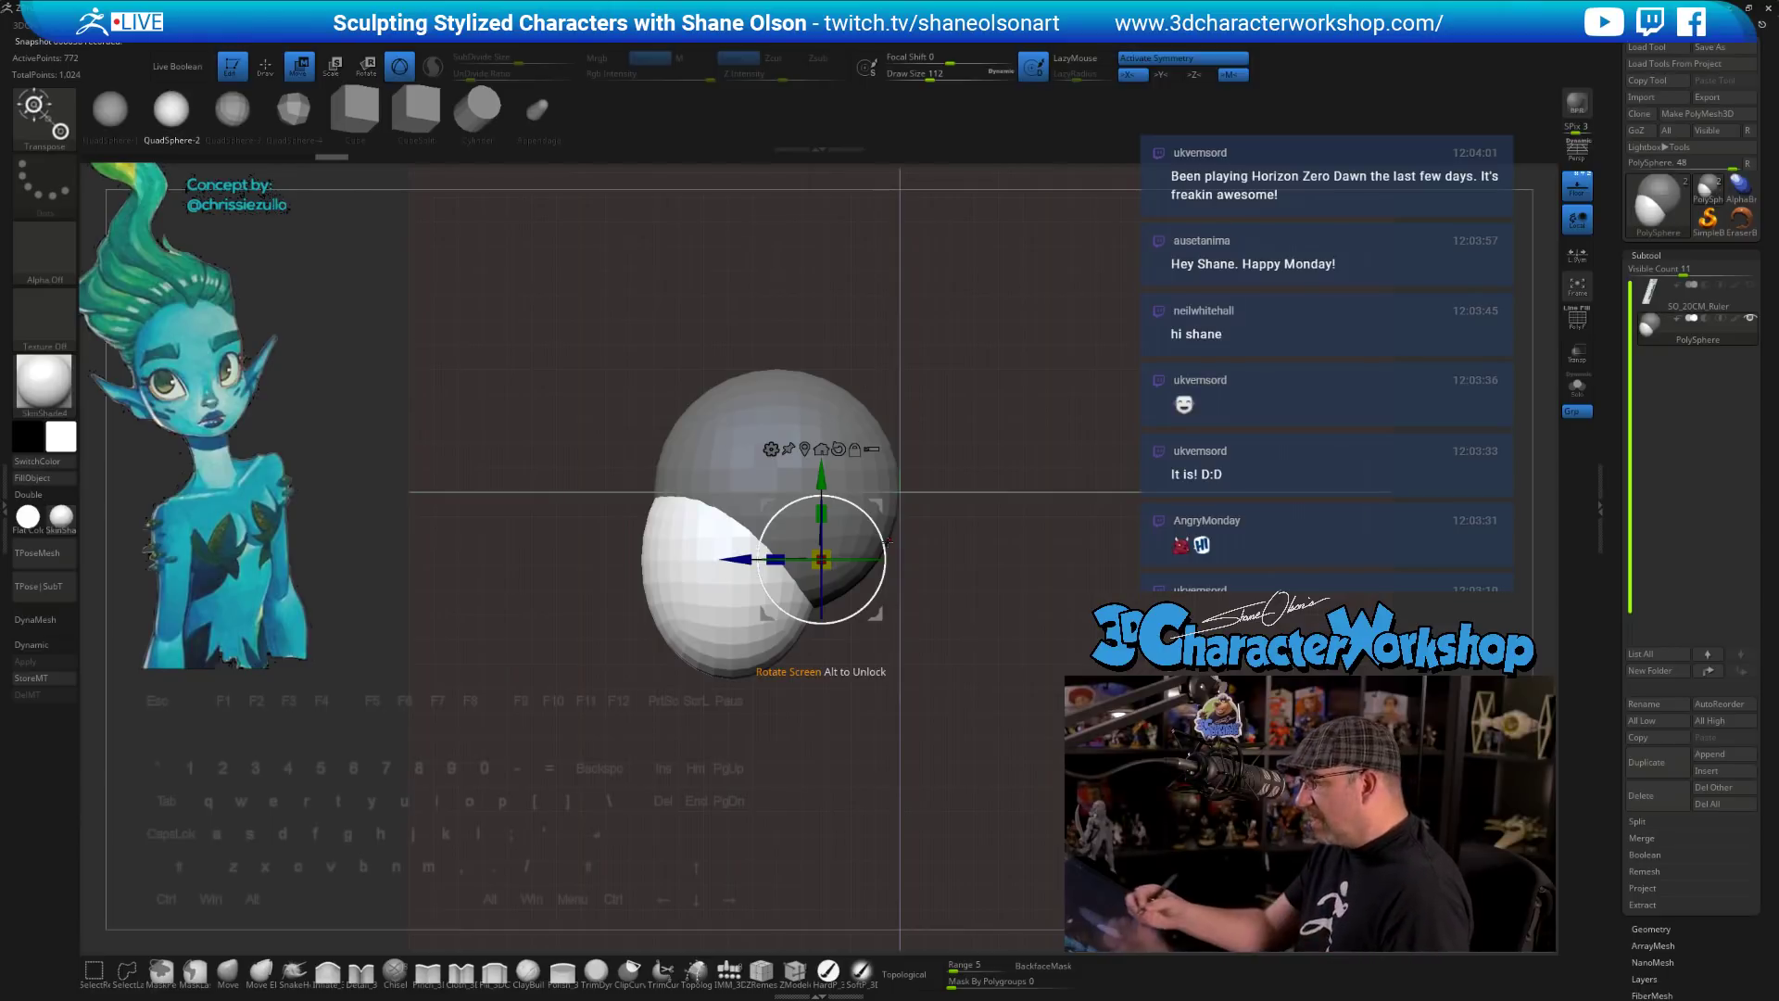
- Reshape the underside of the jaw mass from the side with the Move brush at Draw Size 311
{"action": "key", "text": "q"}
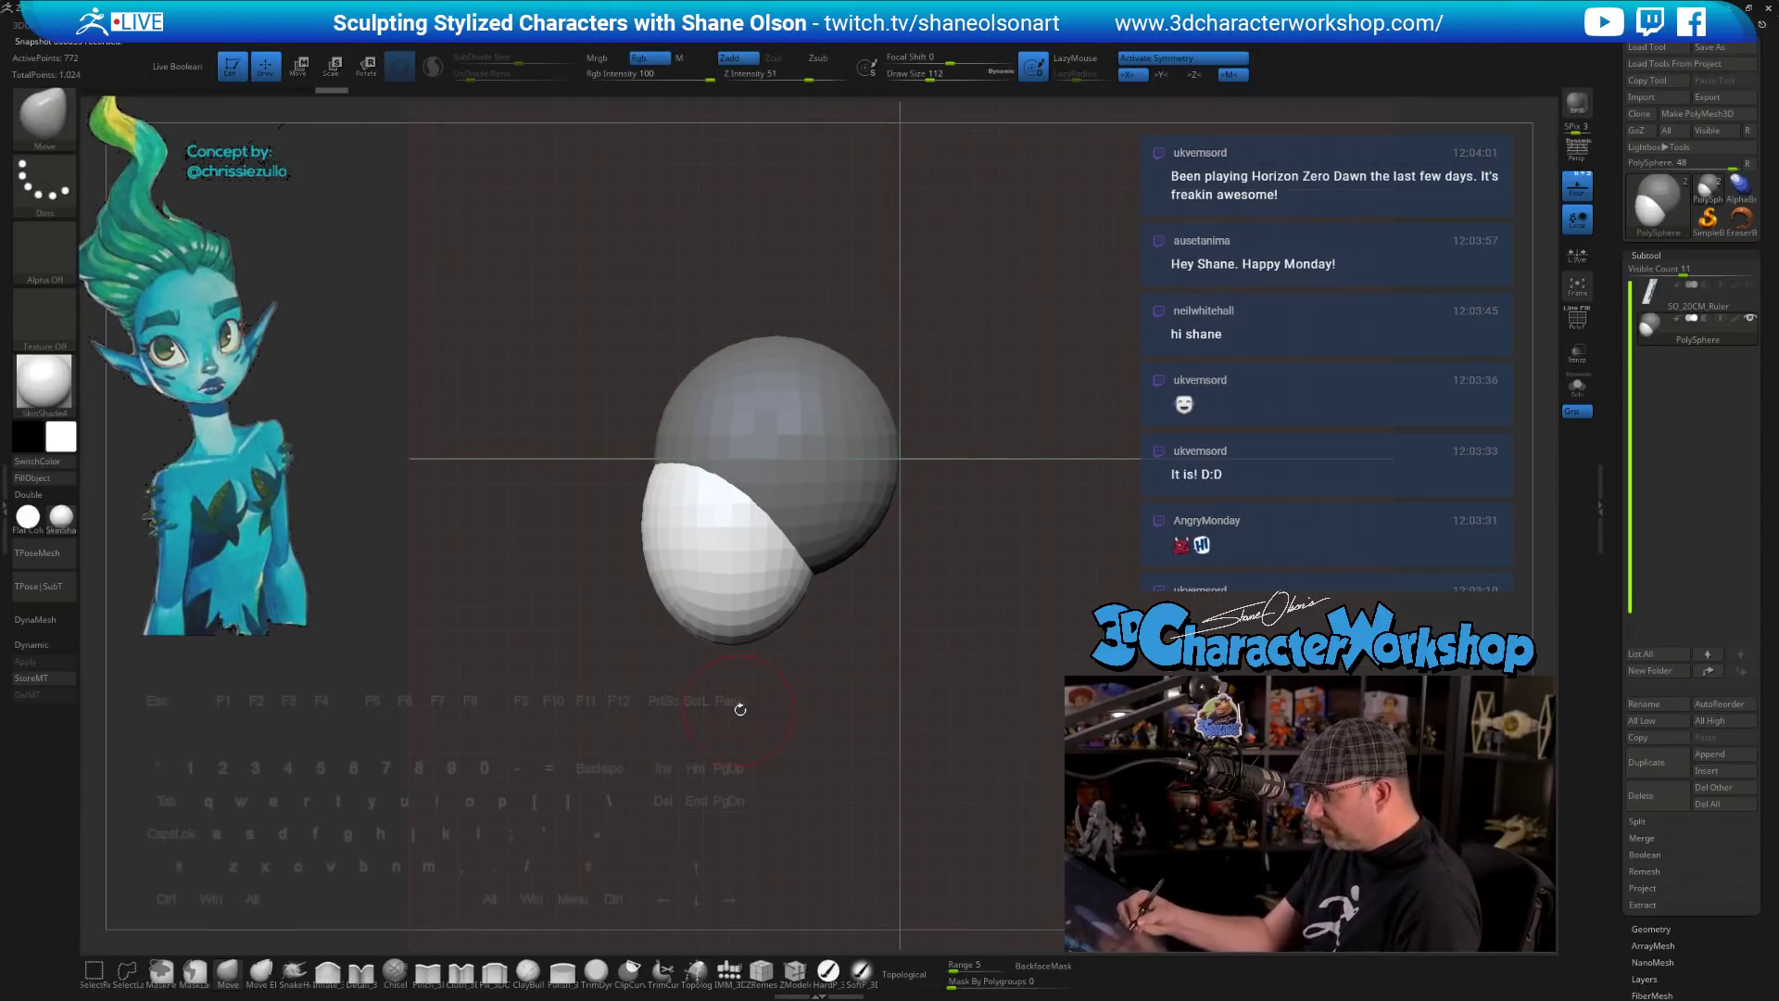
{"action": "key", "text": "s"}
{"action": "left_click_drag", "start_coordinate": [738, 711], "coordinate": [759, 712]}
{"action": "key", "text": "s"}
{"action": "mouse_move", "coordinate": [753, 624]}
{"action": "left_mouse_down"}
{"action": "mouse_move", "coordinate": [759, 600]}
{"action": "mouse_move", "coordinate": [734, 595]}
{"action": "left_mouse_up"}
{"action": "mouse_move", "coordinate": [783, 662]}
{"action": "left_mouse_down", "text": "shift"}
{"action": "mouse_move", "coordinate": [848, 659]}
{"action": "mouse_move", "coordinate": [776, 511]}
{"action": "left_mouse_up", "text": "shift"}
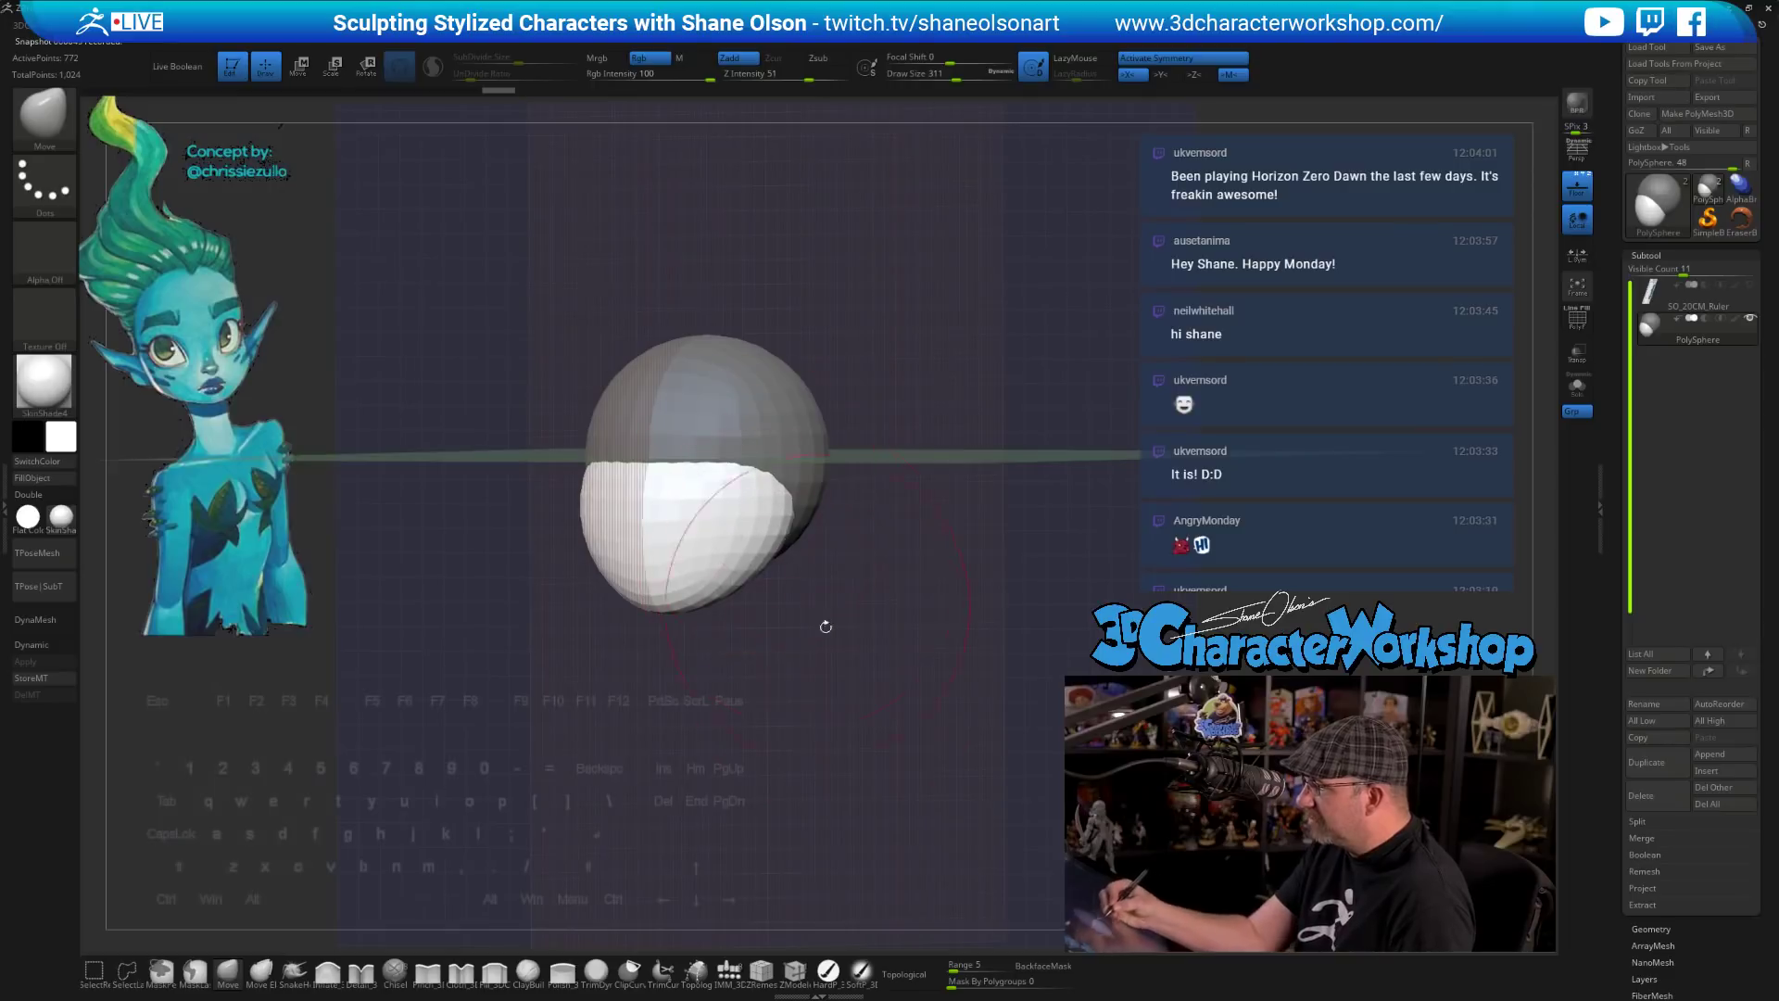
- Hide the floor grid and taper the jaw toward the chin with the Move brush at Draw Size 262
{"action": "left_click", "coordinate": [1577, 188]}
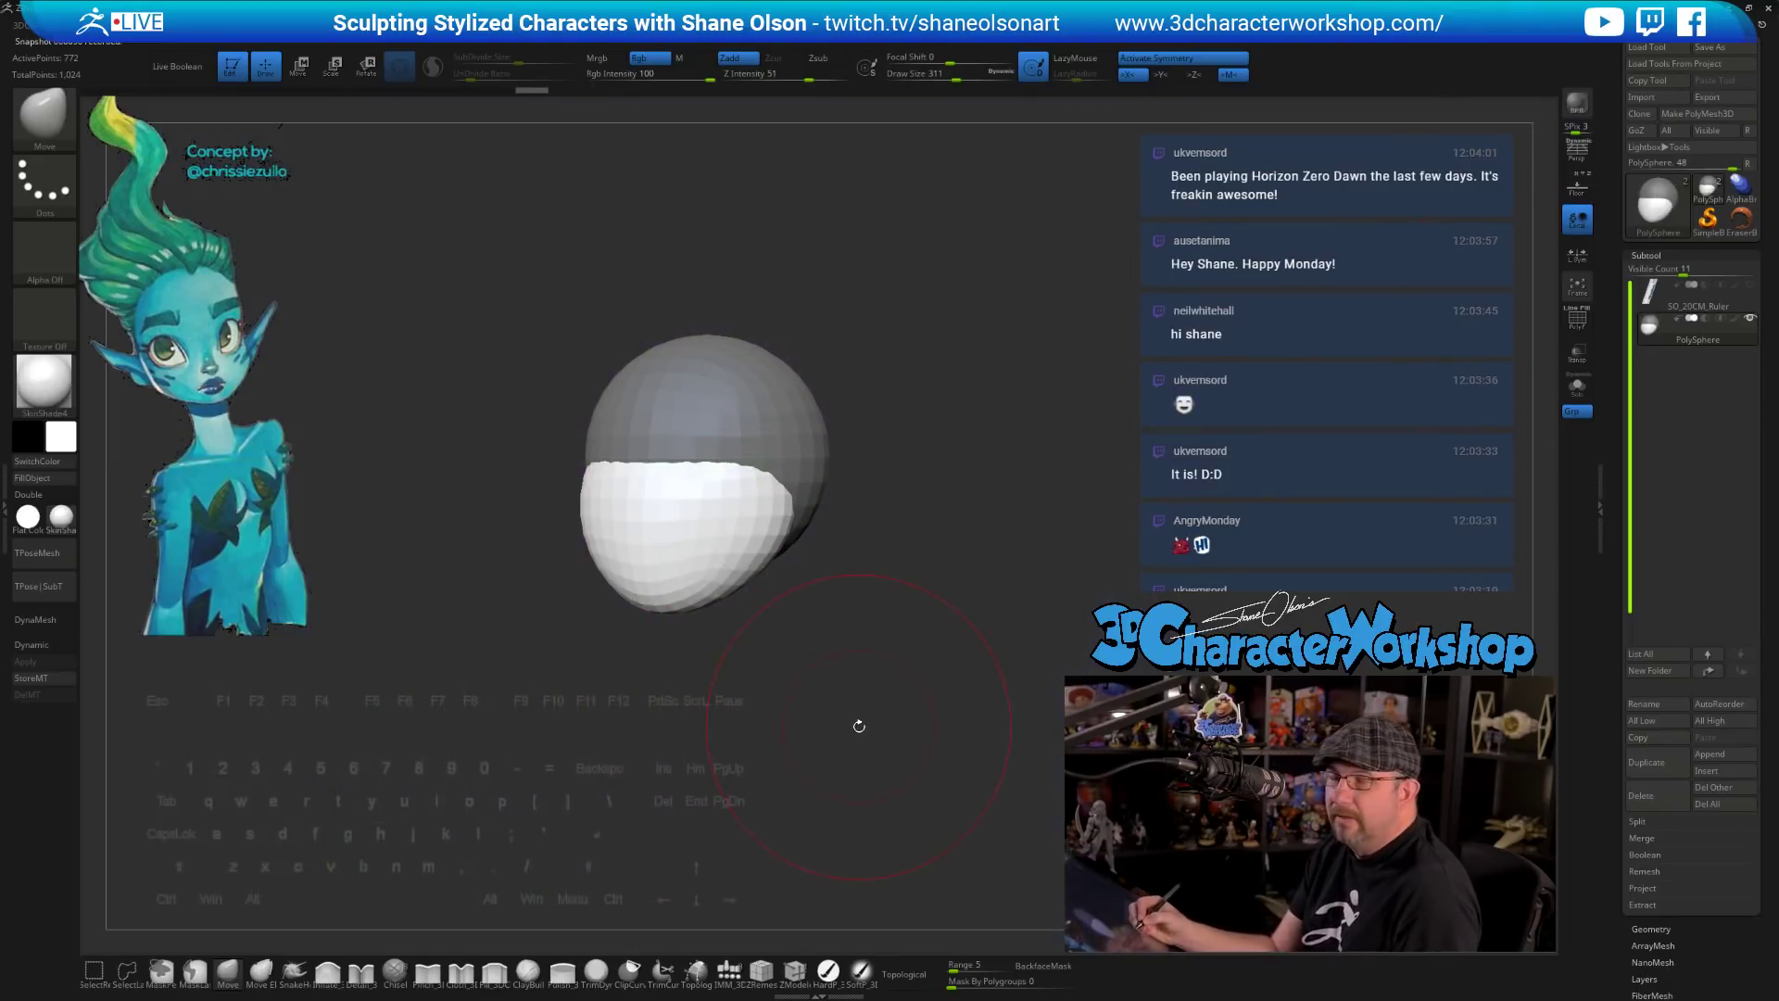
{"action": "mouse_move", "coordinate": [854, 708]}
{"action": "left_mouse_down"}
{"action": "mouse_move", "coordinate": [835, 643]}
{"action": "mouse_move", "coordinate": [821, 685]}
{"action": "mouse_move", "coordinate": [866, 700]}
{"action": "left_mouse_up"}
{"action": "left_click_drag", "start_coordinate": [747, 612], "coordinate": [767, 650]}
{"action": "key", "text": "s"}
{"action": "left_click_drag", "start_coordinate": [759, 572], "coordinate": [758, 568]}
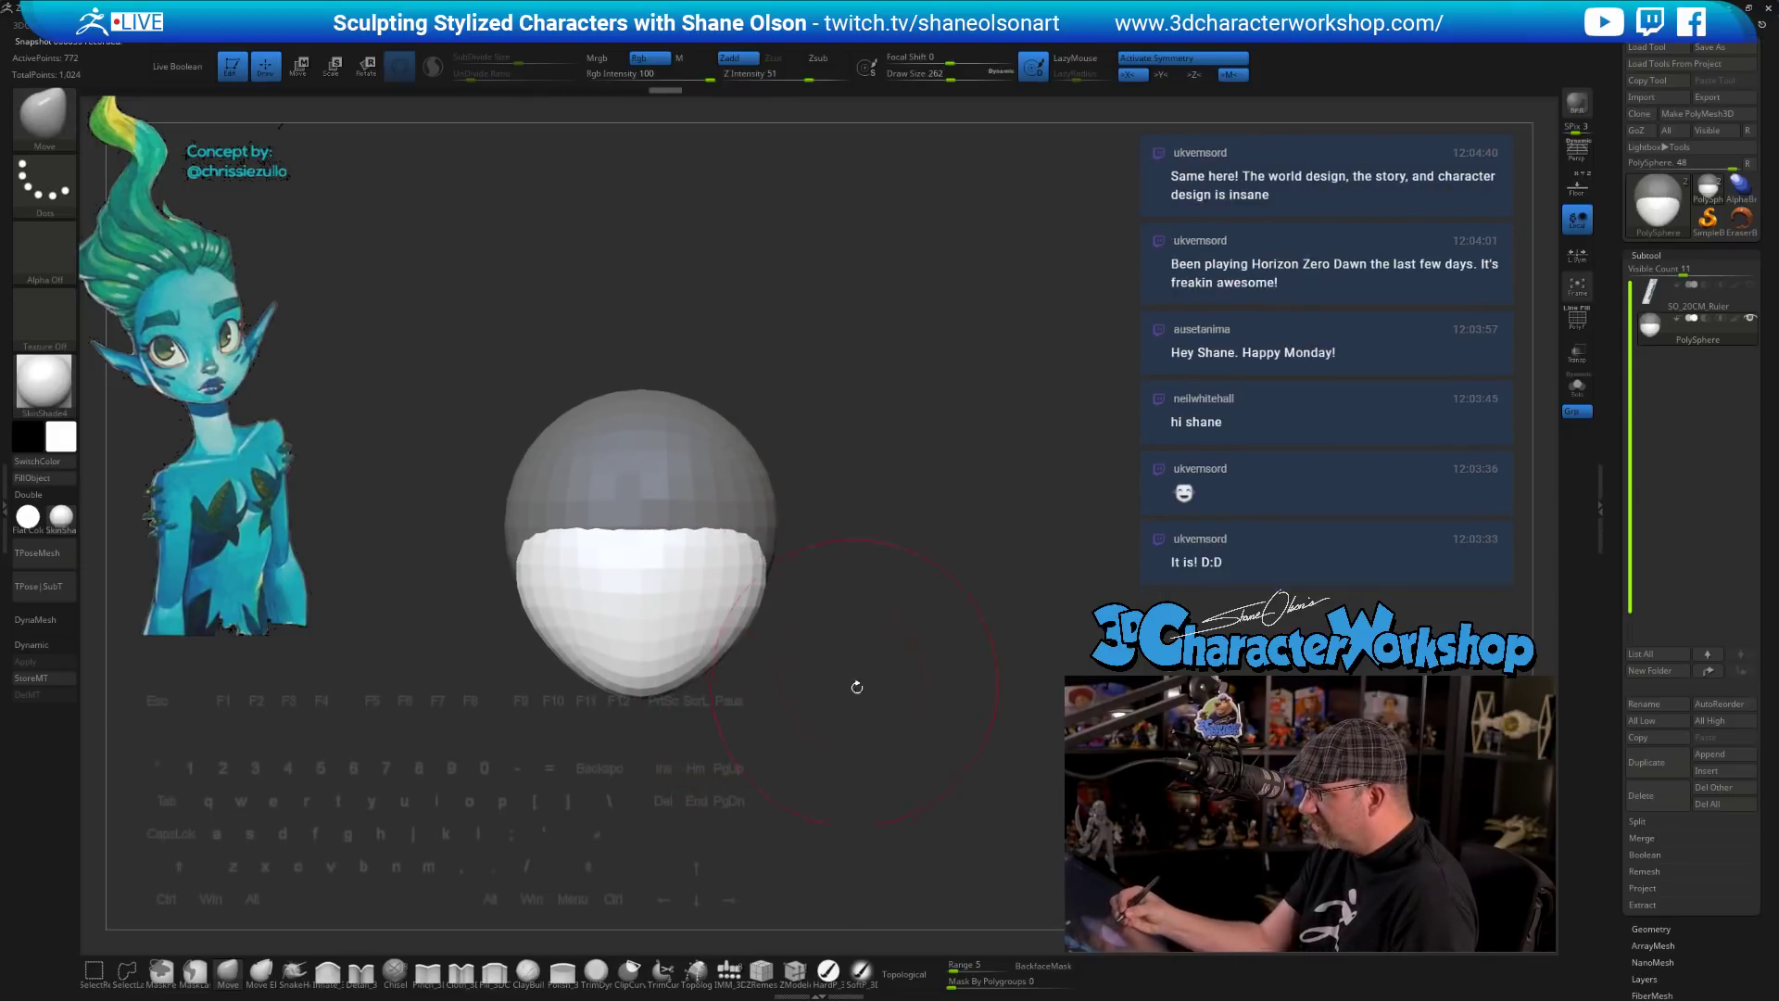
- Invert the mask to free the cranium and clip both of its sides flat with ClipCurve
{"action": "mouse_move", "coordinate": [917, 715]}
{"action": "left_mouse_down"}
{"action": "mouse_move", "coordinate": [850, 738]}
{"action": "mouse_move", "coordinate": [926, 752]}
{"action": "left_mouse_up"}
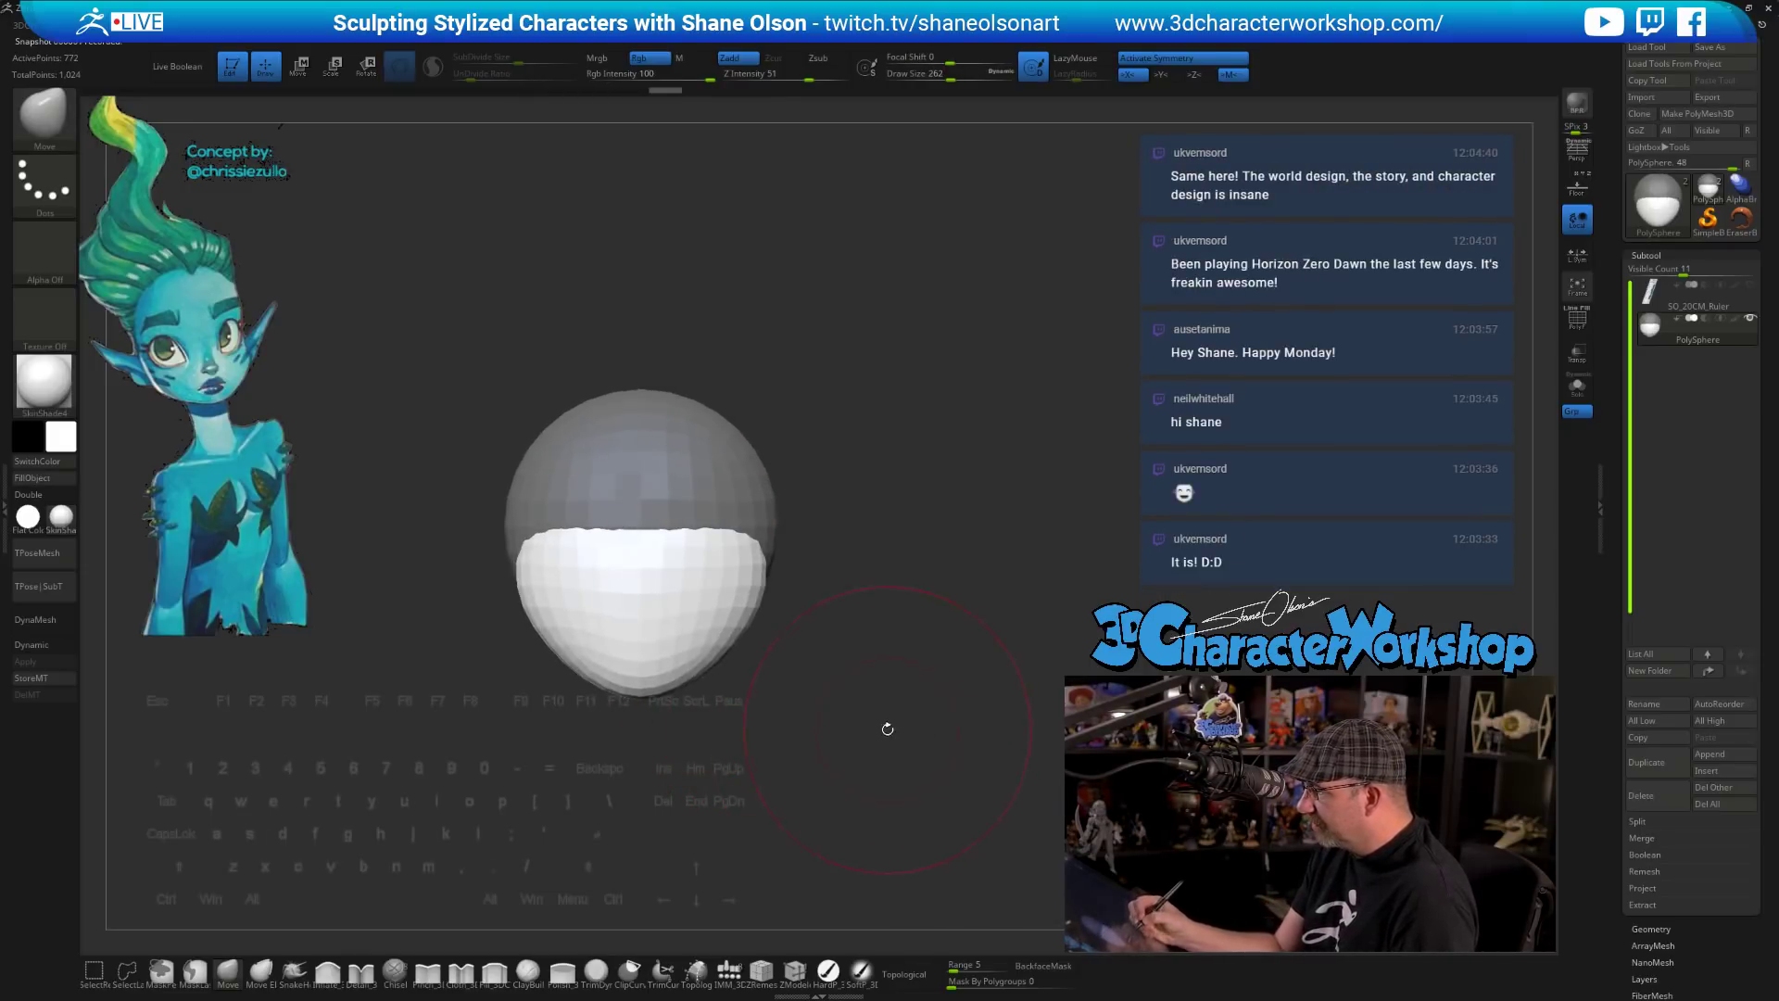
{"action": "key", "text": "ctrl"}
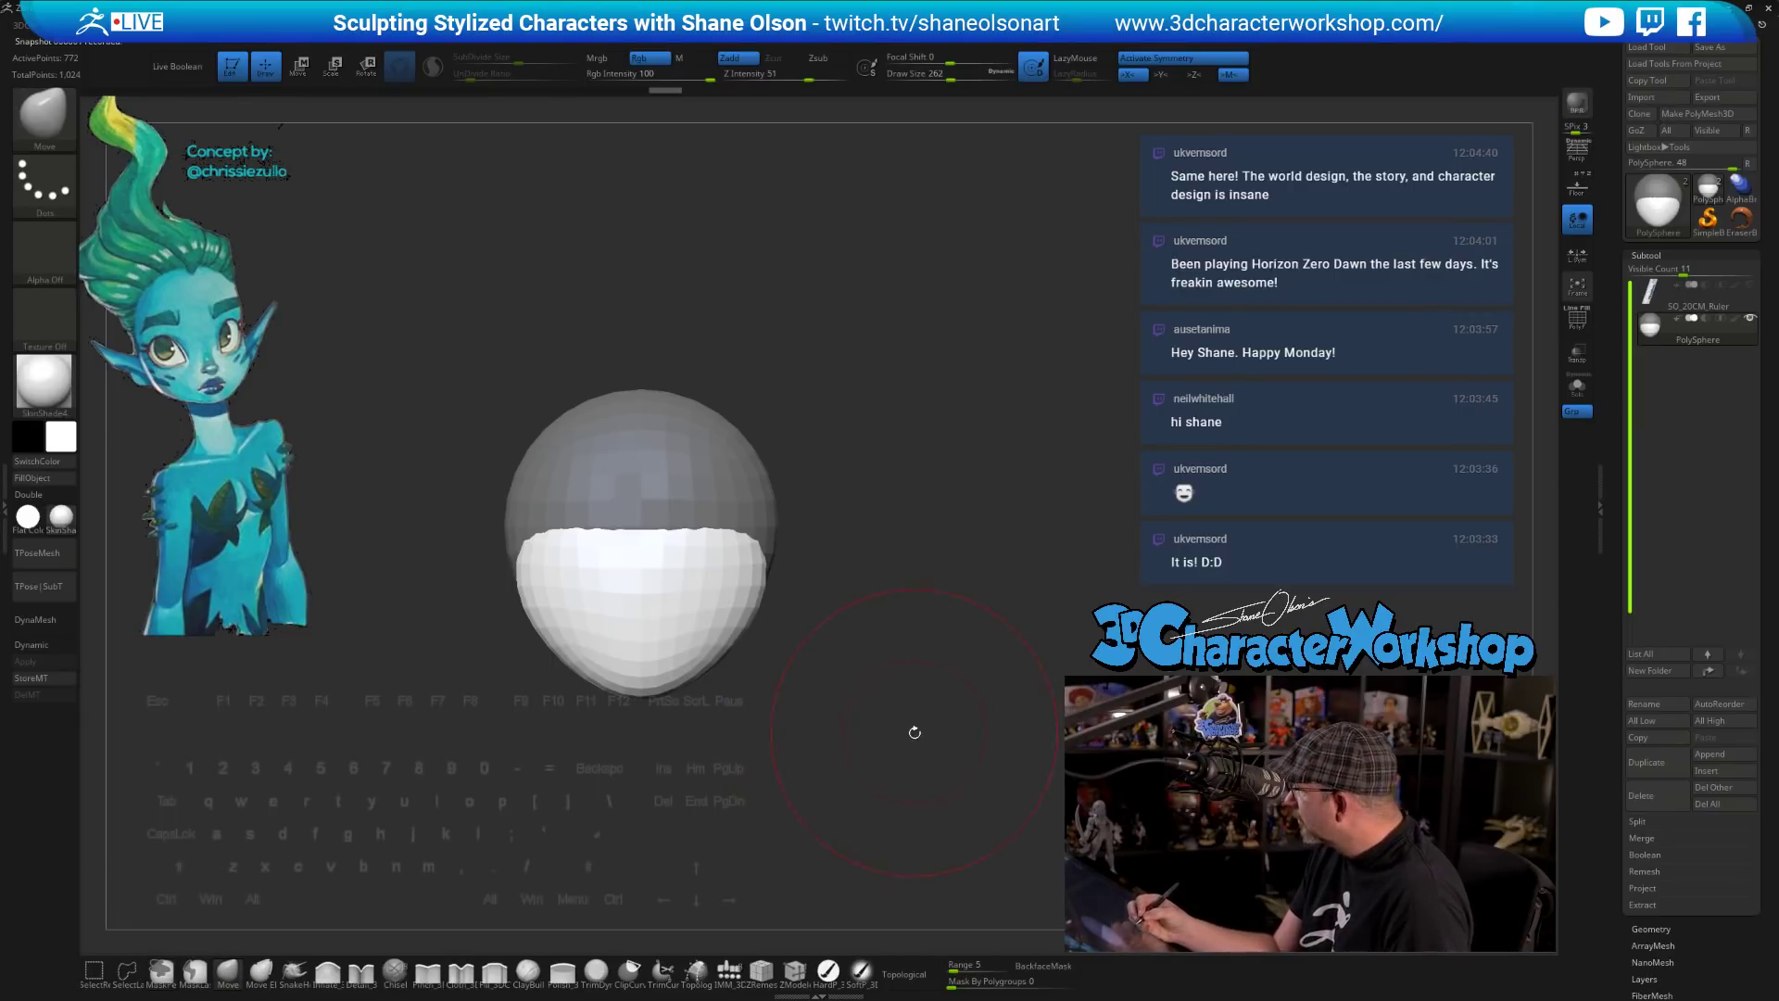
{"action": "left_click", "coordinate": [886, 789], "text": "ctrl"}
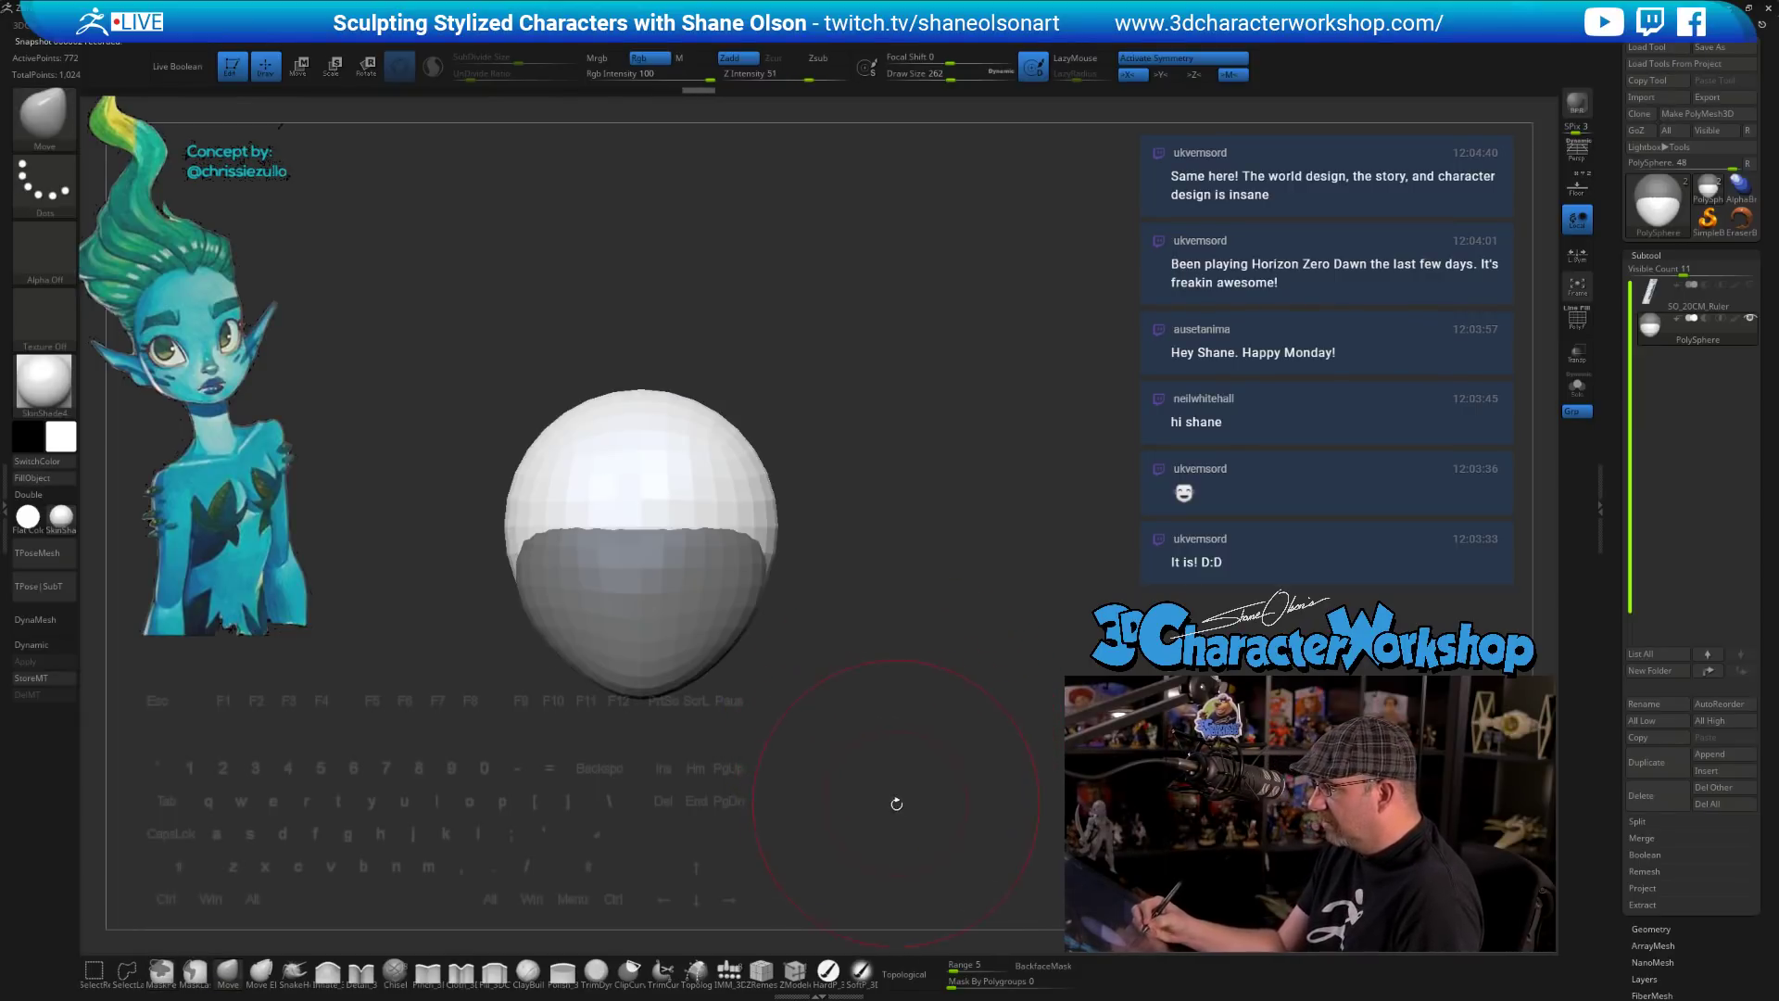
{"action": "key", "text": "ctrl+shift"}
{"action": "mouse_move", "coordinate": [753, 363]}
{"action": "left_mouse_down", "text": "ctrl+shift"}
{"action": "mouse_move", "coordinate": [751, 771]}
{"action": "mouse_move", "coordinate": [862, 766]}
{"action": "mouse_move", "coordinate": [799, 770]}
{"action": "mouse_move", "coordinate": [769, 795]}
{"action": "left_mouse_up", "text": "ctrl+shift"}
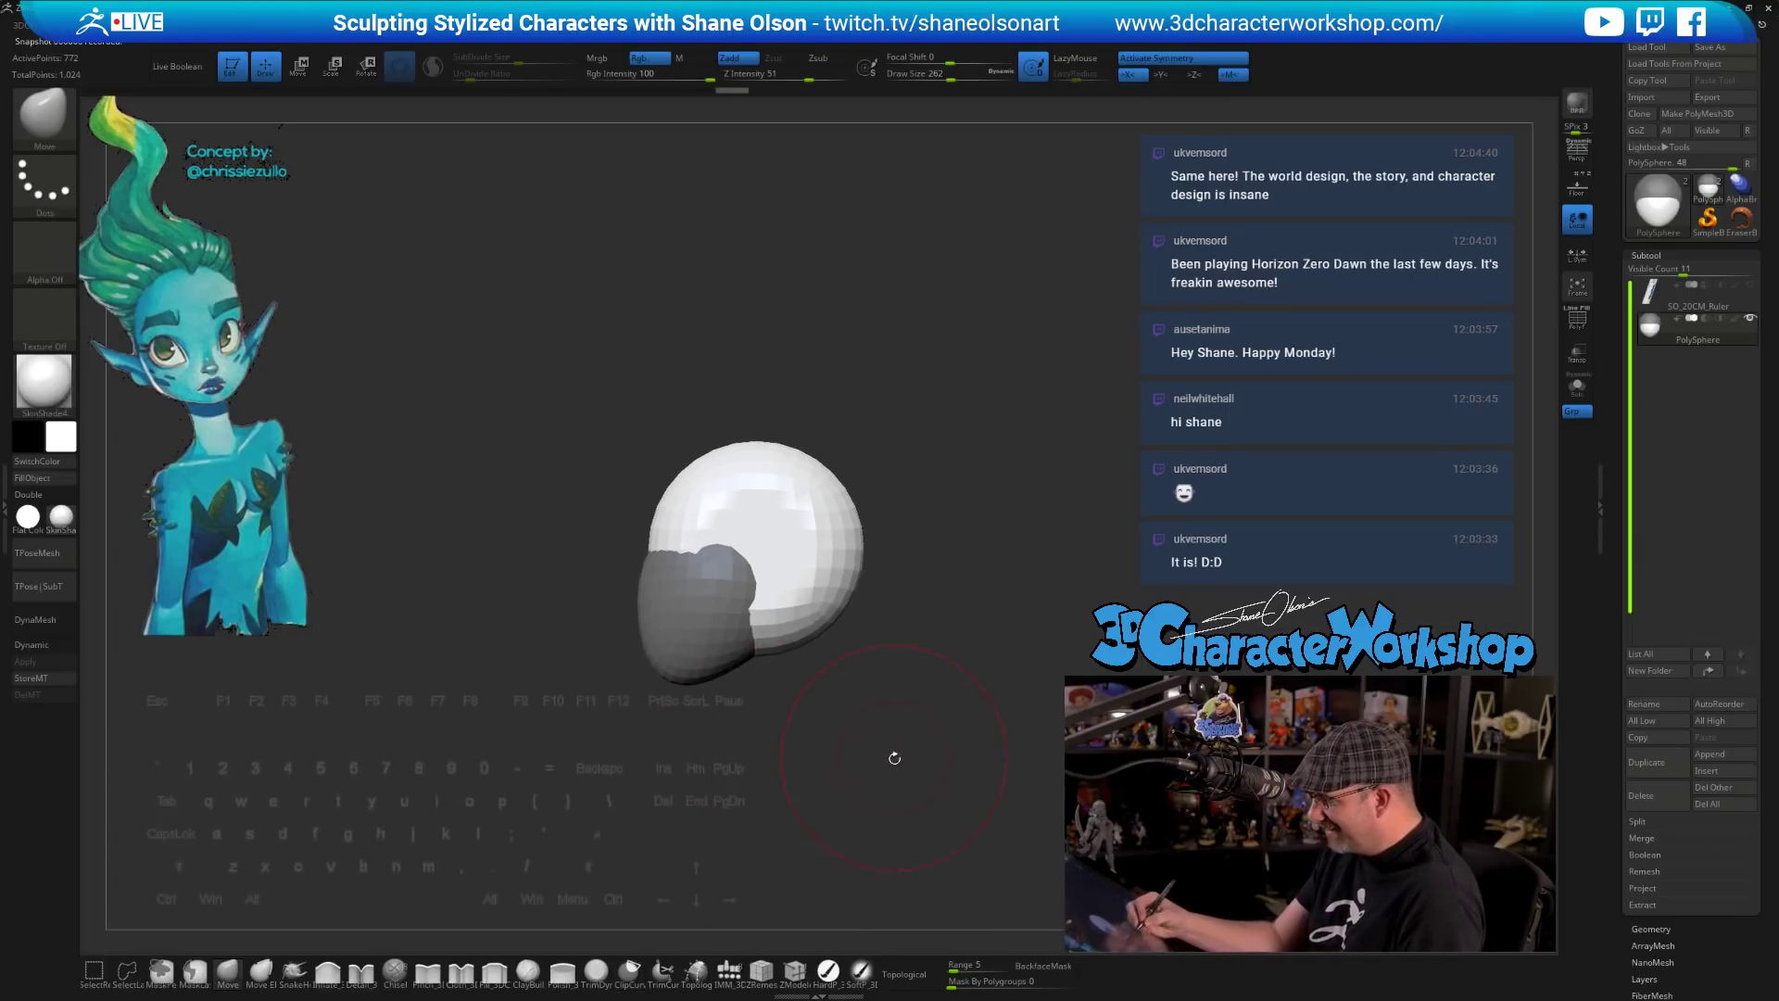
- Scale the cranium slightly along Y with the transform gizmo from the side
{"action": "key", "text": "w"}
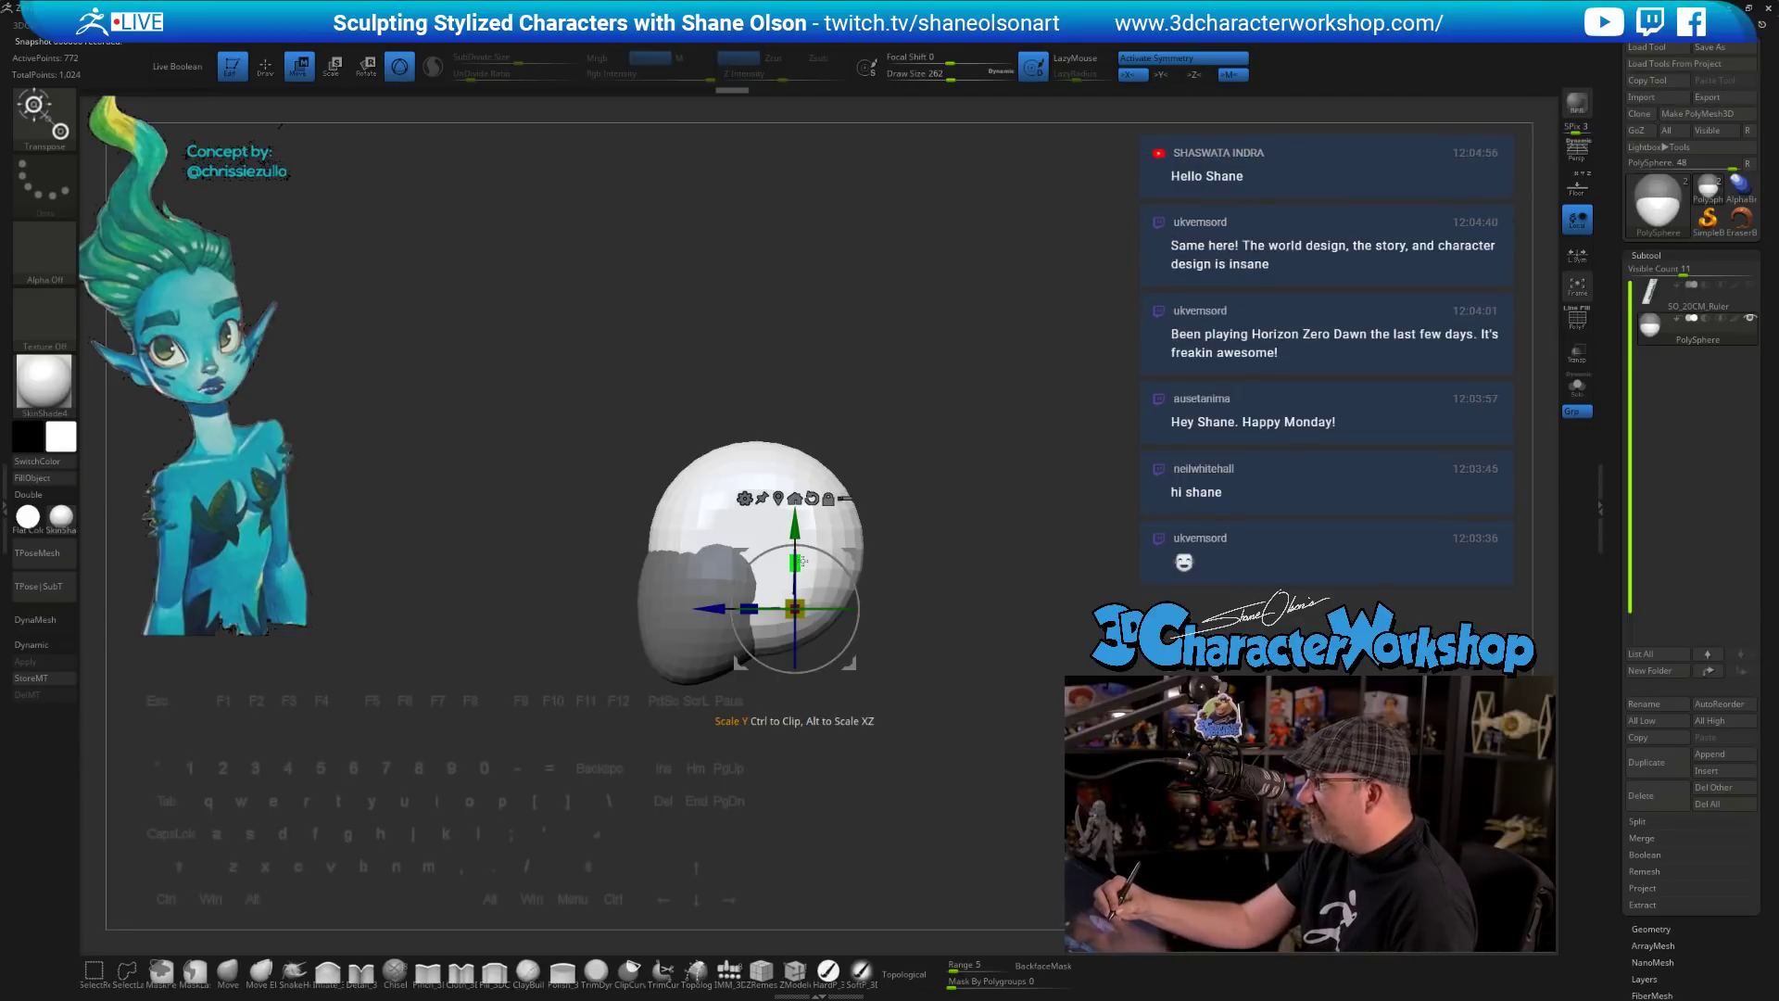
{"action": "left_click_drag", "start_coordinate": [813, 702], "coordinate": [798, 724], "text": "alt"}
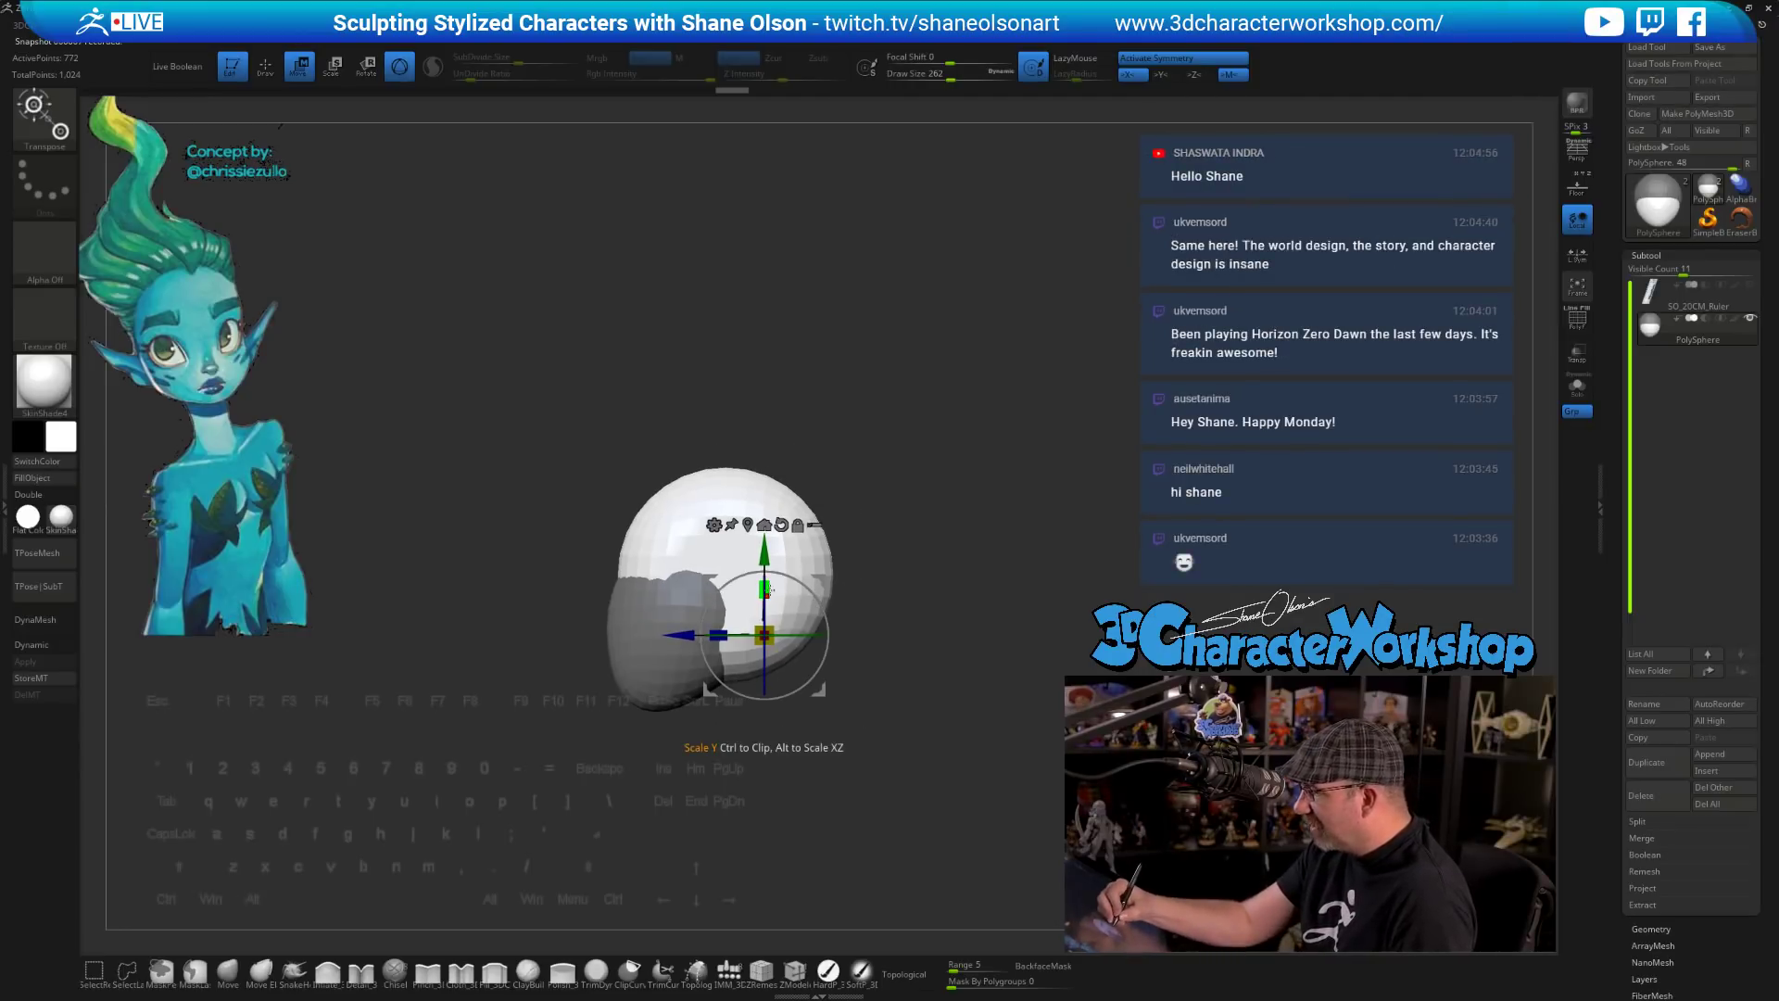
{"action": "left_click_drag", "start_coordinate": [768, 586], "coordinate": [762, 544]}
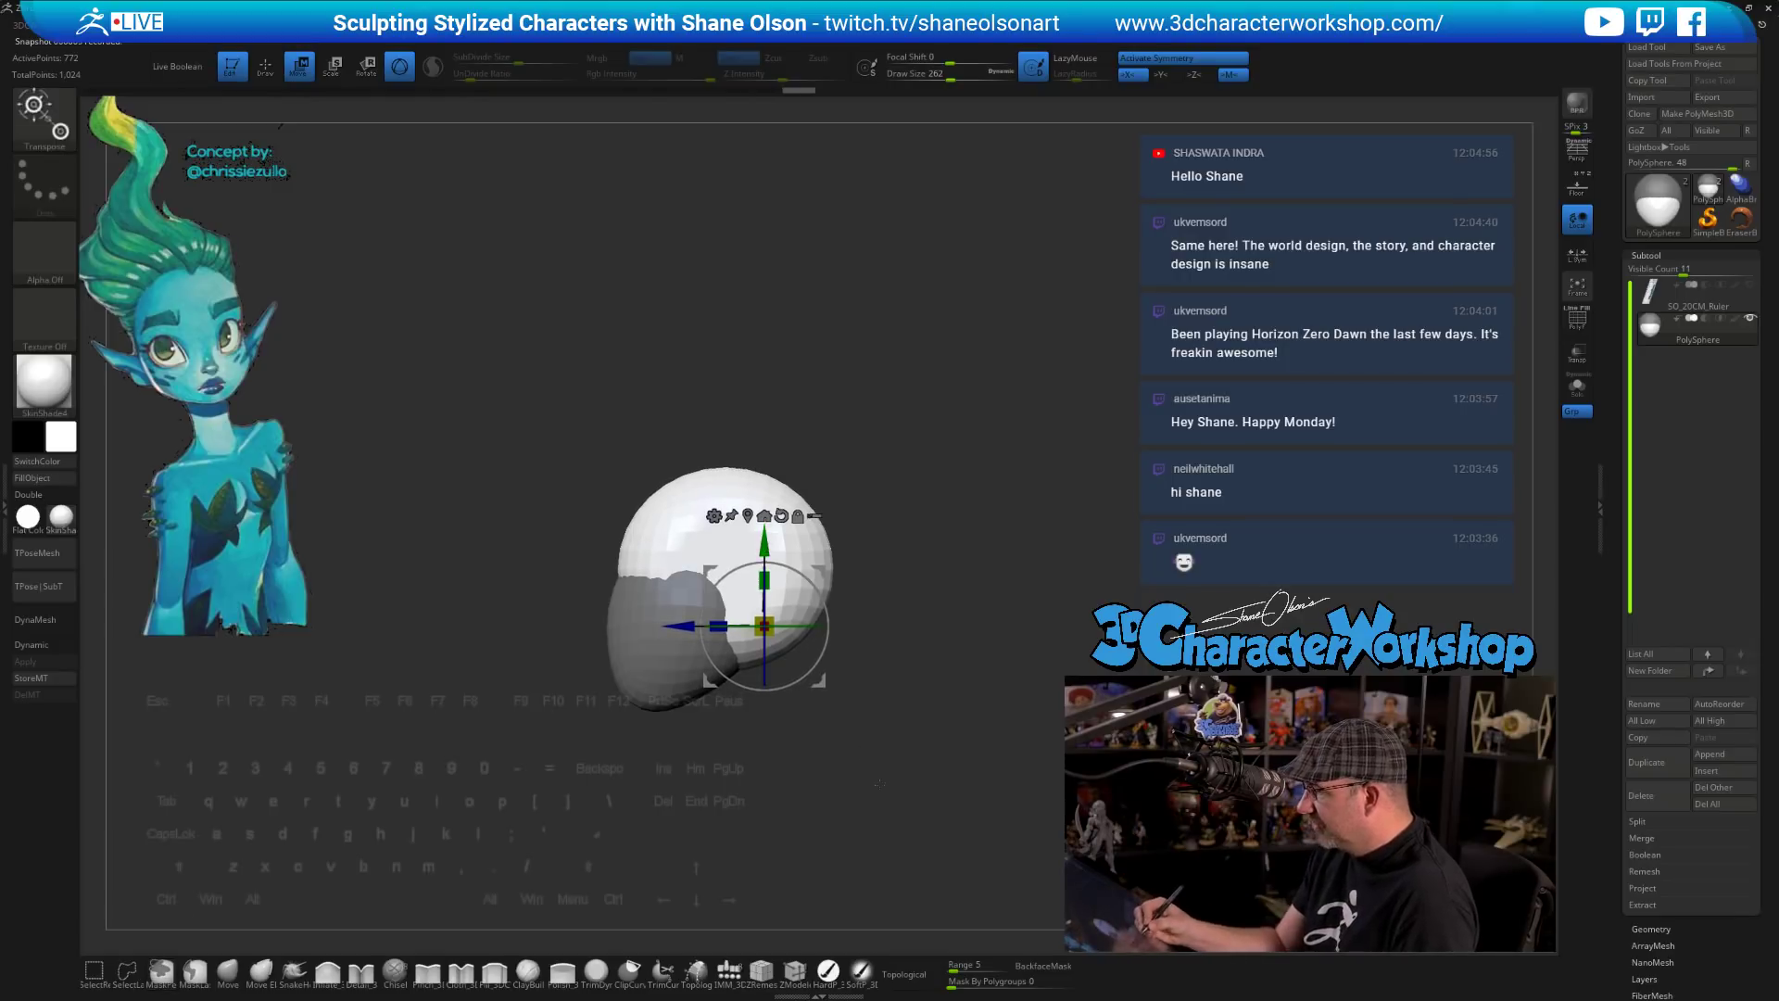
- Invert the mask to free the jaw, reposition the gizmo on it and stretch the jaw slightly downward
{"action": "left_click", "coordinate": [863, 681], "text": "ctrl"}
{"action": "left_click_drag", "start_coordinate": [820, 571], "coordinate": [697, 517], "text": "alt"}
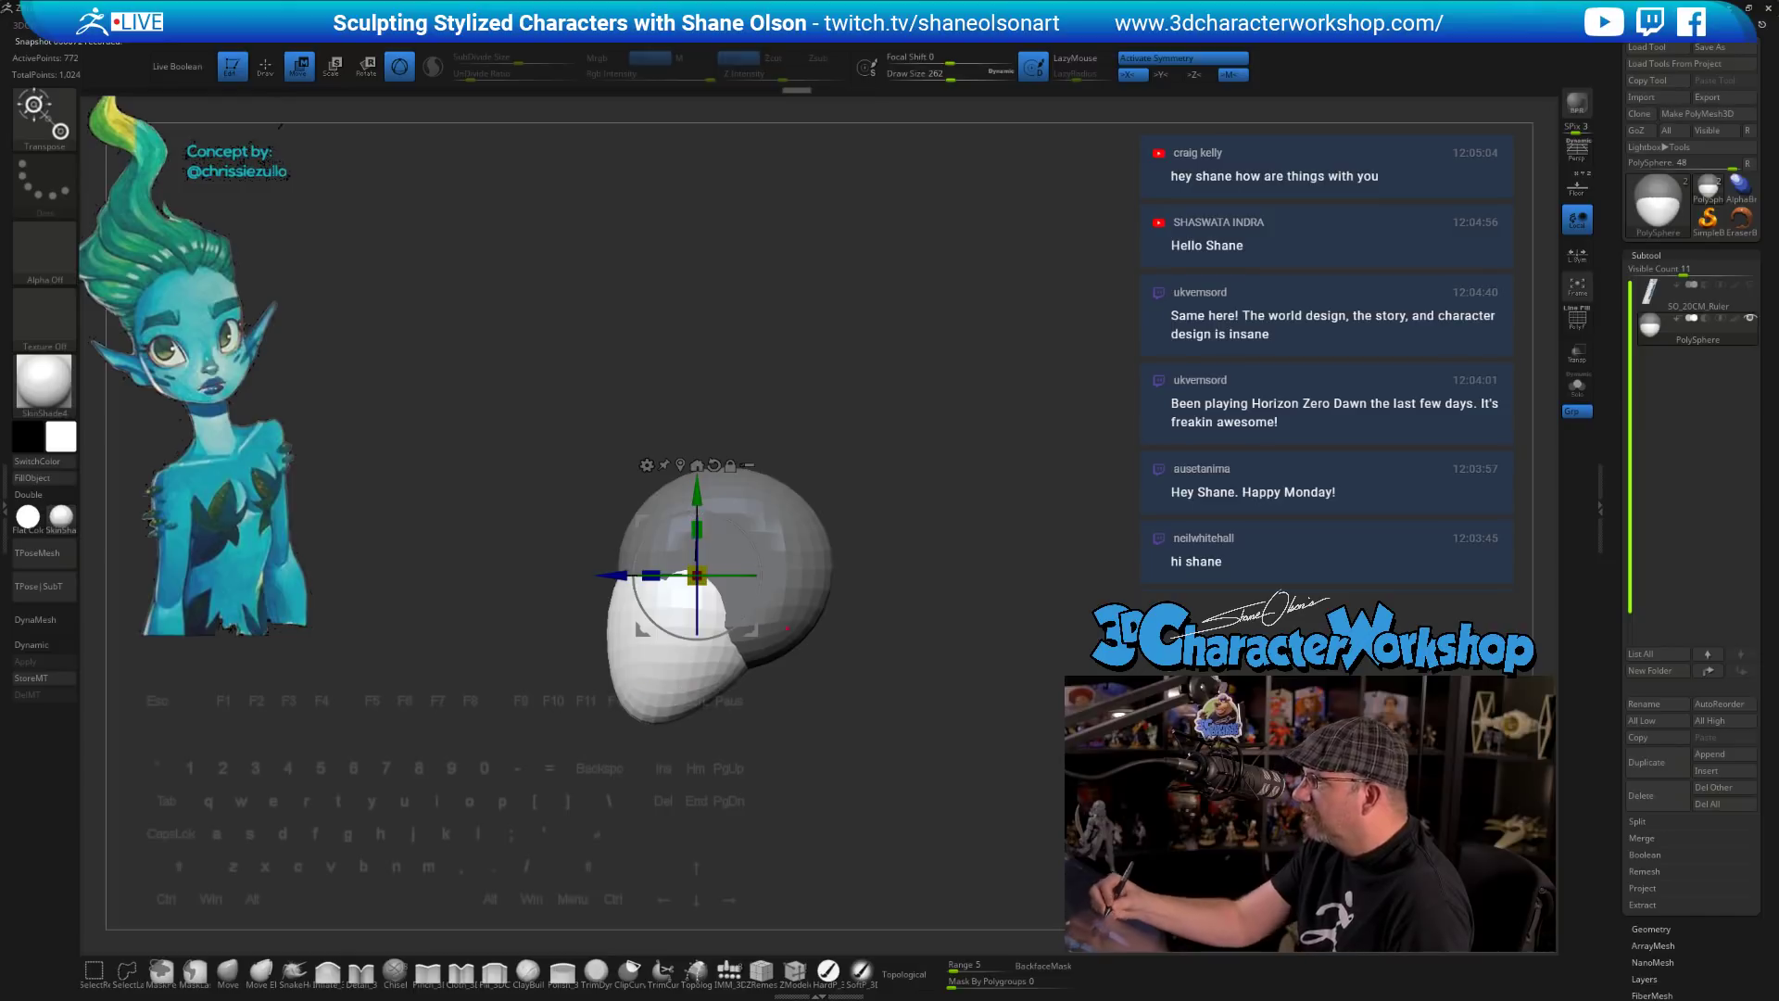
{"action": "left_click_drag", "start_coordinate": [760, 695], "coordinate": [850, 693]}
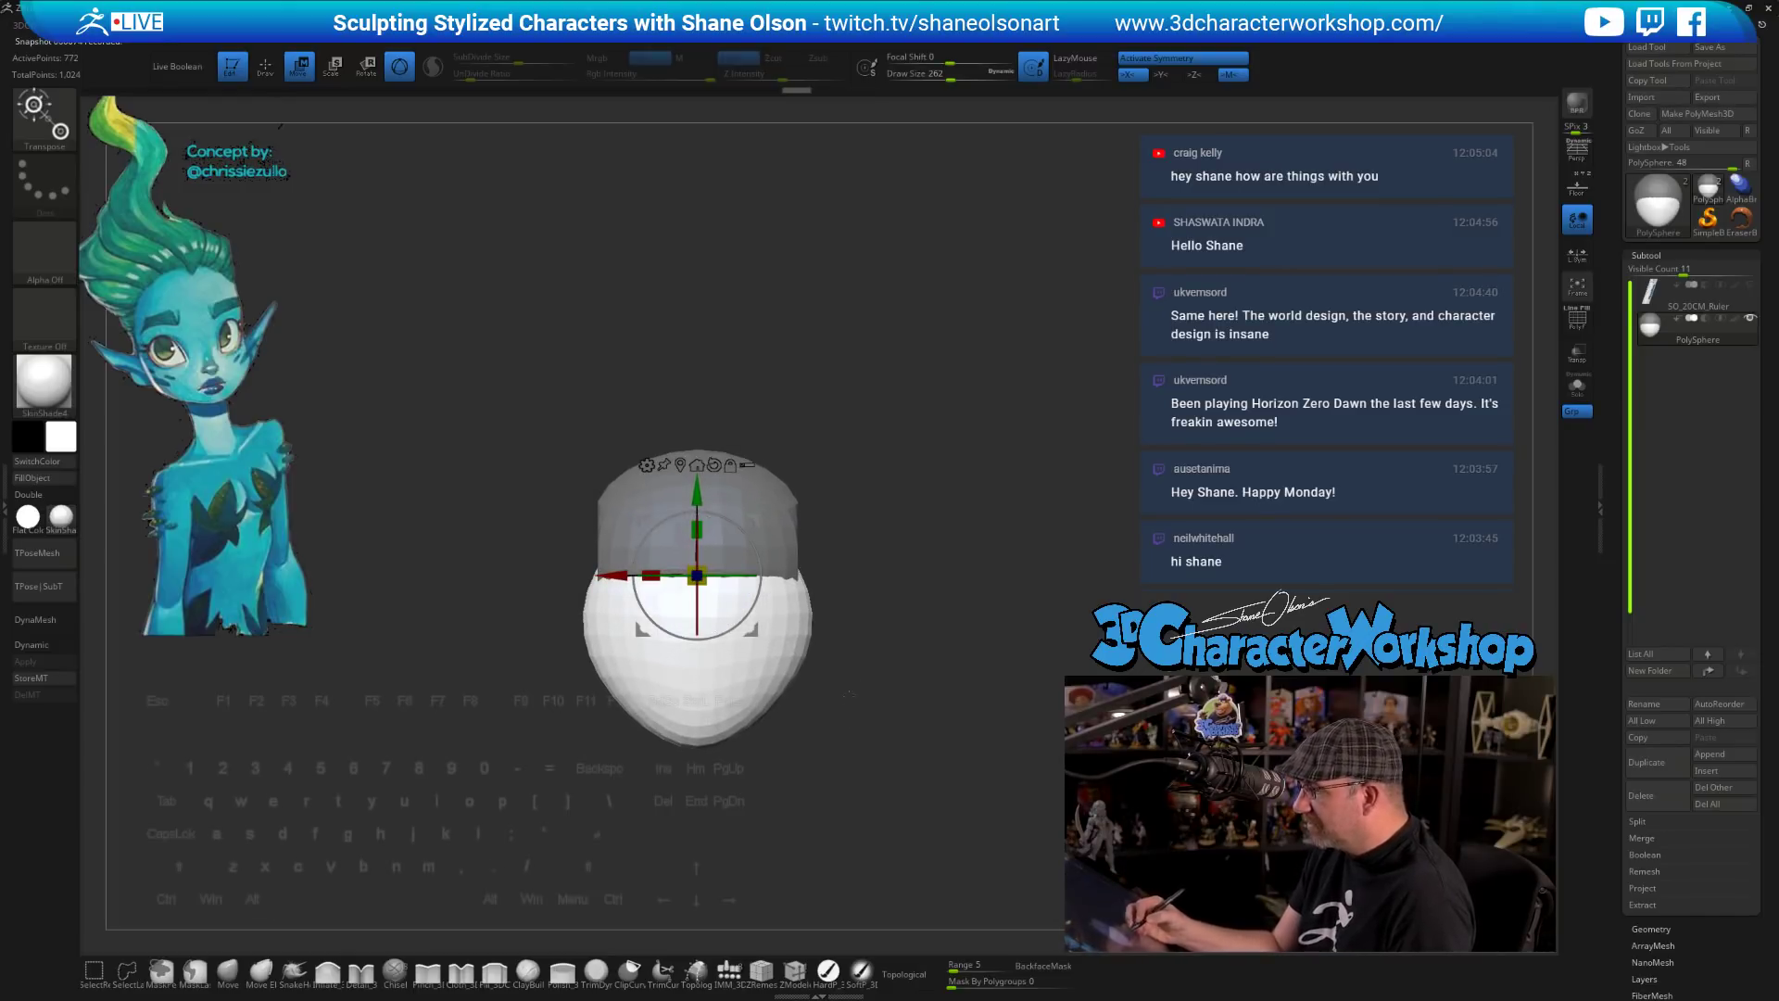
- Slim the sides of the jaw with the Move brush so they follow the cranium's width
{"action": "left_click", "coordinate": [228, 971]}
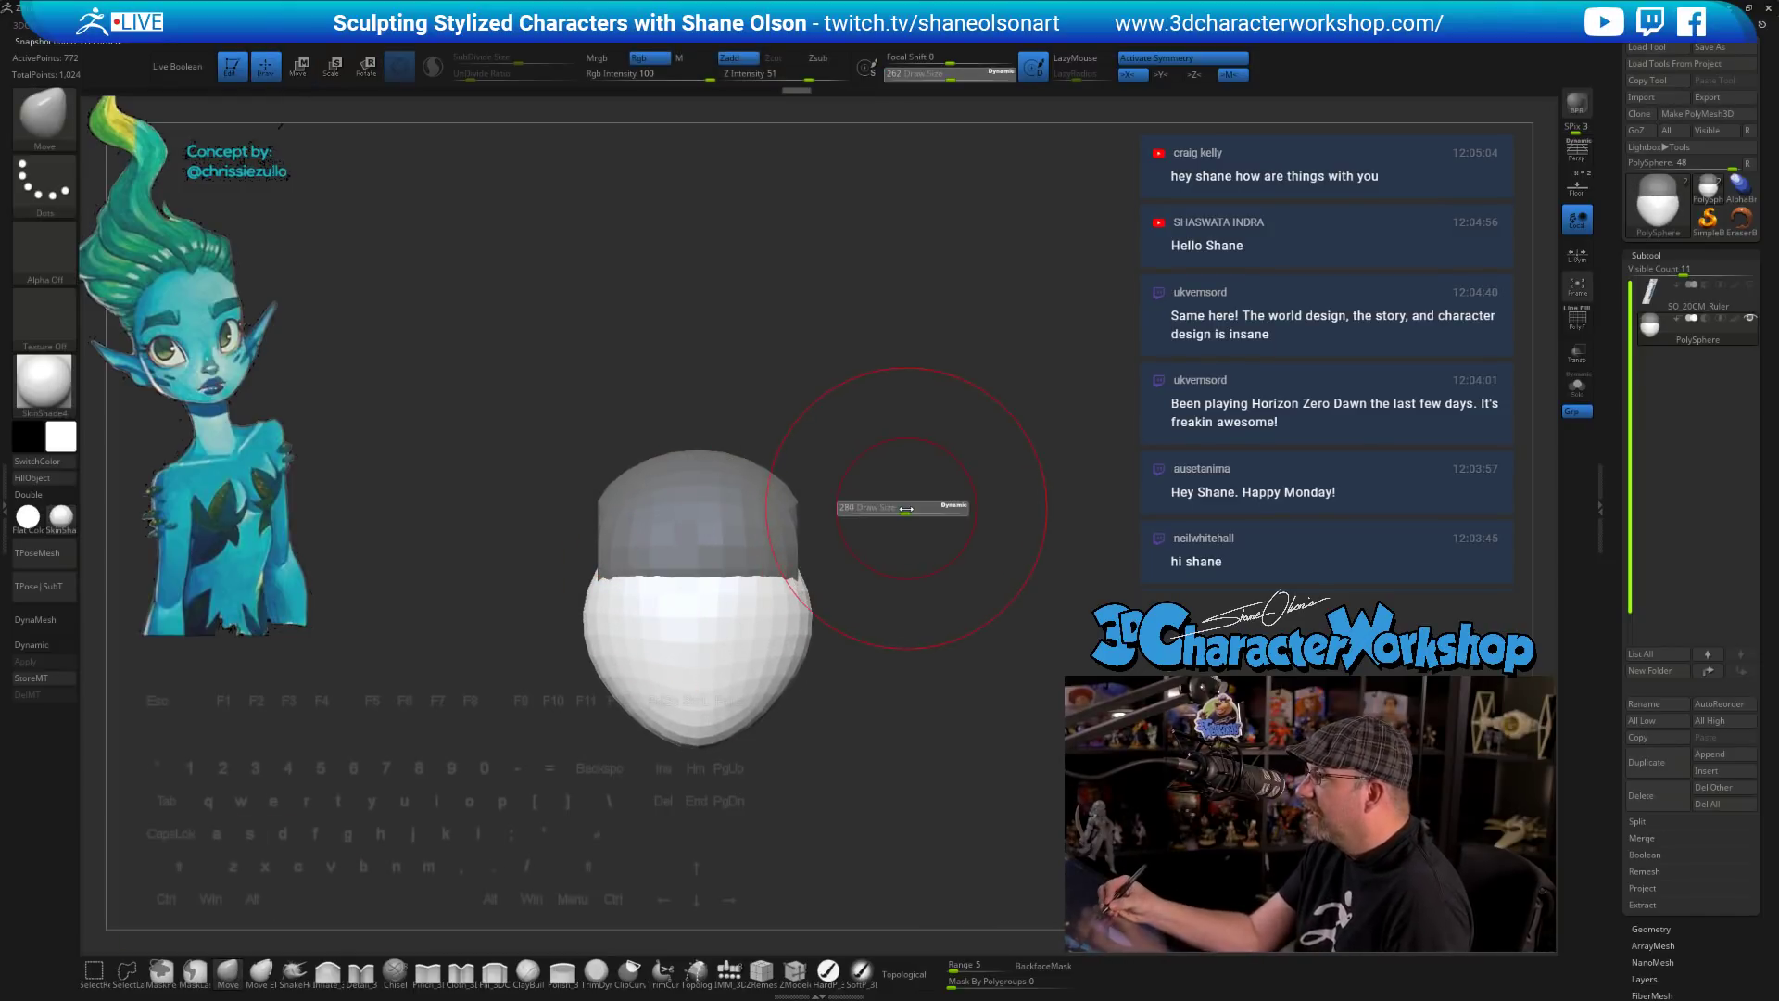
{"action": "key", "text": "s"}
{"action": "left_click_drag", "start_coordinate": [880, 577], "coordinate": [793, 618]}
{"action": "mouse_move", "coordinate": [853, 791]}
{"action": "left_mouse_down"}
{"action": "mouse_move", "coordinate": [816, 732]}
{"action": "mouse_move", "coordinate": [824, 748]}
{"action": "left_mouse_up"}
{"action": "key", "text": "s"}
{"action": "left_click_drag", "start_coordinate": [866, 682], "coordinate": [852, 673]}
{"action": "left_click_drag", "start_coordinate": [827, 748], "coordinate": [892, 721]}
- Refine the jaw's back edge, face front and chin from the side with the Move brush, nudging the chin upward
{"action": "key", "text": "s"}
{"action": "left_click_drag", "start_coordinate": [899, 720], "coordinate": [890, 719]}
{"action": "left_click_drag", "start_coordinate": [871, 604], "coordinate": [857, 598]}
{"action": "left_click_drag", "start_coordinate": [938, 737], "coordinate": [893, 728]}
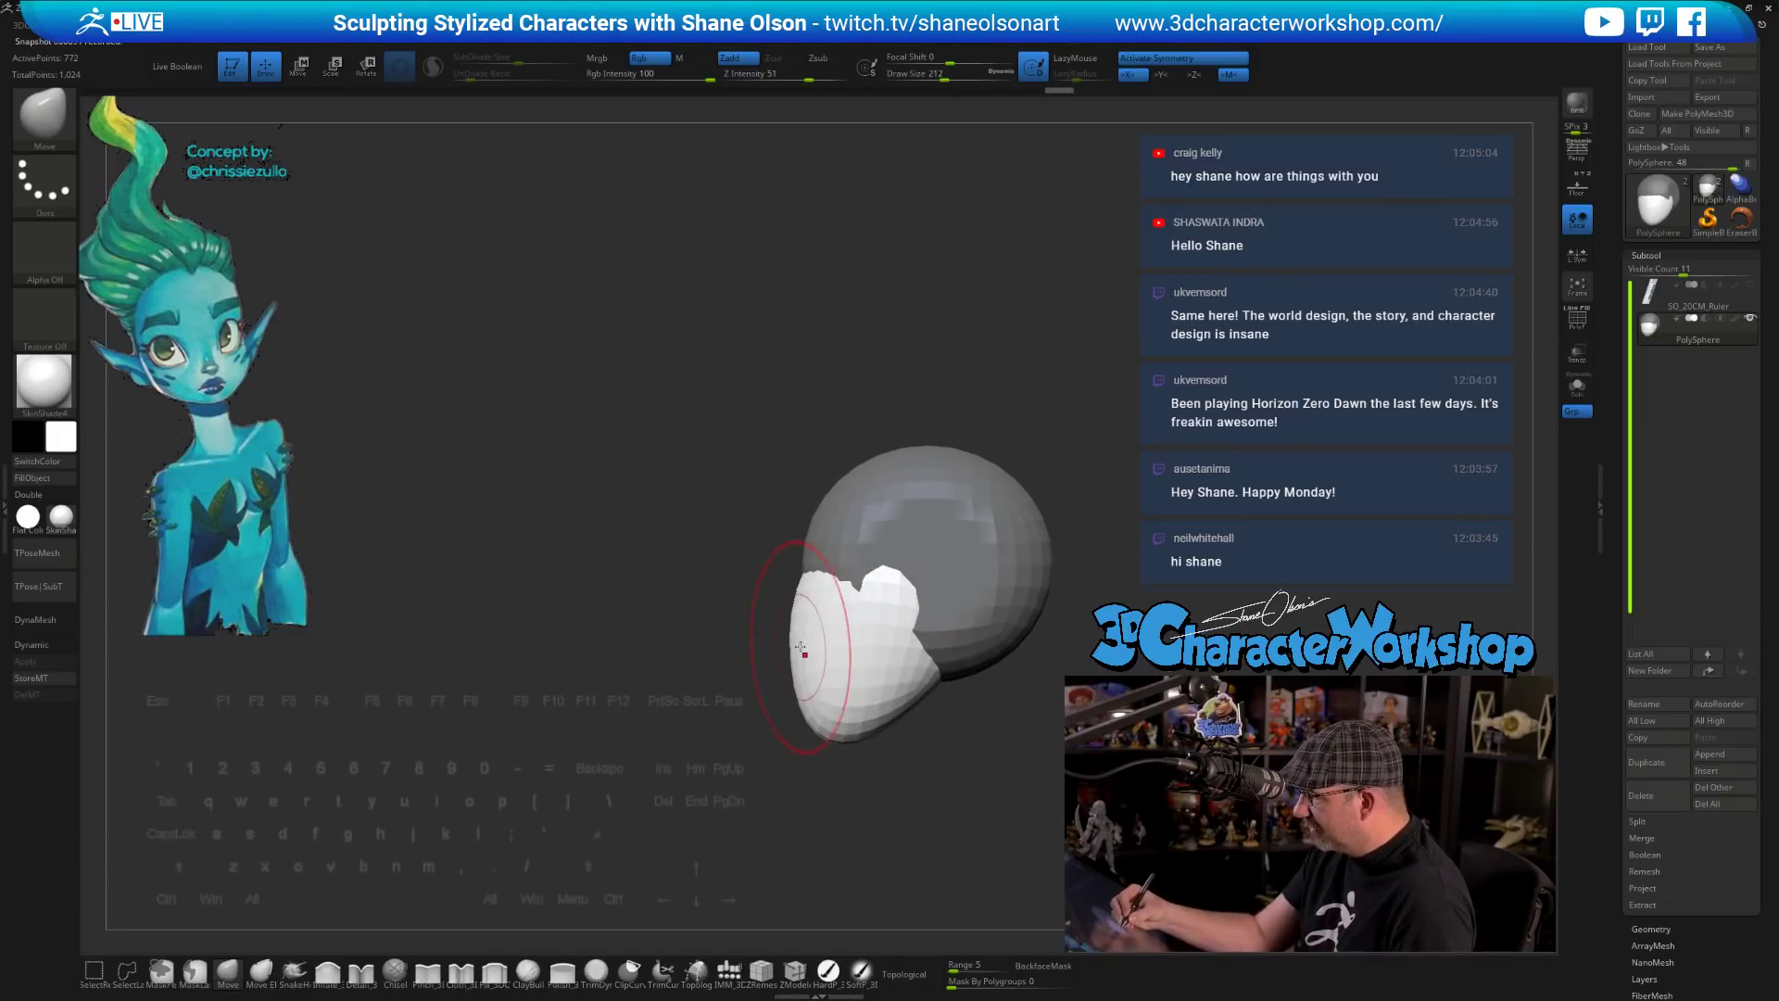
{"action": "left_click_drag", "start_coordinate": [794, 613], "coordinate": [799, 613]}
{"action": "key", "text": "s"}
{"action": "left_click_drag", "start_coordinate": [817, 728], "coordinate": [815, 698]}
{"action": "left_click_drag", "start_coordinate": [929, 807], "coordinate": [810, 710]}
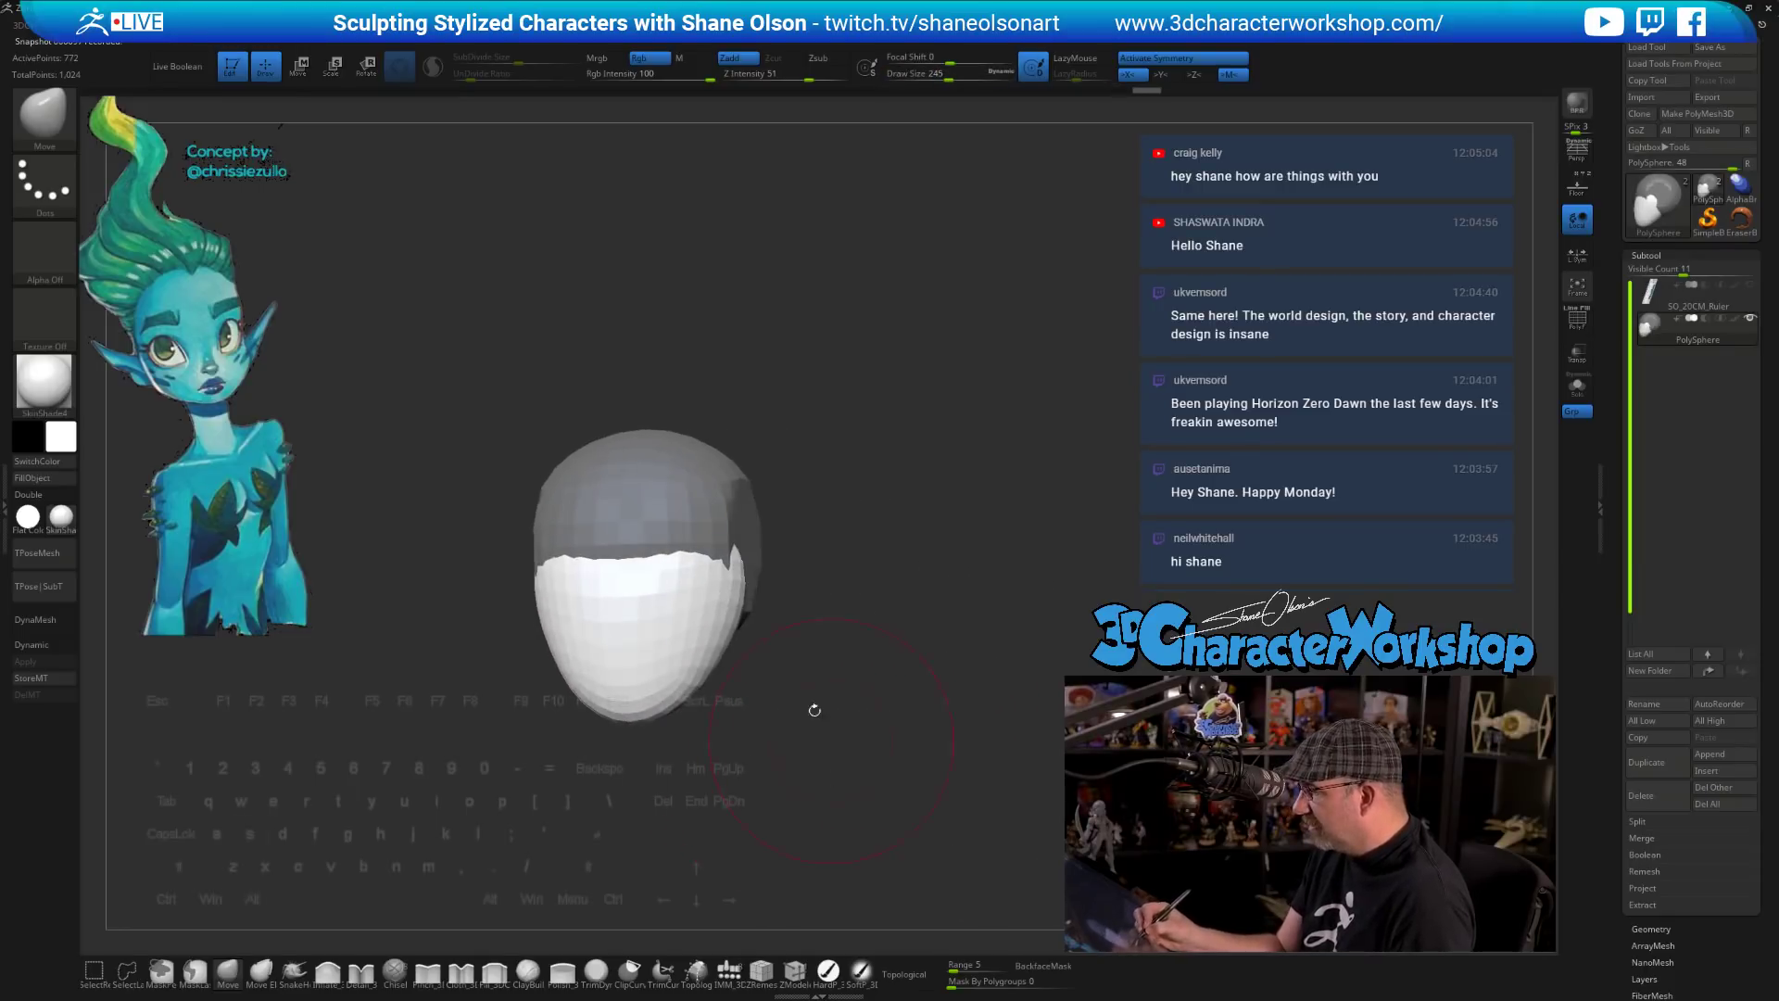
- Pull the side of the jaw slightly inward with a smaller Move brush, and check the jaw's profile from the side
{"action": "key", "text": "s"}
{"action": "left_click_drag", "start_coordinate": [773, 609], "coordinate": [749, 609]}
{"action": "left_click_drag", "start_coordinate": [829, 737], "coordinate": [782, 774]}
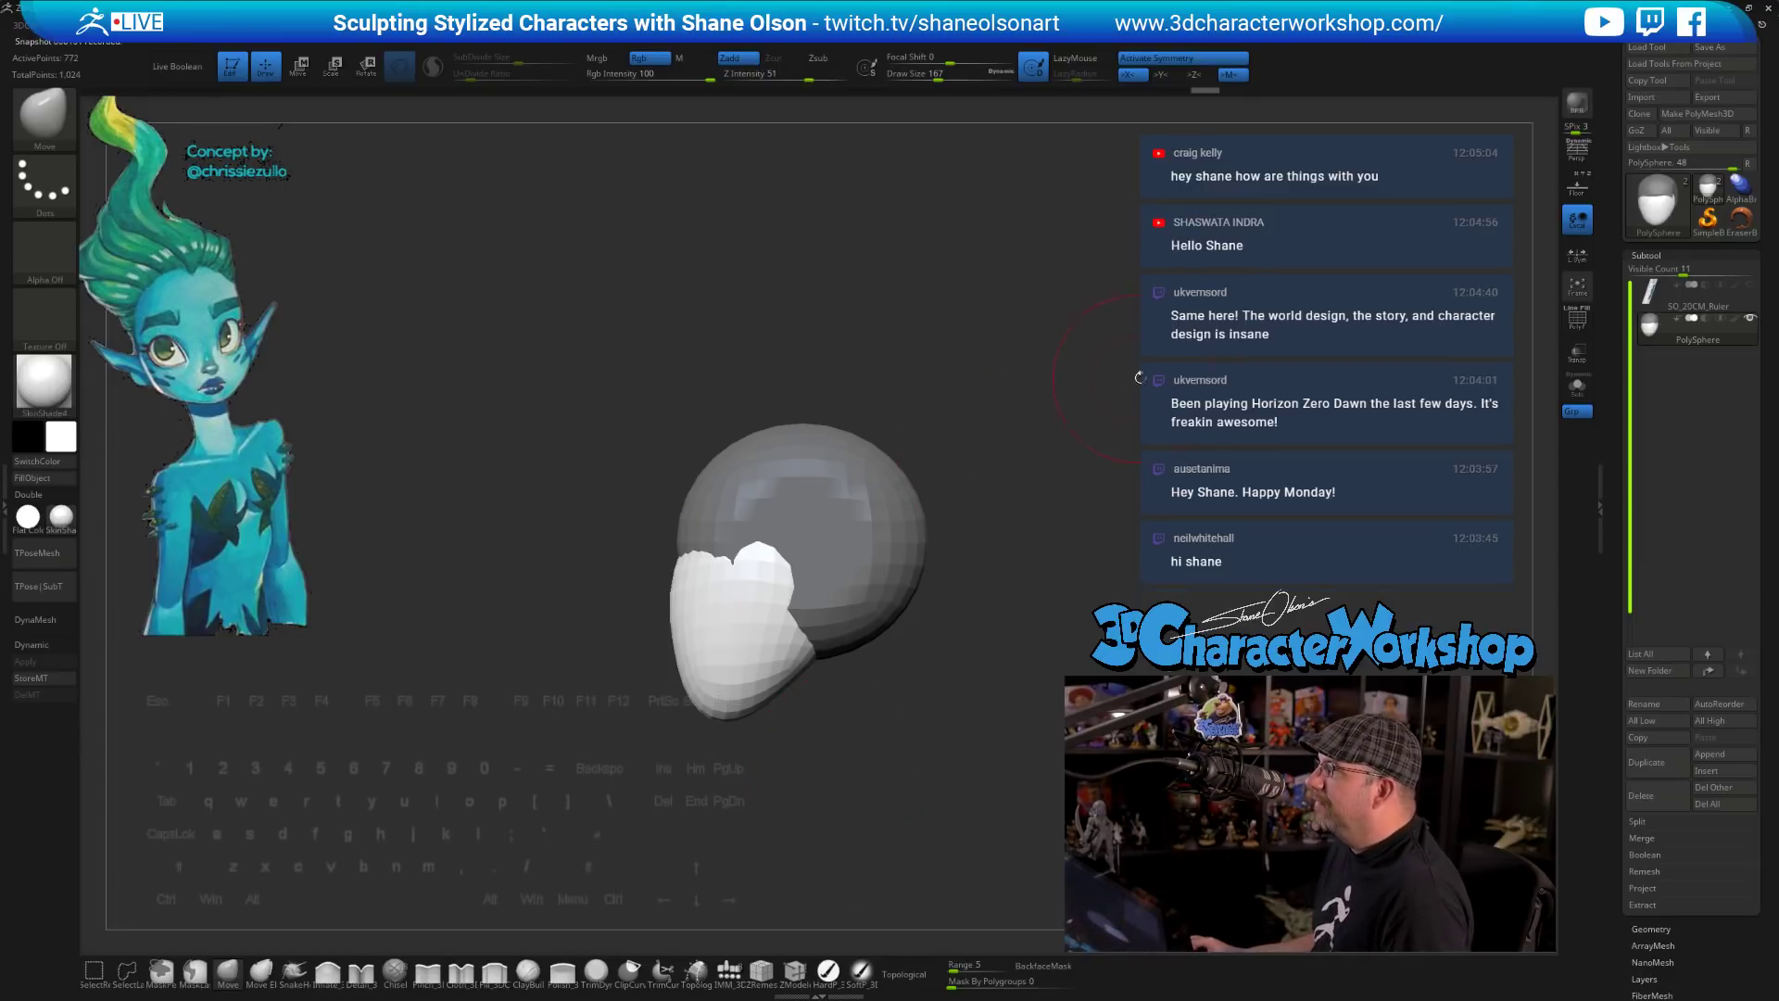
{"action": "left_click_drag", "start_coordinate": [1139, 377], "coordinate": [1040, 428], "text": "alt"}
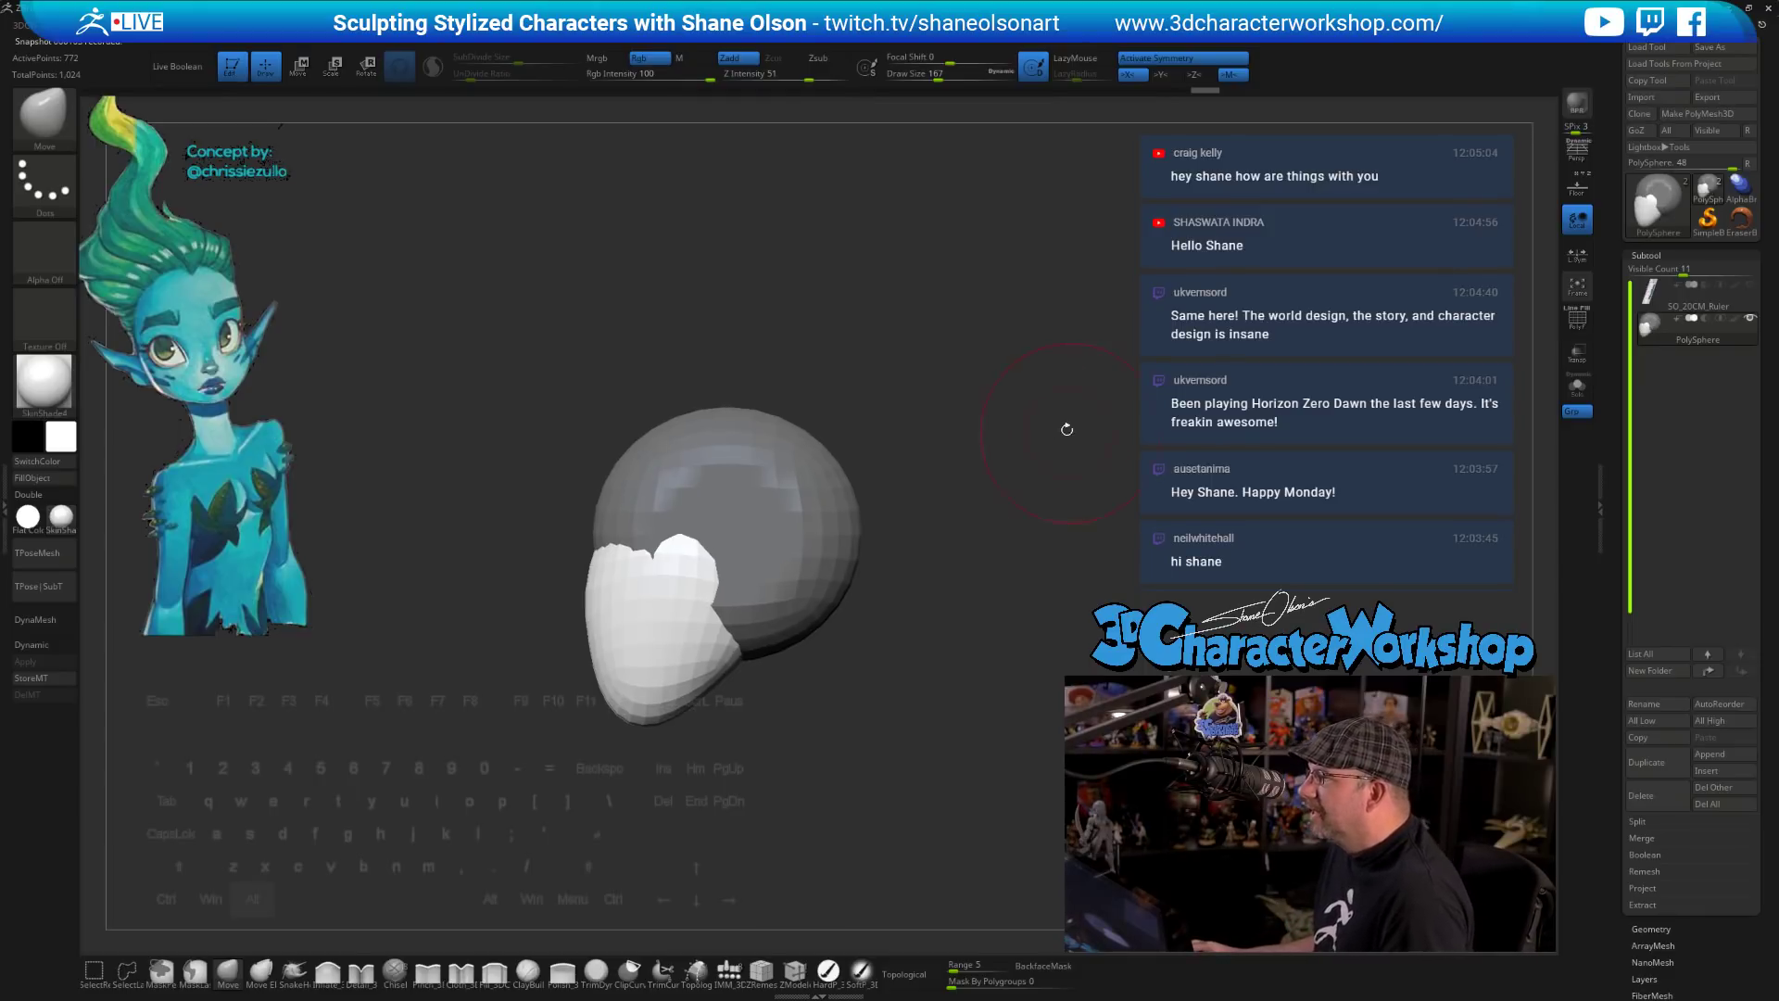
{"action": "left_click_drag", "start_coordinate": [1064, 421], "coordinate": [1055, 512], "text": "alt"}
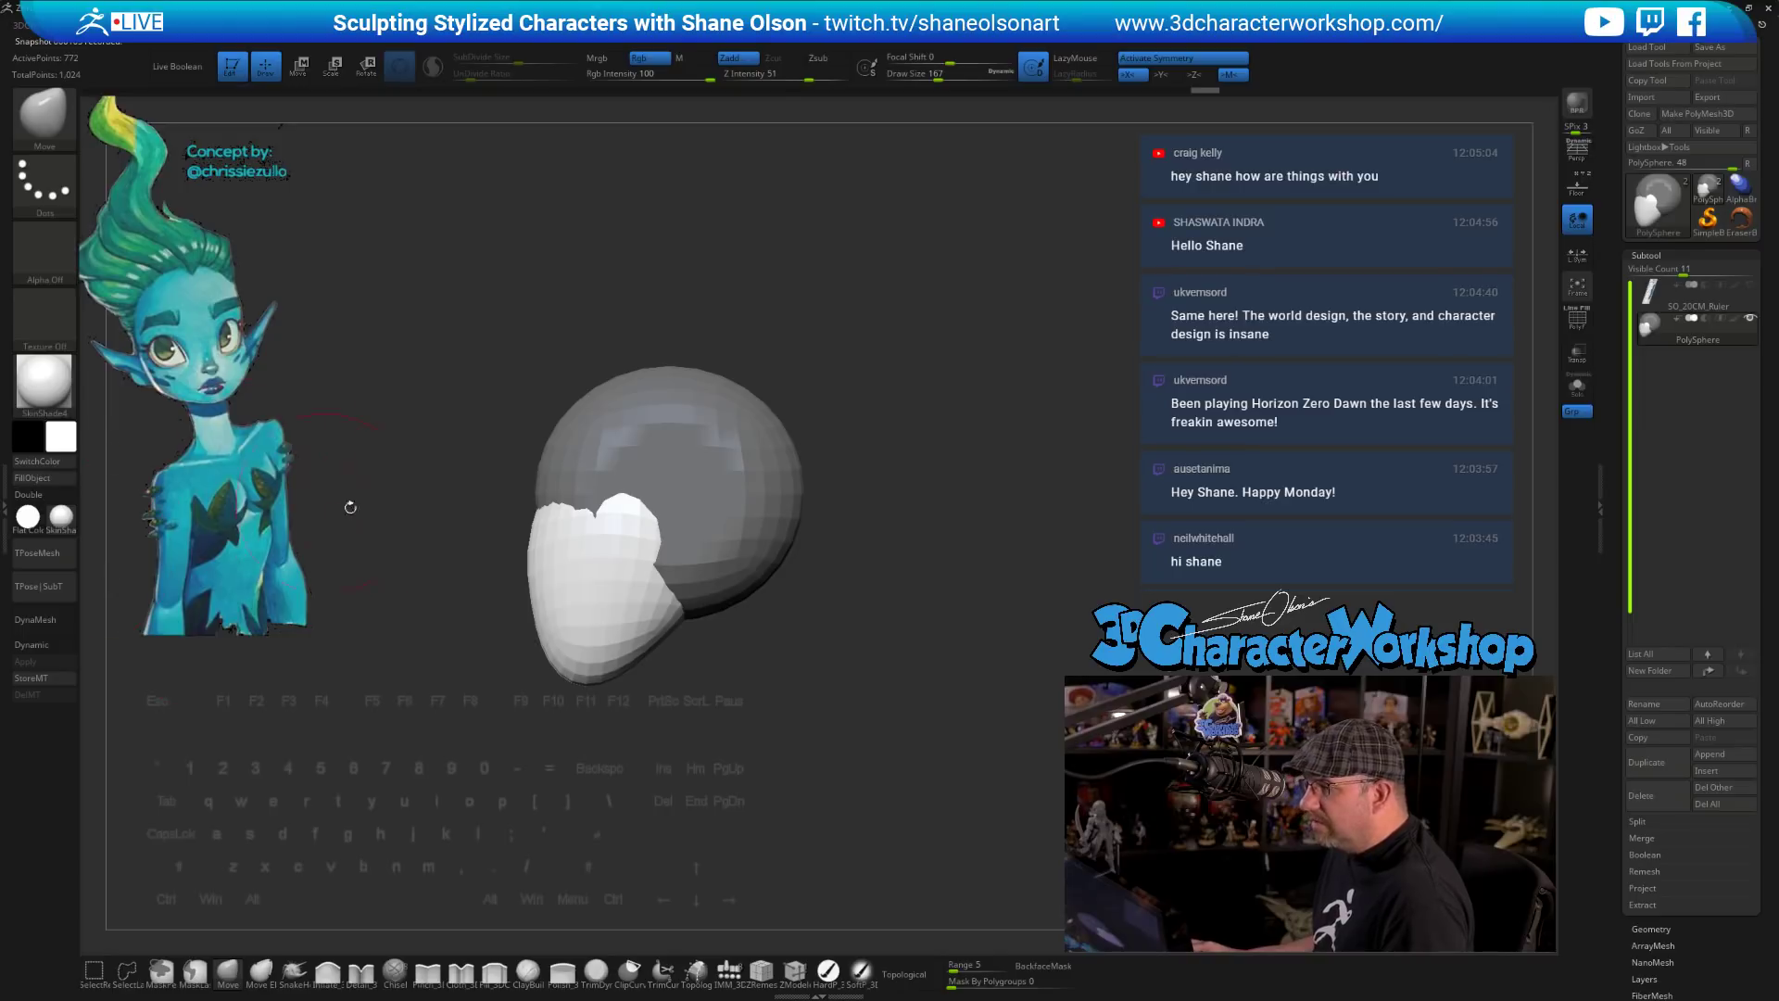
- Nudge the chin upward with a larger Move brush to shorten the jaw
{"action": "mouse_move", "coordinate": [1023, 712]}
{"action": "left_mouse_down"}
{"action": "mouse_move", "coordinate": [686, 716]}
{"action": "mouse_move", "coordinate": [693, 671]}
{"action": "mouse_move", "coordinate": [535, 625]}
{"action": "left_mouse_up"}
{"action": "key", "text": "s"}
{"action": "left_click_drag", "start_coordinate": [648, 636], "coordinate": [641, 619]}
{"action": "left_click_drag", "start_coordinate": [738, 661], "coordinate": [651, 643]}
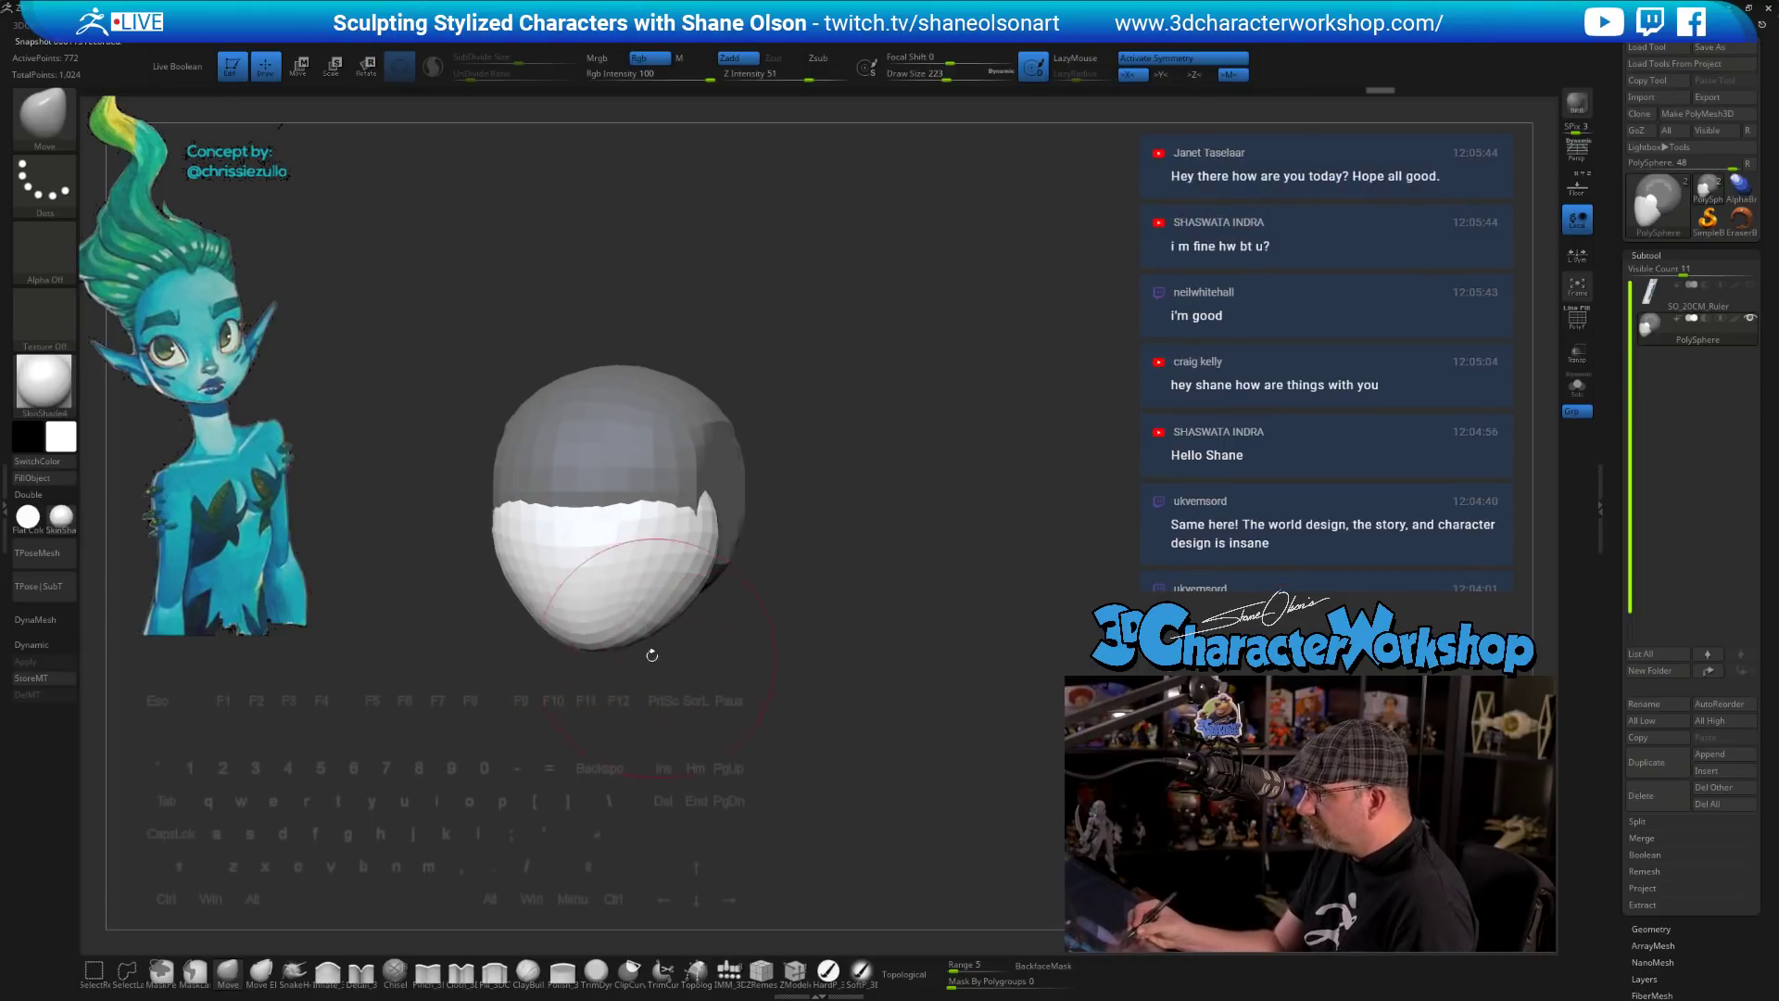
- Adjust the front of the jaw from the side with the Move brush so it lines up with the cranium
{"action": "left_click_drag", "start_coordinate": [759, 698], "coordinate": [707, 671]}
{"action": "left_click_drag", "start_coordinate": [580, 584], "coordinate": [598, 586]}
{"action": "mouse_move", "coordinate": [701, 691]}
{"action": "left_mouse_down", "text": "alt"}
{"action": "mouse_move", "coordinate": [658, 682]}
{"action": "mouse_move", "coordinate": [689, 693]}
{"action": "left_mouse_up", "text": "alt"}
{"action": "key", "text": "s"}
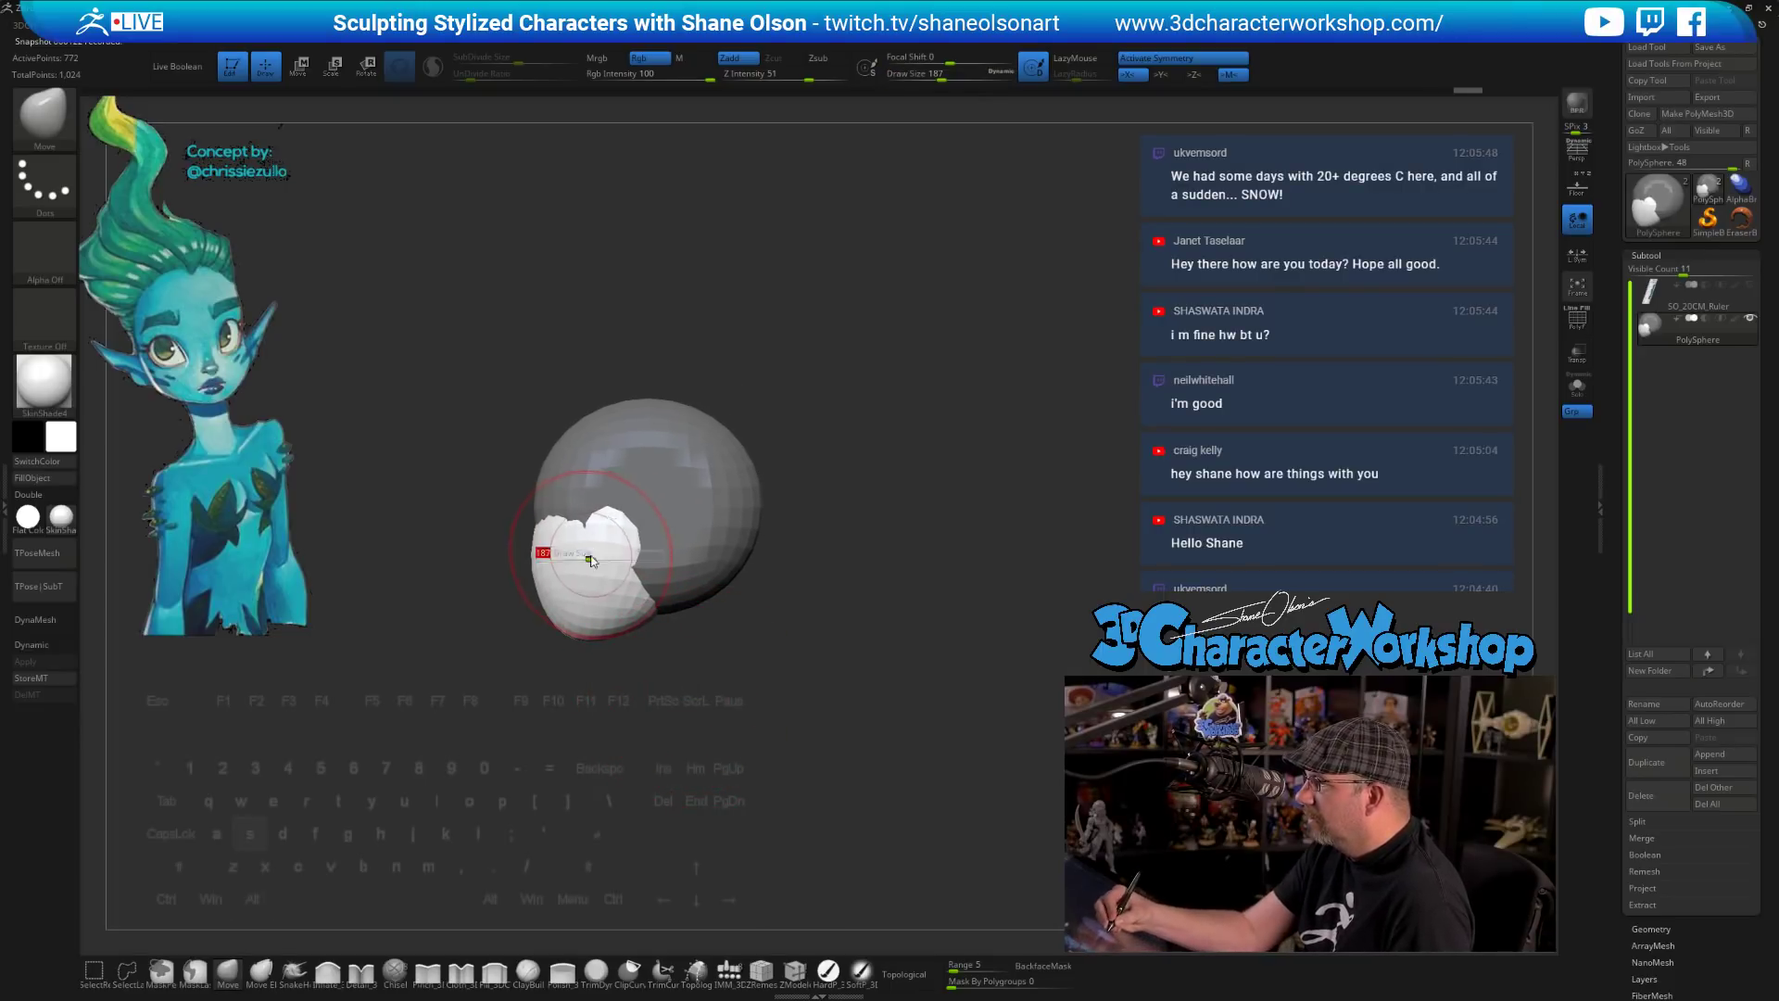
{"action": "left_click_drag", "start_coordinate": [591, 559], "coordinate": [551, 586]}
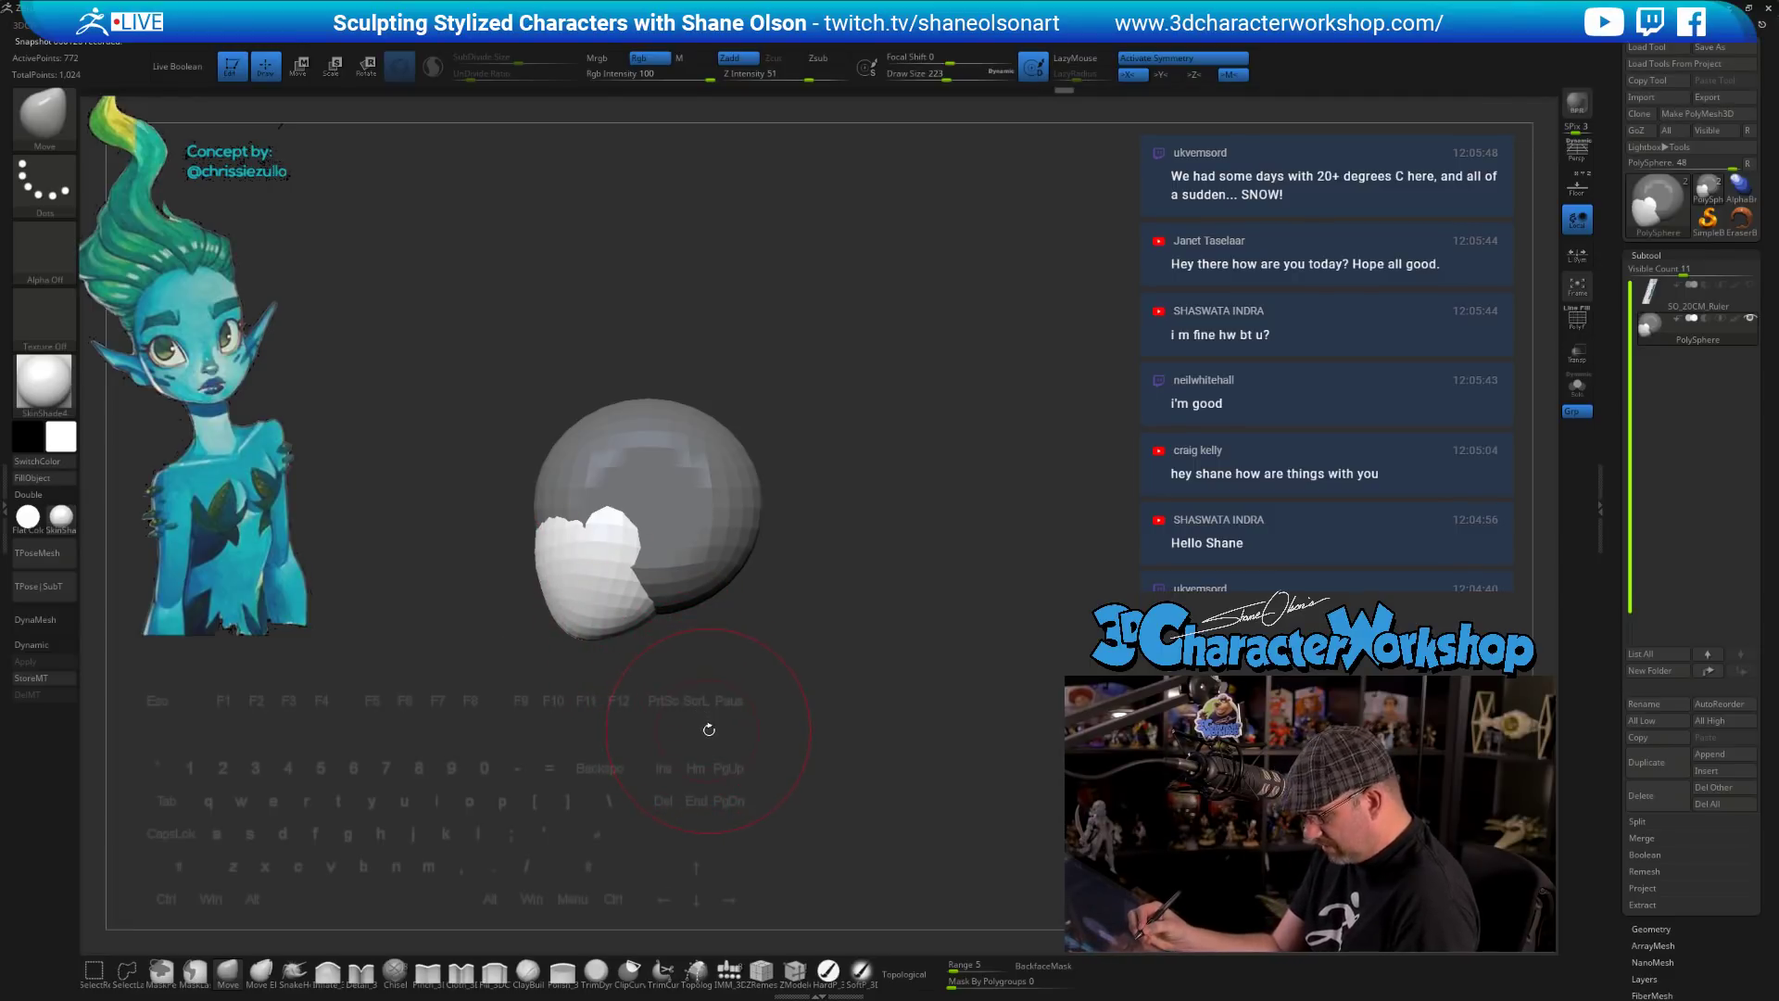
- Invert the mask to free the cranium, reposition the gizmo at its front and scale it down slightly, clearing the mask at the end
{"action": "left_click", "coordinate": [709, 729], "text": "ctrl"}
{"action": "key", "text": "w"}
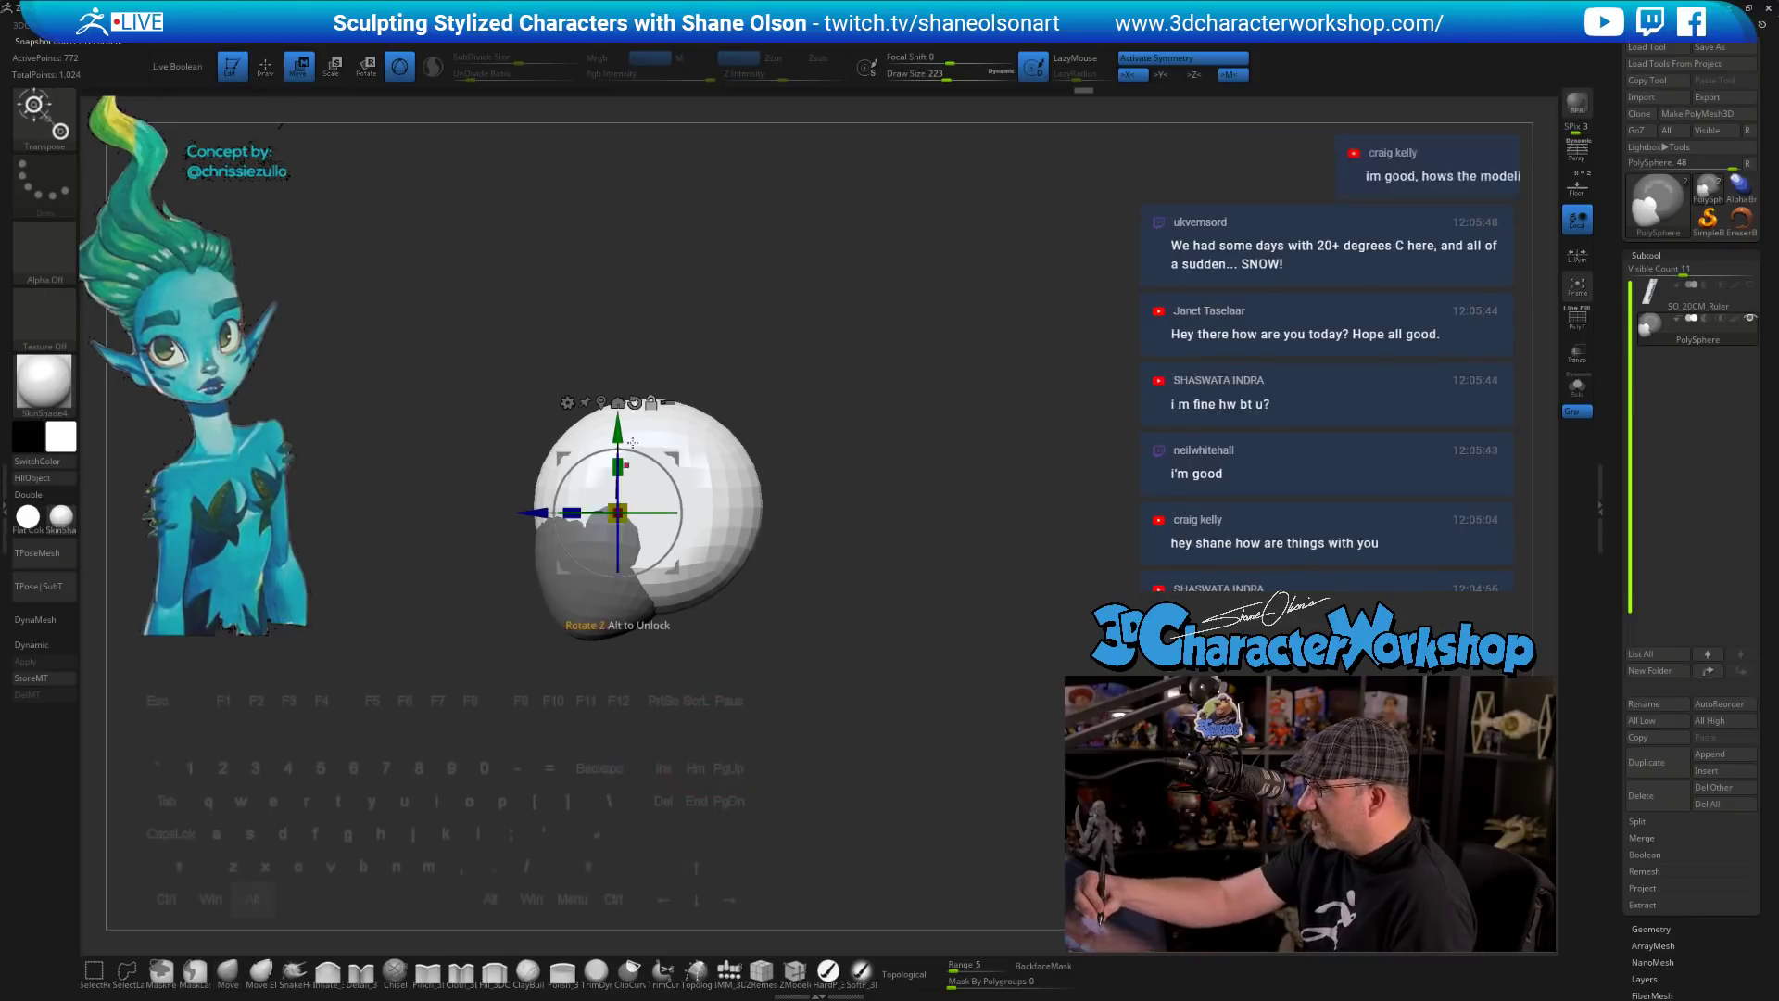
{"action": "left_click_drag", "start_coordinate": [563, 458], "coordinate": [495, 496], "text": "alt"}
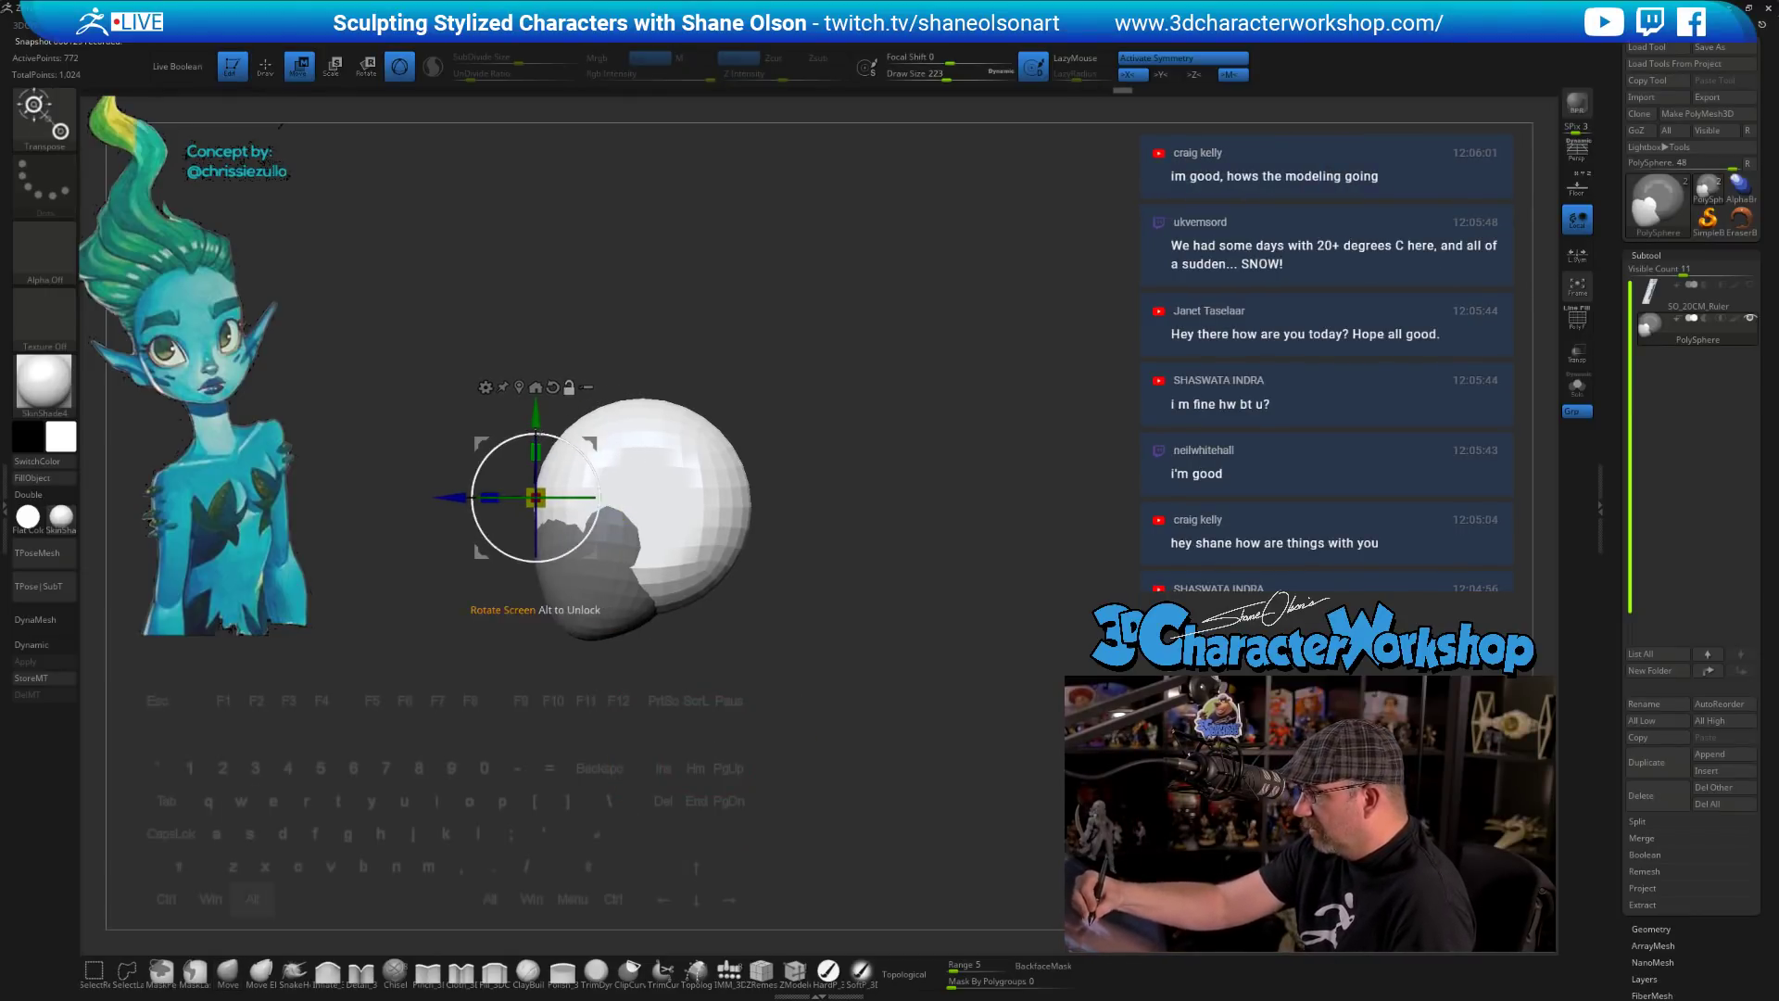
{"action": "left_click_drag", "start_coordinate": [536, 415], "coordinate": [498, 397], "text": "alt"}
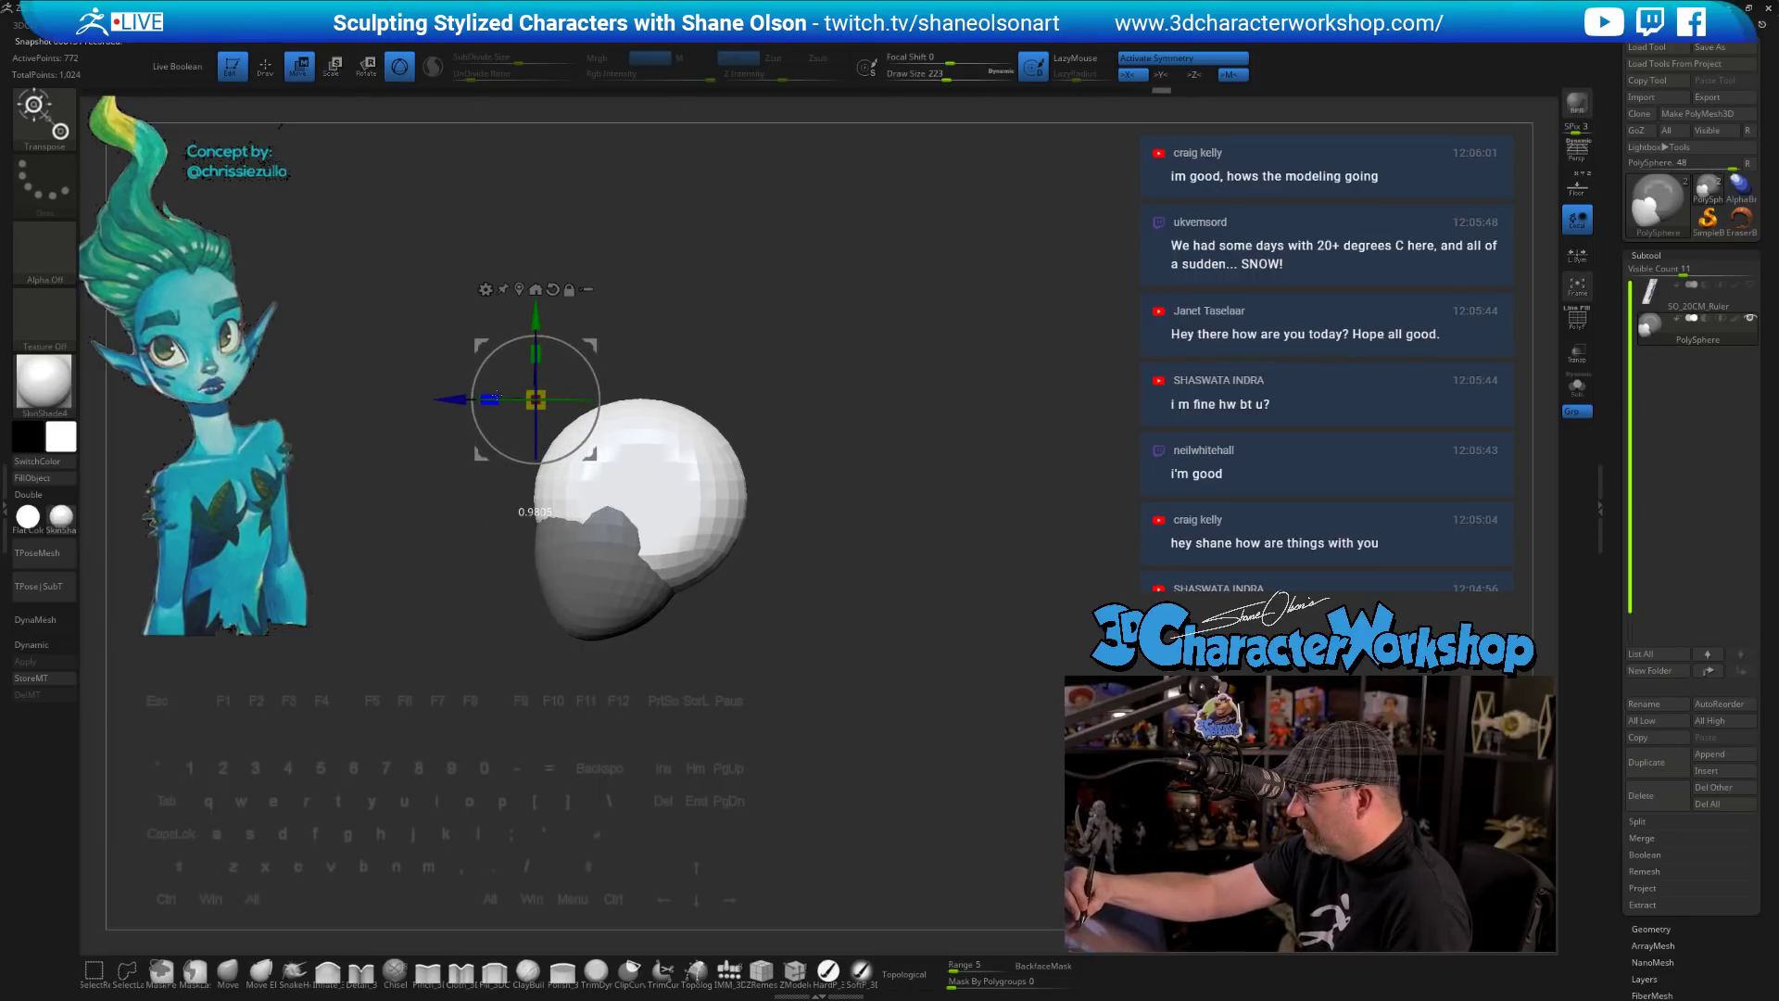
{"action": "mouse_move", "coordinate": [611, 672]}
{"action": "left_mouse_down"}
{"action": "mouse_move", "coordinate": [813, 630]}
{"action": "mouse_move", "coordinate": [862, 714]}
{"action": "mouse_move", "coordinate": [847, 745]}
{"action": "mouse_move", "coordinate": [904, 682]}
{"action": "mouse_move", "coordinate": [804, 691]}
{"action": "mouse_move", "coordinate": [865, 707]}
{"action": "left_mouse_up"}
{"action": "left_click", "coordinate": [821, 657], "text": "ctrl"}
{"action": "key", "text": "q"}
- Turn on topological masking for the Move brush and pull the jaw's sides and back corner in line with the cranium
{"action": "left_click_drag", "start_coordinate": [865, 707], "coordinate": [881, 739]}
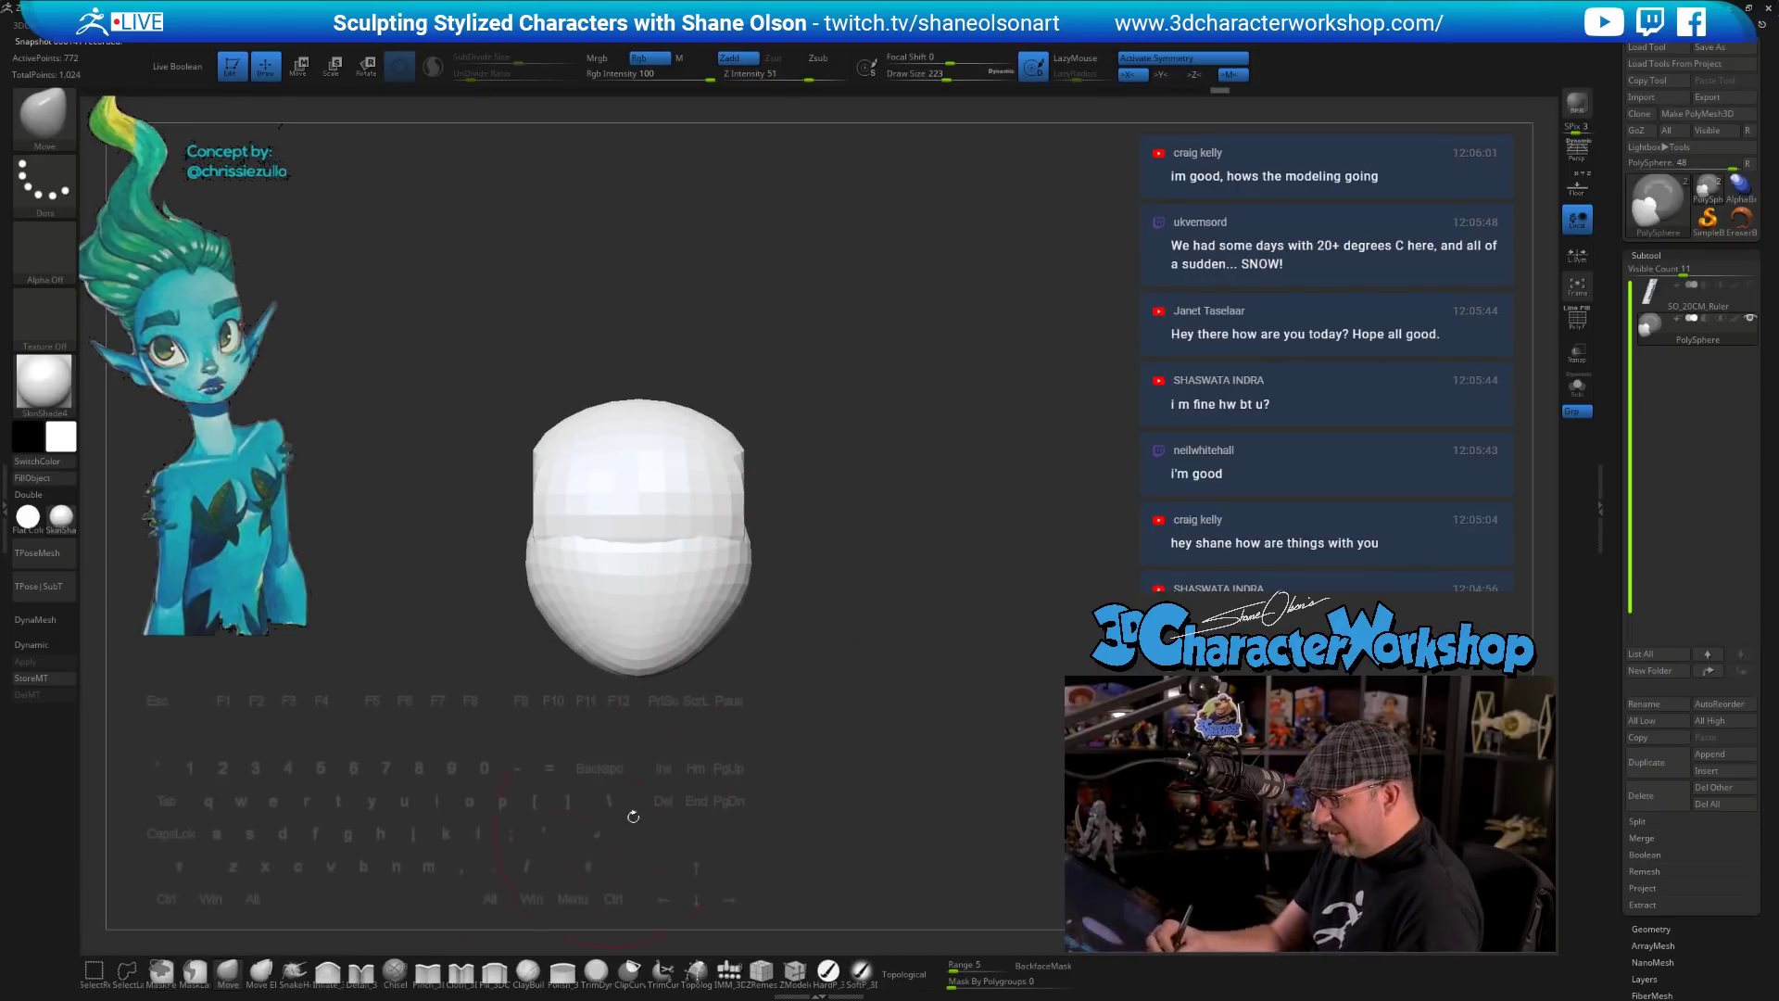
{"action": "left_click", "coordinate": [908, 973]}
{"action": "key", "text": "s"}
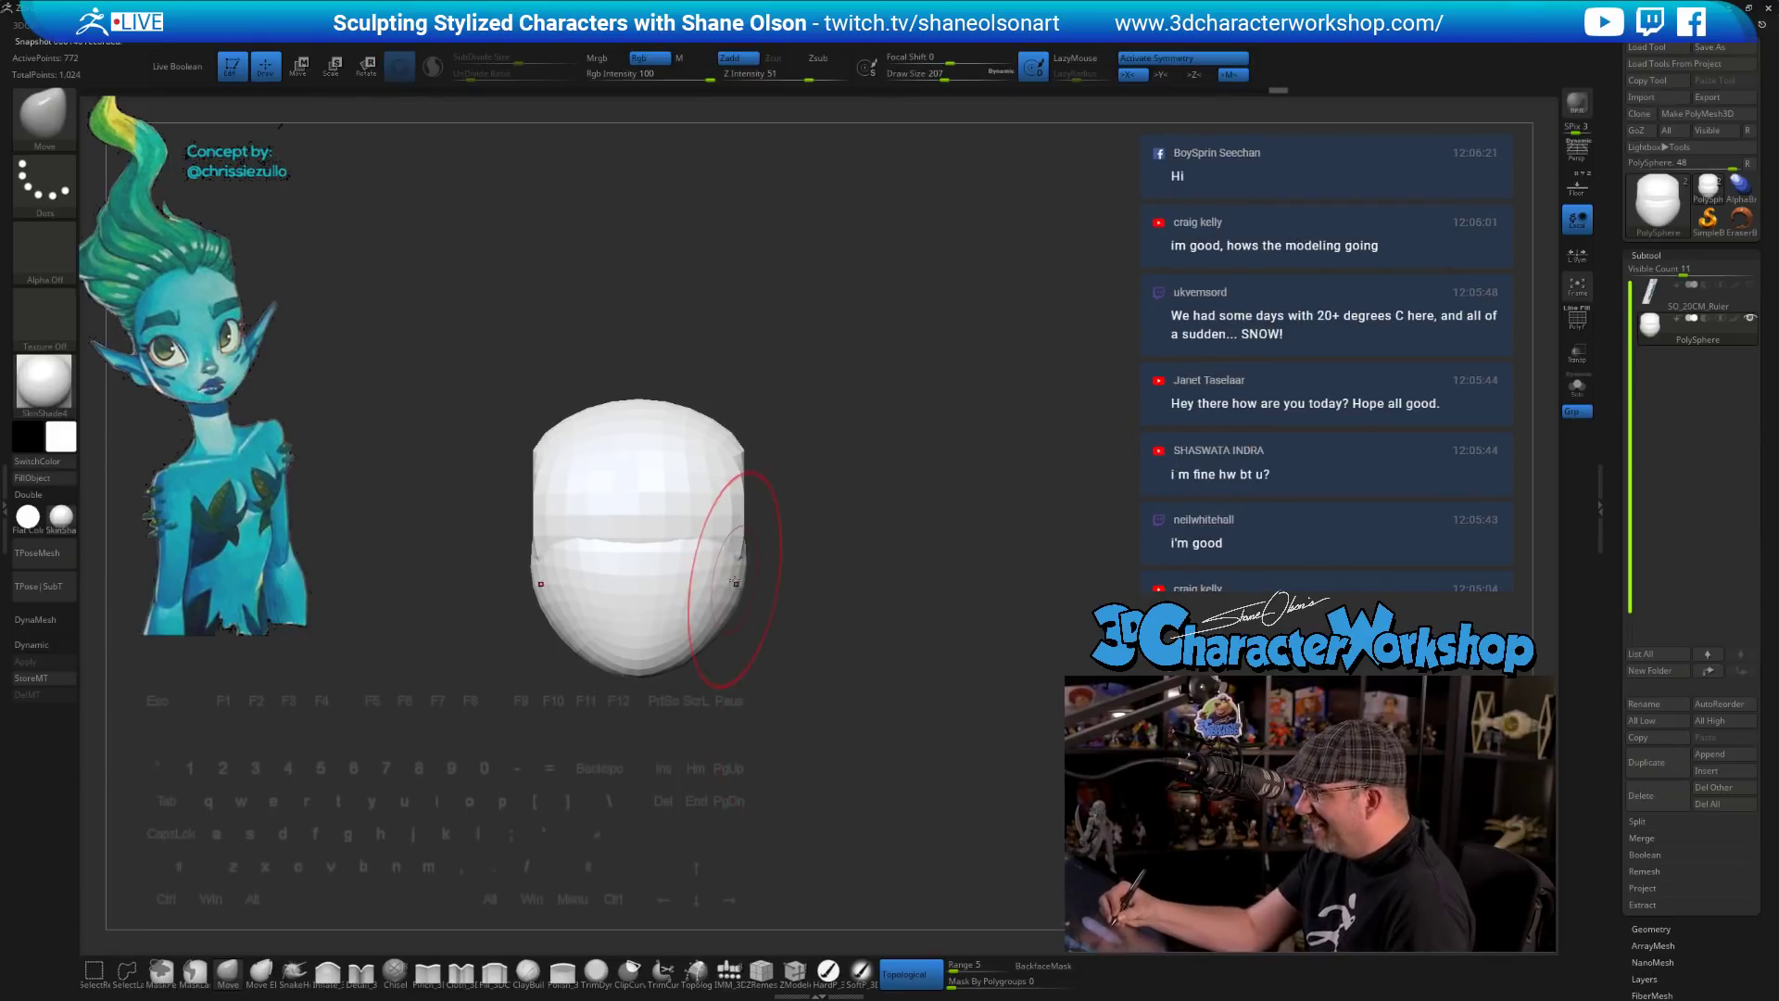
{"action": "mouse_move", "coordinate": [741, 586]}
{"action": "left_mouse_down"}
{"action": "mouse_move", "coordinate": [838, 739]}
{"action": "mouse_move", "coordinate": [825, 714]}
{"action": "left_mouse_up"}
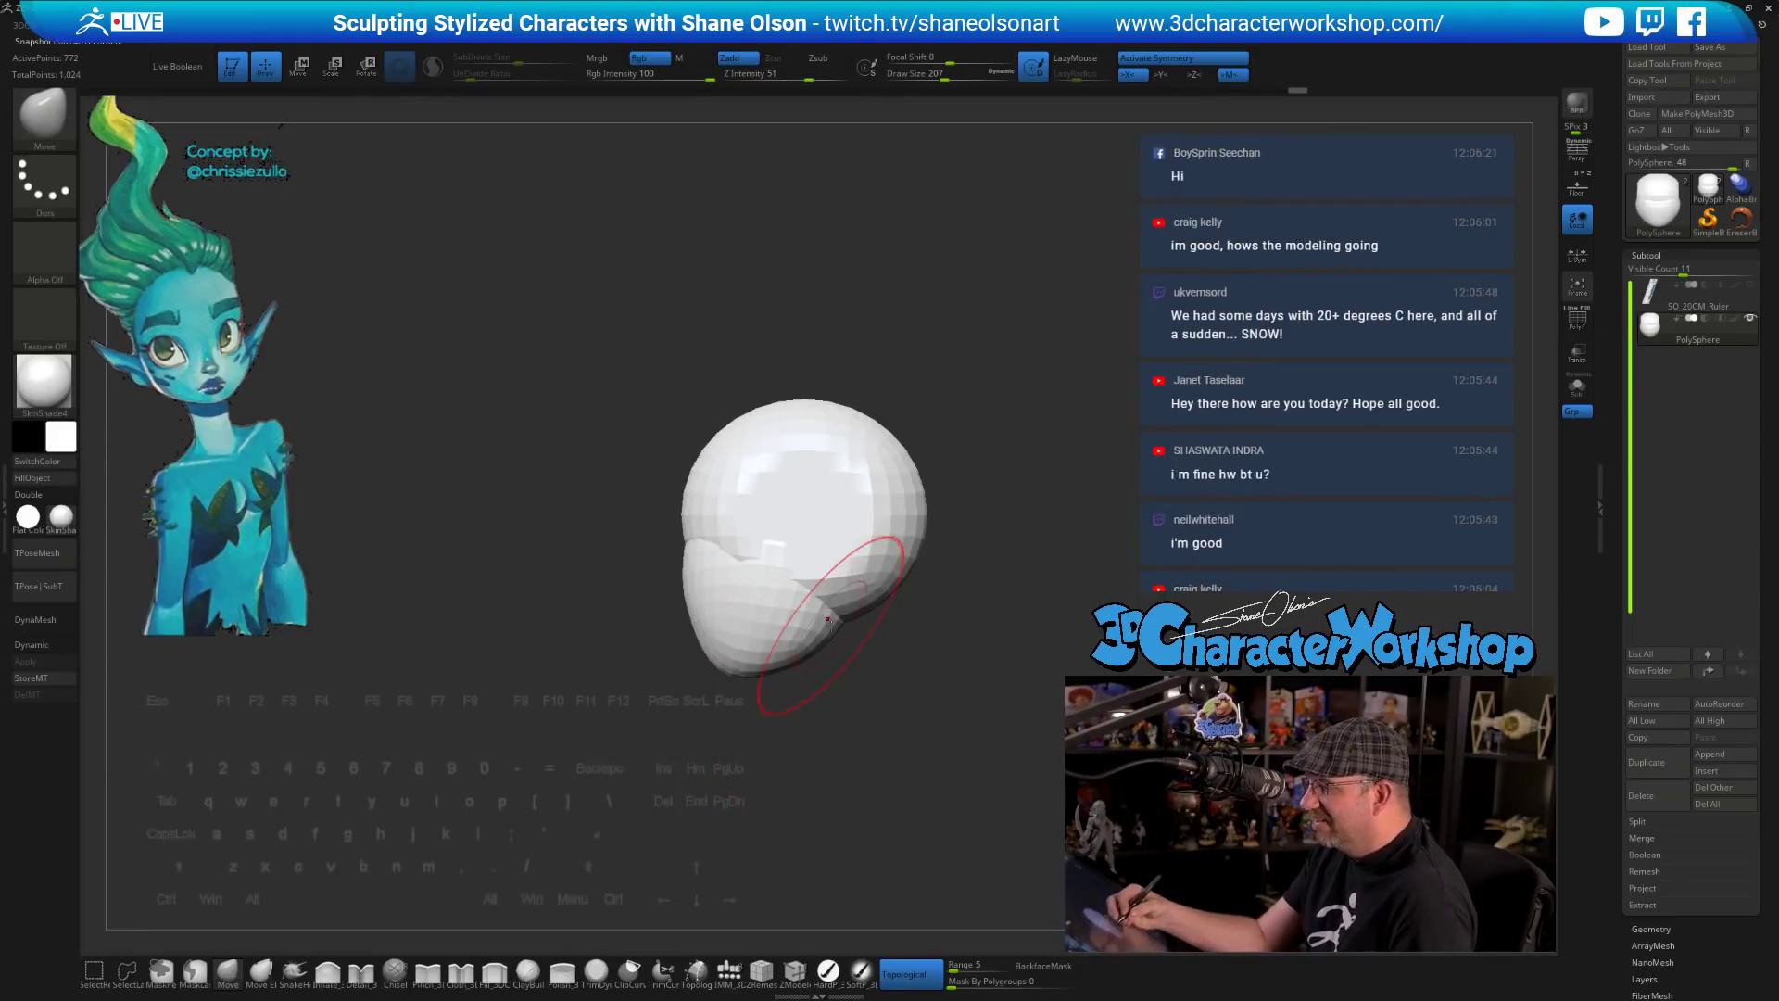
{"action": "left_click_drag", "start_coordinate": [817, 633], "coordinate": [824, 628]}
{"action": "left_click_drag", "start_coordinate": [829, 672], "coordinate": [764, 666], "text": "alt"}
{"action": "key", "text": "s"}
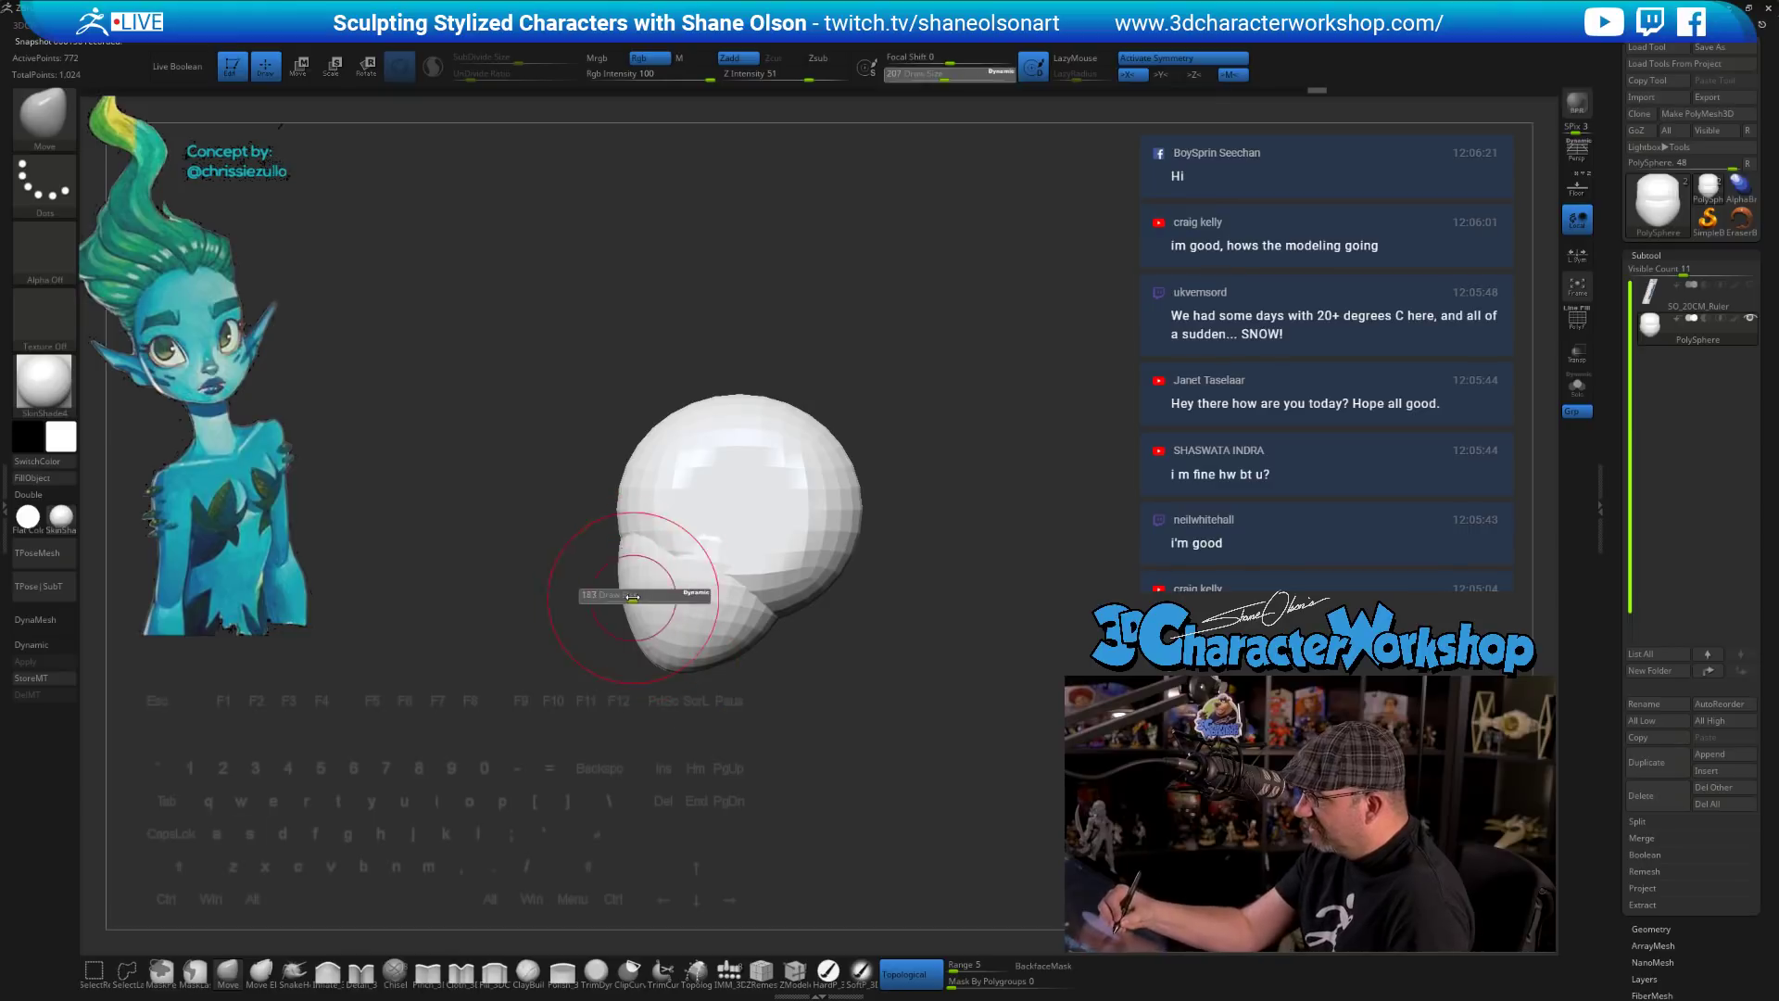
{"action": "left_click", "coordinate": [643, 595]}
{"action": "left_click_drag", "start_coordinate": [792, 778], "coordinate": [843, 768], "text": "shift"}
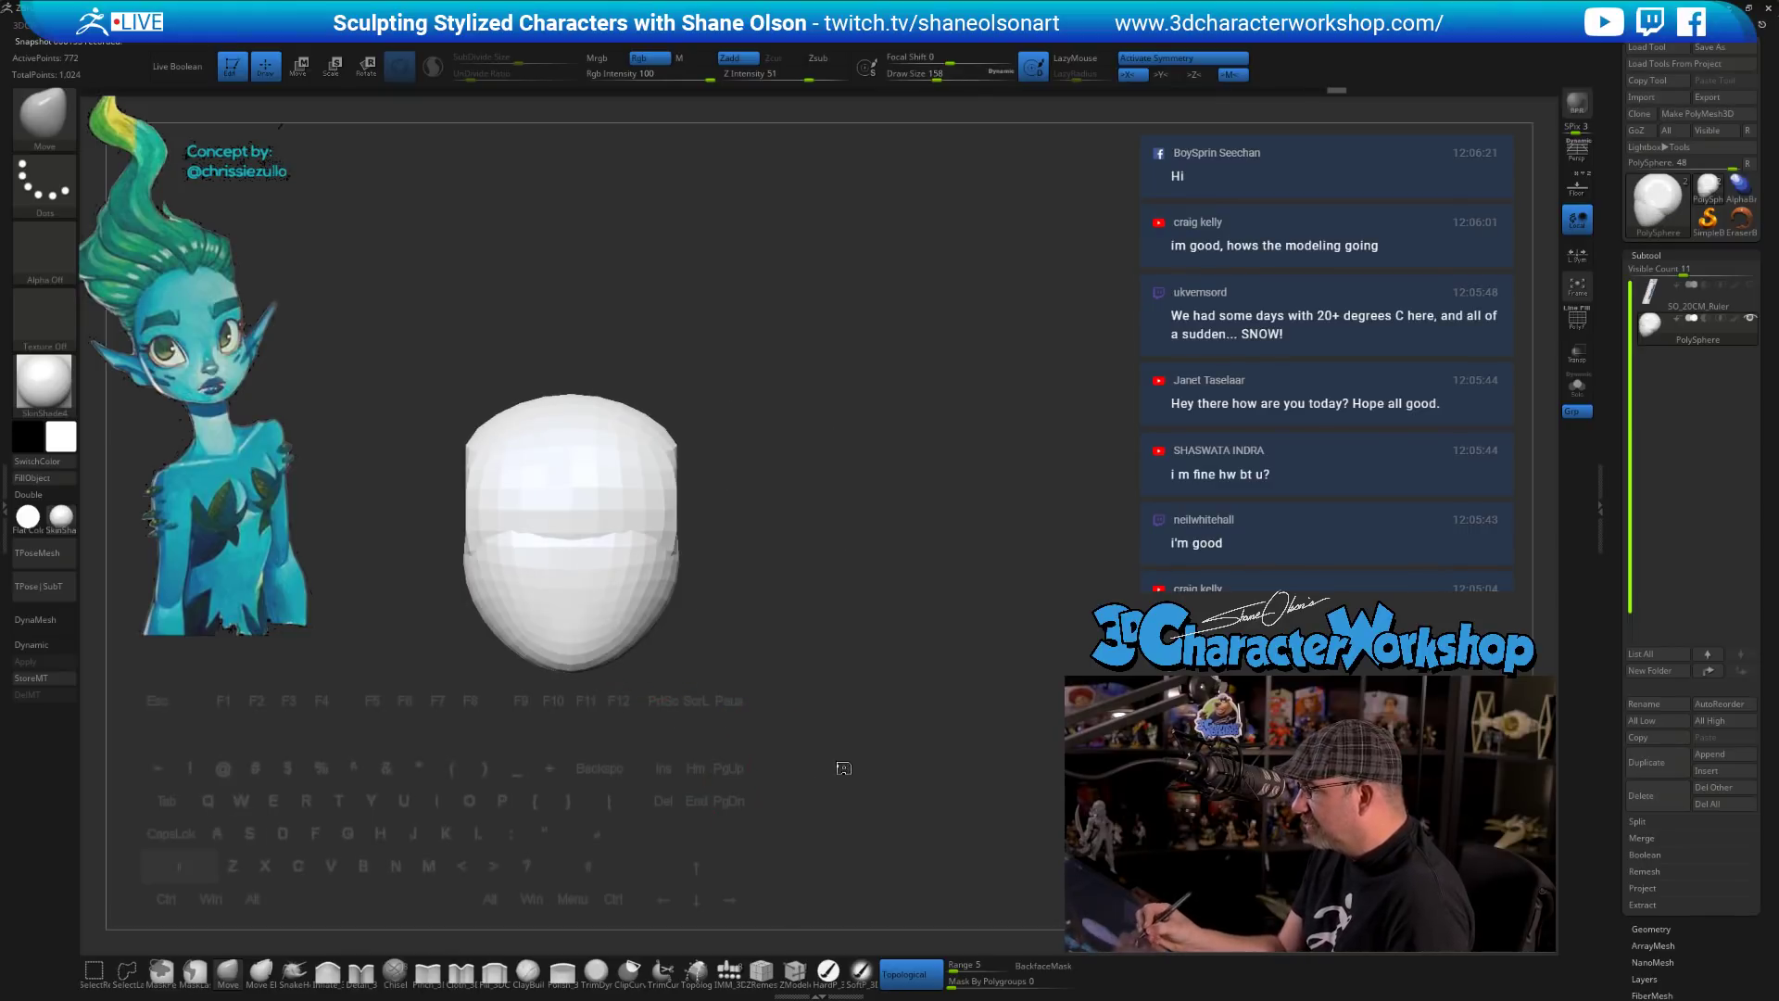
- Try smoothing the hard edge around the flat side of the cranium, and undo the smoothing
{"action": "mouse_move", "coordinate": [1011, 498]}
{"action": "left_mouse_down"}
{"action": "mouse_move", "coordinate": [1001, 489]}
{"action": "mouse_move", "coordinate": [985, 537]}
{"action": "mouse_move", "coordinate": [941, 523]}
{"action": "left_mouse_up"}
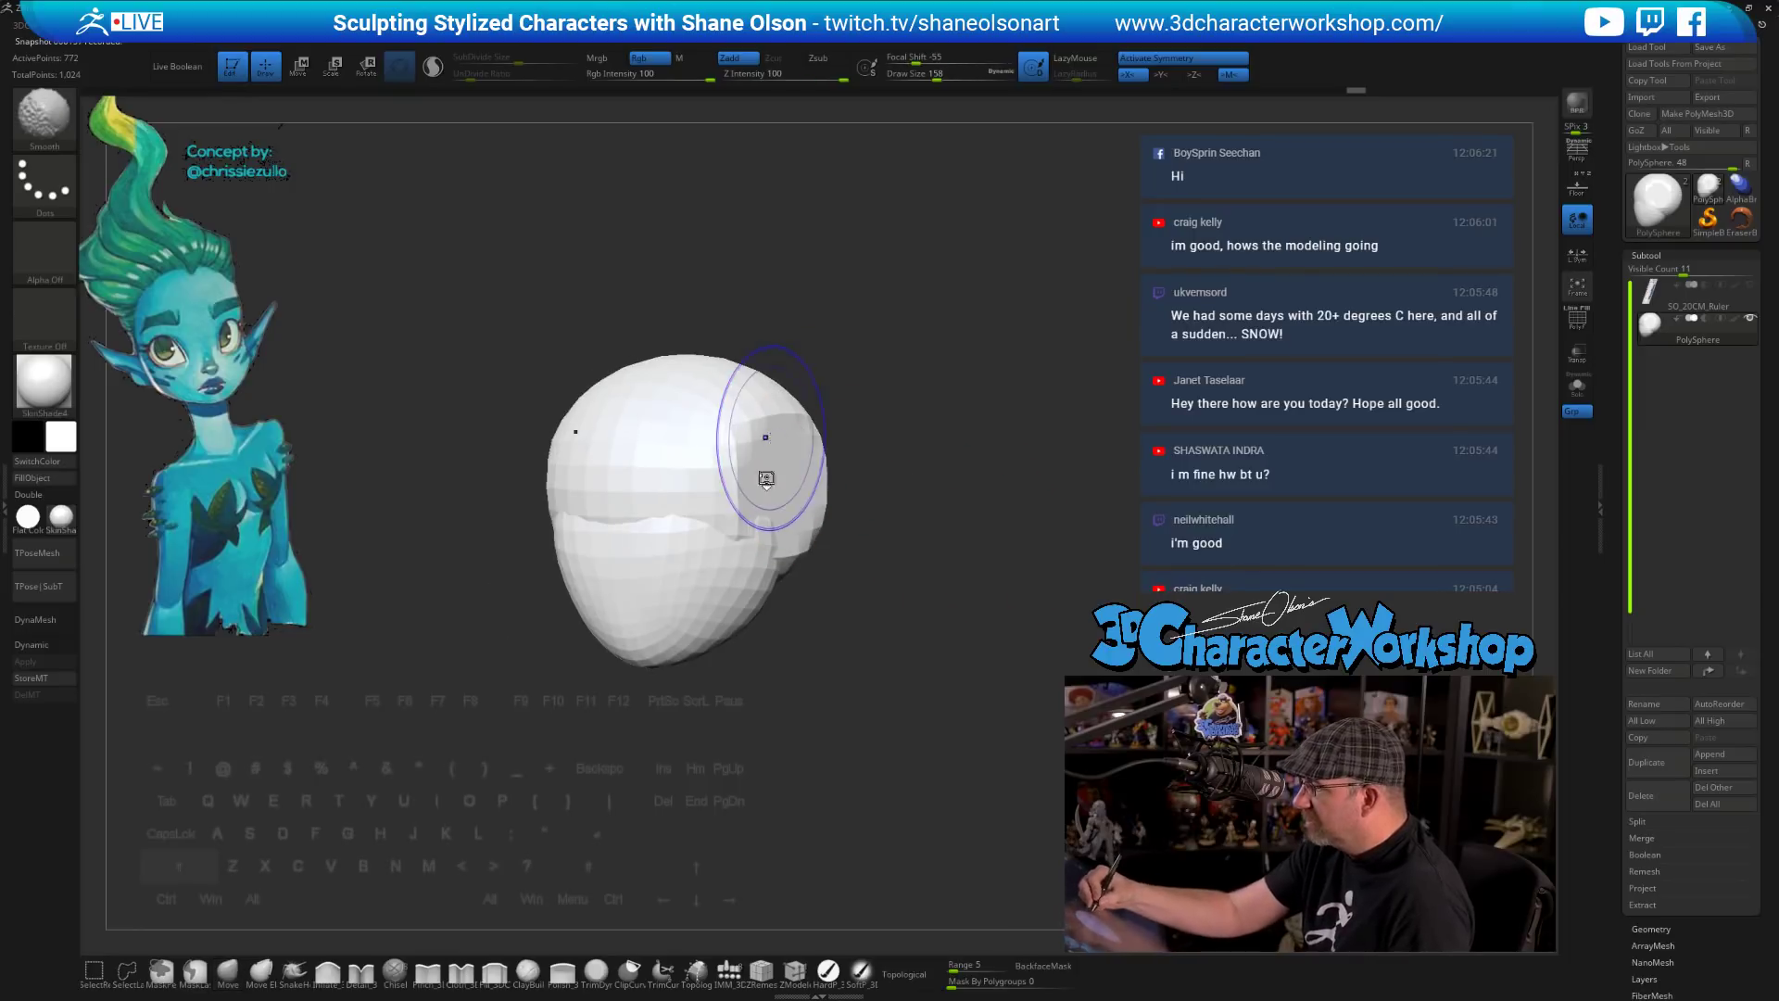
{"action": "left_click_drag", "start_coordinate": [767, 474], "coordinate": [804, 445], "text": "shift"}
{"action": "key", "text": "space"}
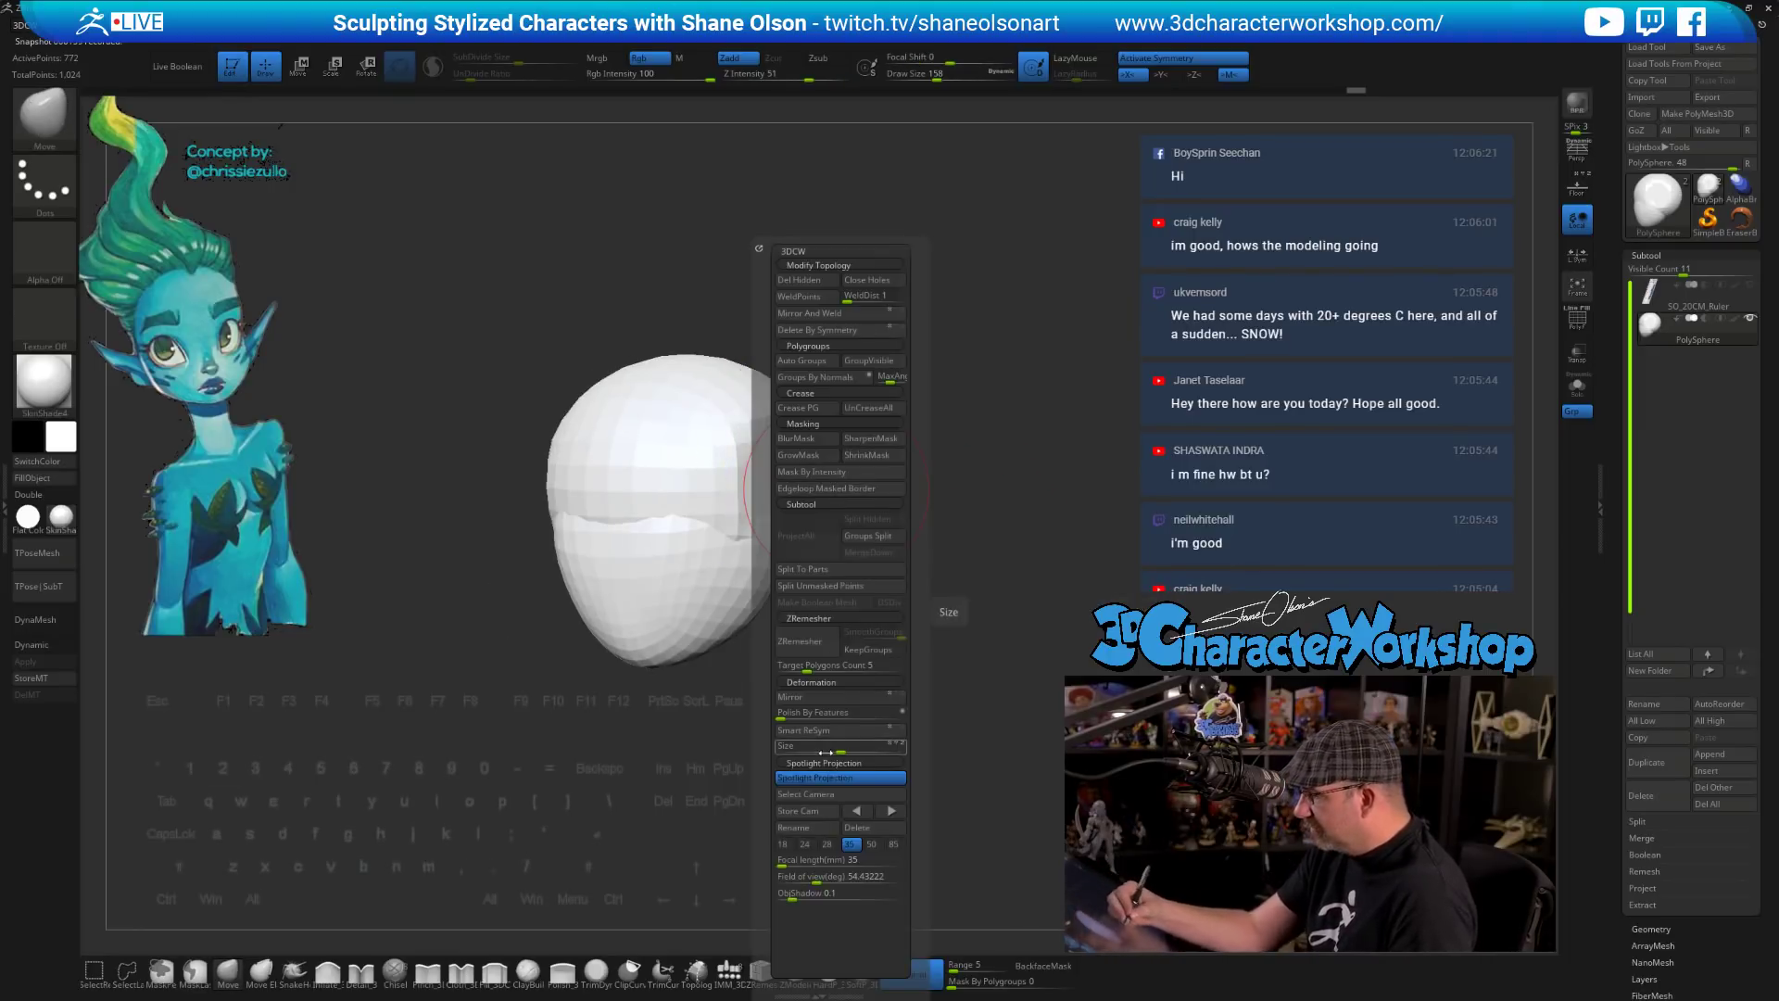
{"action": "key", "text": "shift"}
{"action": "mouse_move", "coordinate": [783, 434]}
{"action": "left_mouse_down", "text": "shift"}
{"action": "mouse_move", "coordinate": [795, 482]}
{"action": "mouse_move", "coordinate": [755, 547]}
{"action": "mouse_move", "coordinate": [781, 559]}
{"action": "left_mouse_up", "text": "shift"}
{"action": "key", "text": "ctrl+z"}
{"action": "left_click", "coordinate": [764, 77], "text": "shift"}
{"action": "left_click_drag", "start_coordinate": [815, 690], "coordinate": [868, 696]}
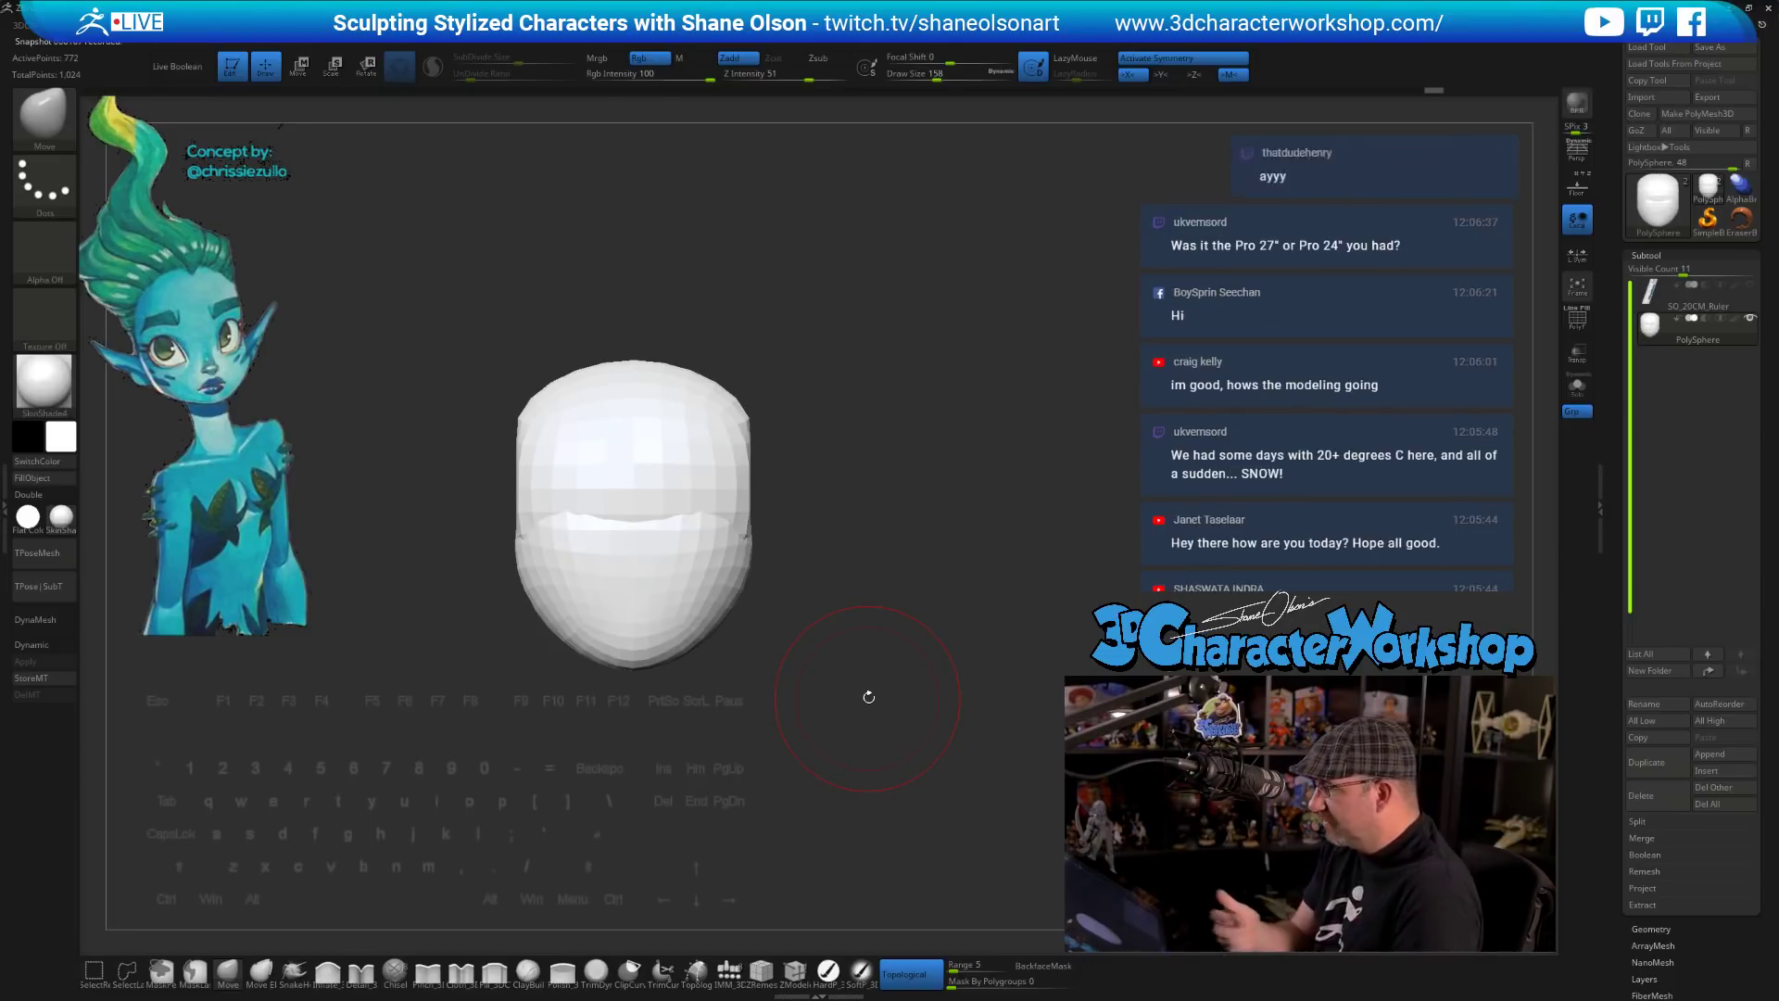
{"action": "left_click_drag", "start_coordinate": [895, 665], "coordinate": [878, 679], "text": "alt"}
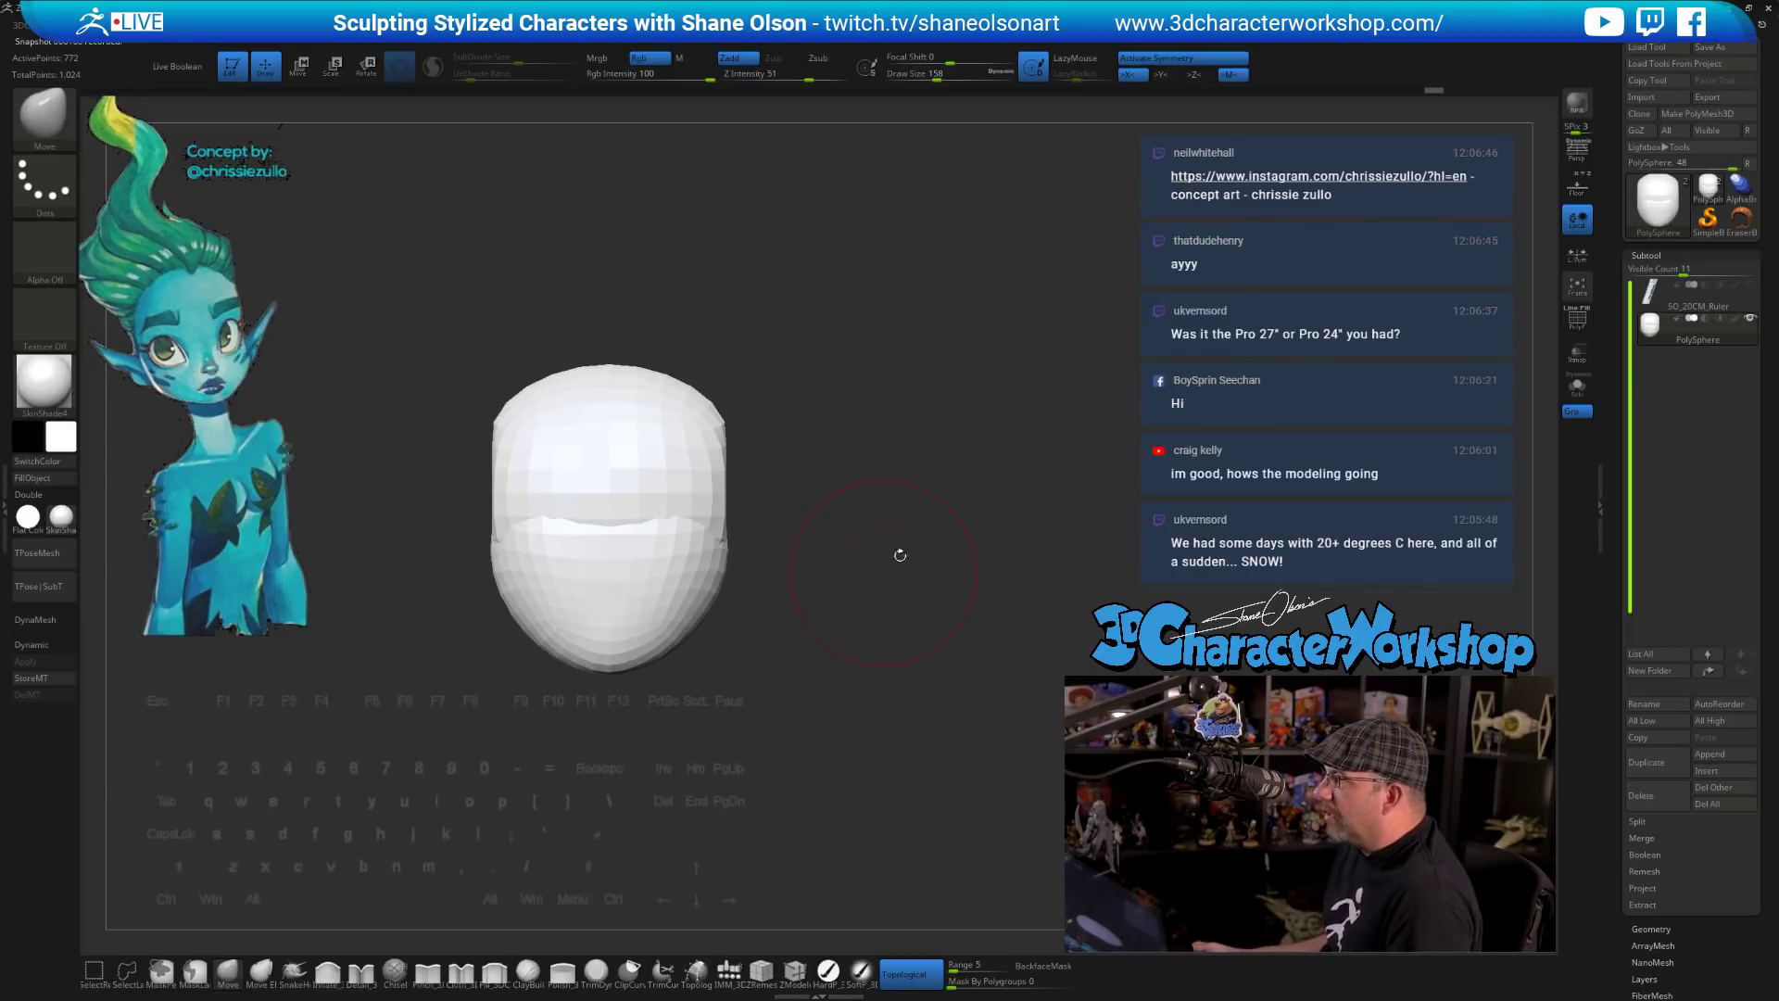
{"action": "left_click_drag", "start_coordinate": [899, 555], "coordinate": [964, 383], "text": "alt"}
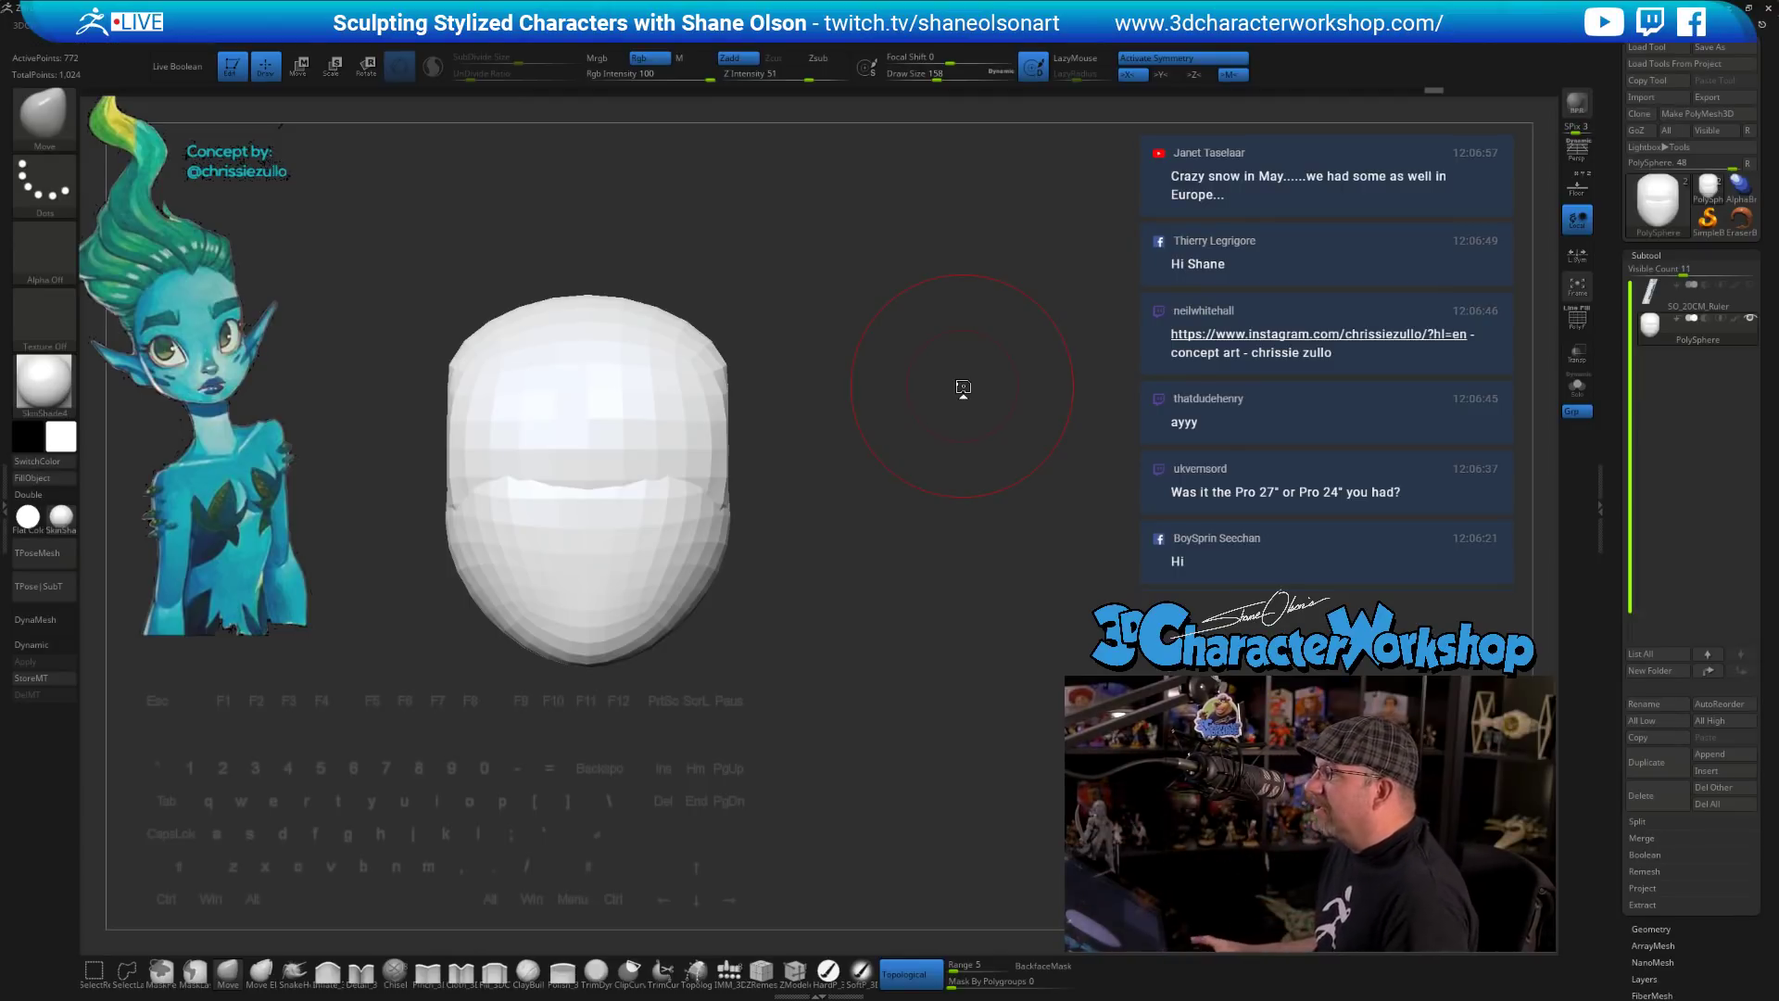
{"action": "left_click_drag", "start_coordinate": [1026, 468], "coordinate": [1006, 459]}
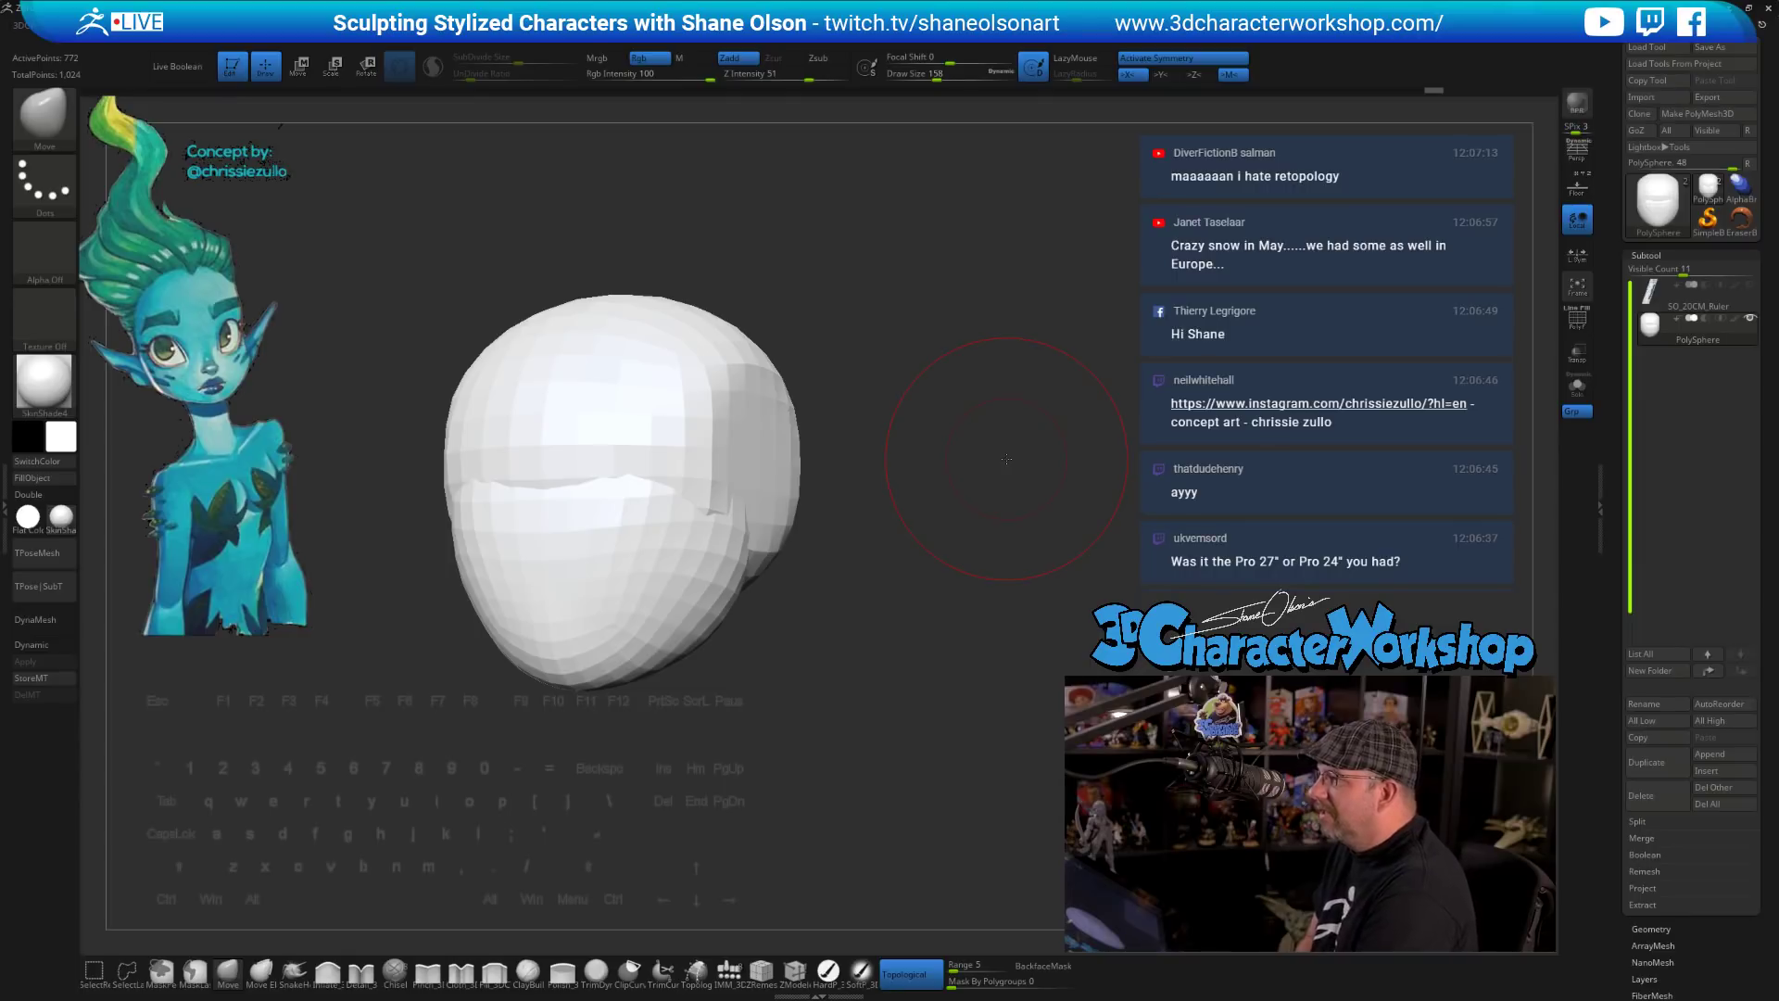
{"action": "left_click_drag", "start_coordinate": [901, 520], "coordinate": [909, 610]}
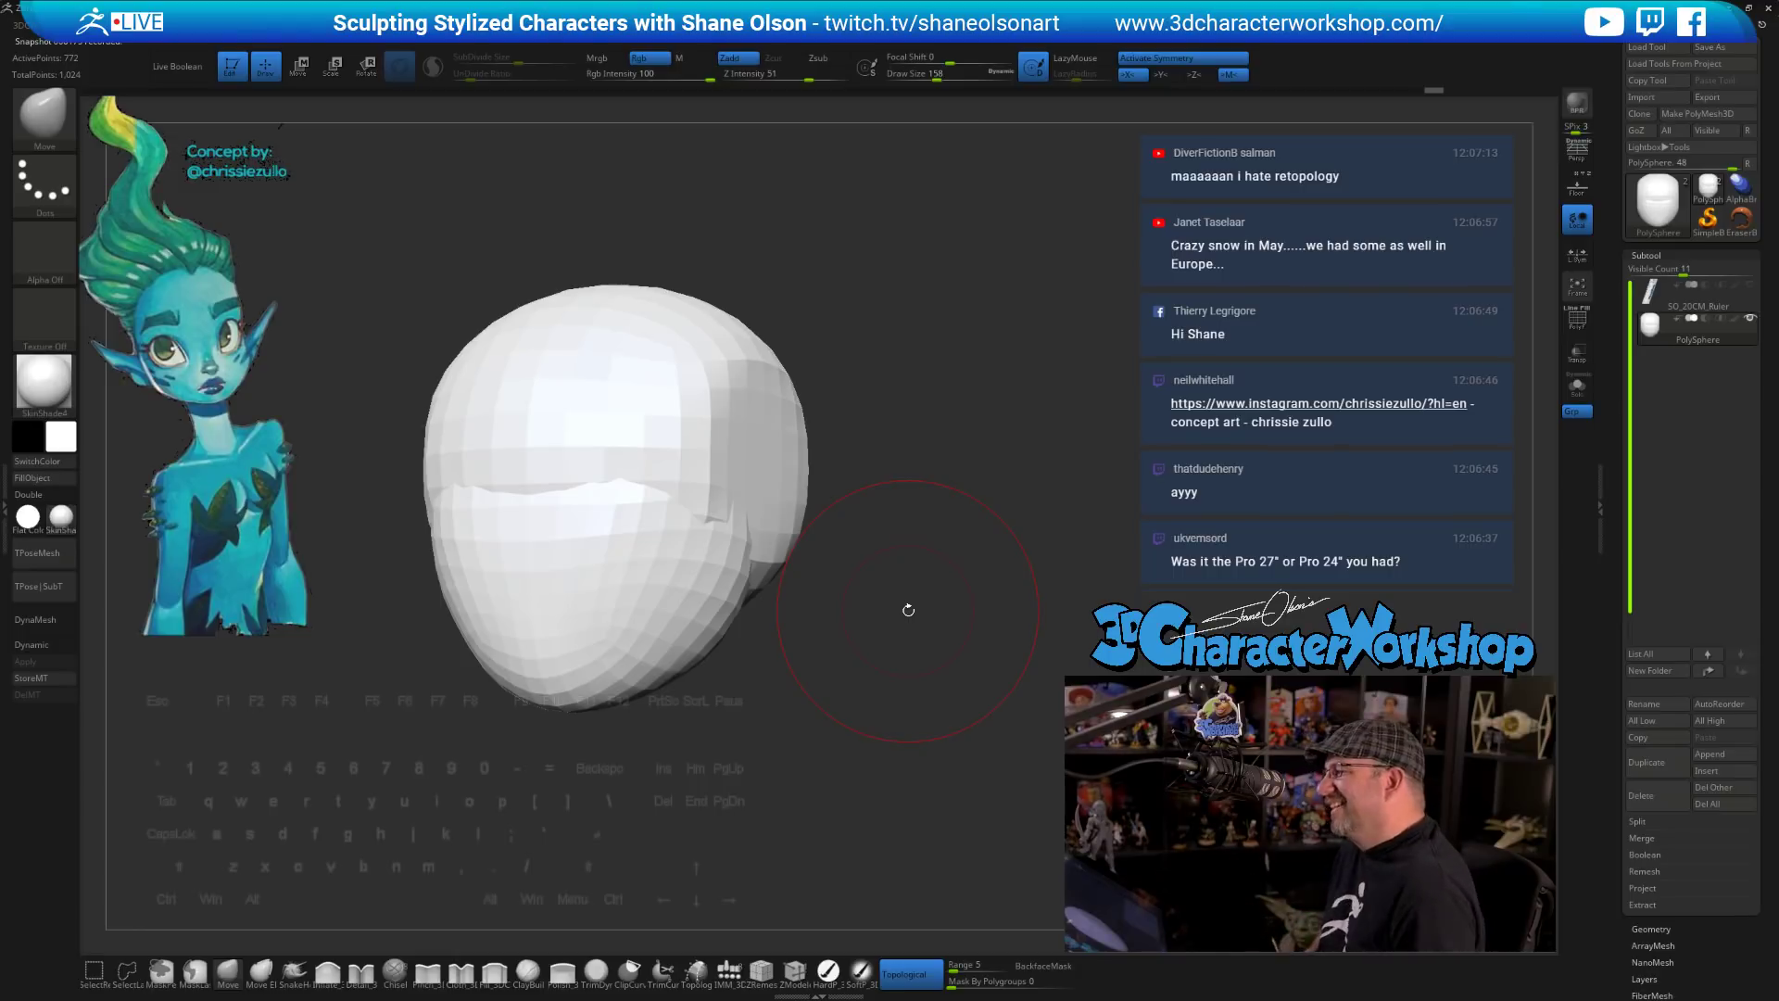
- Mask the jaw from the front view and stretch the cranium taller along Y with the transform gizmo
{"action": "mouse_move", "coordinate": [898, 589]}
{"action": "left_mouse_down", "text": "shift"}
{"action": "mouse_move", "coordinate": [922, 566]}
{"action": "mouse_move", "coordinate": [897, 589]}
{"action": "left_mouse_up", "text": "shift"}
{"action": "key", "text": "w"}
{"action": "left_click_drag", "start_coordinate": [890, 656], "coordinate": [915, 653], "text": "alt"}
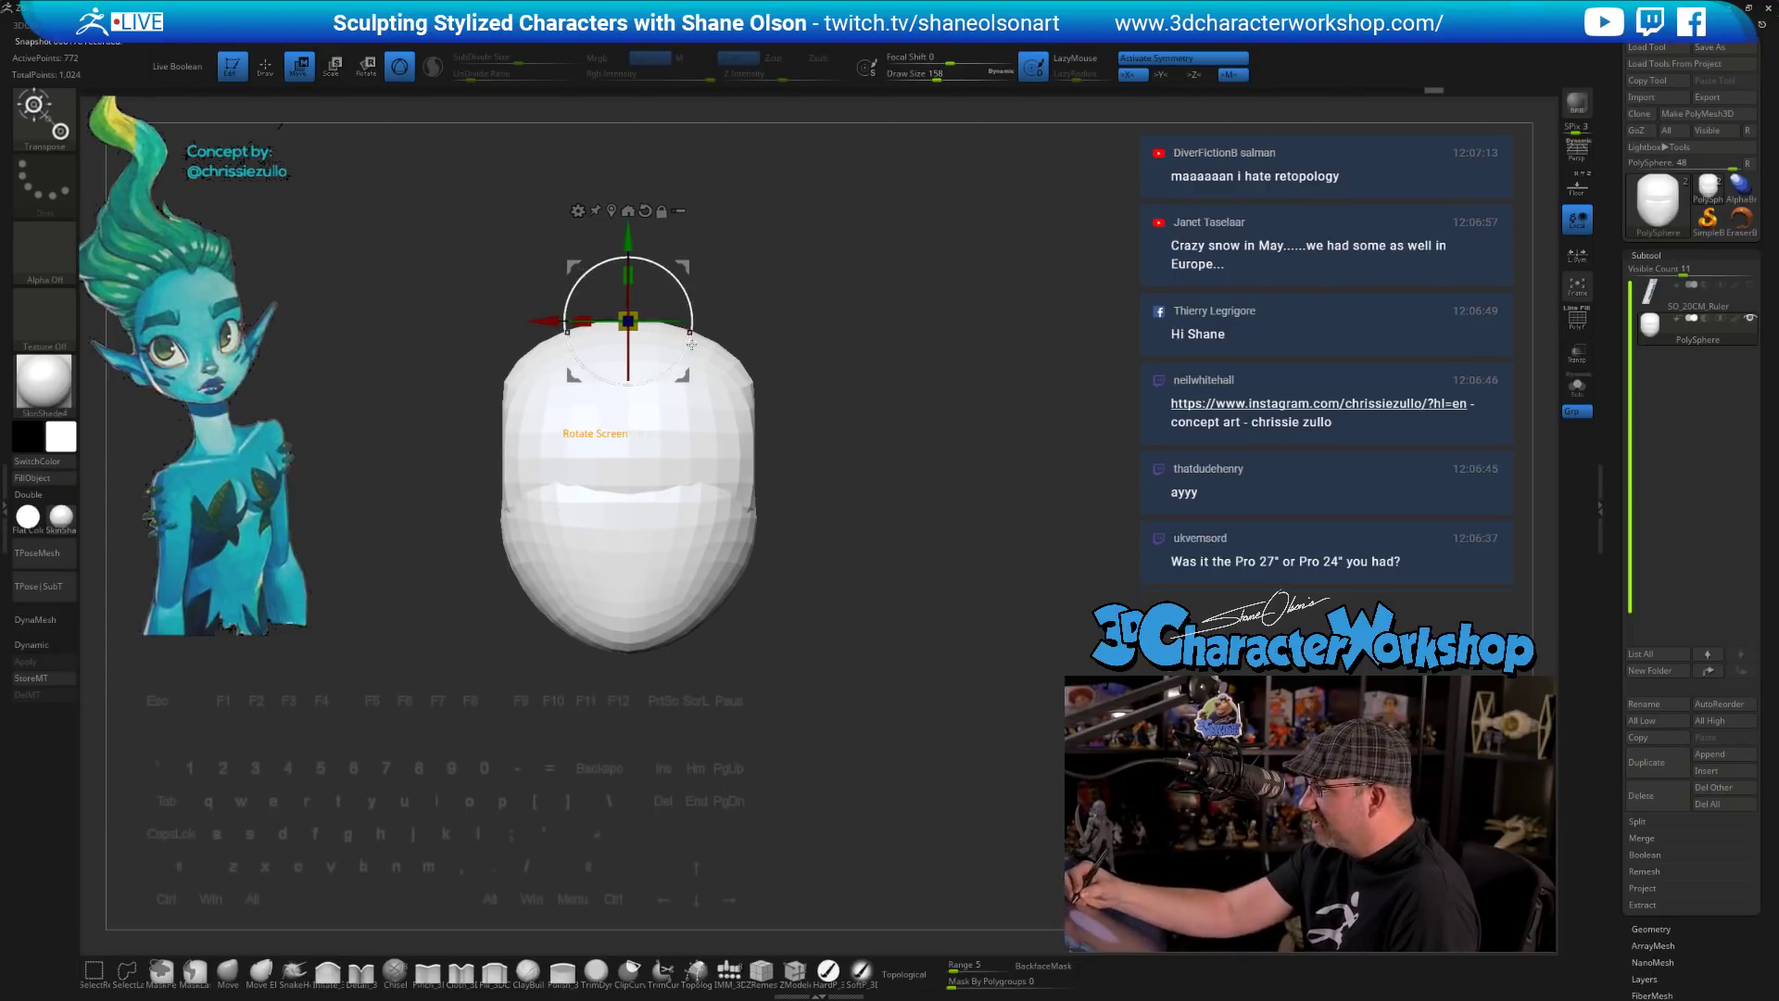
{"action": "left_click", "coordinate": [629, 504], "text": "ctrl"}
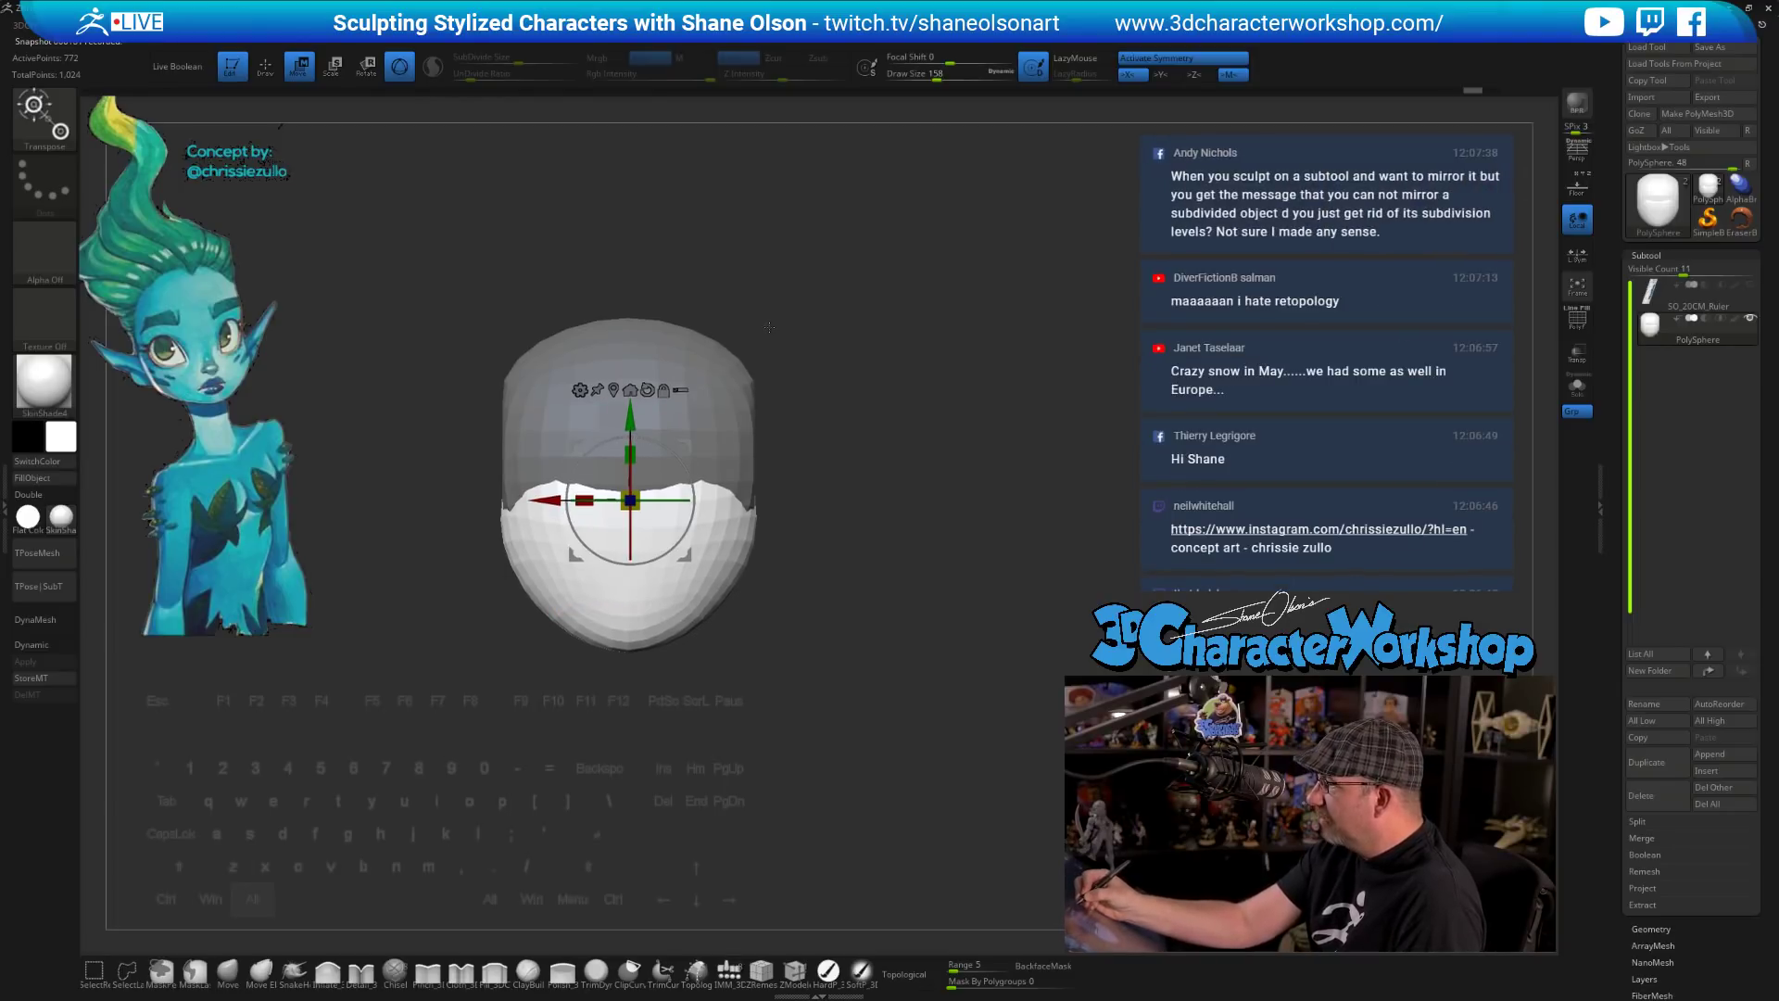
{"action": "key", "text": "ctrl"}
{"action": "left_click", "coordinate": [776, 363], "text": "ctrl"}
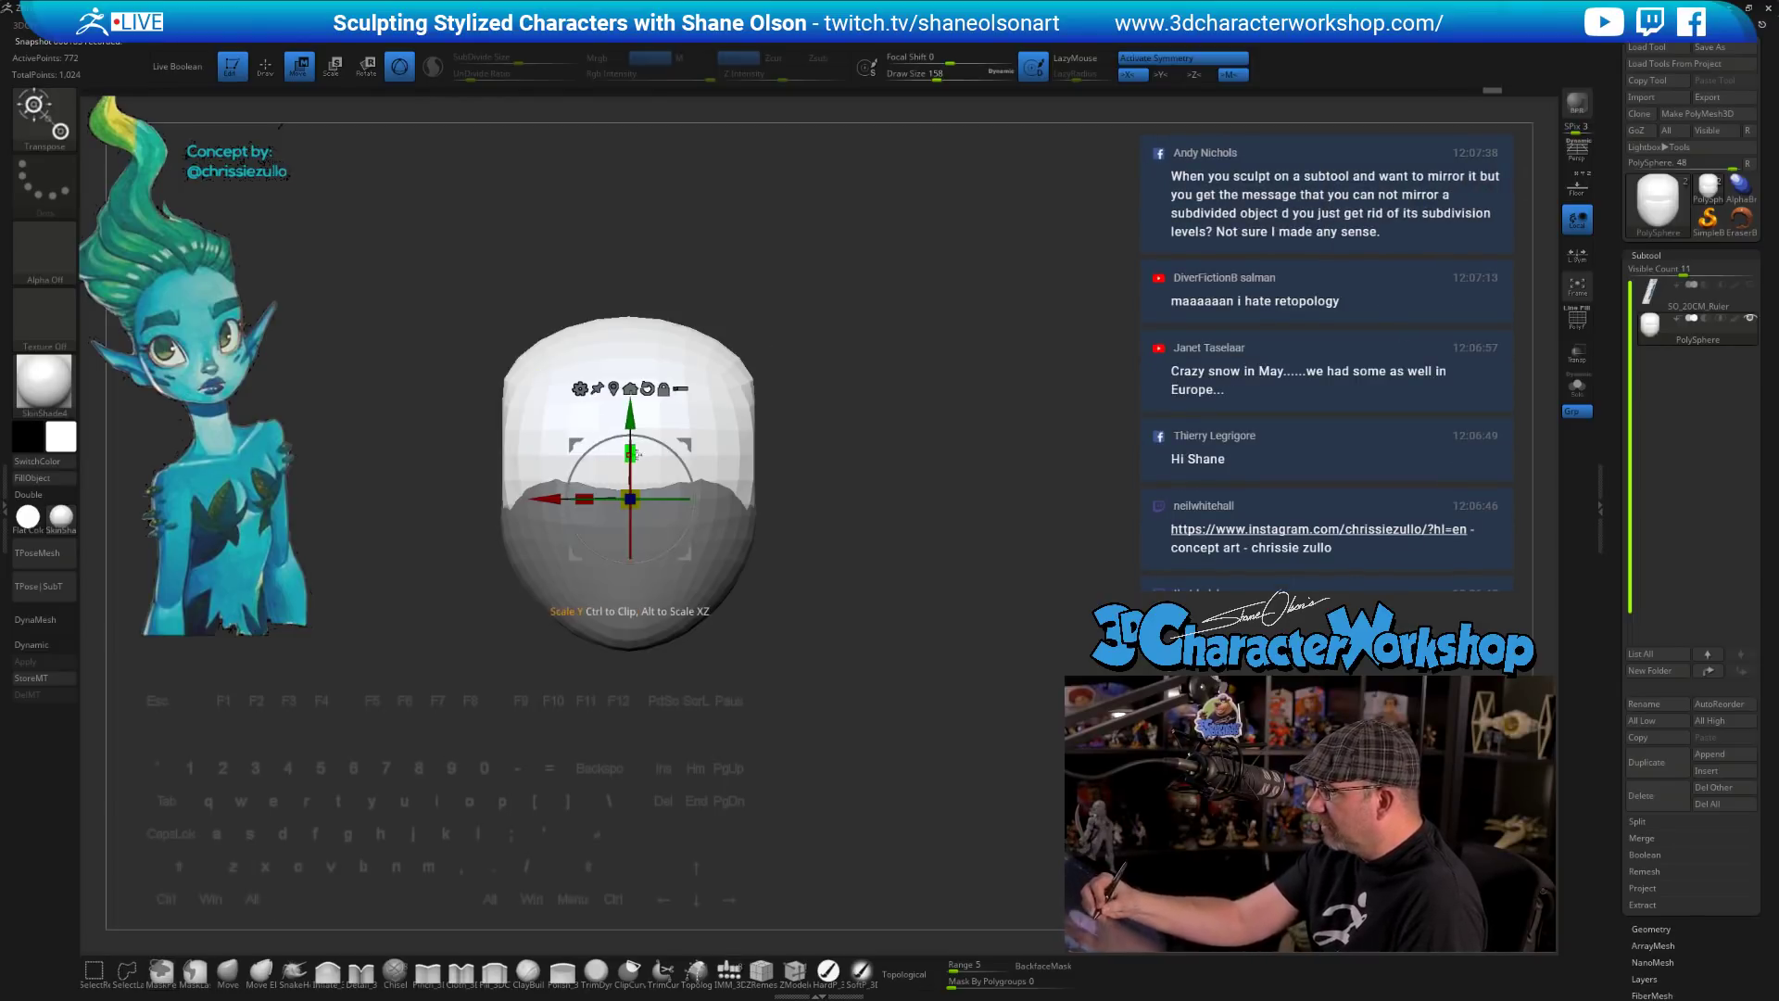
{"action": "left_click_drag", "start_coordinate": [632, 453], "coordinate": [637, 424]}
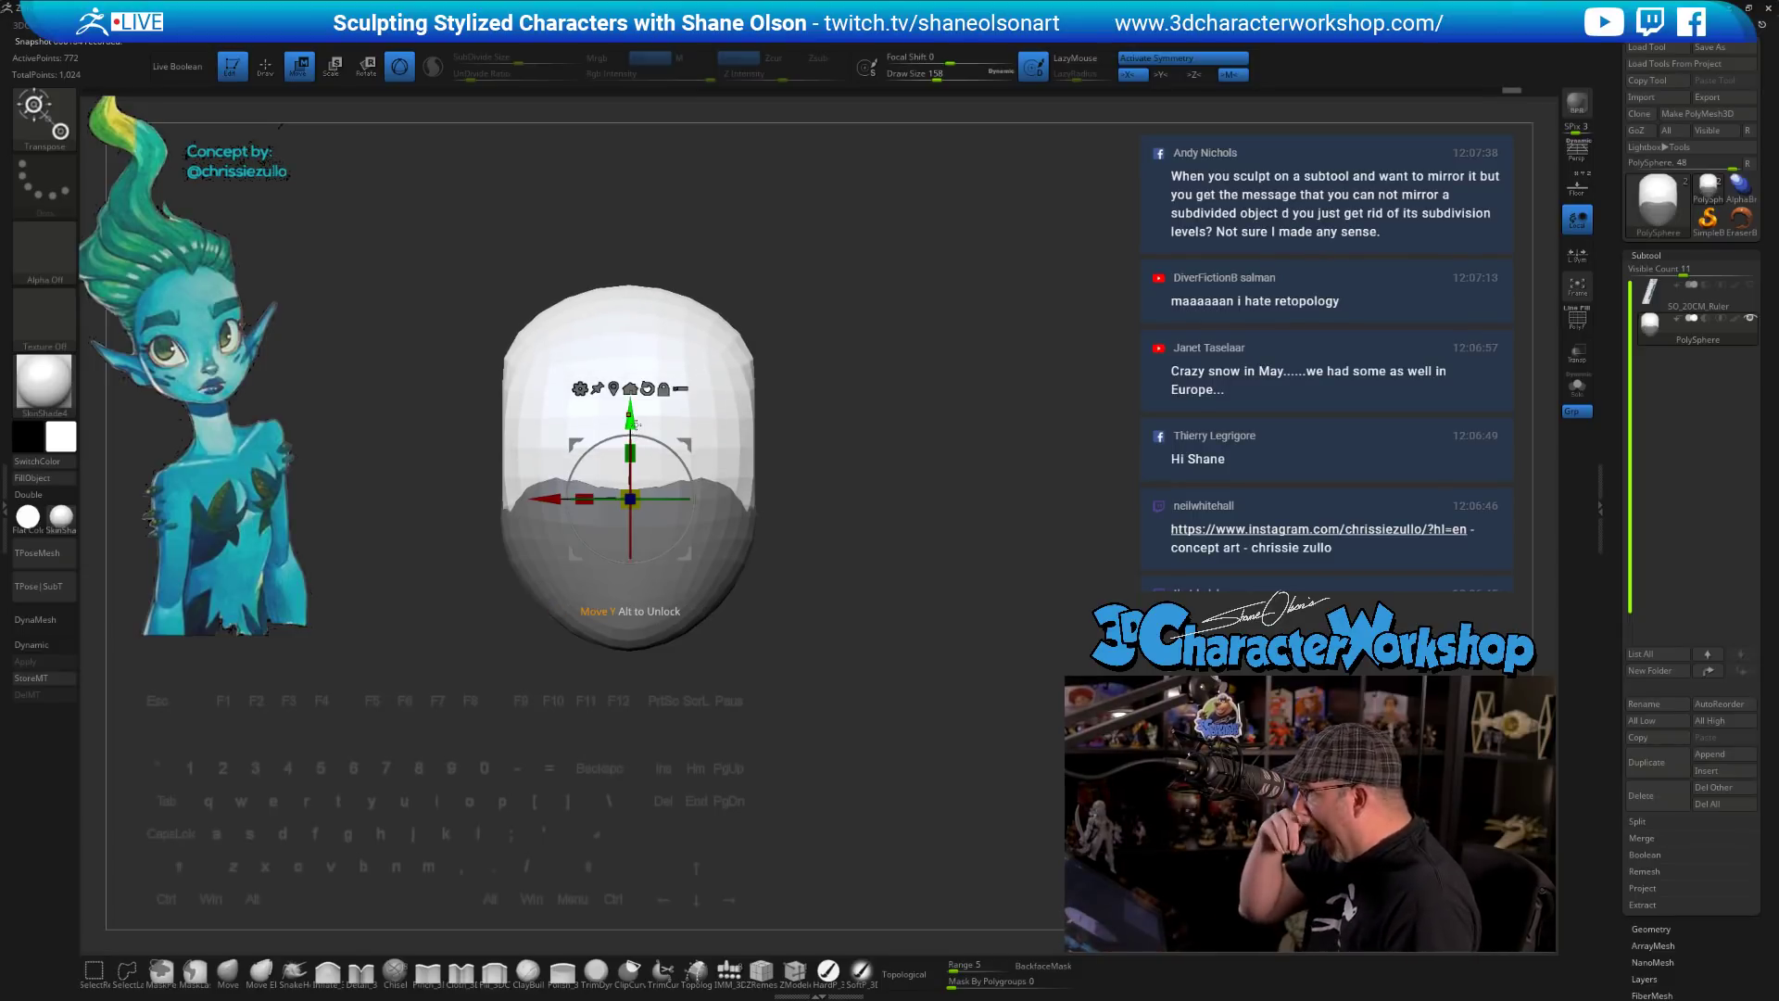
- Push out the upper forehead and the upper back of the cranium from the side with the Move brush
{"action": "mouse_move", "coordinate": [973, 583]}
{"action": "left_mouse_down", "text": "alt"}
{"action": "mouse_move", "coordinate": [991, 568]}
{"action": "mouse_move", "coordinate": [818, 579]}
{"action": "mouse_move", "coordinate": [836, 577]}
{"action": "left_mouse_up", "text": "alt"}
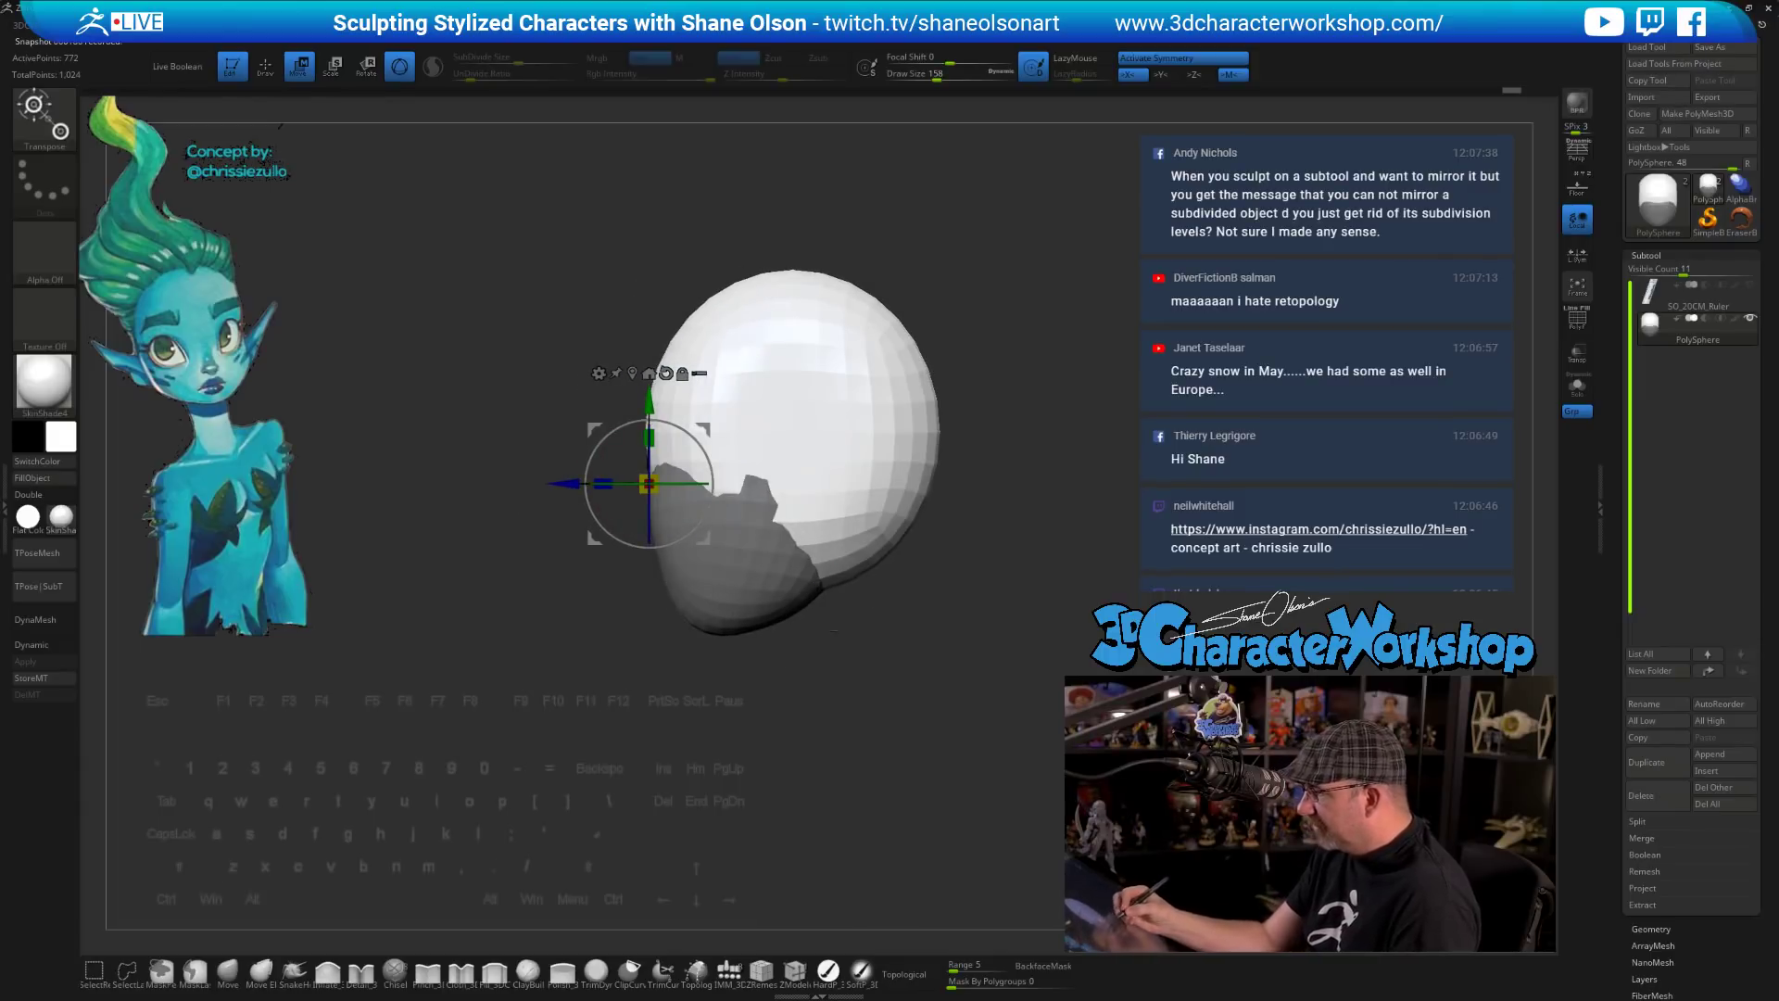
{"action": "key", "text": "q"}
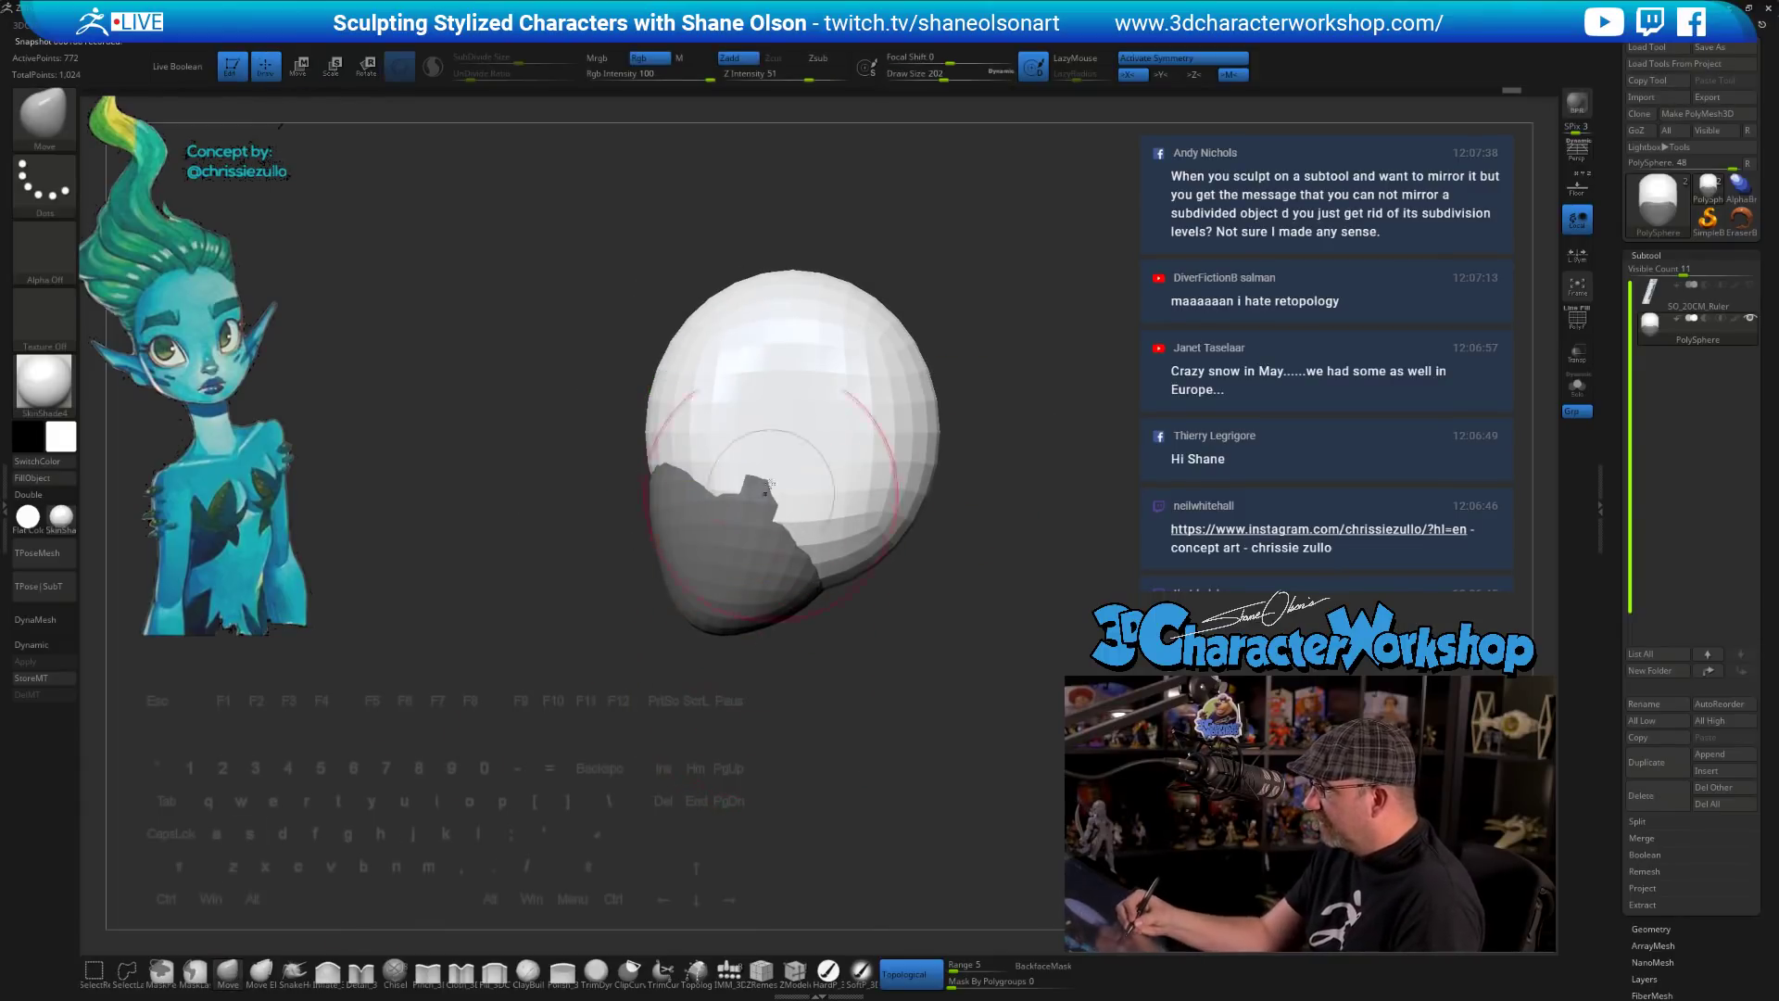
{"action": "left_click_drag", "start_coordinate": [690, 317], "coordinate": [683, 309]}
{"action": "key", "text": "s"}
{"action": "left_click_drag", "start_coordinate": [921, 310], "coordinate": [925, 309]}
{"action": "left_click_drag", "start_coordinate": [889, 321], "coordinate": [900, 322]}
{"action": "left_click_drag", "start_coordinate": [911, 463], "coordinate": [906, 467]}
- Refine the cranium's lower back curve near the jaw with a resized Move brush and clear the mask
{"action": "key", "text": "s"}
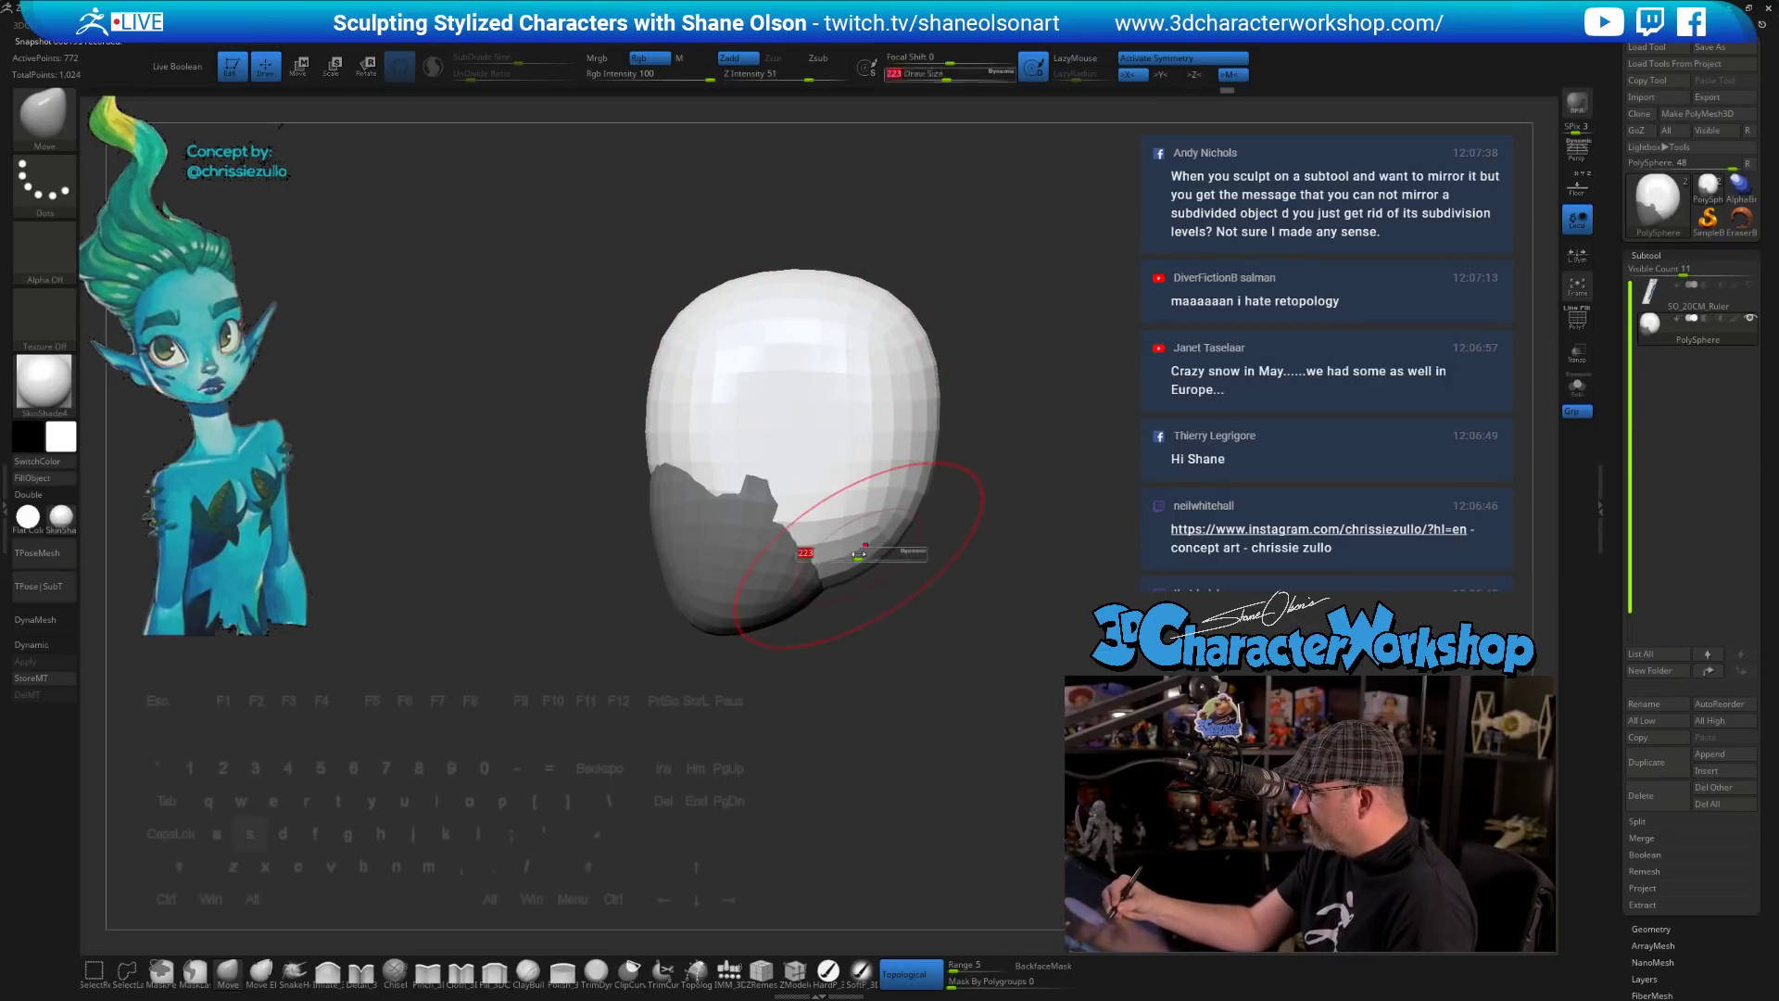
{"action": "mouse_move", "coordinate": [895, 552]}
{"action": "left_mouse_down"}
{"action": "mouse_move", "coordinate": [910, 553]}
{"action": "mouse_move", "coordinate": [829, 565]}
{"action": "mouse_move", "coordinate": [833, 521]}
{"action": "left_mouse_up"}
{"action": "mouse_move", "coordinate": [885, 651]}
{"action": "left_mouse_down"}
{"action": "mouse_move", "coordinate": [900, 652]}
{"action": "mouse_move", "coordinate": [885, 651]}
{"action": "left_mouse_up"}
{"action": "left_click_drag", "start_coordinate": [898, 472], "coordinate": [901, 469]}
{"action": "mouse_move", "coordinate": [913, 679]}
{"action": "left_mouse_down"}
{"action": "mouse_move", "coordinate": [980, 659]}
{"action": "mouse_move", "coordinate": [850, 691]}
{"action": "mouse_move", "coordinate": [877, 683]}
{"action": "mouse_move", "coordinate": [872, 651]}
{"action": "mouse_move", "coordinate": [886, 665]}
{"action": "left_mouse_up"}
{"action": "left_click", "coordinate": [898, 707], "text": "ctrl"}
{"action": "mouse_move", "coordinate": [885, 662]}
{"action": "left_mouse_down", "text": "shift"}
{"action": "mouse_move", "coordinate": [913, 660]}
{"action": "mouse_move", "coordinate": [856, 669]}
{"action": "left_mouse_up", "text": "shift"}
{"action": "key", "text": "s"}
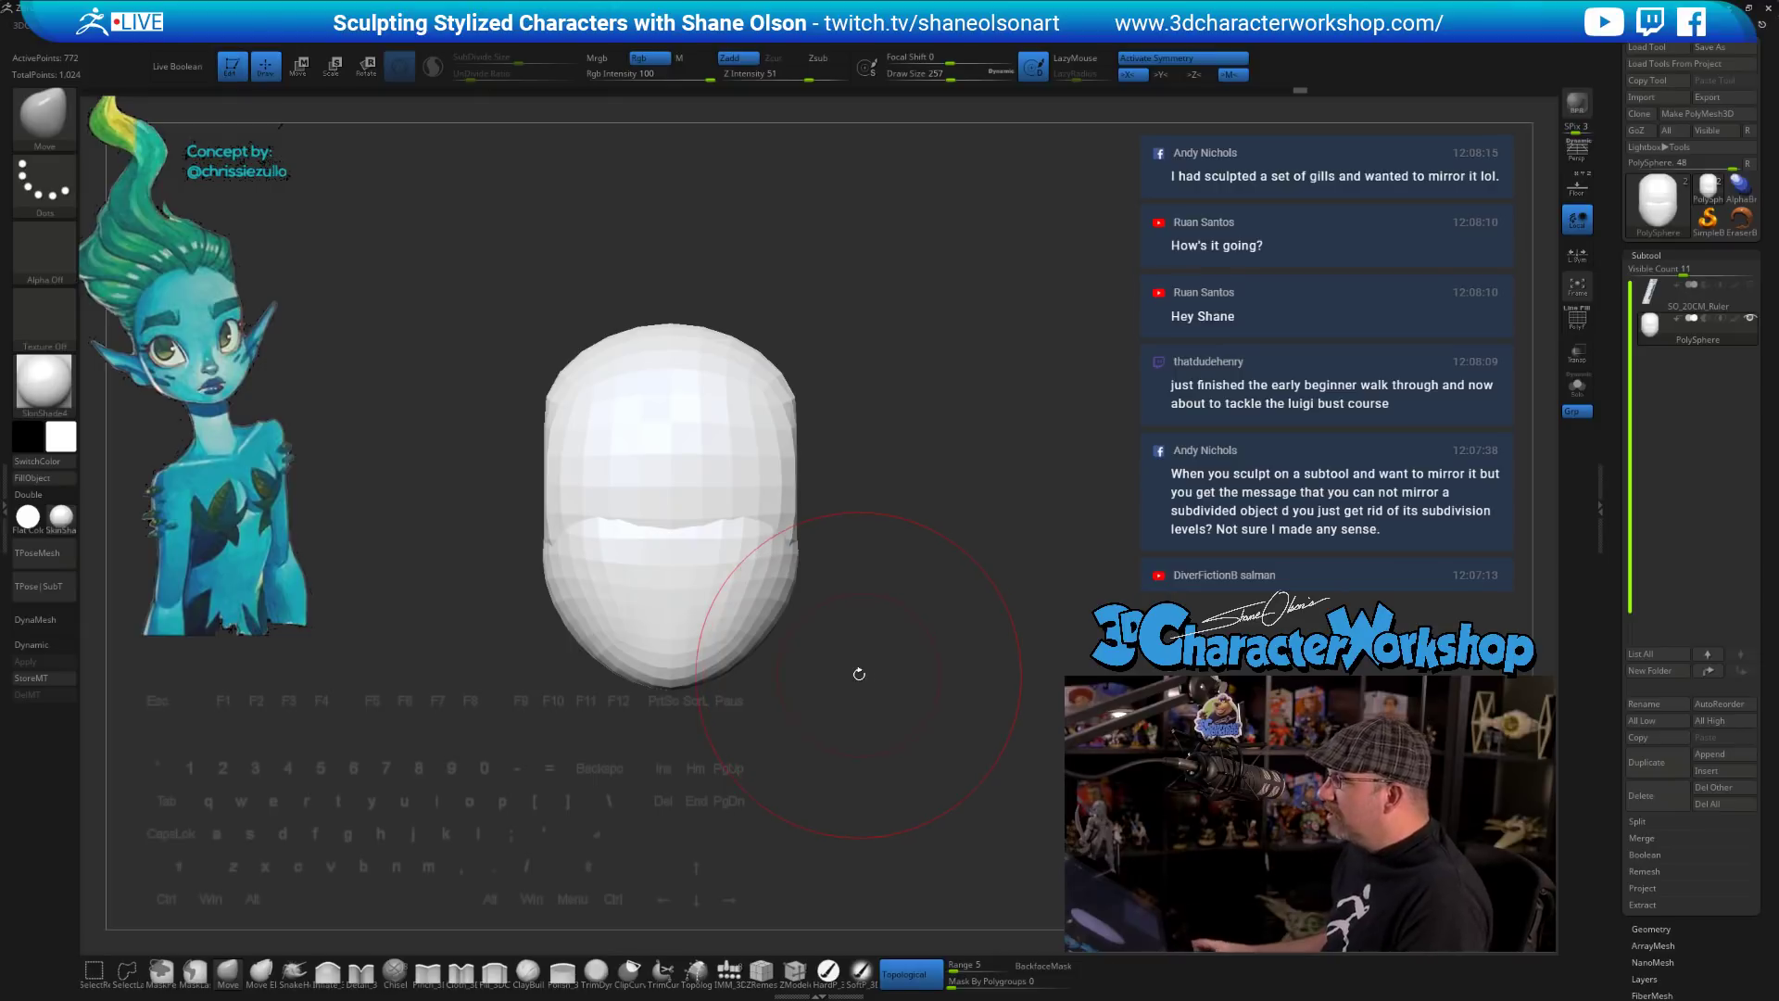
{"action": "key", "text": "s"}
{"action": "left_click_drag", "start_coordinate": [971, 485], "coordinate": [953, 486]}
{"action": "left_click_drag", "start_coordinate": [977, 385], "coordinate": [954, 408], "text": "alt"}
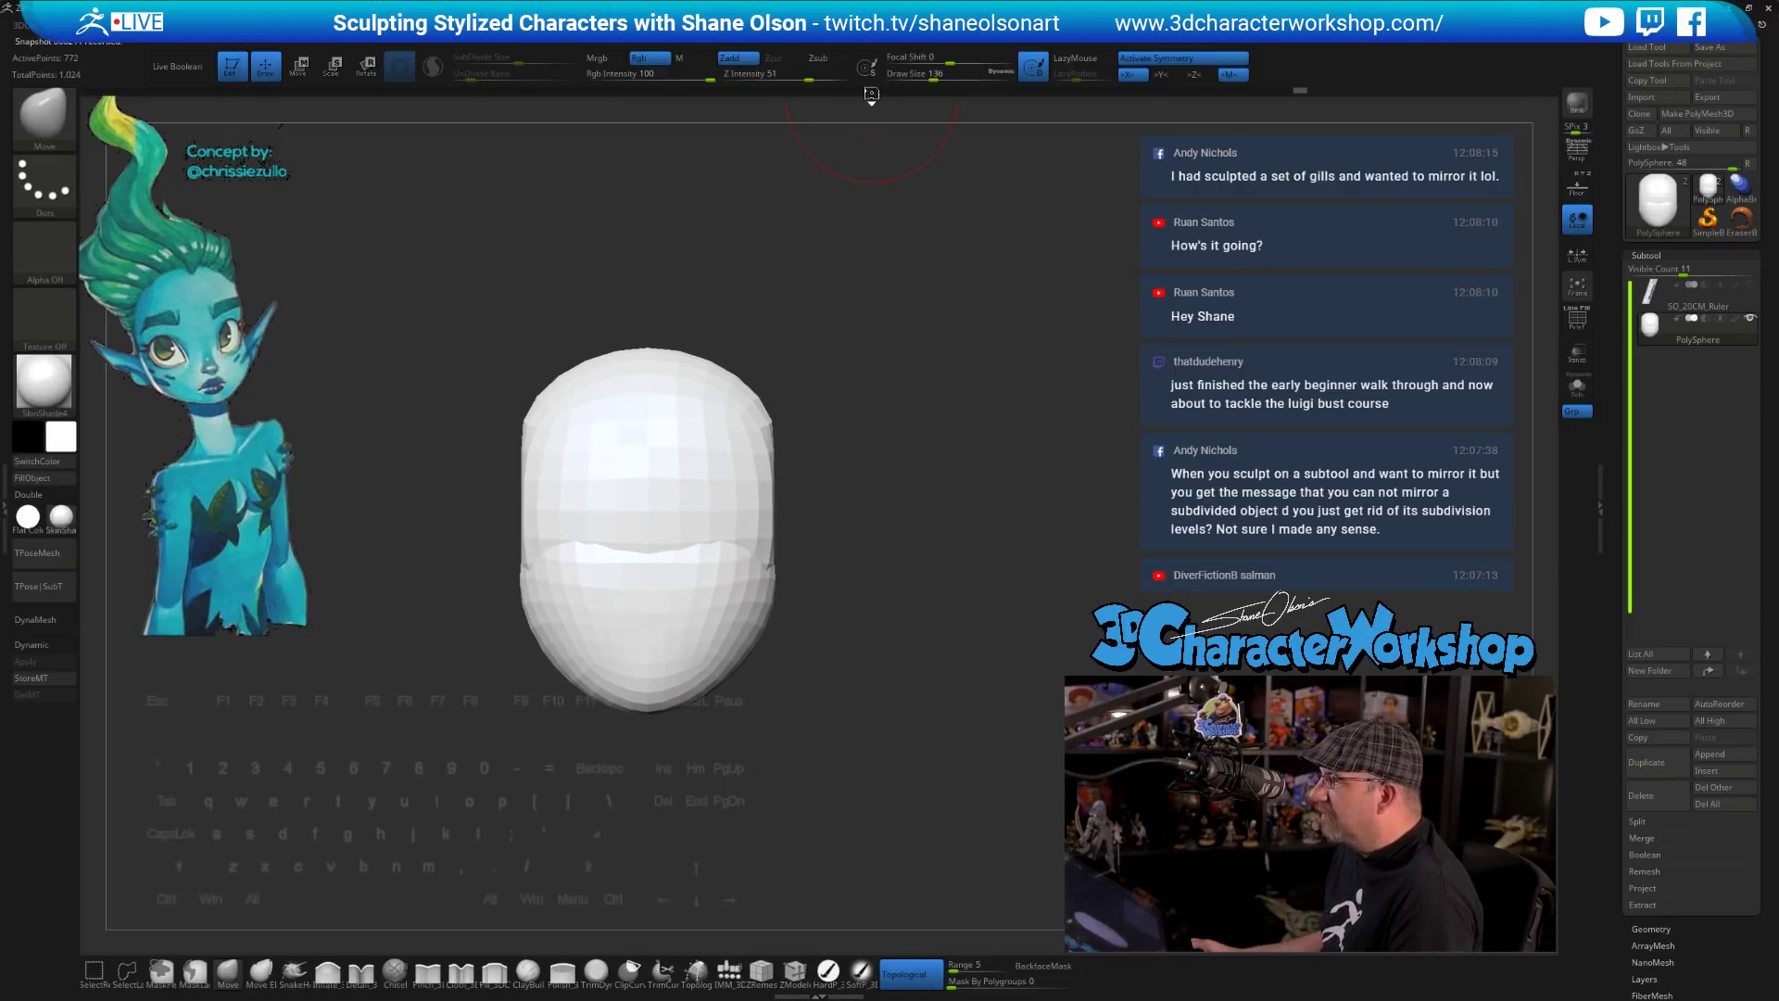
- Open the SubTool Master plugin options and look at its Mirror command
{"action": "left_click", "coordinate": [837, 26]}
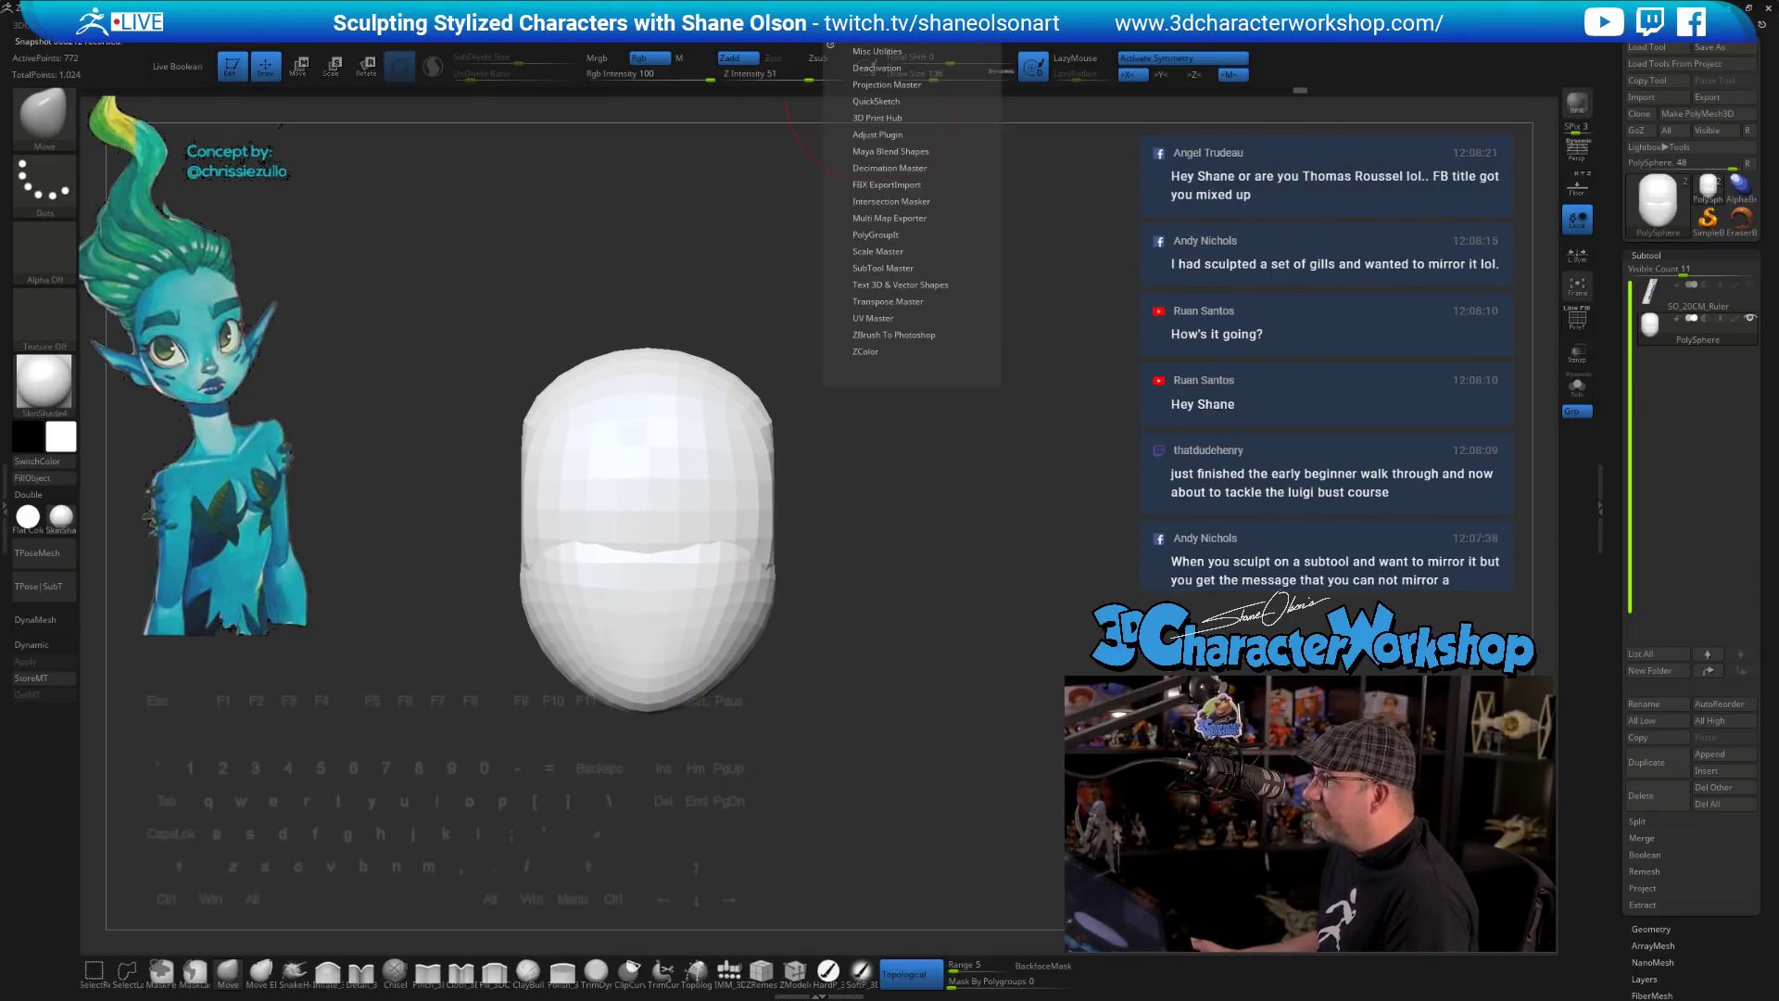
{"action": "left_click", "coordinate": [884, 269]}
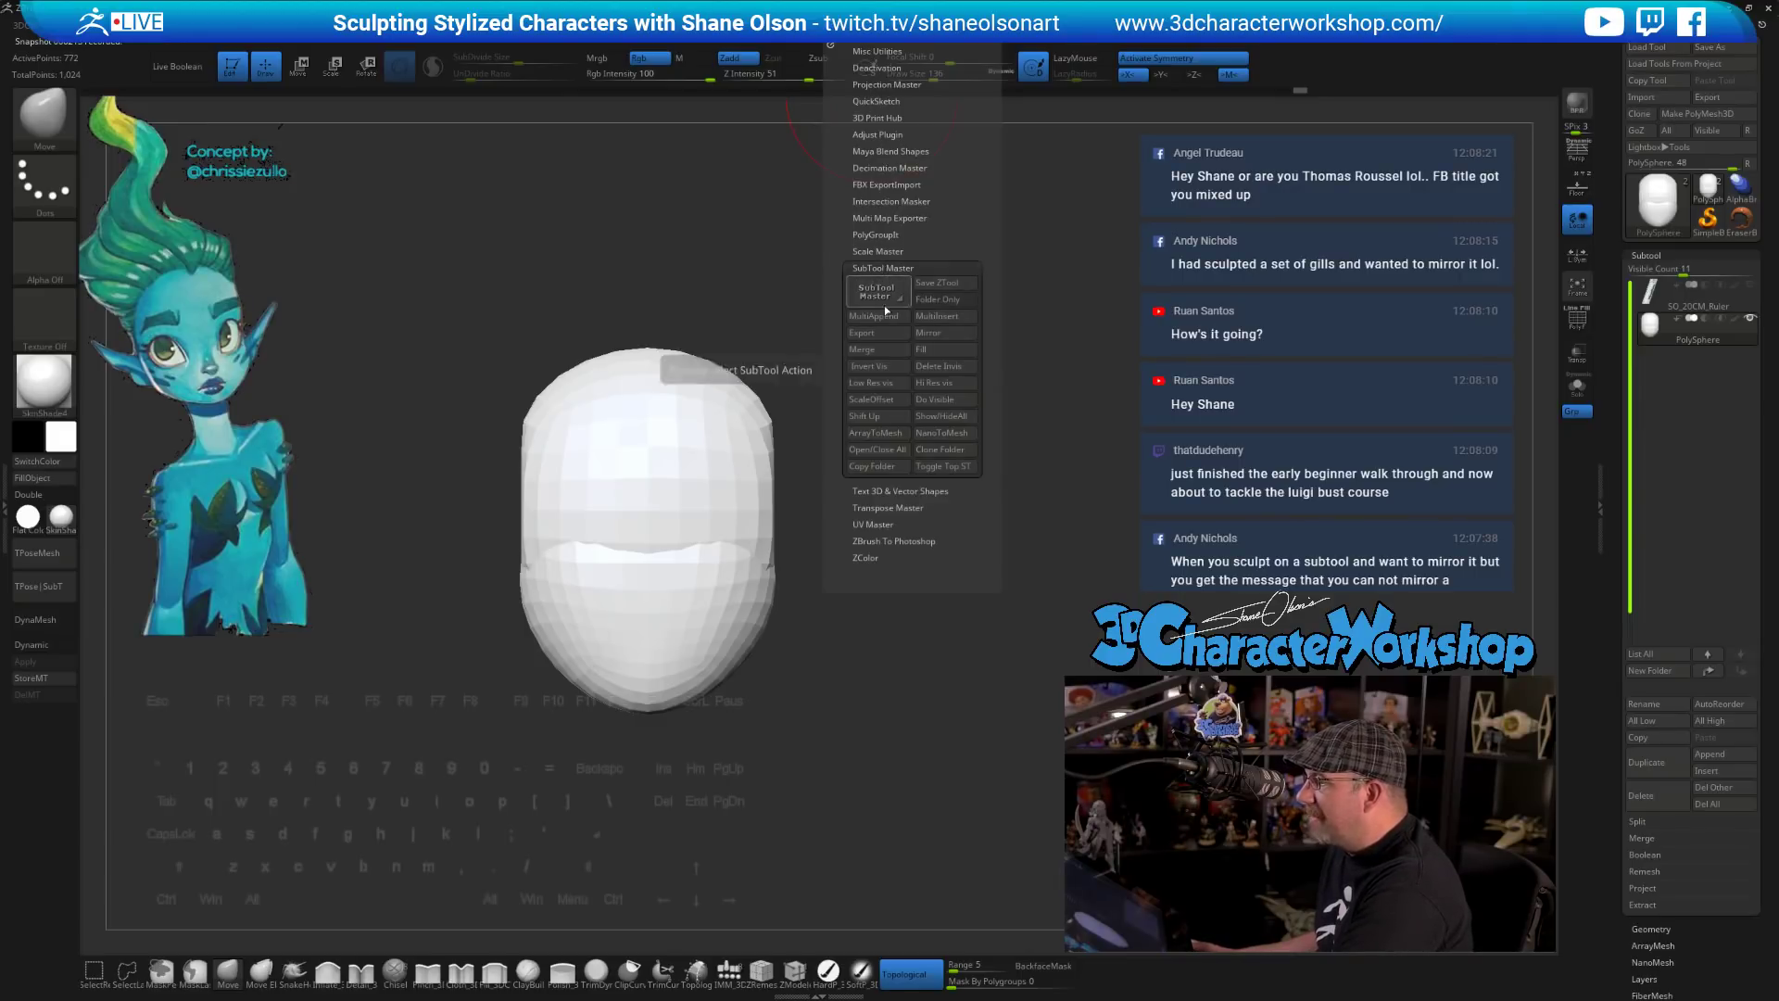
{"action": "left_click", "coordinate": [944, 342]}
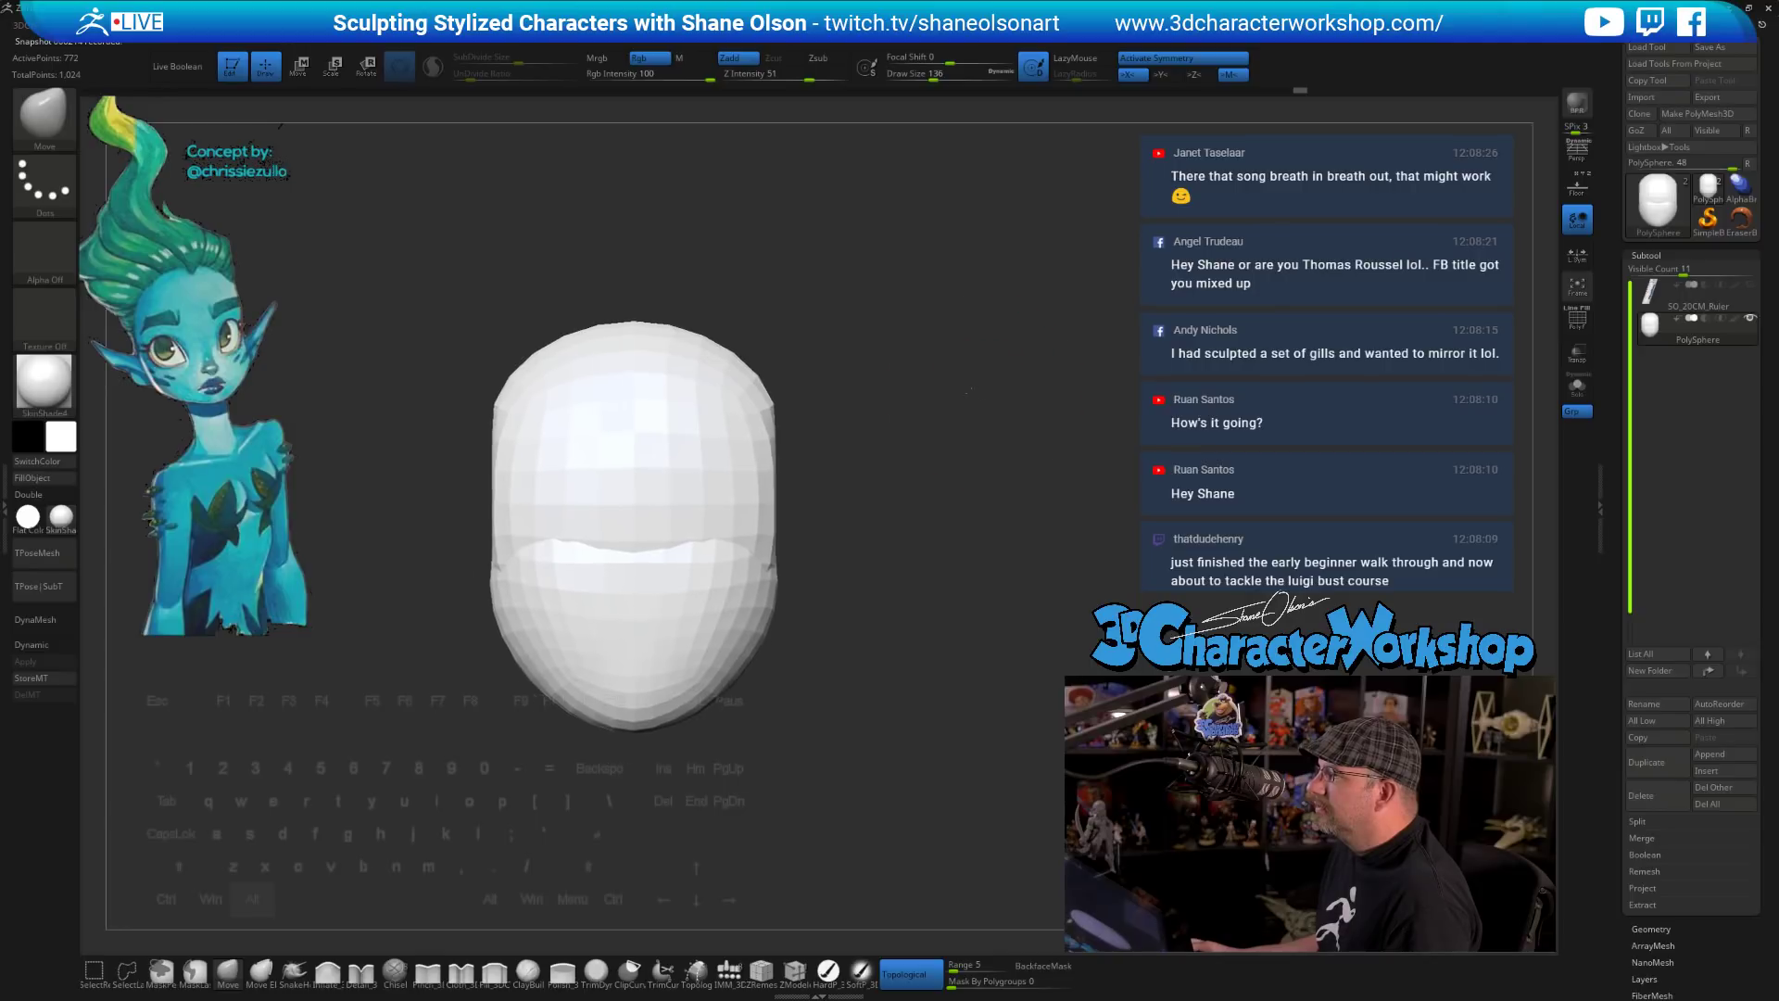
{"action": "left_click_drag", "start_coordinate": [969, 391], "coordinate": [993, 385]}
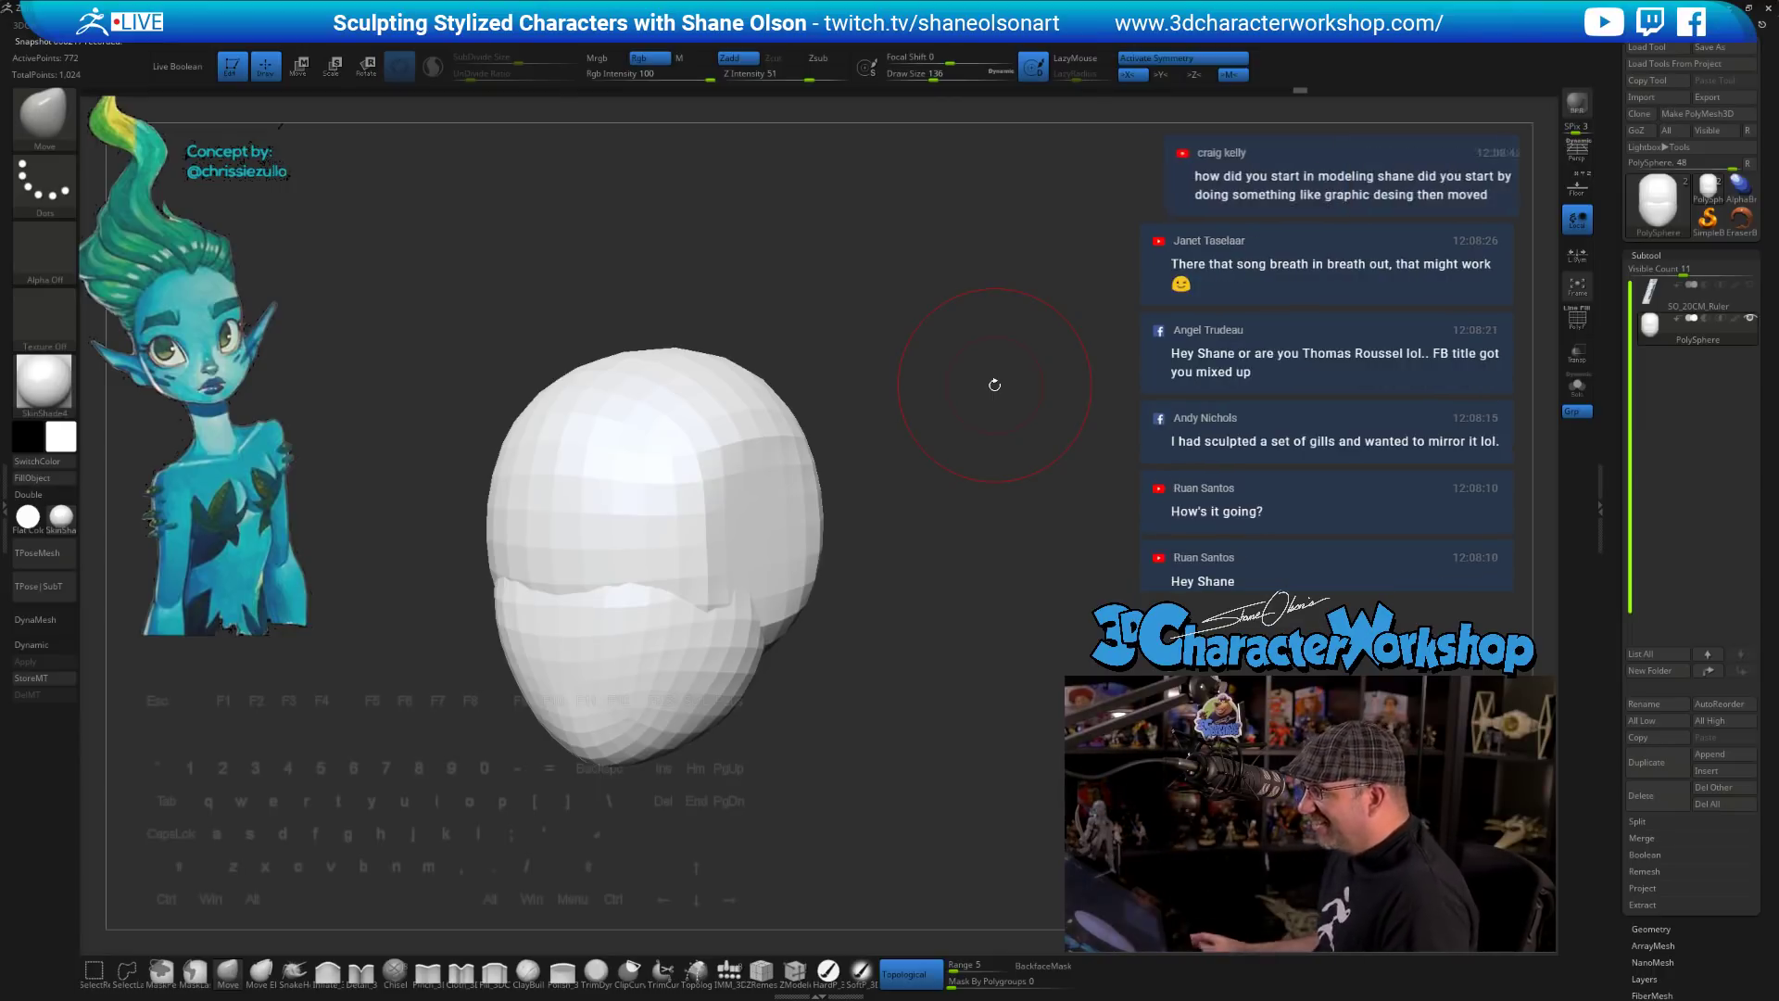
{"action": "left_click_drag", "start_coordinate": [994, 385], "coordinate": [1020, 363], "text": "shift"}
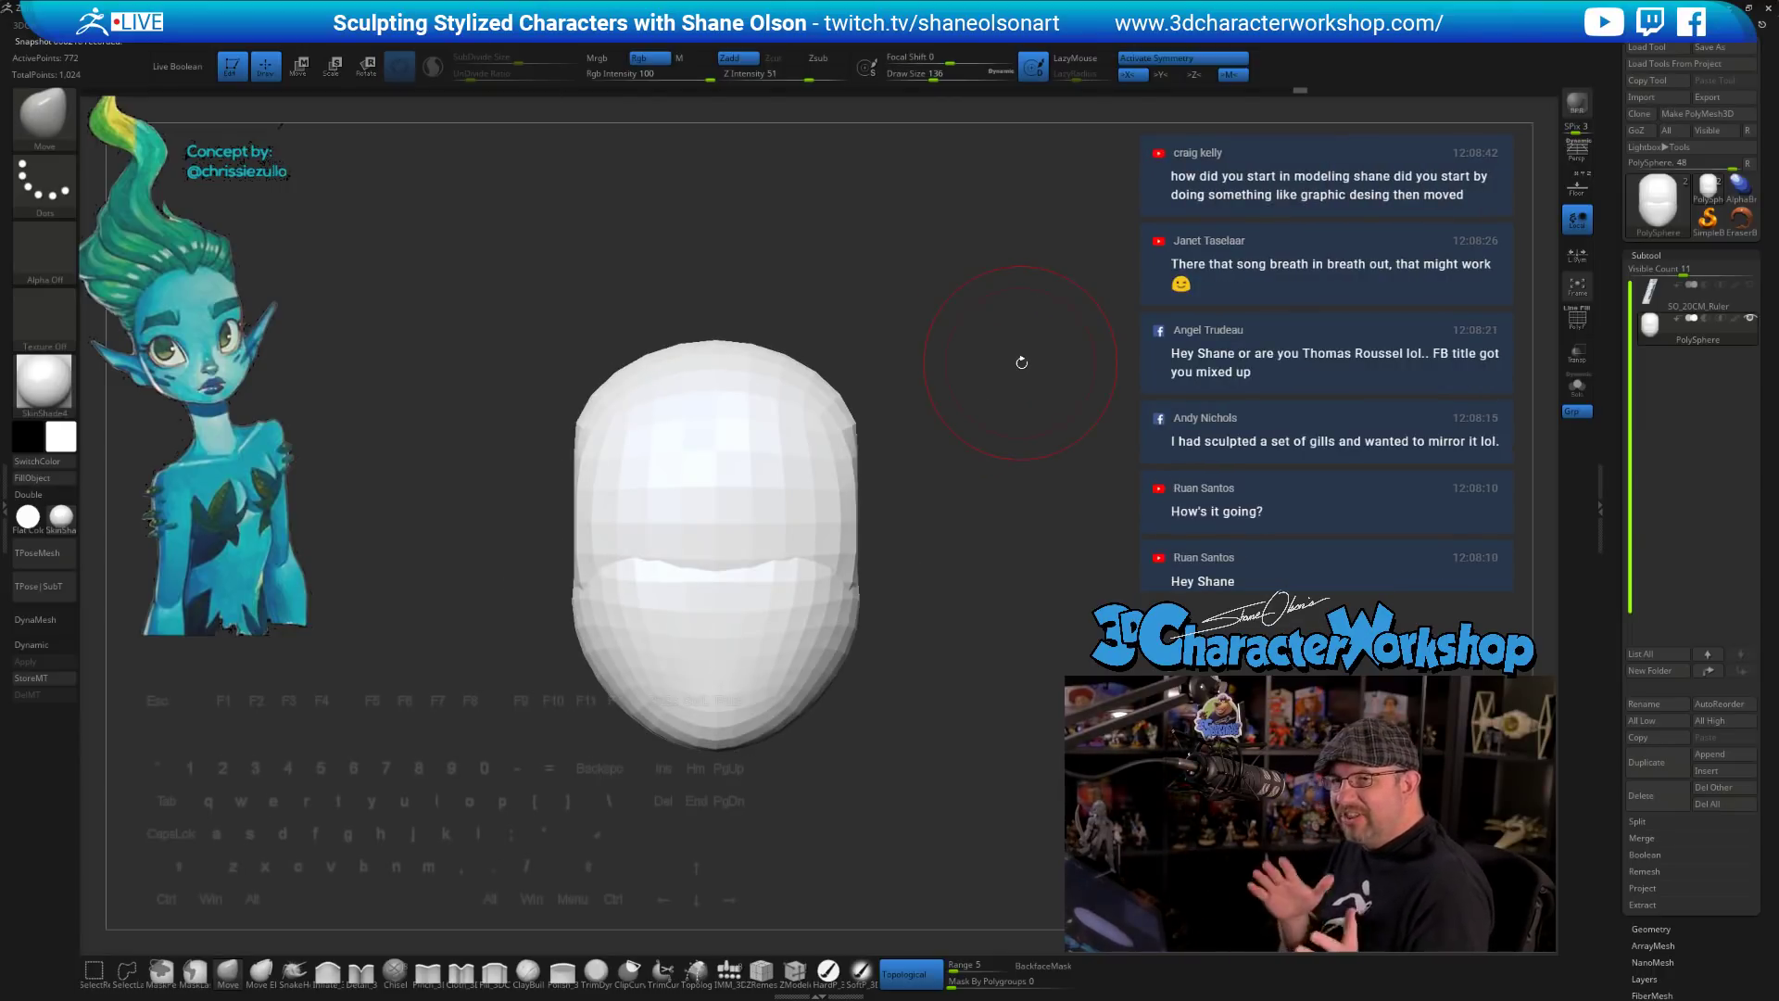
- Smooth the sides of the head where the cranium meets the jaw
{"action": "left_click_drag", "start_coordinate": [1020, 363], "coordinate": [885, 422]}
{"action": "left_click_drag", "start_coordinate": [773, 431], "coordinate": [767, 567], "text": "shift"}
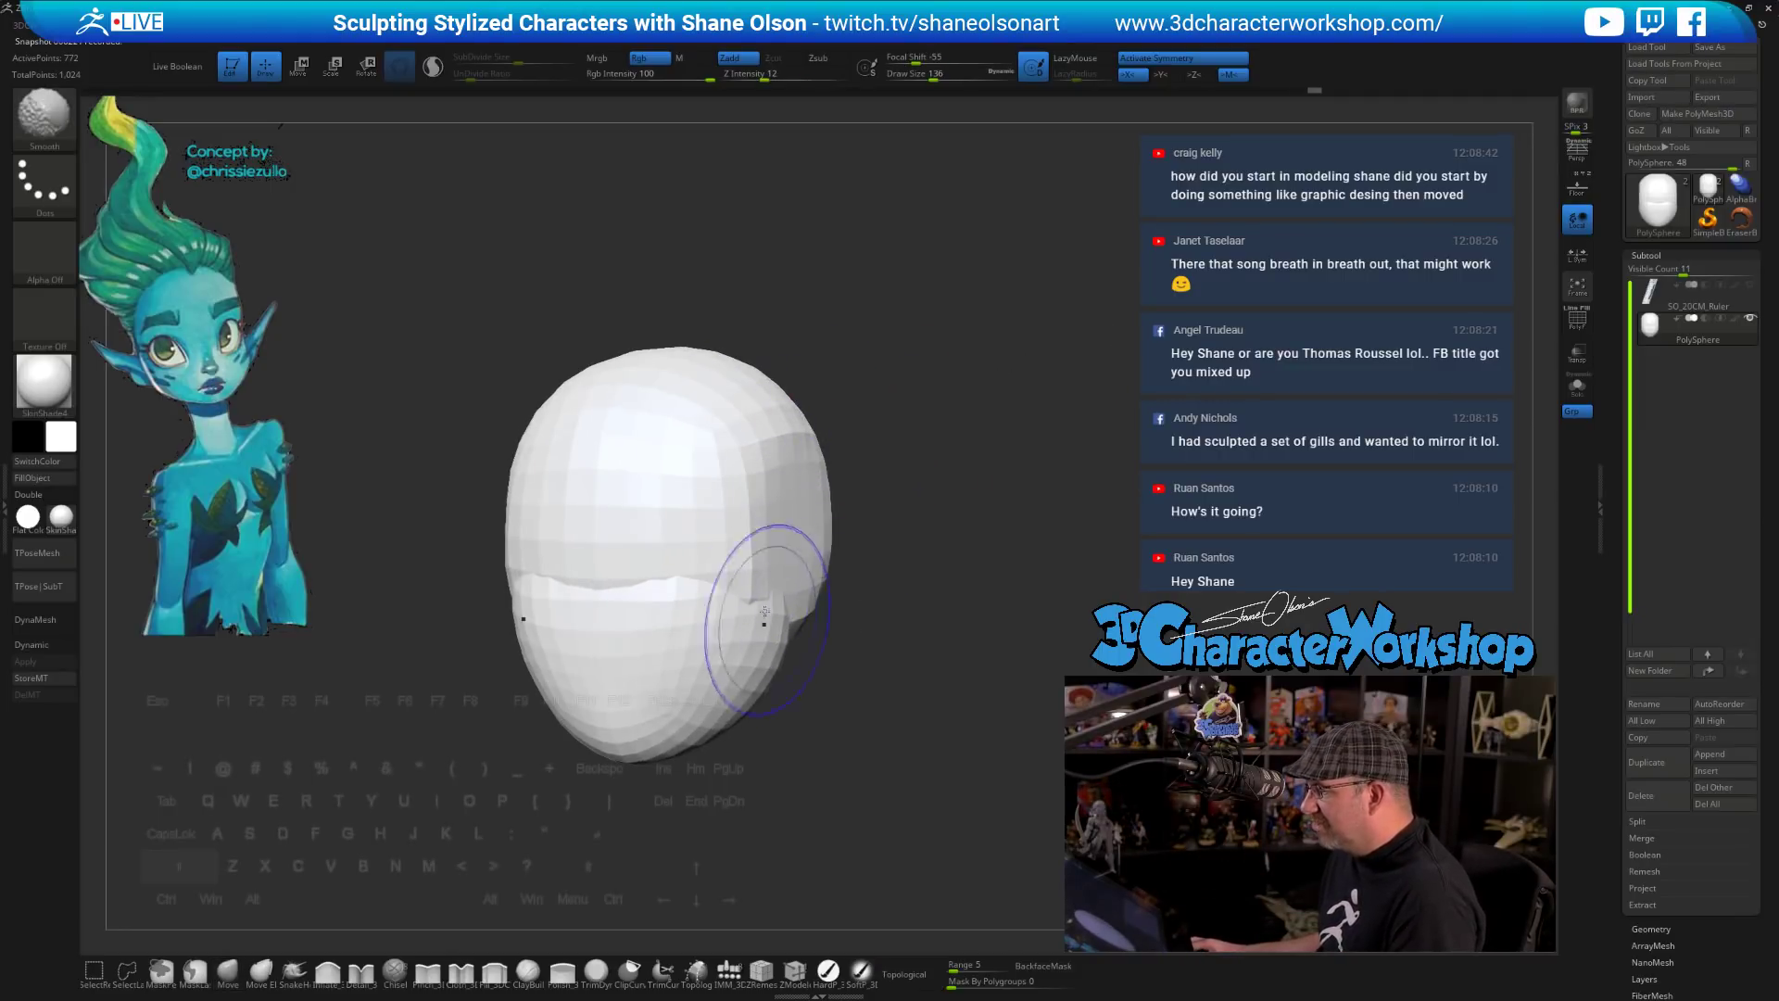
{"action": "mouse_move", "coordinate": [890, 664]}
{"action": "left_mouse_down"}
{"action": "mouse_move", "coordinate": [1012, 772]}
{"action": "mouse_move", "coordinate": [911, 730]}
{"action": "left_mouse_up"}
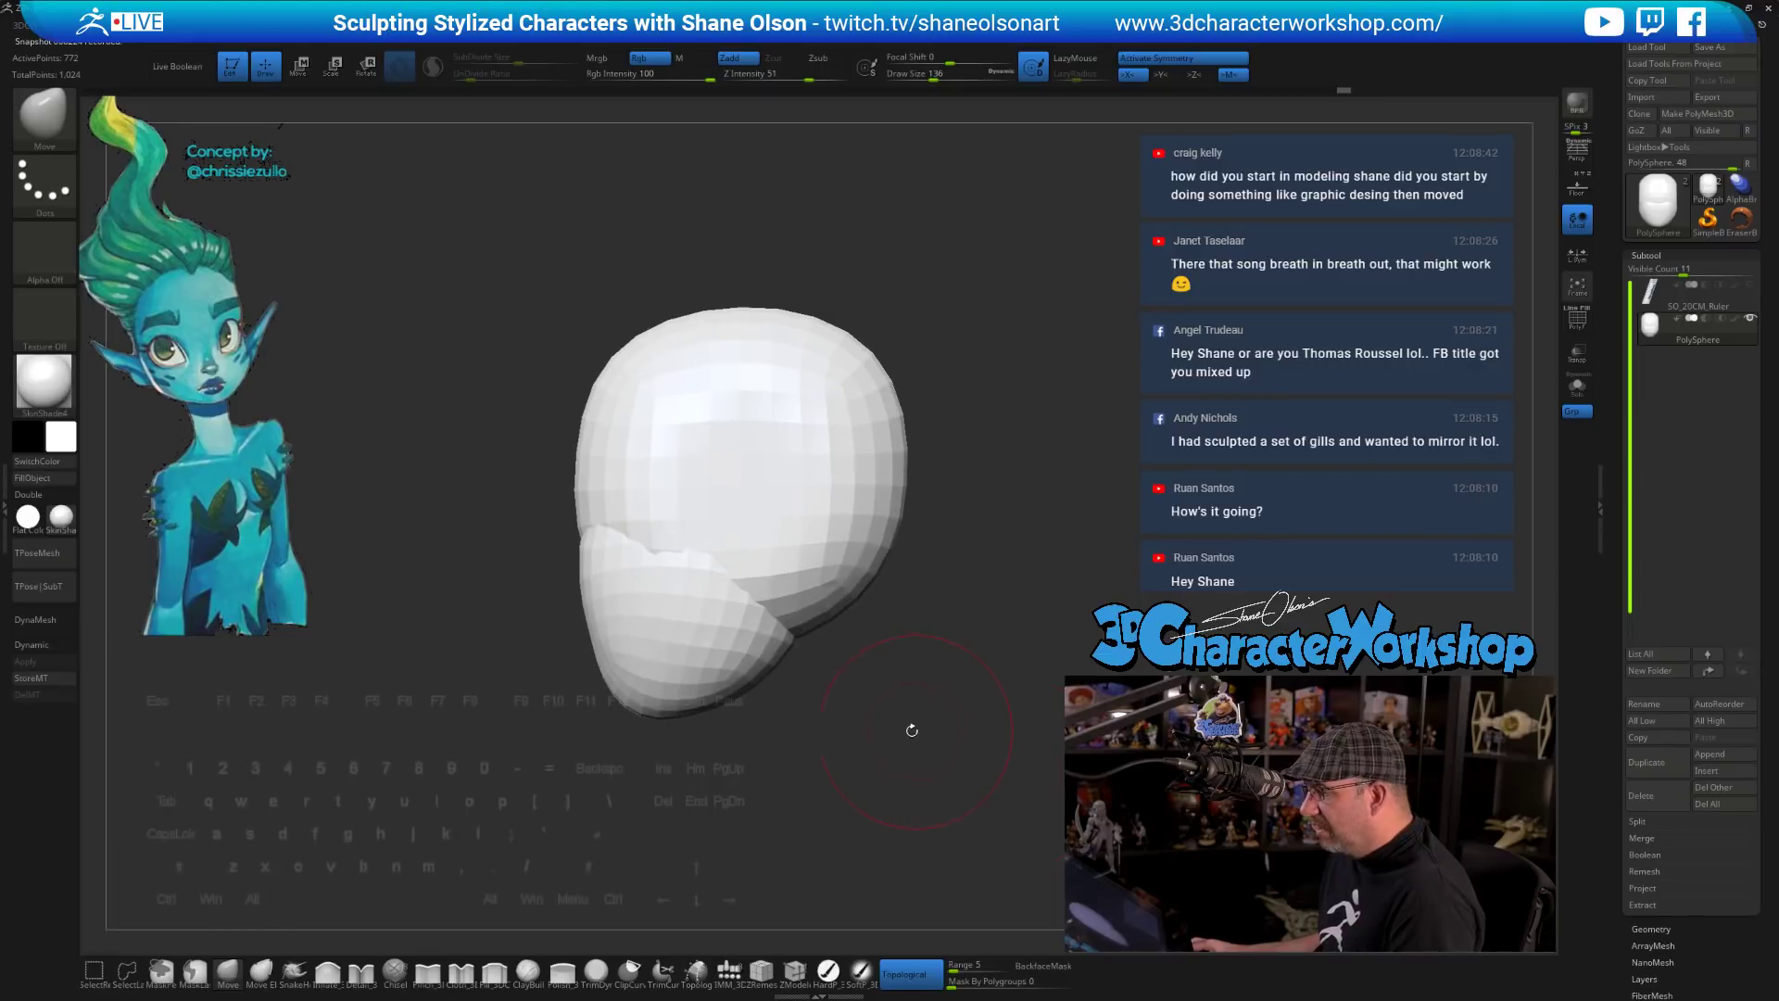
{"action": "mouse_move", "coordinate": [620, 676]}
{"action": "left_mouse_down", "text": "shift"}
{"action": "mouse_move", "coordinate": [637, 708]}
{"action": "mouse_move", "coordinate": [741, 741]}
{"action": "mouse_move", "coordinate": [887, 716]}
{"action": "left_mouse_up", "text": "shift"}
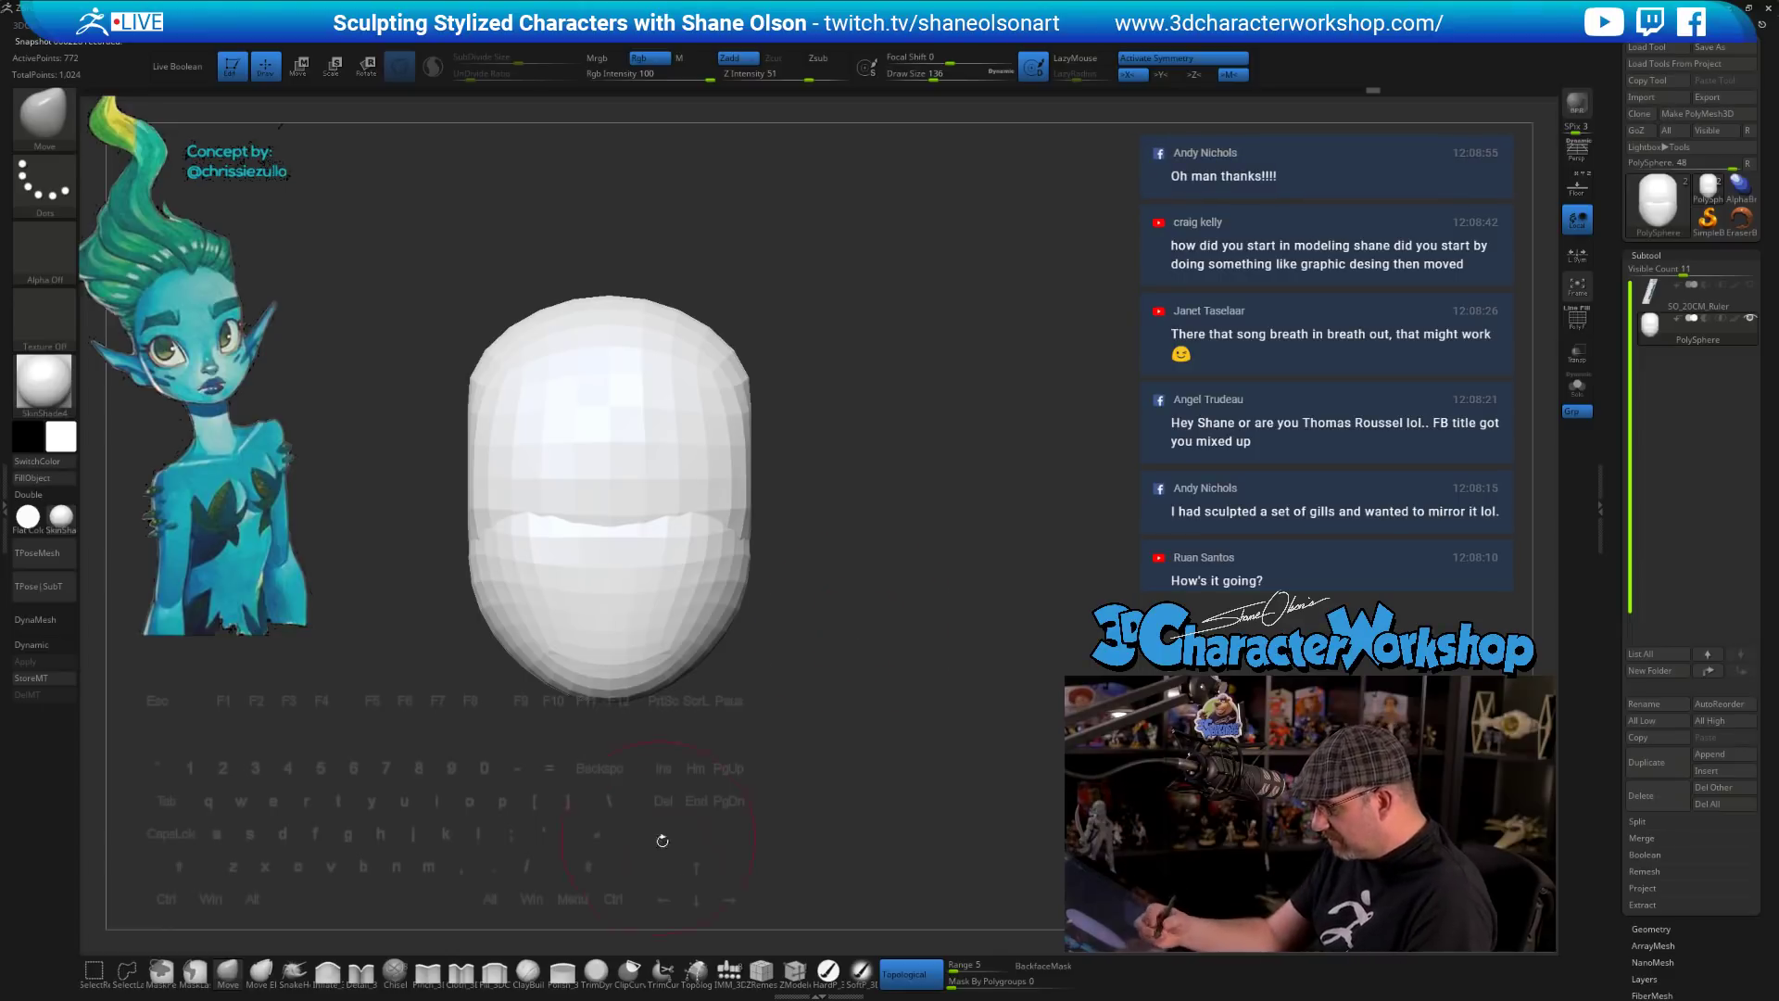
- Insert a symmetrical pair of QuadSphere-2 eyeballs on the front of the face with the insert-mesh primitives brush
{"action": "left_click", "coordinate": [729, 970]}
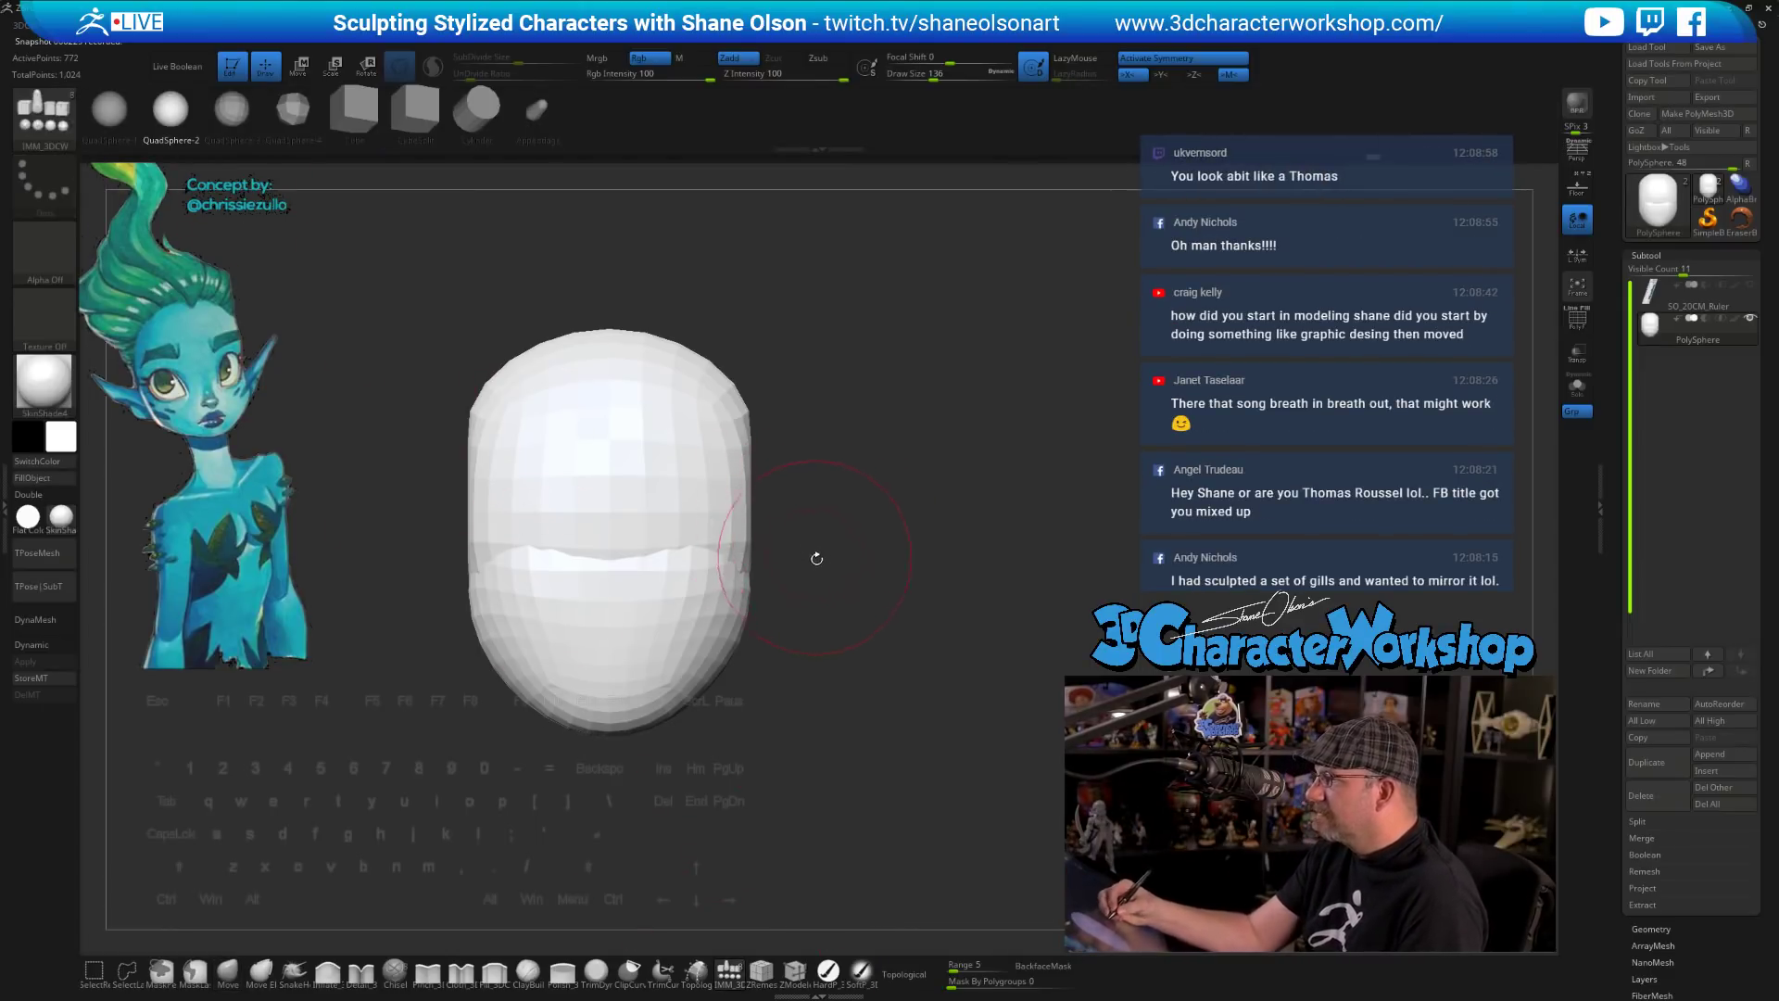
{"action": "left_click_drag", "start_coordinate": [822, 557], "coordinate": [831, 577]}
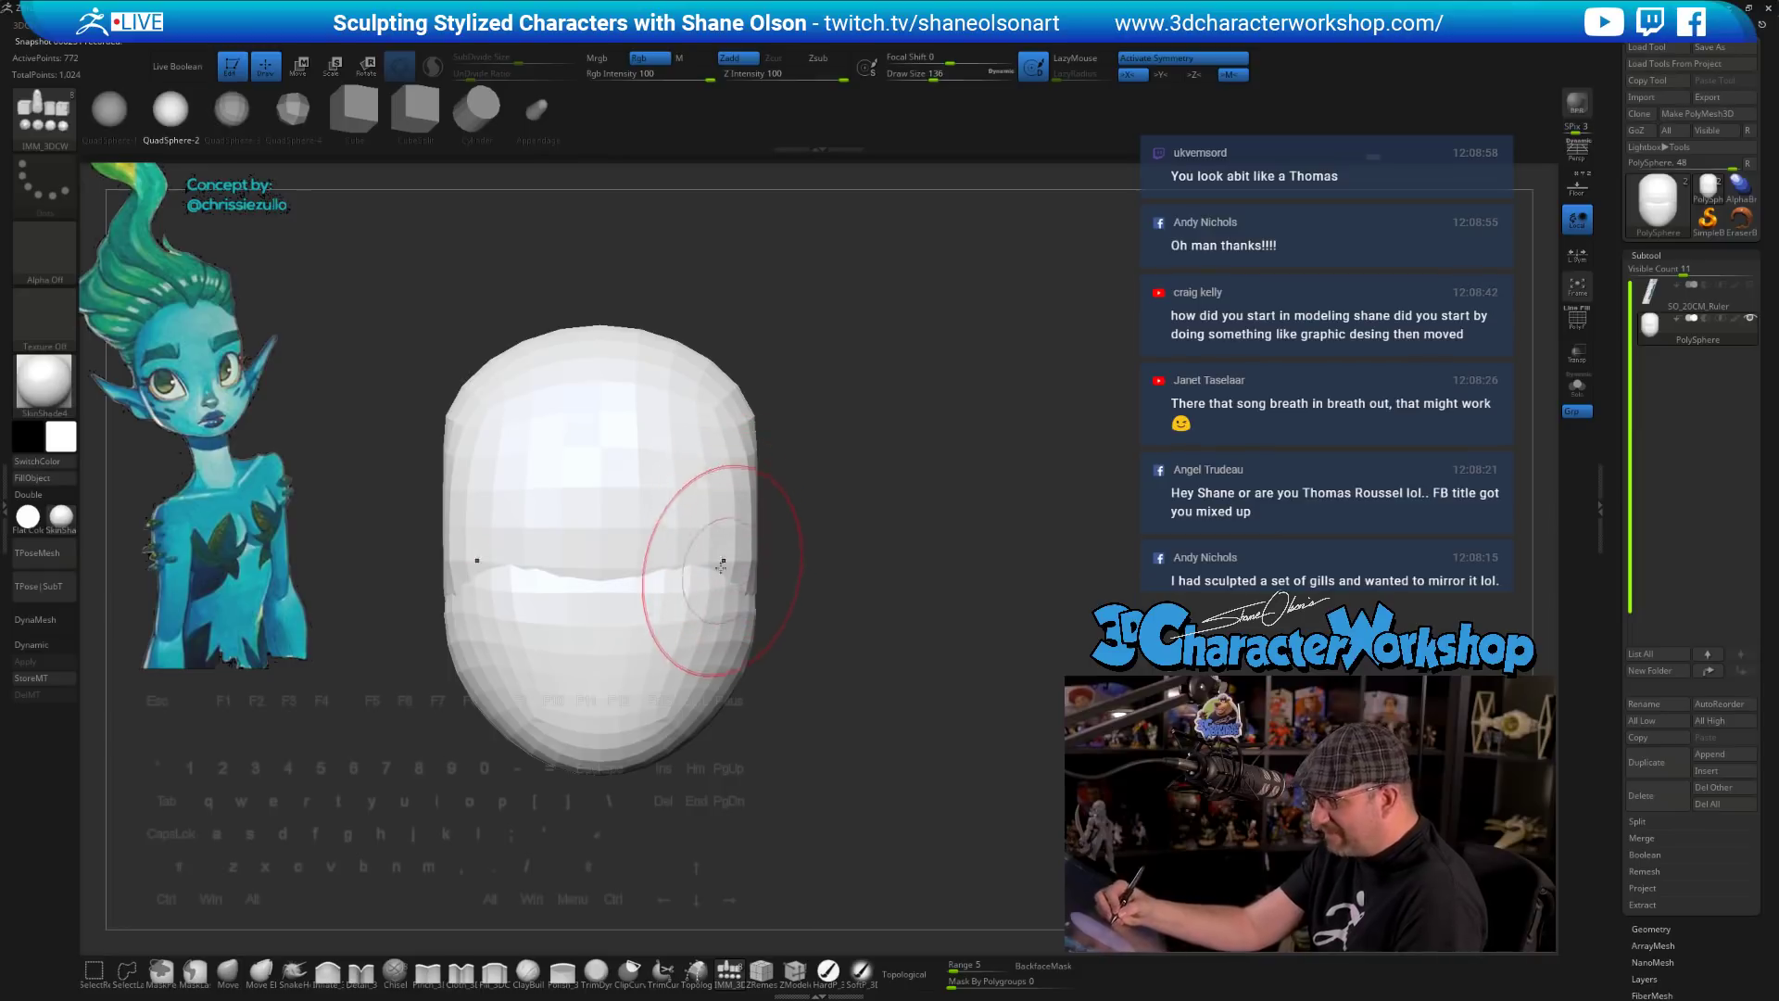
{"action": "left_click_drag", "start_coordinate": [704, 561], "coordinate": [707, 638]}
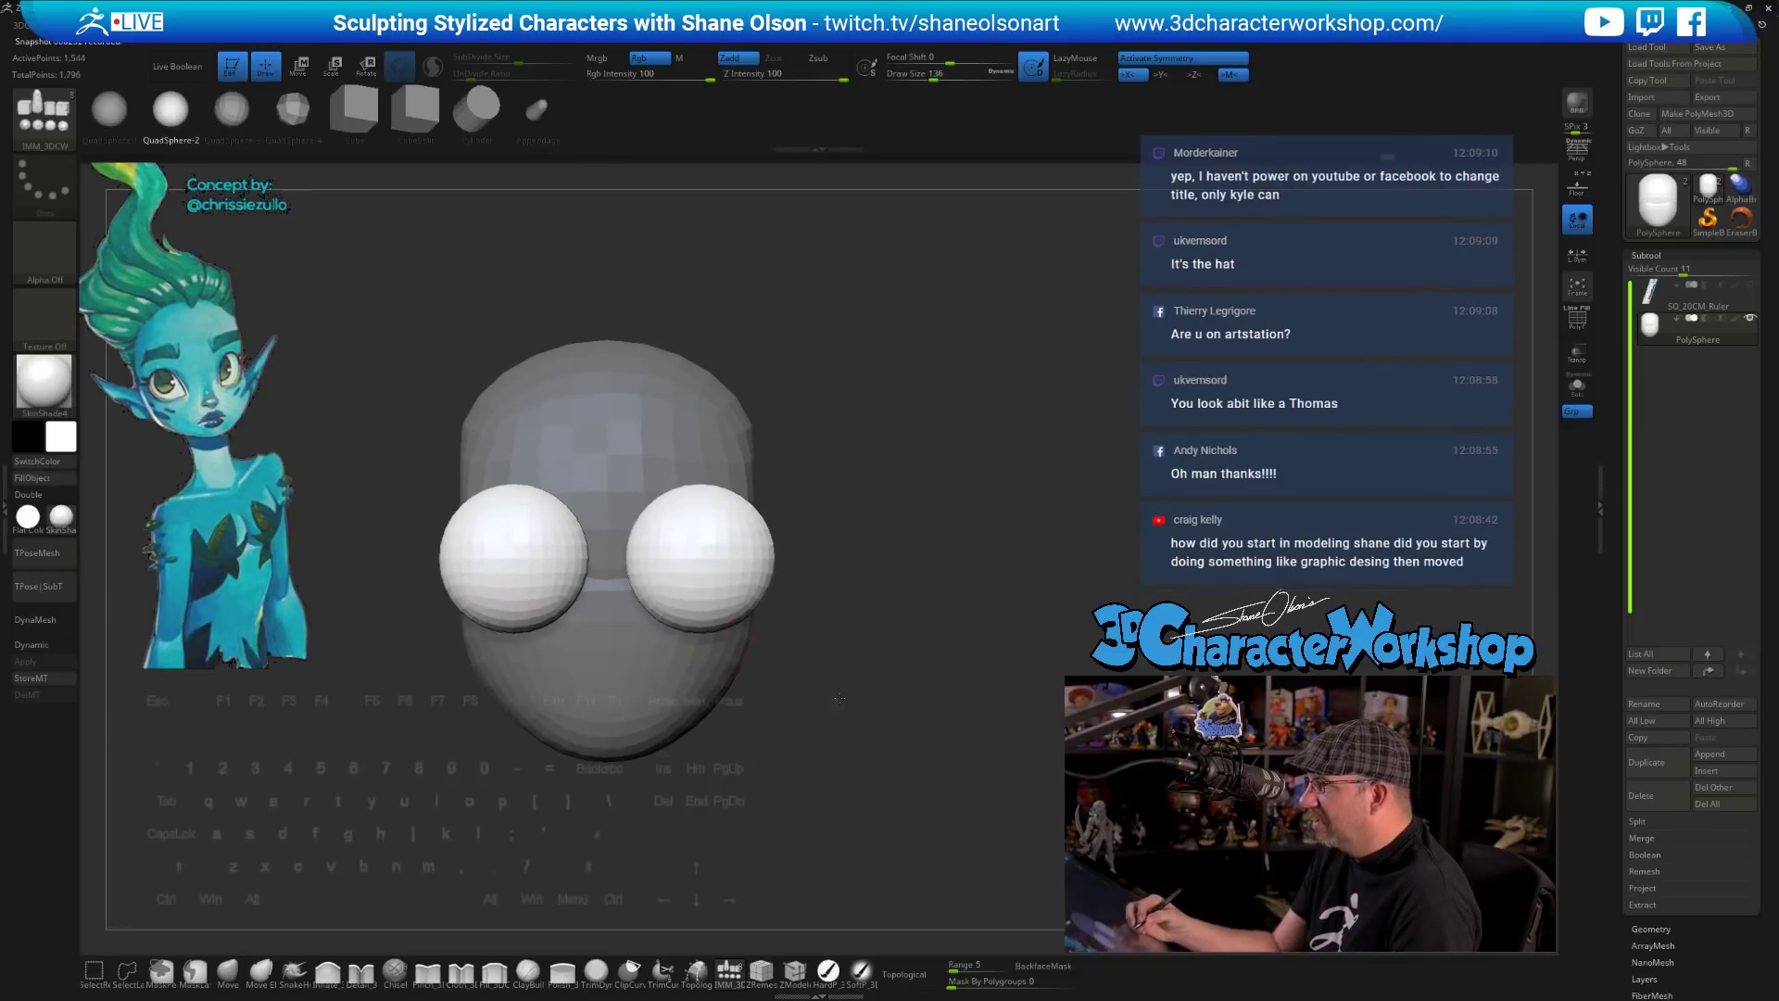
- Move the eyeballs back into the head from the side view and adjust their spacing from the front
{"action": "left_click_drag", "start_coordinate": [913, 714], "coordinate": [833, 804]}
{"action": "key", "text": "w"}
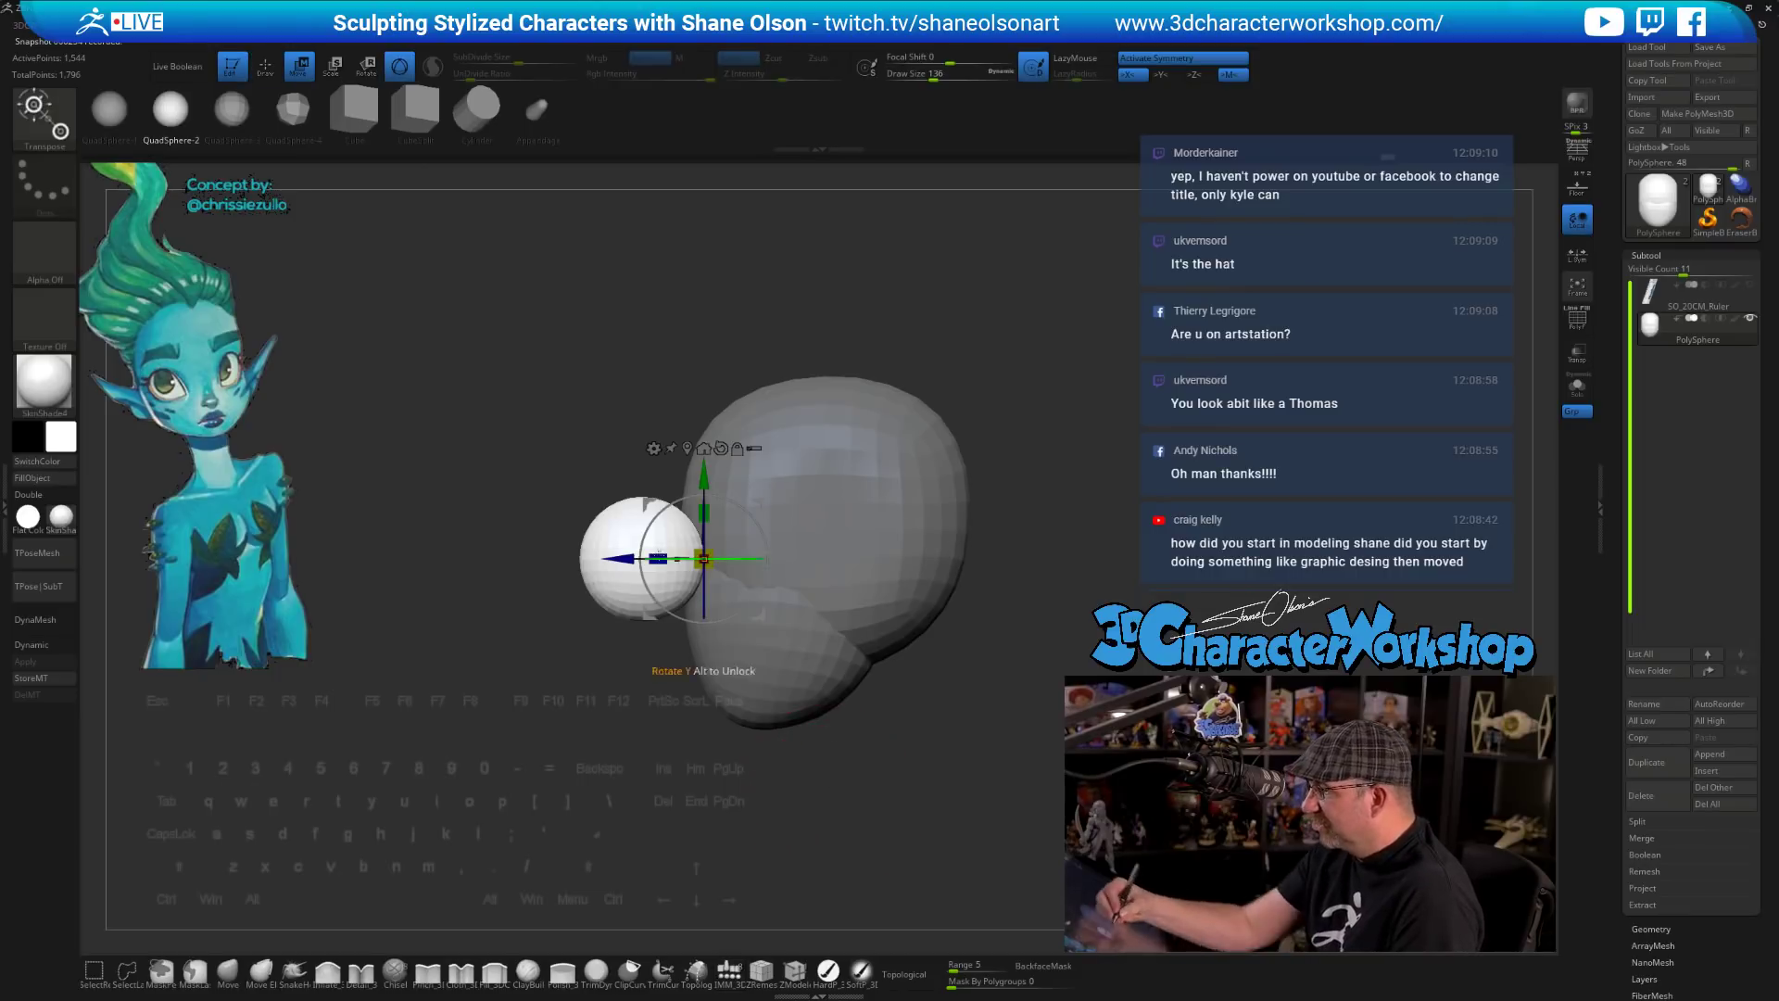
{"action": "left_click_drag", "start_coordinate": [619, 558], "coordinate": [719, 558]}
{"action": "left_click_drag", "start_coordinate": [788, 741], "coordinate": [904, 723]}
{"action": "left_click_drag", "start_coordinate": [715, 555], "coordinate": [707, 556]}
- Split the unmasked eyeballs into their own subtool
{"action": "key", "text": "3"}
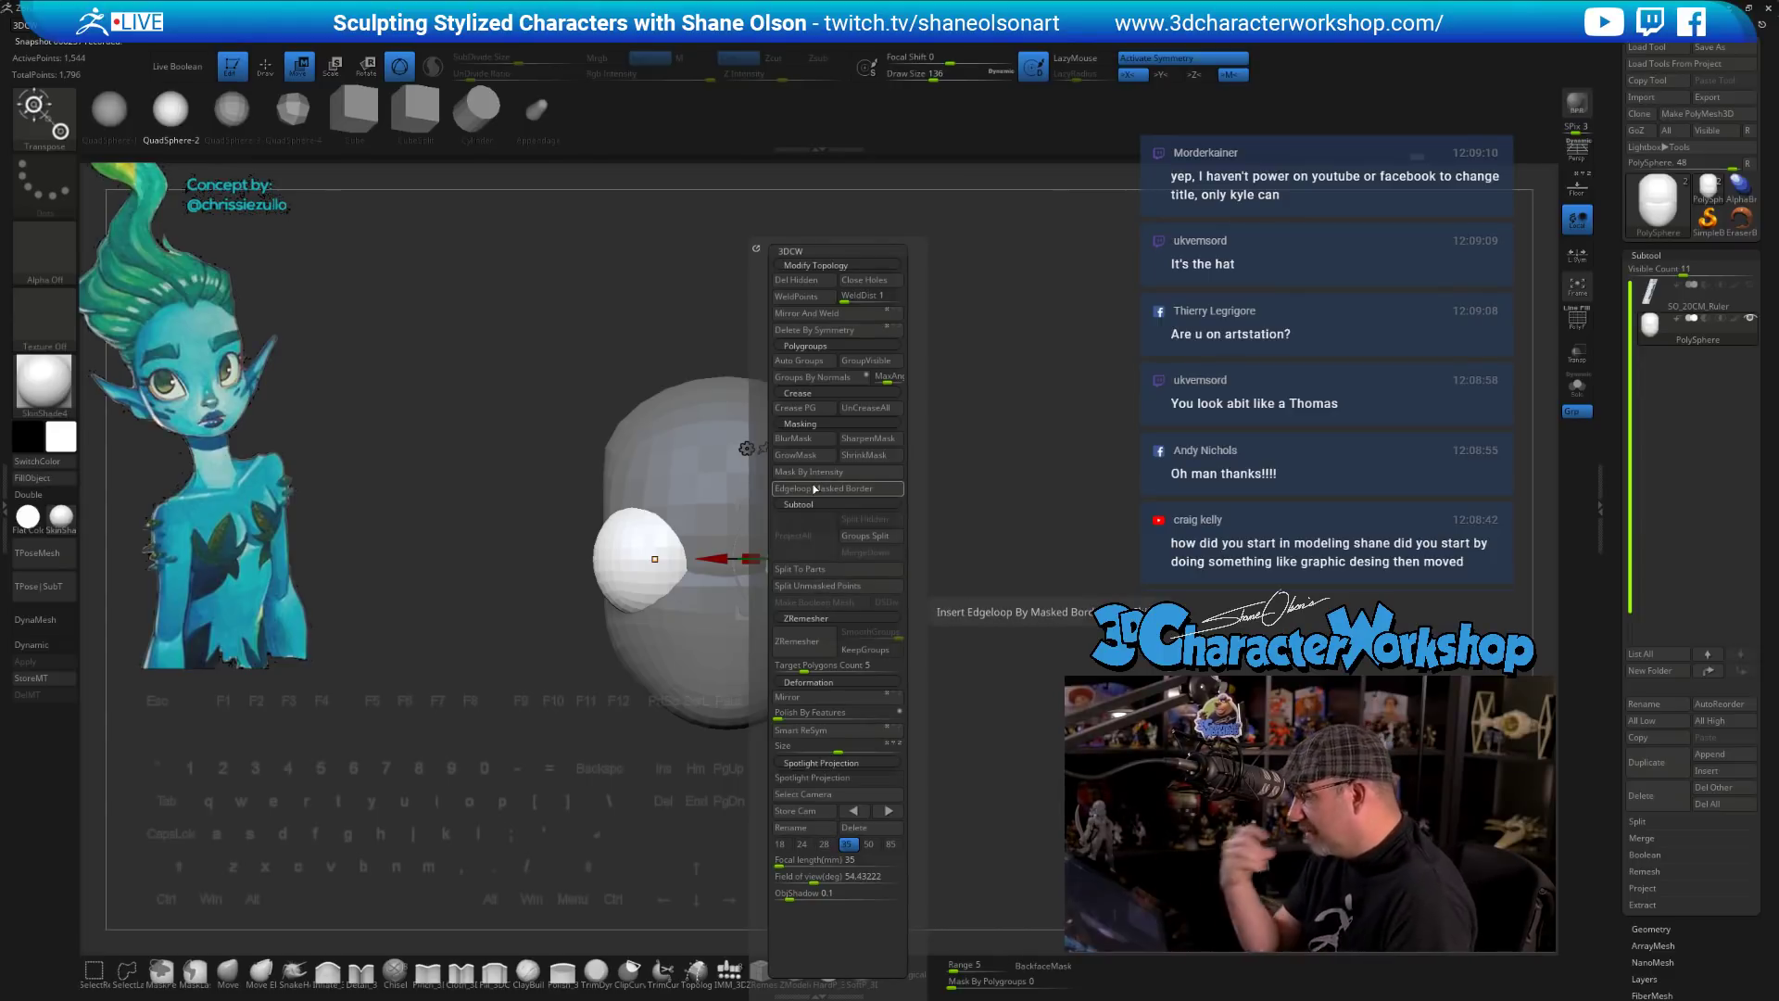
{"action": "left_click", "coordinate": [839, 587]}
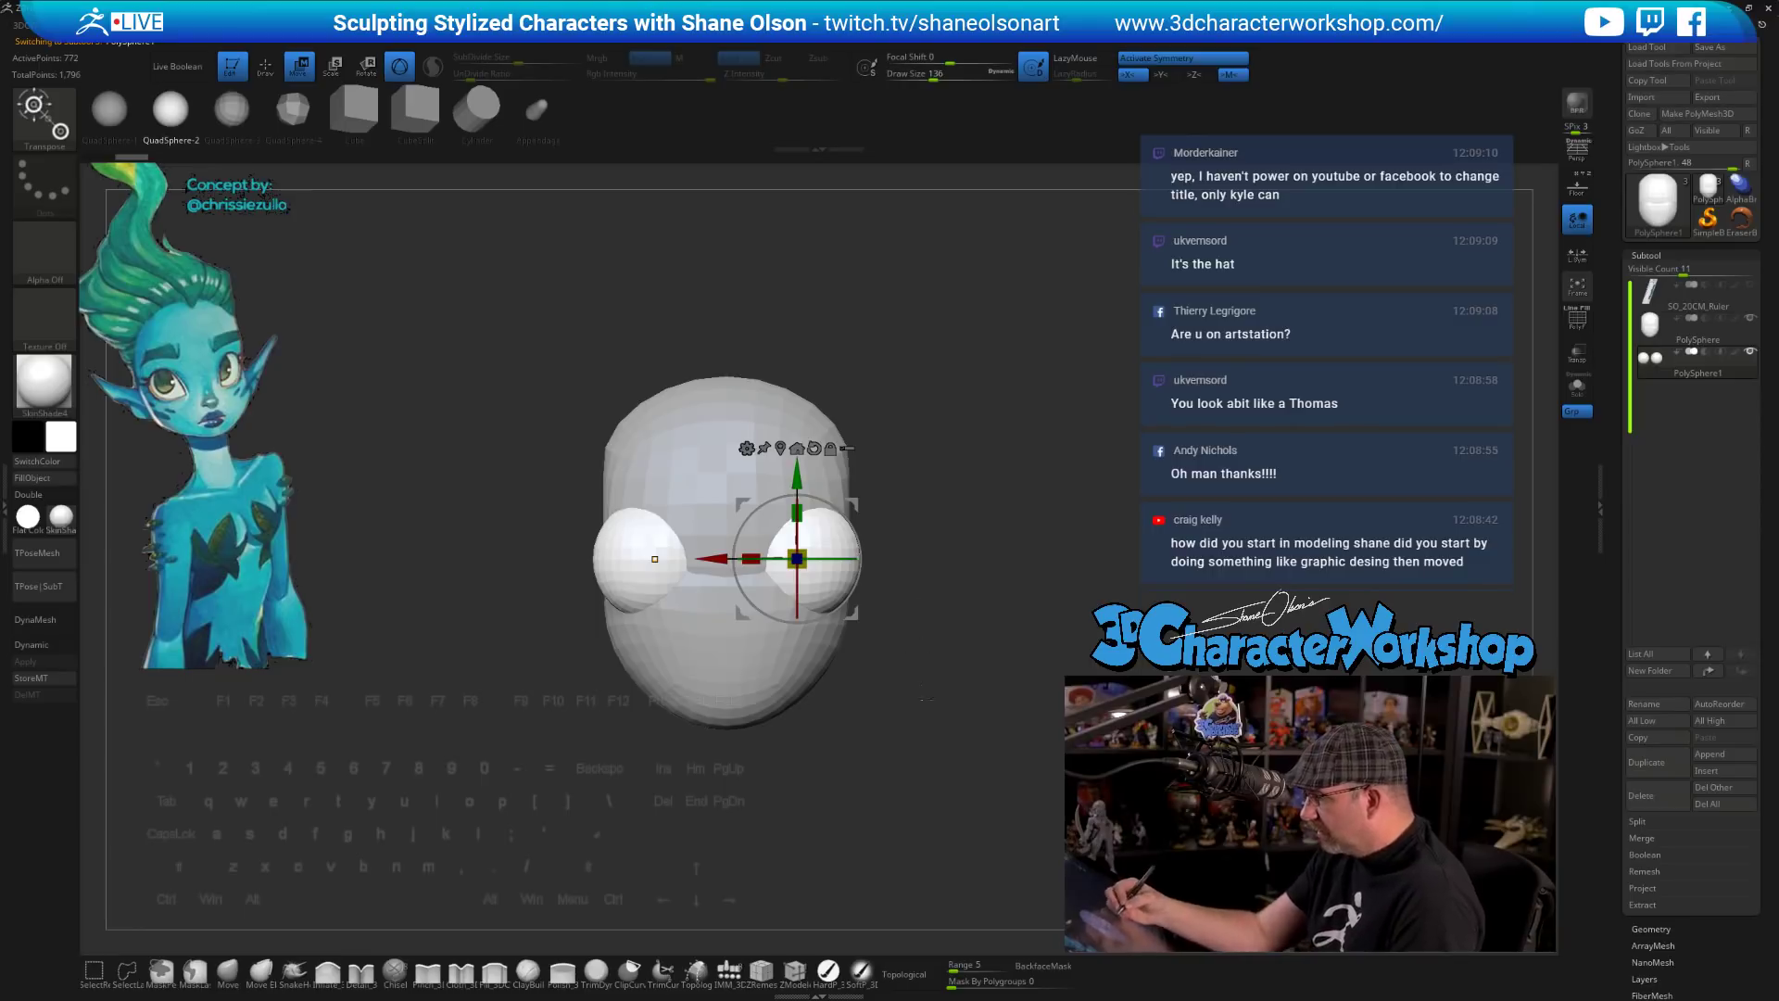
{"action": "left_click_drag", "start_coordinate": [1617, 346], "coordinate": [1613, 337]}
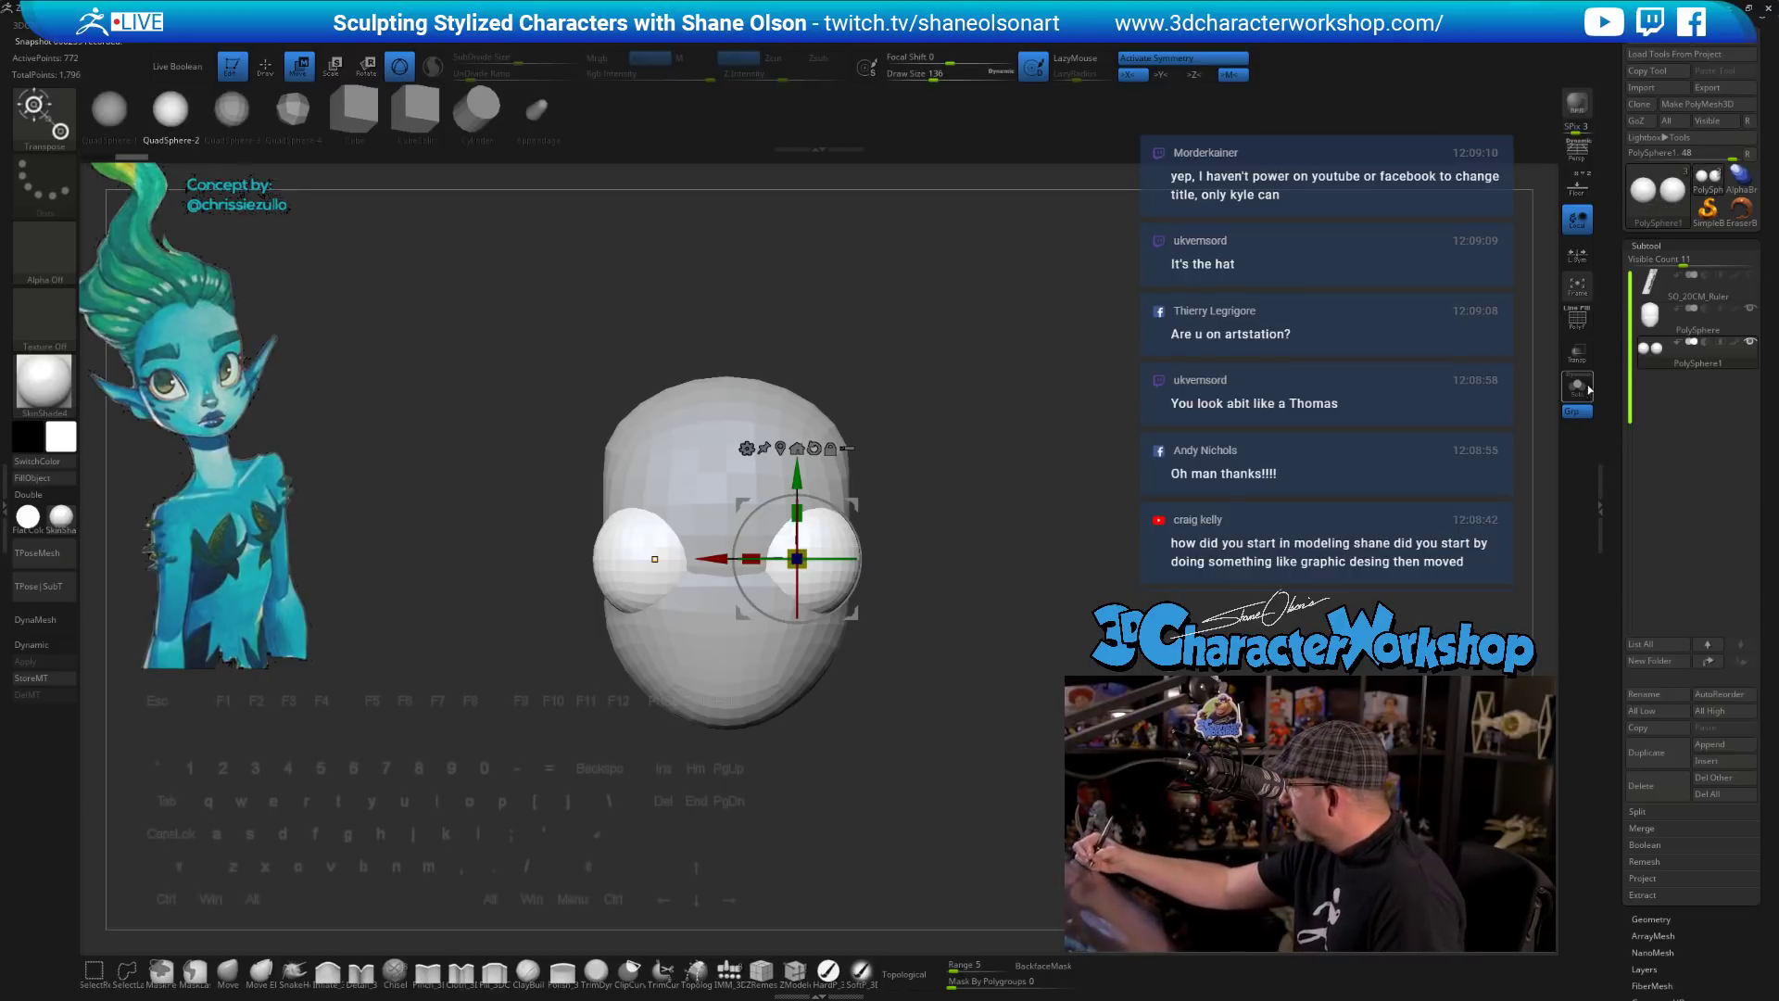
- Turn on transparency and adjust the sideways spacing of the eyeballs inside the head
{"action": "left_click", "coordinate": [1576, 353]}
{"action": "left_click_drag", "start_coordinate": [929, 551], "coordinate": [933, 606], "text": "alt"}
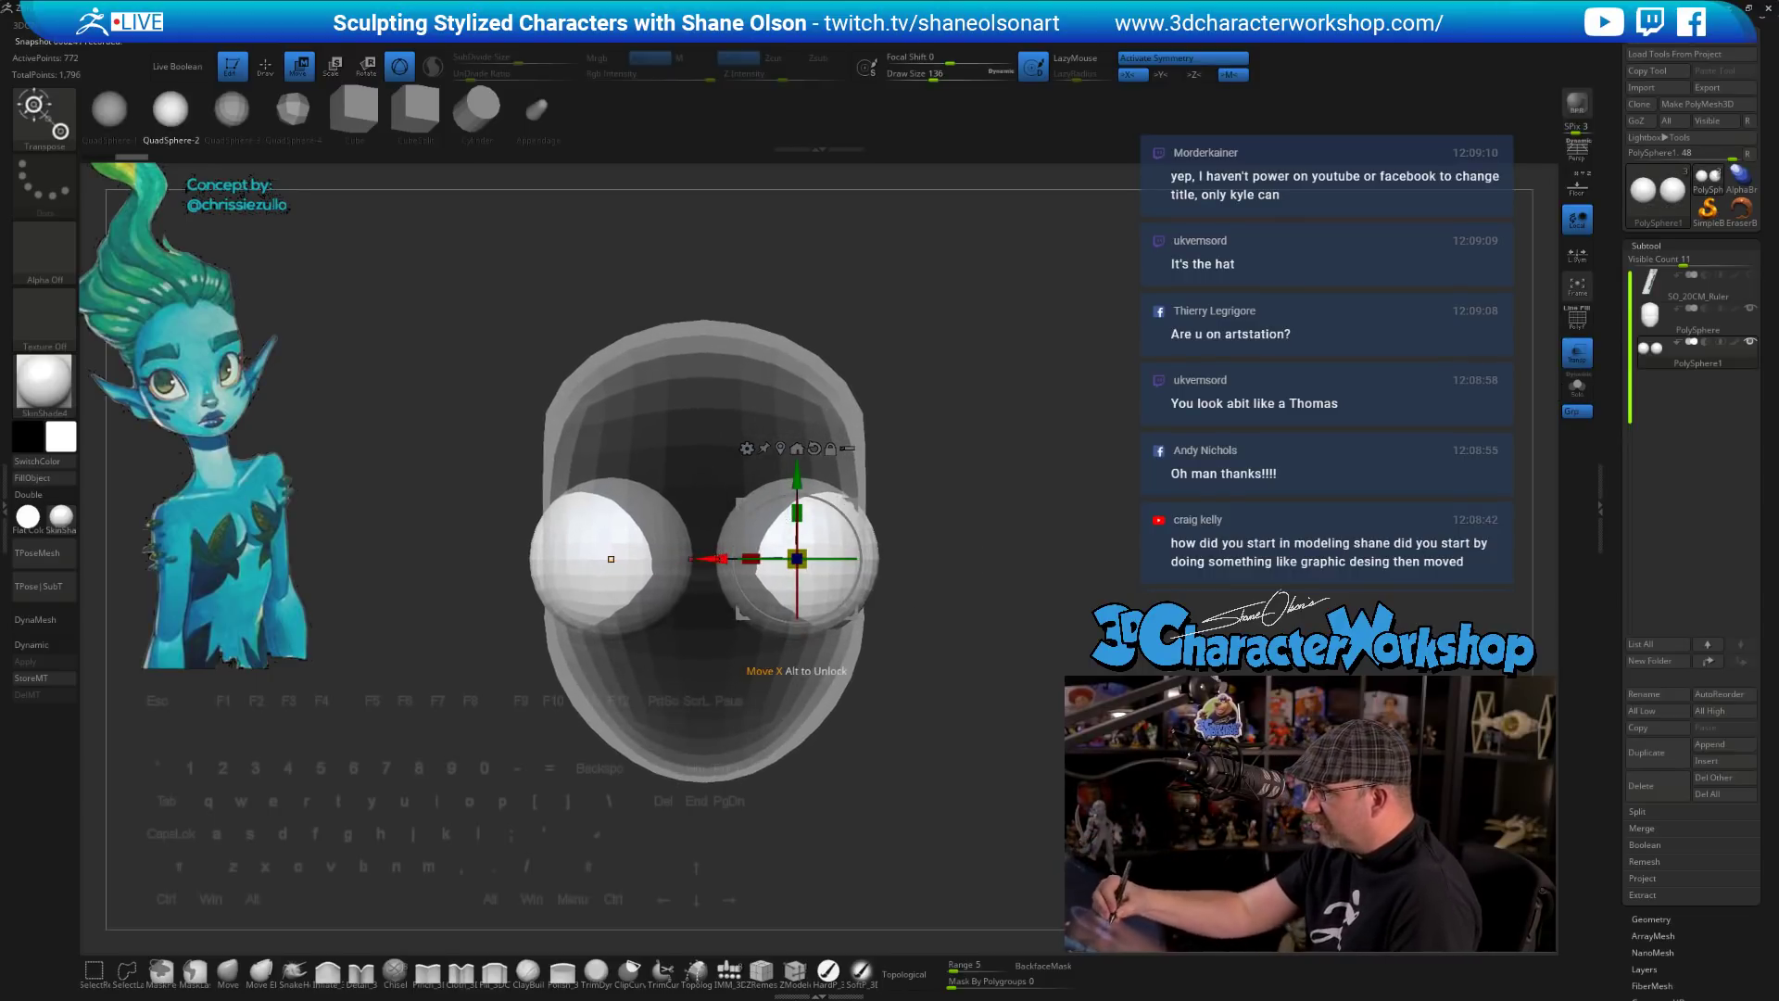
{"action": "mouse_move", "coordinate": [719, 558]}
{"action": "left_mouse_down"}
{"action": "mouse_move", "coordinate": [699, 557]}
{"action": "mouse_move", "coordinate": [771, 565]}
{"action": "mouse_move", "coordinate": [708, 559]}
{"action": "left_mouse_up"}
{"action": "left_click_drag", "start_coordinate": [977, 542], "coordinate": [883, 544]}
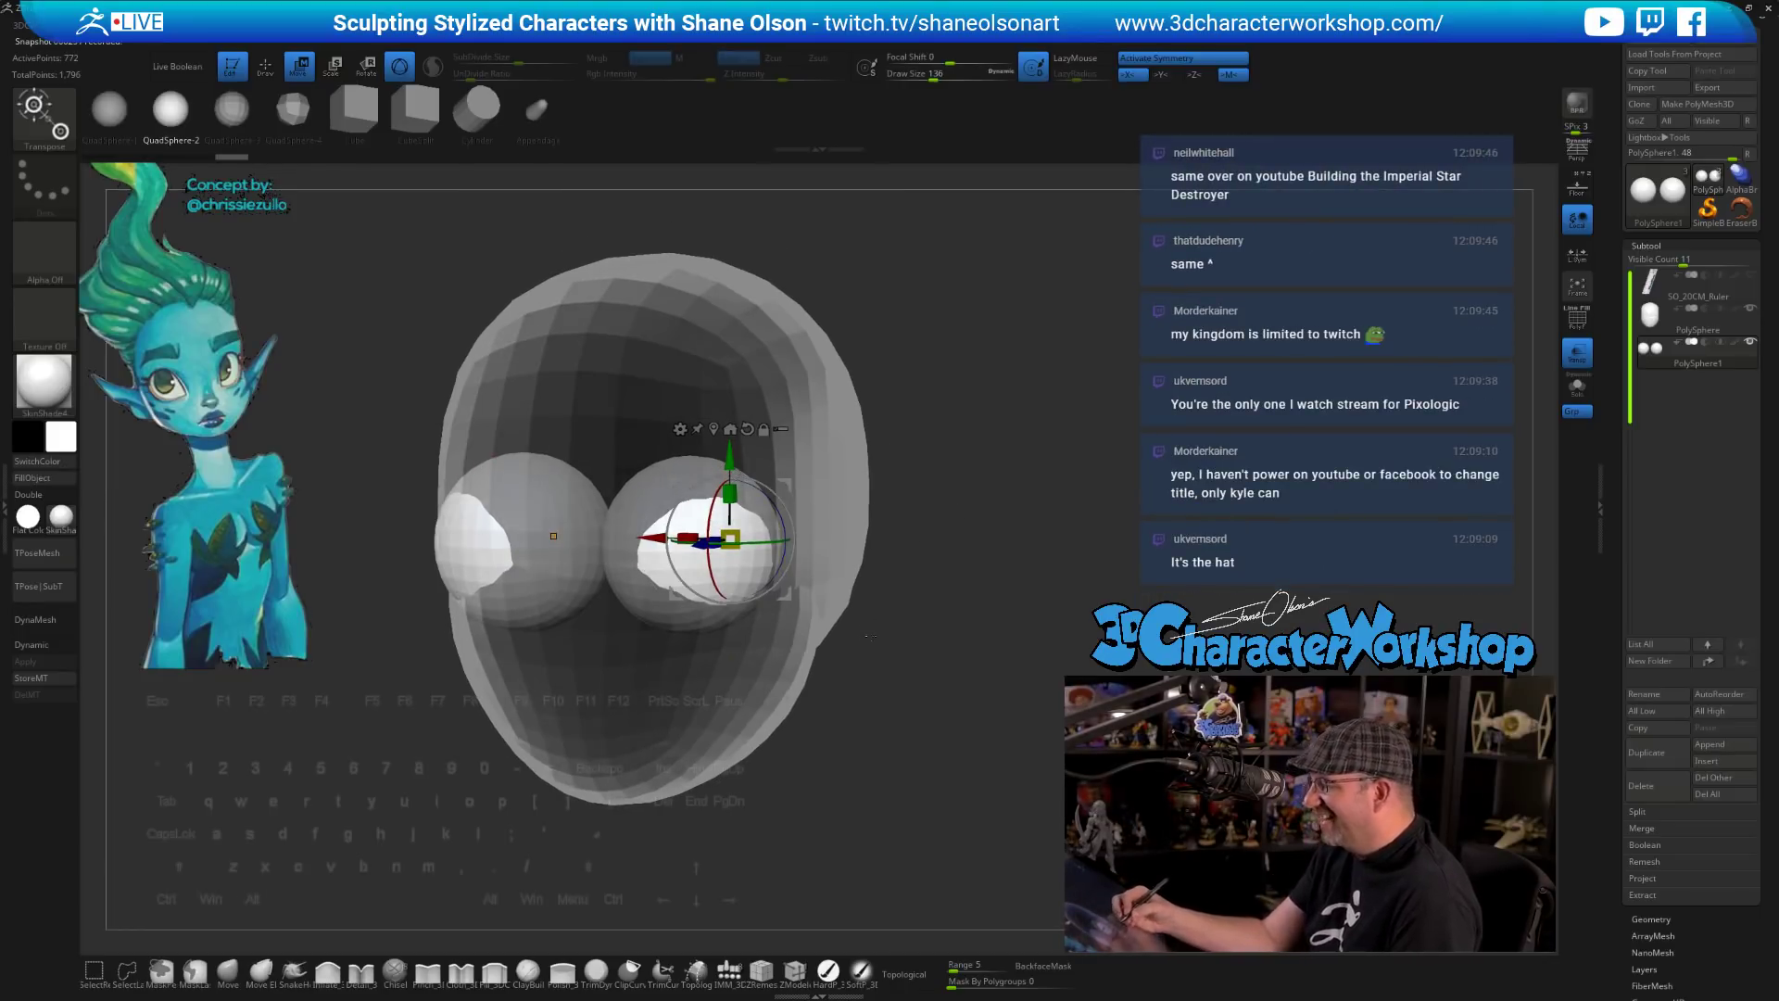
{"action": "left_click_drag", "start_coordinate": [866, 636], "coordinate": [815, 624], "text": "shift"}
{"action": "left_click_drag", "start_coordinate": [657, 540], "coordinate": [671, 540]}
{"action": "left_click_drag", "start_coordinate": [891, 743], "coordinate": [911, 774]}
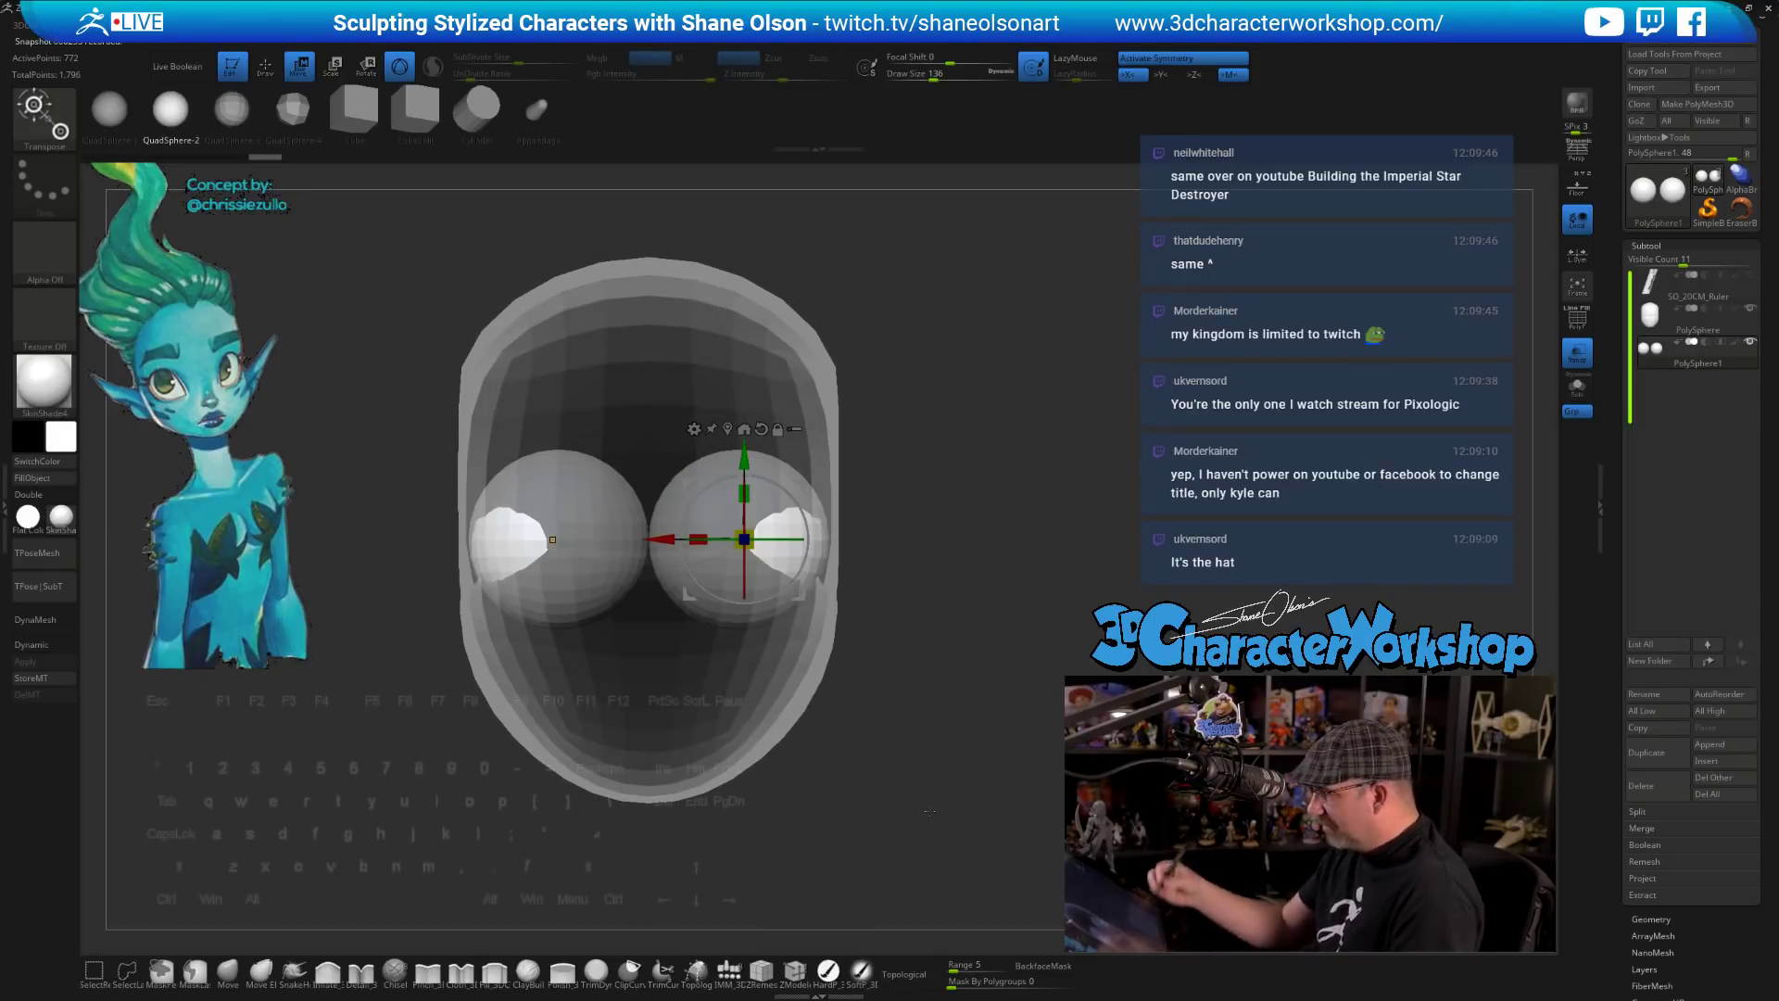
- Select the head subtool and push in the eye sockets around the eyeballs with the Move brush at draw size 124
{"action": "key", "text": "Up"}
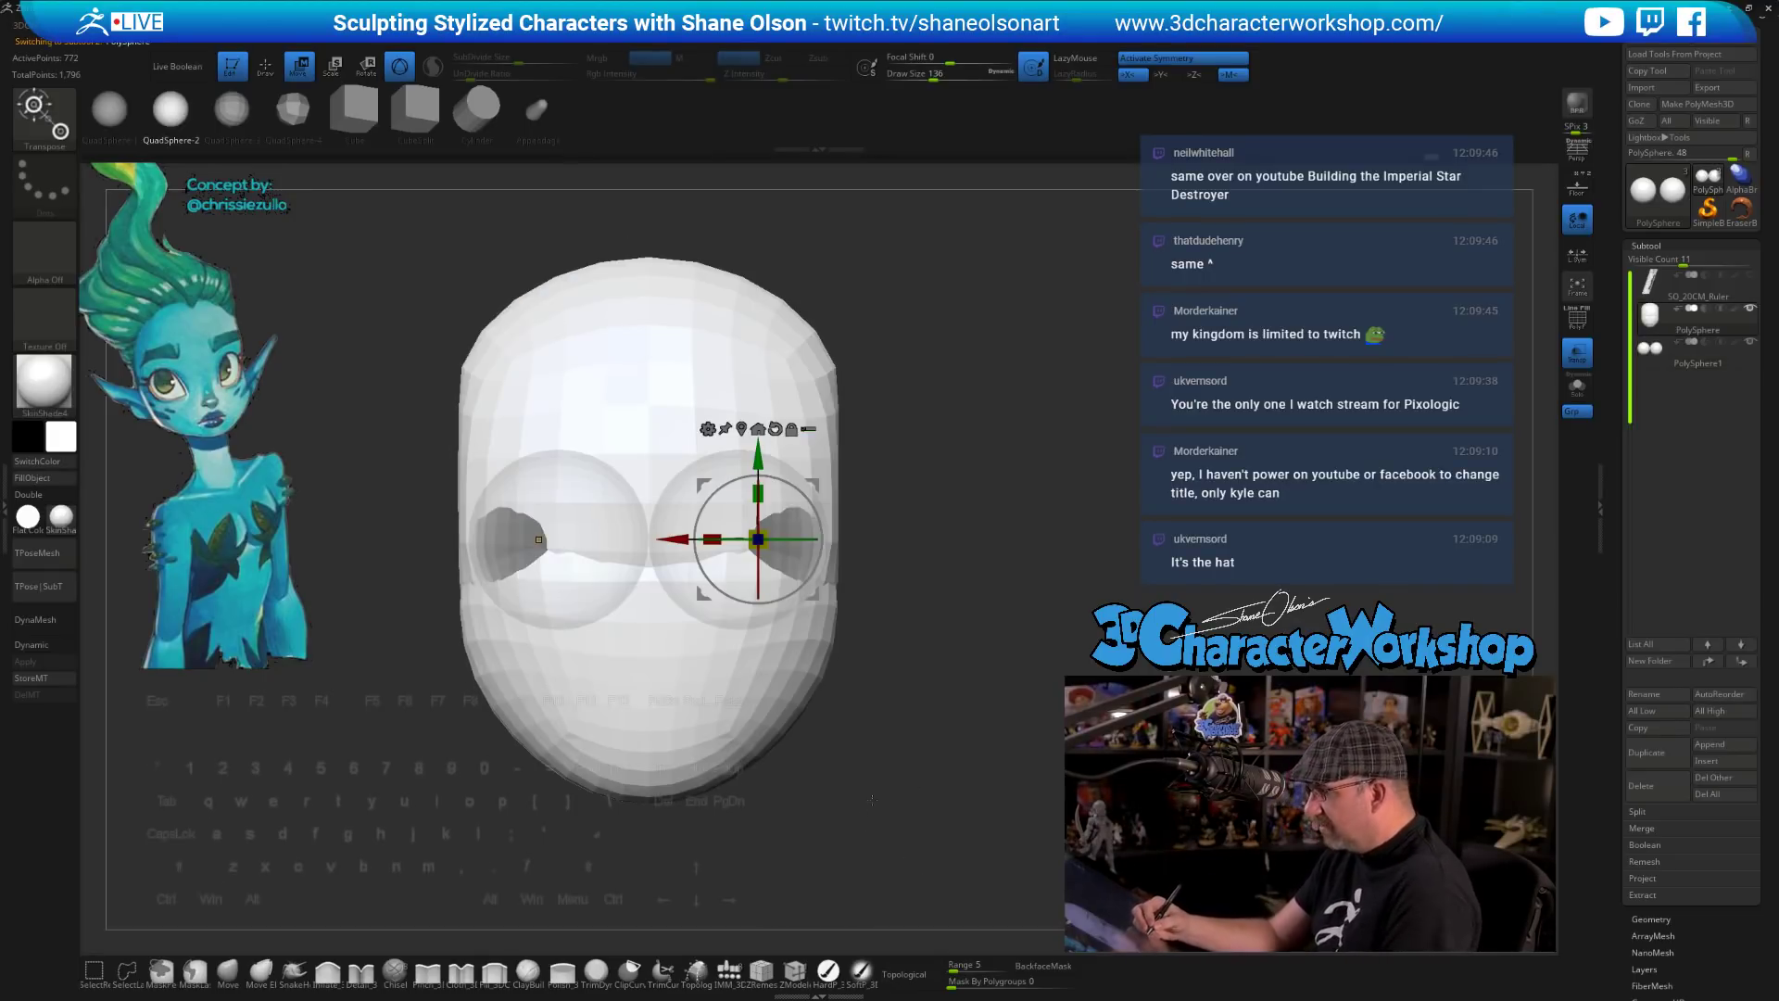
{"action": "left_click", "coordinate": [226, 973]}
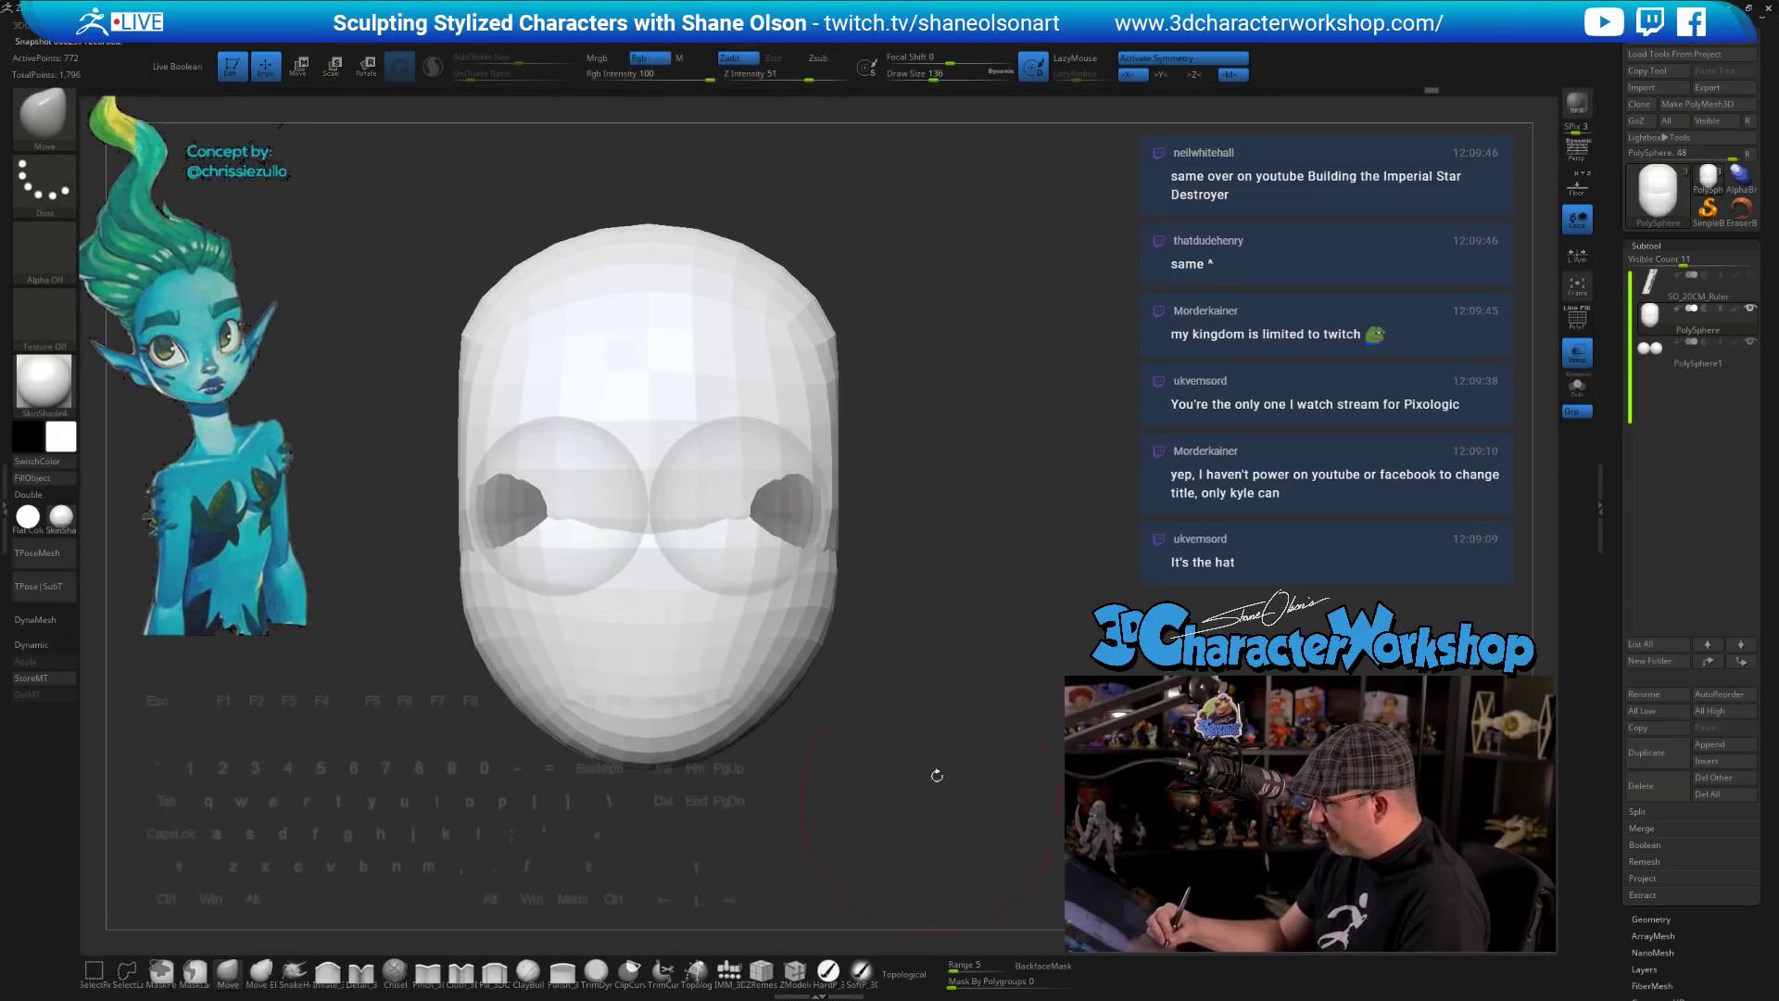
{"action": "key", "text": "s"}
{"action": "mouse_move", "coordinate": [935, 673]}
{"action": "left_mouse_down"}
{"action": "mouse_move", "coordinate": [921, 618]}
{"action": "mouse_move", "coordinate": [937, 663]}
{"action": "left_mouse_up"}
{"action": "mouse_move", "coordinate": [934, 640]}
{"action": "left_mouse_down"}
{"action": "mouse_move", "coordinate": [945, 676]}
{"action": "mouse_move", "coordinate": [927, 665]}
{"action": "left_mouse_up"}
{"action": "key", "text": "s"}
{"action": "left_click_drag", "start_coordinate": [786, 652], "coordinate": [788, 664]}
{"action": "key", "text": "s"}
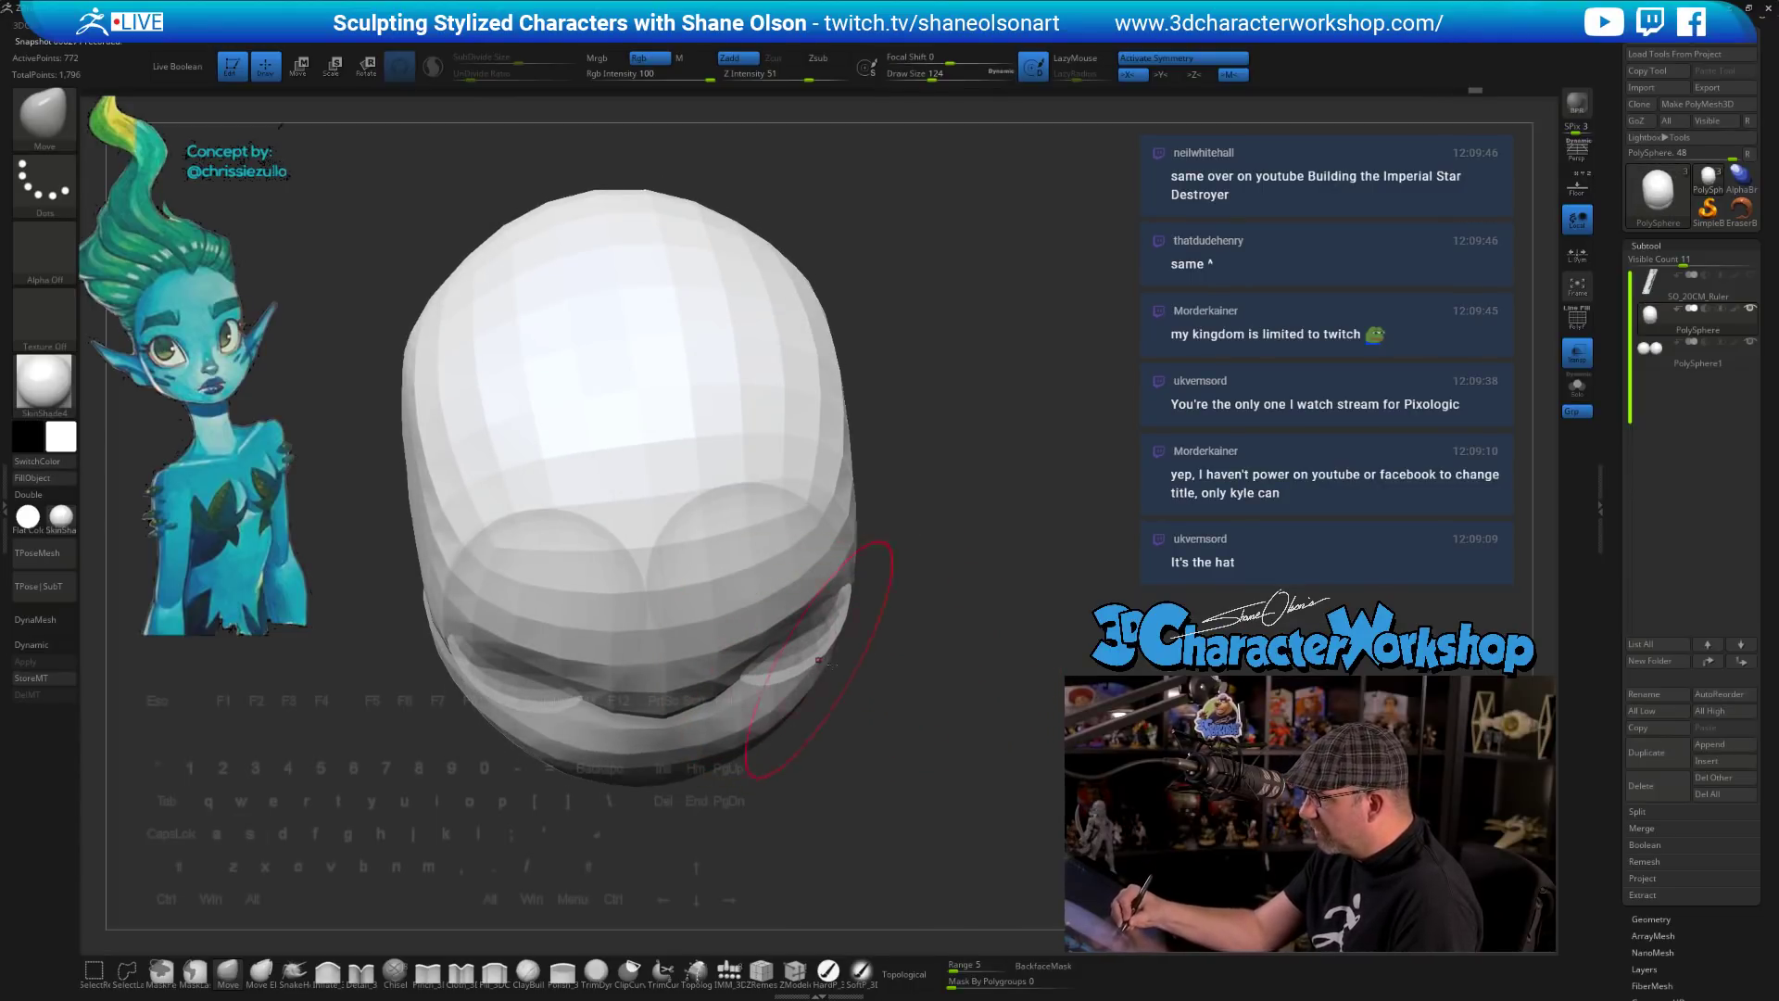
{"action": "mouse_move", "coordinate": [871, 583]}
{"action": "left_mouse_down"}
{"action": "mouse_move", "coordinate": [907, 747]}
{"action": "mouse_move", "coordinate": [871, 598]}
{"action": "mouse_move", "coordinate": [491, 715]}
{"action": "left_mouse_up"}
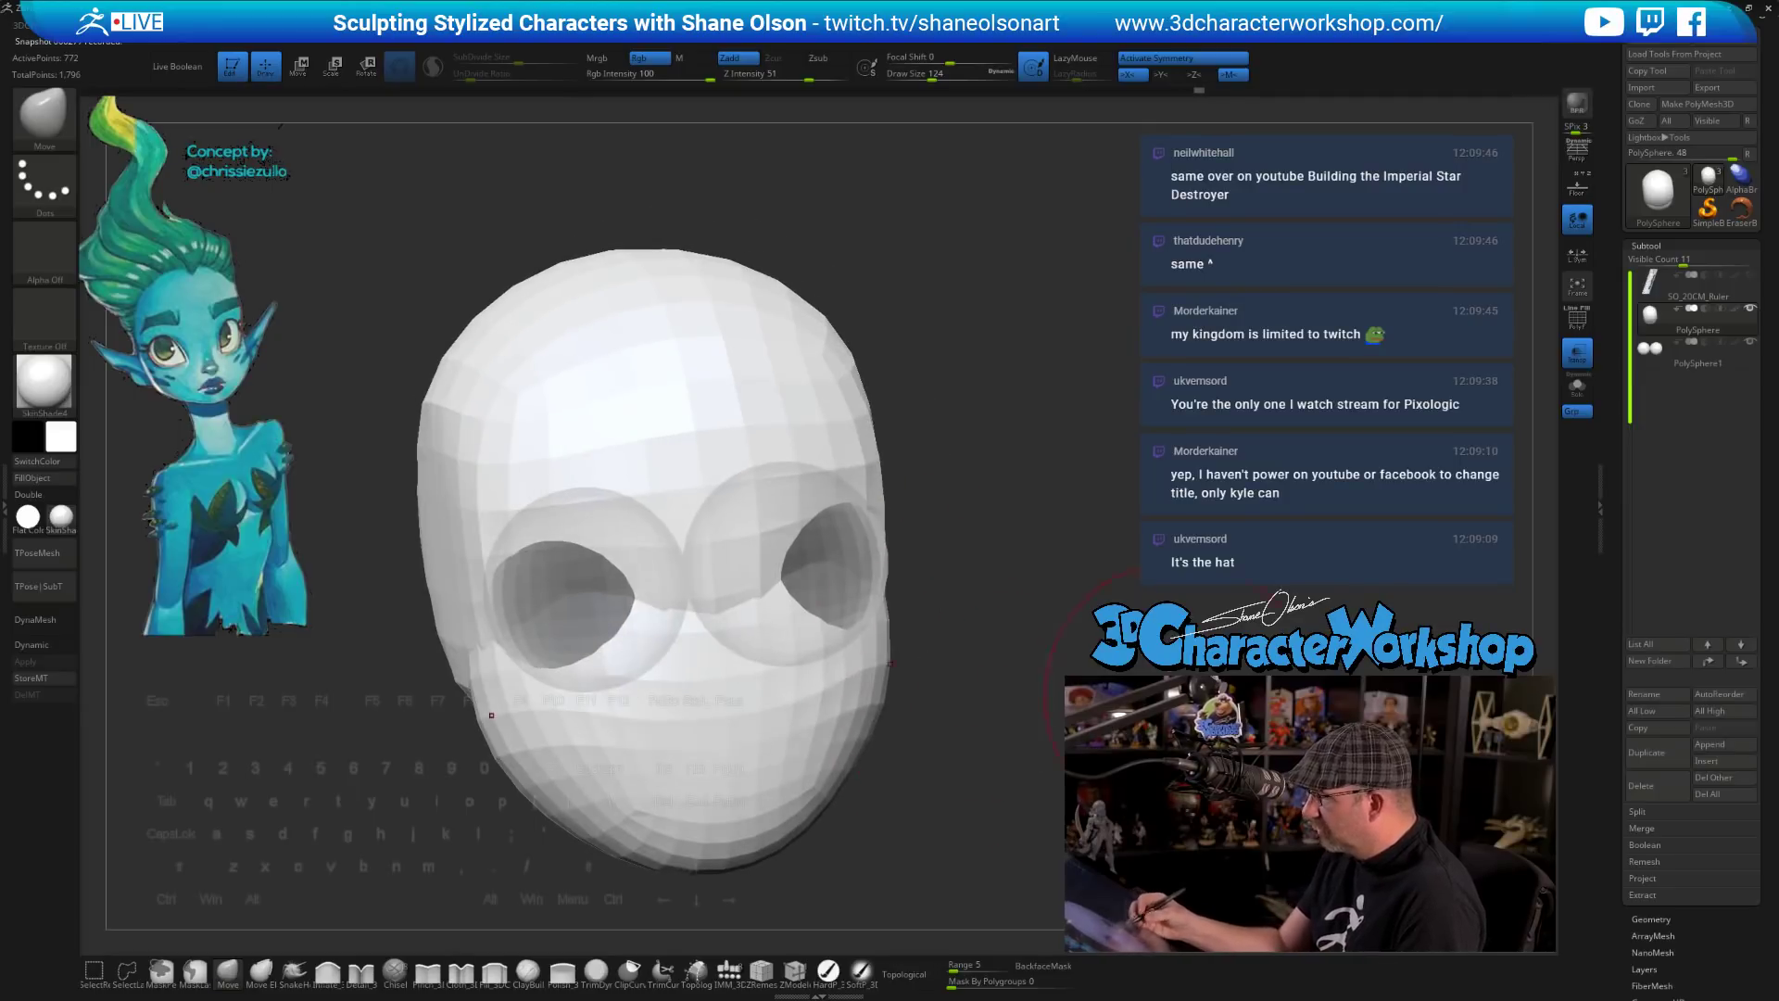
- Turn off transparency and shape the brow and upper socket edges over the eyeballs with the Move brush
{"action": "left_click", "coordinate": [1577, 361]}
{"action": "left_click_drag", "start_coordinate": [1047, 519], "coordinate": [1102, 576]}
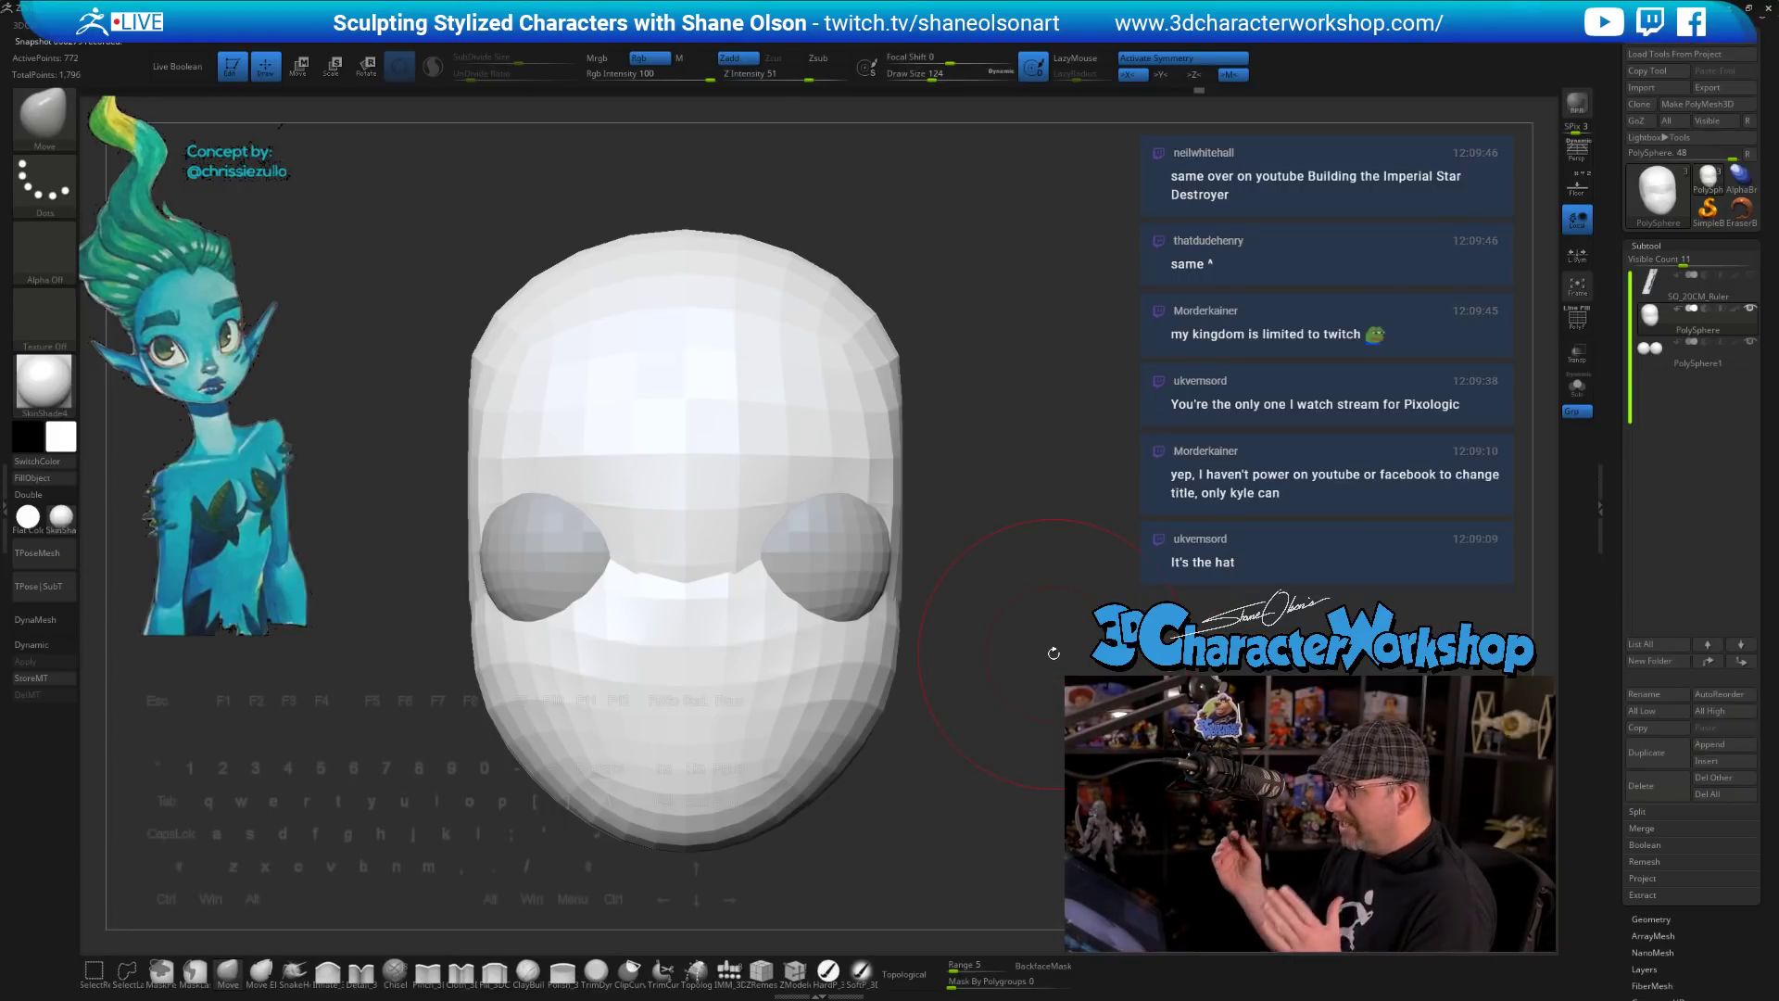
{"action": "mouse_move", "coordinate": [1053, 653]}
{"action": "left_mouse_down"}
{"action": "mouse_move", "coordinate": [985, 581]}
{"action": "mouse_move", "coordinate": [975, 529]}
{"action": "mouse_move", "coordinate": [948, 556]}
{"action": "mouse_move", "coordinate": [806, 565]}
{"action": "left_mouse_up"}
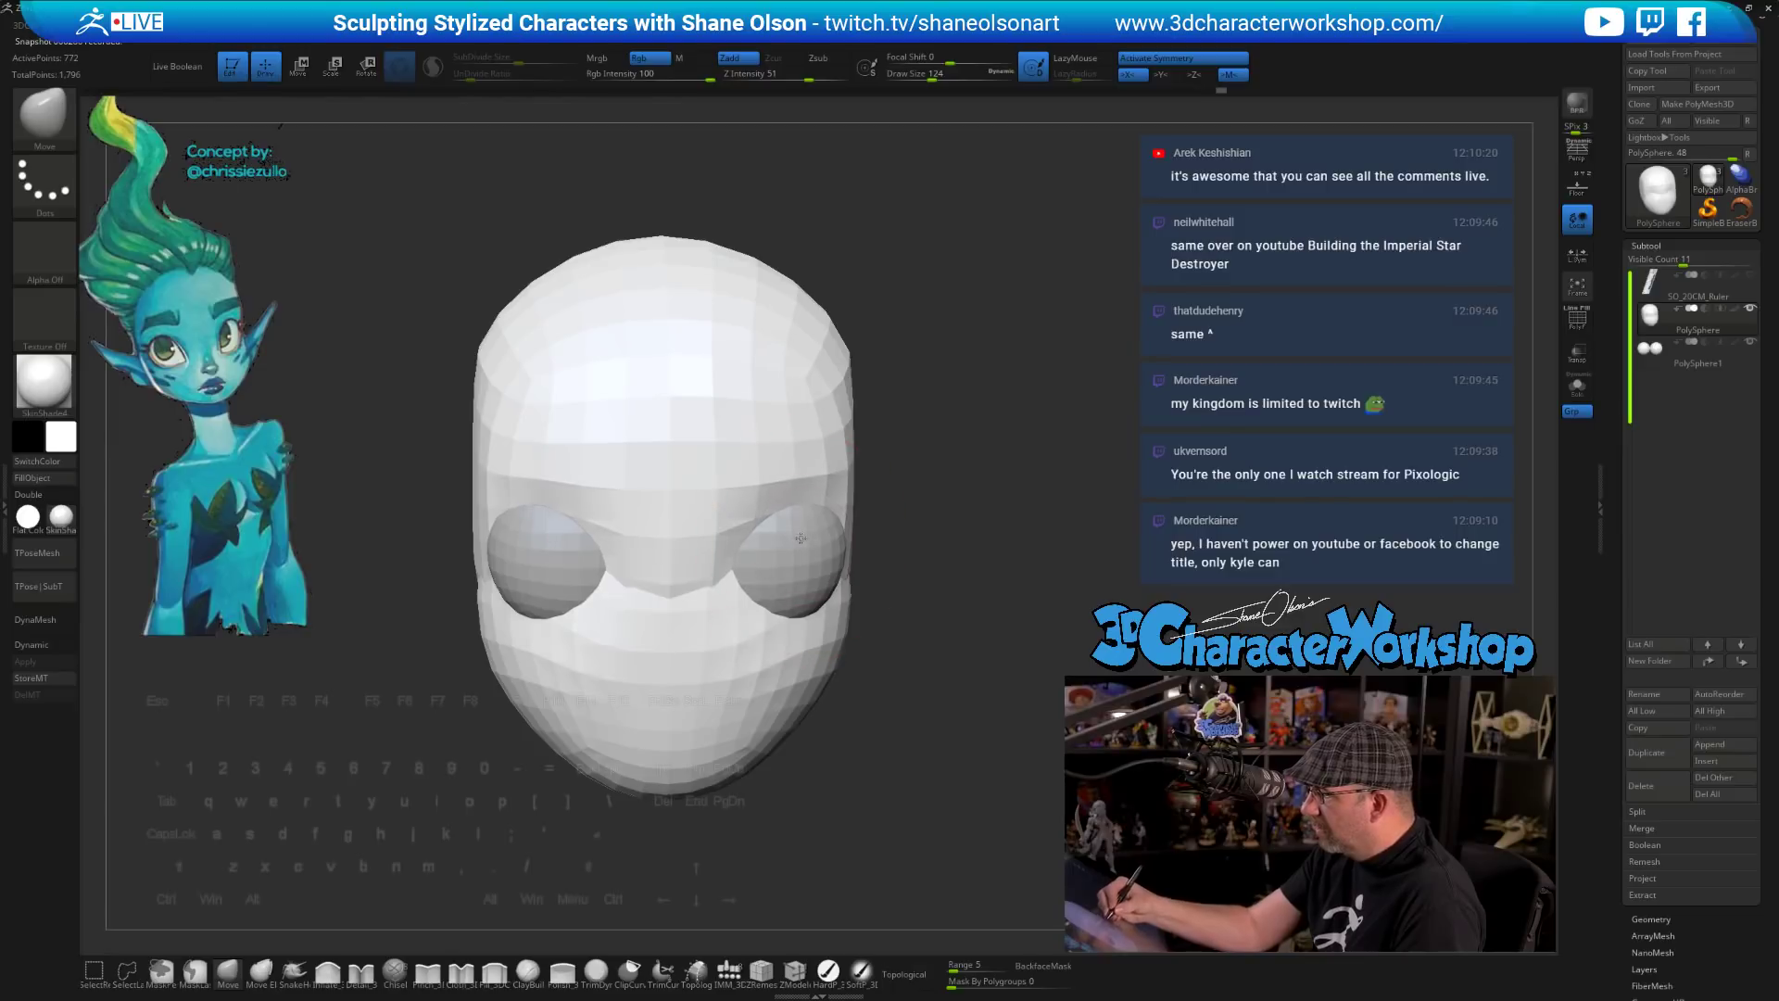
{"action": "left_click_drag", "start_coordinate": [973, 556], "coordinate": [959, 607]}
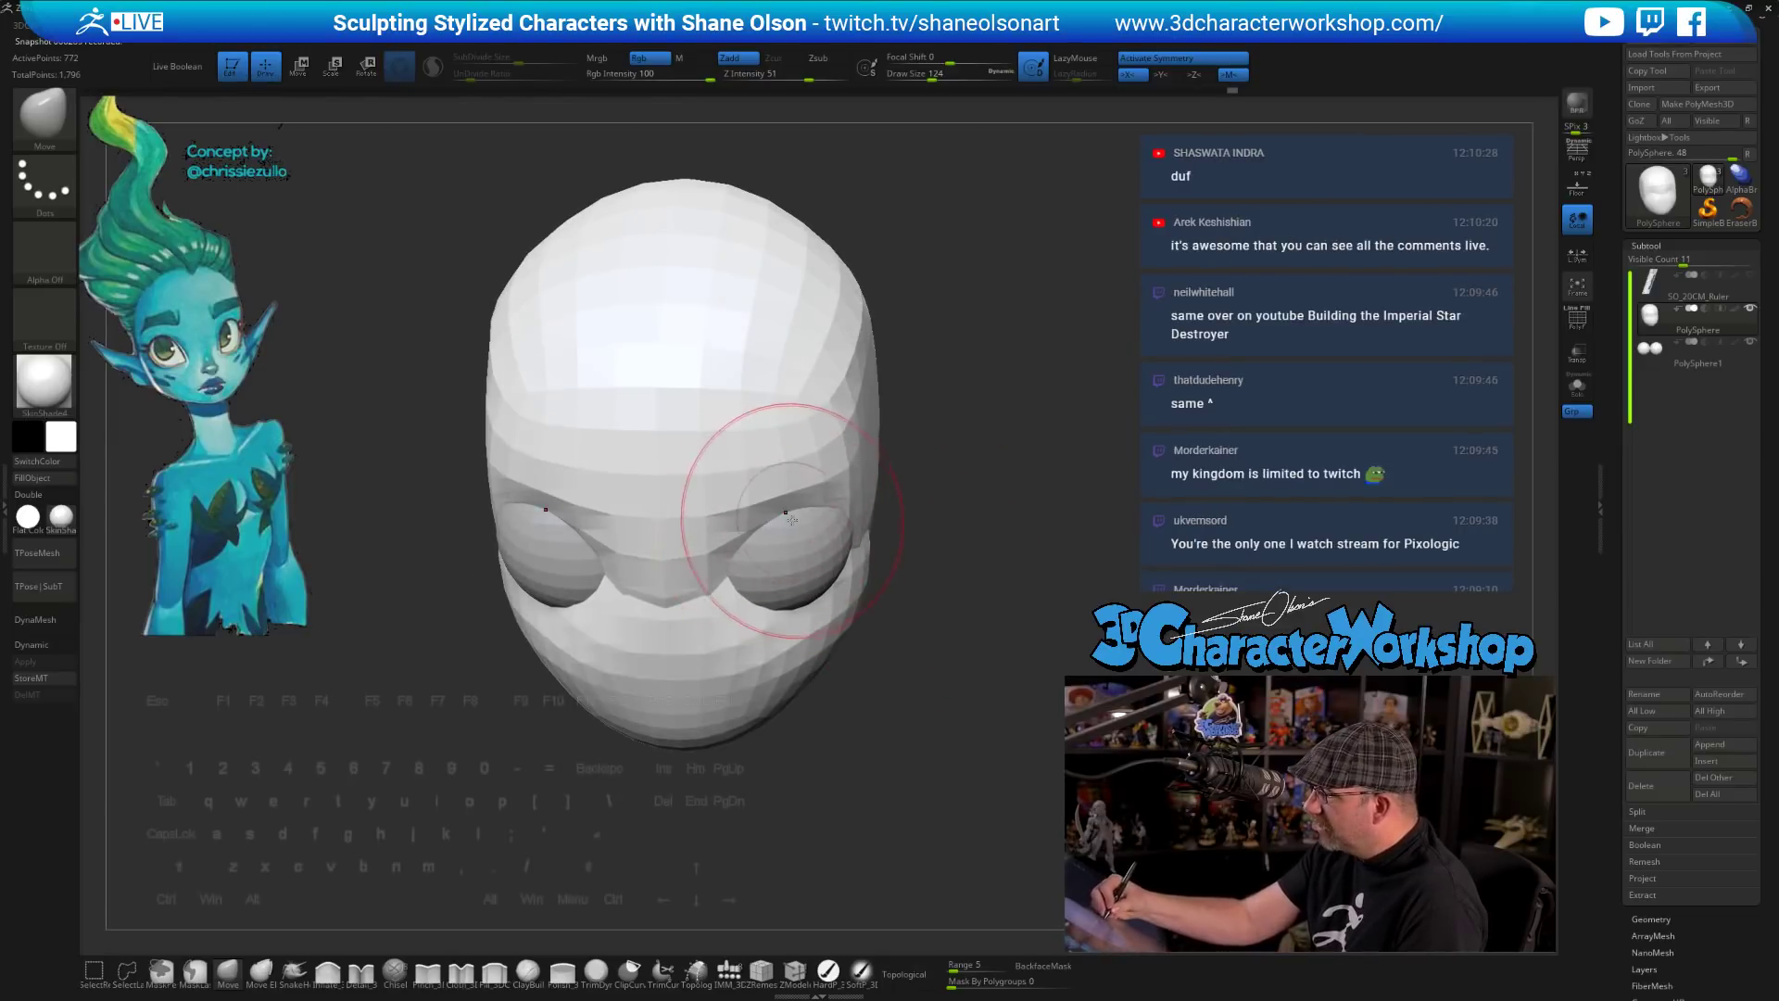
{"action": "mouse_move", "coordinate": [957, 528]}
{"action": "left_mouse_down"}
{"action": "mouse_move", "coordinate": [965, 478]}
{"action": "mouse_move", "coordinate": [945, 488]}
{"action": "left_mouse_up"}
{"action": "left_click_drag", "start_coordinate": [968, 603], "coordinate": [986, 584]}
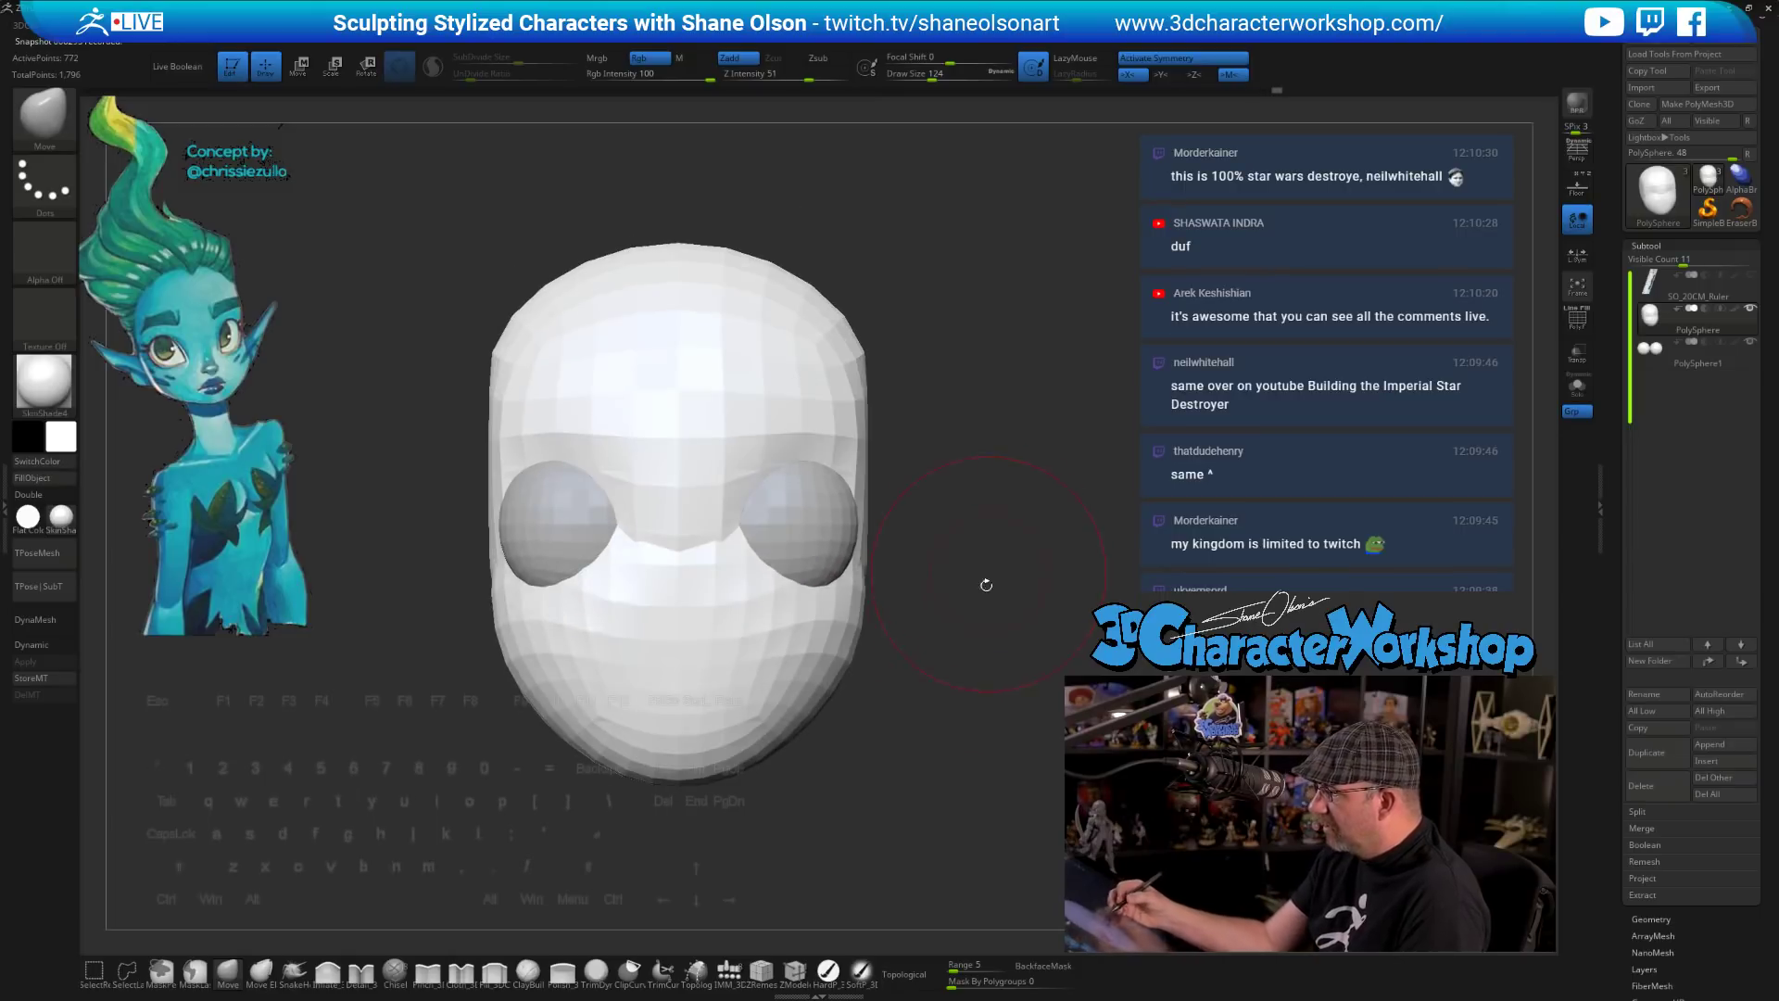
- Taper the lower jaw toward the chin with the Move brush enlarged to draw size 182
{"action": "key", "text": "s"}
{"action": "left_click", "coordinate": [897, 708]}
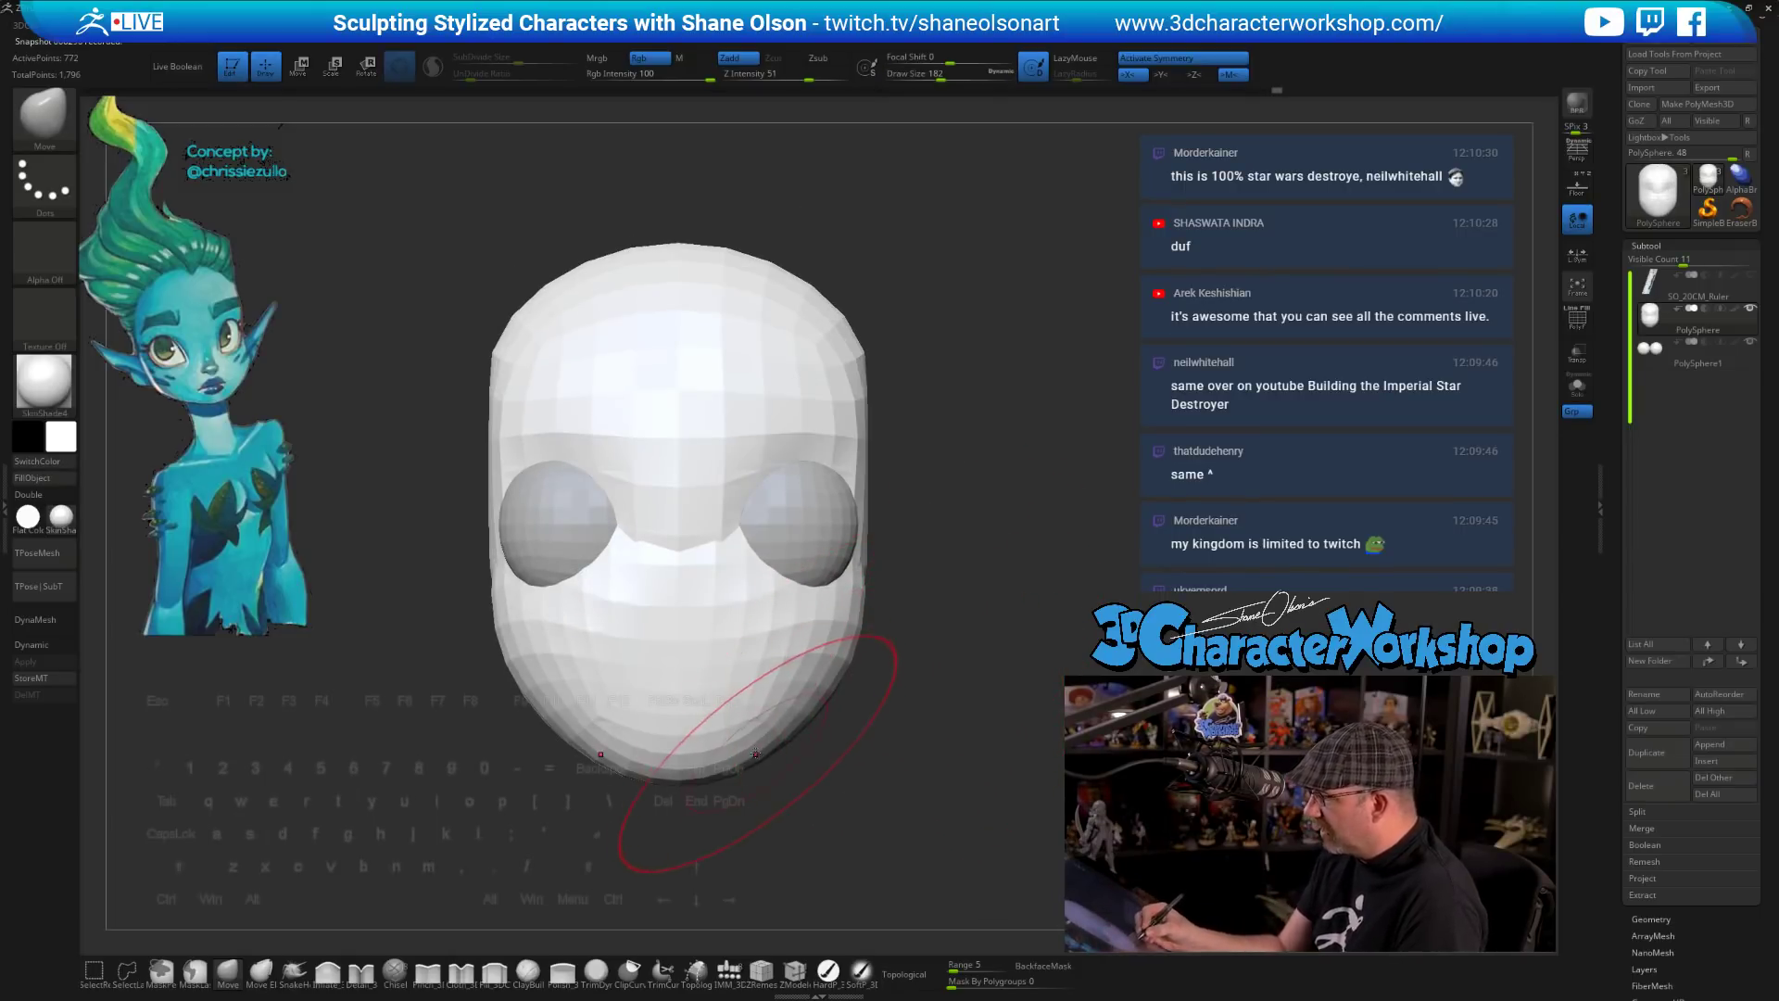
{"action": "left_click_drag", "start_coordinate": [770, 759], "coordinate": [751, 730]}
{"action": "left_click_drag", "start_coordinate": [929, 746], "coordinate": [850, 738]}
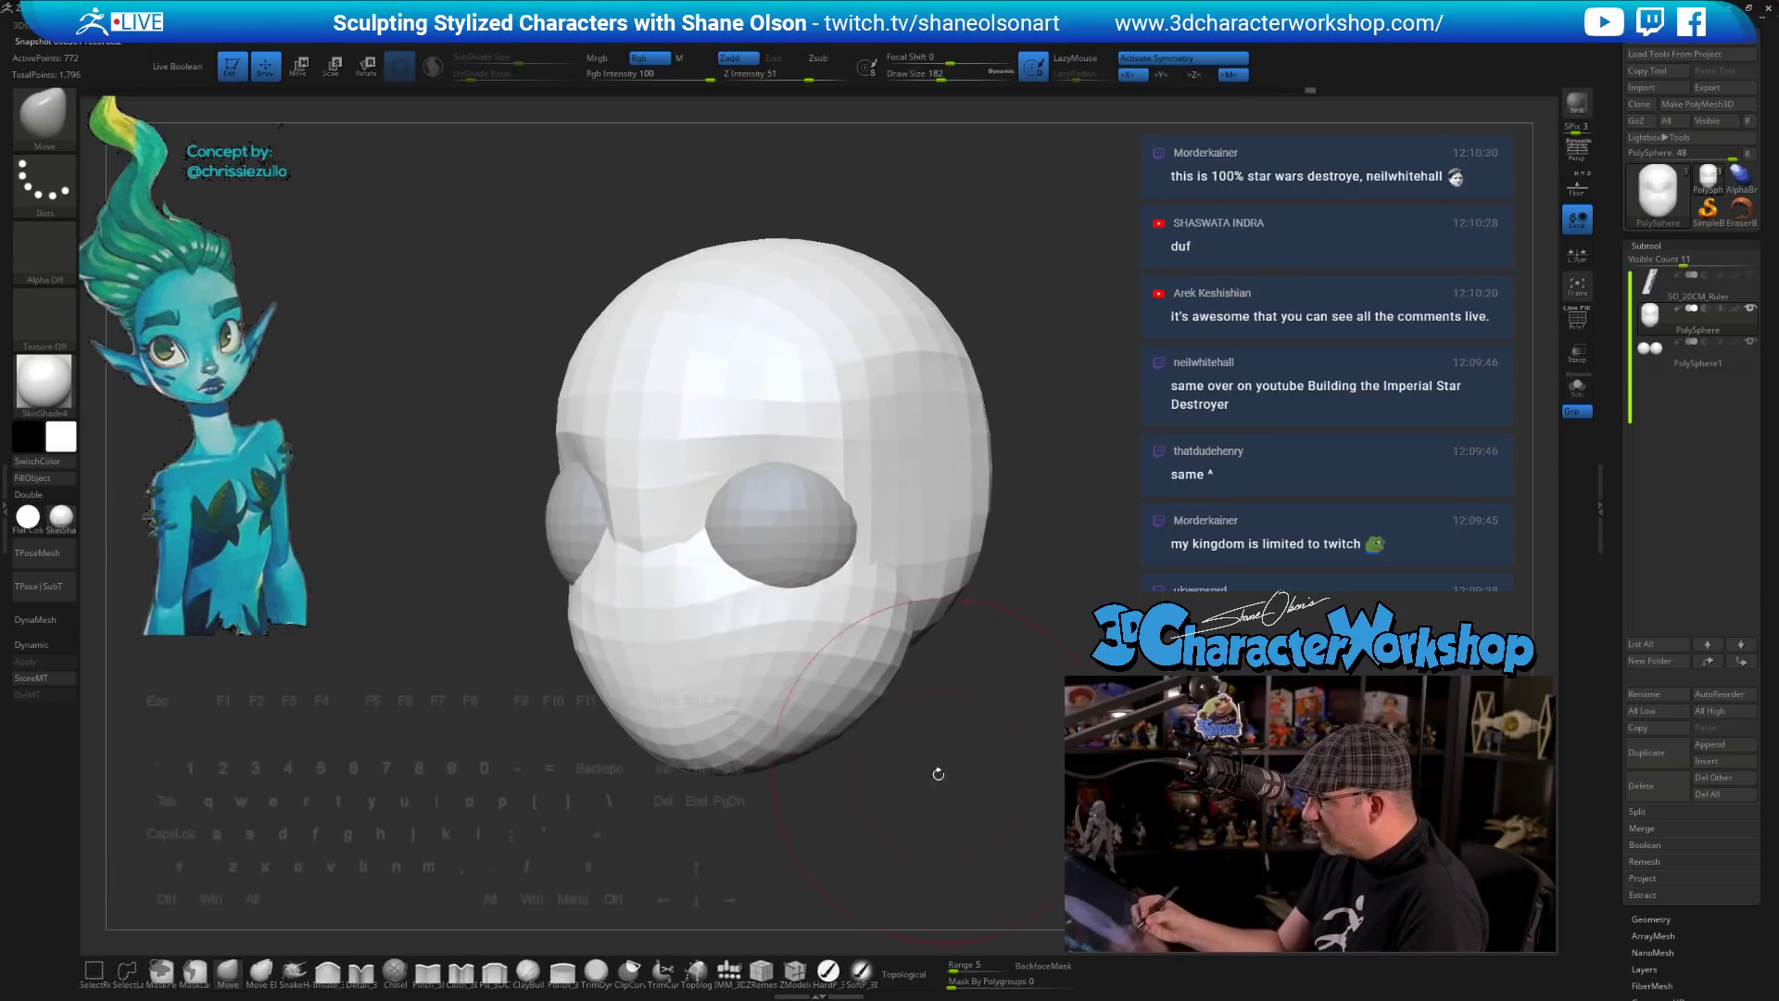
{"action": "mouse_move", "coordinate": [938, 774]}
{"action": "left_mouse_down"}
{"action": "mouse_move", "coordinate": [907, 752]}
{"action": "mouse_move", "coordinate": [897, 701]}
{"action": "mouse_move", "coordinate": [856, 727]}
{"action": "mouse_move", "coordinate": [923, 691]}
{"action": "mouse_move", "coordinate": [905, 643]}
{"action": "left_mouse_up"}
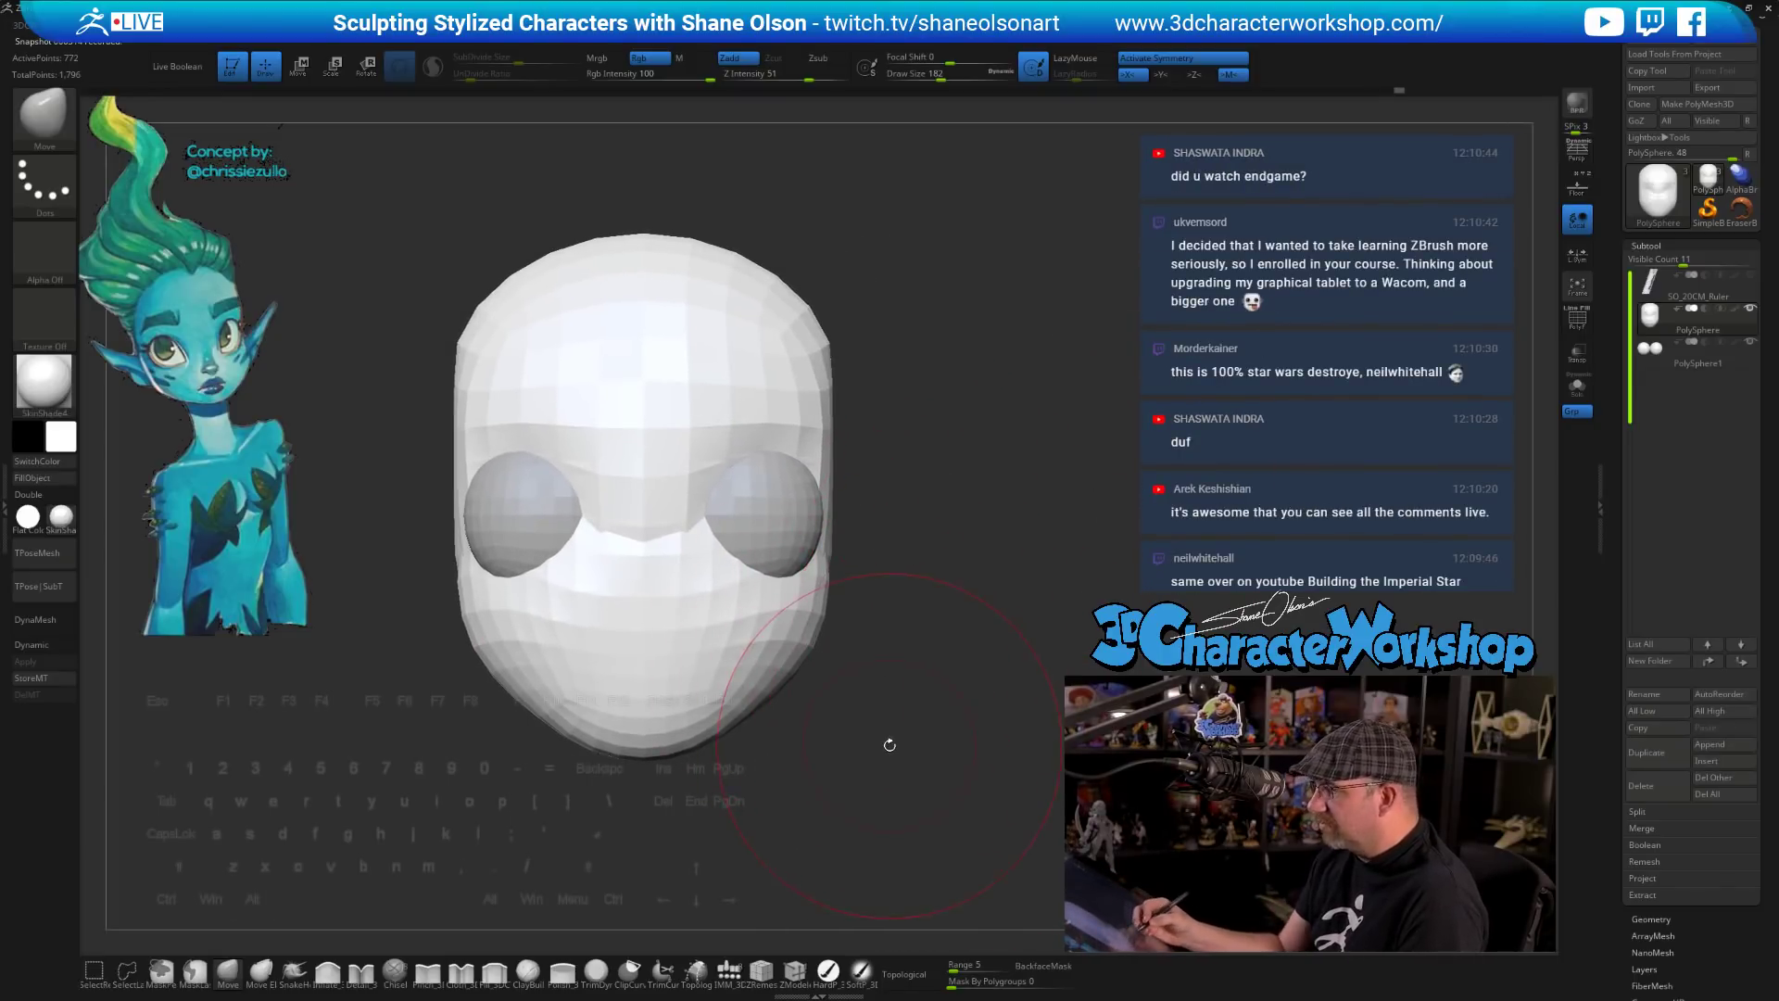
{"action": "mouse_move", "coordinate": [891, 746]}
{"action": "left_mouse_down"}
{"action": "mouse_move", "coordinate": [842, 751]}
{"action": "mouse_move", "coordinate": [928, 775]}
{"action": "left_mouse_up"}
{"action": "key", "text": "s"}
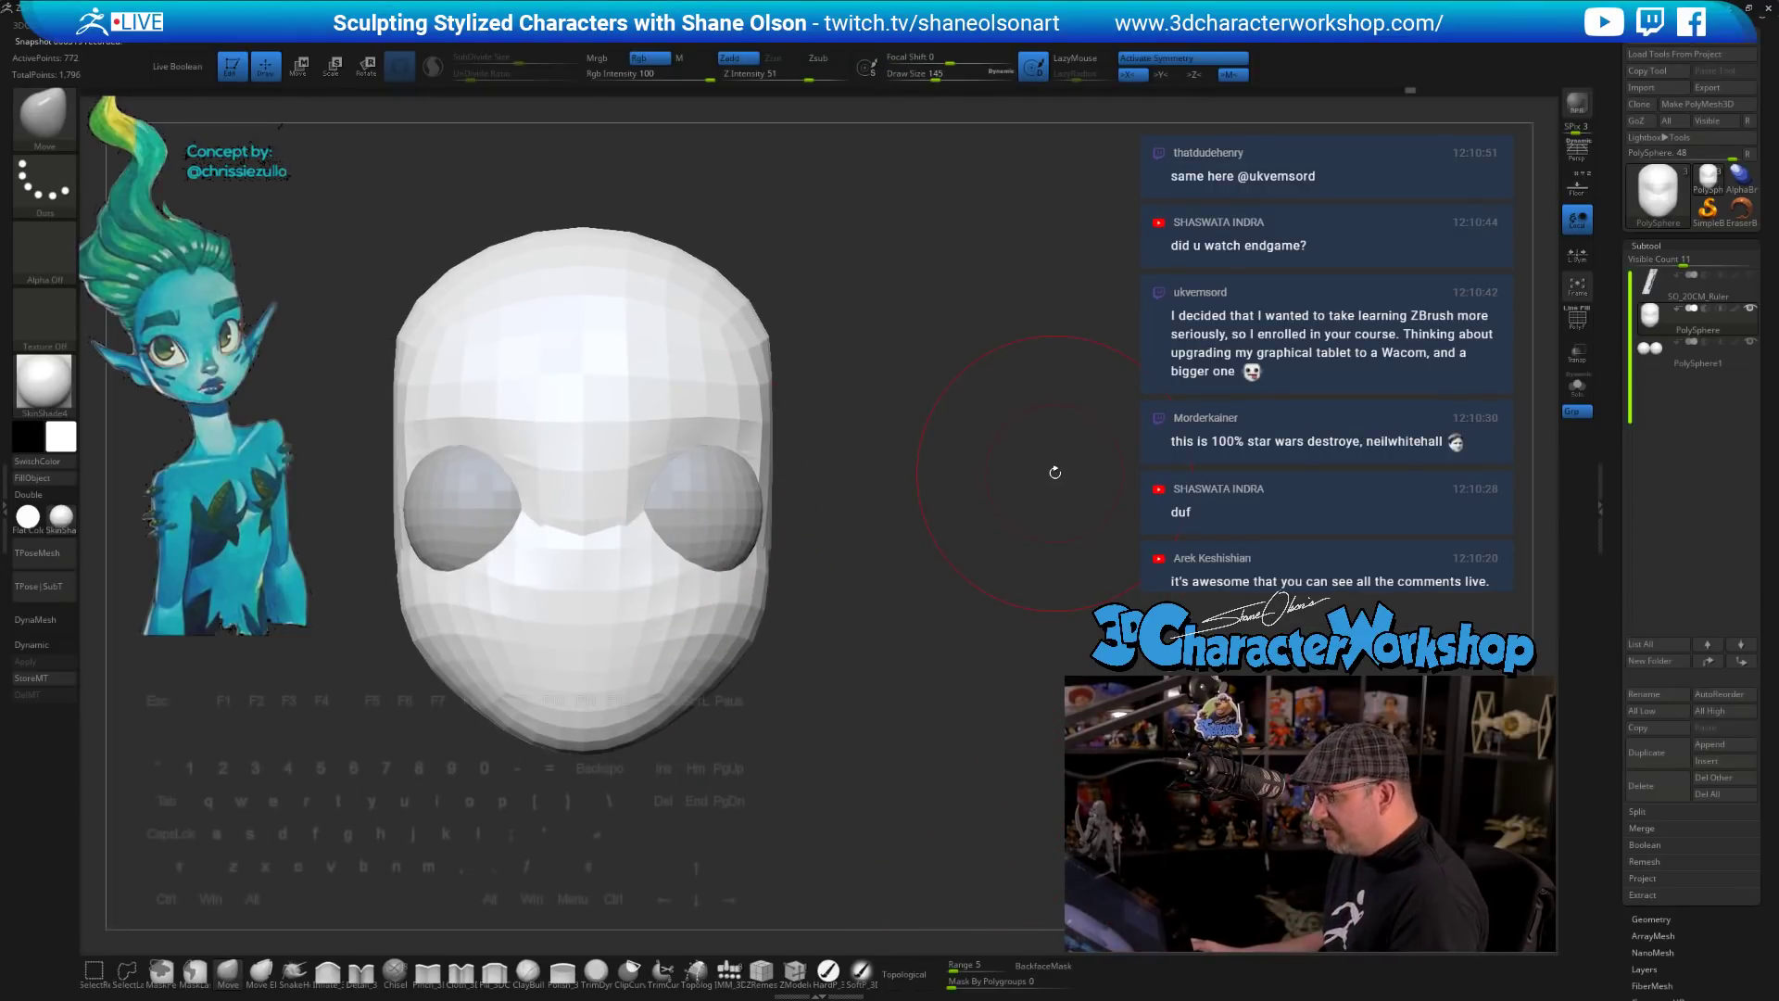
- Subdivide the head mesh once and delete its lower subdivision level
{"action": "key", "text": "ctrl+d"}
{"action": "mouse_move", "coordinate": [1052, 467]}
{"action": "left_mouse_down", "text": "alt"}
{"action": "mouse_move", "coordinate": [1066, 499]}
{"action": "mouse_move", "coordinate": [1040, 445]}
{"action": "mouse_move", "coordinate": [1063, 438]}
{"action": "left_mouse_up", "text": "alt"}
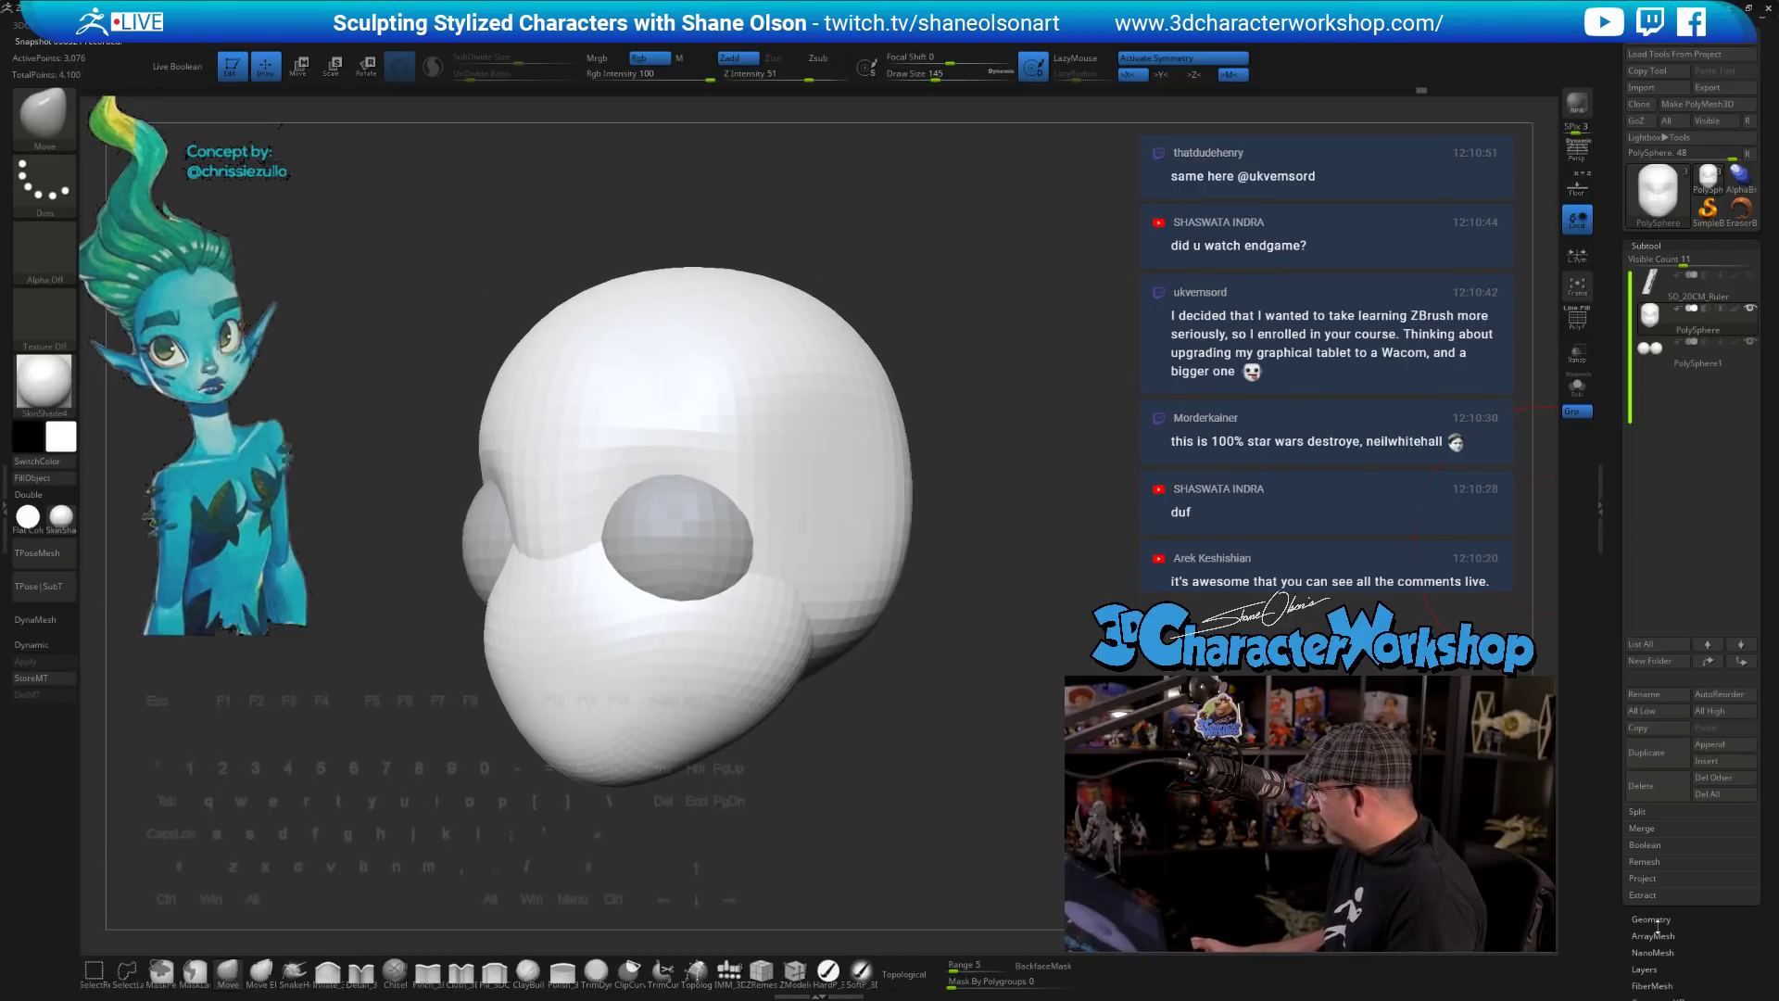
{"action": "left_click", "coordinate": [1655, 920]}
{"action": "left_click", "coordinate": [1655, 311]}
{"action": "left_click_drag", "start_coordinate": [1038, 454], "coordinate": [1054, 473]}
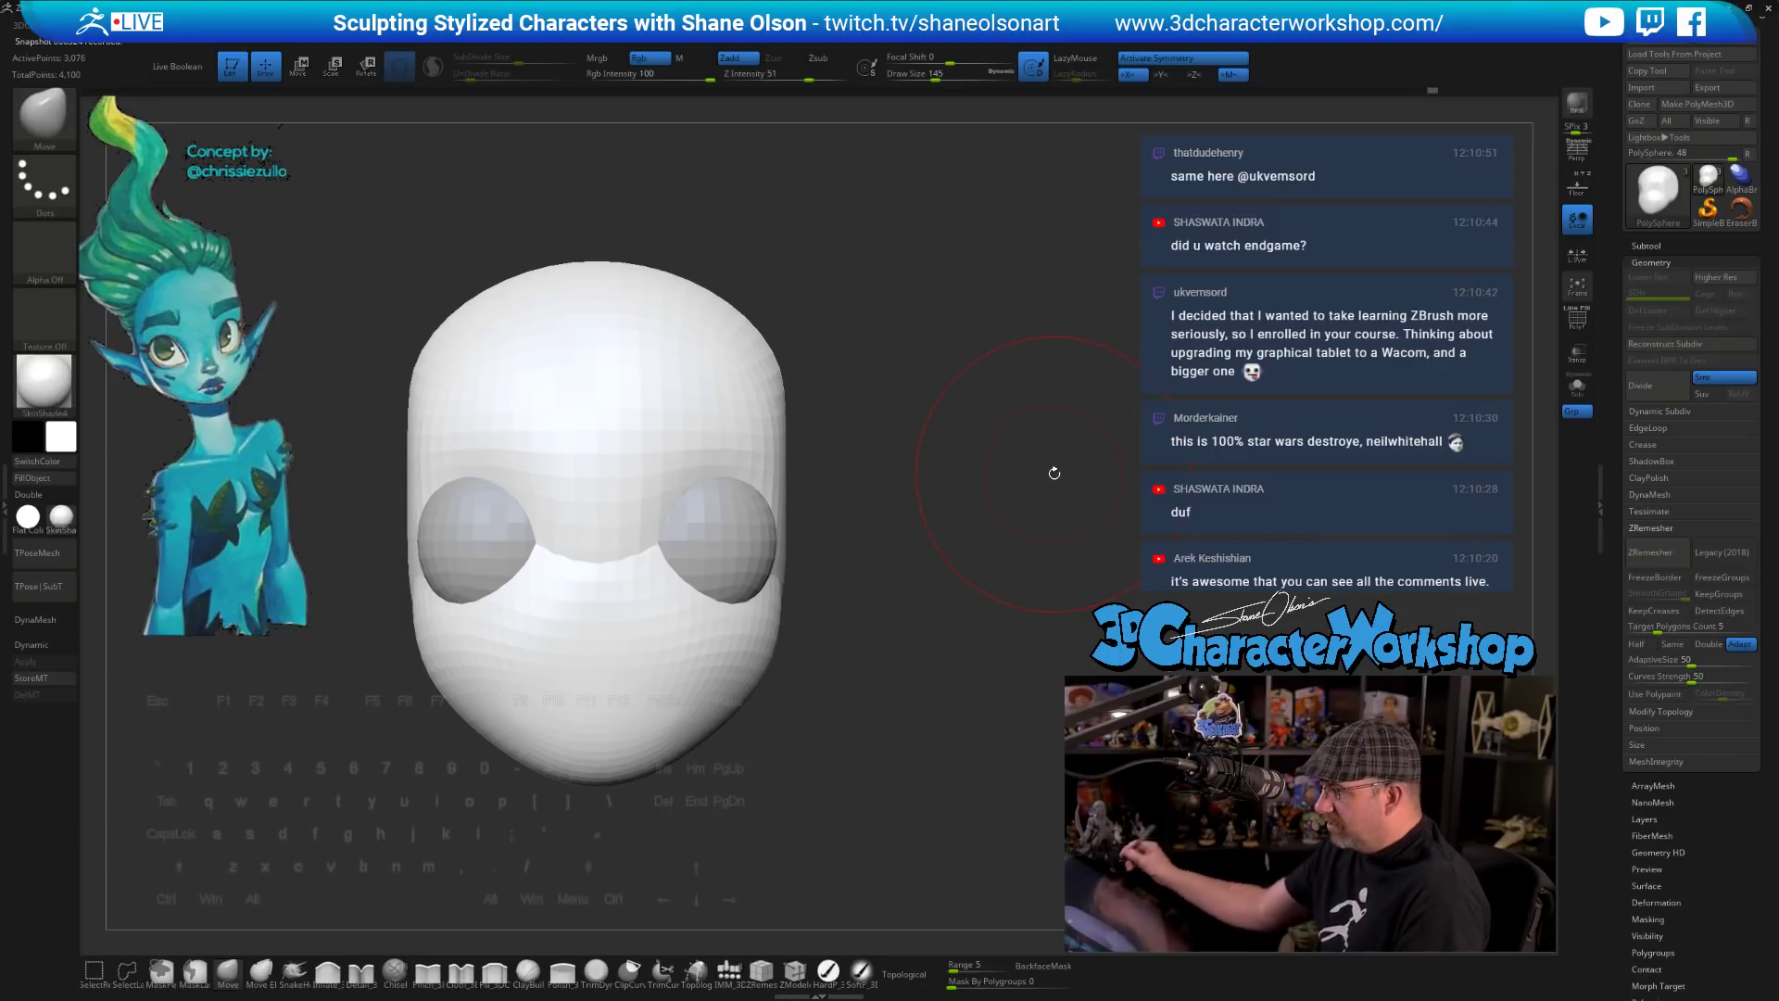
- Carve a flat brow plane across the lower forehead above the eyes with a planing brush at draw size 74
{"action": "left_click", "coordinate": [428, 972]}
{"action": "mouse_move", "coordinate": [896, 575]}
{"action": "left_mouse_down"}
{"action": "mouse_move", "coordinate": [878, 577]}
{"action": "mouse_move", "coordinate": [894, 582]}
{"action": "left_mouse_up"}
{"action": "key", "text": "s"}
{"action": "left_click_drag", "start_coordinate": [870, 476], "coordinate": [856, 537], "text": "alt"}
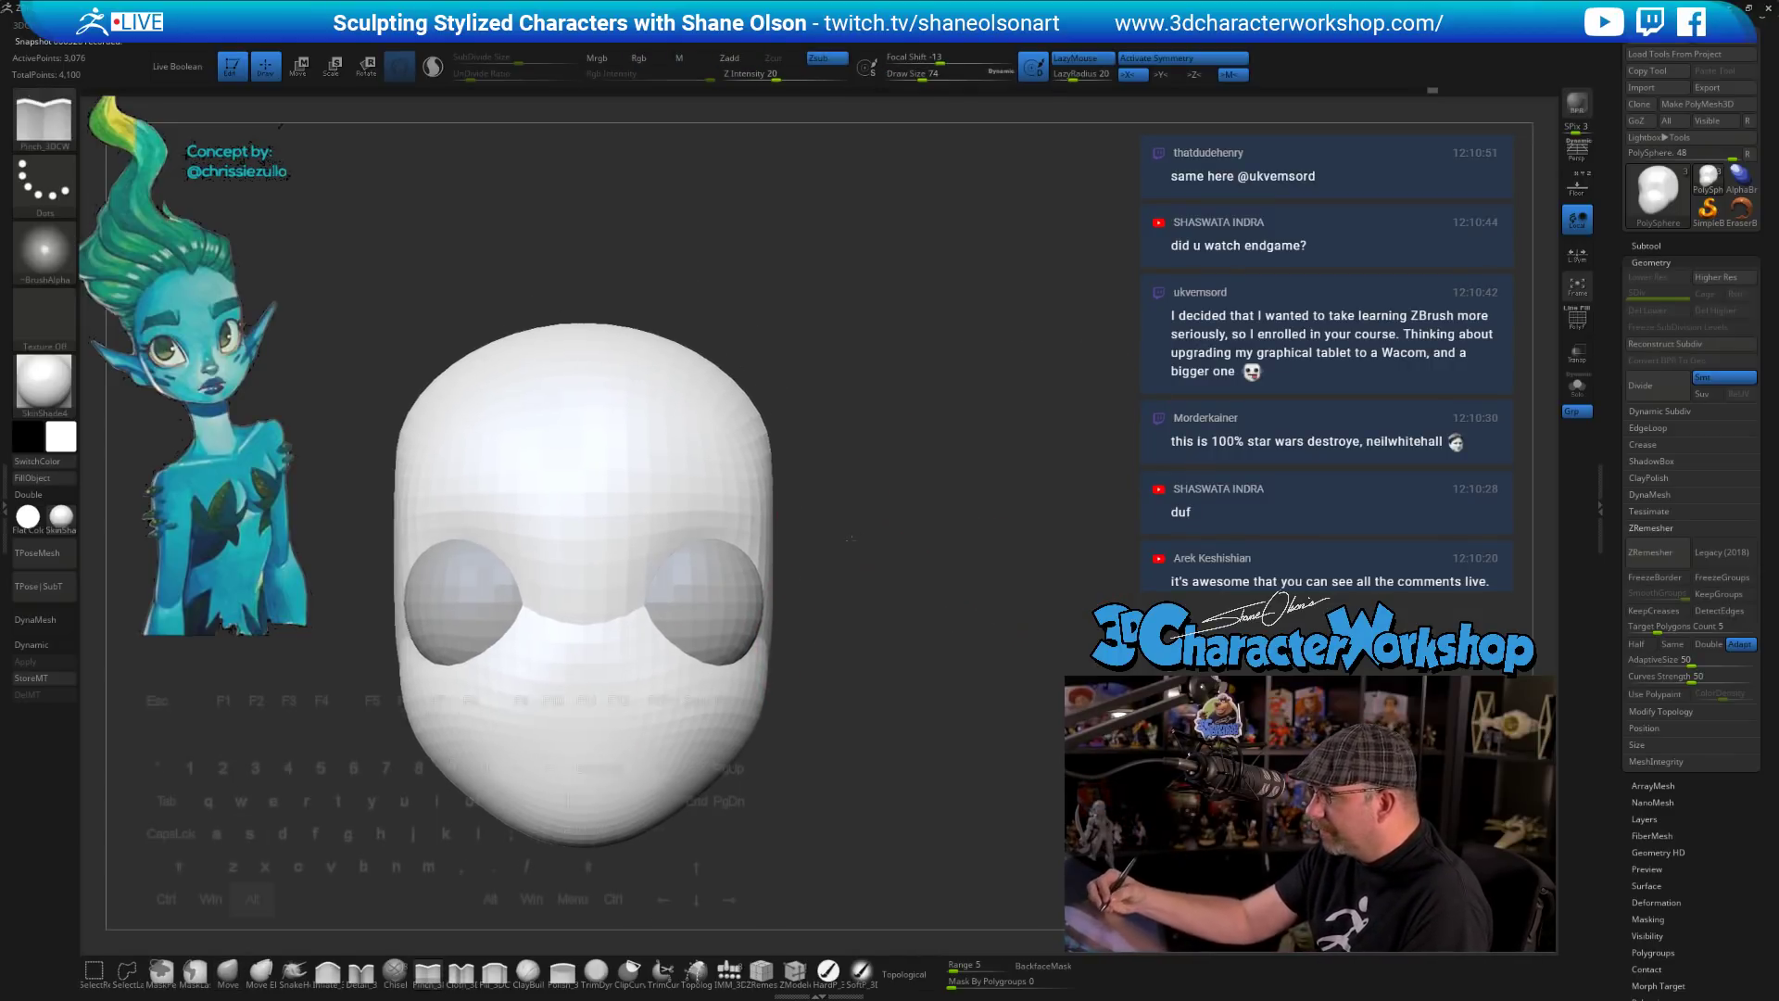
{"action": "left_click_drag", "start_coordinate": [627, 508], "coordinate": [732, 486]}
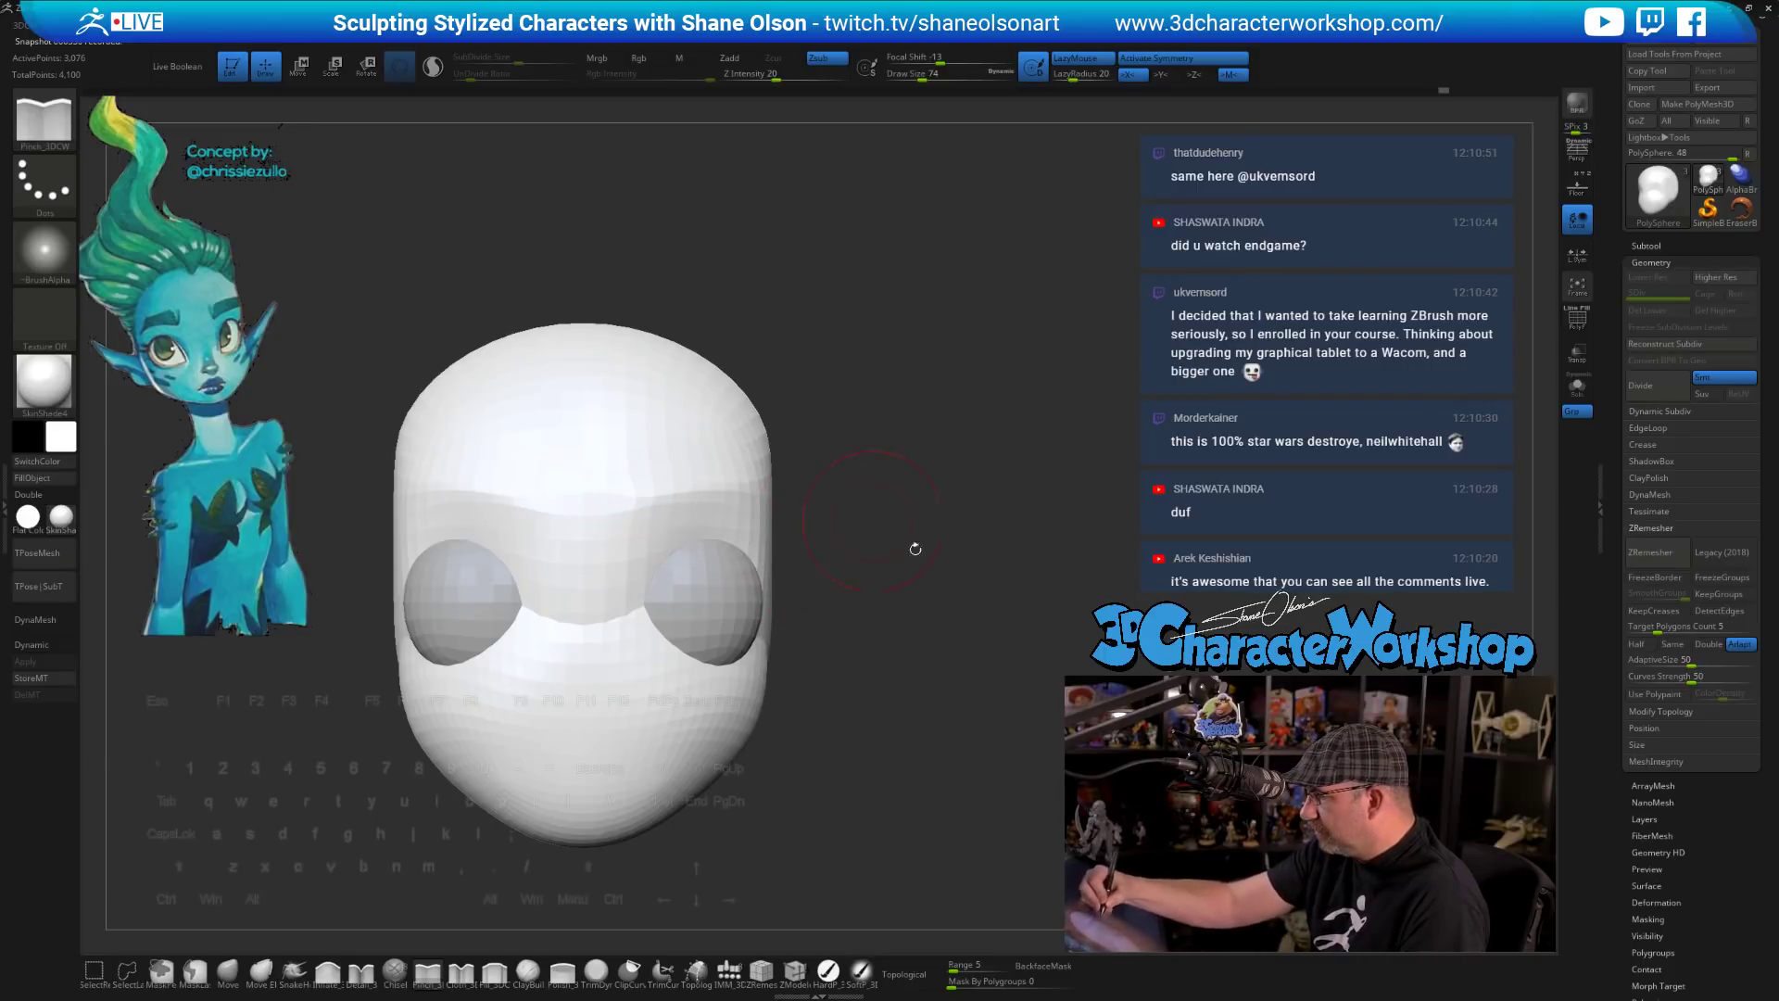
{"action": "mouse_move", "coordinate": [916, 549]}
{"action": "left_mouse_down"}
{"action": "mouse_move", "coordinate": [824, 556]}
{"action": "mouse_move", "coordinate": [945, 593]}
{"action": "mouse_move", "coordinate": [961, 631]}
{"action": "mouse_move", "coordinate": [941, 596]}
{"action": "left_mouse_up"}
- Reshape the outer edge of the eye socket from the side with the Move brush
{"action": "left_click_drag", "start_coordinate": [847, 726], "coordinate": [732, 747]}
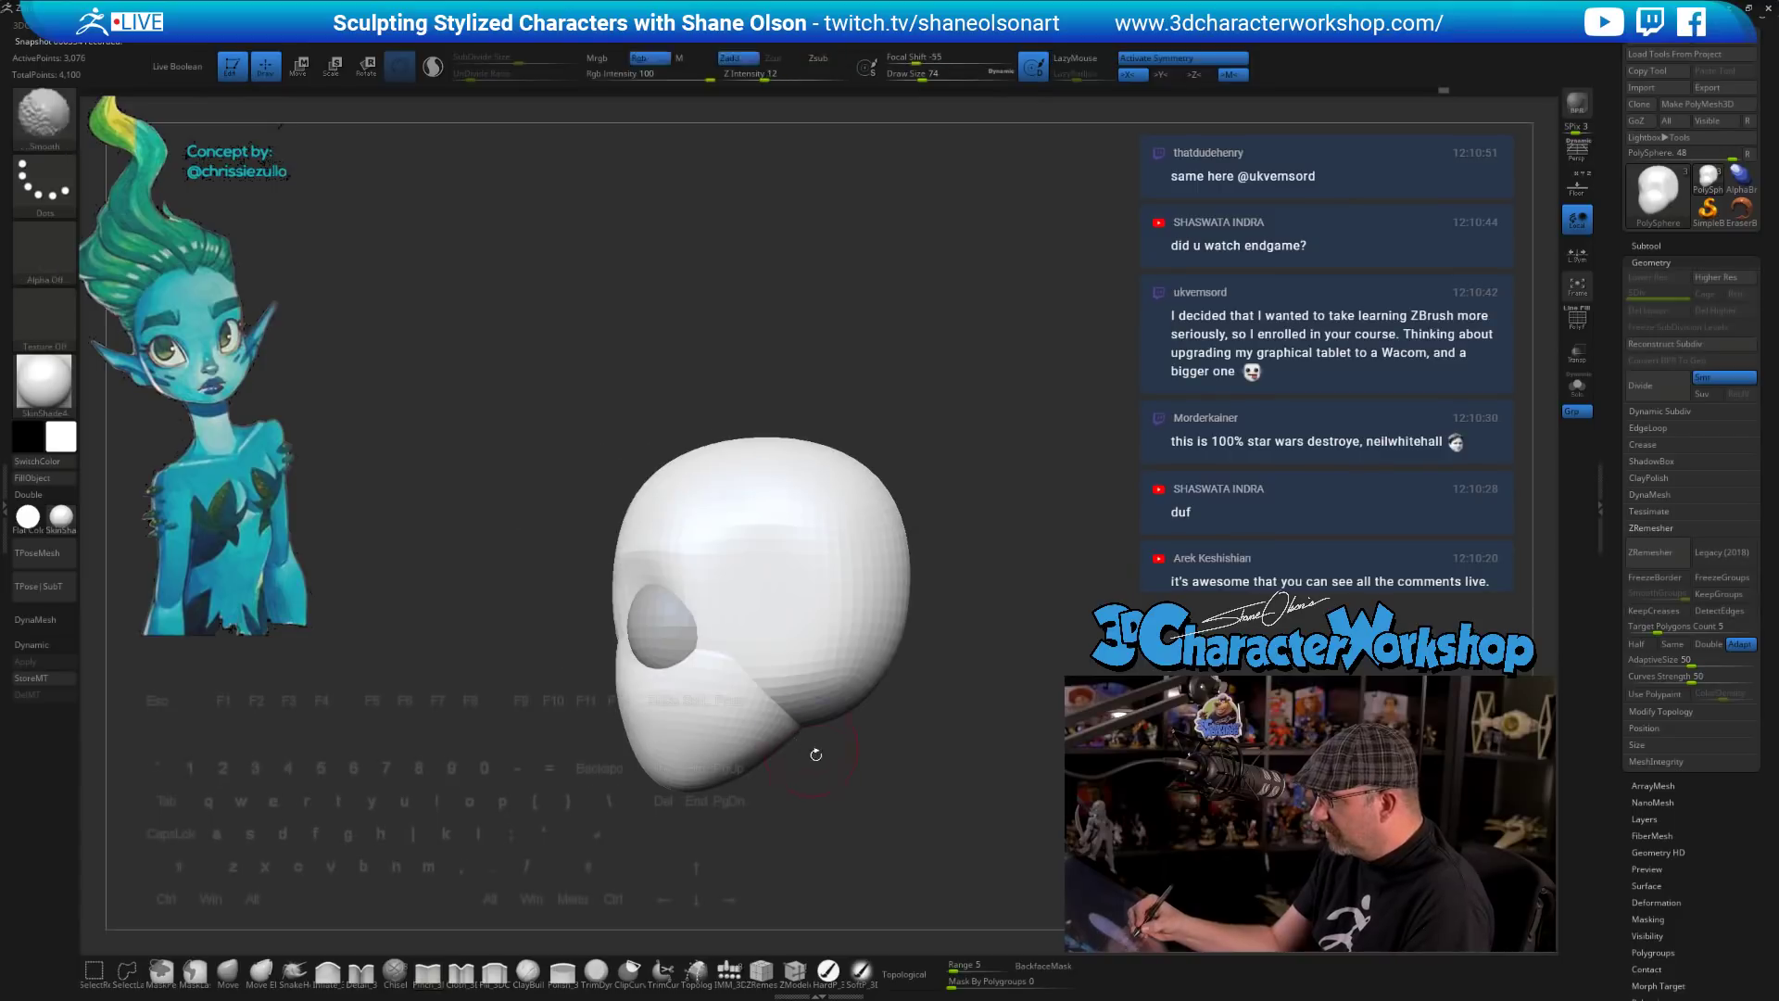
{"action": "left_click_drag", "start_coordinate": [825, 792], "coordinate": [897, 788]}
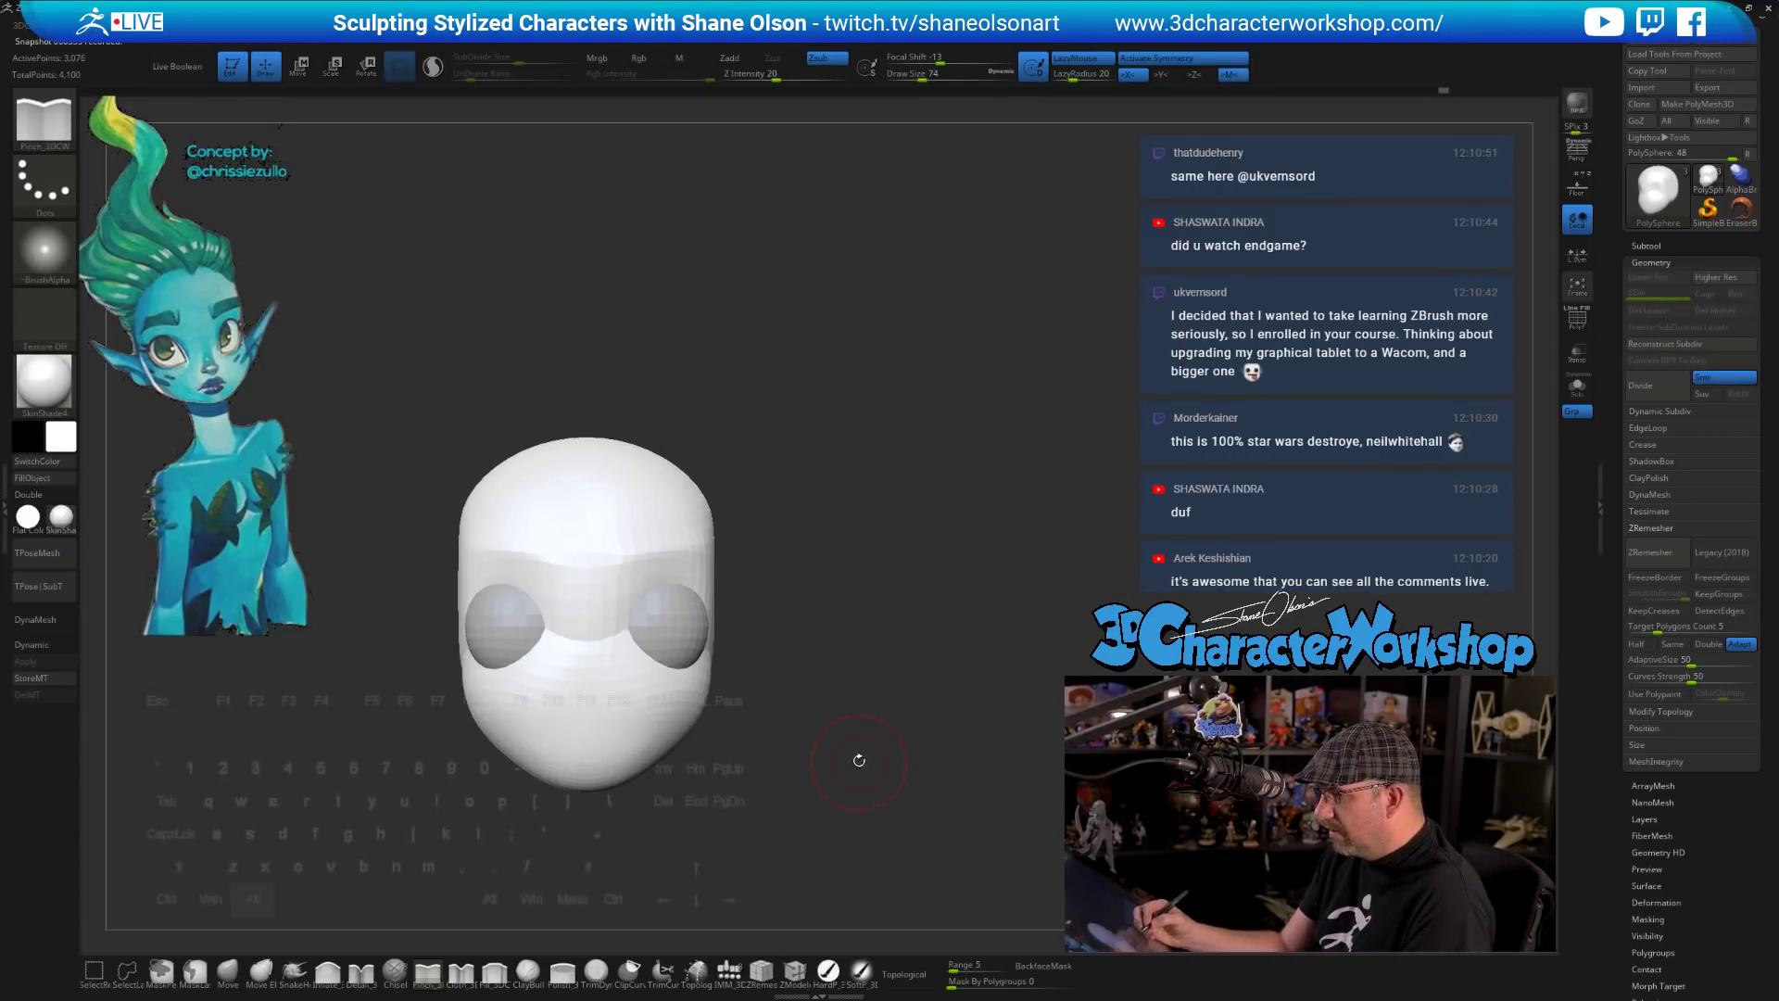
{"action": "mouse_move", "coordinate": [859, 760]}
{"action": "left_mouse_down", "text": "alt"}
{"action": "mouse_move", "coordinate": [881, 742]}
{"action": "mouse_move", "coordinate": [880, 763]}
{"action": "left_mouse_up", "text": "alt"}
{"action": "left_click_drag", "start_coordinate": [861, 636], "coordinate": [860, 663], "text": "alt"}
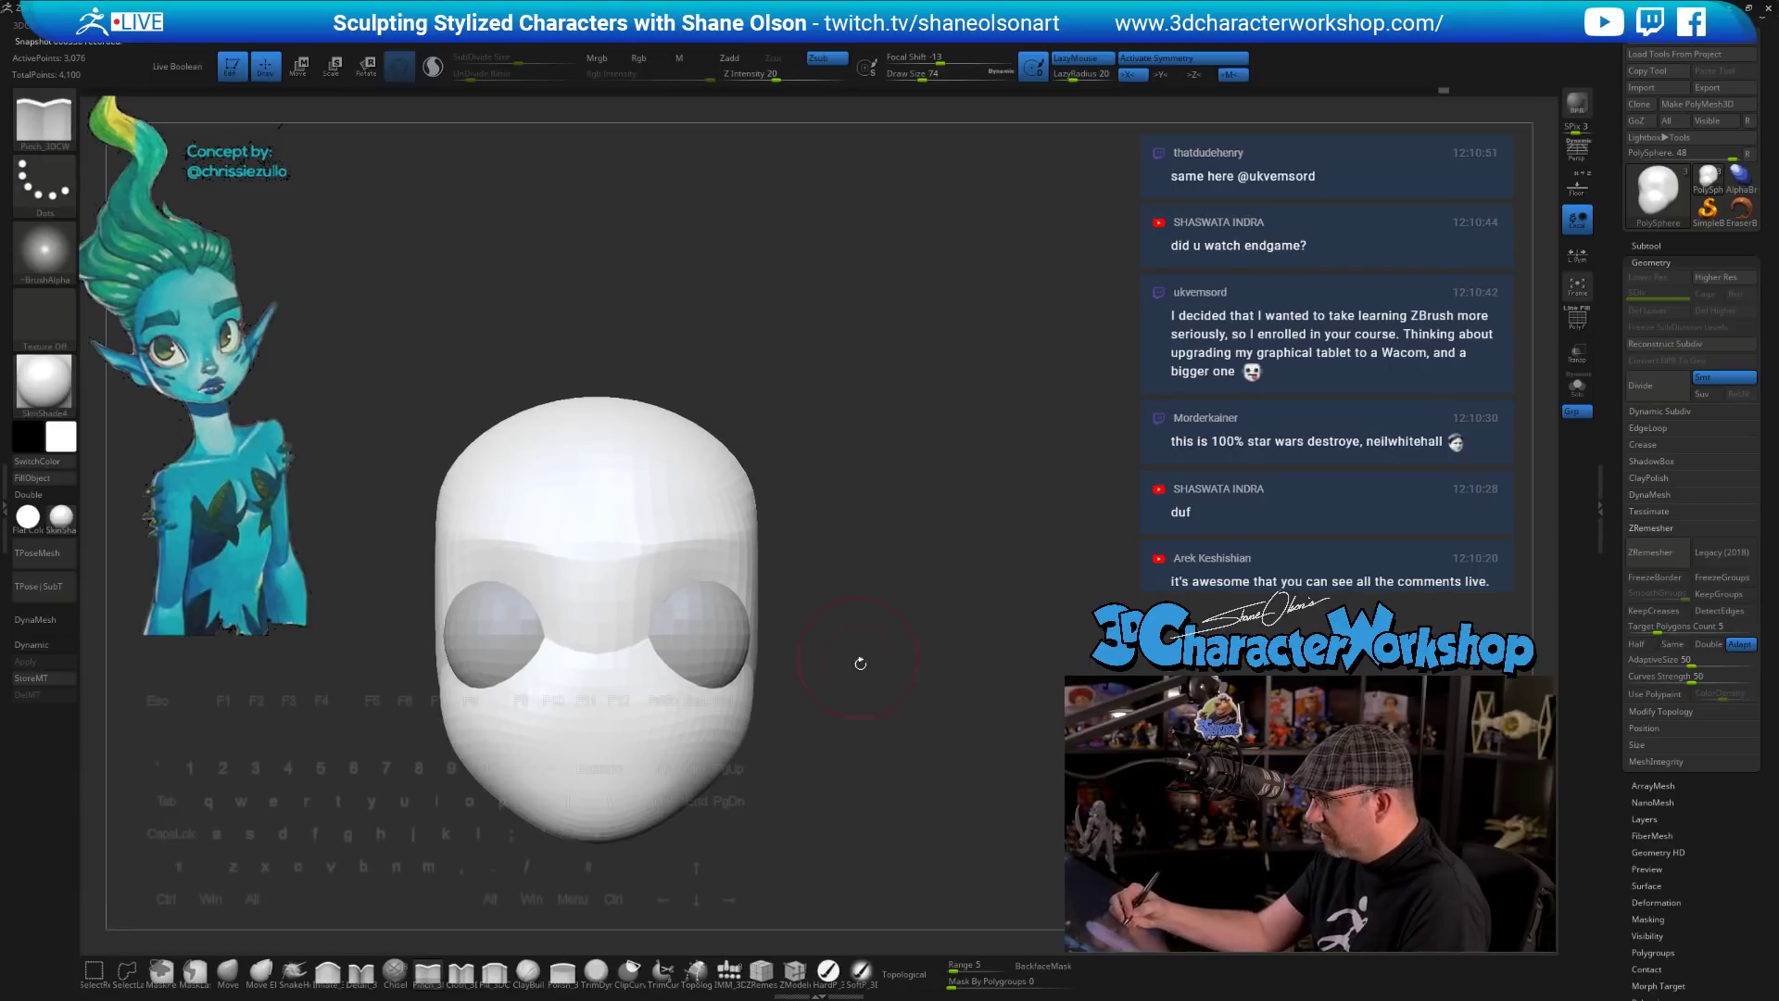
{"action": "mouse_move", "coordinate": [873, 781]}
{"action": "left_mouse_down"}
{"action": "mouse_move", "coordinate": [787, 780]}
{"action": "mouse_move", "coordinate": [866, 788]}
{"action": "mouse_move", "coordinate": [815, 781]}
{"action": "left_mouse_up"}
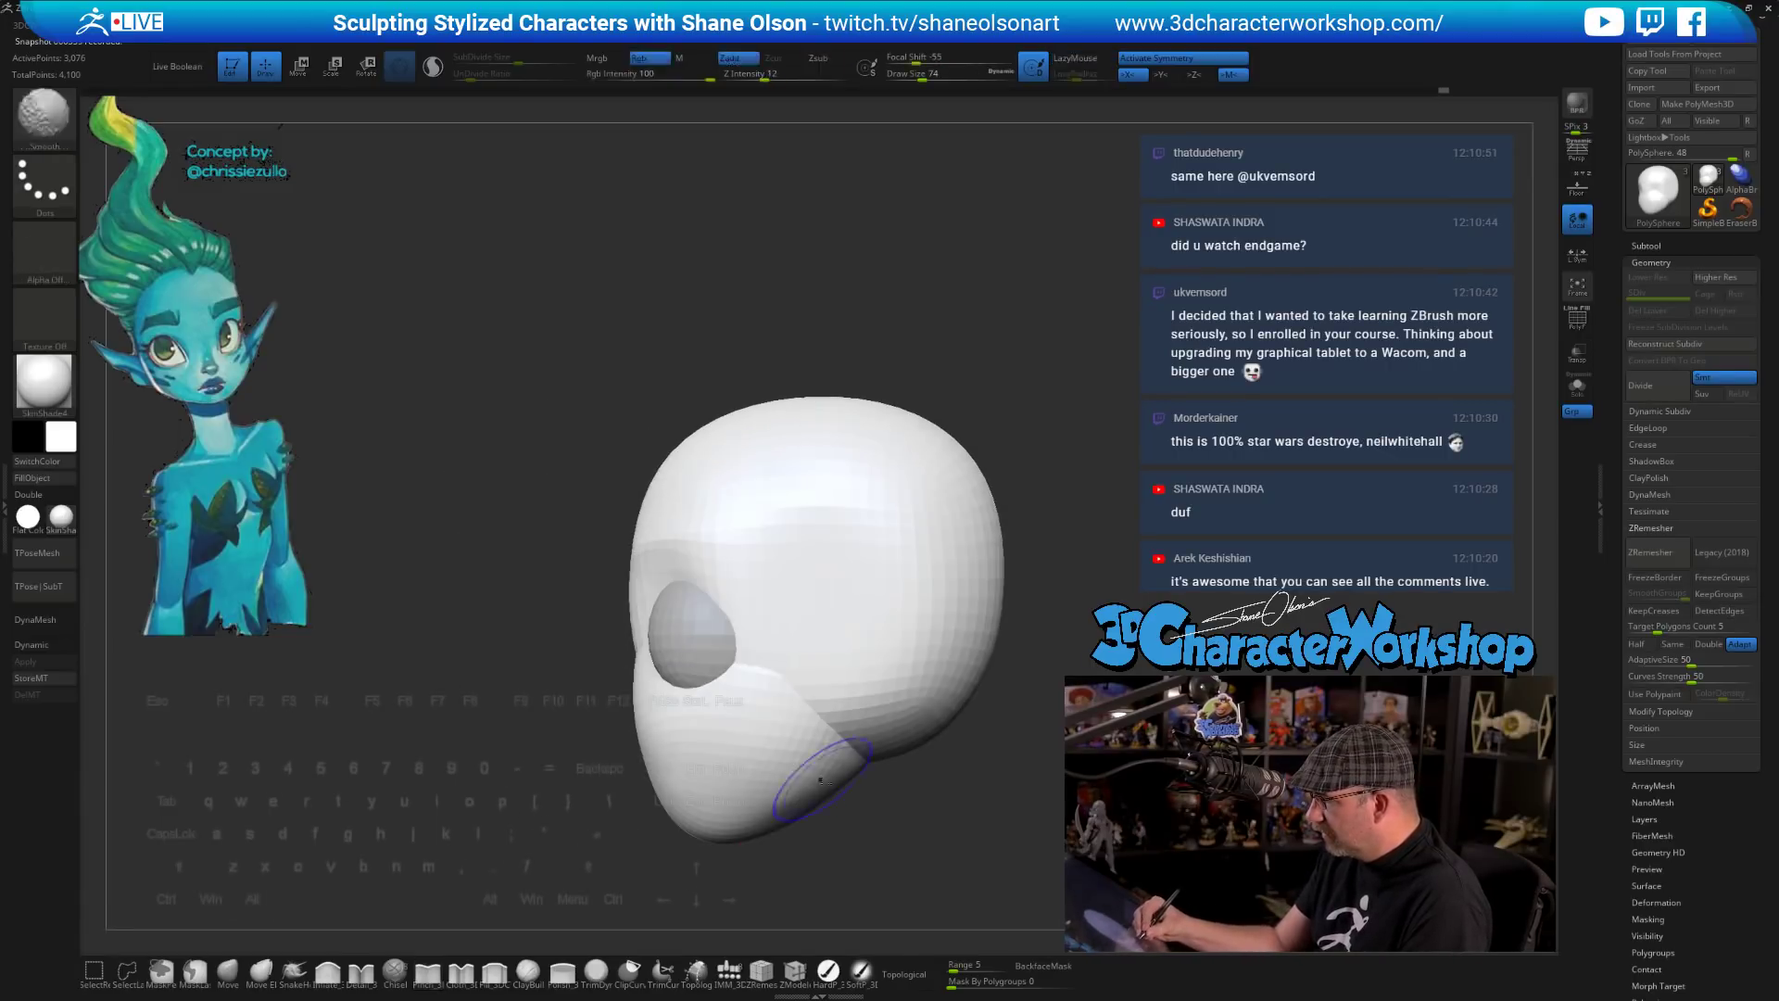
{"action": "key", "text": "b"}
{"action": "key", "text": "m"}
{"action": "key", "text": "v"}
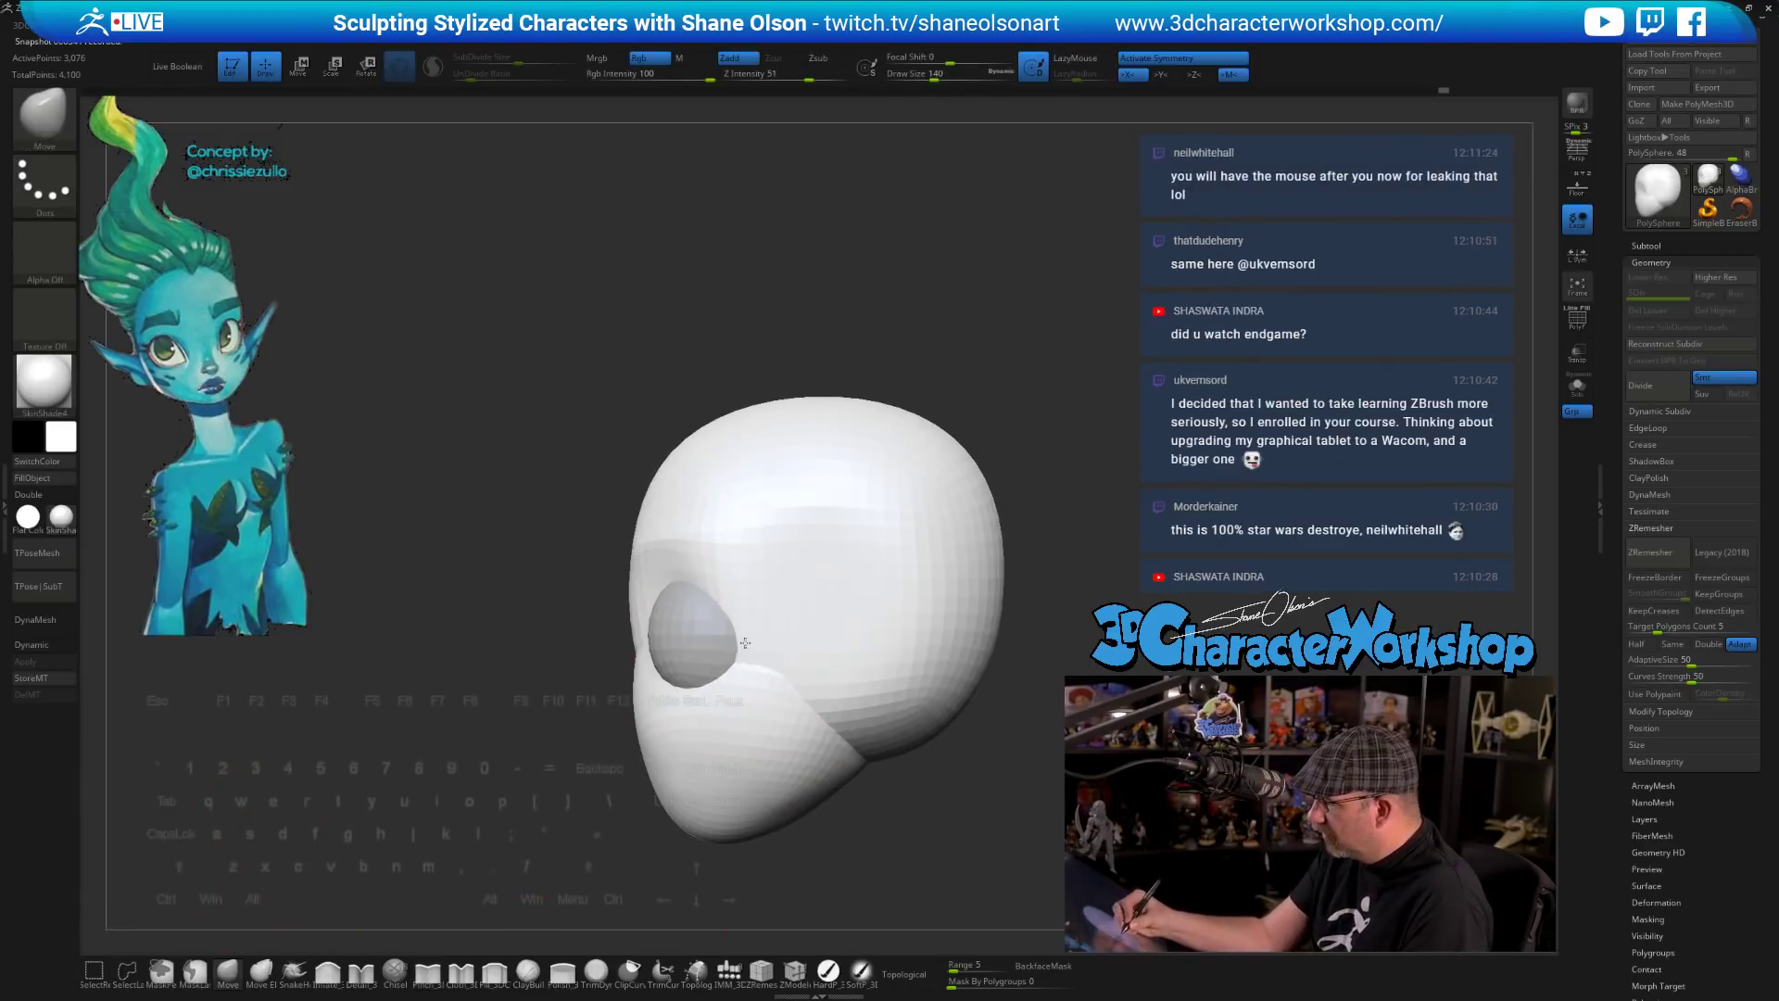
{"action": "left_click_drag", "start_coordinate": [745, 643], "coordinate": [763, 635]}
{"action": "right_click_drag", "start_coordinate": [762, 661], "coordinate": [821, 675]}
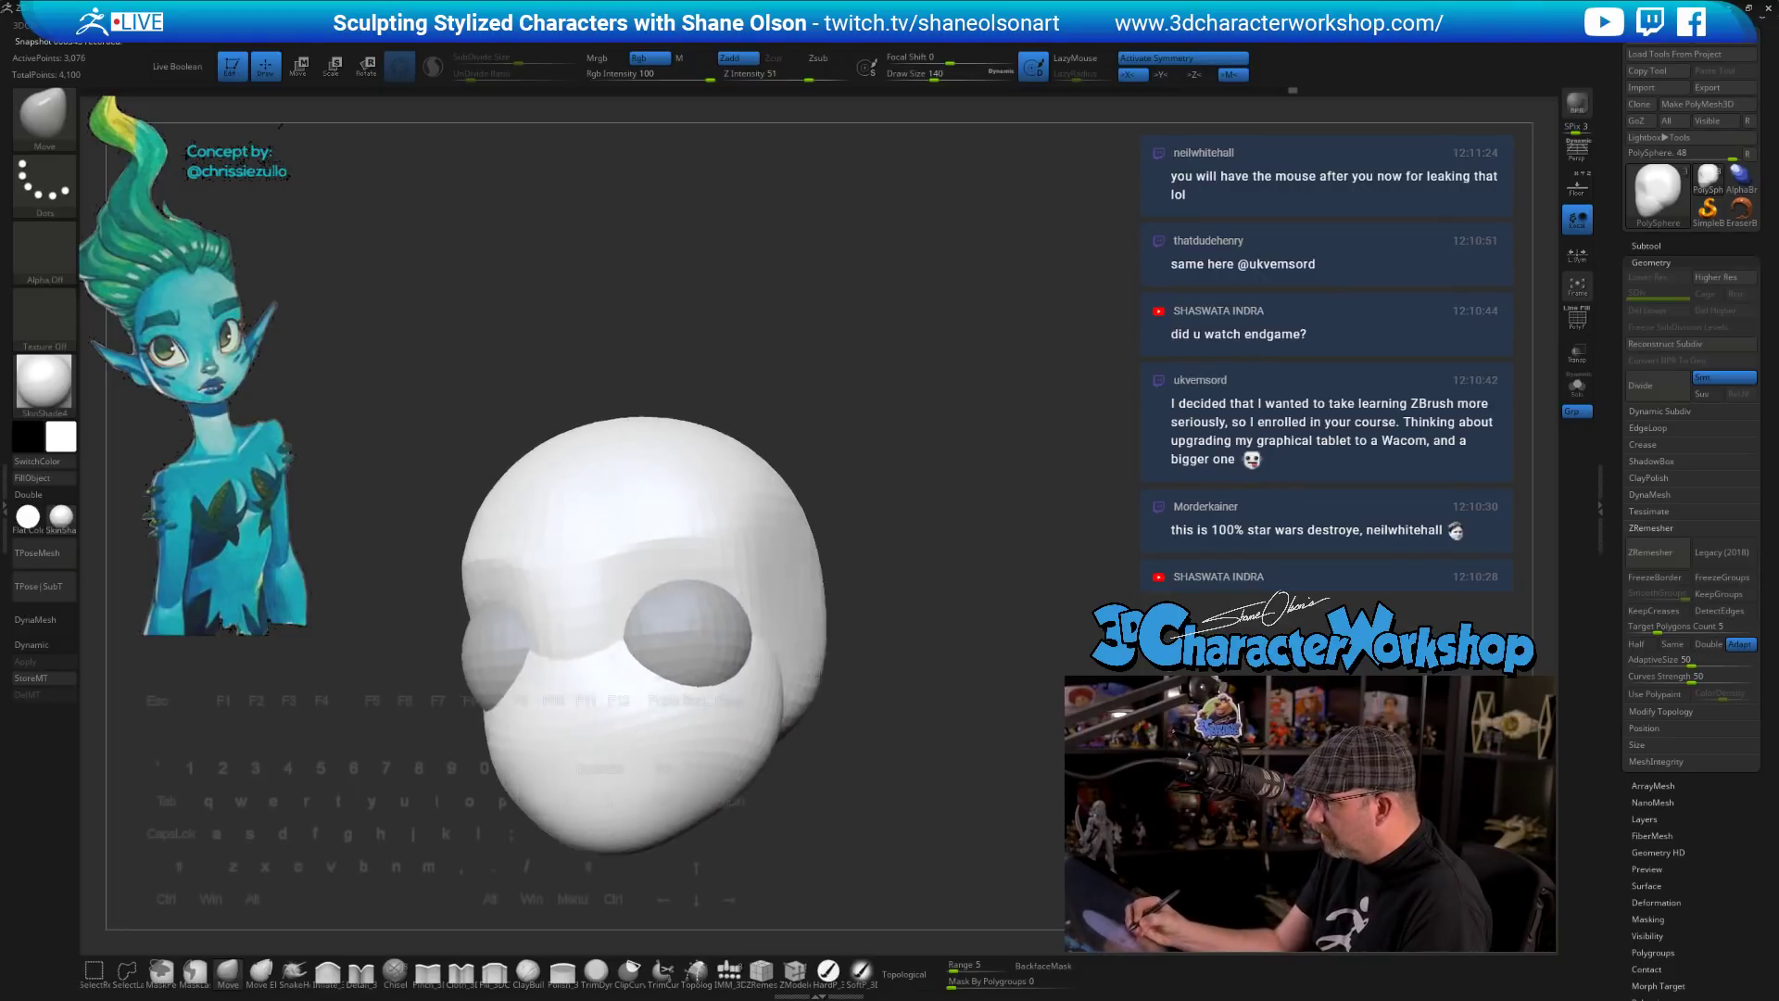
- Examine the blocked-out head's proportions from the front, three-quarter and side views
{"action": "left_click_drag", "start_coordinate": [819, 675], "coordinate": [769, 644]}
{"action": "left_click_drag", "start_coordinate": [881, 739], "coordinate": [884, 755], "text": "shift"}
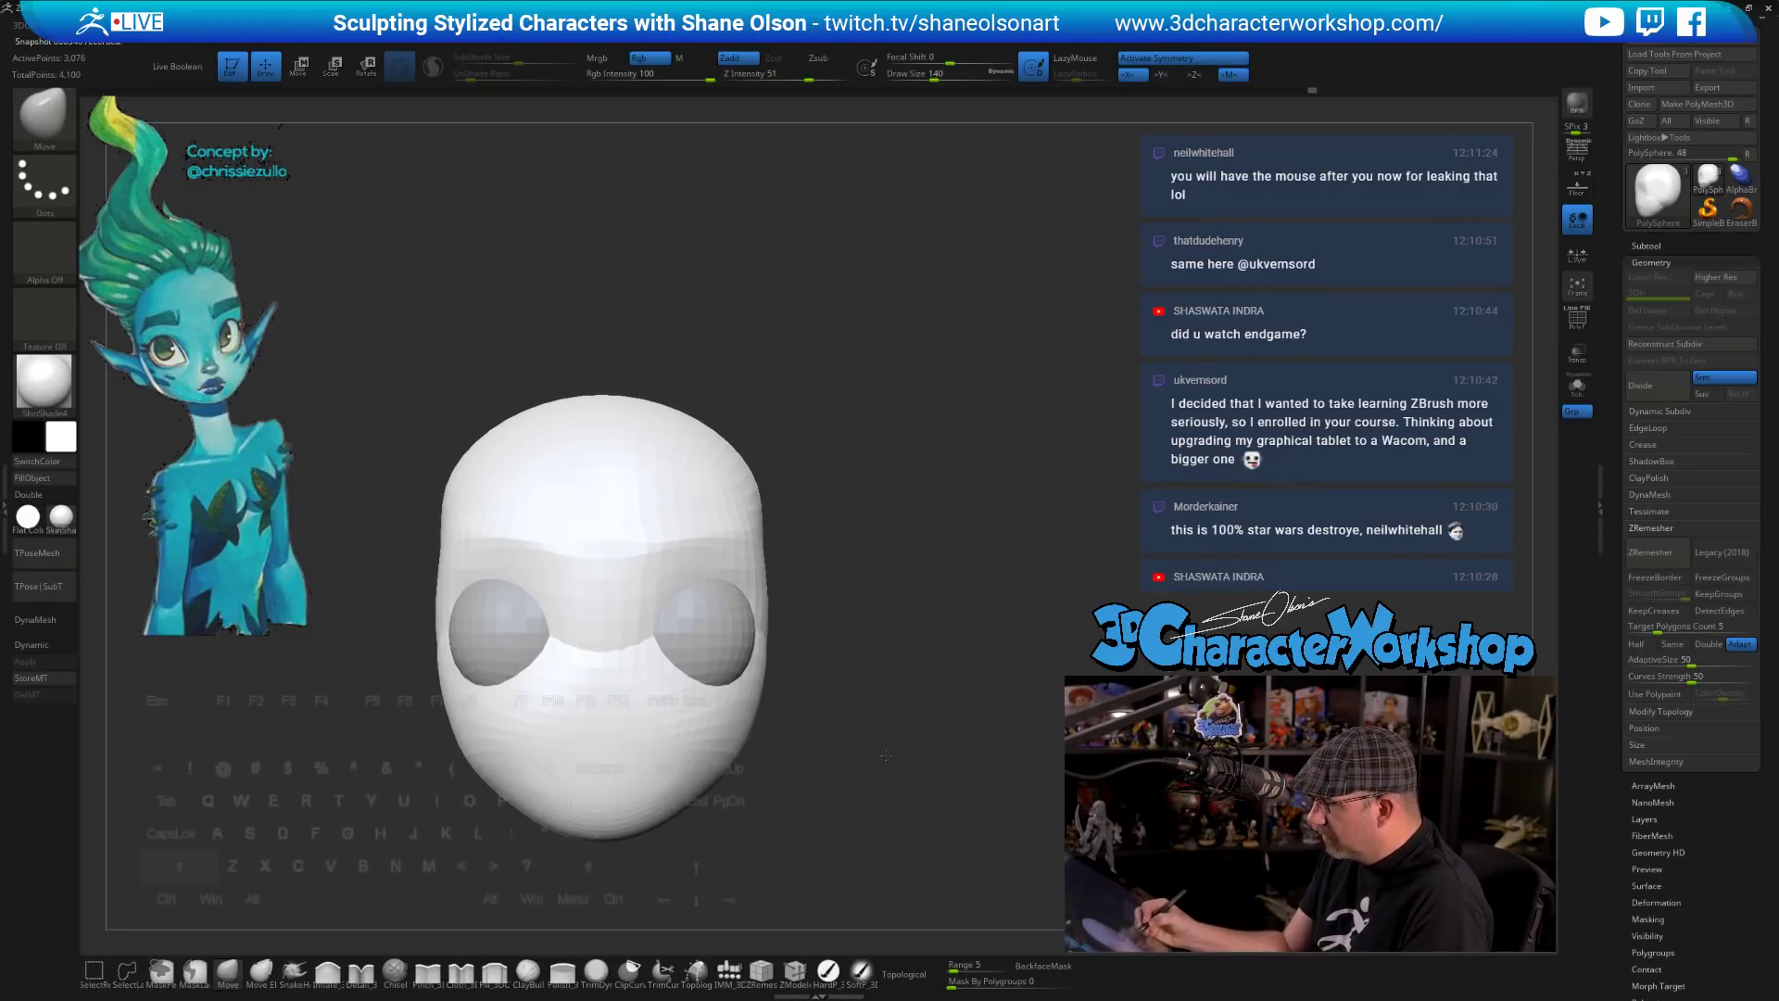
{"action": "left_click_drag", "start_coordinate": [806, 608], "coordinate": [874, 721]}
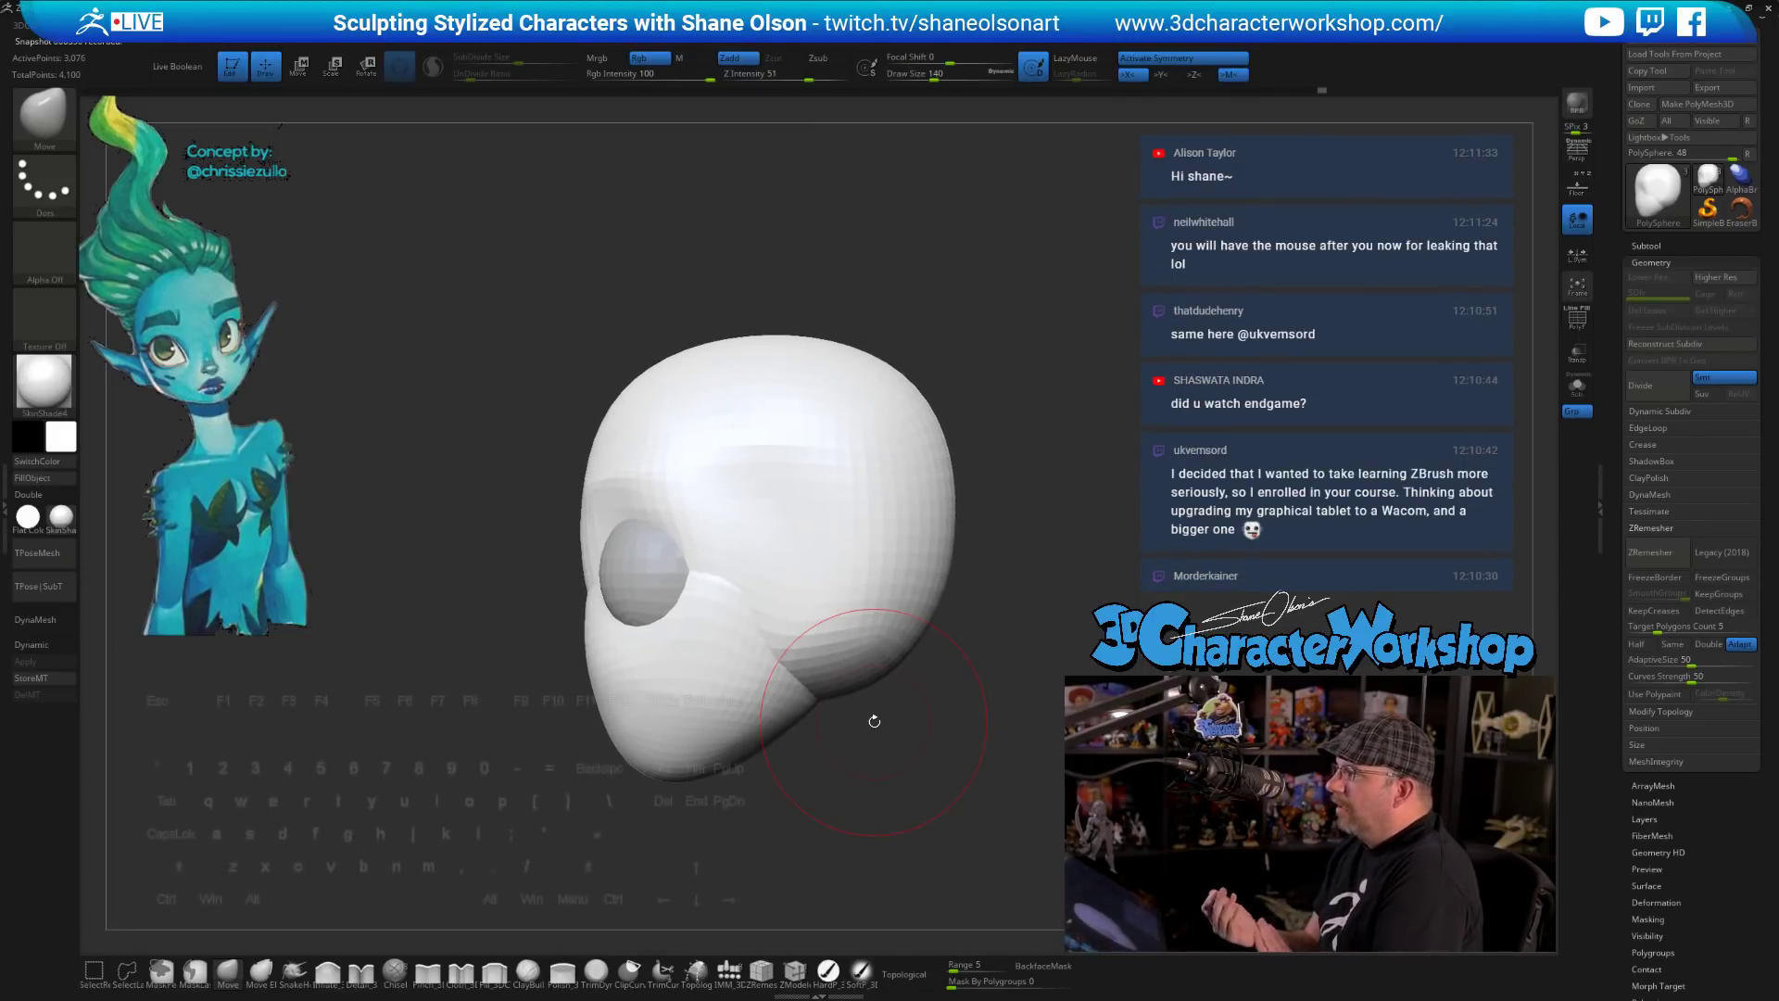
{"action": "left_click_drag", "start_coordinate": [957, 556], "coordinate": [905, 556]}
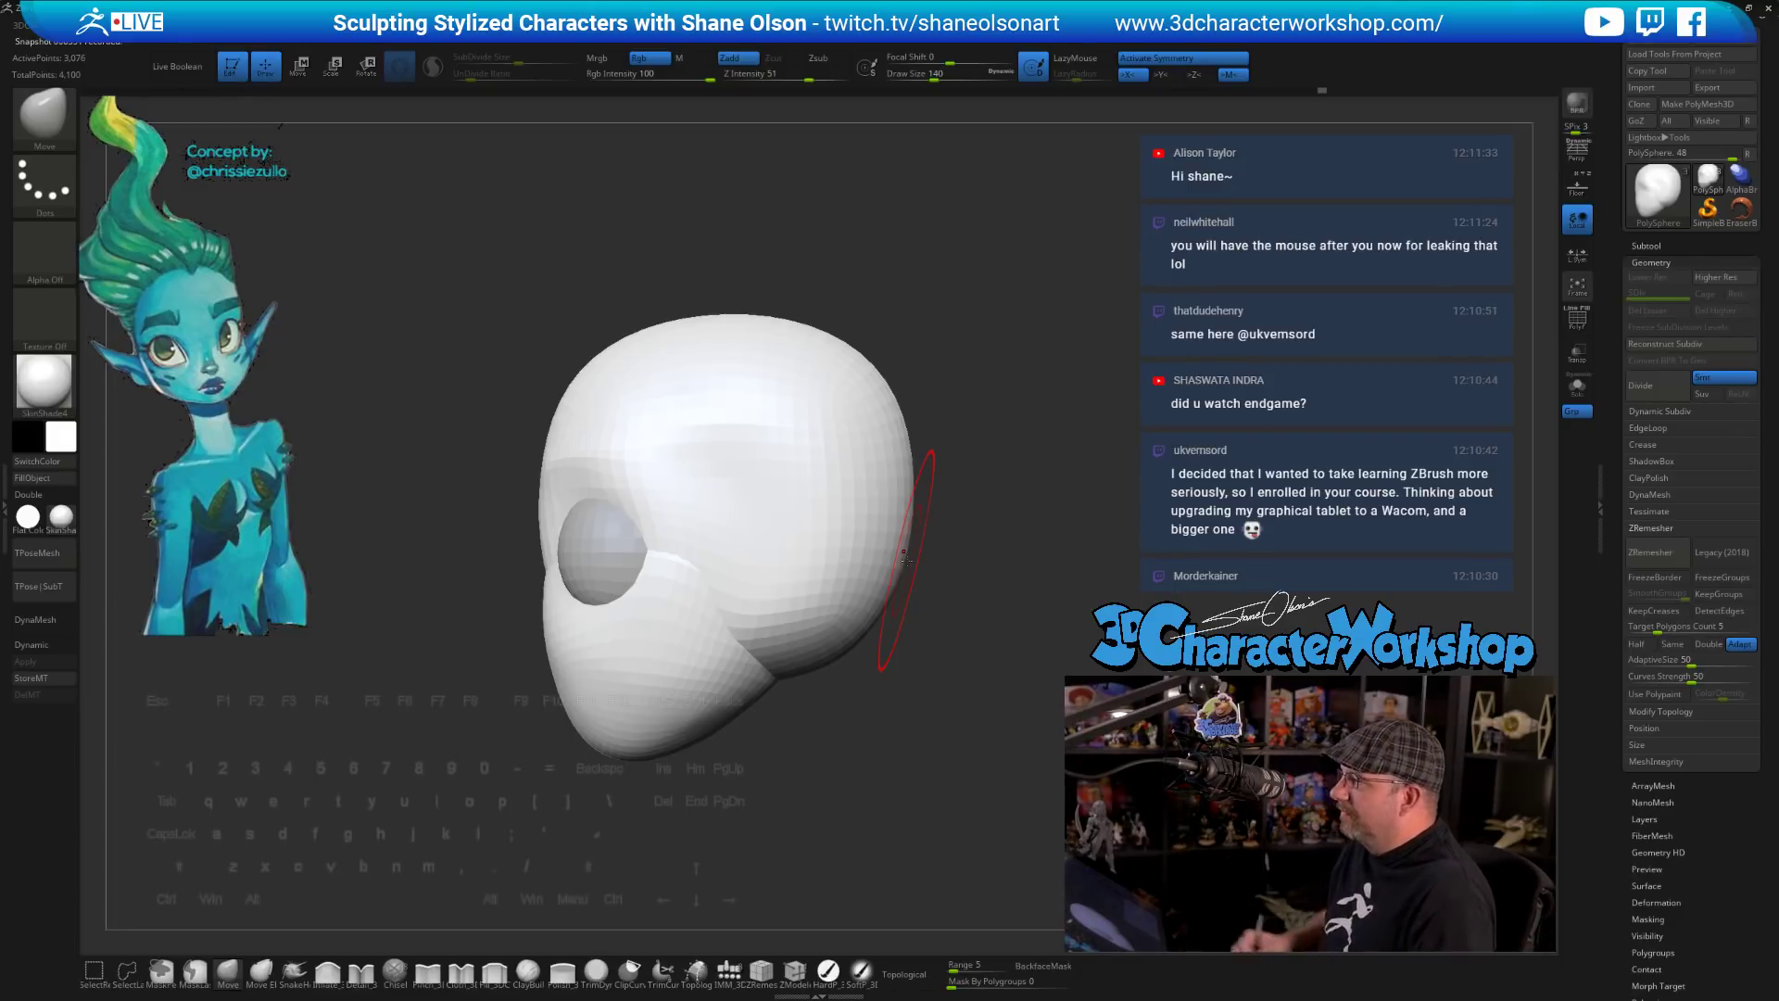
{"action": "mouse_move", "coordinate": [967, 531]}
{"action": "left_mouse_down"}
{"action": "mouse_move", "coordinate": [992, 536]}
{"action": "mouse_move", "coordinate": [976, 419]}
{"action": "mouse_move", "coordinate": [970, 563]}
{"action": "mouse_move", "coordinate": [917, 540]}
{"action": "mouse_move", "coordinate": [964, 540]}
{"action": "left_mouse_up"}
{"action": "left_click_drag", "start_coordinate": [957, 620], "coordinate": [920, 572]}
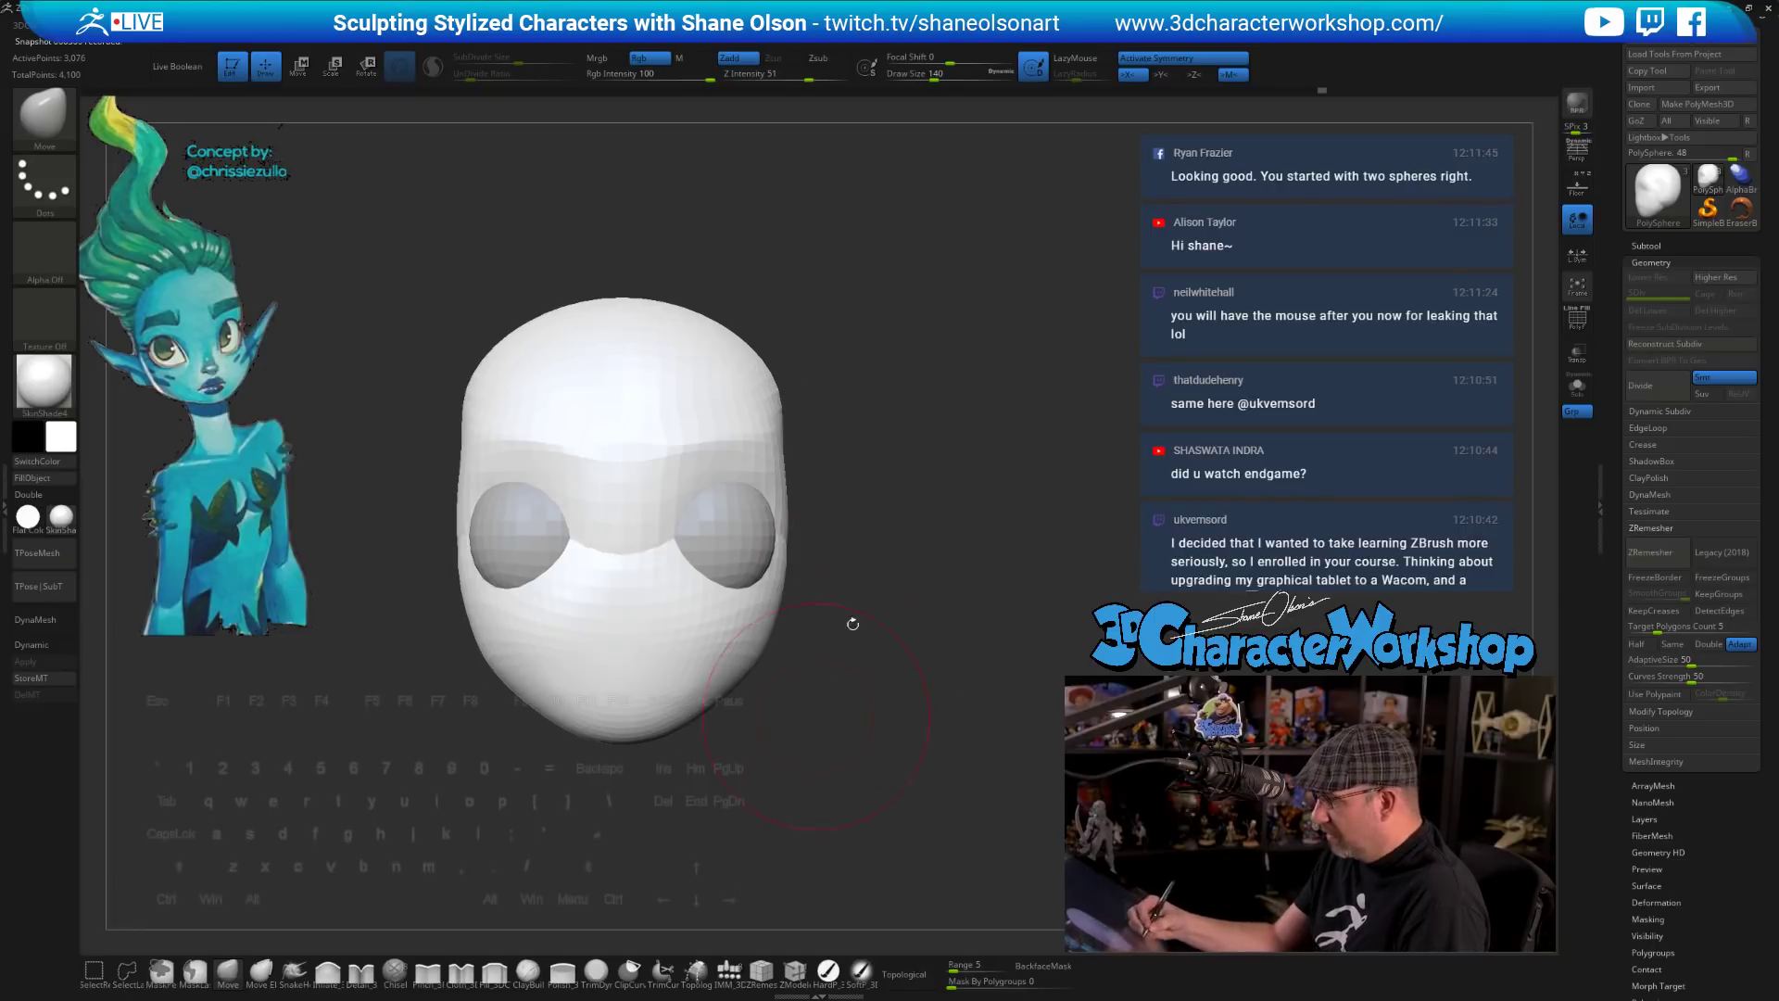
{"action": "left_click_drag", "start_coordinate": [852, 624], "coordinate": [819, 827]}
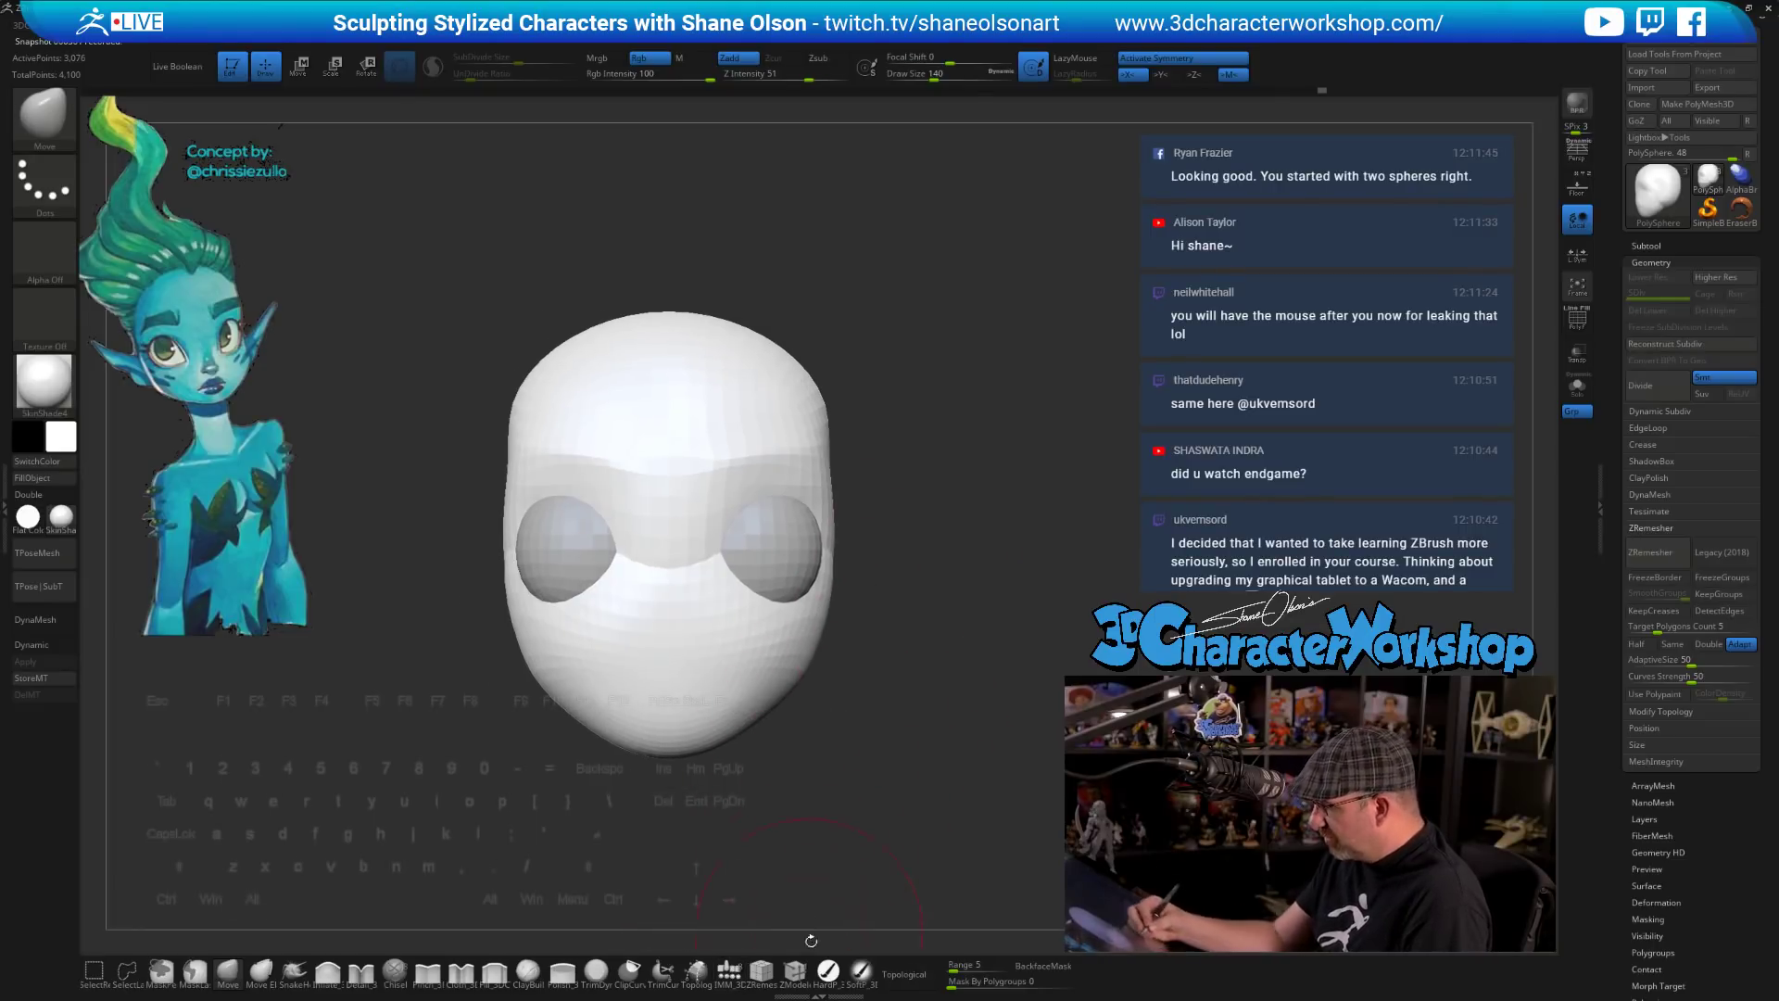
- Insert a small Appendage primitive from the IMM primitives brush at the centre of the face, between and just below the eyes
{"action": "left_click", "coordinate": [732, 978]}
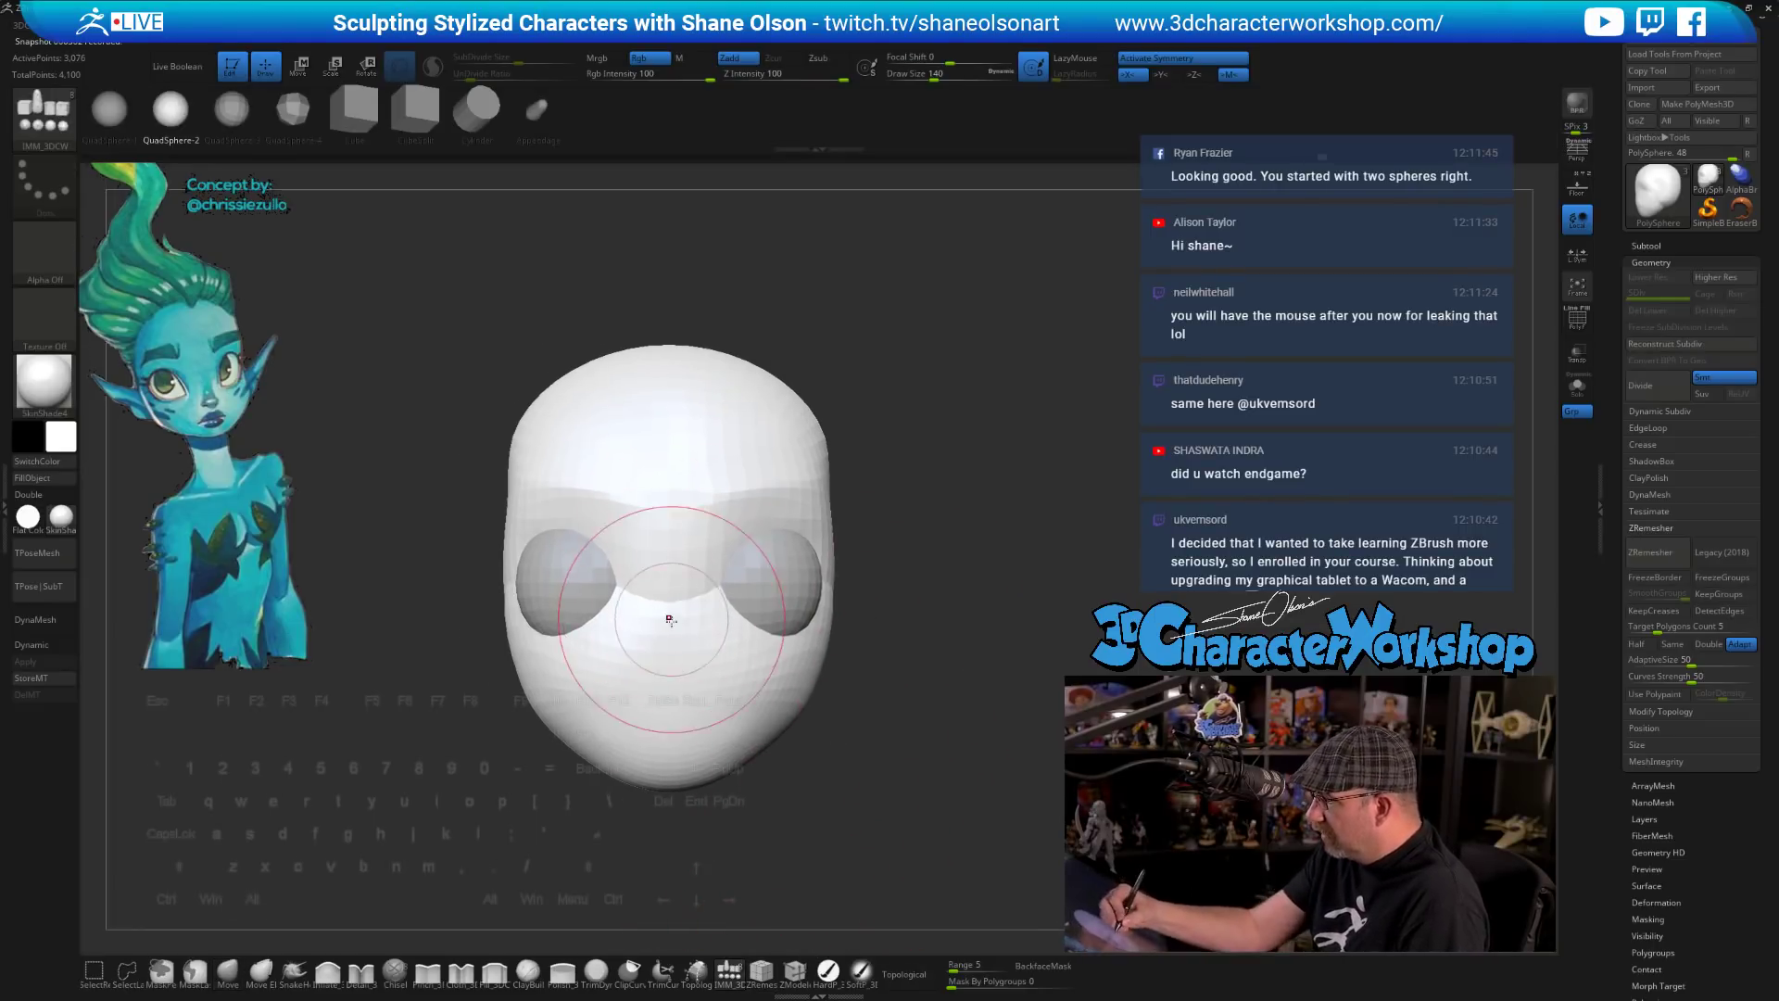
{"action": "left_click_drag", "start_coordinate": [668, 616], "coordinate": [669, 651], "text": "shift"}
{"action": "key", "text": "ctrl+z"}
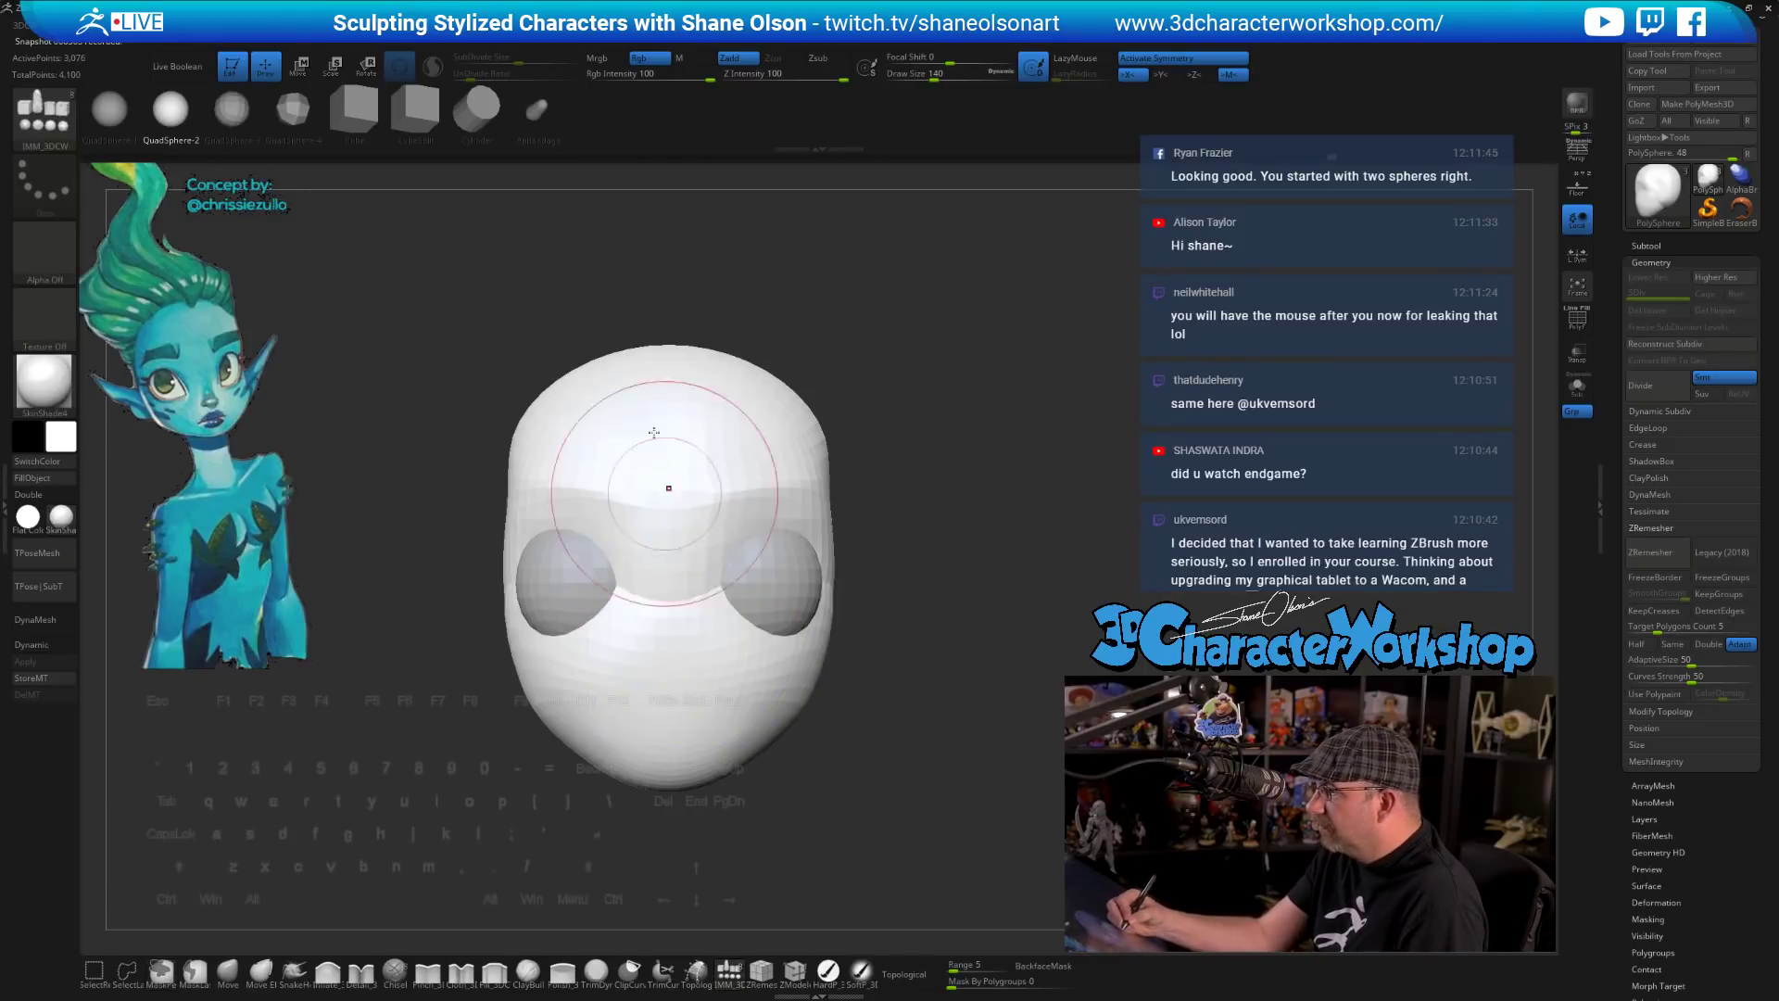
{"action": "left_click", "coordinate": [537, 111]}
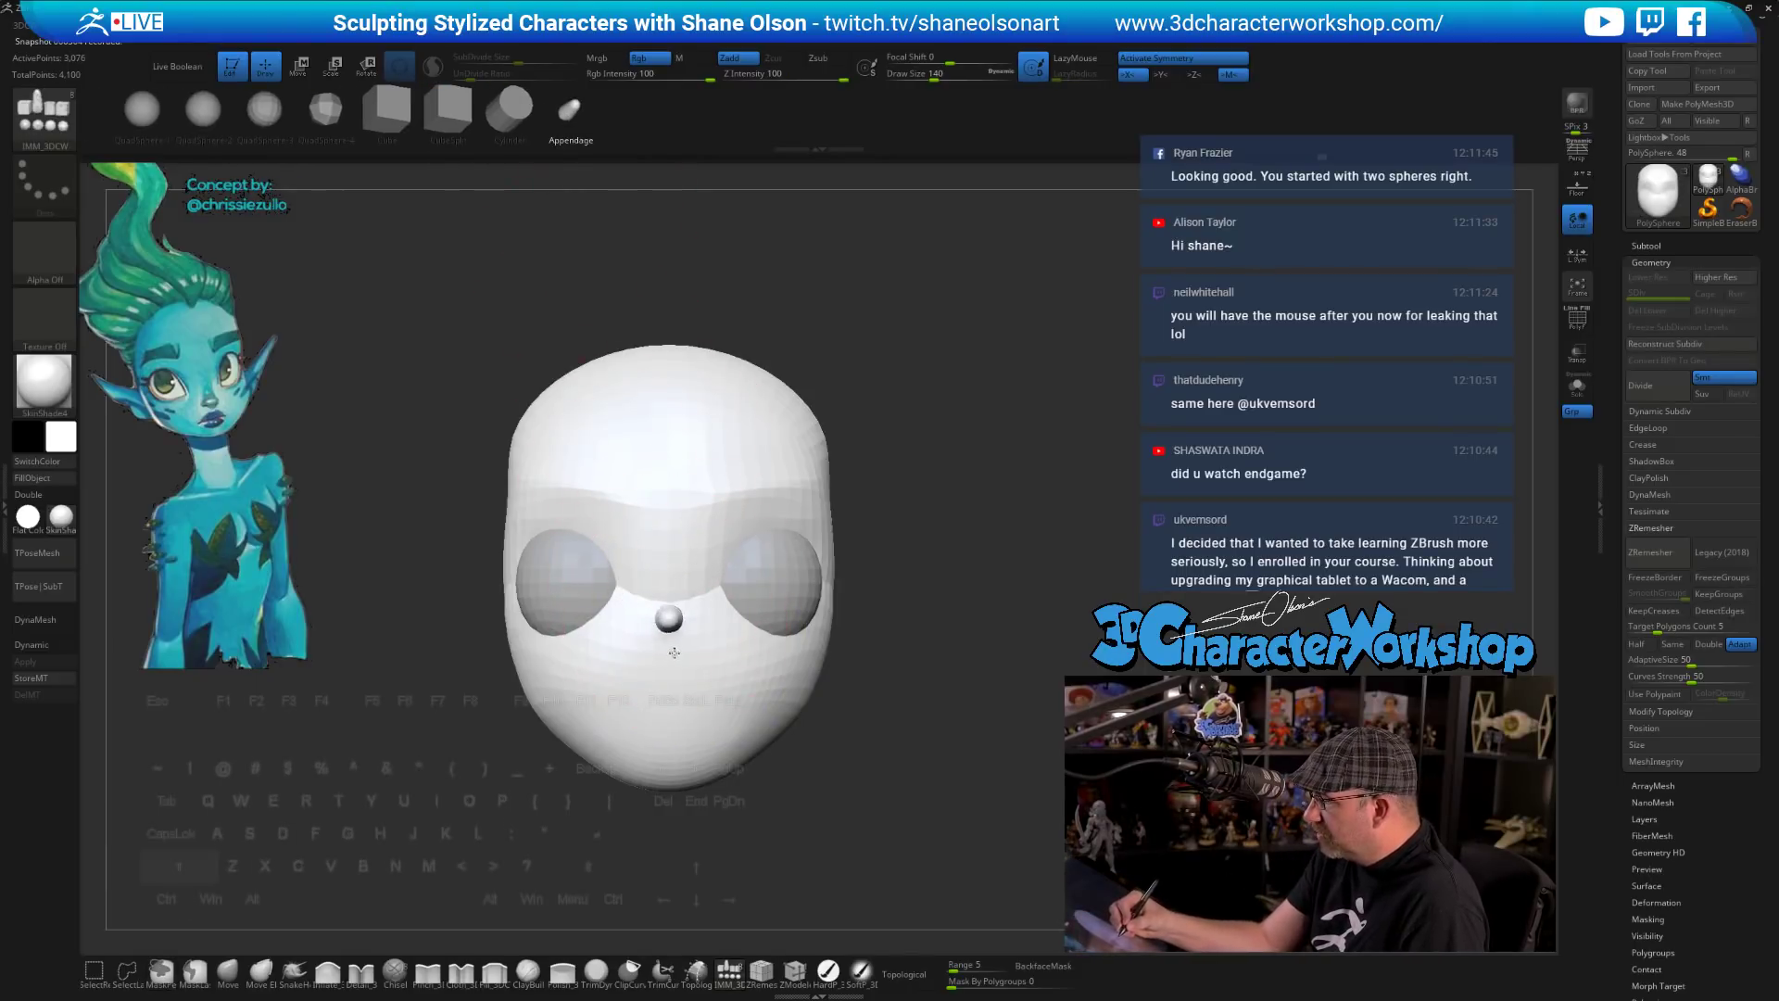
{"action": "left_click_drag", "start_coordinate": [674, 652], "coordinate": [674, 663], "text": "shift"}
- Lower the inserted nose piece along the face in side view using the move gizmo
{"action": "left_click_drag", "start_coordinate": [821, 795], "coordinate": [727, 800]}
{"action": "key", "text": "w"}
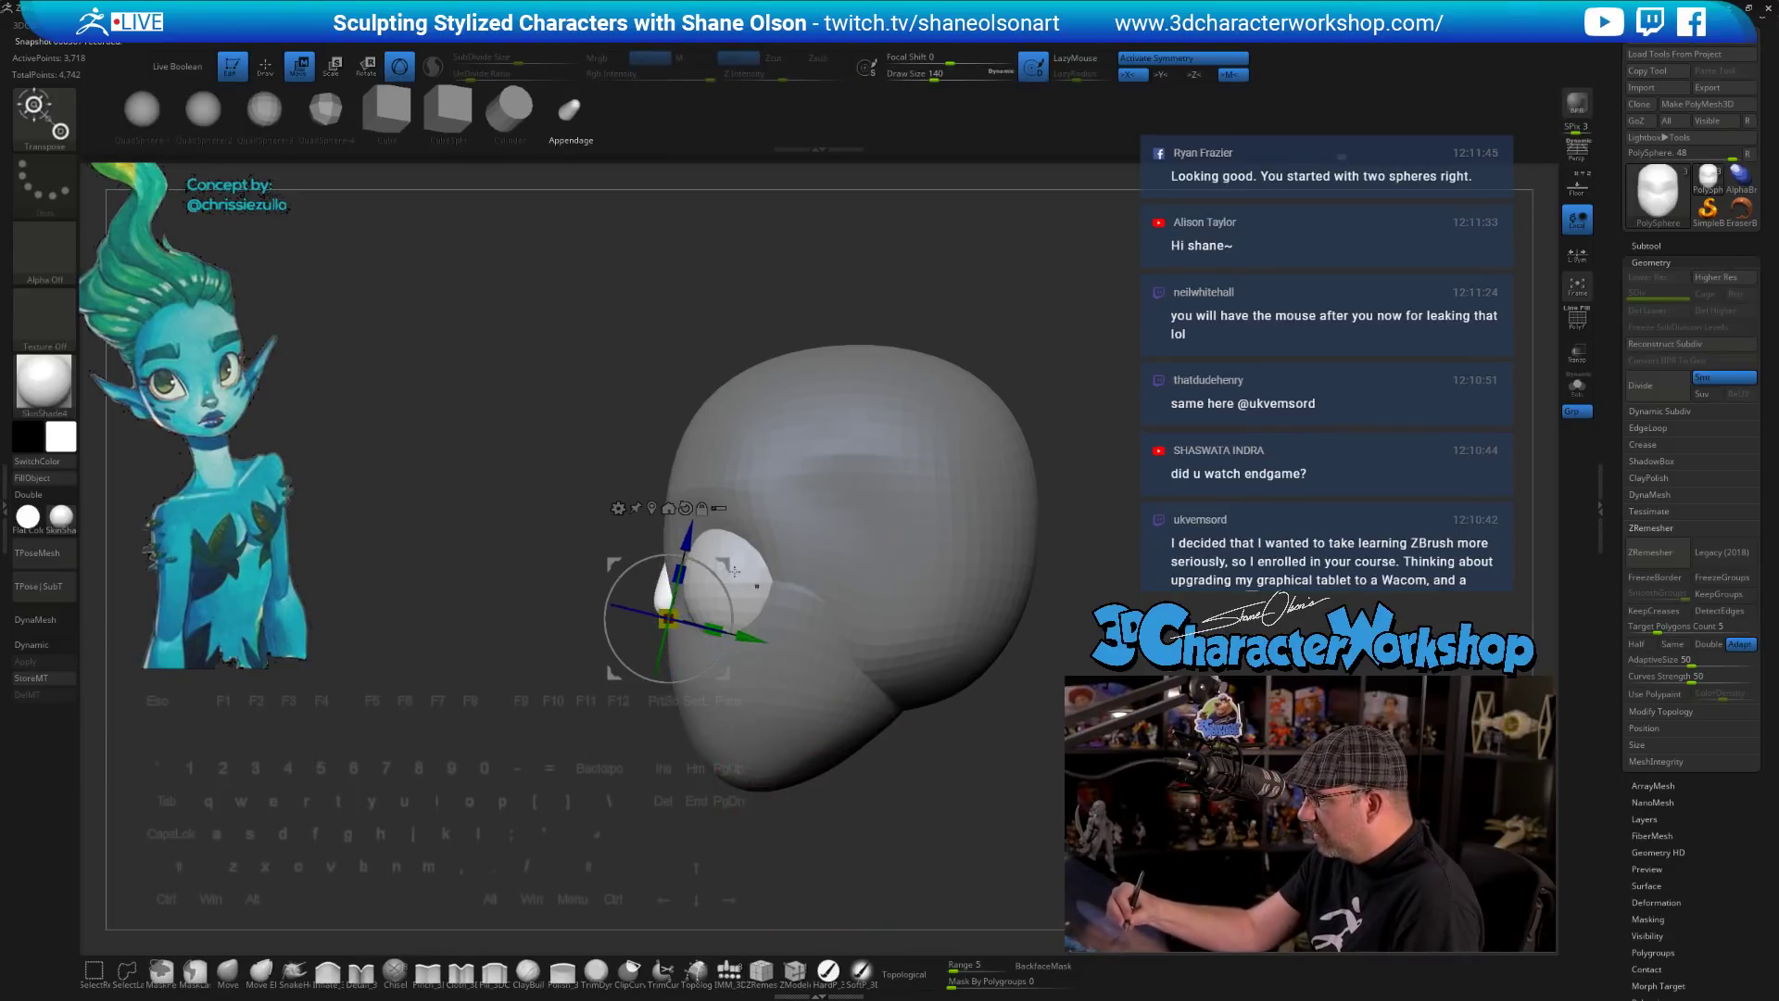
{"action": "left_click_drag", "start_coordinate": [720, 605], "coordinate": [723, 618]}
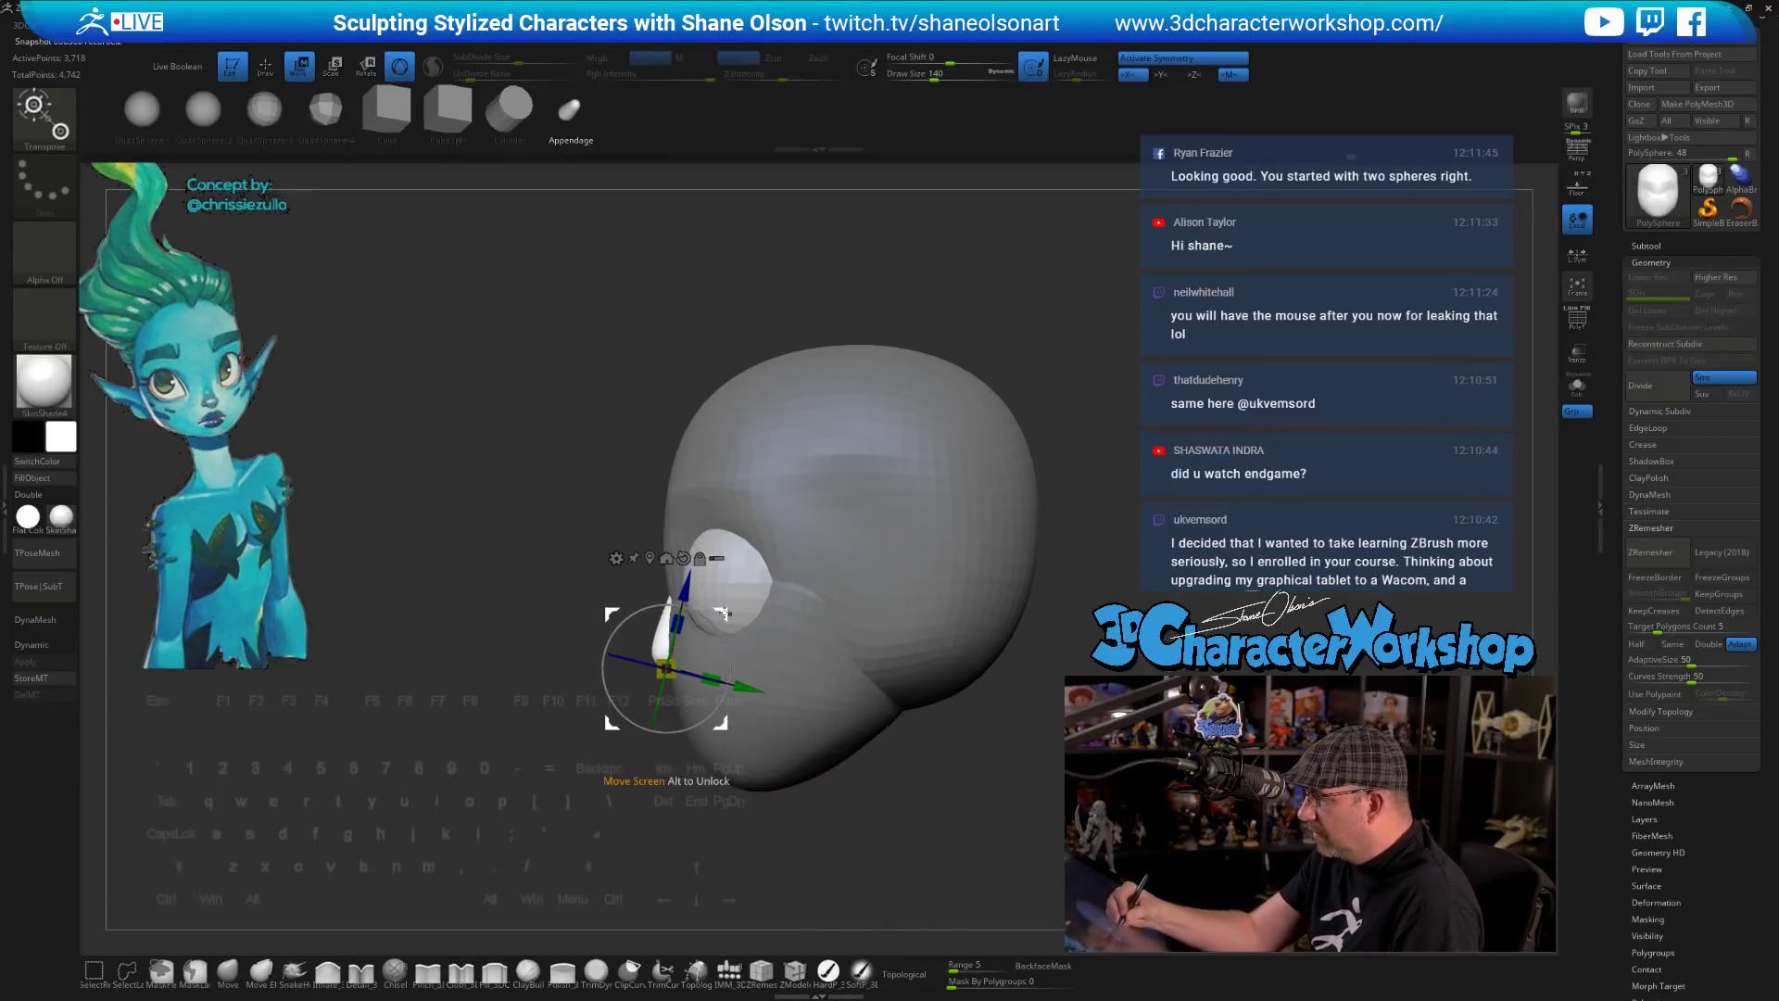
{"action": "left_click_drag", "start_coordinate": [802, 795], "coordinate": [895, 786]}
- Shape and smooth the upper part of the nose into a narrow bridge with the Move brush at draw size 41
{"action": "left_click", "coordinate": [228, 971]}
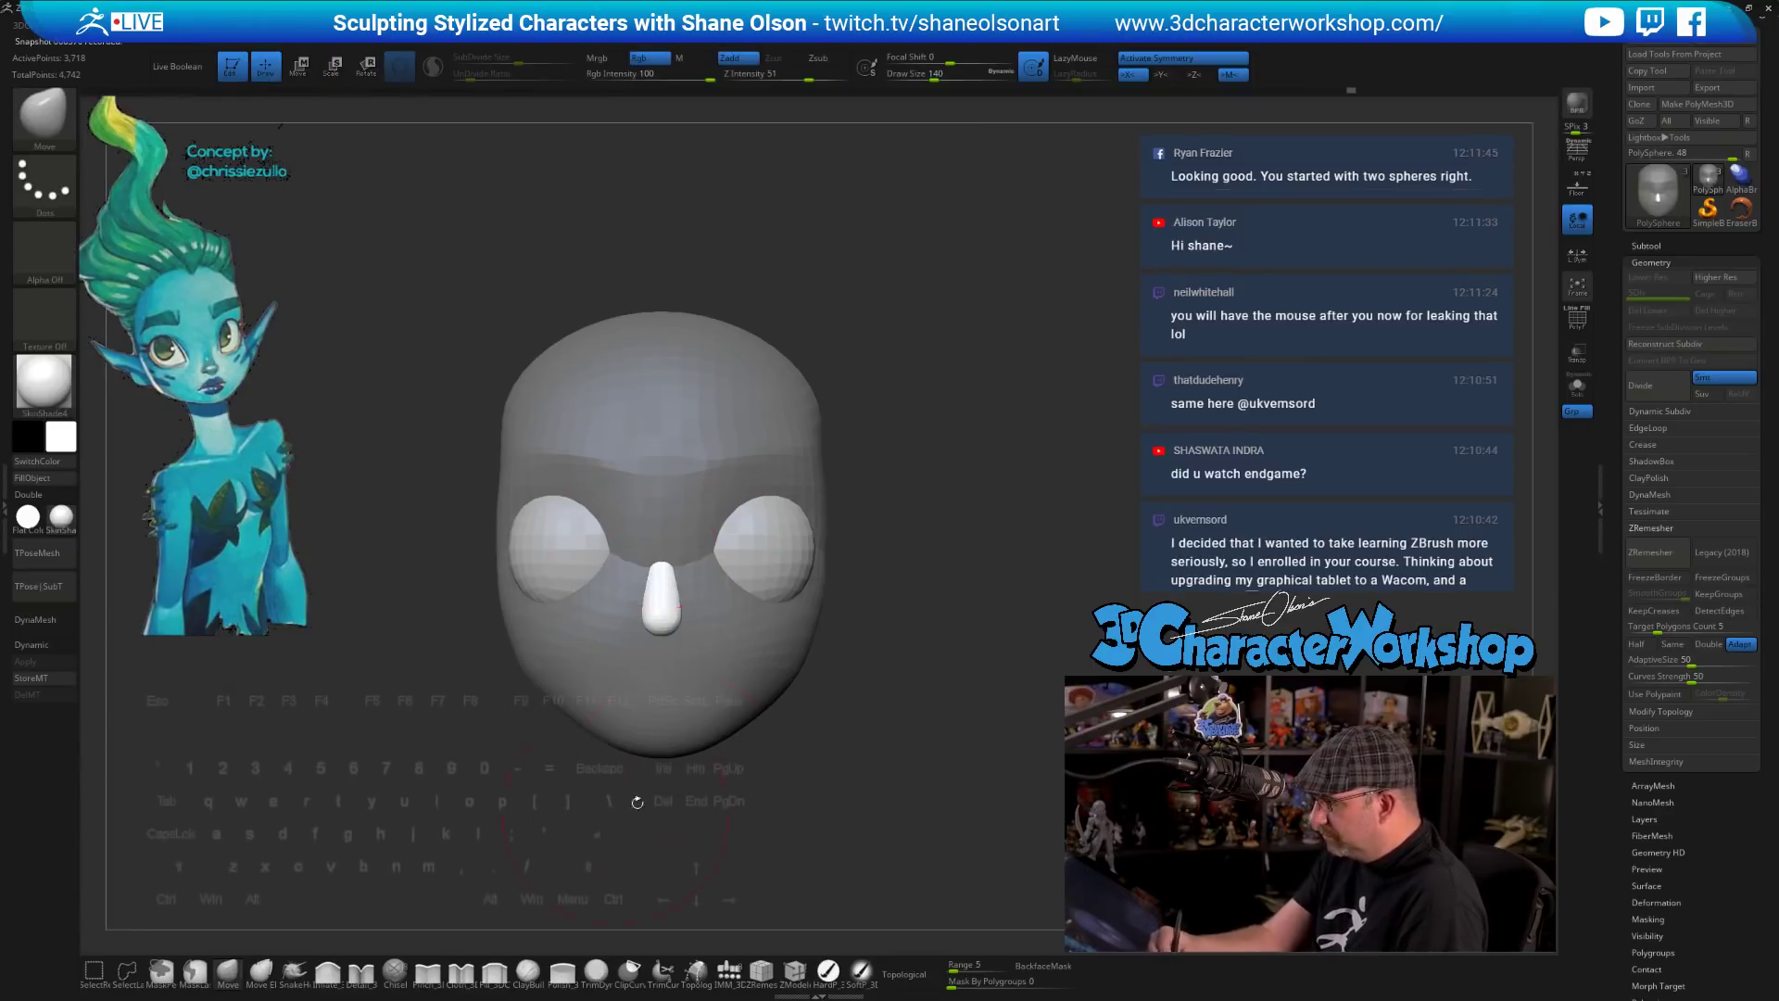
{"action": "mouse_move", "coordinate": [815, 741]}
{"action": "left_mouse_down", "text": "alt"}
{"action": "mouse_move", "coordinate": [876, 780]}
{"action": "mouse_move", "coordinate": [854, 786]}
{"action": "left_mouse_up", "text": "alt"}
{"action": "key", "text": "s"}
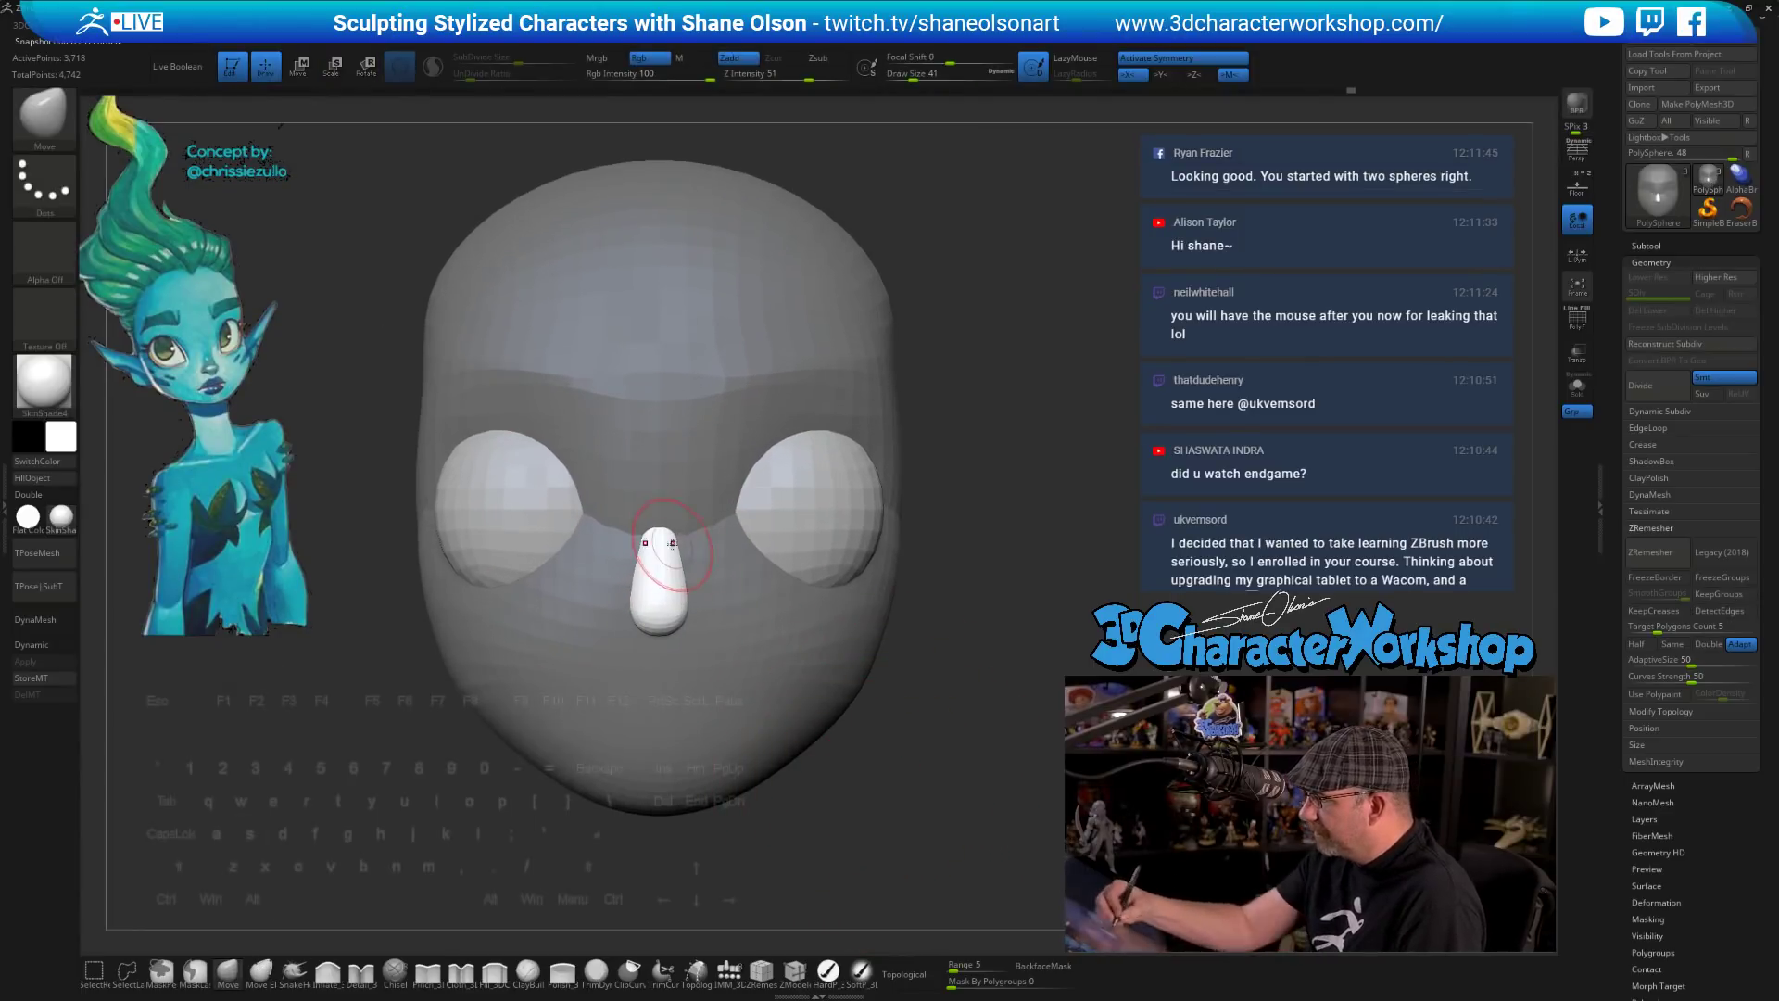
{"action": "left_click_drag", "start_coordinate": [669, 500], "coordinate": [669, 503]}
{"action": "left_click_drag", "start_coordinate": [880, 769], "coordinate": [817, 769]}
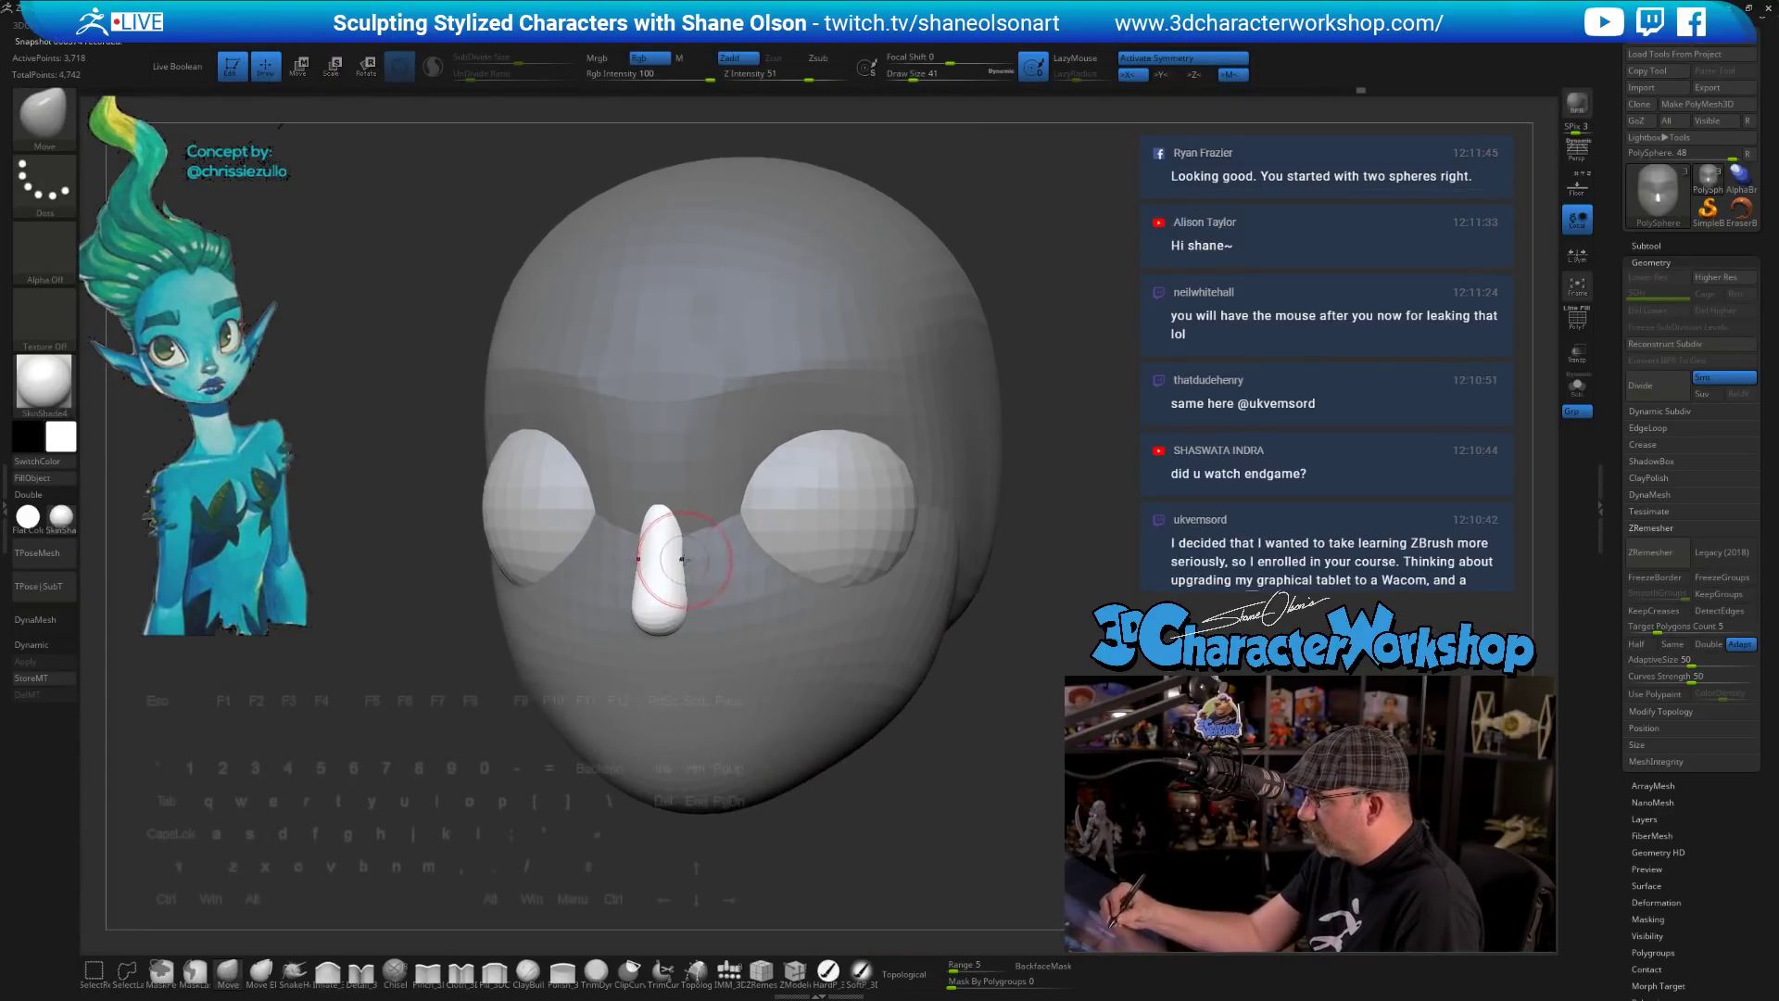
{"action": "right_click_drag", "start_coordinate": [682, 538], "coordinate": [722, 639], "text": "shift"}
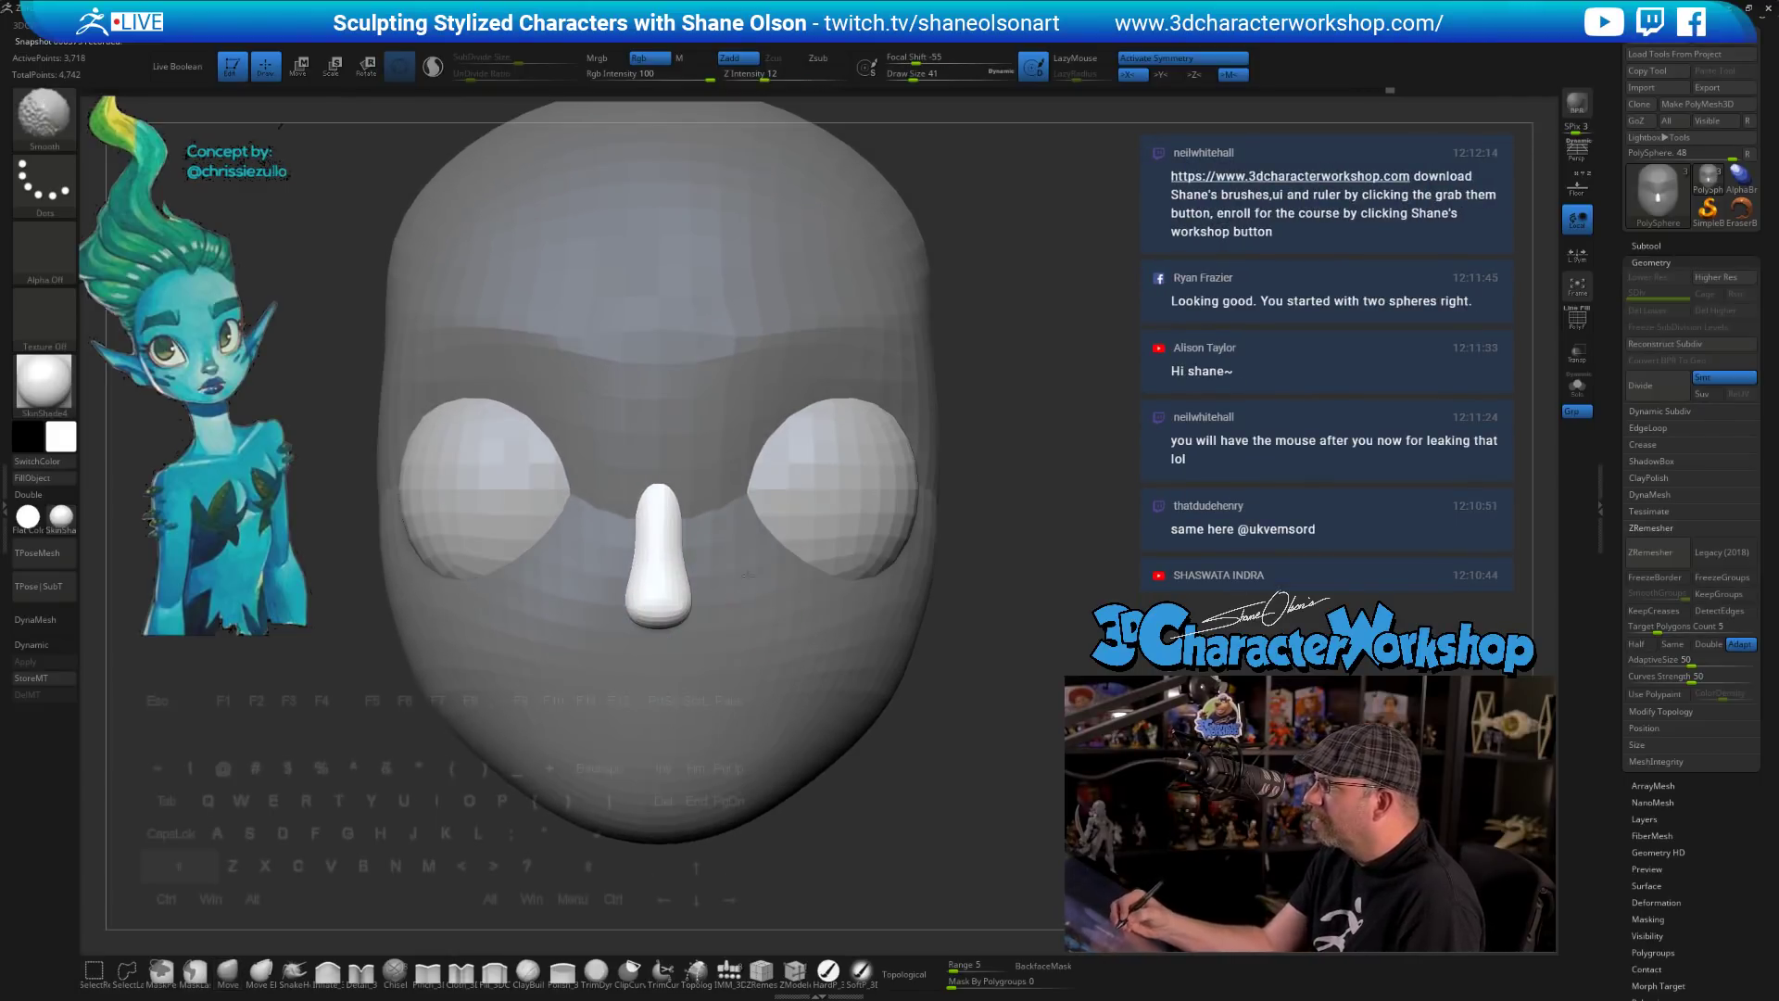
- Pull down the nose tip and flare the nostril sides with the Move brush, varying the draw size between 17 and 31
{"action": "left_click_drag", "start_coordinate": [1052, 449], "coordinate": [1052, 487], "text": "alt"}
{"action": "key", "text": "s"}
{"action": "left_click_drag", "start_coordinate": [674, 630], "coordinate": [670, 631]}
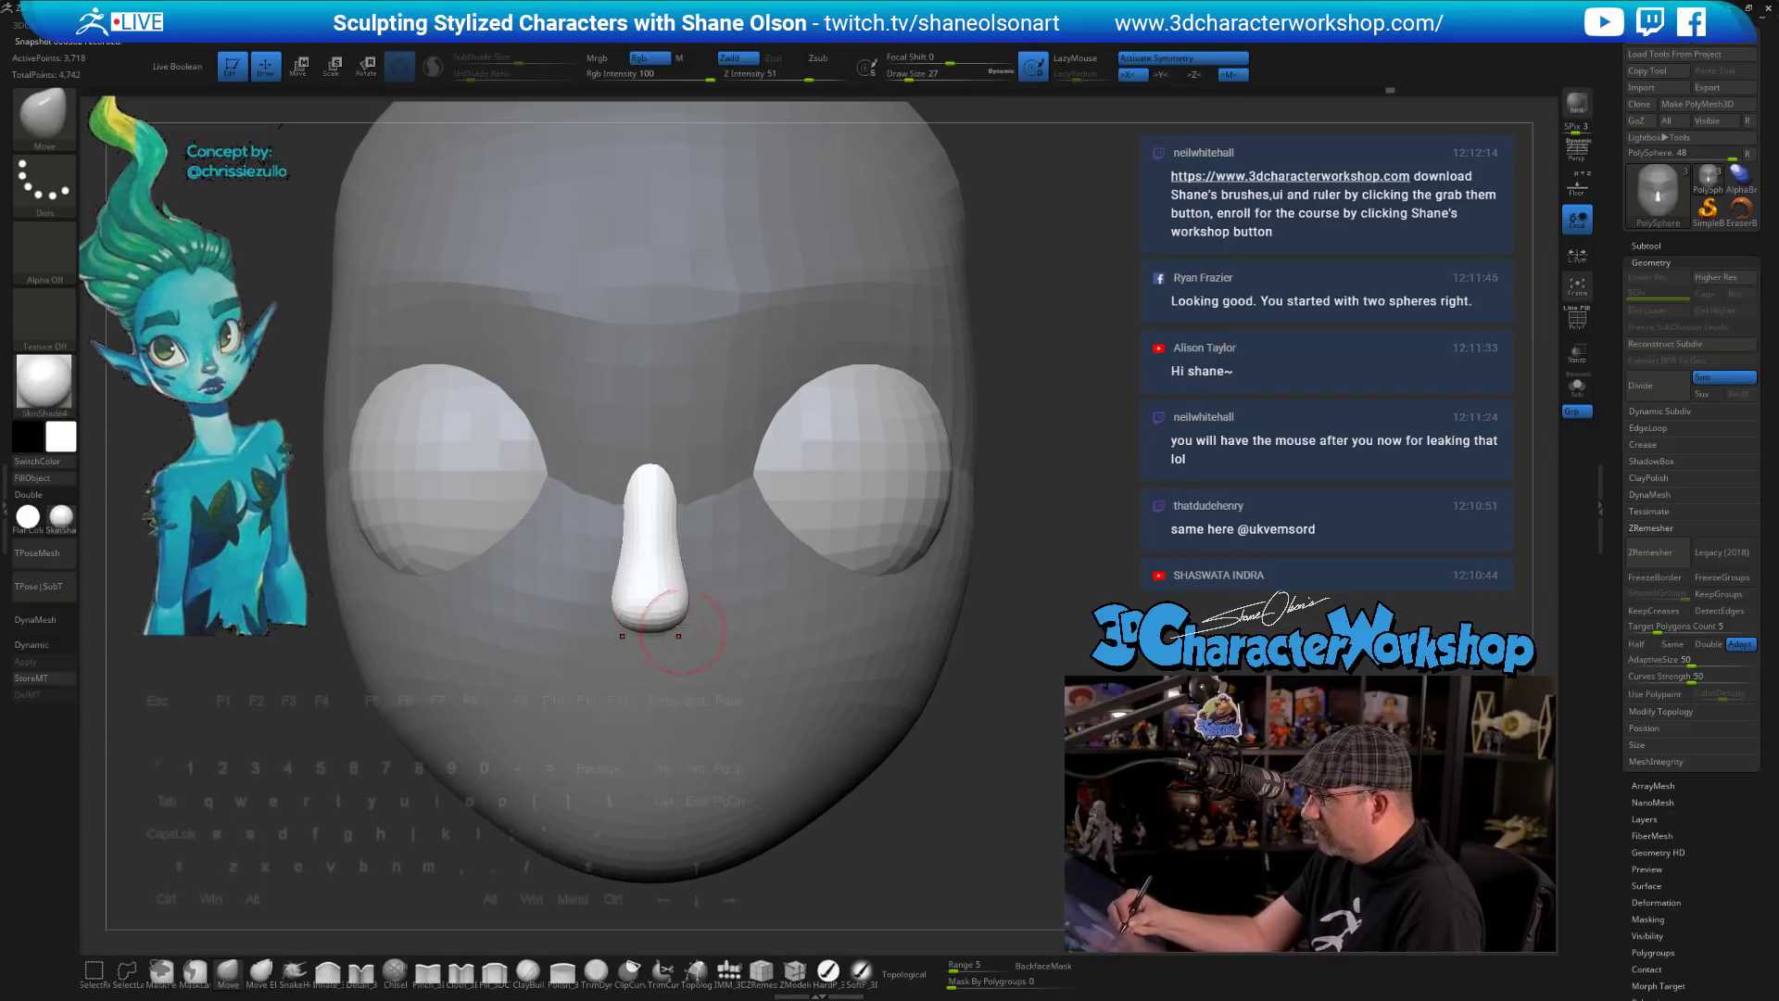
{"action": "right_click_drag", "start_coordinate": [672, 598], "coordinate": [674, 617], "text": "alt"}
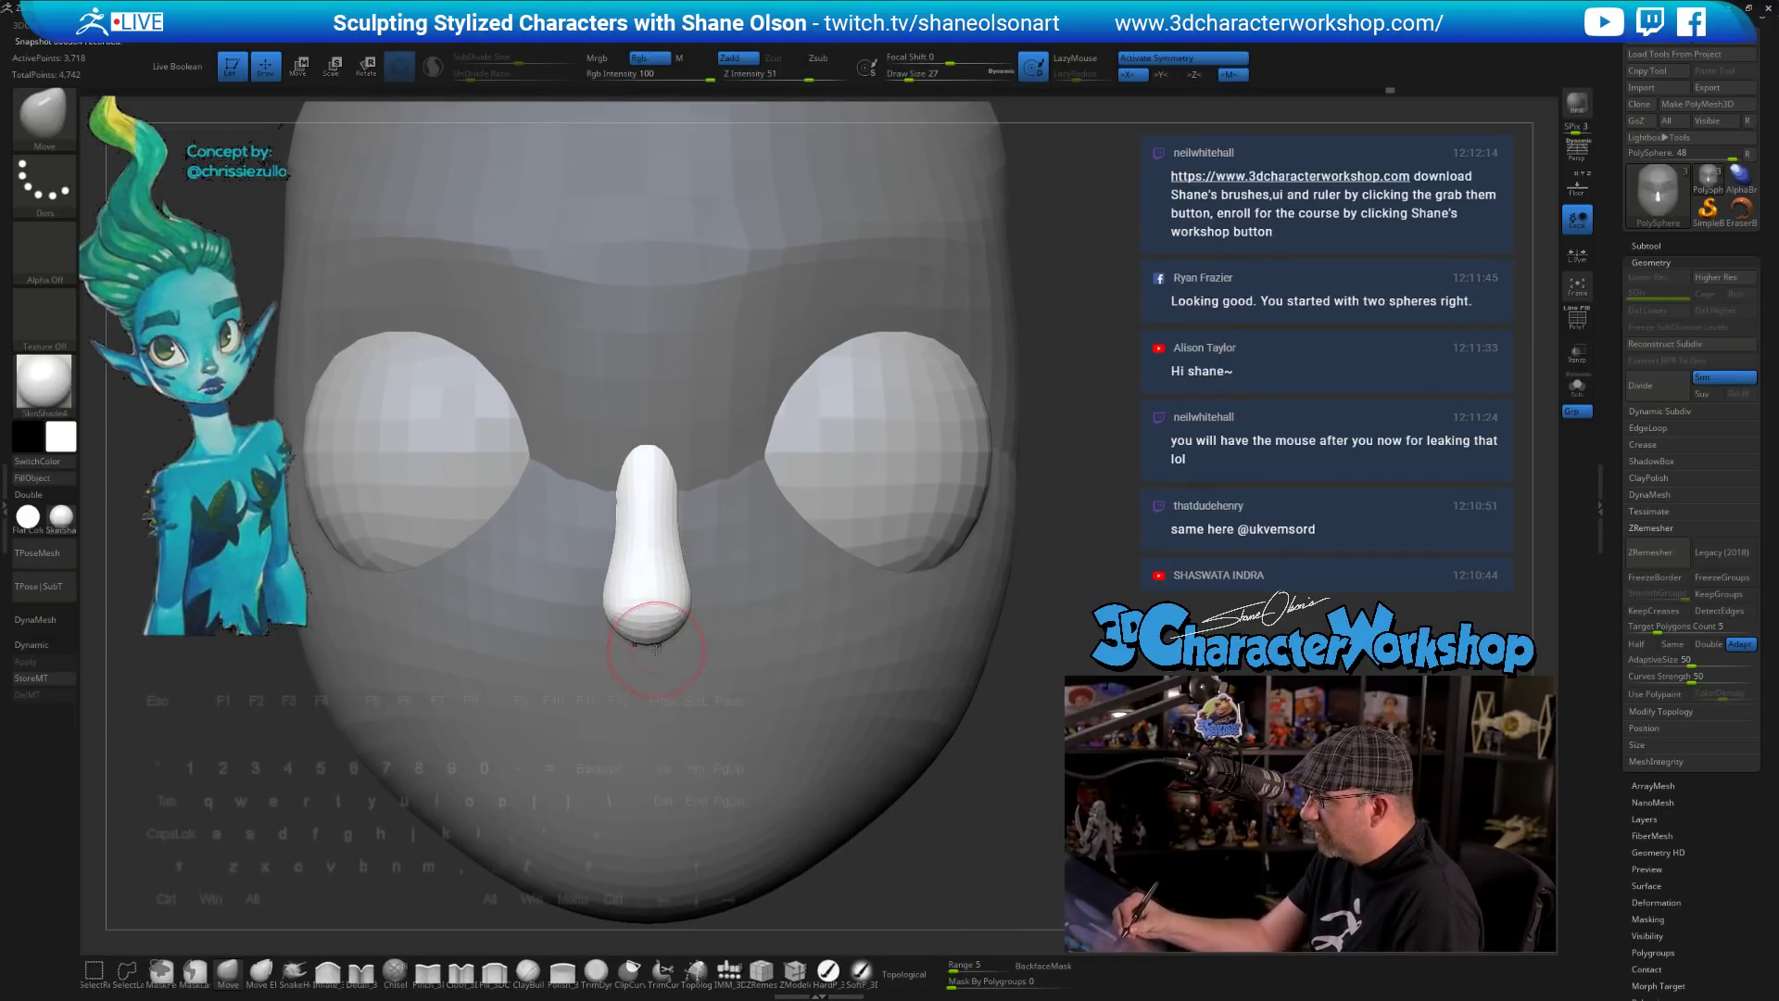
{"action": "key", "text": "bracketleft"}
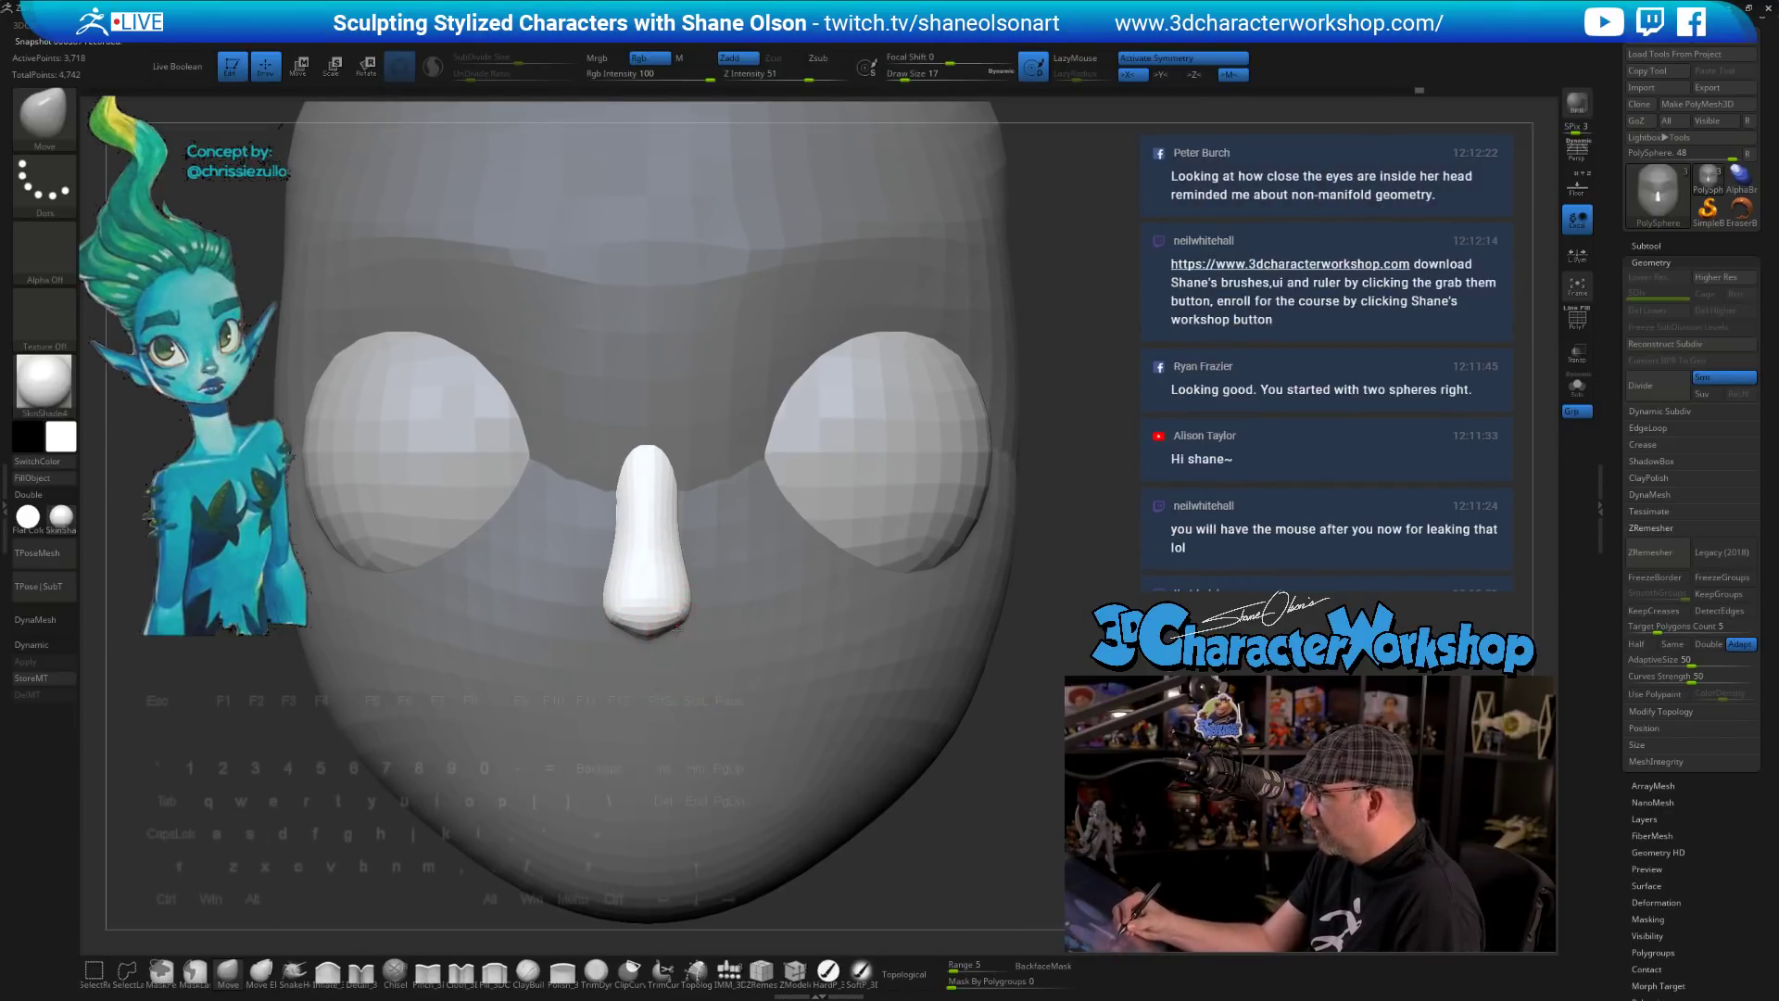
{"action": "key", "text": "bracketright"}
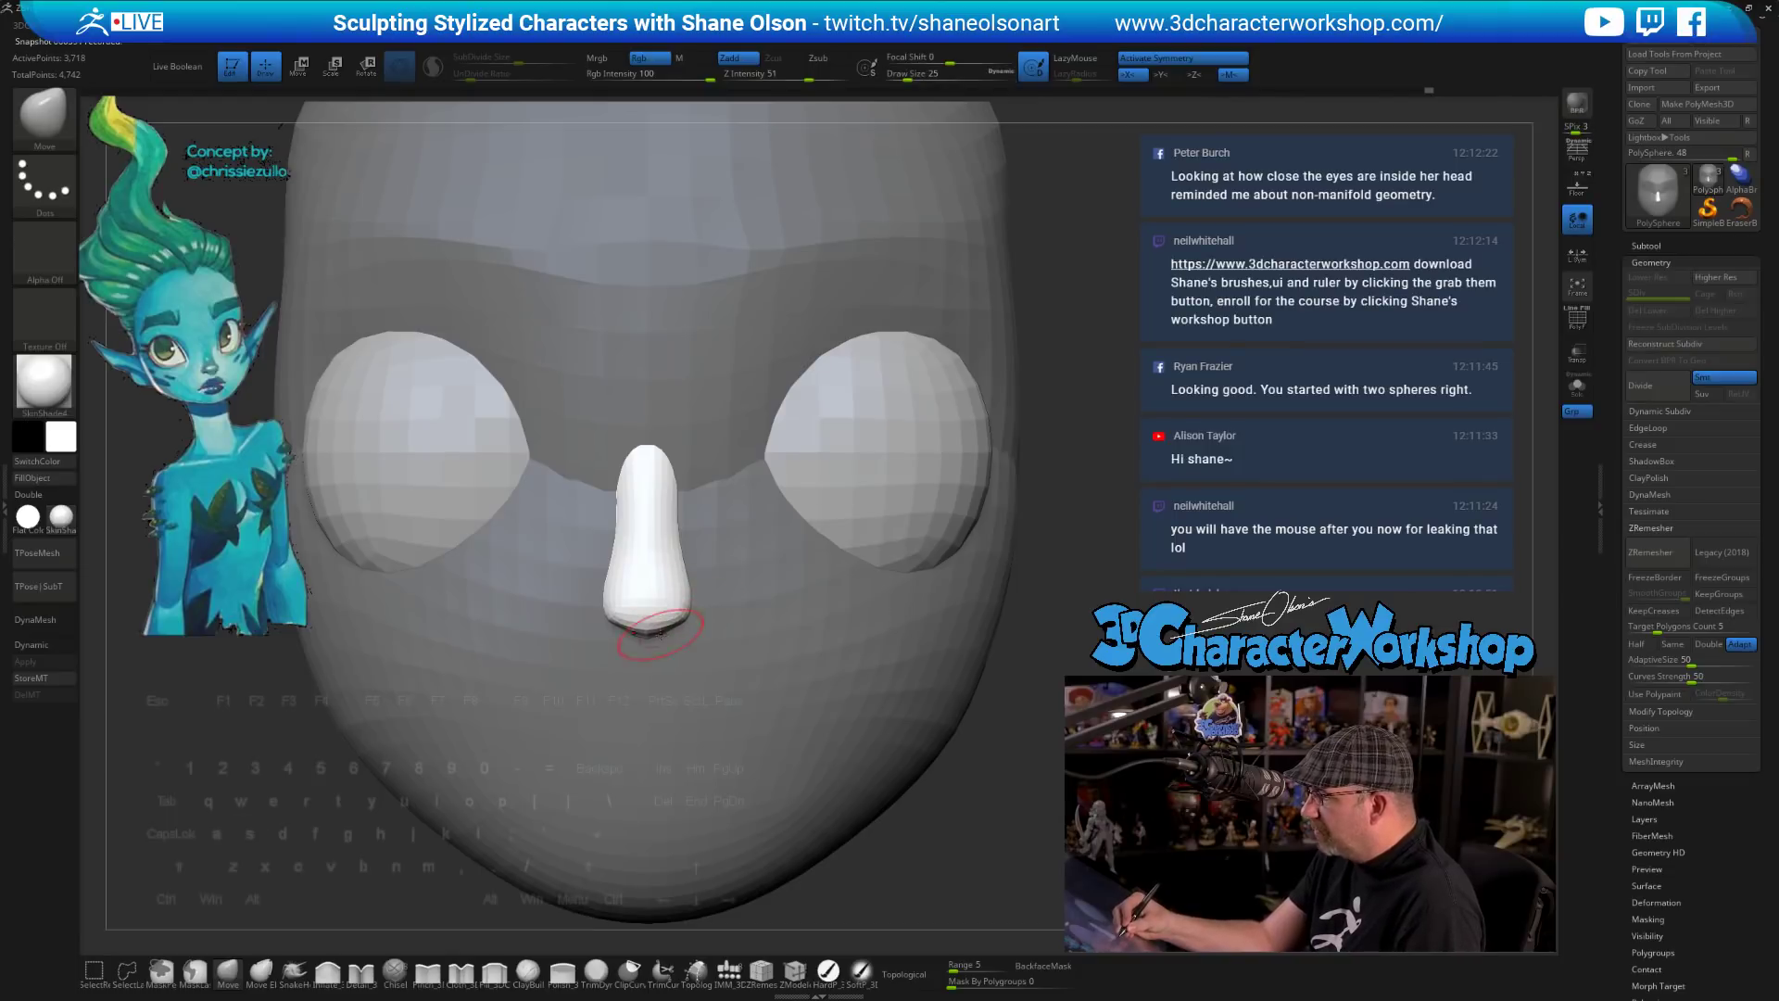
{"action": "key", "text": "bracketright"}
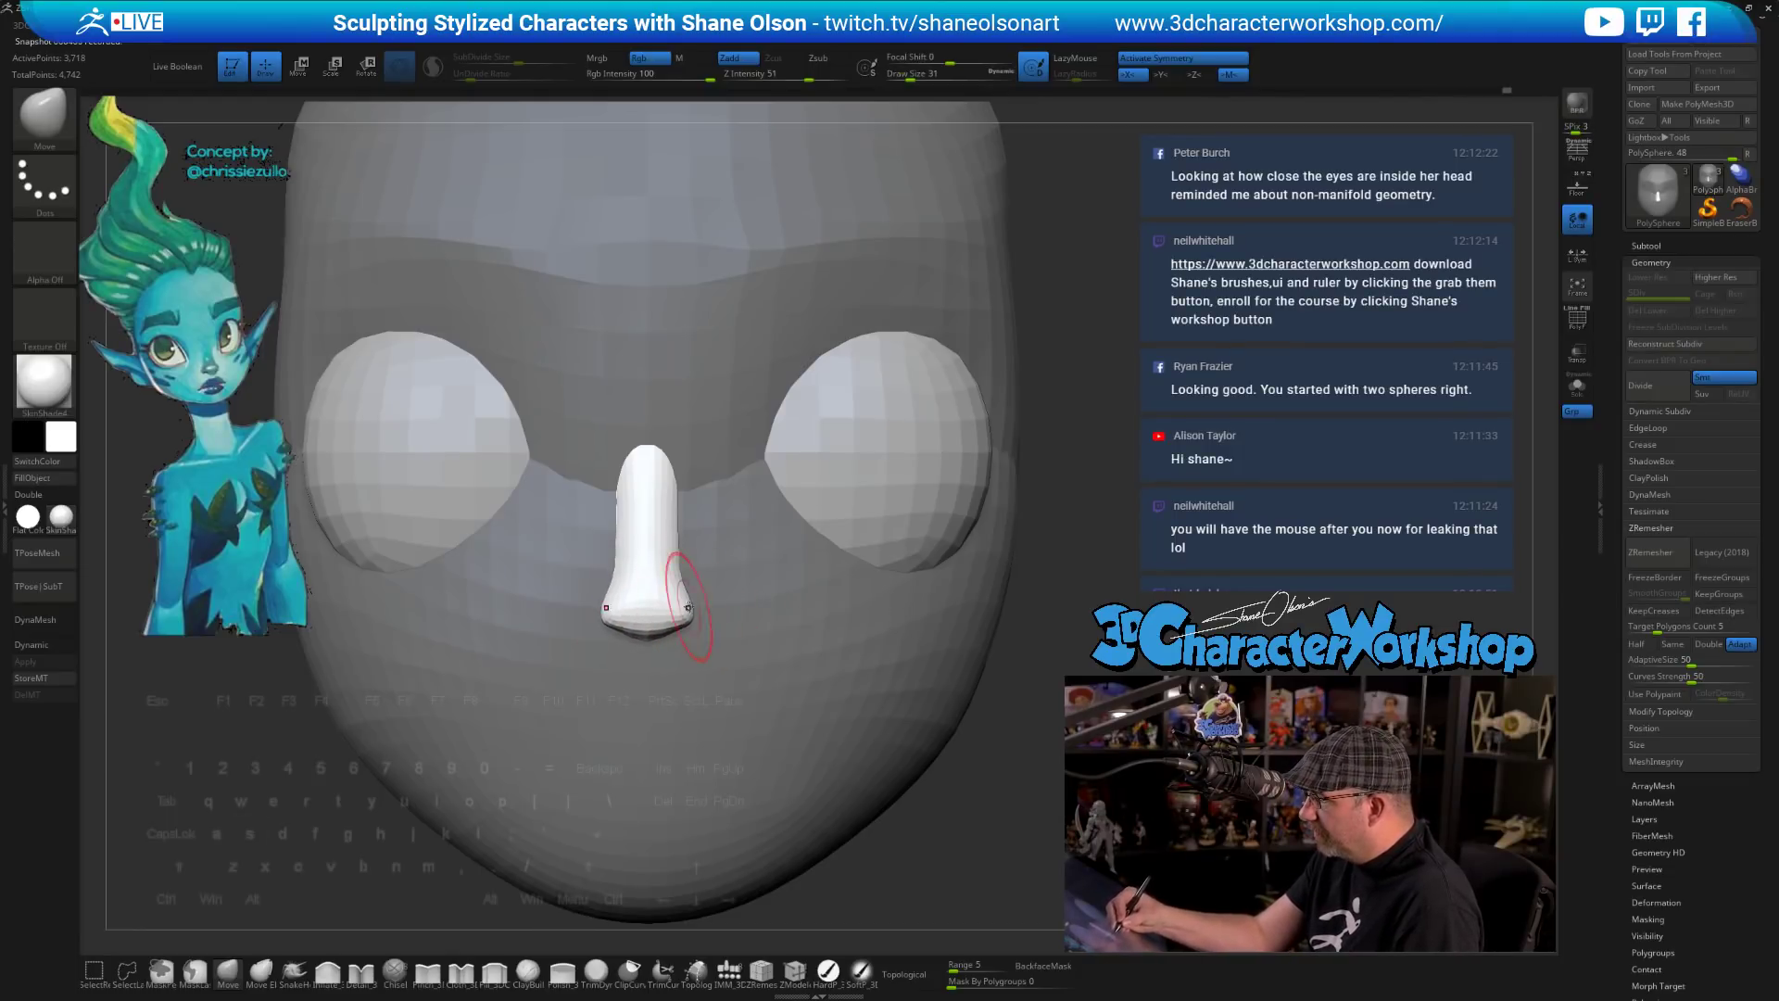
- Reshape the nose bridge profile from the side with the Move brush enlarged to draw size 68
{"action": "mouse_move", "coordinate": [1019, 771]}
{"action": "left_mouse_down"}
{"action": "mouse_move", "coordinate": [706, 761]}
{"action": "mouse_move", "coordinate": [700, 738]}
{"action": "left_mouse_up"}
{"action": "key", "text": "s"}
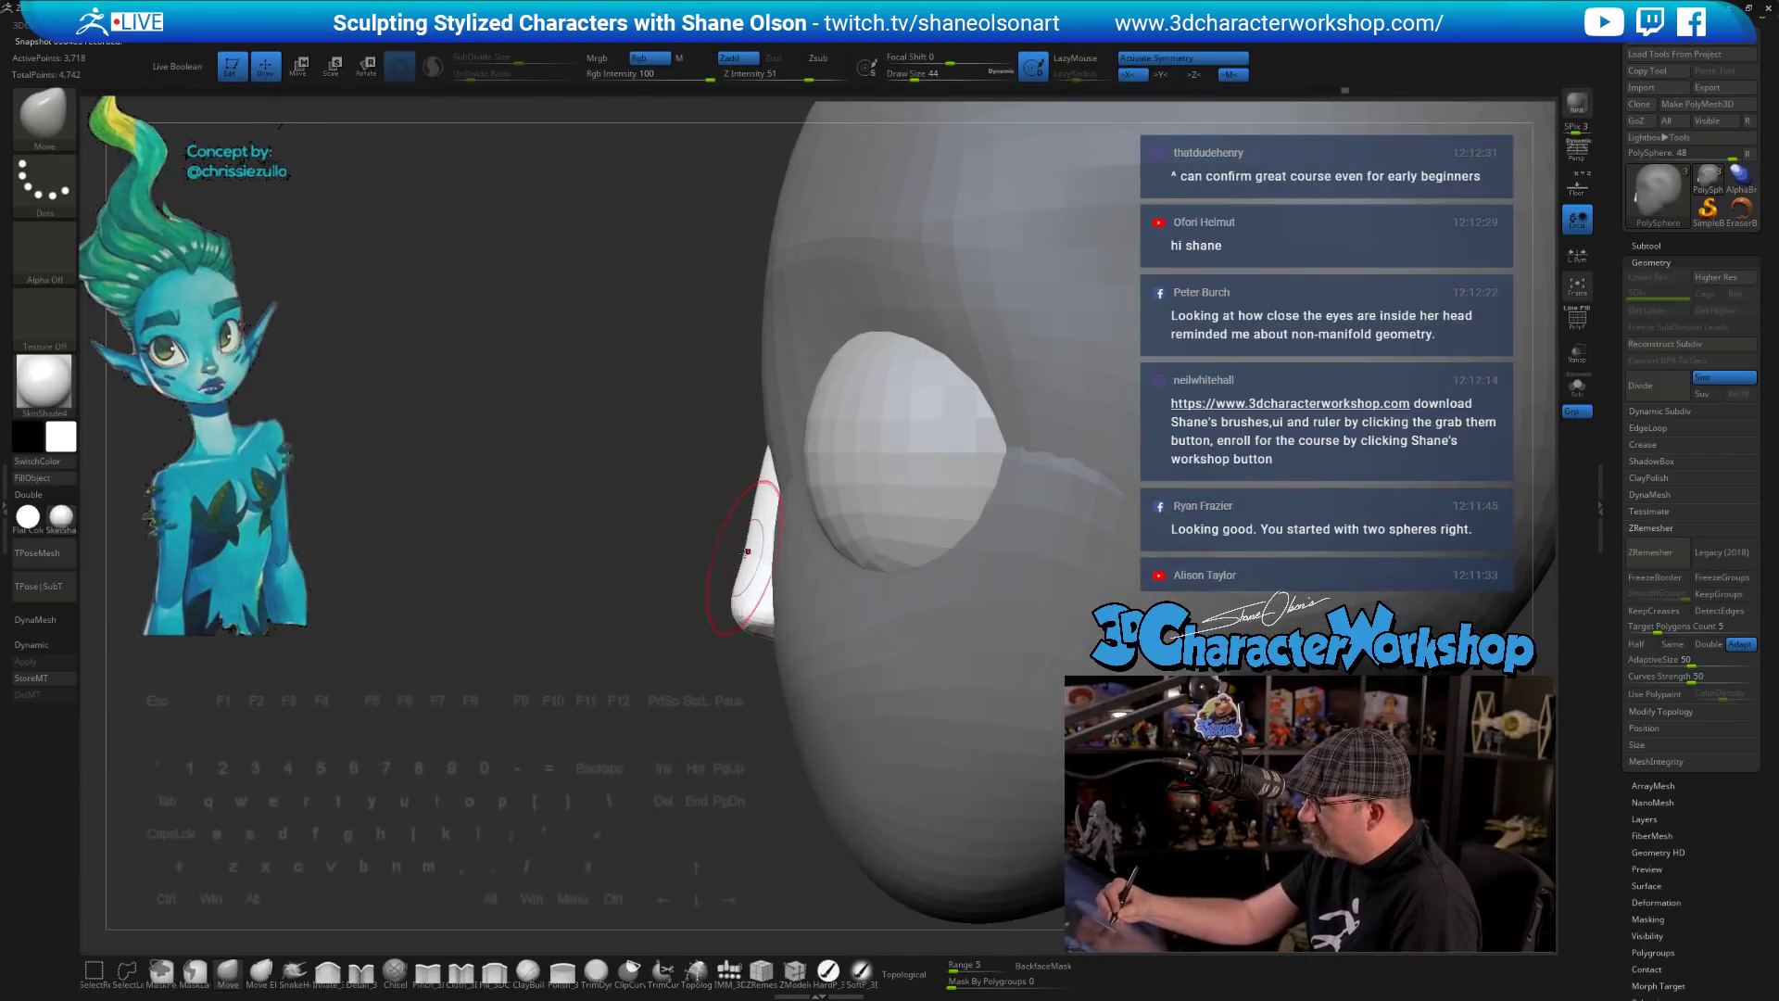
{"action": "key", "text": "s"}
{"action": "left_click_drag", "start_coordinate": [746, 552], "coordinate": [764, 523]}
{"action": "right_click_drag", "start_coordinate": [743, 649], "coordinate": [917, 690]}
{"action": "right_click_drag", "start_coordinate": [818, 714], "coordinate": [820, 608], "text": "alt"}
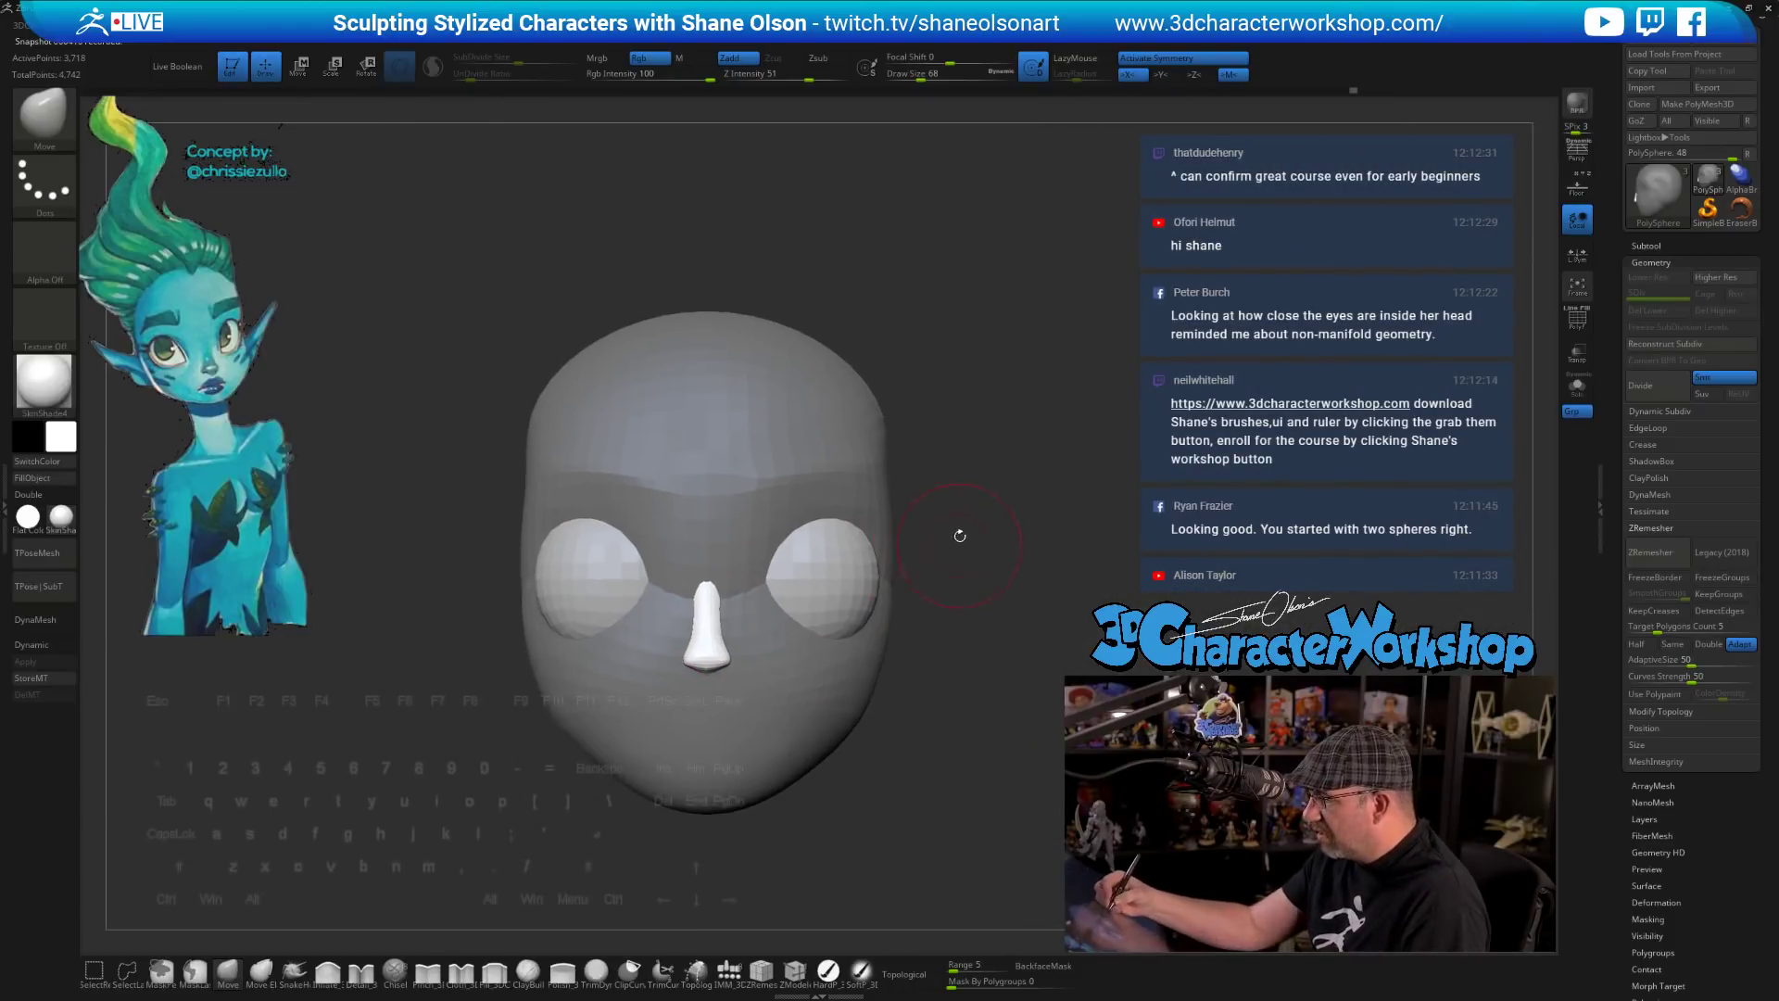
- Clear the mask covering the head around the nose
{"action": "right_click_drag", "start_coordinate": [960, 535], "coordinate": [949, 647], "text": "ctrl"}
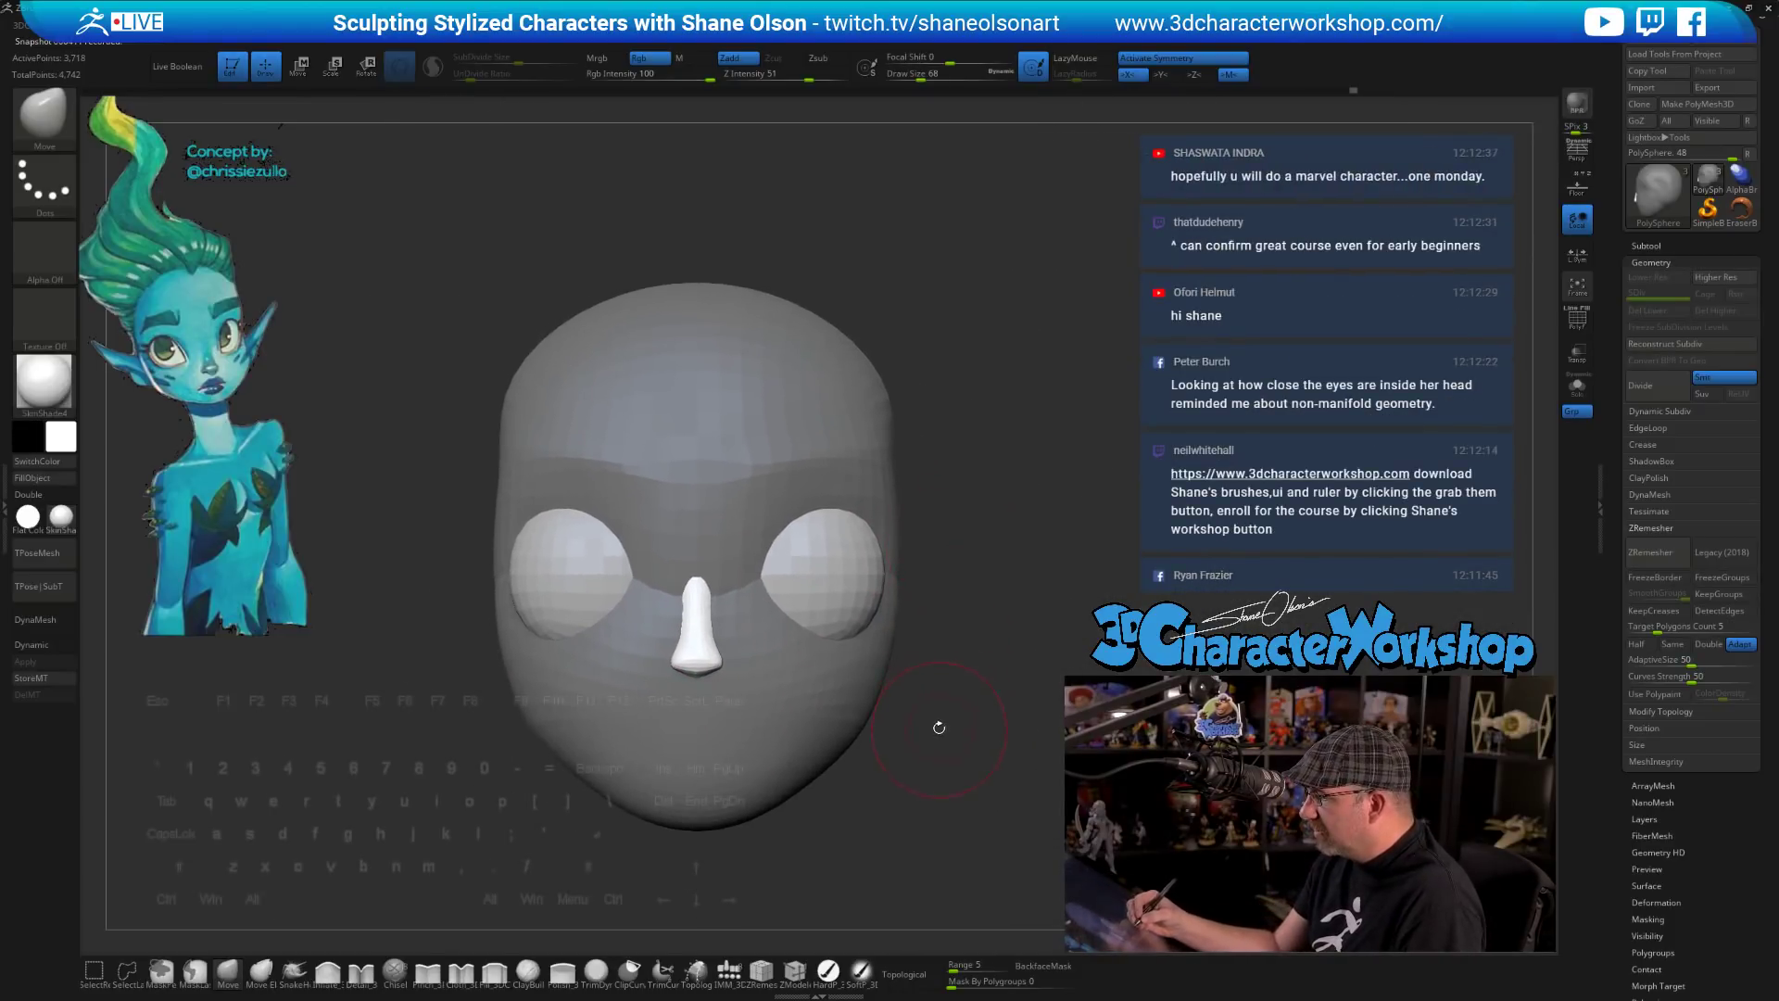
{"action": "right_click_drag", "start_coordinate": [939, 727], "coordinate": [942, 716], "text": "ctrl"}
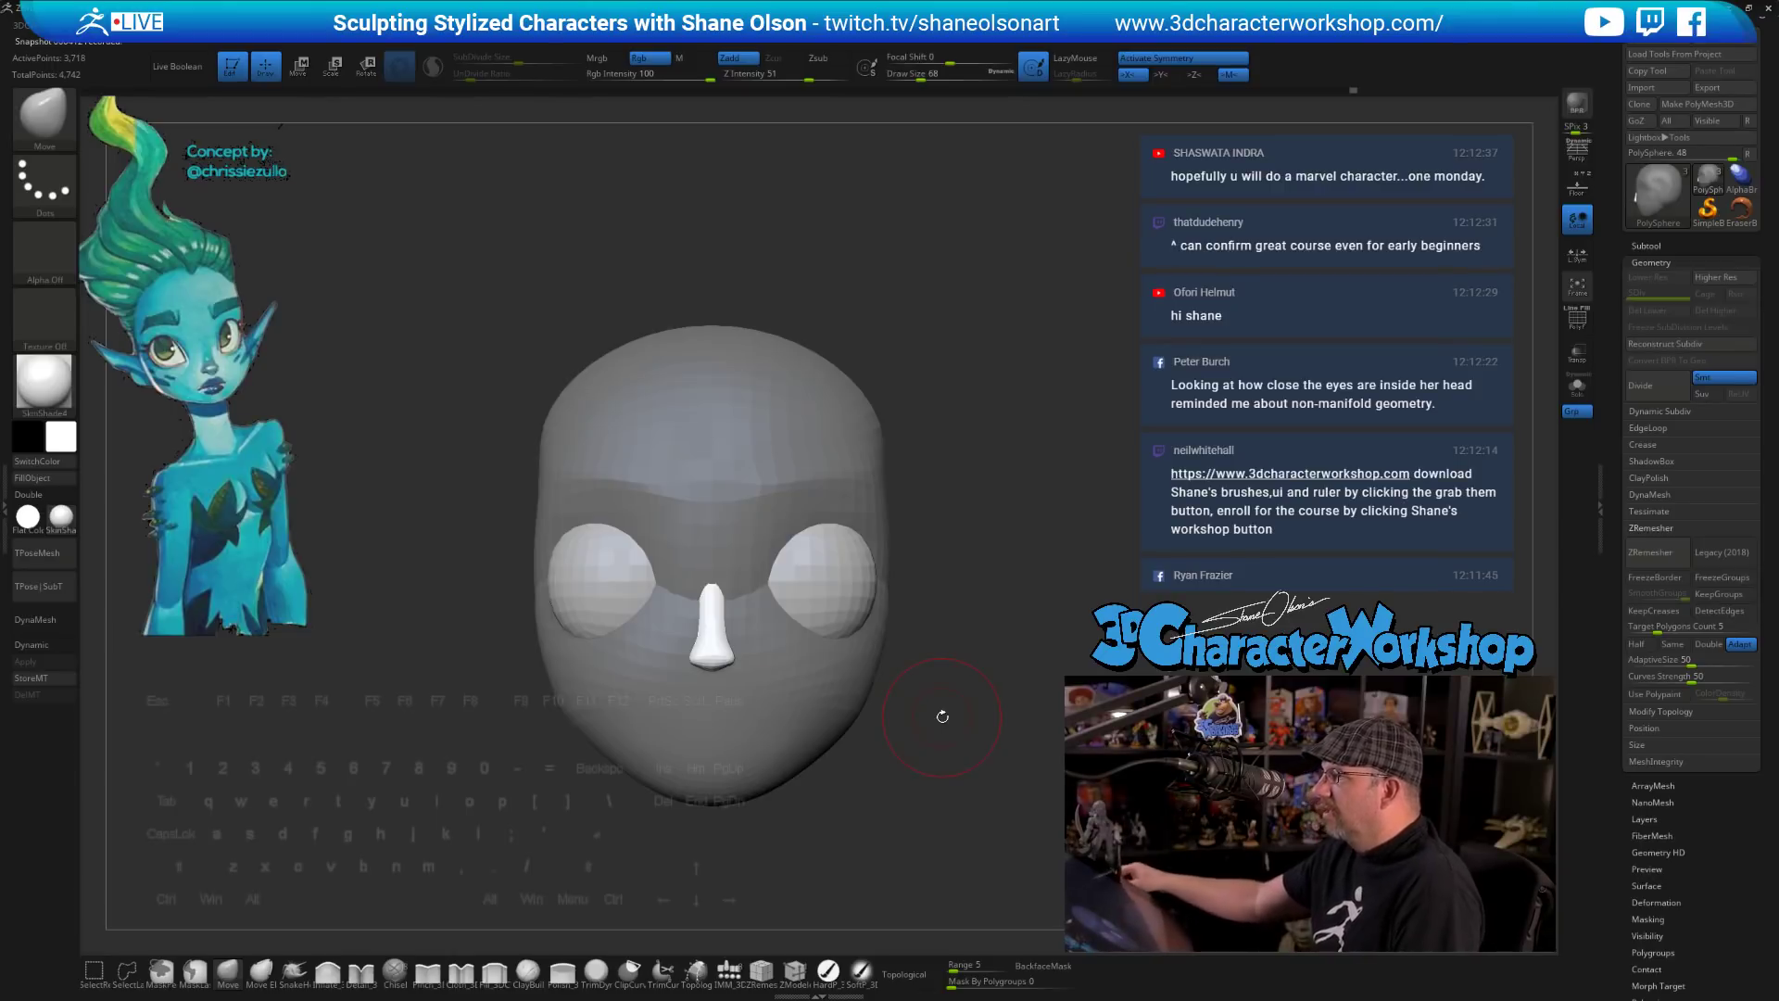
{"action": "right_click_drag", "start_coordinate": [1155, 408], "coordinate": [1146, 430], "text": "ctrl"}
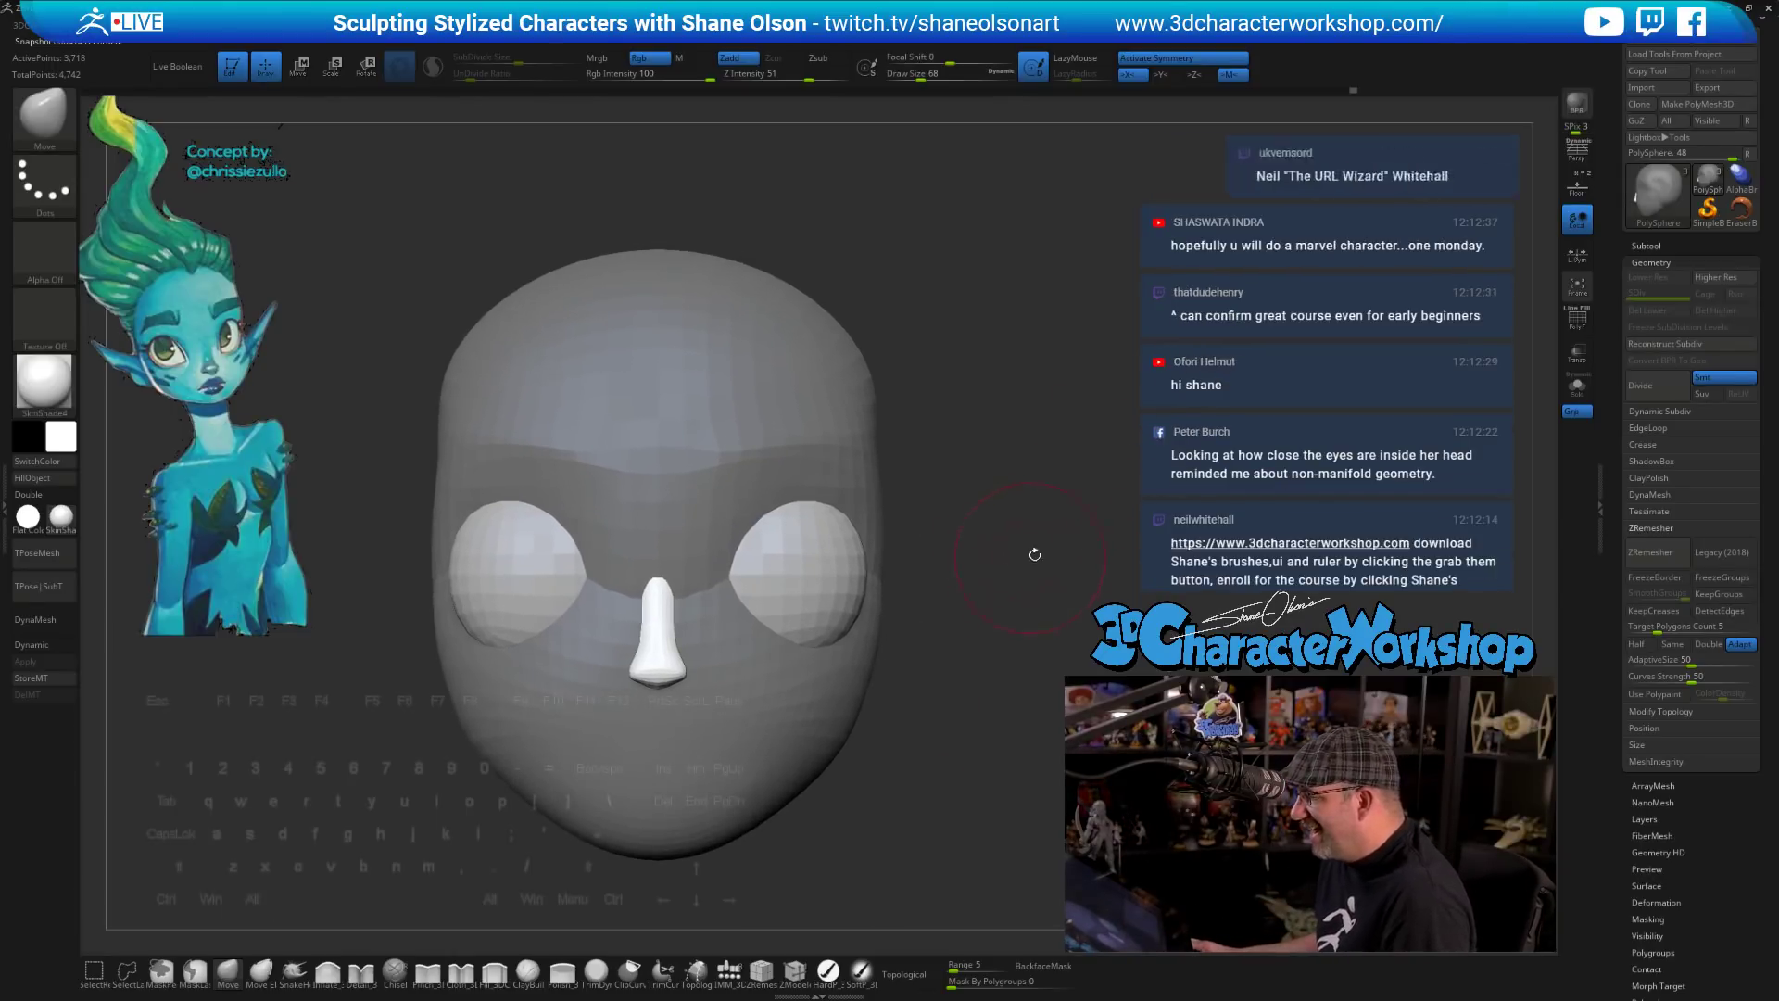
{"action": "left_click_drag", "start_coordinate": [1048, 547], "coordinate": [898, 596]}
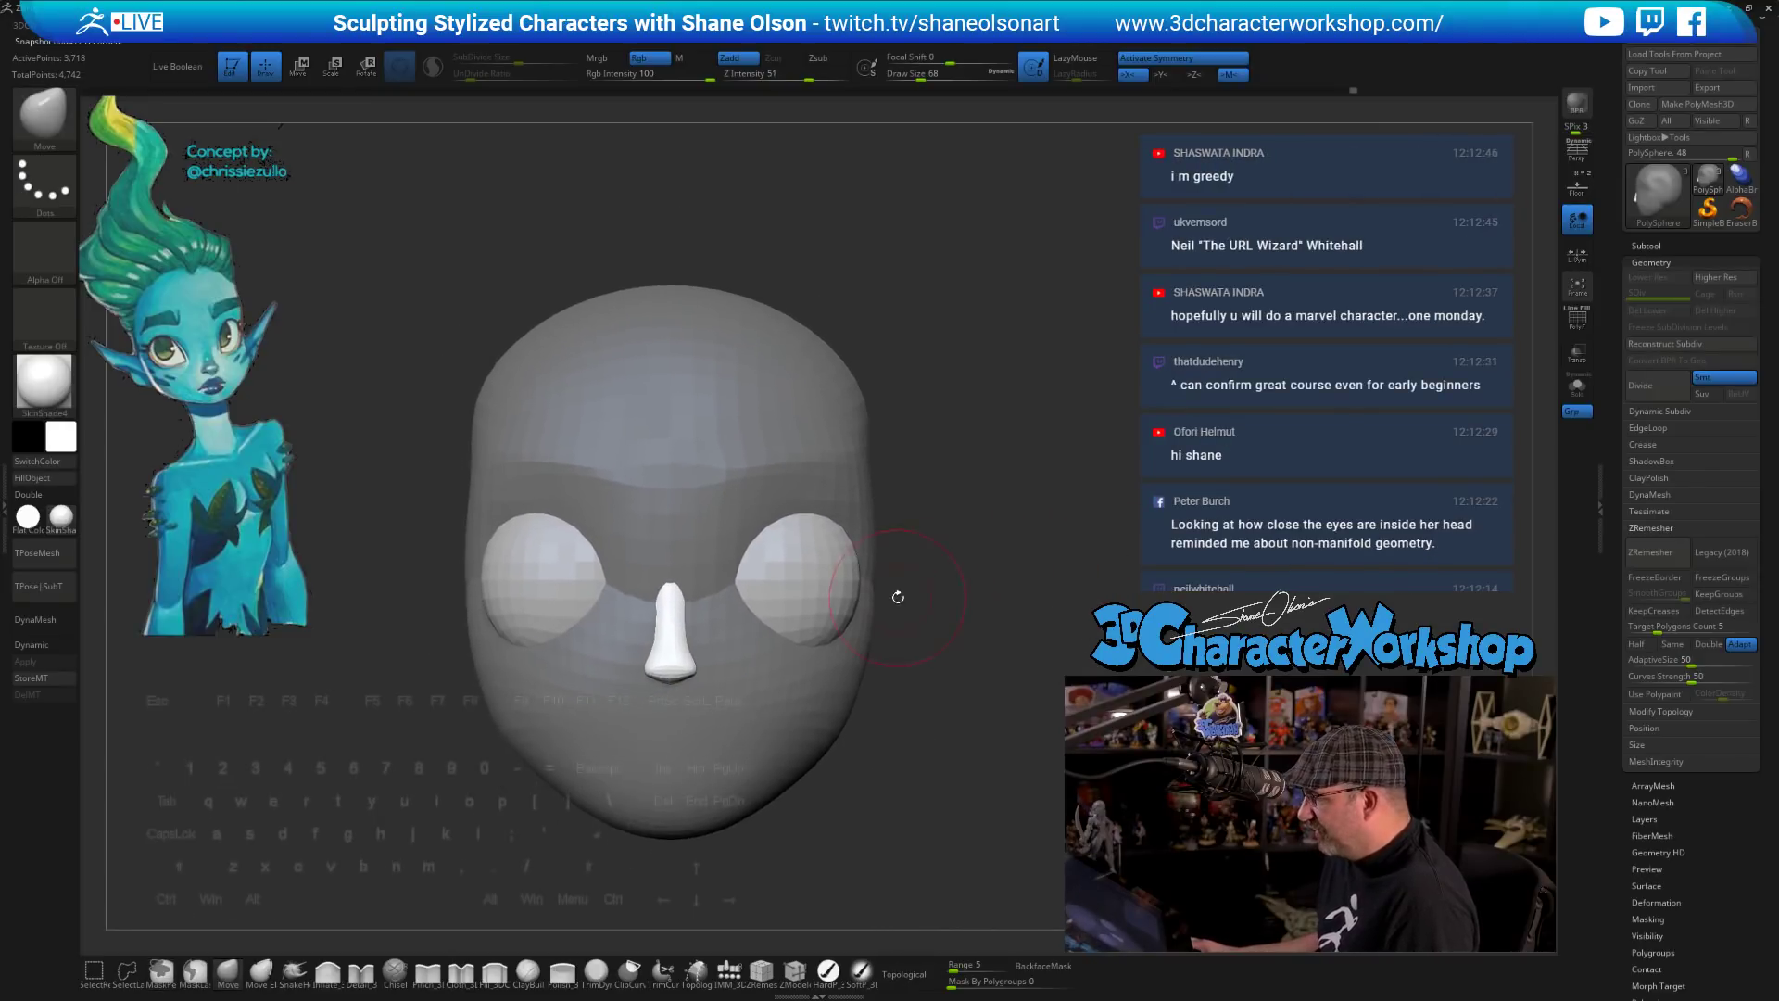
{"action": "mouse_move", "coordinate": [1028, 519]}
{"action": "left_mouse_down", "text": "ctrl"}
{"action": "mouse_move", "coordinate": [1074, 547]}
{"action": "mouse_move", "coordinate": [1001, 544]}
{"action": "left_mouse_up", "text": "ctrl"}
- Adjust the lower cheek and jaw contour with the Move brush enlarged to draw size 132
{"action": "key", "text": "s"}
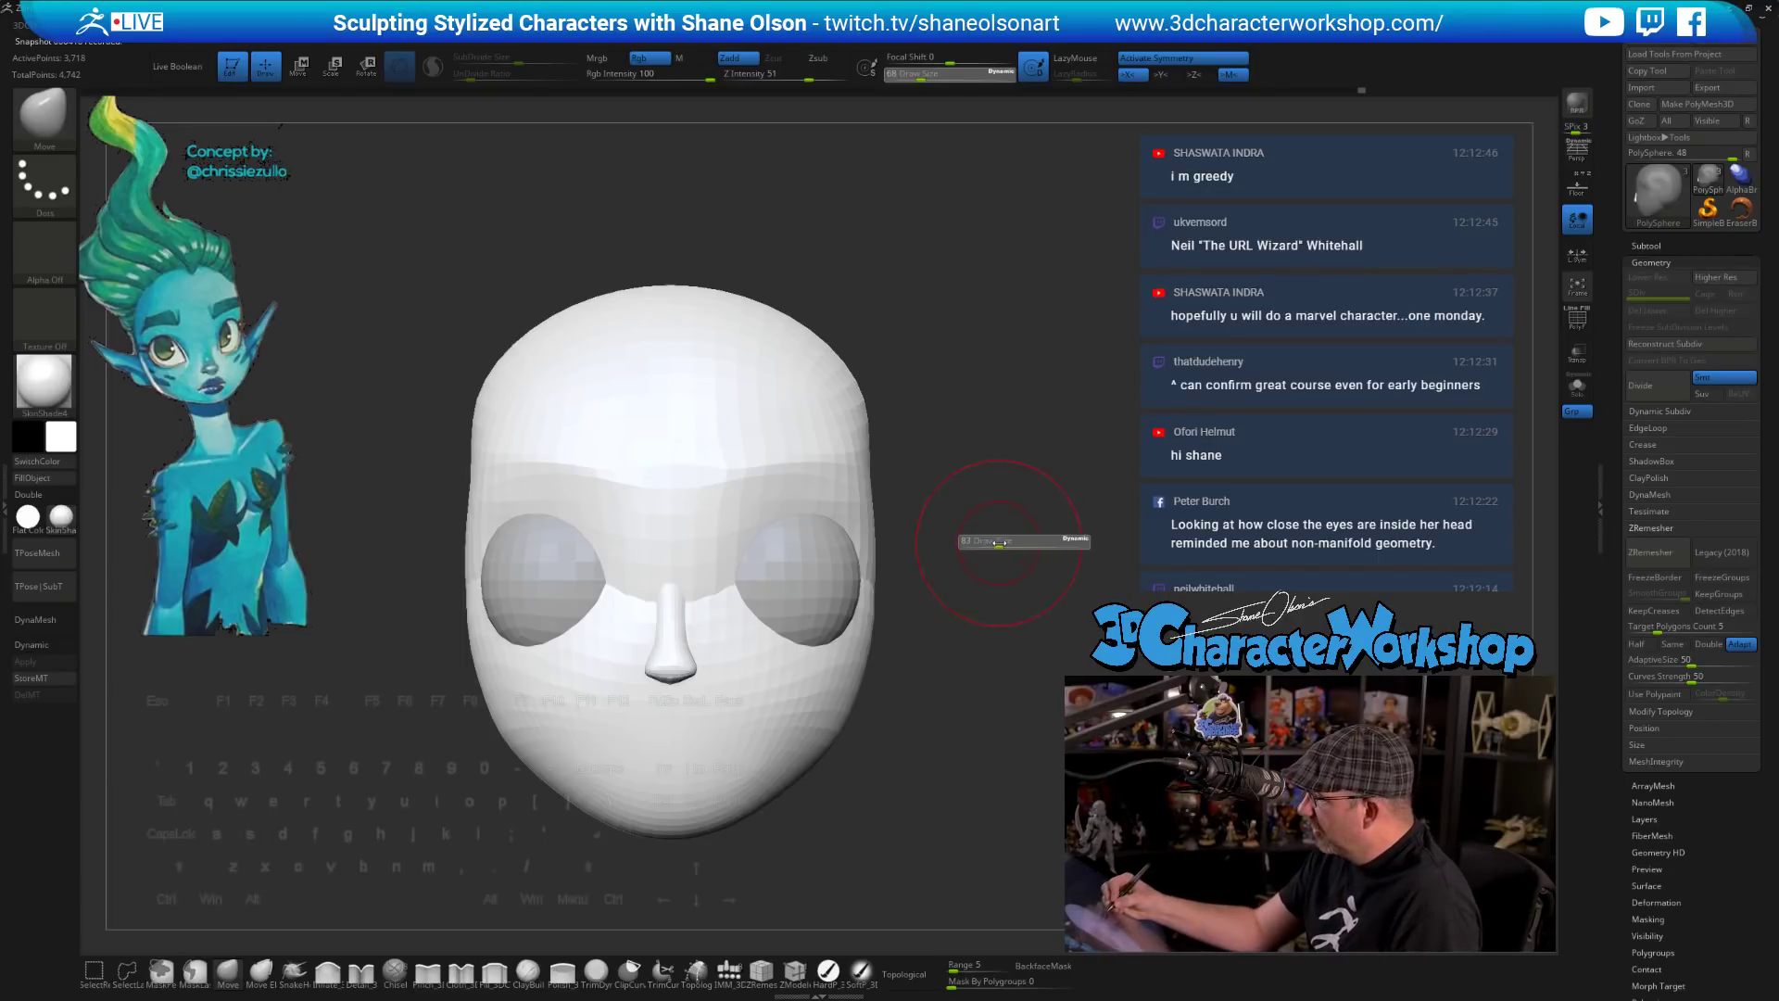
{"action": "left_click_drag", "start_coordinate": [906, 629], "coordinate": [948, 634]}
{"action": "key", "text": "s"}
{"action": "mouse_move", "coordinate": [904, 659]}
{"action": "left_mouse_down"}
{"action": "mouse_move", "coordinate": [827, 673]}
{"action": "mouse_move", "coordinate": [885, 672]}
{"action": "mouse_move", "coordinate": [850, 694]}
{"action": "left_mouse_up"}
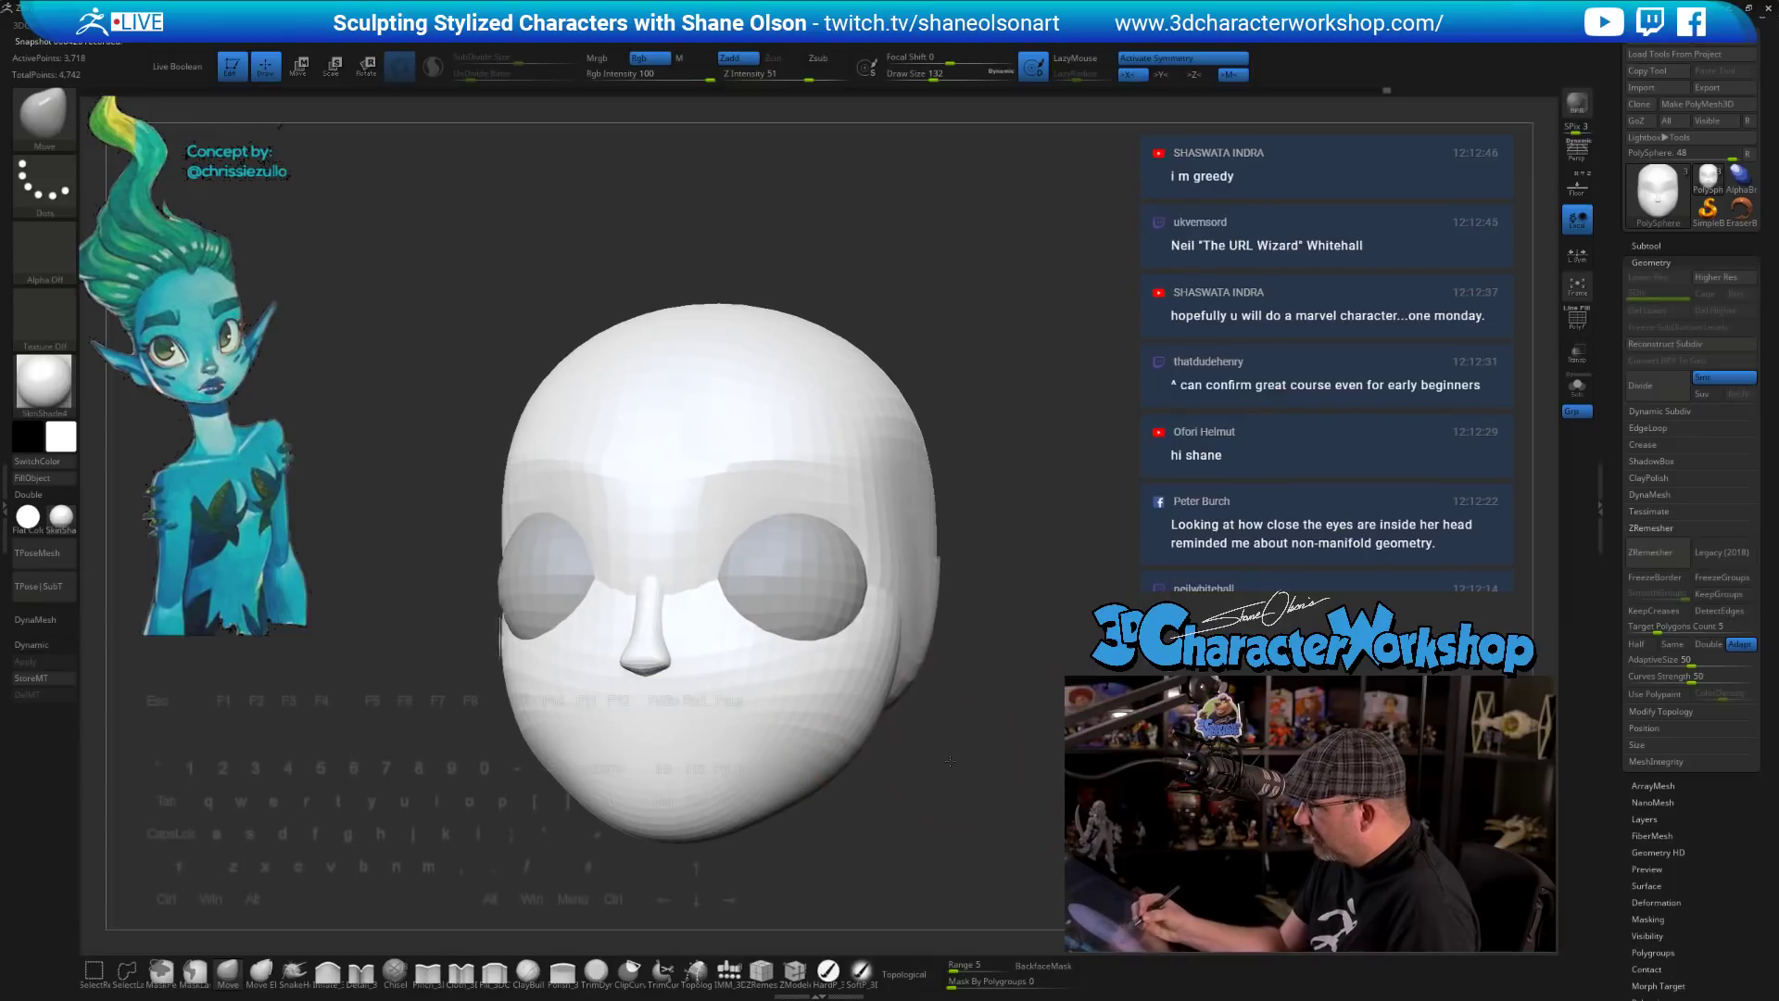
- Nudge the rear corner of the jaw slightly upward in side view with the Move brush at draw size 163
{"action": "left_click_drag", "start_coordinate": [996, 718], "coordinate": [912, 741]}
{"action": "mouse_move", "coordinate": [1028, 839]}
{"action": "left_mouse_down", "text": "alt"}
{"action": "mouse_move", "coordinate": [921, 805]}
{"action": "mouse_move", "coordinate": [912, 779]}
{"action": "left_mouse_up", "text": "alt"}
{"action": "key", "text": "s"}
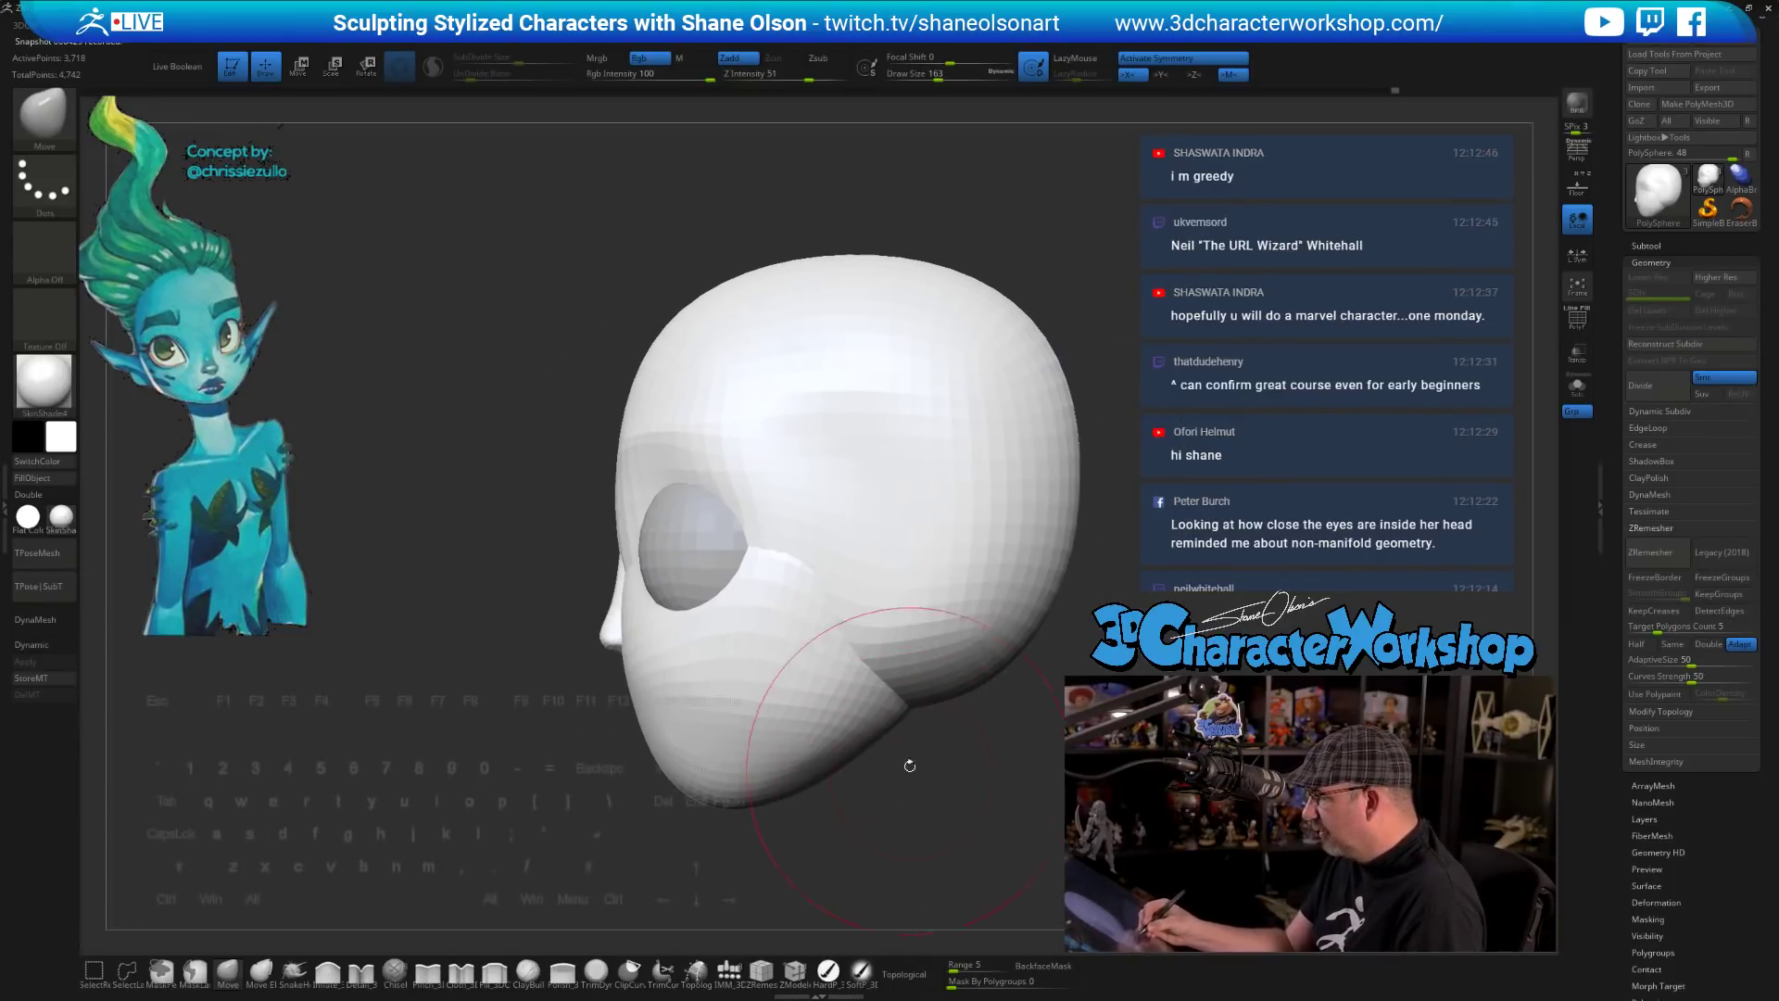
{"action": "left_click_drag", "start_coordinate": [878, 711], "coordinate": [873, 706]}
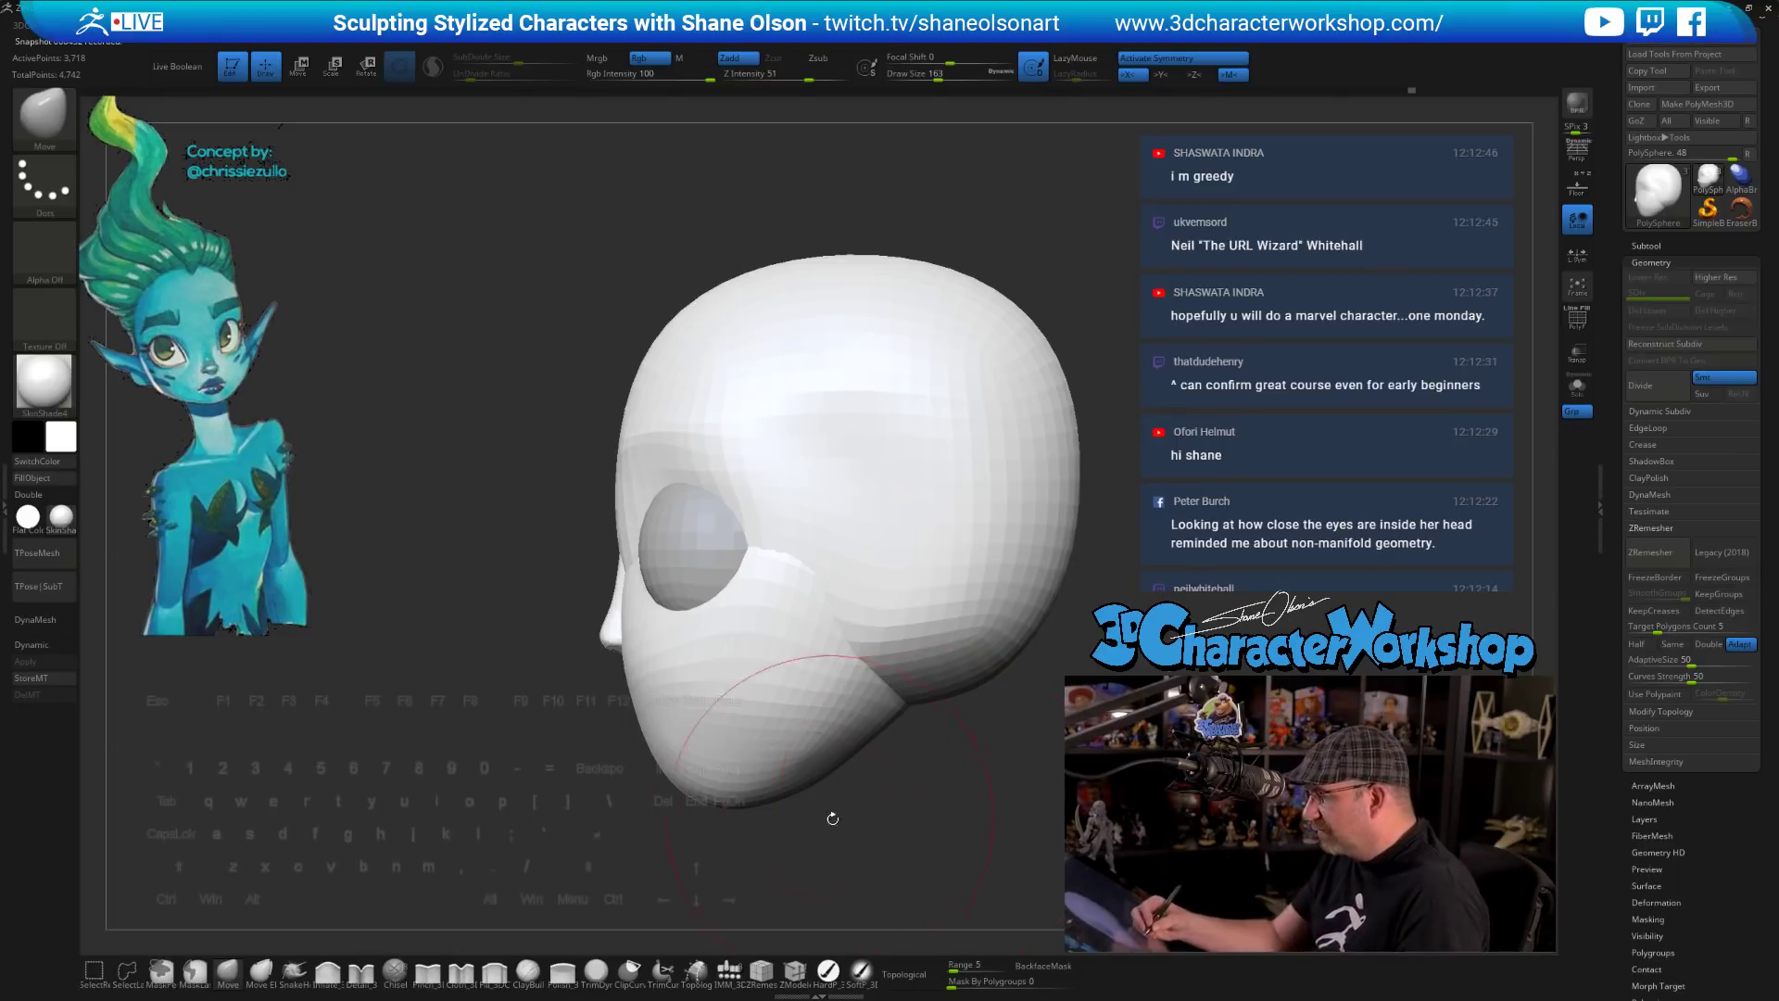
{"action": "mouse_move", "coordinate": [830, 818]}
{"action": "left_mouse_down"}
{"action": "mouse_move", "coordinate": [816, 769]}
{"action": "mouse_move", "coordinate": [830, 834]}
{"action": "mouse_move", "coordinate": [861, 831]}
{"action": "left_mouse_up"}
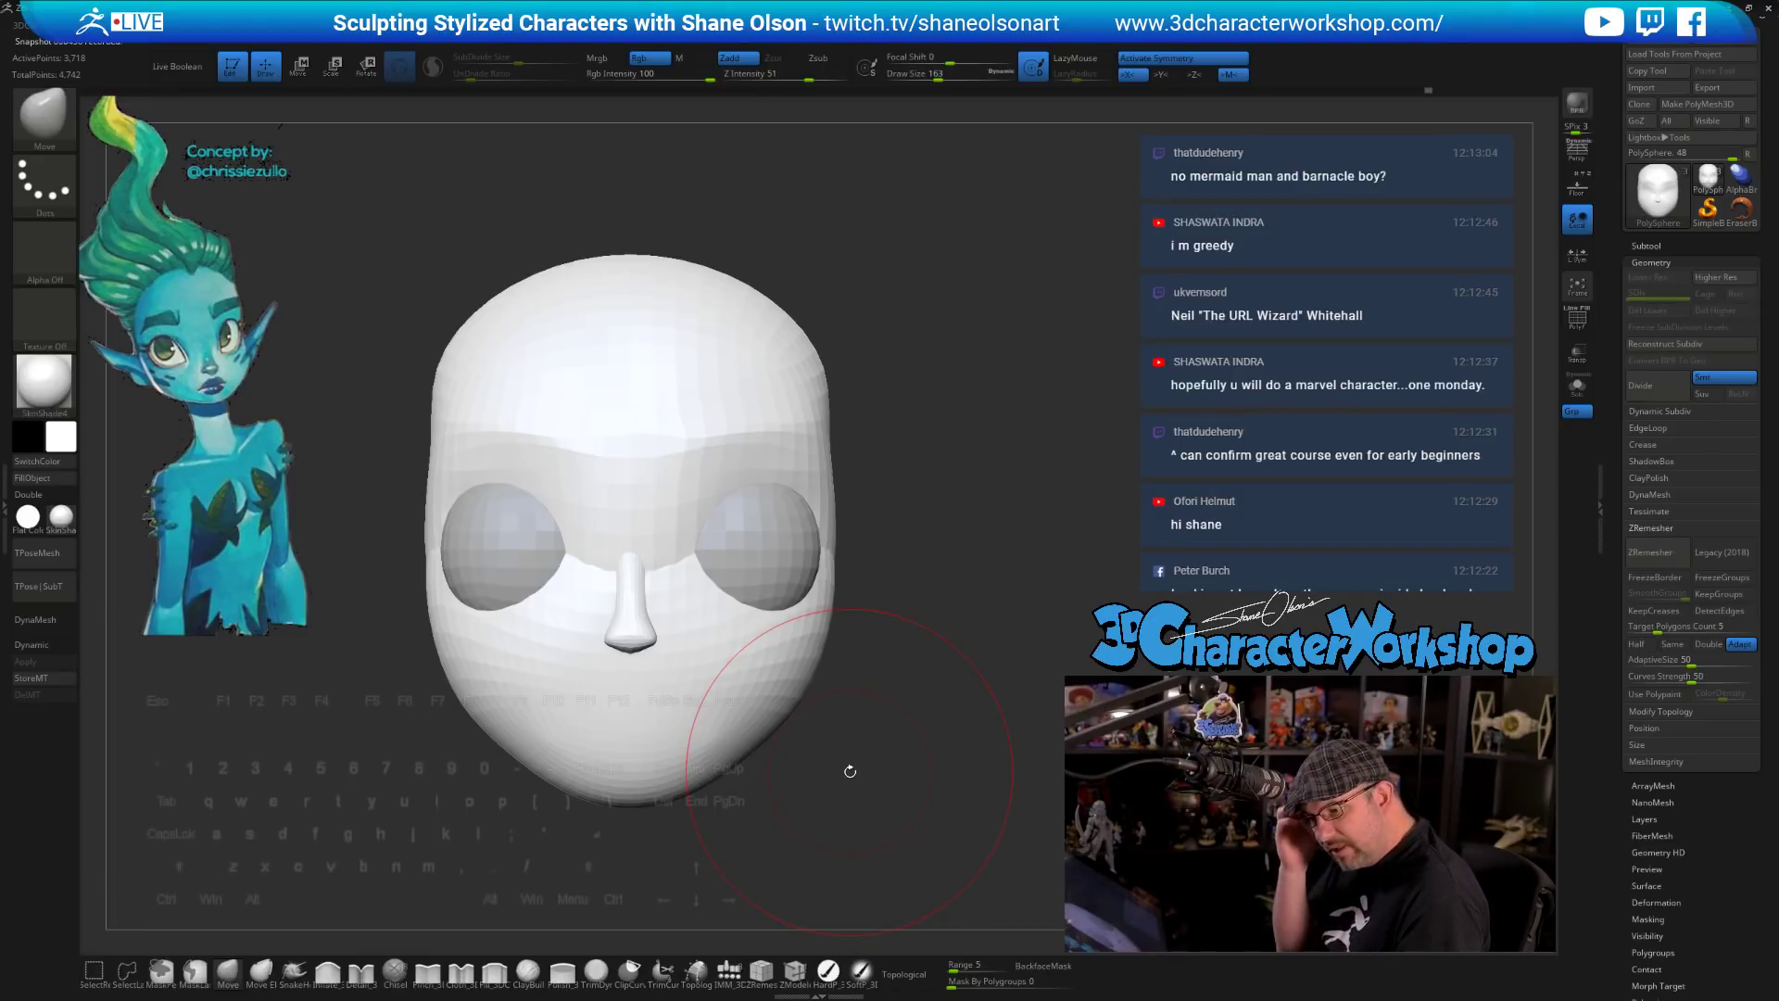
{"action": "mouse_move", "coordinate": [881, 737]}
{"action": "left_mouse_down"}
{"action": "mouse_move", "coordinate": [829, 790]}
{"action": "mouse_move", "coordinate": [932, 789]}
{"action": "mouse_move", "coordinate": [880, 792]}
{"action": "left_mouse_up"}
{"action": "key", "text": "s"}
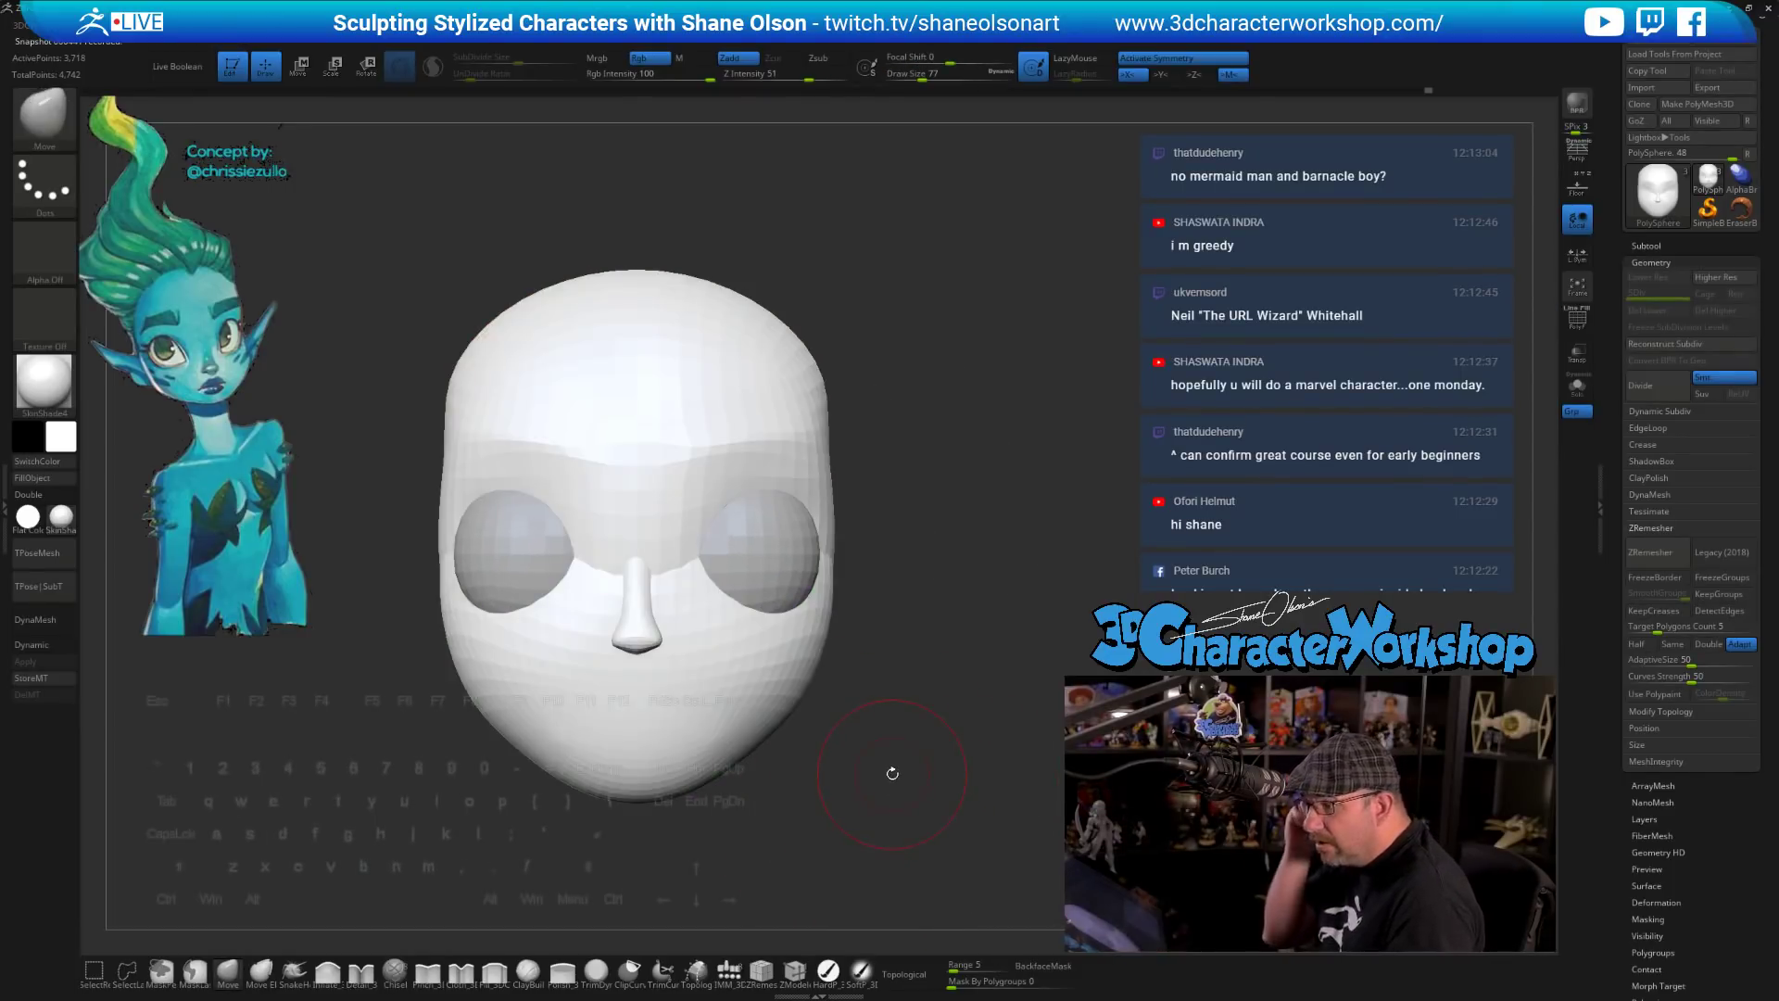
{"action": "left_click_drag", "start_coordinate": [909, 734], "coordinate": [899, 757], "text": "alt"}
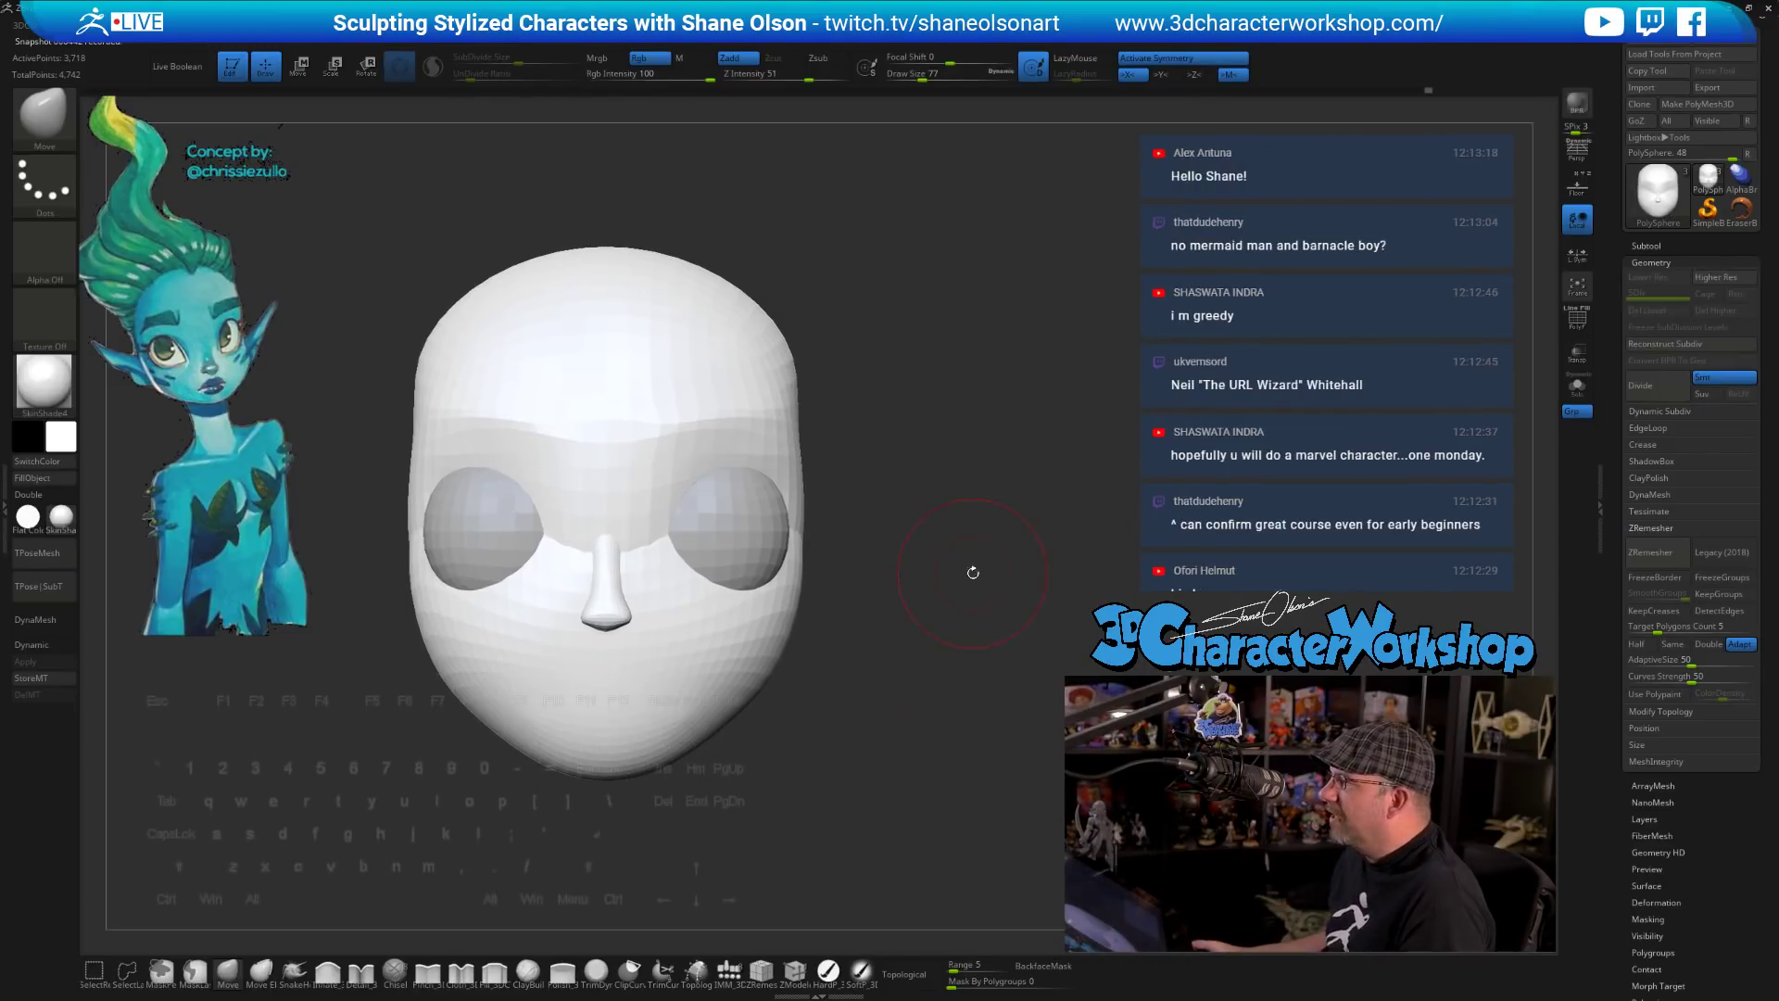
{"action": "left_click_drag", "start_coordinate": [1020, 520], "coordinate": [999, 557], "text": "alt"}
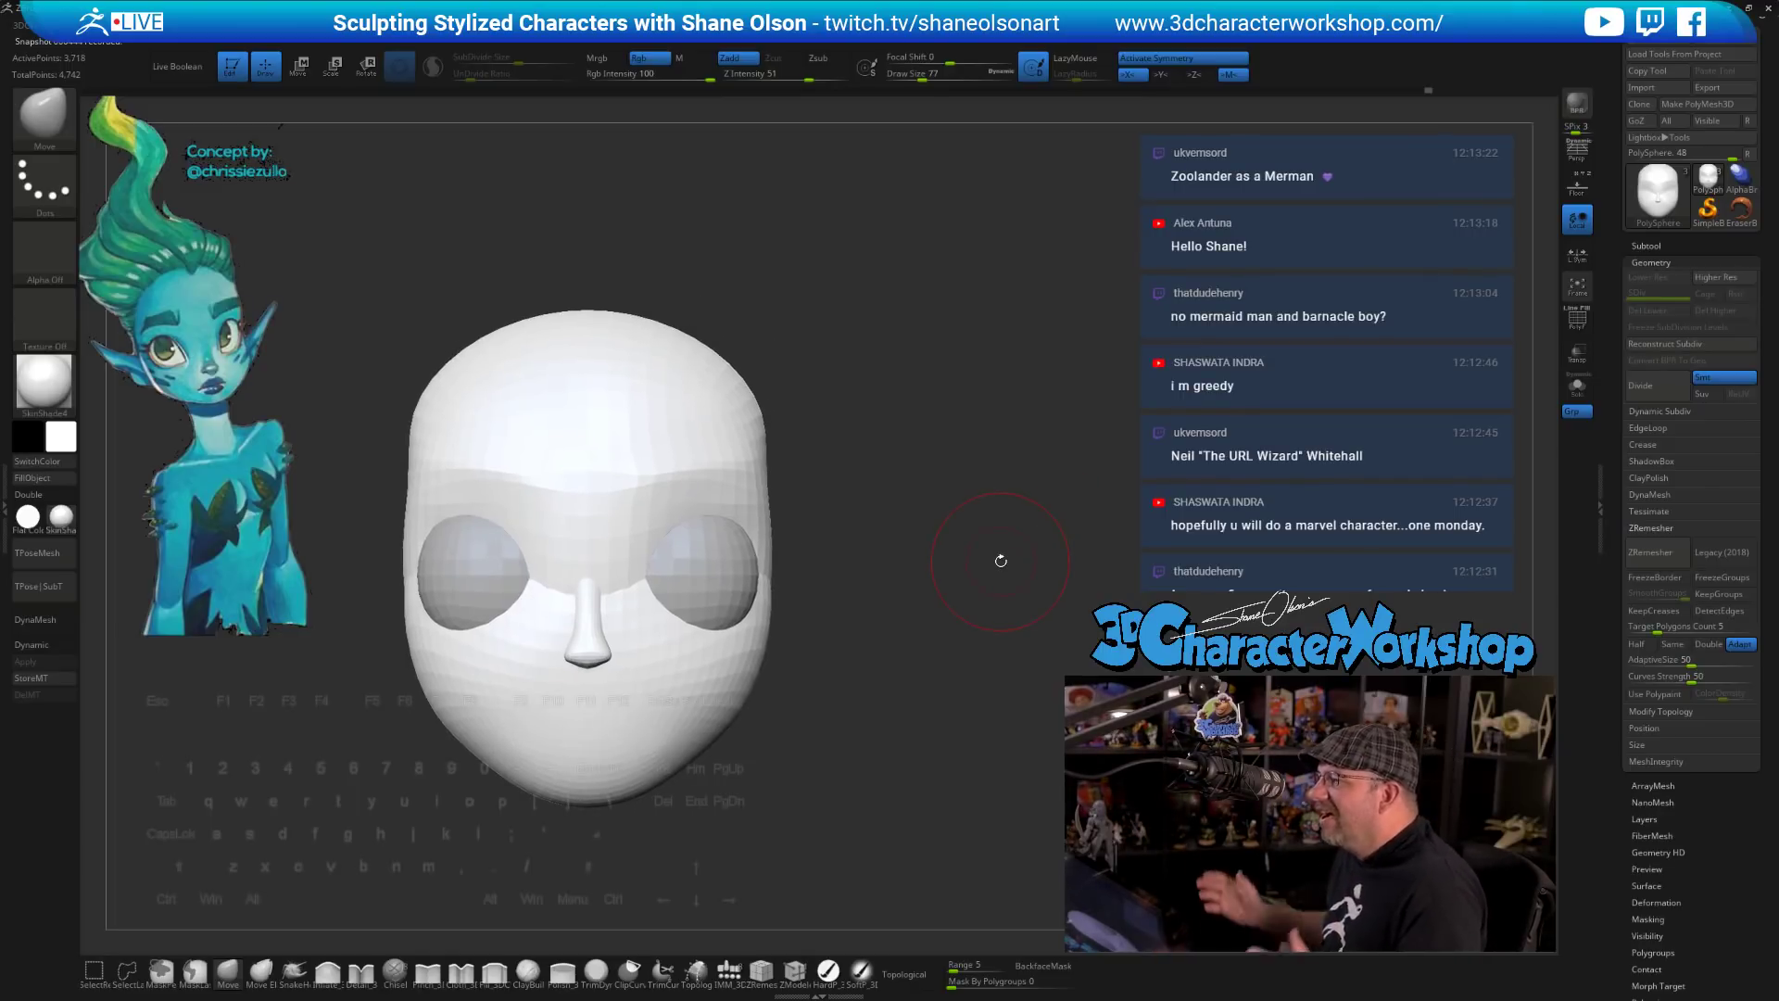
- Select the eyeballs in side view, recentre the gizmo on them and adjust their front-to-back position in the sockets
{"action": "left_click_drag", "start_coordinate": [1000, 561], "coordinate": [1090, 457]}
{"action": "key", "text": "w"}
{"action": "left_click_drag", "start_coordinate": [849, 776], "coordinate": [829, 836]}
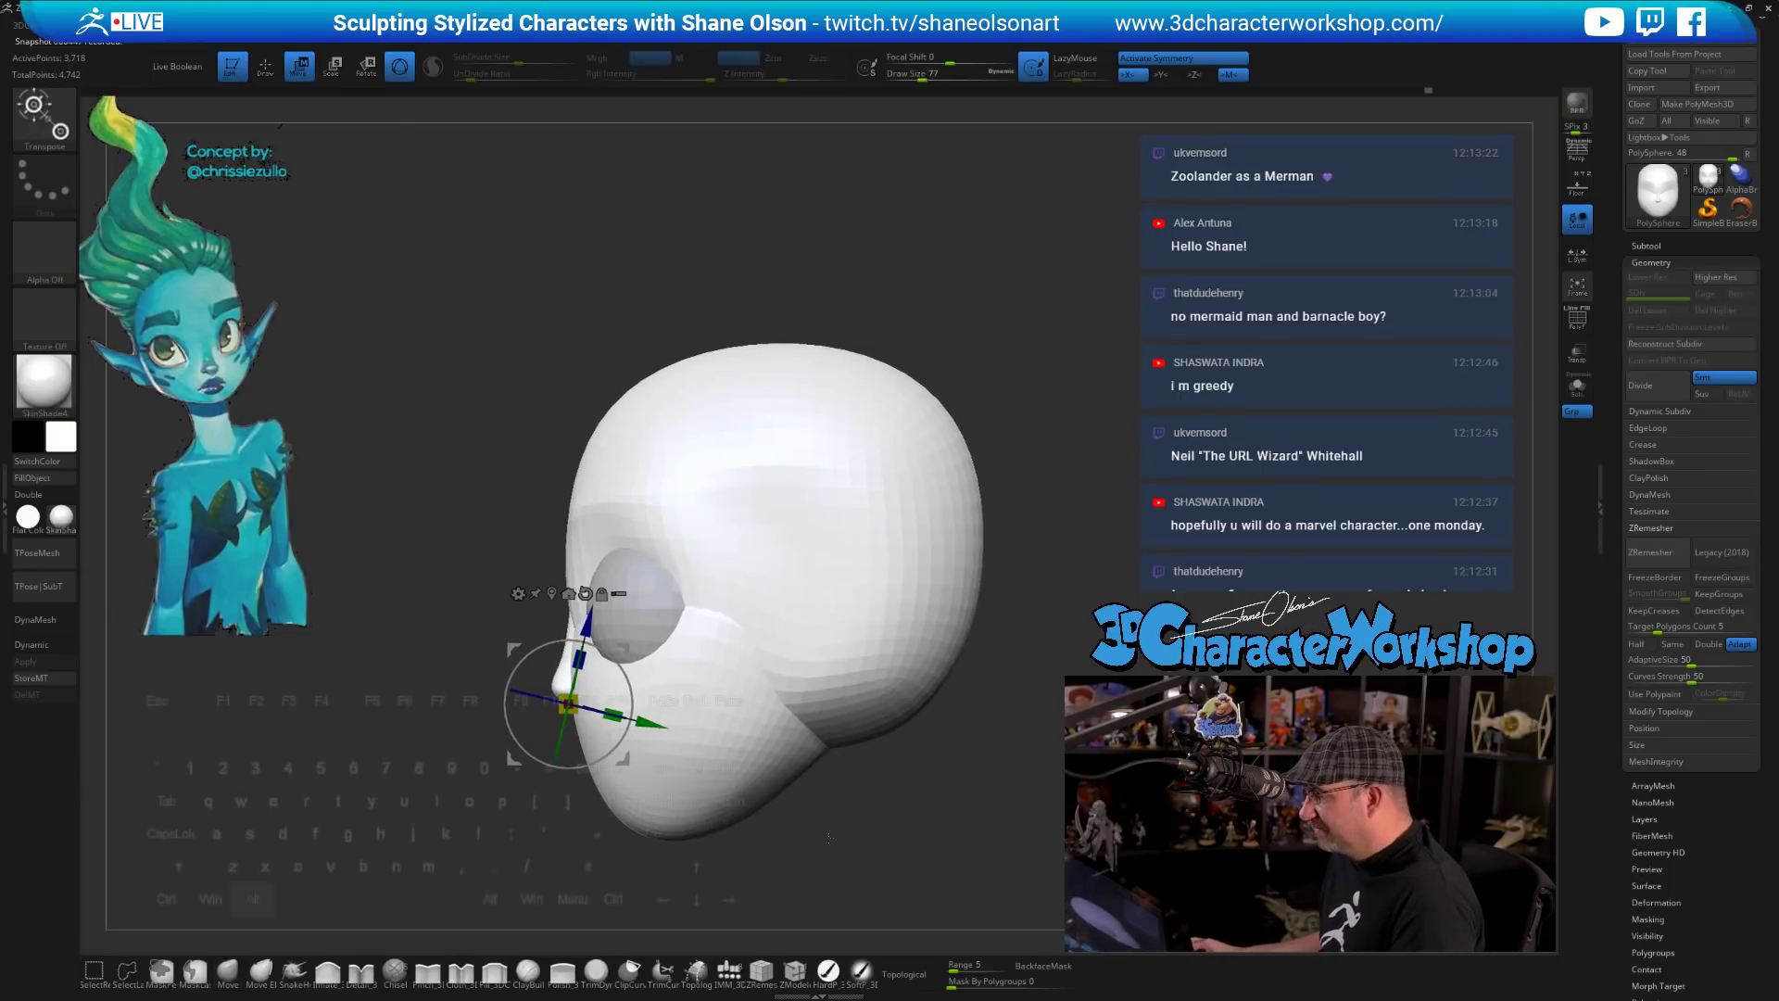
{"action": "left_click", "coordinate": [651, 613], "text": "alt"}
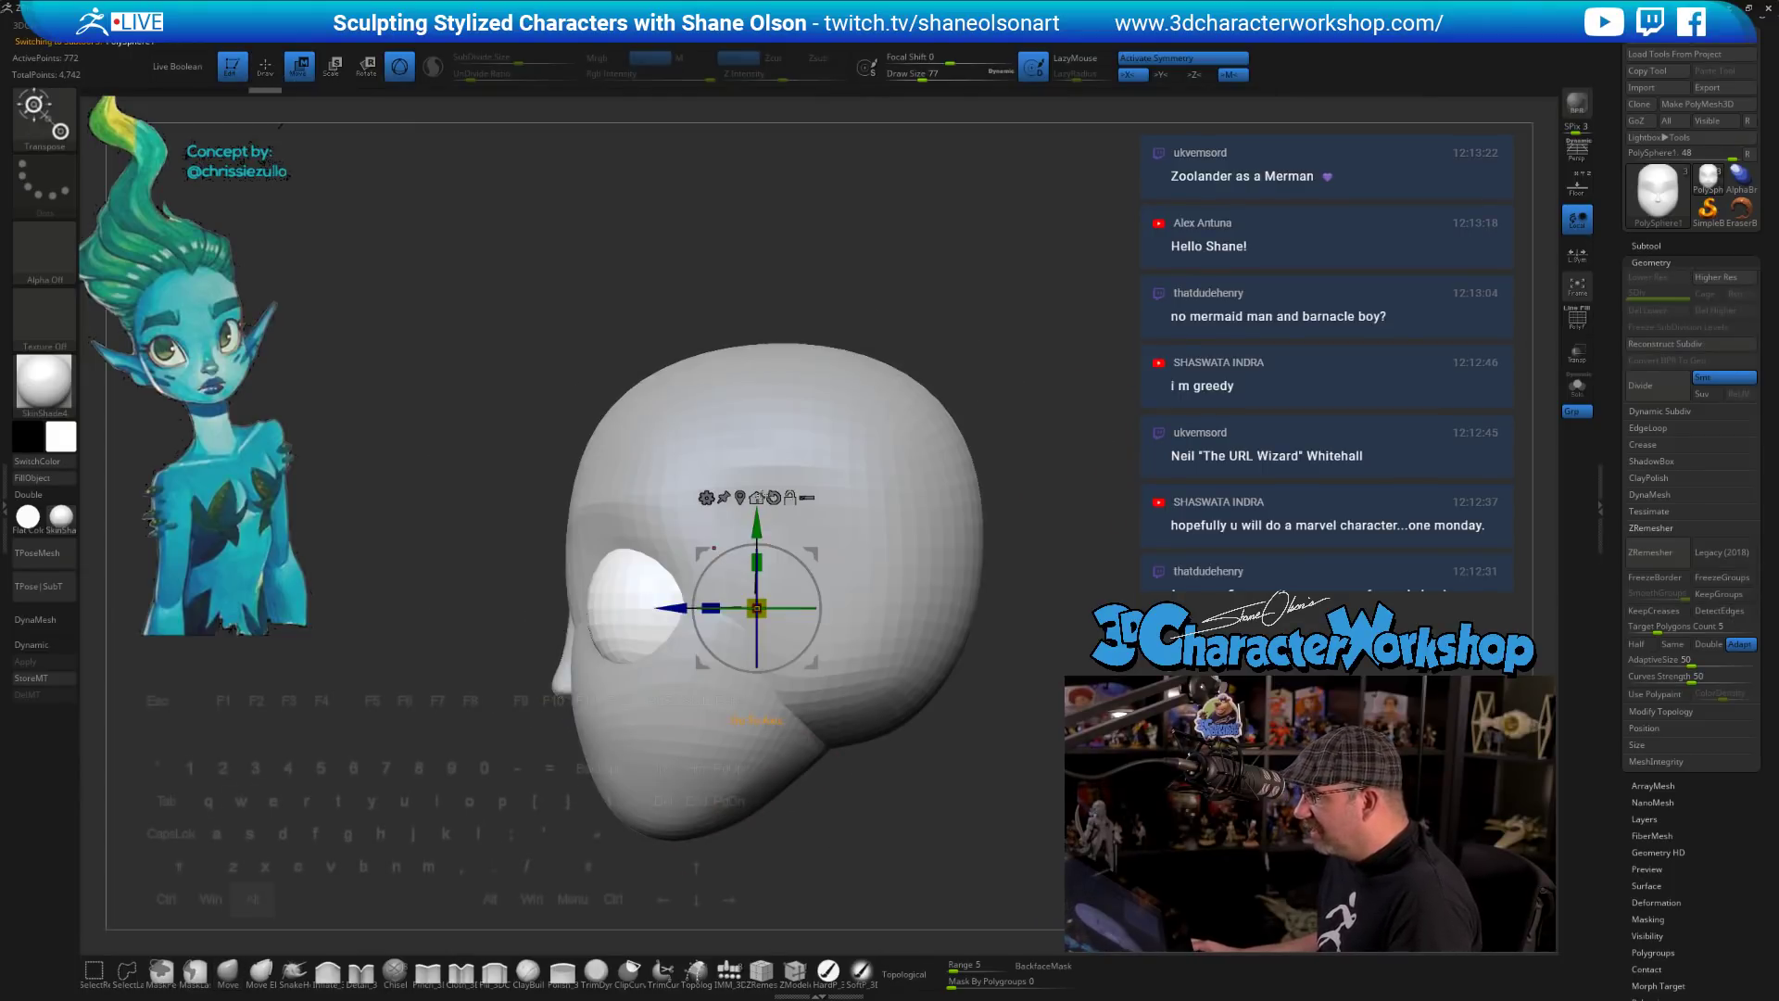
{"action": "left_click", "coordinate": [752, 496]}
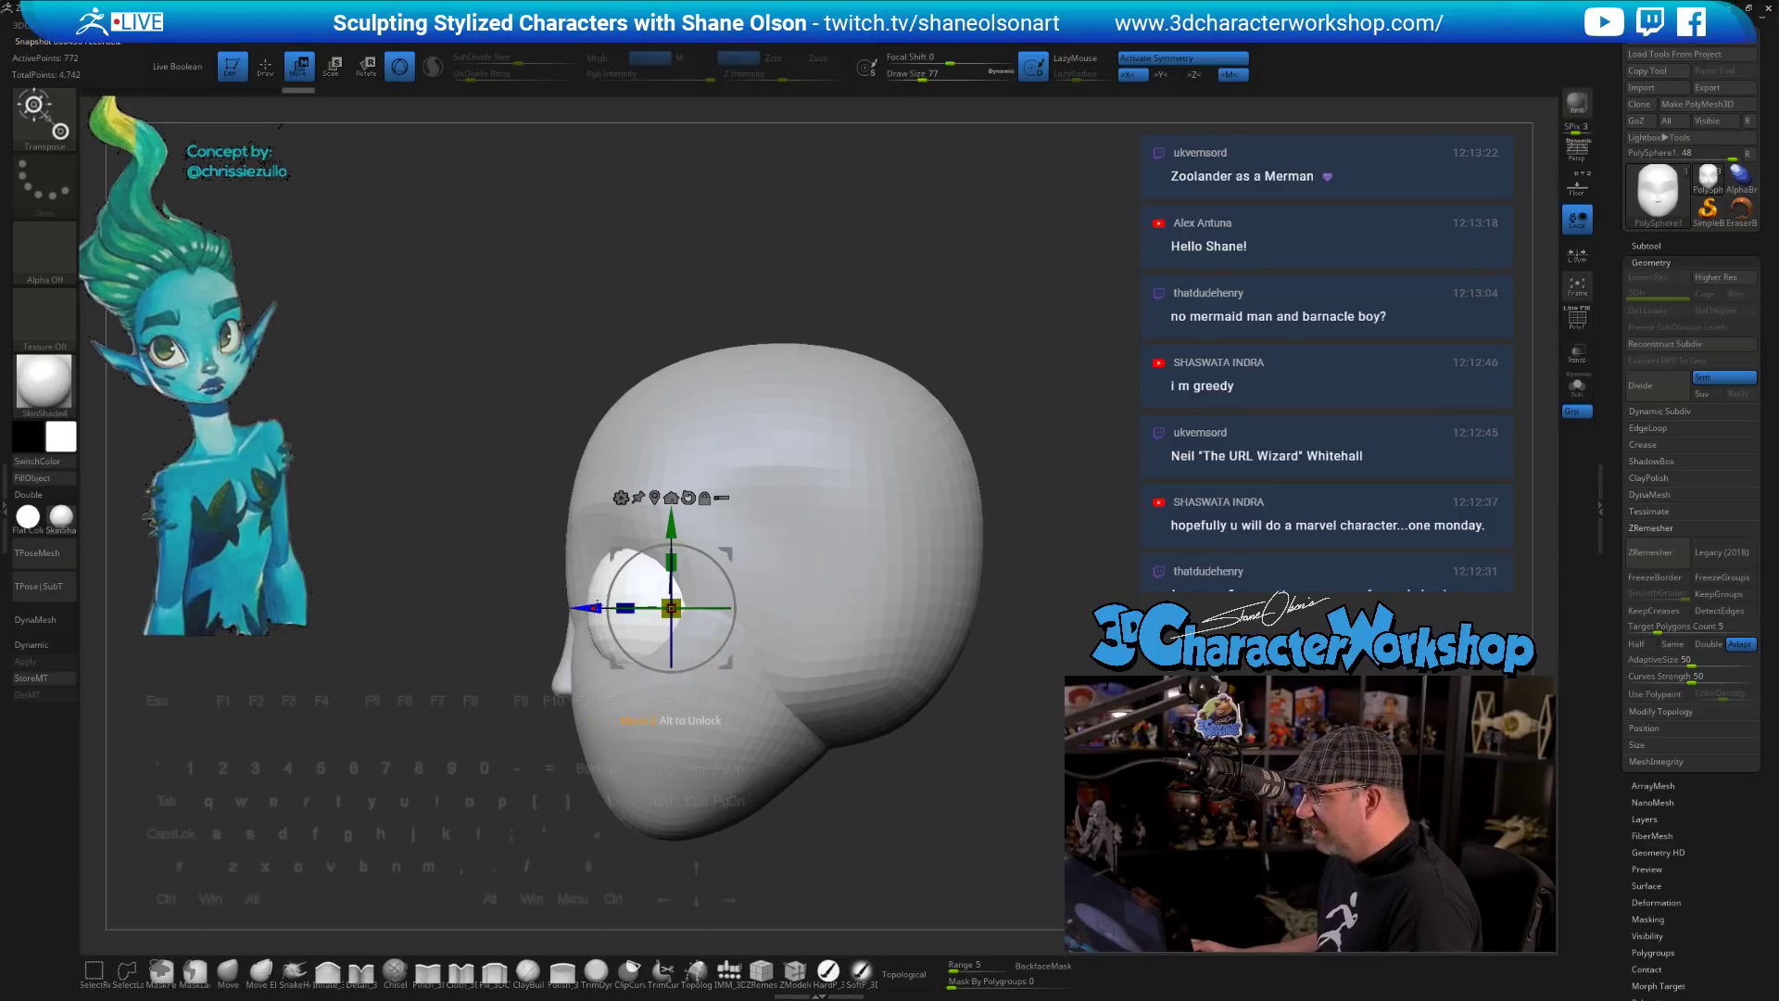
{"action": "left_click_drag", "start_coordinate": [594, 601], "coordinate": [602, 604]}
{"action": "left_click_drag", "start_coordinate": [343, 662], "coordinate": [484, 681]}
{"action": "left_click_drag", "start_coordinate": [598, 610], "coordinate": [595, 610]}
{"action": "mouse_move", "coordinate": [869, 742]}
{"action": "left_mouse_down"}
{"action": "mouse_move", "coordinate": [824, 745]}
{"action": "mouse_move", "coordinate": [869, 750]}
{"action": "mouse_move", "coordinate": [881, 779]}
{"action": "left_mouse_up"}
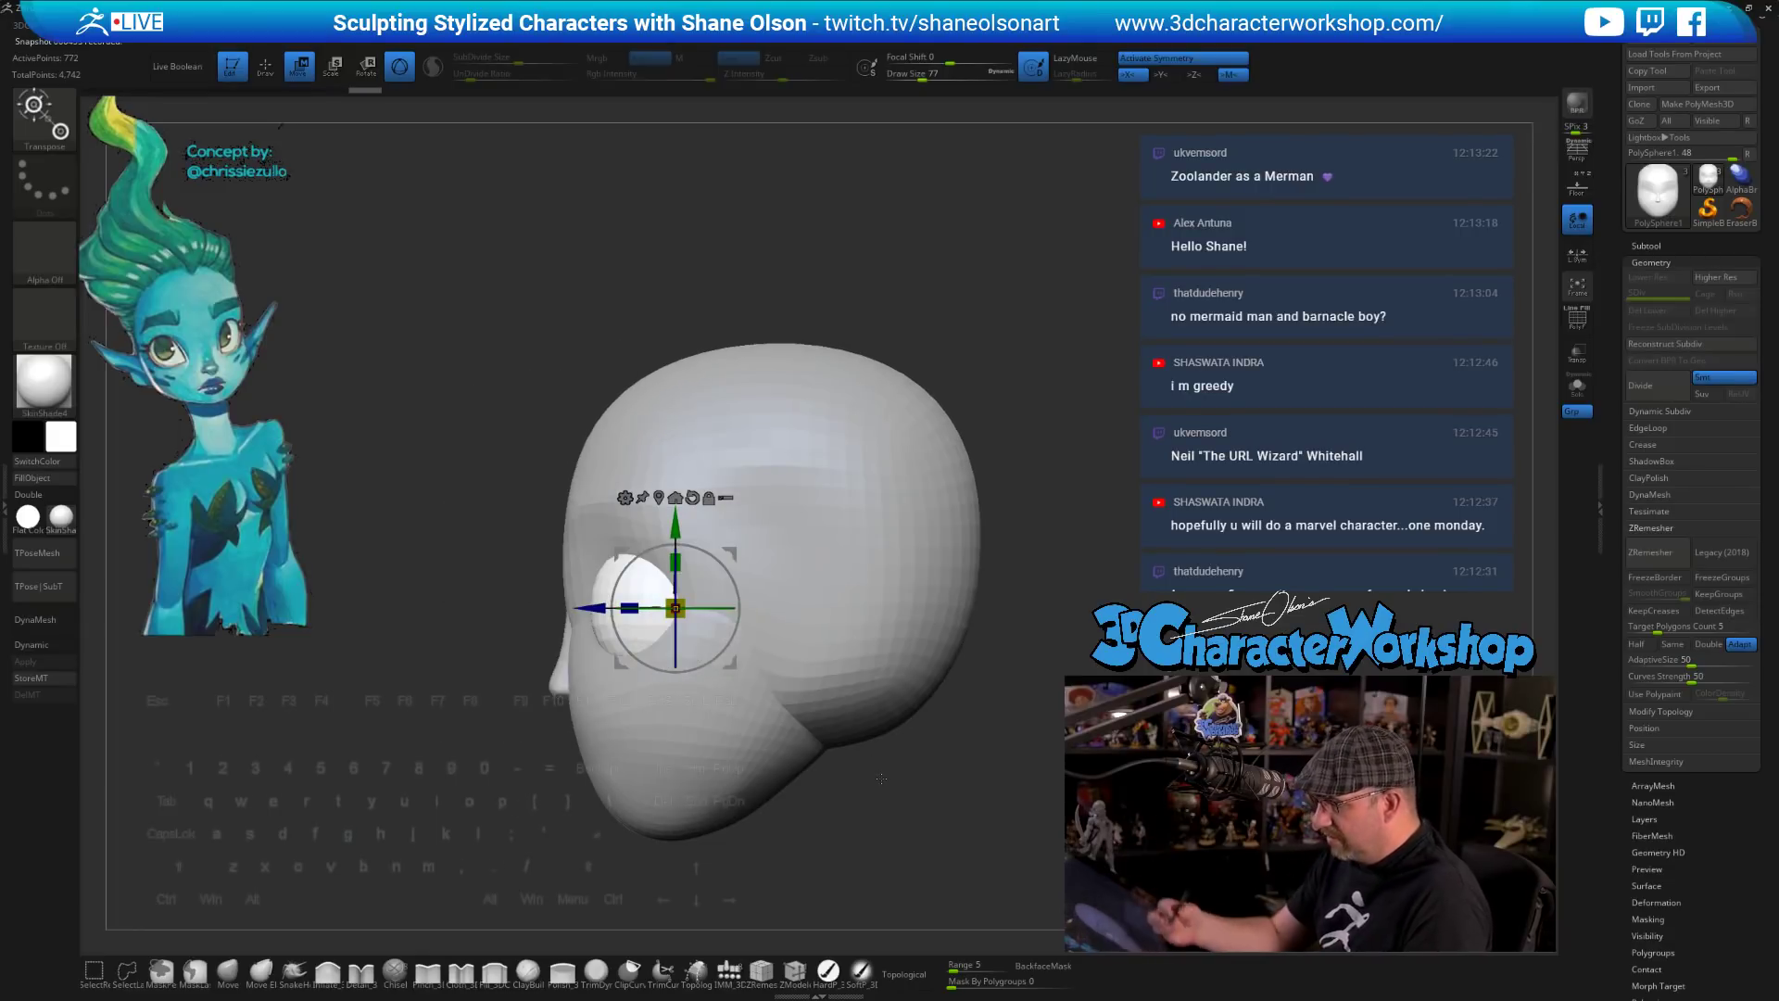
- Select the head again and reshape the brow and forehead profile with the Move brush enlarged to draw size 202
{"action": "key", "text": "q"}
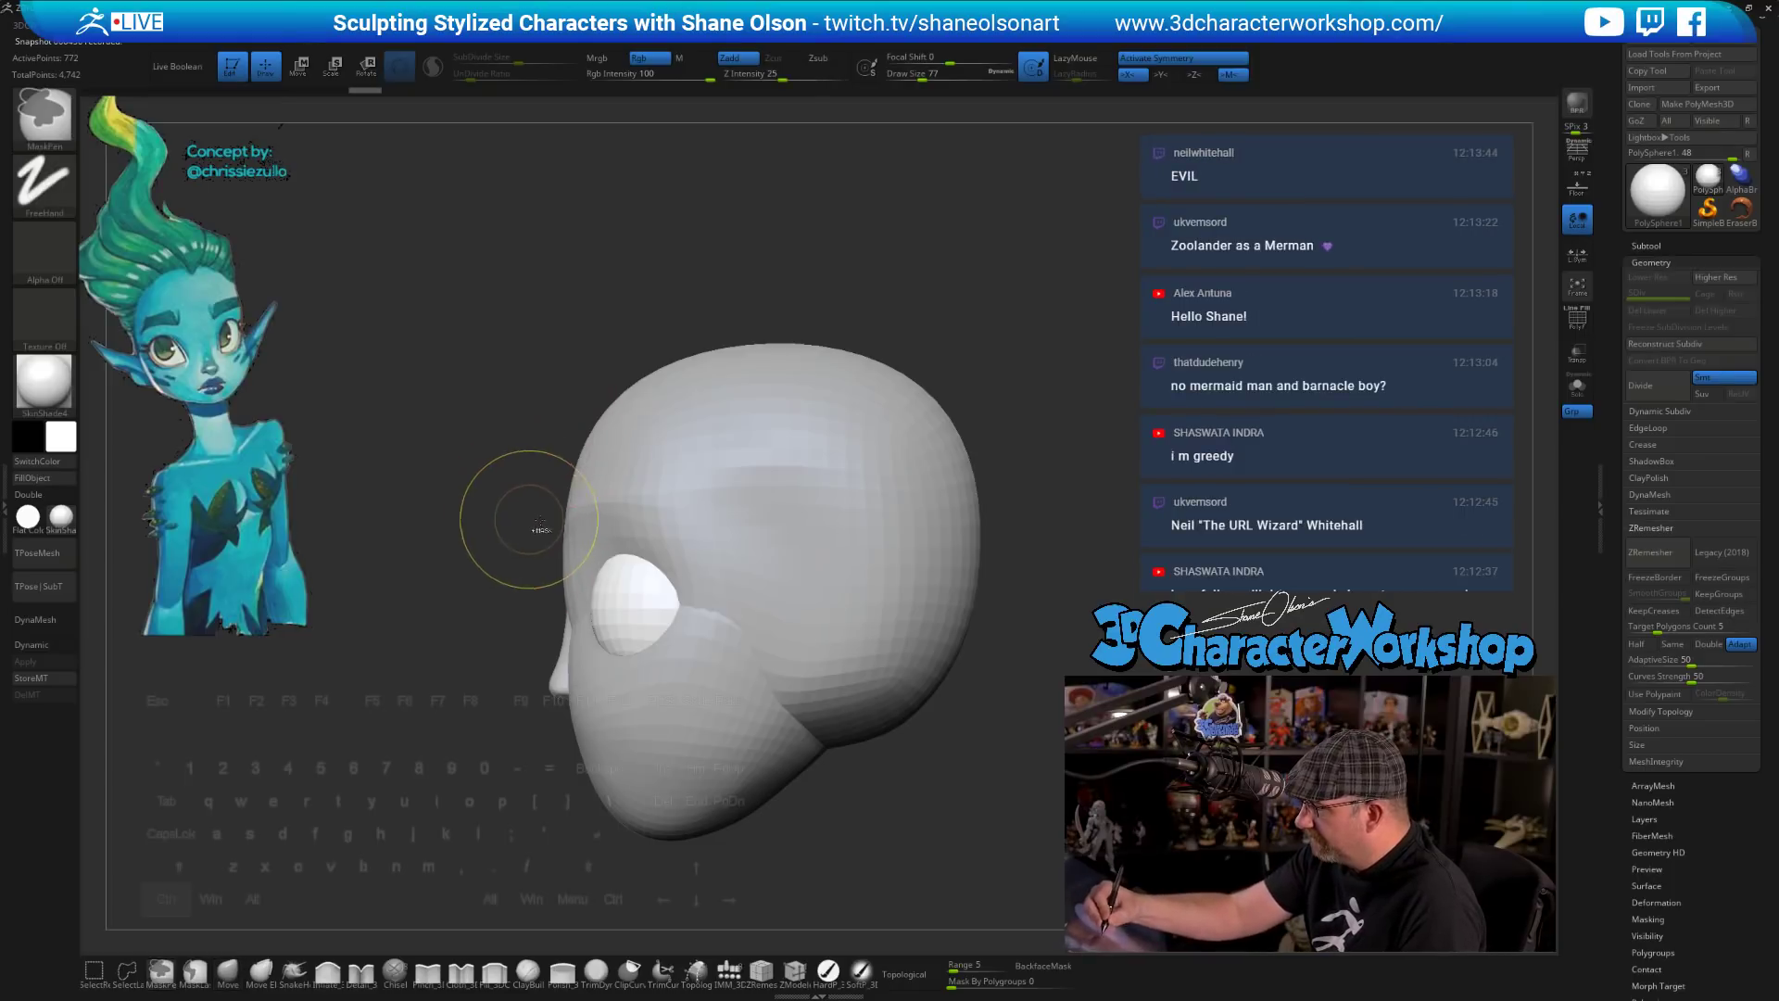
{"action": "left_click", "coordinate": [735, 444], "text": "alt"}
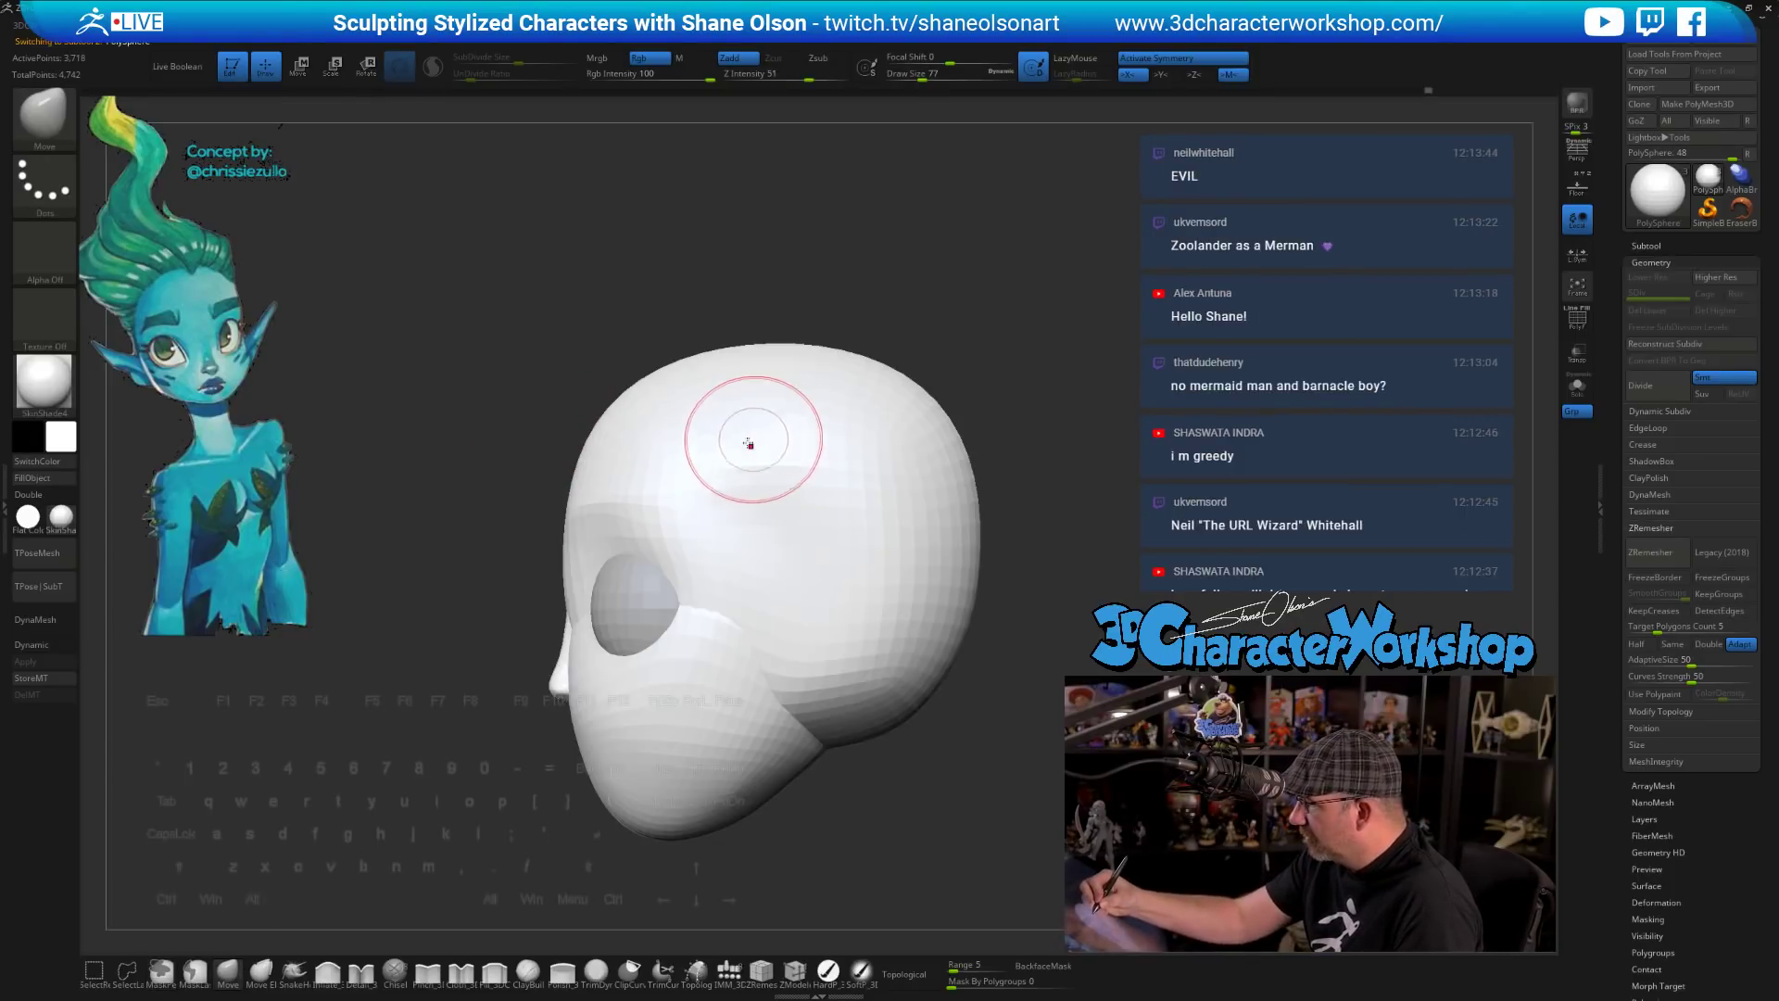
{"action": "key", "text": "s"}
{"action": "left_click_drag", "start_coordinate": [554, 581], "coordinate": [548, 582]}
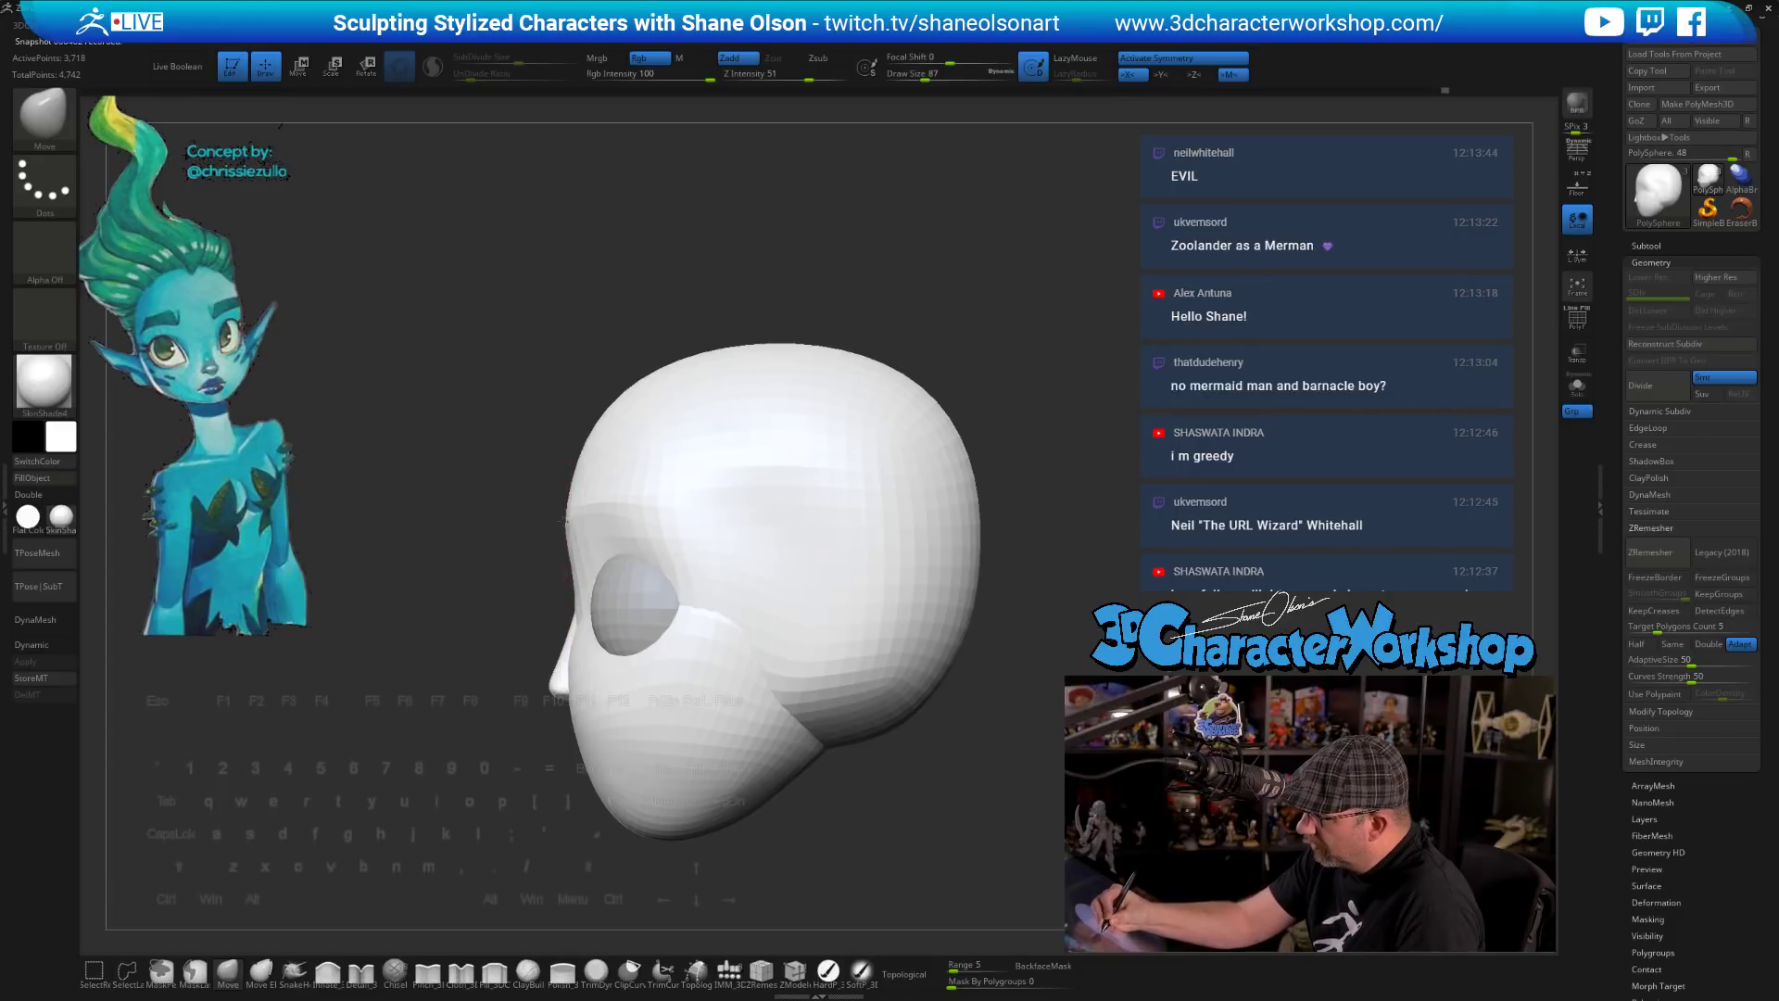
{"action": "left_click_drag", "start_coordinate": [563, 521], "coordinate": [560, 522]}
{"action": "key", "text": "s"}
{"action": "left_click_drag", "start_coordinate": [546, 452], "coordinate": [657, 341]}
{"action": "key", "text": "s"}
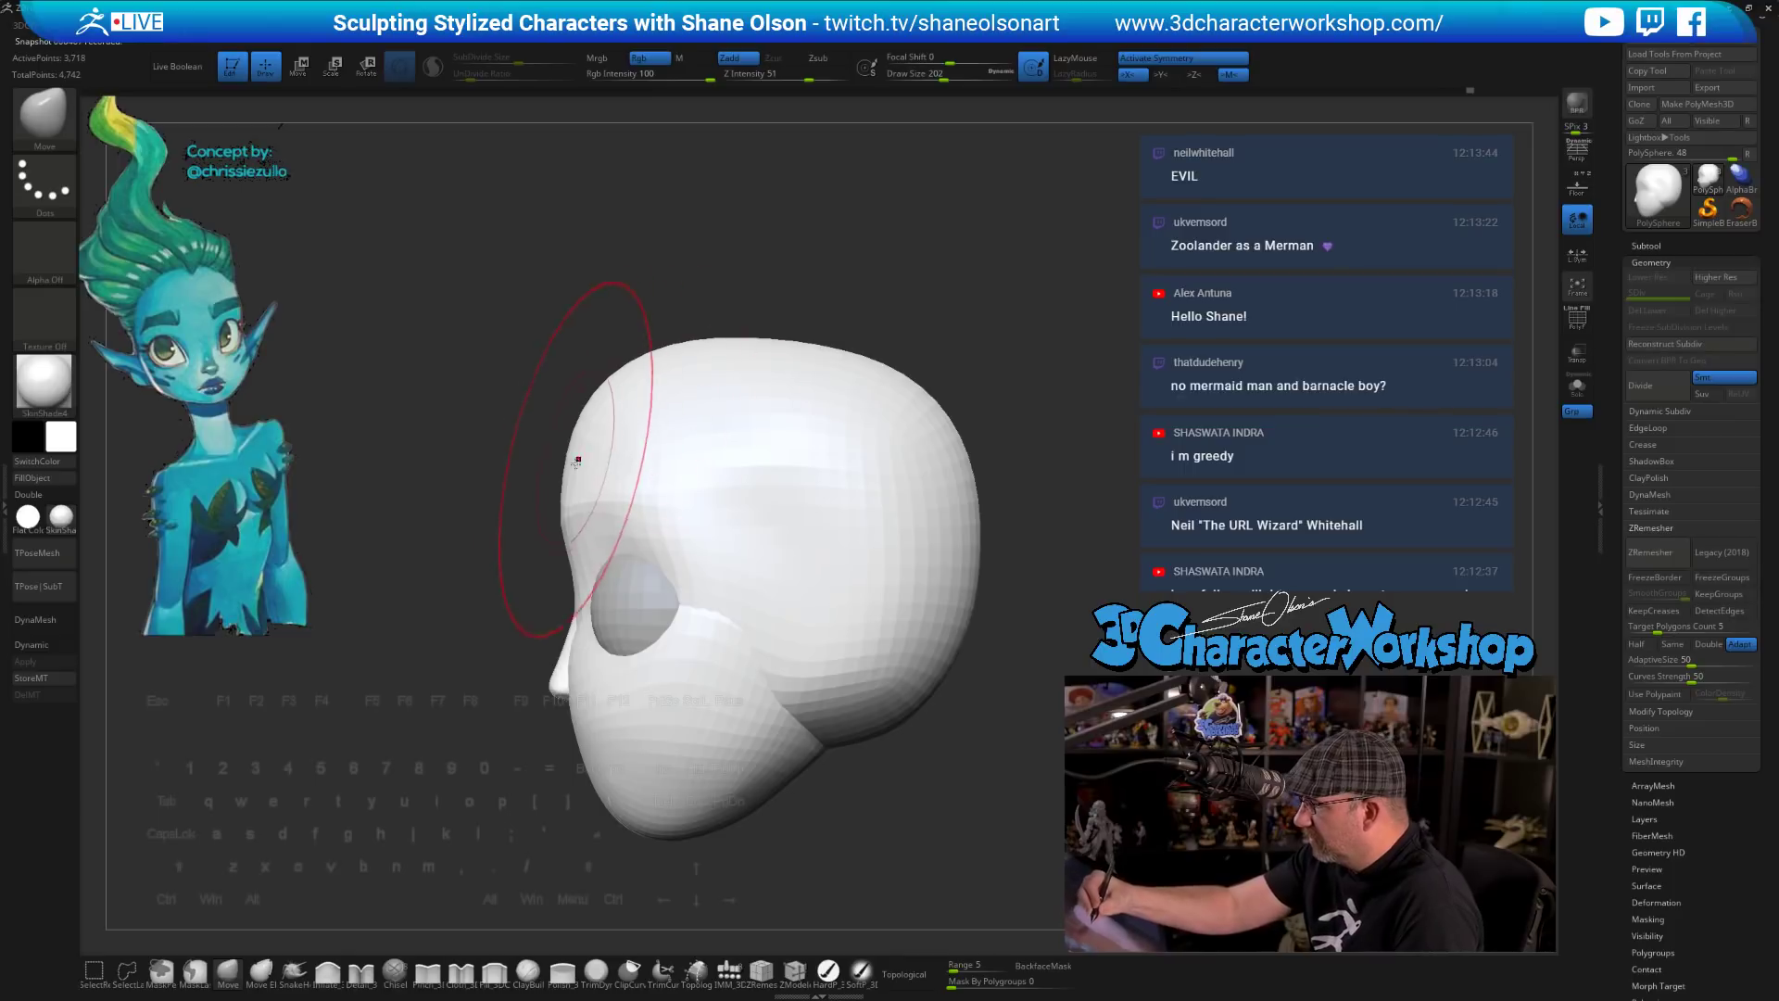
- Refine the nose bridge and brow profile from the side with the Move brush reduced to draw size 56
{"action": "key", "text": "s"}
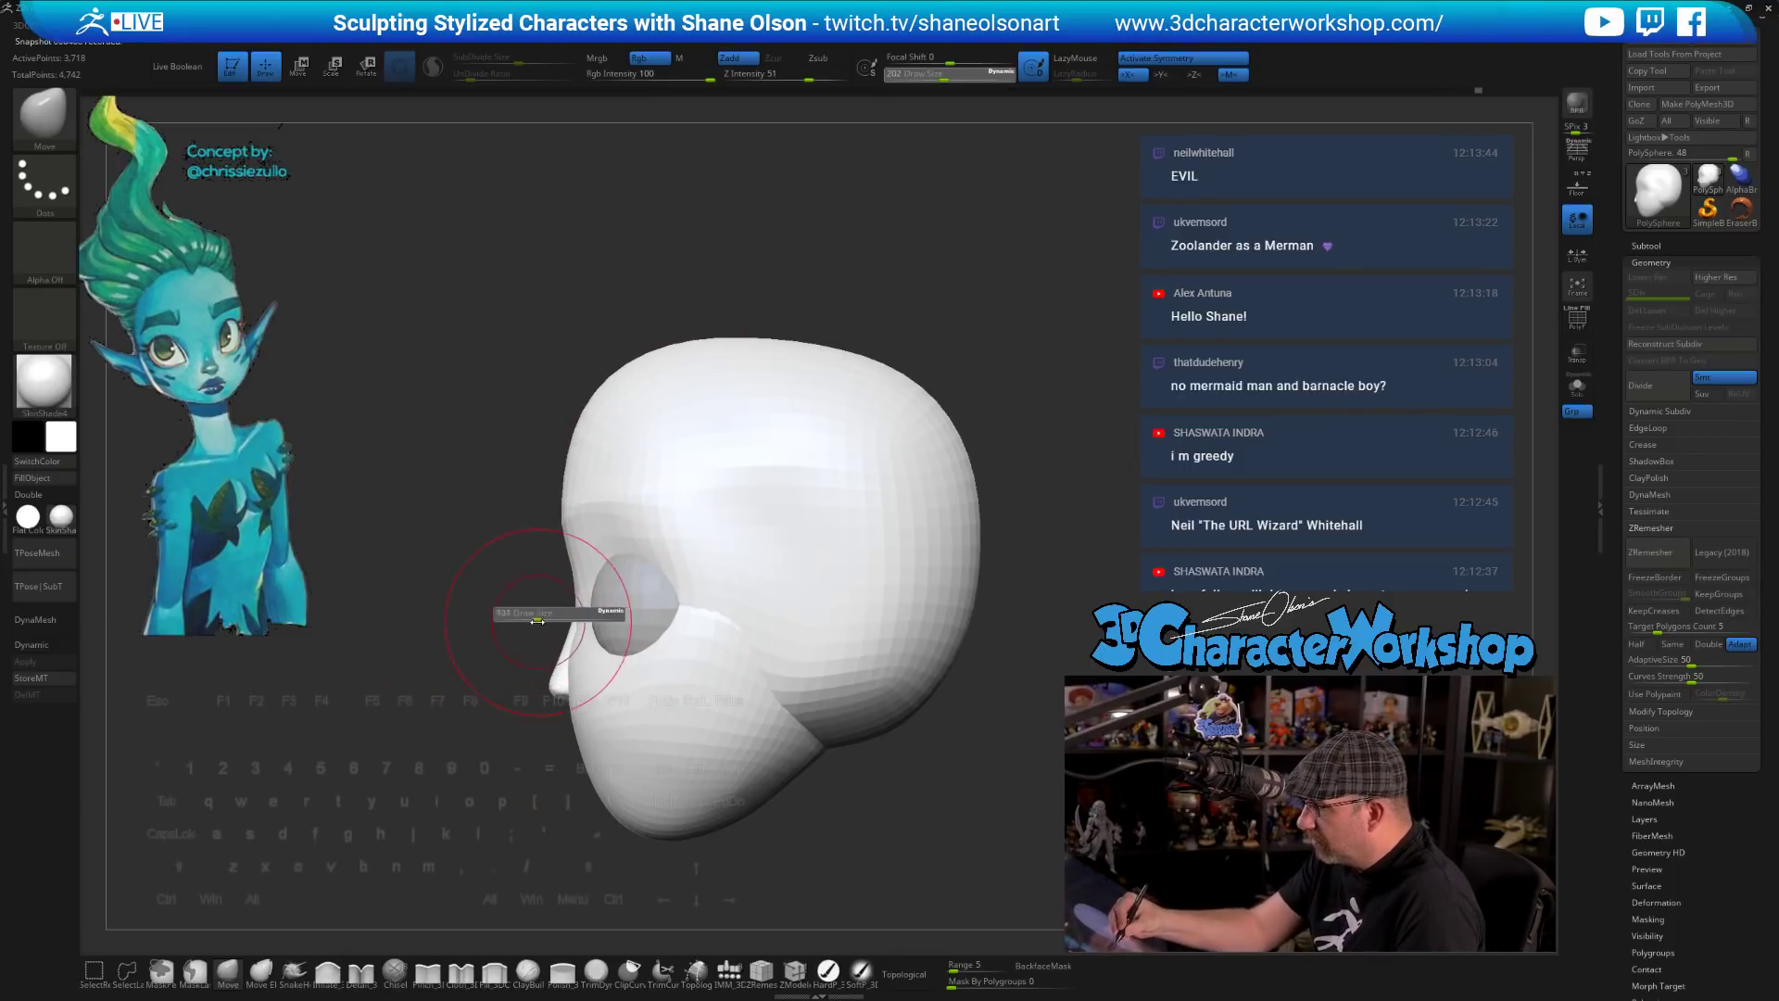
{"action": "left_click_drag", "start_coordinate": [537, 621], "coordinate": [531, 621]}
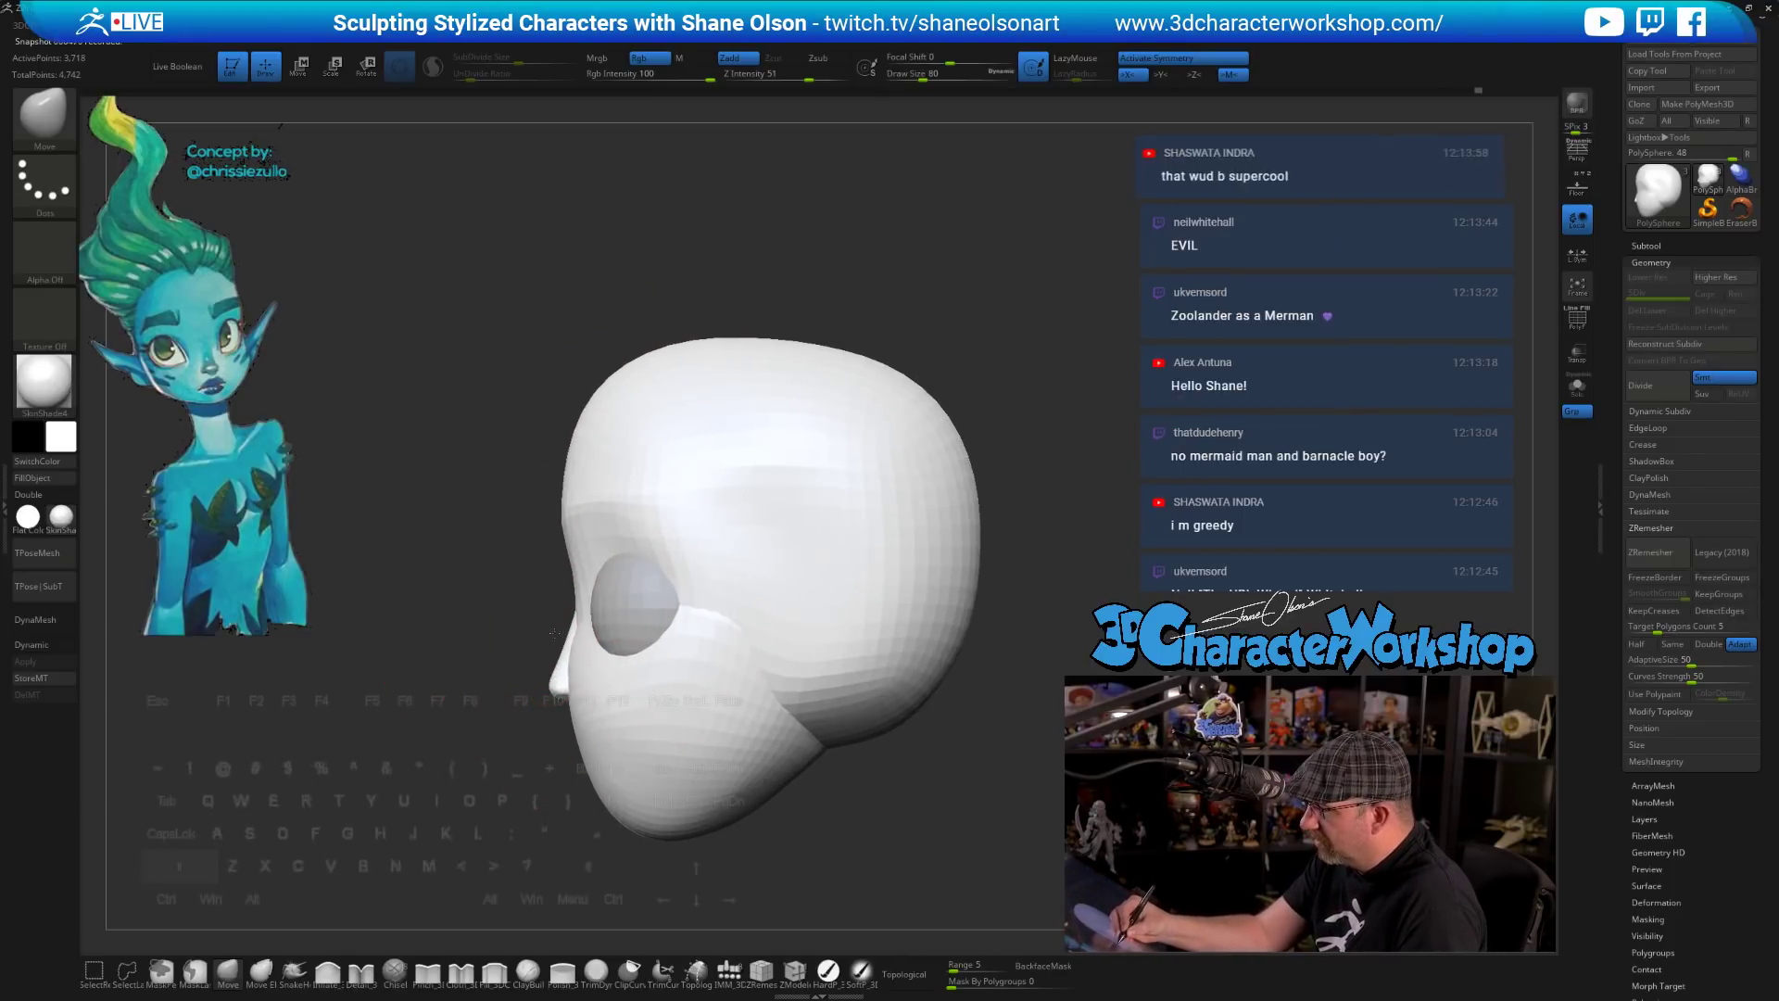
{"action": "key", "text": "s"}
{"action": "left_click_drag", "start_coordinate": [566, 646], "coordinate": [564, 646]}
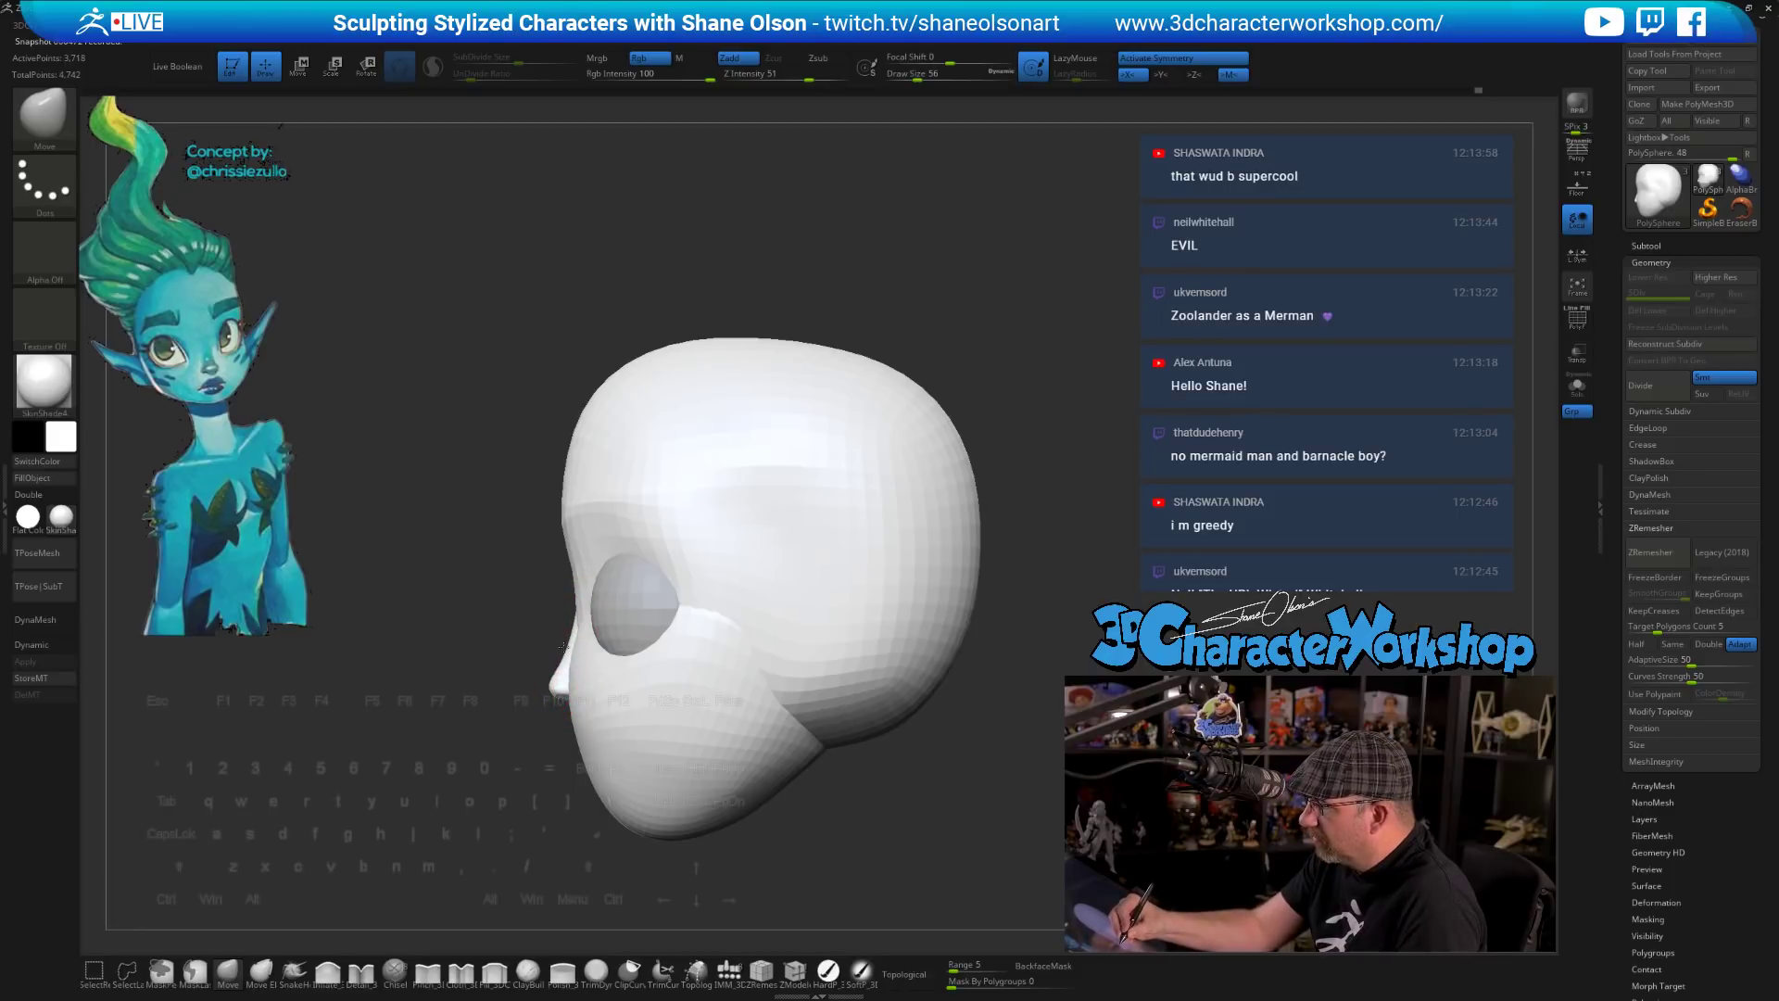
{"action": "left_click_drag", "start_coordinate": [569, 544], "coordinate": [562, 541]}
- Push the forehead and front hairline back into a rounder curve with the Move brush at draw size 158
{"action": "key", "text": "s"}
{"action": "left_click_drag", "start_coordinate": [940, 797], "coordinate": [949, 797]}
{"action": "key", "text": "s"}
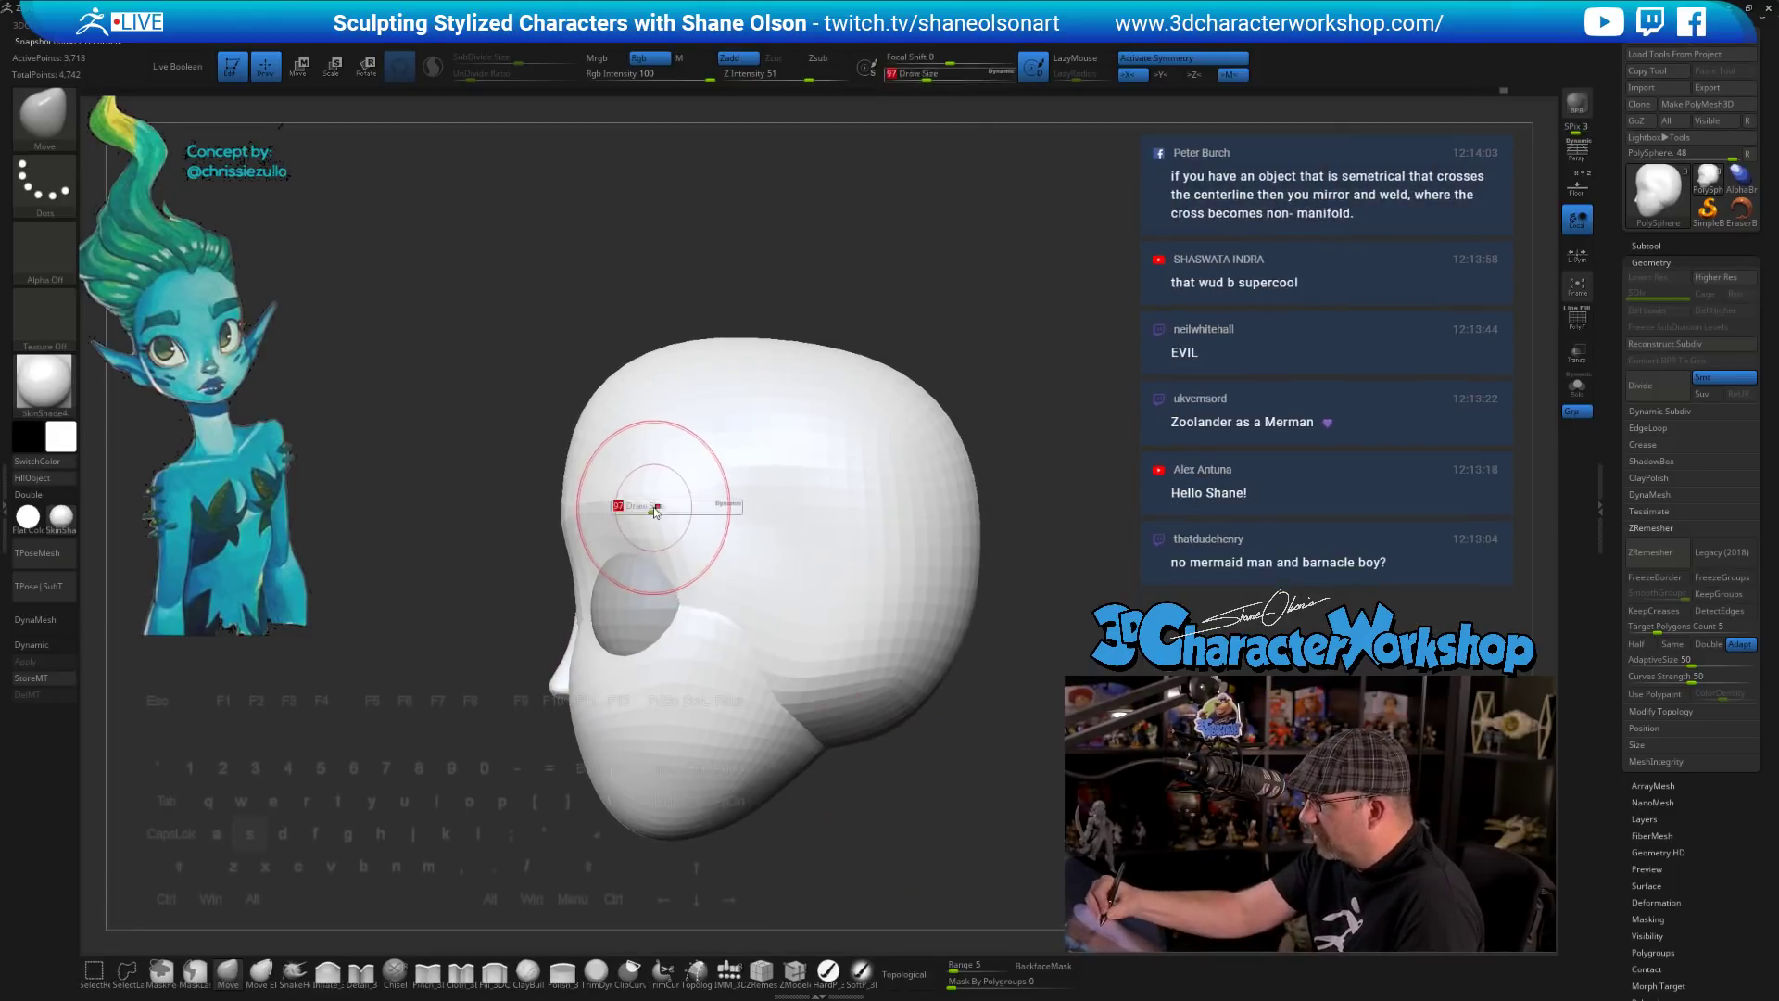
{"action": "left_click_drag", "start_coordinate": [655, 506], "coordinate": [660, 505]}
{"action": "key", "text": "s"}
{"action": "left_click_drag", "start_coordinate": [577, 441], "coordinate": [597, 441]}
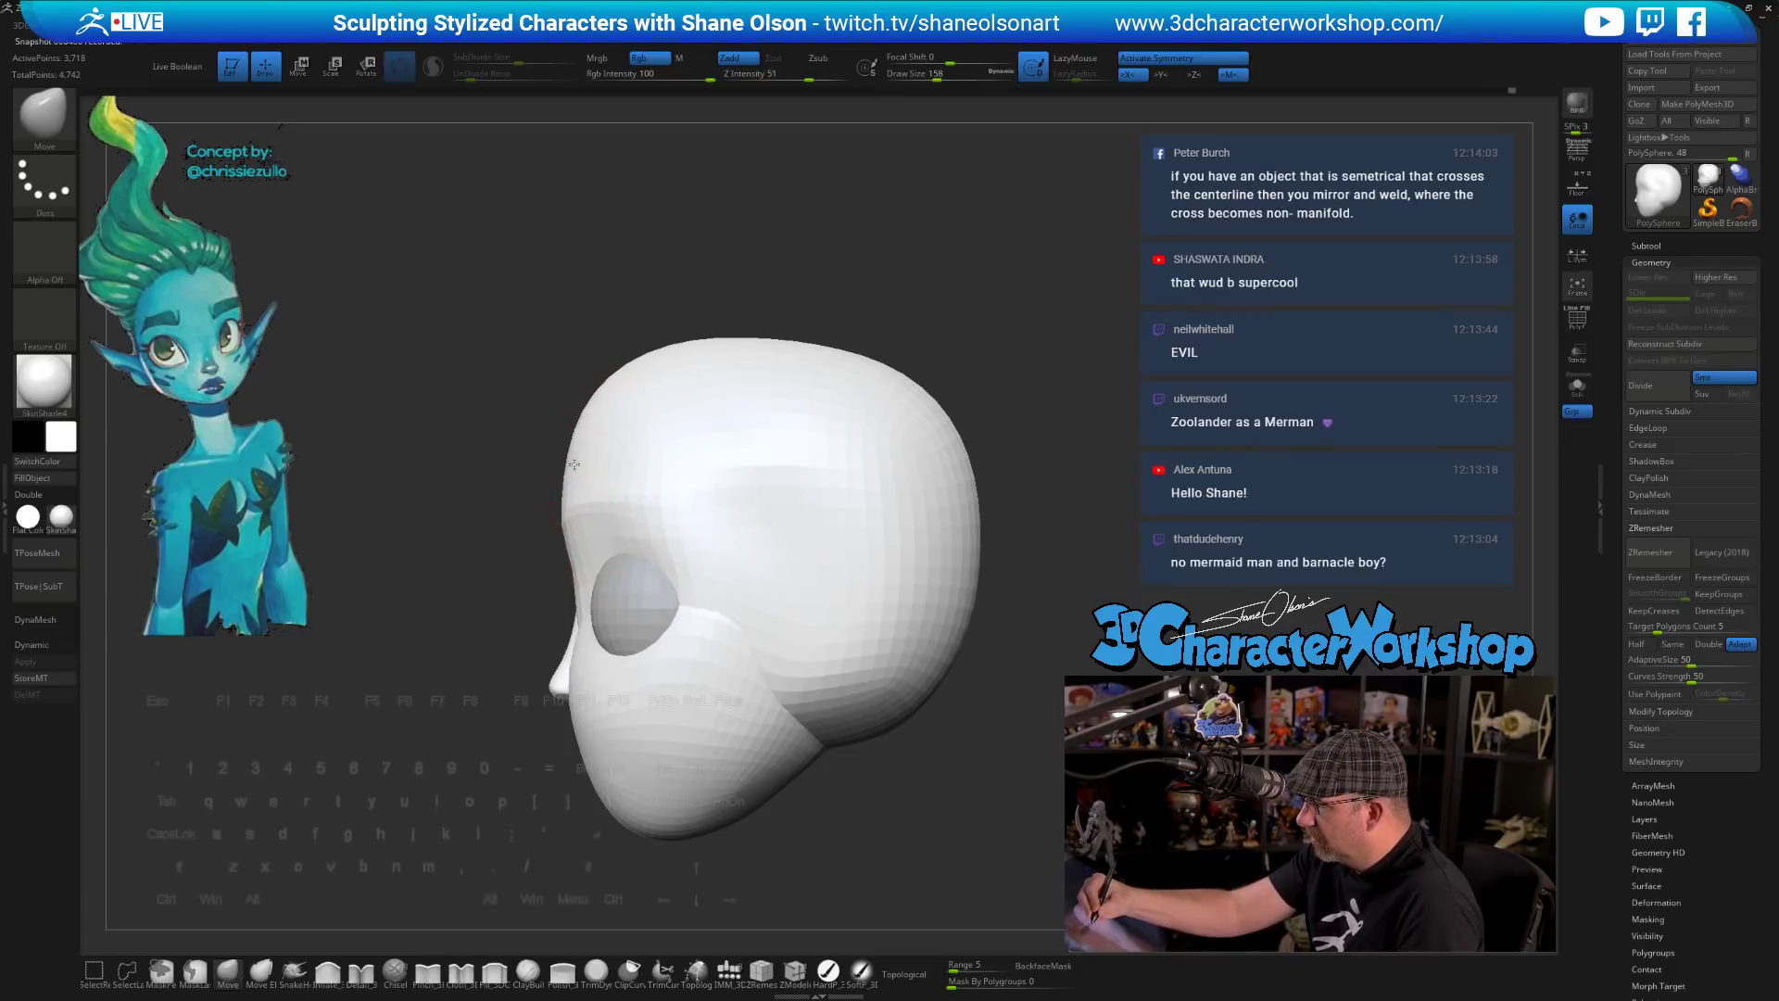
{"action": "left_click_drag", "start_coordinate": [621, 357], "coordinate": [636, 381]}
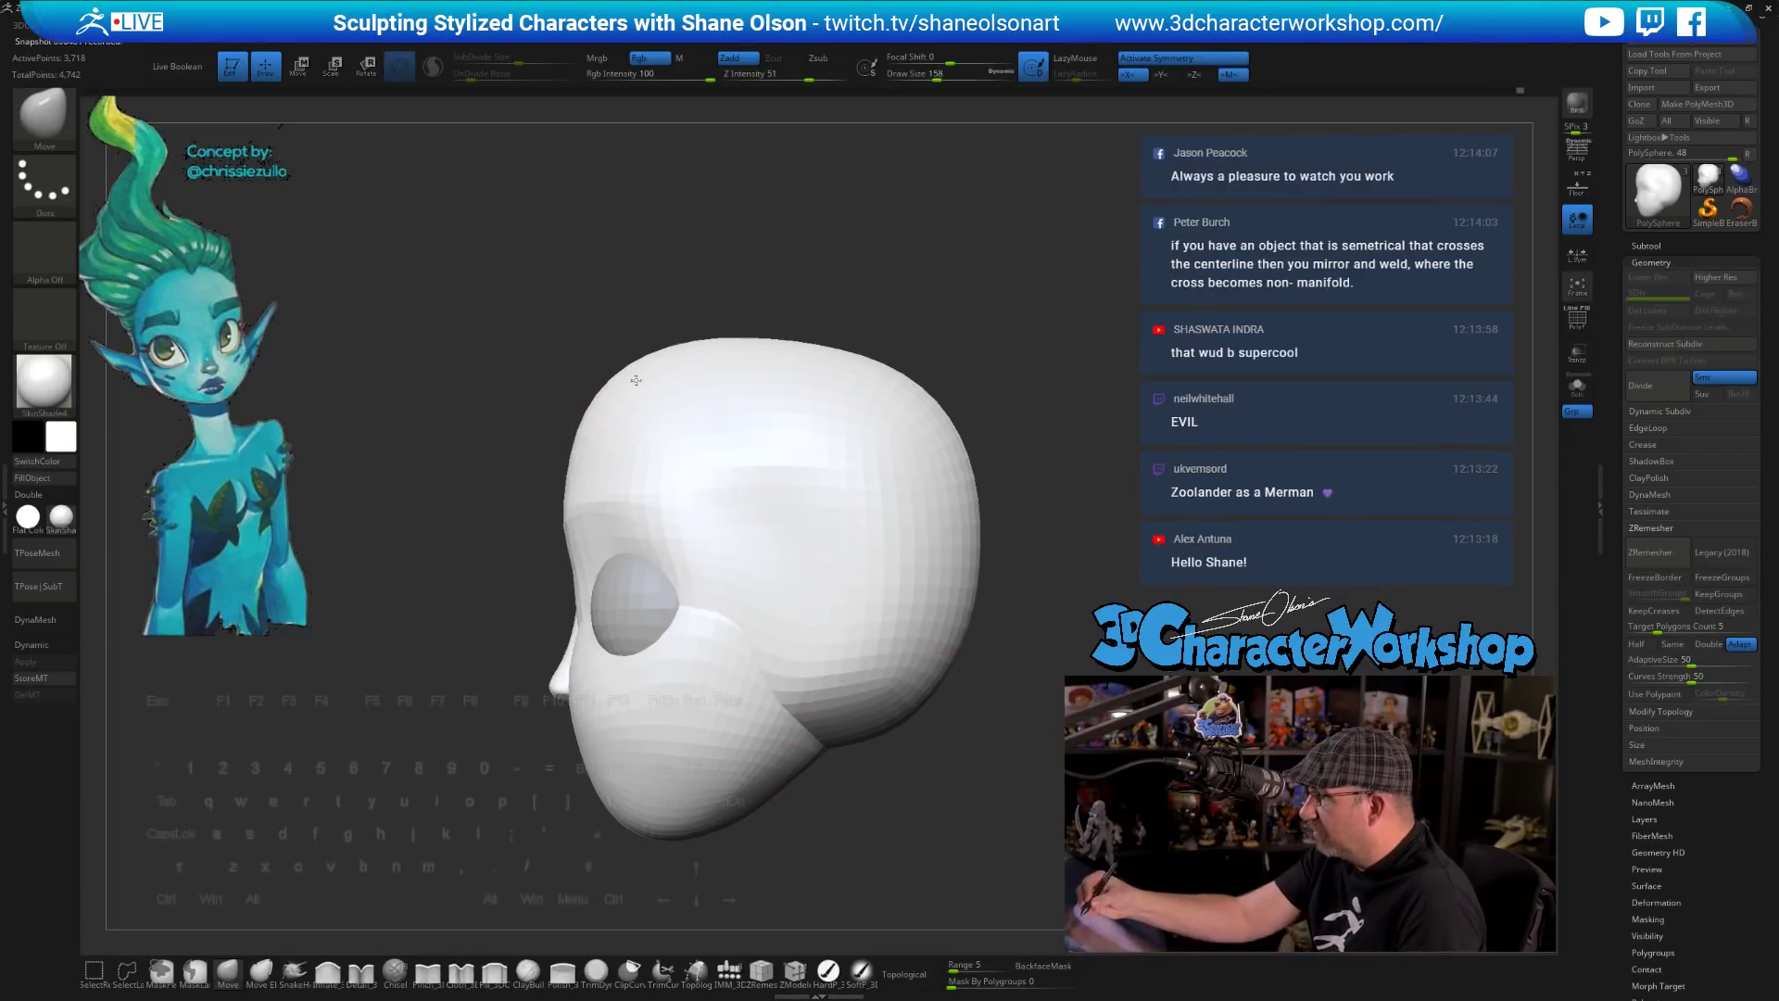
- Adjust the top contour of the skull with the Move brush at draw size 182 and smooth the forehead
{"action": "key", "text": "s"}
{"action": "left_click_drag", "start_coordinate": [912, 314], "coordinate": [918, 314]}
{"action": "left_click_drag", "start_coordinate": [902, 375], "coordinate": [904, 359]}
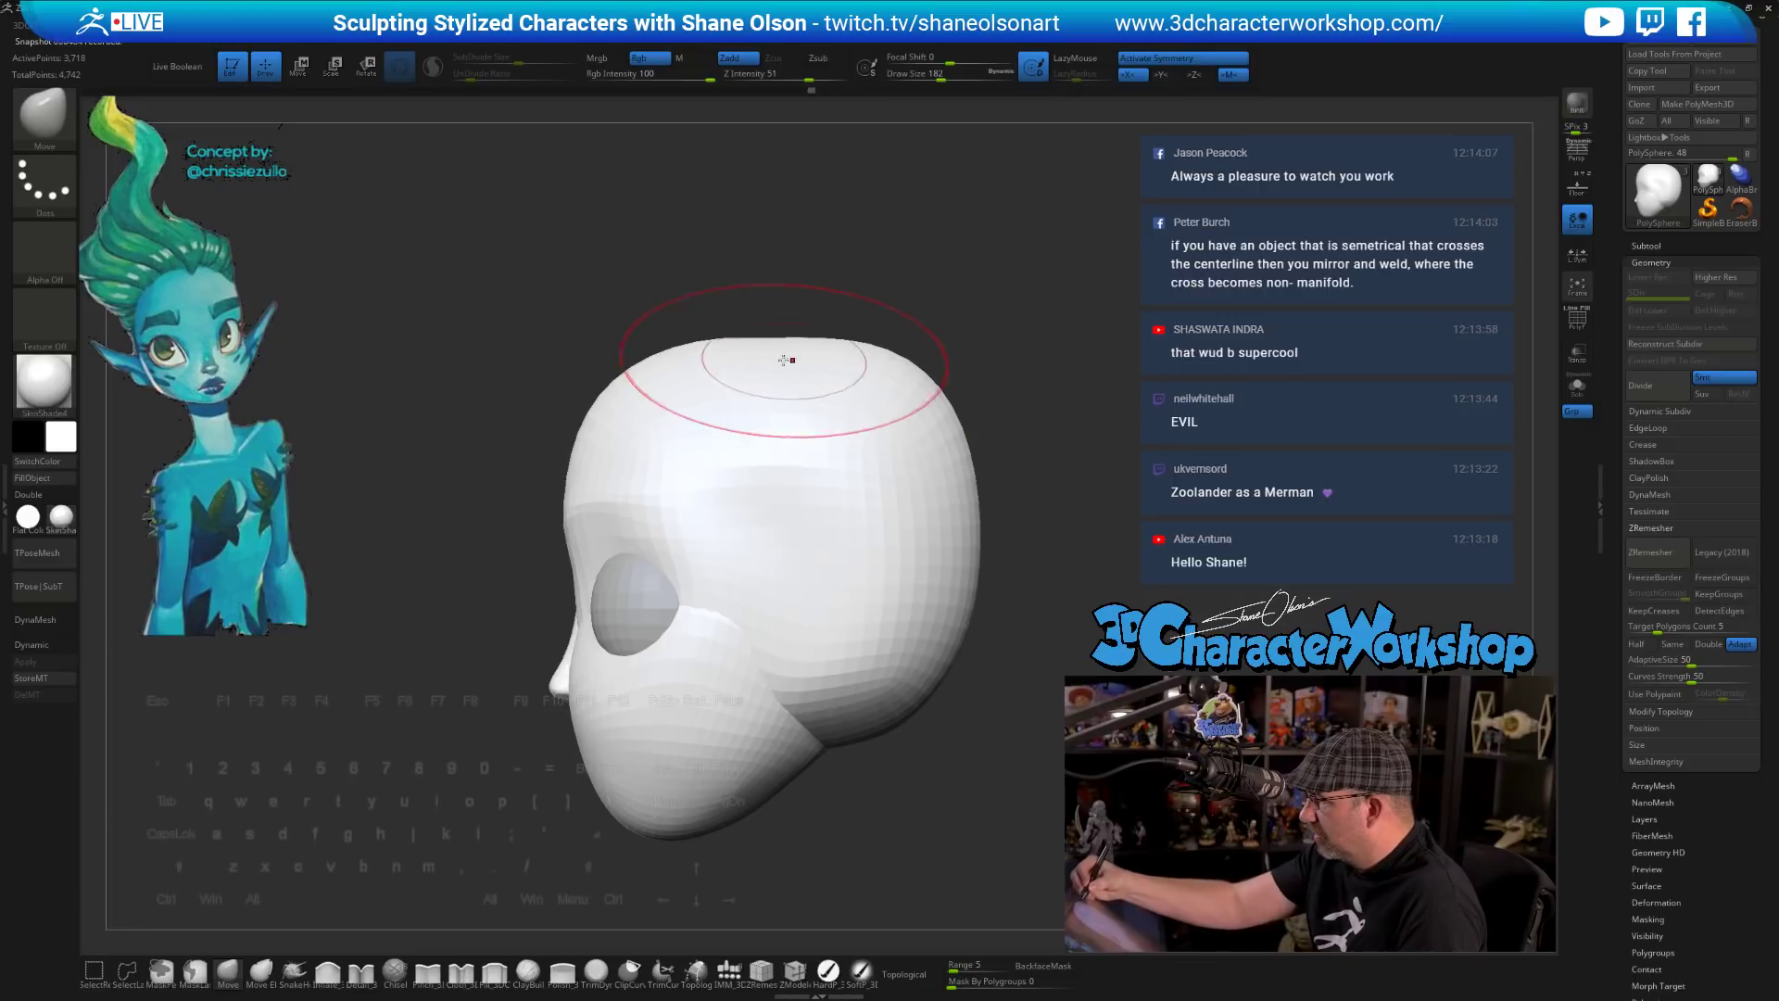
{"action": "mouse_move", "coordinate": [786, 361]}
{"action": "left_mouse_down"}
{"action": "mouse_move", "coordinate": [1048, 389]}
{"action": "mouse_move", "coordinate": [1084, 445]}
{"action": "mouse_move", "coordinate": [1044, 473]}
{"action": "mouse_move", "coordinate": [1059, 470]}
{"action": "left_mouse_up"}
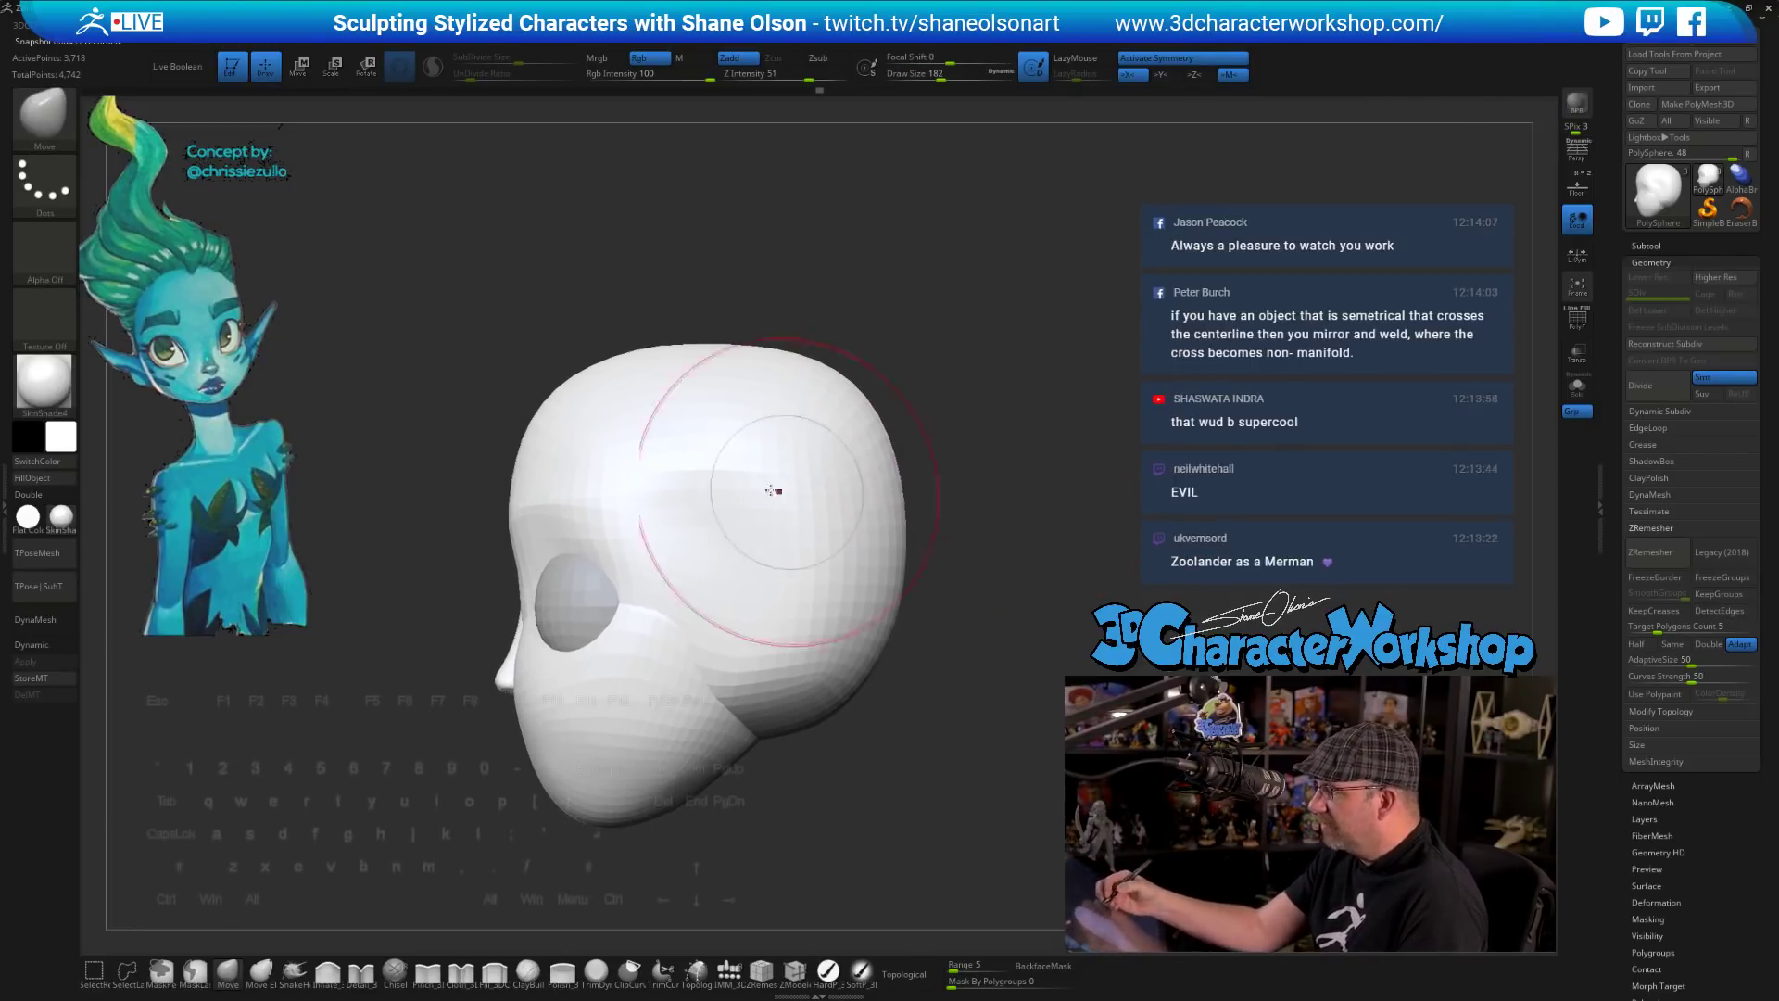
{"action": "left_click_drag", "start_coordinate": [645, 368], "coordinate": [598, 473], "text": "shift"}
{"action": "mouse_move", "coordinate": [1006, 446]}
{"action": "left_mouse_down"}
{"action": "mouse_move", "coordinate": [1061, 449]}
{"action": "mouse_move", "coordinate": [806, 389]}
{"action": "mouse_move", "coordinate": [714, 436]}
{"action": "mouse_move", "coordinate": [797, 401]}
{"action": "left_mouse_up"}
- Adjust the upper back of the skull with the Move brush at draw size 202 and smooth the forehead above the brow
{"action": "key", "text": "s"}
{"action": "left_click_drag", "start_coordinate": [894, 439], "coordinate": [898, 439]}
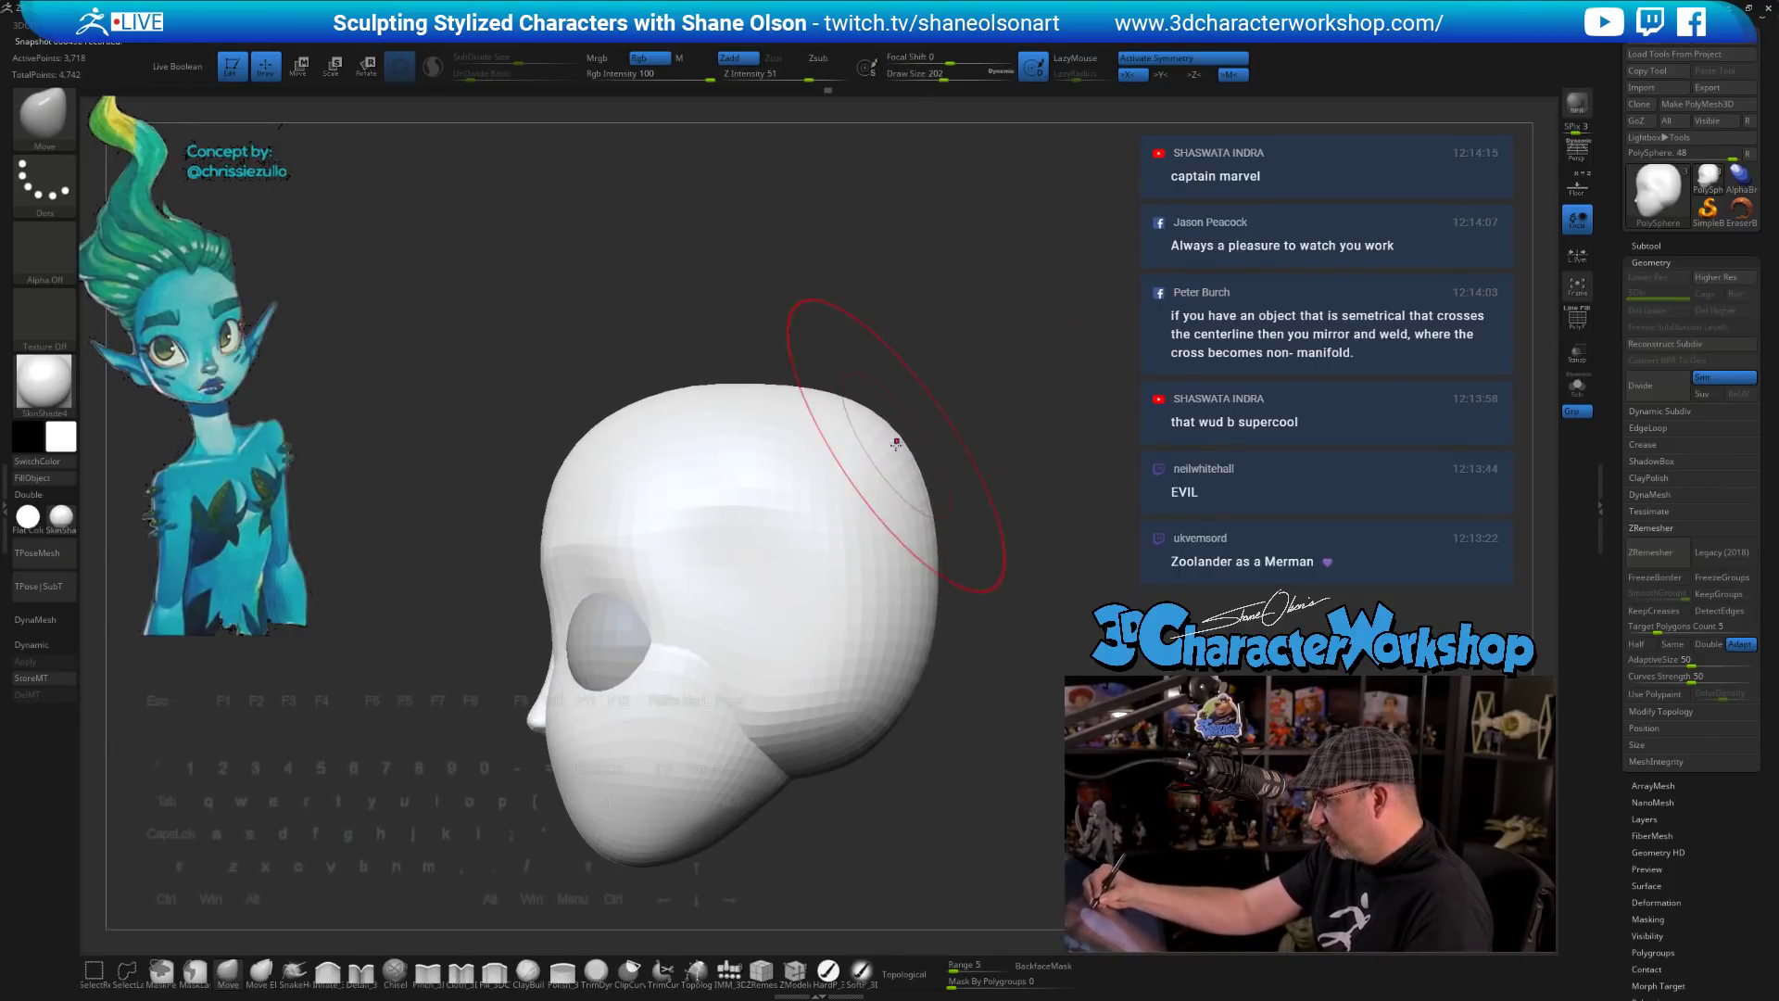
{"action": "mouse_move", "coordinate": [1001, 640]}
{"action": "left_mouse_down"}
{"action": "mouse_move", "coordinate": [937, 575]}
{"action": "mouse_move", "coordinate": [971, 639]}
{"action": "mouse_move", "coordinate": [1065, 593]}
{"action": "mouse_move", "coordinate": [910, 593]}
{"action": "left_mouse_up"}
{"action": "key", "text": "s"}
{"action": "left_click_drag", "start_coordinate": [656, 525], "coordinate": [682, 506], "text": "shift"}
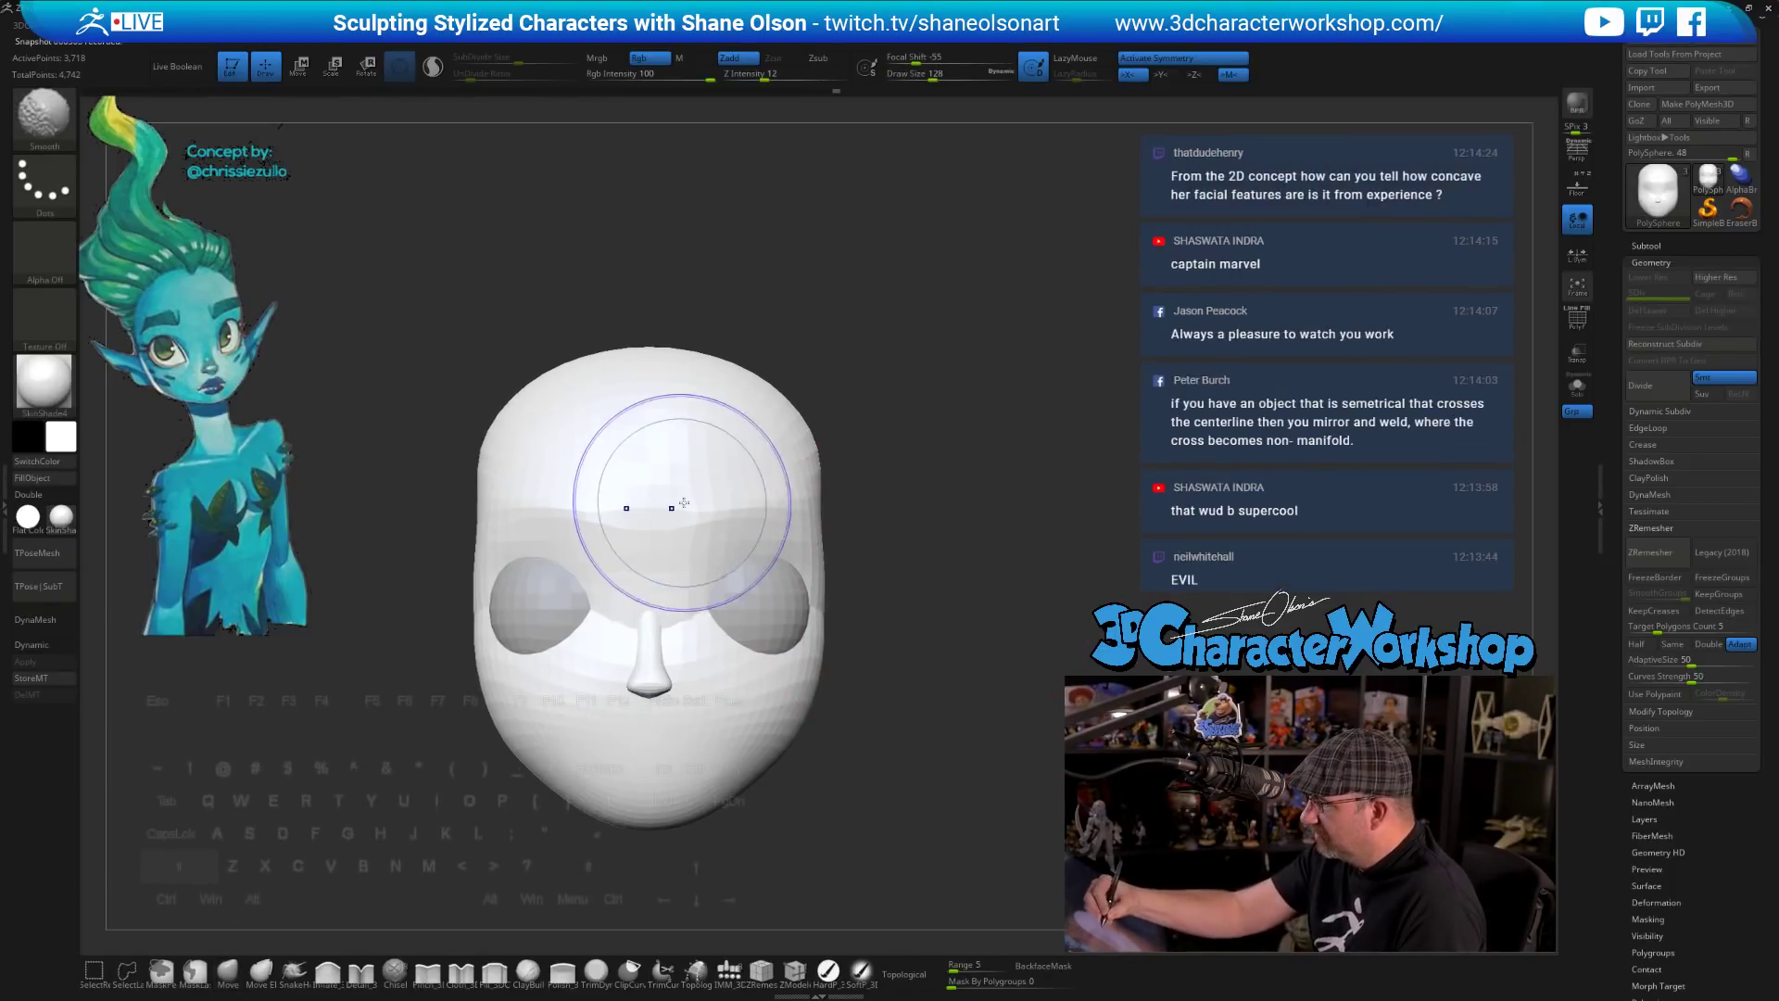
- Turn on dynamic subdivision for the head and check the smoothed form from the front
{"action": "left_click_drag", "start_coordinate": [980, 563], "coordinate": [958, 572], "text": "alt"}
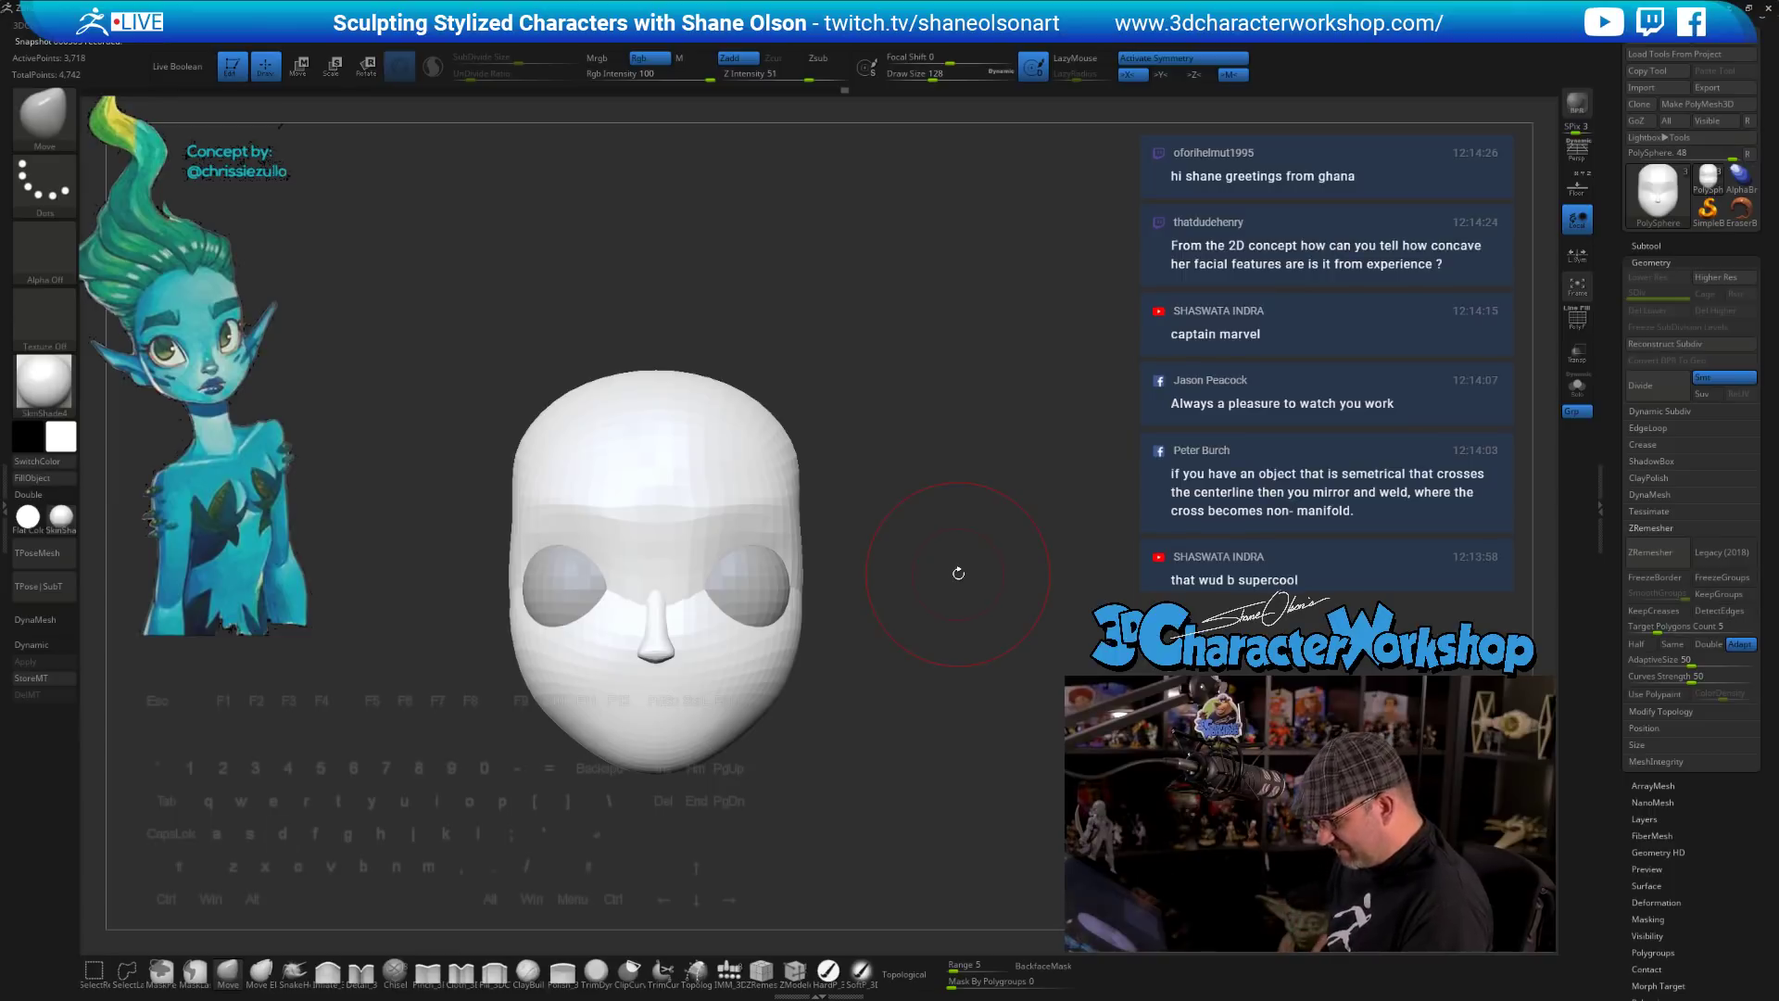
{"action": "key", "text": "d"}
{"action": "left_click", "coordinate": [922, 310]}
{"action": "left_click_drag", "start_coordinate": [909, 635], "coordinate": [812, 503]}
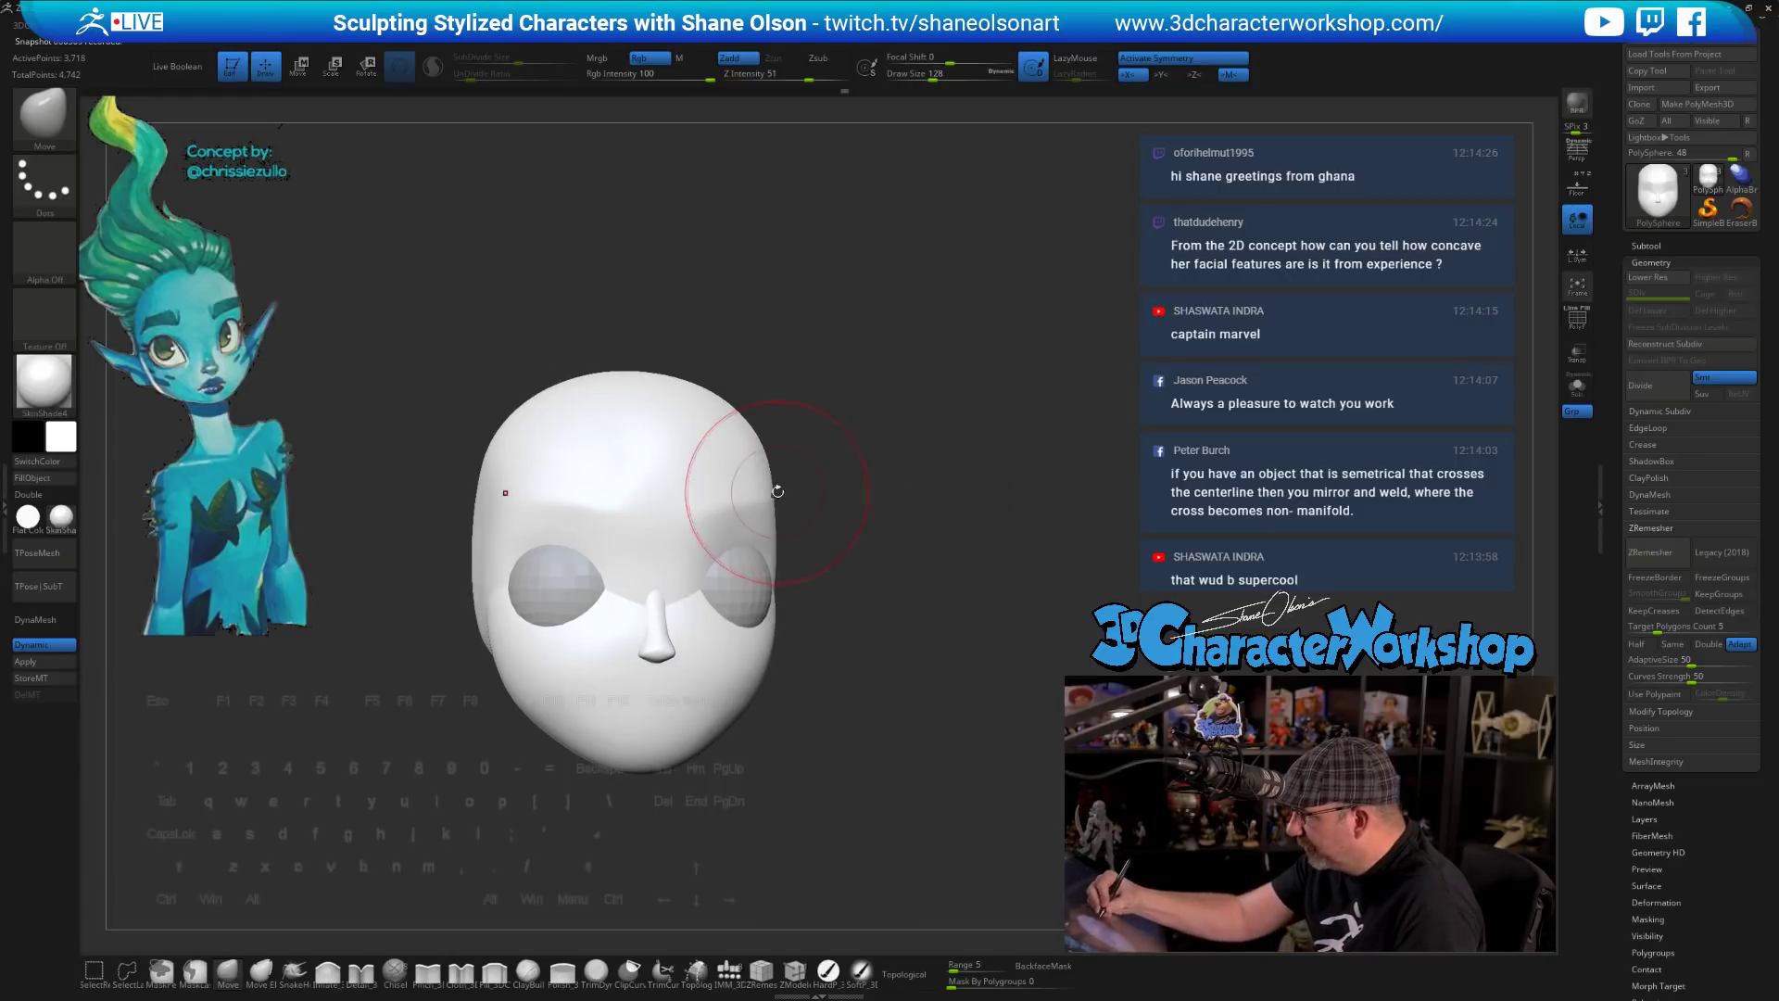
{"action": "left_click_drag", "start_coordinate": [914, 587], "coordinate": [916, 604], "text": "shift"}
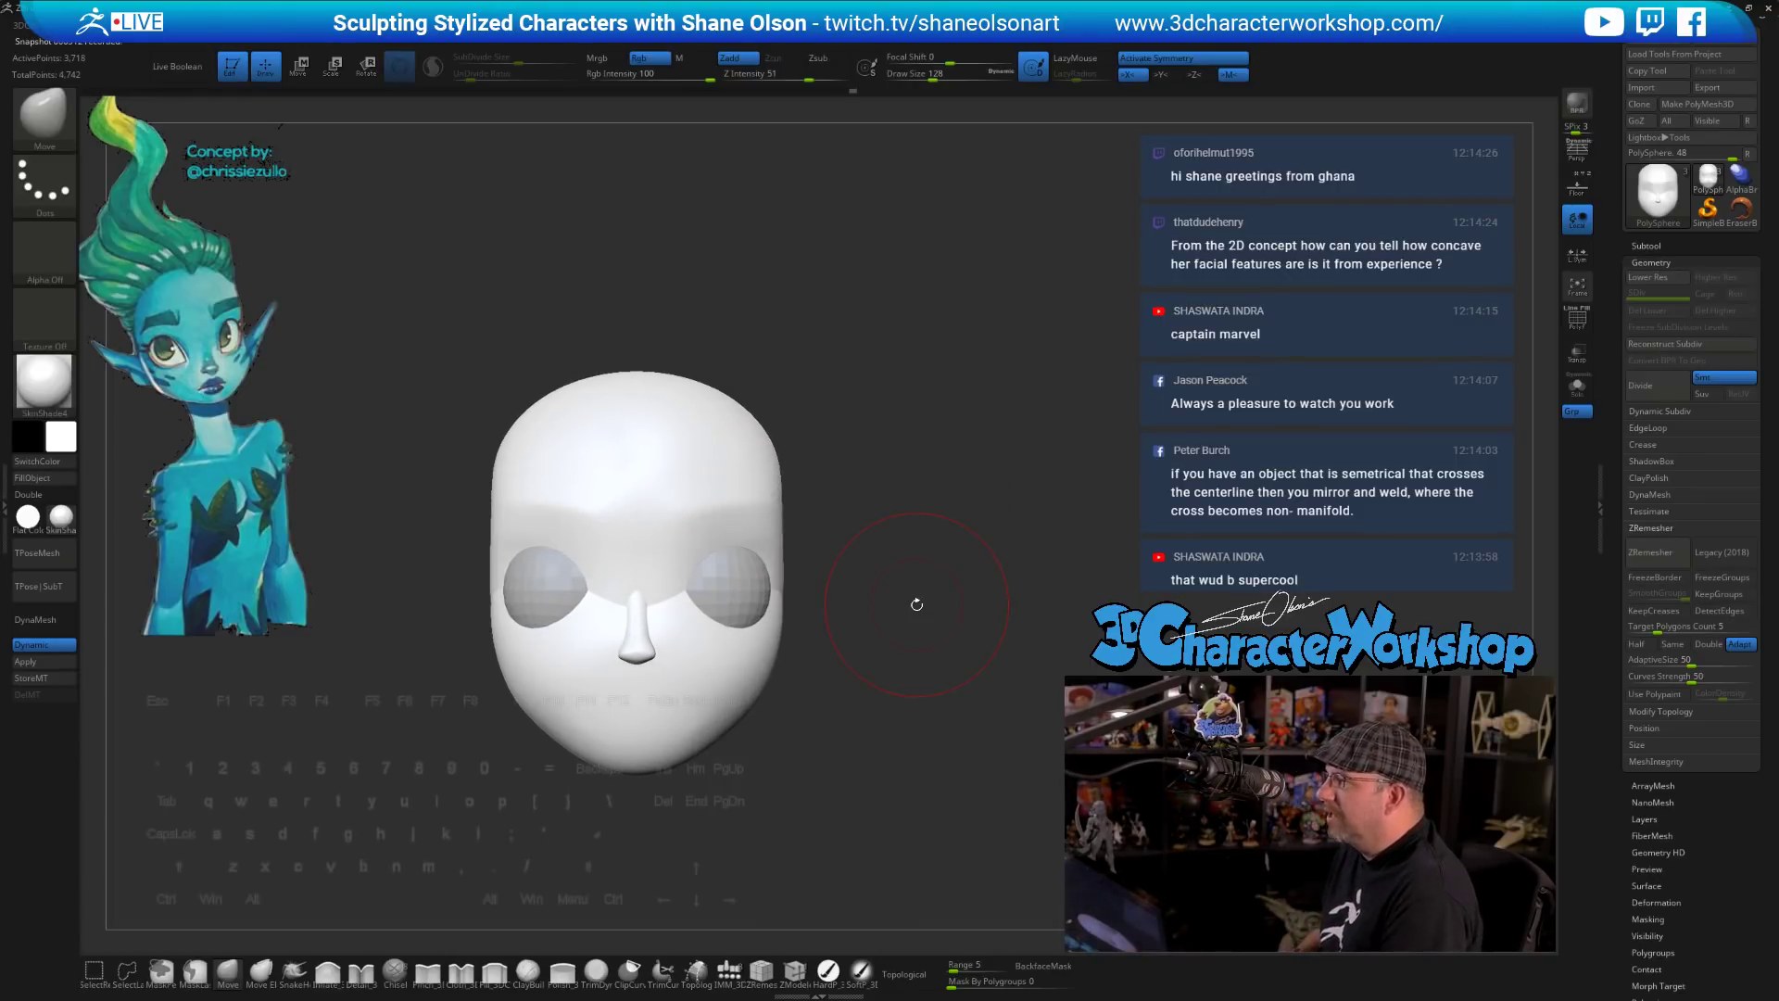
{"action": "left_click_drag", "start_coordinate": [916, 604], "coordinate": [900, 613], "text": "alt"}
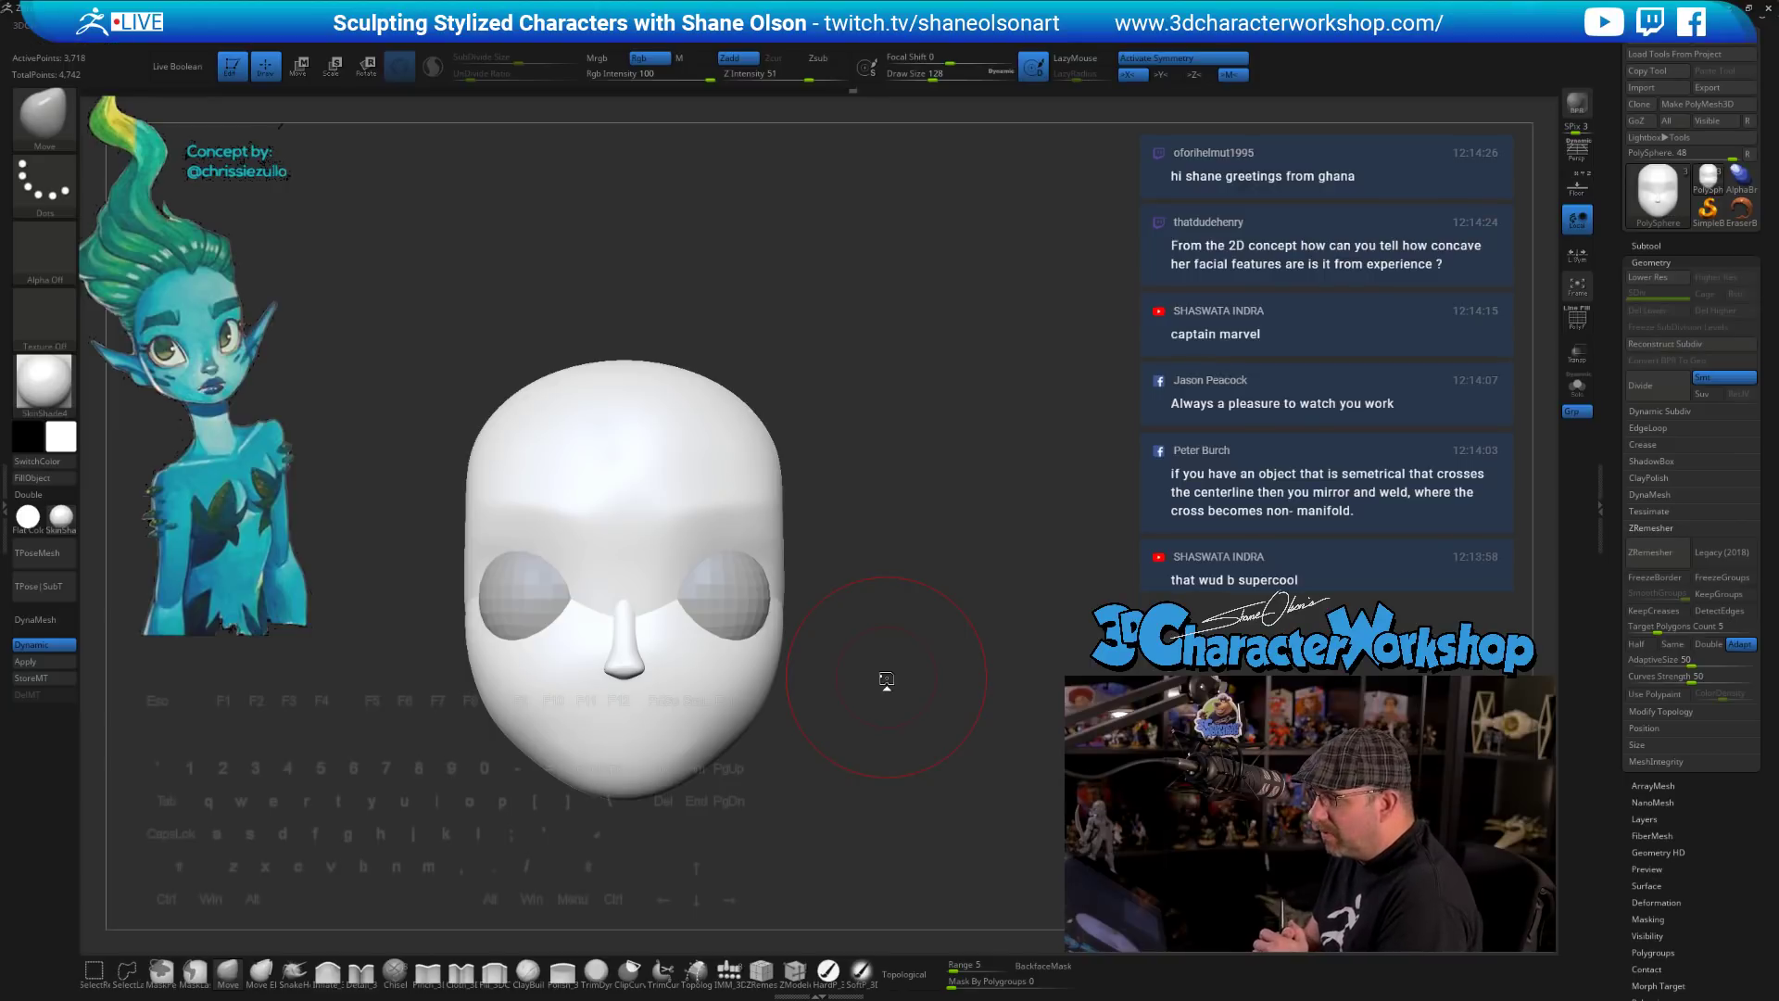
- Enable topological masking for the Move brush and push the lower back of the skull up and forward at draw size 379
{"action": "mouse_move", "coordinate": [933, 754]}
{"action": "left_mouse_down"}
{"action": "mouse_move", "coordinate": [954, 767]}
{"action": "mouse_move", "coordinate": [917, 714]}
{"action": "mouse_move", "coordinate": [920, 732]}
{"action": "mouse_move", "coordinate": [889, 727]}
{"action": "mouse_move", "coordinate": [931, 786]}
{"action": "mouse_move", "coordinate": [865, 752]}
{"action": "mouse_move", "coordinate": [891, 754]}
{"action": "left_mouse_up"}
{"action": "key", "text": "s"}
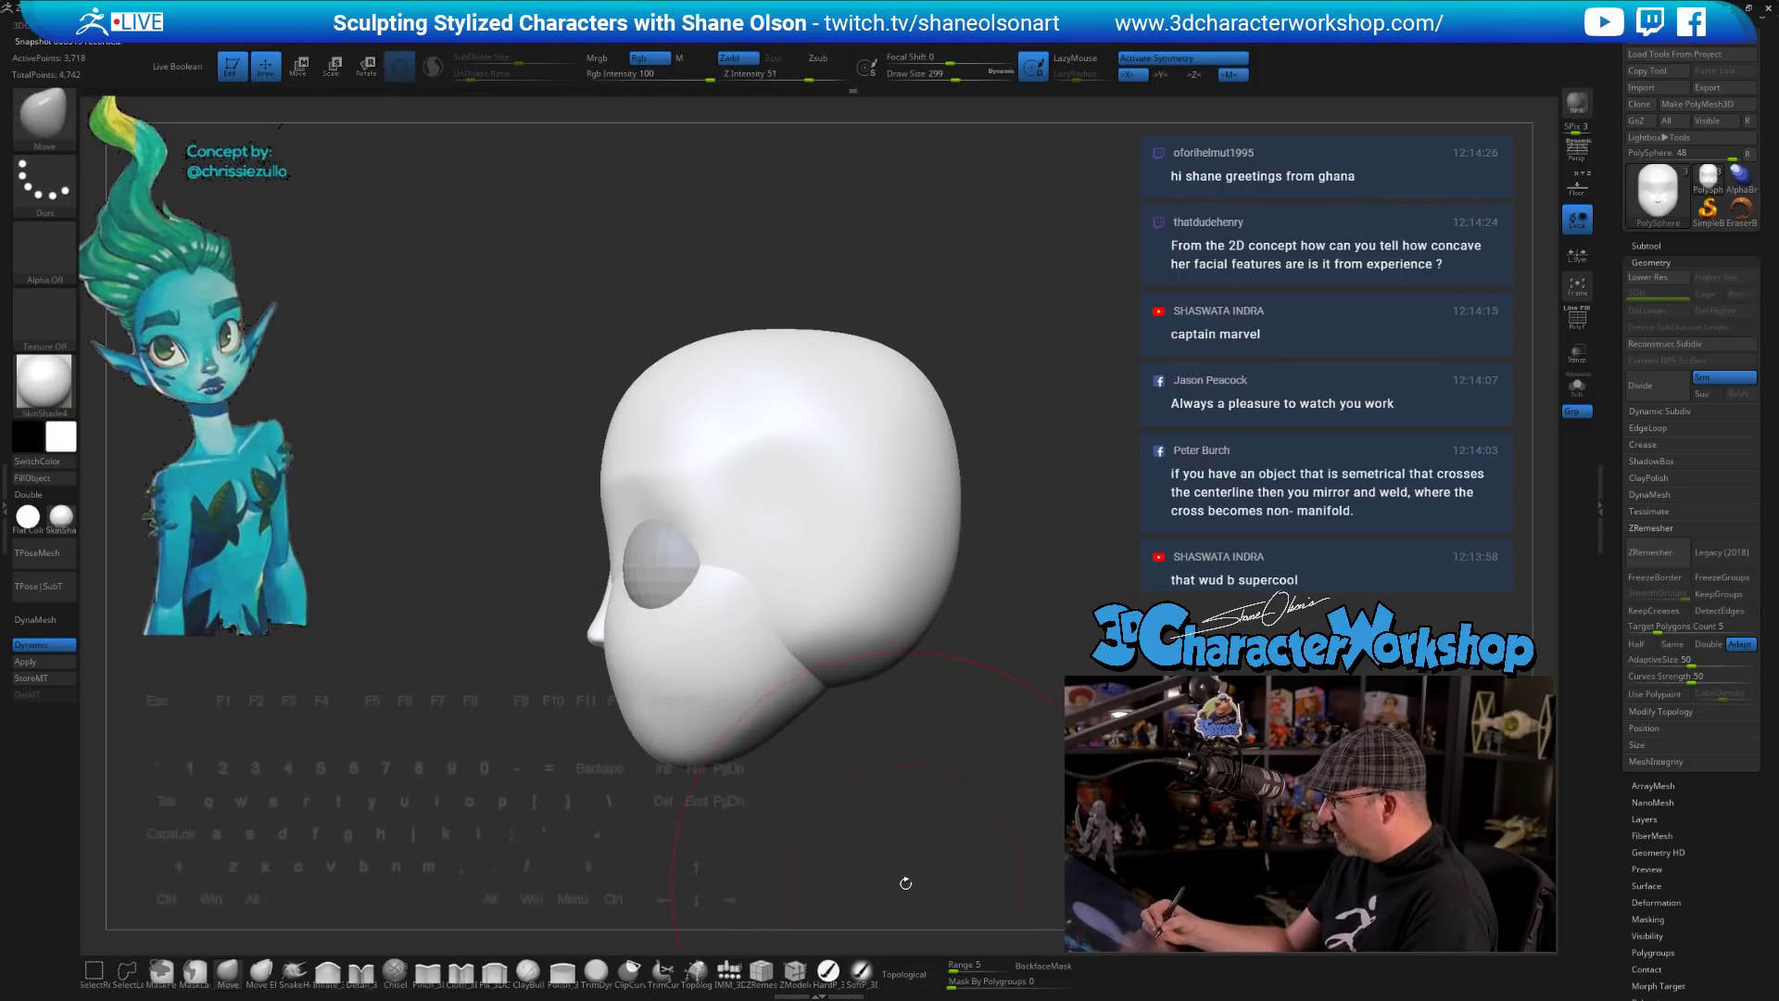
{"action": "key", "text": "3"}
{"action": "left_click", "coordinate": [920, 979]}
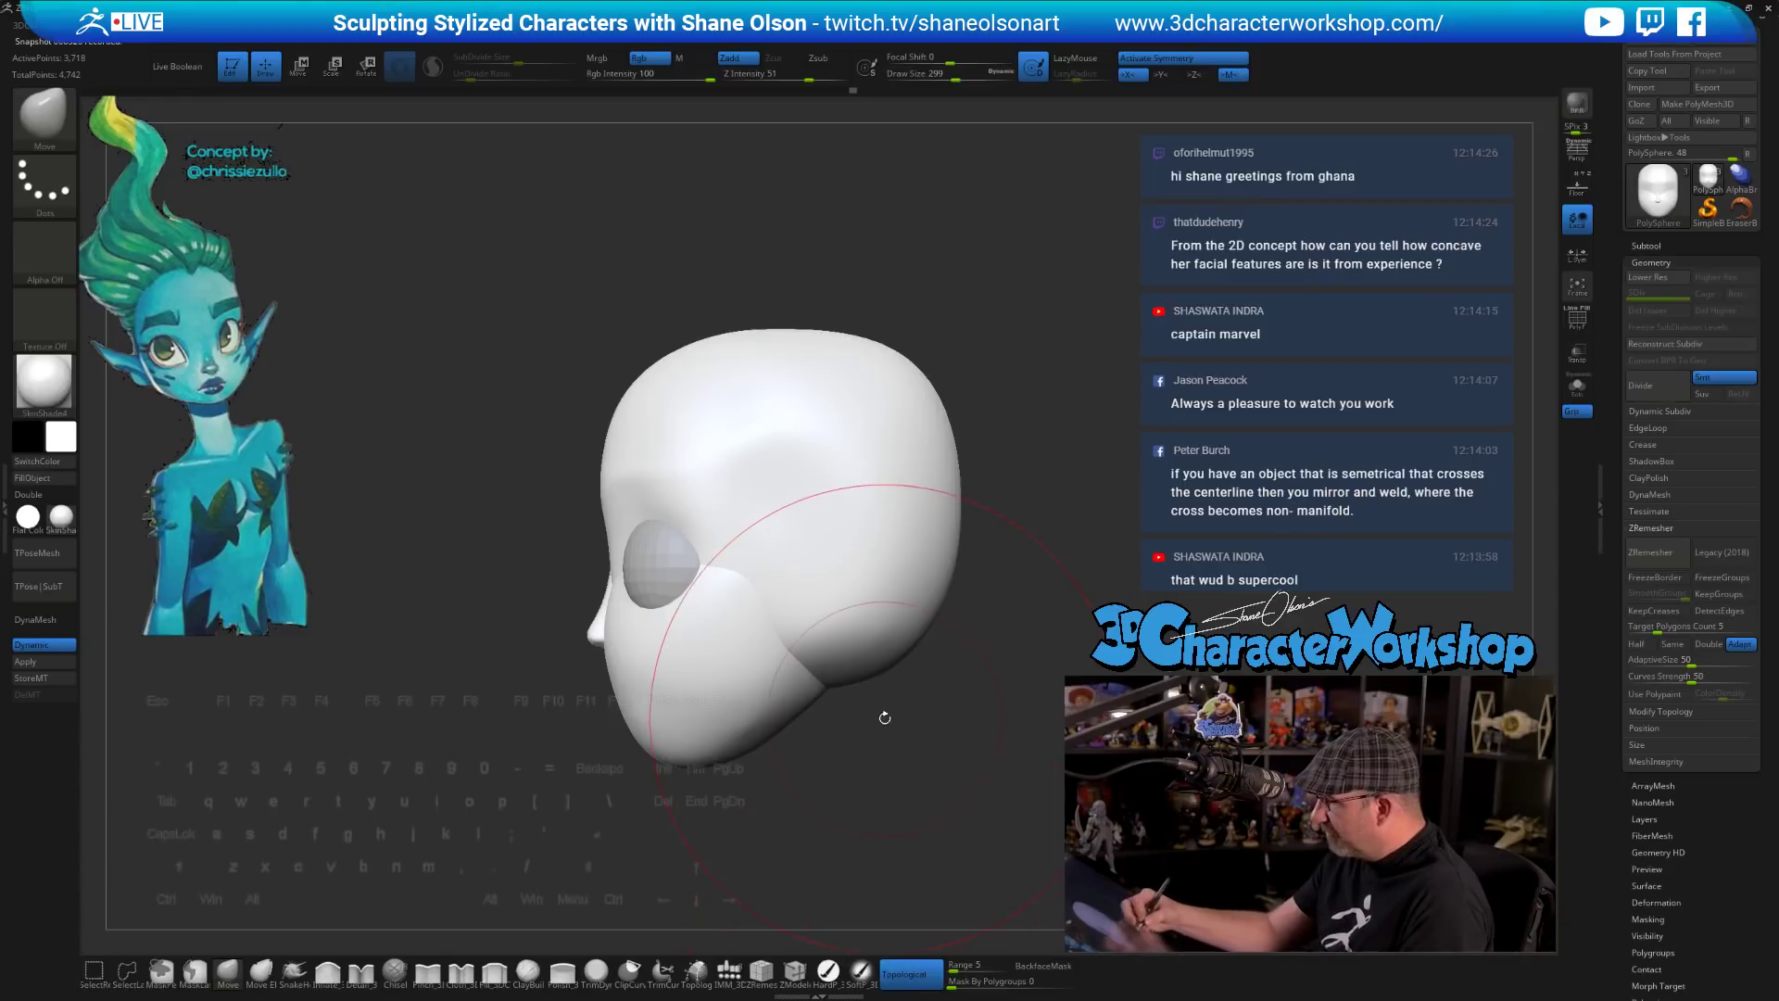
{"action": "key", "text": "s"}
{"action": "left_click_drag", "start_coordinate": [882, 719], "coordinate": [892, 720]}
{"action": "left_click_drag", "start_coordinate": [866, 658], "coordinate": [845, 618]}
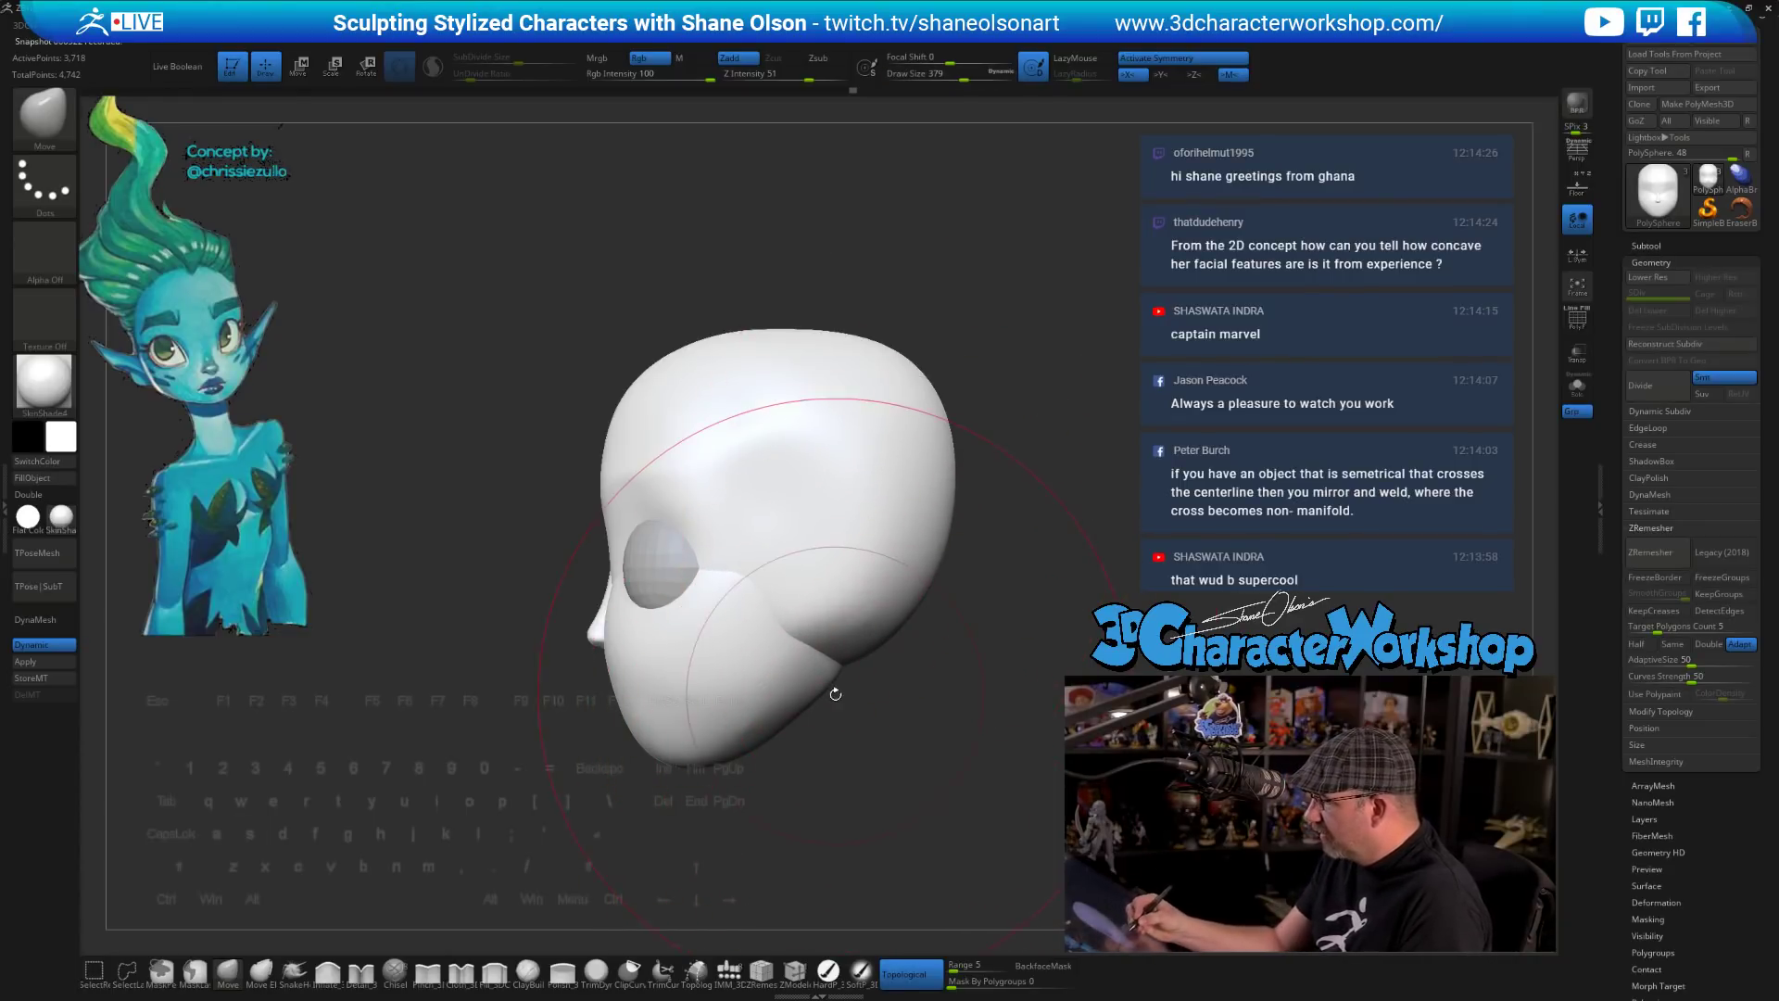
- Isolate the jaw section, push its rear edge forward with the Move brush at draw size 299, and show the whole head again
{"action": "left_click", "coordinate": [735, 696], "text": "ctrl+shift"}
{"action": "key", "text": "s"}
{"action": "left_click_drag", "start_coordinate": [847, 654], "coordinate": [796, 616]}
{"action": "left_click", "coordinate": [924, 673], "text": "ctrl+shift"}
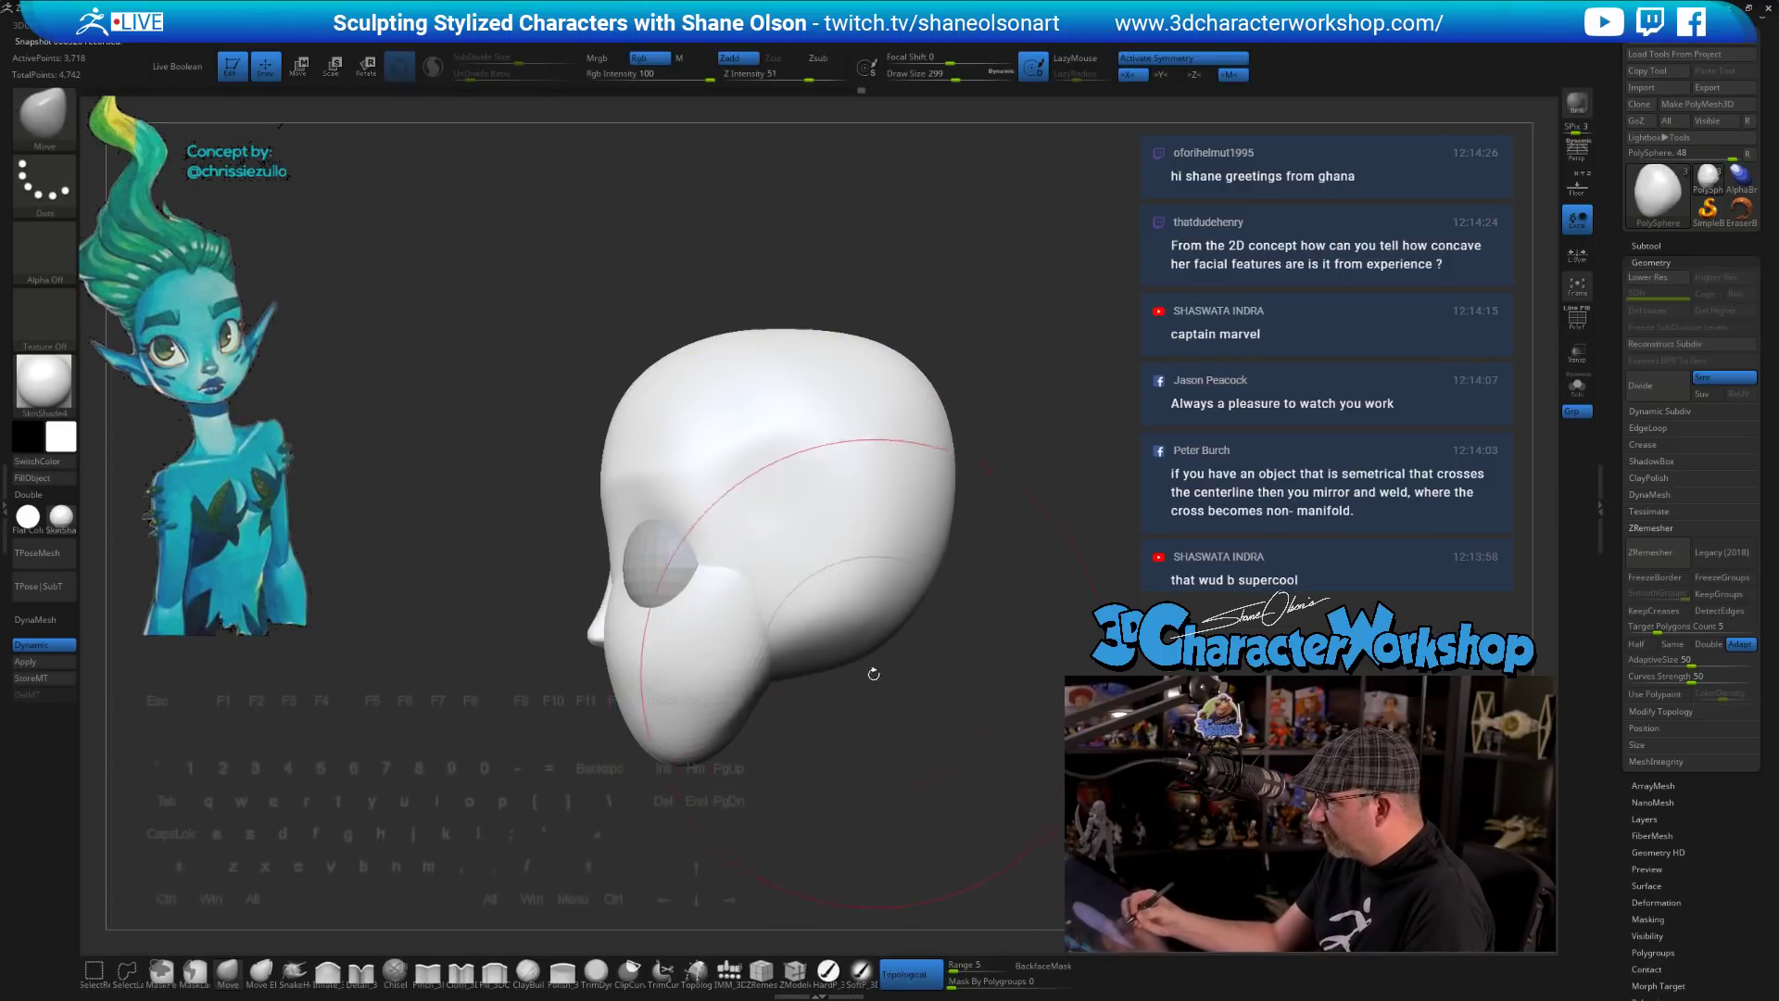
- Set the Move brush to draw size 177 and smooth the surface of the jaw and lower cheek
{"action": "mouse_move", "coordinate": [818, 722]}
{"action": "left_mouse_down"}
{"action": "mouse_move", "coordinate": [901, 732]}
{"action": "mouse_move", "coordinate": [810, 726]}
{"action": "mouse_move", "coordinate": [816, 767]}
{"action": "mouse_move", "coordinate": [866, 770]}
{"action": "left_mouse_up"}
{"action": "key", "text": "s"}
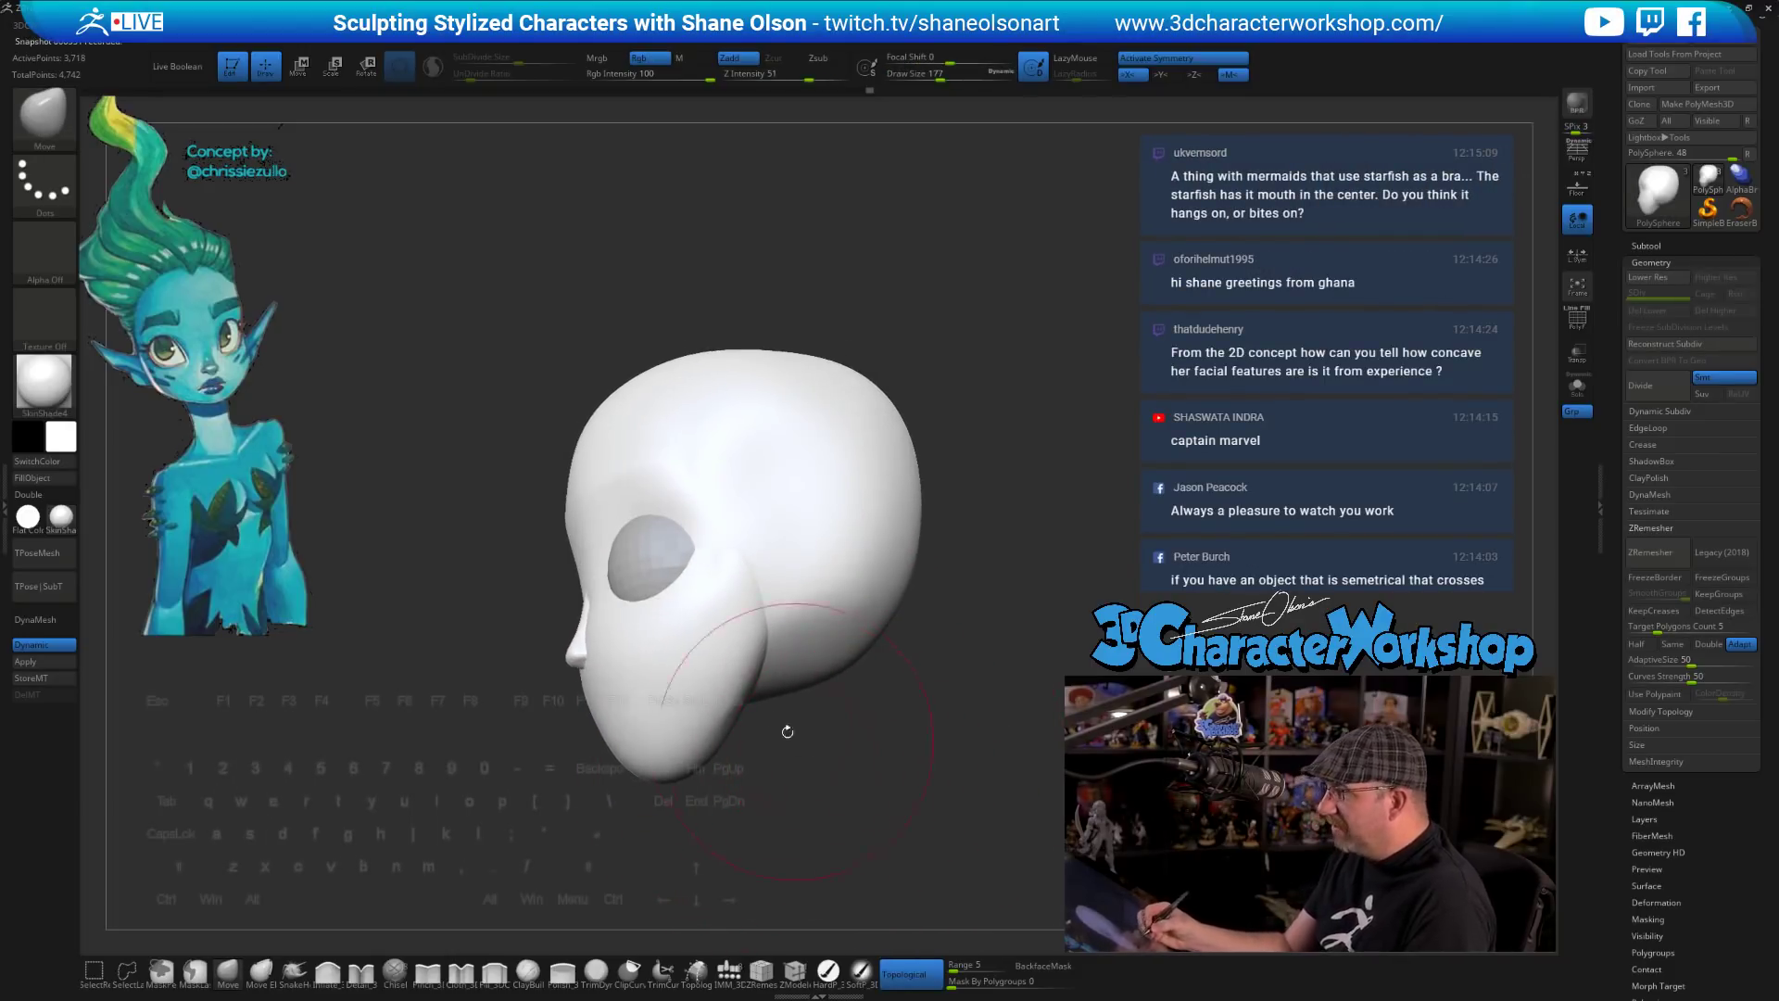
{"action": "left_click_drag", "start_coordinate": [695, 701], "coordinate": [681, 723], "text": "shift"}
{"action": "mouse_move", "coordinate": [828, 771]}
{"action": "left_mouse_down"}
{"action": "mouse_move", "coordinate": [831, 790]}
{"action": "mouse_move", "coordinate": [851, 769]}
{"action": "mouse_move", "coordinate": [832, 750]}
{"action": "mouse_move", "coordinate": [882, 741]}
{"action": "mouse_move", "coordinate": [936, 692]}
{"action": "left_mouse_up"}
- Examine the head's proportions and jaw shape from the front and three-quarter views
{"action": "key", "text": "s"}
{"action": "left_click_drag", "start_coordinate": [862, 567], "coordinate": [857, 565]}
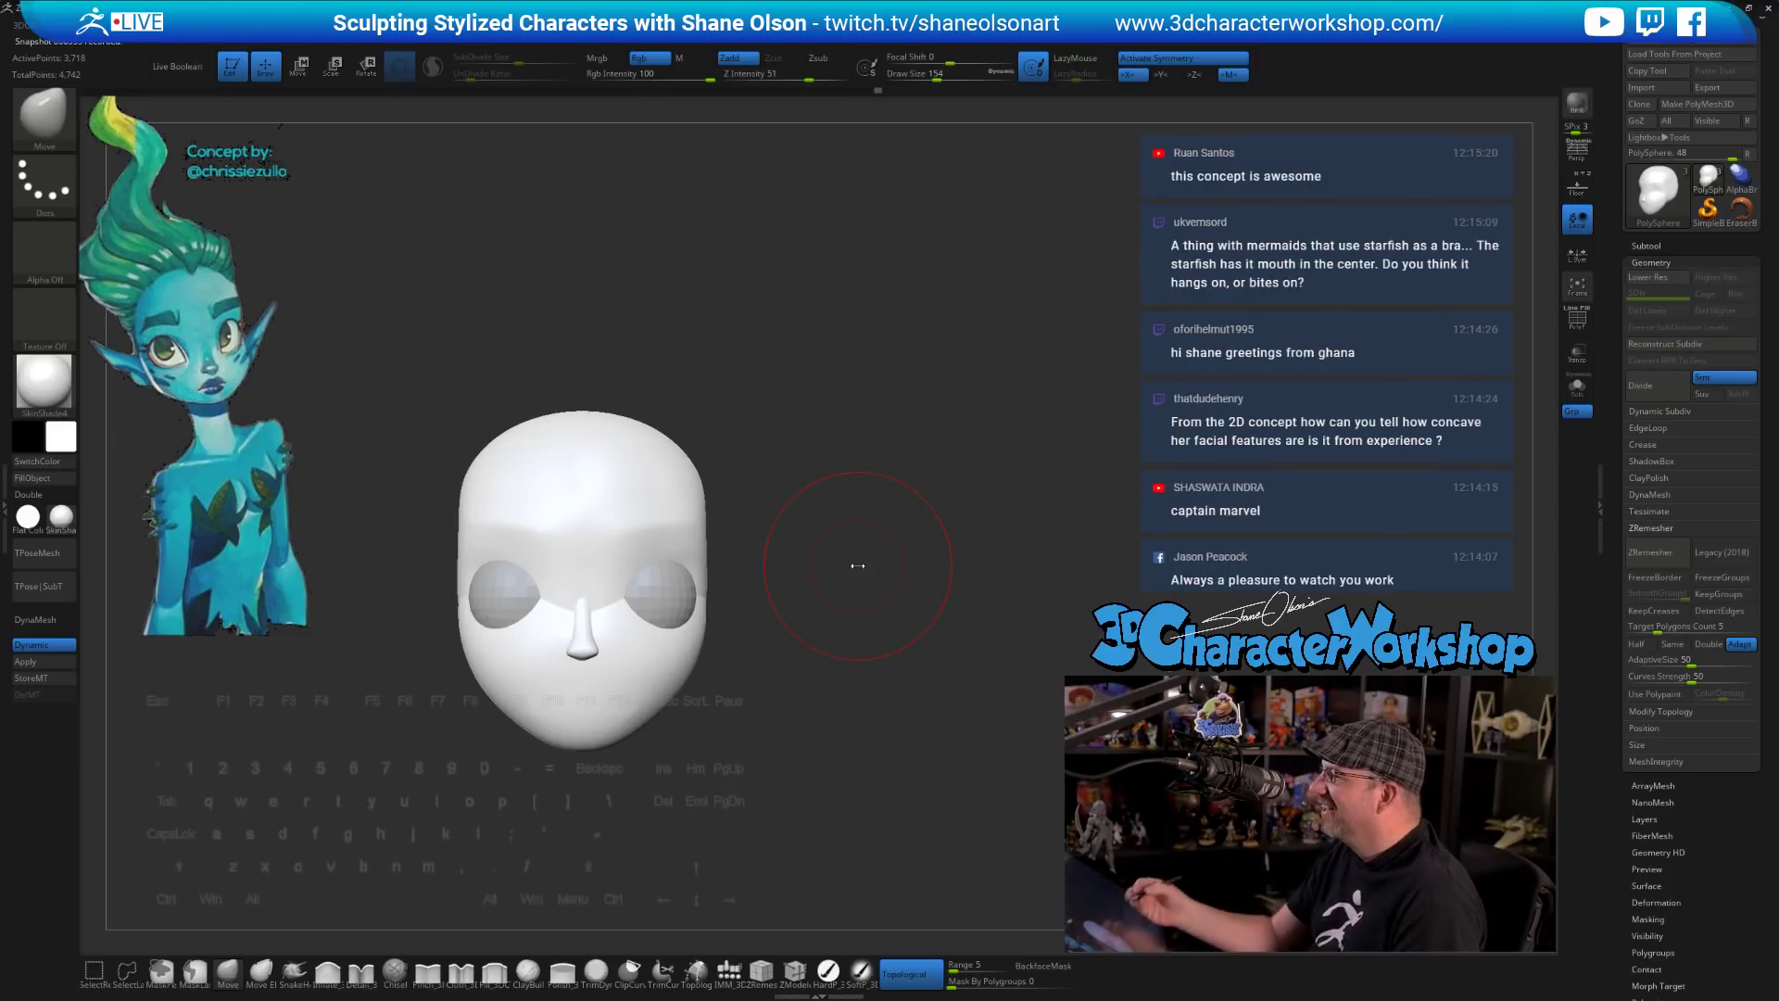
{"action": "mouse_move", "coordinate": [858, 565]}
{"action": "left_mouse_down"}
{"action": "mouse_move", "coordinate": [874, 659]}
{"action": "mouse_move", "coordinate": [860, 687]}
{"action": "left_mouse_up"}
{"action": "key", "text": "s"}
{"action": "mouse_move", "coordinate": [838, 614]}
{"action": "left_mouse_down", "text": "alt"}
{"action": "mouse_move", "coordinate": [840, 672]}
{"action": "mouse_move", "coordinate": [863, 640]}
{"action": "mouse_move", "coordinate": [791, 707]}
{"action": "mouse_move", "coordinate": [786, 811]}
{"action": "left_mouse_up", "text": "alt"}
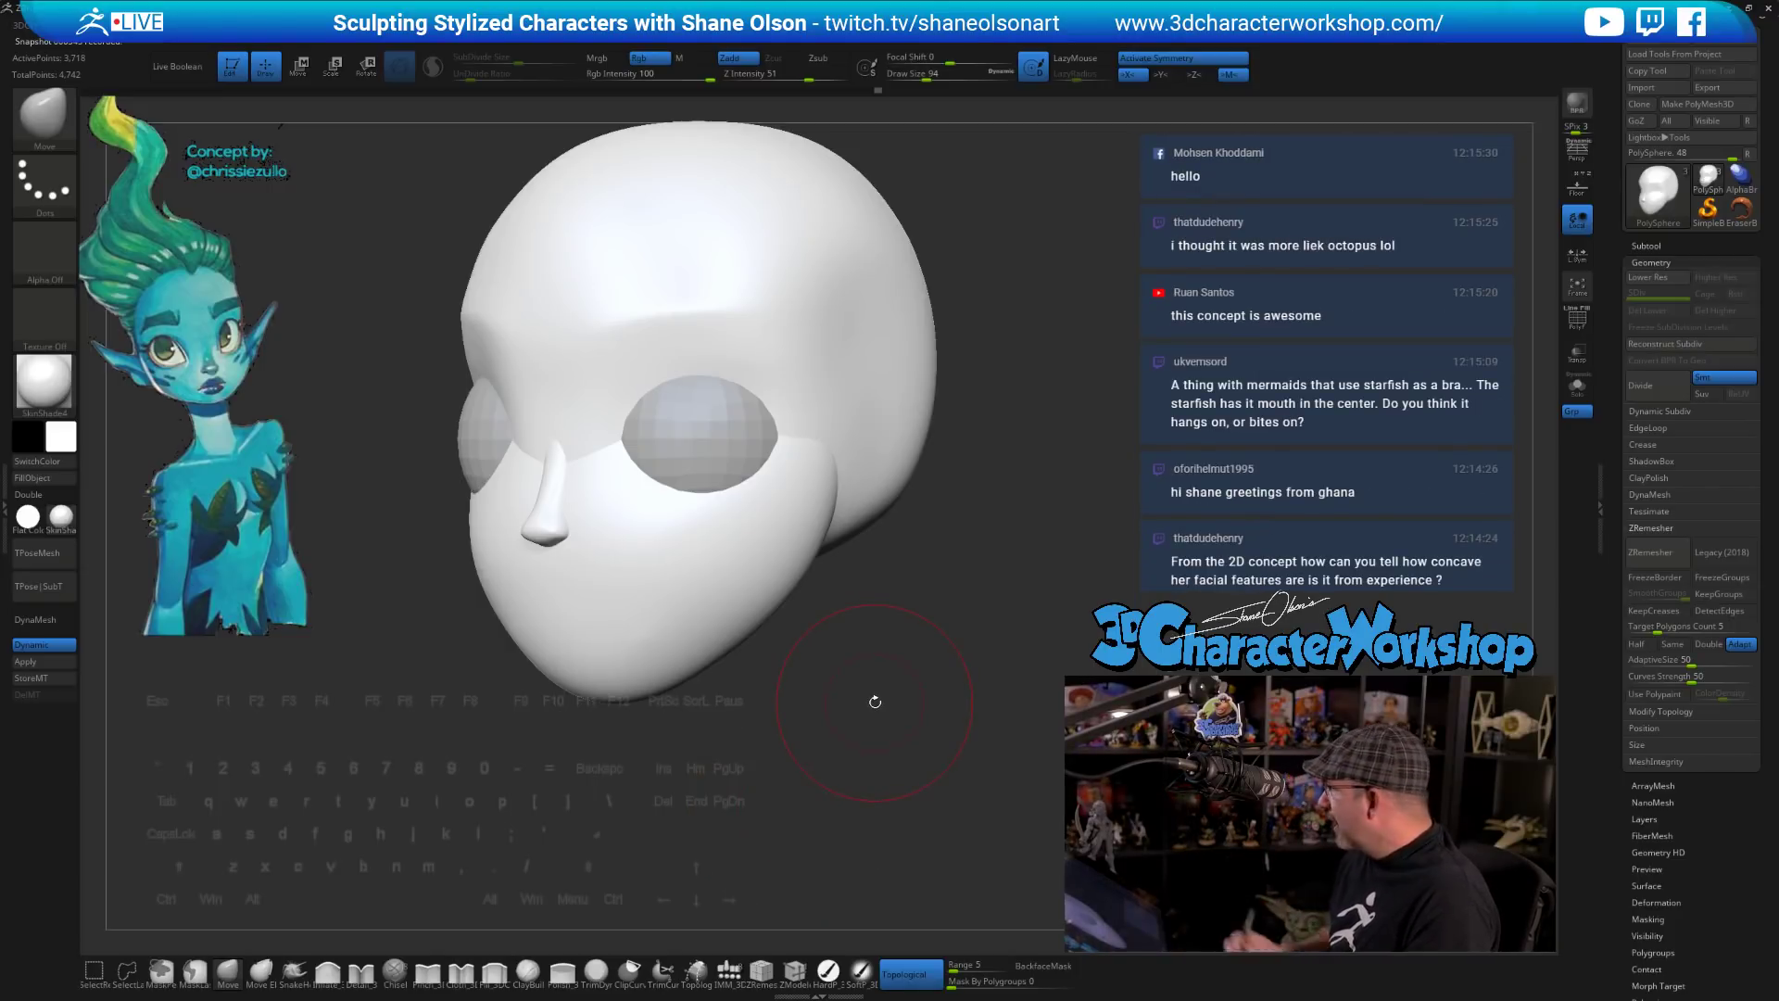
{"action": "key", "text": "s"}
{"action": "left_click_drag", "start_coordinate": [876, 665], "coordinate": [861, 737]}
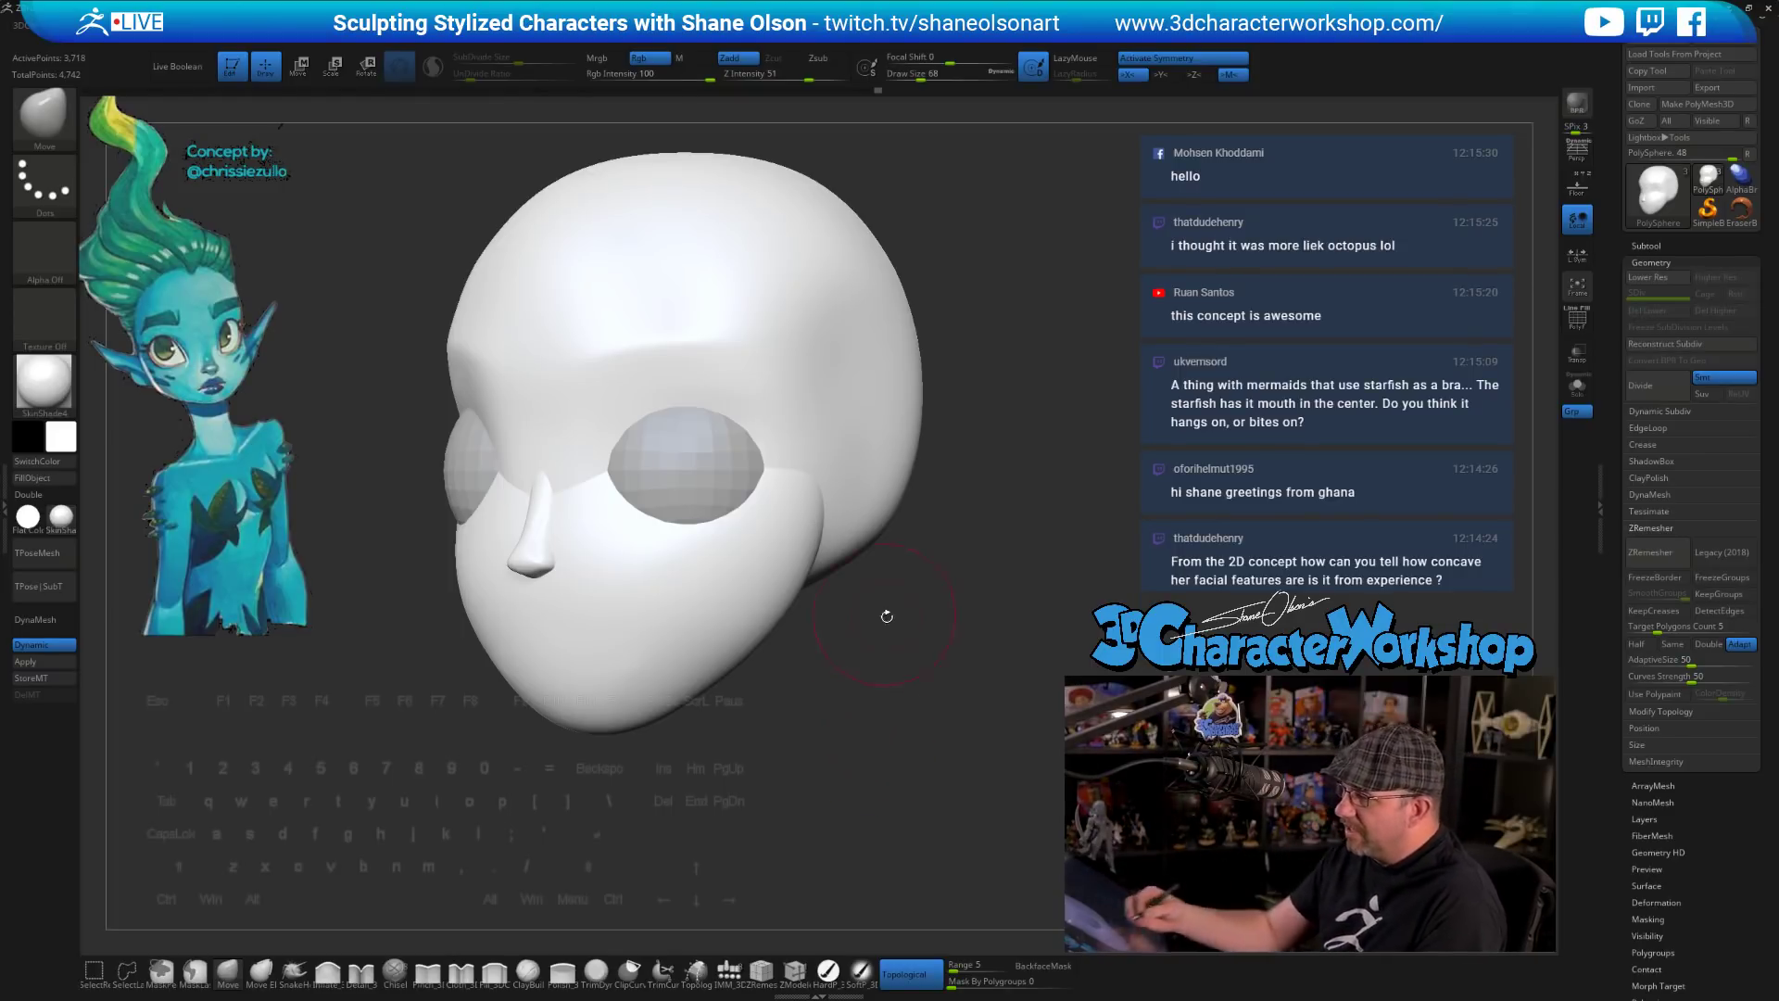
- Round out the crown and back of the skull with the Move brush at draw size 187, then smooth the top
{"action": "mouse_move", "coordinate": [885, 615]}
{"action": "left_mouse_down", "text": "alt"}
{"action": "mouse_move", "coordinate": [866, 636]}
{"action": "mouse_move", "coordinate": [904, 703]}
{"action": "left_mouse_up", "text": "alt"}
{"action": "key", "text": "s"}
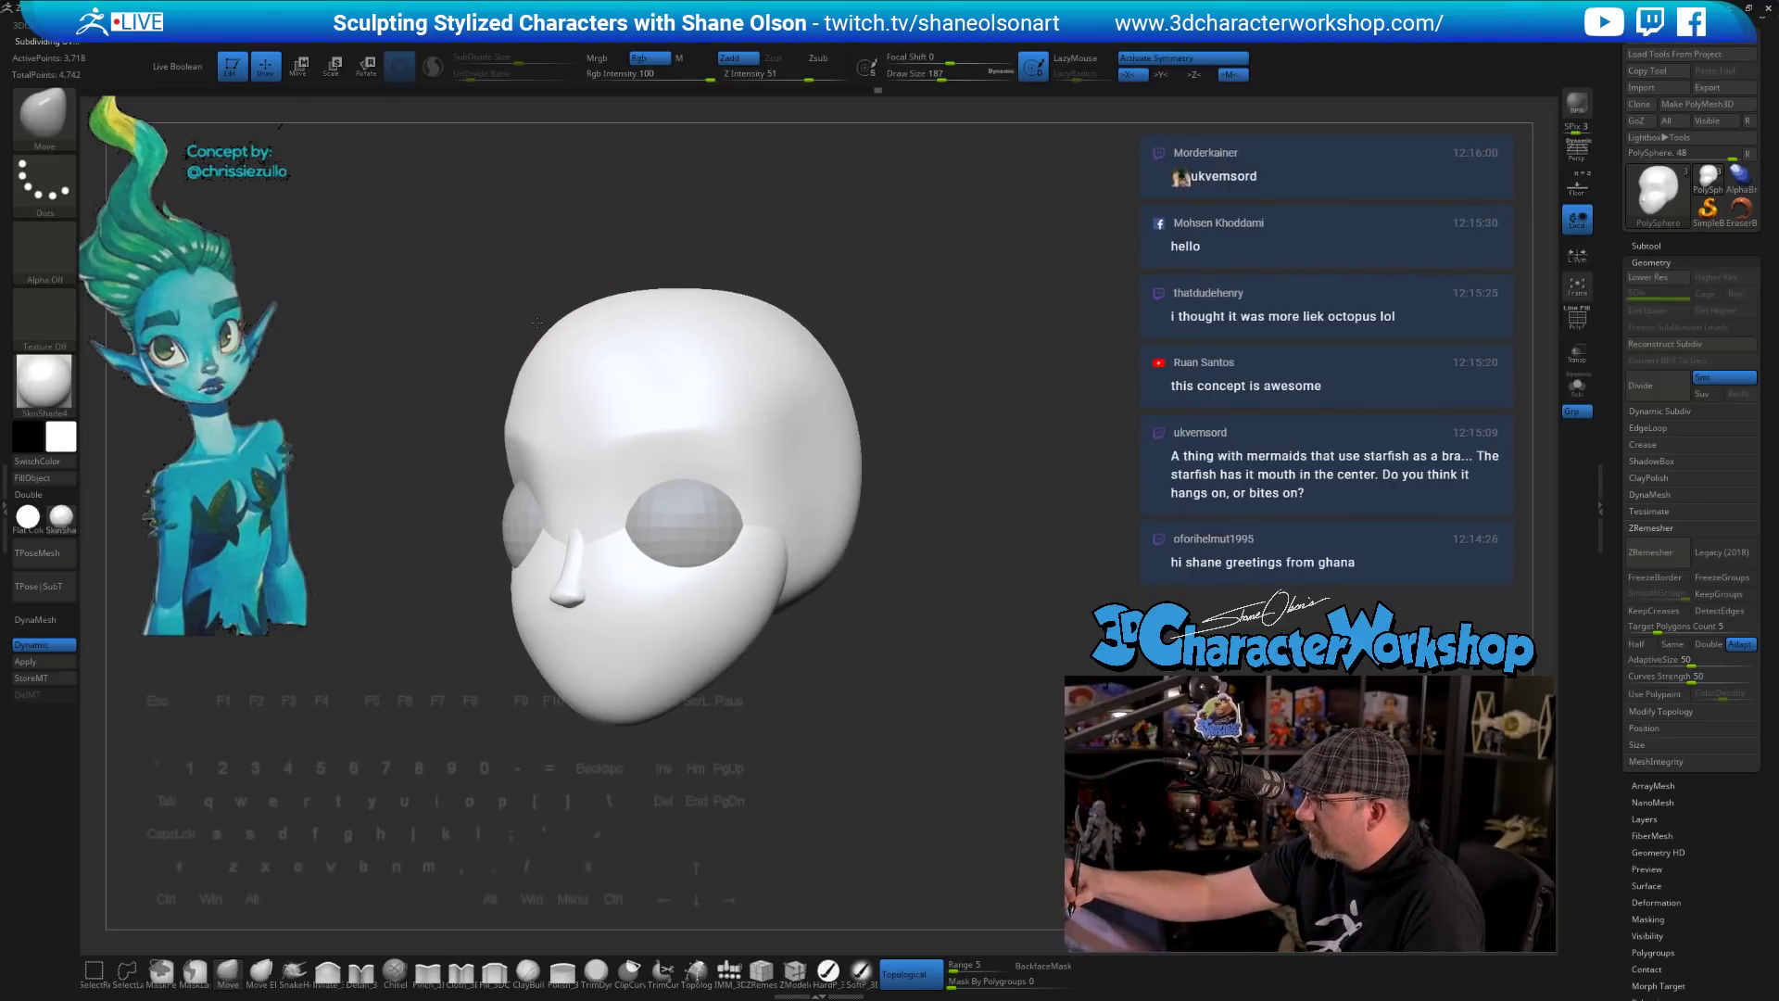
{"action": "left_click_drag", "start_coordinate": [536, 322], "coordinate": [901, 560]}
{"action": "mouse_move", "coordinate": [864, 417]}
{"action": "left_mouse_down"}
{"action": "mouse_move", "coordinate": [881, 365]}
{"action": "mouse_move", "coordinate": [938, 389]}
{"action": "left_mouse_up"}
{"action": "left_click_drag", "start_coordinate": [683, 319], "coordinate": [680, 304]}
{"action": "left_click_drag", "start_coordinate": [940, 339], "coordinate": [941, 393]}
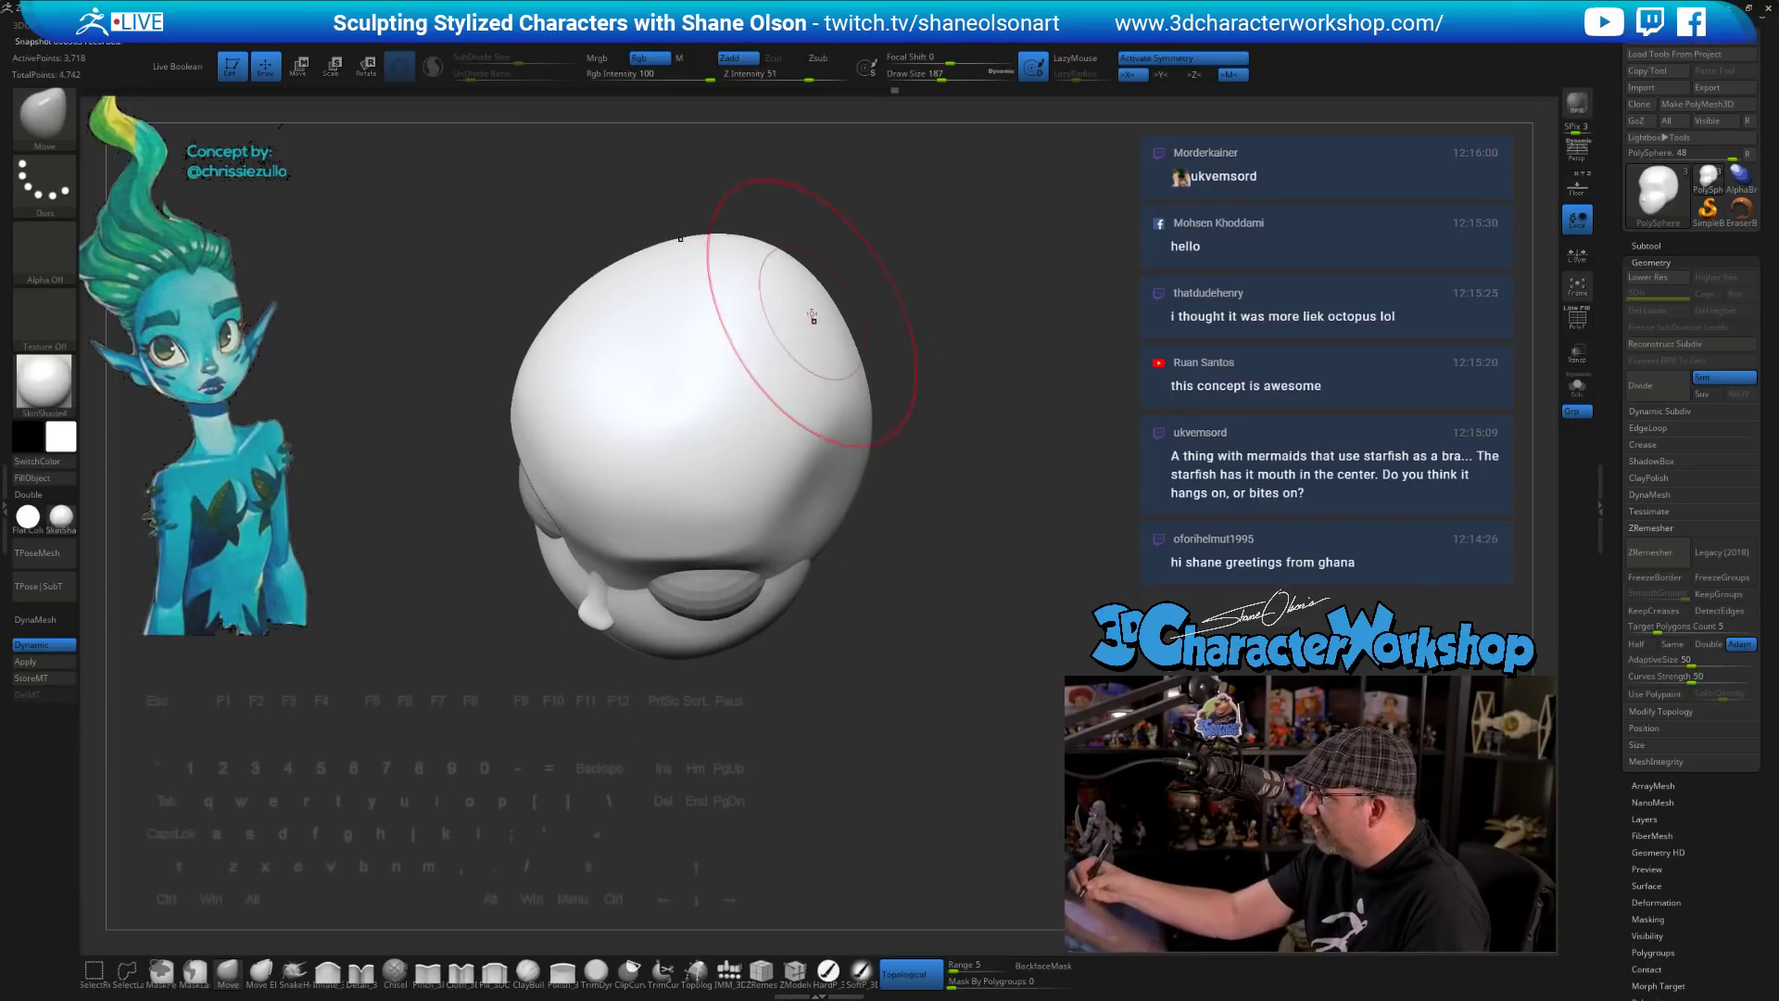
{"action": "left_click_drag", "start_coordinate": [813, 318], "coordinate": [825, 305]}
{"action": "left_click_drag", "start_coordinate": [936, 389], "coordinate": [934, 343]}
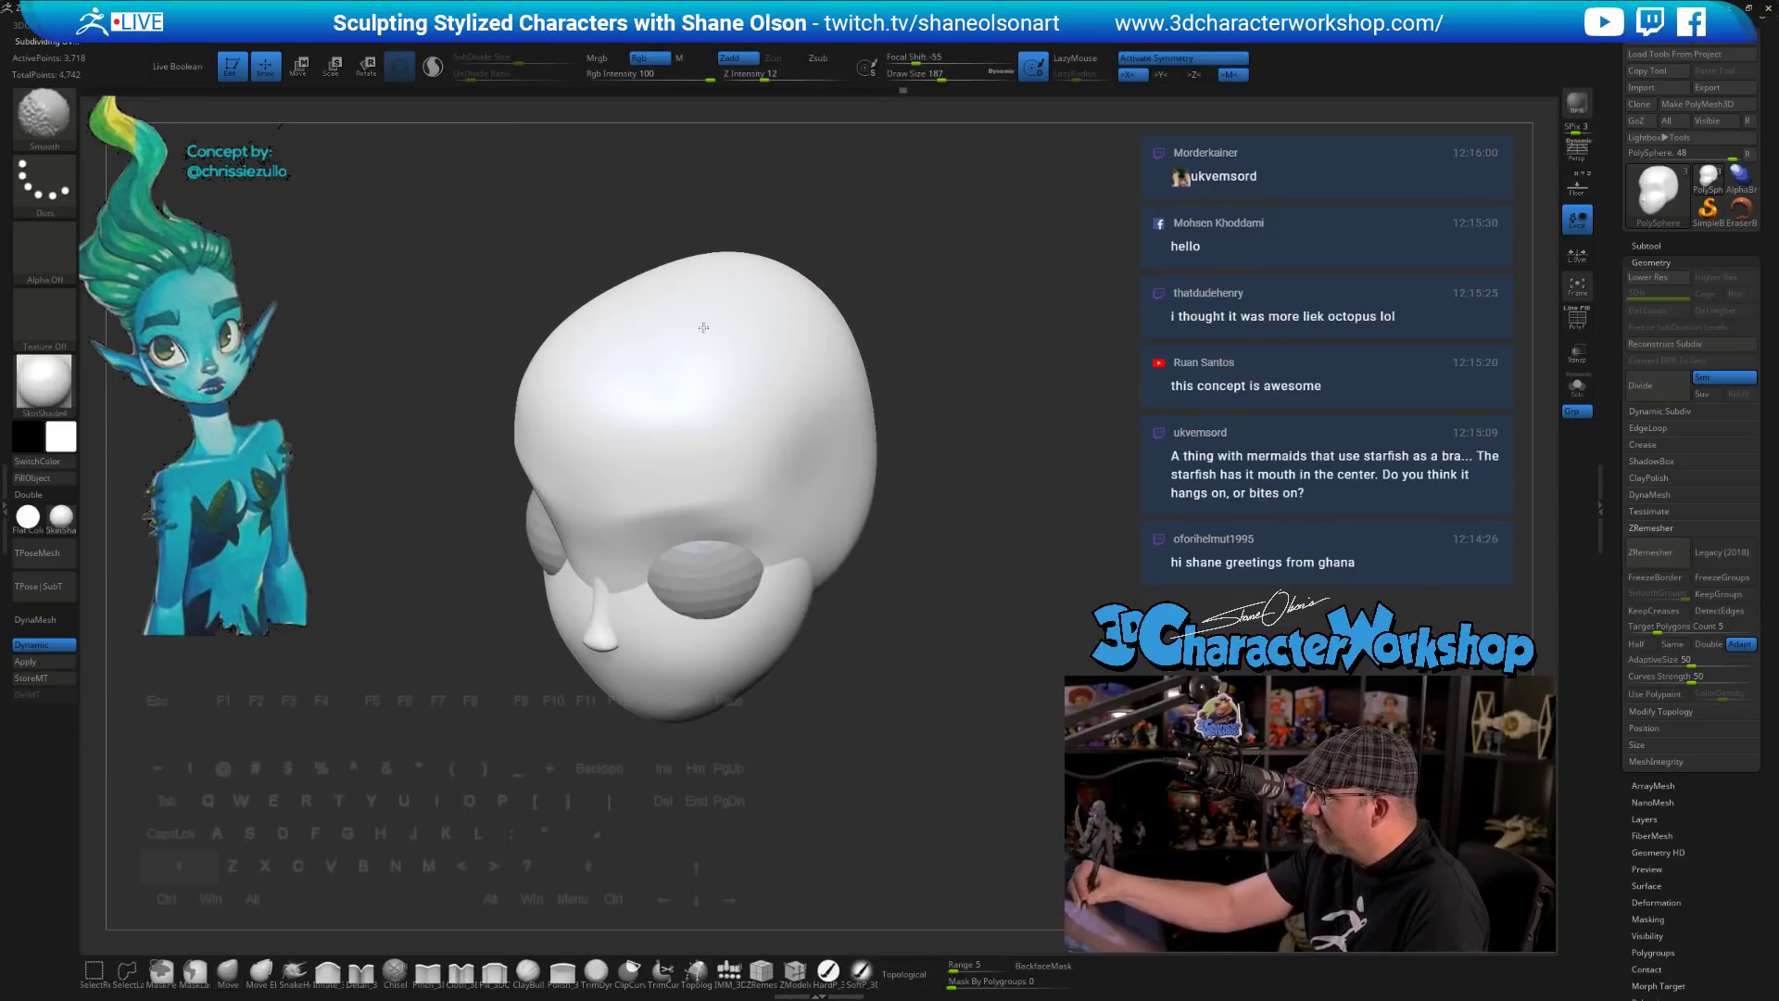
{"action": "mouse_move", "coordinate": [927, 505]}
{"action": "left_mouse_down"}
{"action": "mouse_move", "coordinate": [1008, 464]}
{"action": "mouse_move", "coordinate": [945, 475]}
{"action": "left_mouse_up"}
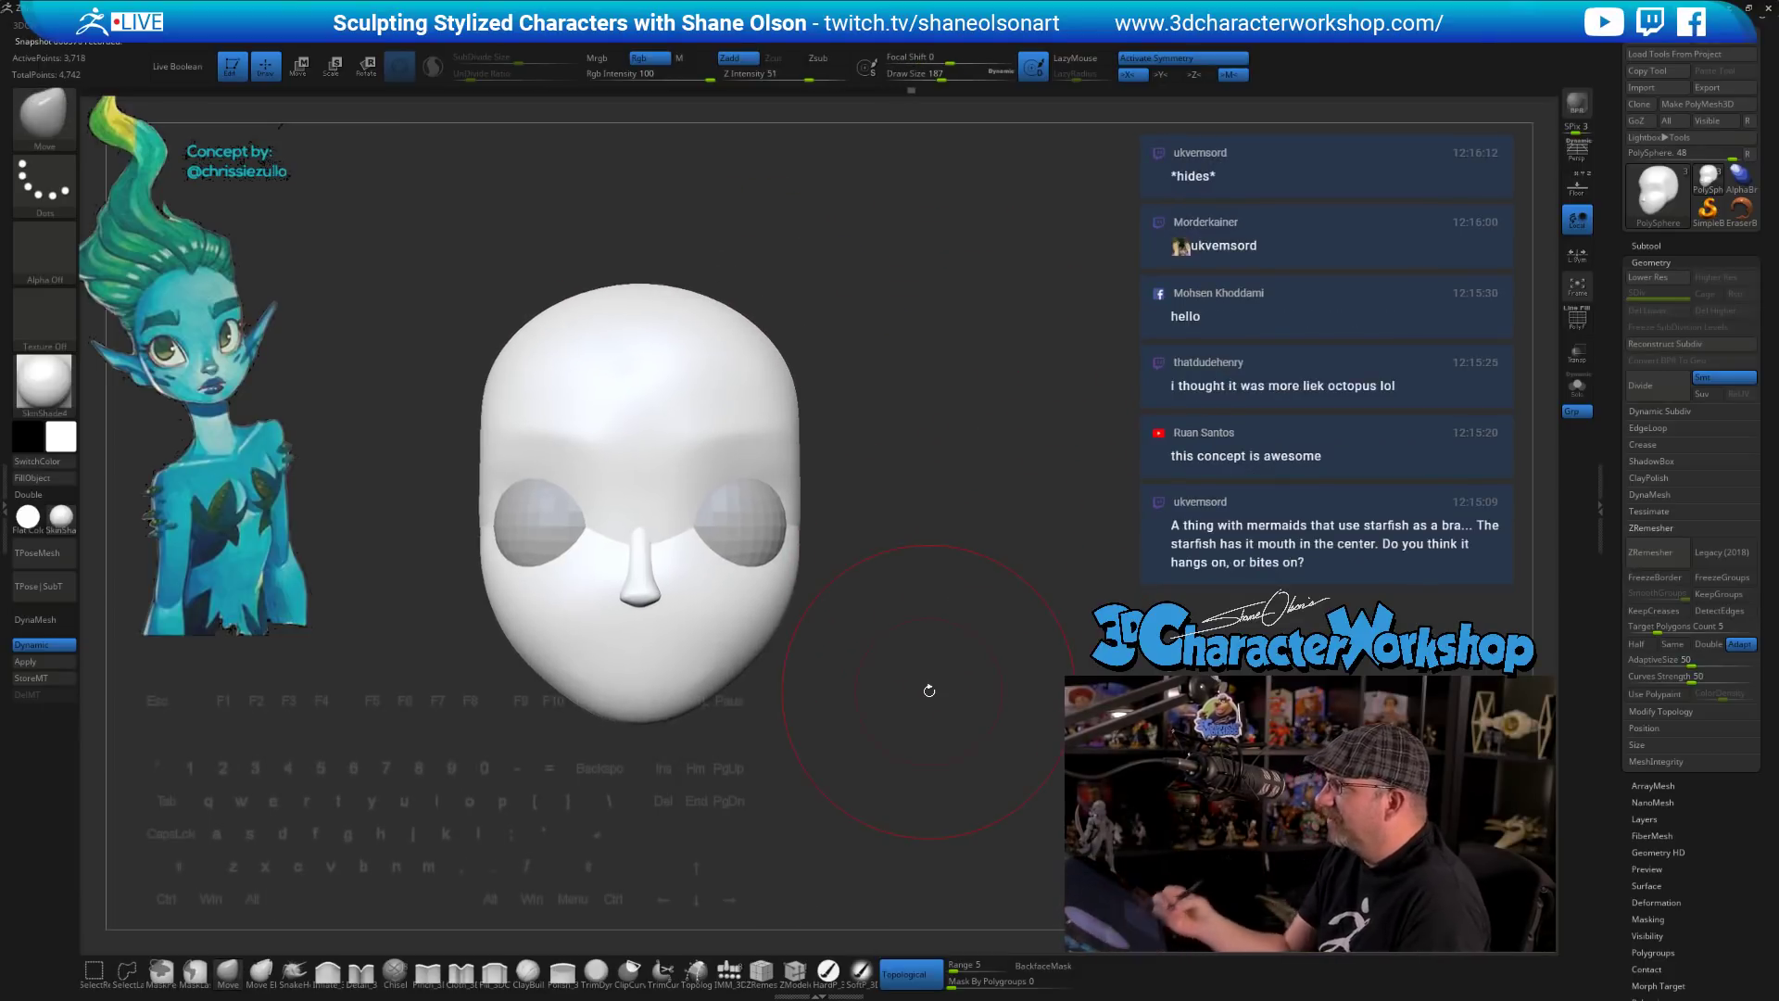
{"action": "mouse_move", "coordinate": [929, 690]}
{"action": "left_mouse_down"}
{"action": "mouse_move", "coordinate": [863, 687]}
{"action": "mouse_move", "coordinate": [926, 679]}
{"action": "left_mouse_up"}
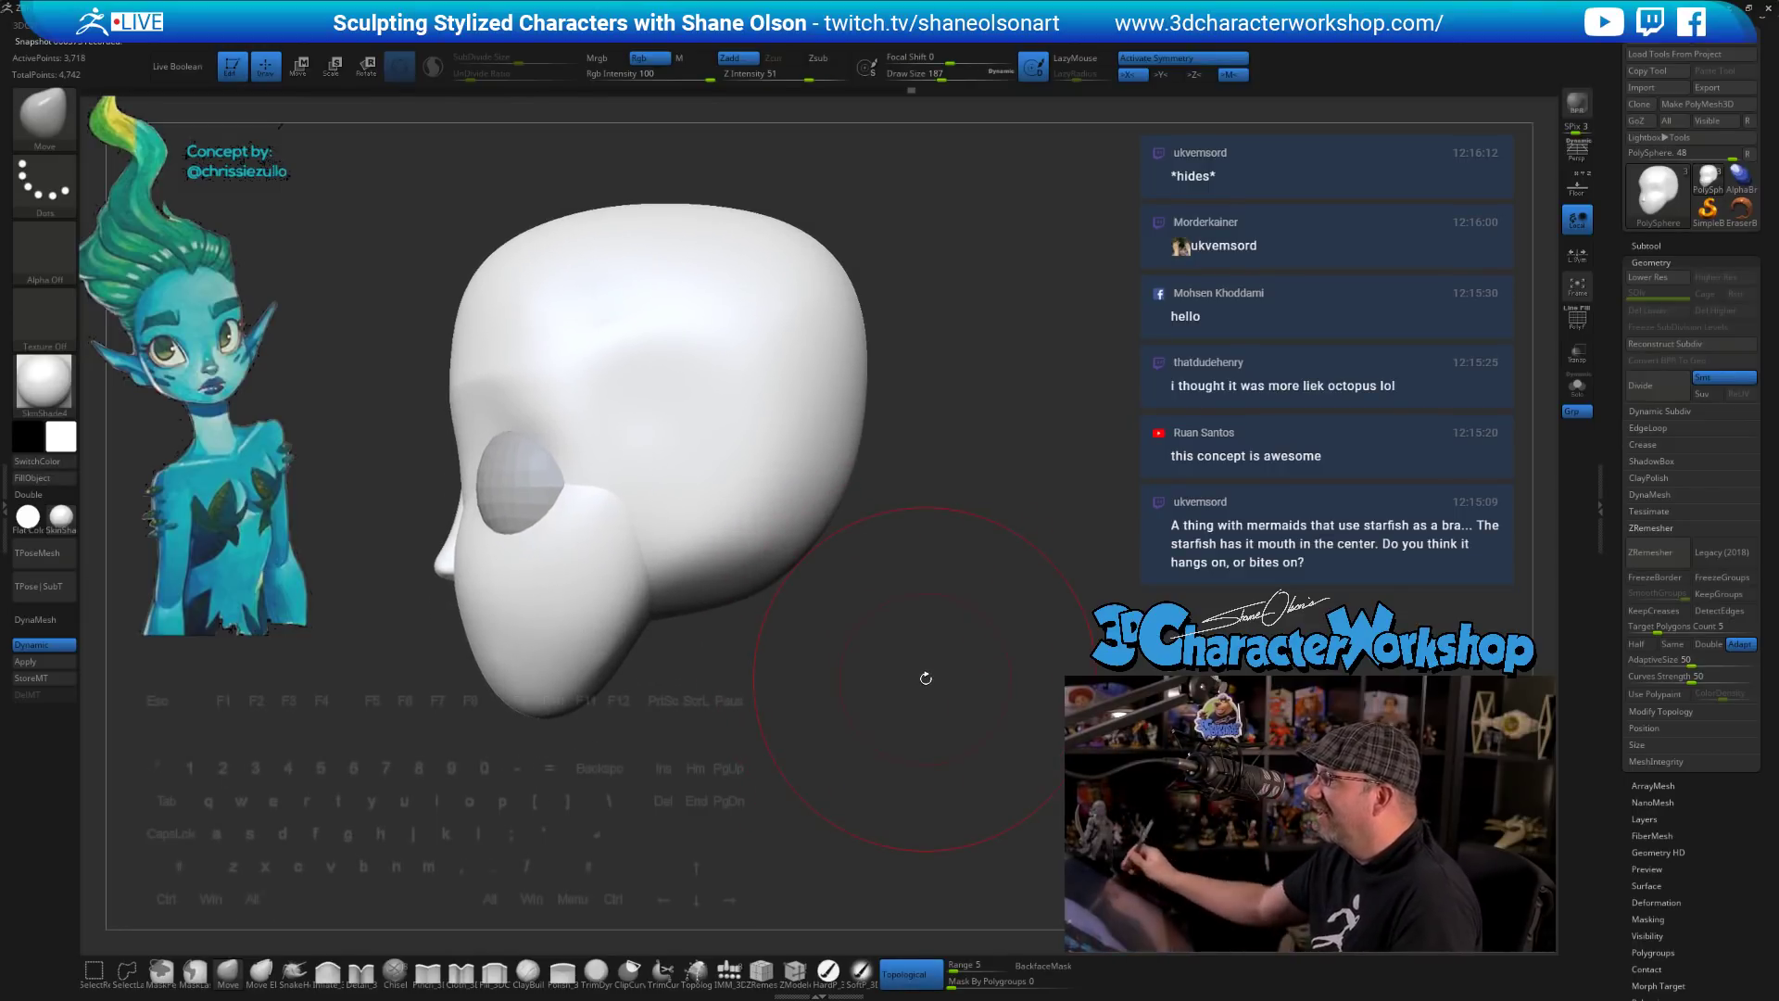
- Reshape the back of the skull with the Move brush at draw size 280, then the upper forehead and crown at 331
{"action": "key", "text": "s"}
{"action": "left_click_drag", "start_coordinate": [938, 326], "coordinate": [950, 326]}
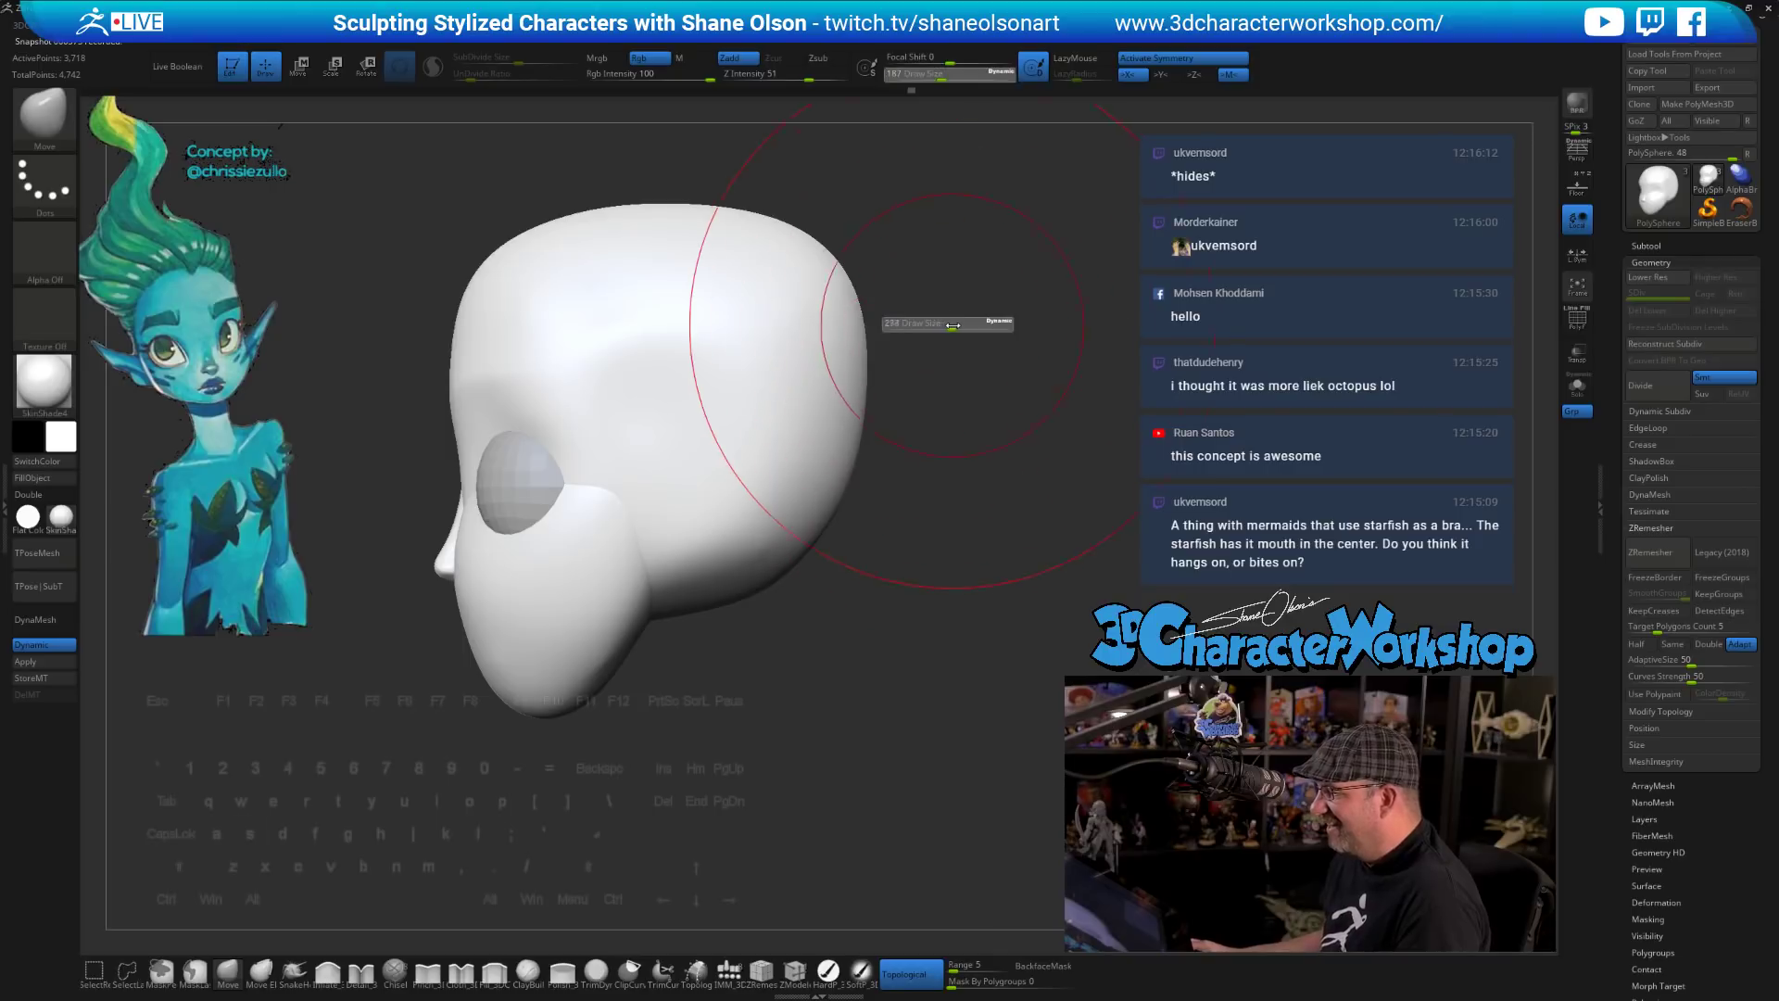
{"action": "left_click_drag", "start_coordinate": [852, 257], "coordinate": [826, 270]}
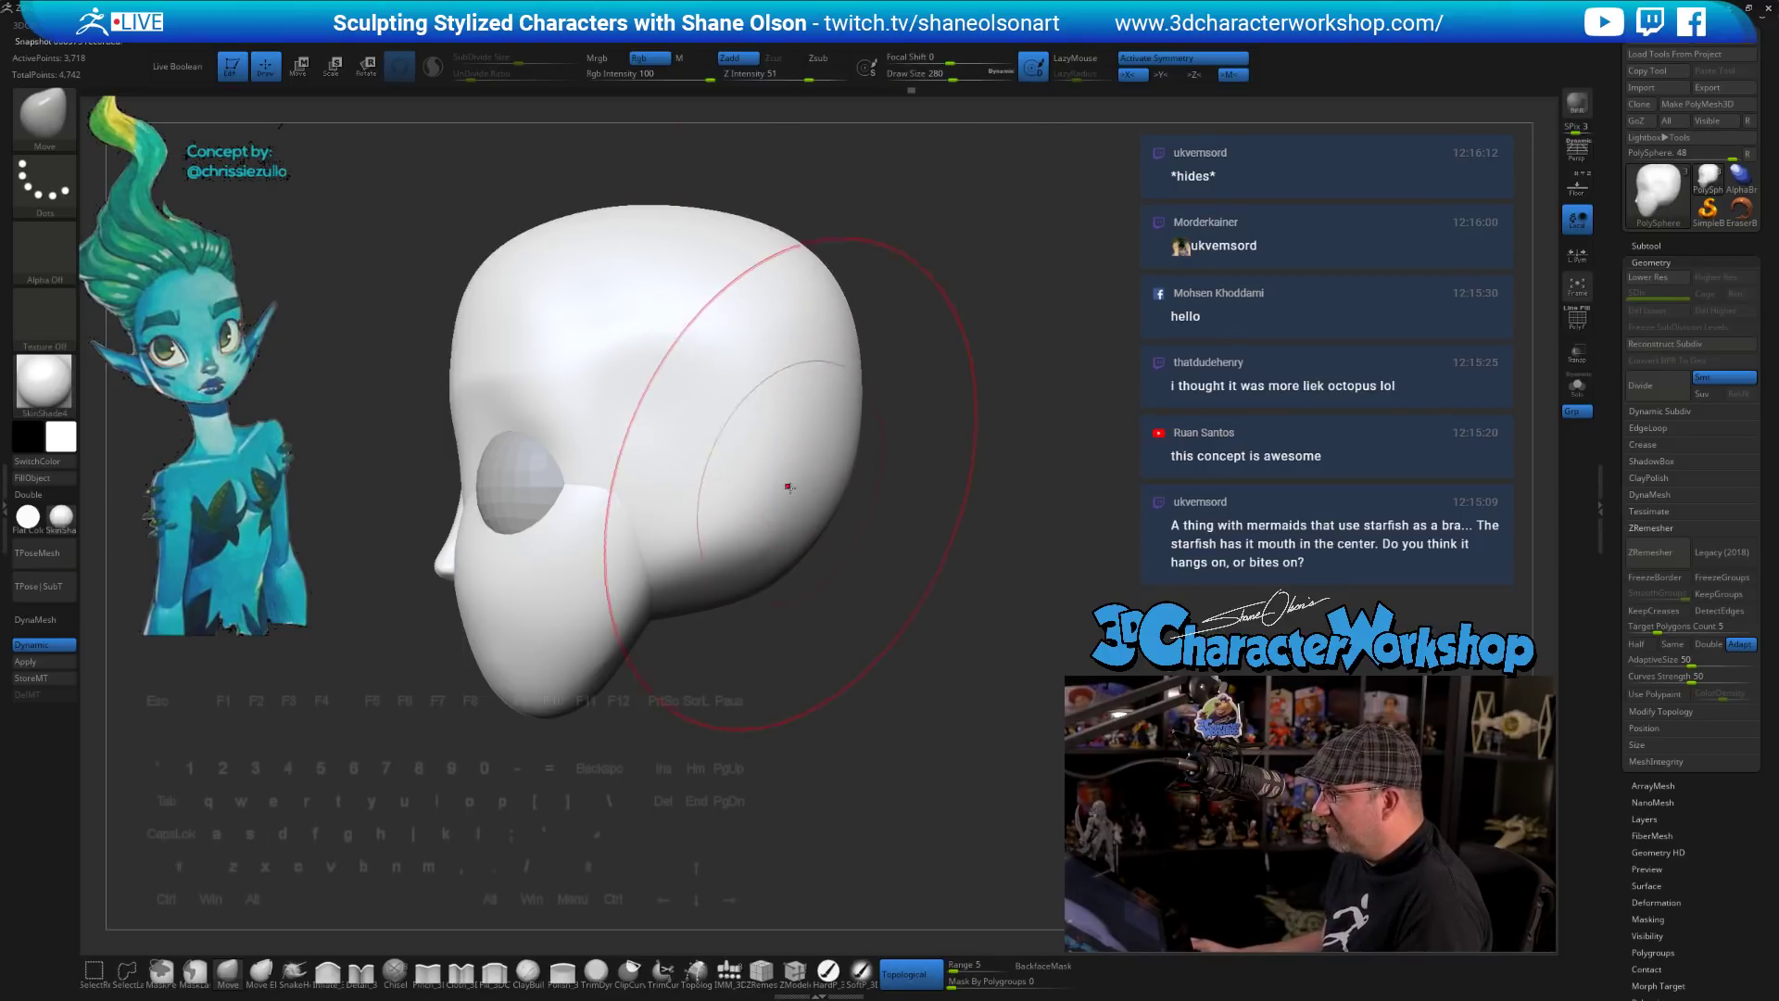
{"action": "left_click_drag", "start_coordinate": [770, 530], "coordinate": [767, 518]}
{"action": "key", "text": "s"}
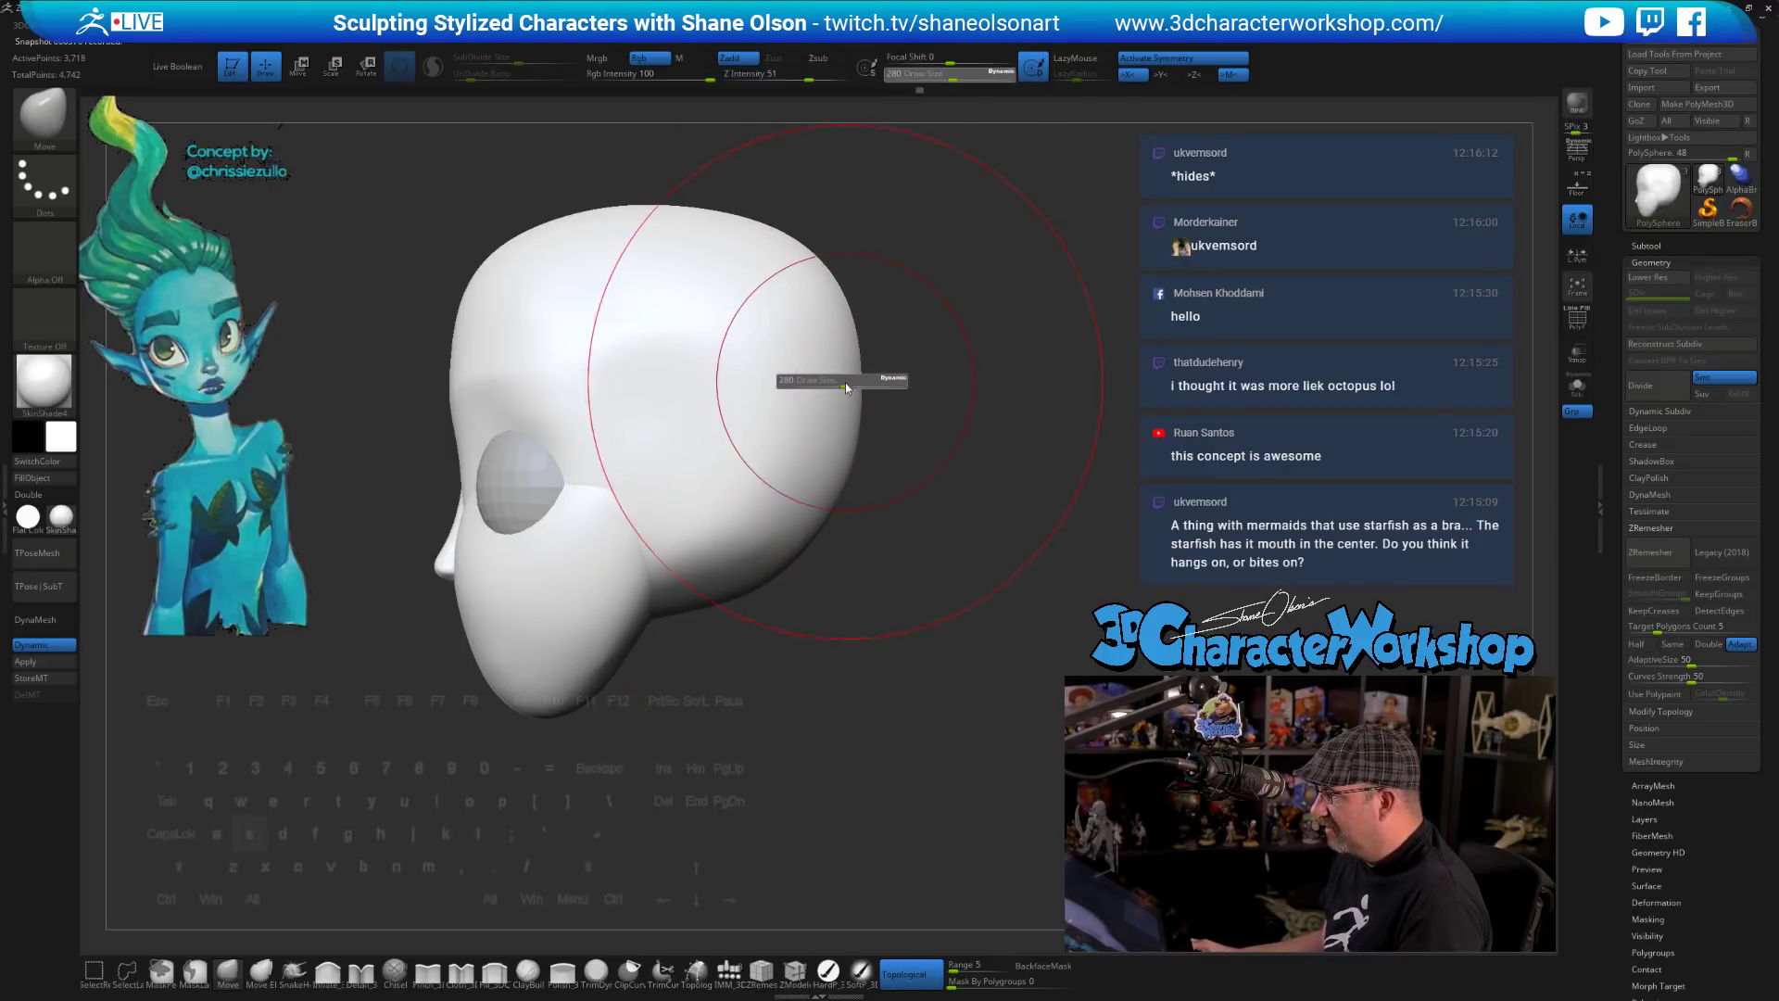
{"action": "left_click_drag", "start_coordinate": [842, 385], "coordinate": [845, 377]}
{"action": "left_click_drag", "start_coordinate": [521, 239], "coordinate": [531, 258]}
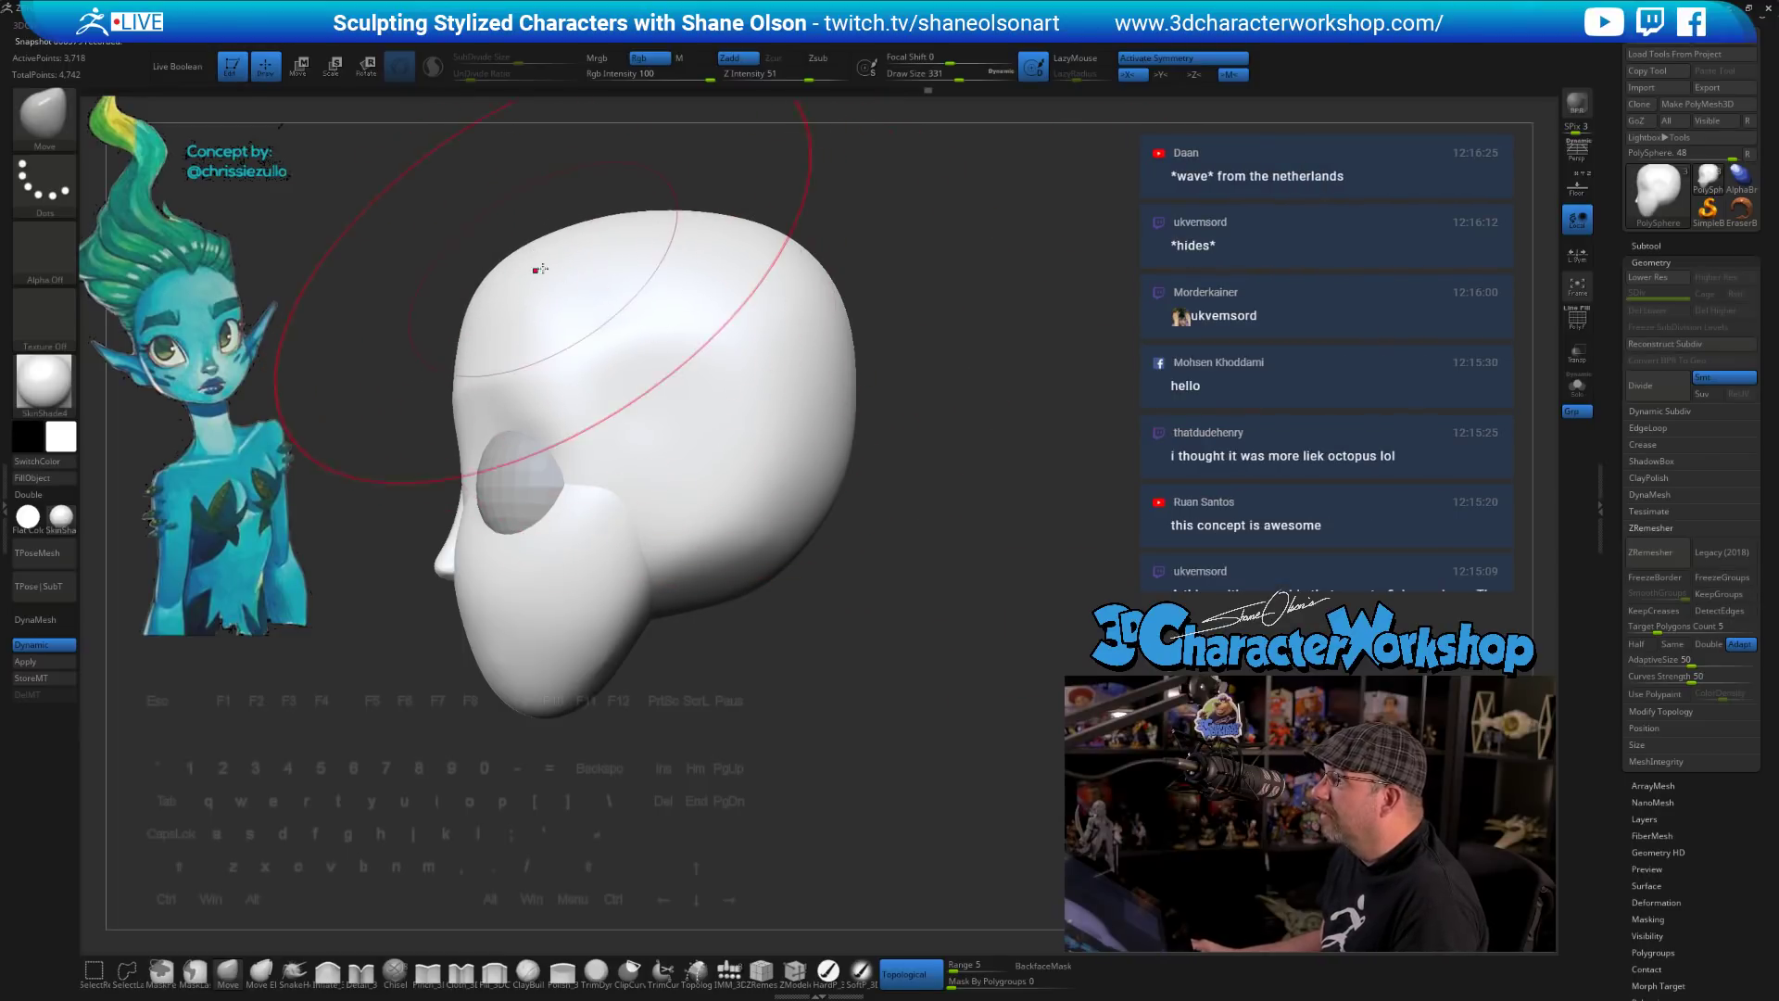
{"action": "left_click_drag", "start_coordinate": [536, 270], "coordinate": [523, 255]}
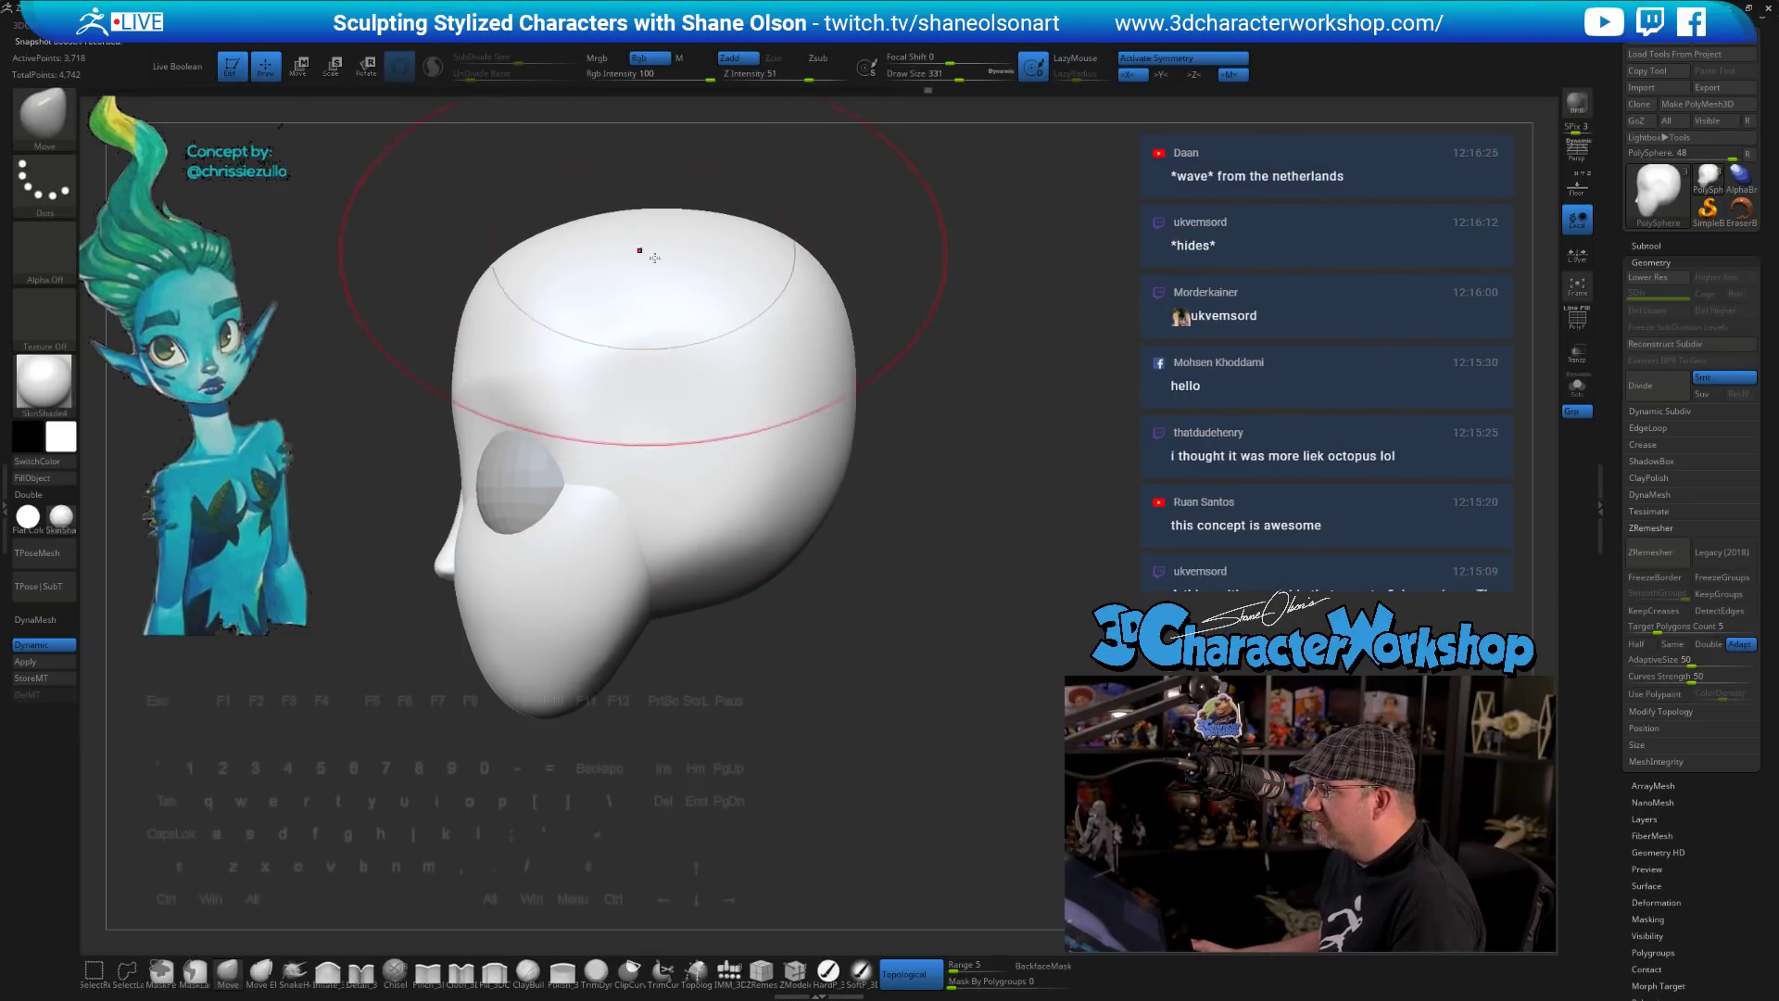
- Adjust the jaw's rear edge with the Move brush at draw size 101, and raise the chin slightly at draw size 192
{"action": "key", "text": "s"}
{"action": "mouse_move", "coordinate": [787, 703]}
{"action": "left_mouse_down"}
{"action": "mouse_move", "coordinate": [771, 702]}
{"action": "mouse_move", "coordinate": [818, 656]}
{"action": "left_mouse_up"}
{"action": "key", "text": "s"}
{"action": "left_click_drag", "start_coordinate": [810, 663], "coordinate": [791, 664]}
{"action": "left_click_drag", "start_coordinate": [638, 550], "coordinate": [651, 536]}
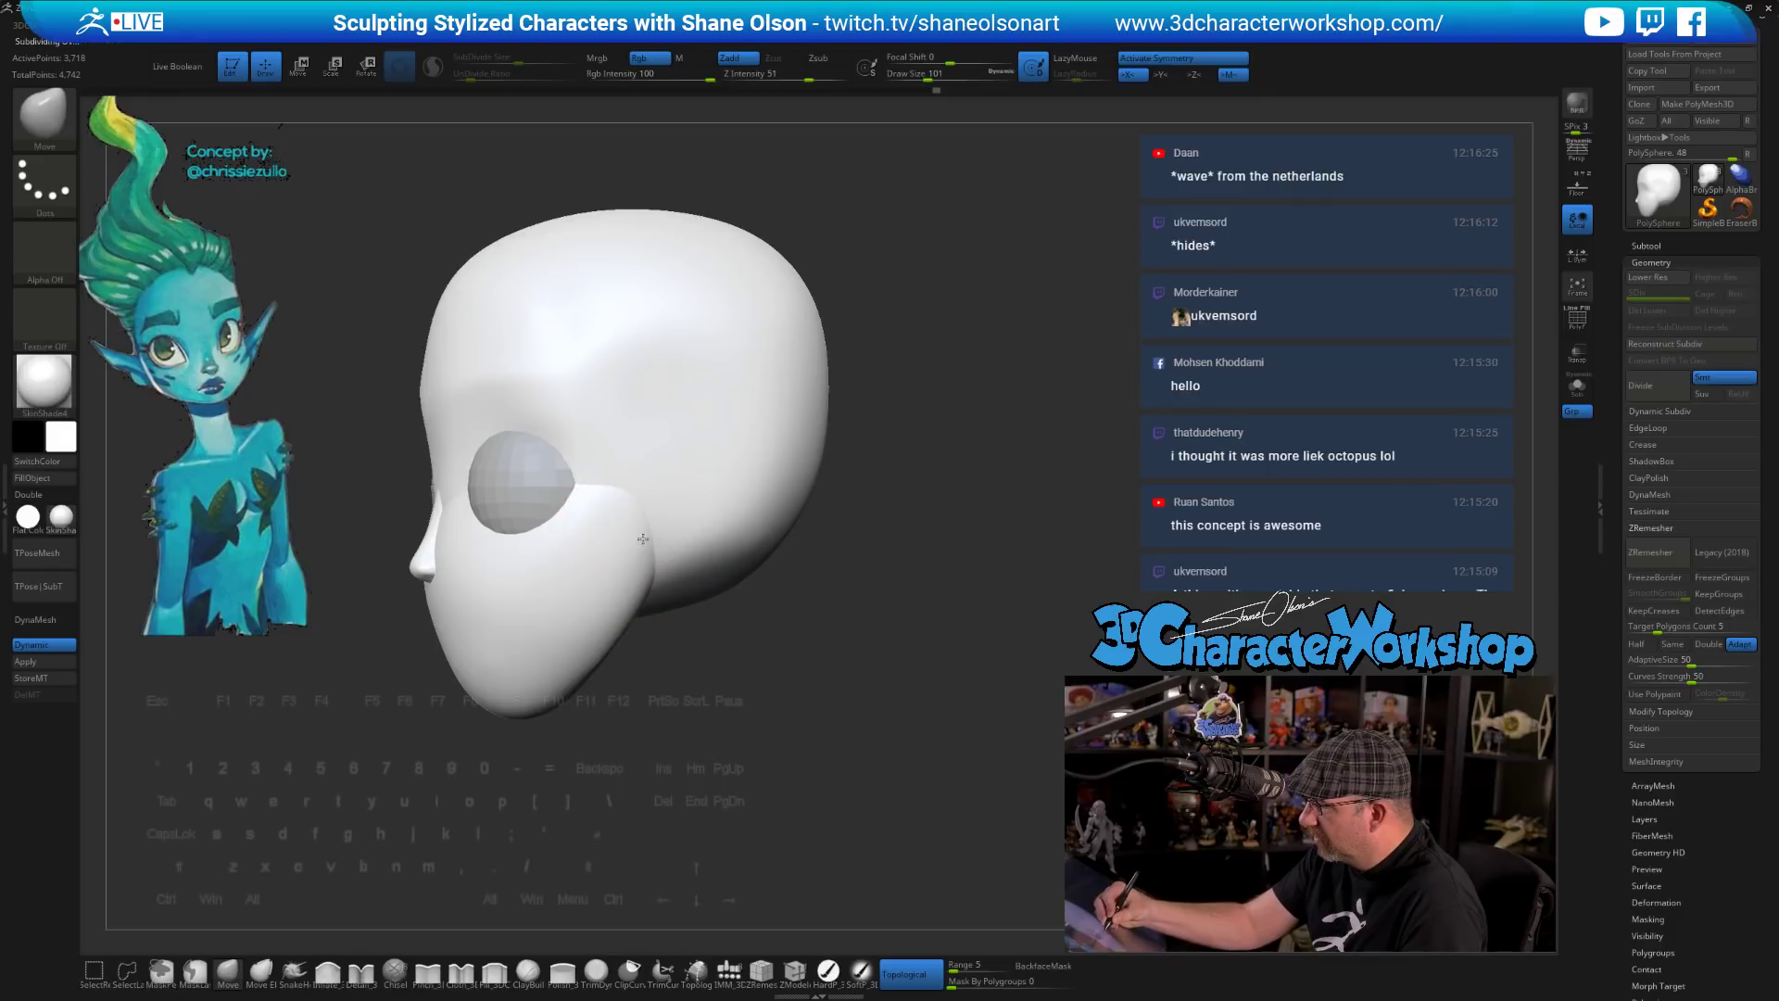
{"action": "left_click_drag", "start_coordinate": [746, 706], "coordinate": [731, 708], "text": "shift"}
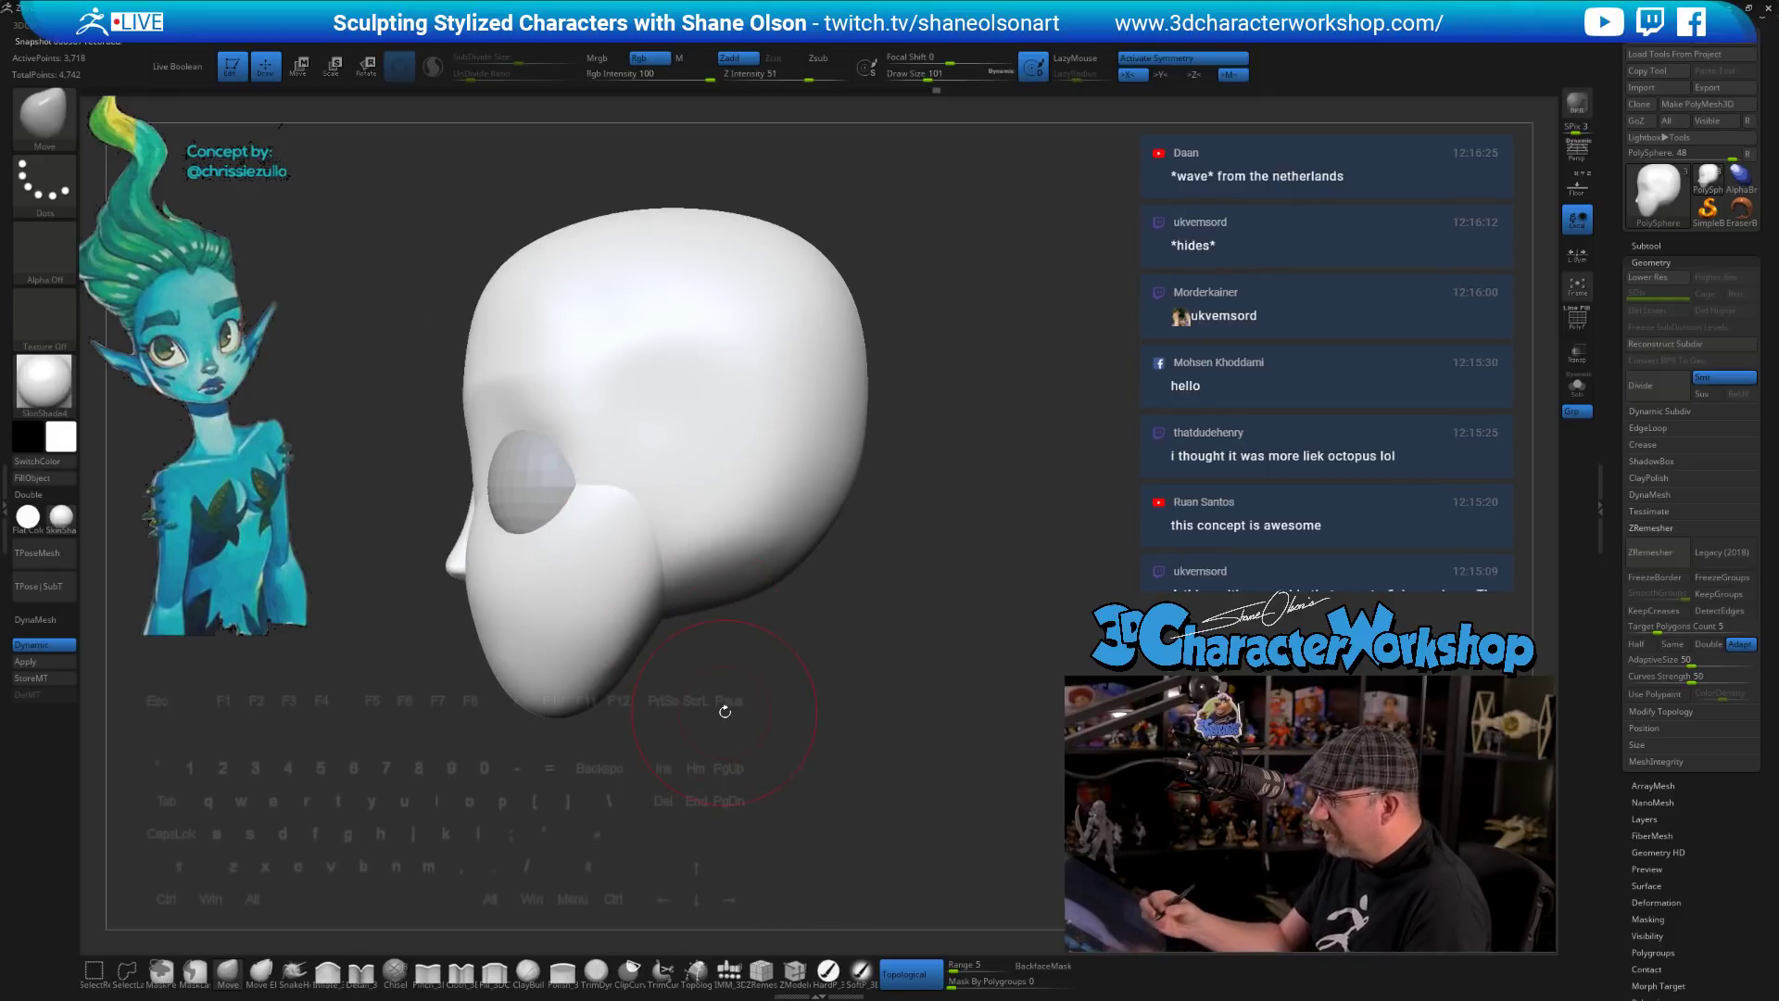
{"action": "key", "text": "s"}
{"action": "left_click_drag", "start_coordinate": [574, 729], "coordinate": [548, 702]}
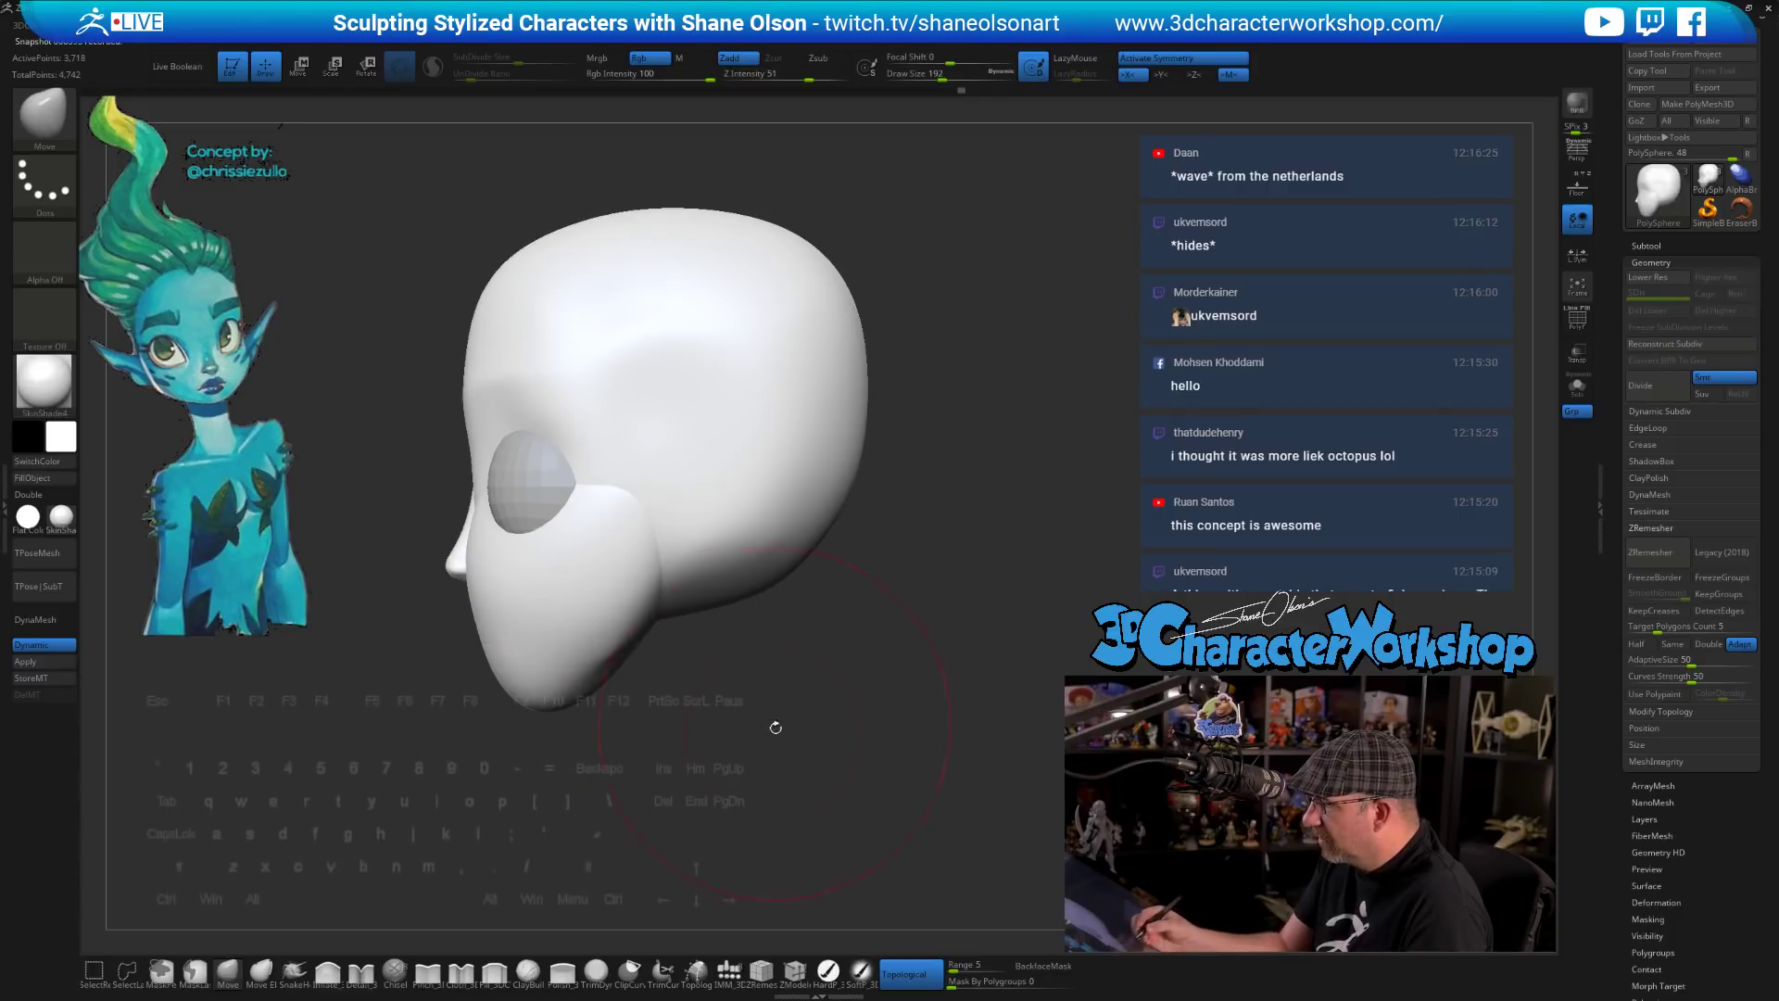
{"action": "mouse_move", "coordinate": [777, 742]}
{"action": "left_mouse_down"}
{"action": "mouse_move", "coordinate": [741, 749]}
{"action": "mouse_move", "coordinate": [784, 745]}
{"action": "left_mouse_up"}
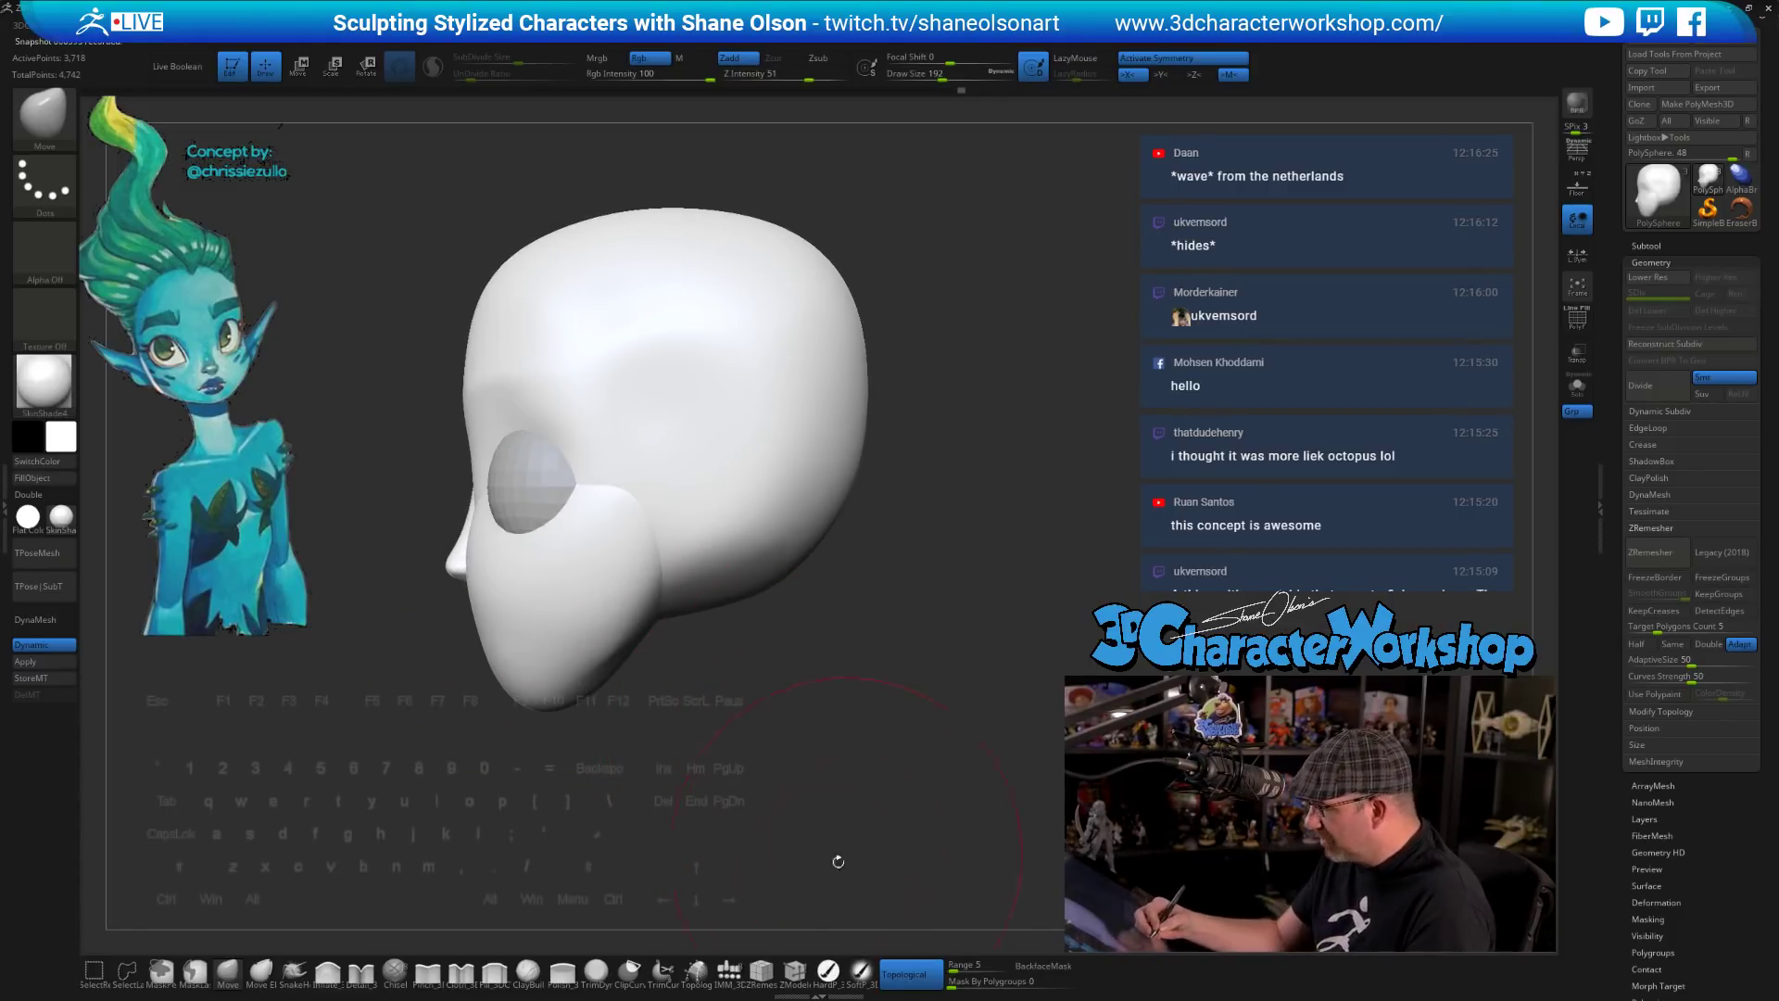
- Insert an Appendage mesh from the insert multi-mesh brush below the back of the skull as the neck
{"action": "left_click", "coordinate": [729, 969]}
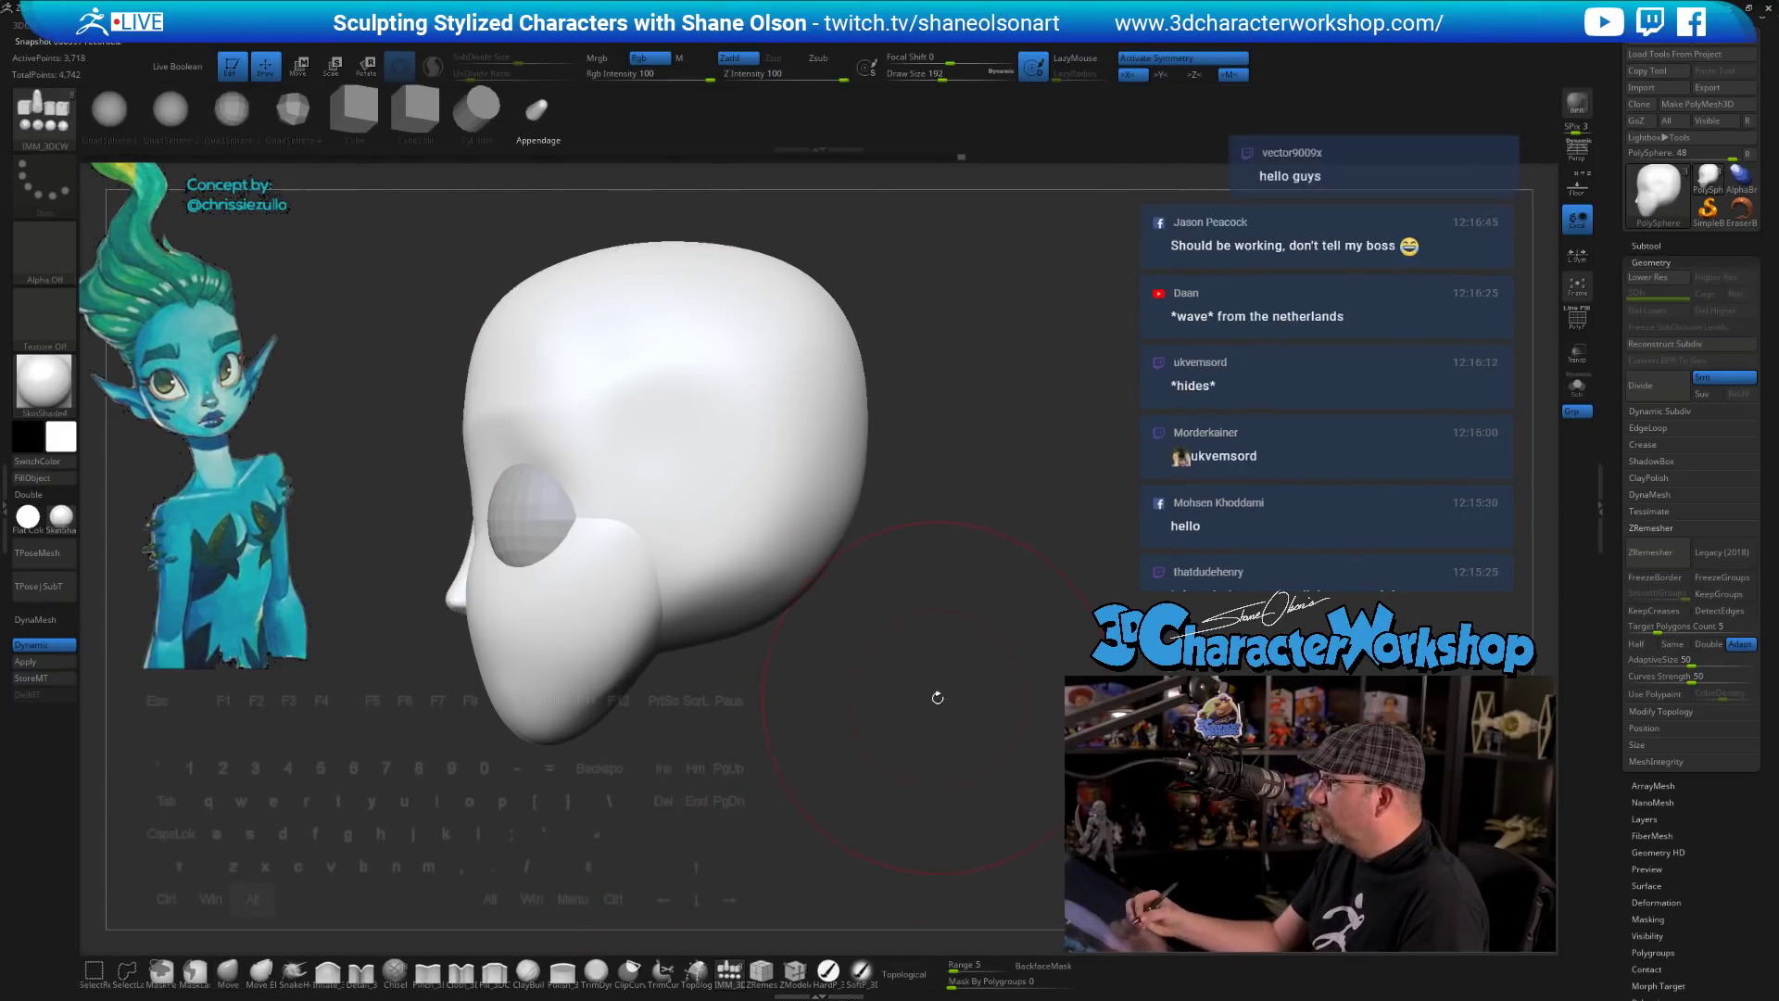
{"action": "left_click_drag", "start_coordinate": [937, 695], "coordinate": [969, 649]}
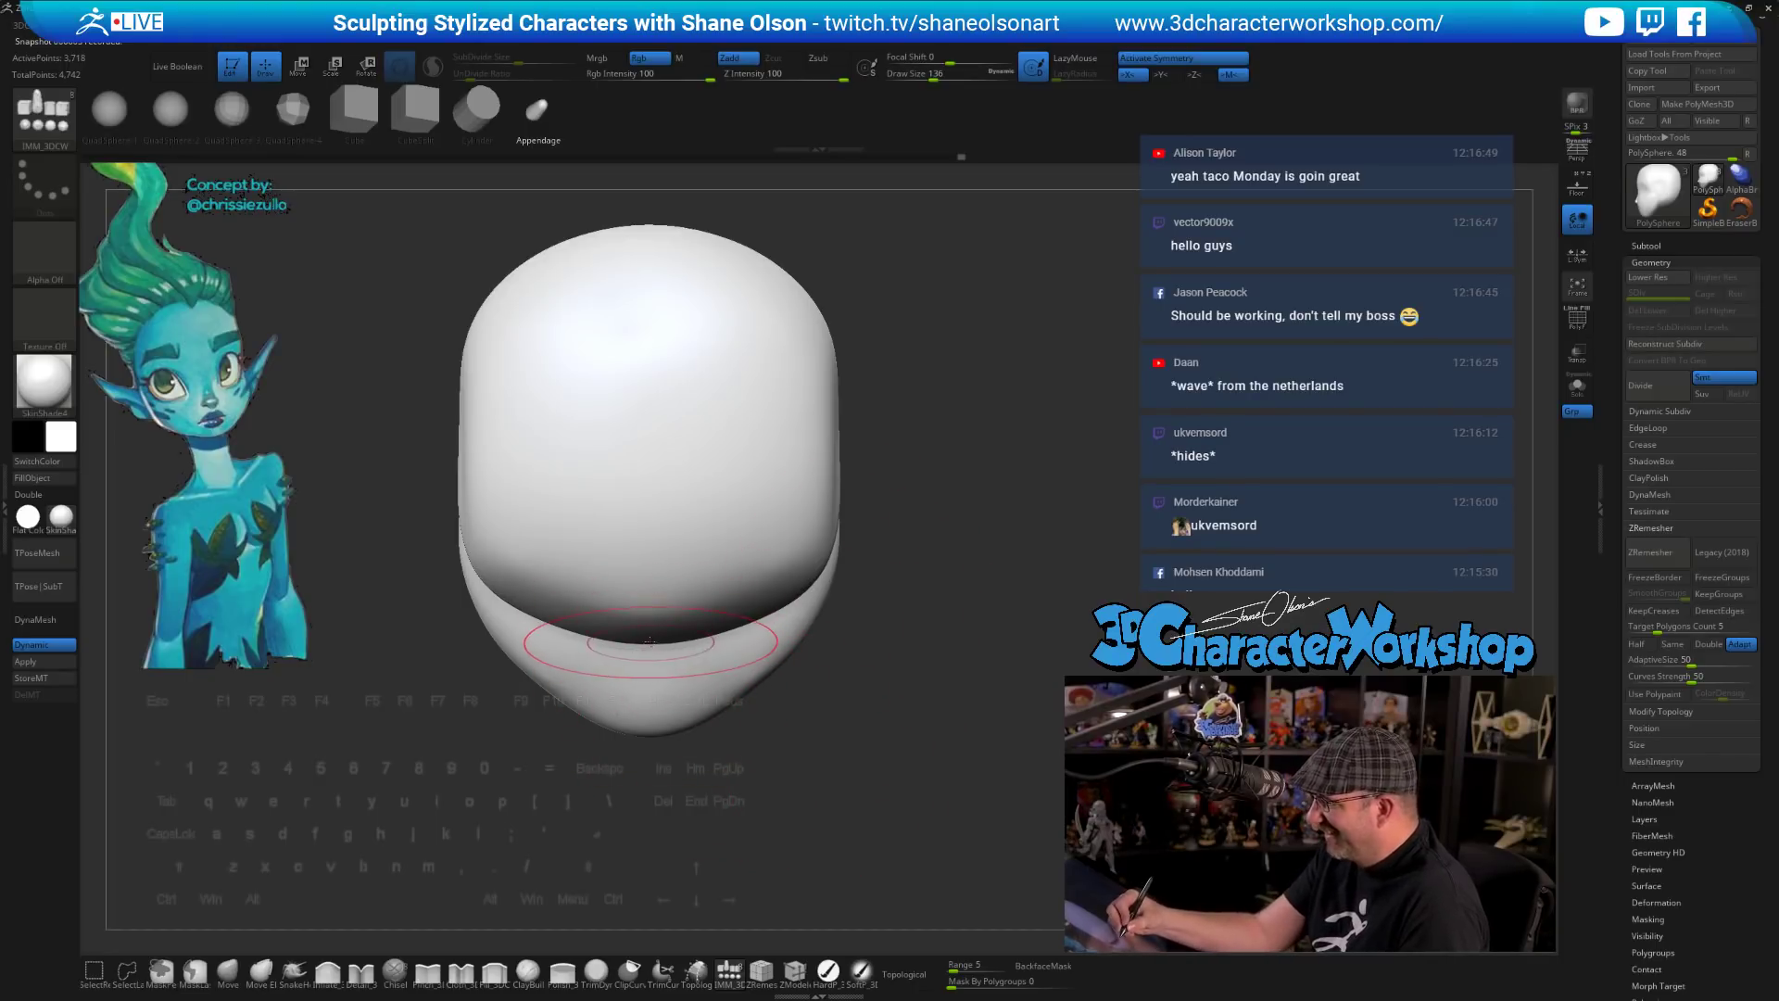
{"action": "left_click_drag", "start_coordinate": [655, 635], "coordinate": [655, 747]}
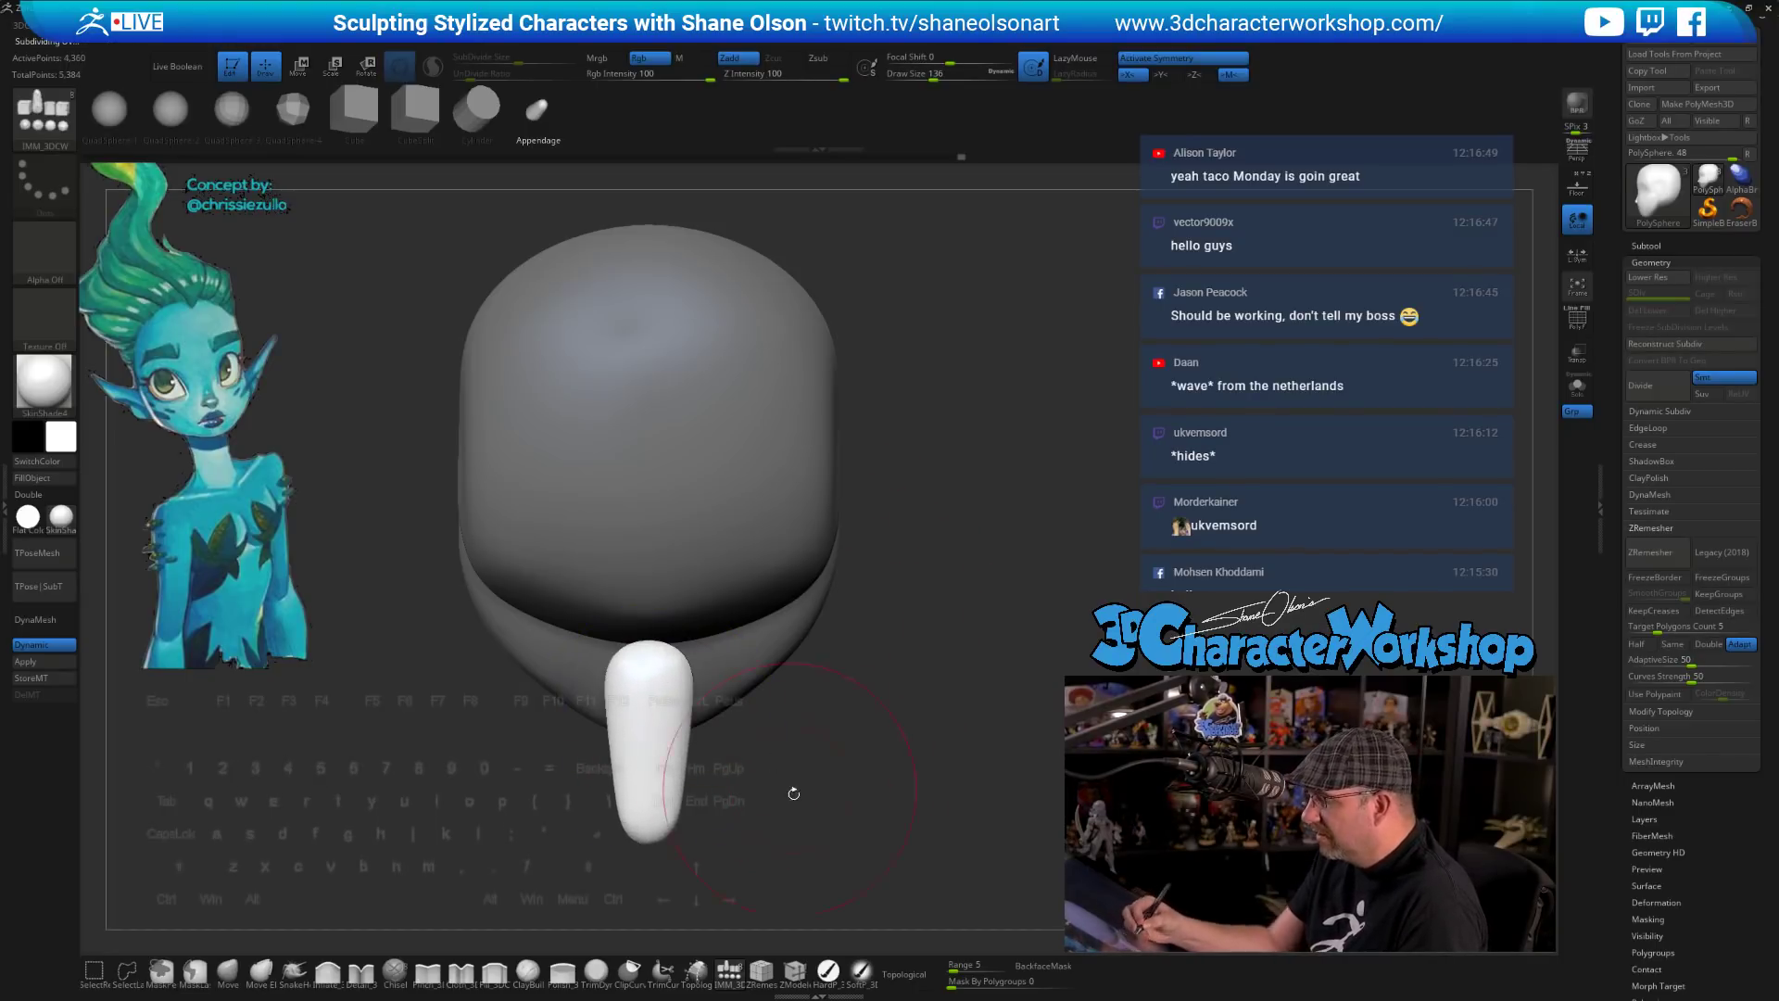
{"action": "left_click_drag", "start_coordinate": [794, 790], "coordinate": [775, 721]}
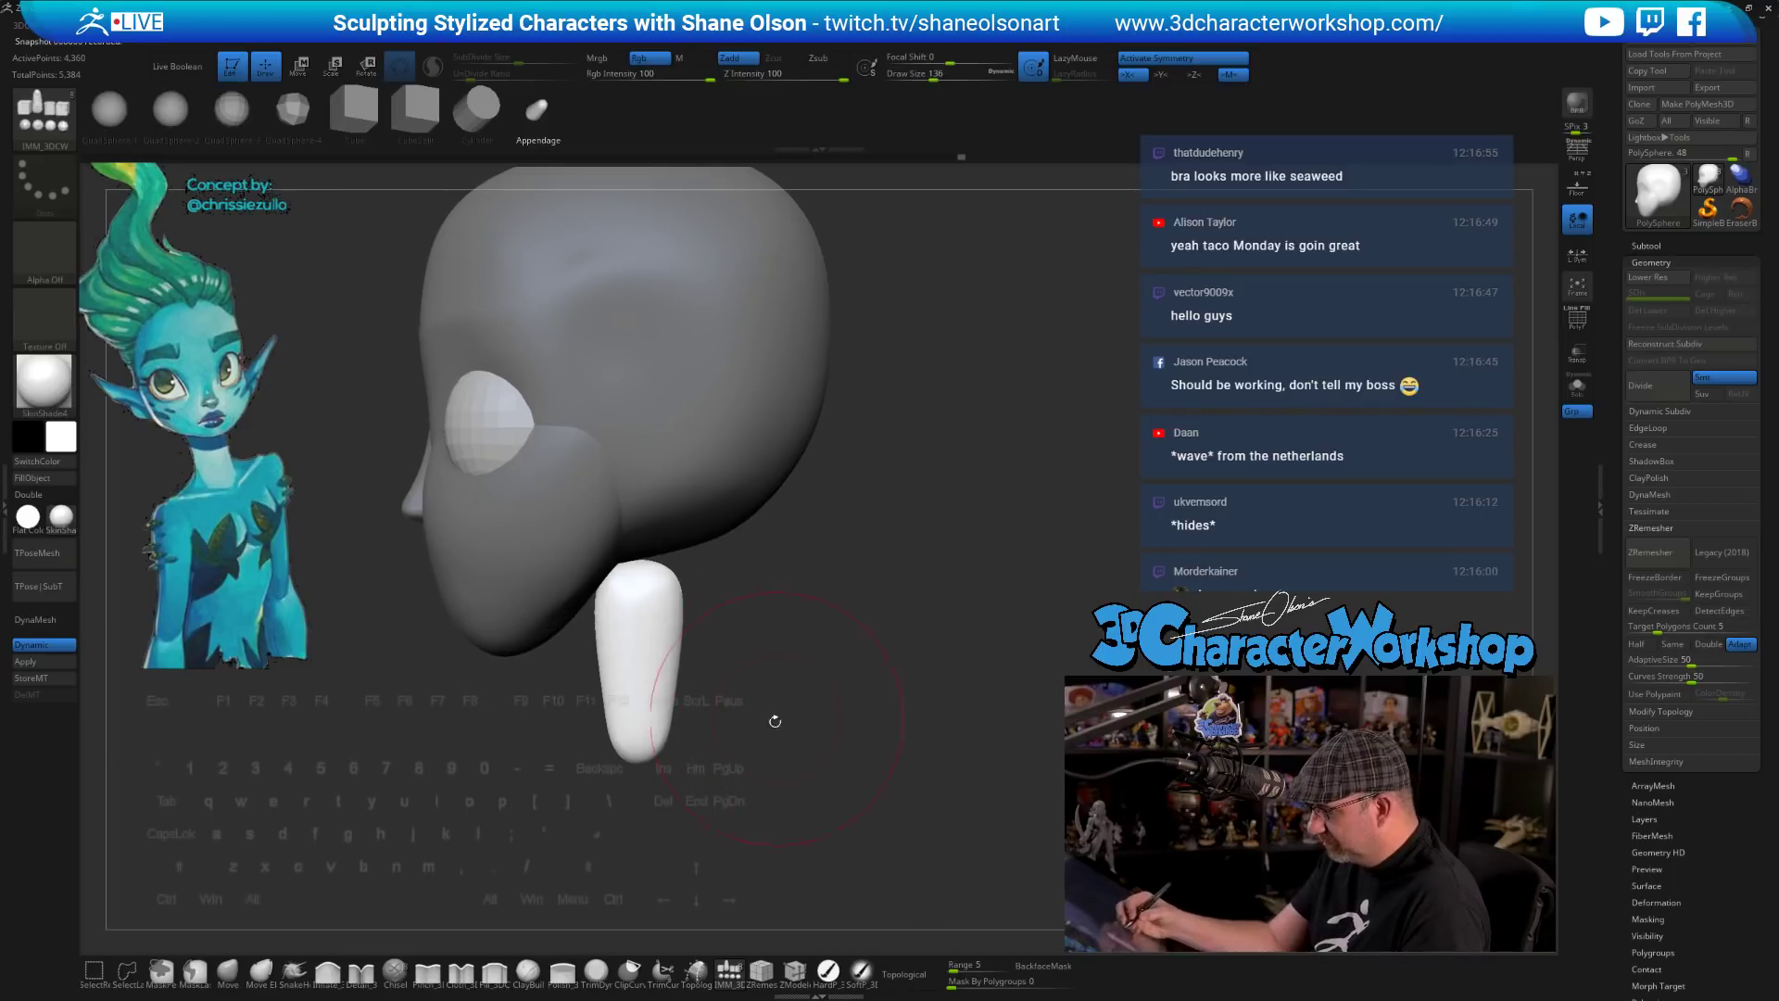
{"action": "left_click", "coordinate": [332, 973]}
{"action": "key", "text": "s"}
{"action": "left_click_drag", "start_coordinate": [763, 627], "coordinate": [770, 627]}
{"action": "left_click_drag", "start_coordinate": [640, 650], "coordinate": [633, 690]}
{"action": "key", "text": "ctrl+z"}
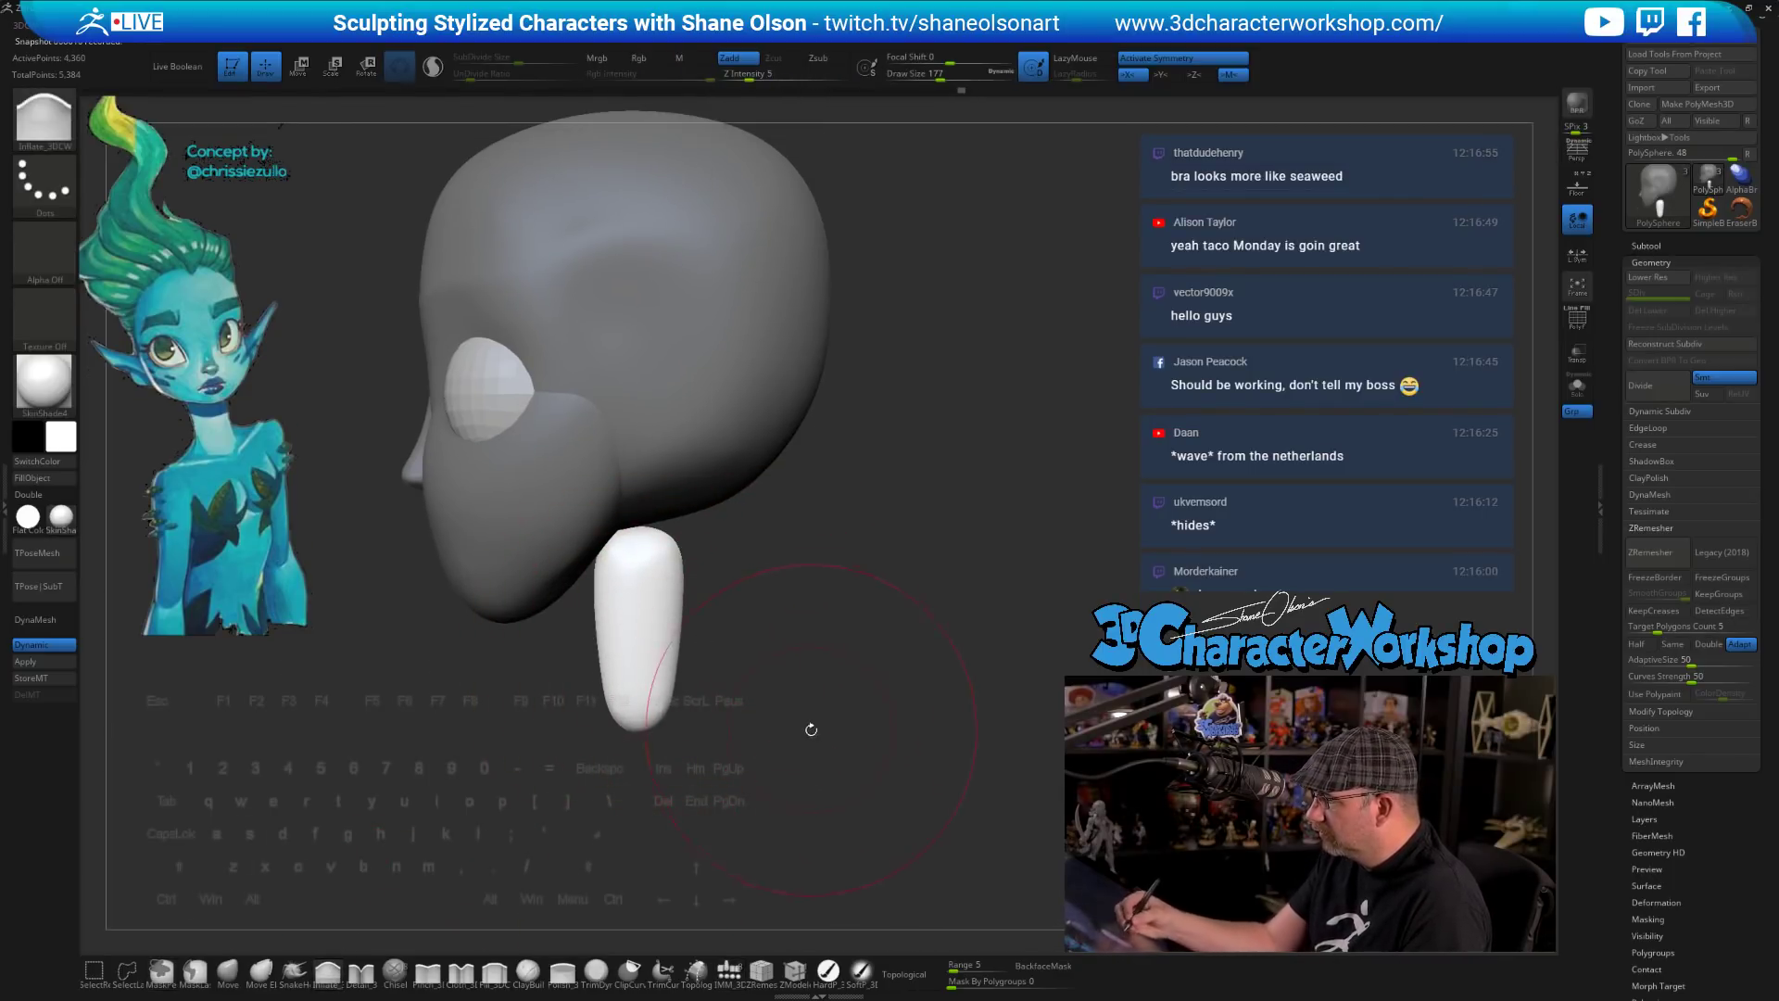
- Tuck the neck piece up under the skull with the transform gizmo and tilt its lower end toward the back
{"action": "key", "text": "shift+d"}
{"action": "key", "text": "w"}
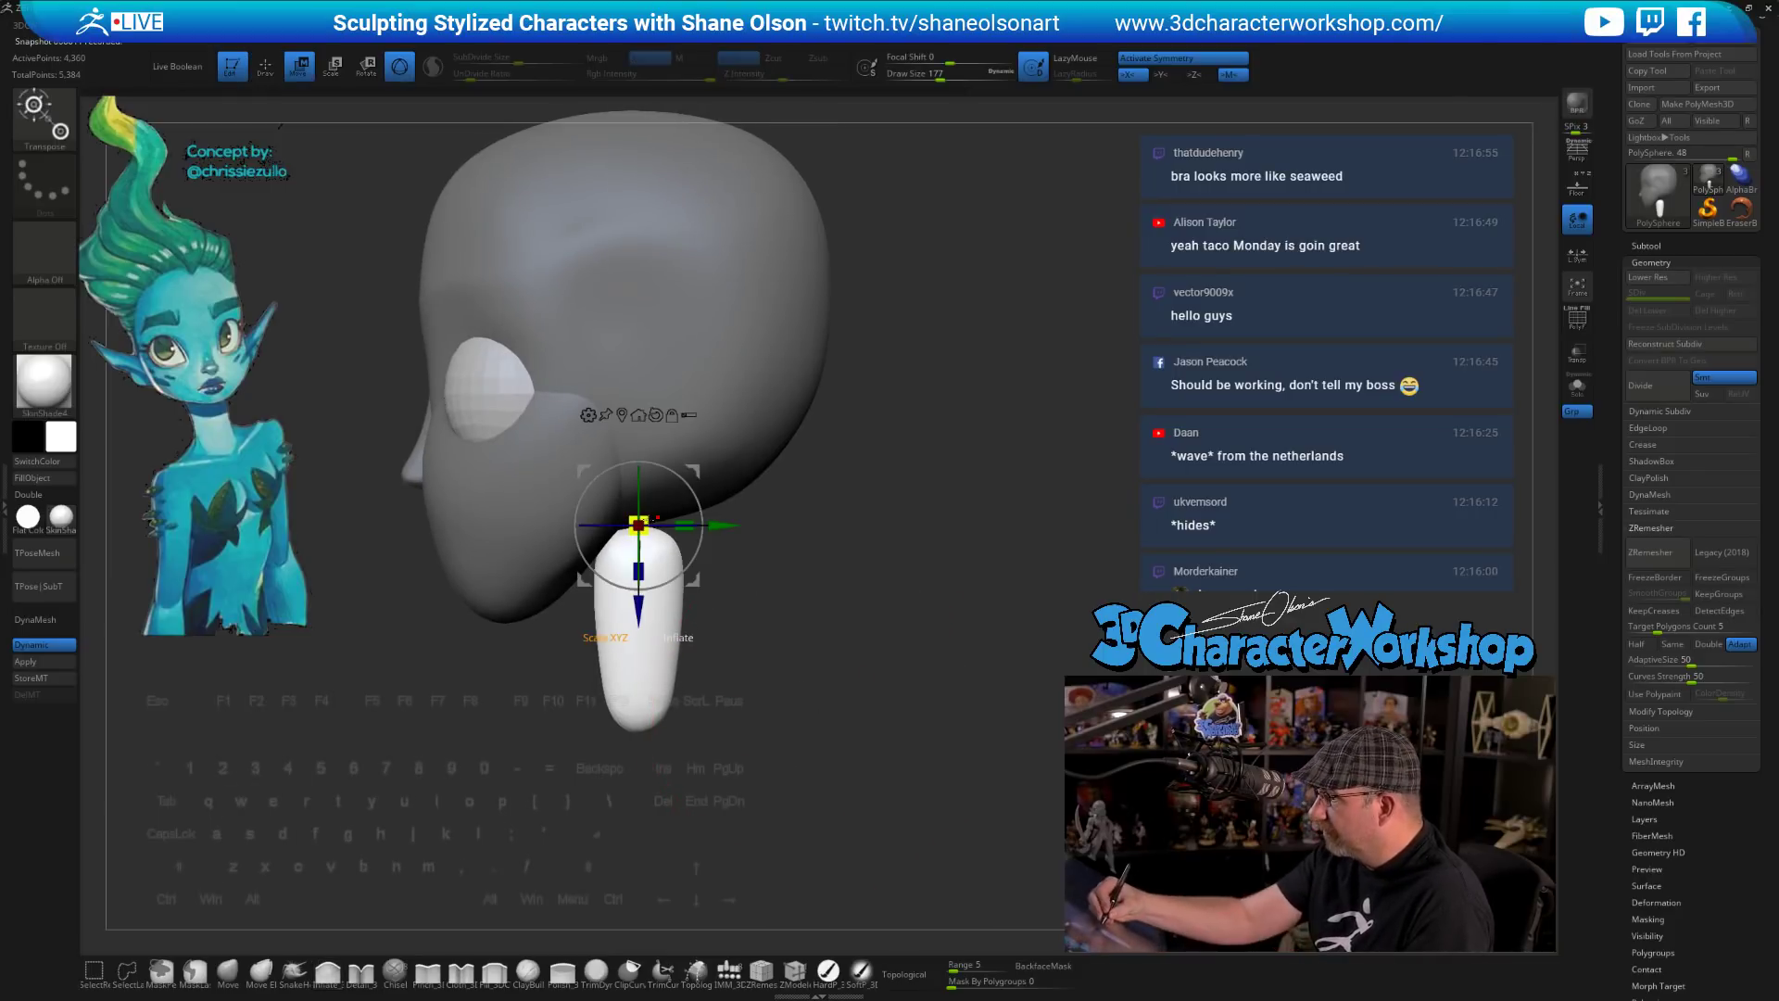
{"action": "left_click_drag", "start_coordinate": [638, 525], "coordinate": [695, 418]}
{"action": "left_click_drag", "start_coordinate": [798, 572], "coordinate": [830, 593]}
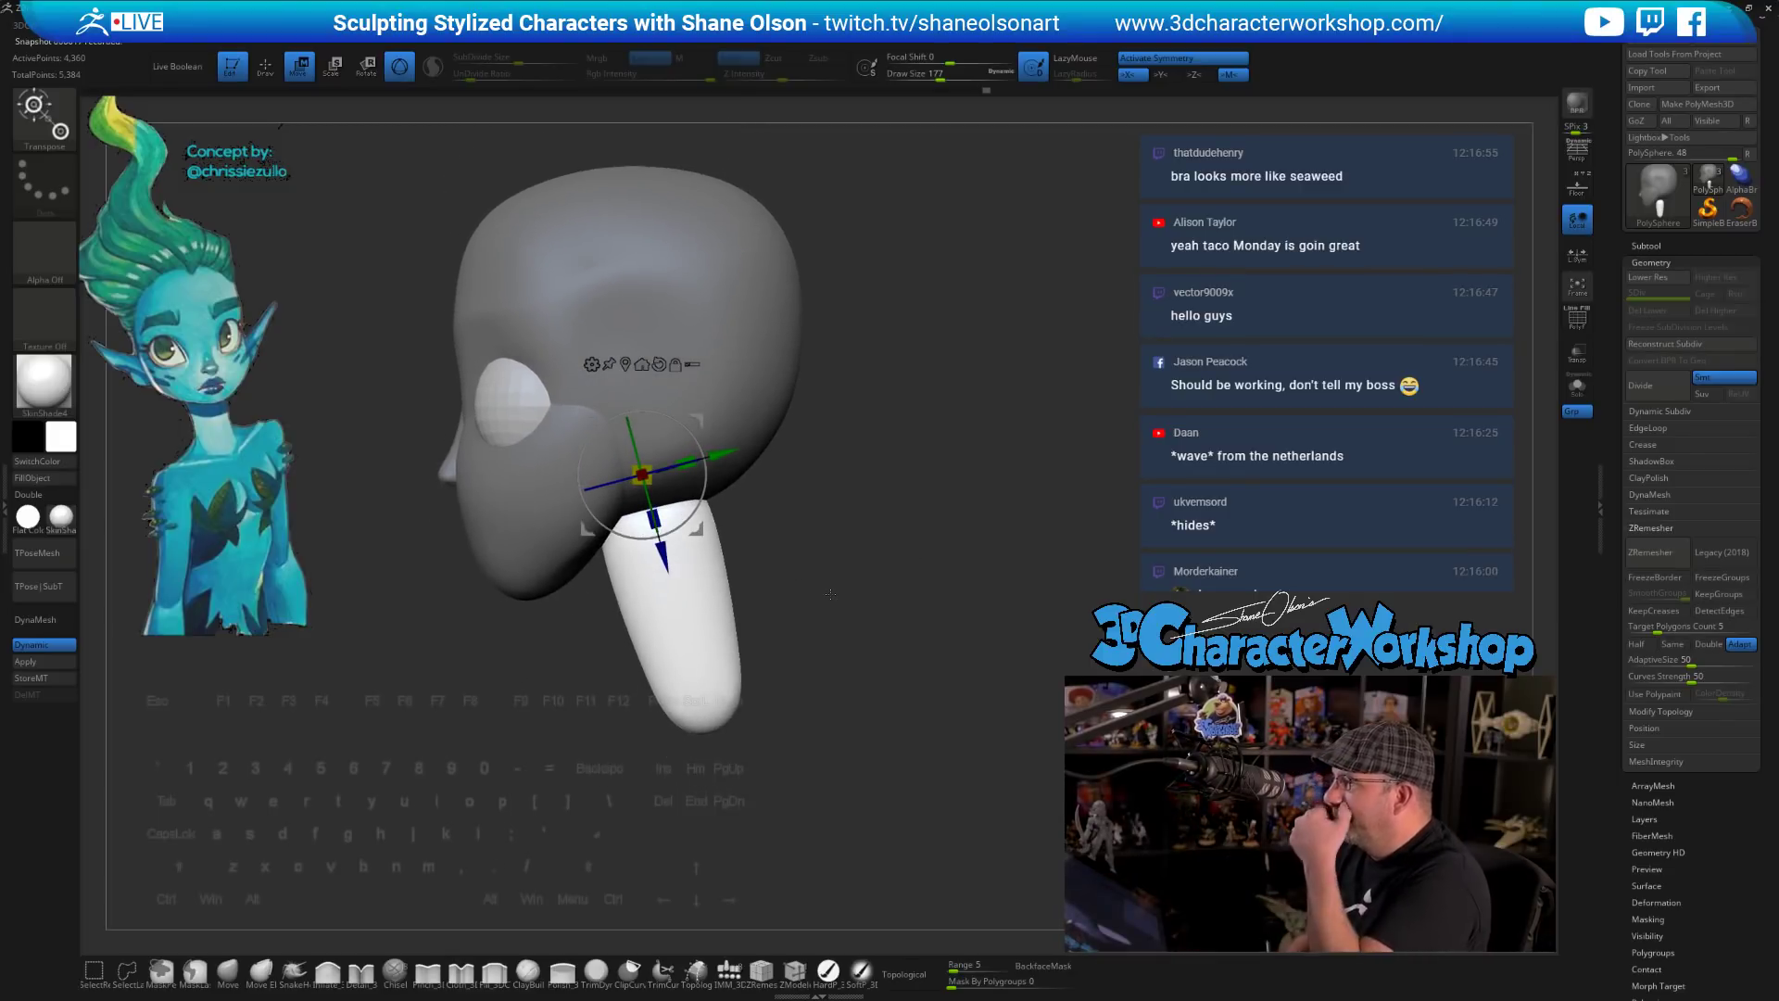
{"action": "left_click_drag", "start_coordinate": [777, 808], "coordinate": [770, 857], "text": "alt"}
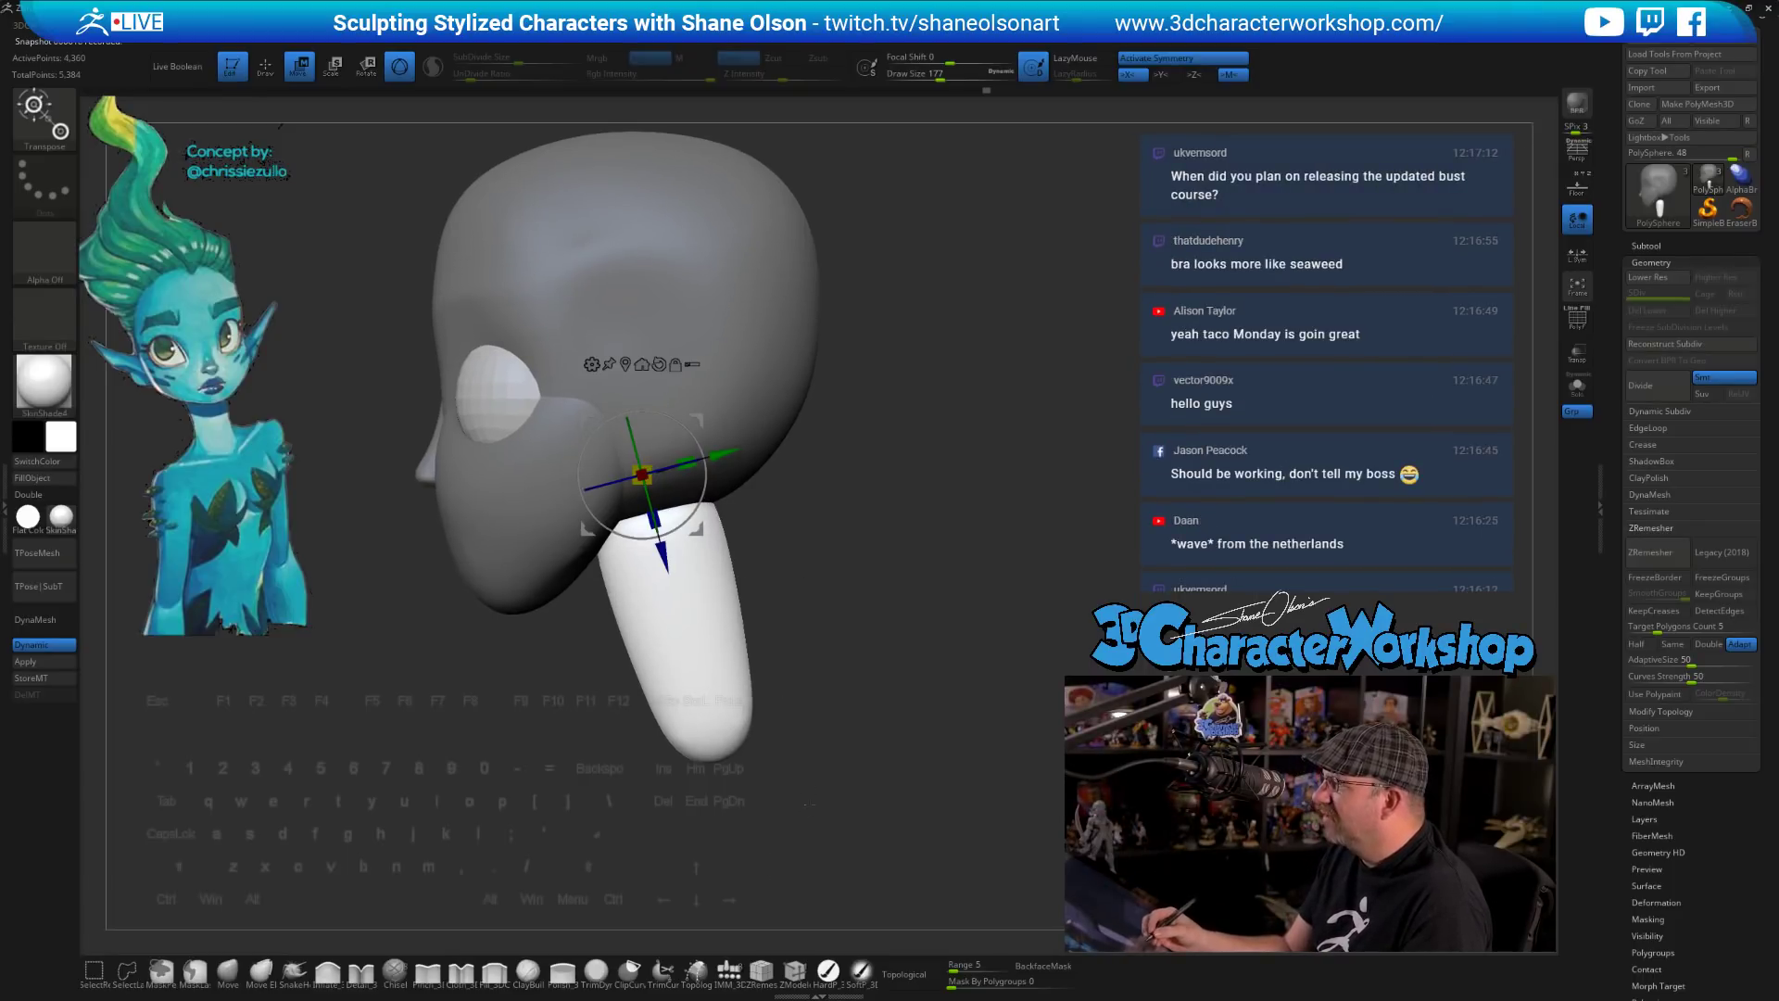
{"action": "left_click_drag", "start_coordinate": [809, 802], "coordinate": [831, 666]}
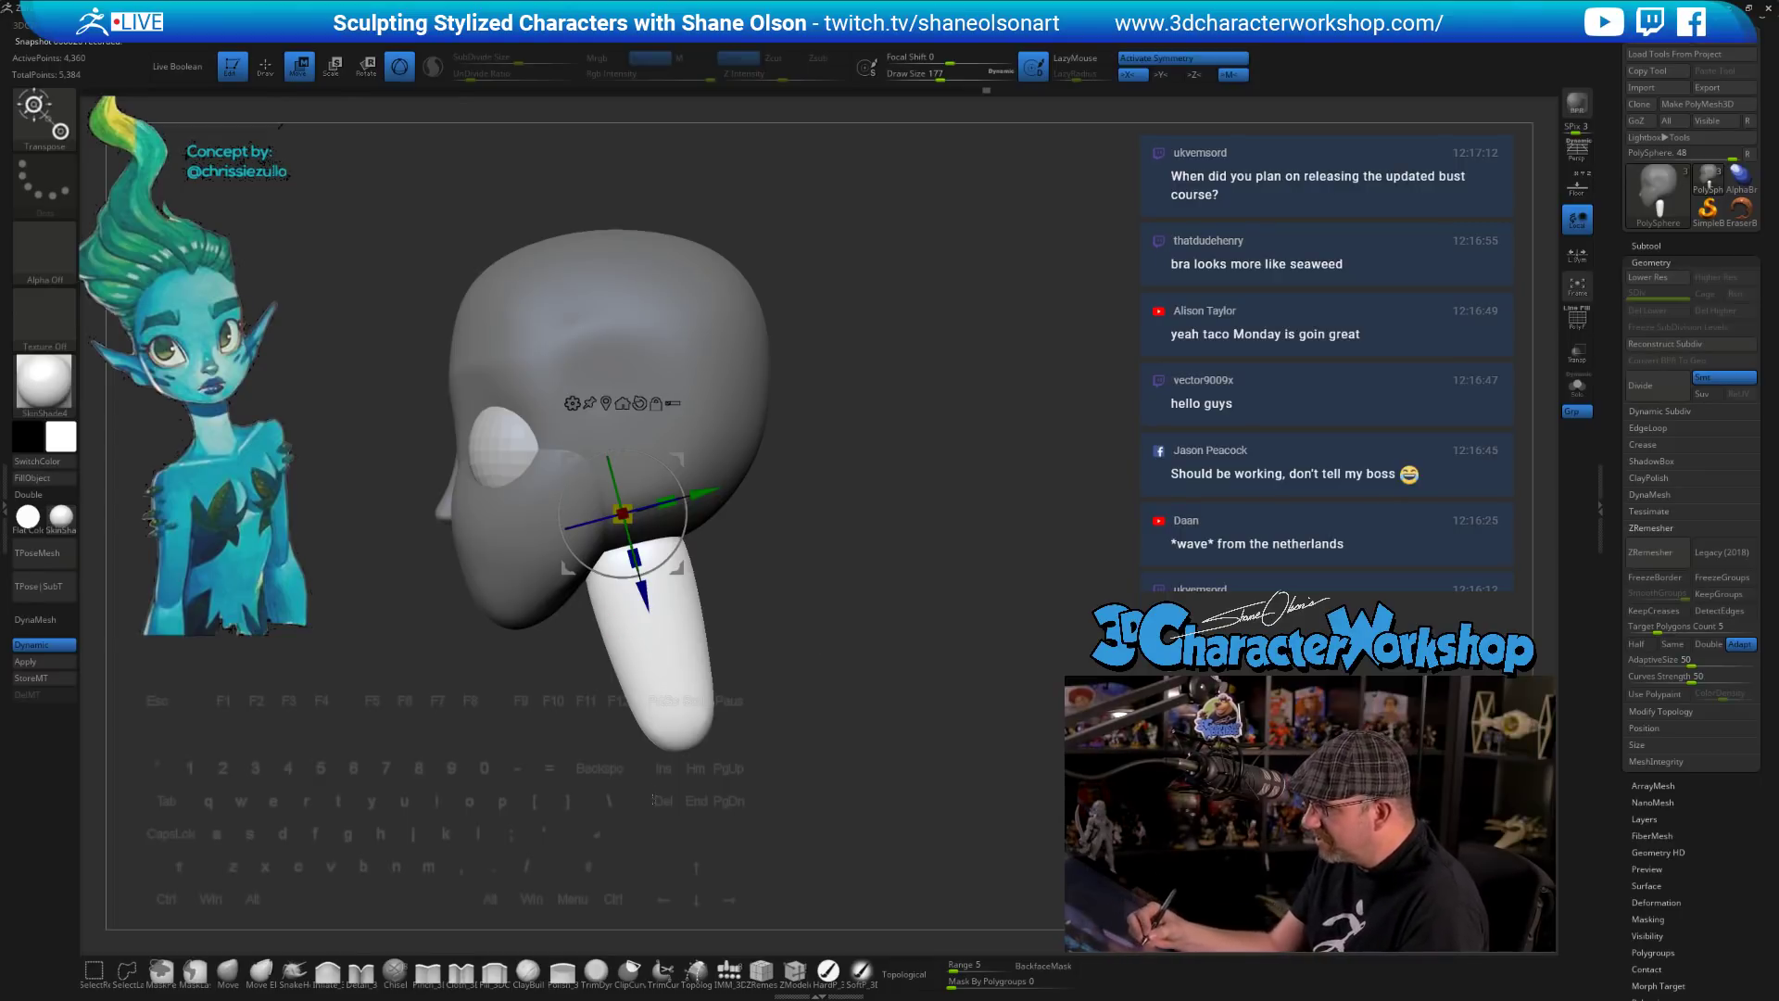
- Shape the neck's front and back contours in side view using the Move brush at draw size 217
{"action": "left_click", "coordinate": [227, 971]}
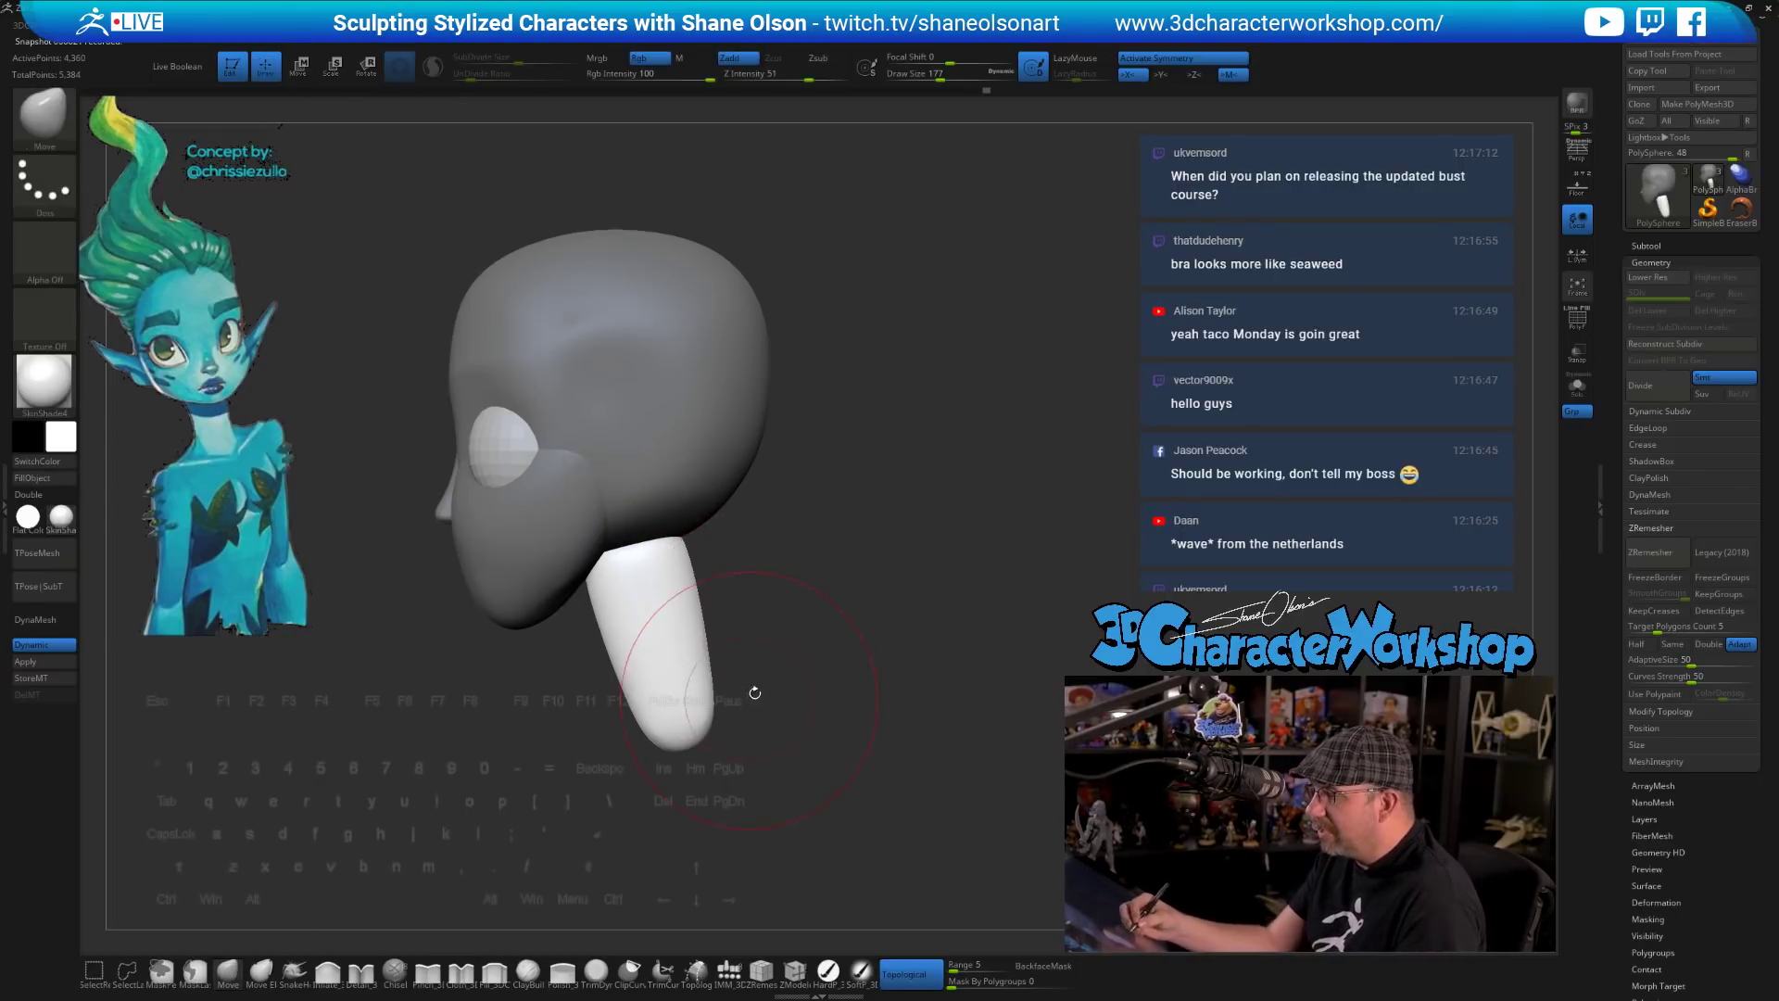
{"action": "left_click_drag", "start_coordinate": [768, 709], "coordinate": [695, 741]}
{"action": "key", "text": "s"}
{"action": "left_click_drag", "start_coordinate": [702, 580], "coordinate": [683, 603]}
{"action": "left_click_drag", "start_coordinate": [620, 654], "coordinate": [616, 643]}
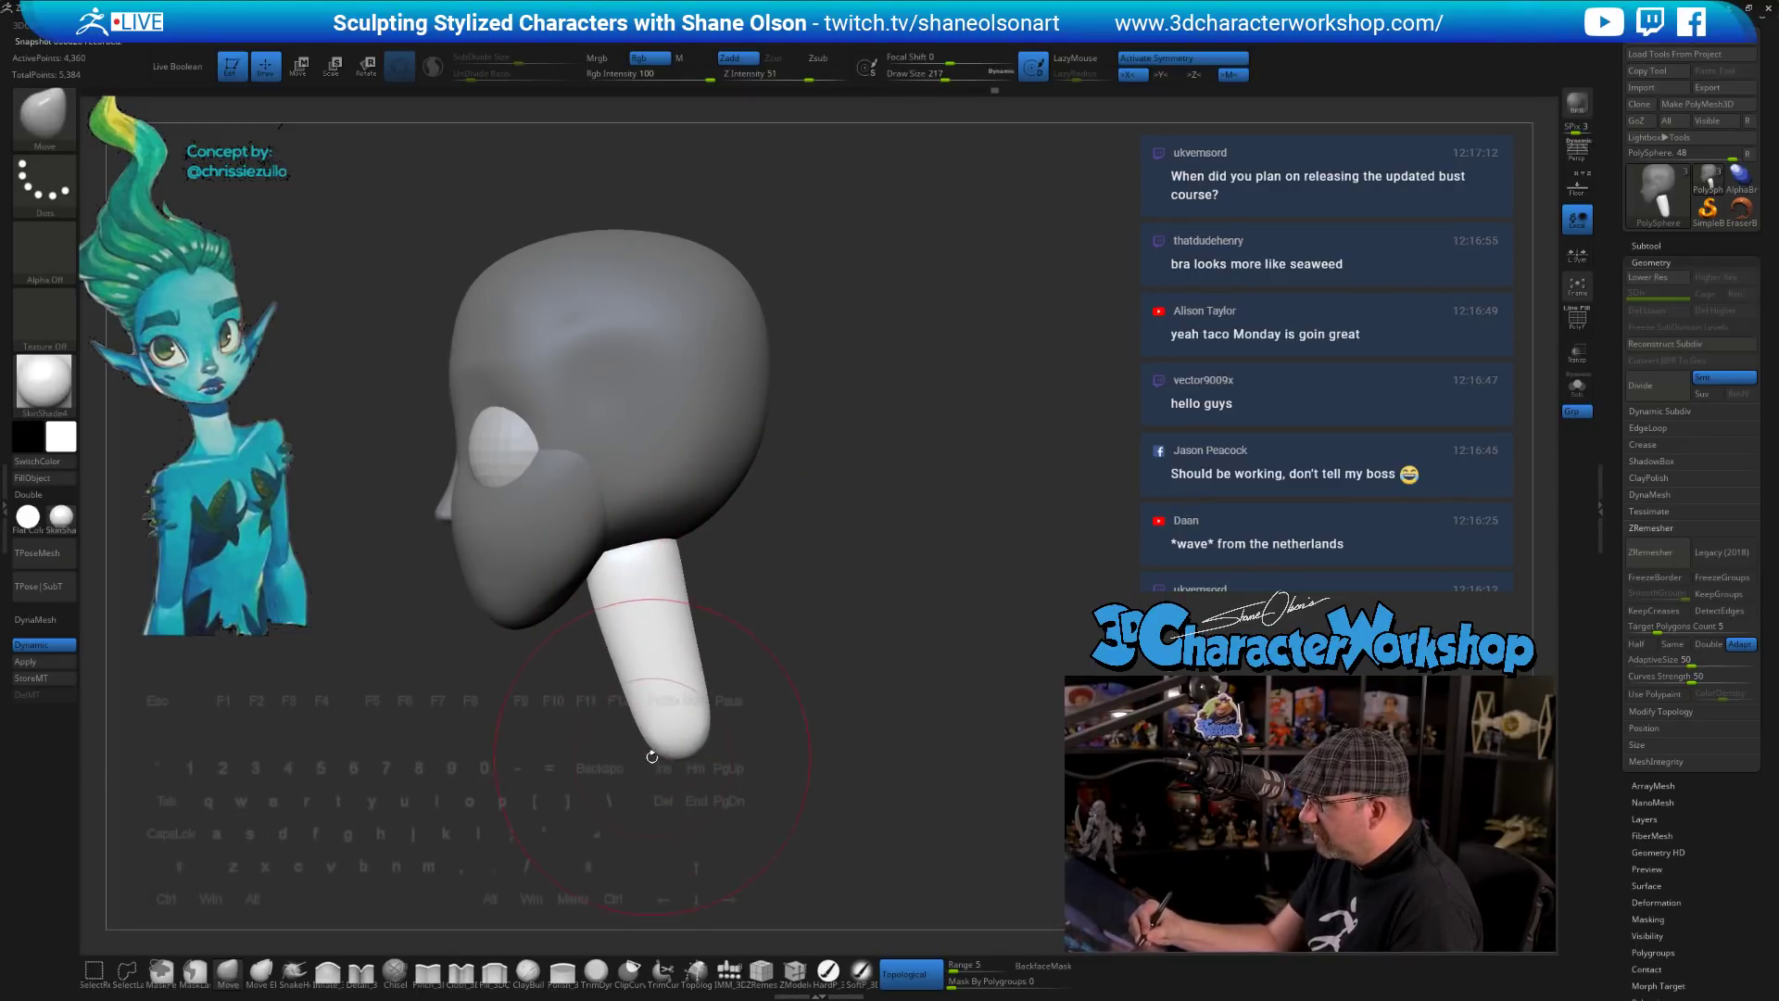
{"action": "left_click_drag", "start_coordinate": [654, 748], "coordinate": [656, 744]}
{"action": "left_click_drag", "start_coordinate": [697, 608], "coordinate": [707, 603]}
- Refine the neck's side contours from the back view and check its width against the head from the front
{"action": "left_click_drag", "start_coordinate": [389, 741], "coordinate": [739, 768]}
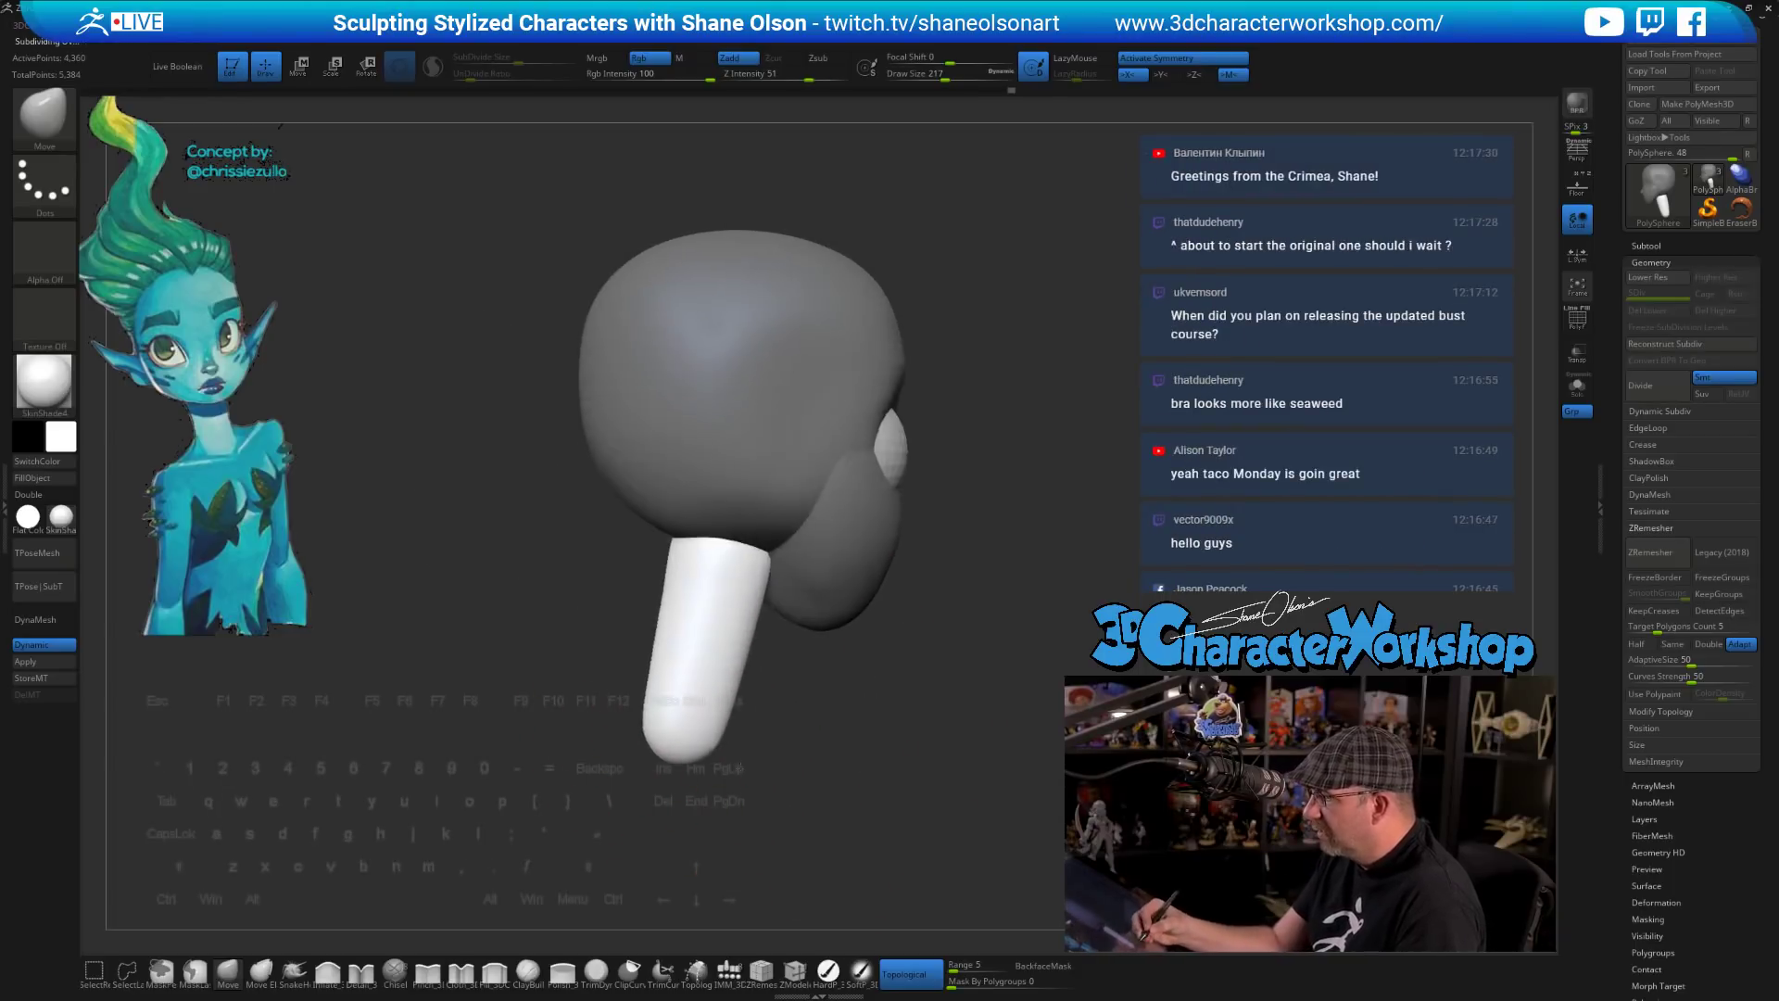
{"action": "left_click_drag", "start_coordinate": [861, 600], "coordinate": [771, 741], "text": "shift"}
{"action": "left_click_drag", "start_coordinate": [754, 546], "coordinate": [758, 544]}
{"action": "left_click_drag", "start_coordinate": [752, 697], "coordinate": [756, 695]}
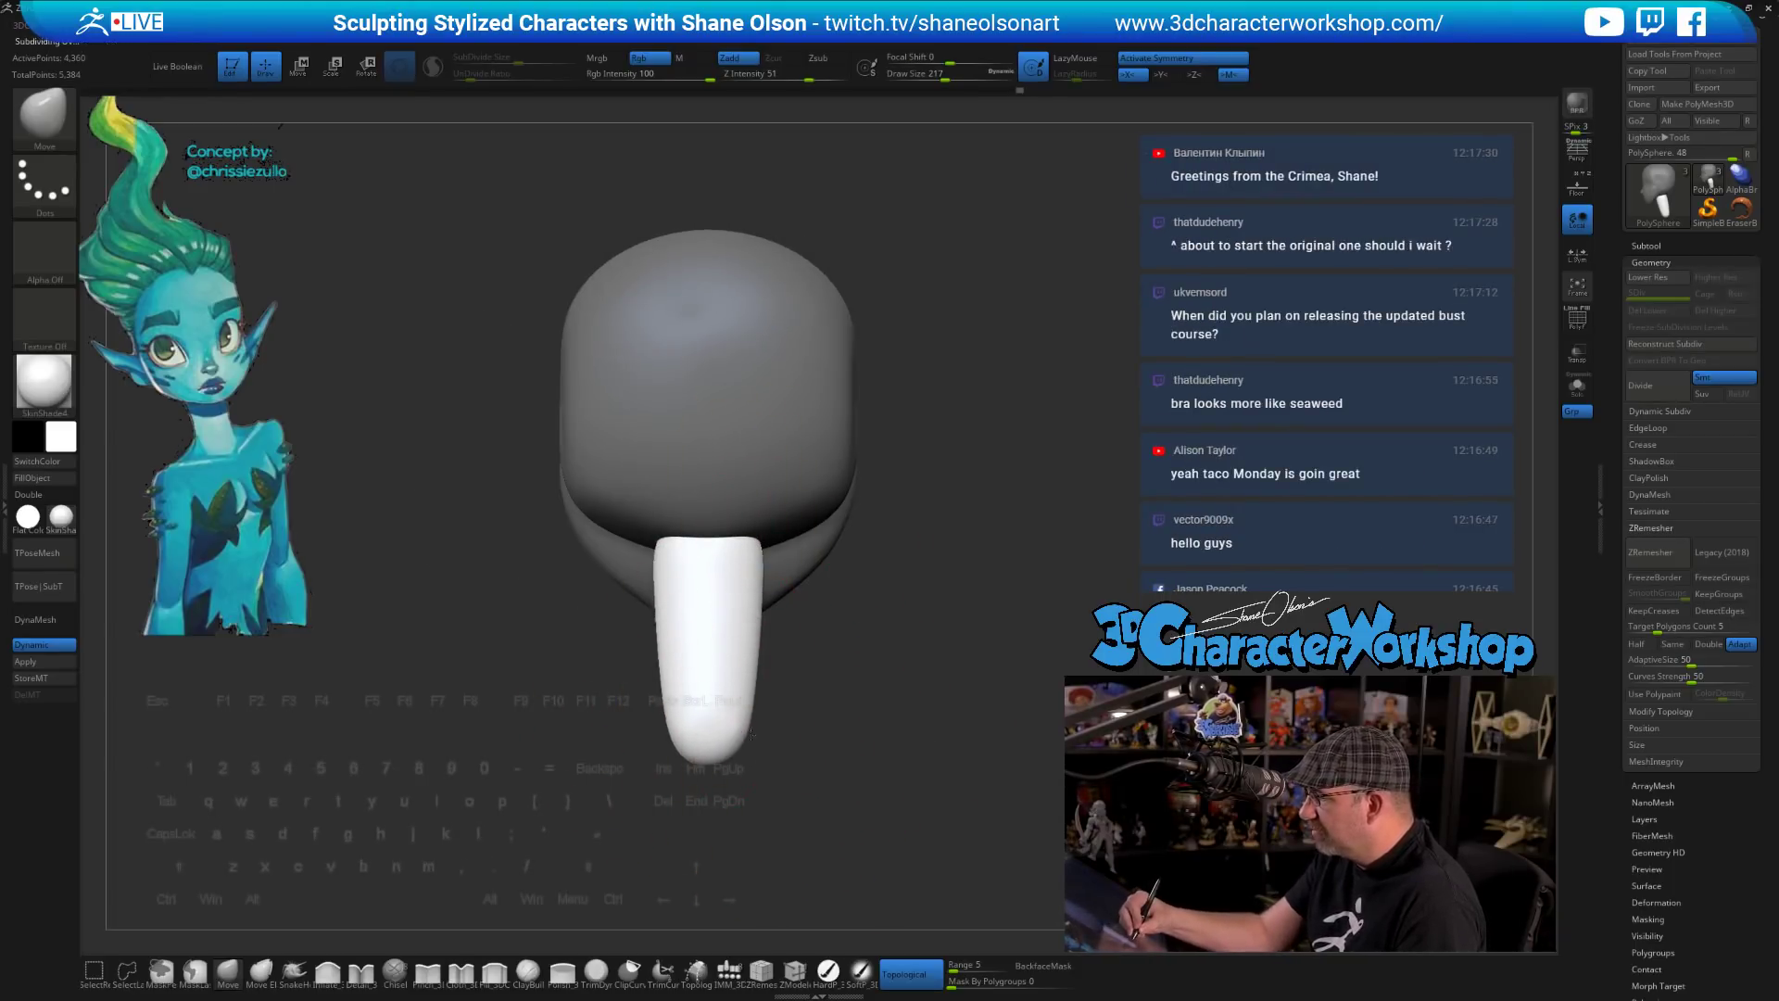
{"action": "mouse_move", "coordinate": [803, 781]}
{"action": "left_mouse_down"}
{"action": "mouse_move", "coordinate": [878, 766]}
{"action": "mouse_move", "coordinate": [798, 707]}
{"action": "mouse_move", "coordinate": [890, 715]}
{"action": "mouse_move", "coordinate": [879, 727]}
{"action": "left_mouse_up"}
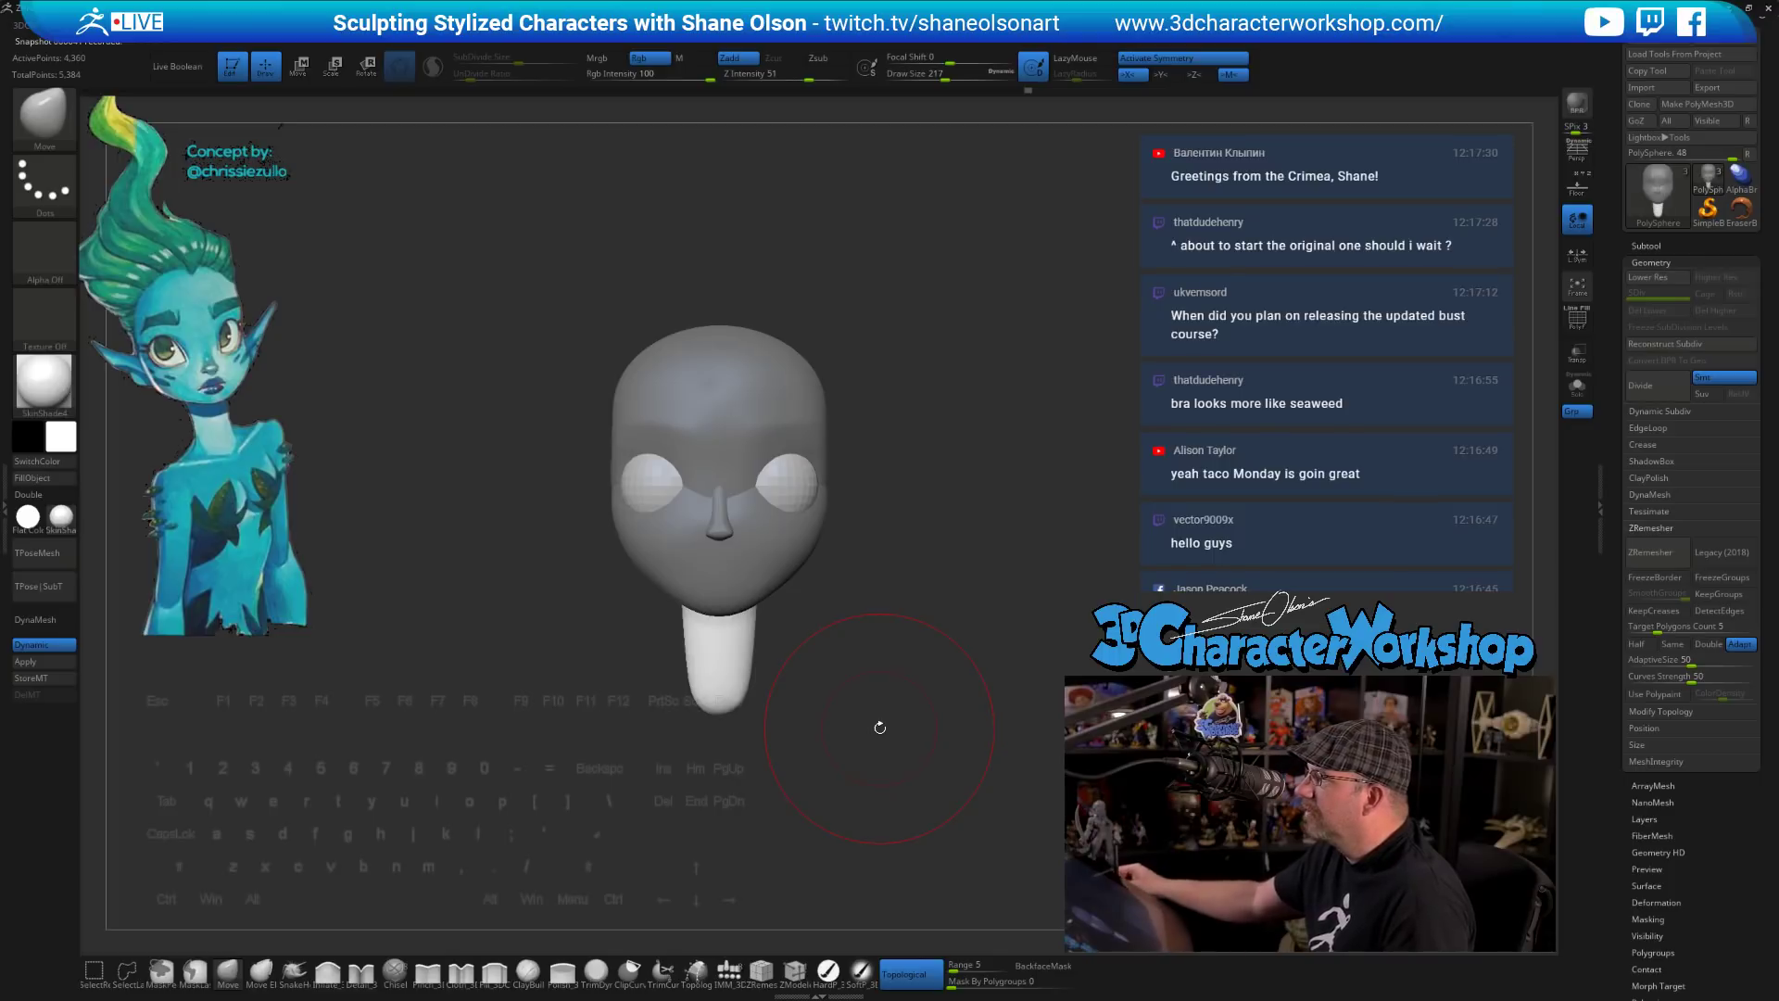
{"action": "mouse_move", "coordinate": [936, 545]}
{"action": "left_mouse_down", "text": "alt"}
{"action": "mouse_move", "coordinate": [895, 546]}
{"action": "mouse_move", "coordinate": [927, 553]}
{"action": "left_mouse_up", "text": "alt"}
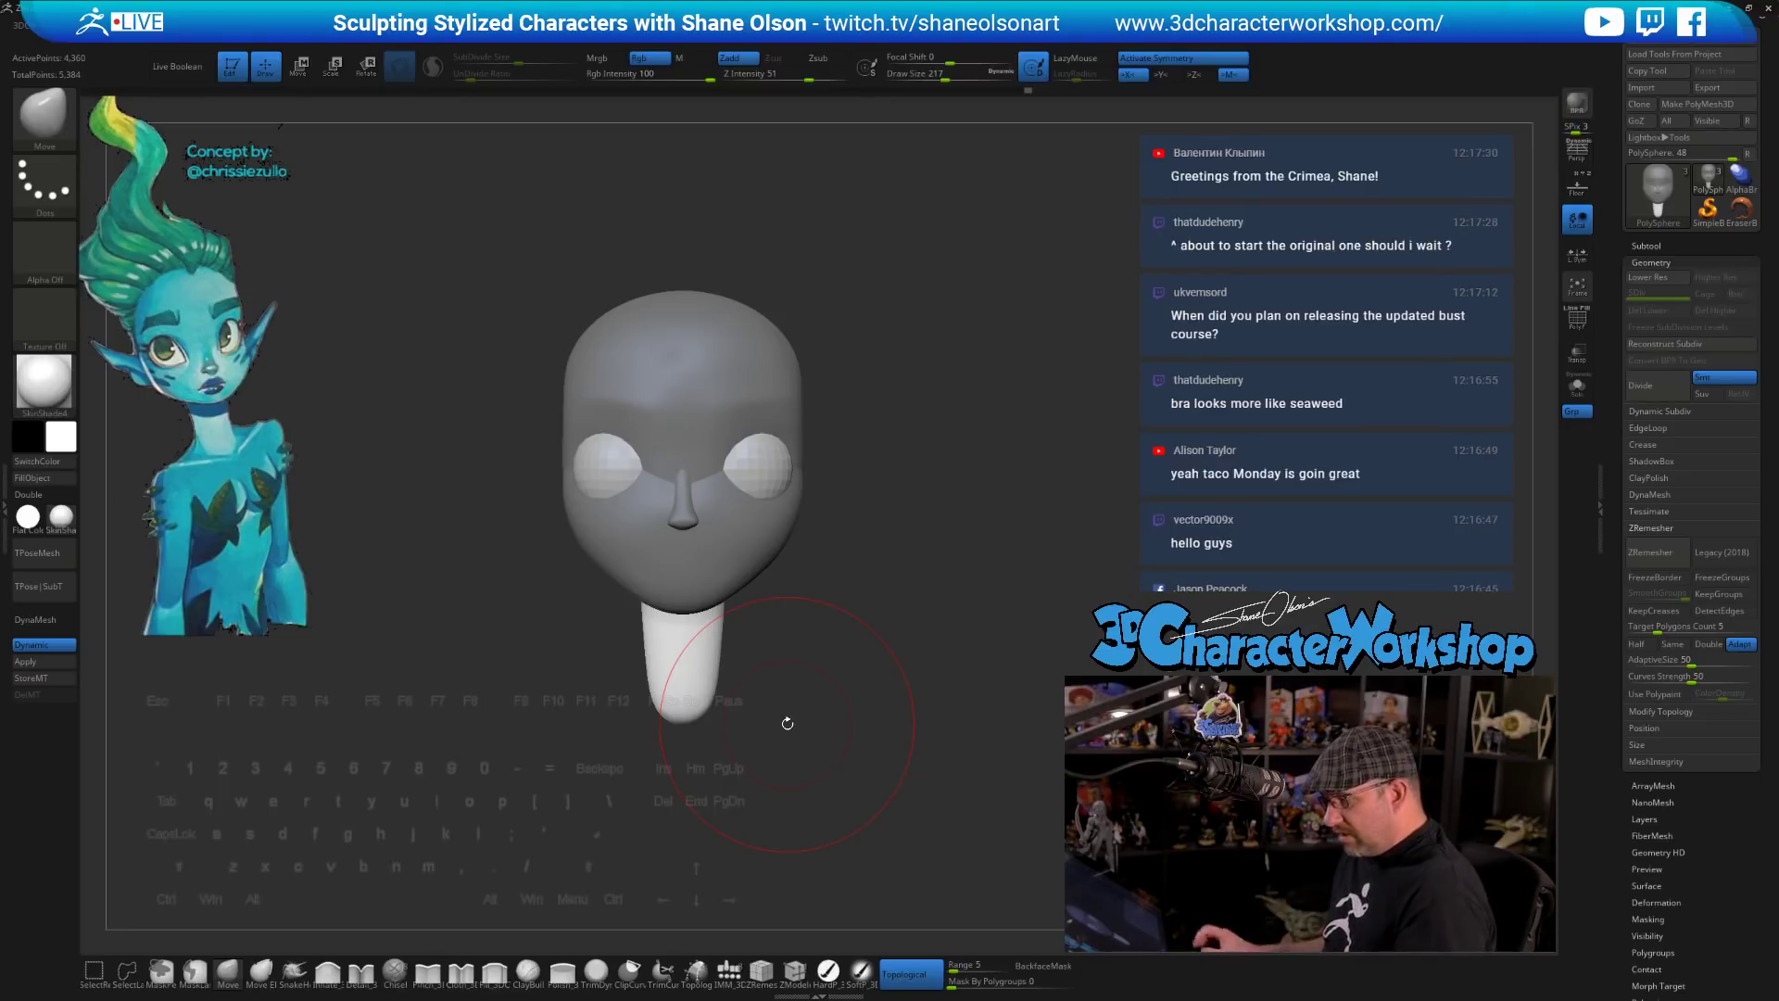
- Insert a QuadSphere-2 at the lower end of the neck as the start of the upper torso
{"action": "key", "text": "s"}
{"action": "left_click_drag", "start_coordinate": [825, 720], "coordinate": [817, 717]}
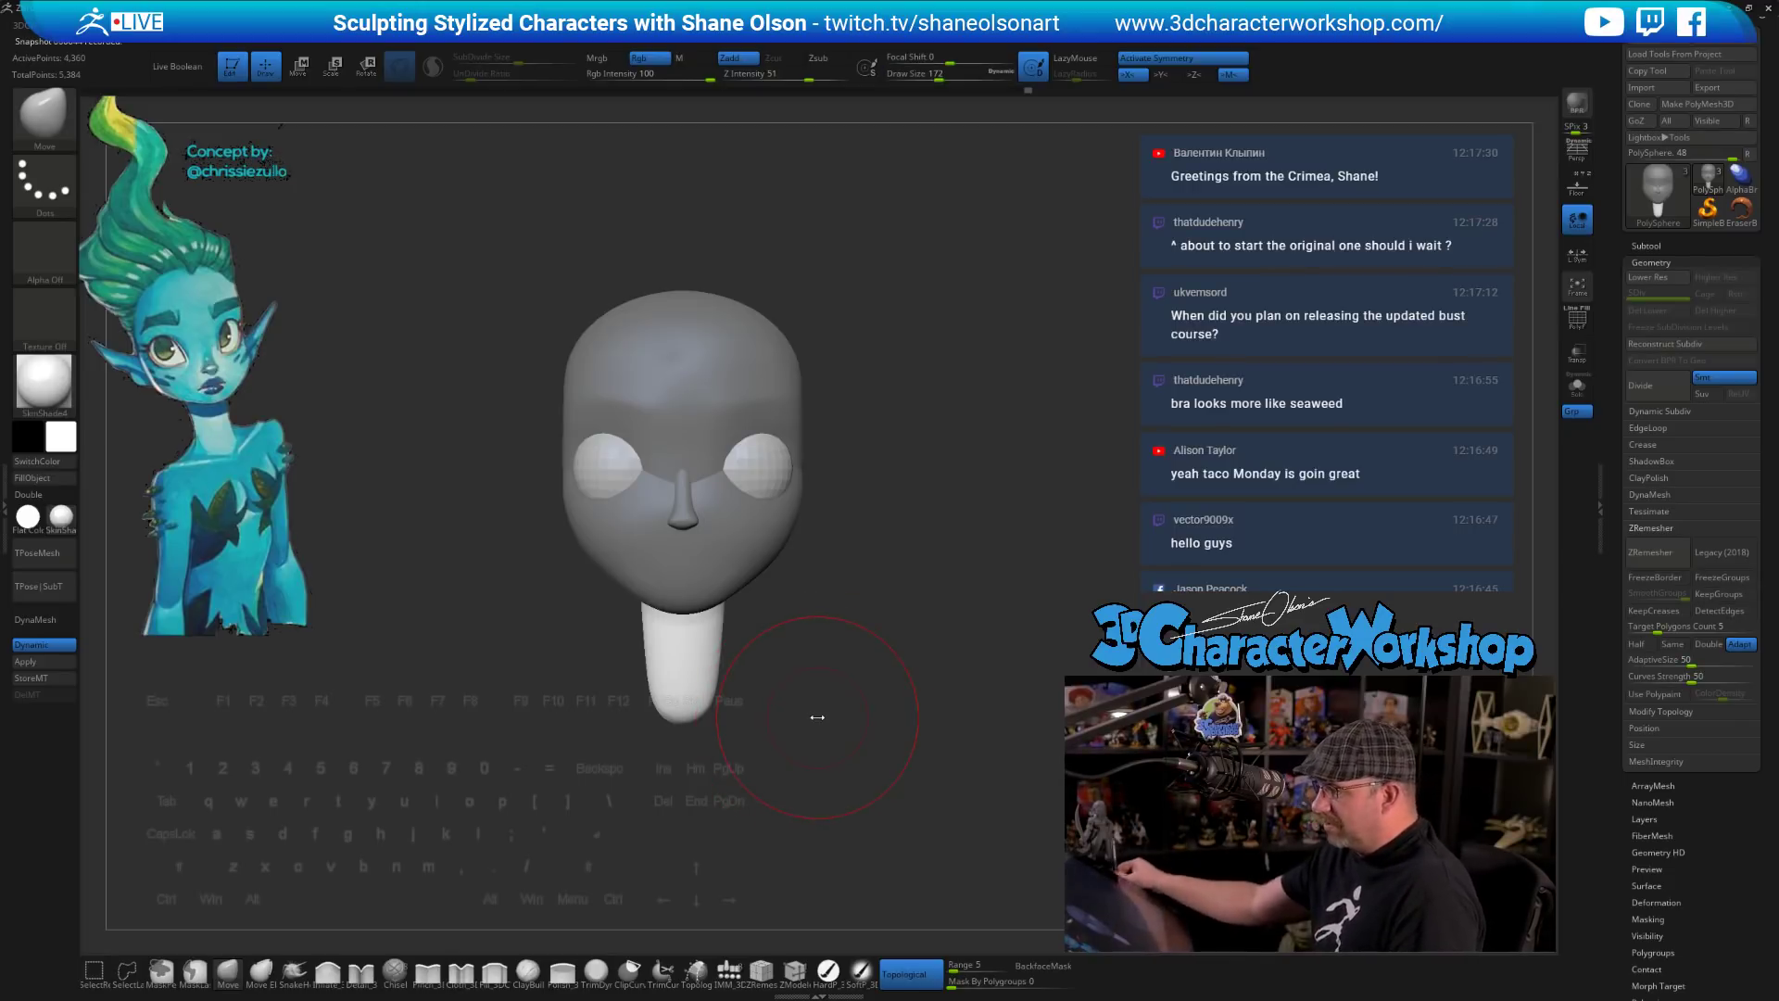
{"action": "left_click_drag", "start_coordinate": [817, 717], "coordinate": [661, 898]}
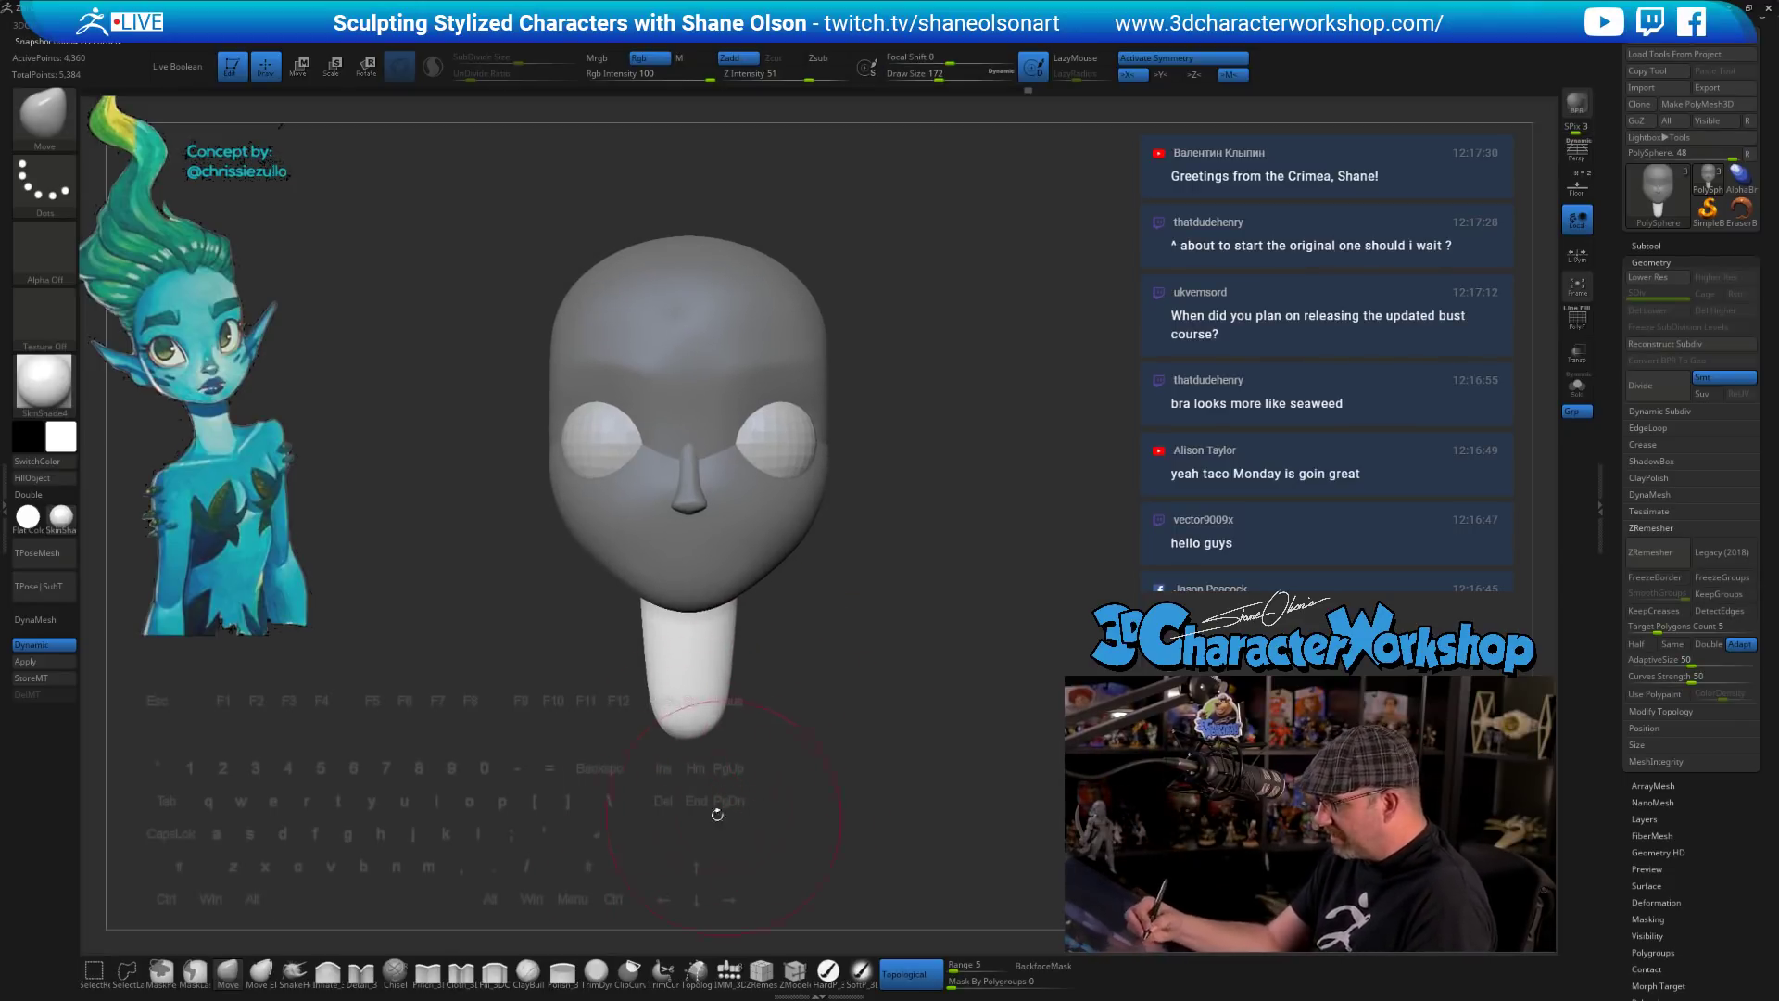
{"action": "left_click", "coordinate": [729, 964]}
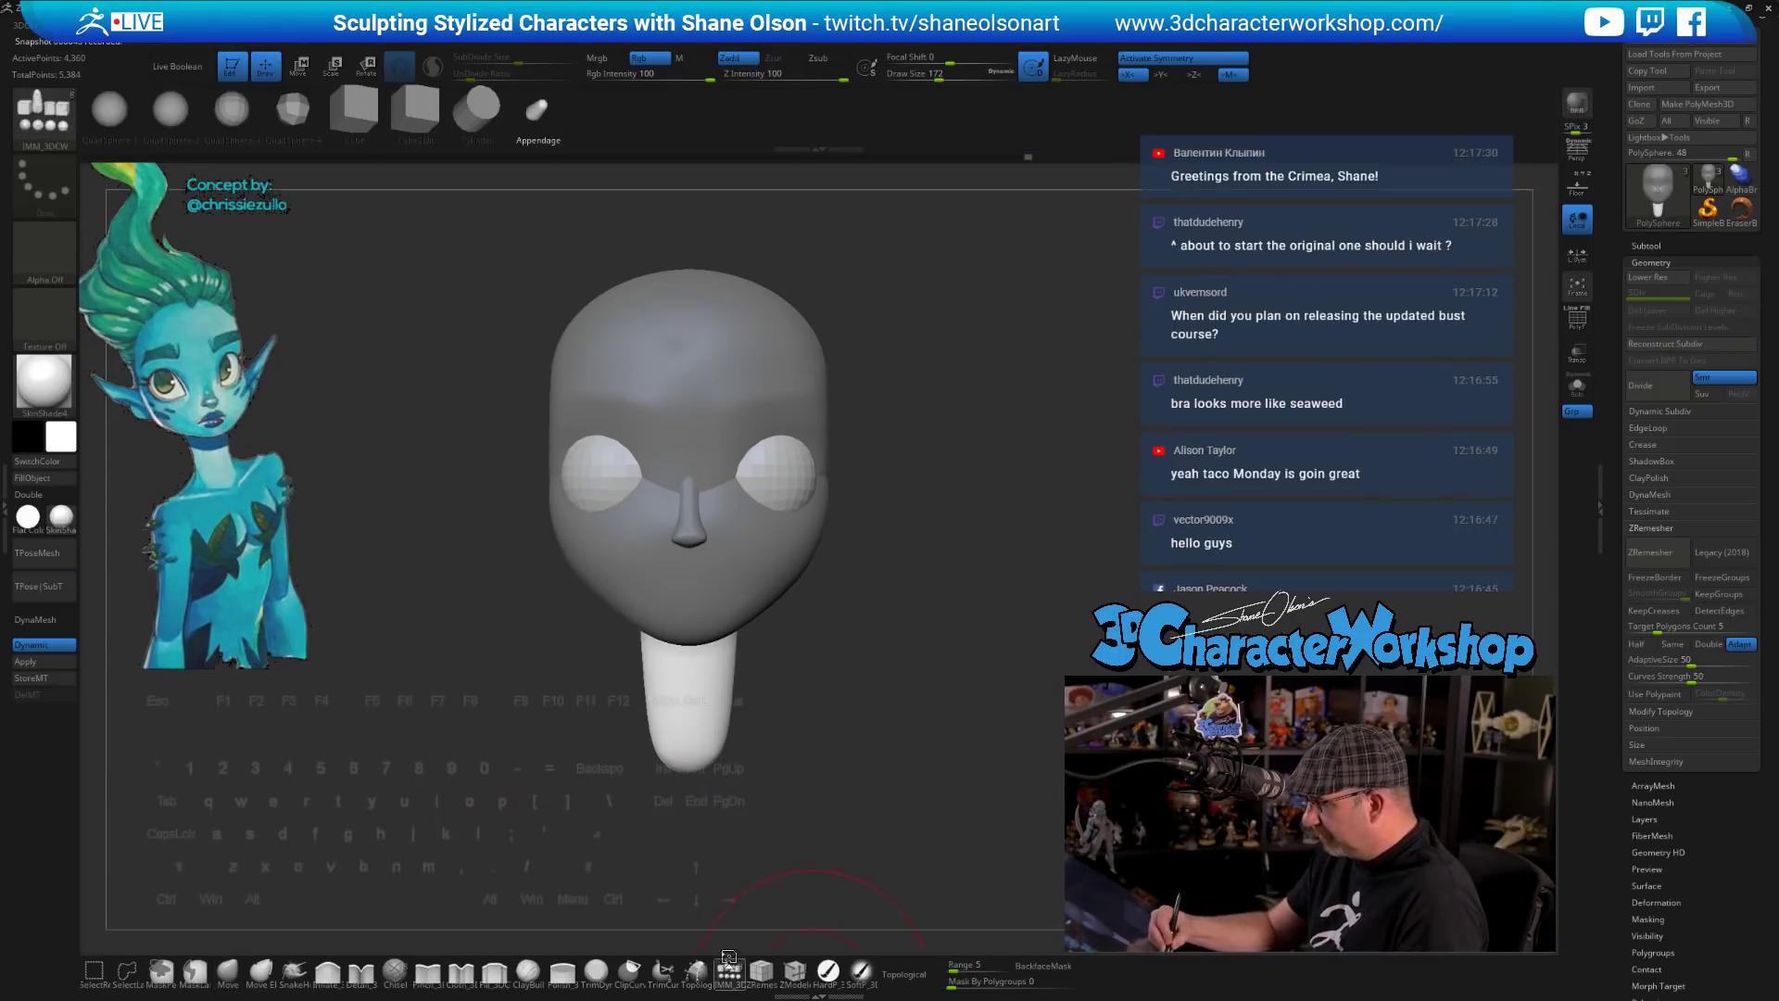
{"action": "left_click", "coordinate": [163, 133]}
{"action": "left_click_drag", "start_coordinate": [876, 610], "coordinate": [816, 646]}
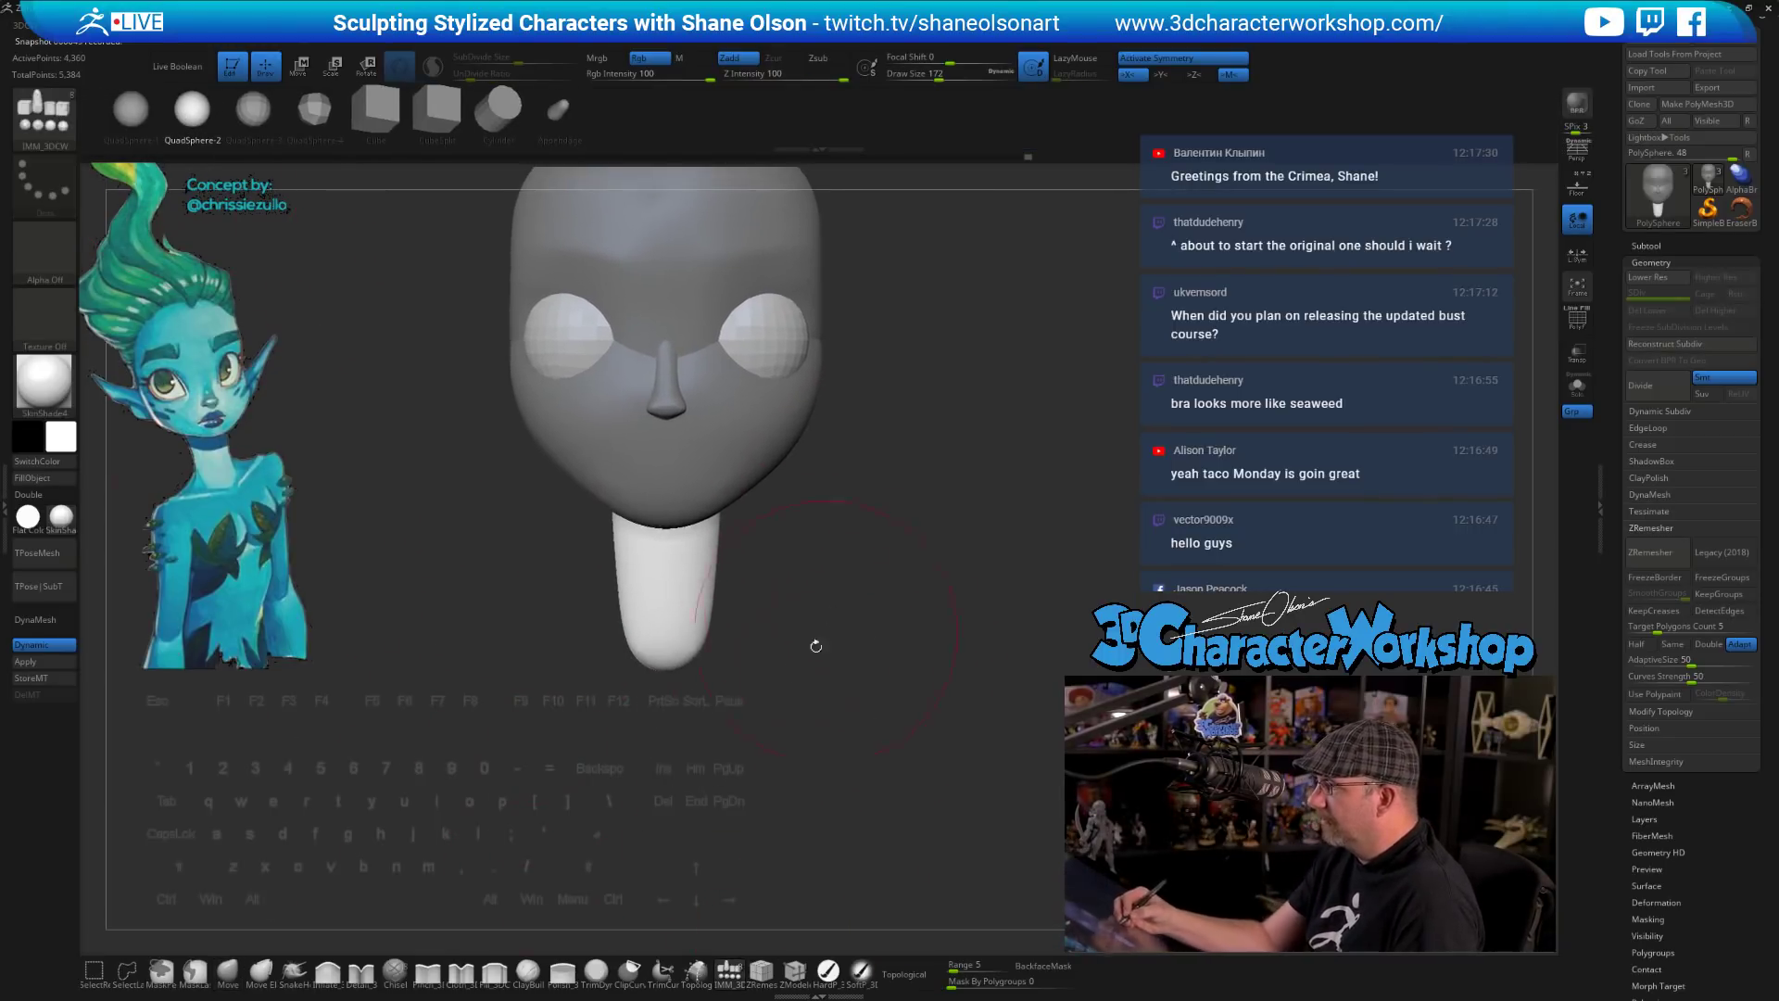
{"action": "left_click_drag", "start_coordinate": [666, 659], "coordinate": [797, 755]}
- Move the sphere back under the neck and stretch it sideways into a wide shoulder mass
{"action": "key", "text": "w"}
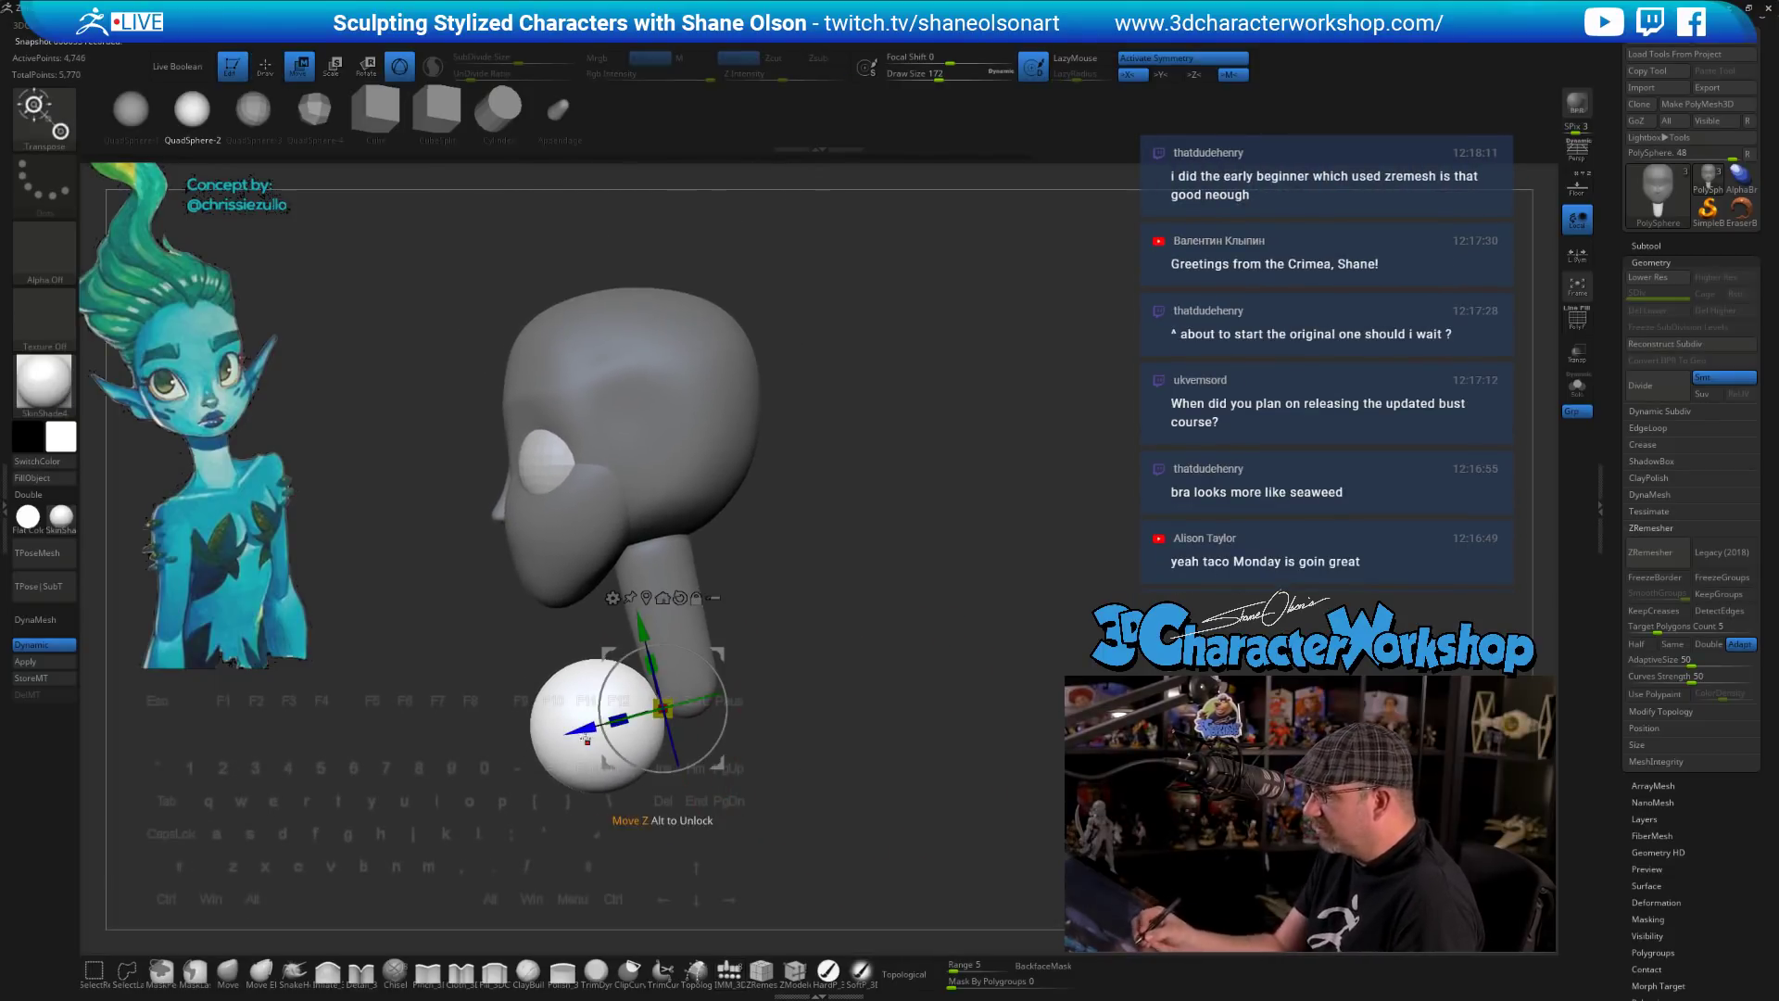
{"action": "left_click_drag", "start_coordinate": [581, 740], "coordinate": [689, 684]}
{"action": "key", "text": "2"}
{"action": "left_click_drag", "start_coordinate": [640, 680], "coordinate": [628, 681]}
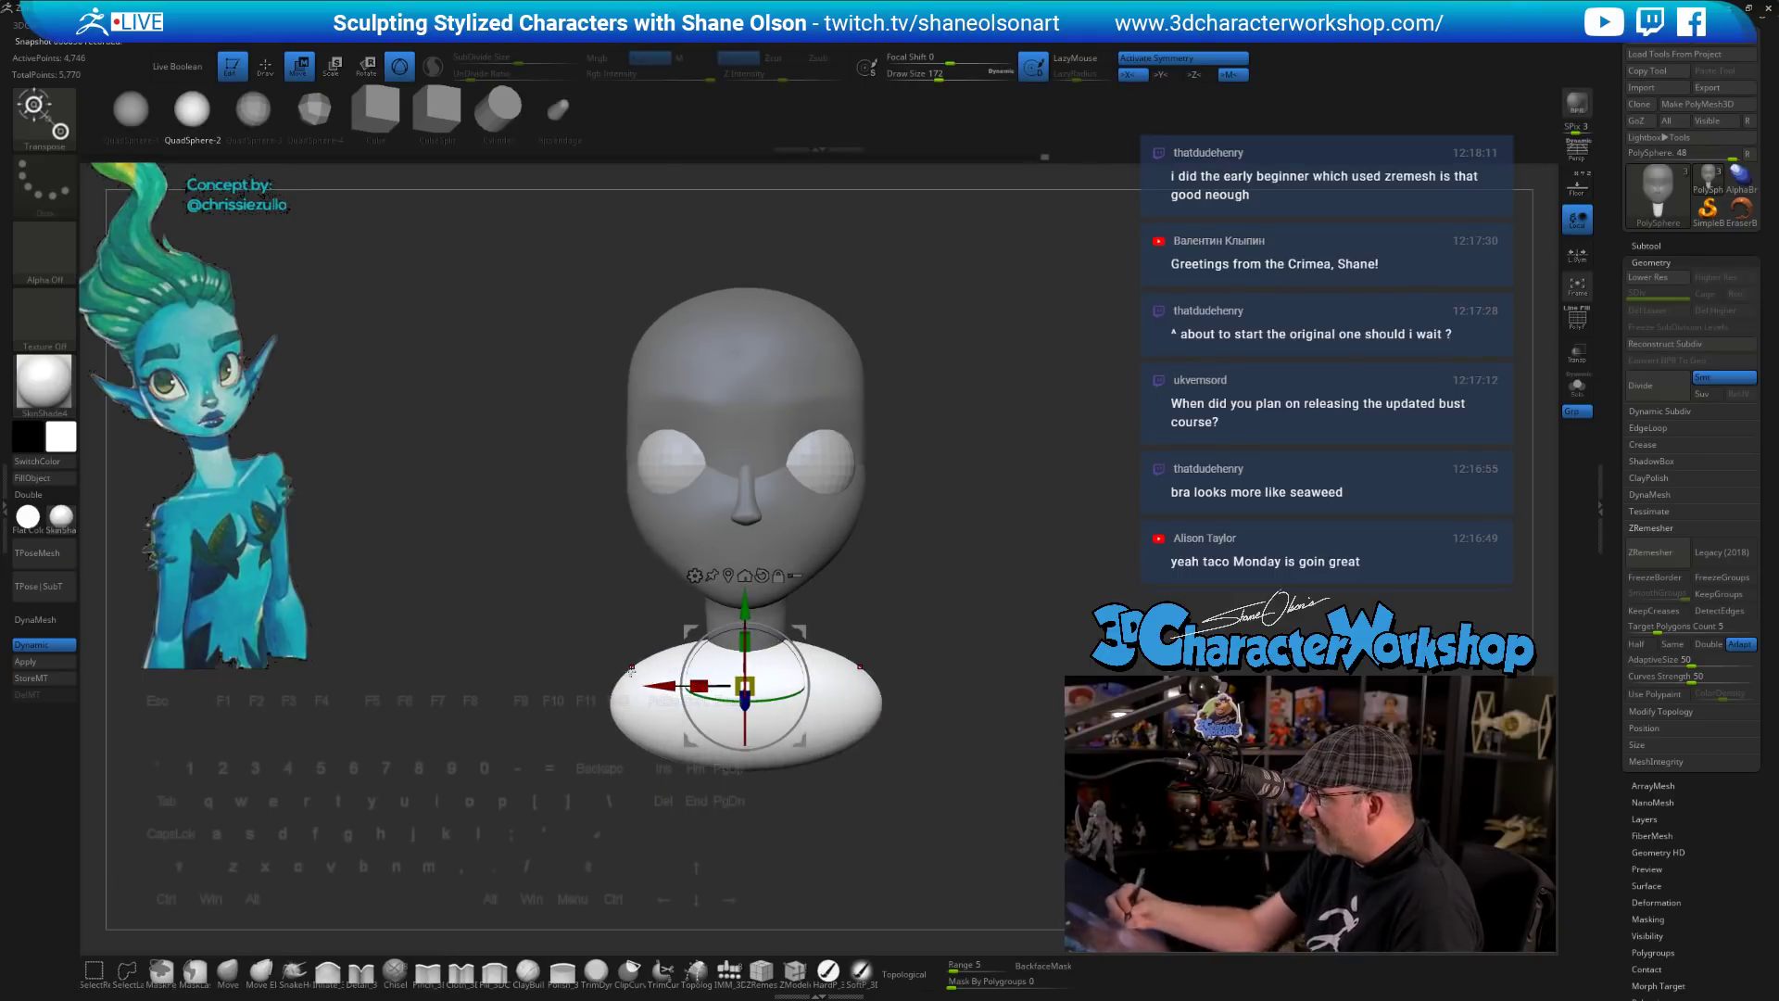
{"action": "left_click_drag", "start_coordinate": [982, 764], "coordinate": [854, 785]}
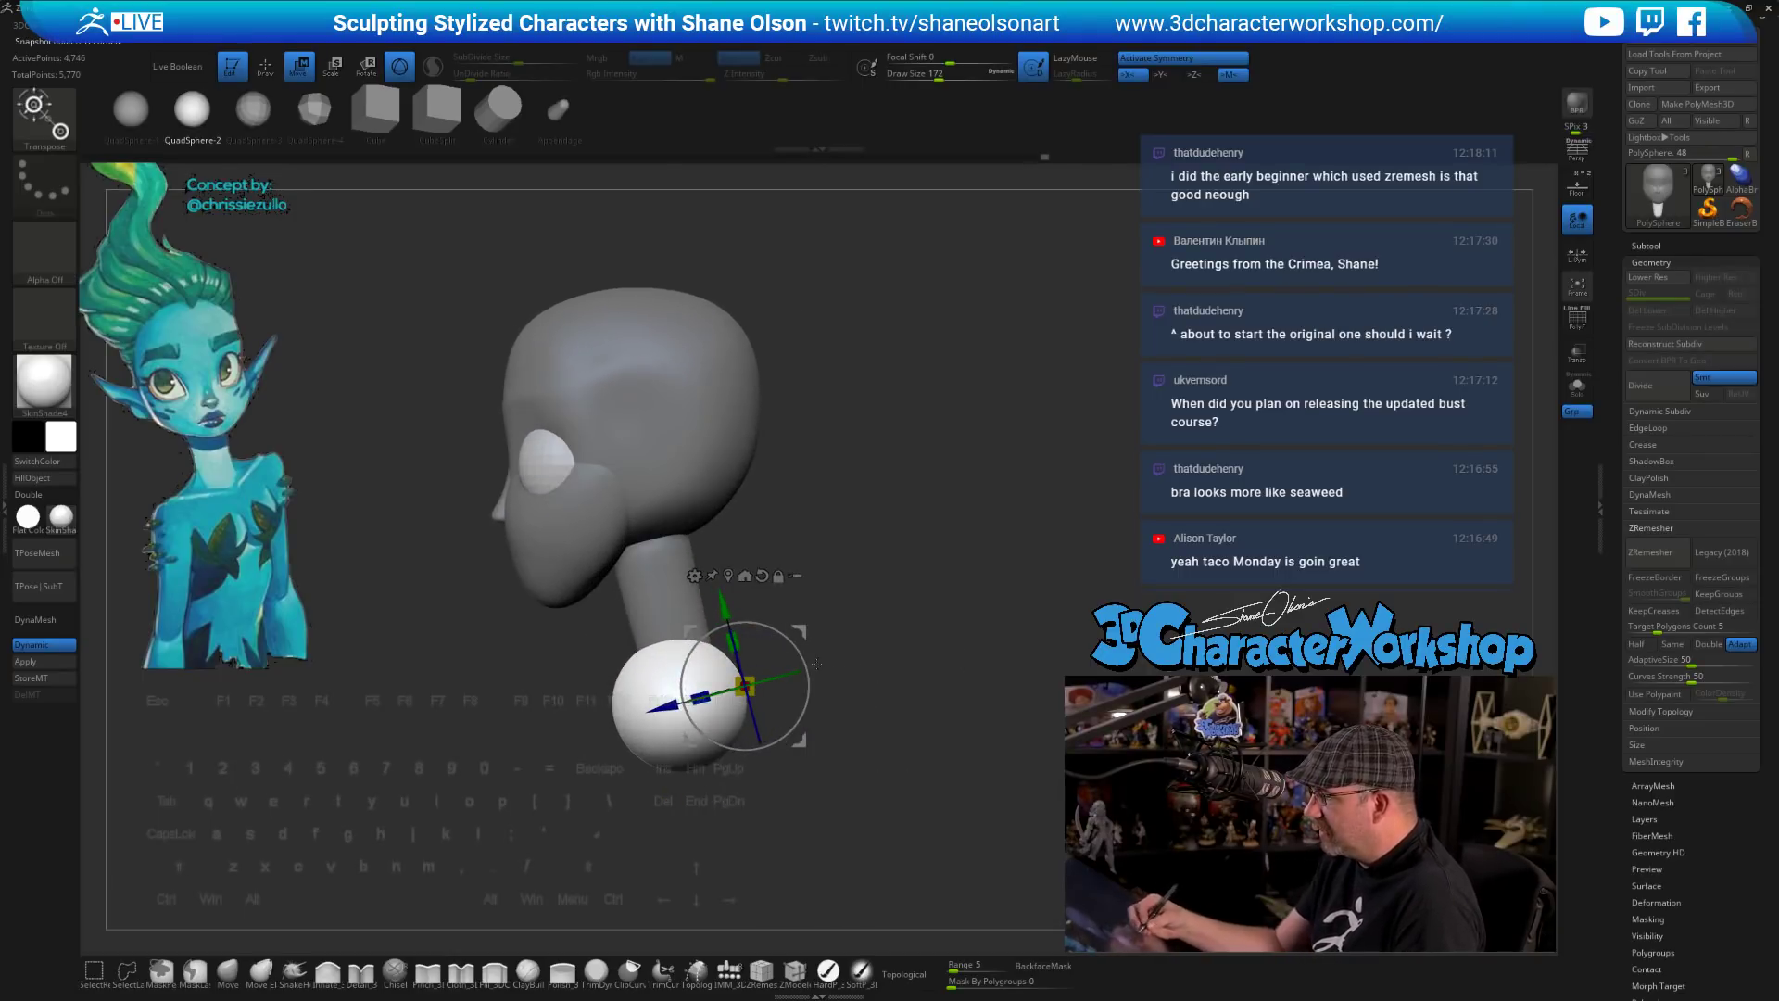
{"action": "left_click_drag", "start_coordinate": [674, 703], "coordinate": [686, 700]}
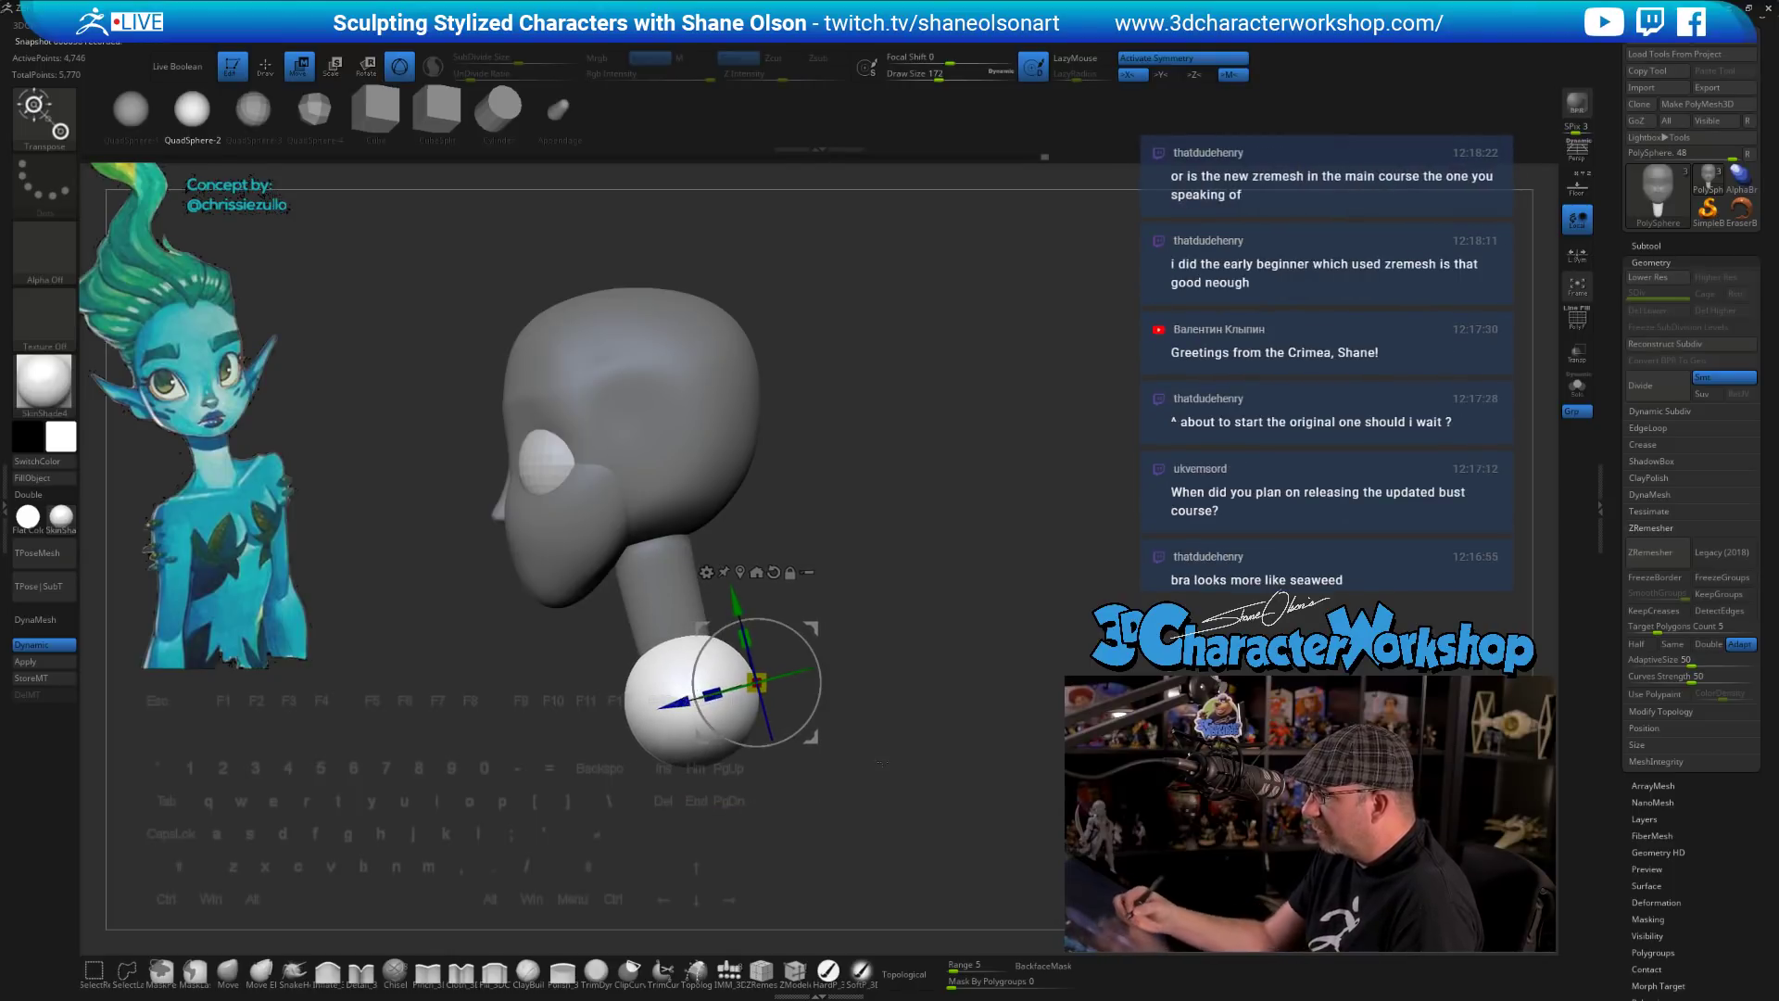
- Reposition the gizmo at the base of the neck and make the shoulder ellipsoid taller
{"action": "left_click_drag", "start_coordinate": [389, 797], "coordinate": [603, 804]}
{"action": "left_click_drag", "start_coordinate": [889, 894], "coordinate": [648, 787]}
{"action": "left_click", "coordinate": [722, 525], "text": "alt"}
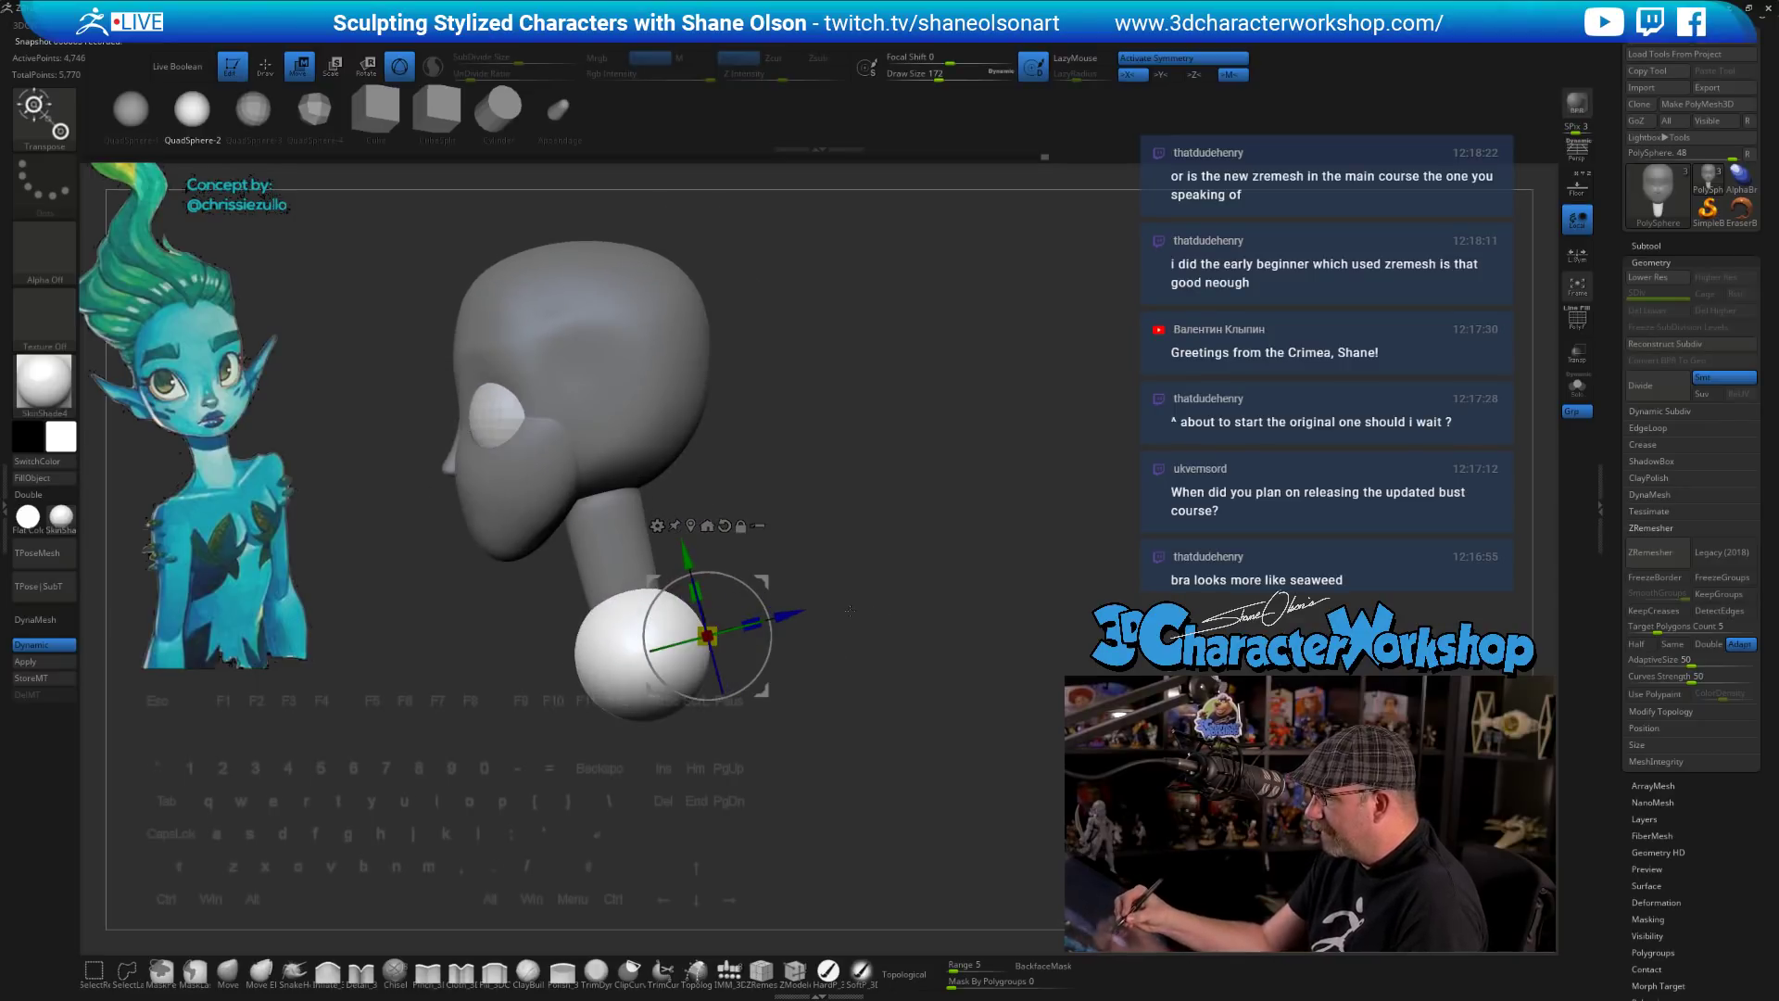
{"action": "left_click_drag", "start_coordinate": [759, 579], "coordinate": [606, 531], "text": "alt"}
{"action": "left_click_drag", "start_coordinate": [680, 622], "coordinate": [832, 738]}
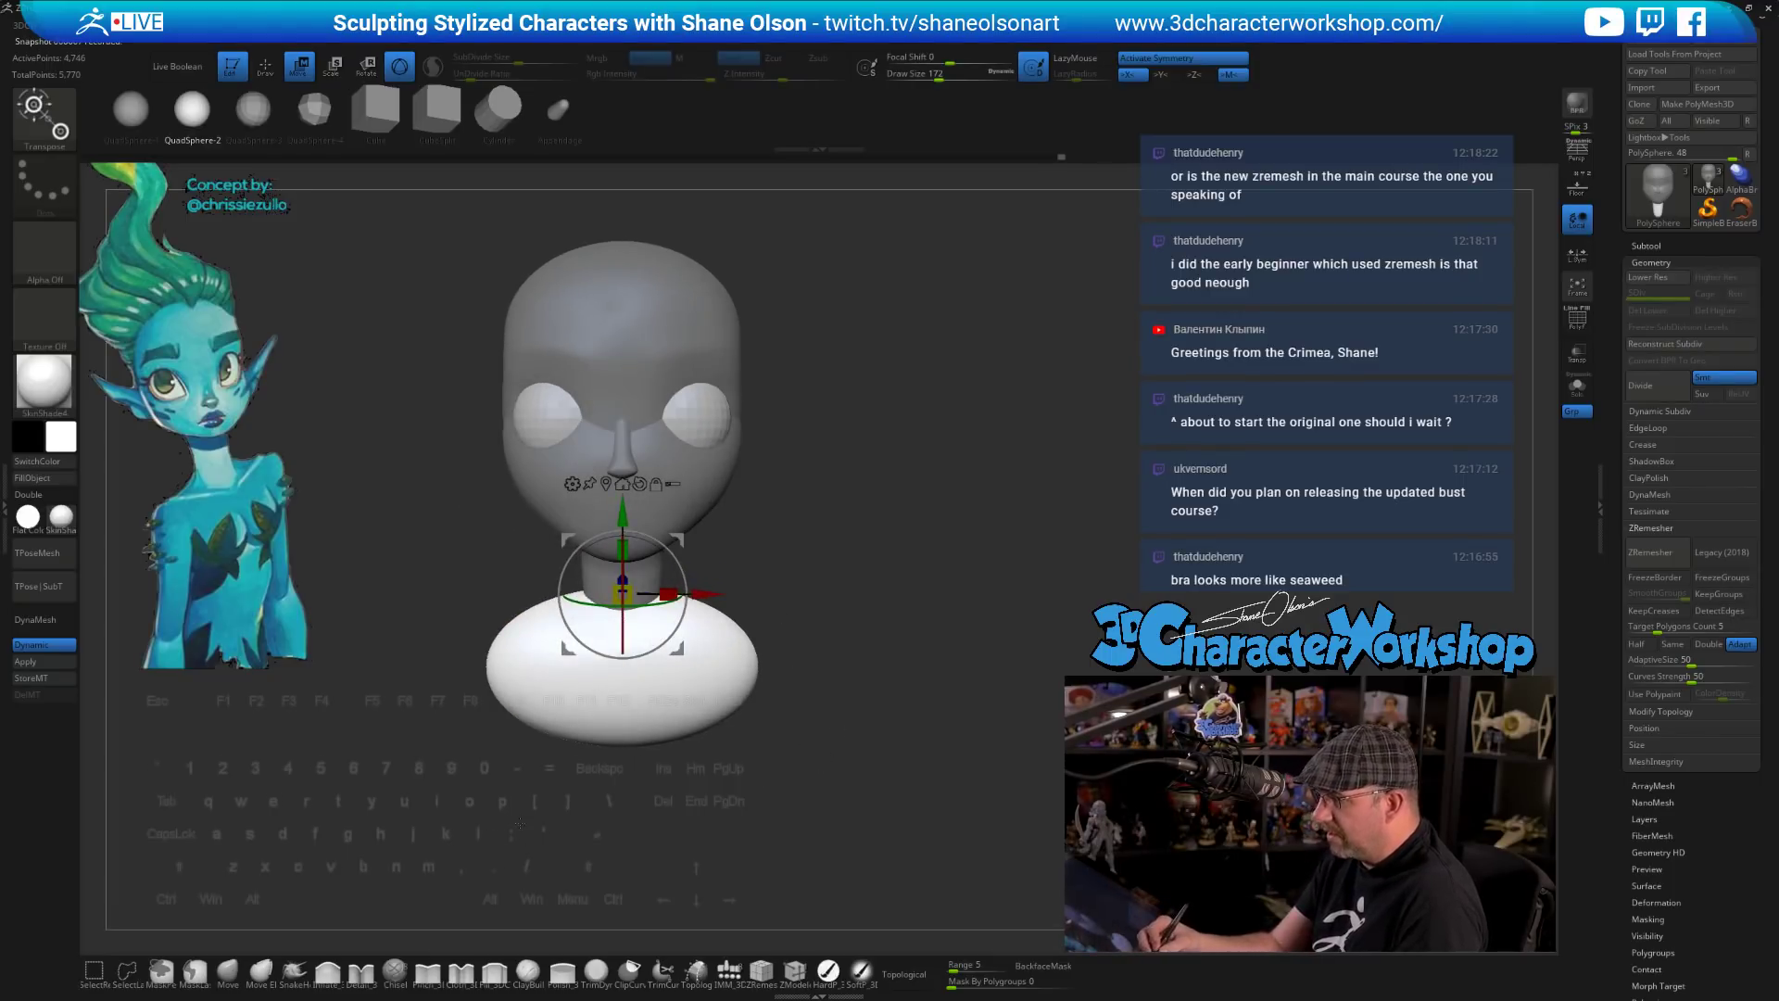
{"action": "left_click_drag", "start_coordinate": [725, 792], "coordinate": [781, 744], "text": "alt"}
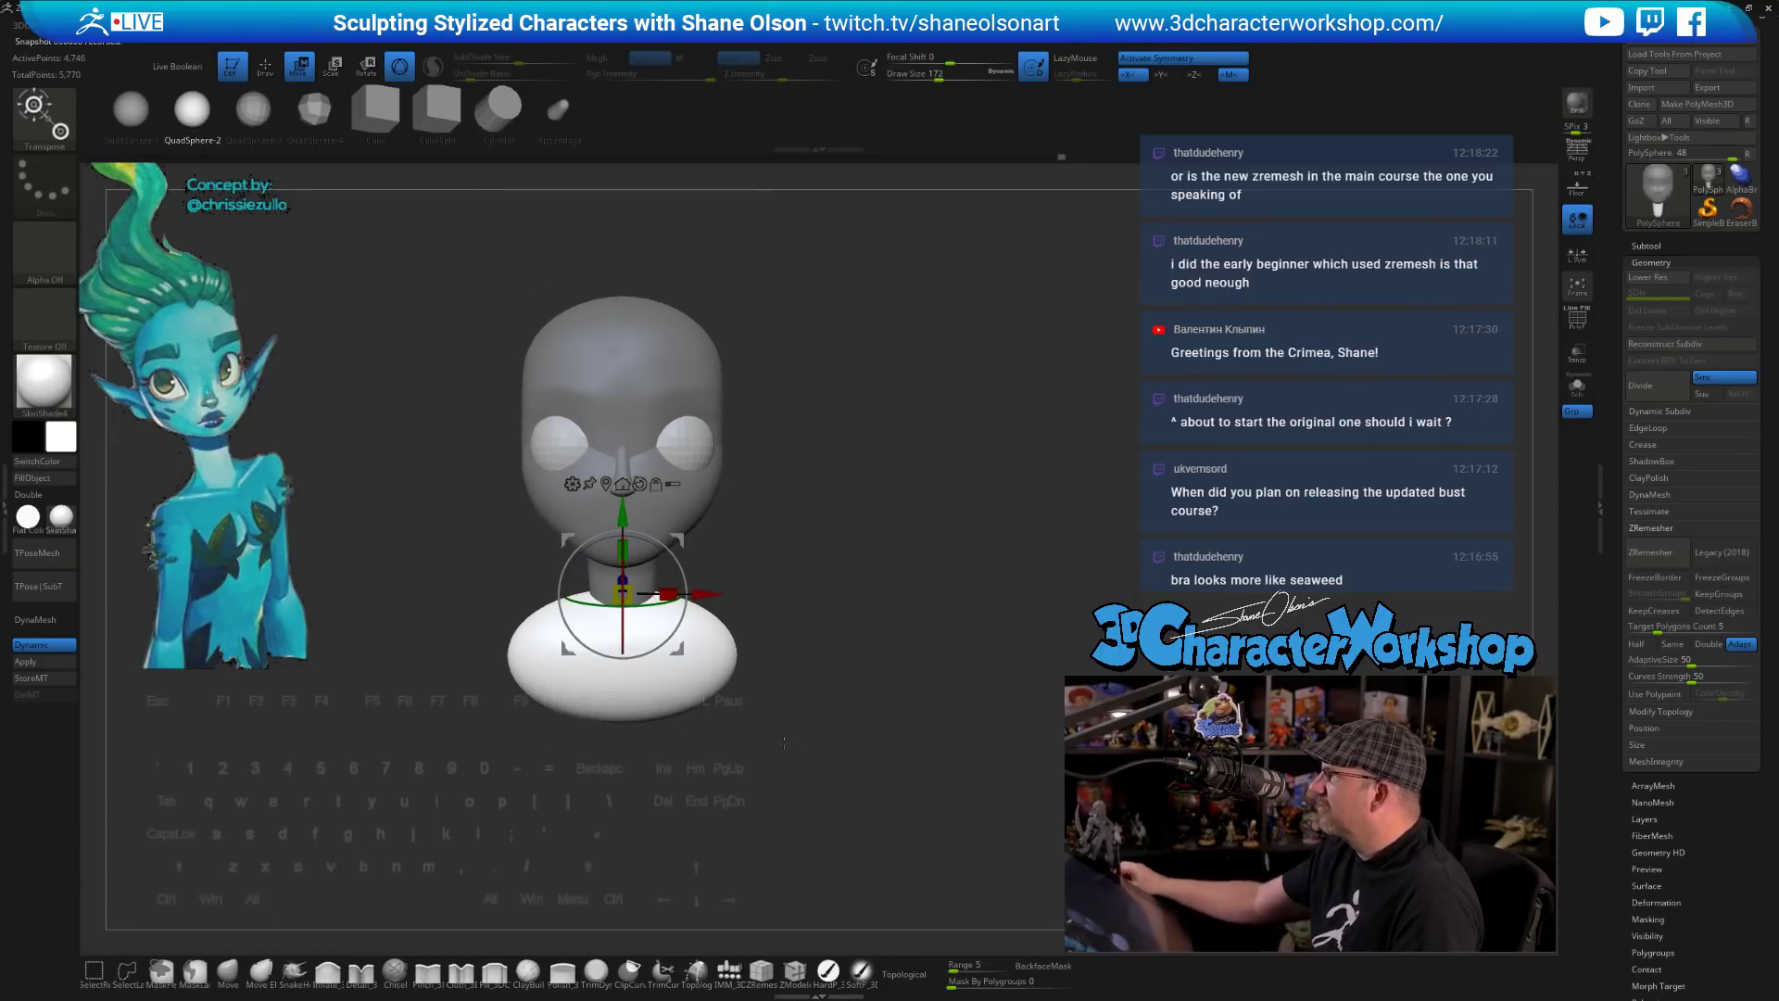
- Make the shoulder ellipsoid slightly deeper from front to back and check it from the front and below
{"action": "left_click_drag", "start_coordinate": [934, 572], "coordinate": [897, 583], "text": "alt"}
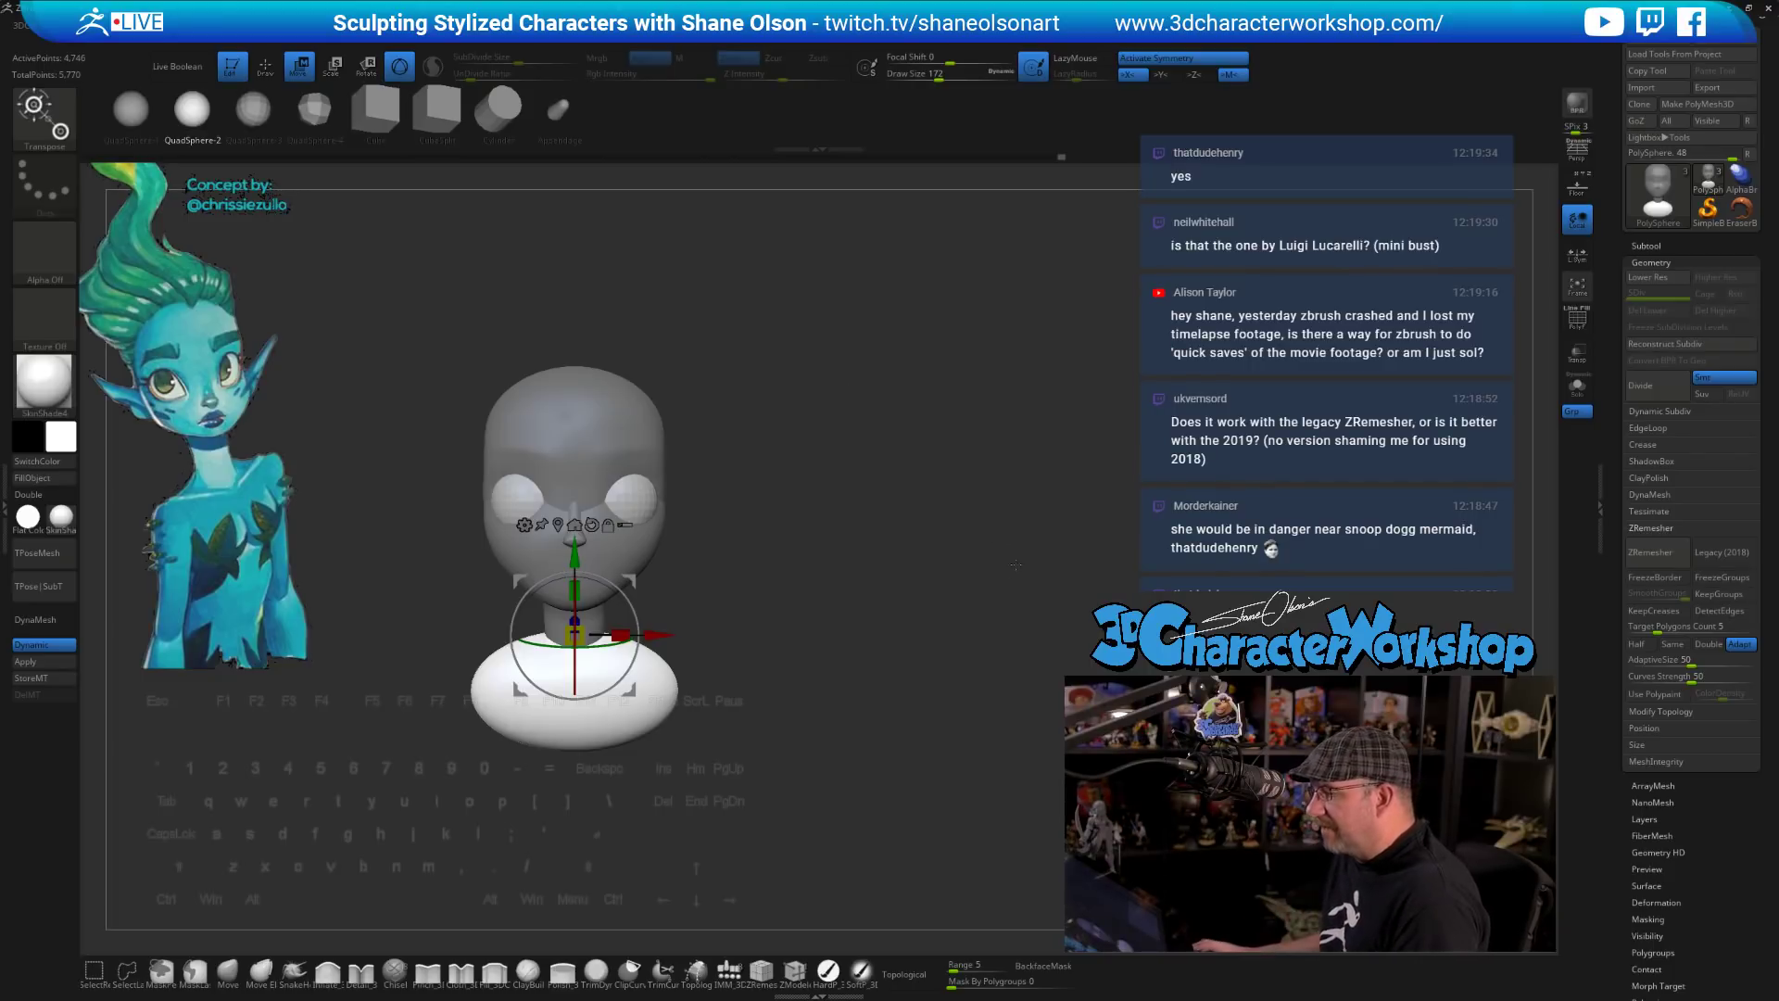
{"action": "left_click_drag", "start_coordinate": [990, 581], "coordinate": [945, 542], "text": "shift"}
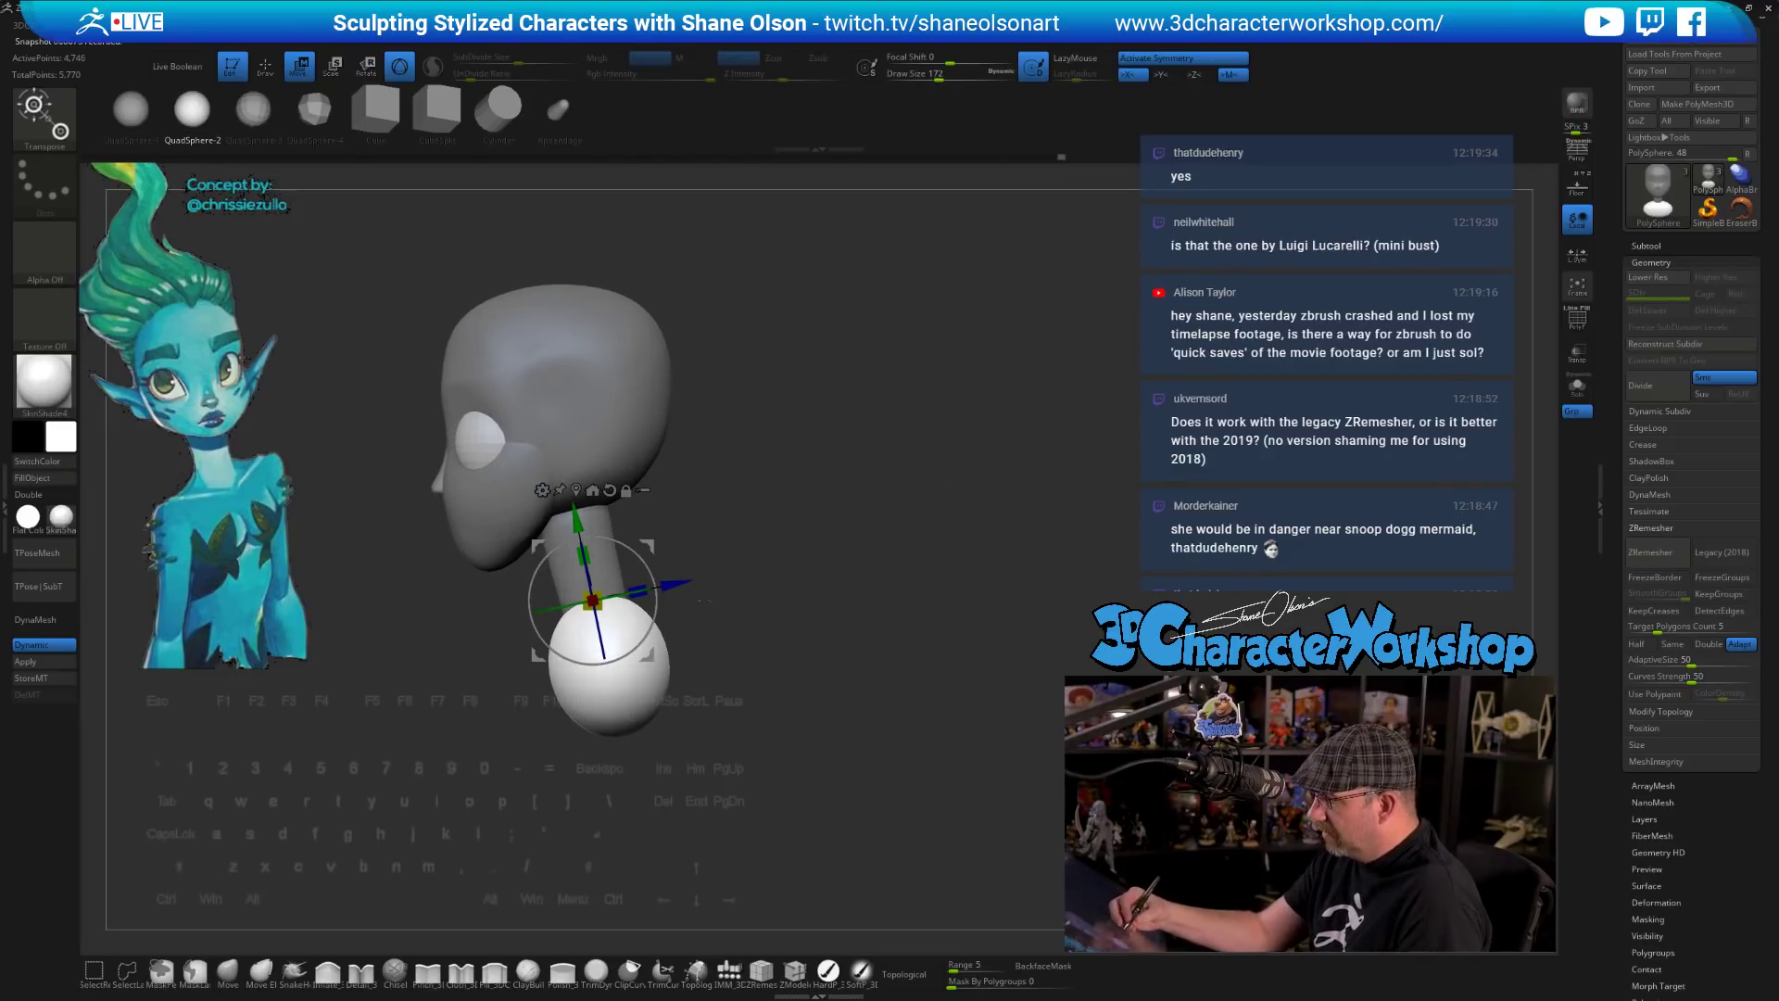
{"action": "left_click_drag", "start_coordinate": [637, 590], "coordinate": [647, 585]}
{"action": "left_click_drag", "start_coordinate": [821, 722], "coordinate": [798, 620], "text": "shift"}
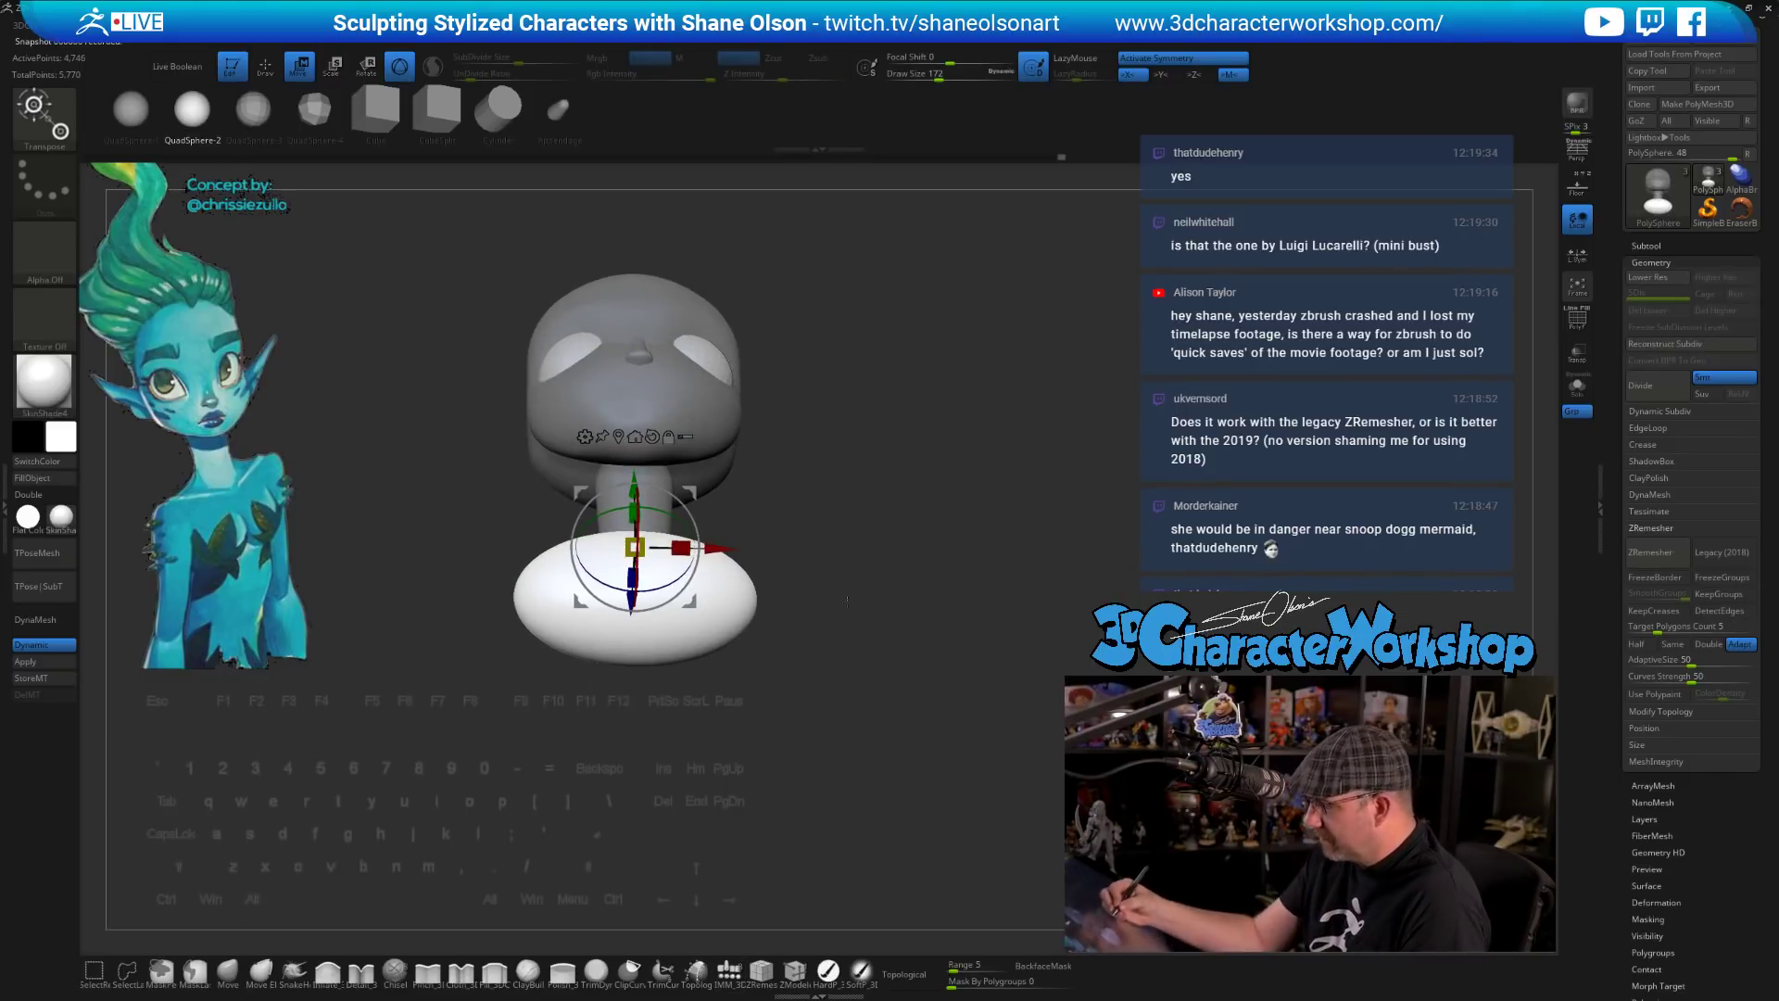
{"action": "left_click_drag", "start_coordinate": [841, 681], "coordinate": [794, 596]}
- Insert a QuadSphere-2 directly below the shoulder ellipsoid as the start of the ribcage
{"action": "key", "text": "q"}
{"action": "left_click_drag", "start_coordinate": [635, 567], "coordinate": [638, 656]}
{"action": "left_click_drag", "start_coordinate": [777, 604], "coordinate": [786, 776], "text": "shift"}
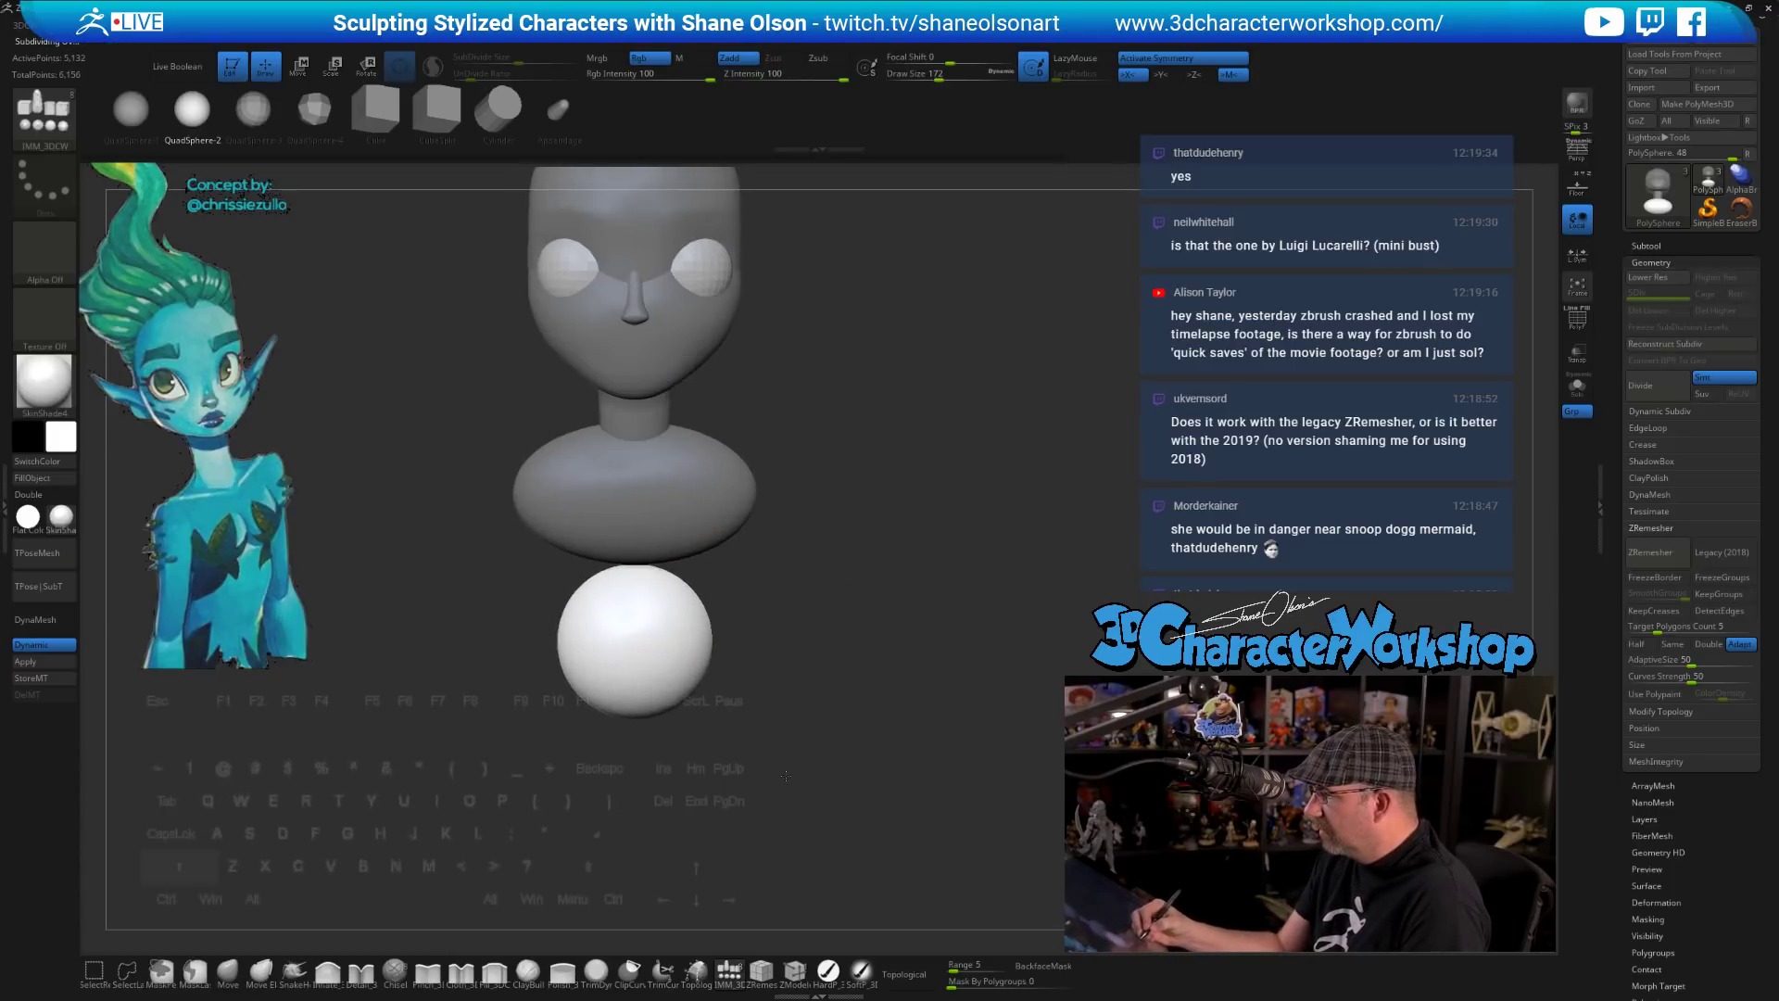
- Lengthen the ribcage sphere into an egg shape and move it up so that it overlaps the shoulder form
{"action": "key", "text": "w"}
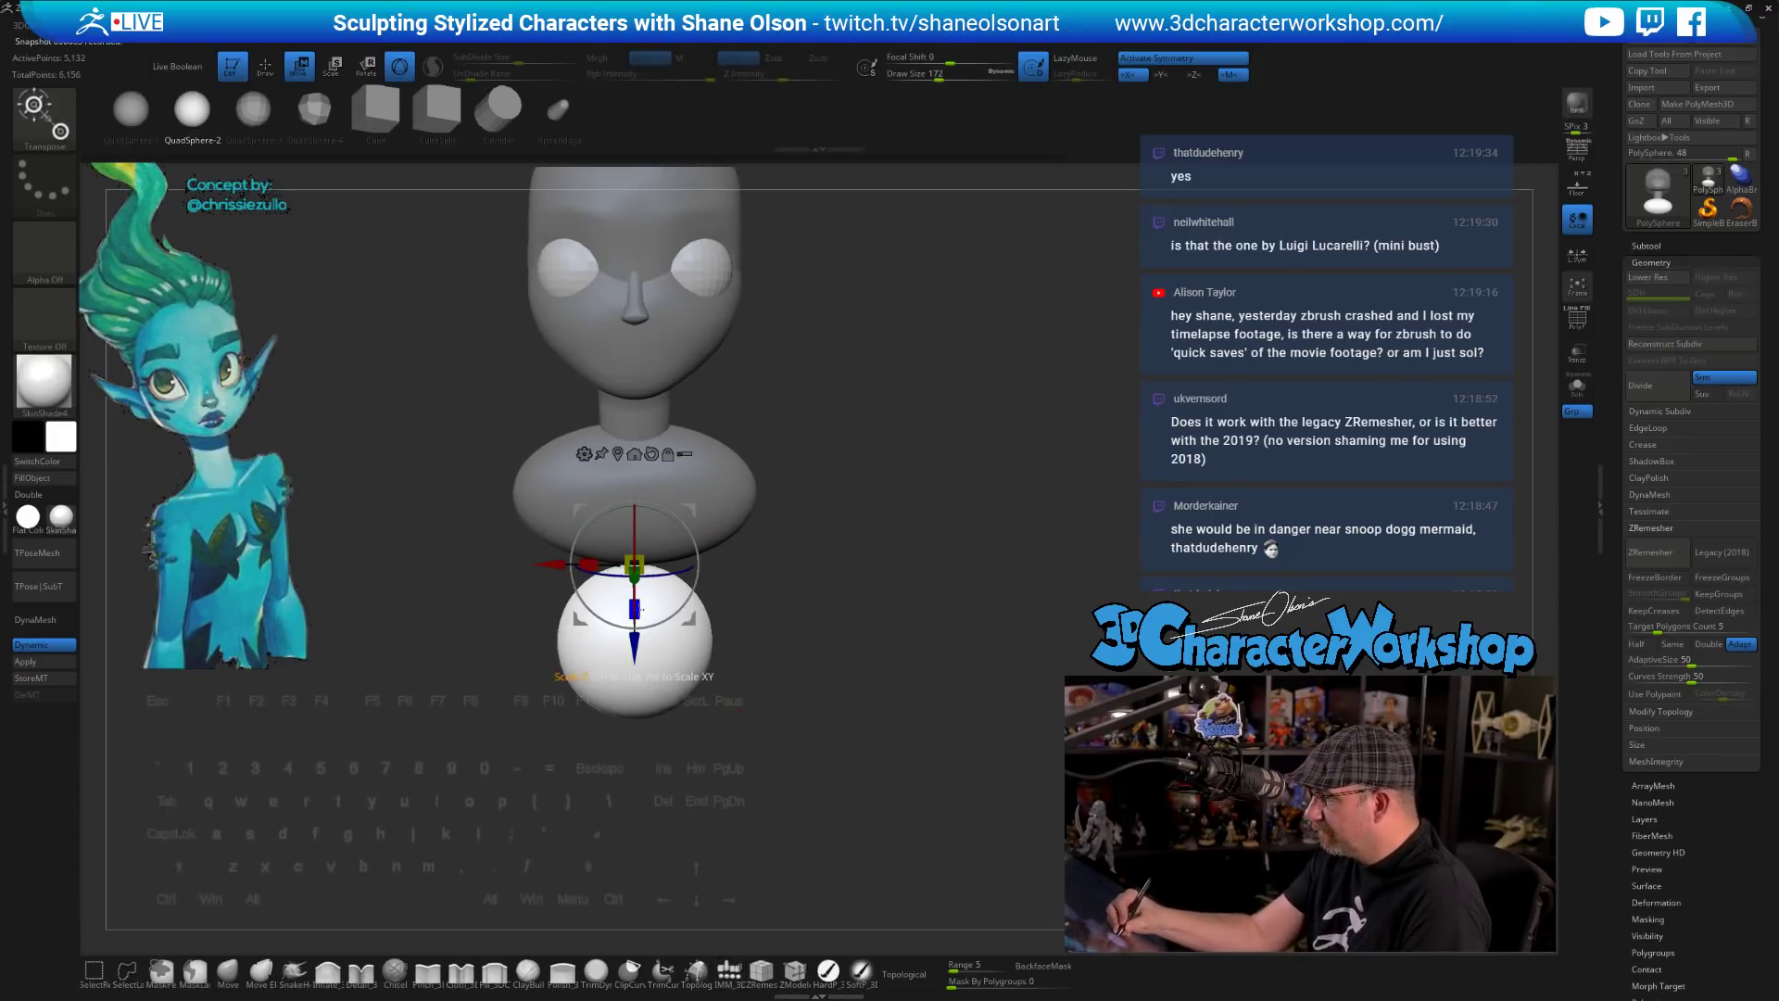
{"action": "mouse_move", "coordinate": [639, 608]}
{"action": "left_mouse_down"}
{"action": "mouse_move", "coordinate": [640, 654]}
{"action": "mouse_move", "coordinate": [634, 588]}
{"action": "left_mouse_up"}
{"action": "left_click_drag", "start_coordinate": [913, 642], "coordinate": [775, 656]}
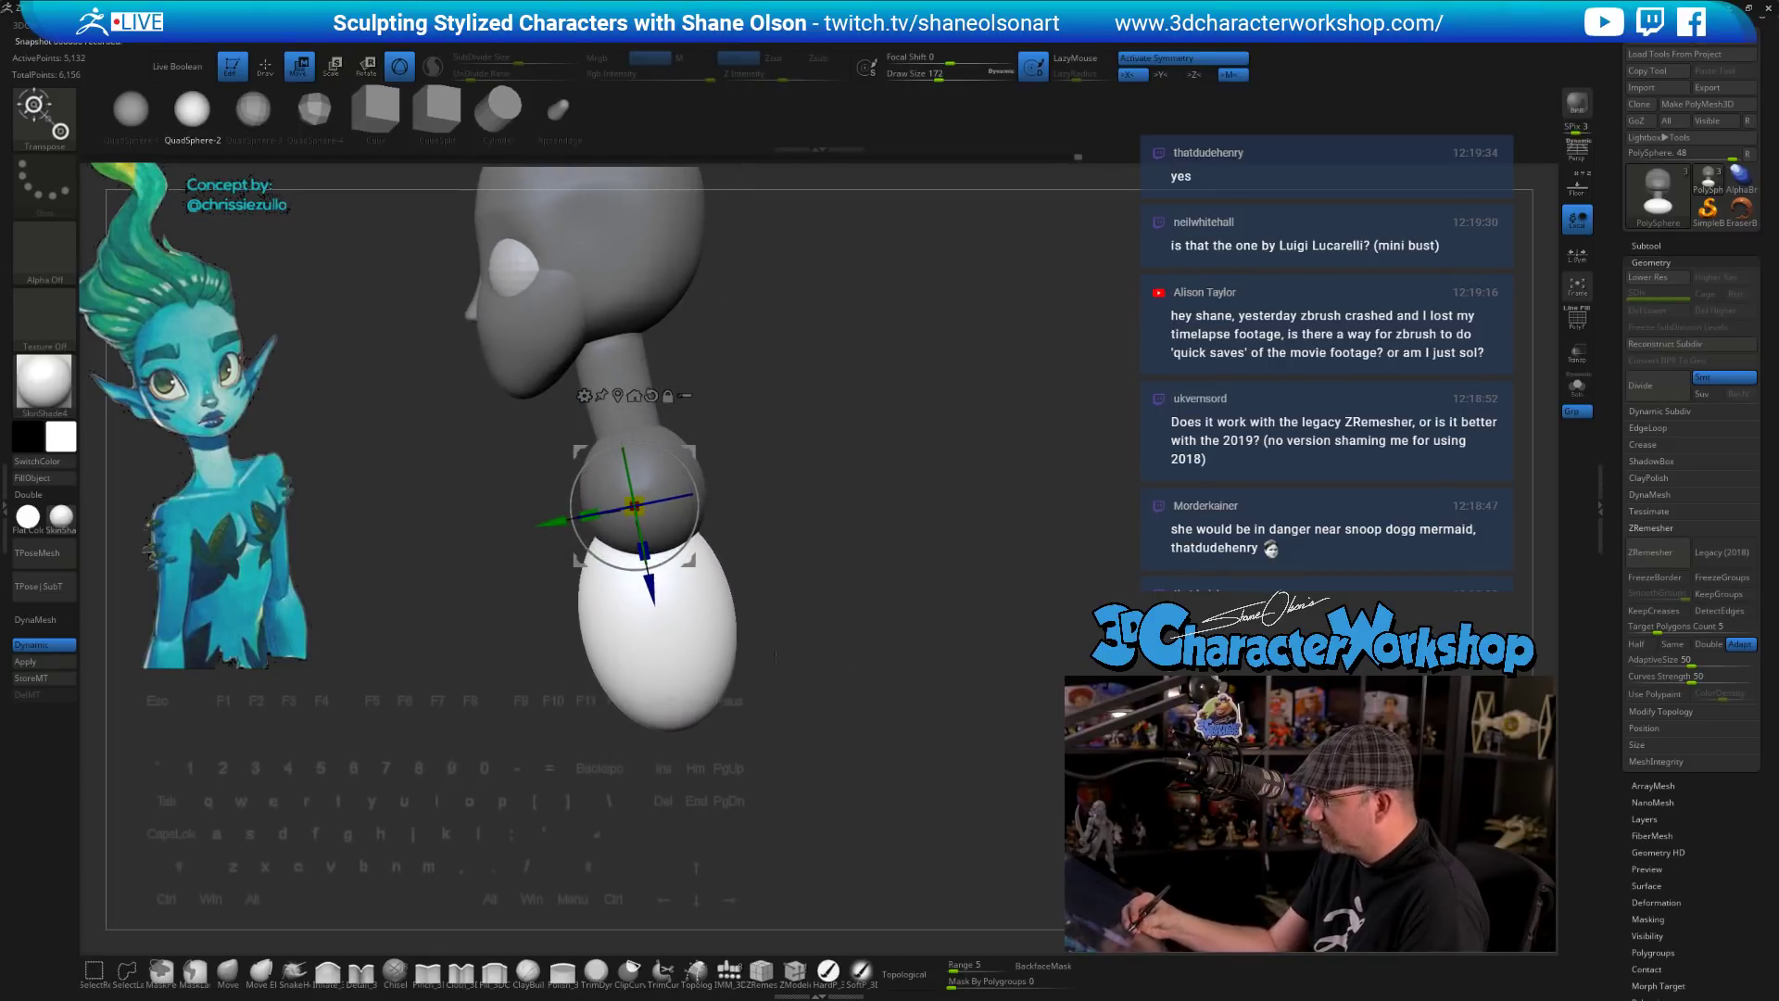
{"action": "left_click_drag", "start_coordinate": [690, 451], "coordinate": [695, 436]}
{"action": "left_click_drag", "start_coordinate": [758, 616], "coordinate": [849, 622]}
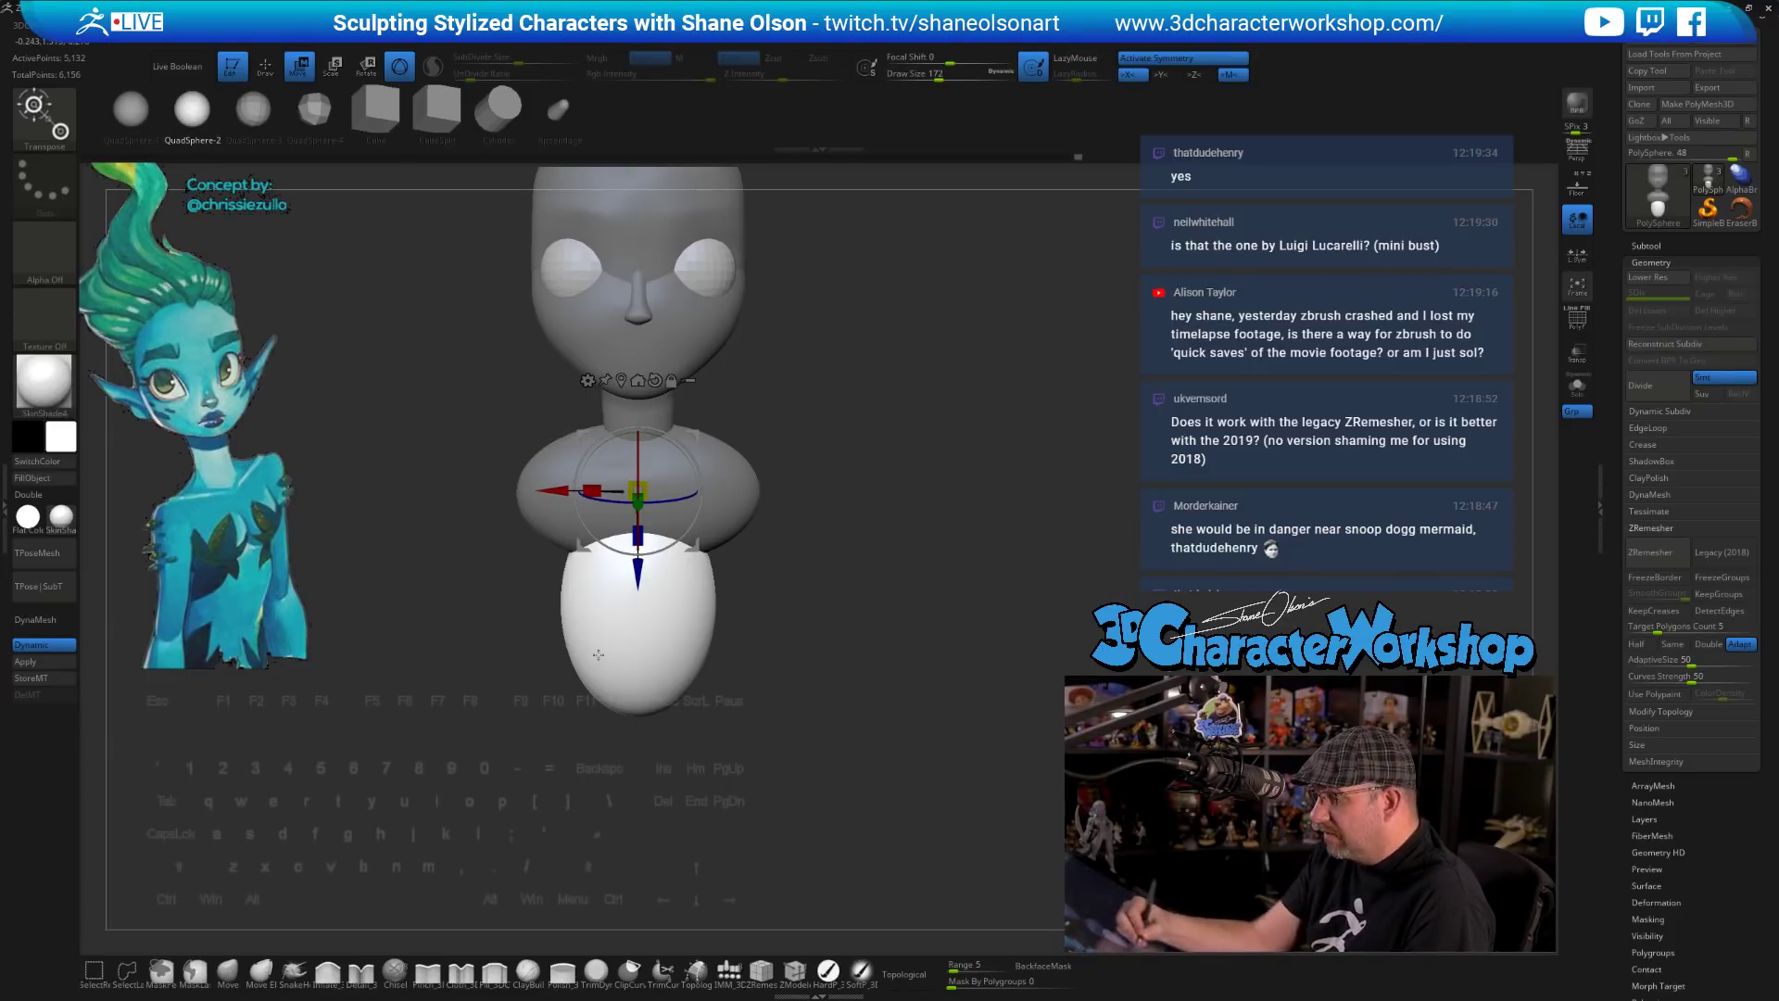
- Scale the ribcage form thinner from front to back in the side view and check it from the front
{"action": "left_click_drag", "start_coordinate": [598, 654], "coordinate": [776, 693]}
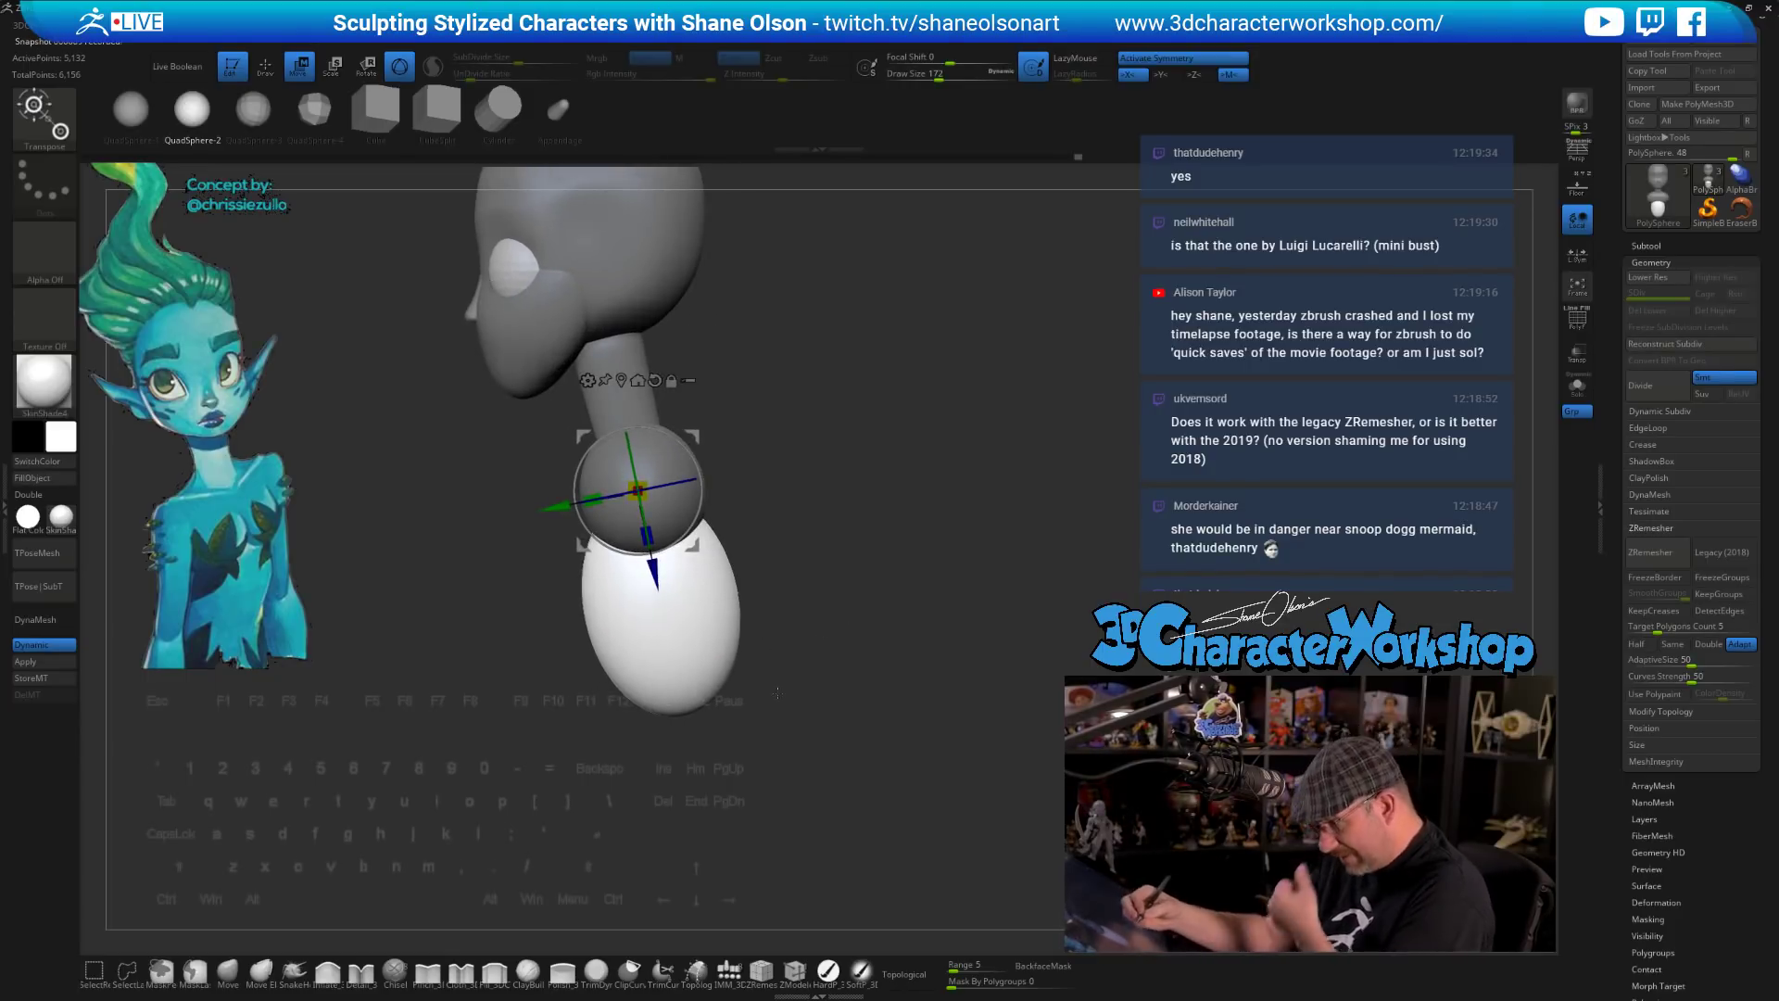
{"action": "left_click_drag", "start_coordinate": [592, 500], "coordinate": [611, 487]}
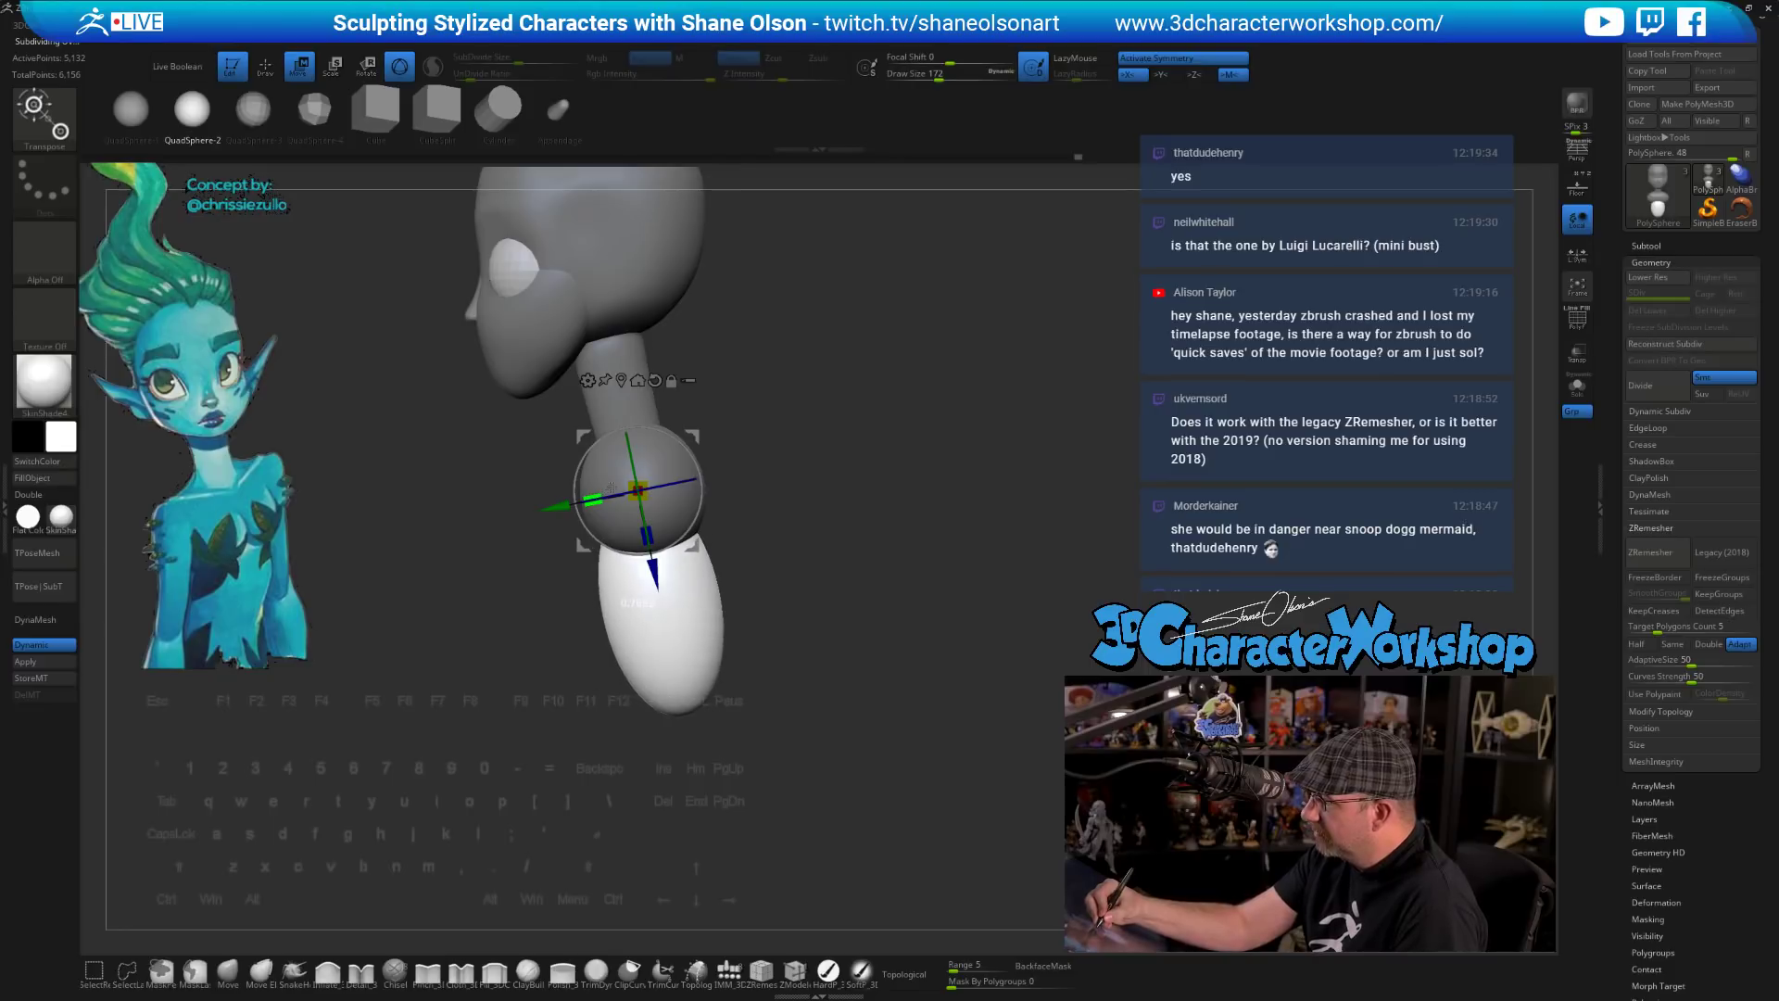
{"action": "left_click_drag", "start_coordinate": [741, 565], "coordinate": [843, 607]}
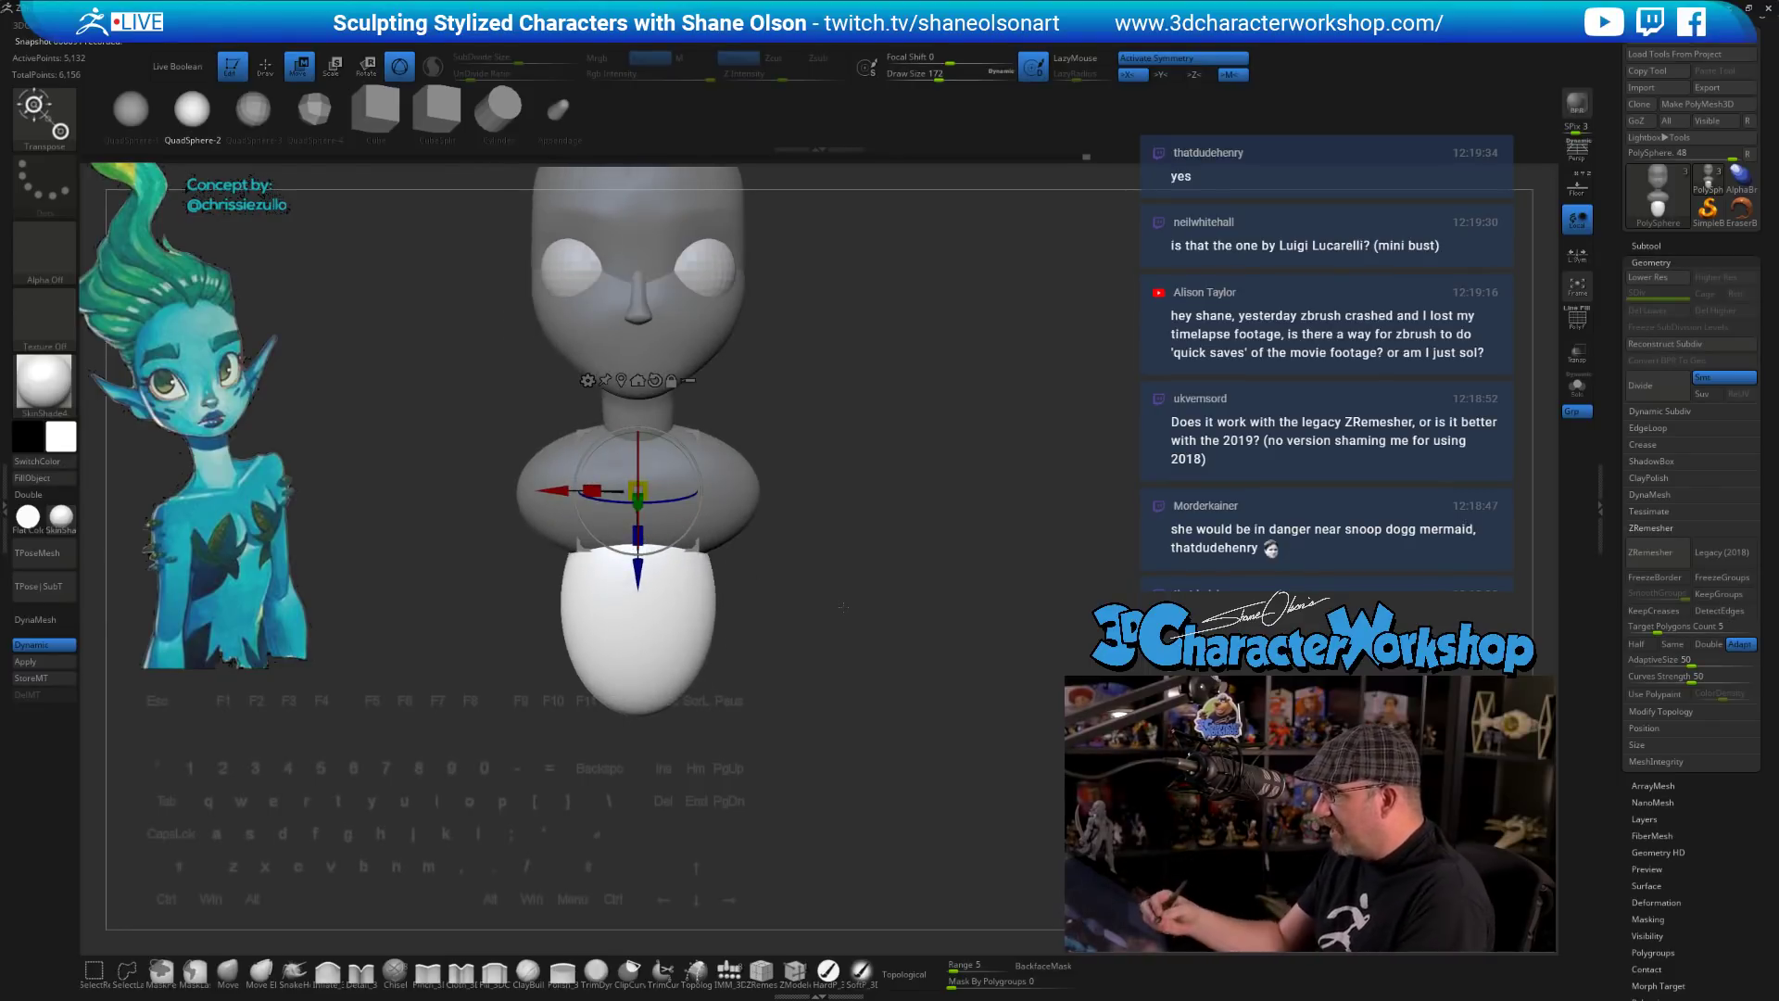
- Try the Appendage mesh in place of the ribcage form and switch back to QuadSphere-2
{"action": "left_click", "coordinate": [556, 109]}
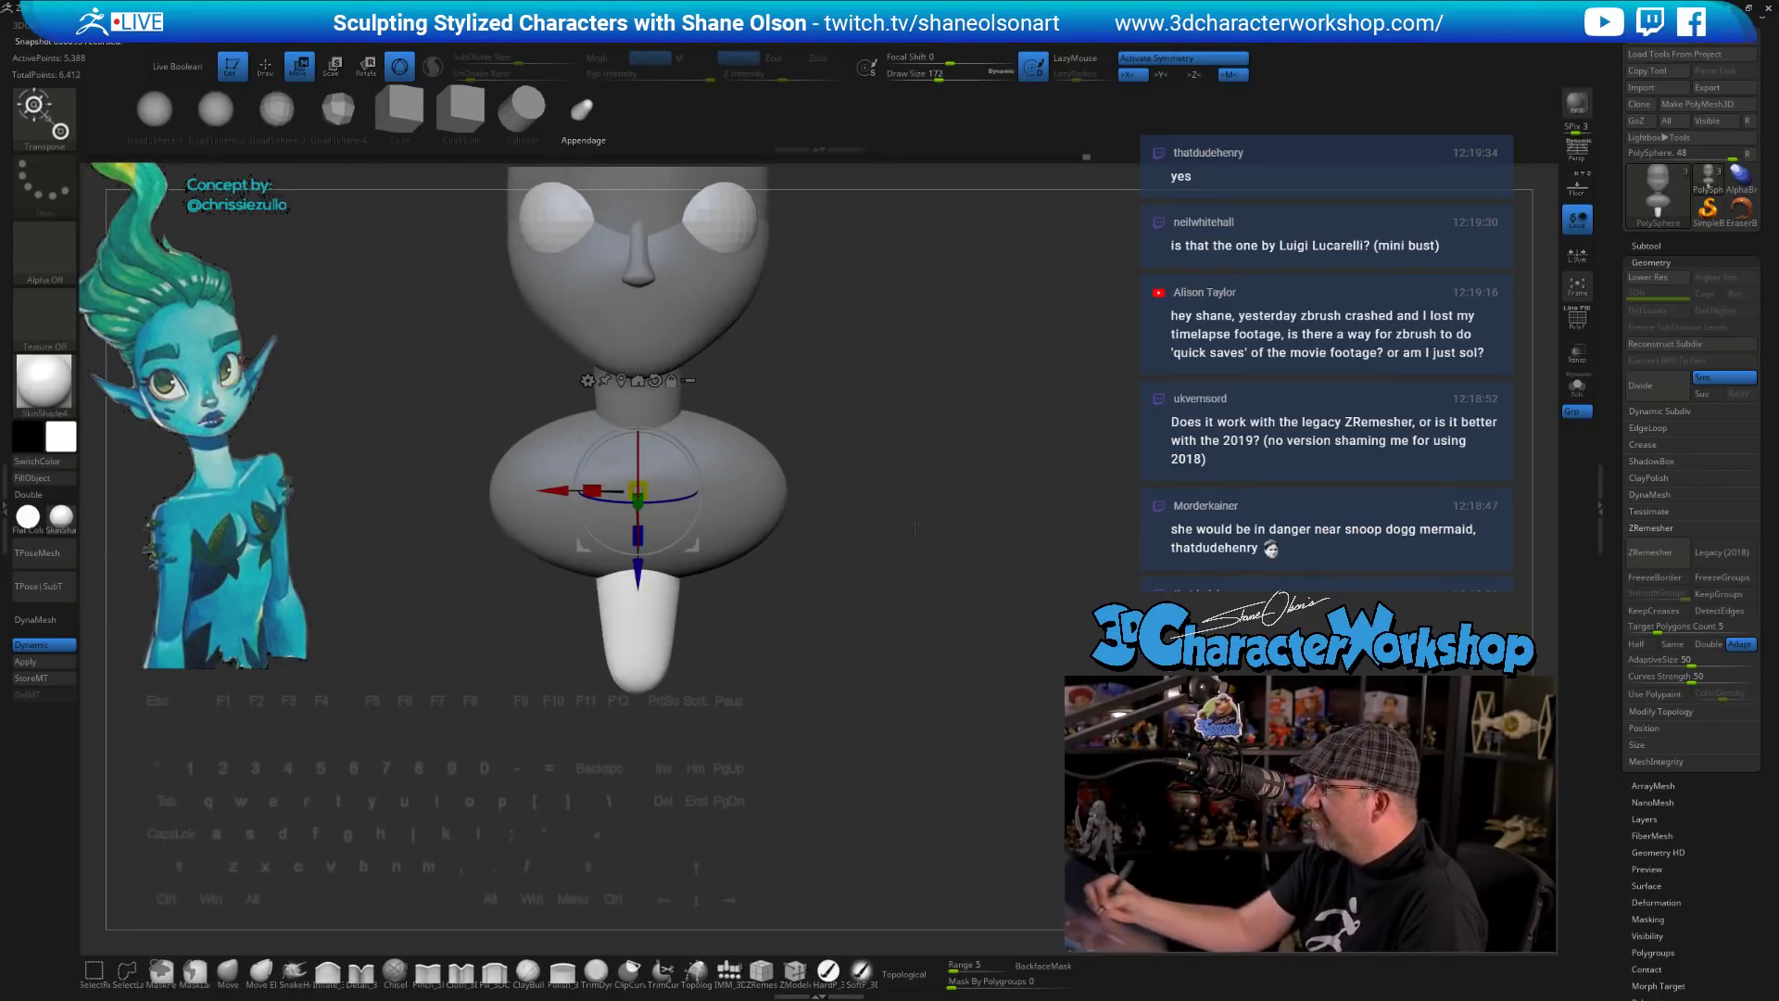
{"action": "left_click_drag", "start_coordinate": [914, 528], "coordinate": [857, 586]}
{"action": "left_click", "coordinate": [216, 111]}
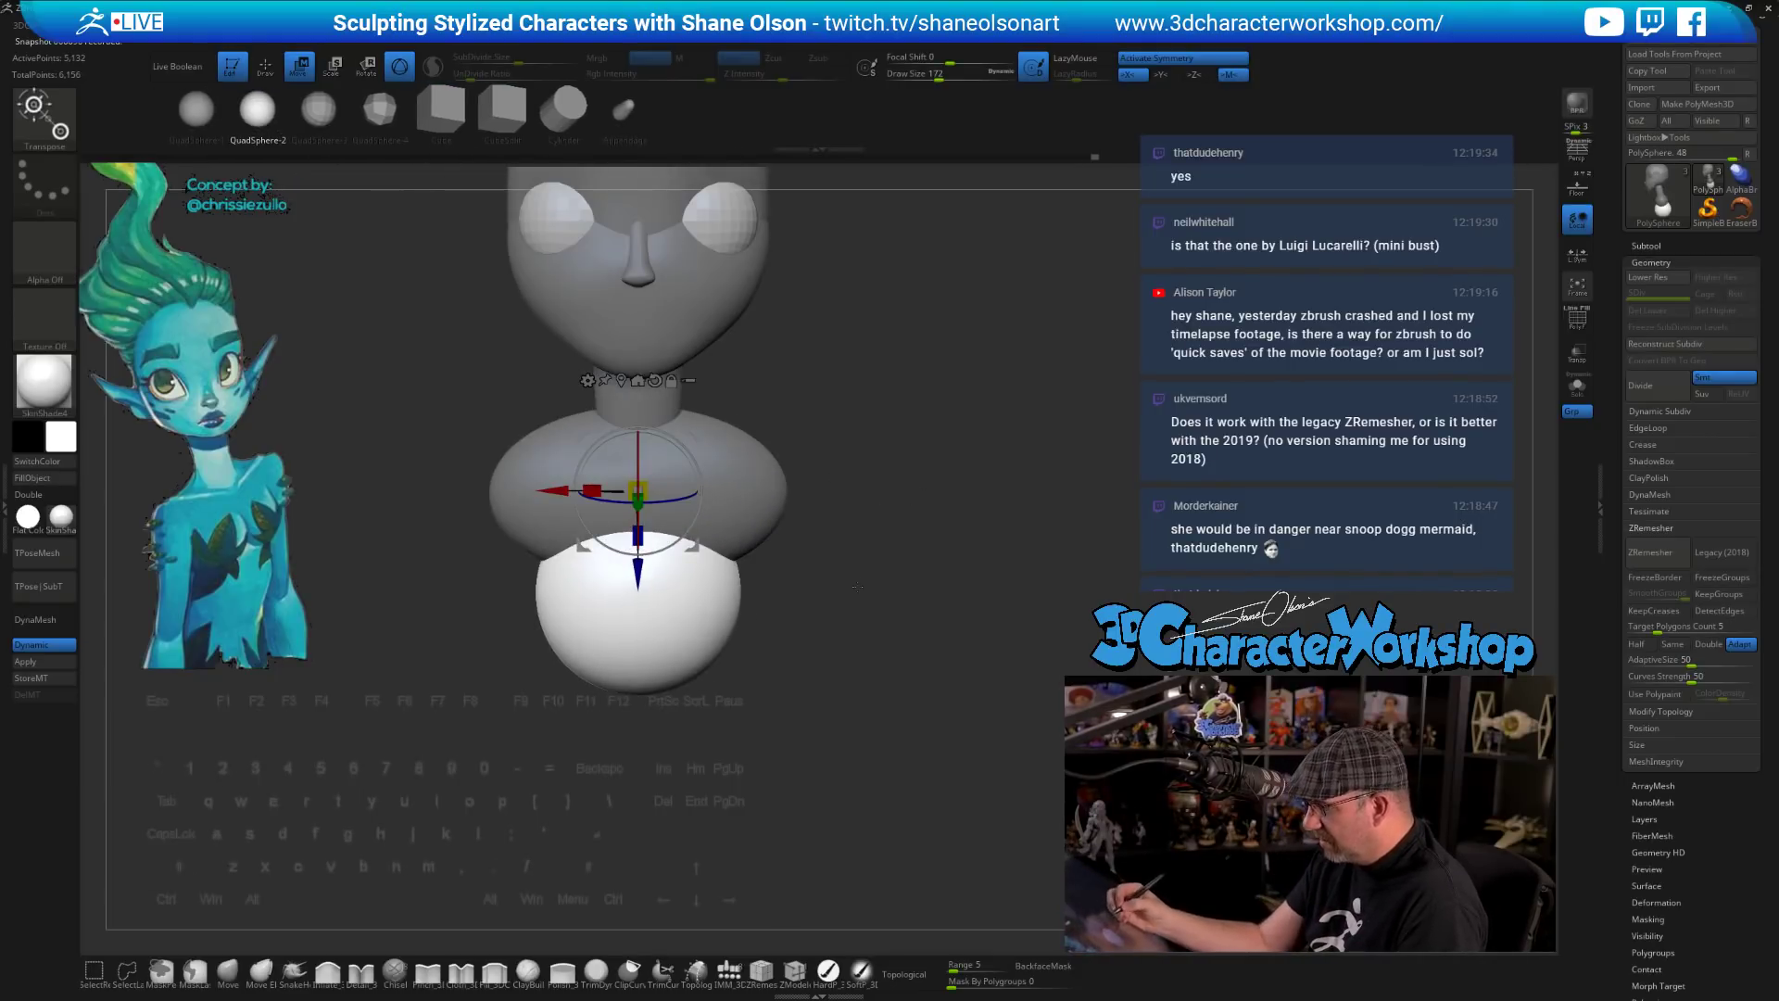
- Reshape the ribcage form from the front and its back contour from the side with the Move brush at draw size 251
{"action": "left_click", "coordinate": [228, 971]}
{"action": "left_click_drag", "start_coordinate": [798, 691], "coordinate": [798, 690]}
{"action": "key", "text": "s"}
{"action": "key", "text": "s"}
{"action": "mouse_move", "coordinate": [606, 612]}
{"action": "left_mouse_down"}
{"action": "mouse_move", "coordinate": [605, 595]}
{"action": "mouse_move", "coordinate": [640, 583]}
{"action": "left_mouse_up"}
{"action": "left_click_drag", "start_coordinate": [827, 639], "coordinate": [743, 635]}
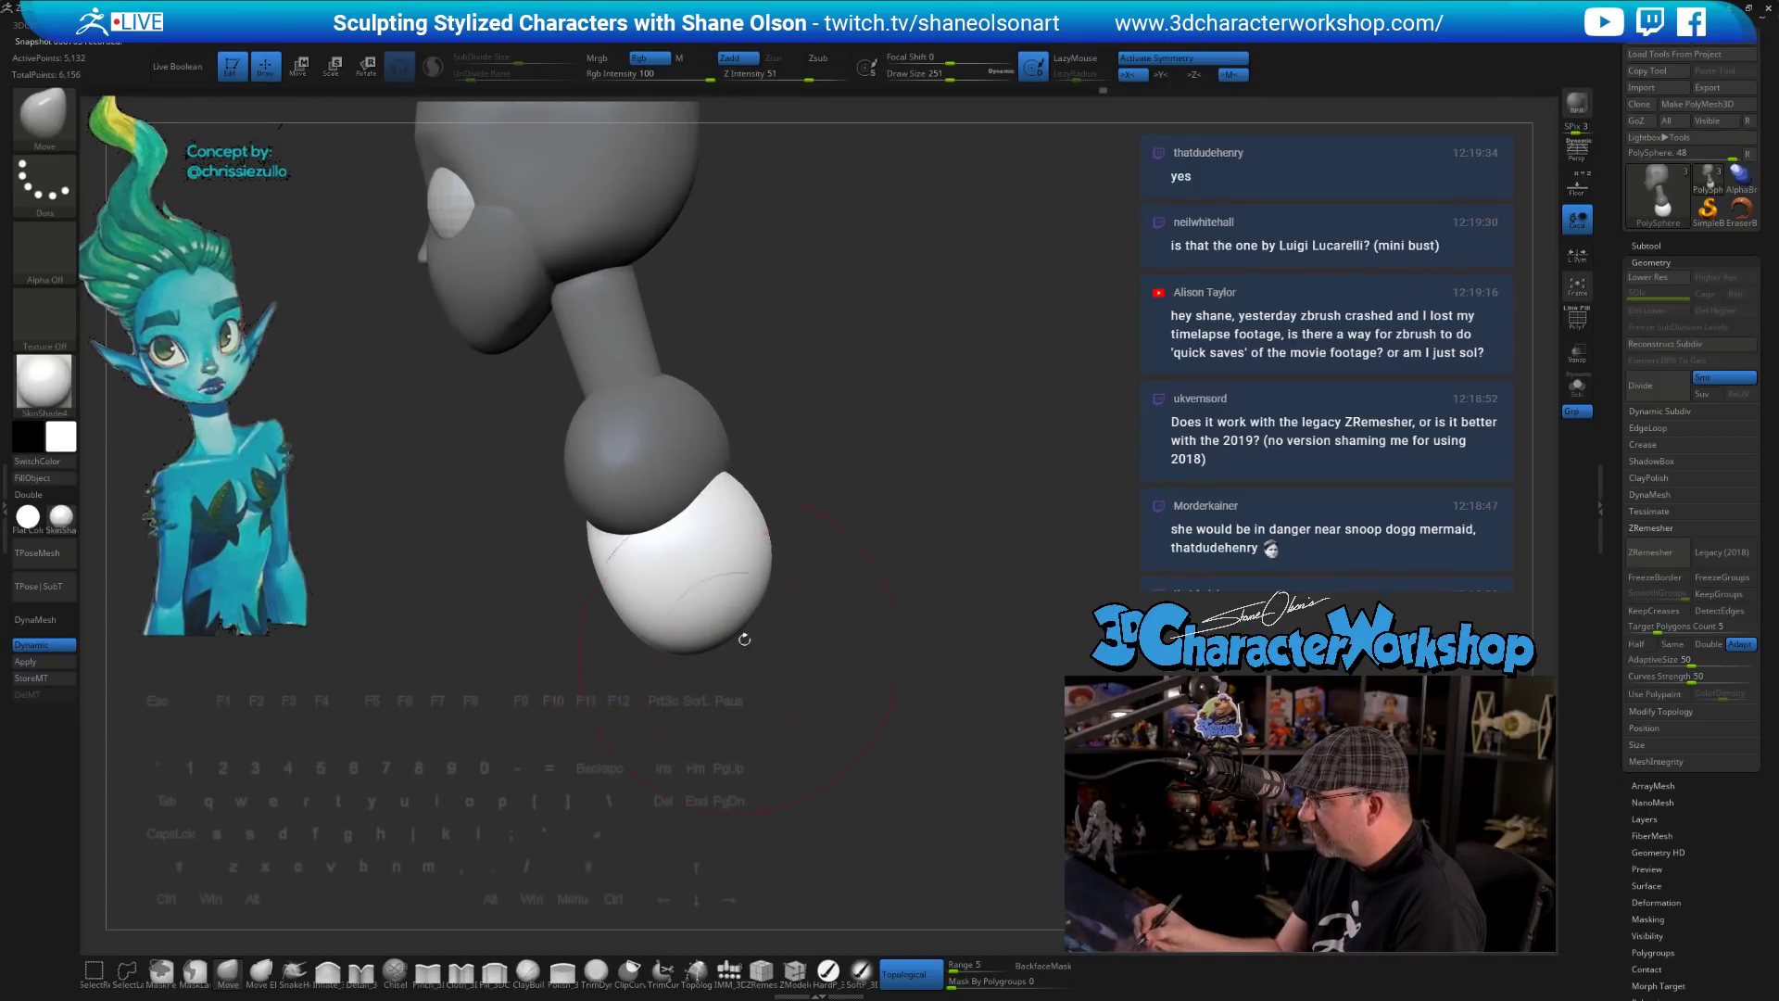
{"action": "left_click_drag", "start_coordinate": [761, 520], "coordinate": [726, 519]}
- Raise the ribcage's upper edge and refine its sides and lower contour into a squarer chest with the Move brush
{"action": "mouse_move", "coordinate": [829, 684]}
{"action": "left_mouse_down"}
{"action": "mouse_move", "coordinate": [938, 688]}
{"action": "mouse_move", "coordinate": [828, 758]}
{"action": "mouse_move", "coordinate": [844, 573]}
{"action": "mouse_move", "coordinate": [806, 550]}
{"action": "left_mouse_up"}
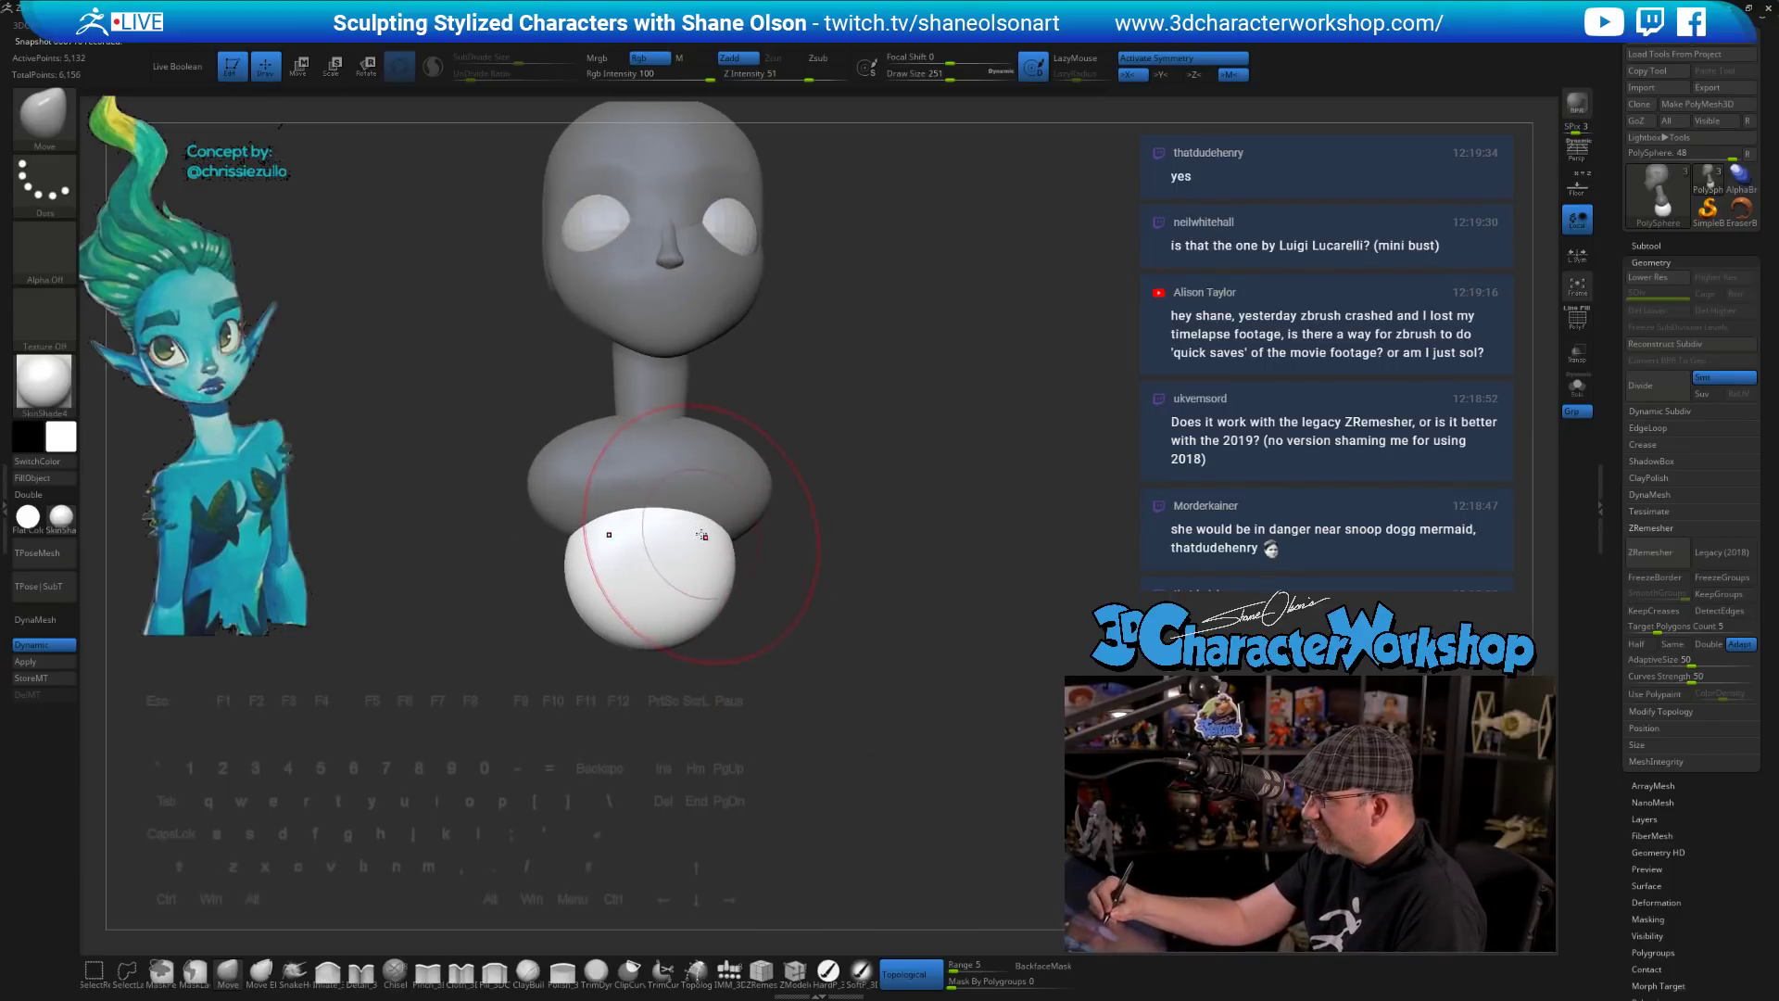
{"action": "mouse_move", "coordinate": [702, 531]}
{"action": "left_mouse_down"}
{"action": "mouse_move", "coordinate": [709, 501]}
{"action": "mouse_move", "coordinate": [732, 553]}
{"action": "mouse_move", "coordinate": [727, 634]}
{"action": "left_mouse_up"}
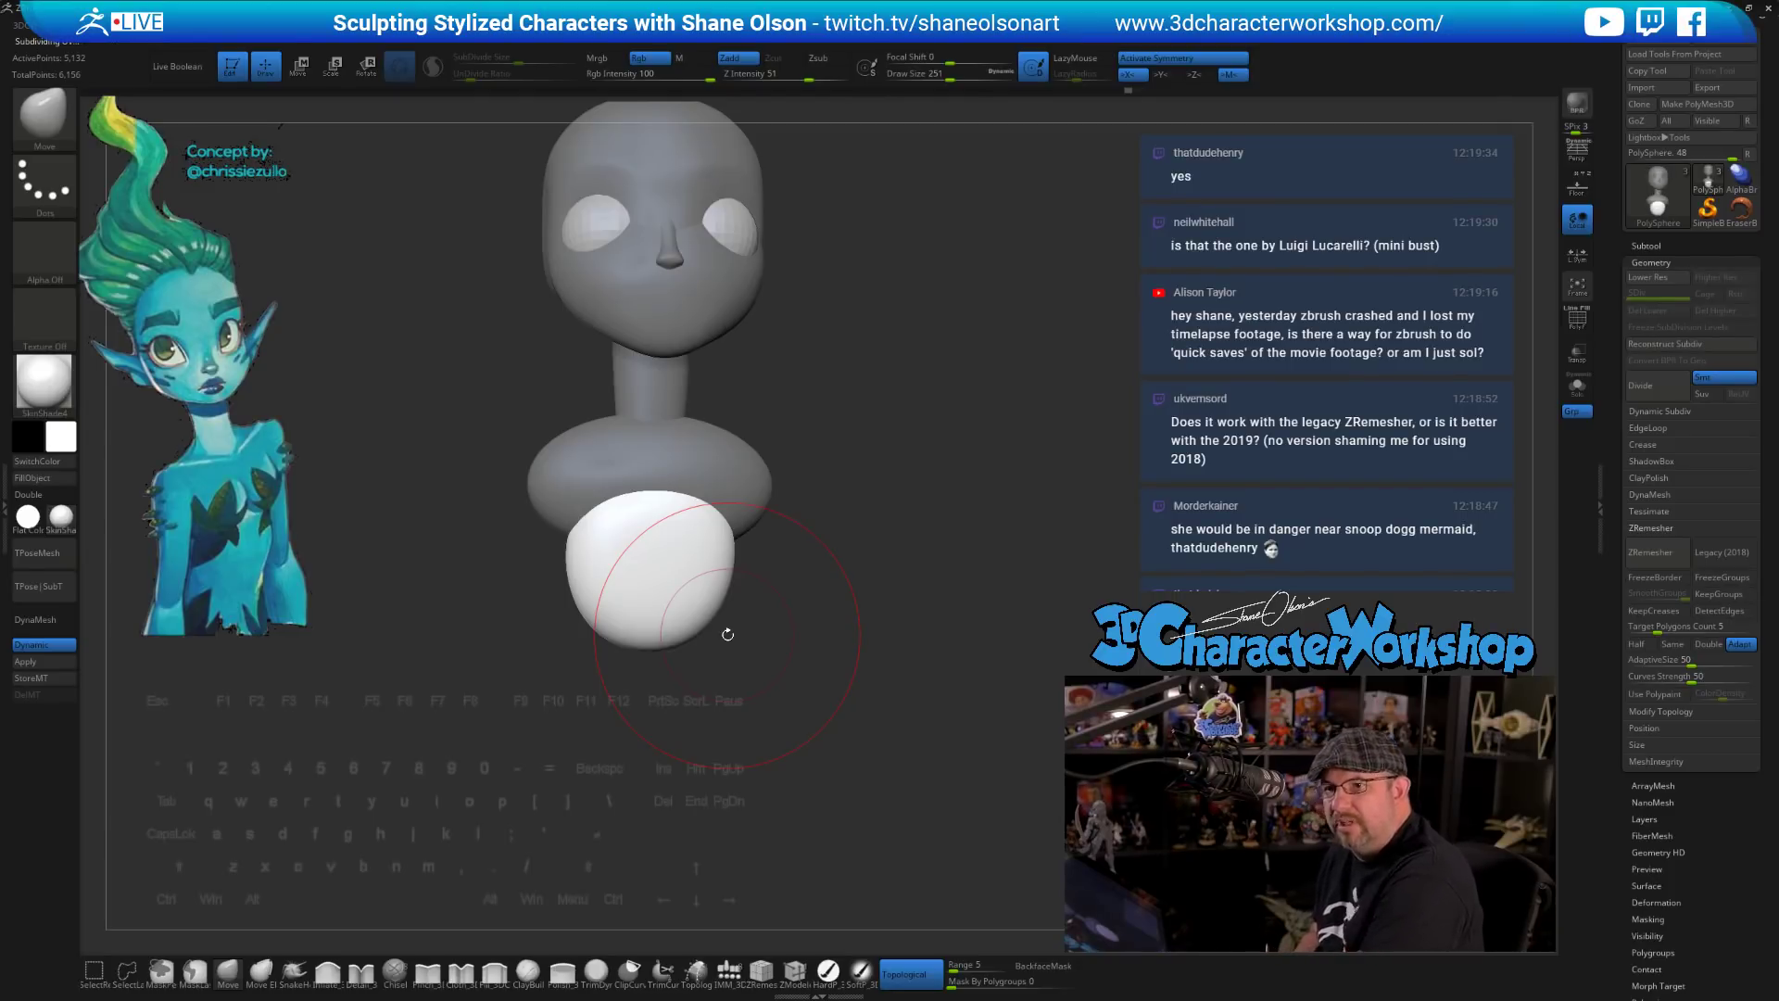
{"action": "left_click_drag", "start_coordinate": [789, 629], "coordinate": [804, 623], "text": "shift"}
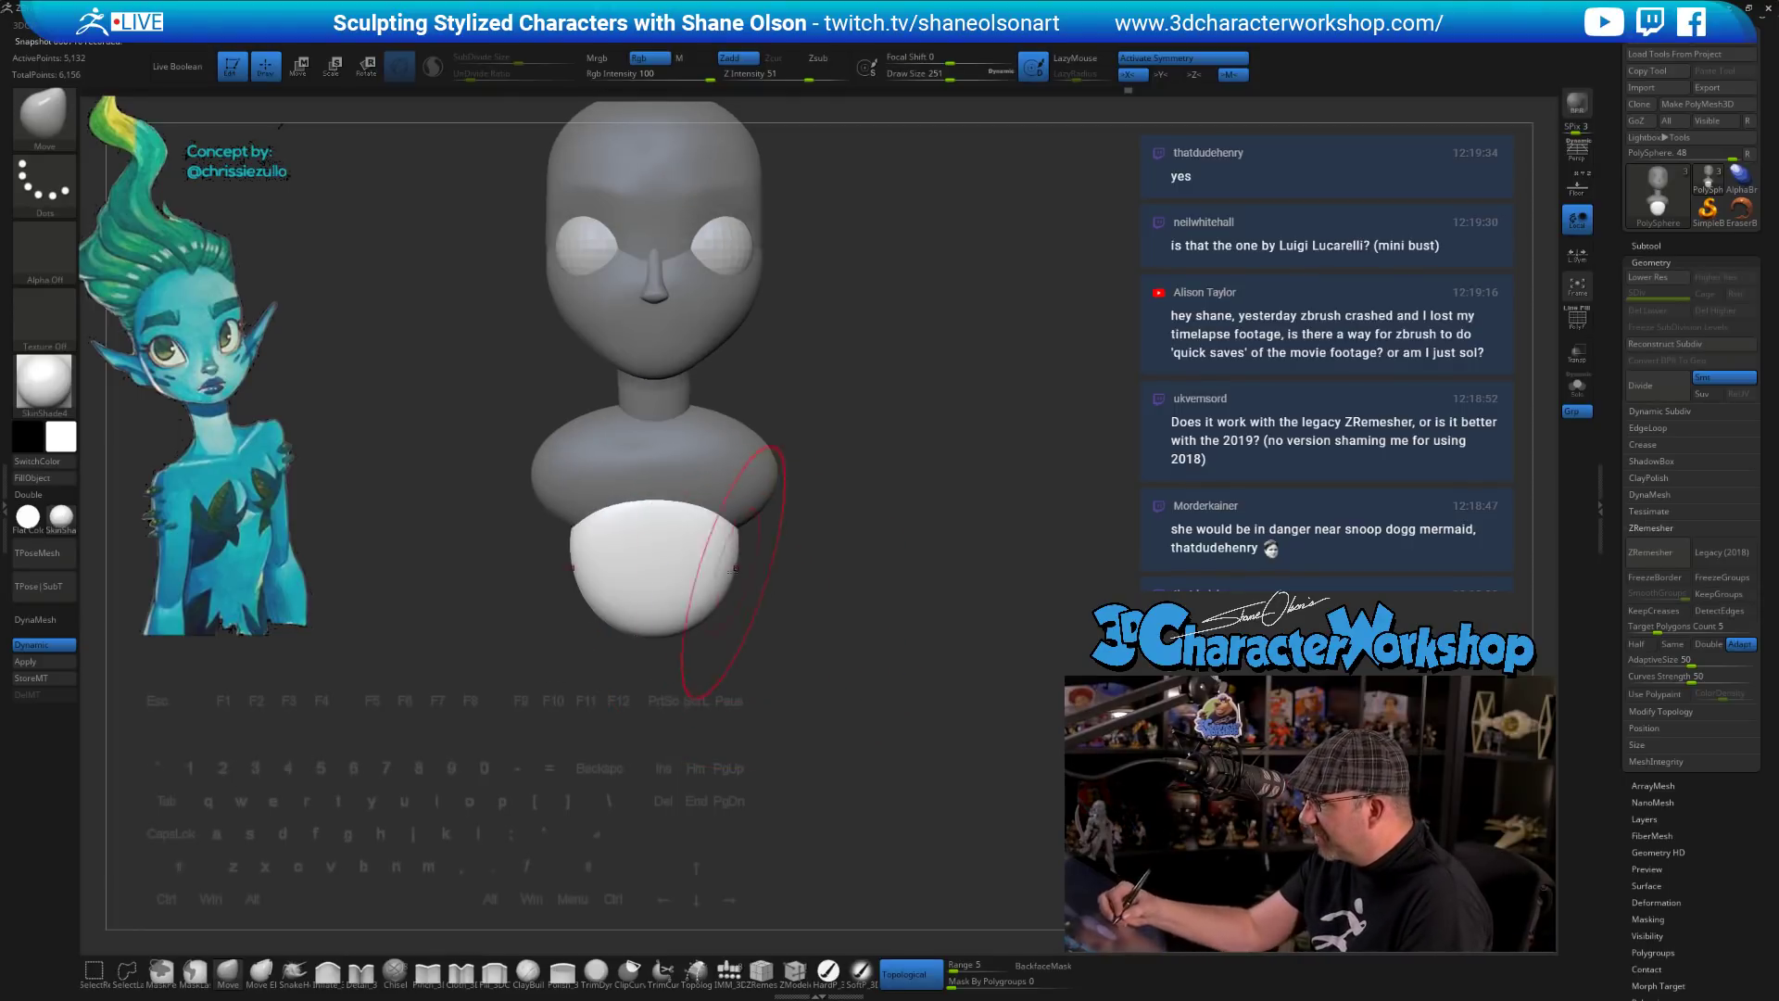
{"action": "left_click_drag", "start_coordinate": [732, 567], "coordinate": [701, 631]}
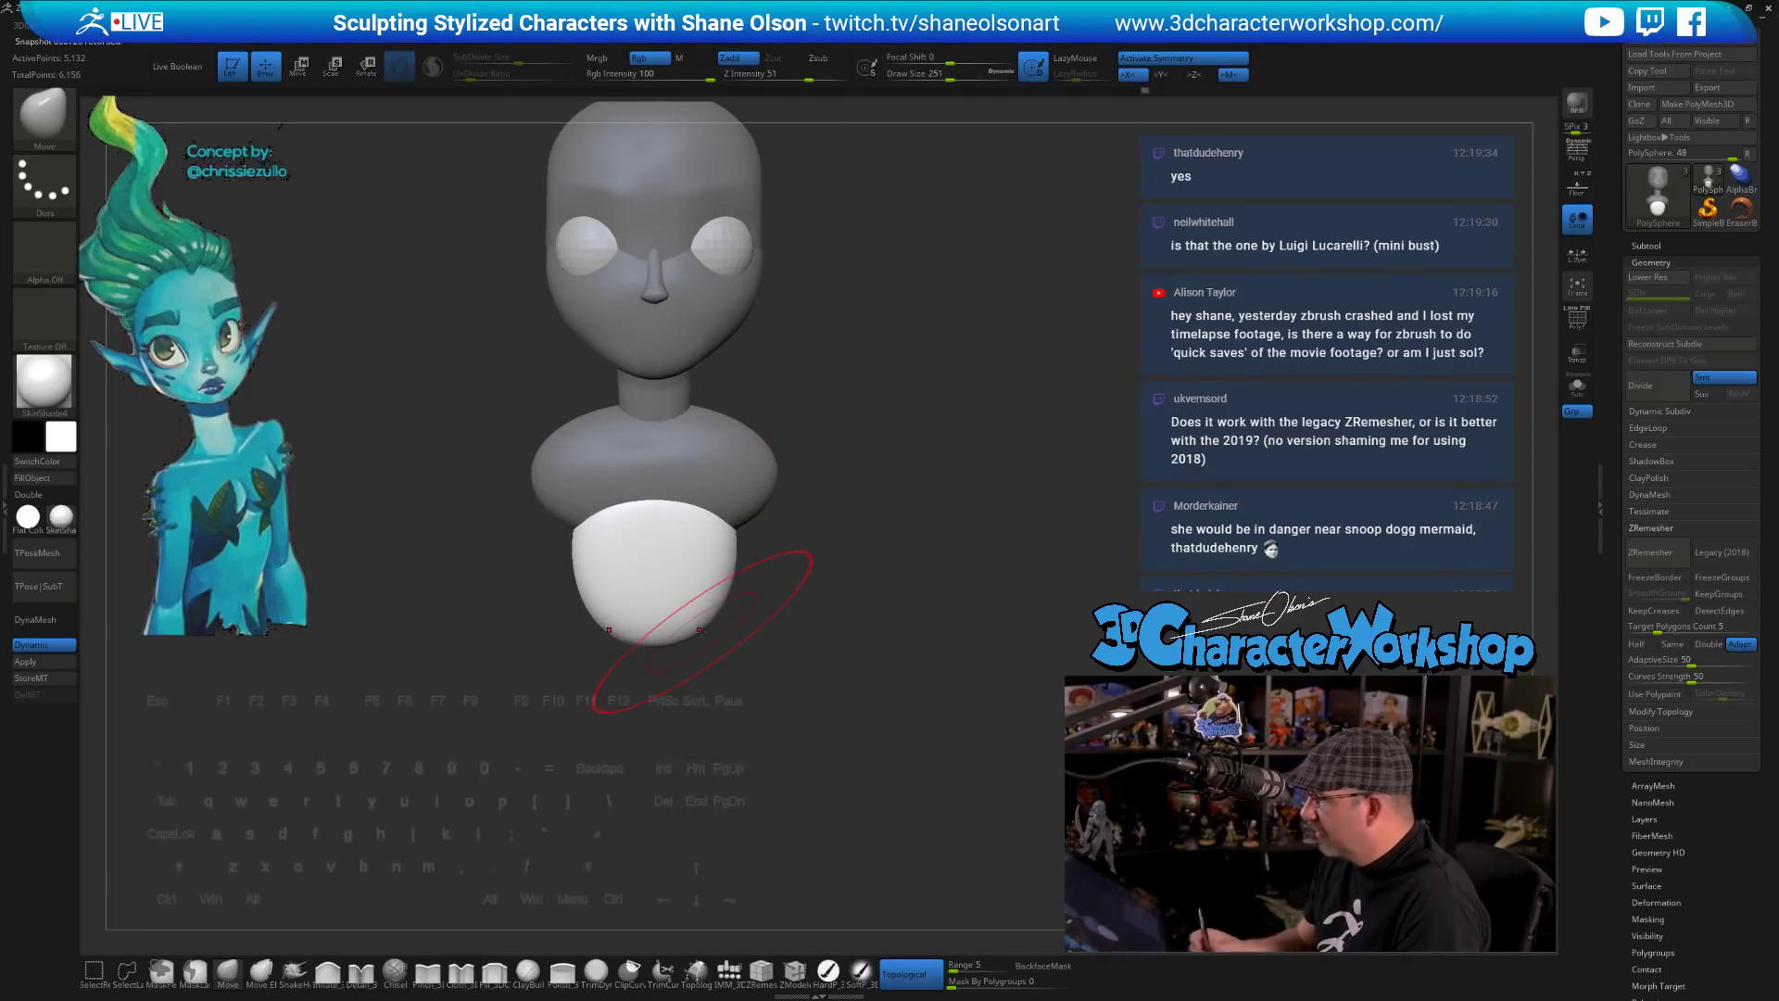
{"action": "left_click", "coordinate": [634, 94]}
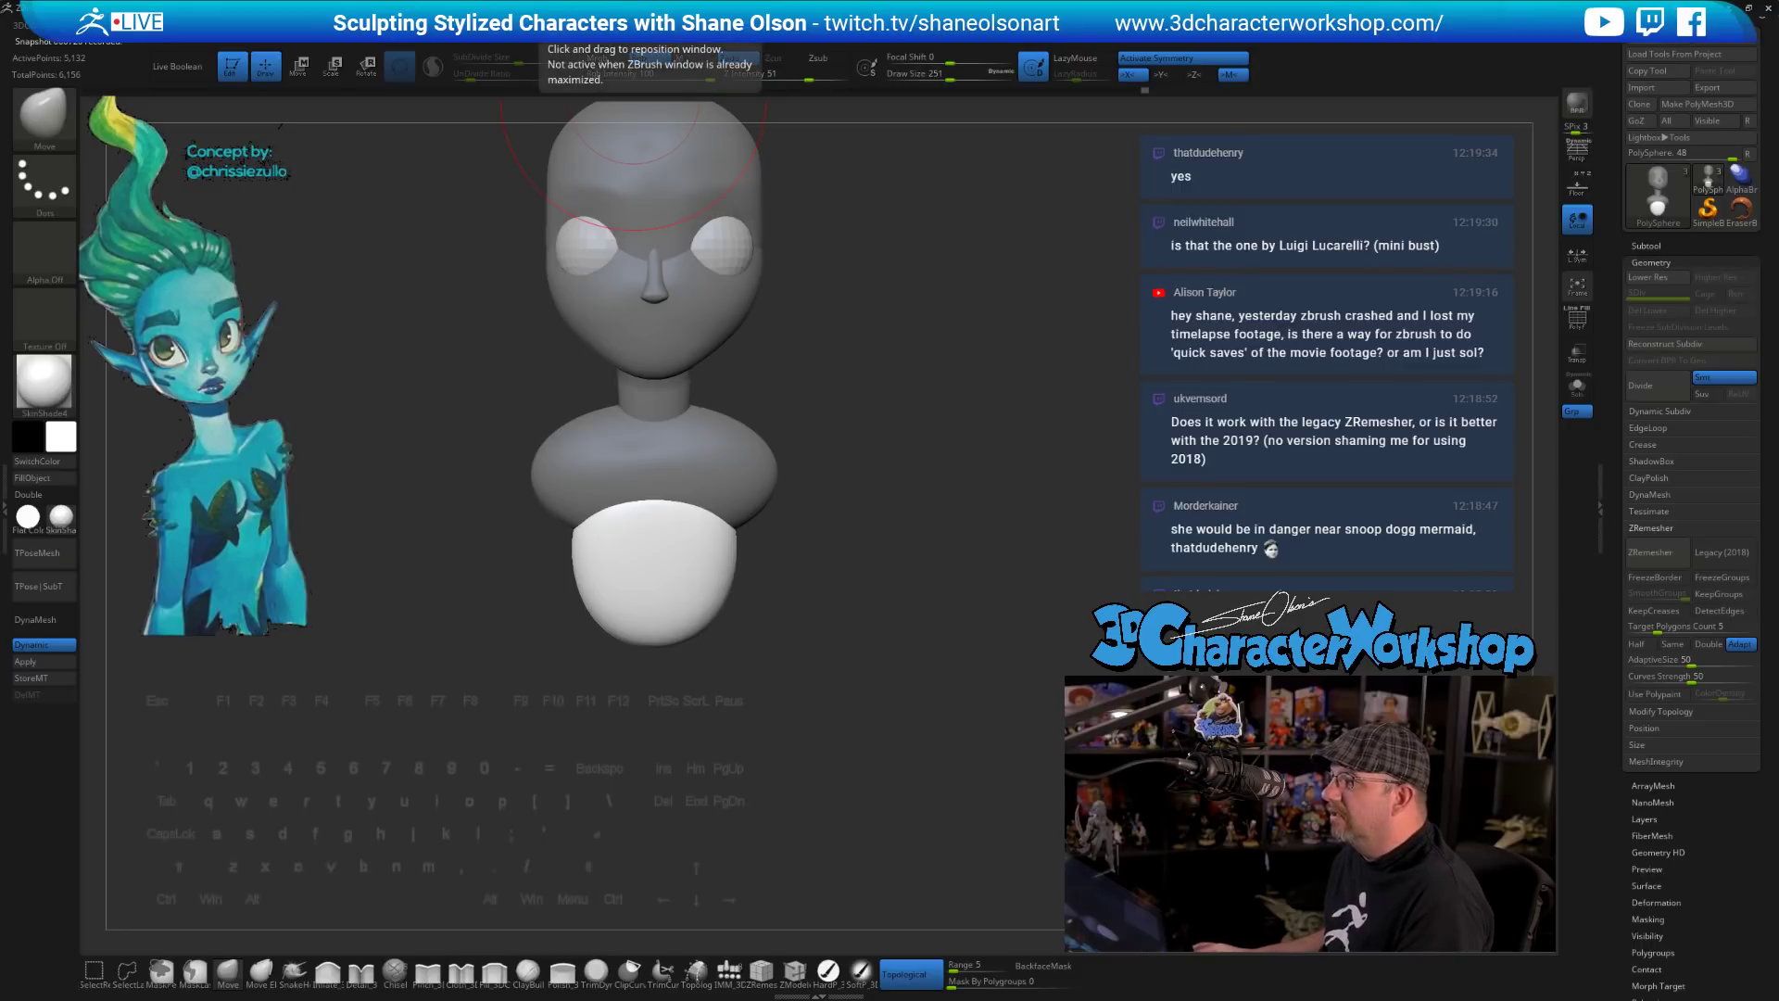
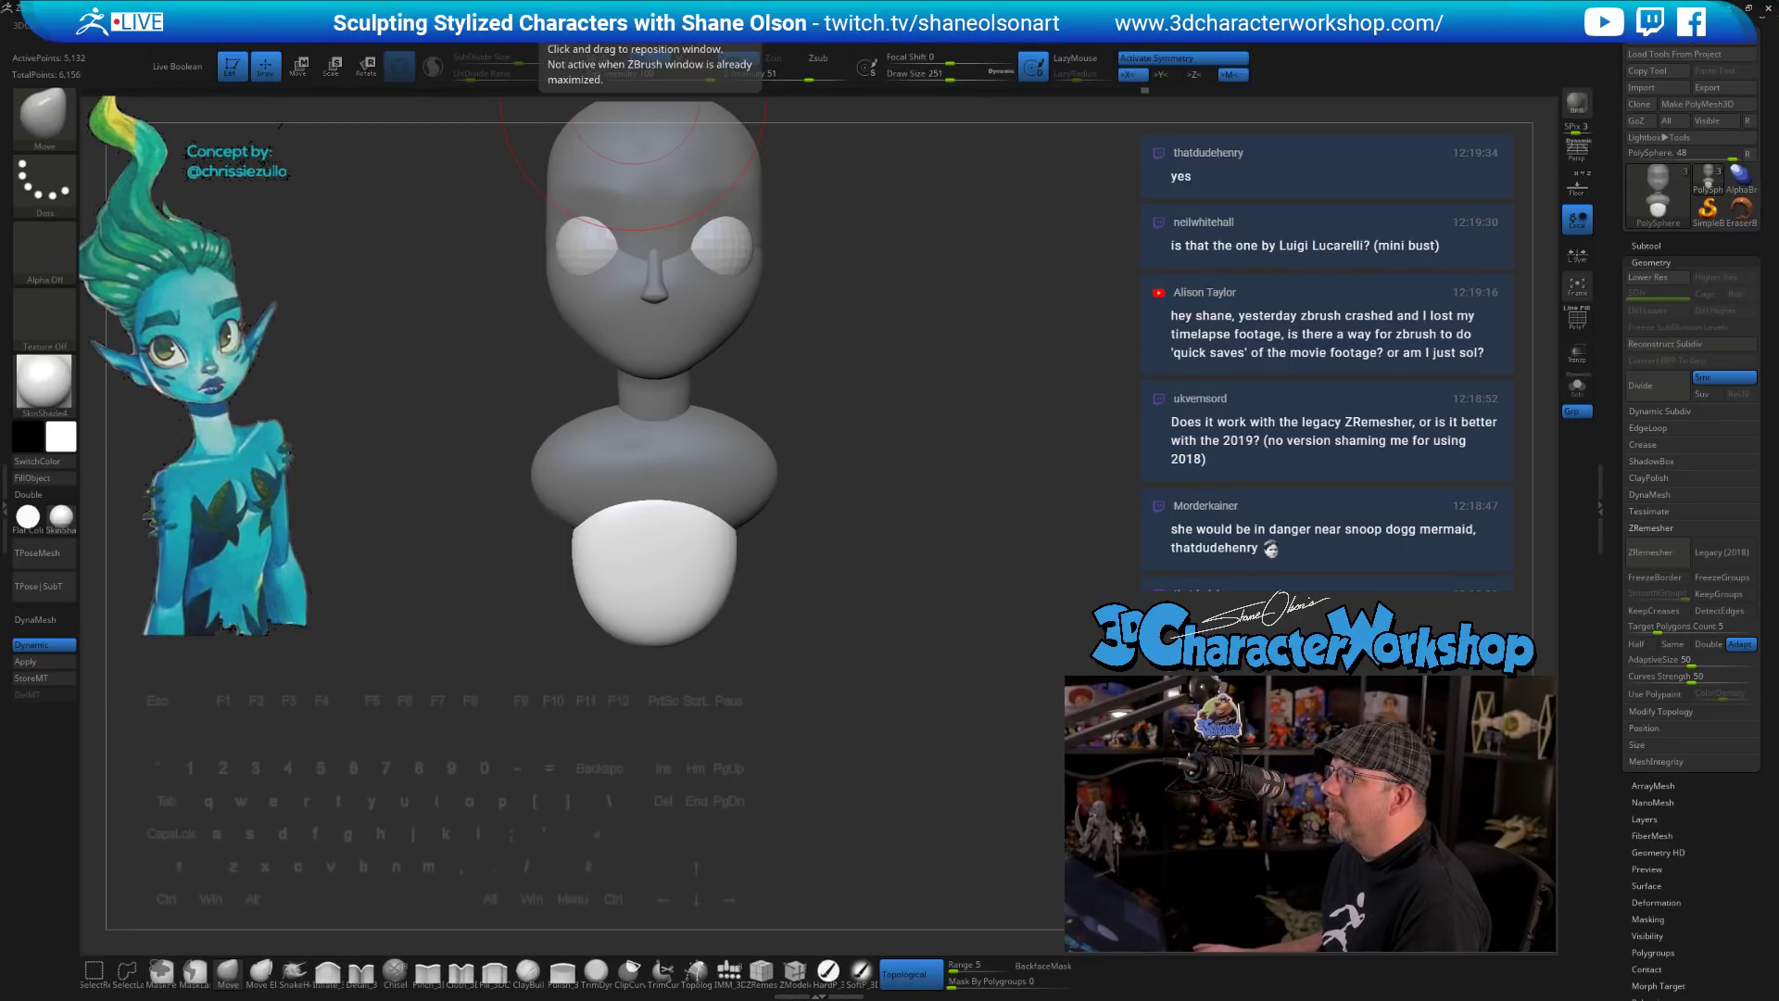
- Switch to Photoshop, view the LuigiExample.png character progression sheet, and return to ZBrush
{"action": "key", "text": "alt+Tab"}
{"action": "left_click", "coordinate": [326, 54]}
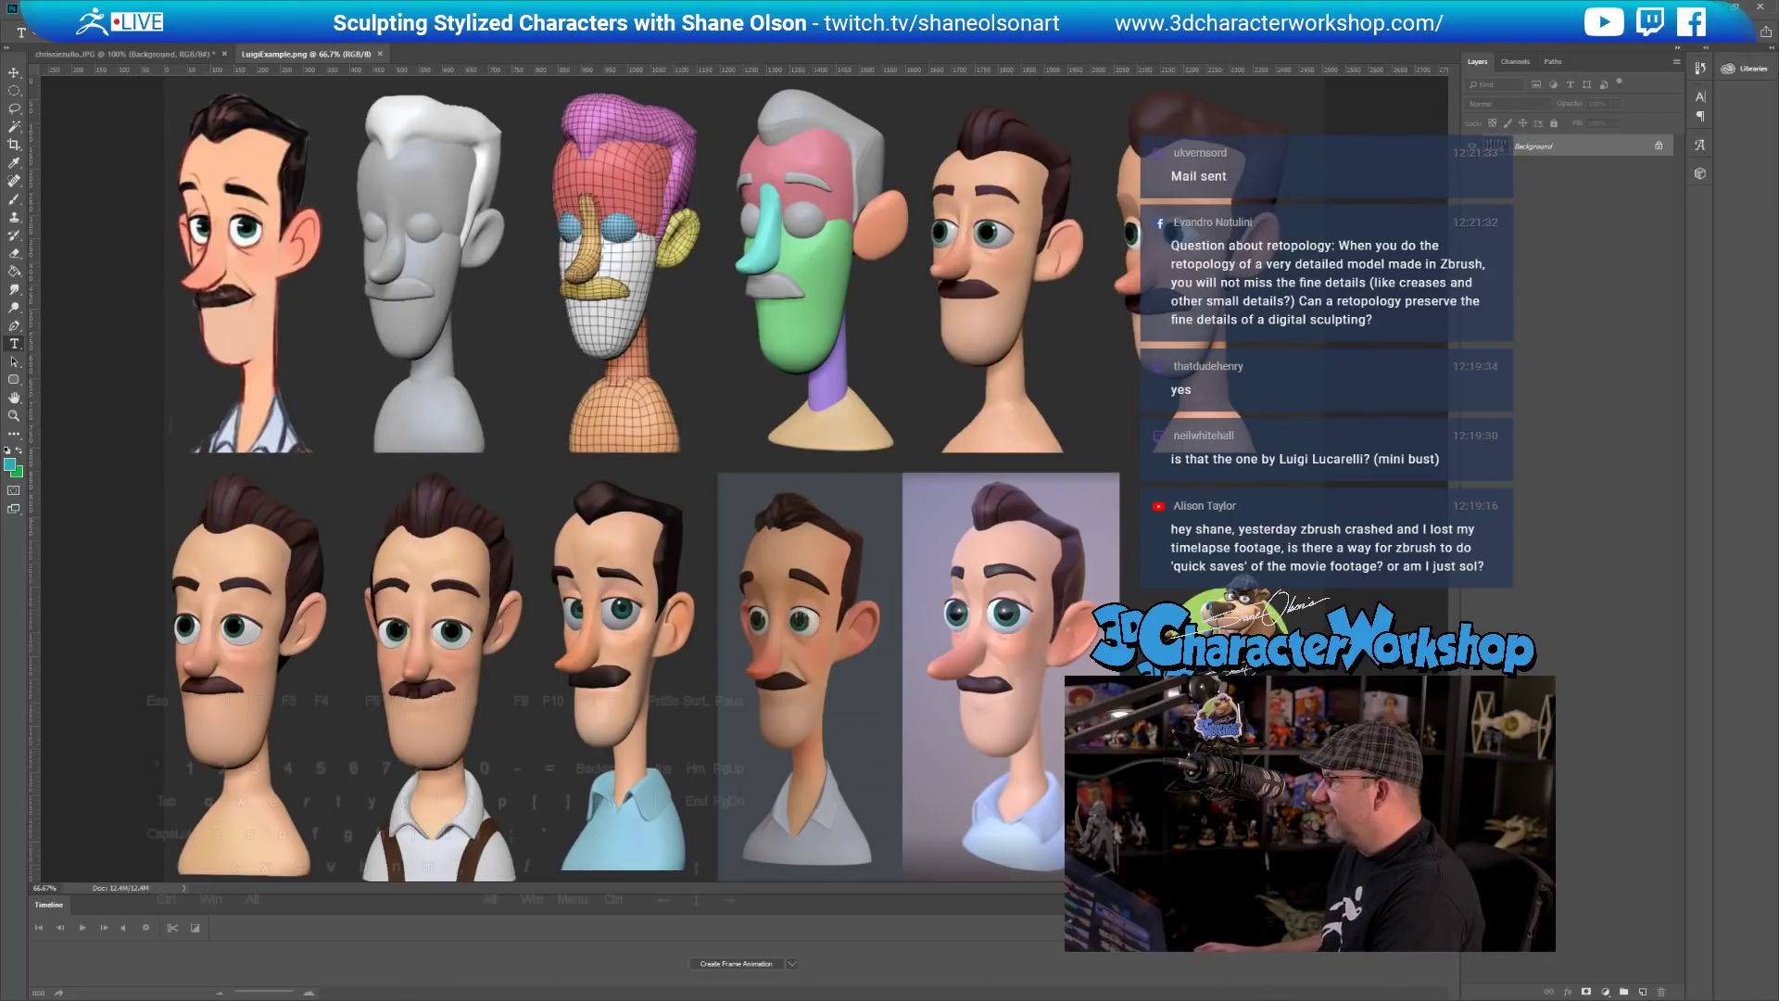
{"action": "key", "text": "alt+Tab"}
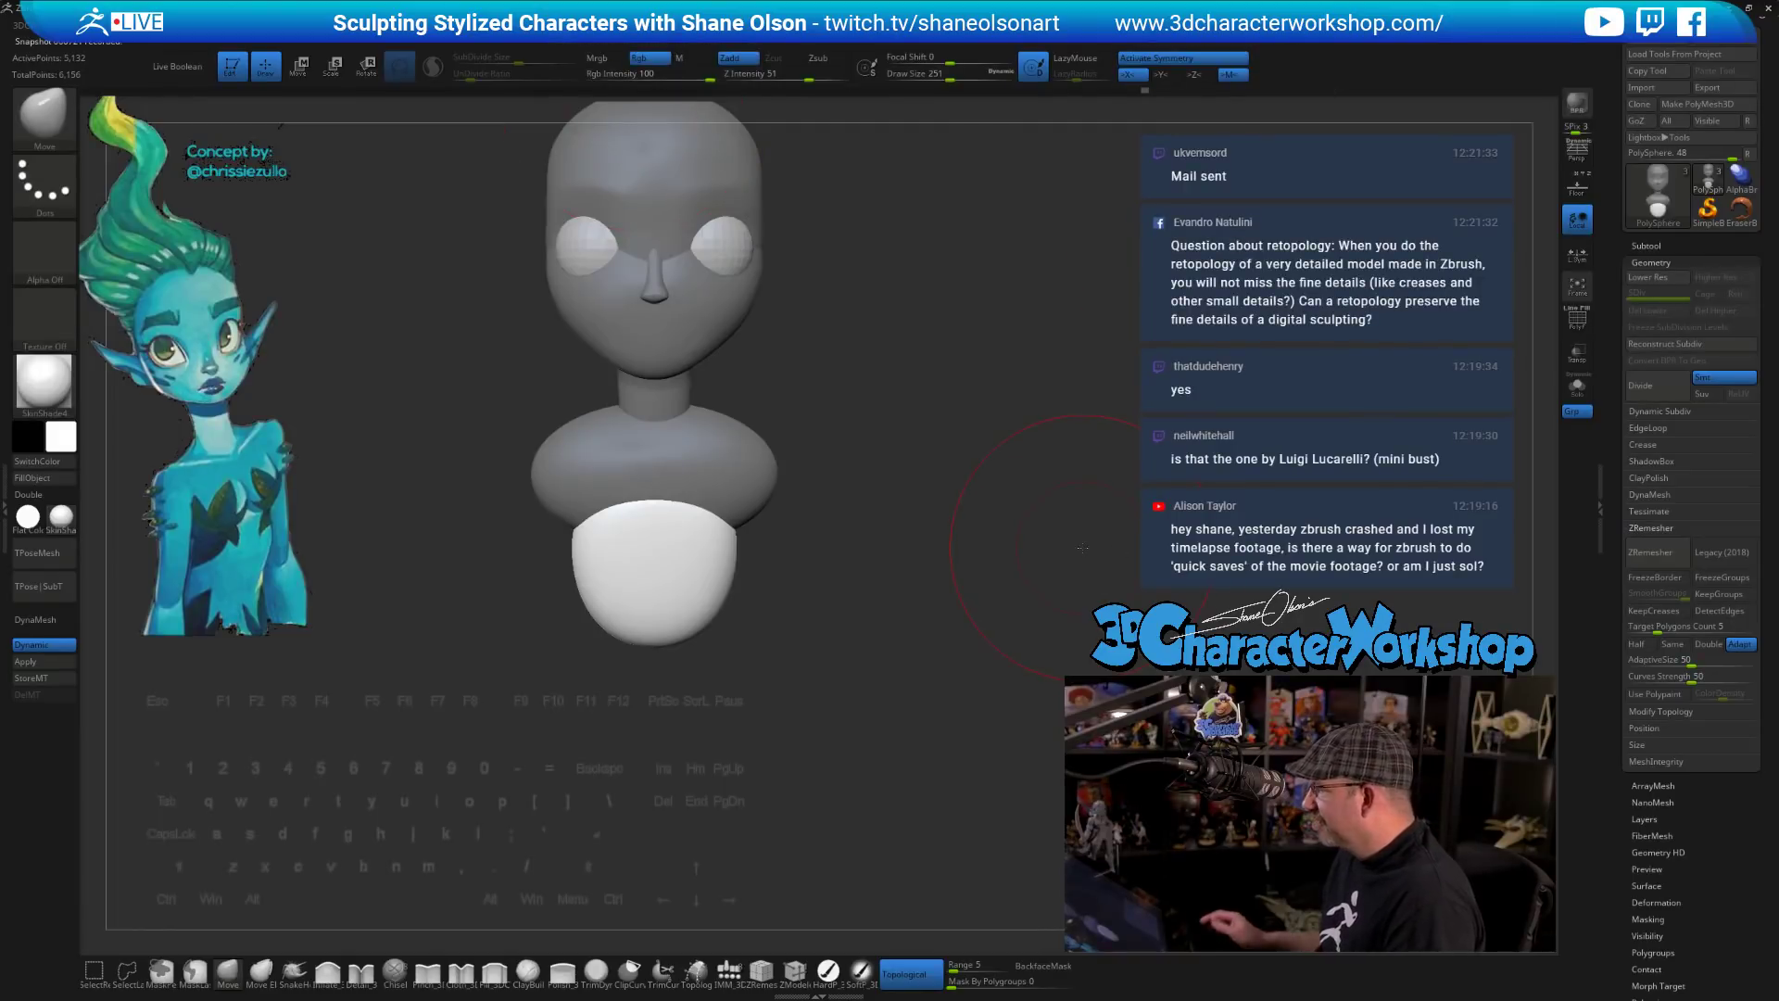
- Insert a symmetrical pair of Appendage meshes at the shoulders as upper arms
{"action": "mouse_move", "coordinate": [930, 592]}
{"action": "left_mouse_down"}
{"action": "mouse_move", "coordinate": [881, 615]}
{"action": "mouse_move", "coordinate": [915, 656]}
{"action": "mouse_move", "coordinate": [846, 624]}
{"action": "mouse_move", "coordinate": [919, 761]}
{"action": "left_mouse_up"}
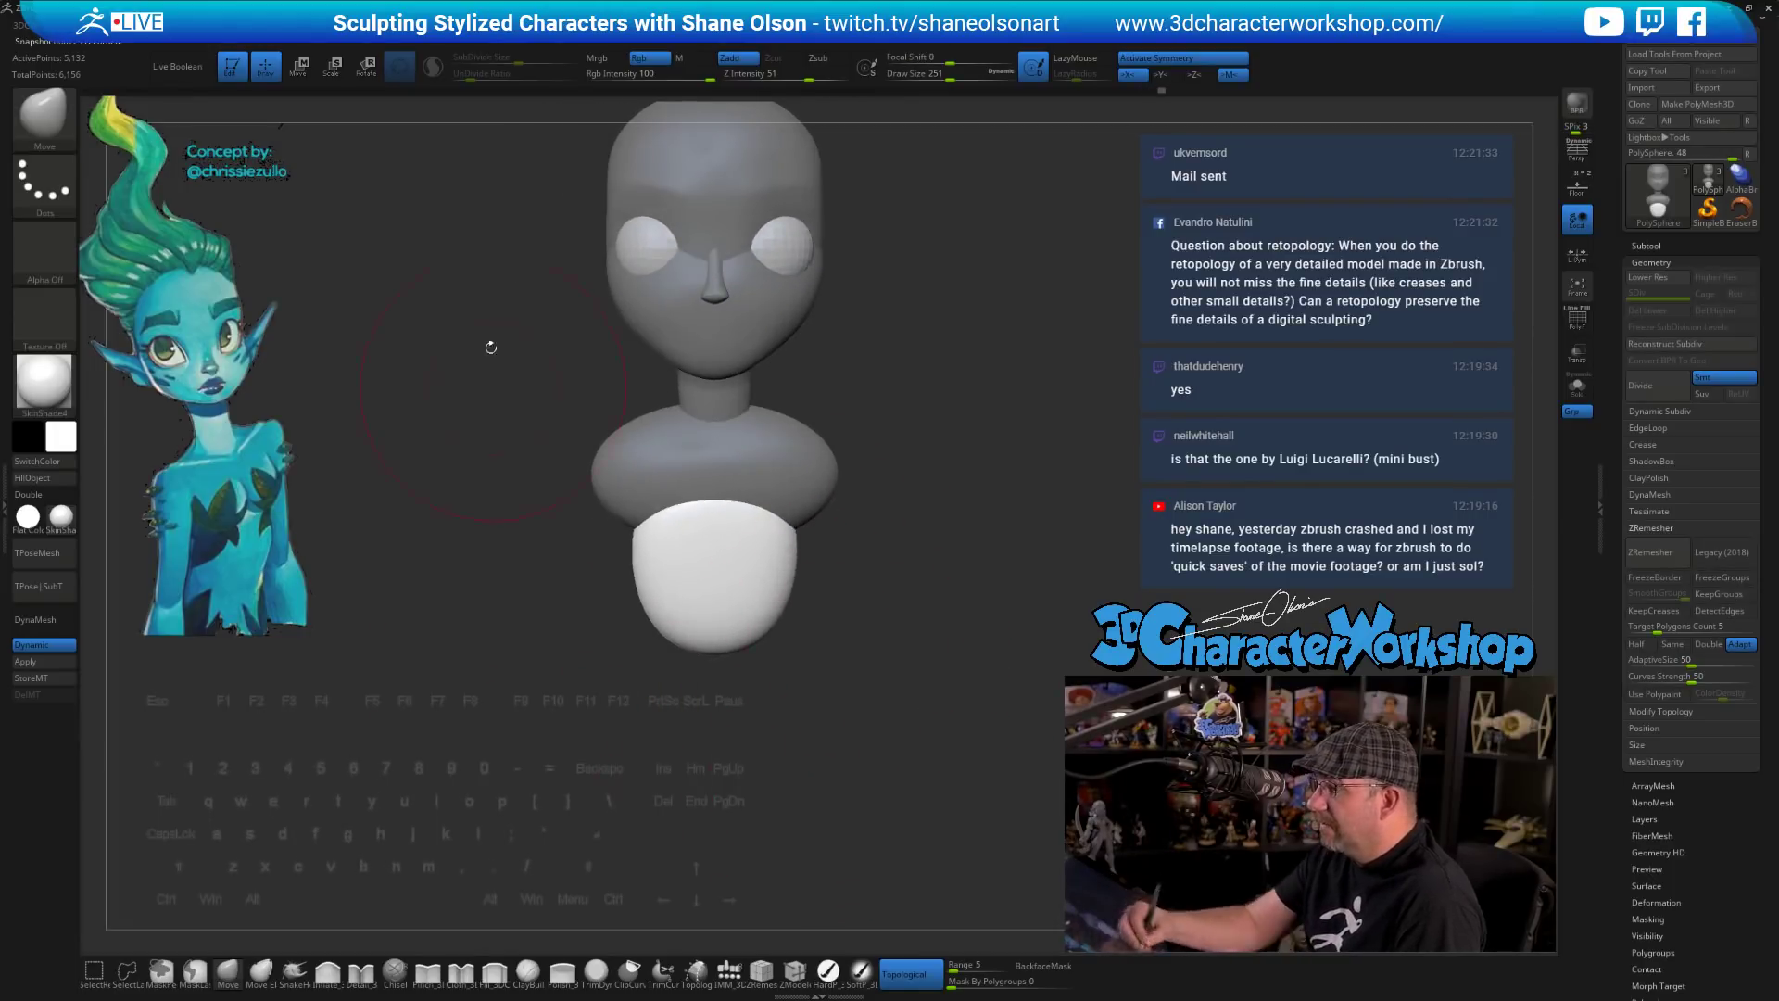
{"action": "left_click", "coordinate": [730, 970]}
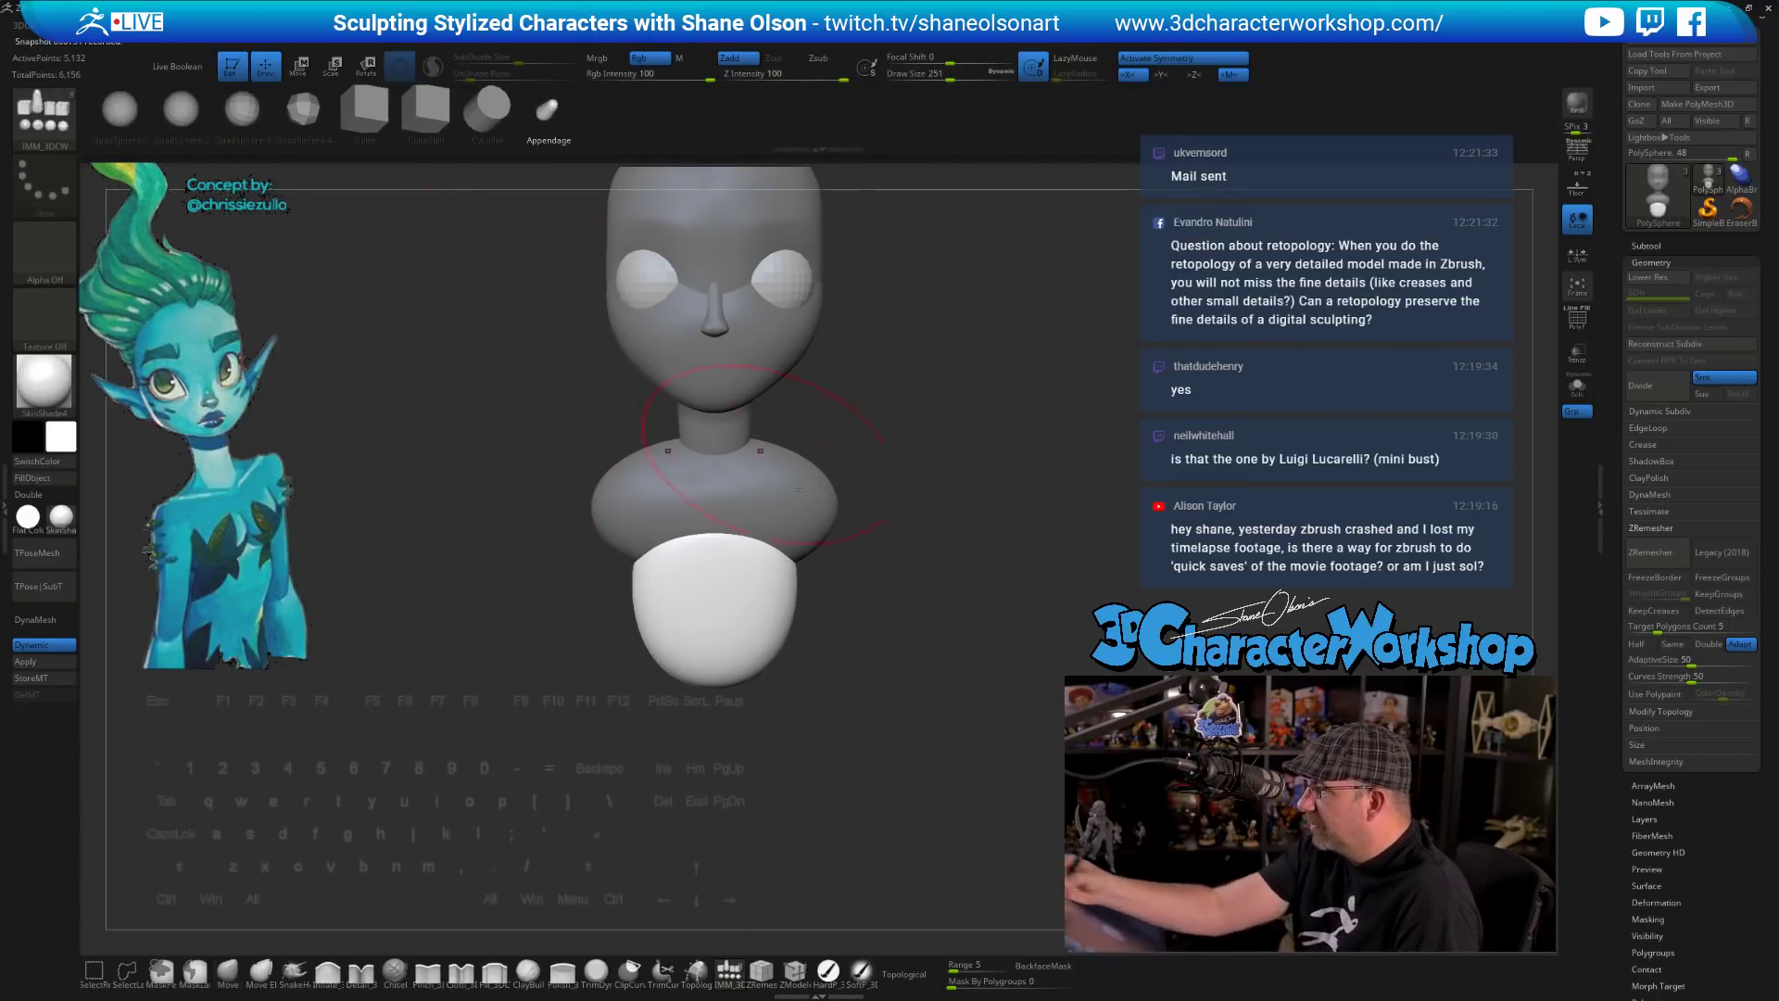
{"action": "mouse_move", "coordinate": [917, 649]}
{"action": "left_mouse_down"}
{"action": "mouse_move", "coordinate": [841, 470]}
{"action": "mouse_move", "coordinate": [825, 523]}
{"action": "mouse_move", "coordinate": [933, 669]}
{"action": "left_mouse_up"}
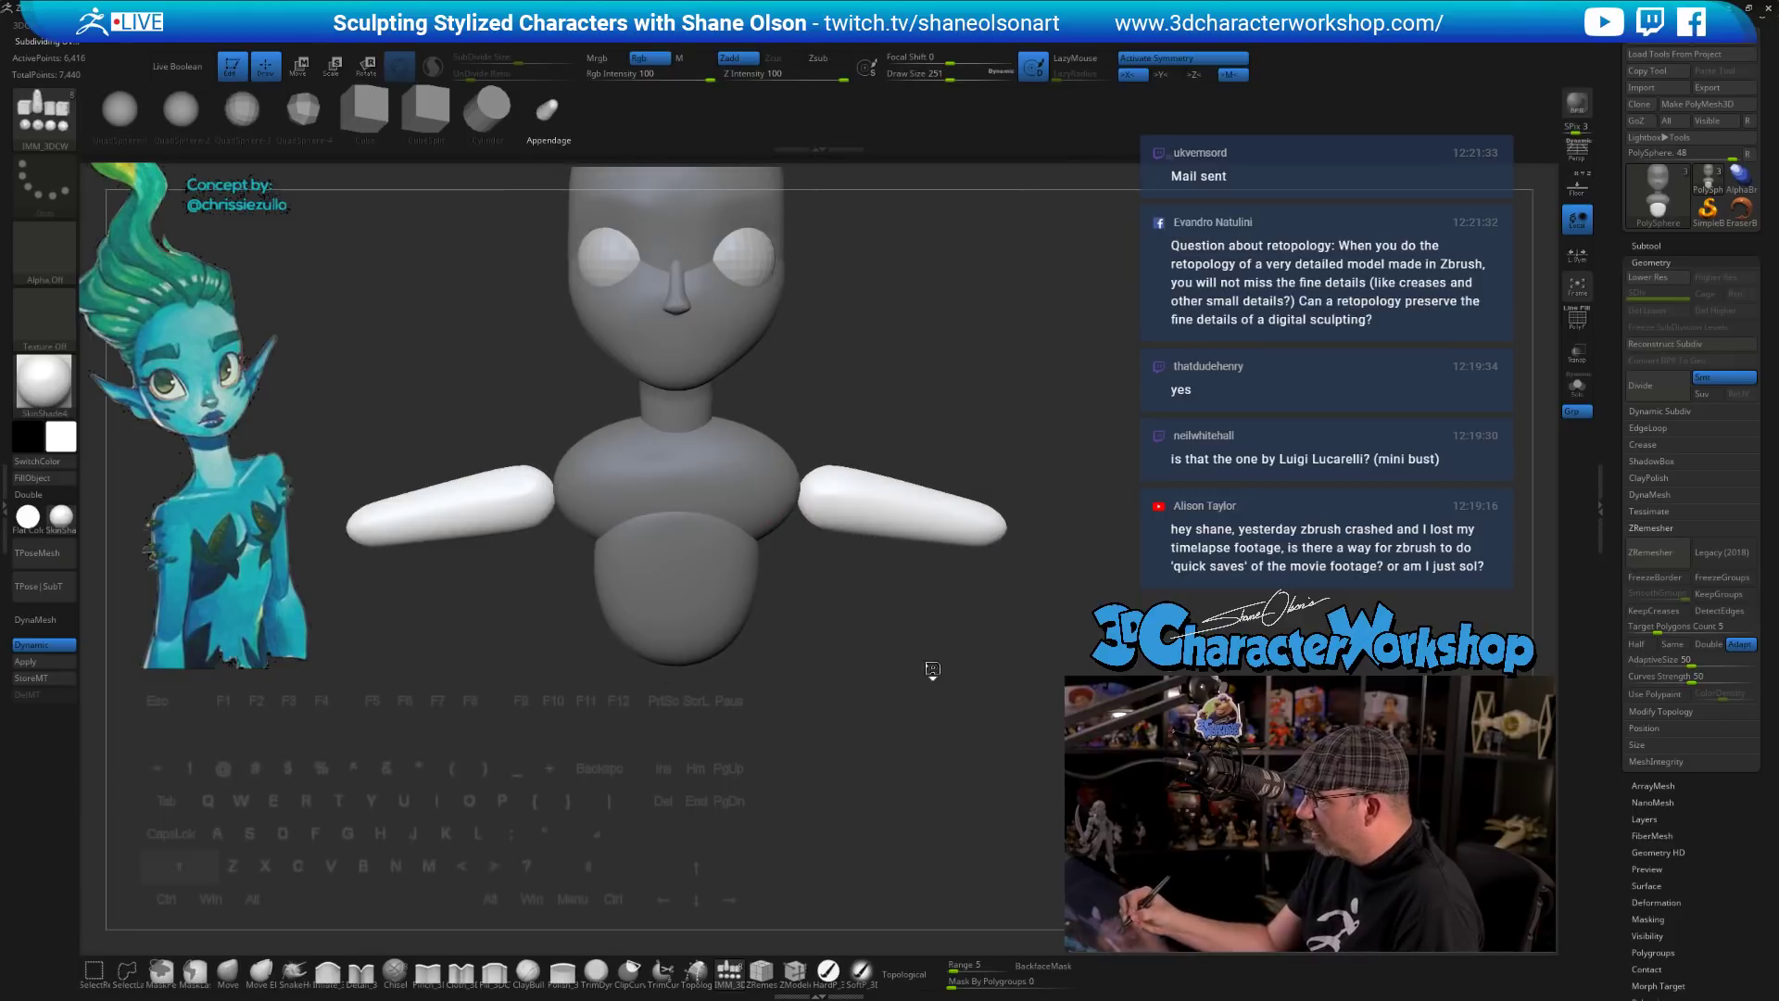
- Move the arms into the shoulder form and rotate them downward at an angle away from the torso
{"action": "key", "text": "w"}
{"action": "left_click_drag", "start_coordinate": [852, 440], "coordinate": [784, 454]}
{"action": "left_click_drag", "start_coordinate": [893, 396], "coordinate": [933, 634], "text": "alt"}
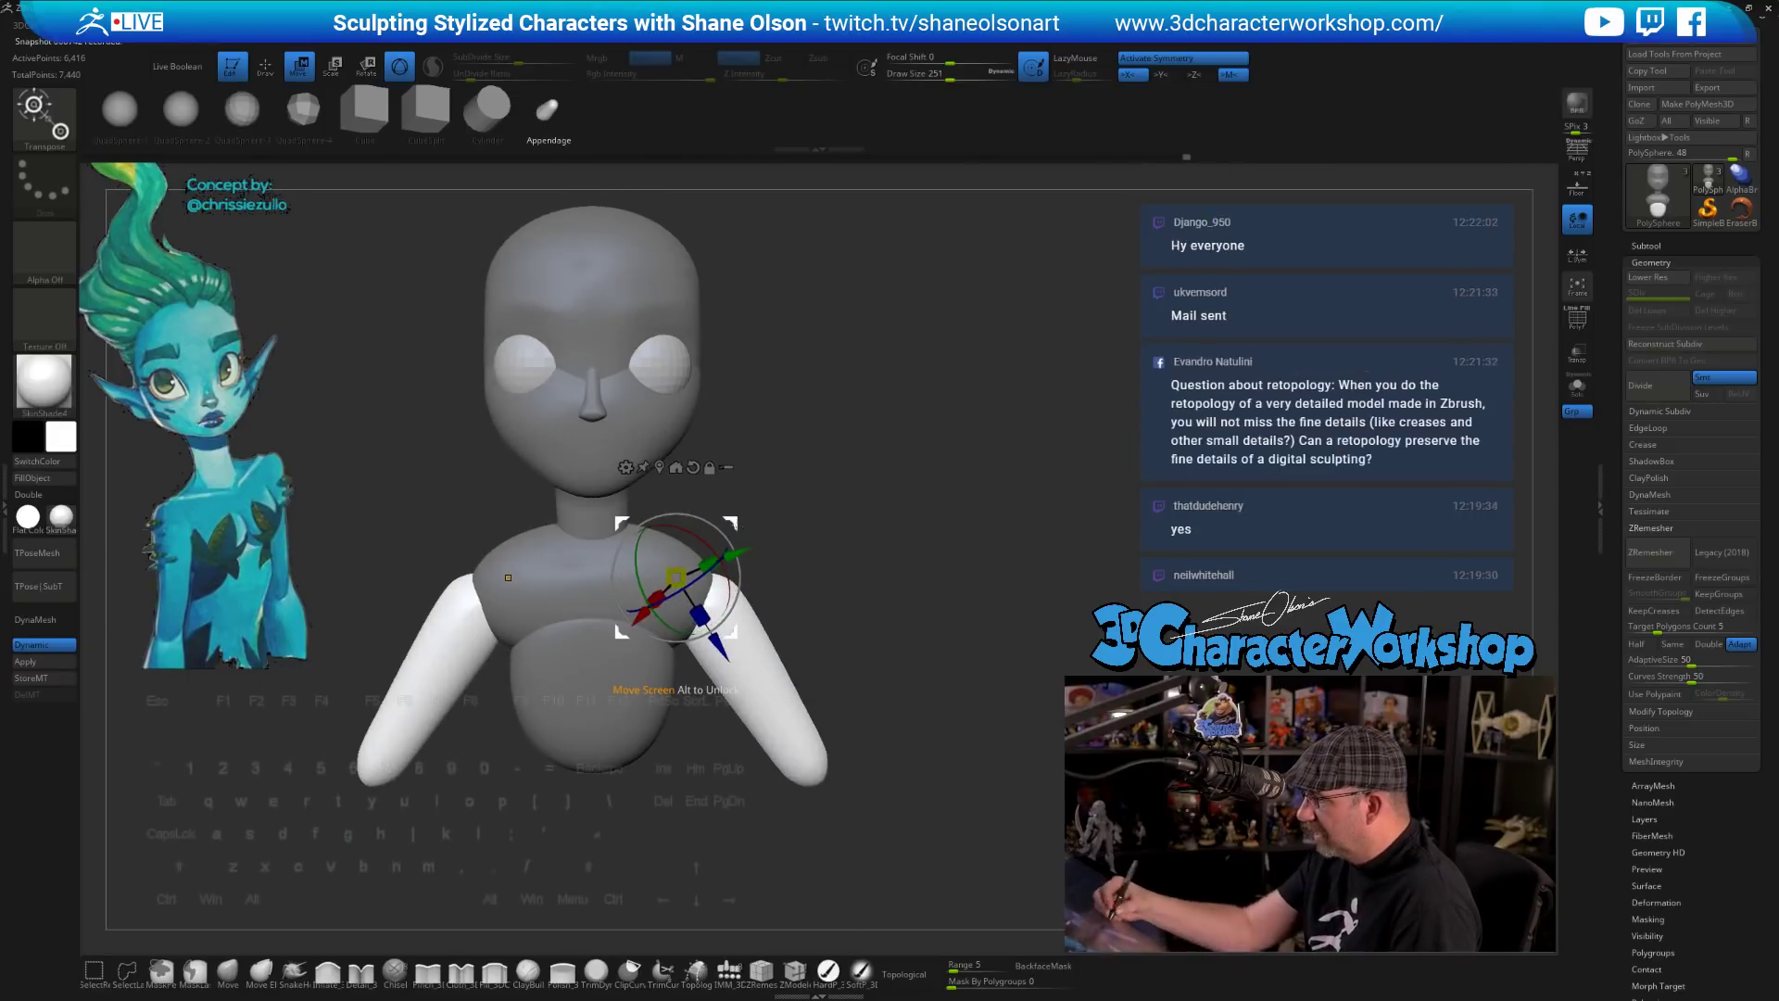
{"action": "left_click_drag", "start_coordinate": [734, 635], "coordinate": [729, 637]}
- Invert the mask to protect the arms and widen the shoulder form over the arm tops with the Move brush
{"action": "left_click_drag", "start_coordinate": [841, 576], "coordinate": [846, 624], "text": "alt"}
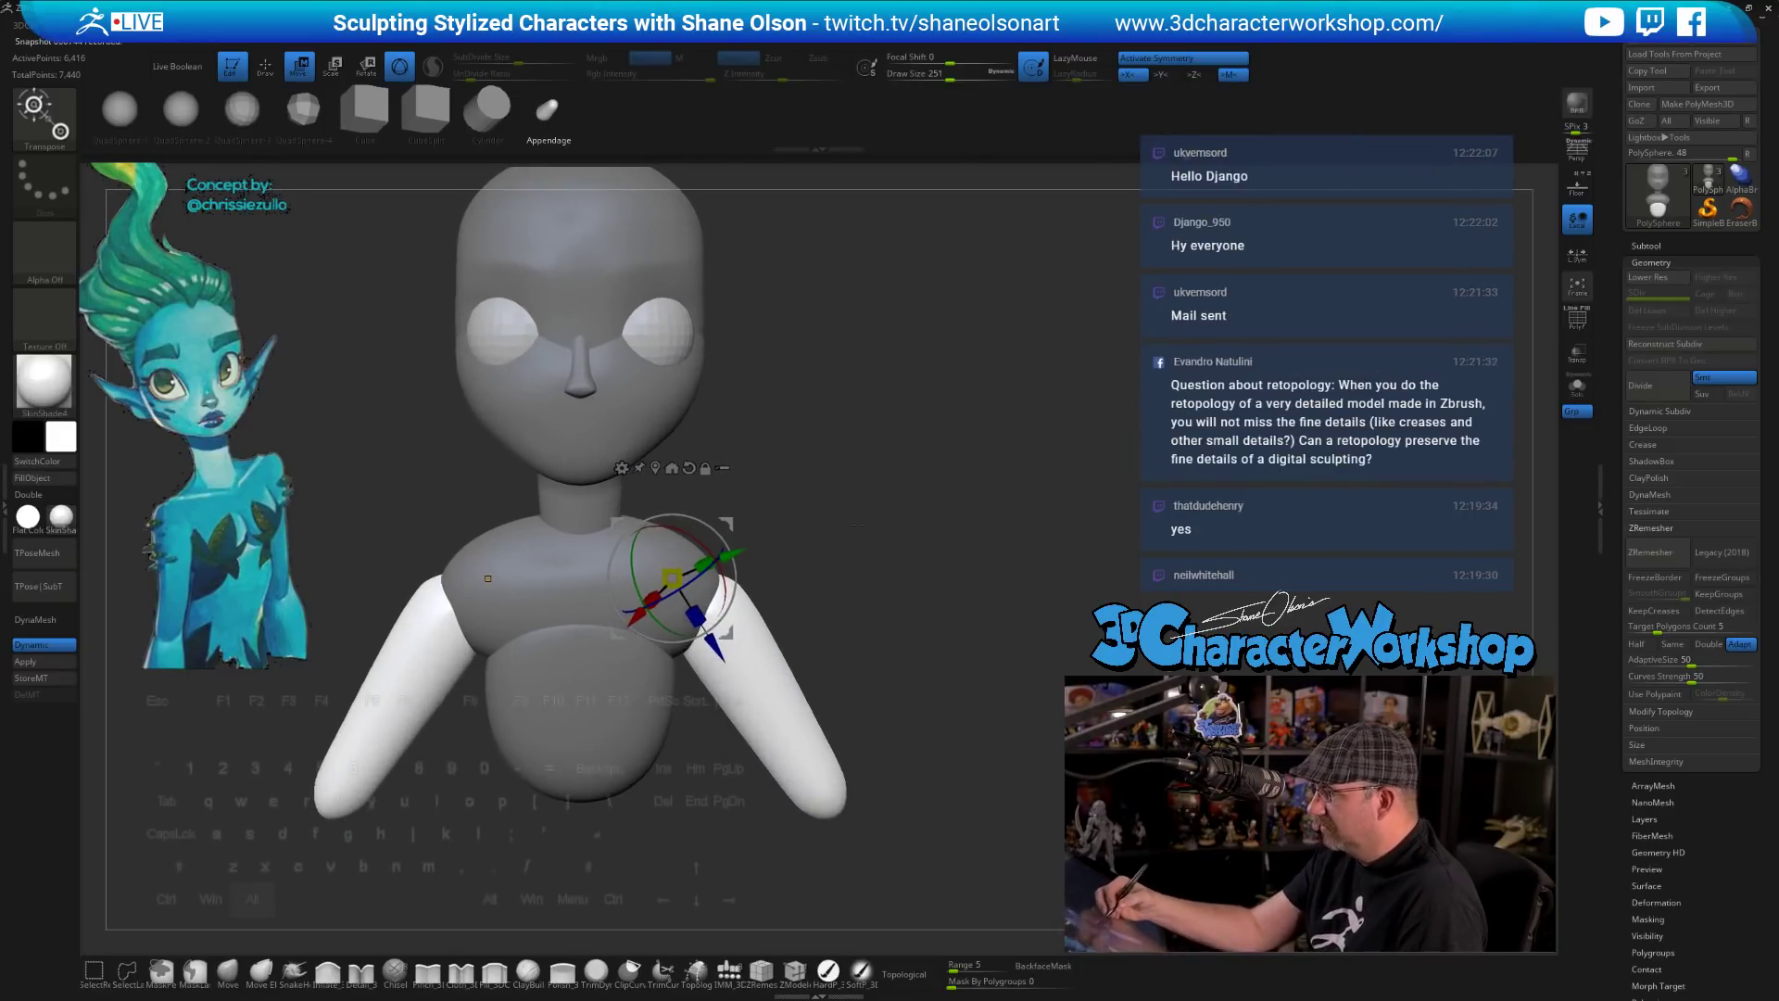
{"action": "left_click_drag", "start_coordinate": [857, 524], "coordinate": [904, 507], "text": "alt"}
{"action": "left_click", "coordinate": [893, 570], "text": "ctrl"}
{"action": "key", "text": "q"}
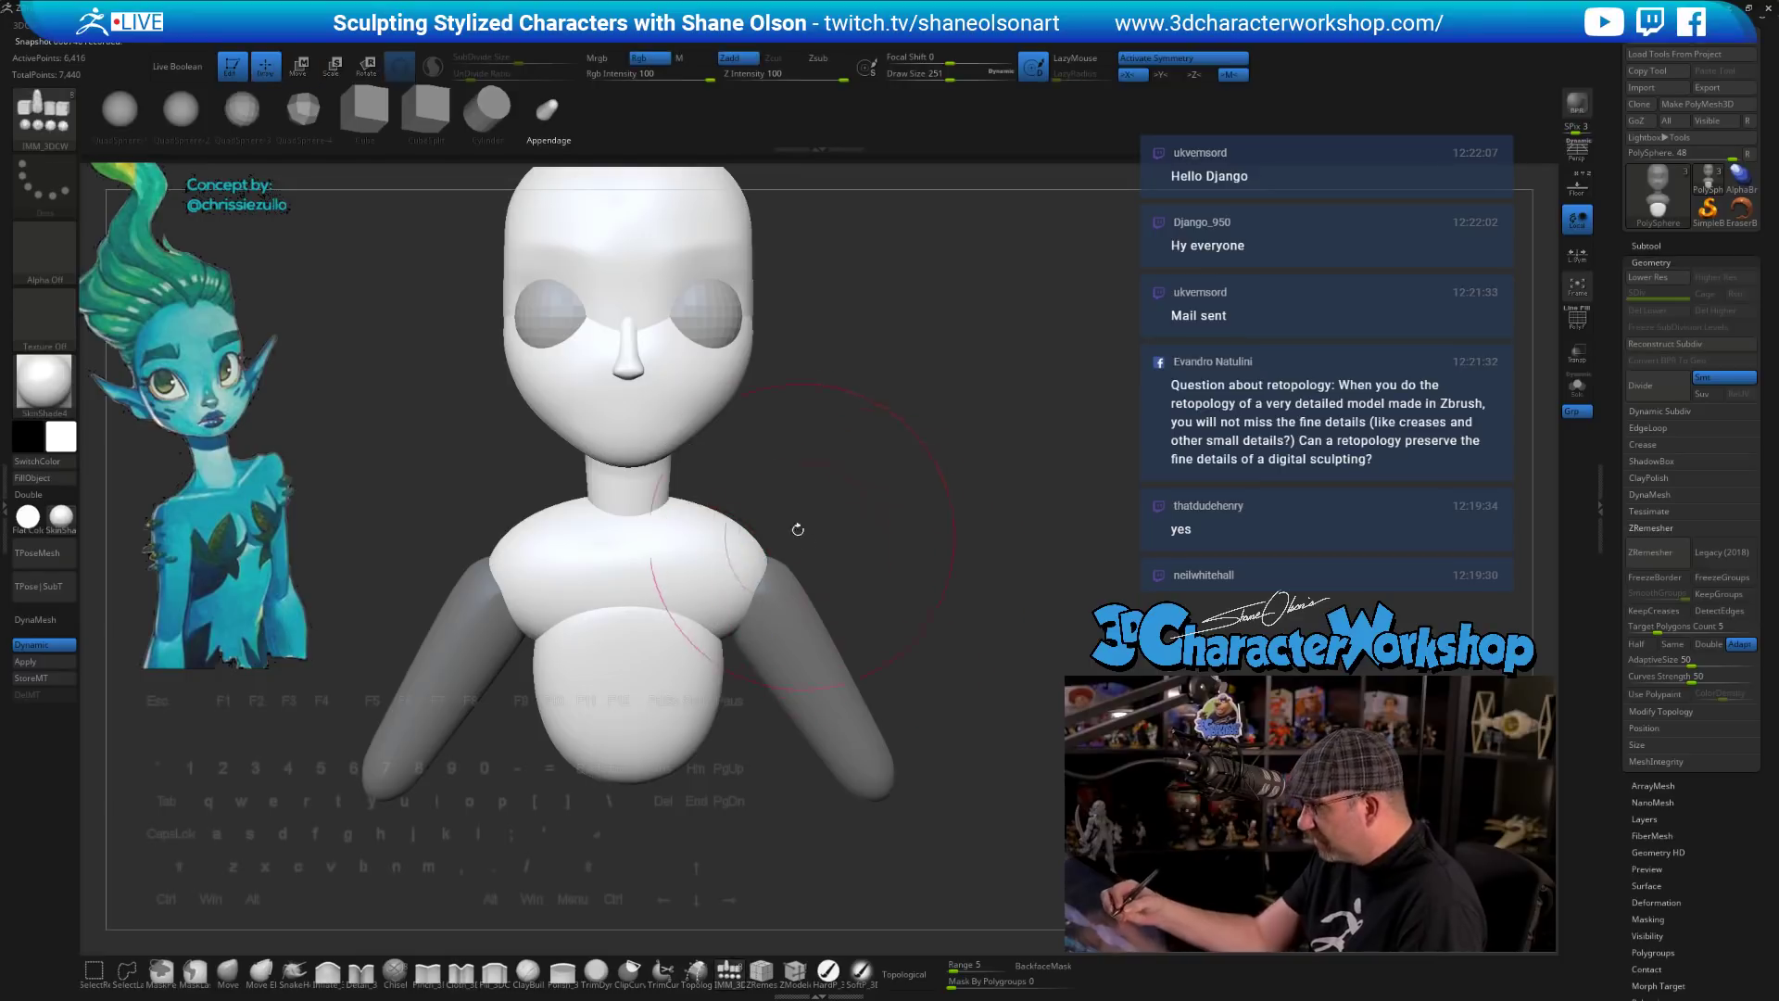
{"action": "key", "text": "ctrl+z"}
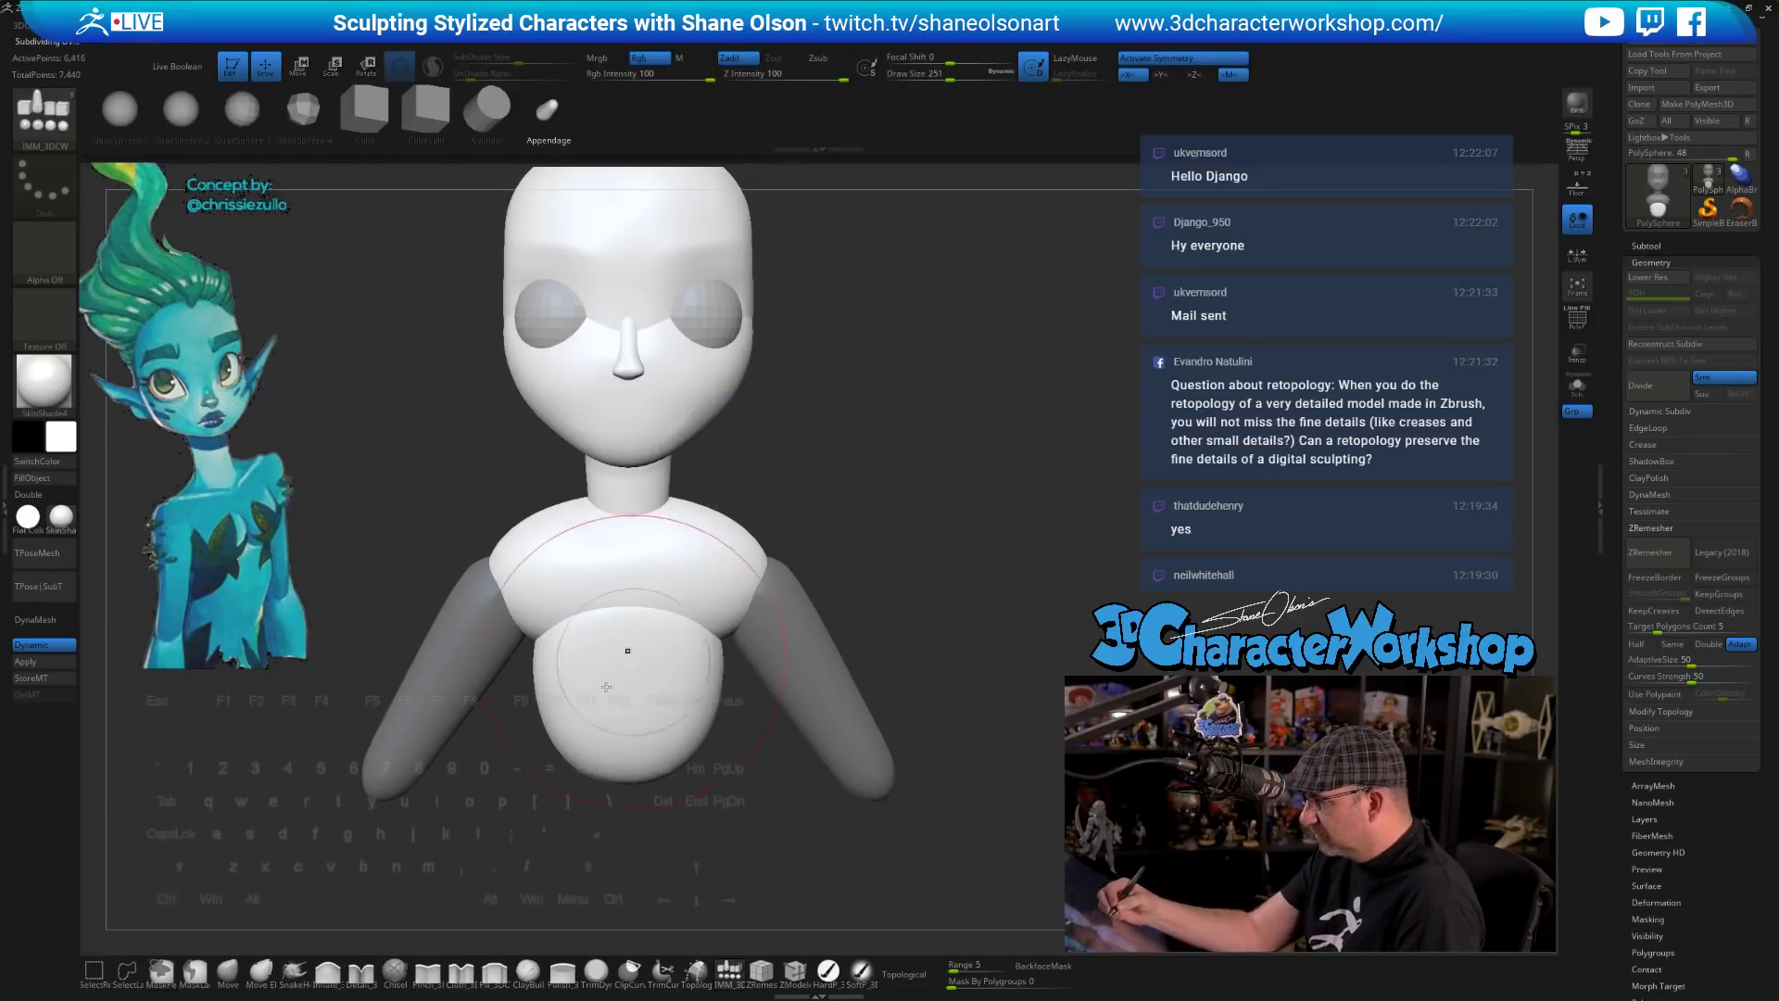
{"action": "left_click", "coordinate": [227, 971]}
{"action": "key", "text": "s"}
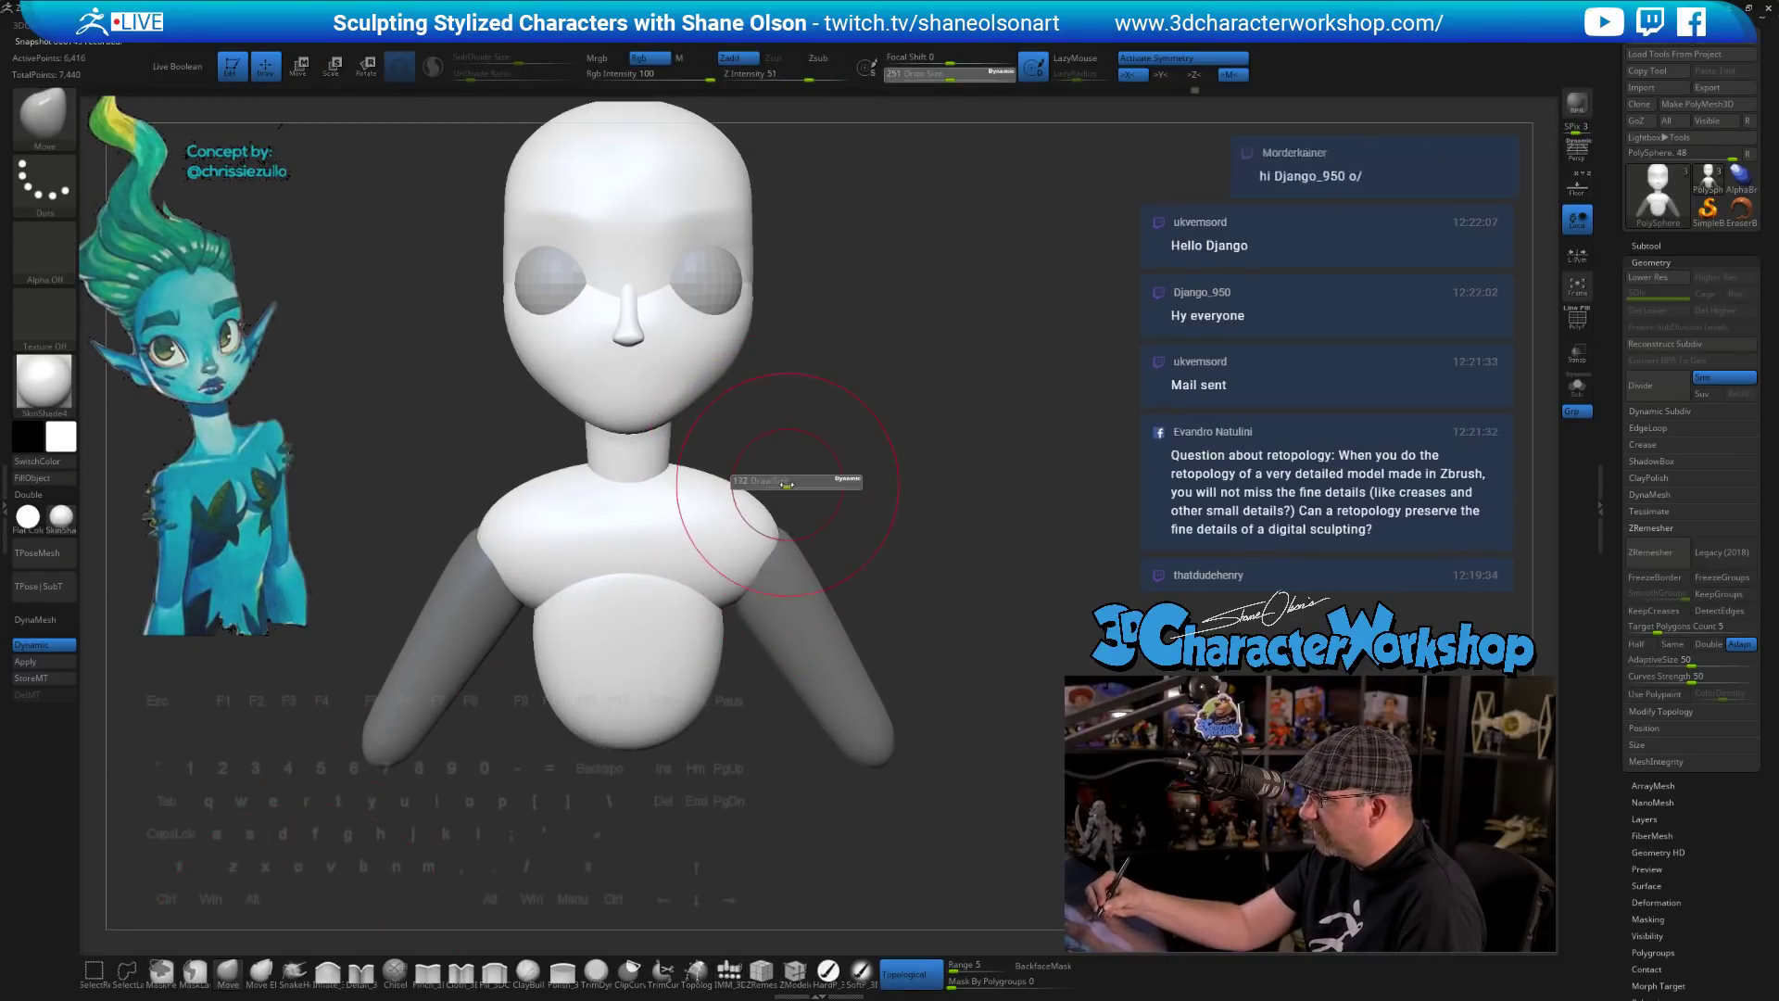
{"action": "mouse_move", "coordinate": [786, 484]}
{"action": "left_mouse_down"}
{"action": "mouse_move", "coordinate": [871, 539]}
{"action": "mouse_move", "coordinate": [904, 526]}
{"action": "left_mouse_up"}
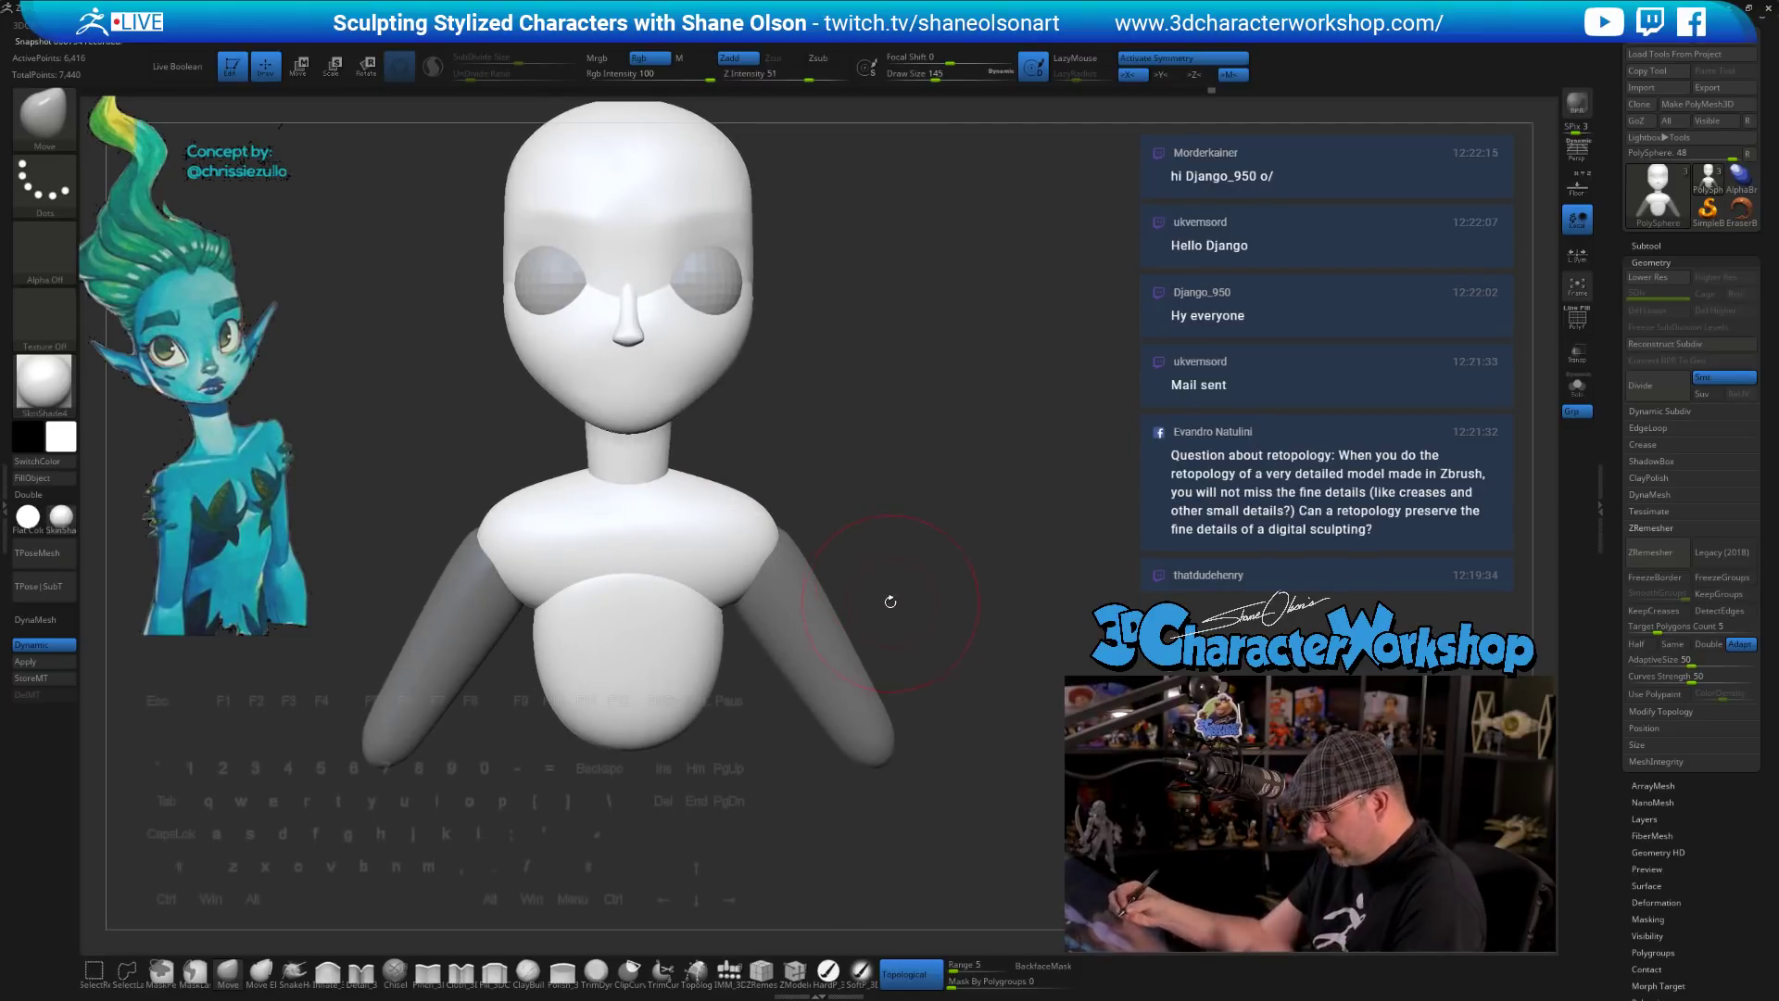
- Invert the mask to free the arms, rotate them closer to the torso, and nudge their upper outer contour
{"action": "mouse_move", "coordinate": [890, 602]}
{"action": "left_mouse_down", "text": "alt"}
{"action": "mouse_move", "coordinate": [876, 564]}
{"action": "mouse_move", "coordinate": [870, 616]}
{"action": "left_mouse_up", "text": "alt"}
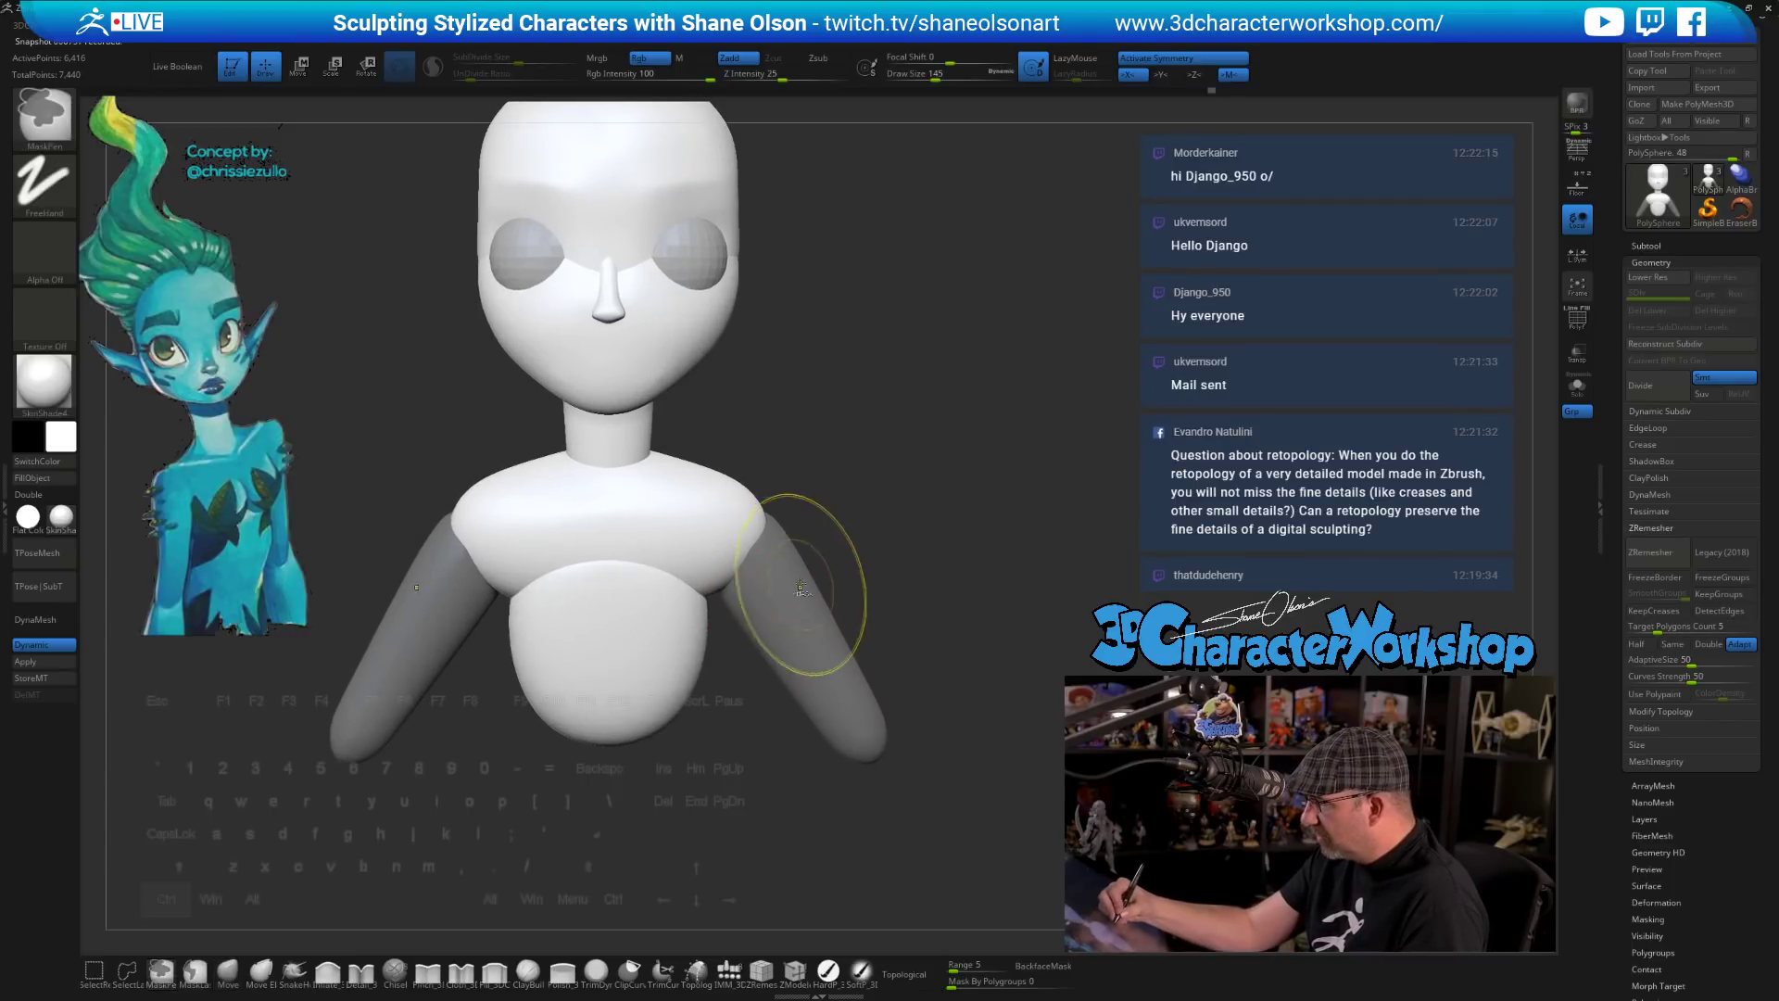
{"action": "left_click", "coordinate": [873, 497], "text": "ctrl"}
{"action": "key", "text": "w"}
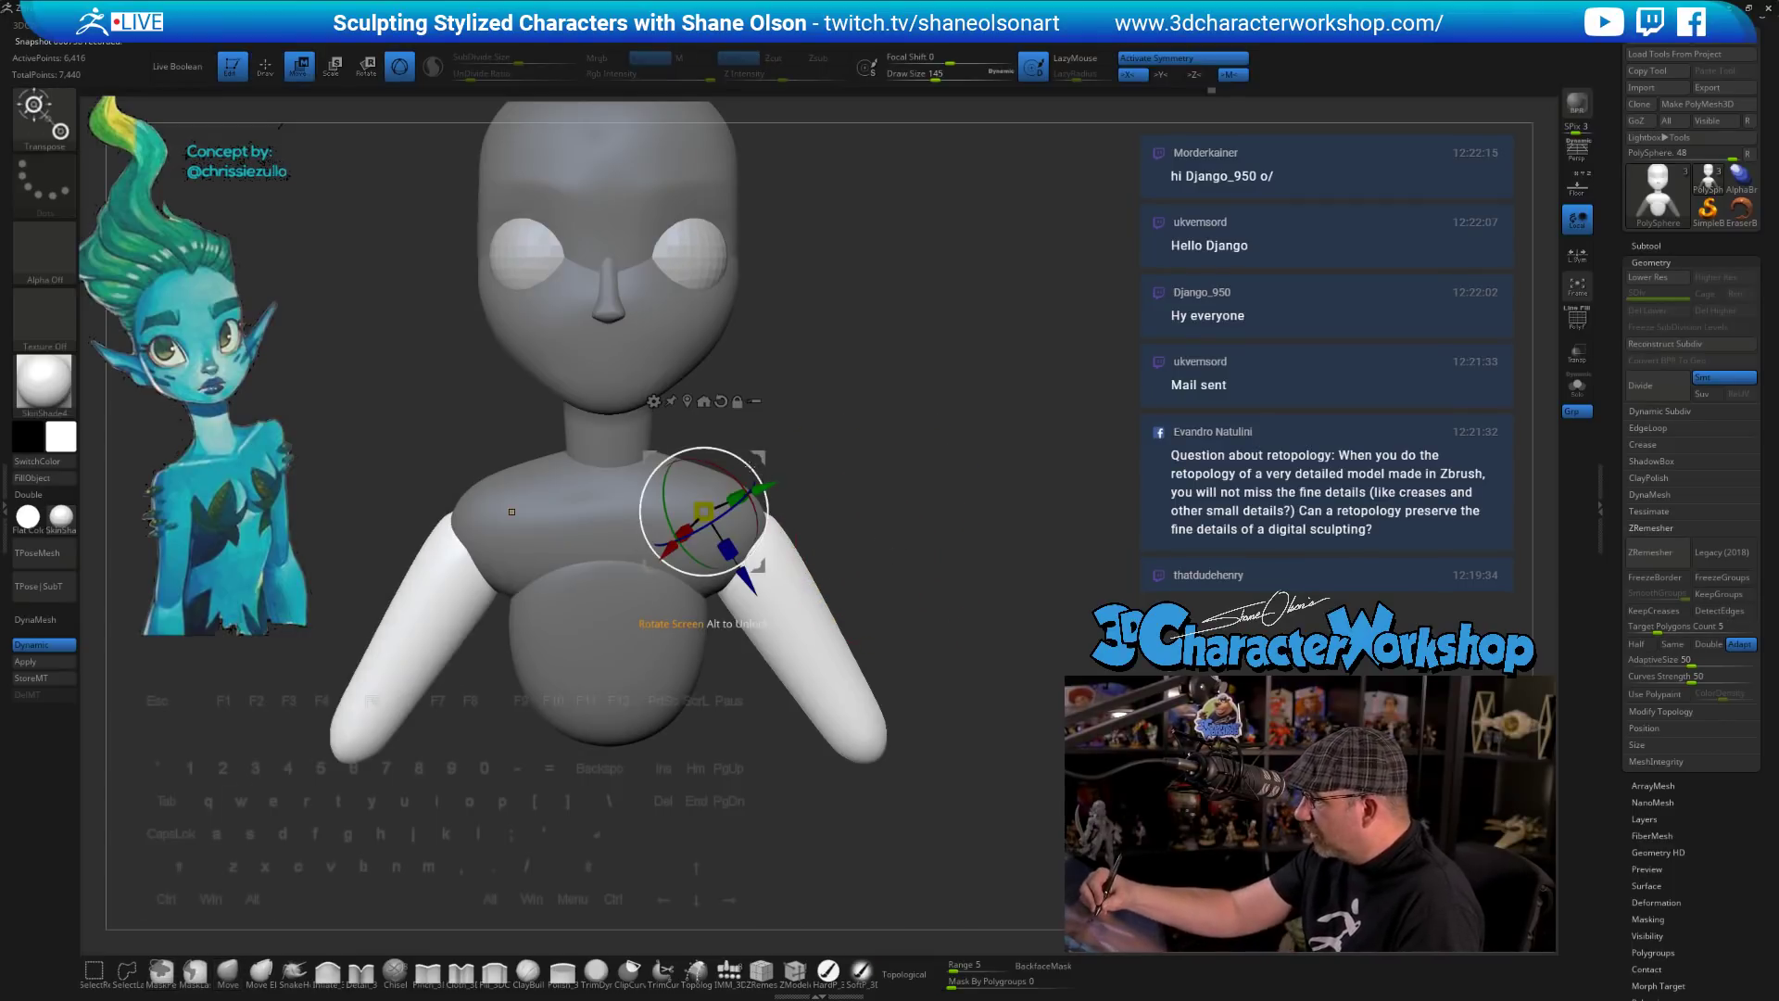
{"action": "left_click_drag", "start_coordinate": [758, 476], "coordinate": [763, 487]}
{"action": "left_click_drag", "start_coordinate": [697, 615], "coordinate": [699, 616]}
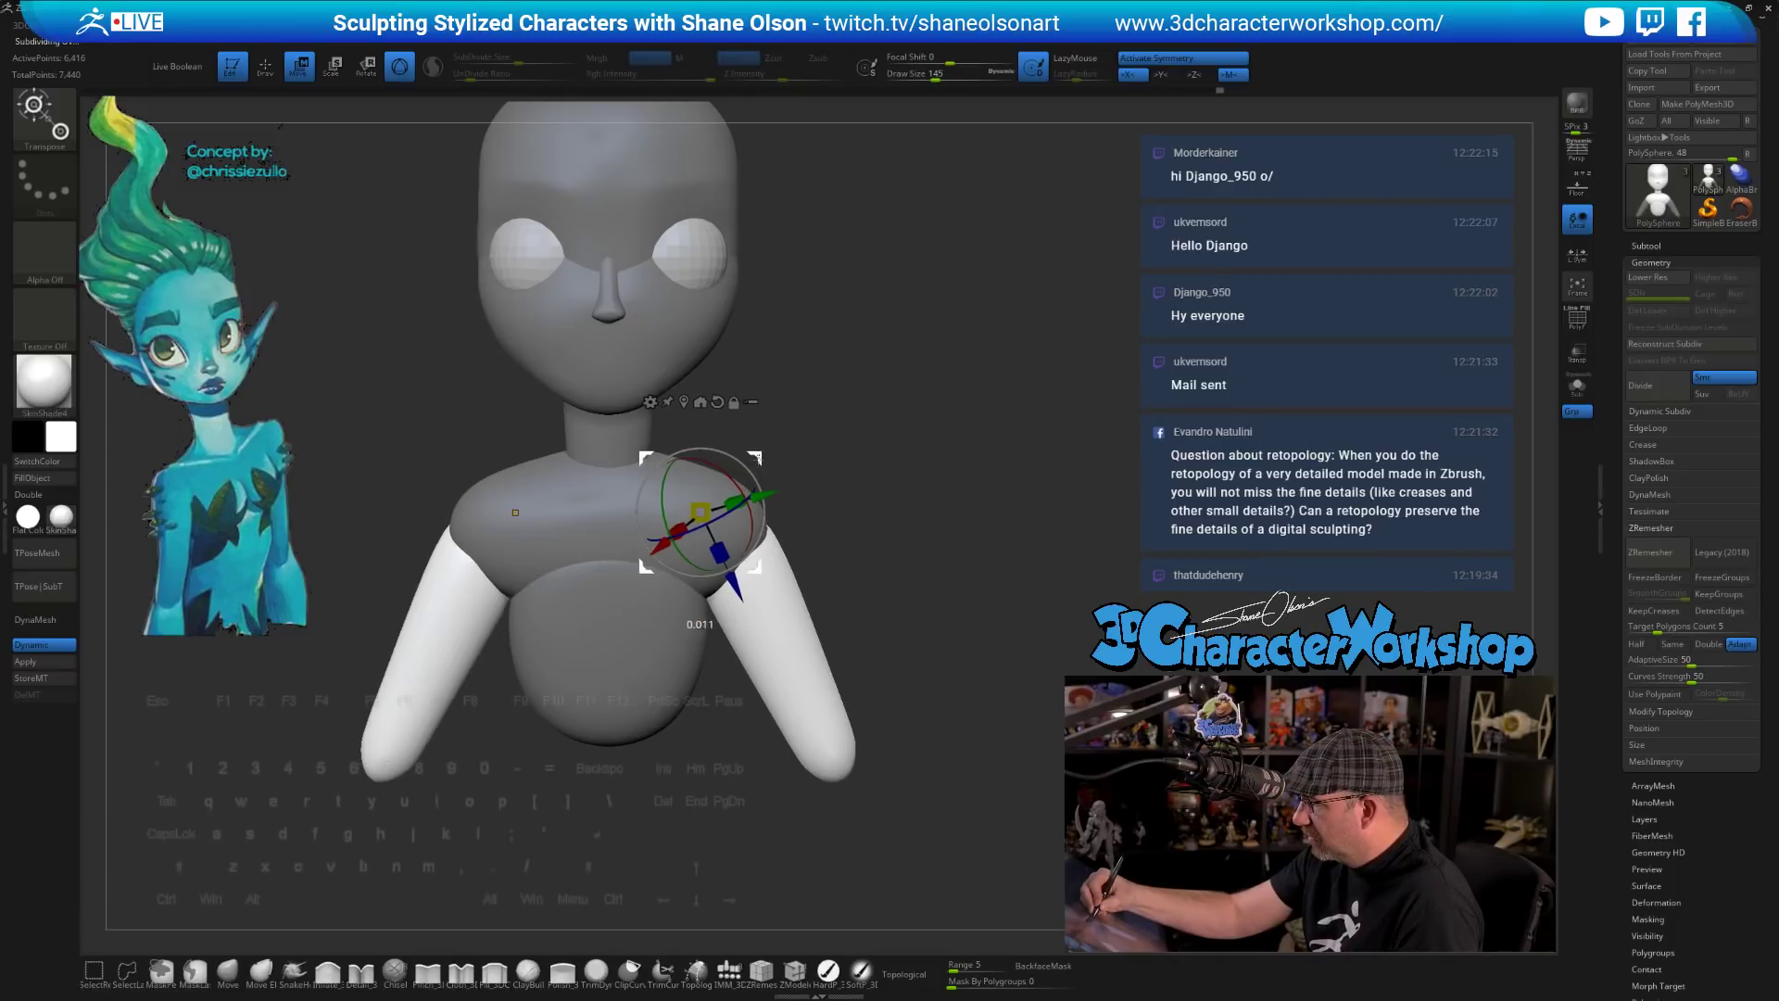
{"action": "key", "text": "q"}
{"action": "key", "text": "s"}
{"action": "left_click_drag", "start_coordinate": [847, 518], "coordinate": [778, 572]}
{"action": "mouse_move", "coordinate": [786, 640]}
{"action": "left_mouse_down", "text": "shift"}
{"action": "mouse_move", "coordinate": [780, 567]}
{"action": "mouse_move", "coordinate": [835, 576]}
{"action": "mouse_move", "coordinate": [878, 665]}
{"action": "left_mouse_up", "text": "shift"}
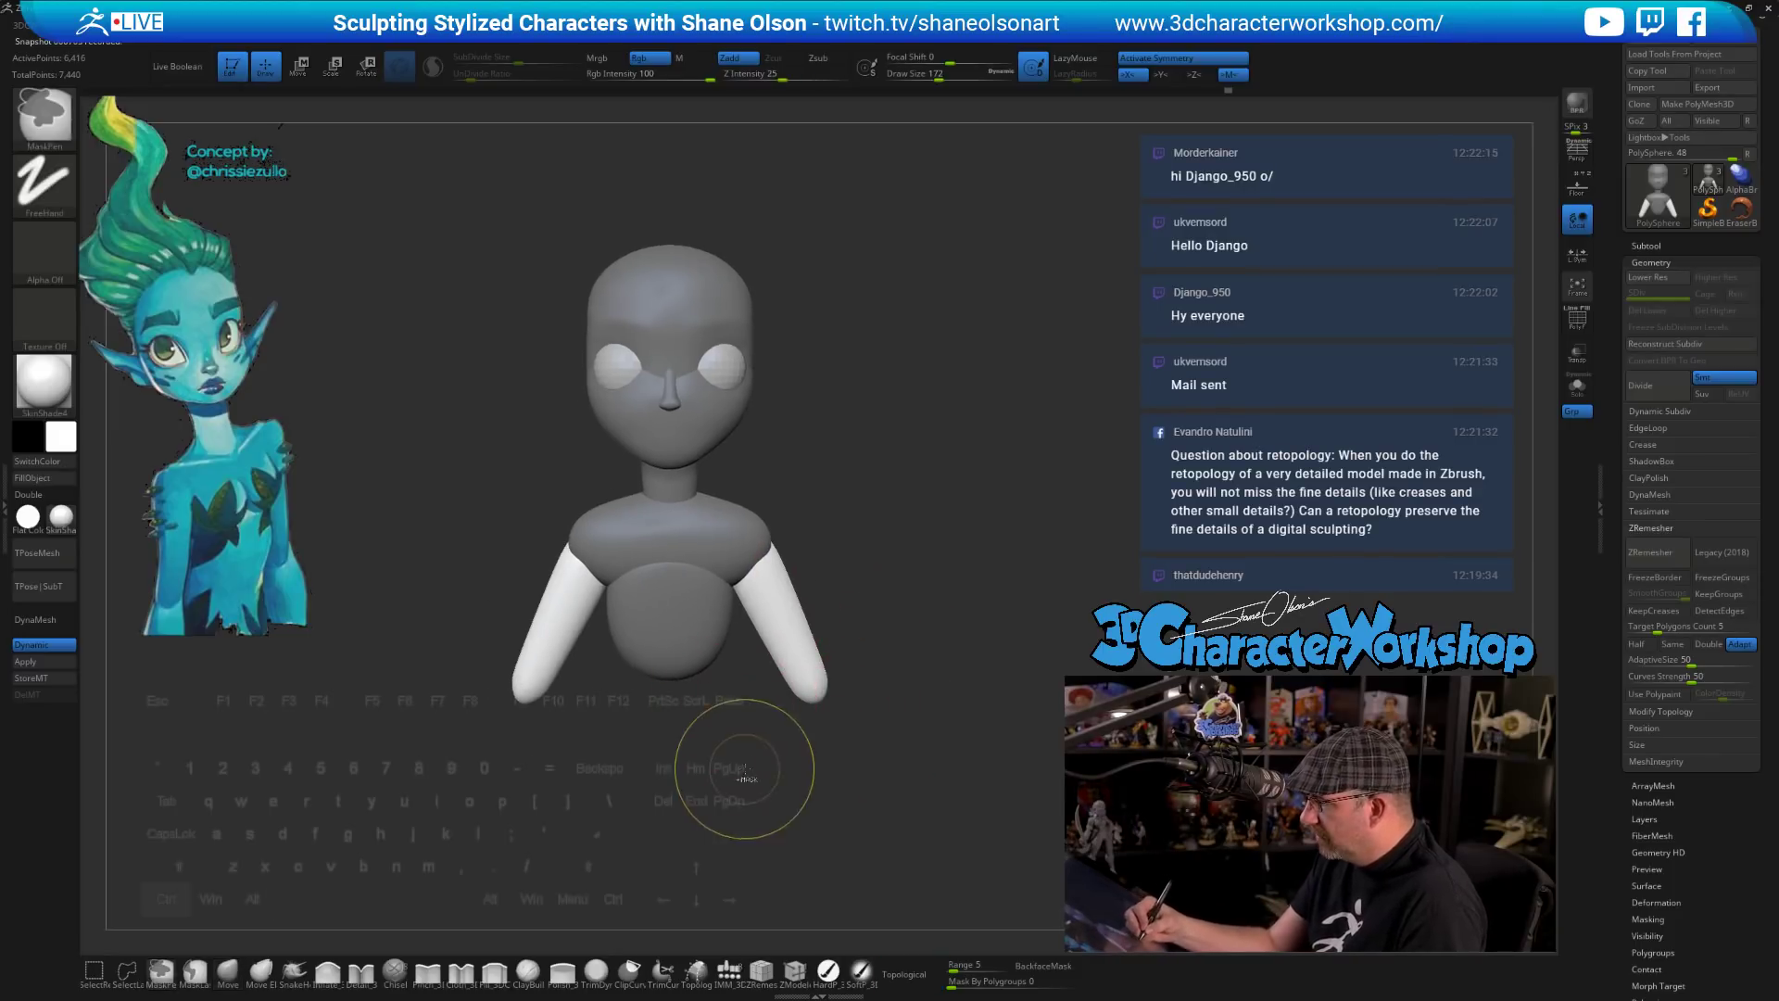
- Invert the mask to protect the arms and lengthen the rib cage form downward with the Move brush
{"action": "left_click", "coordinate": [719, 685], "text": "ctrl"}
{"action": "key", "text": "s"}
{"action": "left_click", "coordinate": [678, 767]}
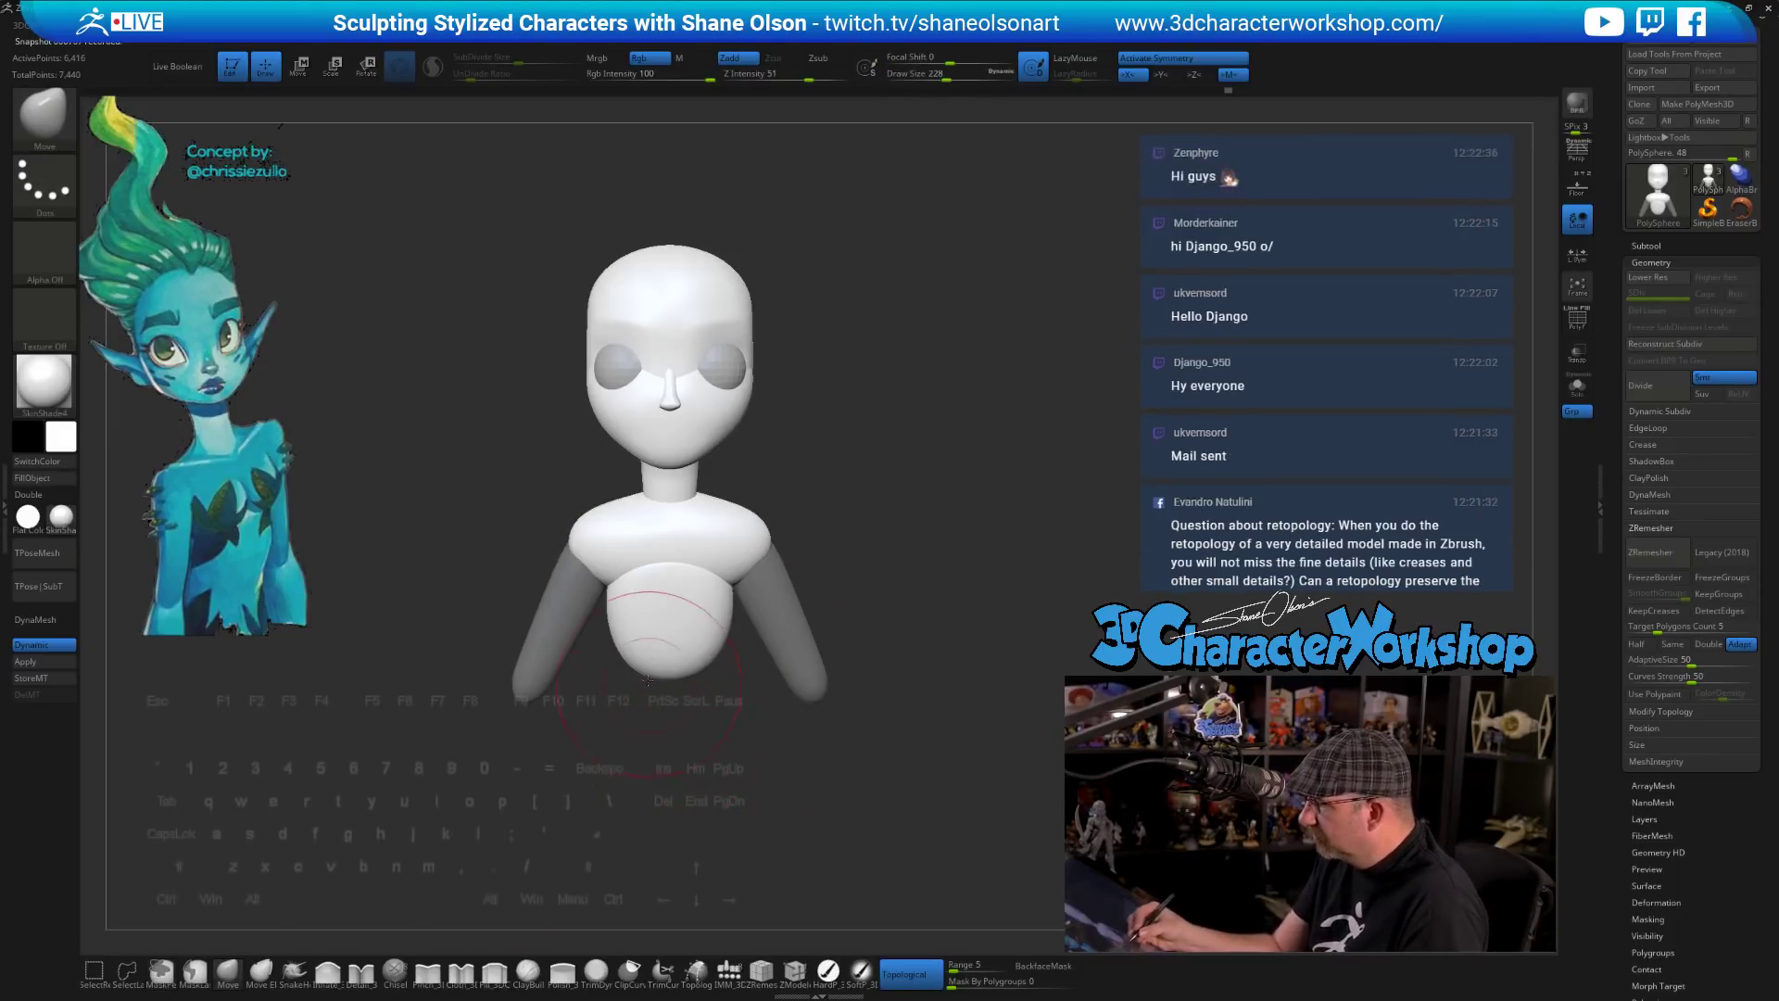
{"action": "mouse_move", "coordinate": [641, 675]}
{"action": "left_mouse_down"}
{"action": "mouse_move", "coordinate": [637, 705]}
{"action": "mouse_move", "coordinate": [598, 653]}
{"action": "left_mouse_up"}
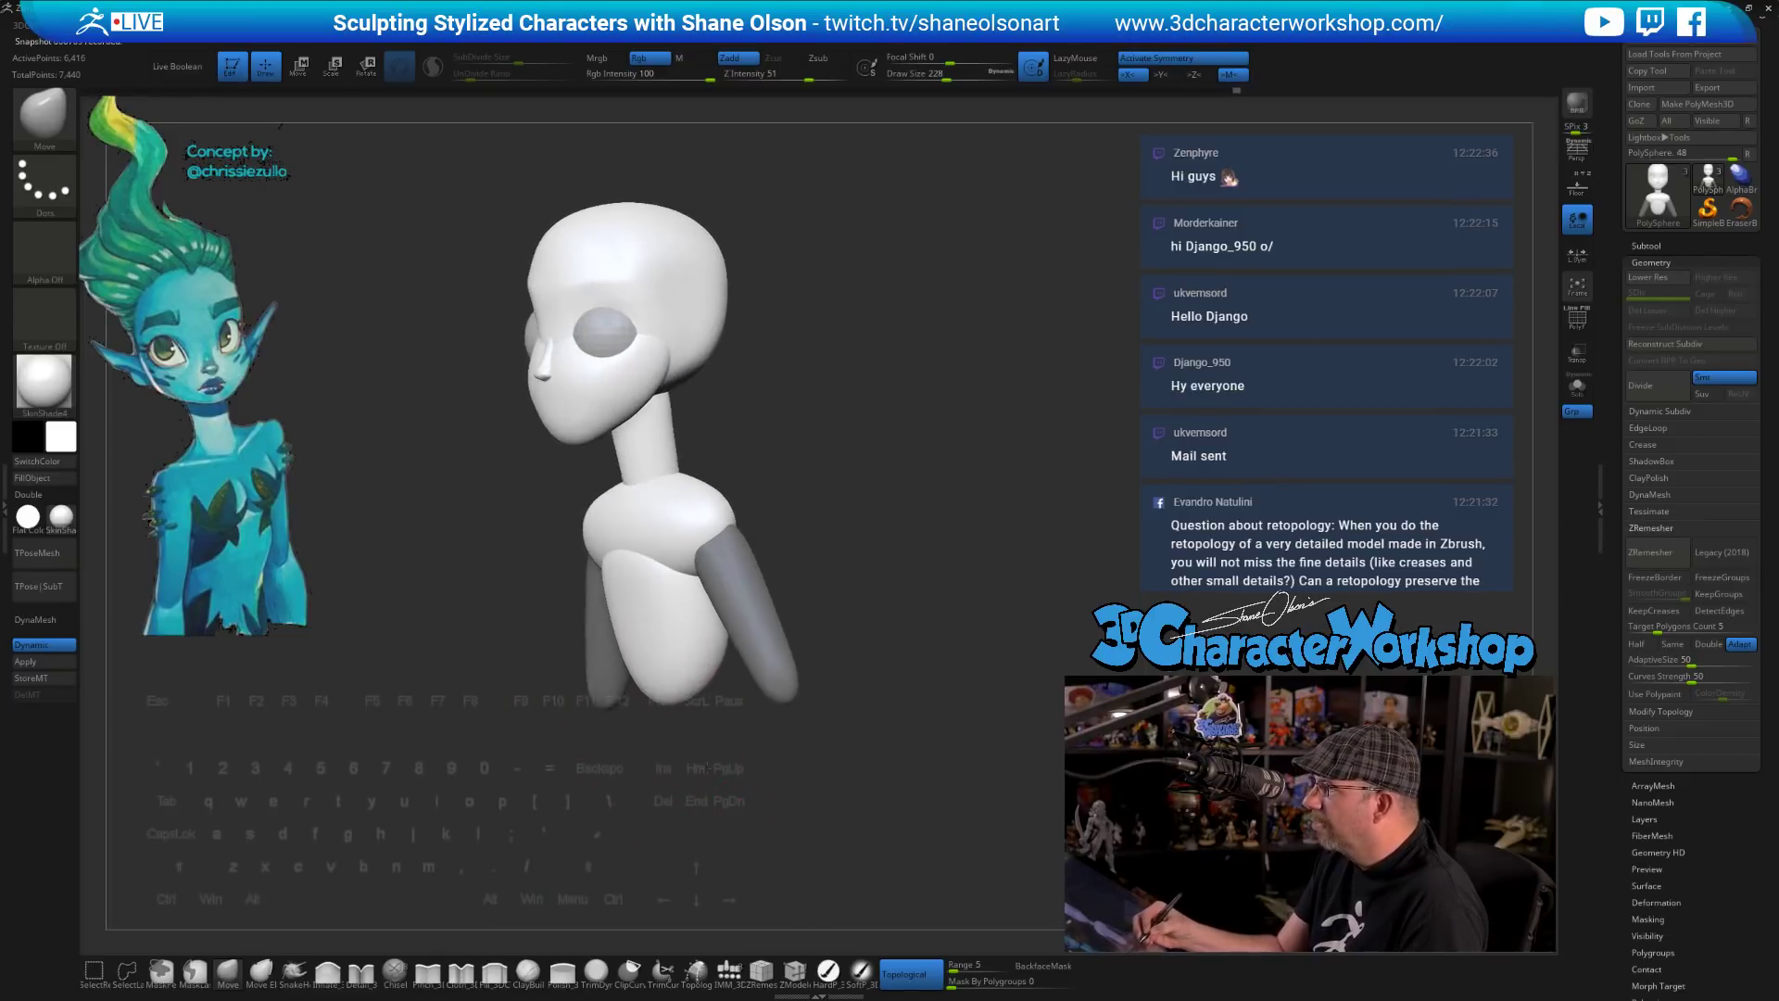
{"action": "left_click_drag", "start_coordinate": [707, 712], "coordinate": [779, 771], "text": "shift"}
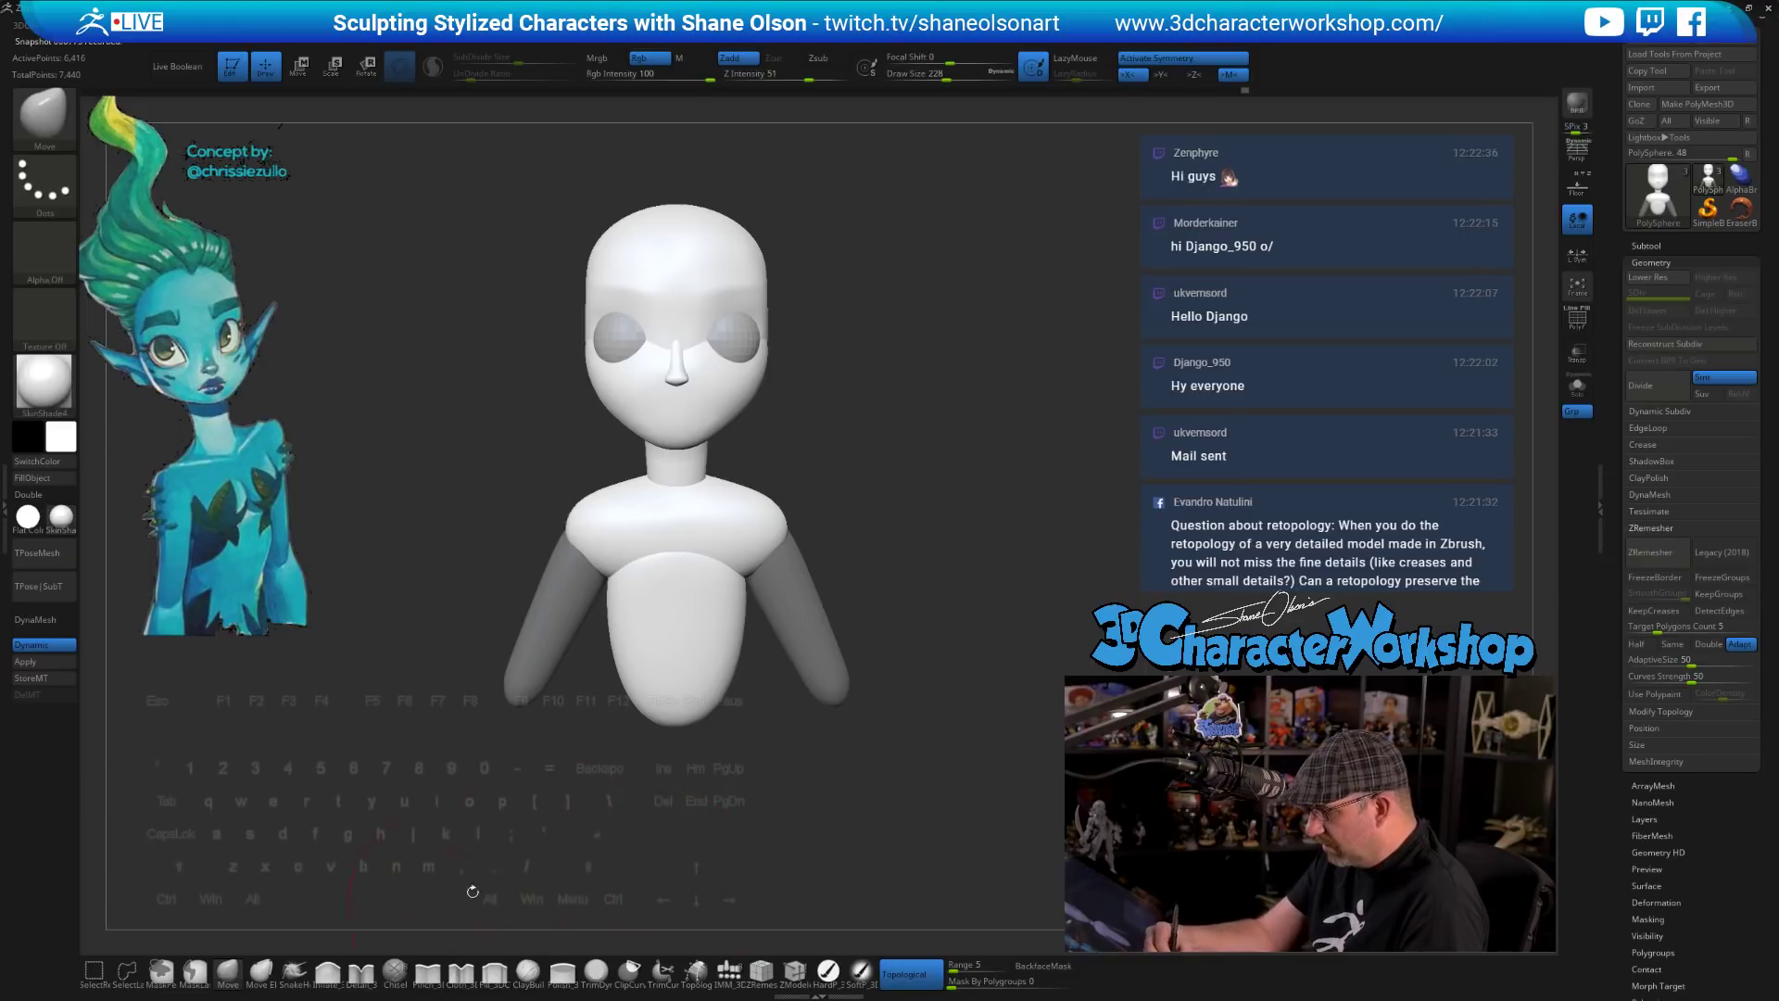
- Insert a mirrored pair of QuadSphere-2 meshes on the upper chest as breasts, using a draw size of 182
{"action": "left_click", "coordinate": [730, 970]}
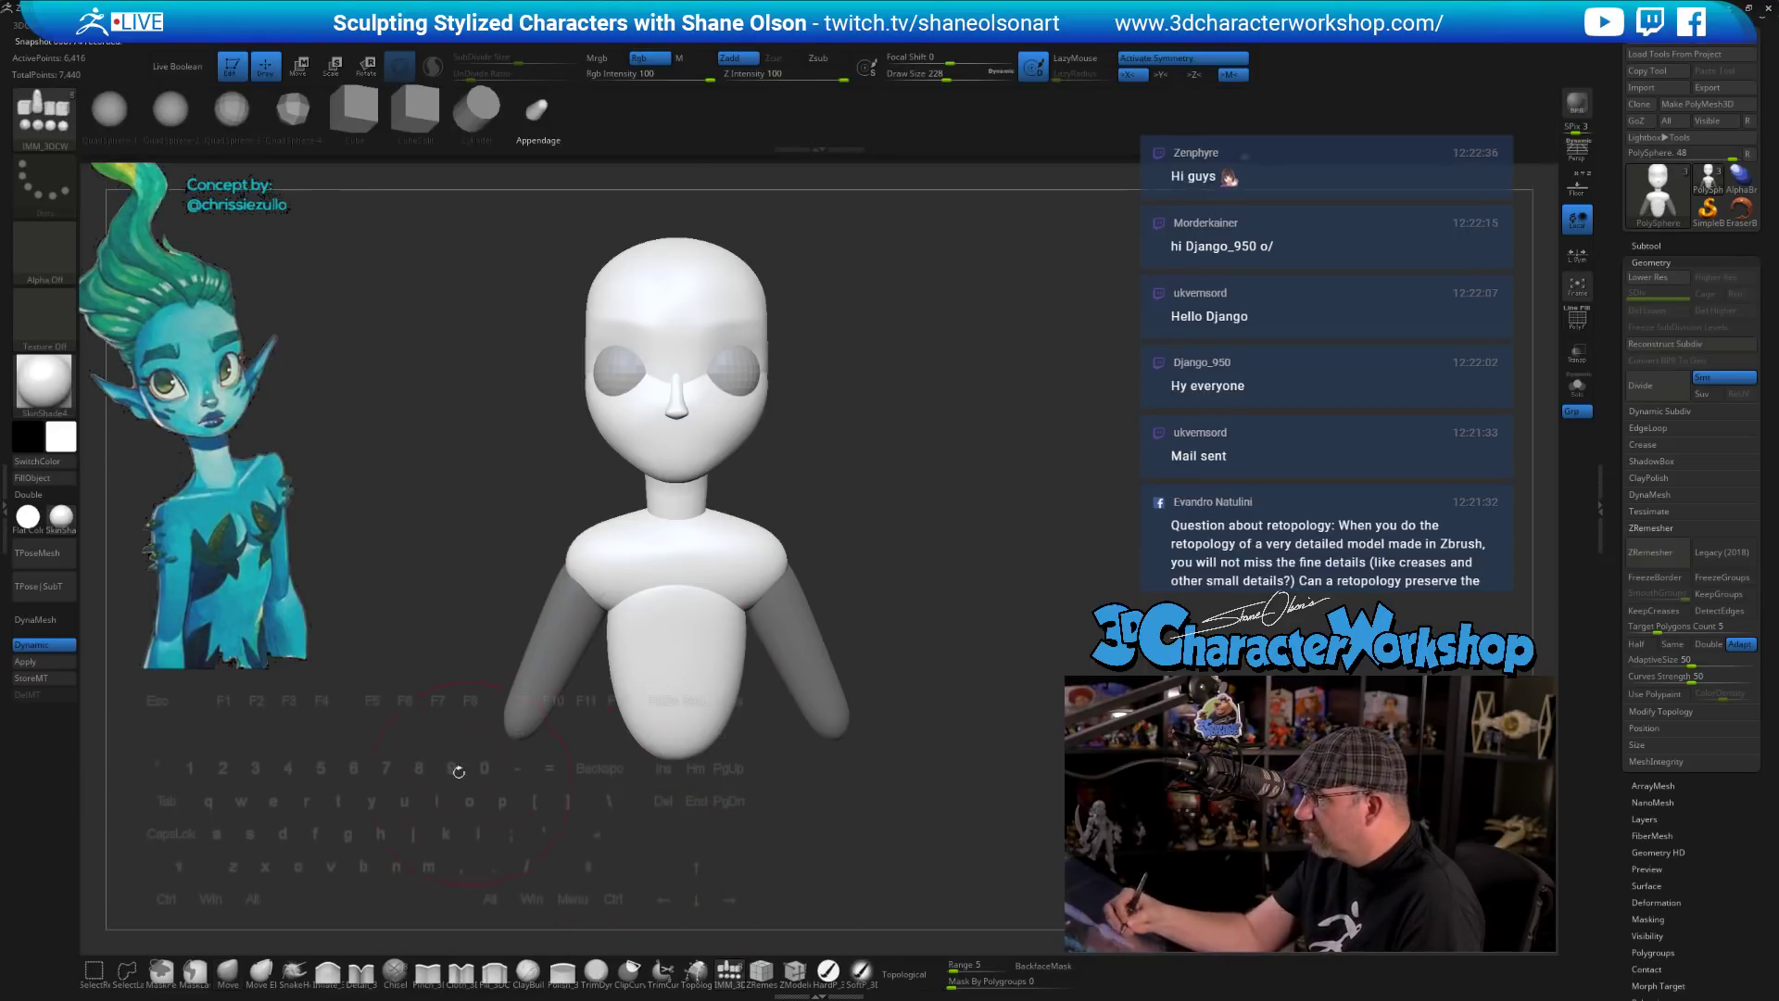
{"action": "left_click", "coordinate": [170, 110]}
{"action": "key", "text": "s"}
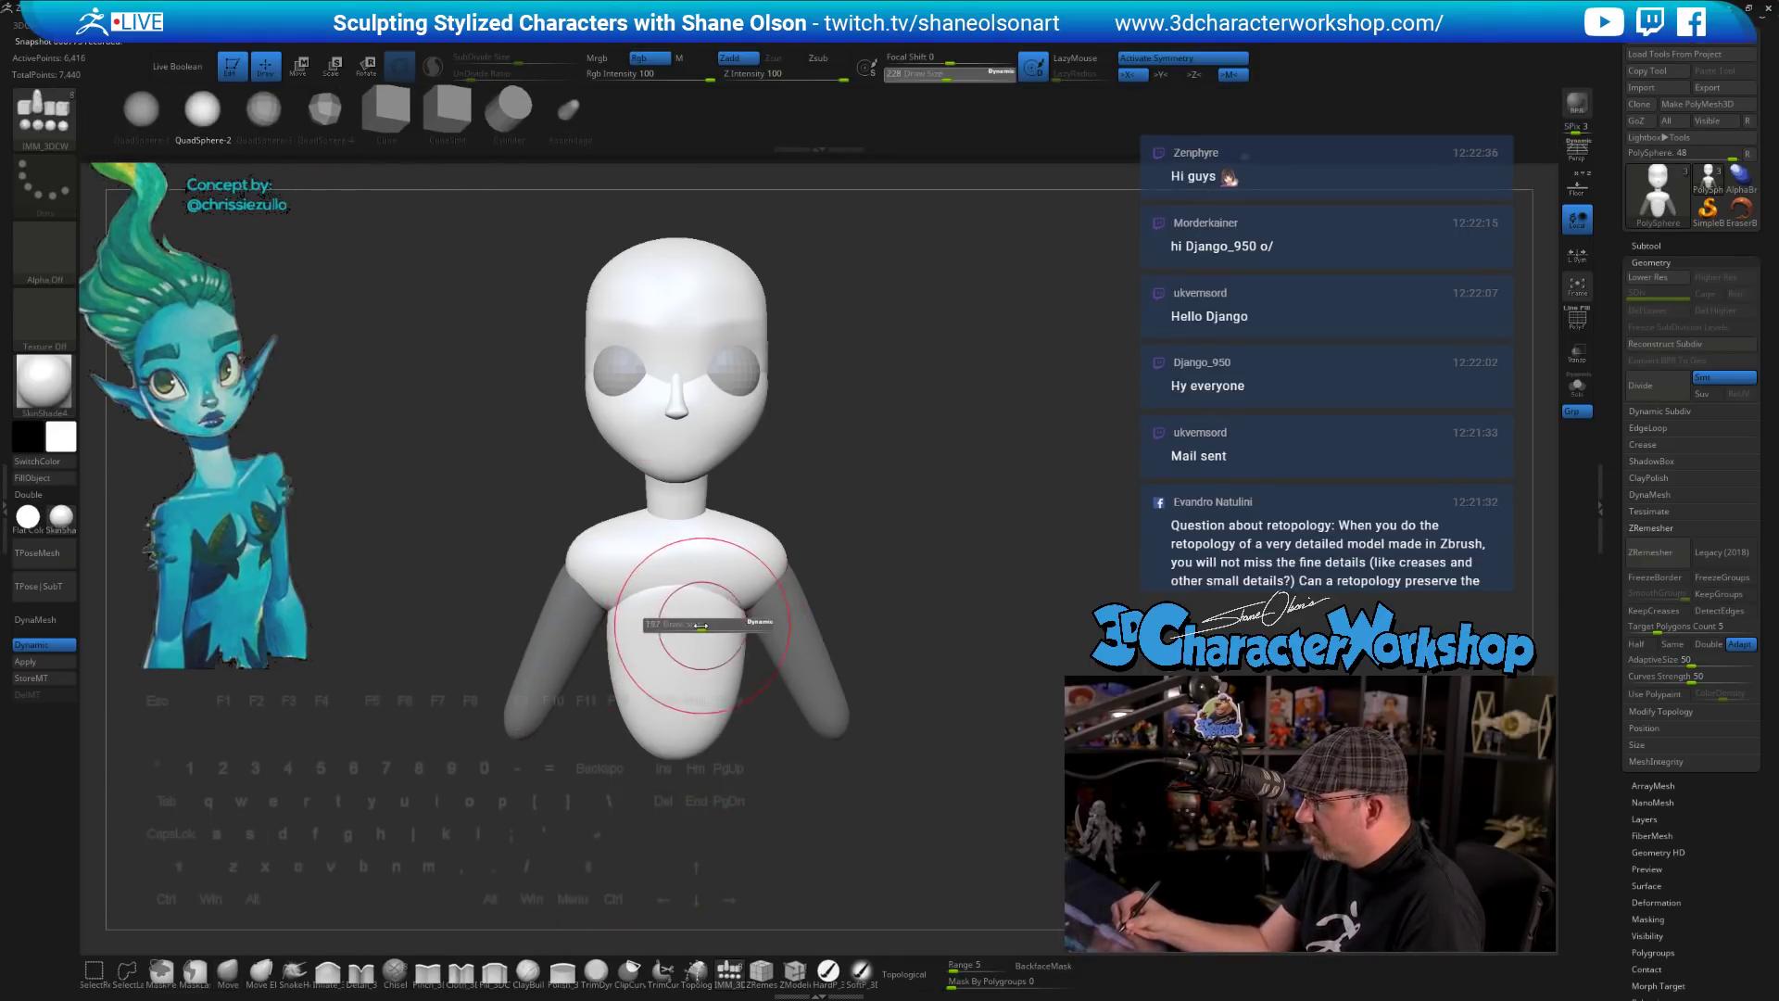
{"action": "left_click_drag", "start_coordinate": [702, 625], "coordinate": [699, 626]}
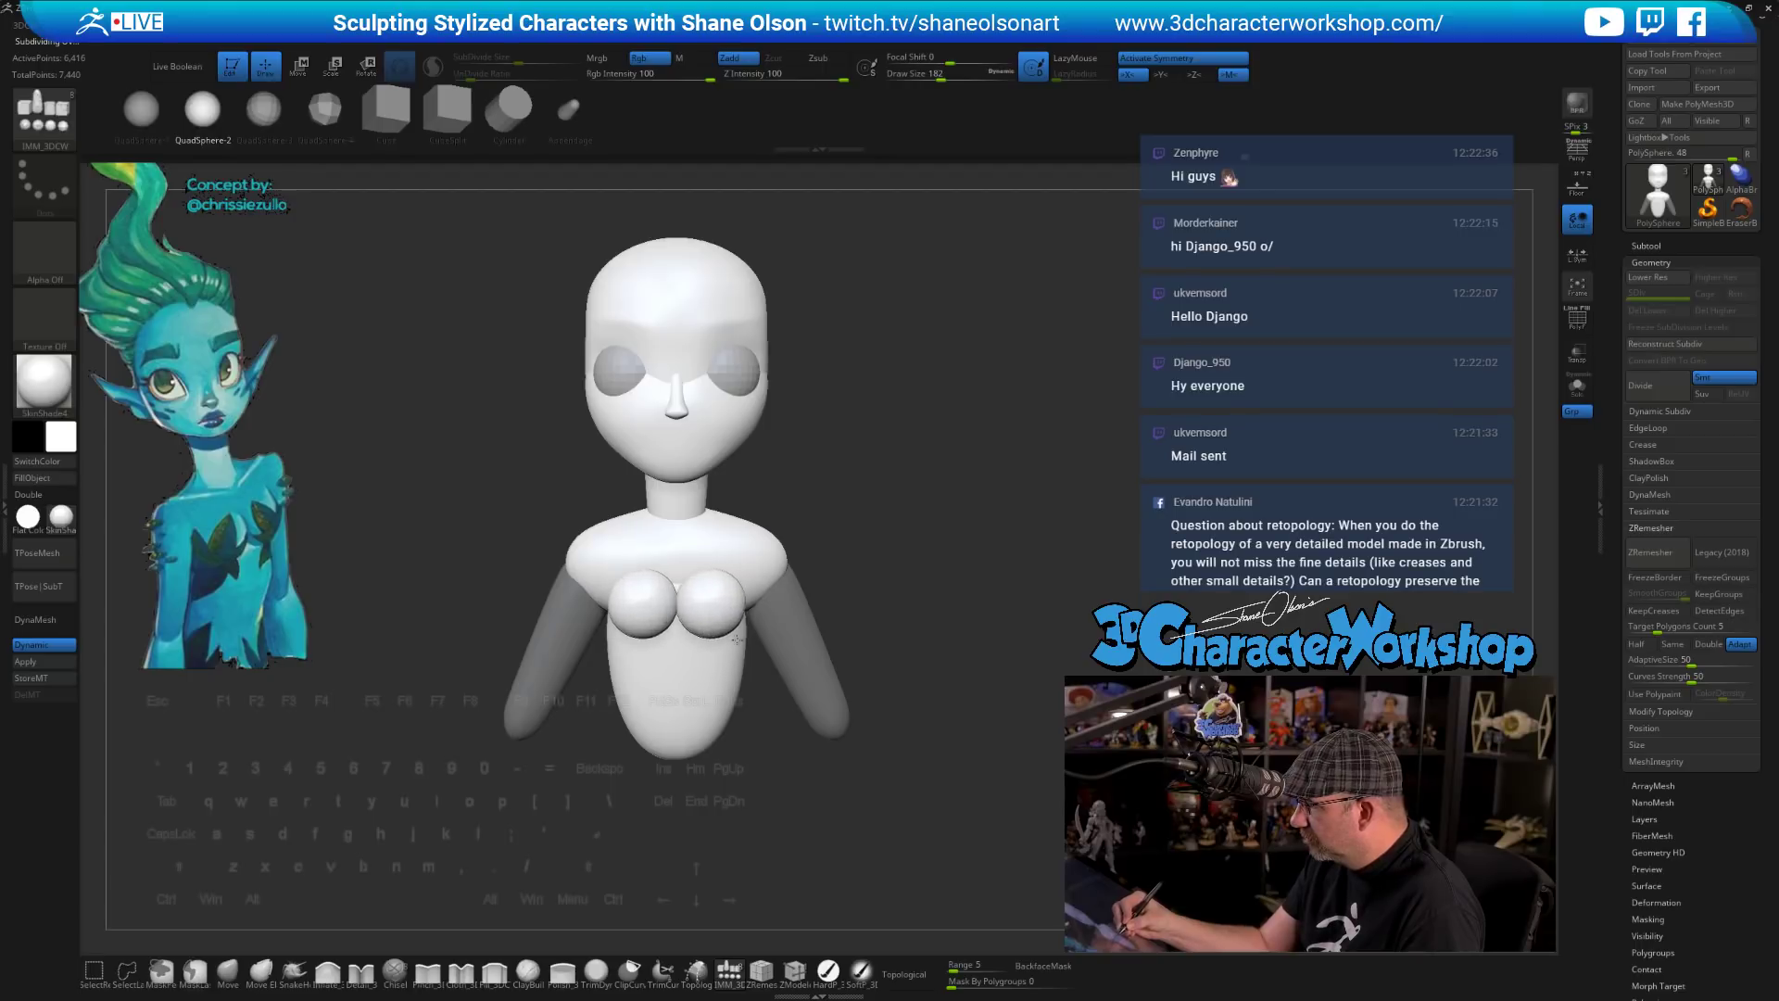
- Move the two spheres back from the side so they sink into the front of the chest
{"action": "left_click_drag", "start_coordinate": [954, 778], "coordinate": [797, 813]}
{"action": "key", "text": "w"}
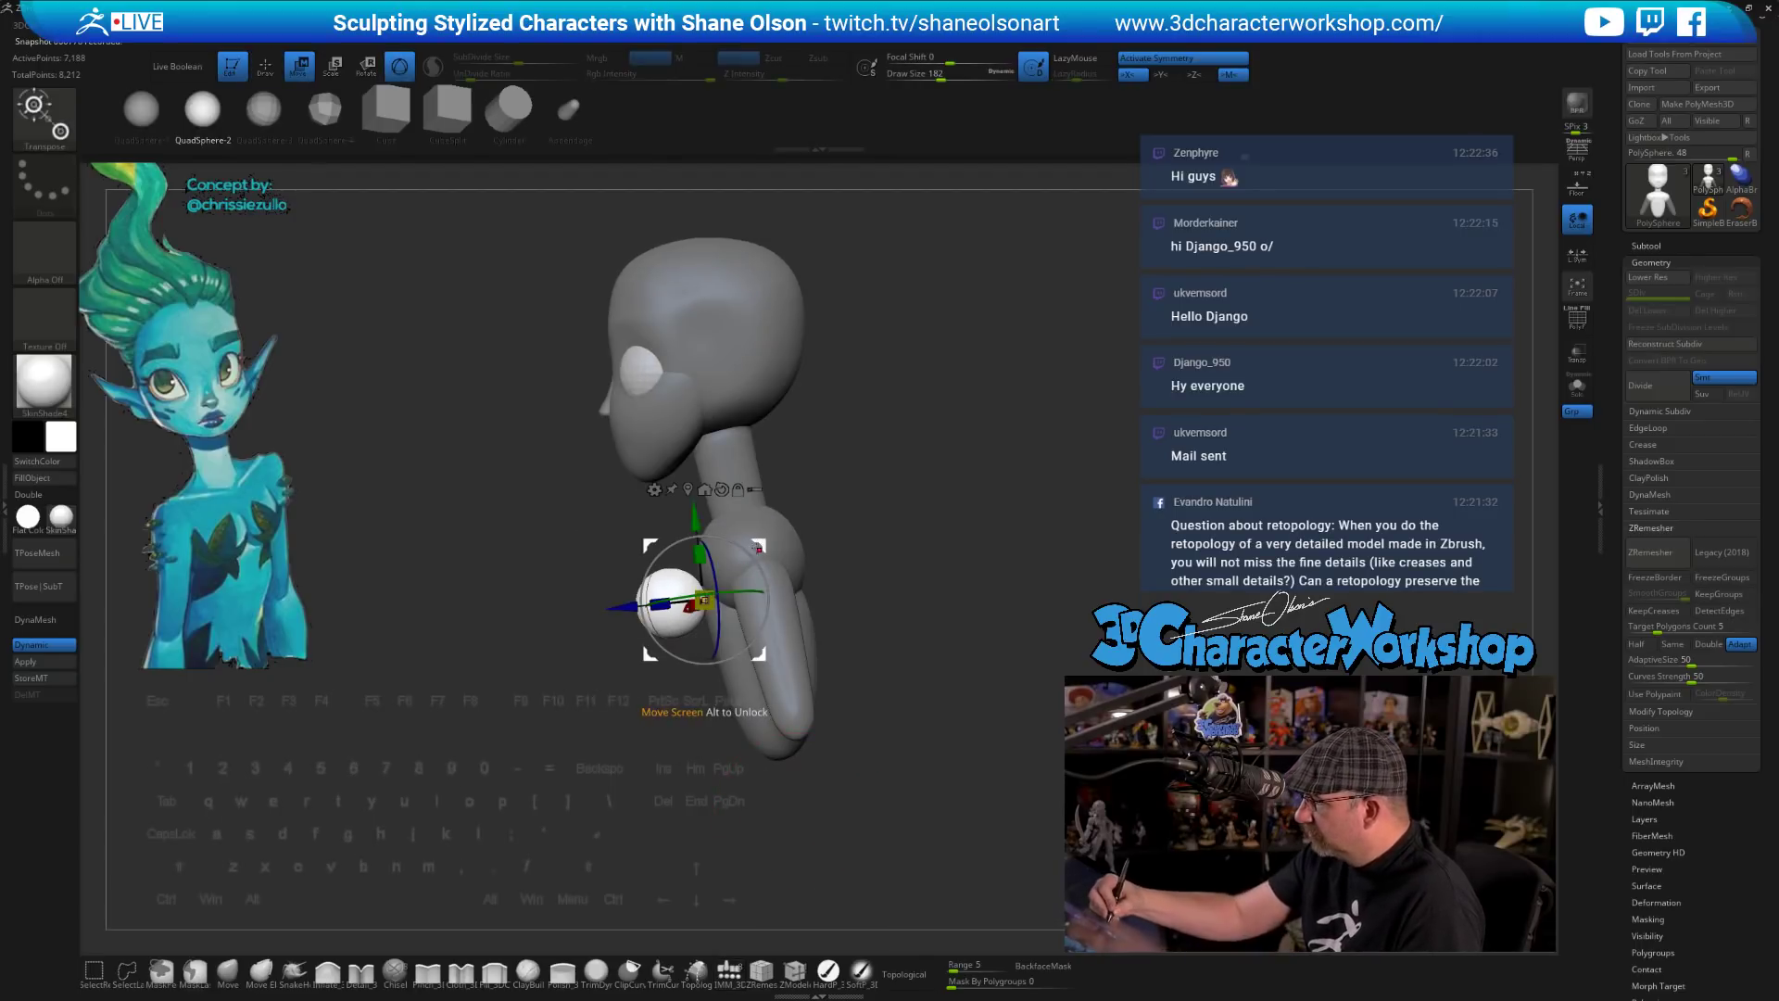
{"action": "left_click_drag", "start_coordinate": [704, 600], "coordinate": [730, 599]}
{"action": "mouse_move", "coordinate": [912, 671]}
{"action": "left_mouse_down", "text": "shift"}
{"action": "mouse_move", "coordinate": [996, 669]}
{"action": "mouse_move", "coordinate": [926, 662]}
{"action": "mouse_move", "coordinate": [927, 709]}
{"action": "left_mouse_up", "text": "shift"}
- Set the Move brush to draw size 149 and start reshaping the breast spheres, drawing their upper parts back toward the chest
{"action": "key", "text": "q"}
{"action": "key", "text": "s"}
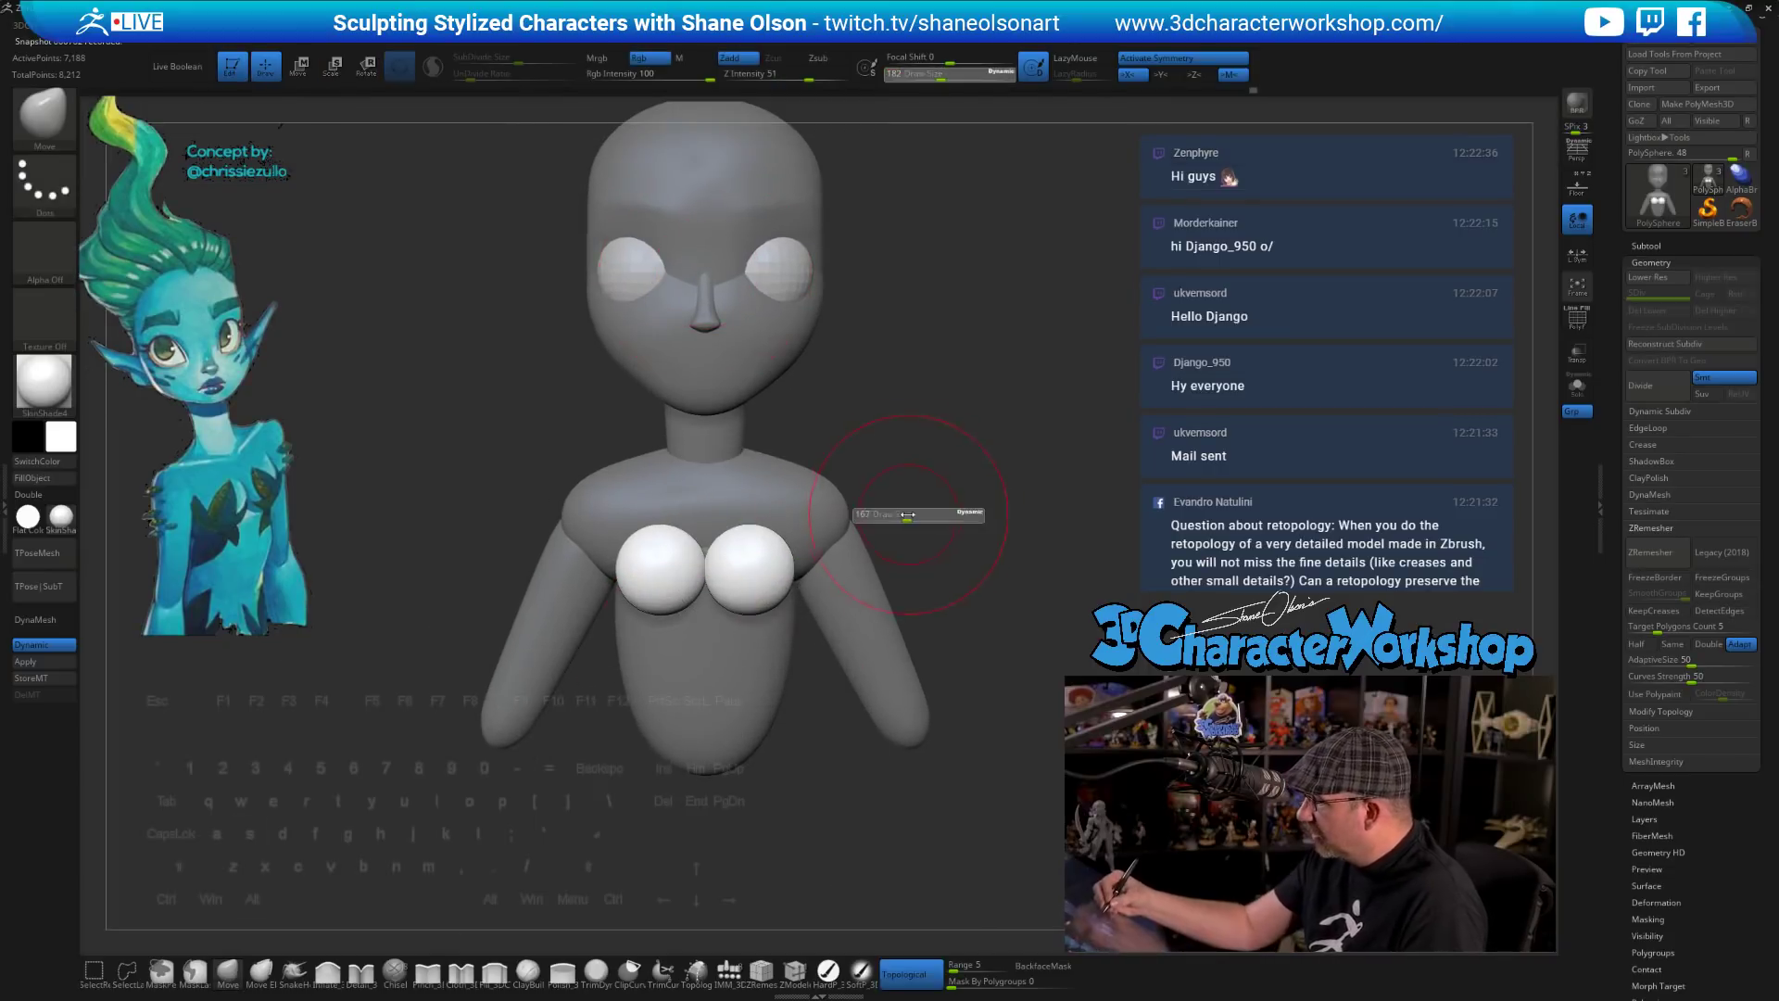
{"action": "left_click_drag", "start_coordinate": [912, 515], "coordinate": [905, 516]}
{"action": "left_click_drag", "start_coordinate": [911, 520], "coordinate": [882, 584]}
{"action": "left_click_drag", "start_coordinate": [721, 637], "coordinate": [728, 621]}
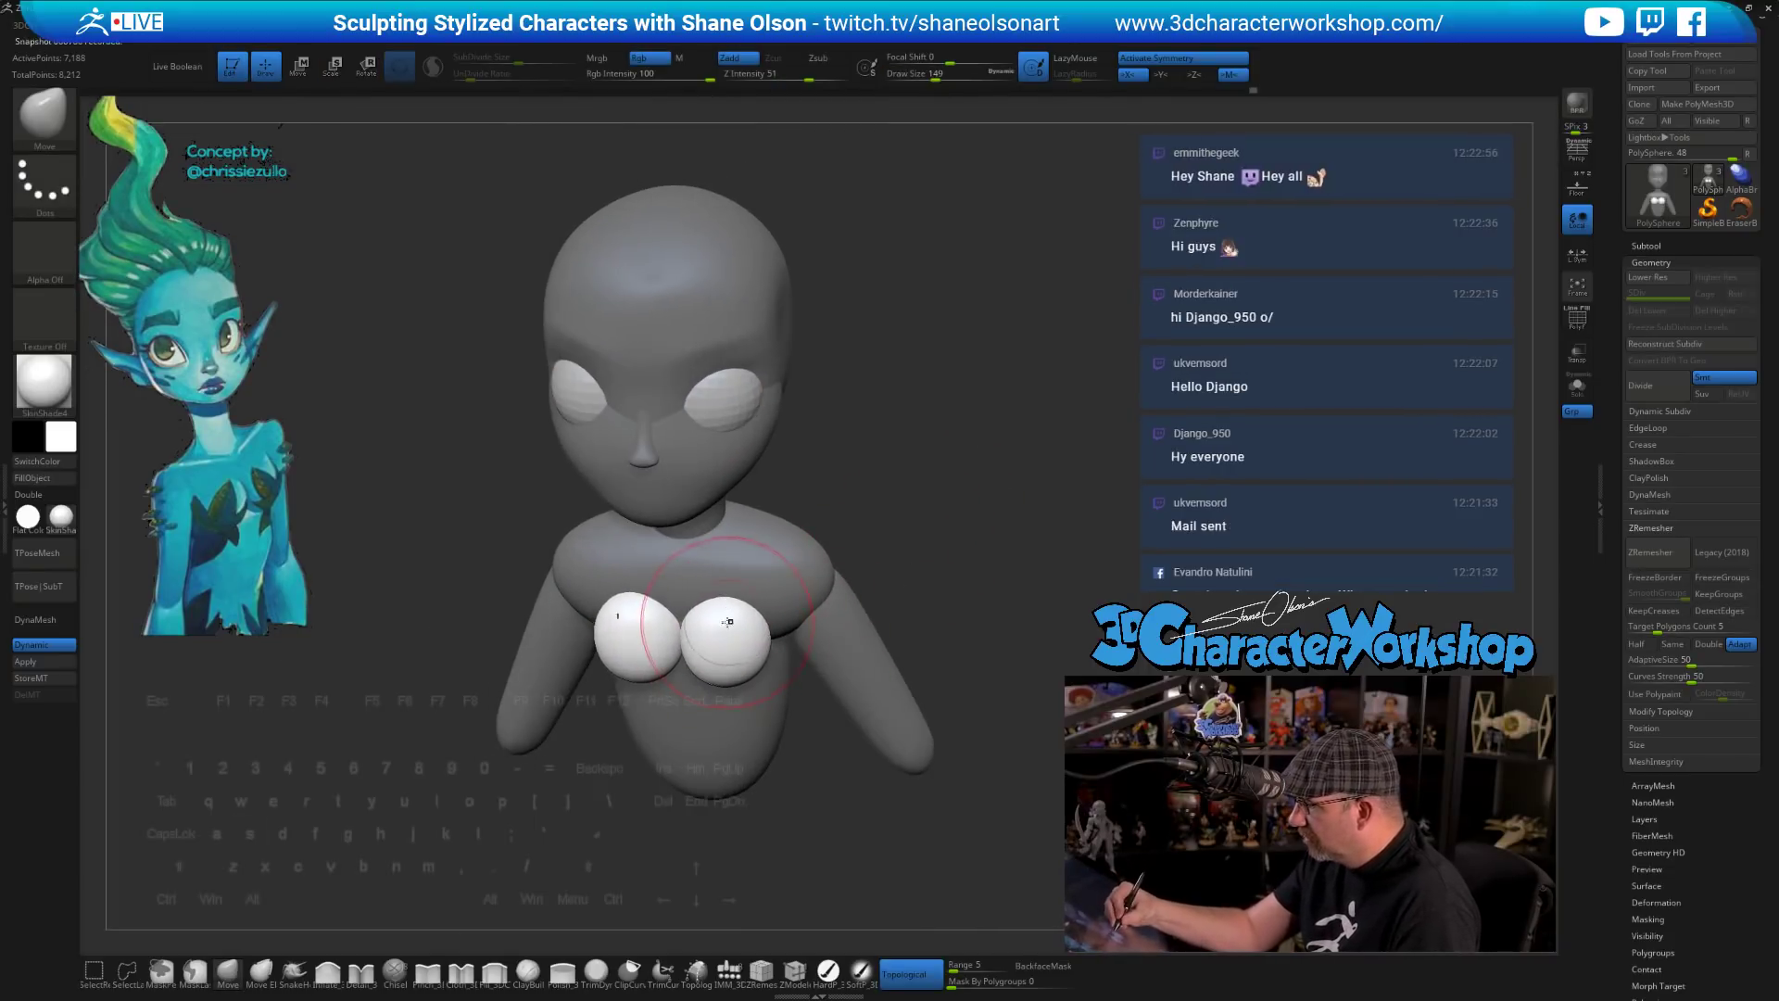
{"action": "mouse_move", "coordinate": [948, 543]}
{"action": "left_mouse_down"}
{"action": "mouse_move", "coordinate": [931, 556]}
{"action": "mouse_move", "coordinate": [949, 491]}
{"action": "mouse_move", "coordinate": [865, 488]}
{"action": "mouse_move", "coordinate": [728, 615]}
{"action": "left_mouse_up"}
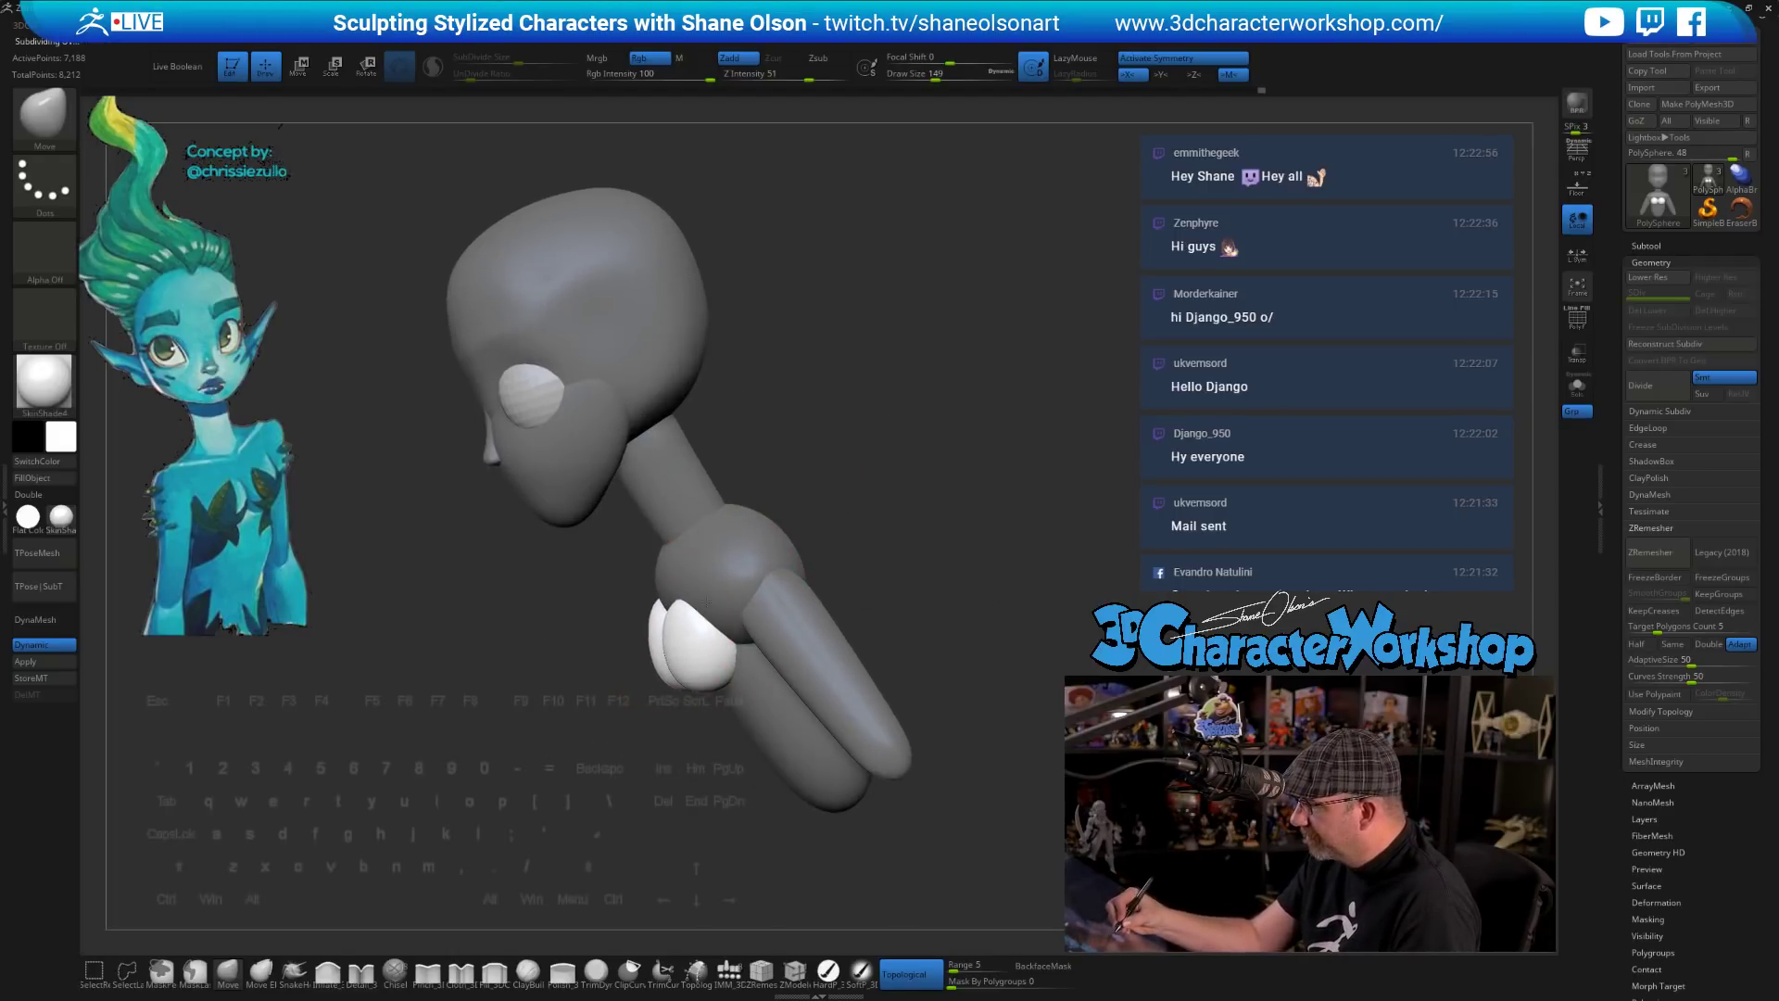
- Invert the mask to free the body, nudge the shoulder form around the breasts, and invert the mask back
{"action": "left_click", "coordinate": [879, 520], "text": "ctrl"}
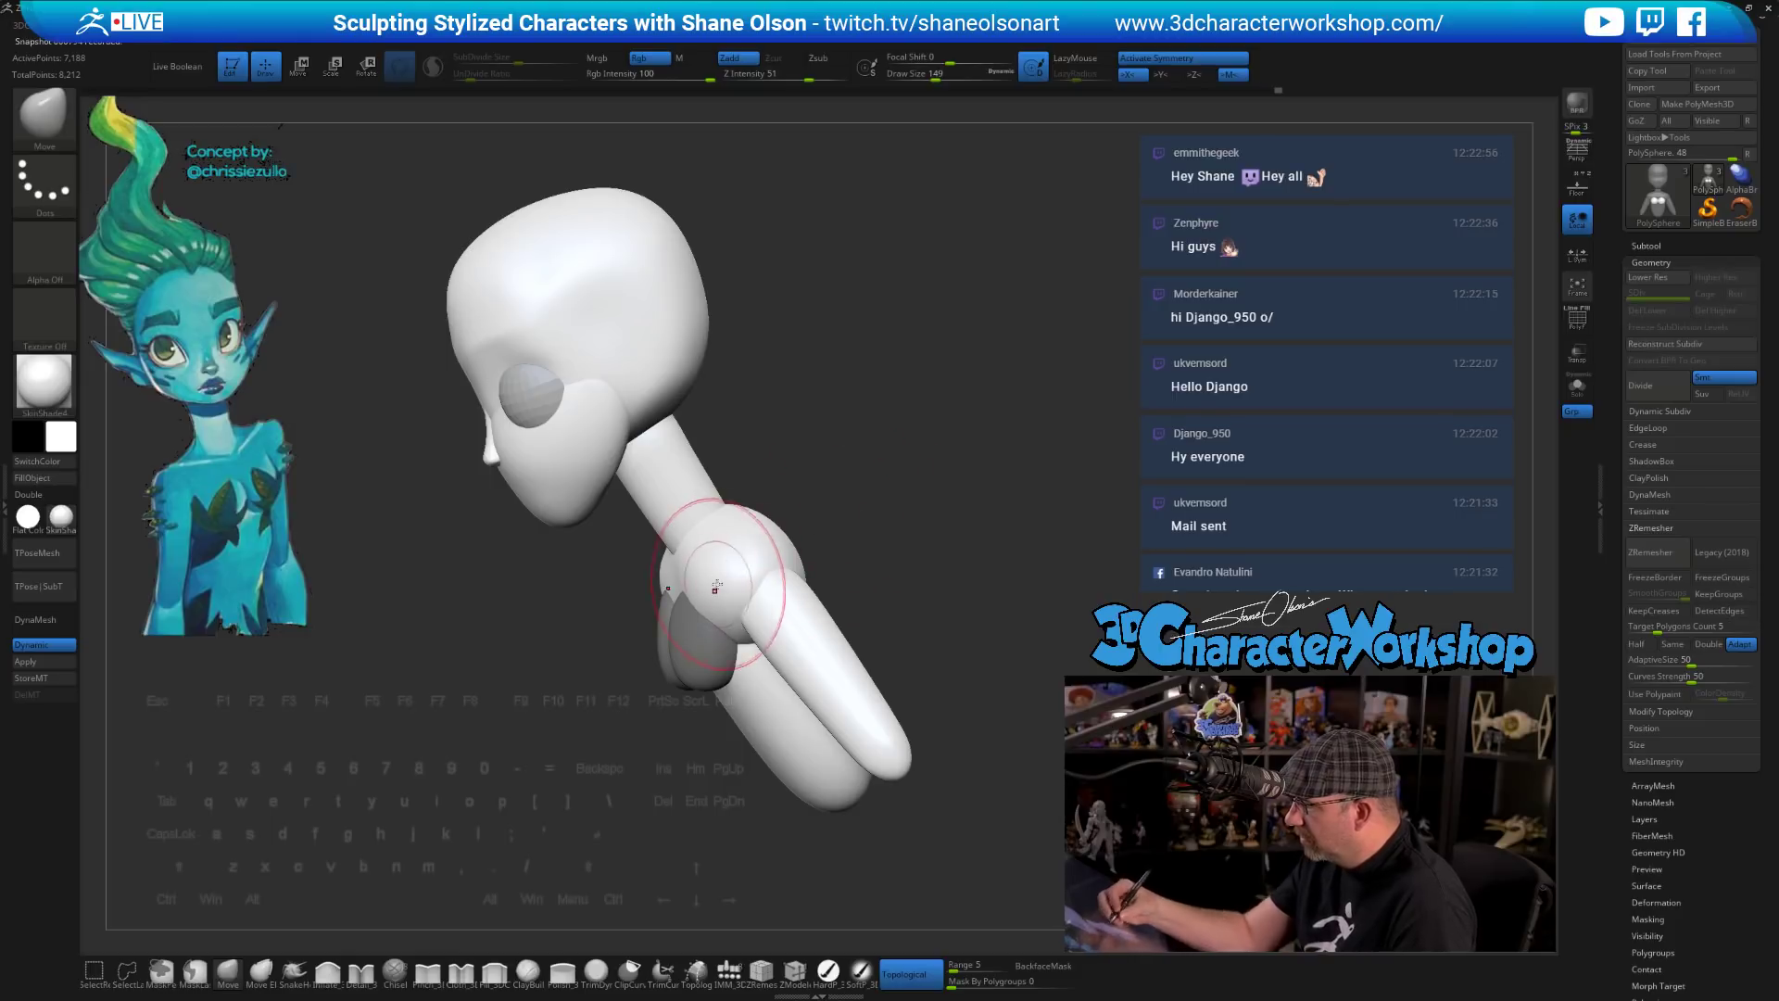
{"action": "left_click_drag", "start_coordinate": [838, 495], "coordinate": [836, 515]}
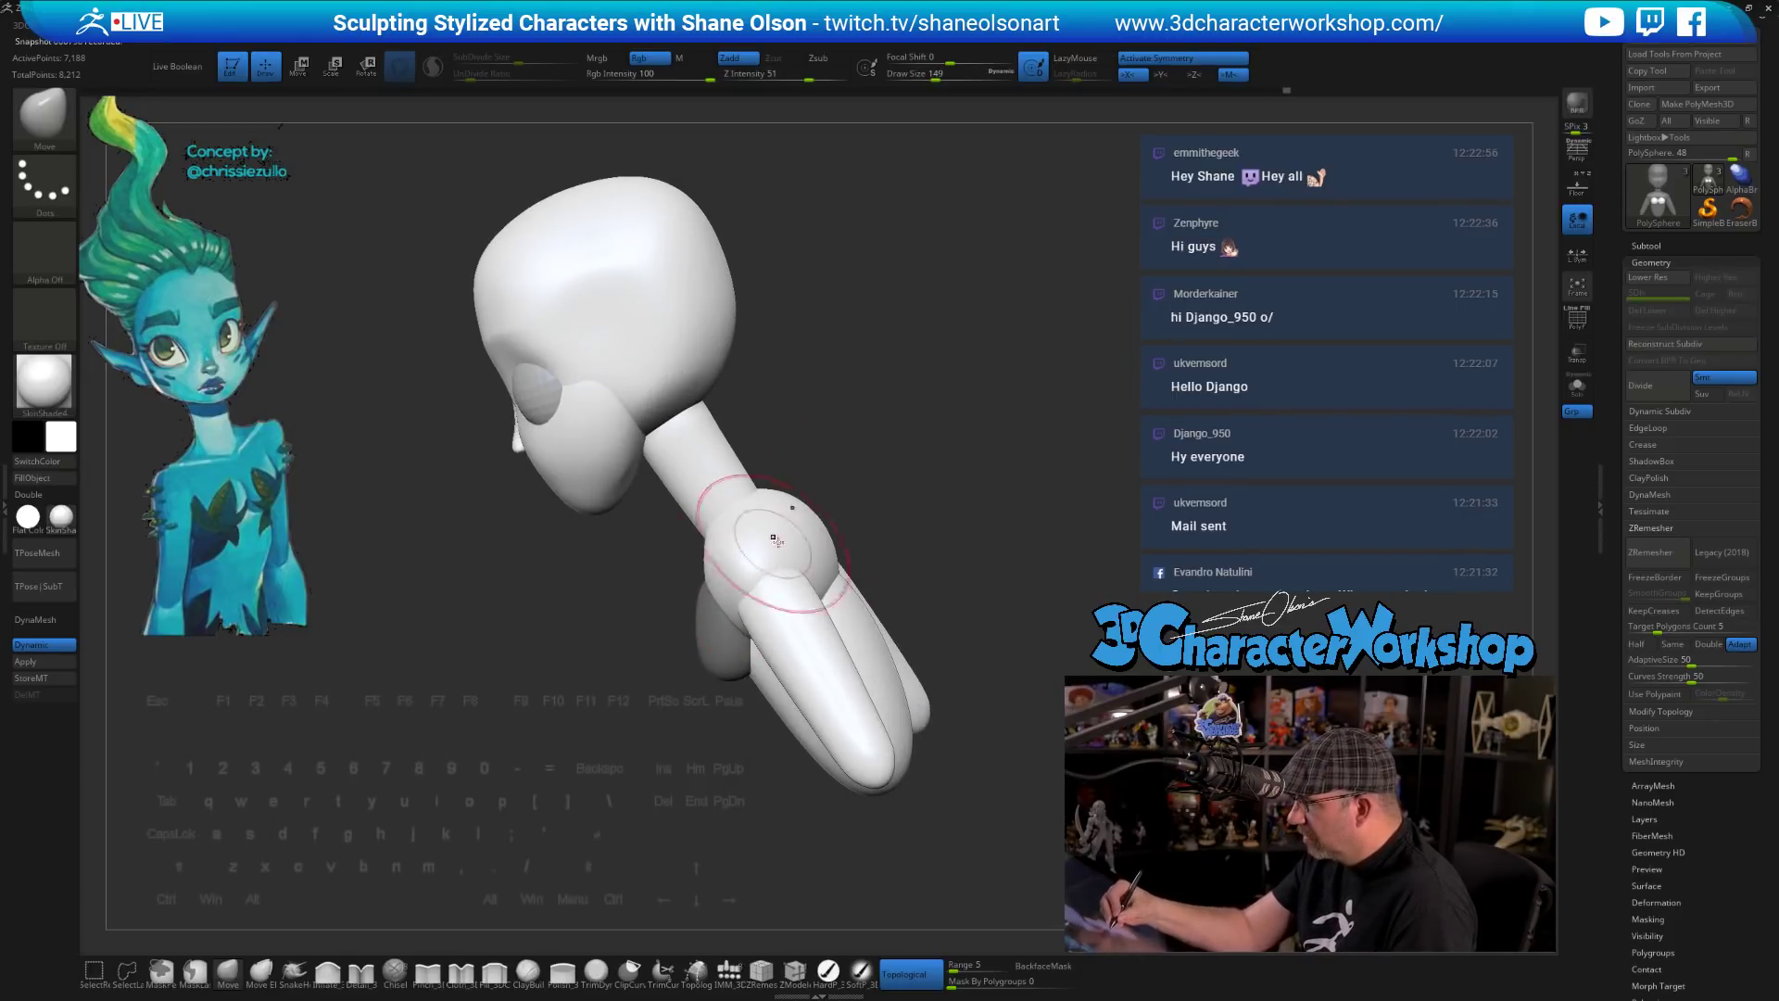
{"action": "left_click_drag", "start_coordinate": [643, 593], "coordinate": [834, 565]}
{"action": "left_click", "coordinate": [827, 616], "text": "ctrl"}
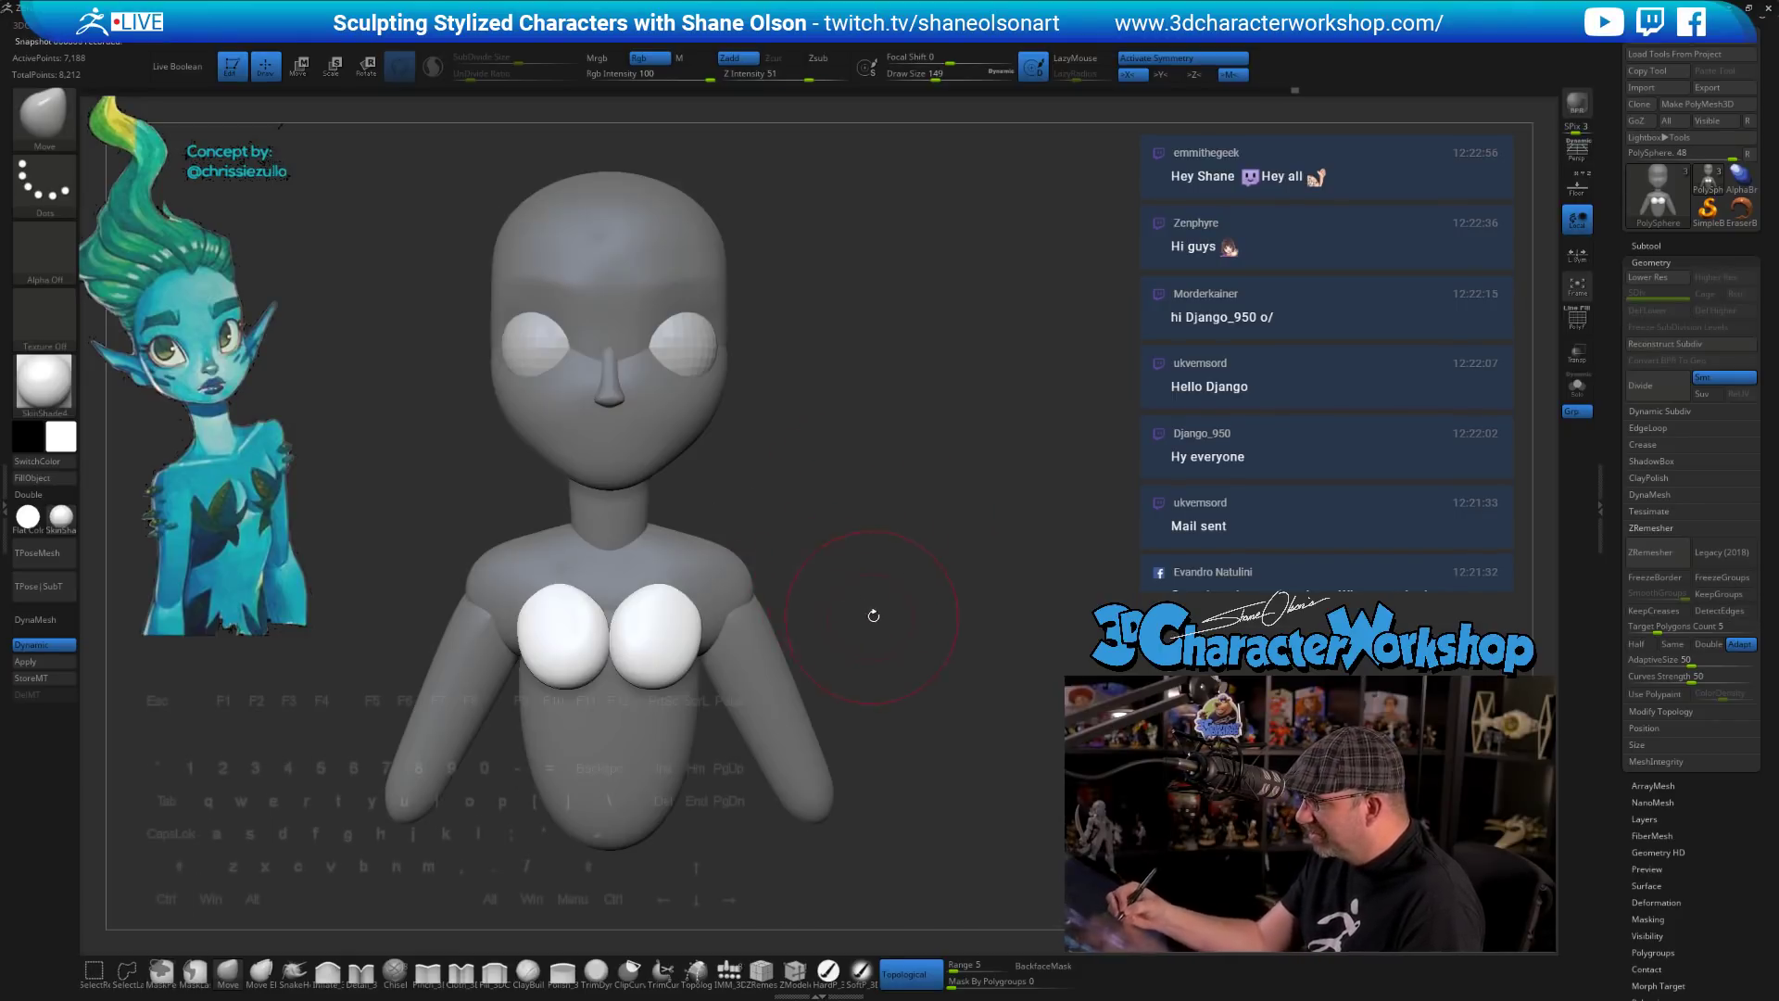
- Shape the breast forms with the Move brush from front and side, tapering their tops into the chest
{"action": "mouse_move", "coordinate": [888, 636]}
{"action": "left_mouse_down", "text": "alt"}
{"action": "mouse_move", "coordinate": [838, 619]}
{"action": "mouse_move", "coordinate": [913, 579]}
{"action": "left_mouse_up", "text": "alt"}
{"action": "left_click_drag", "start_coordinate": [614, 632], "coordinate": [600, 626]}
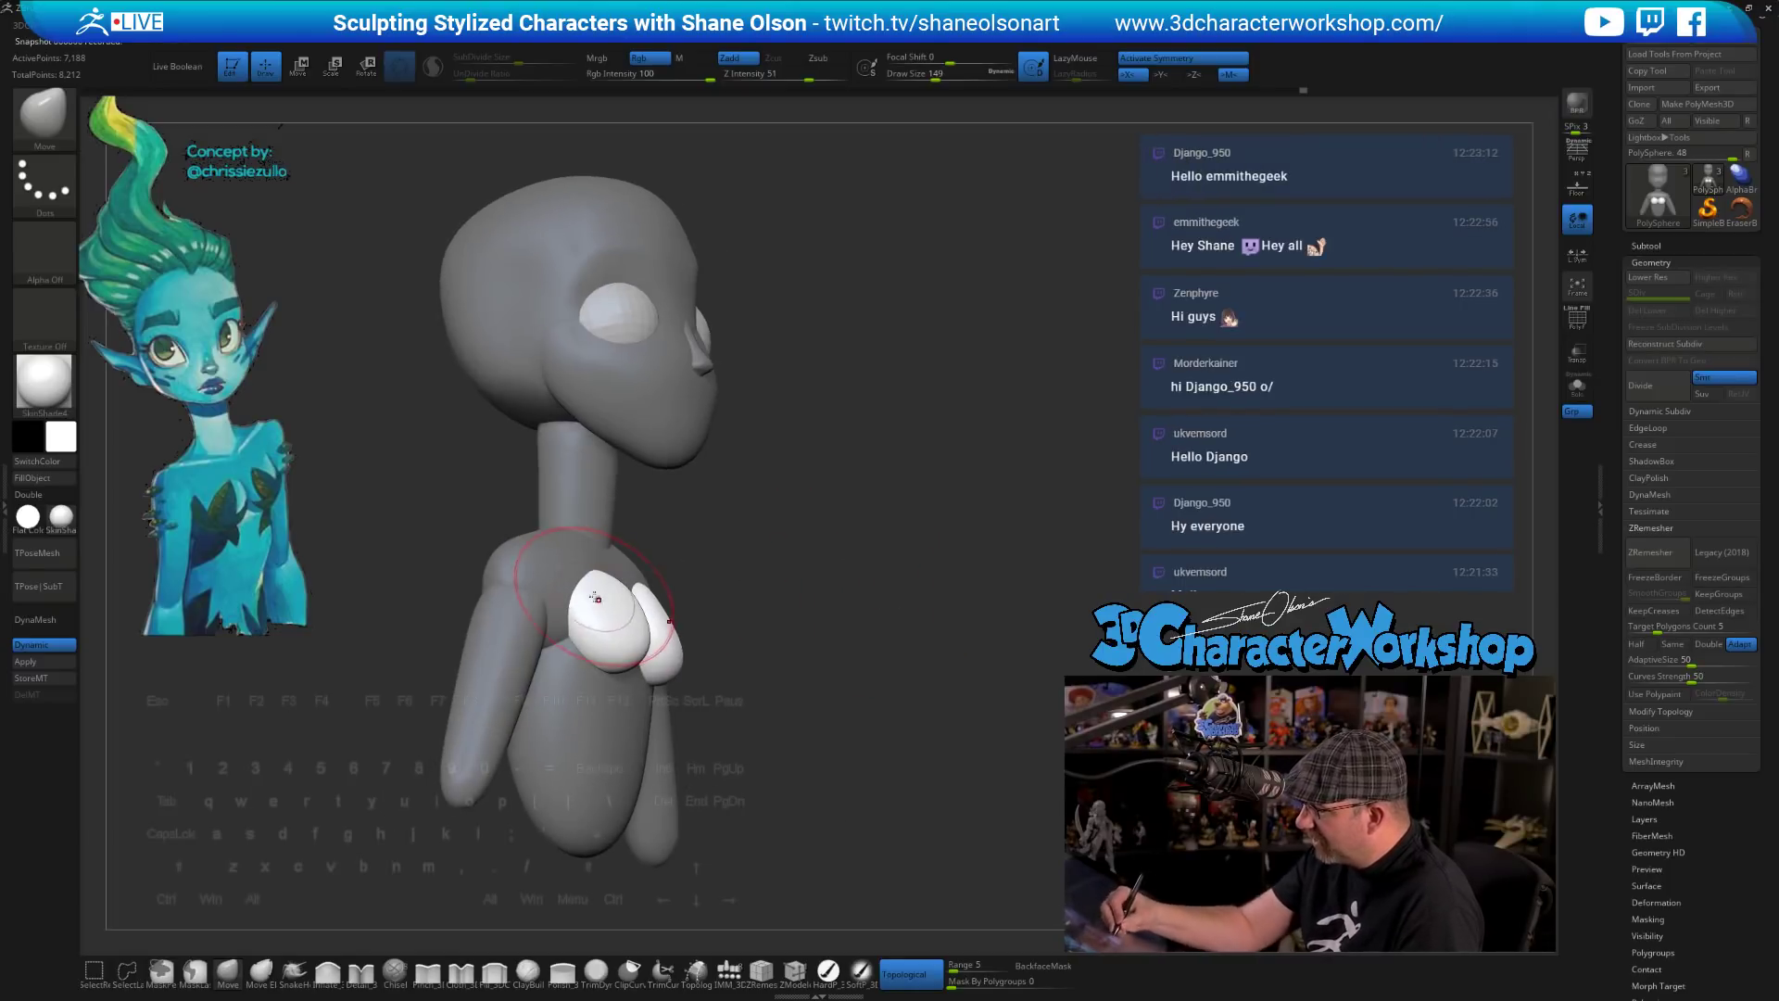
{"action": "left_click_drag", "start_coordinate": [854, 656], "coordinate": [755, 654]}
{"action": "left_click_drag", "start_coordinate": [893, 573], "coordinate": [830, 529], "text": "alt"}
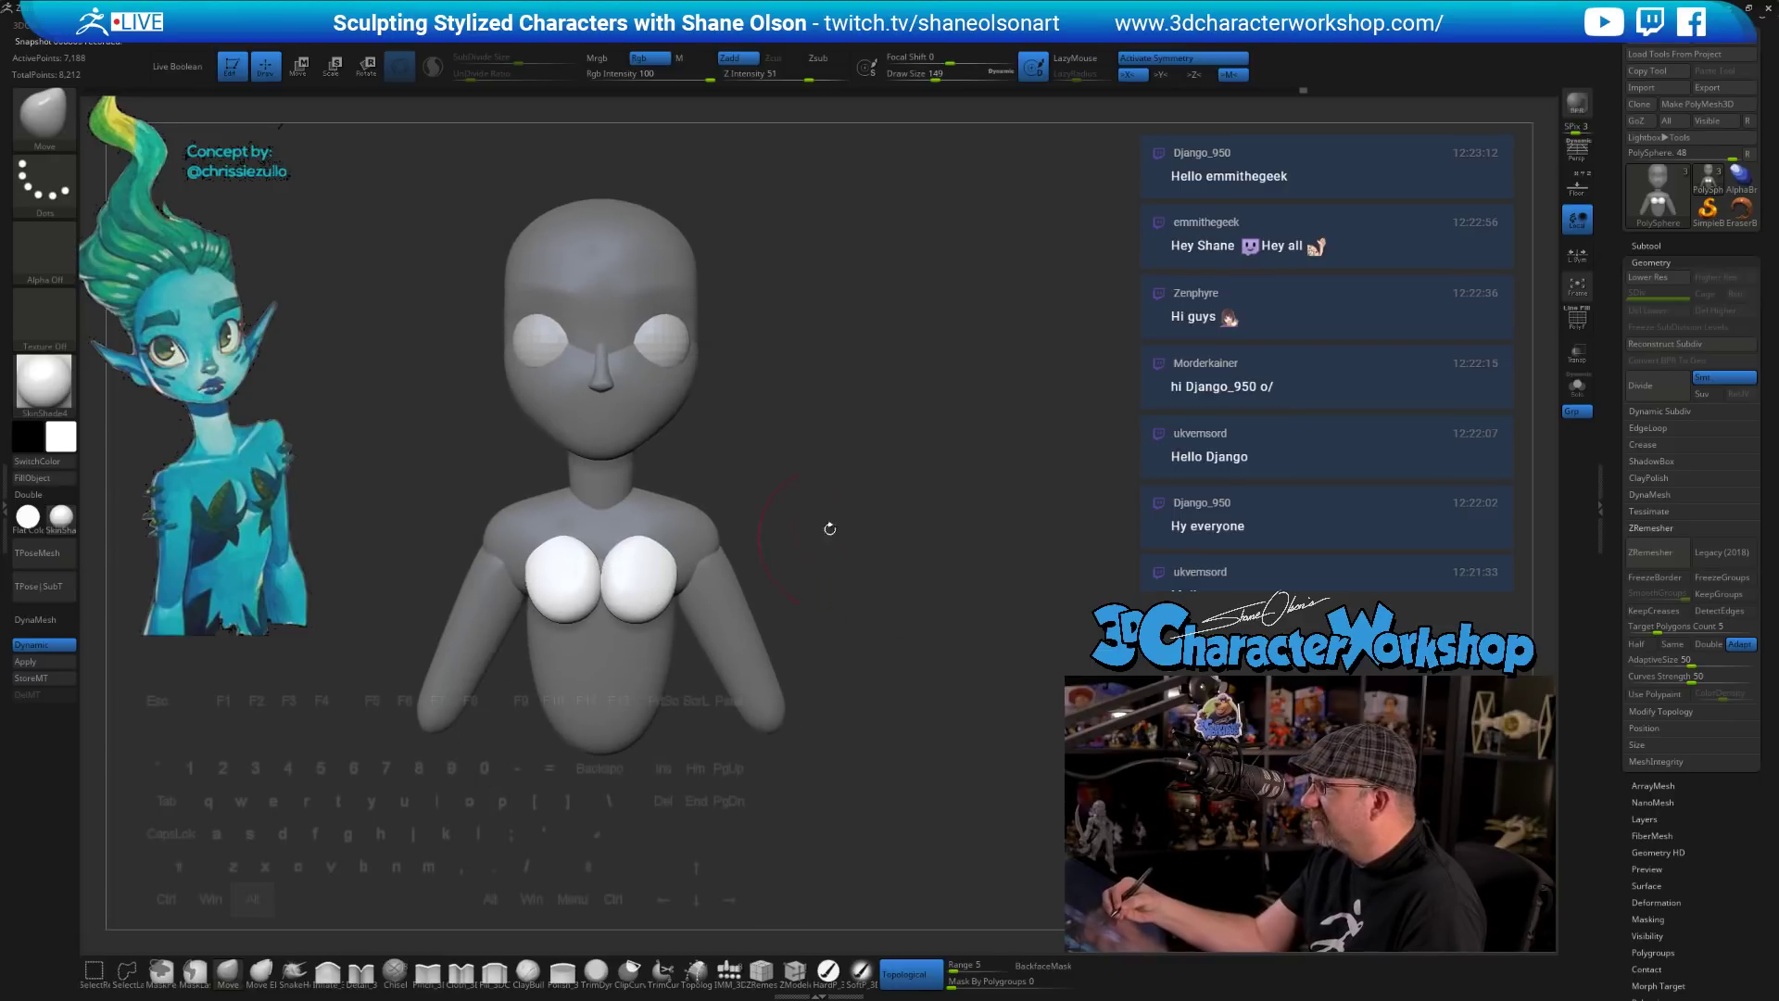
{"action": "mouse_move", "coordinate": [882, 608]}
{"action": "left_mouse_down"}
{"action": "mouse_move", "coordinate": [837, 606]}
{"action": "mouse_move", "coordinate": [886, 594]}
{"action": "mouse_move", "coordinate": [912, 660]}
{"action": "left_mouse_up"}
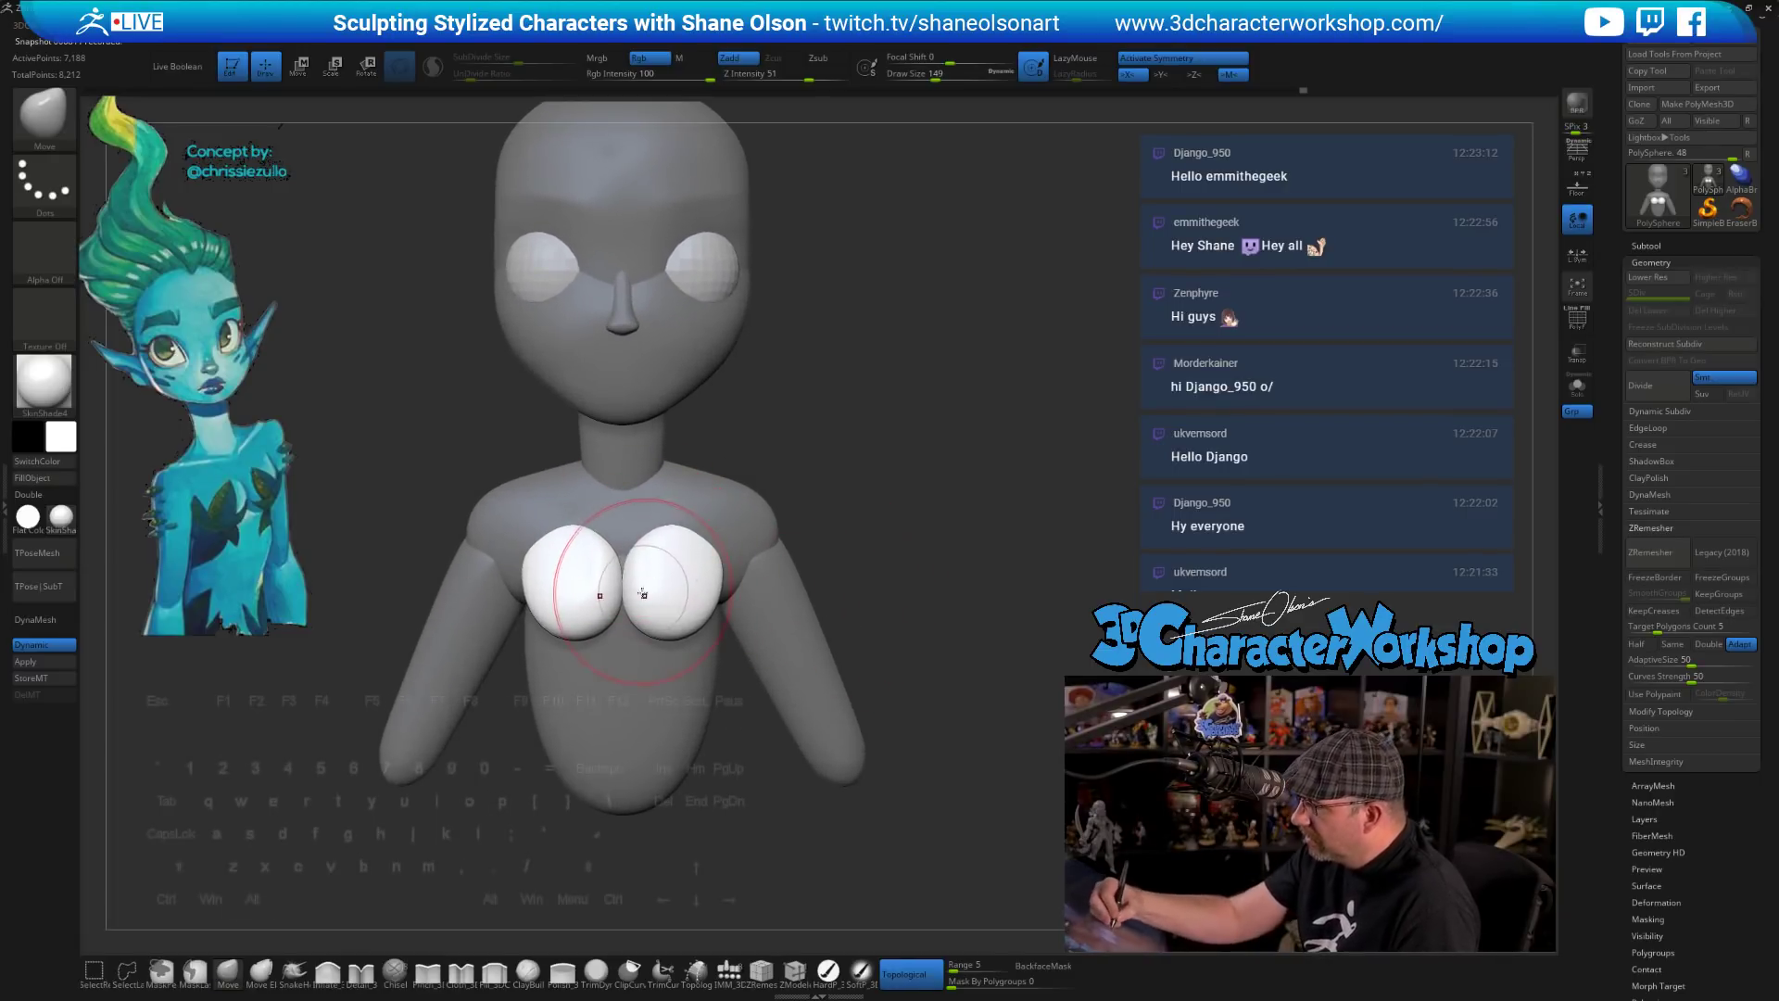
{"action": "left_click_drag", "start_coordinate": [634, 583], "coordinate": [636, 600], "text": "shift"}
{"action": "left_click_drag", "start_coordinate": [889, 607], "coordinate": [787, 603]}
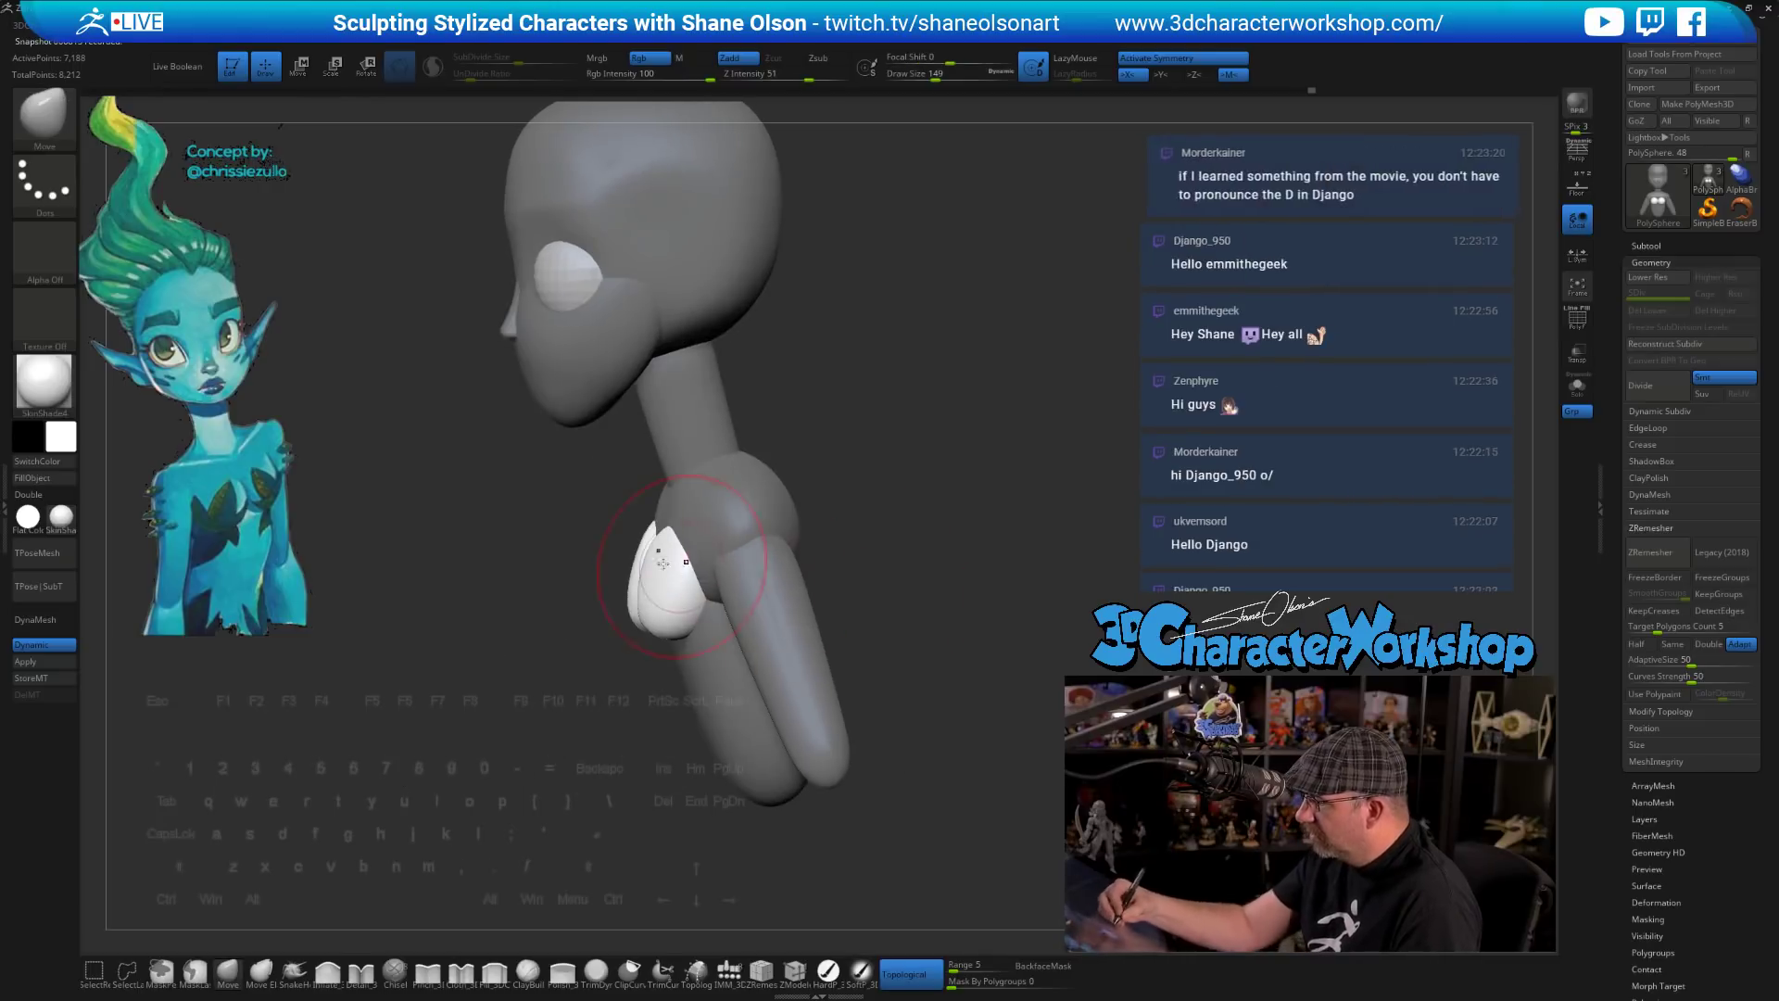
{"action": "mouse_move", "coordinate": [674, 556]}
{"action": "left_mouse_down"}
{"action": "mouse_move", "coordinate": [652, 561]}
{"action": "mouse_move", "coordinate": [683, 565]}
{"action": "left_mouse_up"}
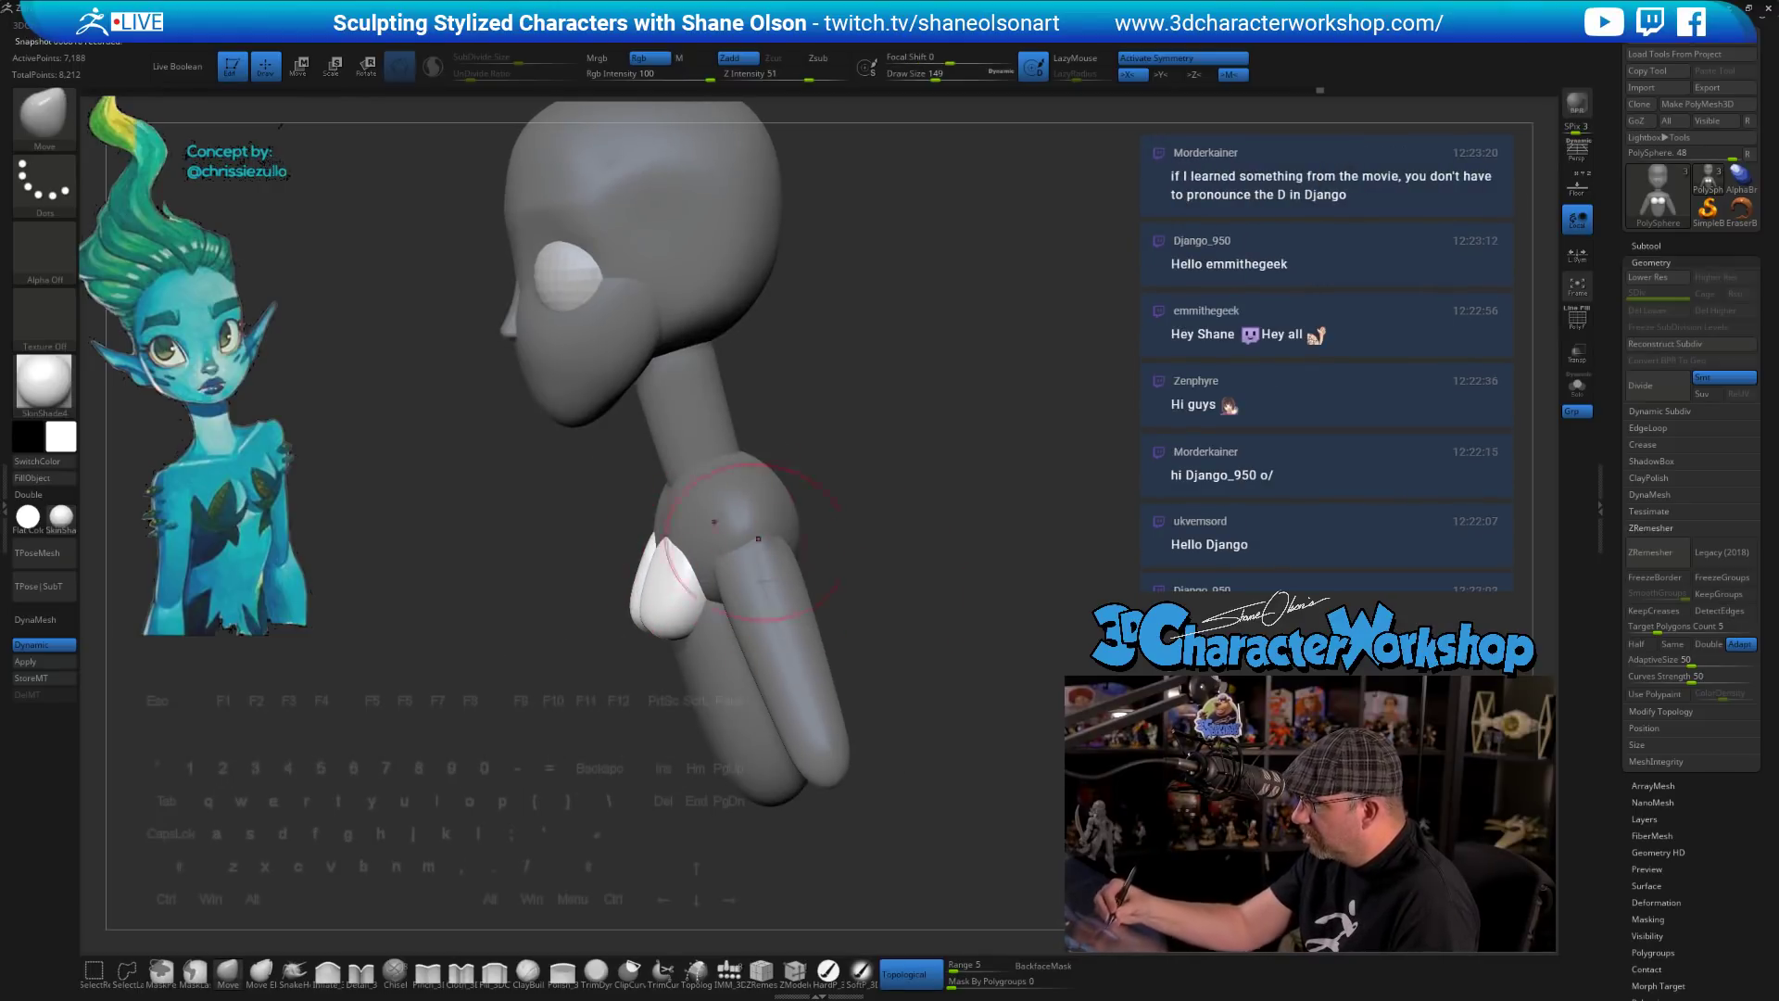
{"action": "mouse_move", "coordinate": [843, 546]}
{"action": "left_mouse_down"}
{"action": "mouse_move", "coordinate": [947, 540]}
{"action": "mouse_move", "coordinate": [859, 503]}
{"action": "left_mouse_up"}
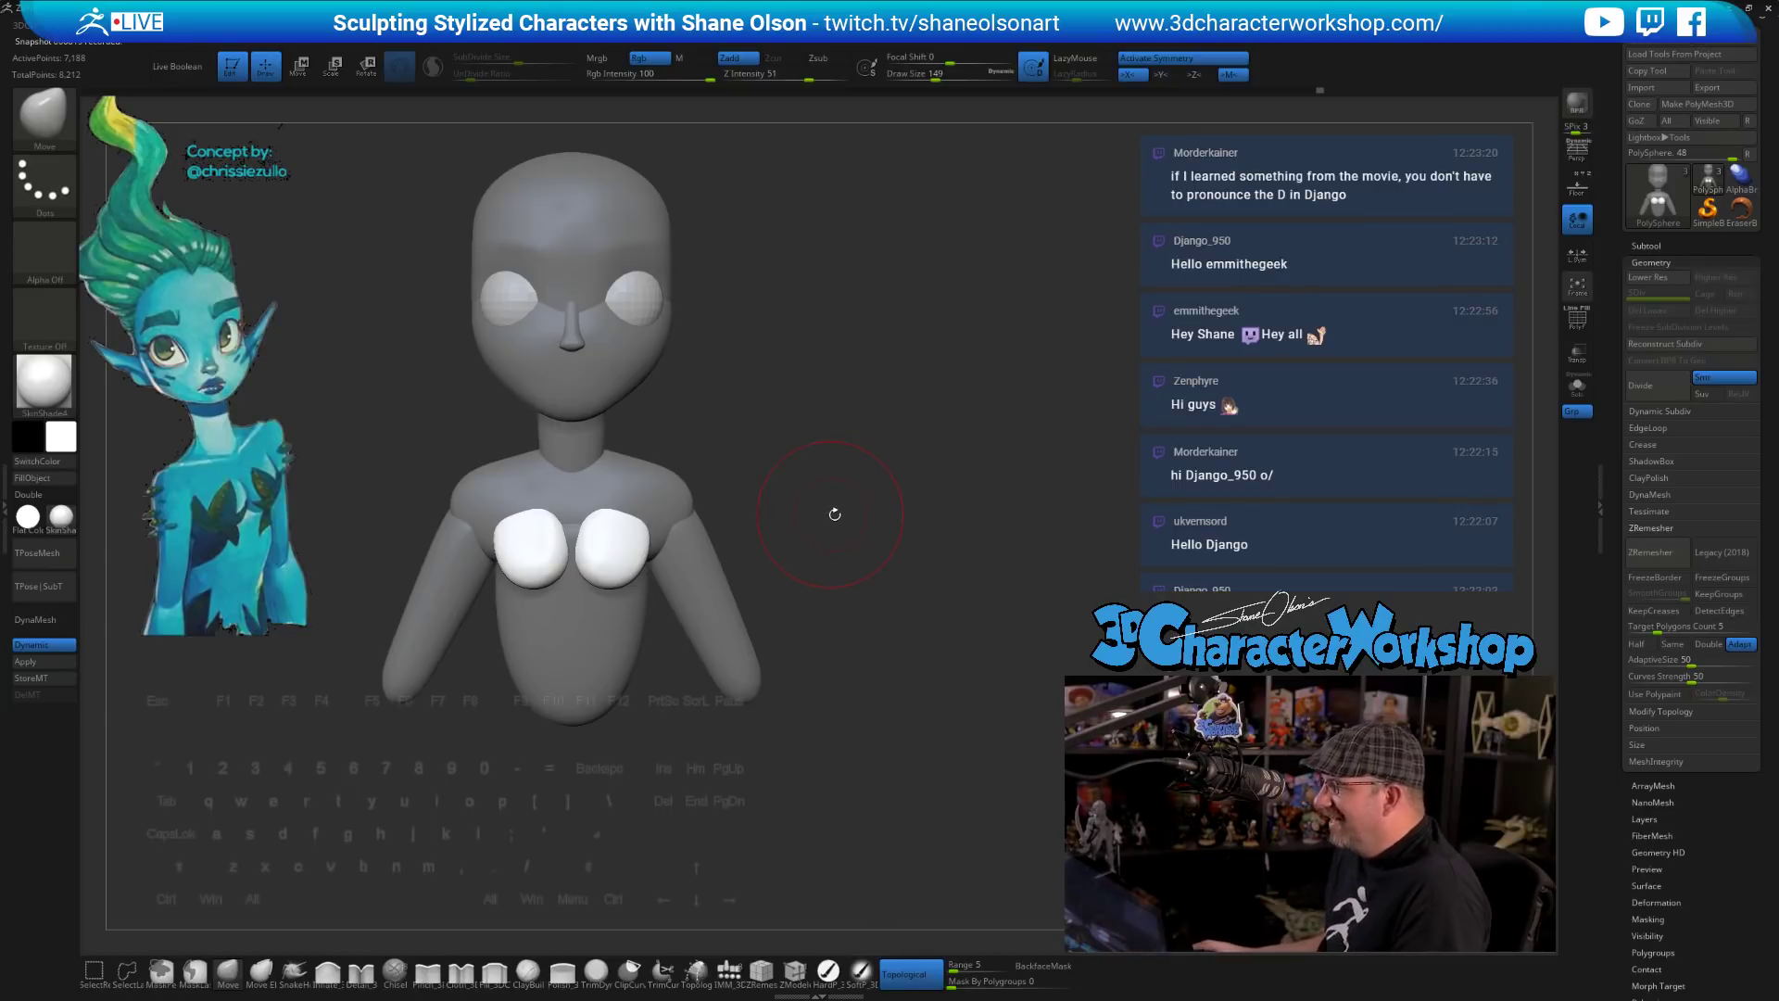
- Reduce the Move brush to draw size 112 and pull the breasts' upper outer edges toward the shoulders
{"action": "key", "text": "s"}
{"action": "left_click_drag", "start_coordinate": [863, 491], "coordinate": [856, 494]}
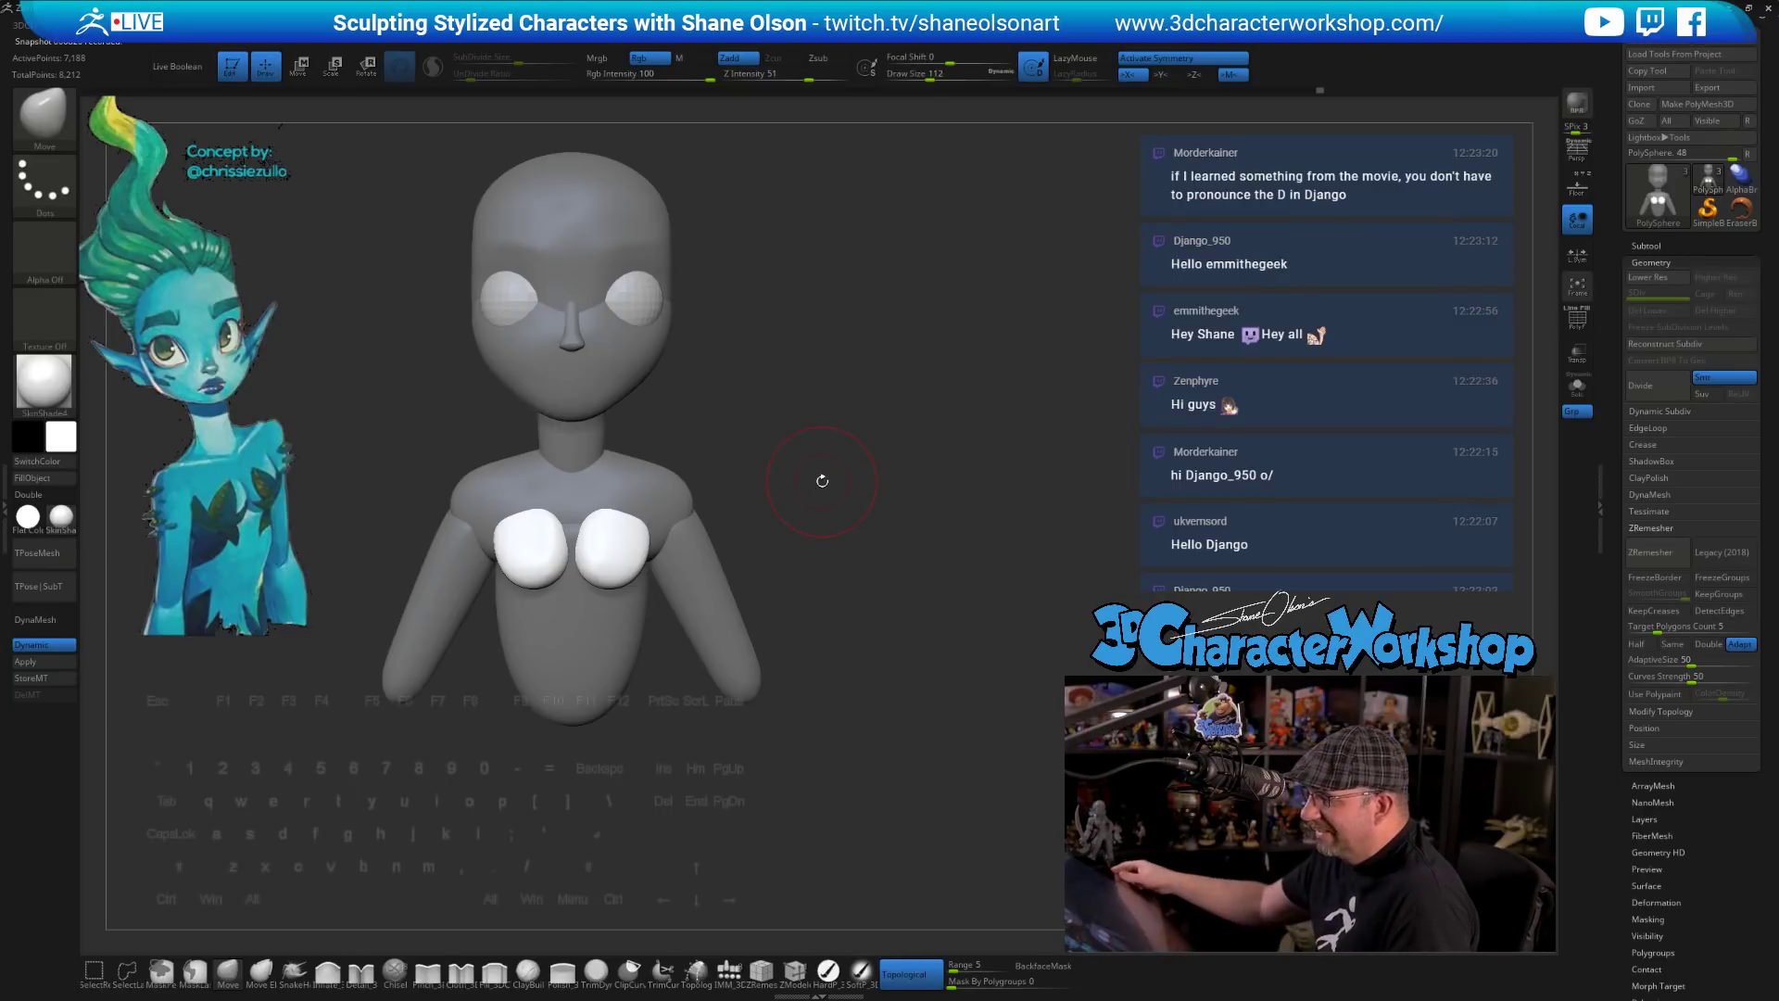
{"action": "left_click_drag", "start_coordinate": [638, 525], "coordinate": [647, 512]}
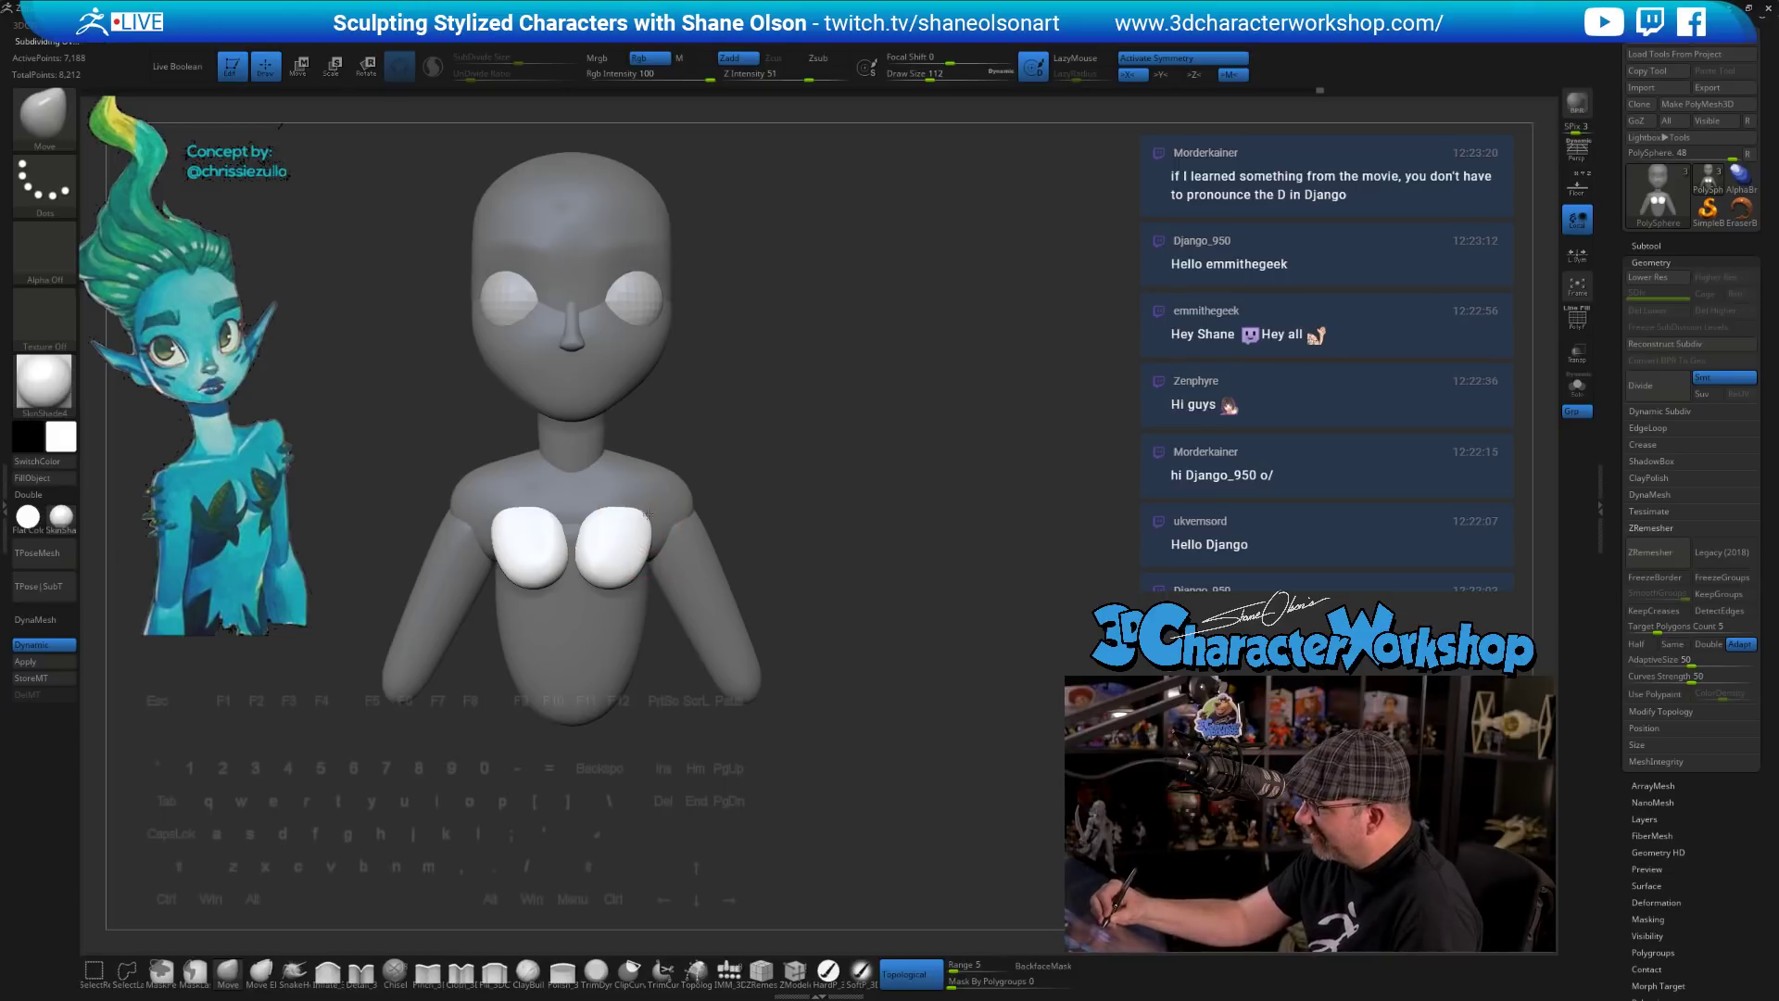
{"action": "mouse_move", "coordinate": [835, 579]}
{"action": "left_mouse_down"}
{"action": "mouse_move", "coordinate": [755, 574]}
{"action": "mouse_move", "coordinate": [842, 546]}
{"action": "left_mouse_up"}
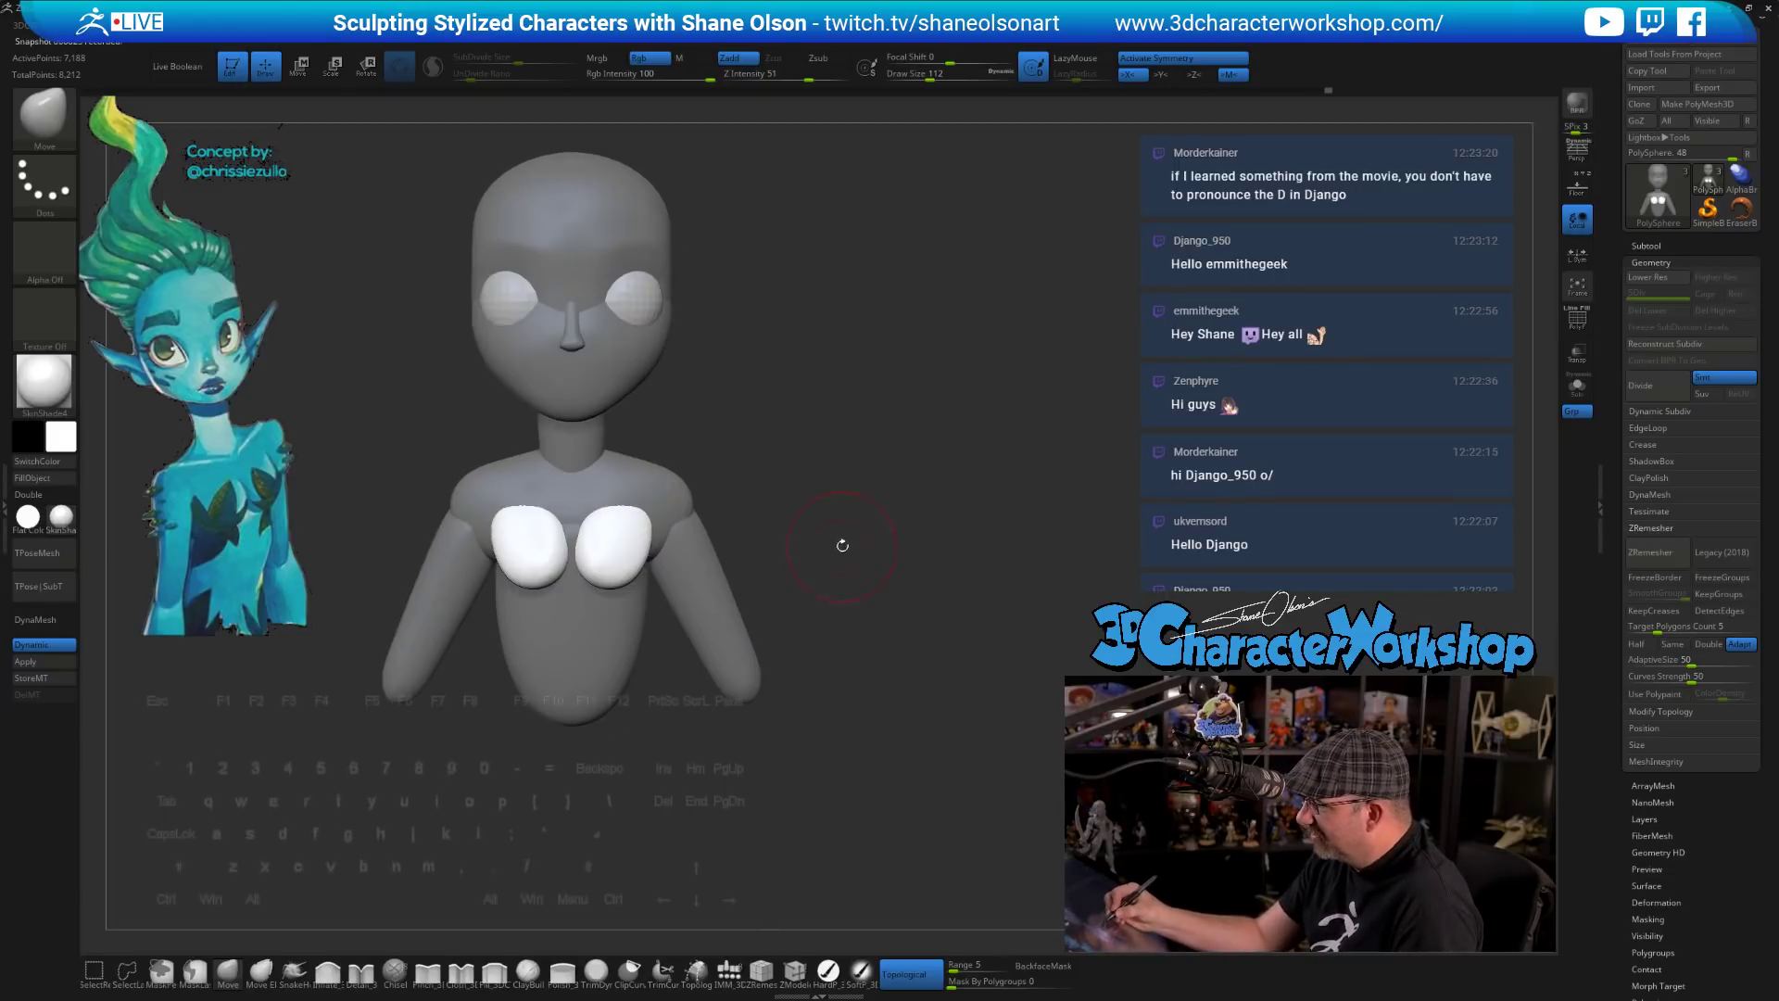
- Clear the mask on the body, pull the shoulder form up around the neck base, and check it in isolation
{"action": "left_click", "coordinate": [686, 496], "text": "alt"}
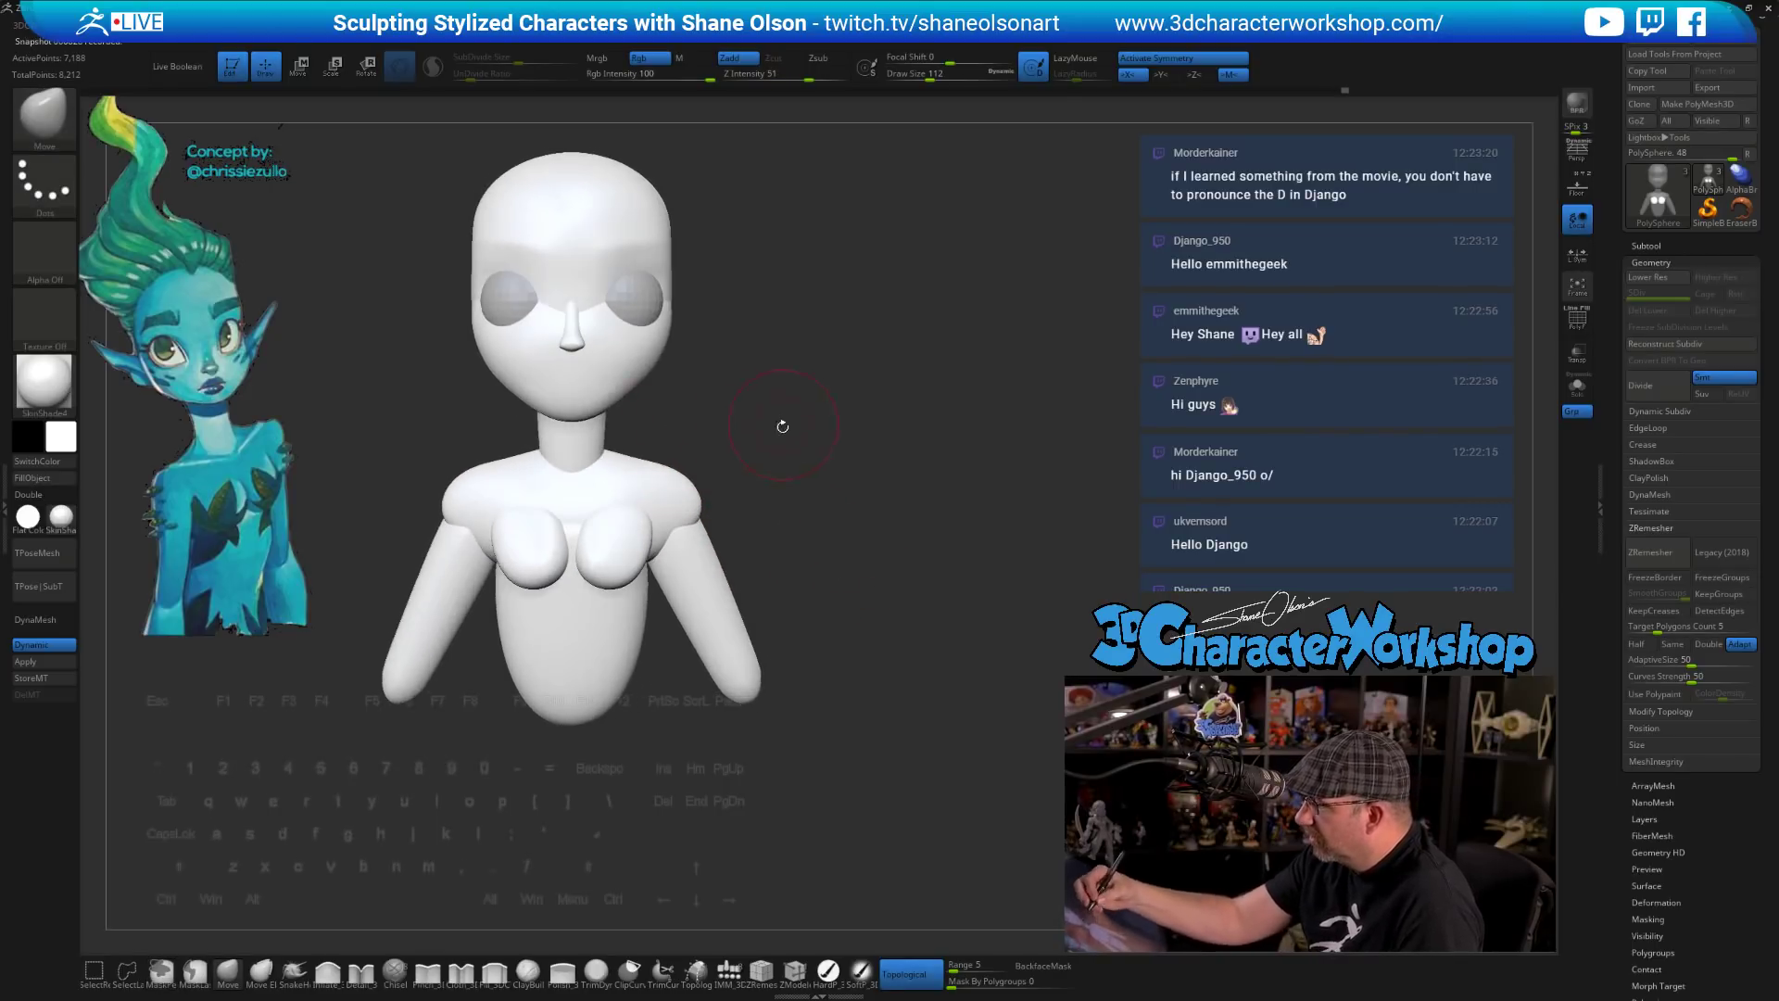
{"action": "left_click_drag", "start_coordinate": [778, 426], "coordinate": [614, 439]}
{"action": "left_click_drag", "start_coordinate": [893, 423], "coordinate": [824, 484], "text": "alt"}
{"action": "left_click", "coordinate": [703, 560], "text": "ctrl+shift"}
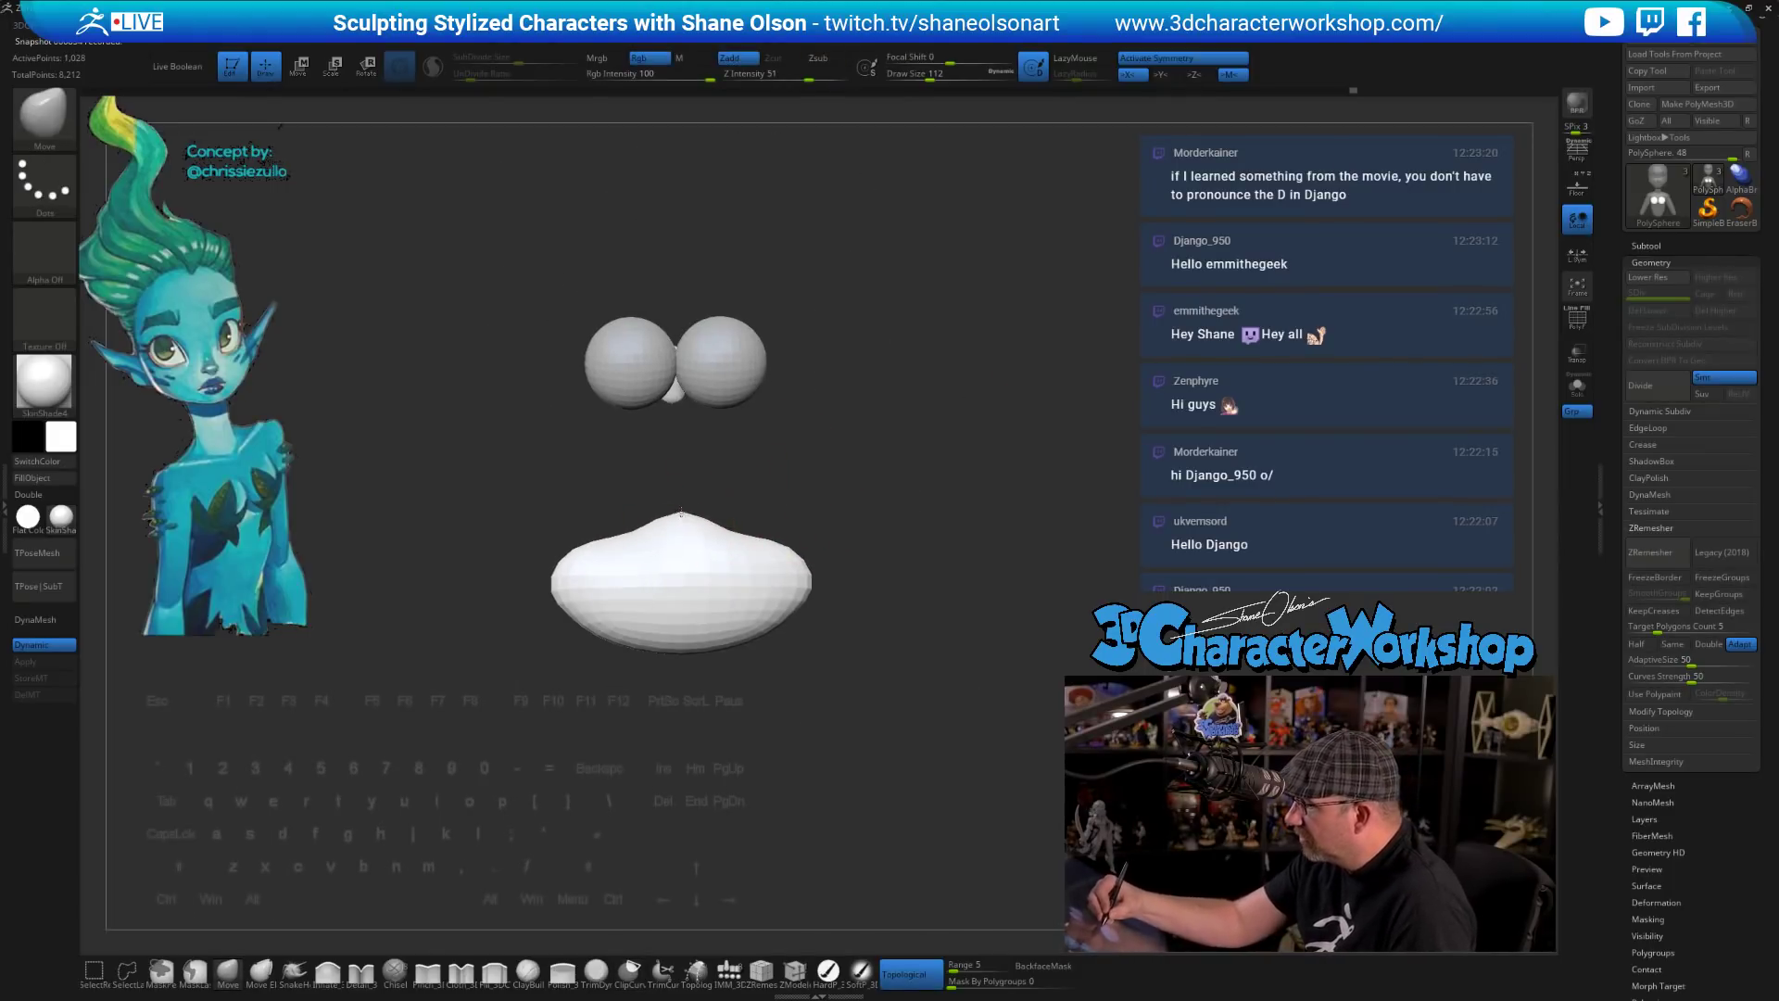
{"action": "left_click", "coordinate": [865, 512], "text": "ctrl+shift"}
{"action": "left_click_drag", "start_coordinate": [865, 512], "coordinate": [910, 567]}
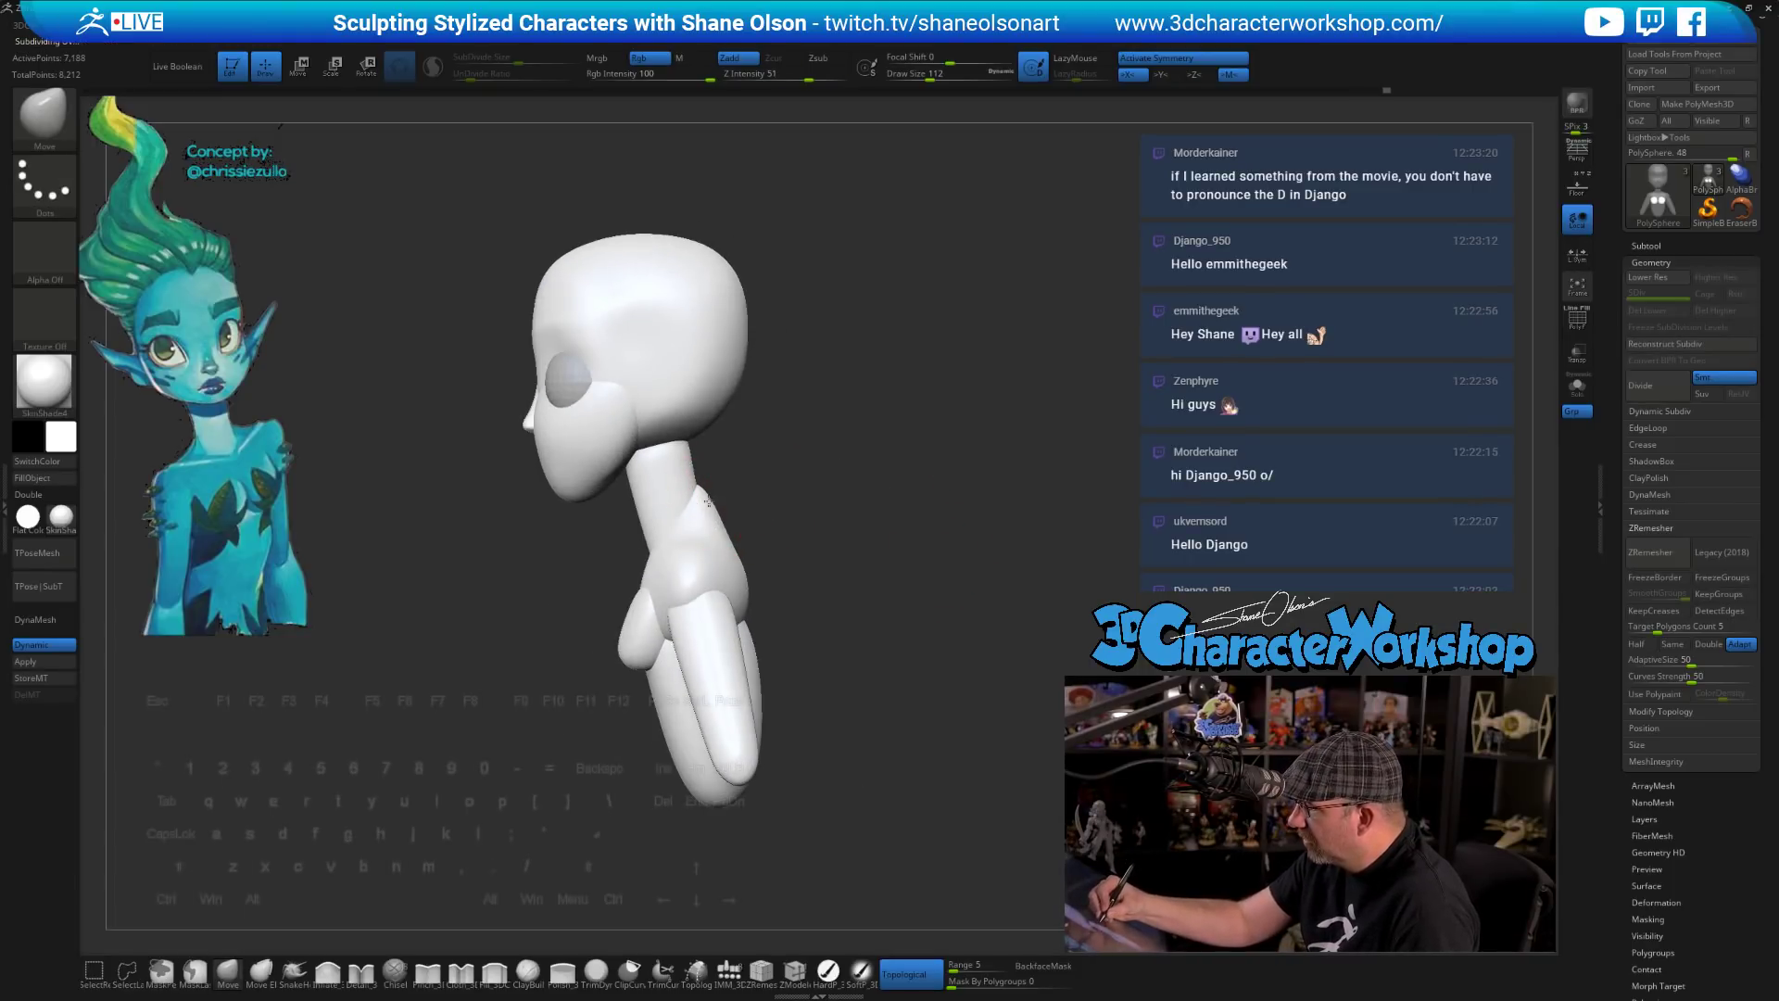
- Enlarge the Move brush to draw size 177 and extend the bottom of the rib cage slightly downward
{"action": "mouse_move", "coordinate": [812, 525]}
{"action": "left_mouse_down"}
{"action": "mouse_move", "coordinate": [901, 558]}
{"action": "mouse_move", "coordinate": [866, 532]}
{"action": "mouse_move", "coordinate": [937, 481]}
{"action": "mouse_move", "coordinate": [899, 535]}
{"action": "mouse_move", "coordinate": [846, 520]}
{"action": "left_mouse_up"}
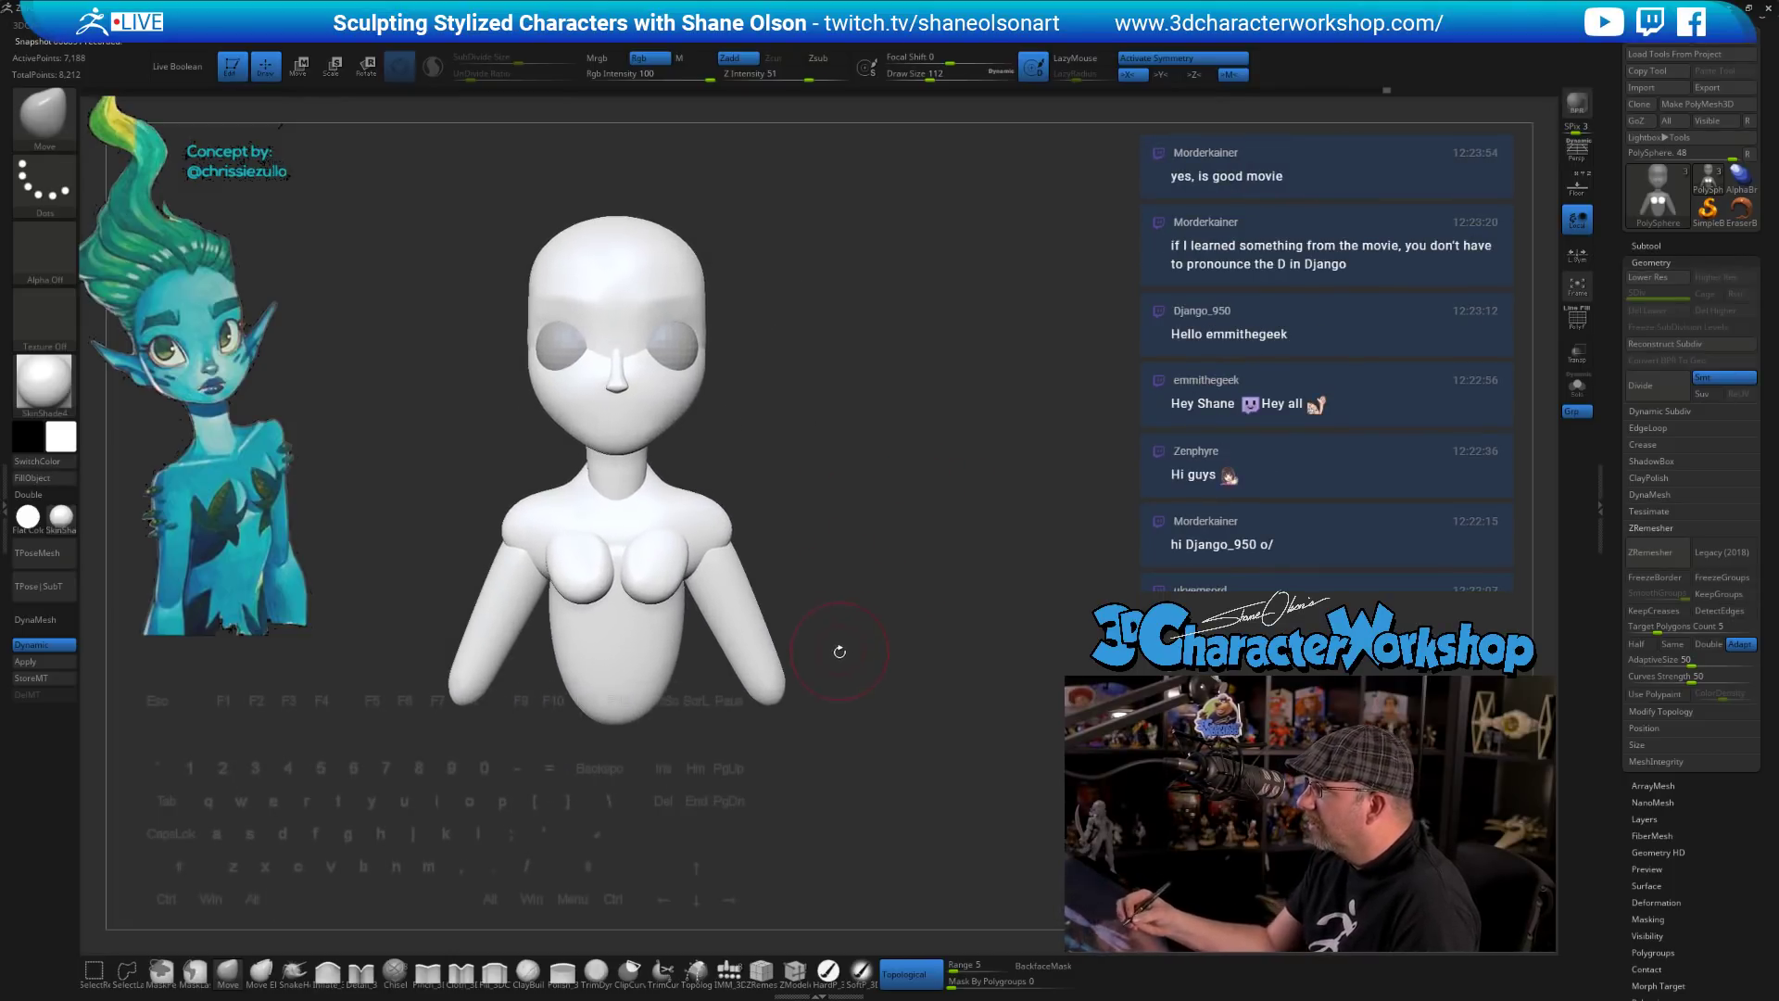
{"action": "key", "text": "s"}
{"action": "left_click_drag", "start_coordinate": [860, 630], "coordinate": [871, 630]}
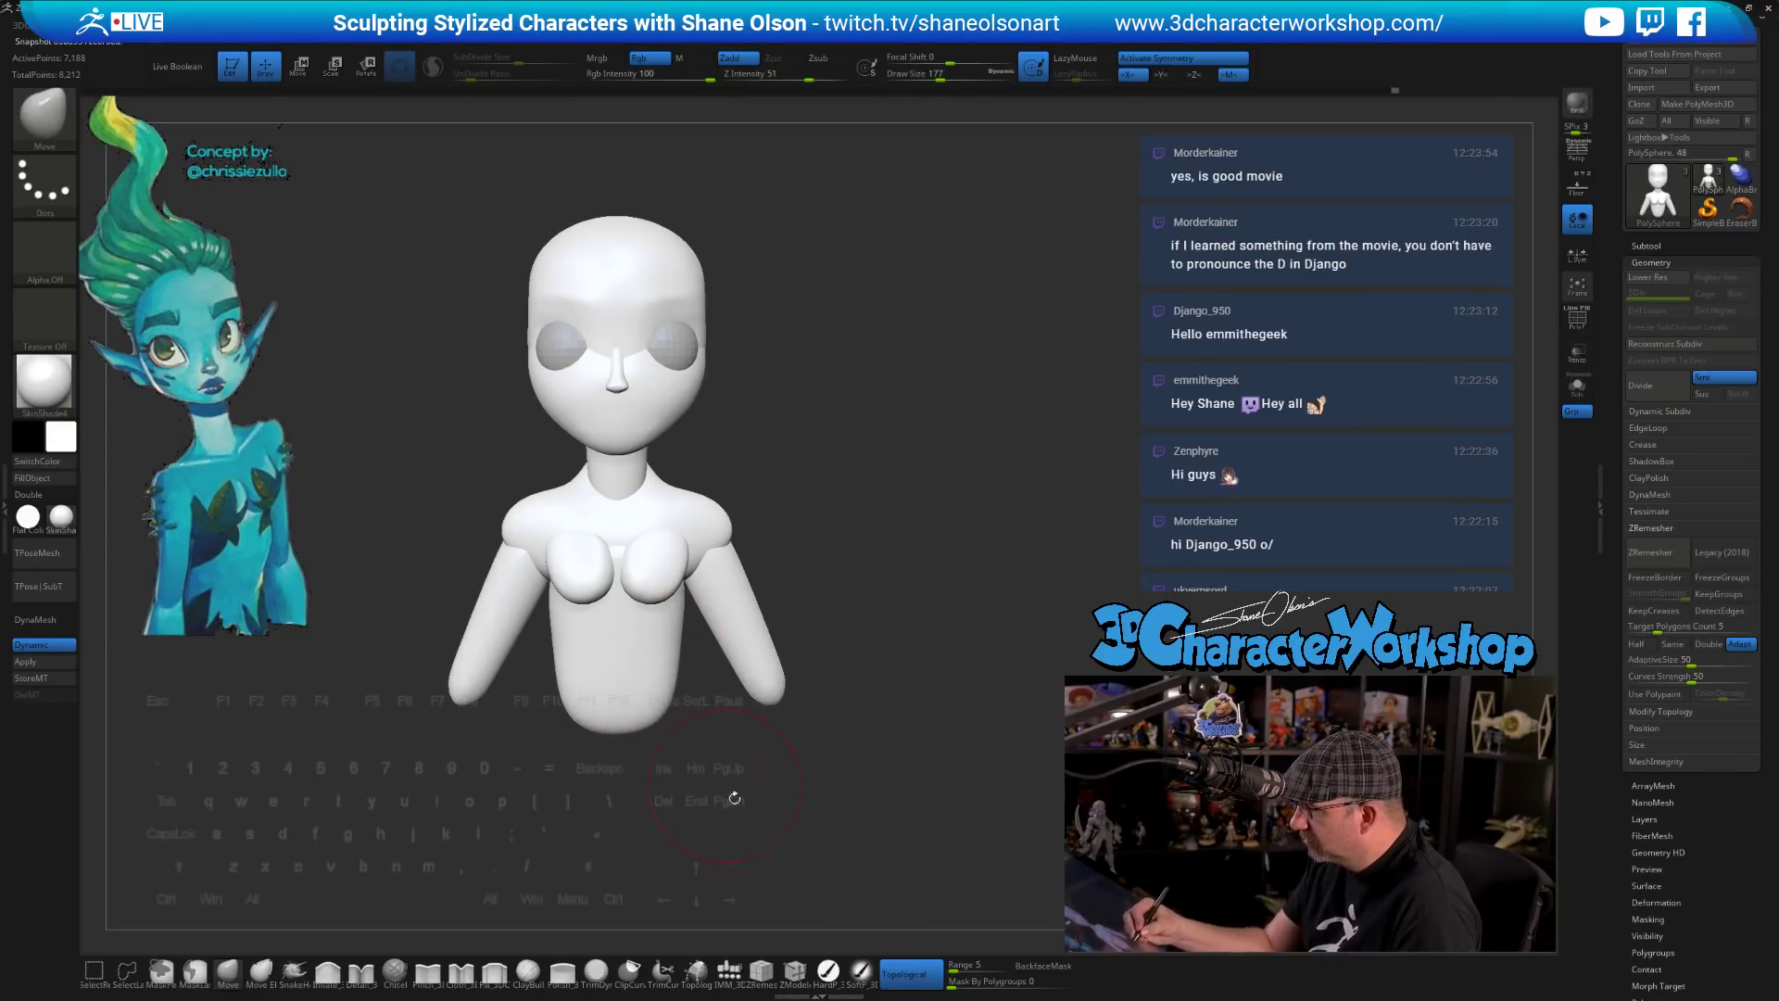
- Isolate the shoulder form, taper its upper back toward the neck with a smaller Move brush, and show all forms again
{"action": "mouse_move", "coordinate": [741, 795]}
{"action": "left_mouse_down"}
{"action": "mouse_move", "coordinate": [804, 665]}
{"action": "mouse_move", "coordinate": [798, 519]}
{"action": "mouse_move", "coordinate": [648, 504]}
{"action": "left_mouse_up"}
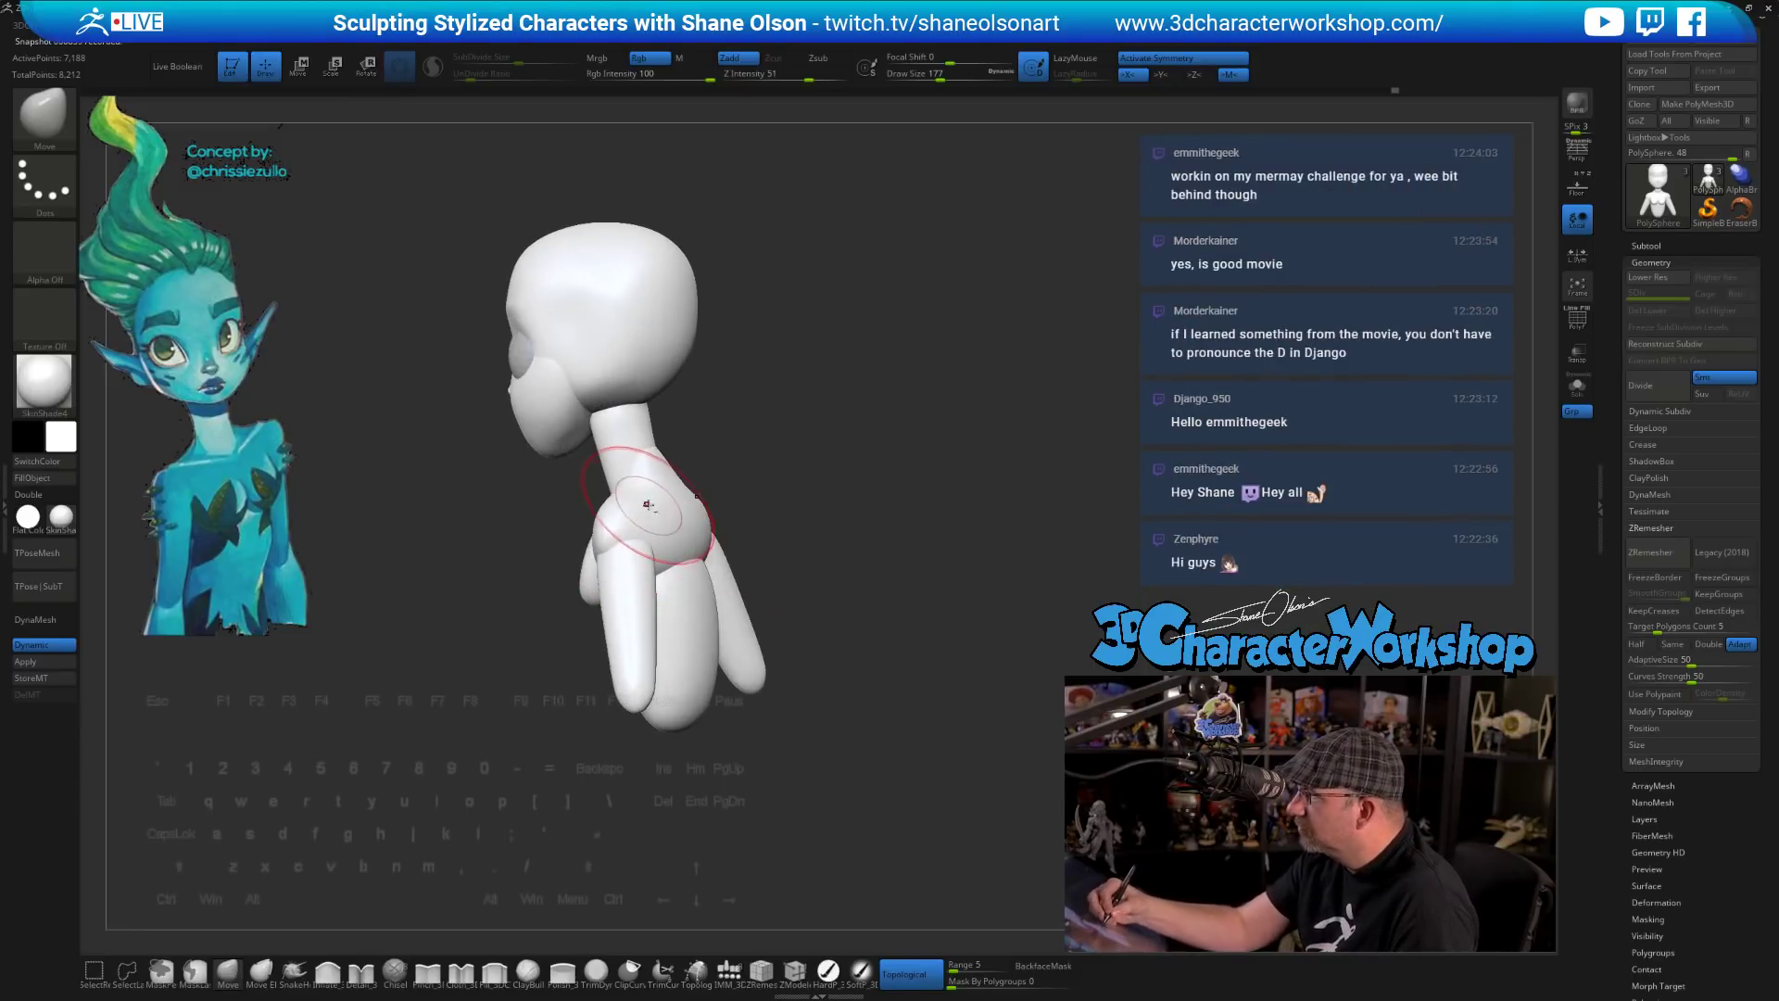
{"action": "left_click_drag", "start_coordinate": [787, 501], "coordinate": [783, 537], "text": "alt"}
{"action": "mouse_move", "coordinate": [818, 474]}
{"action": "left_mouse_down", "text": "alt"}
{"action": "mouse_move", "coordinate": [772, 501]}
{"action": "mouse_move", "coordinate": [814, 543]}
{"action": "left_mouse_up", "text": "alt"}
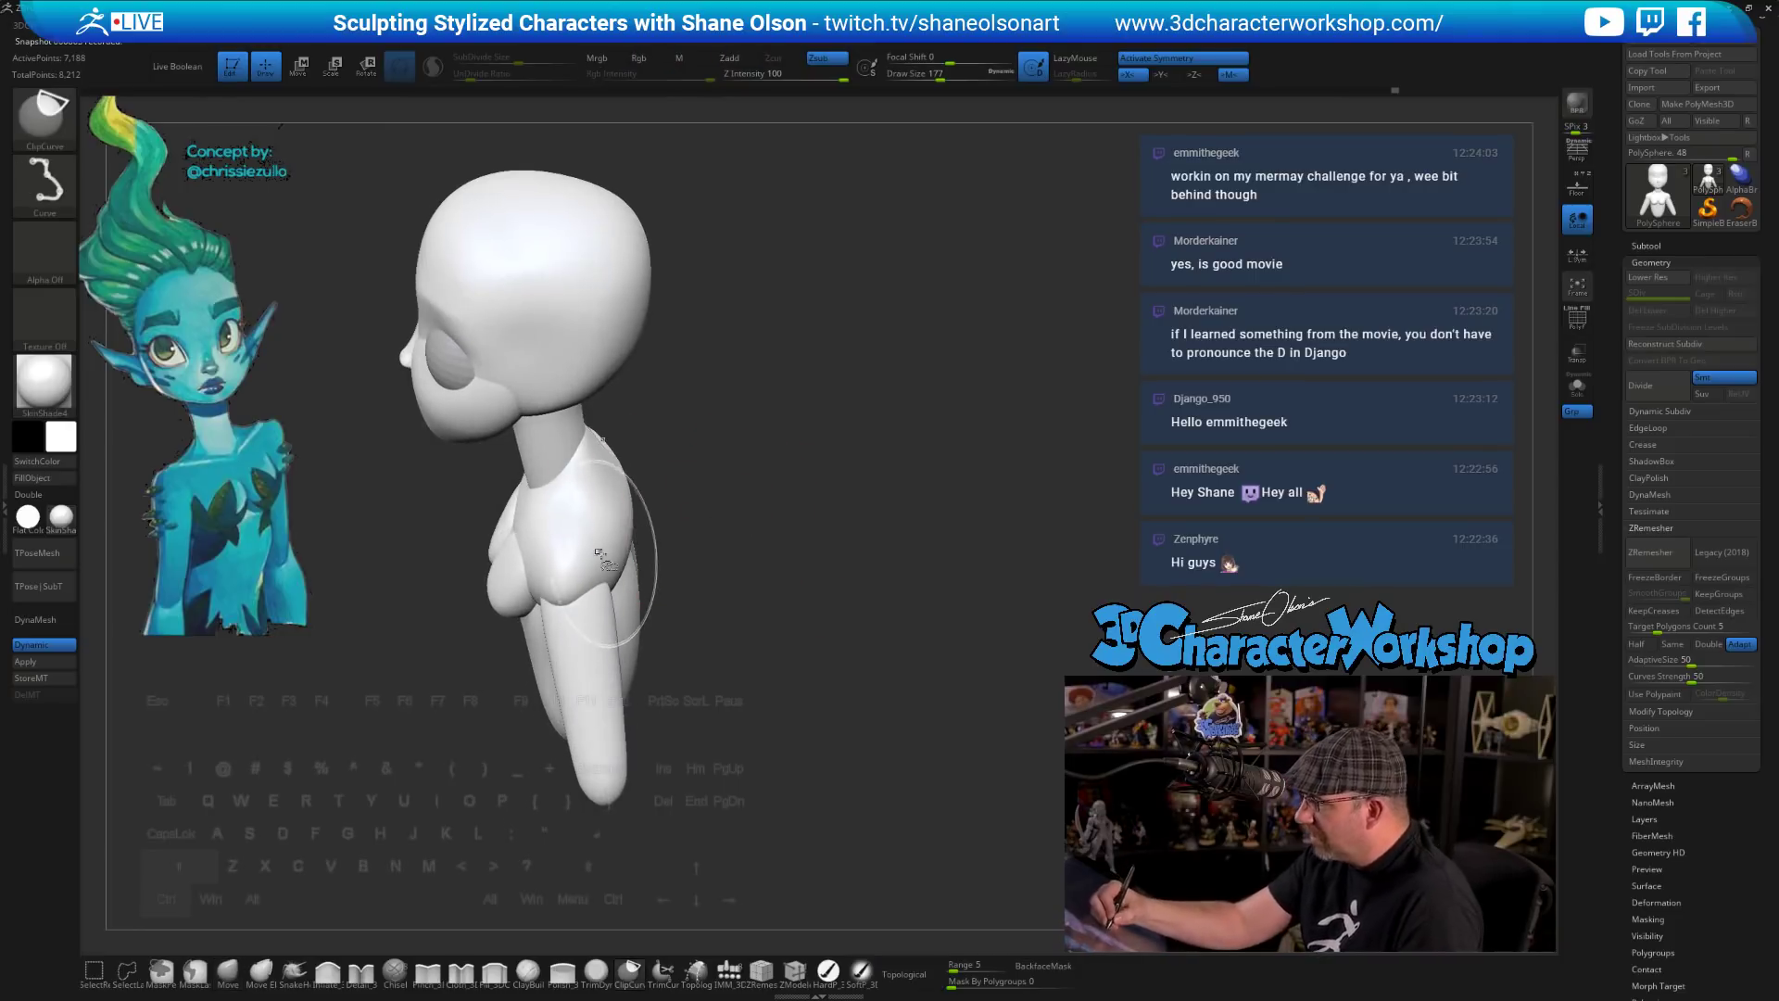
{"action": "left_click", "coordinate": [609, 540], "text": "ctrl+shift"}
{"action": "left_click_drag", "start_coordinate": [705, 588], "coordinate": [648, 592]}
{"action": "key", "text": "["}
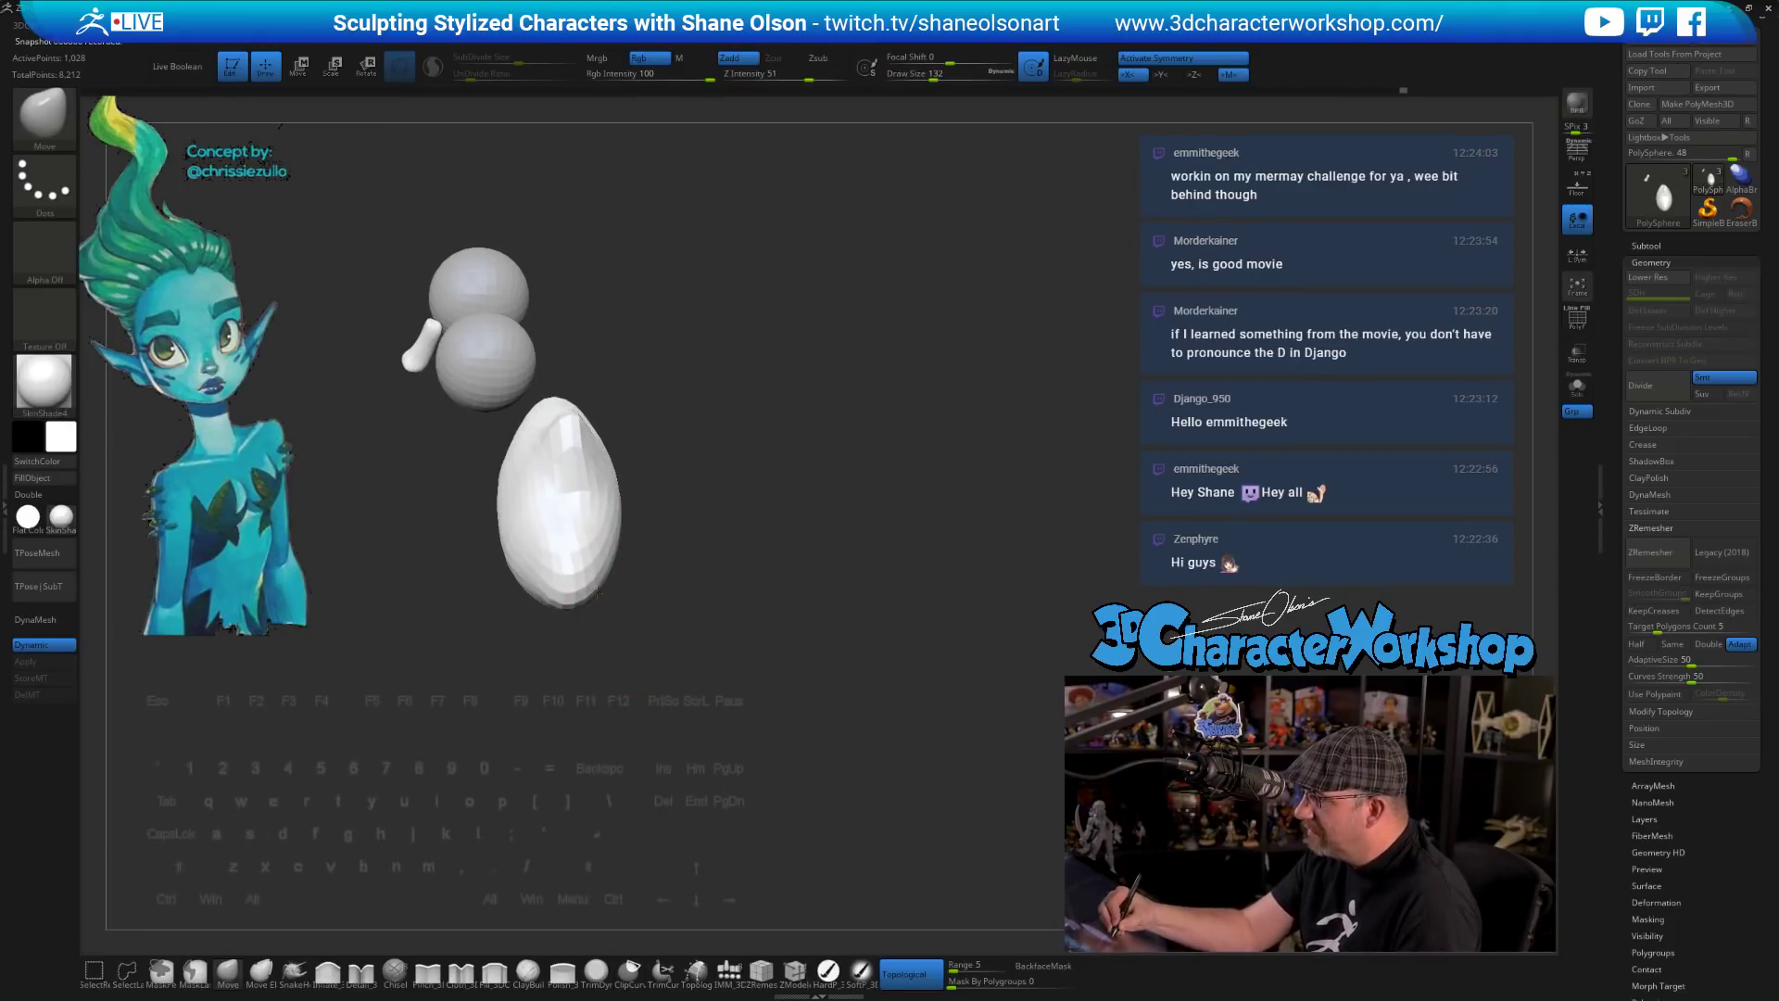
{"action": "left_click_drag", "start_coordinate": [742, 670], "coordinate": [765, 639]}
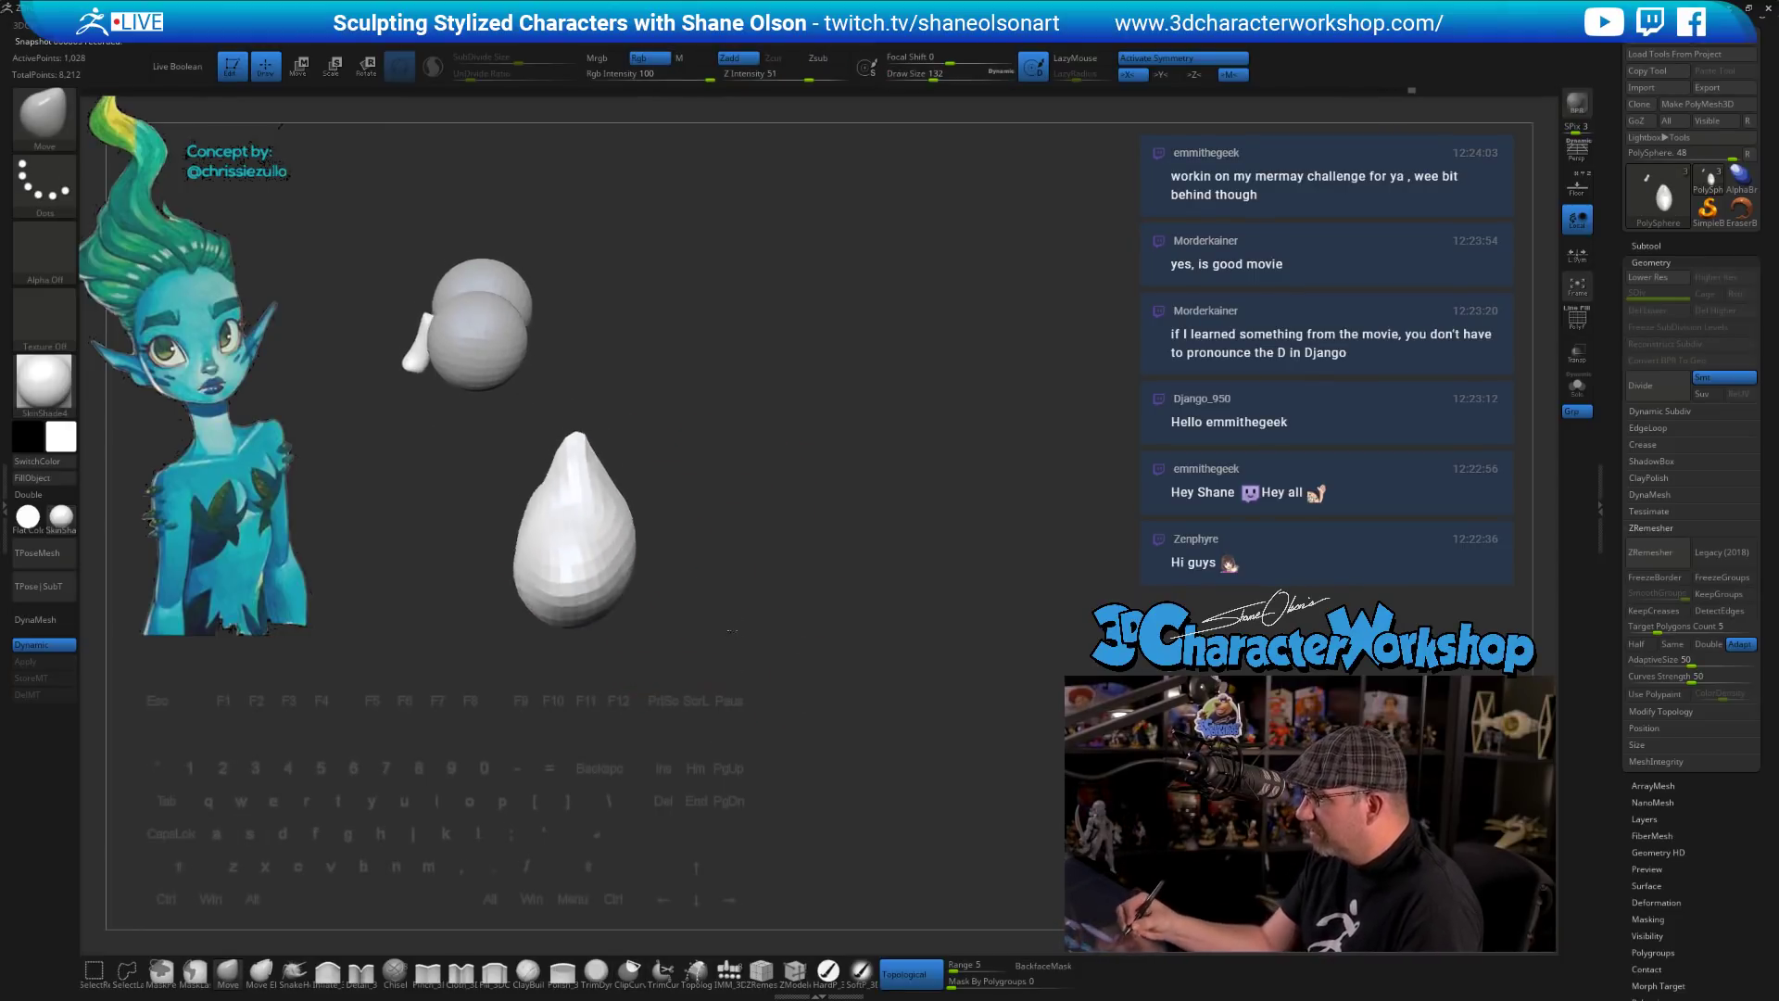
{"action": "left_click", "coordinate": [858, 602], "text": "ctrl+shift"}
- Reshape the upper back and outer shoulders with the Move brush from above and behind
{"action": "left_click_drag", "start_coordinate": [862, 596], "coordinate": [843, 667]}
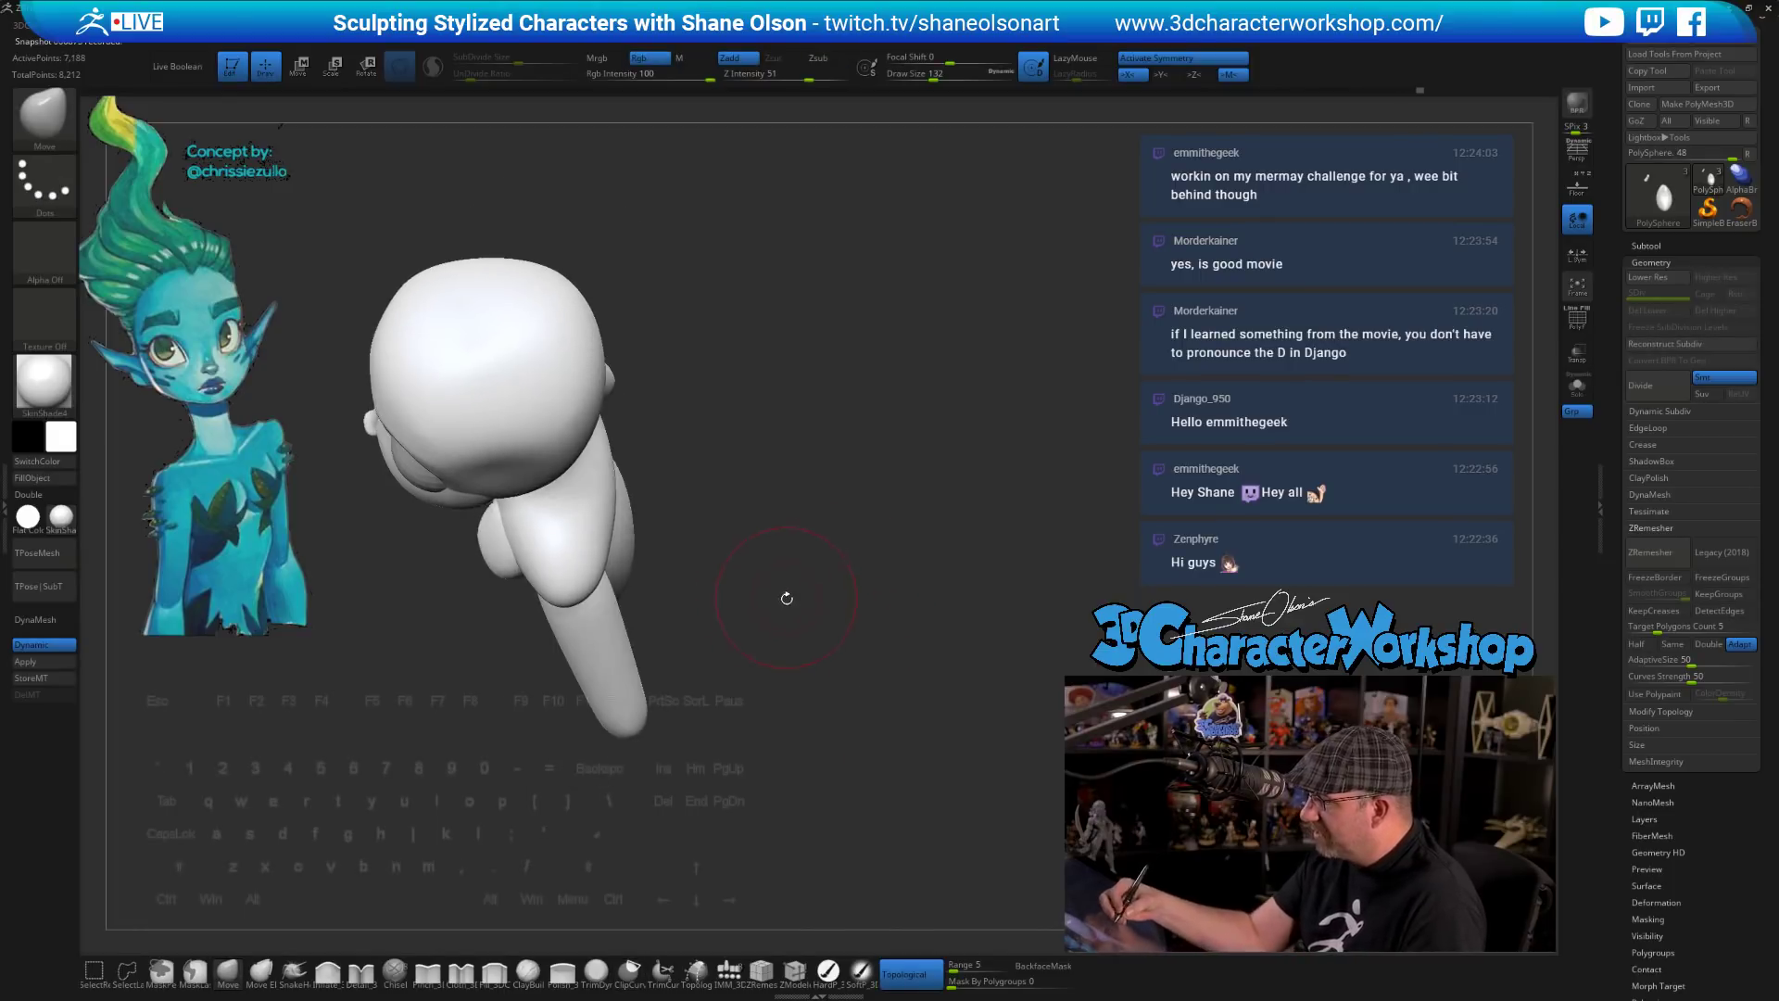
{"action": "left_click_drag", "start_coordinate": [782, 596], "coordinate": [607, 614]}
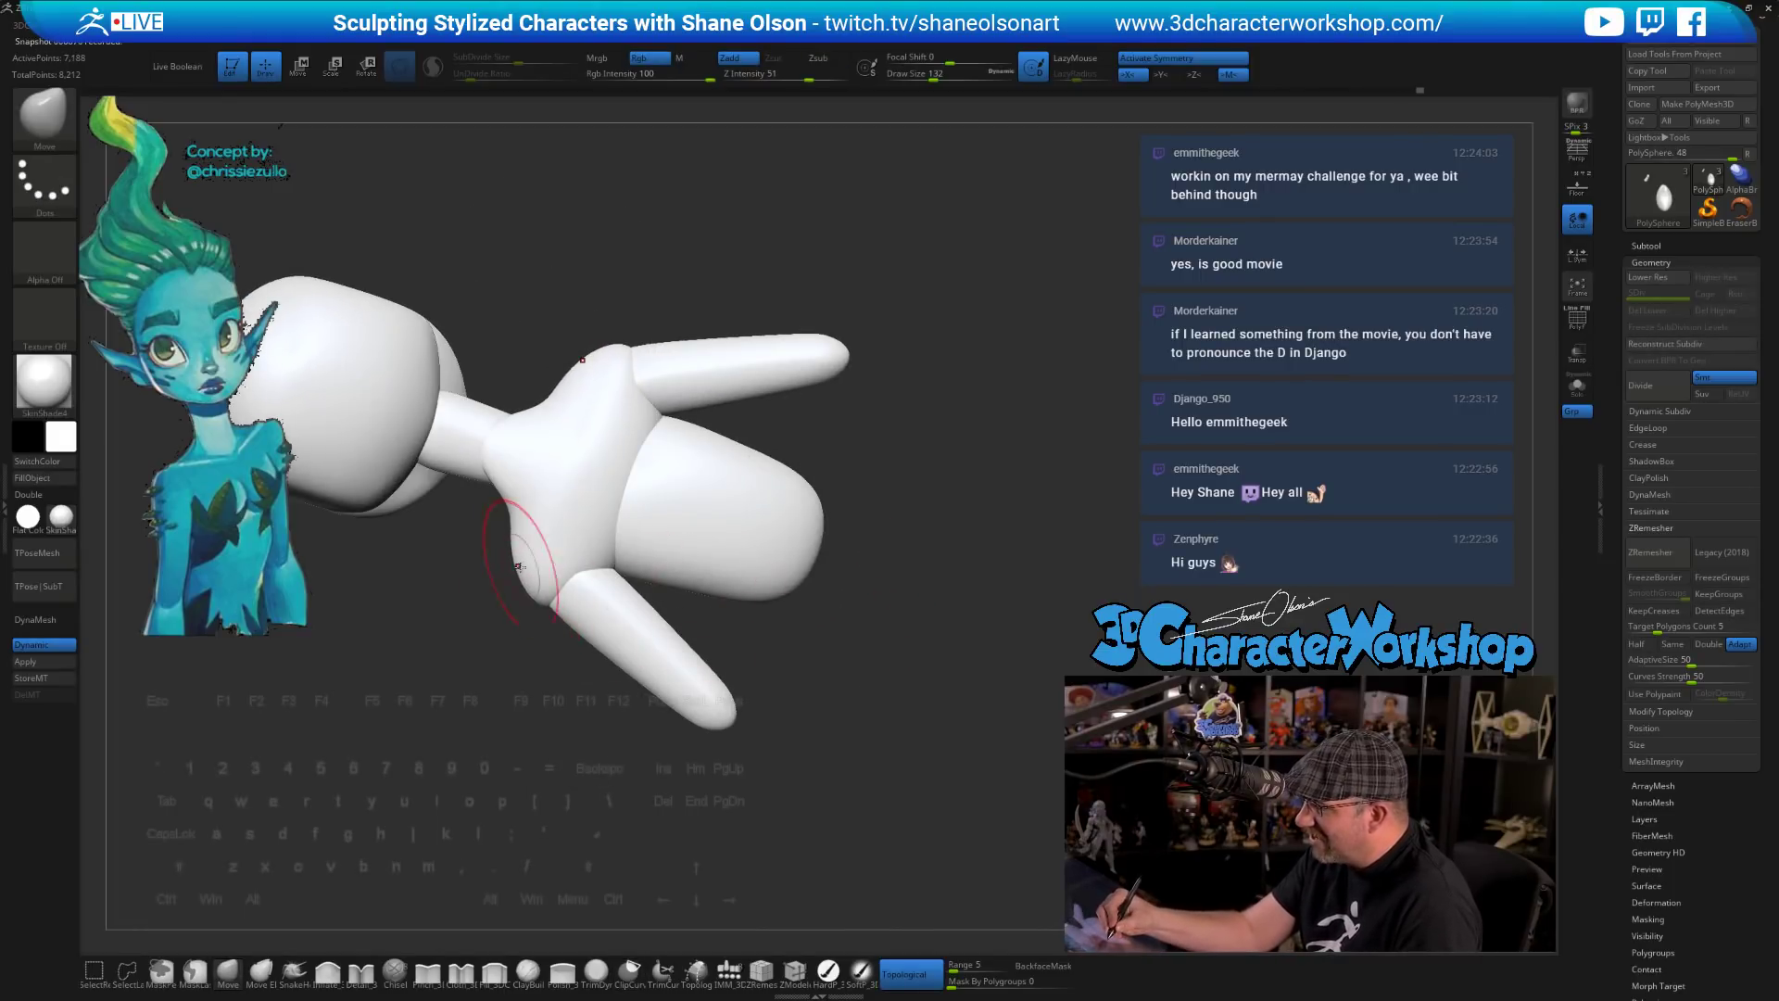
{"action": "left_click_drag", "start_coordinate": [586, 722], "coordinate": [545, 580]}
{"action": "left_click_drag", "start_coordinate": [750, 714], "coordinate": [866, 649]}
{"action": "mouse_move", "coordinate": [862, 741]}
{"action": "left_mouse_down", "text": "alt"}
{"action": "mouse_move", "coordinate": [876, 695]}
{"action": "mouse_move", "coordinate": [787, 702]}
{"action": "mouse_move", "coordinate": [796, 778]}
{"action": "mouse_move", "coordinate": [836, 722]}
{"action": "mouse_move", "coordinate": [815, 721]}
{"action": "left_mouse_up", "text": "alt"}
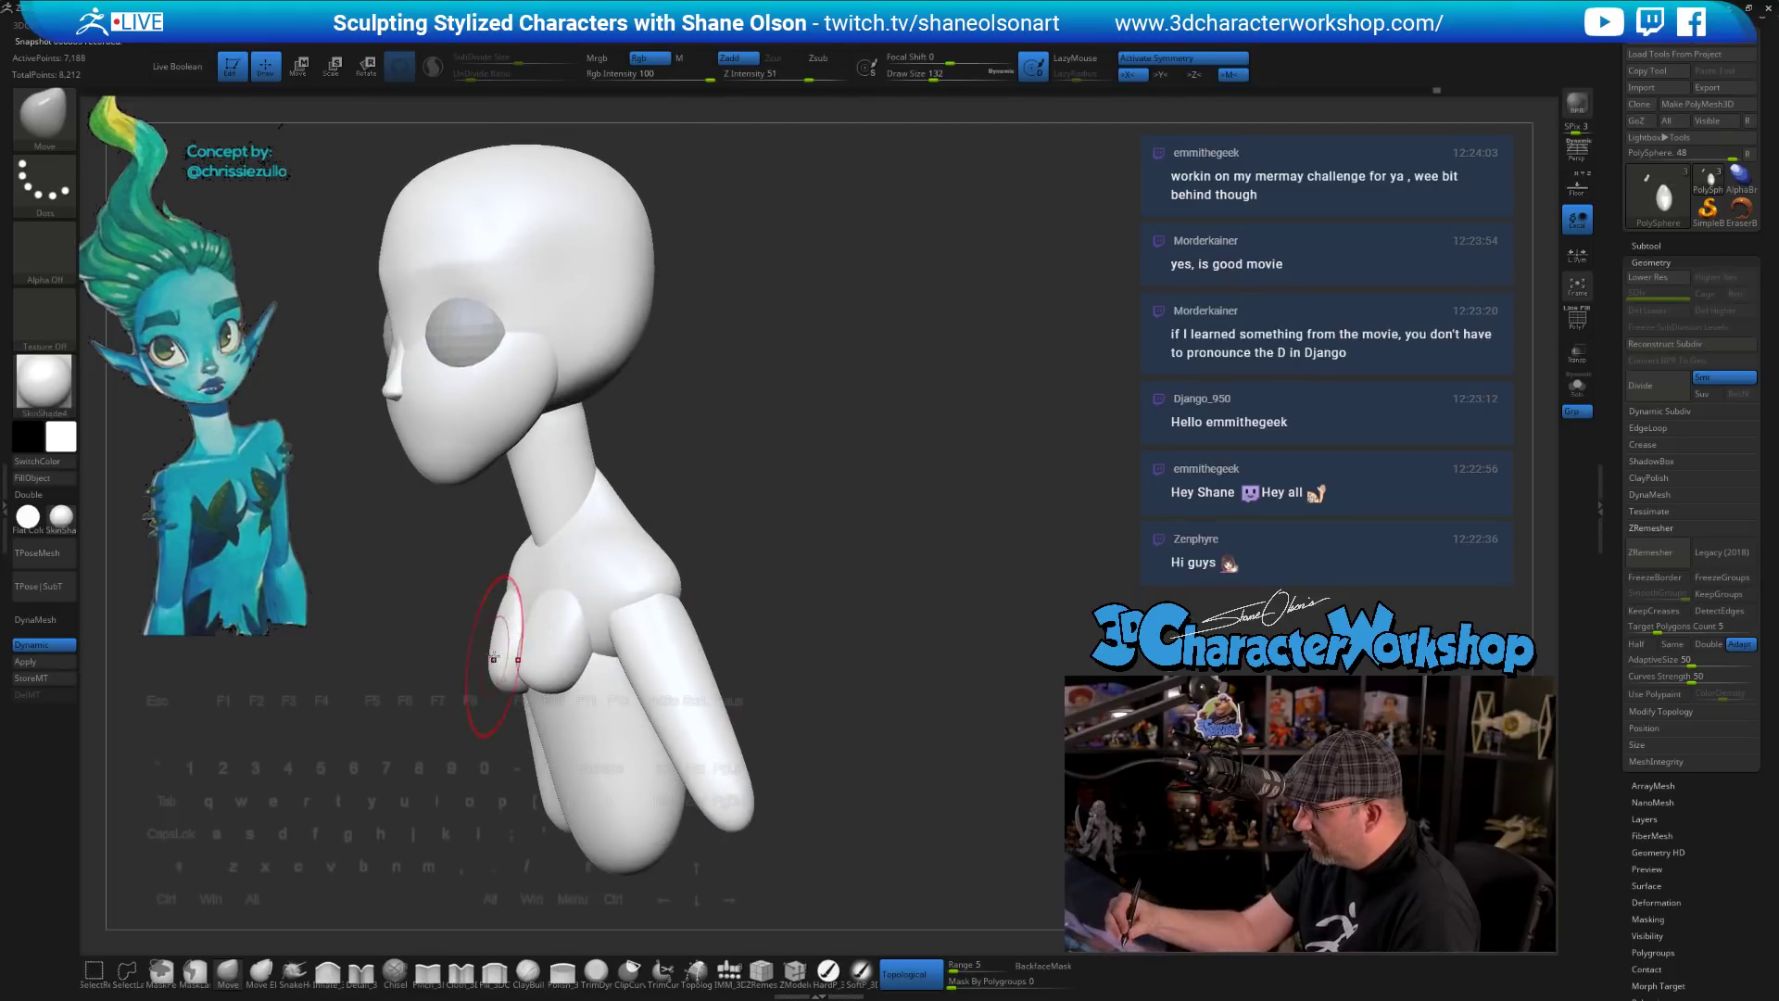
- Reduce the Move brush to draw size 108 and refine the fronts and undersides of the breasts
{"action": "key", "text": "bracketleft"}
{"action": "left_click_drag", "start_coordinate": [566, 632], "coordinate": [531, 660]}
{"action": "left_click_drag", "start_coordinate": [570, 812], "coordinate": [777, 724]}
{"action": "mouse_move", "coordinate": [595, 709]}
{"action": "left_mouse_down"}
{"action": "mouse_move", "coordinate": [601, 812]}
{"action": "mouse_move", "coordinate": [565, 787]}
{"action": "left_mouse_up"}
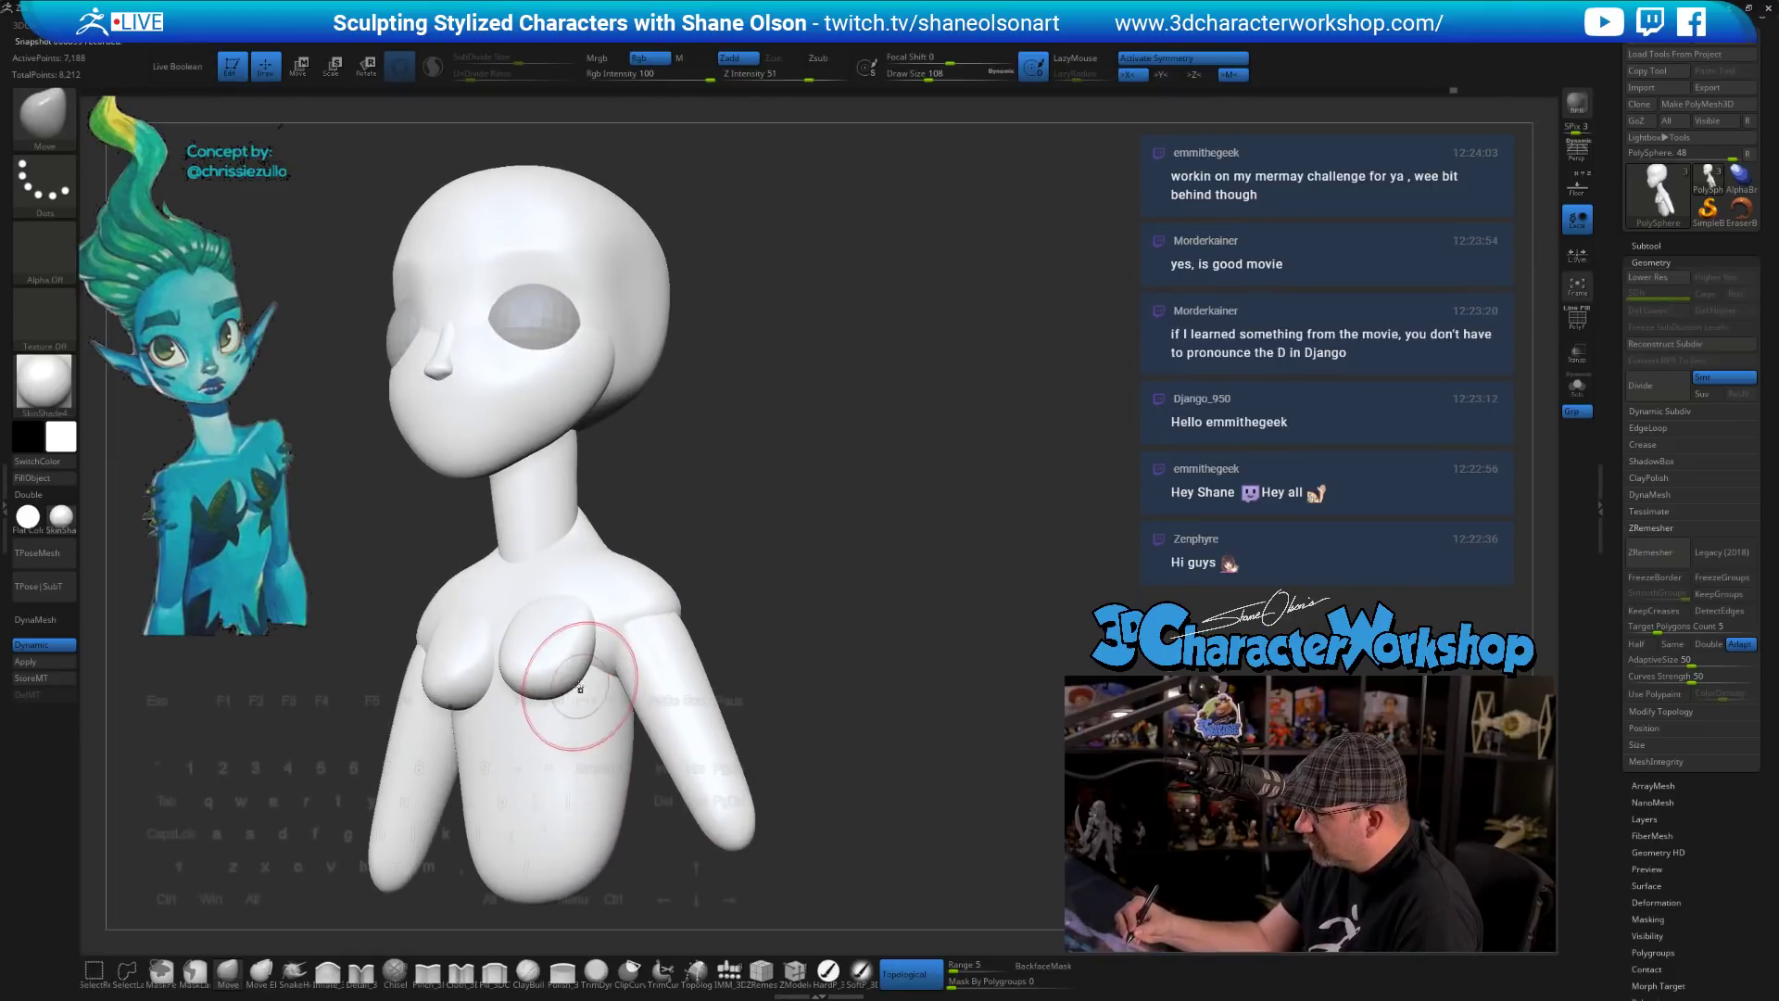
- Reduce the Move brush to draw size 83 and examine the chest, shoulders and arms from both sides and the front
{"action": "key", "text": "ctrl+d"}
{"action": "left_click_drag", "start_coordinate": [773, 641], "coordinate": [885, 638]}
{"action": "key", "text": "s"}
{"action": "left_click_drag", "start_coordinate": [655, 639], "coordinate": [675, 623]}
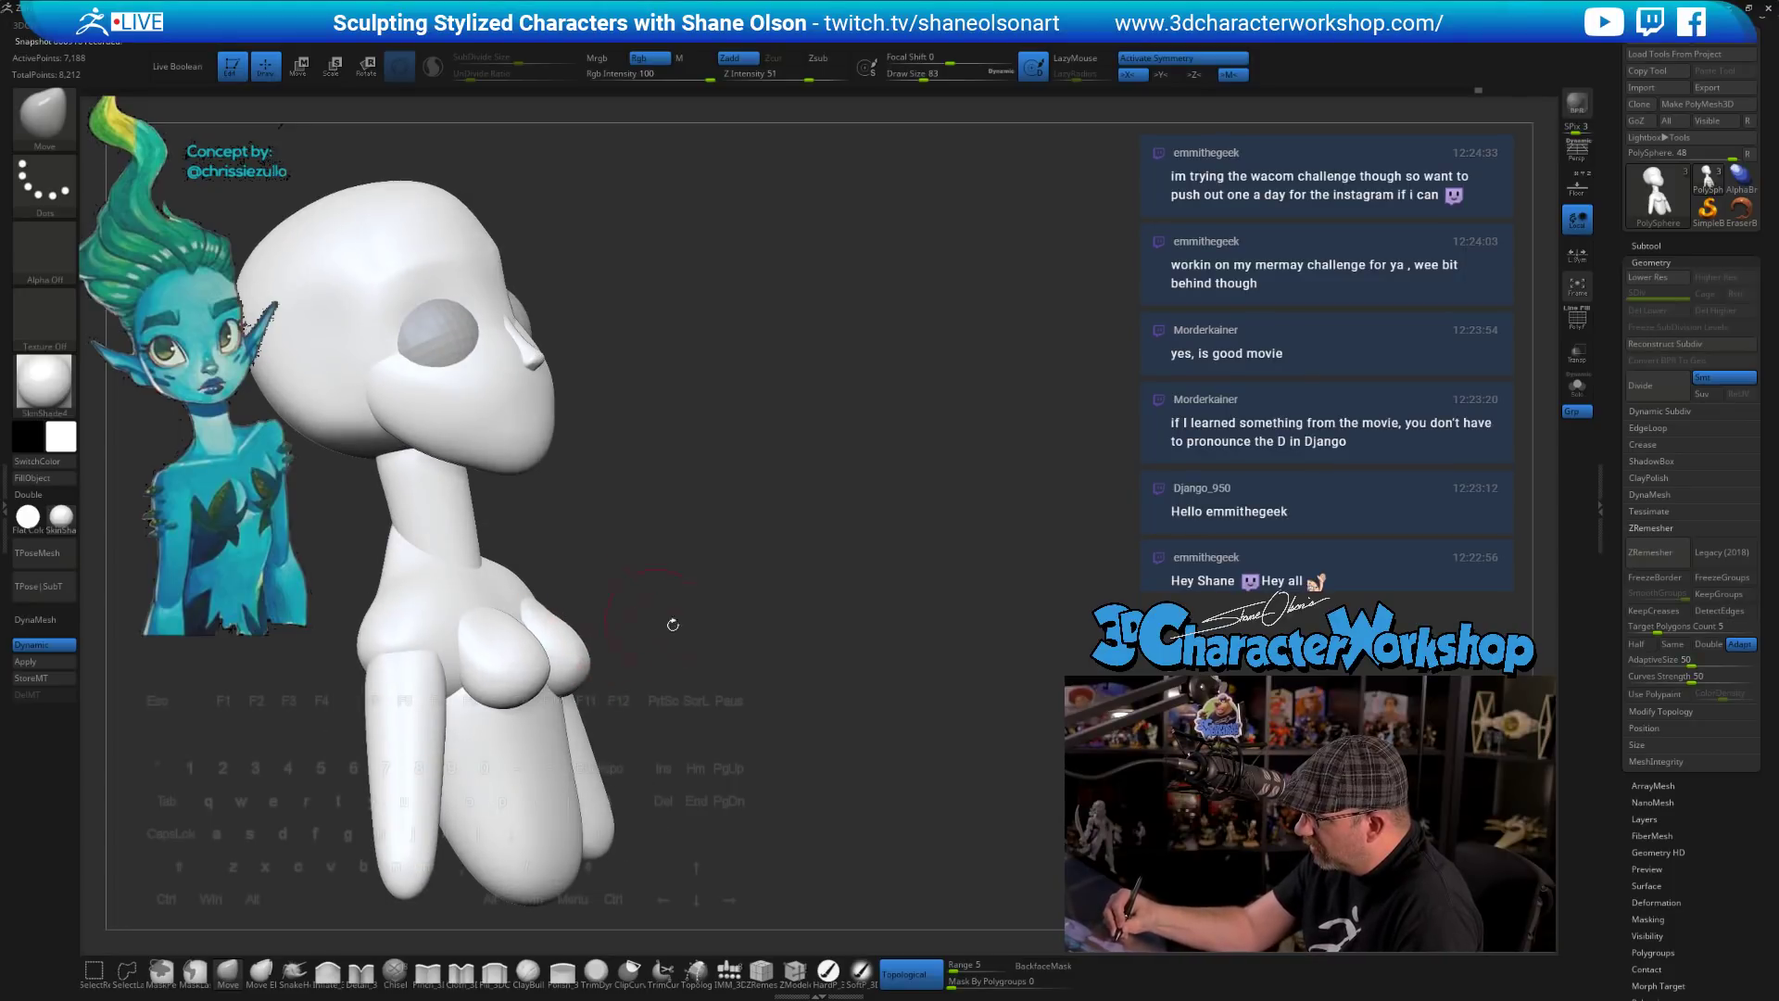
{"action": "right_click_drag", "start_coordinate": [673, 625], "coordinate": [547, 666]}
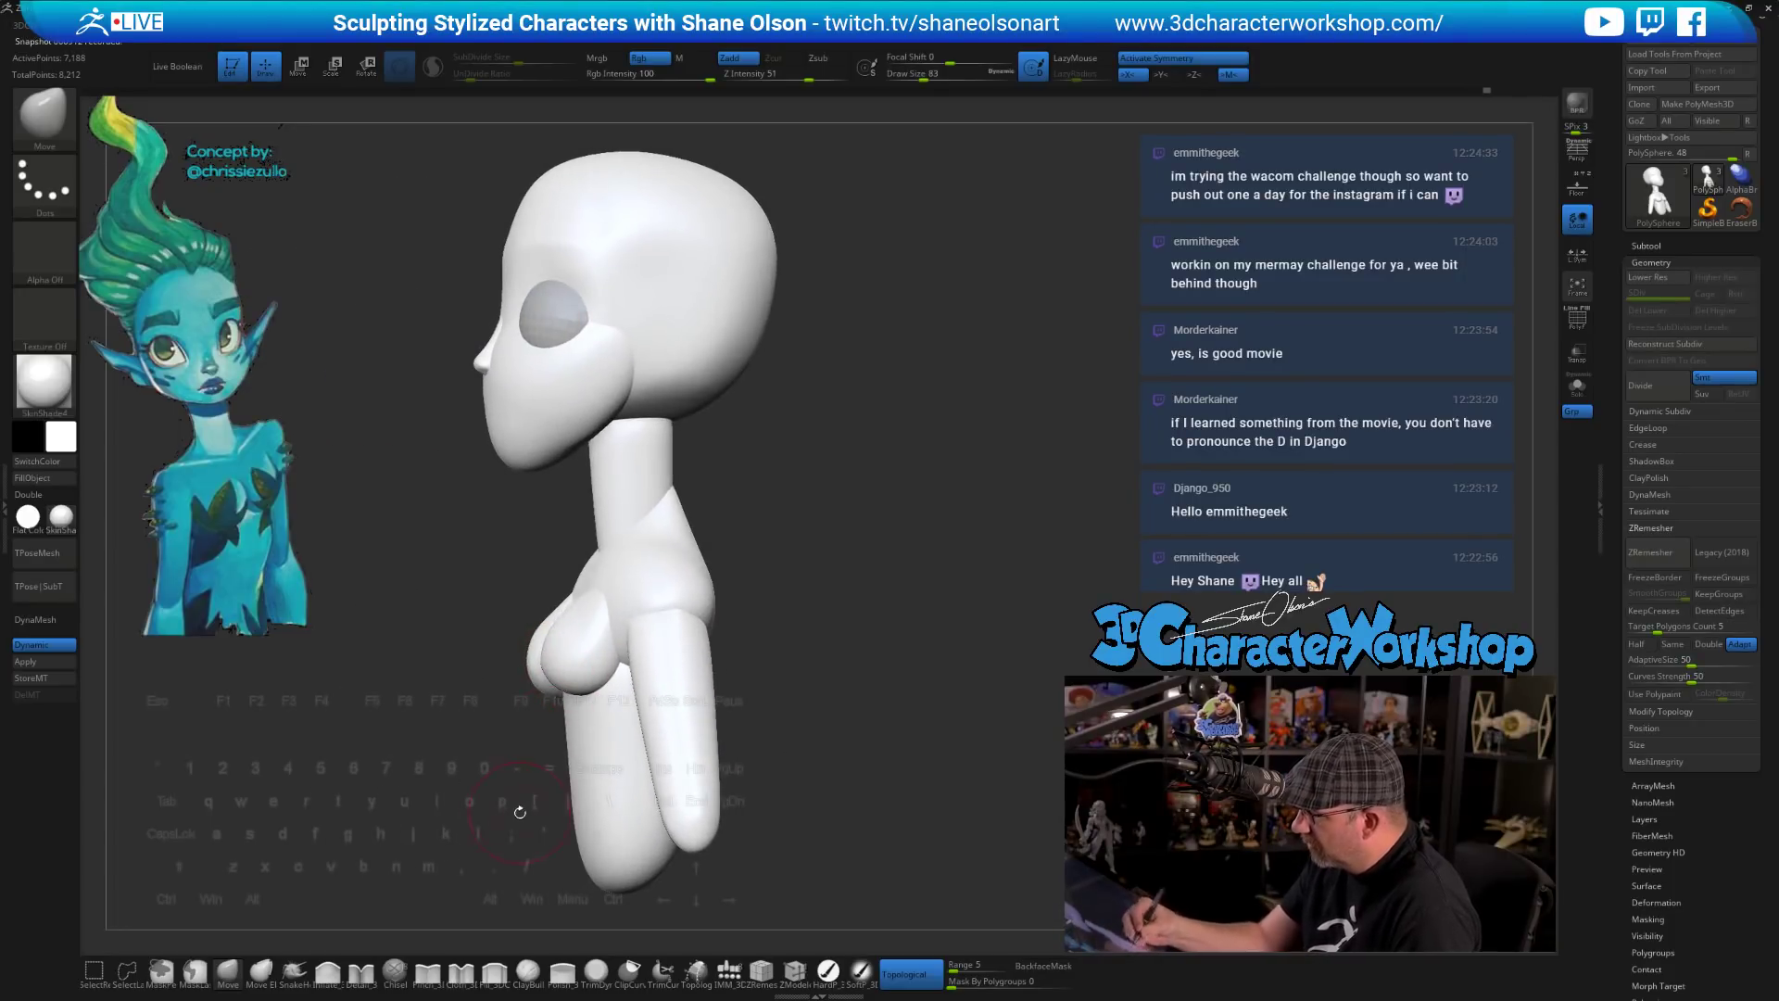
{"action": "left_click_drag", "start_coordinate": [520, 812], "coordinate": [658, 804]}
{"action": "left_click_drag", "start_coordinate": [806, 671], "coordinate": [765, 639]}
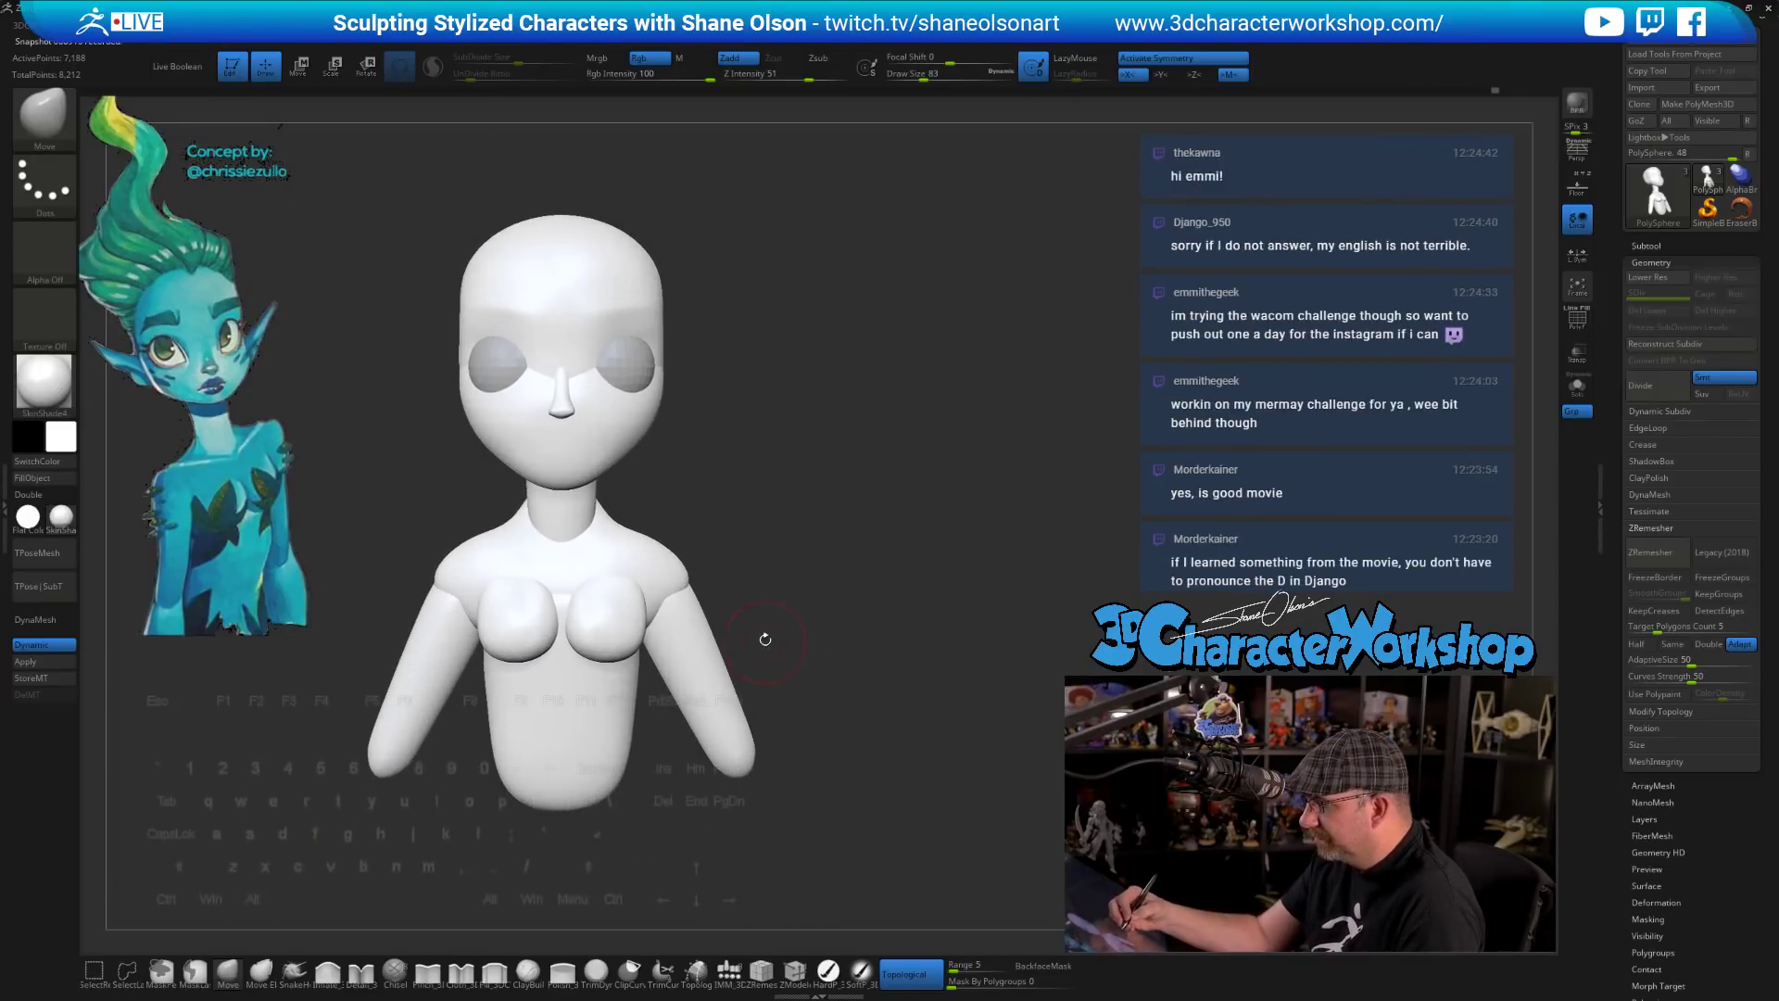
- Isolate the arms, smooth their upper ends at draw size 145, and show all forms again
{"action": "key", "text": "s"}
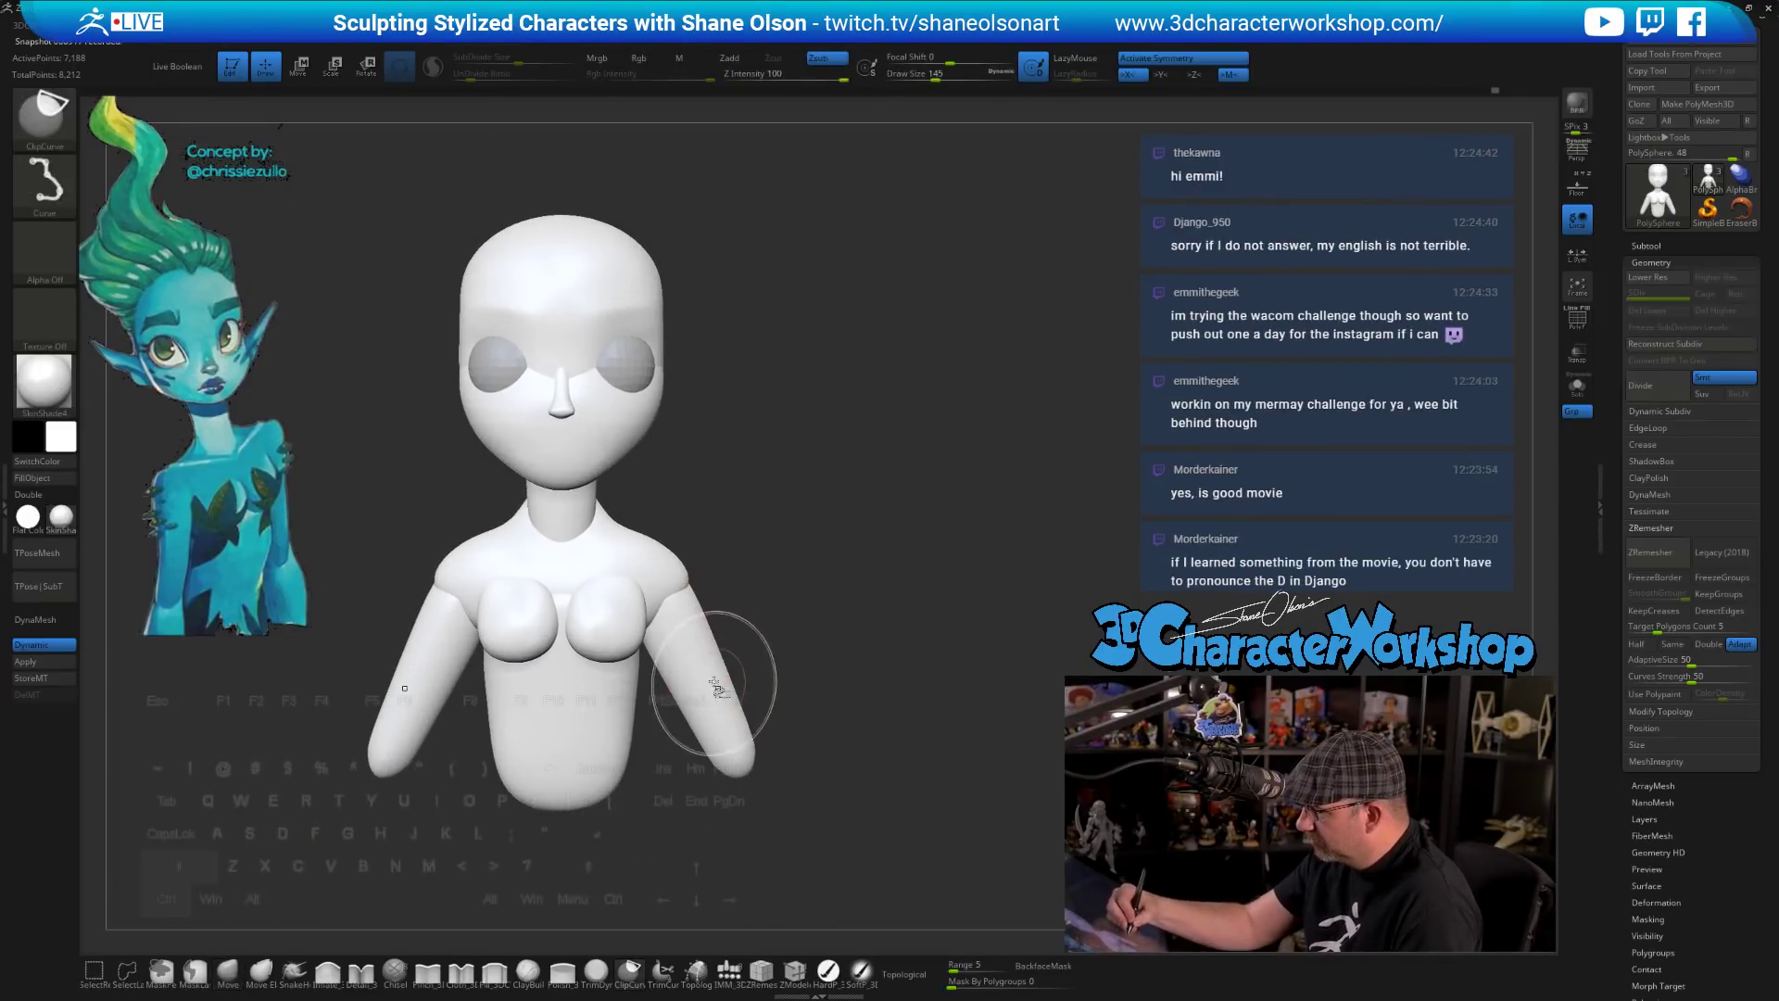
{"action": "left_click", "coordinate": [672, 608], "text": "ctrl+shift"}
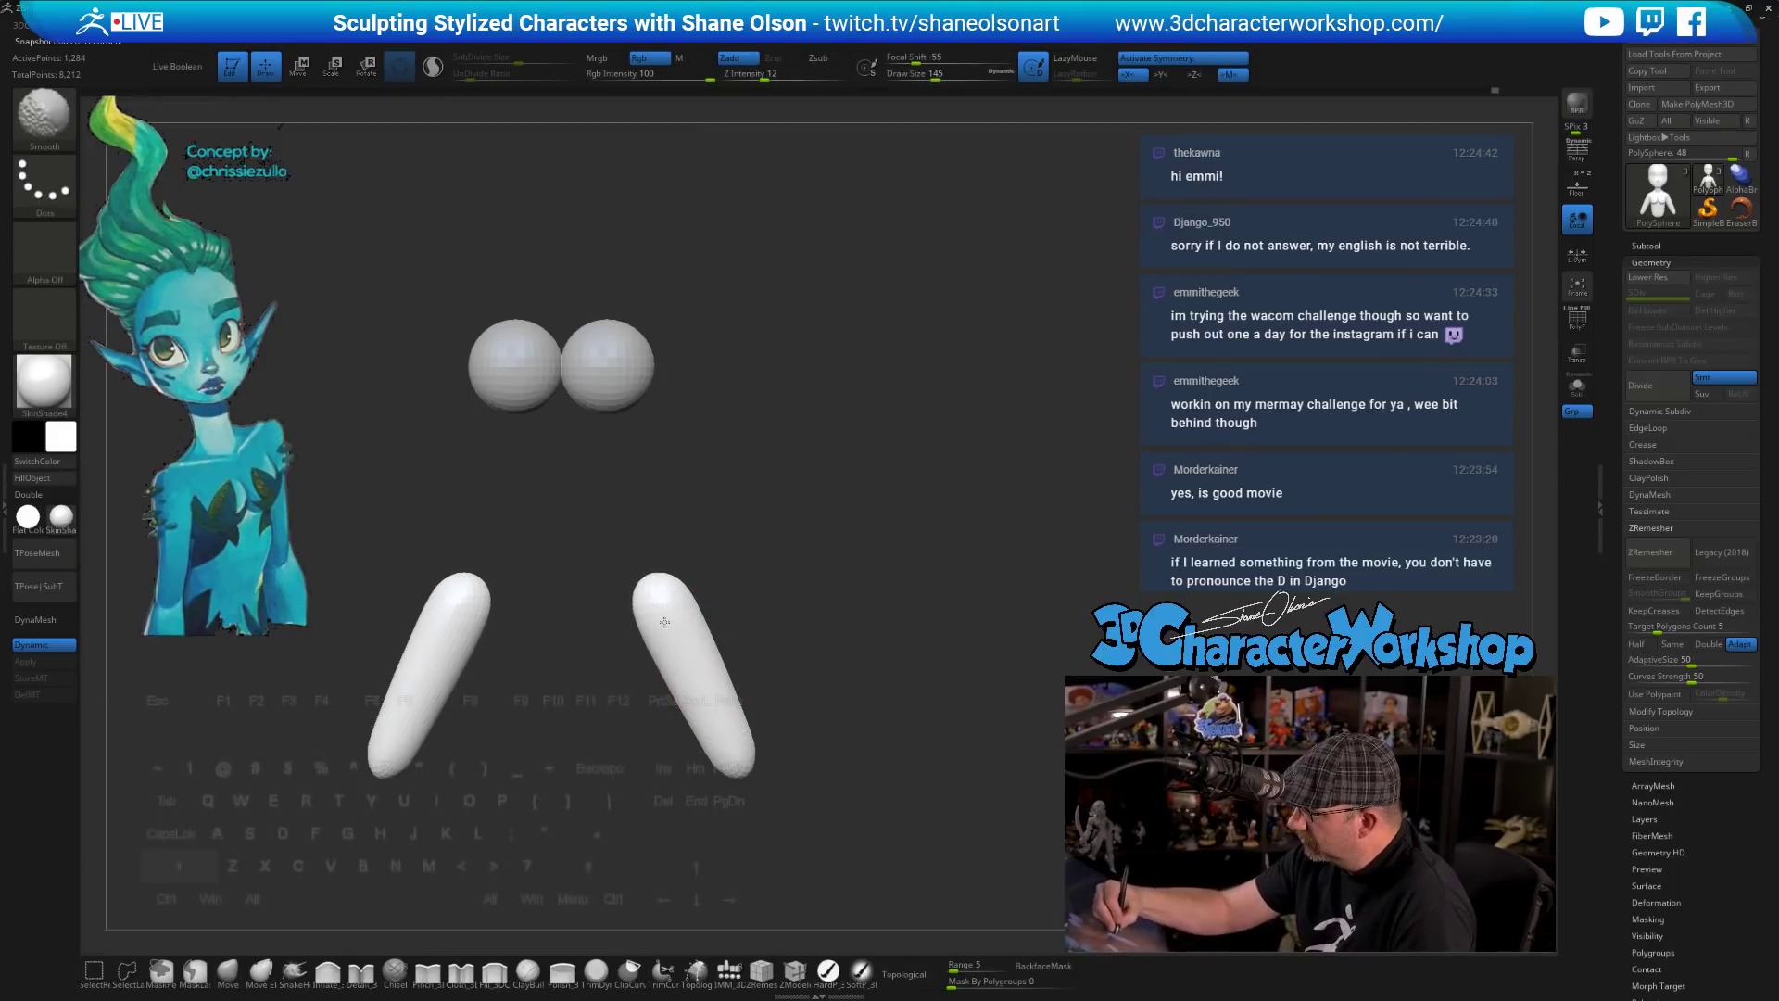
{"action": "mouse_move", "coordinate": [664, 622]}
{"action": "left_mouse_down", "text": "shift"}
{"action": "mouse_move", "coordinate": [675, 610]}
{"action": "mouse_move", "coordinate": [680, 648]}
{"action": "left_mouse_up", "text": "shift"}
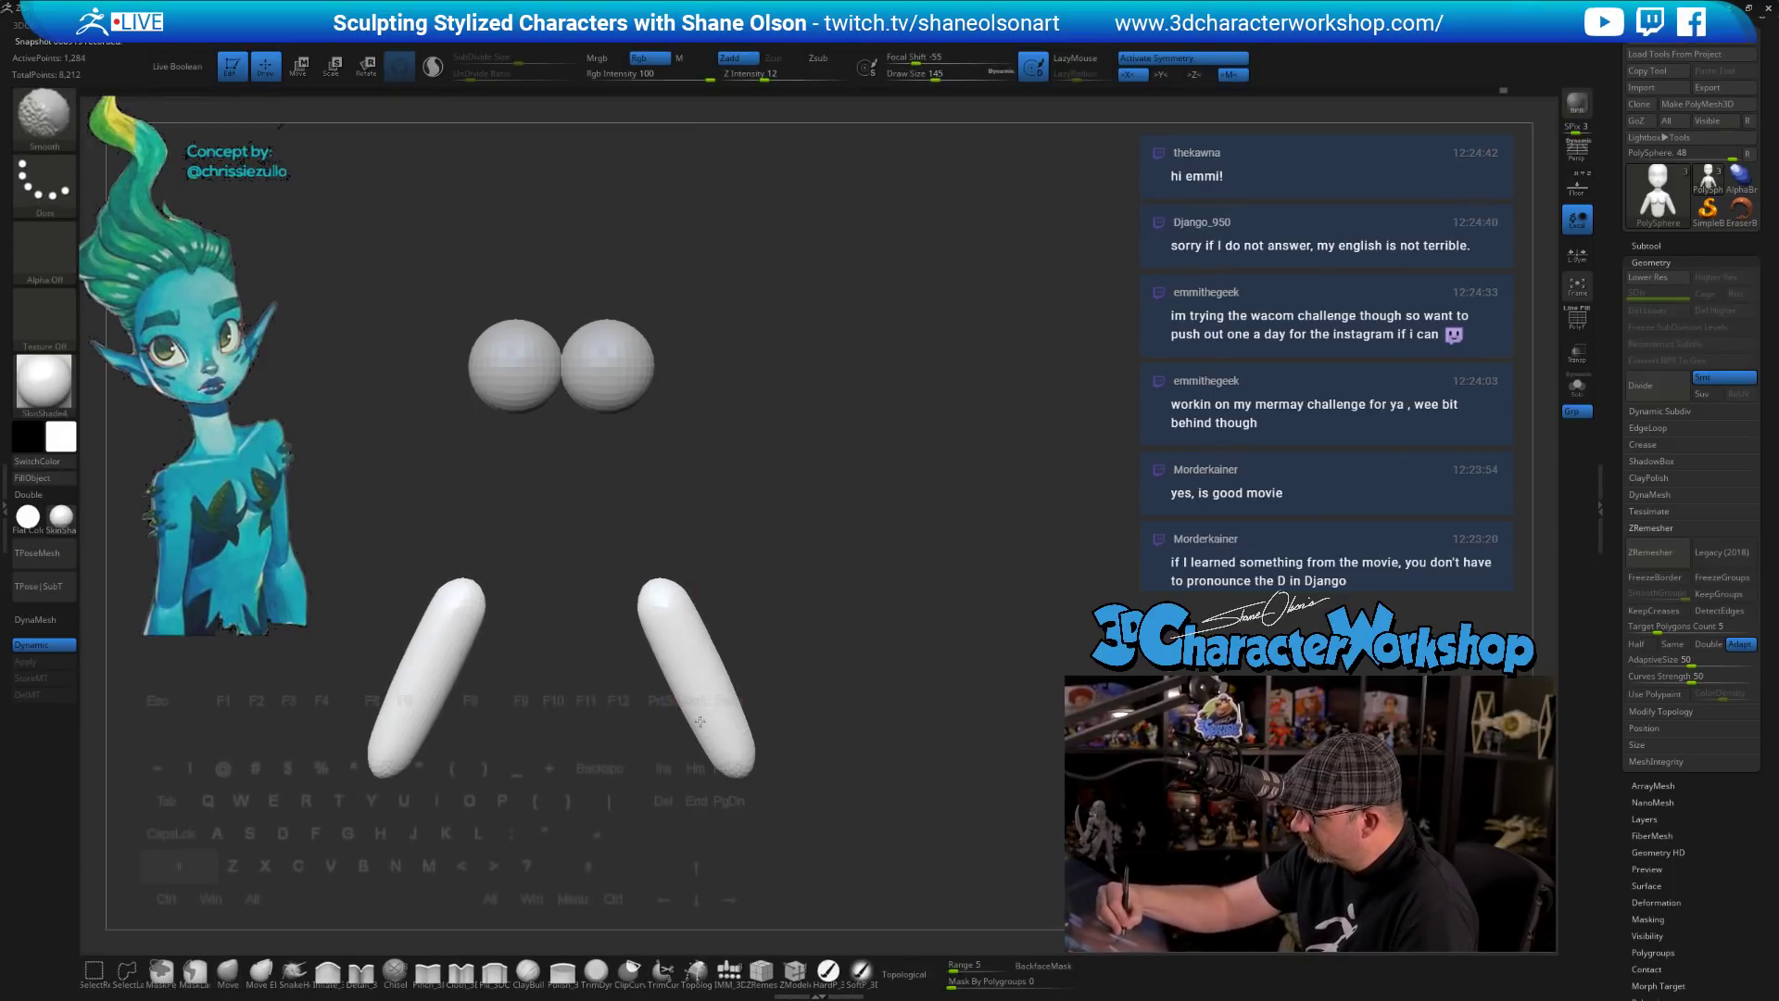
{"action": "left_click", "coordinate": [849, 636], "text": "ctrl+shift"}
{"action": "mouse_move", "coordinate": [845, 639]}
{"action": "left_mouse_down"}
{"action": "mouse_move", "coordinate": [890, 644]}
{"action": "mouse_move", "coordinate": [832, 653]}
{"action": "left_mouse_up"}
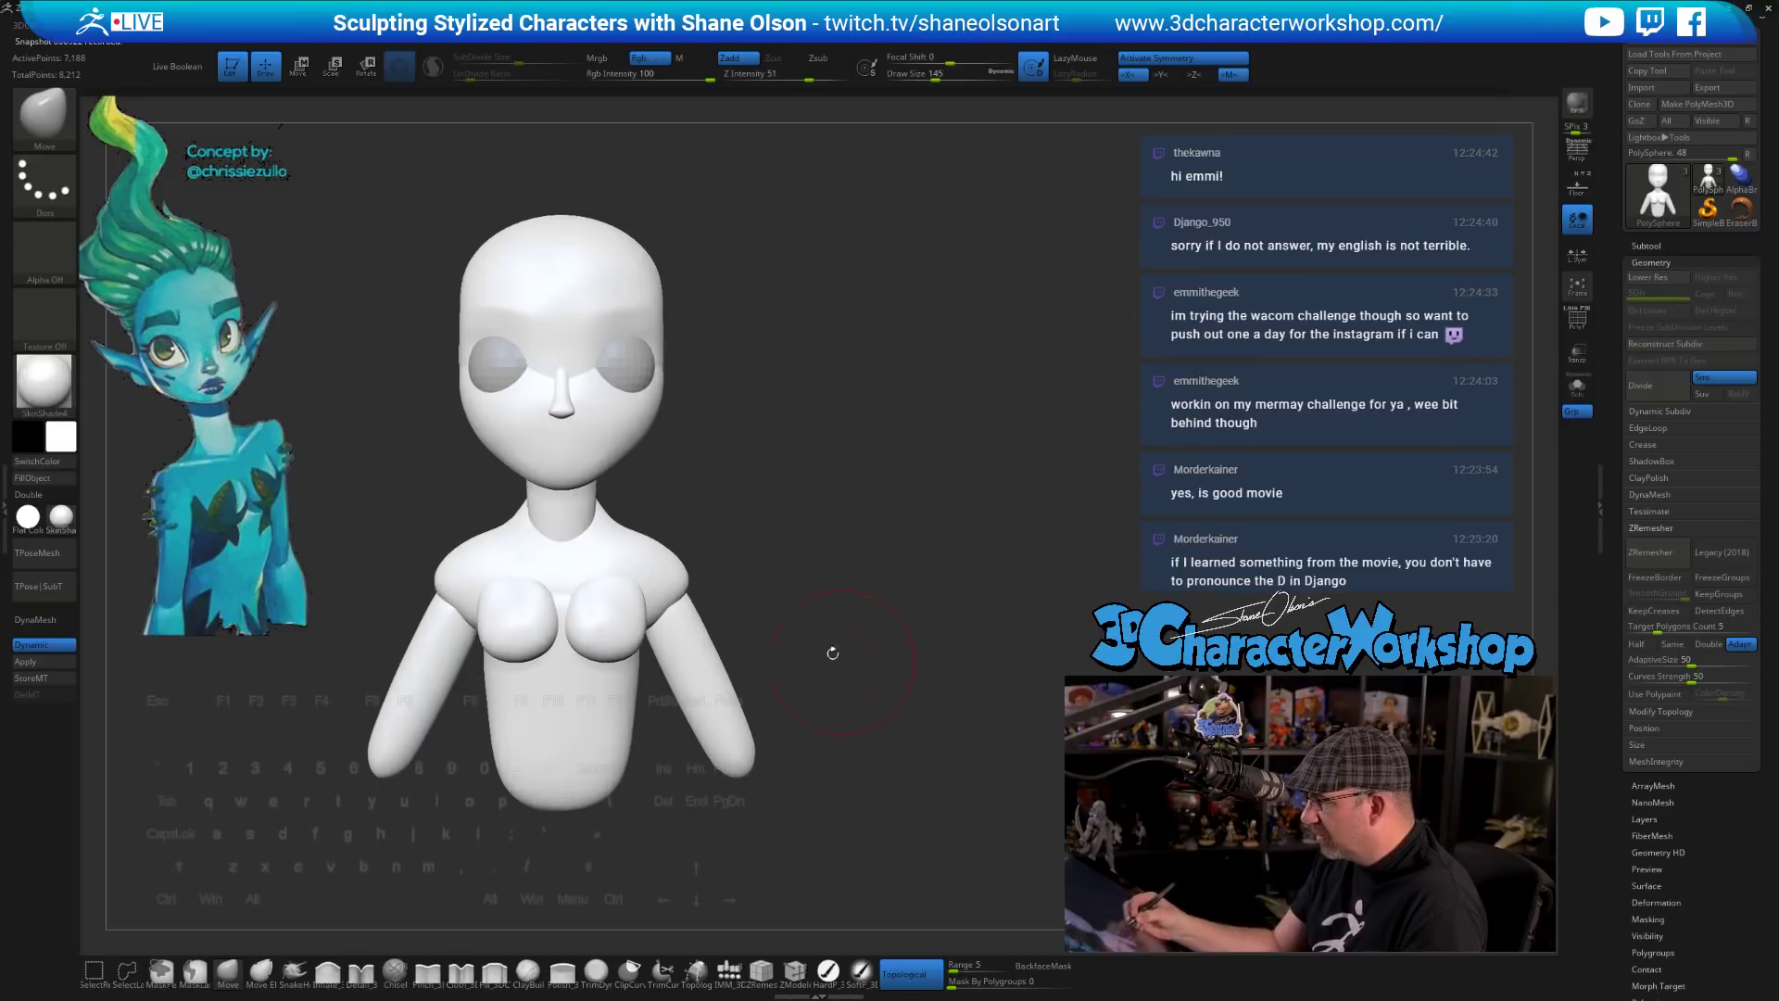
- Pull the outer shoulders slightly downward and inward with the Move brush
{"action": "left_click_drag", "start_coordinate": [695, 537], "coordinate": [678, 587]}
{"action": "left_click_drag", "start_coordinate": [862, 659], "coordinate": [856, 660], "text": "alt"}
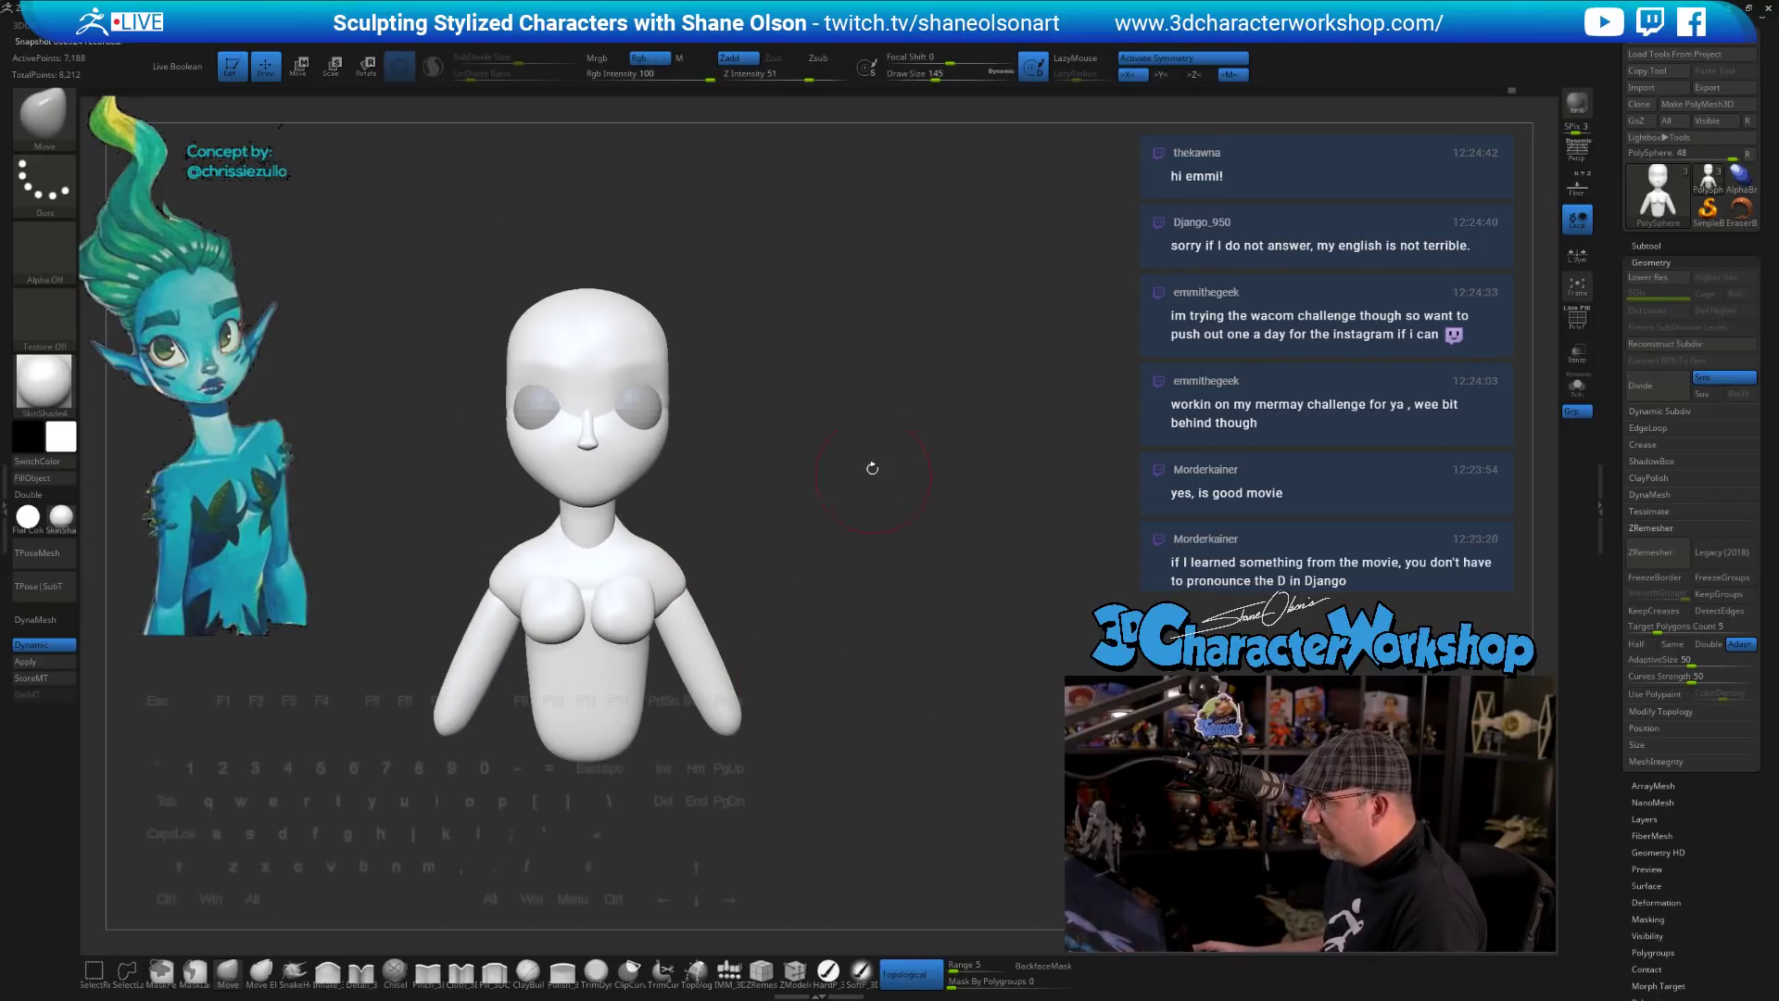
{"action": "left_click_drag", "start_coordinate": [872, 469], "coordinate": [815, 482], "text": "alt"}
{"action": "left_click_drag", "start_coordinate": [924, 491], "coordinate": [915, 445]}
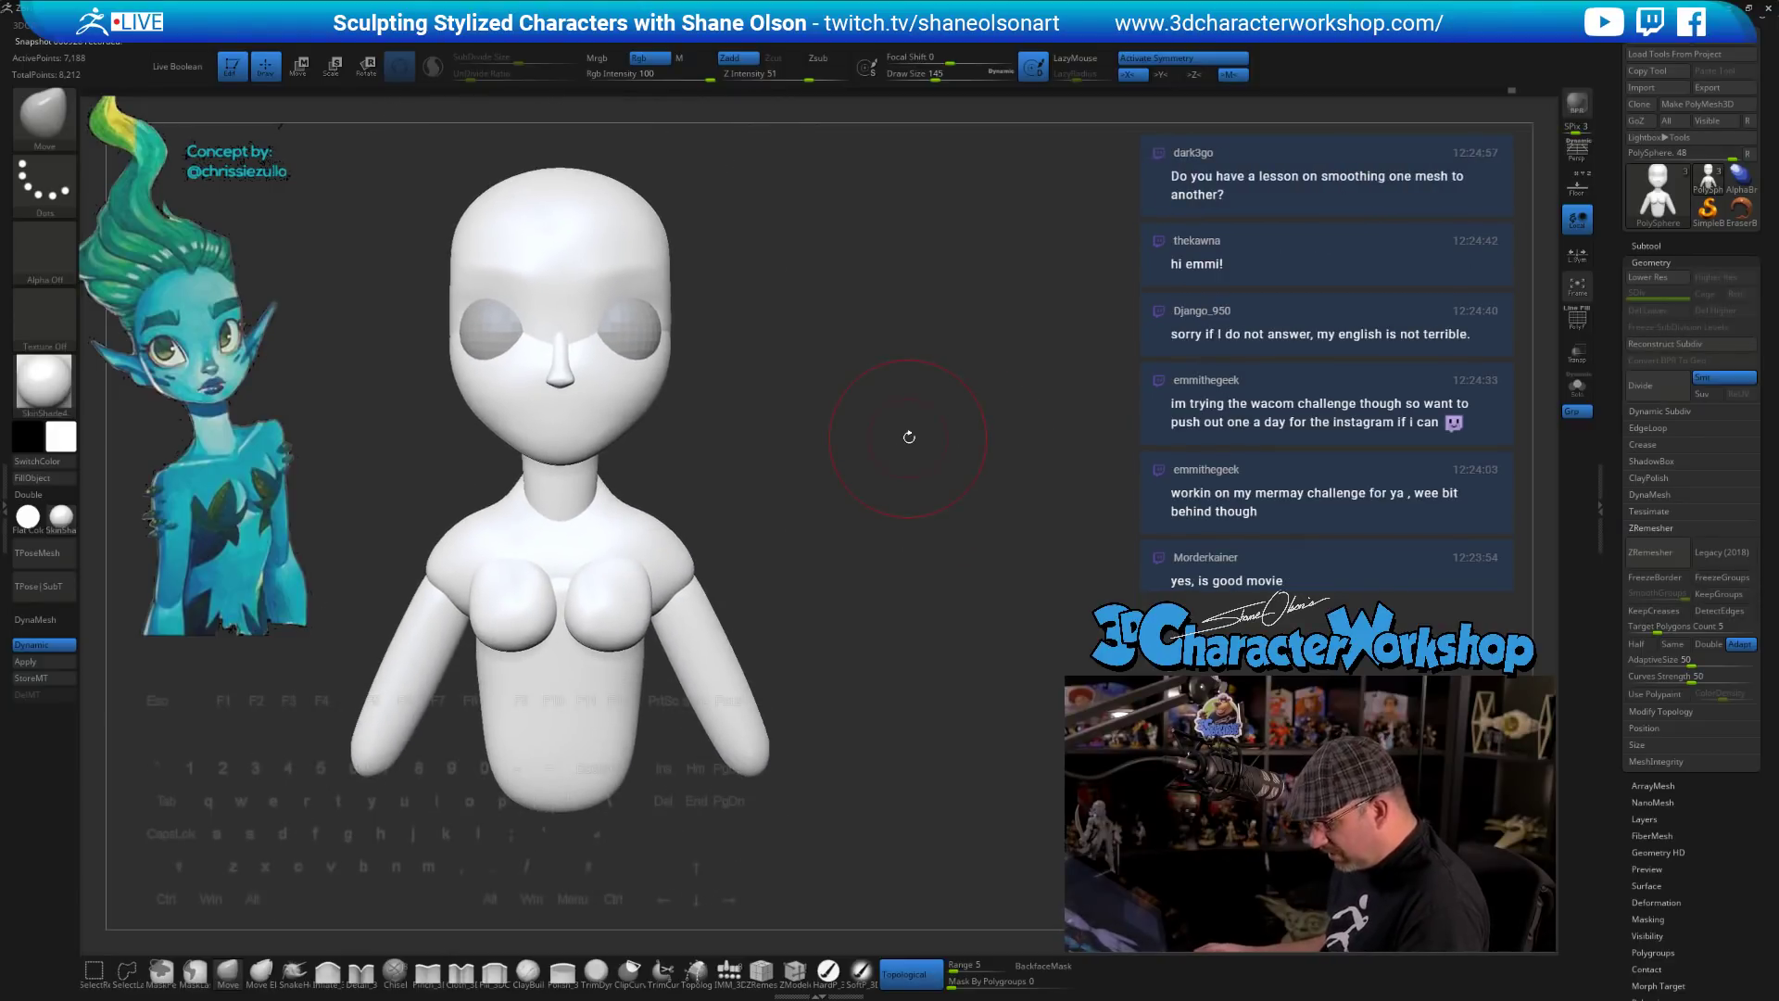
- Switch to the move gizmo, center it on the body model, and reset its orientation
{"action": "key", "text": "3"}
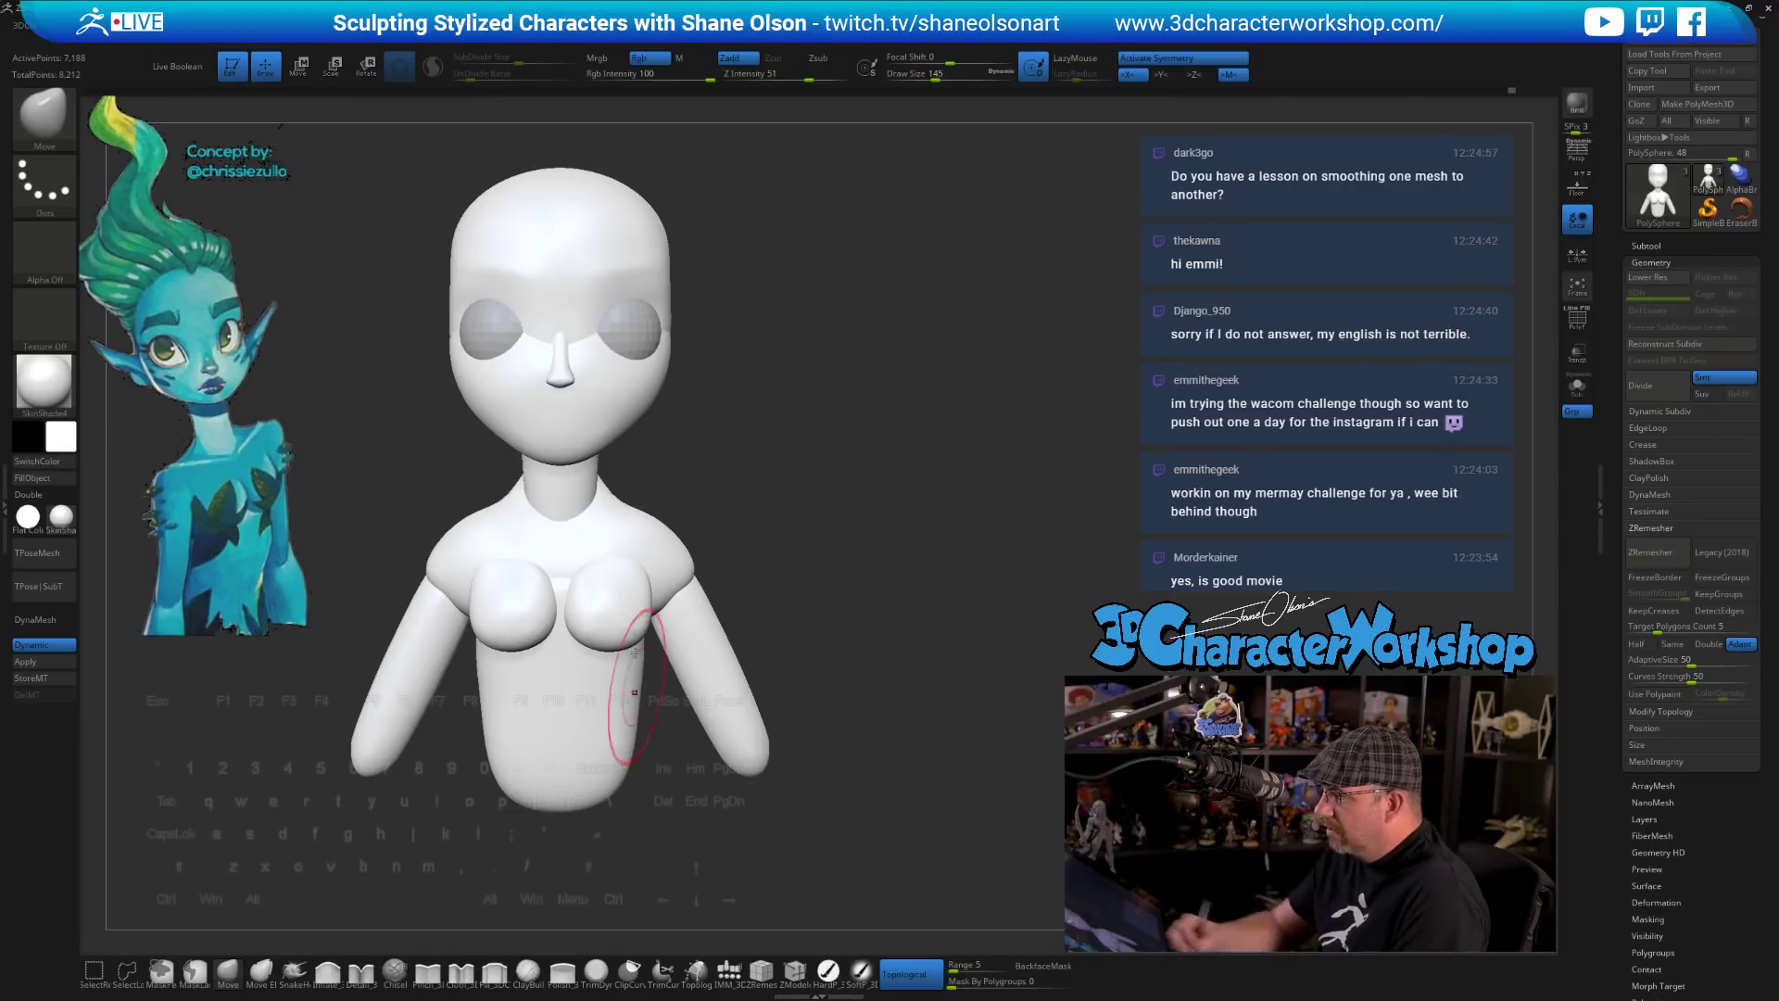
{"action": "key", "text": "space"}
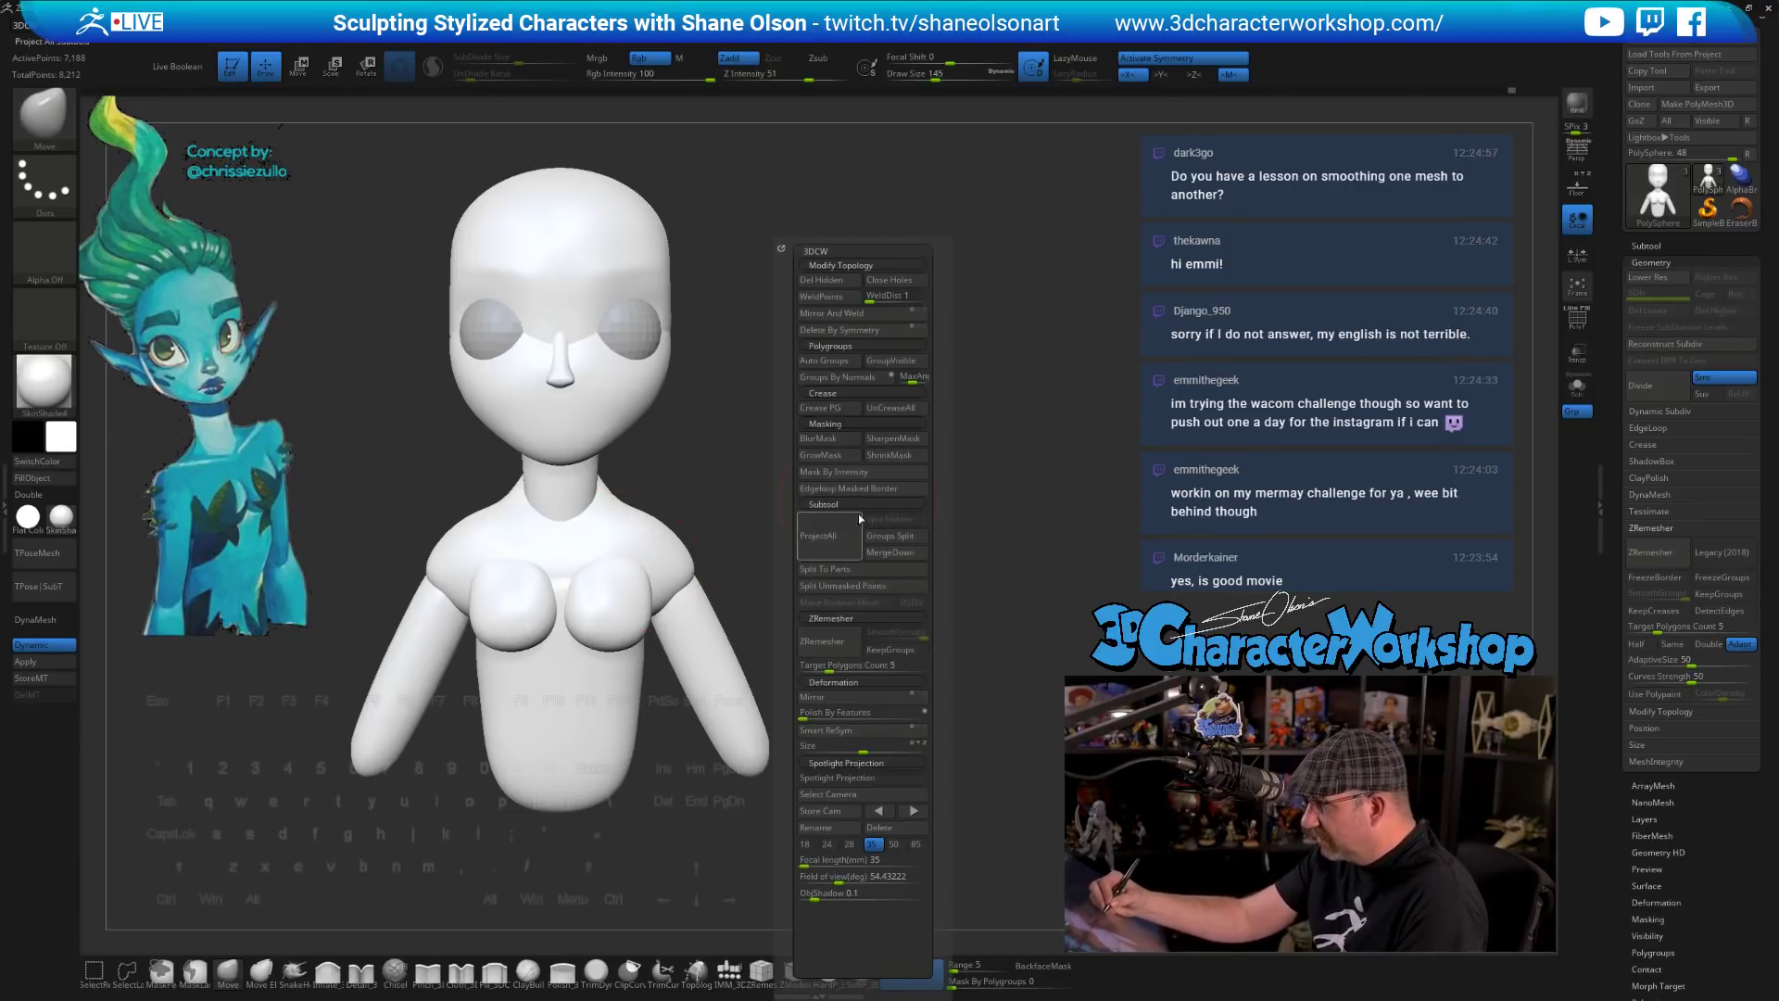
{"action": "left_click", "coordinate": [831, 286]}
{"action": "key", "text": "w"}
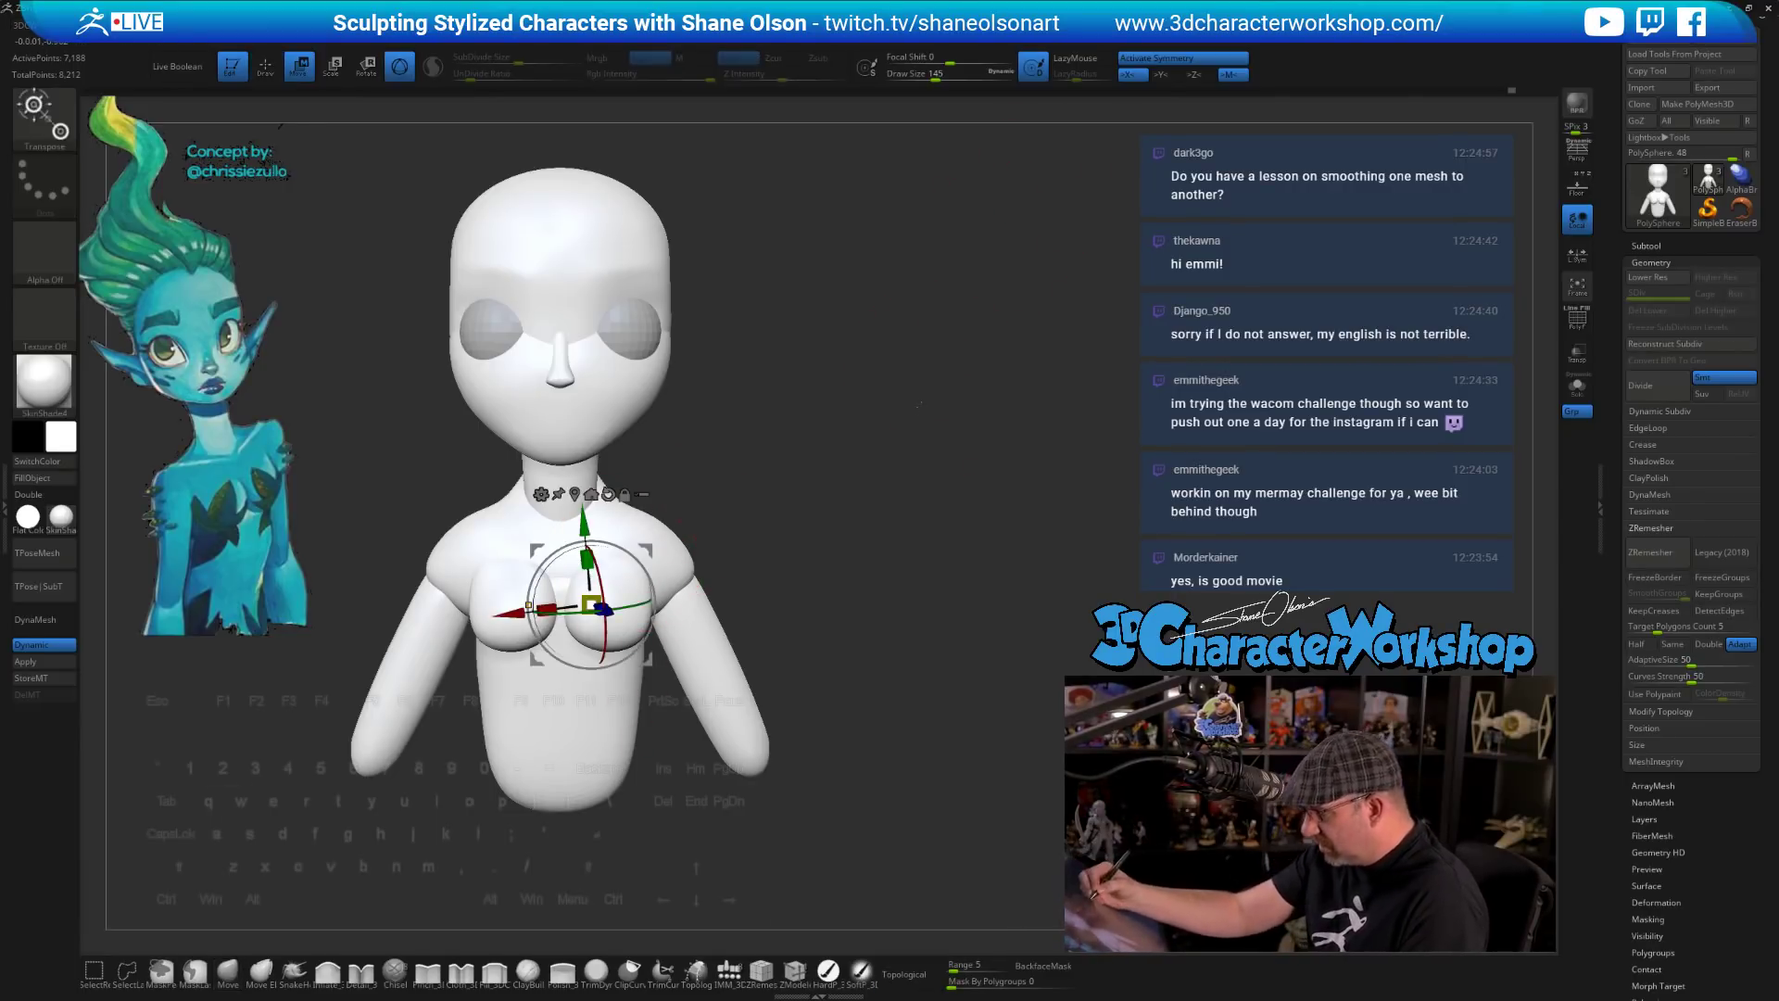
{"action": "left_click", "coordinate": [559, 335]}
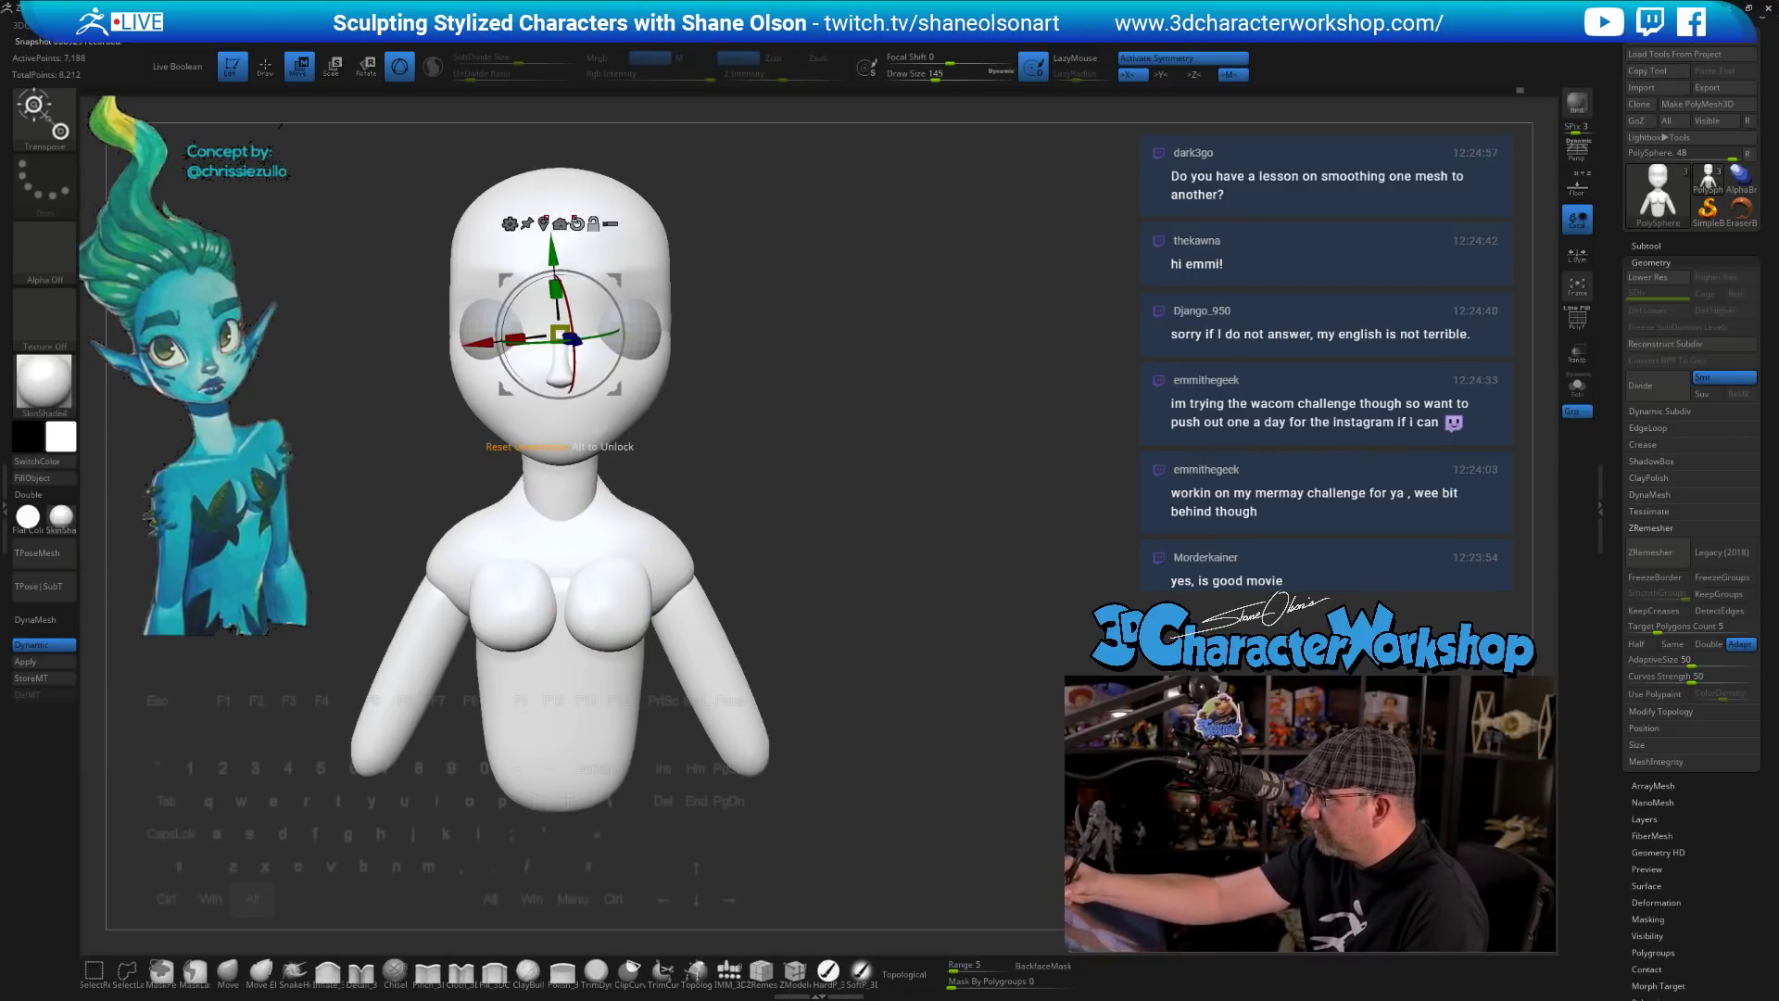
{"action": "left_click", "coordinate": [577, 223]}
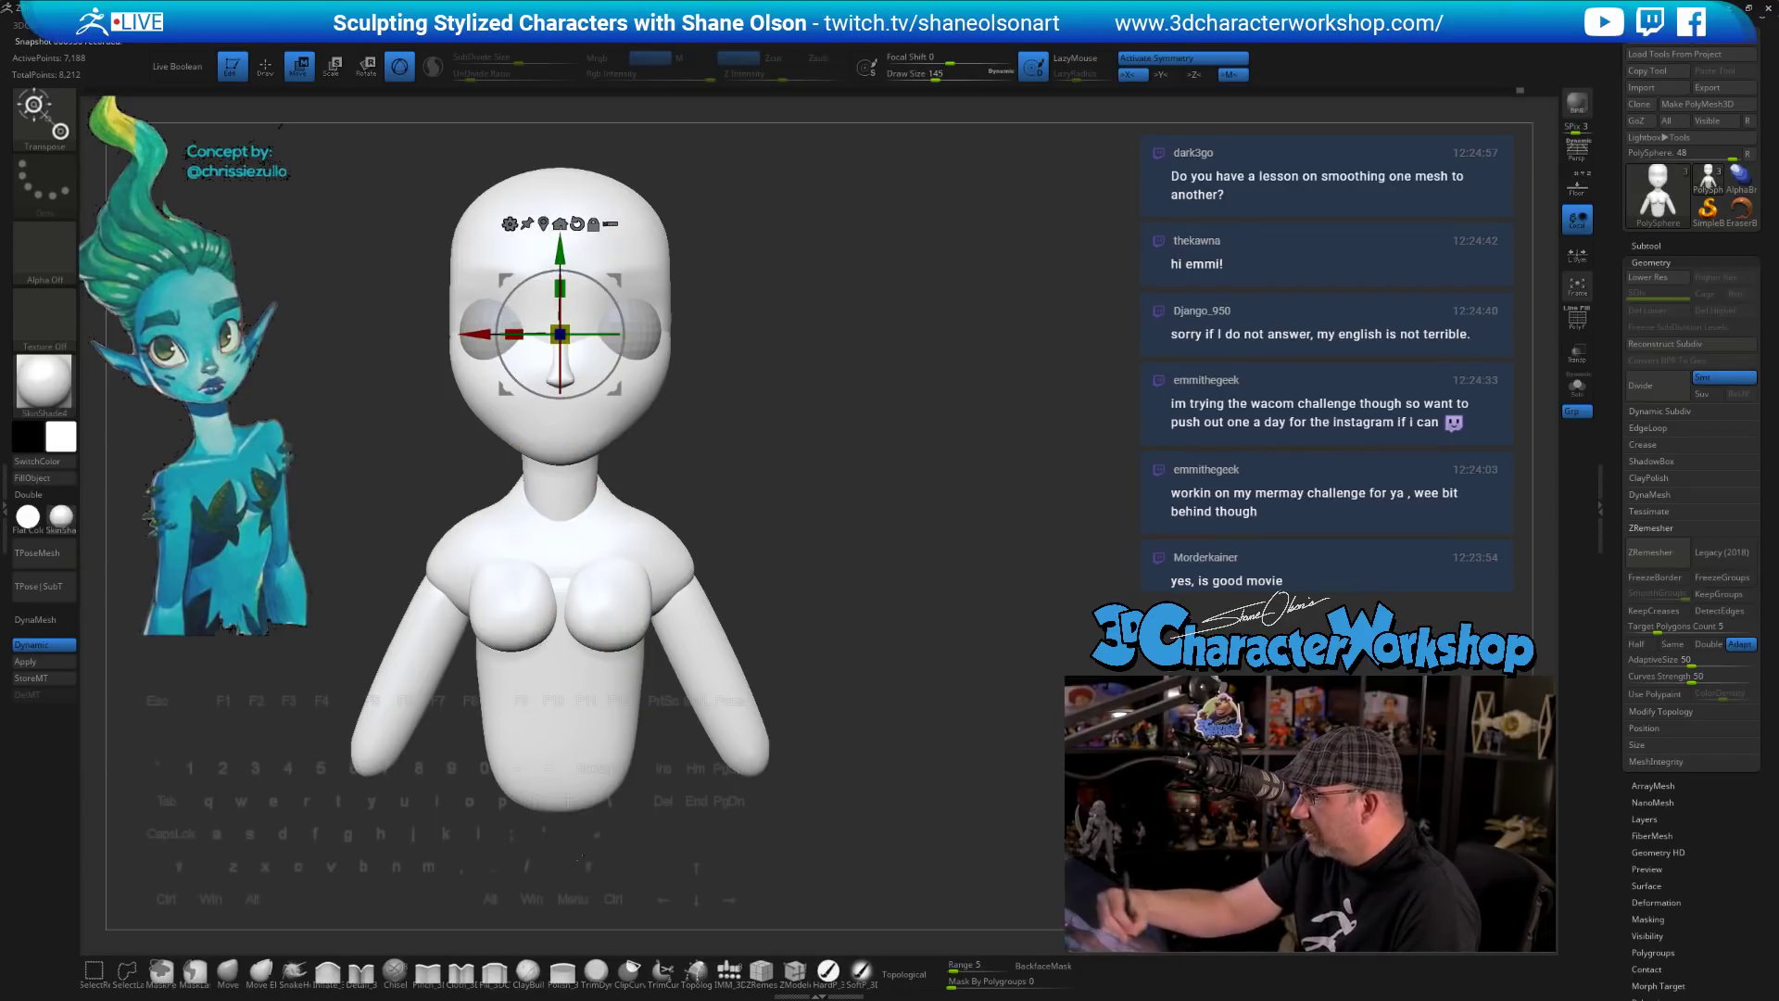
- Duplicate the blockout body subtool
{"action": "left_click", "coordinate": [508, 224]}
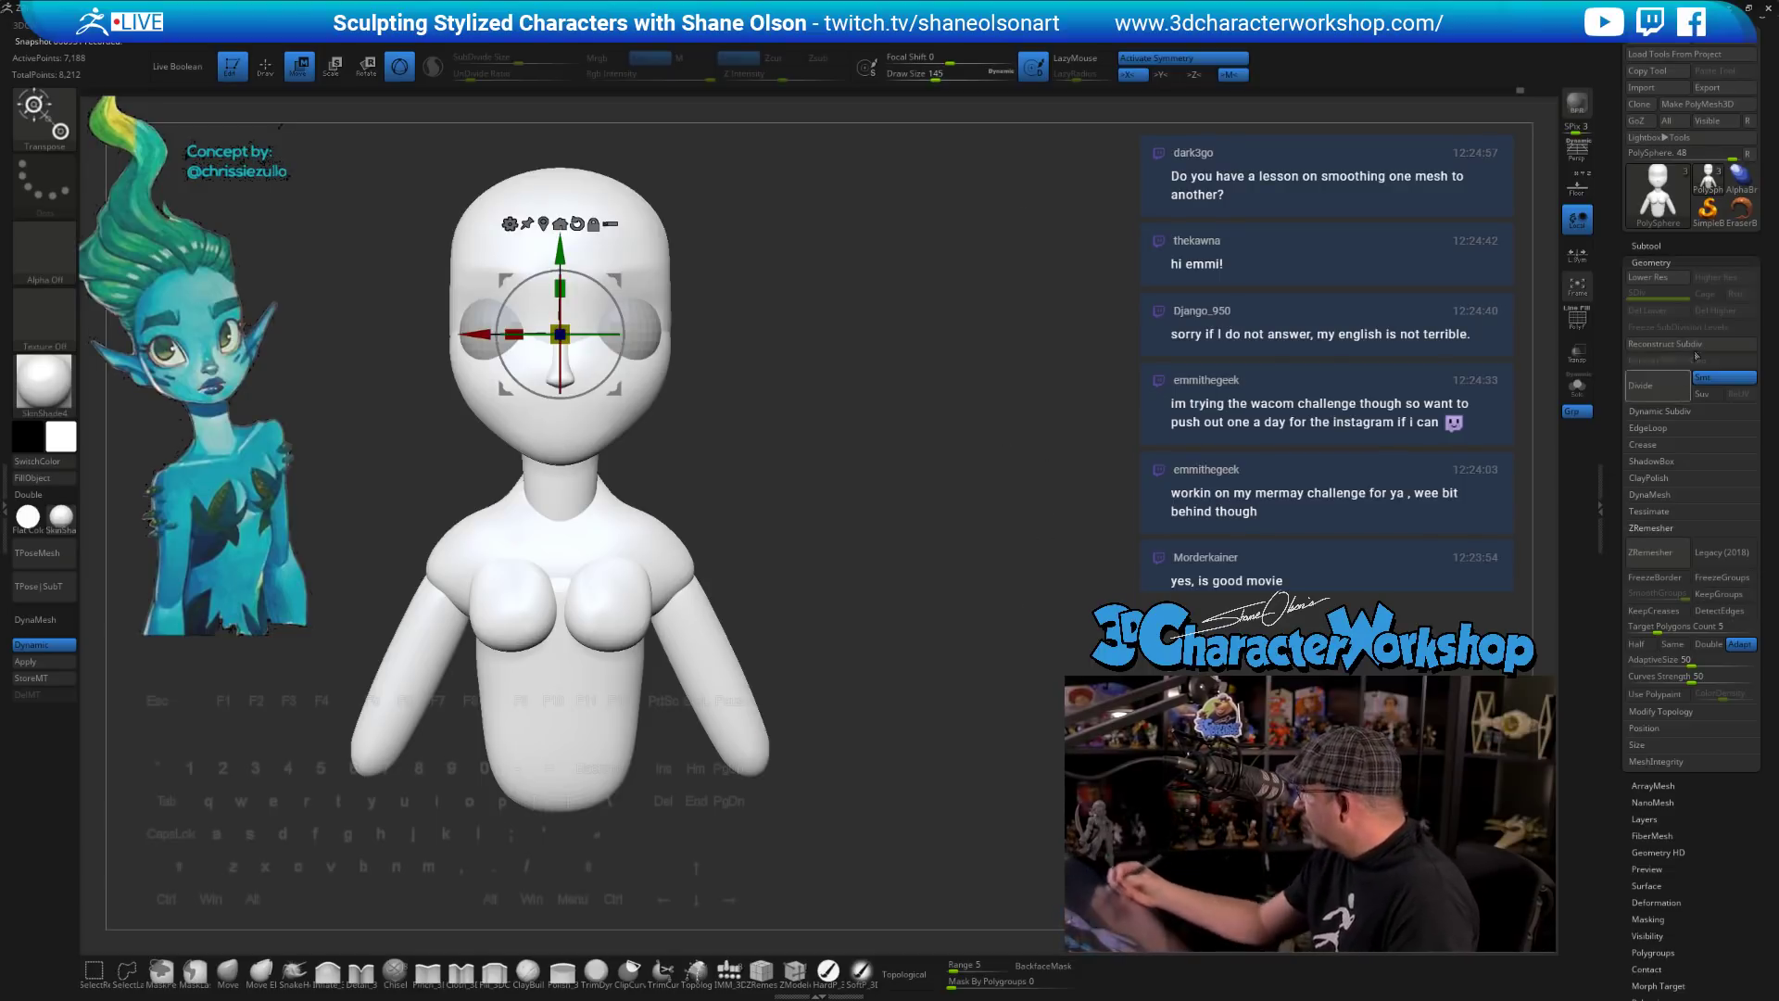
{"action": "left_click", "coordinate": [1646, 245]}
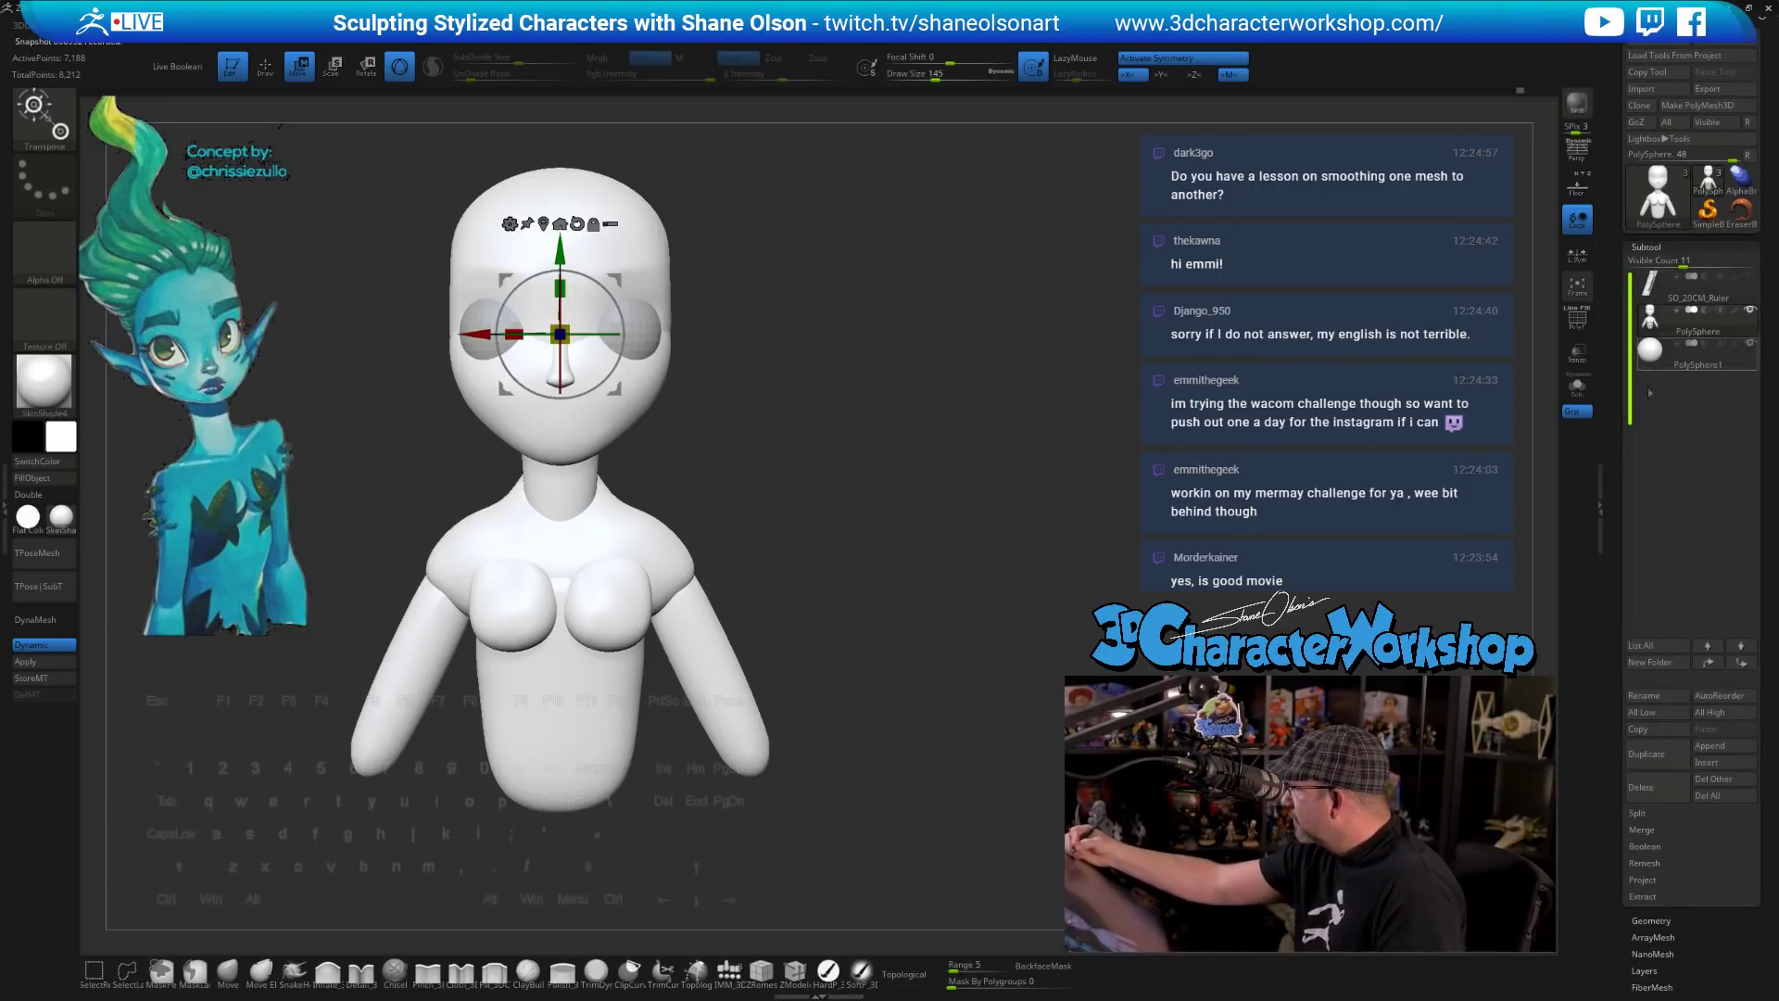
{"action": "left_click", "coordinate": [1646, 753]}
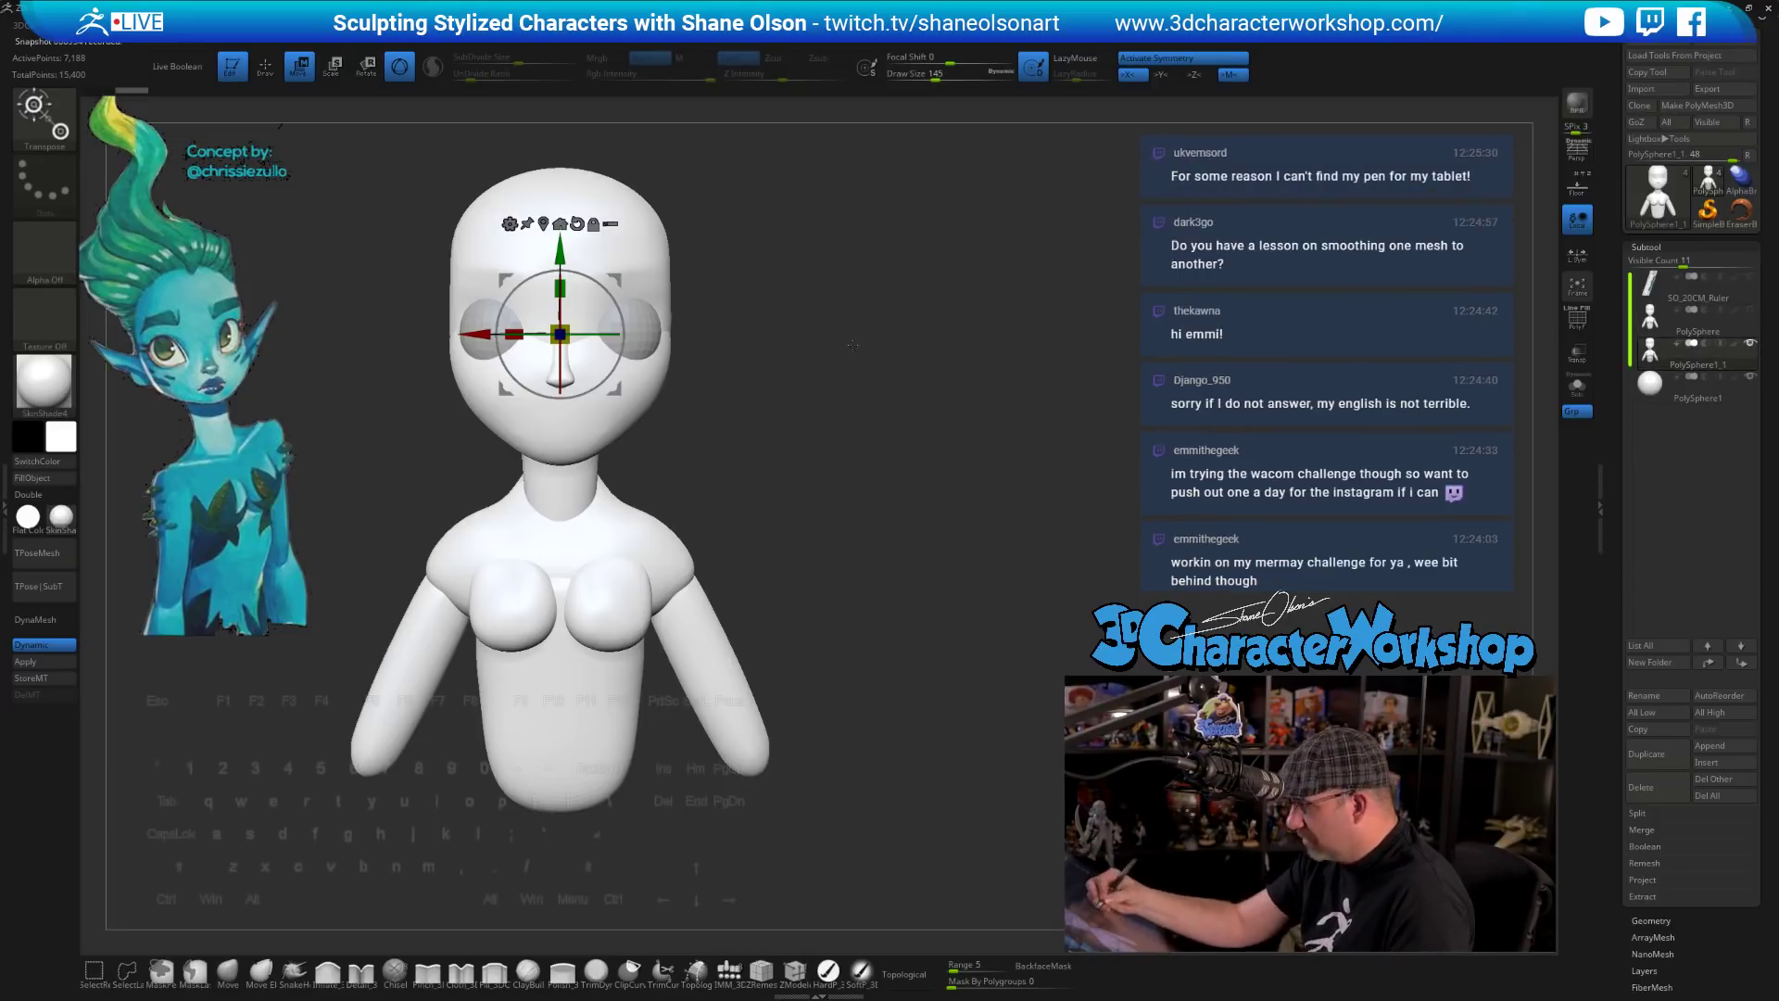
- Try Remesh By Union on the duplicated body, examine the wireframe with polyframes on, and undo the remesh
{"action": "left_click", "coordinate": [509, 223]}
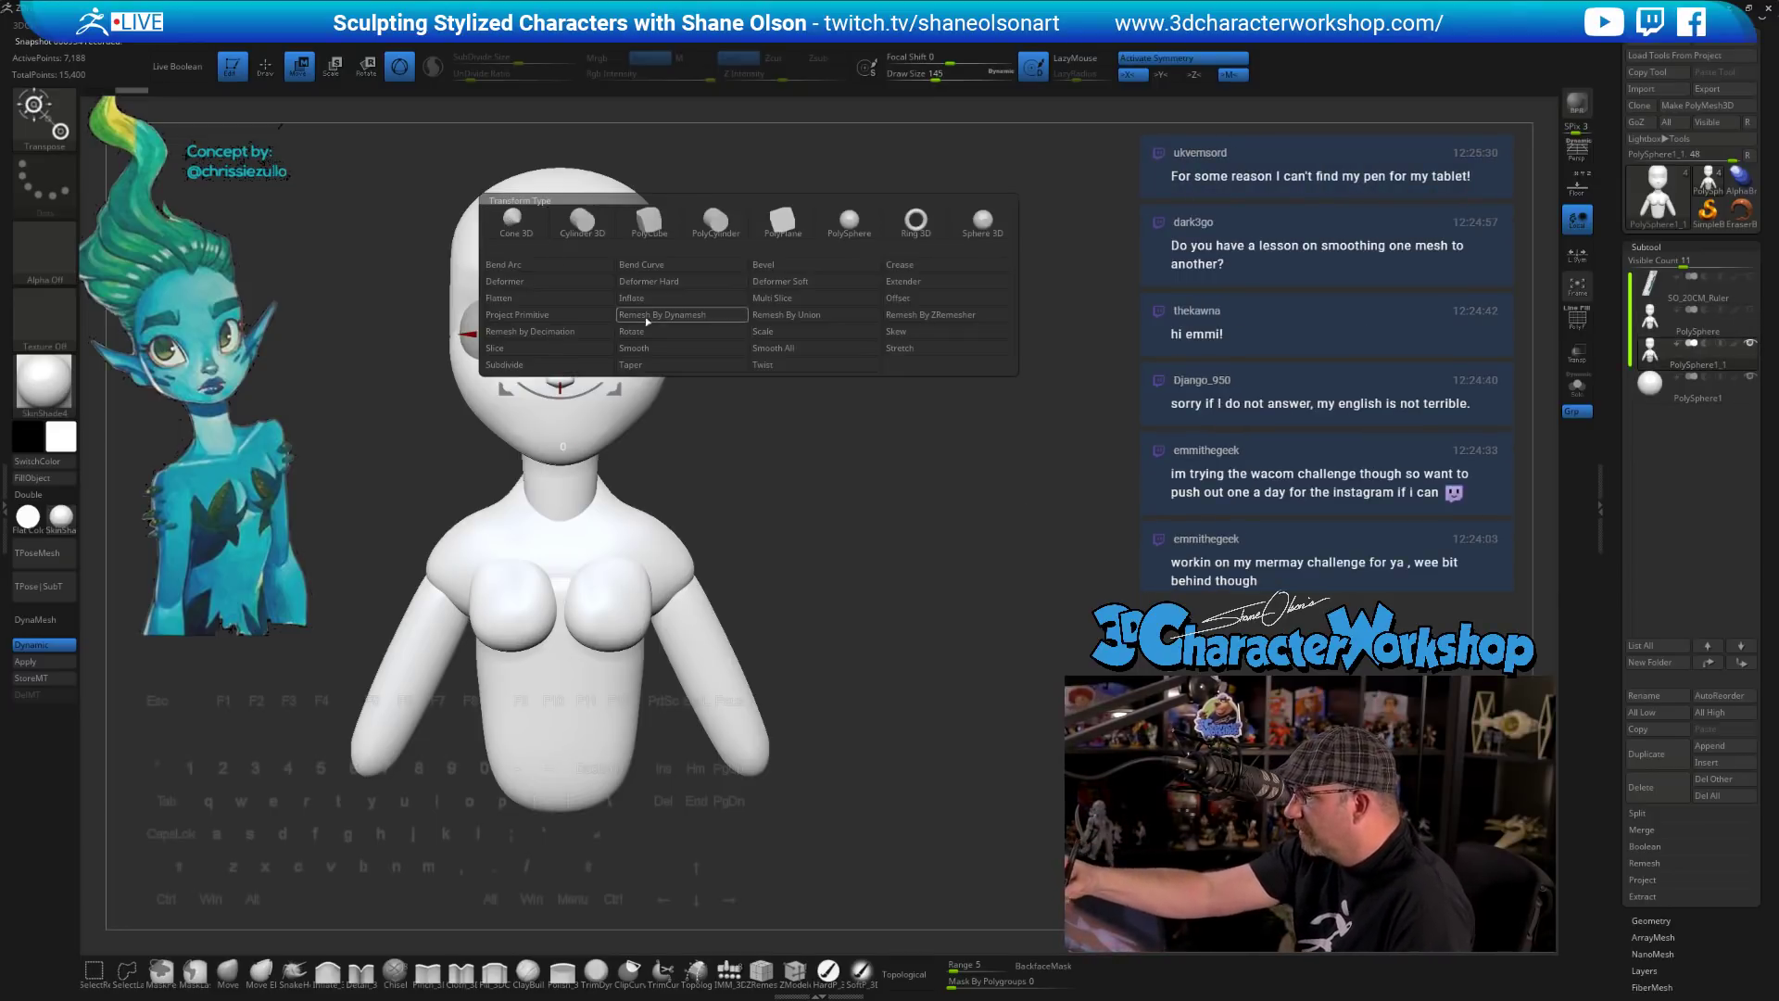
{"action": "left_click", "coordinate": [794, 314]}
{"action": "key", "text": "shift+f"}
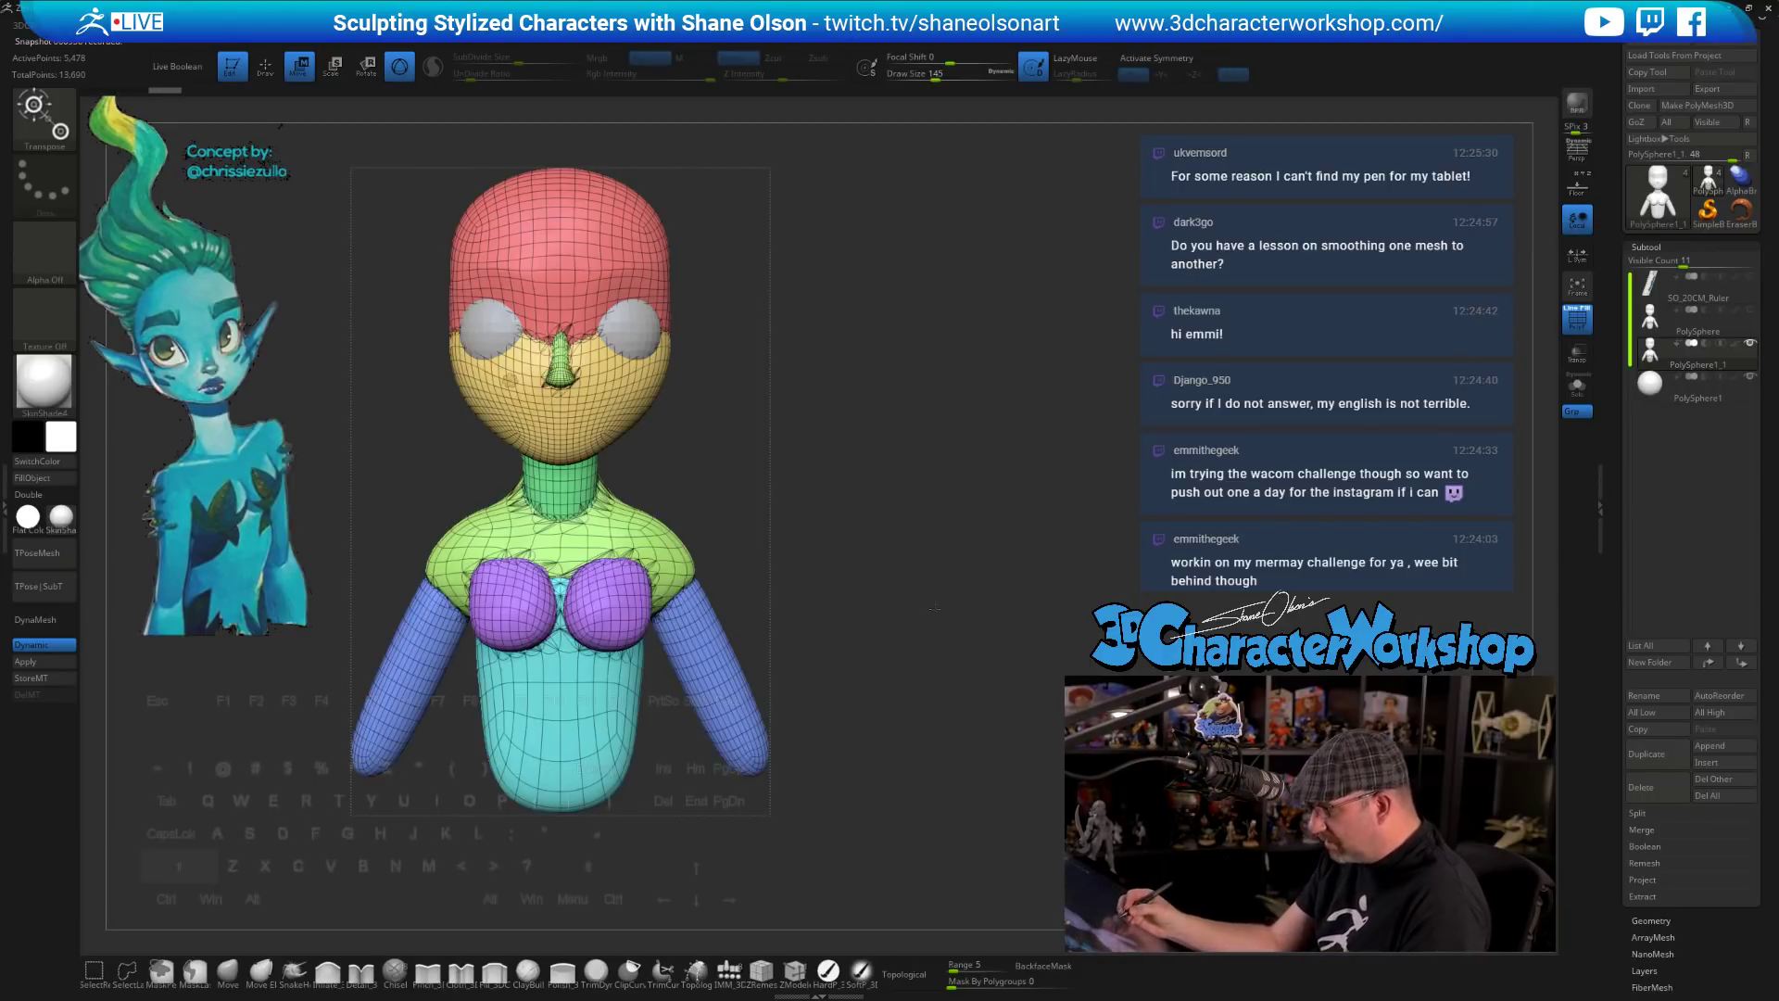
{"action": "left_click_drag", "start_coordinate": [935, 610], "coordinate": [900, 567], "text": "alt"}
{"action": "key", "text": "ctrl+z"}
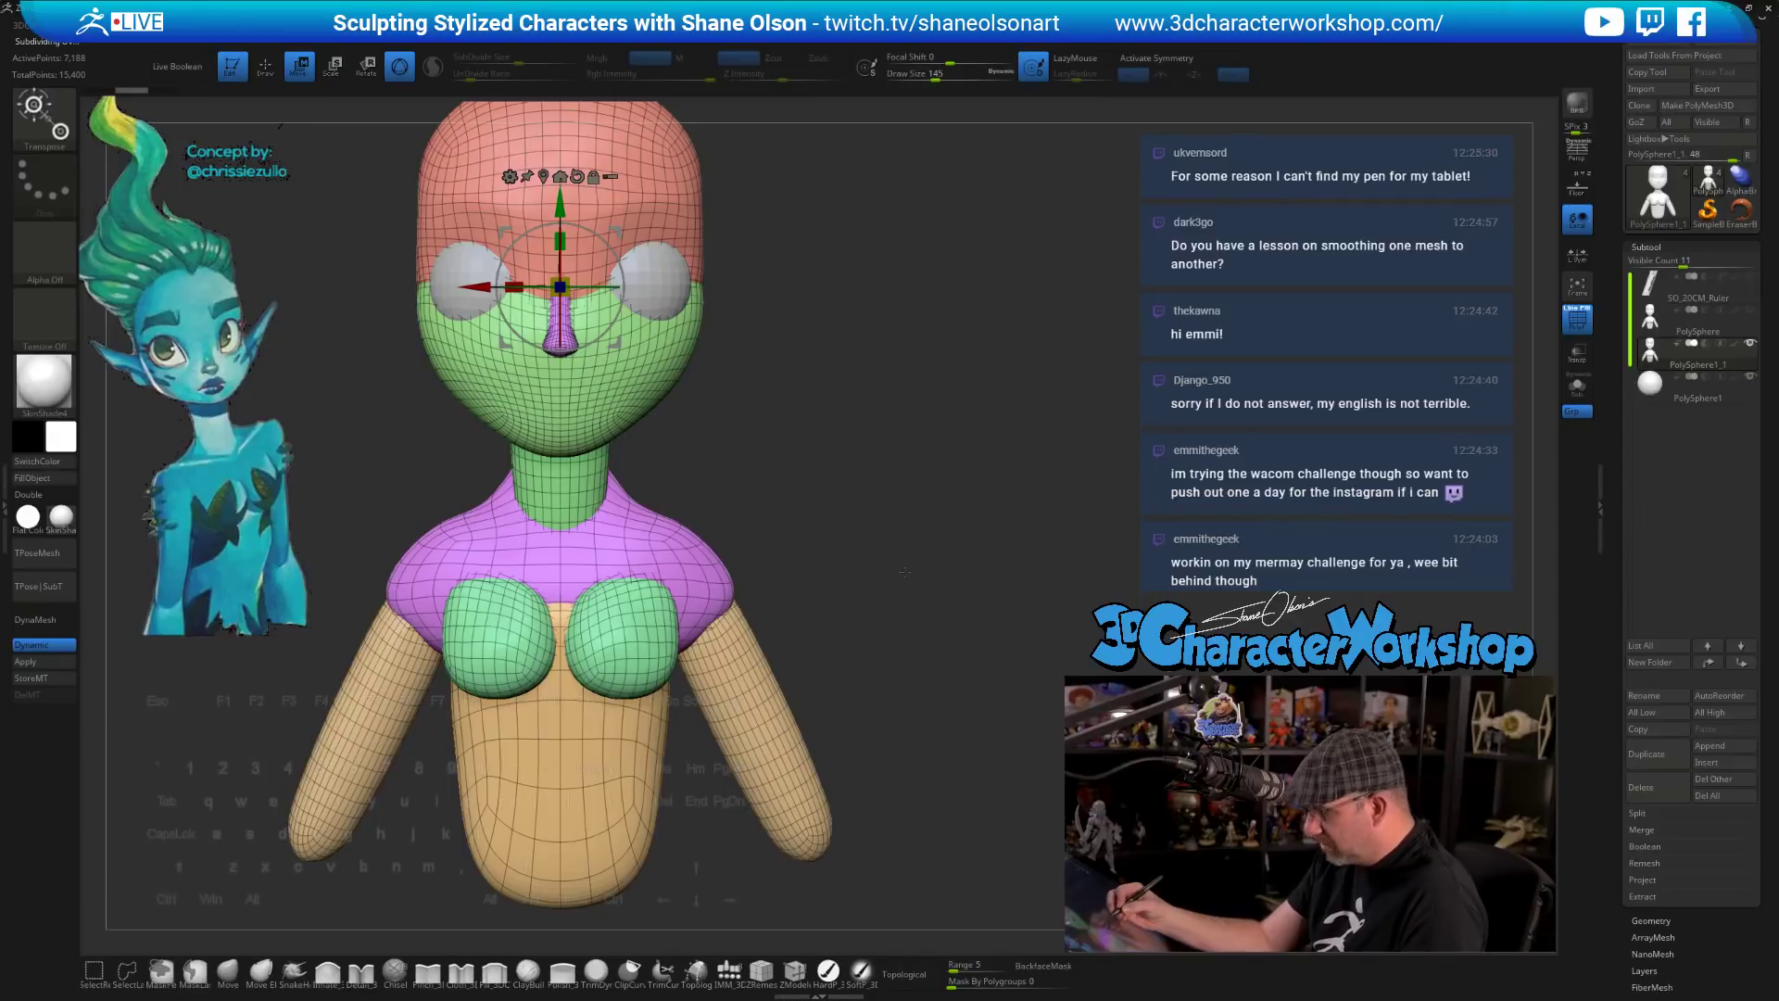
- Turn symmetry on, retry Remesh By Union on the duplicated body, and undo back to the separate forms
{"action": "key", "text": "x"}
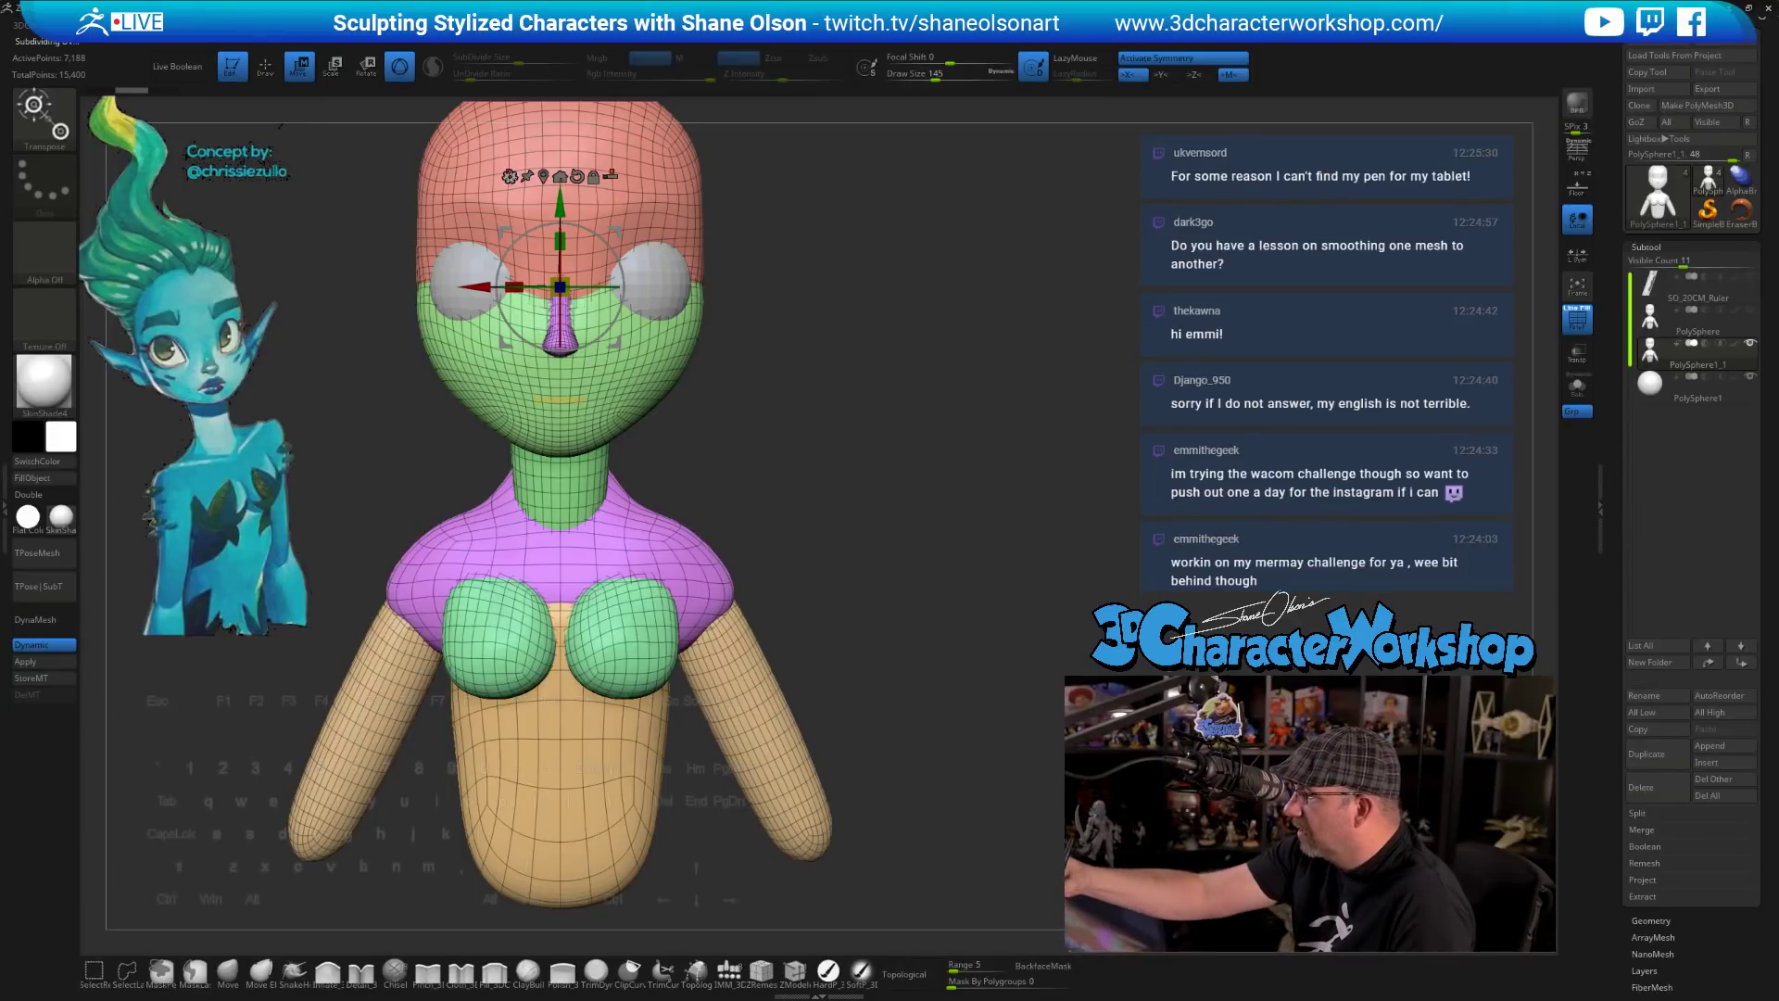
{"action": "left_click", "coordinate": [510, 176]}
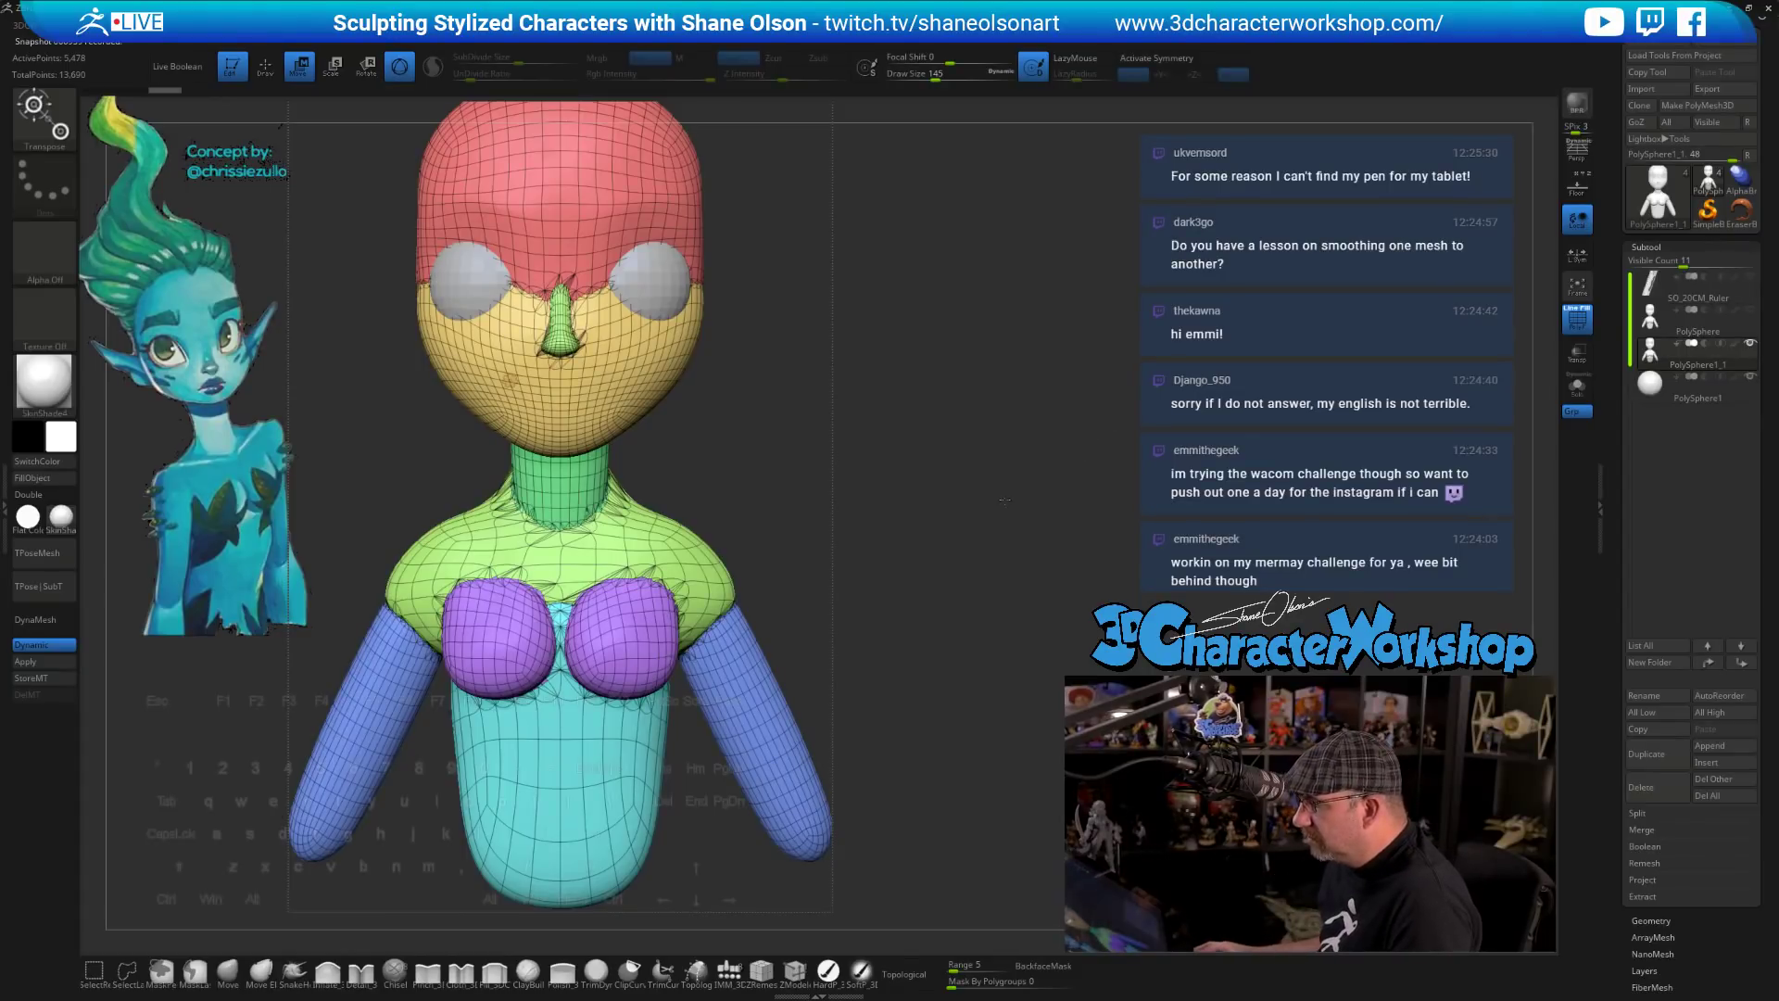
{"action": "left_click_drag", "start_coordinate": [1005, 500], "coordinate": [929, 515], "text": "alt"}
{"action": "left_click_drag", "start_coordinate": [843, 443], "coordinate": [841, 498], "text": "alt"}
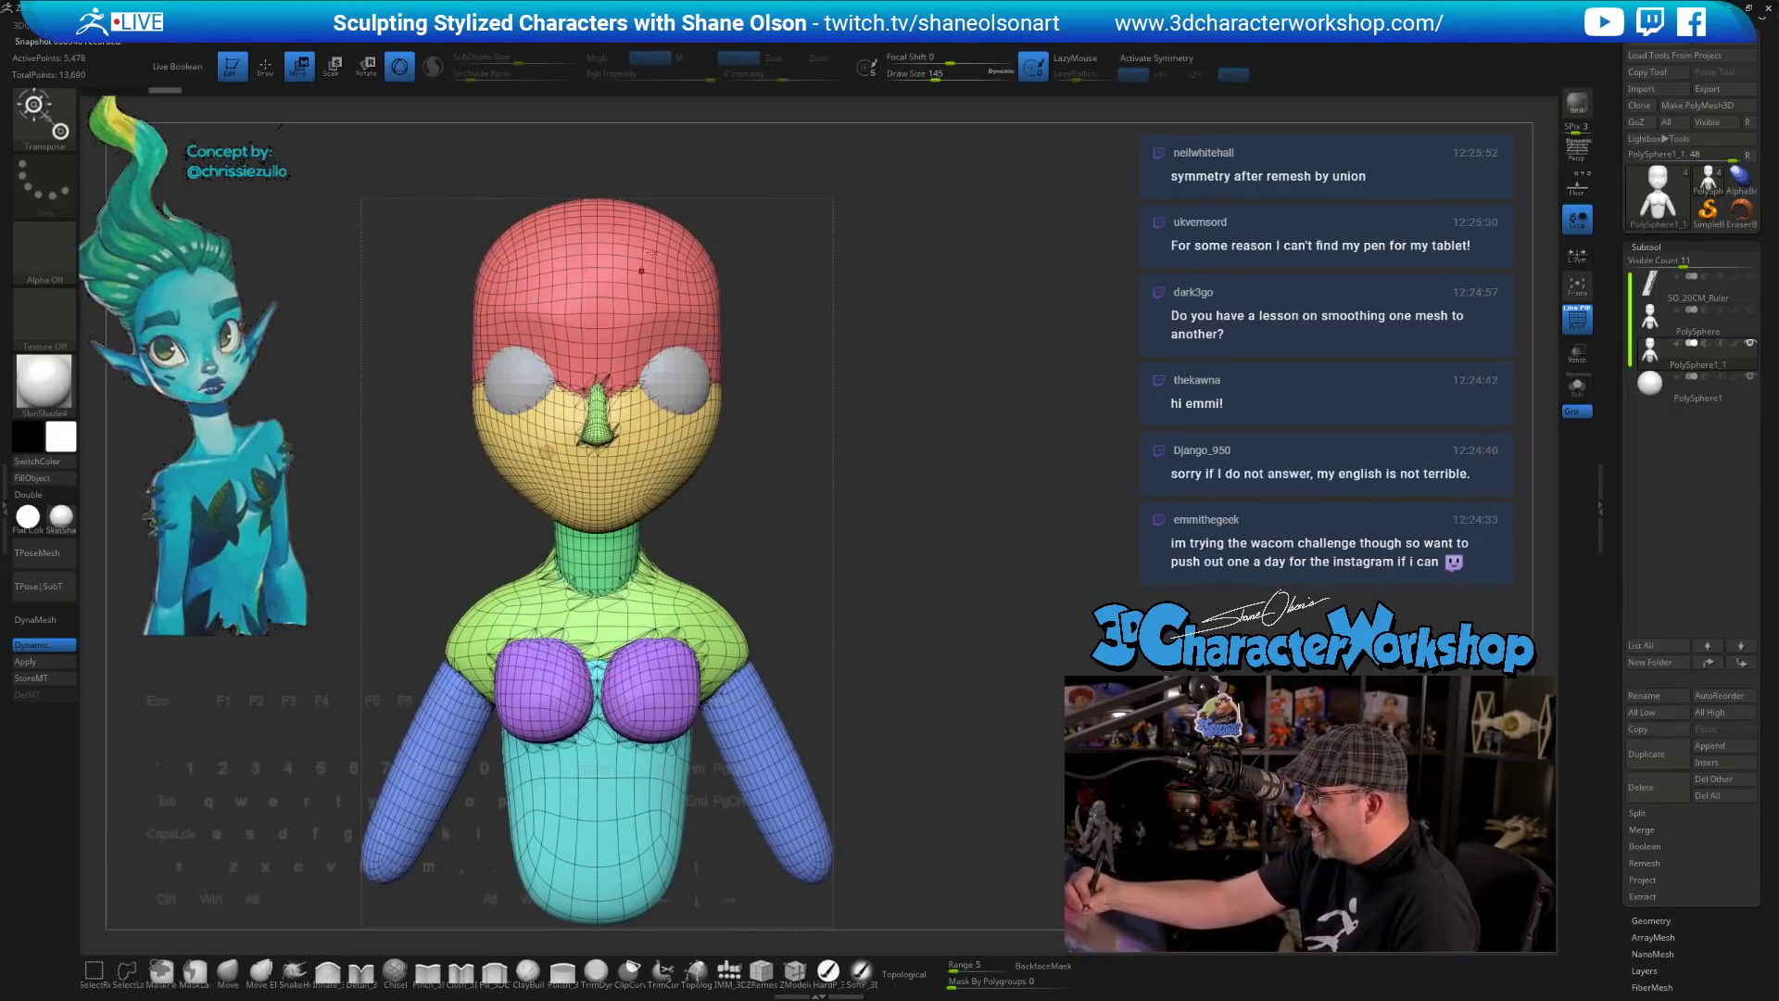
{"action": "left_click", "coordinate": [547, 445]}
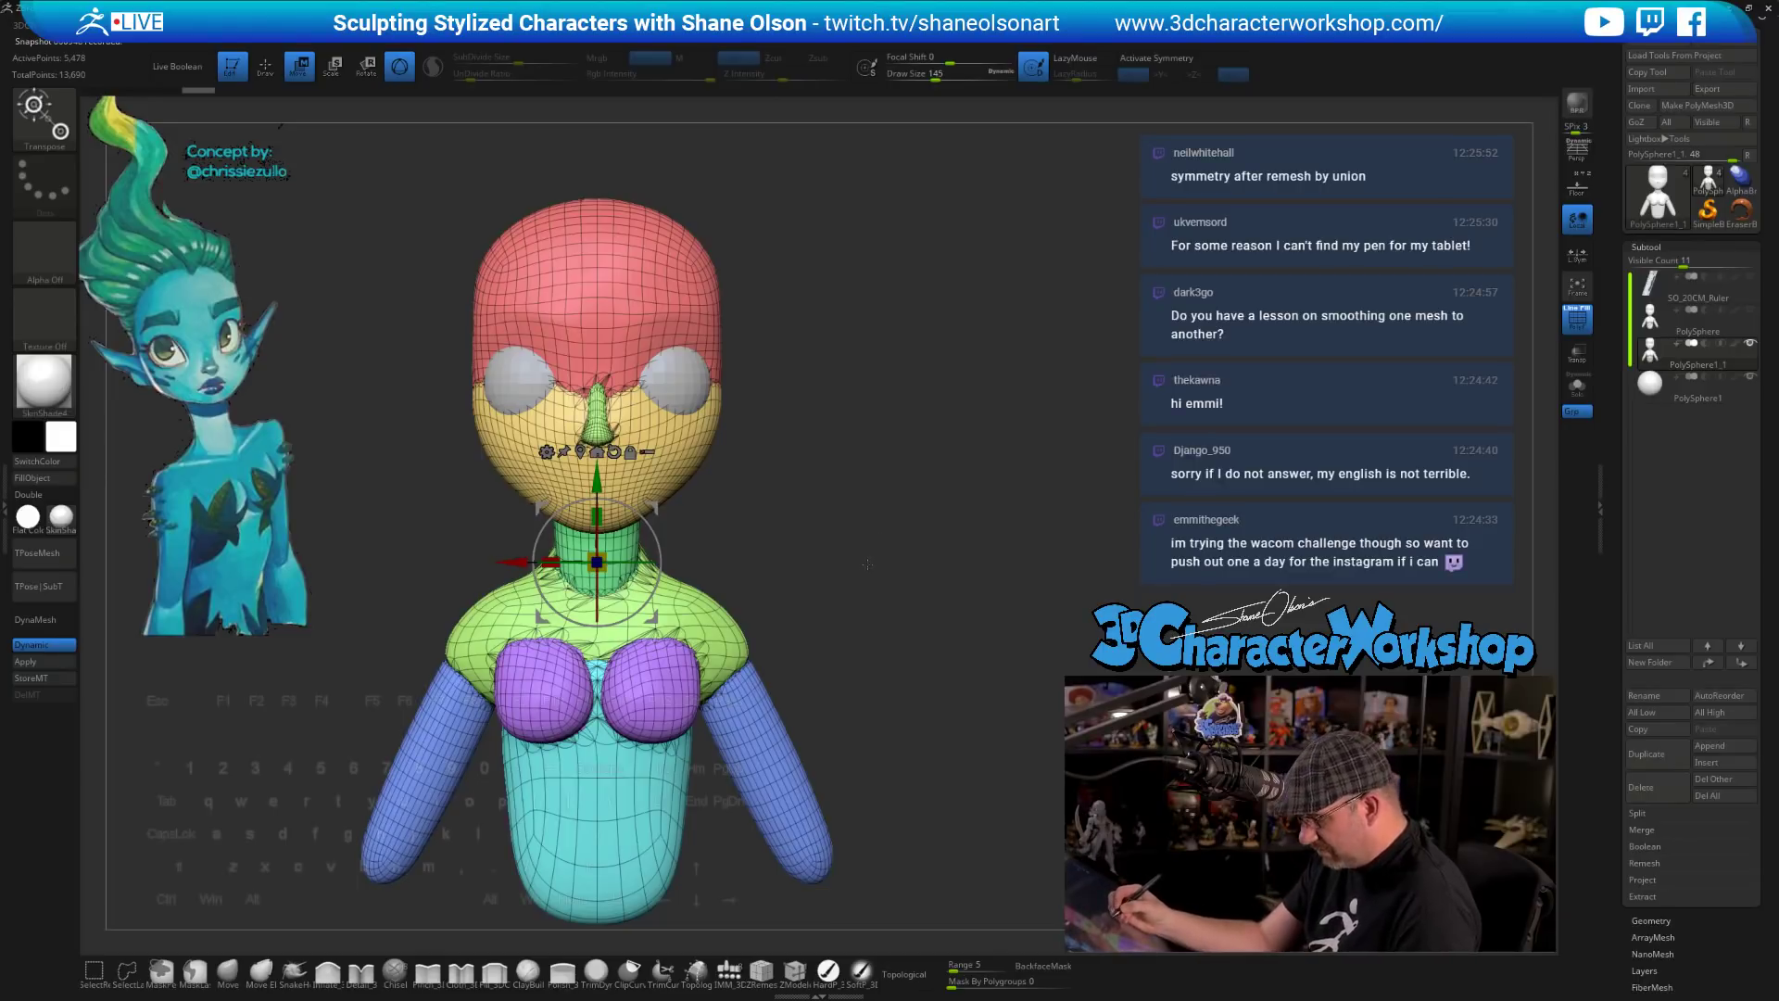
{"action": "key", "text": "space"}
{"action": "left_click", "coordinate": [897, 539]}
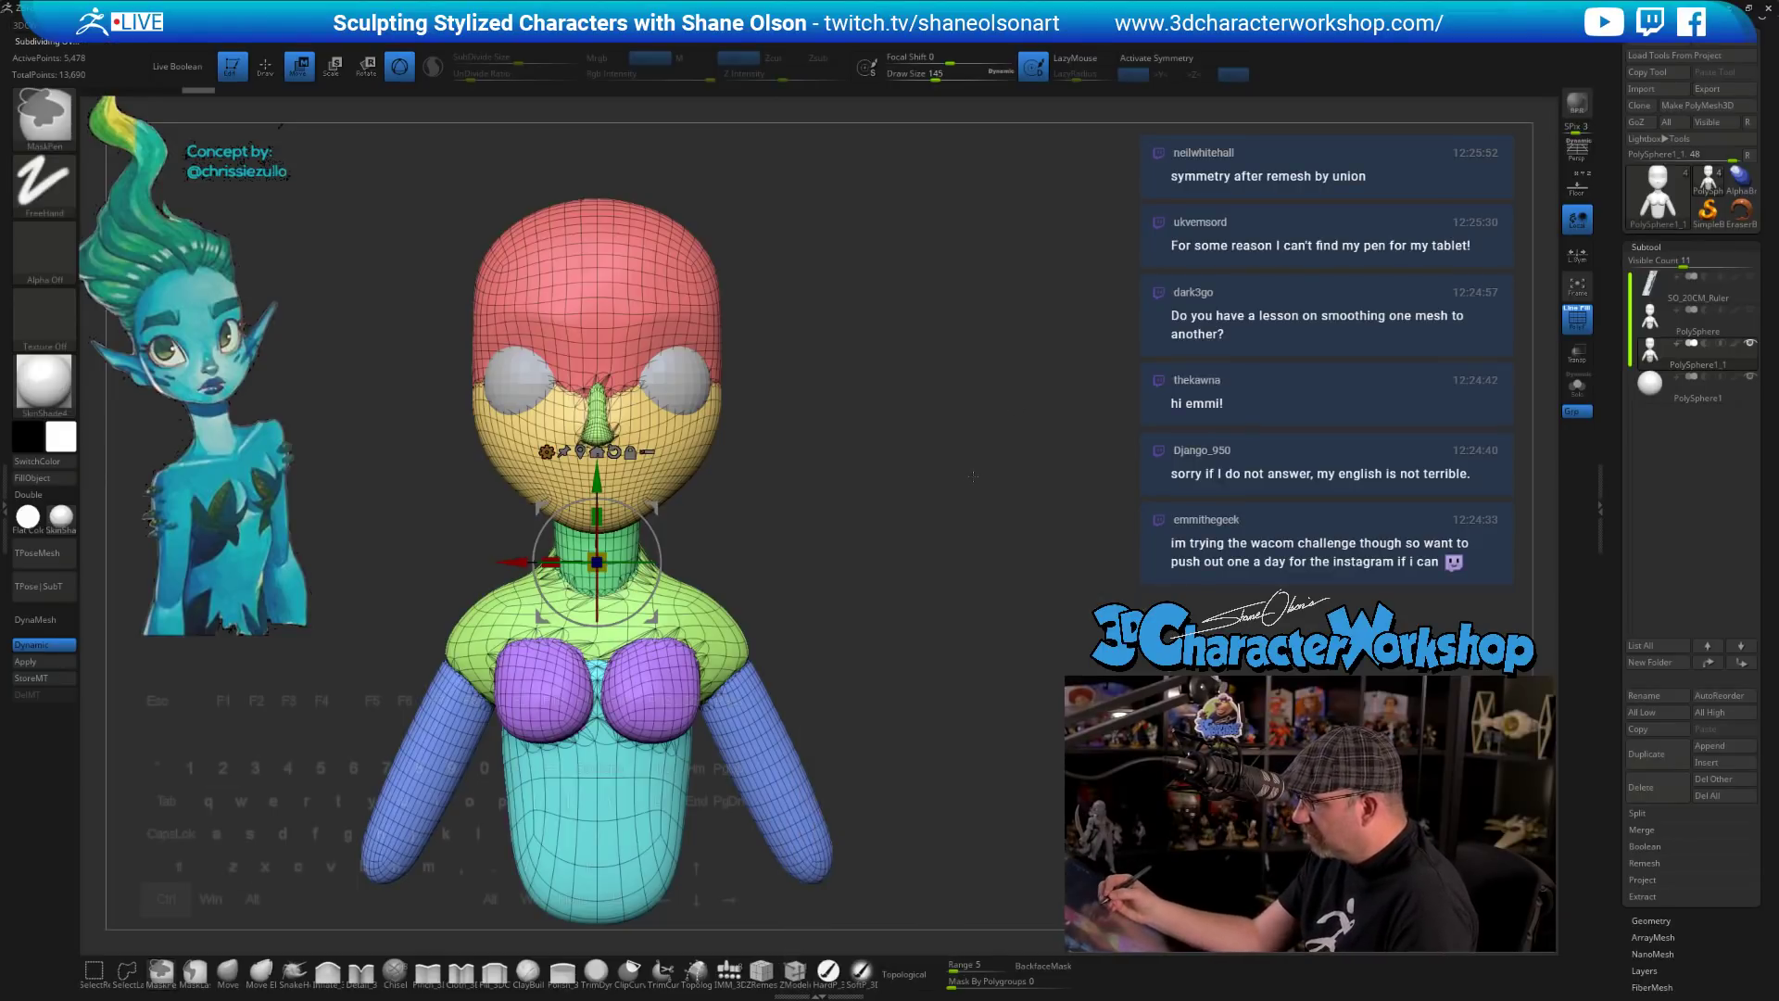
{"action": "key", "text": "ctrl+z"}
{"action": "key", "text": "ctrl+z"}
{"action": "left_click_drag", "start_coordinate": [973, 476], "coordinate": [950, 542], "text": "alt"}
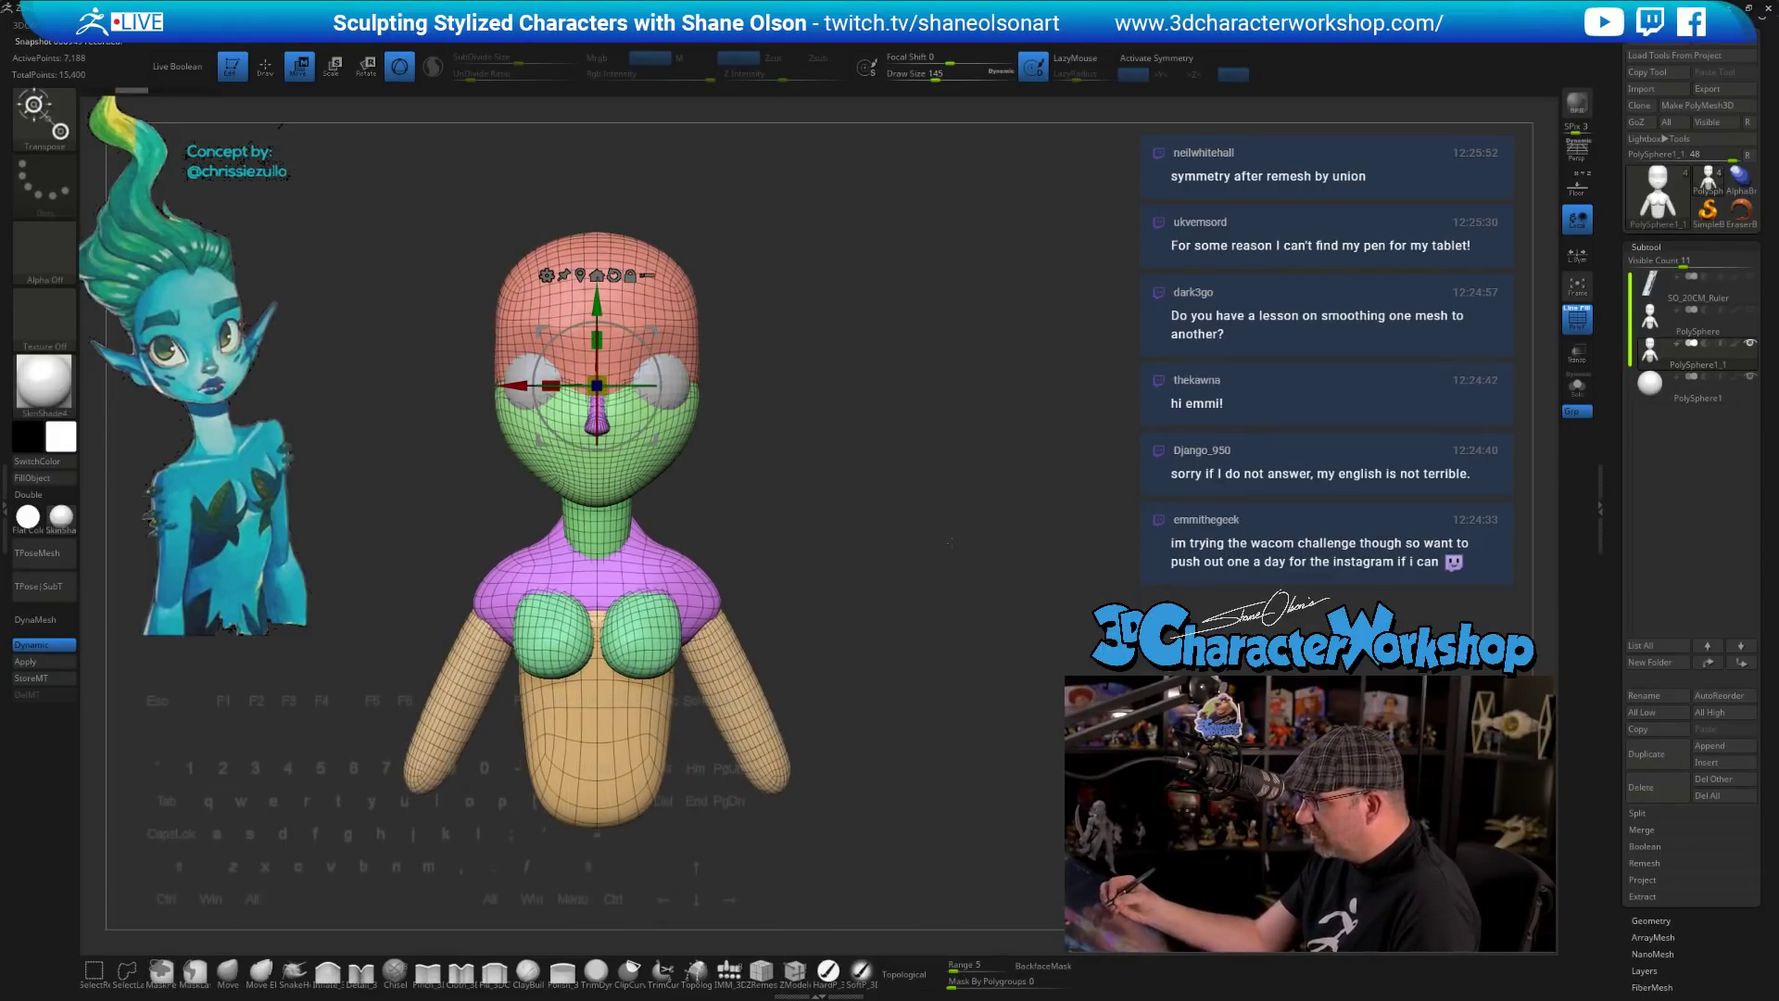
- Turn off Dynamic subdivision, turn symmetry on, and apply Remesh By ZRemesher to the duplicated body with a raised polygon count
{"action": "key", "text": "shift+d"}
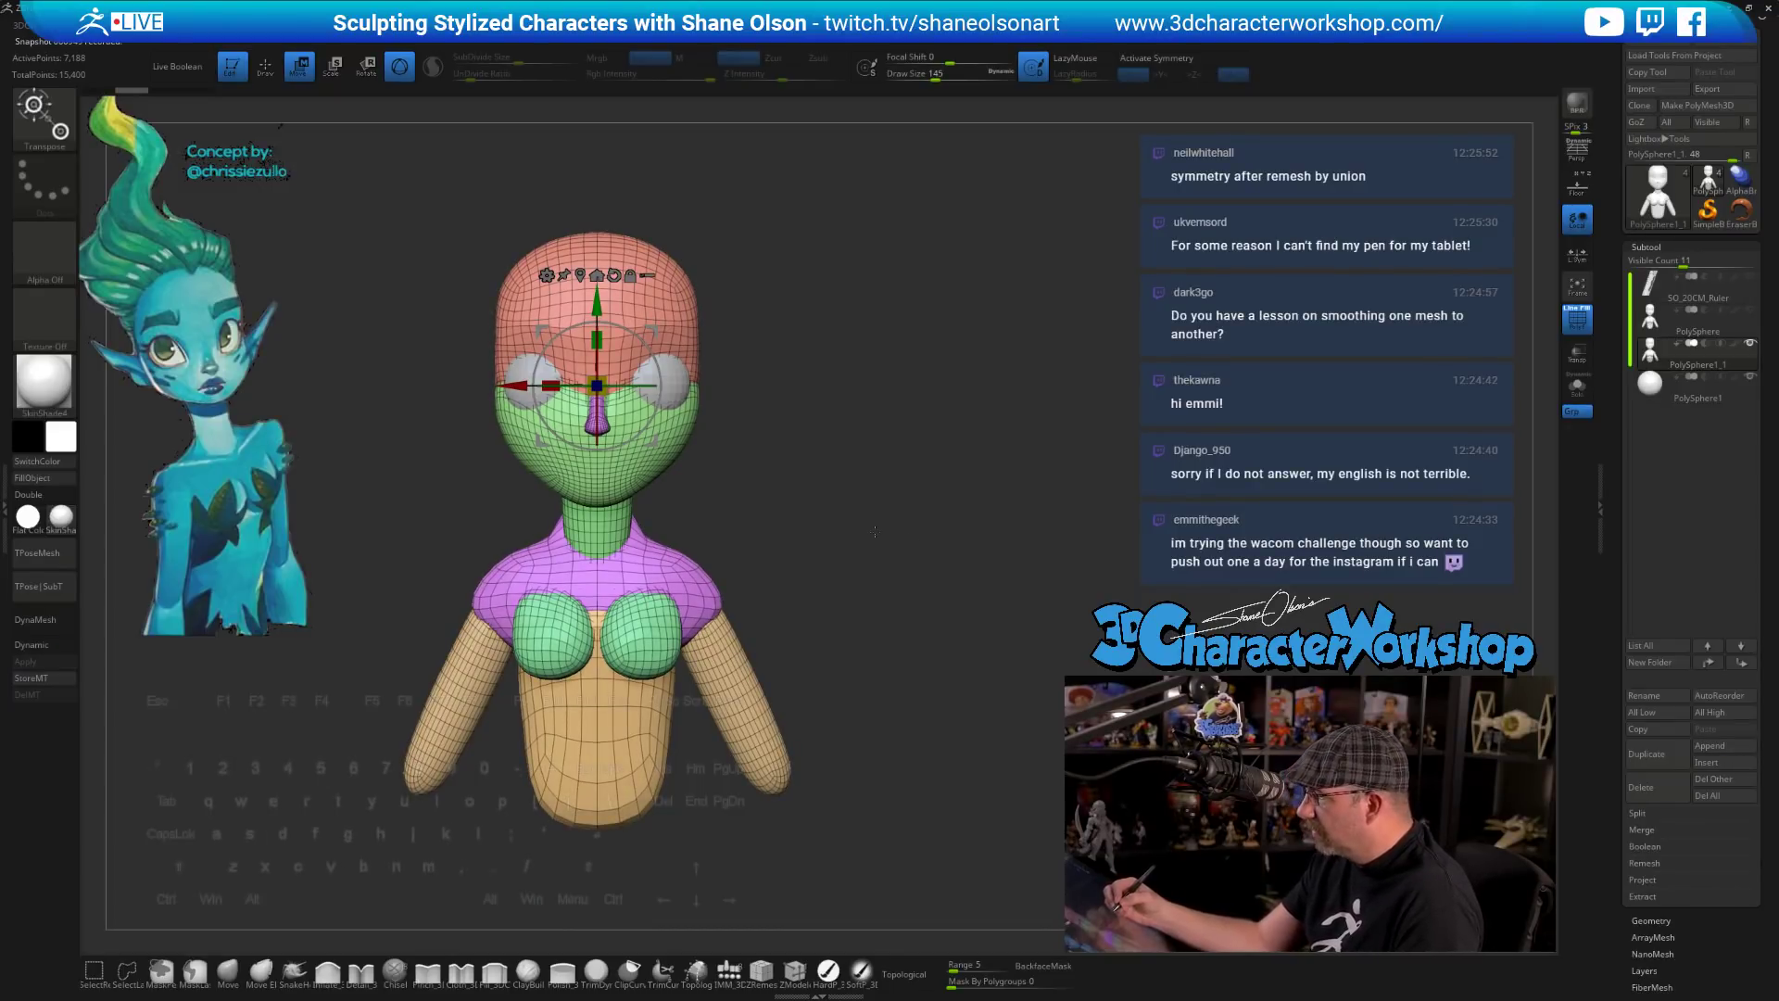
{"action": "key", "text": "x"}
{"action": "left_click", "coordinate": [547, 275]}
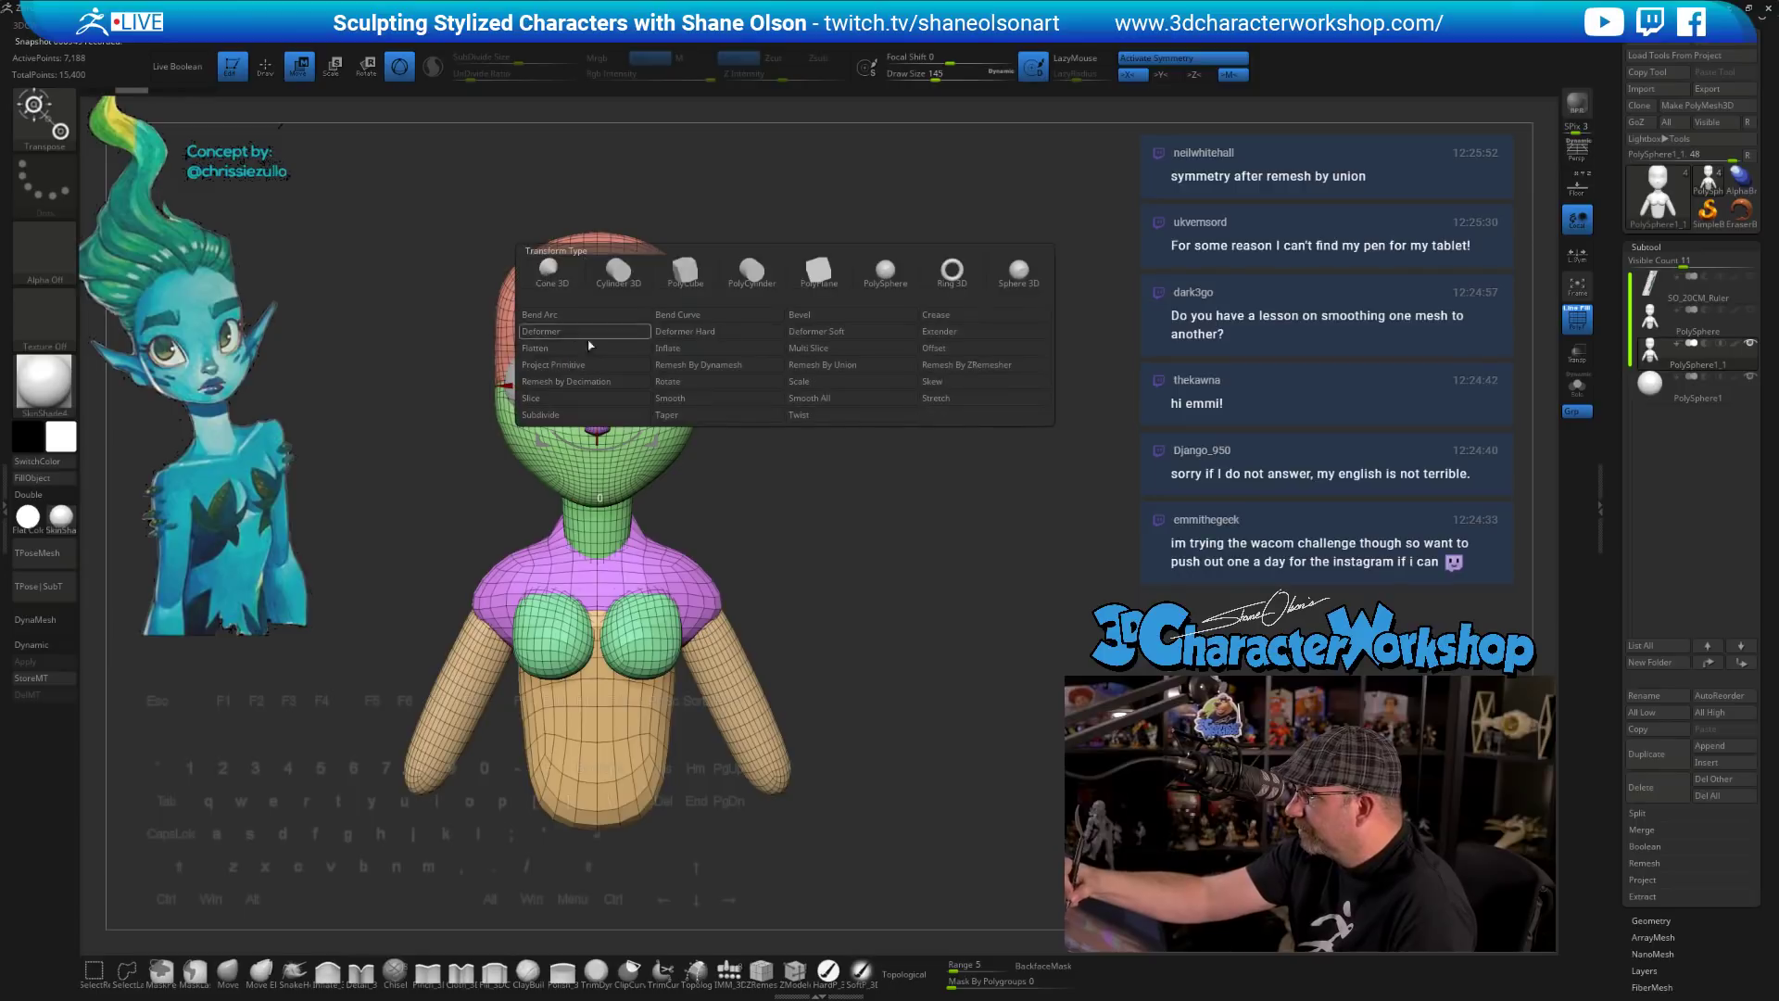
{"action": "left_click", "coordinate": [941, 368]}
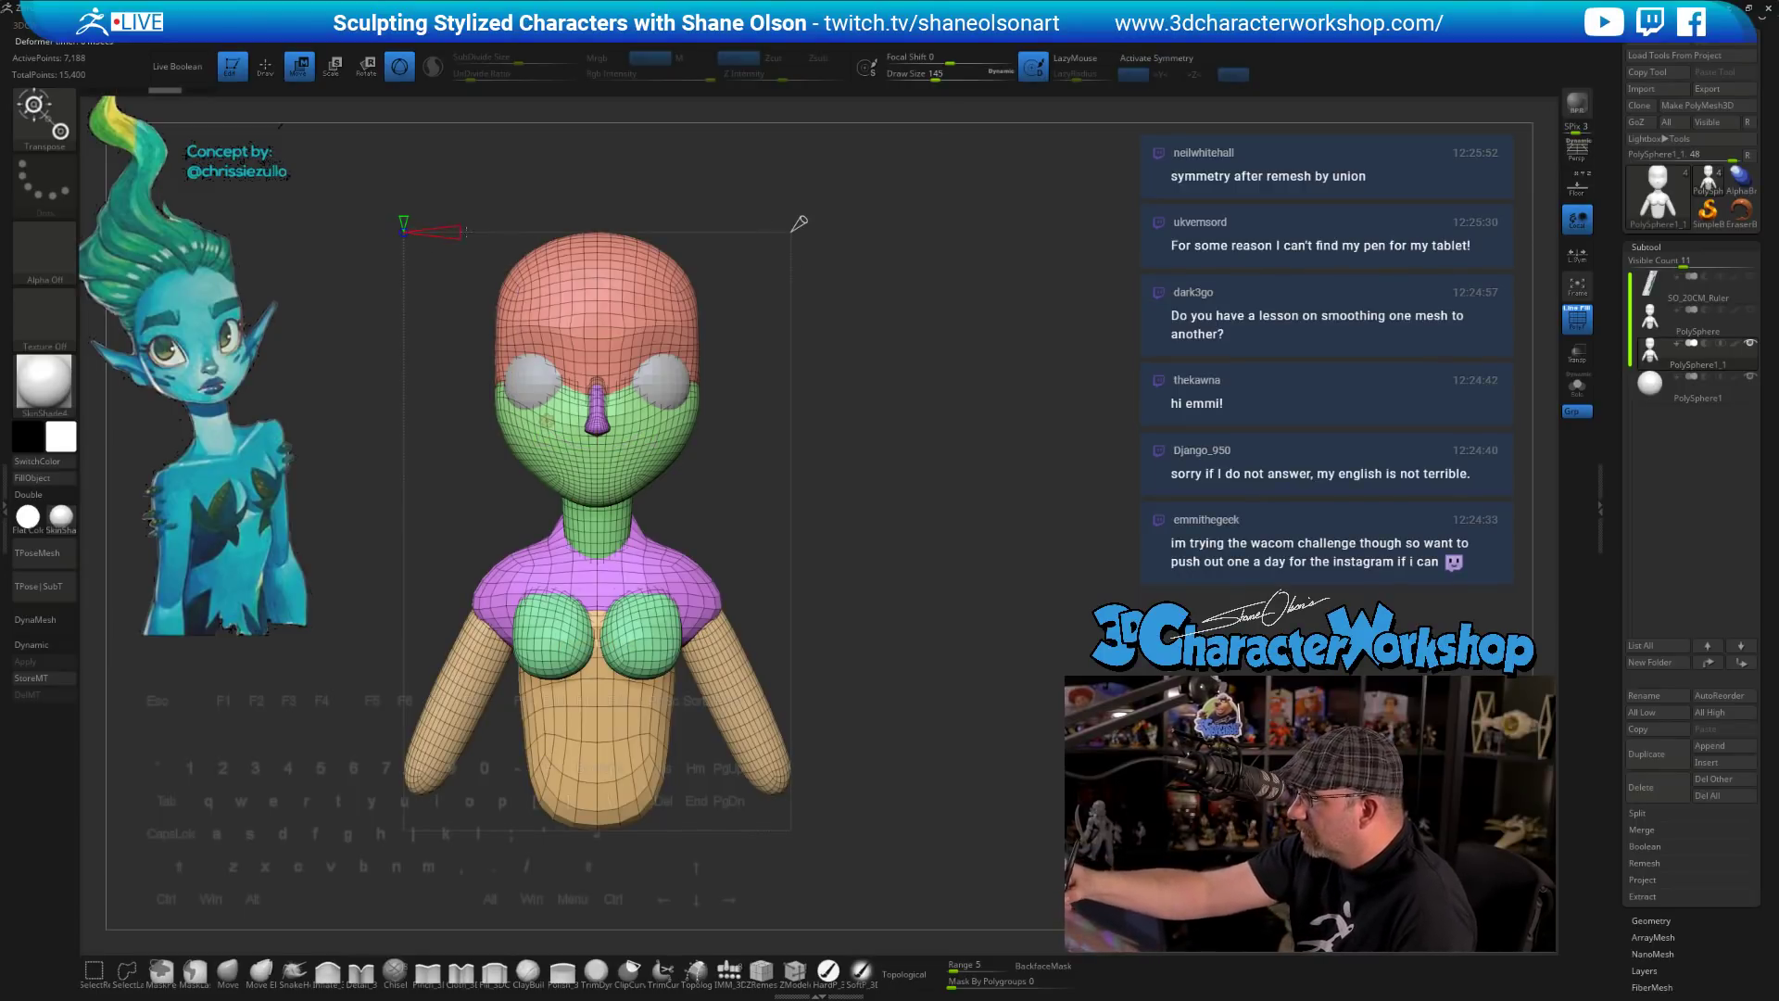
{"action": "left_click", "coordinate": [466, 231]}
{"action": "left_click_drag", "start_coordinate": [803, 221], "coordinate": [861, 163]}
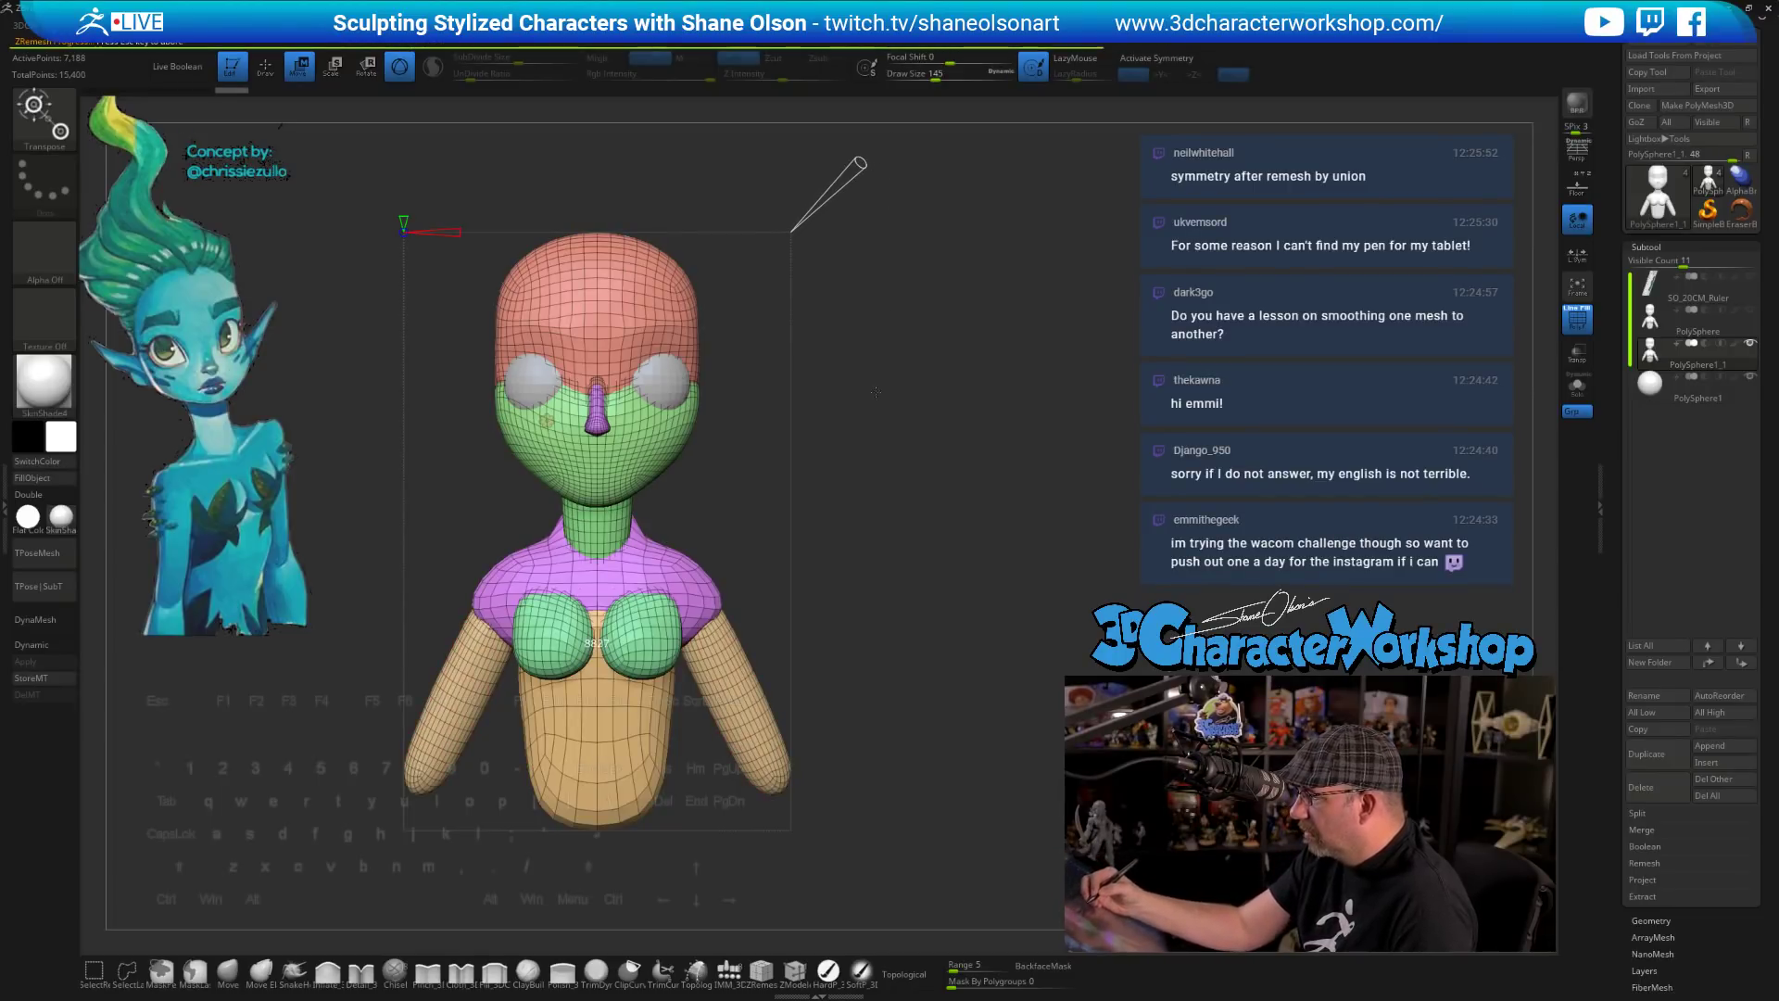
{"action": "left_click_drag", "start_coordinate": [867, 399], "coordinate": [863, 392], "text": "alt"}
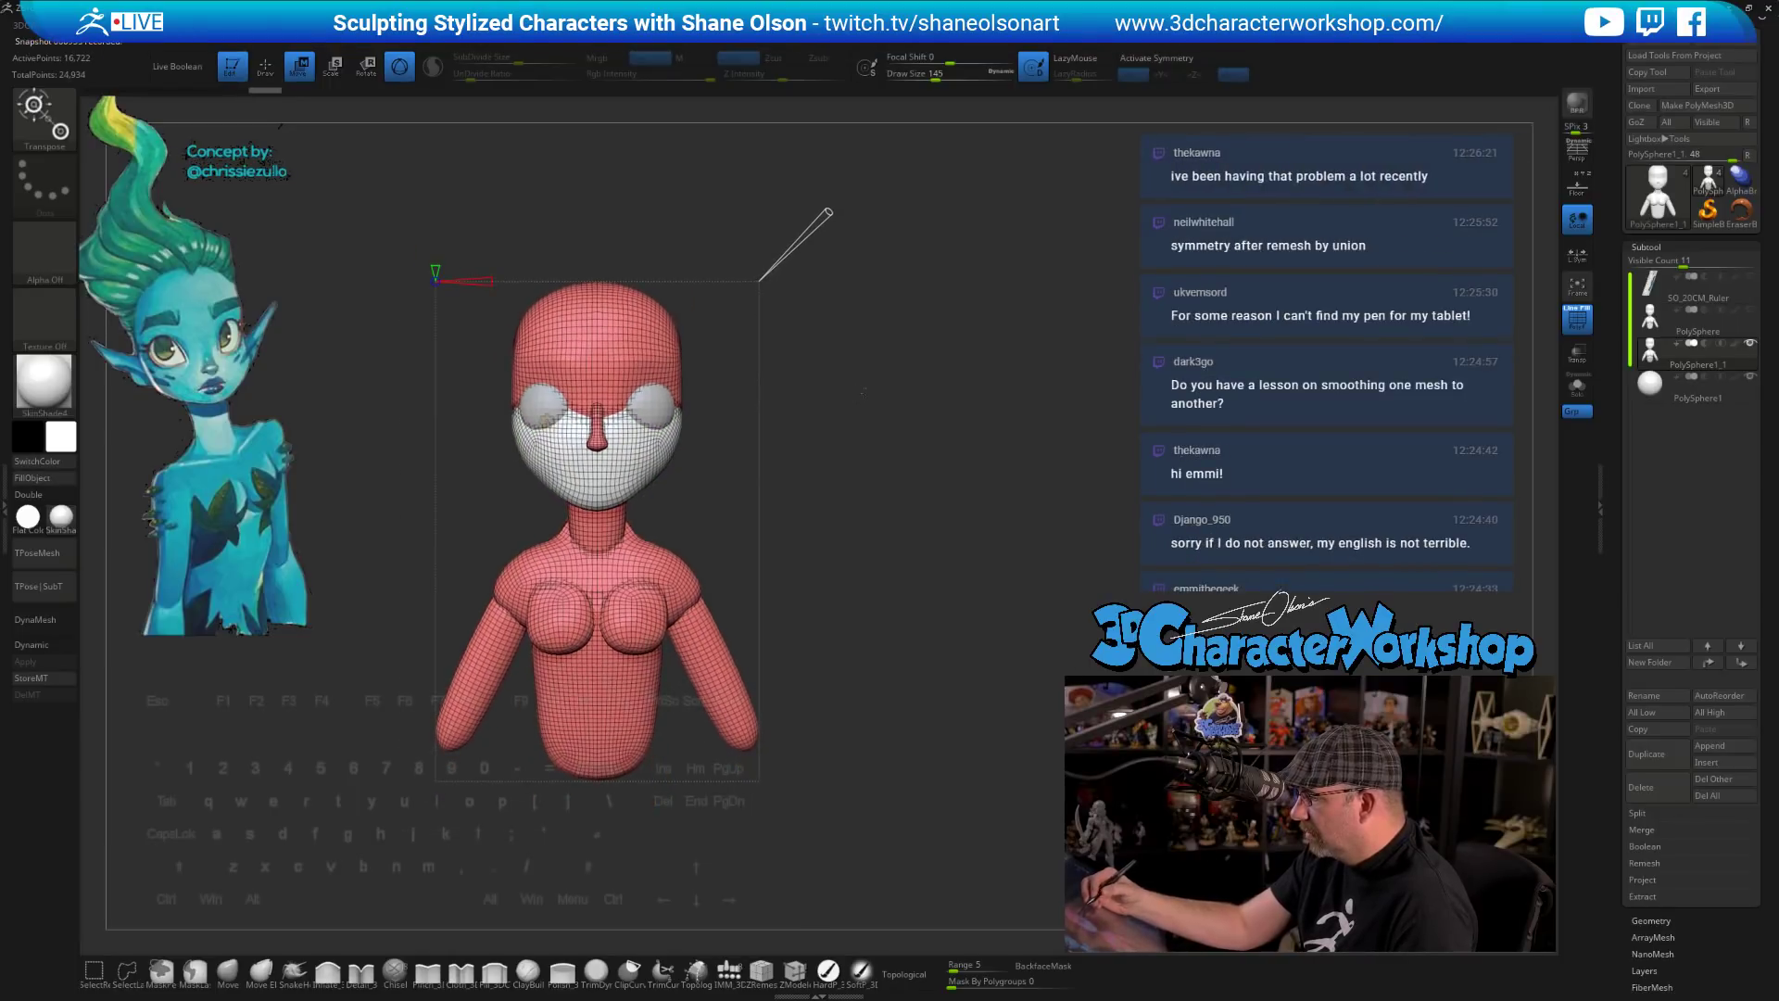
{"action": "left_click_drag", "start_coordinate": [898, 627], "coordinate": [845, 693]}
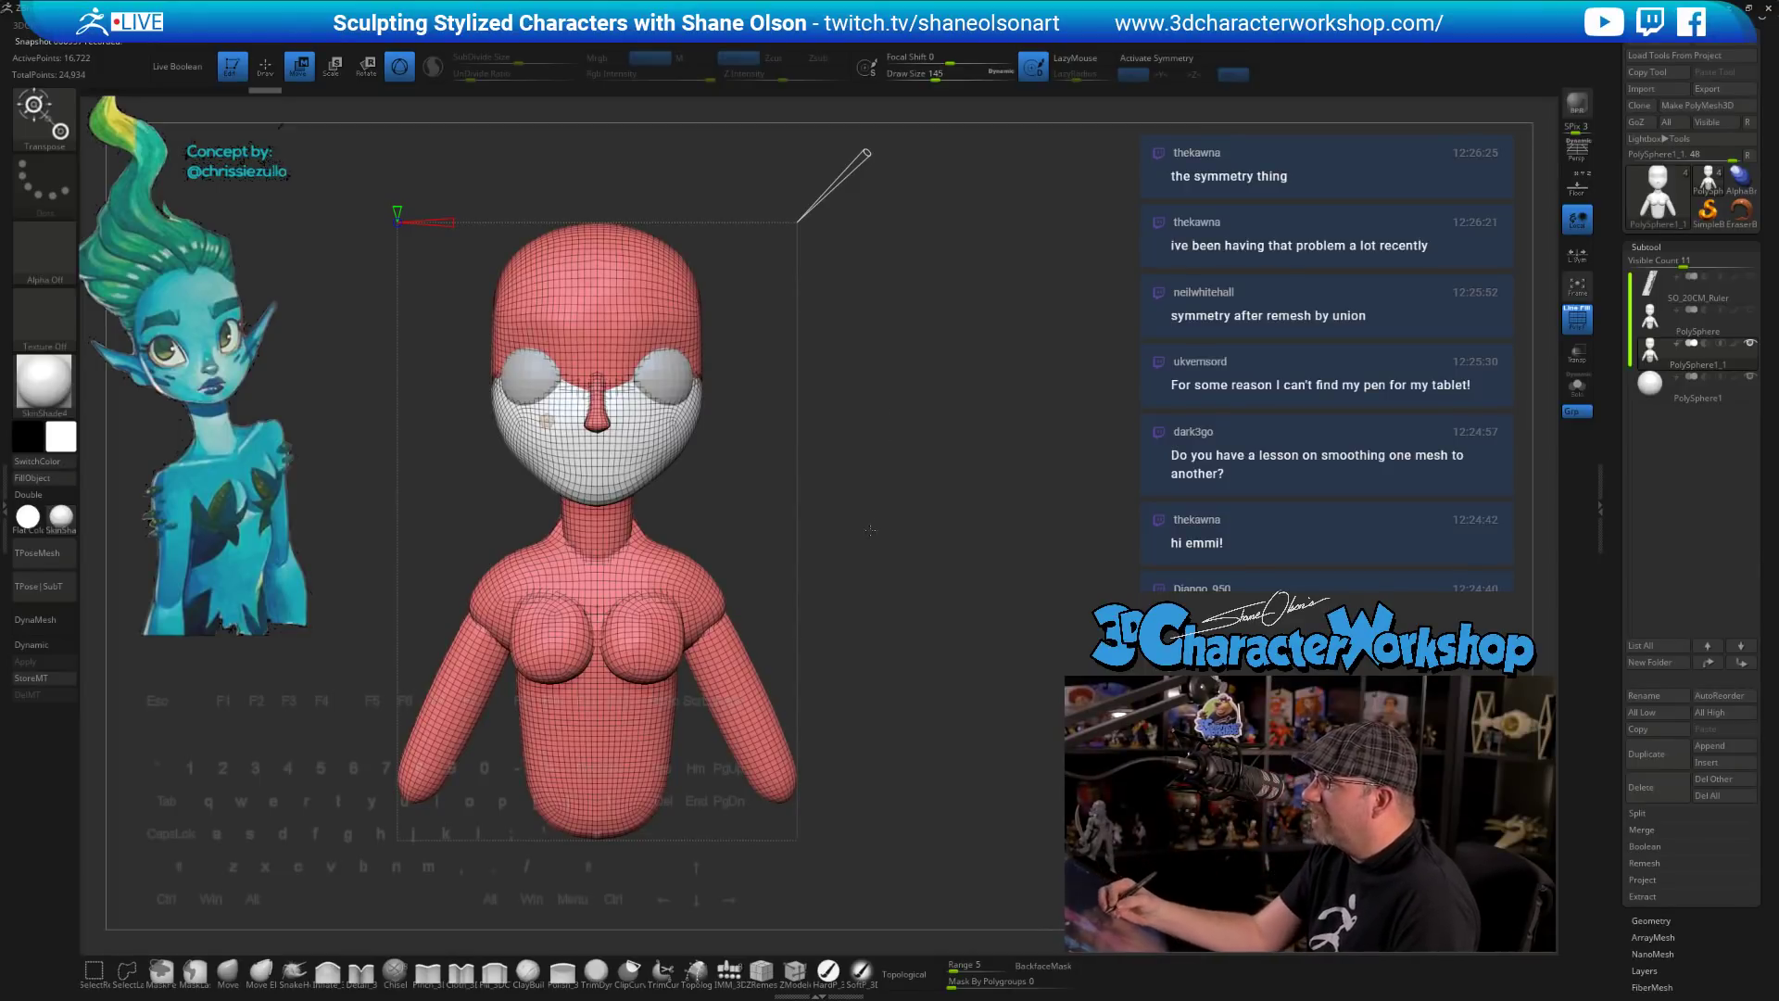
{"action": "left_click_drag", "start_coordinate": [870, 530], "coordinate": [869, 480], "text": "alt"}
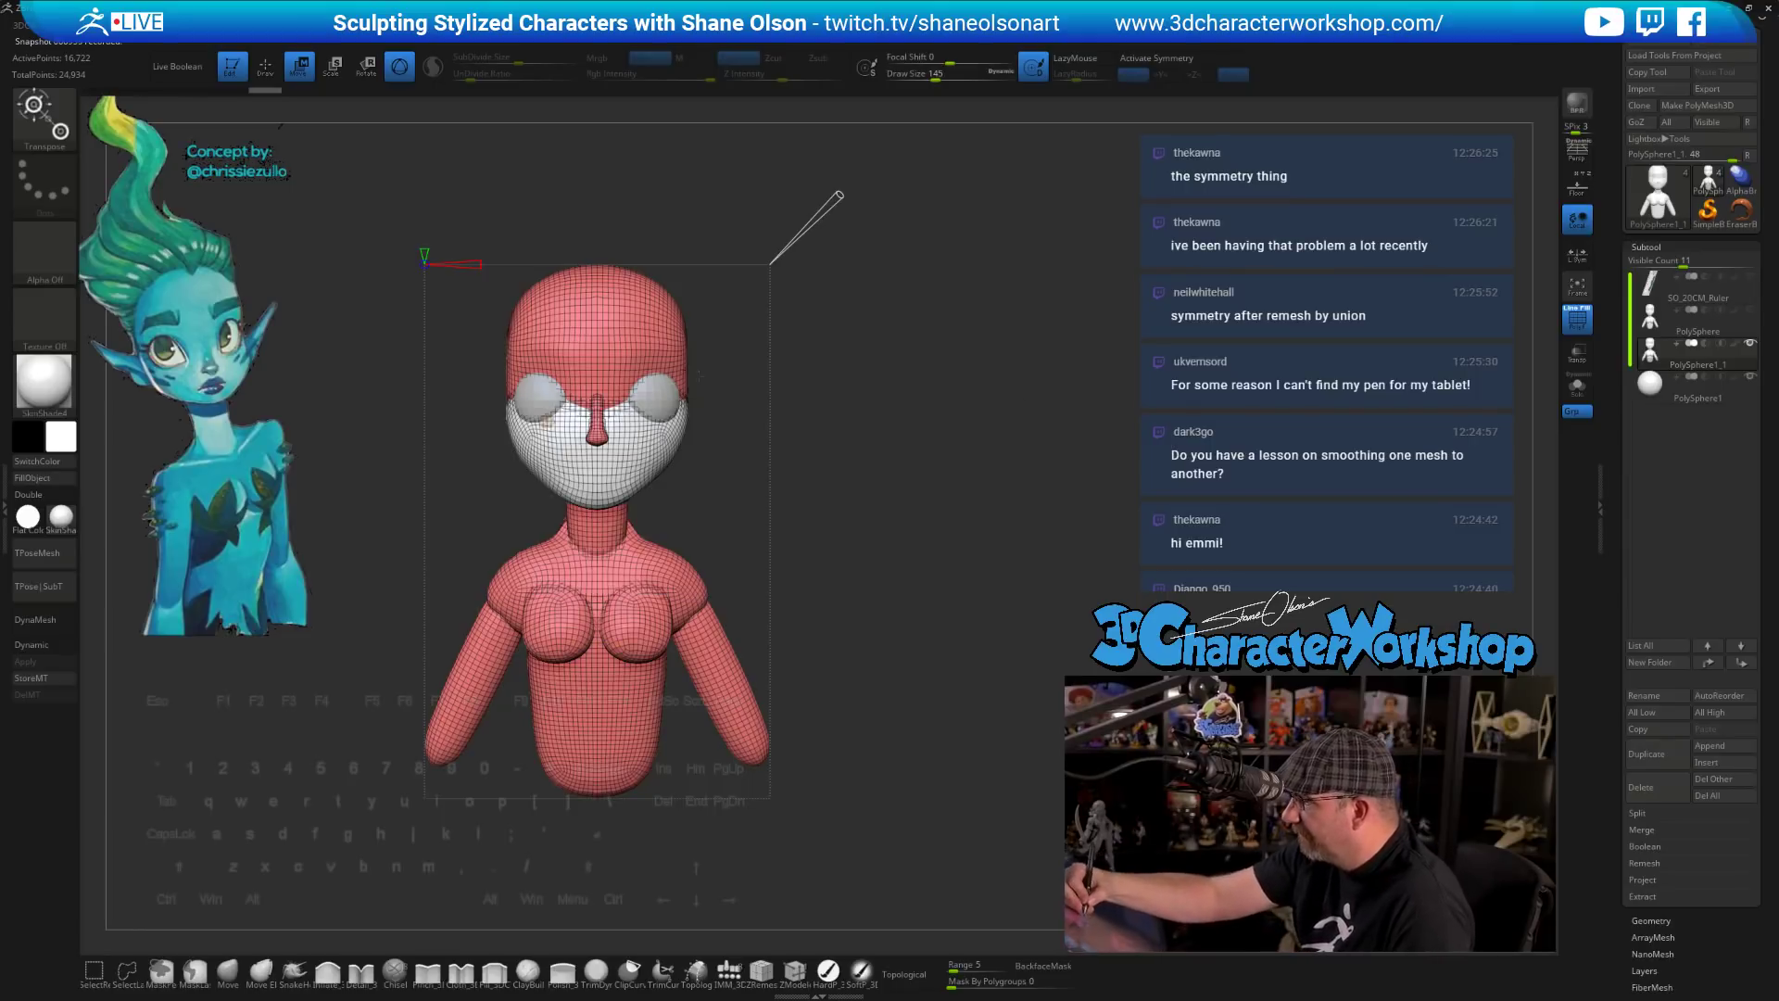
- Merge the duplicated body's separate forms with Remesh By Union and accept the result
{"action": "left_click", "coordinate": [547, 421]}
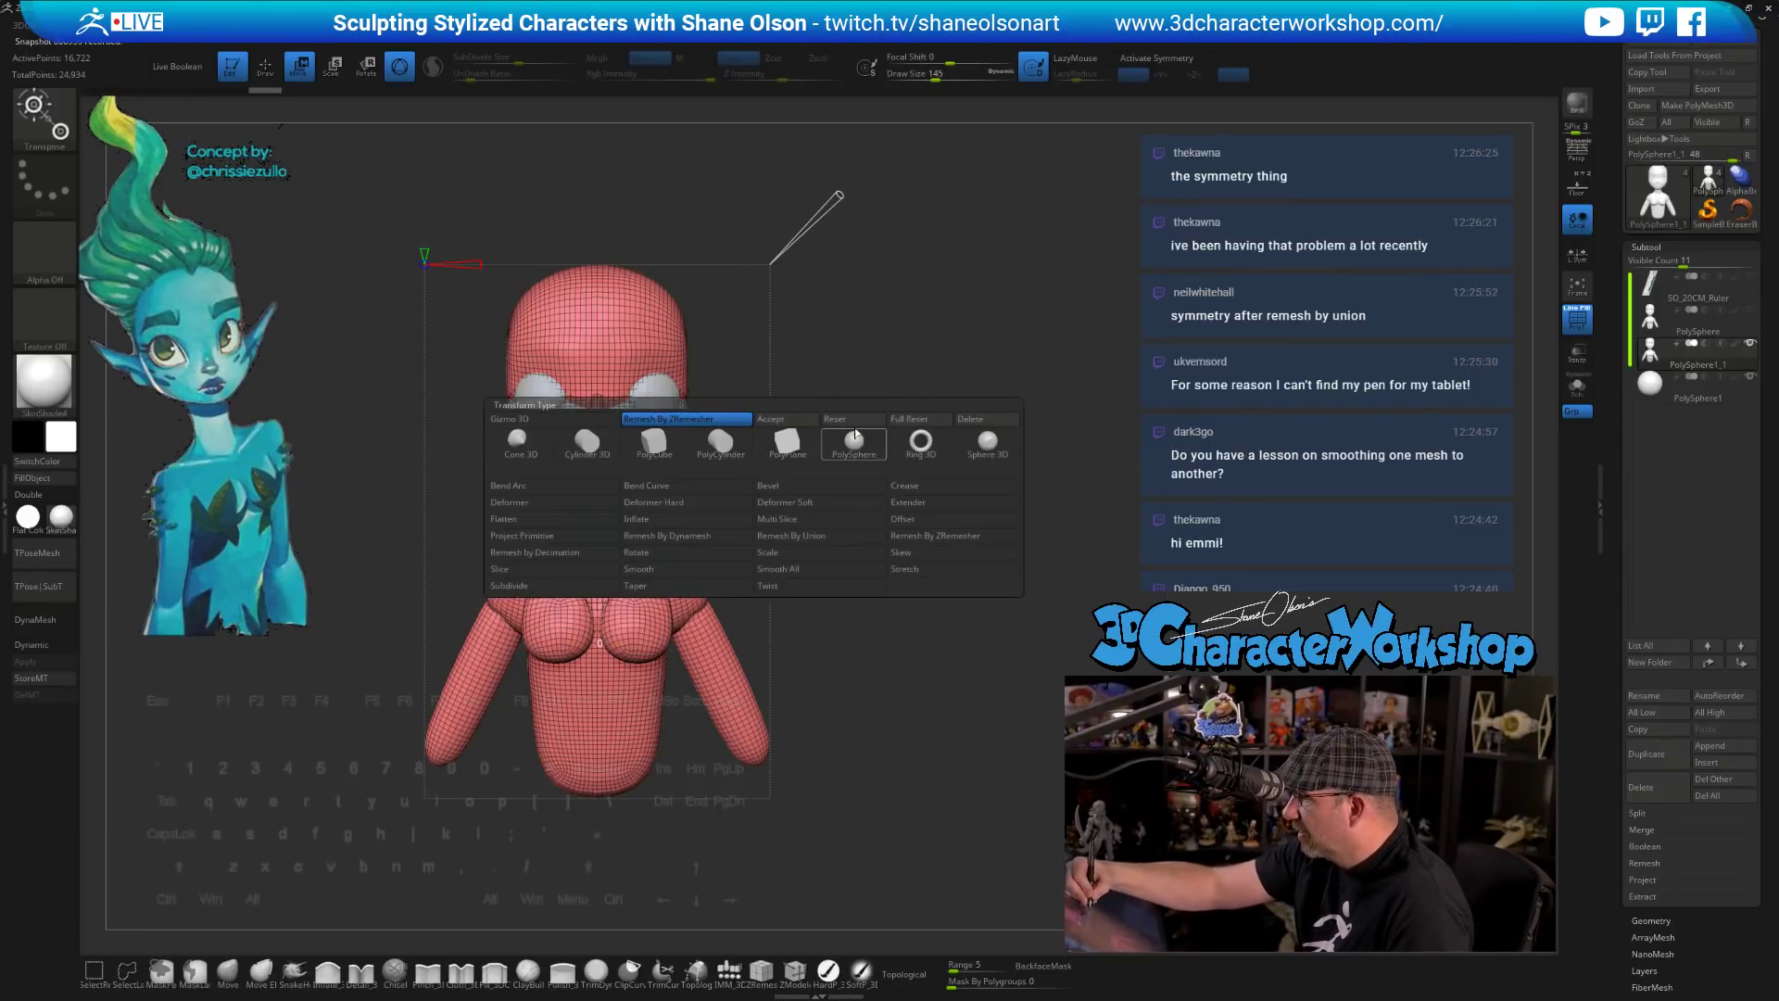
{"action": "key", "text": "w"}
{"action": "left_click", "coordinate": [546, 419]}
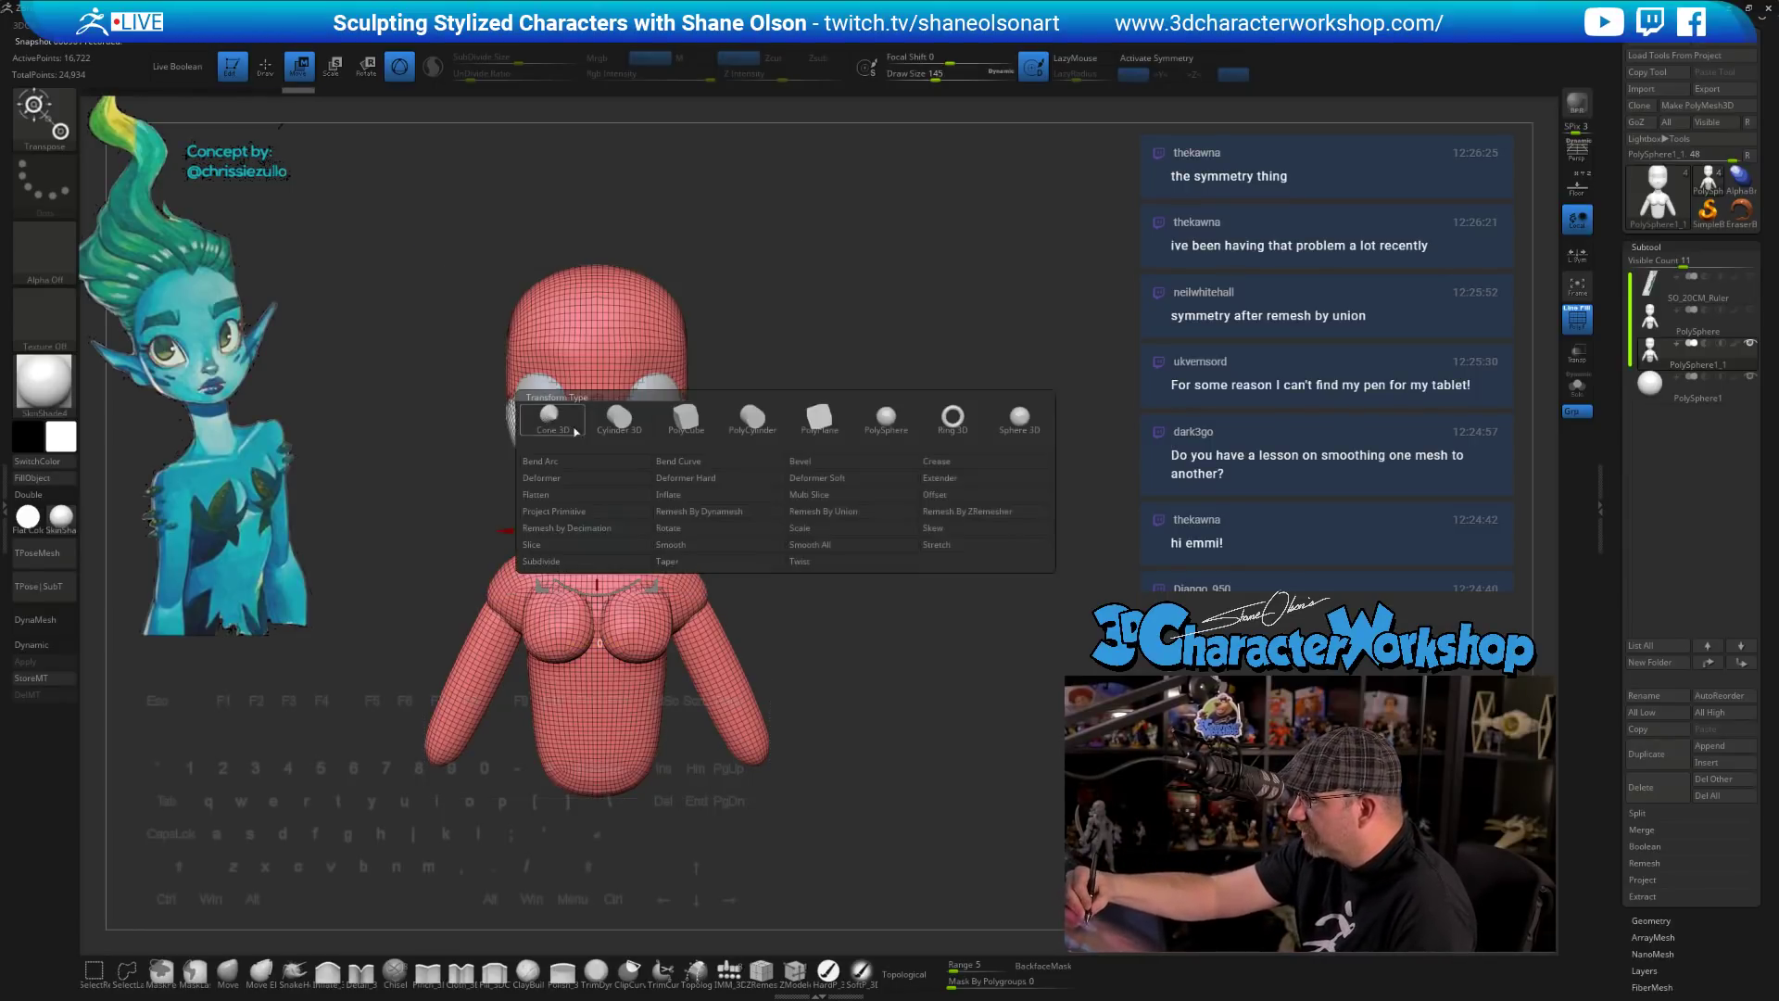
{"action": "left_click", "coordinate": [824, 512]}
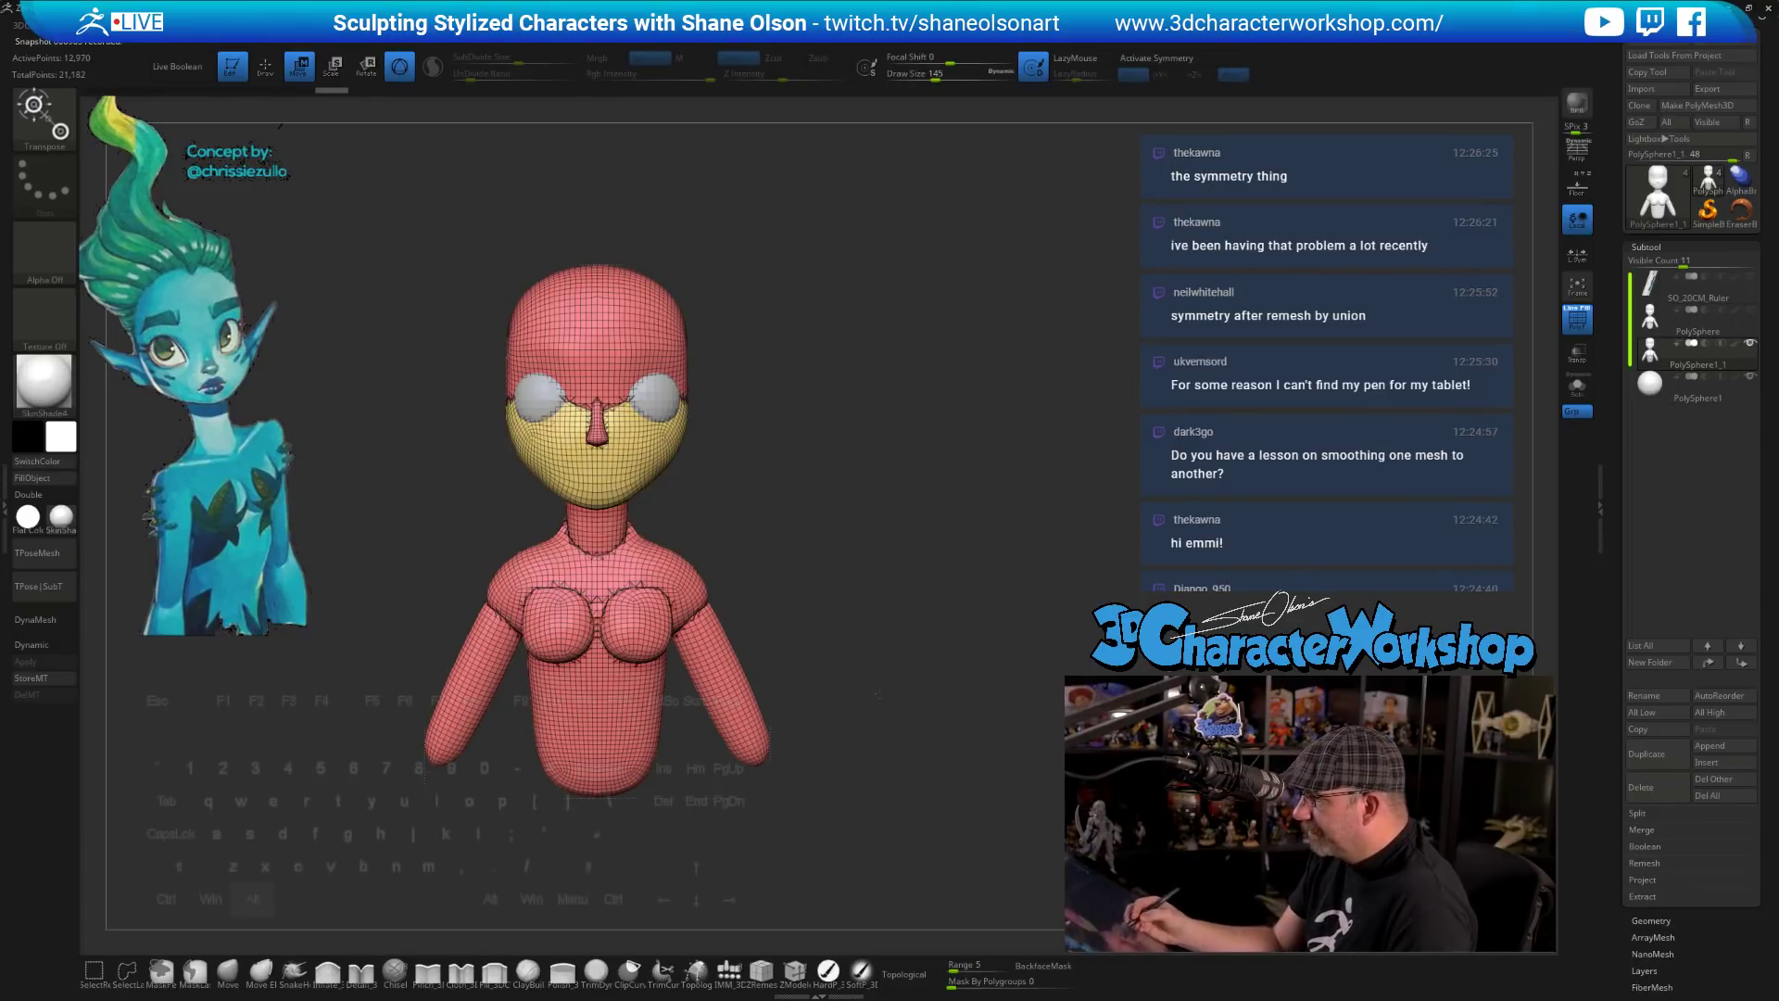
{"action": "key", "text": "f"}
{"action": "left_click_drag", "start_coordinate": [857, 748], "coordinate": [866, 727], "text": "alt"}
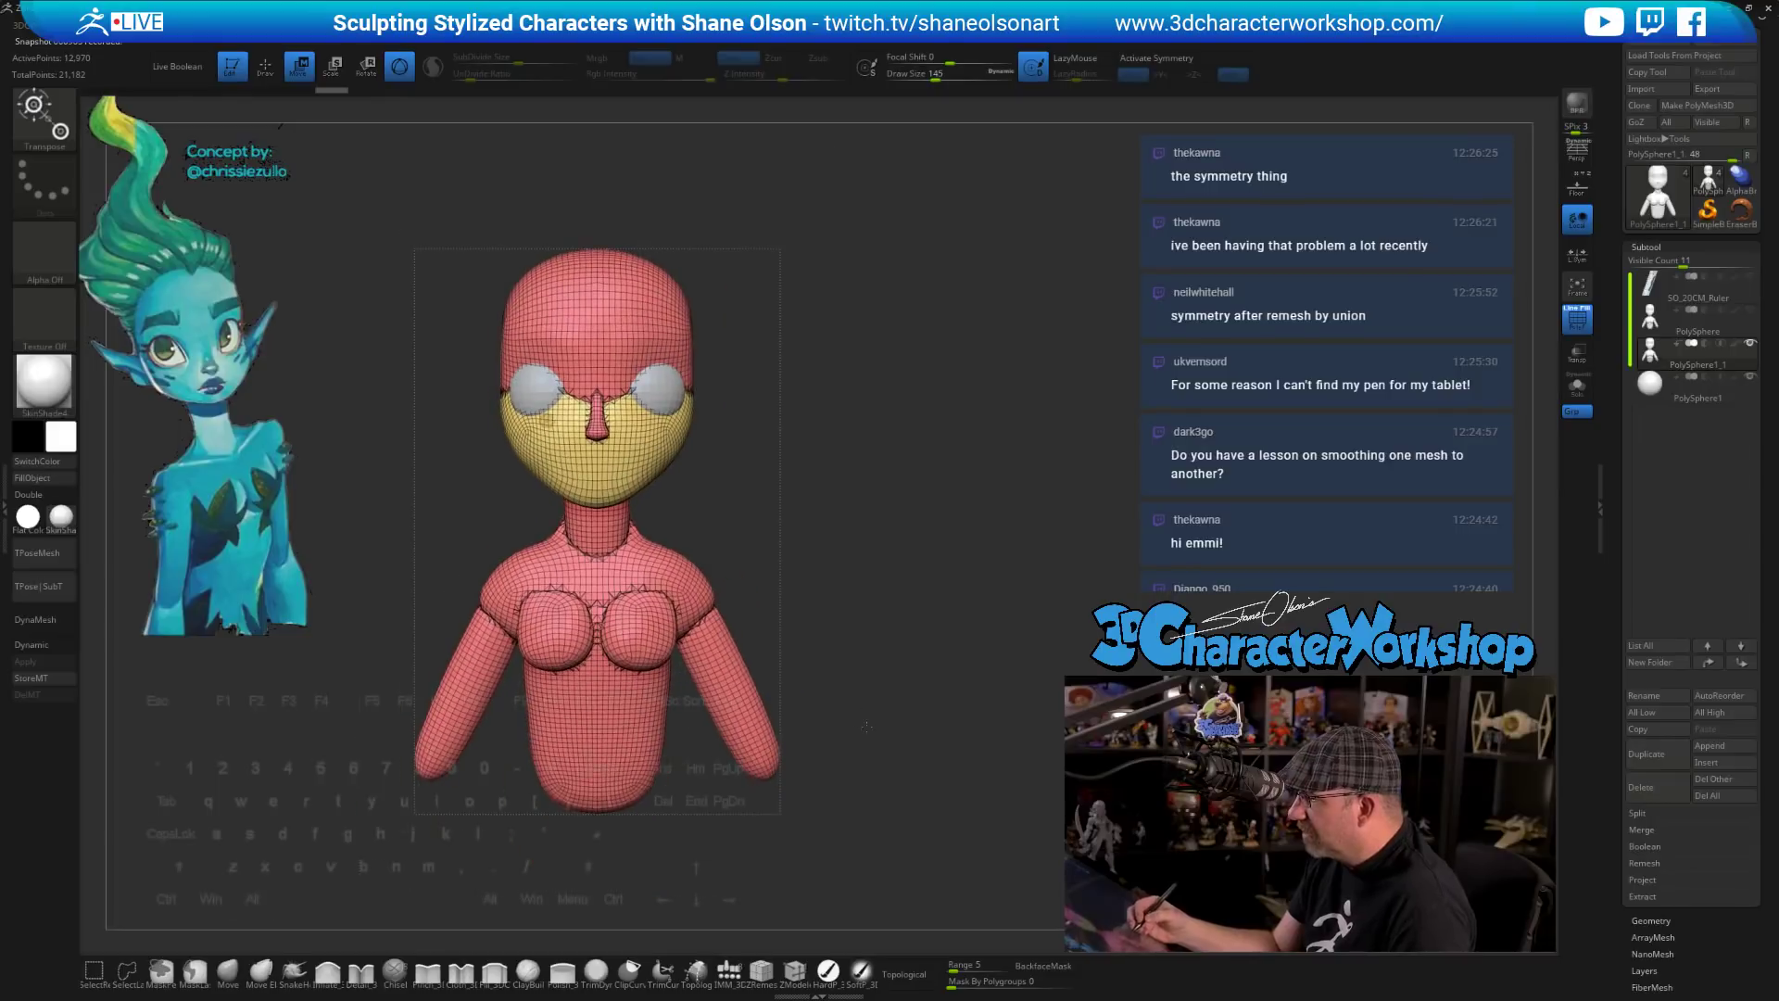
{"action": "key", "text": "ctrl"}
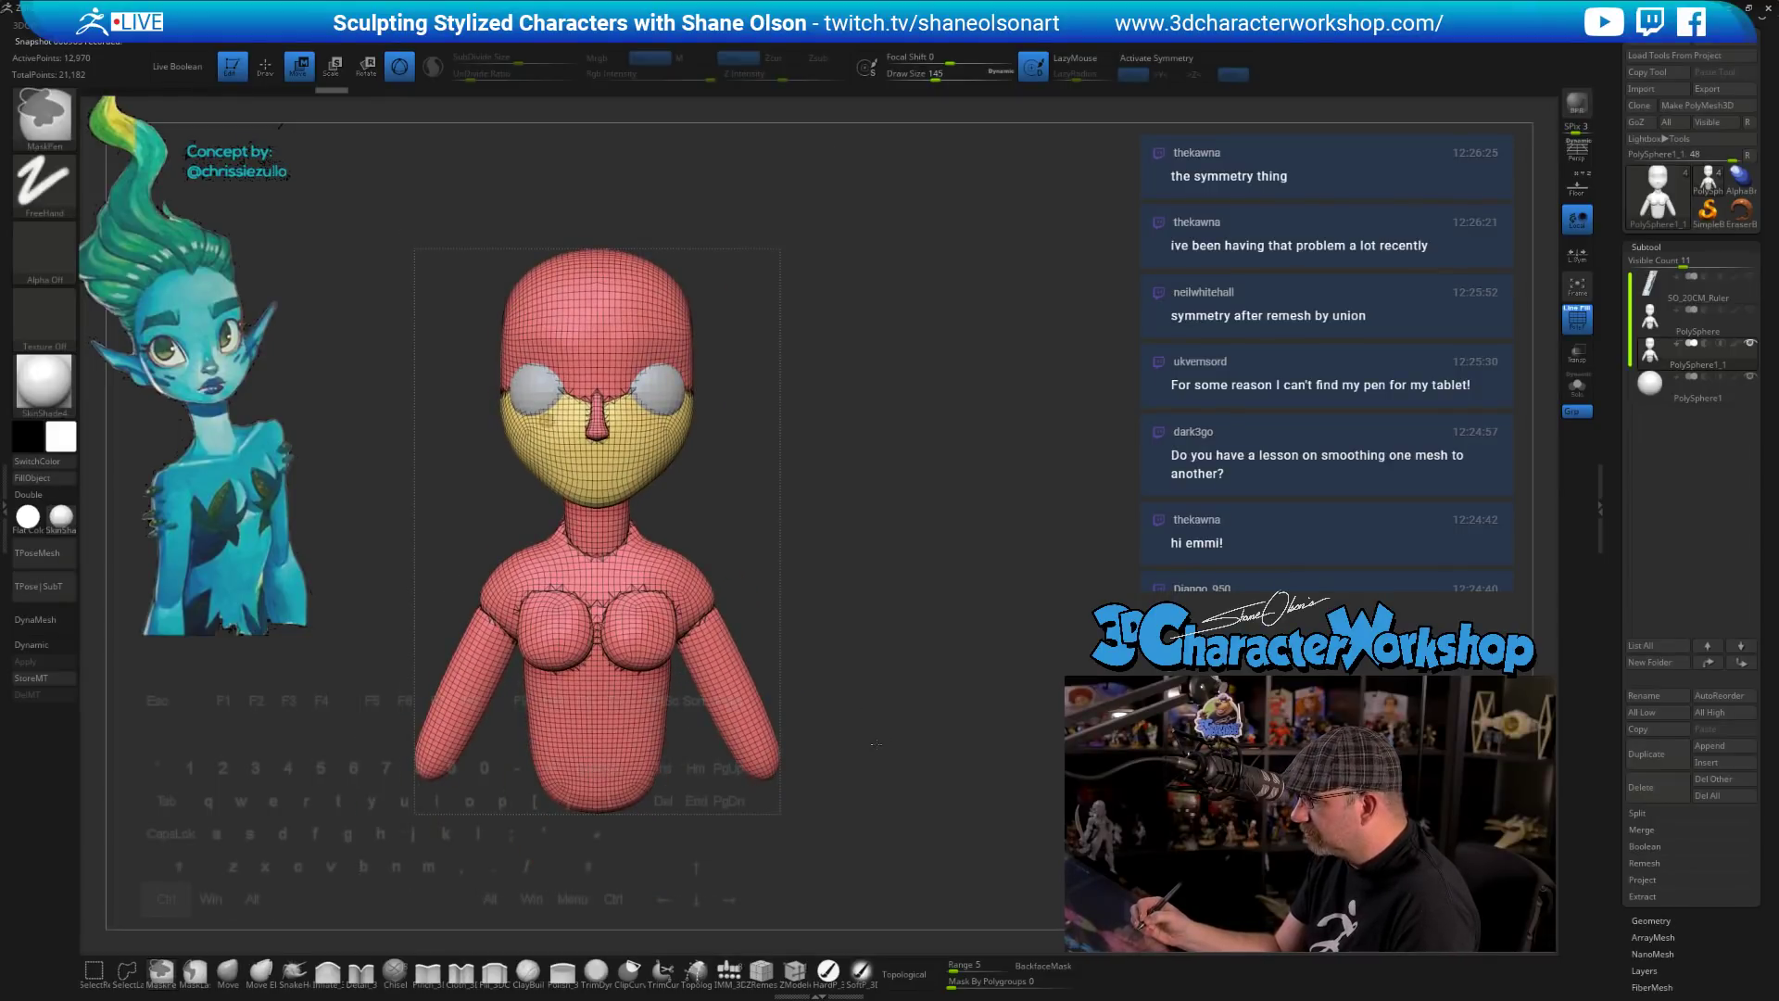
{"action": "left_click", "coordinate": [547, 421]}
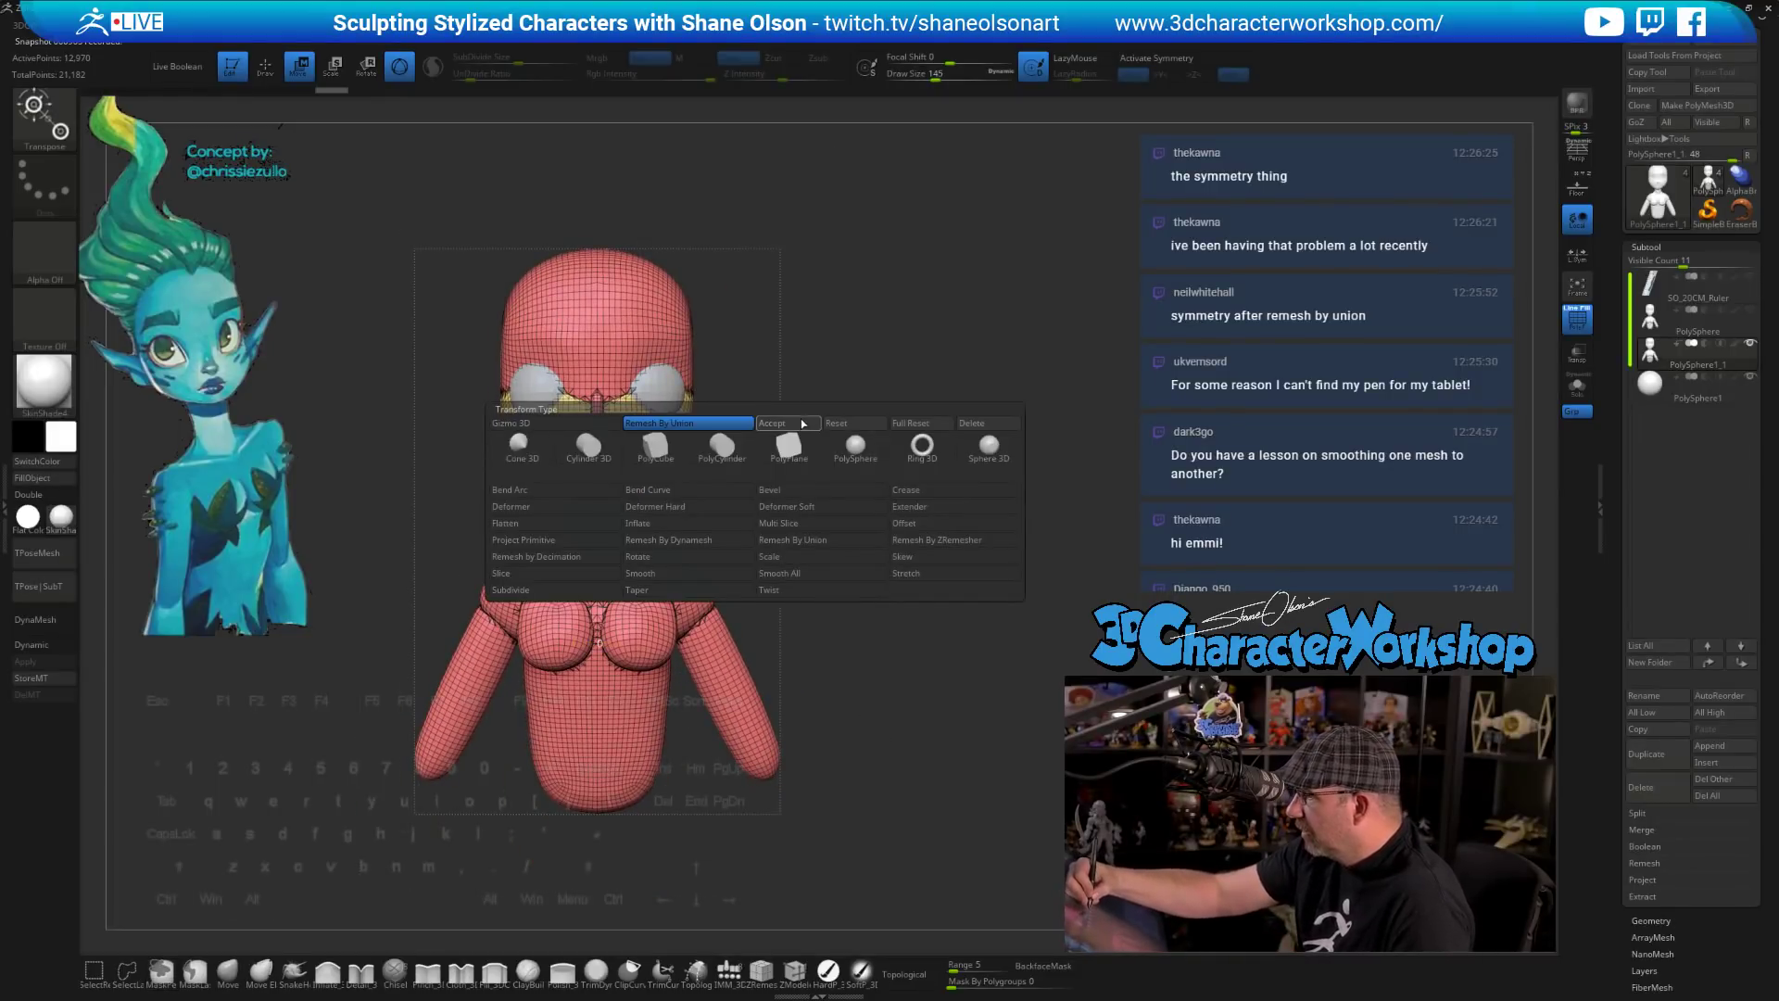
{"action": "left_click", "coordinate": [801, 423]}
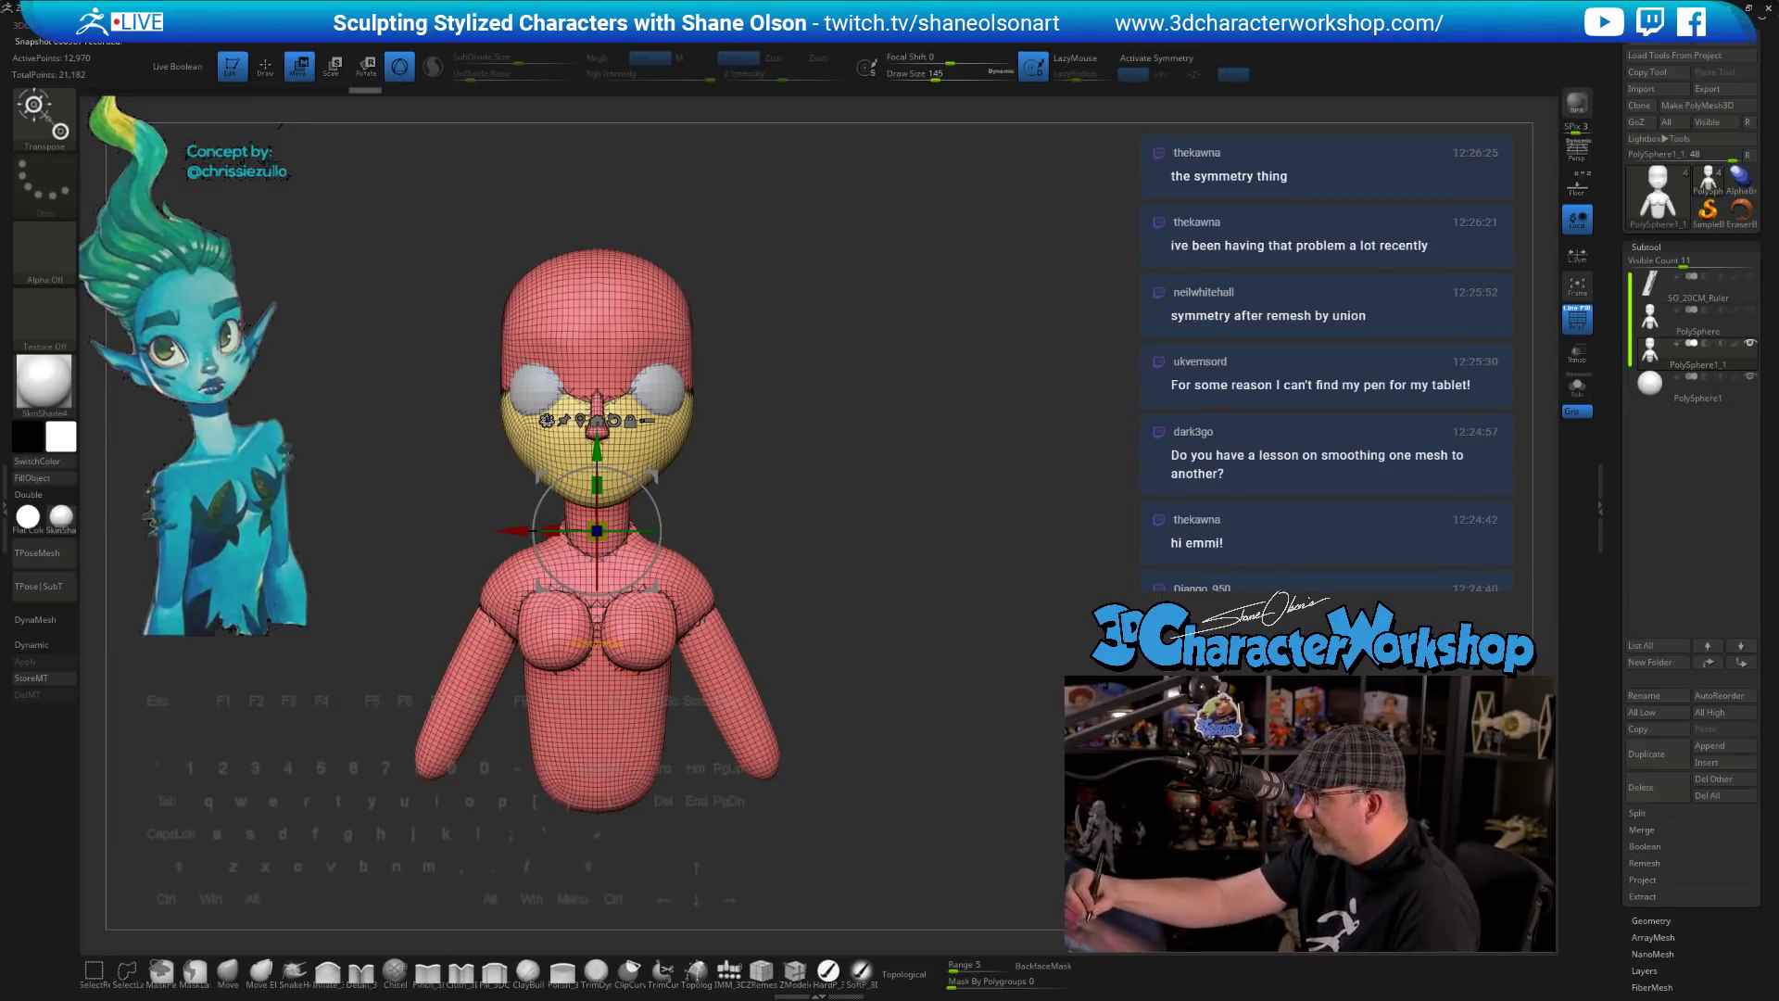
{"action": "left_click", "coordinate": [546, 422]}
{"action": "left_click", "coordinate": [800, 422]}
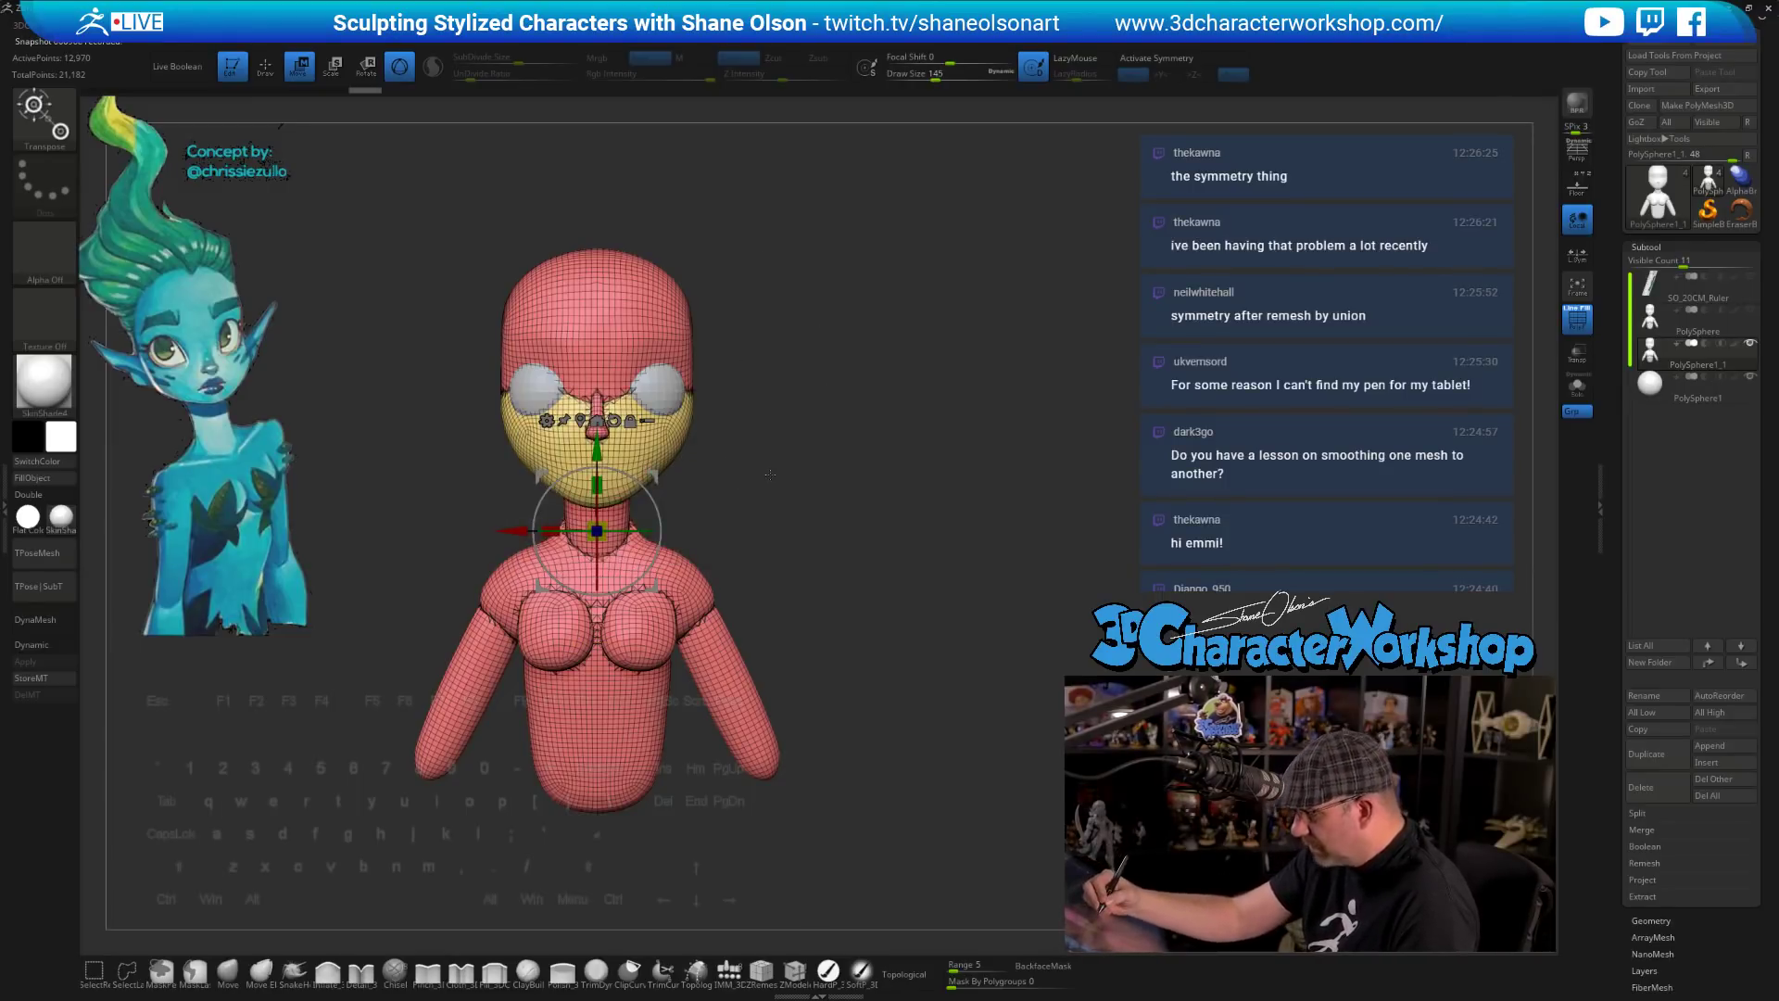
- Mirror and weld the merged body and assign the whole mesh to a single polygroup
{"action": "key", "text": "2"}
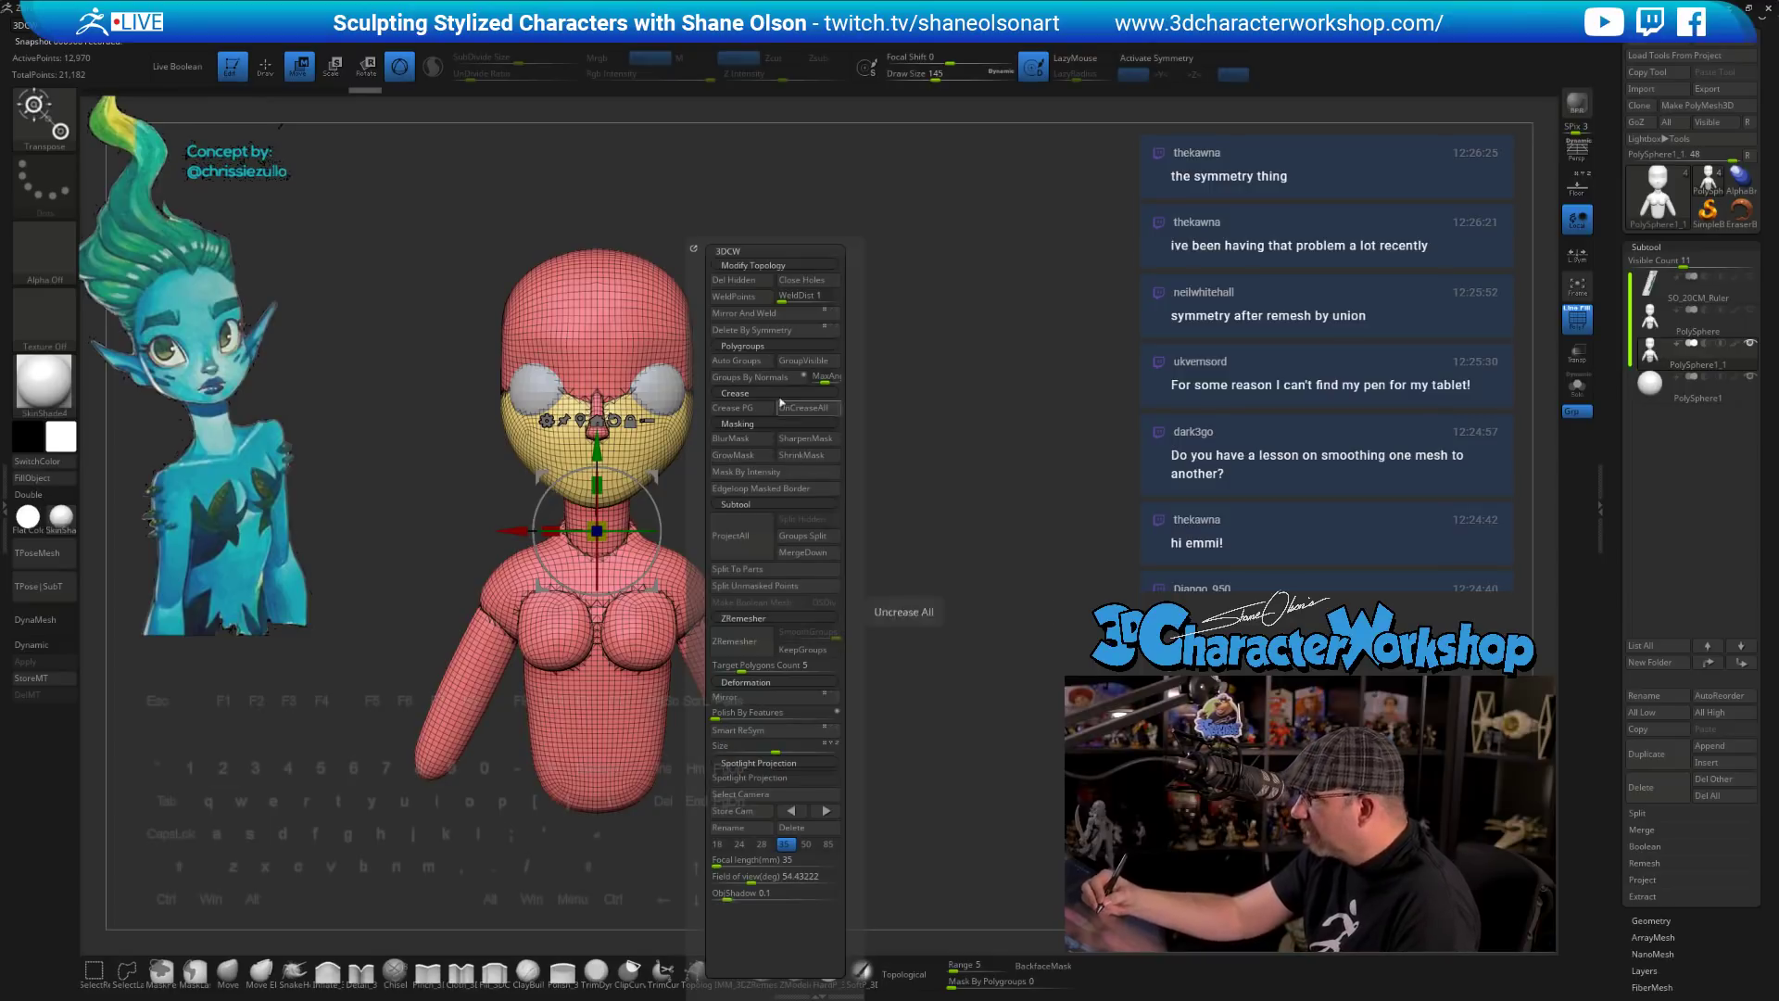
{"action": "left_click", "coordinate": [762, 310]}
{"action": "left_click_drag", "start_coordinate": [841, 591], "coordinate": [838, 542], "text": "alt"}
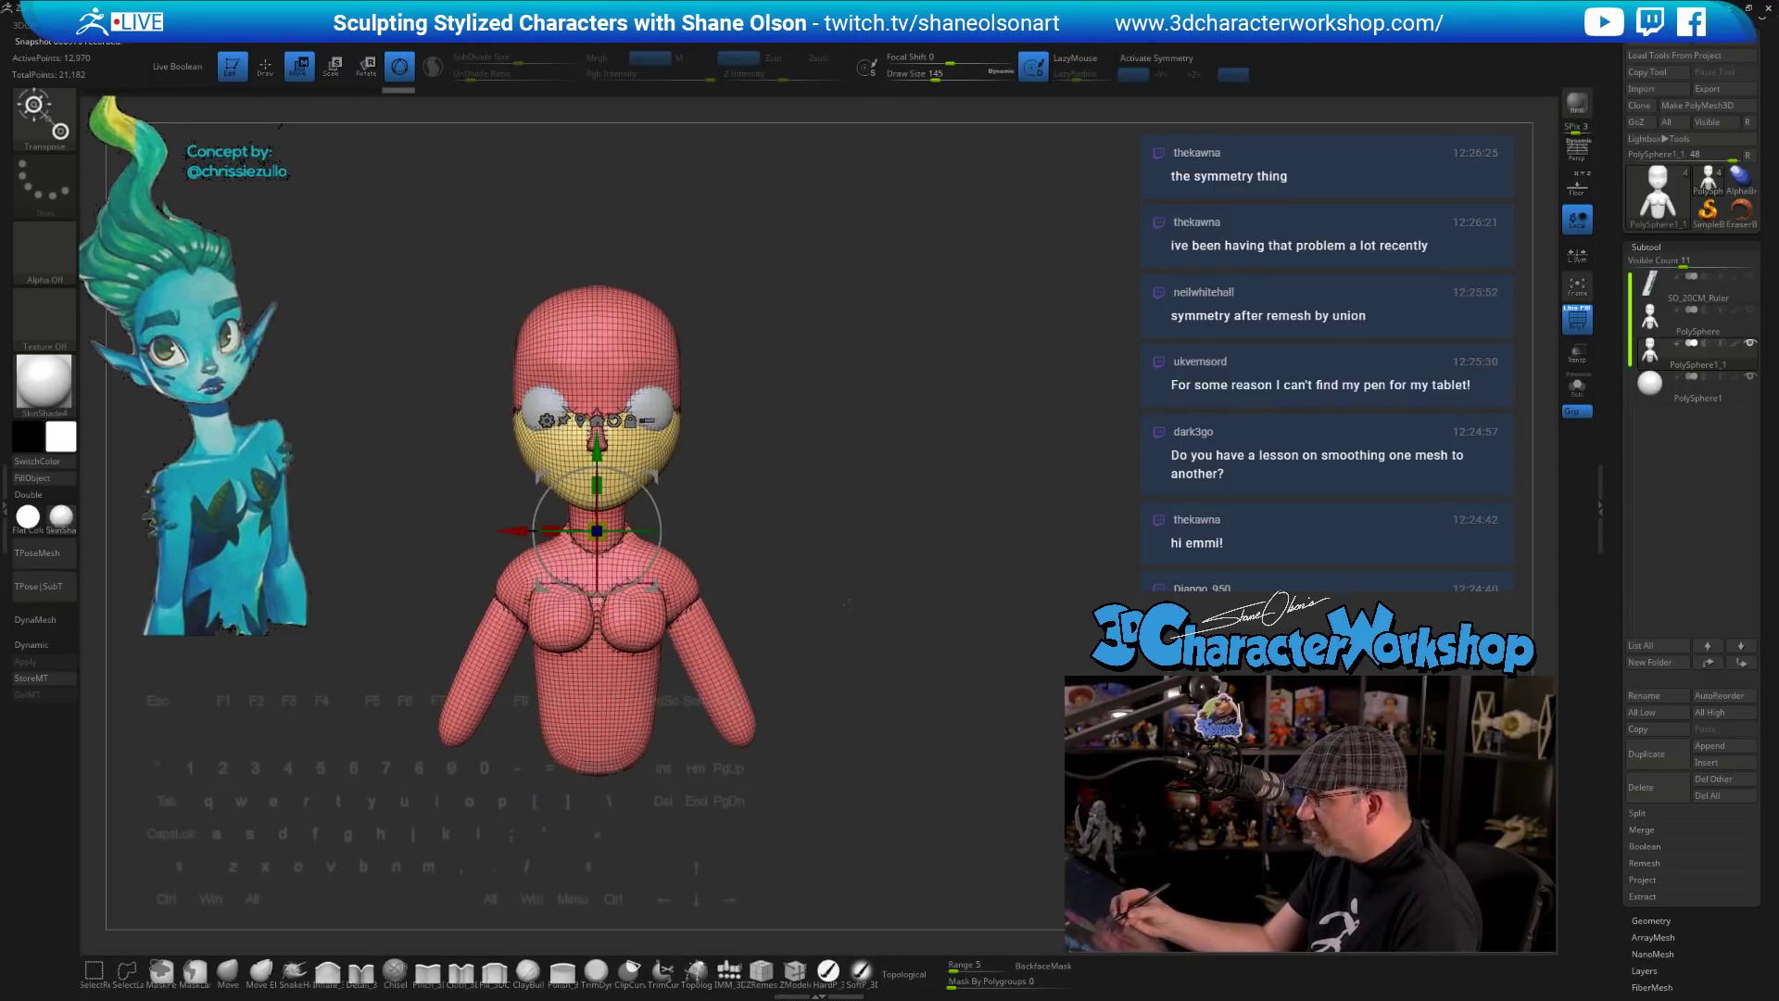
{"action": "key", "text": "ctrl+w"}
{"action": "left_click_drag", "start_coordinate": [955, 622], "coordinate": [871, 636]}
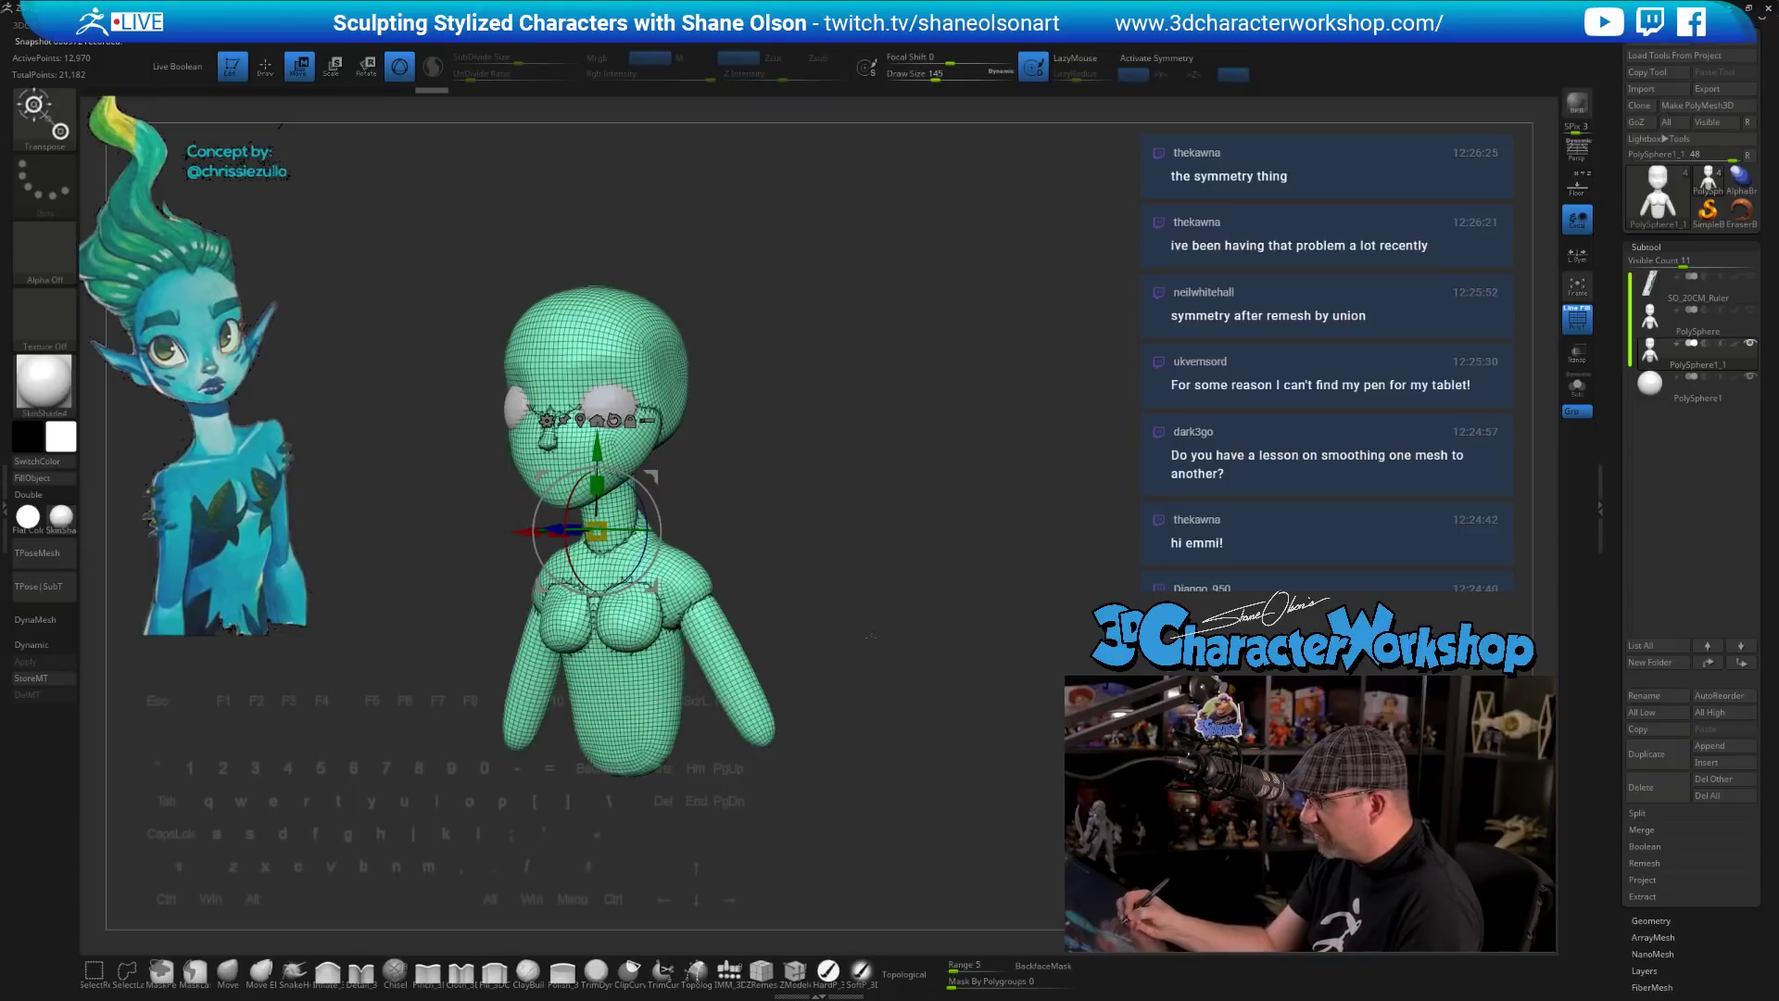
{"action": "key", "text": "2"}
{"action": "left_click_drag", "start_coordinate": [973, 556], "coordinate": [1047, 505]}
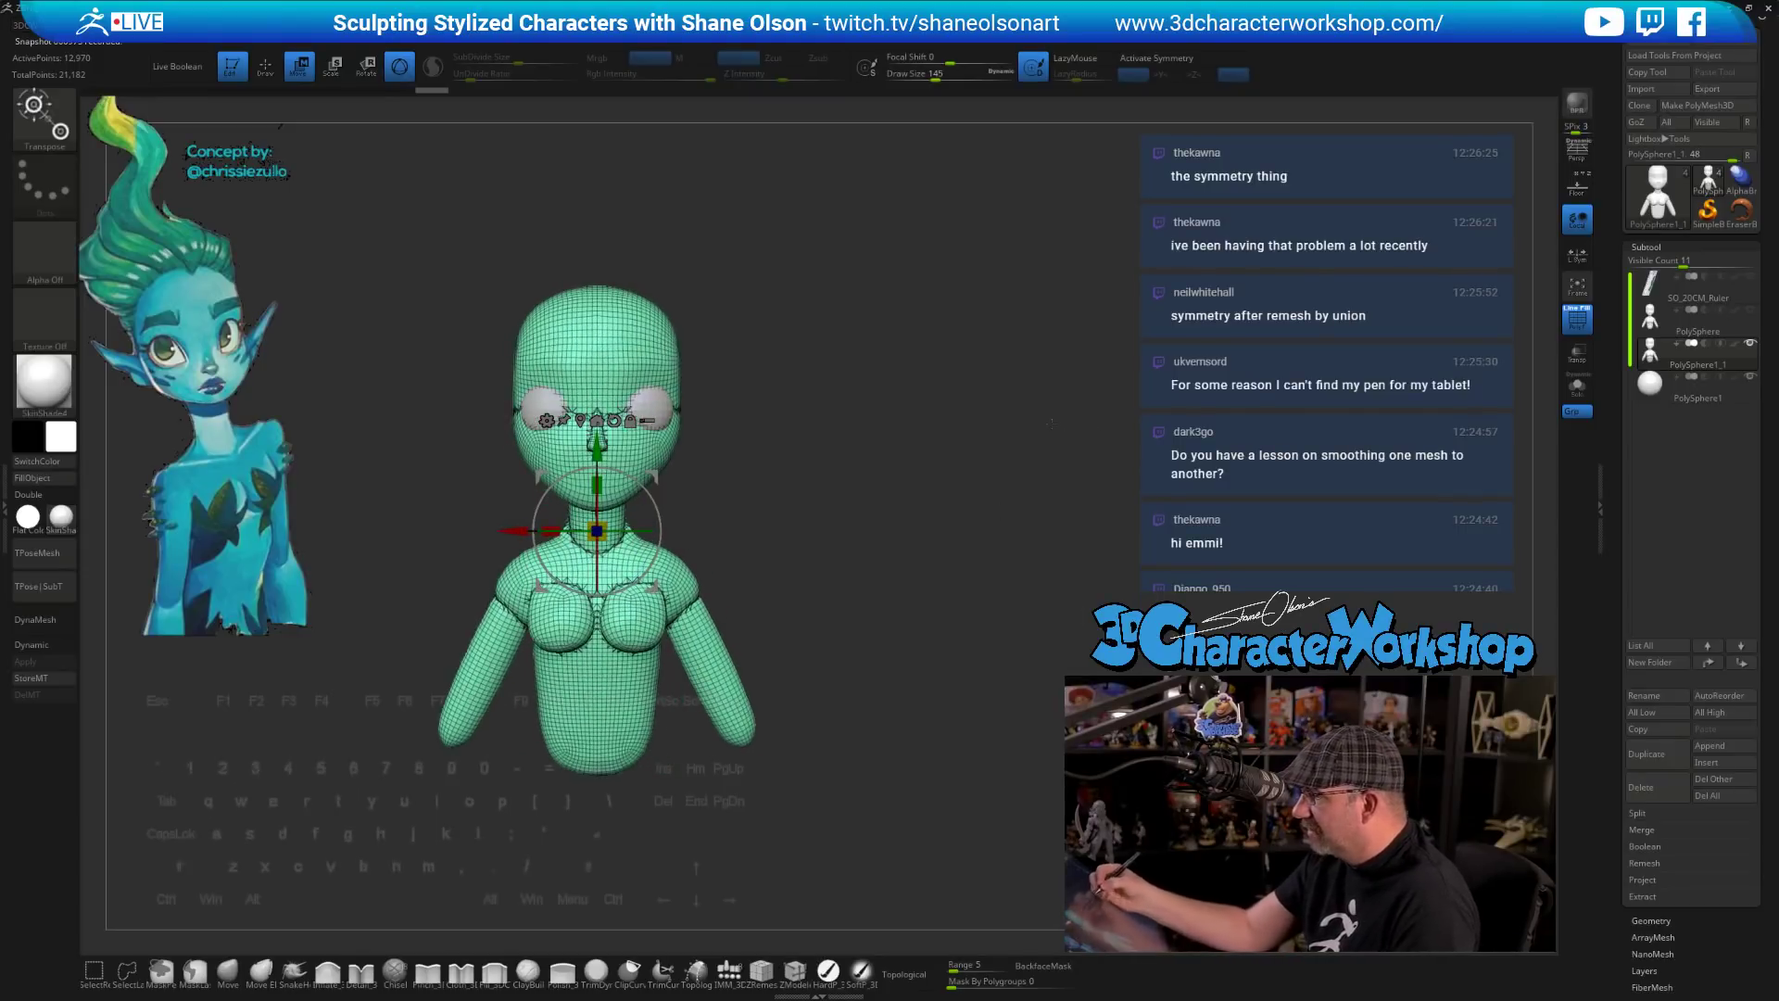
- Apply Remesh By ZRemesher to the body, undo the overly dense attempt, and accept a lower-density remesh
{"action": "left_click", "coordinate": [546, 421]}
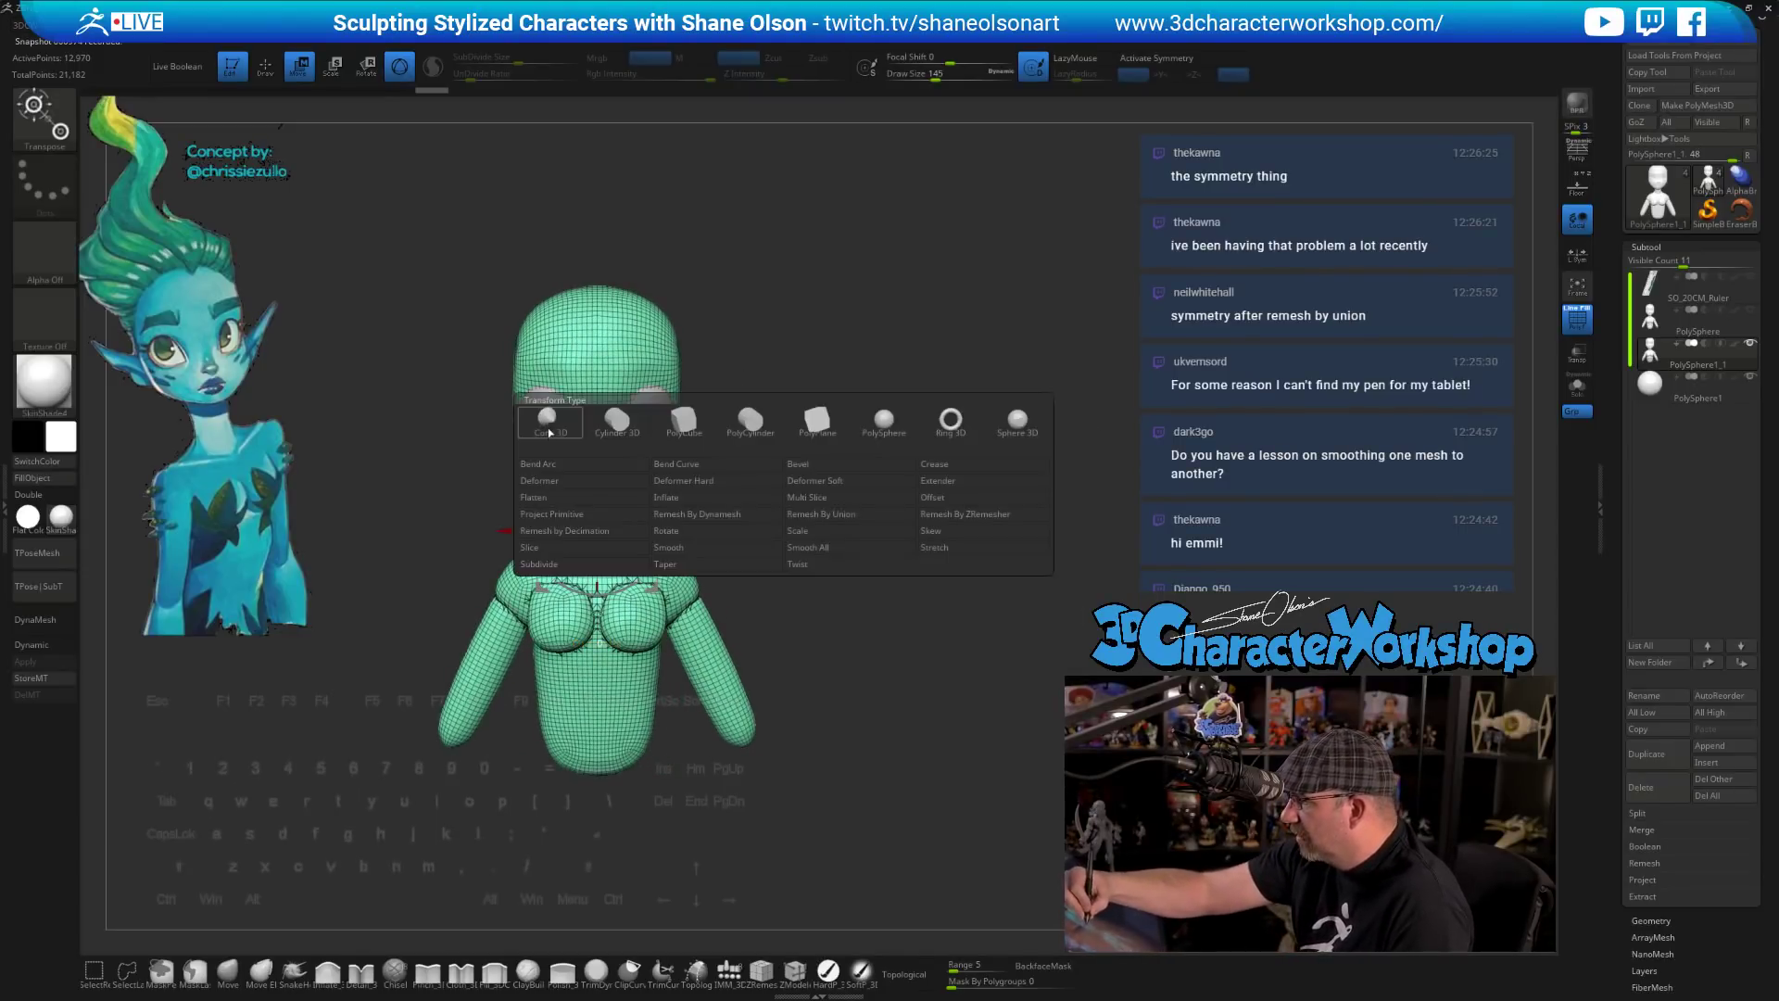
{"action": "left_click", "coordinate": [936, 515]}
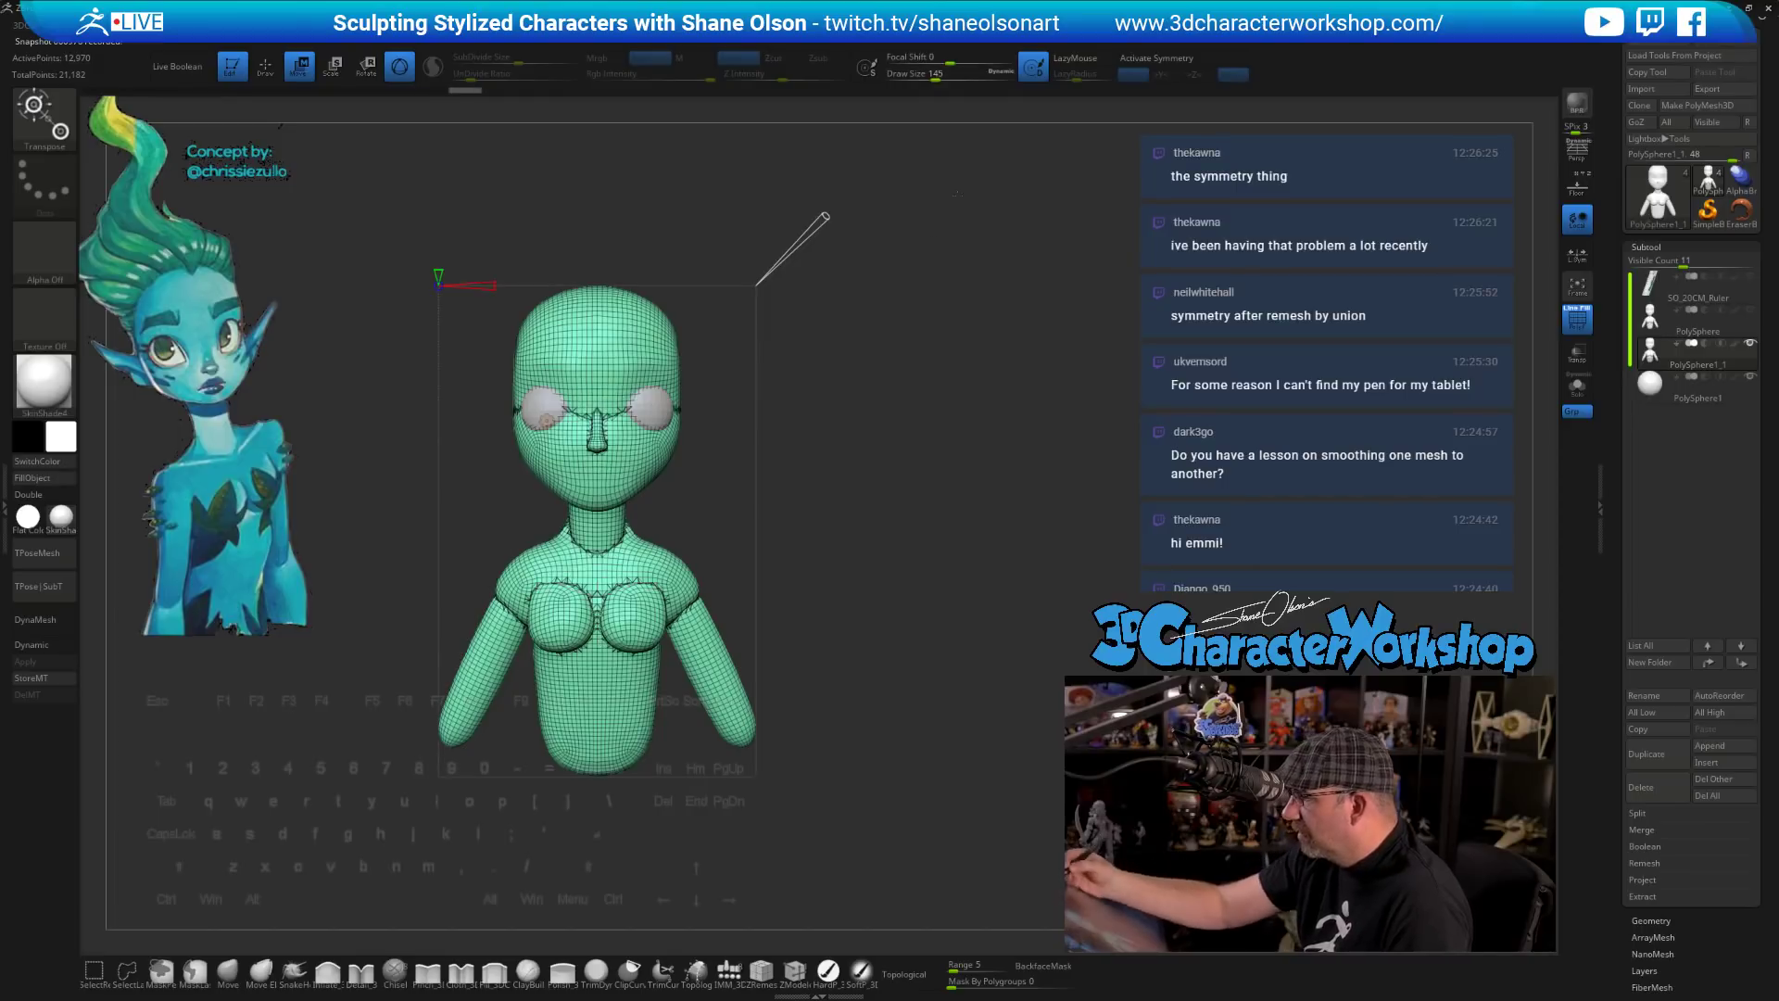
{"action": "left_click", "coordinate": [830, 214]}
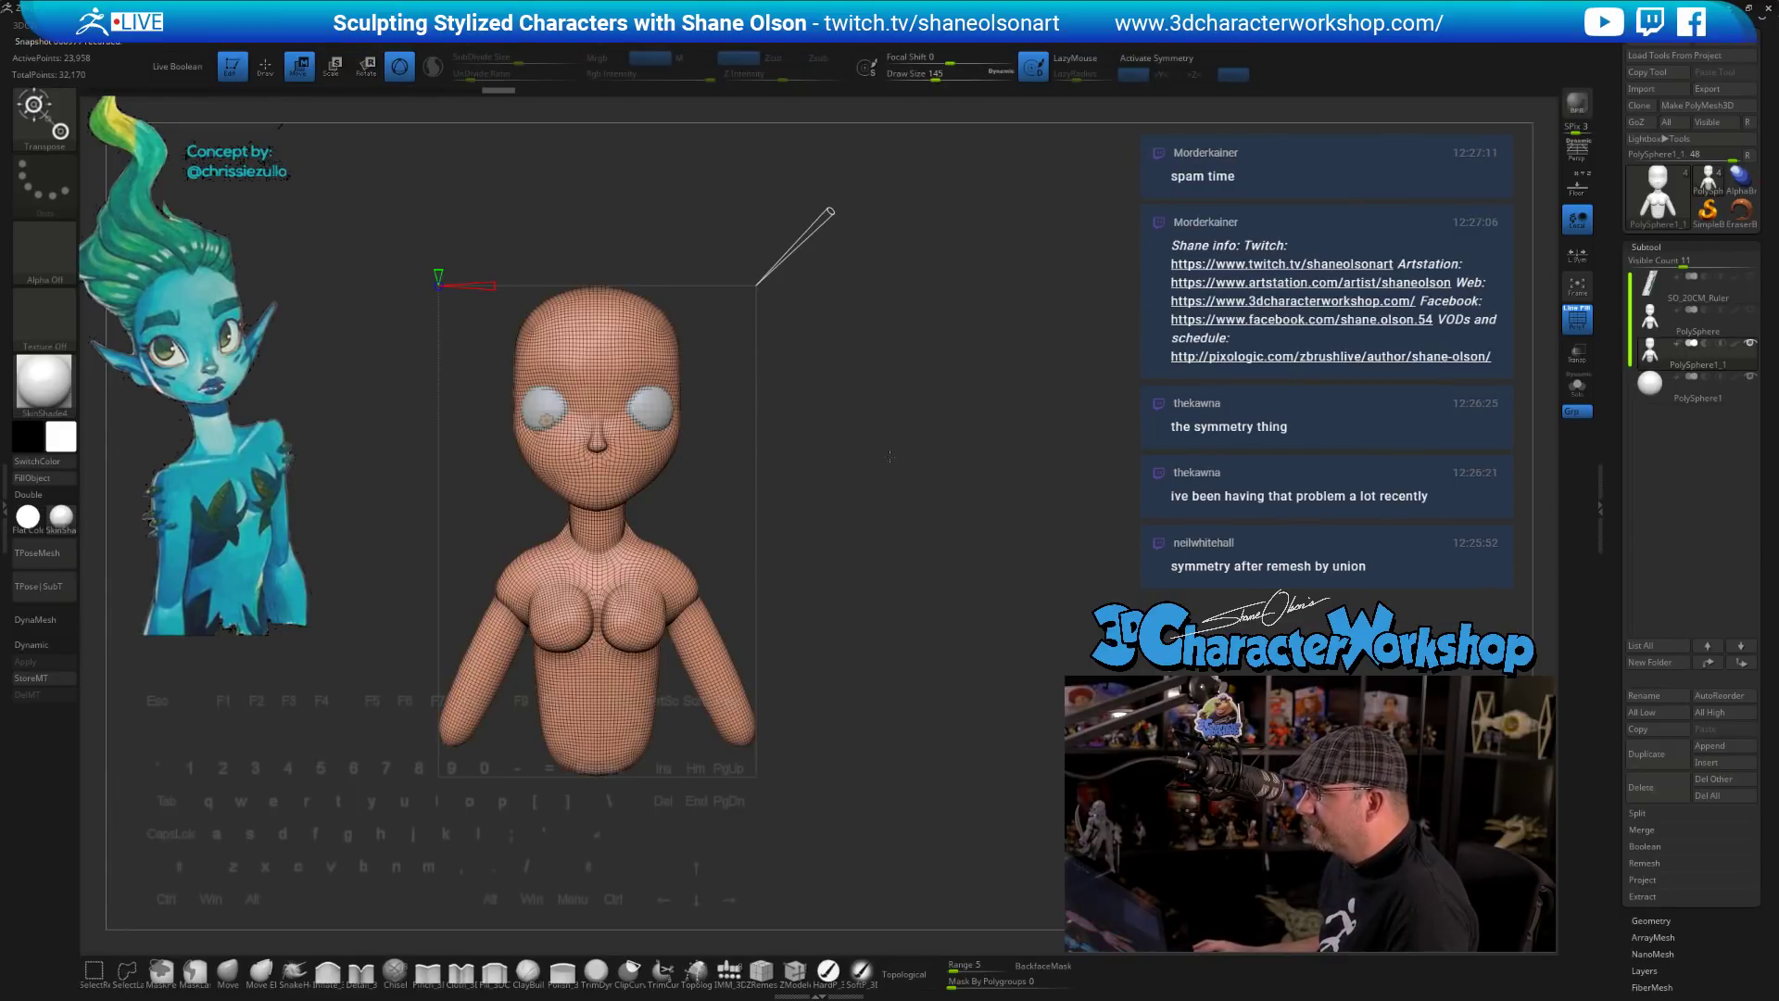
{"action": "mouse_move", "coordinate": [889, 456]}
{"action": "left_mouse_down", "text": "alt"}
{"action": "mouse_move", "coordinate": [892, 514]}
{"action": "mouse_move", "coordinate": [897, 474]}
{"action": "mouse_move", "coordinate": [745, 470]}
{"action": "mouse_move", "coordinate": [1019, 471]}
{"action": "mouse_move", "coordinate": [875, 473]}
{"action": "left_mouse_up", "text": "alt"}
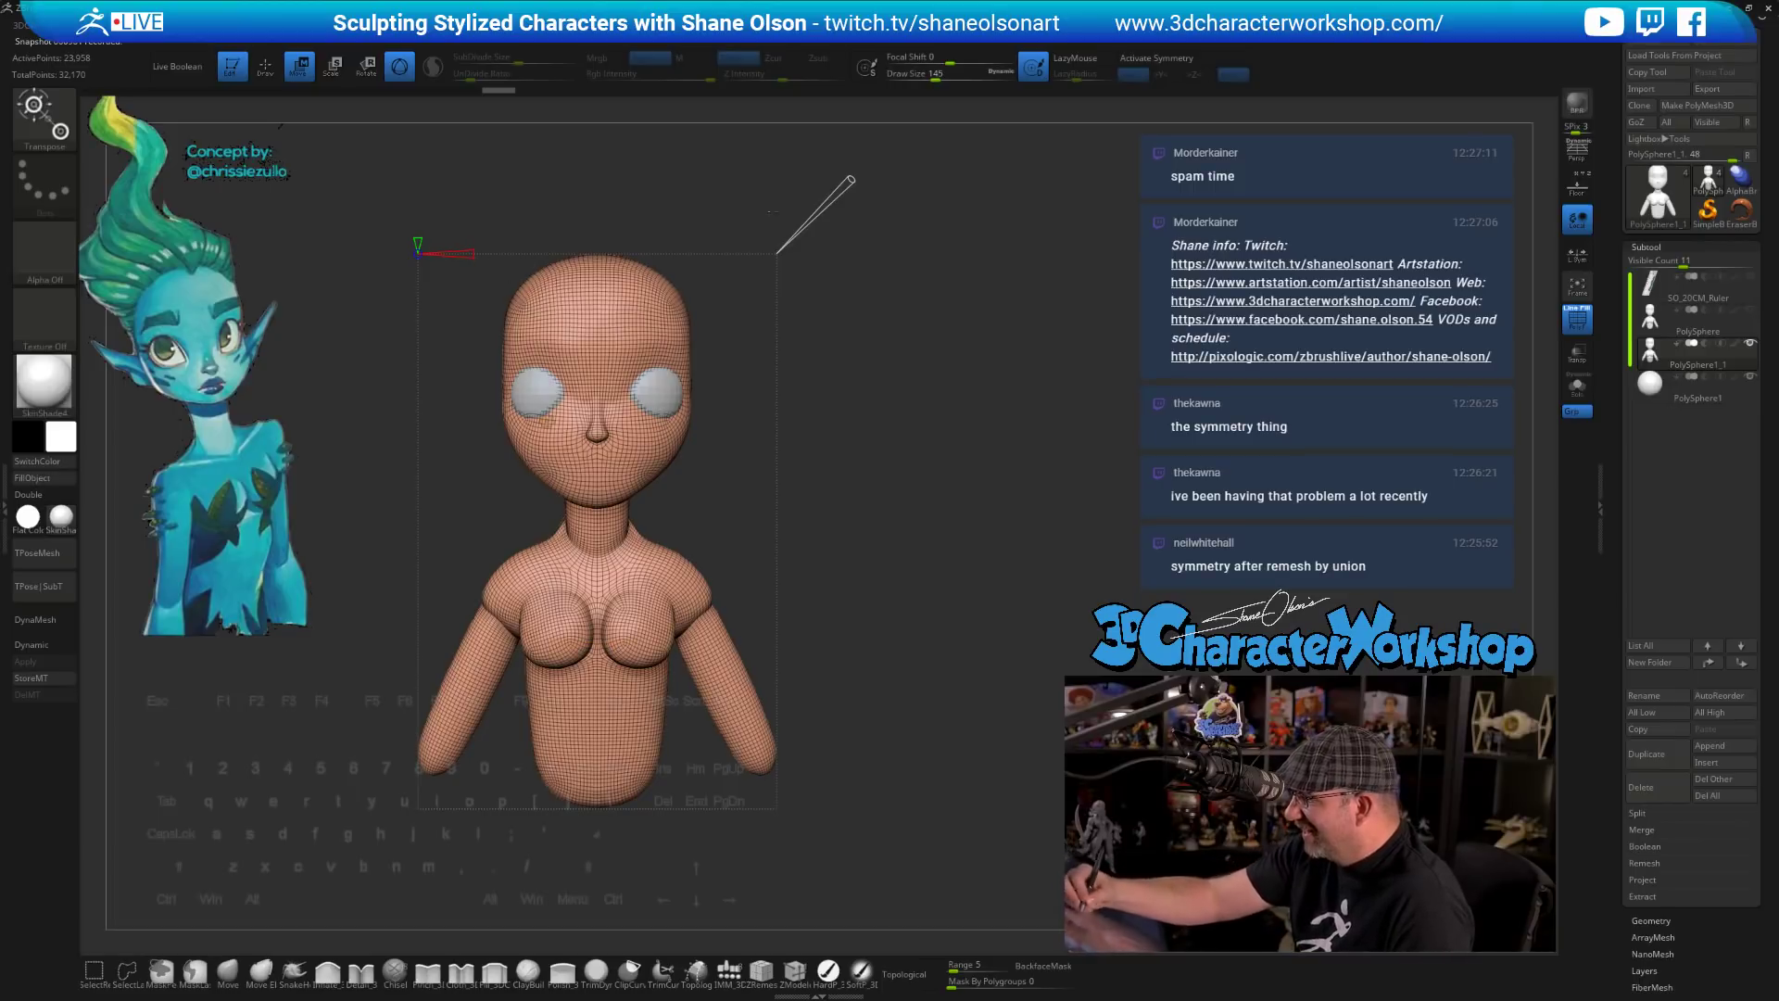
{"action": "key", "text": "ctrl+z"}
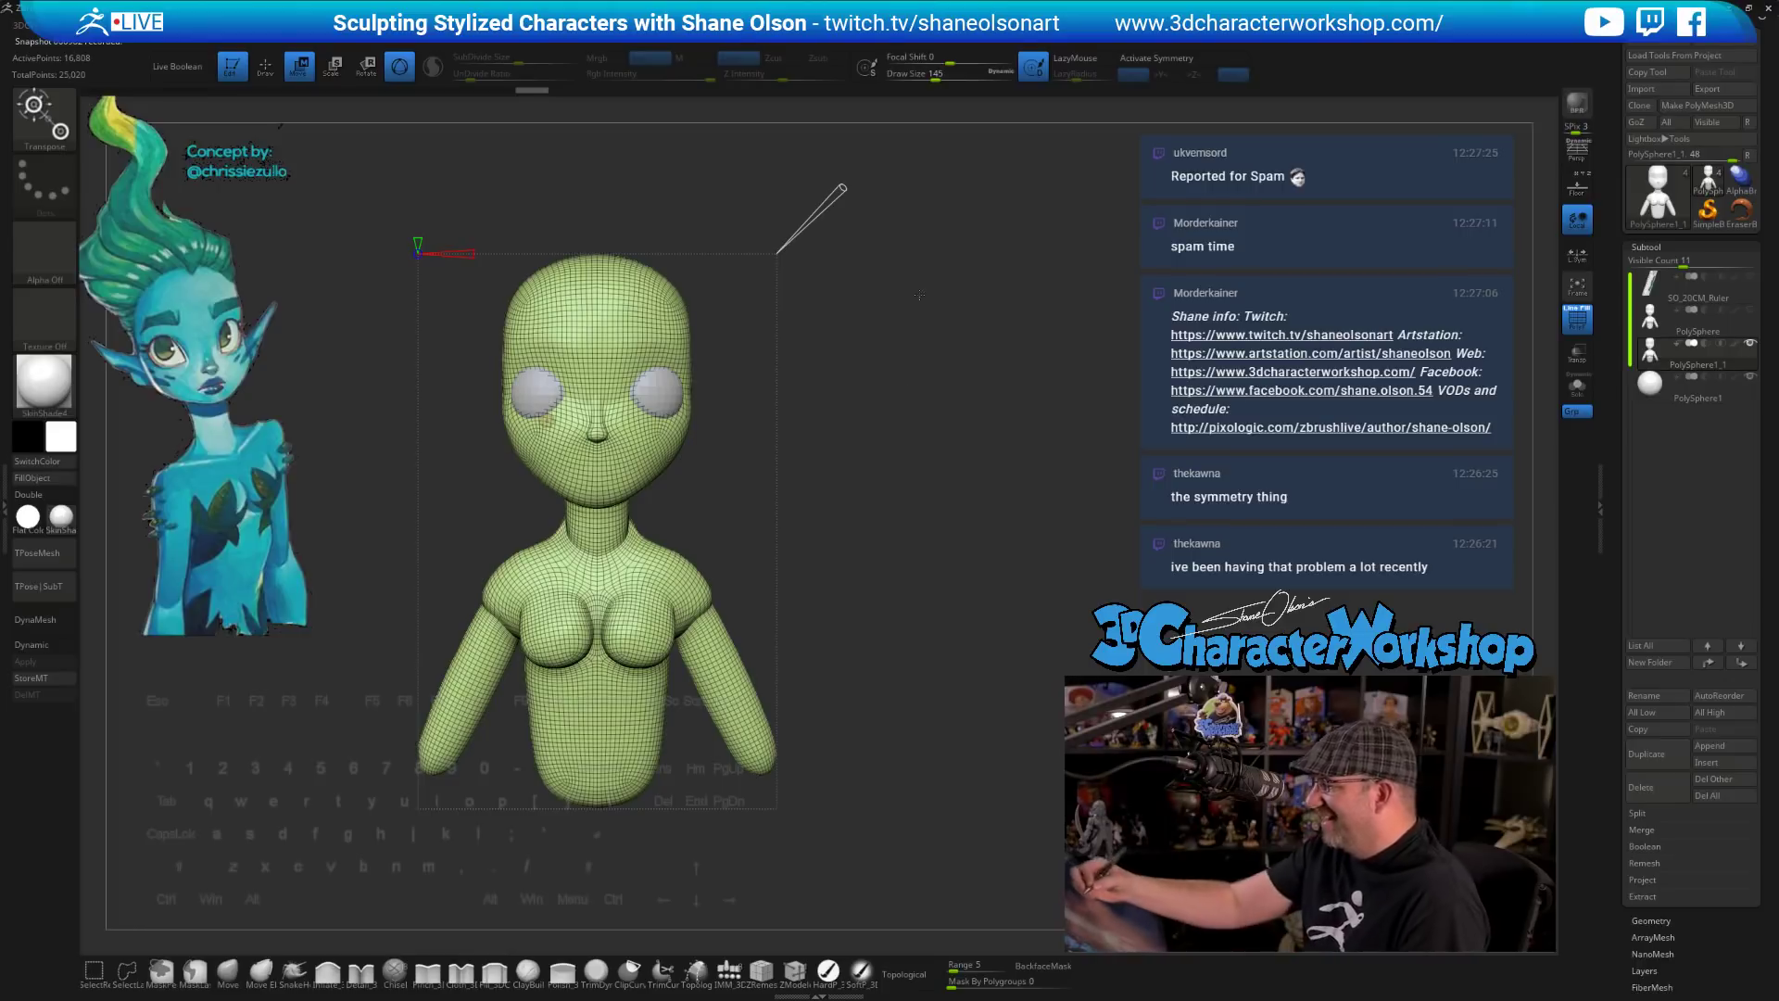
{"action": "left_click", "coordinate": [549, 418]}
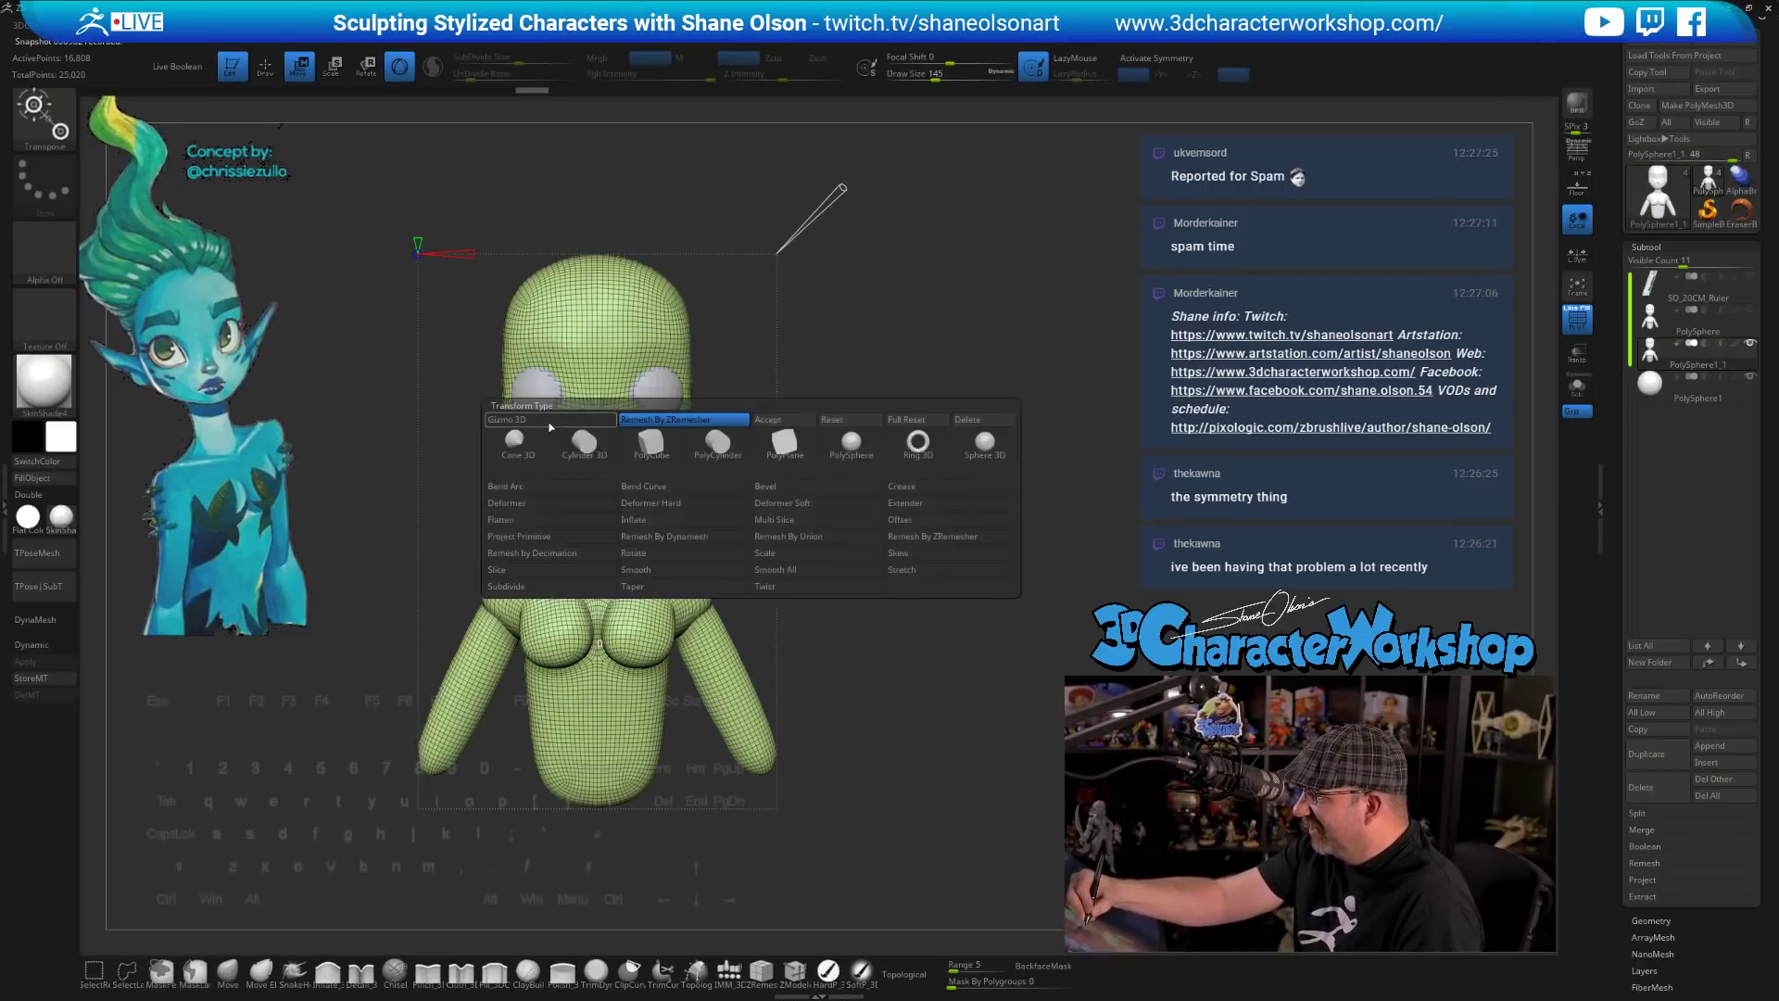
{"action": "left_click", "coordinate": [776, 420]}
- Try smoothing the shoulder and chest join on one side of the body without symmetry, and undo the strokes
{"action": "mouse_move", "coordinate": [931, 602]}
{"action": "left_mouse_down", "text": "alt"}
{"action": "mouse_move", "coordinate": [925, 565]}
{"action": "mouse_move", "coordinate": [904, 630]}
{"action": "mouse_move", "coordinate": [862, 635]}
{"action": "mouse_move", "coordinate": [864, 617]}
{"action": "left_mouse_up", "text": "alt"}
{"action": "key", "text": "q"}
{"action": "left_click_drag", "start_coordinate": [862, 547], "coordinate": [888, 550]}
{"action": "left_click_drag", "start_coordinate": [723, 620], "coordinate": [730, 630], "text": "shift"}
{"action": "left_click_drag", "start_coordinate": [683, 553], "coordinate": [667, 649], "text": "shift"}
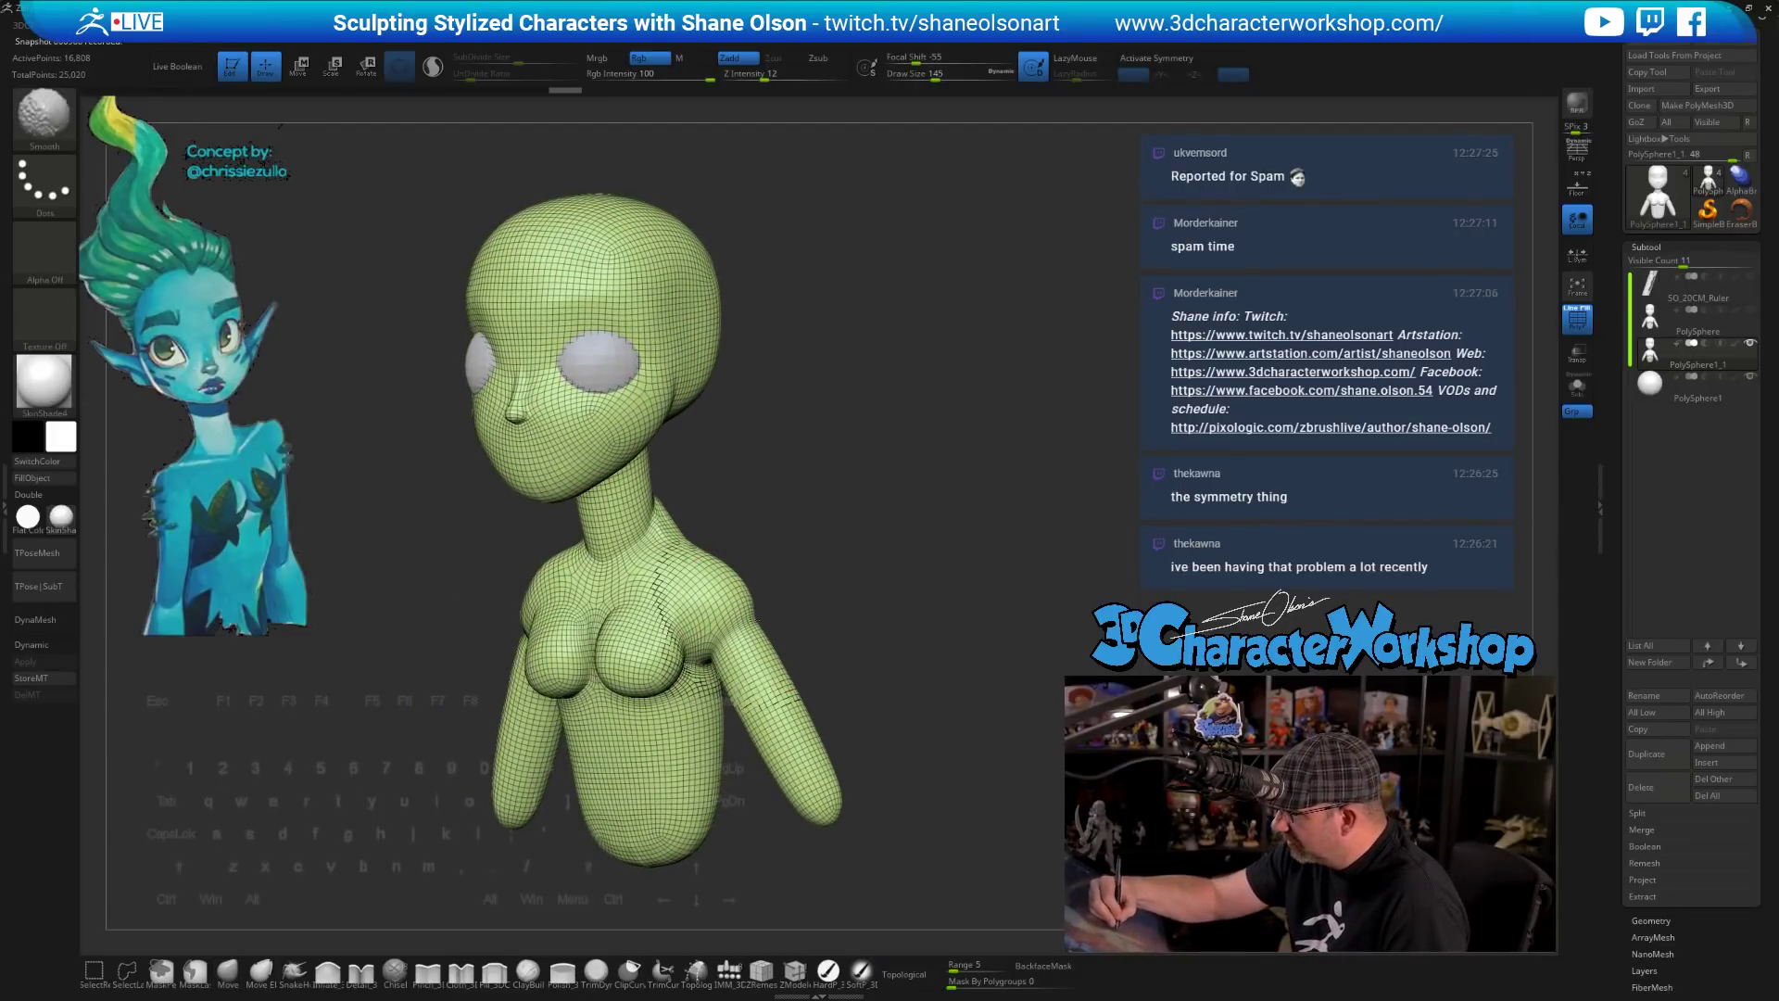
{"action": "key", "text": "ctrl+z"}
- Turn on symmetry and smooth the joins between the shoulders, armpits and chest
{"action": "key", "text": "x"}
{"action": "left_click_drag", "start_coordinate": [874, 600], "coordinate": [836, 598]}
{"action": "mouse_move", "coordinate": [730, 607]}
{"action": "left_mouse_down", "text": "shift"}
{"action": "mouse_move", "coordinate": [727, 639]}
{"action": "mouse_move", "coordinate": [738, 625]}
{"action": "left_mouse_up", "text": "shift"}
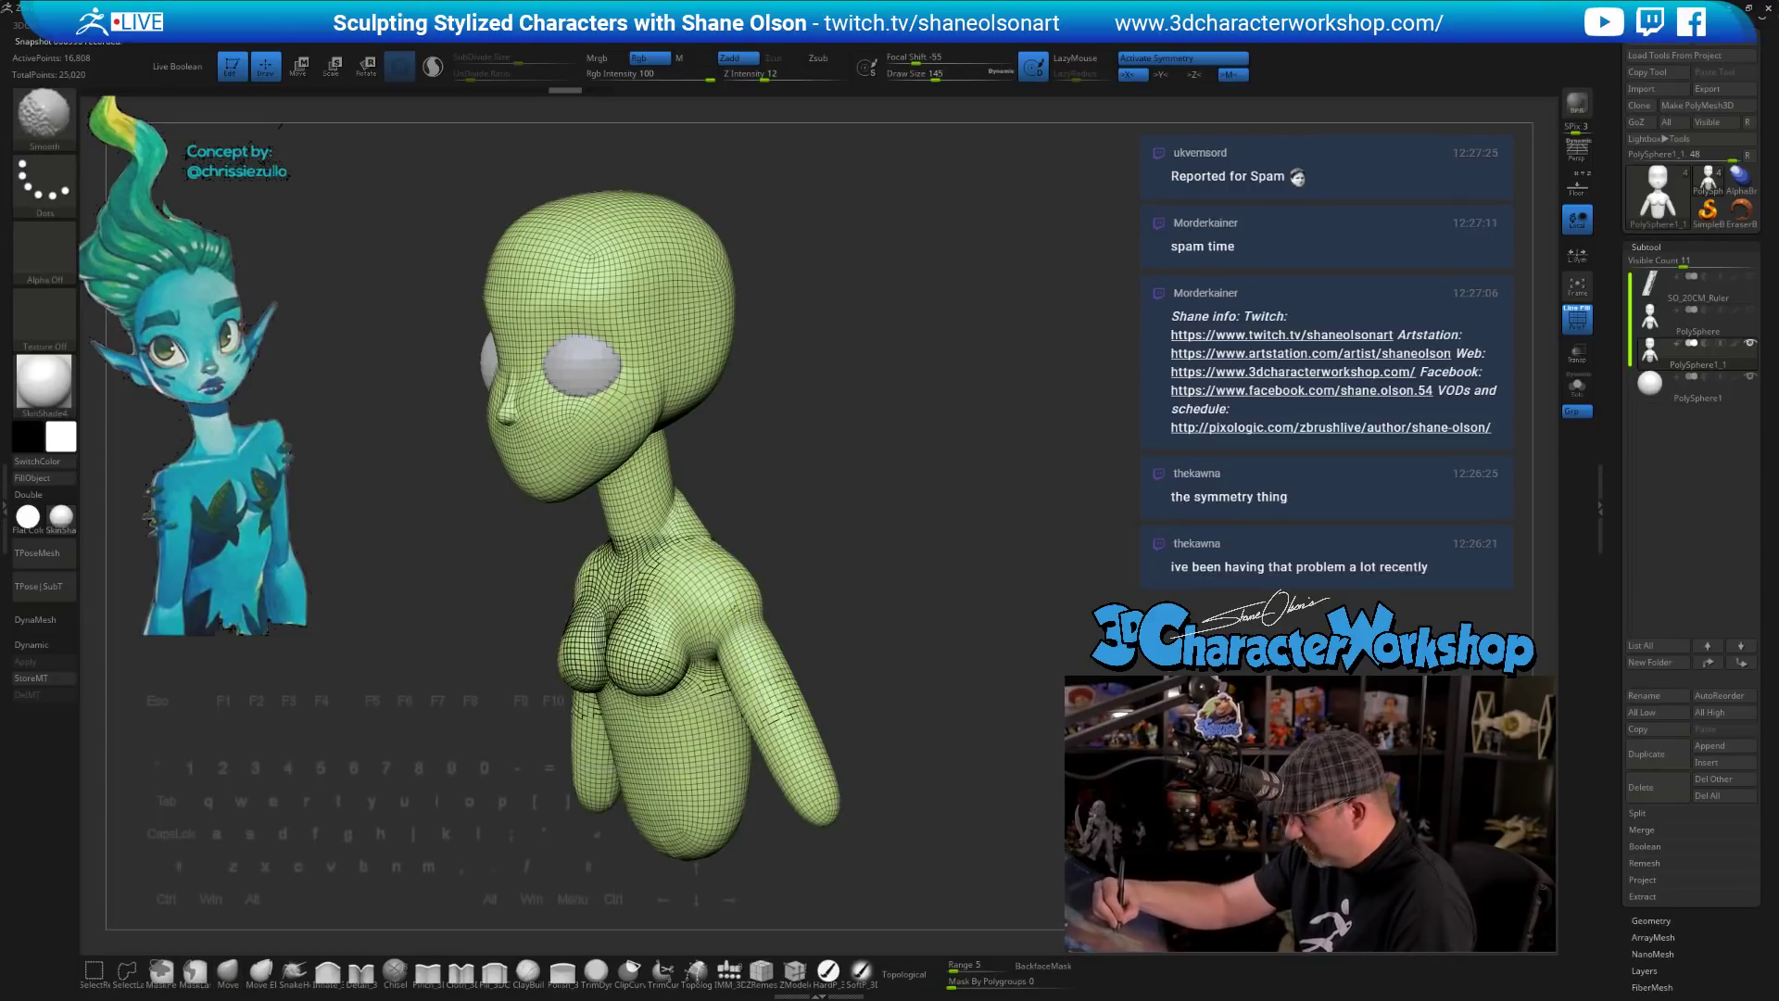
{"action": "mouse_move", "coordinate": [681, 556]}
{"action": "left_mouse_down", "text": "shift"}
{"action": "mouse_move", "coordinate": [674, 630]}
{"action": "mouse_move", "coordinate": [711, 554]}
{"action": "left_mouse_up", "text": "shift"}
- Smooth the back and shoulder-to-arm joins, raising the Smooth brush's Z Intensity to 29
{"action": "mouse_move", "coordinate": [945, 593]}
{"action": "left_mouse_down"}
{"action": "mouse_move", "coordinate": [765, 593]}
{"action": "mouse_move", "coordinate": [857, 654]}
{"action": "mouse_move", "coordinate": [834, 685]}
{"action": "left_mouse_up"}
{"action": "left_click_drag", "start_coordinate": [816, 520], "coordinate": [857, 639], "text": "shift"}
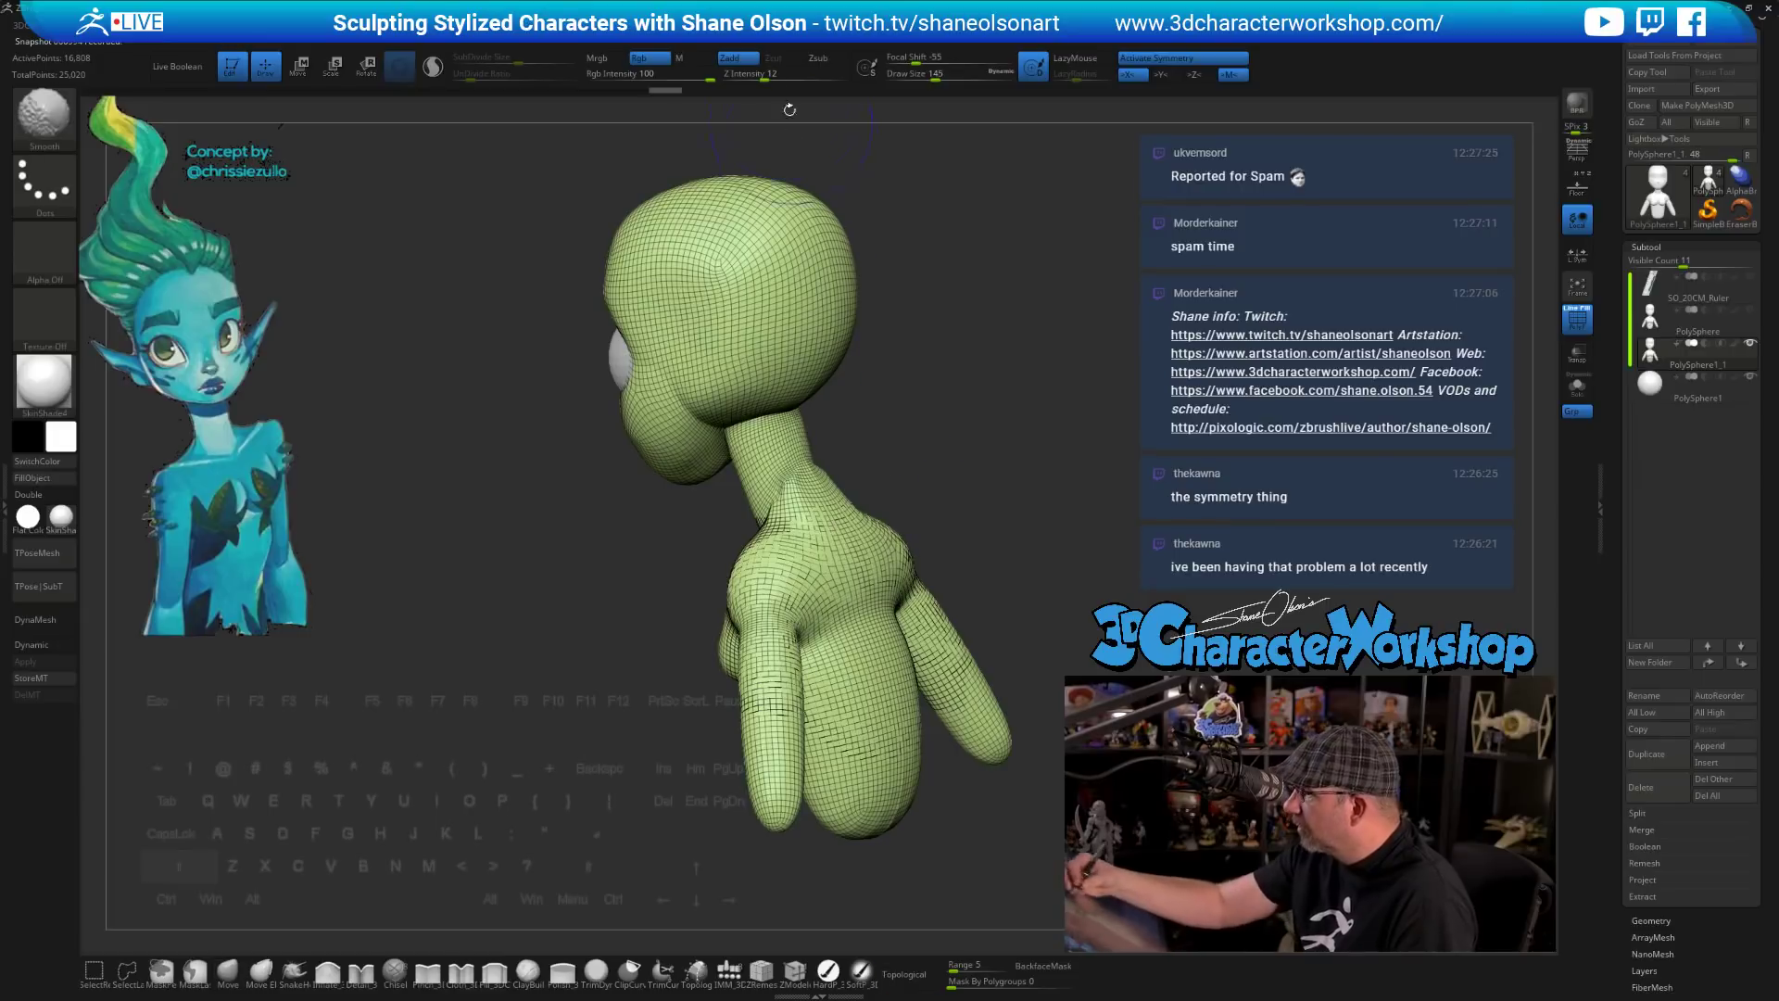
{"action": "left_click", "coordinate": [787, 77], "text": "shift"}
{"action": "mouse_move", "coordinate": [820, 519]}
{"action": "left_mouse_down", "text": "shift"}
{"action": "mouse_move", "coordinate": [880, 546]}
{"action": "mouse_move", "coordinate": [834, 556]}
{"action": "mouse_move", "coordinate": [815, 505]}
{"action": "left_mouse_up", "text": "shift"}
{"action": "mouse_move", "coordinate": [926, 510]}
{"action": "left_mouse_down"}
{"action": "mouse_move", "coordinate": [1041, 501]}
{"action": "mouse_move", "coordinate": [873, 481]}
{"action": "mouse_move", "coordinate": [880, 519]}
{"action": "mouse_move", "coordinate": [865, 513]}
{"action": "mouse_move", "coordinate": [883, 503]}
{"action": "left_mouse_up"}
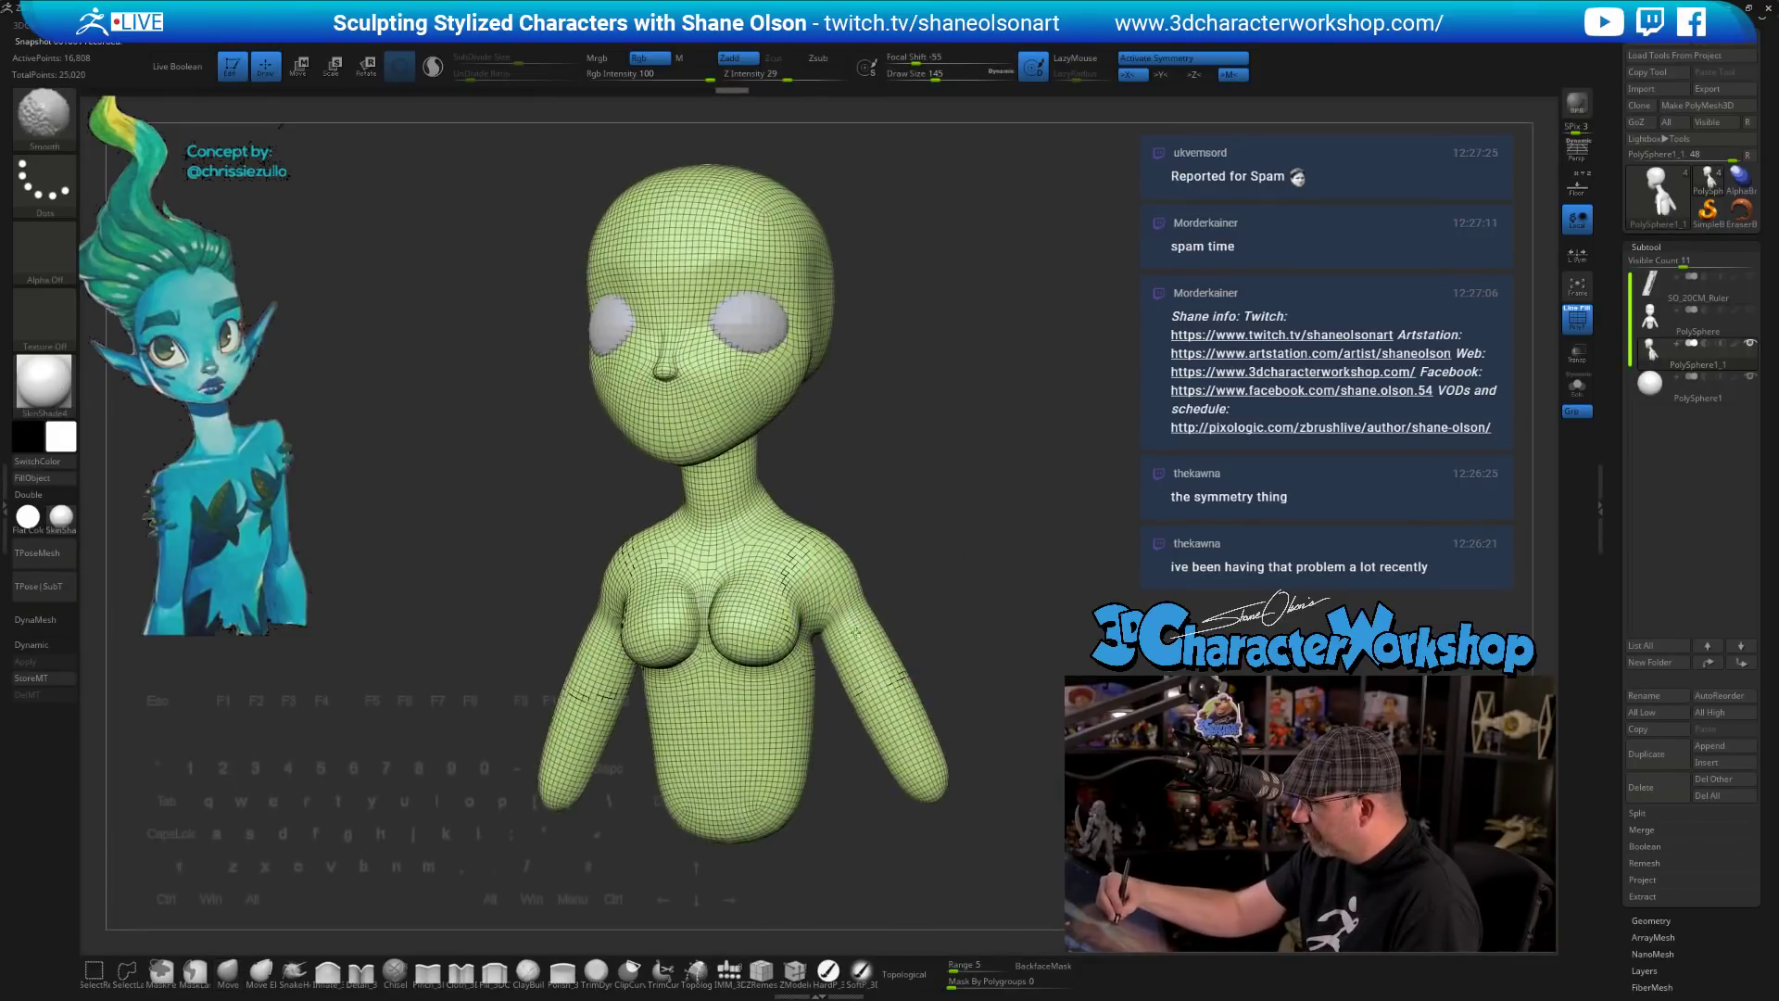
{"action": "left_click_drag", "start_coordinate": [856, 631], "coordinate": [871, 648], "text": "shift"}
{"action": "mouse_move", "coordinate": [973, 603]}
{"action": "left_mouse_down"}
{"action": "mouse_move", "coordinate": [913, 584]}
{"action": "mouse_move", "coordinate": [894, 675]}
{"action": "mouse_move", "coordinate": [933, 591]}
{"action": "mouse_move", "coordinate": [875, 588]}
{"action": "mouse_move", "coordinate": [966, 599]}
{"action": "mouse_move", "coordinate": [938, 637]}
{"action": "mouse_move", "coordinate": [828, 616]}
{"action": "mouse_move", "coordinate": [854, 483]}
{"action": "mouse_move", "coordinate": [914, 426]}
{"action": "mouse_move", "coordinate": [834, 619]}
{"action": "left_mouse_up"}
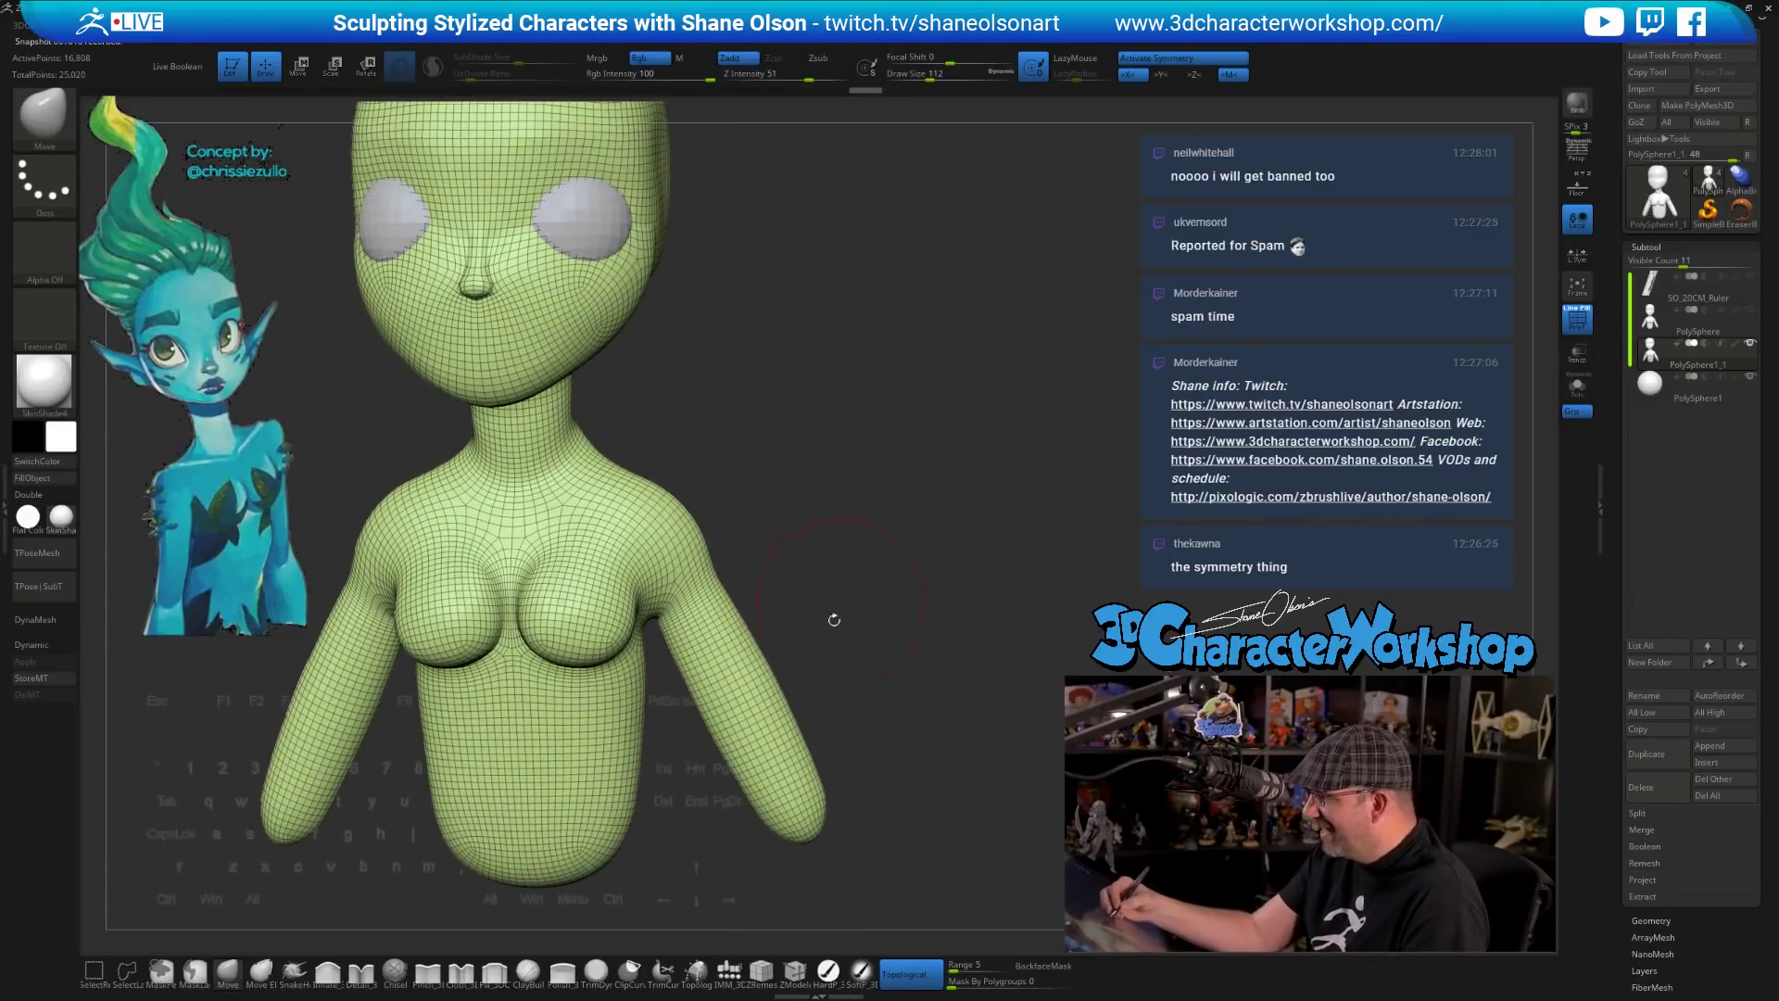
- Reduce the Move brush's draw size to 87 and reshape the outer contour of the shoulders and upper arms
{"action": "key", "text": "bracketleft"}
{"action": "left_click_drag", "start_coordinate": [724, 566], "coordinate": [797, 545]}
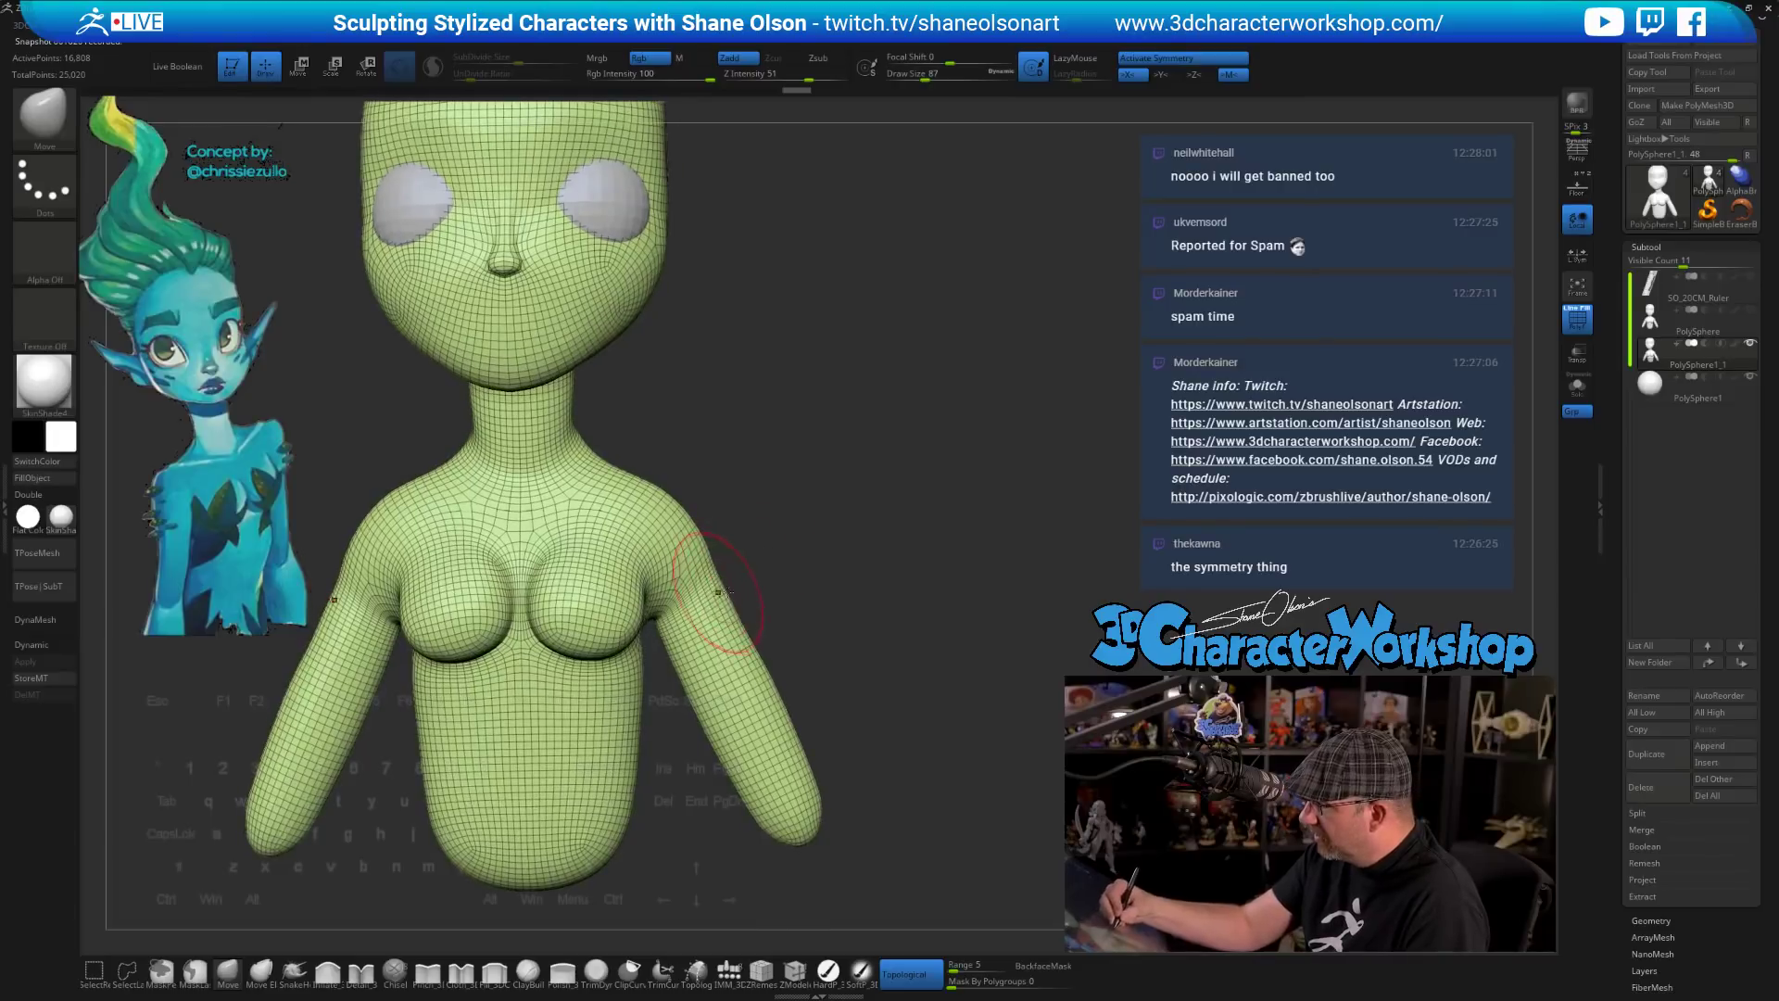
{"action": "left_click_drag", "start_coordinate": [718, 591], "coordinate": [749, 585]}
- Fill out the body around the armpits from the front with the Inflate brush and smooth the area
{"action": "left_click", "coordinate": [328, 971]}
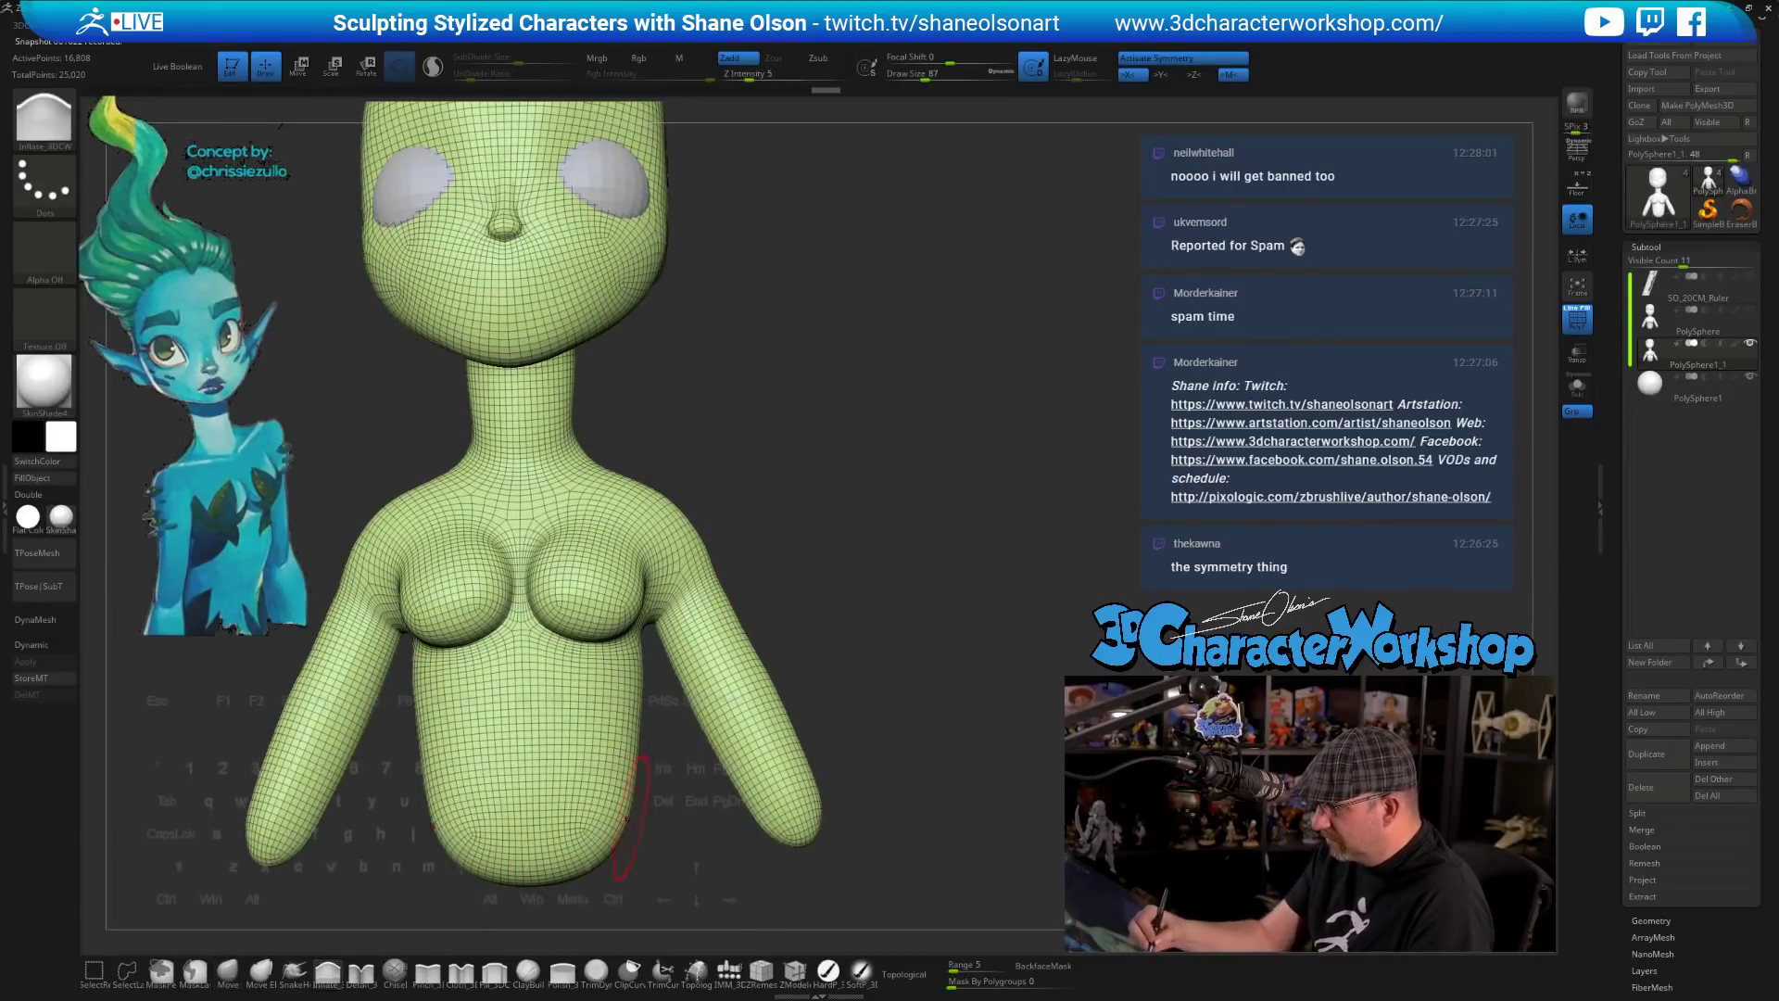
{"action": "left_click_drag", "start_coordinate": [680, 741], "coordinate": [665, 721]}
{"action": "left_click_drag", "start_coordinate": [835, 656], "coordinate": [858, 650]}
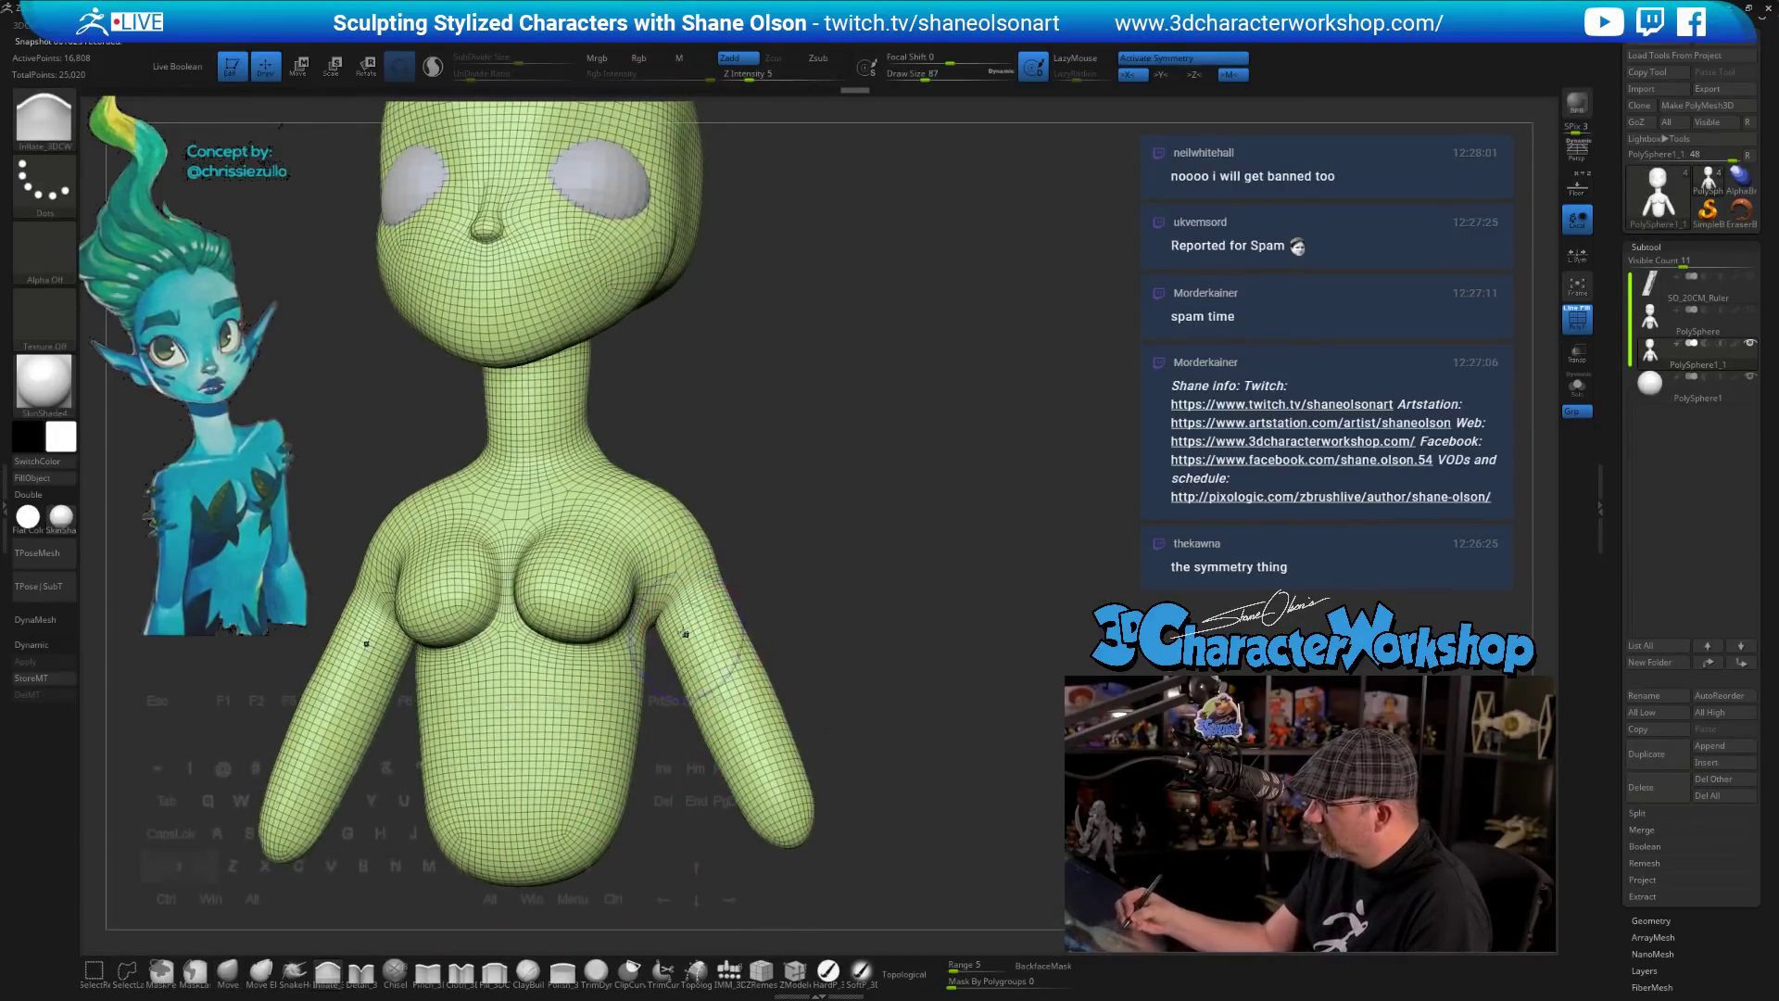
{"action": "left_click_drag", "start_coordinate": [683, 635], "coordinate": [656, 623], "text": "shift"}
- Inflate and smooth the upper back and underarm transitions so the arms blend into the torso
{"action": "mouse_move", "coordinate": [865, 618]}
{"action": "left_mouse_down"}
{"action": "mouse_move", "coordinate": [727, 622]}
{"action": "mouse_move", "coordinate": [755, 614]}
{"action": "mouse_move", "coordinate": [727, 602]}
{"action": "left_mouse_up"}
{"action": "left_click_drag", "start_coordinate": [678, 644], "coordinate": [771, 511]}
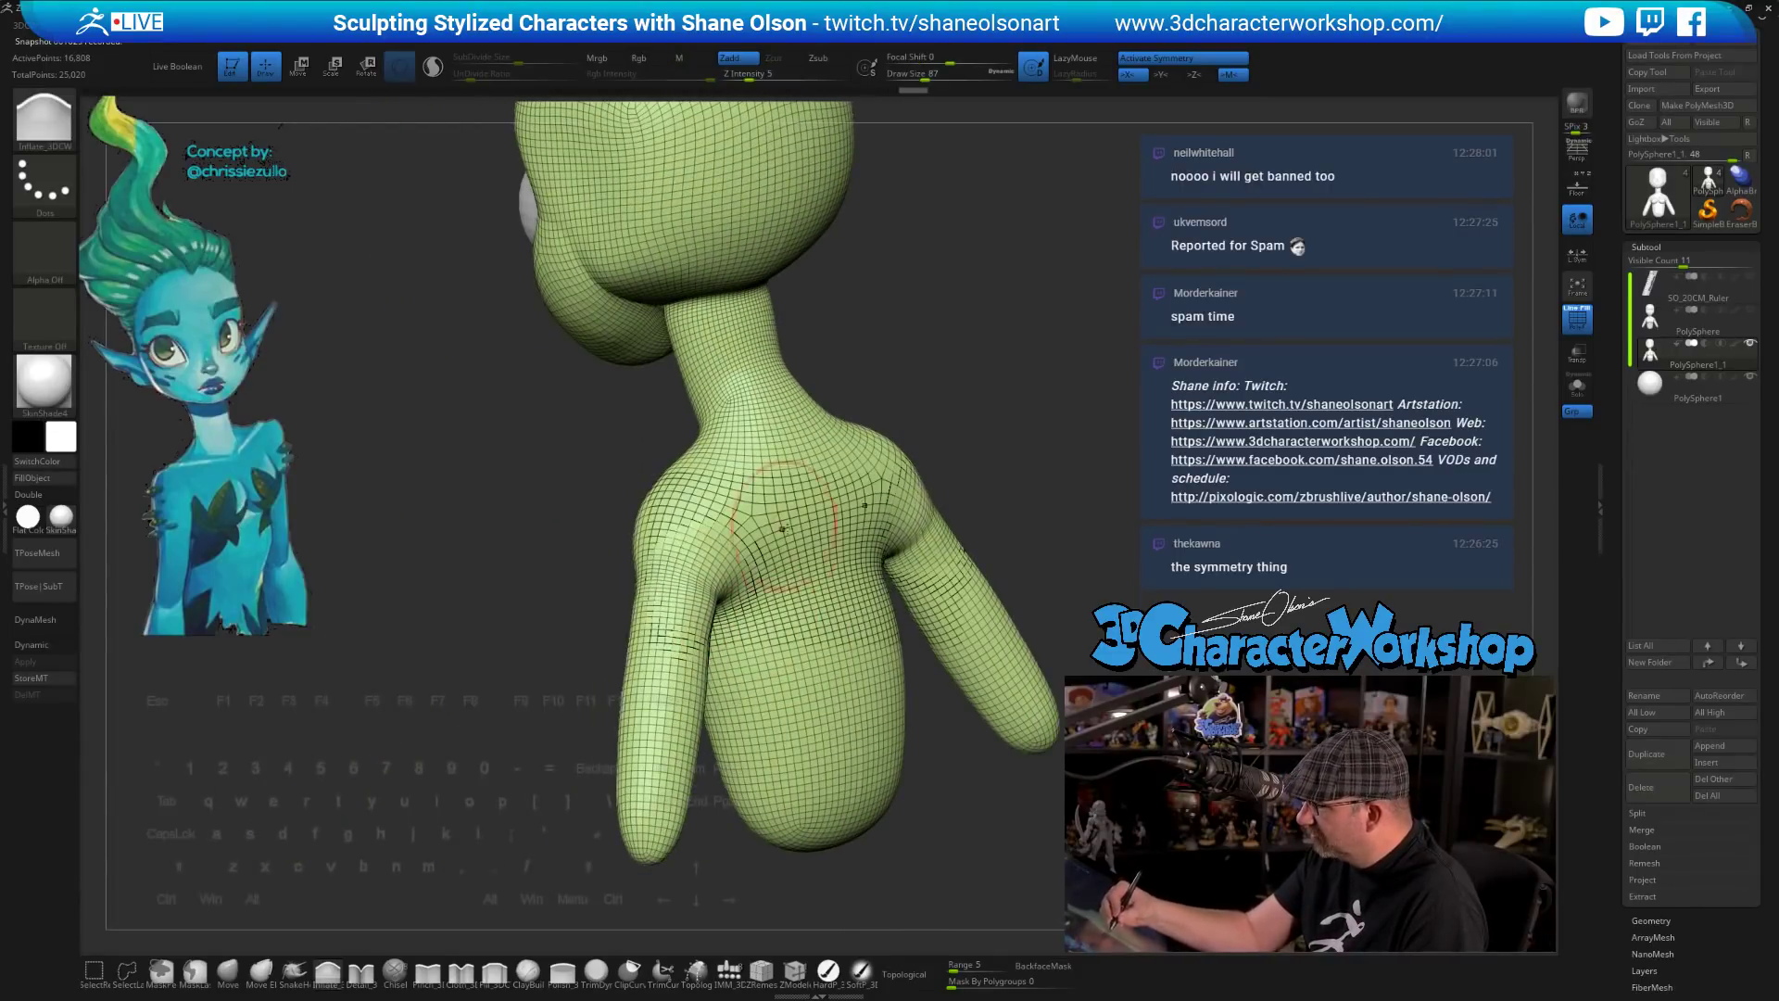
{"action": "right_click_drag", "start_coordinate": [721, 562], "coordinate": [765, 614]}
{"action": "left_click_drag", "start_coordinate": [764, 613], "coordinate": [768, 583], "text": "shift"}
{"action": "left_click_drag", "start_coordinate": [848, 649], "coordinate": [945, 630]}
{"action": "left_click_drag", "start_coordinate": [741, 635], "coordinate": [715, 551]}
{"action": "mouse_move", "coordinate": [882, 619]}
{"action": "left_mouse_down"}
{"action": "mouse_move", "coordinate": [906, 714]}
{"action": "mouse_move", "coordinate": [890, 612]}
{"action": "mouse_move", "coordinate": [921, 695]}
{"action": "mouse_move", "coordinate": [888, 688]}
{"action": "mouse_move", "coordinate": [863, 570]}
{"action": "mouse_move", "coordinate": [894, 776]}
{"action": "left_mouse_up"}
{"action": "left_click_drag", "start_coordinate": [881, 673], "coordinate": [914, 674]}
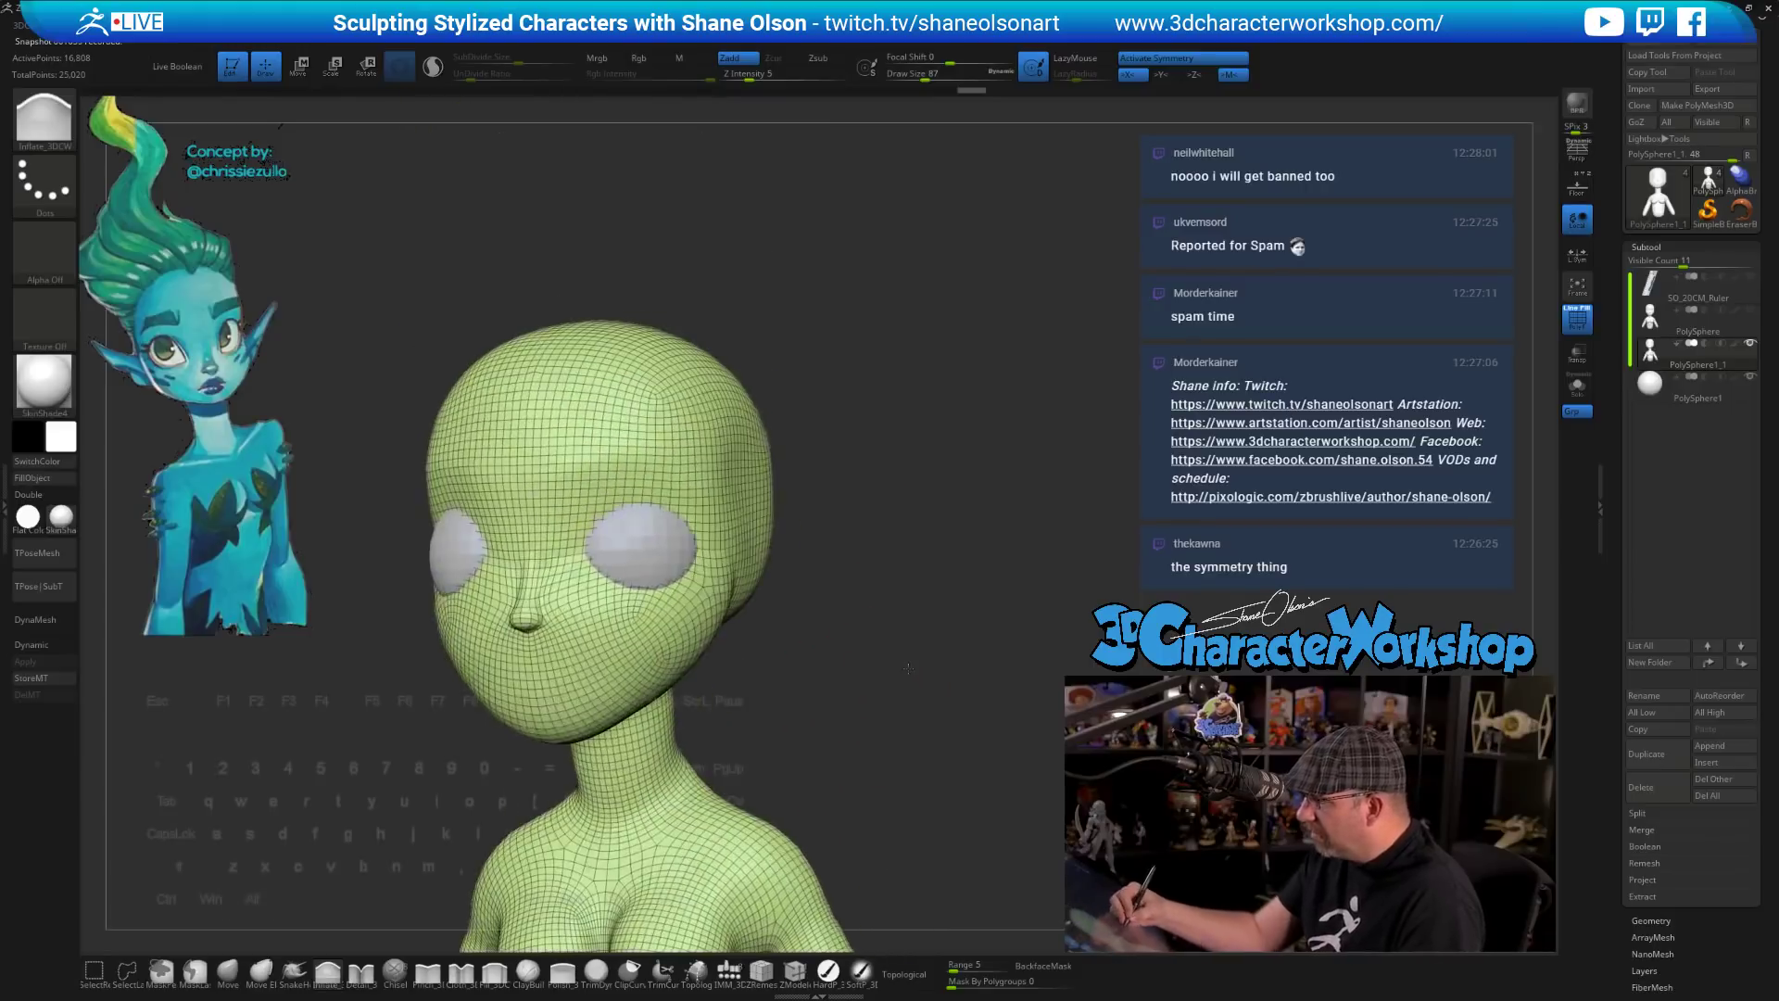
- Shrink the brush, try masking a broad mouth area below the nose, and clear the mask
{"action": "key", "text": "s"}
{"action": "left_click", "coordinate": [878, 679]}
{"action": "left_click_drag", "start_coordinate": [532, 679], "coordinate": [571, 677], "text": "ctrl"}
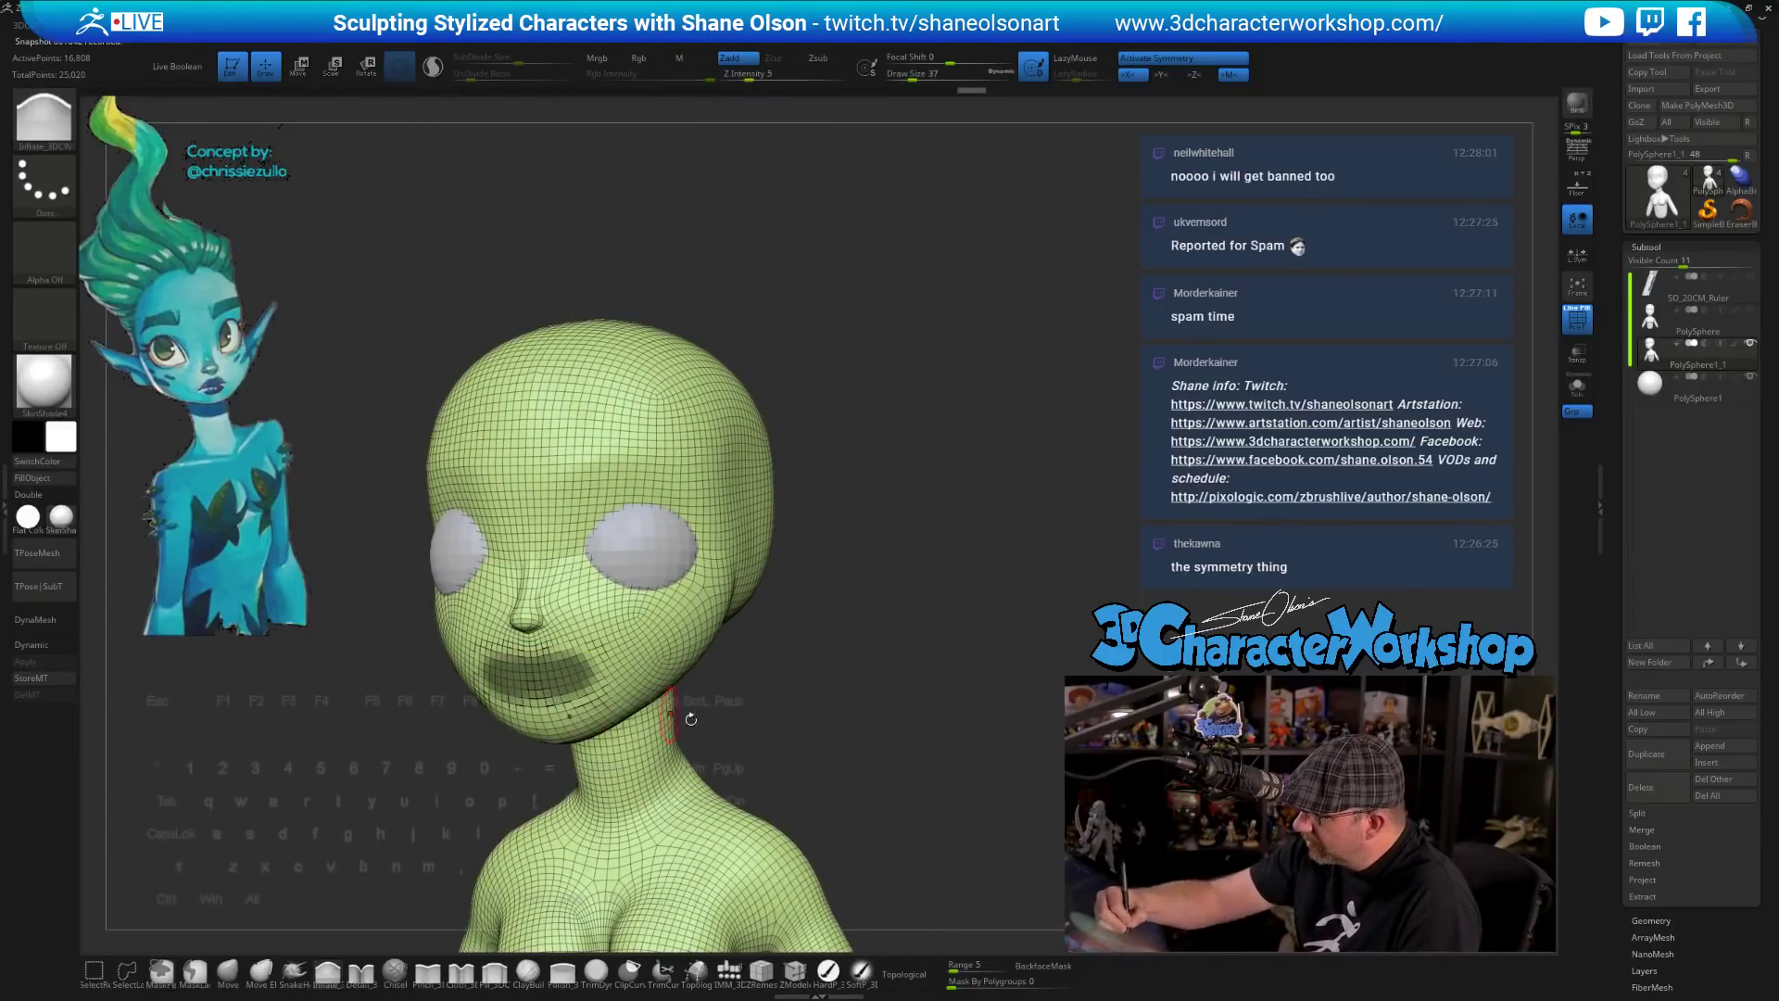
{"action": "left_click_drag", "start_coordinate": [762, 736], "coordinate": [802, 745], "text": "ctrl"}
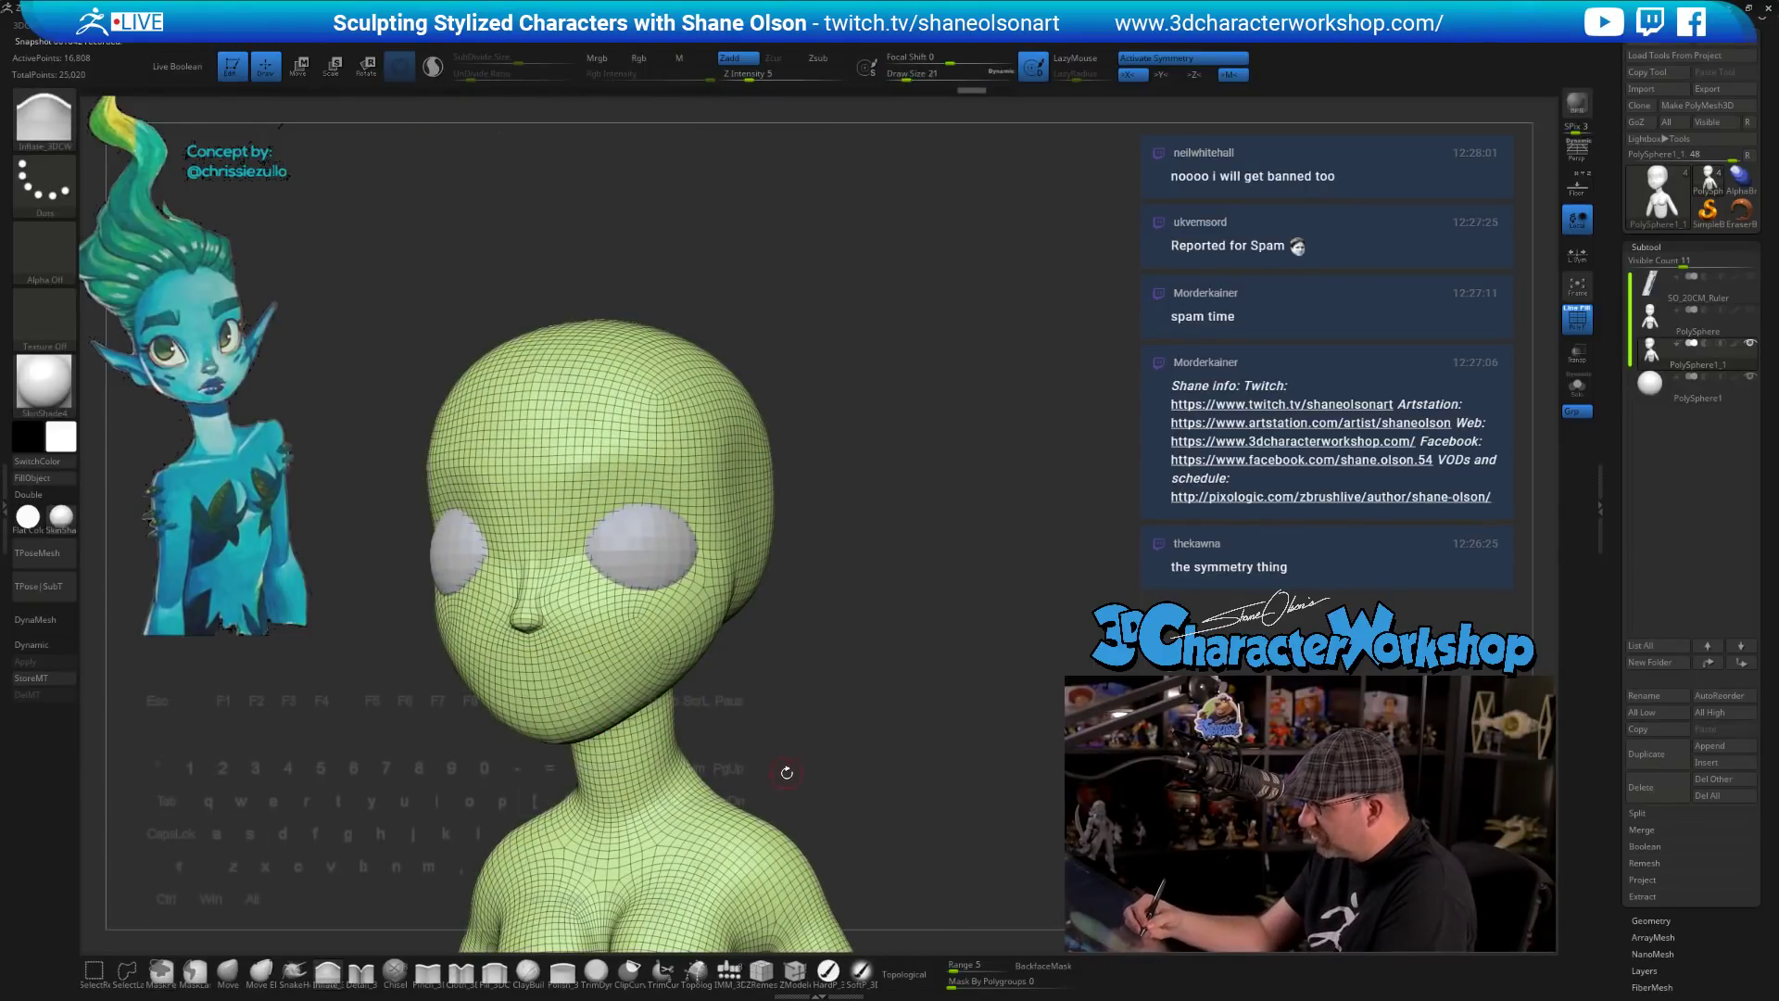
- Mask a thin mouth line with a smaller brush, invert the mask, and clear it again
{"action": "key", "text": "ctrl"}
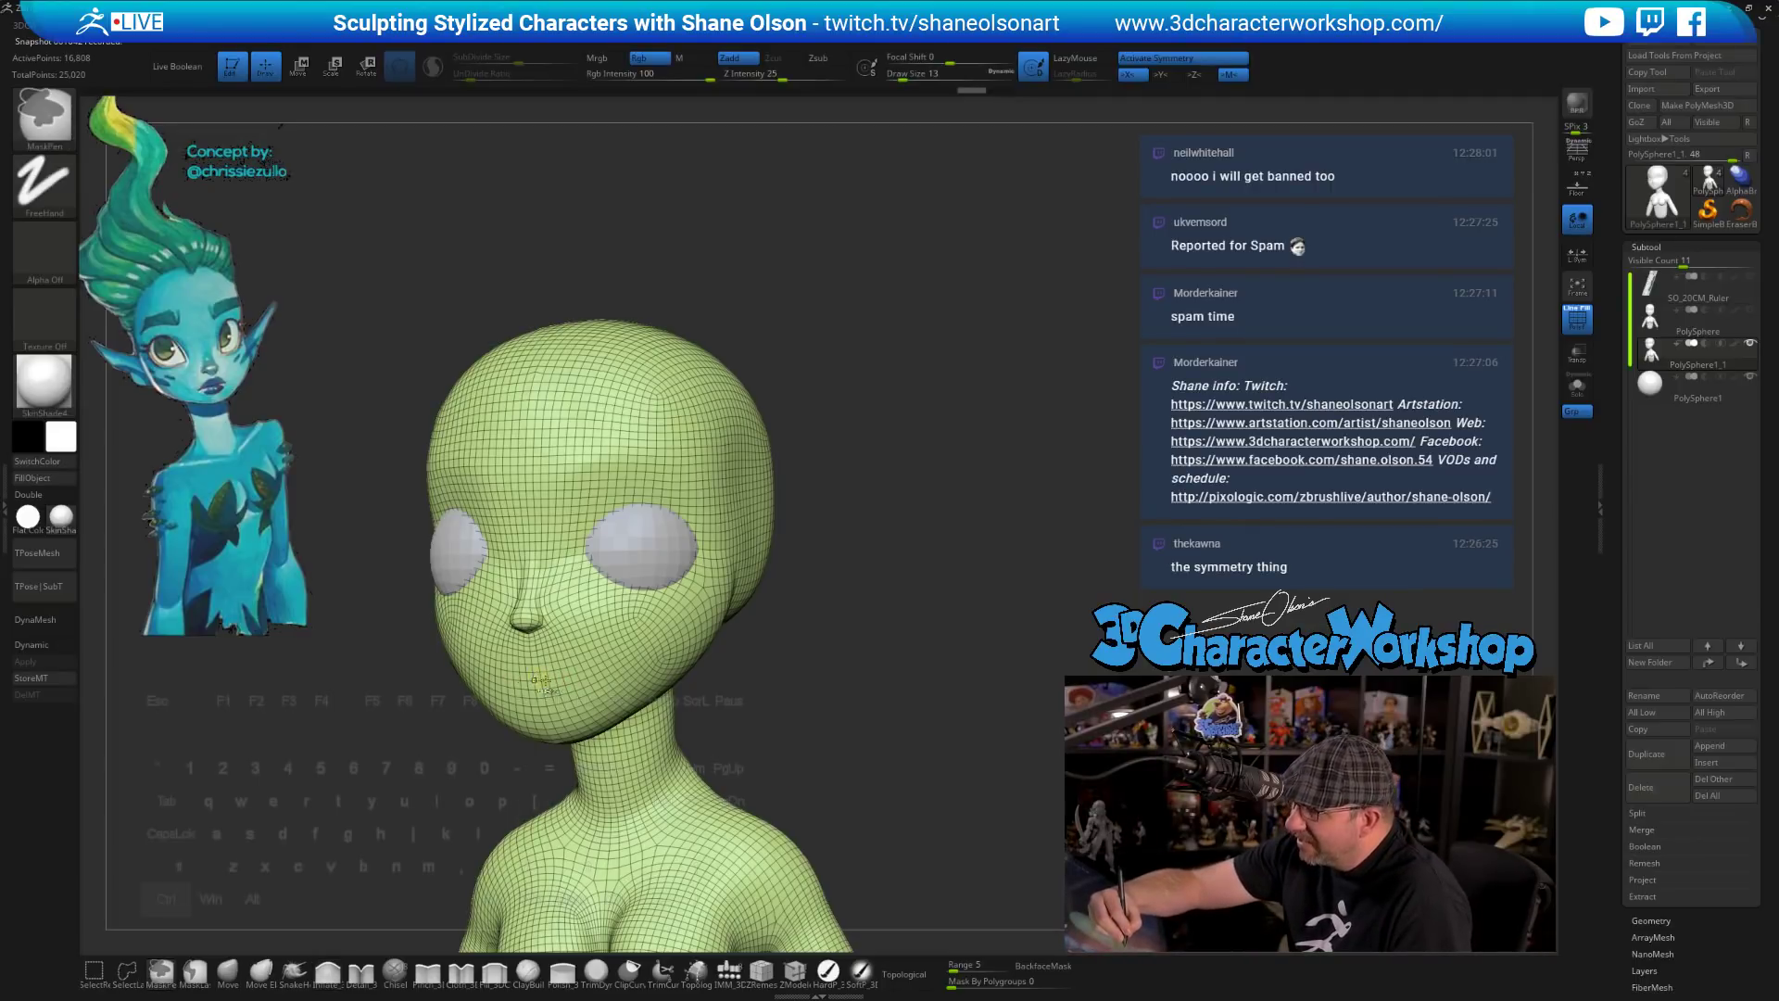
{"action": "left_click_drag", "start_coordinate": [547, 677], "coordinate": [527, 681], "text": "ctrl"}
{"action": "mouse_move", "coordinate": [735, 727]}
{"action": "left_mouse_down"}
{"action": "mouse_move", "coordinate": [833, 755]}
{"action": "mouse_move", "coordinate": [922, 732]}
{"action": "left_mouse_up"}
{"action": "left_click", "coordinate": [928, 728], "text": "ctrl"}
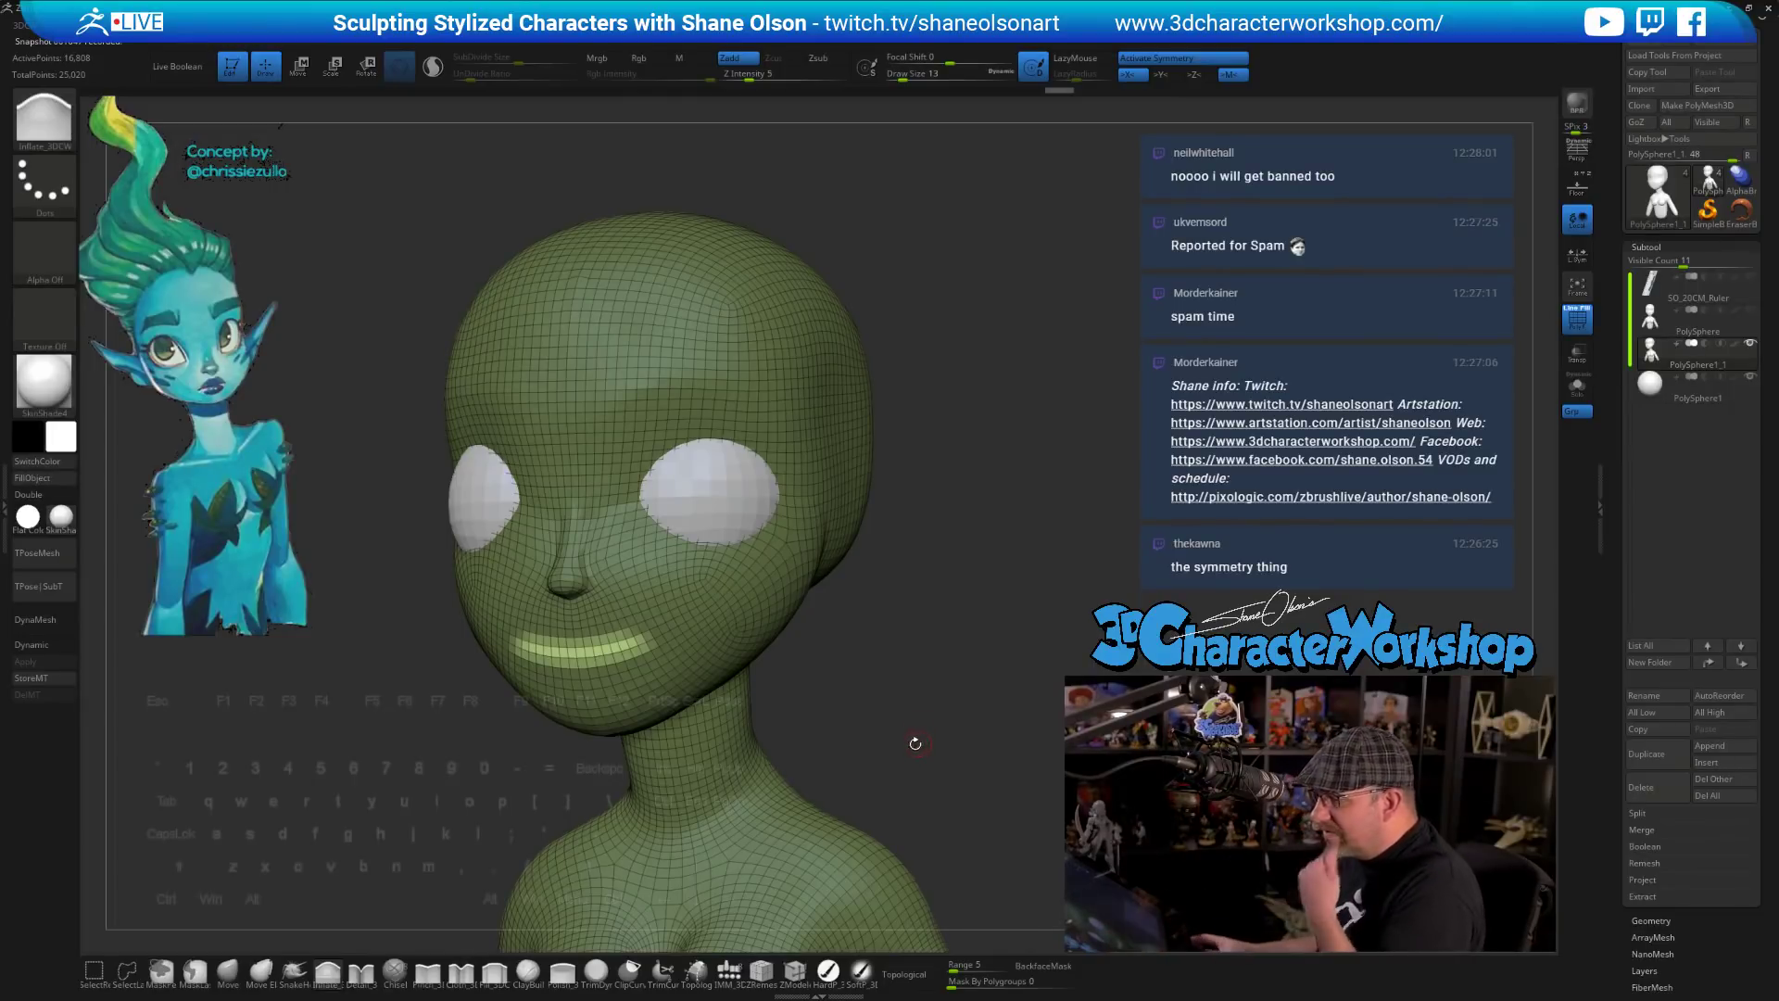
{"action": "left_click", "coordinate": [912, 642], "text": "ctrl"}
{"action": "left_click_drag", "start_coordinate": [881, 669], "coordinate": [871, 641], "text": "ctrl"}
- Set the ZModeler polygon action to PolyGroup and try it on a polygon below the nose
{"action": "left_click", "coordinate": [795, 973]}
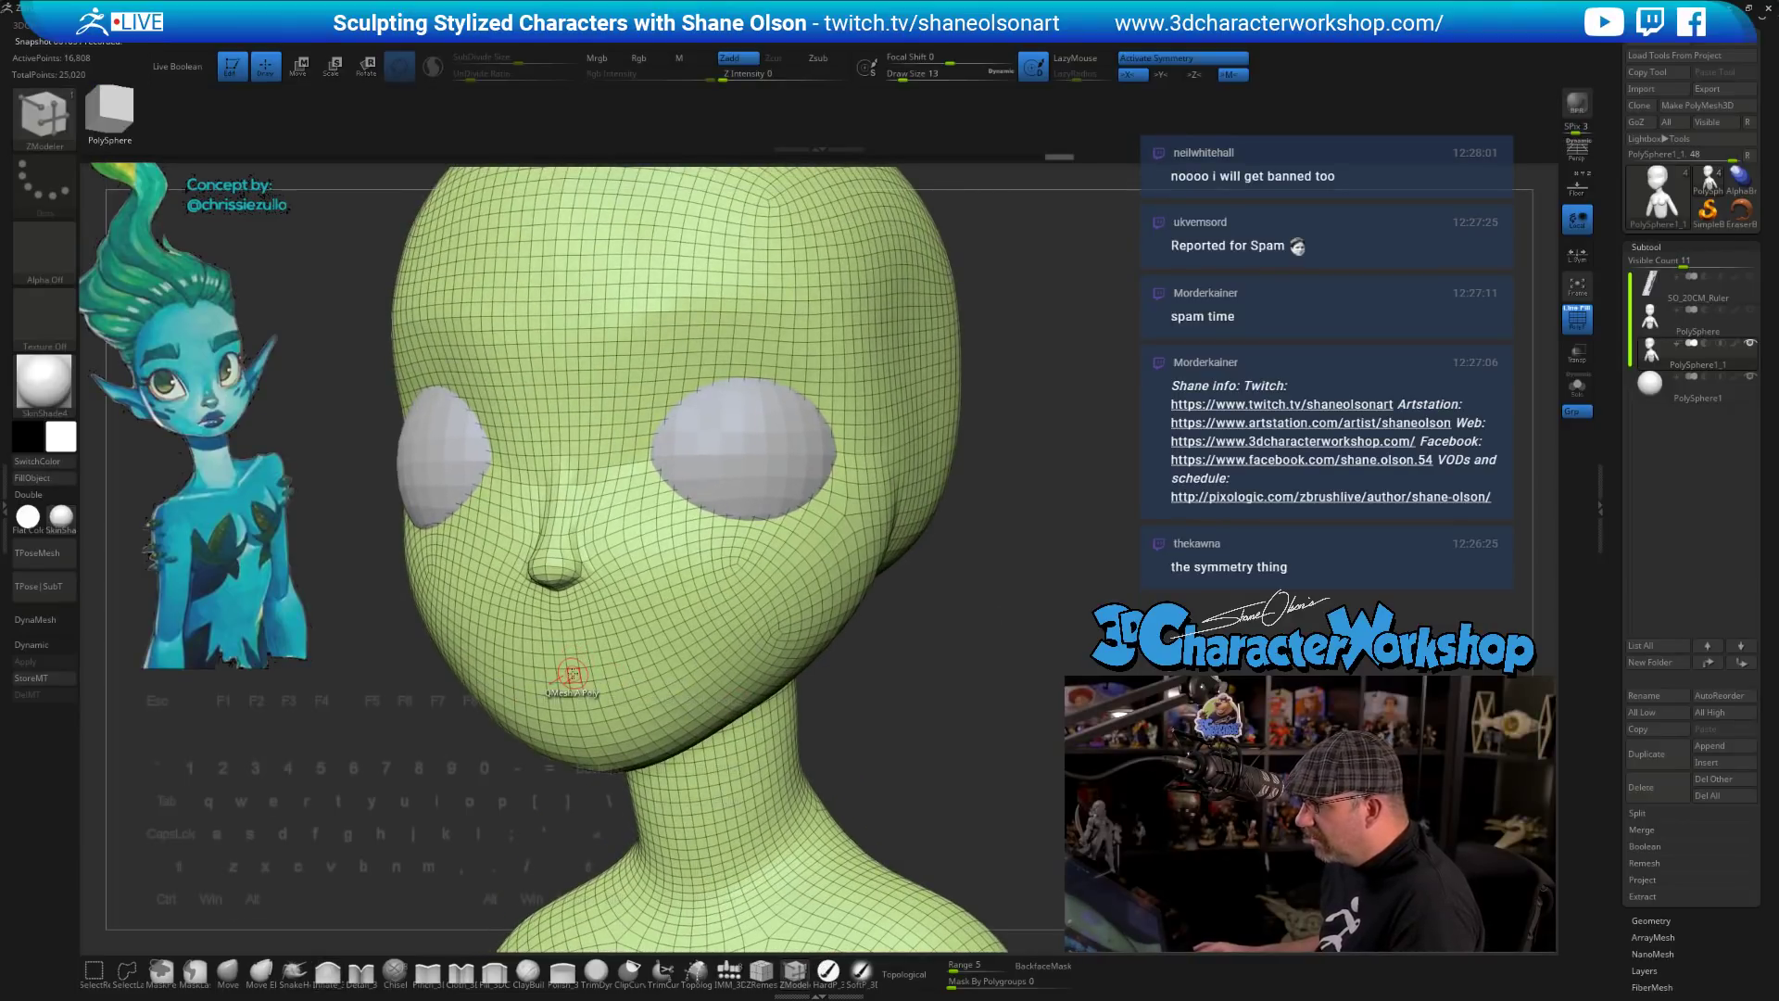
{"action": "key", "text": "space"}
{"action": "left_click", "coordinate": [536, 563]}
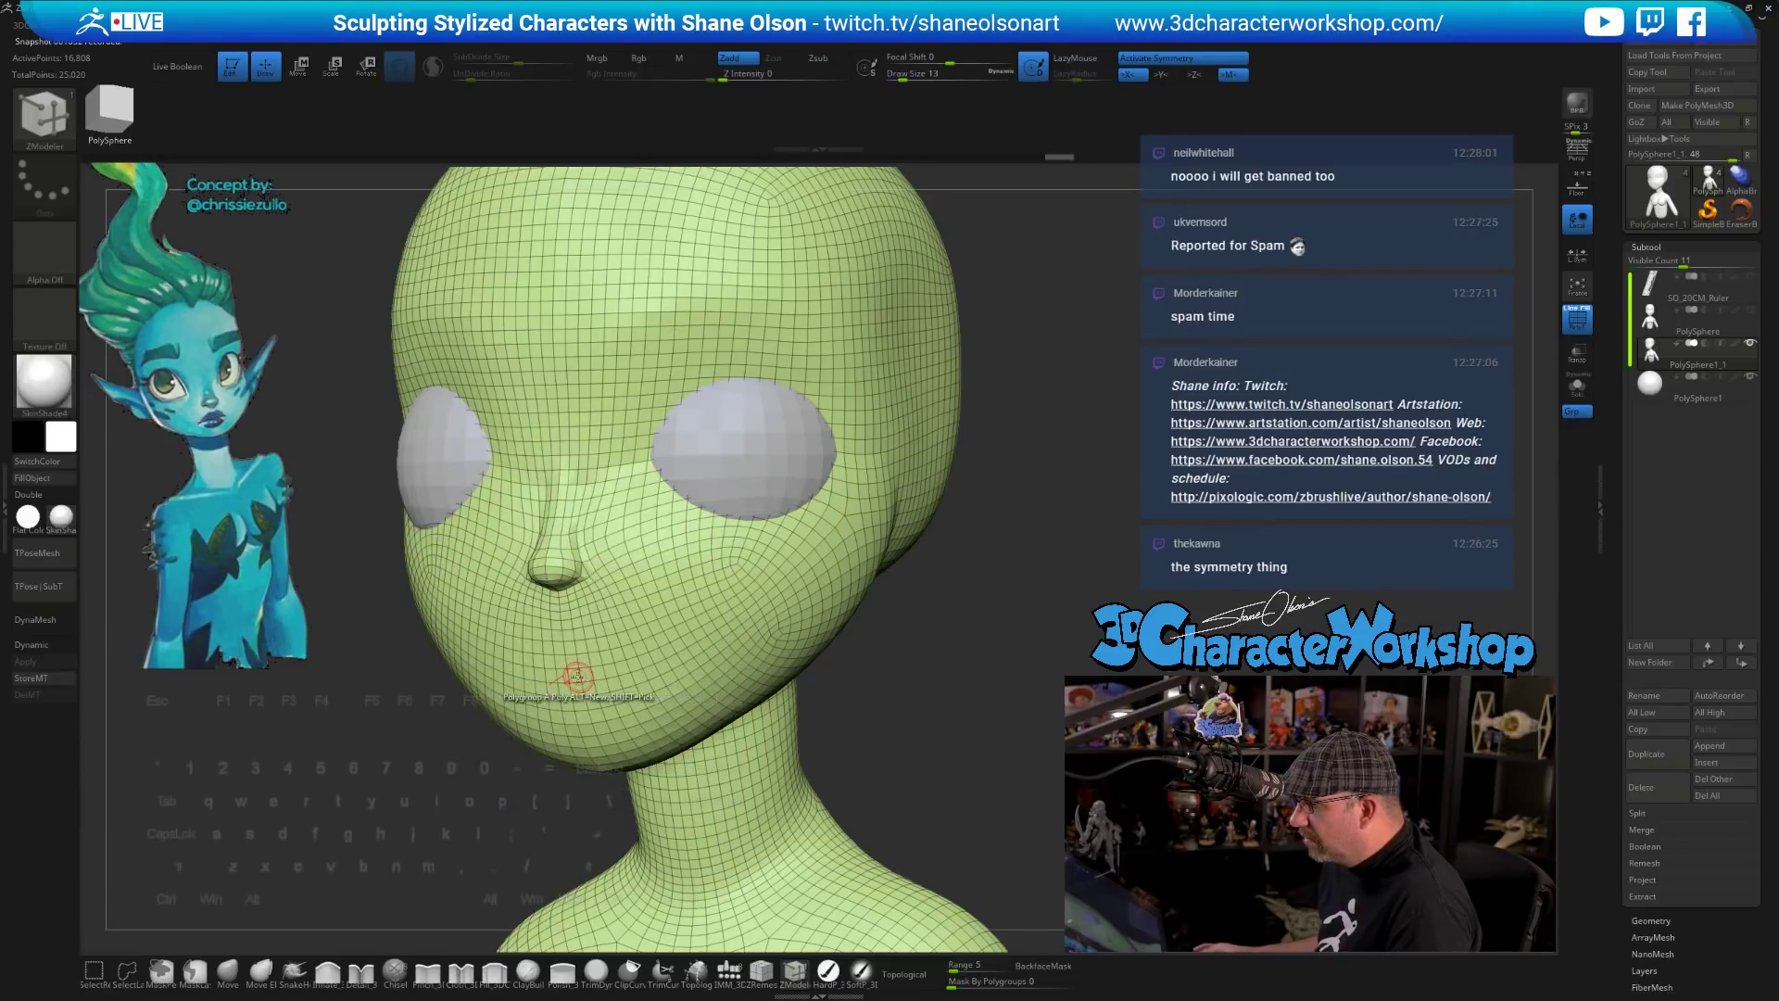
{"action": "left_click", "coordinate": [575, 687]}
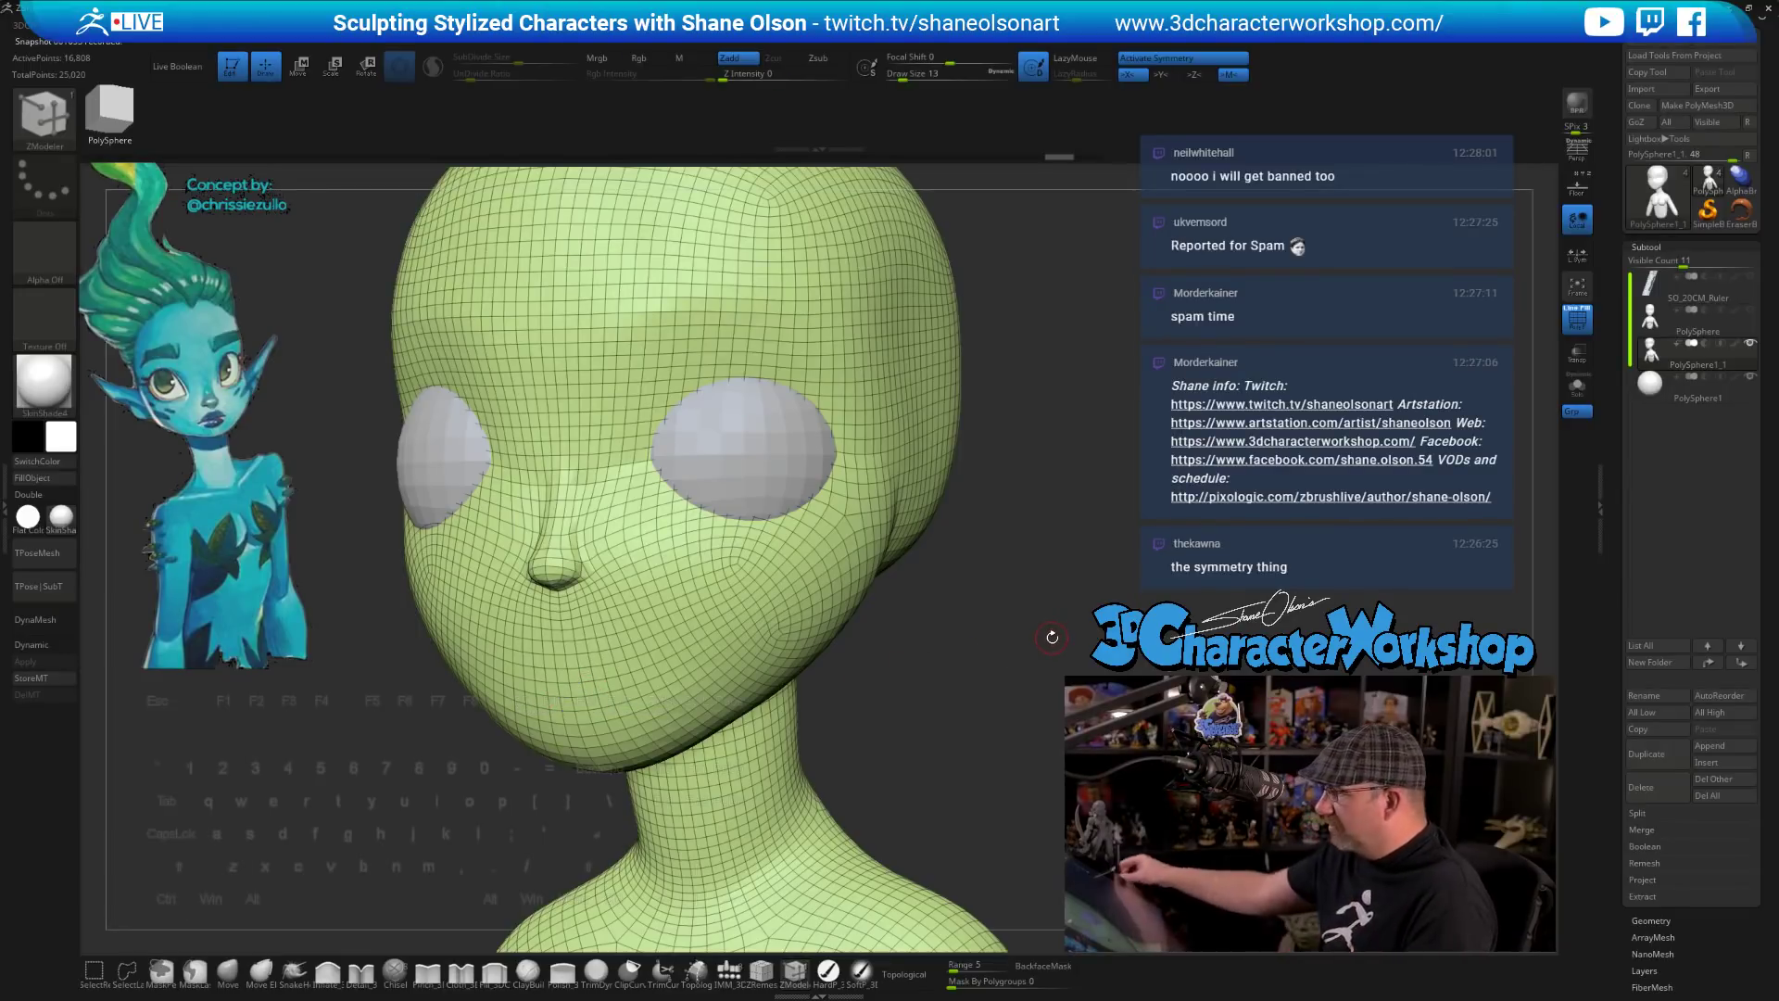
- Adjust the nose base and raise the chin from the front with an enlarged Move brush
{"action": "mouse_move", "coordinate": [1017, 615]}
{"action": "left_mouse_down"}
{"action": "mouse_move", "coordinate": [973, 491]}
{"action": "mouse_move", "coordinate": [1001, 464]}
{"action": "left_mouse_up"}
{"action": "left_click", "coordinate": [228, 972]}
{"action": "key", "text": "s"}
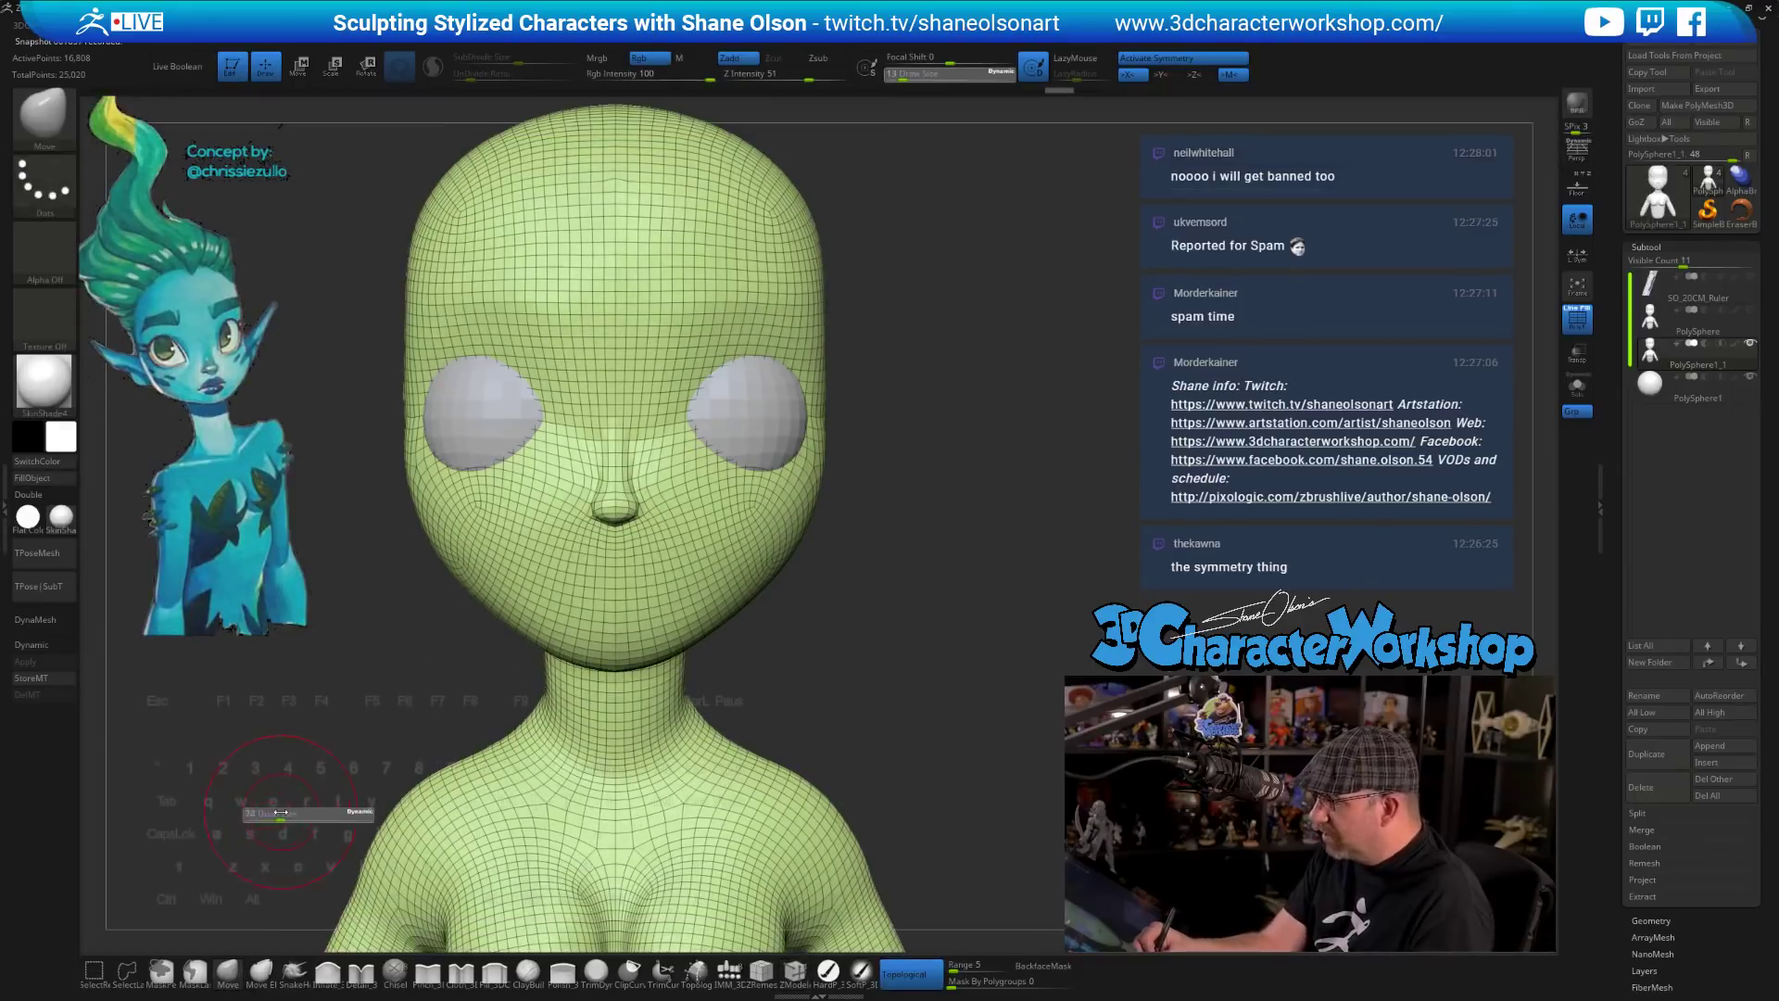
{"action": "left_click_drag", "start_coordinate": [281, 813], "coordinate": [286, 813]}
{"action": "left_click_drag", "start_coordinate": [613, 515], "coordinate": [591, 520]}
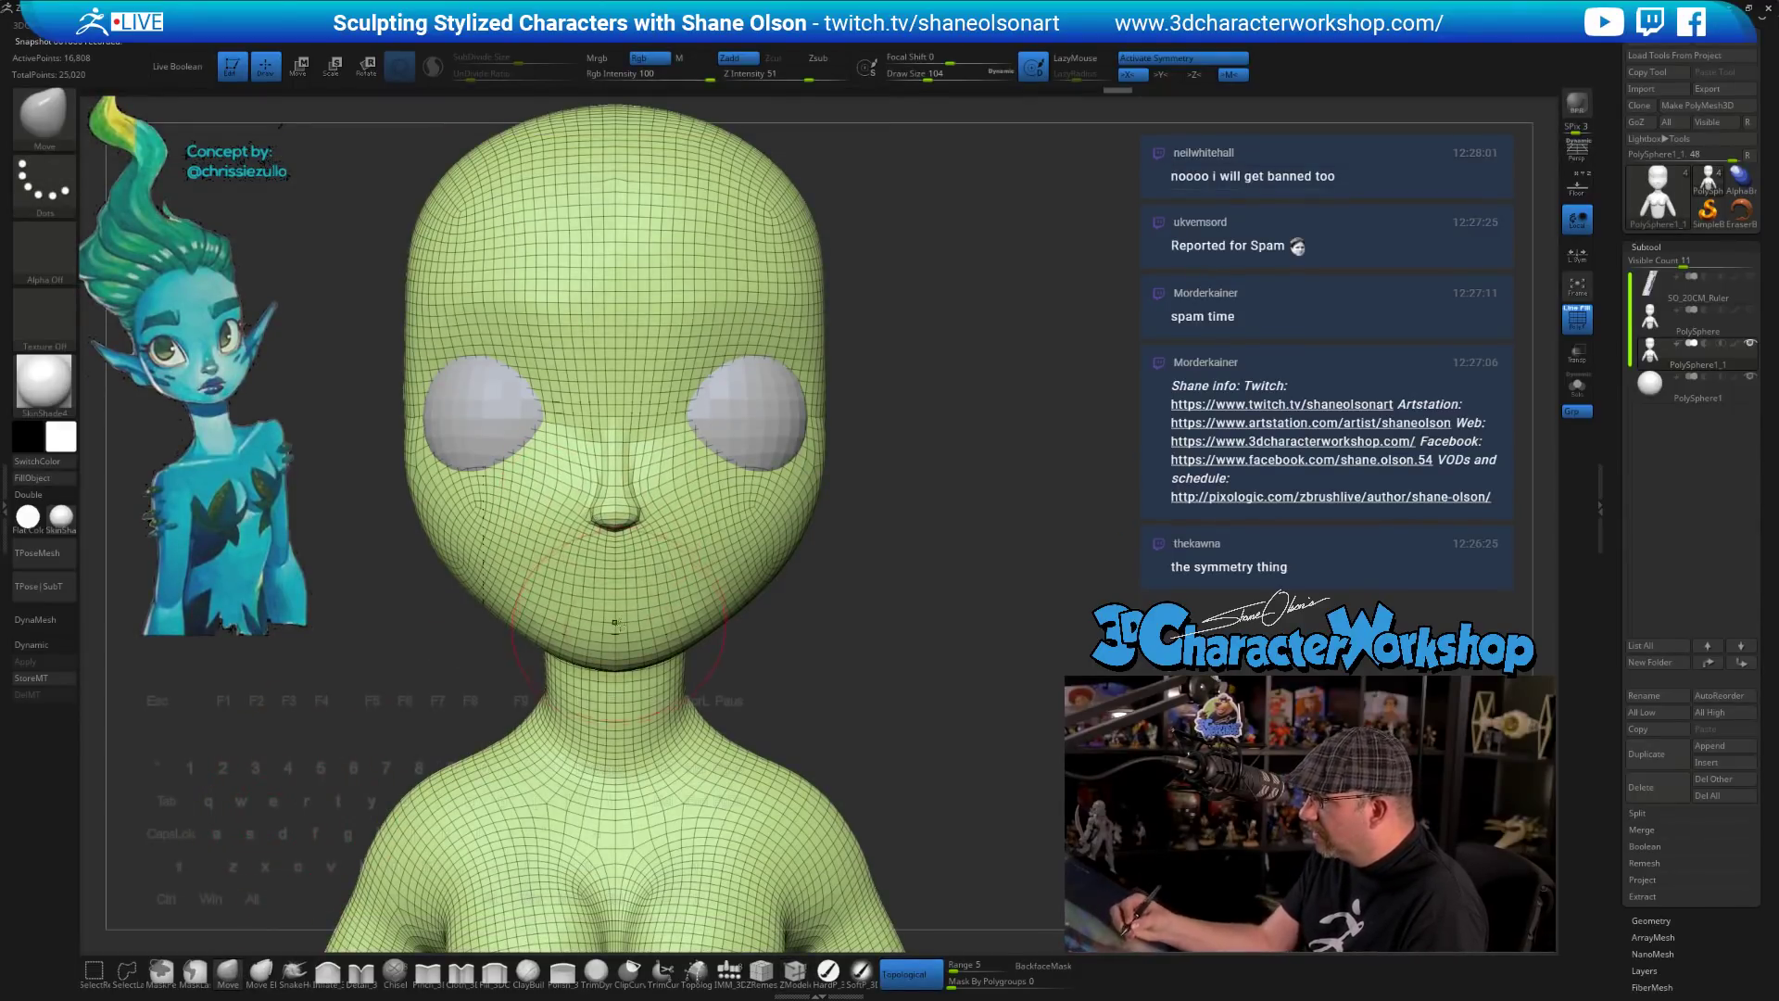
{"action": "key", "text": "s"}
{"action": "left_click_drag", "start_coordinate": [616, 622], "coordinate": [660, 648]}
- Shape the sides of the jaw into a softer, rounder outline with the Move brush at draw size 149
{"action": "key", "text": "s"}
{"action": "mouse_move", "coordinate": [665, 645]}
{"action": "left_mouse_down"}
{"action": "mouse_move", "coordinate": [701, 617]}
{"action": "mouse_move", "coordinate": [680, 628]}
{"action": "left_mouse_up"}
{"action": "key", "text": "s"}
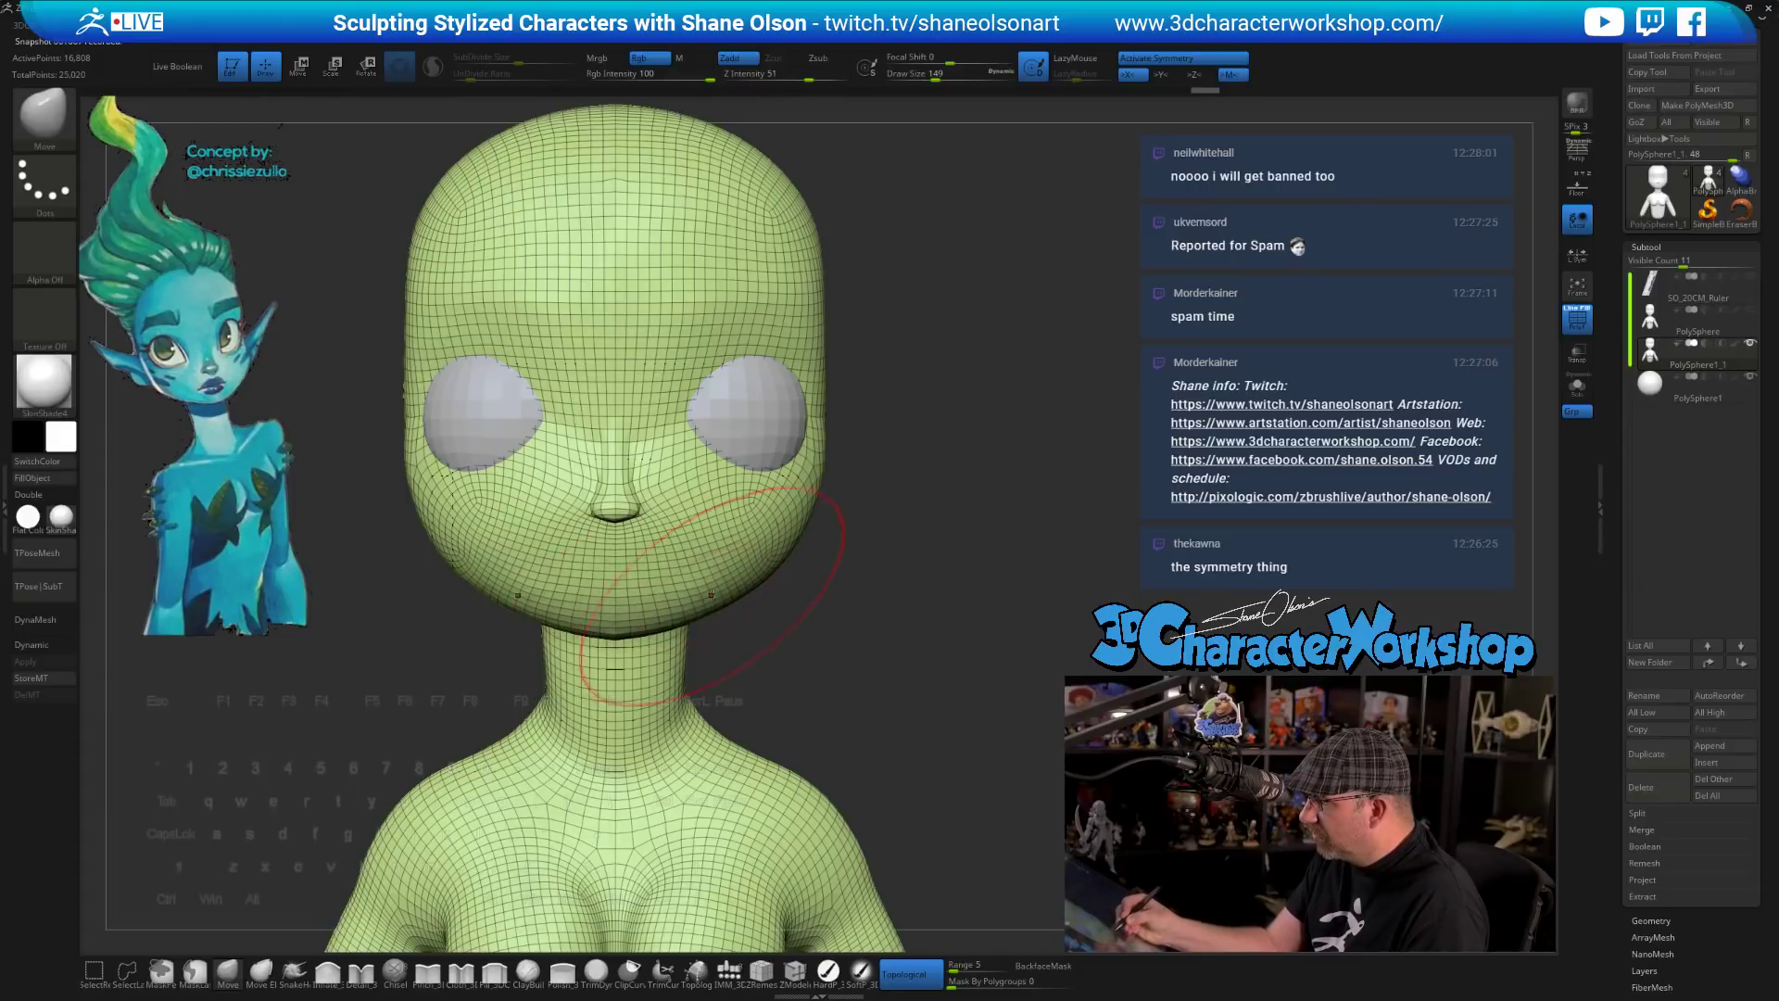
{"action": "mouse_move", "coordinate": [824, 637]}
{"action": "left_mouse_down"}
{"action": "mouse_move", "coordinate": [680, 689]}
{"action": "mouse_move", "coordinate": [650, 639]}
{"action": "mouse_move", "coordinate": [691, 635]}
{"action": "mouse_move", "coordinate": [709, 593]}
{"action": "mouse_move", "coordinate": [760, 563]}
{"action": "mouse_move", "coordinate": [741, 562]}
{"action": "mouse_move", "coordinate": [808, 539]}
{"action": "mouse_move", "coordinate": [854, 495]}
{"action": "mouse_move", "coordinate": [844, 547]}
{"action": "mouse_move", "coordinate": [933, 604]}
{"action": "left_mouse_up"}
{"action": "key", "text": "s"}
{"action": "key", "text": "s"}
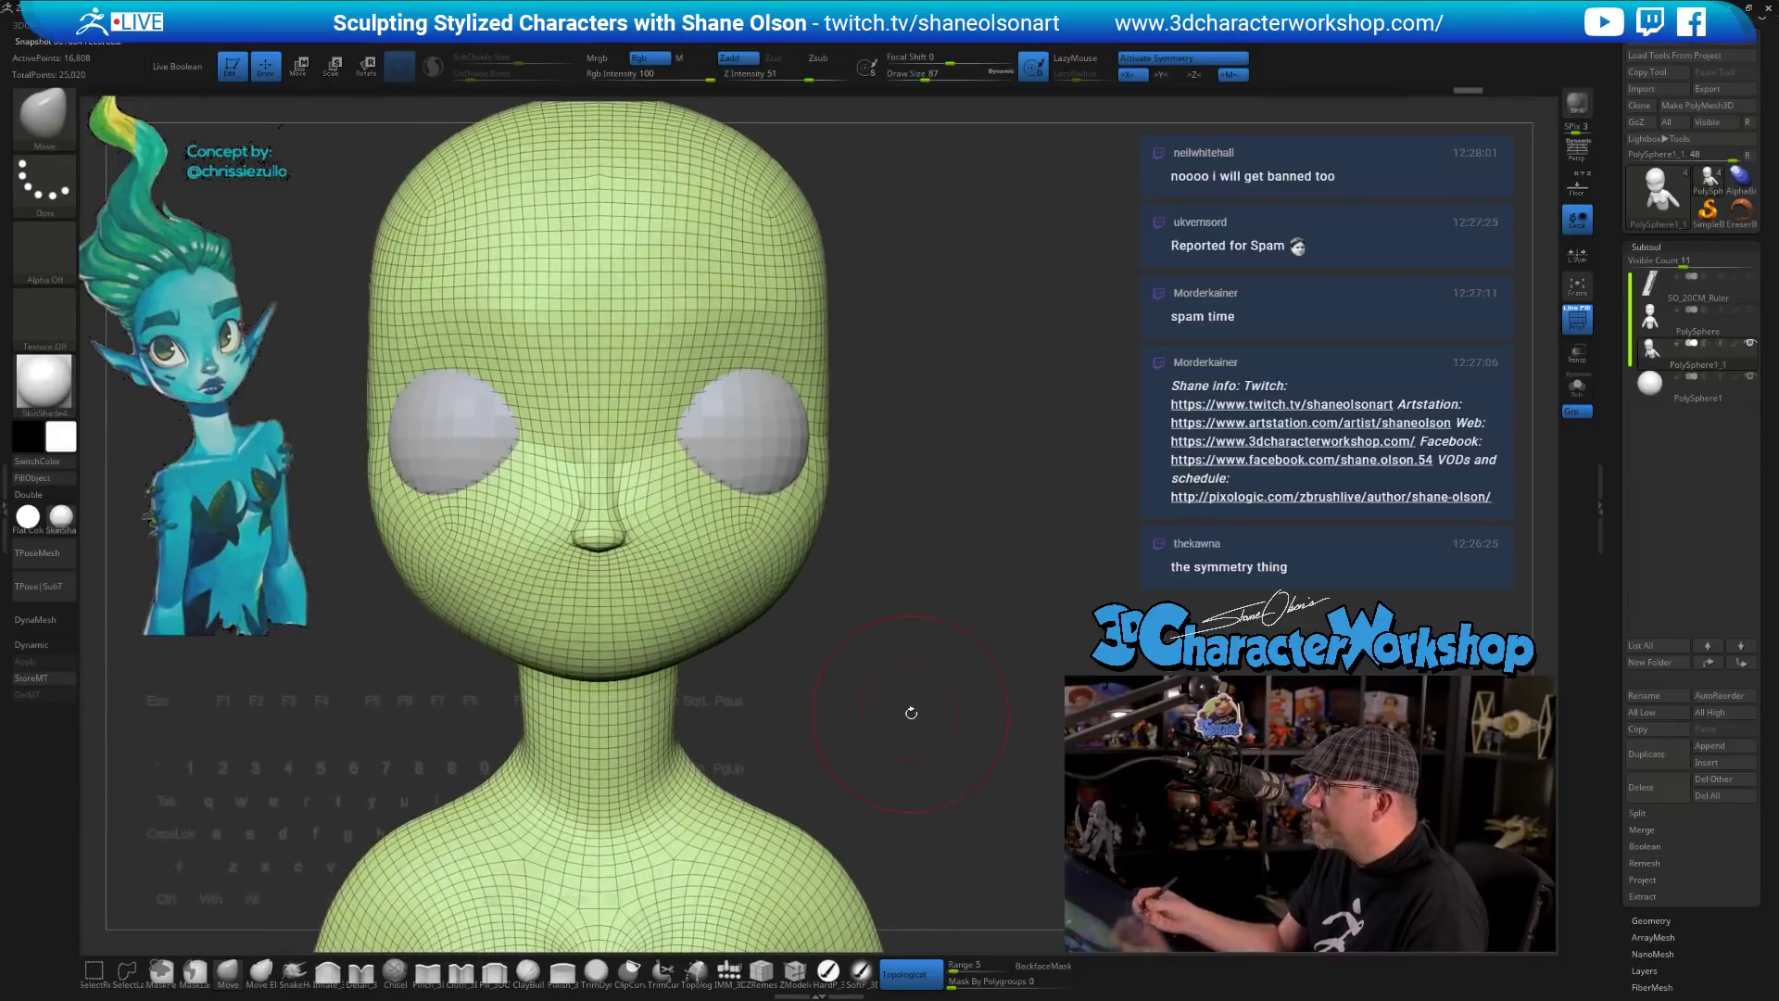
- Reduce the brush size and assign a narrow horizontal strip of polygons below the nose to a mouth polygroup with ZModeler
{"action": "key", "text": "s"}
{"action": "left_click_drag", "start_coordinate": [786, 687], "coordinate": [768, 689]}
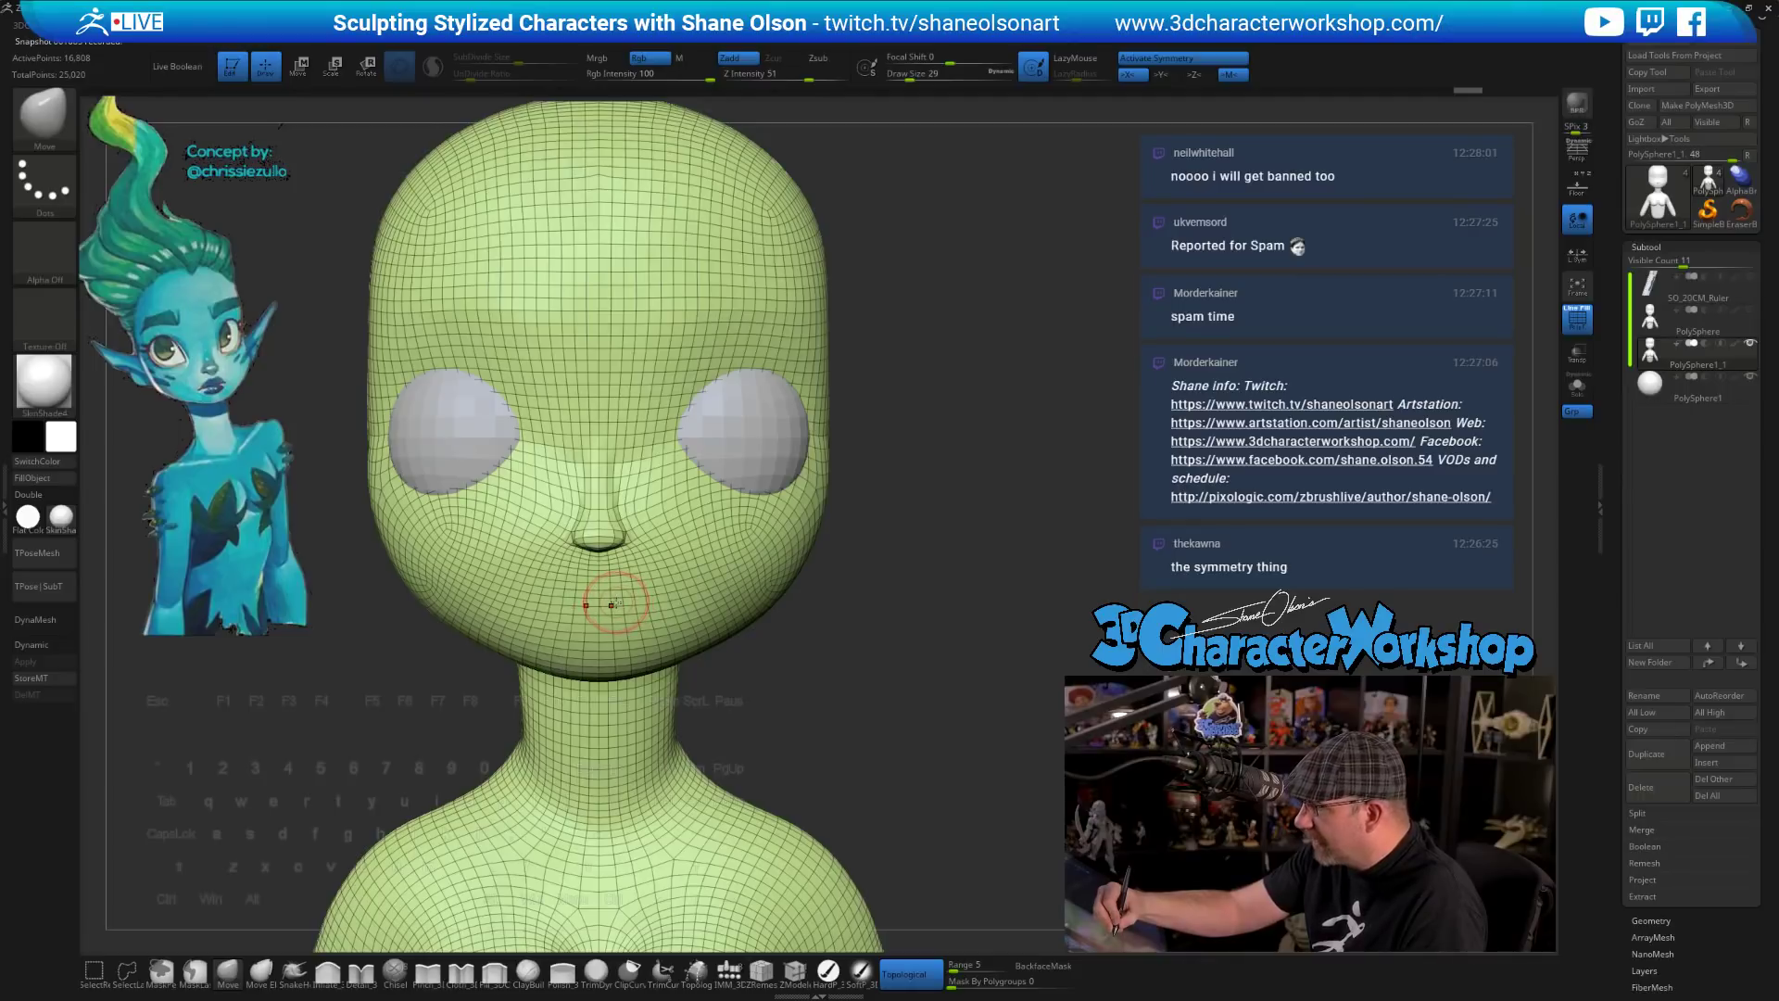
{"action": "key", "text": "b"}
{"action": "key", "text": "z"}
{"action": "key", "text": "m"}
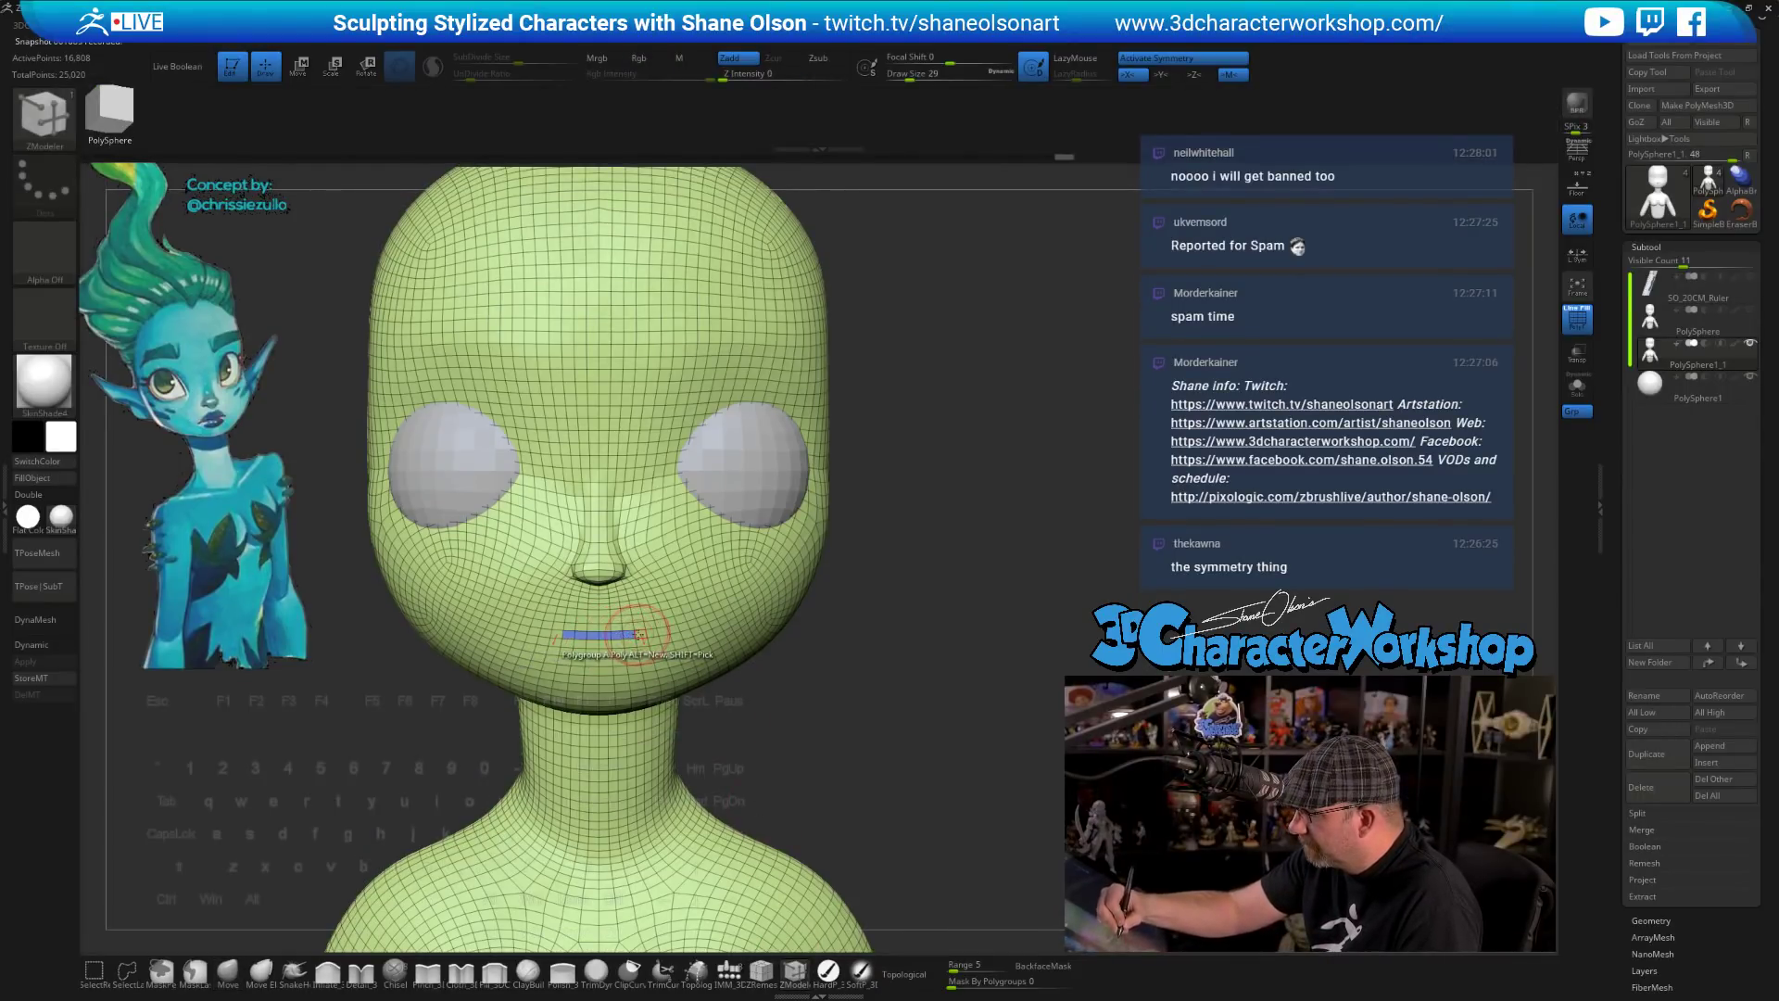
{"action": "left_click", "coordinate": [606, 645]}
{"action": "left_click", "coordinate": [629, 643]}
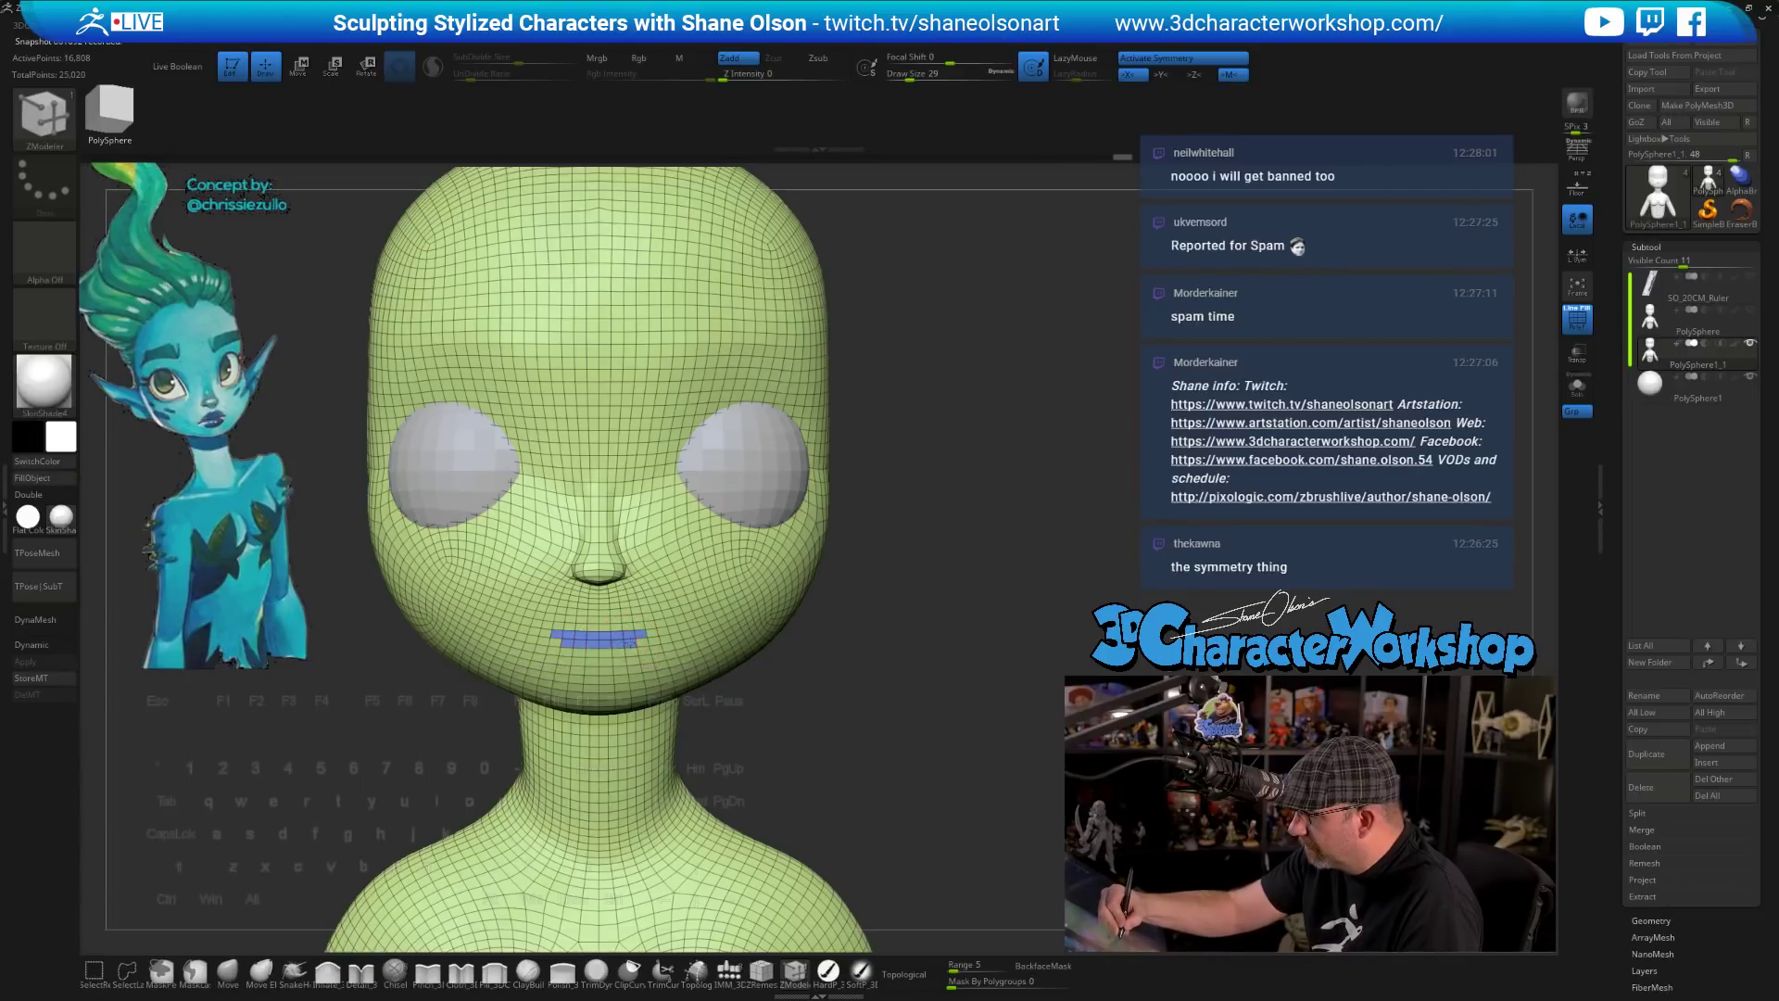
{"action": "left_click", "coordinate": [640, 643]}
{"action": "left_click_drag", "start_coordinate": [936, 653], "coordinate": [962, 716], "text": "alt"}
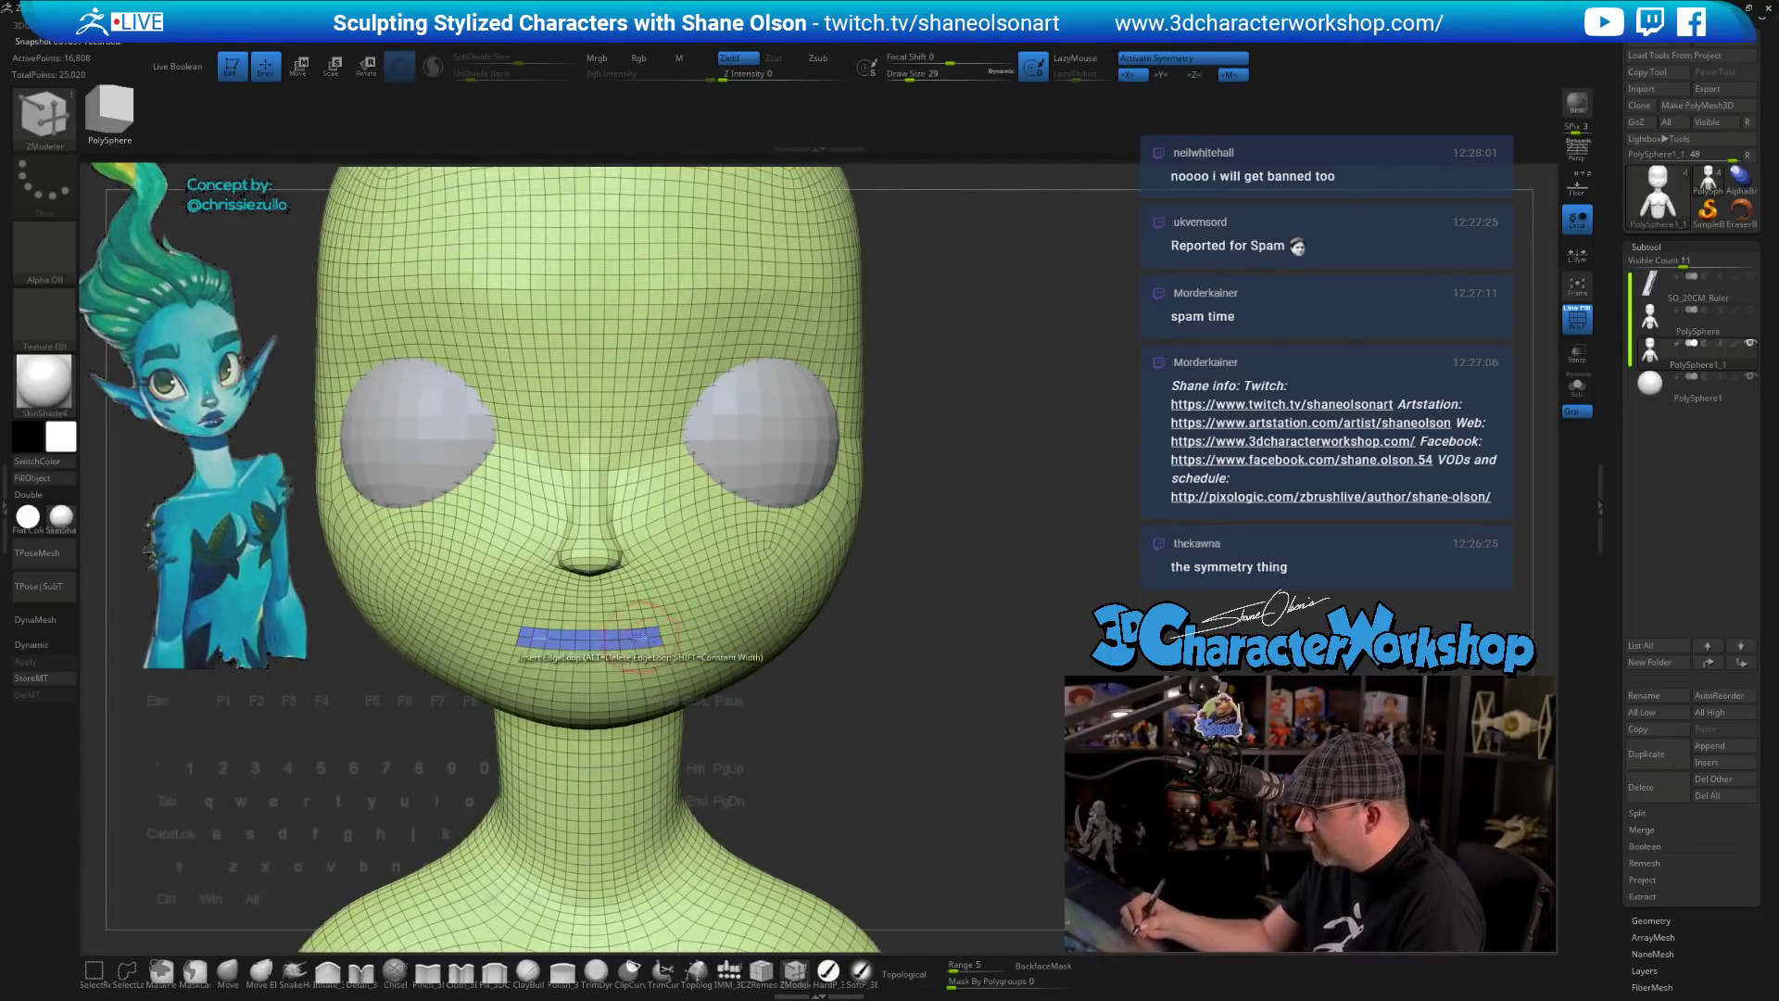
- Set ZModeler to Extrude with the Polygroup All target and extrude the mouth polygons inward to form a cavity
{"action": "key", "text": "space"}
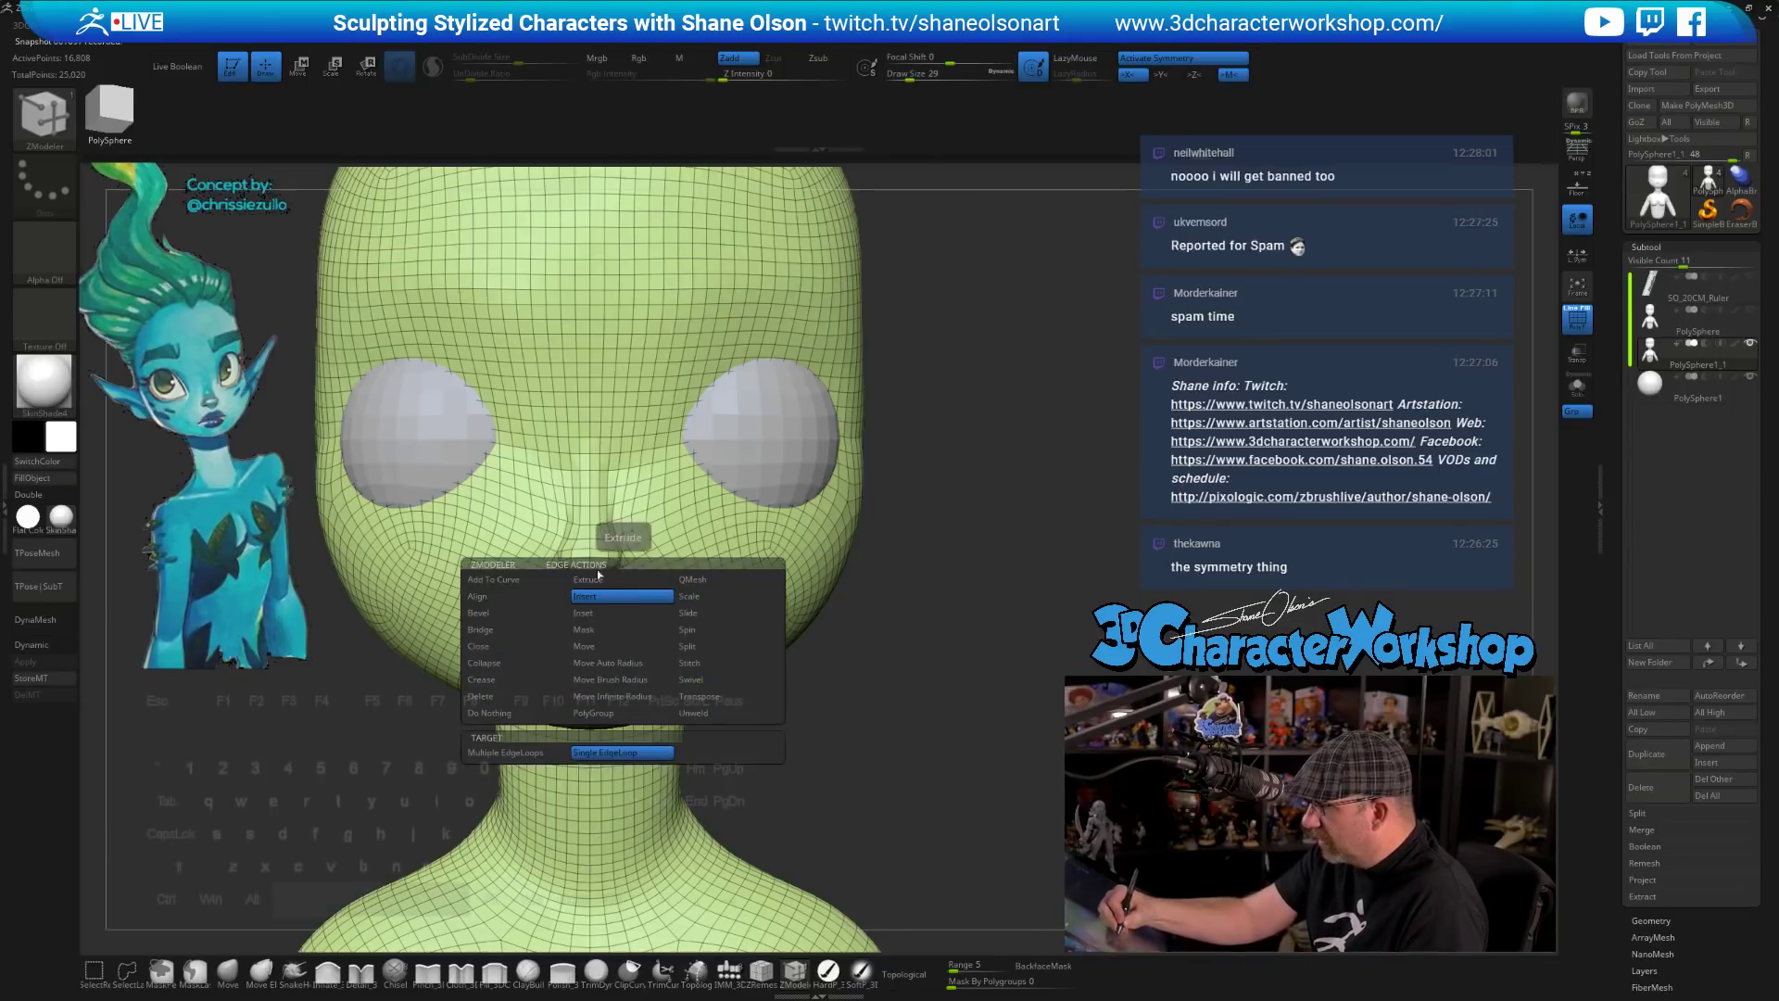
{"action": "left_click", "coordinate": [555, 714]}
{"action": "key", "text": "space"}
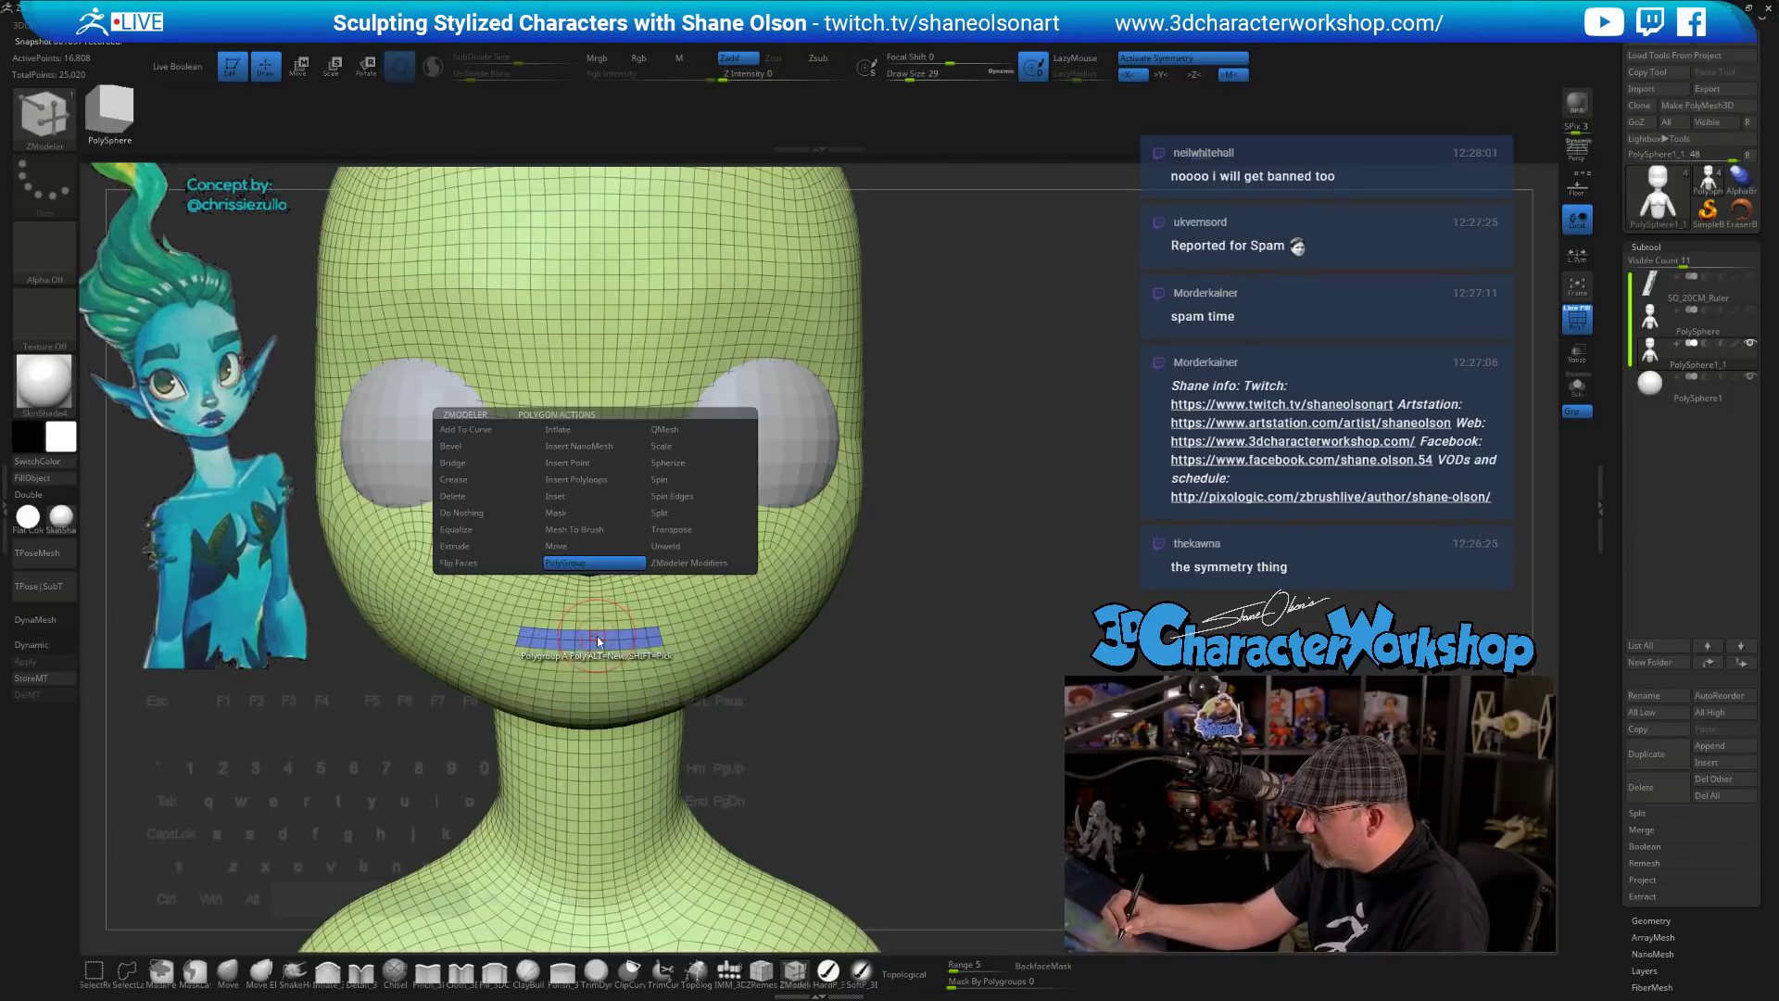
{"action": "left_click", "coordinate": [478, 547]}
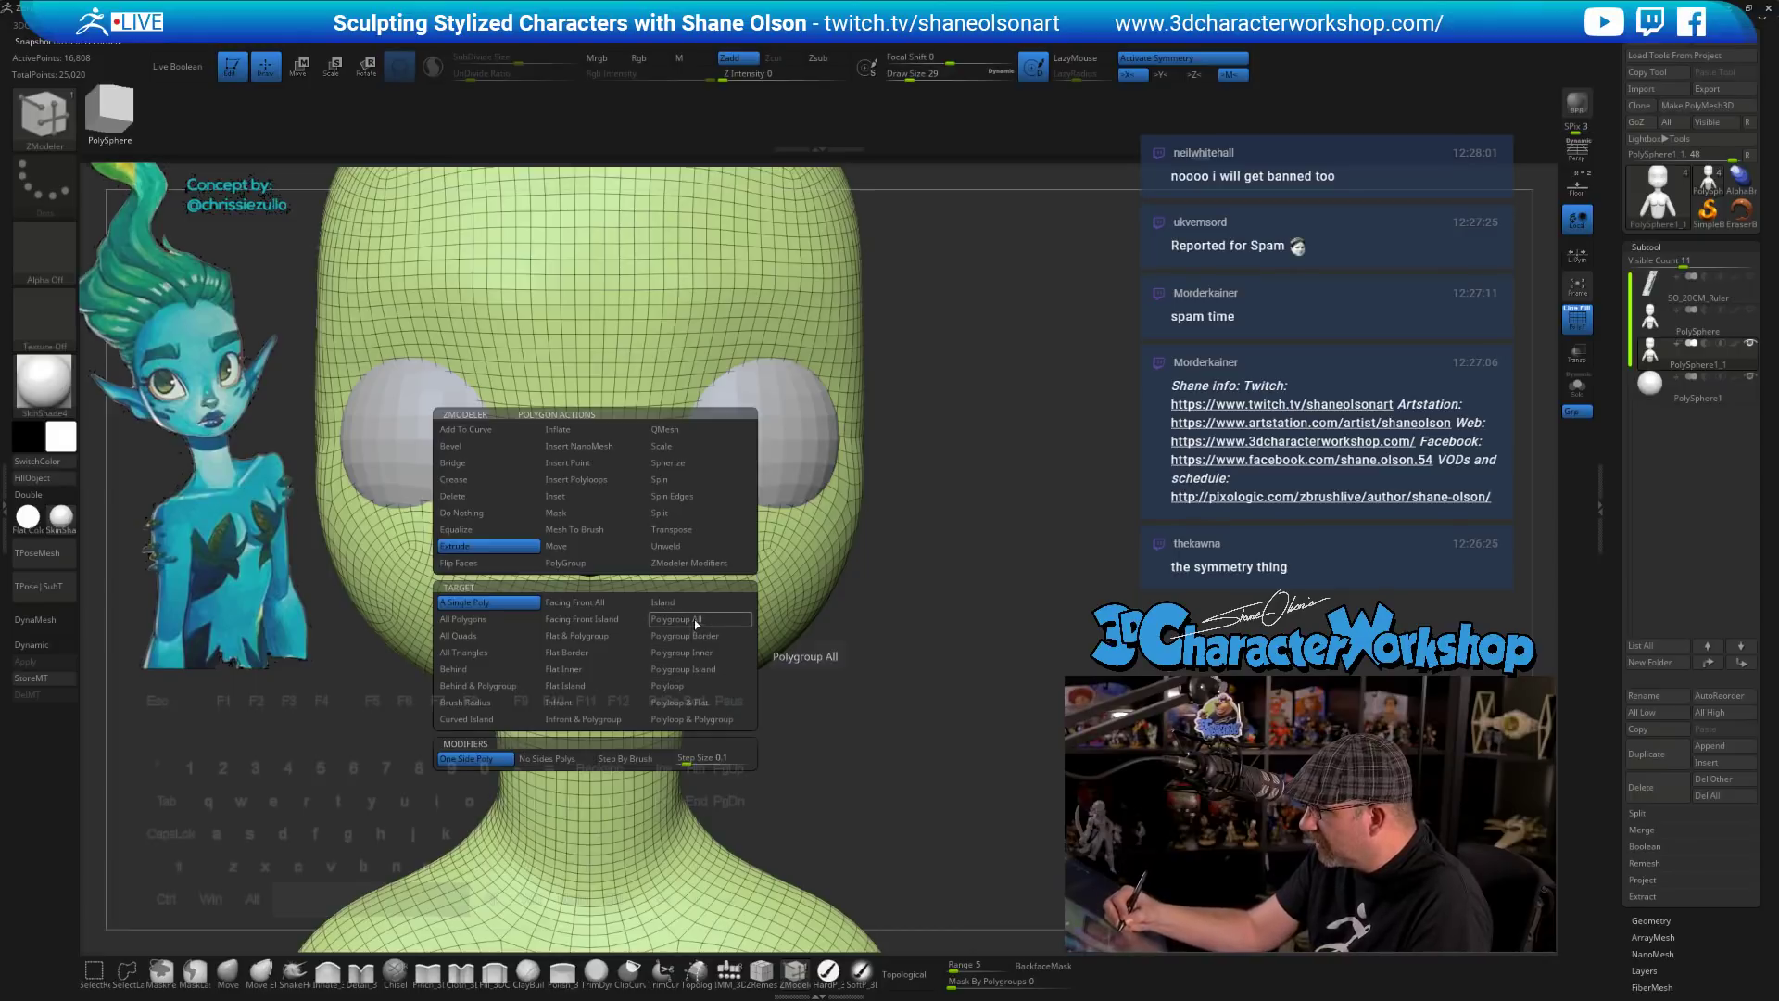
{"action": "left_click", "coordinate": [695, 624]}
{"action": "left_click_drag", "start_coordinate": [959, 646], "coordinate": [788, 714]}
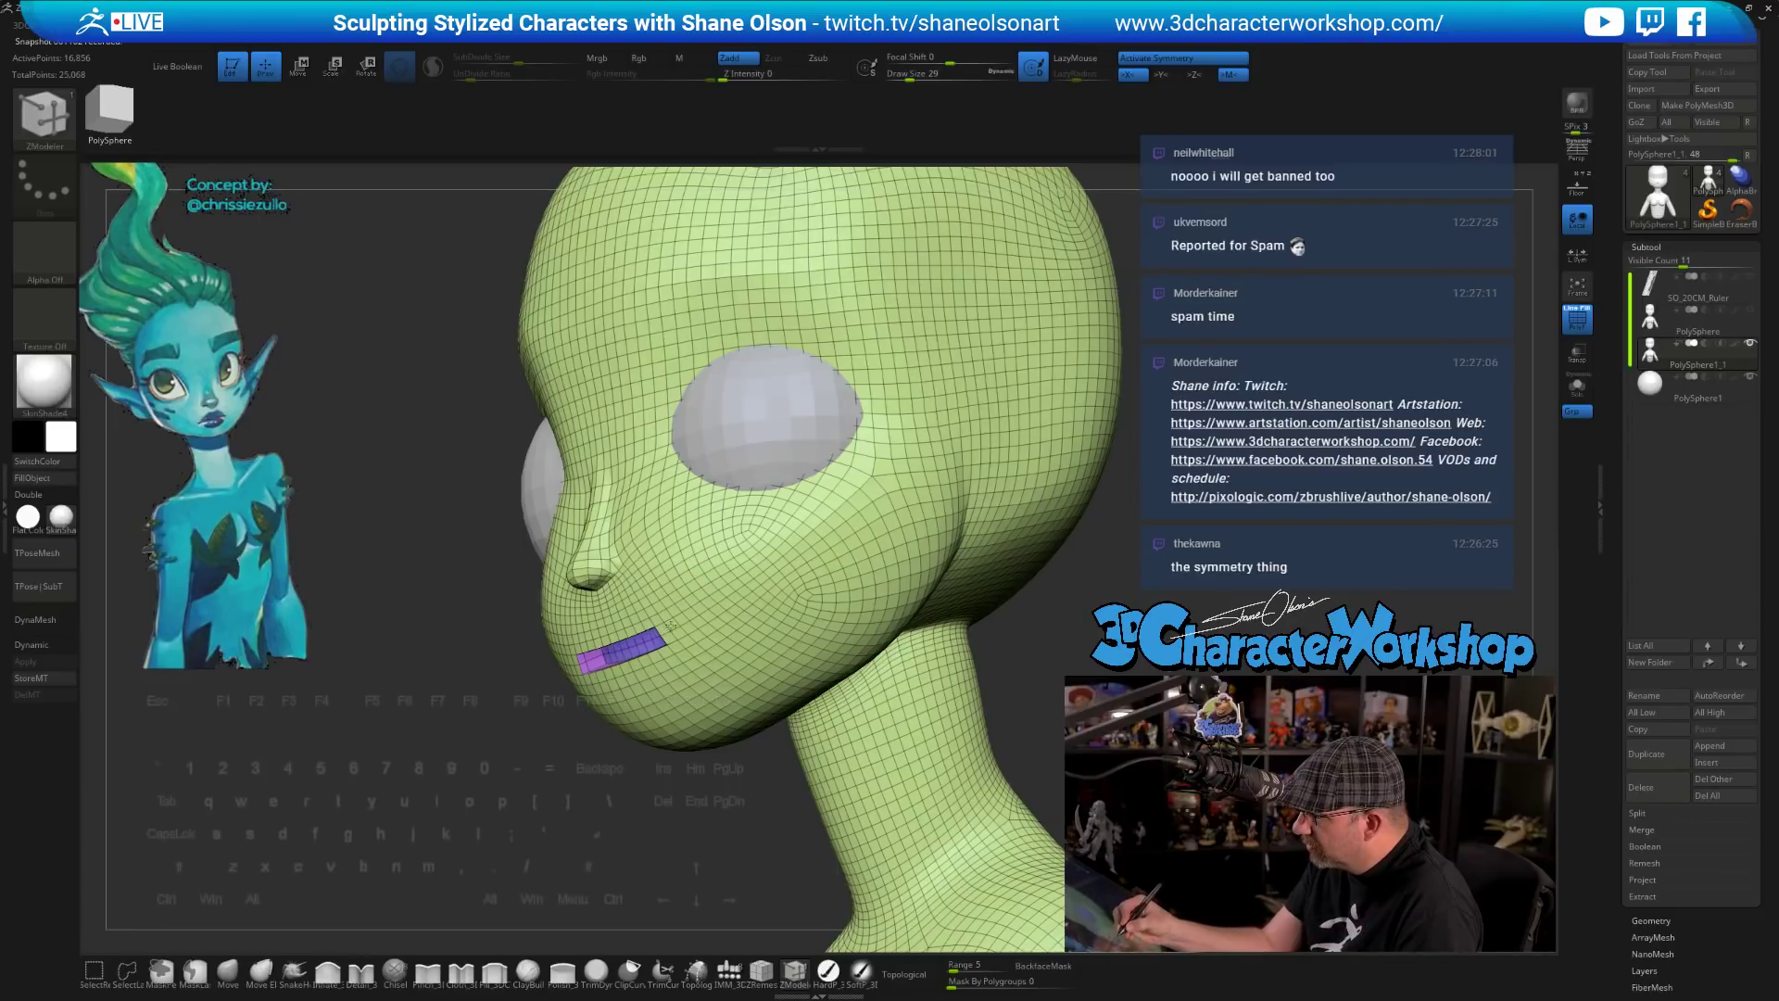
{"action": "left_click_drag", "start_coordinate": [639, 816], "coordinate": [932, 732]}
{"action": "left_click", "coordinate": [650, 643]}
{"action": "left_click_drag", "start_coordinate": [873, 636], "coordinate": [897, 683]}
- Increase the draw size to 51 and smooth the edges and corners of the mouth opening
{"action": "key", "text": "s"}
{"action": "mouse_move", "coordinate": [713, 583]}
{"action": "left_mouse_down", "text": "shift"}
{"action": "mouse_move", "coordinate": [695, 549]}
{"action": "mouse_move", "coordinate": [712, 567]}
{"action": "left_mouse_up", "text": "shift"}
{"action": "left_click_drag", "start_coordinate": [827, 656], "coordinate": [811, 689]}
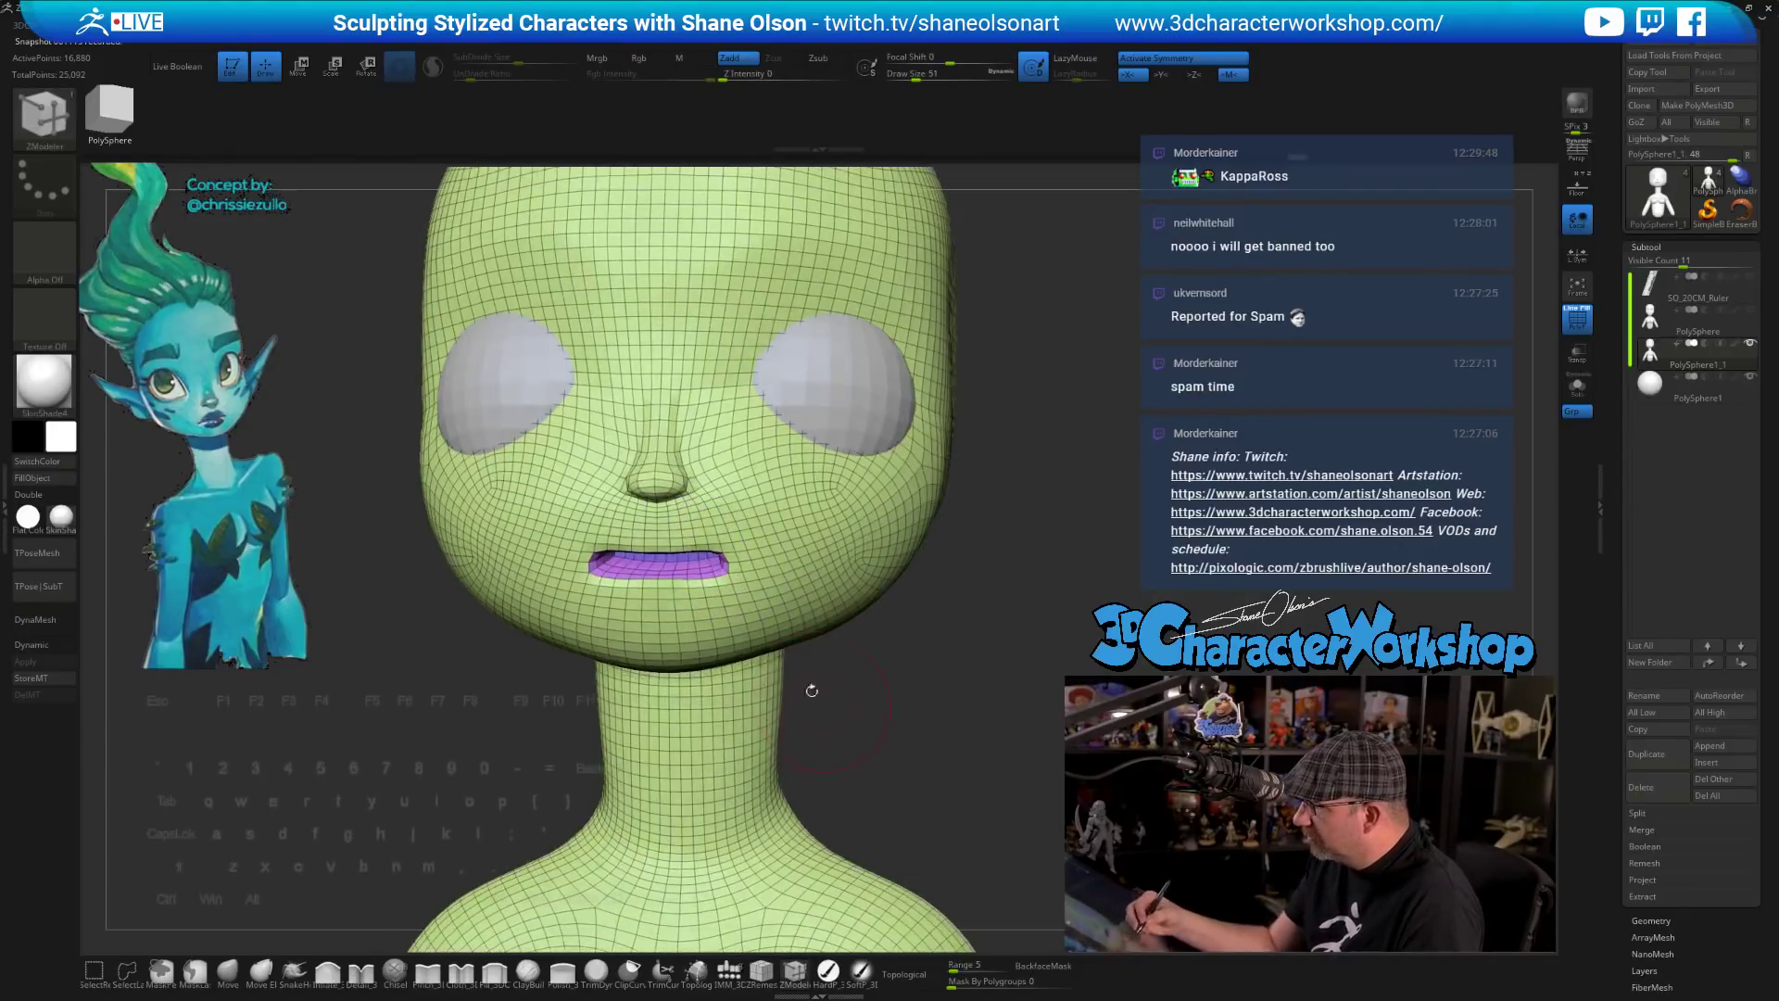
{"action": "left_click_drag", "start_coordinate": [714, 574], "coordinate": [712, 572], "text": "shift"}
{"action": "left_click_drag", "start_coordinate": [908, 770], "coordinate": [861, 705]}
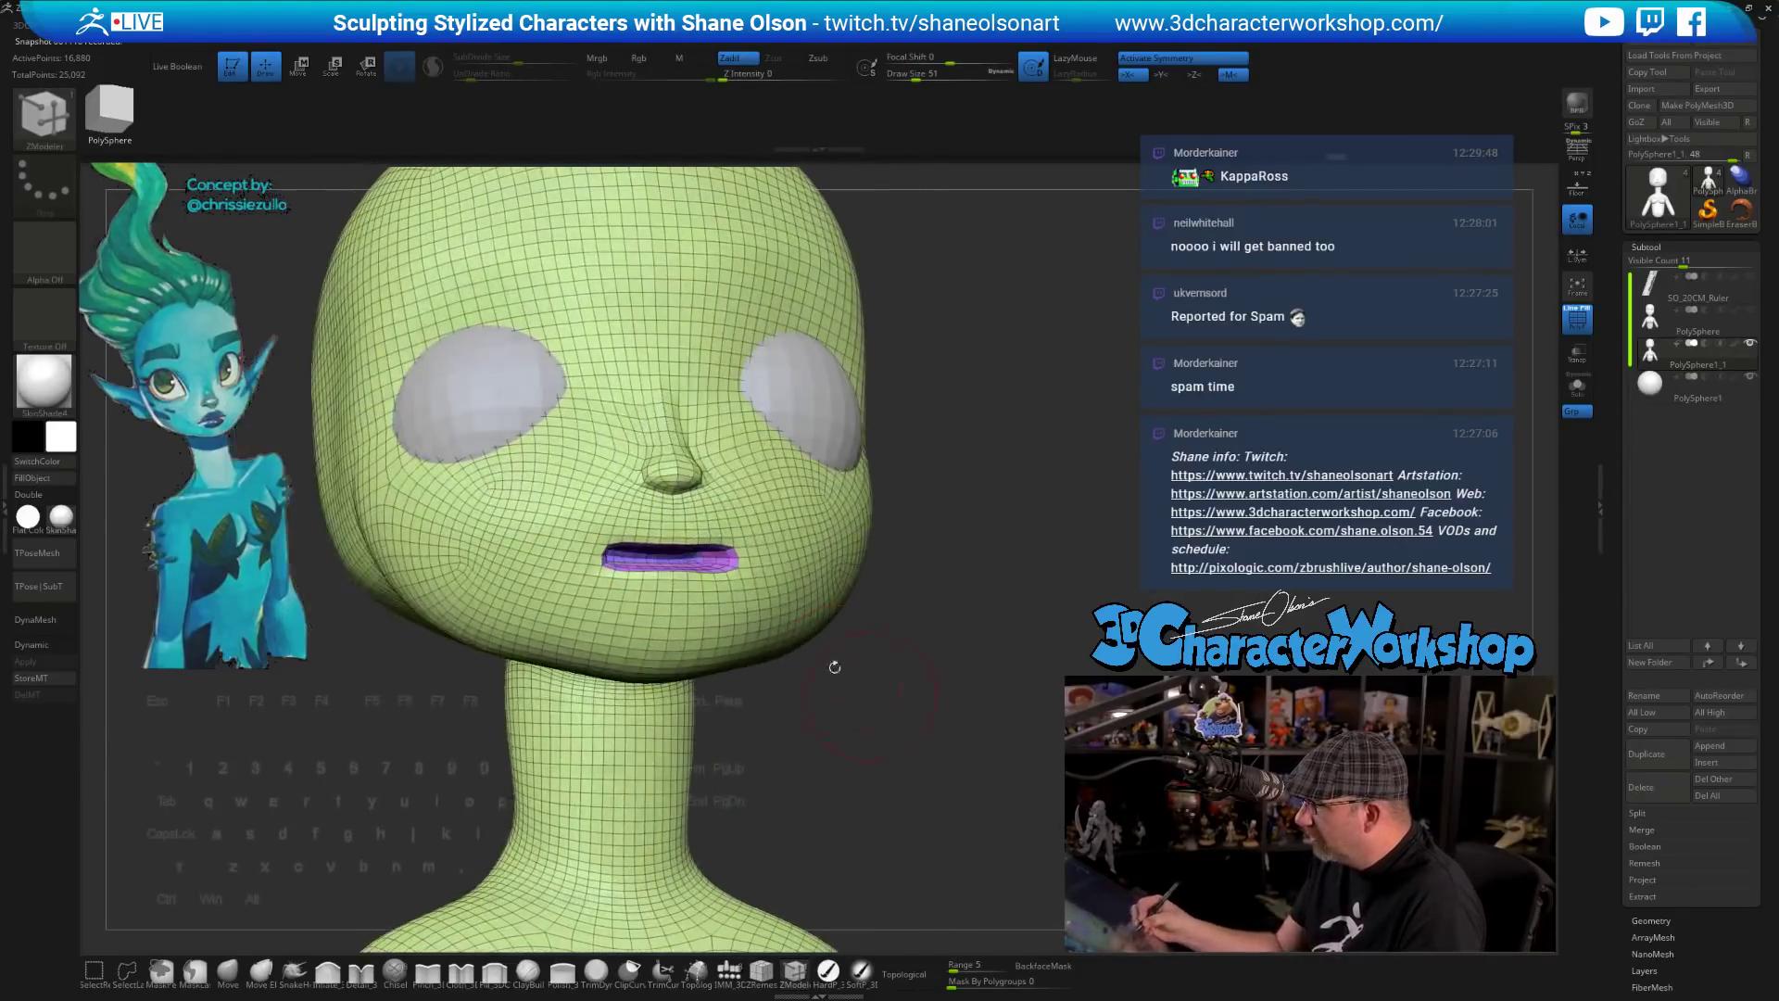
- Work on the inside and rim of the mouth opening with the Inflate brush
{"action": "left_click", "coordinate": [329, 972]}
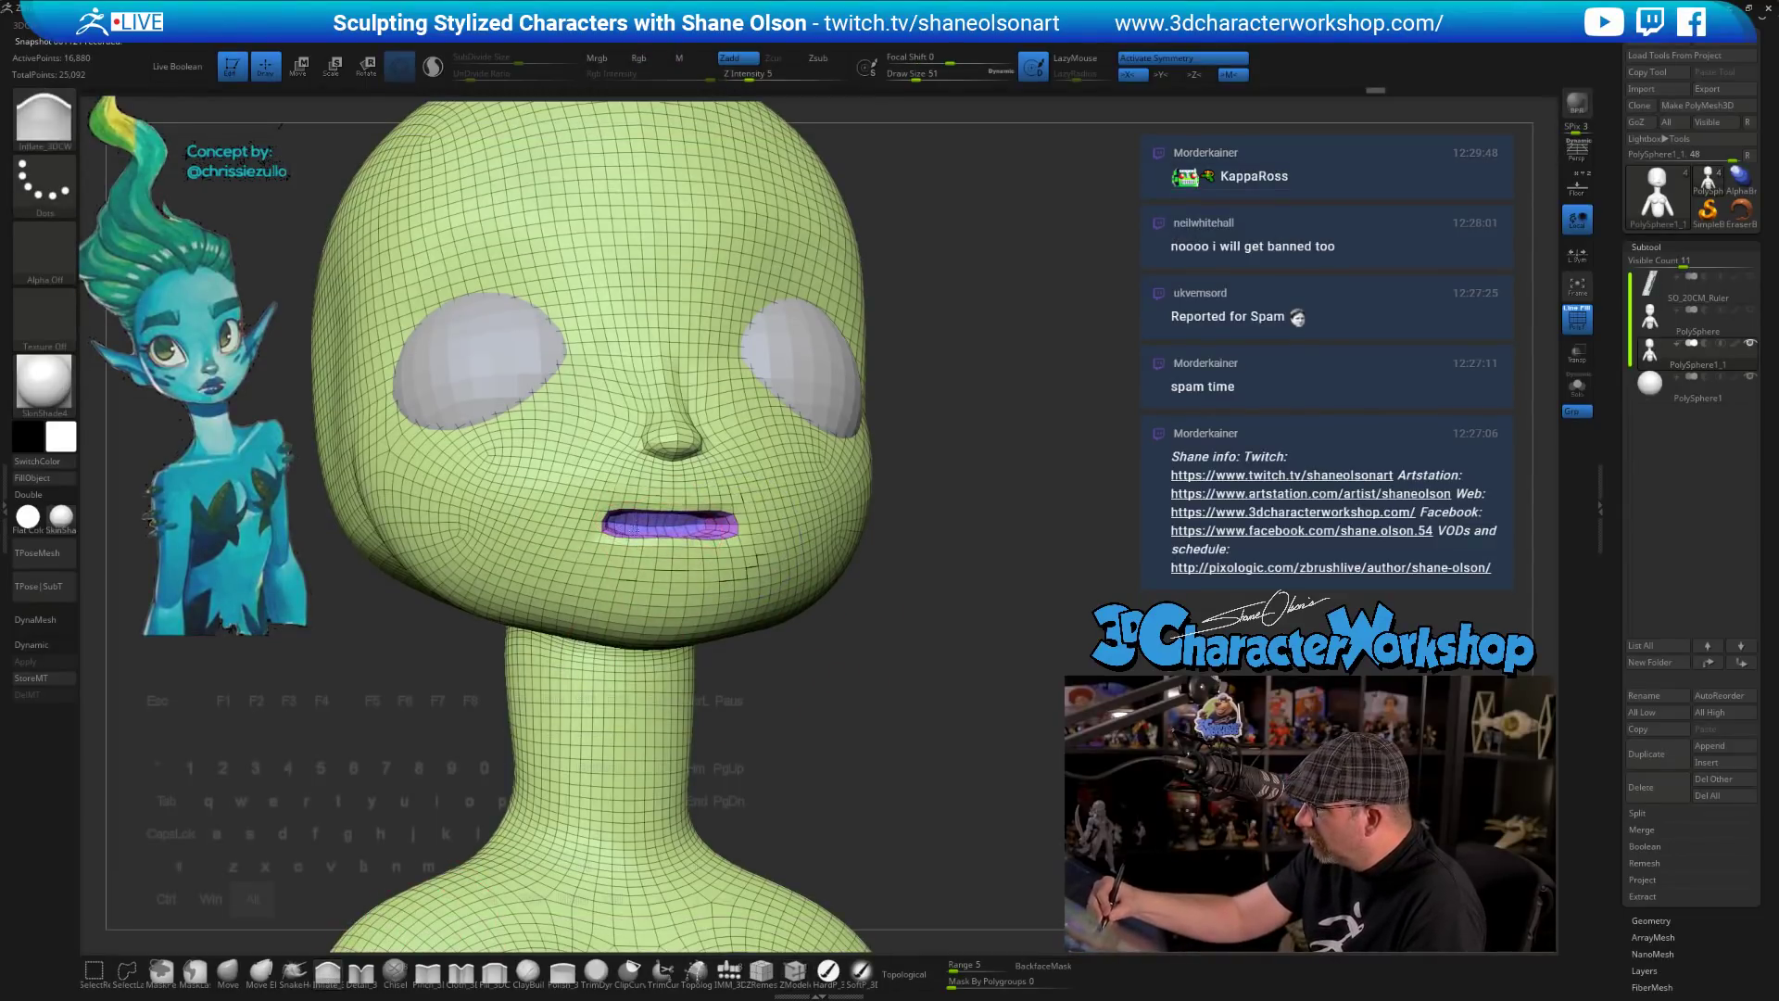
{"action": "left_click_drag", "start_coordinate": [907, 709], "coordinate": [812, 718]}
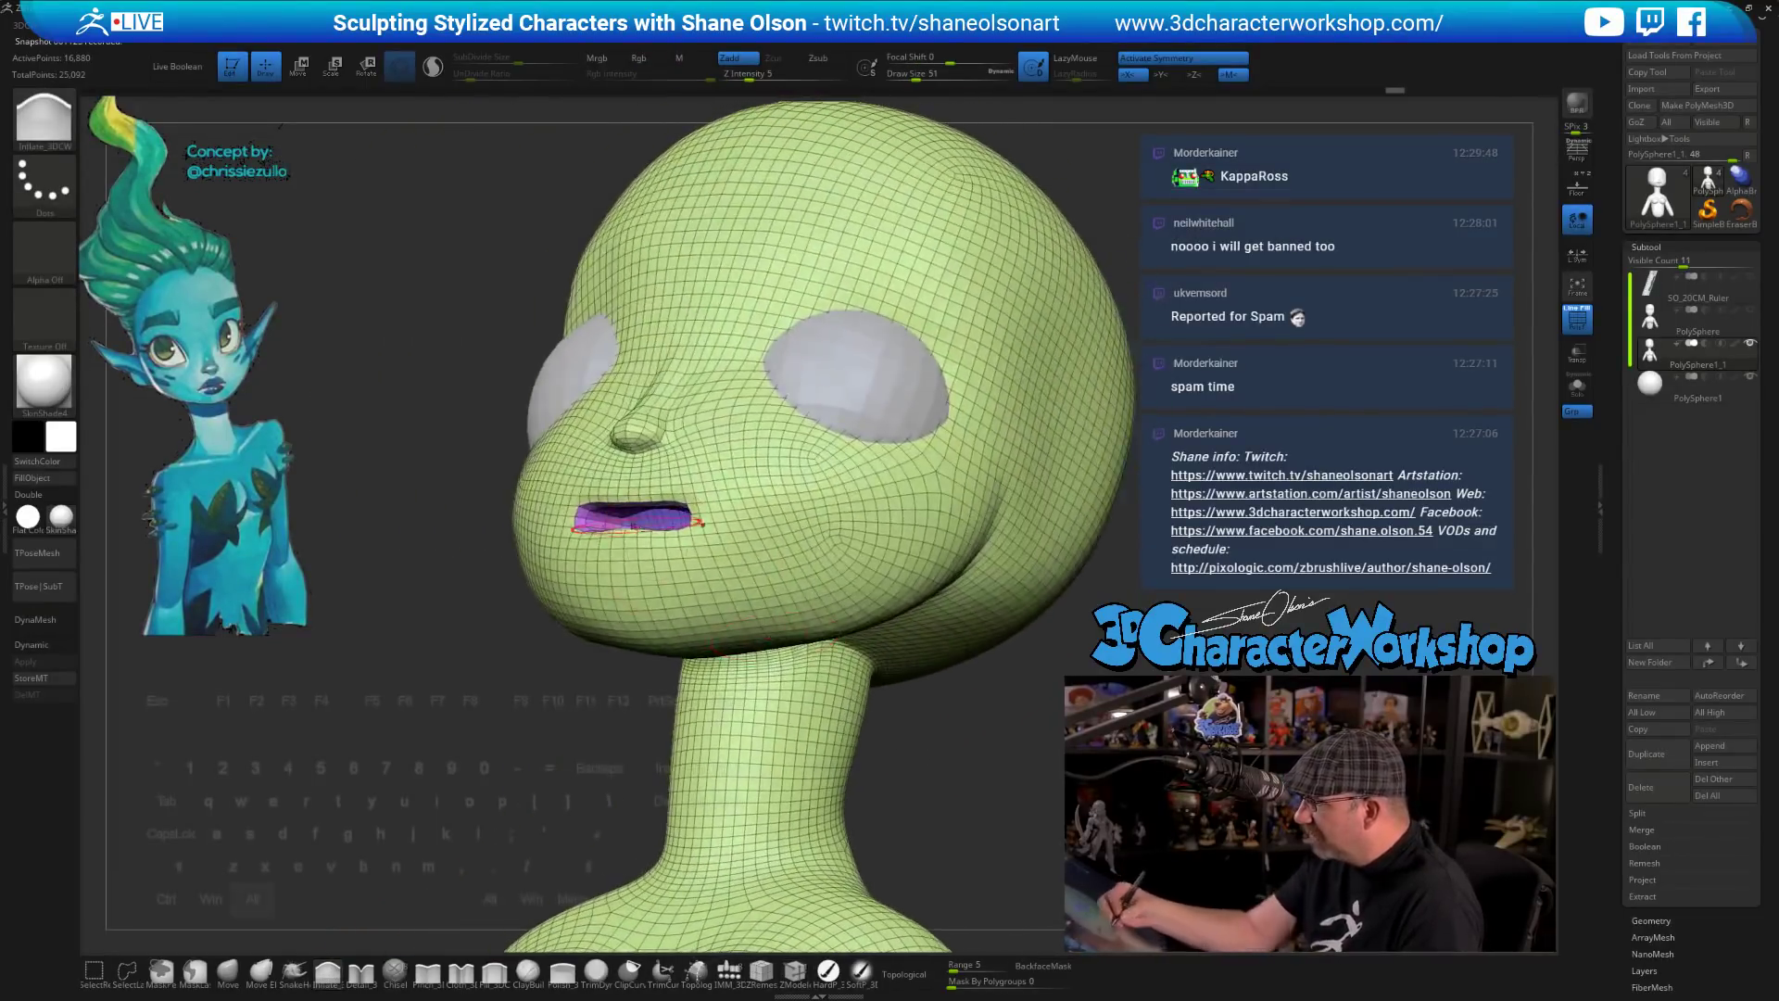
{"action": "left_click_drag", "start_coordinate": [650, 520], "coordinate": [640, 520]}
{"action": "left_click_drag", "start_coordinate": [421, 574], "coordinate": [639, 567]}
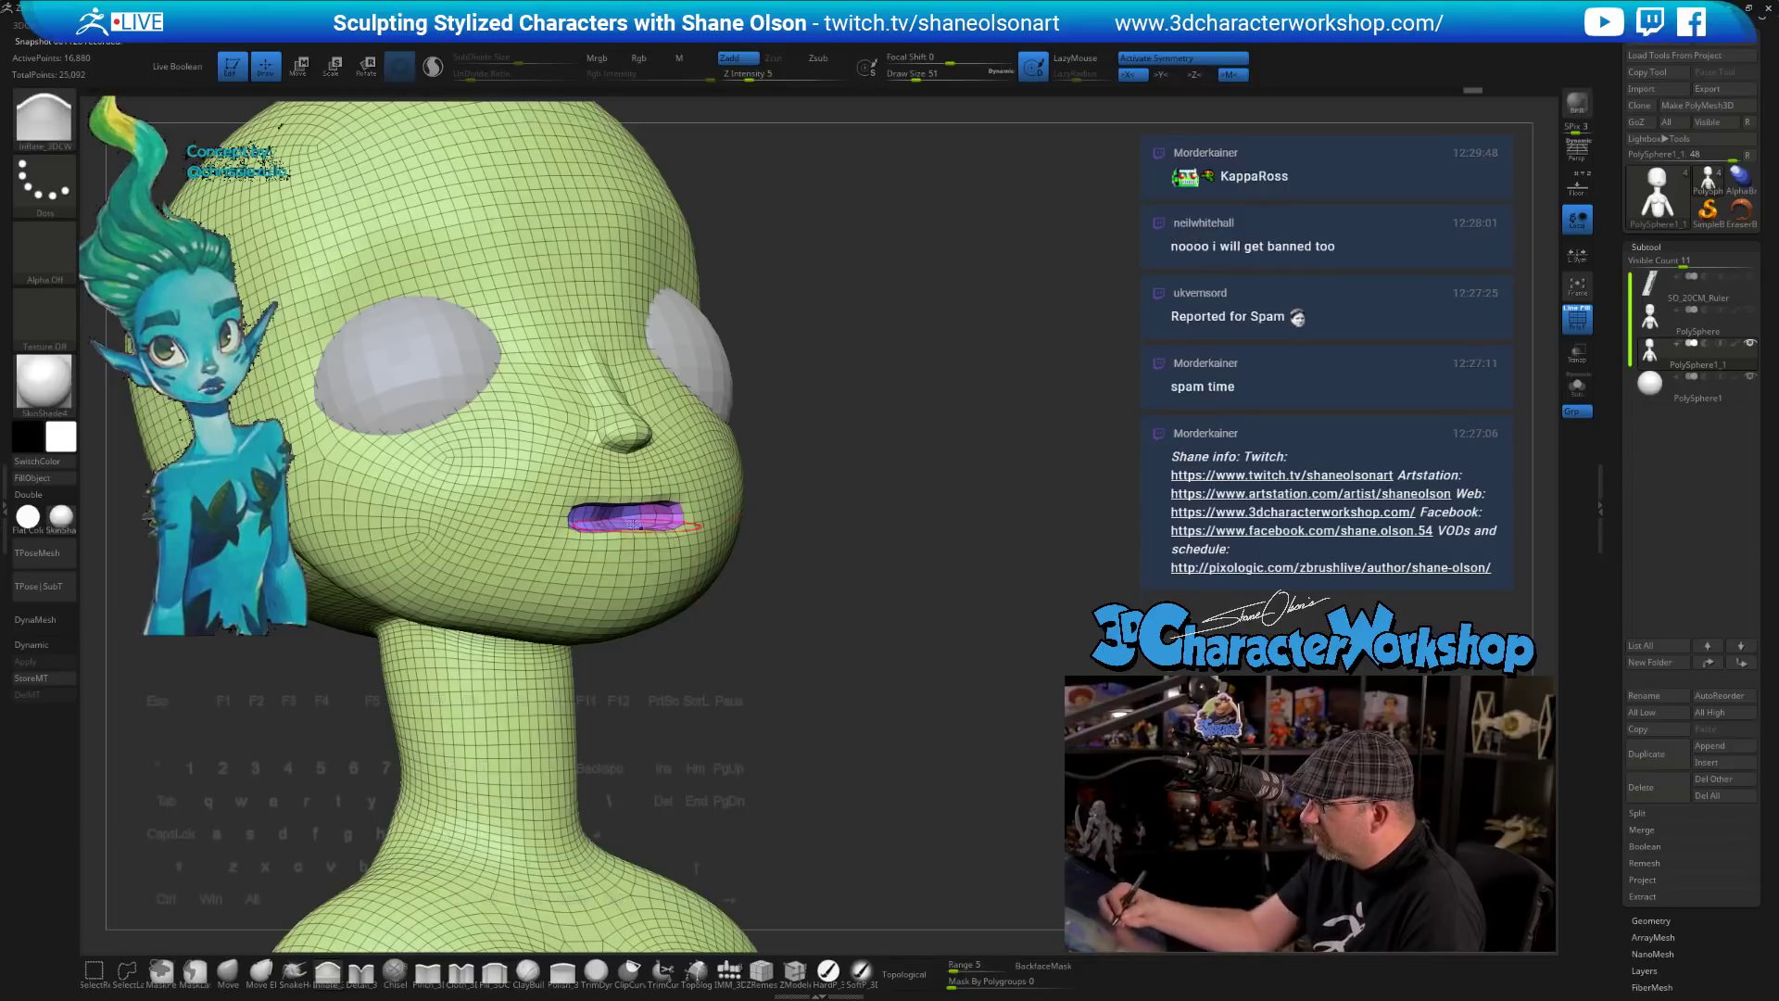
- Smooth the area around the lips and push the mouth cavity deeper with the inverted Inflate brush
{"action": "key", "text": "shift"}
{"action": "left_click_drag", "start_coordinate": [778, 78], "coordinate": [793, 77], "text": "shift"}
{"action": "key", "text": "shift"}
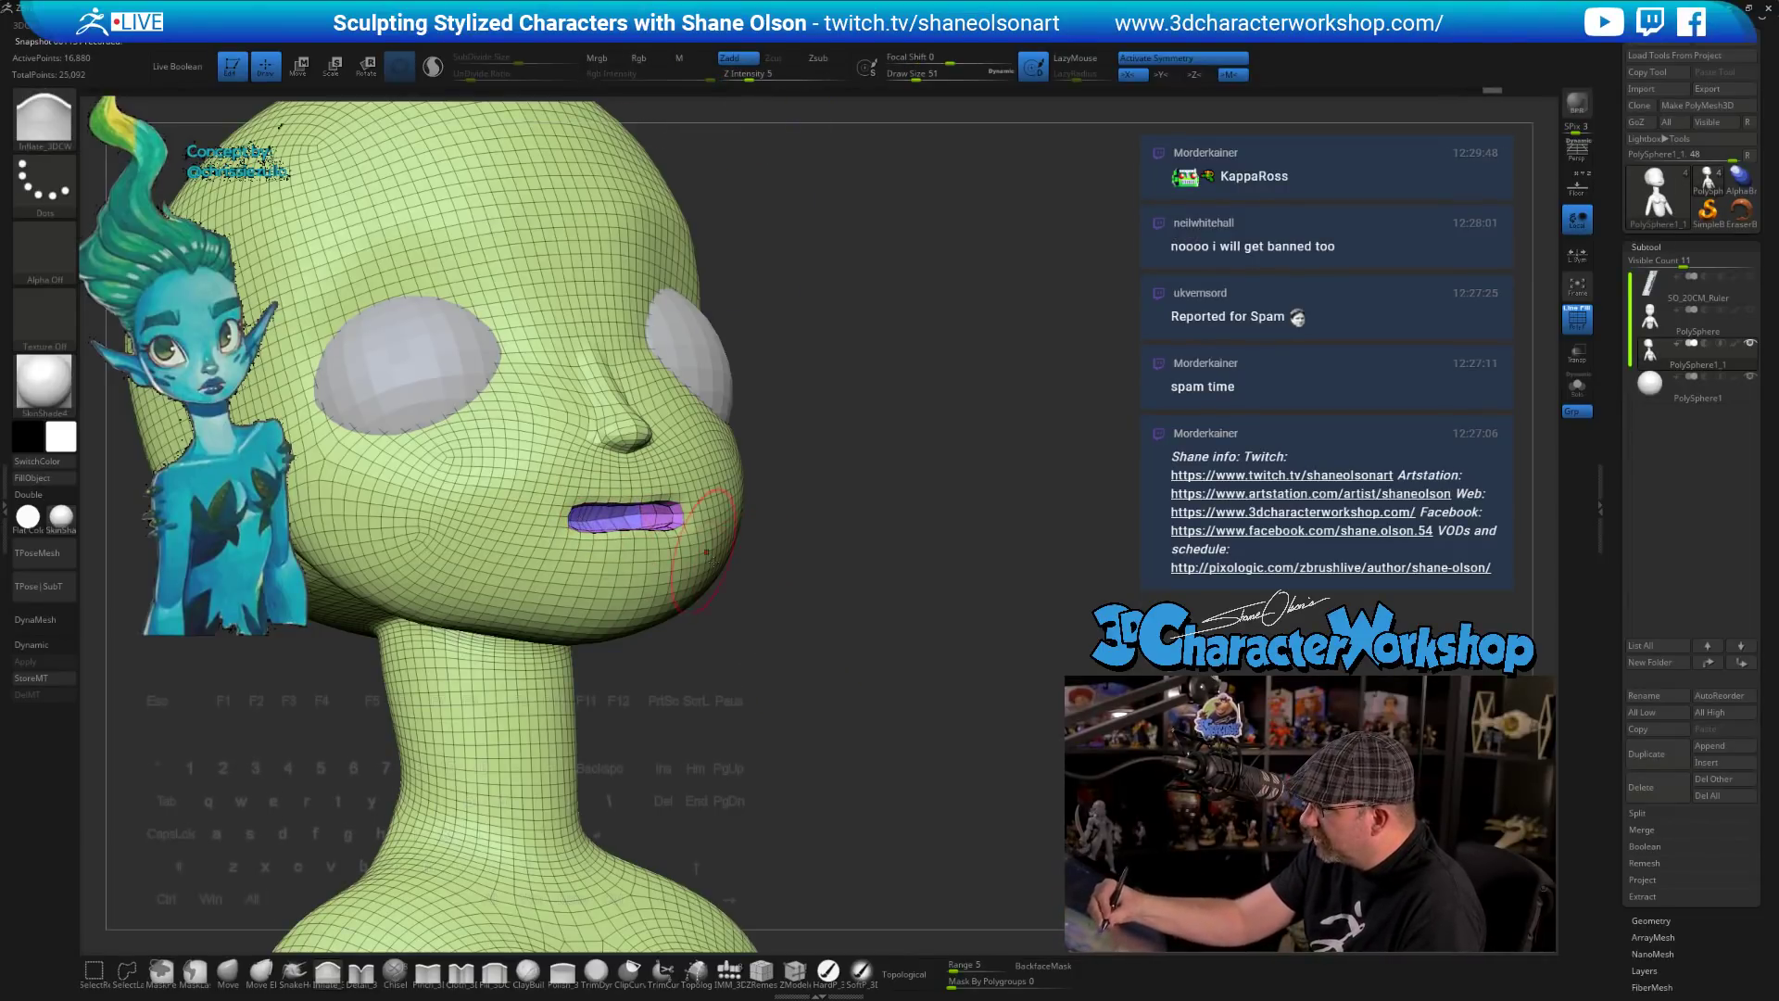
{"action": "left_click_drag", "start_coordinate": [761, 577], "coordinate": [701, 584]}
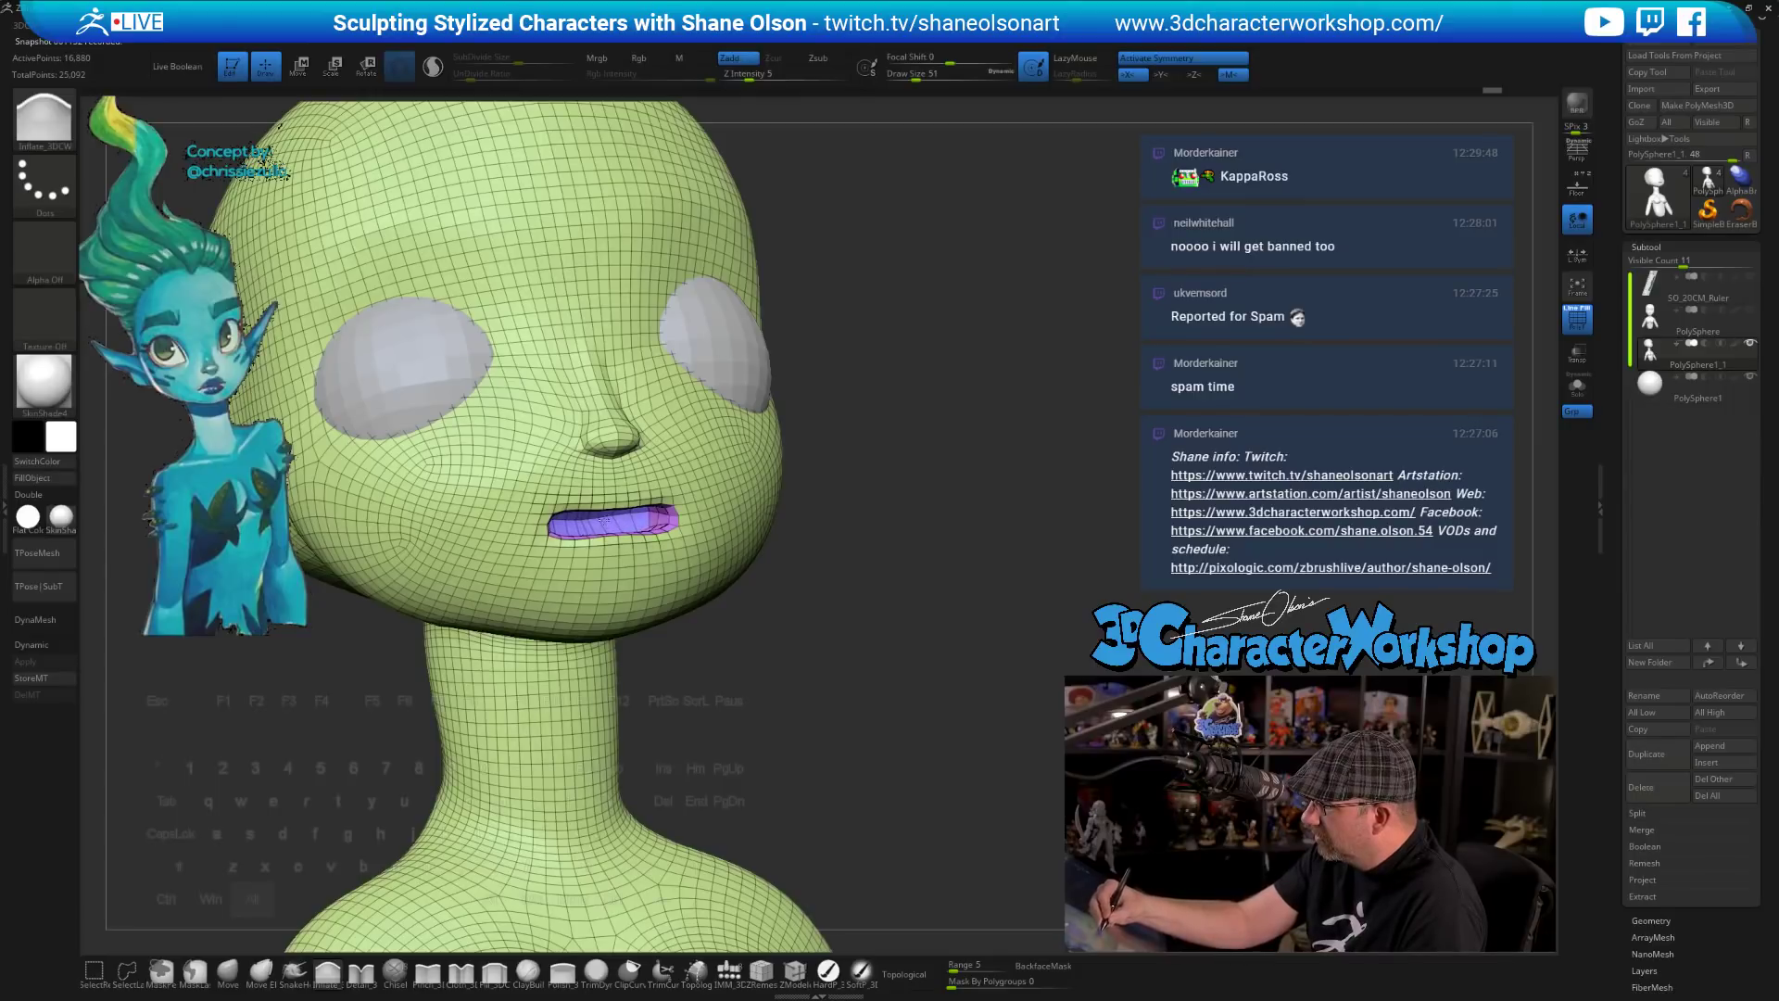
{"action": "mouse_move", "coordinate": [604, 520]}
{"action": "left_mouse_down", "text": "alt"}
{"action": "mouse_move", "coordinate": [639, 519]}
{"action": "mouse_move", "coordinate": [593, 523]}
{"action": "left_mouse_up", "text": "alt"}
{"action": "mouse_move", "coordinate": [771, 646]}
{"action": "left_mouse_down"}
{"action": "mouse_move", "coordinate": [709, 667]}
{"action": "mouse_move", "coordinate": [788, 755]}
{"action": "mouse_move", "coordinate": [848, 762]}
{"action": "mouse_move", "coordinate": [803, 745]}
{"action": "mouse_move", "coordinate": [804, 725]}
{"action": "mouse_move", "coordinate": [762, 780]}
{"action": "left_mouse_up"}
{"action": "left_click_drag", "start_coordinate": [863, 690], "coordinate": [948, 635], "text": "alt"}
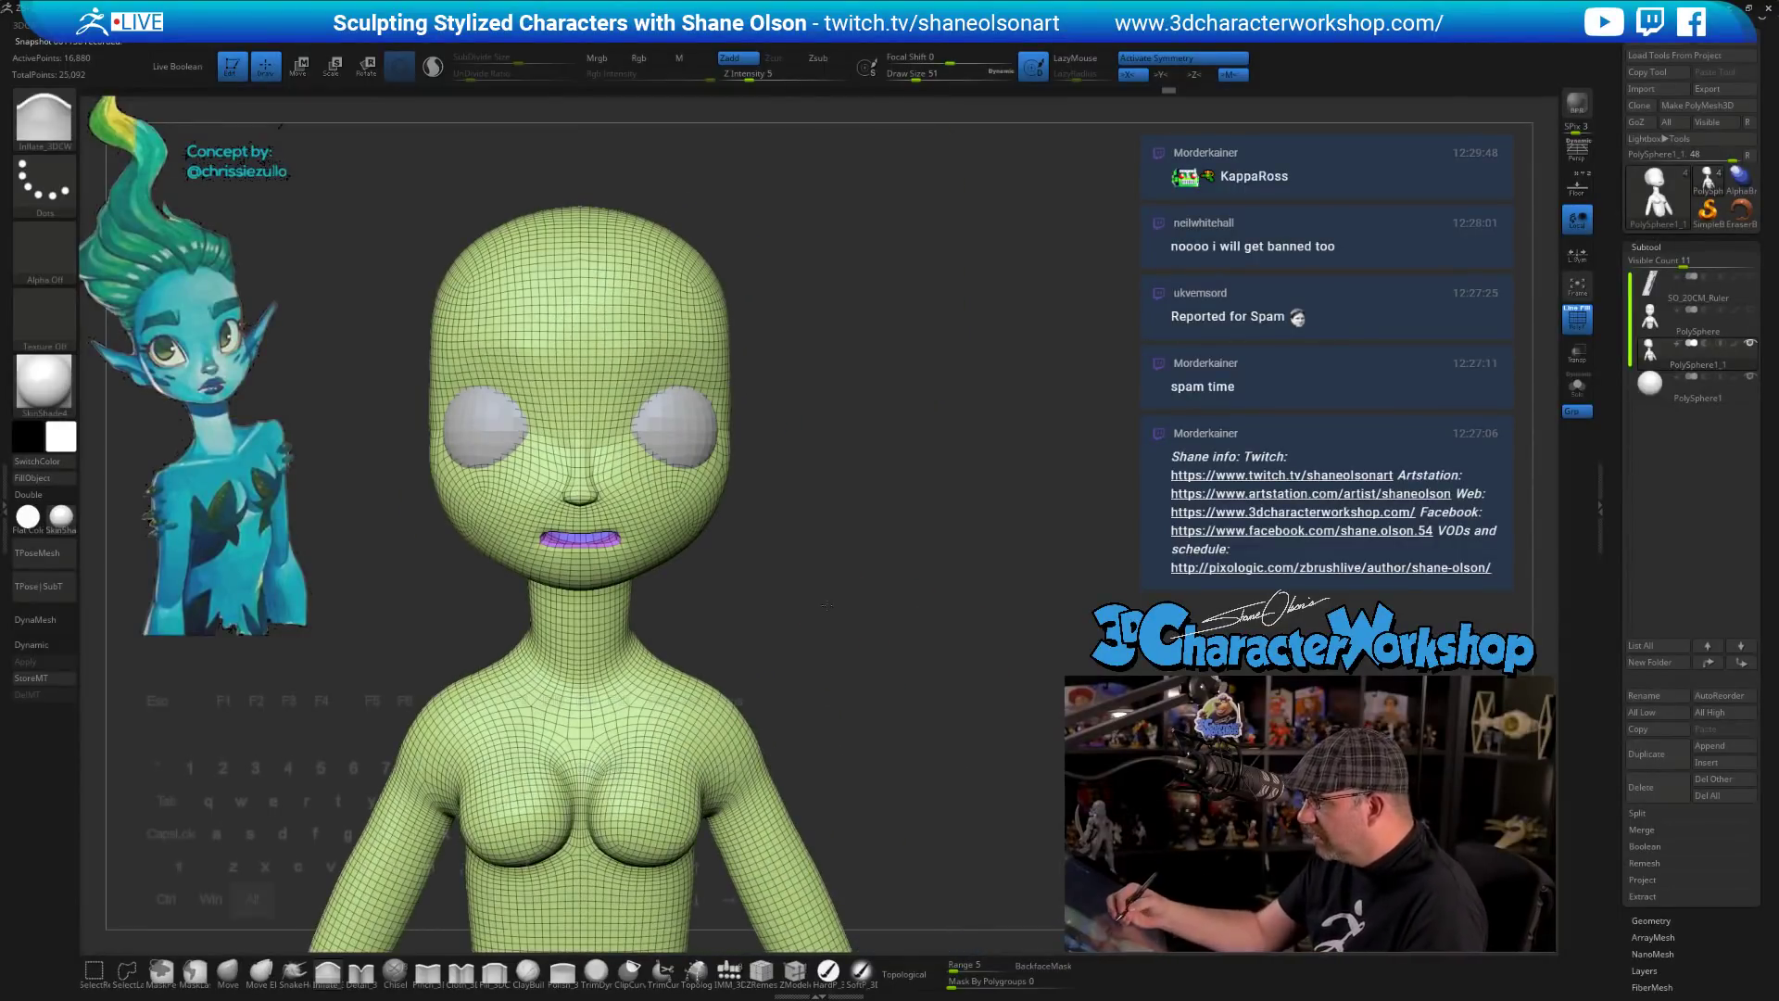
- Paint a mask band across the brow and eye area at draw size 29, extend it around the eyes, and clear it
{"action": "mouse_move", "coordinate": [826, 605]}
{"action": "left_mouse_down"}
{"action": "mouse_move", "coordinate": [846, 593]}
{"action": "mouse_move", "coordinate": [878, 699]}
{"action": "mouse_move", "coordinate": [857, 697]}
{"action": "left_mouse_up"}
{"action": "key", "text": "s"}
{"action": "left_click_drag", "start_coordinate": [857, 672], "coordinate": [864, 697], "text": "alt"}
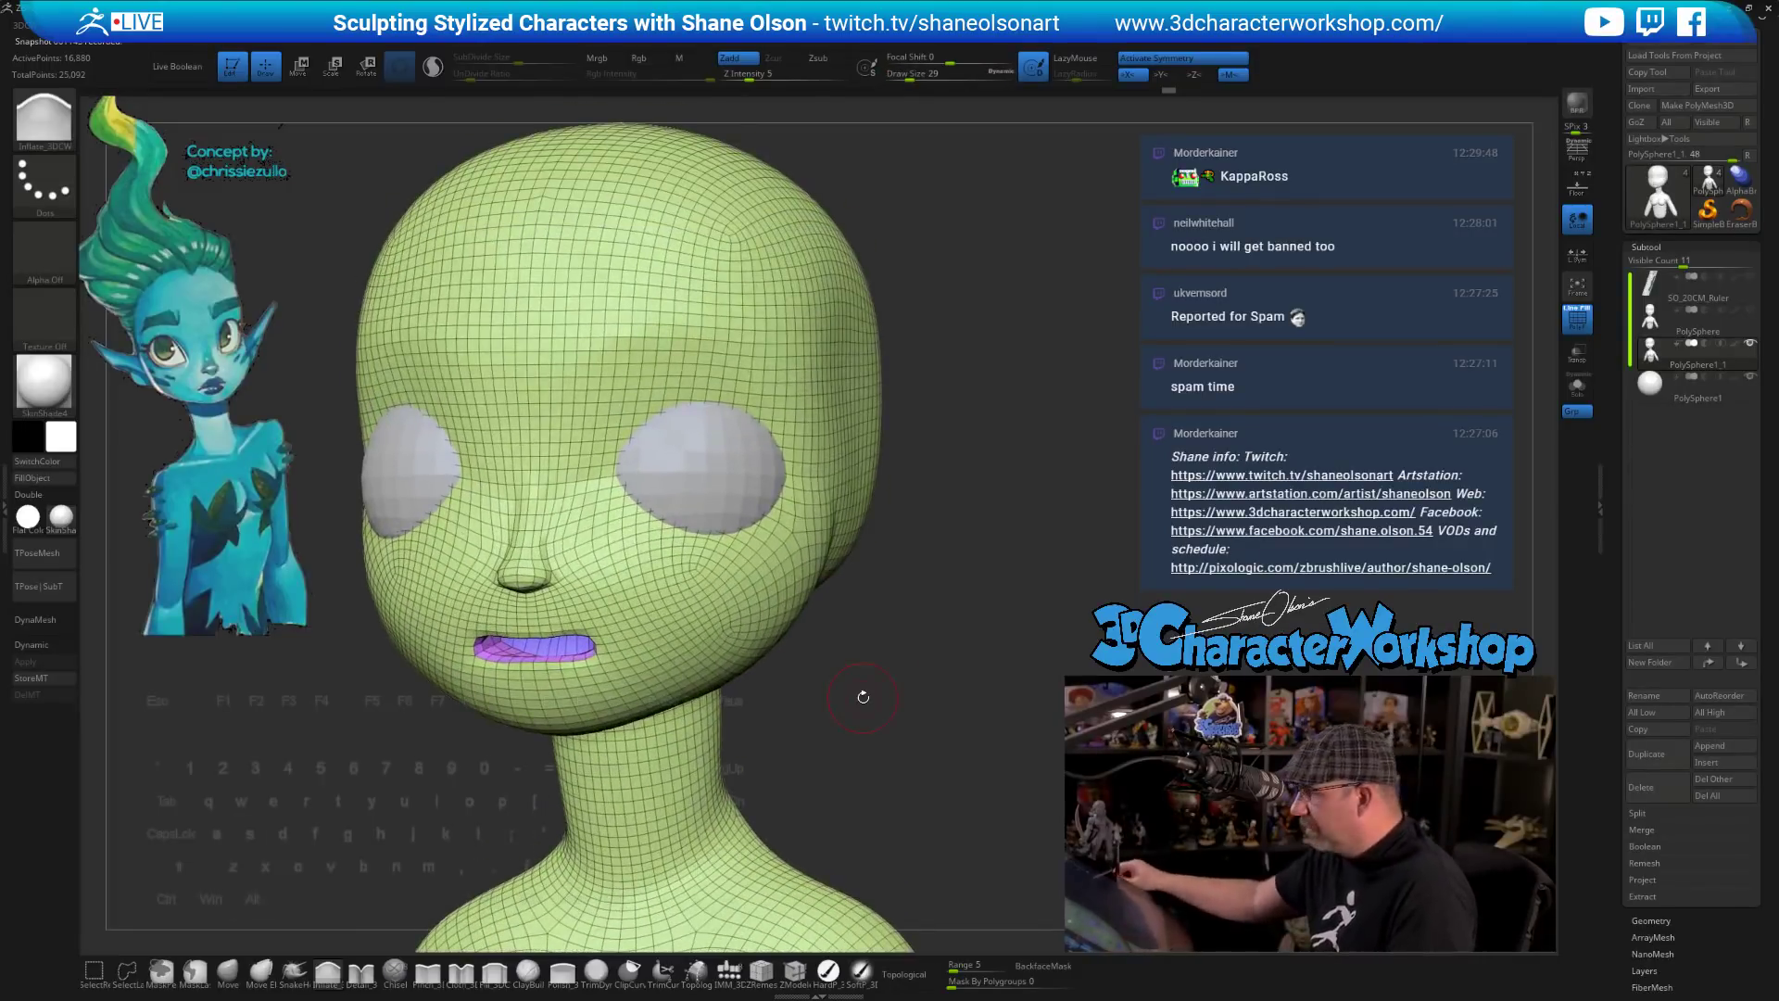
{"action": "left_click_drag", "start_coordinate": [997, 534], "coordinate": [1012, 573]}
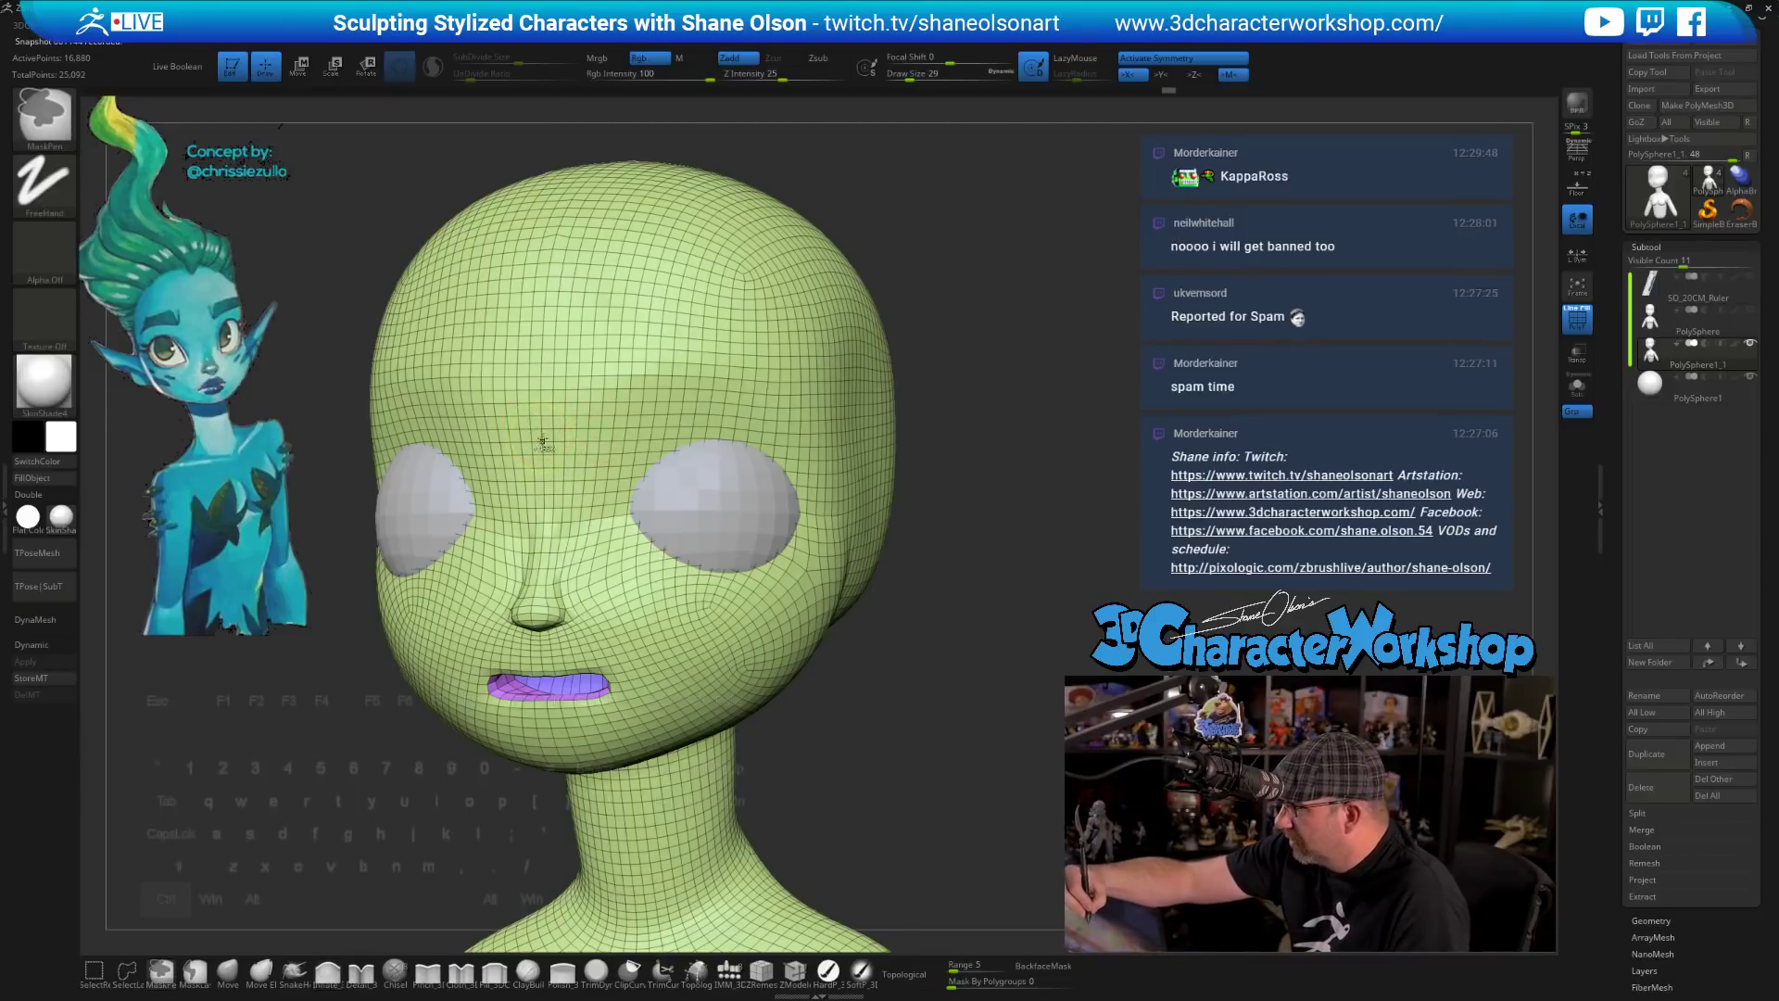
{"action": "mouse_move", "coordinate": [556, 416]}
{"action": "left_mouse_down", "text": "ctrl"}
{"action": "mouse_move", "coordinate": [776, 410]}
{"action": "mouse_move", "coordinate": [819, 489]}
{"action": "mouse_move", "coordinate": [808, 567]}
{"action": "mouse_move", "coordinate": [681, 585]}
{"action": "mouse_move", "coordinate": [545, 542]}
{"action": "mouse_move", "coordinate": [552, 435]}
{"action": "mouse_move", "coordinate": [556, 454]}
{"action": "mouse_move", "coordinate": [653, 428]}
{"action": "mouse_move", "coordinate": [772, 459]}
{"action": "left_mouse_up", "text": "ctrl"}
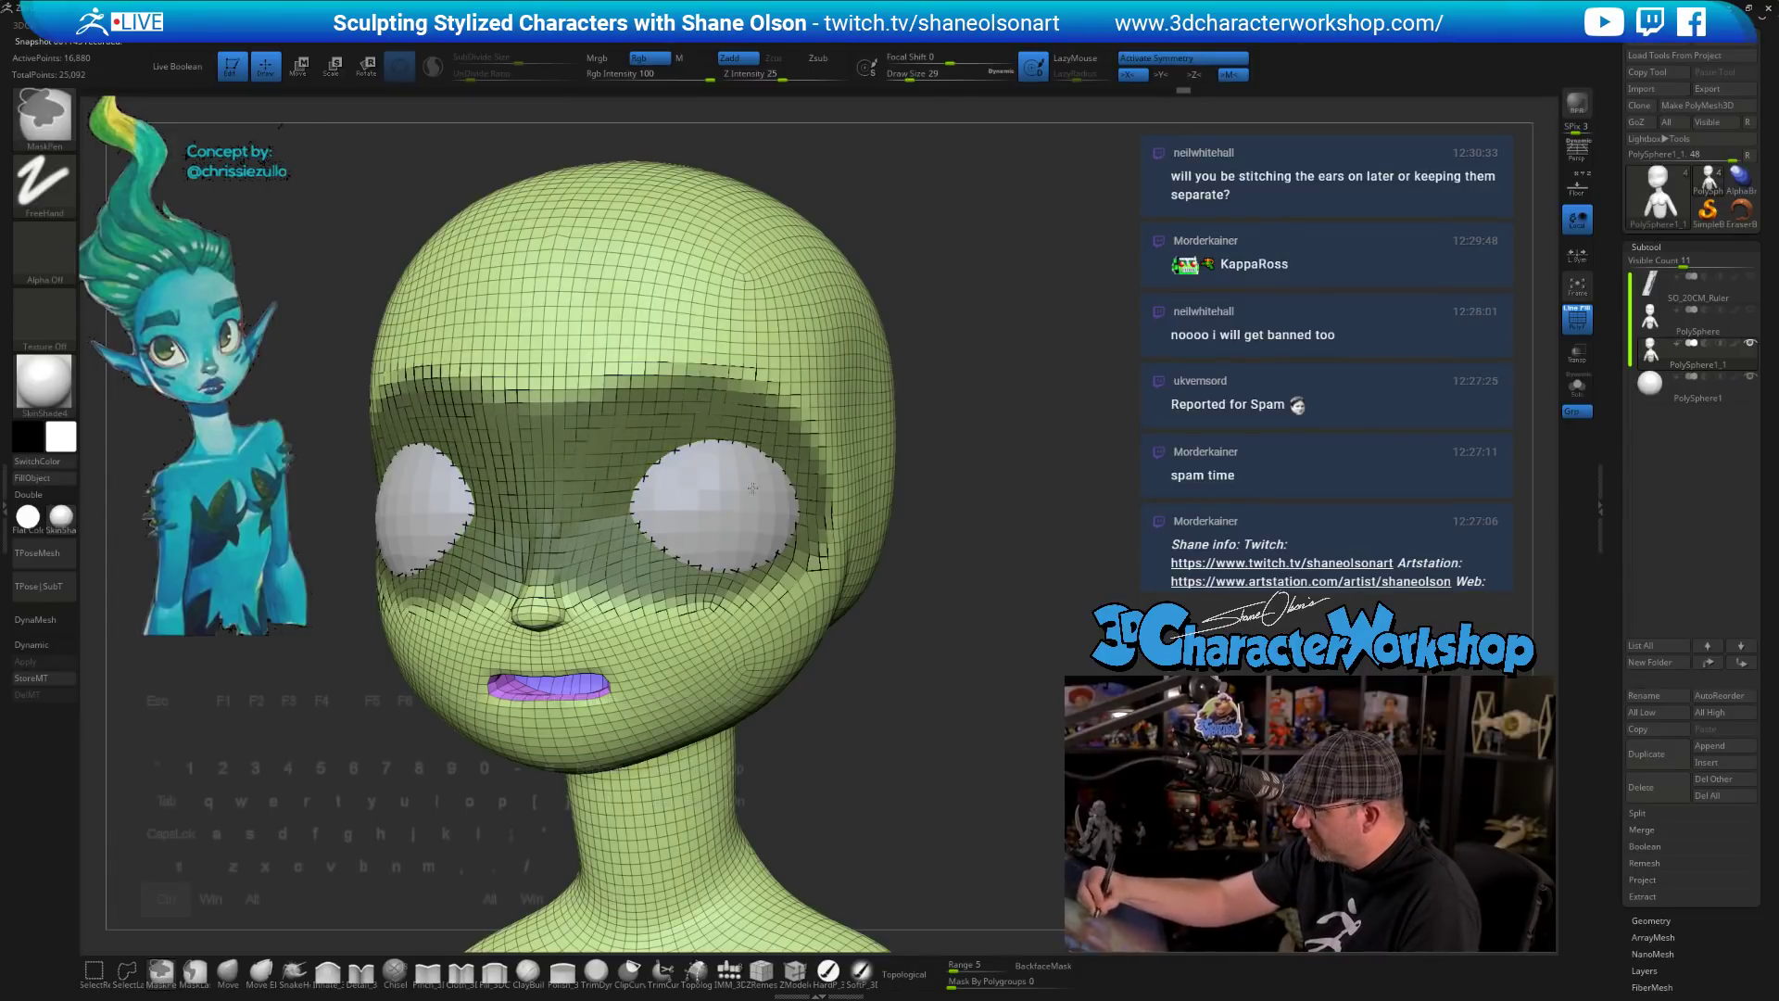
{"action": "mouse_move", "coordinate": [980, 559]}
{"action": "left_mouse_down"}
{"action": "mouse_move", "coordinate": [1001, 645]}
{"action": "mouse_move", "coordinate": [938, 686]}
{"action": "mouse_move", "coordinate": [982, 656]}
{"action": "left_mouse_up"}
{"action": "left_click_drag", "start_coordinate": [491, 525], "coordinate": [702, 508], "text": "ctrl"}
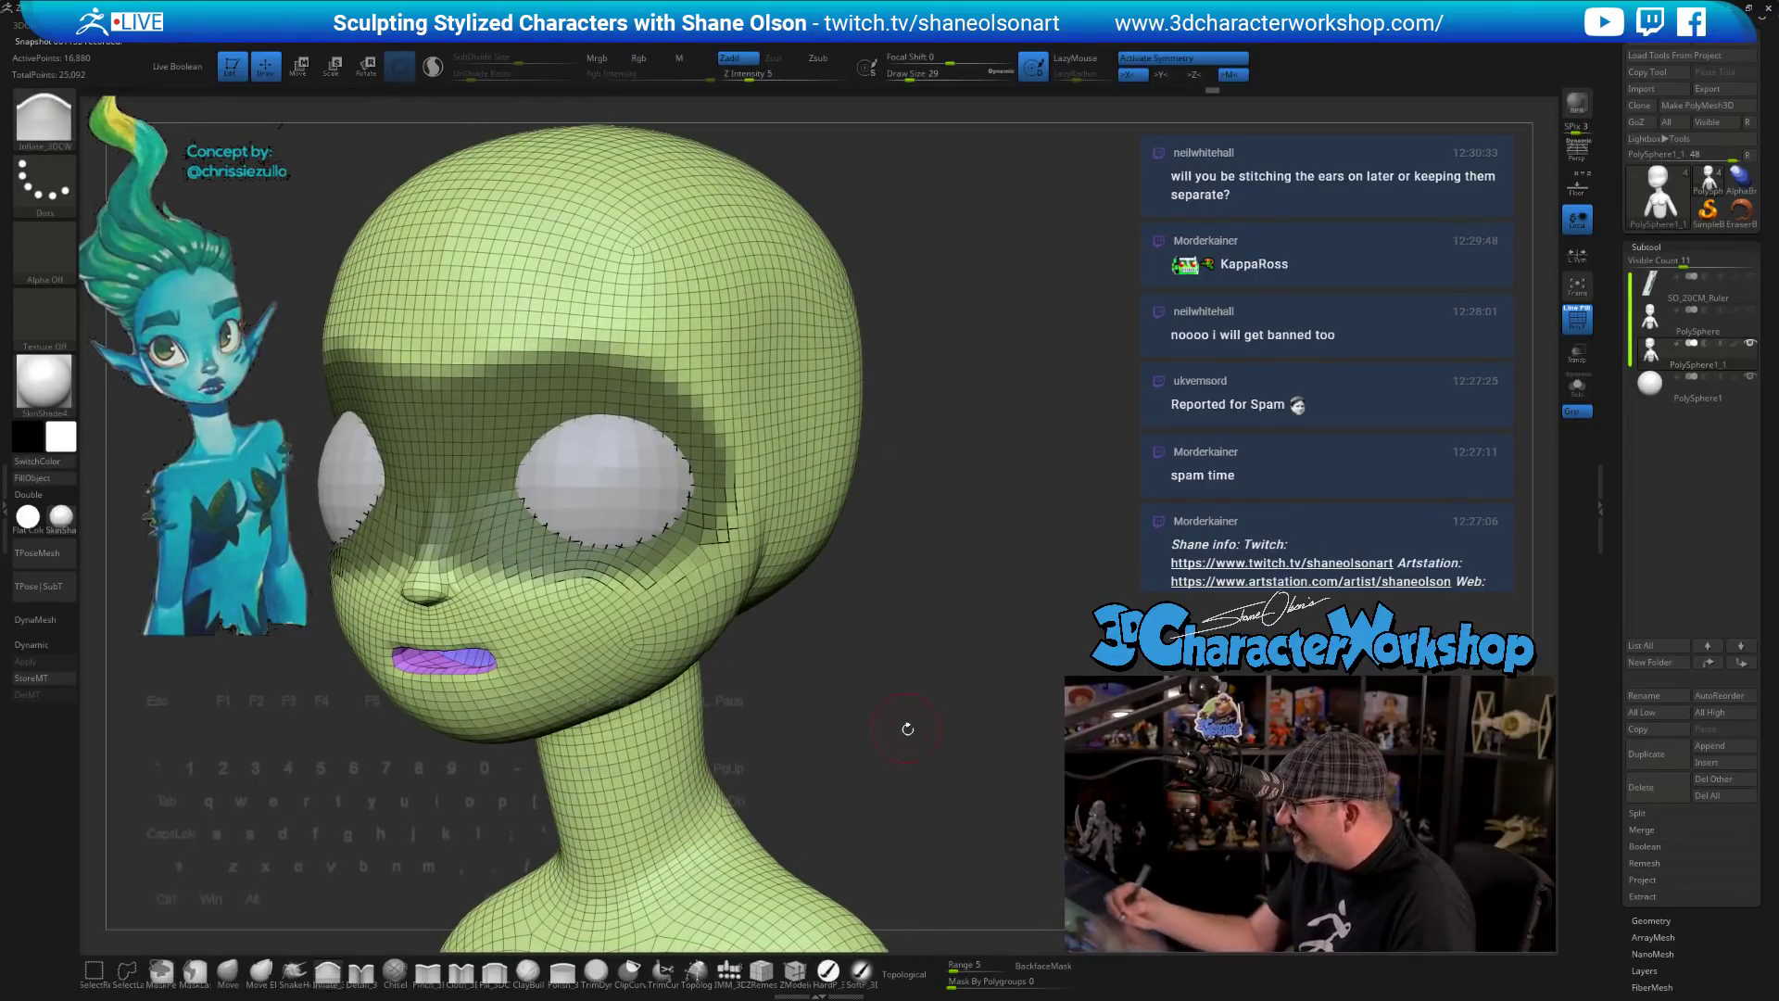
{"action": "mouse_move", "coordinate": [905, 726]}
{"action": "left_mouse_down"}
{"action": "mouse_move", "coordinate": [940, 687]}
{"action": "mouse_move", "coordinate": [910, 676]}
{"action": "mouse_move", "coordinate": [897, 717]}
{"action": "mouse_move", "coordinate": [913, 704]}
{"action": "mouse_move", "coordinate": [894, 710]}
{"action": "left_mouse_up"}
{"action": "left_click", "coordinate": [919, 697], "text": "ctrl"}
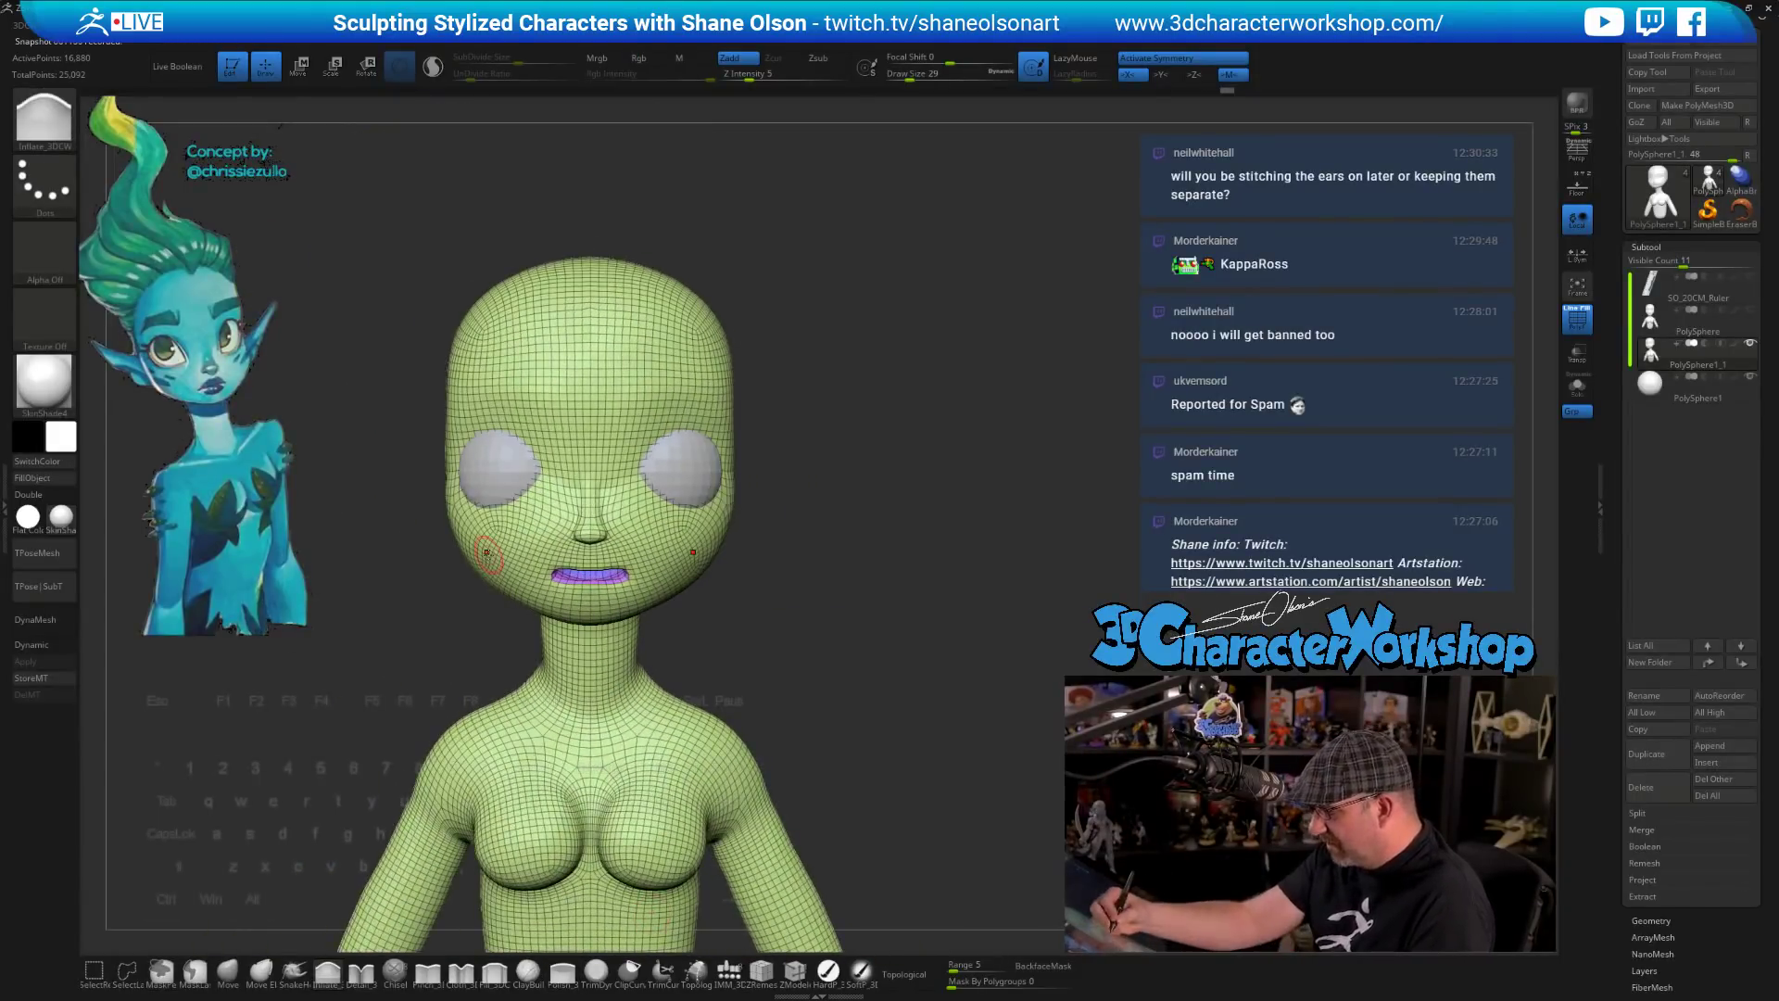
- Insert a mirrored pair of Appendage meshes at the sides of the head as ears using the IMM brush
{"action": "left_click", "coordinate": [741, 968]}
{"action": "left_click", "coordinate": [552, 111]}
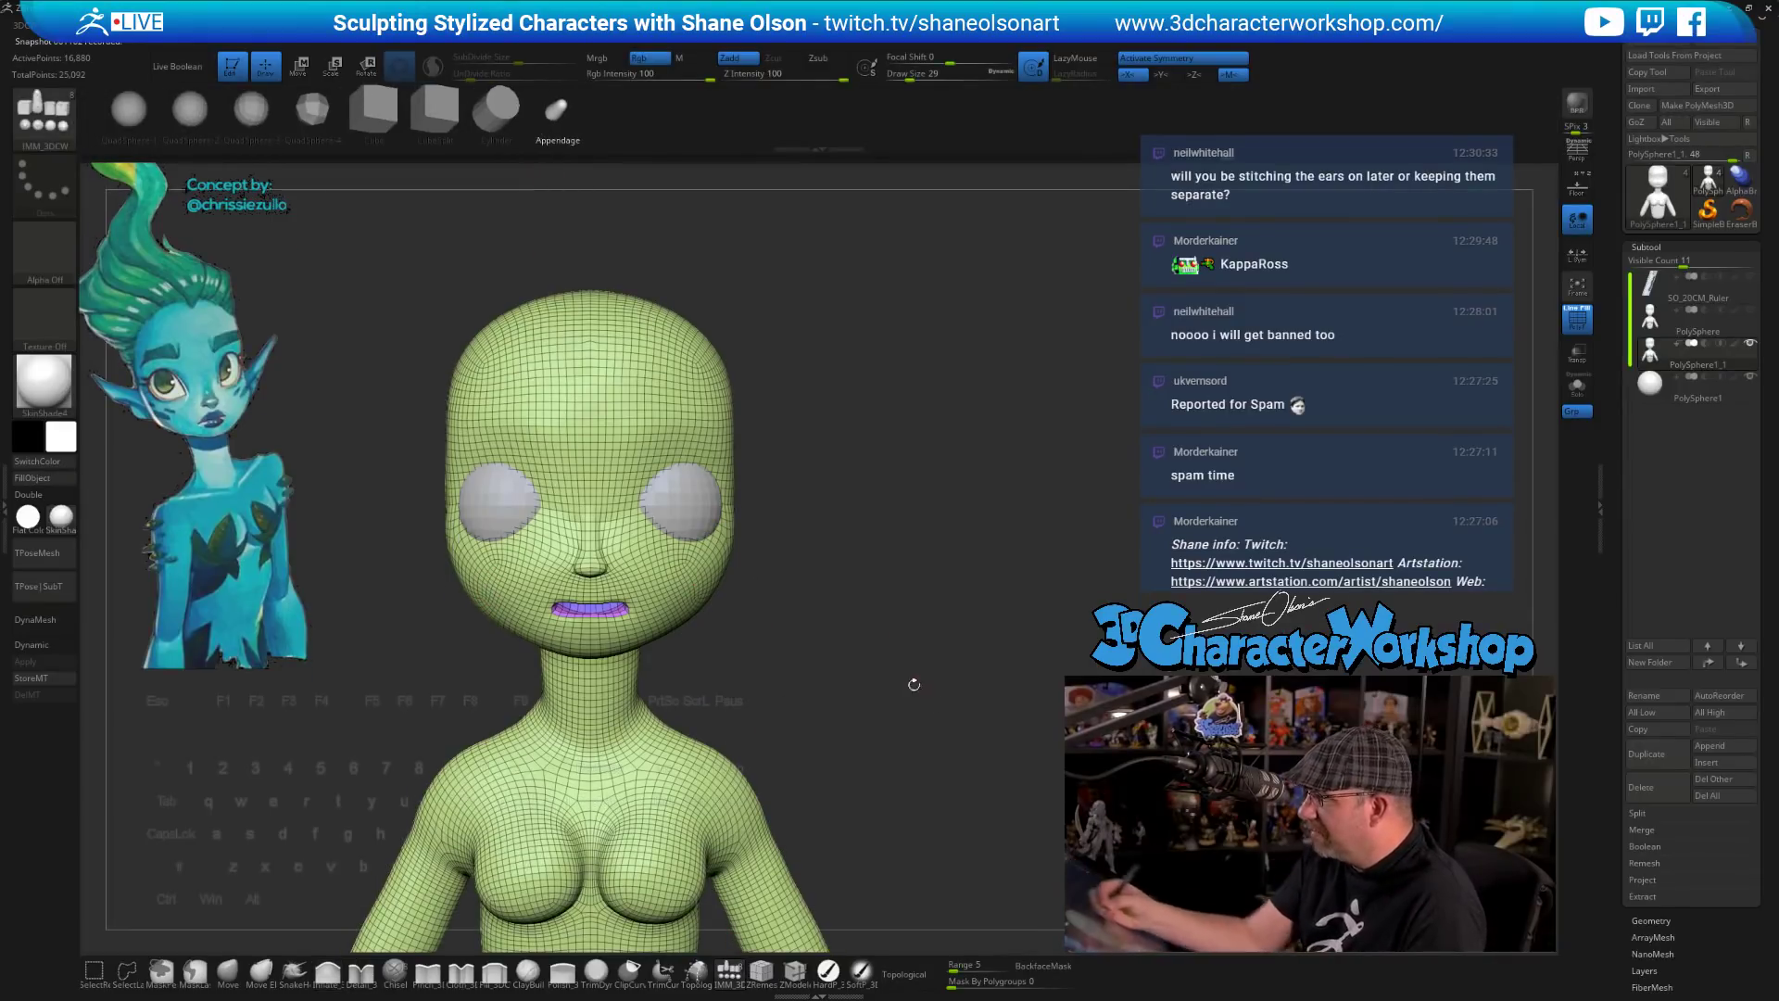
{"action": "left_click_drag", "start_coordinate": [912, 686], "coordinate": [1024, 615]}
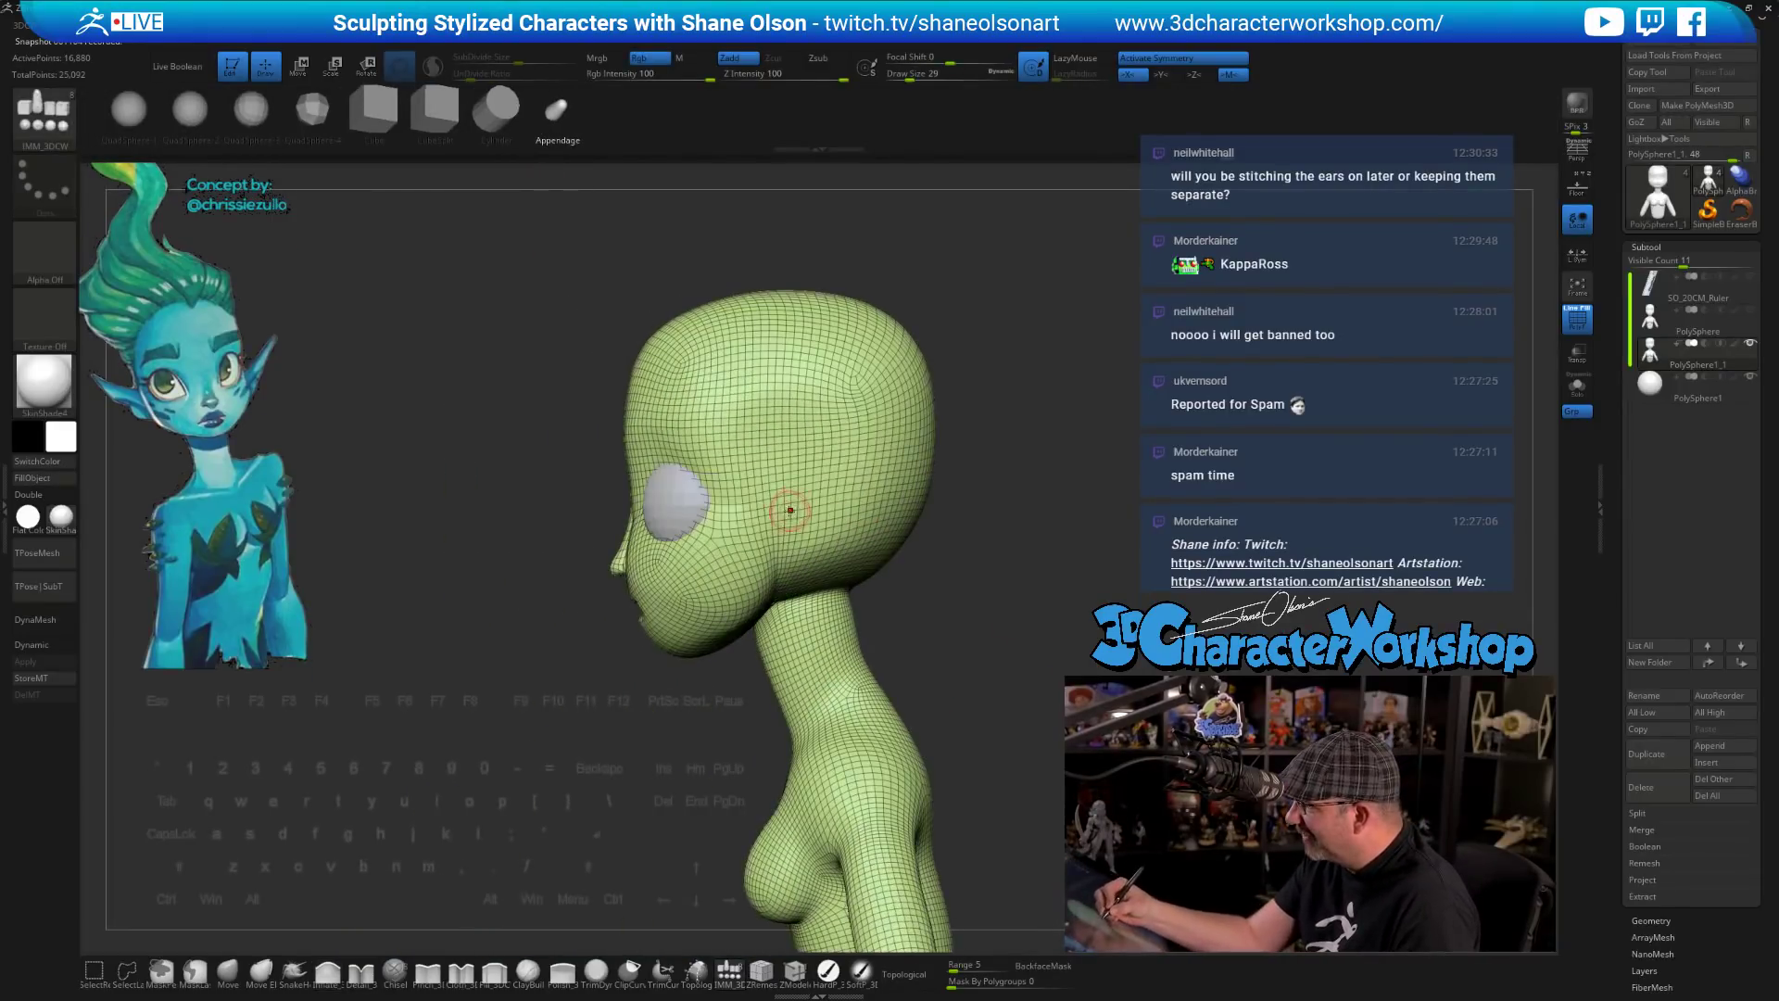
{"action": "left_click_drag", "start_coordinate": [793, 551], "coordinate": [794, 583], "text": "shift"}
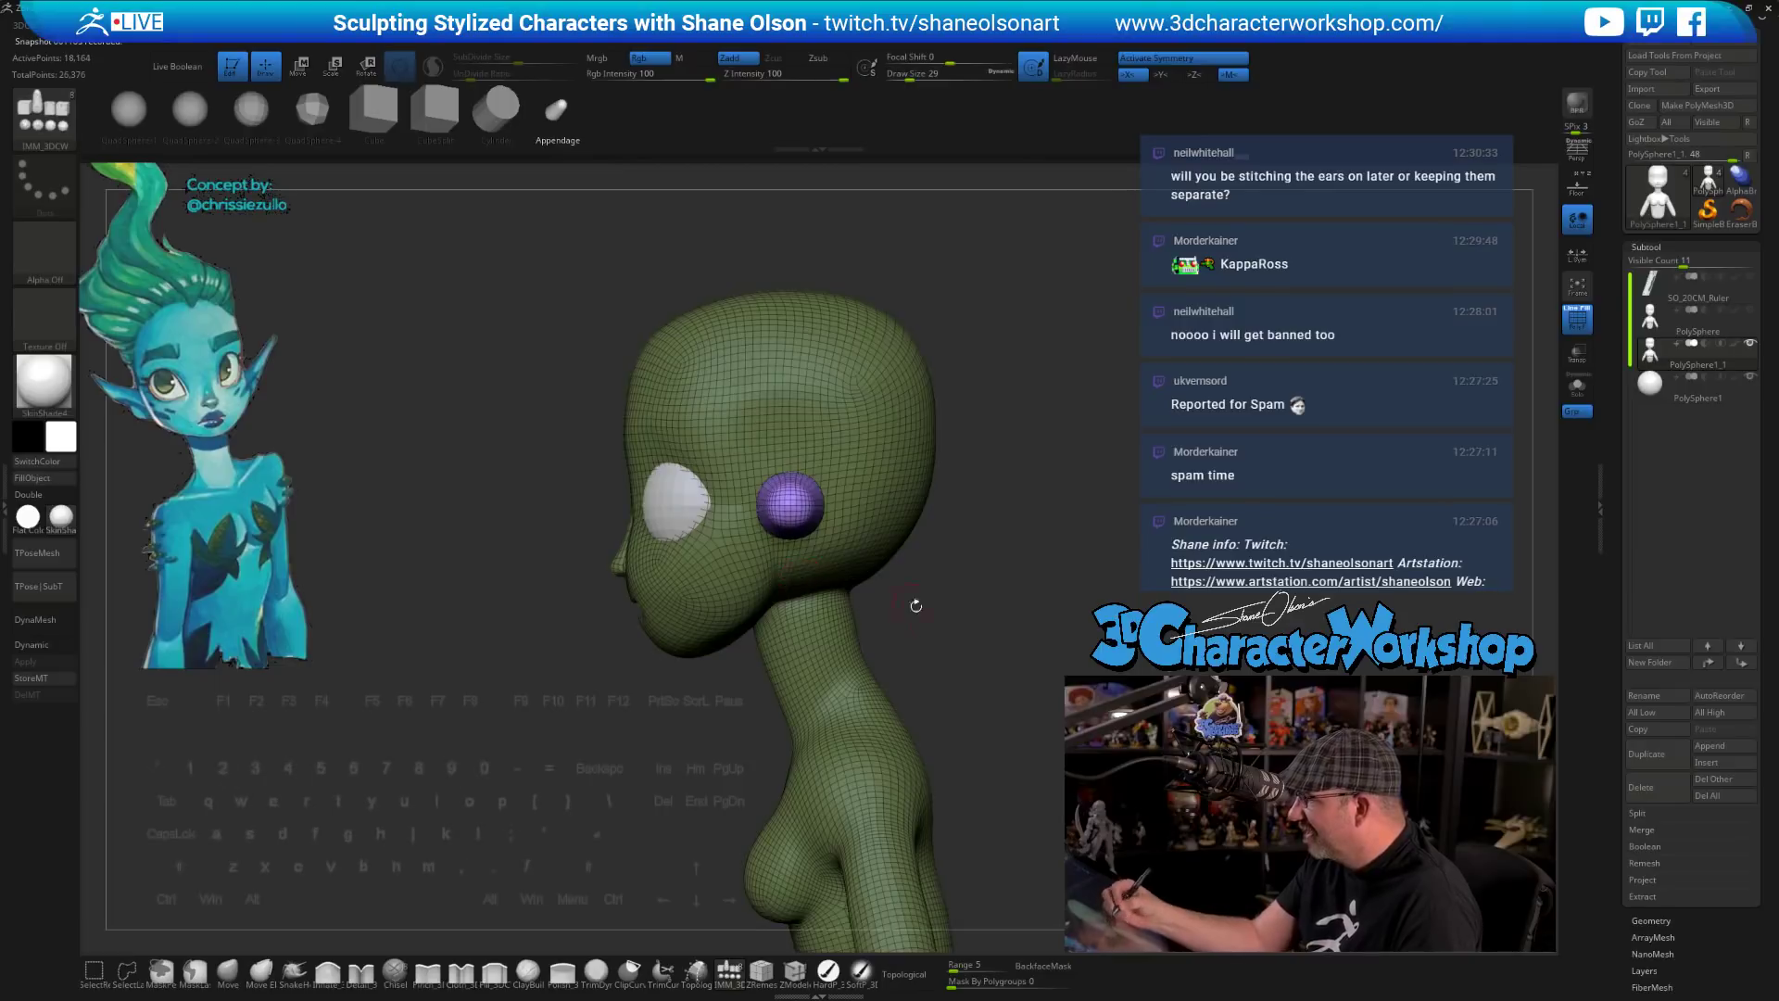
{"action": "mouse_move", "coordinate": [917, 605]}
{"action": "left_mouse_down"}
{"action": "mouse_move", "coordinate": [958, 626]}
{"action": "mouse_move", "coordinate": [941, 649]}
{"action": "mouse_move", "coordinate": [1016, 656]}
{"action": "left_mouse_up"}
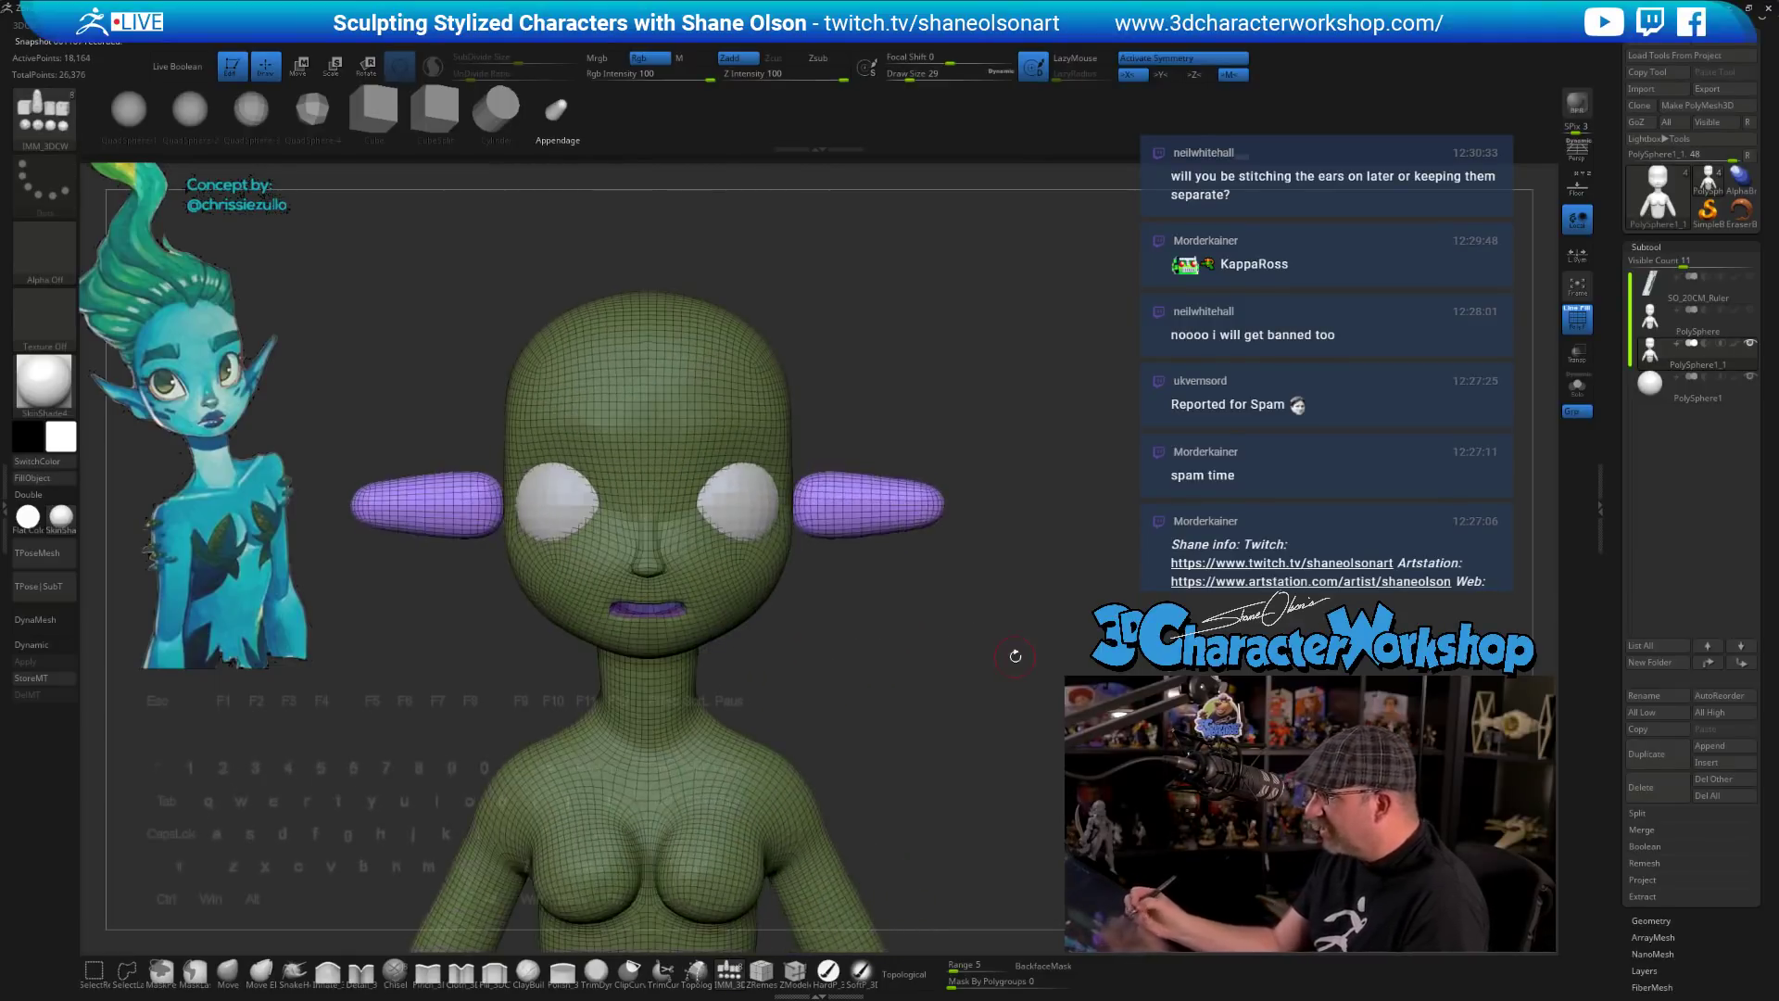
- Scale, shorten and rotate the inserted ear shapes with the gizmo so they angle up and back from the head
{"action": "key", "text": "w"}
{"action": "left_click_drag", "start_coordinate": [984, 787], "coordinate": [905, 661]}
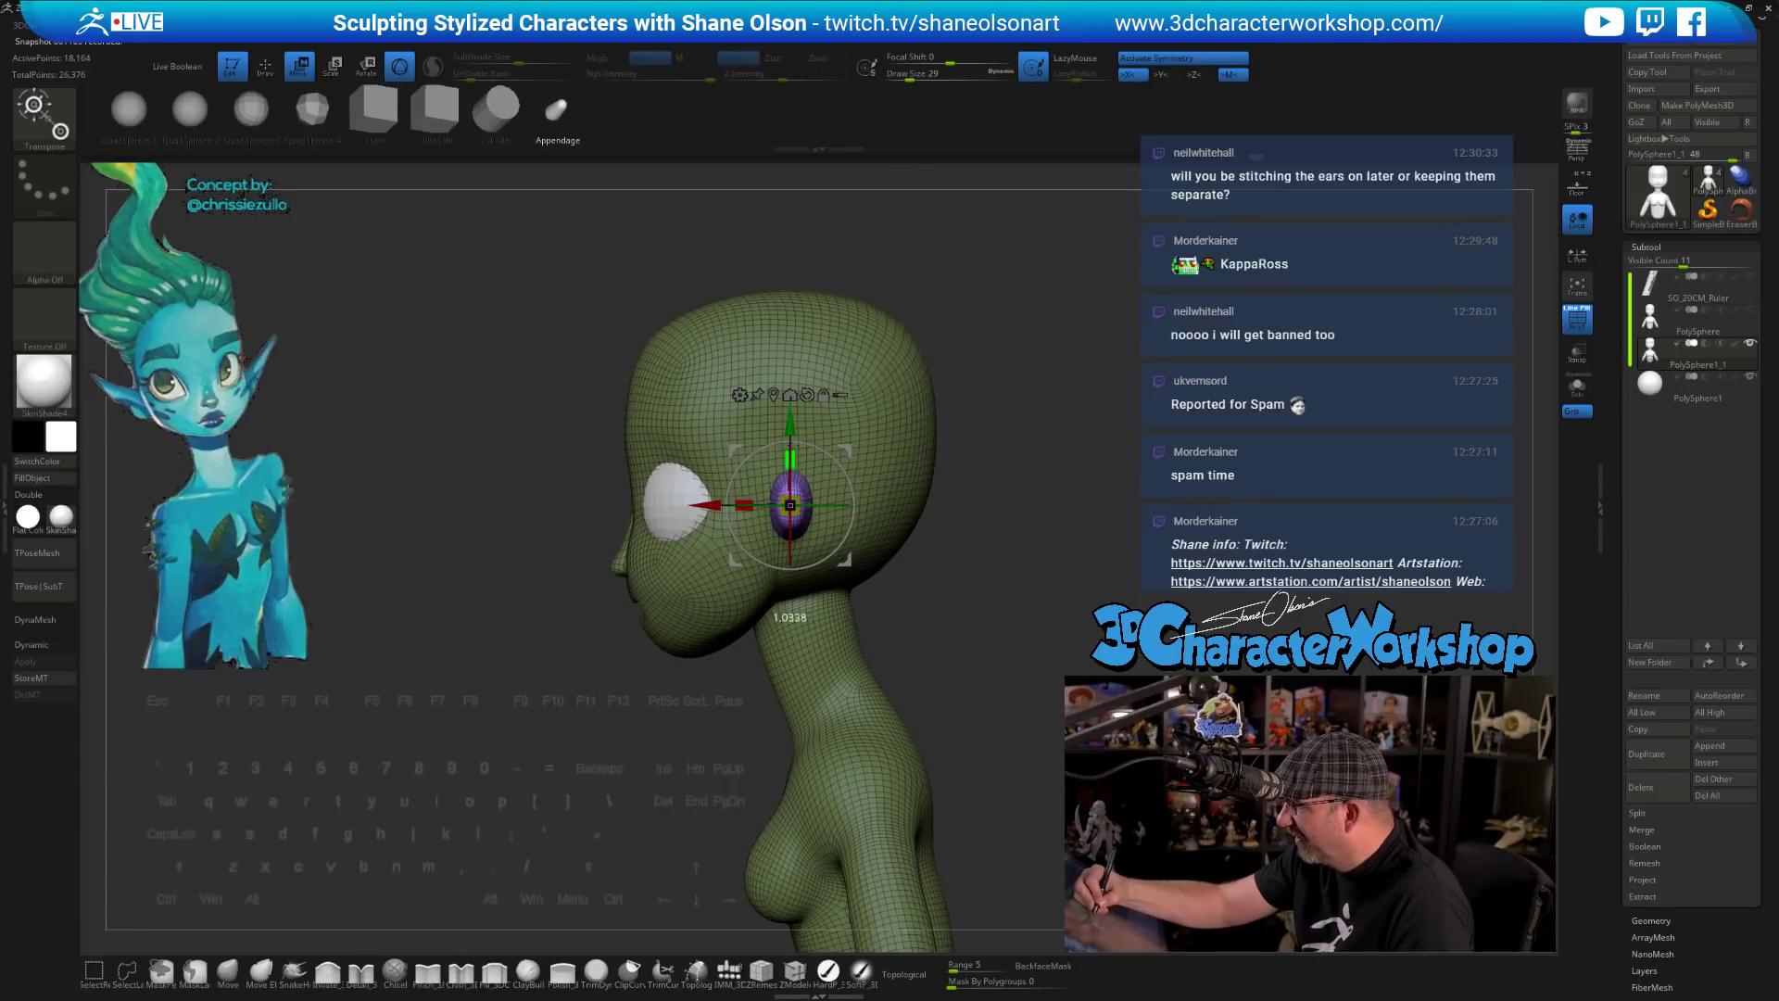
{"action": "left_click_drag", "start_coordinate": [936, 663], "coordinate": [881, 801]}
{"action": "left_click_drag", "start_coordinate": [773, 666], "coordinate": [748, 554]}
{"action": "left_click_drag", "start_coordinate": [926, 741], "coordinate": [990, 681]}
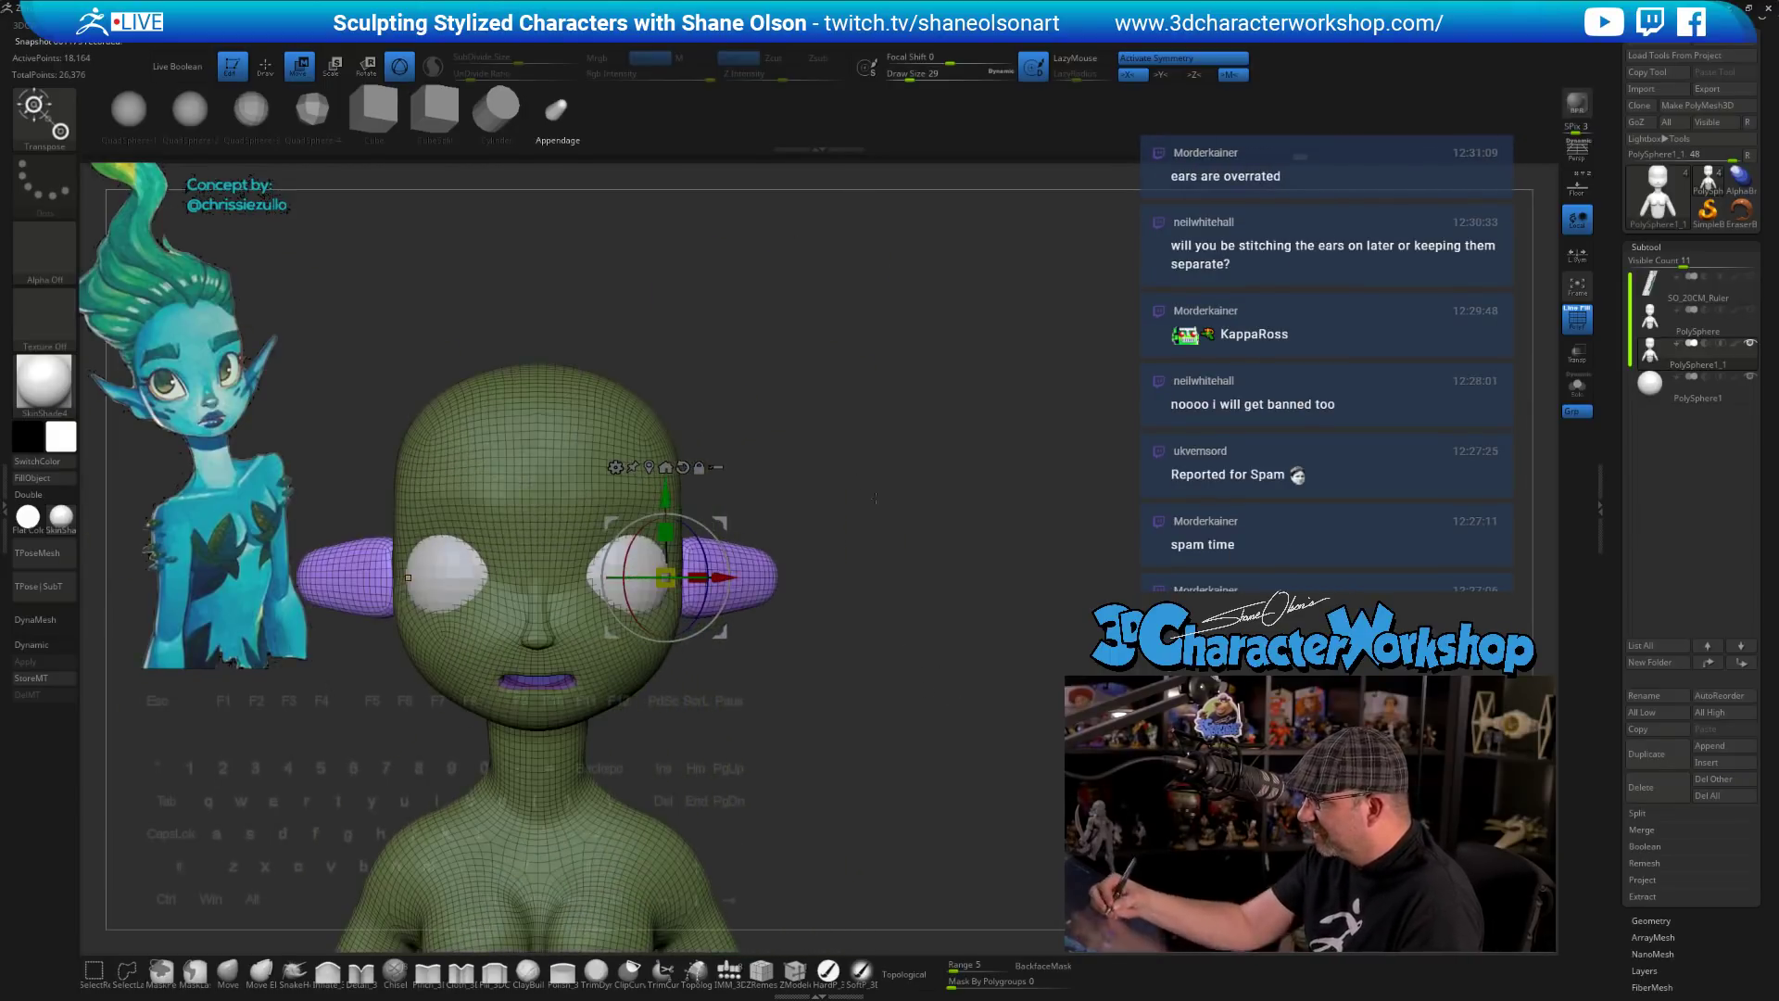
{"action": "left_click_drag", "start_coordinate": [875, 498], "coordinate": [783, 542]}
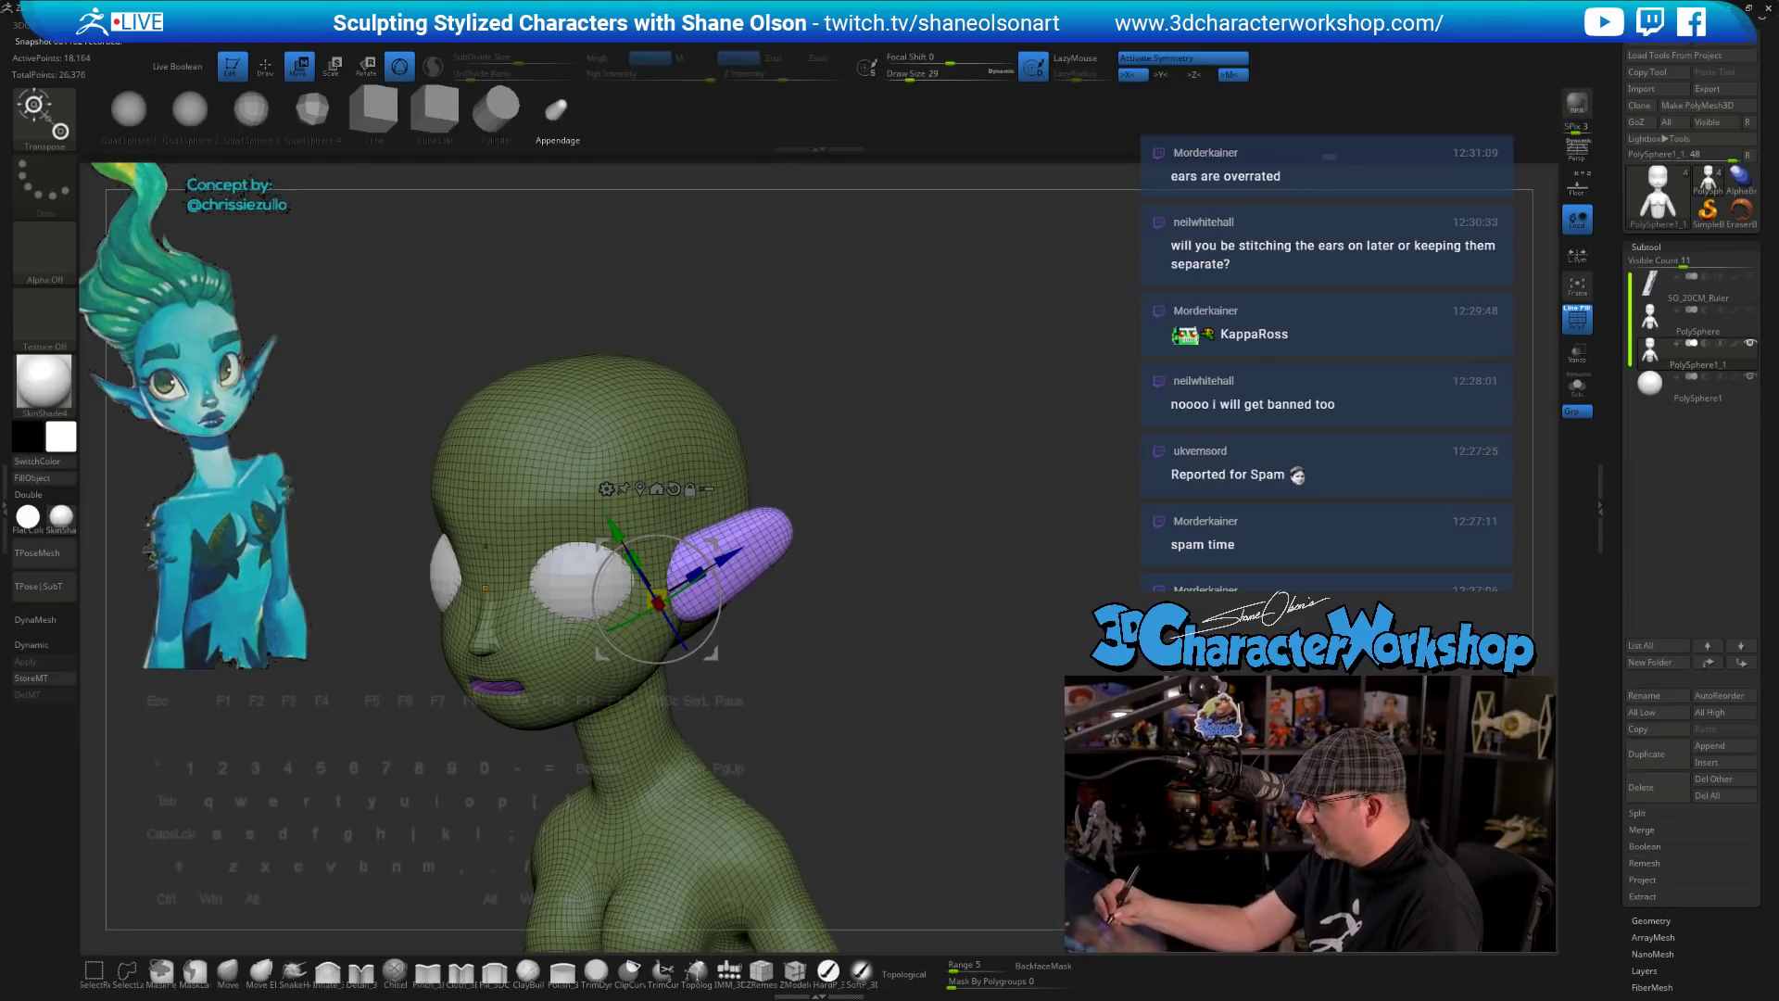
- Nudge the inserted ears down with the gizmo so their bases sit against the sides of the head
{"action": "left_click_drag", "start_coordinate": [783, 649], "coordinate": [824, 689], "text": "shift"}
{"action": "left_click_drag", "start_coordinate": [657, 599], "coordinate": [662, 612]}
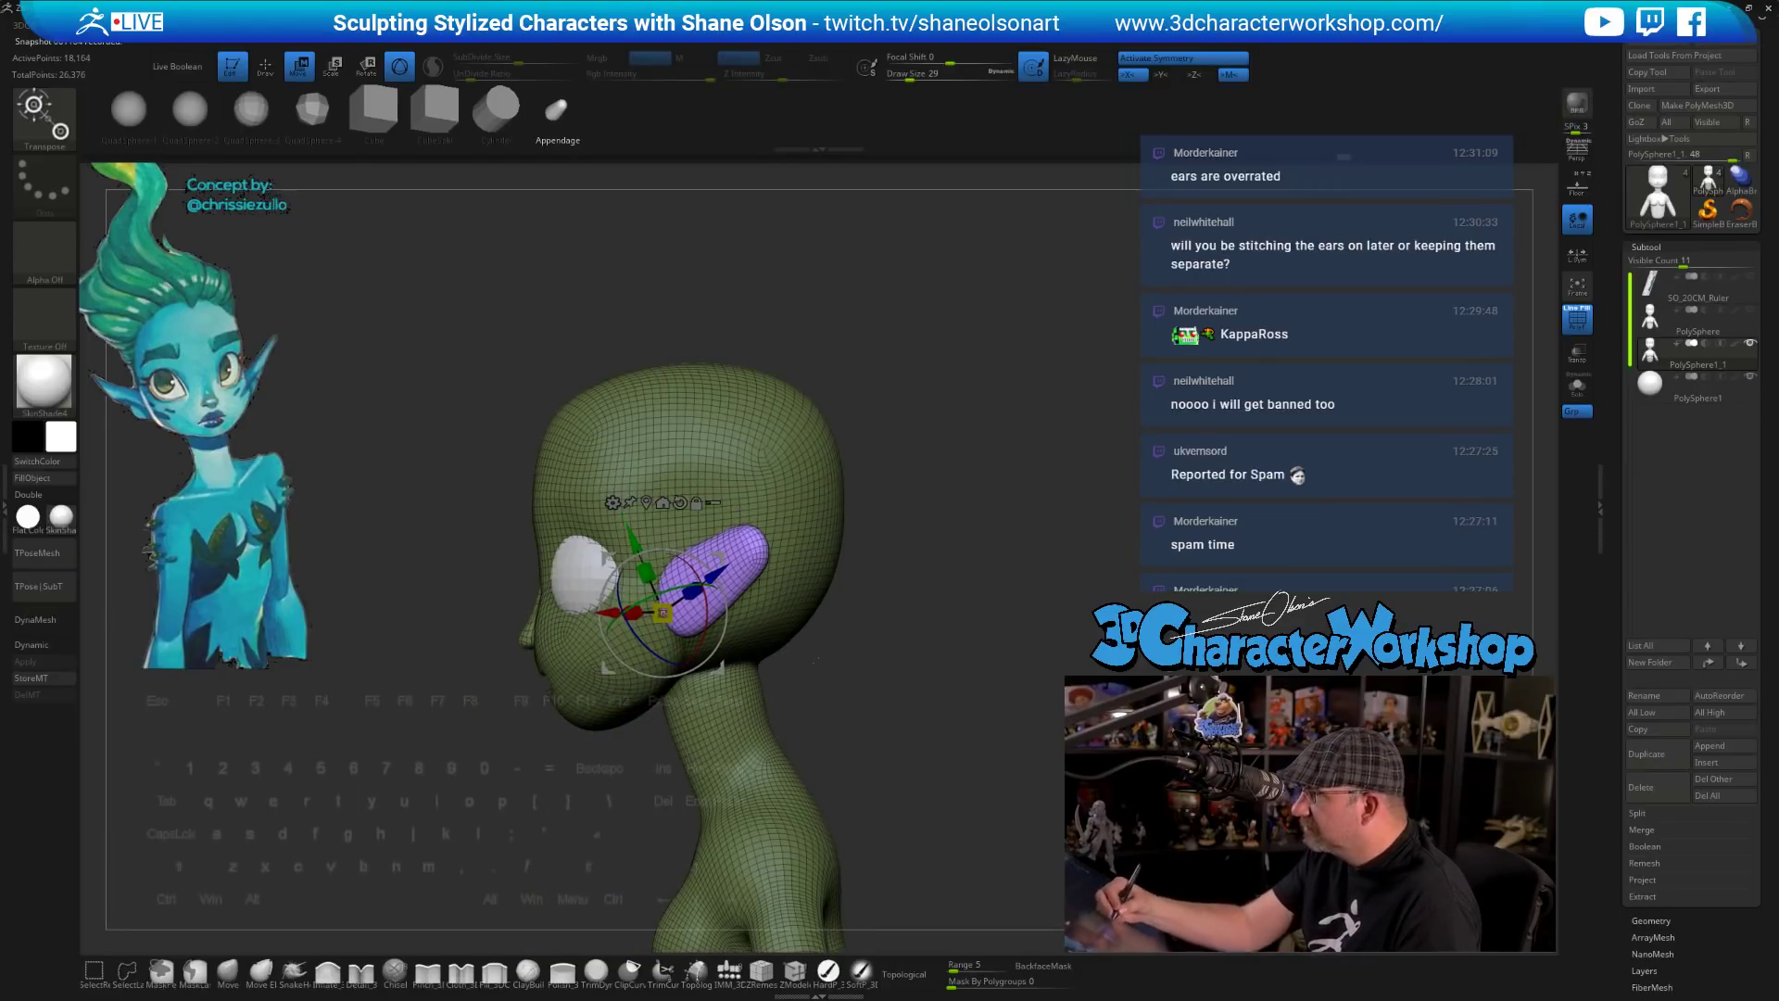
{"action": "left_click_drag", "start_coordinate": [815, 660], "coordinate": [903, 639], "text": "shift"}
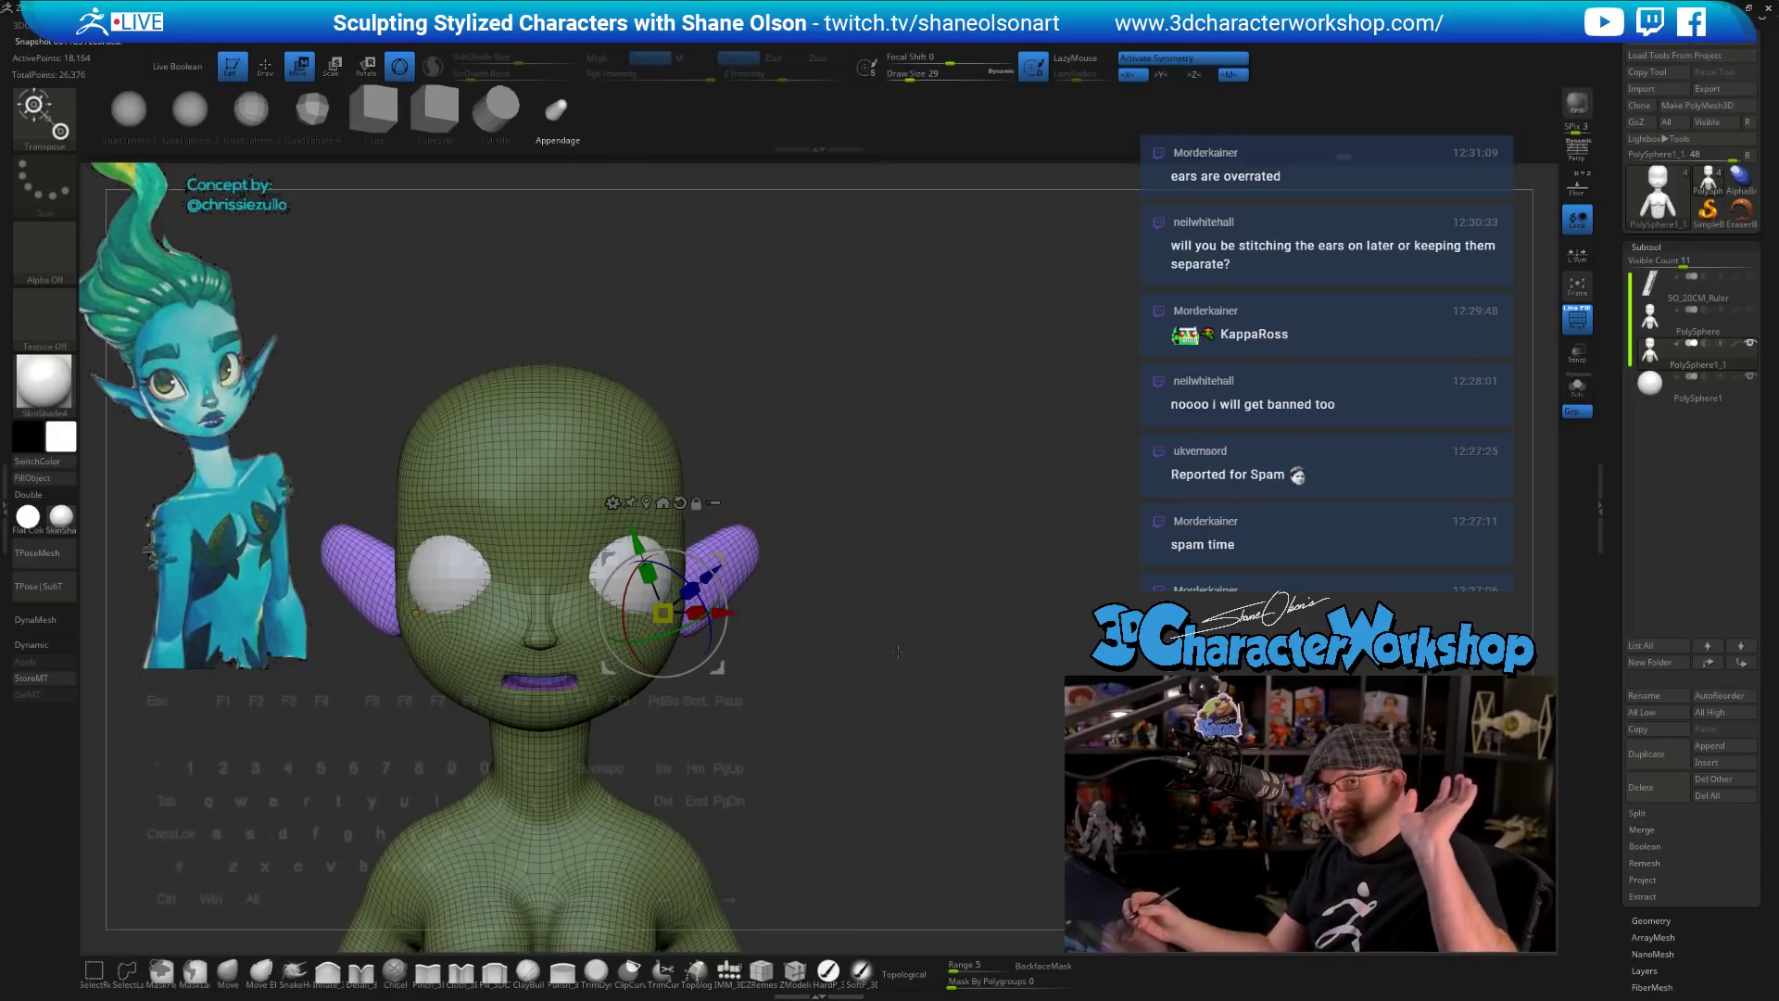
{"action": "mouse_move", "coordinate": [759, 642]}
{"action": "left_mouse_down", "text": "alt"}
{"action": "mouse_move", "coordinate": [807, 646]}
{"action": "mouse_move", "coordinate": [776, 706]}
{"action": "mouse_move", "coordinate": [838, 669]}
{"action": "mouse_move", "coordinate": [818, 655]}
{"action": "mouse_move", "coordinate": [829, 639]}
{"action": "mouse_move", "coordinate": [861, 660]}
{"action": "mouse_move", "coordinate": [848, 629]}
{"action": "mouse_move", "coordinate": [894, 615]}
{"action": "mouse_move", "coordinate": [866, 714]}
{"action": "mouse_move", "coordinate": [877, 655]}
{"action": "mouse_move", "coordinate": [861, 657]}
{"action": "left_mouse_up", "text": "alt"}
- Flatten and broaden the ears into thin ovals with the topological Move brush at draw size 77
{"action": "key", "text": "q"}
{"action": "key", "text": "s"}
{"action": "key", "text": "s"}
{"action": "left_click_drag", "start_coordinate": [864, 658], "coordinate": [788, 639]}
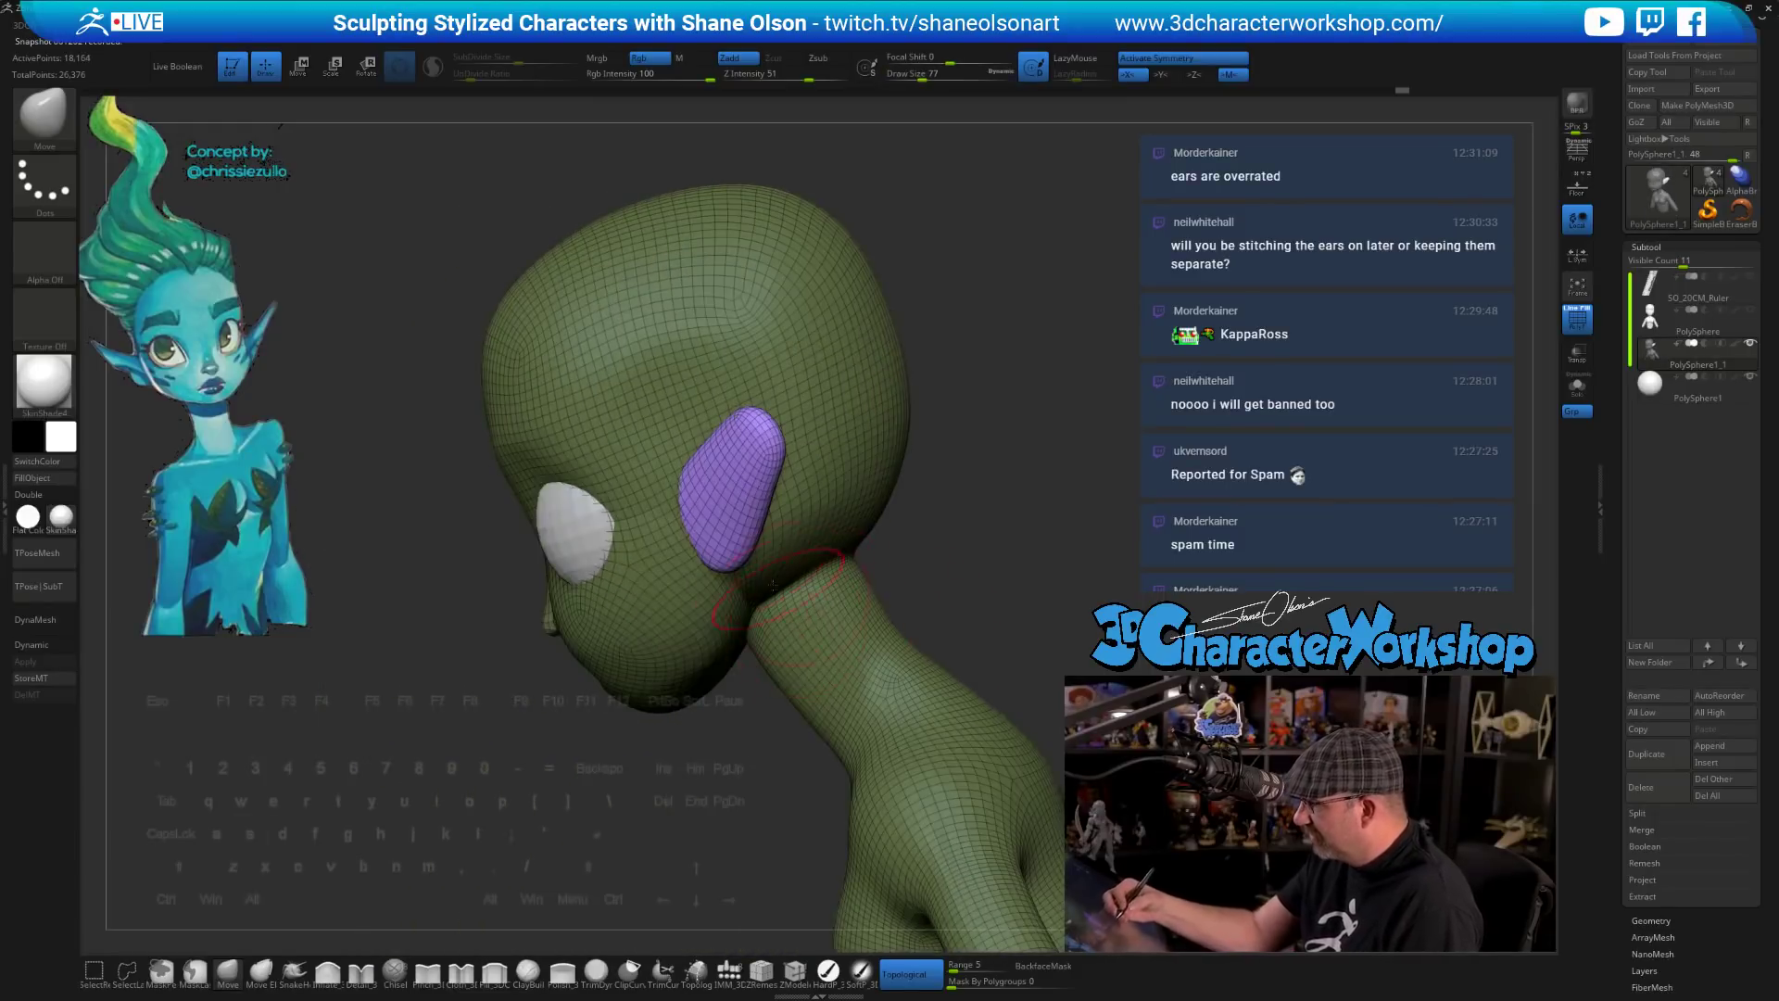
{"action": "right_click_drag", "start_coordinate": [761, 481], "coordinate": [718, 477]}
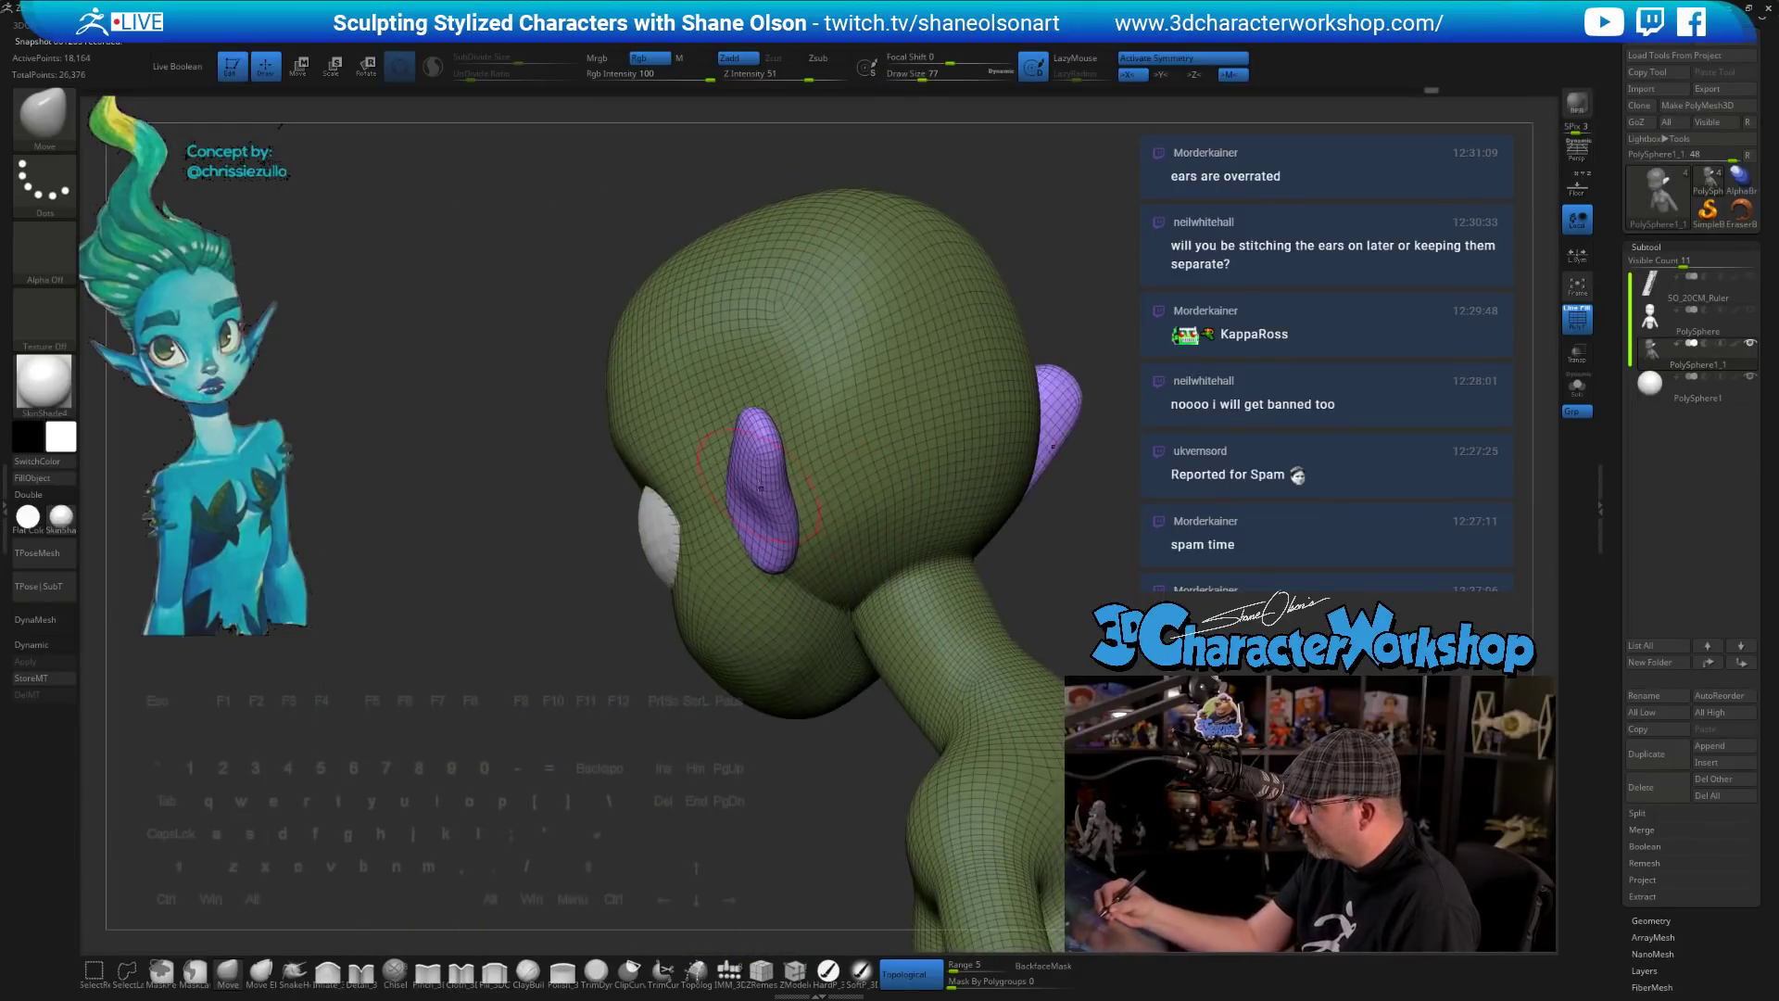
{"action": "left_click_drag", "start_coordinate": [765, 473], "coordinate": [752, 470]}
- Pull the ears into a longer pointed shape with a wide base and narrower tip, using the Move brush at draw size 54
{"action": "right_click_drag", "start_coordinate": [741, 426], "coordinate": [800, 388]}
{"action": "key", "text": "s"}
{"action": "mouse_move", "coordinate": [800, 389]}
{"action": "left_mouse_down"}
{"action": "mouse_move", "coordinate": [813, 408]}
{"action": "mouse_move", "coordinate": [766, 421]}
{"action": "left_mouse_up"}
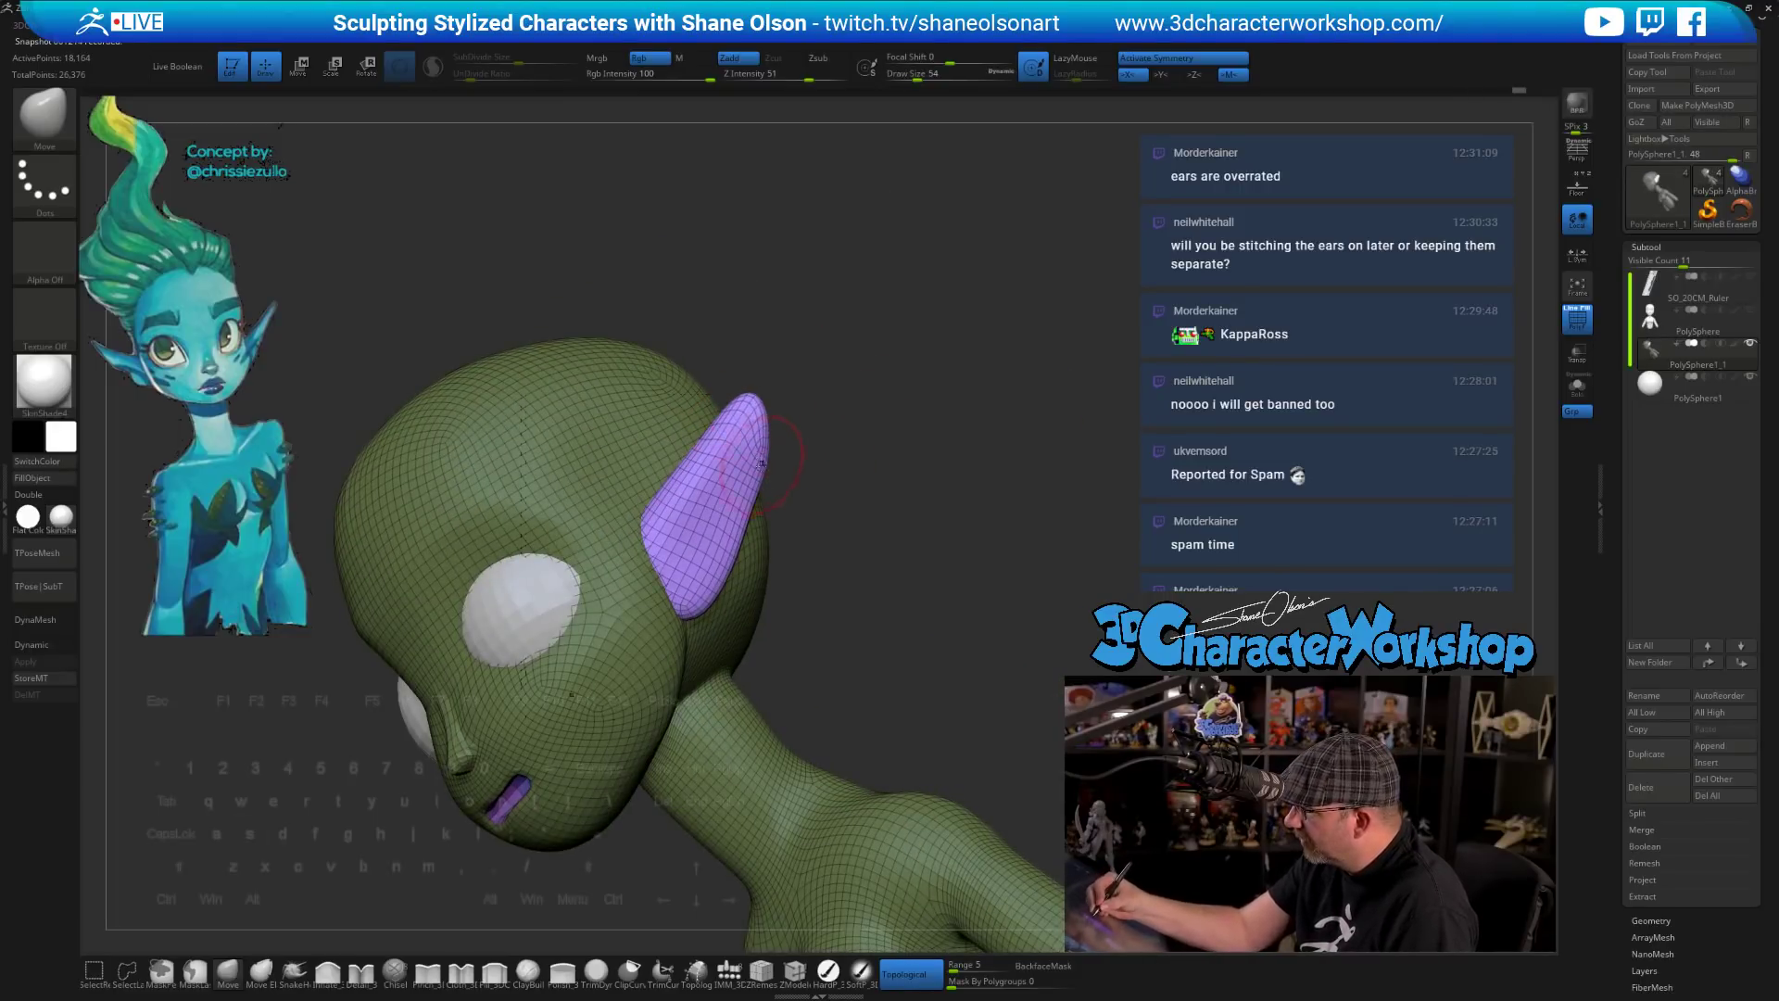
{"action": "key", "text": "shift"}
{"action": "mouse_move", "coordinate": [733, 521]}
{"action": "left_mouse_down", "text": "shift"}
{"action": "mouse_move", "coordinate": [732, 478]}
{"action": "mouse_move", "coordinate": [700, 595]}
{"action": "mouse_move", "coordinate": [783, 595]}
{"action": "mouse_move", "coordinate": [760, 554]}
{"action": "mouse_move", "coordinate": [808, 635]}
{"action": "mouse_move", "coordinate": [768, 580]}
{"action": "mouse_move", "coordinate": [800, 564]}
{"action": "mouse_move", "coordinate": [871, 620]}
{"action": "mouse_move", "coordinate": [863, 602]}
{"action": "left_mouse_up", "text": "shift"}
{"action": "left_click", "coordinate": [767, 76], "text": "shift"}
{"action": "key", "text": "s"}
{"action": "left_click", "coordinate": [818, 638]}
{"action": "mouse_move", "coordinate": [863, 603]}
{"action": "left_mouse_down", "text": "alt"}
{"action": "mouse_move", "coordinate": [886, 707]}
{"action": "mouse_move", "coordinate": [870, 716]}
{"action": "mouse_move", "coordinate": [964, 637]}
{"action": "mouse_move", "coordinate": [880, 637]}
{"action": "mouse_move", "coordinate": [894, 593]}
{"action": "mouse_move", "coordinate": [845, 568]}
{"action": "left_mouse_up", "text": "alt"}
- Carve a groove along the front face of the ears from base to tip with a detail brush at draw size 37
{"action": "left_click", "coordinate": [361, 973]}
{"action": "key", "text": "s"}
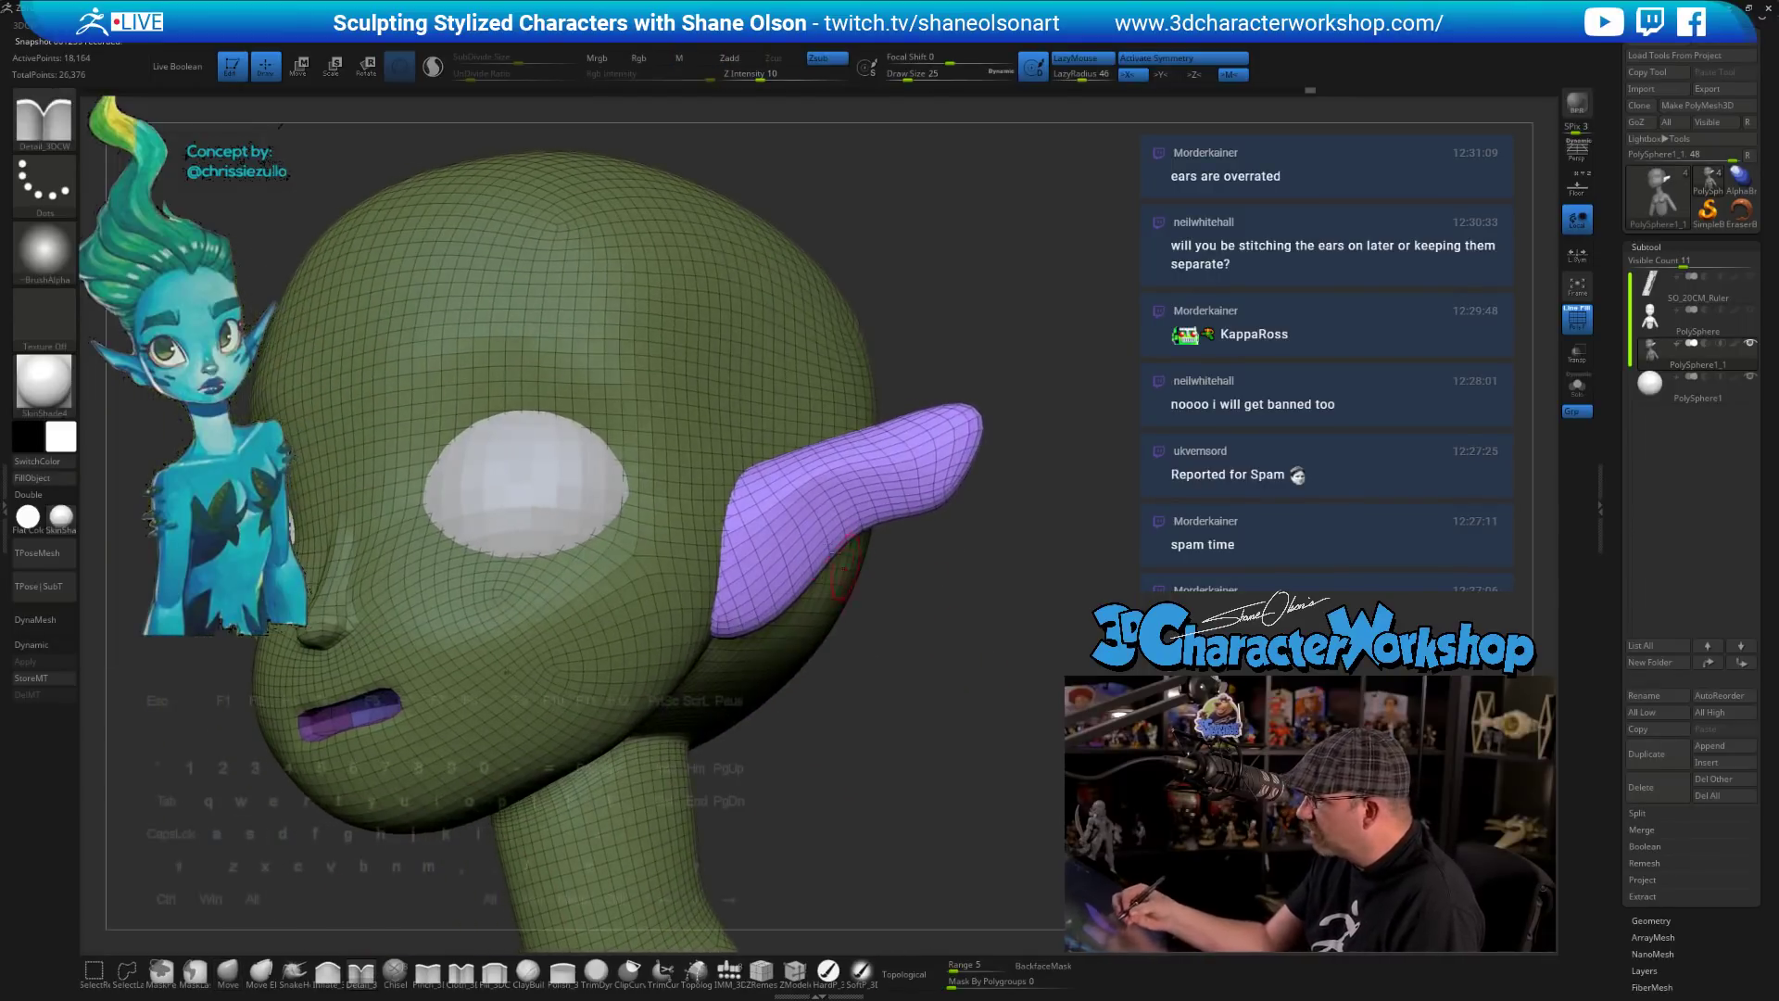
{"action": "key", "text": "]"}
{"action": "mouse_move", "coordinate": [774, 523]}
{"action": "left_mouse_down"}
{"action": "mouse_move", "coordinate": [932, 454]}
{"action": "mouse_move", "coordinate": [917, 448]}
{"action": "mouse_move", "coordinate": [962, 418]}
{"action": "left_mouse_up"}
{"action": "mouse_move", "coordinate": [1010, 537]}
{"action": "left_mouse_down"}
{"action": "mouse_move", "coordinate": [834, 556]}
{"action": "mouse_move", "coordinate": [991, 556]}
{"action": "left_mouse_up"}
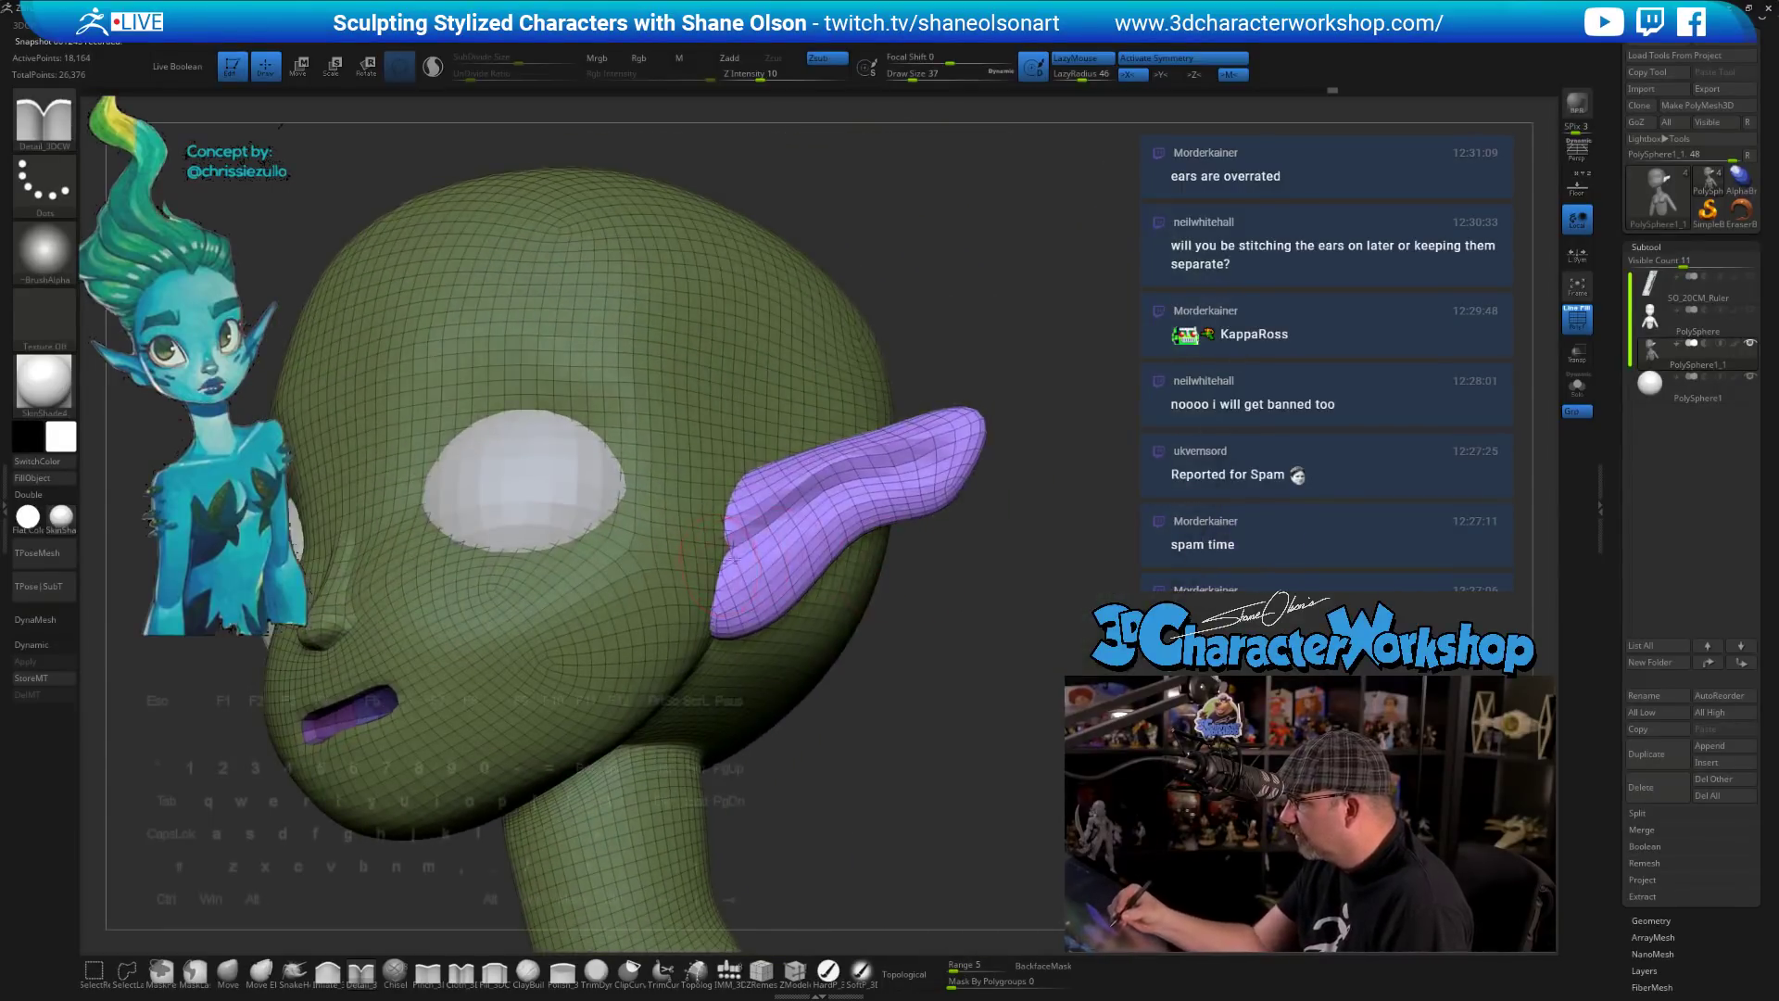
{"action": "mouse_move", "coordinate": [733, 559]}
{"action": "left_mouse_down"}
{"action": "mouse_move", "coordinate": [793, 512]}
{"action": "mouse_move", "coordinate": [762, 526]}
{"action": "mouse_move", "coordinate": [969, 440]}
{"action": "left_mouse_up"}
{"action": "mouse_move", "coordinate": [1049, 542]}
{"action": "left_mouse_down"}
{"action": "mouse_move", "coordinate": [1121, 559]}
{"action": "mouse_move", "coordinate": [1048, 564]}
{"action": "left_mouse_up"}
- Smooth the groove near the ear tip and rework the inner ear surface with the inverted detail brush
{"action": "left_click_drag", "start_coordinate": [928, 412], "coordinate": [911, 432], "text": "shift"}
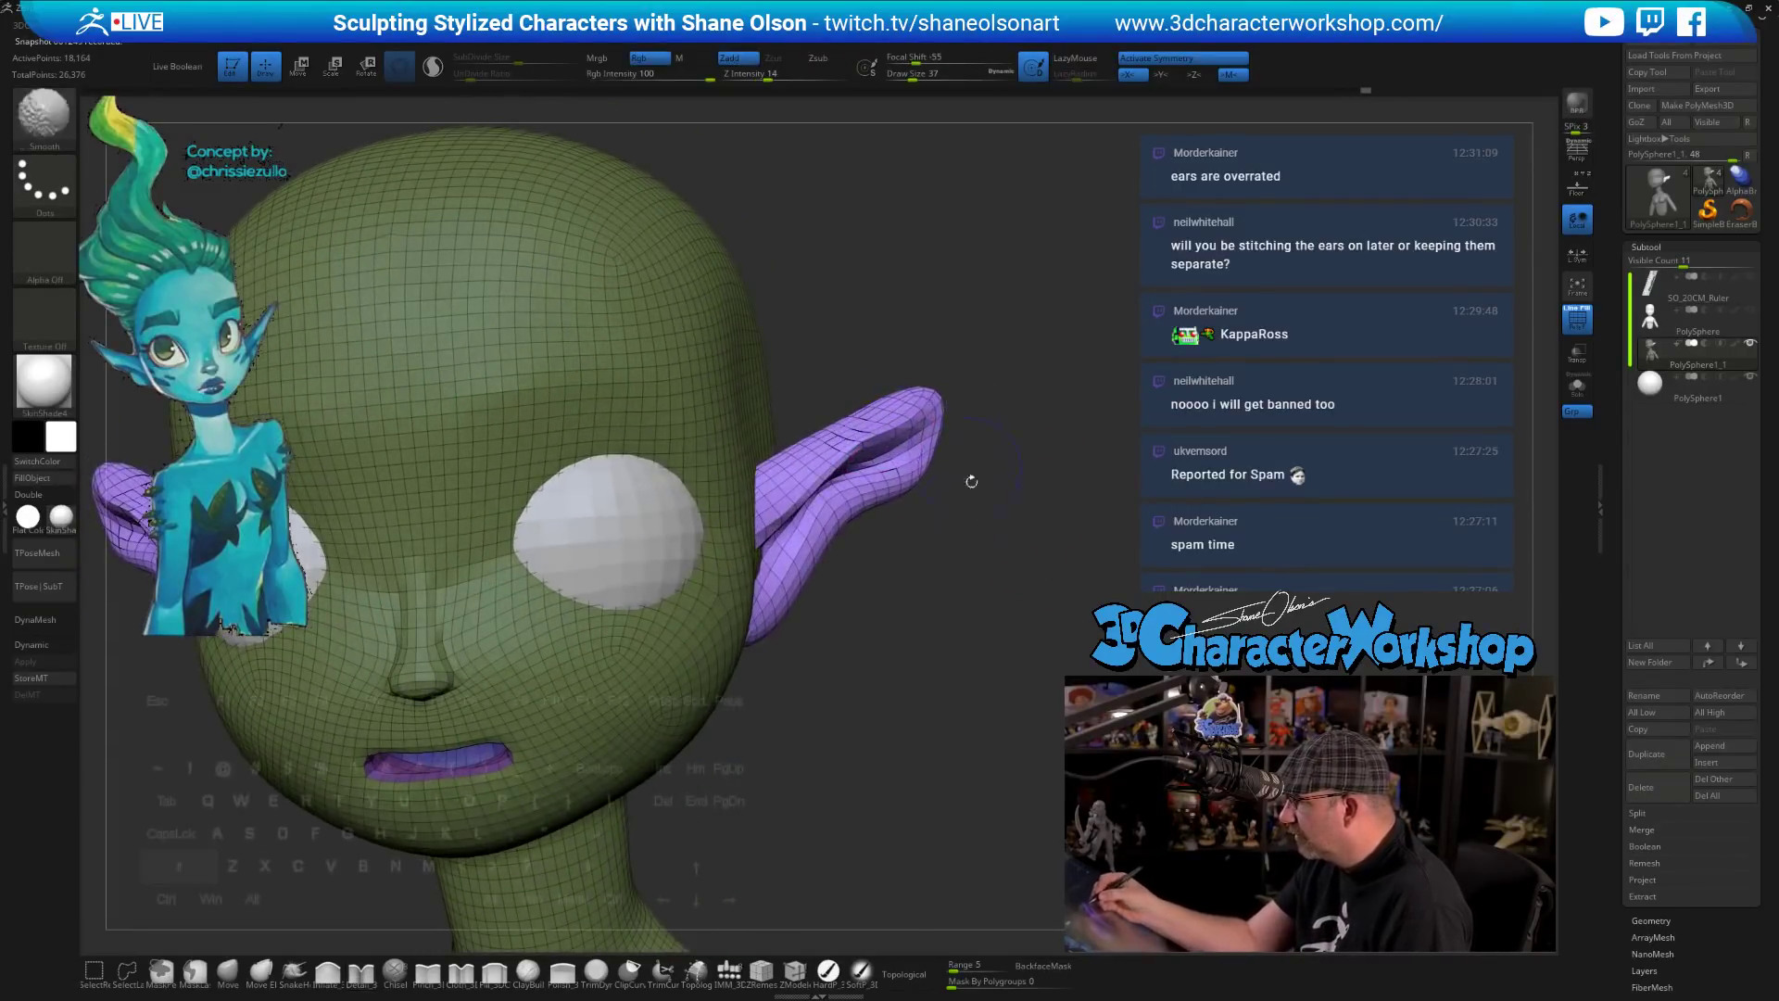
{"action": "mouse_move", "coordinate": [982, 500]}
{"action": "left_mouse_down"}
{"action": "mouse_move", "coordinate": [843, 505]}
{"action": "mouse_move", "coordinate": [926, 505]}
{"action": "left_mouse_up"}
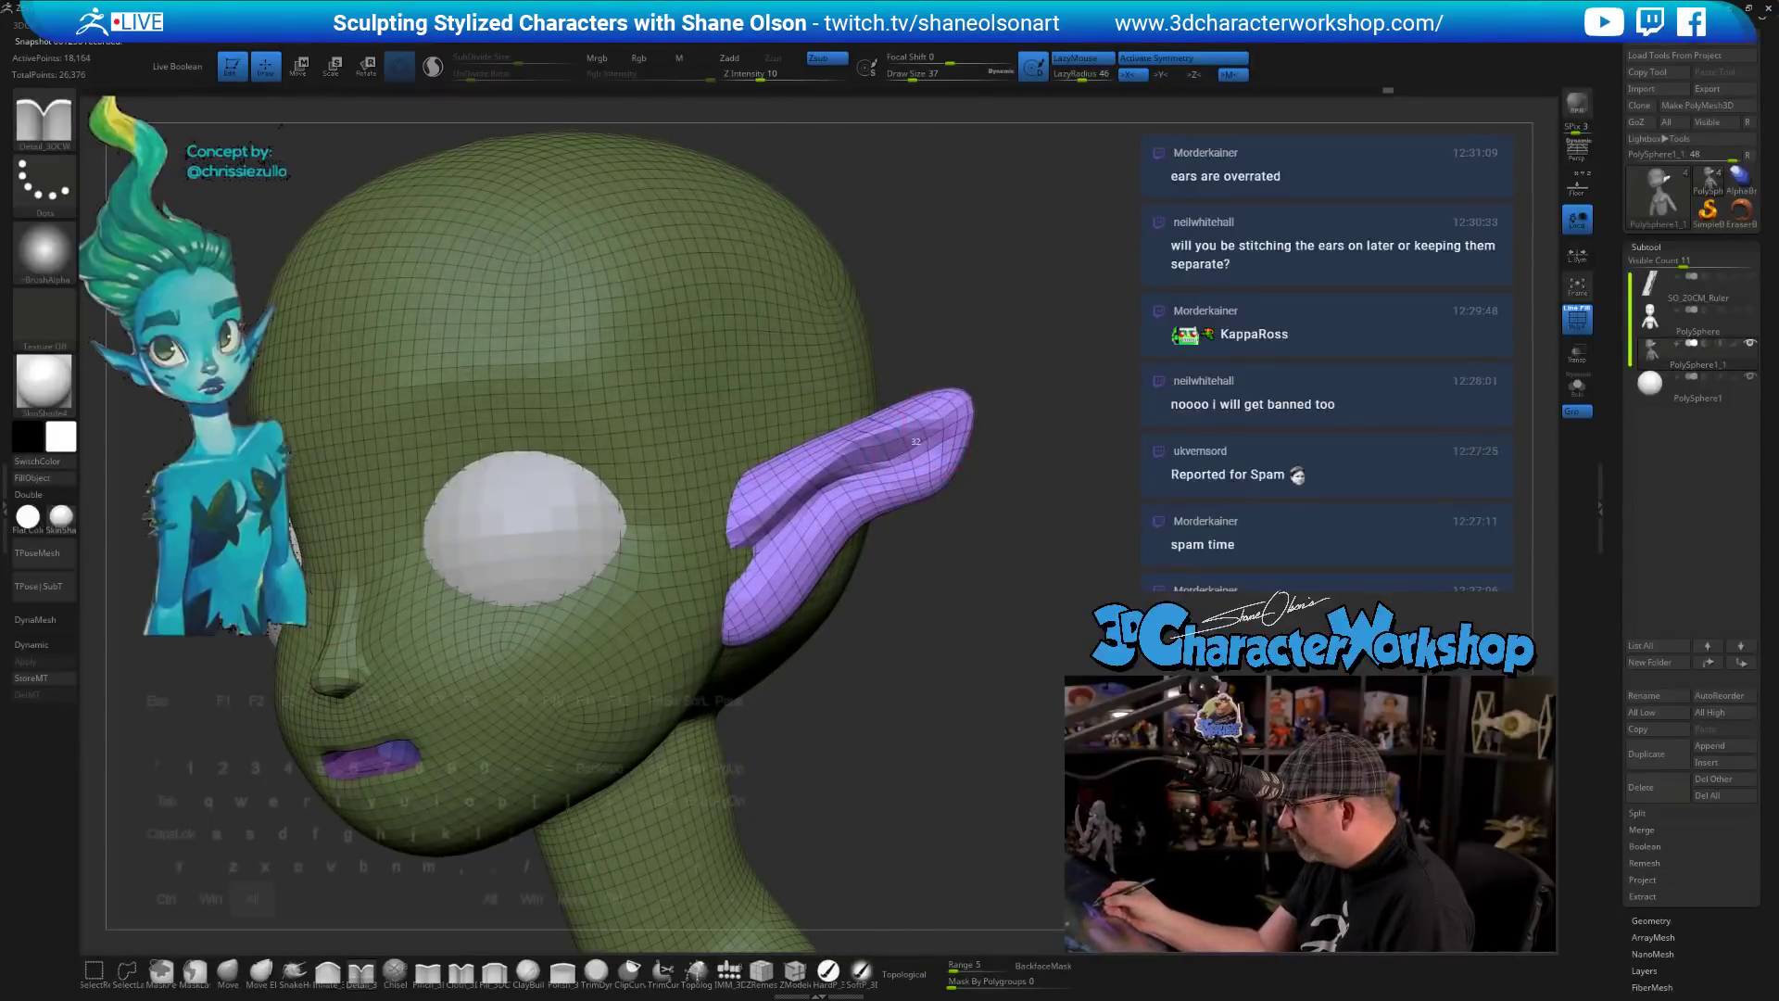
{"action": "mouse_move", "coordinate": [916, 441]}
{"action": "left_mouse_down", "text": "alt"}
{"action": "mouse_move", "coordinate": [1012, 434]}
{"action": "mouse_move", "coordinate": [980, 466]}
{"action": "mouse_move", "coordinate": [944, 456]}
{"action": "left_mouse_up", "text": "alt"}
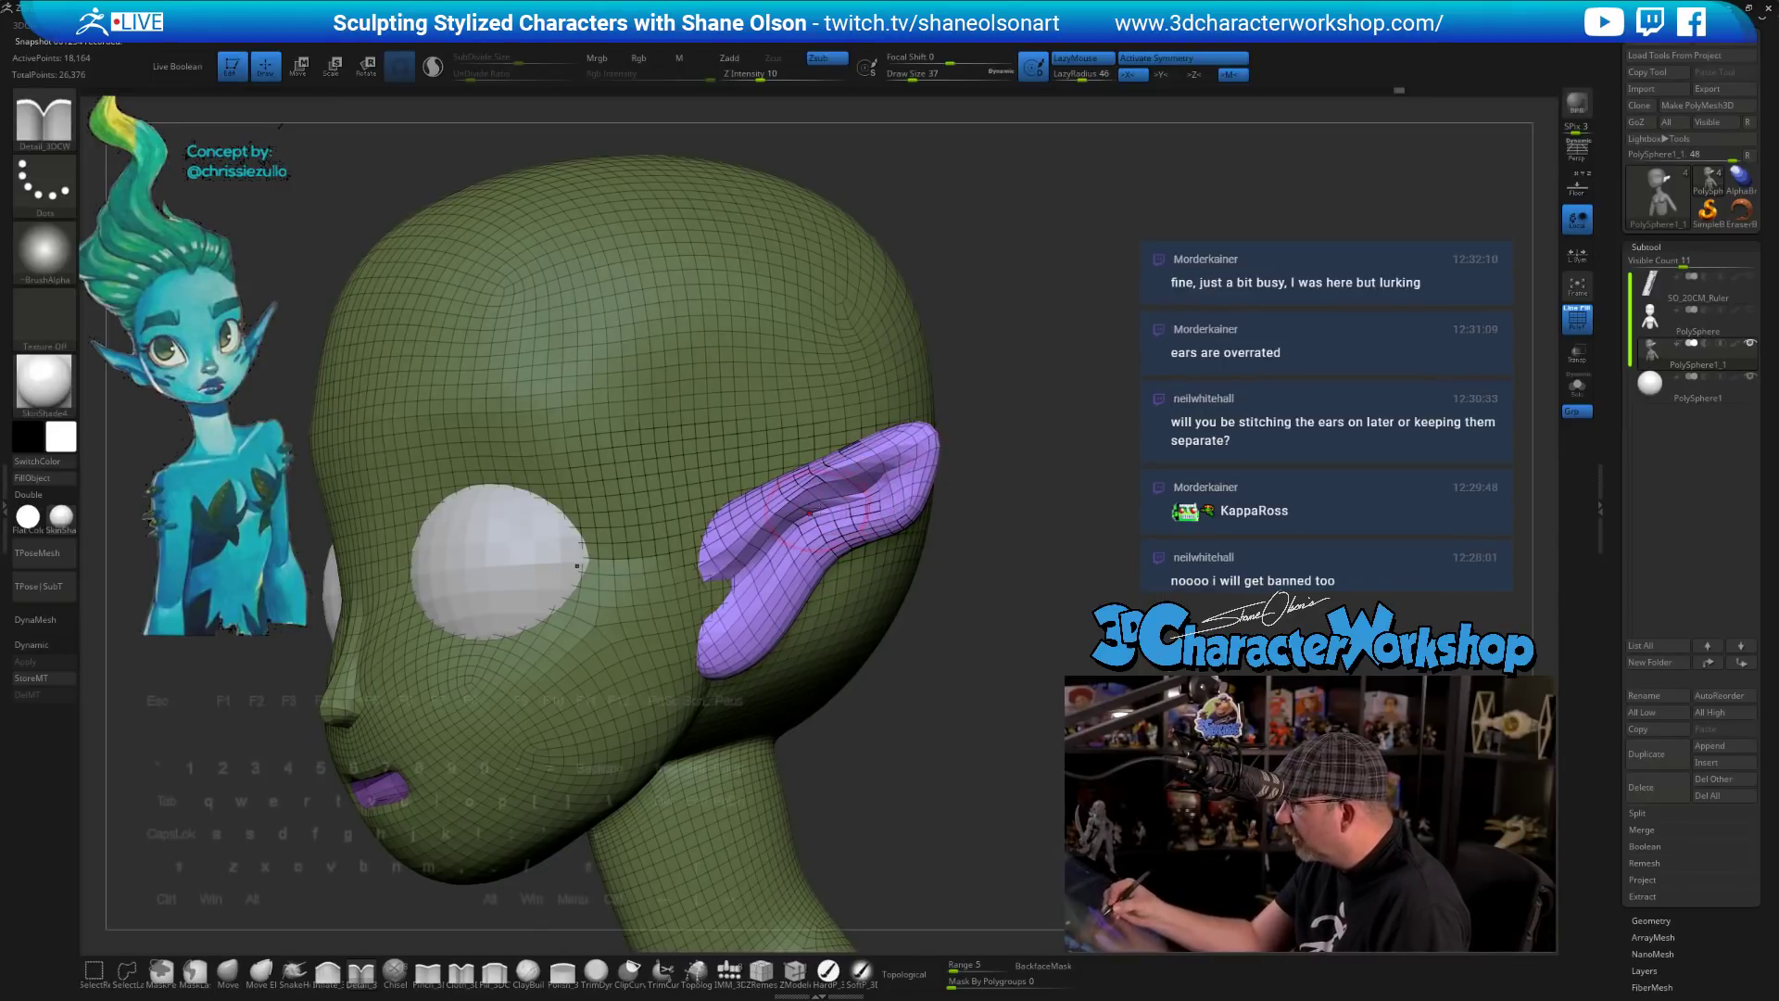
{"action": "key", "text": "shift"}
{"action": "left_click_drag", "start_coordinate": [843, 494], "coordinate": [866, 484], "text": "shift"}
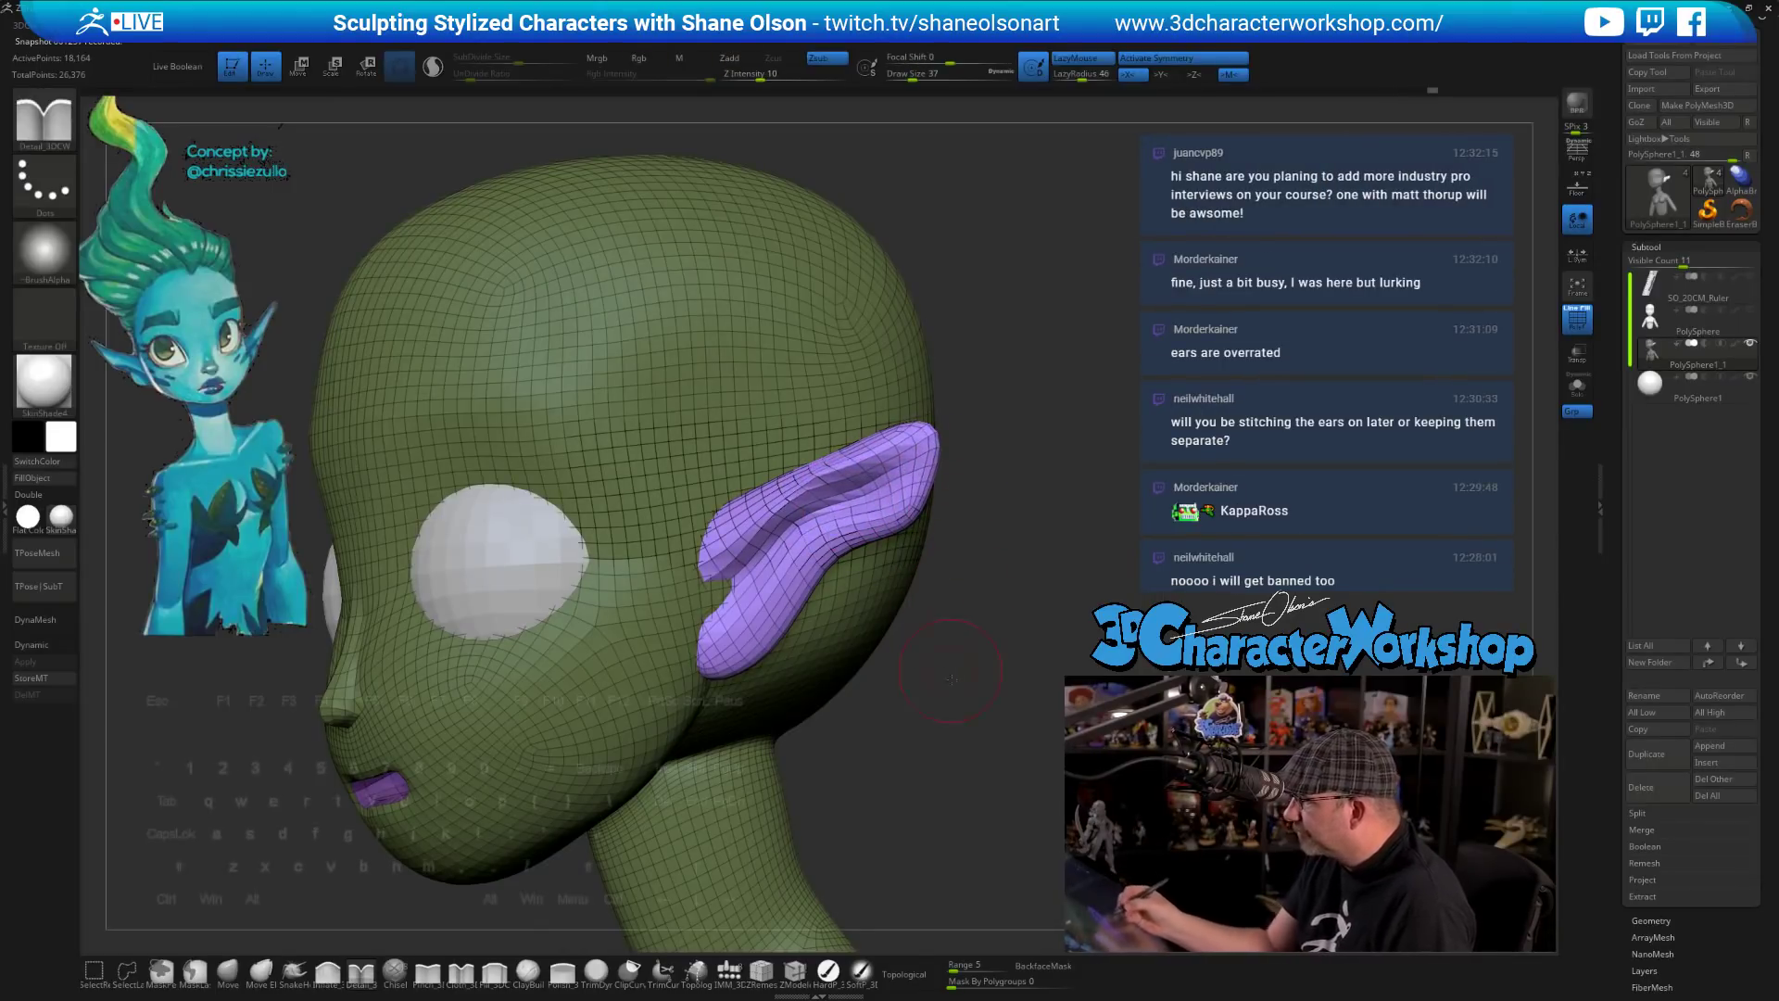
- Smooth the upper ear rim and define the inner fold beneath it with another inverted detail-brush stroke
{"action": "mouse_move", "coordinate": [978, 556]}
{"action": "left_mouse_down"}
{"action": "mouse_move", "coordinate": [1066, 537]}
{"action": "mouse_move", "coordinate": [1047, 556]}
{"action": "left_mouse_up"}
{"action": "left_click_drag", "start_coordinate": [811, 484], "coordinate": [844, 463], "text": "shift"}
{"action": "left_click_drag", "start_coordinate": [970, 459], "coordinate": [831, 576]}
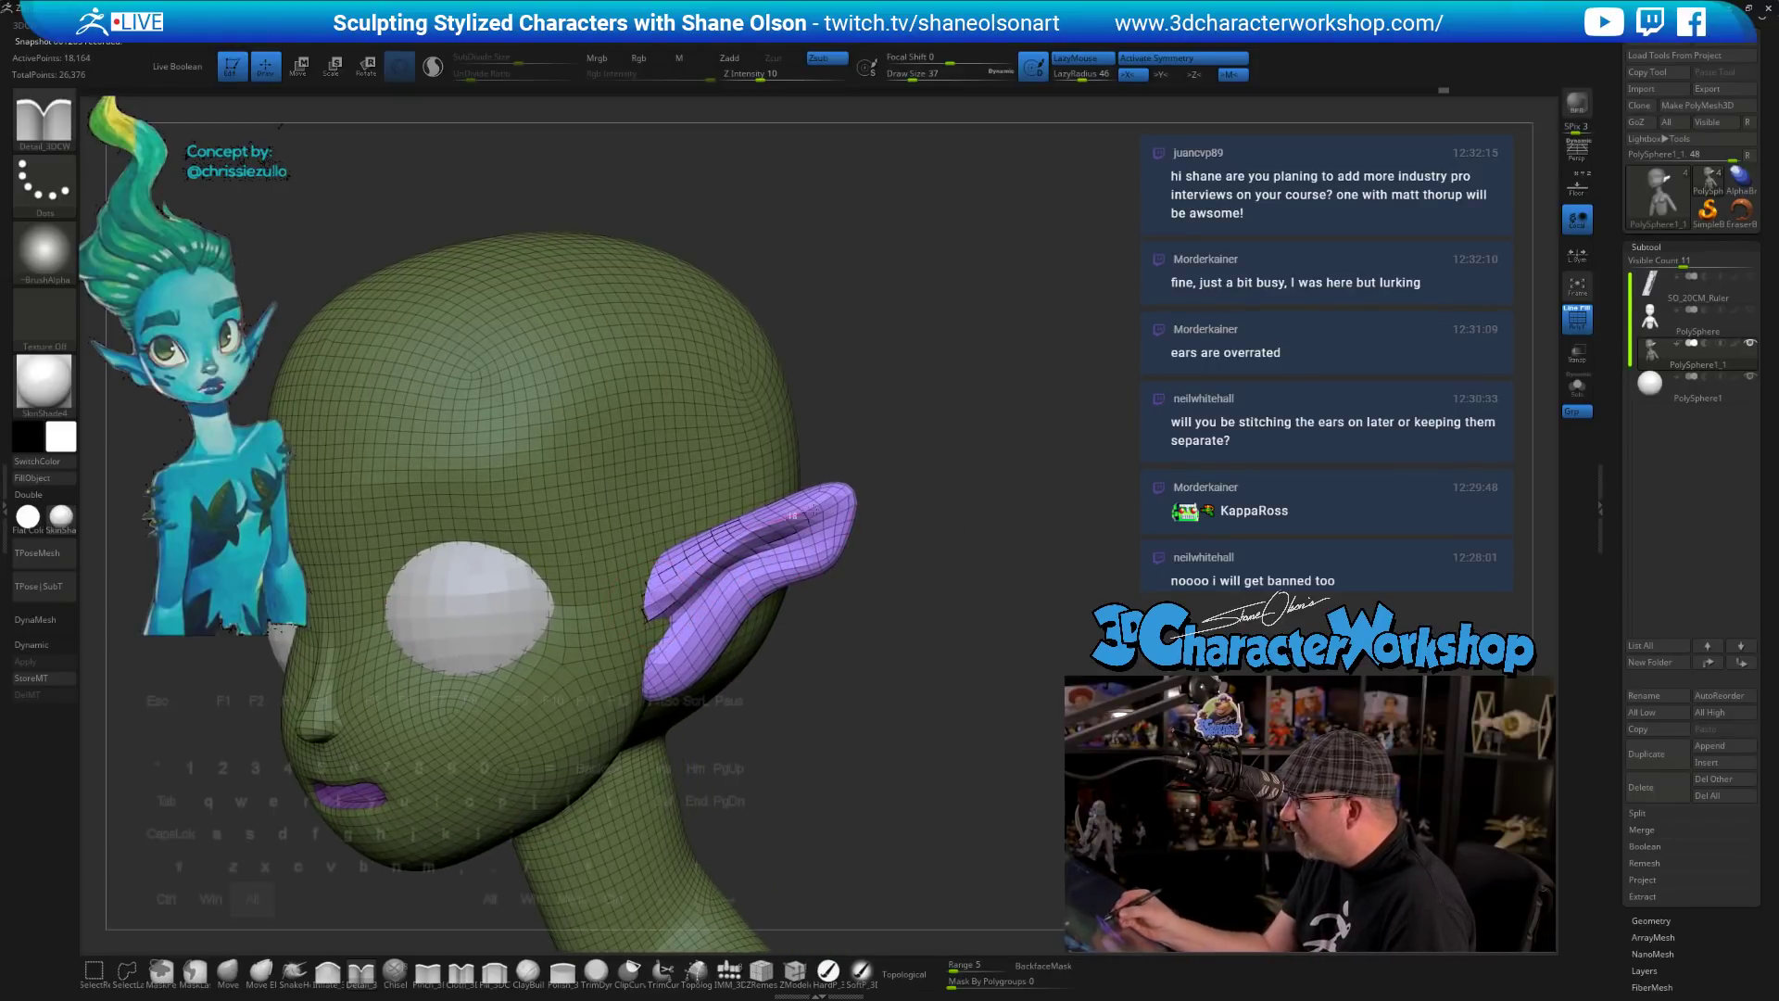
{"action": "mouse_move", "coordinate": [925, 636]}
{"action": "left_mouse_down"}
{"action": "mouse_move", "coordinate": [839, 632]}
{"action": "mouse_move", "coordinate": [946, 619]}
{"action": "left_mouse_up"}
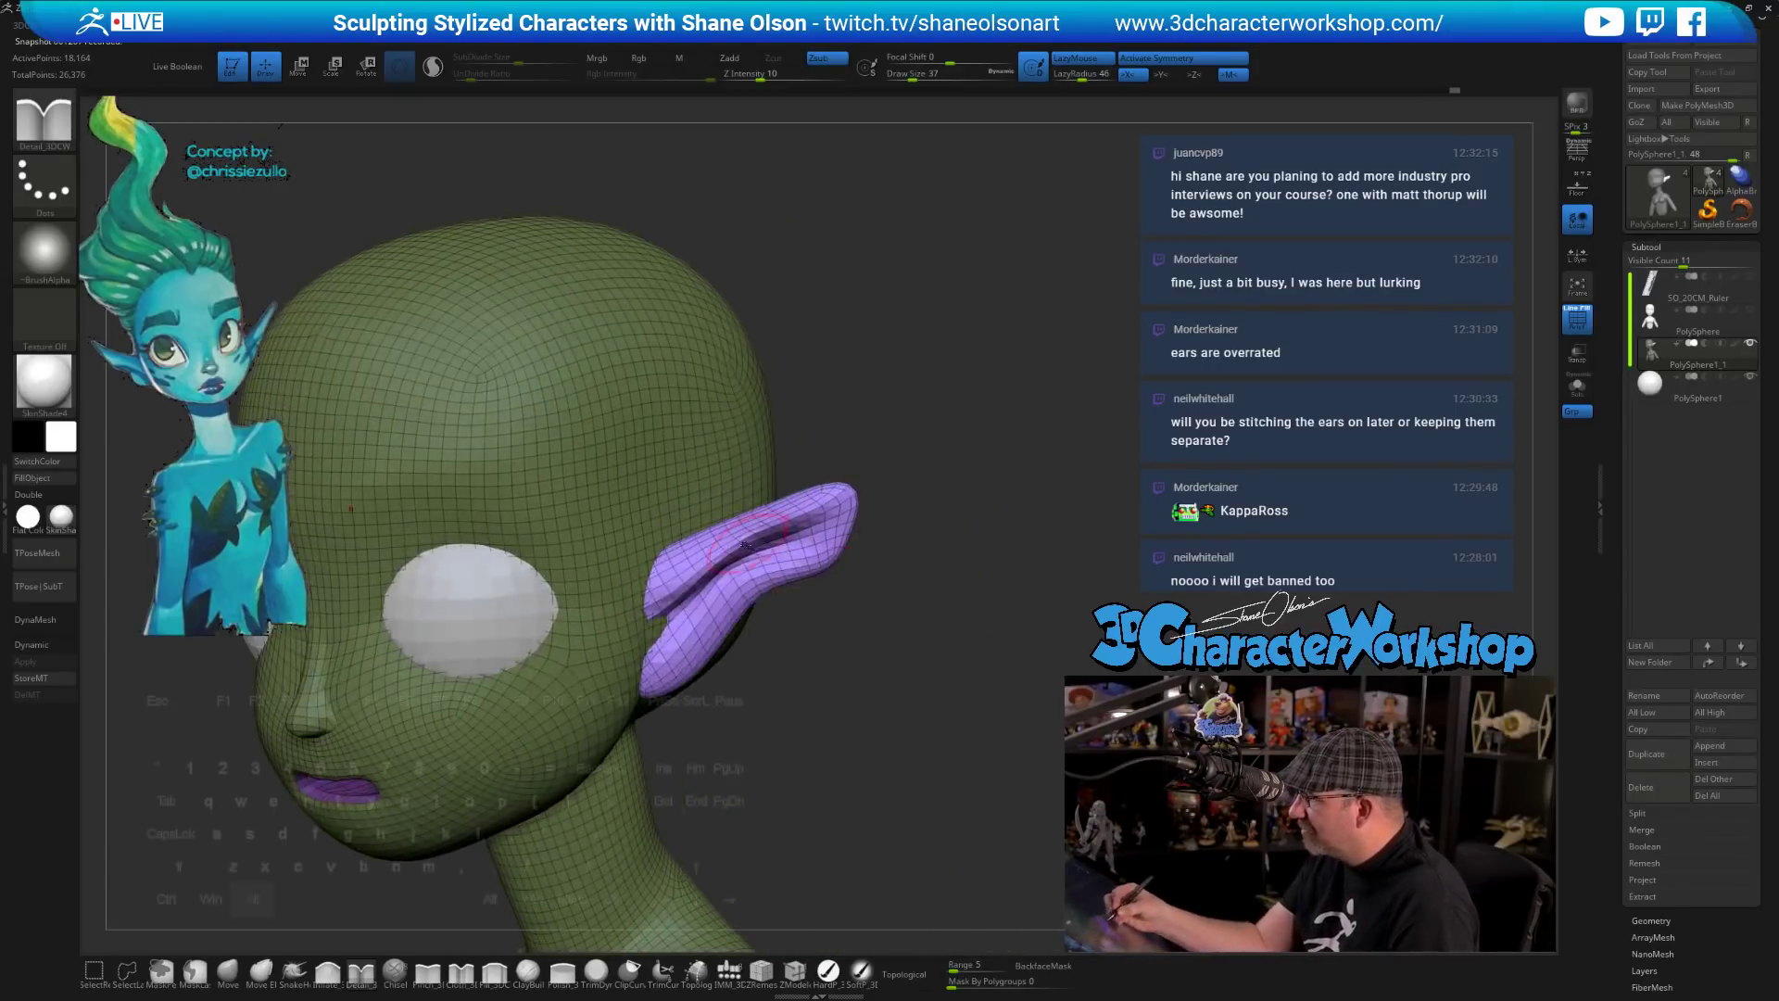
{"action": "left_click_drag", "start_coordinate": [702, 550], "coordinate": [825, 503], "text": "alt"}
{"action": "mouse_move", "coordinate": [897, 695]}
{"action": "left_mouse_down"}
{"action": "mouse_move", "coordinate": [834, 695]}
{"action": "mouse_move", "coordinate": [763, 588]}
{"action": "mouse_move", "coordinate": [795, 567]}
{"action": "left_mouse_up"}
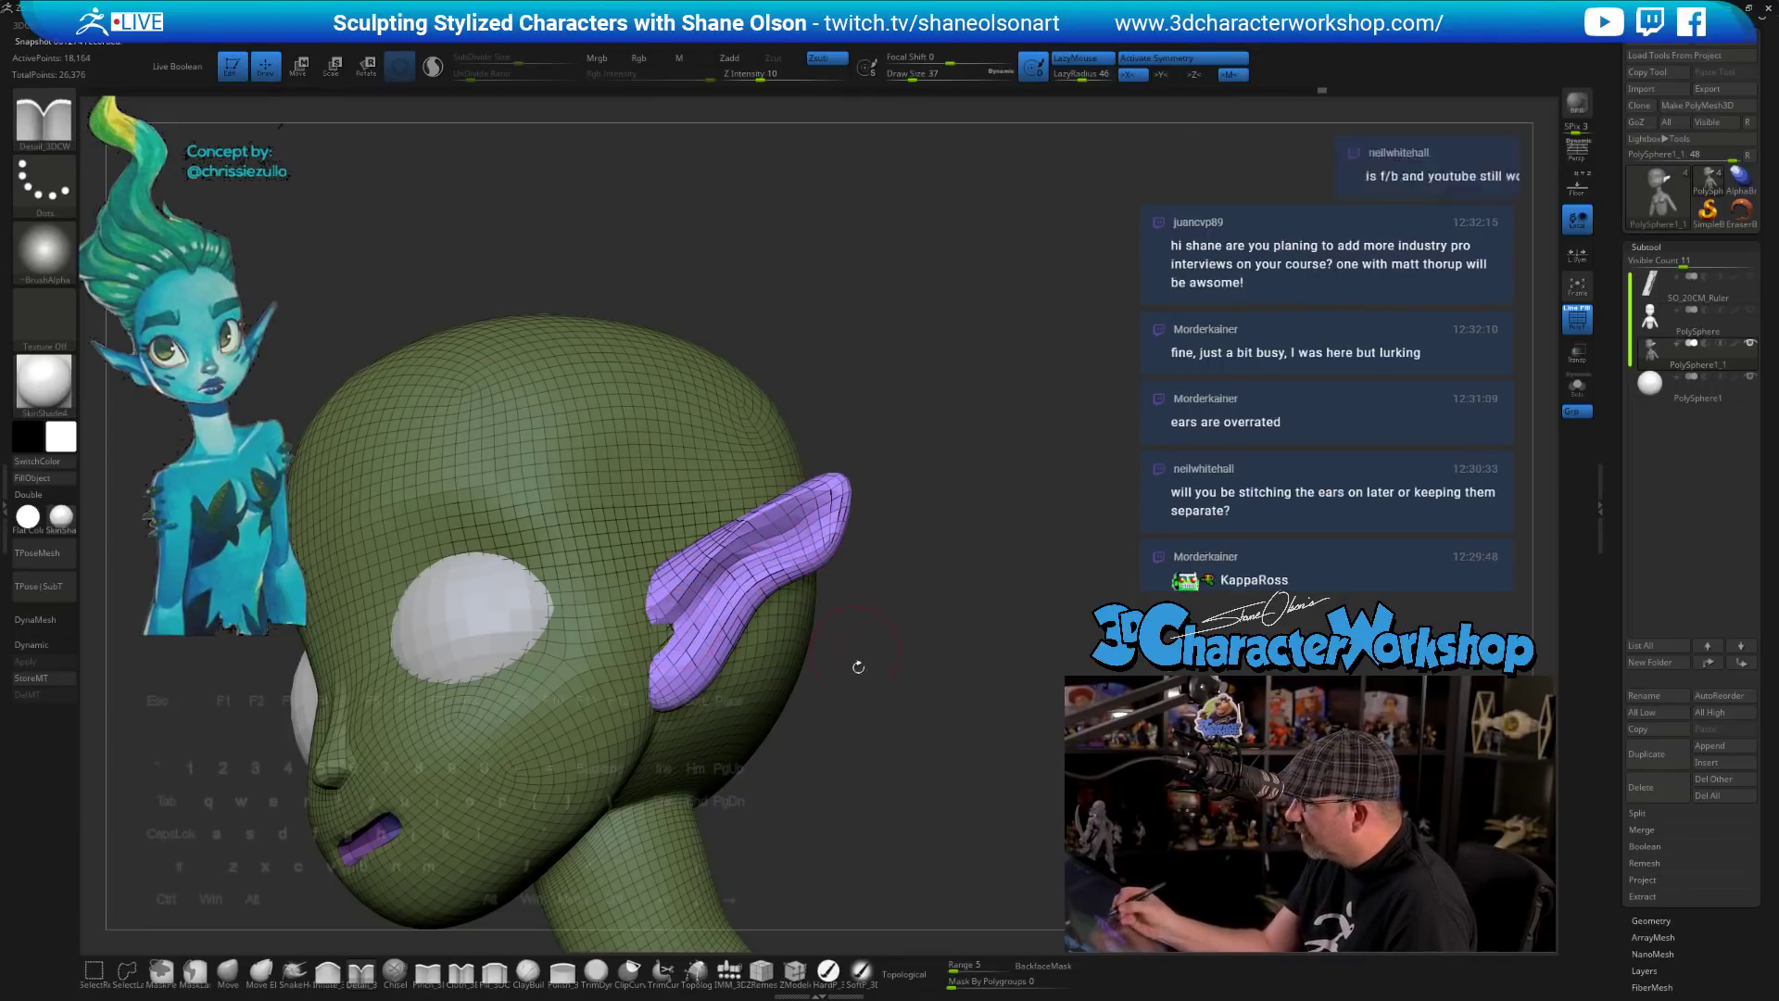
{"action": "left_click_drag", "start_coordinate": [853, 664], "coordinate": [830, 553]}
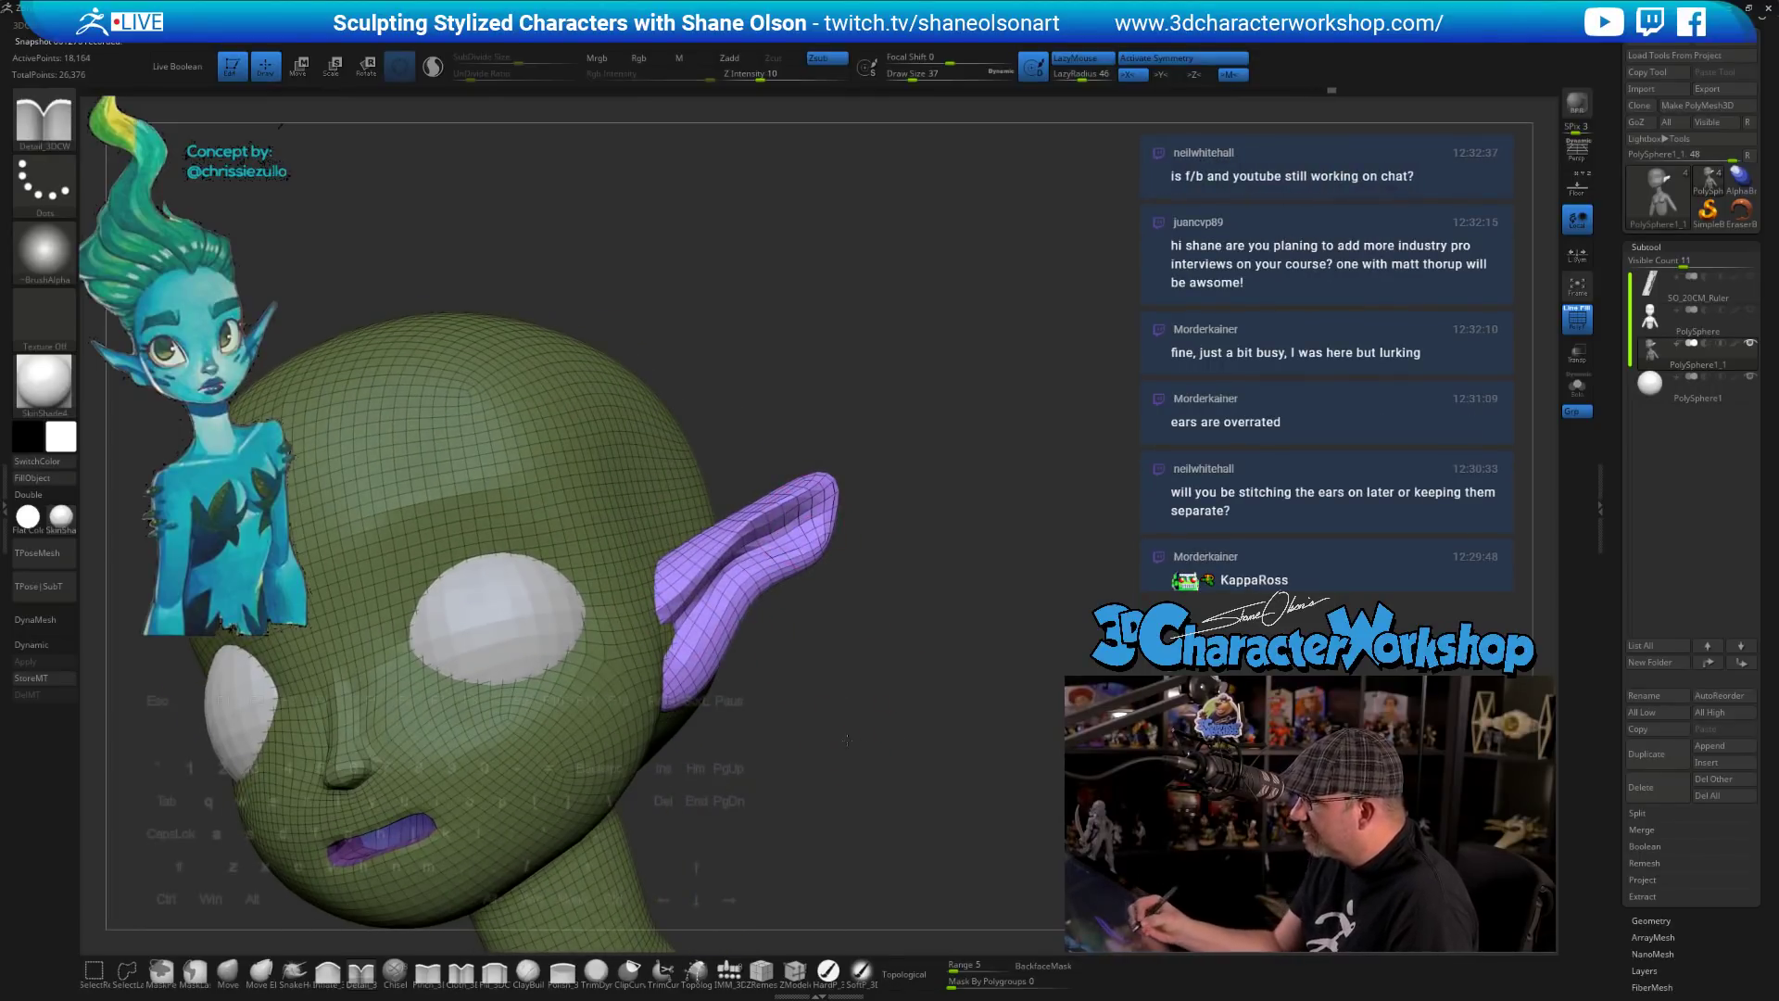
{"action": "left_click_drag", "start_coordinate": [846, 739], "coordinate": [876, 695]}
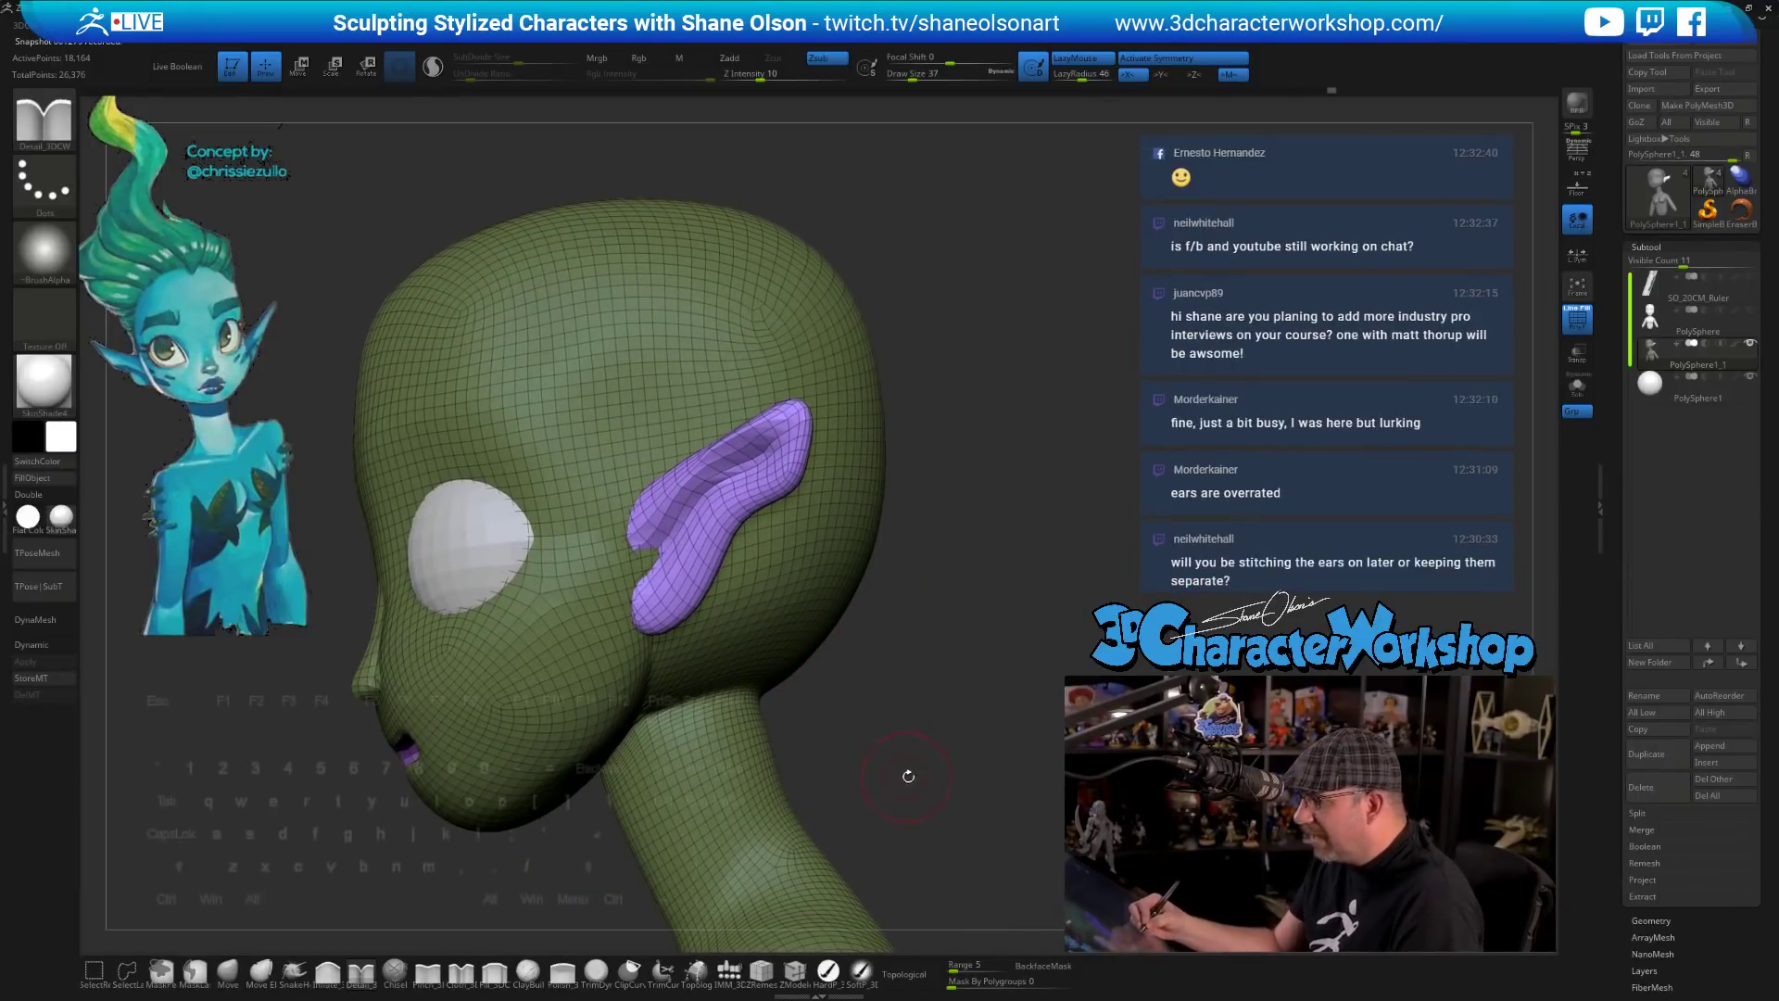
{"action": "left_click_drag", "start_coordinate": [910, 775], "coordinate": [917, 772], "text": "shift"}
{"action": "left_click_drag", "start_coordinate": [871, 685], "coordinate": [913, 681]}
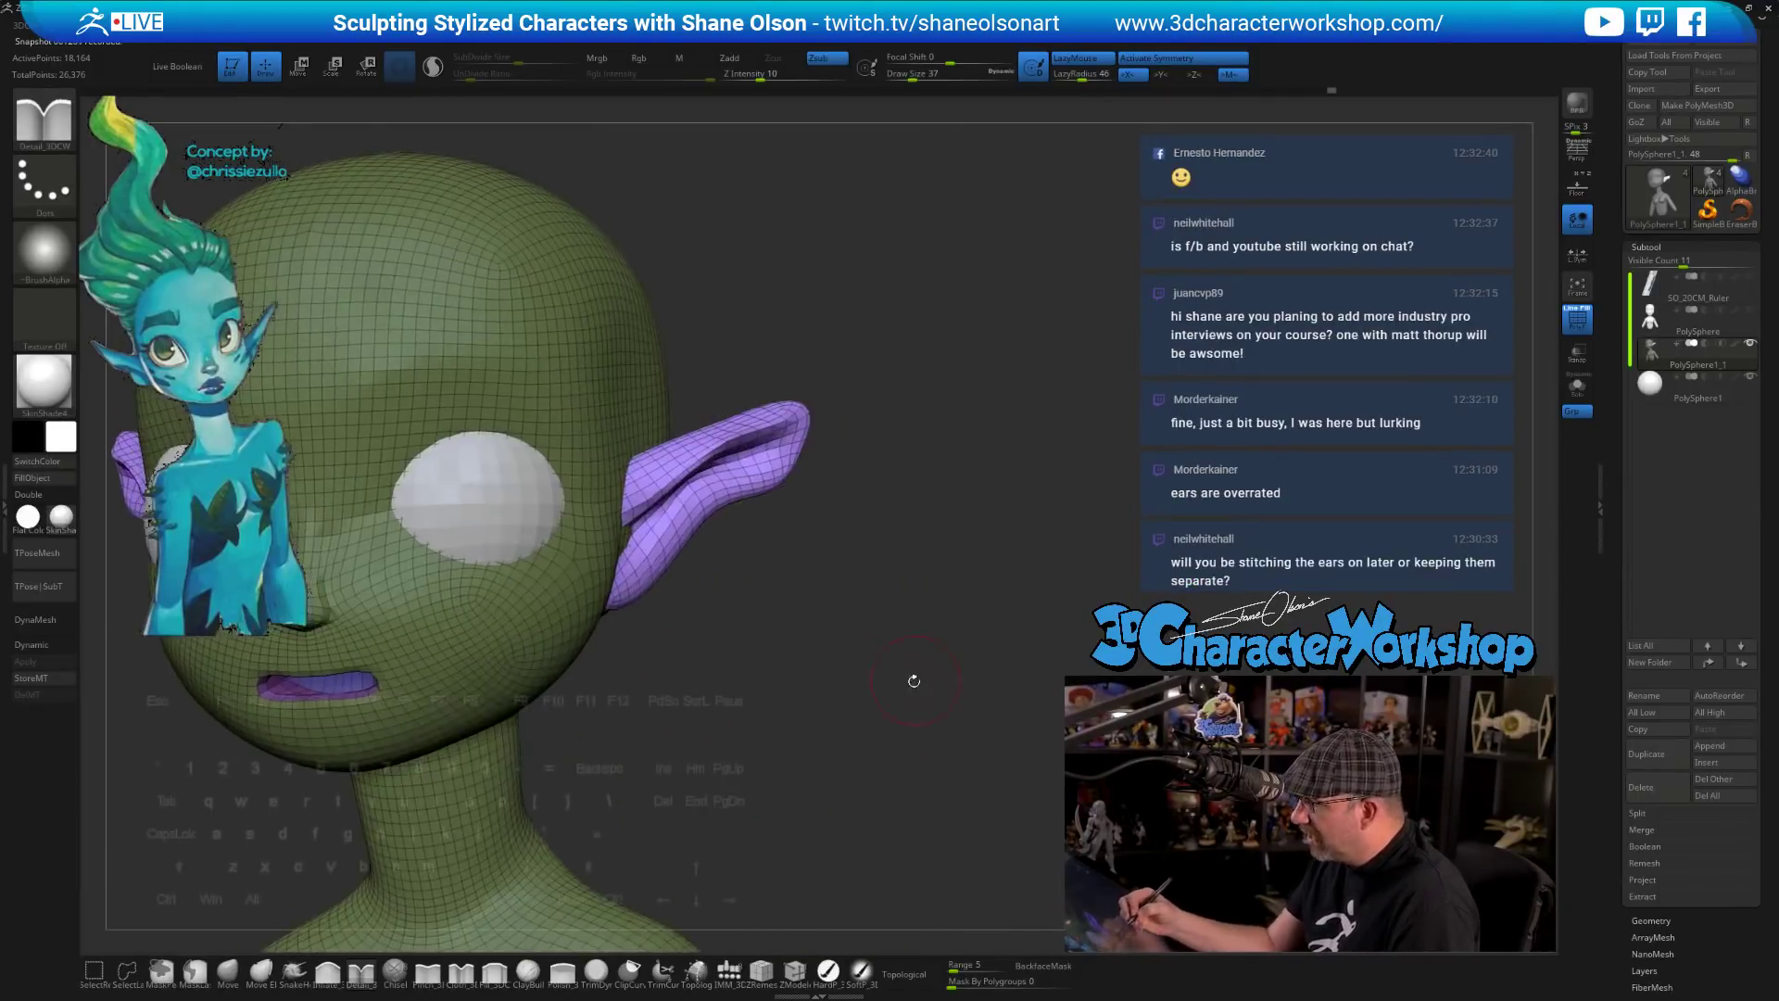
- Select the Move brush, set its draw size to 62 and push the outer ear's lower edge inward toward the head
{"action": "left_click_drag", "start_coordinate": [857, 745], "coordinate": [790, 742]}
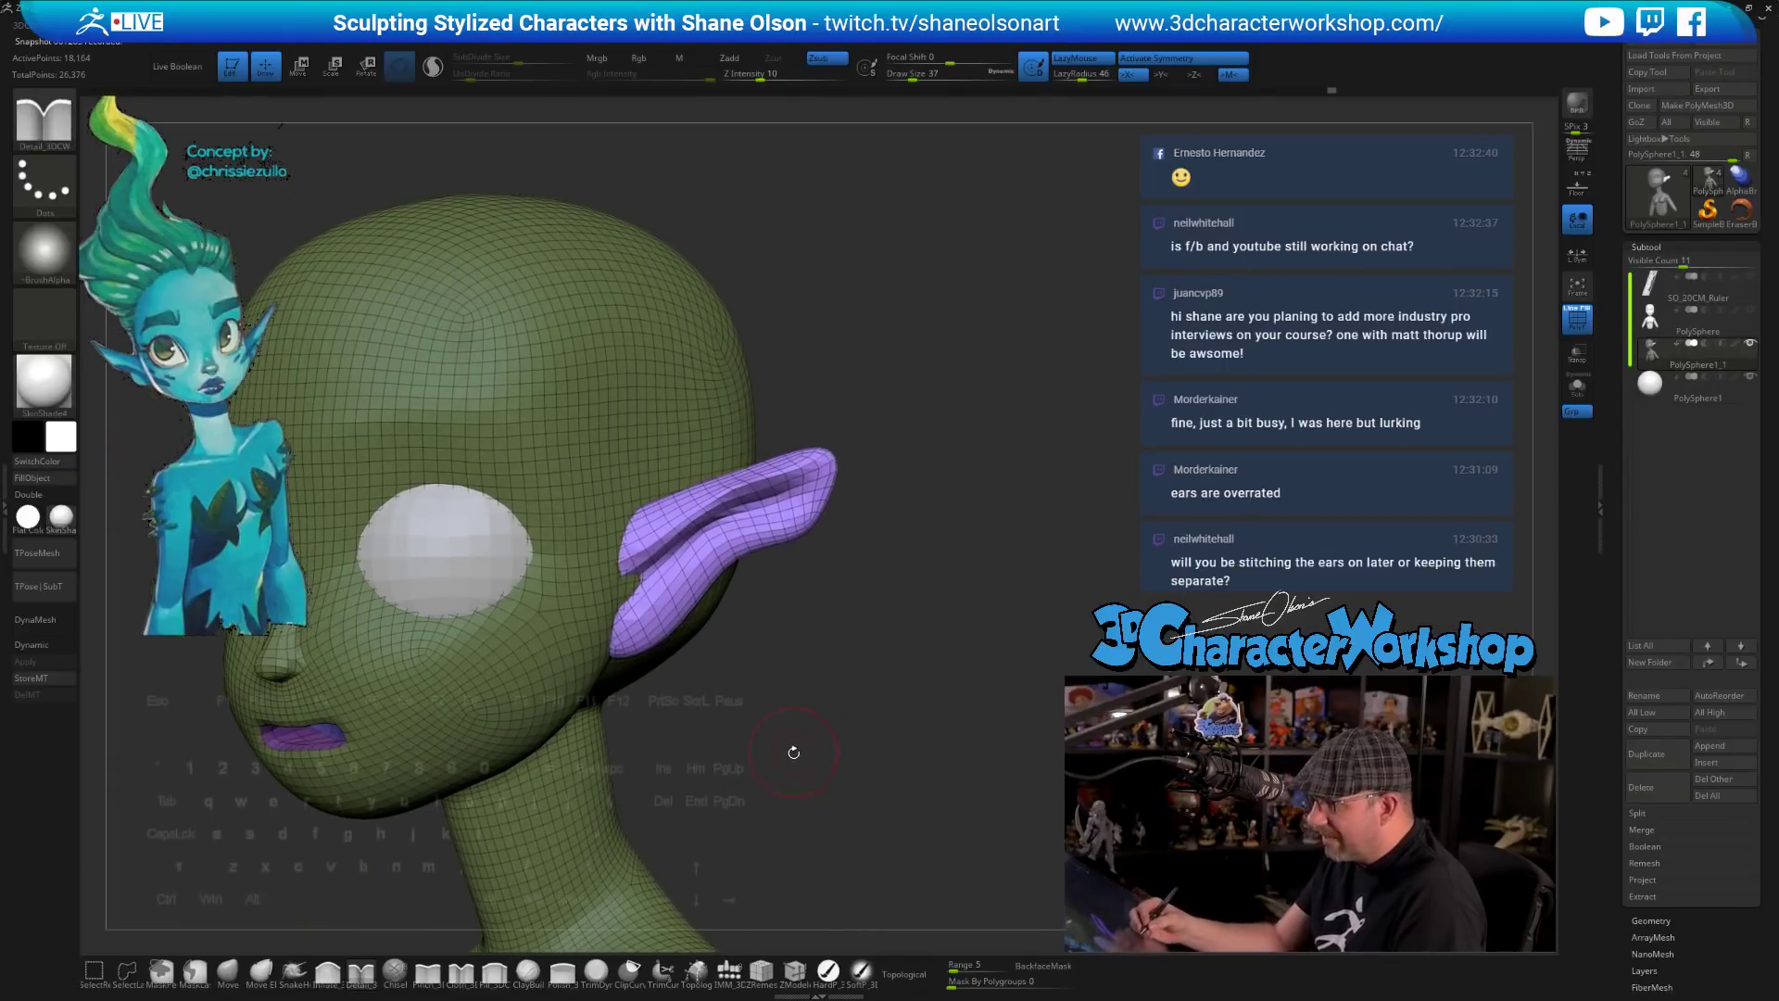
{"action": "left_click", "coordinate": [228, 972]}
{"action": "key", "text": "s"}
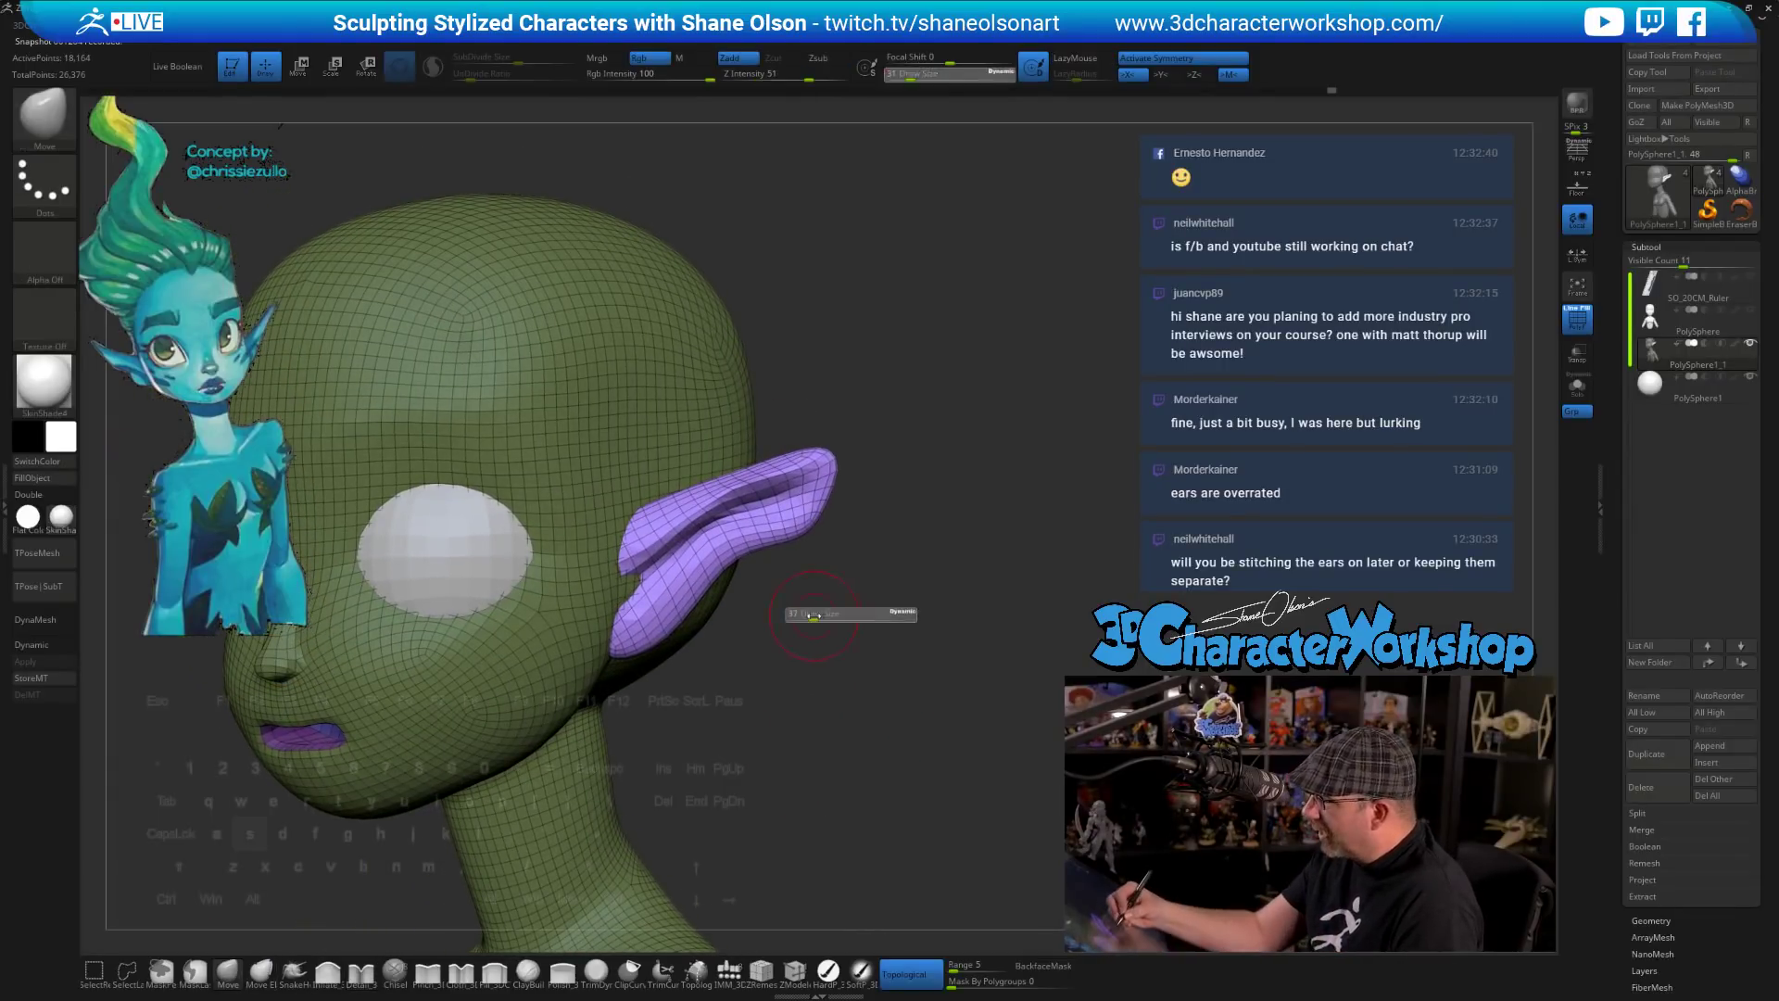
{"action": "left_click_drag", "start_coordinate": [812, 614], "coordinate": [818, 614]}
{"action": "mouse_move", "coordinate": [795, 542]}
{"action": "left_mouse_down"}
{"action": "mouse_move", "coordinate": [787, 526]}
{"action": "mouse_move", "coordinate": [746, 541]}
{"action": "left_mouse_up"}
{"action": "left_click_drag", "start_coordinate": [800, 600], "coordinate": [809, 670]}
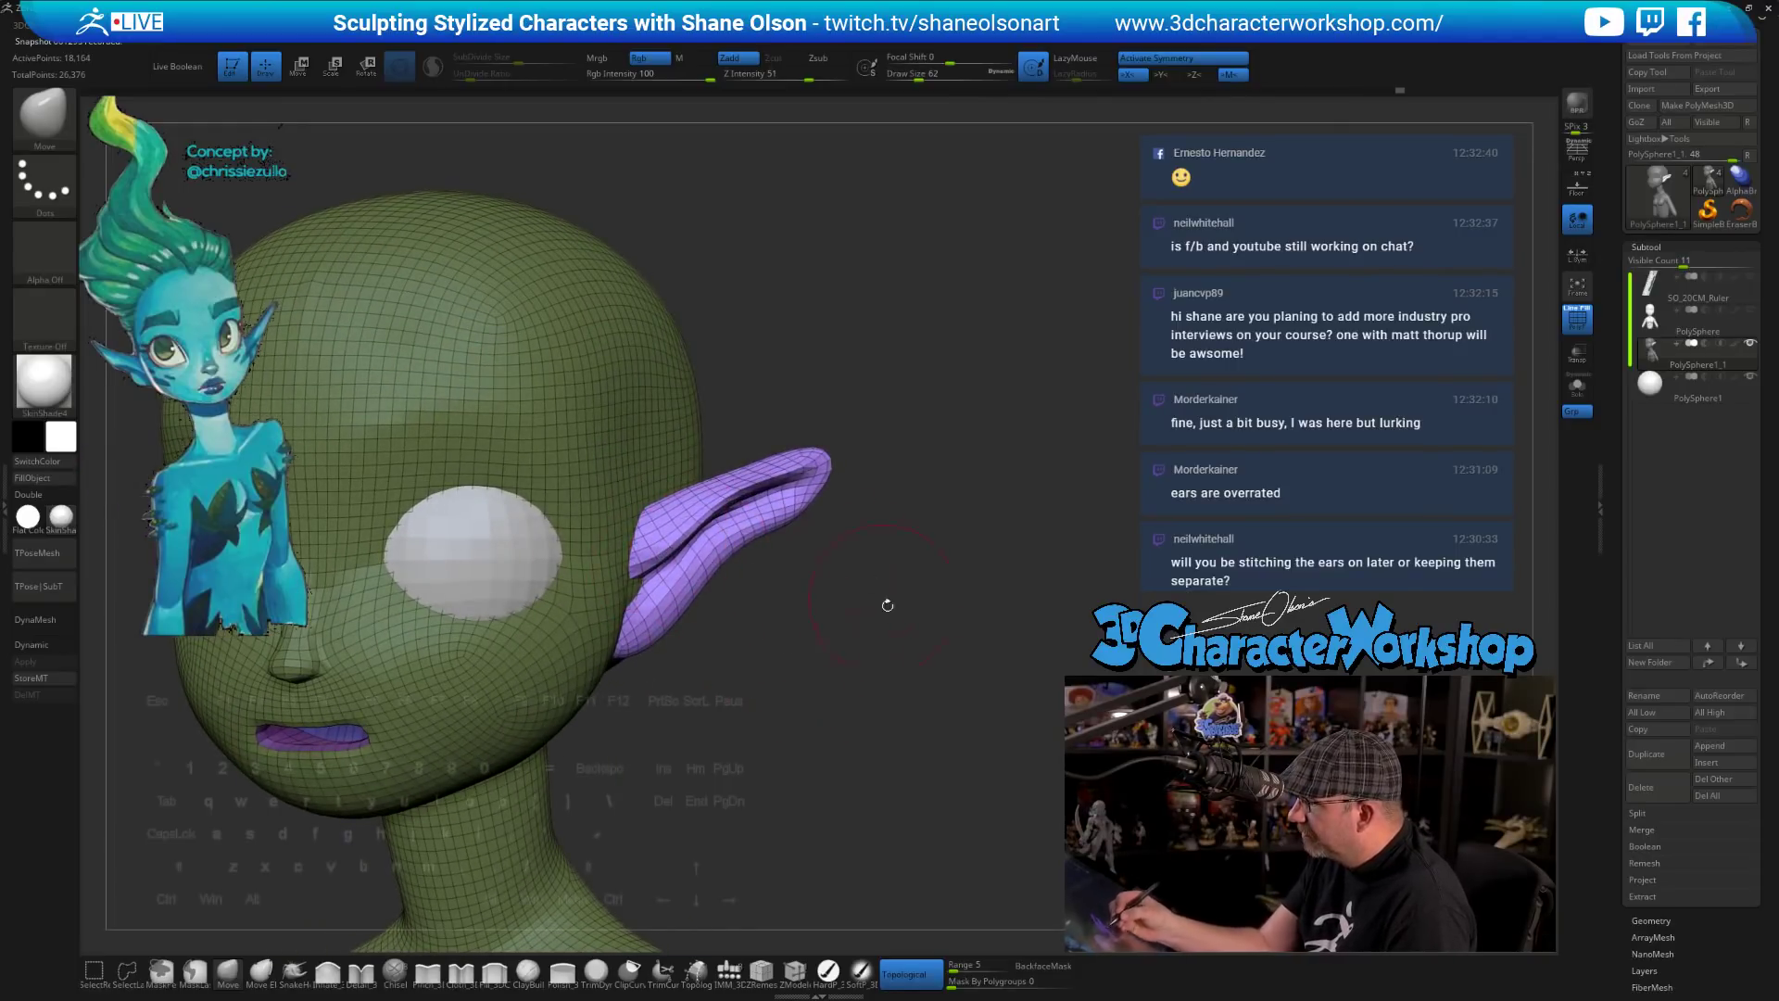
- Refine the ear's shape from the front and three-quarter angles at draw size 39, evening out its surface
{"action": "left_click_drag", "start_coordinate": [881, 603], "coordinate": [818, 532], "text": "shift"}
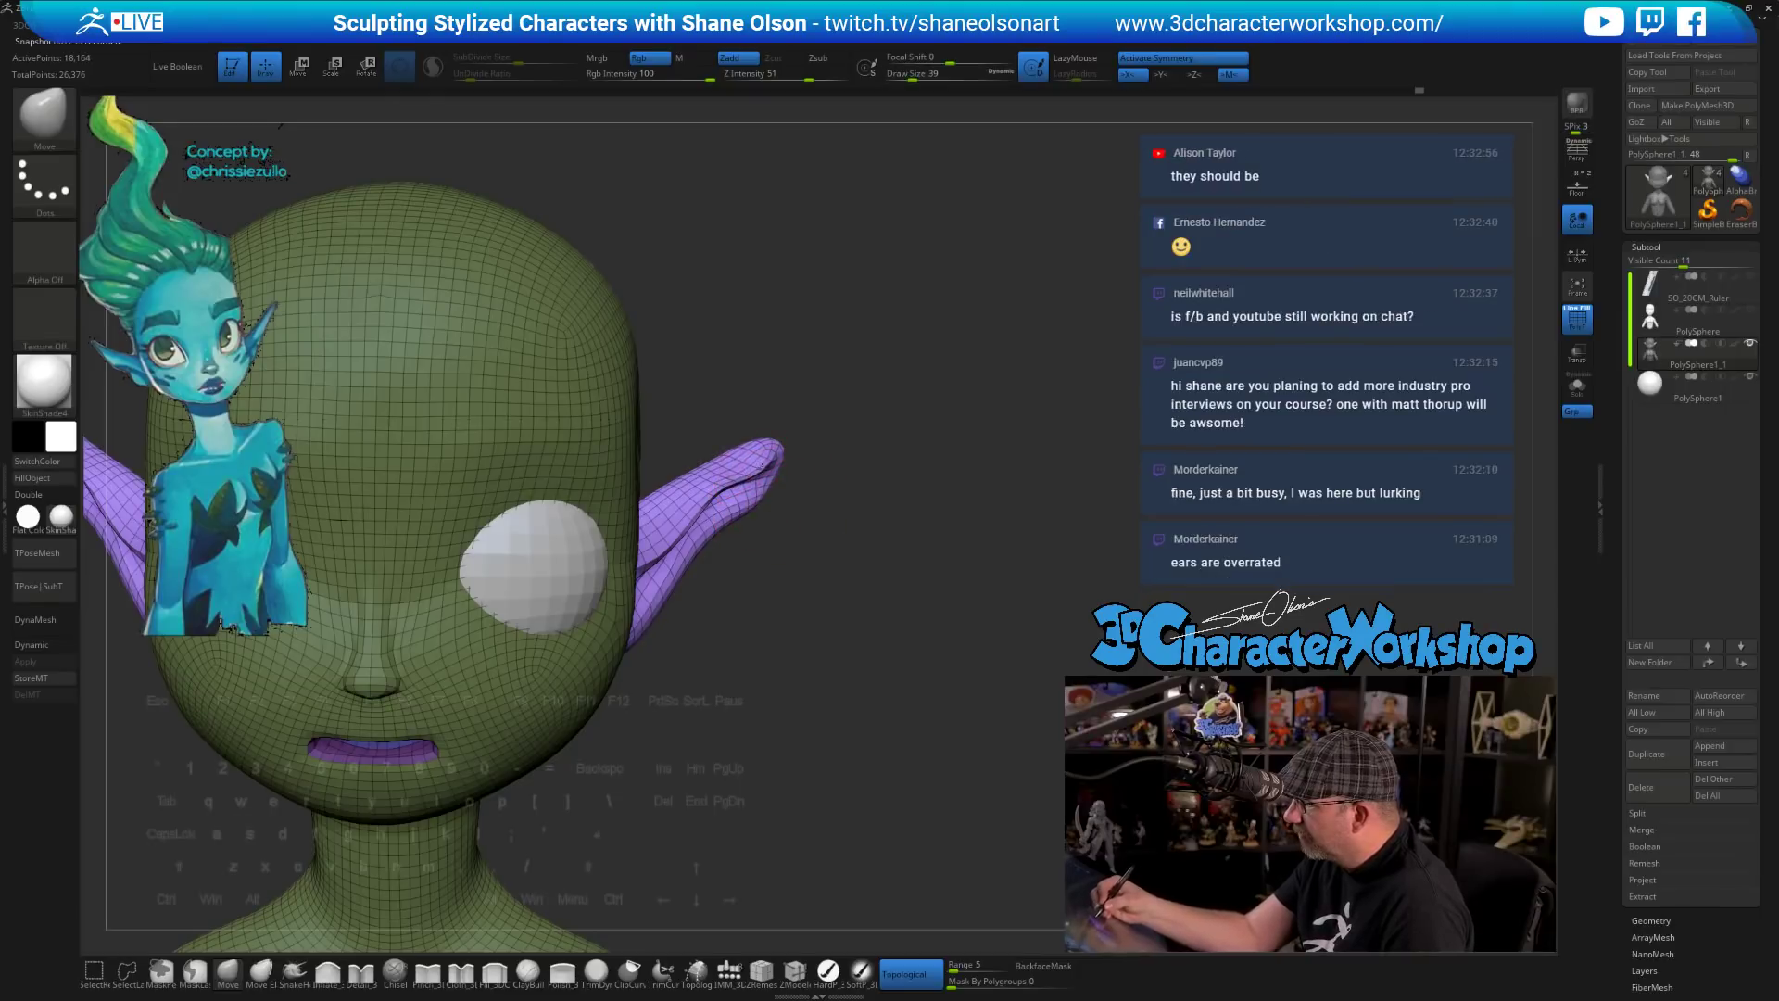
{"action": "left_click_drag", "start_coordinate": [832, 622], "coordinate": [793, 628]}
{"action": "mouse_move", "coordinate": [734, 491]}
{"action": "left_mouse_down", "text": "shift"}
{"action": "mouse_move", "coordinate": [699, 498]}
{"action": "mouse_move", "coordinate": [738, 488]}
{"action": "left_mouse_up", "text": "shift"}
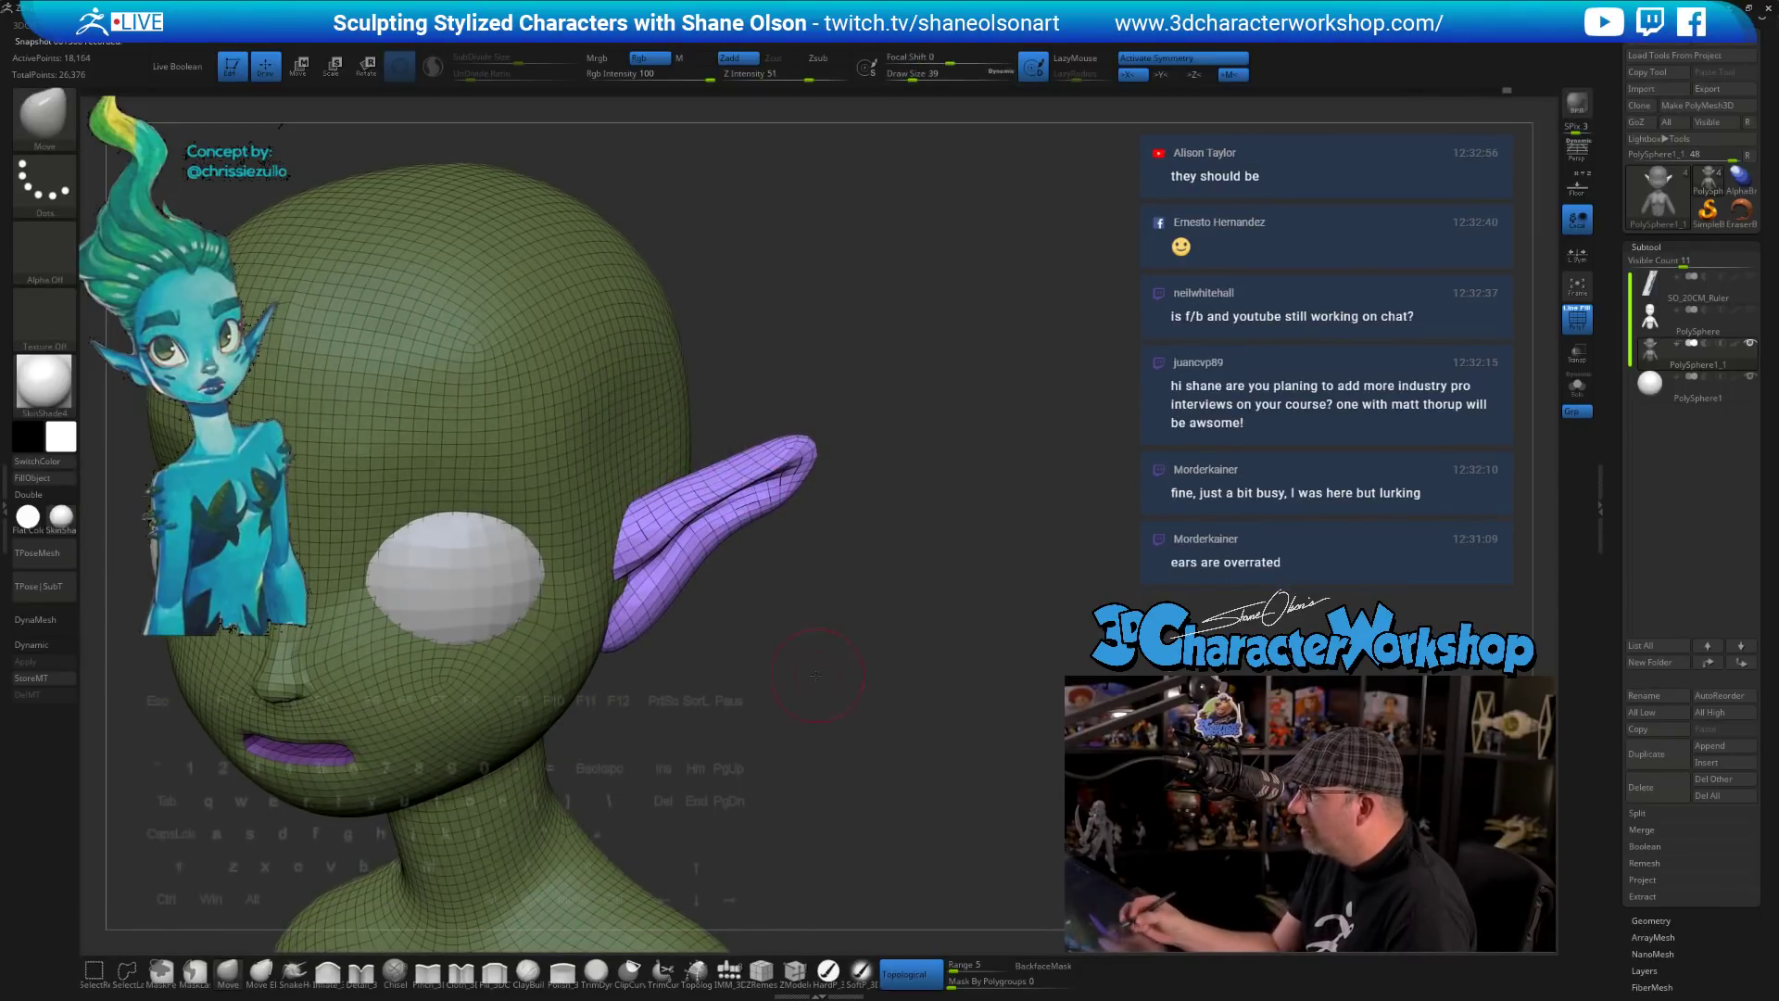
{"action": "mouse_move", "coordinate": [778, 640]}
{"action": "left_mouse_down", "text": "shift"}
{"action": "mouse_move", "coordinate": [818, 655]}
{"action": "mouse_move", "coordinate": [834, 695]}
{"action": "mouse_move", "coordinate": [882, 703]}
{"action": "mouse_move", "coordinate": [866, 714]}
{"action": "left_mouse_up", "text": "shift"}
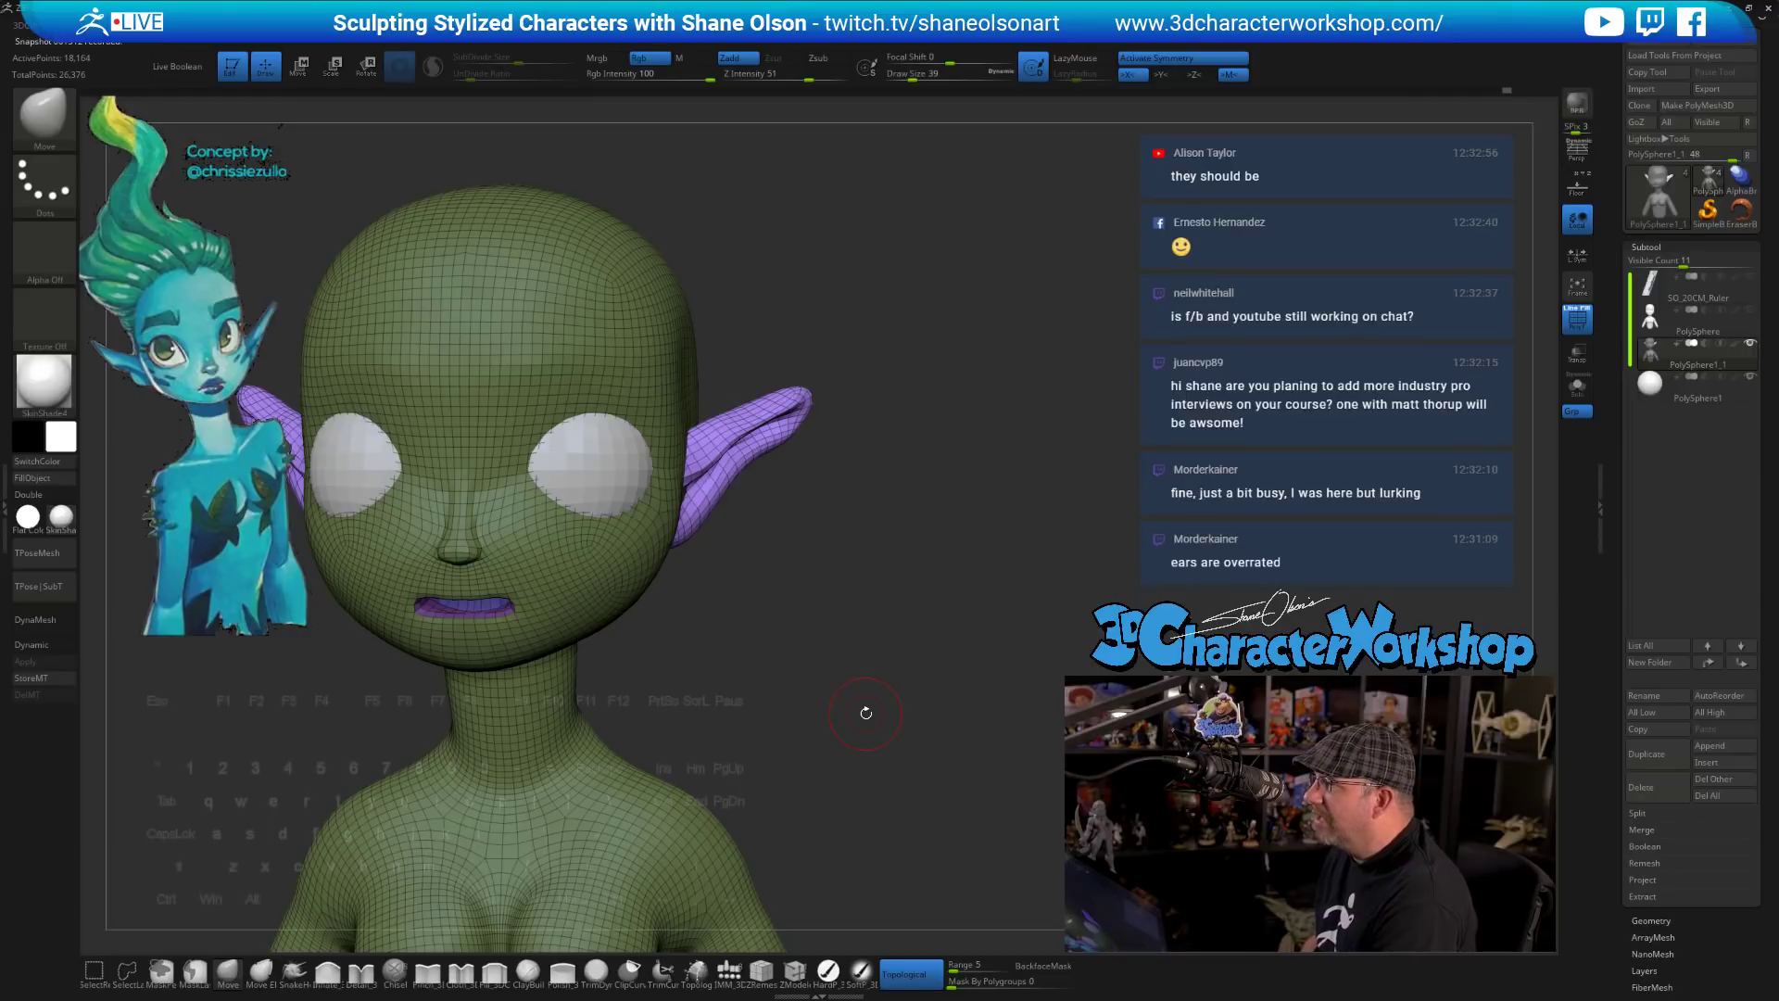
{"action": "mouse_move", "coordinate": [865, 713]}
{"action": "left_mouse_down"}
{"action": "mouse_move", "coordinate": [846, 604]}
{"action": "mouse_move", "coordinate": [874, 586]}
{"action": "mouse_move", "coordinate": [779, 491]}
{"action": "left_mouse_up"}
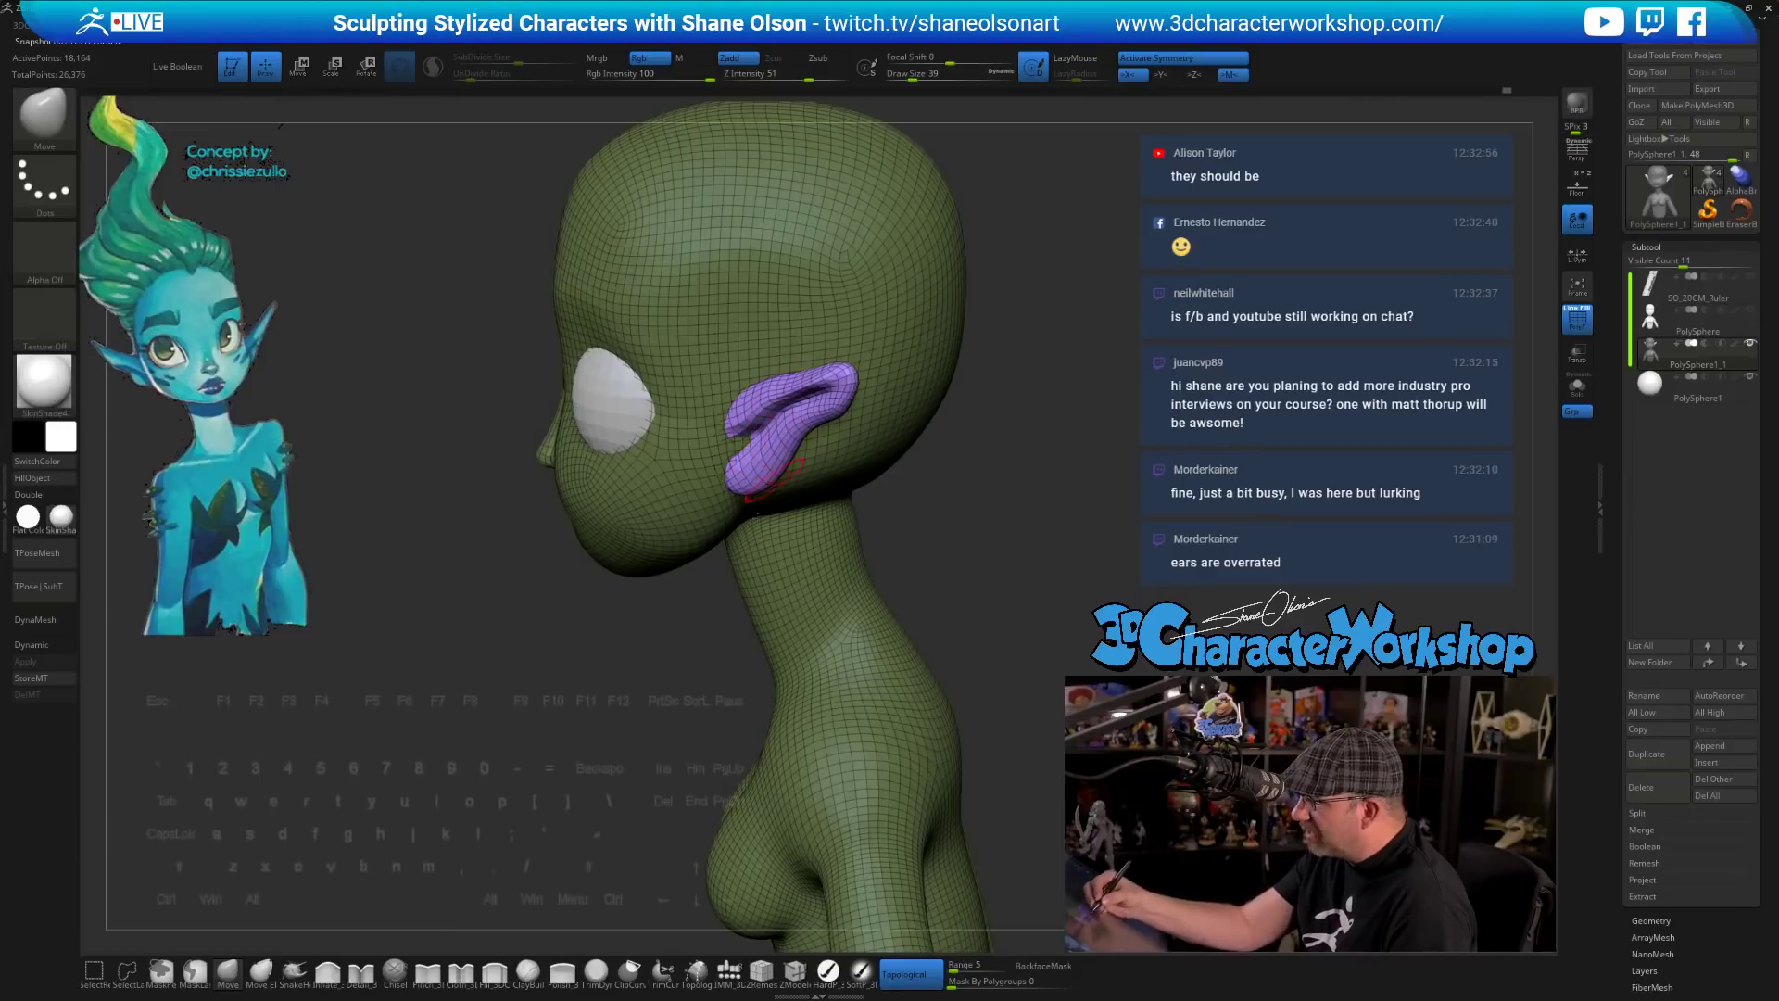
- Disable Topological masking, set the Move brush's draw size to 54 and adjust the middle of the ear
{"action": "left_click", "coordinate": [902, 971]}
{"action": "key", "text": "s"}
{"action": "left_click_drag", "start_coordinate": [754, 439], "coordinate": [760, 440]}
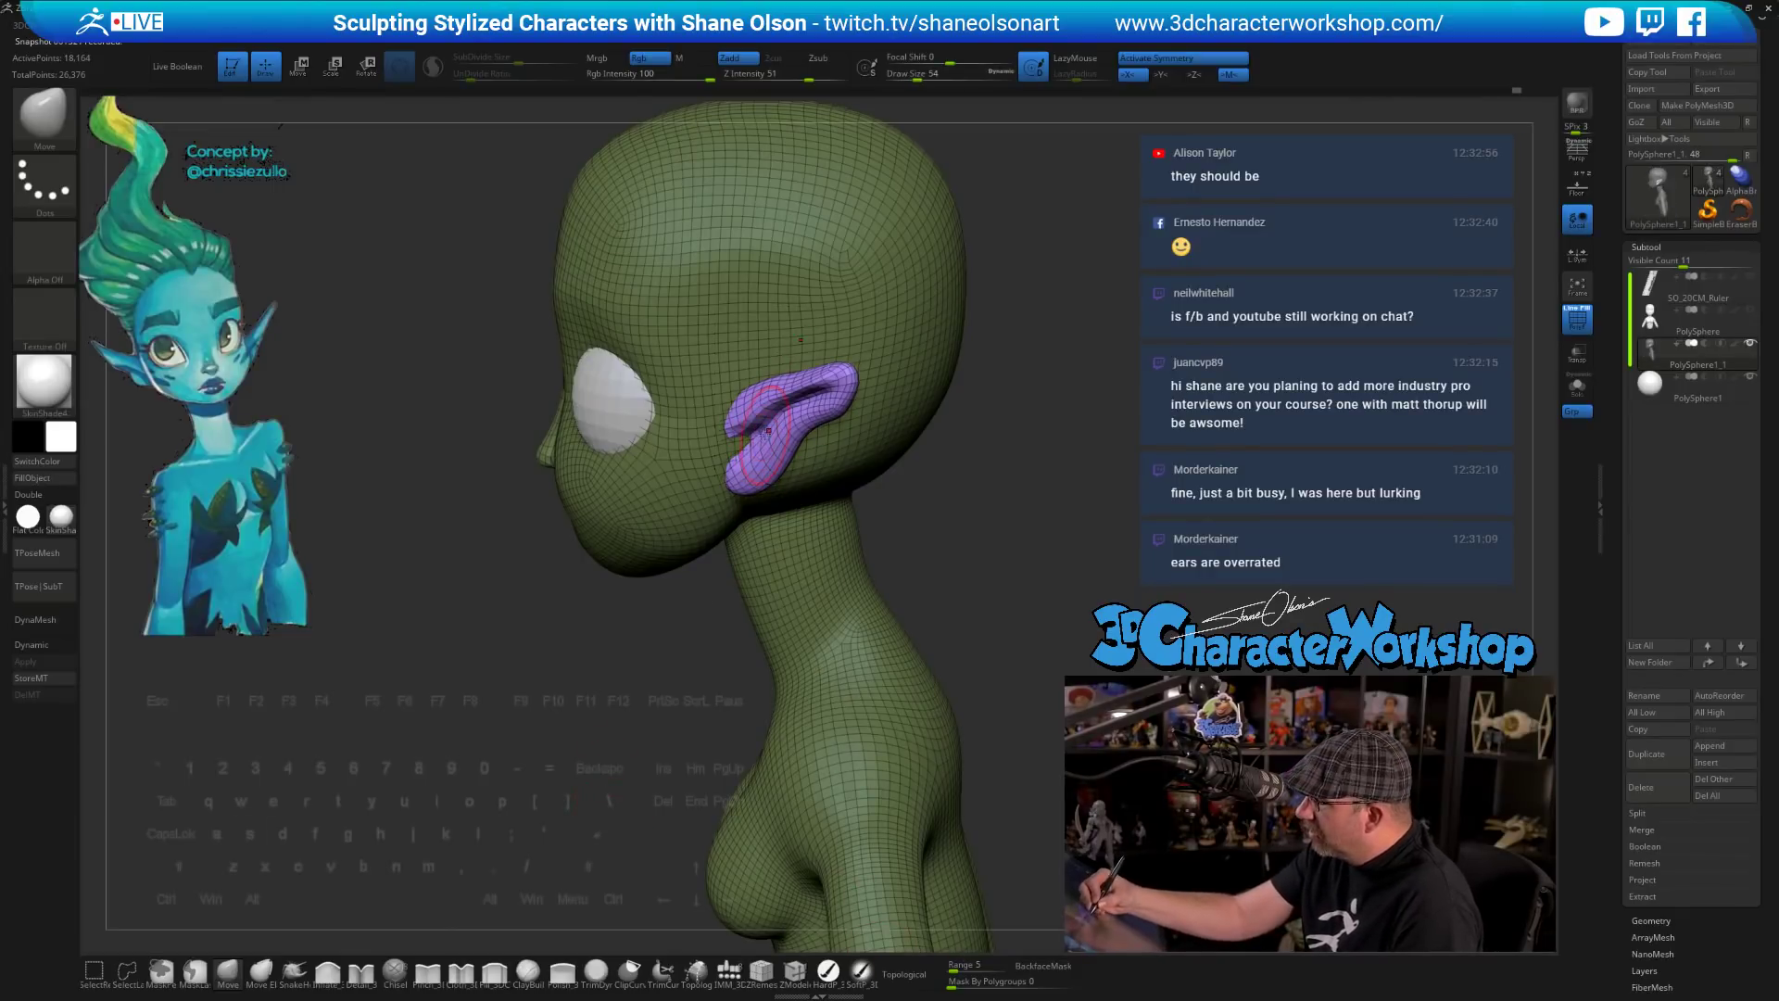
{"action": "mouse_move", "coordinate": [771, 428]}
{"action": "right_mouse_down"}
{"action": "mouse_move", "coordinate": [733, 426]}
{"action": "mouse_move", "coordinate": [769, 425]}
{"action": "mouse_move", "coordinate": [744, 439]}
{"action": "mouse_move", "coordinate": [839, 477]}
{"action": "mouse_move", "coordinate": [936, 565]}
{"action": "right_mouse_up"}
{"action": "key", "text": "shift"}
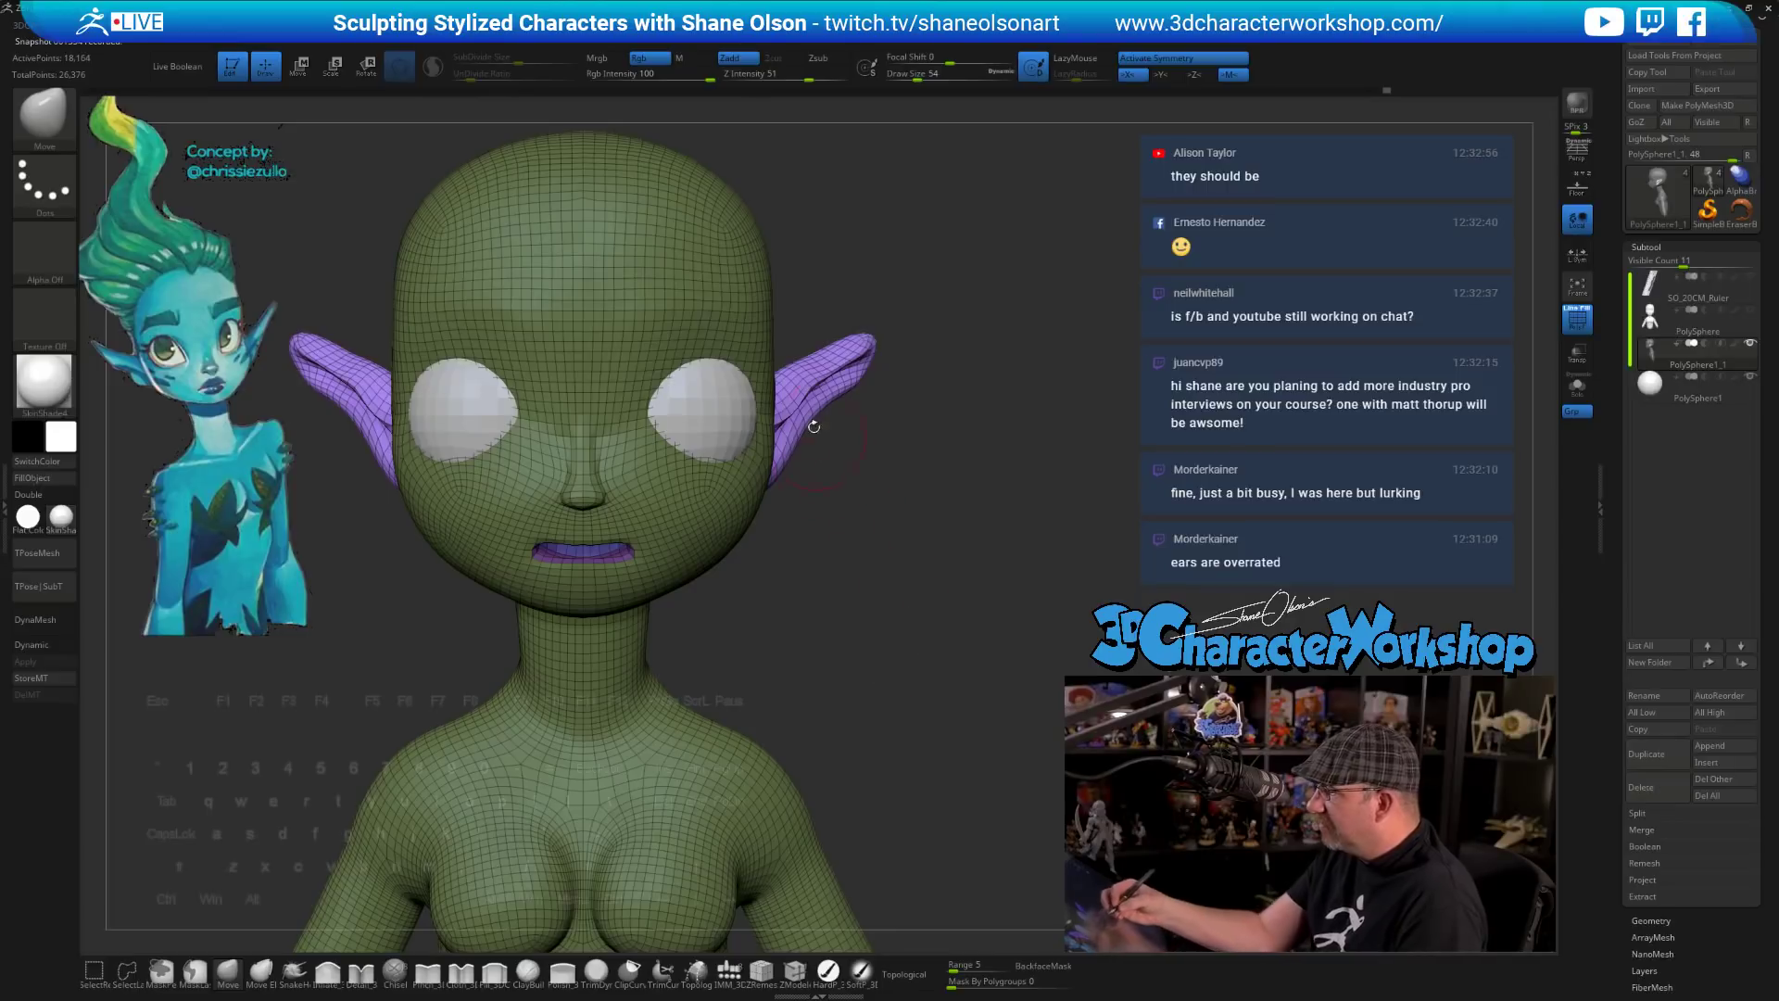
{"action": "left_click_drag", "start_coordinate": [804, 394], "coordinate": [792, 413], "text": "shift"}
- Reshape the outer half of the pointed ears with the Move brush, checking the silhouette from the front
{"action": "mouse_move", "coordinate": [890, 556]}
{"action": "right_mouse_down"}
{"action": "mouse_move", "coordinate": [830, 538]}
{"action": "mouse_move", "coordinate": [940, 575]}
{"action": "mouse_move", "coordinate": [905, 614]}
{"action": "mouse_move", "coordinate": [907, 580]}
{"action": "right_mouse_up"}
{"action": "left_click_drag", "start_coordinate": [905, 477], "coordinate": [947, 474]}
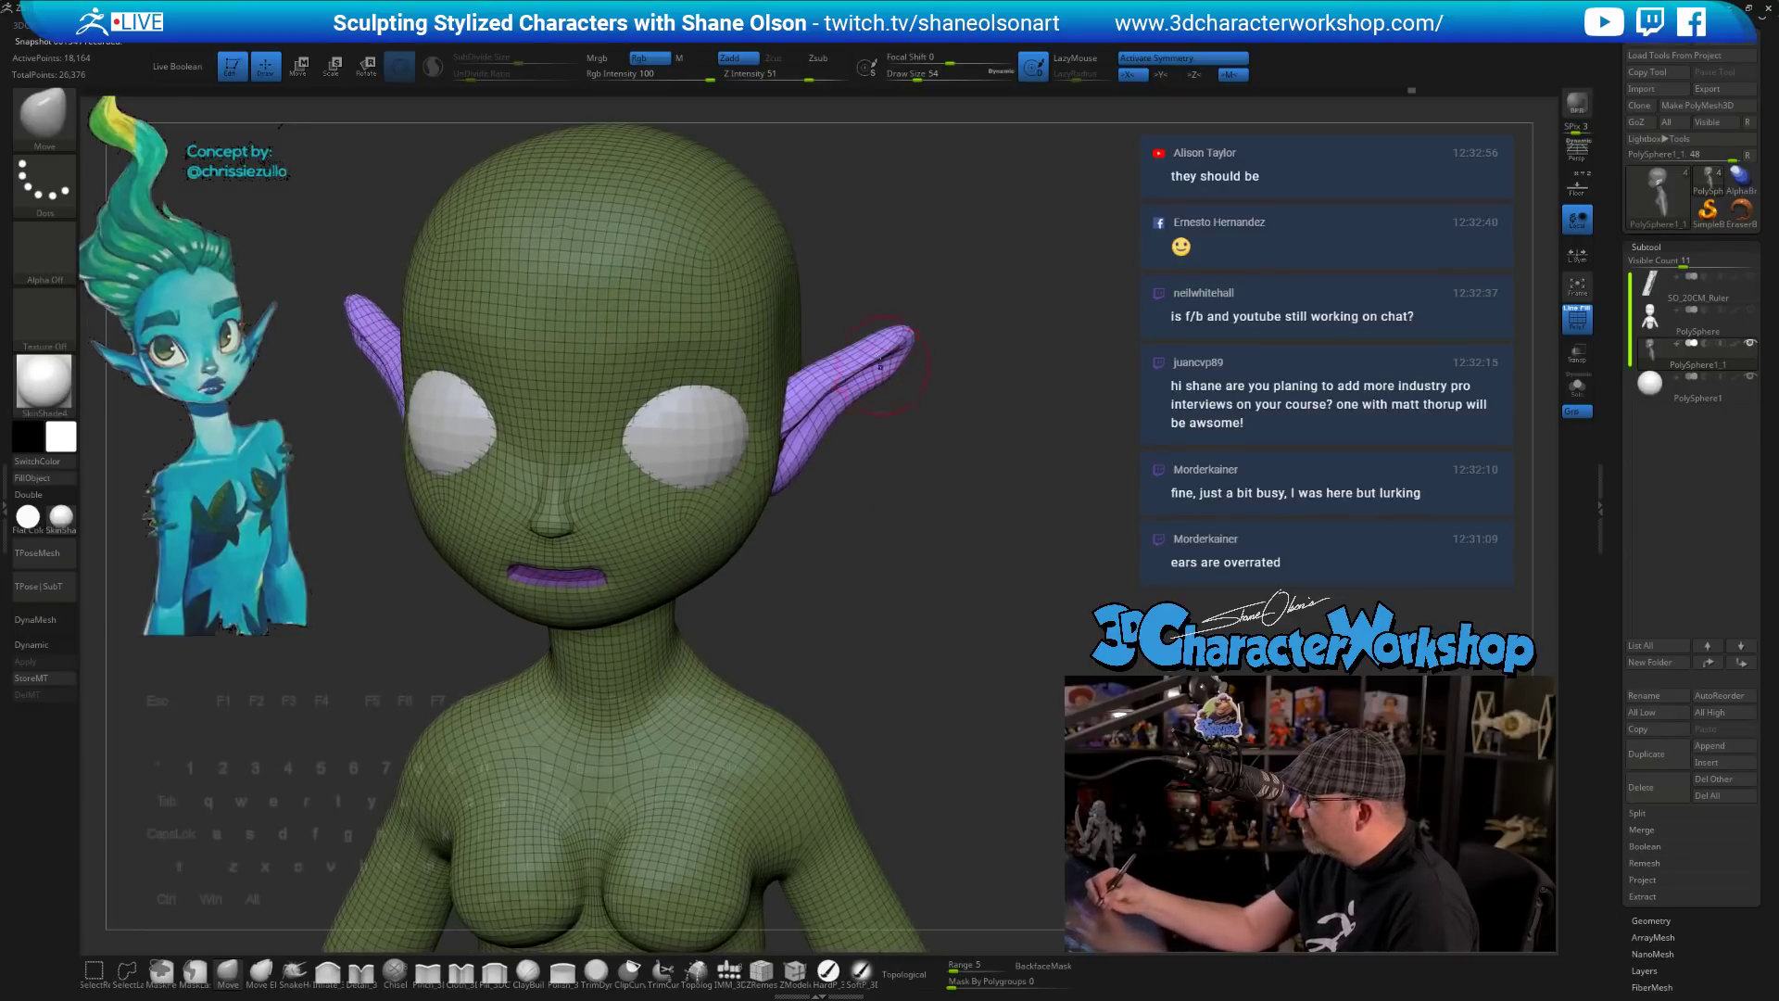
{"action": "mouse_move", "coordinate": [858, 371]}
{"action": "left_mouse_down"}
{"action": "mouse_move", "coordinate": [906, 473]}
{"action": "mouse_move", "coordinate": [949, 501]}
{"action": "mouse_move", "coordinate": [869, 362]}
{"action": "mouse_move", "coordinate": [857, 422]}
{"action": "left_mouse_up"}
{"action": "mouse_move", "coordinate": [941, 564]}
{"action": "right_mouse_down"}
{"action": "mouse_move", "coordinate": [938, 393]}
{"action": "mouse_move", "coordinate": [978, 481]}
{"action": "mouse_move", "coordinate": [958, 596]}
{"action": "right_mouse_up"}
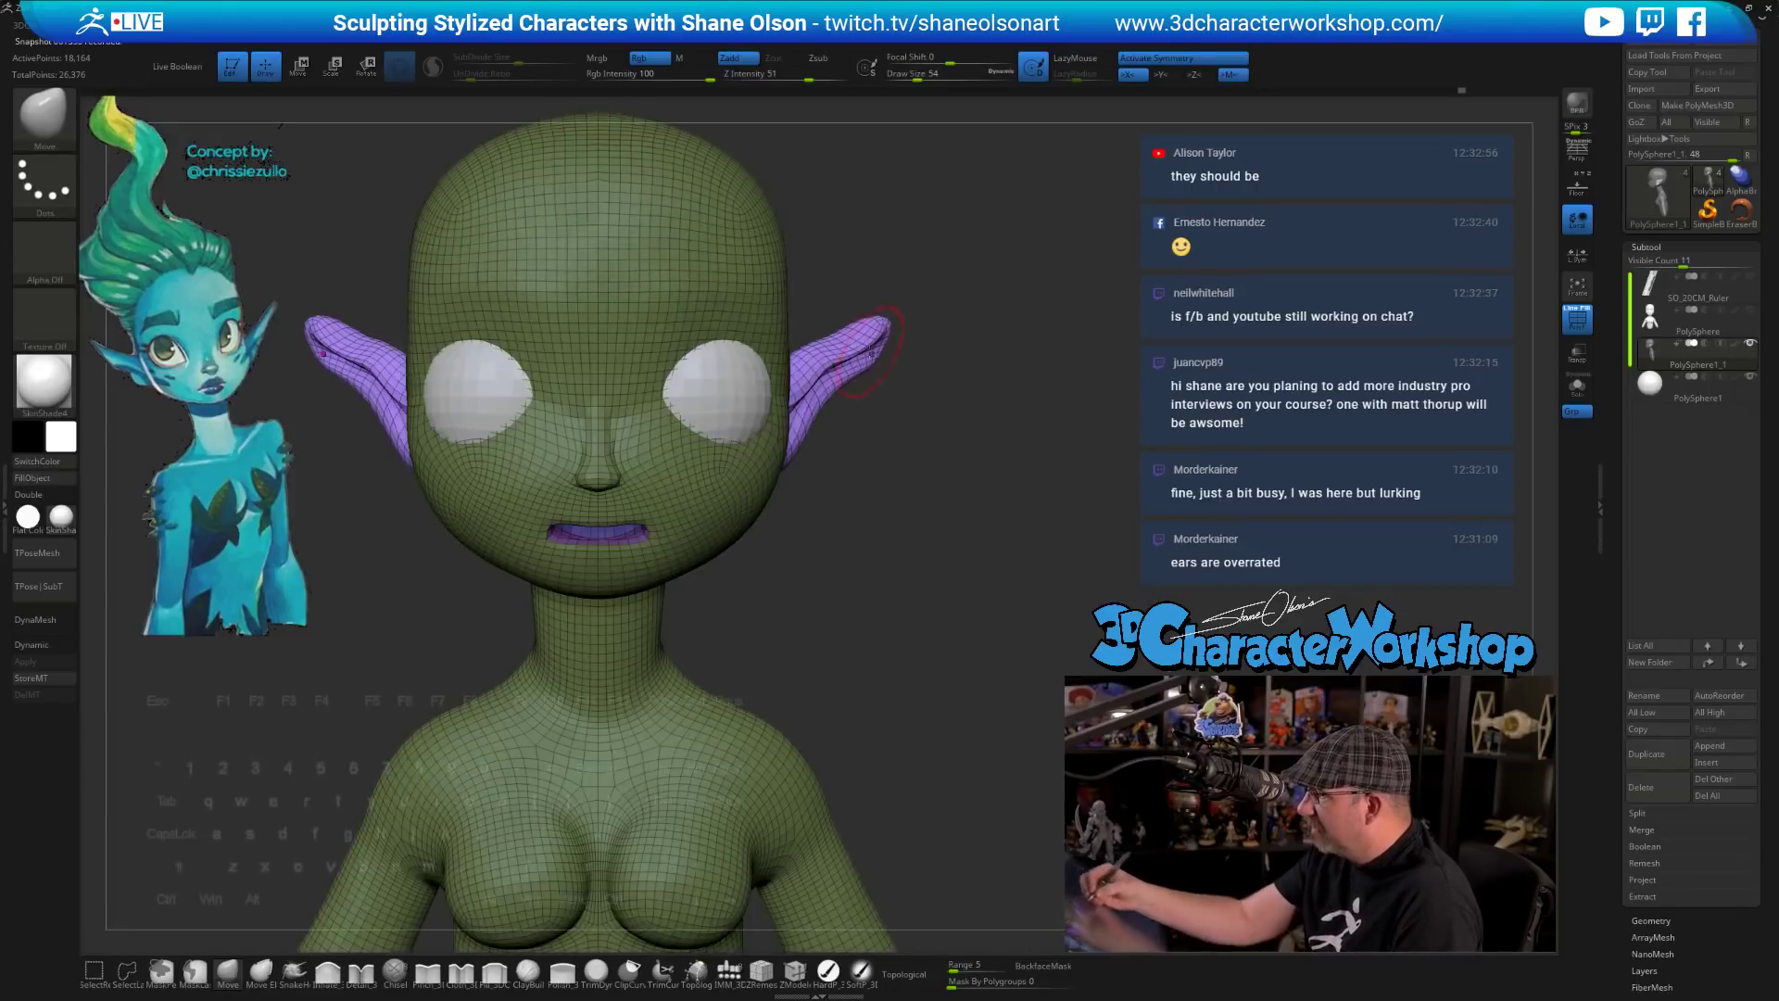
{"action": "mouse_move", "coordinate": [905, 436]}
{"action": "right_mouse_down"}
{"action": "mouse_move", "coordinate": [897, 516]}
{"action": "mouse_move", "coordinate": [879, 459]}
{"action": "mouse_move", "coordinate": [916, 569]}
{"action": "right_mouse_up"}
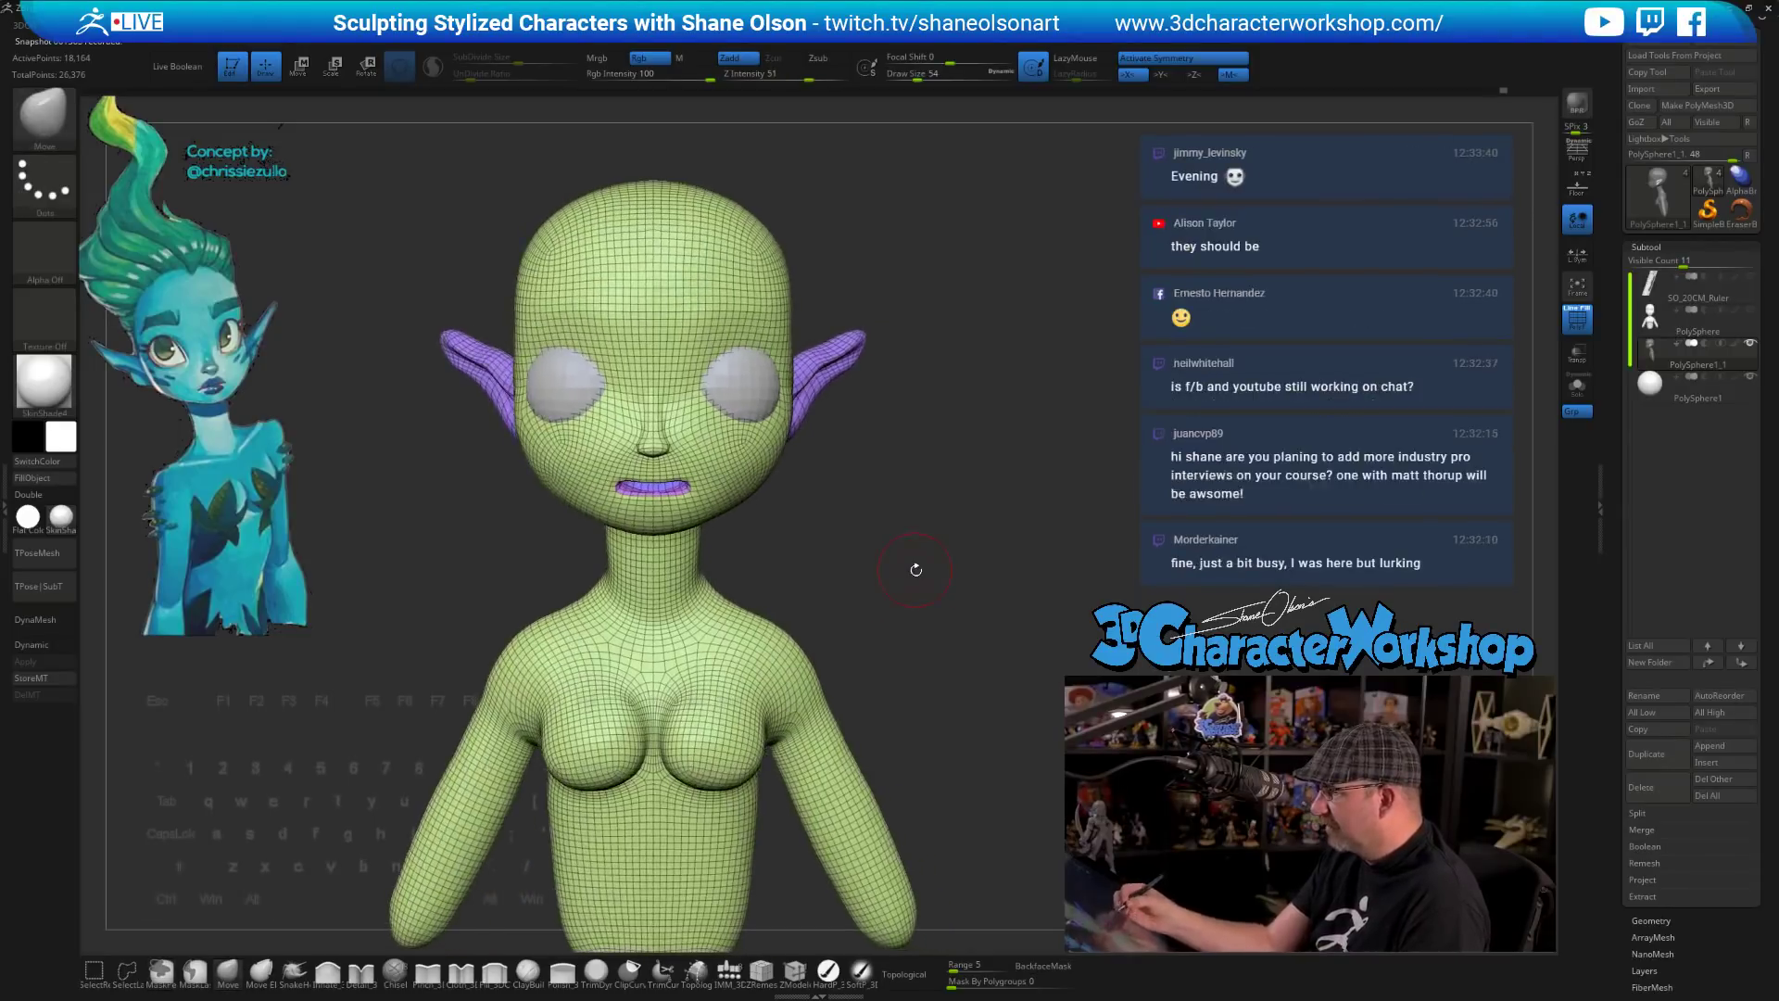
- Fuse the ears and body into one mesh with Remesh By Union and return to the standard Gizmo 3D
{"action": "mouse_move", "coordinate": [1041, 392]}
{"action": "right_mouse_down"}
{"action": "mouse_move", "coordinate": [947, 456]}
{"action": "mouse_move", "coordinate": [838, 647]}
{"action": "mouse_move", "coordinate": [863, 578]}
{"action": "right_mouse_up"}
{"action": "key", "text": "space"}
{"action": "left_click", "coordinate": [841, 315]}
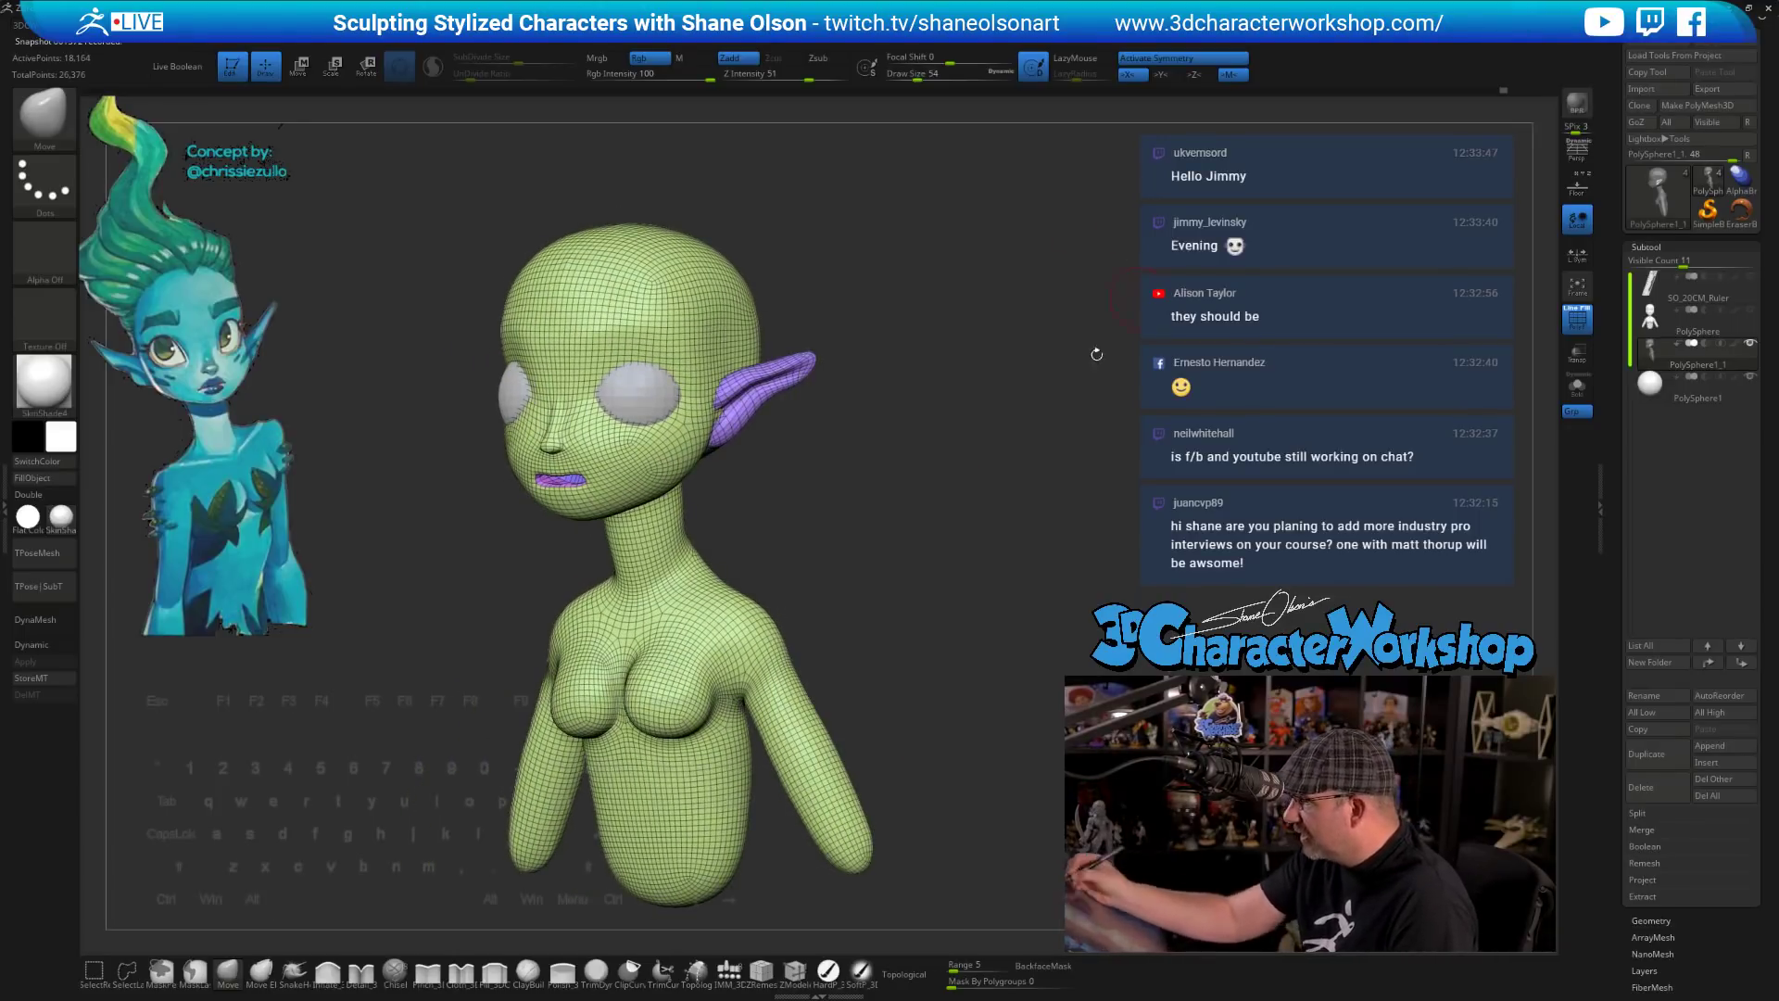
{"action": "right_click_drag", "start_coordinate": [990, 487], "coordinate": [992, 476], "text": "shift"}
{"action": "key", "text": "w"}
{"action": "left_click", "coordinate": [710, 315]}
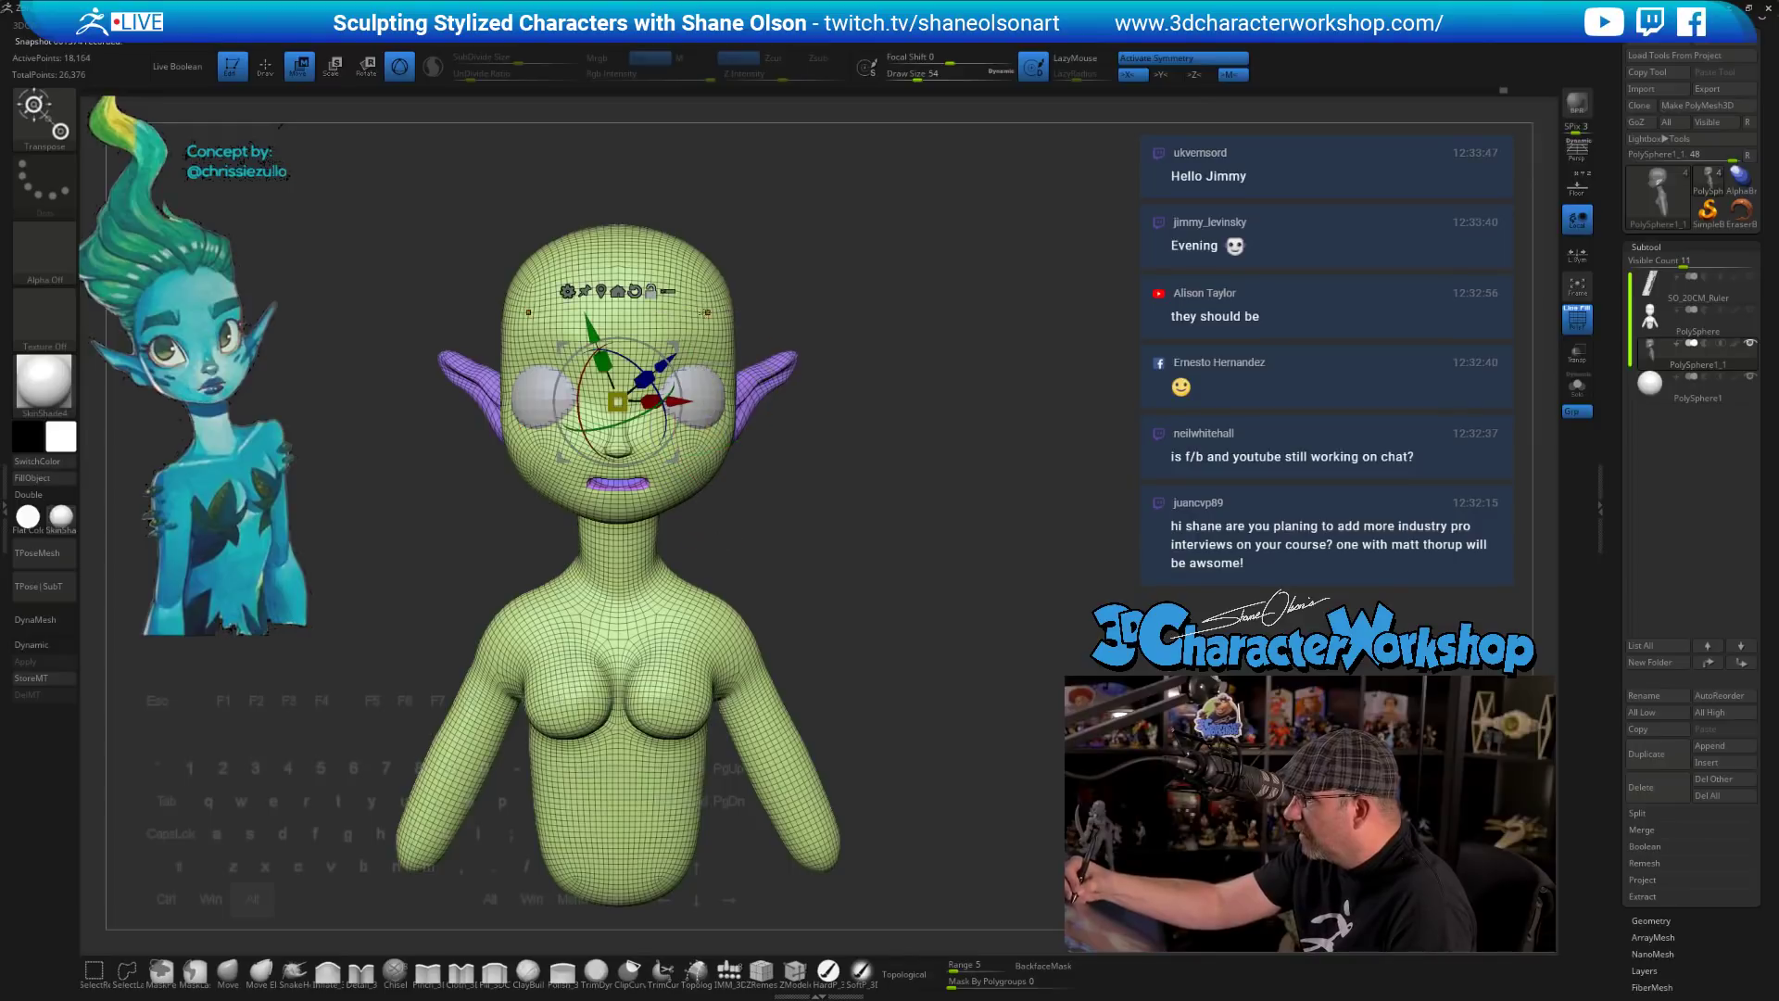
{"action": "left_click", "coordinate": [567, 291]}
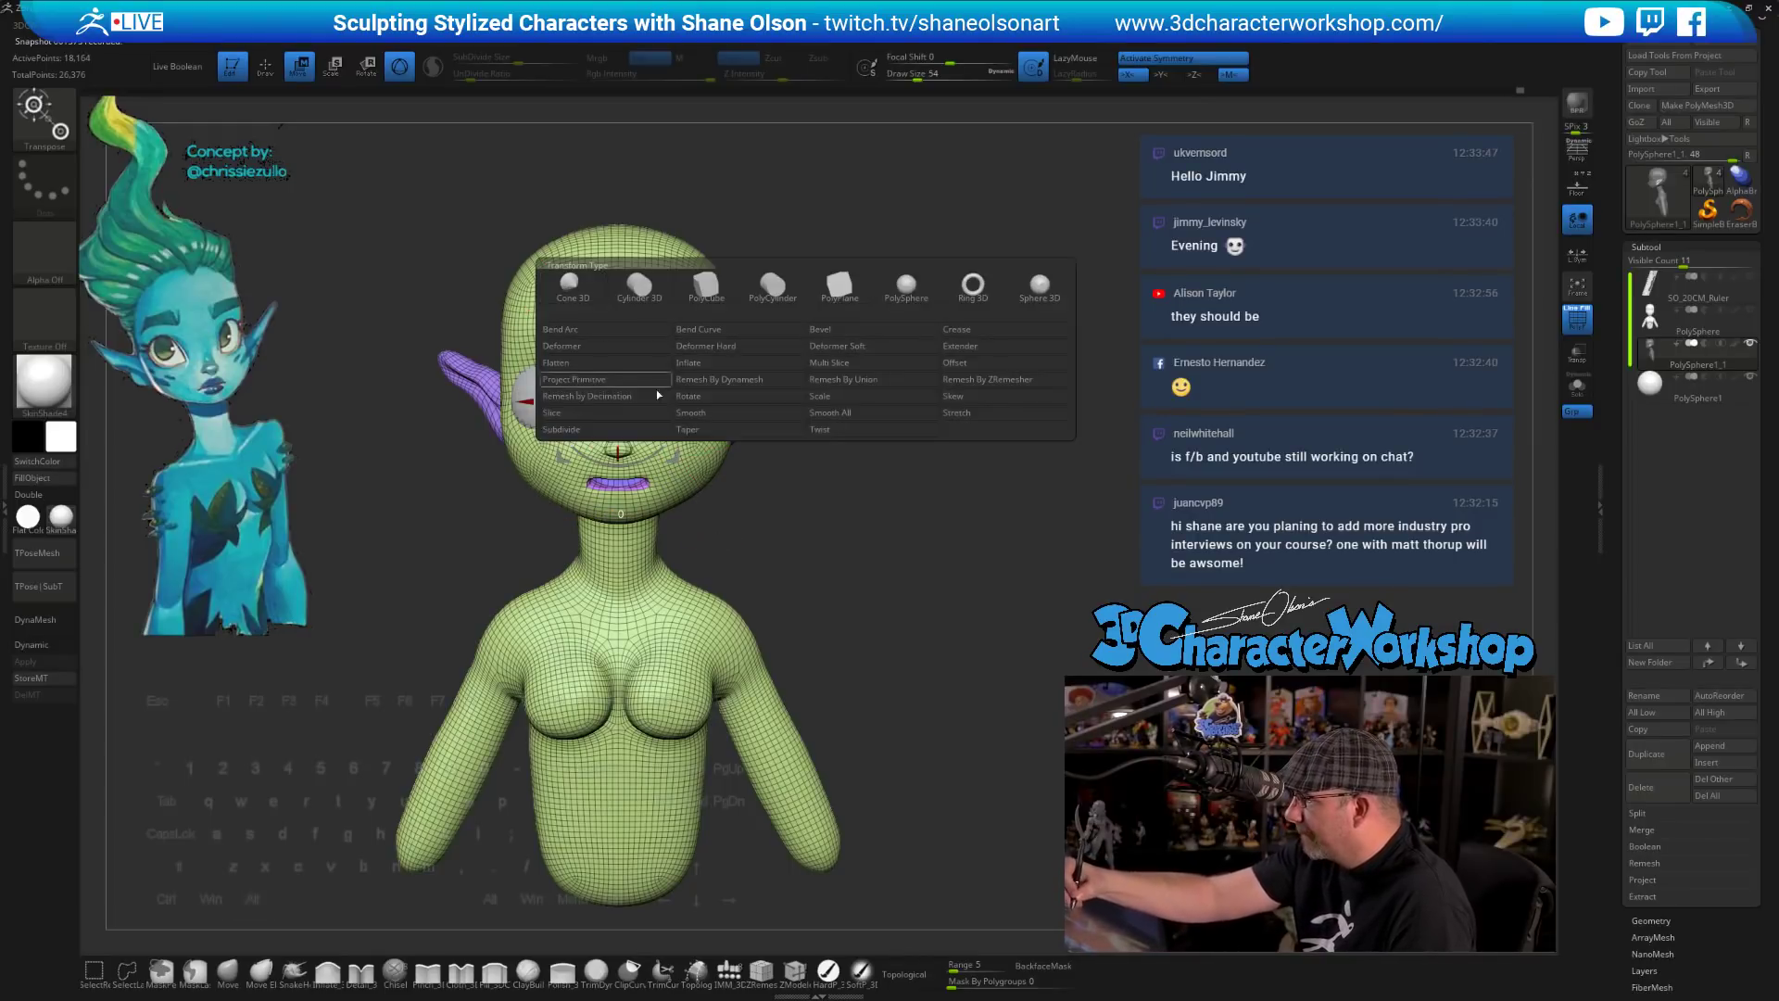
{"action": "left_click", "coordinate": [844, 380]}
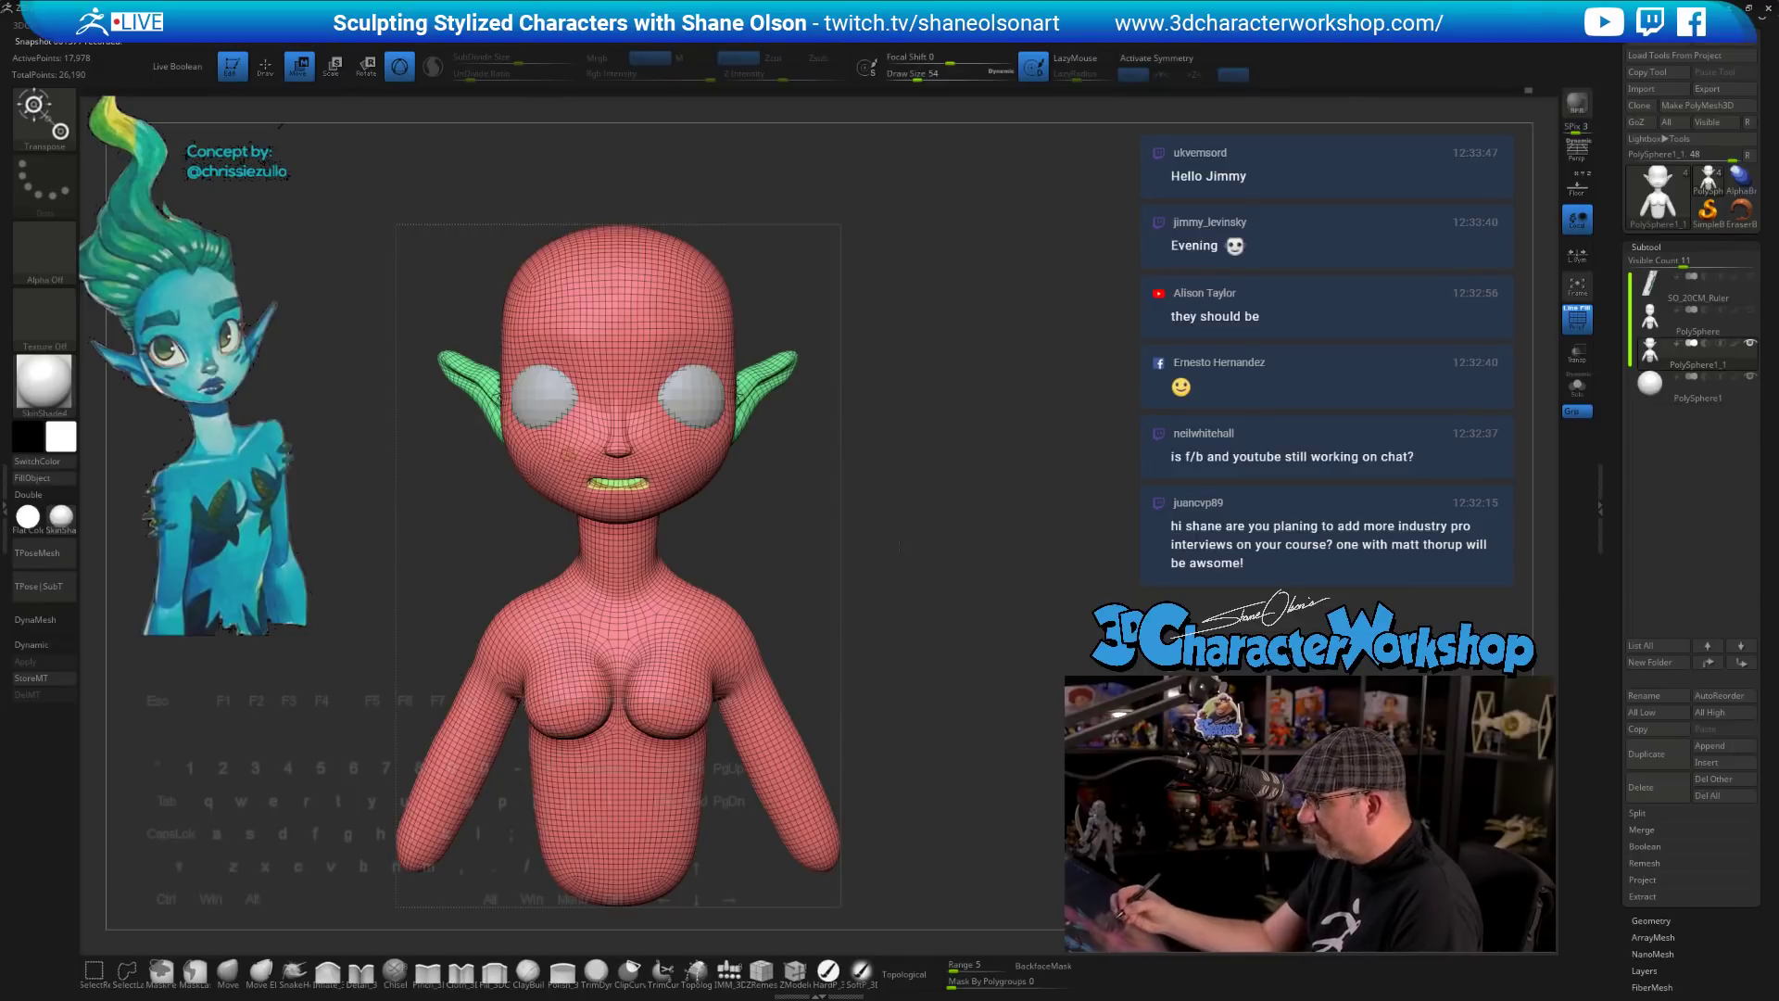
{"action": "right_click", "coordinate": [578, 464]}
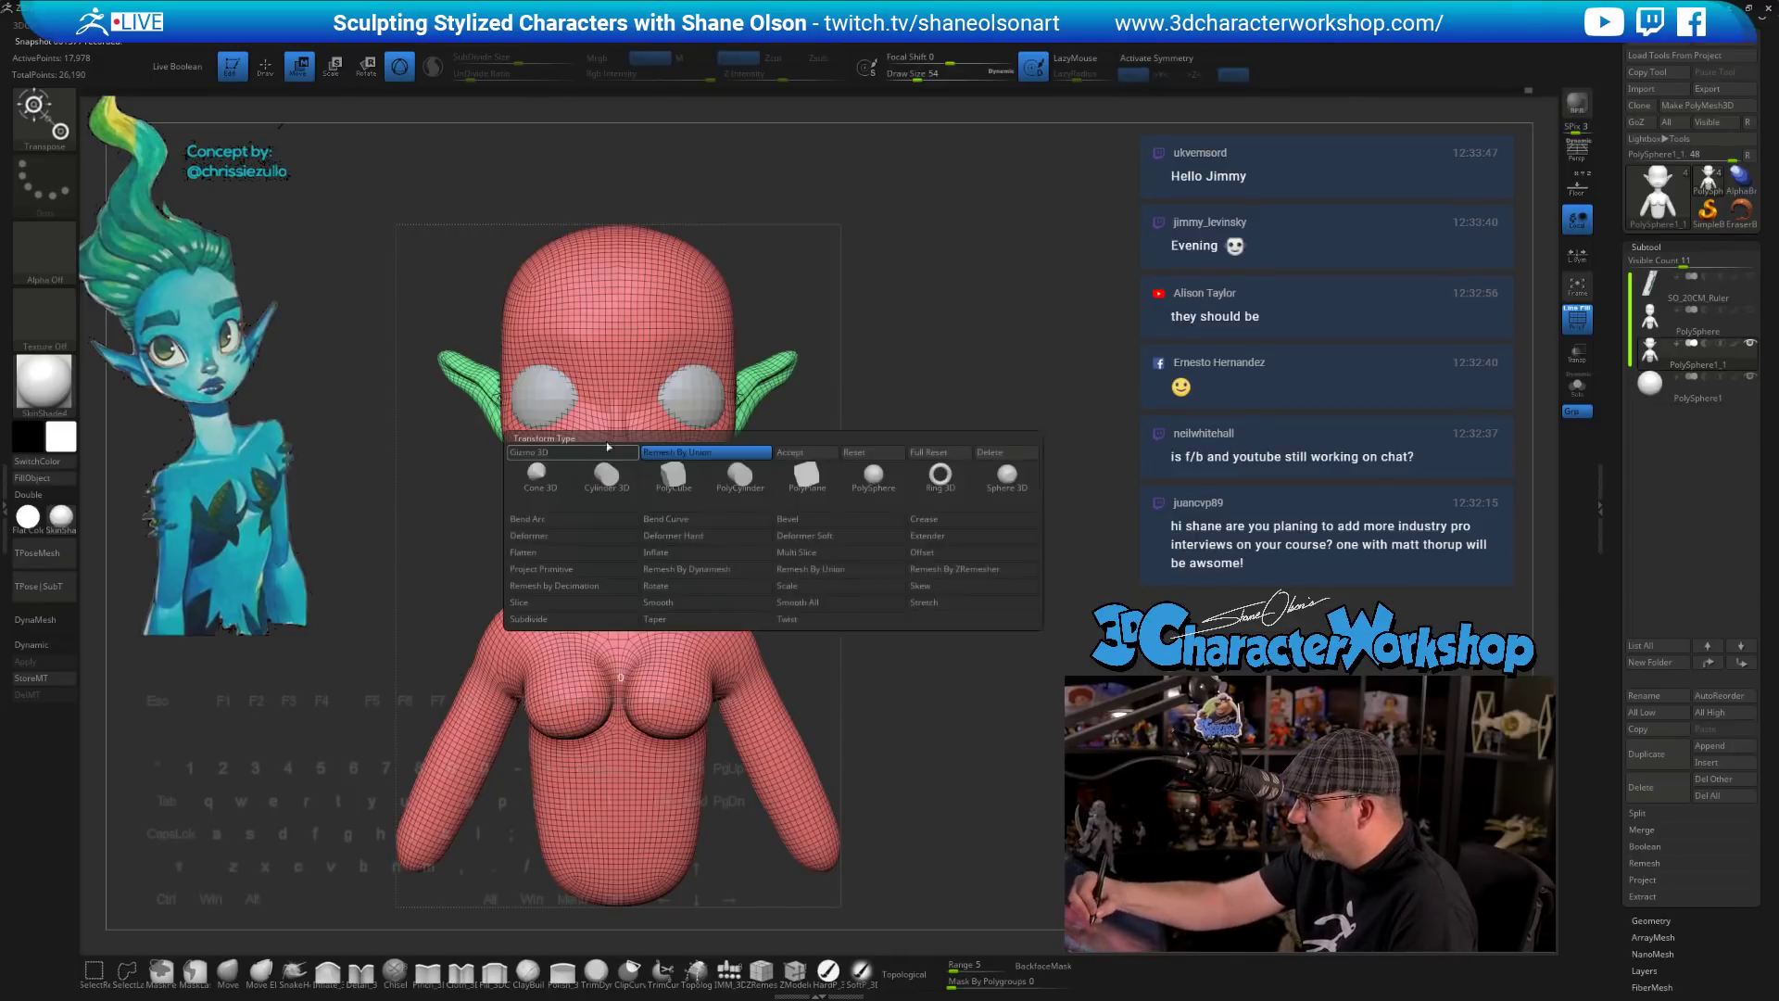
{"action": "left_click", "coordinate": [568, 459]}
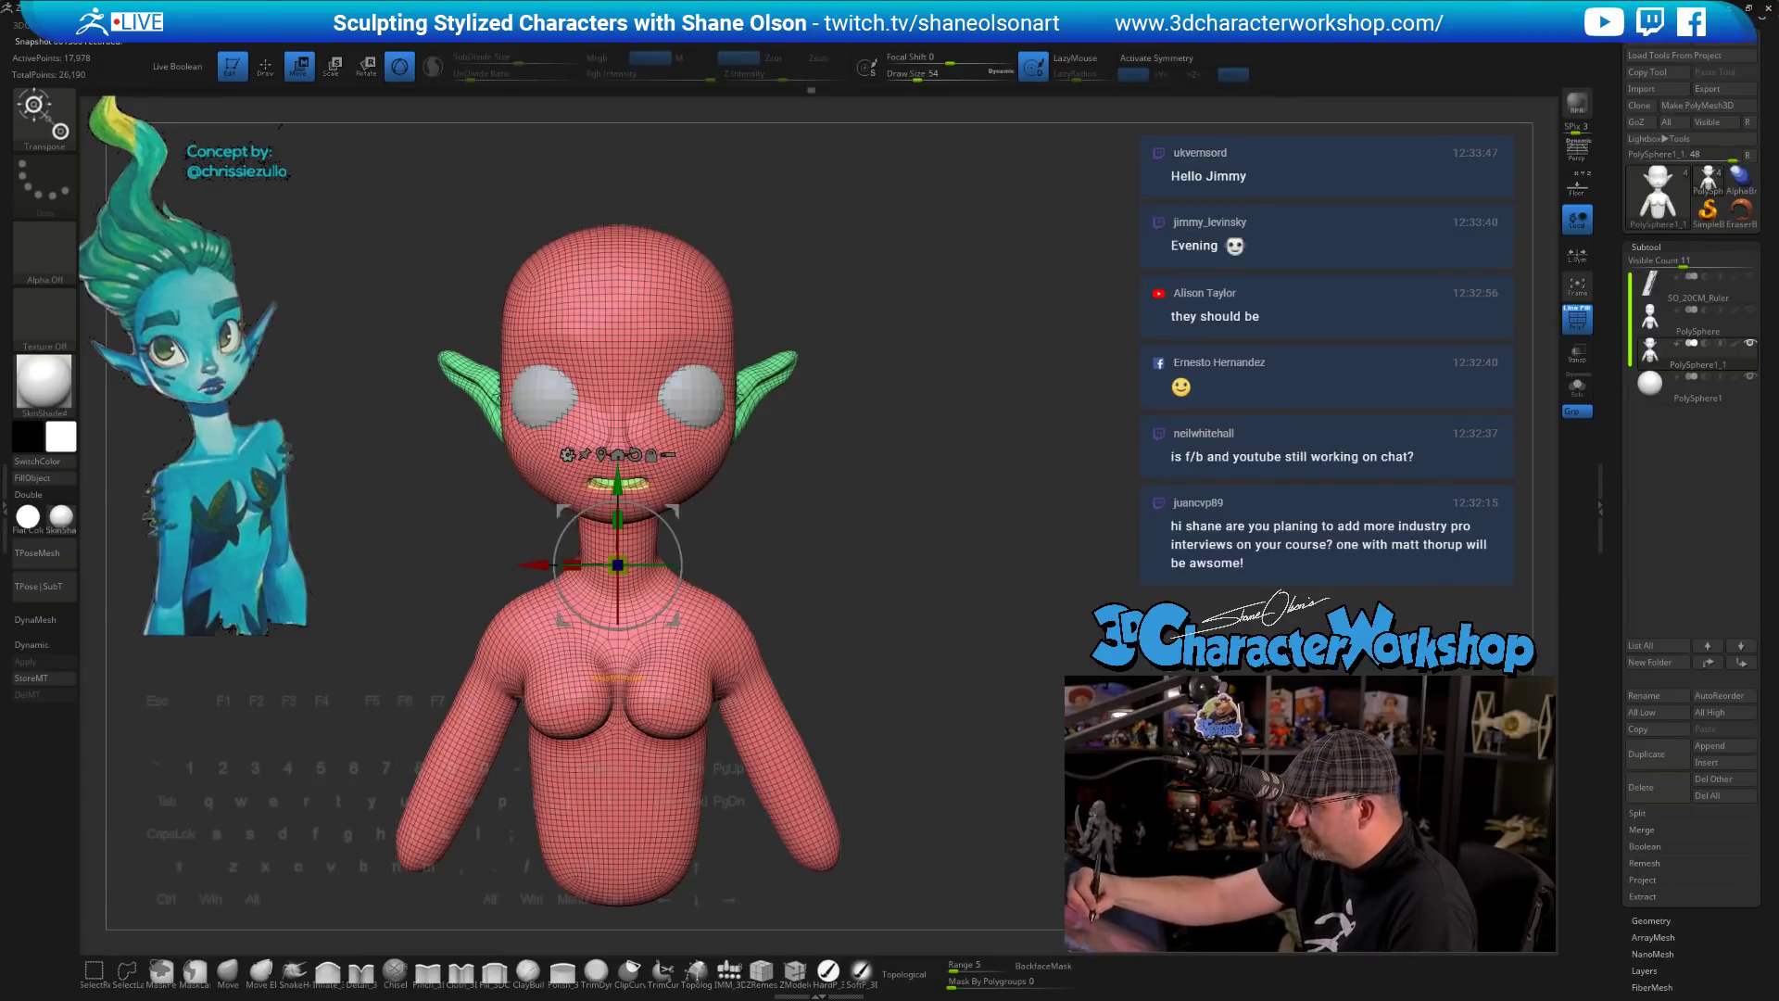
- Retopologize the fused character mesh with Remesh By ZRemesher and inspect the new topology from the side and back
{"action": "left_click", "coordinate": [568, 454]}
{"action": "left_click", "coordinate": [965, 544]}
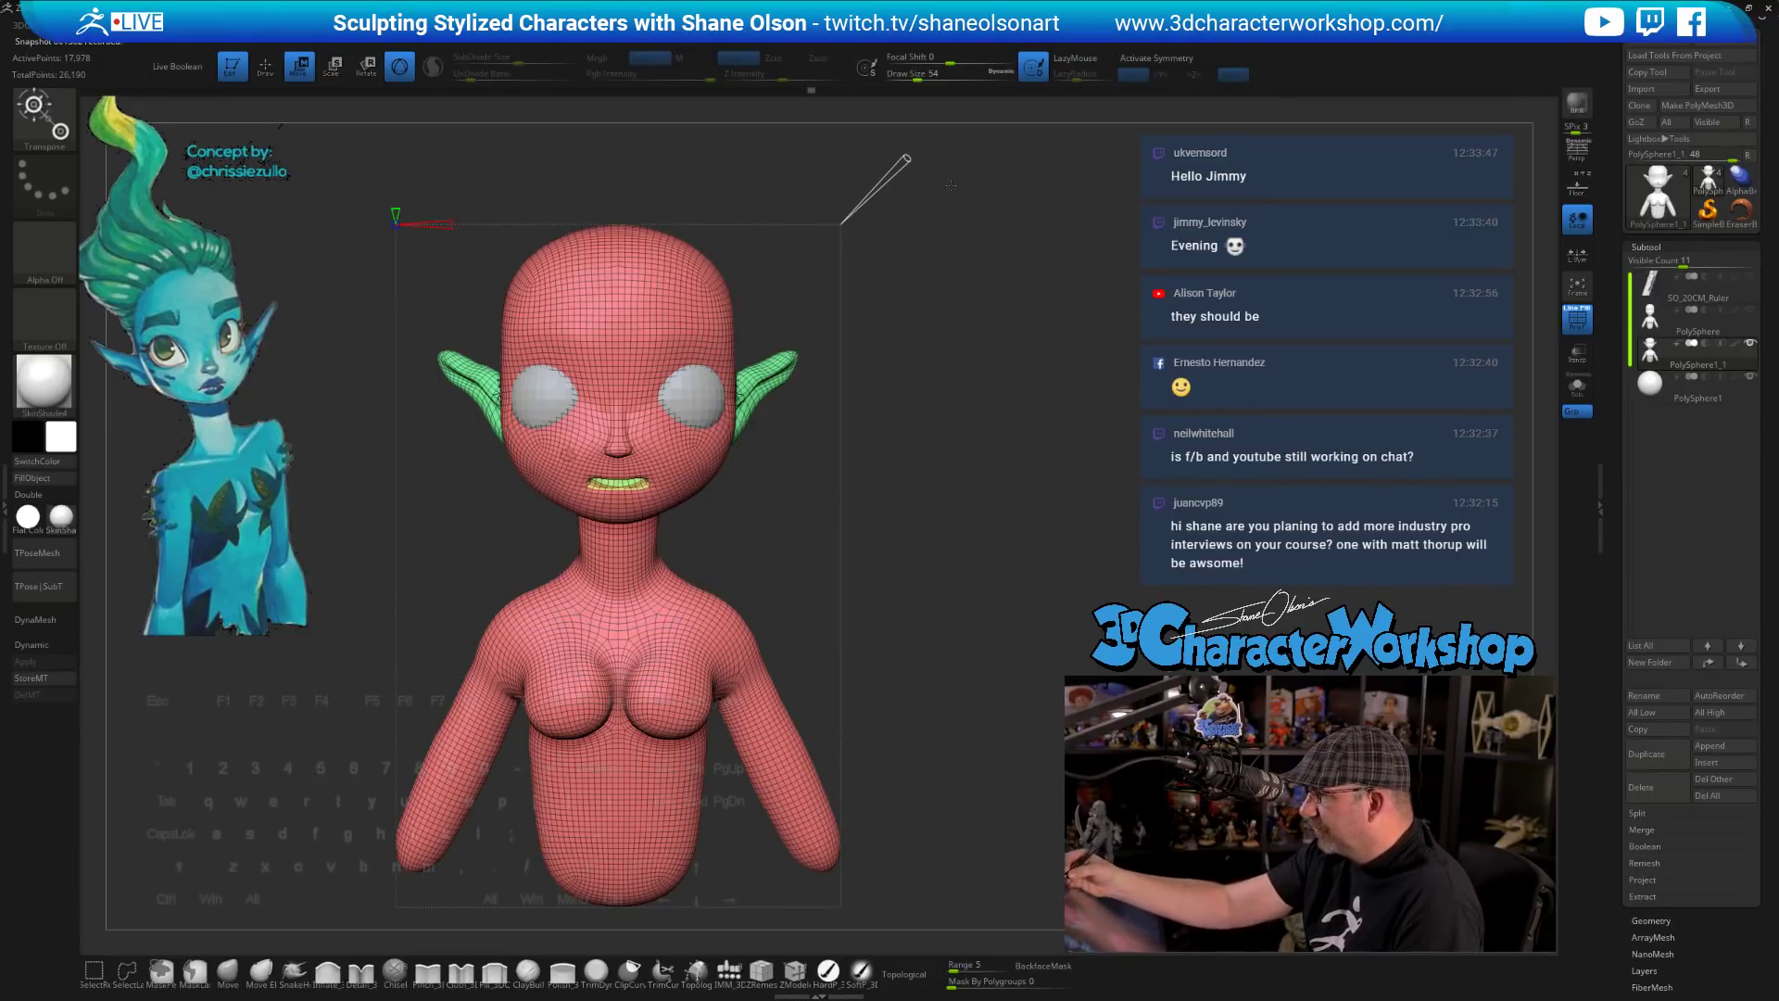
{"action": "left_click_drag", "start_coordinate": [905, 160], "coordinate": [902, 163]}
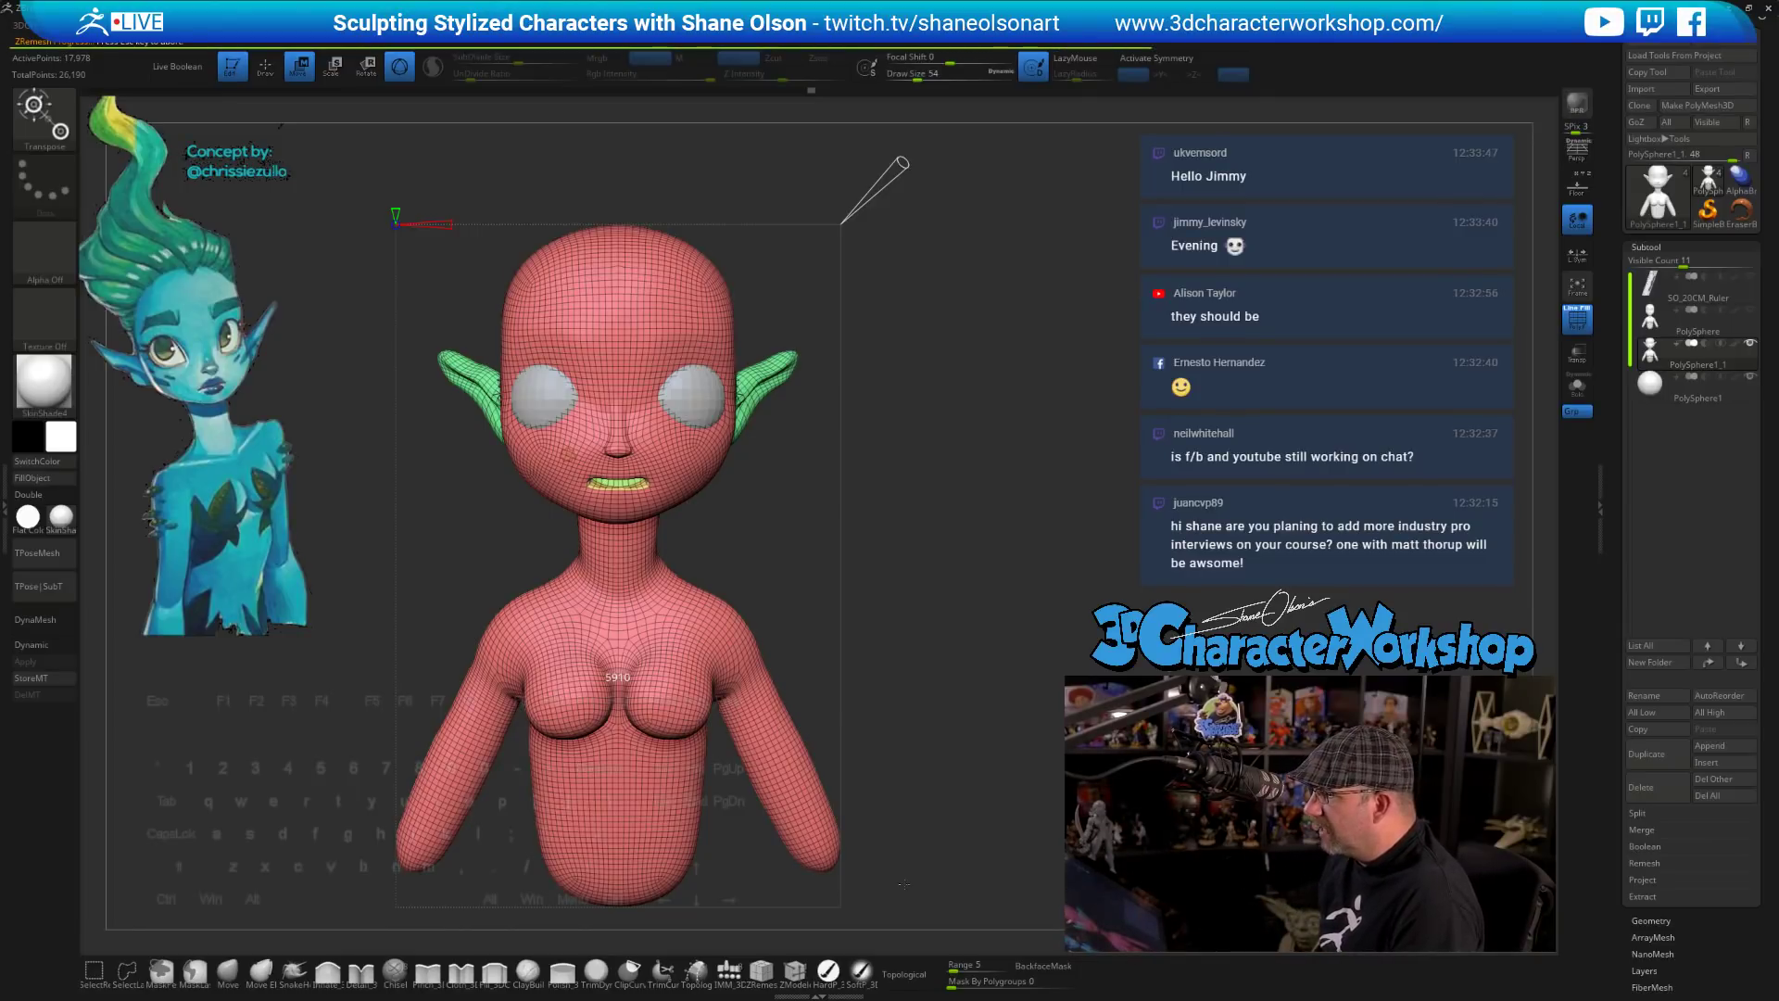
{"action": "left_click_drag", "start_coordinate": [1103, 541], "coordinate": [955, 579]}
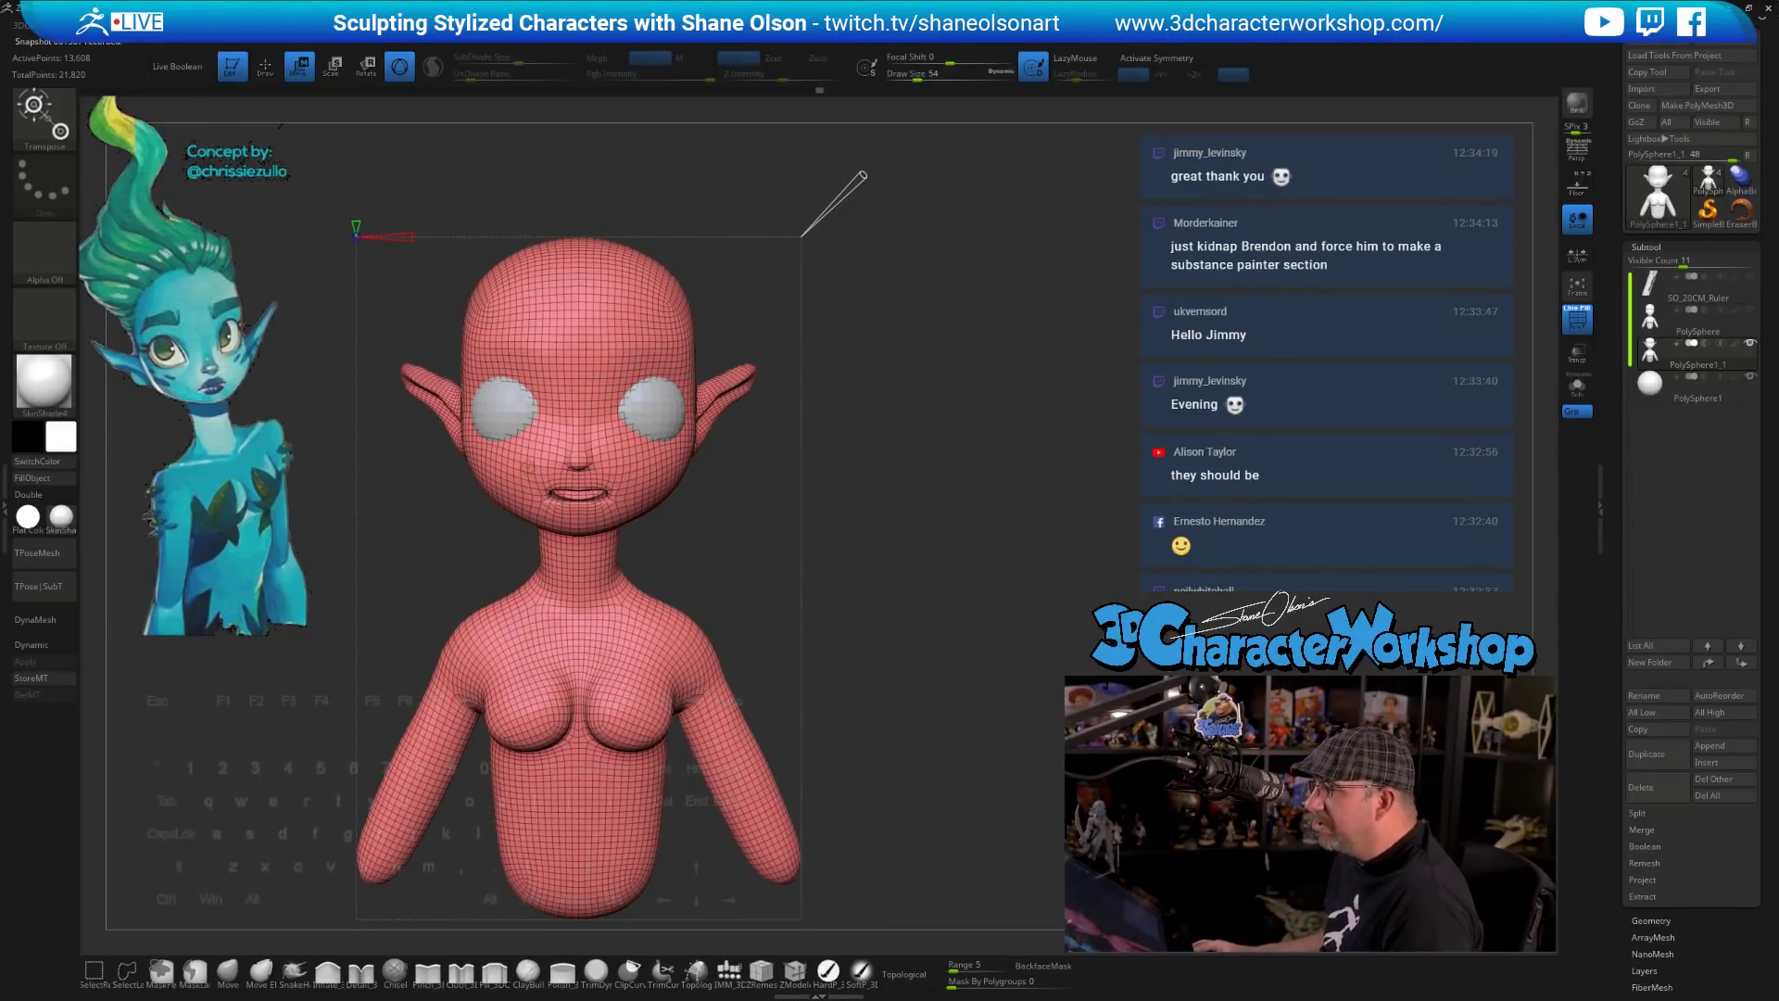
{"action": "left_click_drag", "start_coordinate": [1031, 317], "coordinate": [916, 371]}
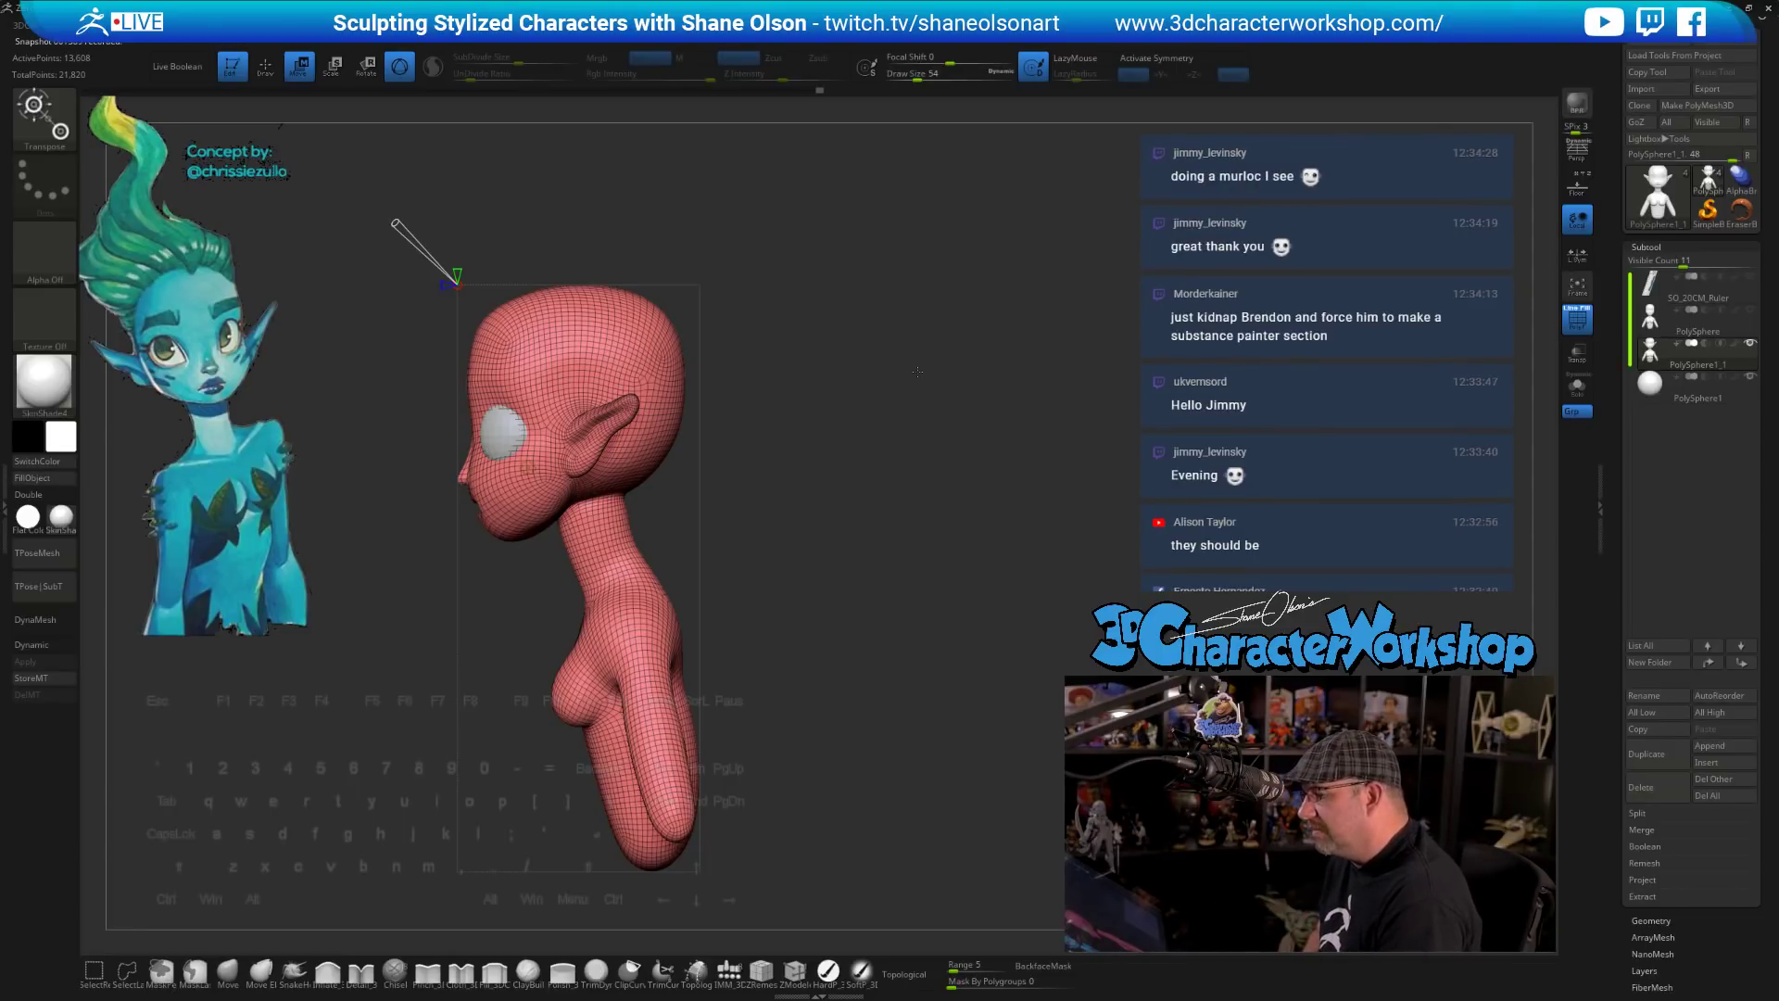
{"action": "left_click_drag", "start_coordinate": [915, 372], "coordinate": [854, 466]}
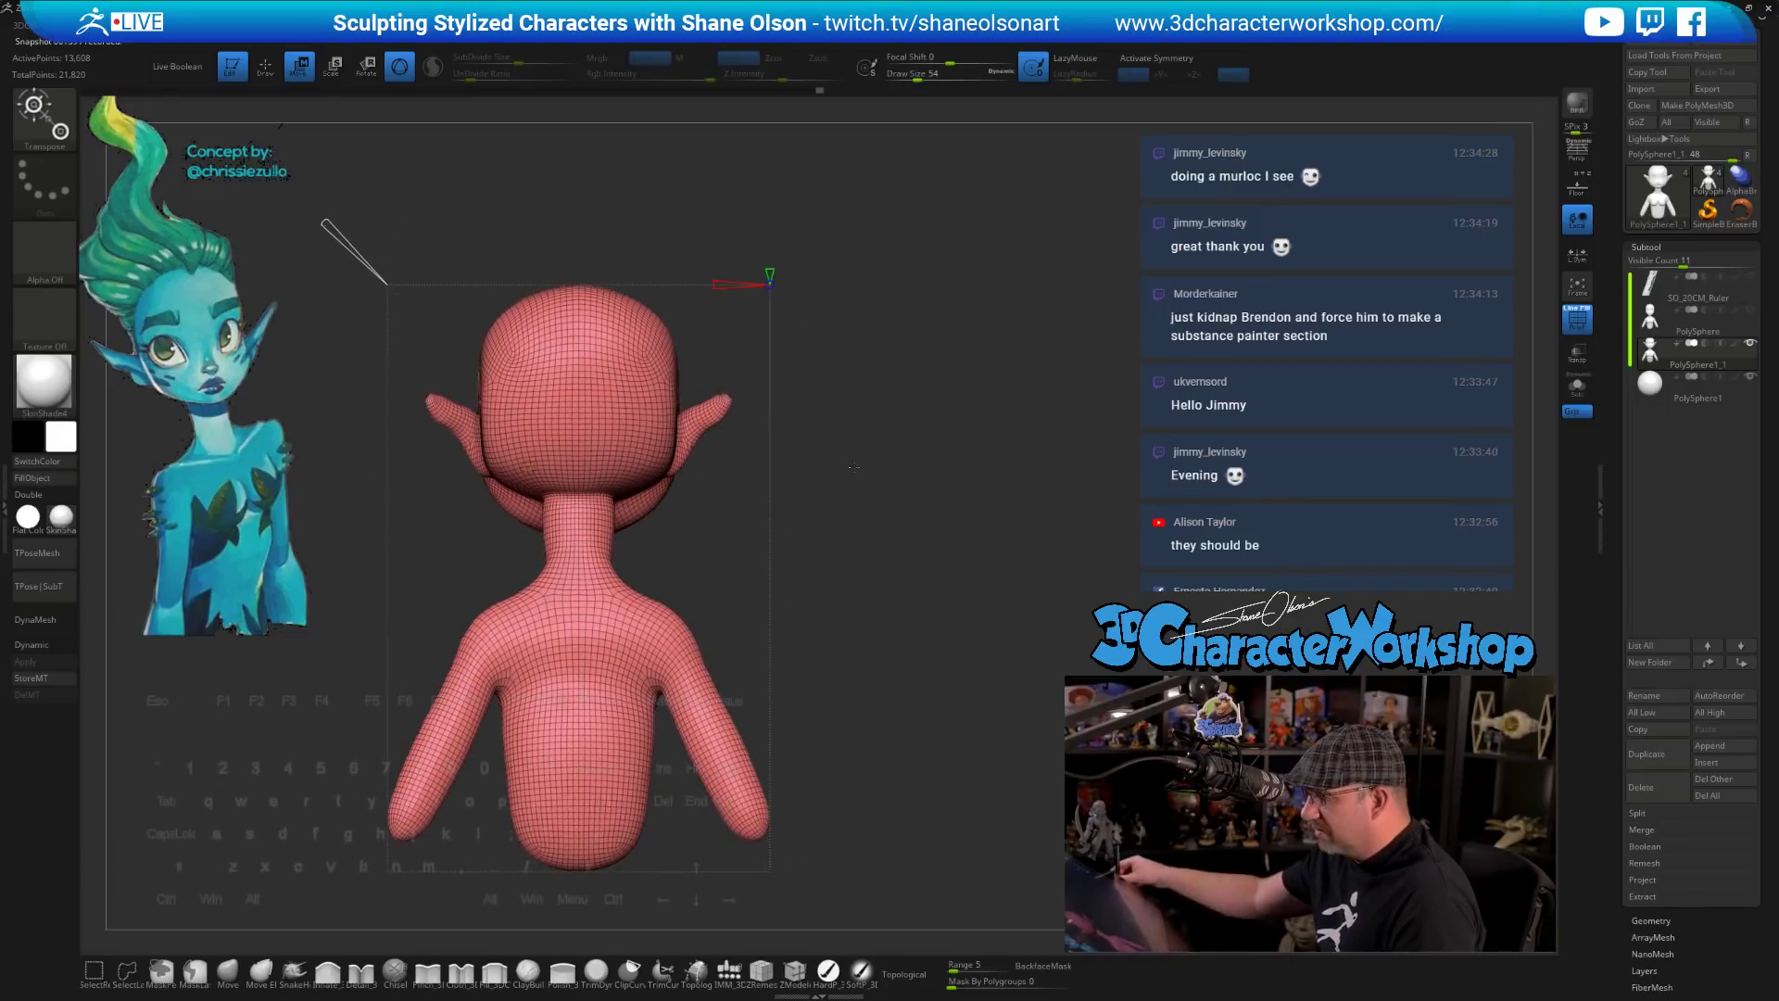
- Select the Move brush, adjust its draw size and smooth the base of the neck from behind
{"action": "left_click", "coordinate": [230, 975]}
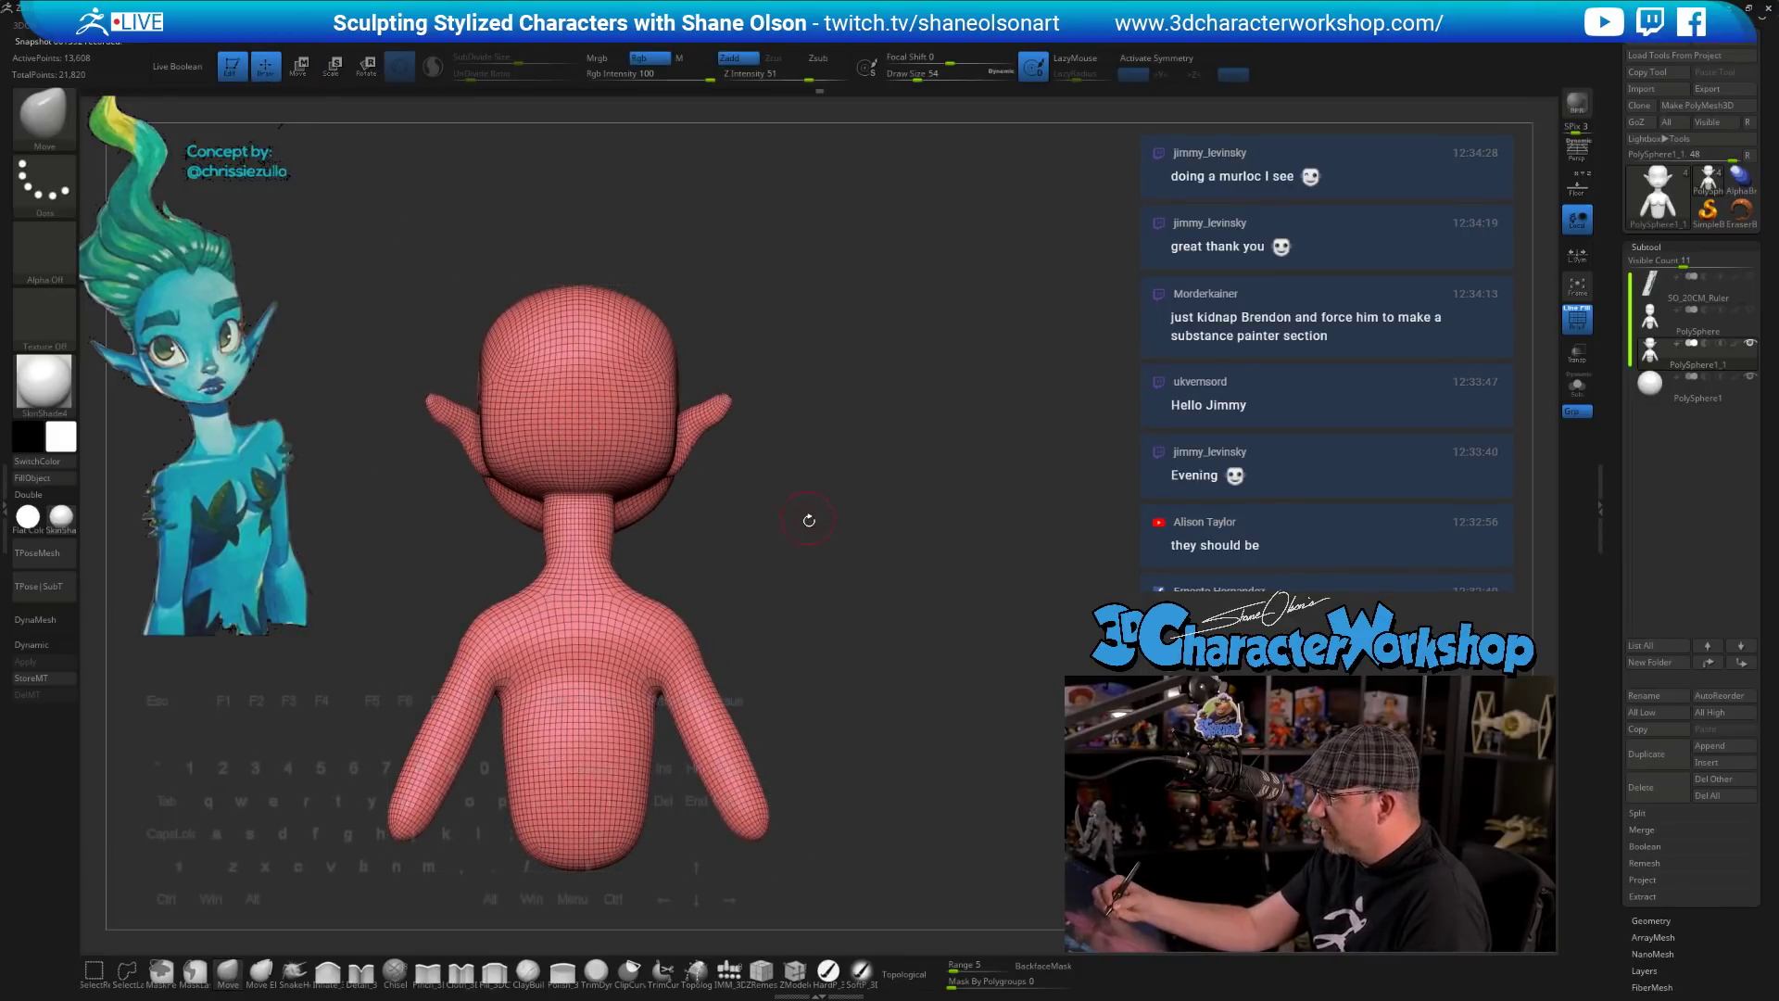
{"action": "mouse_move", "coordinate": [809, 573]}
{"action": "left_mouse_down"}
{"action": "mouse_move", "coordinate": [912, 547]}
{"action": "mouse_move", "coordinate": [828, 547]}
{"action": "mouse_move", "coordinate": [871, 566]}
{"action": "mouse_move", "coordinate": [918, 553]}
{"action": "mouse_move", "coordinate": [898, 527]}
{"action": "mouse_move", "coordinate": [805, 571]}
{"action": "left_mouse_up"}
{"action": "key", "text": "s"}
{"action": "left_click_drag", "start_coordinate": [616, 480], "coordinate": [601, 477]}
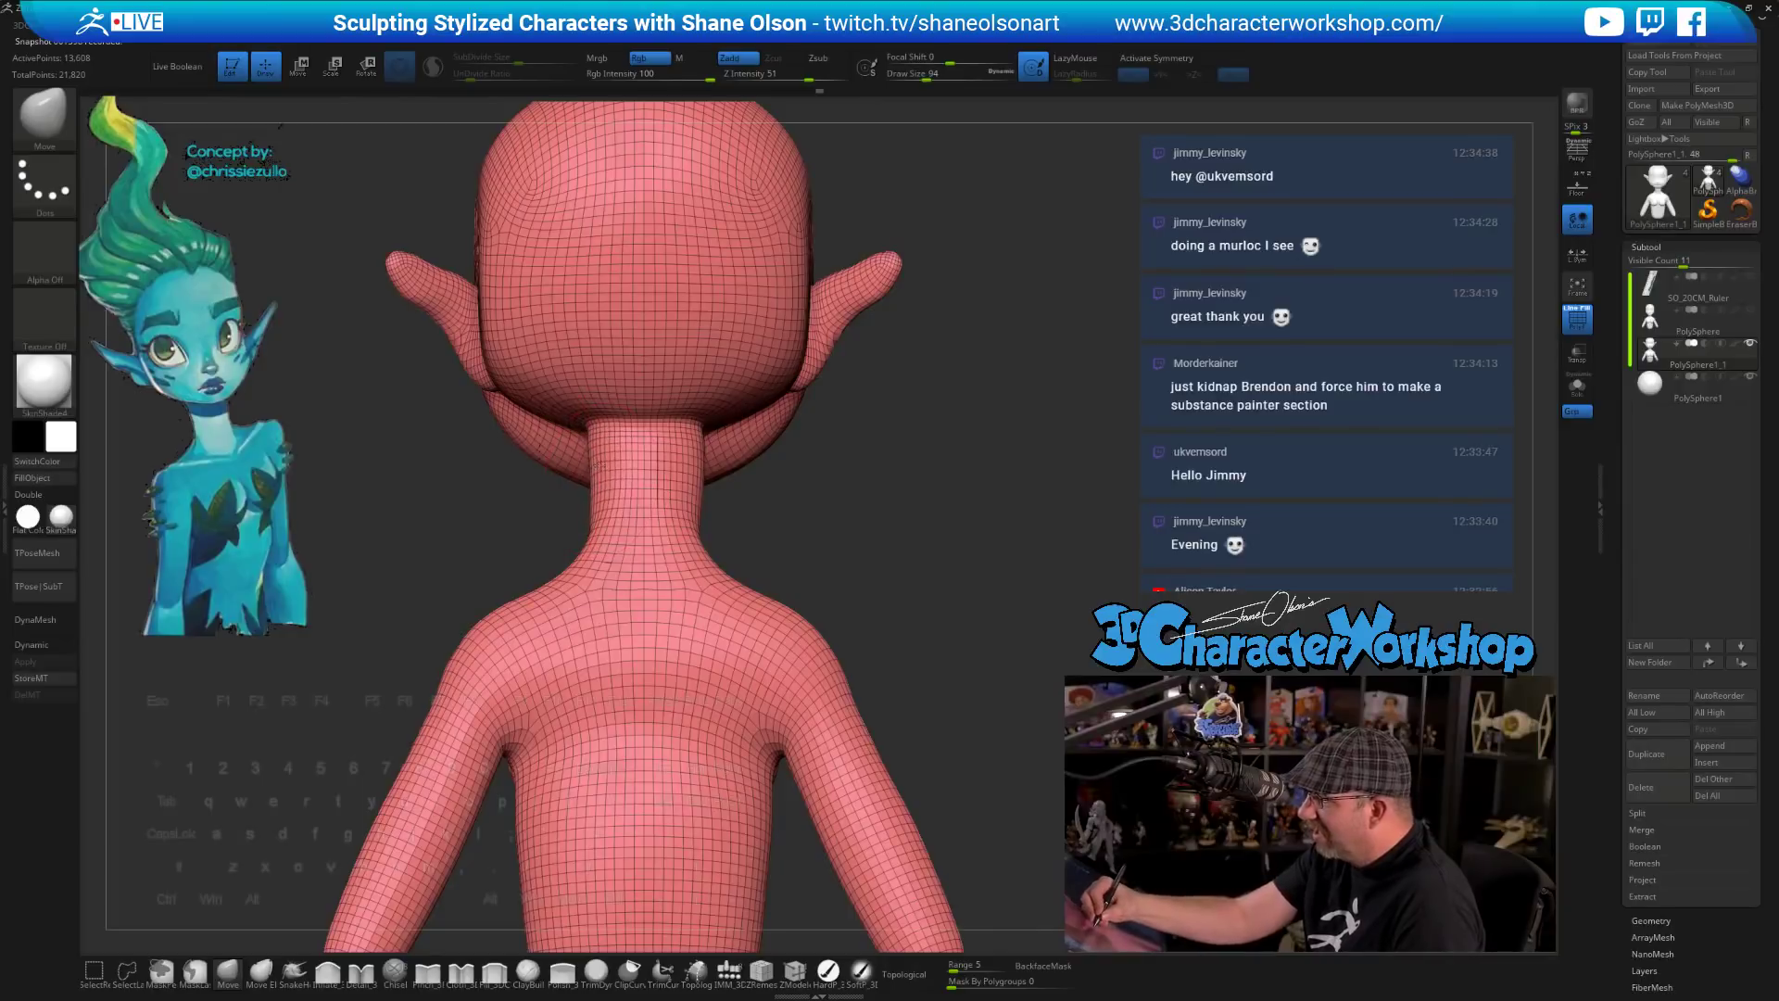
{"action": "left_click_drag", "start_coordinate": [804, 521], "coordinate": [880, 508]}
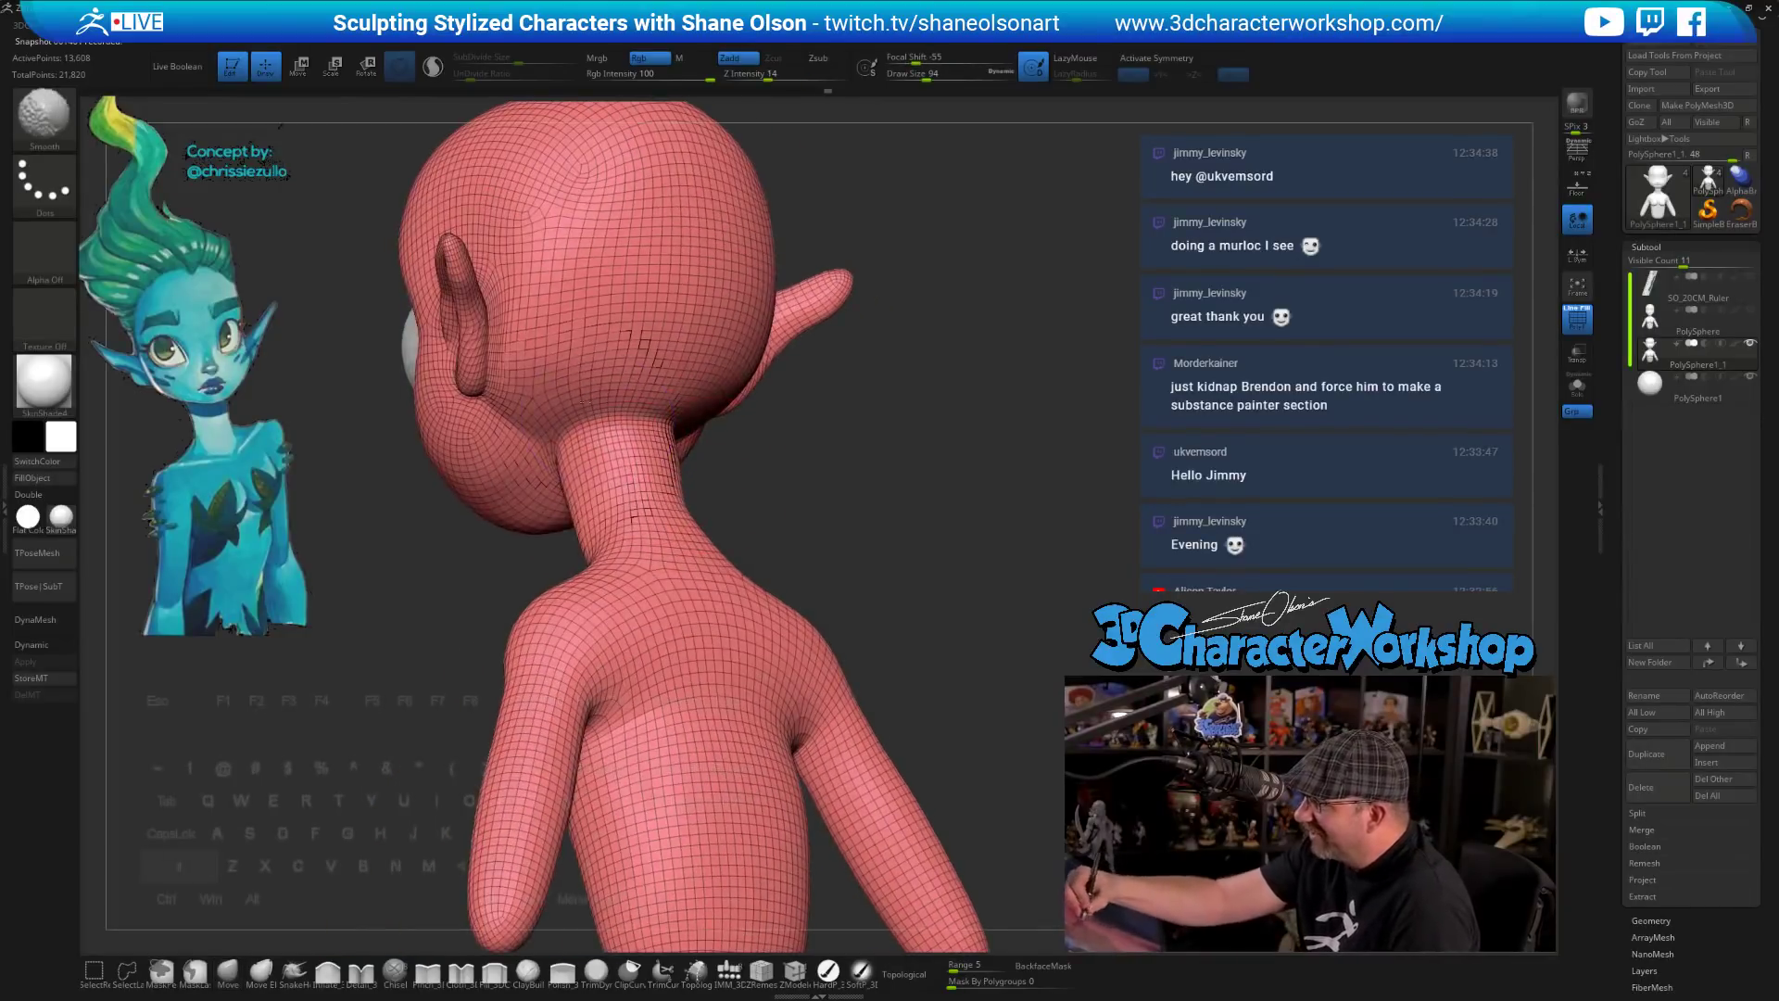
{"action": "mouse_move", "coordinate": [639, 519]}
{"action": "left_mouse_down", "text": "shift"}
{"action": "mouse_move", "coordinate": [616, 530]}
{"action": "mouse_move", "coordinate": [648, 535]}
{"action": "left_mouse_up", "text": "shift"}
- Set the brush's draw size to 132 and smooth the back of the neck and its transition into the skull
{"action": "left_click_drag", "start_coordinate": [808, 519], "coordinate": [773, 498], "text": "alt"}
{"action": "key", "text": "s"}
{"action": "left_click_drag", "start_coordinate": [769, 495], "coordinate": [787, 496]}
{"action": "key", "text": "shift"}
{"action": "left_click_drag", "start_coordinate": [593, 440], "coordinate": [603, 421], "text": "shift"}
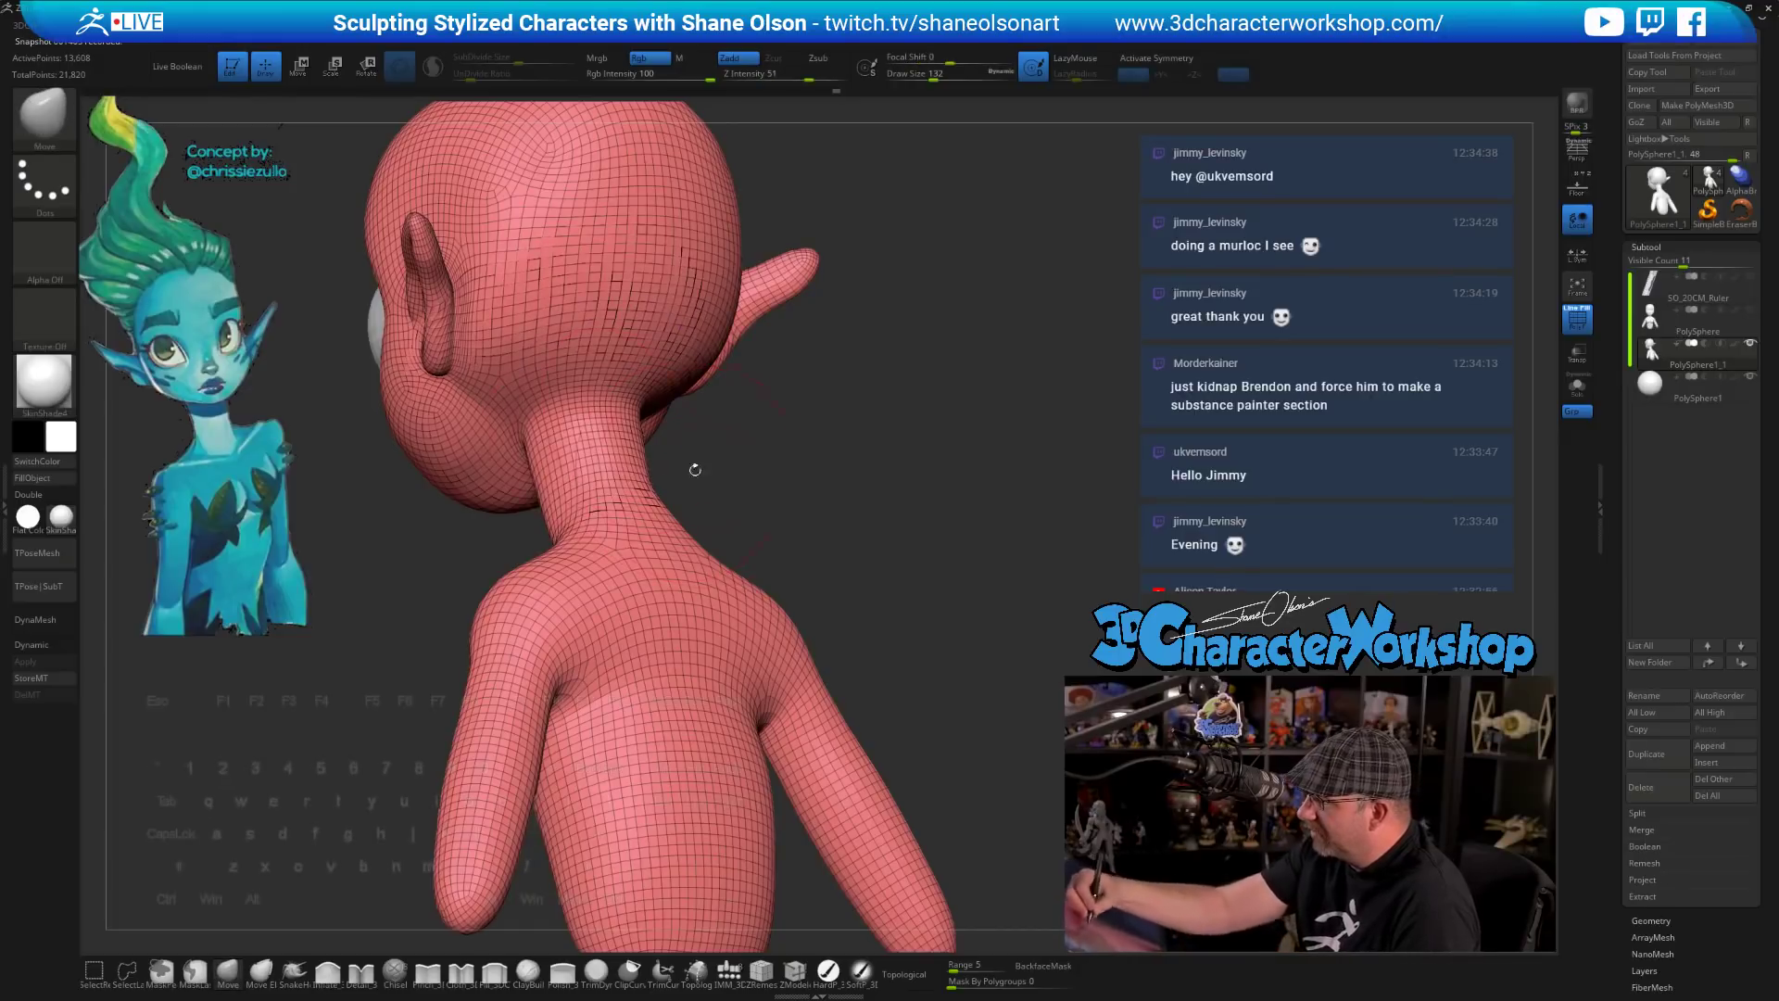
{"action": "mouse_move", "coordinate": [691, 469]}
{"action": "left_mouse_down"}
{"action": "mouse_move", "coordinate": [815, 473]}
{"action": "mouse_move", "coordinate": [776, 476]}
{"action": "mouse_move", "coordinate": [752, 504]}
{"action": "mouse_move", "coordinate": [759, 477]}
{"action": "left_mouse_up"}
{"action": "key", "text": "shift"}
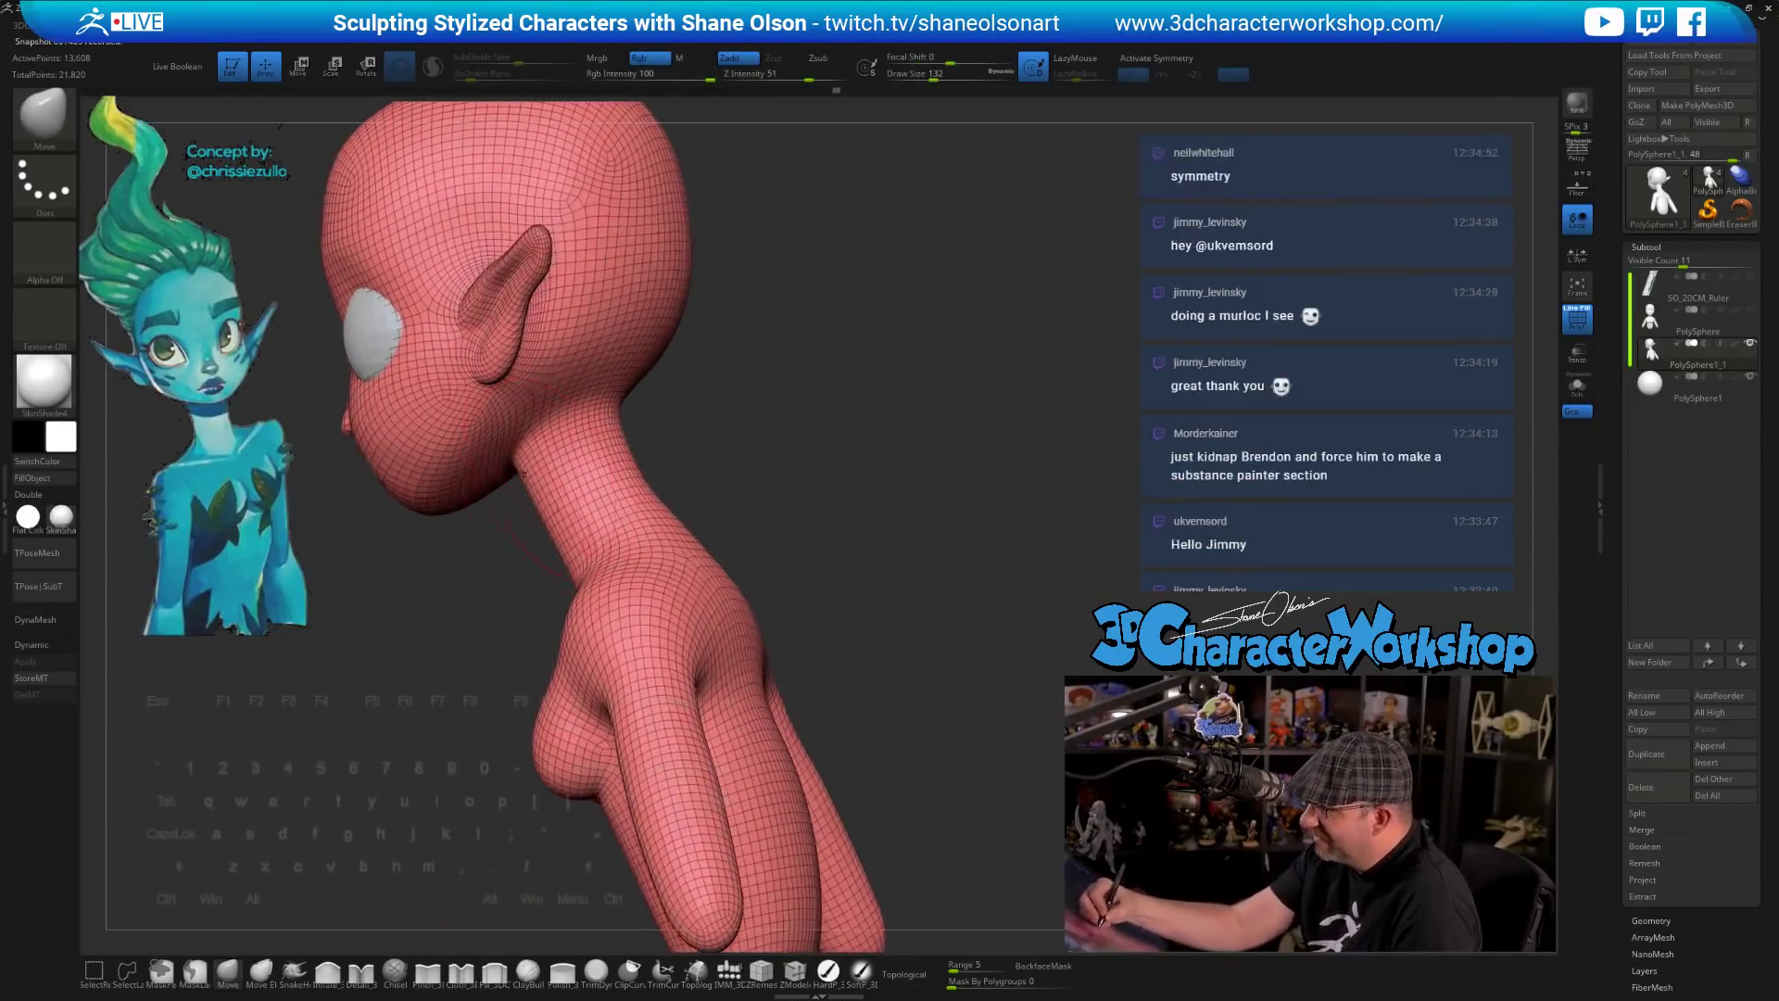
{"action": "key", "text": "shift"}
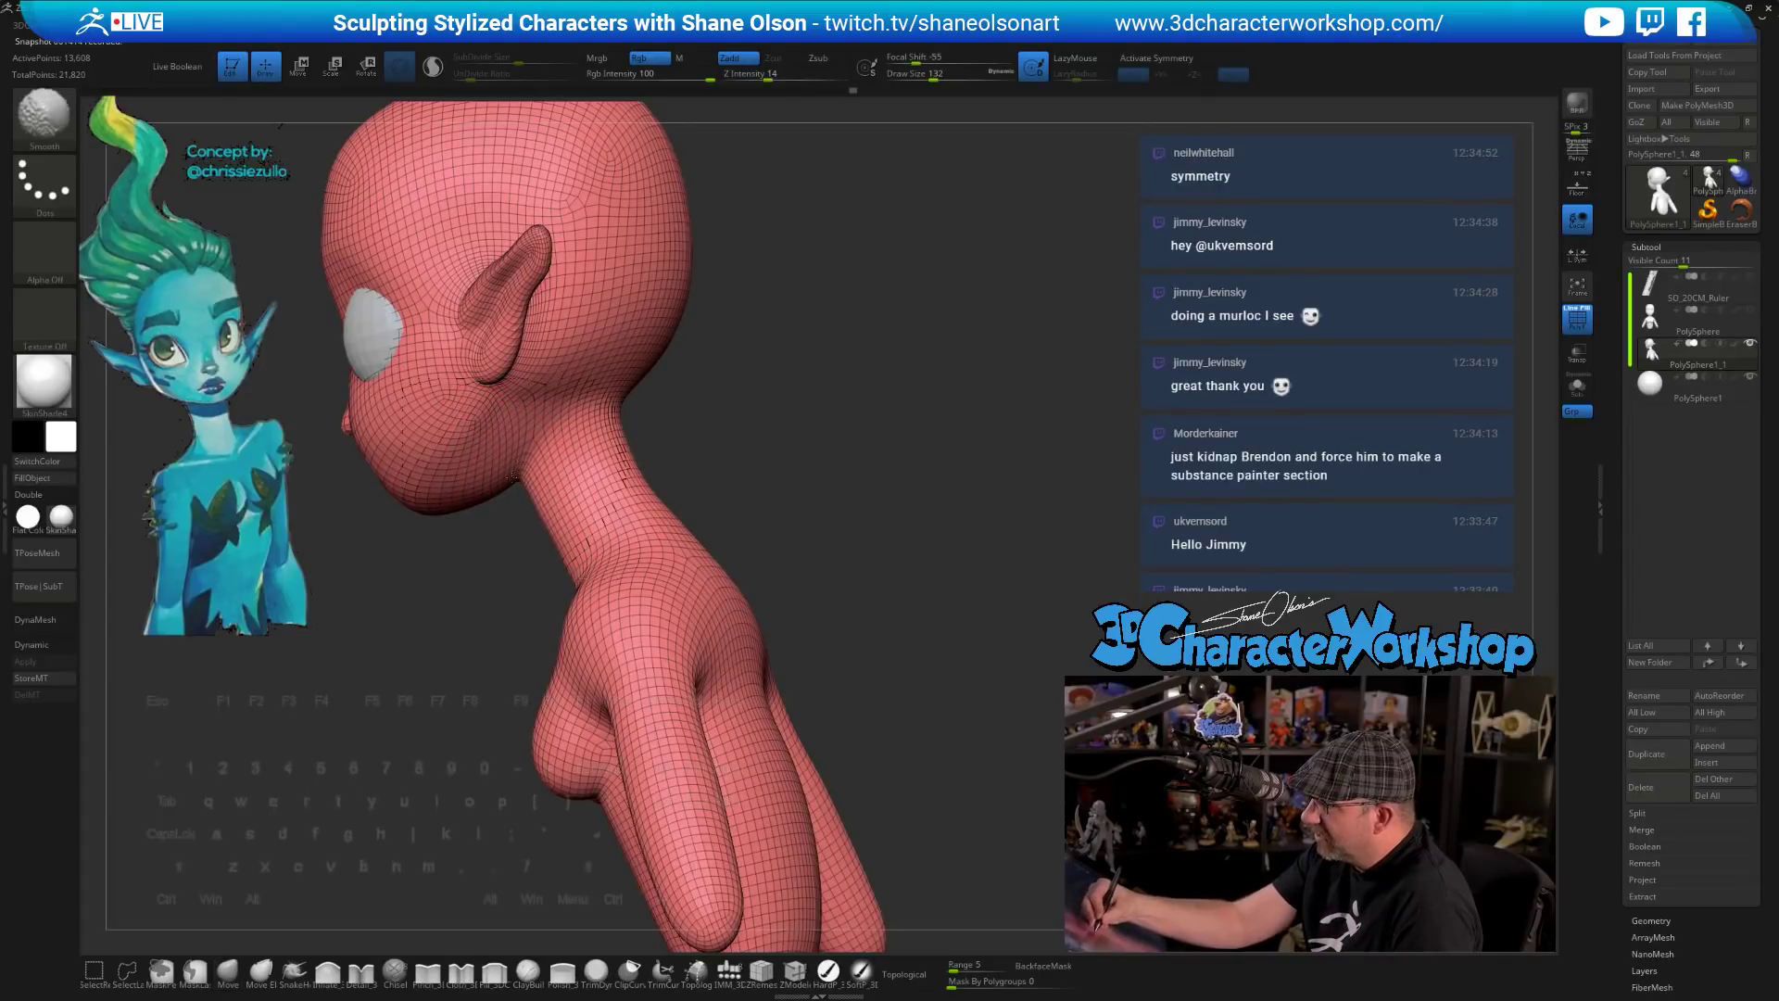
{"action": "left_click_drag", "start_coordinate": [825, 443], "coordinate": [846, 489]}
{"action": "mouse_move", "coordinate": [795, 514]}
{"action": "left_mouse_down"}
{"action": "mouse_move", "coordinate": [784, 480]}
{"action": "mouse_move", "coordinate": [889, 535]}
{"action": "mouse_move", "coordinate": [816, 539]}
{"action": "left_mouse_up"}
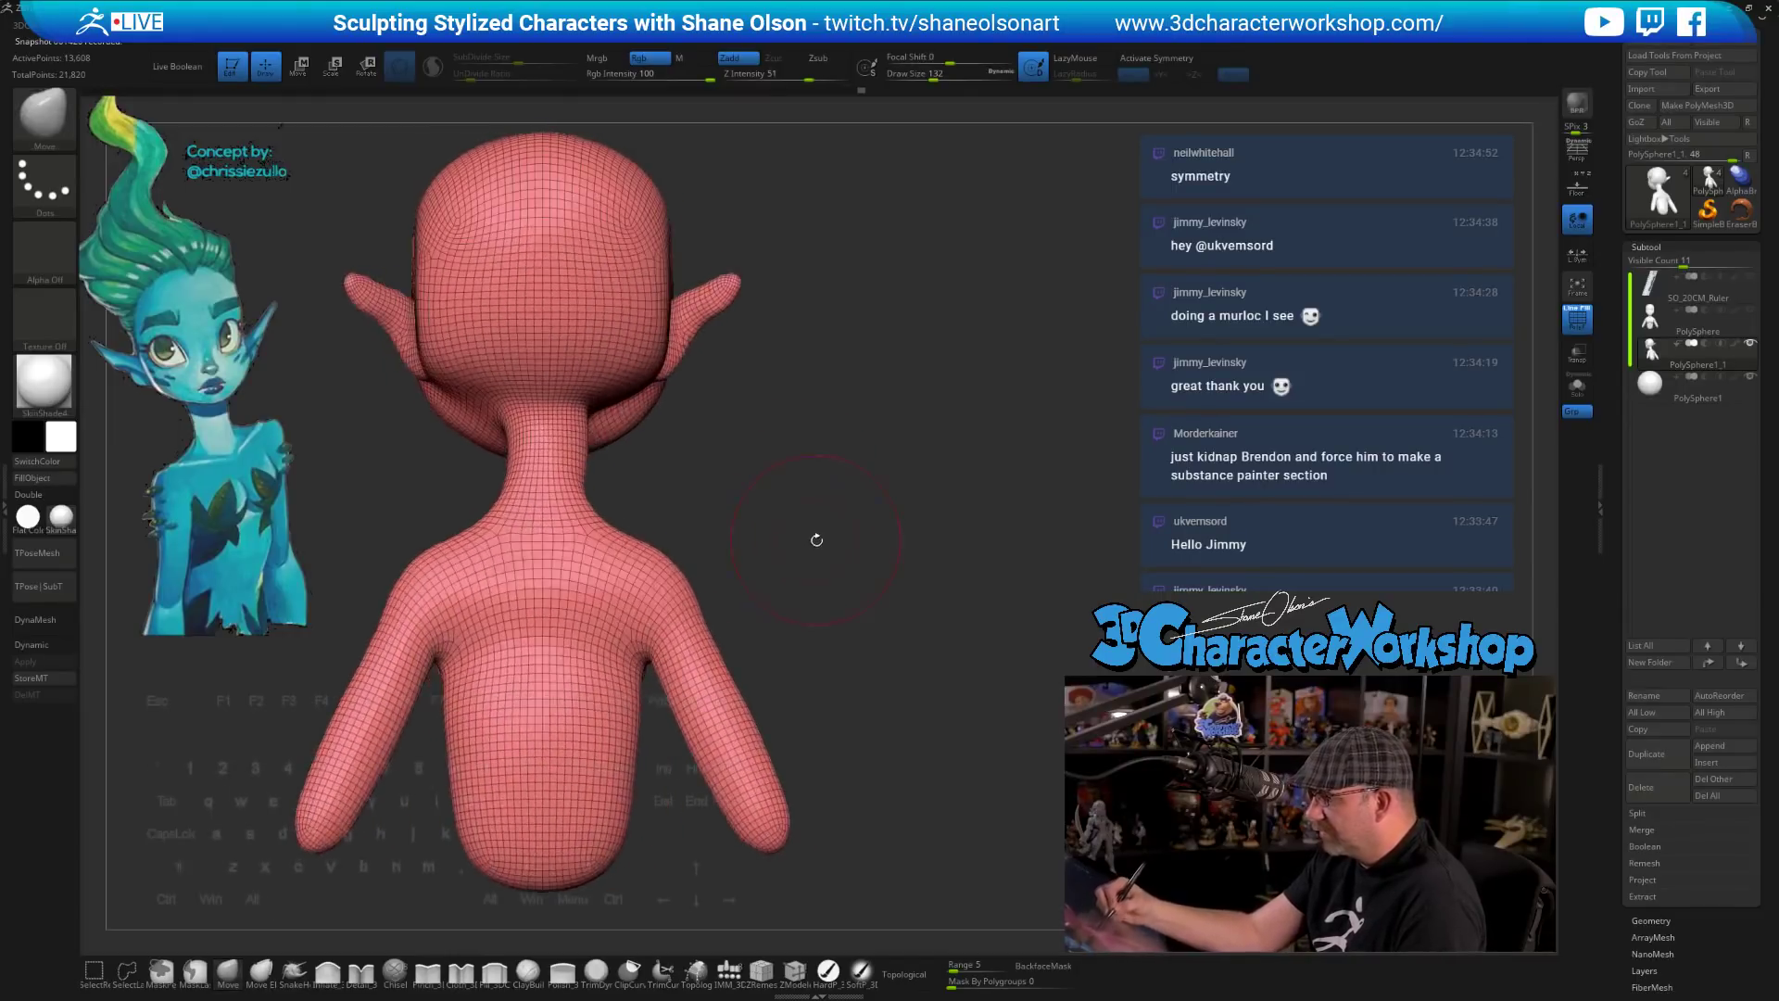
- Try Mirror And Weld on the character mesh and undo it
{"action": "key", "text": "2"}
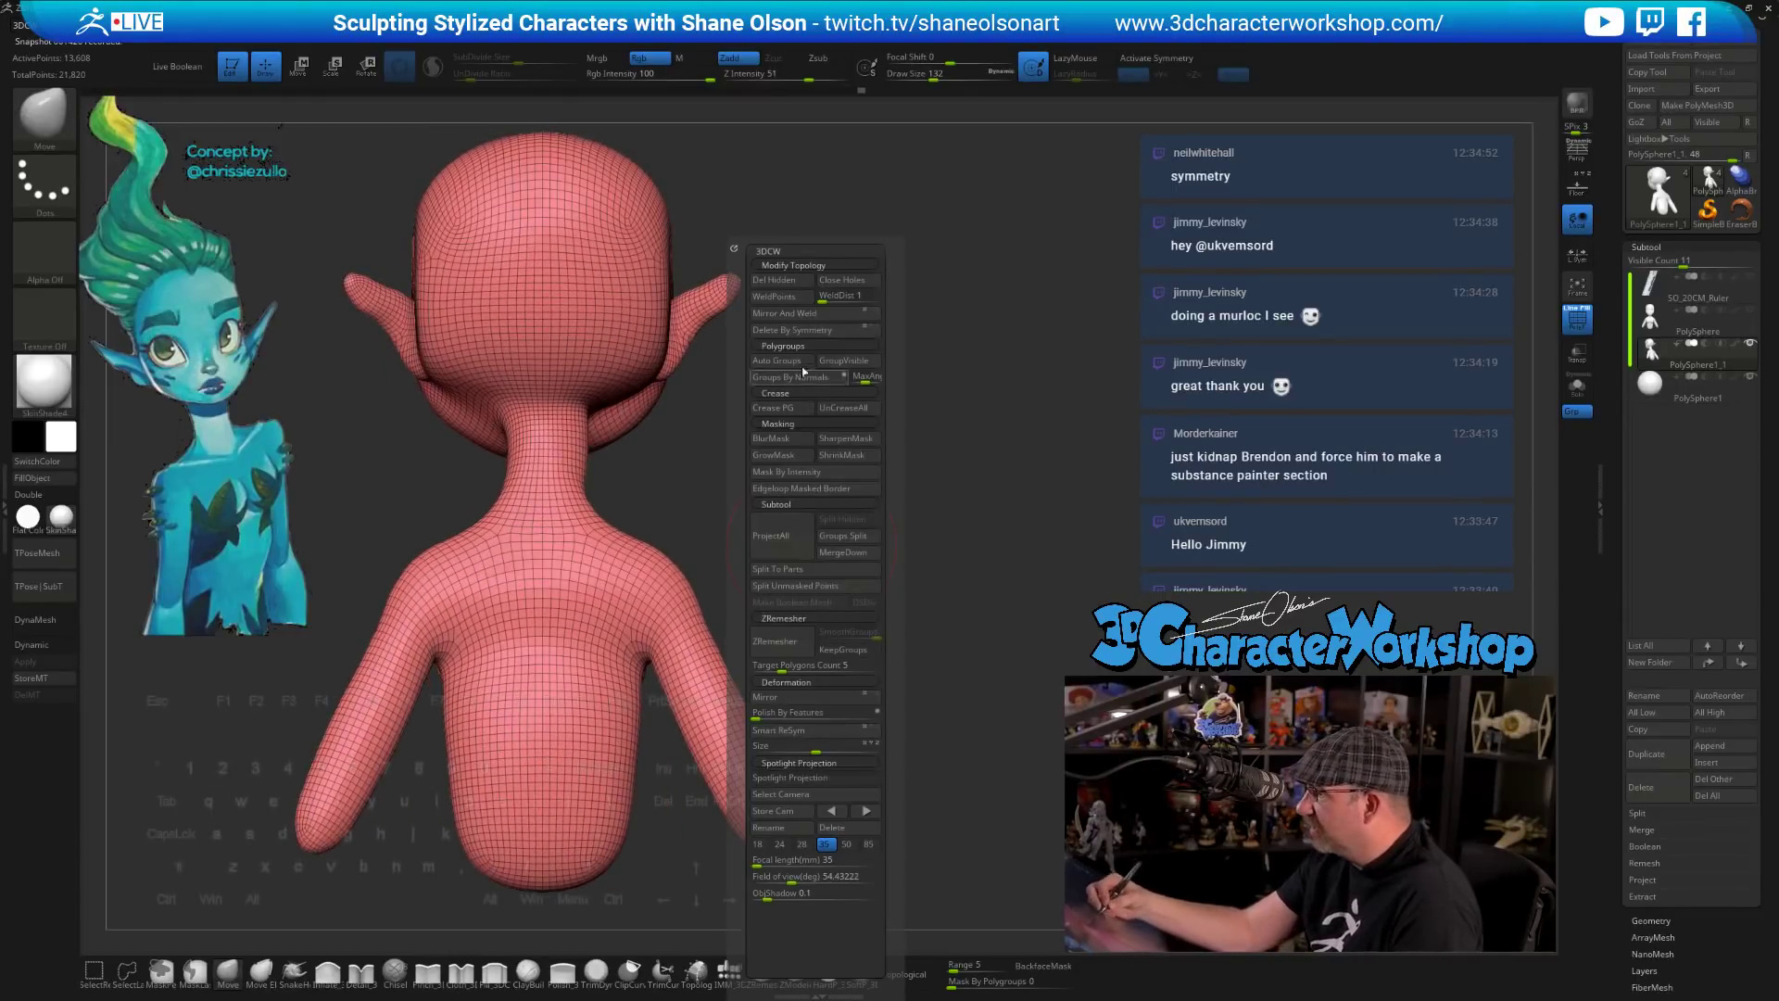
{"action": "left_click", "coordinate": [797, 316]}
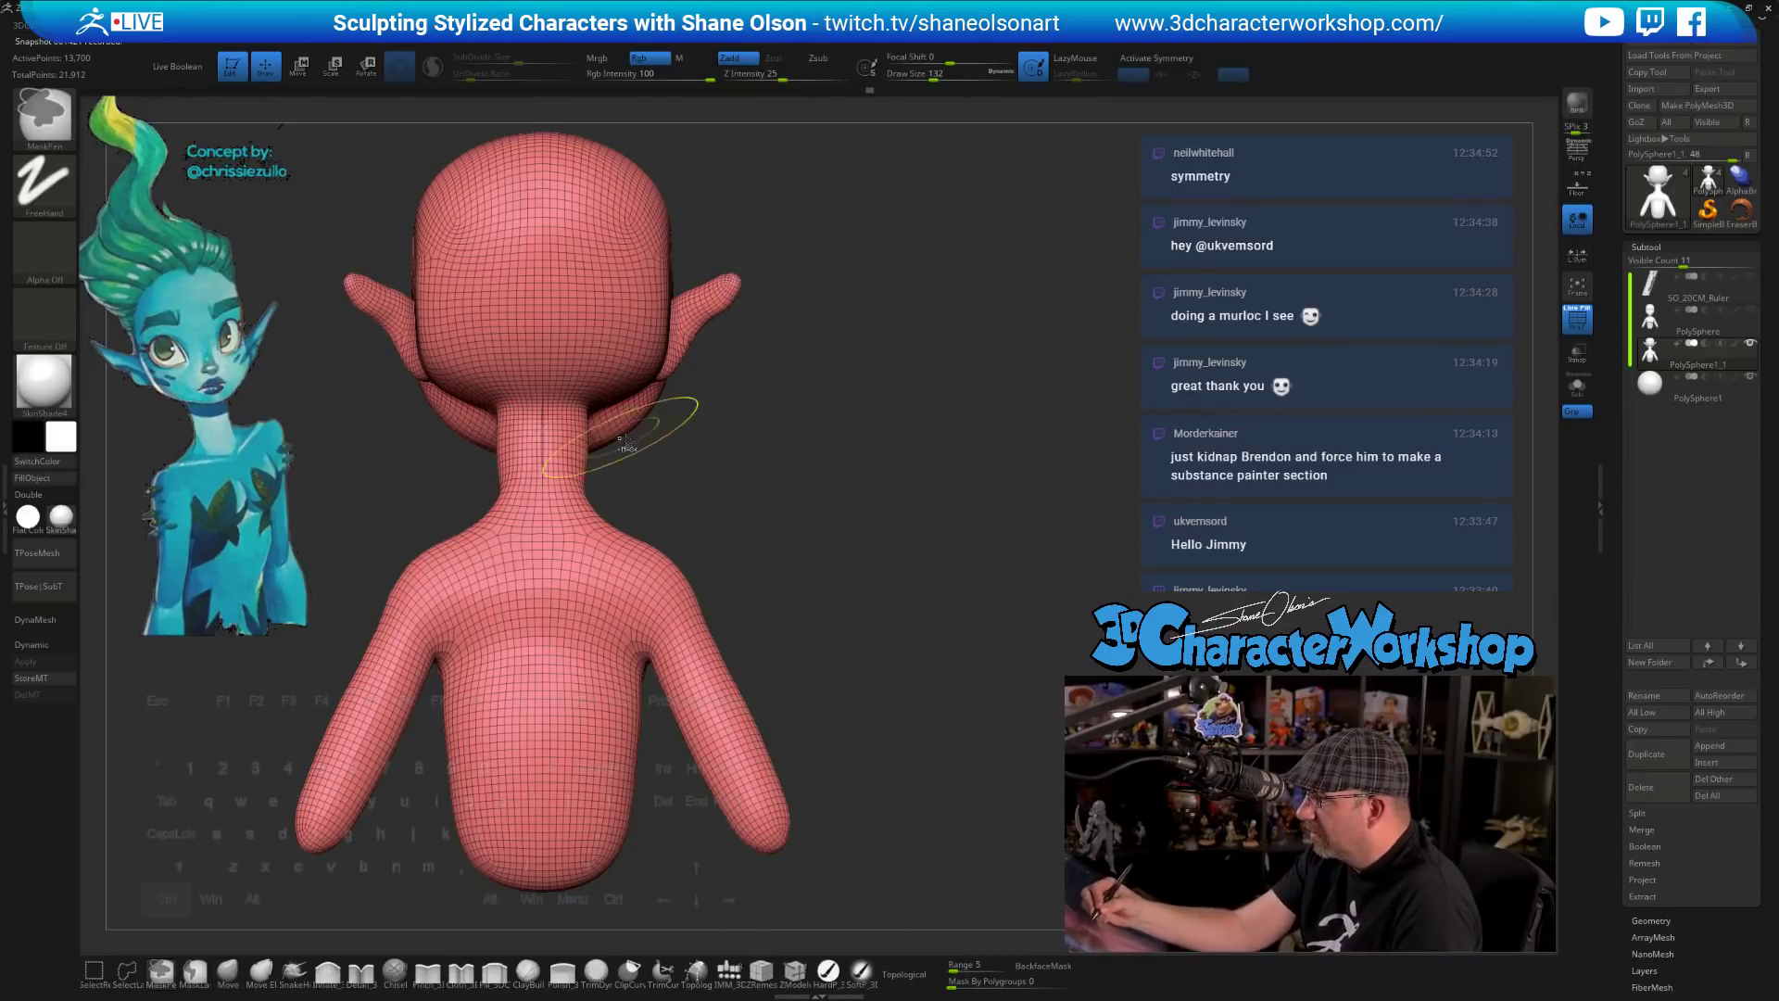
{"action": "key", "text": "ctrl+z"}
- Flip the character mesh with the Mirror deformation and restore its symmetry with Mirror And Weld
{"action": "key", "text": "space"}
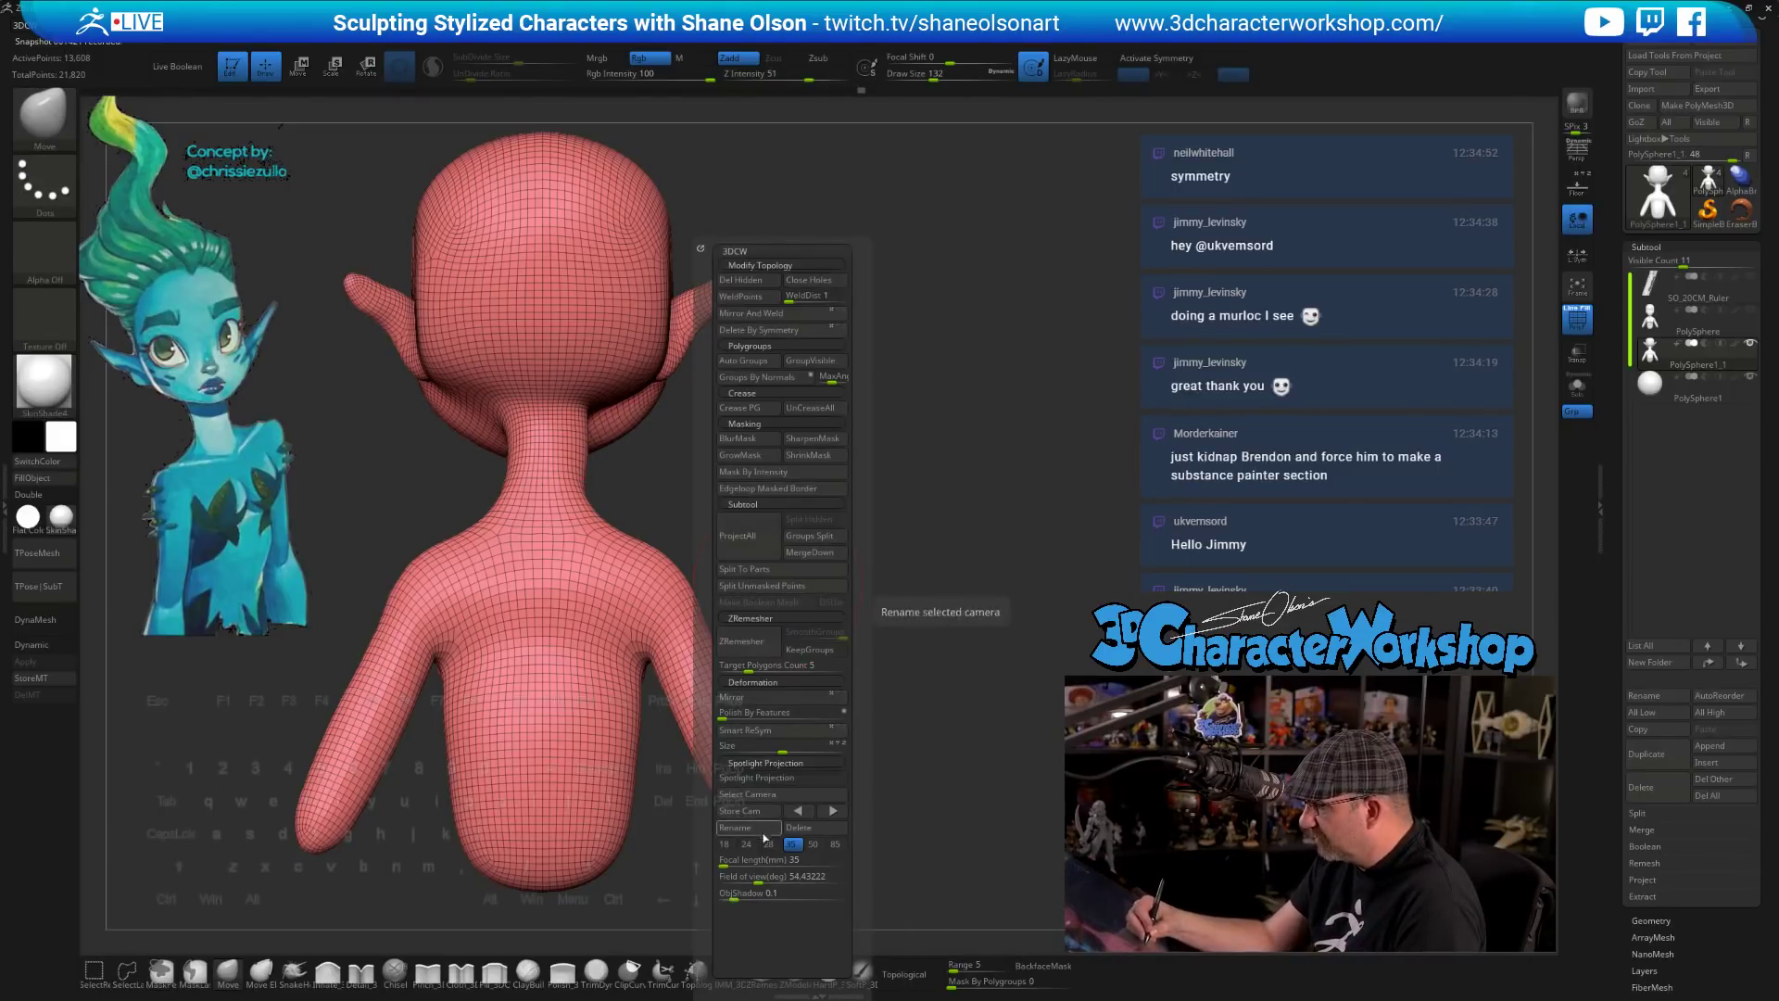
{"action": "left_click", "coordinate": [768, 701]}
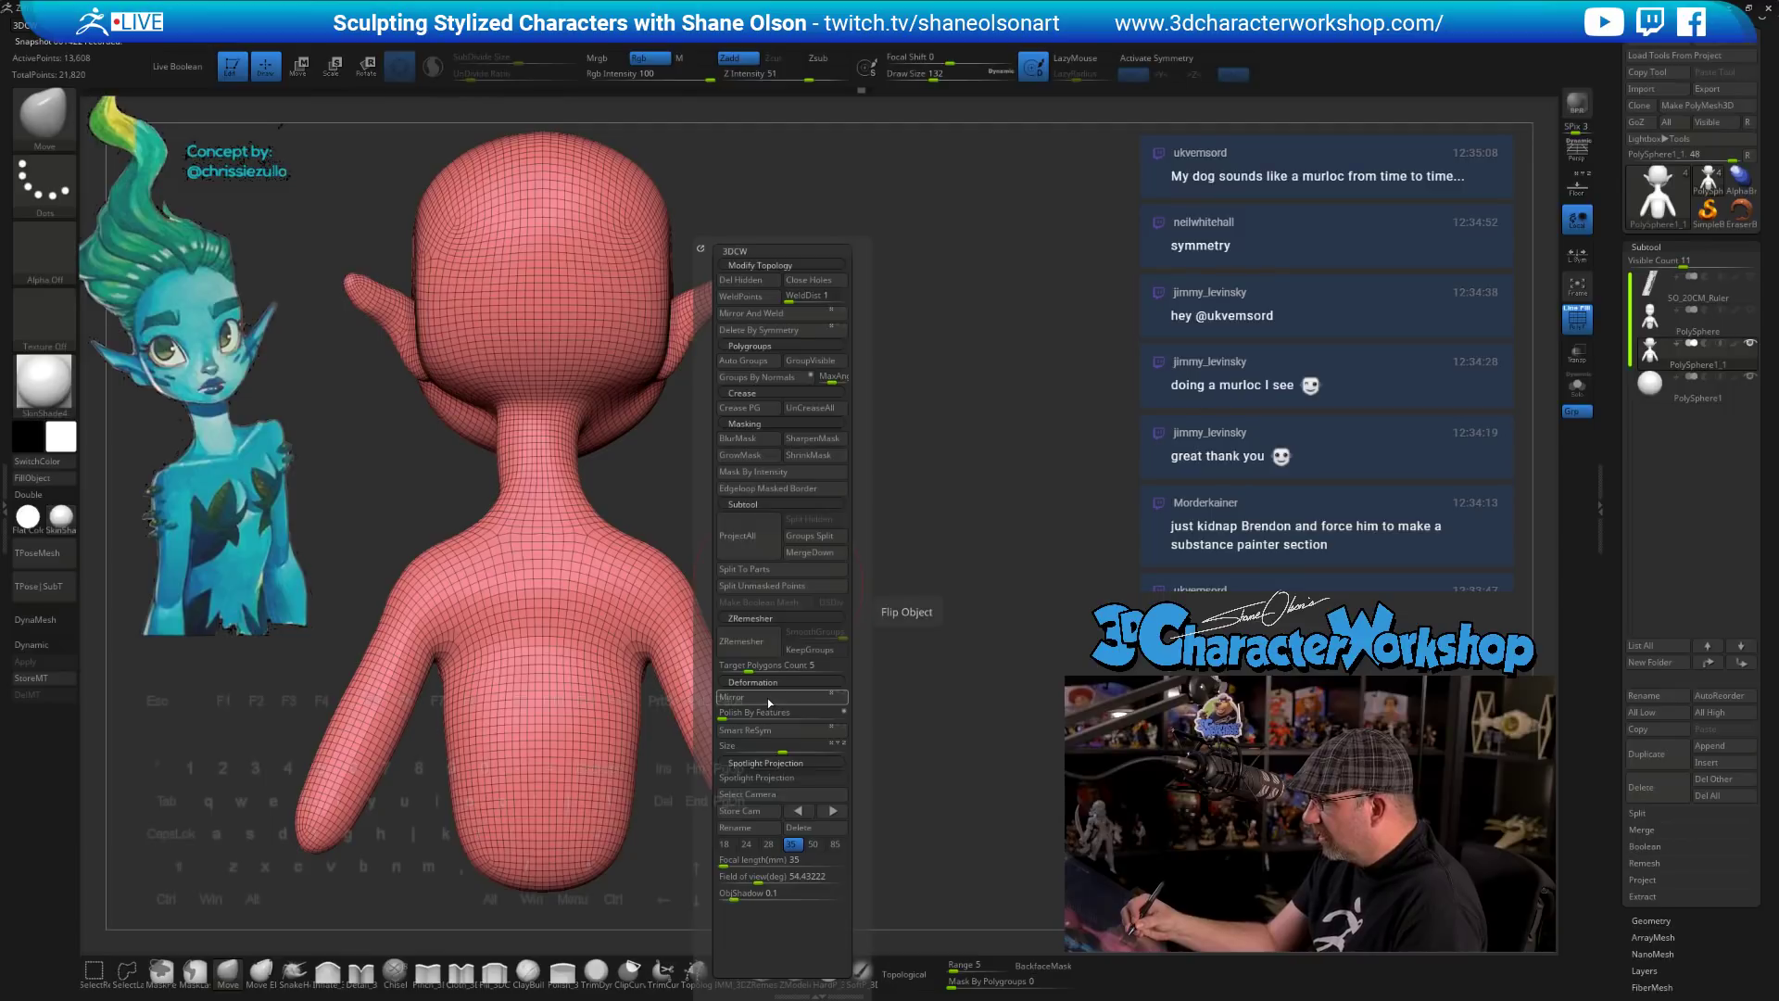
{"action": "left_click", "coordinate": [775, 329]}
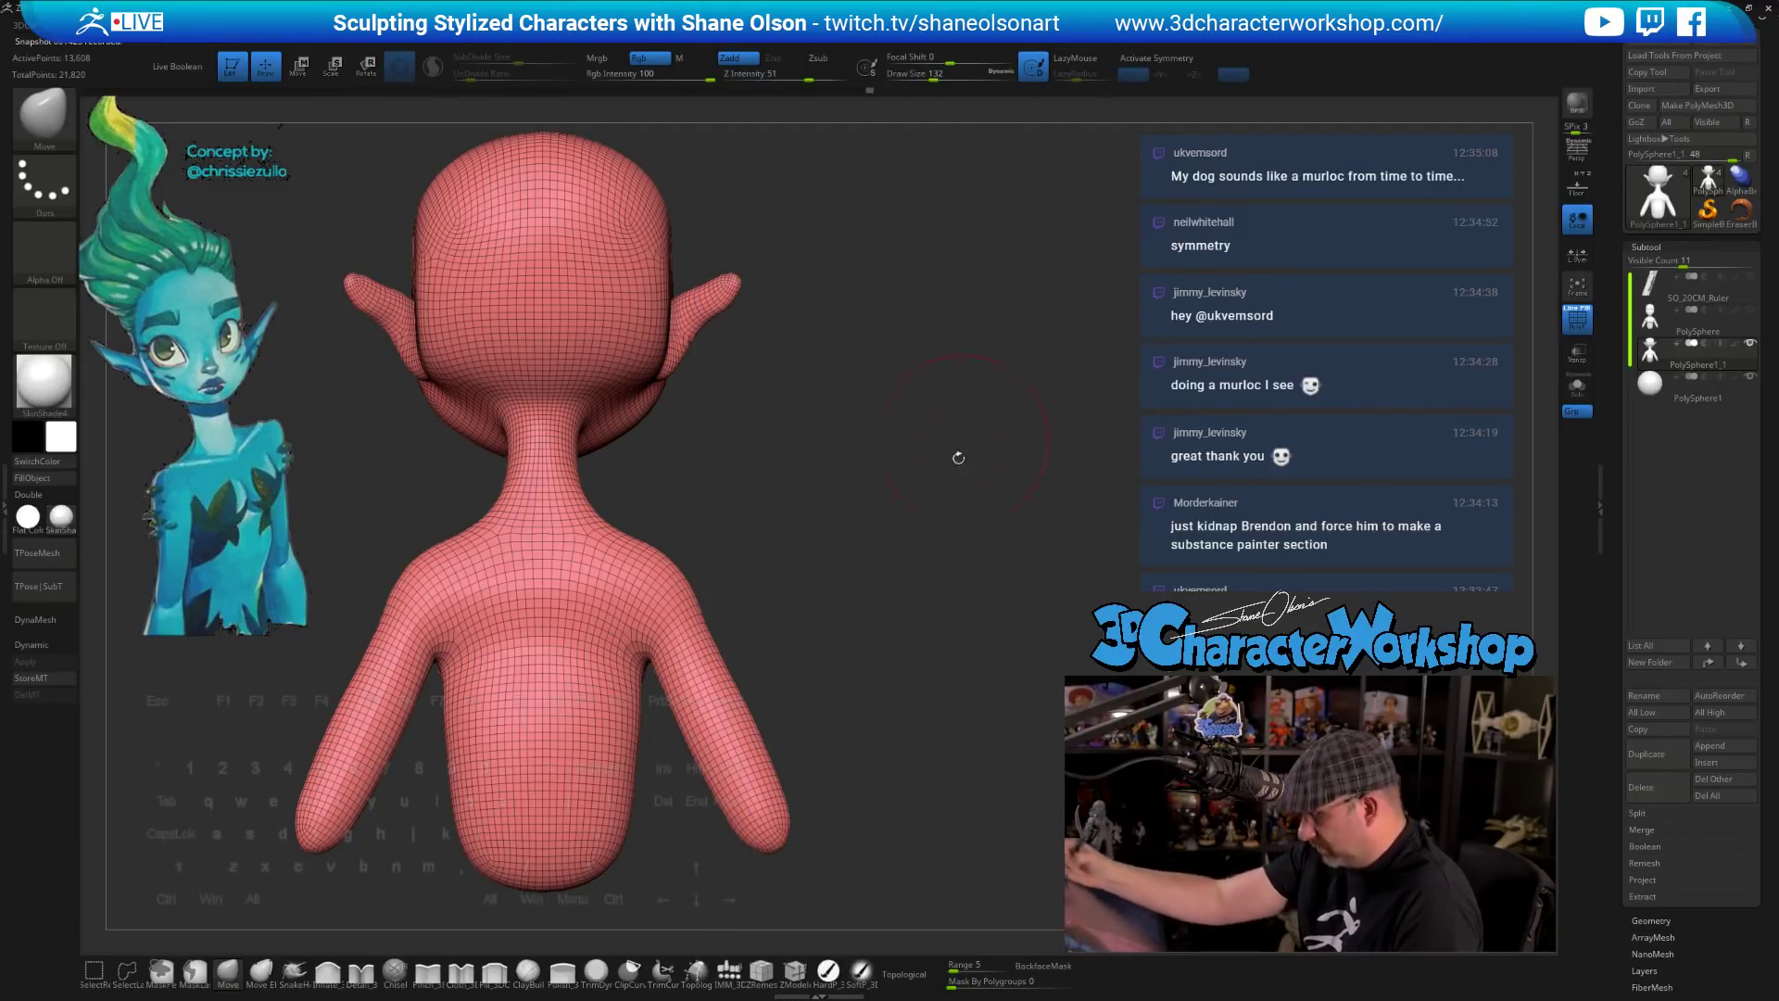
- Turn on X symmetry, smooth the transition from the neck into the shoulders and adjust the throat under the chin
{"action": "key", "text": "x"}
{"action": "key", "text": "shift"}
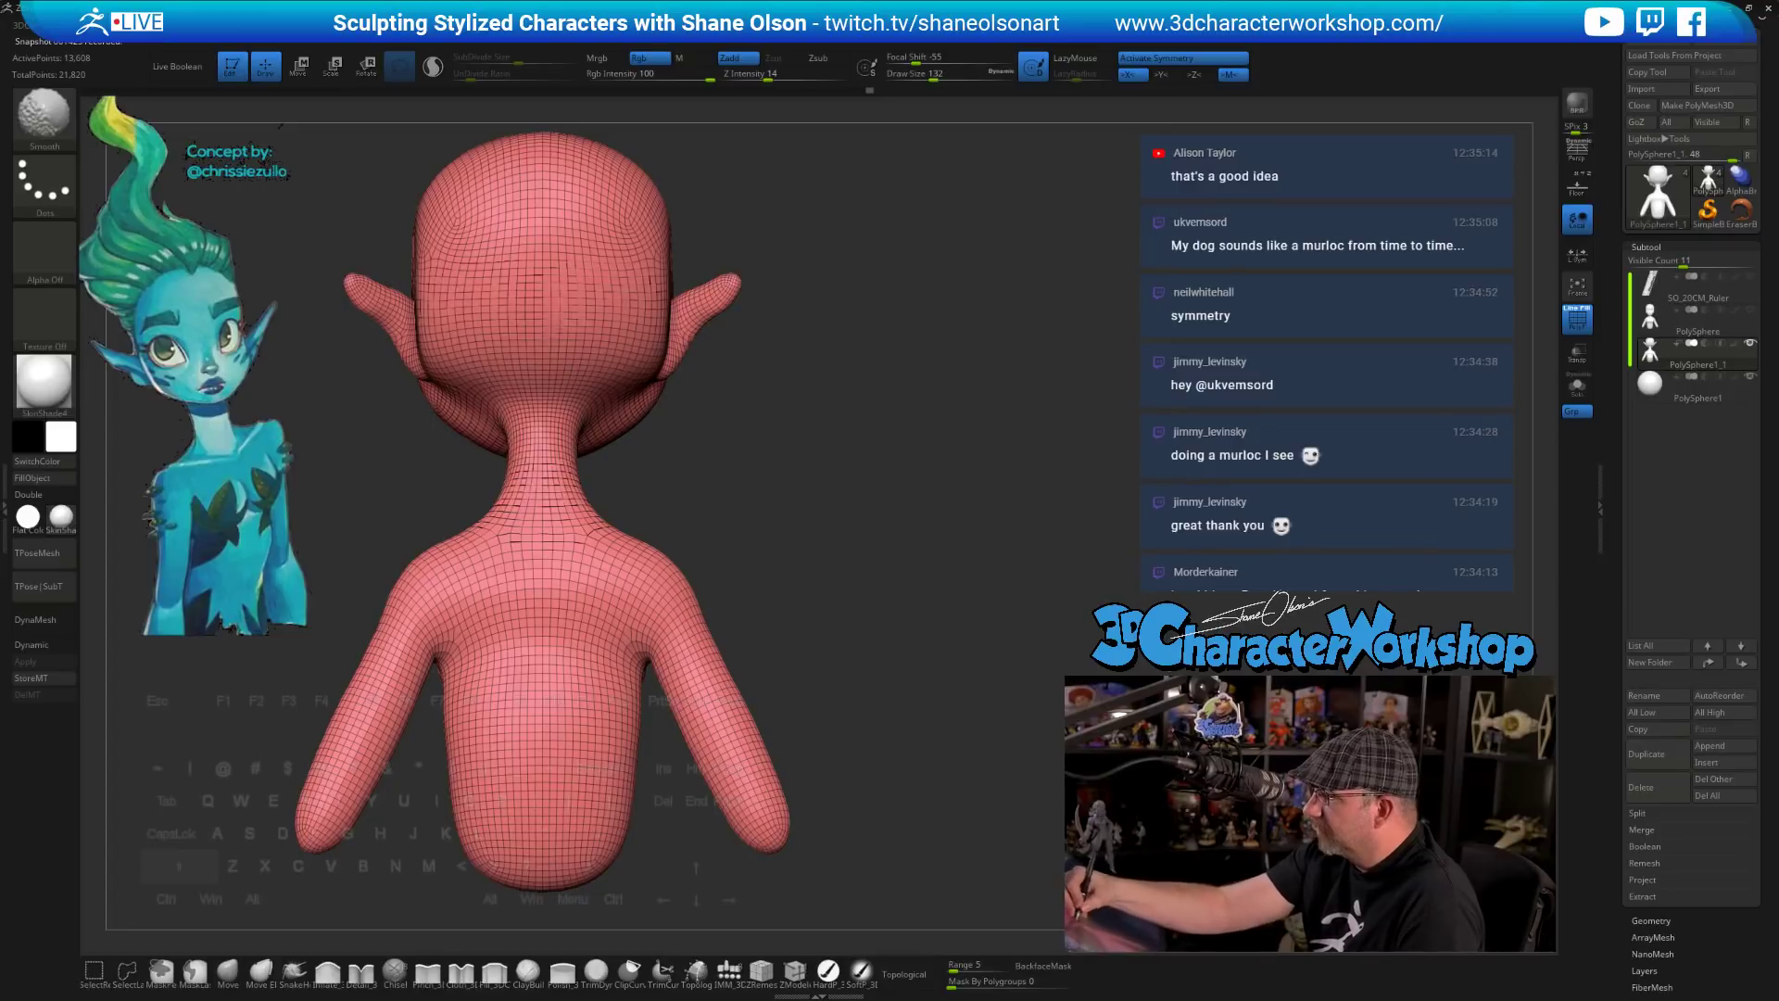
{"action": "left_click_drag", "start_coordinate": [698, 500], "coordinate": [738, 491]}
{"action": "mouse_move", "coordinate": [738, 491]}
{"action": "left_mouse_down", "text": "alt"}
{"action": "mouse_move", "coordinate": [754, 607]}
{"action": "mouse_move", "coordinate": [788, 561]}
{"action": "left_mouse_up", "text": "alt"}
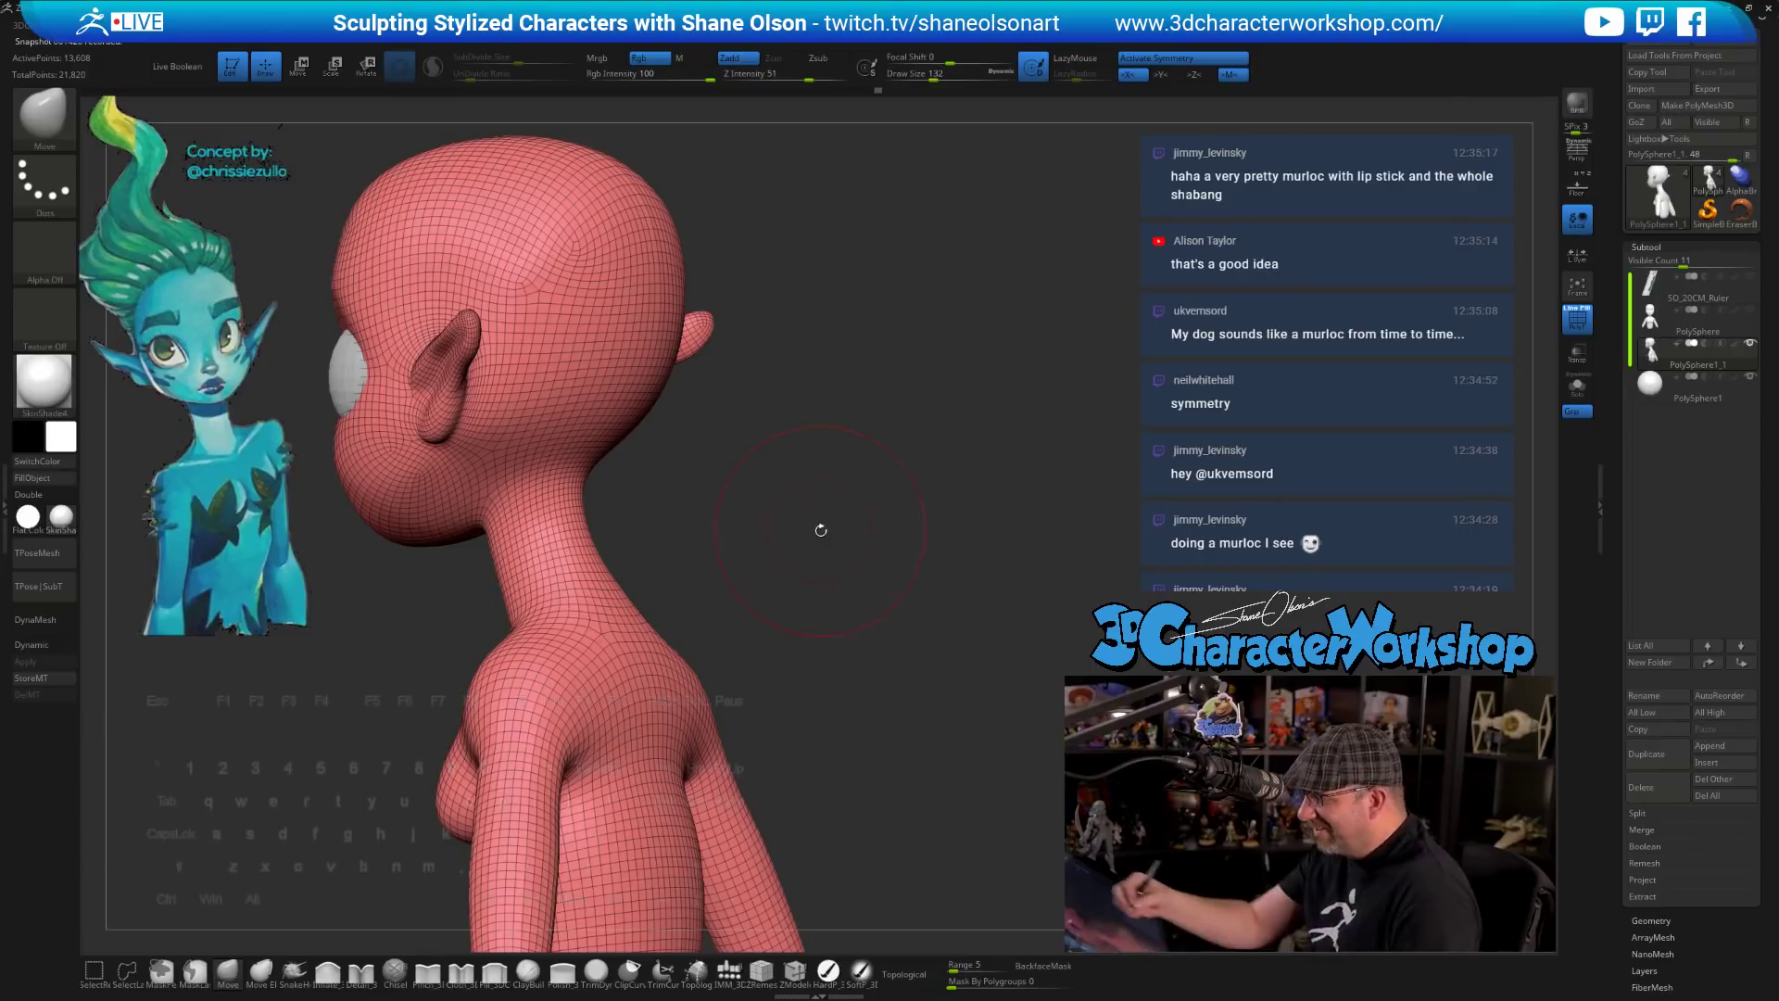
{"action": "left_click_drag", "start_coordinate": [820, 530], "coordinate": [765, 528]}
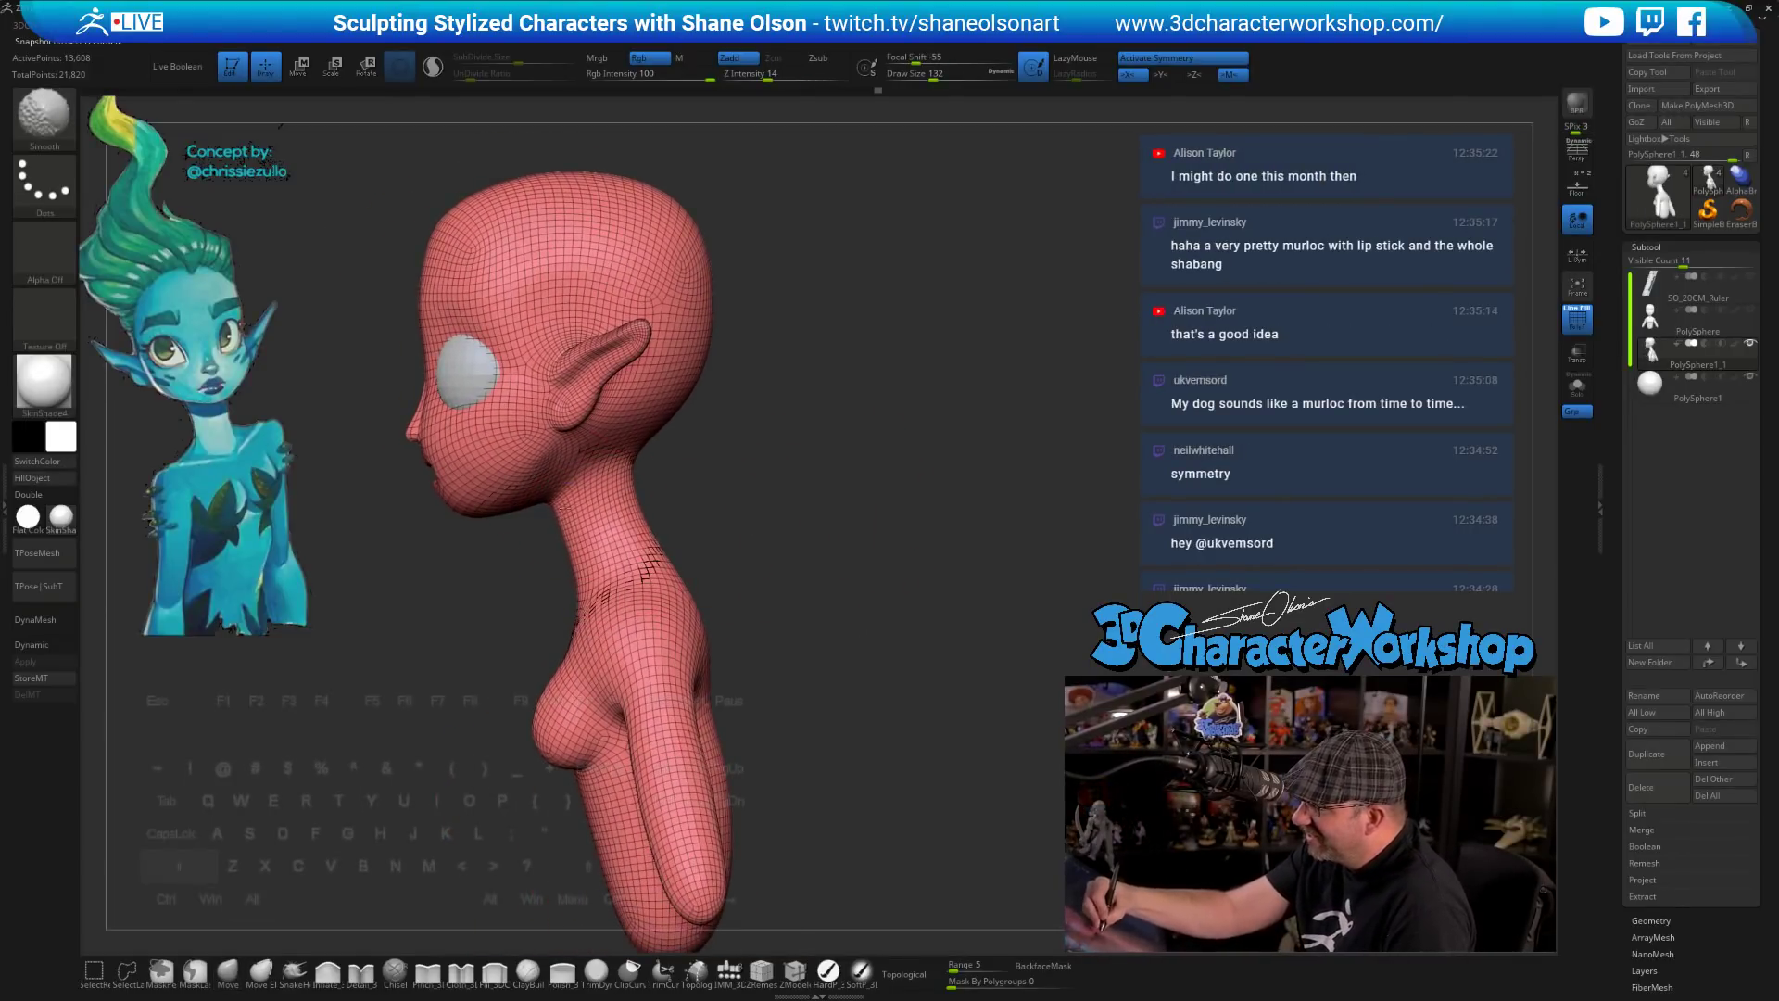
{"action": "left_click_drag", "start_coordinate": [554, 505], "coordinate": [546, 521]}
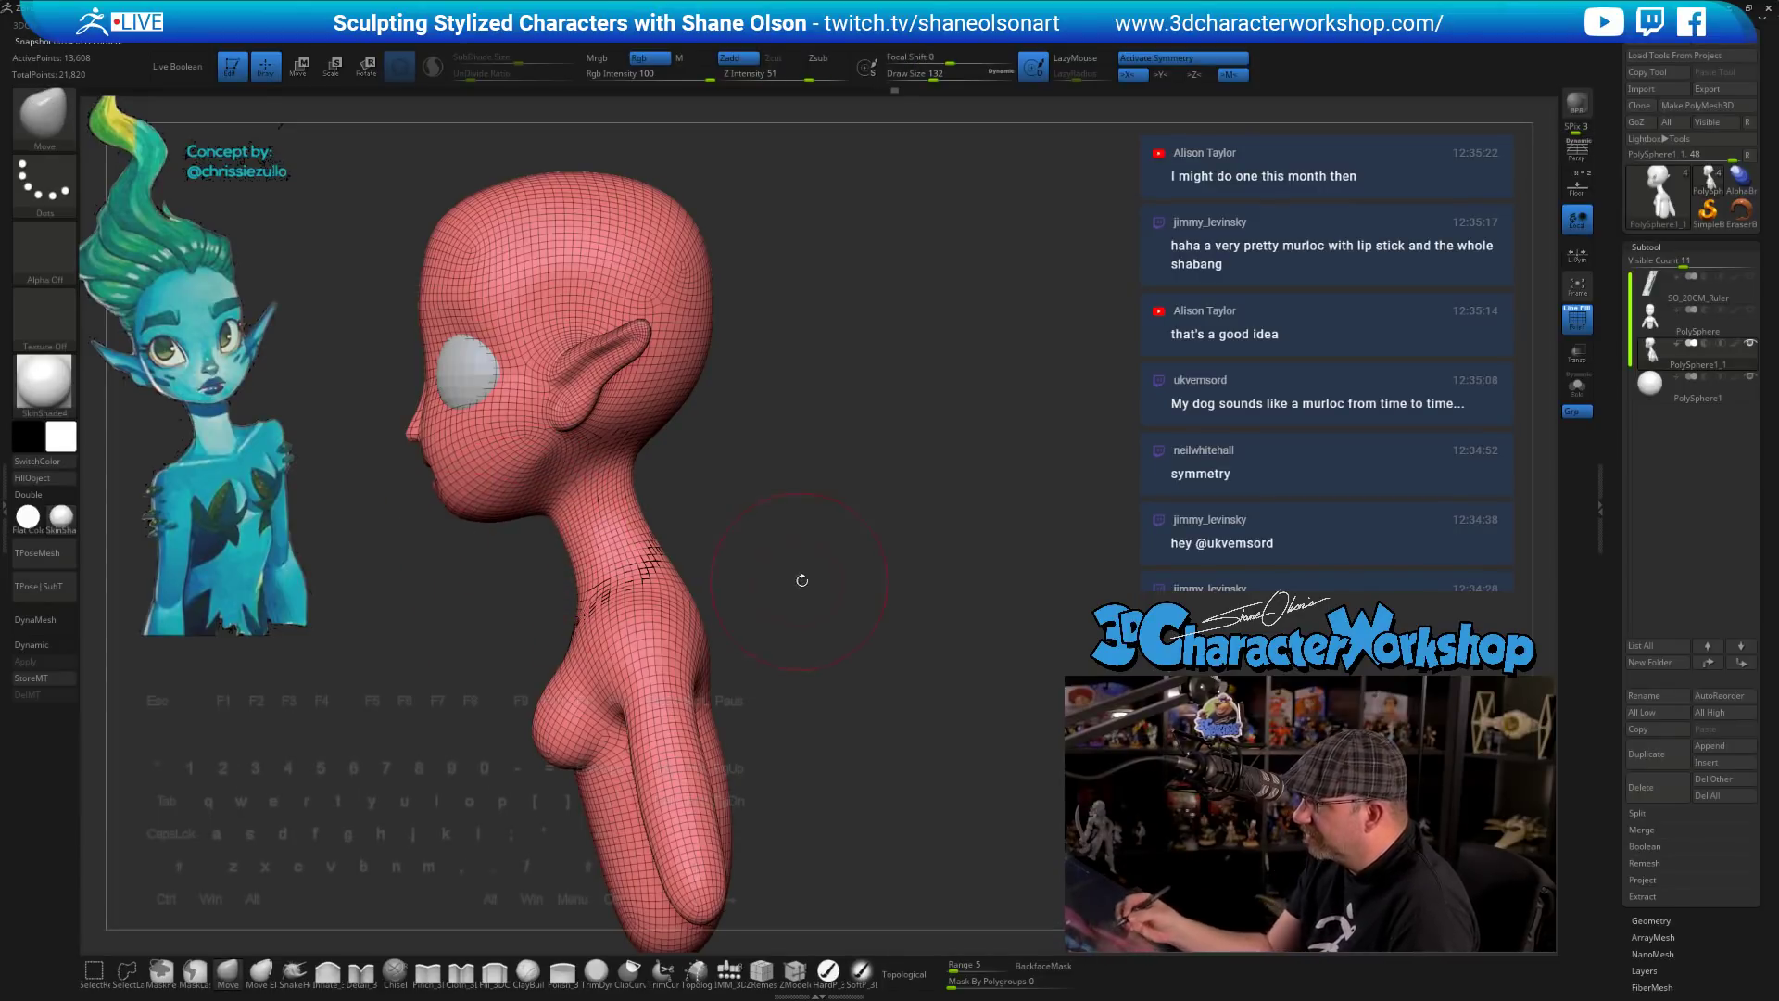
- Mask a band across the face around both eyes with a draw size of 49 and turn it into its own polygroup
{"action": "left_click_drag", "start_coordinate": [801, 580], "coordinate": [873, 519]}
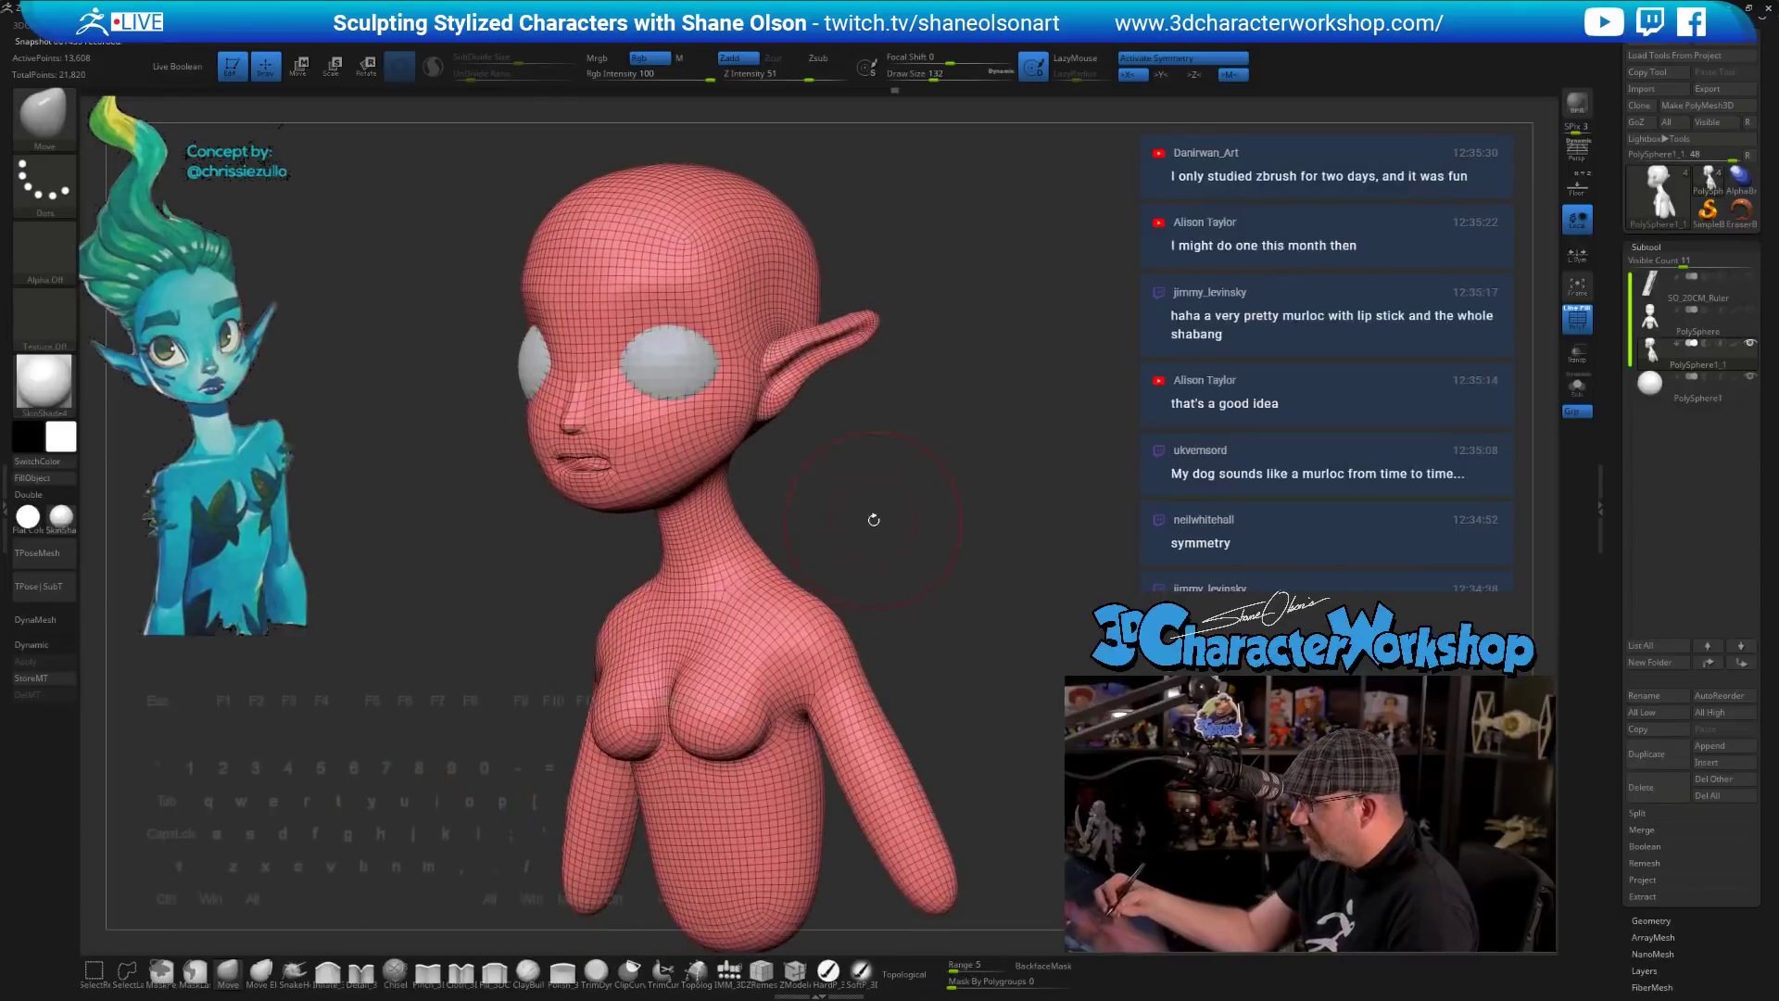
{"action": "mouse_move", "coordinate": [893, 615]}
{"action": "left_mouse_down"}
{"action": "mouse_move", "coordinate": [913, 556]}
{"action": "mouse_move", "coordinate": [881, 587]}
{"action": "mouse_move", "coordinate": [897, 656]}
{"action": "left_mouse_up"}
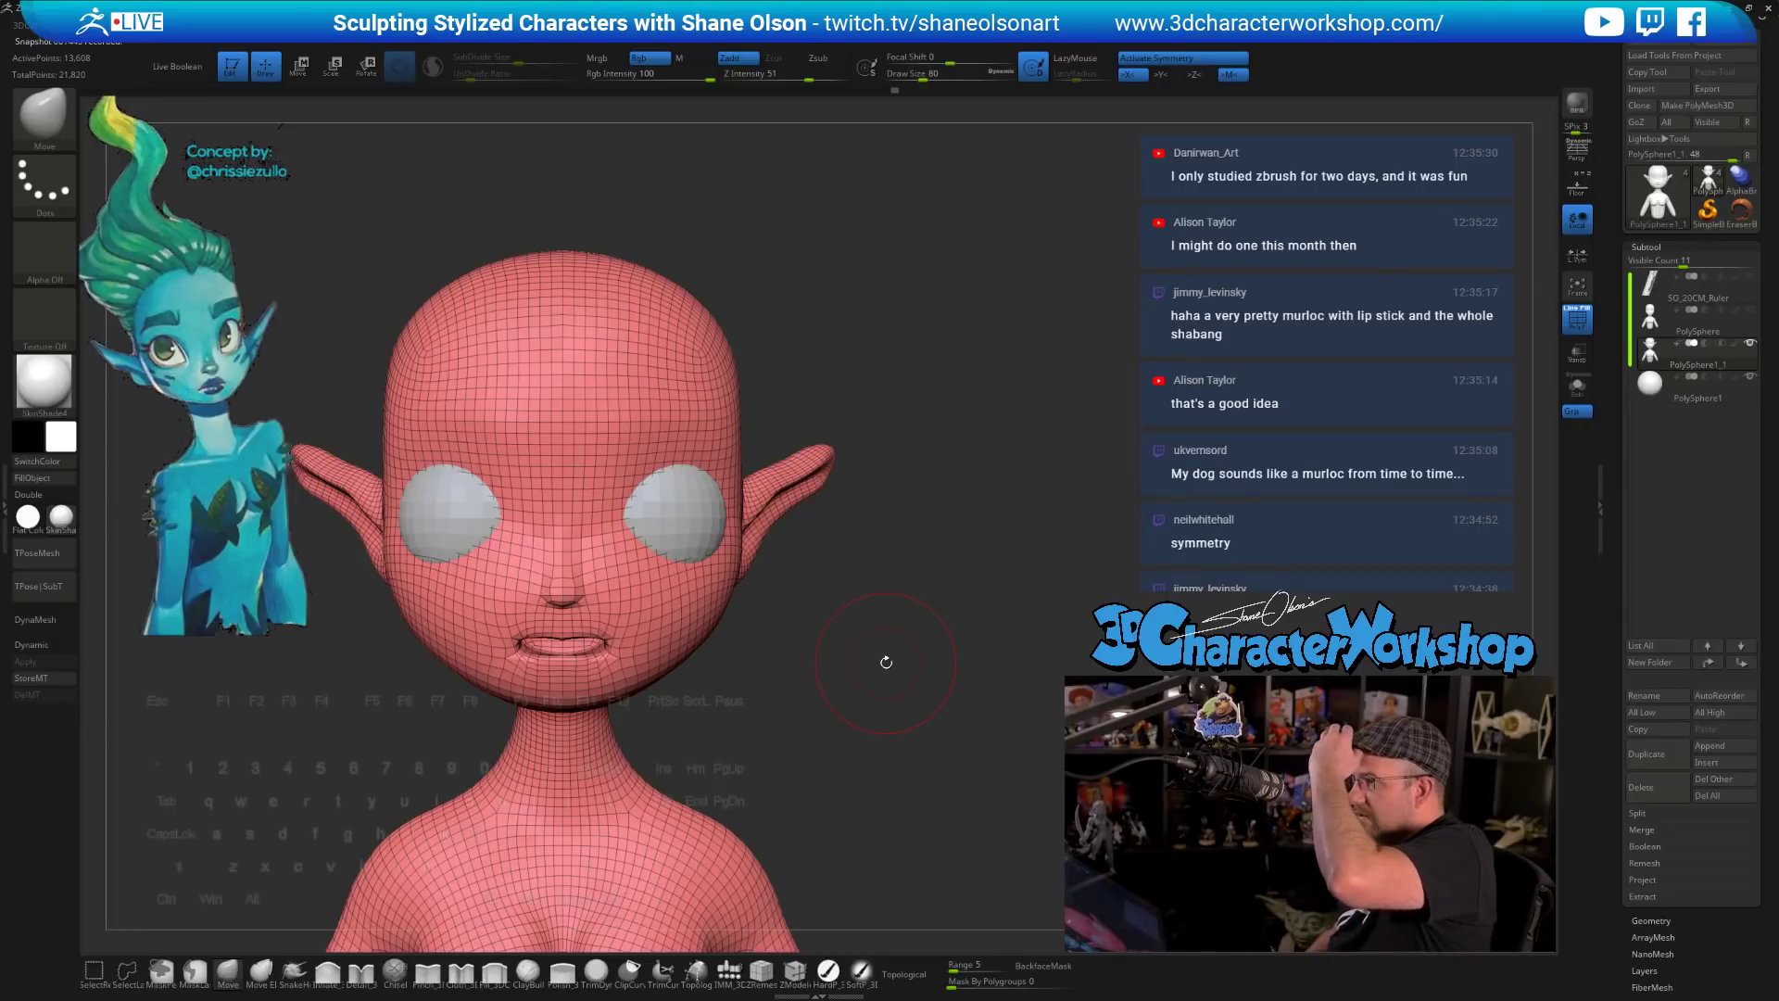
{"action": "key", "text": "s"}
{"action": "mouse_move", "coordinate": [874, 643]}
{"action": "left_mouse_down"}
{"action": "mouse_move", "coordinate": [913, 687]}
{"action": "mouse_move", "coordinate": [845, 687]}
{"action": "left_mouse_up"}
{"action": "mouse_move", "coordinate": [604, 491]}
{"action": "left_mouse_down", "text": "ctrl"}
{"action": "mouse_move", "coordinate": [621, 470]}
{"action": "mouse_move", "coordinate": [604, 471]}
{"action": "mouse_move", "coordinate": [656, 474]}
{"action": "mouse_move", "coordinate": [639, 465]}
{"action": "mouse_move", "coordinate": [697, 448]}
{"action": "left_mouse_up", "text": "ctrl"}
{"action": "left_click_drag", "start_coordinate": [908, 672], "coordinate": [846, 680]}
{"action": "mouse_move", "coordinate": [607, 528]}
{"action": "left_mouse_down", "text": "ctrl"}
{"action": "mouse_move", "coordinate": [630, 584]}
{"action": "mouse_move", "coordinate": [718, 491]}
{"action": "mouse_move", "coordinate": [732, 435]}
{"action": "mouse_move", "coordinate": [755, 491]}
{"action": "left_mouse_up", "text": "ctrl"}
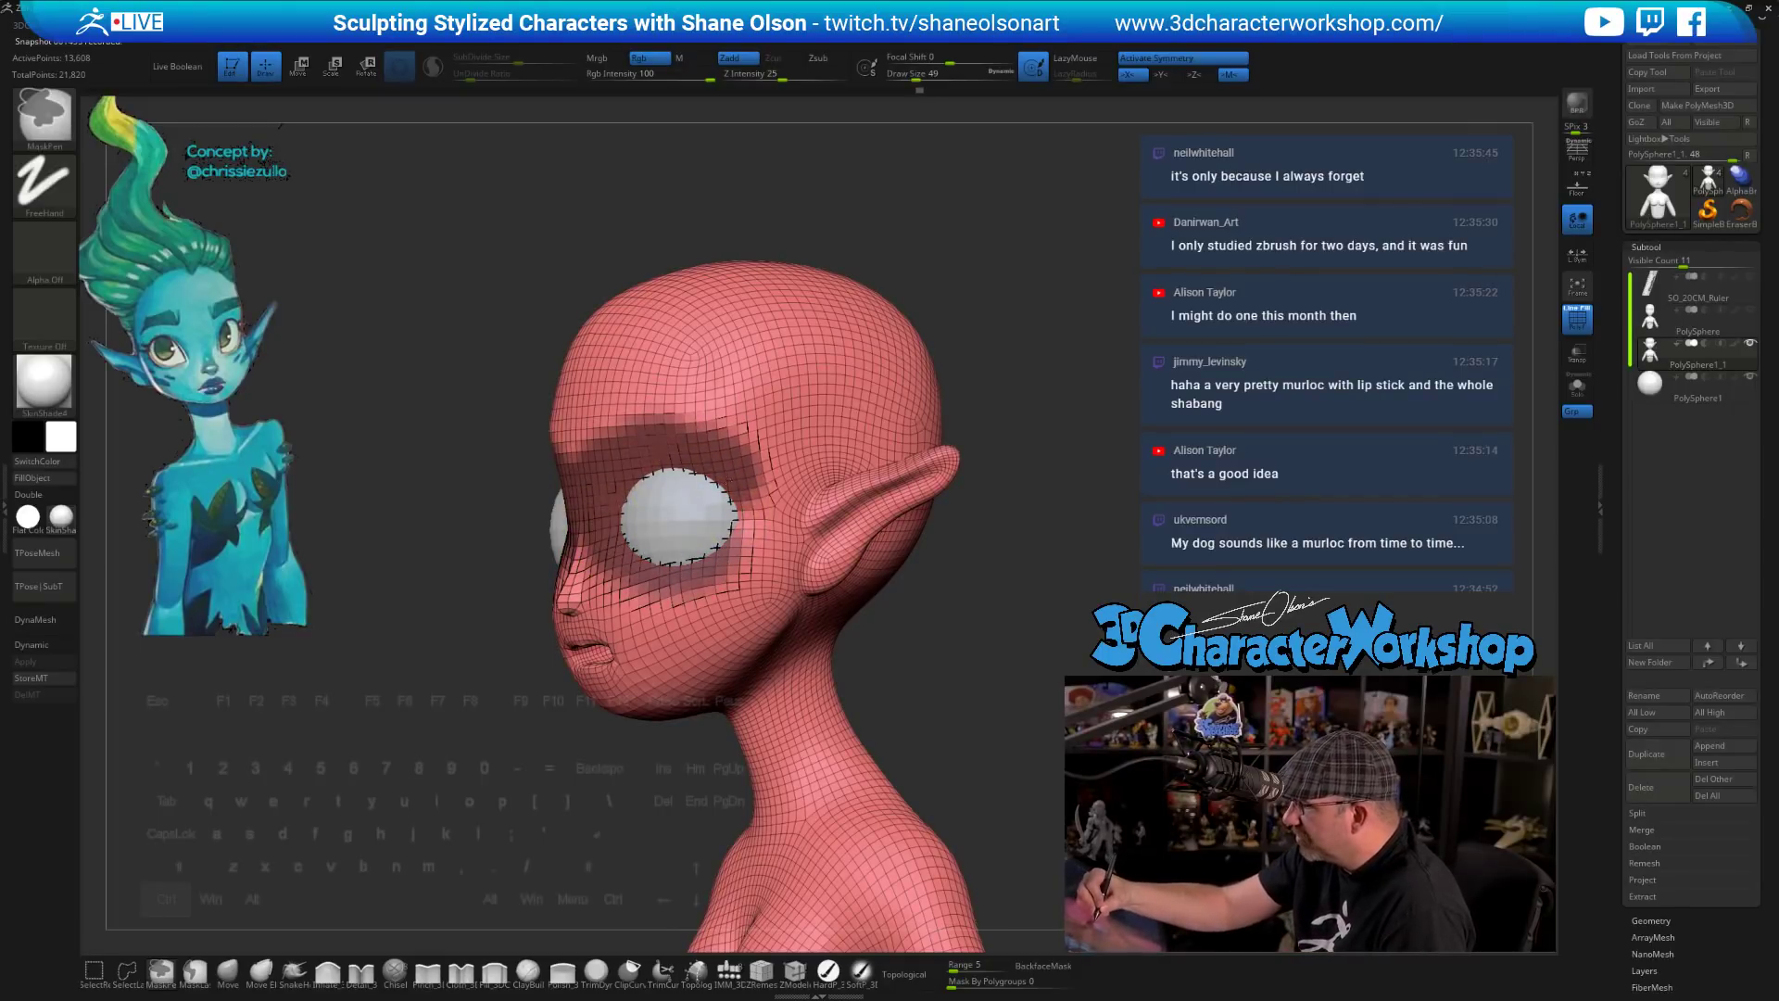
{"action": "mouse_move", "coordinate": [871, 691]}
{"action": "left_mouse_down"}
{"action": "mouse_move", "coordinate": [956, 707]}
{"action": "mouse_move", "coordinate": [946, 725]}
{"action": "left_mouse_up"}
{"action": "key", "text": "s"}
{"action": "key", "text": "ctrl+z"}
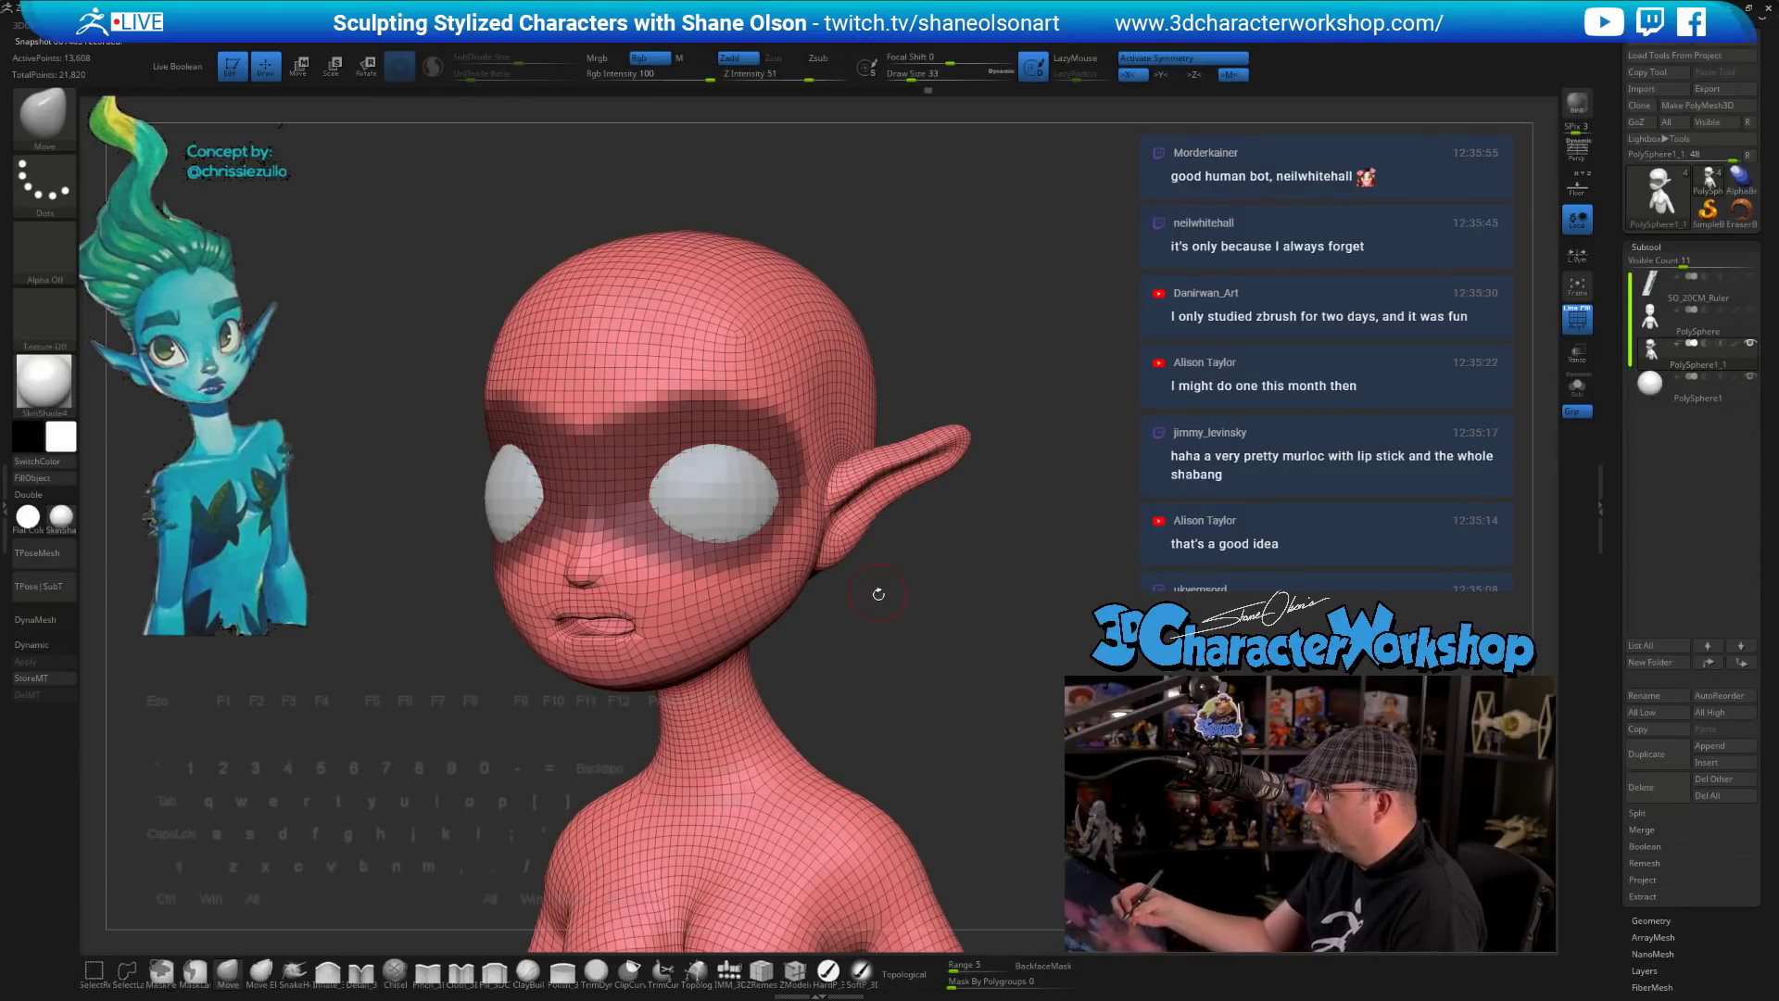
{"action": "key", "text": "ctrl+w"}
- Set the draw size to 18, mask the rim of the lips around the mouth opening and make it a polygroup
{"action": "mouse_move", "coordinate": [921, 639]}
{"action": "left_mouse_down"}
{"action": "mouse_move", "coordinate": [919, 616]}
{"action": "mouse_move", "coordinate": [865, 713]}
{"action": "mouse_move", "coordinate": [838, 695]}
{"action": "mouse_move", "coordinate": [846, 754]}
{"action": "mouse_move", "coordinate": [932, 833]}
{"action": "mouse_move", "coordinate": [1011, 765]}
{"action": "left_mouse_up"}
{"action": "key", "text": "s"}
{"action": "left_click_drag", "start_coordinate": [680, 611], "coordinate": [744, 619], "text": "ctrl"}
{"action": "left_click_drag", "start_coordinate": [857, 630], "coordinate": [838, 697]}
{"action": "left_click_drag", "start_coordinate": [723, 584], "coordinate": [723, 669], "text": "ctrl"}
{"action": "mouse_move", "coordinate": [905, 775]}
{"action": "left_mouse_down"}
{"action": "mouse_move", "coordinate": [820, 771]}
{"action": "mouse_move", "coordinate": [849, 759]}
{"action": "left_mouse_up"}
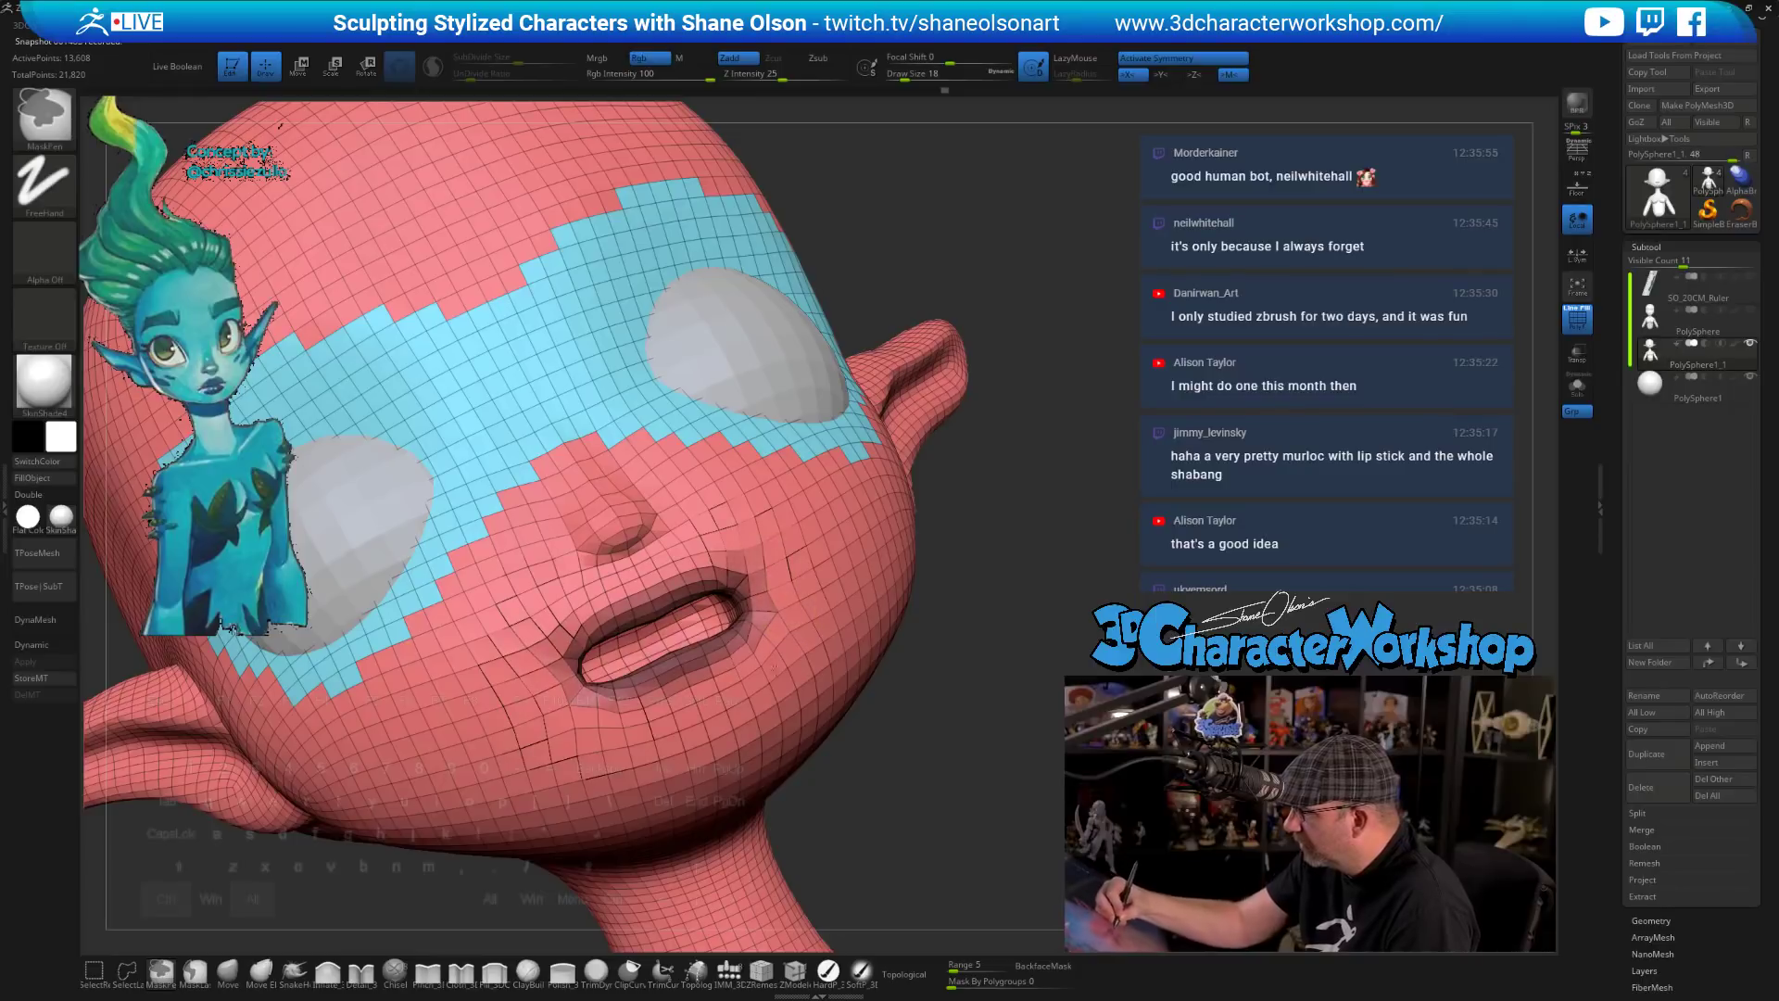
{"action": "key", "text": "ctrl+w"}
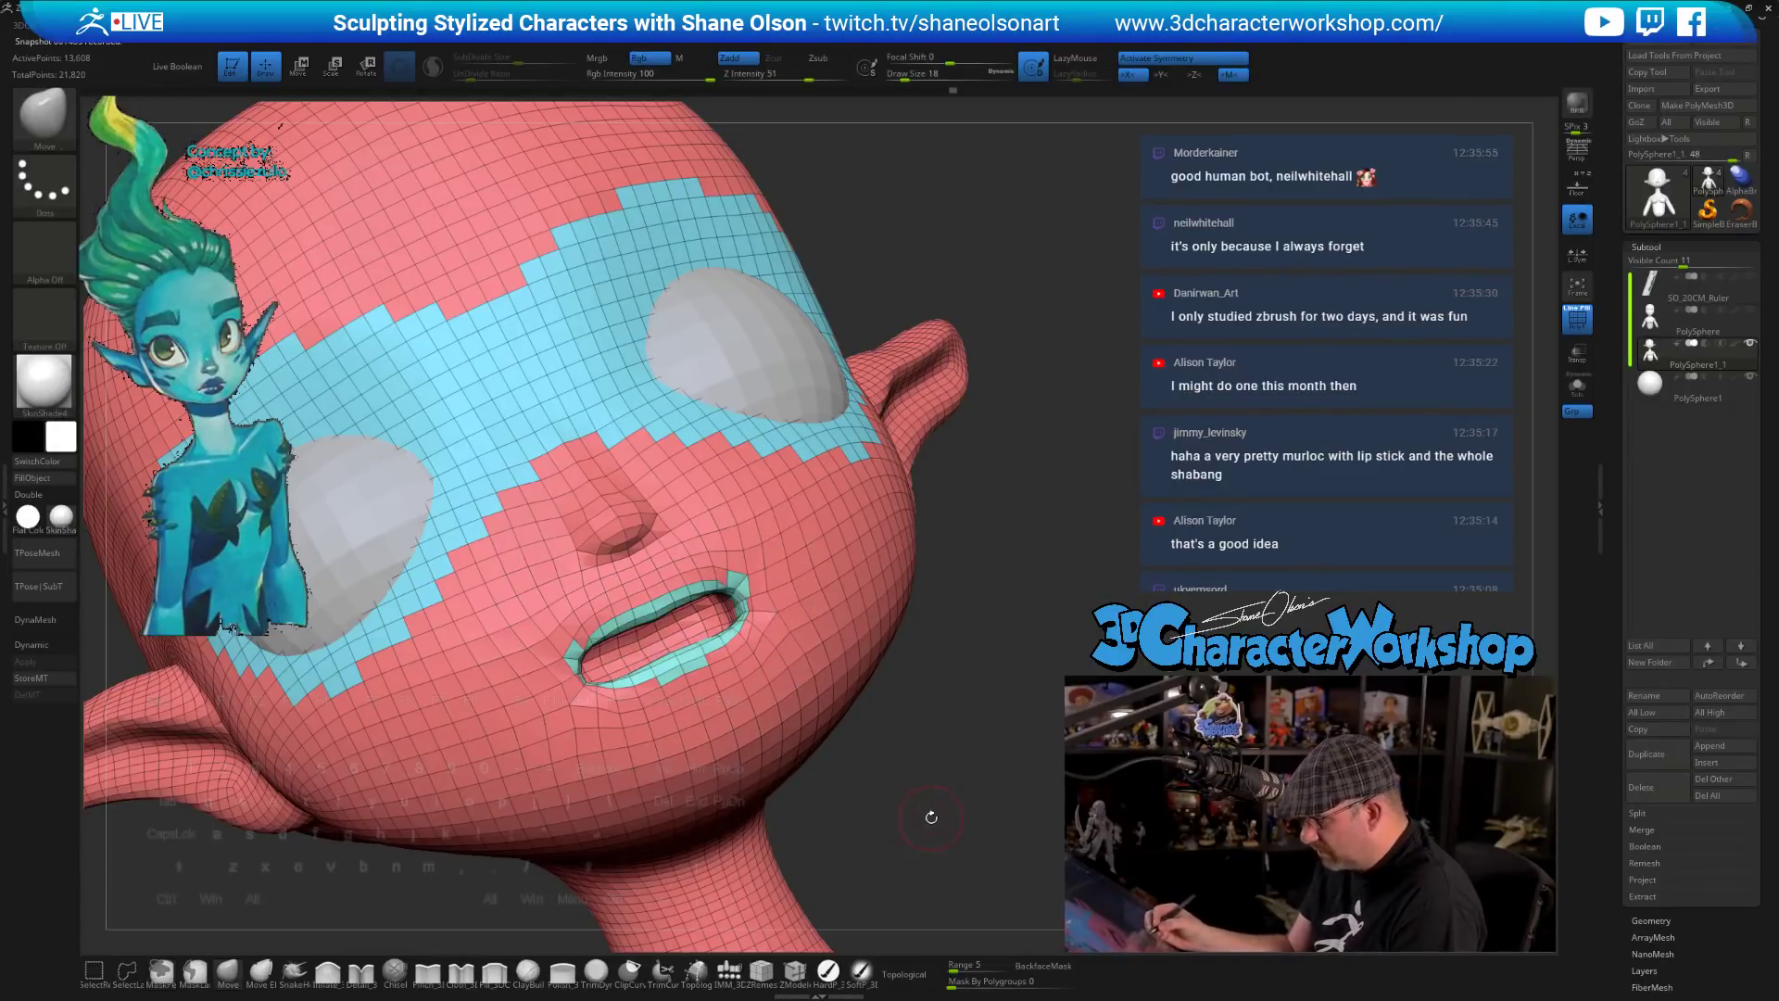
- Undo the lip polygroup and the stray ClipCurve action on the face
{"action": "left_click_drag", "start_coordinate": [930, 818], "coordinate": [907, 813]}
{"action": "key", "text": "ctrl+z"}
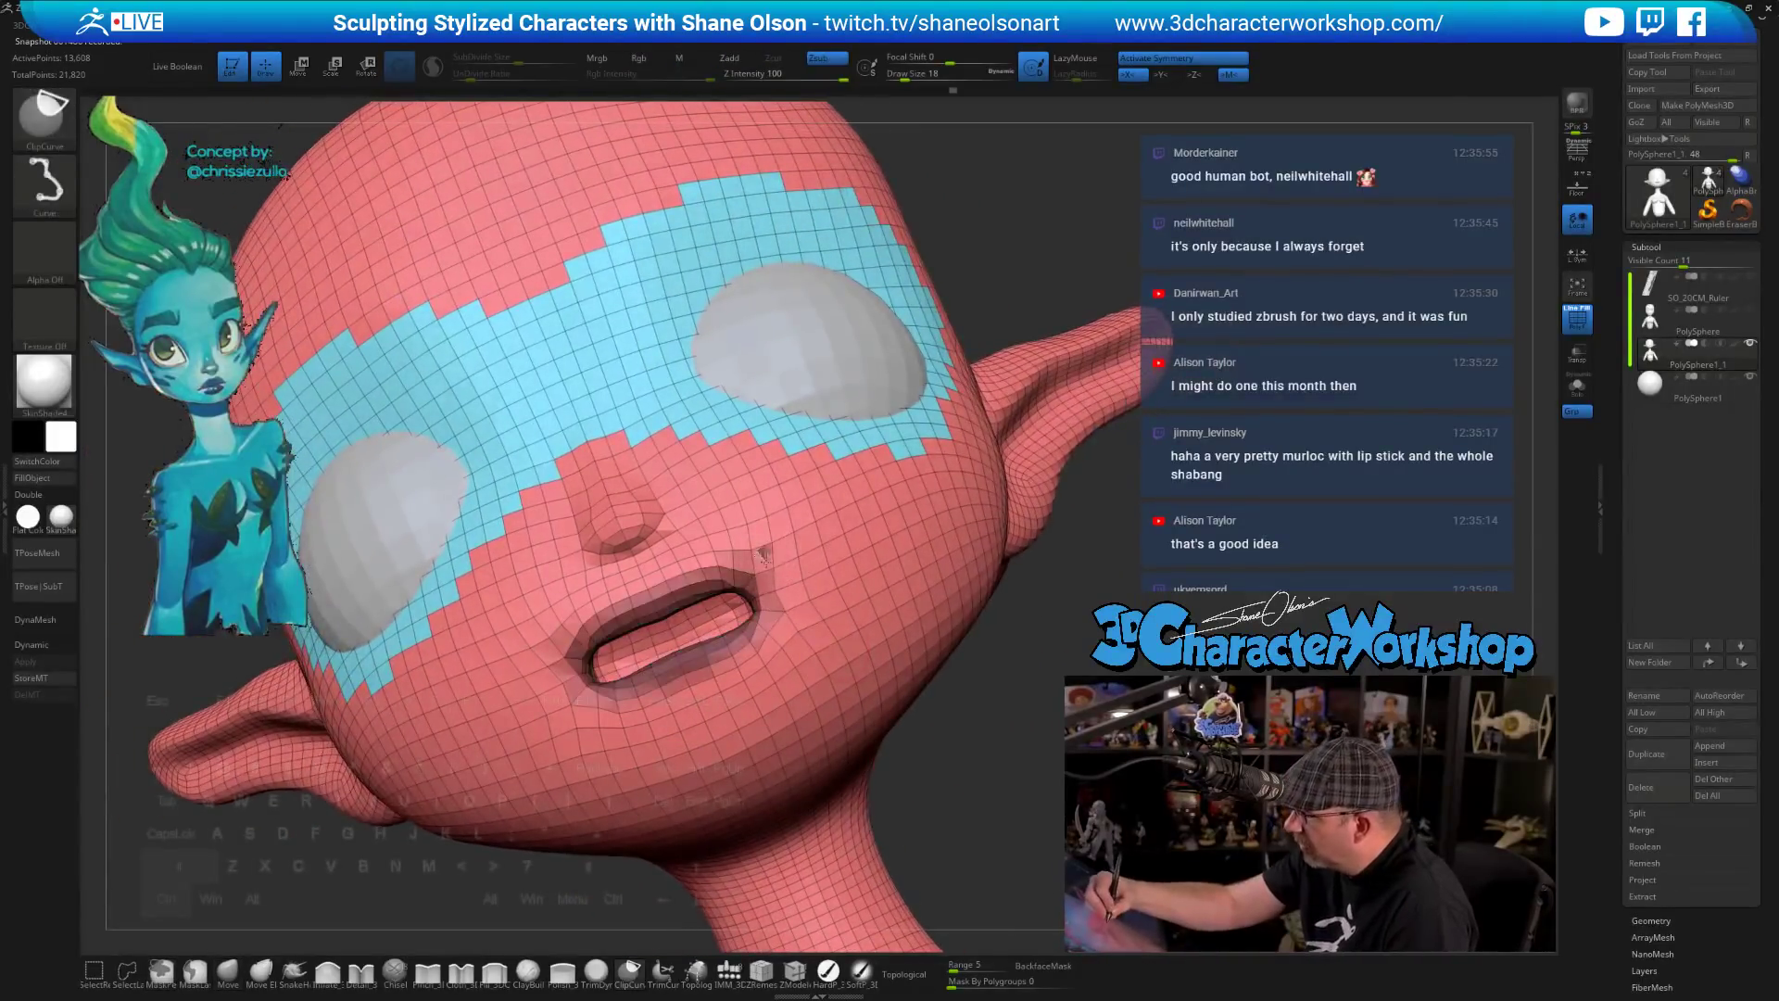
{"action": "left_click", "coordinate": [768, 561], "text": "ctrl+shift"}
{"action": "key", "text": "ctrl+z"}
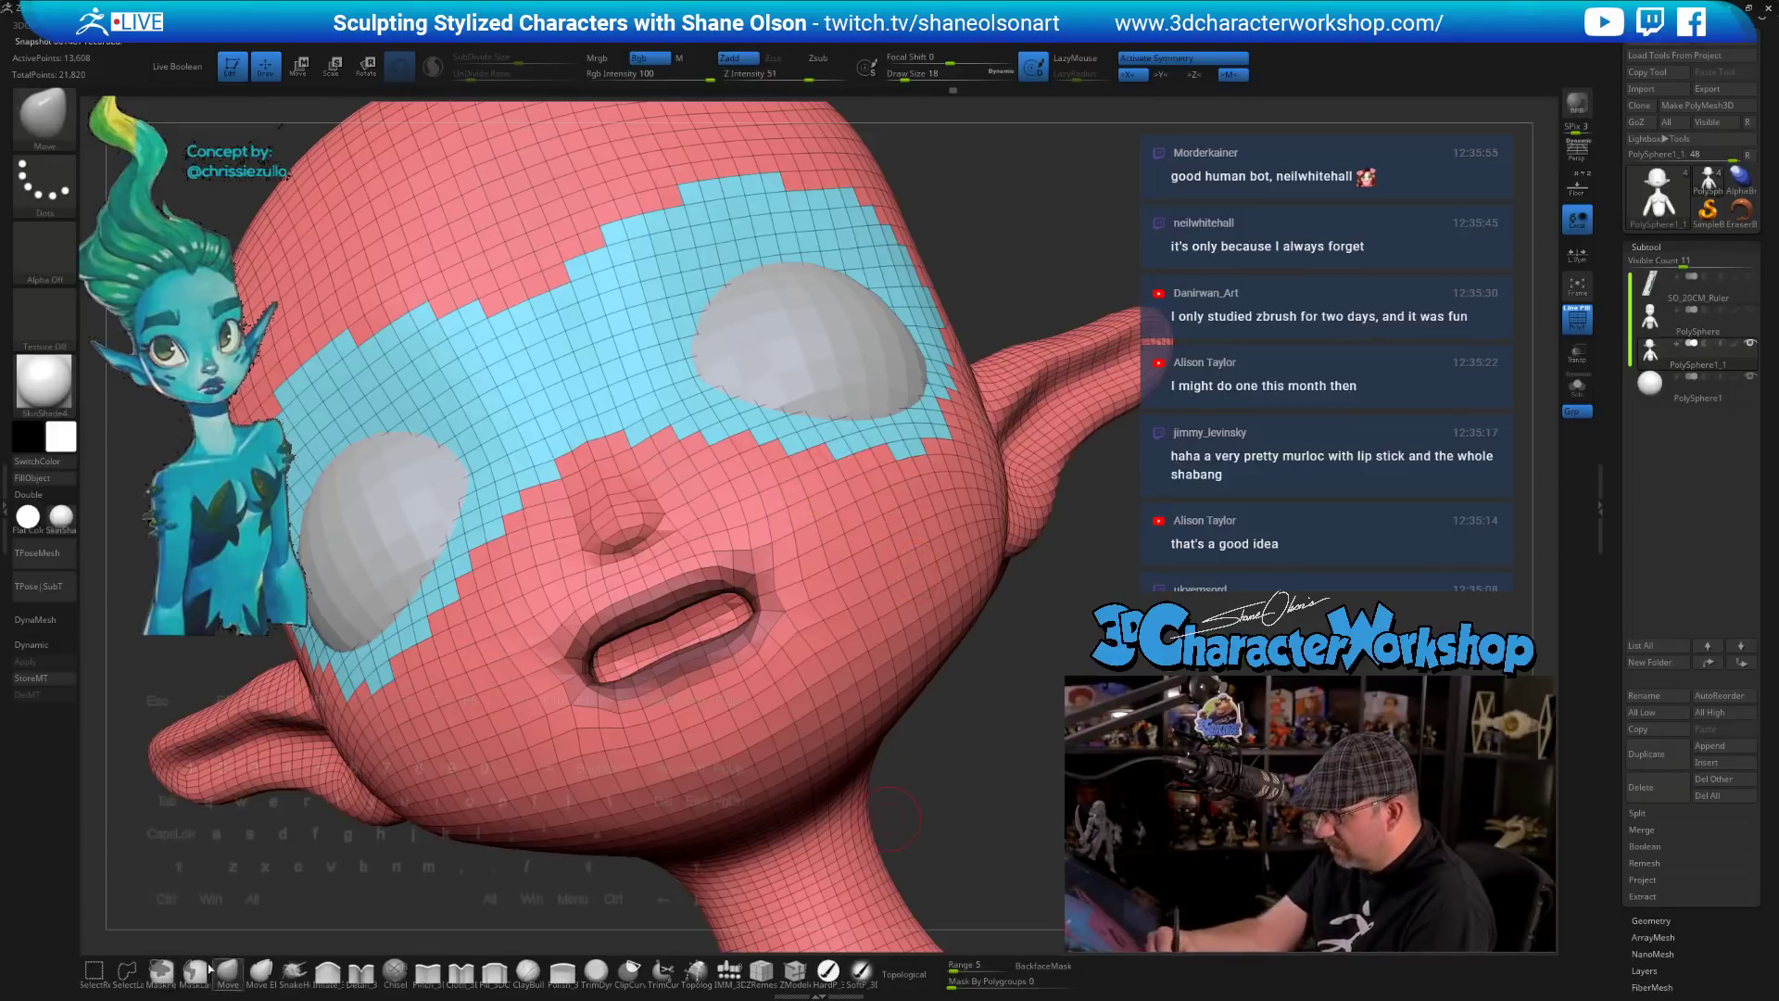
- Set SelectRect as the active selection brush and MaskPen as the active masking brush
{"action": "left_click", "coordinate": [111, 969]}
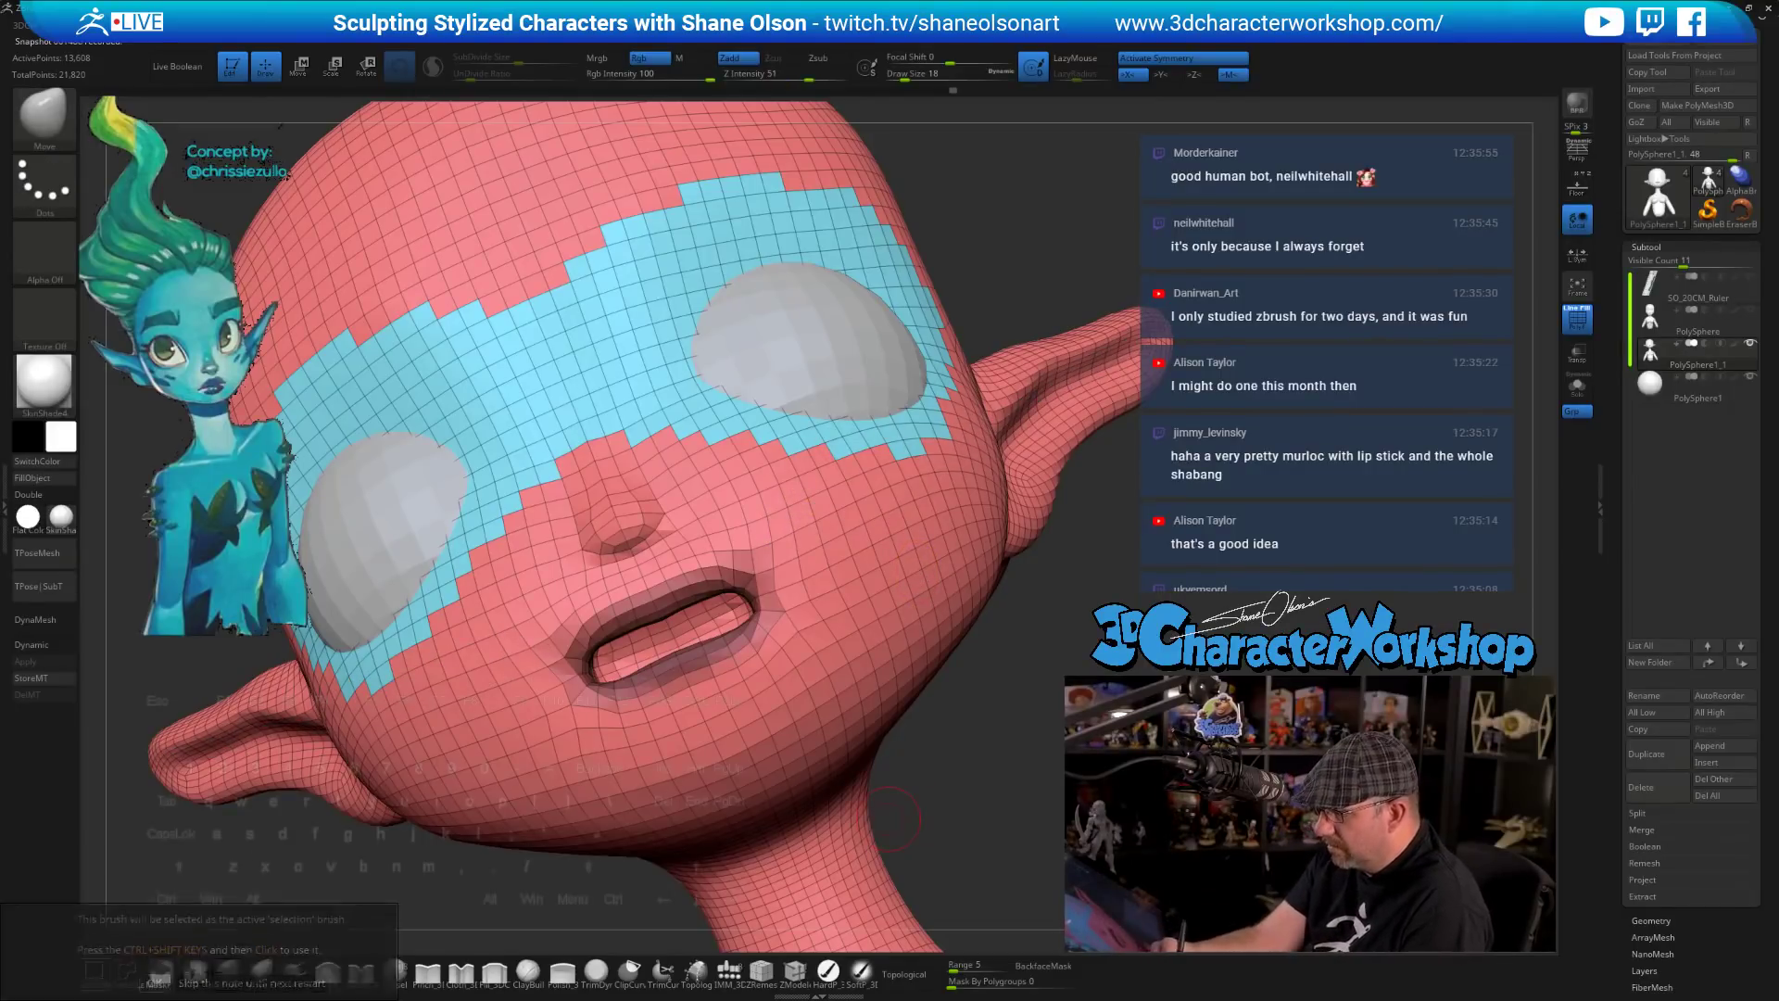
{"action": "left_click", "coordinate": [222, 973]}
{"action": "left_click", "coordinate": [243, 981]}
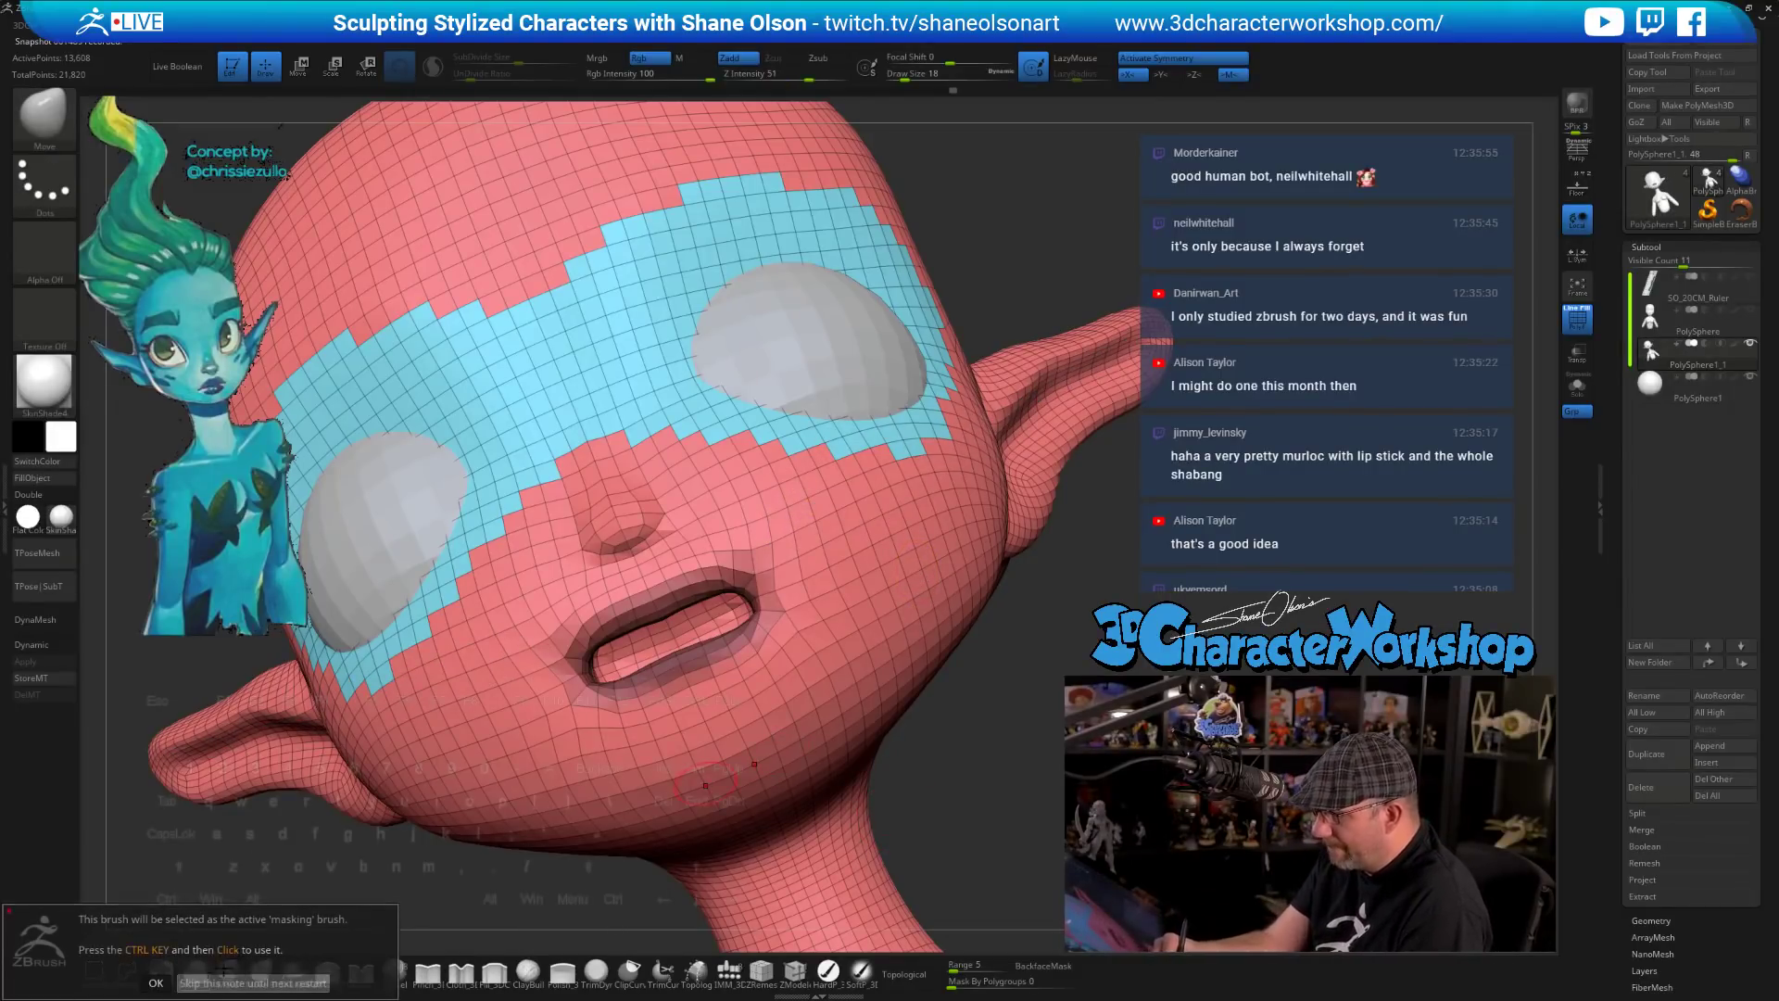
{"action": "left_click_drag", "start_coordinate": [1002, 769], "coordinate": [1098, 765]}
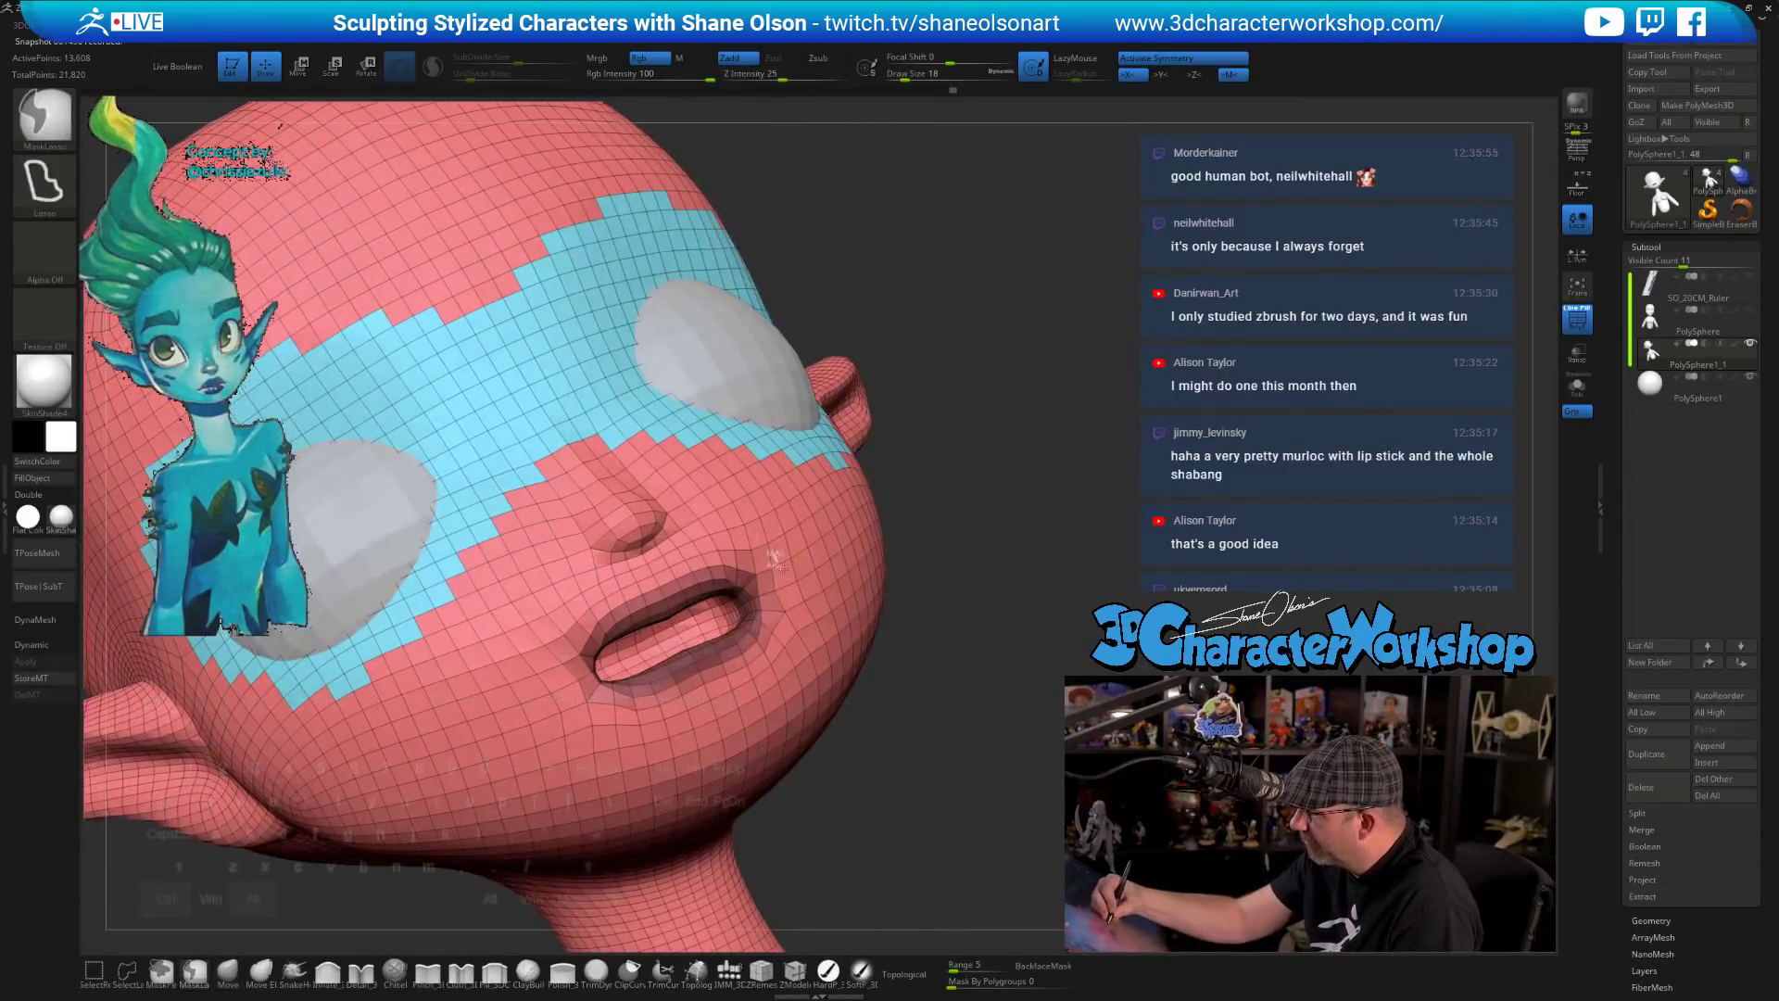
{"action": "left_click", "coordinate": [785, 552], "text": "ctrl"}
{"action": "left_click_drag", "start_coordinate": [888, 638], "coordinate": [885, 734], "text": "ctrl"}
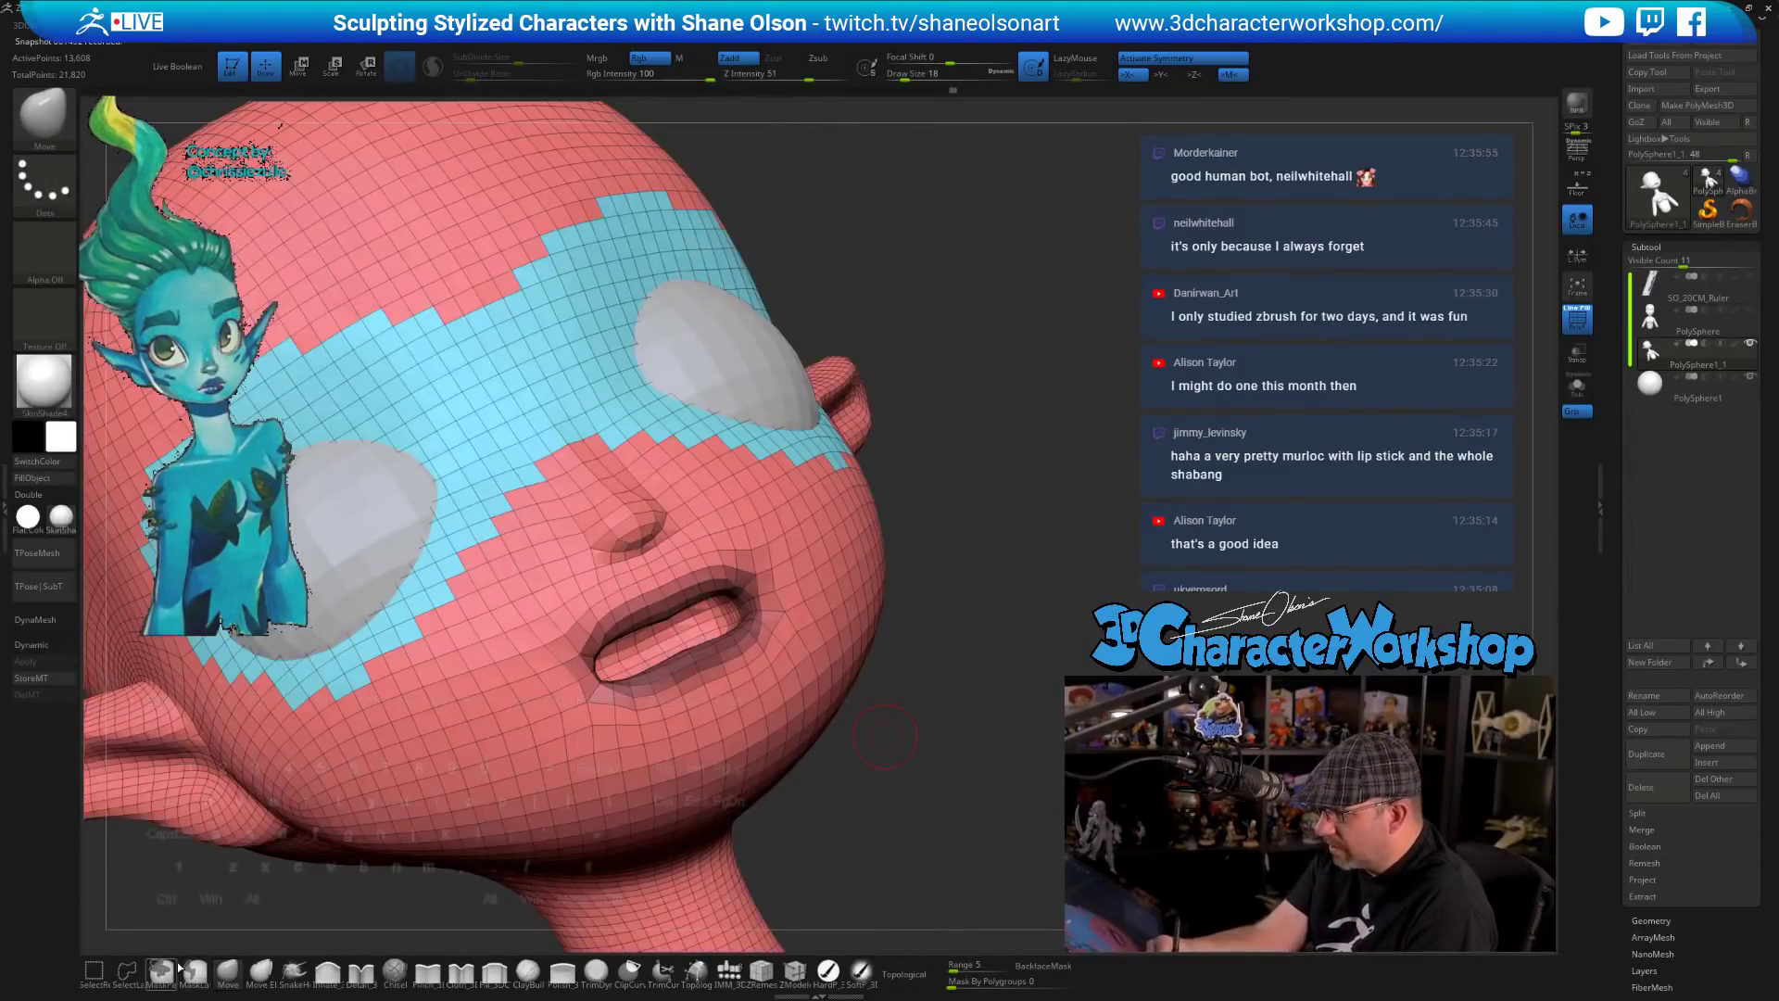
{"action": "left_click_drag", "start_coordinate": [917, 802], "coordinate": [786, 561]}
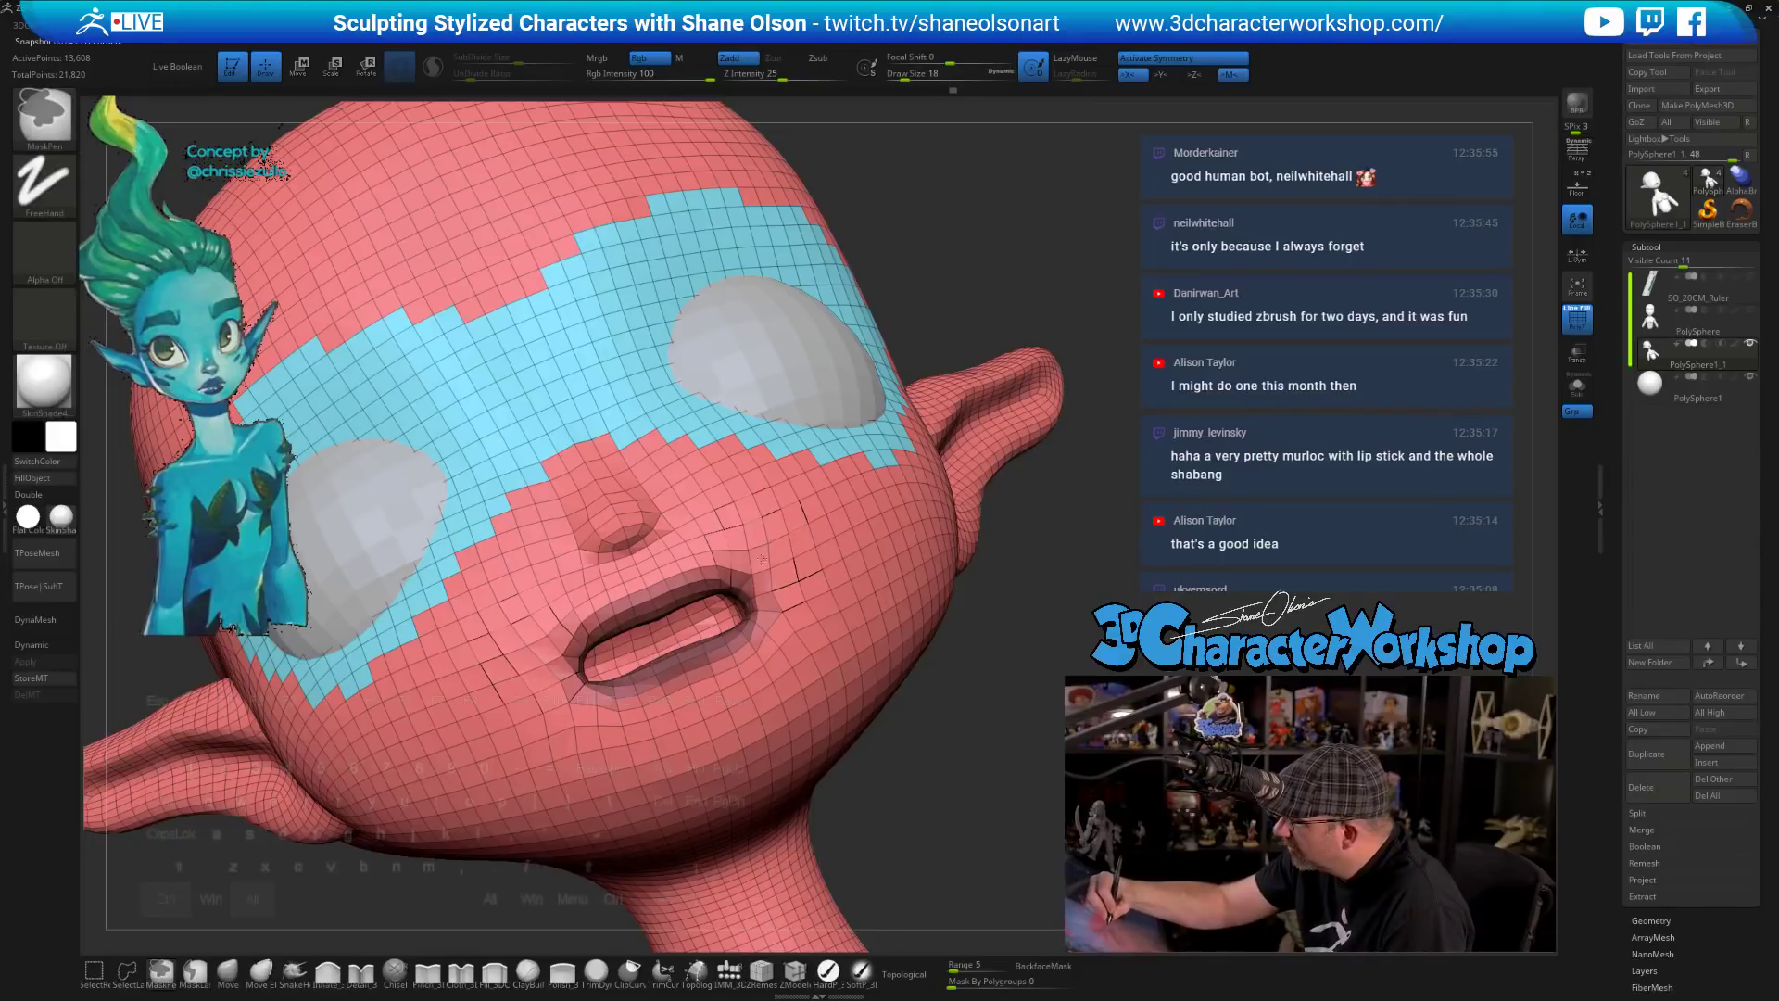
- Undo the new lip polygroup, extend the mask along the lower lip and group the lips again
{"action": "key", "text": "ctrl+z"}
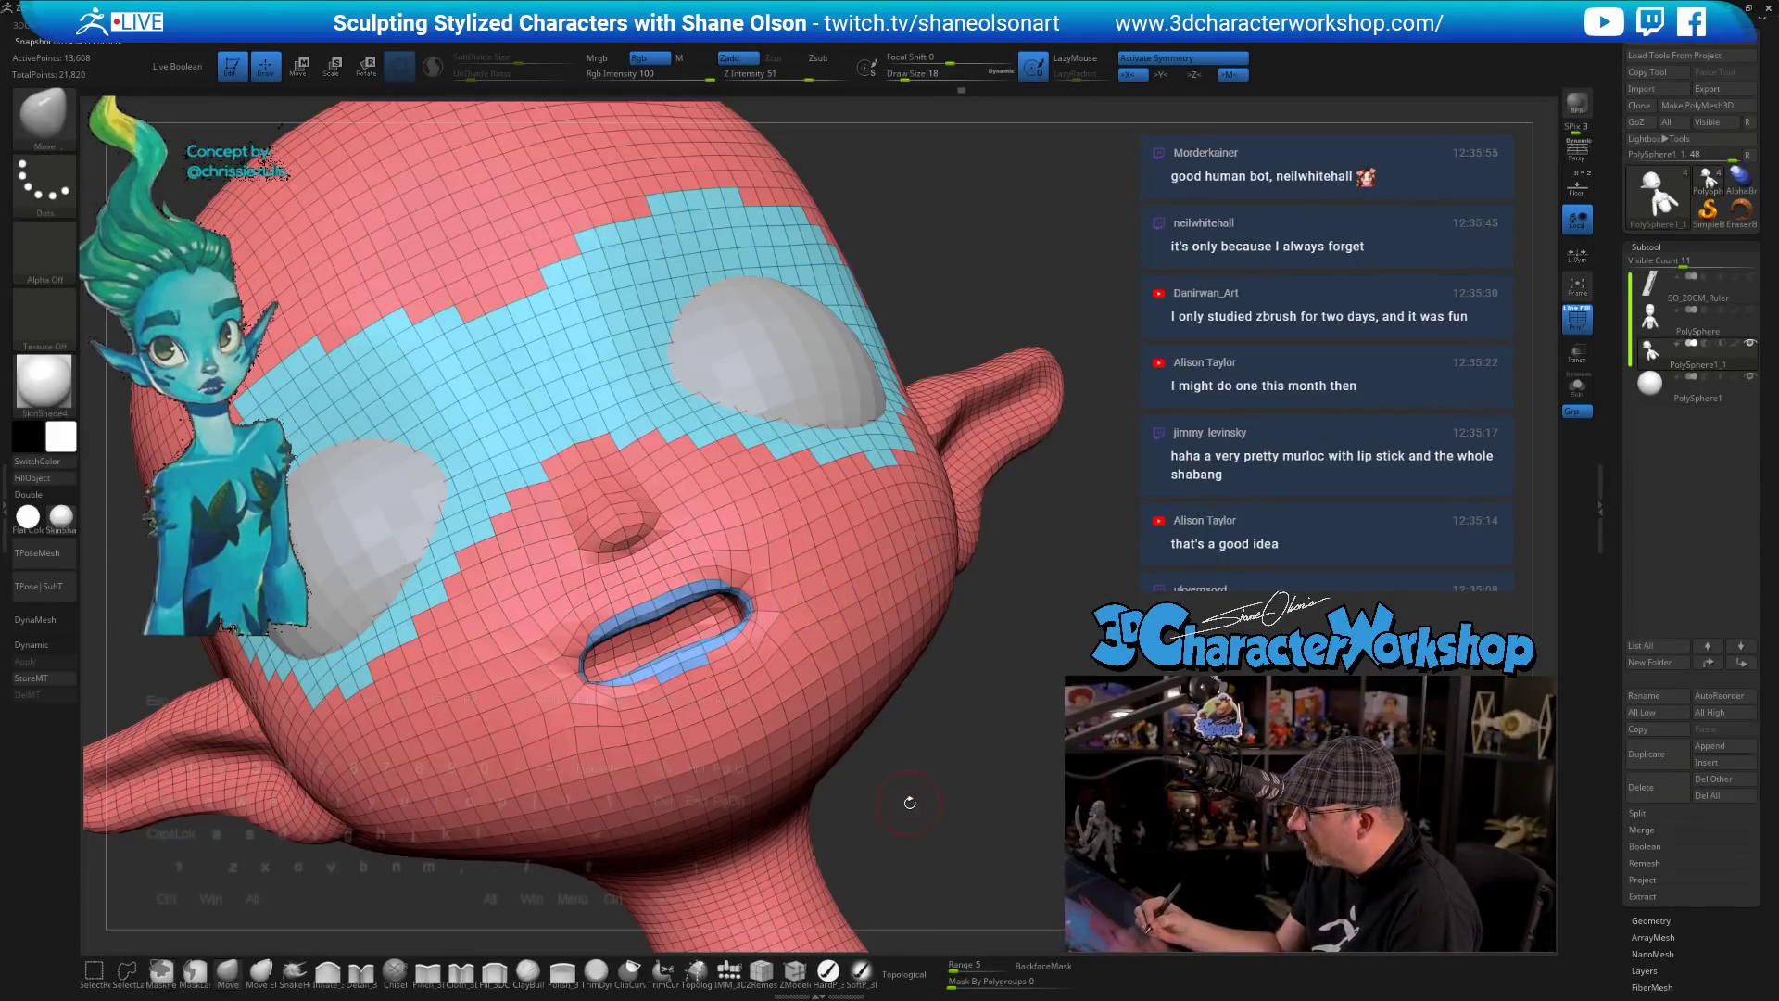
{"action": "key", "text": "ctrl+z"}
{"action": "left_click_drag", "start_coordinate": [913, 798], "coordinate": [825, 757]}
{"action": "left_click_drag", "start_coordinate": [698, 711], "coordinate": [705, 700], "text": "ctrl"}
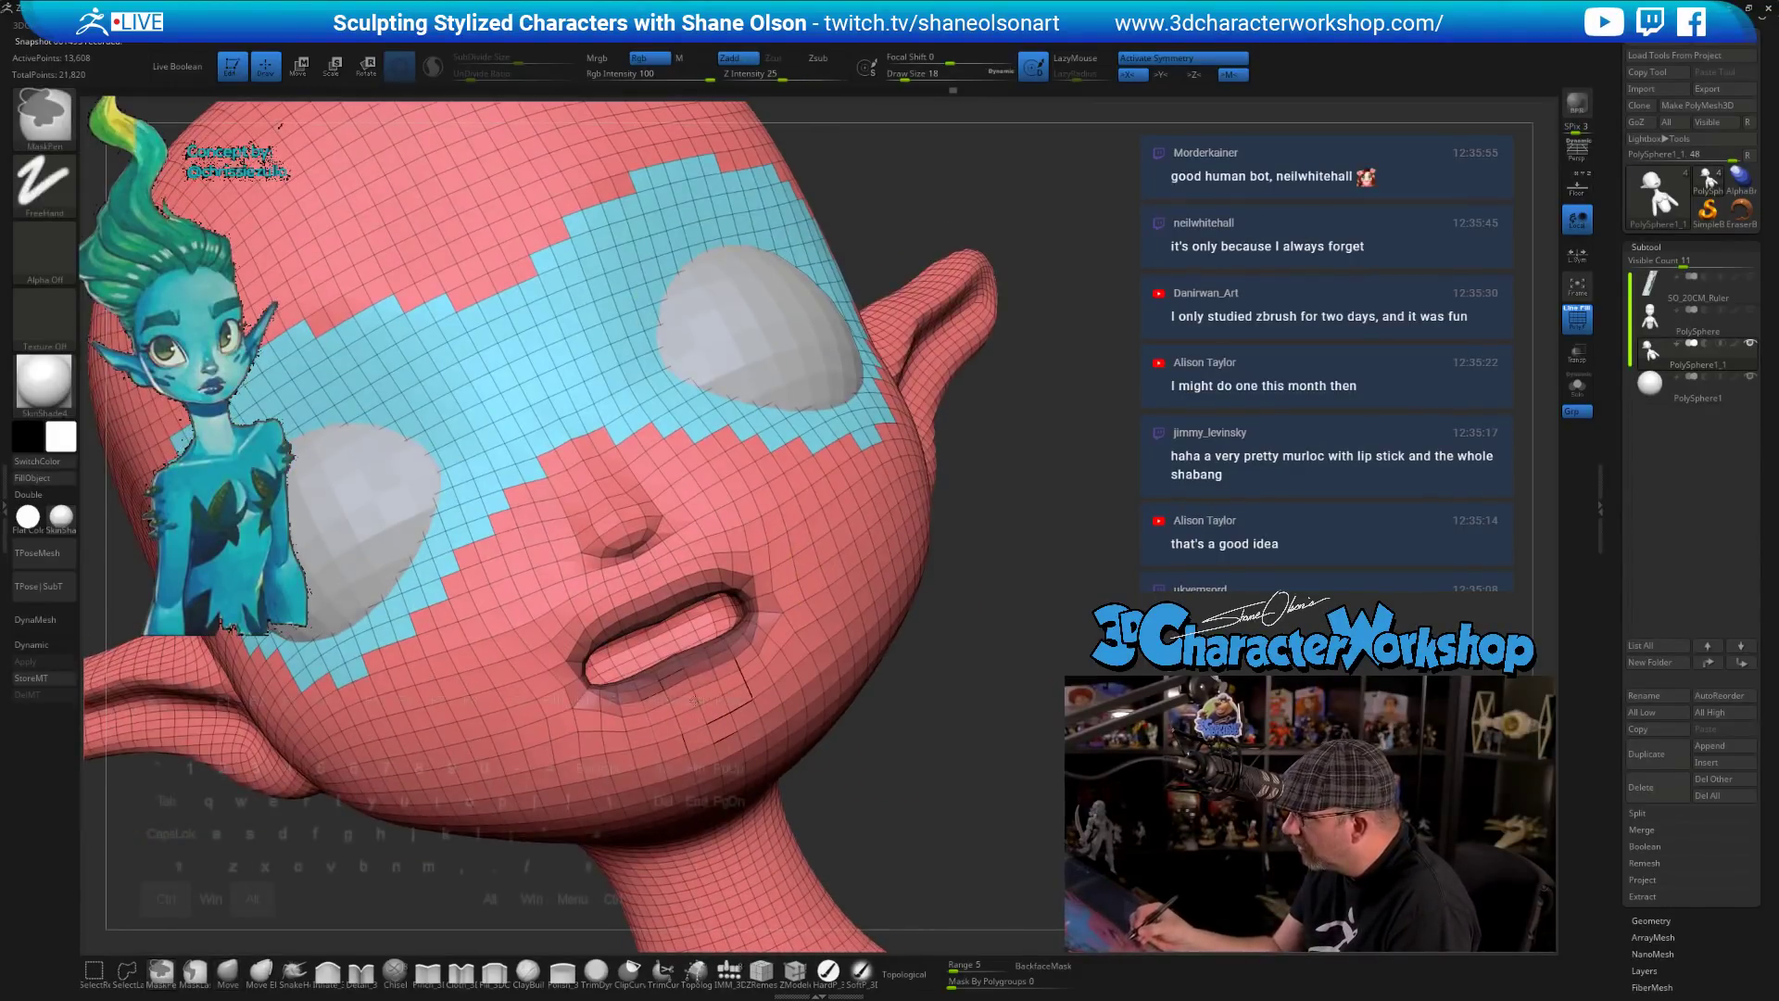
{"action": "mouse_move", "coordinate": [924, 764]}
{"action": "left_mouse_down", "text": "ctrl"}
{"action": "mouse_move", "coordinate": [937, 795]}
{"action": "mouse_move", "coordinate": [820, 780]}
{"action": "mouse_move", "coordinate": [948, 783]}
{"action": "mouse_move", "coordinate": [885, 786]}
{"action": "mouse_move", "coordinate": [843, 828]}
{"action": "mouse_move", "coordinate": [868, 834]}
{"action": "left_mouse_up", "text": "ctrl"}
- Hide the eye band and lip polygroups and run Auto Groups to separate the mouth interior from the body
{"action": "left_click", "coordinate": [662, 616], "text": "ctrl+shift"}
{"action": "left_click", "coordinate": [661, 617], "text": "ctrl+shift"}
{"action": "left_click", "coordinate": [610, 358], "text": "ctrl+alt+shift"}
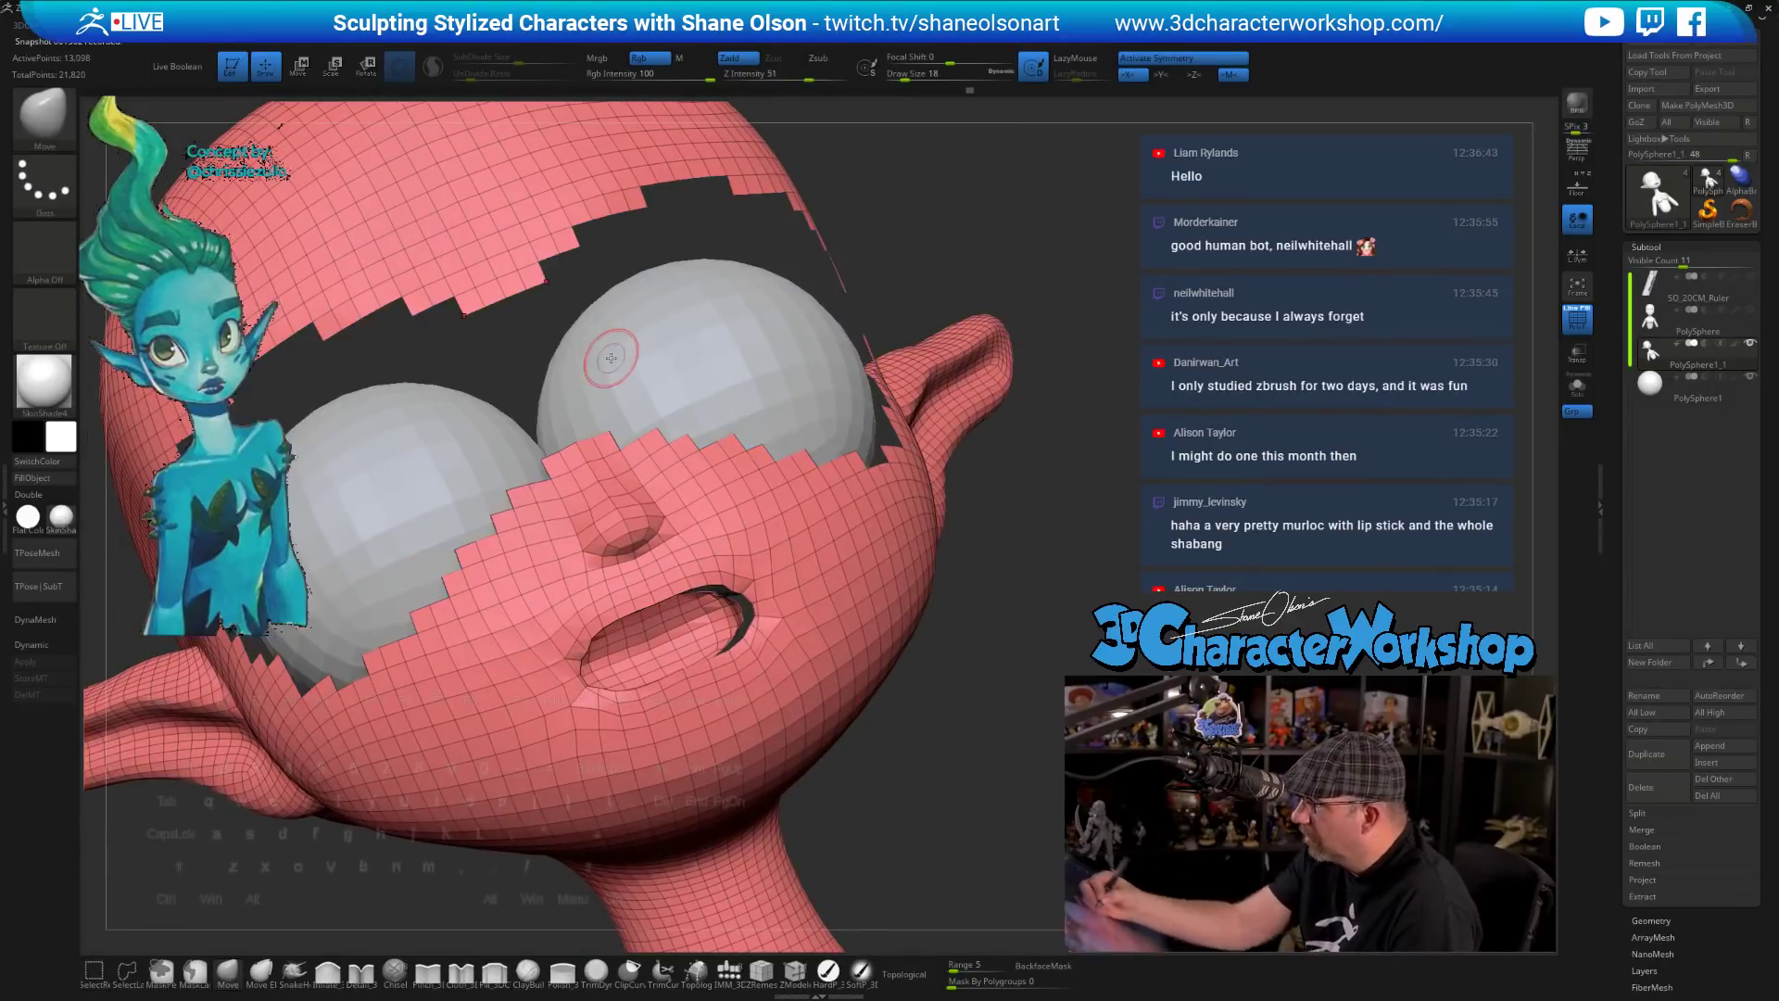
{"action": "key", "text": "3"}
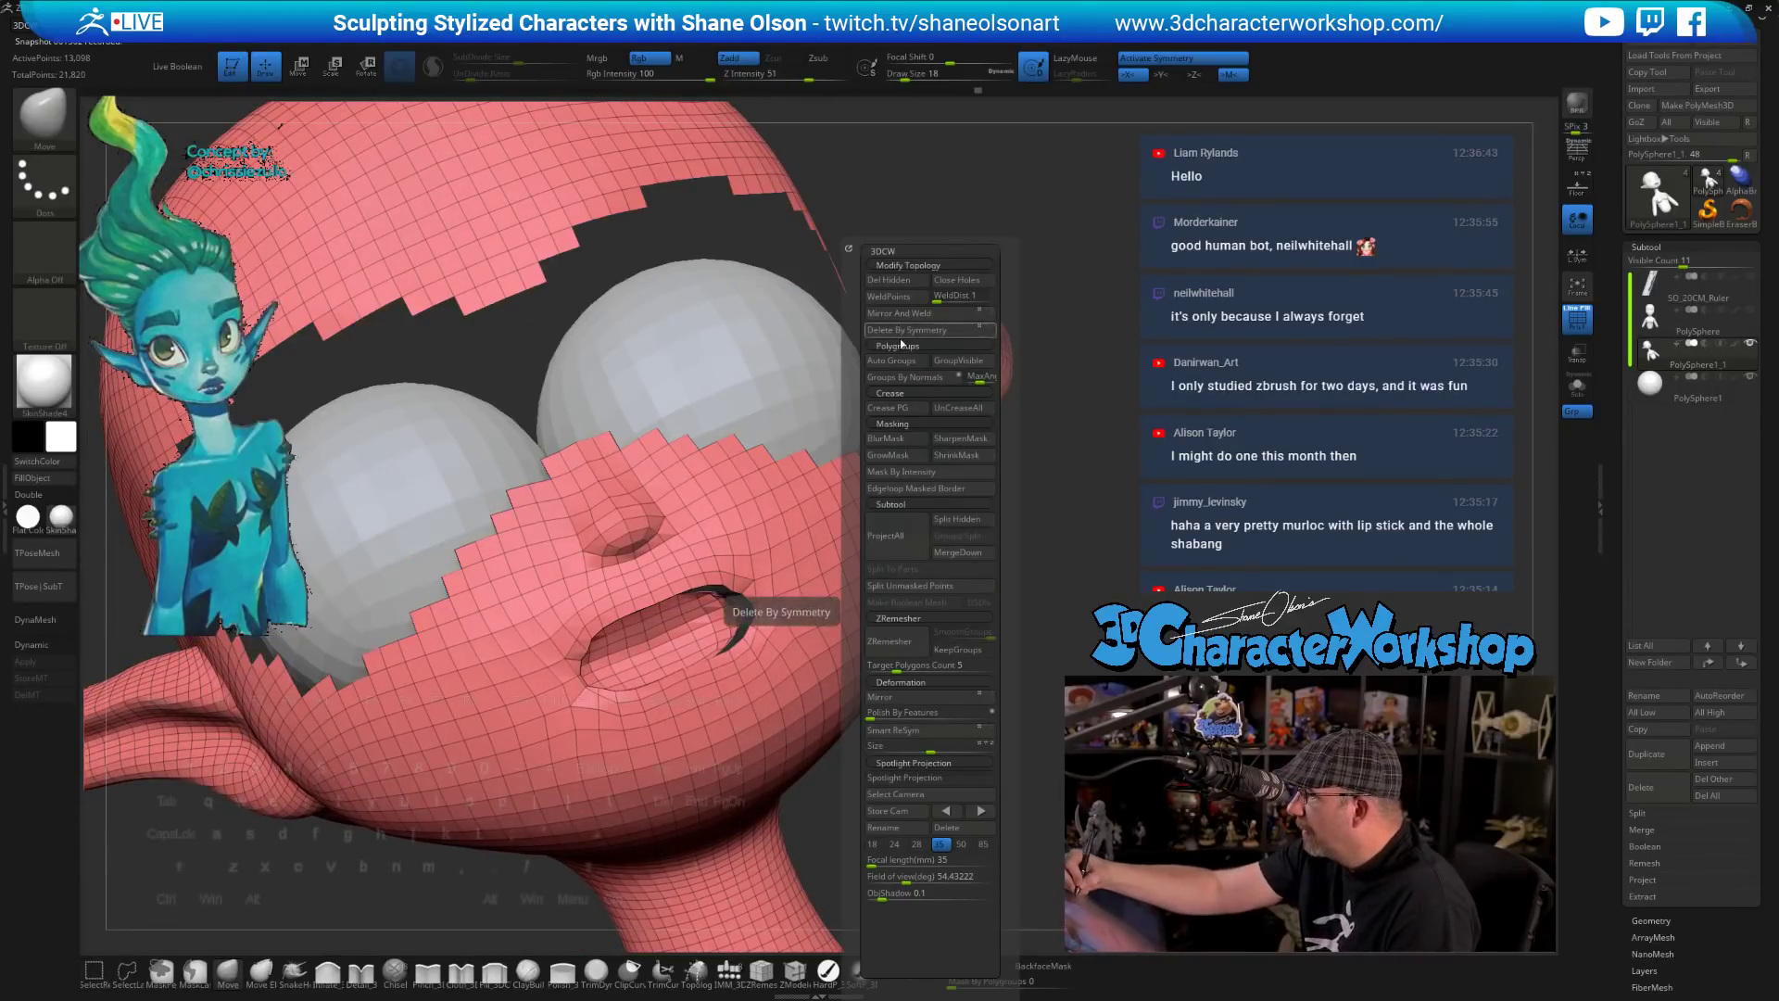
{"action": "left_click", "coordinate": [899, 361]}
{"action": "mouse_move", "coordinate": [988, 735]}
{"action": "left_mouse_down"}
{"action": "mouse_move", "coordinate": [961, 763]}
{"action": "mouse_move", "coordinate": [933, 747]}
{"action": "mouse_move", "coordinate": [950, 758]}
{"action": "mouse_move", "coordinate": [937, 770]}
{"action": "mouse_move", "coordinate": [910, 734]}
{"action": "mouse_move", "coordinate": [929, 743]}
{"action": "mouse_move", "coordinate": [927, 722]}
{"action": "mouse_move", "coordinate": [866, 658]}
{"action": "mouse_move", "coordinate": [930, 798]}
{"action": "mouse_move", "coordinate": [847, 655]}
{"action": "left_mouse_up"}
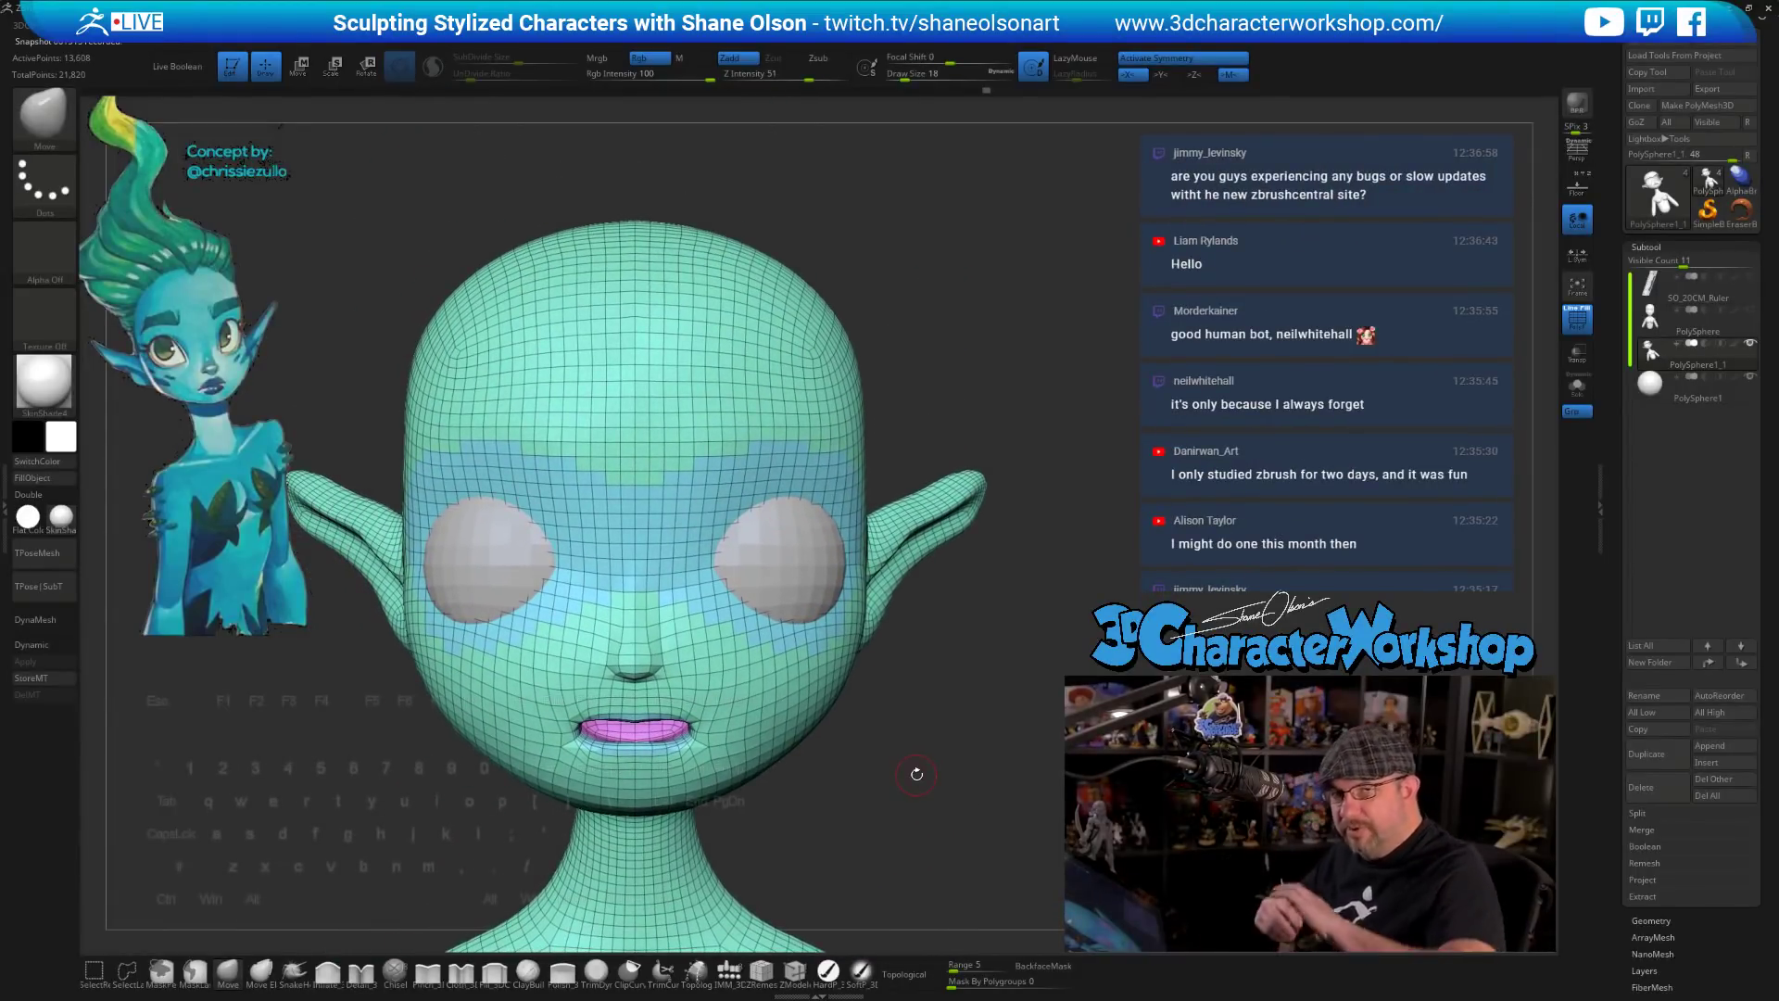
- With the eye, lip and mouth-interior polygroups hidden, mask a ring around the mouth opening and make it a polygroup
{"action": "left_click_drag", "start_coordinate": [916, 773], "coordinate": [868, 709]}
{"action": "key", "text": "ctrl+shift"}
{"action": "left_click", "coordinate": [554, 595], "text": "ctrl+shift"}
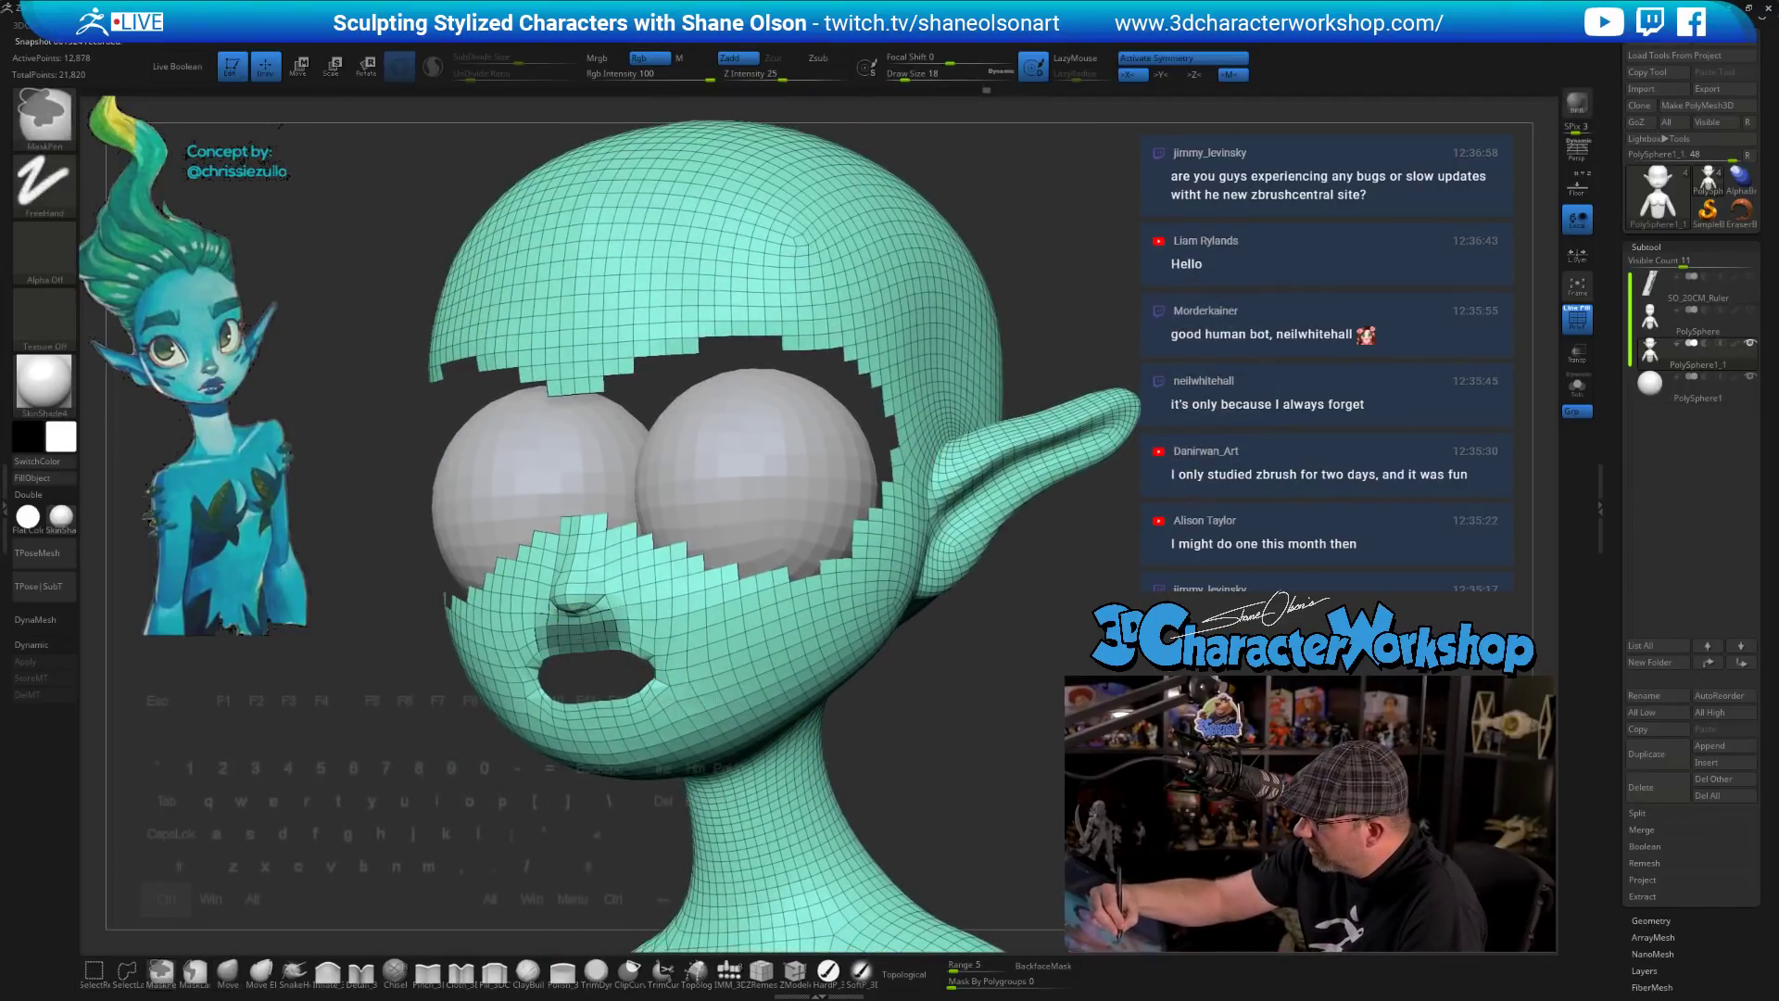
{"action": "mouse_move", "coordinate": [598, 635]}
{"action": "left_mouse_down", "text": "ctrl"}
{"action": "mouse_move", "coordinate": [684, 657]}
{"action": "mouse_move", "coordinate": [678, 687]}
{"action": "mouse_move", "coordinate": [640, 712]}
{"action": "left_mouse_up", "text": "ctrl"}
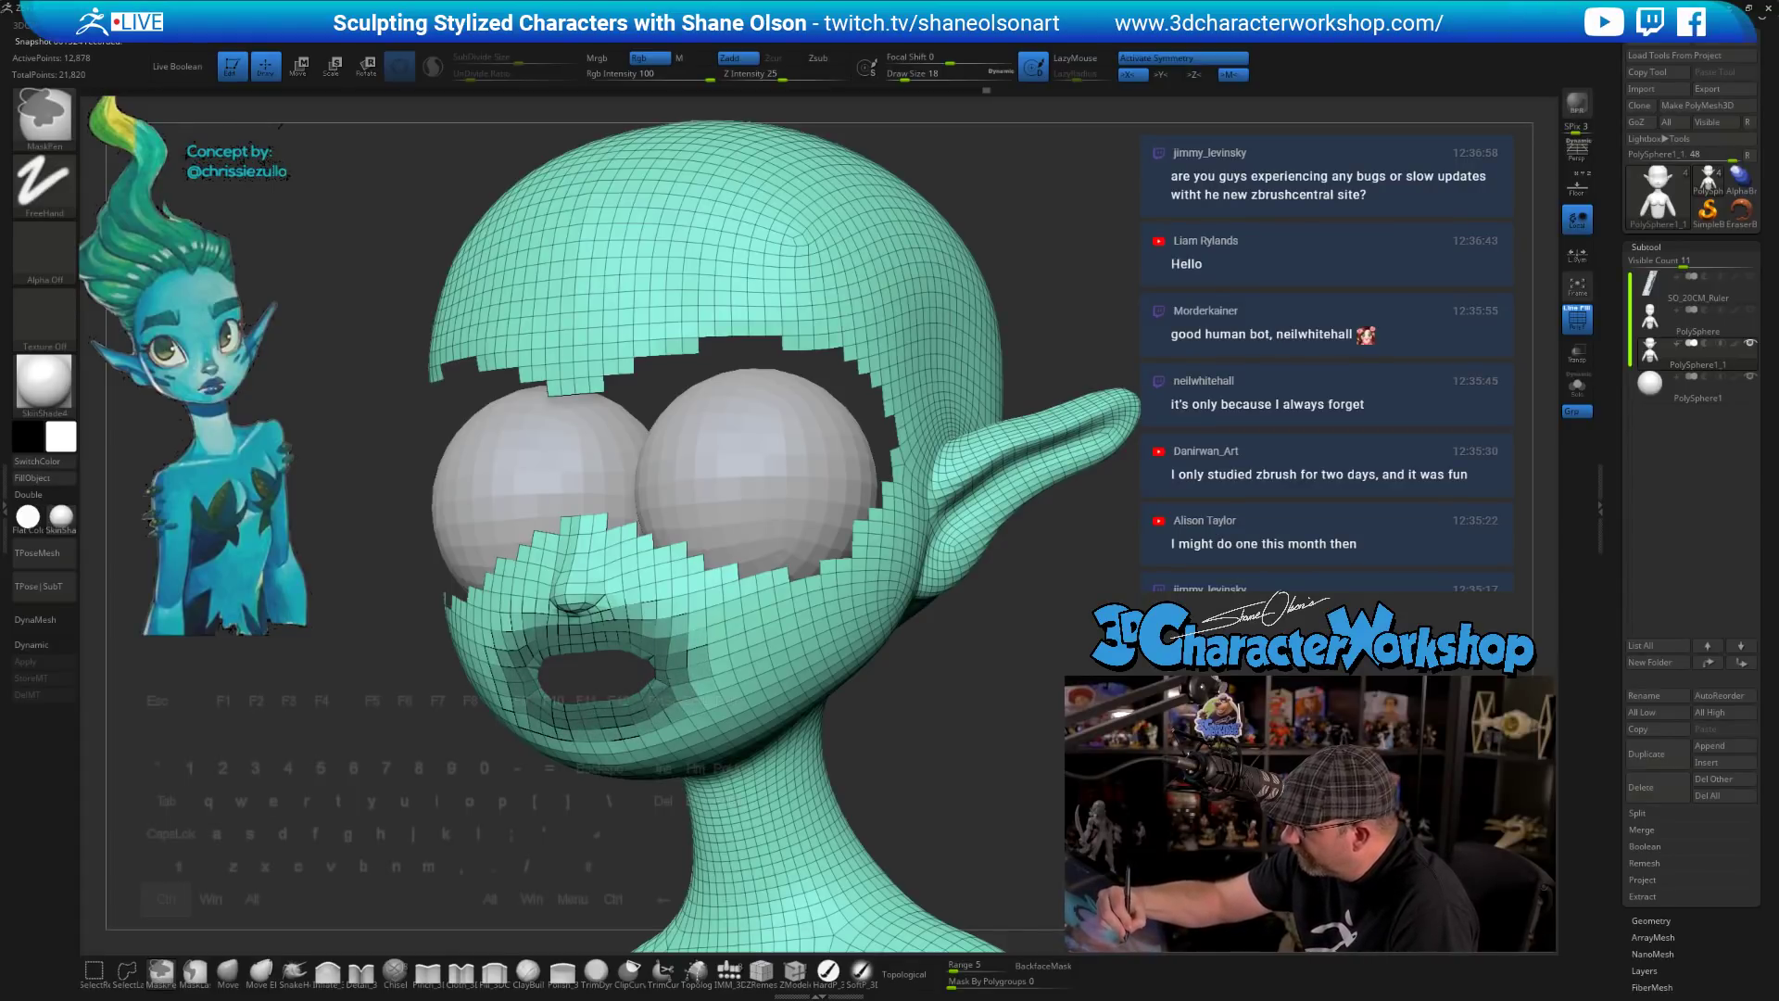
{"action": "key", "text": "ctrl+w"}
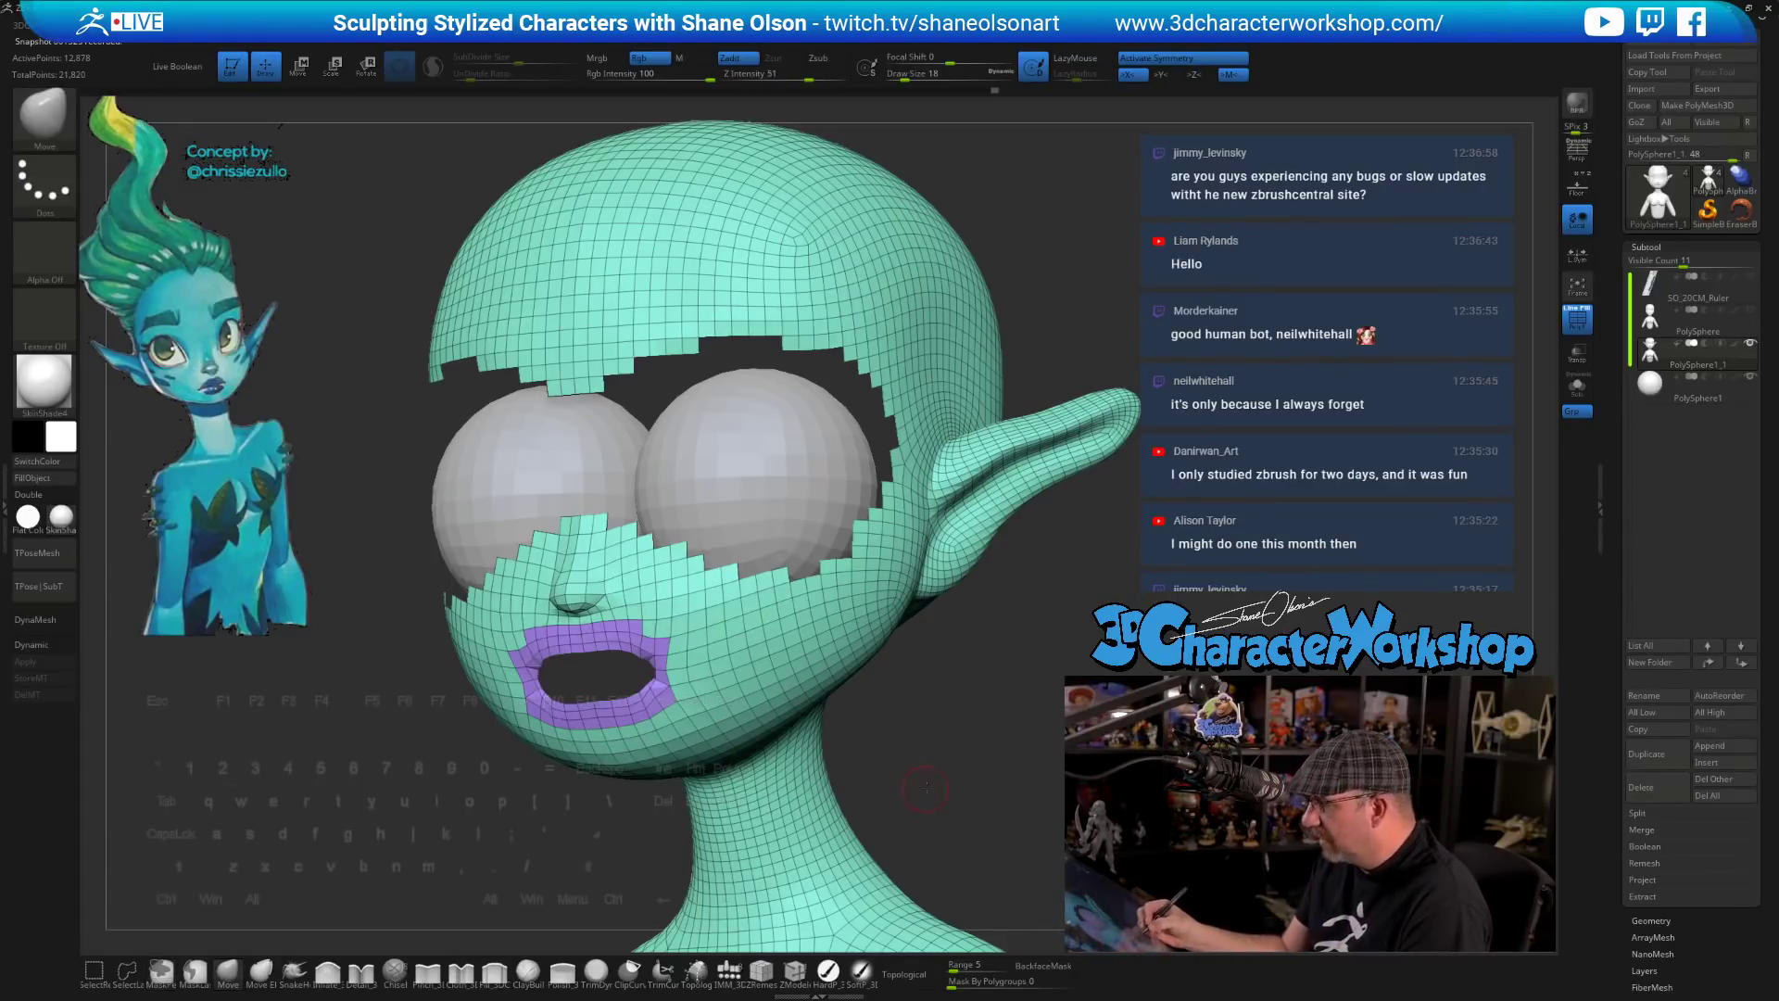
{"action": "mouse_move", "coordinate": [920, 772]}
{"action": "left_mouse_down"}
{"action": "mouse_move", "coordinate": [937, 785]}
{"action": "mouse_move", "coordinate": [873, 802]}
{"action": "mouse_move", "coordinate": [964, 736]}
{"action": "left_mouse_up"}
- Hide the mouth ring, mask the nose with a draw size of 49 and turn it into its own hidden polygroup
{"action": "left_click", "coordinate": [636, 638], "text": "ctrl+shift"}
{"action": "left_click_drag", "start_coordinate": [580, 585], "coordinate": [574, 600], "text": "ctrl"}
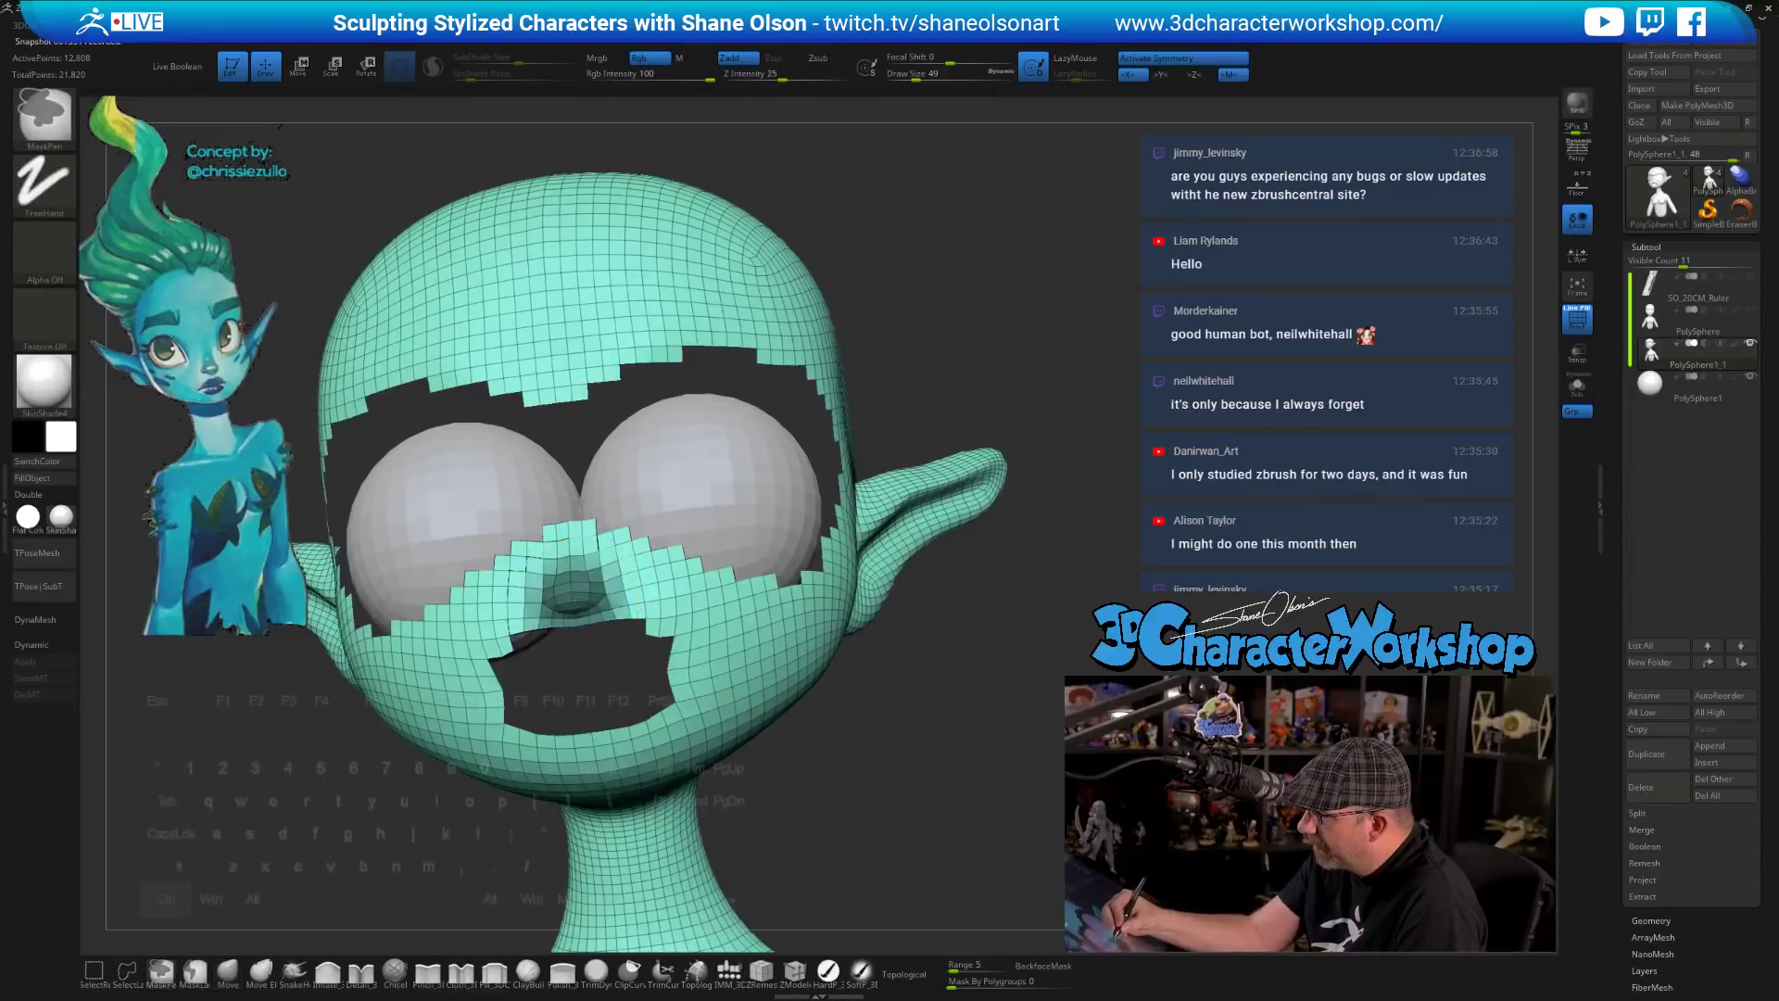
{"action": "key", "text": "ctrl+w"}
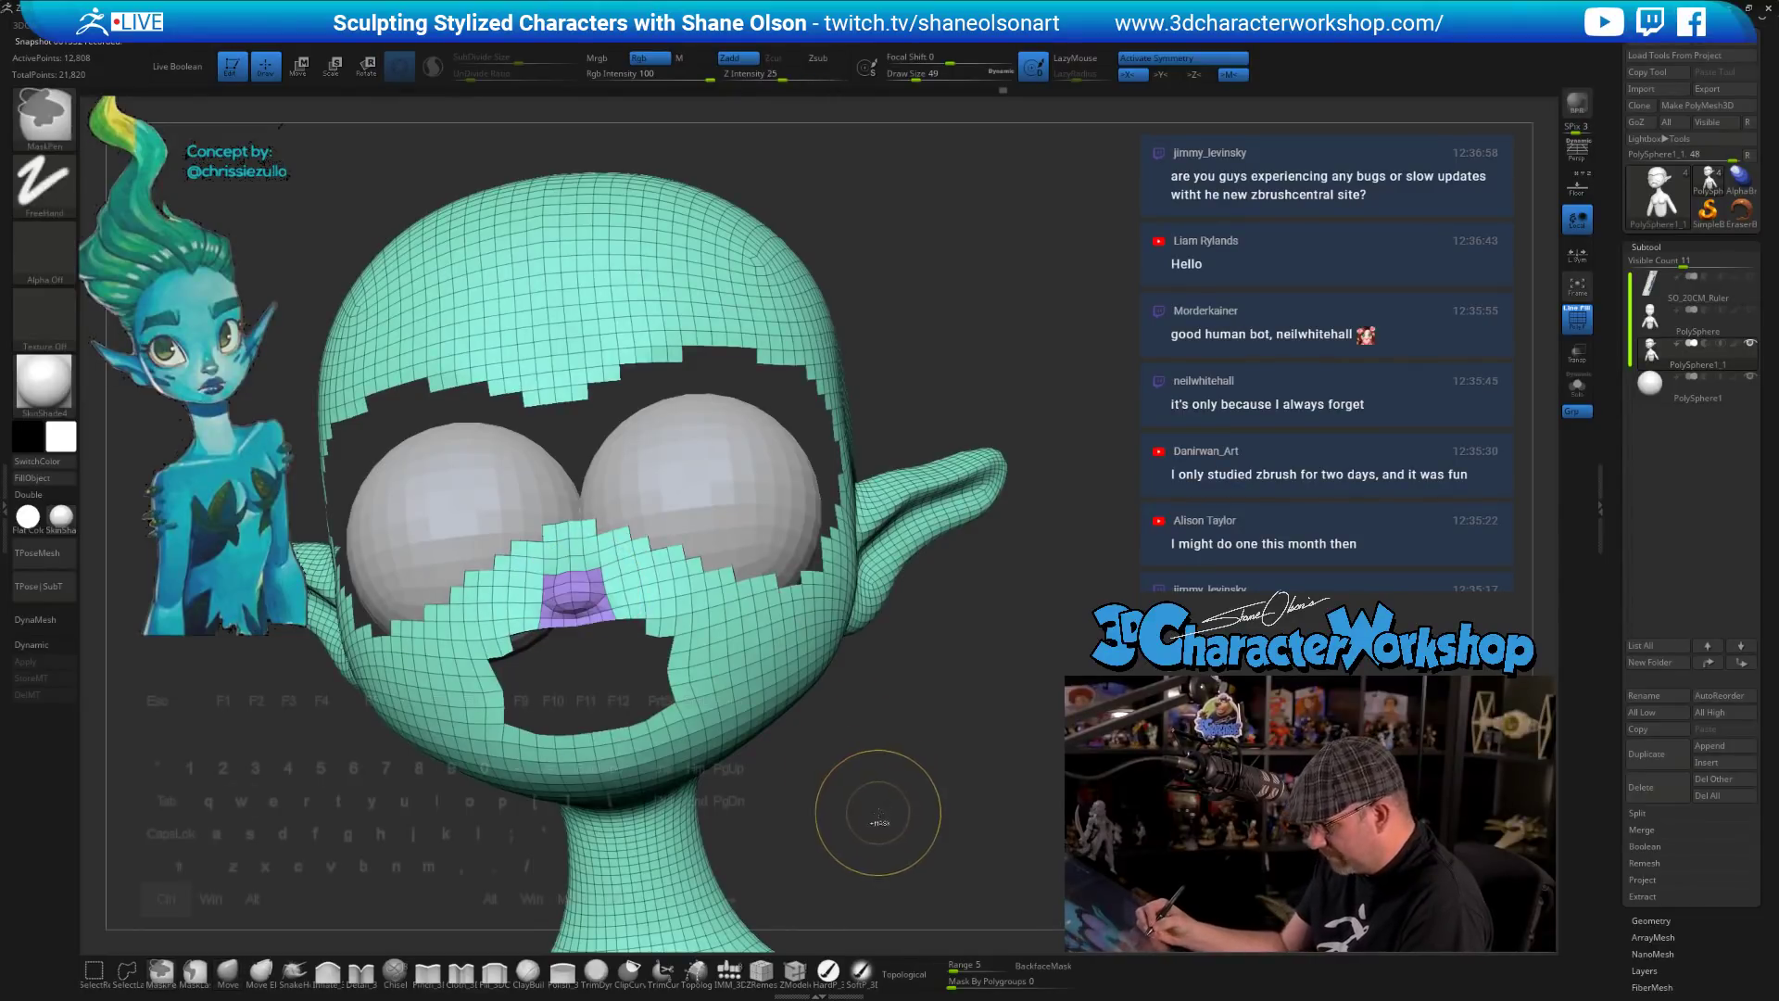
{"action": "mouse_move", "coordinate": [883, 814]}
{"action": "left_mouse_down"}
{"action": "mouse_move", "coordinate": [778, 818]}
{"action": "mouse_move", "coordinate": [880, 822]}
{"action": "mouse_move", "coordinate": [887, 747]}
{"action": "left_mouse_up"}
{"action": "left_click", "coordinate": [580, 591], "text": "ctrl+alt+shift"}
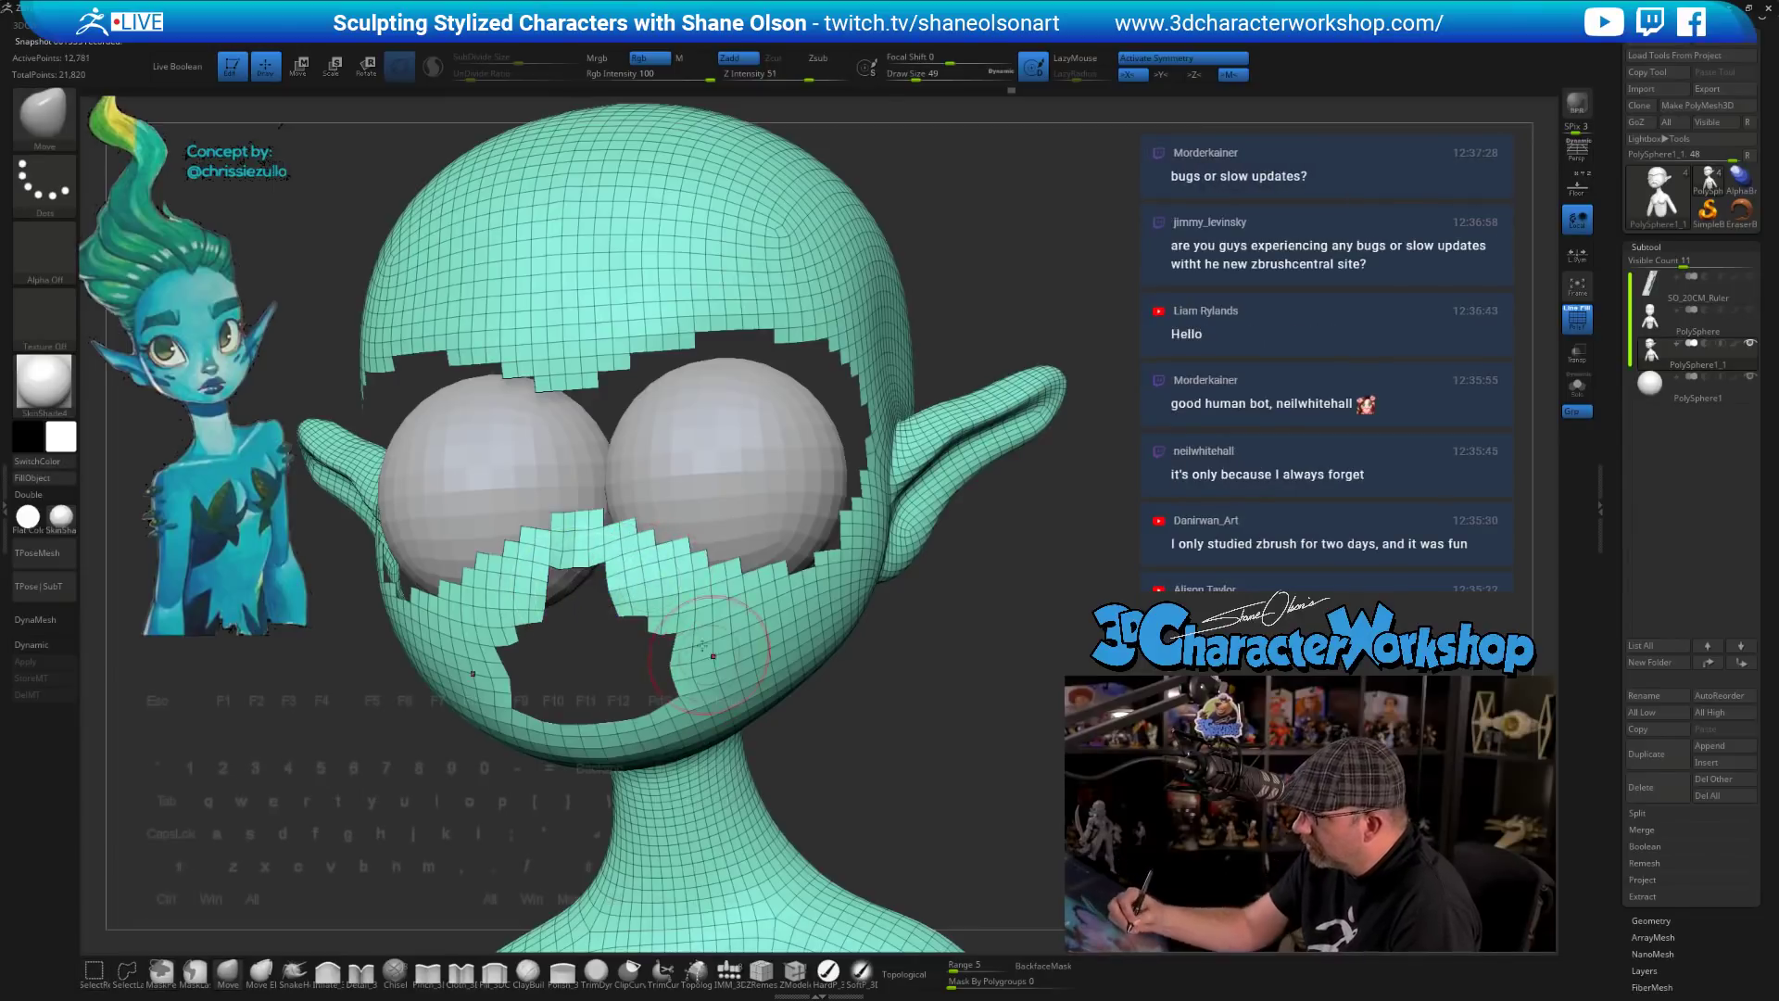
- Mask the area from the nose bridge around the inner cheeks to the chin and turn it into its own hidden polygroup
{"action": "key", "text": "ctrl"}
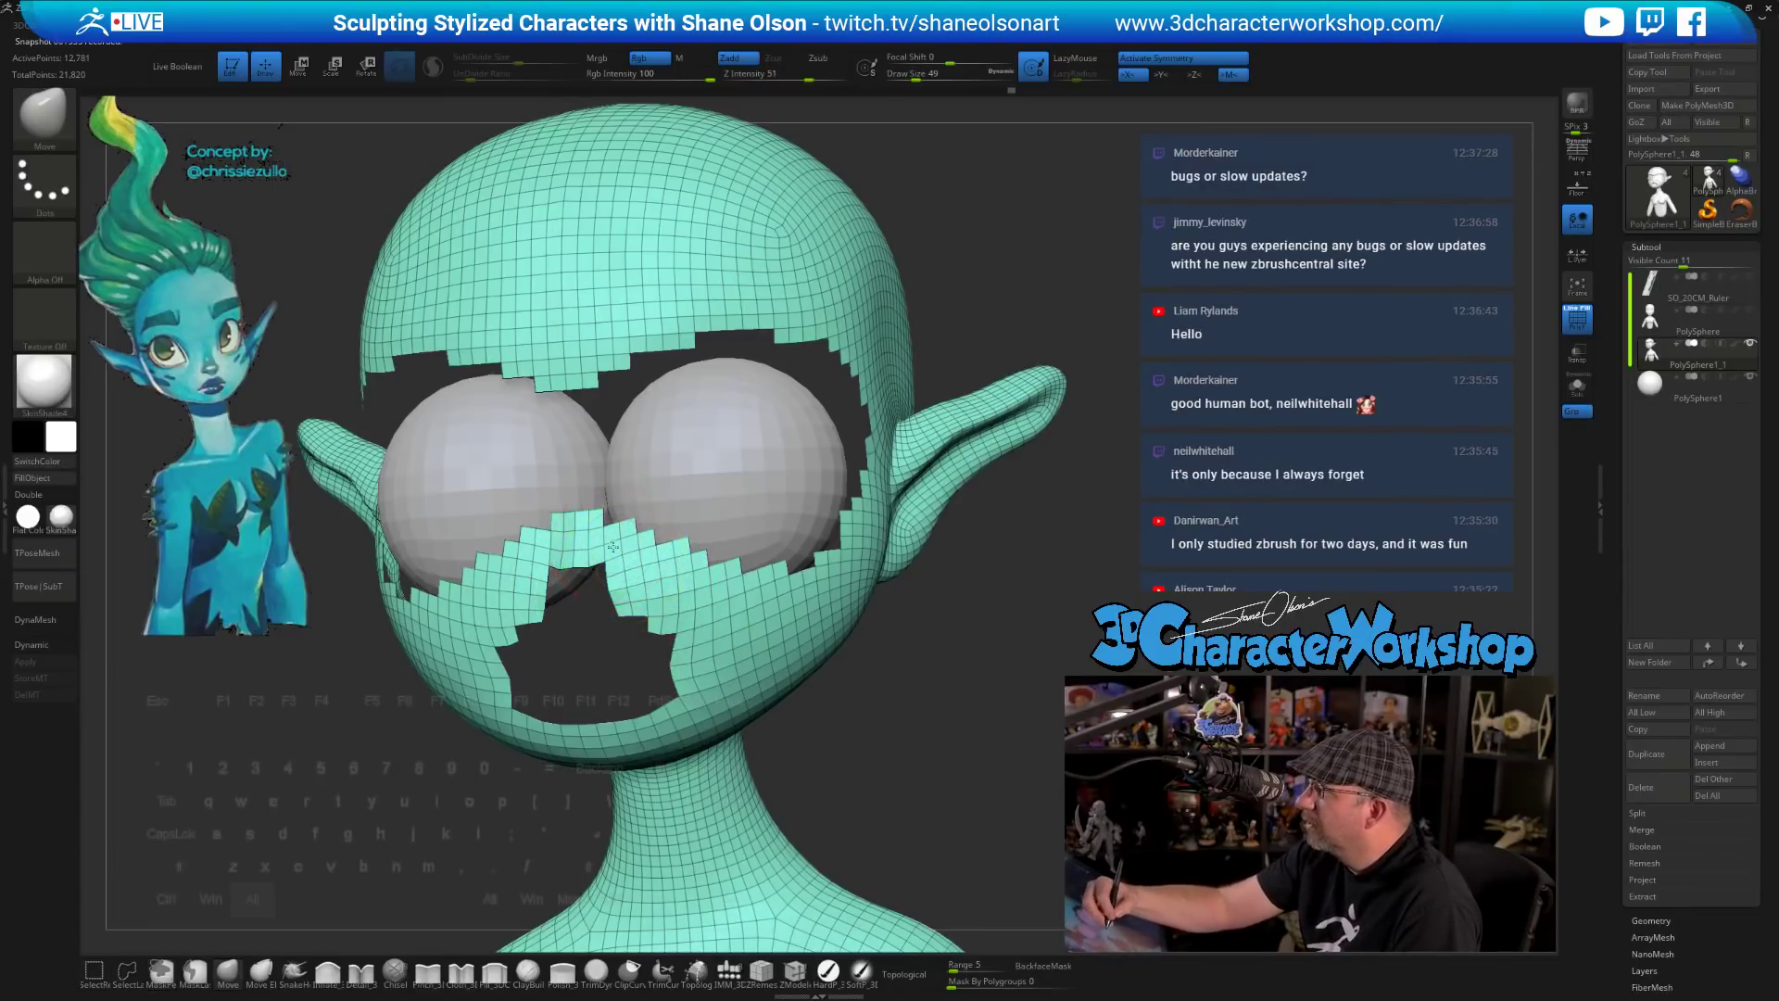
{"action": "right_click_drag", "start_coordinate": [616, 532], "coordinate": [610, 492], "text": "alt"}
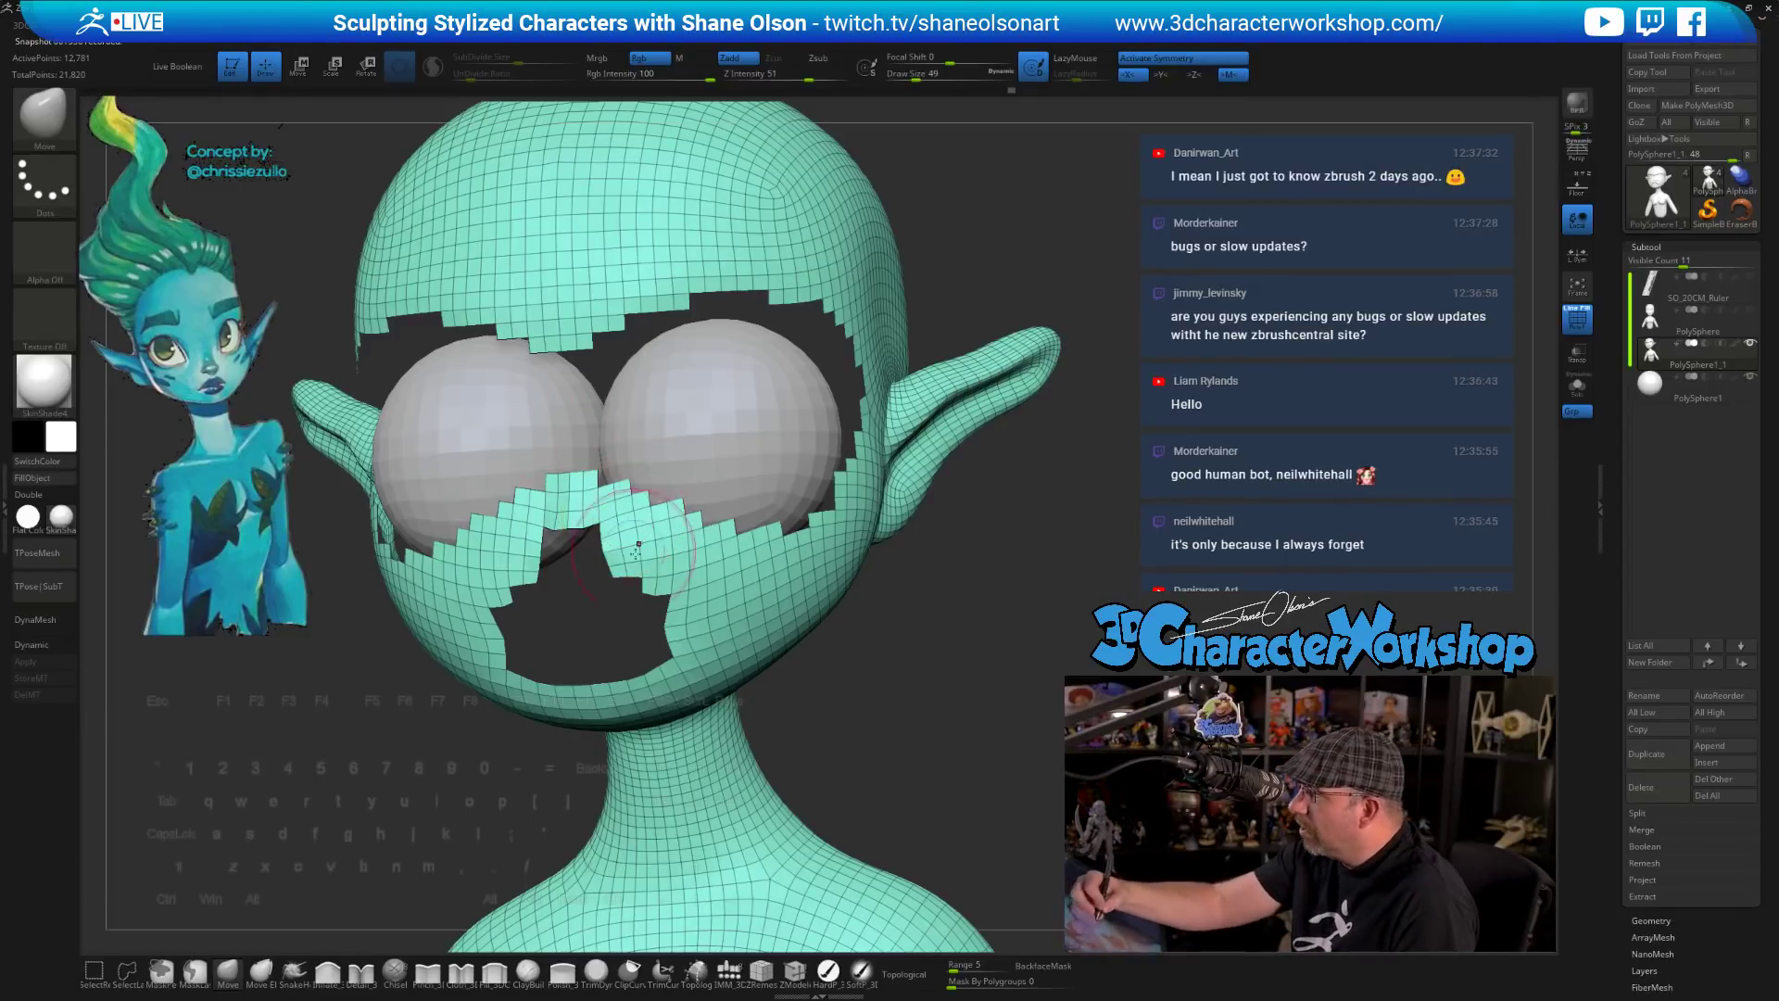
{"action": "mouse_move", "coordinate": [637, 533]}
{"action": "left_mouse_down", "text": "ctrl"}
{"action": "mouse_move", "coordinate": [612, 515]}
{"action": "mouse_move", "coordinate": [696, 545]}
{"action": "mouse_move", "coordinate": [690, 569]}
{"action": "left_mouse_up", "text": "ctrl"}
{"action": "left_click_drag", "start_coordinate": [891, 700], "coordinate": [796, 609], "text": "alt"}
{"action": "left_click_drag", "start_coordinate": [687, 556], "coordinate": [695, 647], "text": "ctrl"}
{"action": "mouse_move", "coordinate": [799, 724]}
{"action": "left_mouse_down"}
{"action": "mouse_move", "coordinate": [837, 706]}
{"action": "mouse_move", "coordinate": [634, 674]}
{"action": "mouse_move", "coordinate": [732, 628]}
{"action": "mouse_move", "coordinate": [723, 555]}
{"action": "left_mouse_up"}
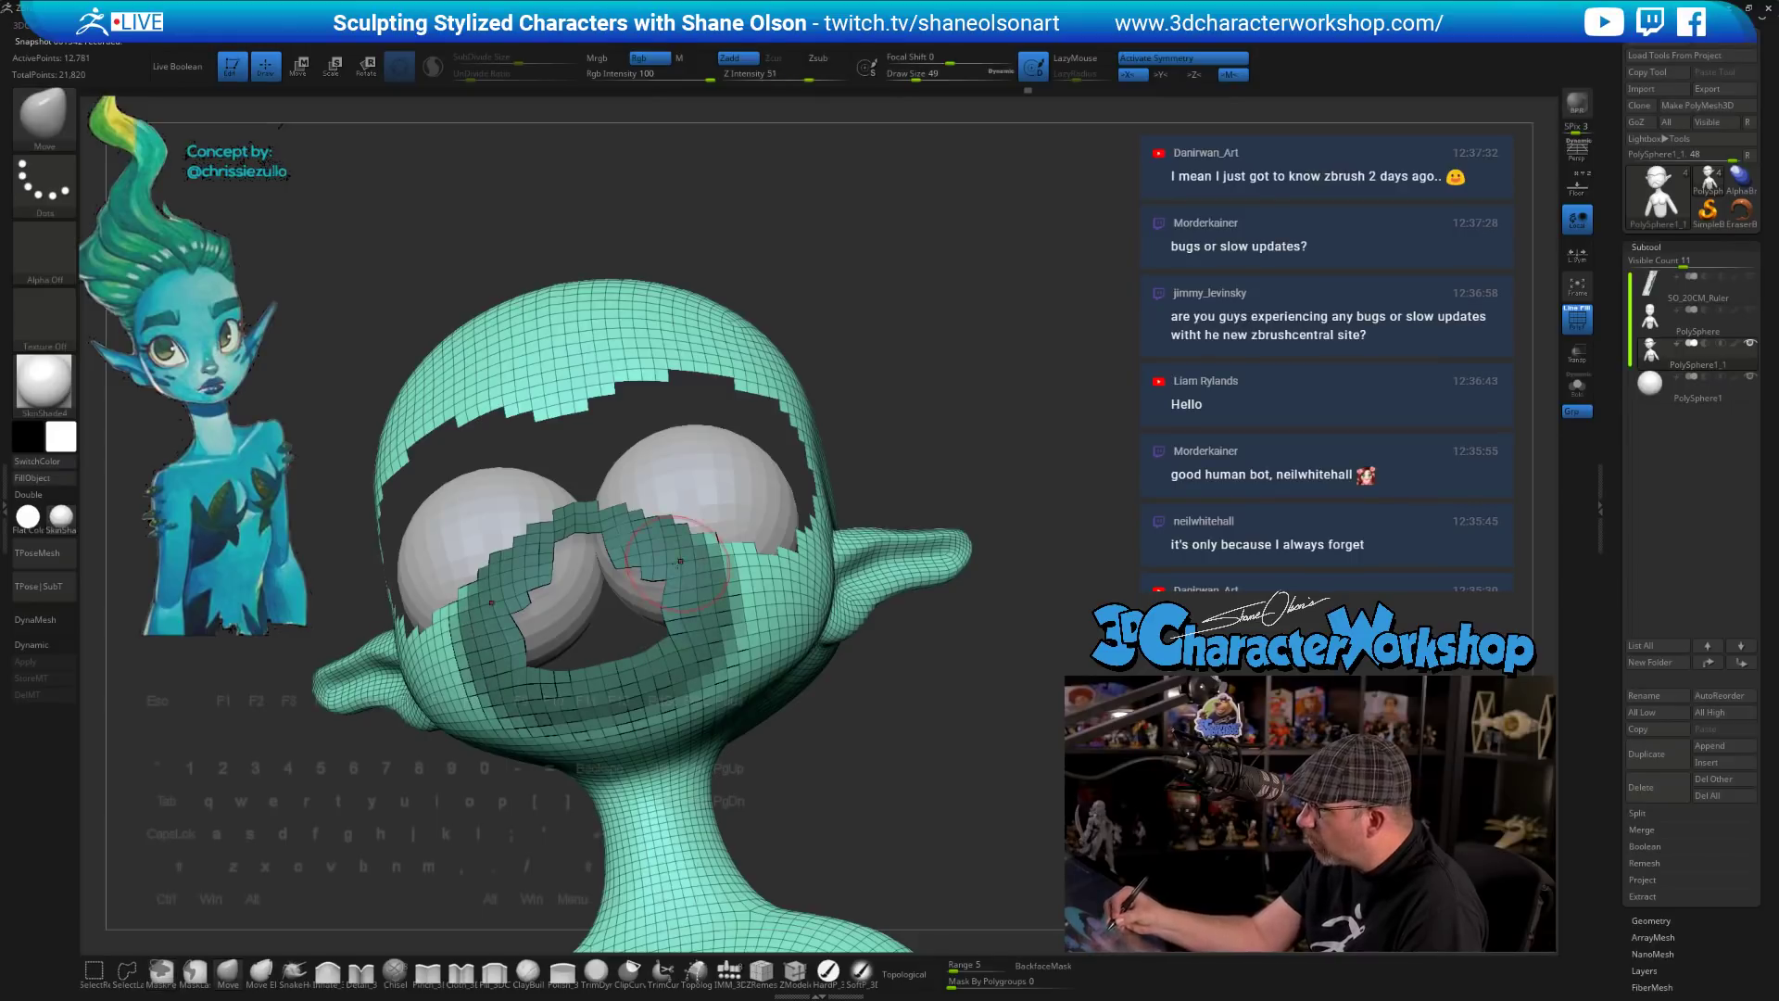
{"action": "left_click_drag", "start_coordinate": [991, 681], "coordinate": [877, 737]}
{"action": "left_click_drag", "start_coordinate": [696, 834], "coordinate": [921, 719]}
{"action": "key", "text": "ctrl+w"}
{"action": "left_click", "coordinate": [670, 621], "text": "ctrl+alt+shift"}
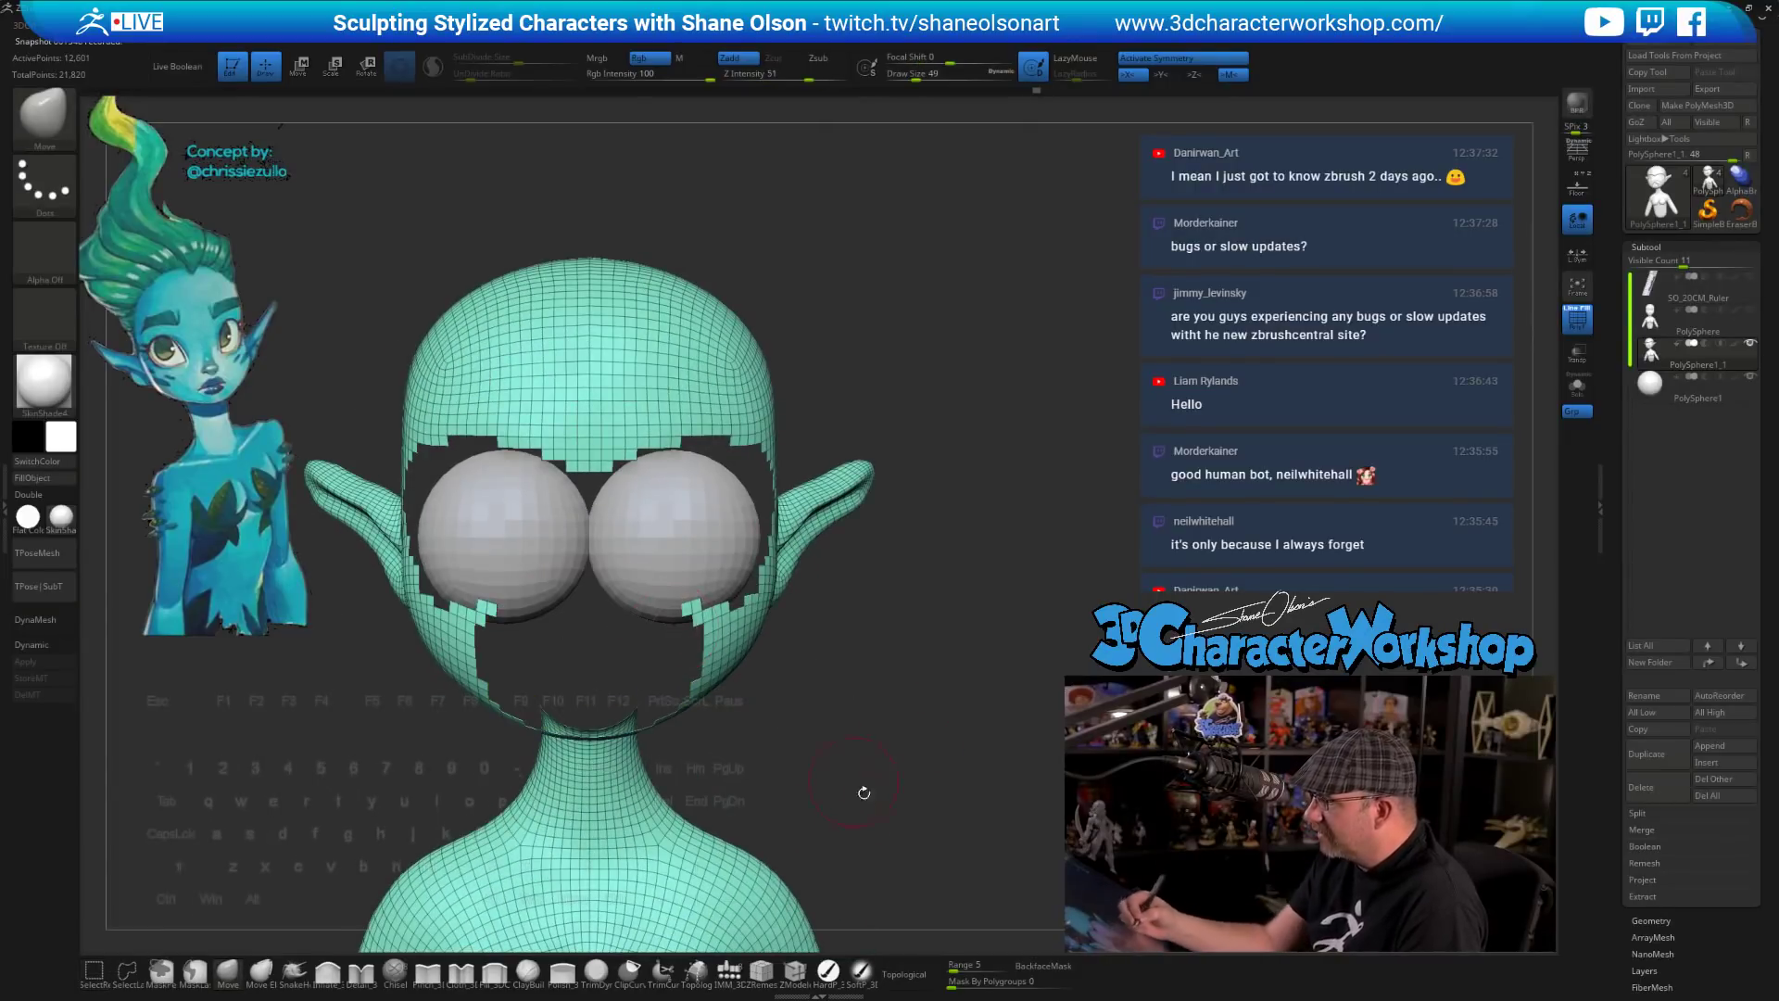
- Invert the visibility to isolate the face polygroups and hide the eyeball subtool
{"action": "mouse_move", "coordinate": [861, 790]}
{"action": "left_mouse_down"}
{"action": "mouse_move", "coordinate": [949, 739]}
{"action": "mouse_move", "coordinate": [882, 747]}
{"action": "mouse_move", "coordinate": [962, 734]}
{"action": "left_mouse_up"}
{"action": "key", "text": "ctrl+shift"}
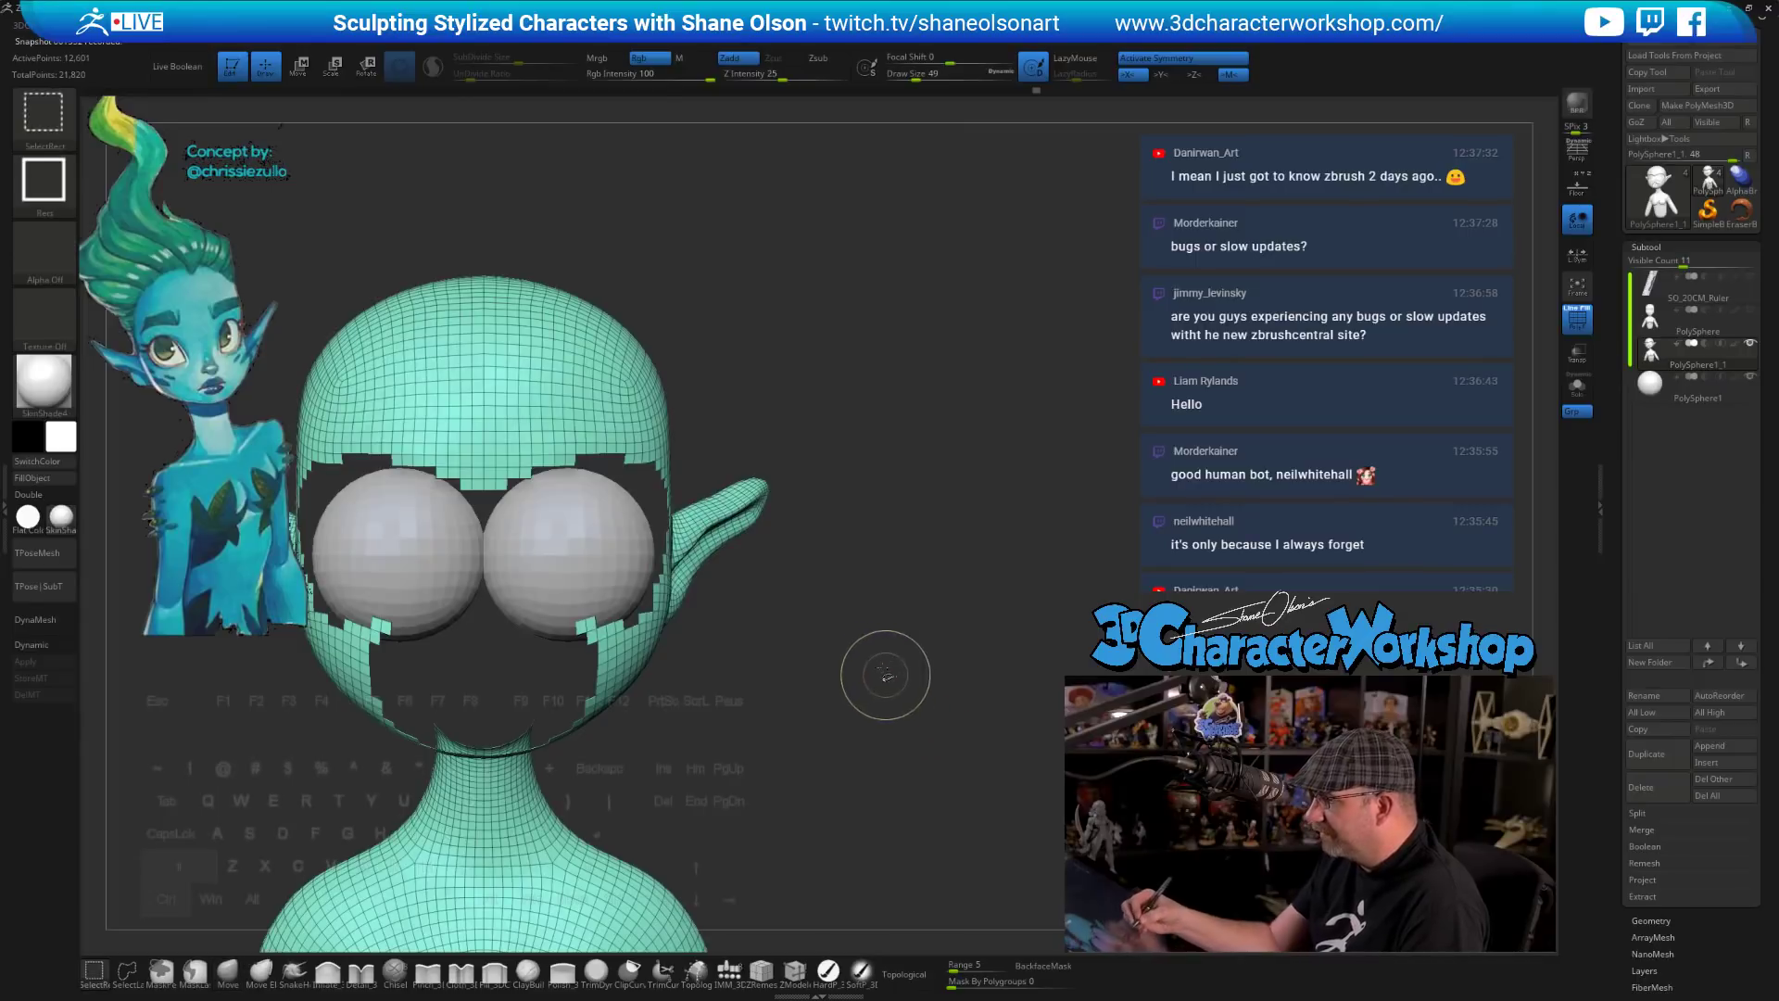
{"action": "left_click", "coordinate": [891, 546], "text": "ctrl+shift"}
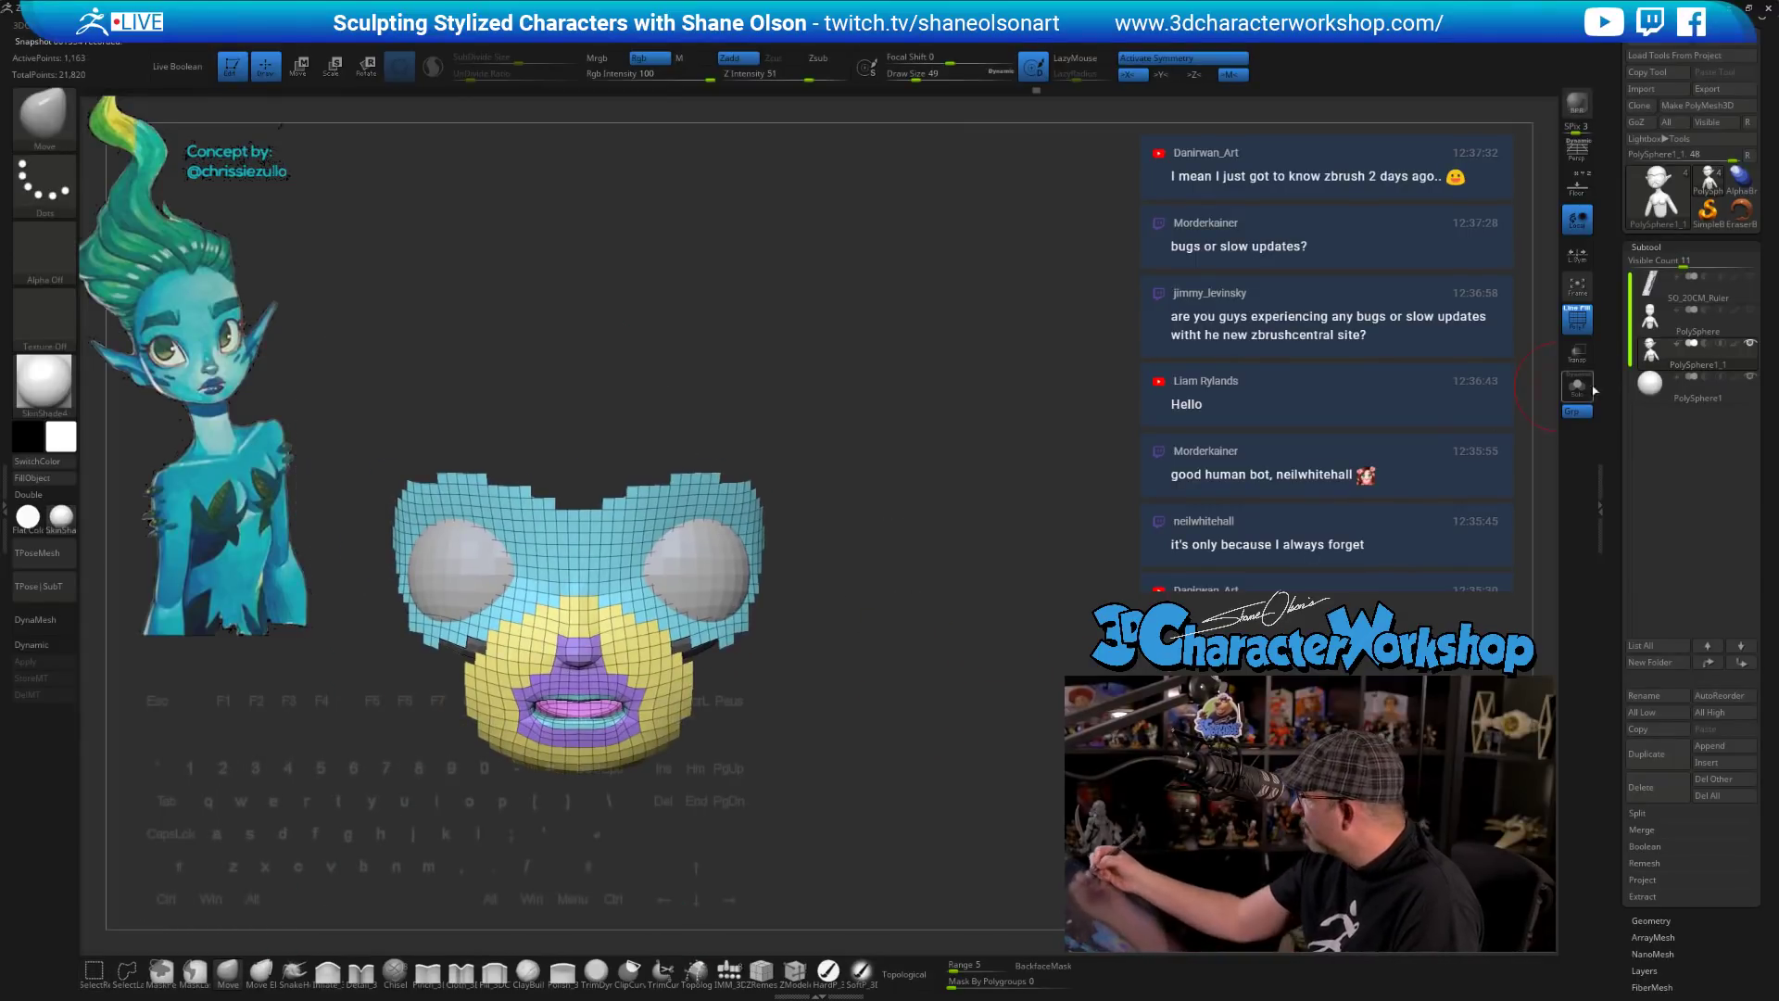
{"action": "left_click", "coordinate": [1749, 376]}
- Mask both eye sockets within the isolated face, turn them into their own polygroup and show the whole mesh again
{"action": "left_click_drag", "start_coordinate": [982, 586], "coordinate": [936, 630]}
{"action": "mouse_move", "coordinate": [758, 531]}
{"action": "left_mouse_down", "text": "ctrl"}
{"action": "mouse_move", "coordinate": [713, 519]}
{"action": "mouse_move", "coordinate": [685, 556]}
{"action": "mouse_move", "coordinate": [667, 500]}
{"action": "mouse_move", "coordinate": [750, 524]}
{"action": "left_mouse_up", "text": "ctrl"}
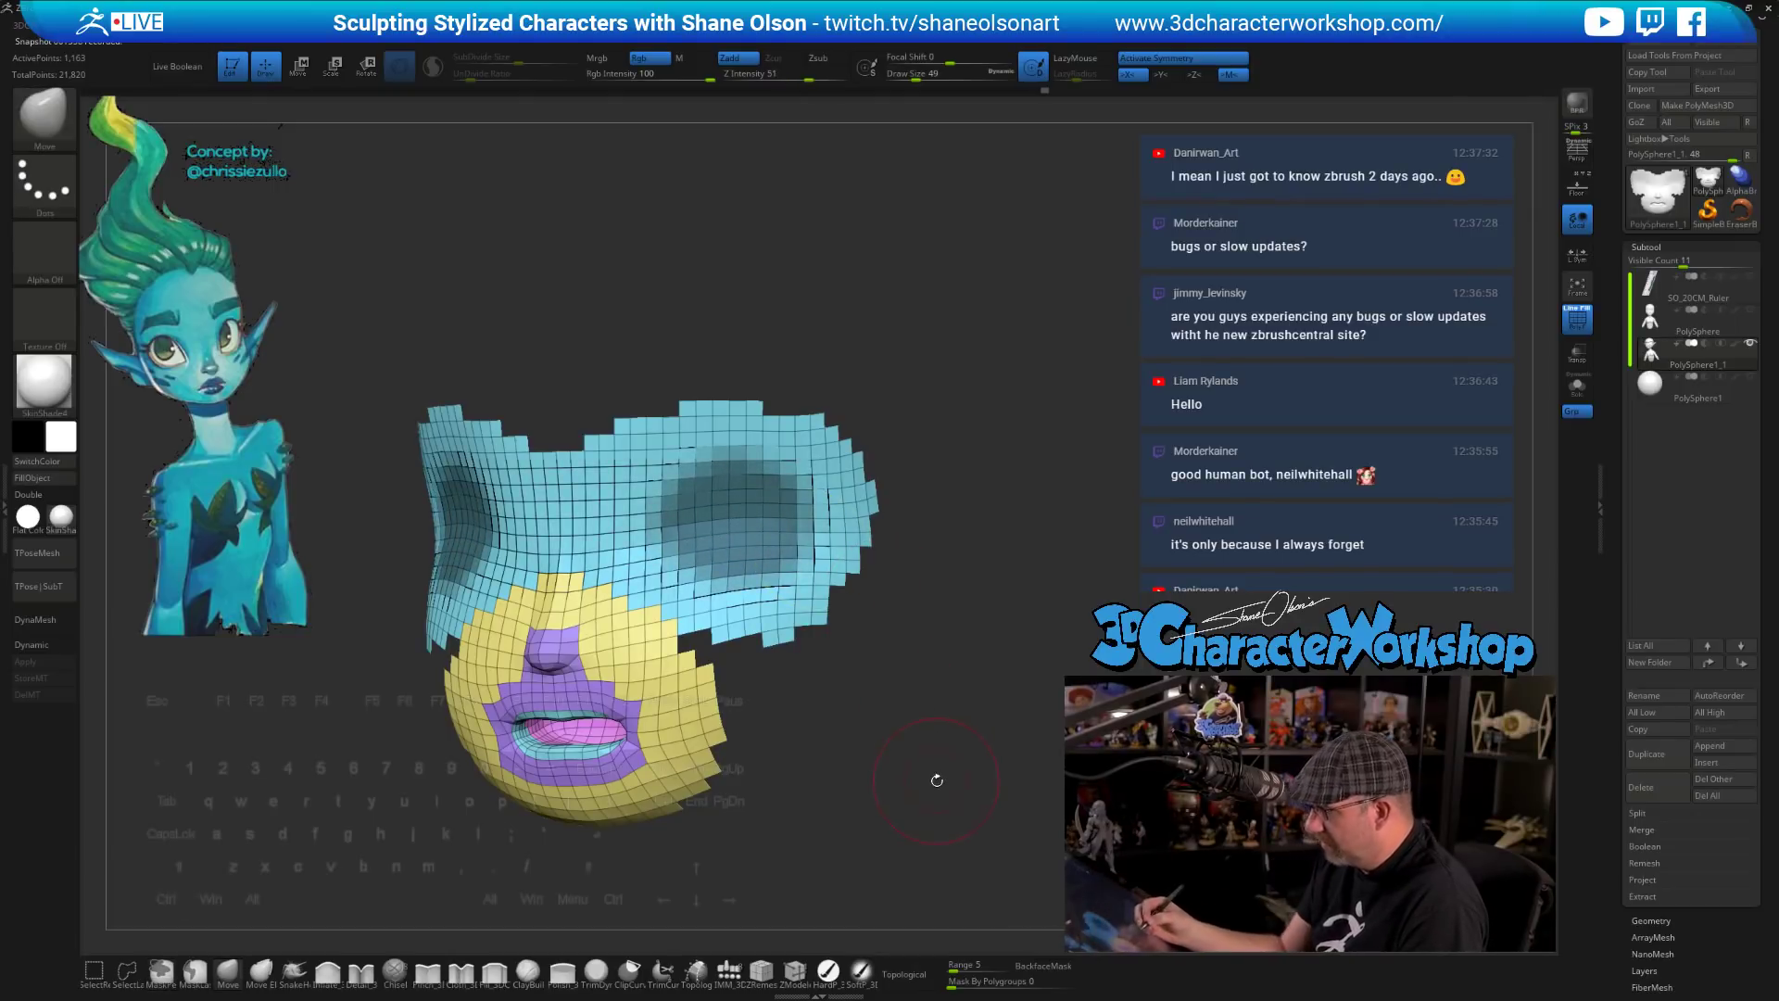
{"action": "key", "text": "ctrl+w"}
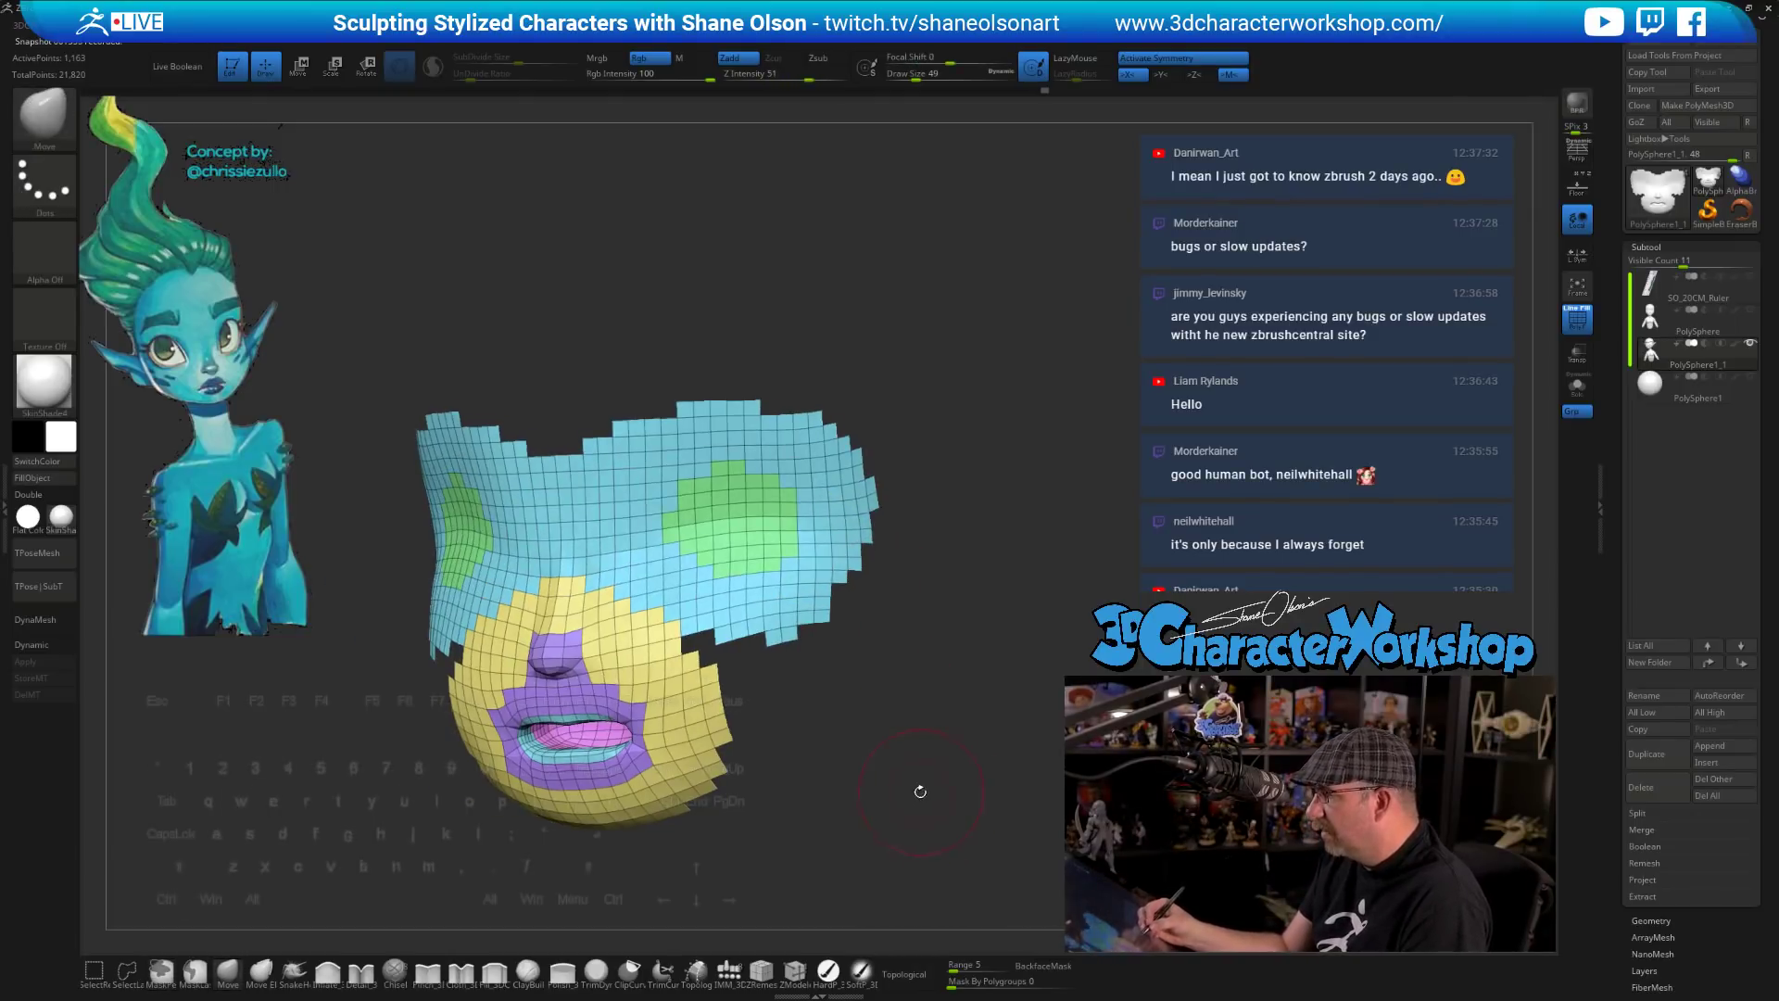
{"action": "mouse_move", "coordinate": [930, 812]}
{"action": "left_mouse_down"}
{"action": "mouse_move", "coordinate": [955, 804]}
{"action": "mouse_move", "coordinate": [931, 787]}
{"action": "left_mouse_up"}
{"action": "left_click", "coordinate": [941, 811], "text": "ctrl+shift"}
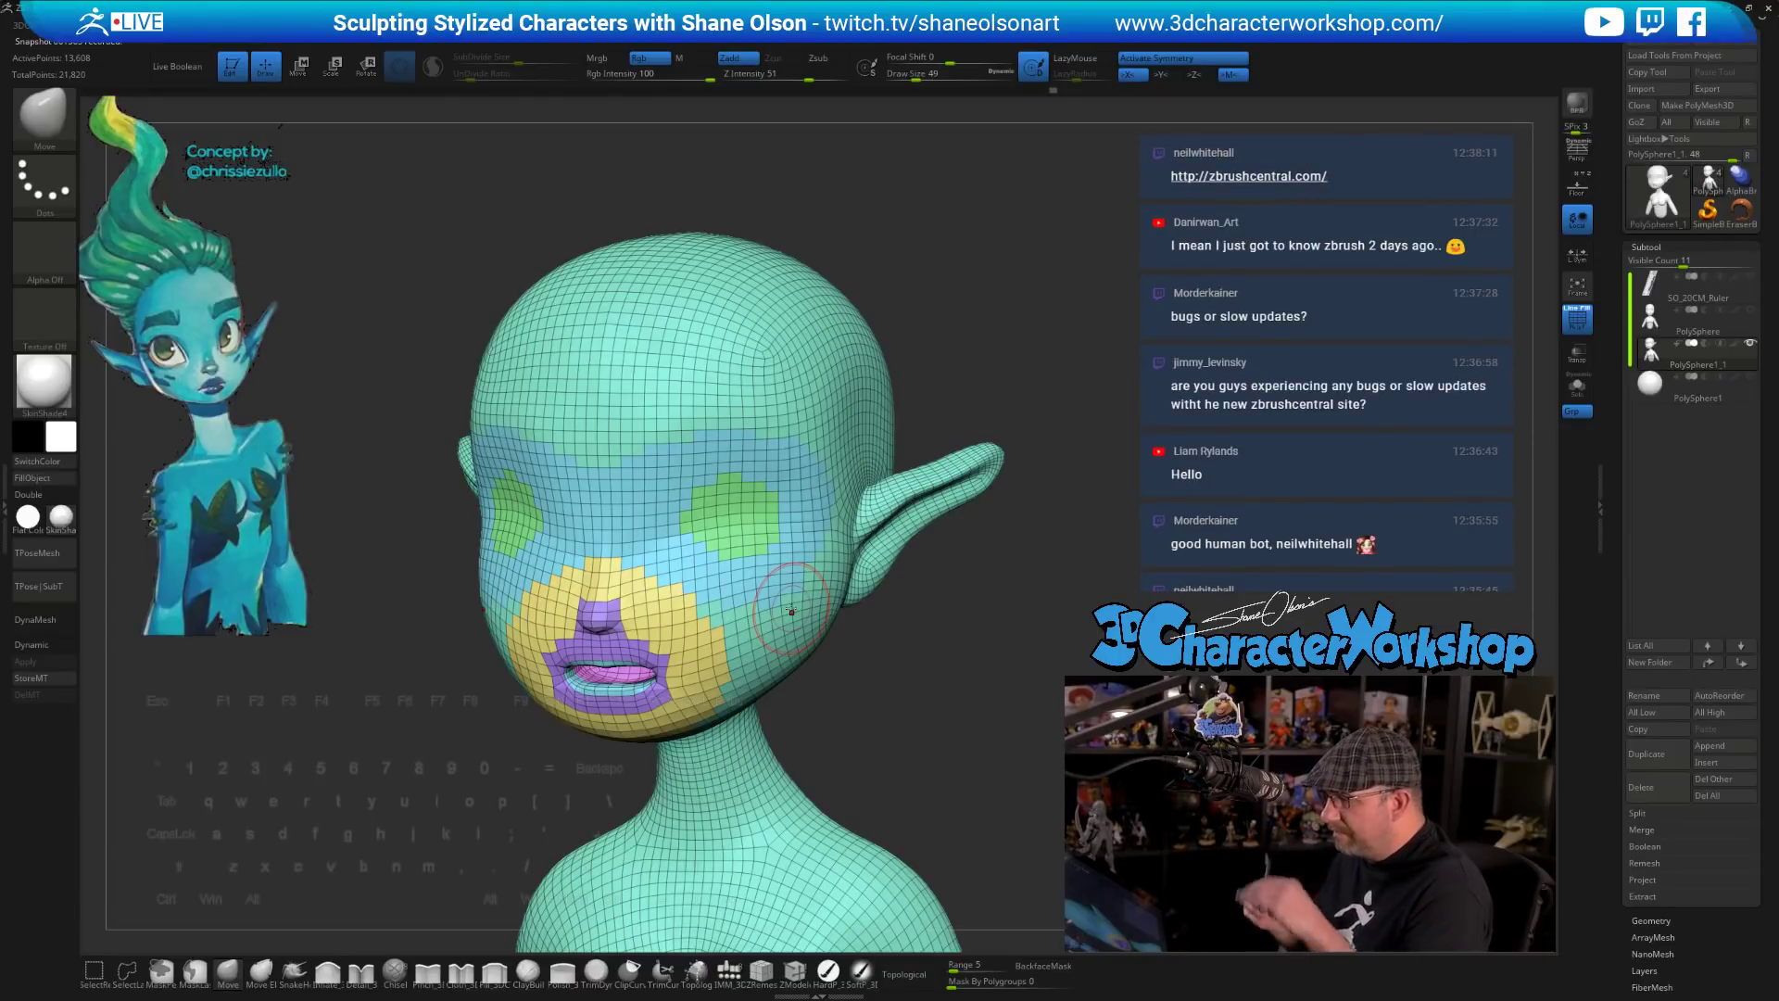
- Isolate the eye-surround and muzzle regions one at a time and regroup each with a distinct polygroup colour, redoing the muzzle's colour
{"action": "left_click", "coordinate": [685, 463], "text": "ctrl+shift"}
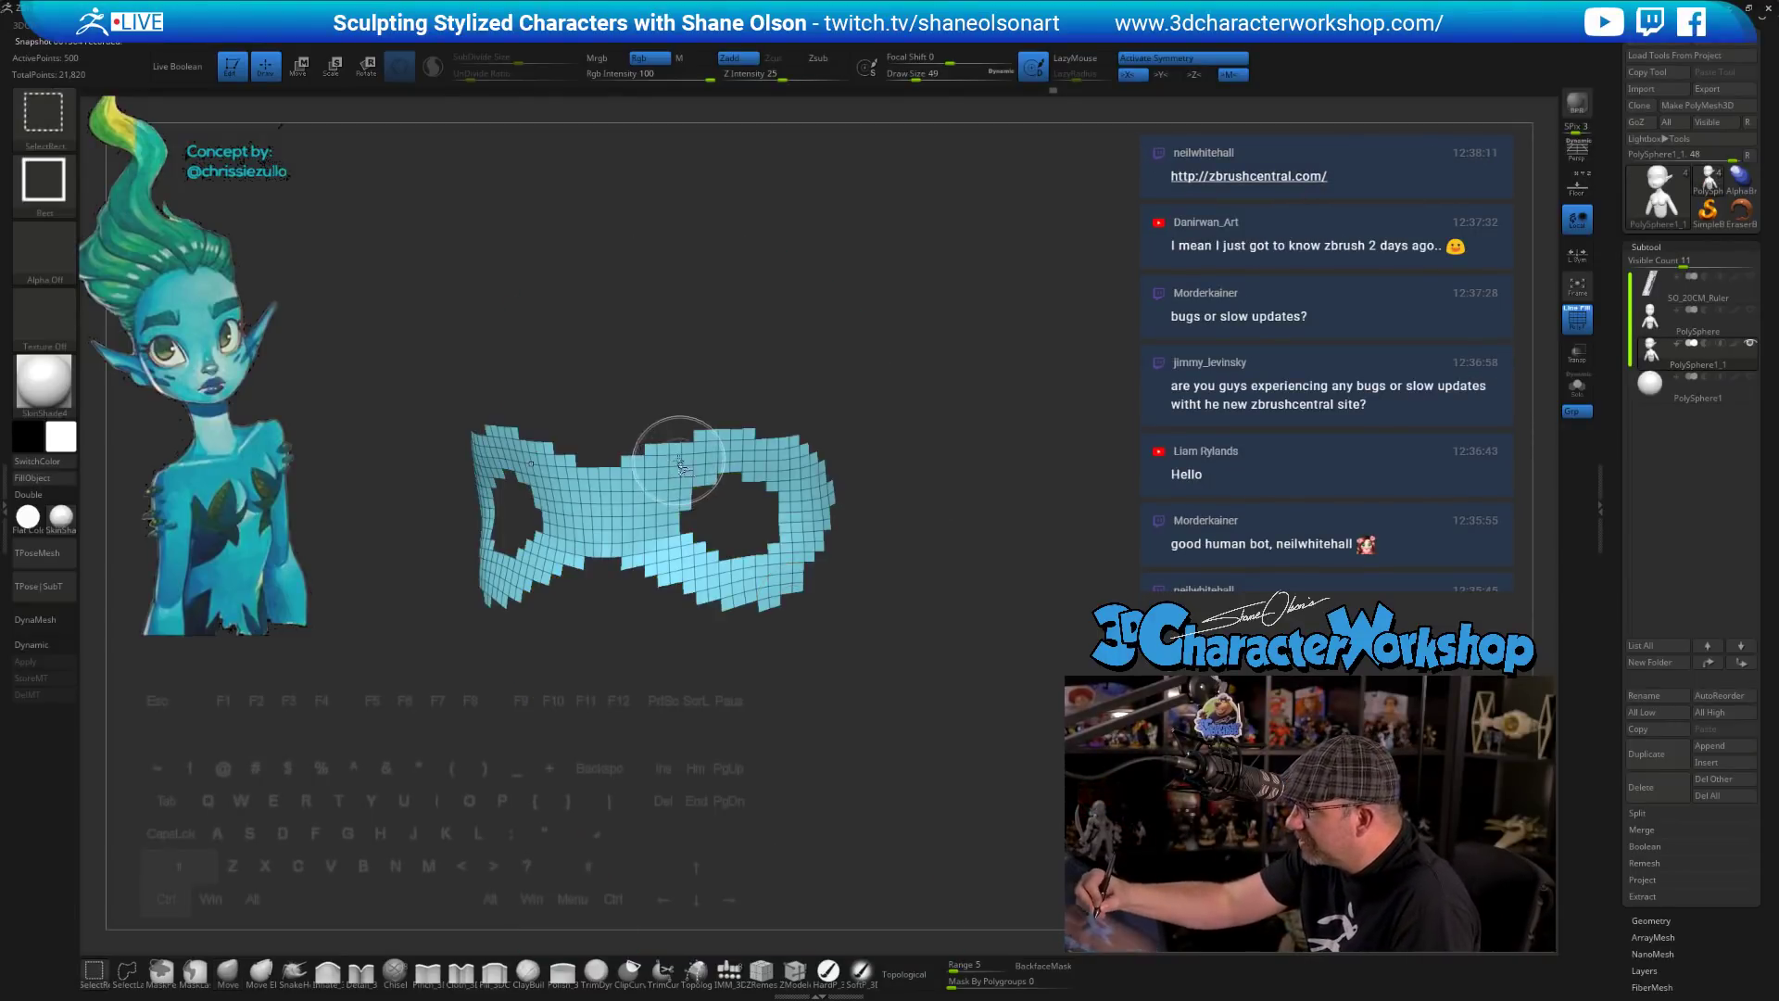
{"action": "left_click", "coordinate": [925, 399], "text": "ctrl+shift"}
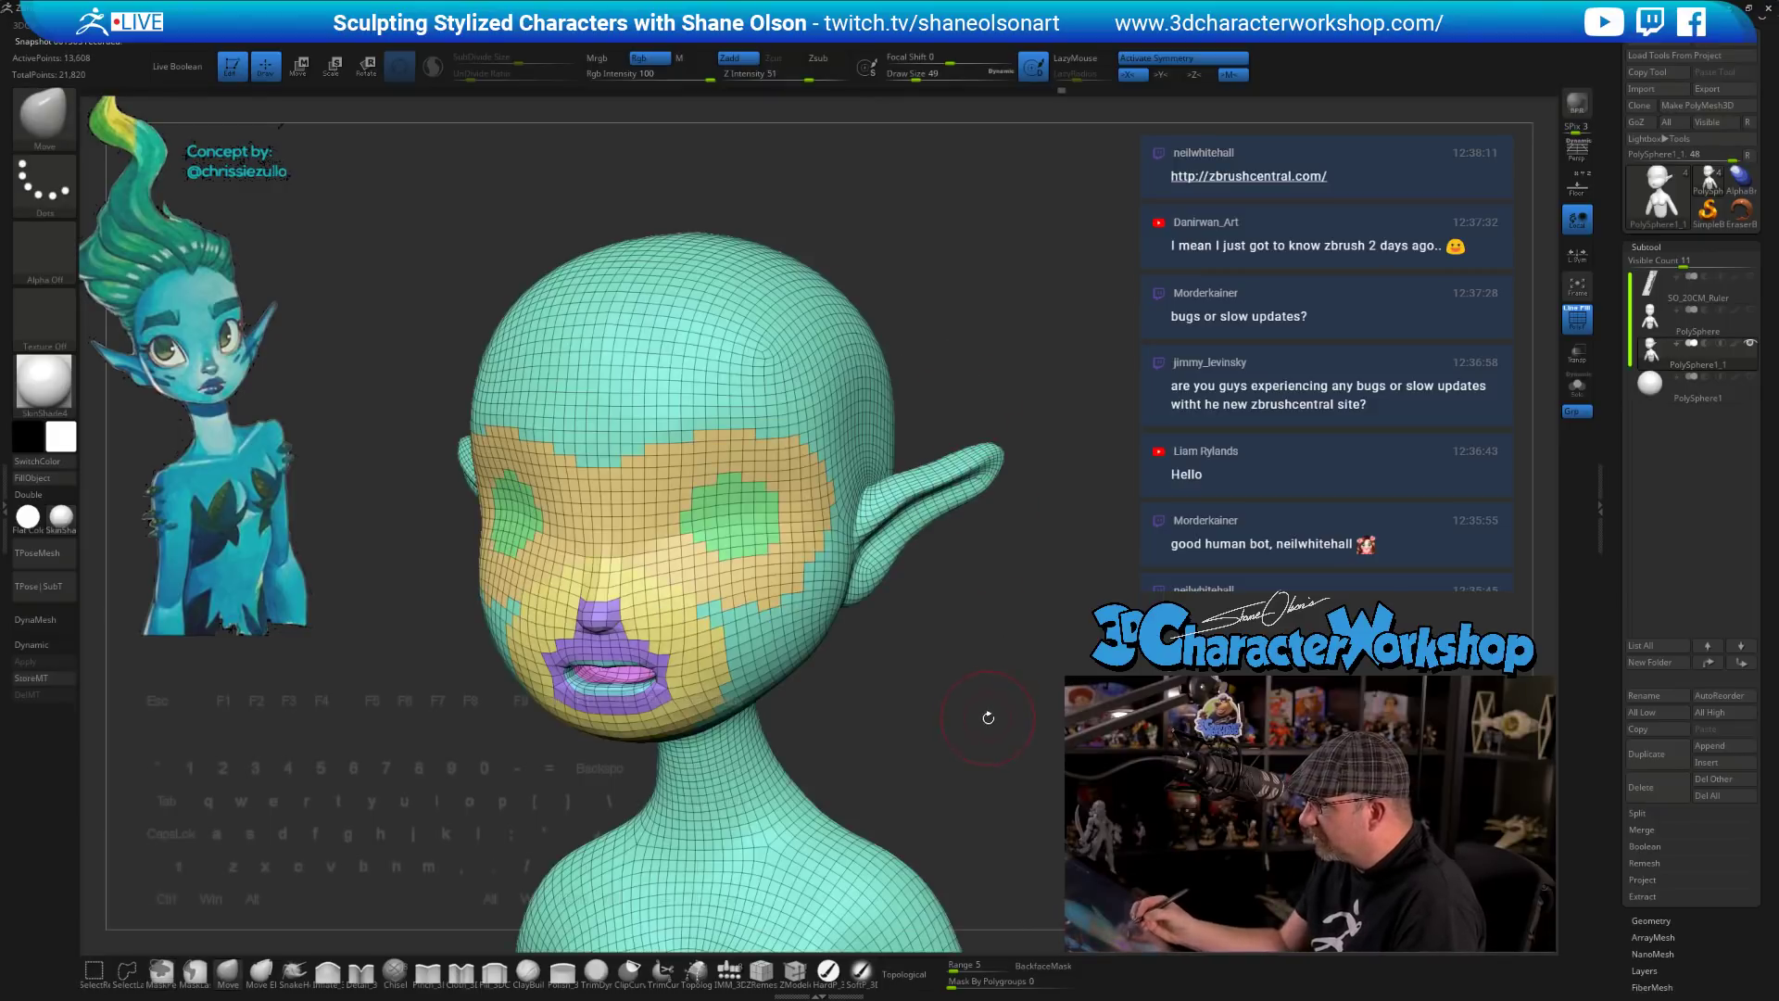
{"action": "key", "text": "ctrl+shift"}
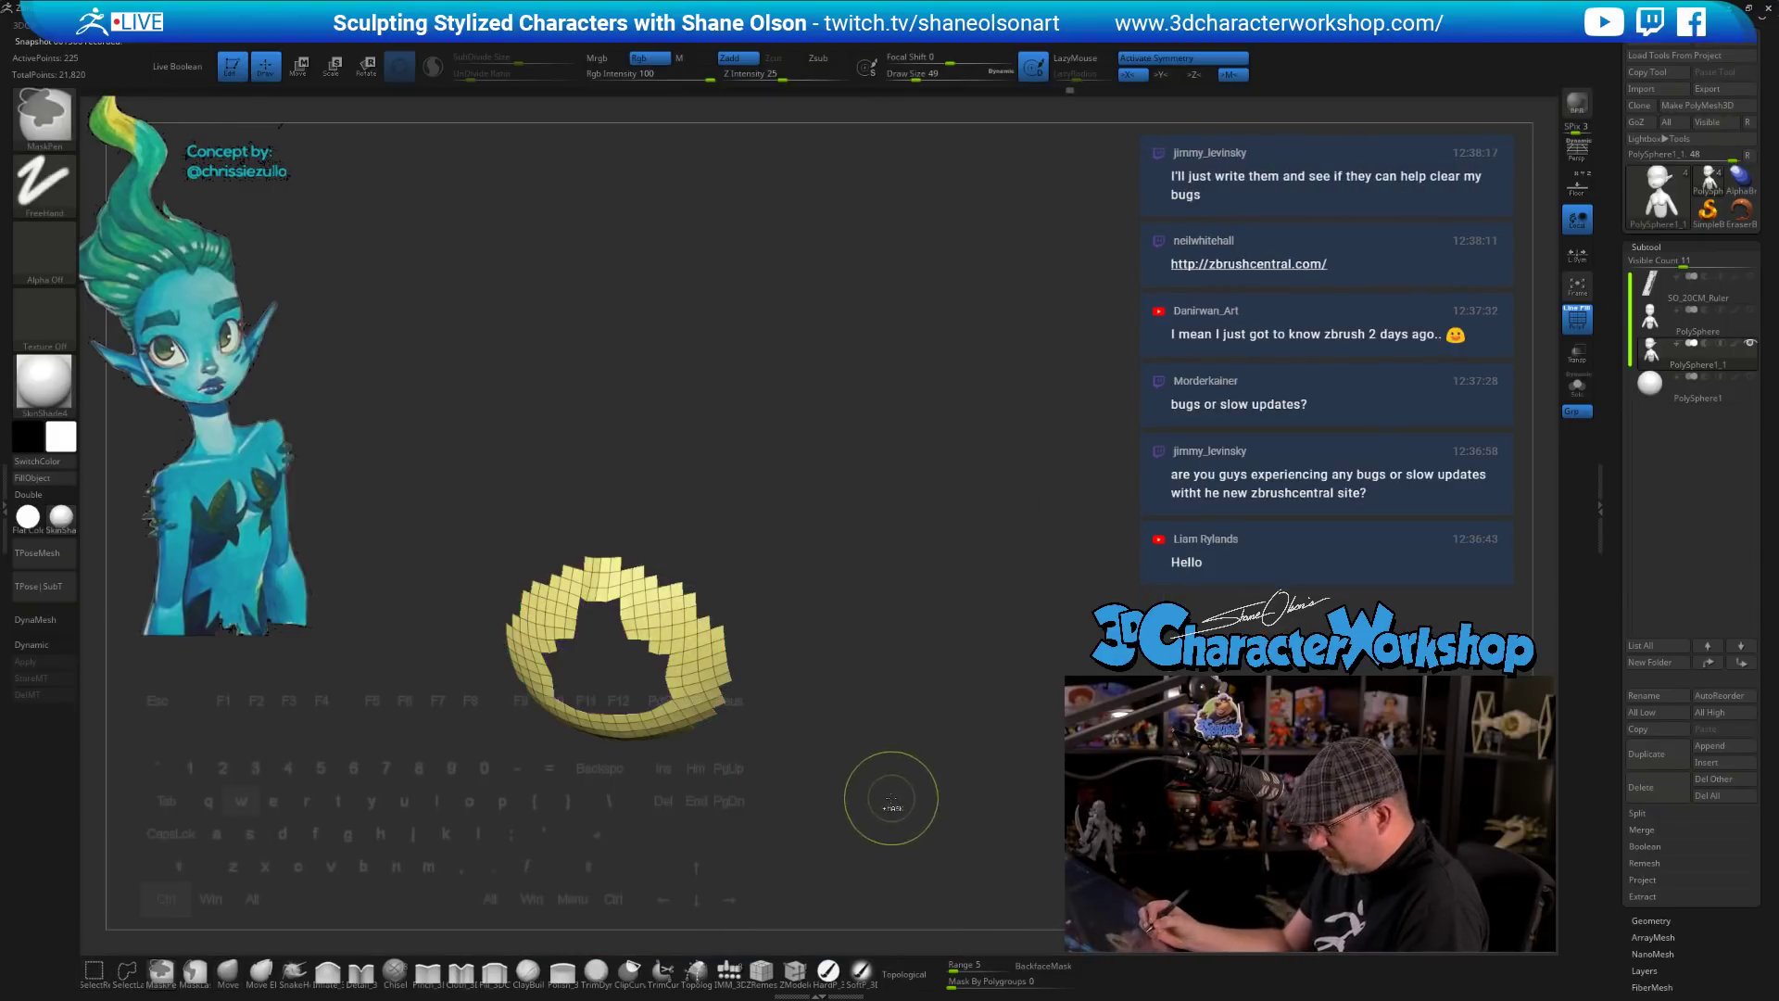
{"action": "key", "text": "ctrl+w"}
{"action": "left_click", "coordinate": [913, 783], "text": "ctrl+shift"}
{"action": "key", "text": "ctrl+z"}
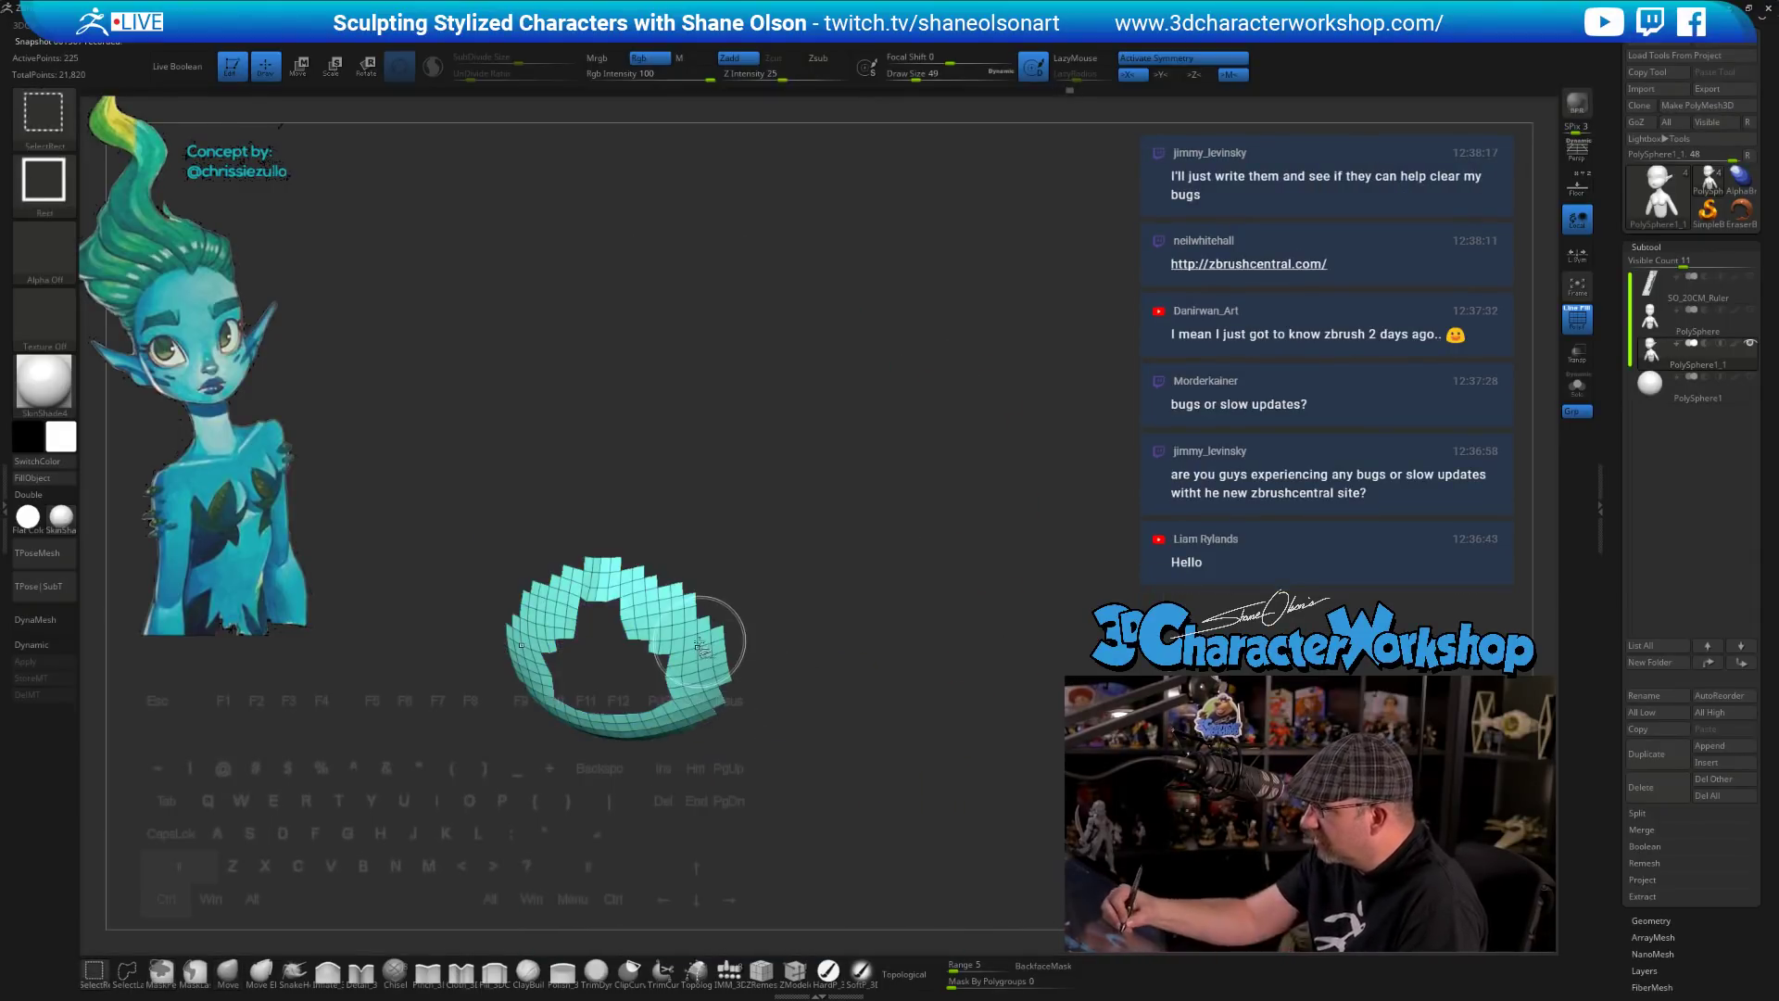
{"action": "left_click", "coordinate": [926, 771], "text": "ctrl+shift"}
{"action": "left_click_drag", "start_coordinate": [932, 771], "coordinate": [937, 747]}
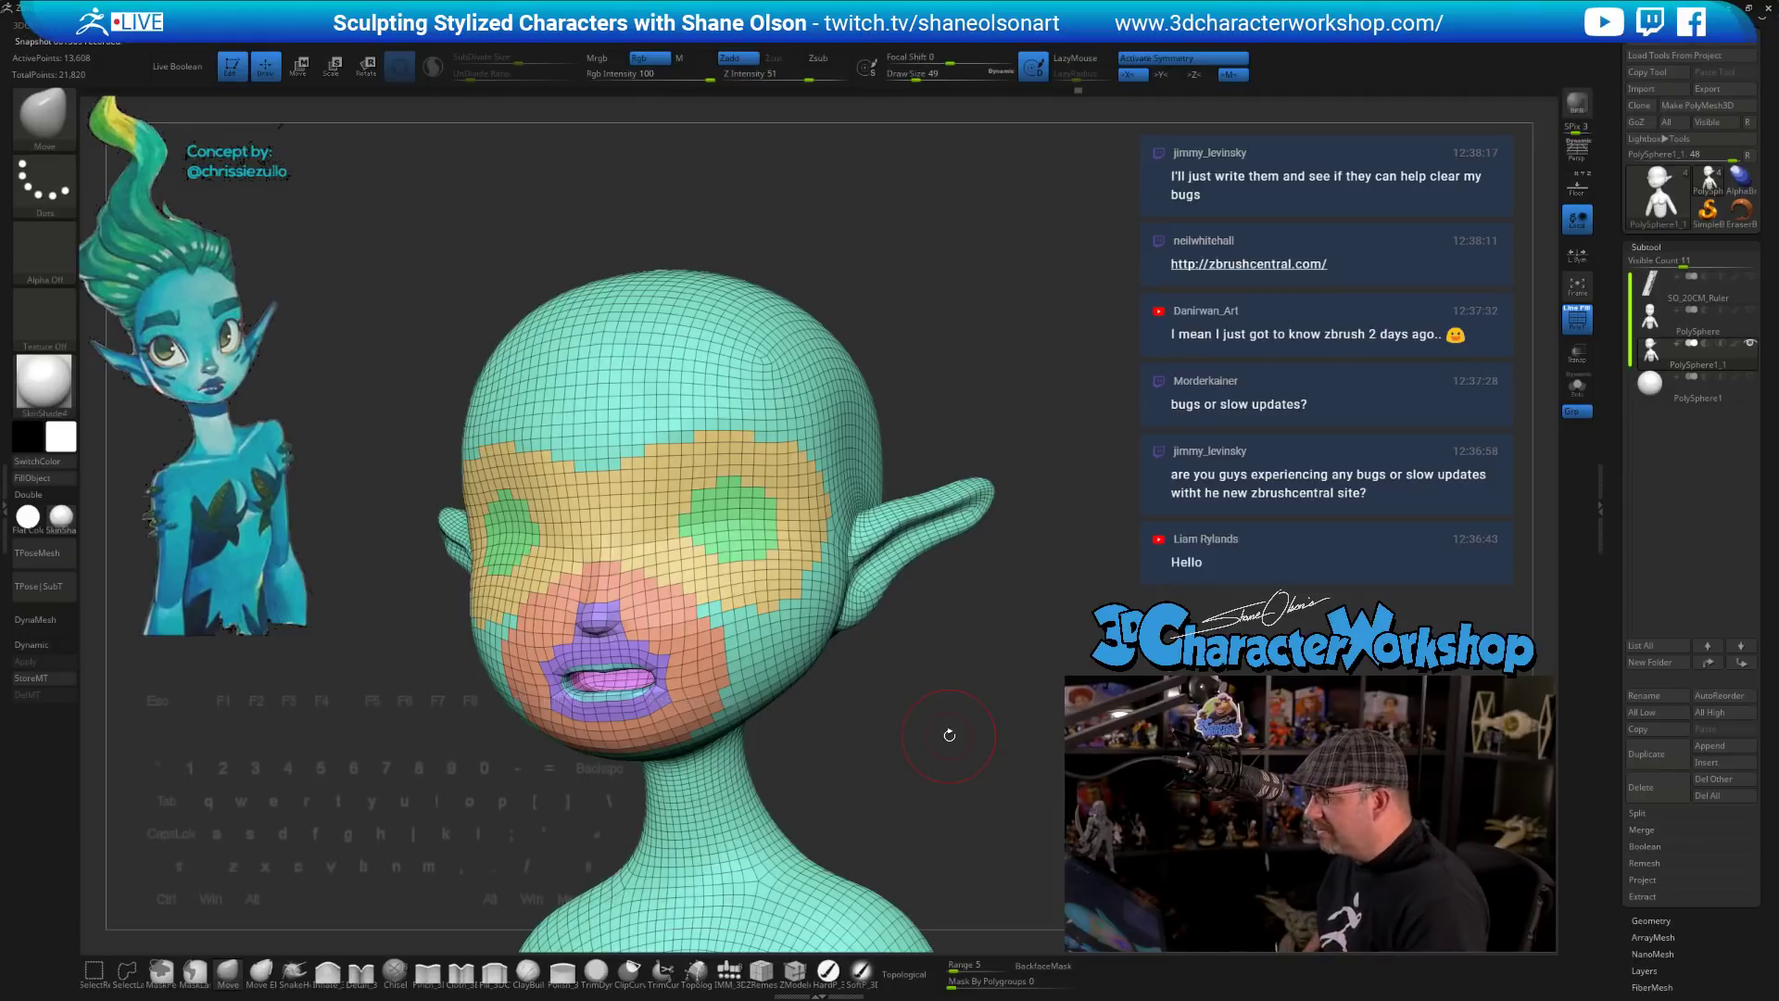
{"action": "left_click_drag", "start_coordinate": [914, 720], "coordinate": [917, 611]}
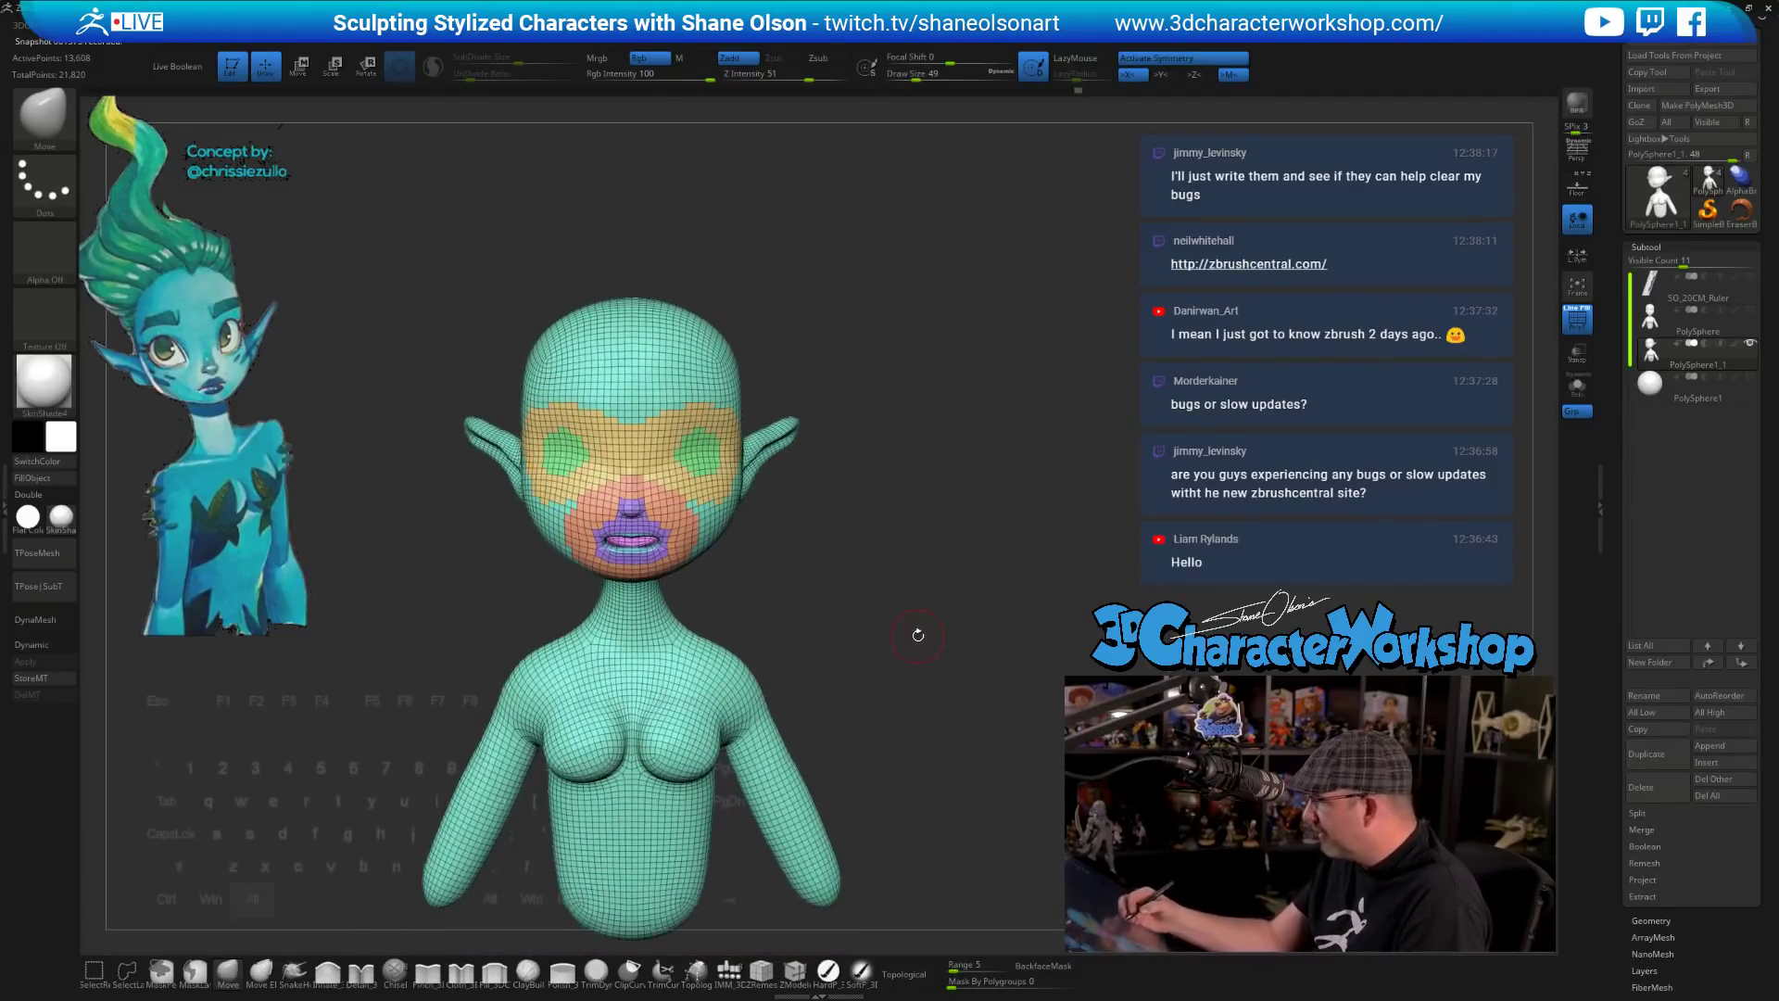
{"action": "mouse_move", "coordinate": [1065, 428]}
{"action": "left_mouse_down", "text": "alt"}
{"action": "mouse_move", "coordinate": [1066, 443]}
{"action": "mouse_move", "coordinate": [1087, 381]}
{"action": "mouse_move", "coordinate": [1059, 402]}
{"action": "left_mouse_up", "text": "alt"}
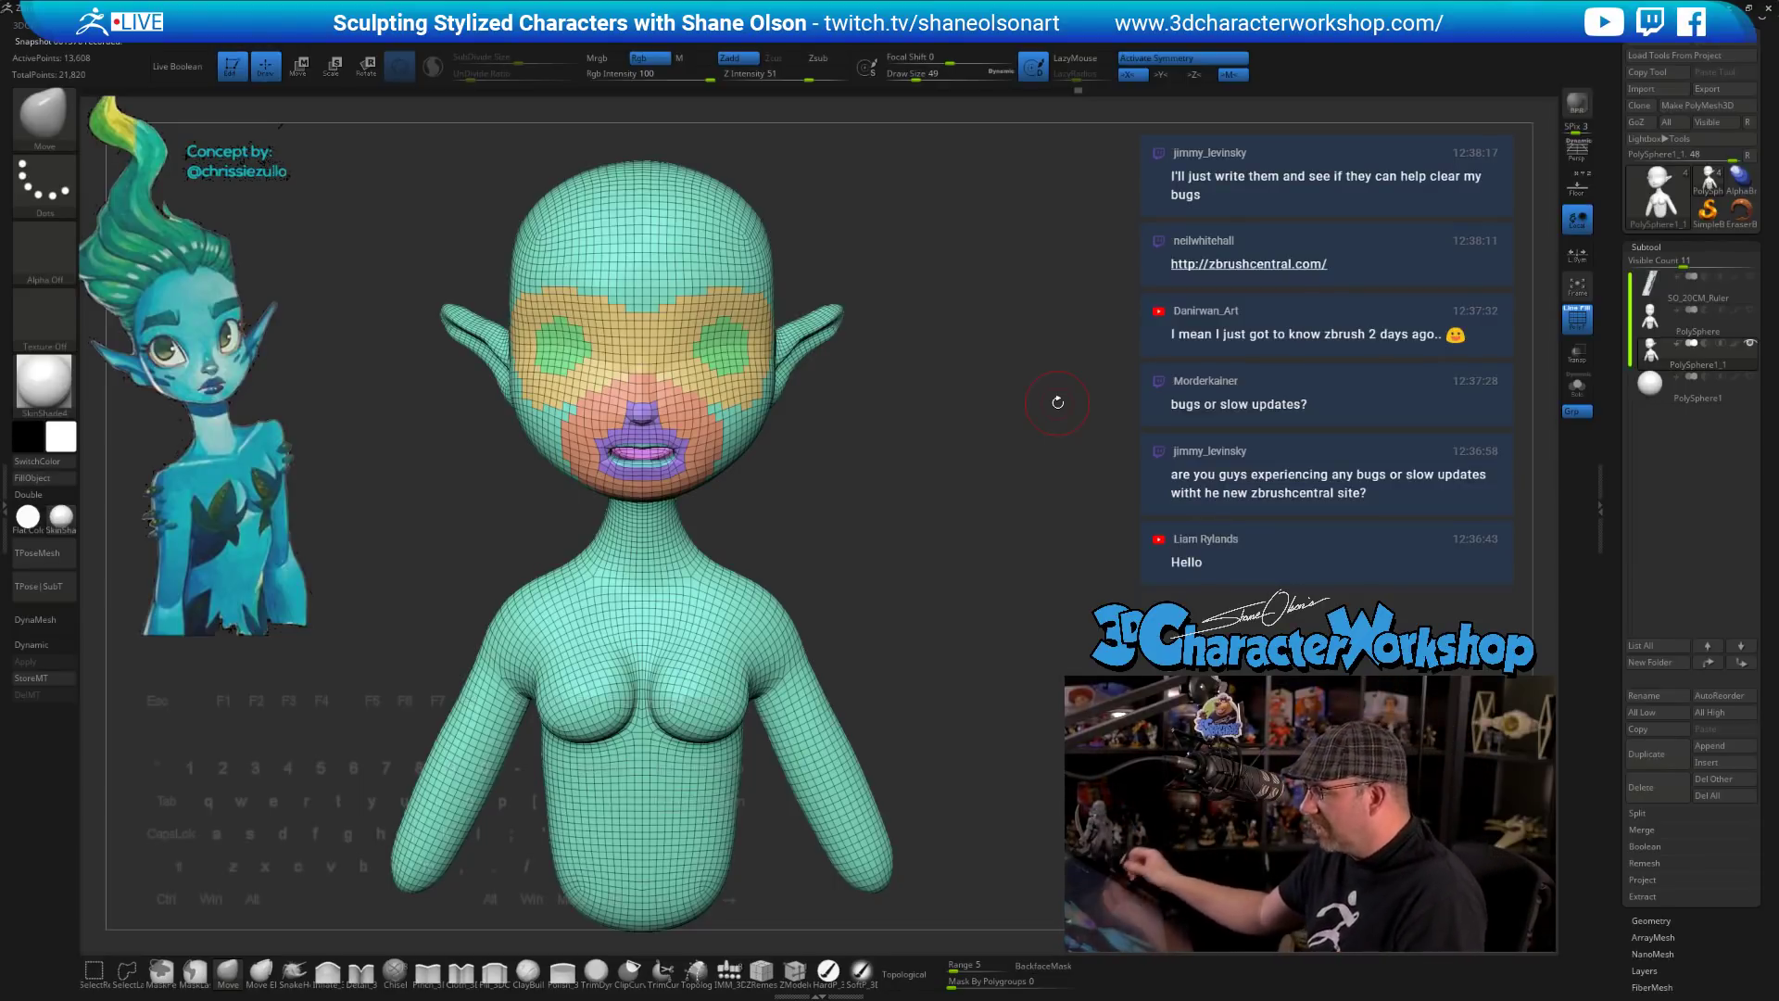
{"action": "left_click_drag", "start_coordinate": [894, 616], "coordinate": [730, 598]}
{"action": "mouse_move", "coordinate": [651, 684]}
{"action": "left_mouse_down", "text": "ctrl"}
{"action": "mouse_move", "coordinate": [685, 593]}
{"action": "mouse_move", "coordinate": [830, 595]}
{"action": "left_mouse_up", "text": "ctrl"}
{"action": "key", "text": "ctrl+z"}
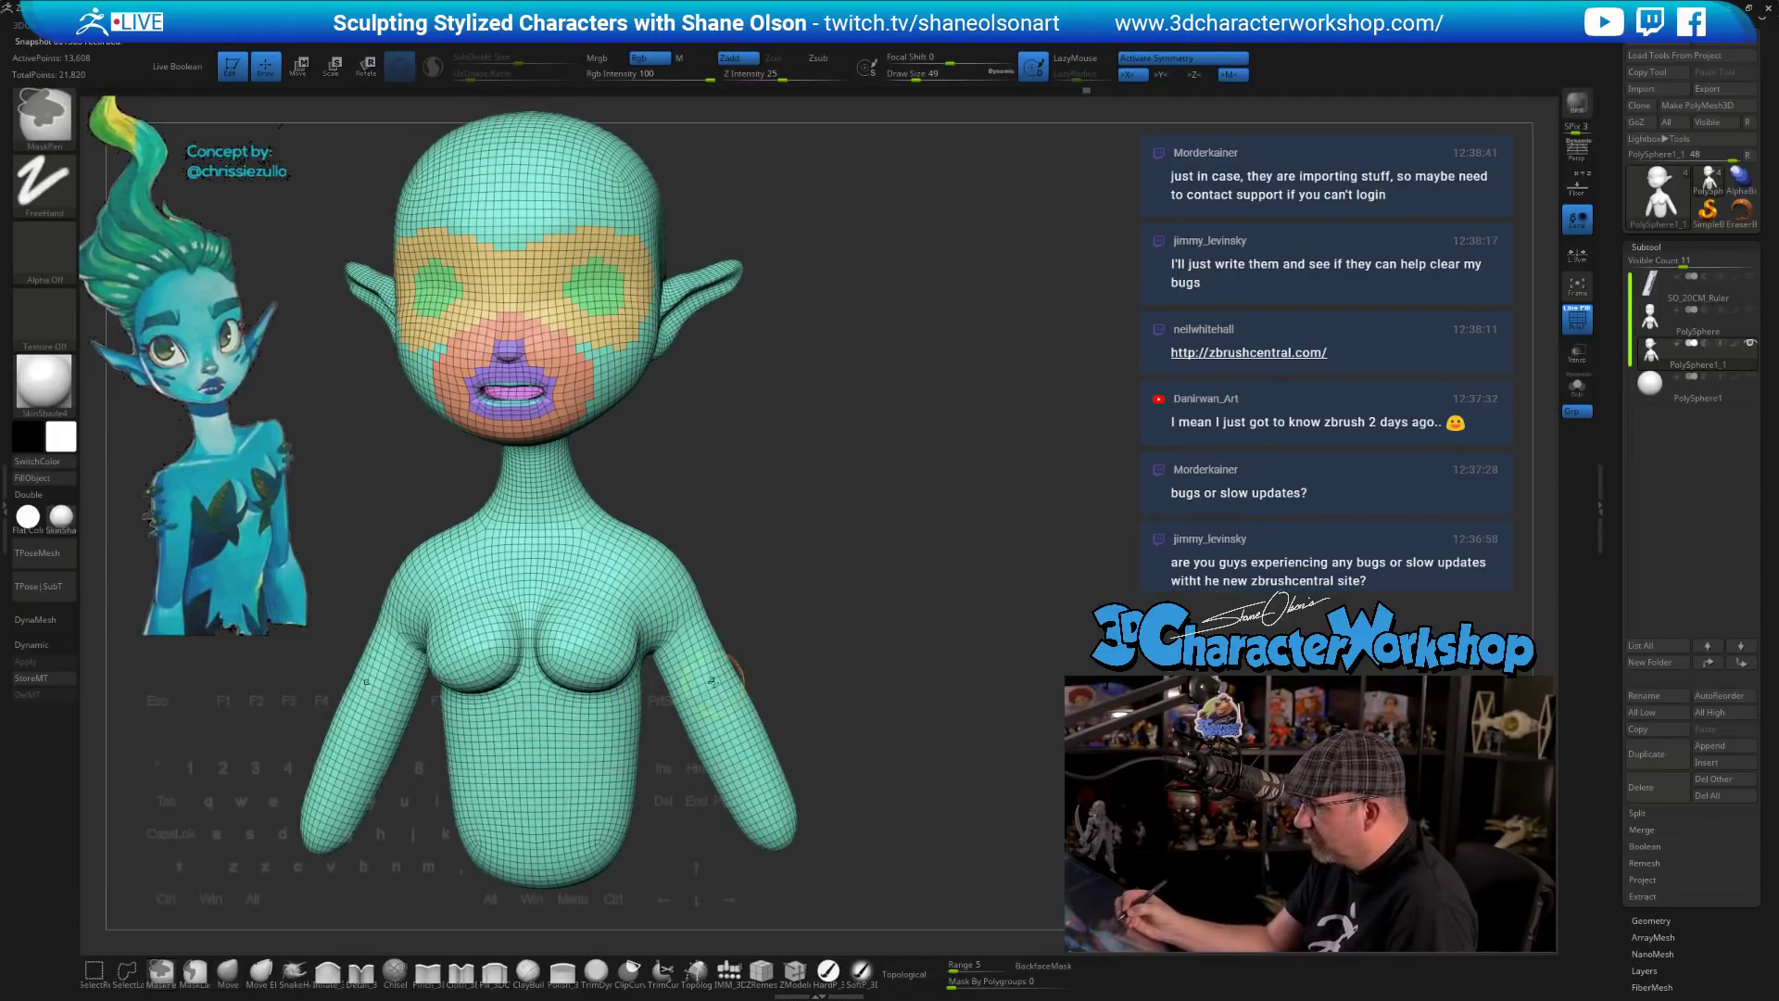
- Mask both arms symmetrically below the shoulders with the MaskLasso brush and turn them into their own polygroup
{"action": "left_click", "coordinate": [201, 972]}
{"action": "mouse_move", "coordinate": [653, 671]}
{"action": "left_mouse_down", "text": "ctrl"}
{"action": "mouse_move", "coordinate": [847, 862]}
{"action": "mouse_move", "coordinate": [742, 547]}
{"action": "mouse_move", "coordinate": [712, 525]}
{"action": "left_mouse_up", "text": "ctrl"}
{"action": "key", "text": "ctrl+w"}
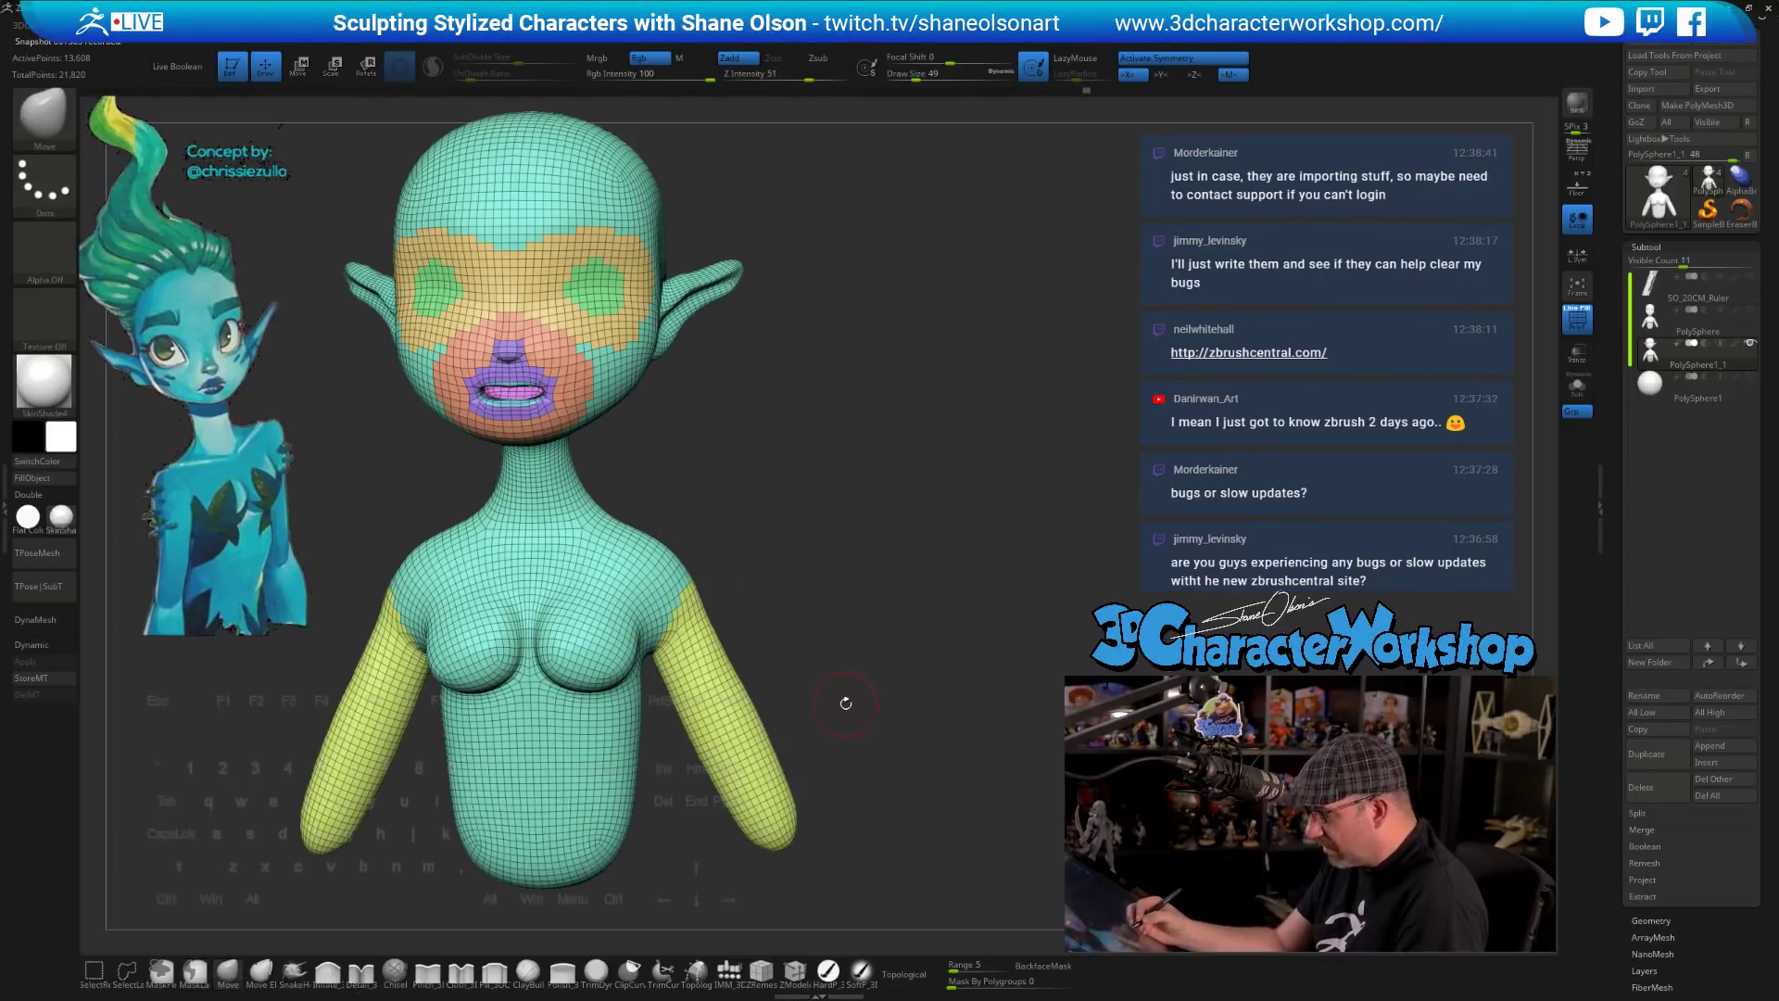
{"action": "key", "text": "f"}
{"action": "left_click_drag", "start_coordinate": [894, 701], "coordinate": [955, 668], "text": "alt"}
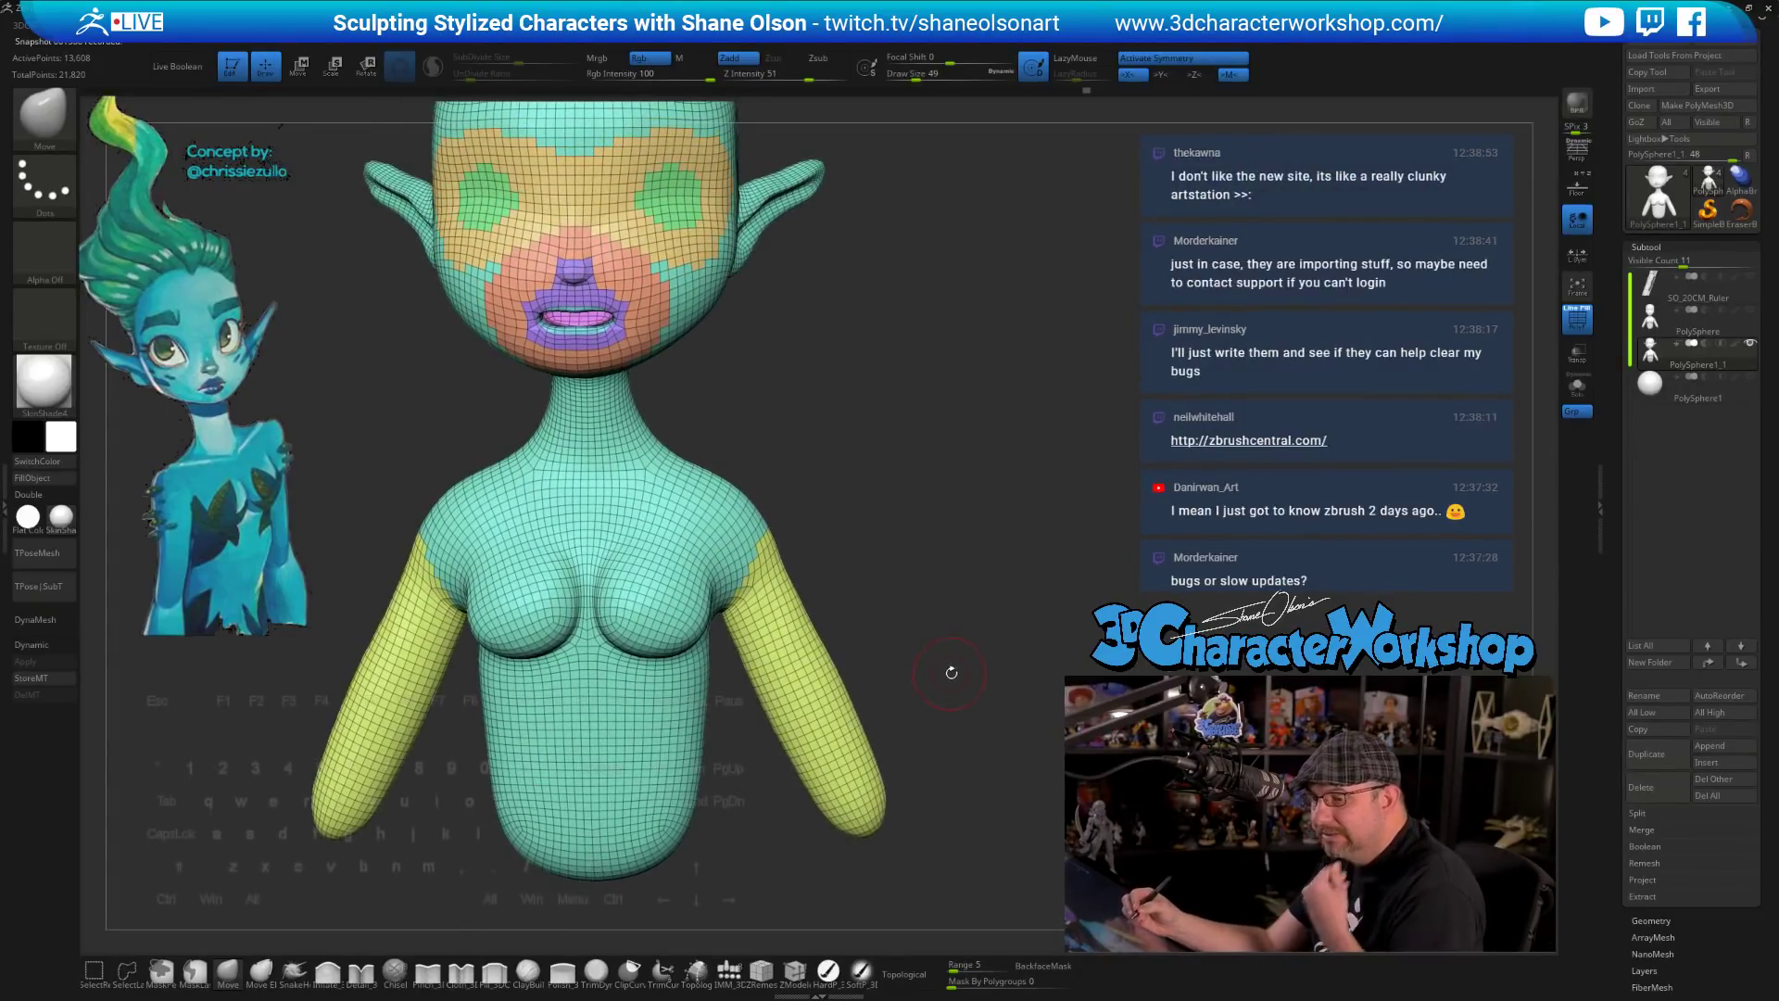
- Reposition the concept reference image with Spotlight and clear the mask from the mesh
{"action": "left_click", "coordinate": [958, 640], "text": "ctrl"}
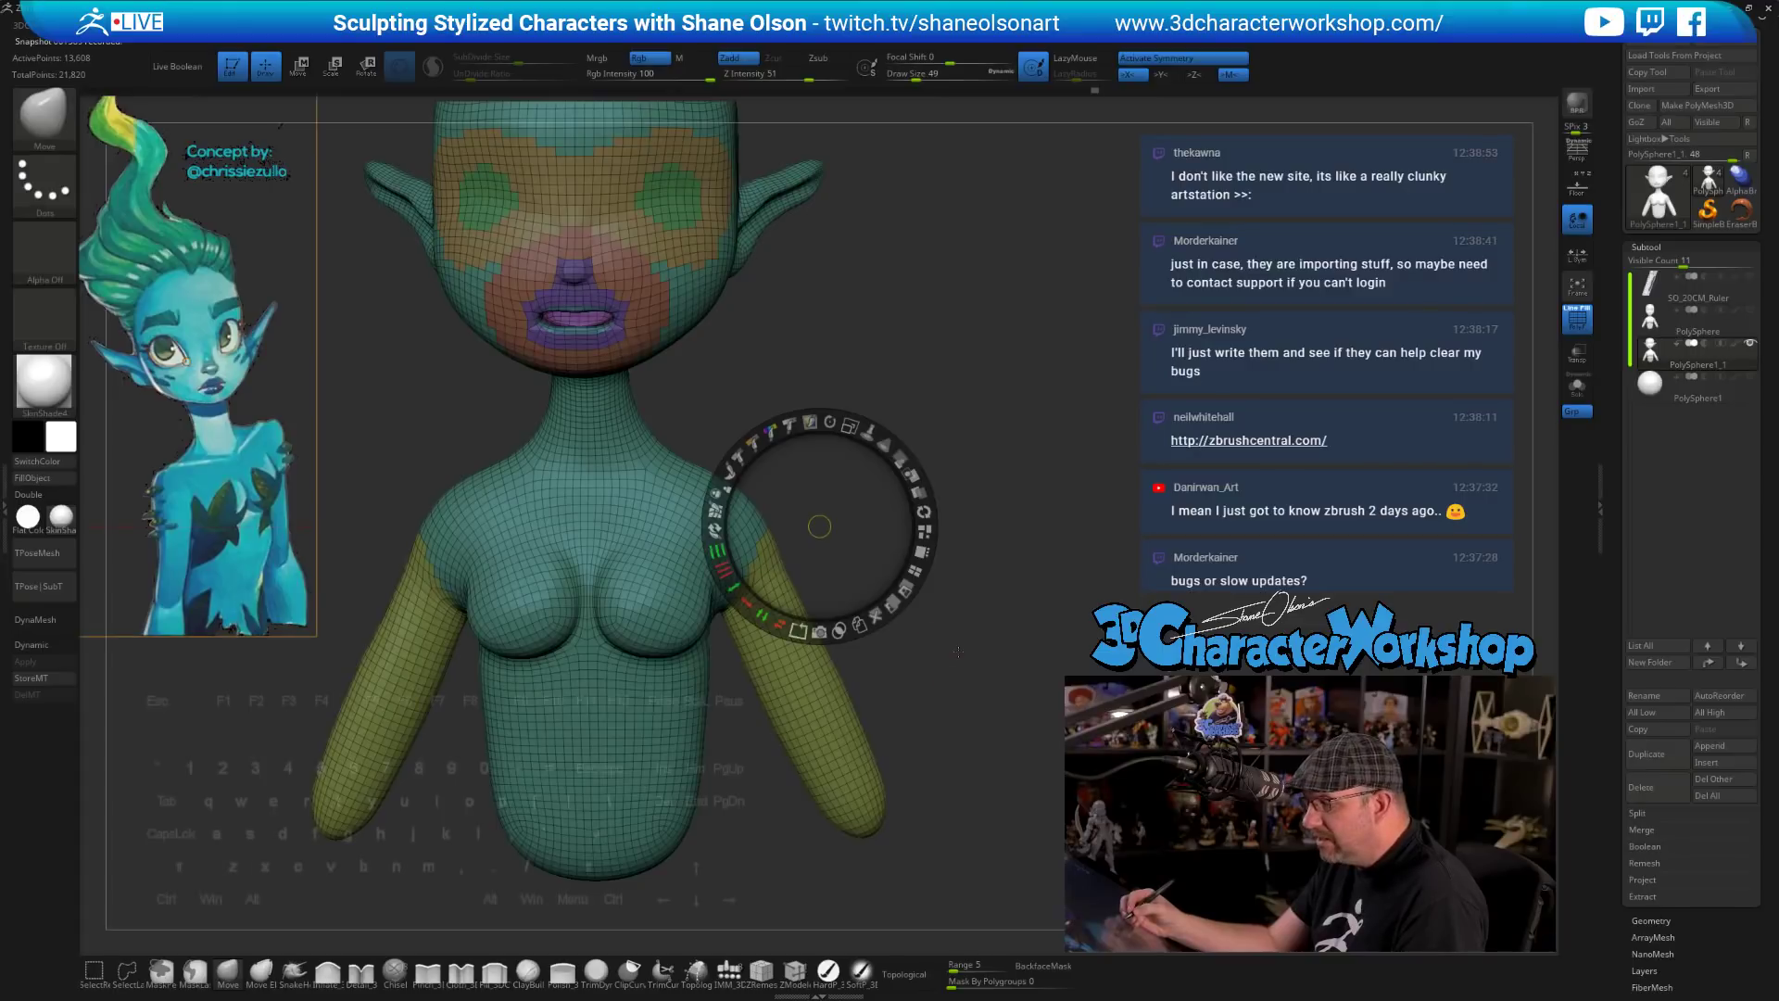
{"action": "key", "text": "shift+z"}
{"action": "left_click_drag", "start_coordinate": [819, 527], "coordinate": [451, 309]}
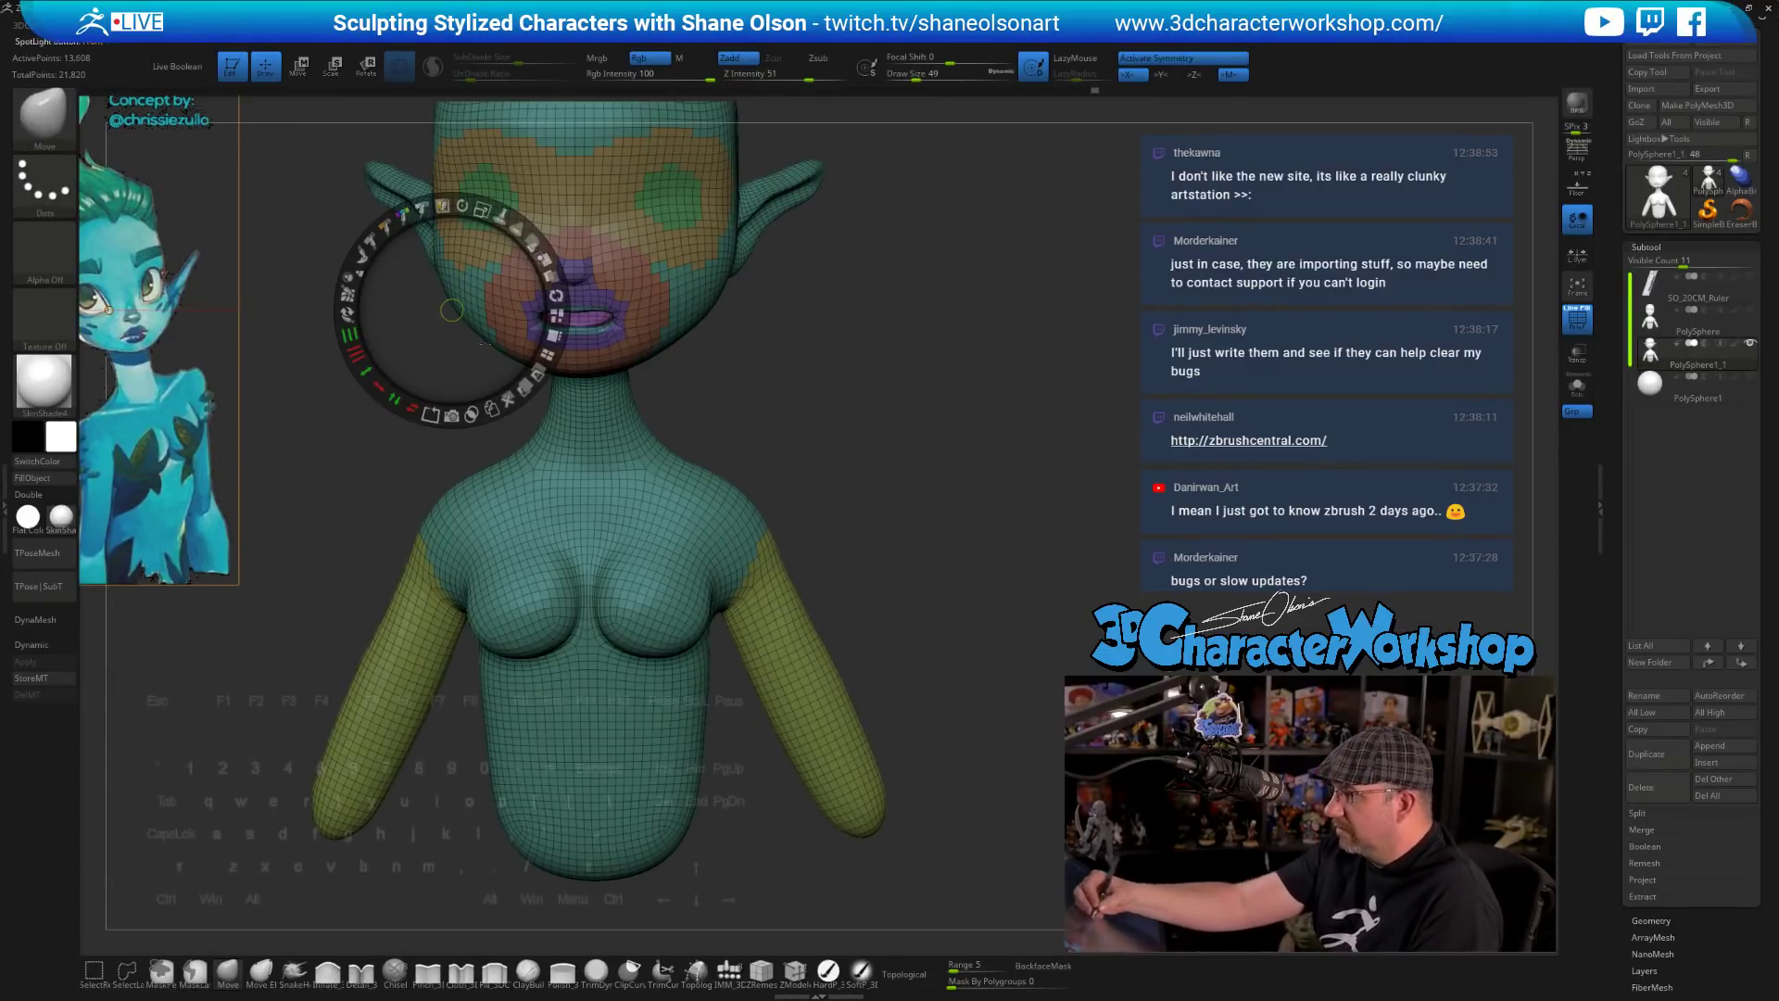
{"action": "left_click_drag", "start_coordinate": [451, 310], "coordinate": [544, 361]}
{"action": "key", "text": "z"}
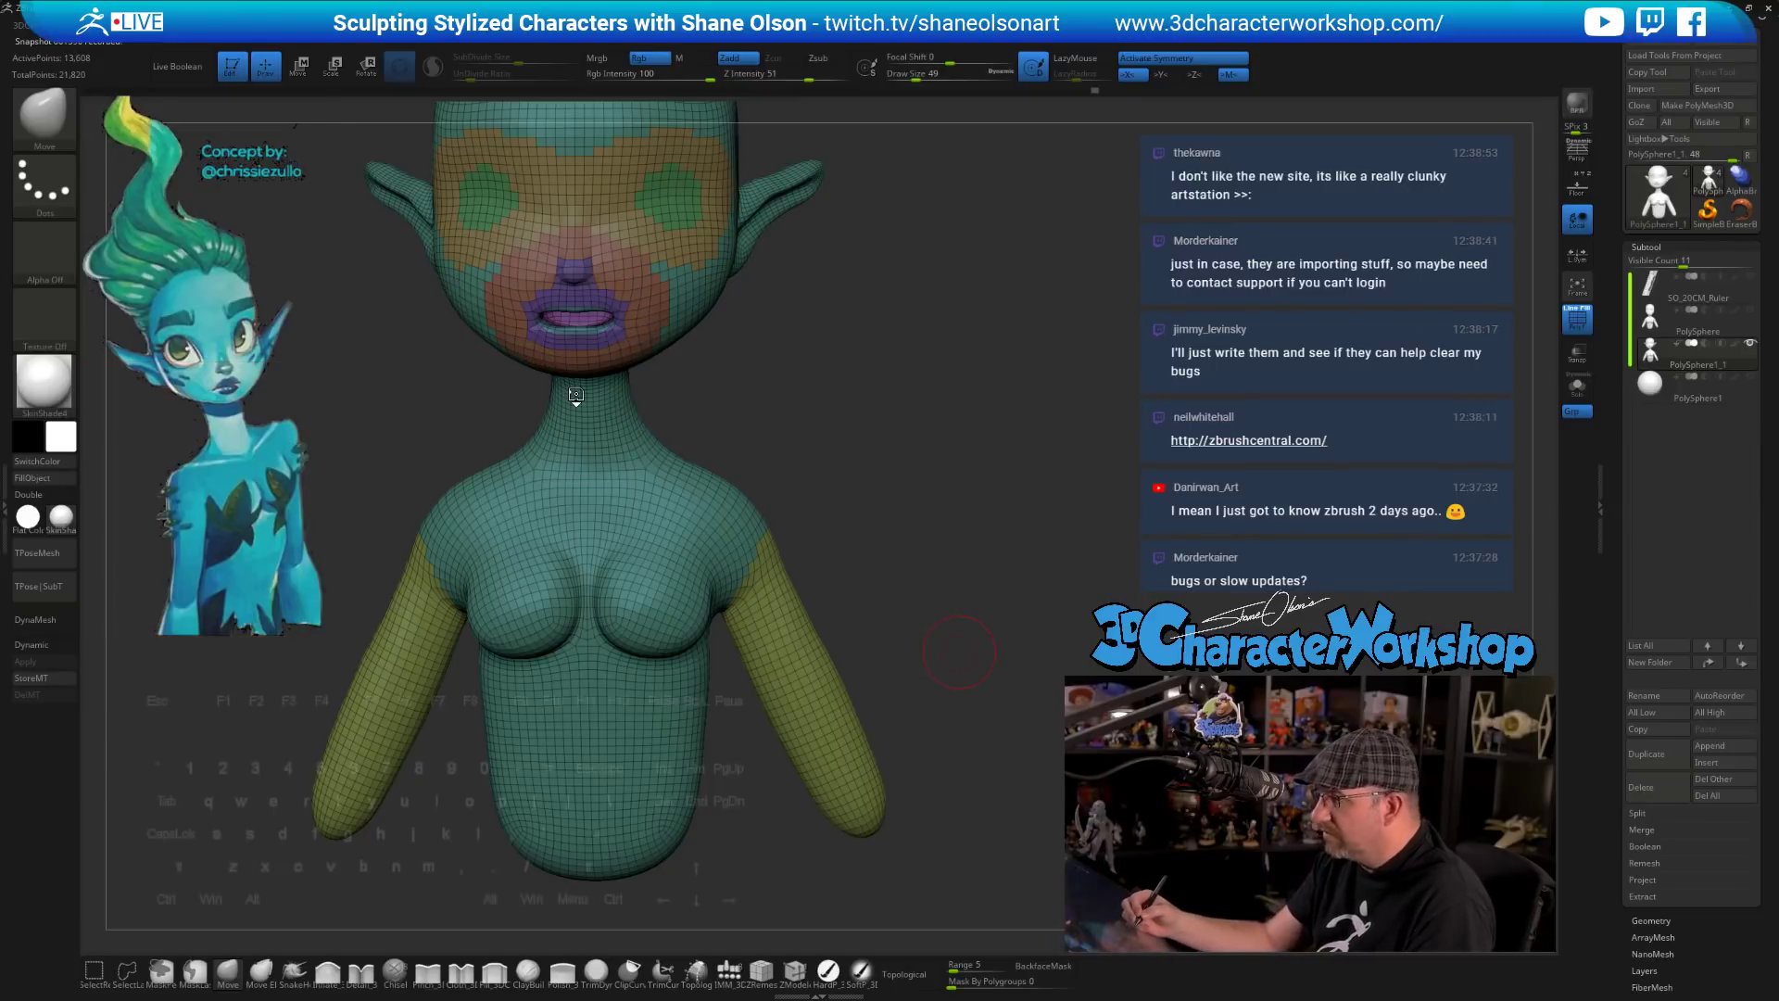
{"action": "left_click_drag", "start_coordinate": [896, 558], "coordinate": [871, 685], "text": "ctrl"}
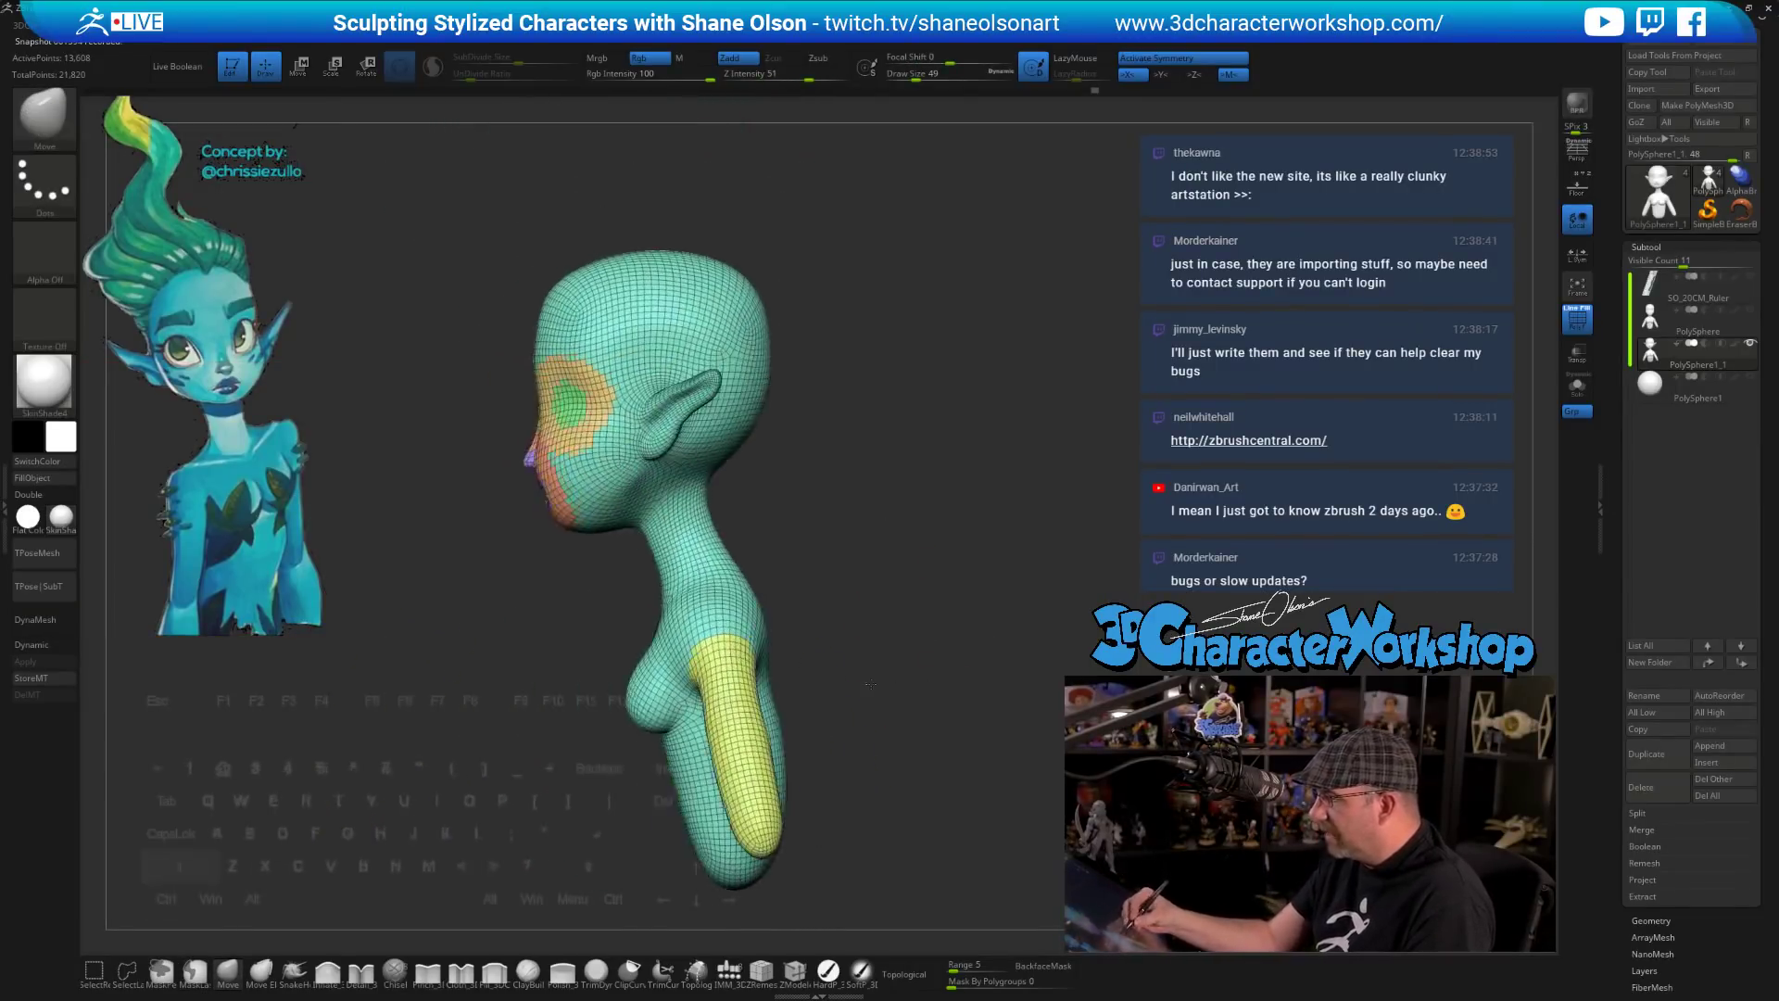
- Isolate the head-and-body polygroup, lasso-mask the neck and torso into a distinctly coloured polygroup and show the whole mesh again
{"action": "key", "text": "ctrl+shift"}
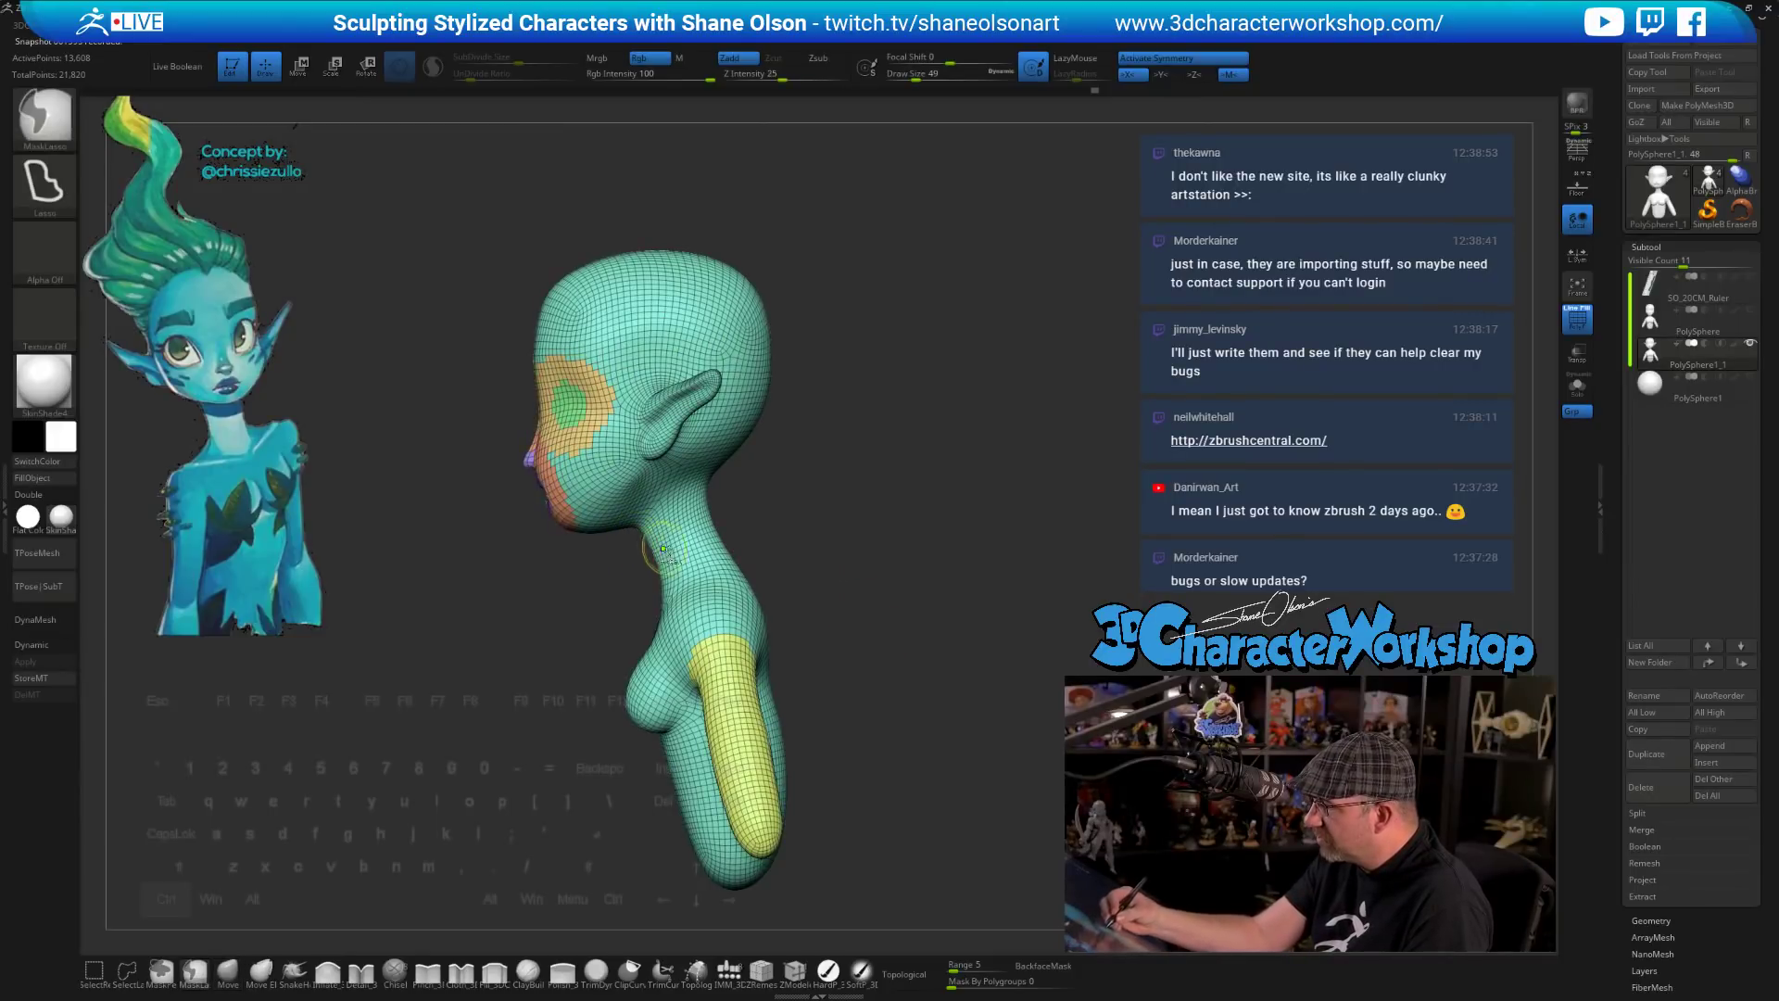
{"action": "left_click", "coordinate": [709, 580], "text": "ctrl+shift"}
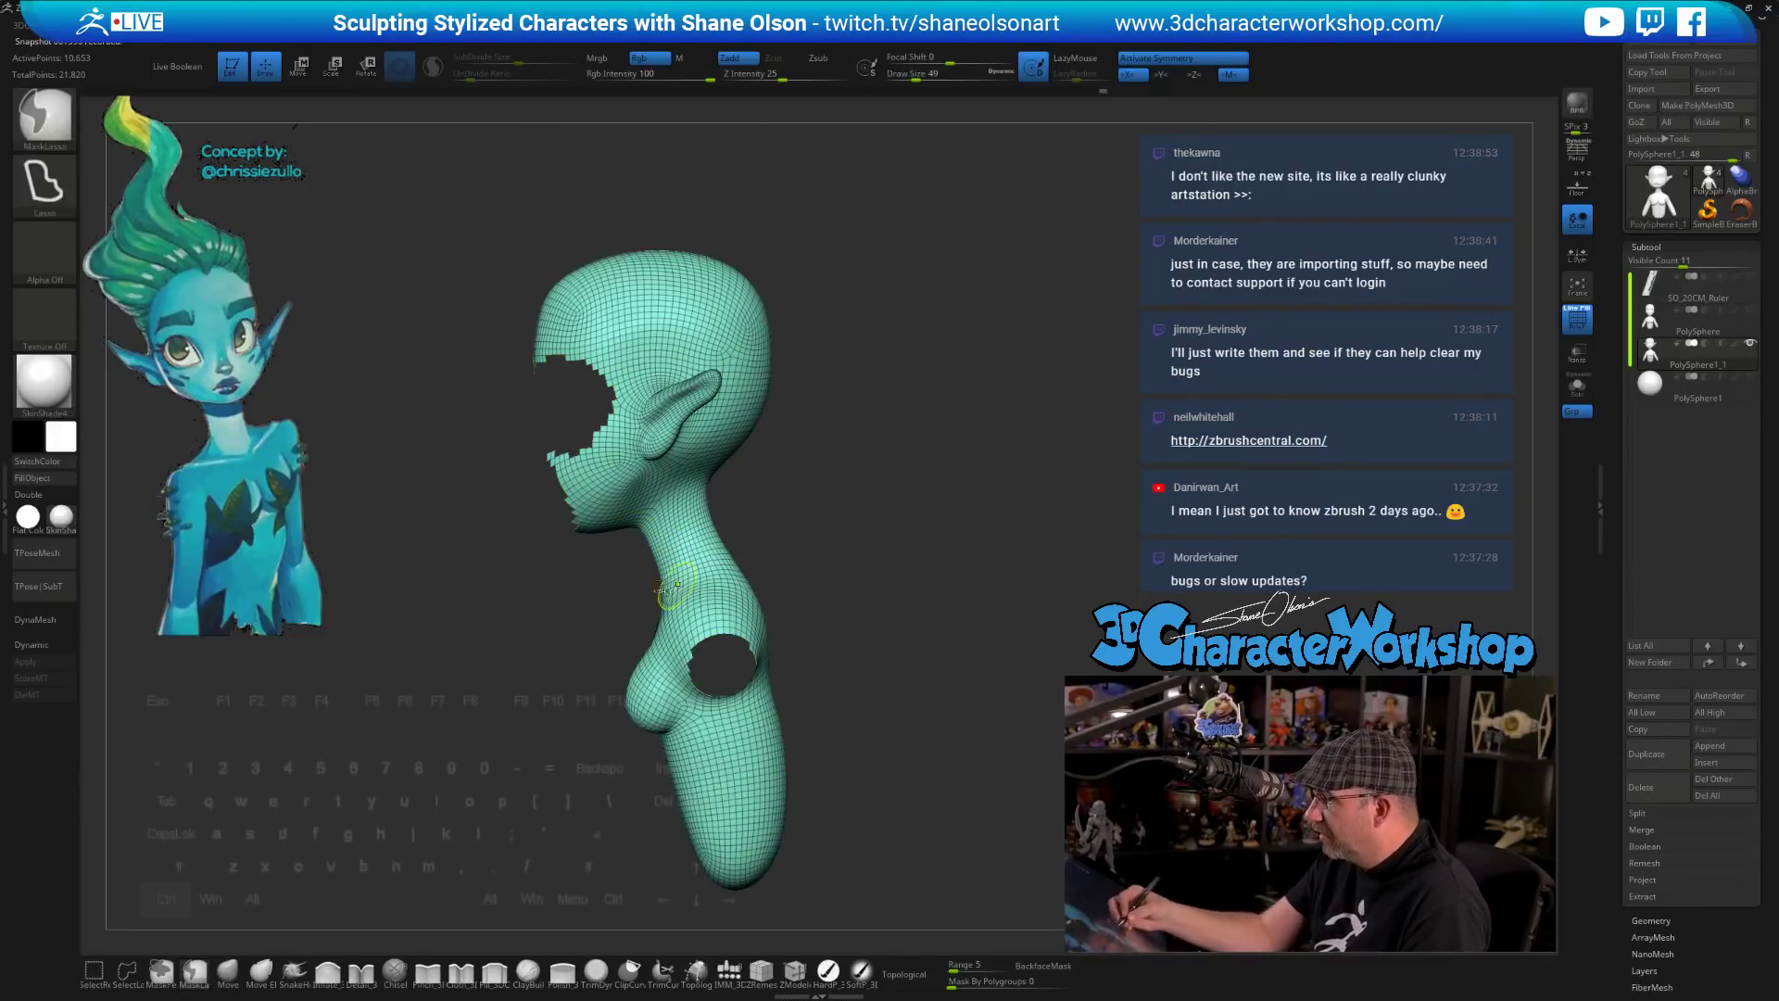
{"action": "mouse_move", "coordinate": [633, 542]}
{"action": "left_mouse_down", "text": "ctrl"}
{"action": "mouse_move", "coordinate": [579, 537]}
{"action": "mouse_move", "coordinate": [612, 880]}
{"action": "mouse_move", "coordinate": [866, 741]}
{"action": "mouse_move", "coordinate": [713, 492]}
{"action": "mouse_move", "coordinate": [644, 487]}
{"action": "mouse_move", "coordinate": [668, 501]}
{"action": "left_mouse_up", "text": "ctrl"}
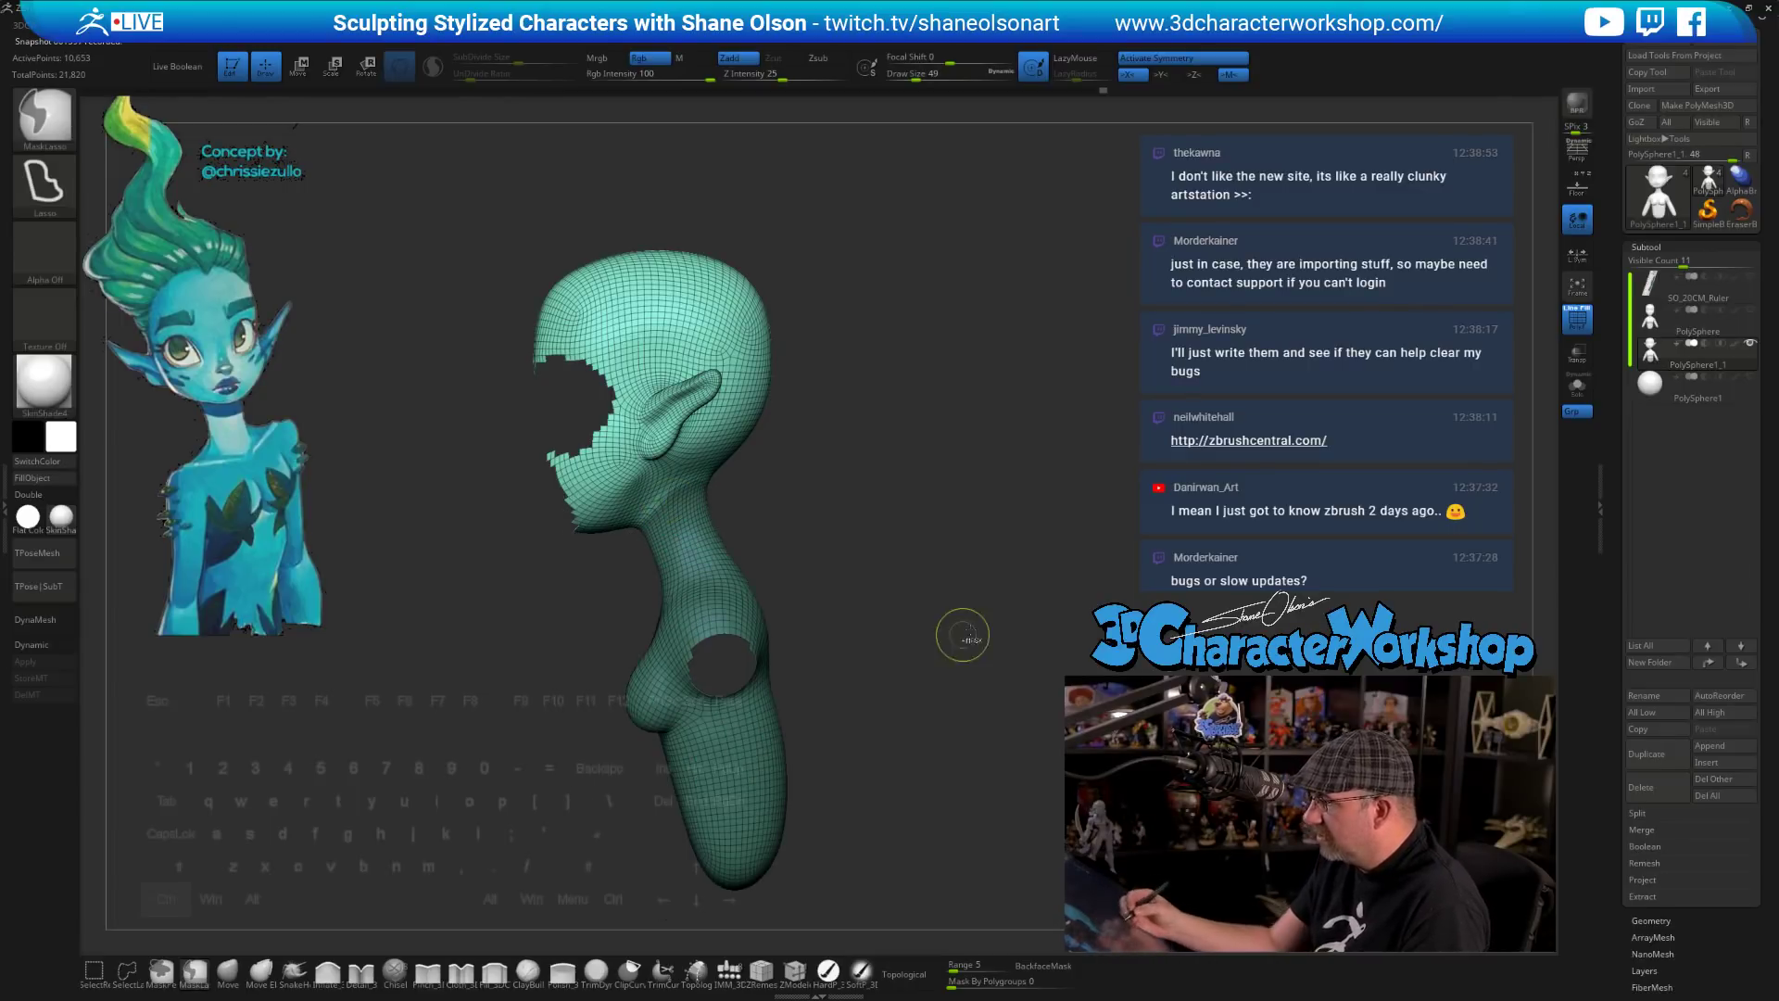
{"action": "key", "text": "ctrl+w"}
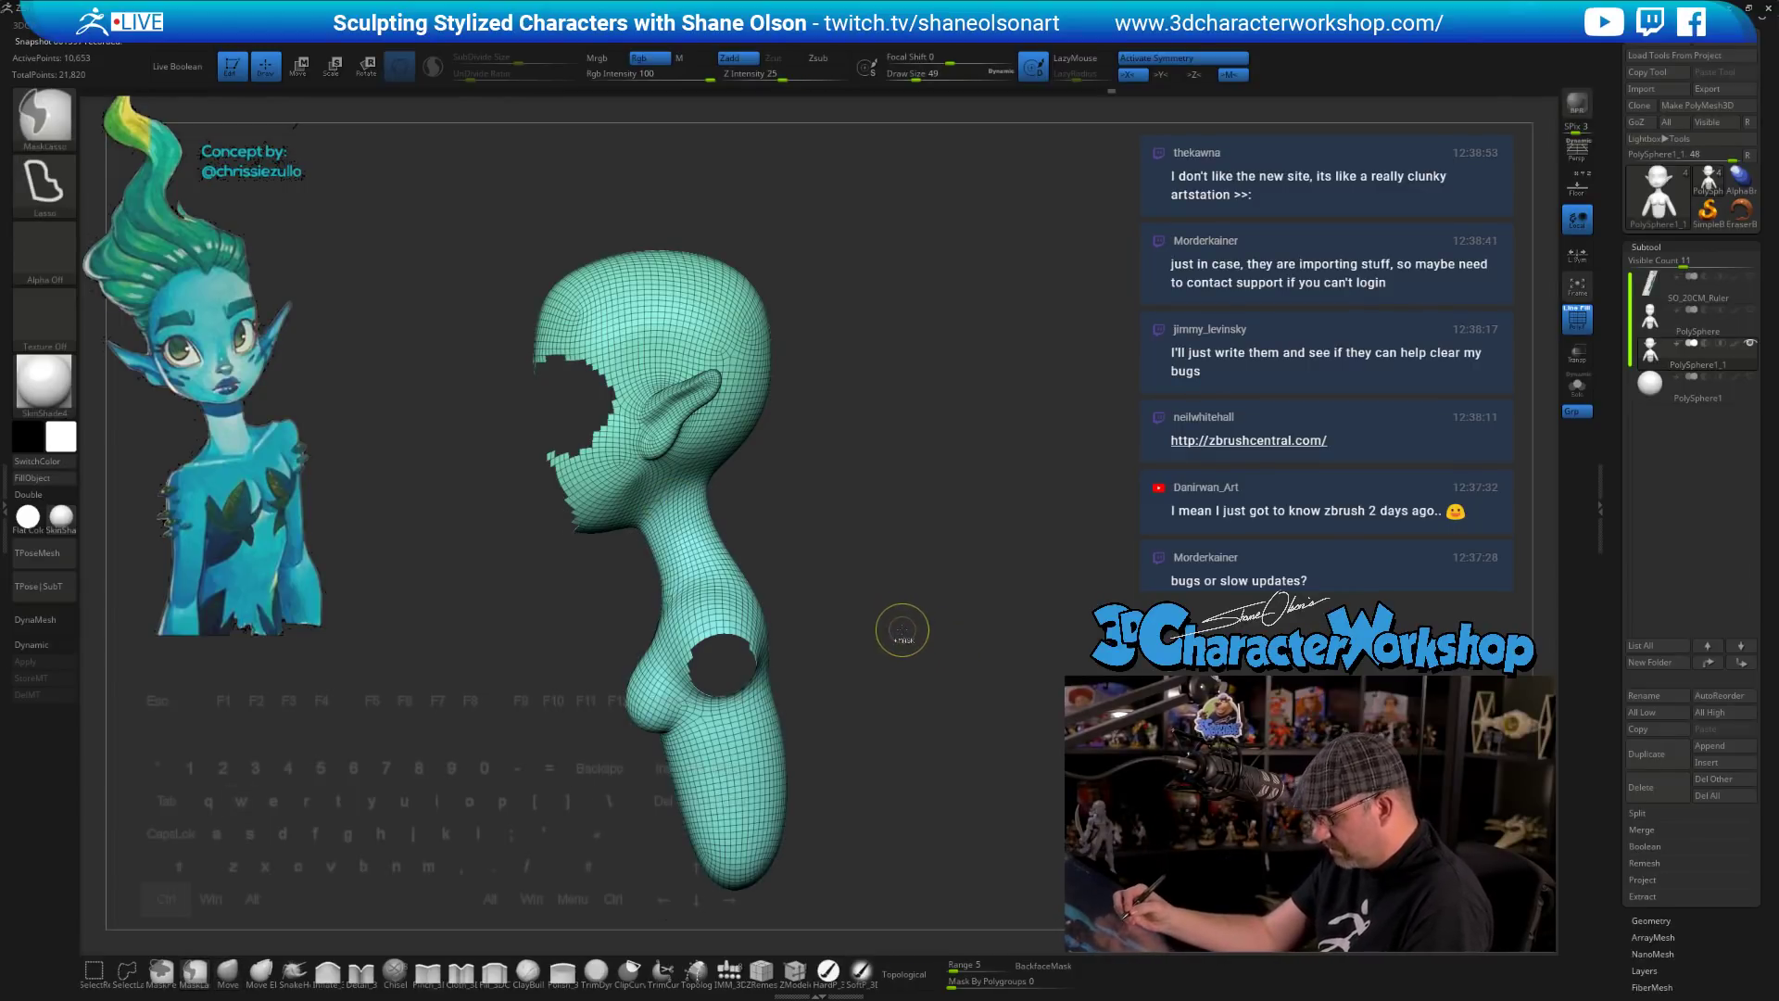
{"action": "key", "text": "ctrl+z"}
{"action": "key", "text": "ctrl+w"}
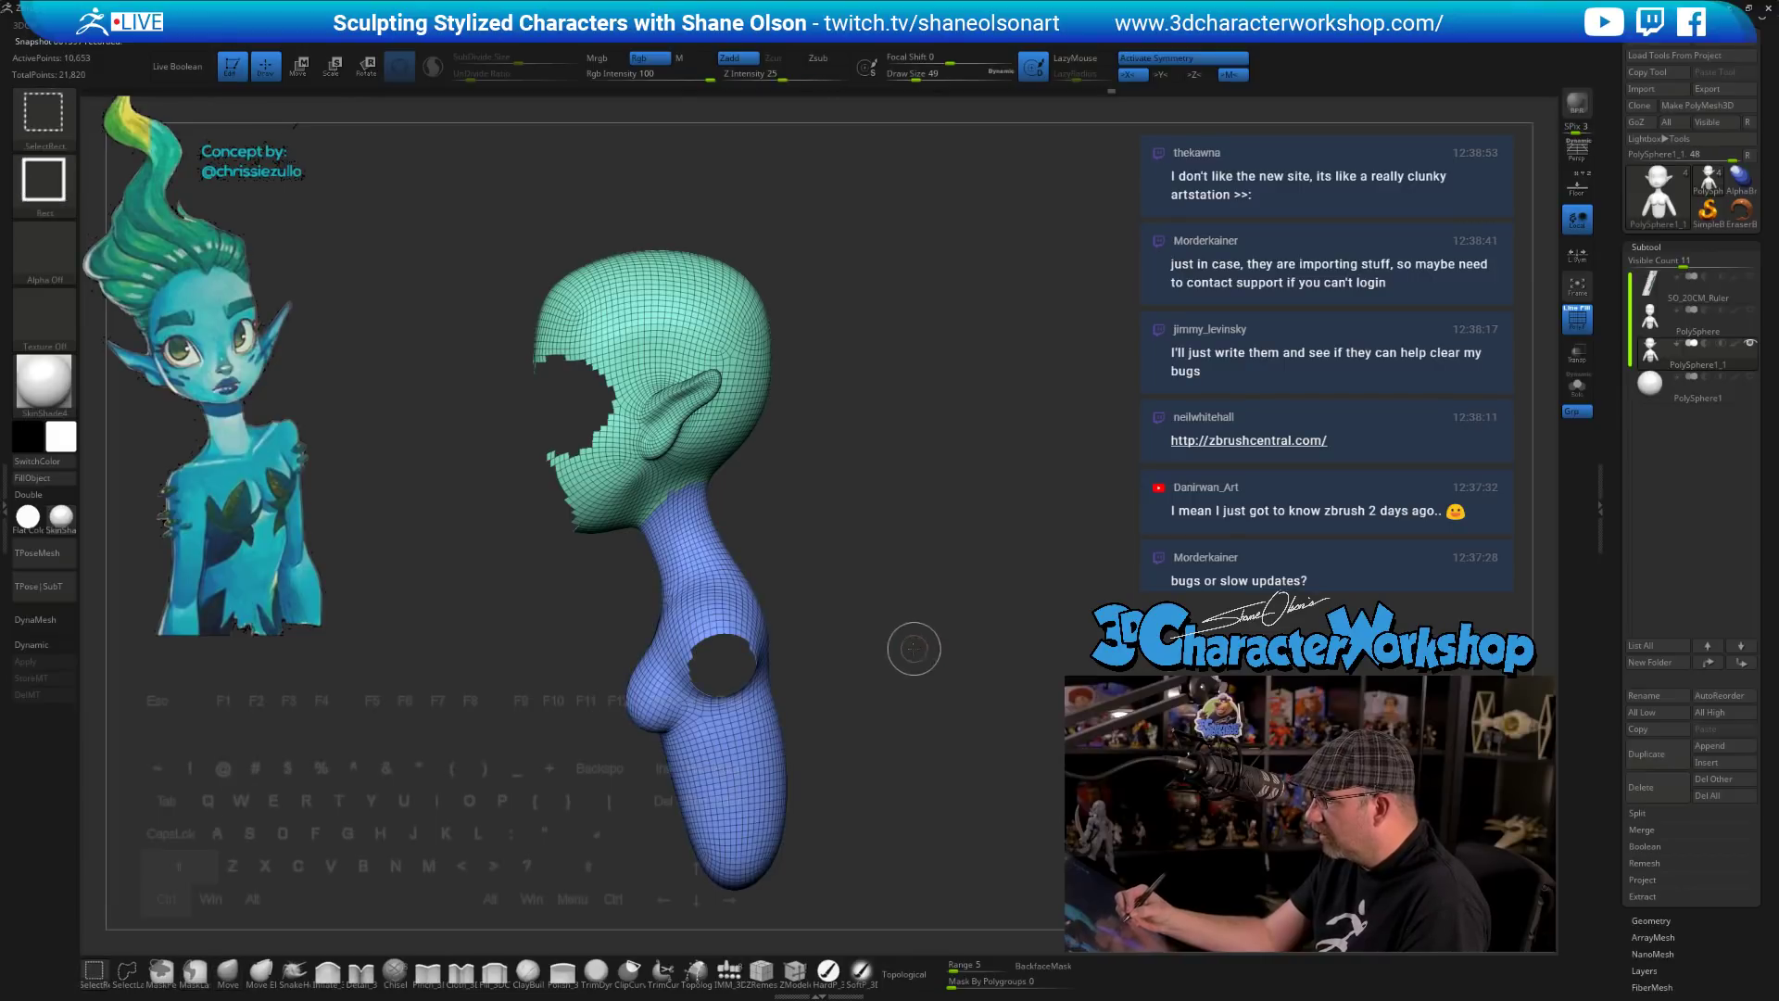
{"action": "left_click", "coordinate": [913, 653], "text": "ctrl+shift"}
{"action": "mouse_move", "coordinate": [926, 673]}
{"action": "left_mouse_down"}
{"action": "mouse_move", "coordinate": [947, 702]}
{"action": "mouse_move", "coordinate": [1012, 678]}
{"action": "mouse_move", "coordinate": [958, 698]}
{"action": "mouse_move", "coordinate": [957, 651]}
{"action": "mouse_move", "coordinate": [987, 639]}
{"action": "mouse_move", "coordinate": [1019, 574]}
{"action": "left_mouse_up"}
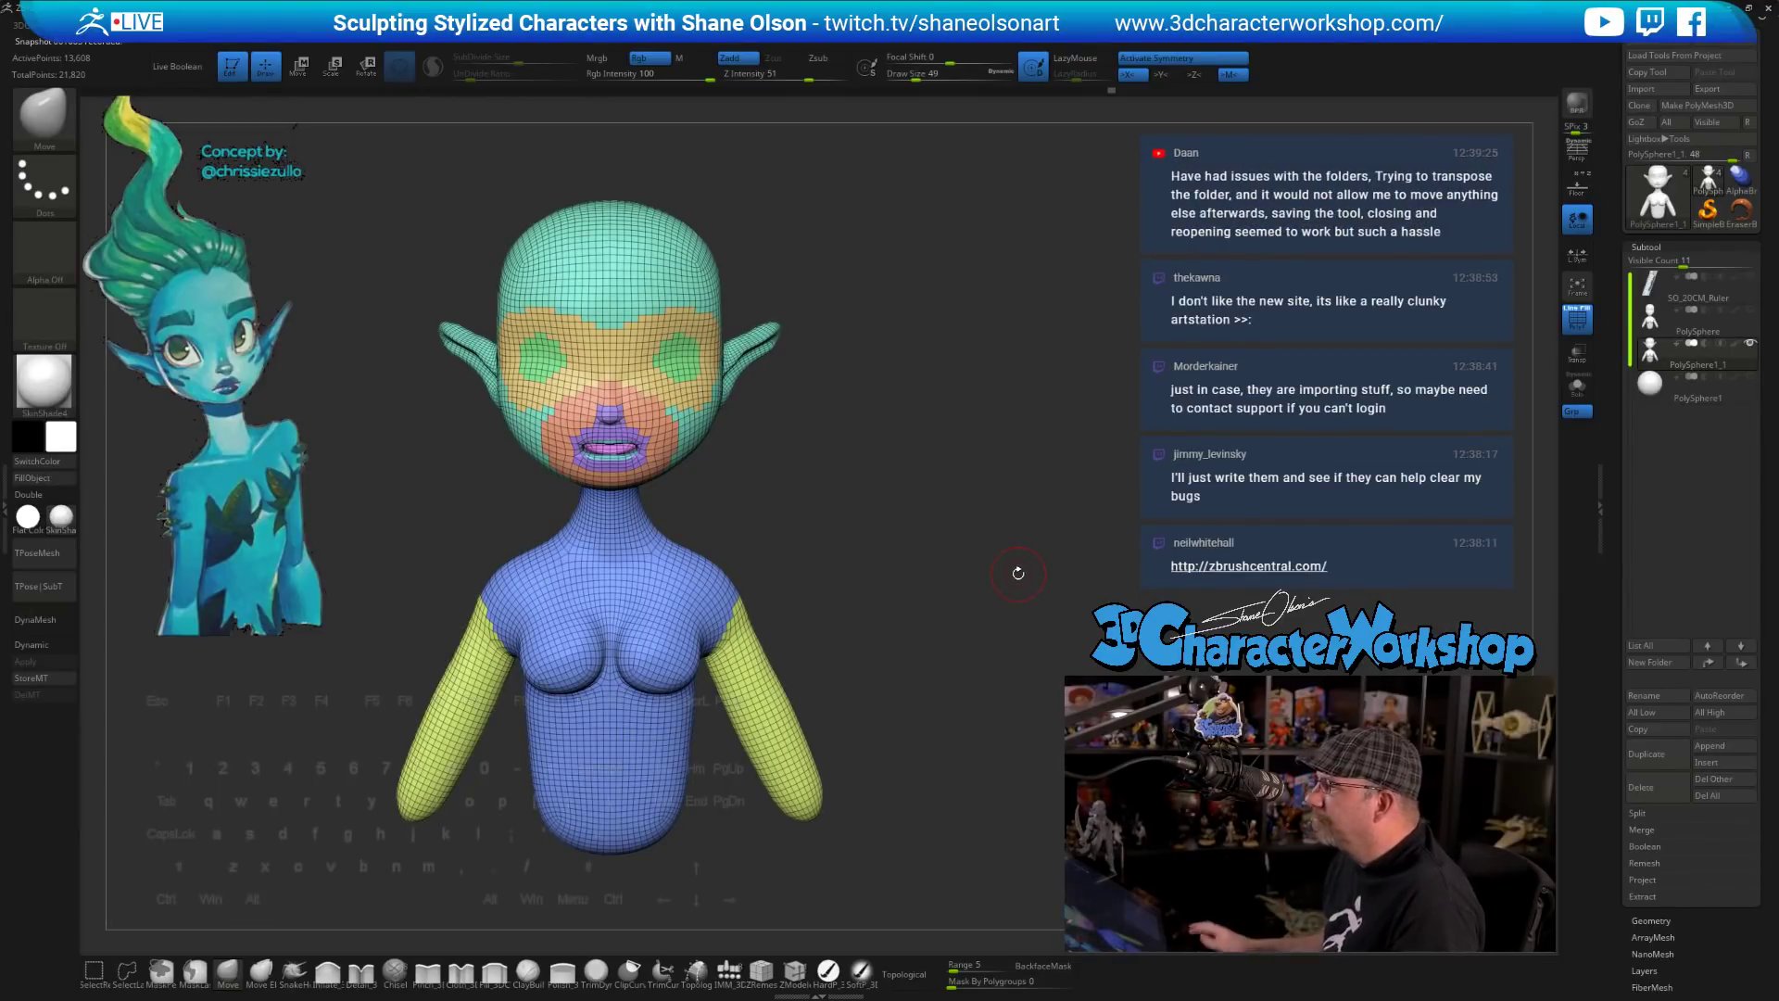
{"action": "left_click_drag", "start_coordinate": [1020, 492], "coordinate": [1005, 492]}
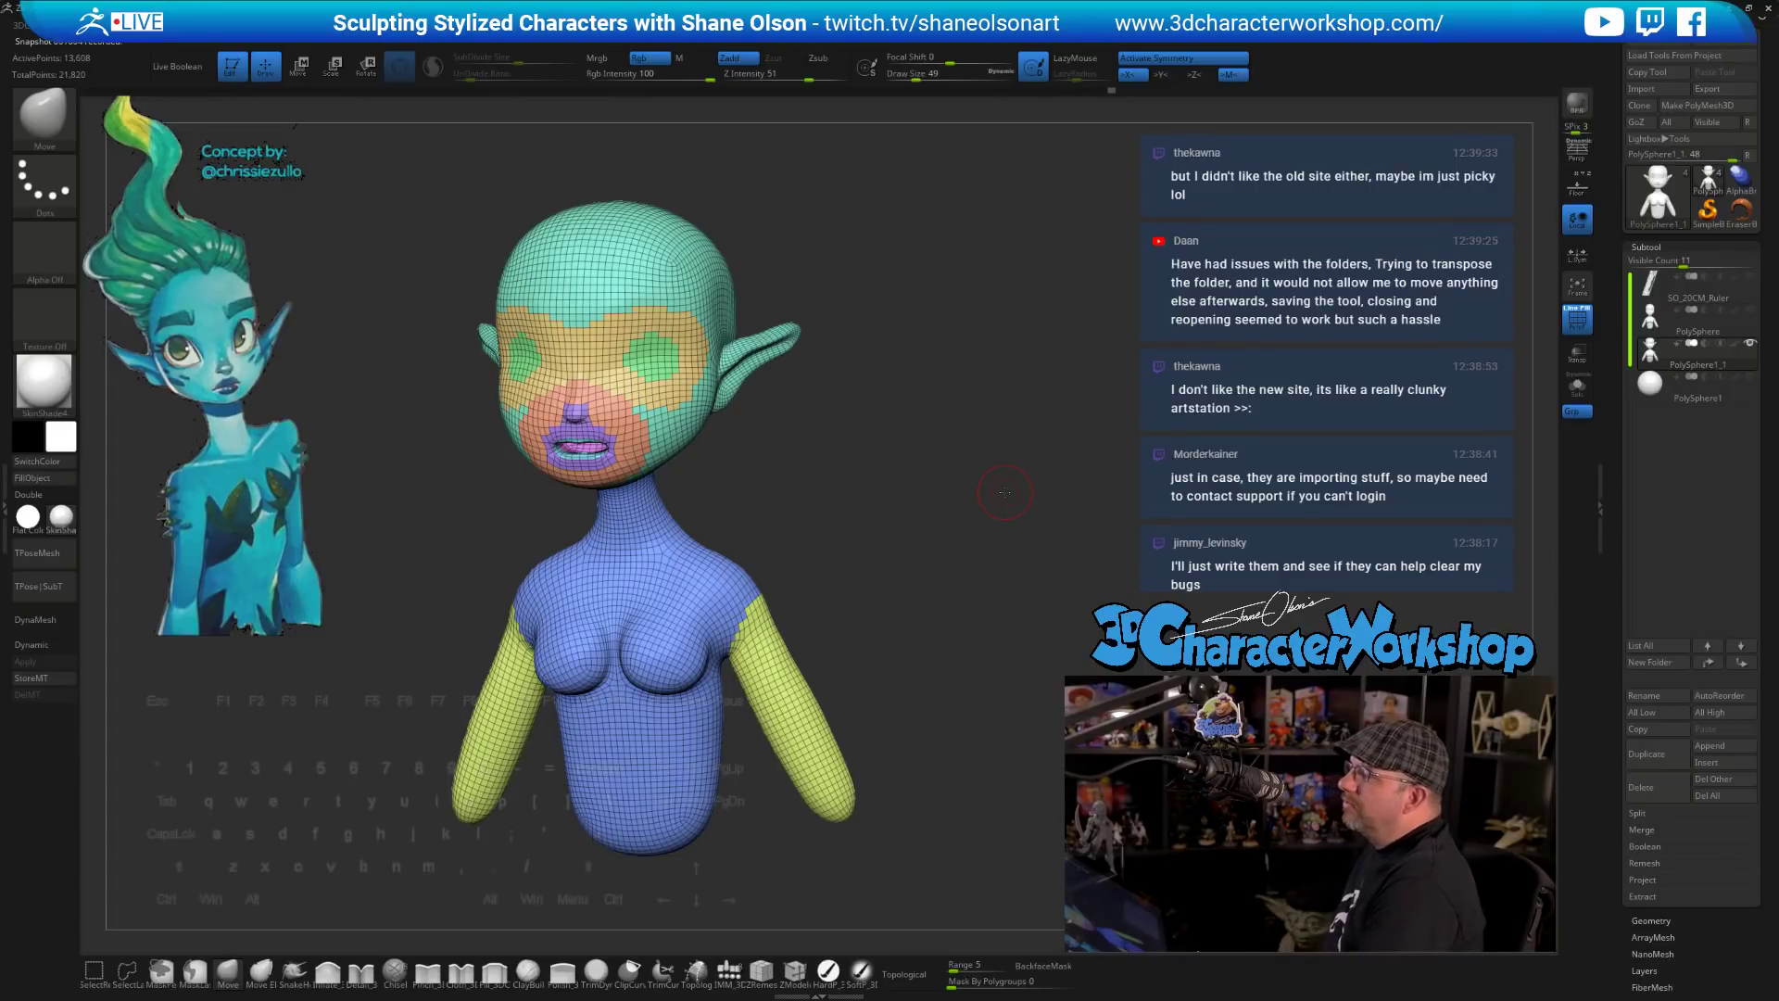
{"action": "left_click_drag", "start_coordinate": [905, 504], "coordinate": [912, 502], "text": "shift"}
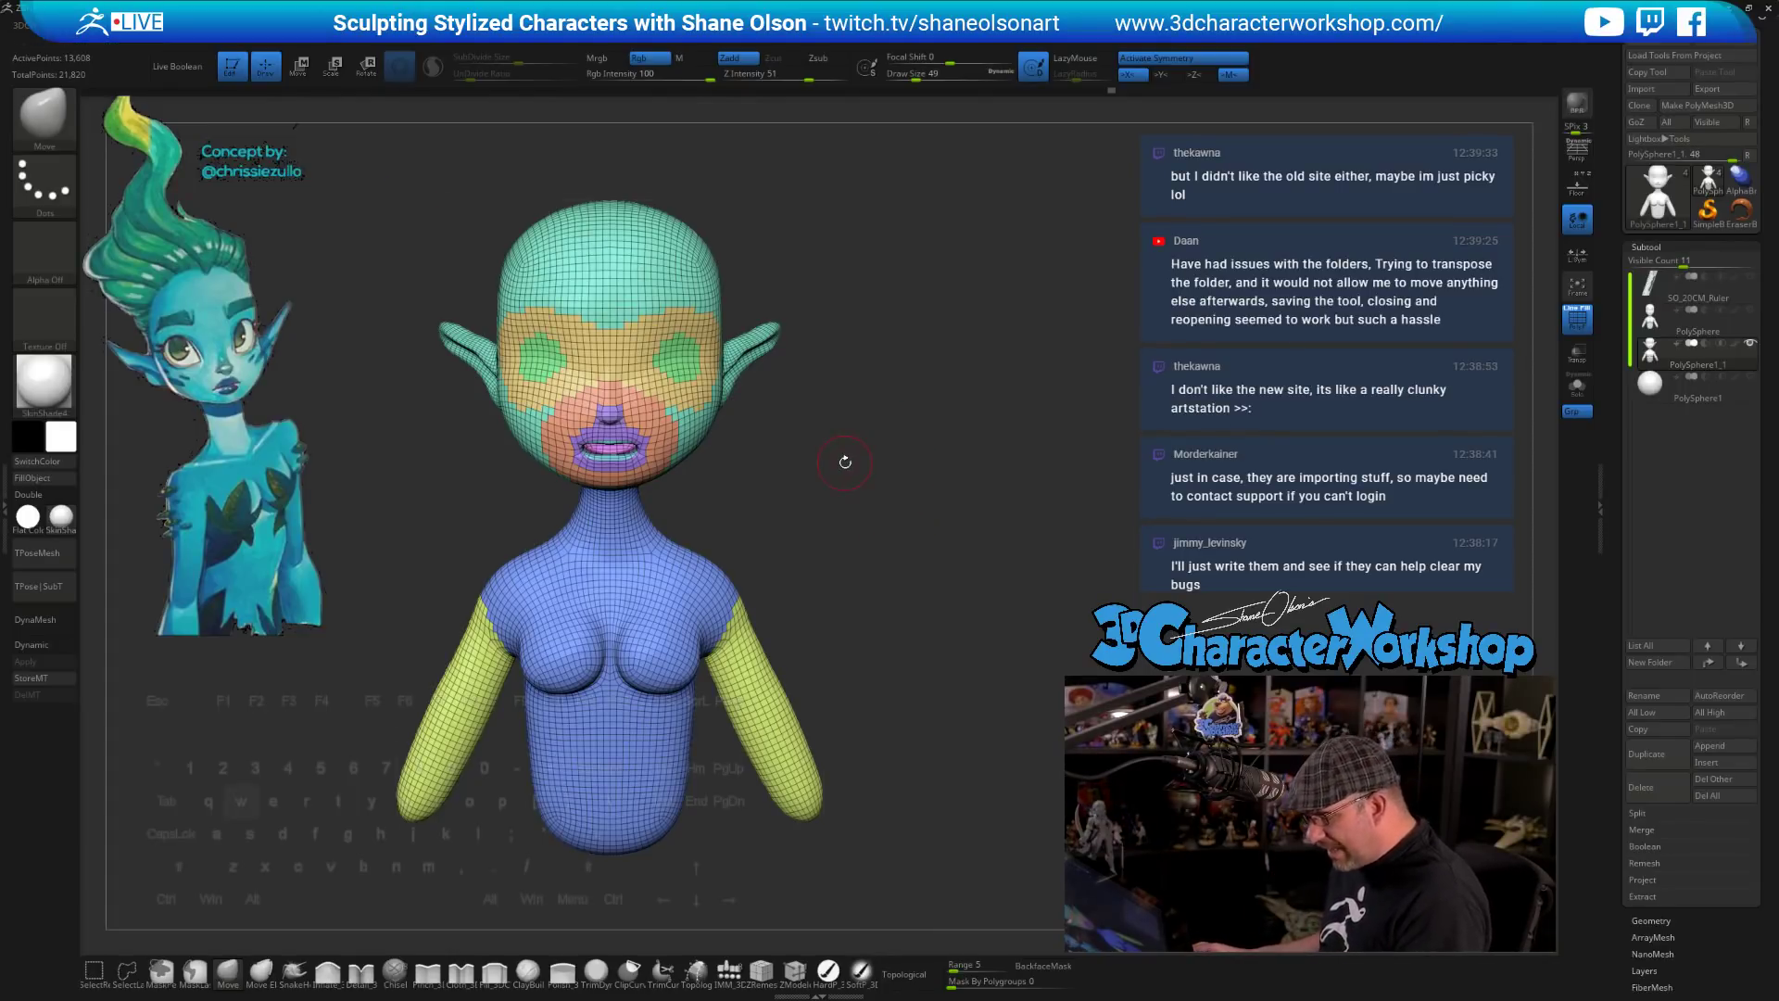
{"action": "key", "text": "w"}
{"action": "left_click_drag", "start_coordinate": [827, 324], "coordinate": [835, 430], "text": "alt"}
{"action": "key", "text": "w"}
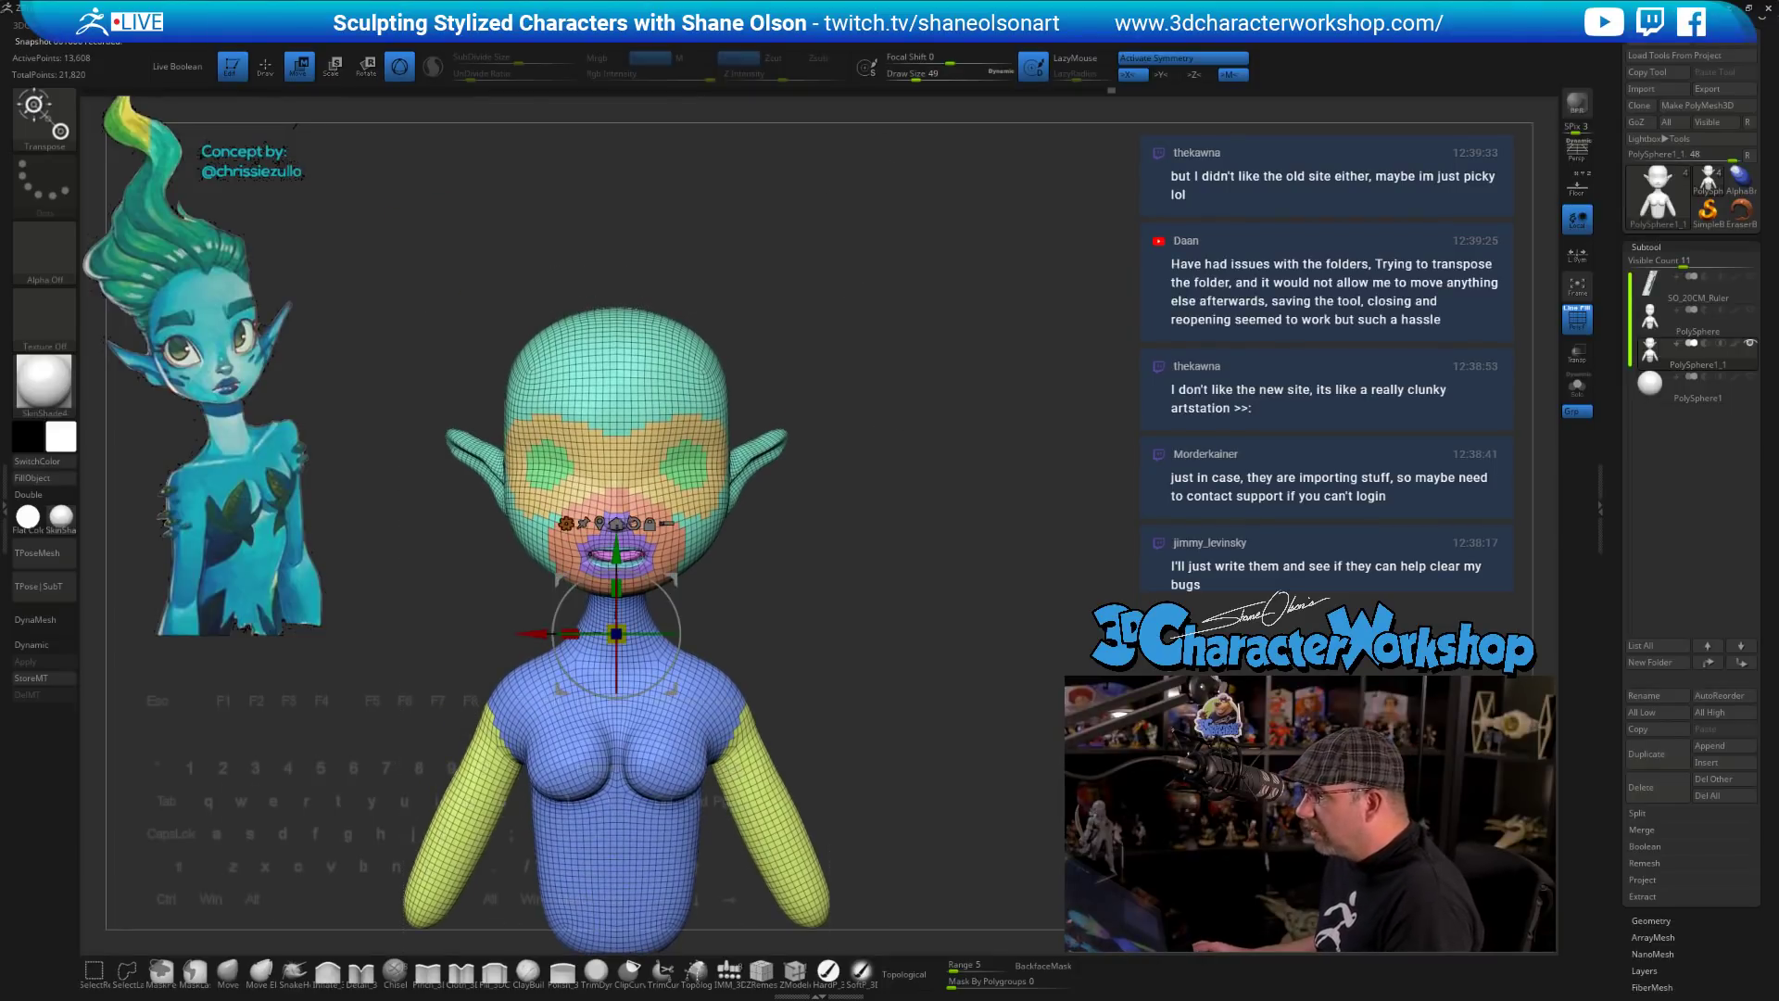
{"action": "left_click", "coordinate": [565, 524]}
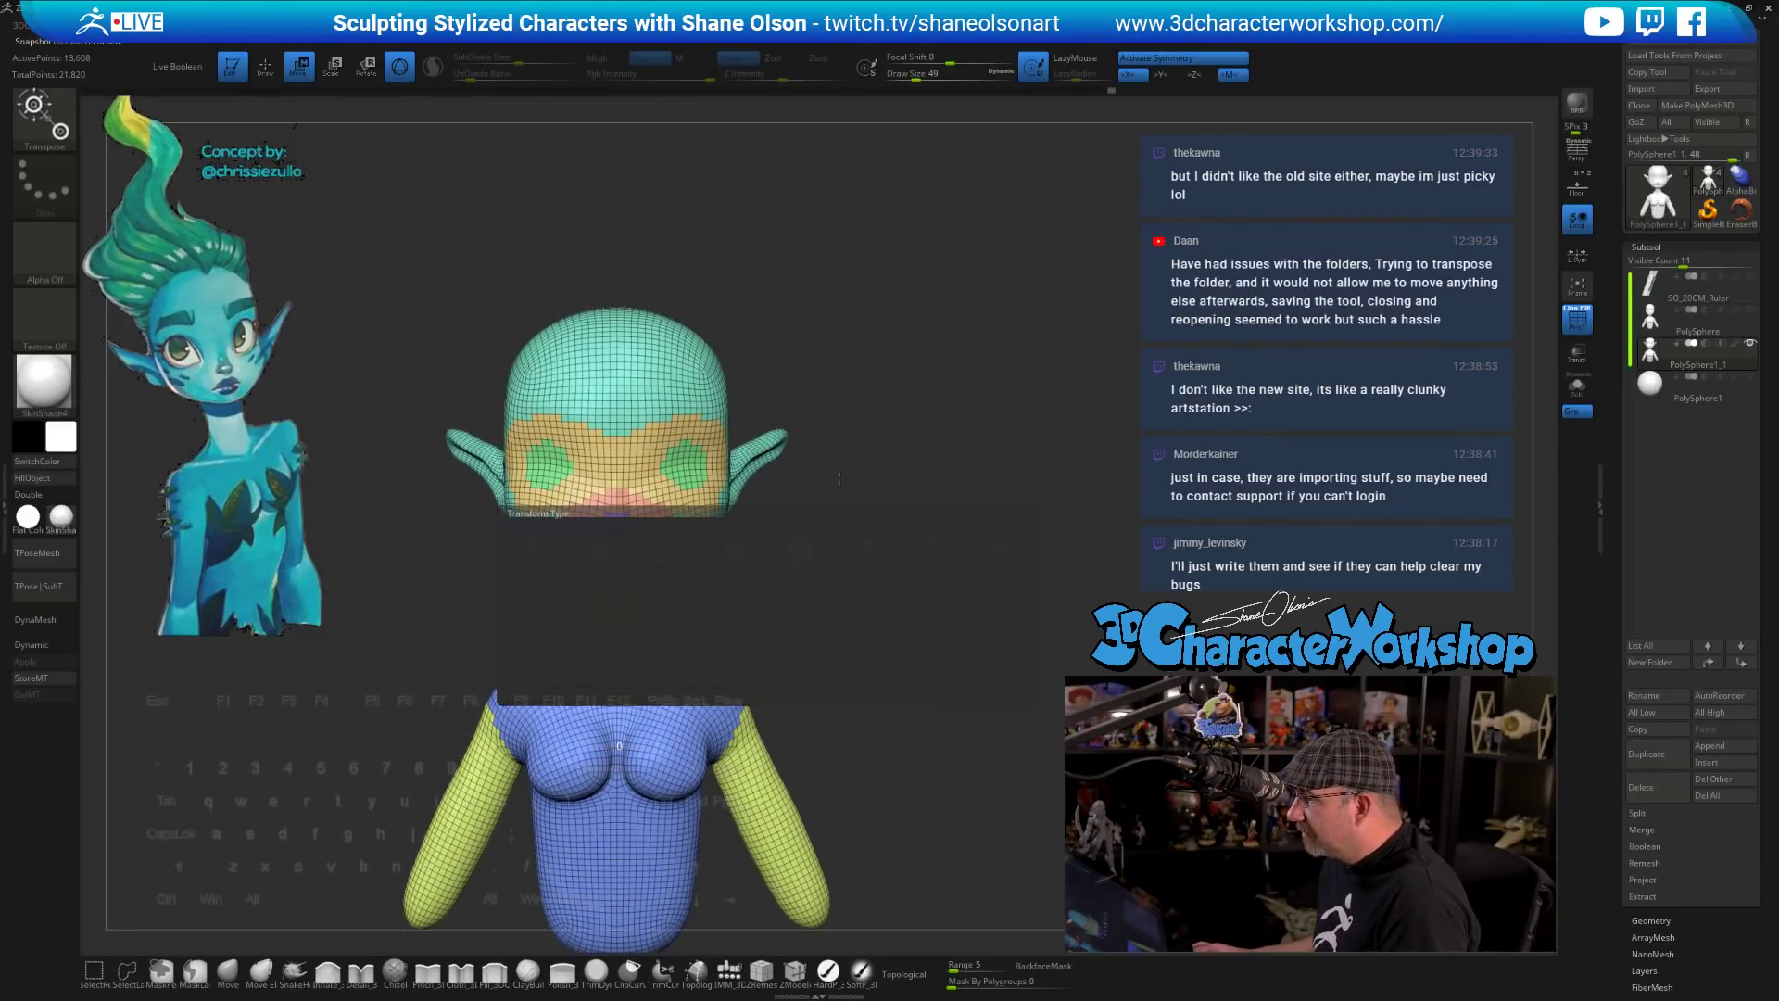
{"action": "mouse_move", "coordinate": [891, 562]}
{"action": "left_mouse_down"}
{"action": "mouse_move", "coordinate": [849, 560]}
{"action": "mouse_move", "coordinate": [874, 496]}
{"action": "left_mouse_up"}
{"action": "left_click_drag", "start_coordinate": [766, 463], "coordinate": [767, 505], "text": "alt"}
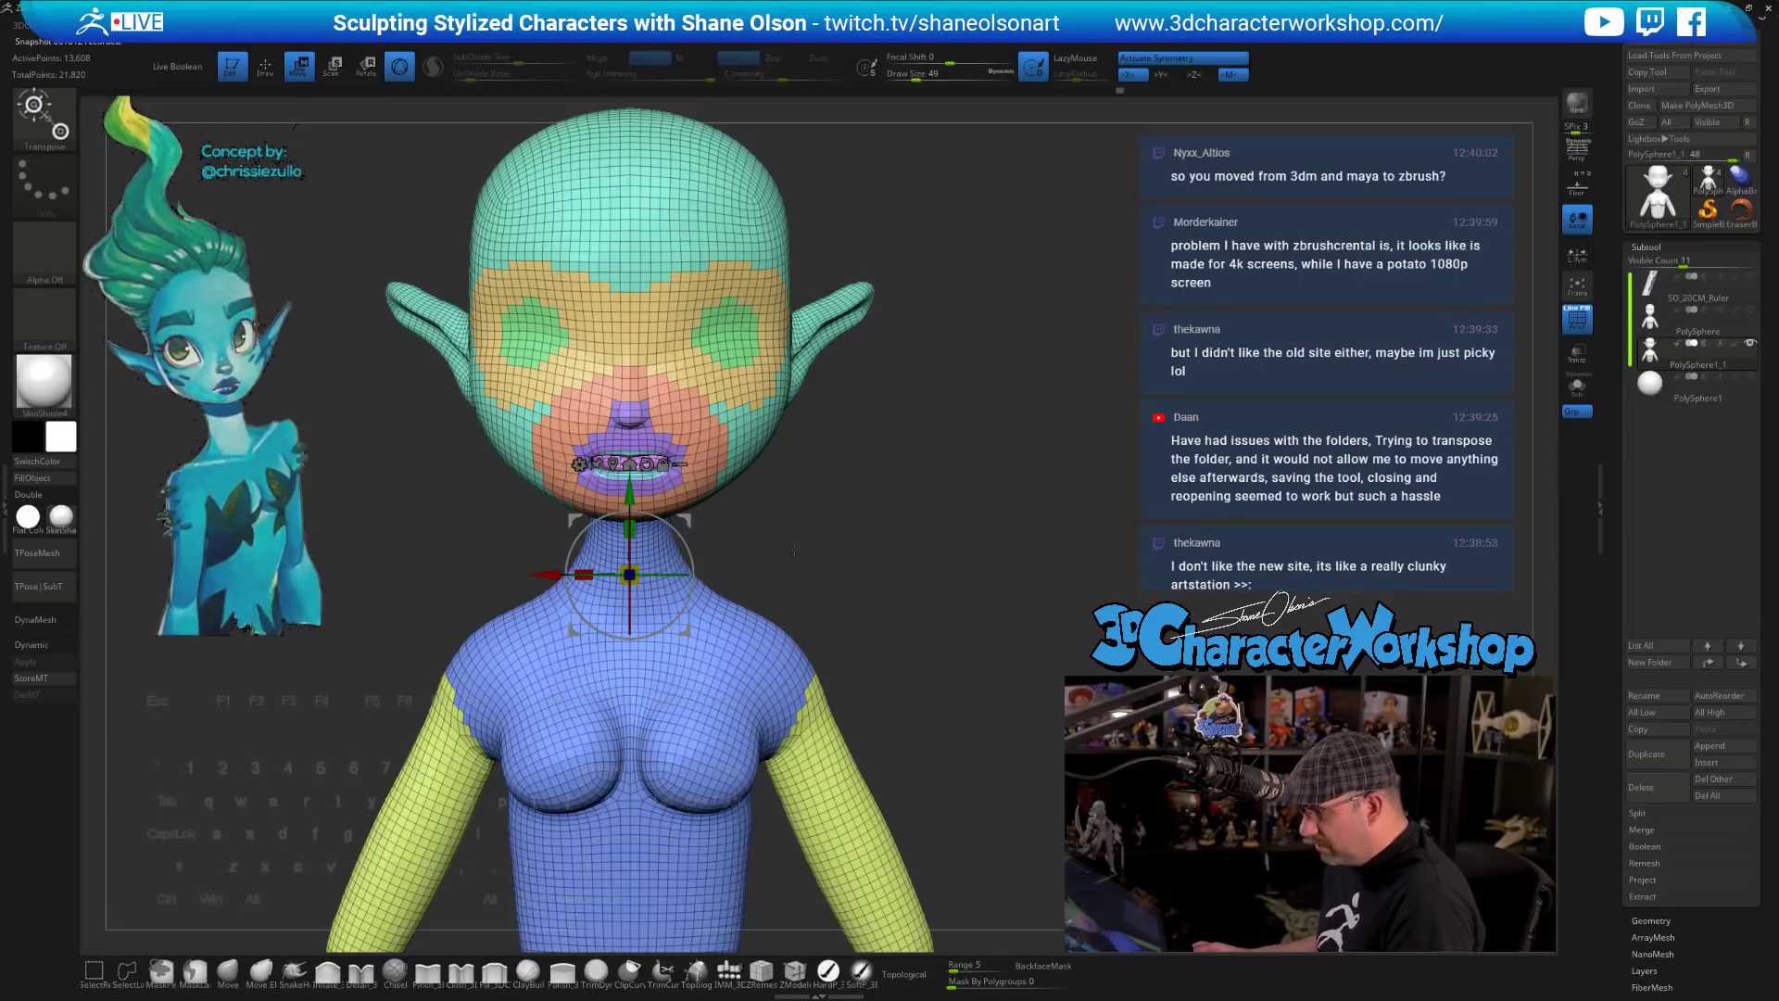
{"action": "left_click", "coordinate": [94, 972]}
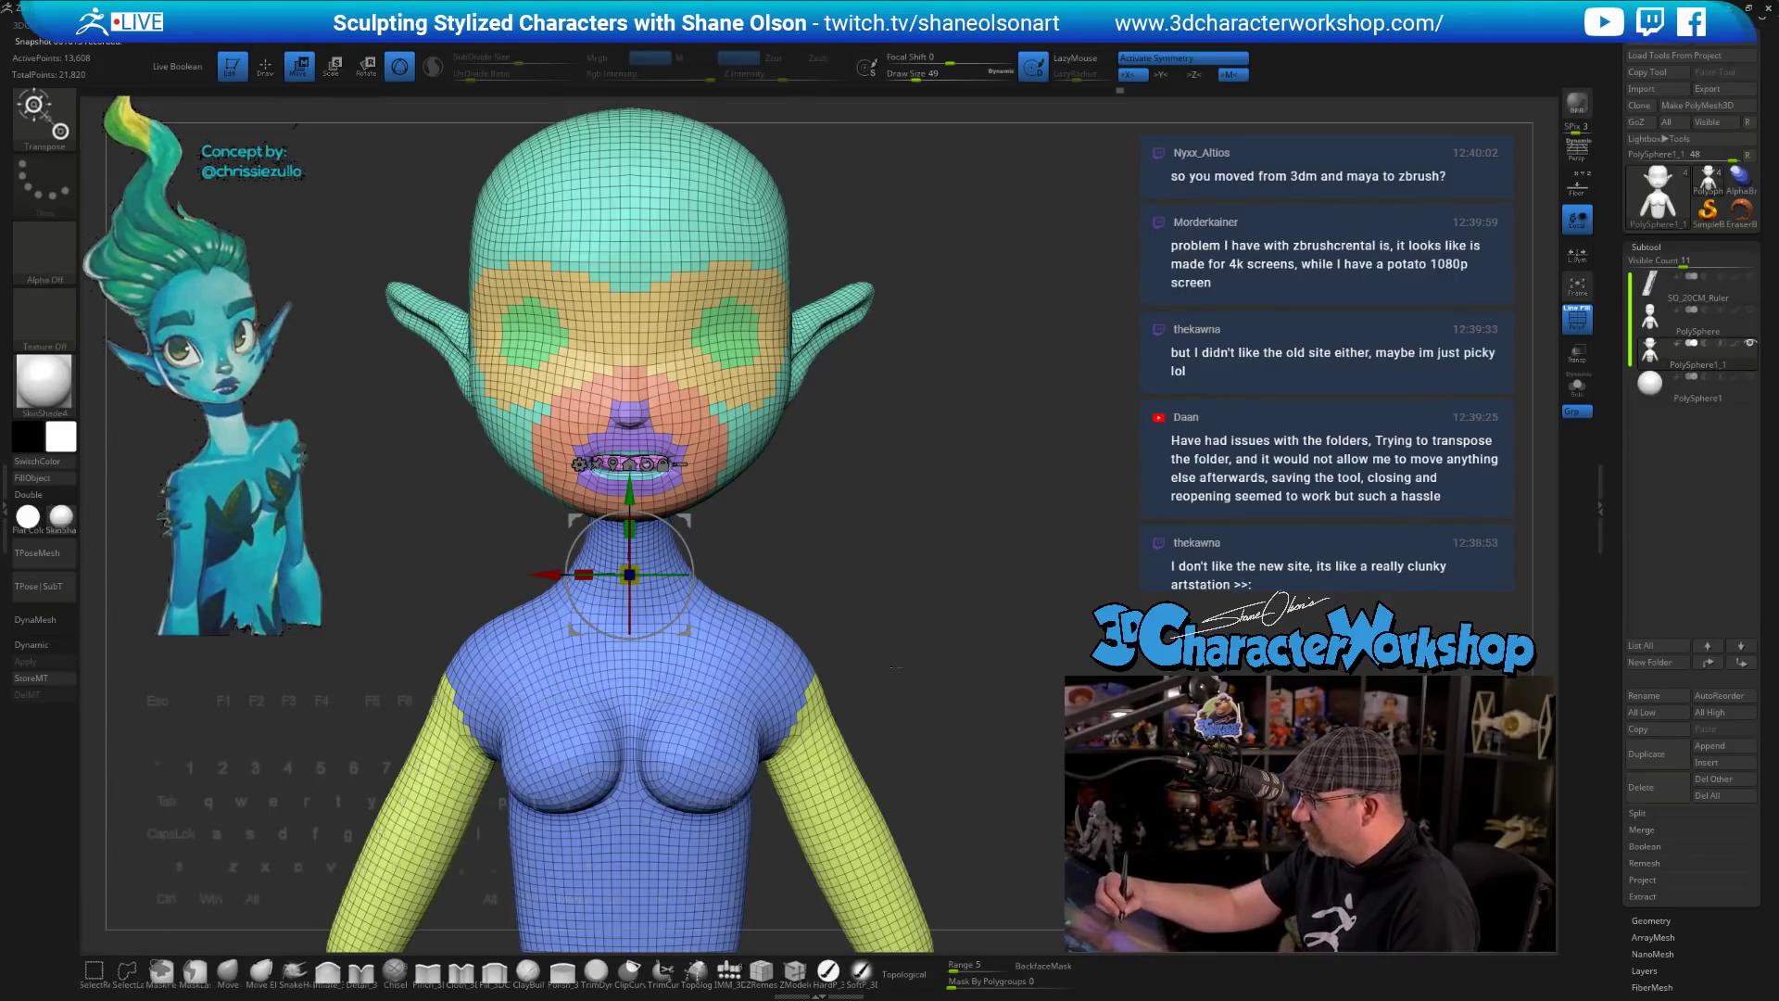
{"action": "key", "text": "ctrl+shift"}
{"action": "mouse_move", "coordinate": [709, 470]}
{"action": "left_mouse_down", "text": "ctrl+shift"}
{"action": "mouse_move", "coordinate": [931, 684]}
{"action": "mouse_move", "coordinate": [1013, 505]}
{"action": "mouse_move", "coordinate": [1058, 523]}
{"action": "left_mouse_up", "text": "ctrl+shift"}
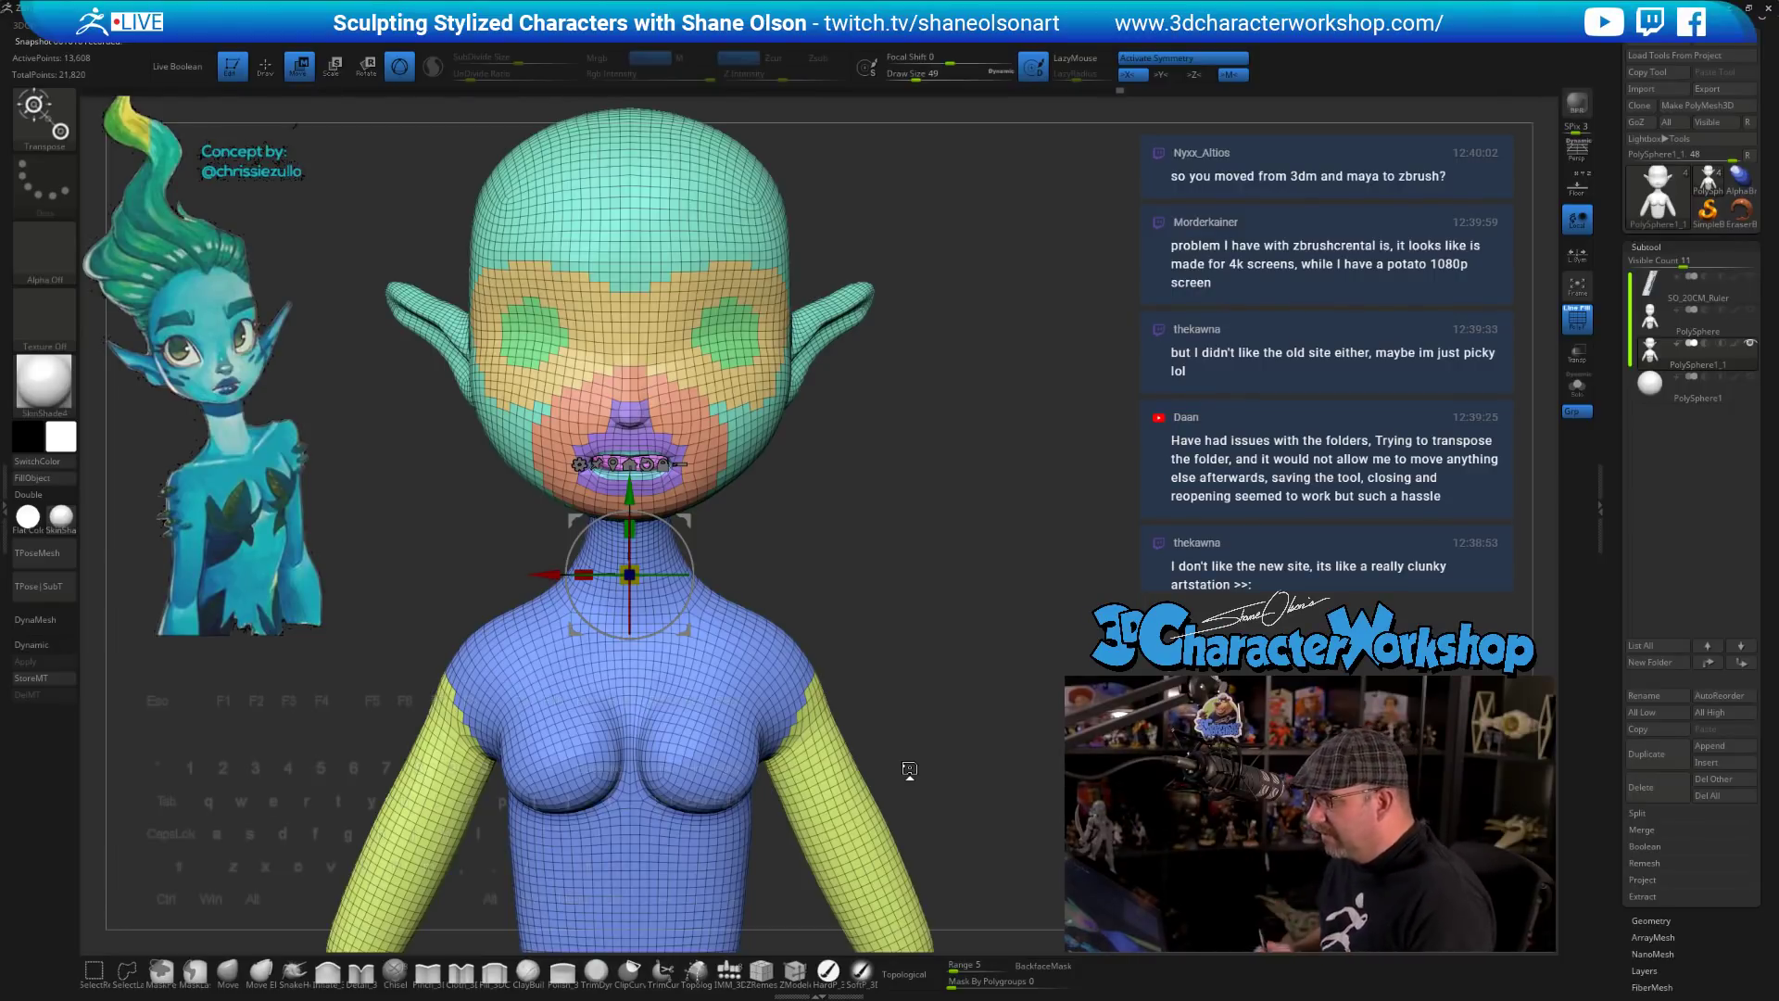
{"action": "key", "text": "q"}
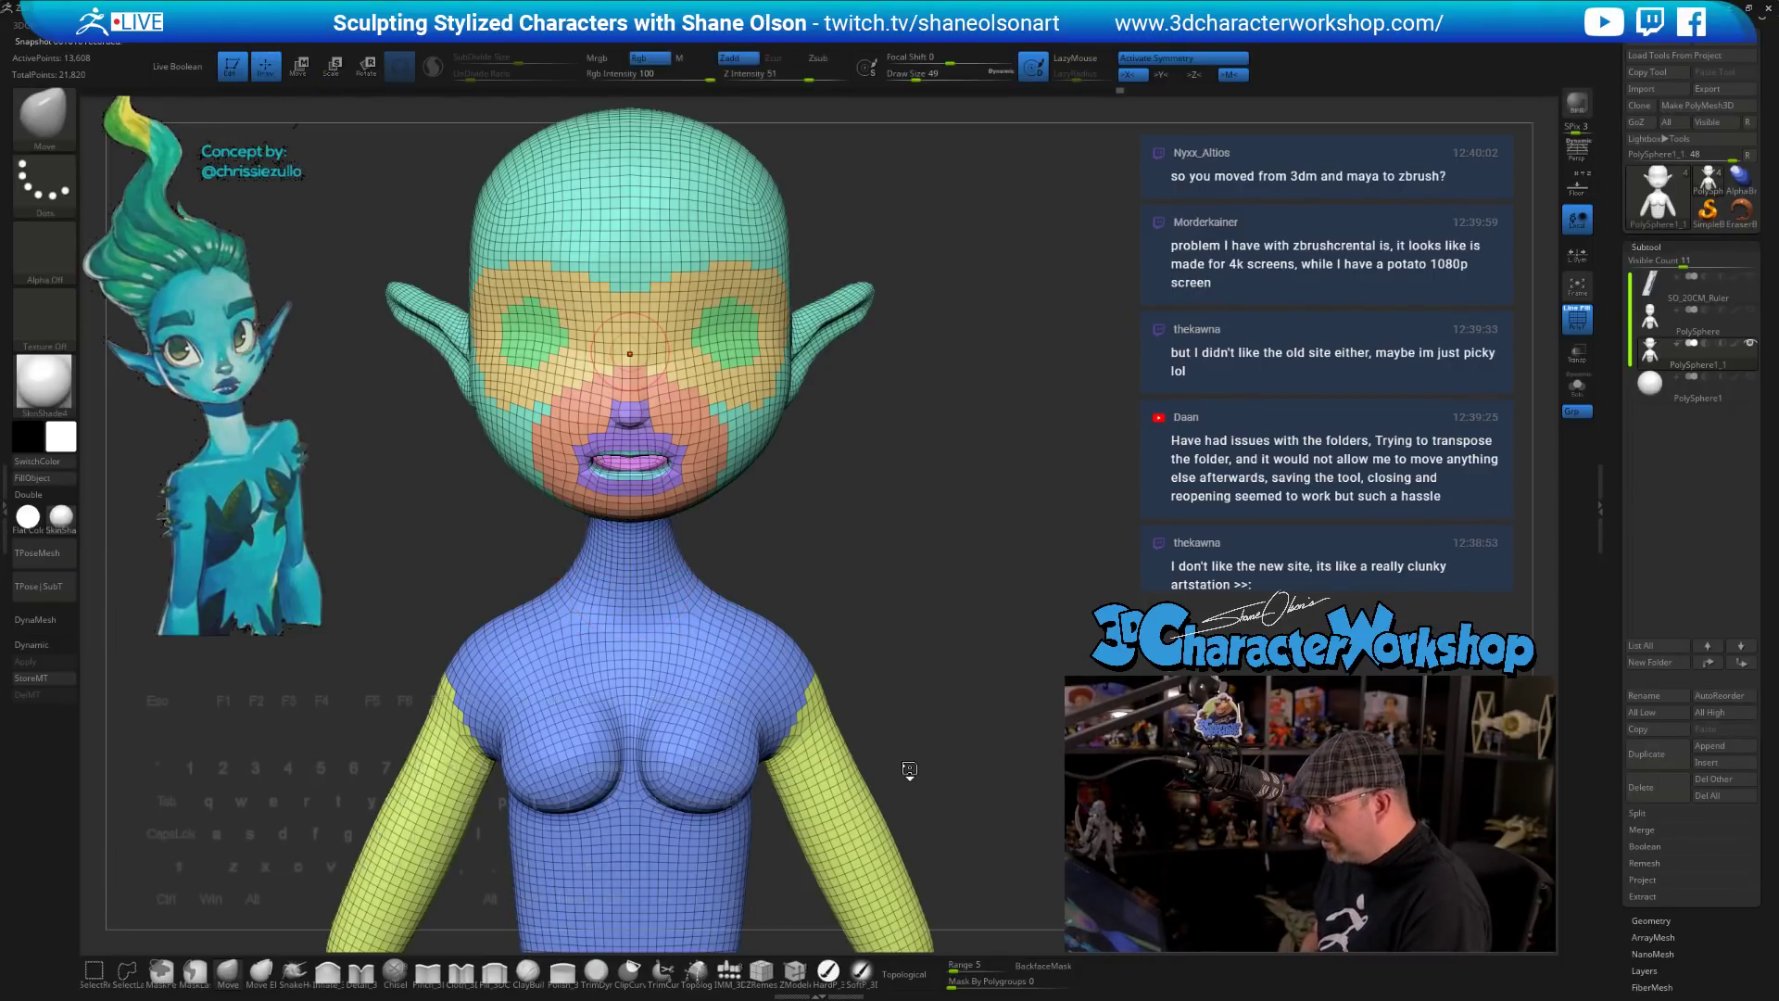
- Duplicate the character subtool, hide the original and make the duplicate the active subtool
{"action": "left_click_drag", "start_coordinate": [980, 647], "coordinate": [939, 558], "text": "alt"}
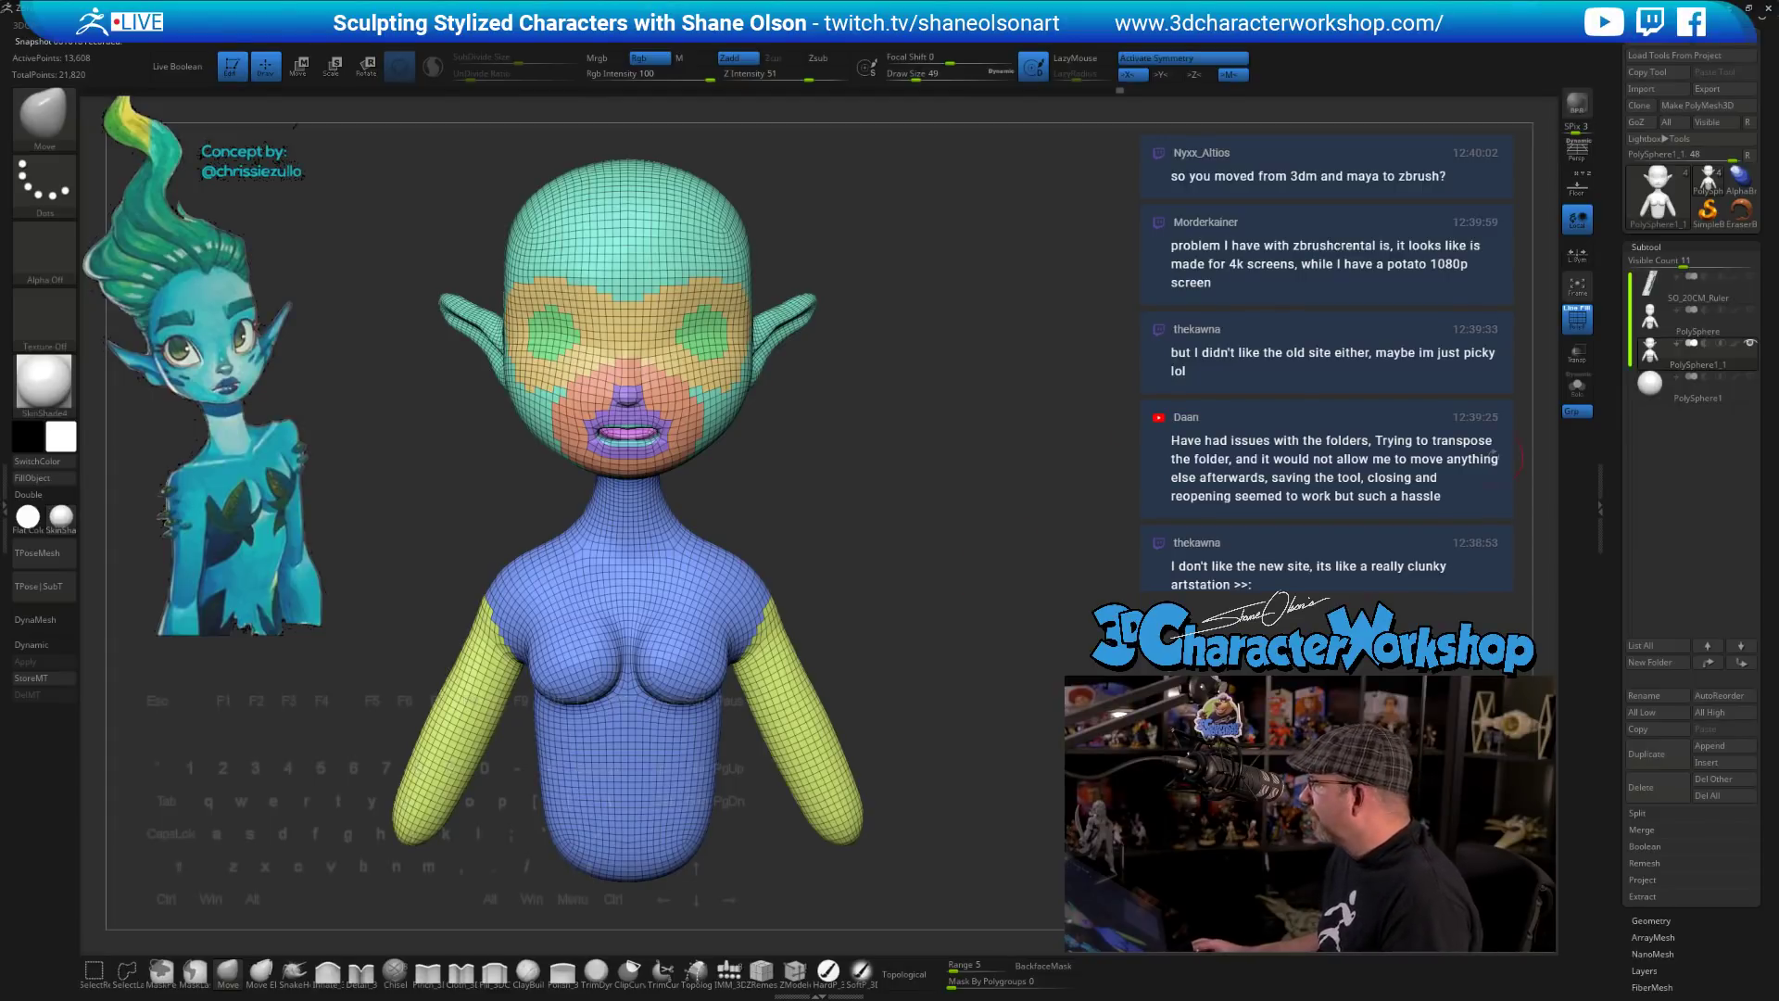
{"action": "left_click", "coordinate": [1657, 754]}
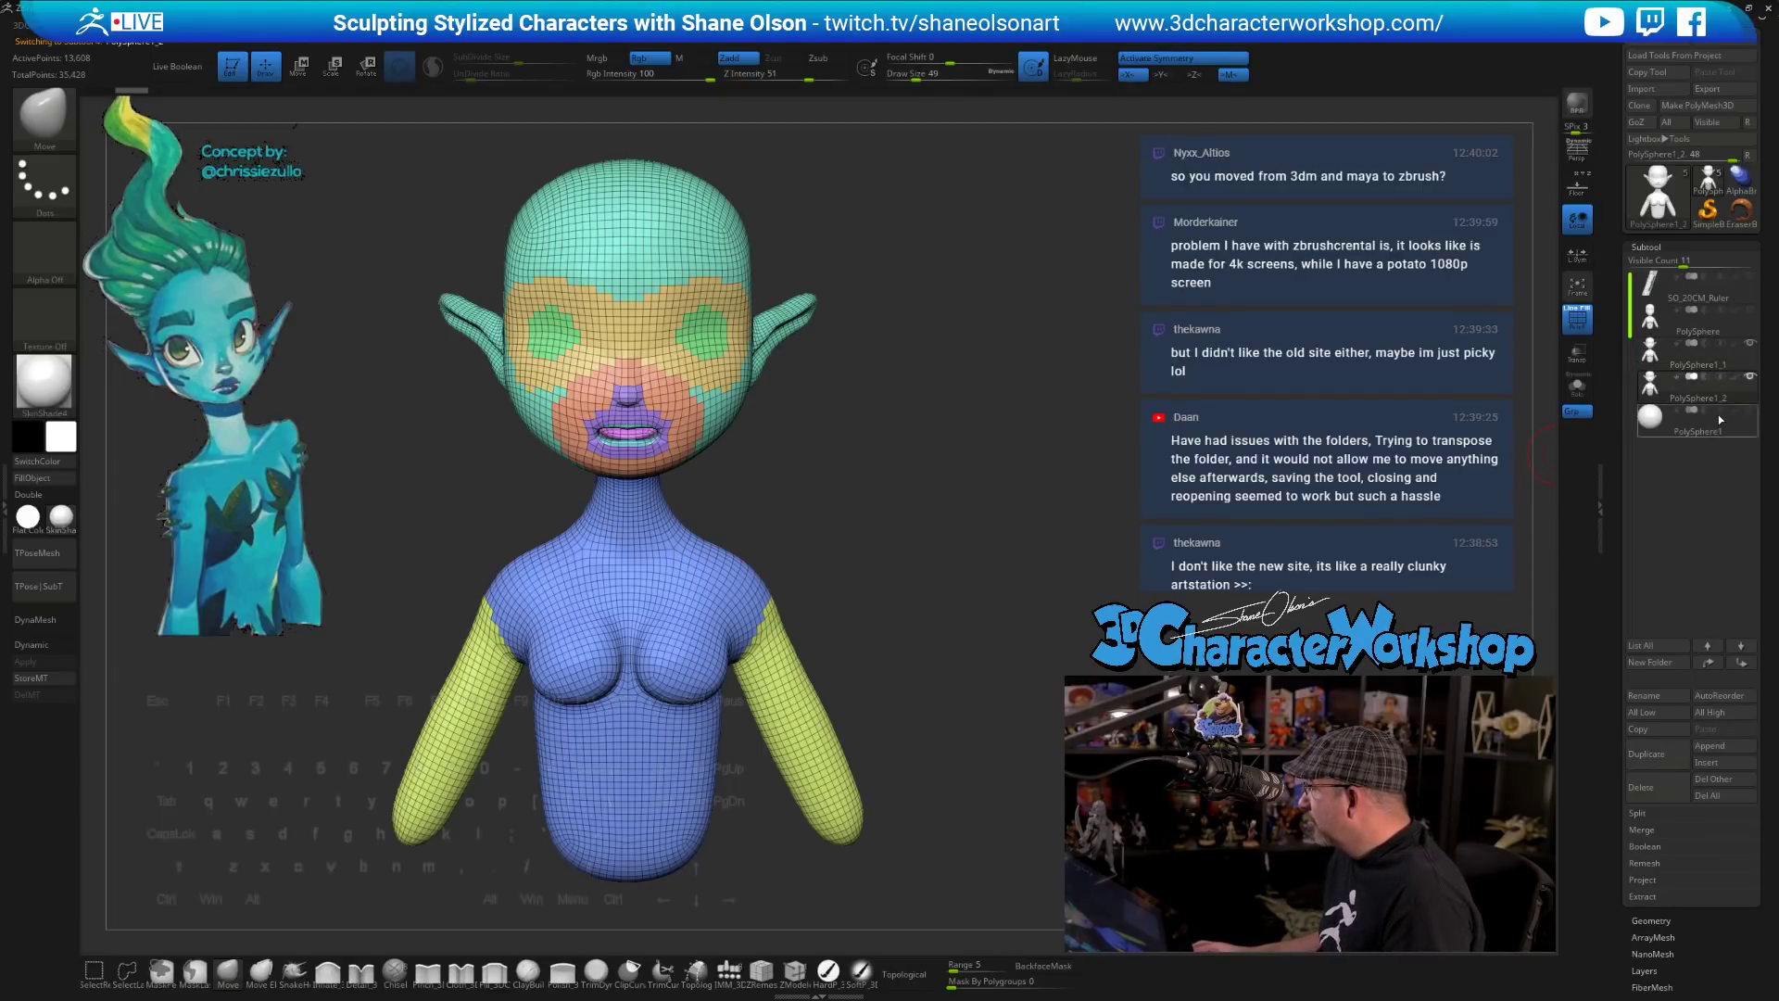
{"action": "left_click", "coordinate": [1731, 356]}
{"action": "left_click", "coordinate": [1655, 389]}
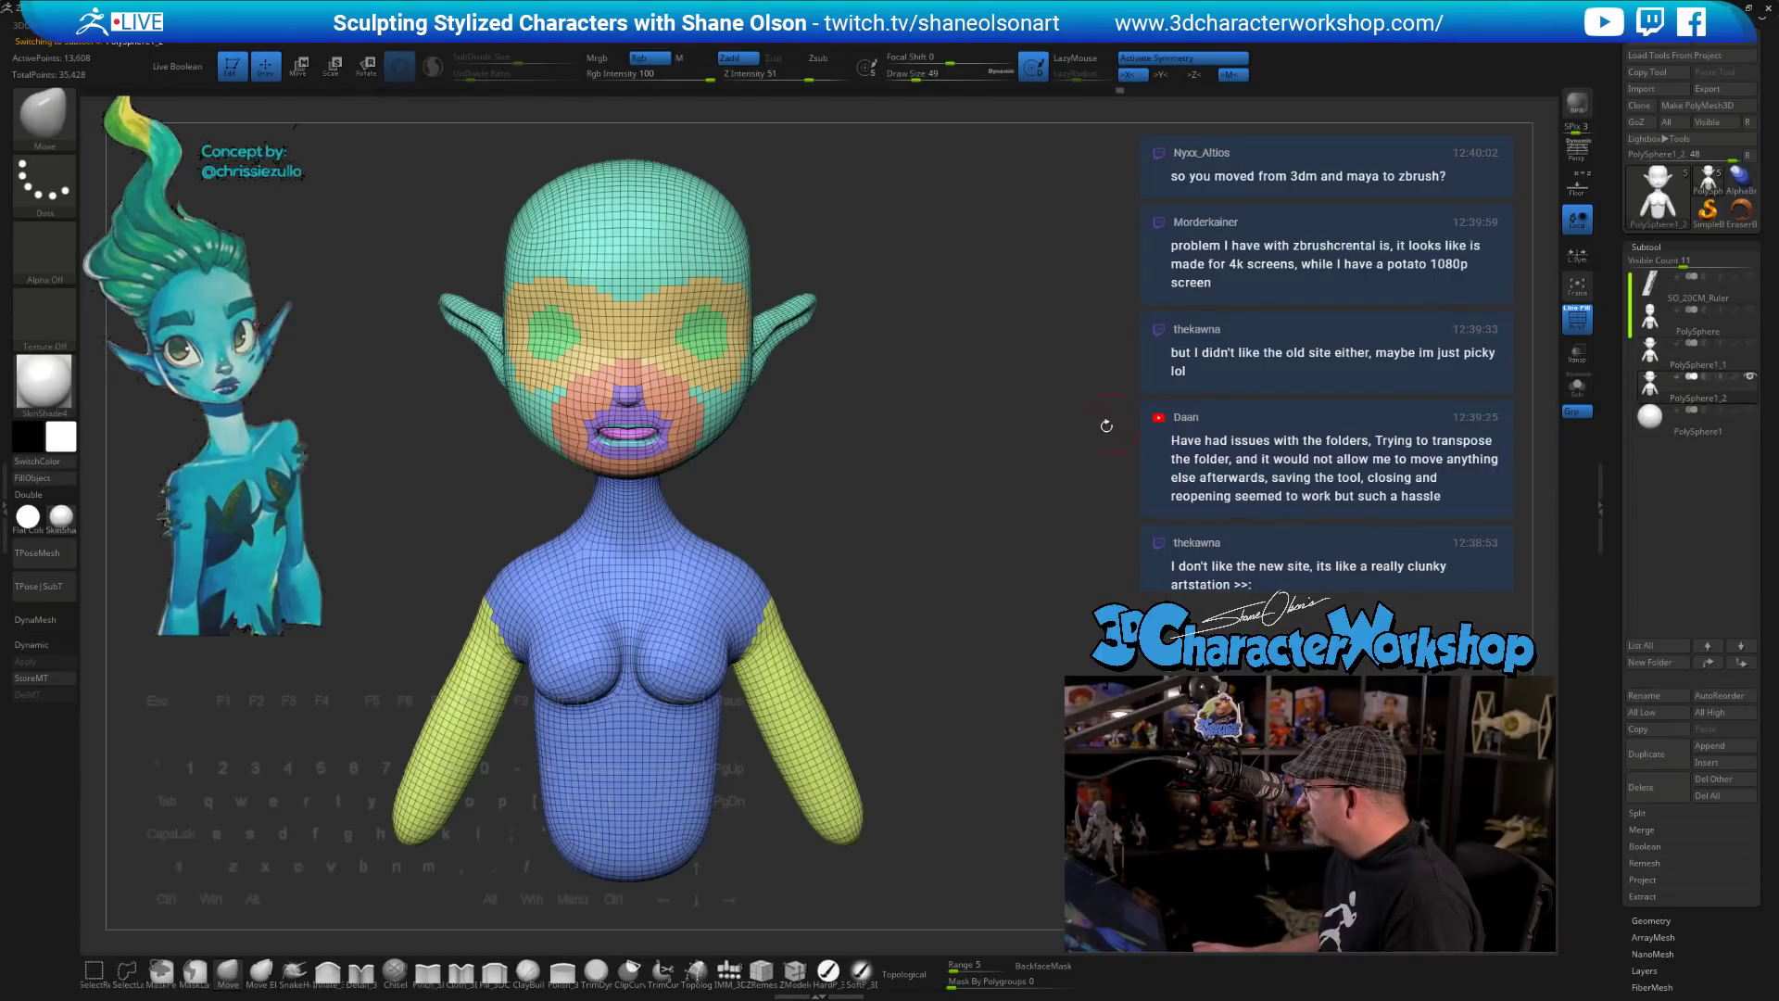
- Configure ZRemesher on the duplicate bust with KeepGroups on, SmoothGroups at 0.5 and a Target Polygons Count of 5
{"action": "left_click_drag", "start_coordinate": [1064, 455], "coordinate": [1016, 450], "text": "alt"}
{"action": "key", "text": "3"}
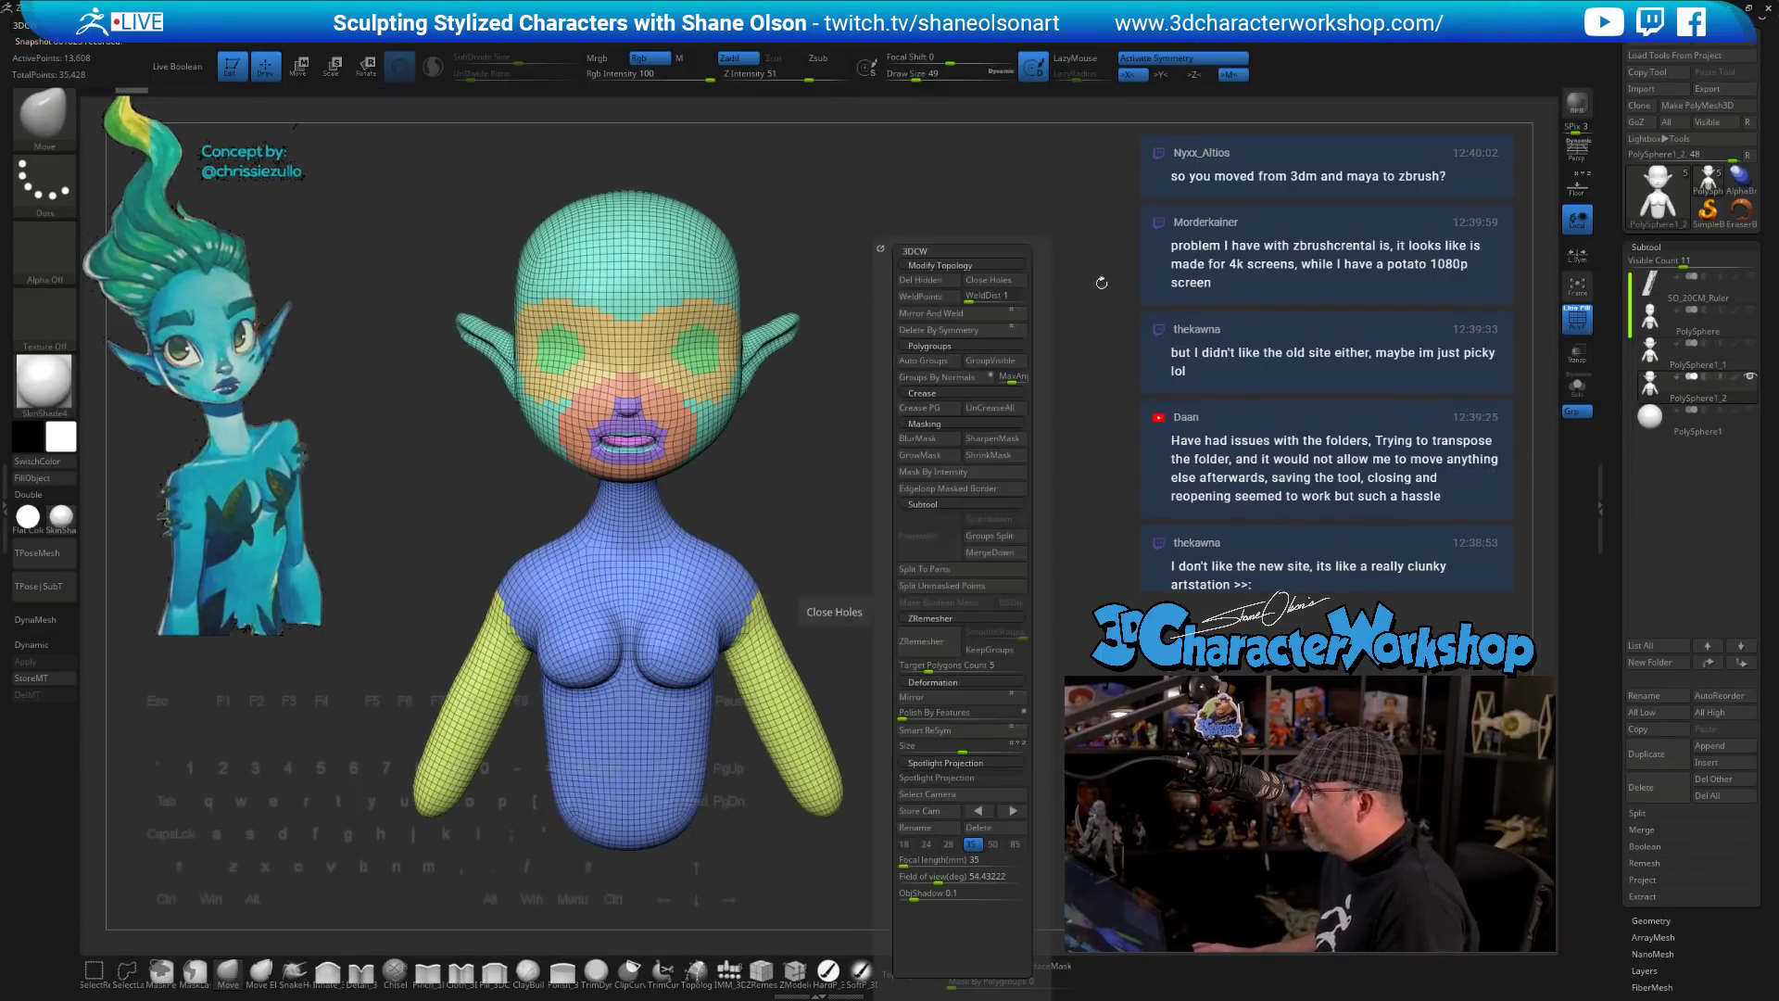
{"action": "scroll", "coordinate": [1665, 655], "scroll_direction": "down", "scroll_amount": 5}
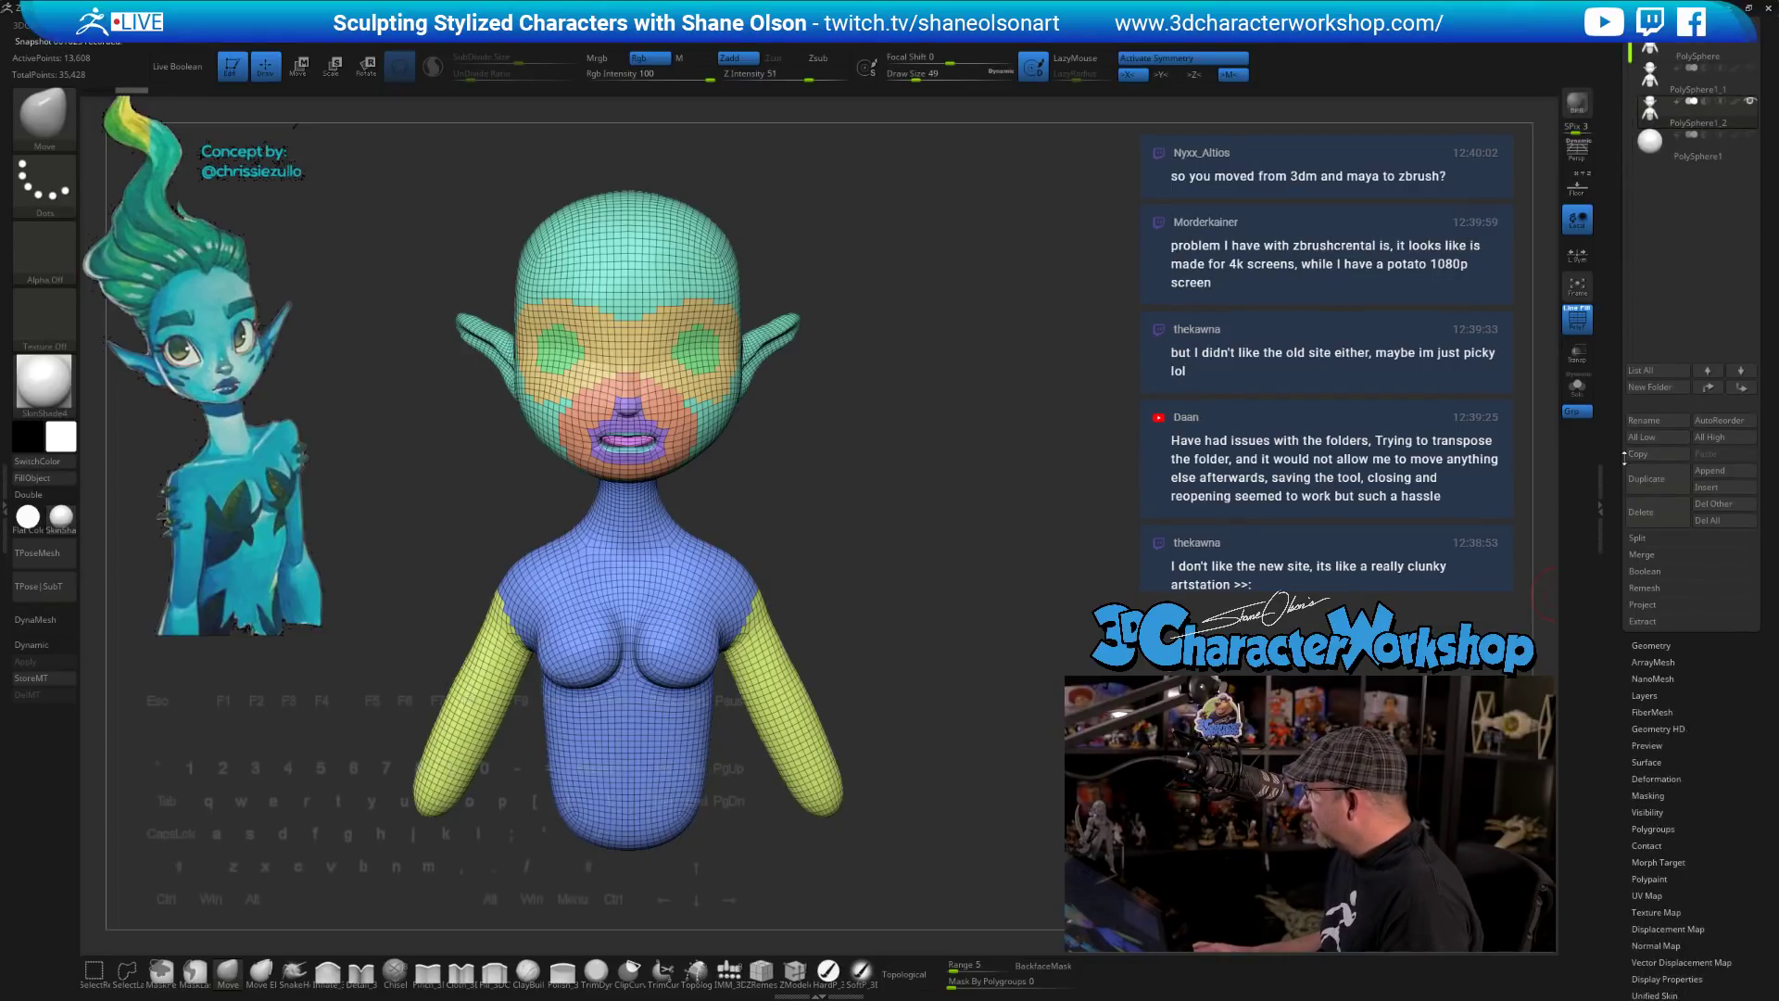
{"action": "left_click", "coordinate": [1651, 638]}
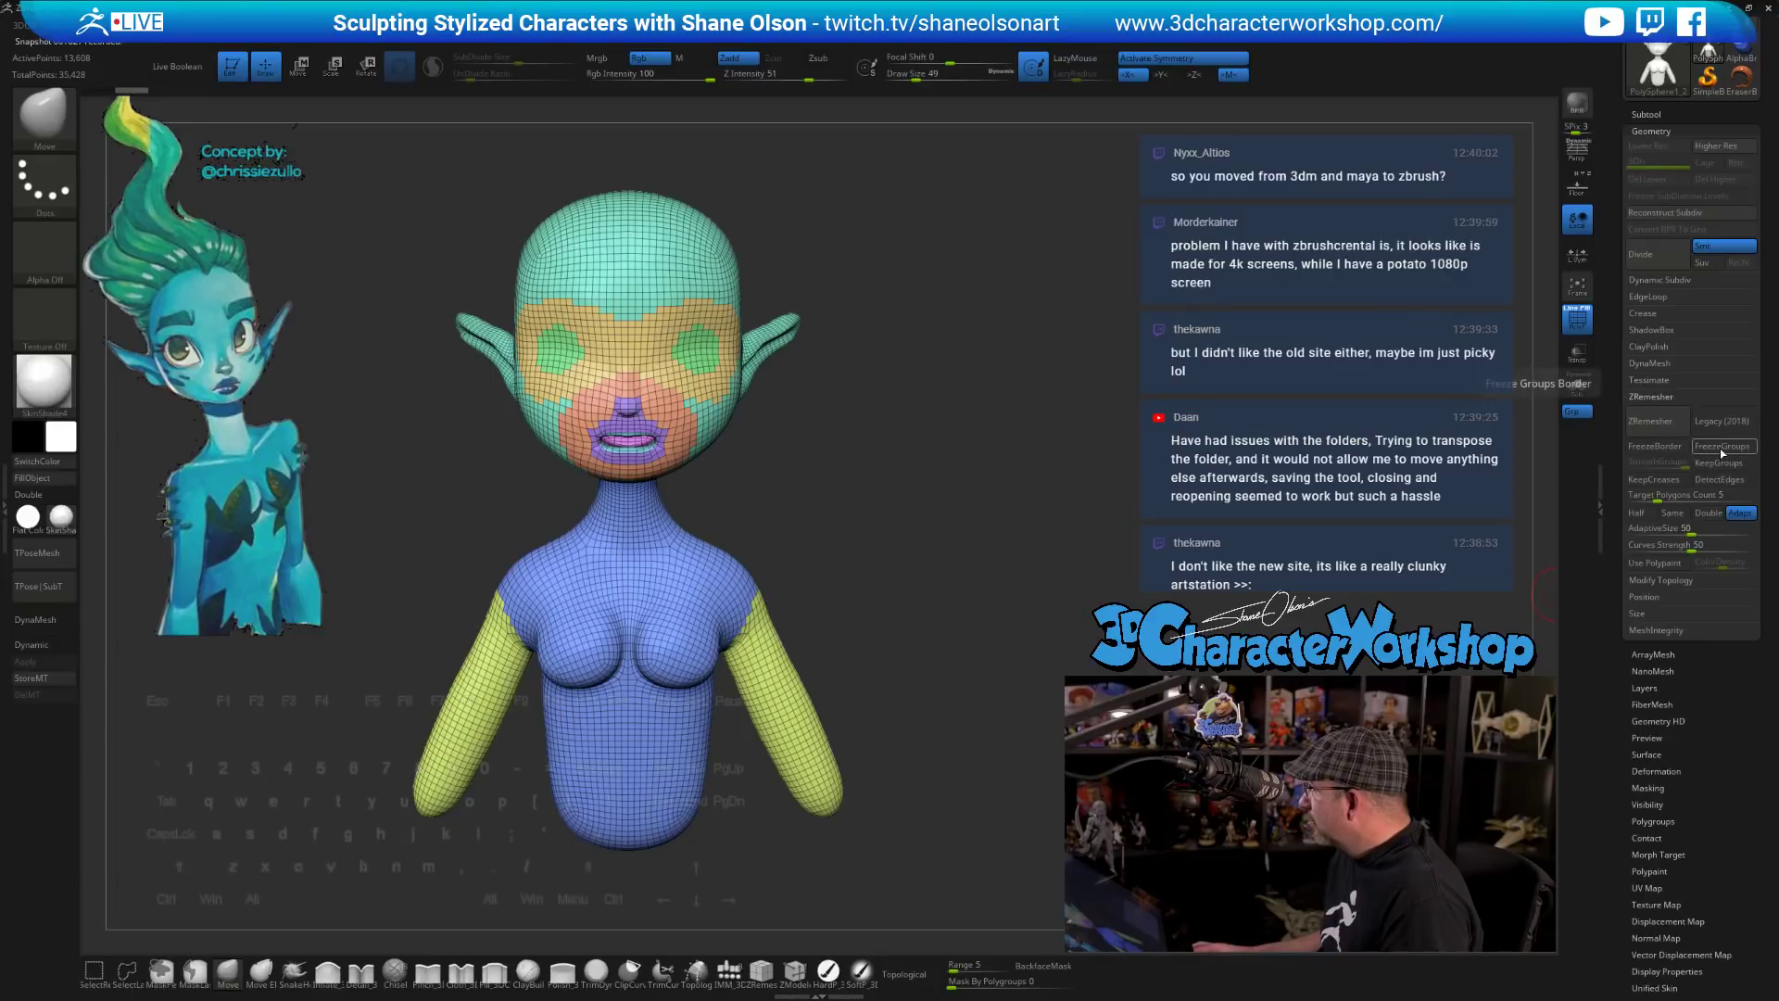
{"action": "left_click", "coordinate": [1719, 458]}
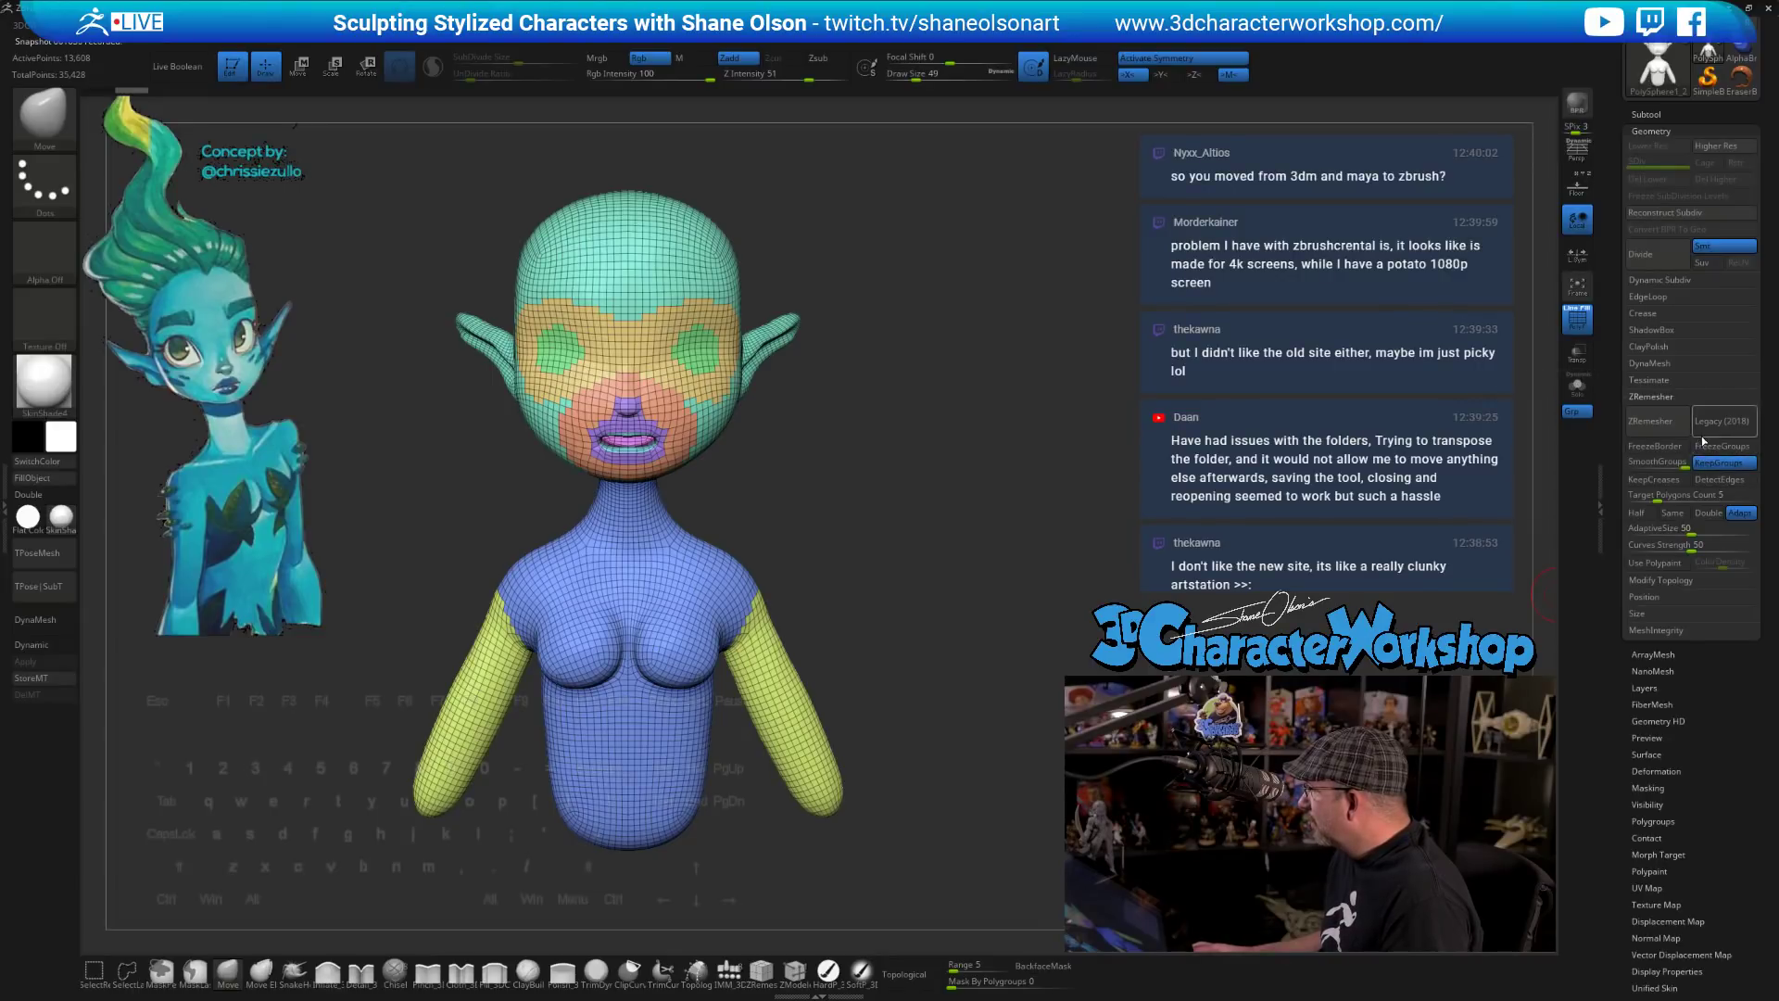
{"action": "left_click", "coordinate": [1663, 463]}
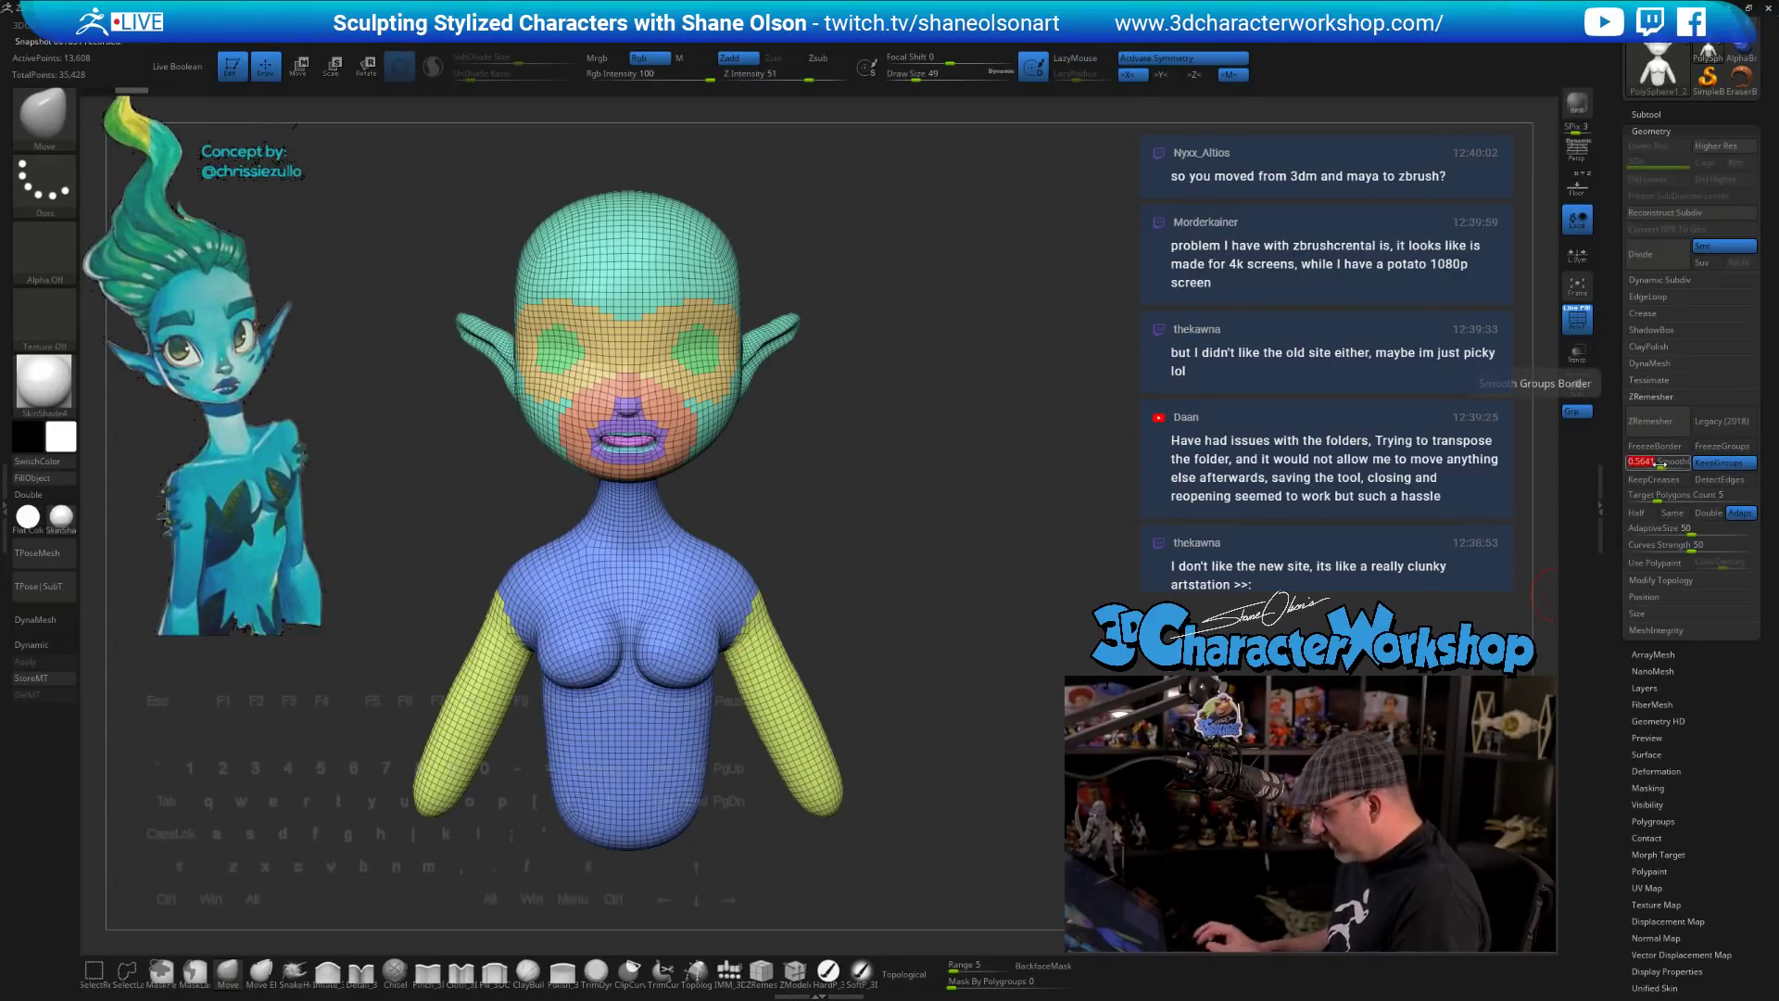
{"action": "type", "text": "0.5"}
{"action": "key", "text": "Return"}
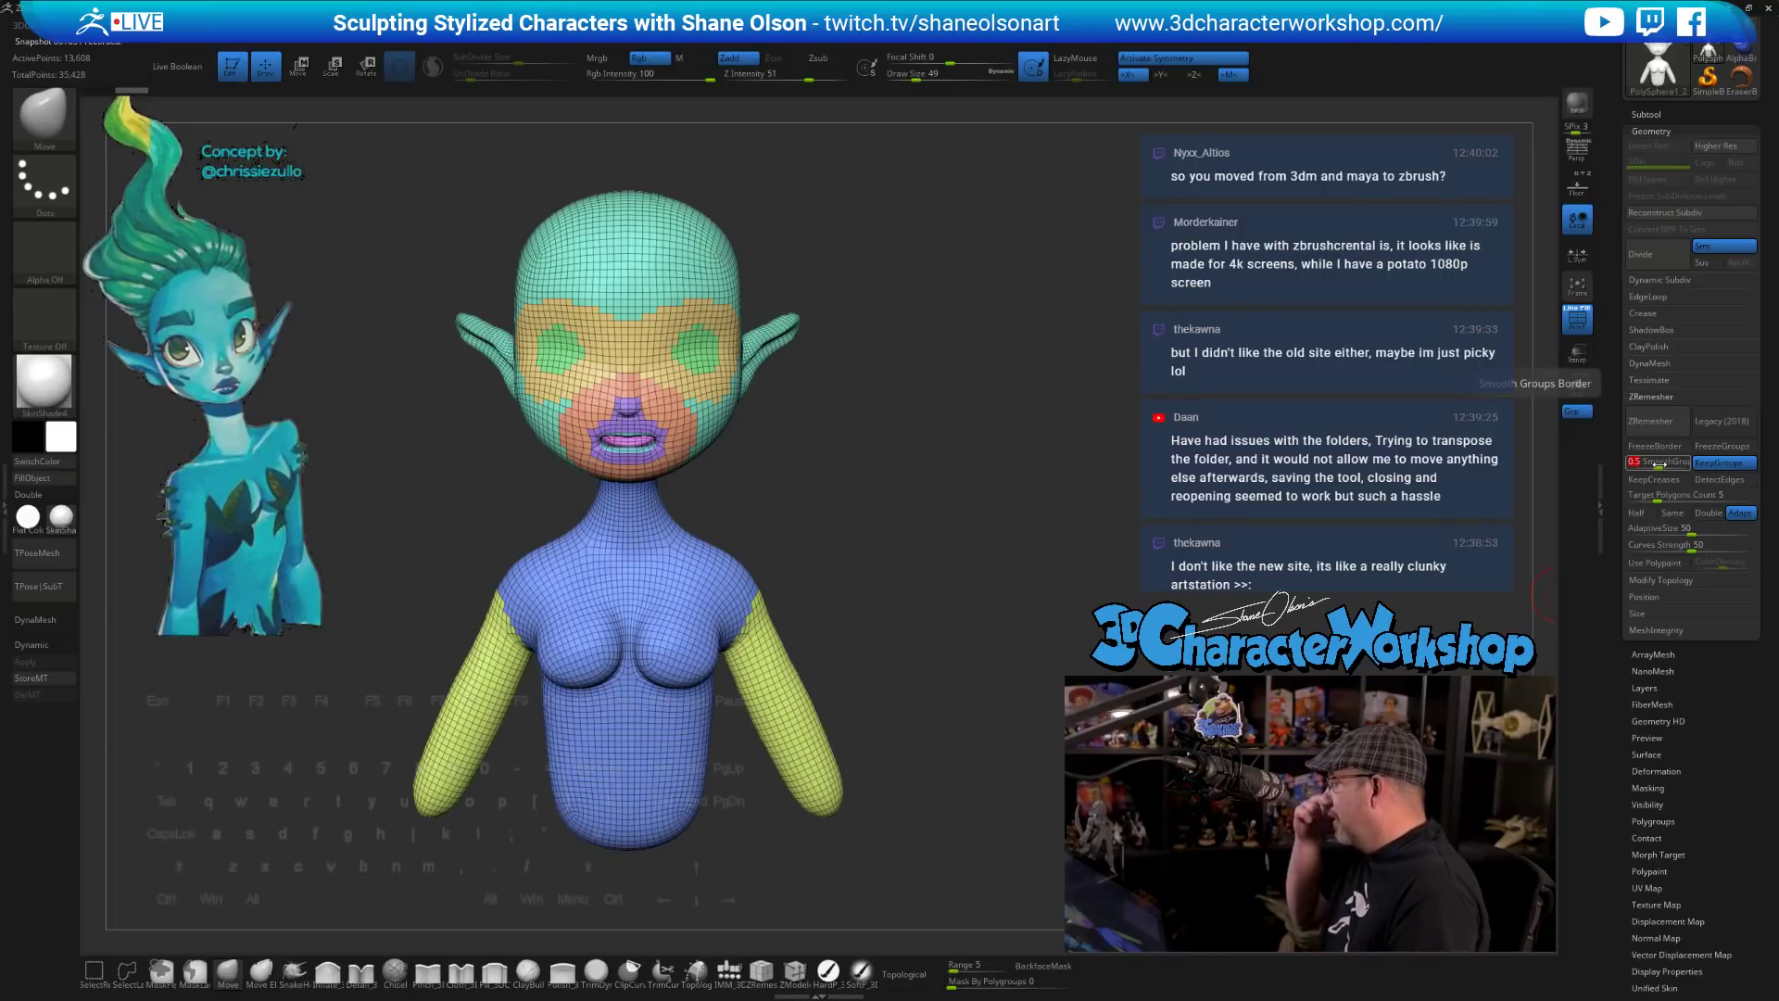
{"action": "left_click", "coordinate": [1668, 498]}
{"action": "key", "text": "Return"}
- Try ZRemeshing the bust with its polygroups kept, repeat it after checking that symmetry is active, and undo the remesh
{"action": "left_click", "coordinate": [1650, 420]}
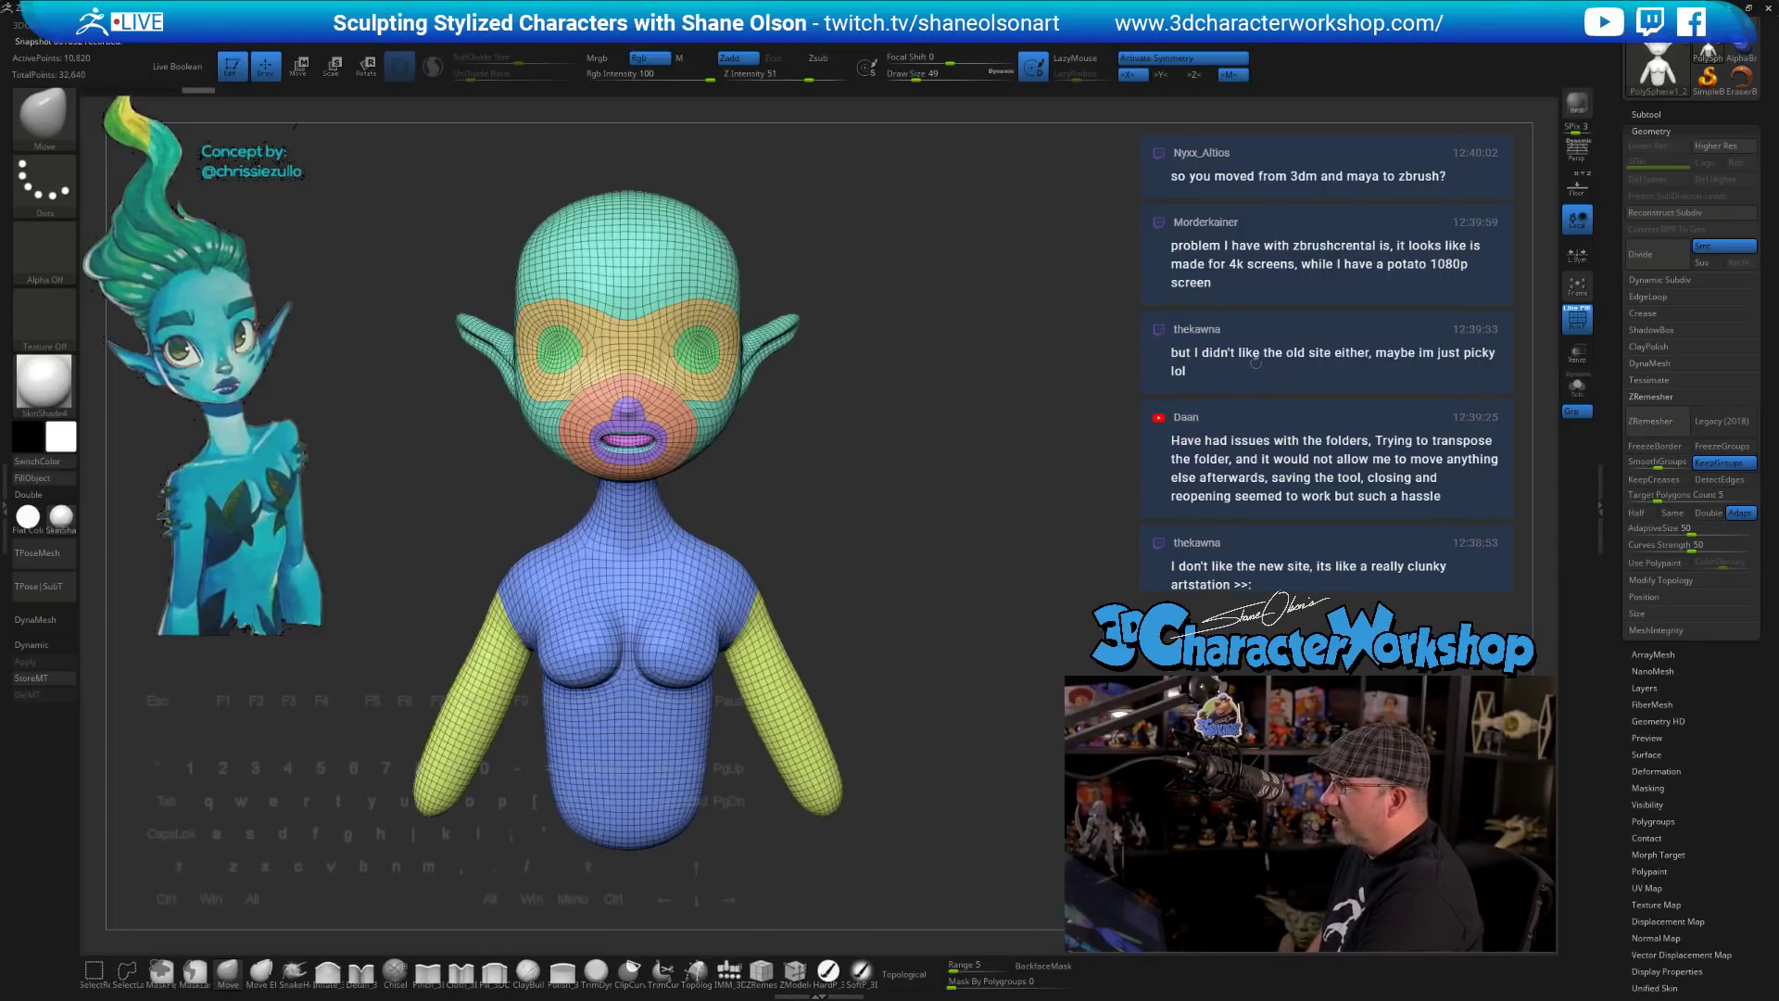
{"action": "key", "text": "ctrl+z"}
{"action": "key", "text": "x"}
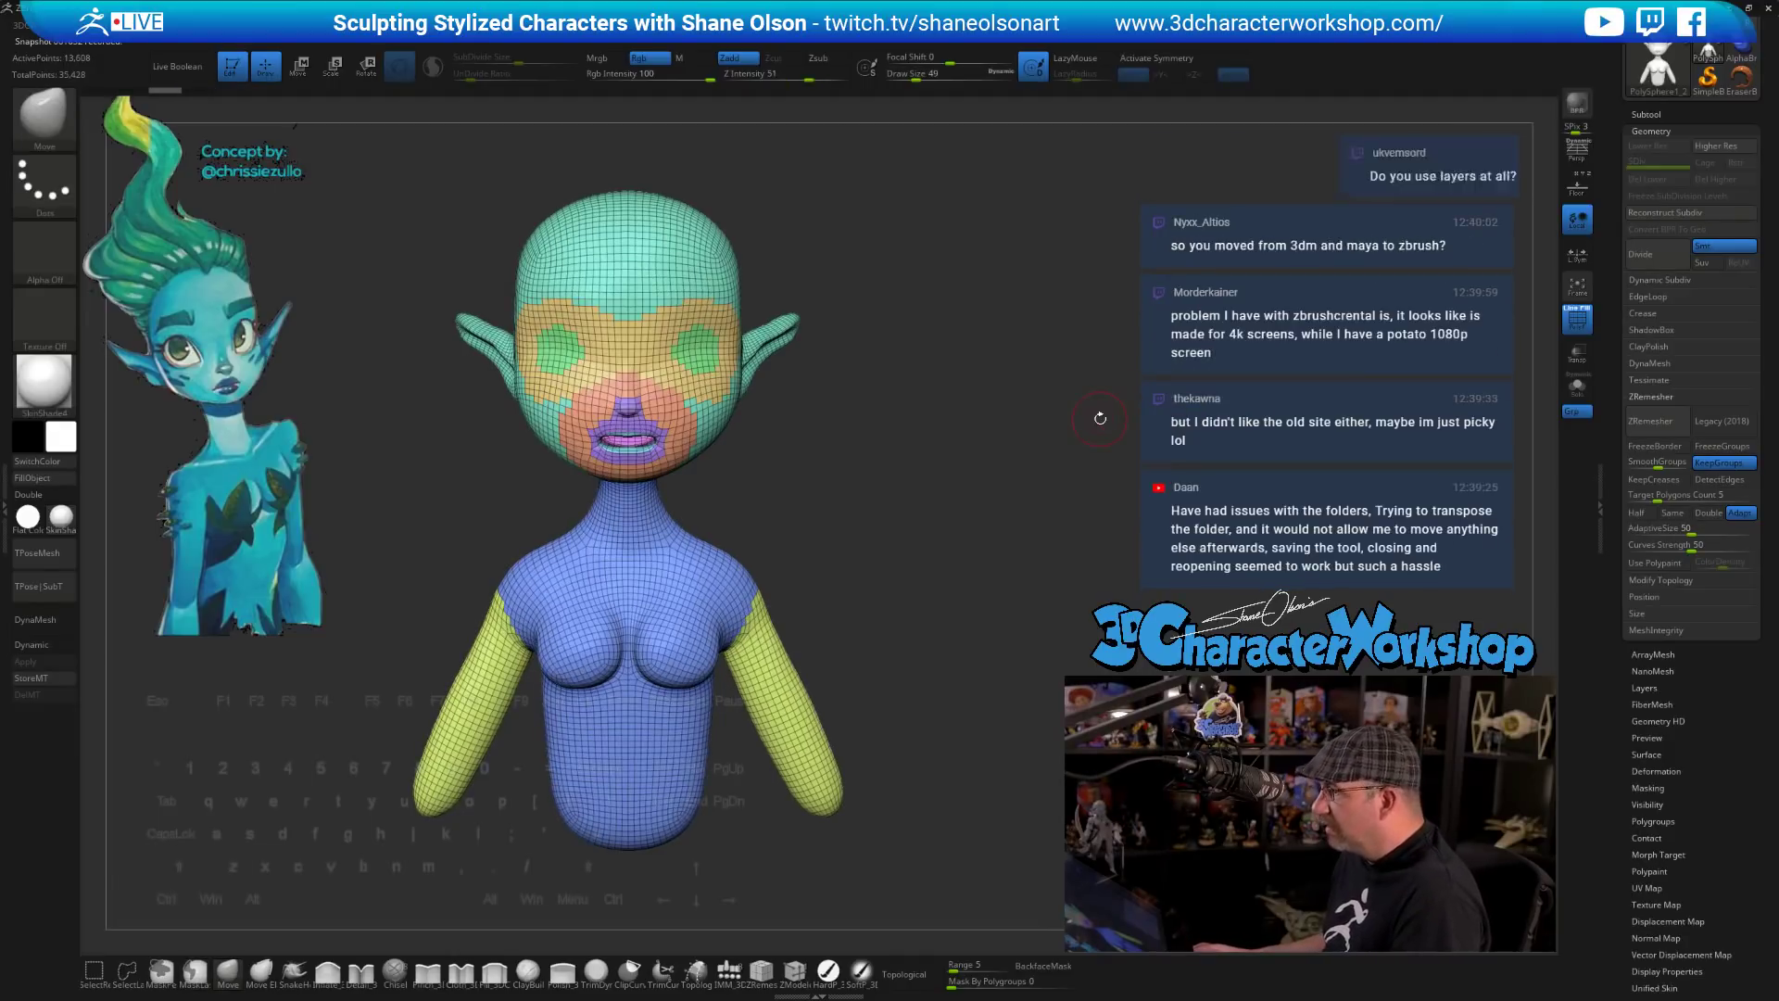
{"action": "key", "text": "x"}
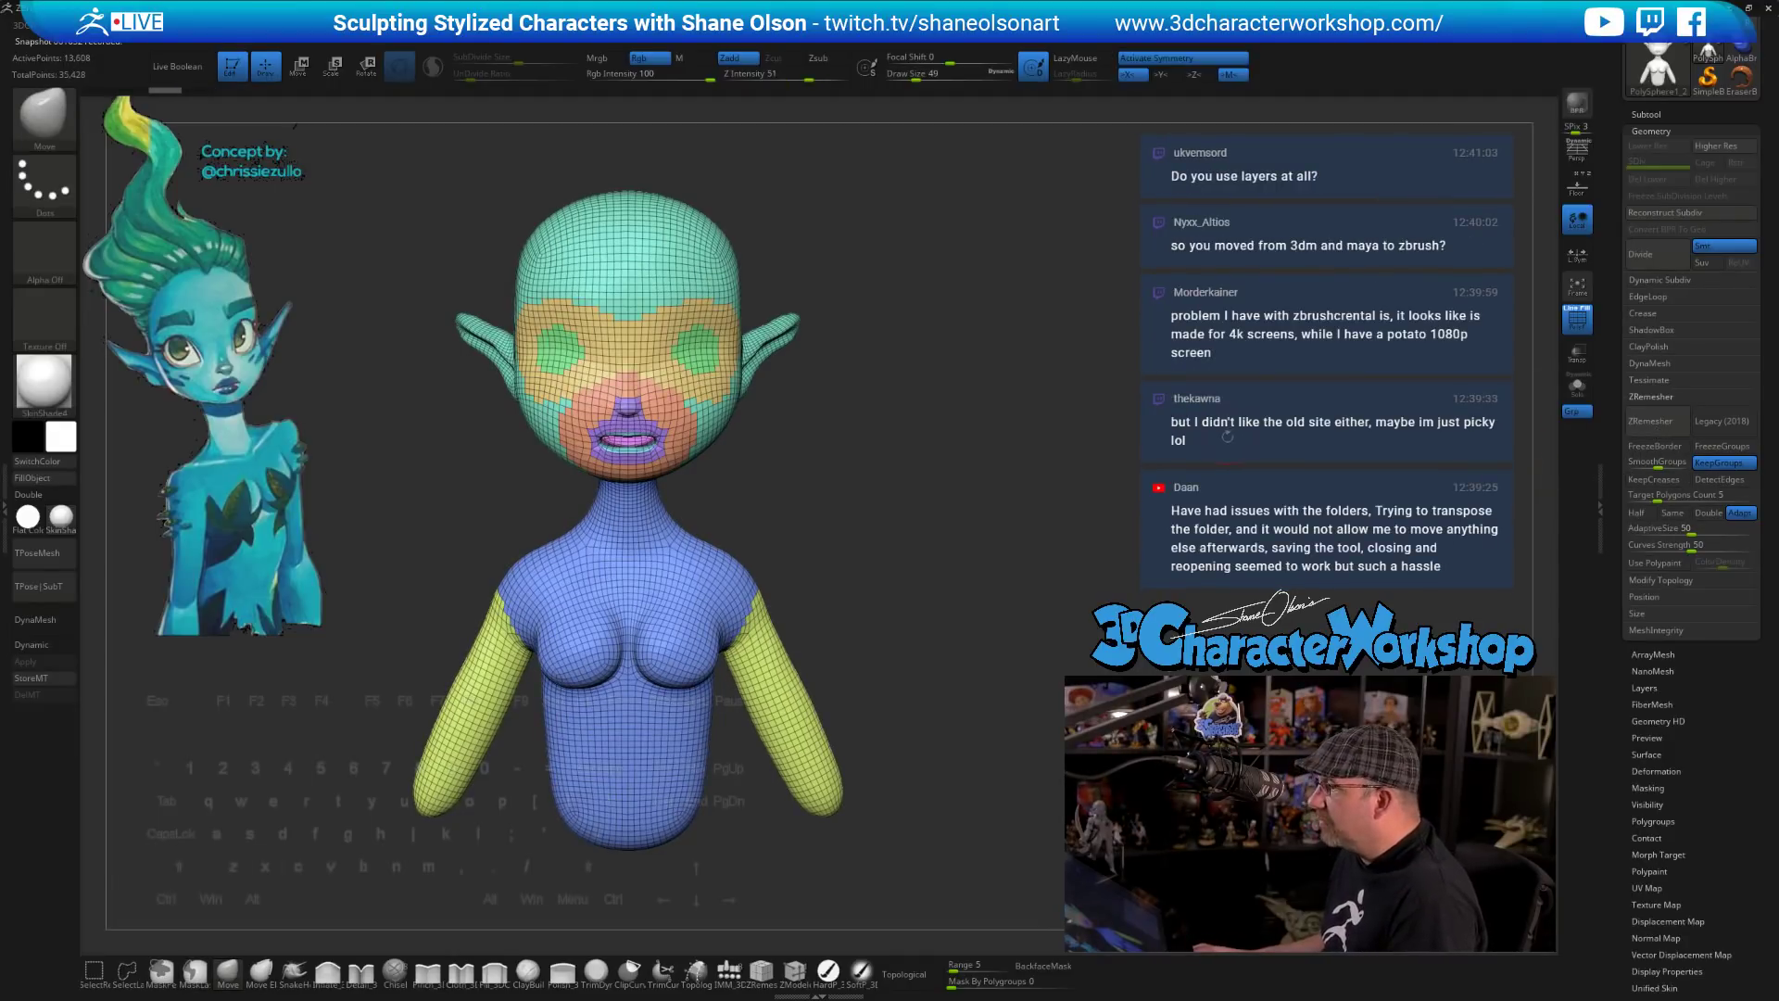
{"action": "left_click", "coordinate": [1632, 426]}
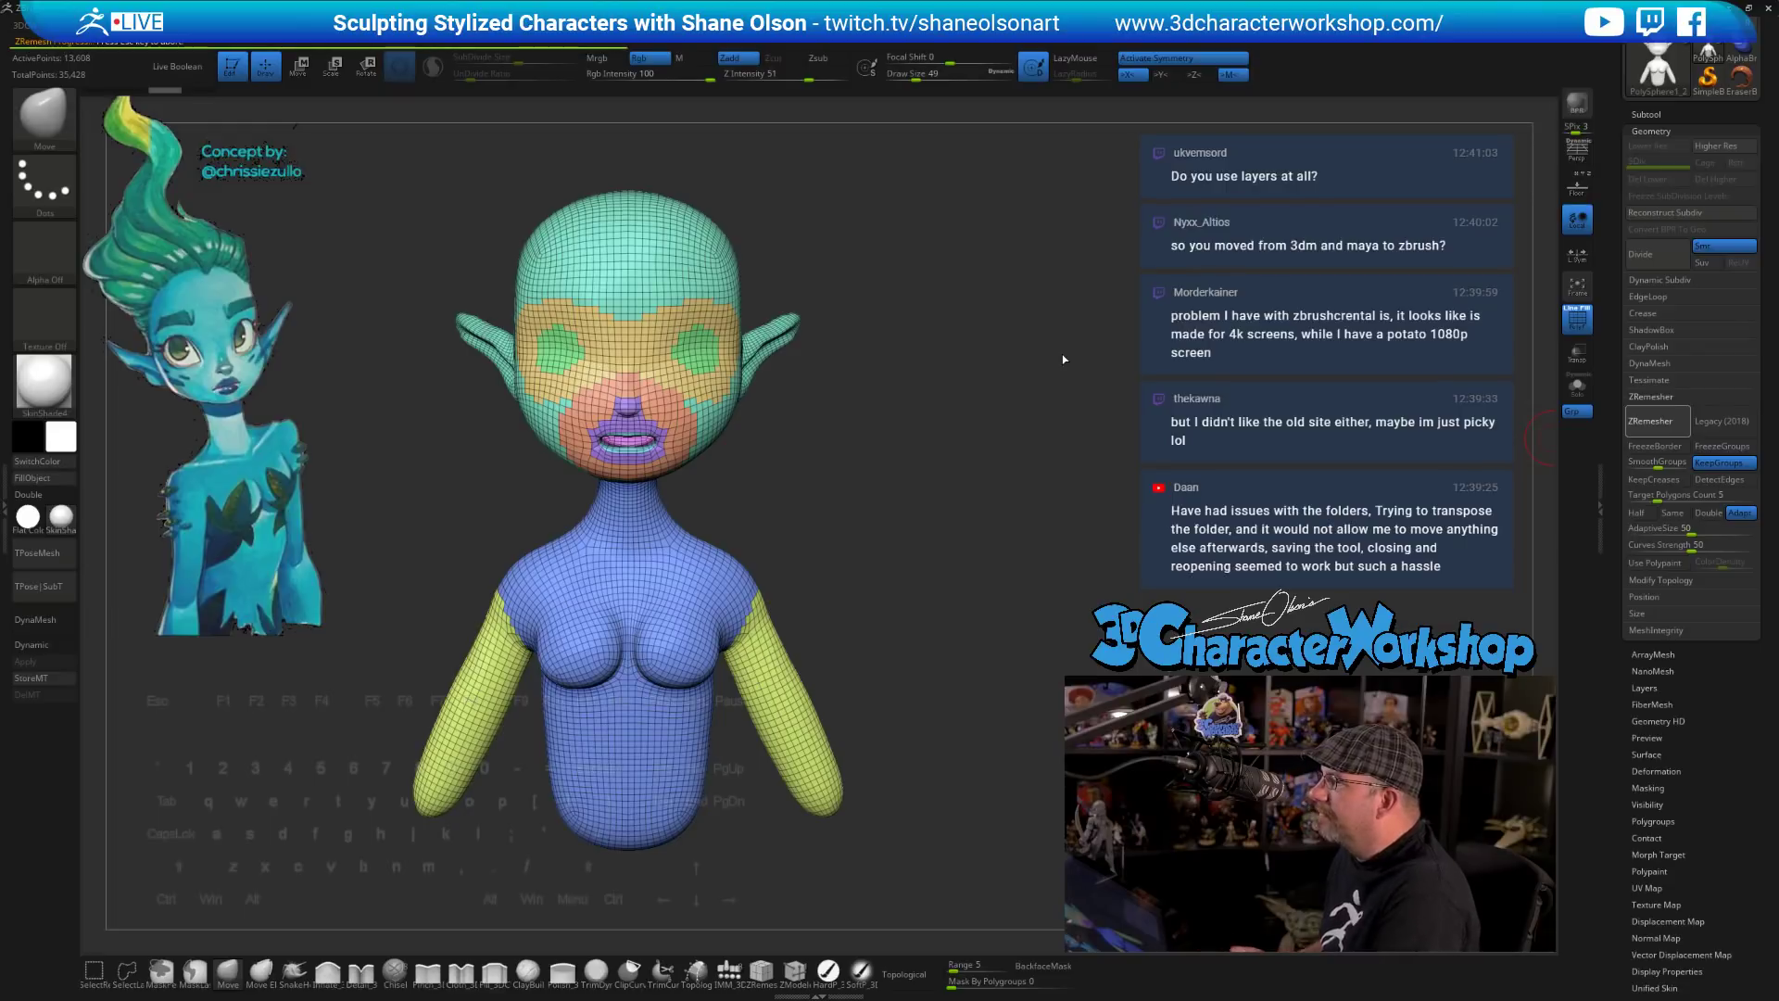
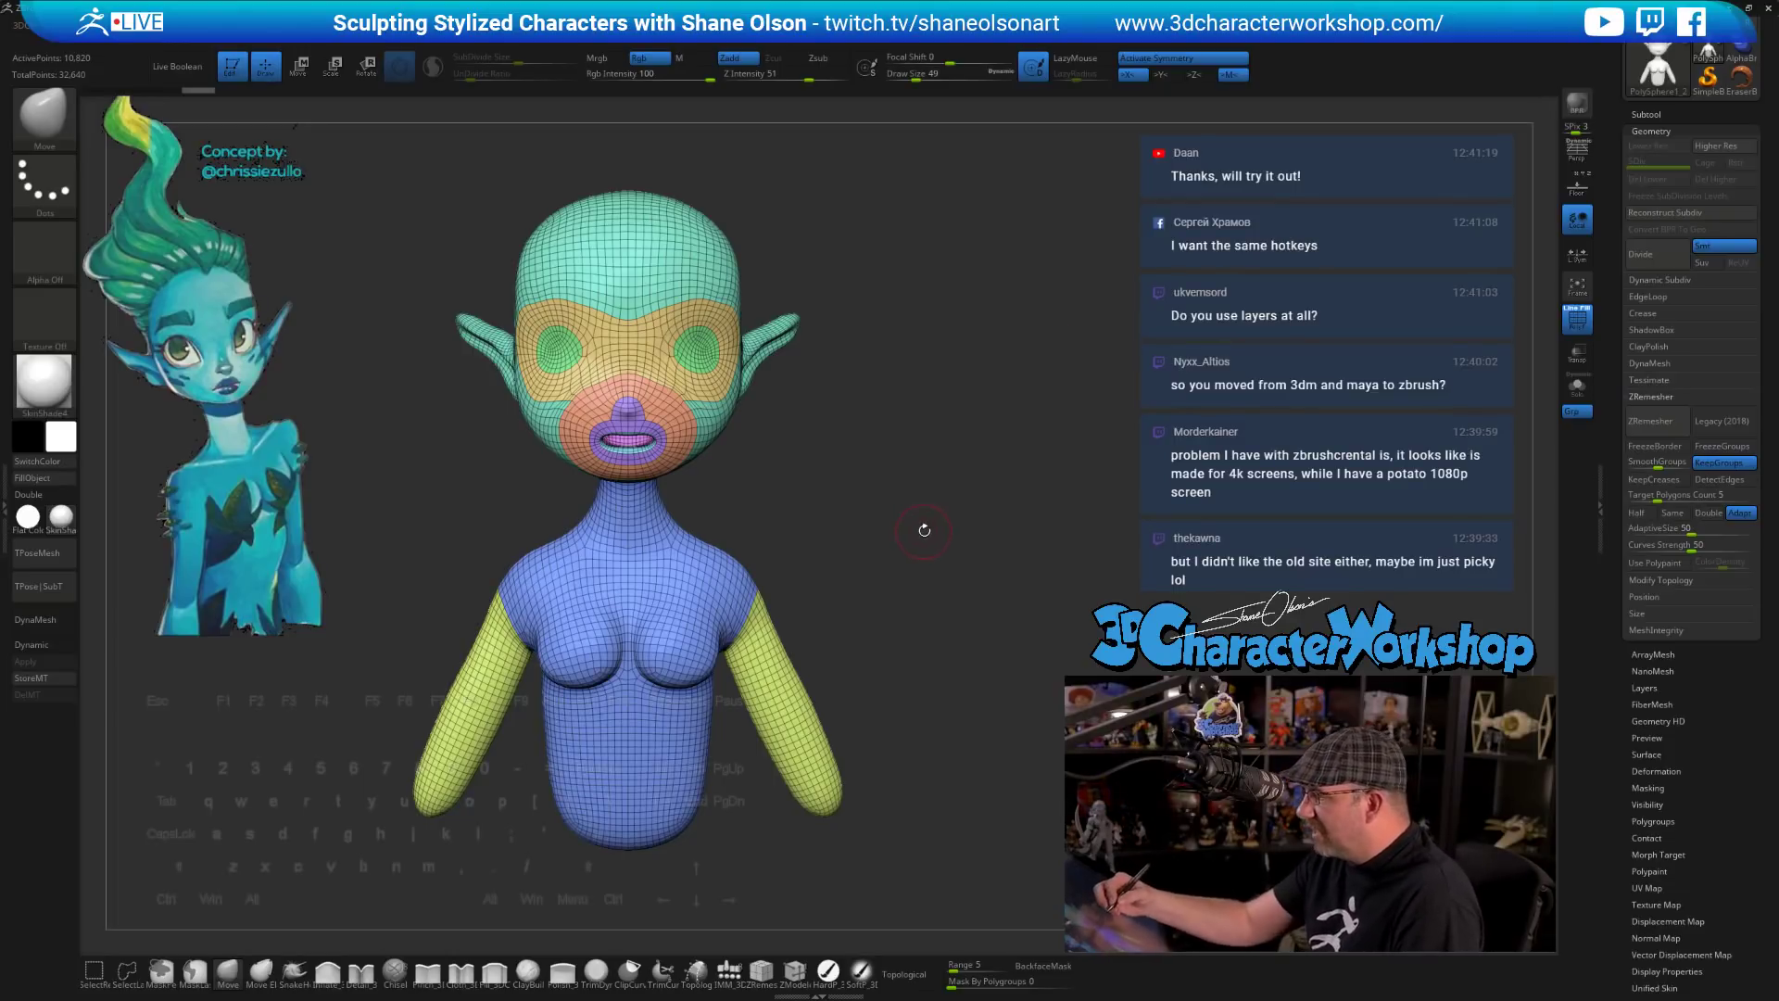
{"action": "mouse_move", "coordinate": [919, 556]}
{"action": "left_mouse_down"}
{"action": "mouse_move", "coordinate": [876, 578]}
{"action": "mouse_move", "coordinate": [881, 497]}
{"action": "mouse_move", "coordinate": [885, 537]}
{"action": "mouse_move", "coordinate": [879, 520]}
{"action": "left_mouse_up"}
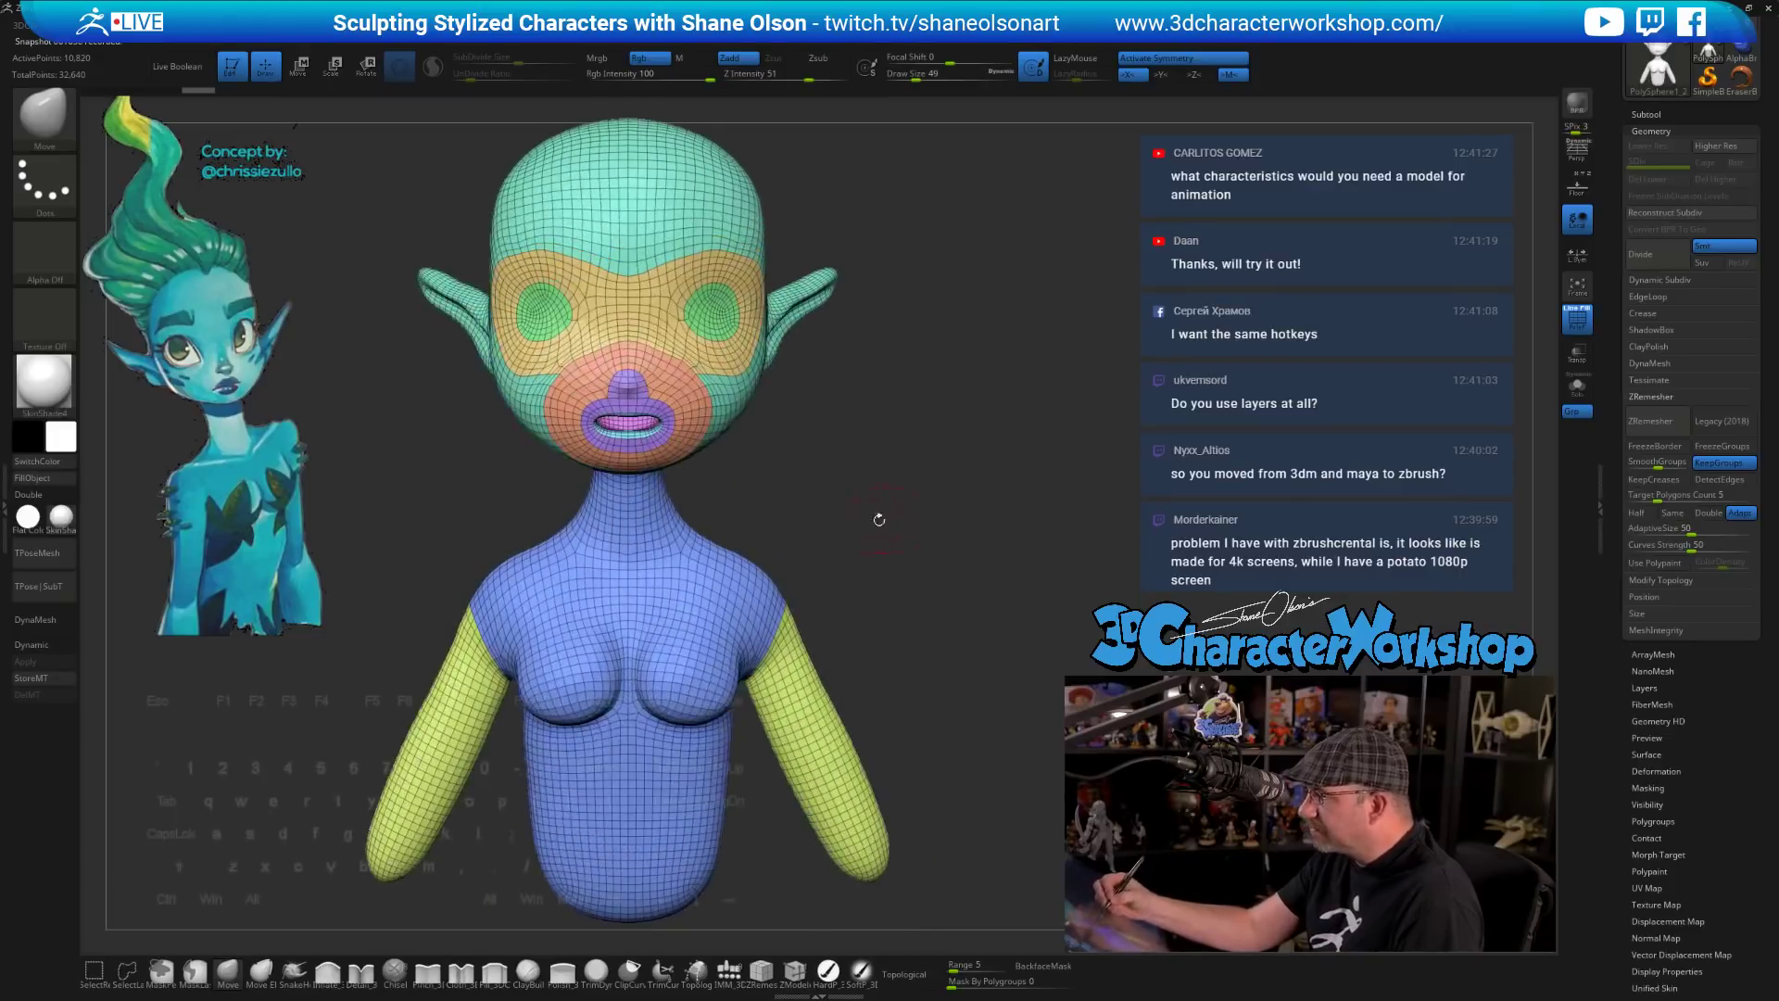
{"action": "key", "text": "ctrl+z"}
- Isolate the nose polygroup, assign it a new colour distinct from the lips and show the whole mesh again
{"action": "left_click_drag", "start_coordinate": [837, 431], "coordinate": [826, 701], "text": "alt"}
{"action": "left_click_drag", "start_coordinate": [904, 641], "coordinate": [871, 589]}
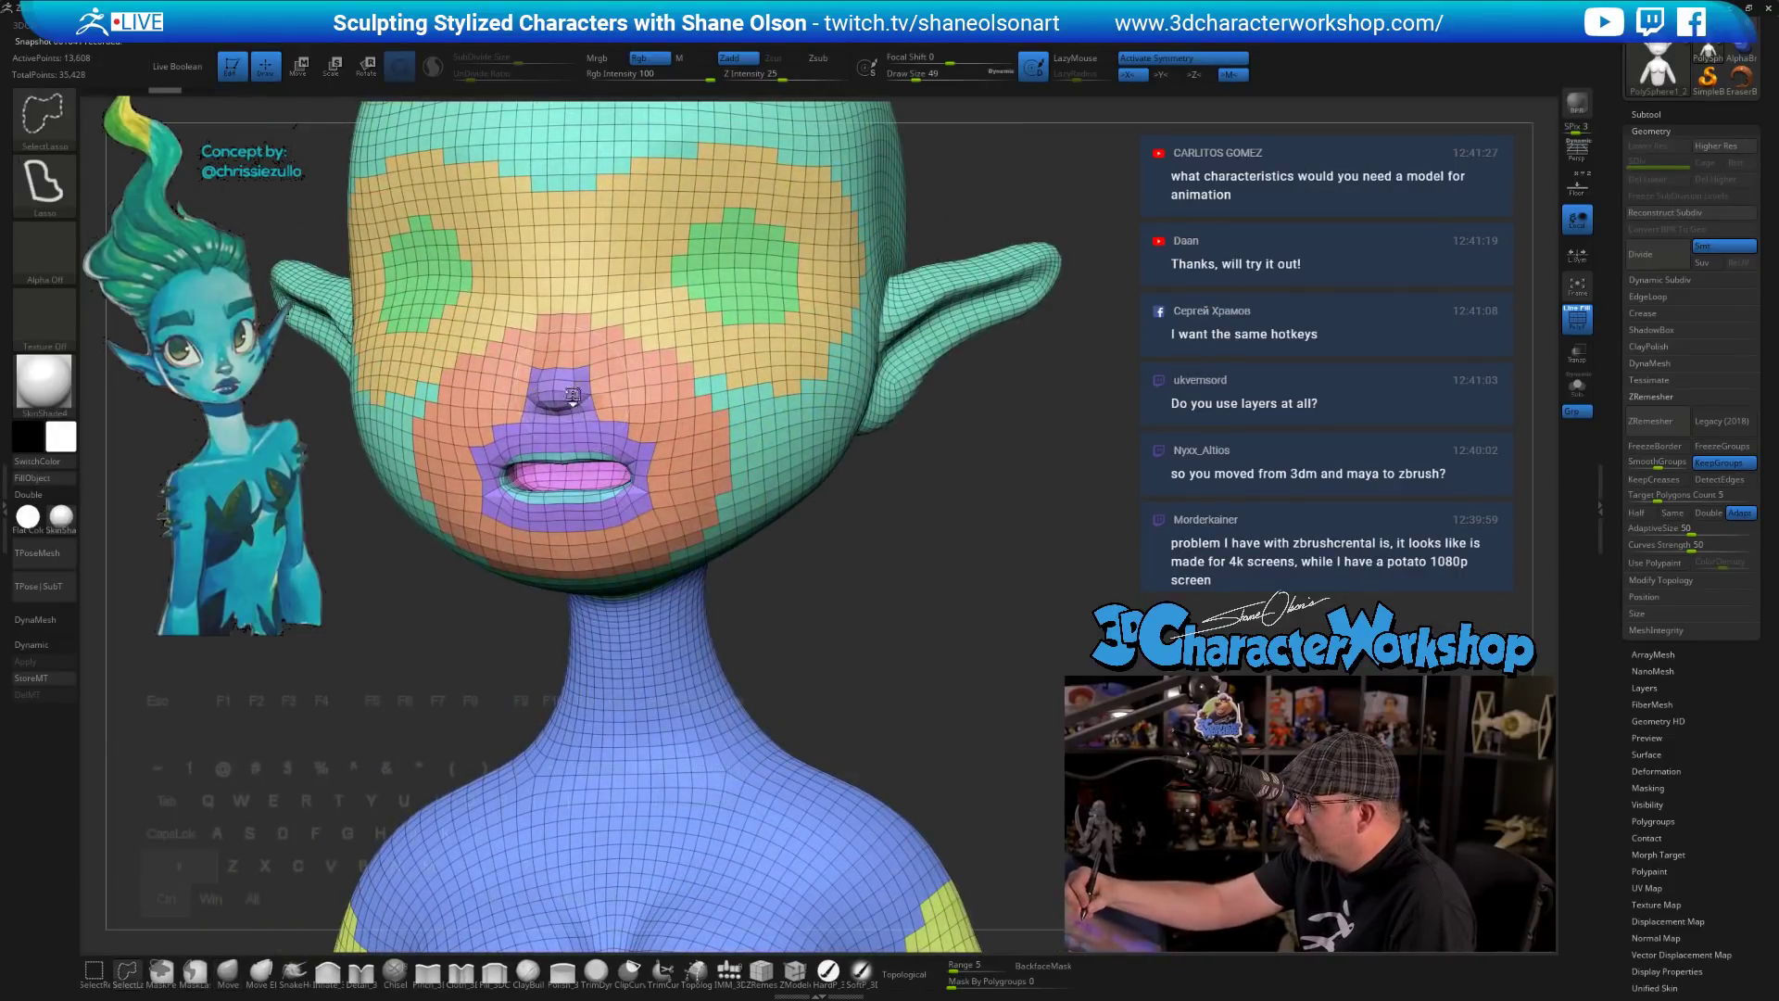
{"action": "left_click", "coordinate": [573, 396], "text": "ctrl+shift"}
{"action": "key", "text": "ctrl+w"}
{"action": "left_click", "coordinate": [917, 619], "text": "ctrl+shift"}
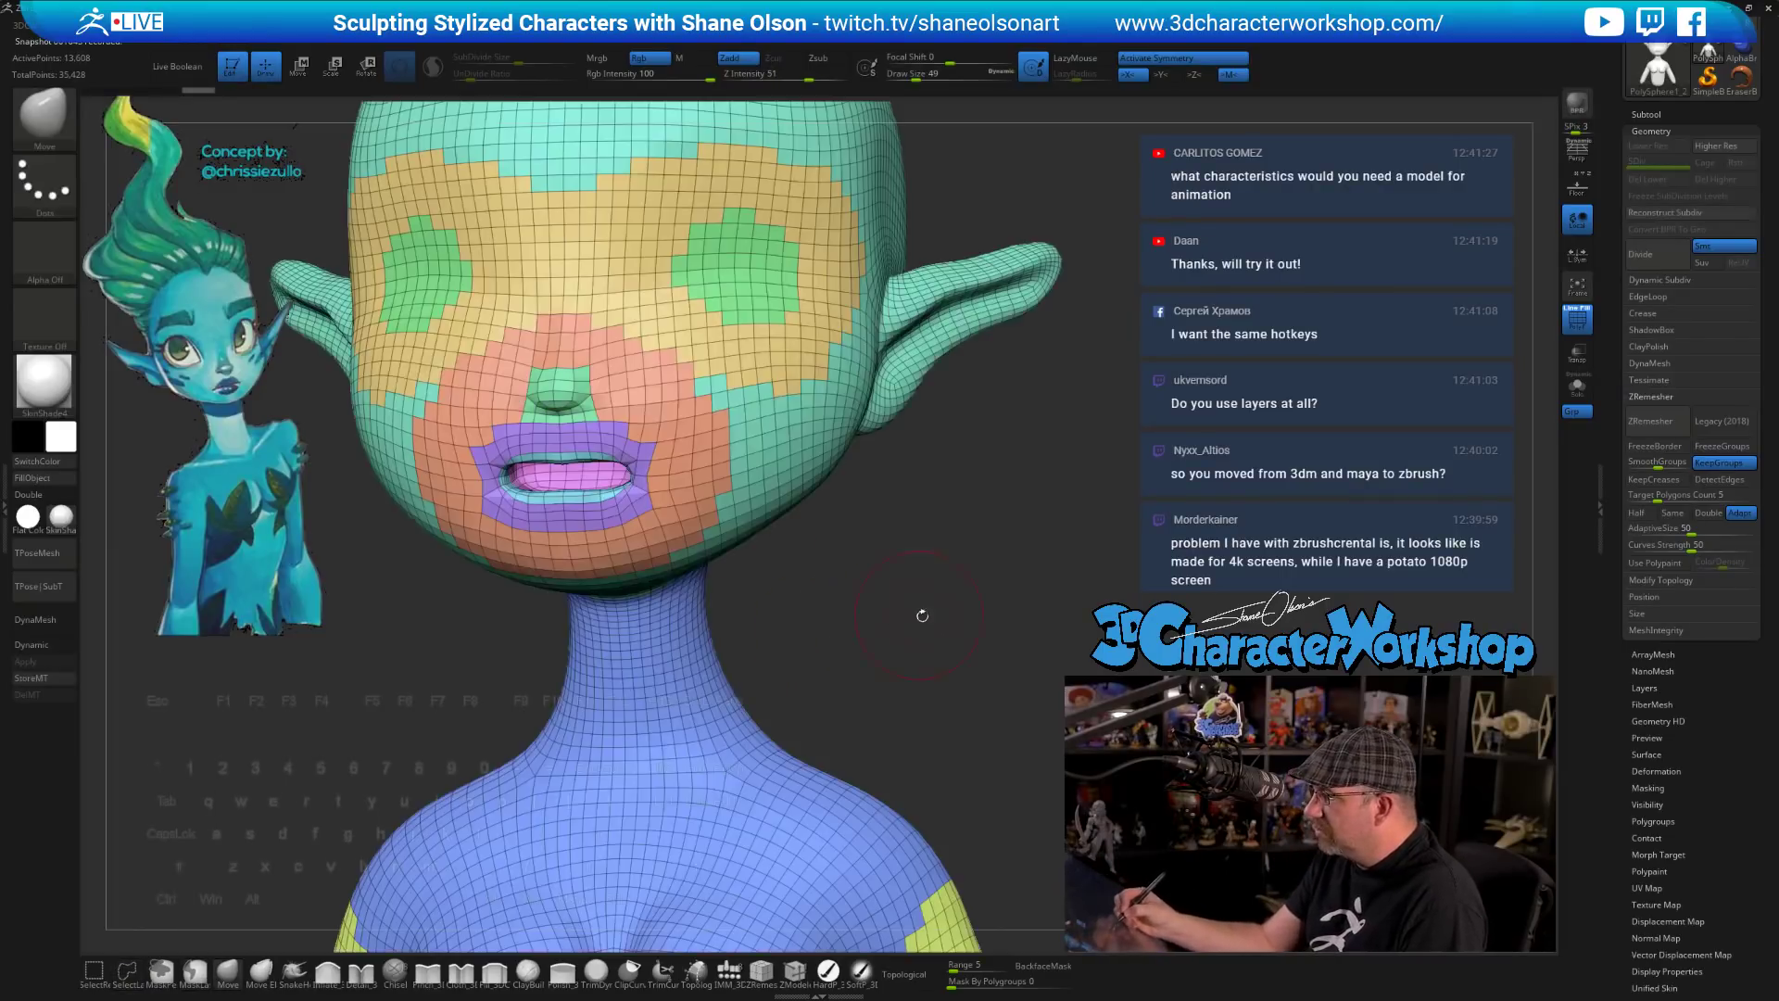
- Try ZRemeshing the bust with the separate nose group, run it a second time and undo back to the unremeshed mesh
{"action": "key", "text": "f"}
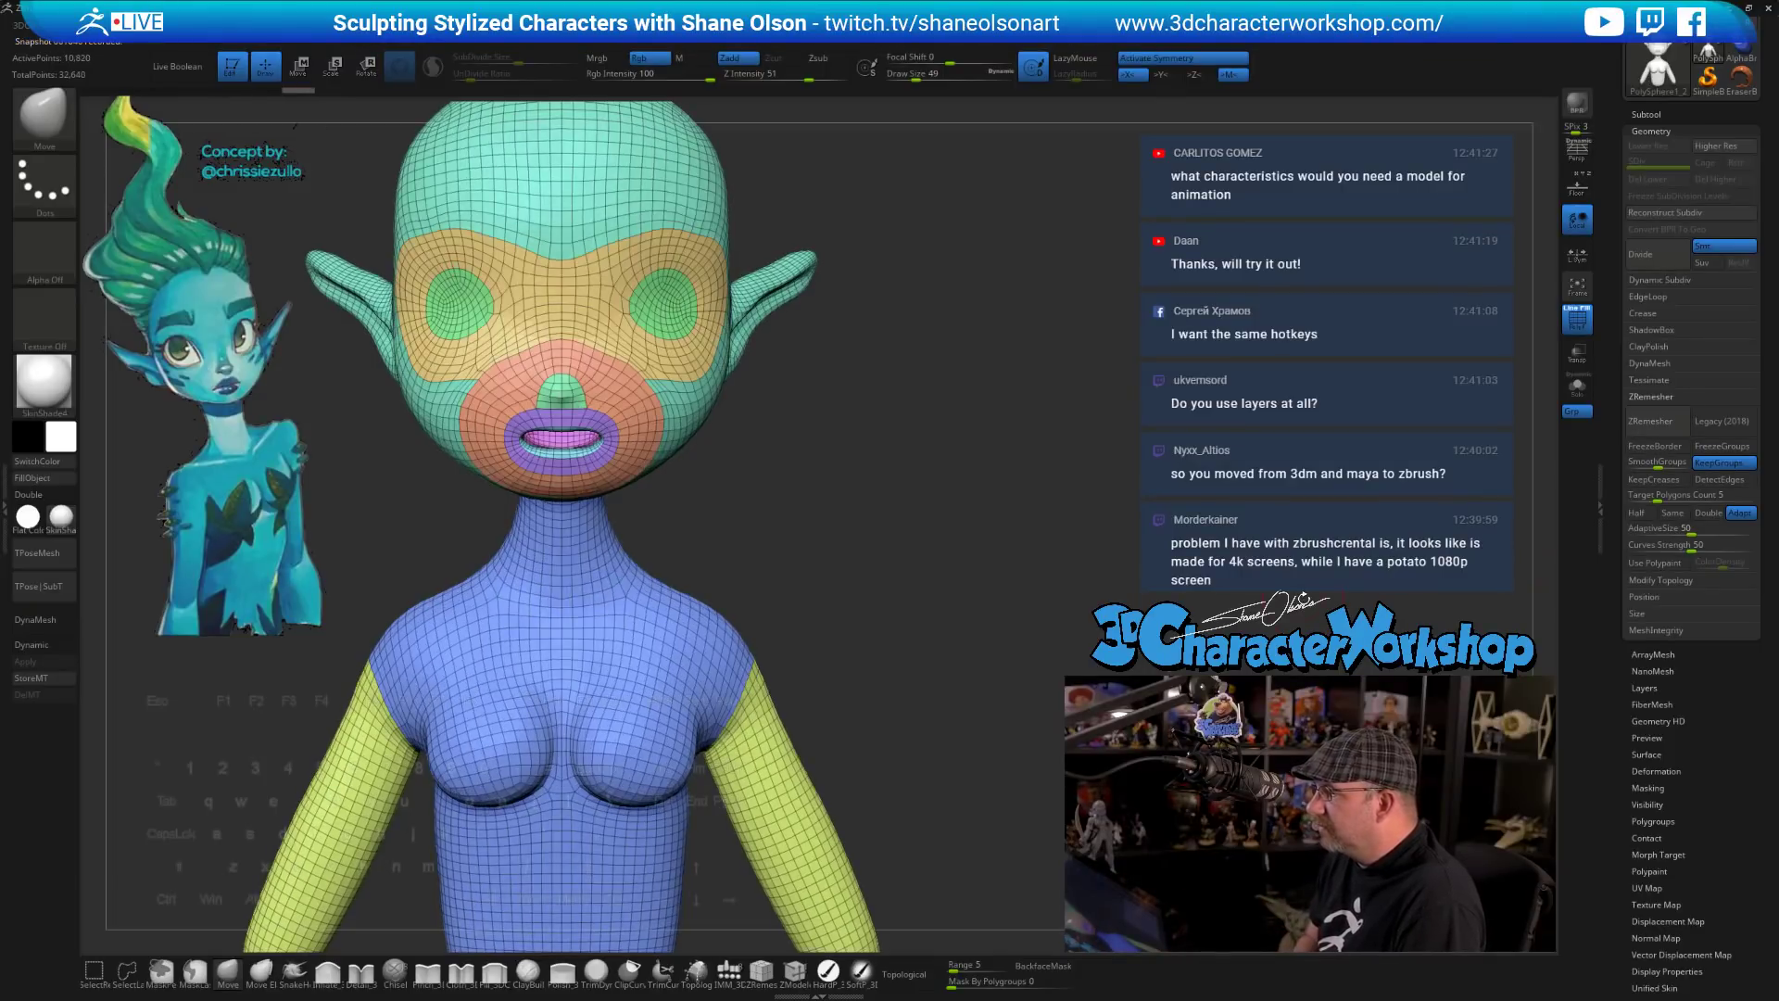
{"action": "left_click_drag", "start_coordinate": [923, 663], "coordinate": [950, 590], "text": "alt"}
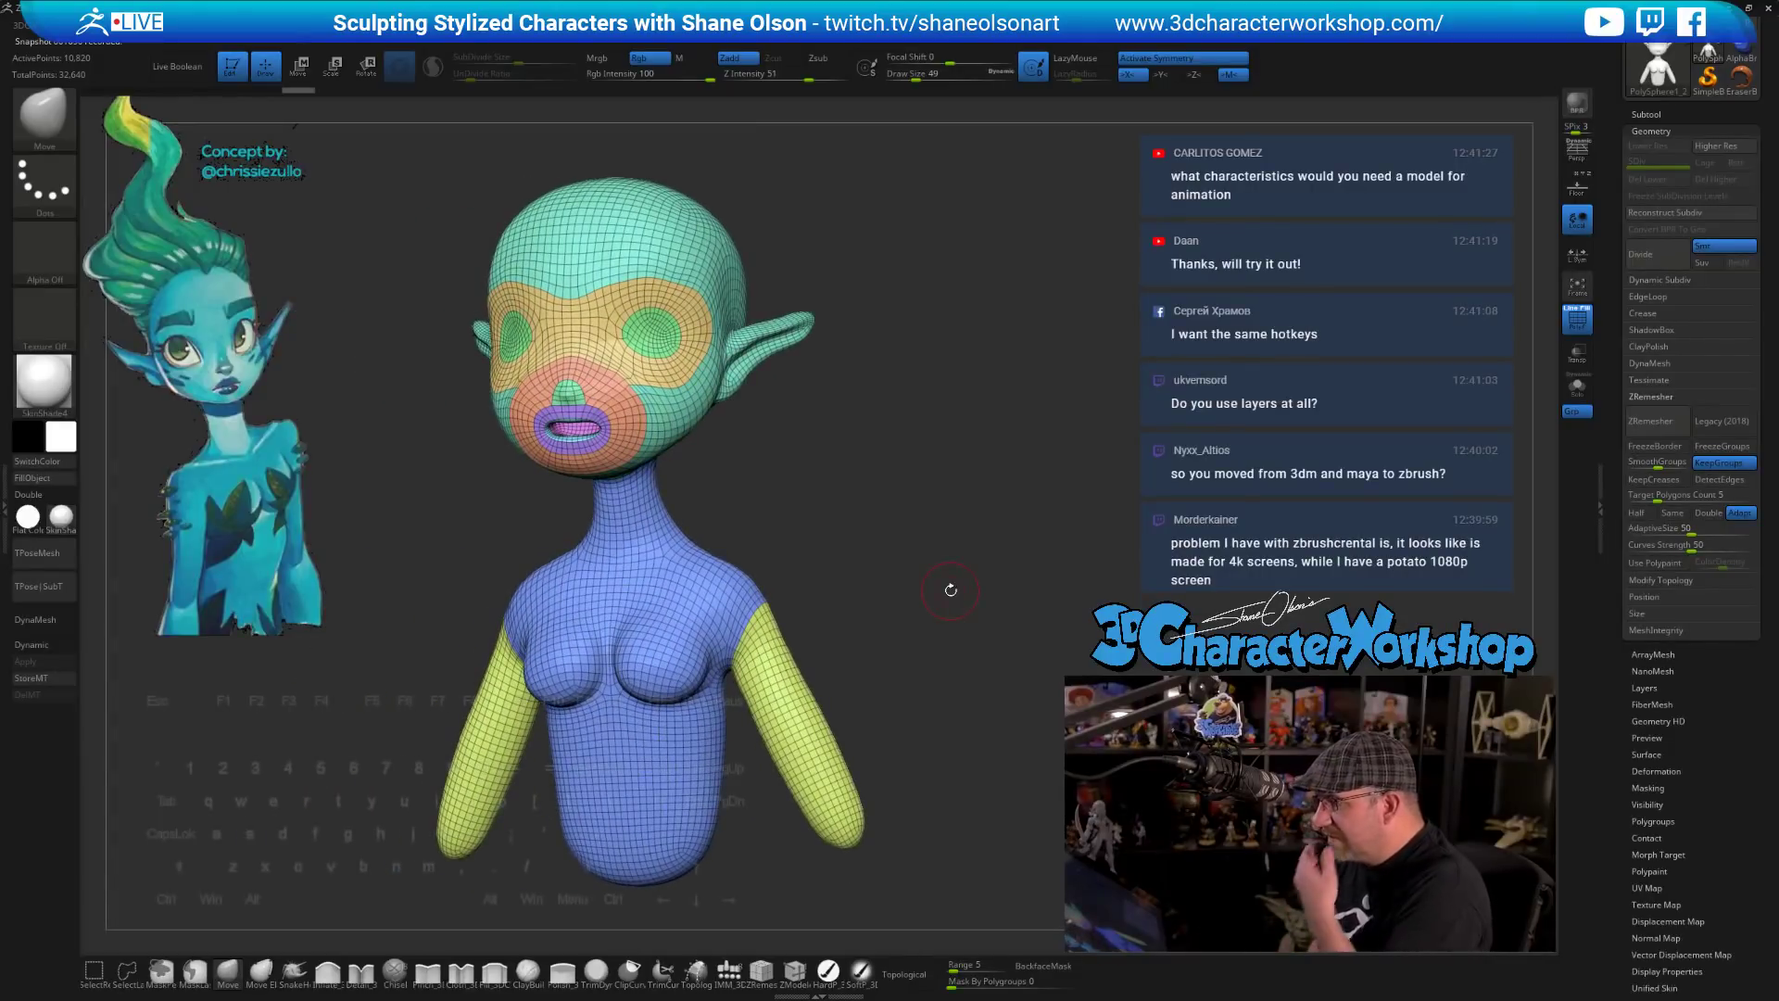
{"action": "left_click_drag", "start_coordinate": [960, 581], "coordinate": [918, 544], "text": "shift"}
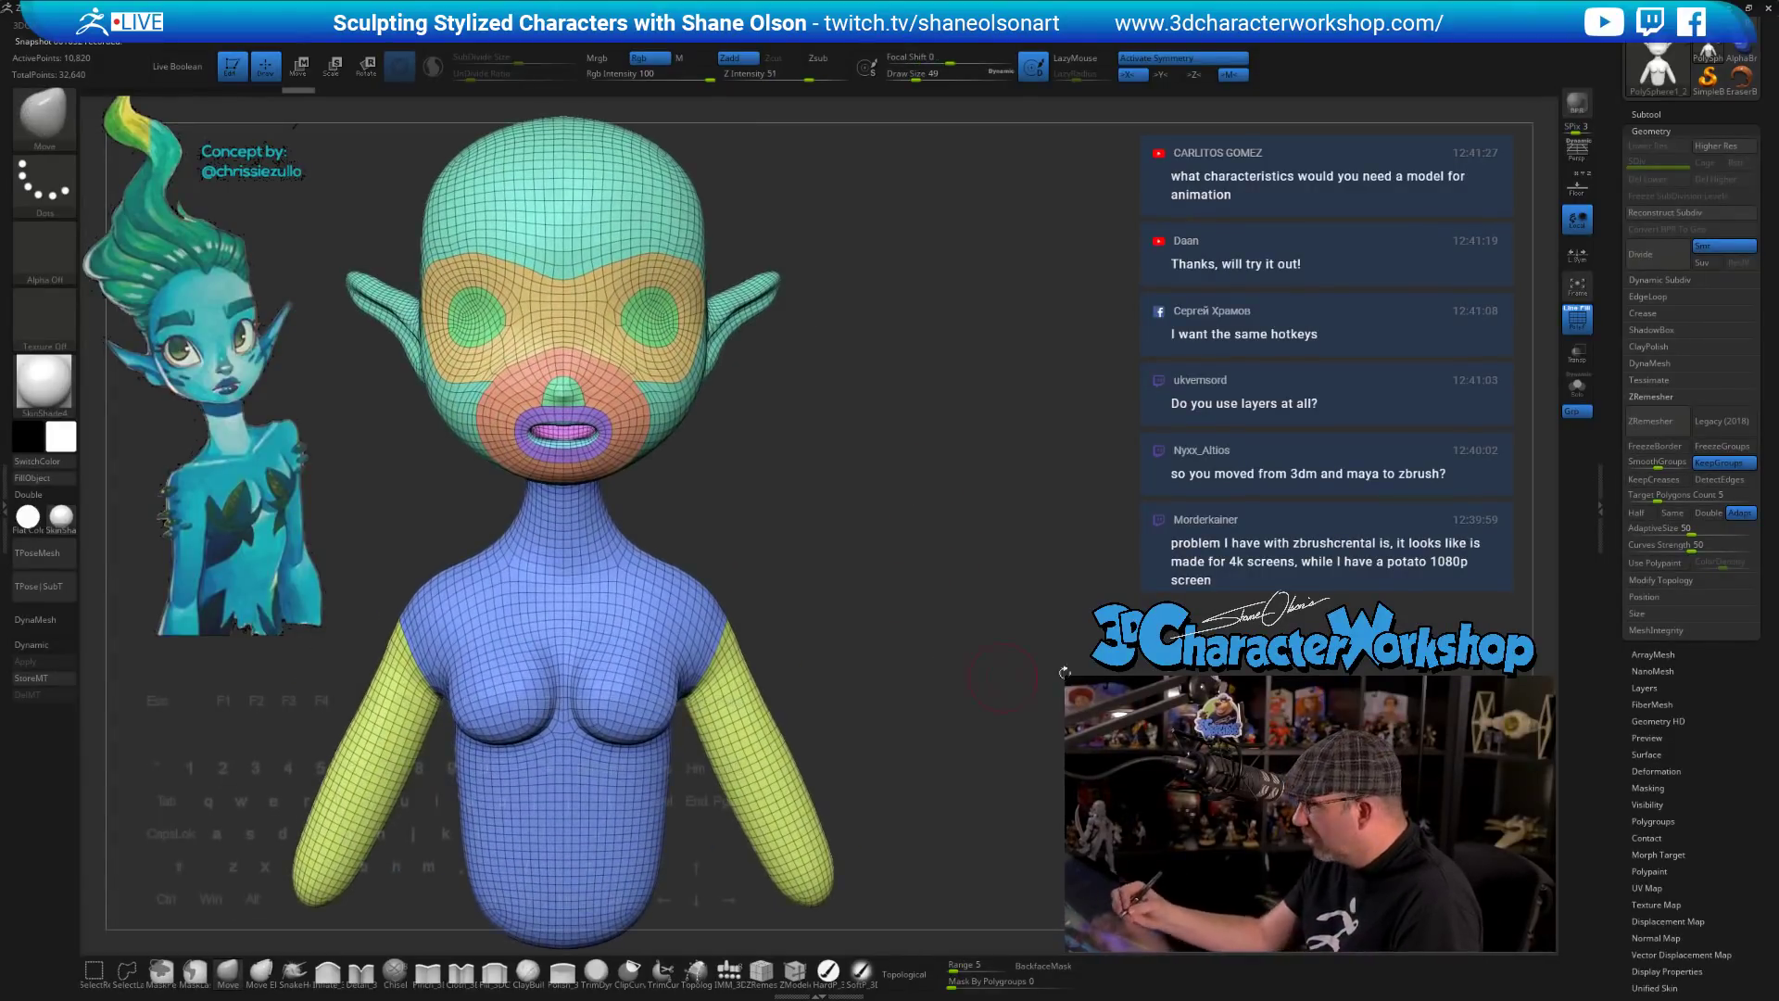
{"action": "left_click", "coordinate": [1635, 431]}
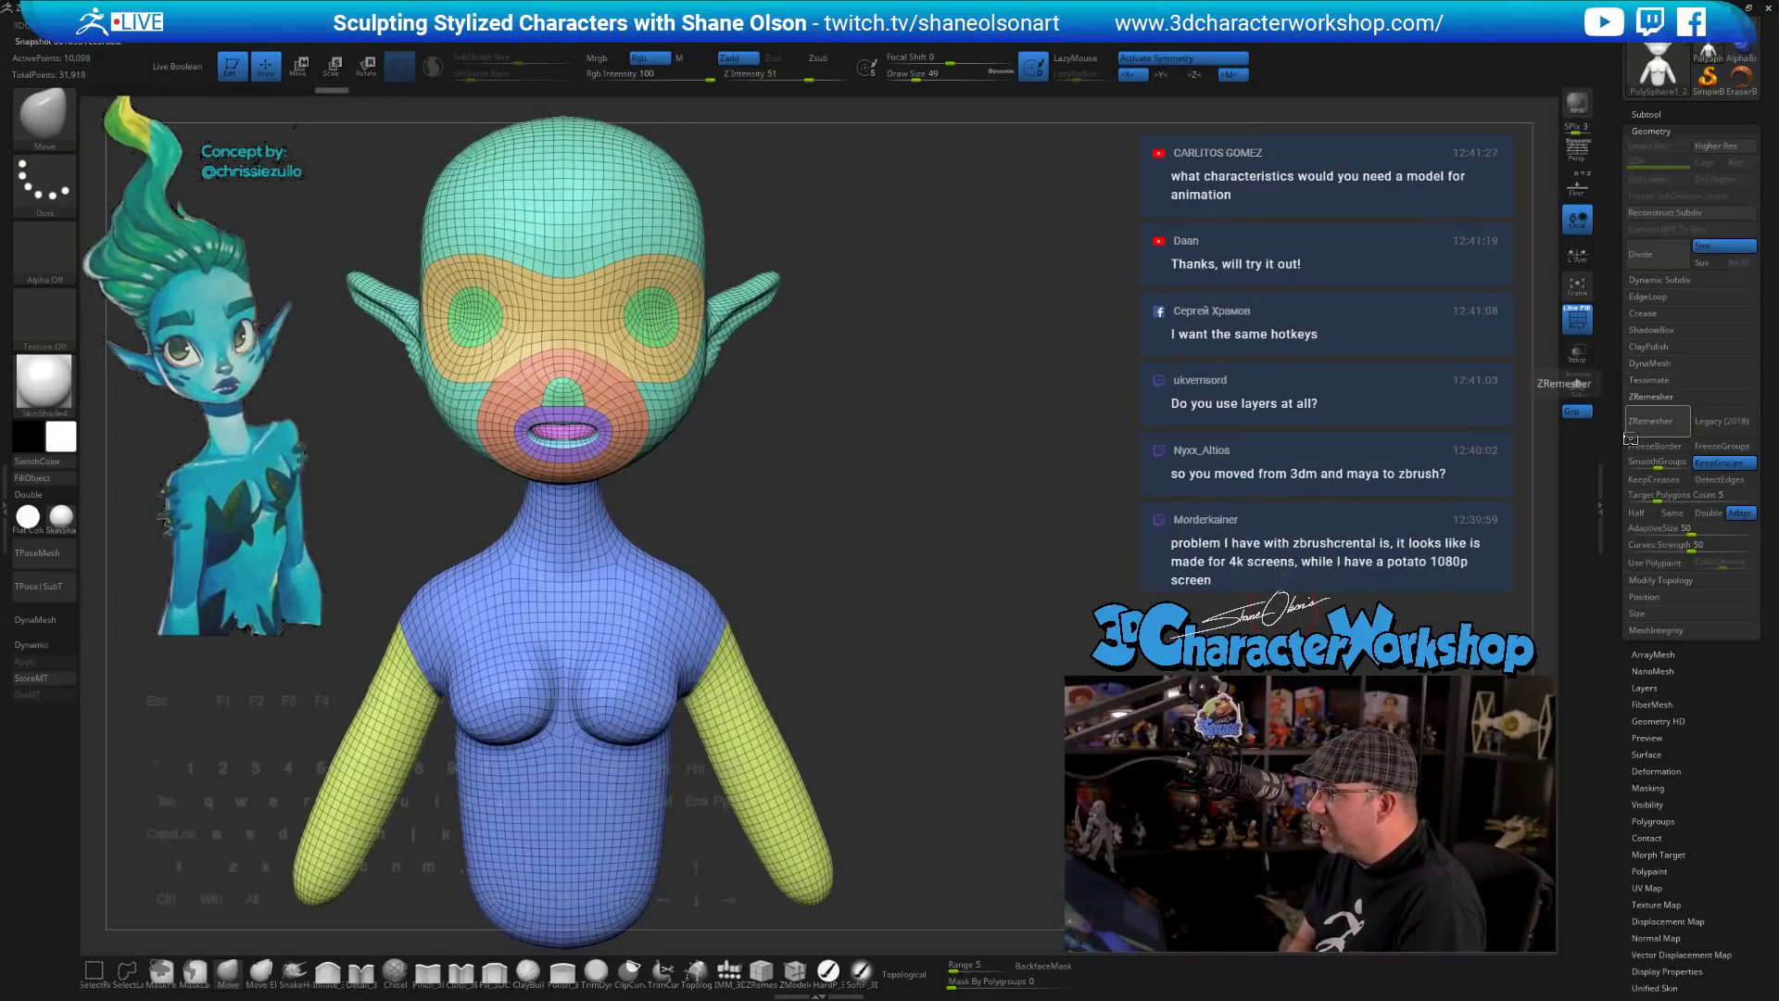
{"action": "key", "text": "ctrl+z"}
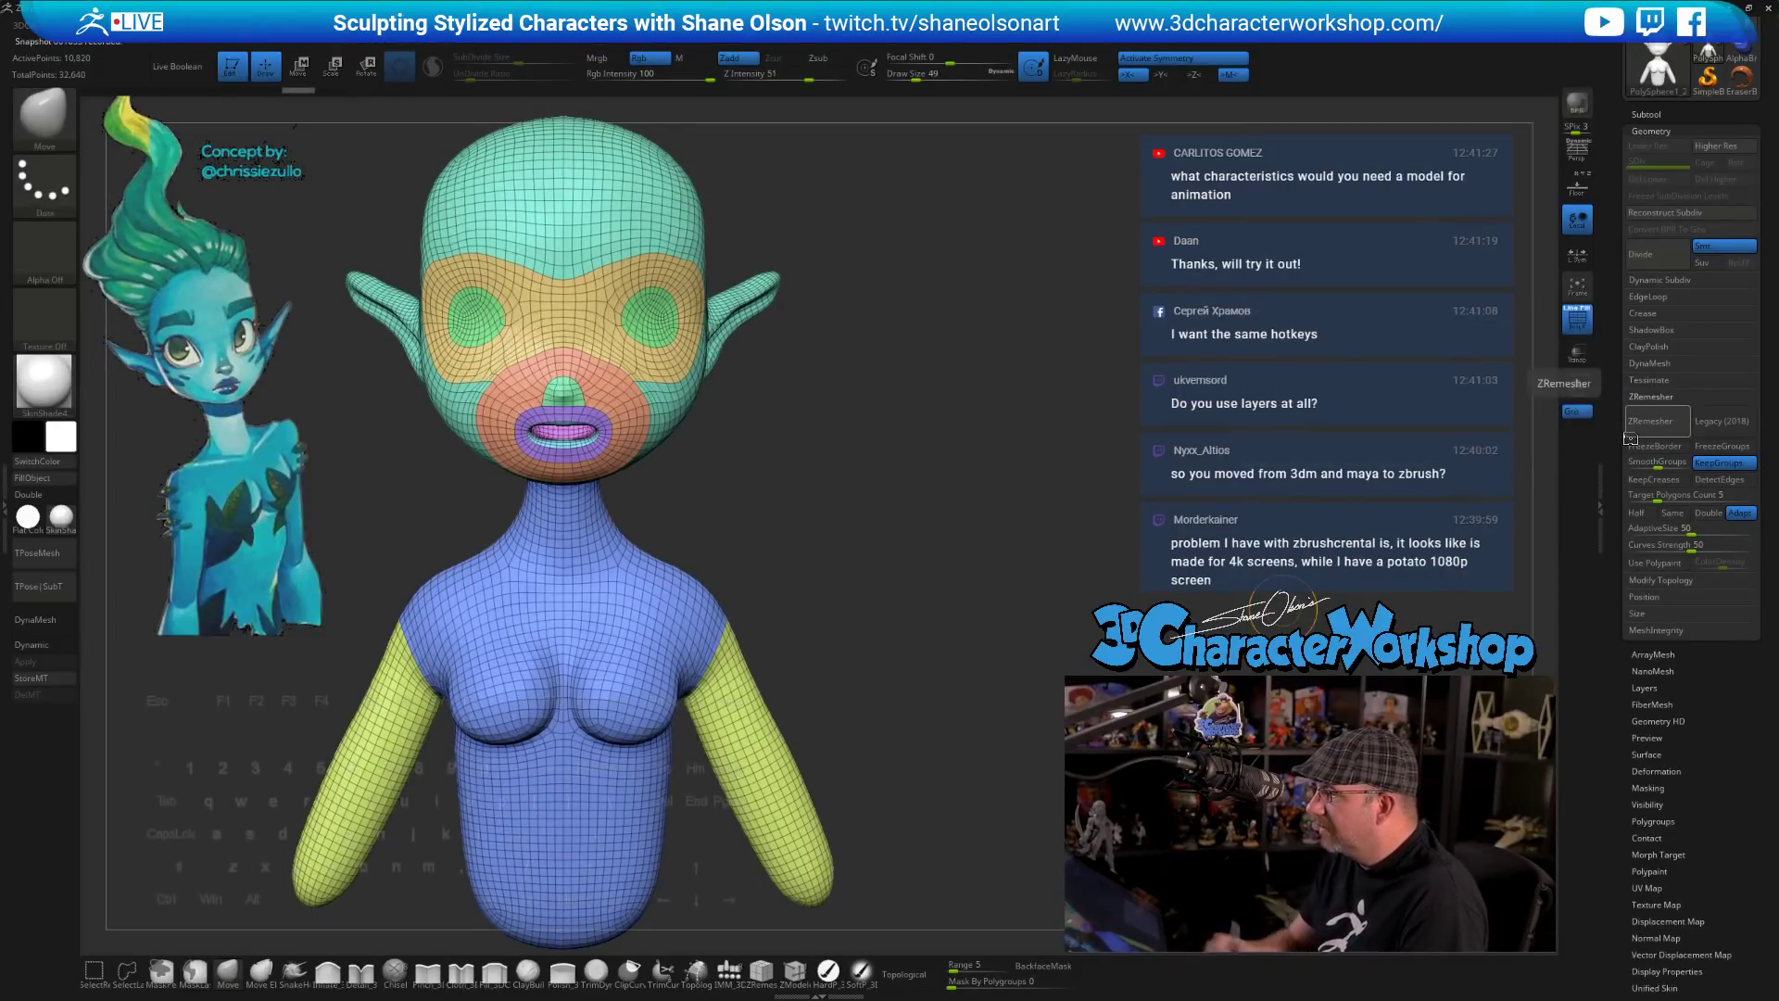
{"action": "mouse_move", "coordinate": [1010, 505]}
{"action": "left_mouse_down"}
{"action": "mouse_move", "coordinate": [940, 501]}
{"action": "mouse_move", "coordinate": [946, 475]}
{"action": "mouse_move", "coordinate": [938, 489]}
{"action": "mouse_move", "coordinate": [926, 646]}
{"action": "mouse_move", "coordinate": [901, 576]}
{"action": "left_mouse_up"}
{"action": "key", "text": "ctrl+z"}
- Isolate the mask-shaped eye-area polygroup, paint a mask ring around both eye openings, turn it into its own polygroup and unhide the rest
{"action": "left_click", "coordinate": [649, 449], "text": "ctrl+shift"}
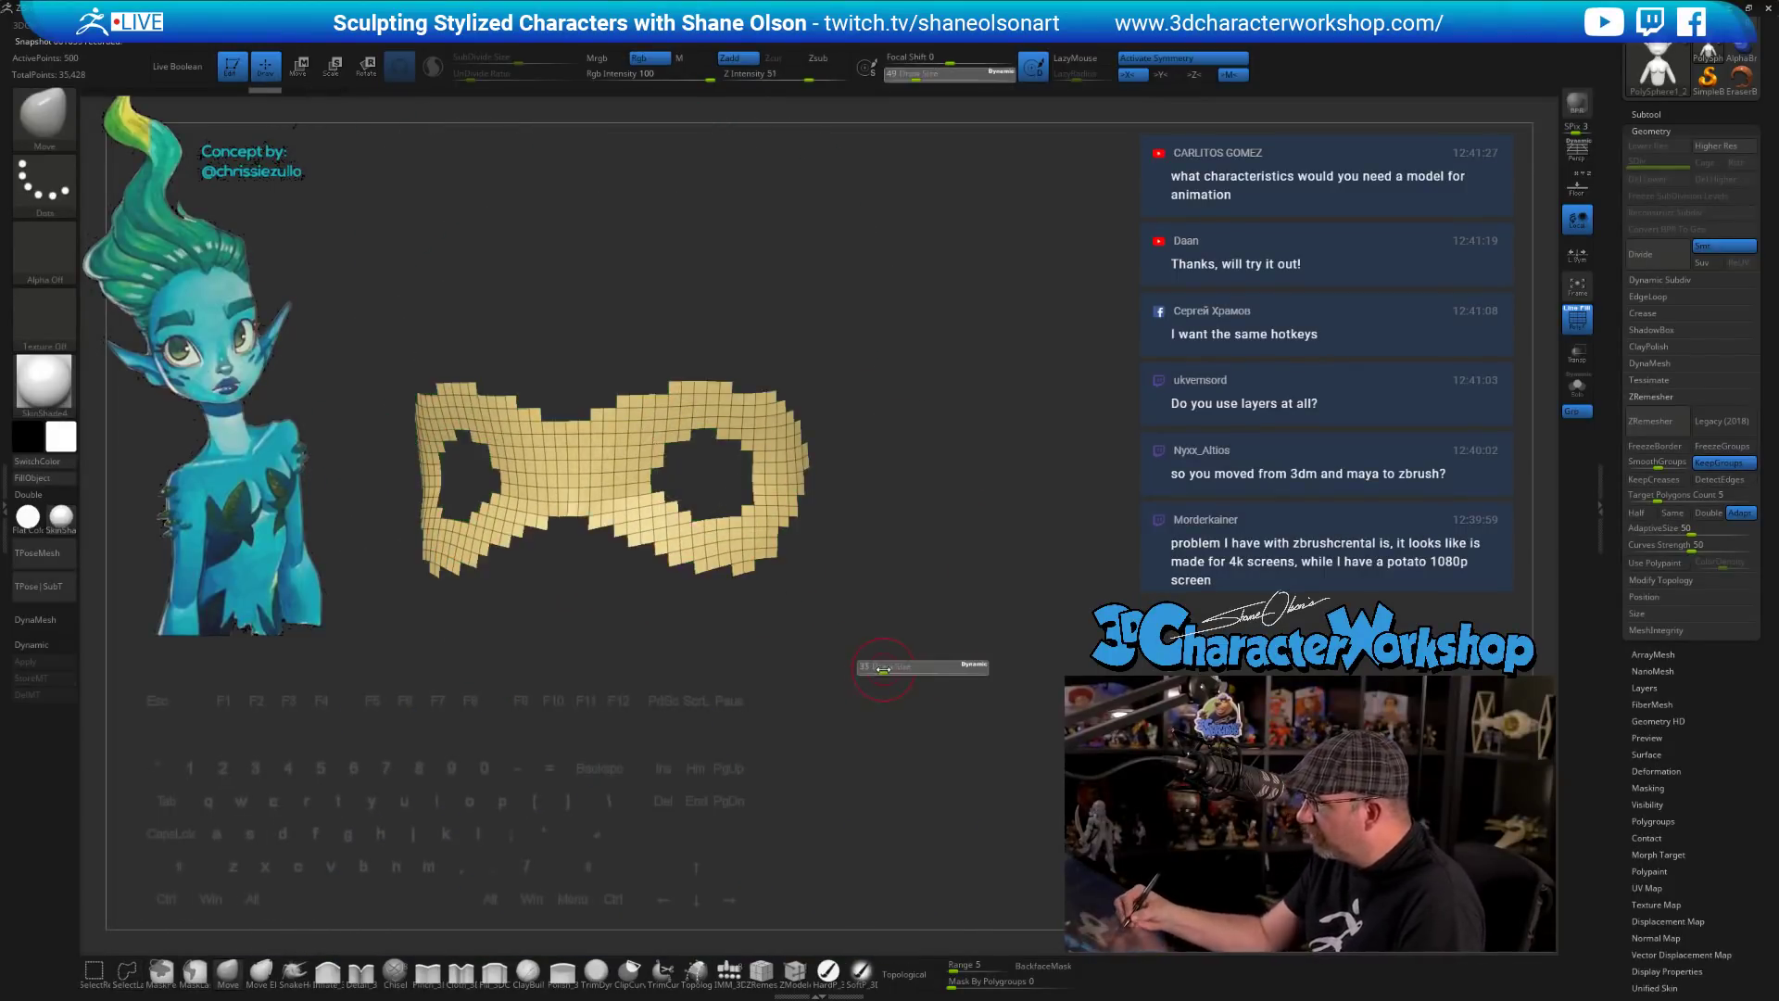
{"action": "key", "text": "ctrl"}
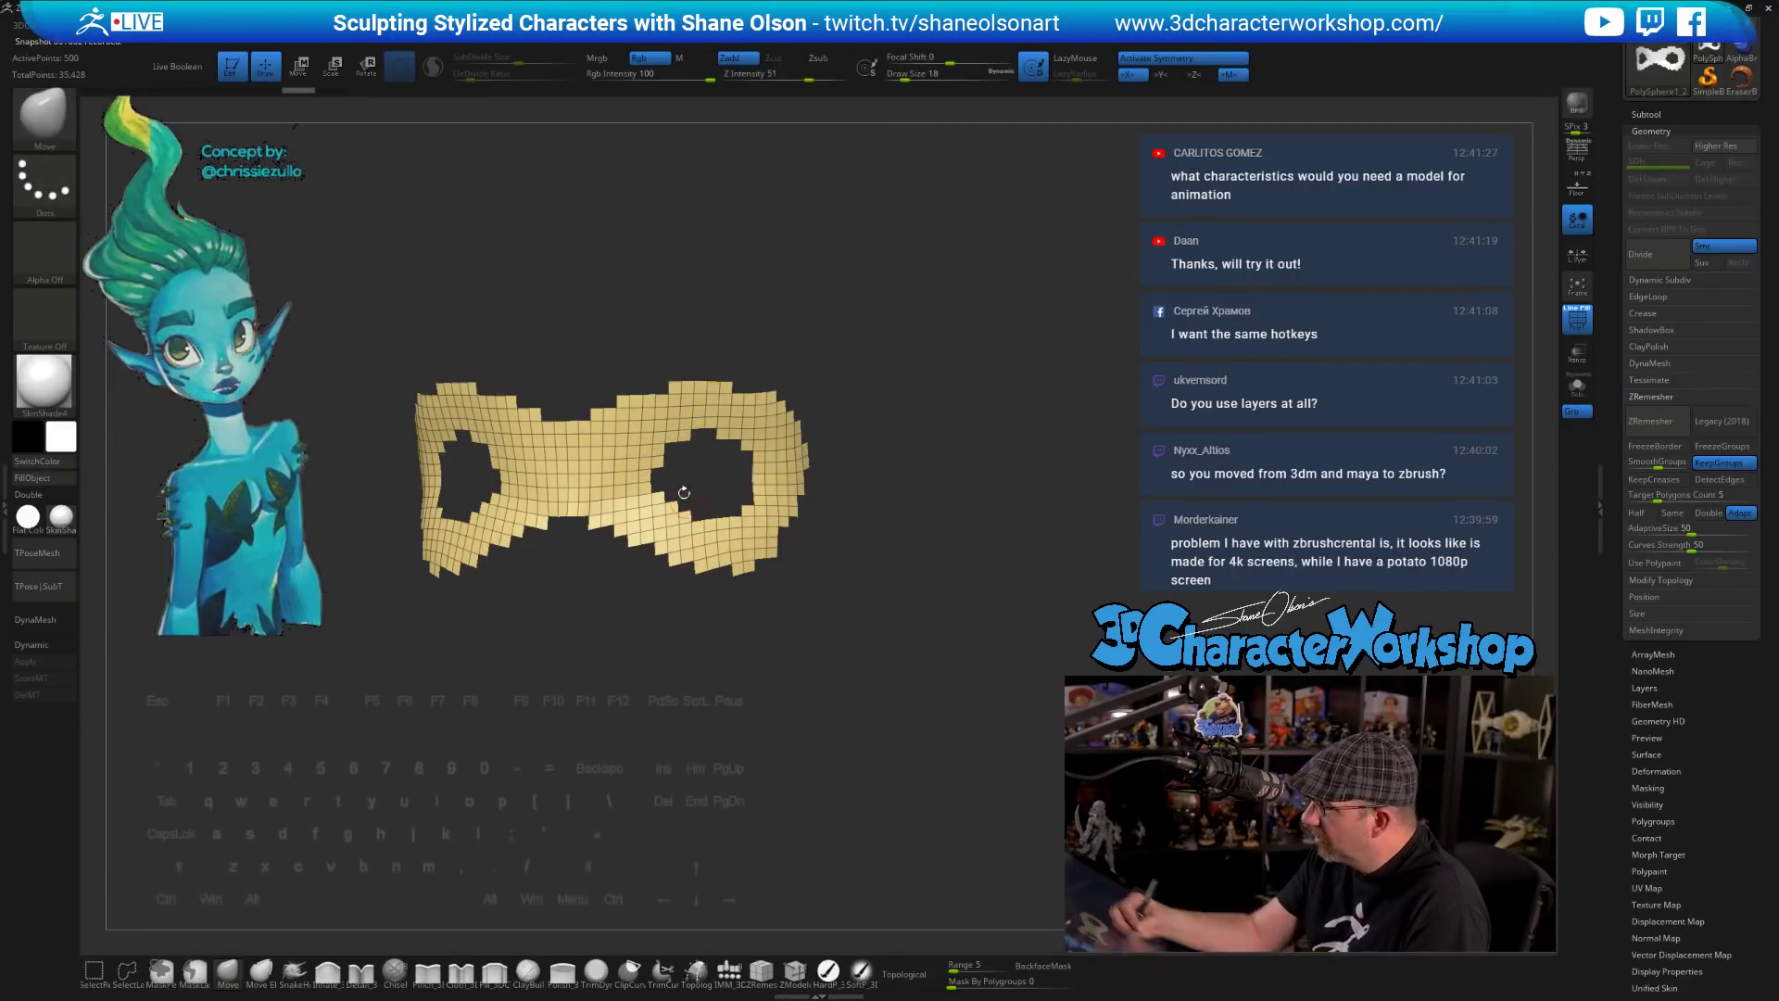
{"action": "mouse_move", "coordinate": [617, 482]}
{"action": "left_mouse_down", "text": "ctrl"}
{"action": "mouse_move", "coordinate": [710, 422]}
{"action": "mouse_move", "coordinate": [769, 454]}
{"action": "mouse_move", "coordinate": [769, 510]}
{"action": "mouse_move", "coordinate": [704, 542]}
{"action": "mouse_move", "coordinate": [666, 500]}
{"action": "mouse_move", "coordinate": [649, 455]}
{"action": "mouse_move", "coordinate": [718, 403]}
{"action": "mouse_move", "coordinate": [755, 421]}
{"action": "mouse_move", "coordinate": [774, 523]}
{"action": "mouse_move", "coordinate": [704, 552]}
{"action": "mouse_move", "coordinate": [656, 522]}
{"action": "mouse_move", "coordinate": [644, 463]}
{"action": "left_mouse_up", "text": "ctrl"}
{"action": "left_click_drag", "start_coordinate": [761, 457], "coordinate": [765, 472], "text": "ctrl"}
{"action": "key", "text": "ctrl+w"}
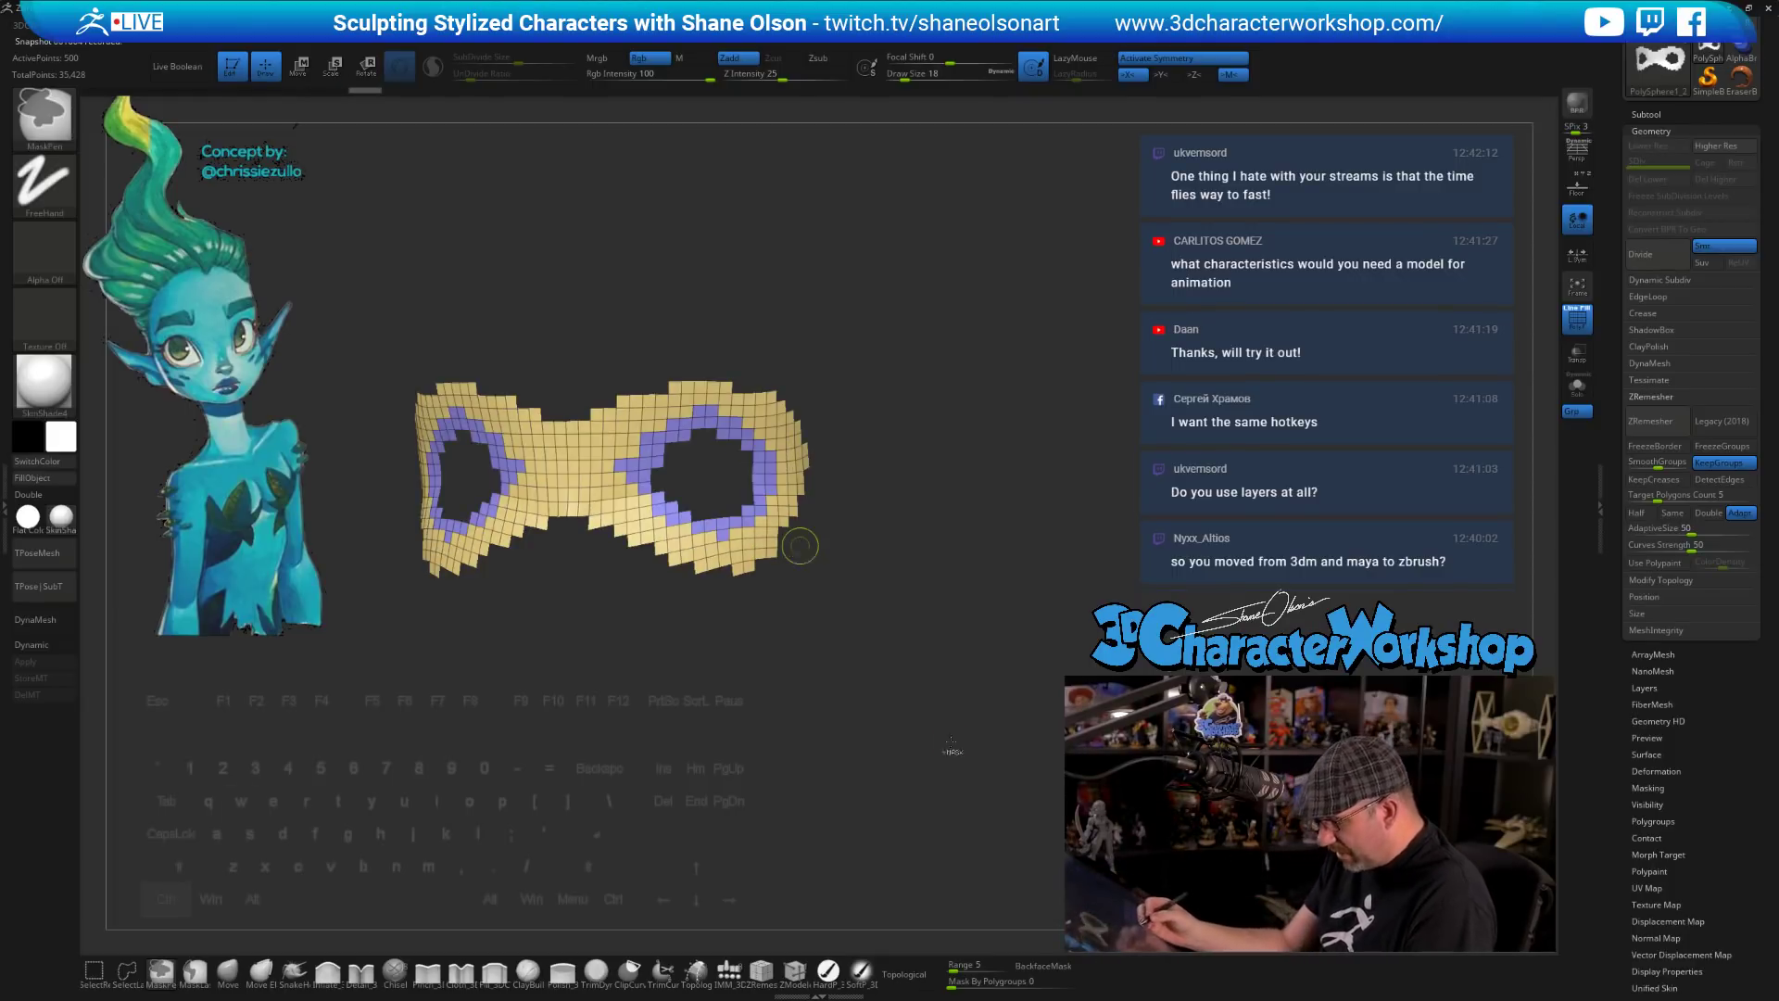
{"action": "left_click", "coordinate": [982, 704], "text": "ctrl+shift"}
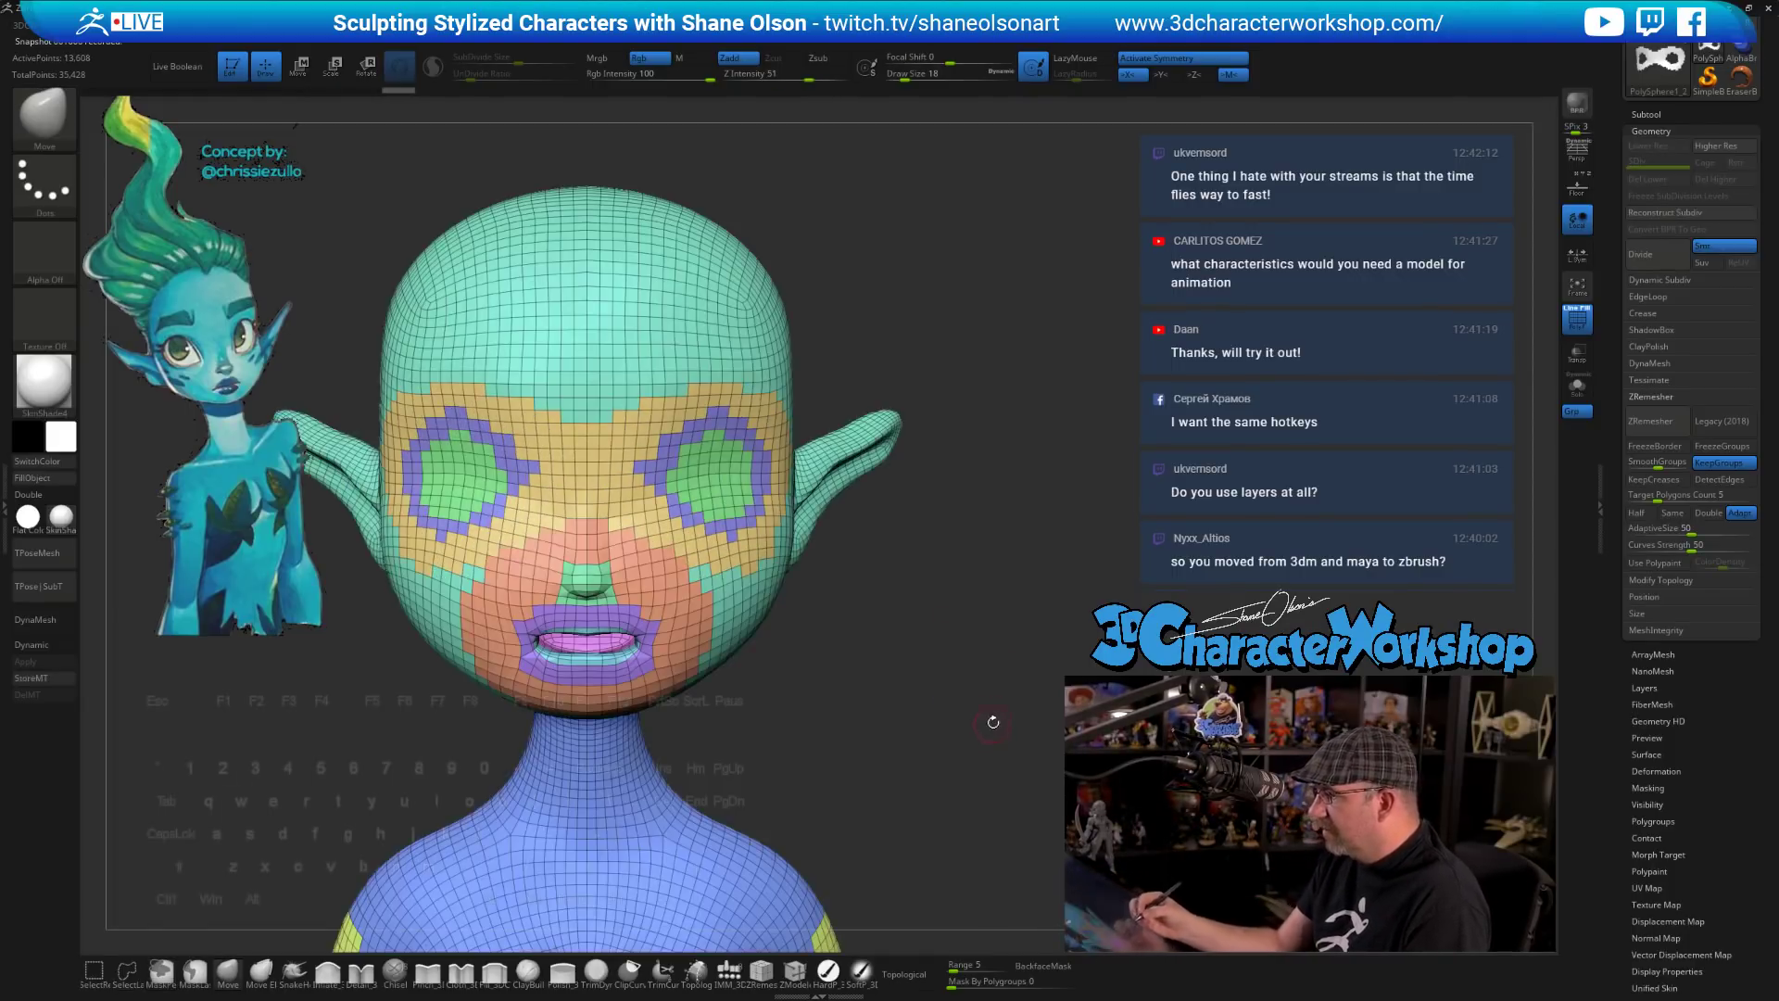
- Try ZRemeshing the bust with the new eye-ring polygroup and undo the remesh
{"action": "left_click_drag", "start_coordinate": [982, 704], "coordinate": [968, 540], "text": "alt"}
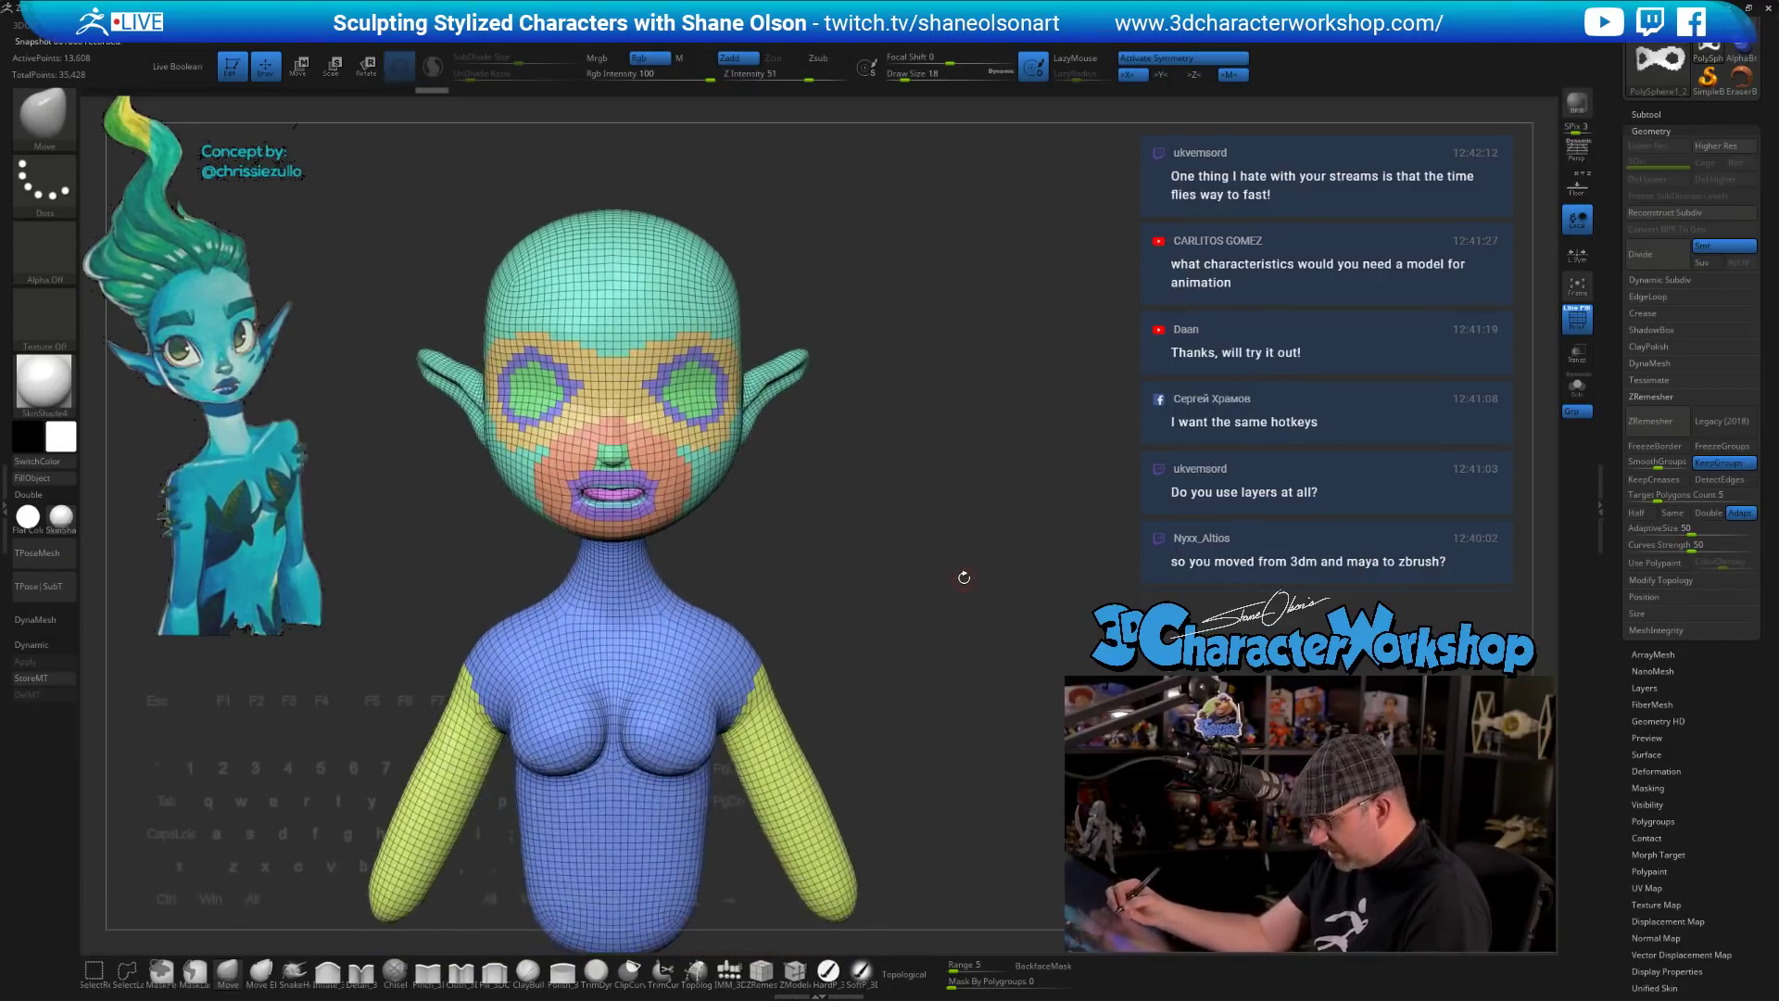
{"action": "left_click", "coordinate": [1654, 421]}
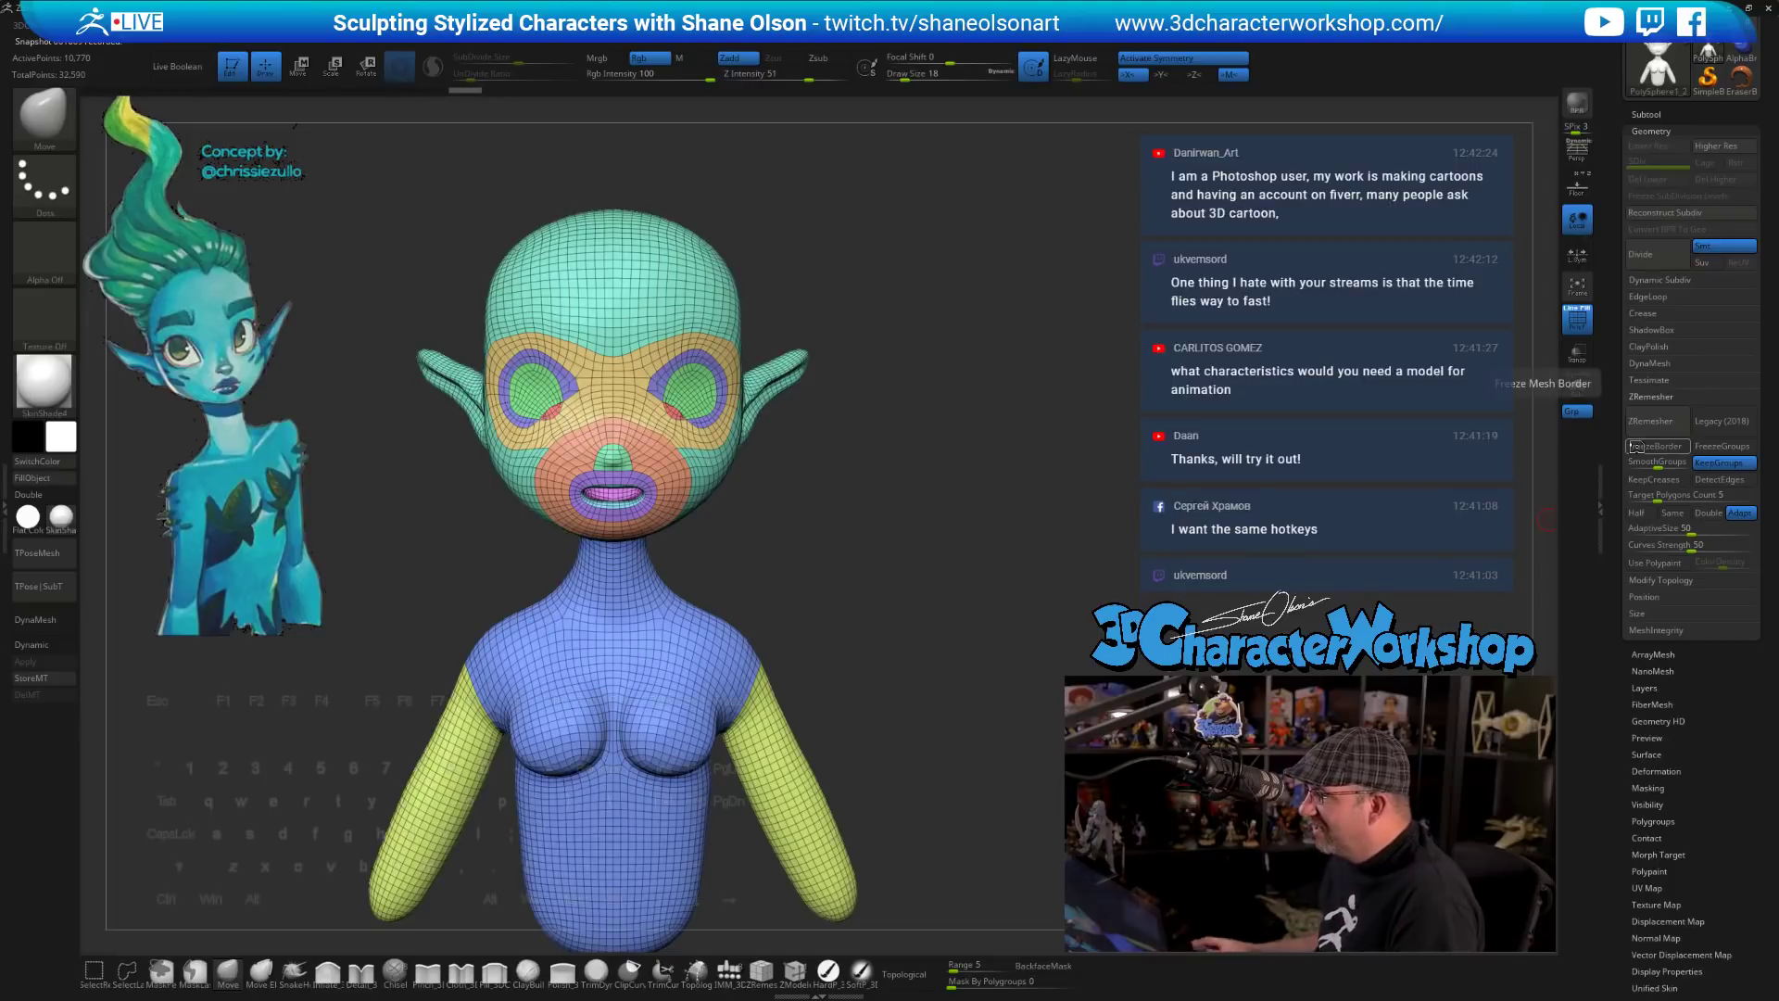
{"action": "key", "text": "ctrl+z"}
- Isolate the eye-area polygroups, touch up the masked ring around both eyes and regroup it in a distinct colour
{"action": "left_click_drag", "start_coordinate": [1112, 438], "coordinate": [949, 526], "text": "alt"}
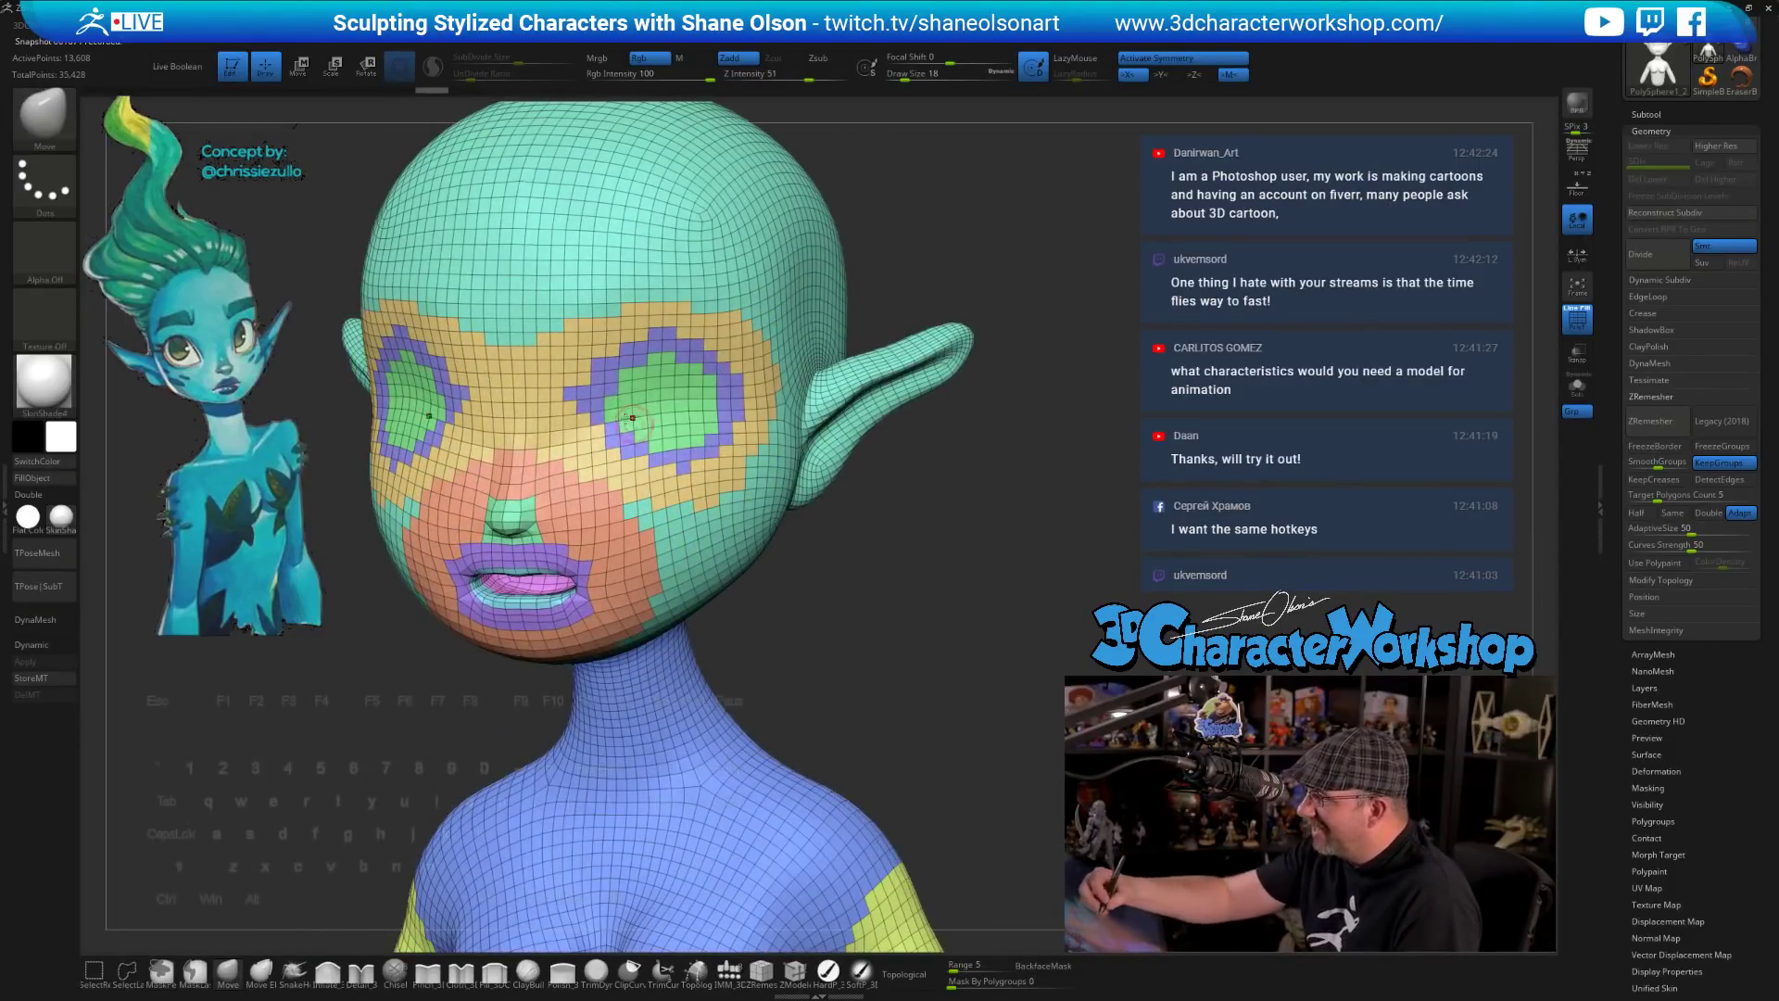
{"action": "key", "text": "ctrl+shift"}
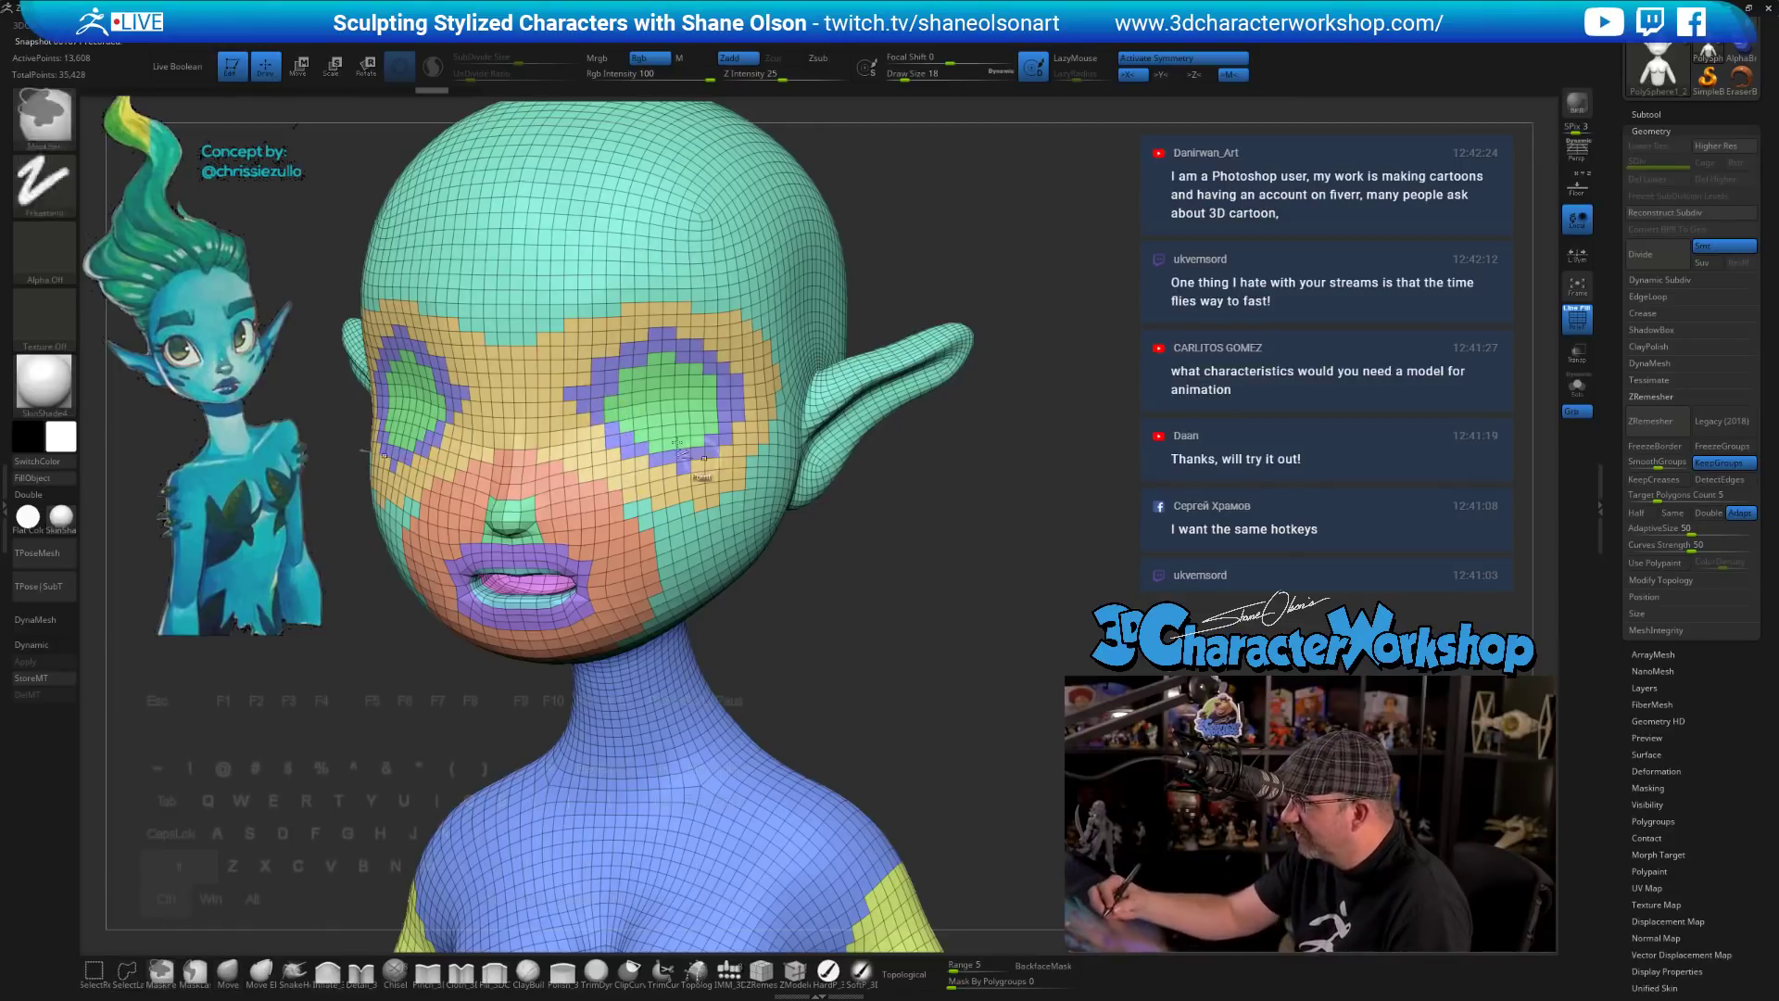
{"action": "left_click", "coordinate": [671, 445], "text": "ctrl+shift"}
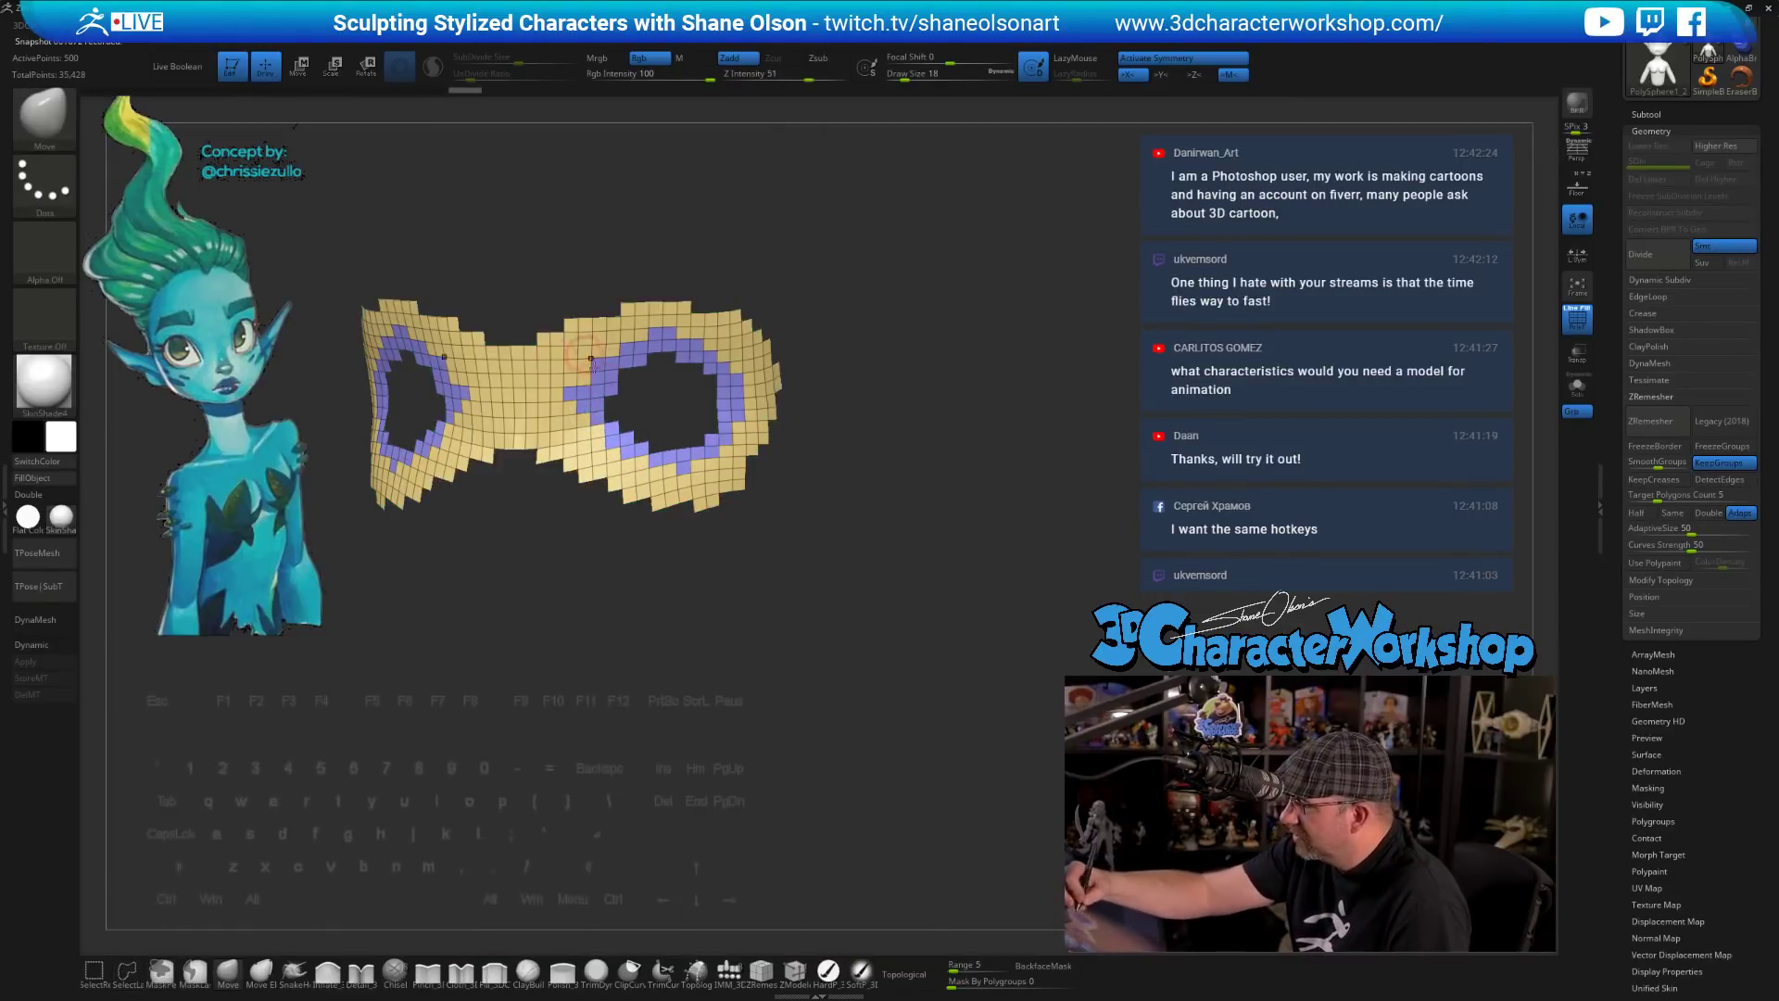
{"action": "key", "text": "w"}
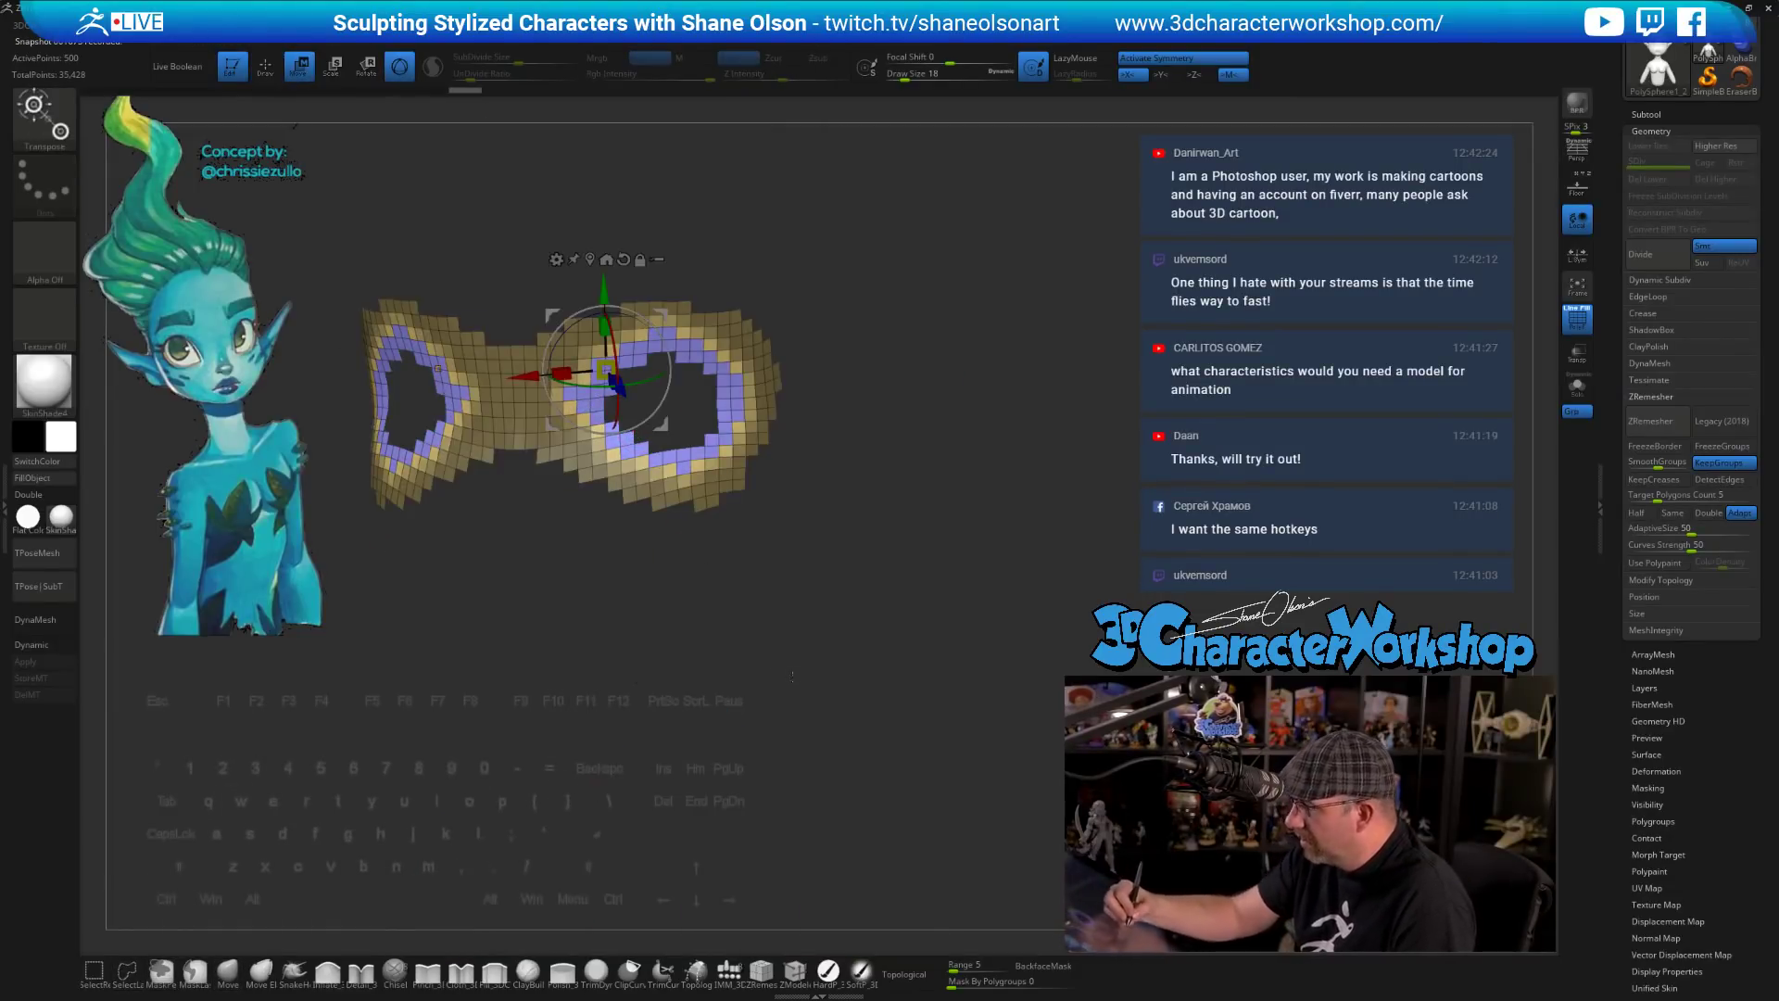
{"action": "key", "text": "q"}
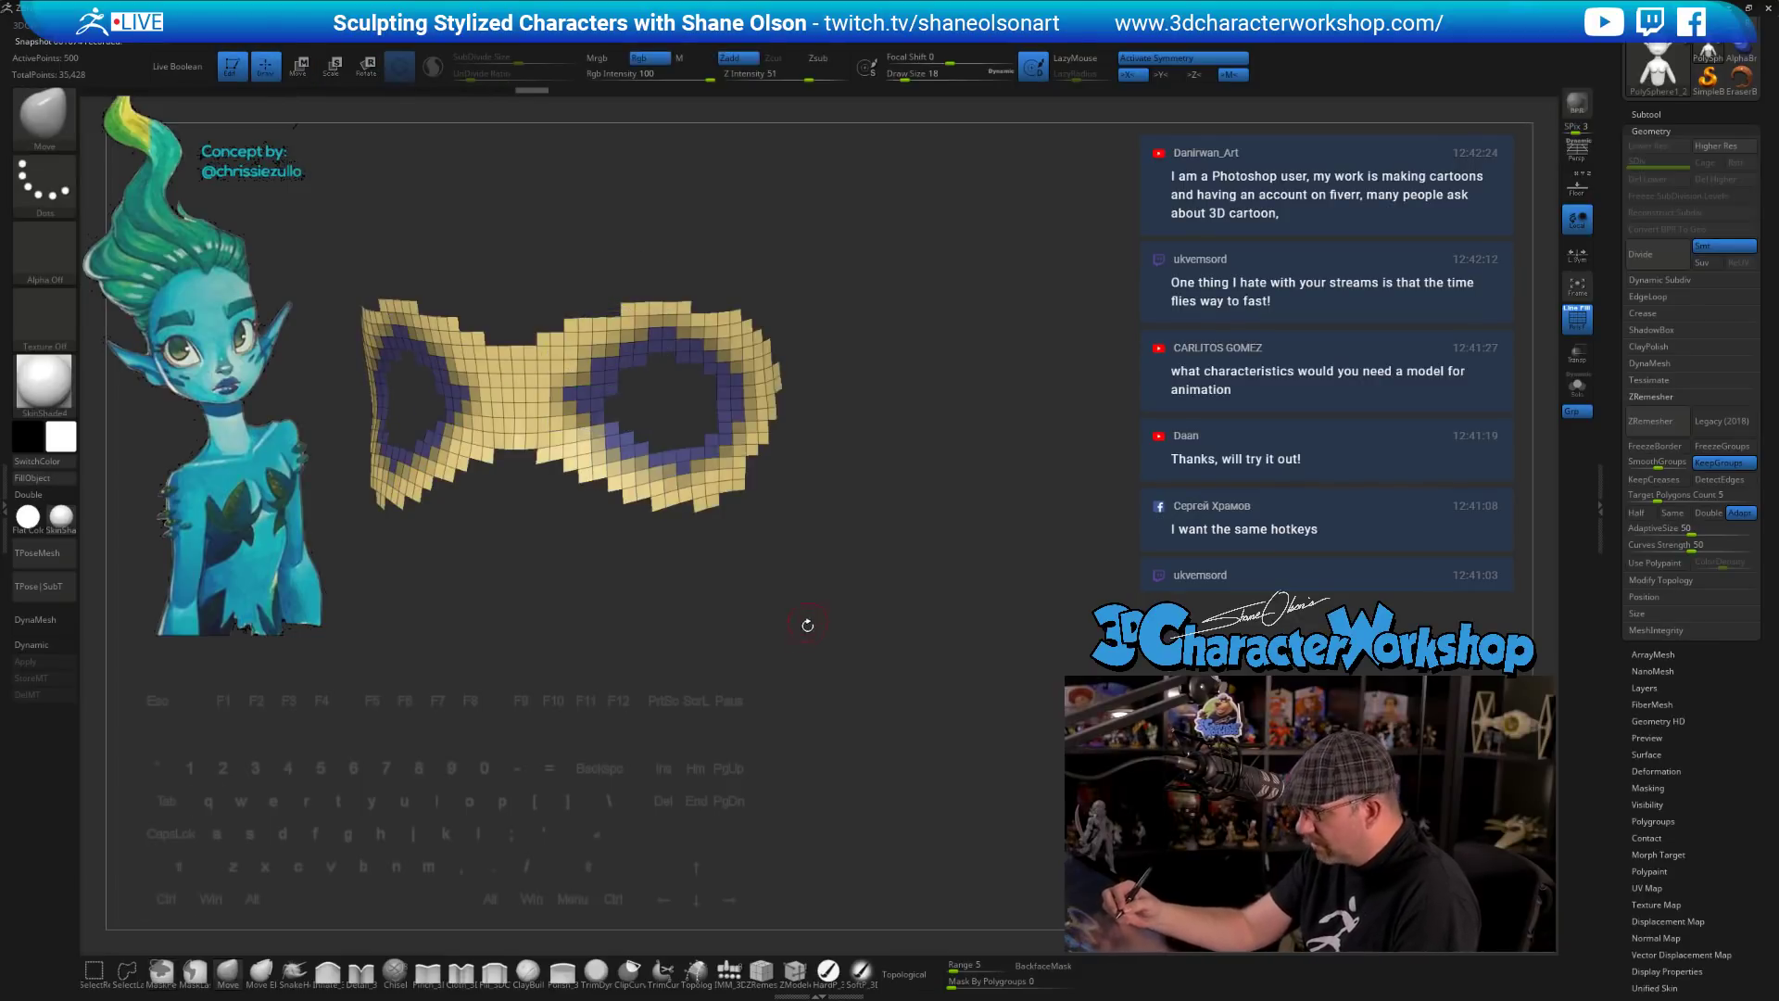
{"action": "mouse_move", "coordinate": [574, 414]}
{"action": "left_mouse_down", "text": "ctrl"}
{"action": "mouse_move", "coordinate": [654, 464]}
{"action": "mouse_move", "coordinate": [569, 410]}
{"action": "left_mouse_up", "text": "ctrl"}
{"action": "left_click_drag", "start_coordinate": [974, 807], "coordinate": [988, 805], "text": "ctrl"}
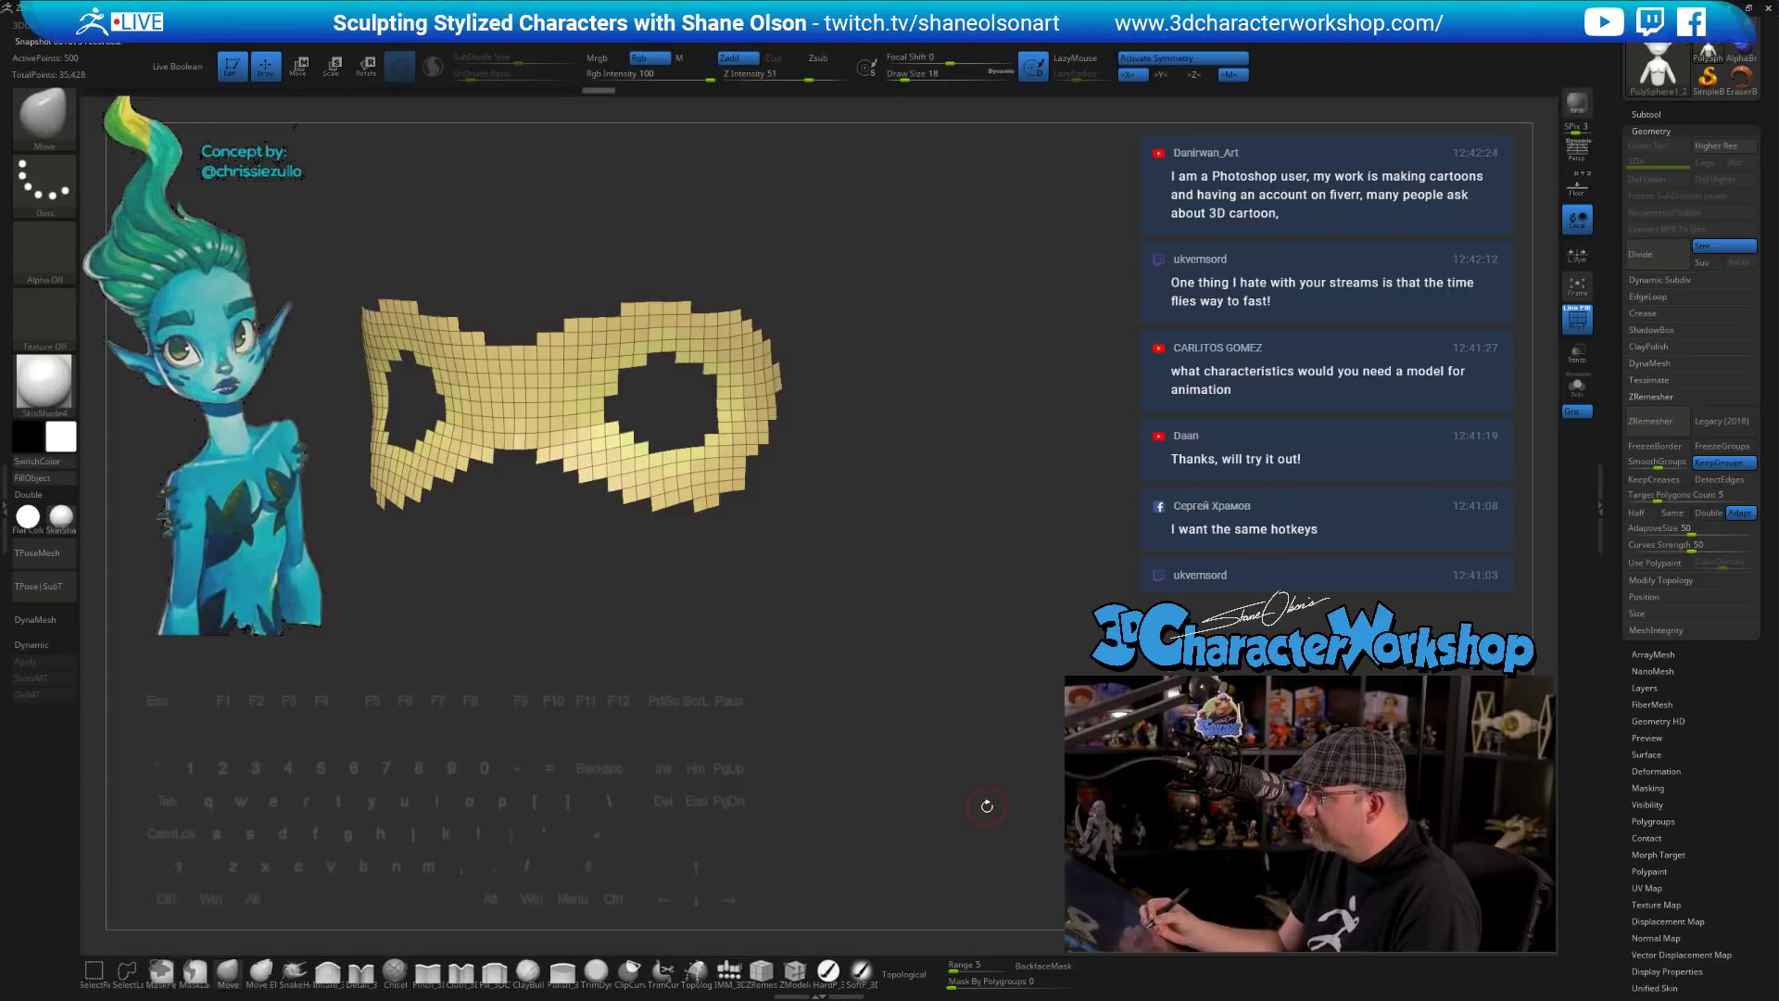
{"action": "key", "text": "ctrl+z"}
{"action": "key", "text": "ctrl+w"}
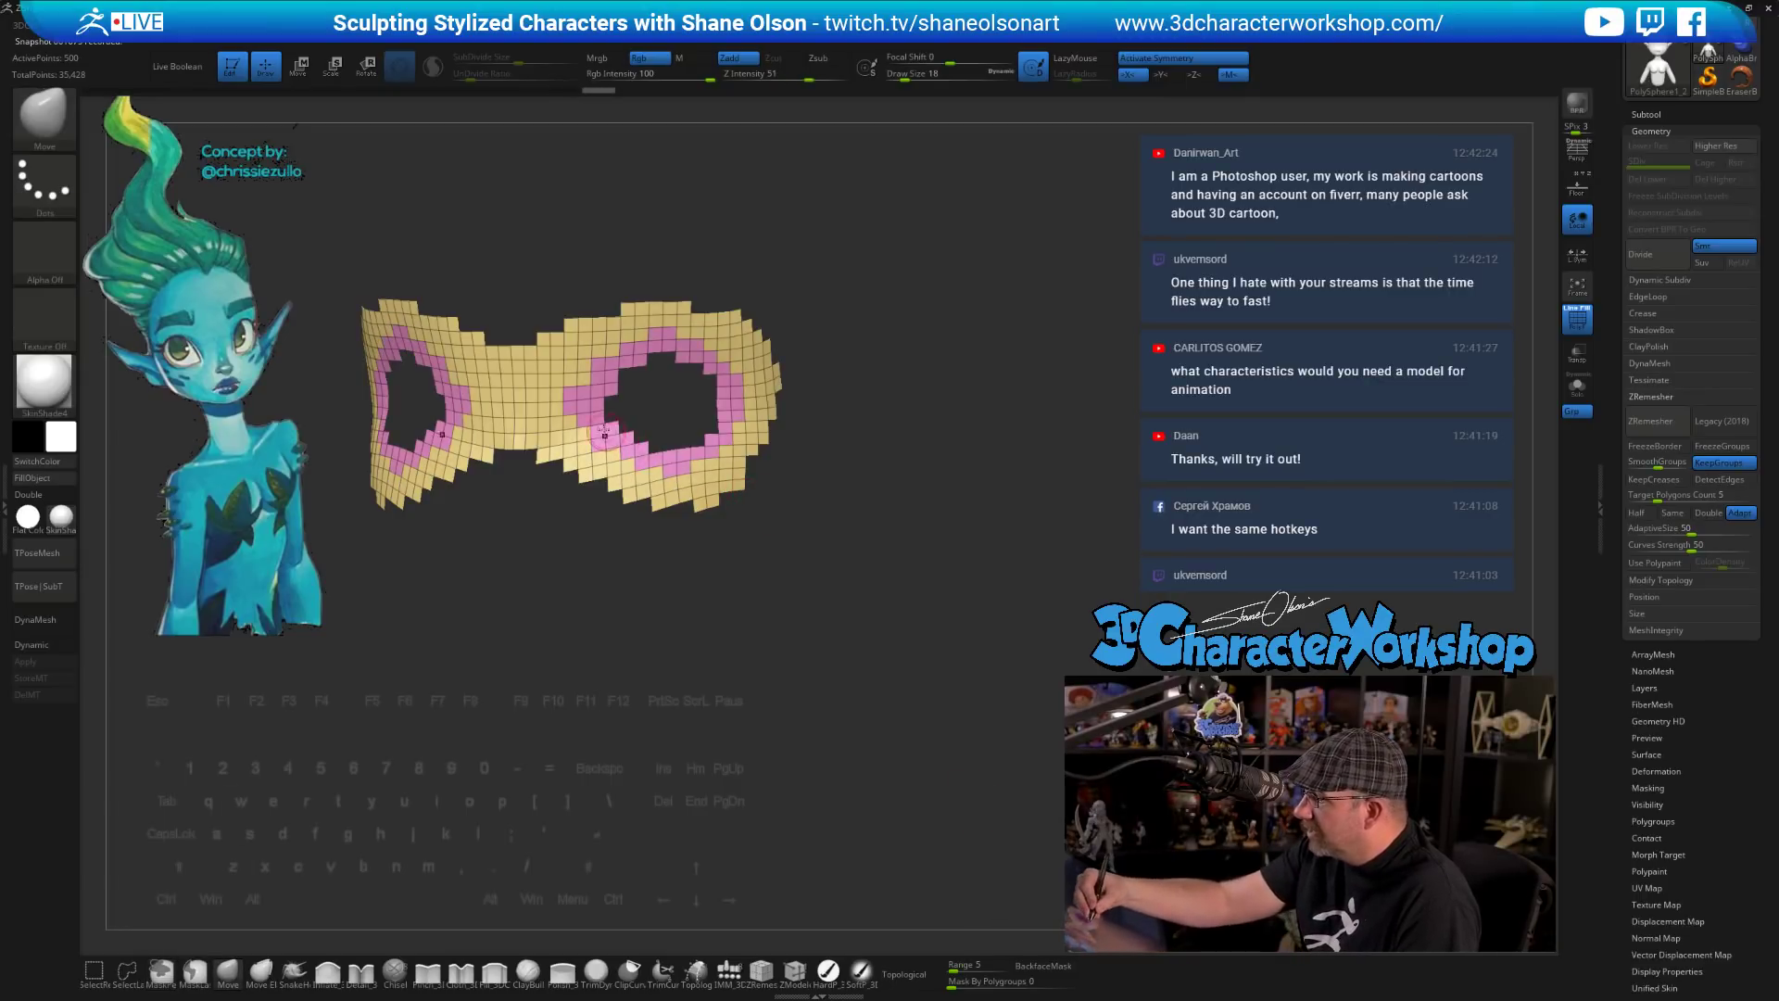
- Show the whole bust from the front and ZRemesh it with the refined eye-ring polygroups kept
{"action": "left_click_drag", "start_coordinate": [870, 668], "coordinate": [912, 747], "text": "shift"}
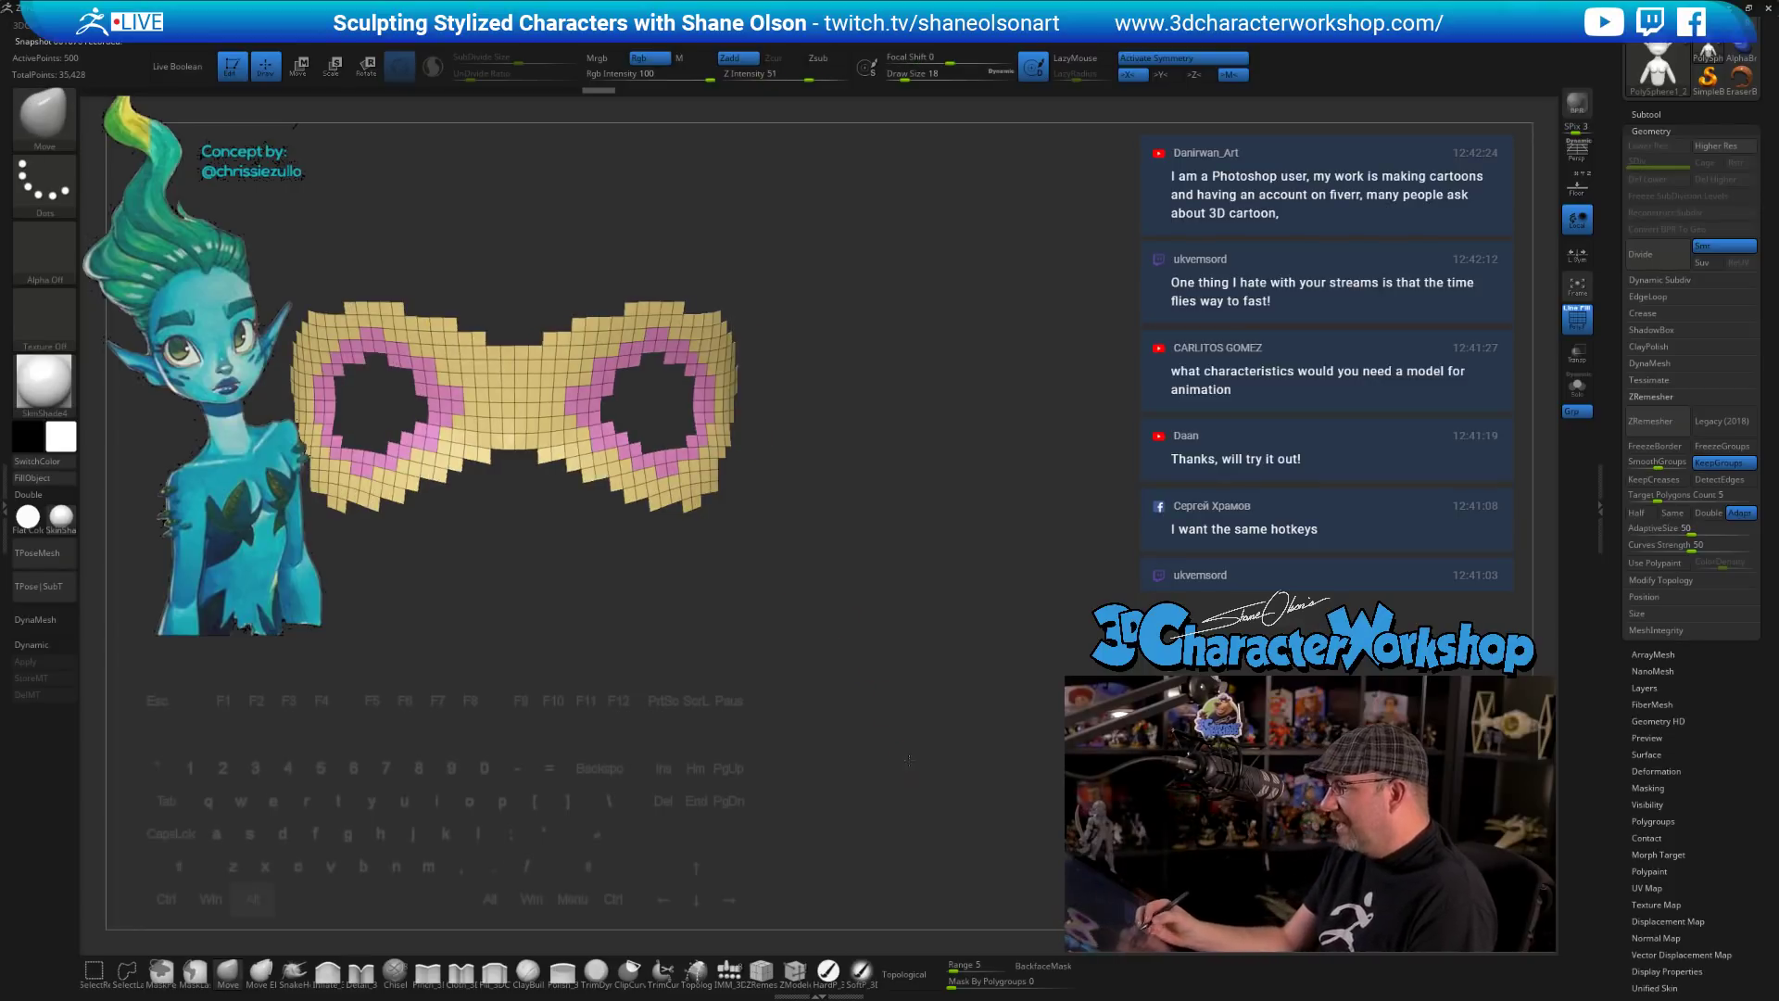
{"action": "left_click", "coordinate": [950, 766], "text": "ctrl+shift"}
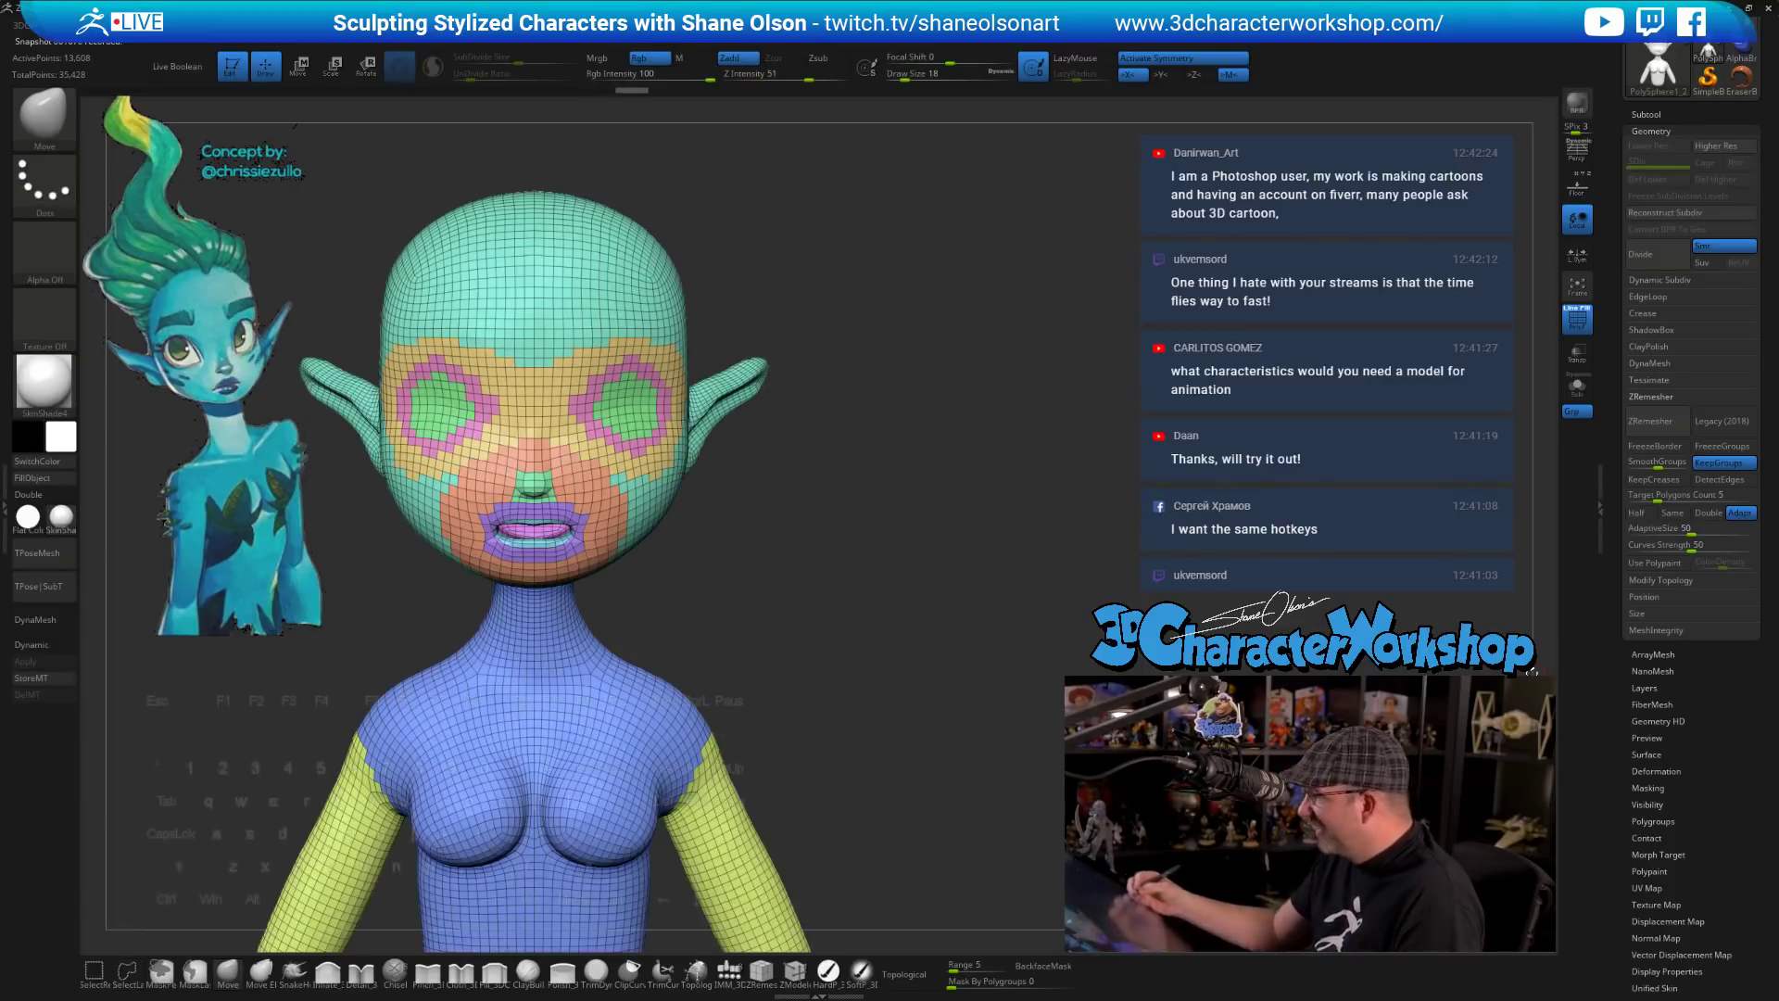
{"action": "left_click", "coordinate": [1650, 421]}
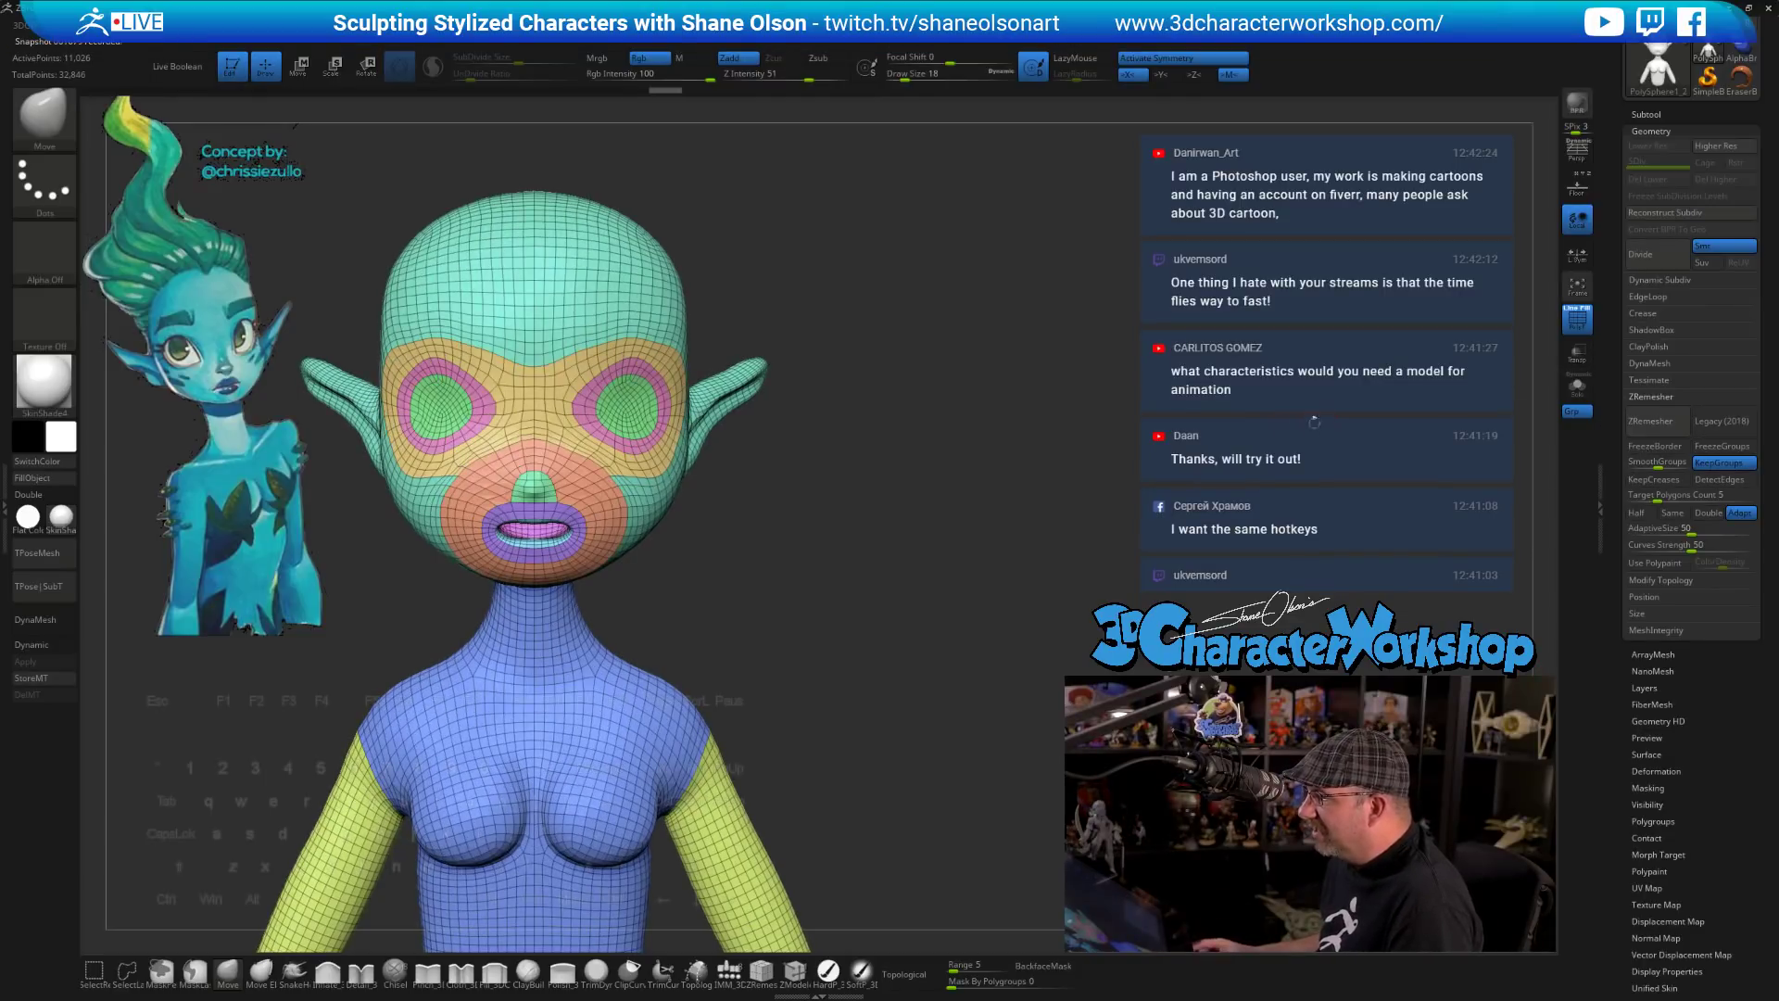
- Examine the remeshed bust's edge flow around the eyes, mouth, ears and shoulders from the front and three-quarter views
{"action": "left_click_drag", "start_coordinate": [1313, 423], "coordinate": [1195, 429]}
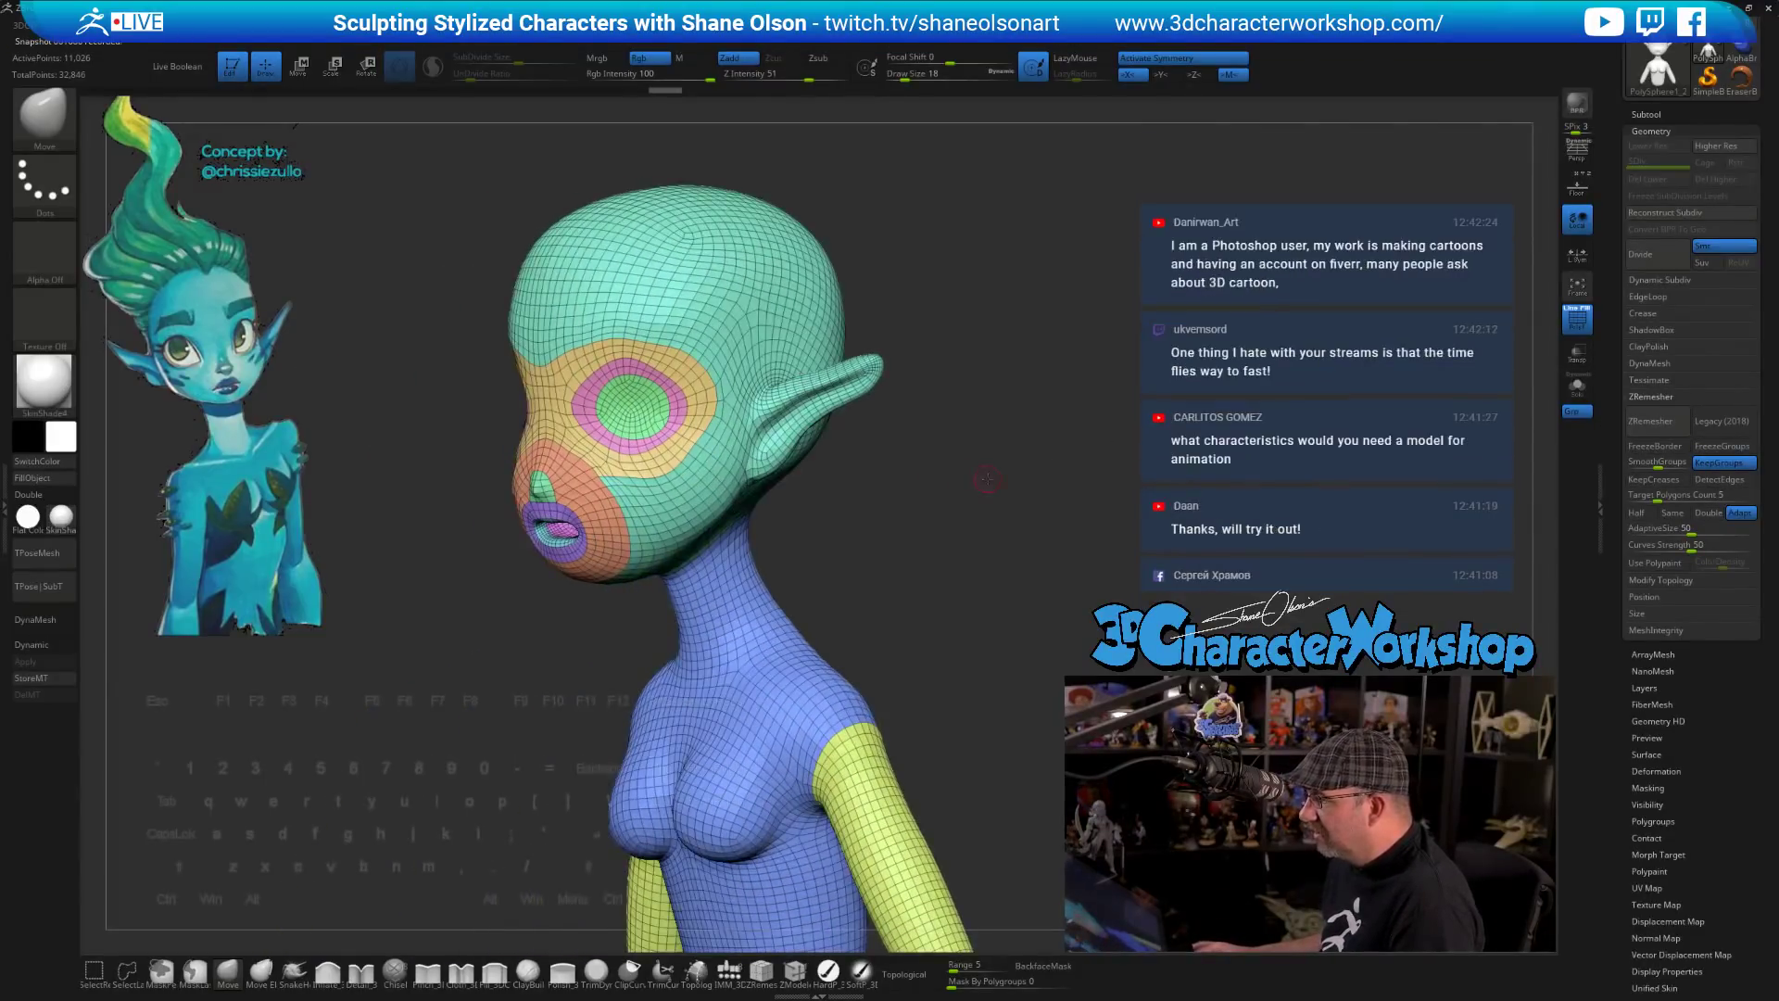
{"action": "left_click_drag", "start_coordinate": [952, 471], "coordinate": [989, 502]}
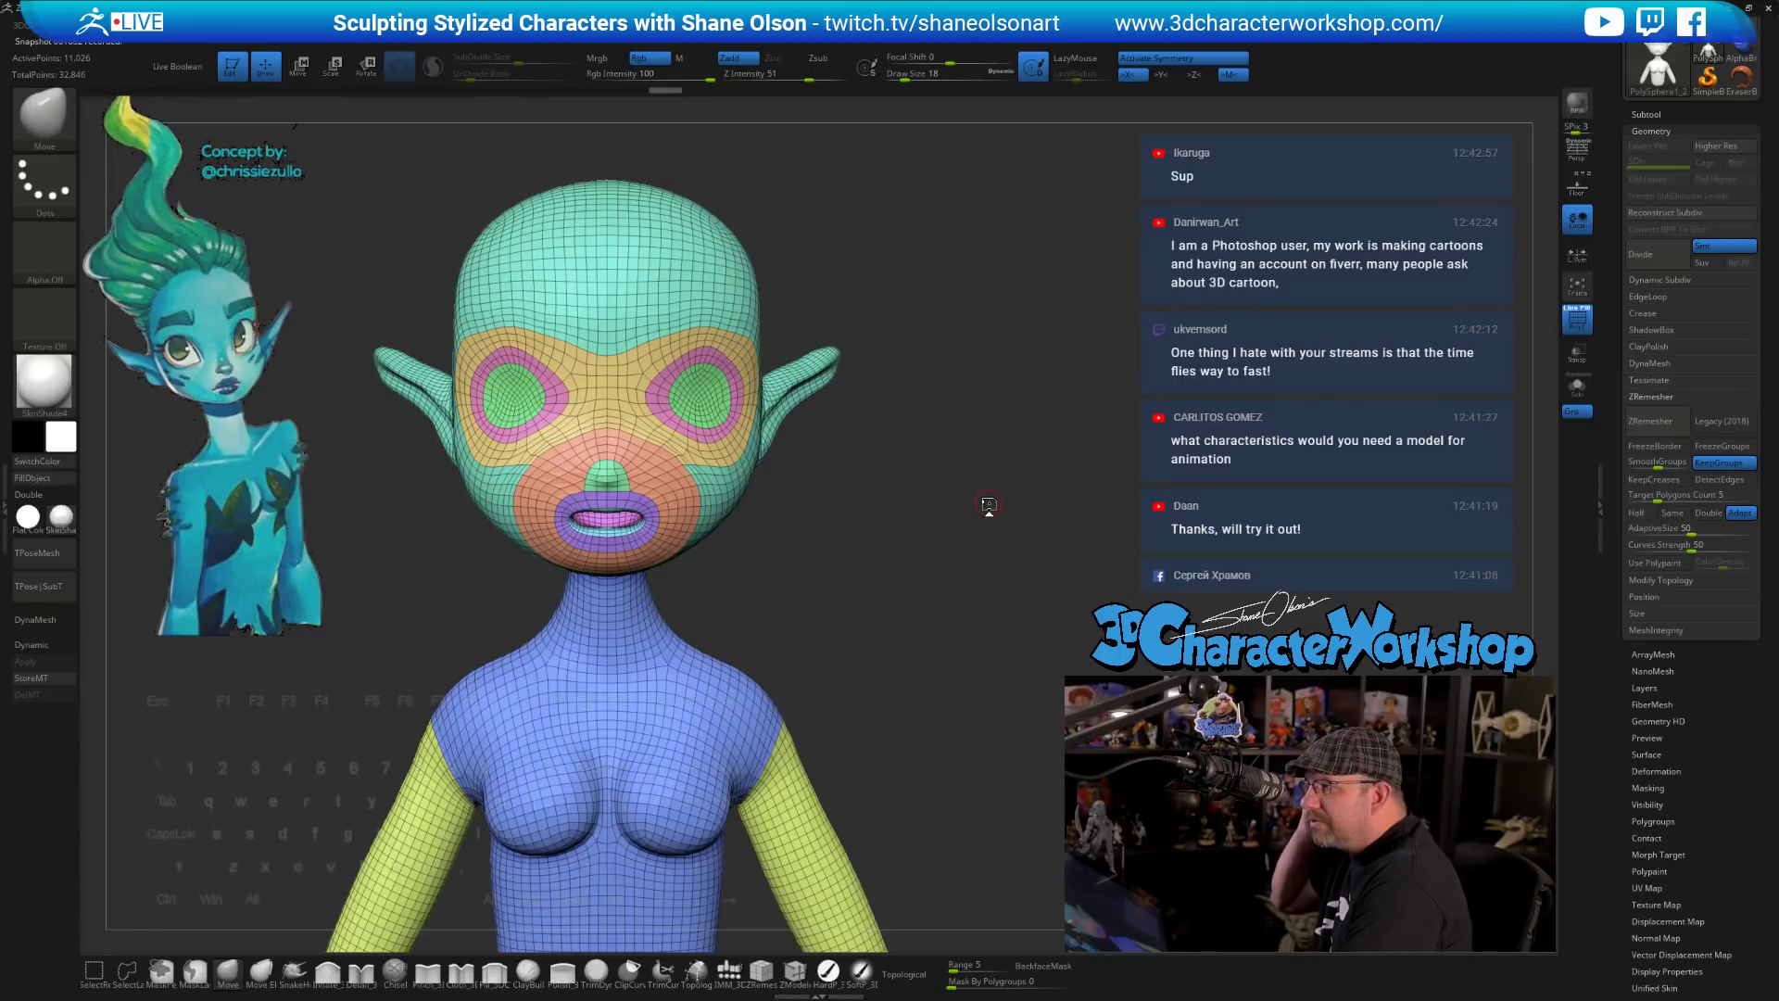
{"action": "left_click_drag", "start_coordinate": [1007, 501], "coordinate": [1031, 496]}
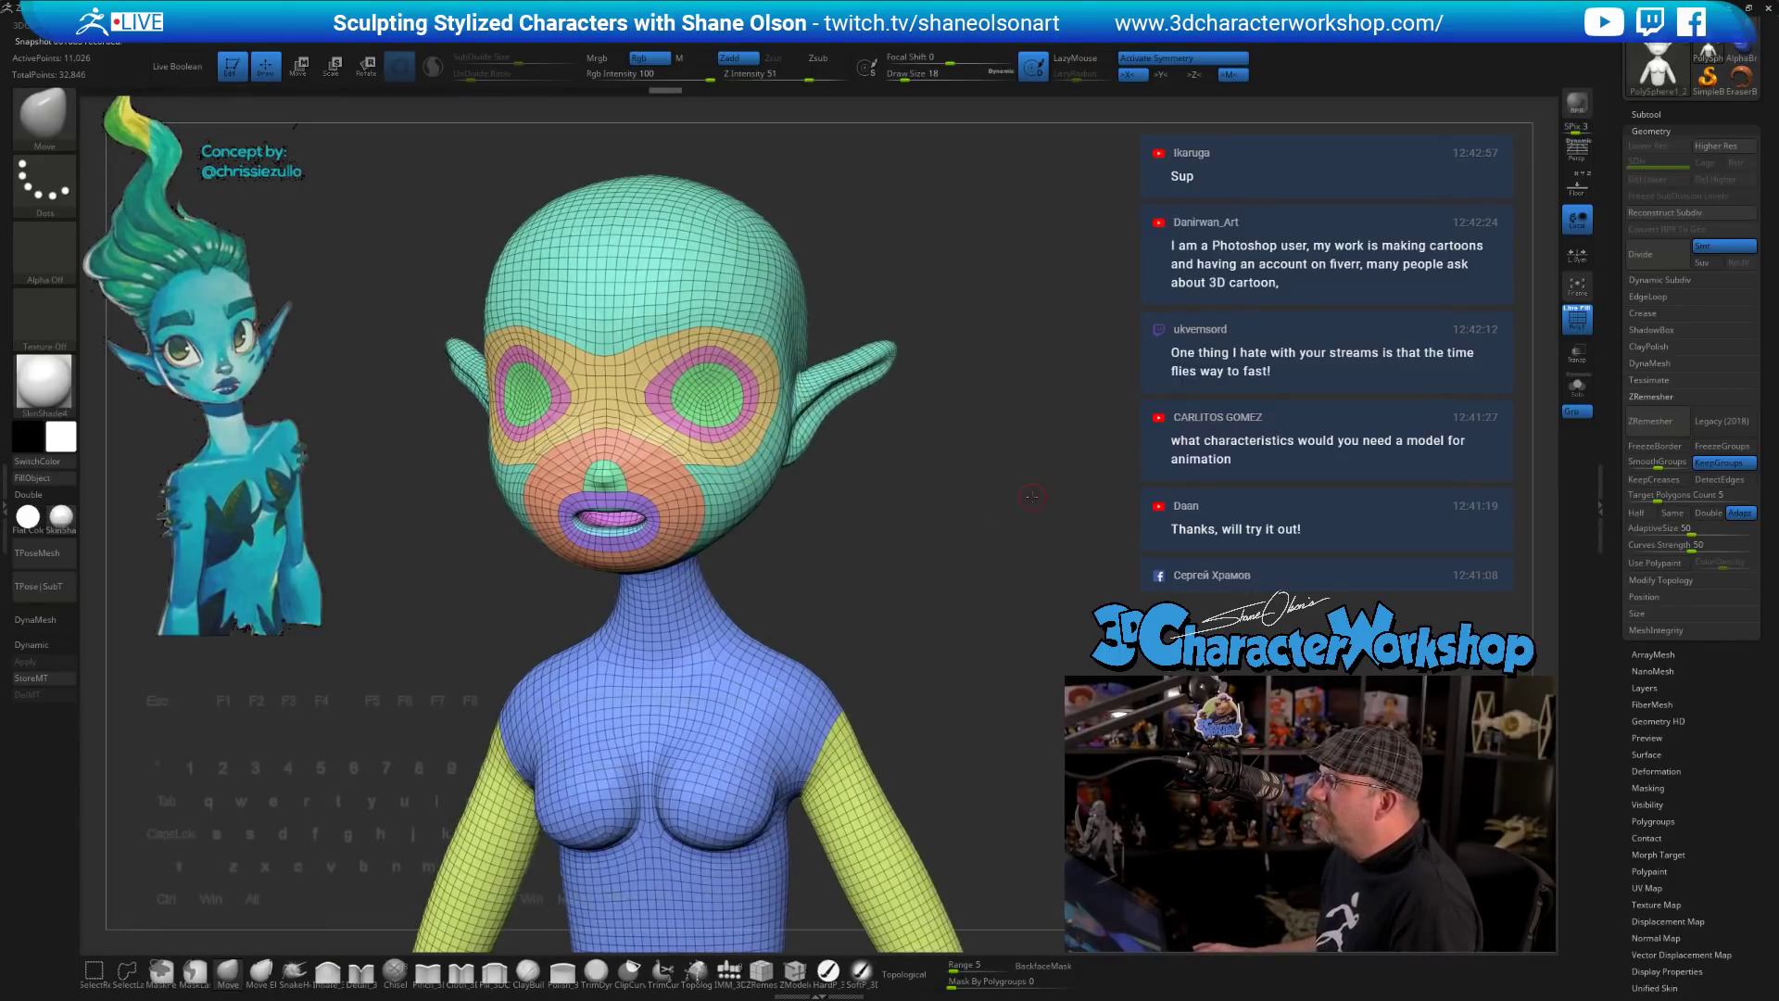
{"action": "key", "text": "s"}
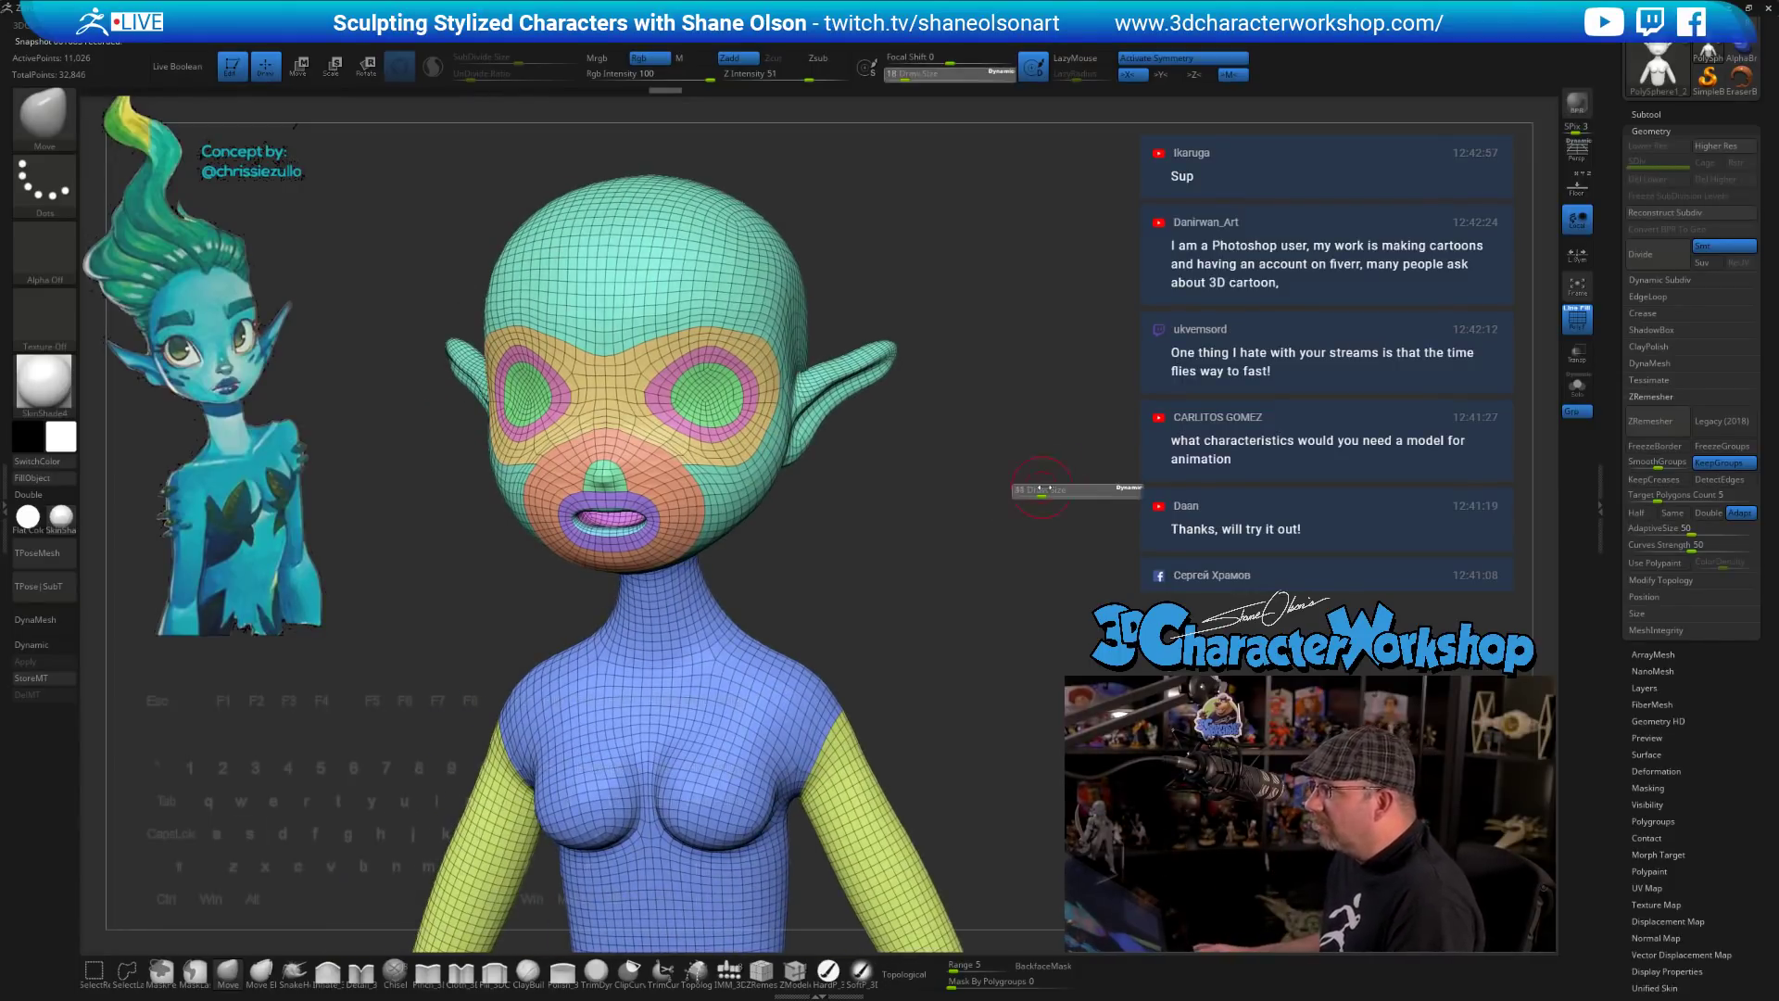
{"action": "left_click", "coordinate": [1048, 493]}
{"action": "mouse_move", "coordinate": [996, 501]}
{"action": "left_mouse_down", "text": "alt"}
{"action": "mouse_move", "coordinate": [988, 481]}
{"action": "mouse_move", "coordinate": [961, 523]}
{"action": "left_mouse_up", "text": "alt"}
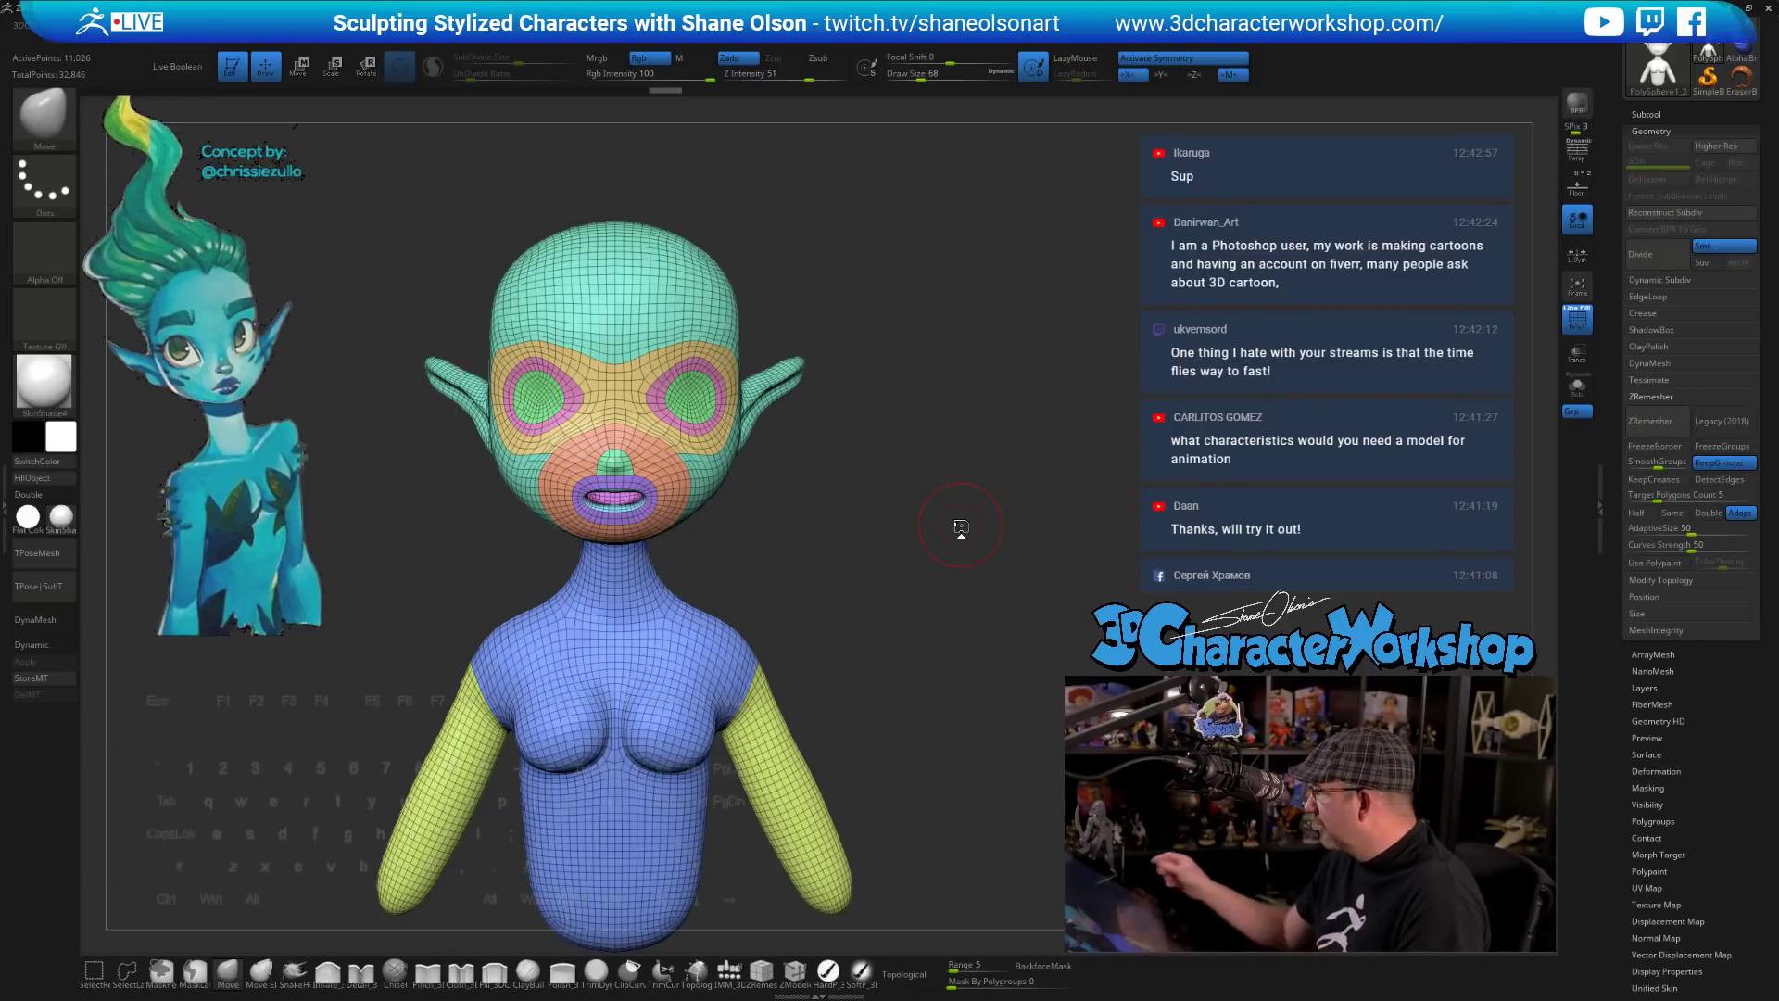
{"action": "left_click_drag", "start_coordinate": [984, 611], "coordinate": [901, 673]}
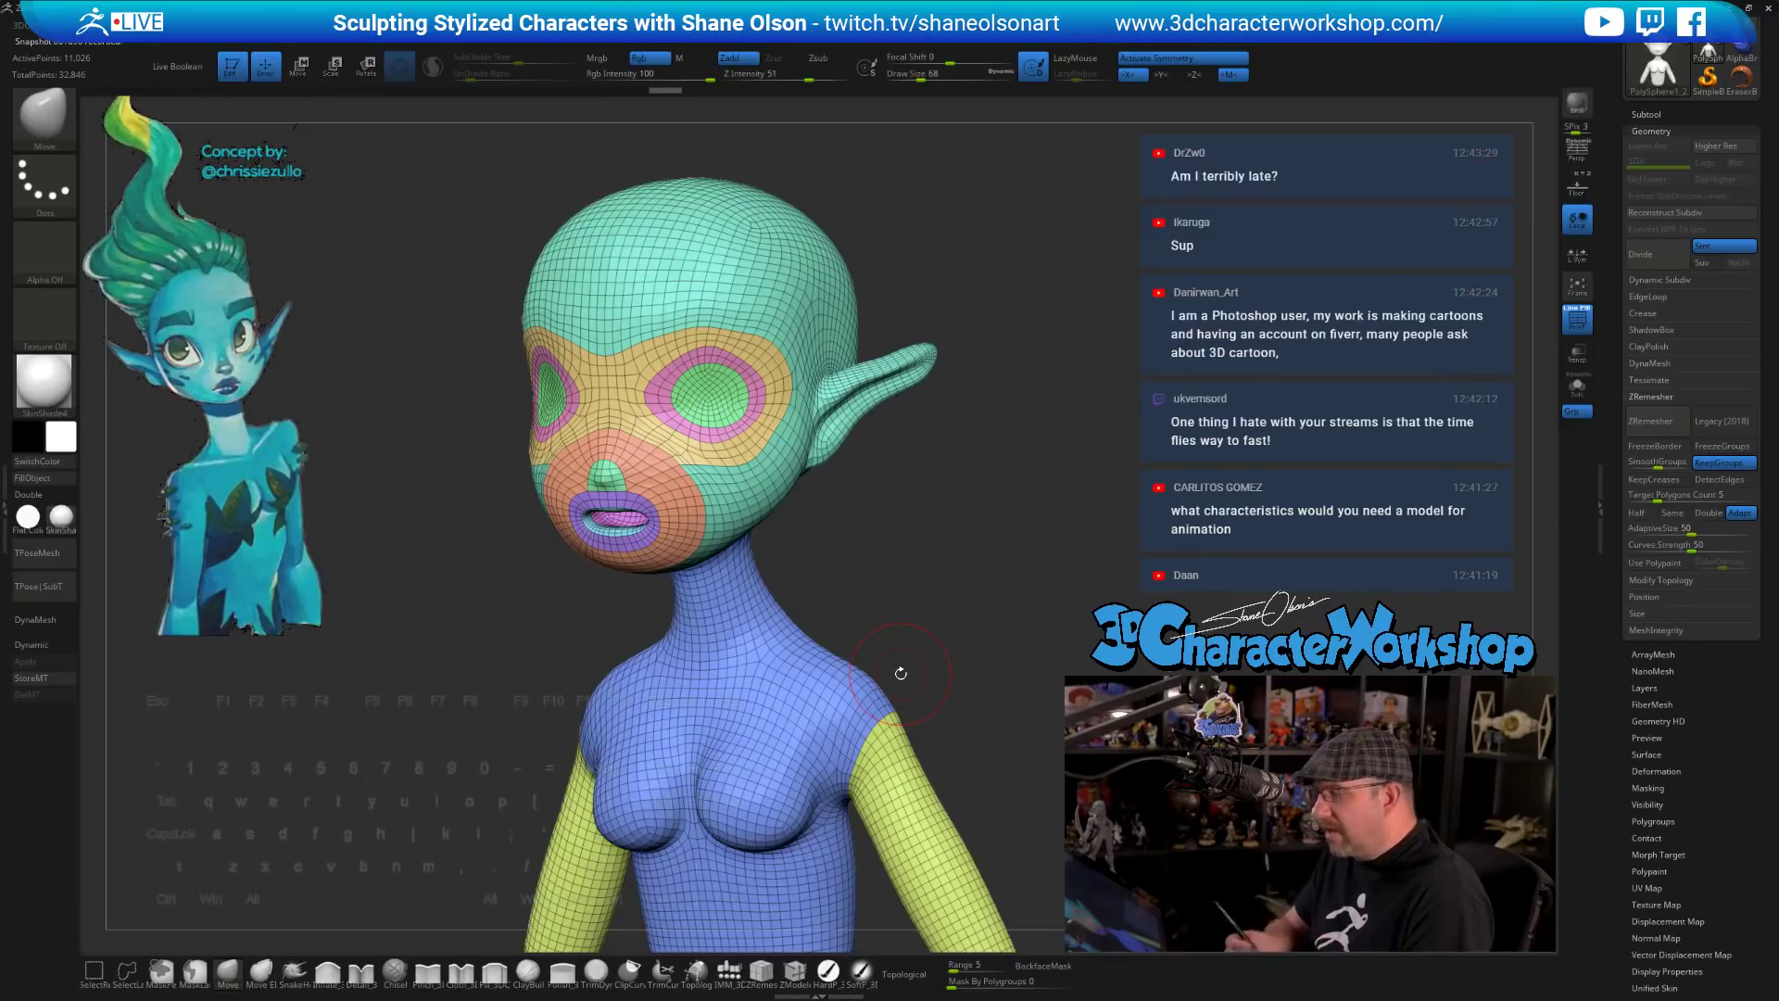
{"action": "left_click_drag", "start_coordinate": [992, 508], "coordinate": [944, 580]}
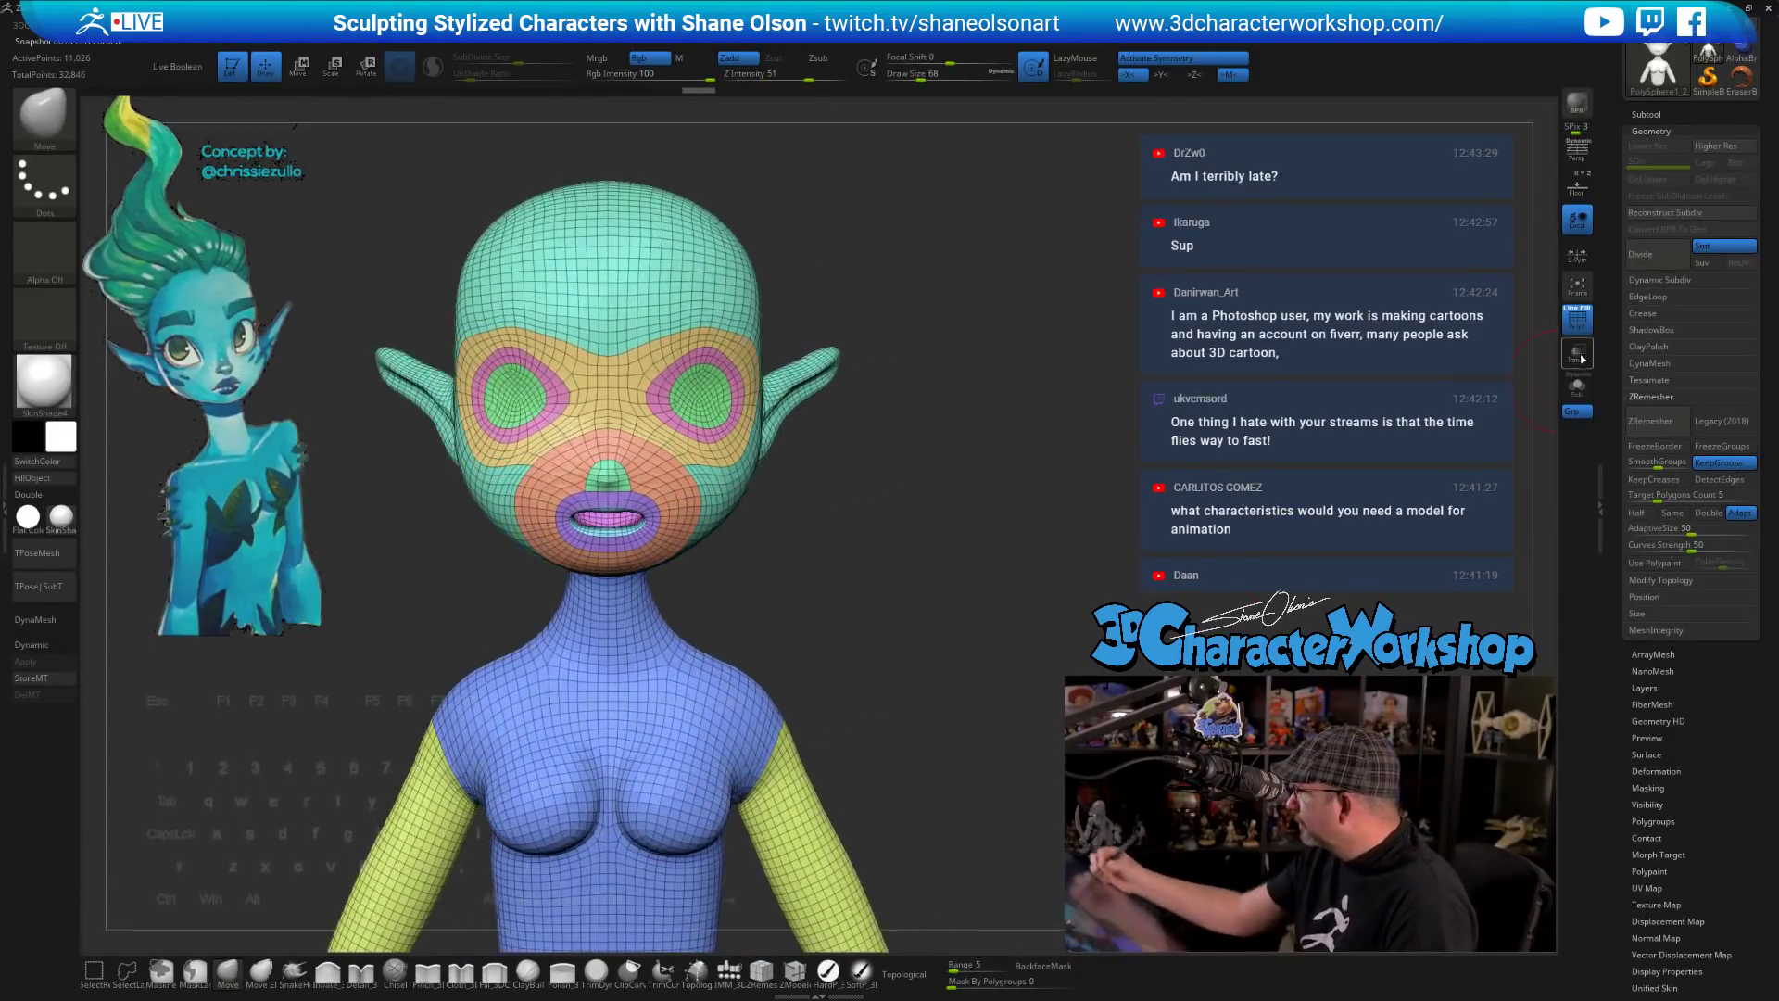
- Show the eyeball subtool with the bust, turn off the polyframe display and preview the mesh with dynamic subdivision
{"action": "scroll", "coordinate": [1654, 428], "scroll_direction": "up", "scroll_amount": 3}
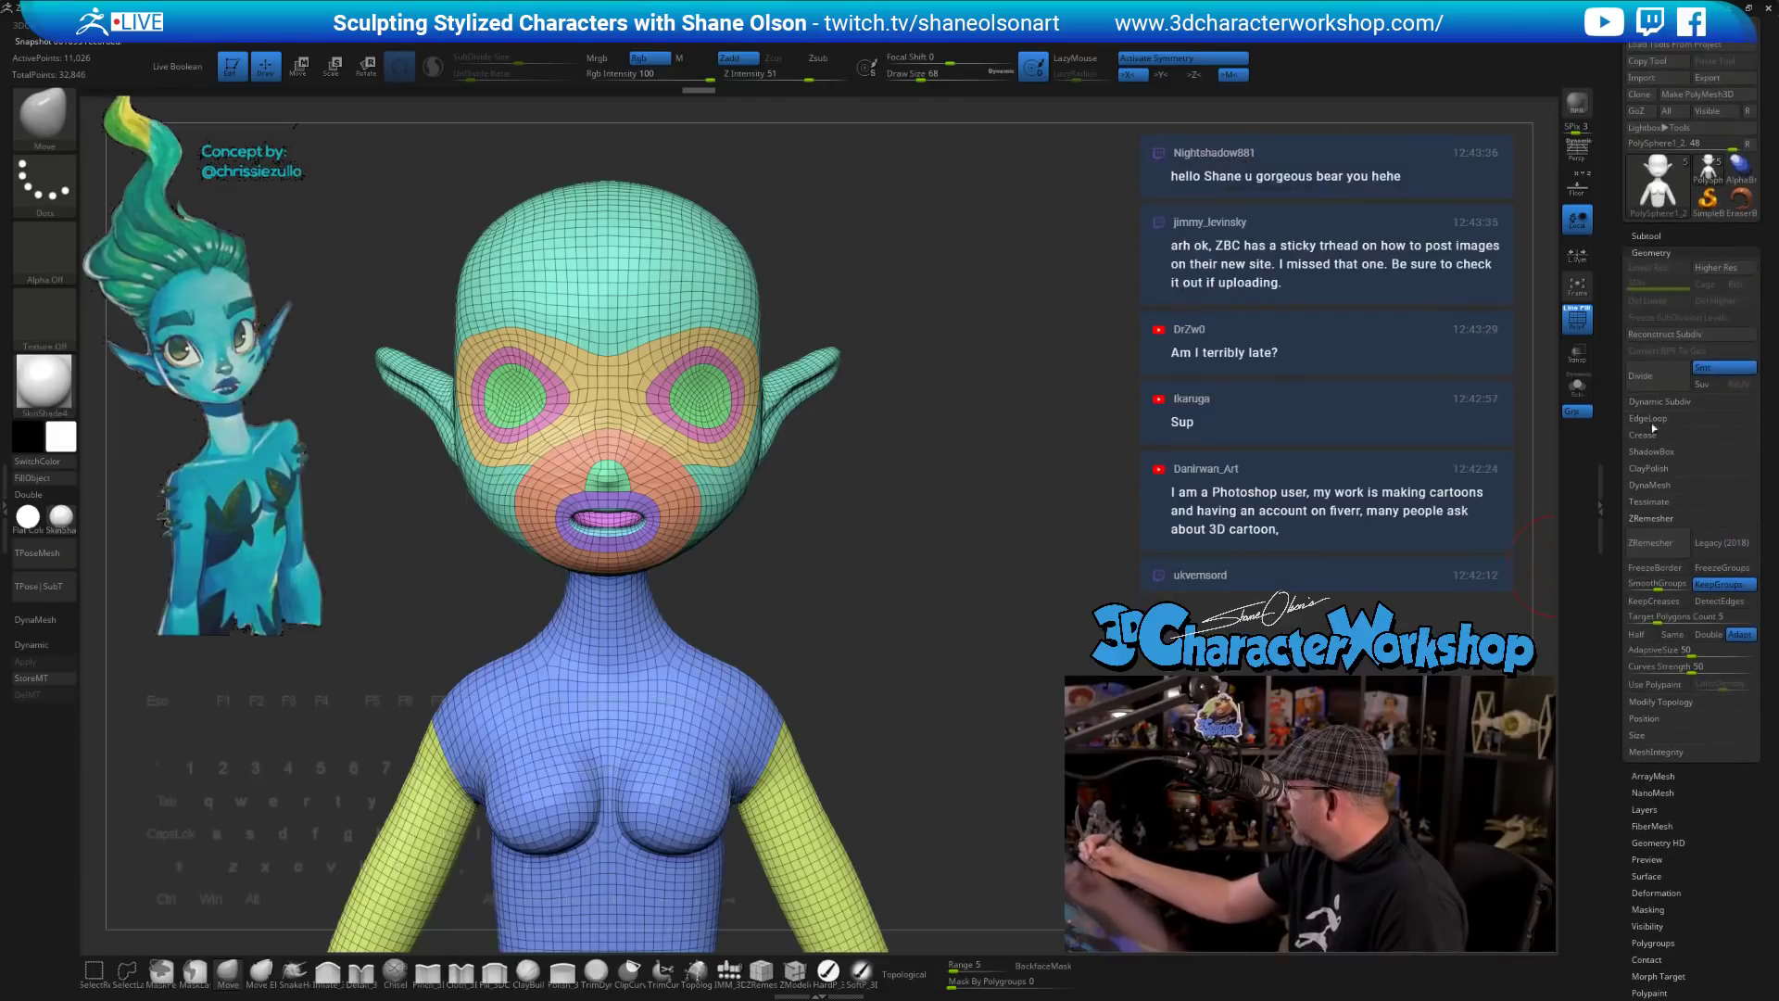
{"action": "left_click", "coordinate": [1646, 236]}
{"action": "left_click", "coordinate": [1749, 397]}
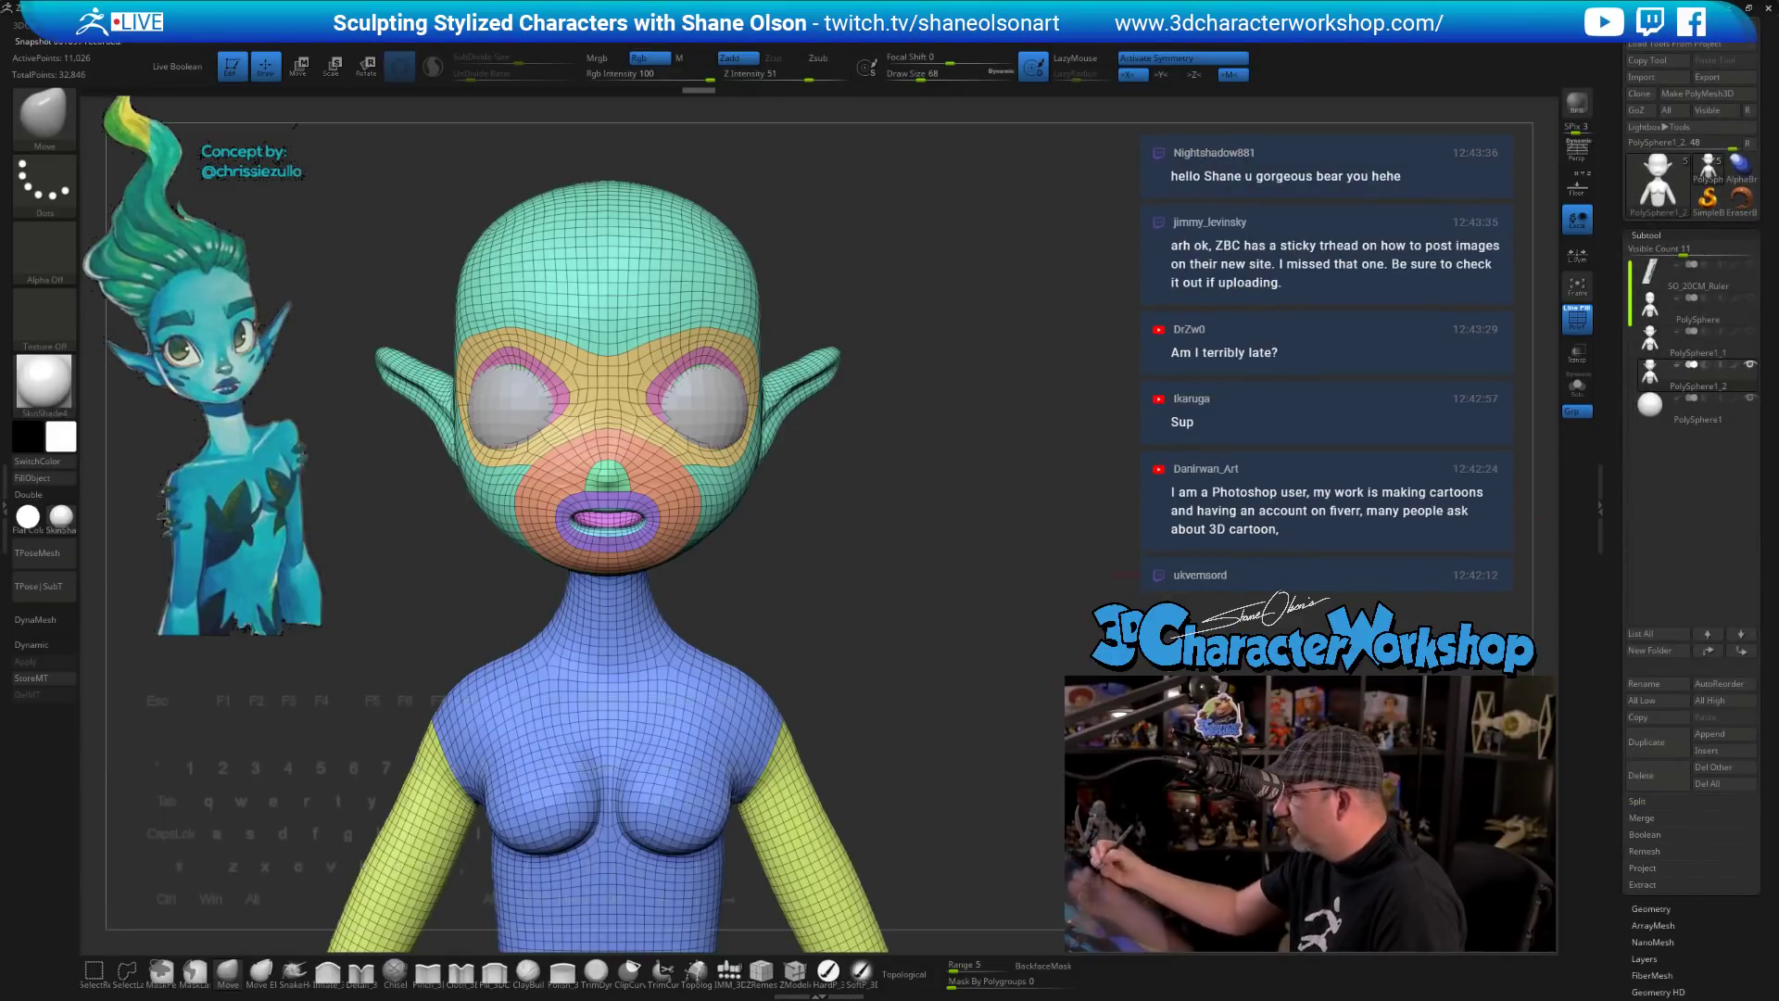
{"action": "key", "text": "shift+f"}
{"action": "left_click_drag", "start_coordinate": [1061, 589], "coordinate": [1002, 547]}
{"action": "key", "text": "shift+d"}
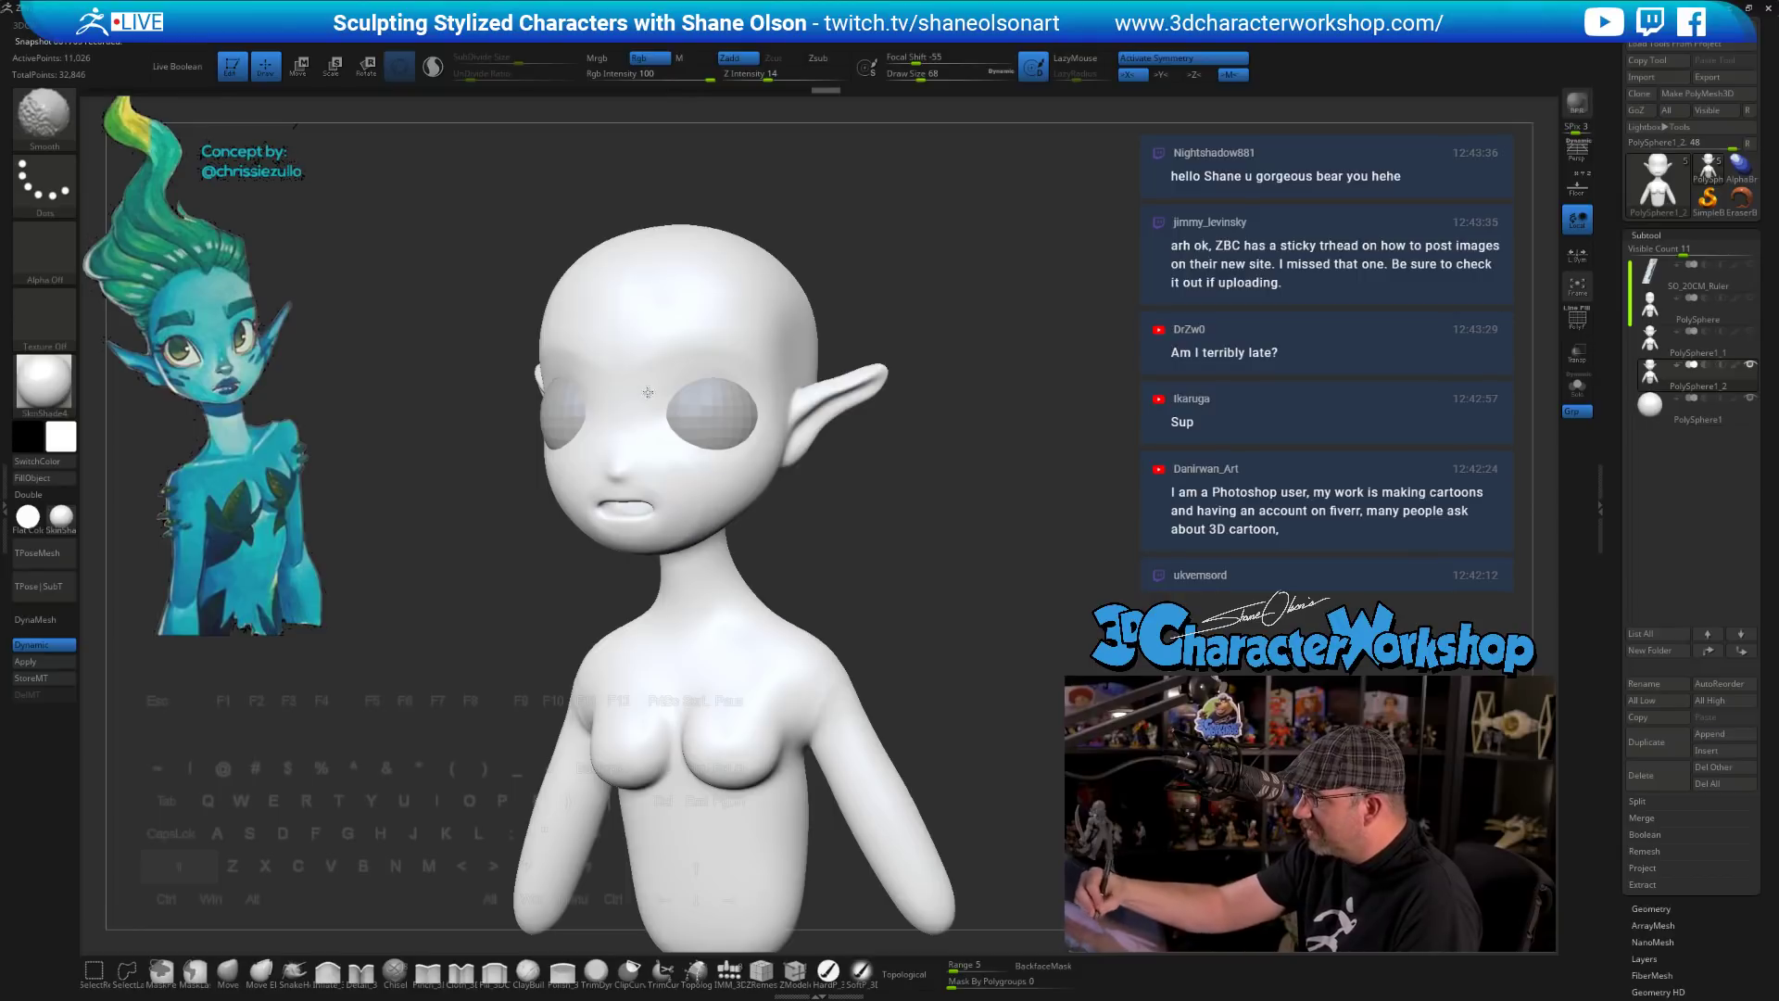
{"action": "left_click_drag", "start_coordinate": [884, 598], "coordinate": [912, 601]}
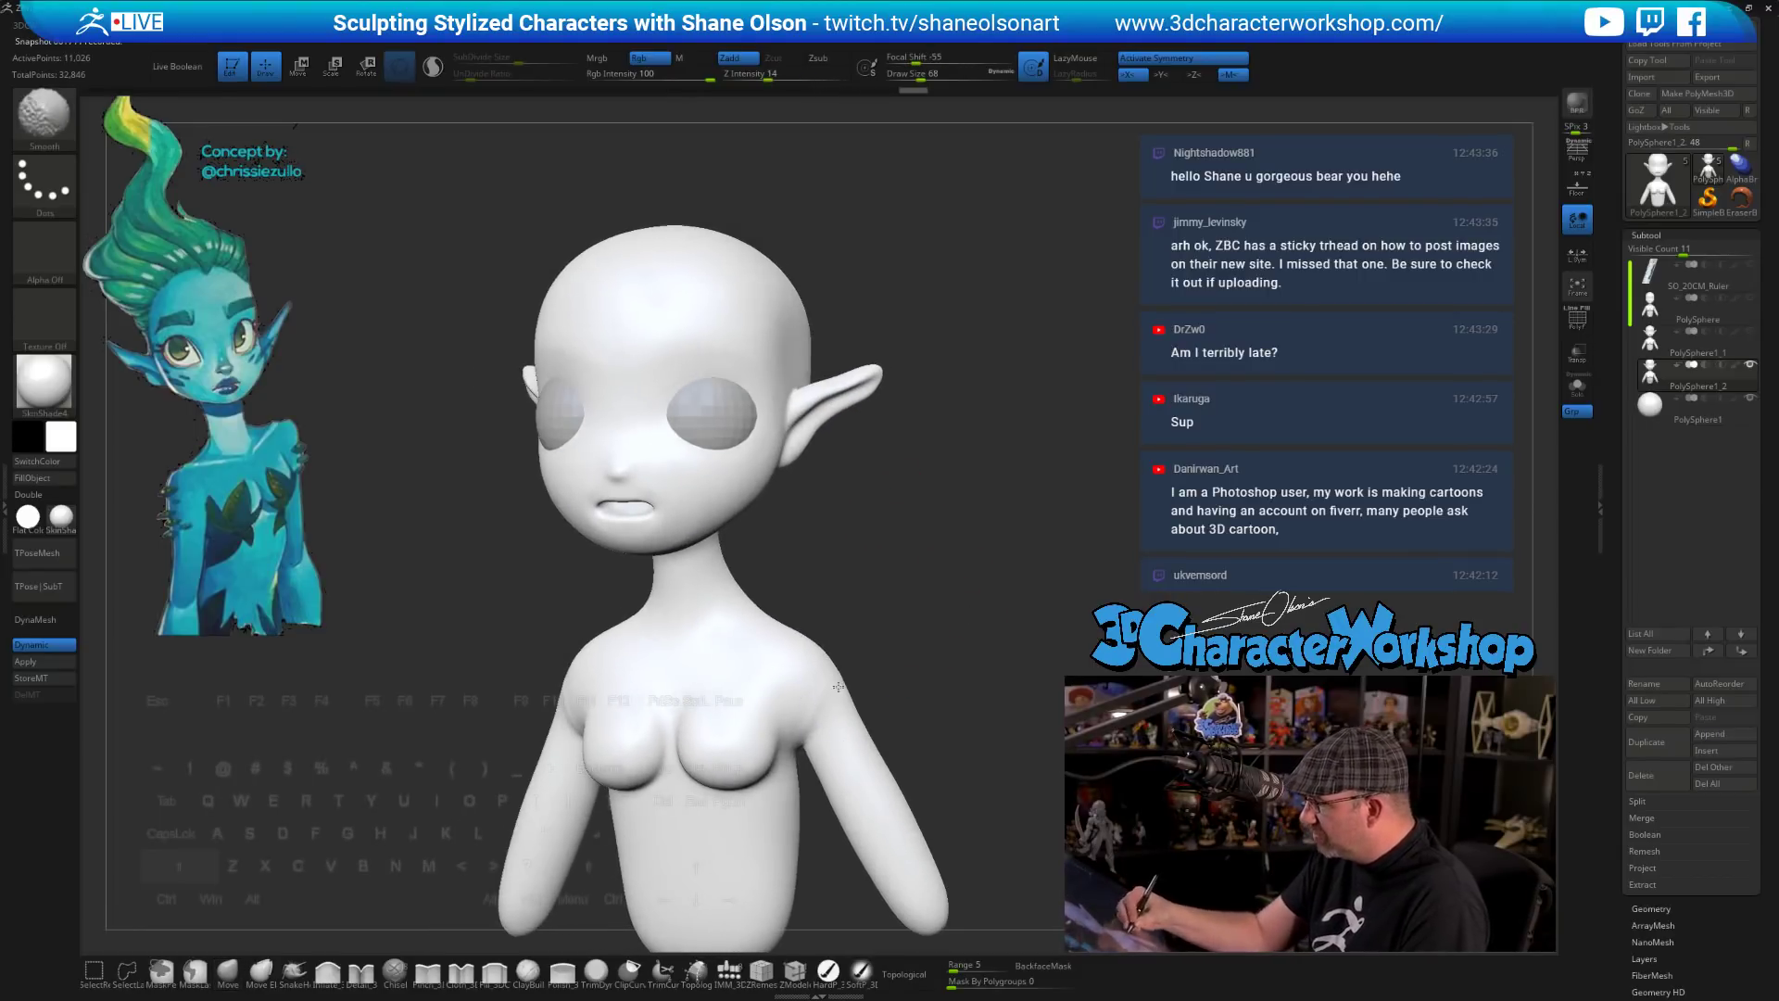
- Reshape the bust's shoulder and upper chest with broad strokes of an enlarged Move brush
{"action": "left_click_drag", "start_coordinate": [852, 791], "coordinate": [851, 736], "text": "shift"}
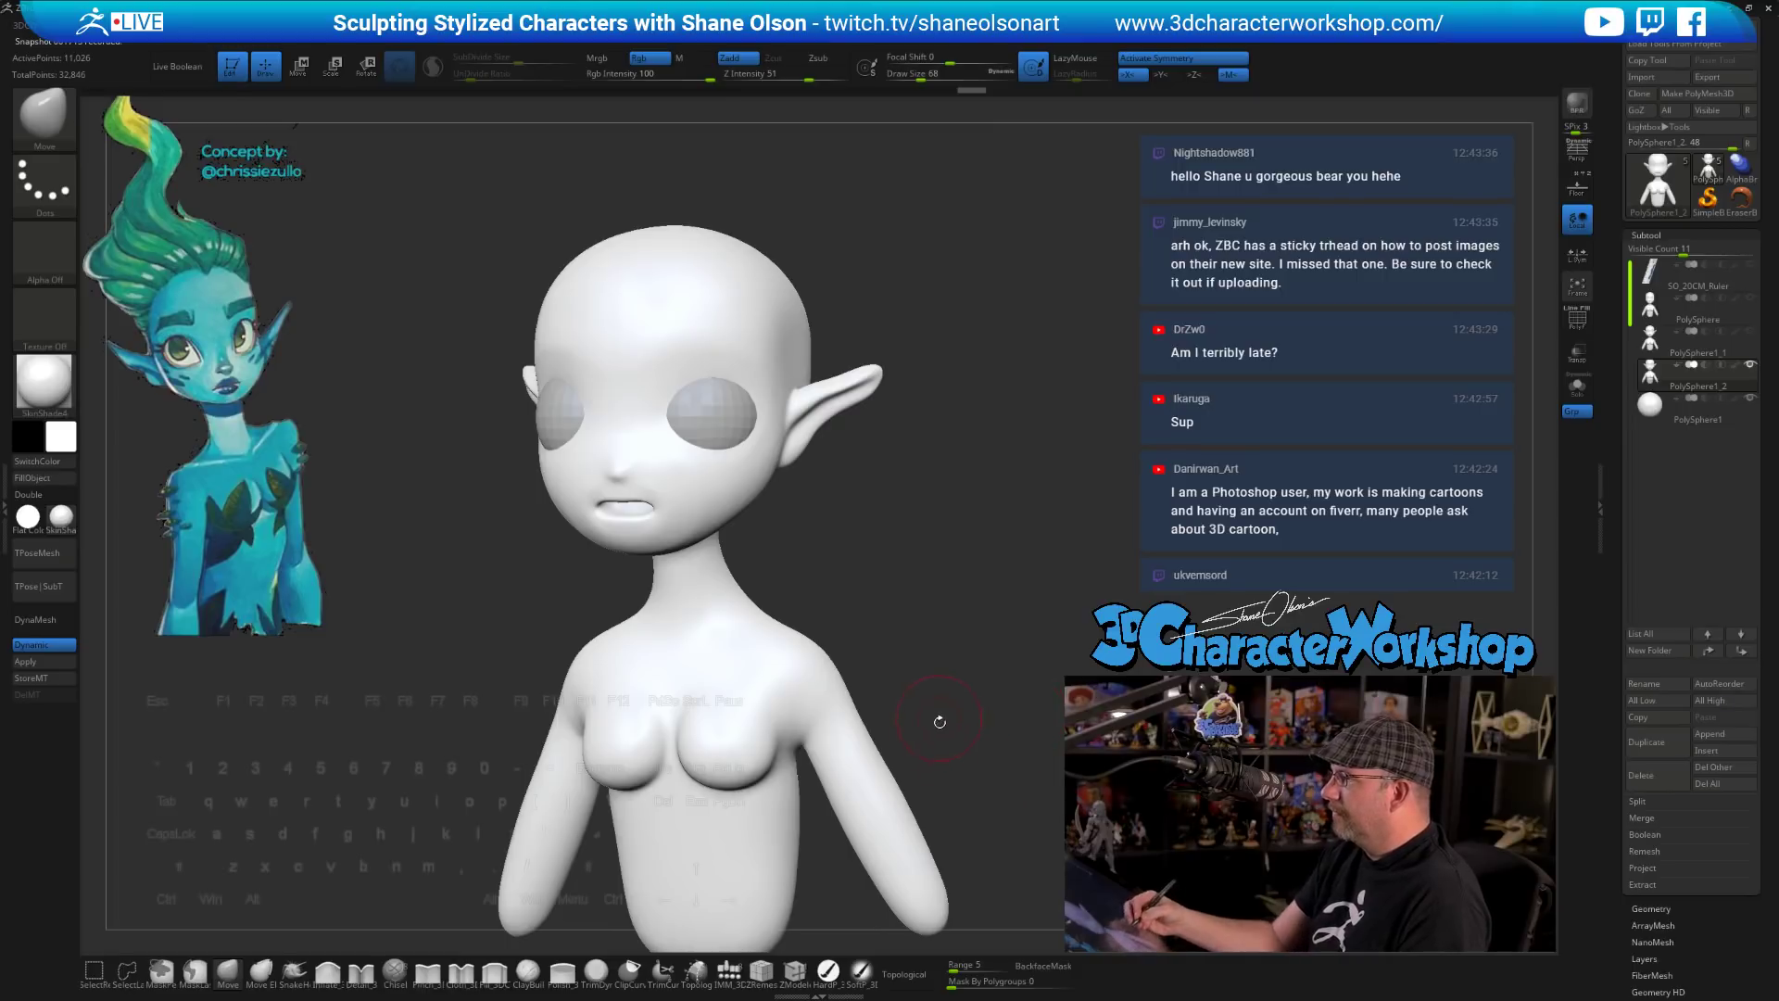
{"action": "left_click_drag", "start_coordinate": [862, 712], "coordinate": [916, 630]}
{"action": "mouse_move", "coordinate": [1019, 521]}
{"action": "left_mouse_down"}
{"action": "mouse_move", "coordinate": [961, 534]}
{"action": "mouse_move", "coordinate": [954, 561]}
{"action": "mouse_move", "coordinate": [929, 536]}
{"action": "left_mouse_up"}
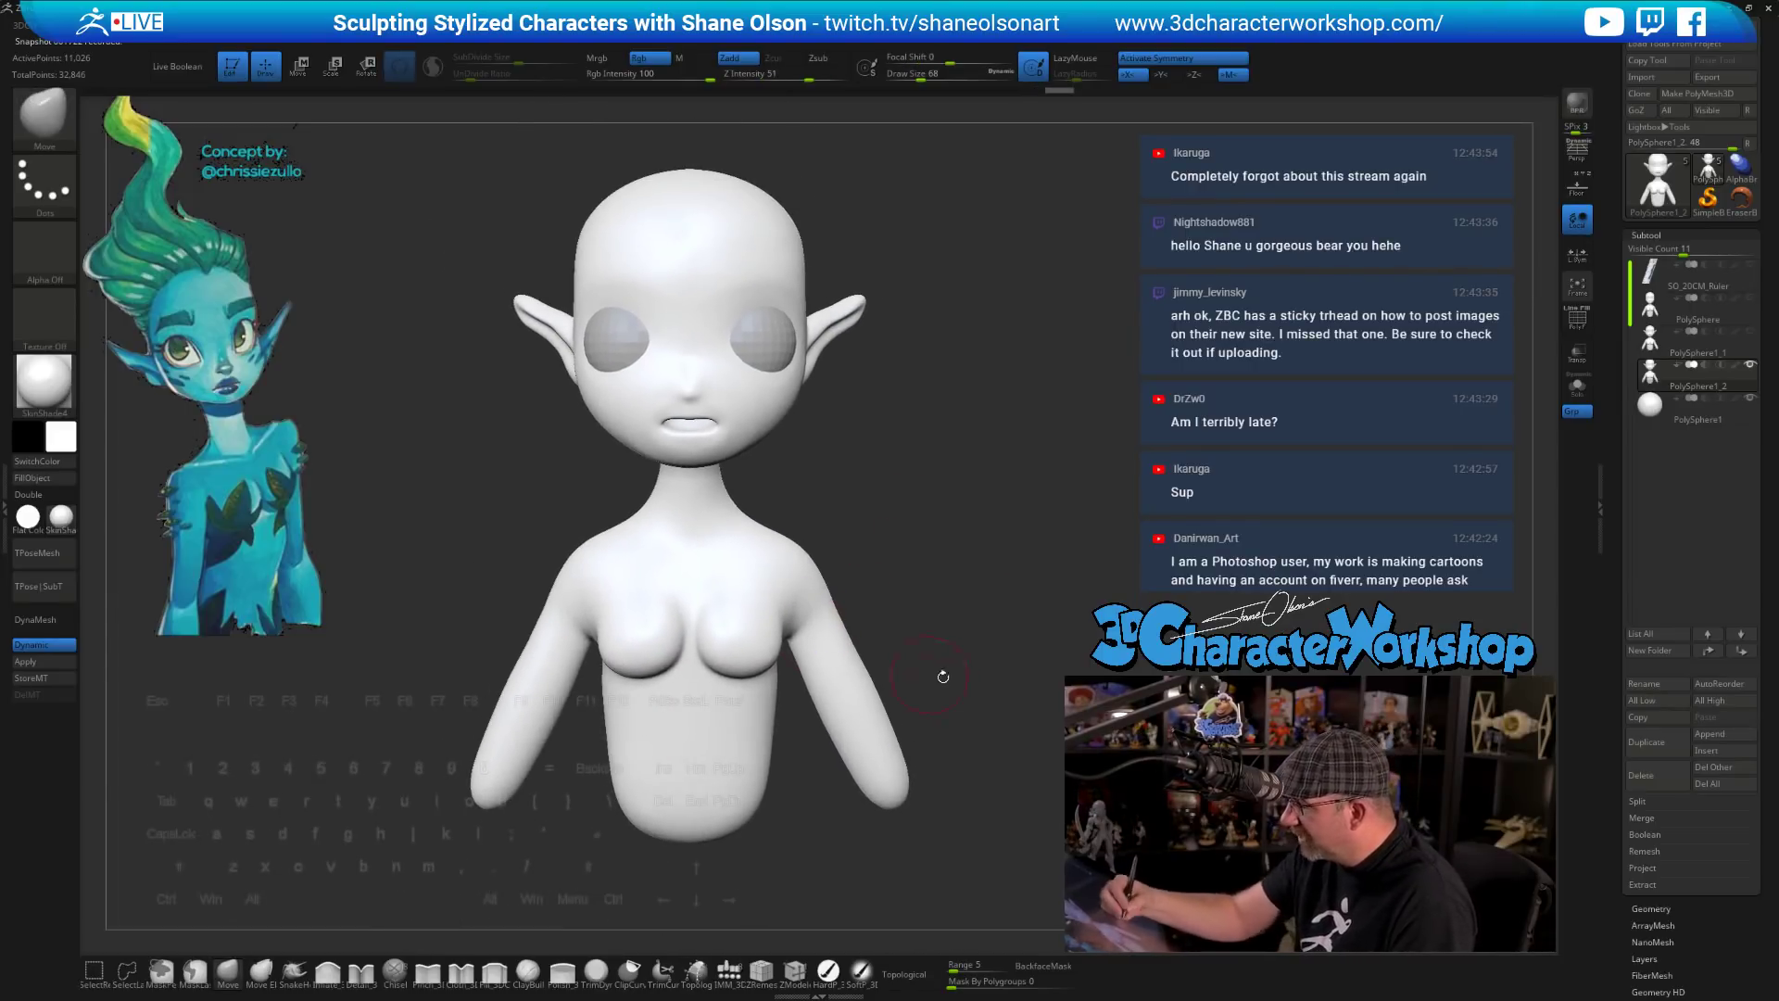
{"action": "mouse_move", "coordinate": [942, 676]}
{"action": "left_mouse_down"}
{"action": "mouse_move", "coordinate": [903, 661]}
{"action": "mouse_move", "coordinate": [937, 559]}
{"action": "left_mouse_up"}
{"action": "key", "text": "s"}
{"action": "left_click_drag", "start_coordinate": [929, 562], "coordinate": [957, 572]}
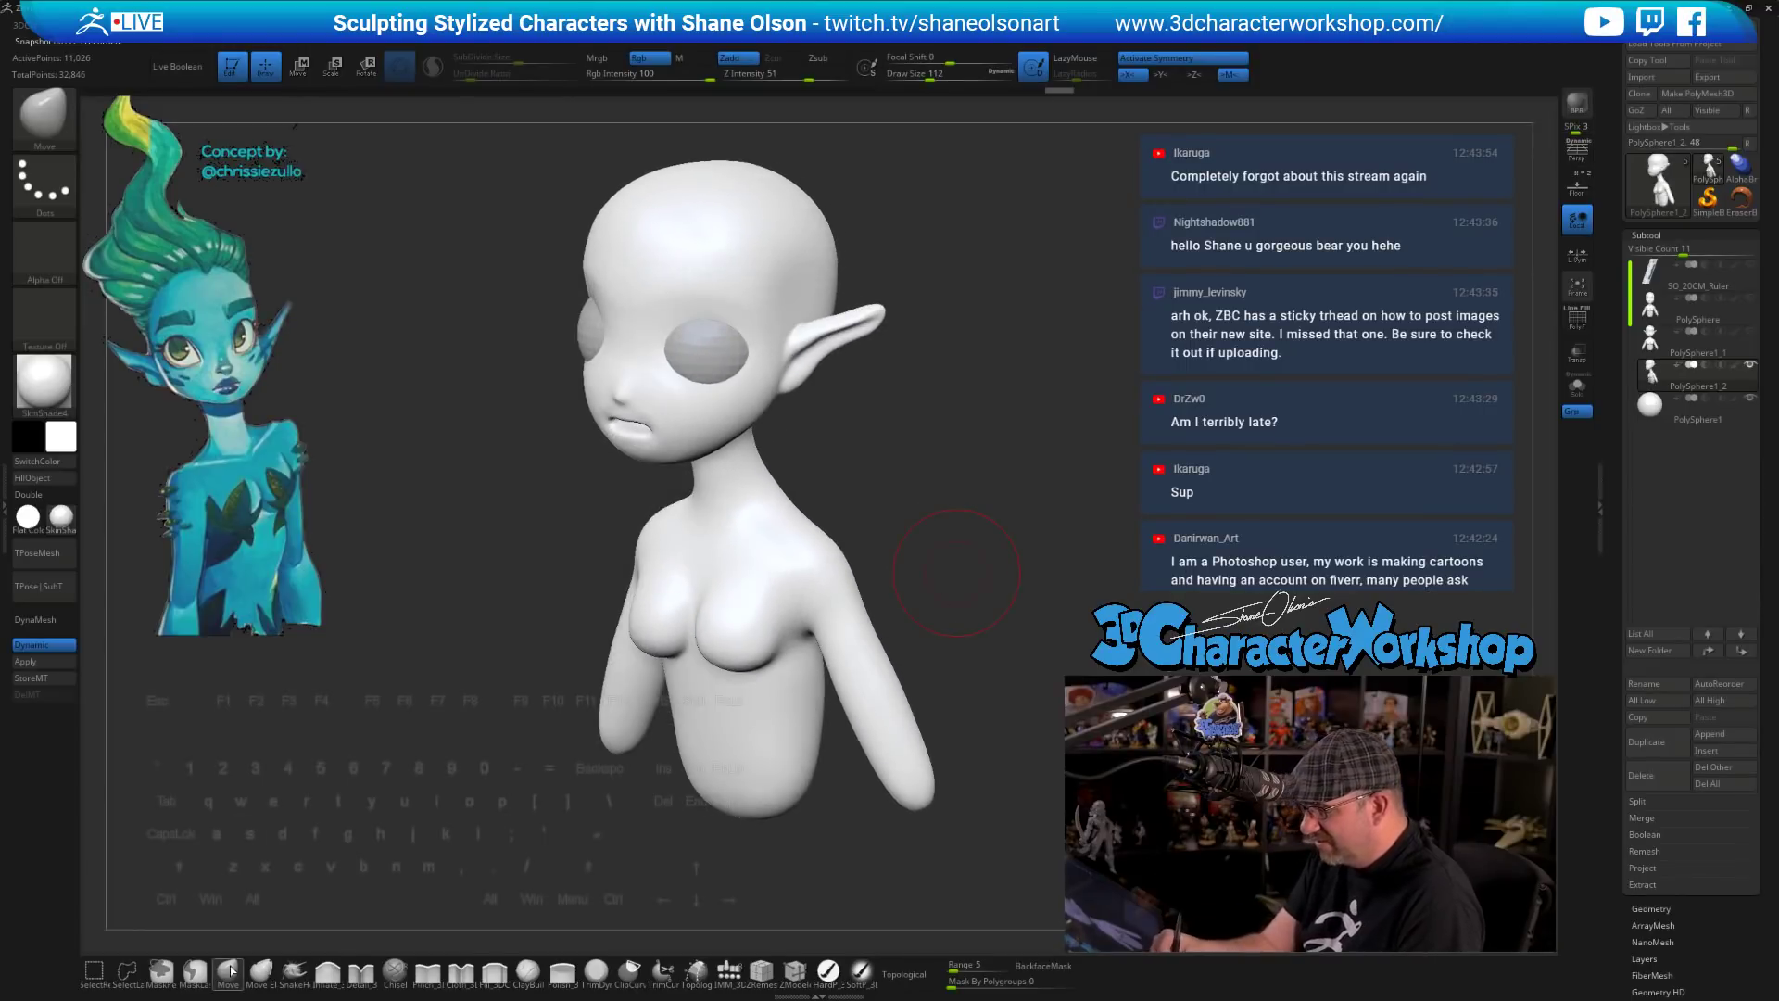
{"action": "key", "text": "s"}
{"action": "left_click_drag", "start_coordinate": [437, 770], "coordinate": [453, 770]}
{"action": "left_click_drag", "start_coordinate": [658, 542], "coordinate": [671, 532]}
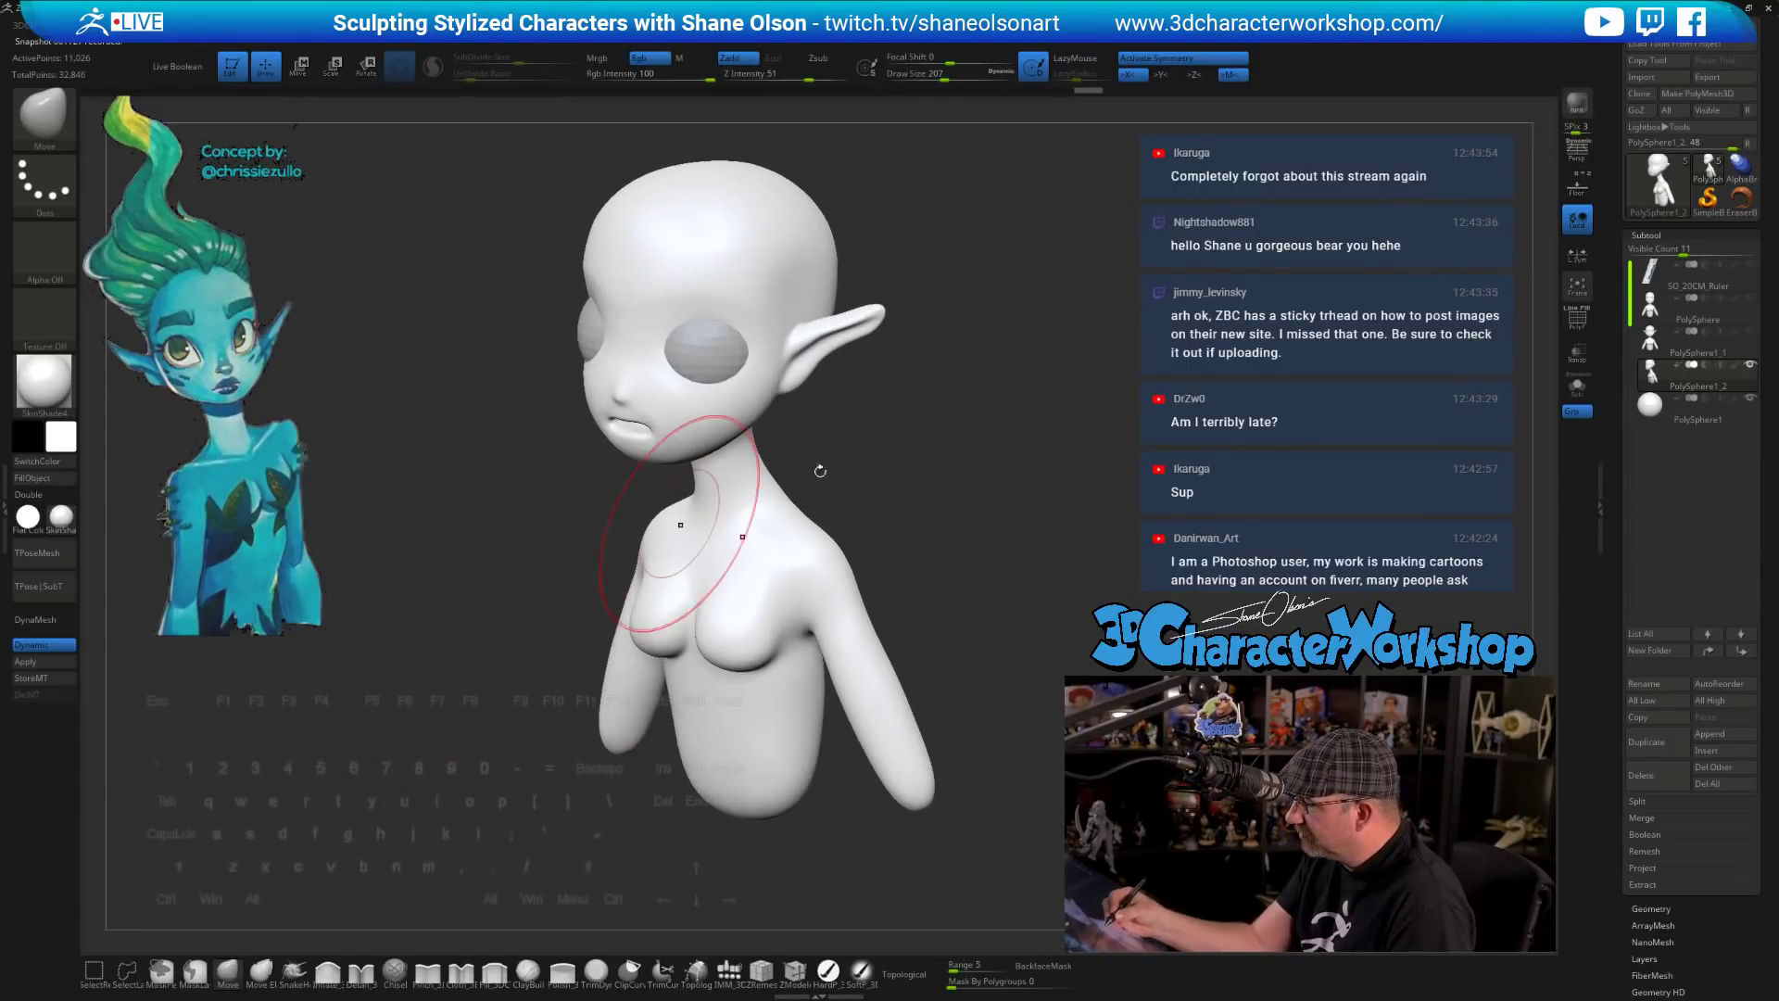
{"action": "left_click_drag", "start_coordinate": [893, 544], "coordinate": [846, 542]}
{"action": "mouse_move", "coordinate": [714, 560]}
{"action": "left_mouse_down"}
{"action": "mouse_move", "coordinate": [705, 572]}
{"action": "mouse_move", "coordinate": [881, 564]}
{"action": "mouse_move", "coordinate": [897, 668]}
{"action": "mouse_move", "coordinate": [640, 547]}
{"action": "left_mouse_up"}
- Smooth the reshaped shoulder and upper chest surface
{"action": "key", "text": "s"}
{"action": "key", "text": "shift"}
{"action": "left_click_drag", "start_coordinate": [786, 620], "coordinate": [903, 639]}
{"action": "left_click_drag", "start_coordinate": [664, 508], "coordinate": [648, 556], "text": "shift"}
{"action": "mouse_move", "coordinate": [917, 639]}
{"action": "left_mouse_down"}
{"action": "mouse_move", "coordinate": [825, 636]}
{"action": "mouse_move", "coordinate": [842, 568]}
{"action": "mouse_move", "coordinate": [936, 623]}
{"action": "mouse_move", "coordinate": [882, 651]}
{"action": "mouse_move", "coordinate": [874, 709]}
{"action": "left_mouse_up"}
- Close the mouth by moving the lips together with the Move brush at draw size 54 and topological masking at range 3
{"action": "left_click", "coordinate": [328, 972]}
{"action": "key", "text": "s"}
{"action": "left_click_drag", "start_coordinate": [372, 824], "coordinate": [359, 824]}
{"action": "left_click_drag", "start_coordinate": [903, 662], "coordinate": [815, 591]}
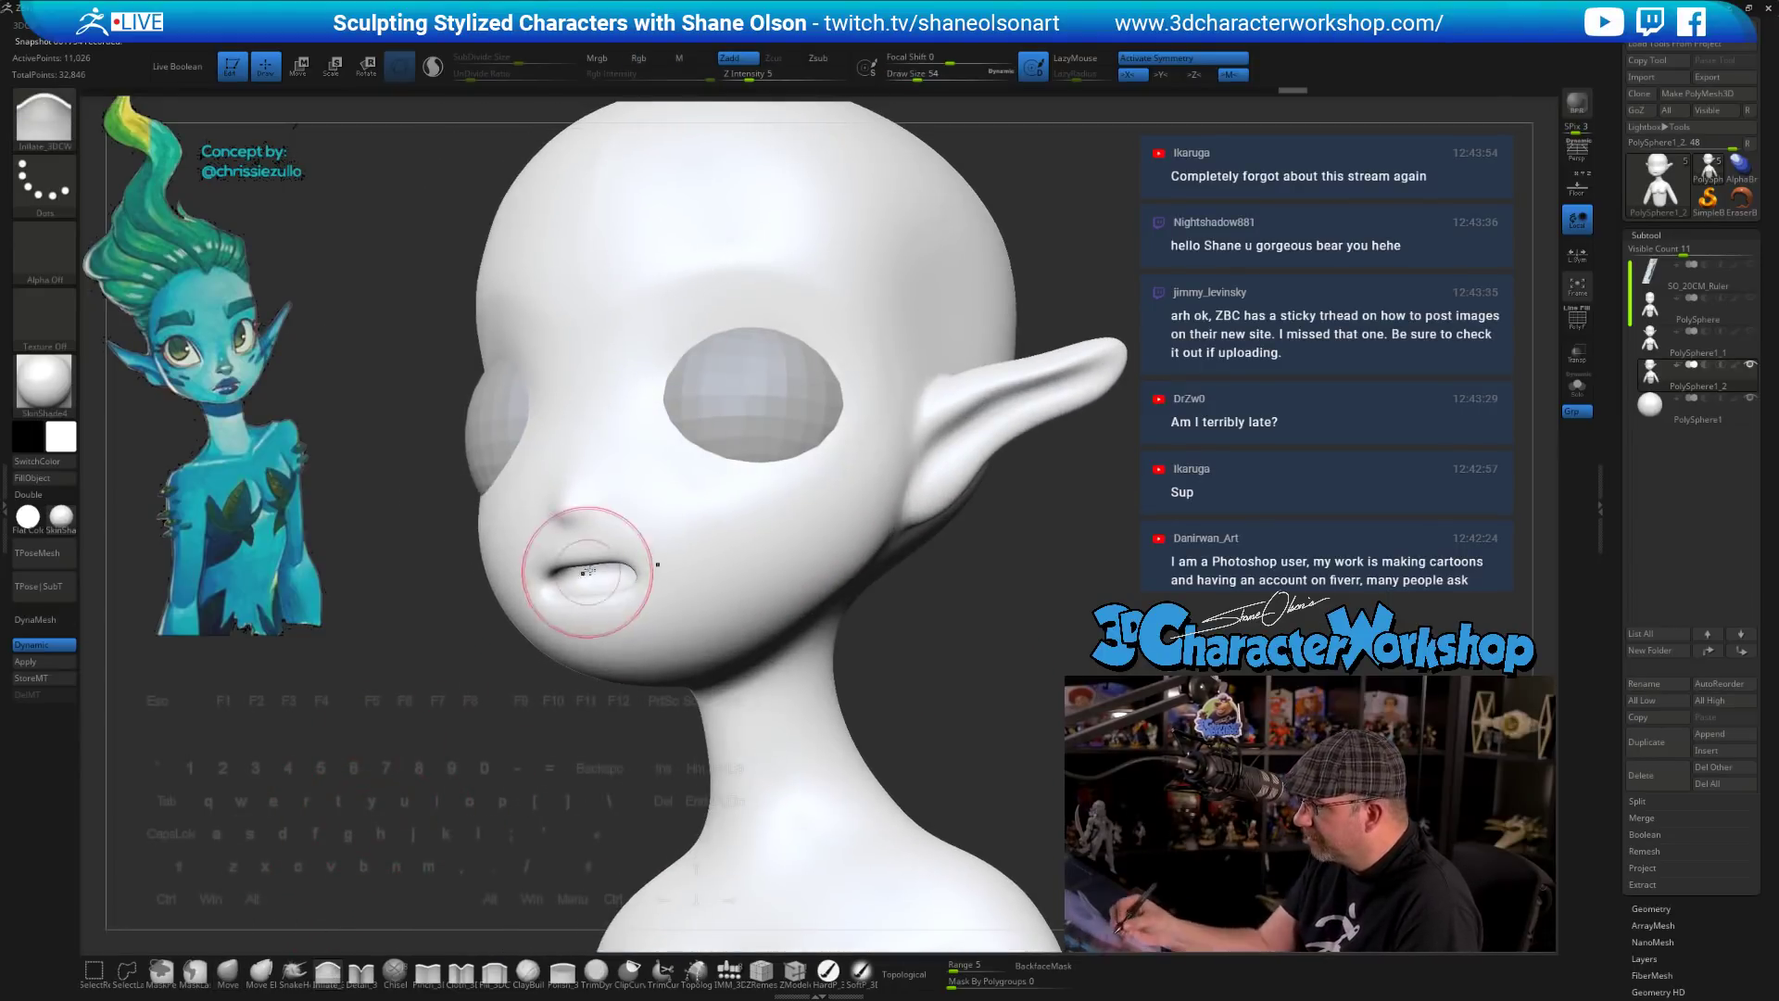
{"action": "left_click", "coordinate": [228, 970]}
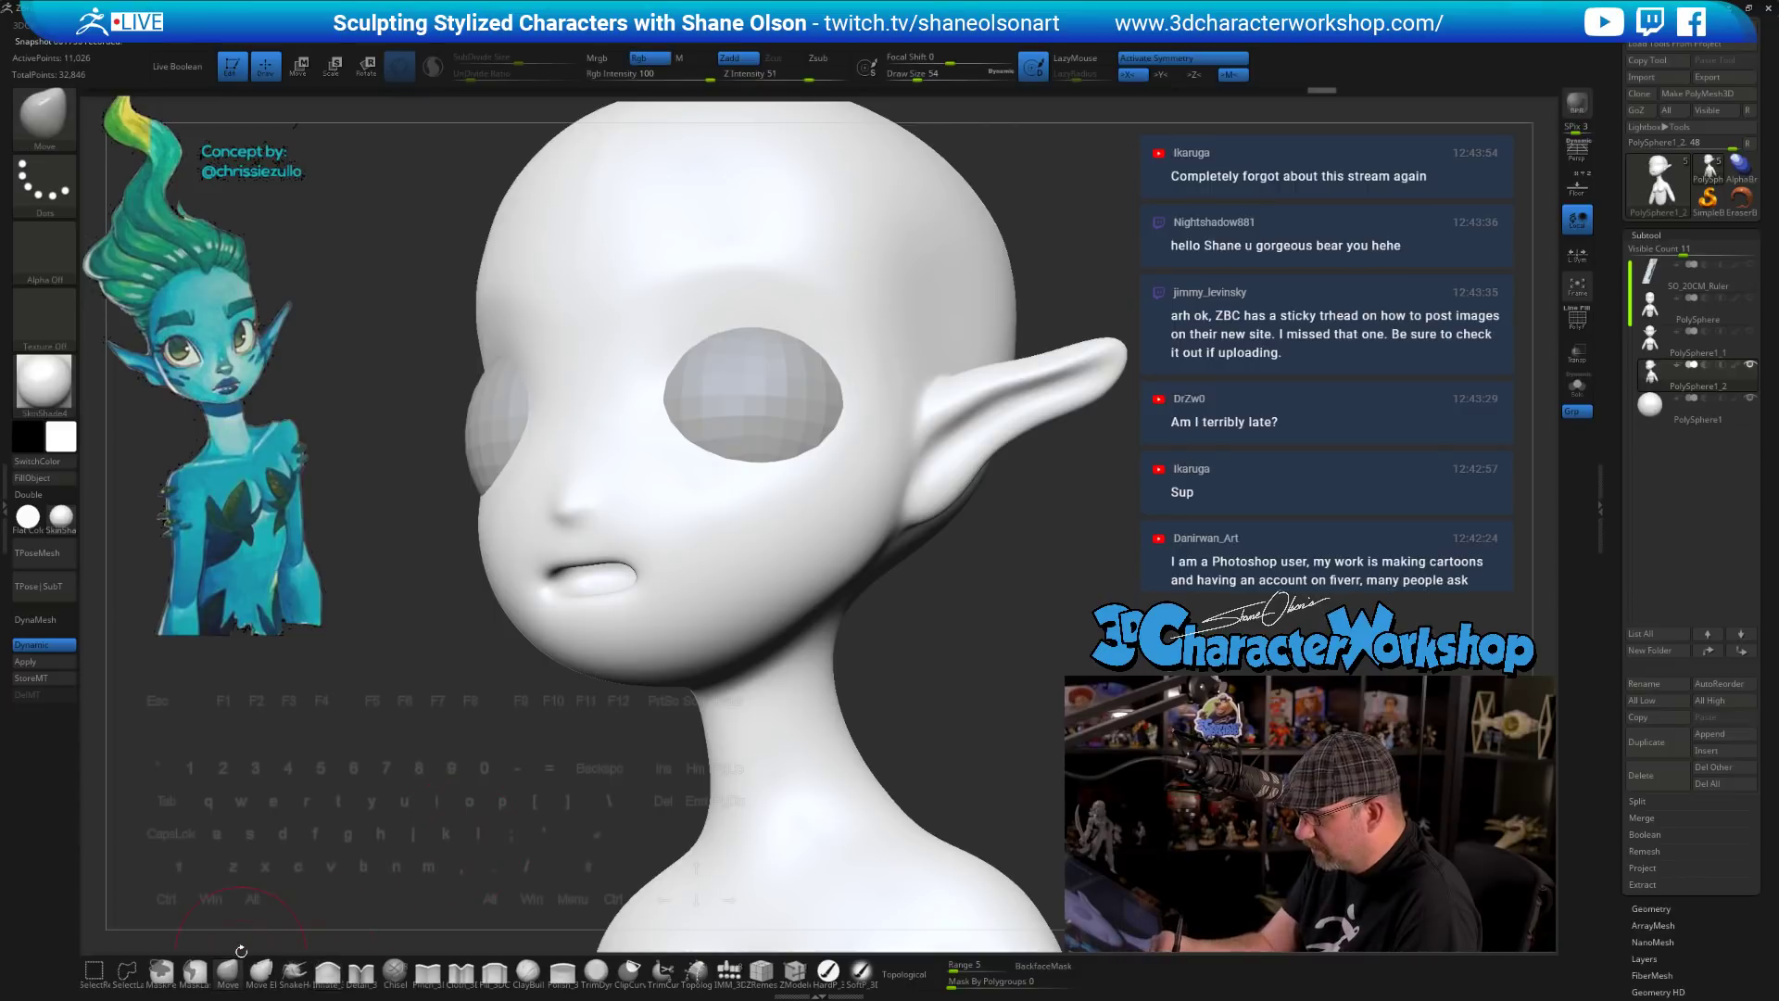
{"action": "left_click", "coordinate": [922, 974]}
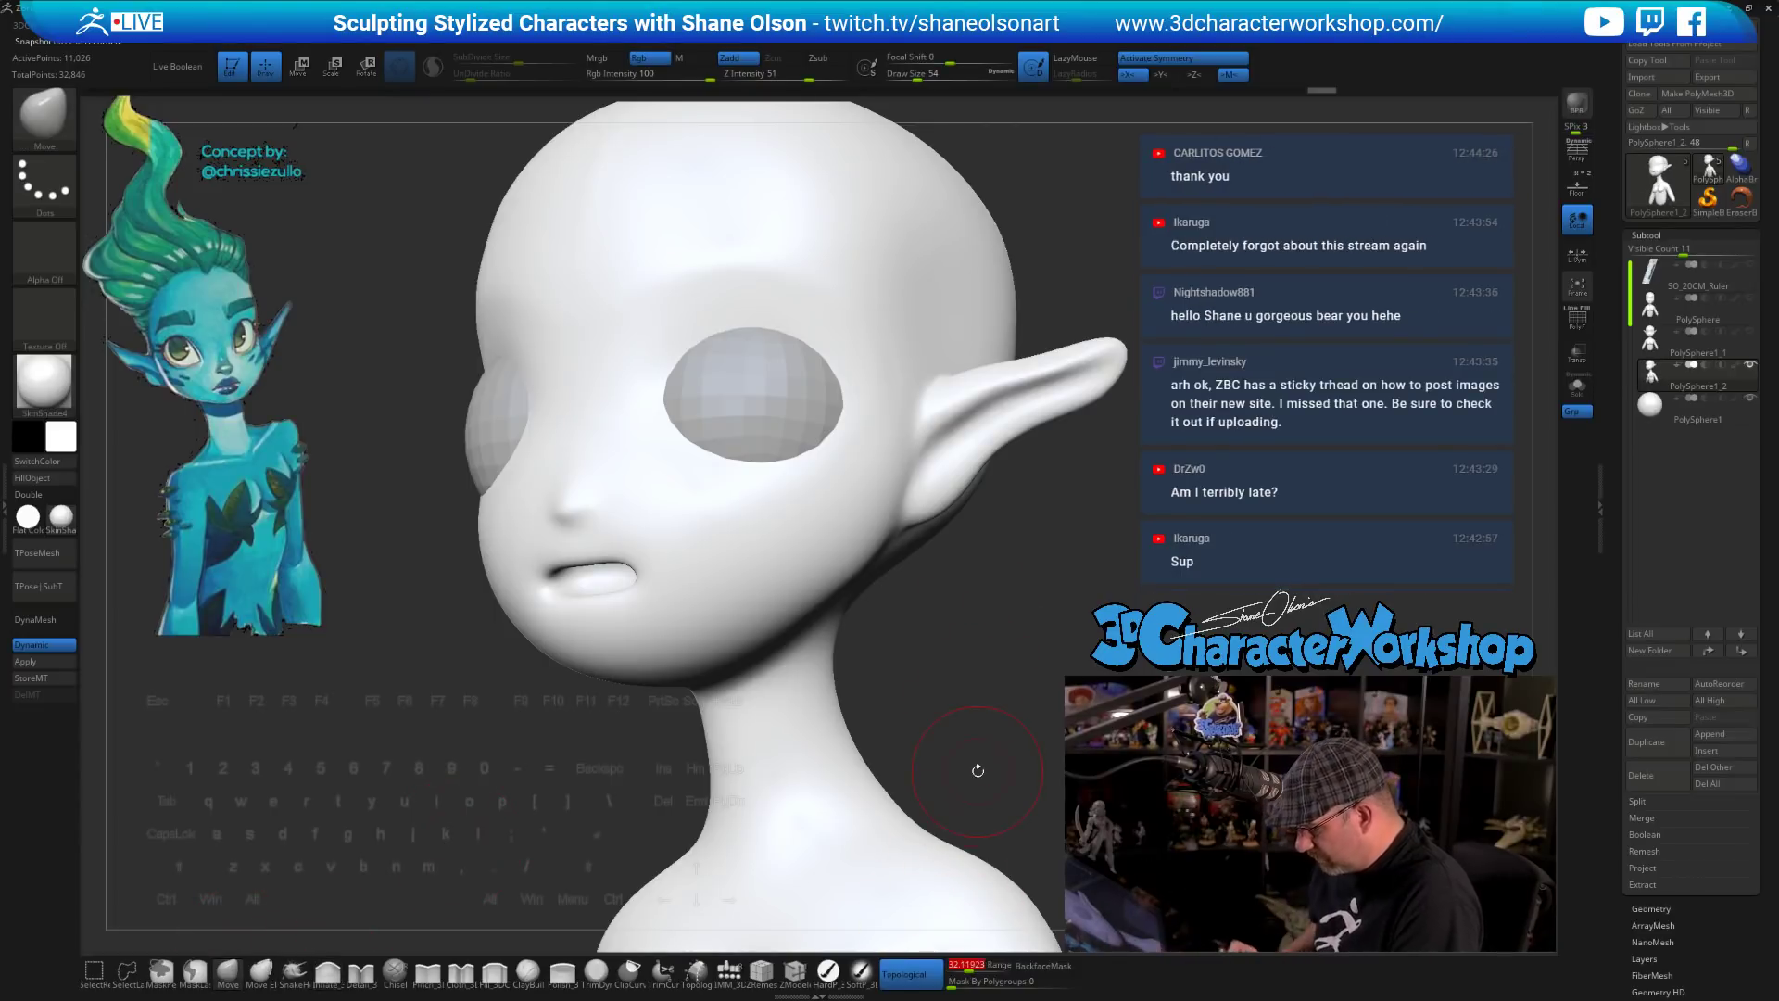
{"action": "type", "text": "3"}
{"action": "left_click_drag", "start_coordinate": [888, 593], "coordinate": [831, 636]}
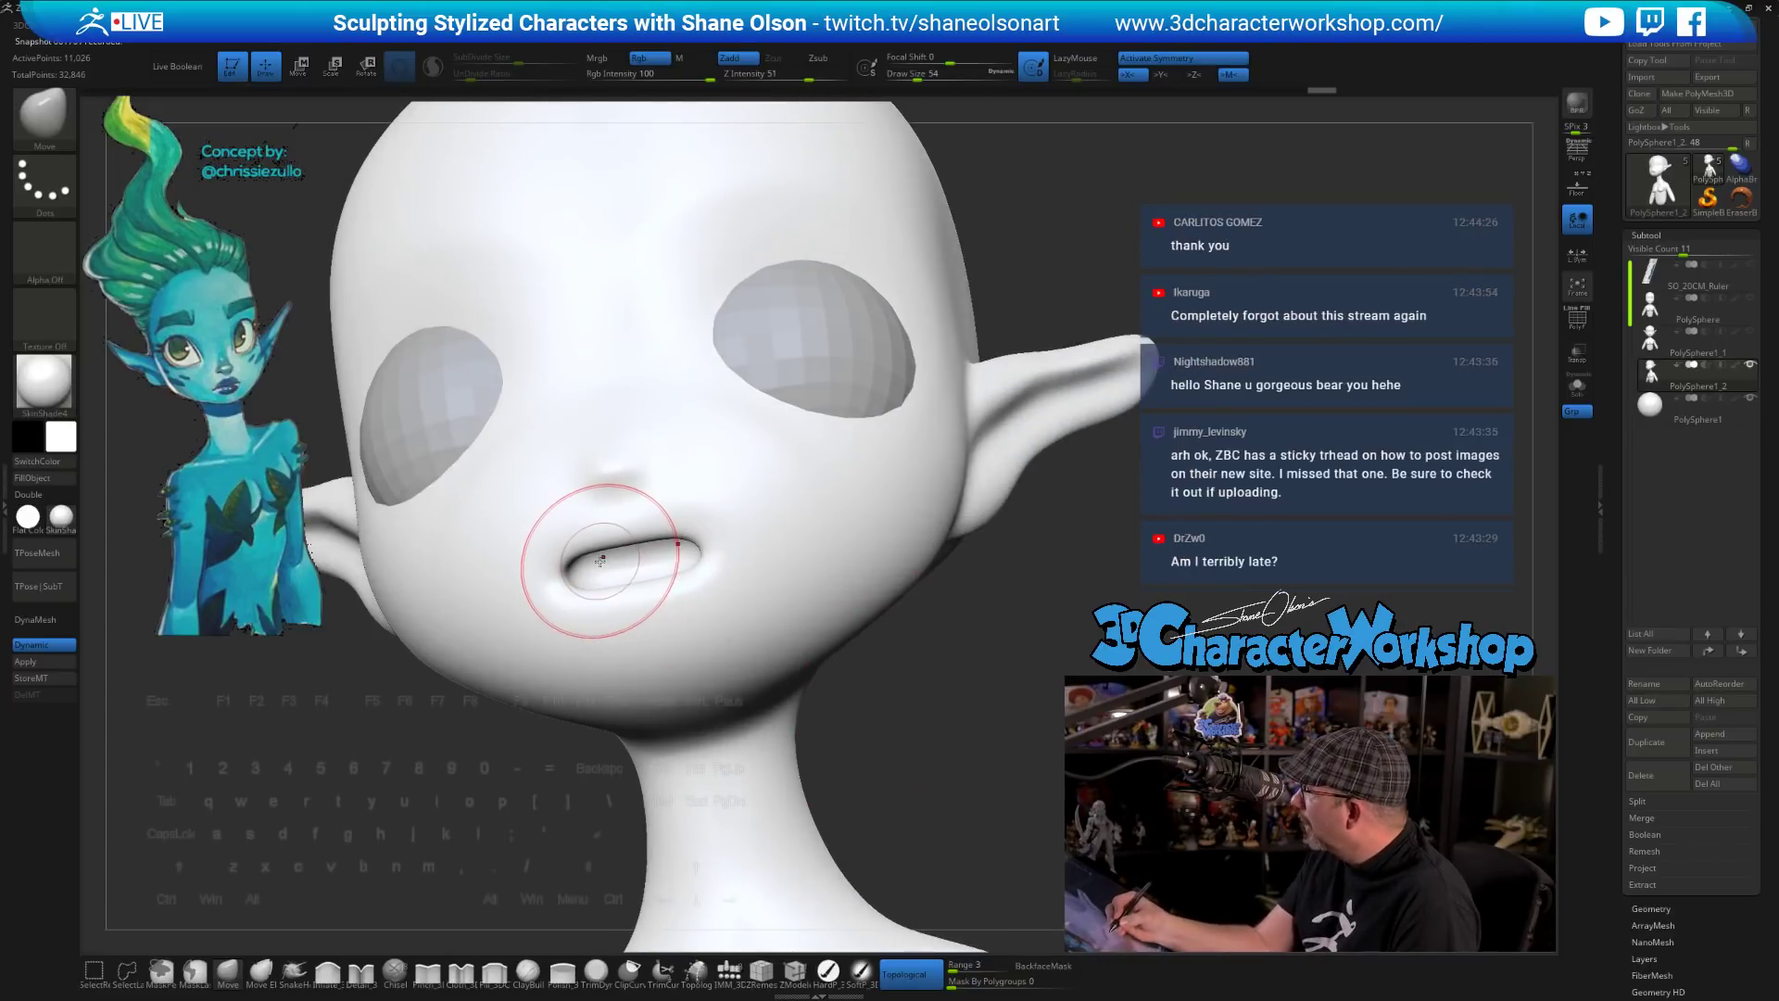
{"action": "right_click_drag", "start_coordinate": [596, 549], "coordinate": [589, 560], "text": "ctrl"}
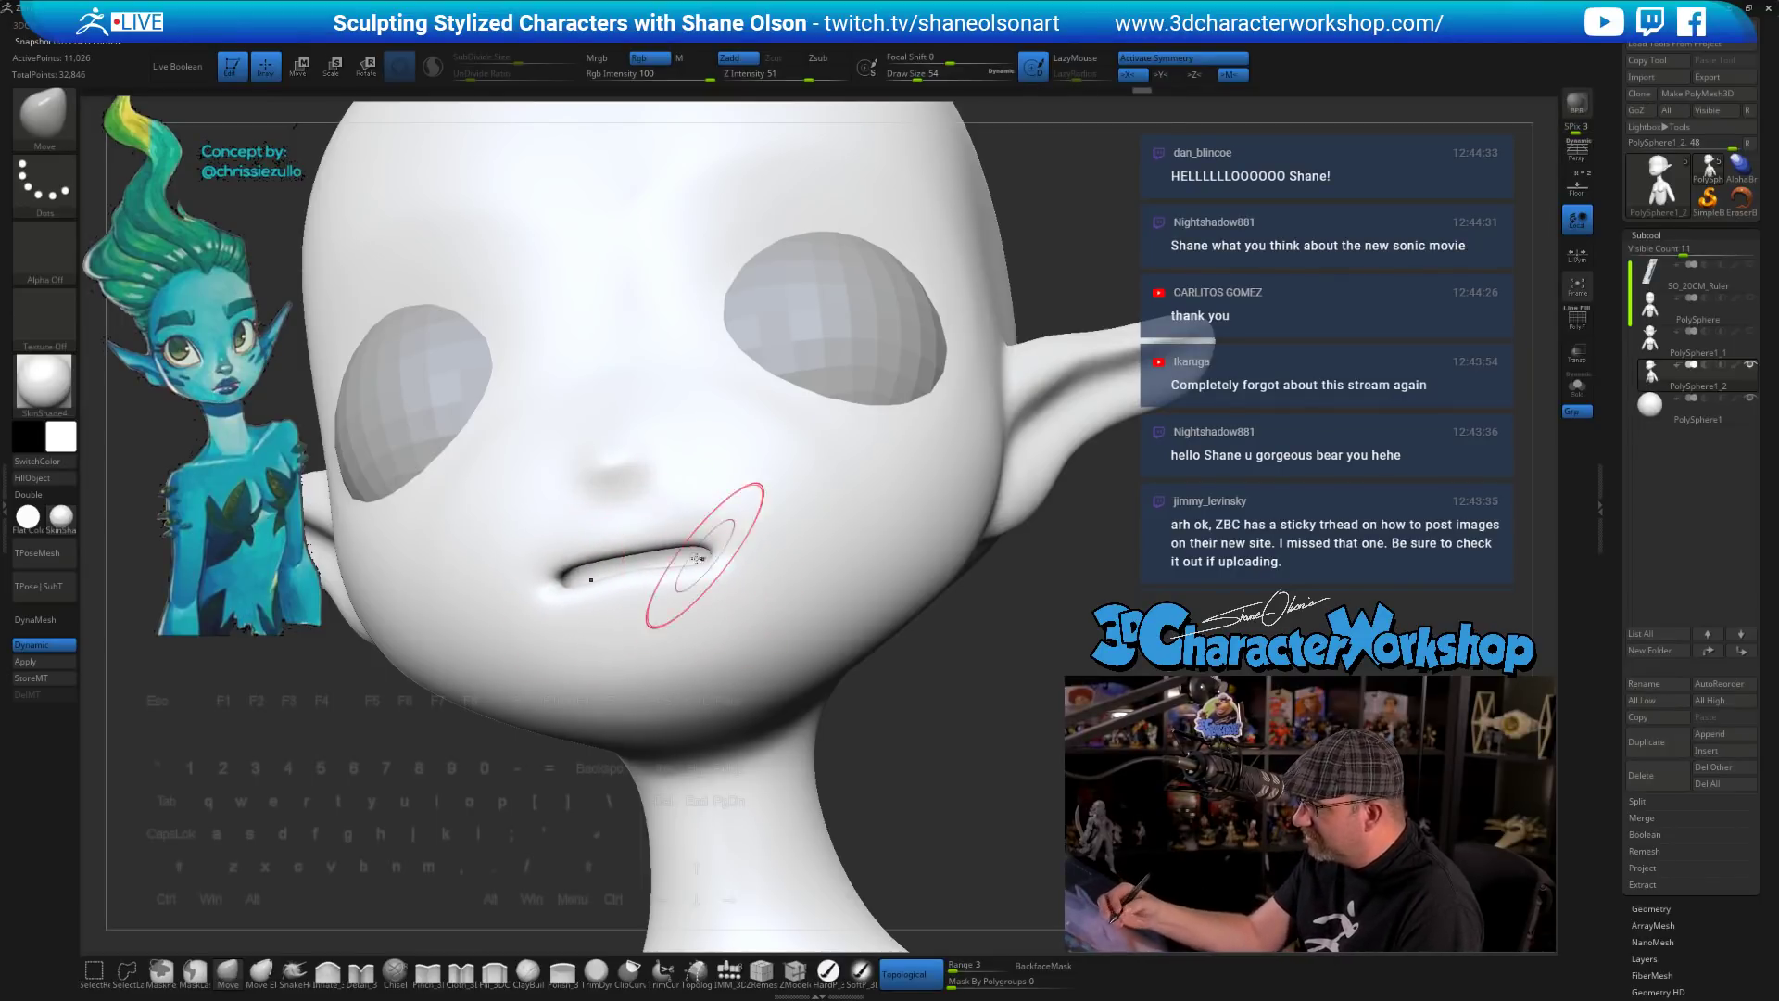
{"action": "right_click_drag", "start_coordinate": [707, 575], "coordinate": [537, 563]}
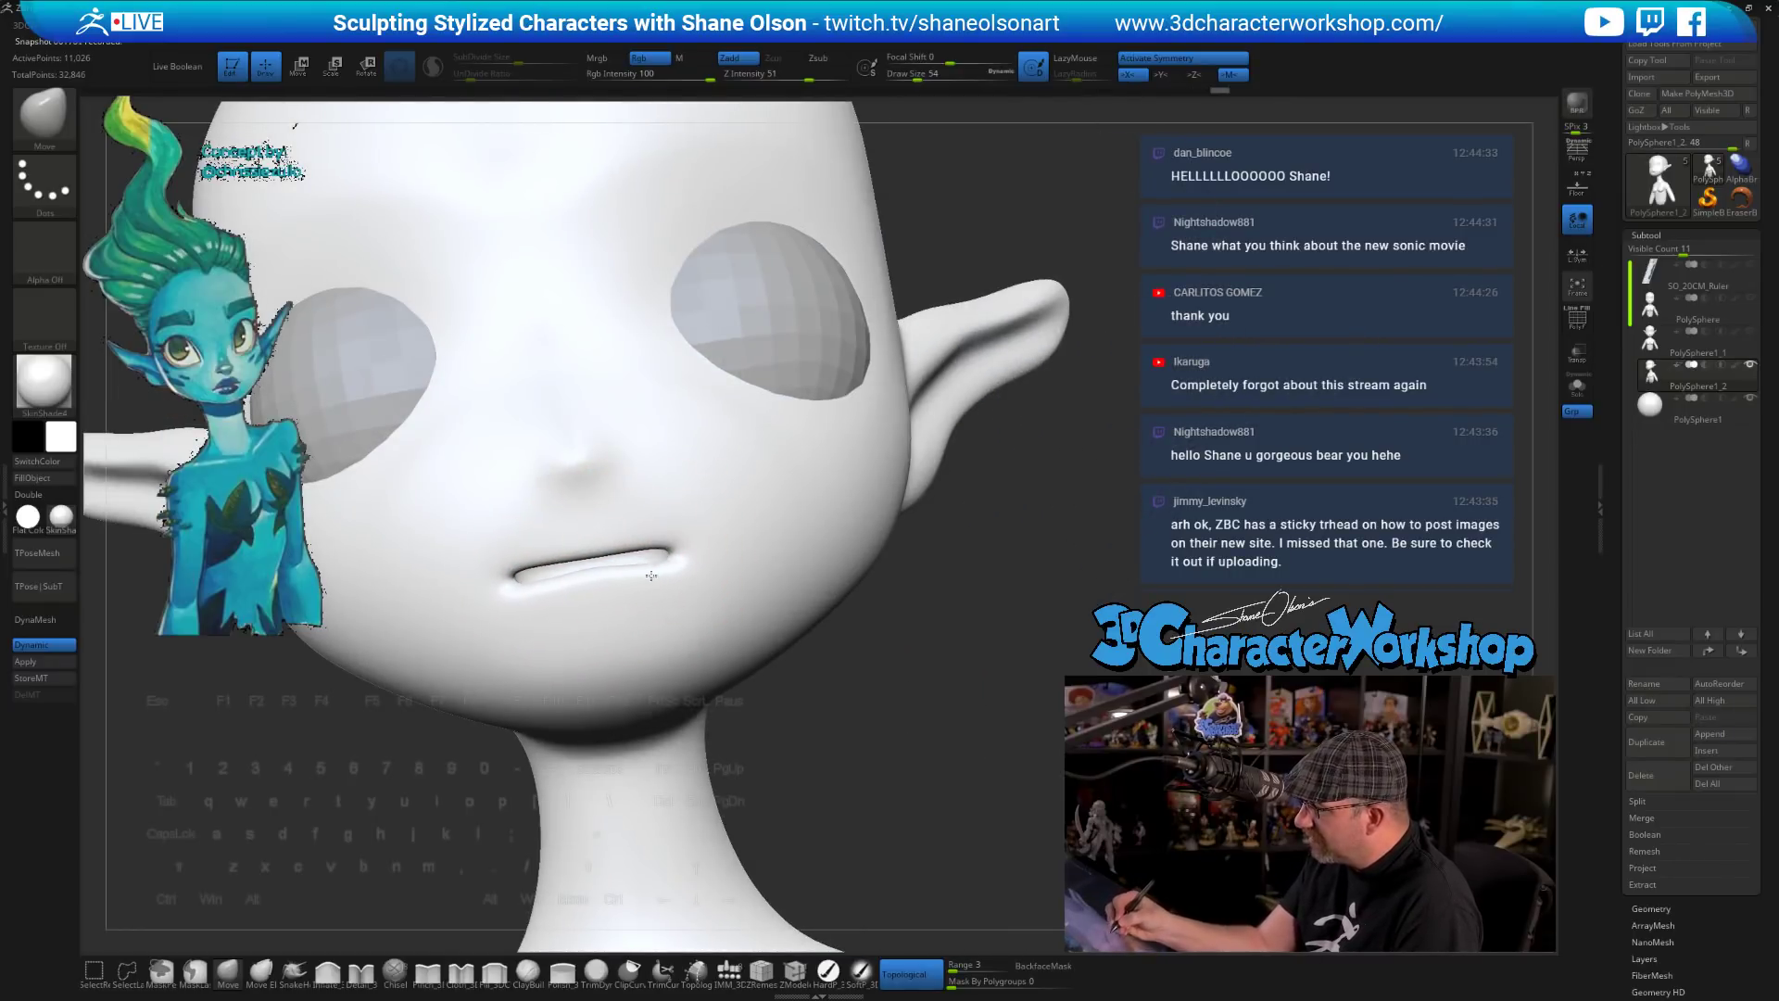
{"action": "right_click_drag", "start_coordinate": [656, 564], "coordinate": [707, 799]}
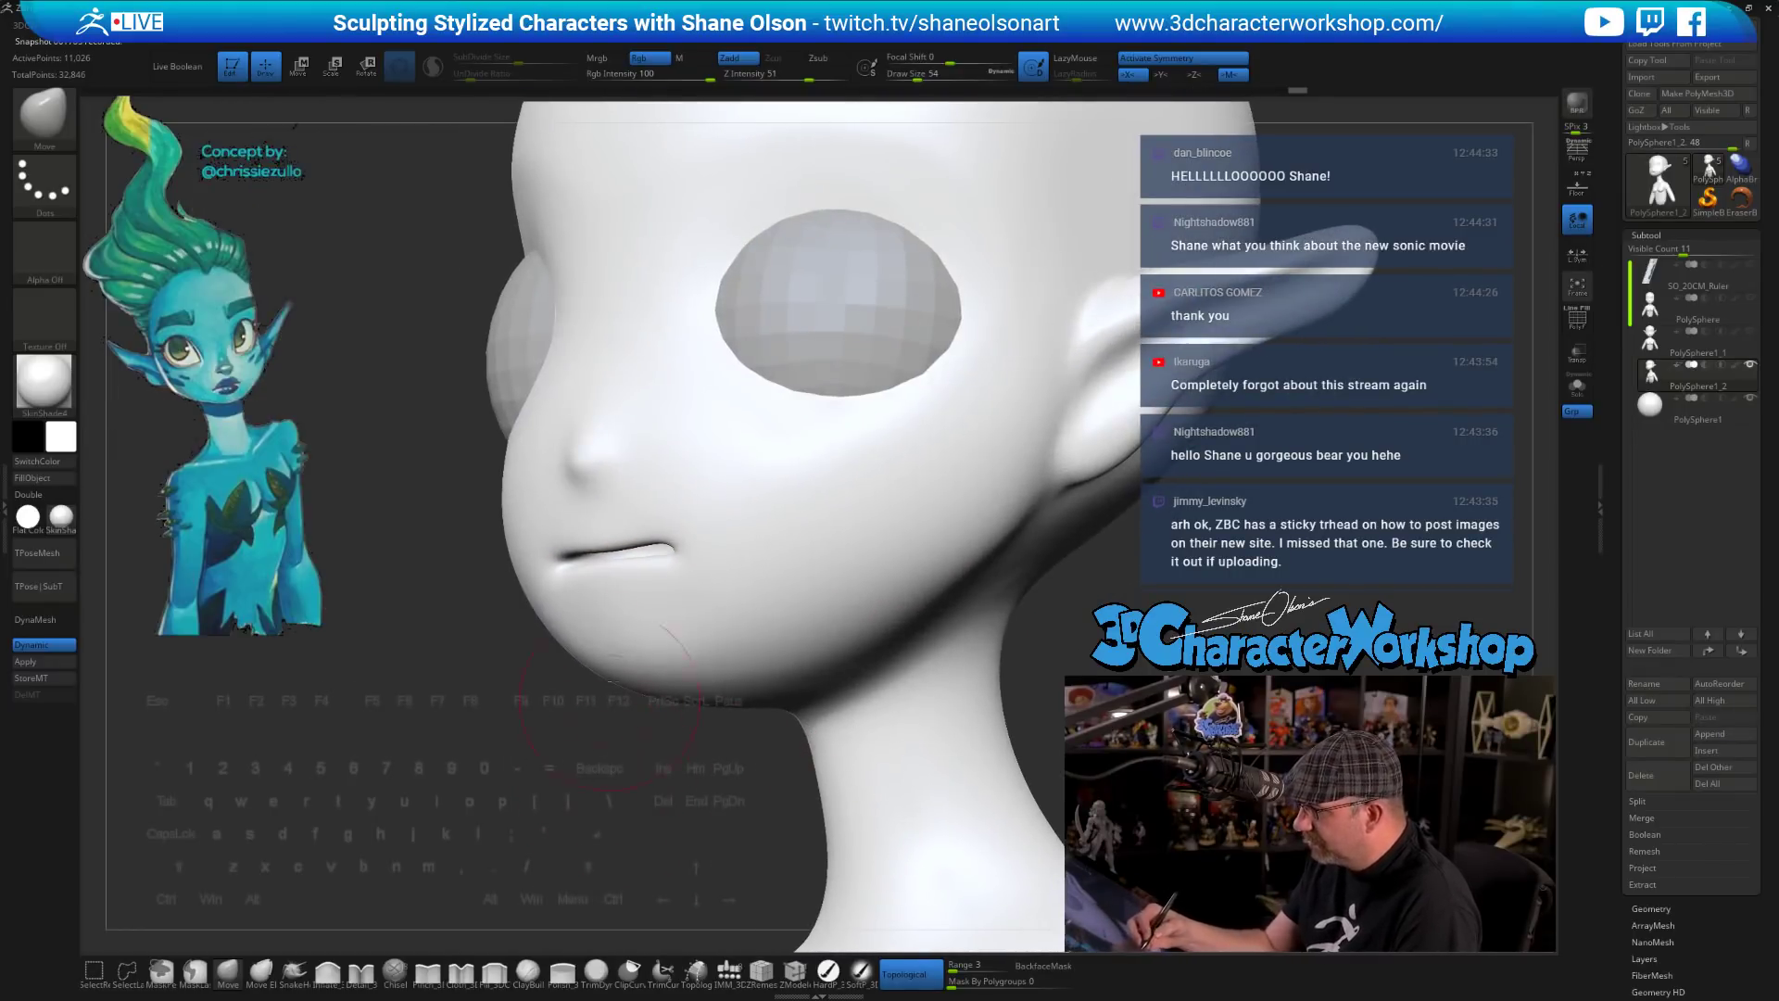
{"action": "mouse_move", "coordinate": [693, 536]}
{"action": "right_mouse_down"}
{"action": "mouse_move", "coordinate": [666, 520]}
{"action": "mouse_move", "coordinate": [714, 519]}
{"action": "mouse_move", "coordinate": [727, 497]}
{"action": "mouse_move", "coordinate": [837, 537]}
{"action": "right_mouse_up"}
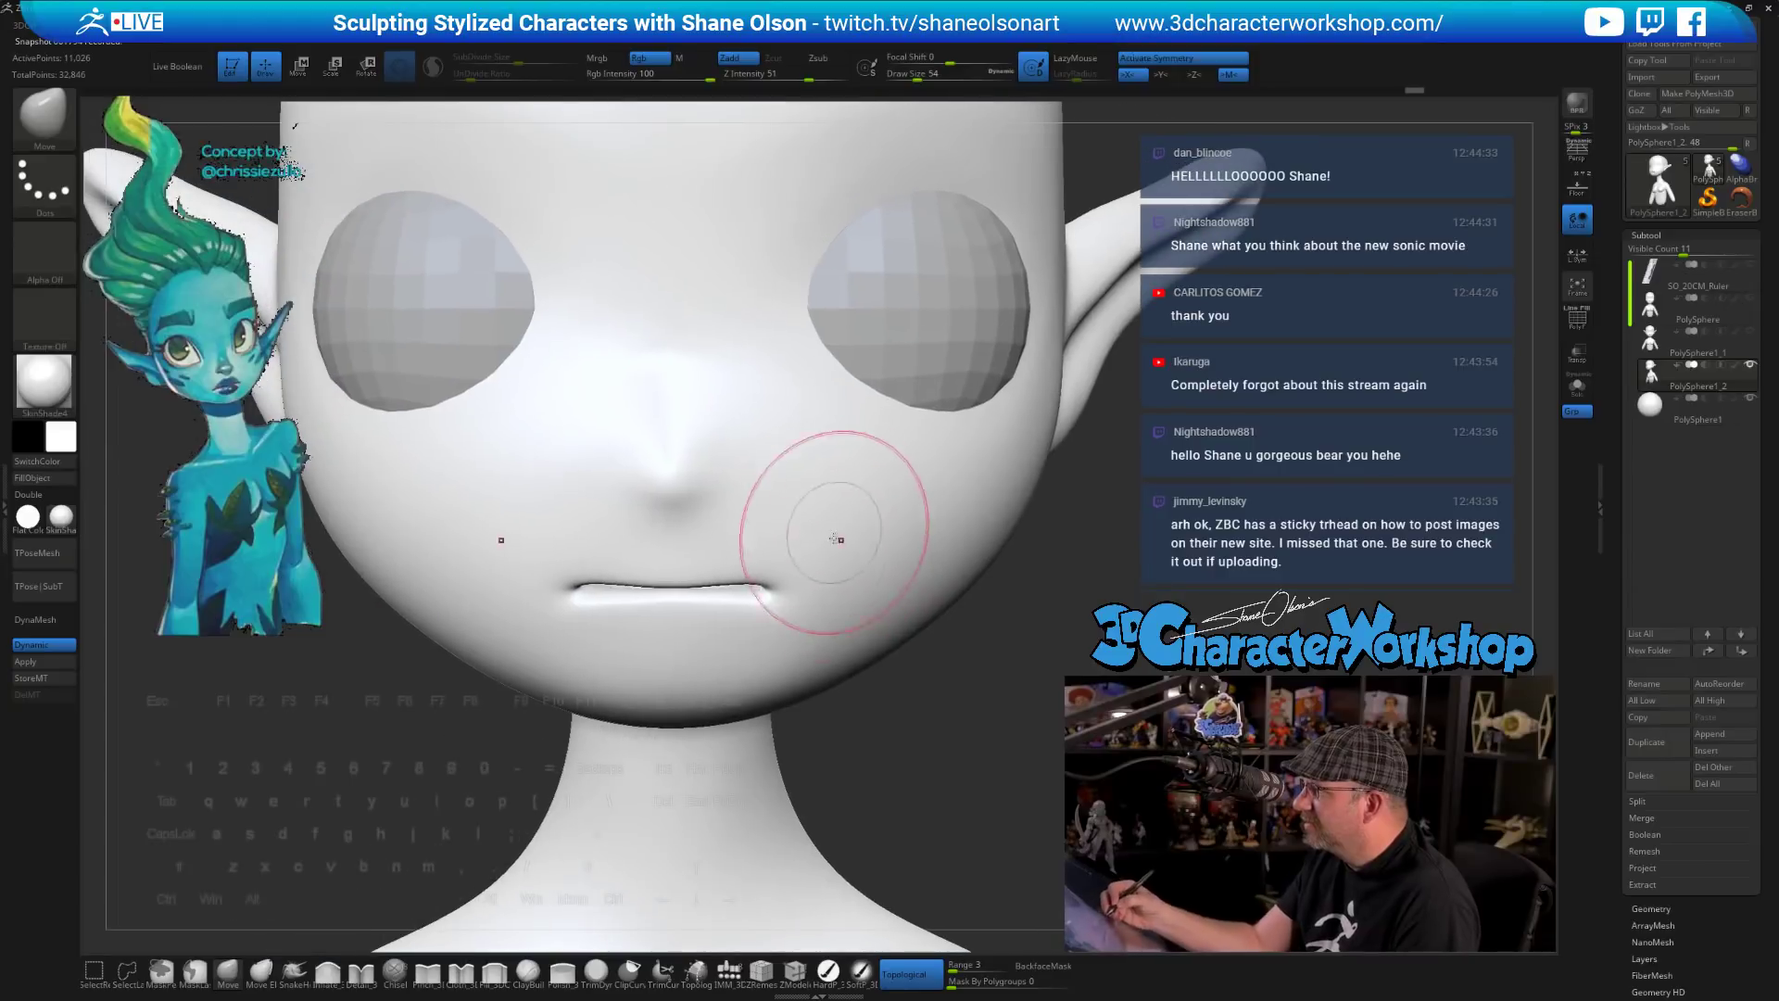
{"action": "mouse_move", "coordinate": [844, 742]}
{"action": "right_mouse_down", "text": "ctrl"}
{"action": "mouse_move", "coordinate": [916, 732]}
{"action": "mouse_move", "coordinate": [820, 742]}
{"action": "right_mouse_up", "text": "ctrl"}
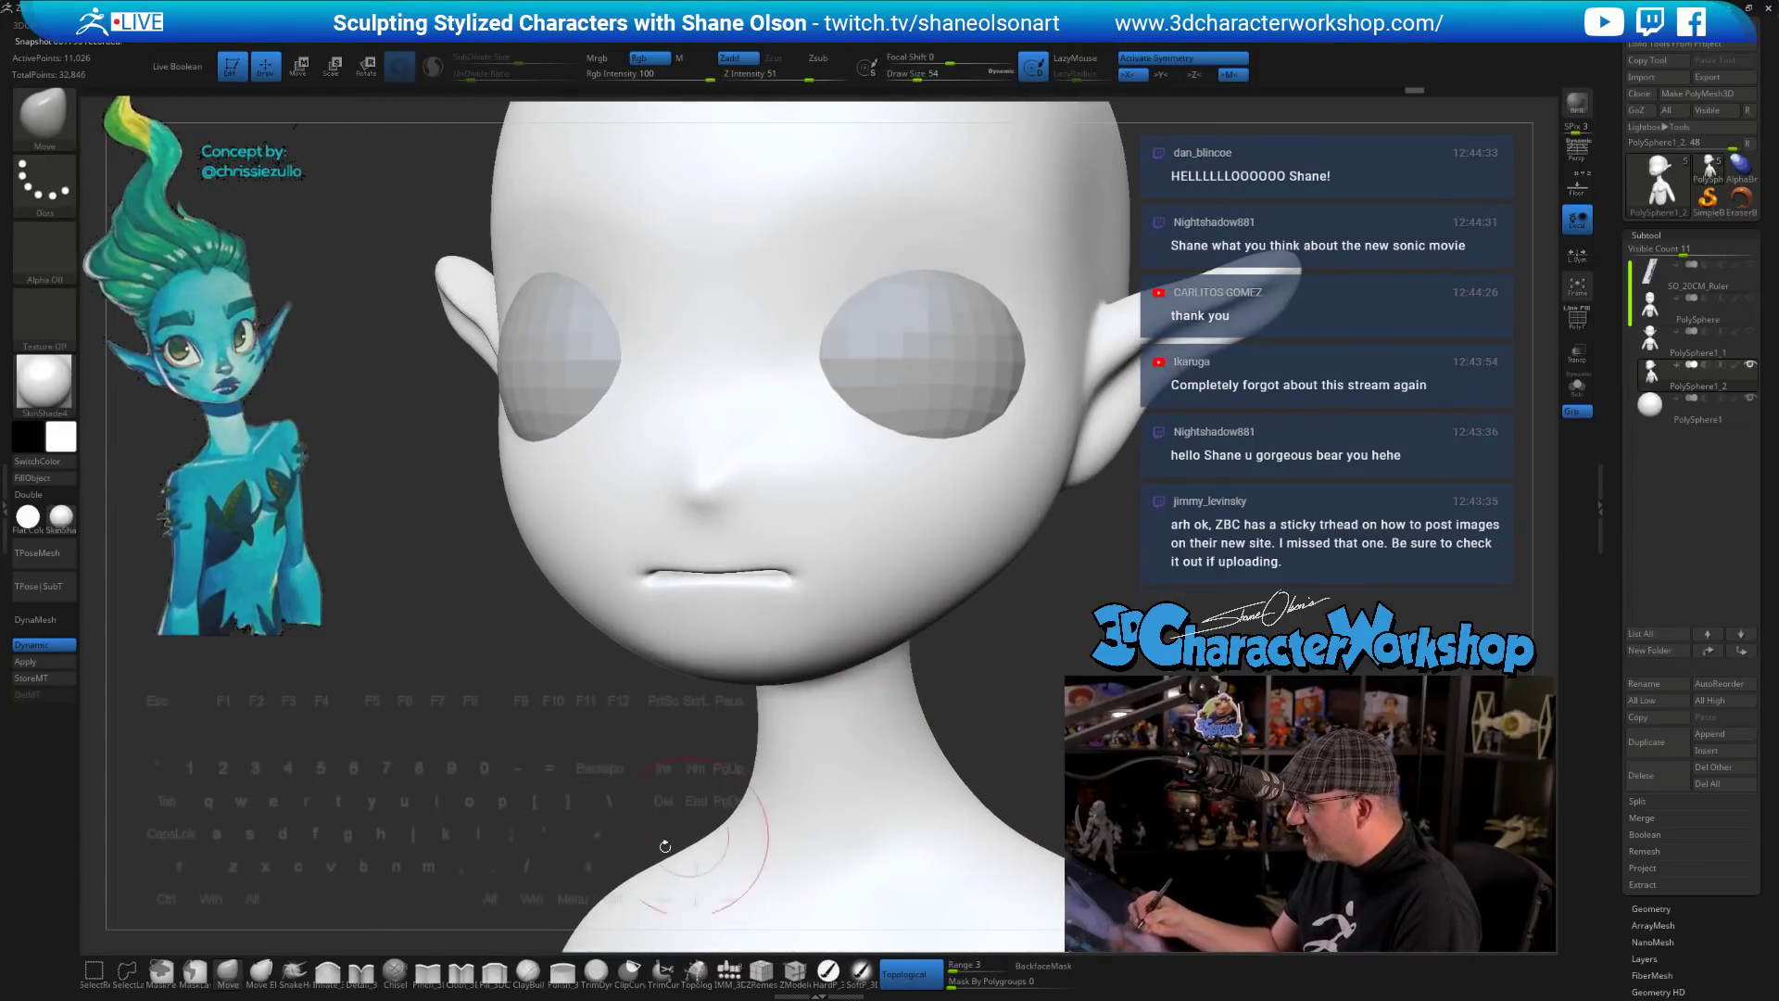
- Build up the lips along the closed mouth line with the low-intensity build-up brush at draw size 35
{"action": "left_click", "coordinate": [327, 970]}
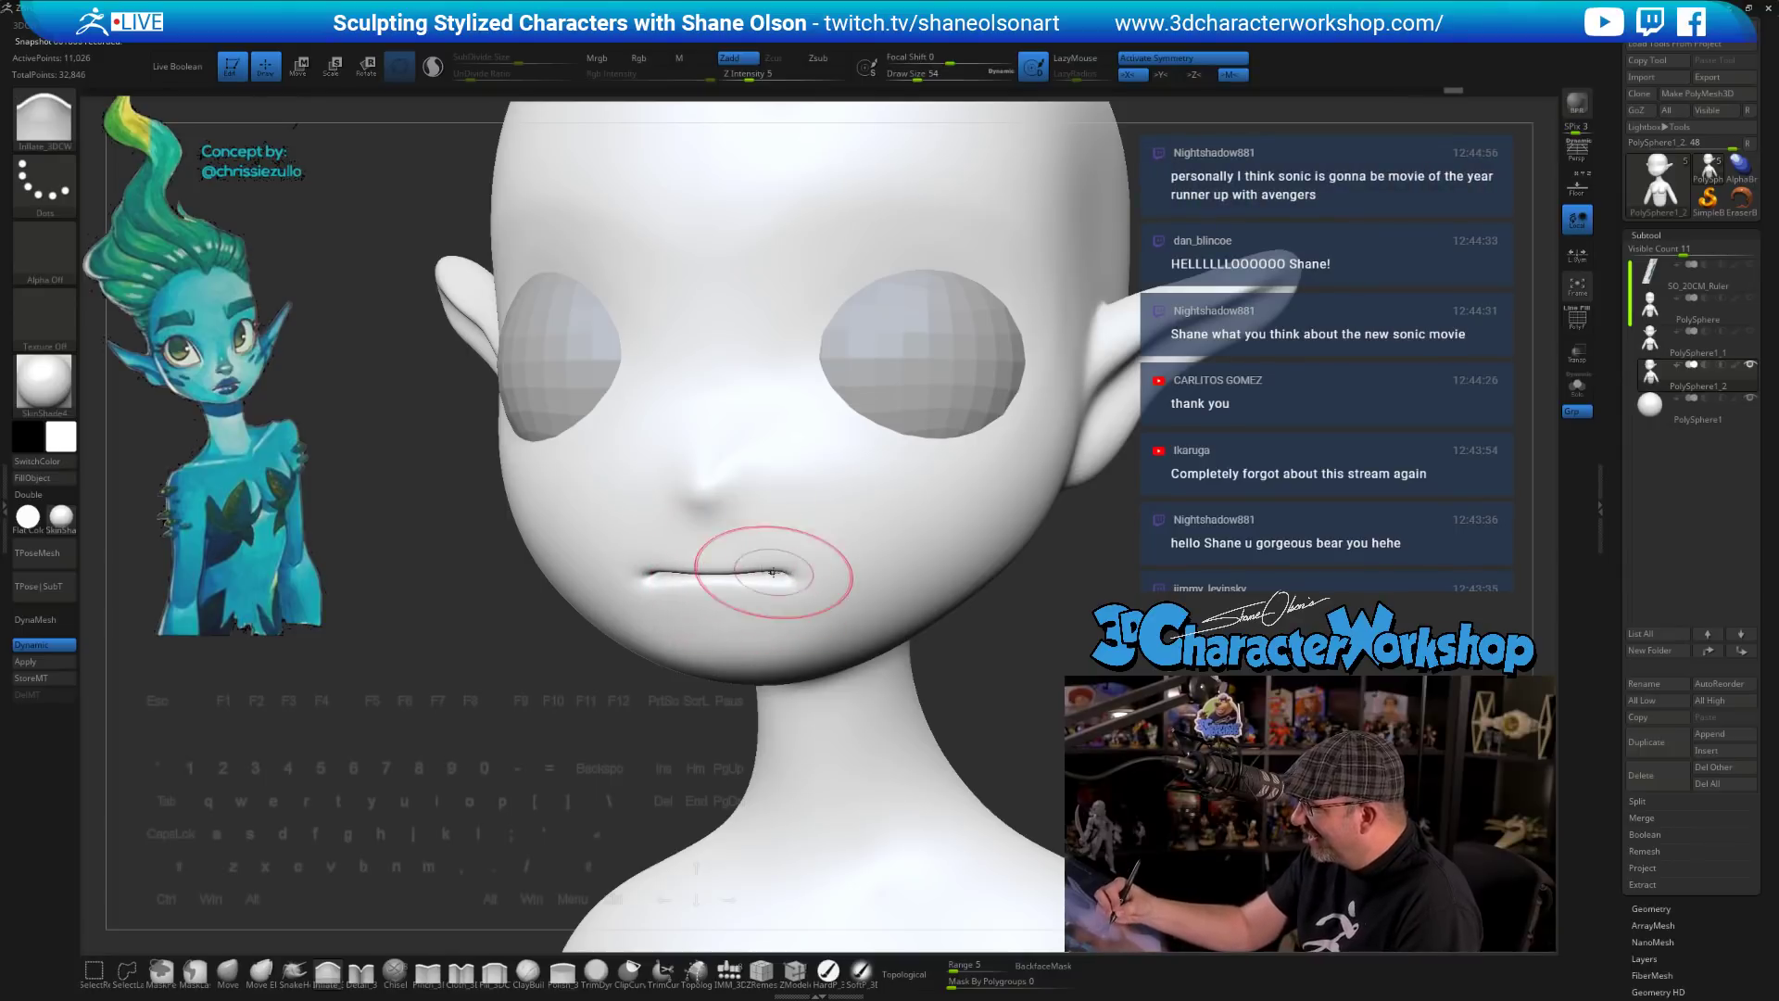
{"action": "right_click_drag", "start_coordinate": [816, 583], "coordinate": [842, 566]}
{"action": "key", "text": "["}
{"action": "key", "text": "["}
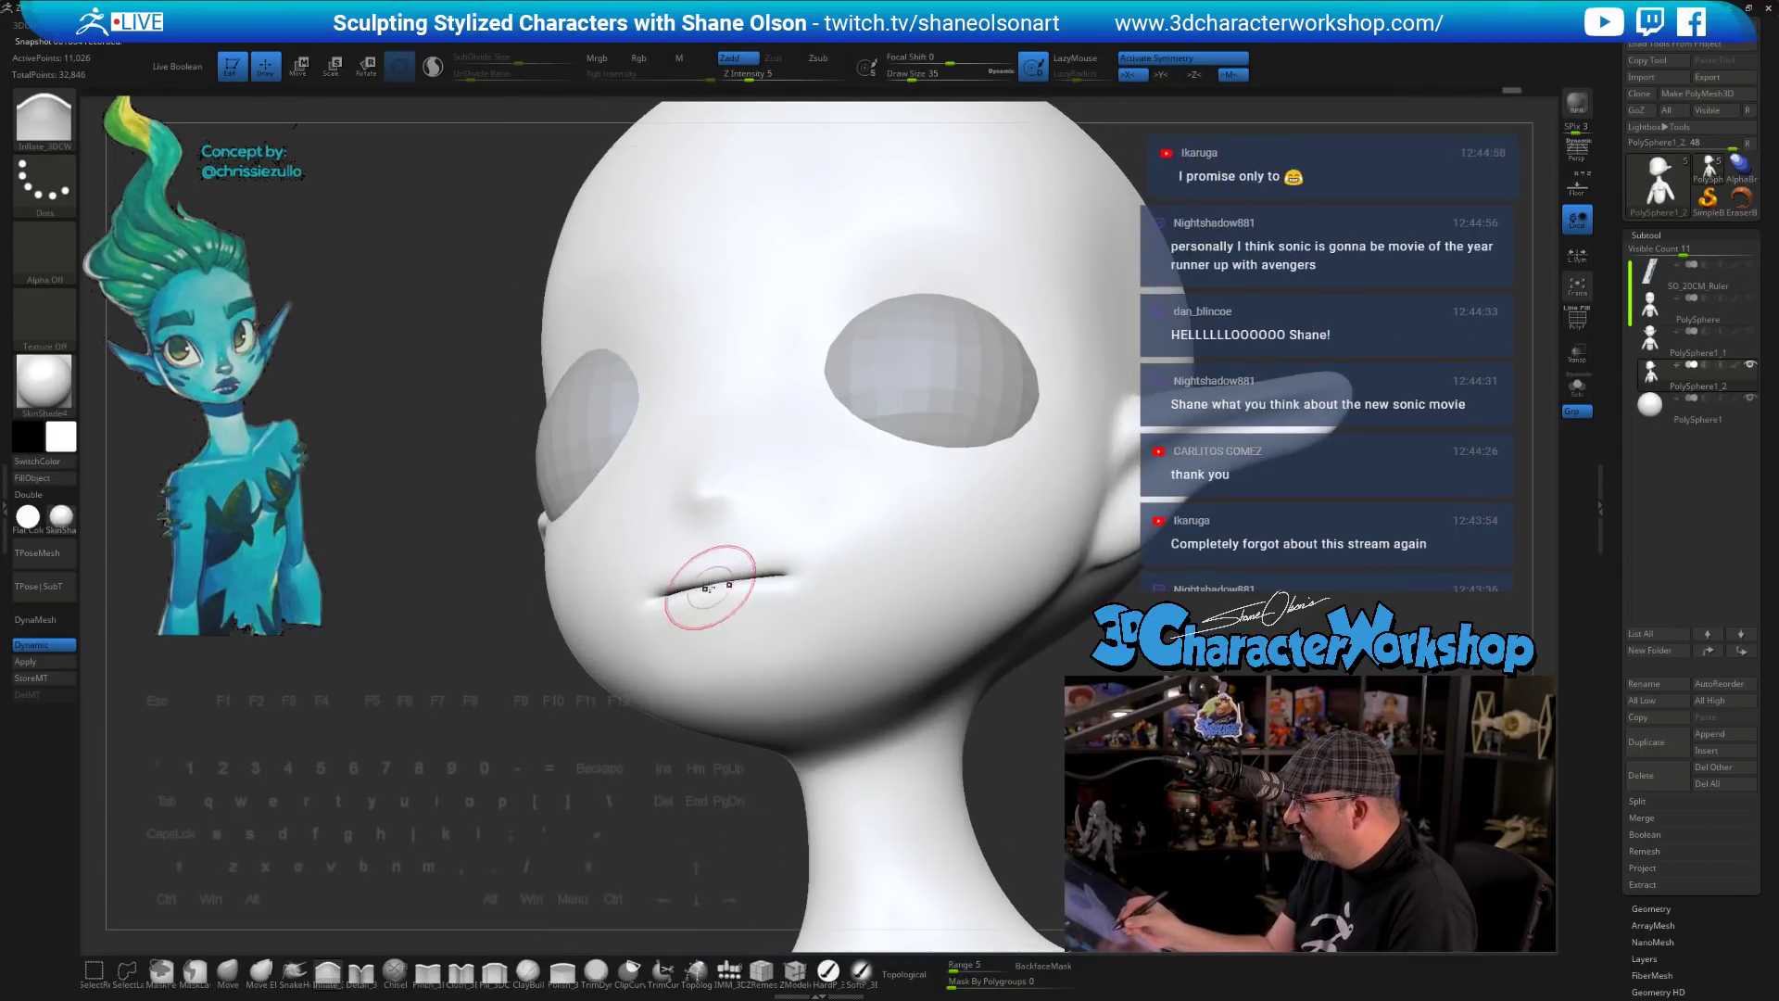
{"action": "right_click_drag", "start_coordinate": [800, 561], "coordinate": [903, 706]}
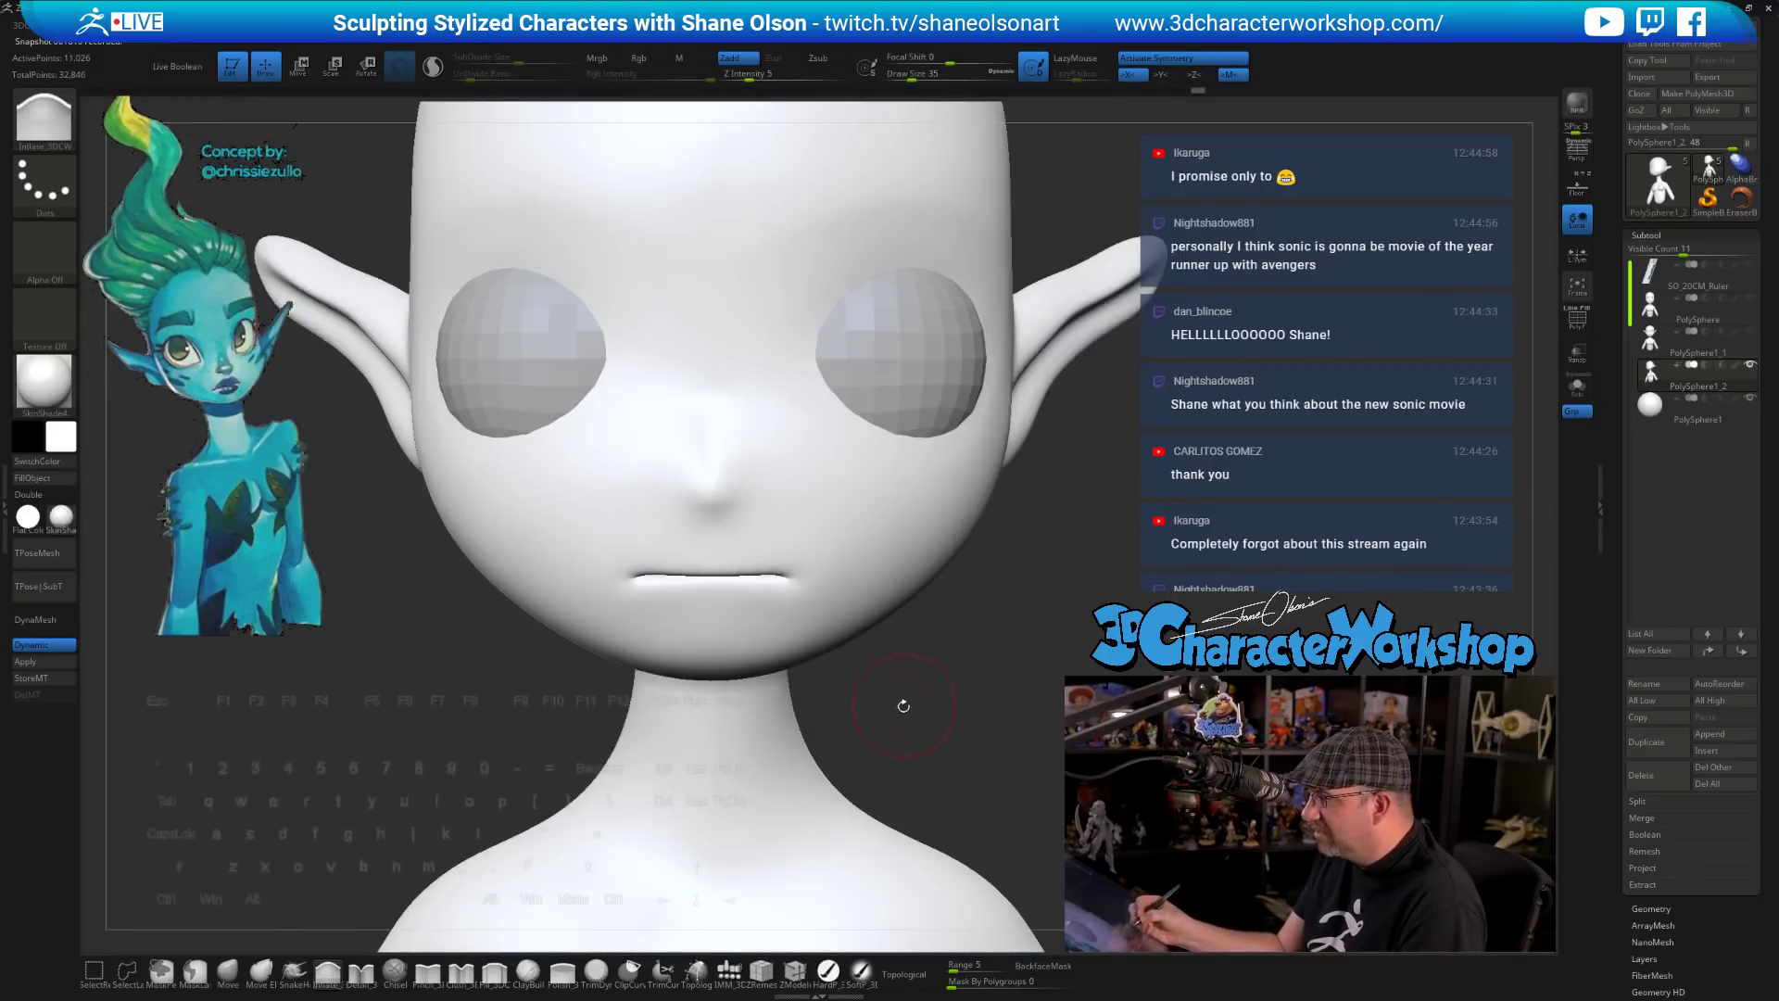
{"action": "right_click_drag", "start_coordinate": [711, 581], "coordinate": [715, 602], "text": "ctrl"}
- Refine the lip volume and mouth corners at draw size 28 and smooth the lips from both sides
{"action": "key", "text": "["}
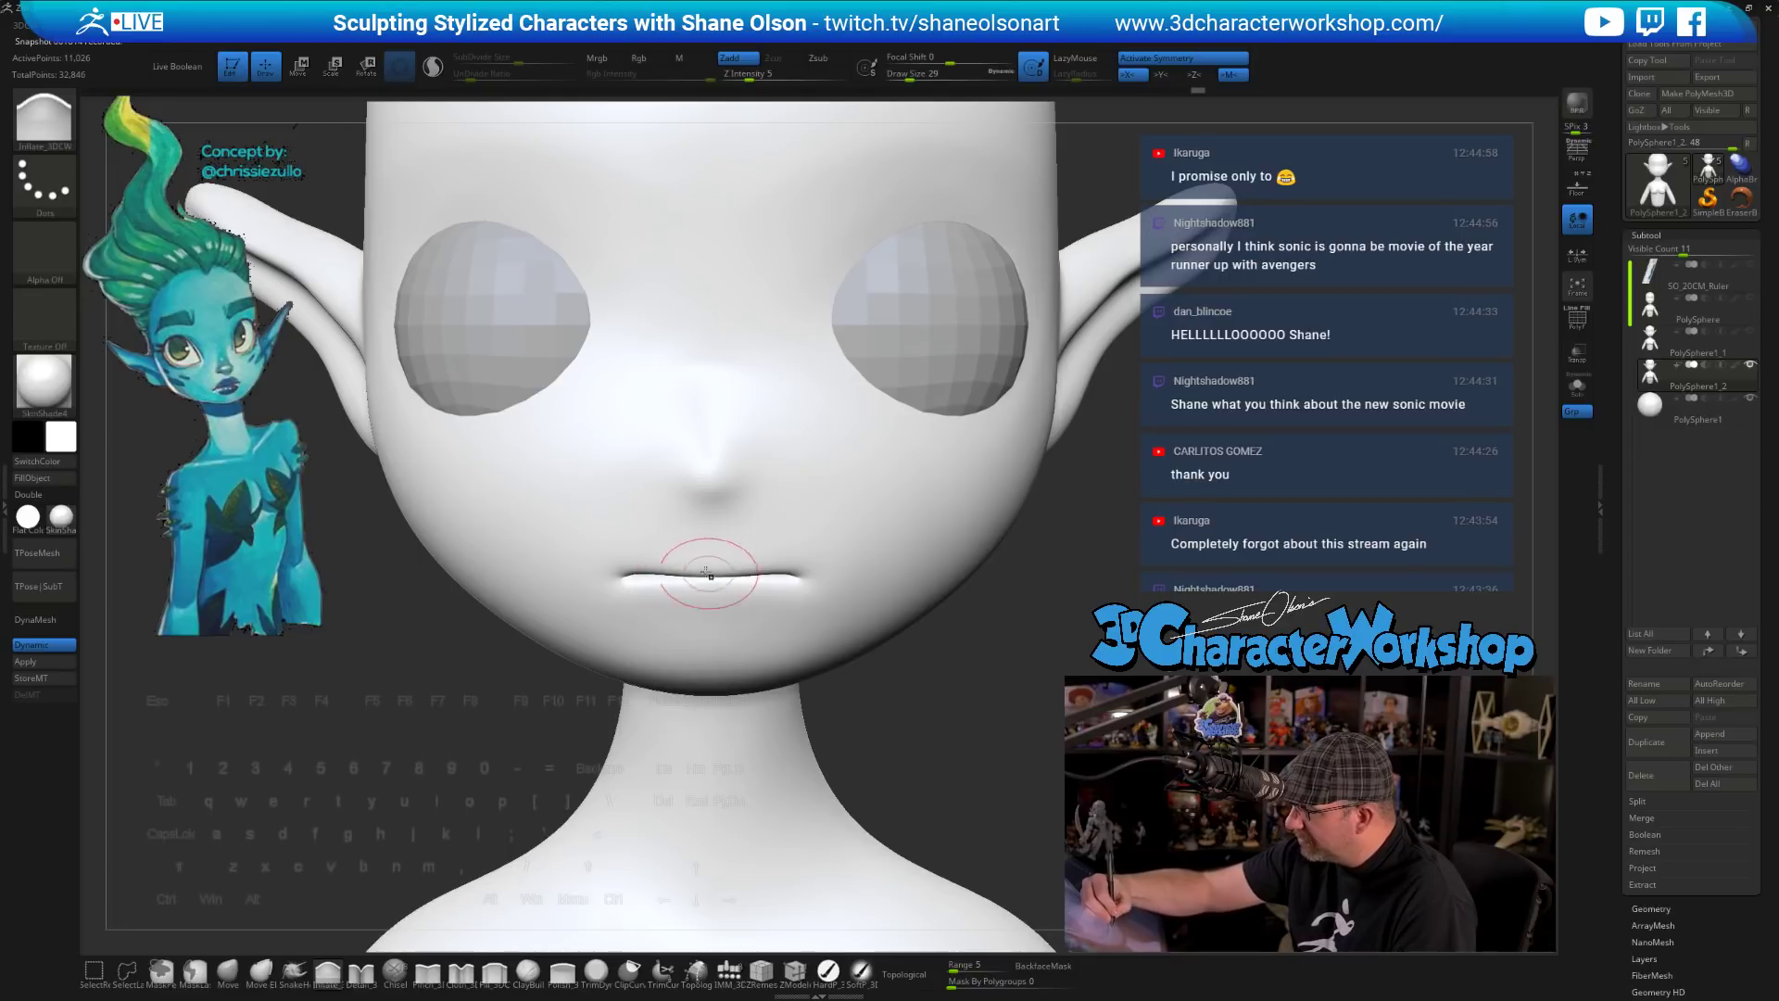
{"action": "right_click_drag", "start_coordinate": [932, 693], "coordinate": [906, 731]}
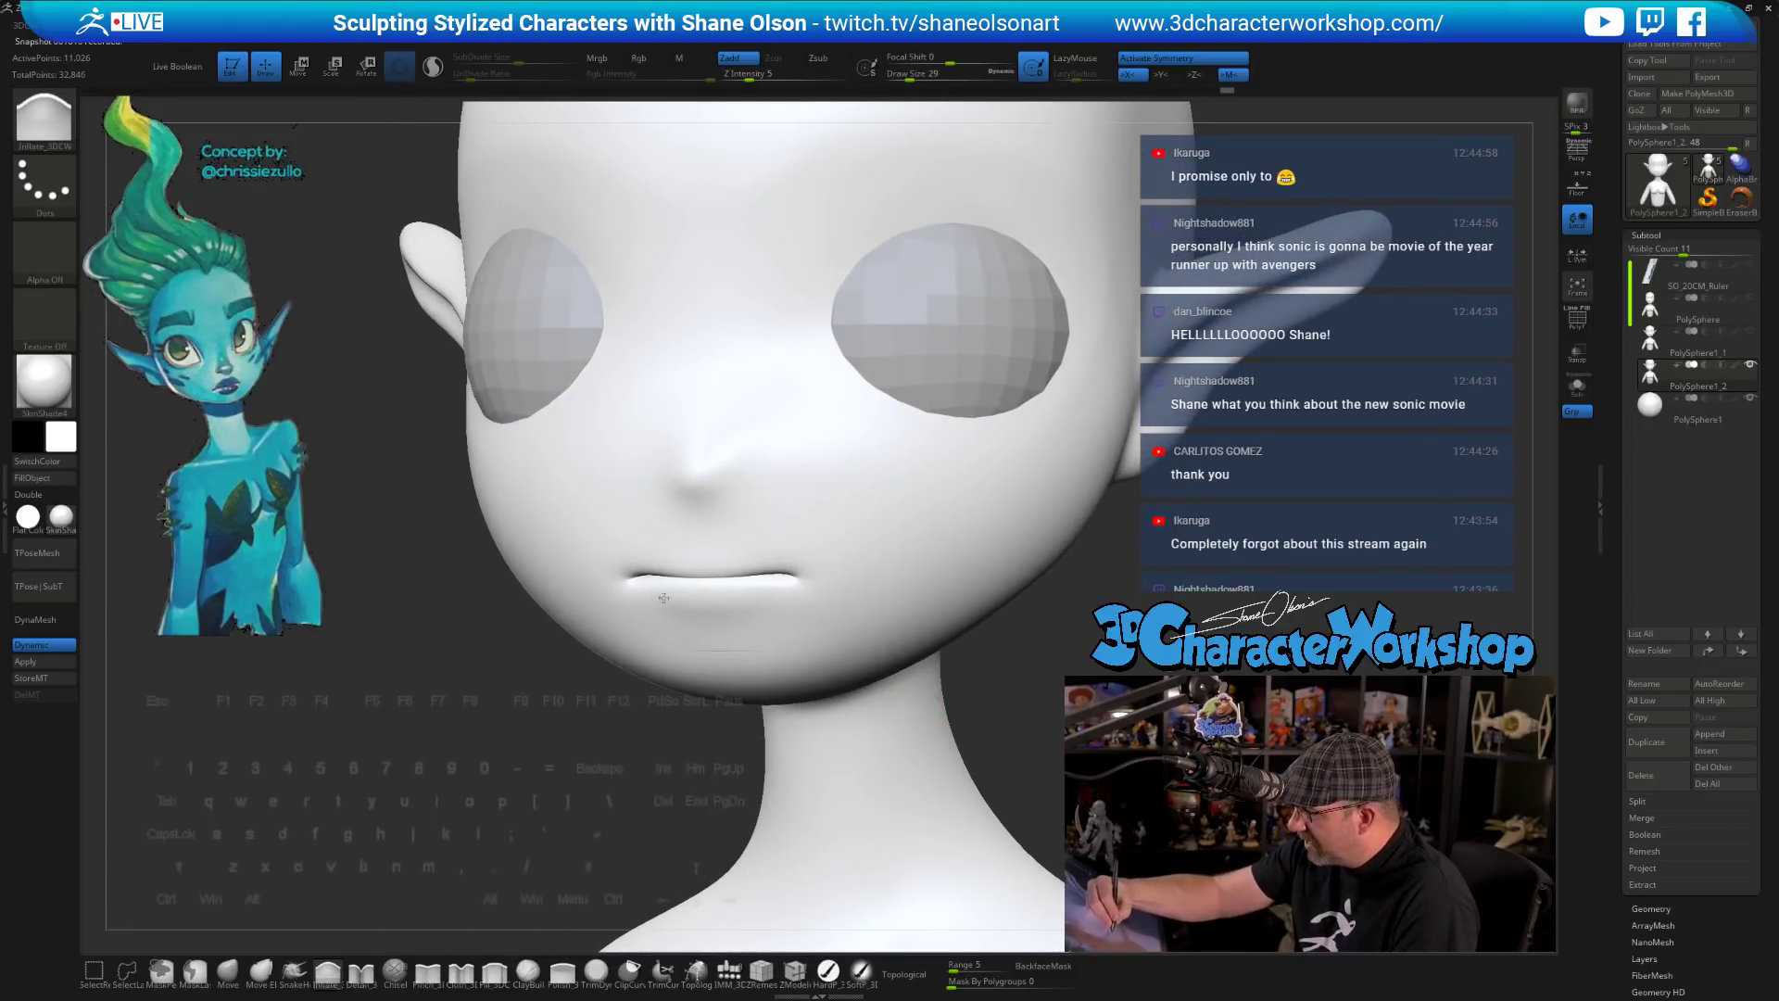
{"action": "right_click_drag", "start_coordinate": [954, 693], "coordinate": [914, 701]}
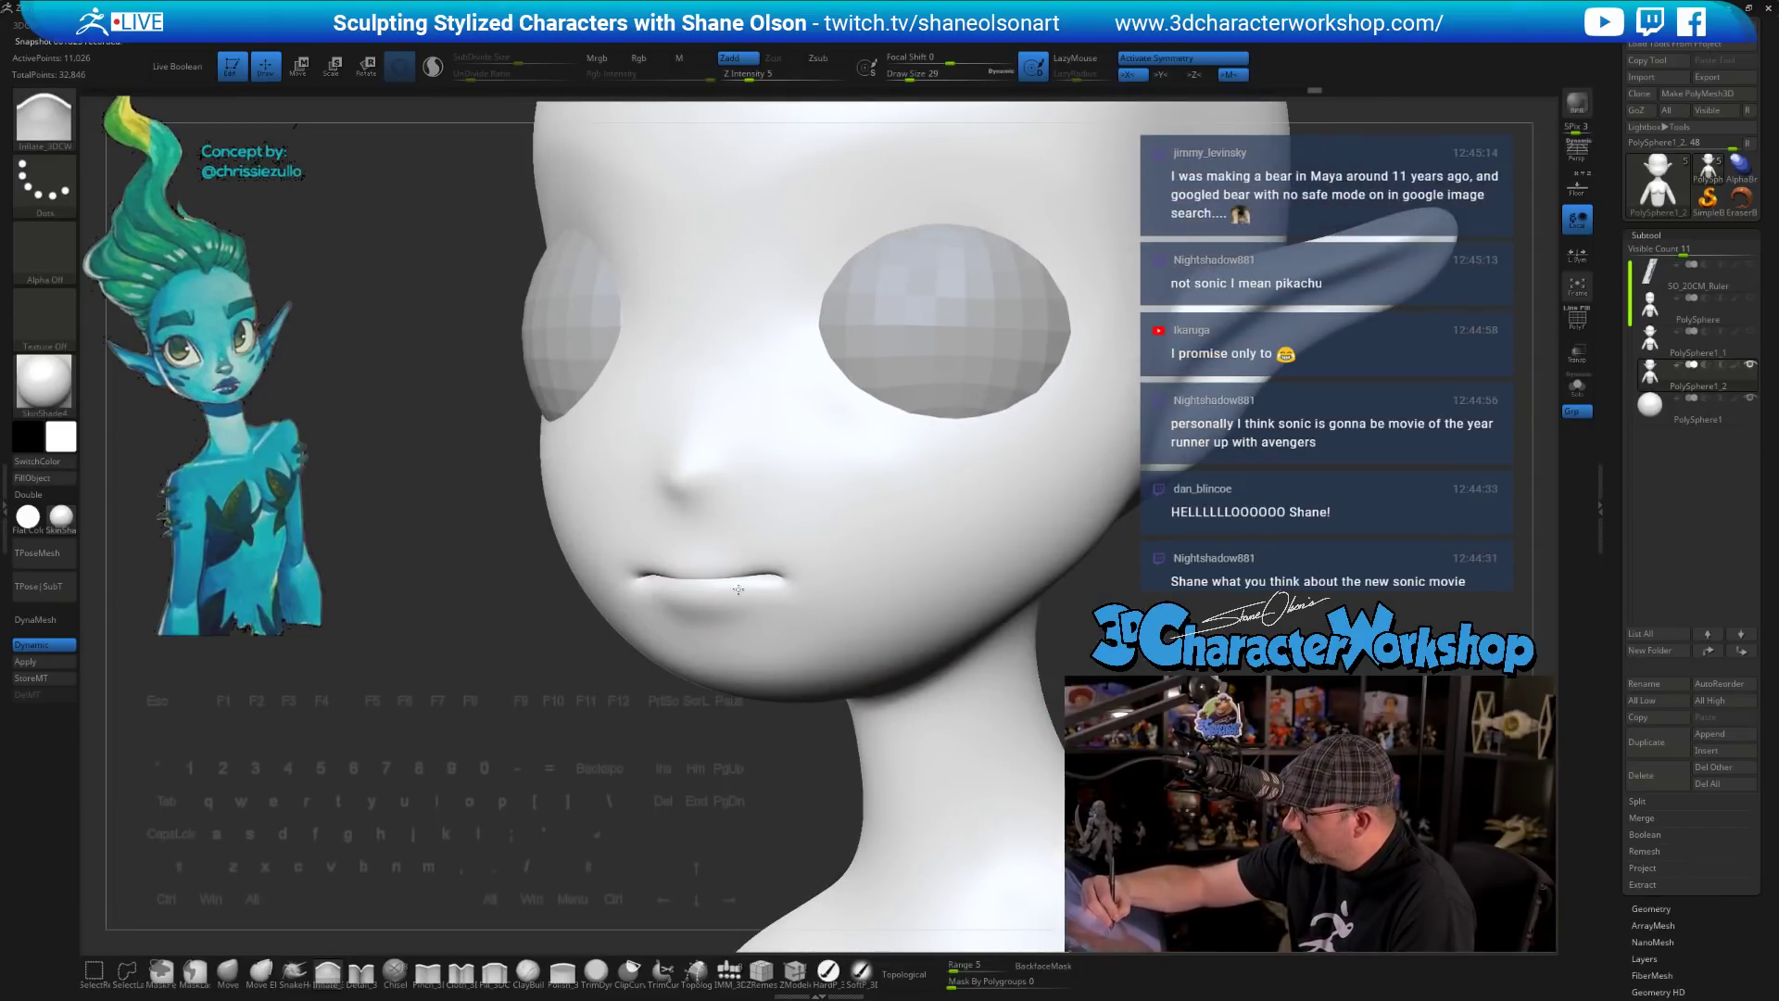
{"action": "right_click_drag", "start_coordinate": [739, 589], "coordinate": [681, 582]}
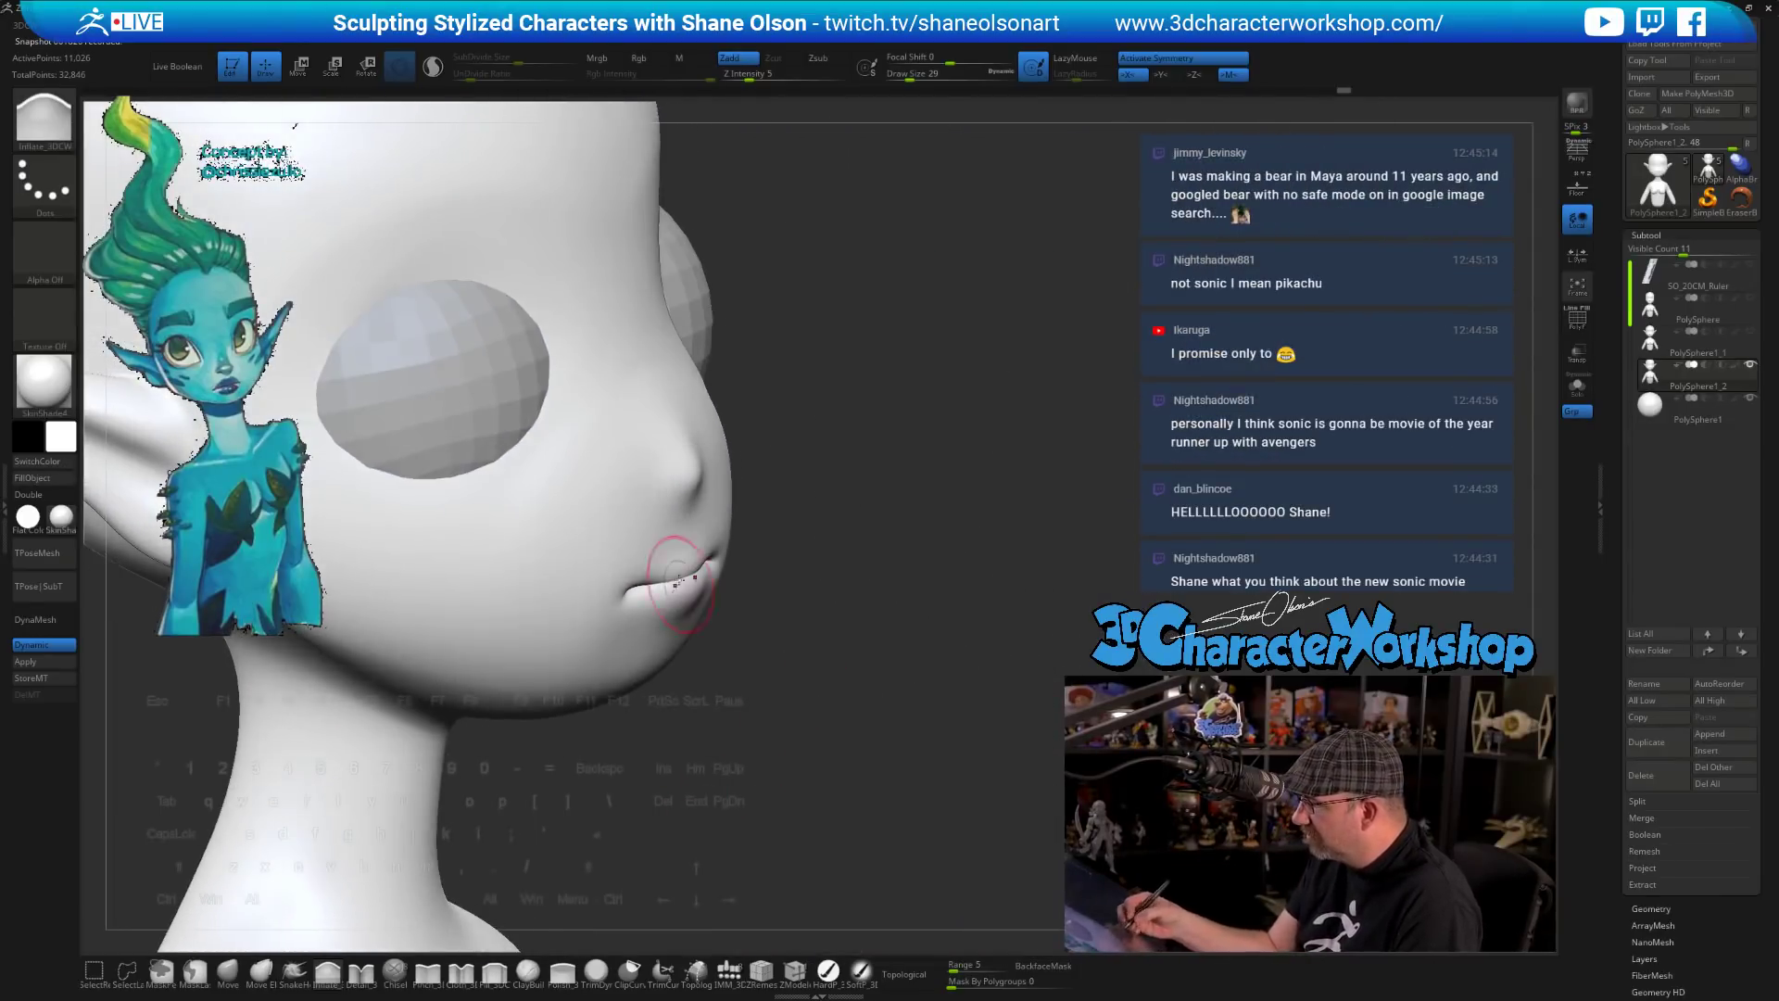
{"action": "right_click_drag", "start_coordinate": [789, 709], "coordinate": [675, 590]}
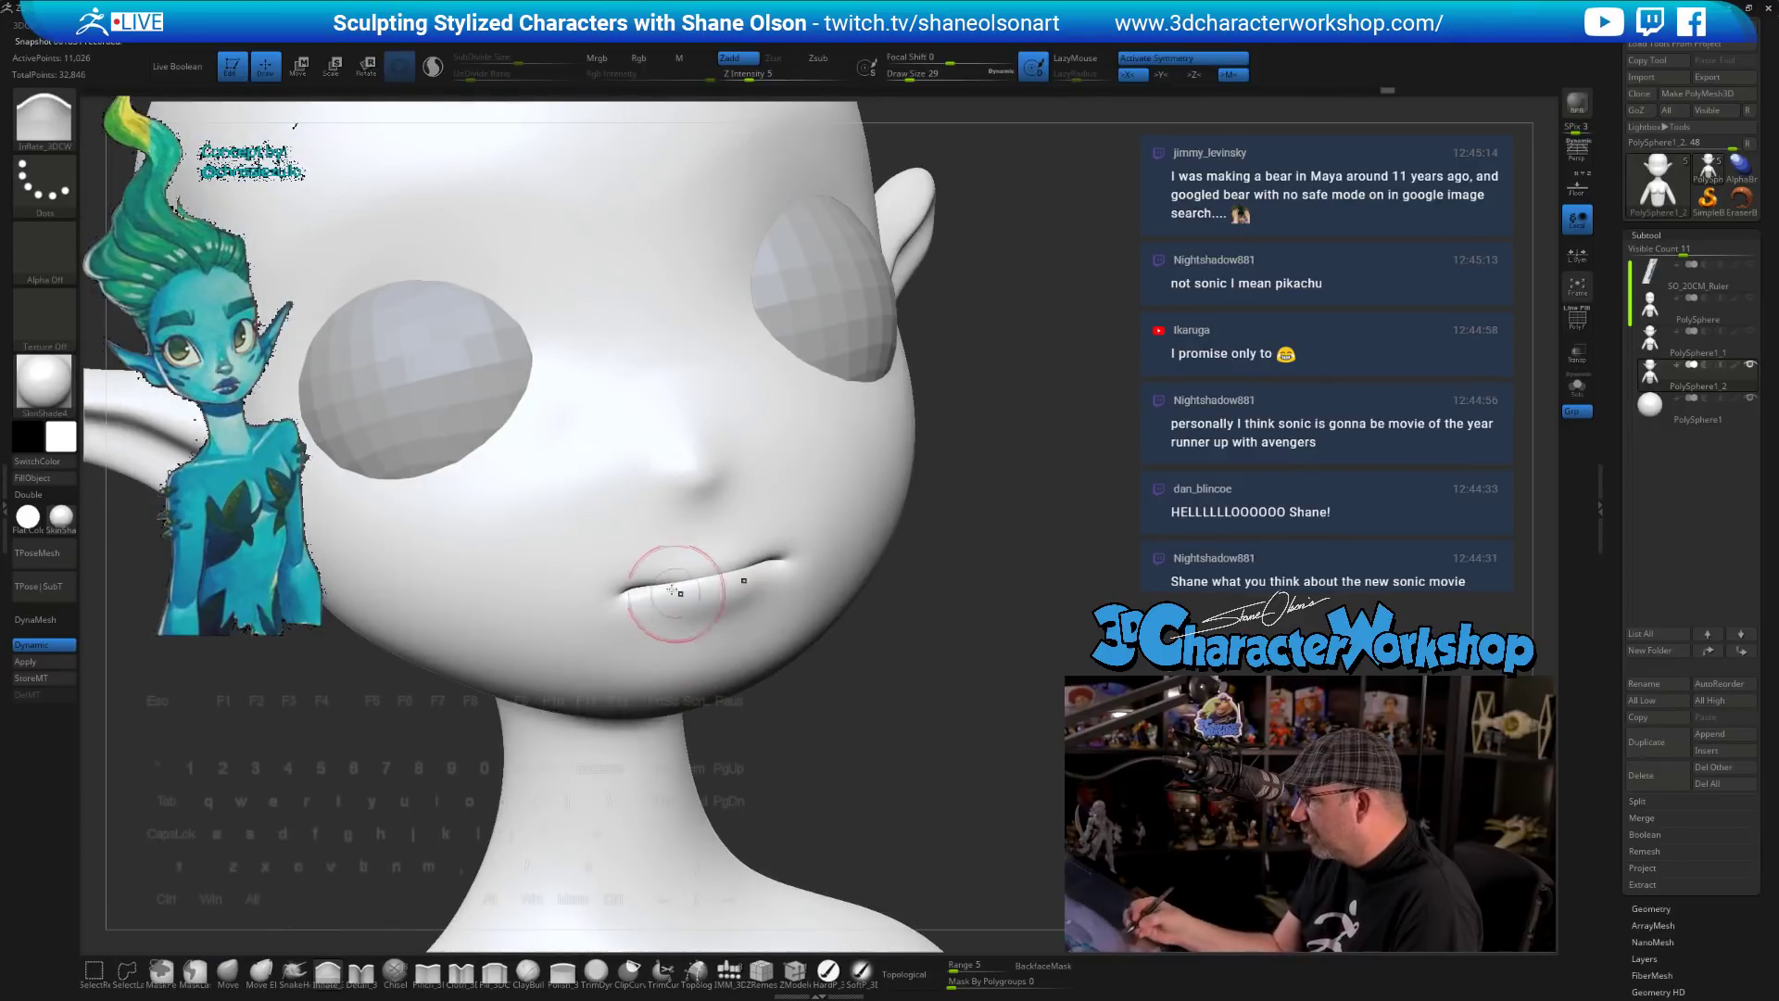
{"action": "left_click_drag", "start_coordinate": [732, 573], "coordinate": [741, 570]}
{"action": "left_click_drag", "start_coordinate": [854, 721], "coordinate": [865, 706]}
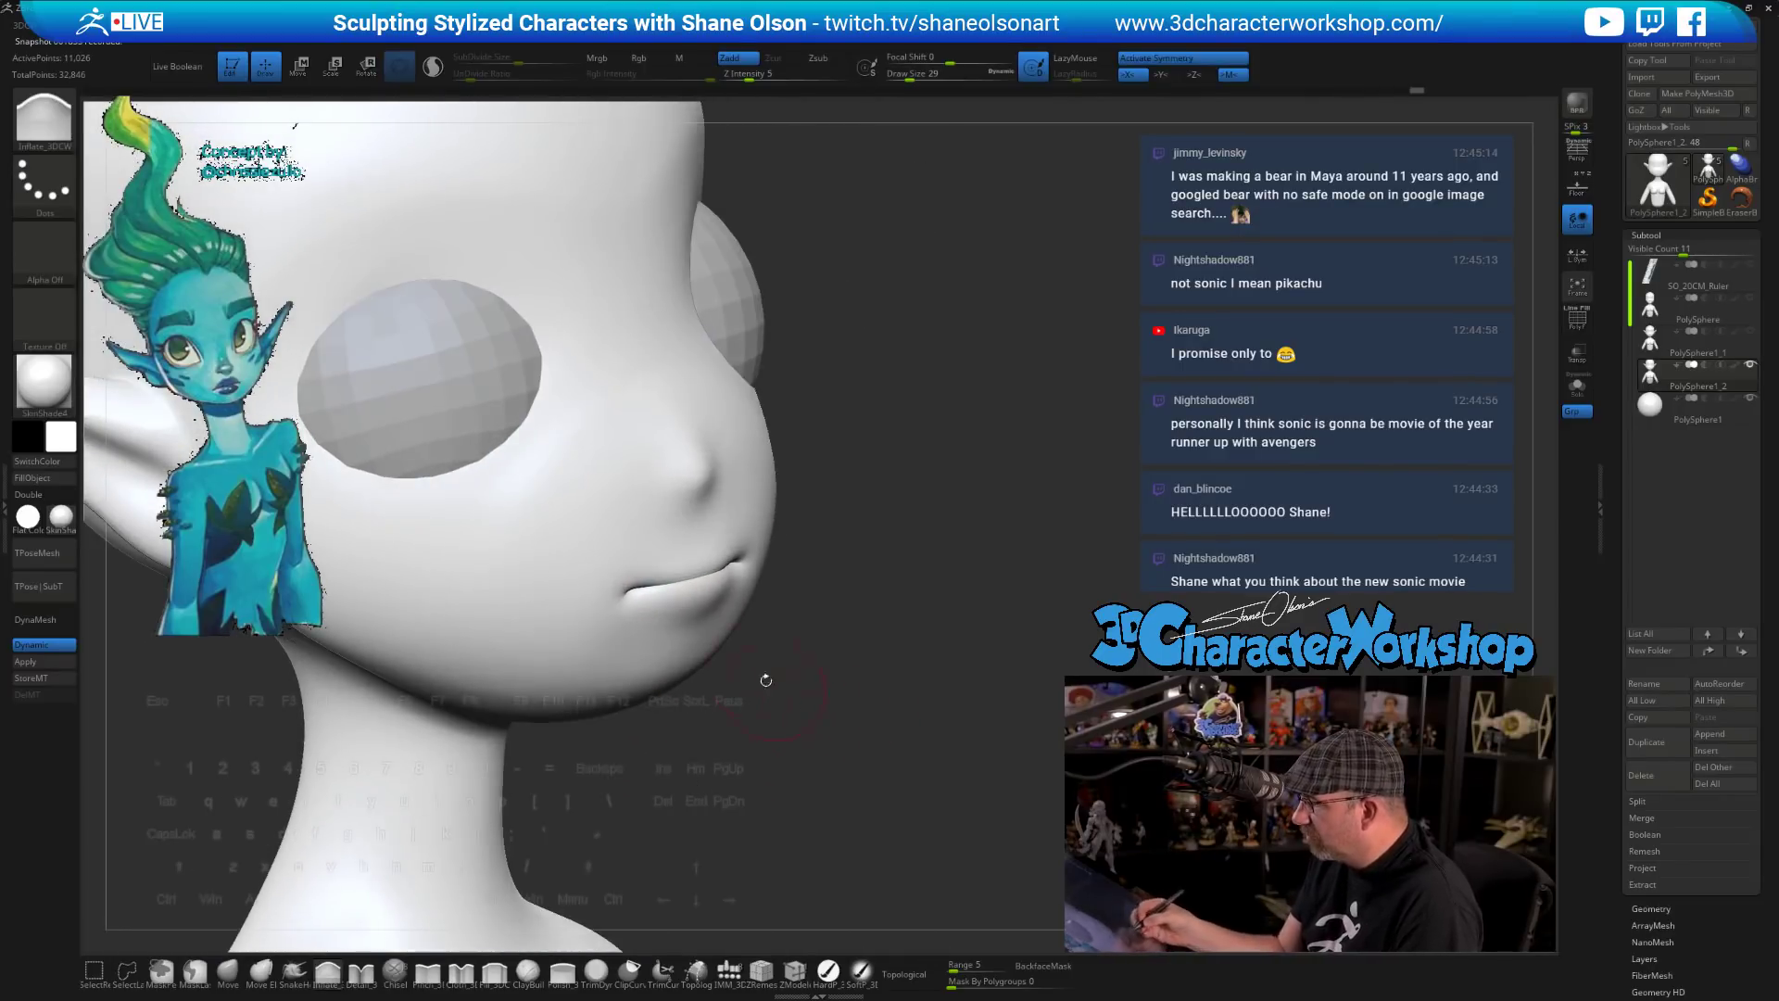
{"action": "left_click_drag", "start_coordinate": [708, 568], "coordinate": [716, 565], "text": "shift"}
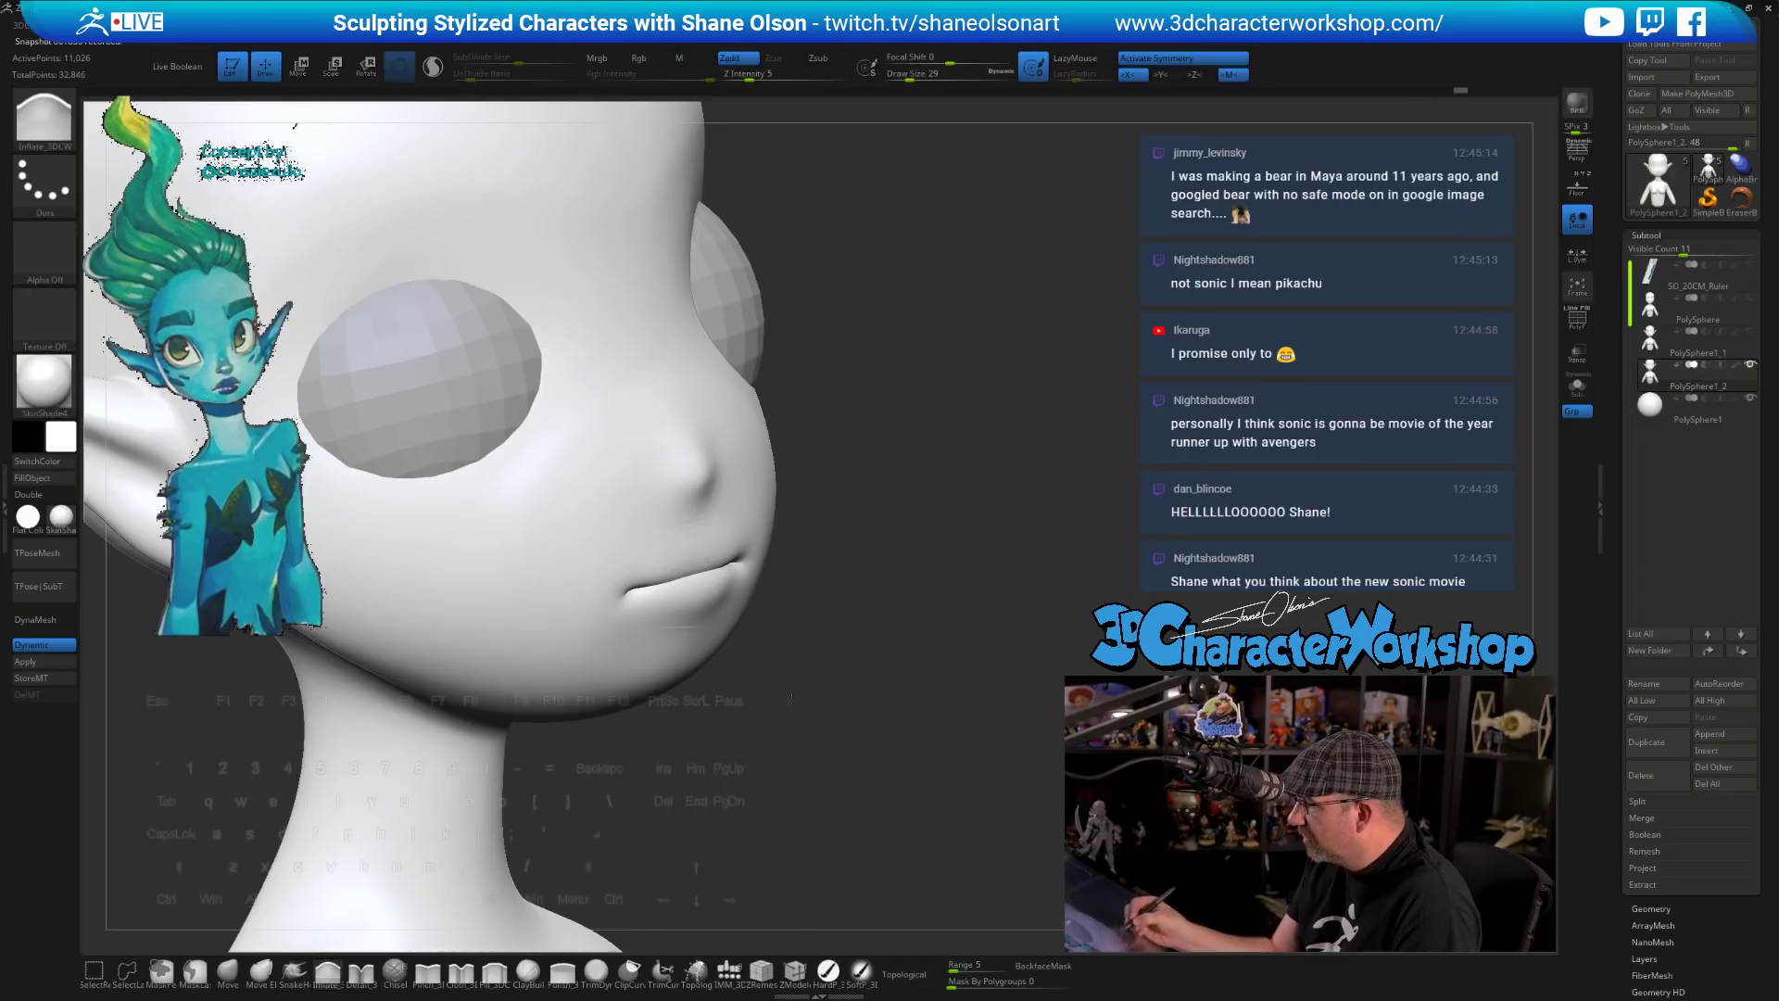
{"action": "mouse_move", "coordinate": [675, 584]}
{"action": "right_mouse_down"}
{"action": "mouse_move", "coordinate": [667, 556]}
{"action": "mouse_move", "coordinate": [712, 529]}
{"action": "mouse_move", "coordinate": [716, 495]}
{"action": "right_mouse_up"}
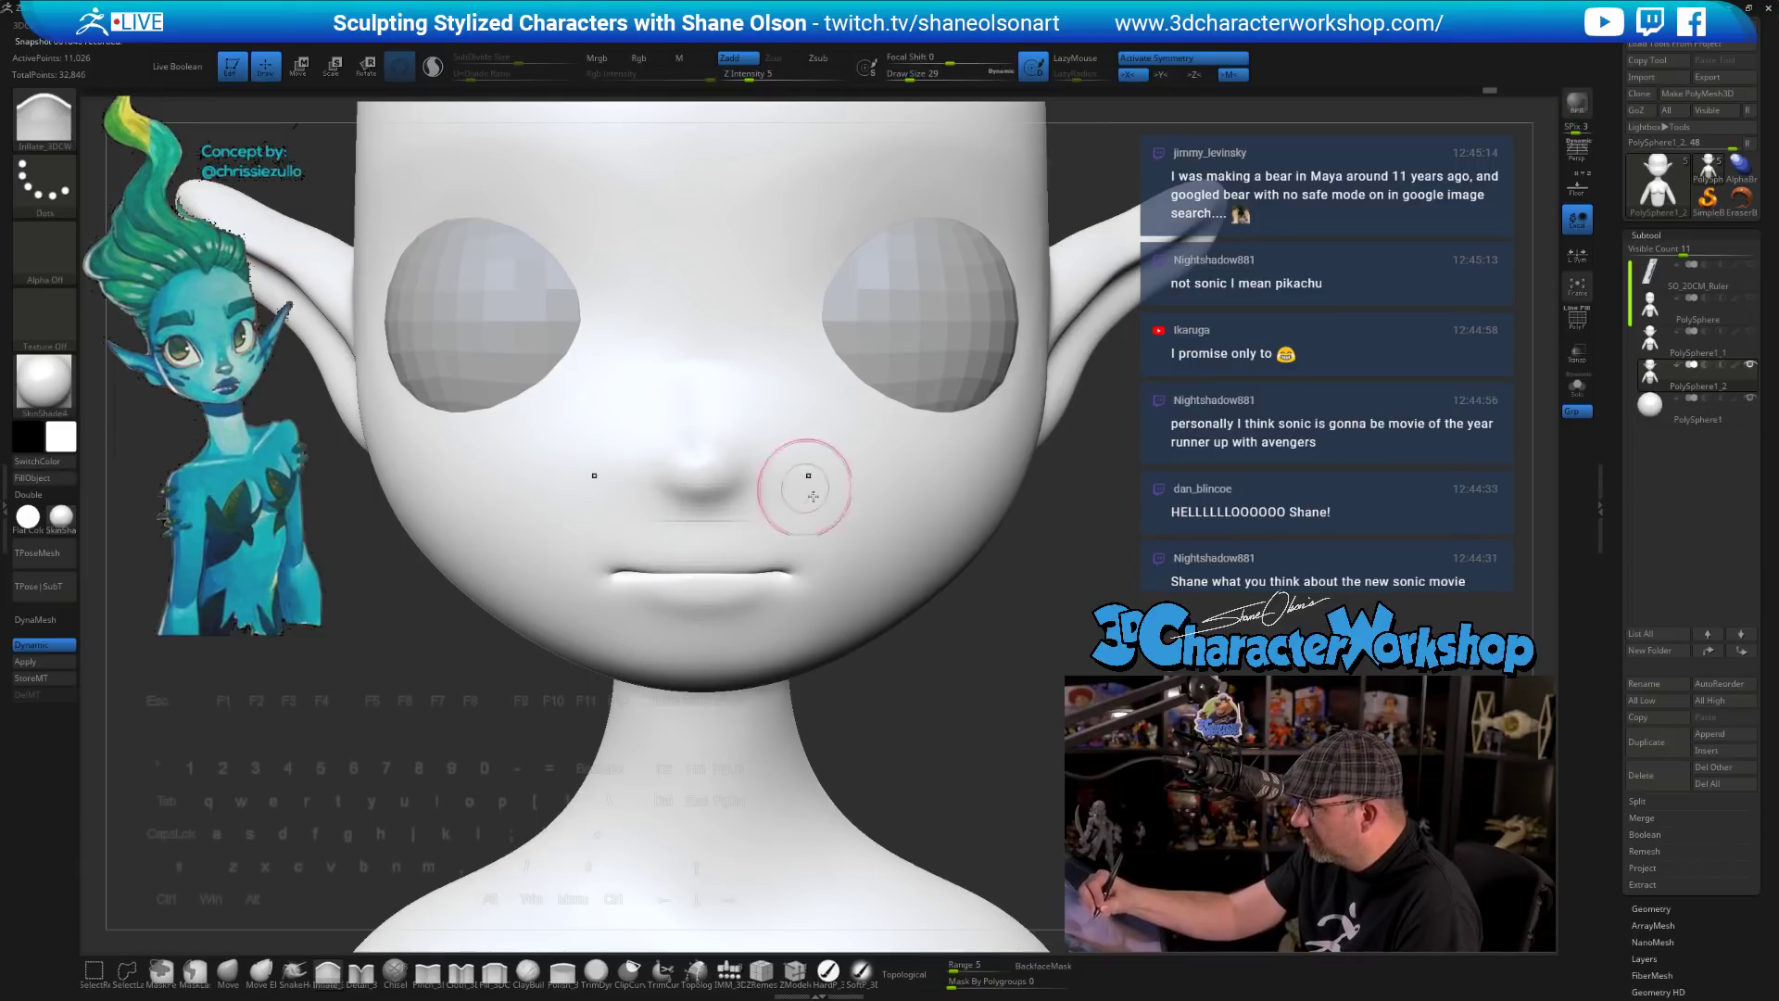
- Refine the tip of the nose with the low-intensity build-up brush at draw size 18
{"action": "mouse_move", "coordinate": [814, 476]}
{"action": "right_mouse_down"}
{"action": "mouse_move", "coordinate": [738, 463]}
{"action": "mouse_move", "coordinate": [735, 429]}
{"action": "mouse_move", "coordinate": [705, 568]}
{"action": "mouse_move", "coordinate": [734, 532]}
{"action": "mouse_move", "coordinate": [695, 537]}
{"action": "mouse_move", "coordinate": [565, 687]}
{"action": "right_mouse_up"}
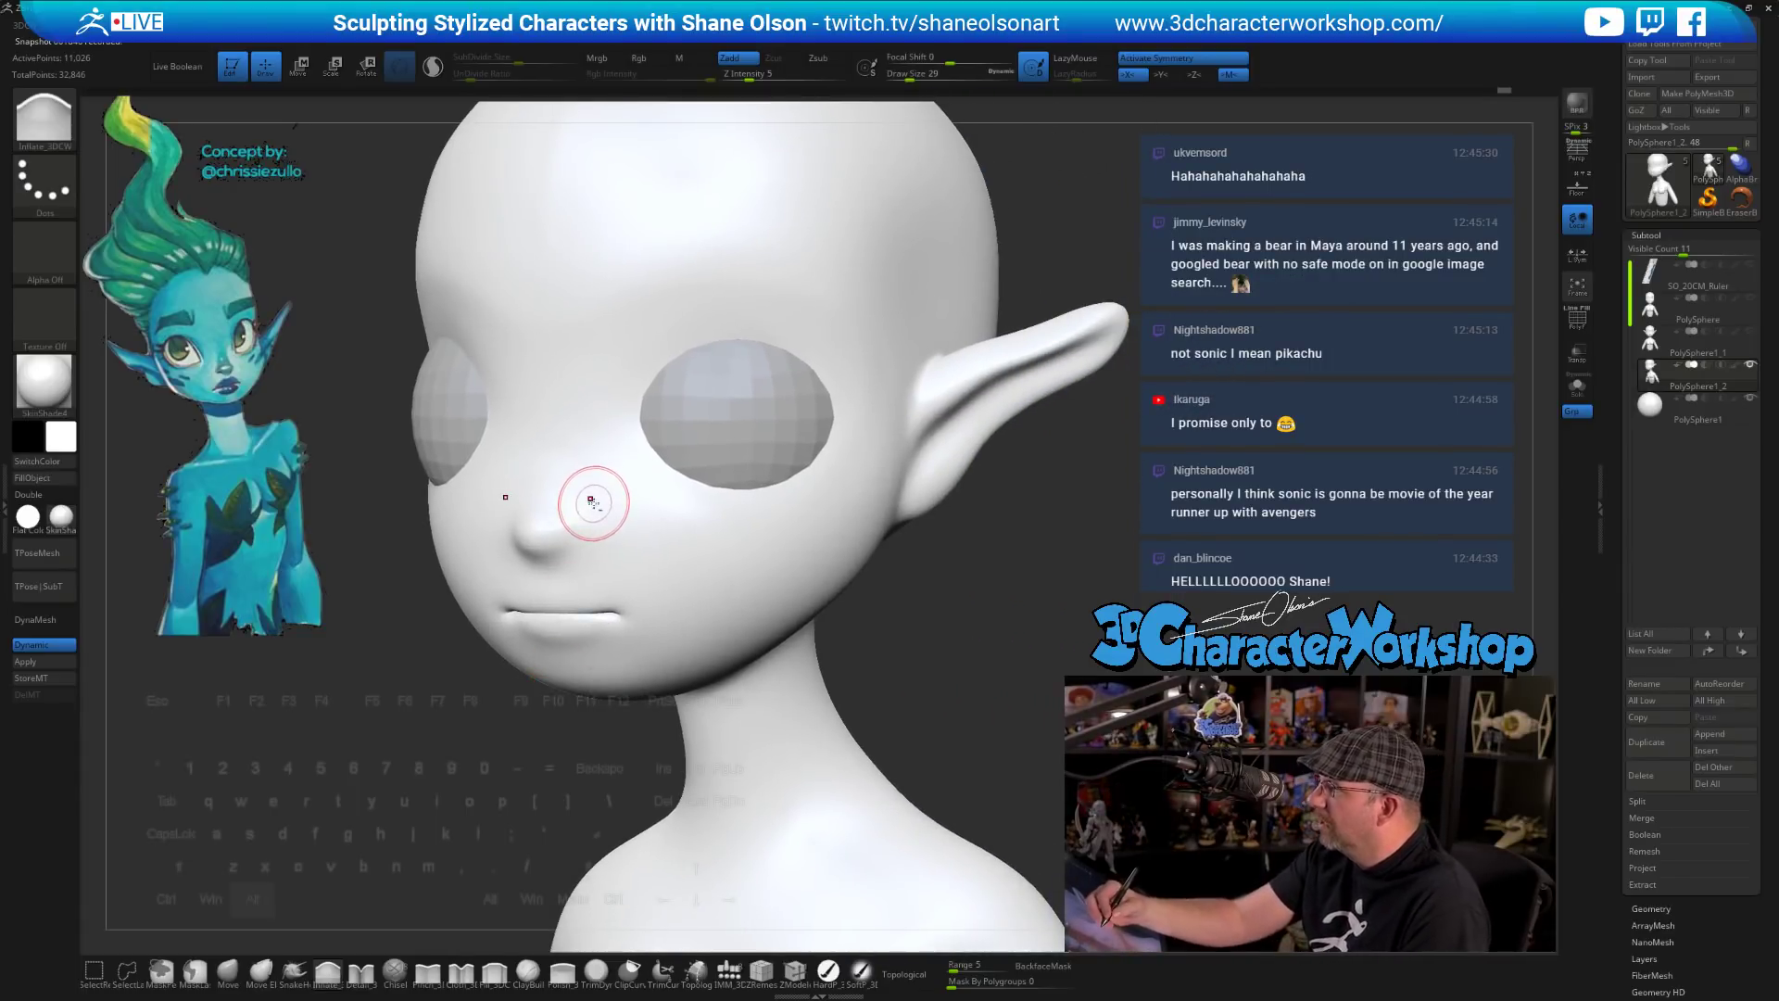
{"action": "right_click_drag", "start_coordinate": [588, 509], "coordinate": [583, 524]}
{"action": "key", "text": "s"}
{"action": "left_click_drag", "start_coordinate": [570, 580], "coordinate": [558, 586]}
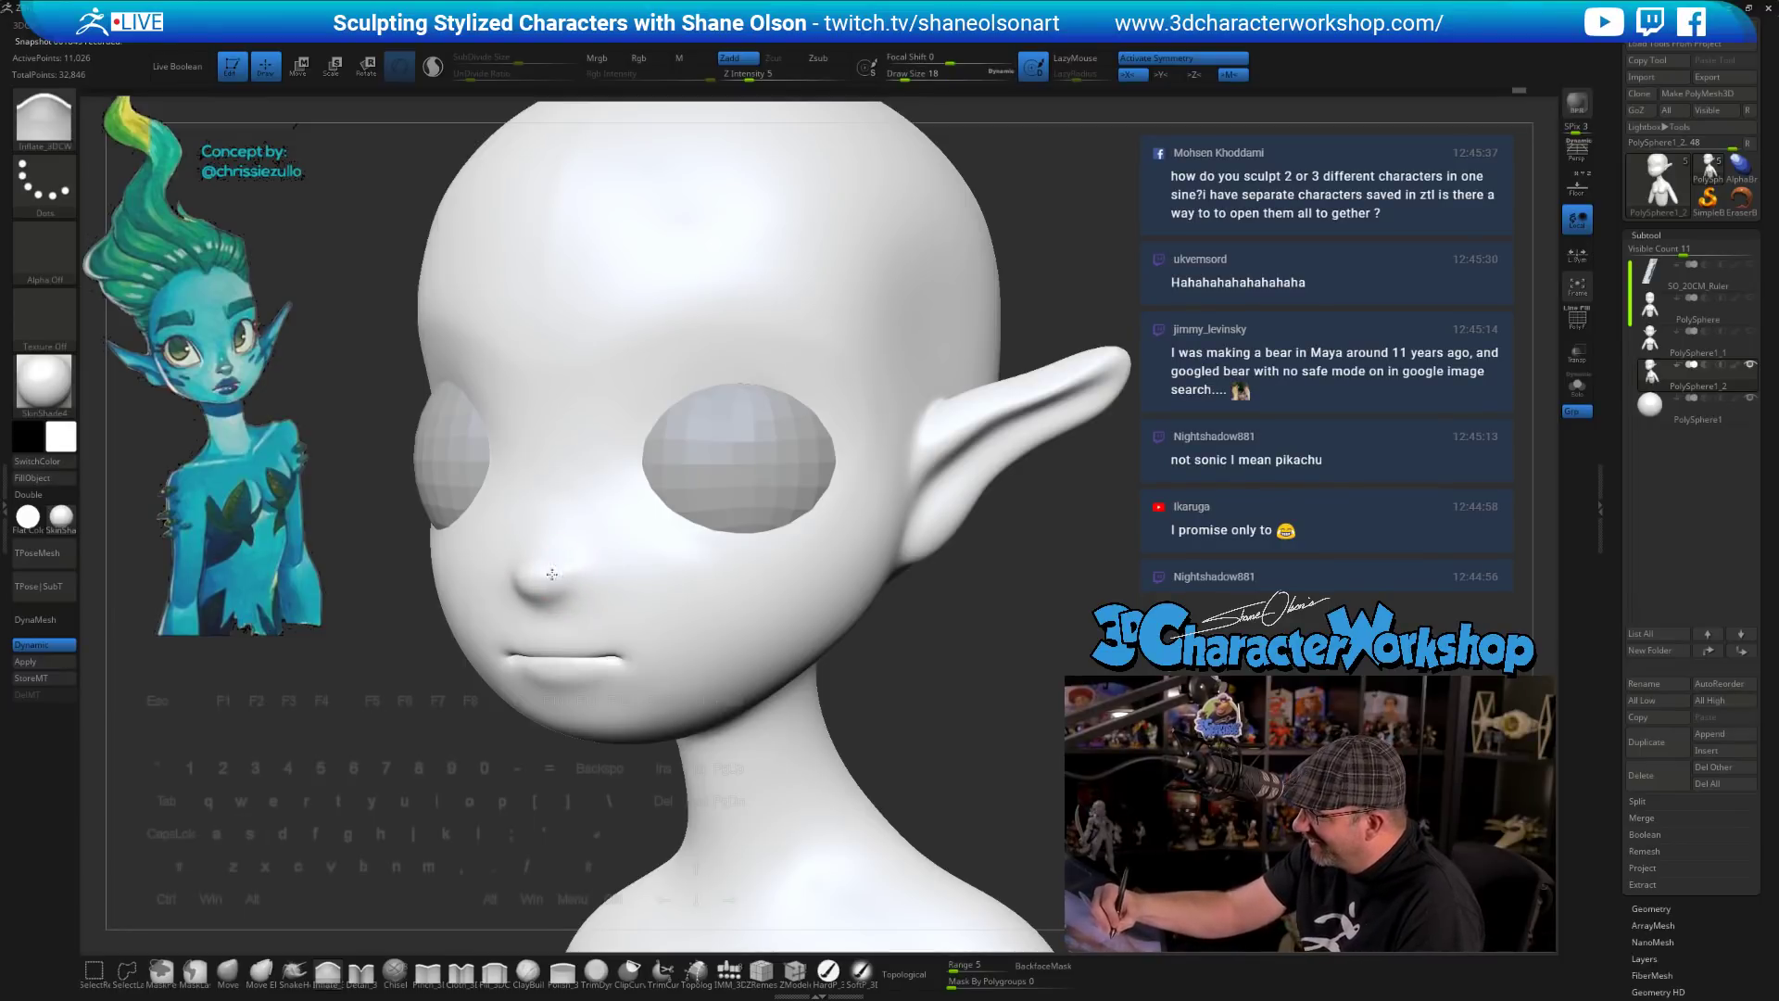
{"action": "mouse_move", "coordinate": [615, 541]}
{"action": "right_mouse_down"}
{"action": "mouse_move", "coordinate": [671, 571]}
{"action": "mouse_move", "coordinate": [746, 574]}
{"action": "mouse_move", "coordinate": [665, 578]}
{"action": "mouse_move", "coordinate": [721, 513]}
{"action": "right_mouse_up"}
- Tighten the crease under the nose with the Pinch brush at draw size 27
{"action": "key", "text": "b"}
{"action": "key", "text": "p"}
{"action": "key", "text": "i"}
{"action": "key", "text": "s"}
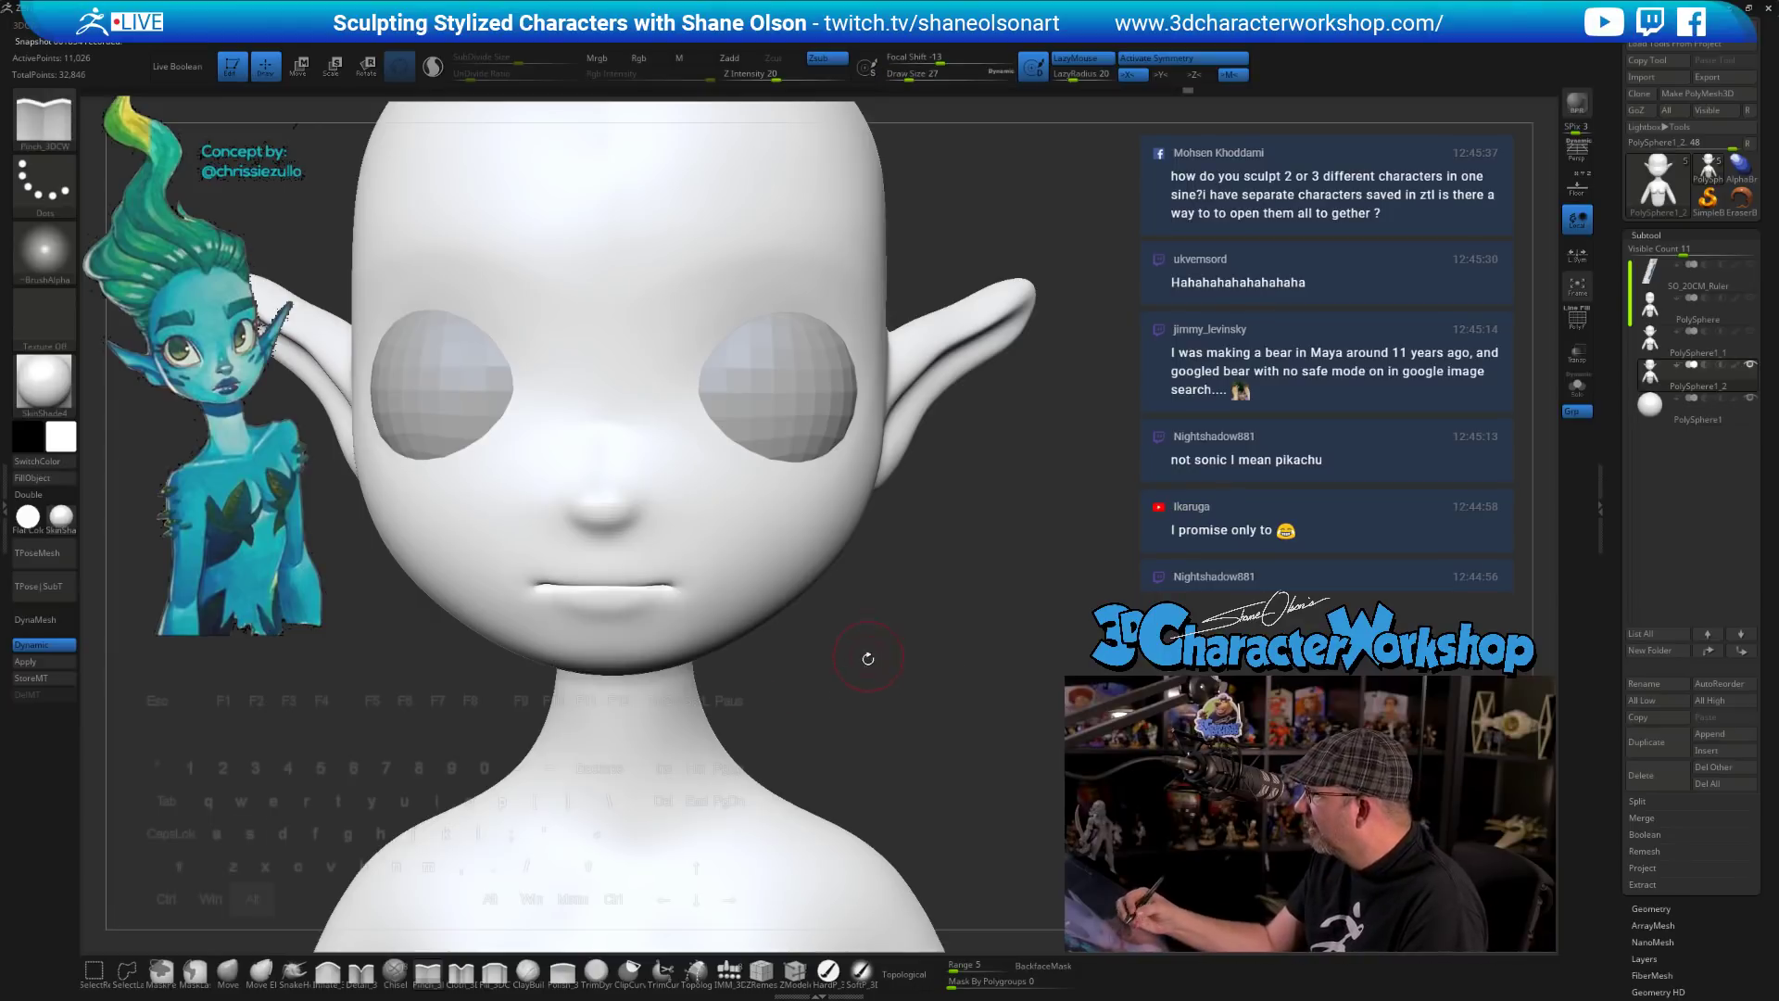
{"action": "right_click_drag", "start_coordinate": [868, 659], "coordinate": [828, 629], "text": "alt"}
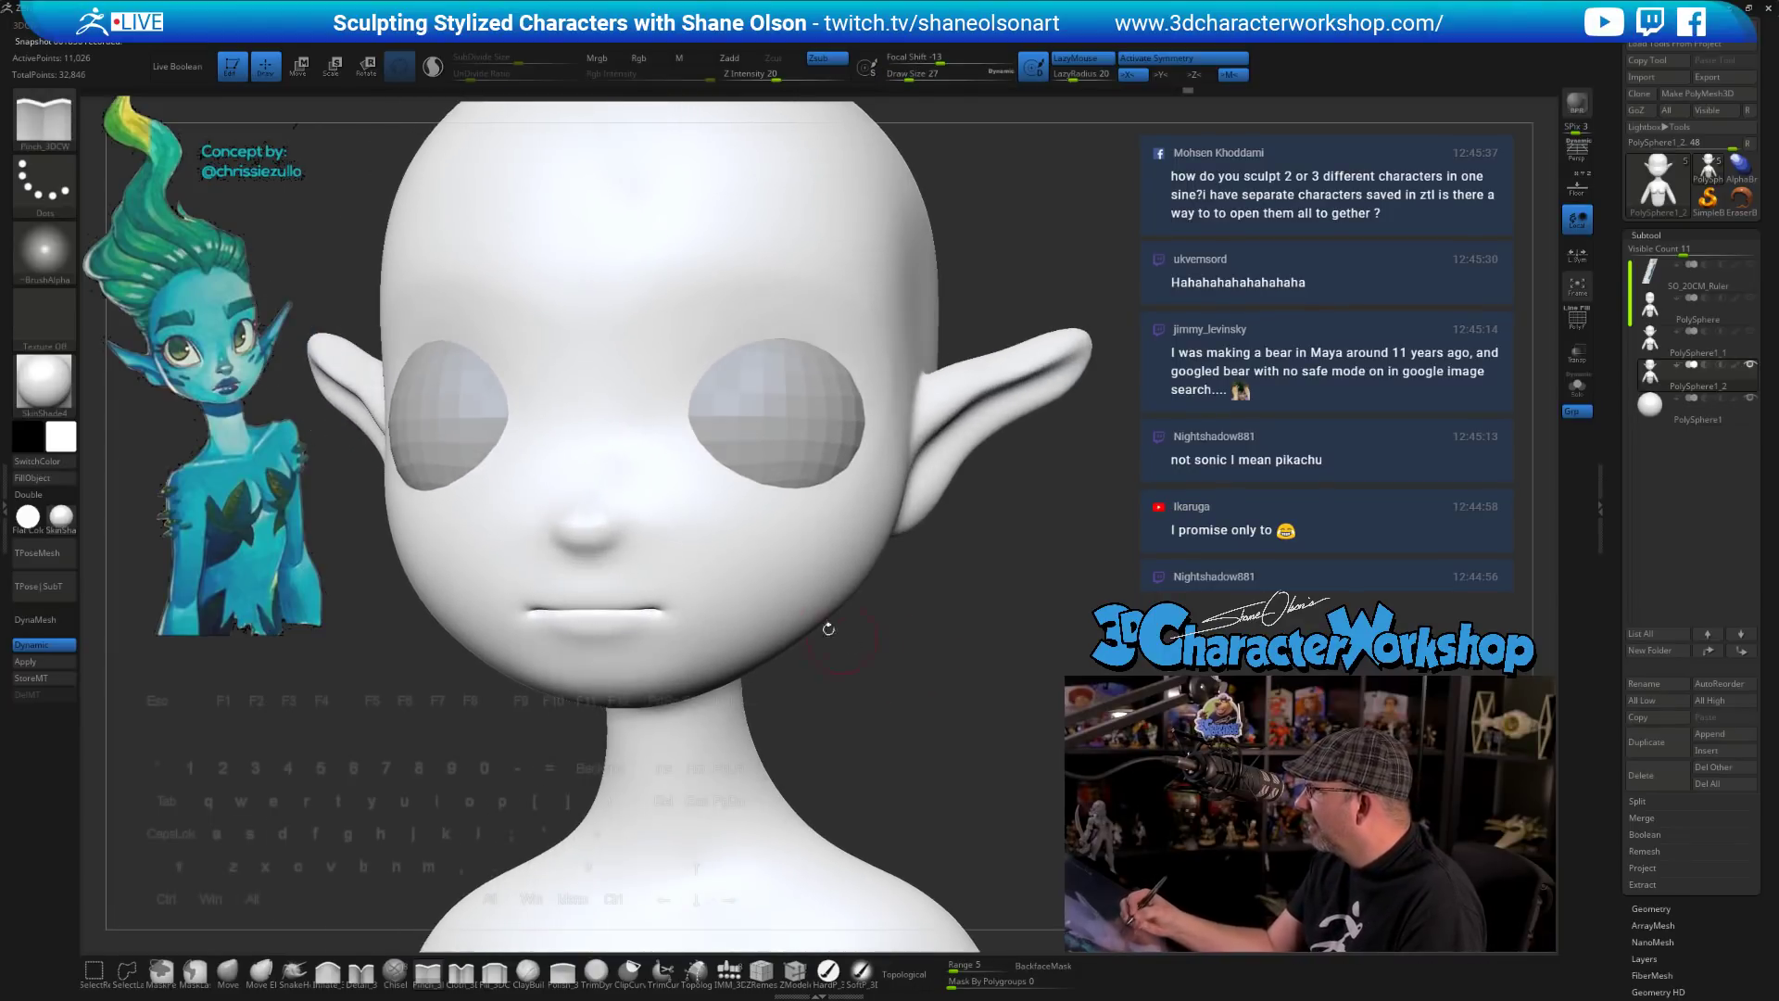
{"action": "mouse_move", "coordinate": [552, 536]}
{"action": "left_mouse_down"}
{"action": "mouse_move", "coordinate": [633, 547]}
{"action": "mouse_move", "coordinate": [642, 519]}
{"action": "left_mouse_up"}
{"action": "mouse_move", "coordinate": [770, 599]}
{"action": "right_mouse_down"}
{"action": "mouse_move", "coordinate": [913, 598]}
{"action": "mouse_move", "coordinate": [721, 591]}
{"action": "right_mouse_up"}
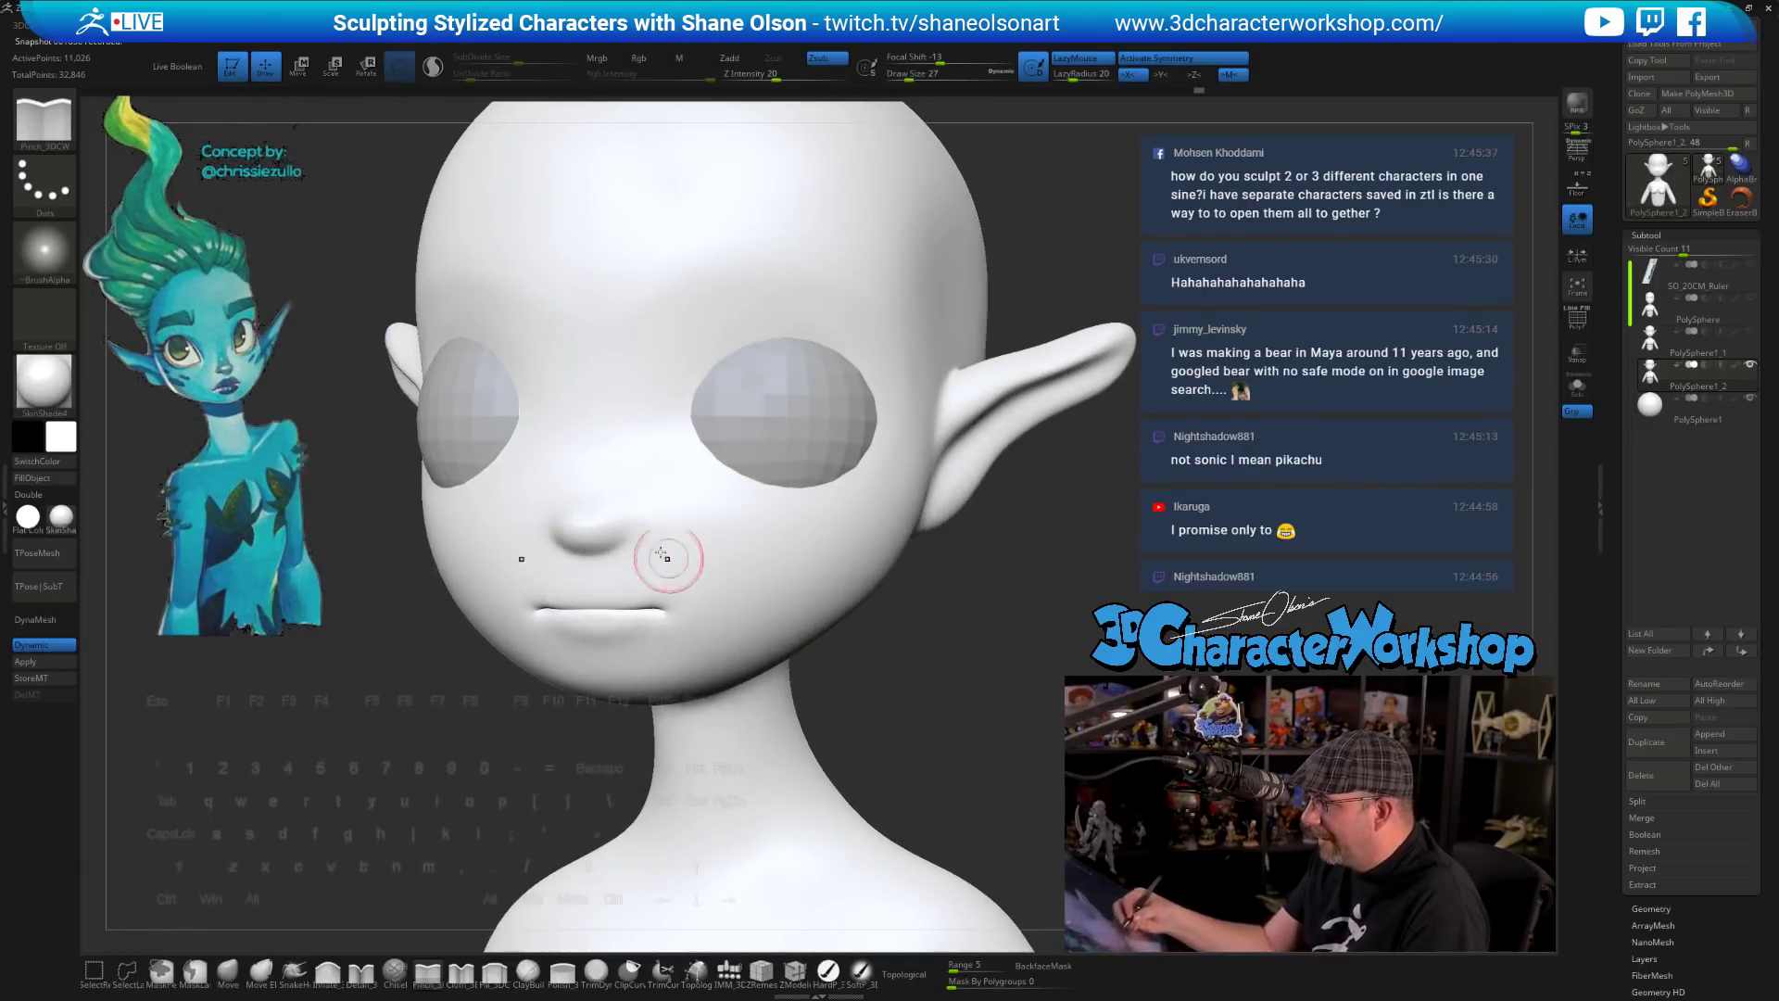
{"action": "left_click_drag", "start_coordinate": [619, 547], "coordinate": [632, 505]}
{"action": "mouse_move", "coordinate": [850, 690]}
{"action": "left_mouse_down"}
{"action": "mouse_move", "coordinate": [865, 703]}
{"action": "mouse_move", "coordinate": [846, 735]}
{"action": "left_mouse_up"}
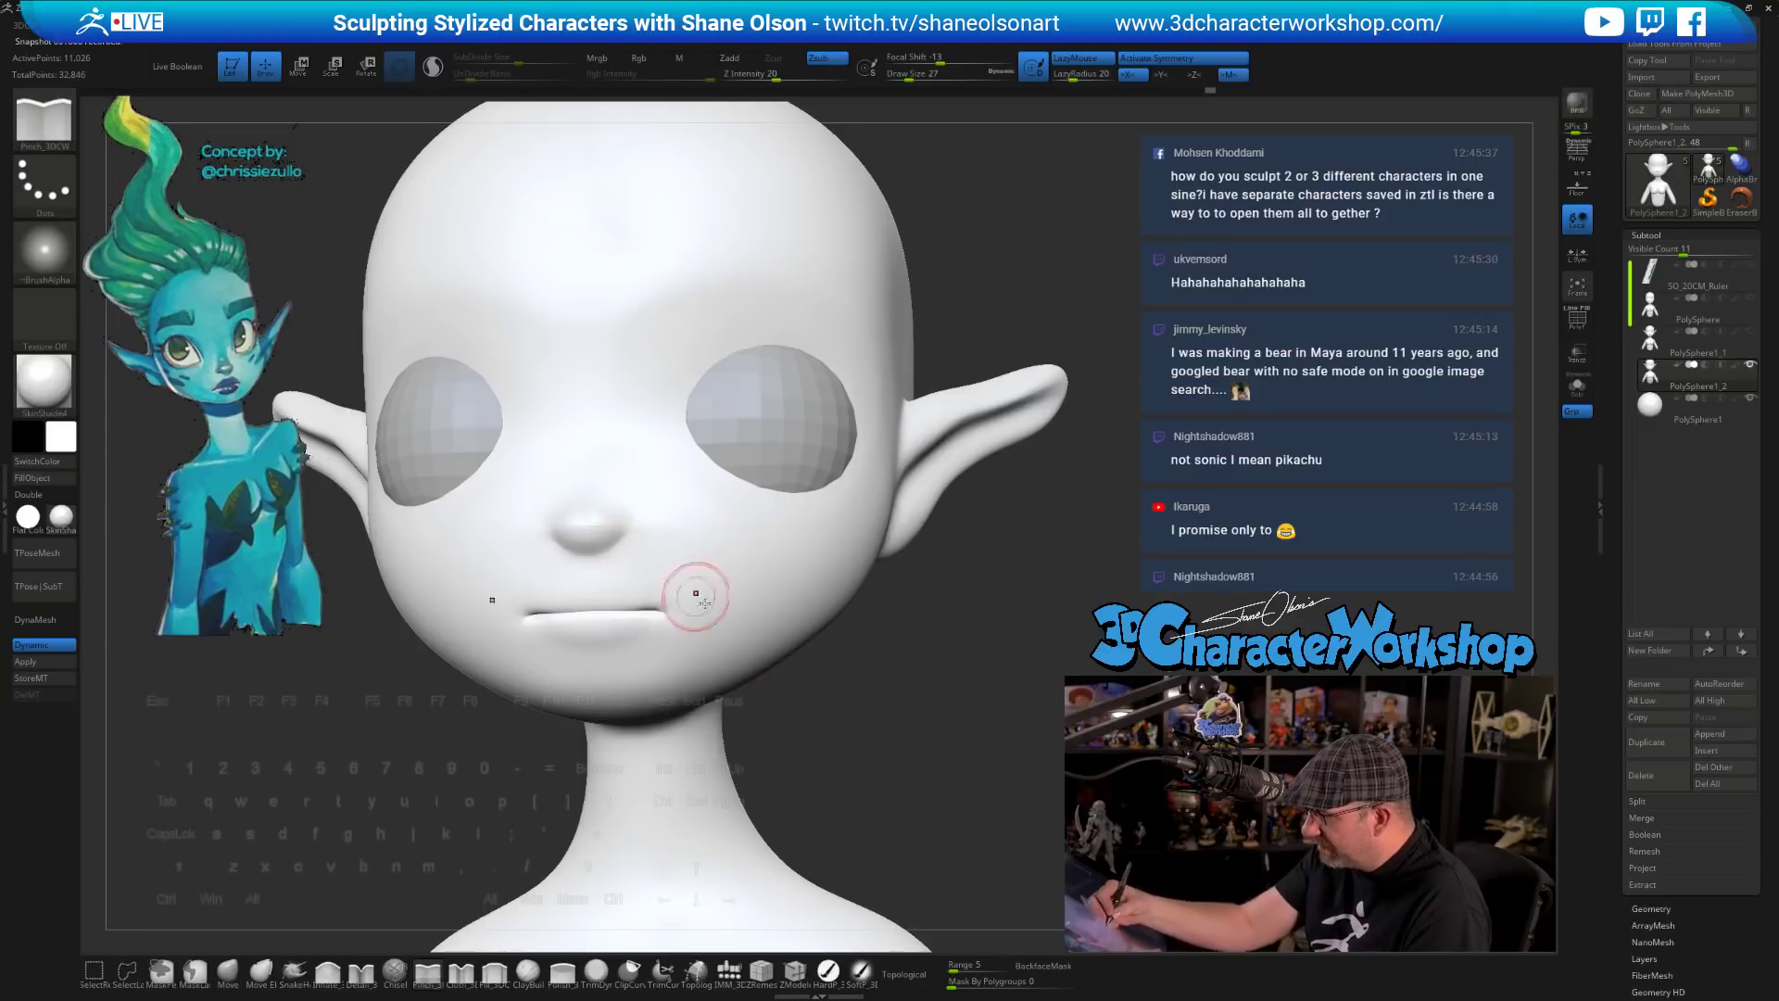
- Examine the face's polygroups and wireframe, and compare the bust's front and profile views with the concept
{"action": "key", "text": "shift+f"}
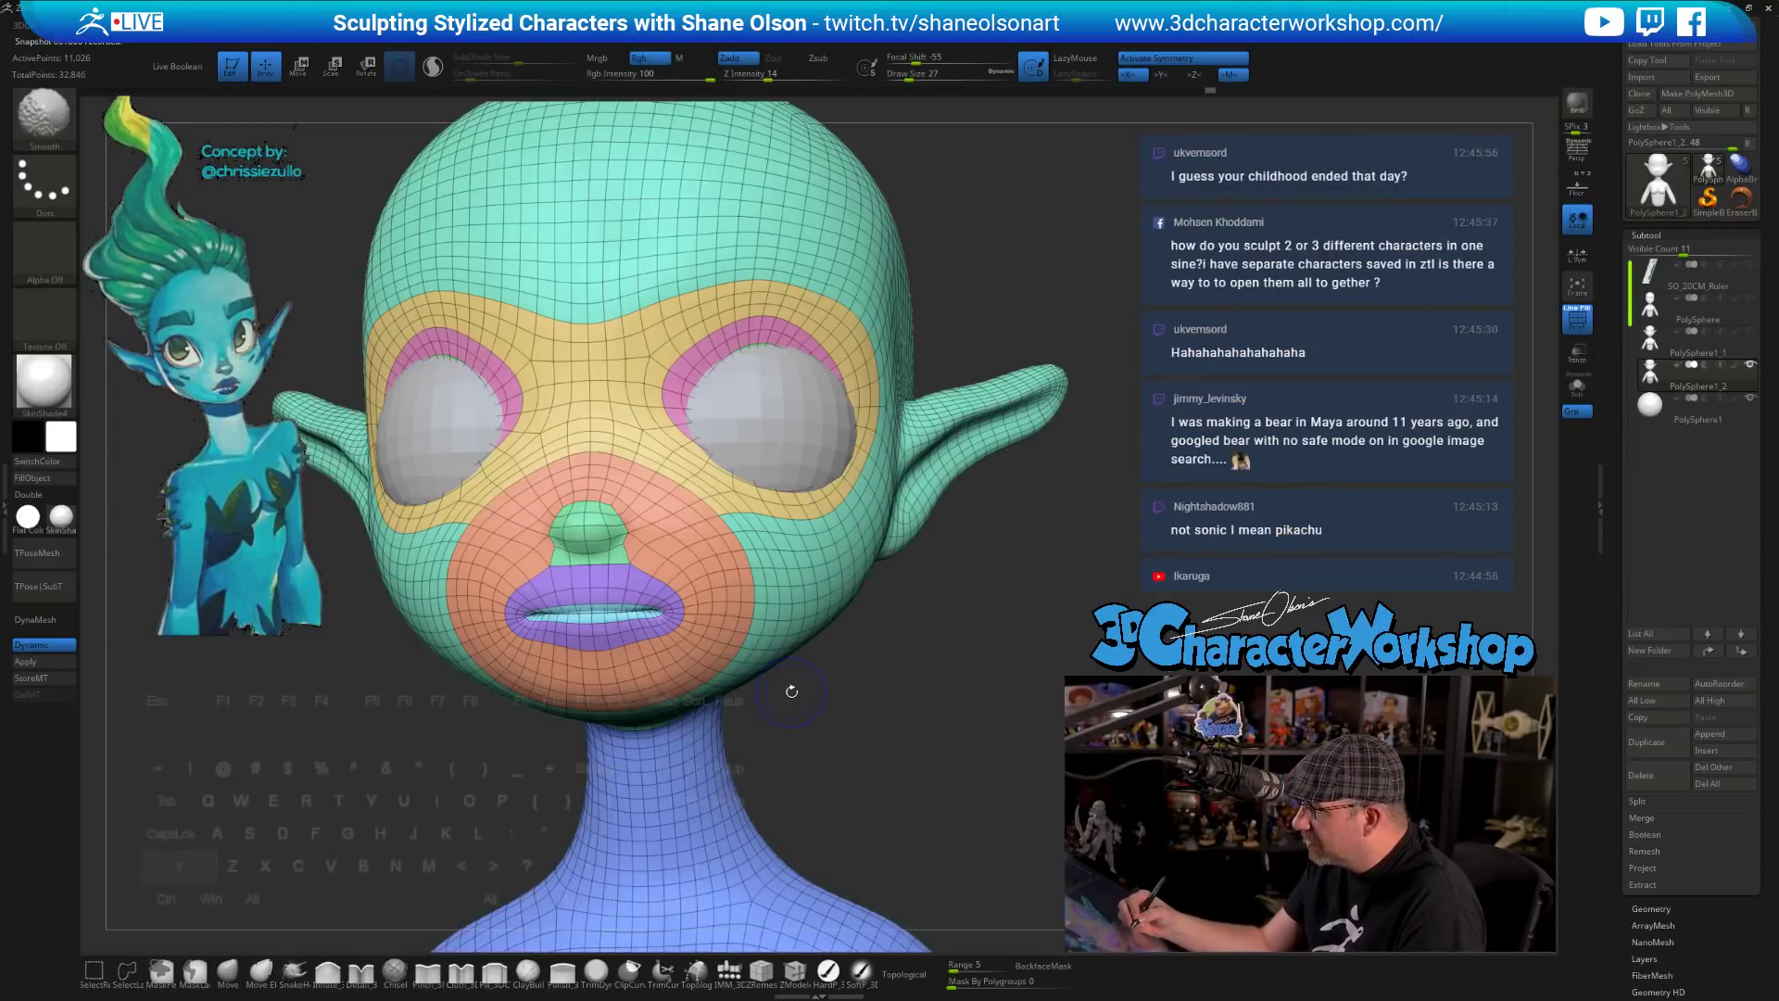
{"action": "key", "text": "shift+f"}
{"action": "mouse_move", "coordinate": [877, 690]}
{"action": "left_mouse_down"}
{"action": "mouse_move", "coordinate": [932, 687]}
{"action": "mouse_move", "coordinate": [911, 667]}
{"action": "left_mouse_up"}
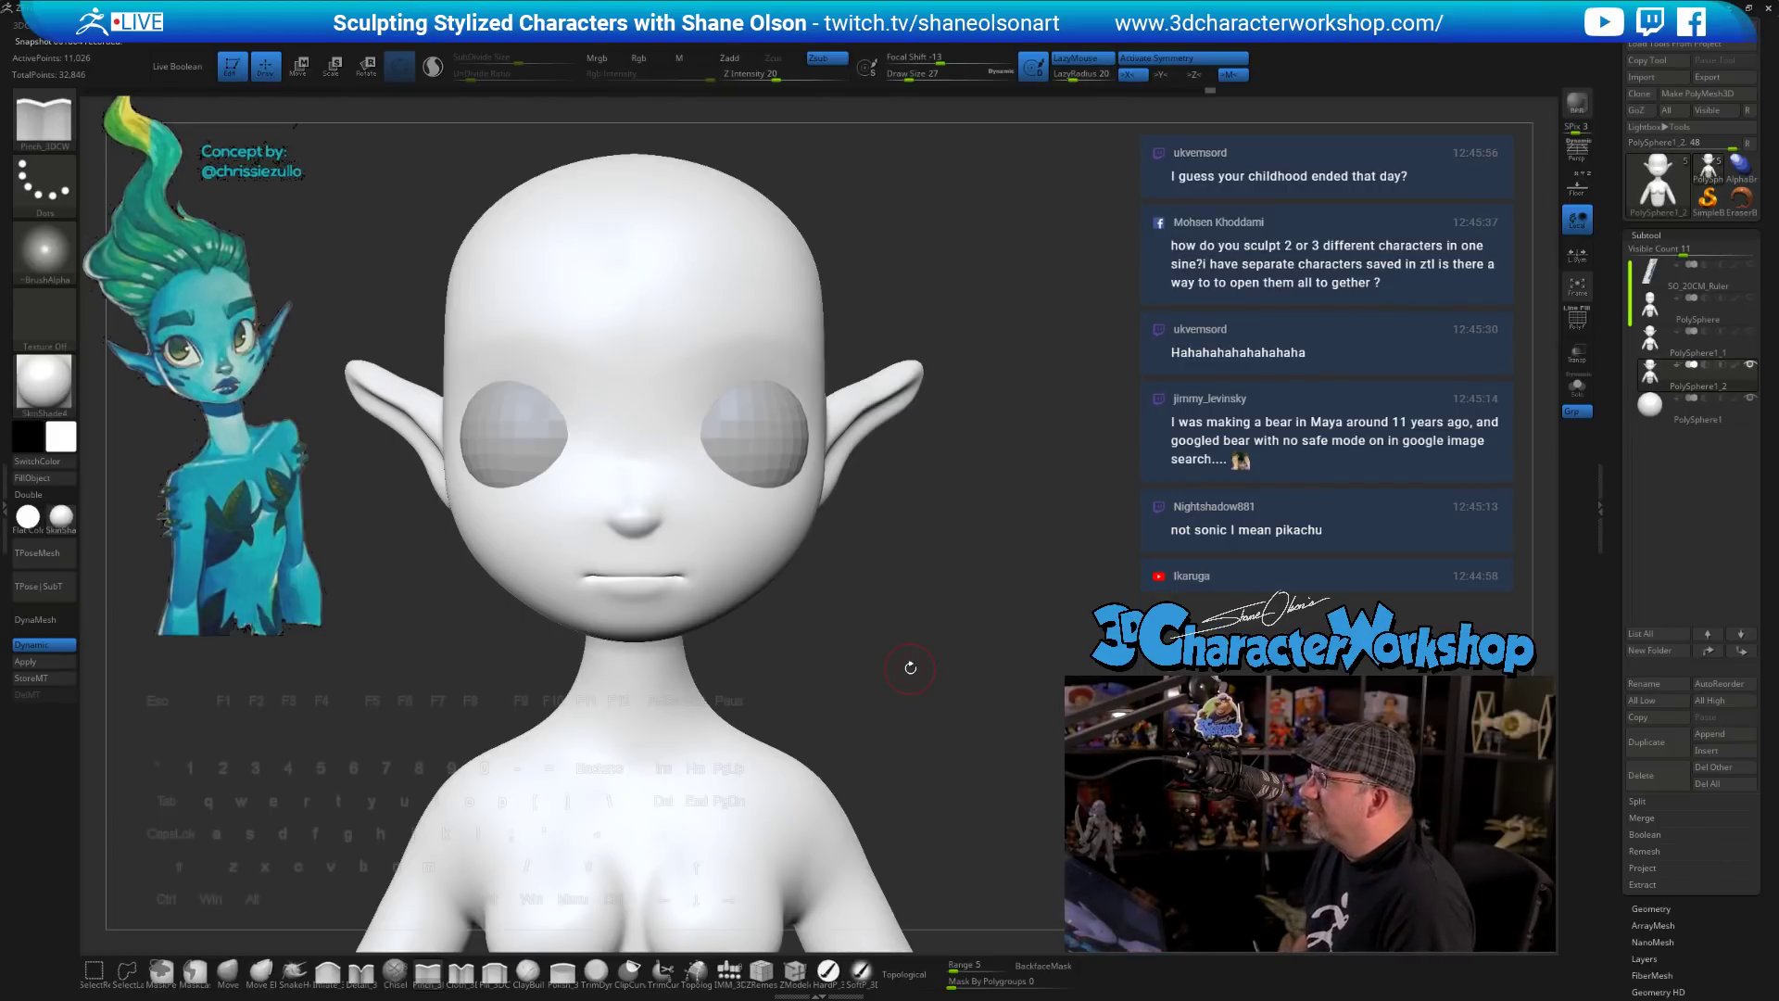
{"action": "mouse_move", "coordinate": [911, 667]}
{"action": "left_mouse_down"}
{"action": "mouse_move", "coordinate": [873, 631]}
{"action": "mouse_move", "coordinate": [876, 672]}
{"action": "left_mouse_up"}
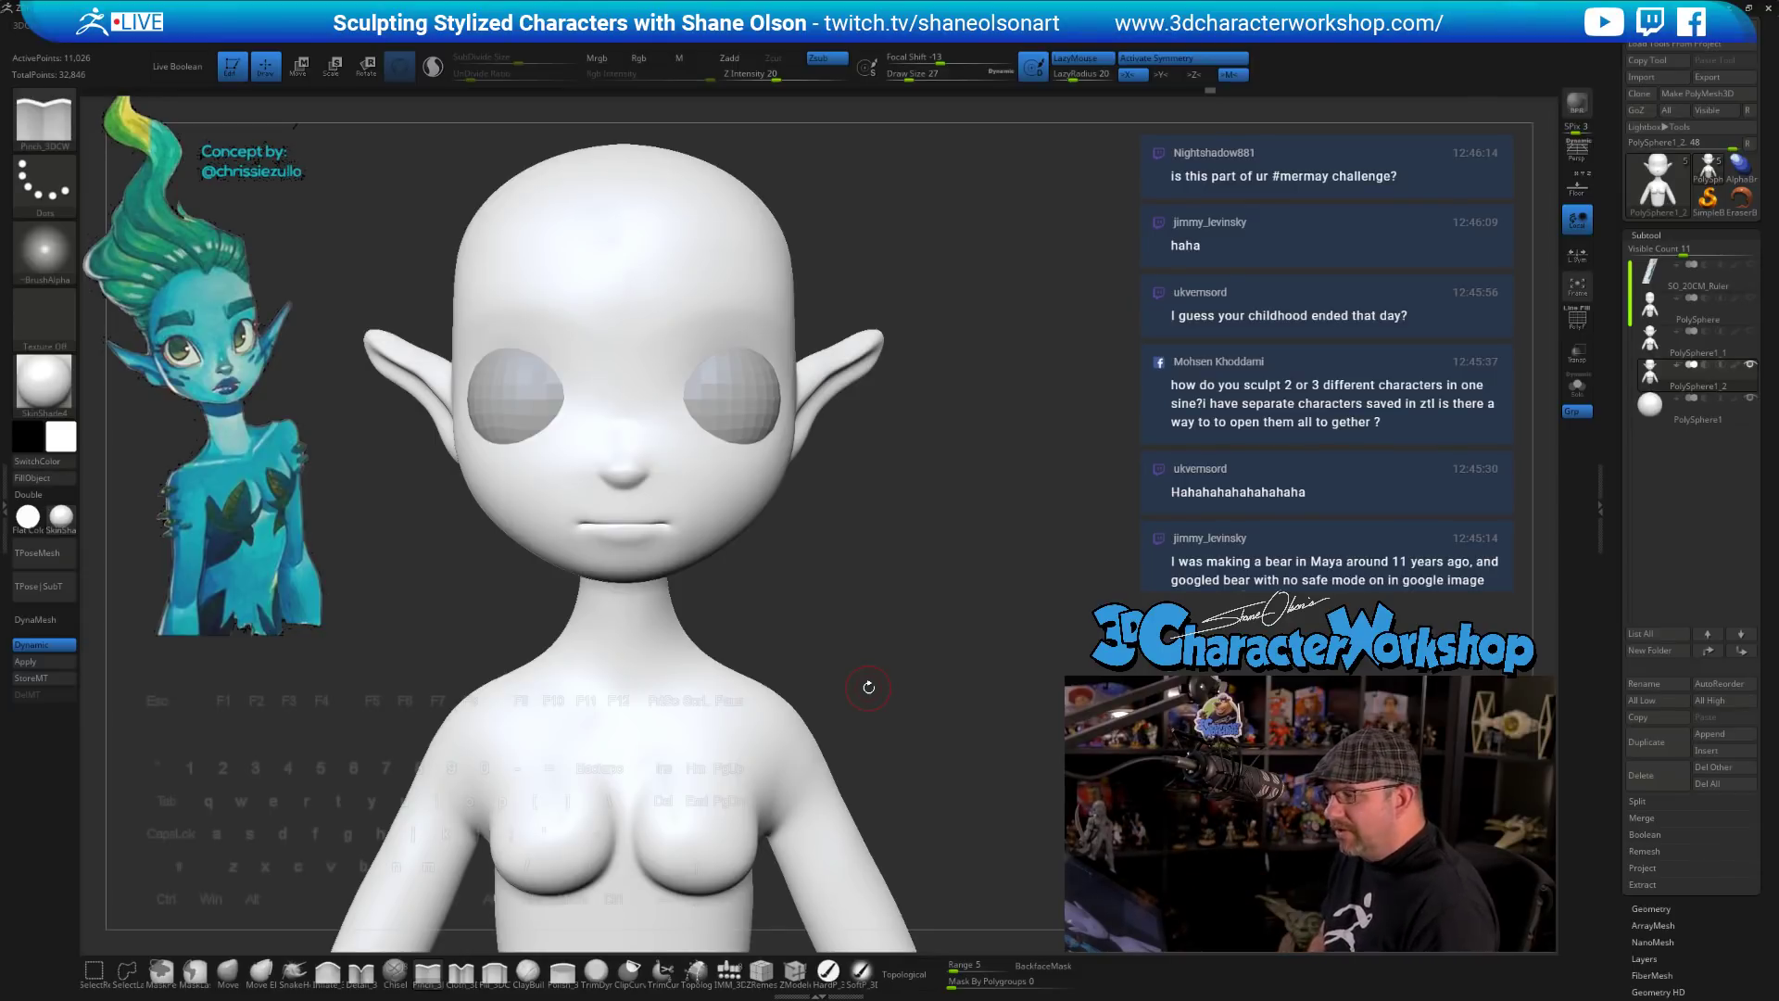
{"action": "mouse_move", "coordinate": [862, 581]}
{"action": "left_mouse_down"}
{"action": "mouse_move", "coordinate": [841, 585]}
{"action": "mouse_move", "coordinate": [959, 626]}
{"action": "mouse_move", "coordinate": [1033, 612]}
{"action": "mouse_move", "coordinate": [968, 567]}
{"action": "left_mouse_up"}
{"action": "left_click_drag", "start_coordinate": [888, 642], "coordinate": [844, 697]}
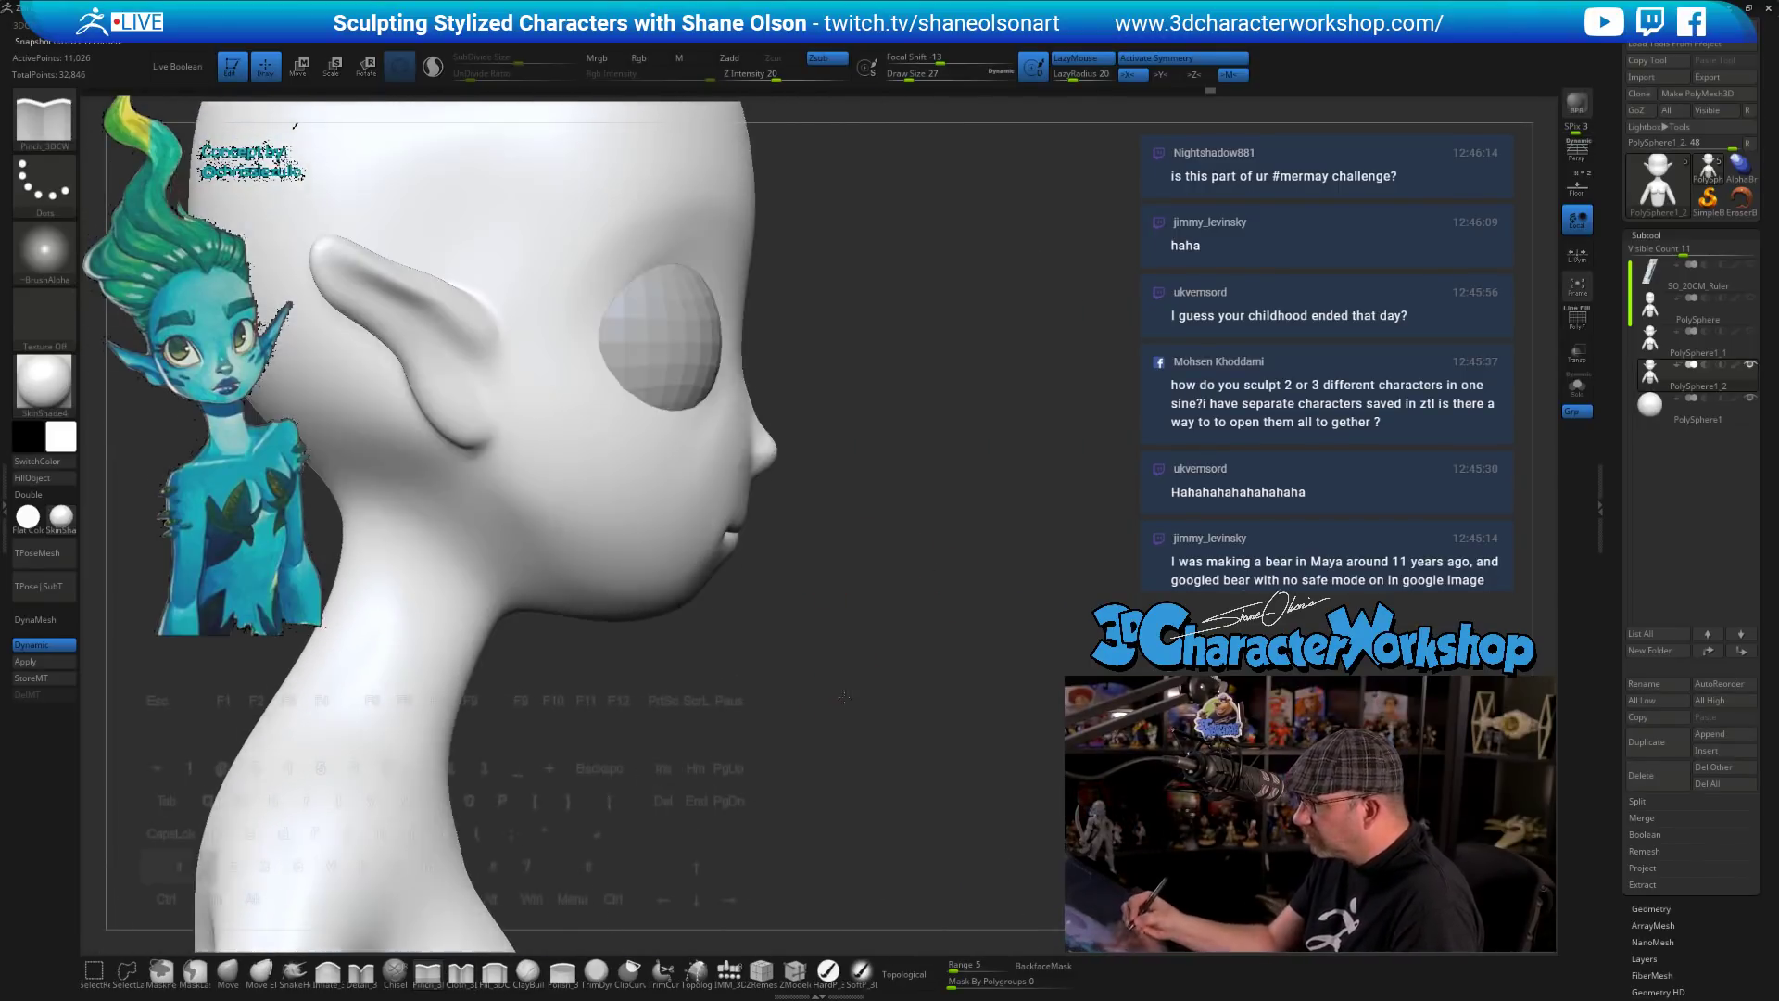
- Define the edge of the upper lip with the inverted Pinch brush at draw size 20
{"action": "mouse_move", "coordinate": [856, 614]}
{"action": "left_mouse_down"}
{"action": "mouse_move", "coordinate": [927, 685]}
{"action": "mouse_move", "coordinate": [986, 709]}
{"action": "mouse_move", "coordinate": [969, 720]}
{"action": "mouse_move", "coordinate": [984, 769]}
{"action": "left_mouse_up"}
{"action": "left_click_drag", "start_coordinate": [1029, 713], "coordinate": [969, 749]}
{"action": "key", "text": "s"}
{"action": "left_click_drag", "start_coordinate": [1033, 774], "coordinate": [960, 774]}
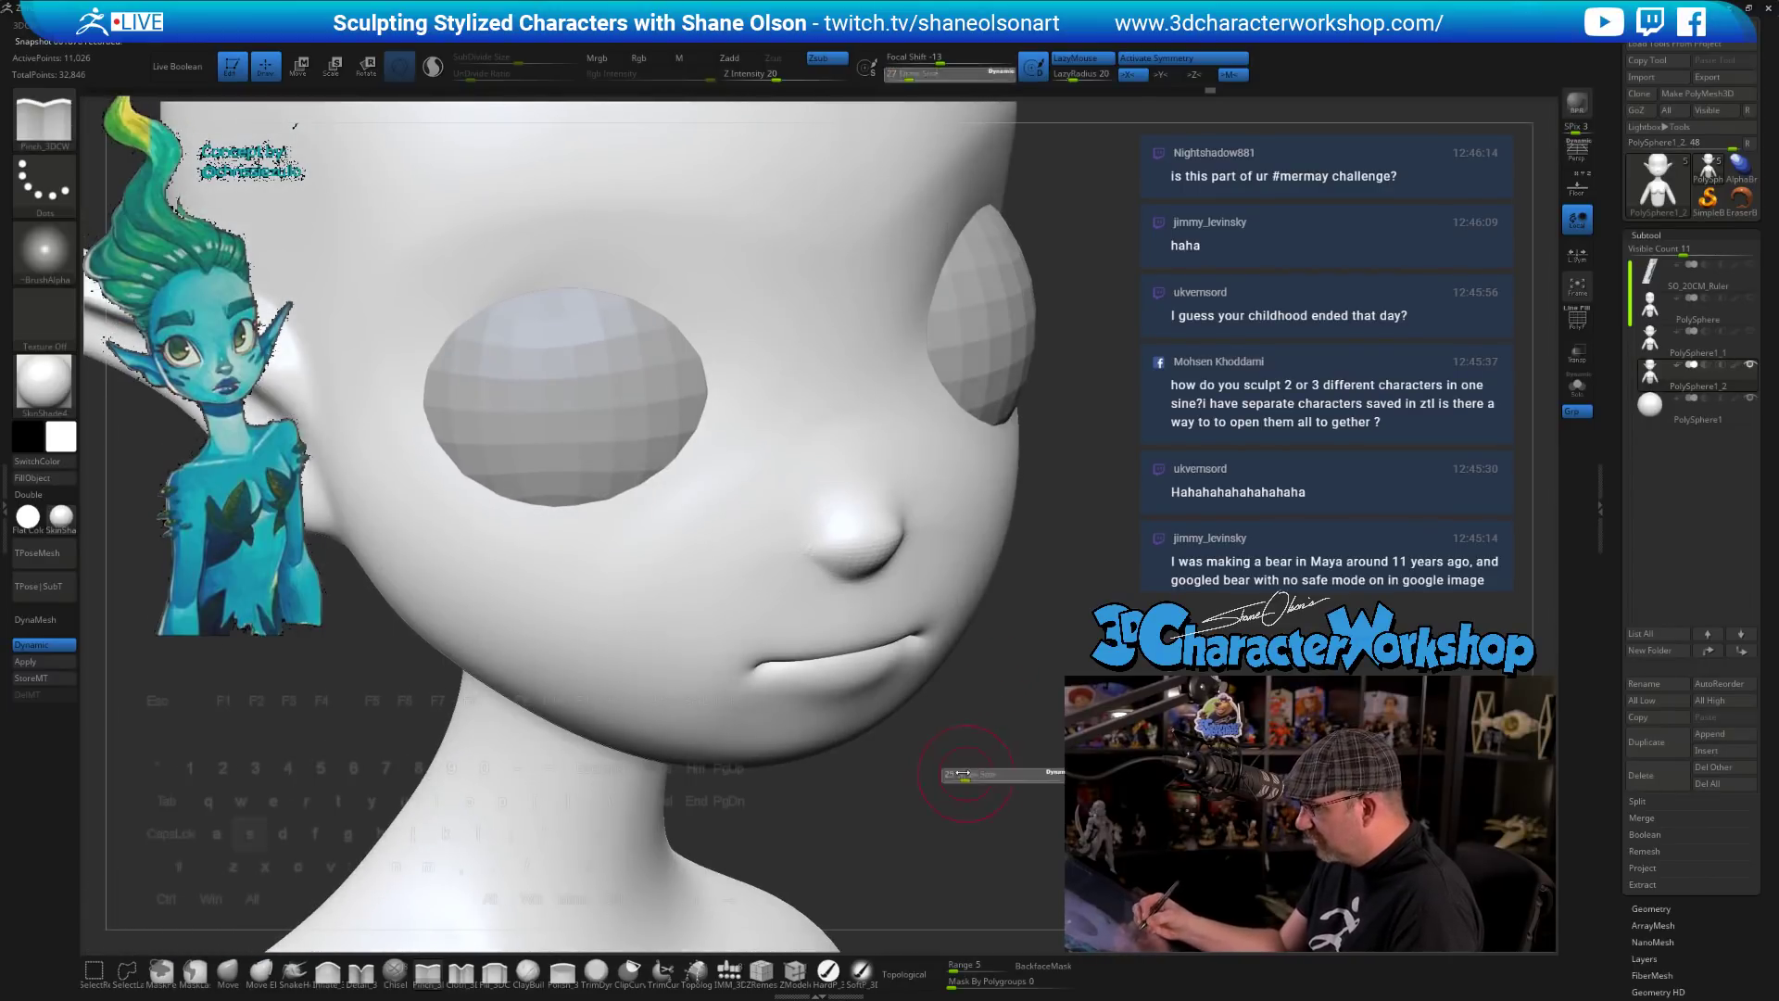
{"action": "left_click", "coordinate": [422, 972]}
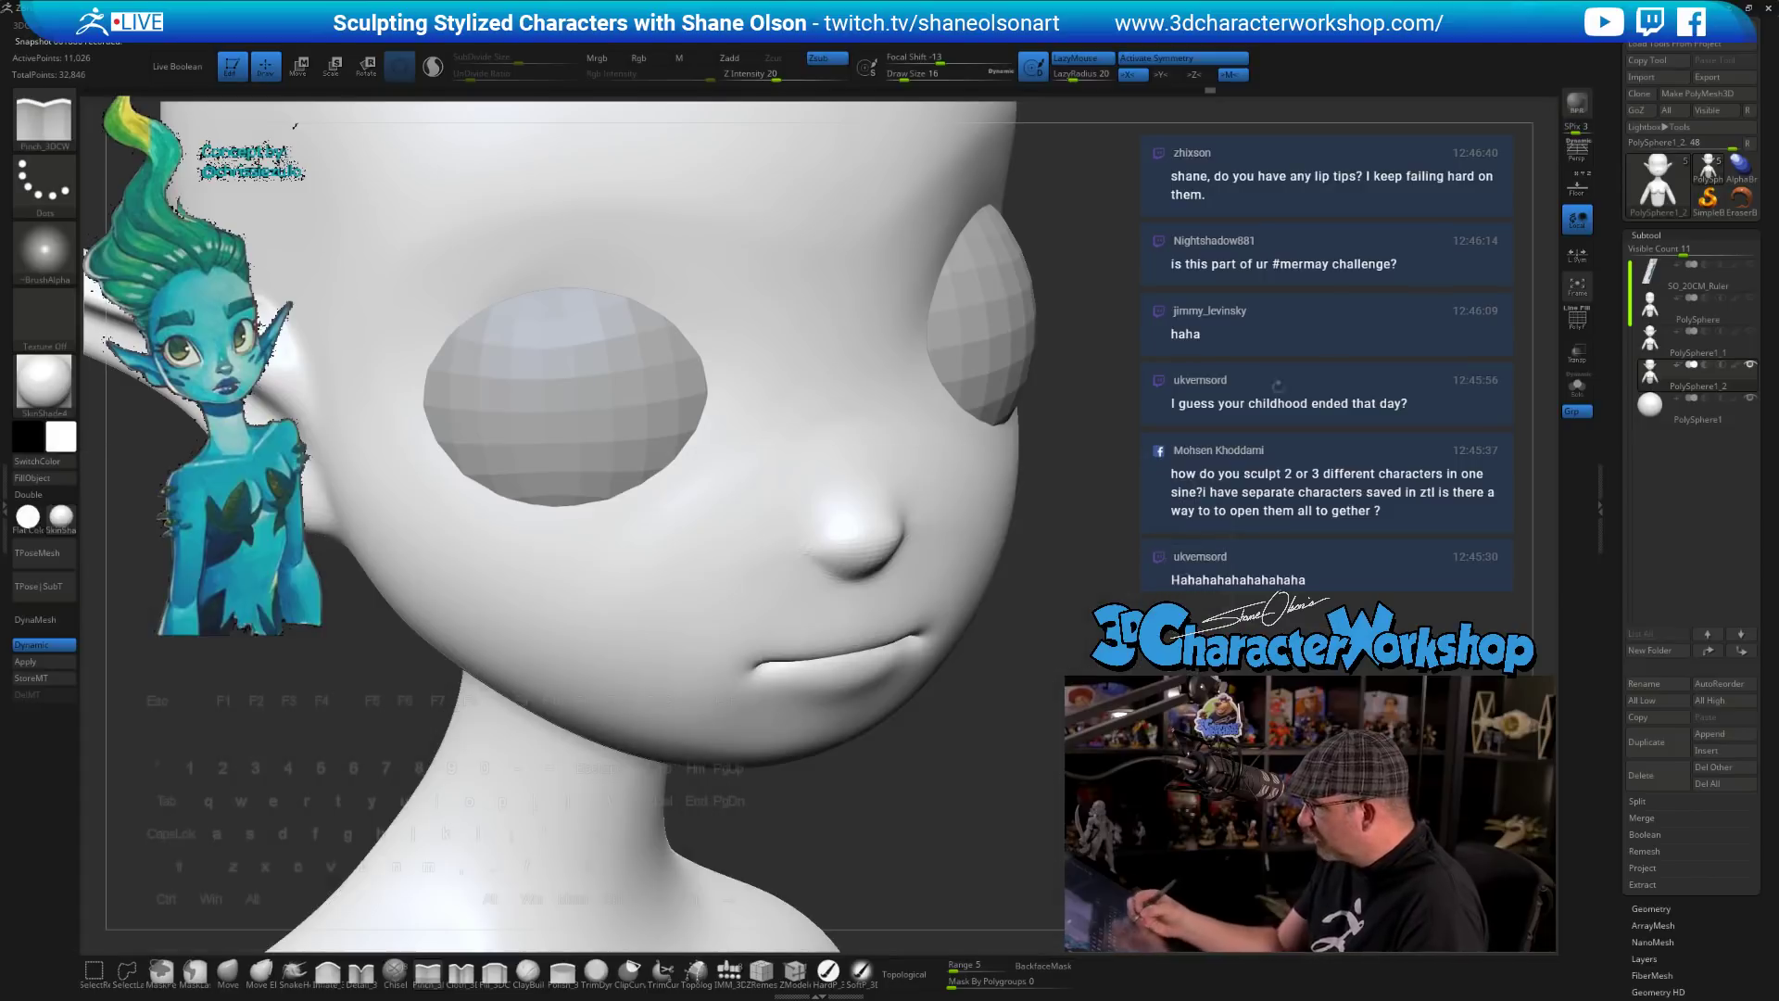
{"action": "key", "text": "s"}
{"action": "left_click_drag", "start_coordinate": [1015, 656], "coordinate": [1009, 659]}
{"action": "key", "text": "s"}
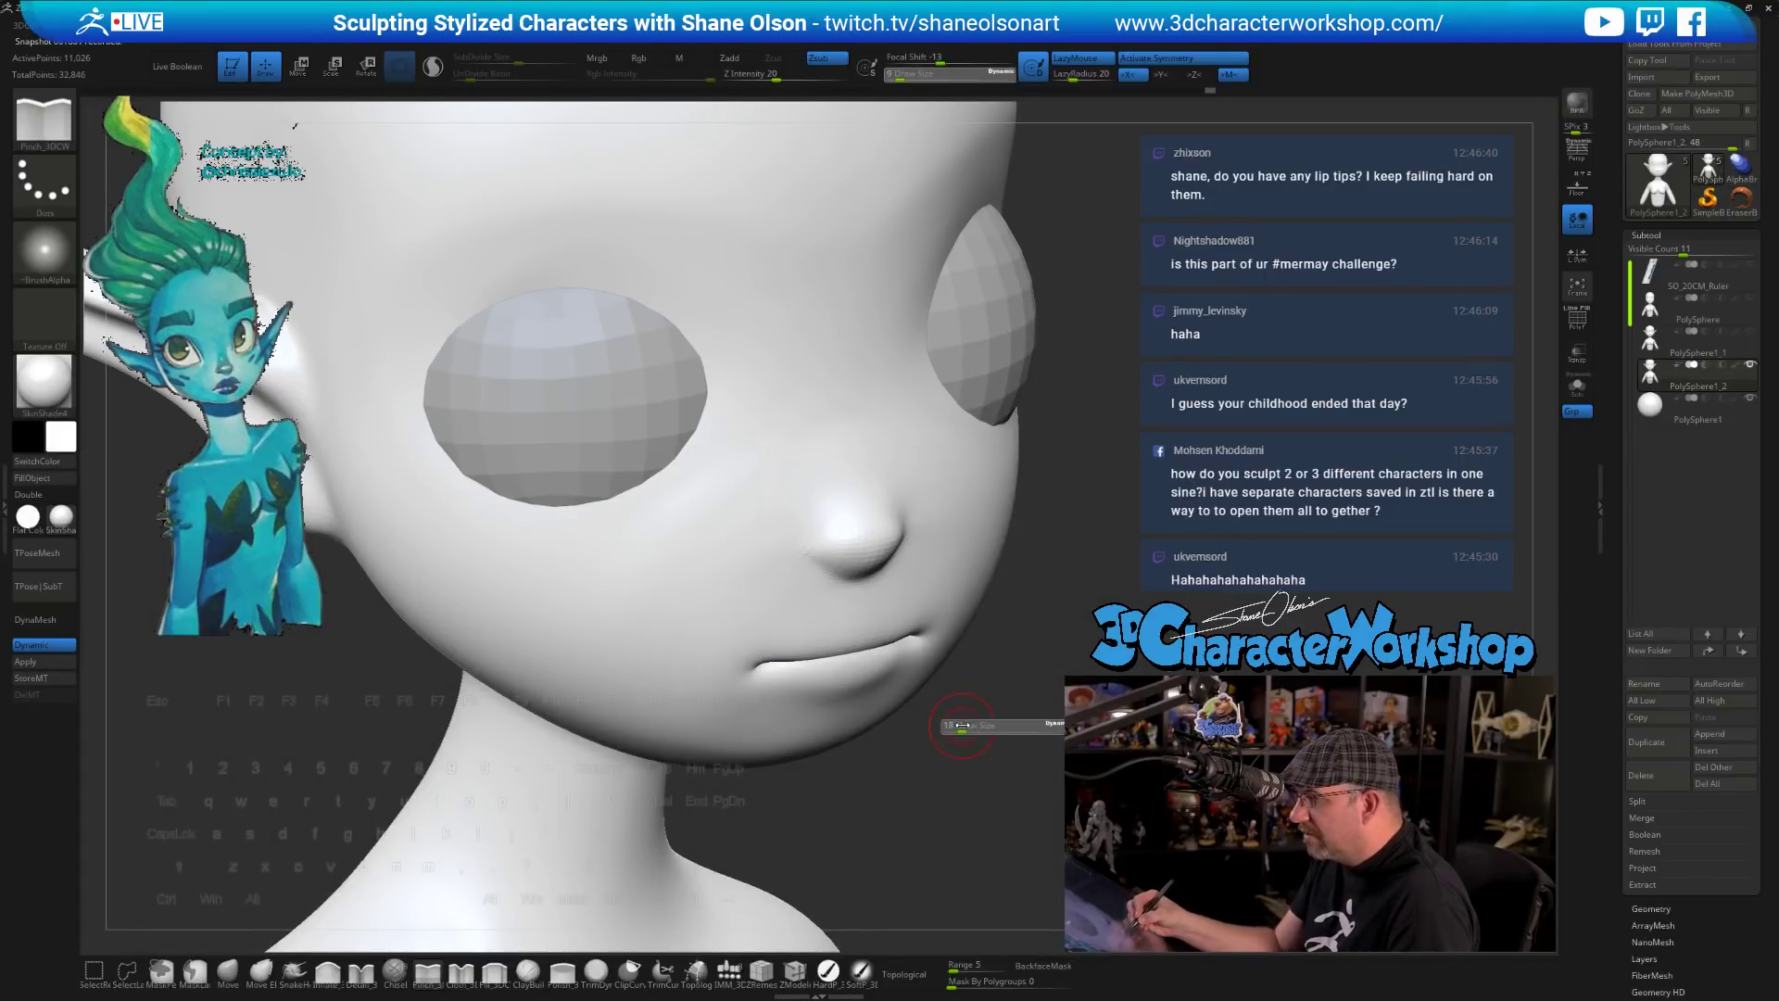
{"action": "left_click_drag", "start_coordinate": [962, 726], "coordinate": [963, 726]}
{"action": "mouse_move", "coordinate": [754, 667]}
{"action": "left_mouse_down", "text": "alt"}
{"action": "mouse_move", "coordinate": [837, 616]}
{"action": "mouse_move", "coordinate": [891, 615]}
{"action": "left_mouse_up", "text": "alt"}
{"action": "right_click_drag", "start_coordinate": [884, 619], "coordinate": [861, 652]}
{"action": "left_click_drag", "start_coordinate": [777, 649], "coordinate": [814, 642], "text": "alt"}
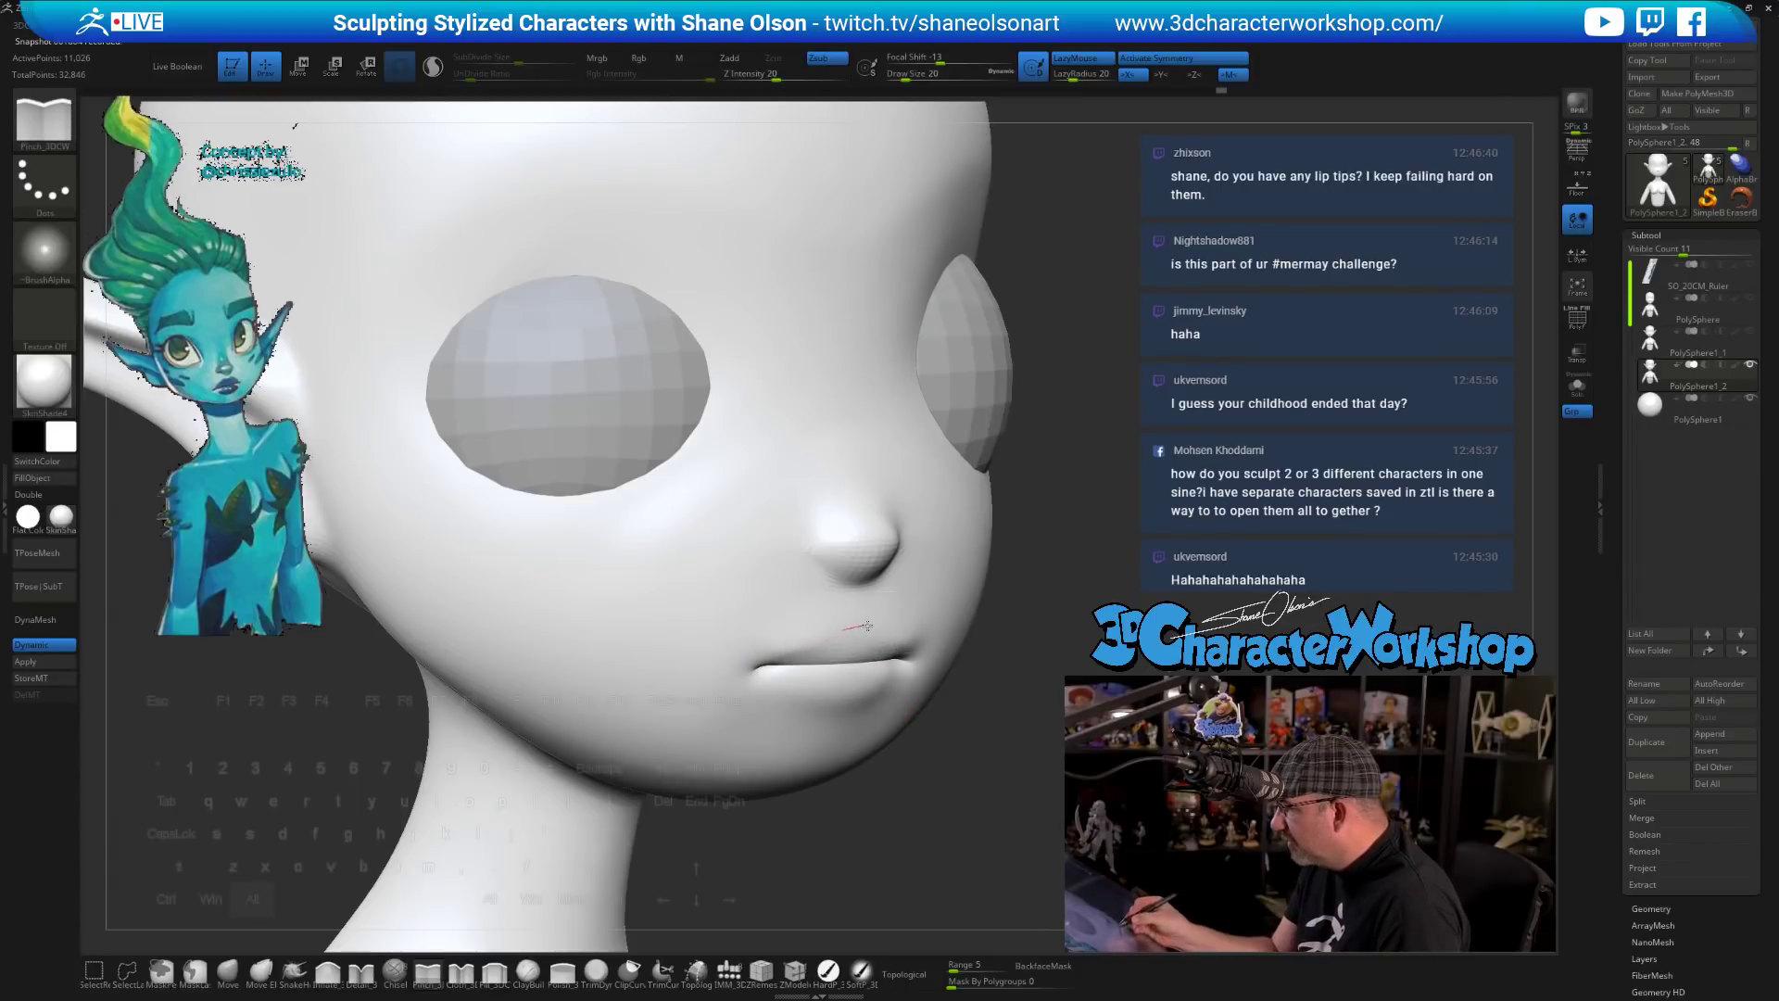
{"action": "mouse_move", "coordinate": [968, 725]}
{"action": "left_mouse_down"}
{"action": "mouse_move", "coordinate": [857, 728]}
{"action": "mouse_move", "coordinate": [959, 729]}
{"action": "left_mouse_up"}
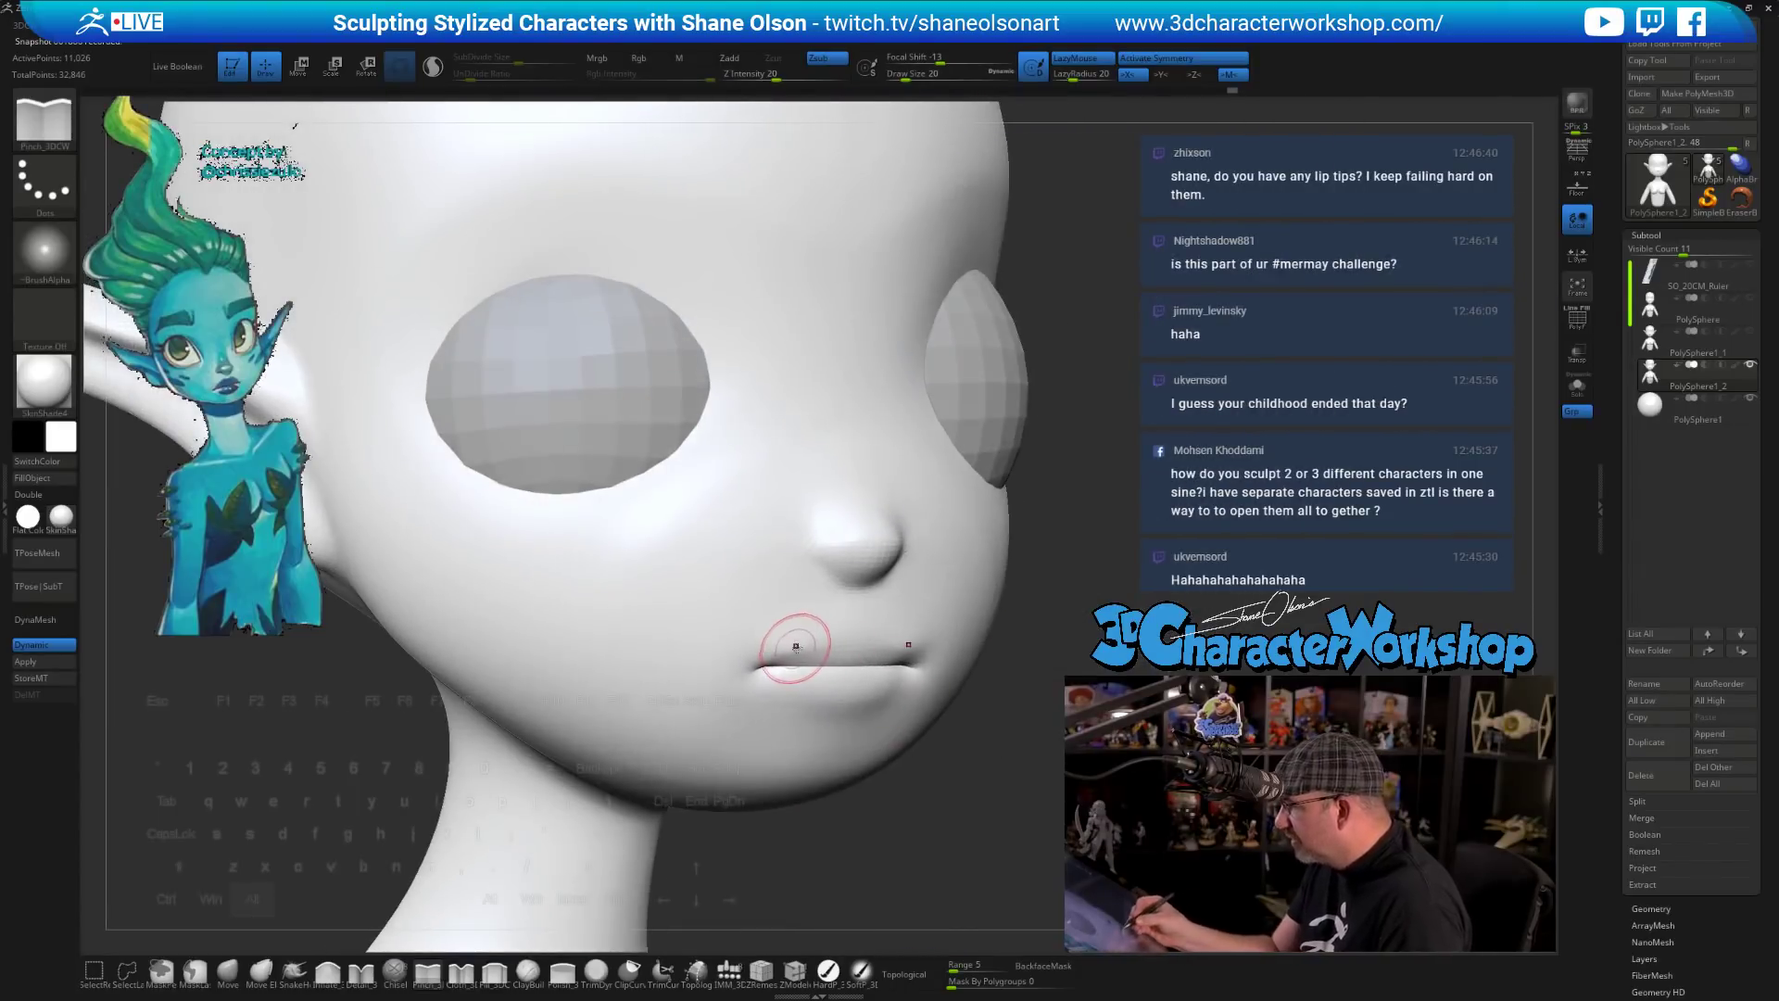
{"action": "mouse_move", "coordinate": [794, 647]}
{"action": "left_mouse_down", "text": "alt"}
{"action": "mouse_move", "coordinate": [876, 632]}
{"action": "mouse_move", "coordinate": [793, 651]}
{"action": "mouse_move", "coordinate": [913, 647]}
{"action": "left_mouse_up", "text": "alt"}
- Work along the lower lip with the inverted Pinch brush and smoothing, and undo the last two strokes
{"action": "mouse_move", "coordinate": [991, 740]}
{"action": "left_mouse_down"}
{"action": "mouse_move", "coordinate": [881, 752]}
{"action": "mouse_move", "coordinate": [961, 756]}
{"action": "left_mouse_up"}
{"action": "left_click_drag", "start_coordinate": [786, 671], "coordinate": [856, 679], "text": "alt"}
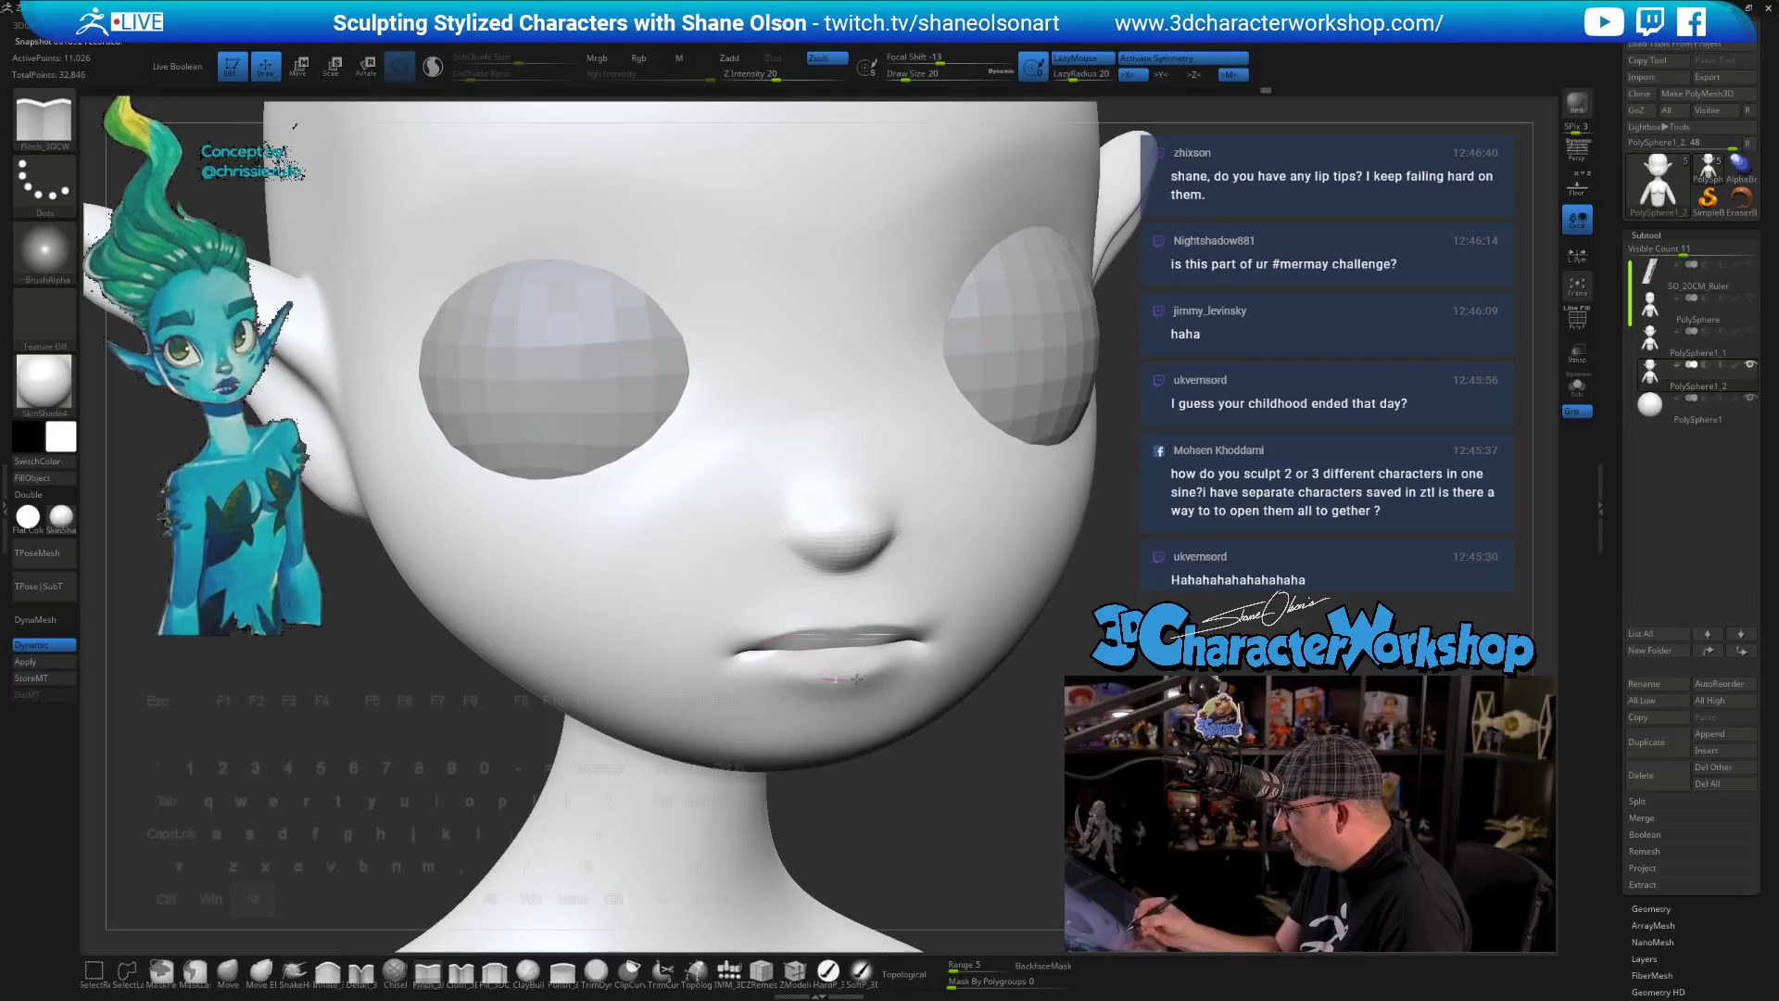
{"action": "right_click_drag", "start_coordinate": [928, 802], "coordinate": [787, 665]}
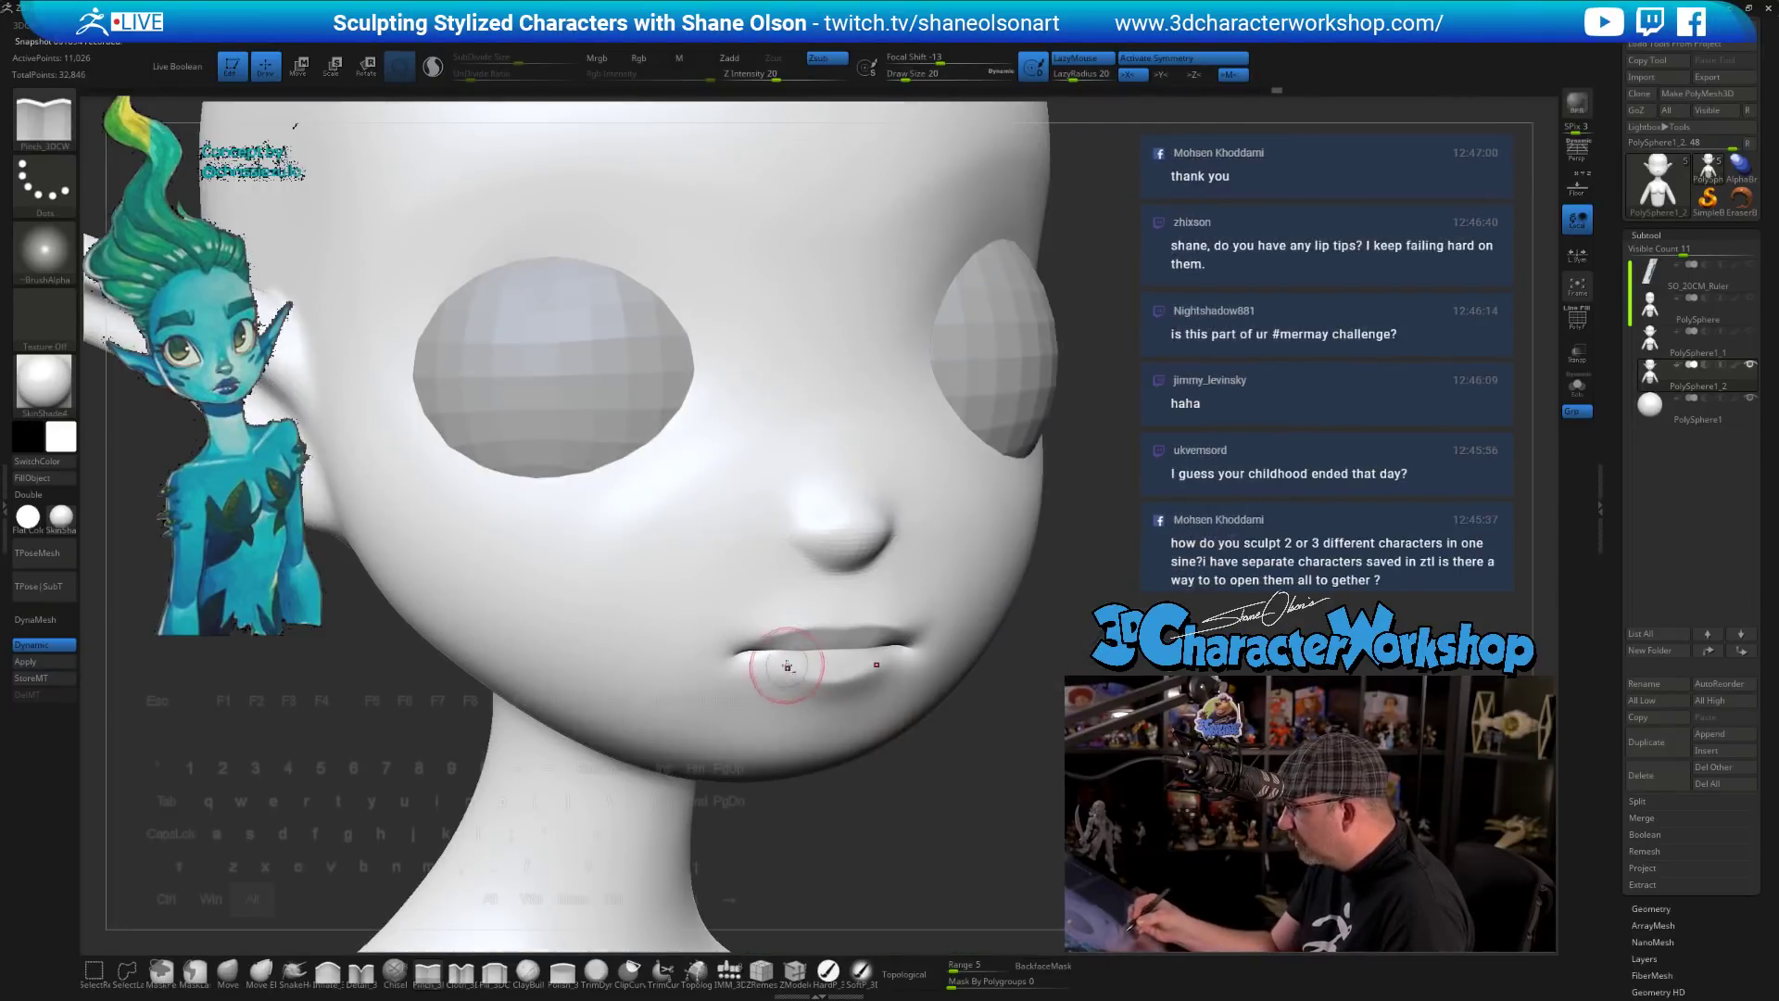
{"action": "left_click_drag", "start_coordinate": [930, 758], "coordinate": [961, 759]}
{"action": "left_click_drag", "start_coordinate": [807, 678], "coordinate": [866, 680], "text": "shift"}
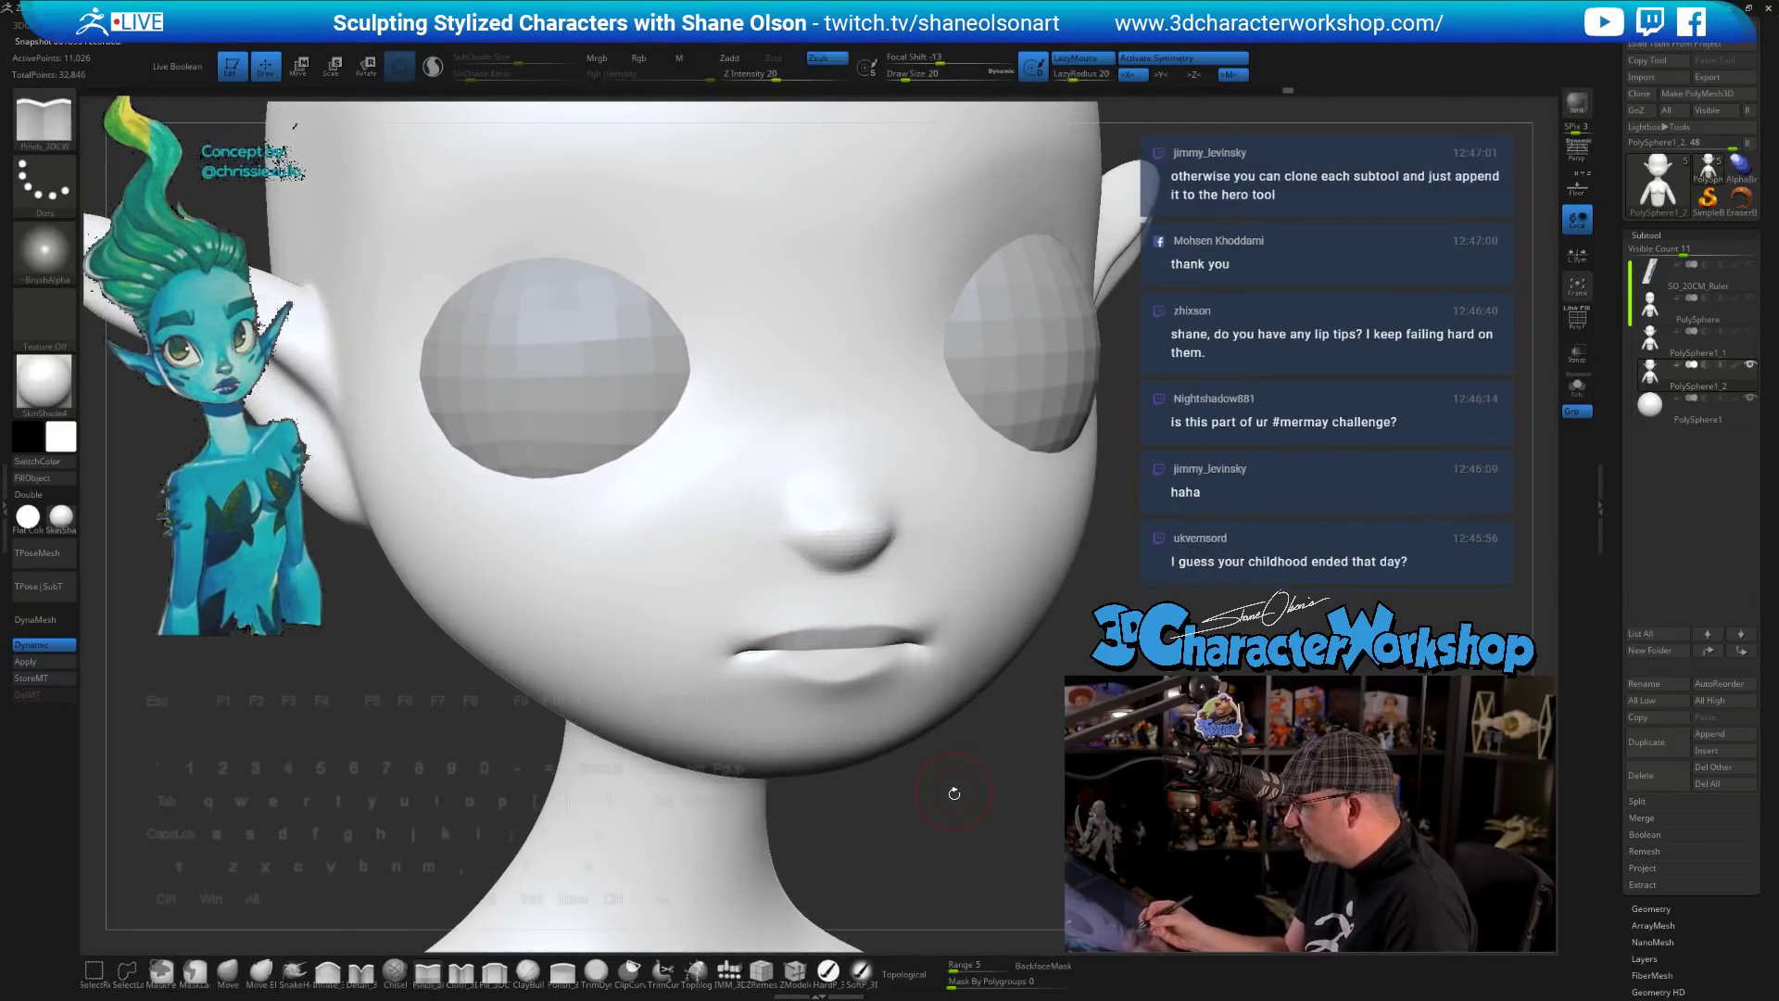
{"action": "mouse_move", "coordinate": [953, 790]}
{"action": "left_mouse_down"}
{"action": "mouse_move", "coordinate": [987, 790]}
{"action": "mouse_move", "coordinate": [877, 798]}
{"action": "mouse_move", "coordinate": [979, 771]}
{"action": "left_mouse_up"}
{"action": "key", "text": "ctrl+z"}
{"action": "key", "text": "ctrl+z"}
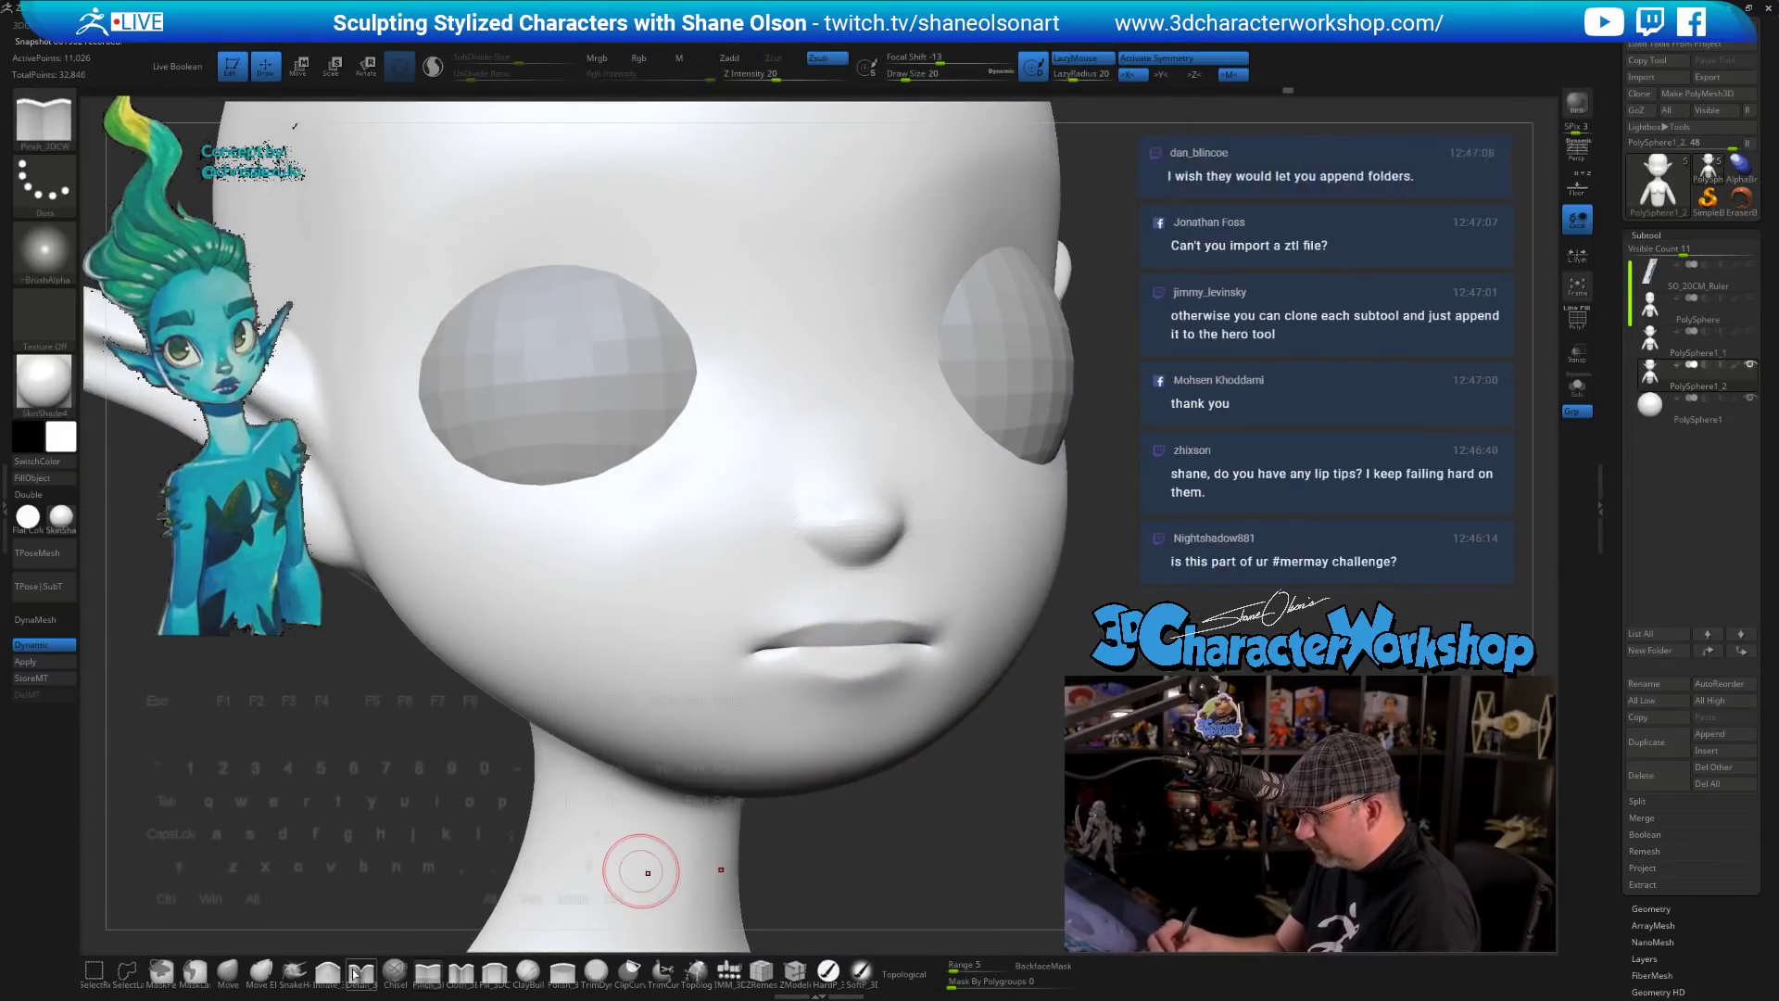
- Fill out the lips with the build-up brush at draw size 20 and intensity 5, checking them in profile
{"action": "left_click", "coordinate": [325, 975]}
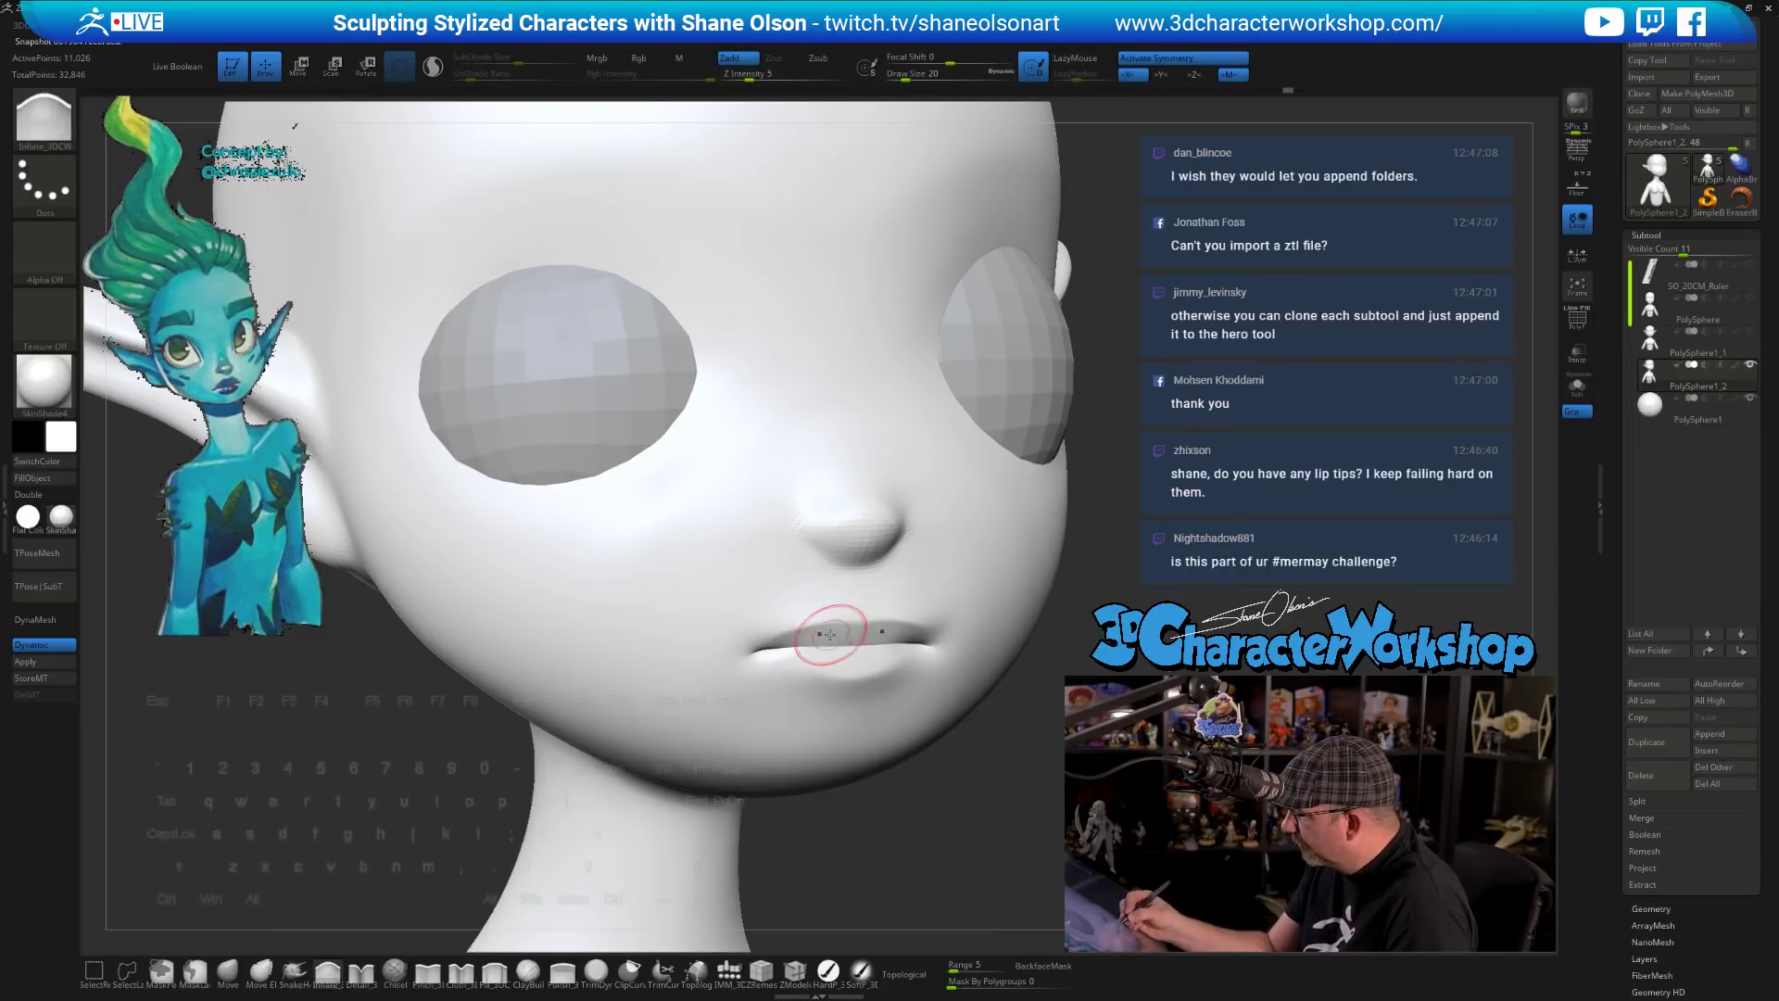
{"action": "left_click_drag", "start_coordinate": [943, 707], "coordinate": [889, 695]}
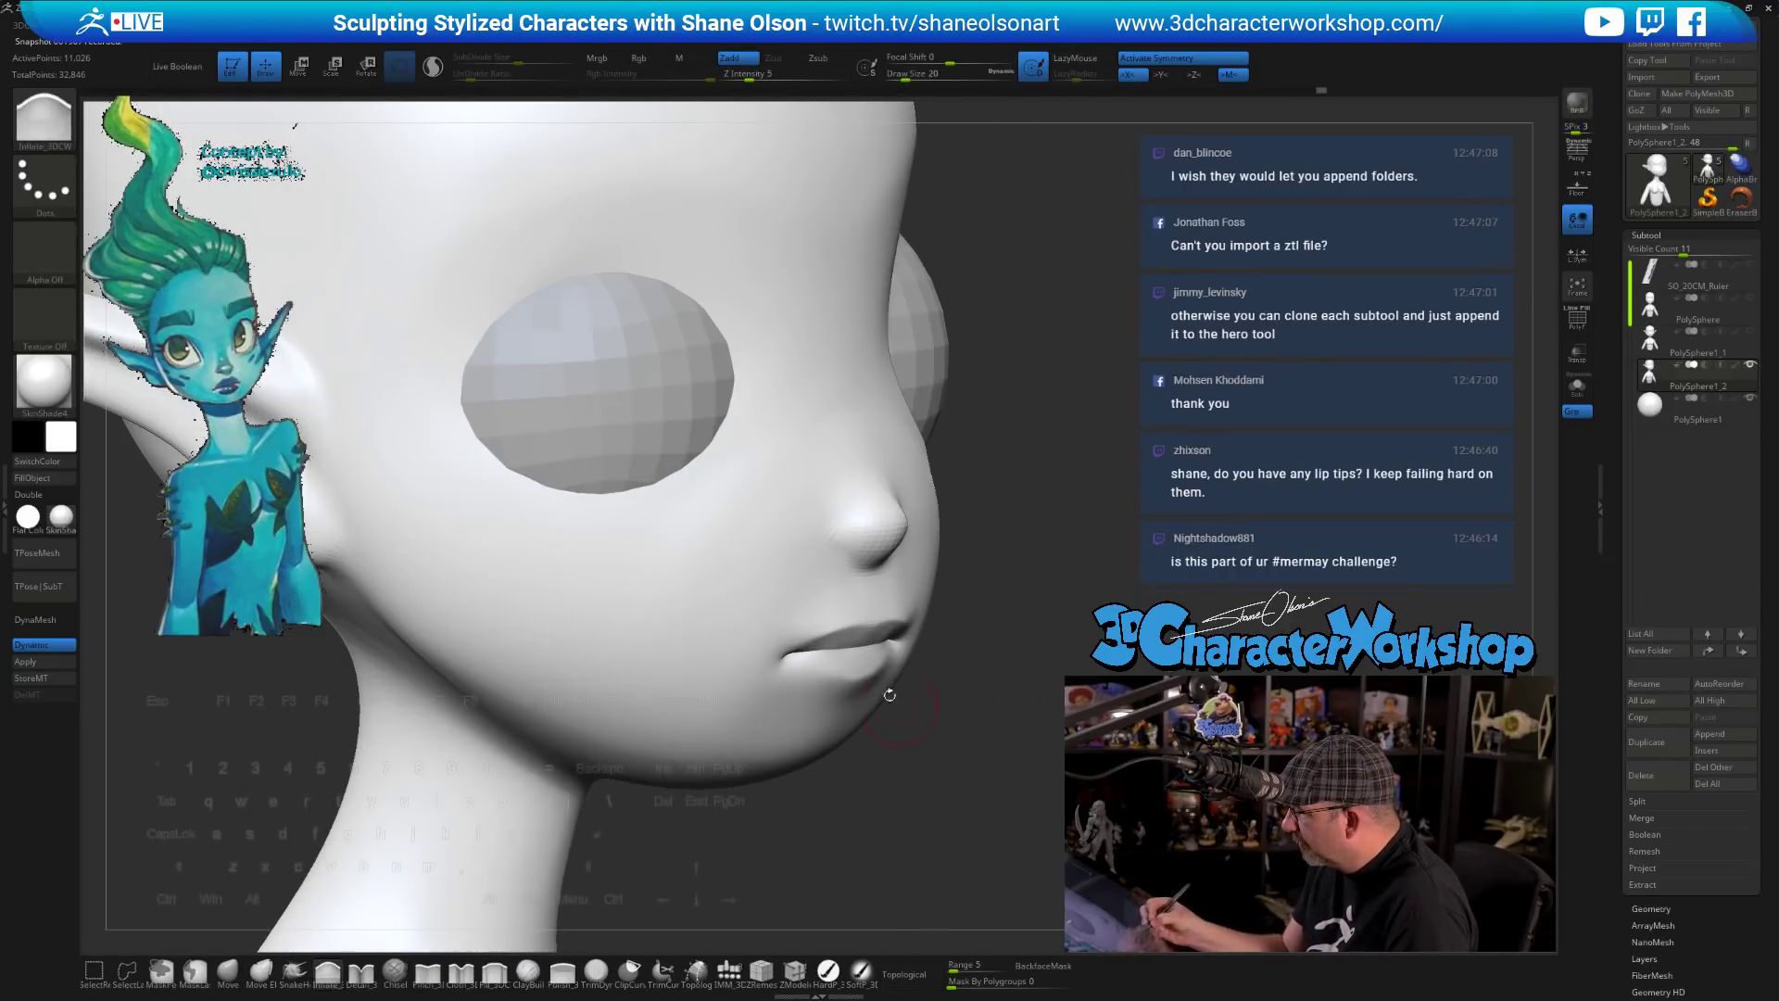
{"action": "left_click_drag", "start_coordinate": [947, 747], "coordinate": [861, 745]}
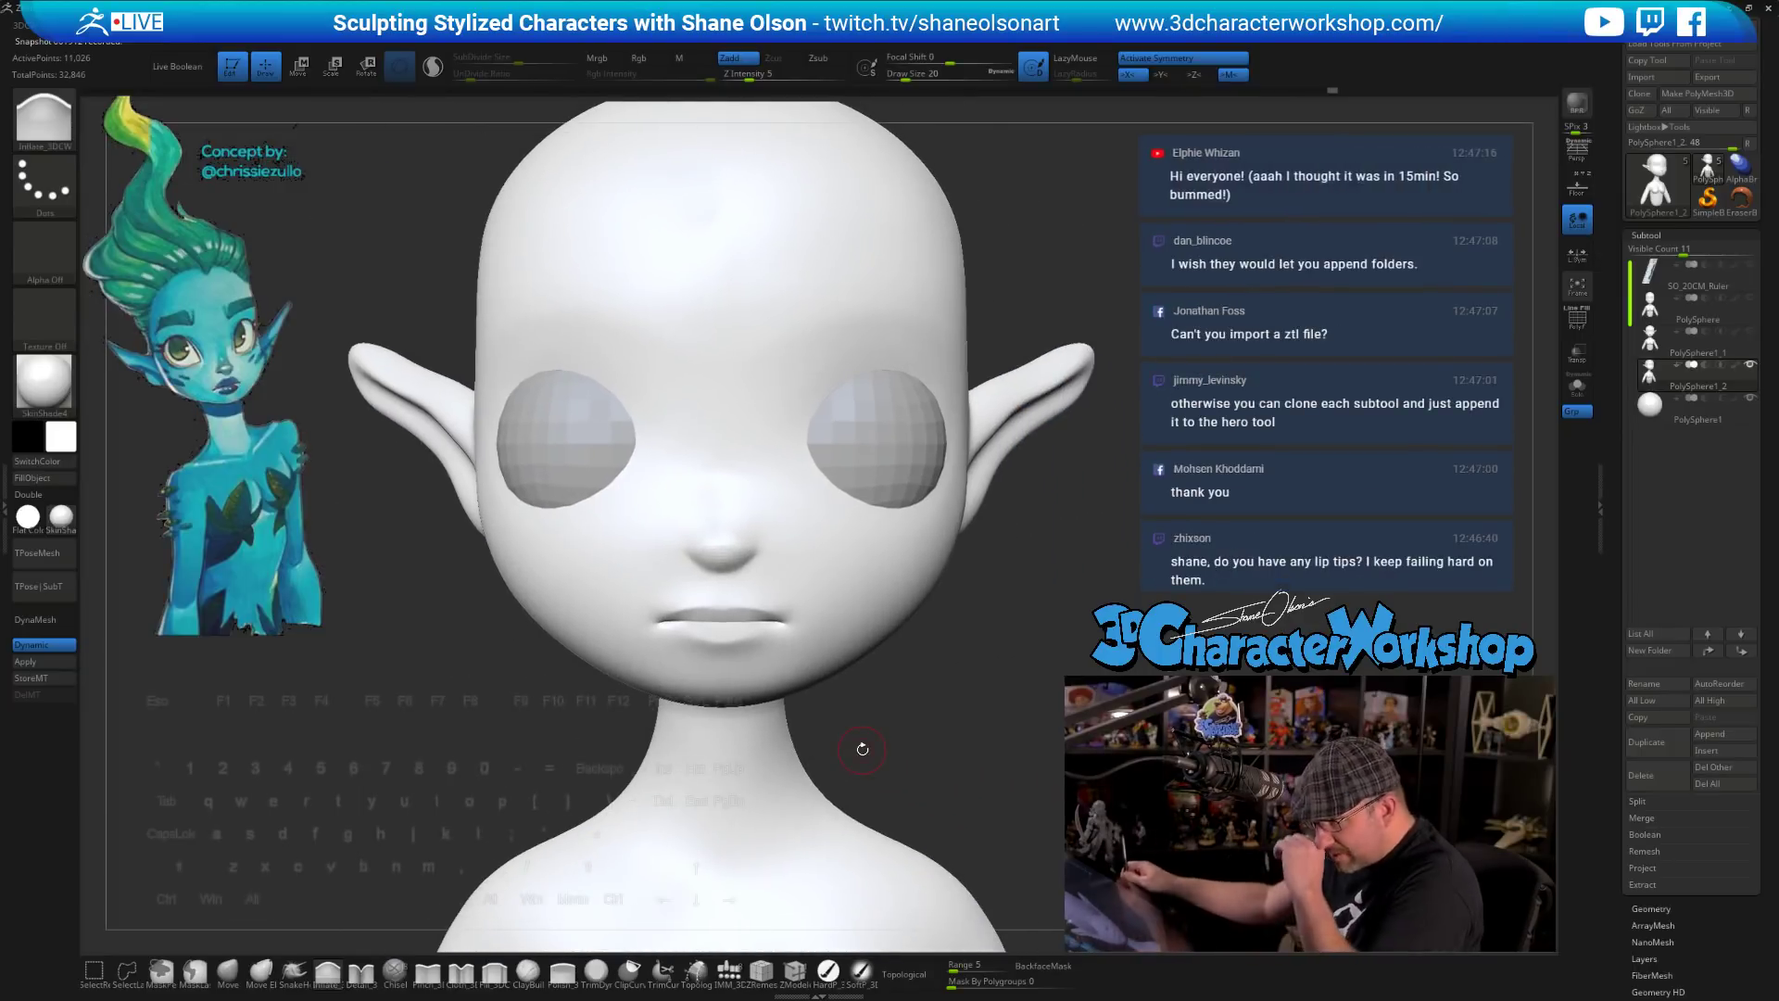
- Replace the bust's dynamic subdivision with one real subdivision, delete the lower level, and re-enable dynamic subdivision
{"action": "left_click_drag", "start_coordinate": [1065, 658], "coordinate": [941, 635], "text": "alt"}
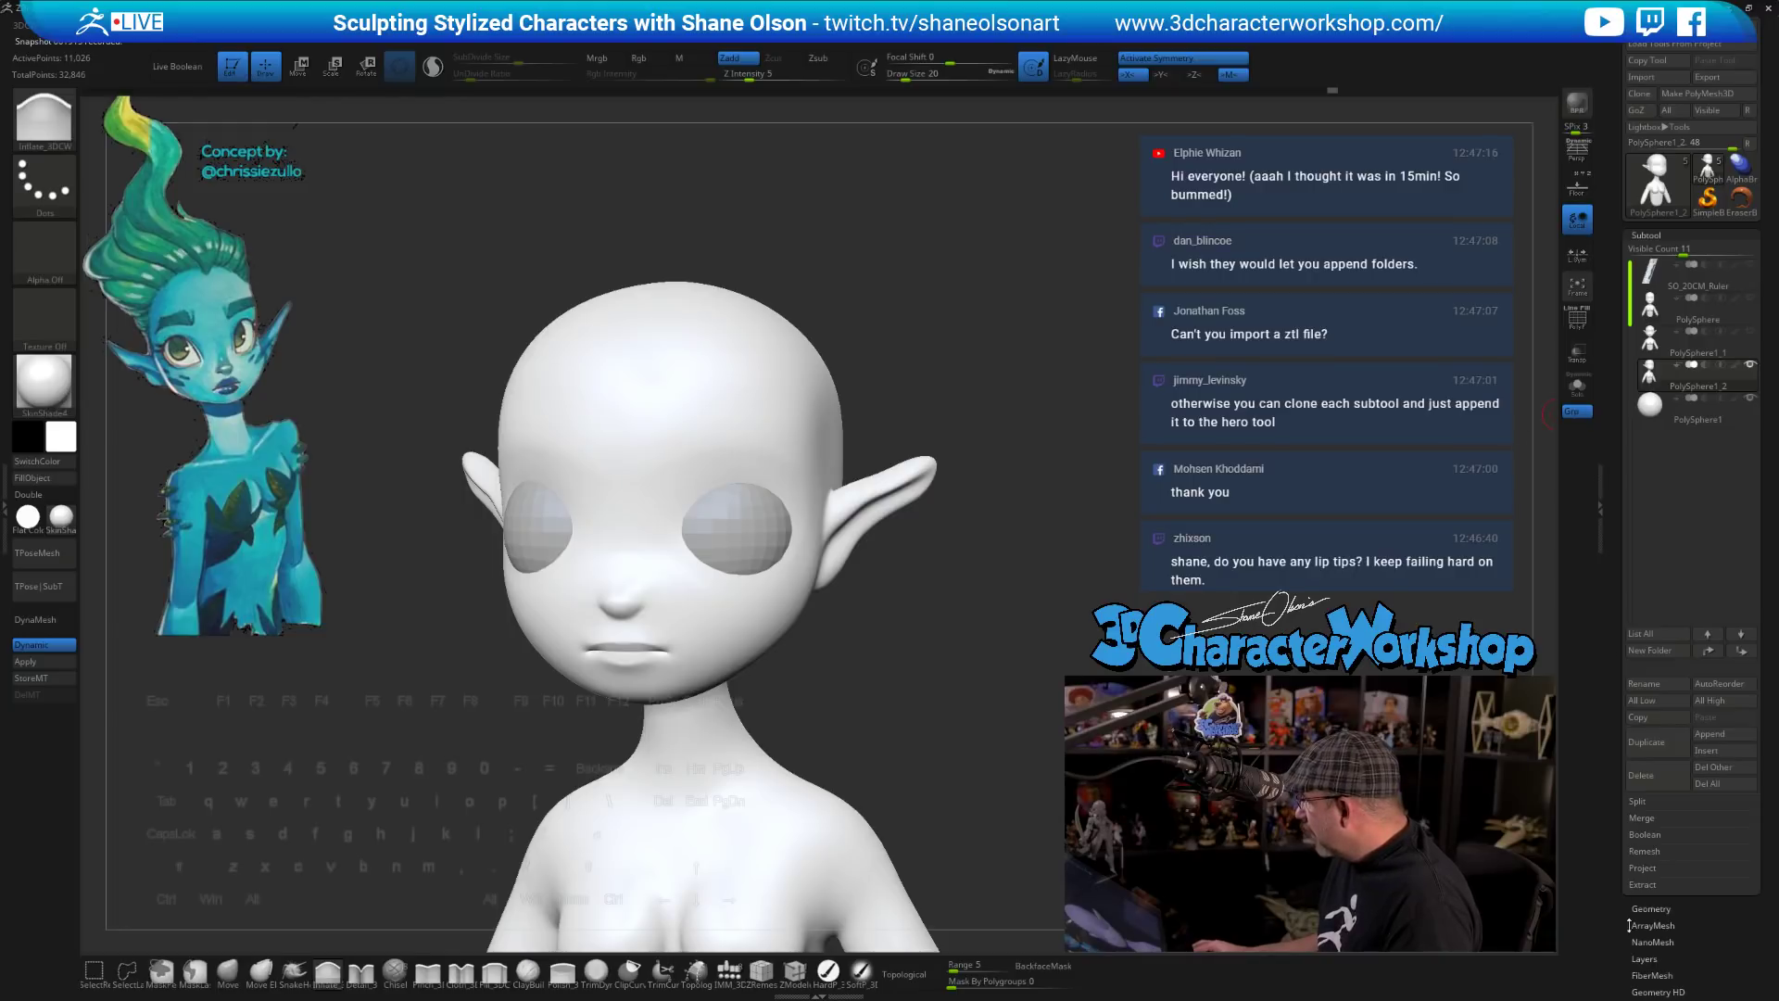
{"action": "left_click", "coordinate": [1651, 908]}
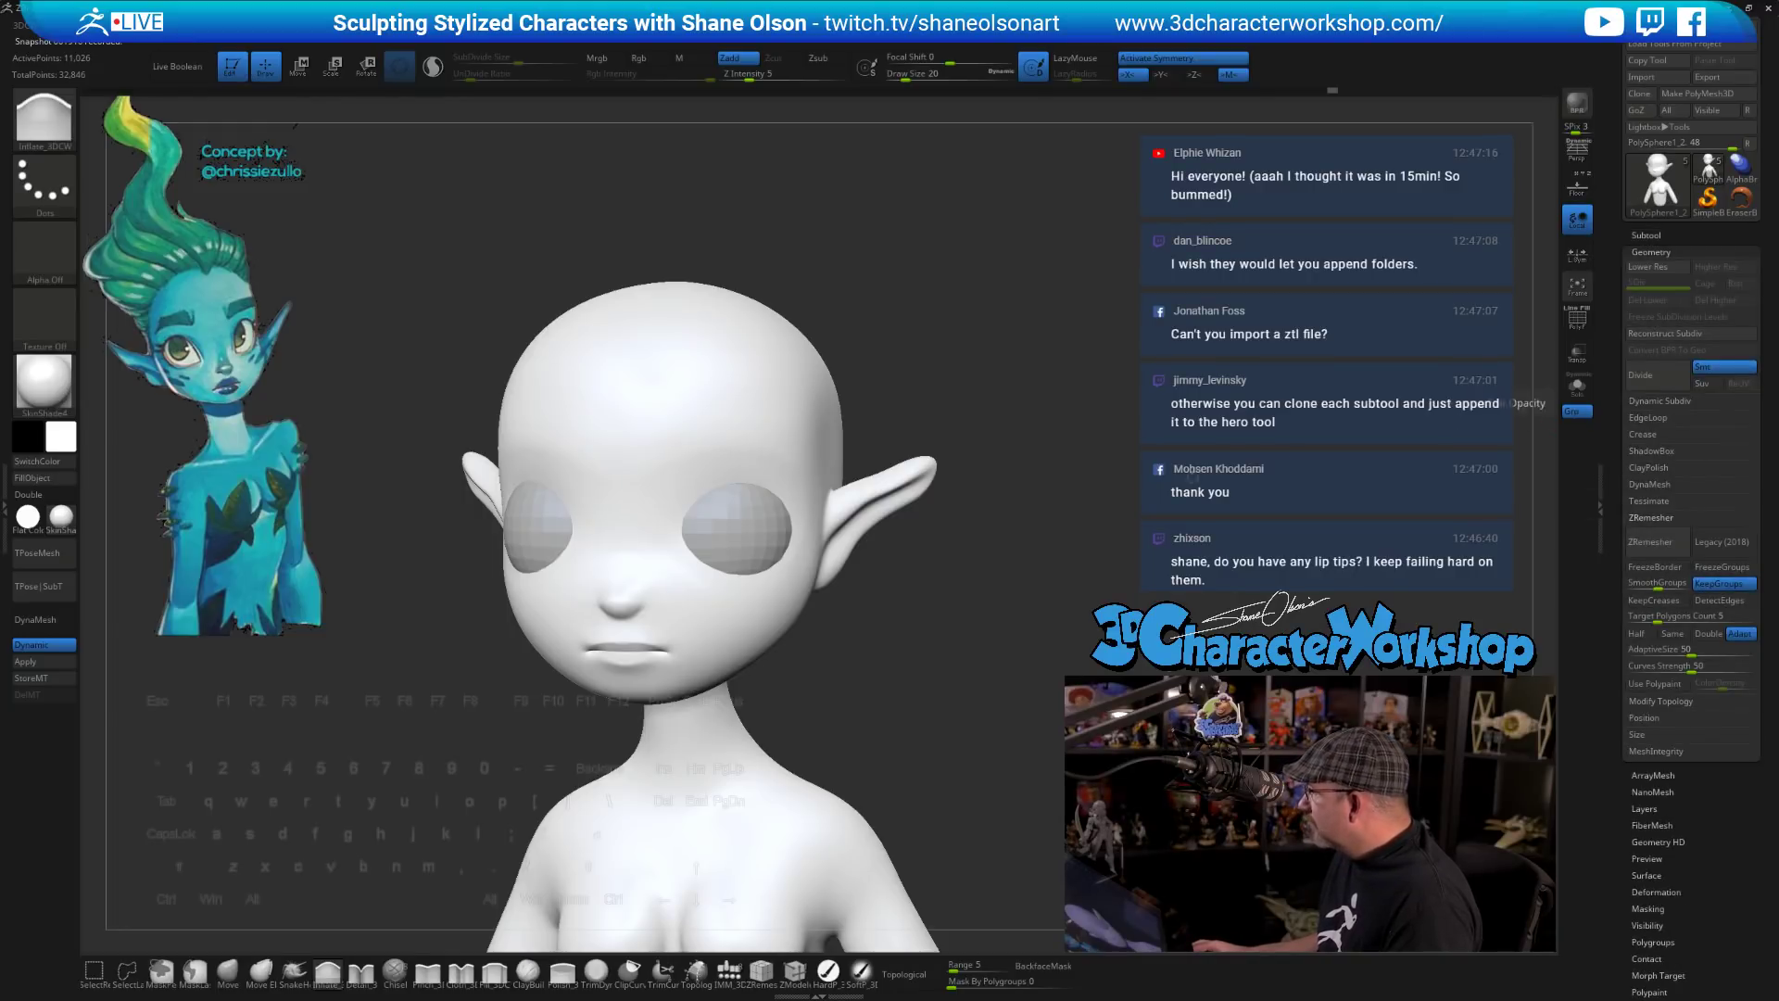
{"action": "key", "text": "shift+d"}
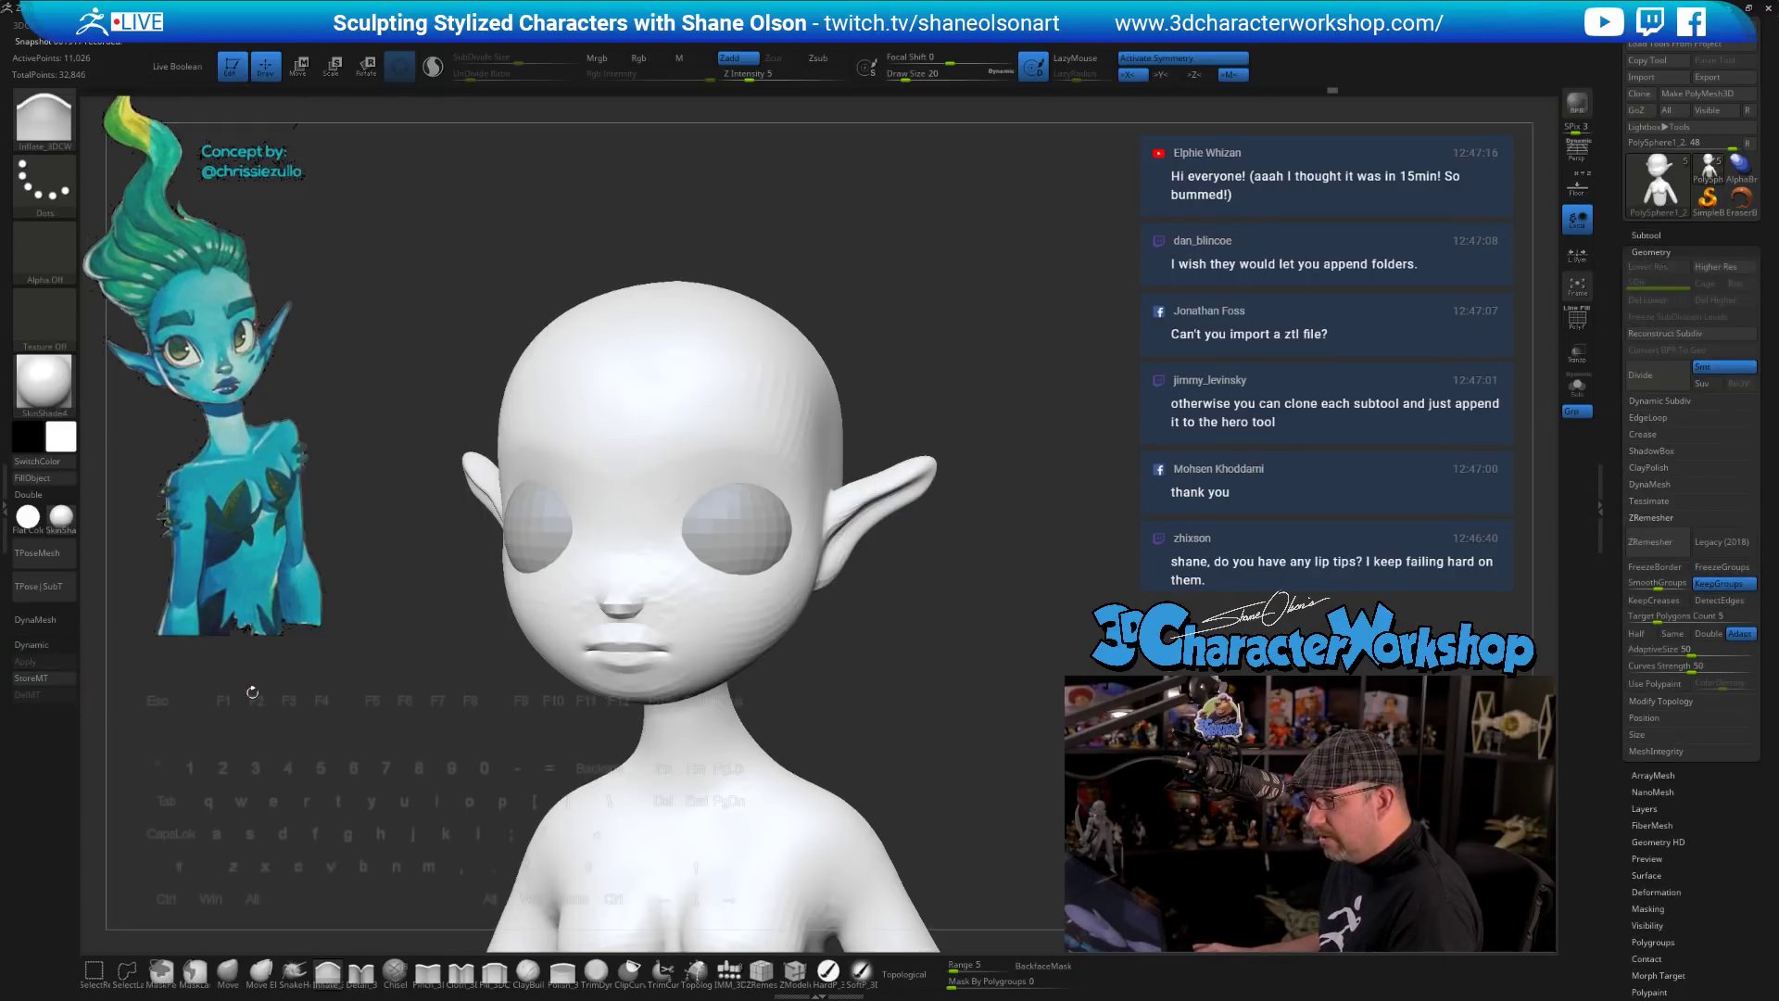
{"action": "key", "text": "ctrl+d"}
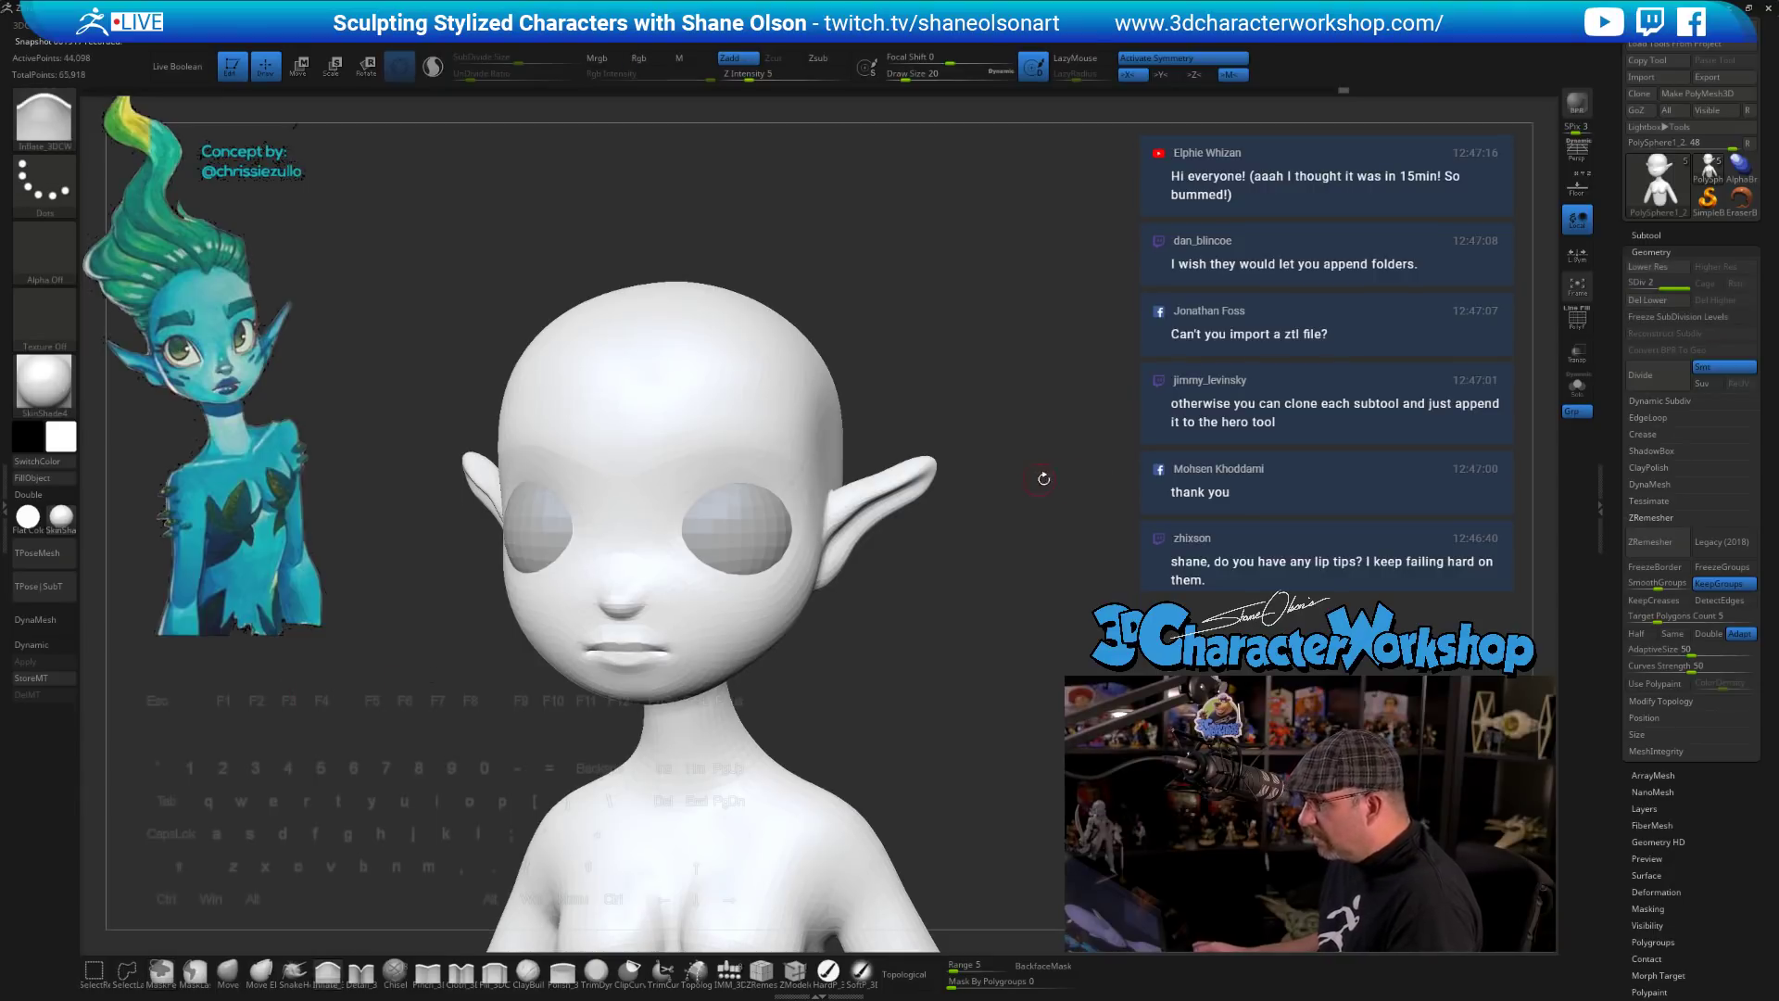
{"action": "left_click", "coordinate": [1658, 300]}
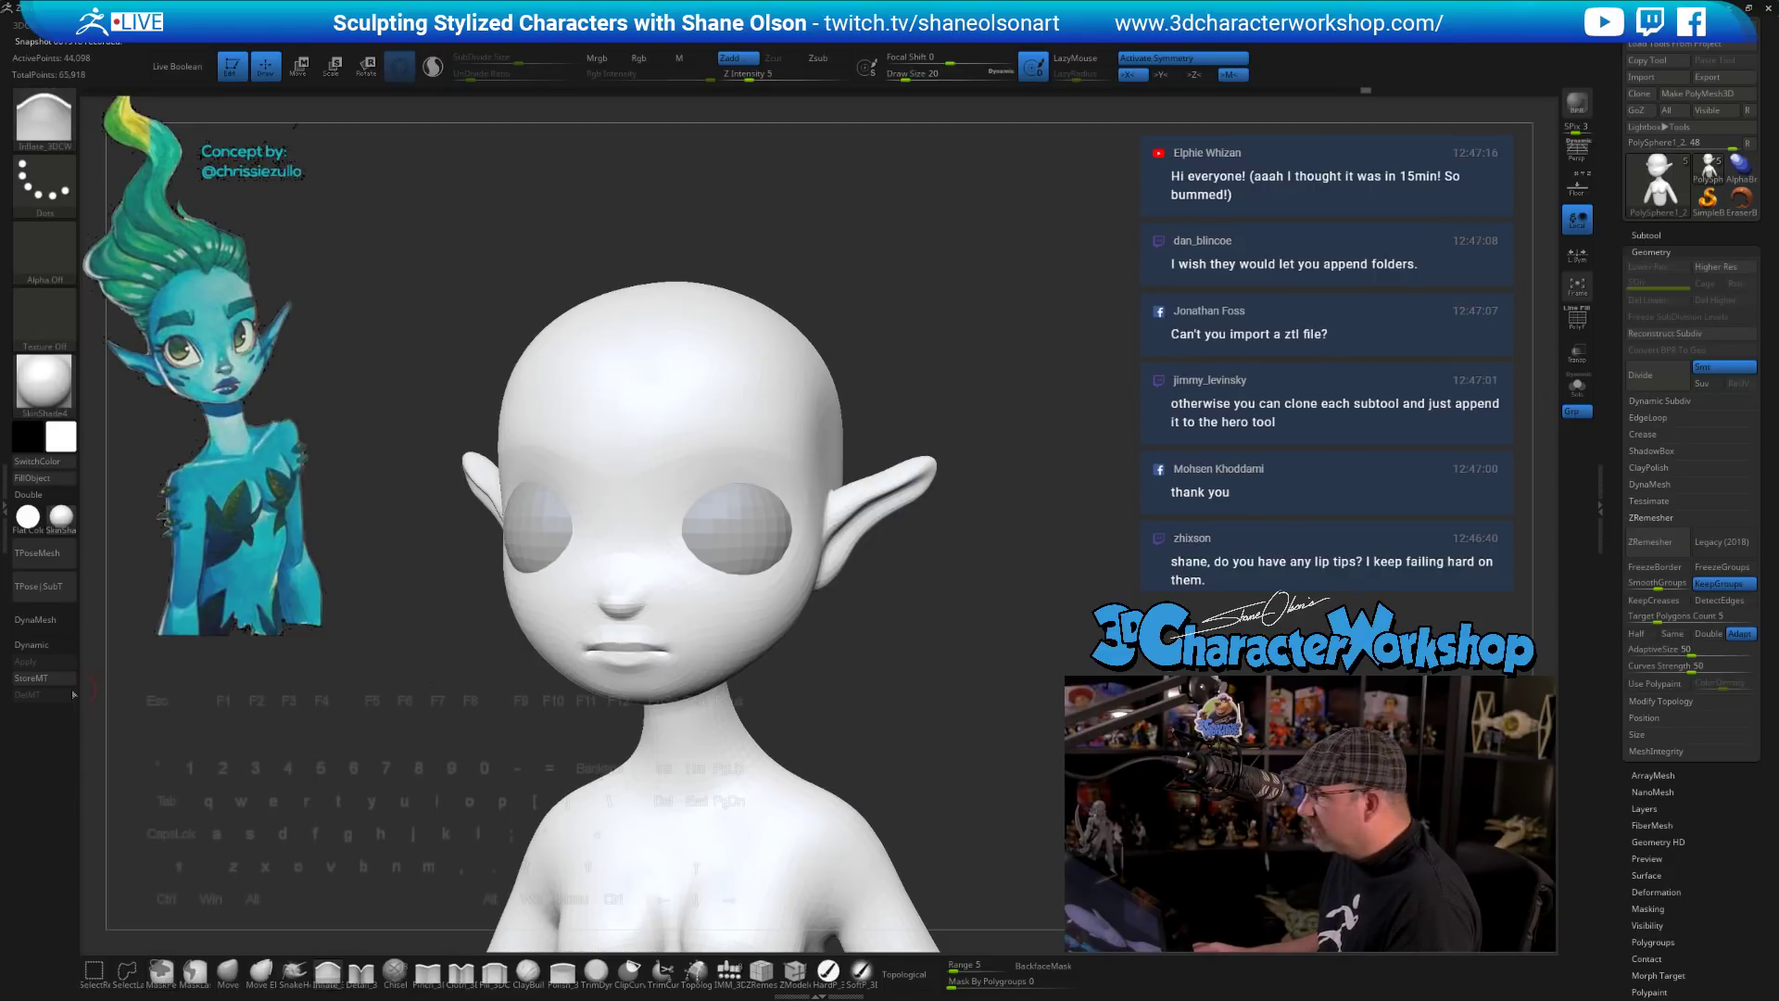
{"action": "left_click", "coordinate": [49, 643]}
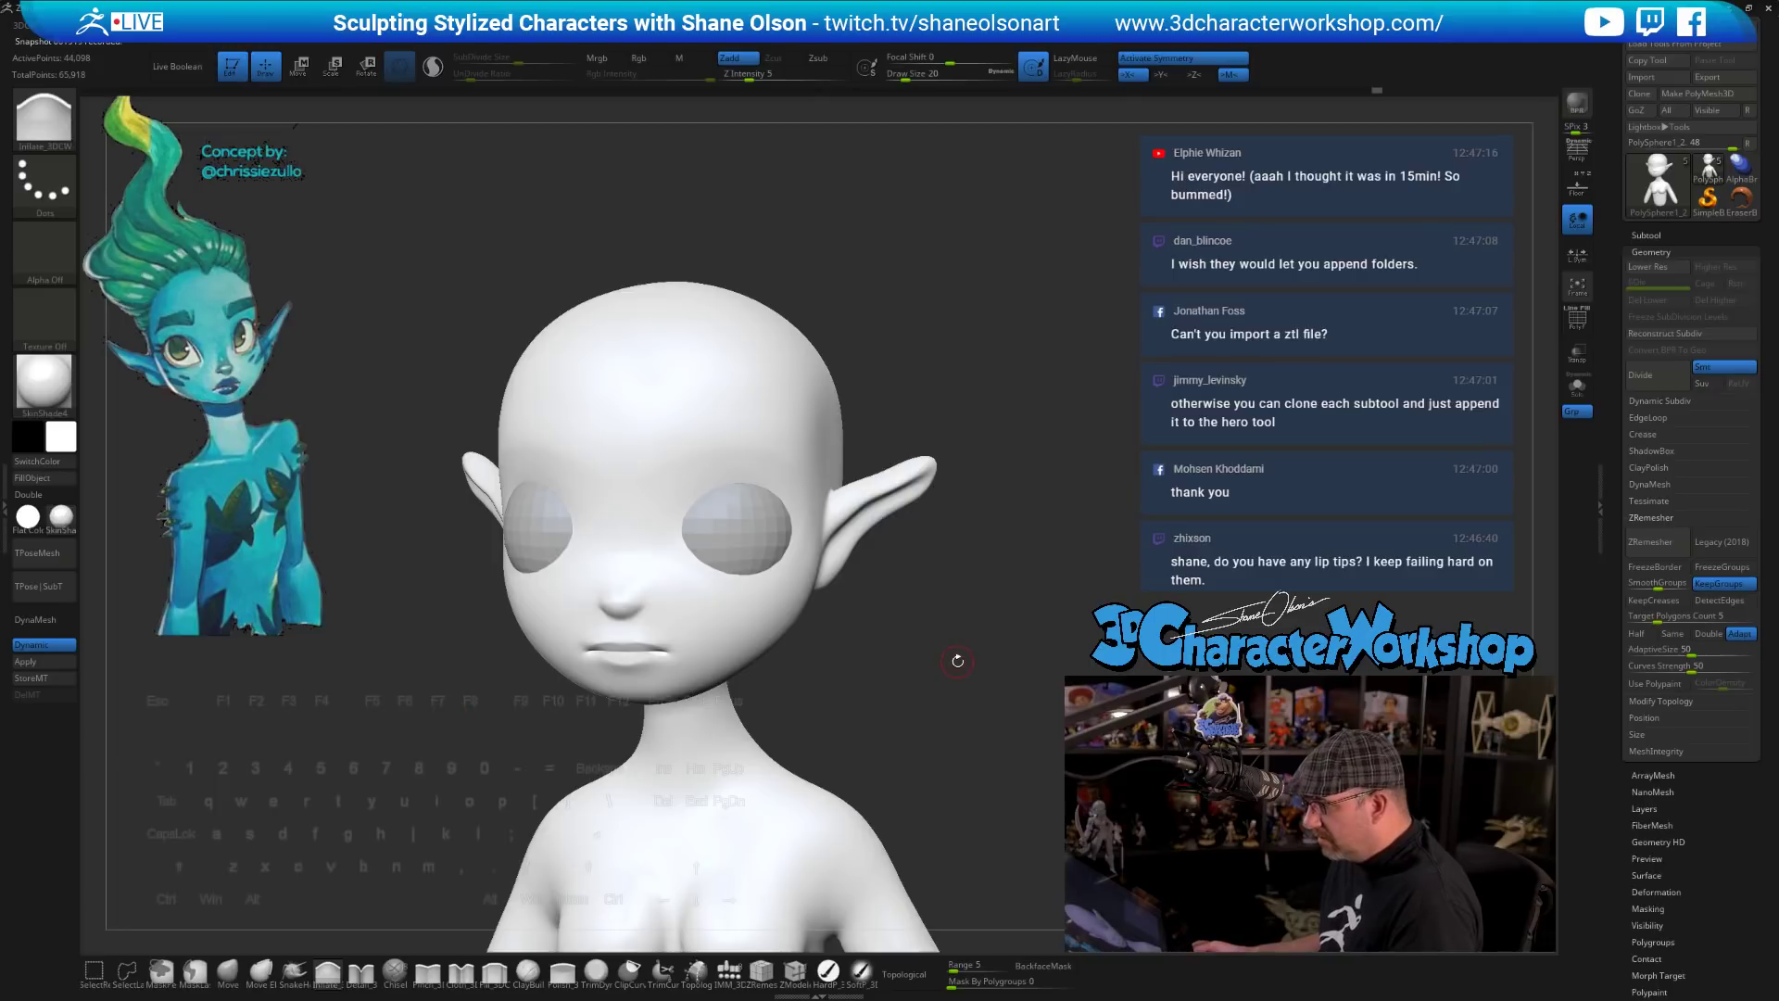
- Shape the upper lip into a soft arch with the topologically masked Move brush at draw size 27
{"action": "mouse_move", "coordinate": [937, 568]}
{"action": "left_mouse_down"}
{"action": "mouse_move", "coordinate": [858, 672]}
{"action": "mouse_move", "coordinate": [963, 654]}
{"action": "mouse_move", "coordinate": [917, 635]}
{"action": "mouse_move", "coordinate": [905, 675]}
{"action": "mouse_move", "coordinate": [629, 685]}
{"action": "left_mouse_up"}
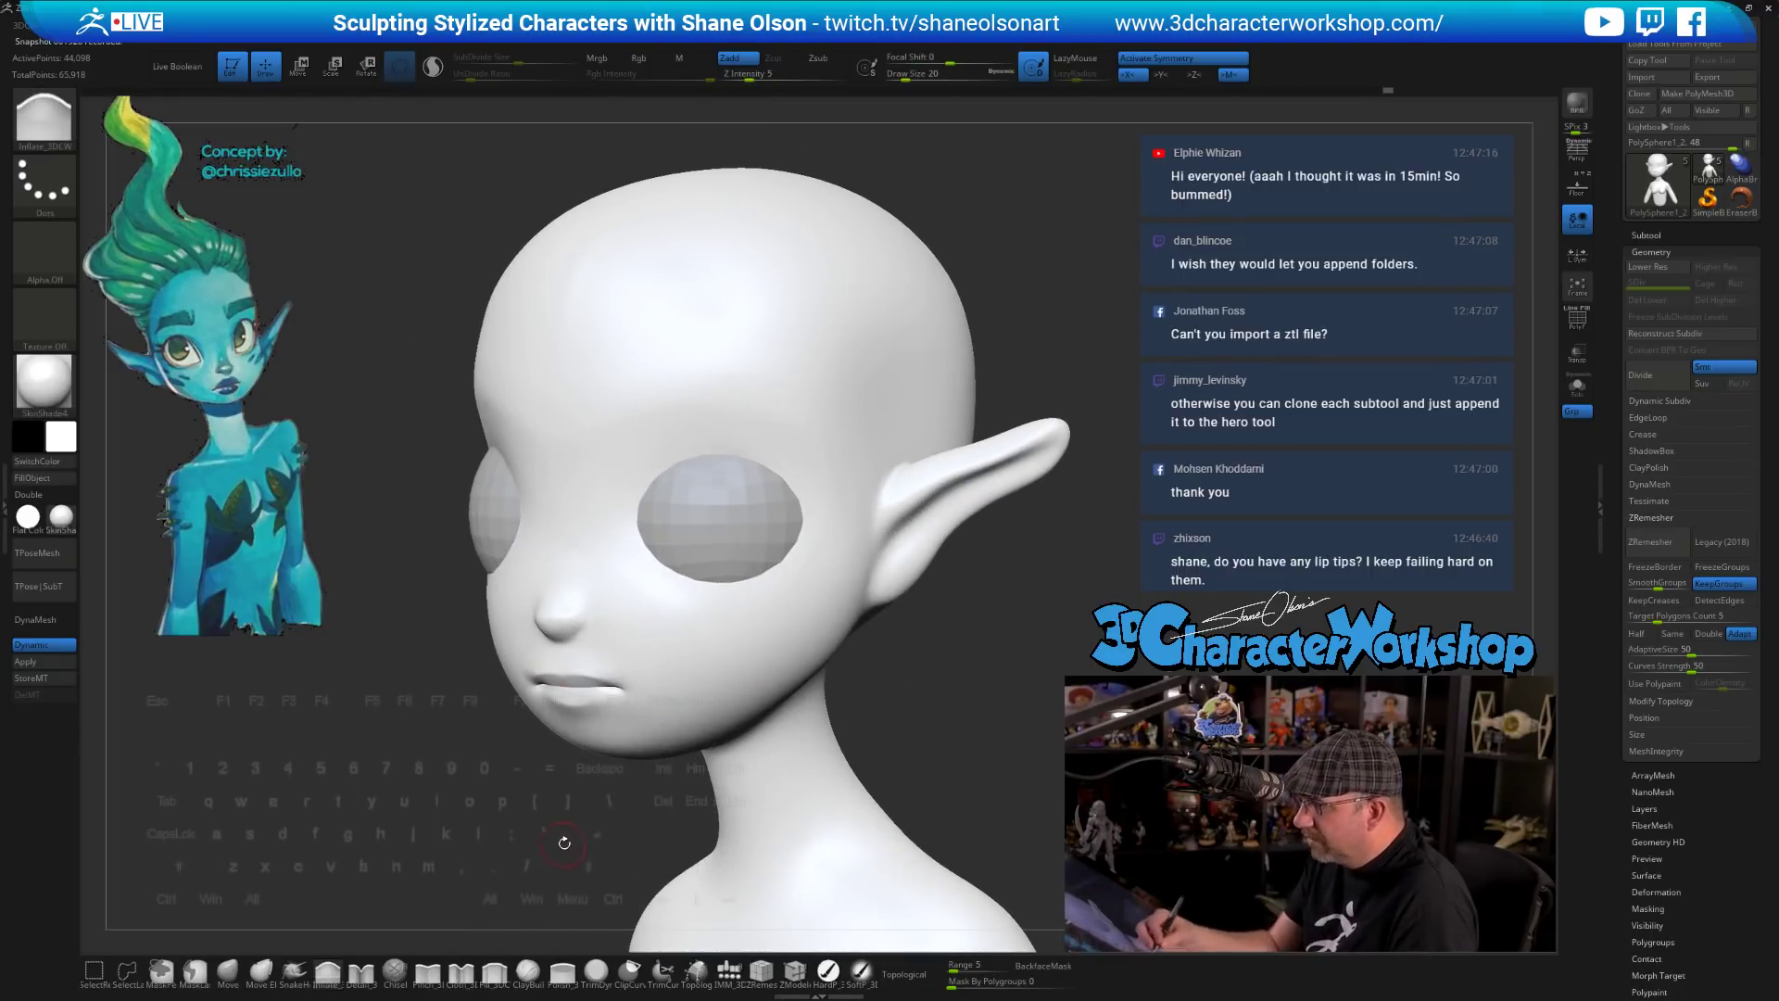
{"action": "left_click_drag", "start_coordinate": [563, 842], "coordinate": [684, 776]}
{"action": "left_click", "coordinate": [229, 974]}
{"action": "mouse_move", "coordinate": [258, 826]}
{"action": "left_mouse_down", "text": "alt"}
{"action": "mouse_move", "coordinate": [264, 894]}
{"action": "mouse_move", "coordinate": [304, 906]}
{"action": "left_mouse_up", "text": "alt"}
{"action": "mouse_move", "coordinate": [916, 753]}
{"action": "left_mouse_down"}
{"action": "mouse_move", "coordinate": [935, 749]}
{"action": "mouse_move", "coordinate": [899, 772]}
{"action": "mouse_move", "coordinate": [905, 747]}
{"action": "mouse_move", "coordinate": [885, 759]}
{"action": "left_mouse_up"}
{"action": "key", "text": "s"}
{"action": "left_click", "coordinate": [896, 766]}
{"action": "key", "text": "s"}
{"action": "left_click", "coordinate": [651, 648]}
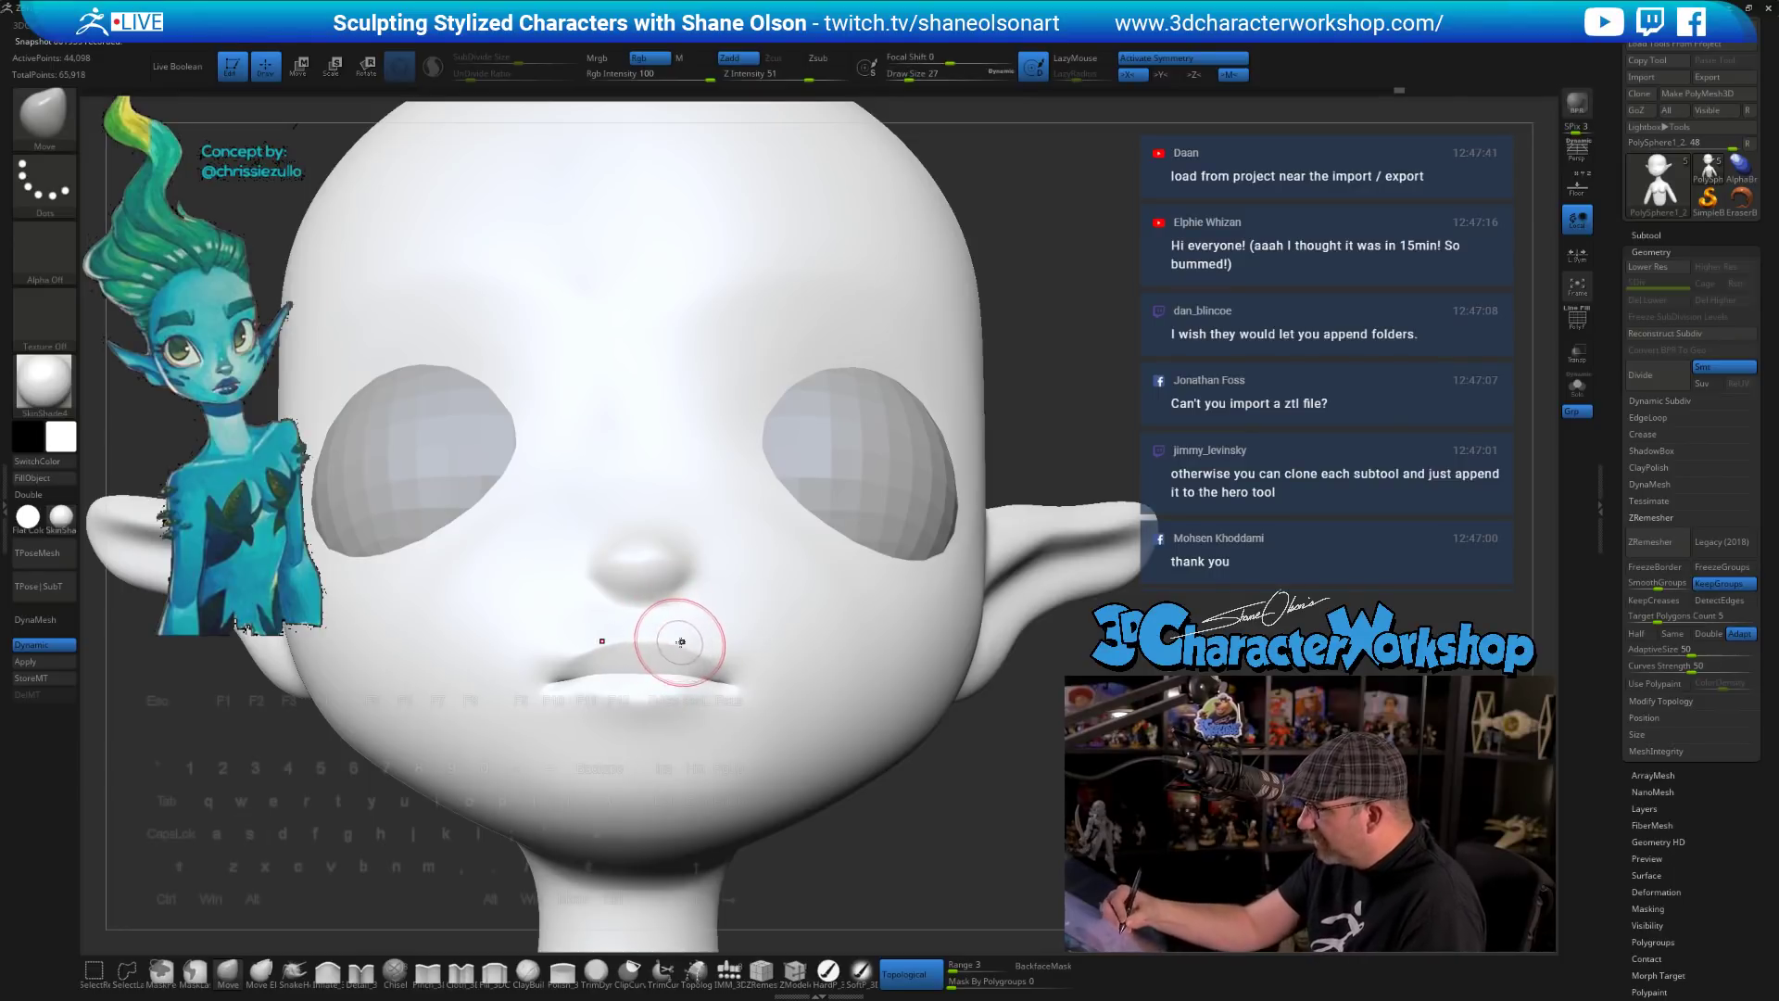
{"action": "mouse_move", "coordinate": [667, 639]}
{"action": "right_mouse_down"}
{"action": "mouse_move", "coordinate": [643, 639]}
{"action": "mouse_move", "coordinate": [683, 636]}
{"action": "right_mouse_up"}
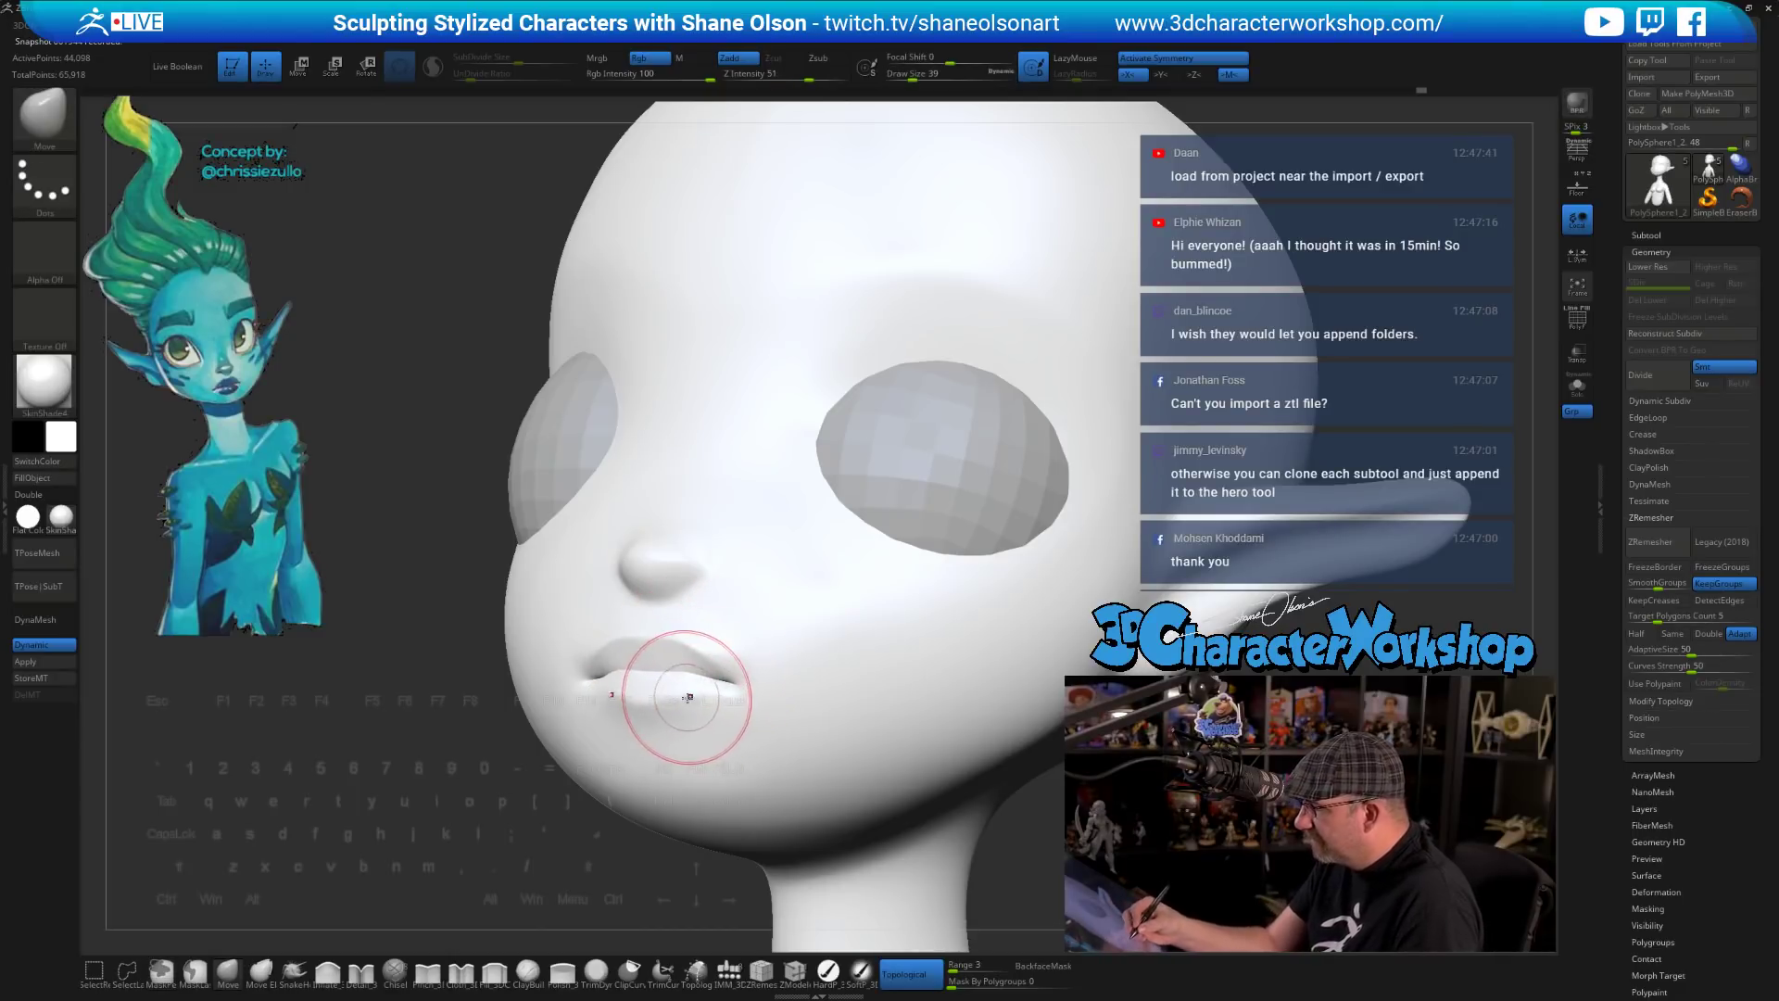
- Adjust the fullness of the lower lip with the Move brush at draw size 56
{"action": "right_click_drag", "start_coordinate": [681, 697], "coordinate": [657, 704]}
{"action": "key", "text": "s"}
{"action": "left_click_drag", "start_coordinate": [652, 701], "coordinate": [646, 702]}
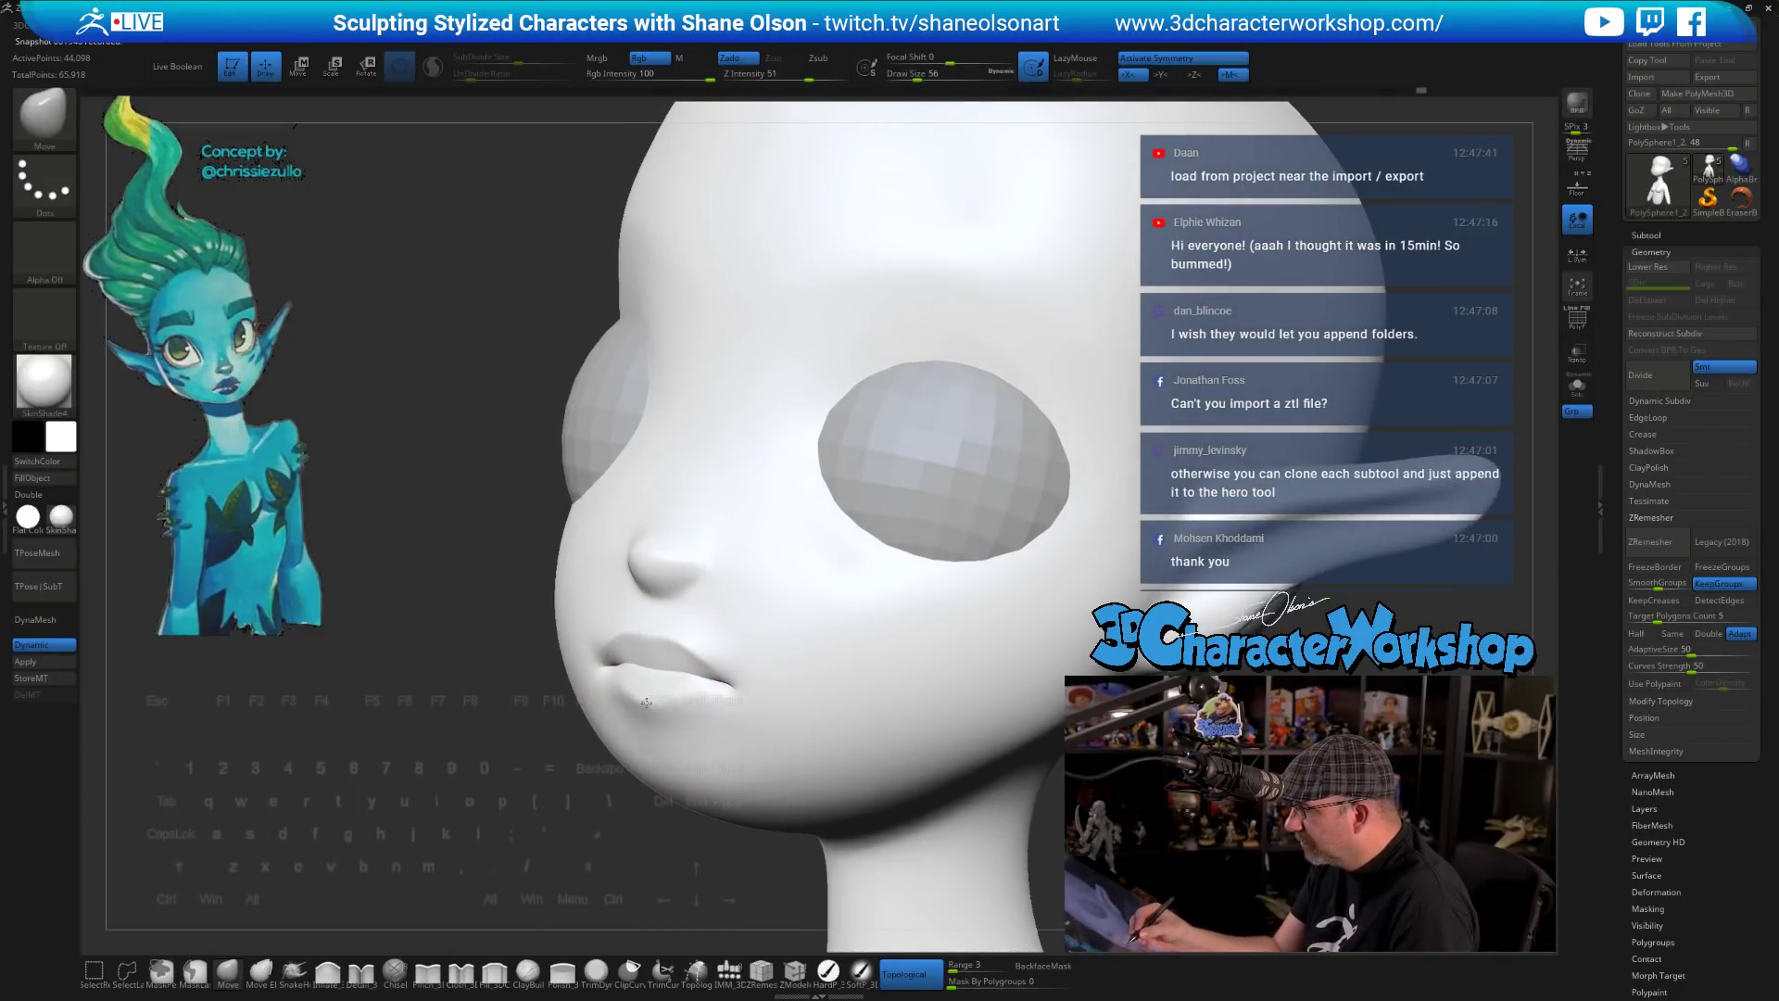
{"action": "mouse_move", "coordinate": [648, 701]}
{"action": "right_mouse_down"}
{"action": "mouse_move", "coordinate": [710, 730]}
{"action": "mouse_move", "coordinate": [668, 684]}
{"action": "right_mouse_up"}
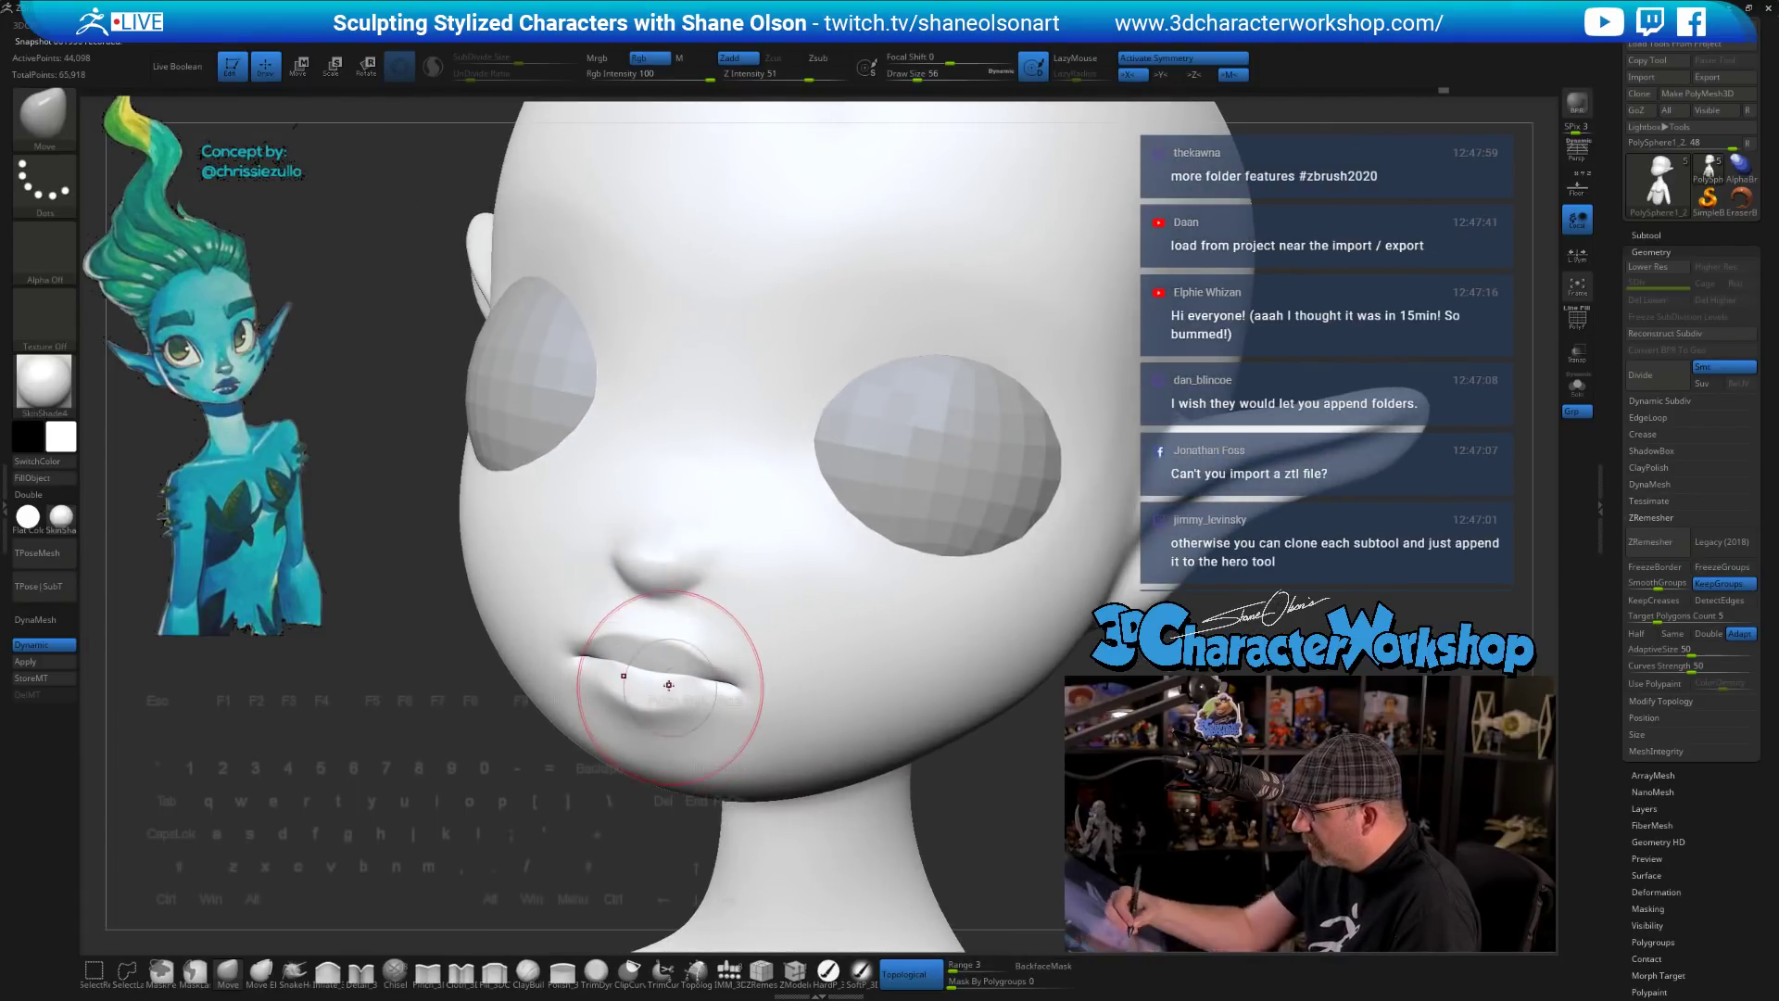
- Fine-tune the lower lip at draw size 37 and smooth it along the mouth line at draw size 16
{"action": "key", "text": "s"}
{"action": "left_click", "coordinate": [648, 671]}
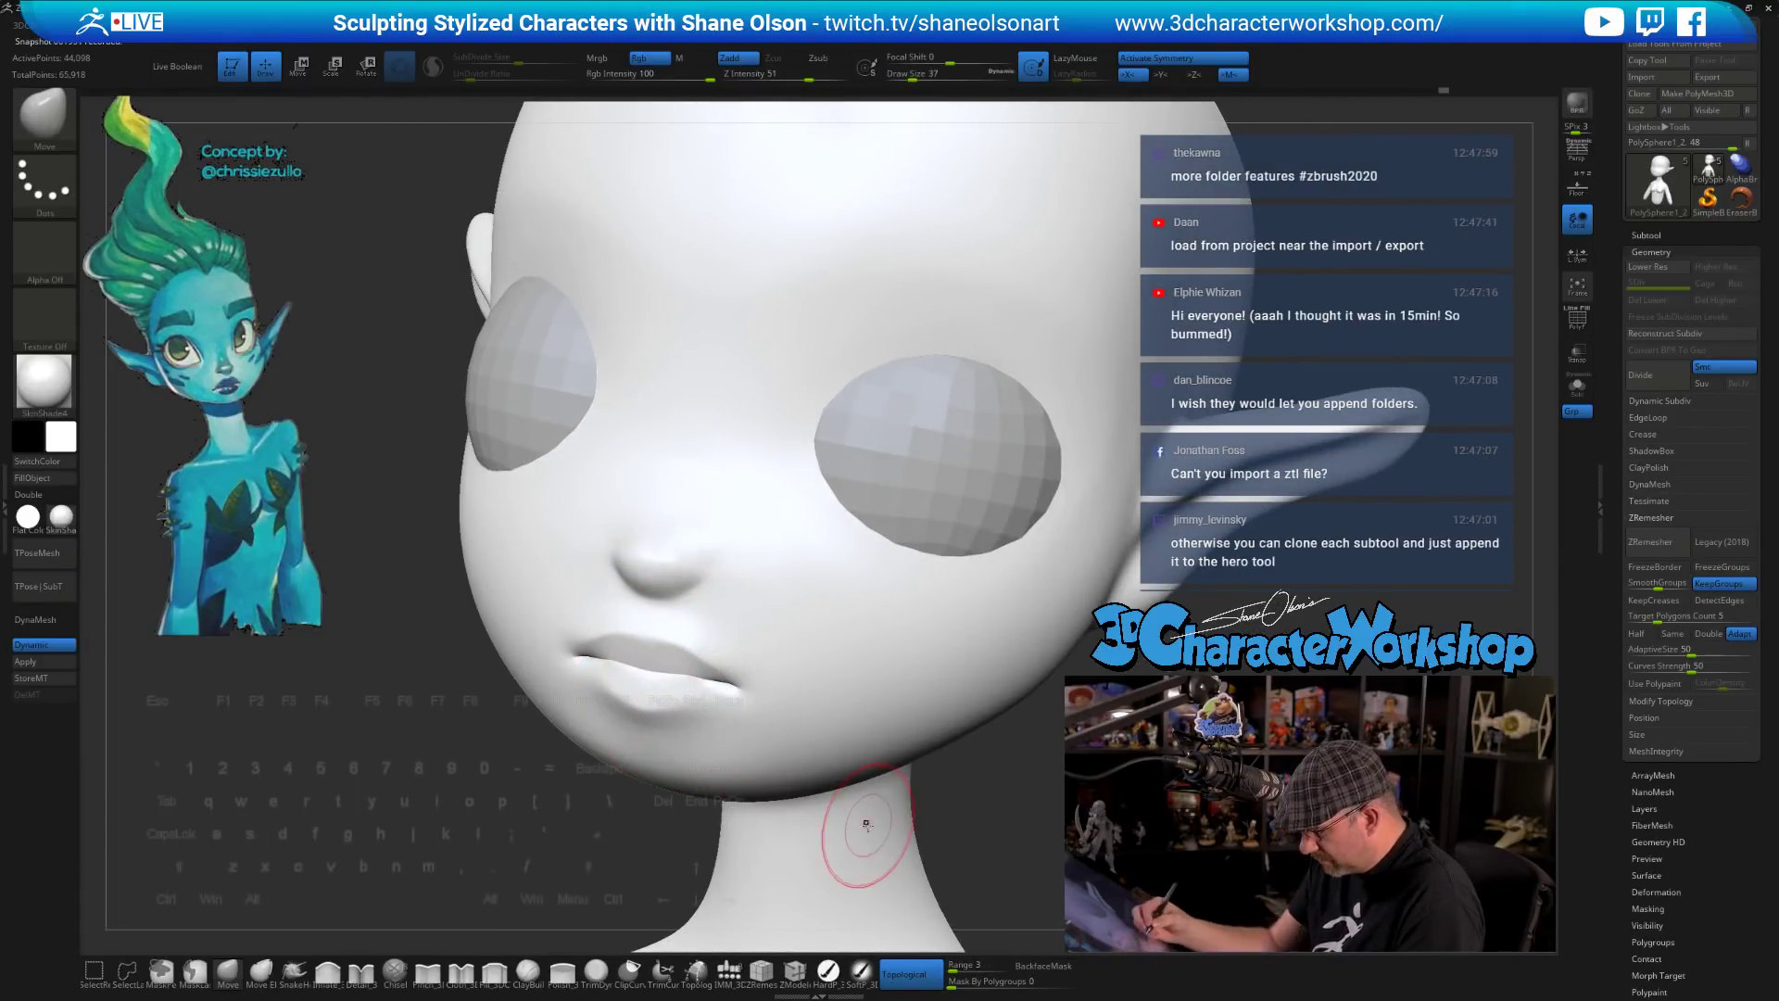
{"action": "left_click_drag", "start_coordinate": [641, 665], "coordinate": [629, 668], "text": "shift"}
{"action": "key", "text": "s"}
{"action": "left_click", "coordinate": [635, 670]}
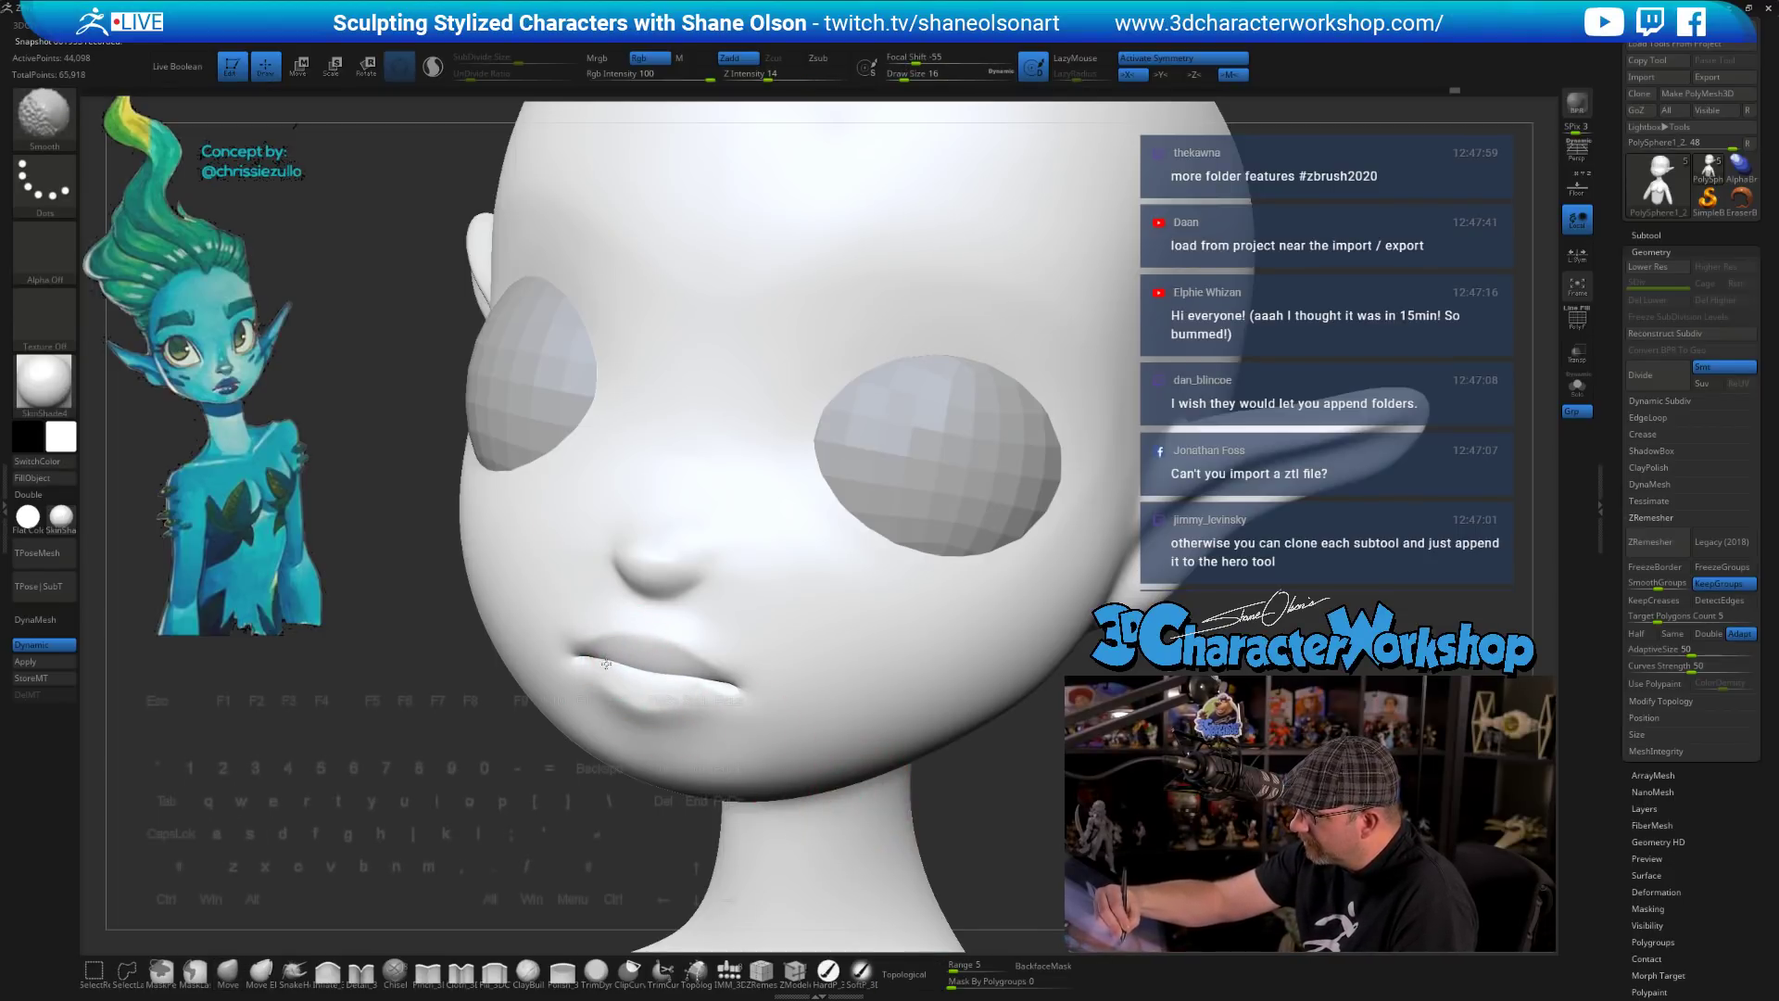
- Accent the rim of the lower lip with the inverted Zsub crease brush at draw size 31
{"action": "mouse_move", "coordinate": [682, 650]}
{"action": "right_mouse_down"}
{"action": "mouse_move", "coordinate": [834, 741]}
{"action": "mouse_move", "coordinate": [834, 766]}
{"action": "mouse_move", "coordinate": [845, 741]}
{"action": "mouse_move", "coordinate": [940, 829]}
{"action": "right_mouse_up"}
{"action": "key", "text": "s"}
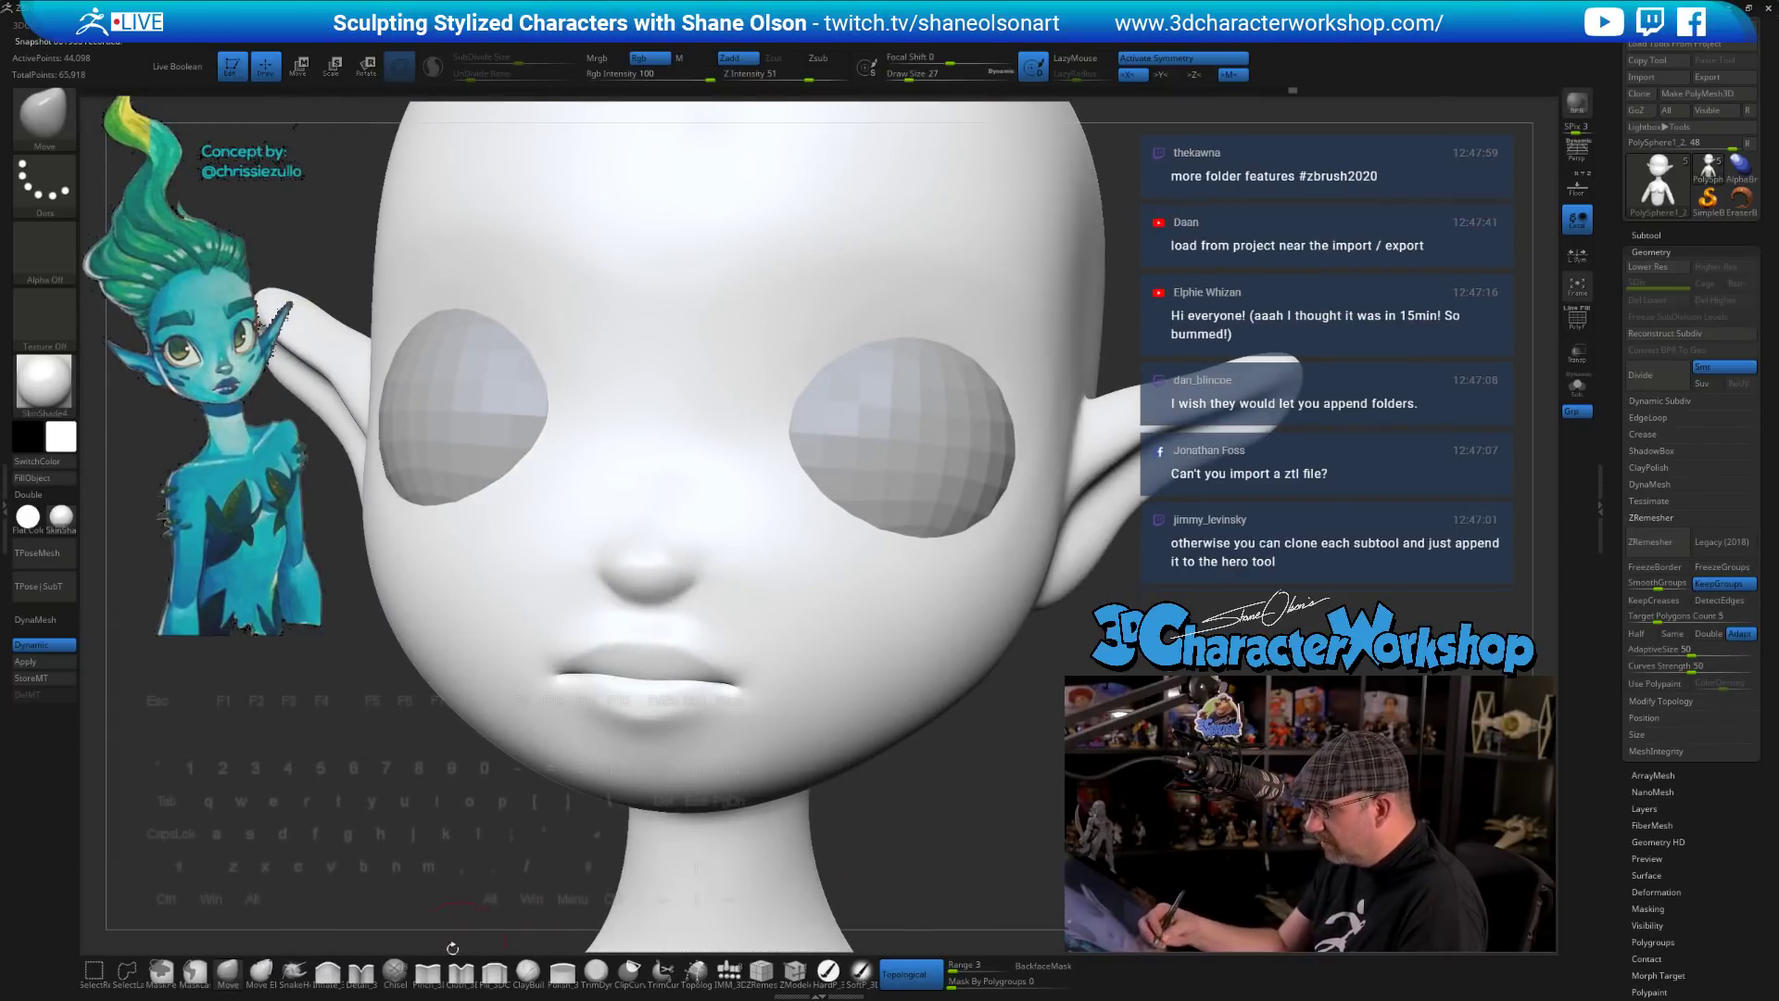
{"action": "left_click", "coordinate": [428, 971]}
{"action": "key", "text": "s"}
{"action": "left_click_drag", "start_coordinate": [512, 854], "coordinate": [515, 854]}
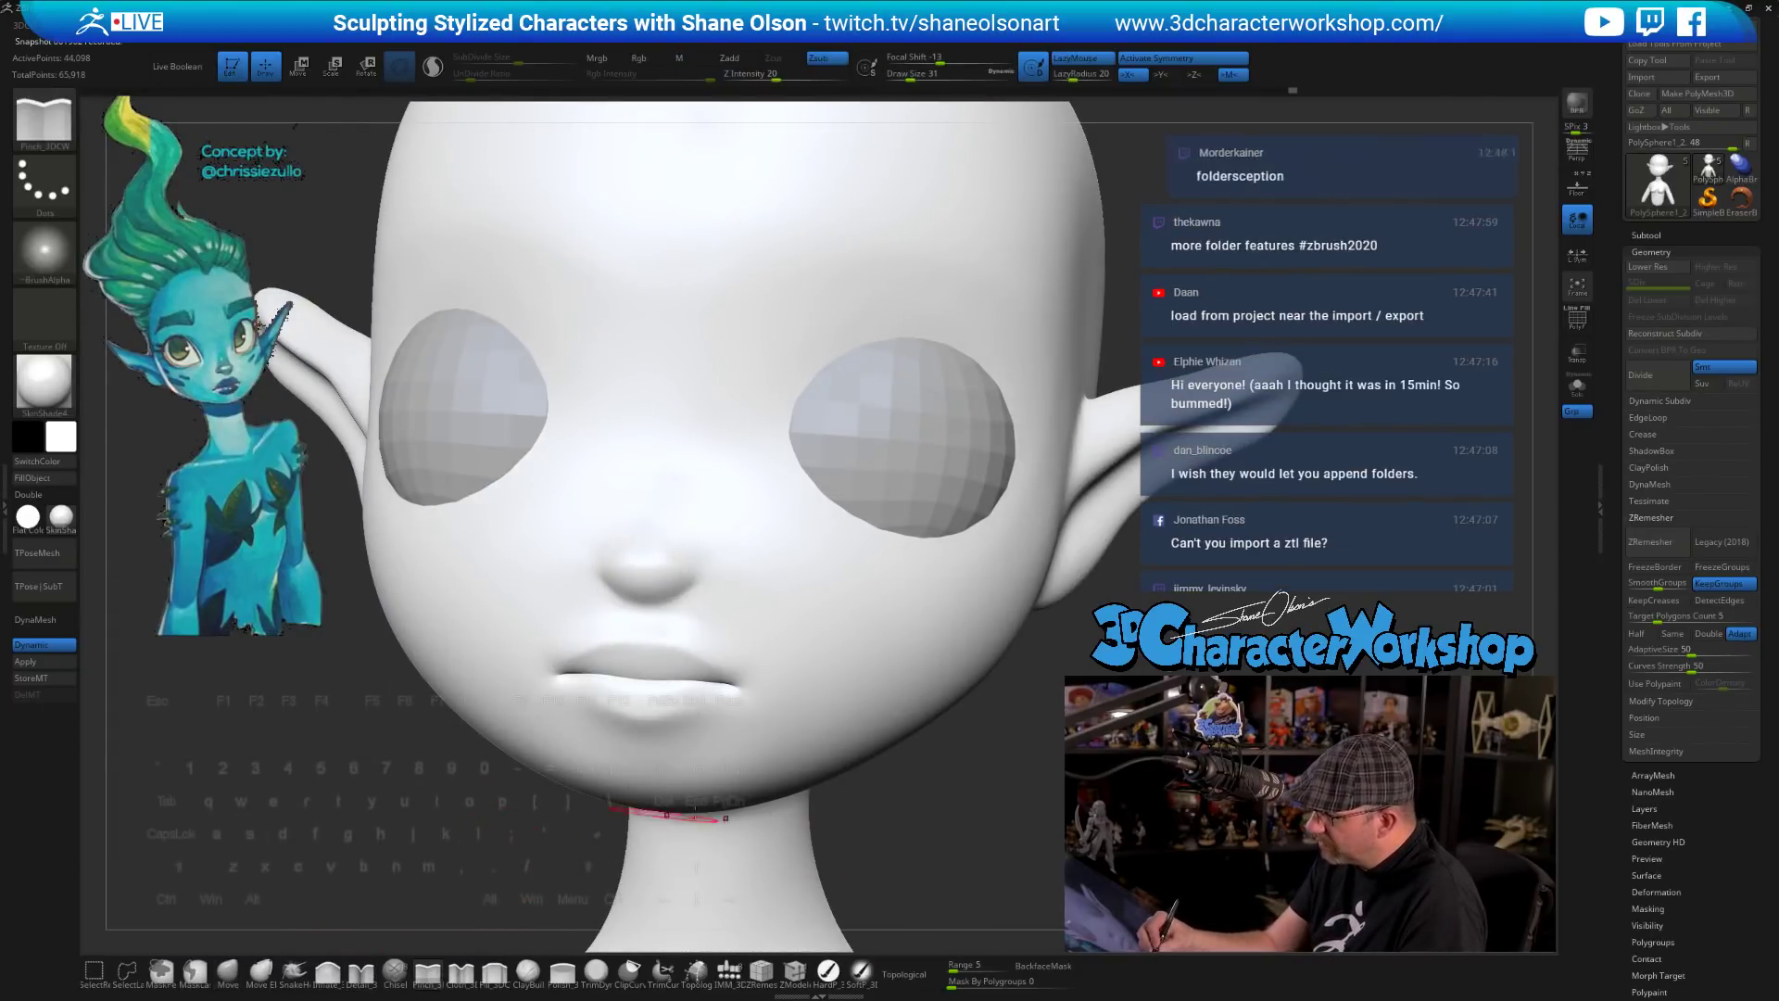
{"action": "right_click_drag", "start_coordinate": [675, 813], "coordinate": [608, 795]}
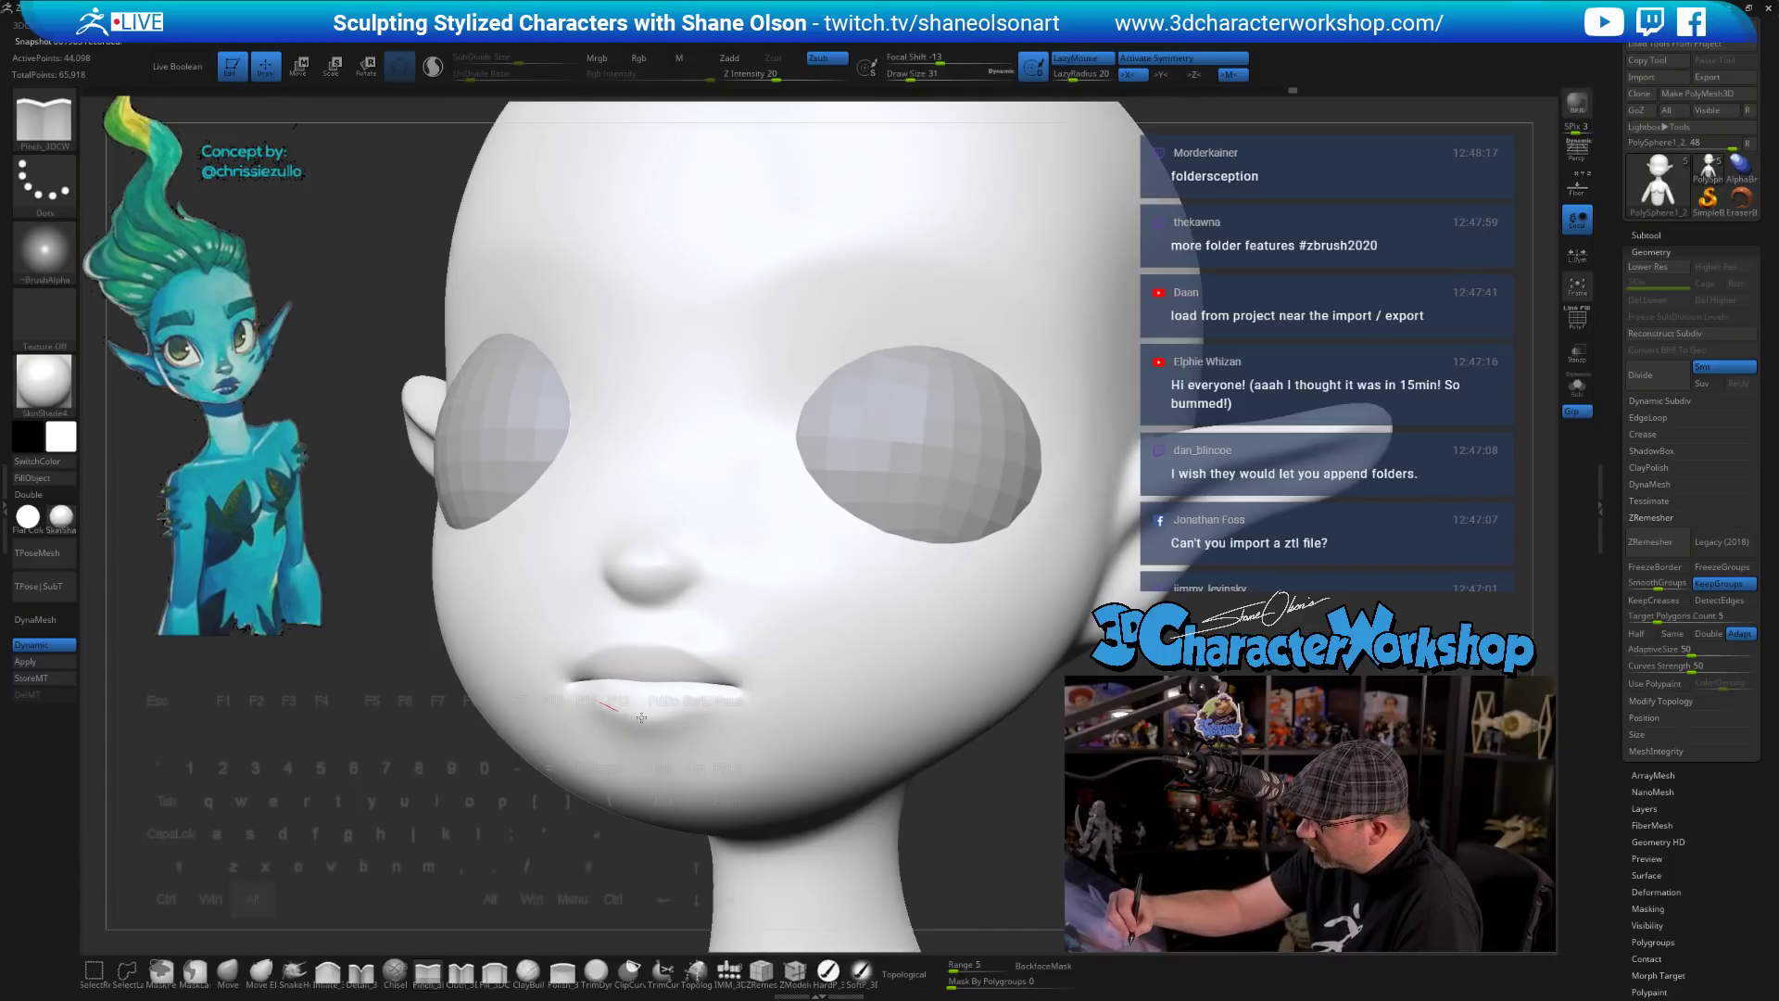
{"action": "left_click_drag", "start_coordinate": [973, 827], "coordinate": [942, 823]}
{"action": "left_click_drag", "start_coordinate": [726, 850], "coordinate": [523, 913]}
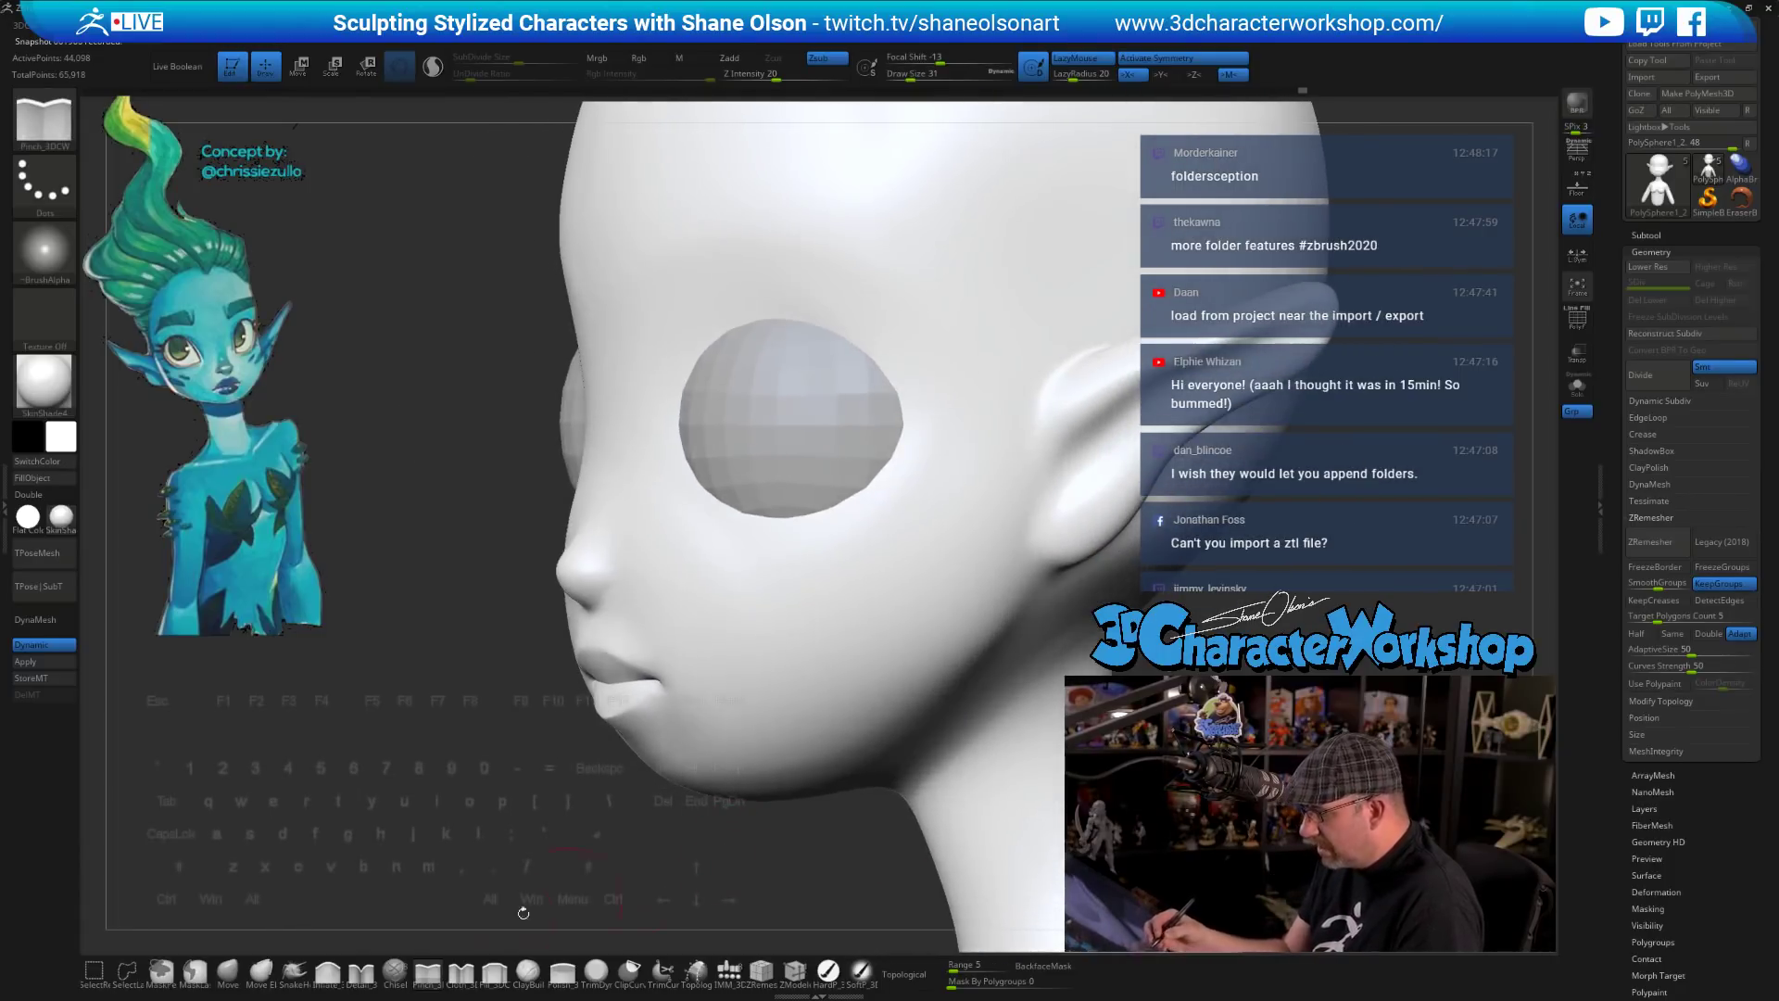
{"action": "left_click", "coordinate": [329, 972]}
{"action": "key", "text": "s"}
{"action": "left_click", "coordinate": [513, 824]}
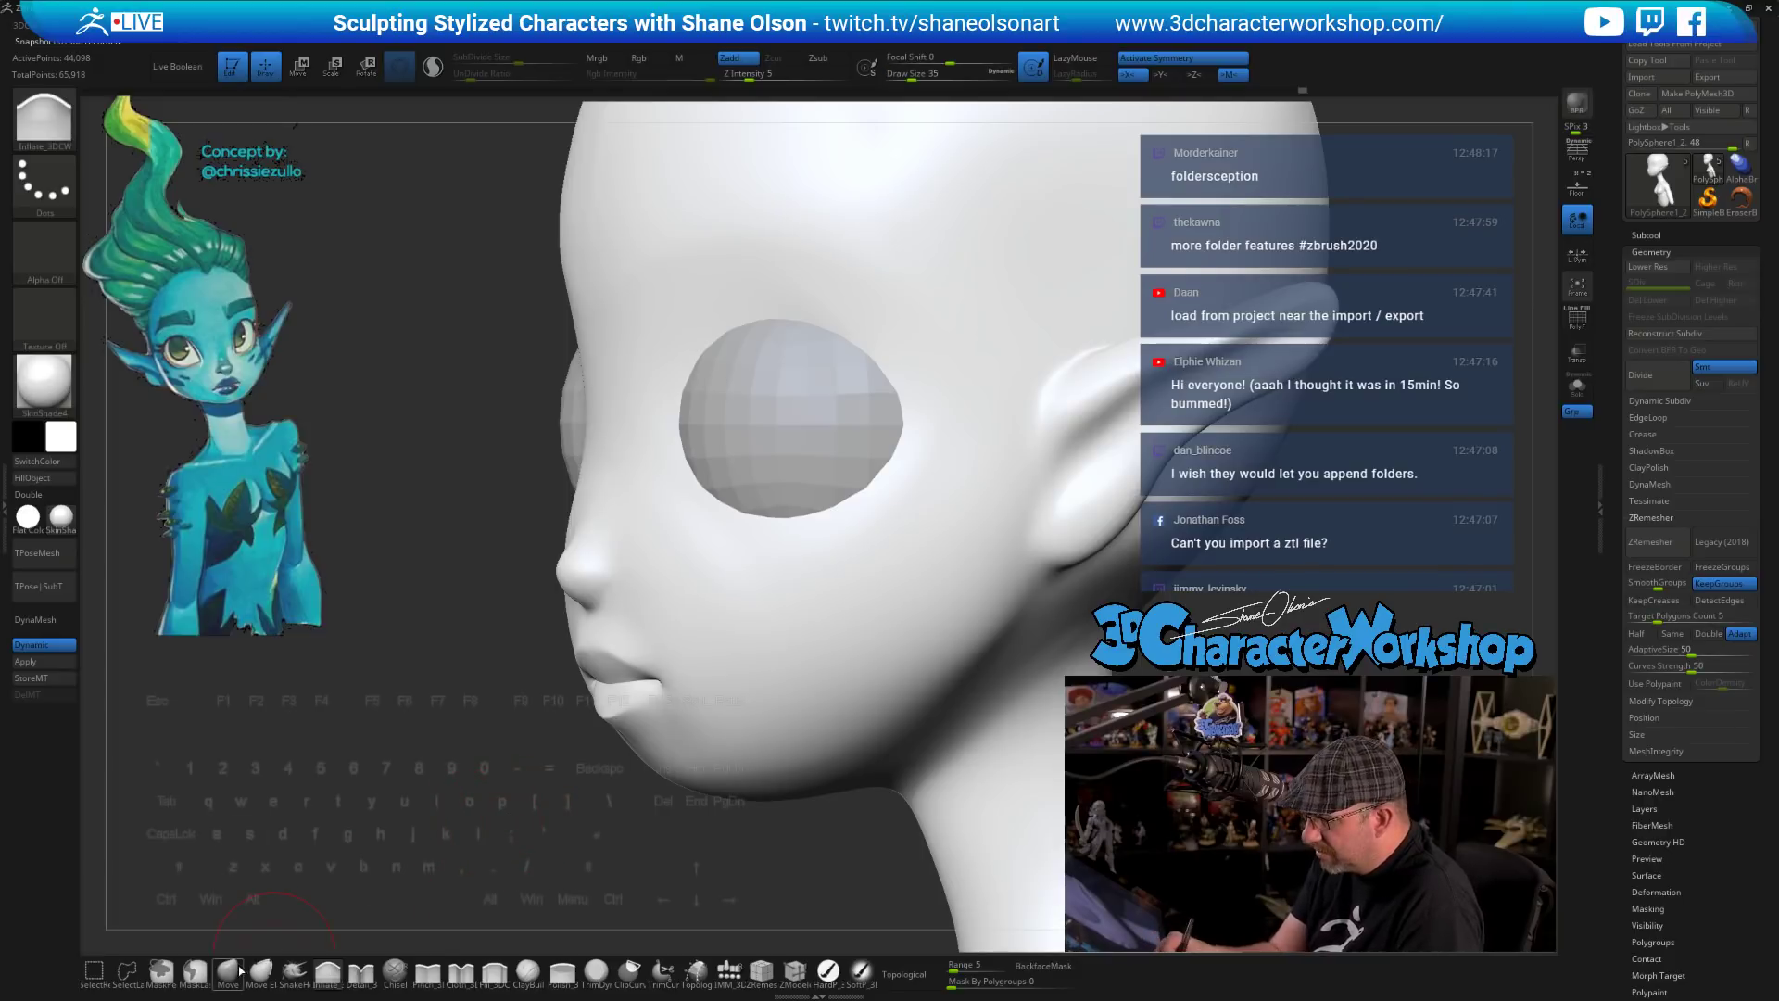
- Reshape the lips with the topologically masked Move brush at draw sizes 44 and 29, and smooth the area below the mouth corner
{"action": "left_click", "coordinate": [228, 973]}
{"action": "key", "text": "bracketright"}
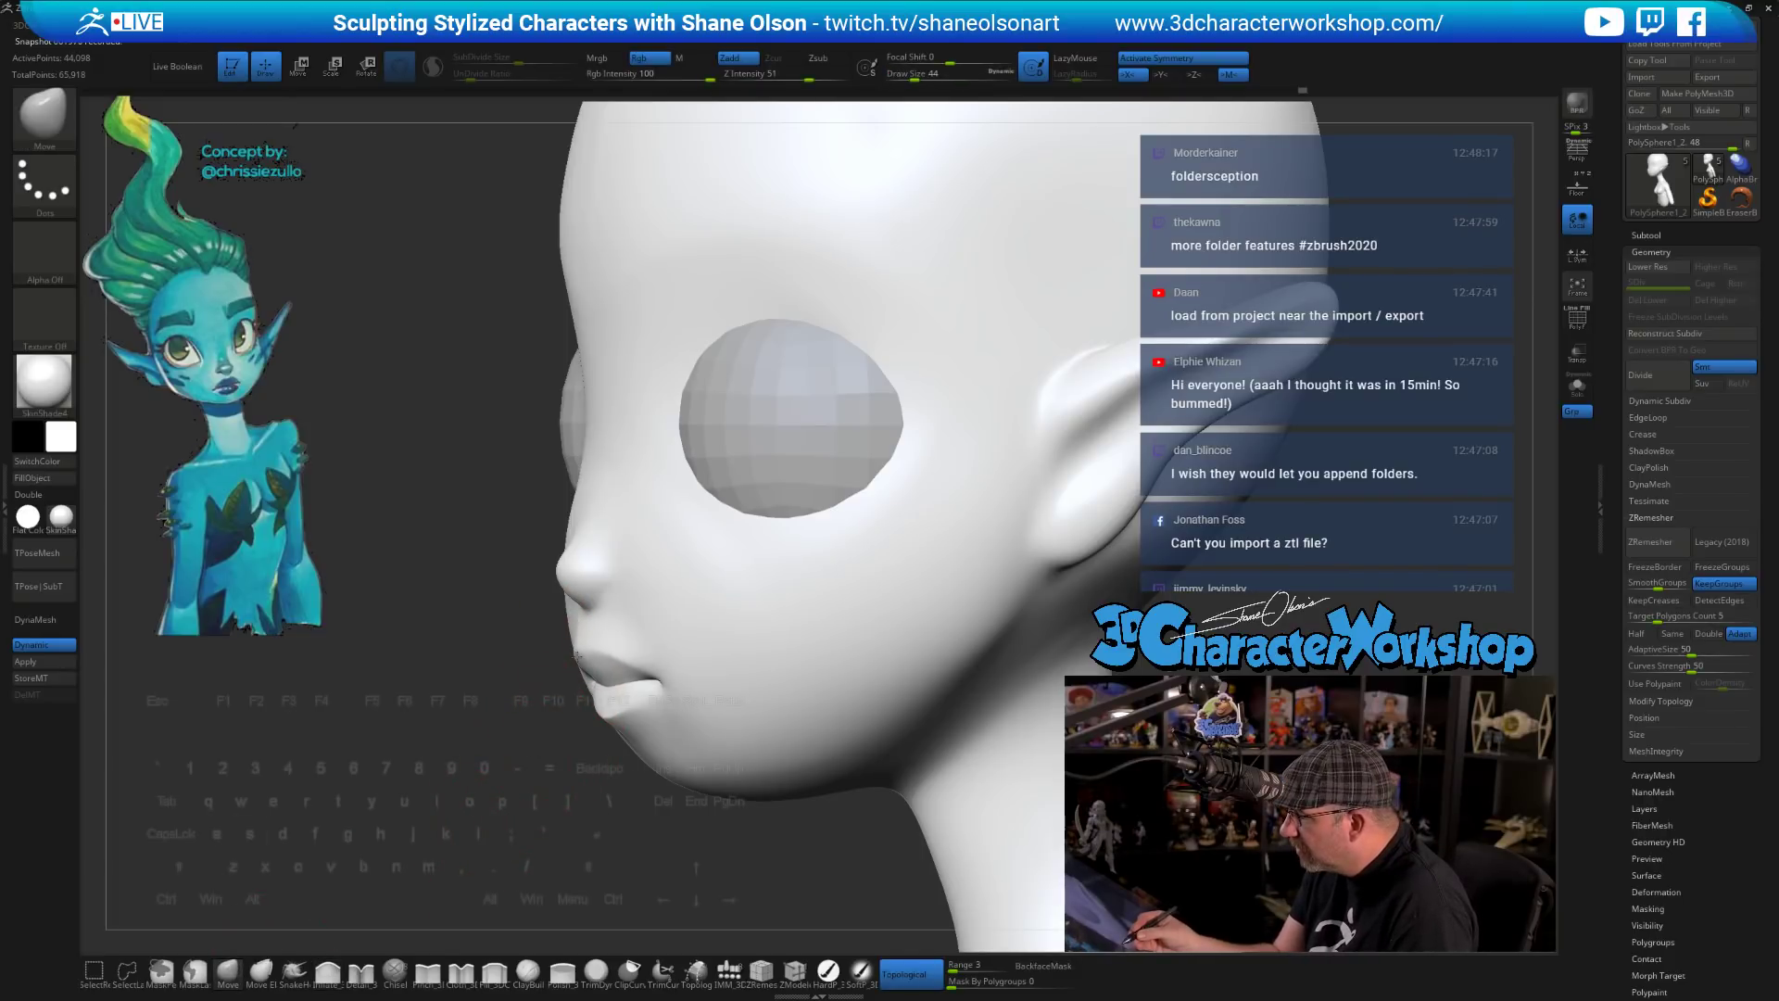
{"action": "left_click_drag", "start_coordinate": [557, 794], "coordinate": [611, 714]}
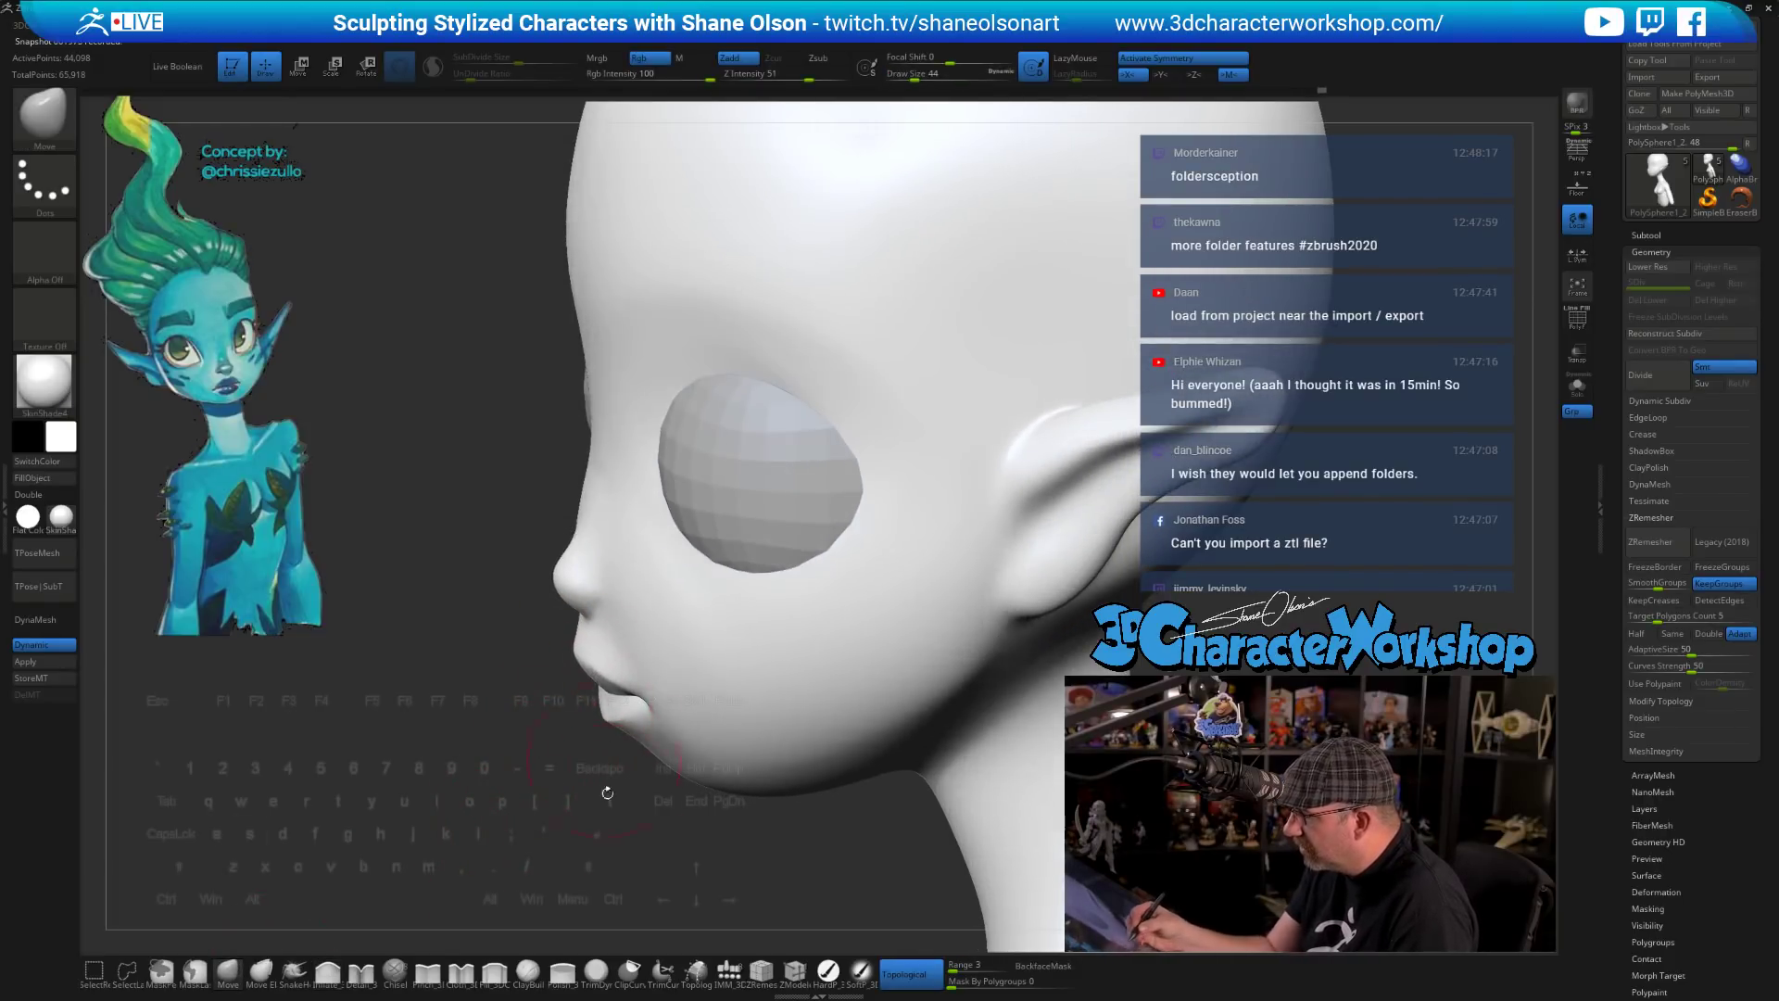
{"action": "mouse_move", "coordinate": [607, 793]}
{"action": "left_mouse_down"}
{"action": "mouse_move", "coordinate": [616, 746]}
{"action": "mouse_move", "coordinate": [741, 806]}
{"action": "mouse_move", "coordinate": [709, 764]}
{"action": "left_mouse_up"}
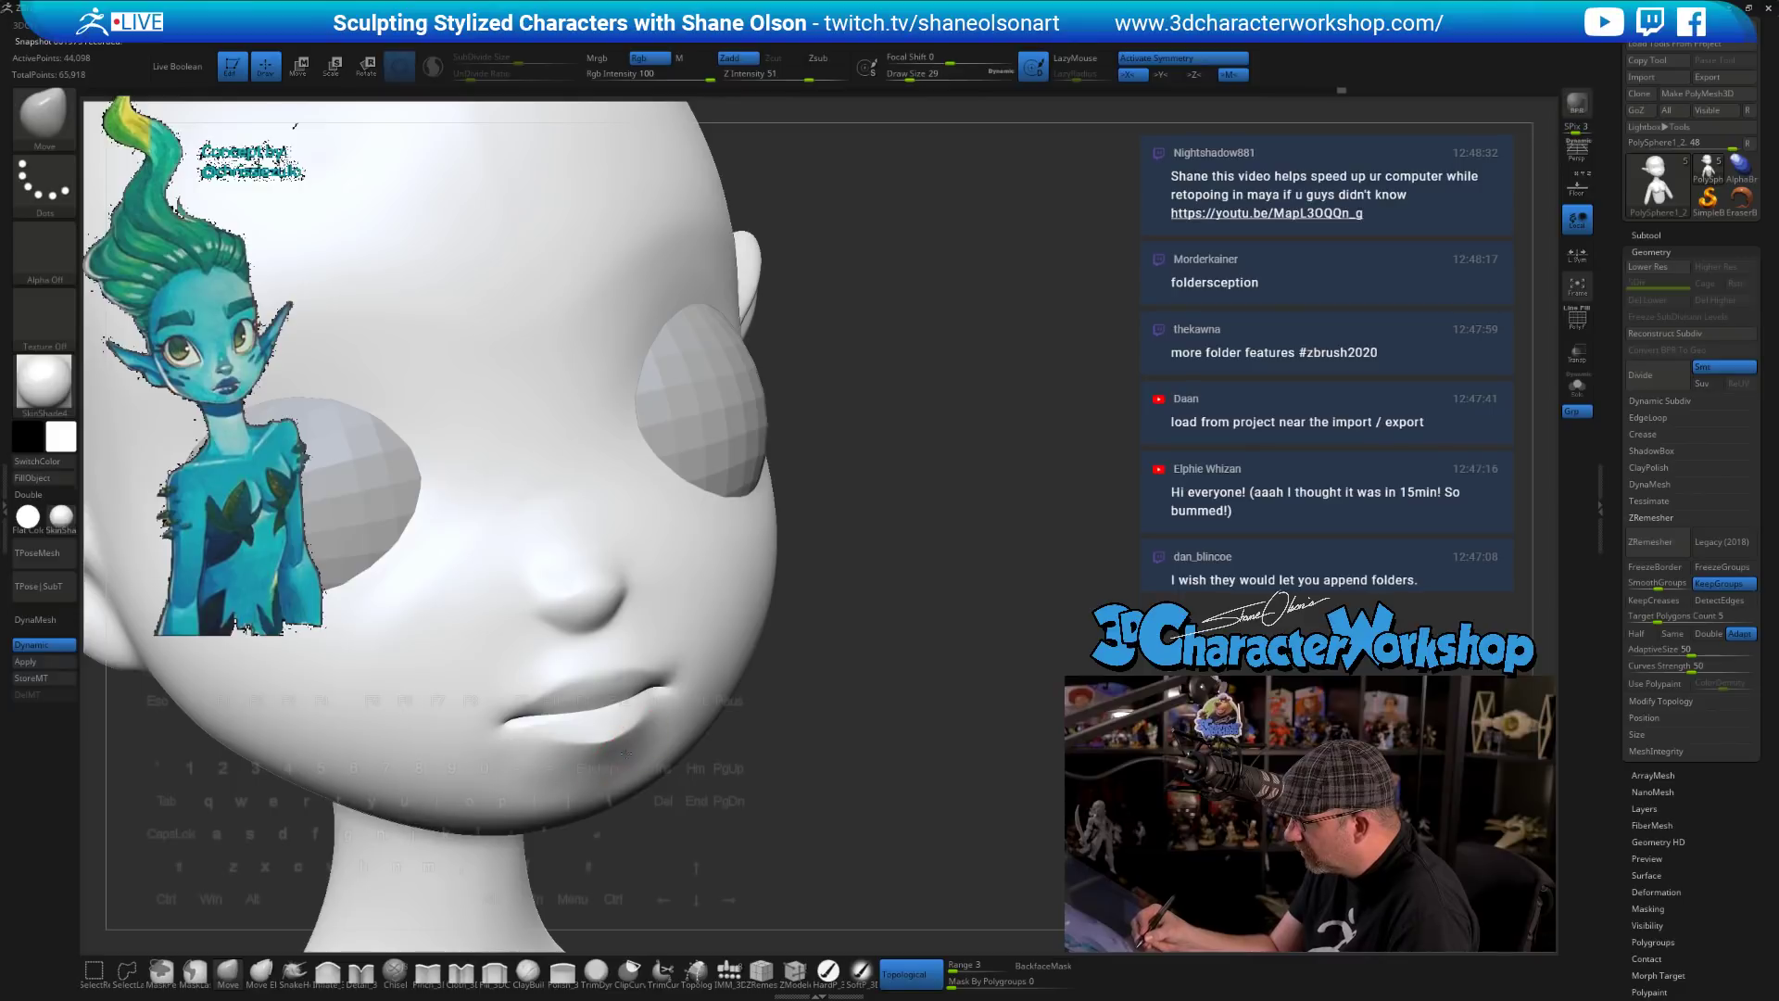
{"action": "right_click_drag", "start_coordinate": [670, 765], "coordinate": [721, 767]}
{"action": "left_click_drag", "start_coordinate": [648, 749], "coordinate": [609, 772], "text": "shift"}
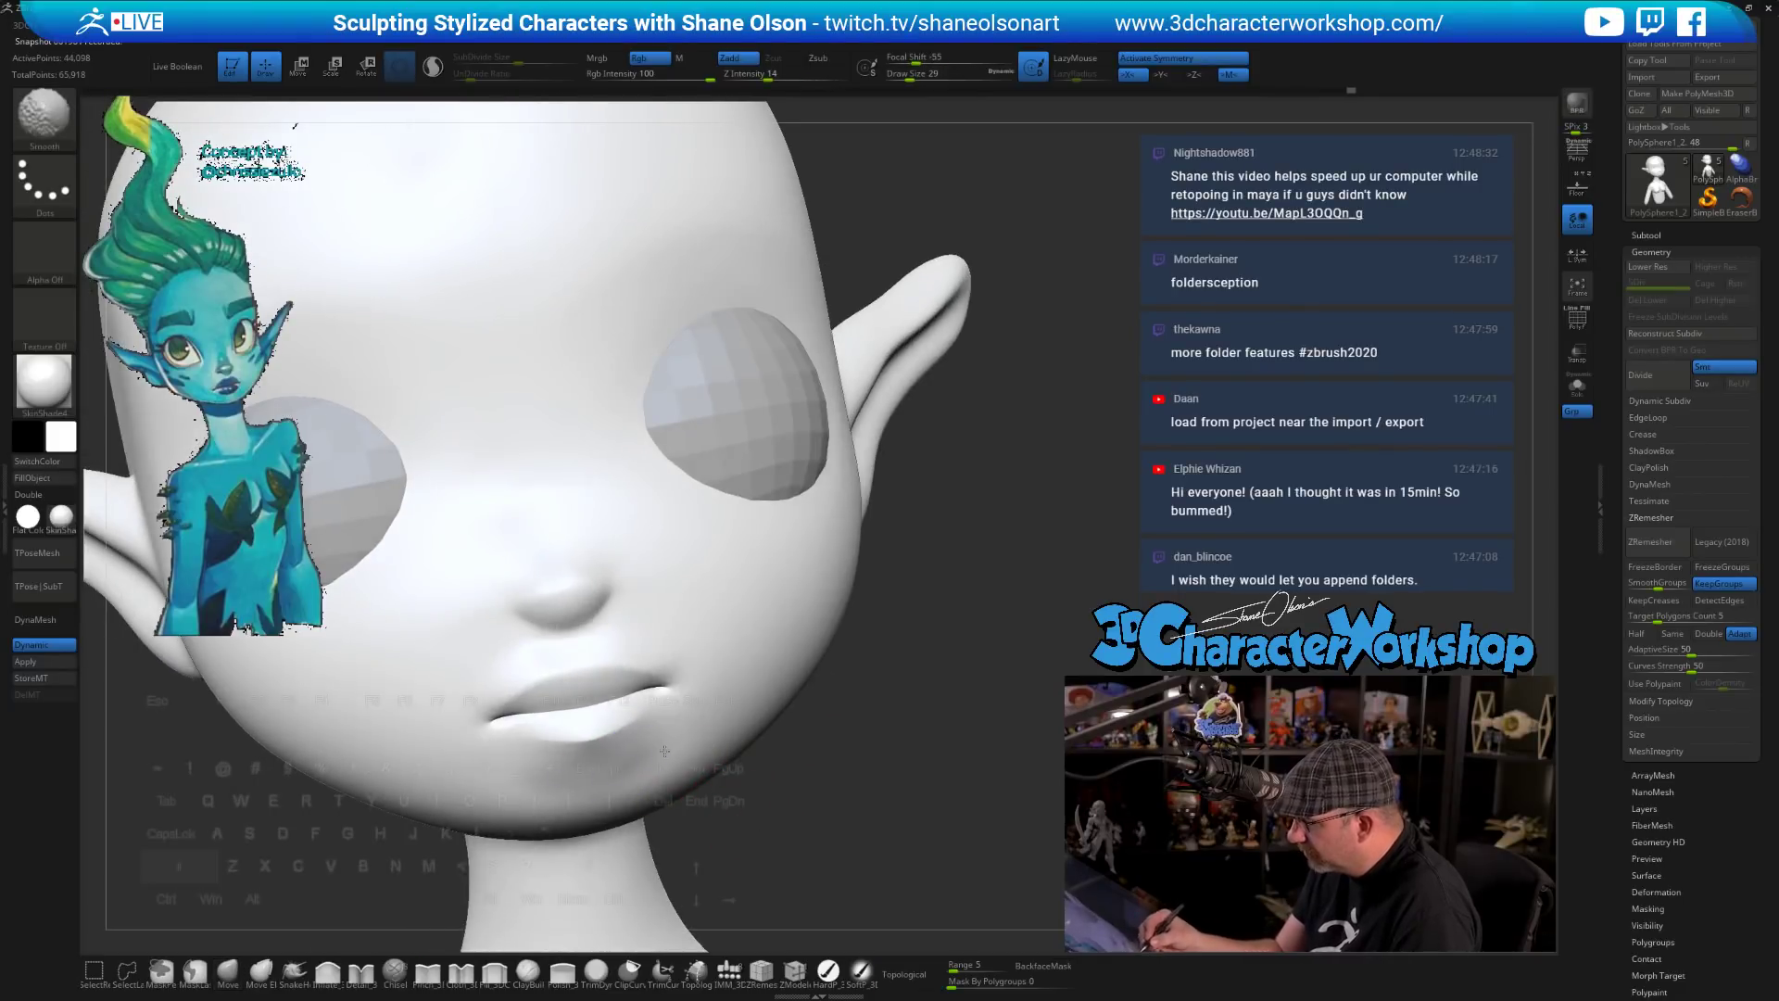
- Adjust the mouth corner with the Move brush at draw size 17 and accent the upper lip's edge with the inverted crease brush at size 22
{"action": "mouse_move", "coordinate": [736, 795]}
{"action": "left_mouse_down"}
{"action": "mouse_move", "coordinate": [885, 799]}
{"action": "mouse_move", "coordinate": [611, 803]}
{"action": "mouse_move", "coordinate": [802, 802]}
{"action": "mouse_move", "coordinate": [840, 704]}
{"action": "mouse_move", "coordinate": [918, 658]}
{"action": "mouse_move", "coordinate": [914, 673]}
{"action": "mouse_move", "coordinate": [954, 688]}
{"action": "mouse_move", "coordinate": [908, 699]}
{"action": "mouse_move", "coordinate": [923, 755]}
{"action": "mouse_move", "coordinate": [864, 756]}
{"action": "left_mouse_up"}
{"action": "key", "text": "s"}
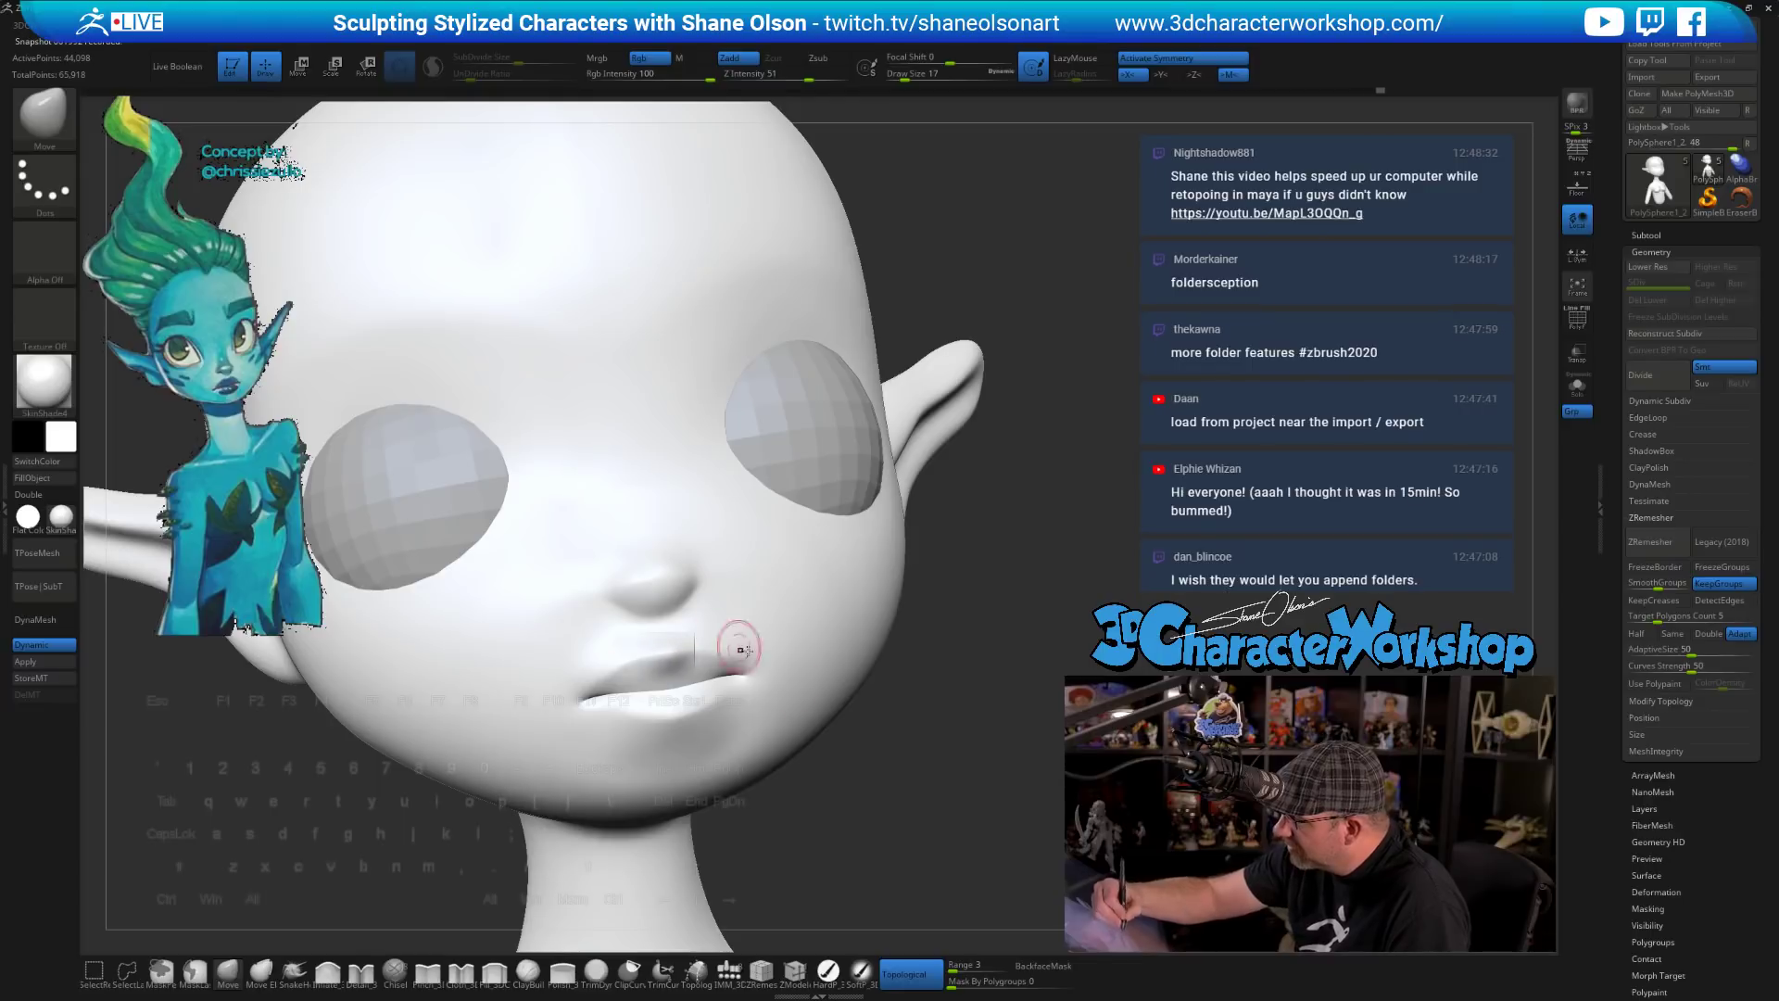
{"action": "left_click", "coordinate": [428, 970]}
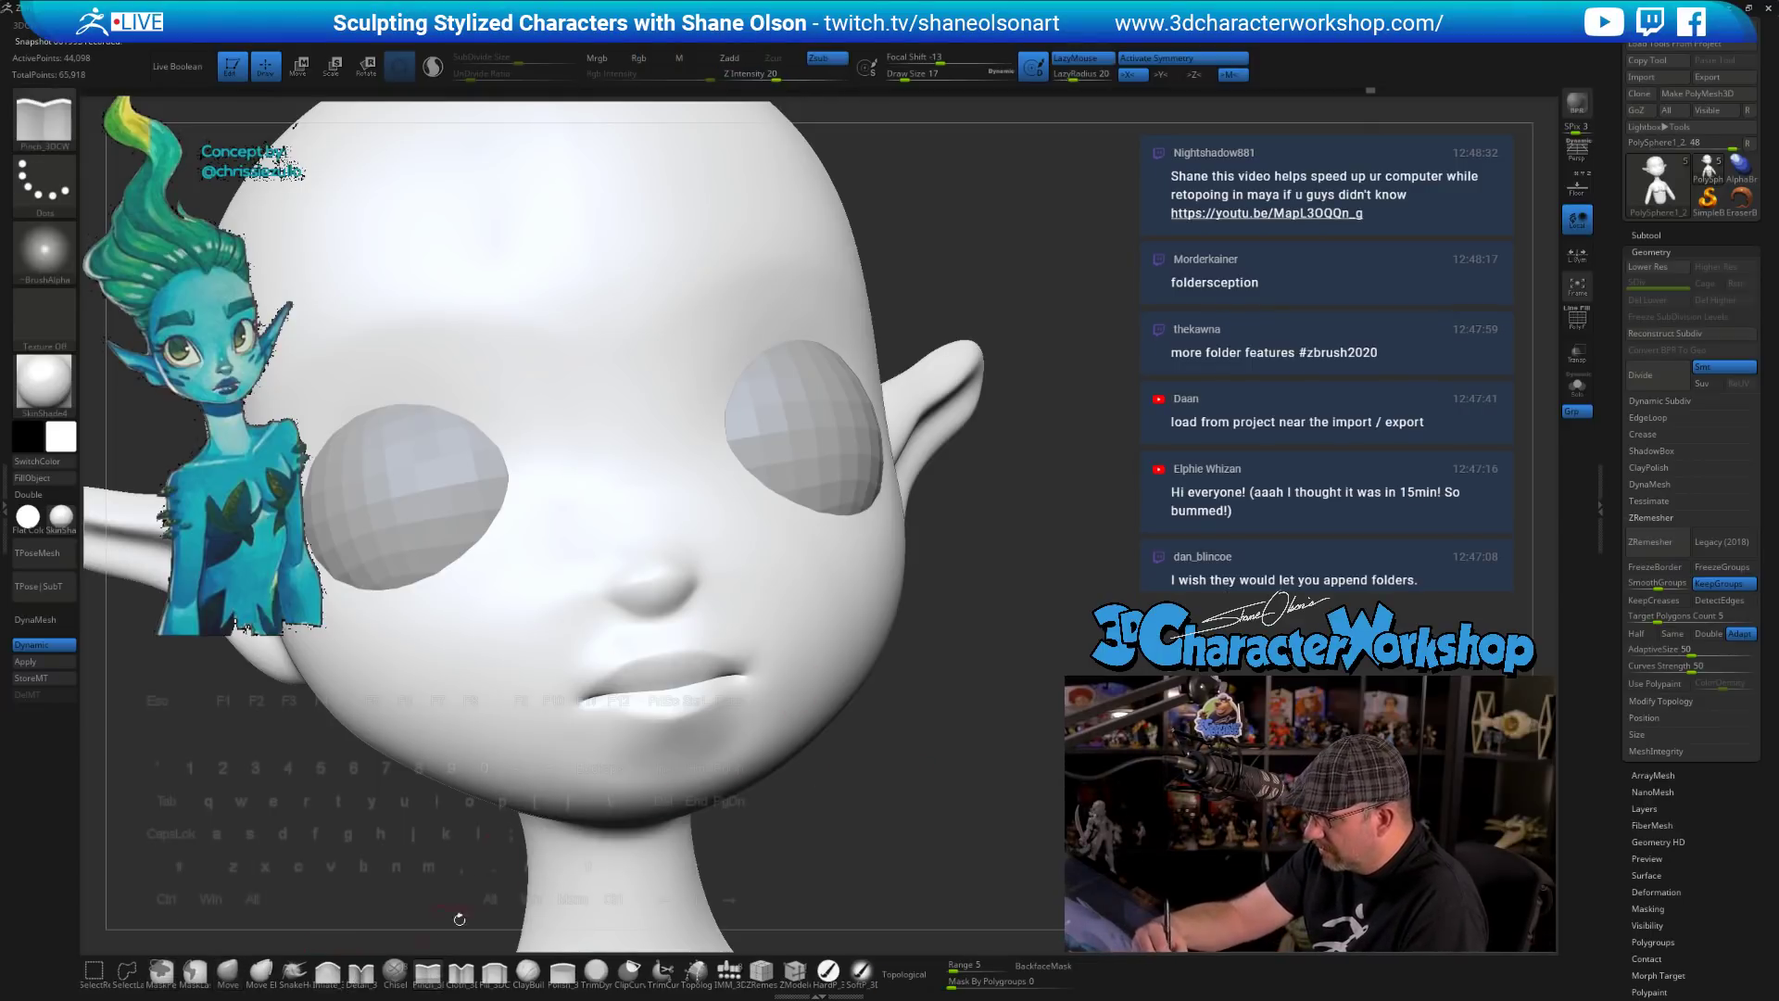
{"action": "key", "text": "alt"}
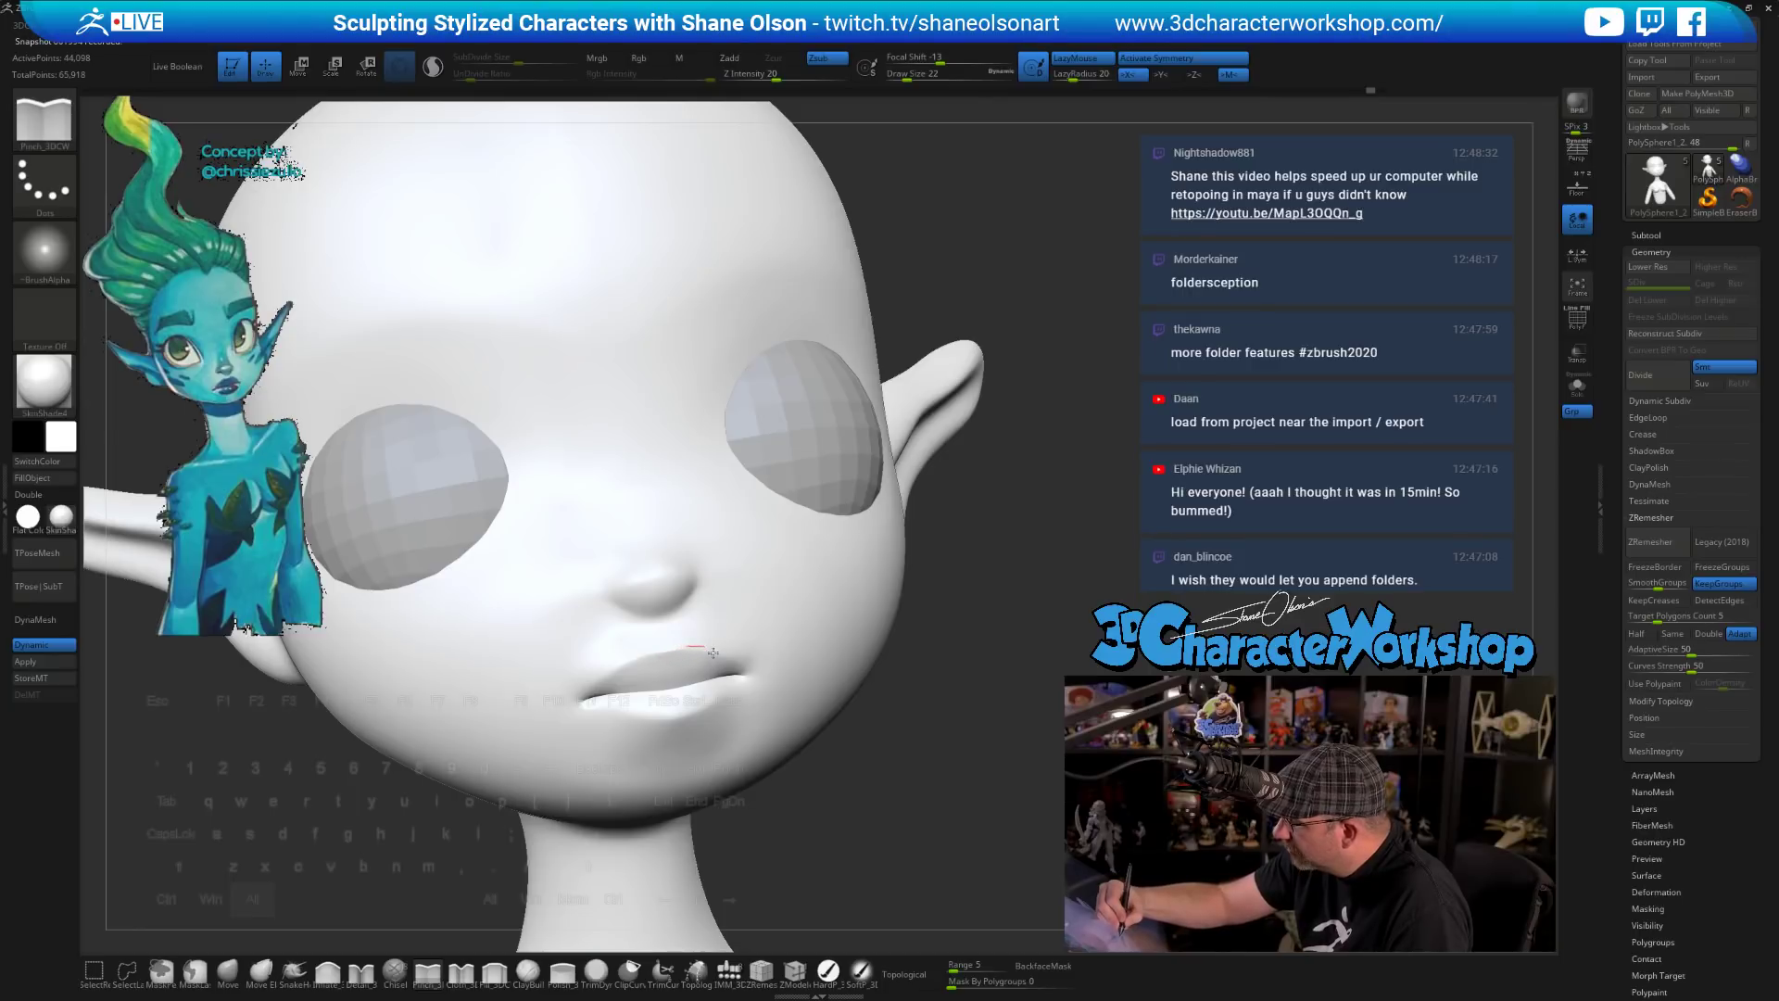
- Reposition the mouth corners and adjust the lip and nose profile from the side with the Move brush at draw size 68
{"action": "left_click_drag", "start_coordinate": [903, 794], "coordinate": [864, 826]}
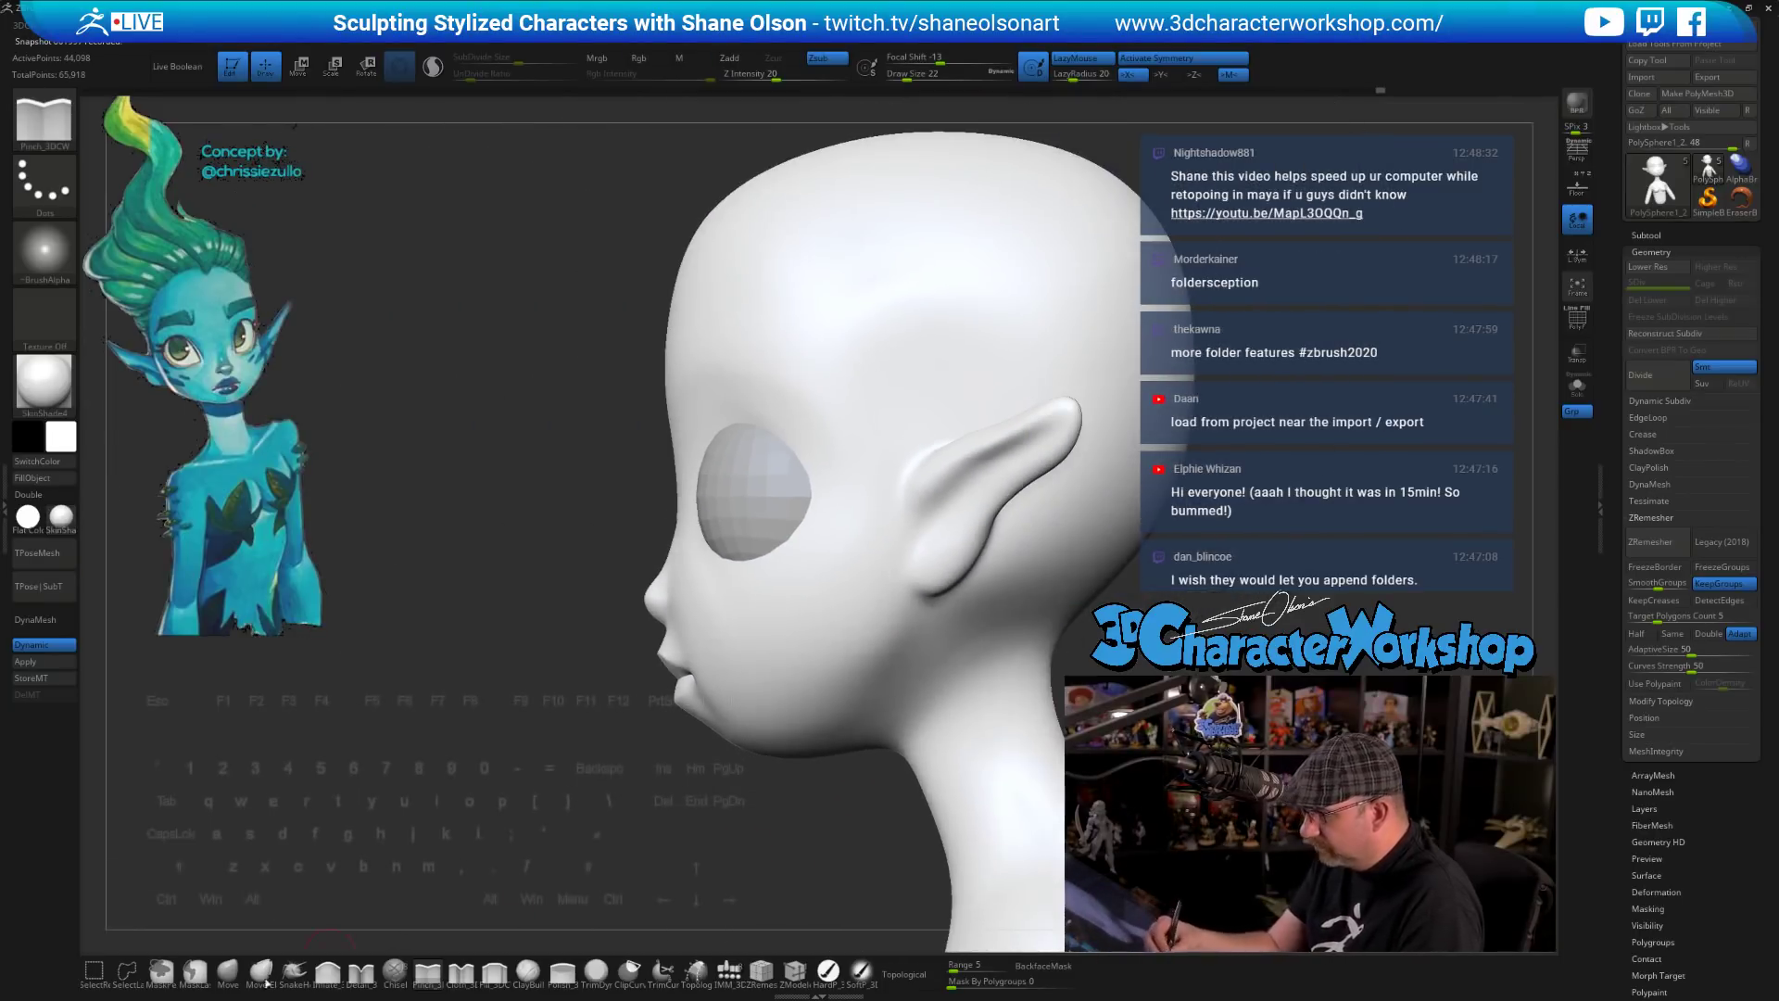
{"action": "left_click", "coordinate": [228, 971]}
{"action": "key", "text": "s"}
{"action": "mouse_move", "coordinate": [616, 823]}
{"action": "left_mouse_down"}
{"action": "mouse_move", "coordinate": [613, 791]}
{"action": "mouse_move", "coordinate": [673, 805]}
{"action": "mouse_move", "coordinate": [718, 690]}
{"action": "mouse_move", "coordinate": [714, 602]}
{"action": "left_mouse_up"}
{"action": "key", "text": "s"}
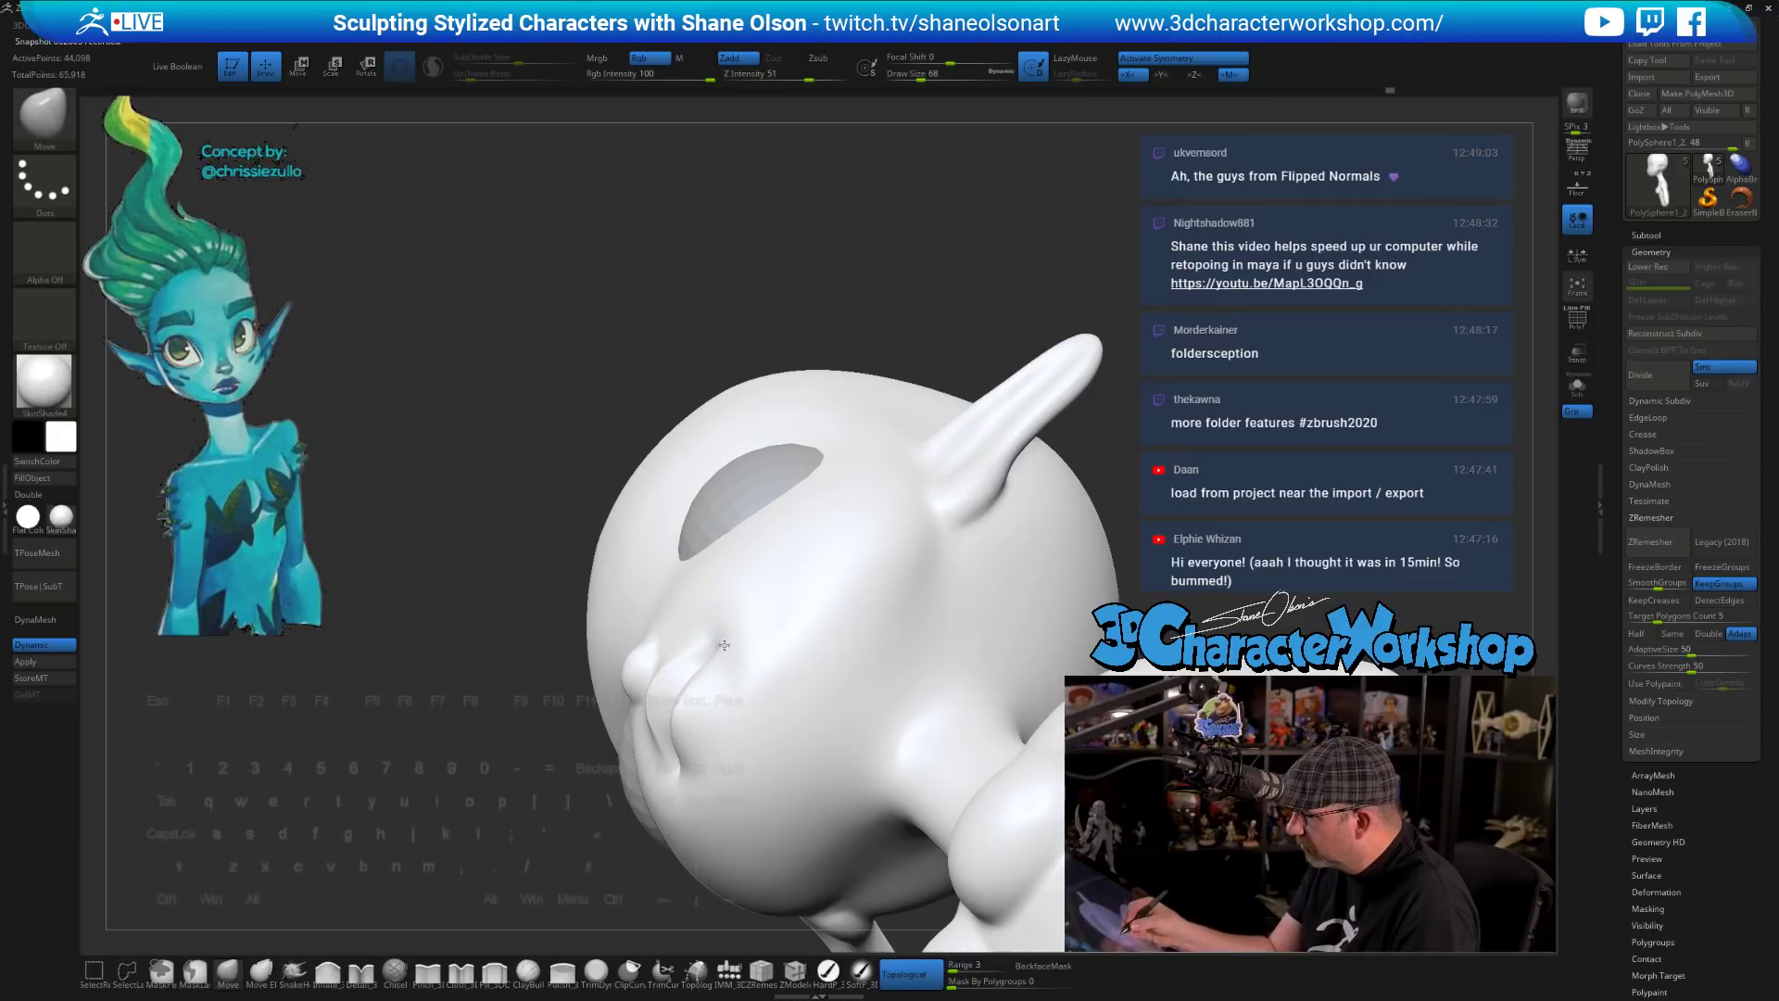
{"action": "right_click_drag", "start_coordinate": [735, 679], "coordinate": [732, 706]}
{"action": "left_click_drag", "start_coordinate": [716, 686], "coordinate": [704, 673]}
{"action": "mouse_move", "coordinate": [731, 697]}
{"action": "right_mouse_down"}
{"action": "mouse_move", "coordinate": [737, 794]}
{"action": "mouse_move", "coordinate": [722, 729]}
{"action": "right_mouse_up"}
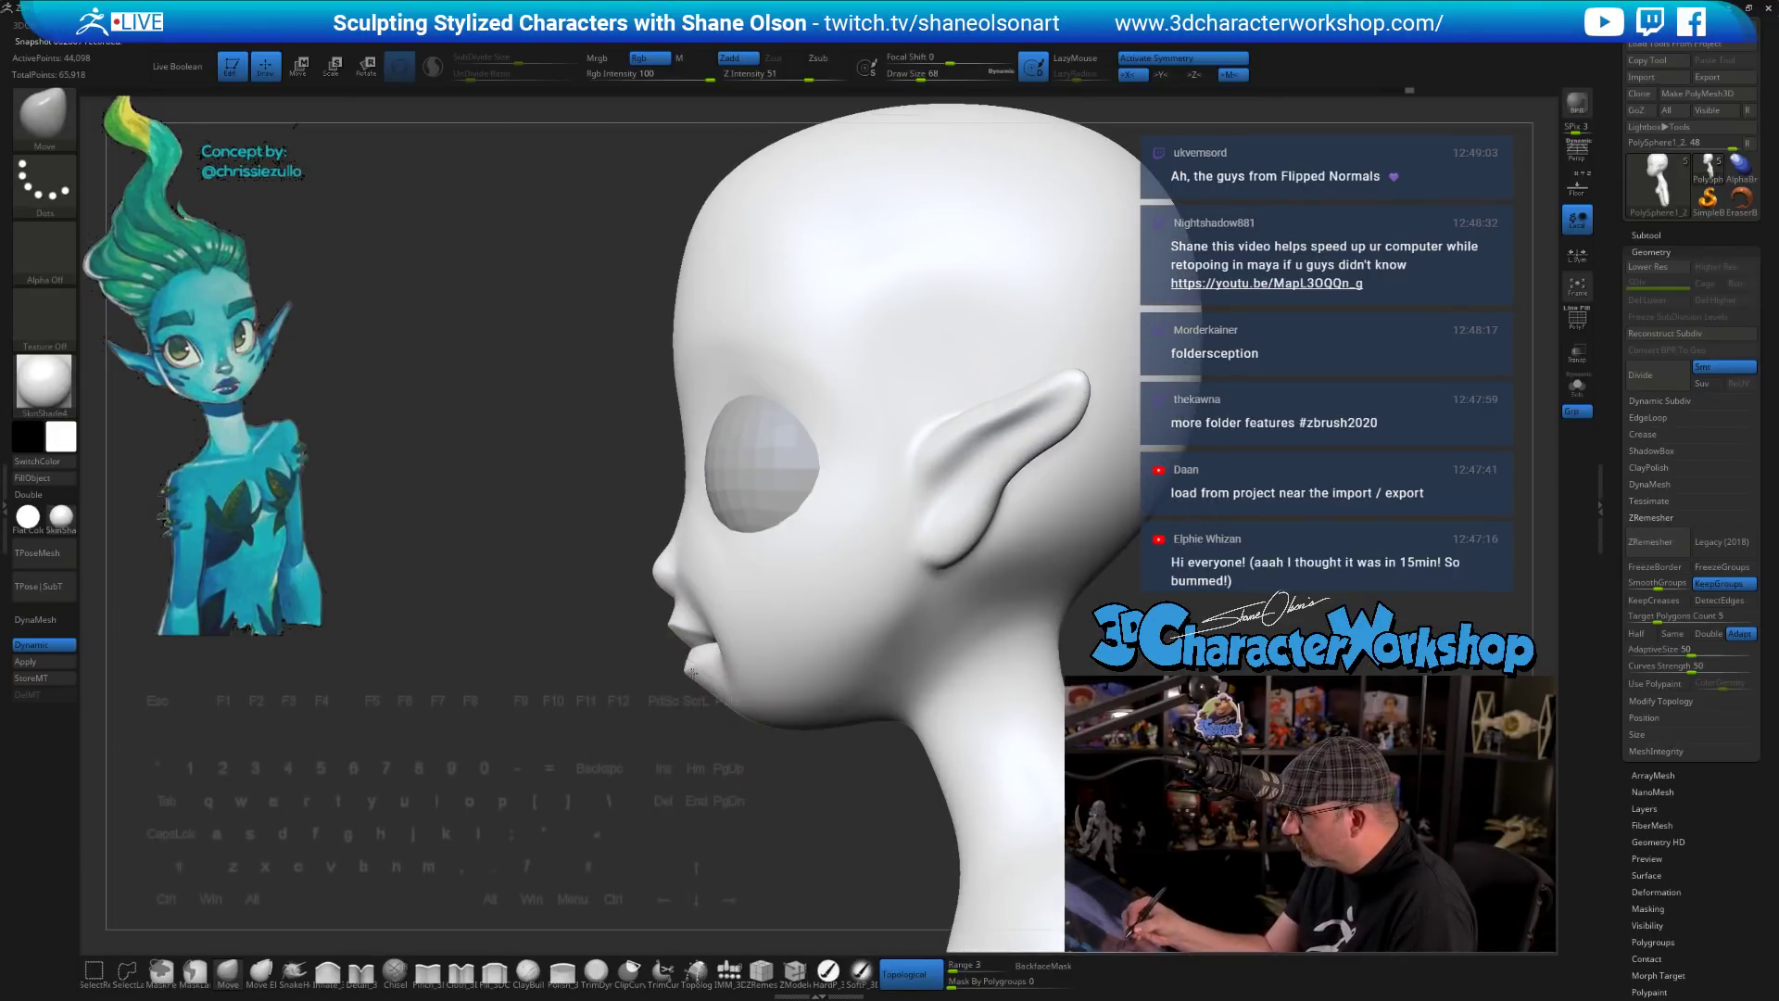
{"action": "left_click_drag", "start_coordinate": [693, 674], "coordinate": [700, 672]}
{"action": "left_click_drag", "start_coordinate": [687, 569], "coordinate": [700, 572]}
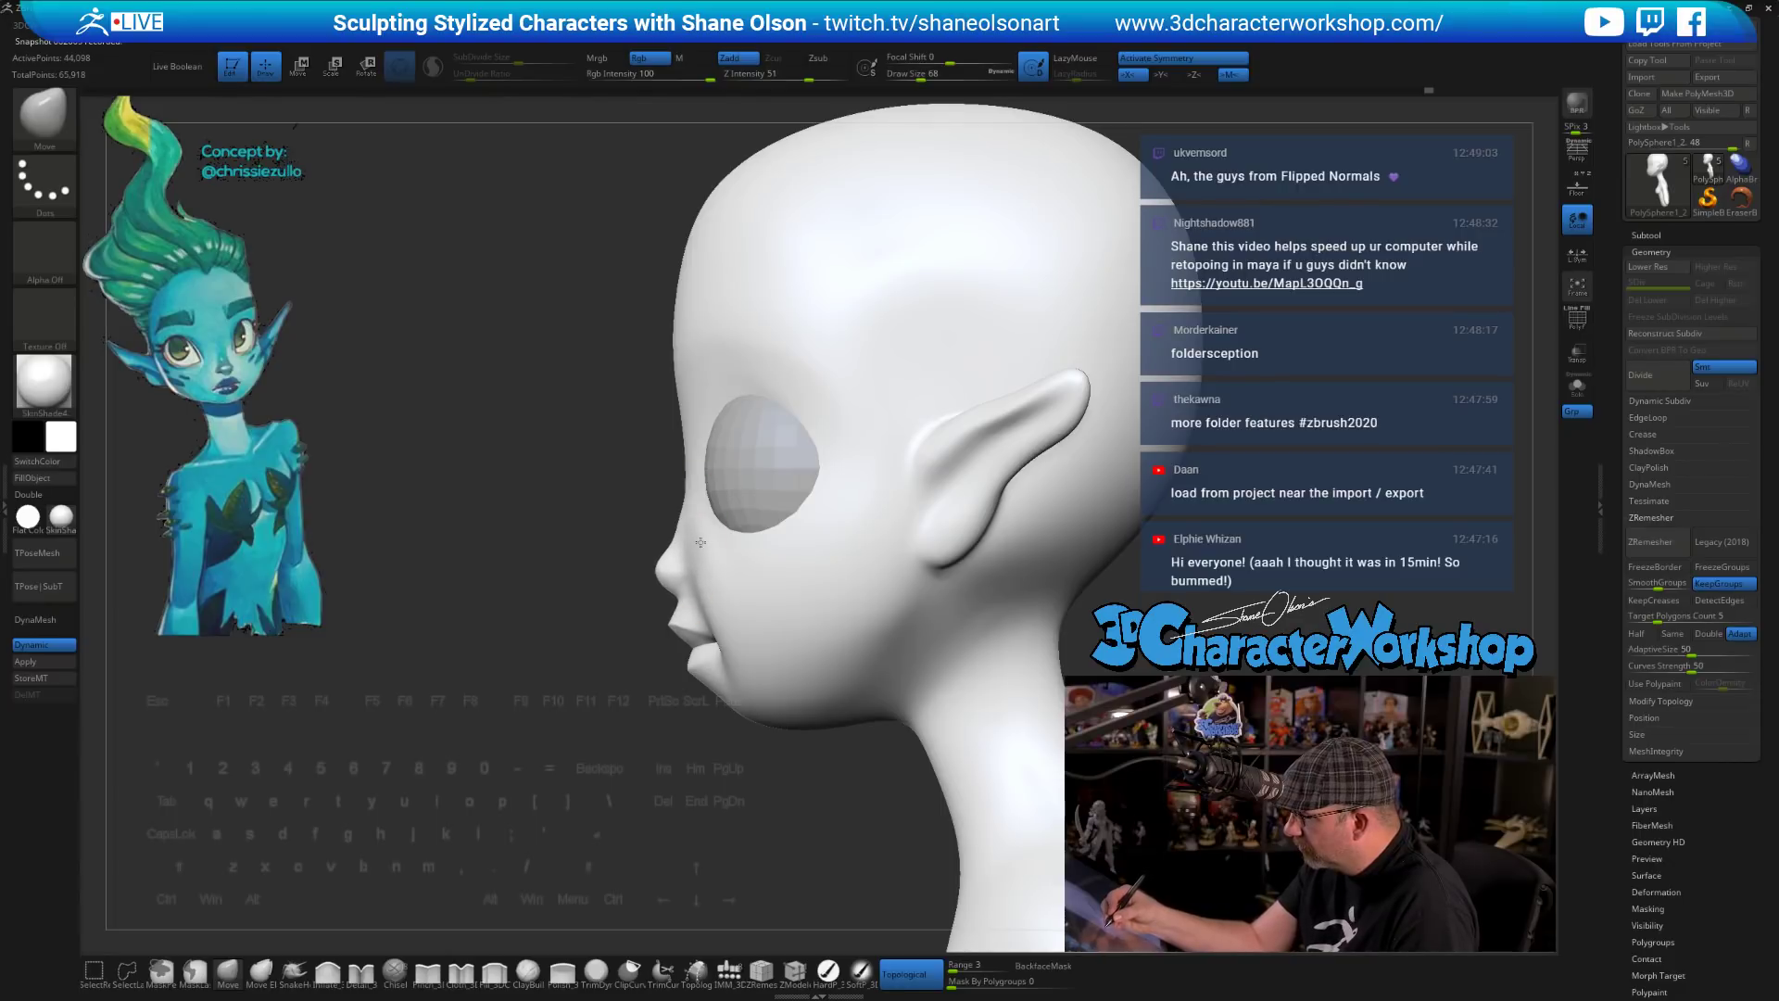
- Turn off dynamic subdivision on the bust and smooth the area above the upper lip at draw size 31
{"action": "key", "text": "shift+d"}
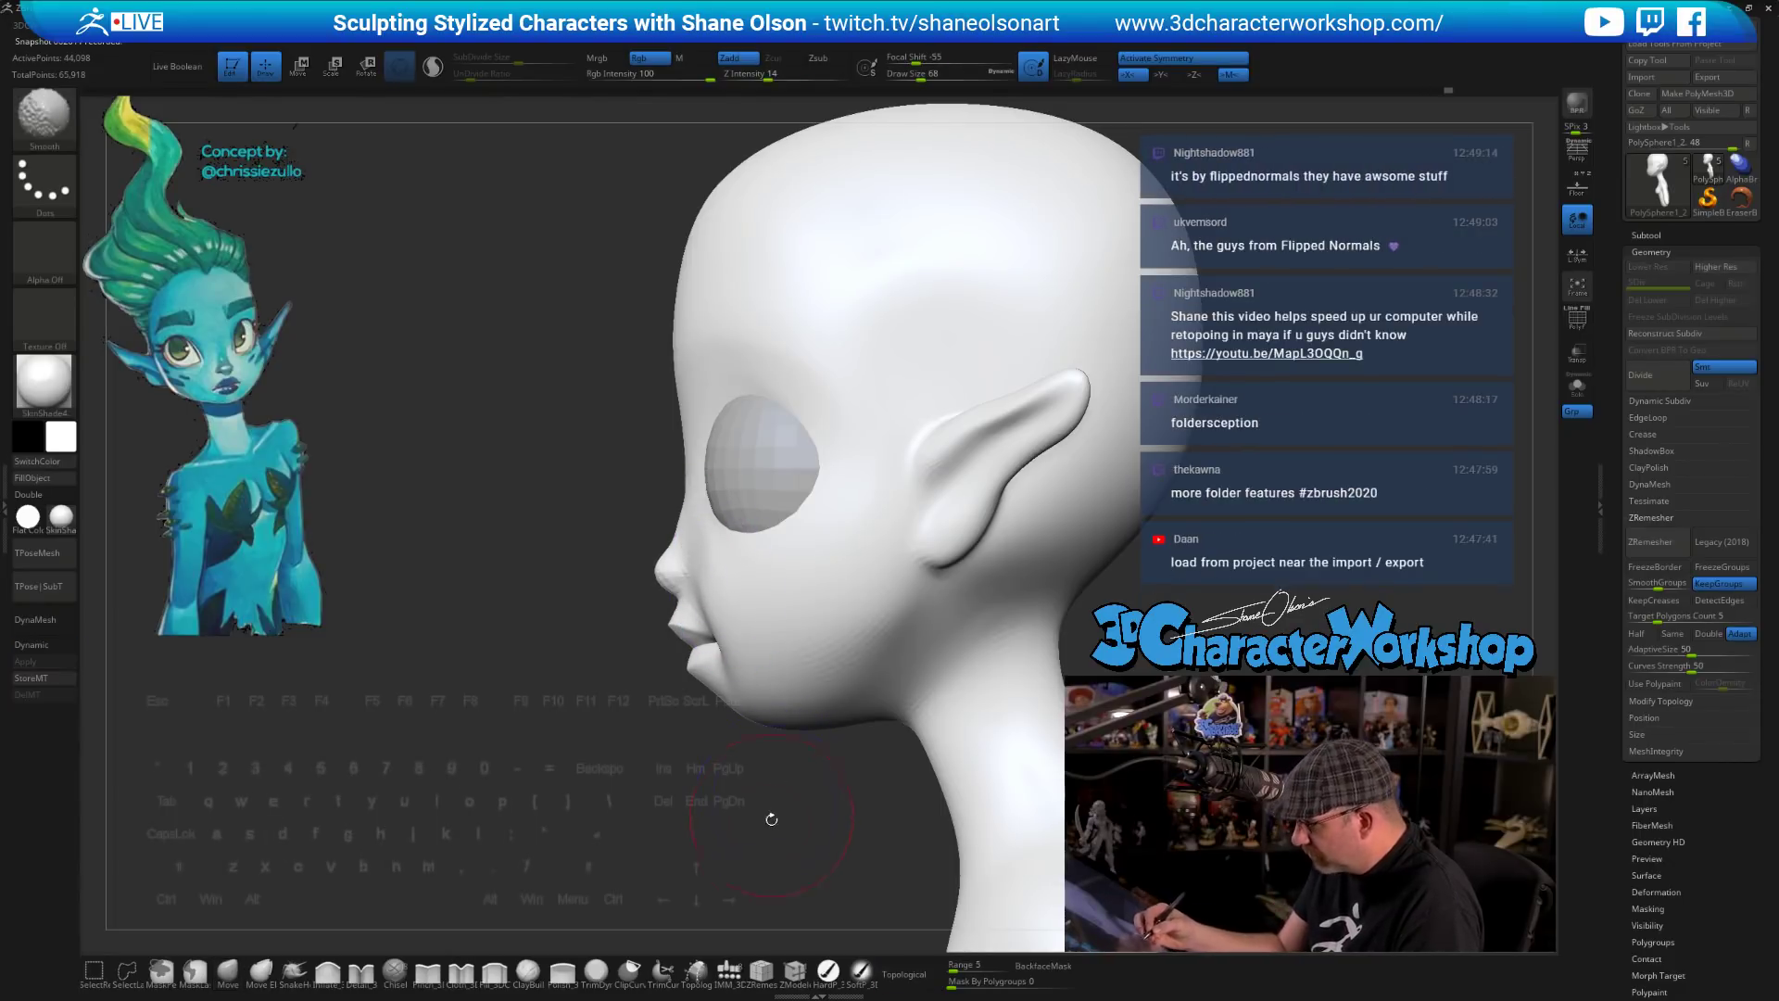
{"action": "right_click_drag", "start_coordinate": [745, 603], "coordinate": [754, 674]}
{"action": "key", "text": "shift"}
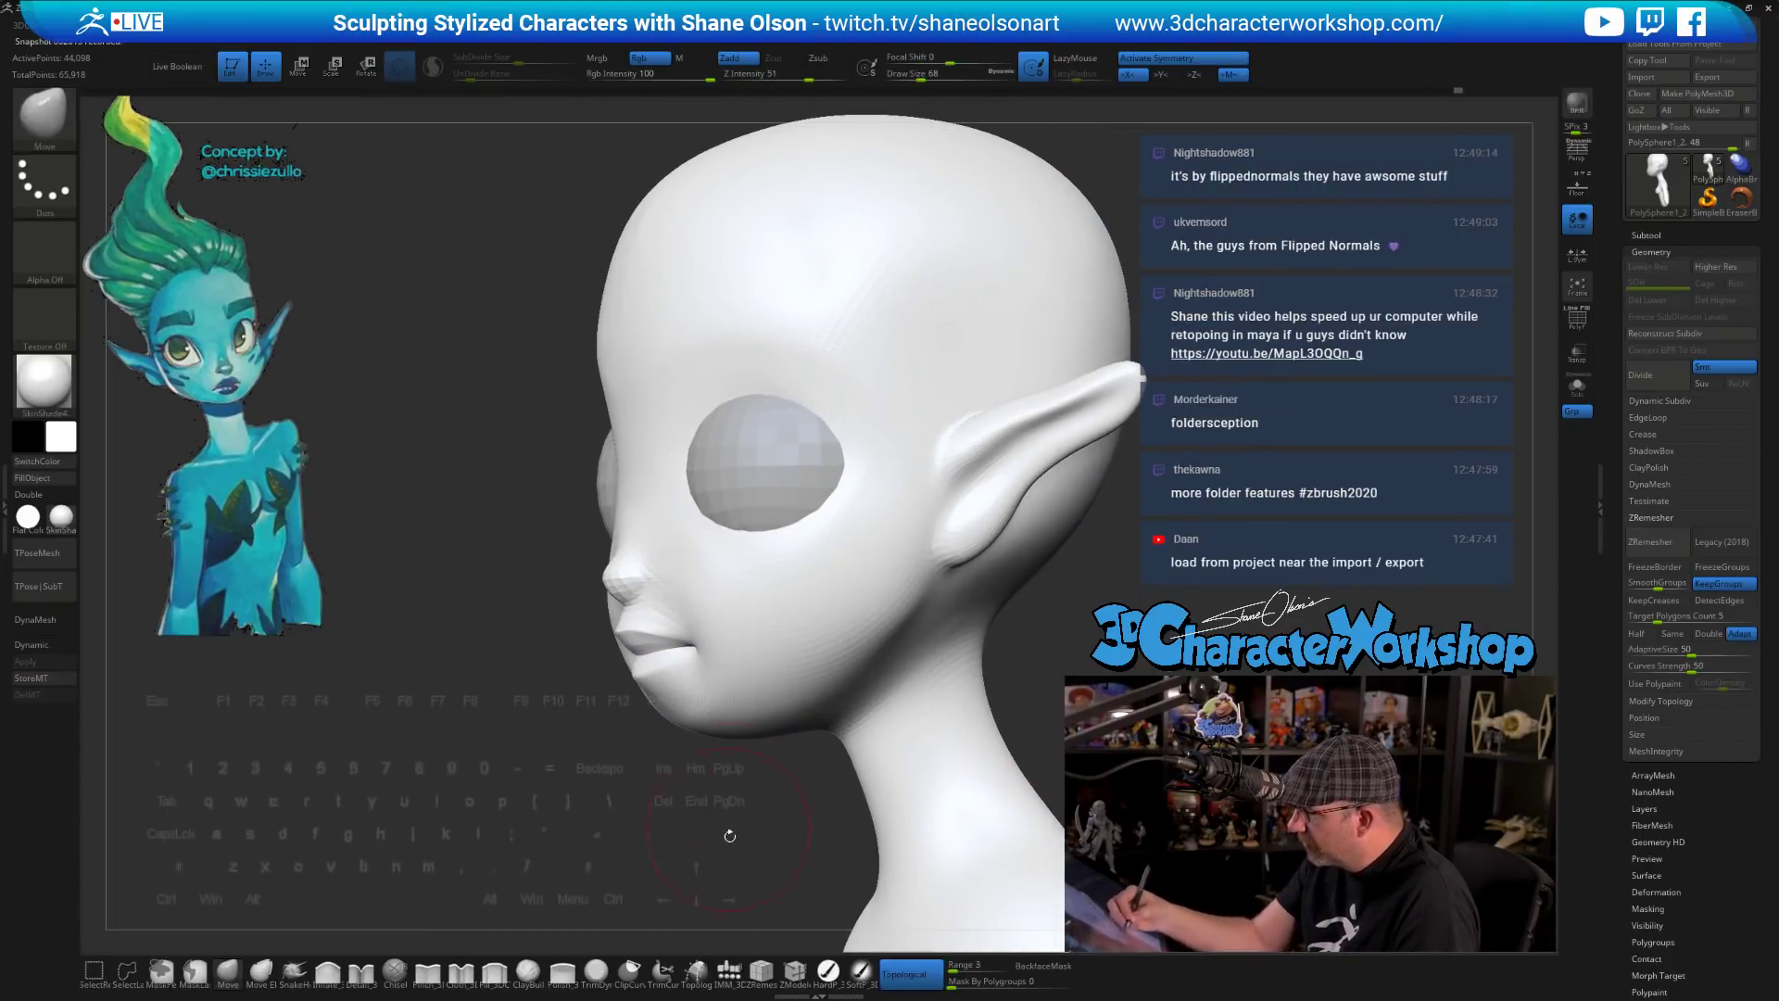
{"action": "right_click_drag", "start_coordinate": [732, 591], "coordinate": [781, 829], "text": "shift"}
{"action": "right_click_drag", "start_coordinate": [807, 690], "coordinate": [844, 731], "text": "alt"}
{"action": "key", "text": "s"}
{"action": "left_click_drag", "start_coordinate": [813, 733], "coordinate": [803, 733]}
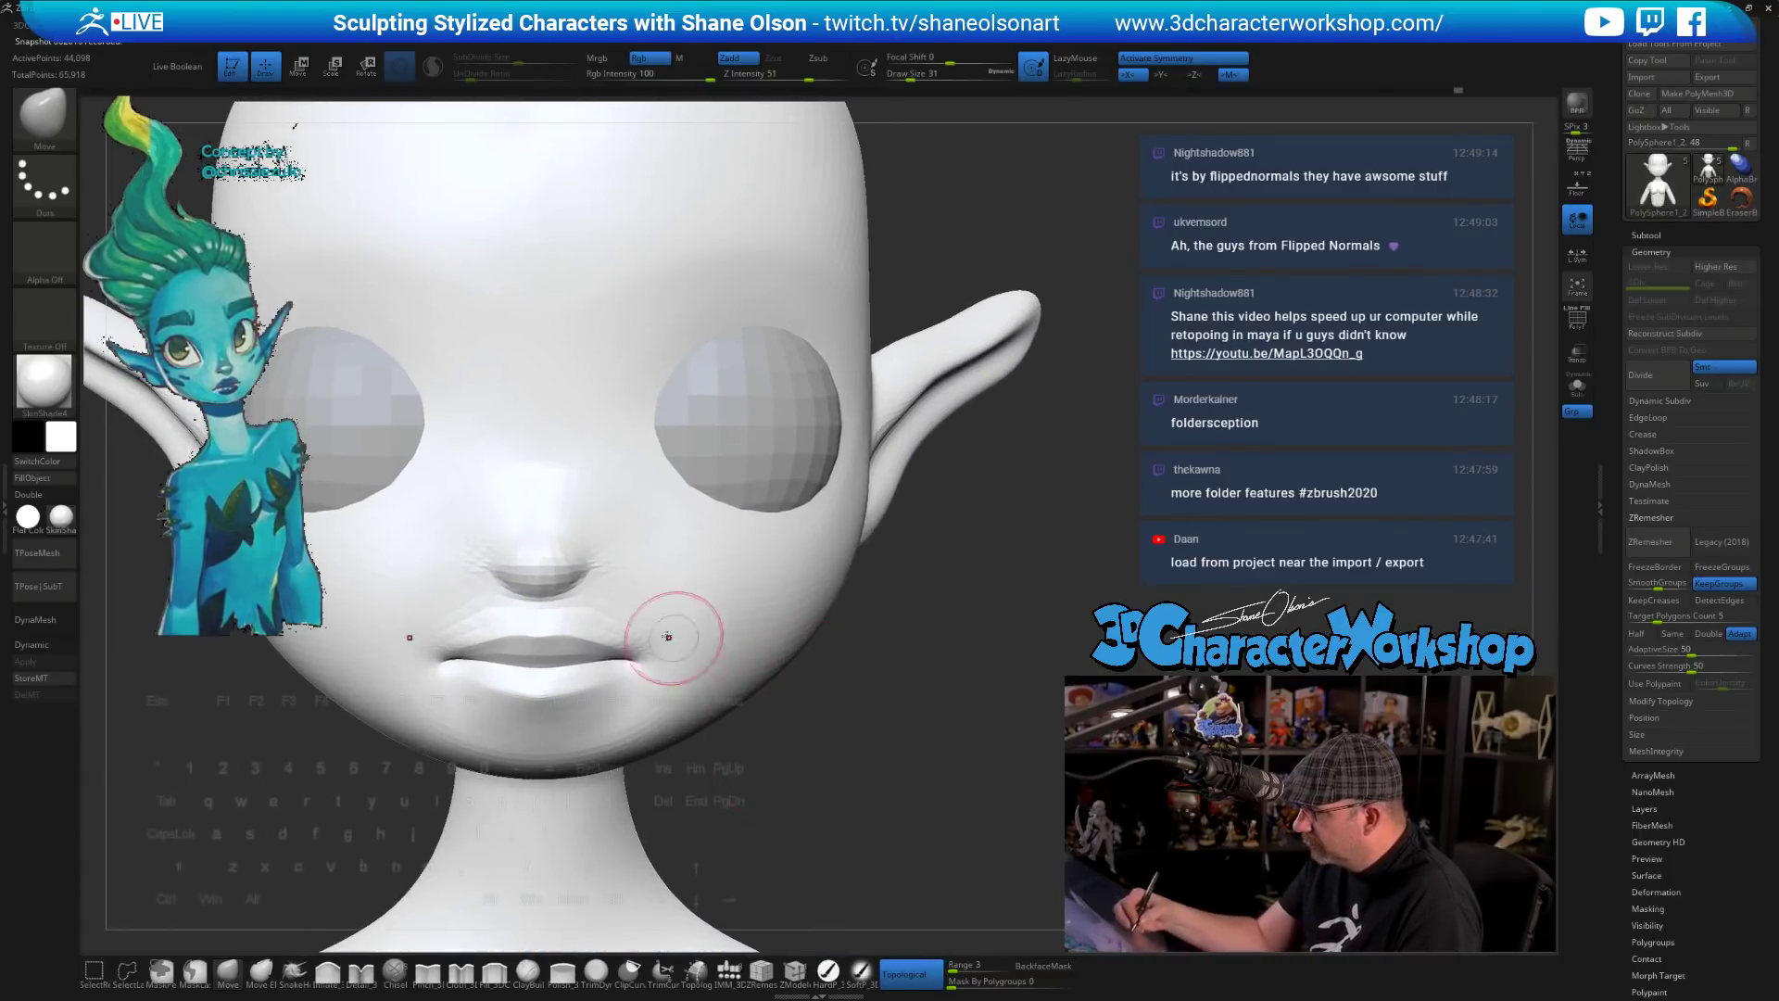
{"action": "left_click_drag", "start_coordinate": [615, 603], "coordinate": [602, 603], "text": "shift"}
- Display the polygroup wireframe and insert an extra edge loop around the inside of the lips with ZModeler
{"action": "mouse_move", "coordinate": [648, 649]}
{"action": "right_mouse_down"}
{"action": "mouse_move", "coordinate": [868, 728]}
{"action": "mouse_move", "coordinate": [828, 715]}
{"action": "mouse_move", "coordinate": [931, 804]}
{"action": "right_mouse_up"}
{"action": "key", "text": "shift+f"}
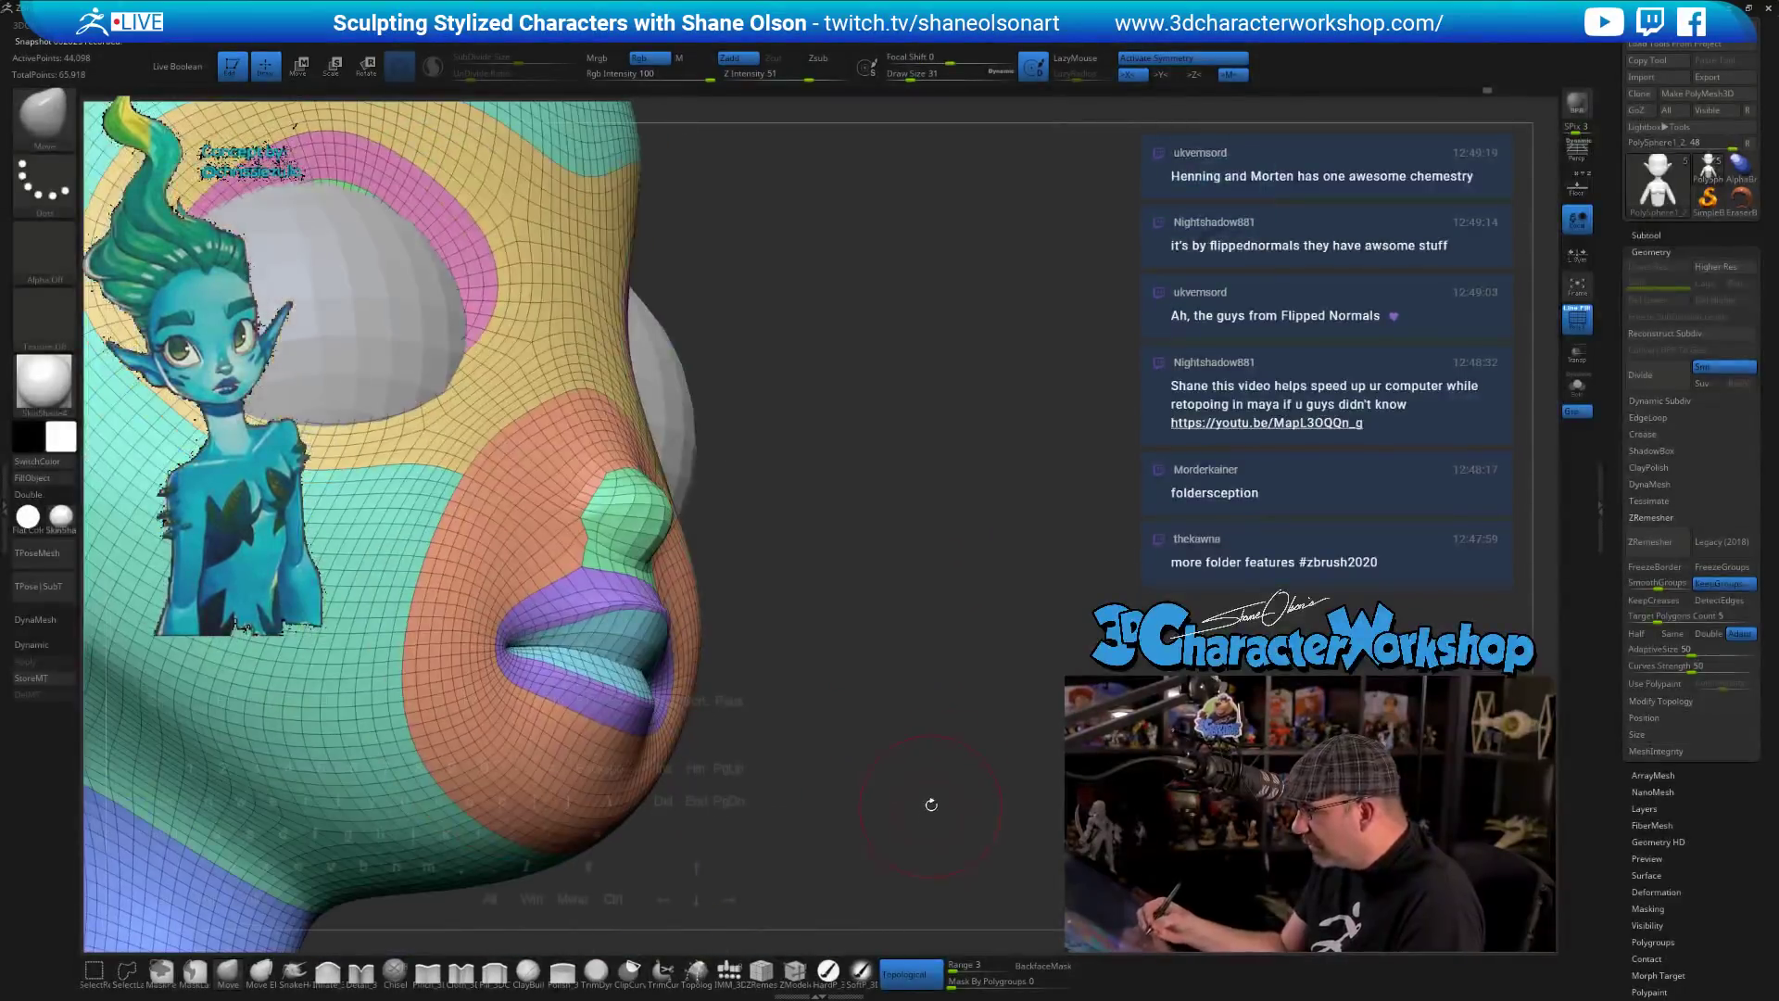
{"action": "left_click", "coordinate": [794, 971]}
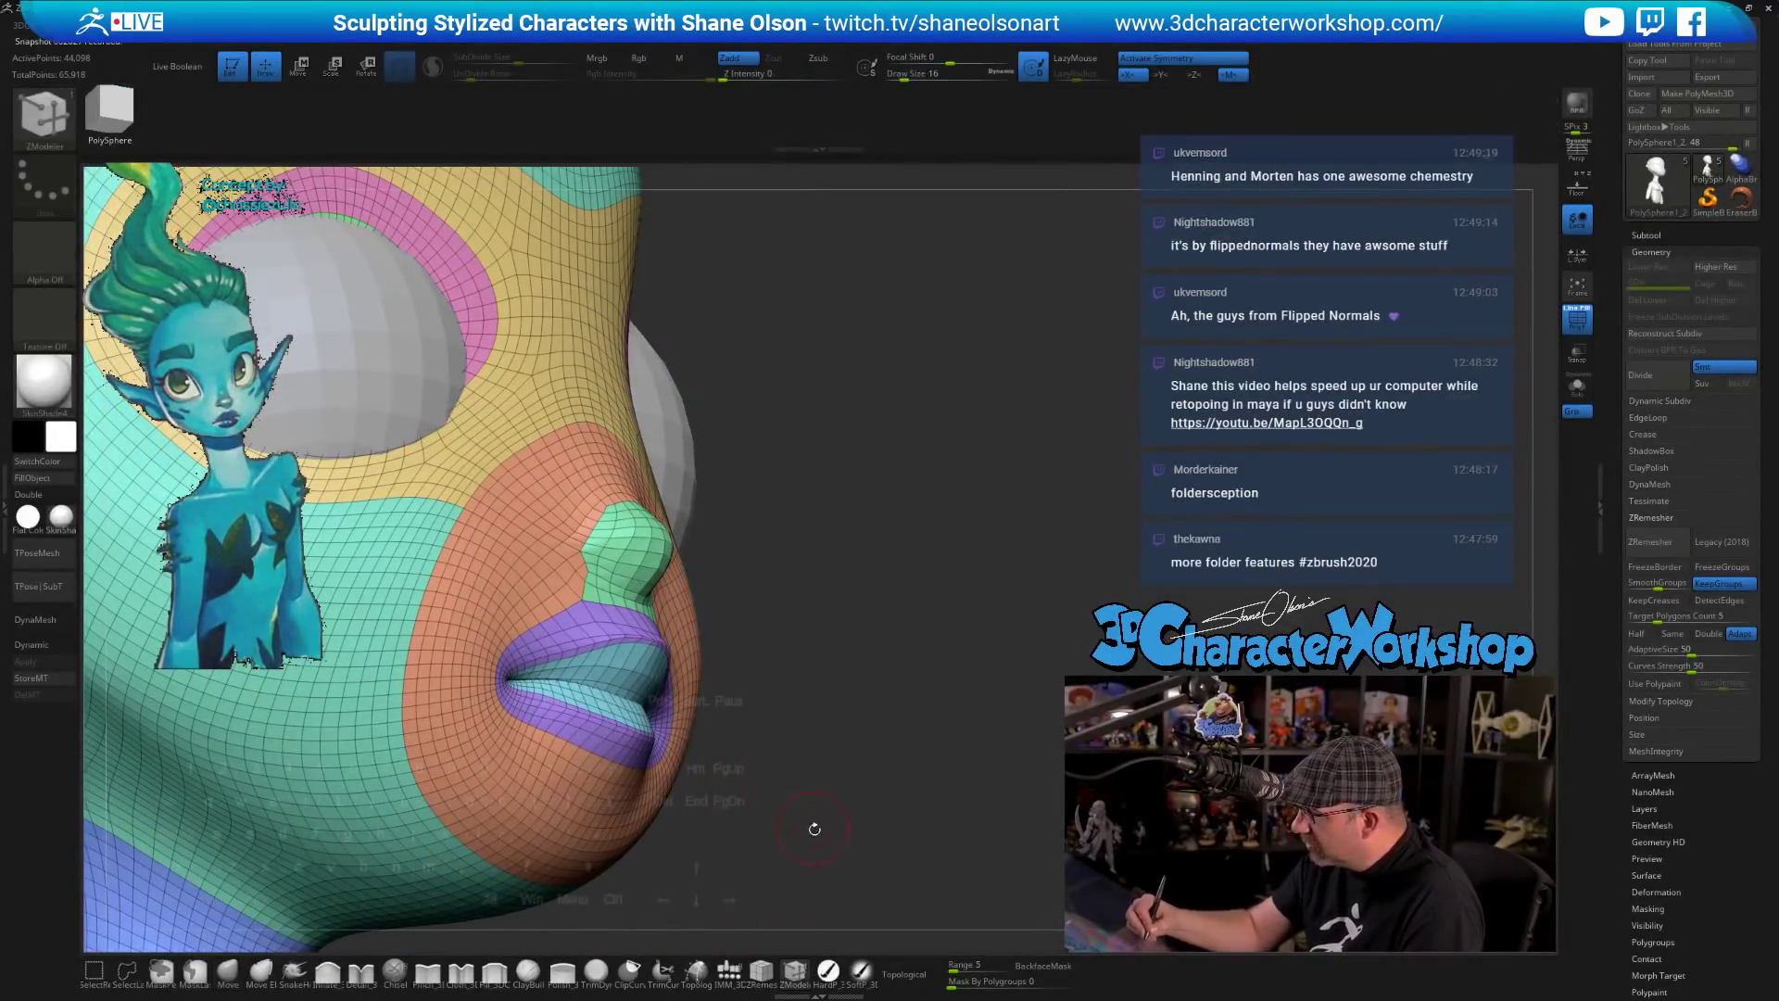
{"action": "left_click_drag", "start_coordinate": [815, 831], "coordinate": [755, 758]}
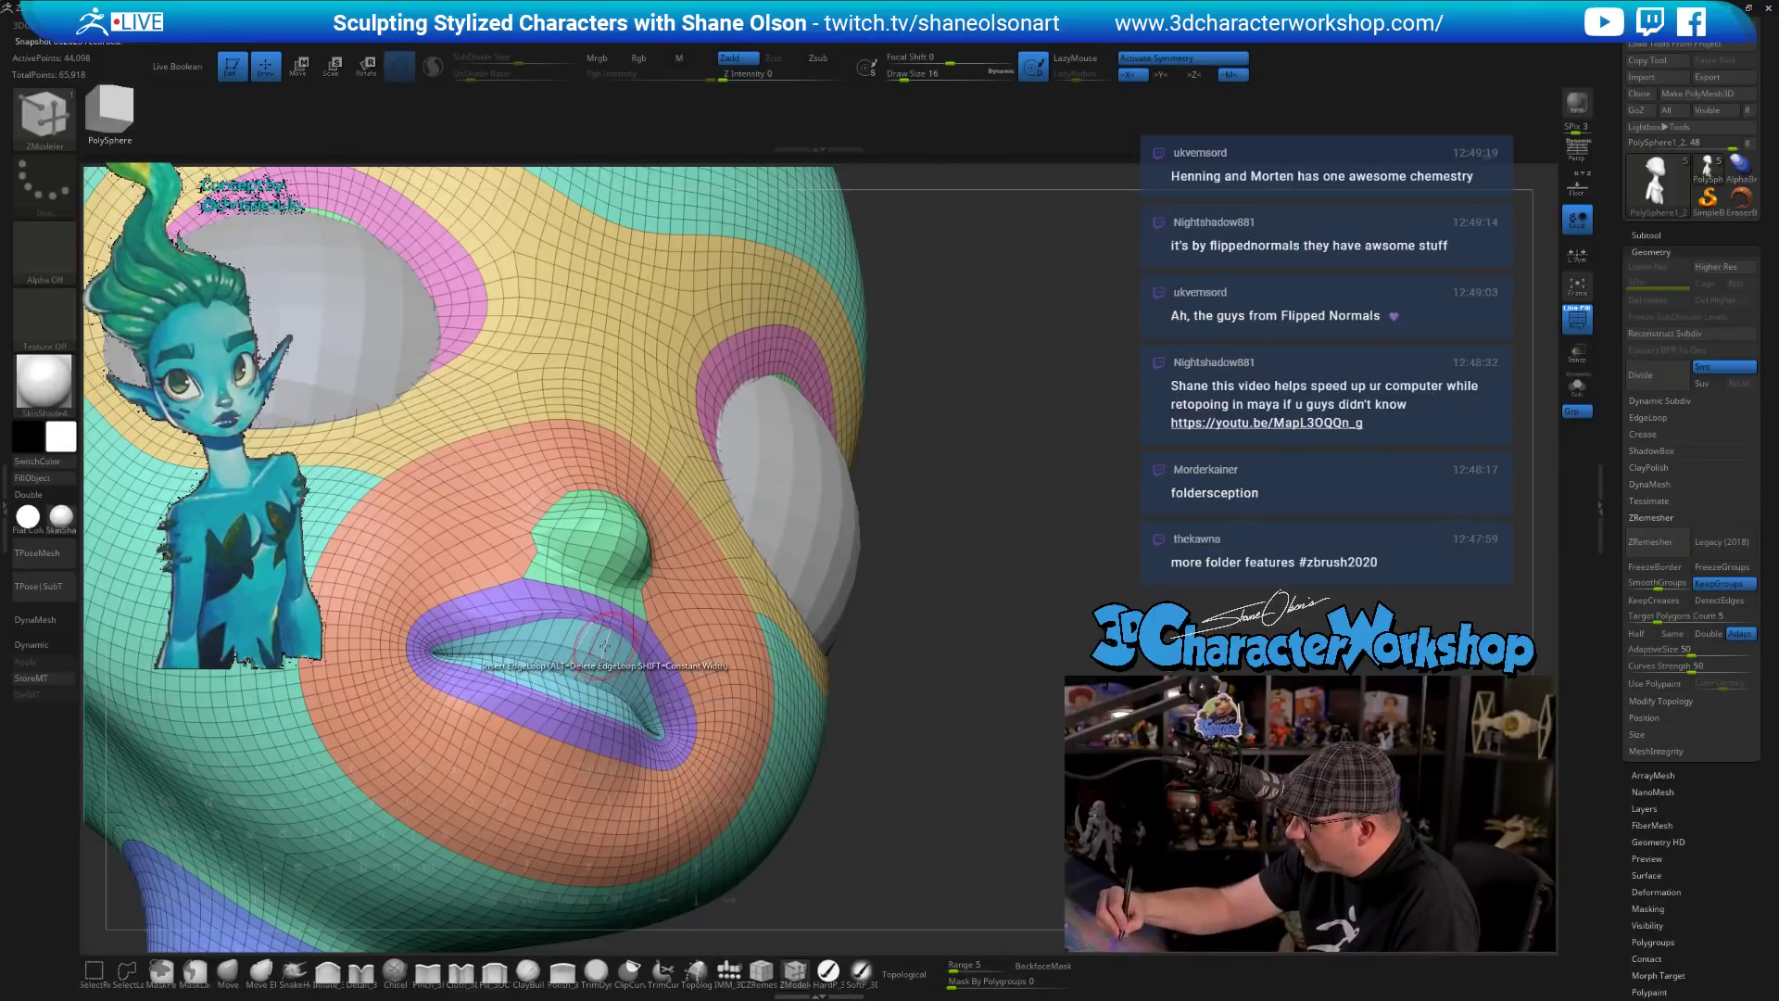
{"action": "right_click_drag", "start_coordinate": [610, 646], "coordinate": [610, 687]}
{"action": "left_click_drag", "start_coordinate": [968, 807], "coordinate": [956, 762]}
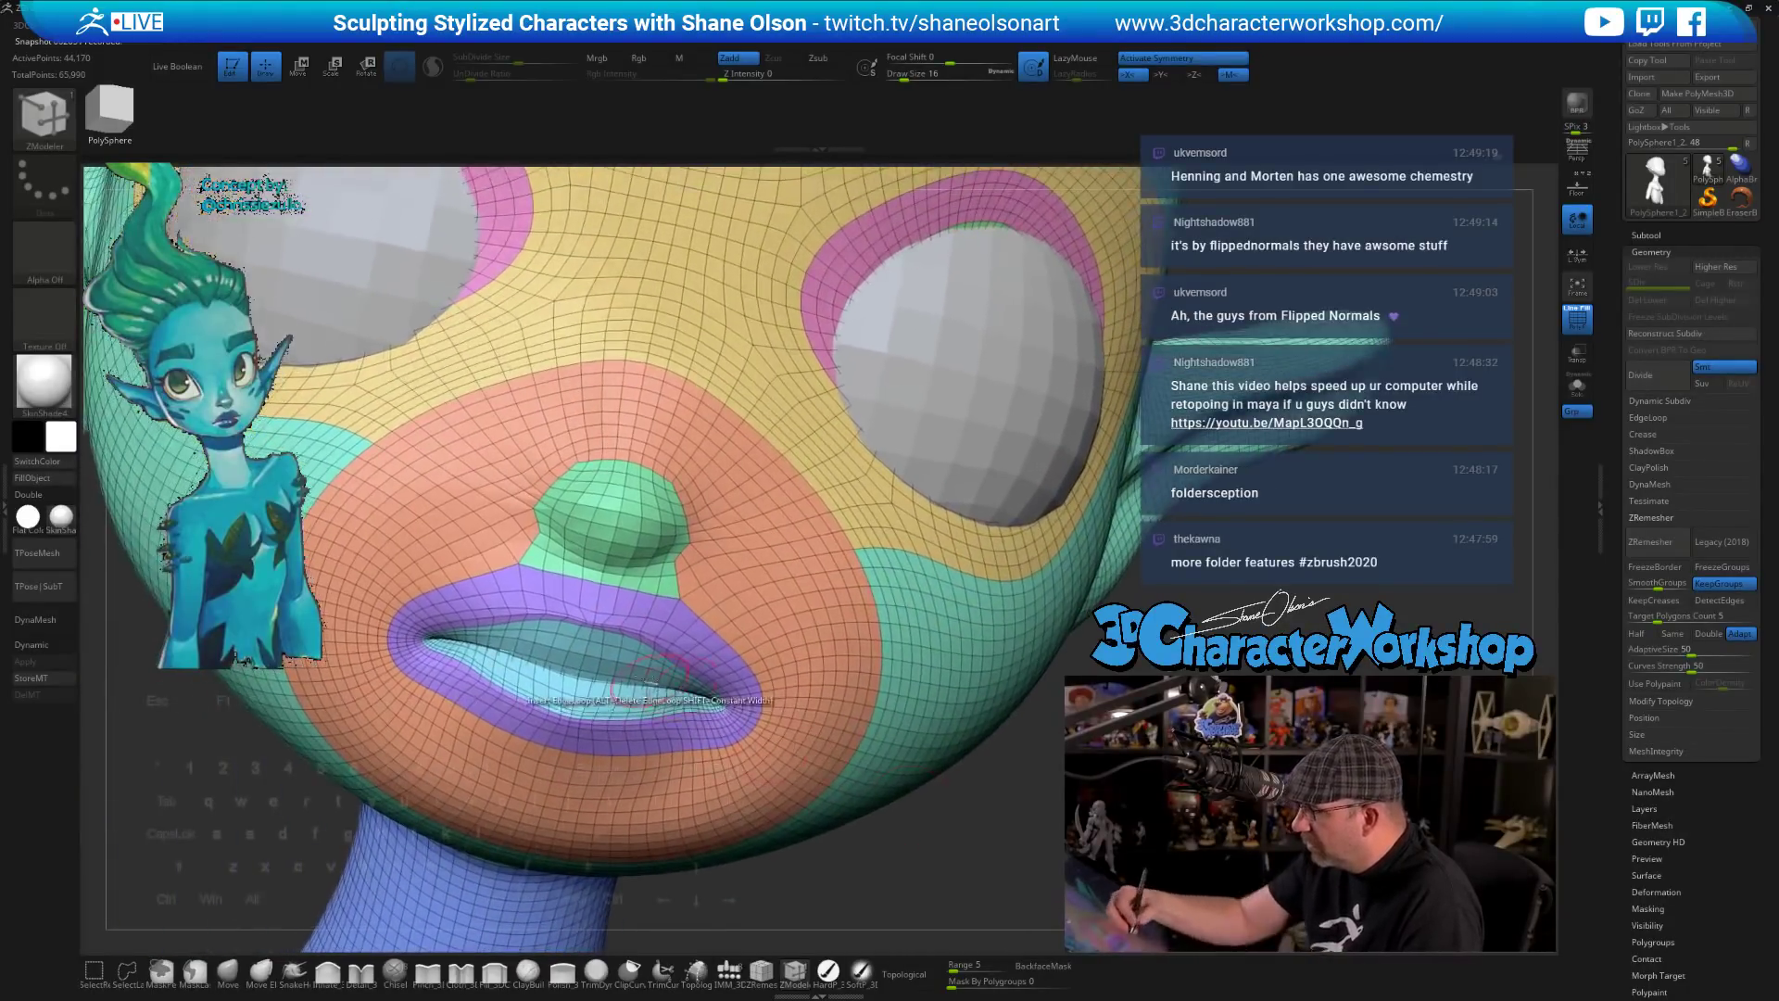
- Smooth the inner surfaces of both lips around the inserted edge loop at draw size 20
{"action": "right_click_drag", "start_coordinate": [755, 704], "coordinate": [479, 696]}
{"action": "key", "text": "s"}
{"action": "key", "text": "shift"}
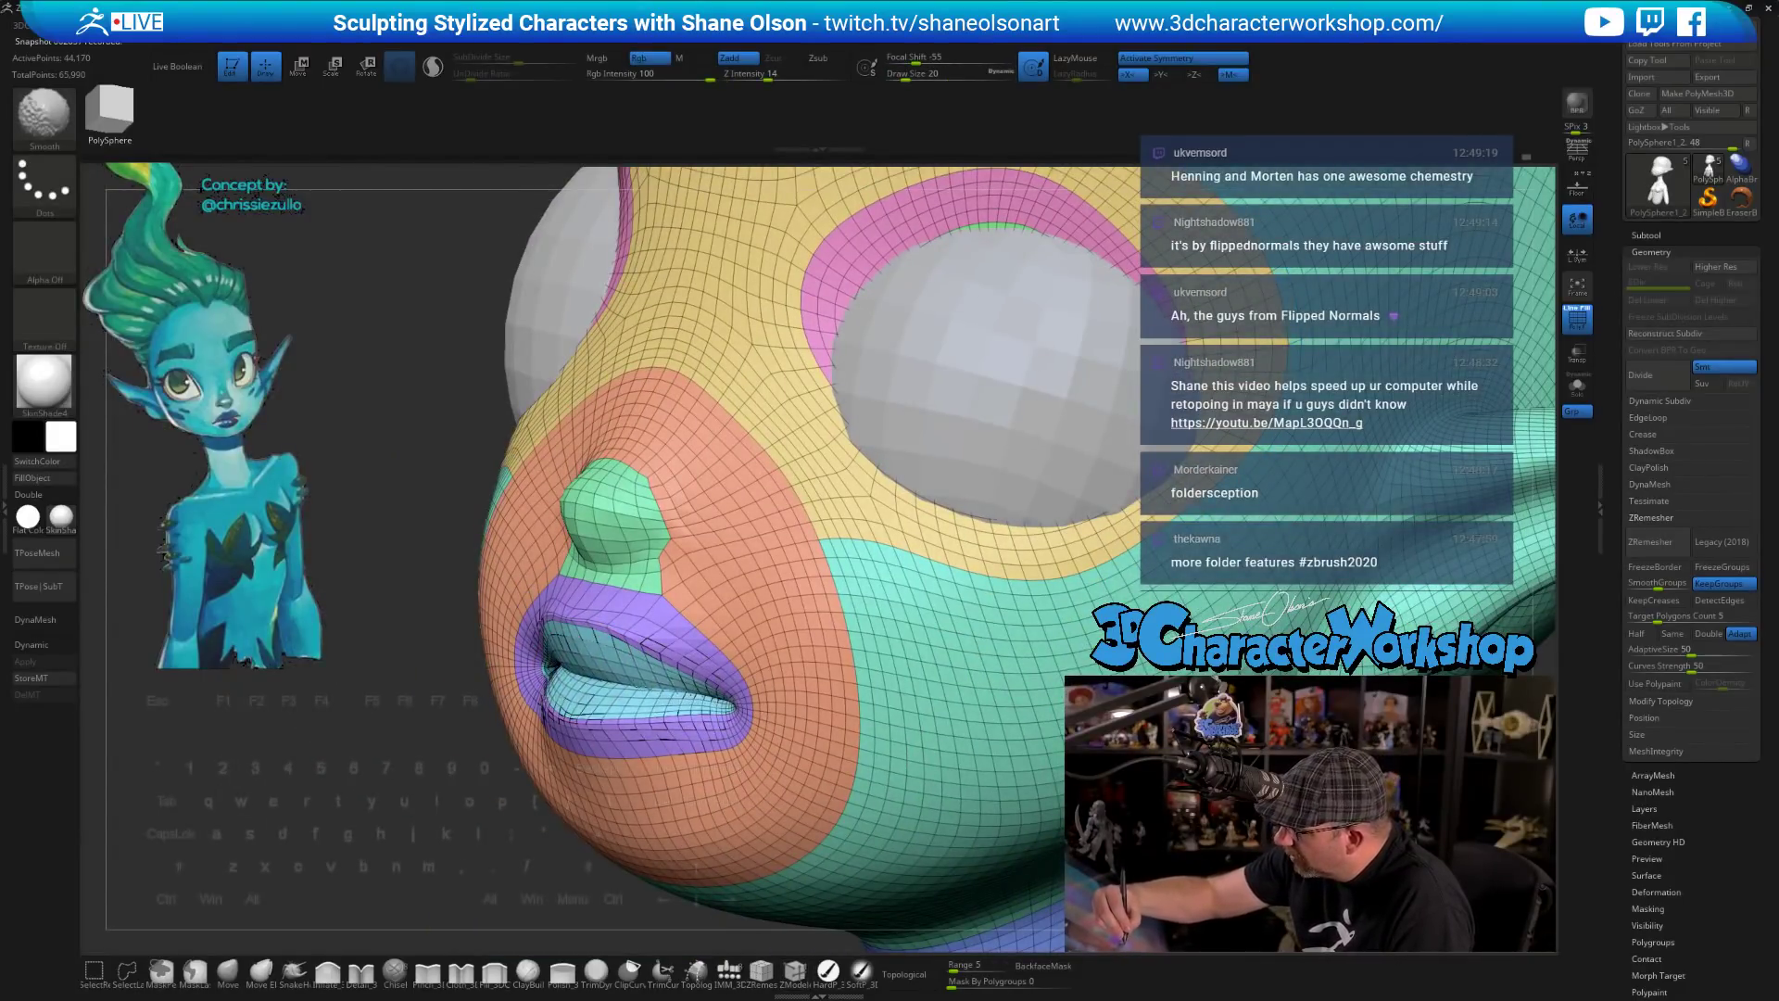
{"action": "key", "text": "shift"}
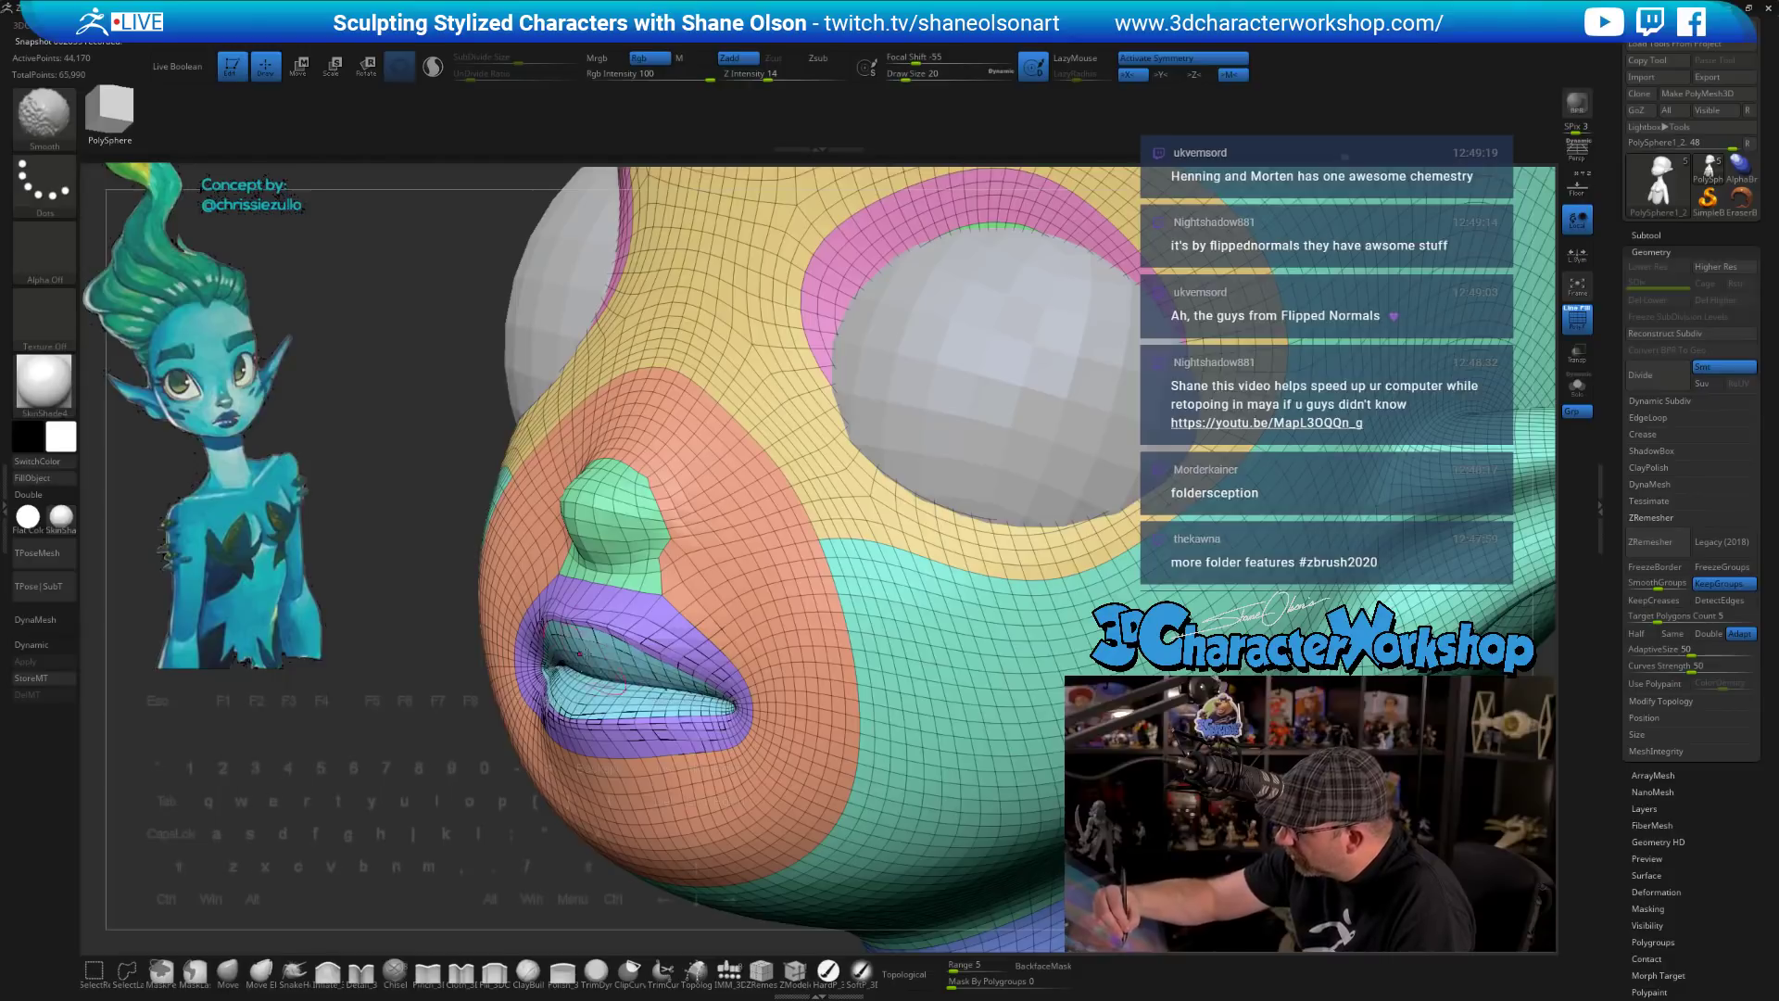
{"action": "right_click_drag", "start_coordinate": [612, 683], "coordinate": [718, 695]}
{"action": "key", "text": "shift"}
{"action": "left_click_drag", "start_coordinate": [614, 704], "coordinate": [634, 715], "text": "shift"}
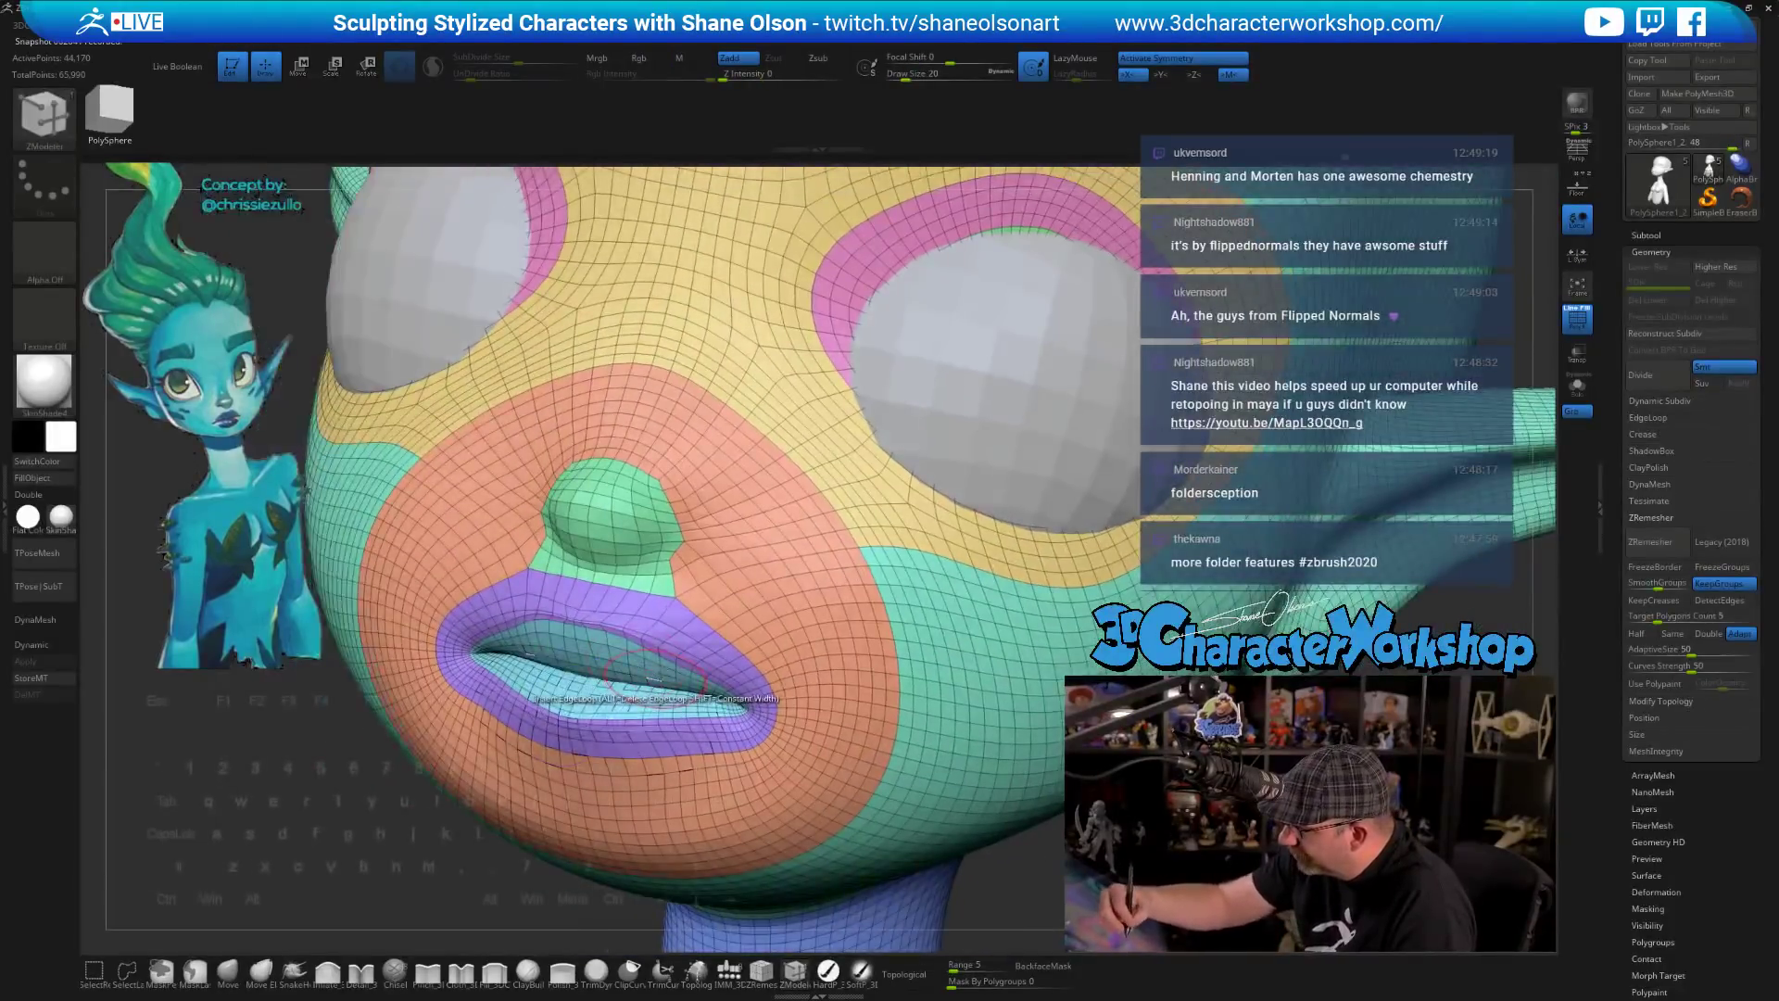
{"action": "mouse_move", "coordinate": [615, 690]}
{"action": "right_mouse_down"}
{"action": "mouse_move", "coordinate": [654, 597]}
{"action": "mouse_move", "coordinate": [648, 635]}
{"action": "mouse_move", "coordinate": [886, 739]}
{"action": "mouse_move", "coordinate": [690, 691]}
{"action": "mouse_move", "coordinate": [648, 639]}
{"action": "mouse_move", "coordinate": [699, 603]}
{"action": "right_mouse_up"}
{"action": "key", "text": "shift"}
- Shape the center of the upper lip into a cupid's bow with the Move brush at draw sizes 14 and 27
{"action": "key", "text": "1"}
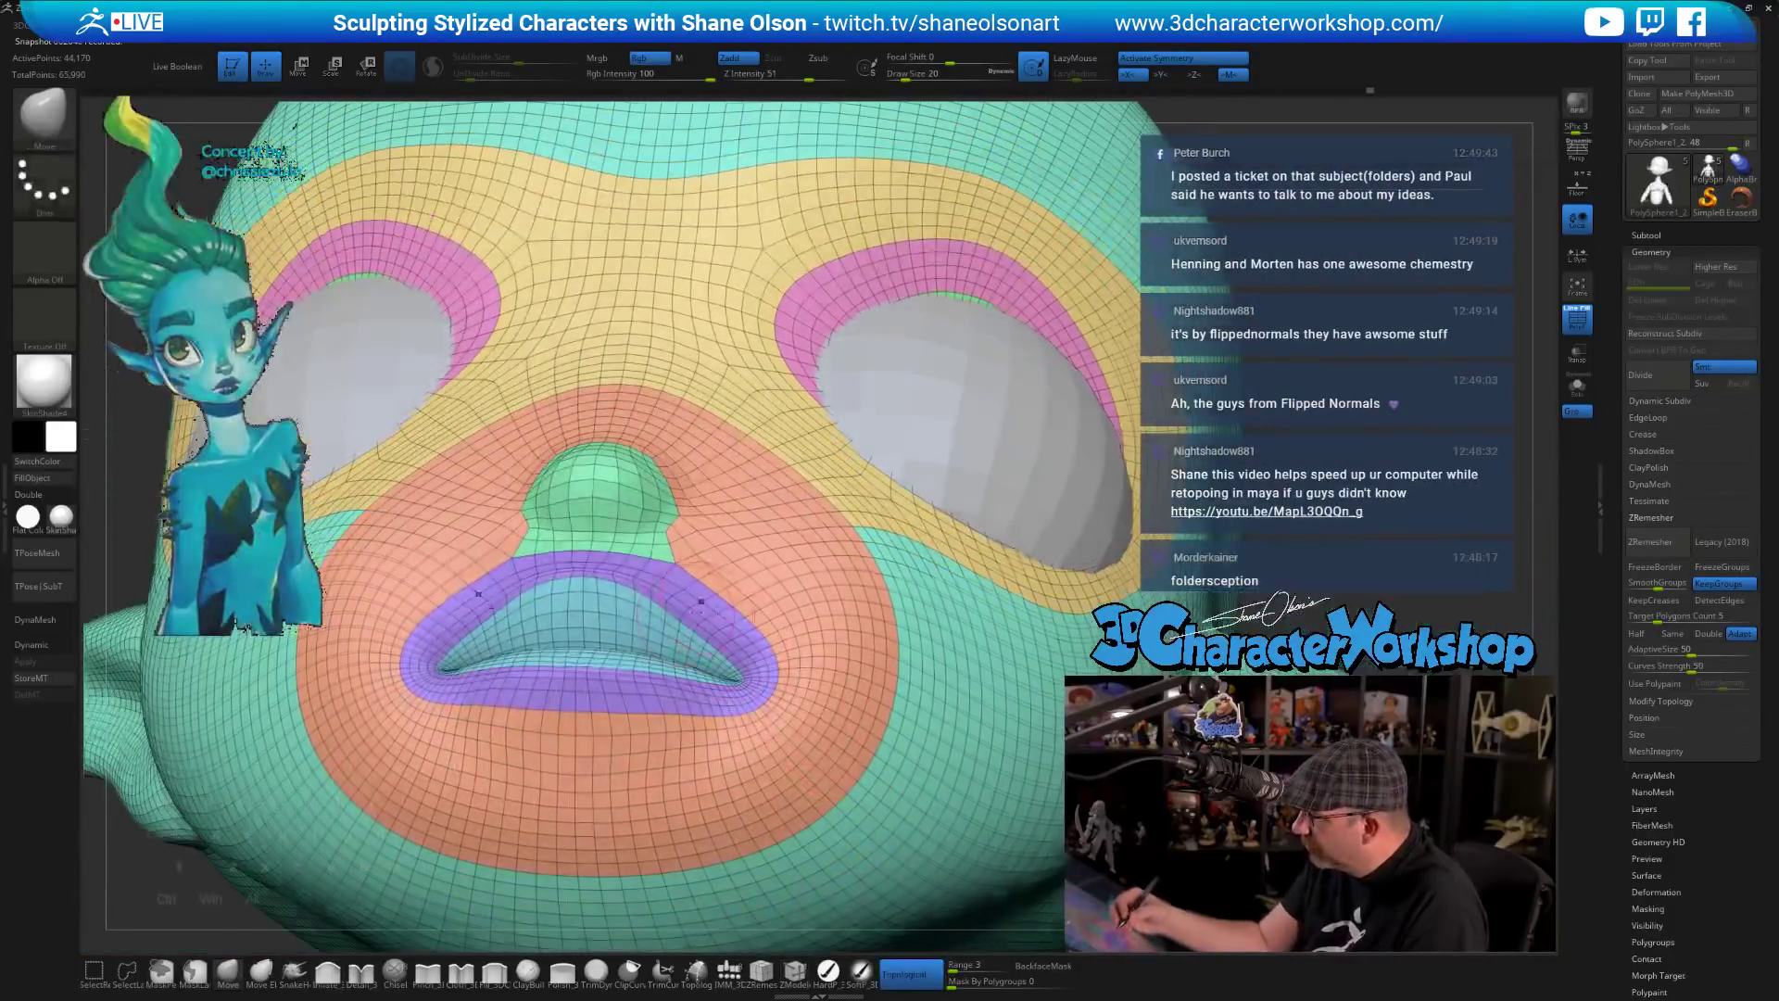
{"action": "key", "text": "s"}
{"action": "left_click_drag", "start_coordinate": [681, 607], "coordinate": [691, 608]}
{"action": "type", "text": "s14"}
{"action": "key", "text": "Return"}
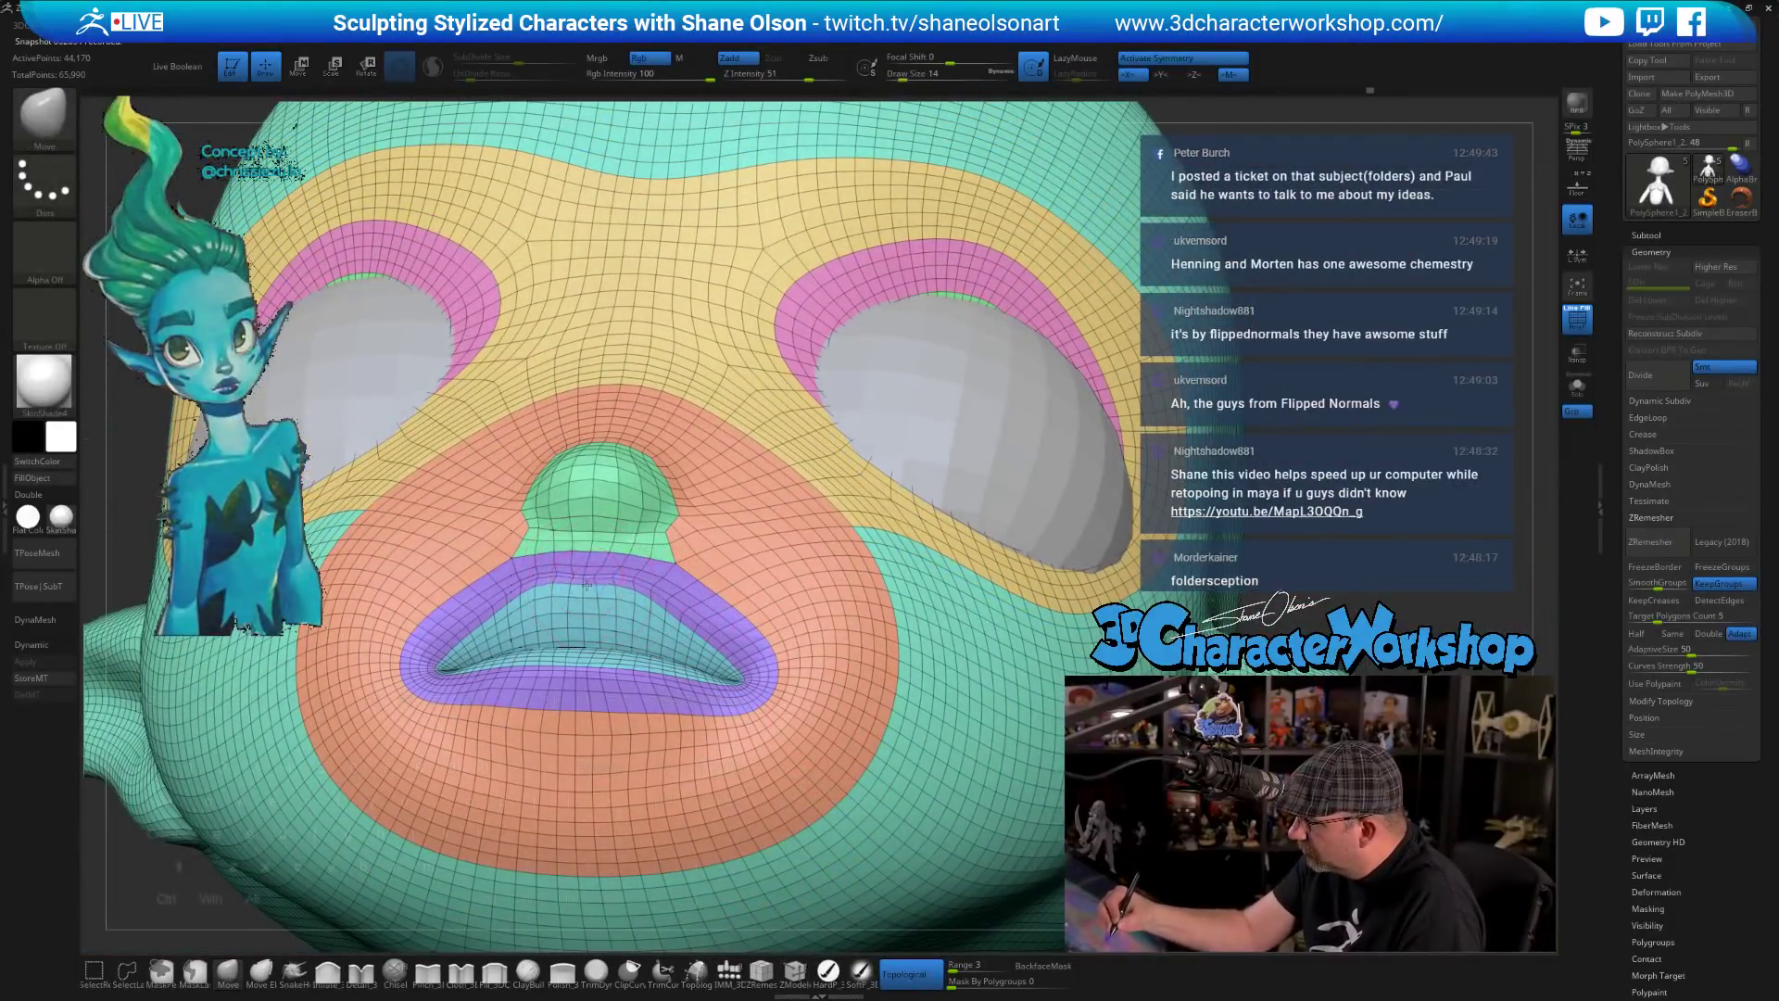
{"action": "right_click_drag", "start_coordinate": [610, 571], "coordinate": [588, 593]}
{"action": "key", "text": "s"}
{"action": "left_click_drag", "start_coordinate": [588, 576], "coordinate": [598, 583]}
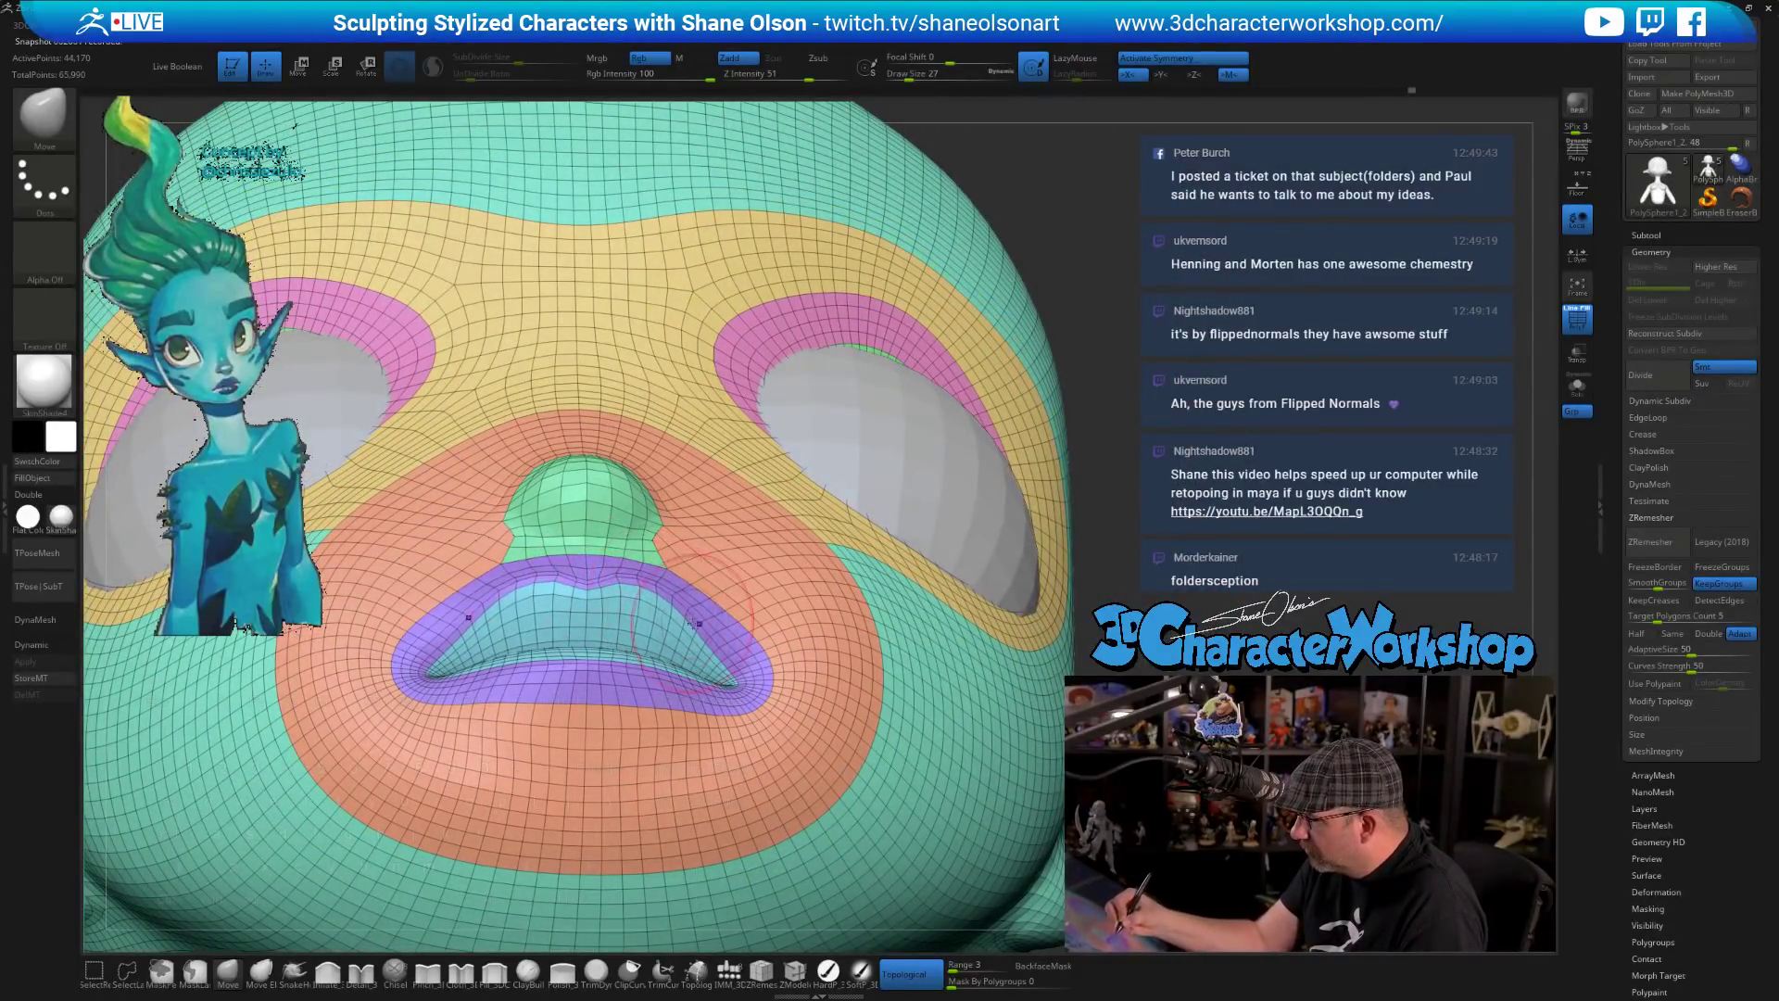
- Refine the upper lip's contour from an angled view with the Move brush at draw size 17
{"action": "right_click_drag", "start_coordinate": [724, 644], "coordinate": [832, 657]}
{"action": "right_click_drag", "start_coordinate": [900, 813], "coordinate": [902, 804]}
{"action": "key", "text": "s"}
{"action": "left_click_drag", "start_coordinate": [902, 805], "coordinate": [897, 805]}
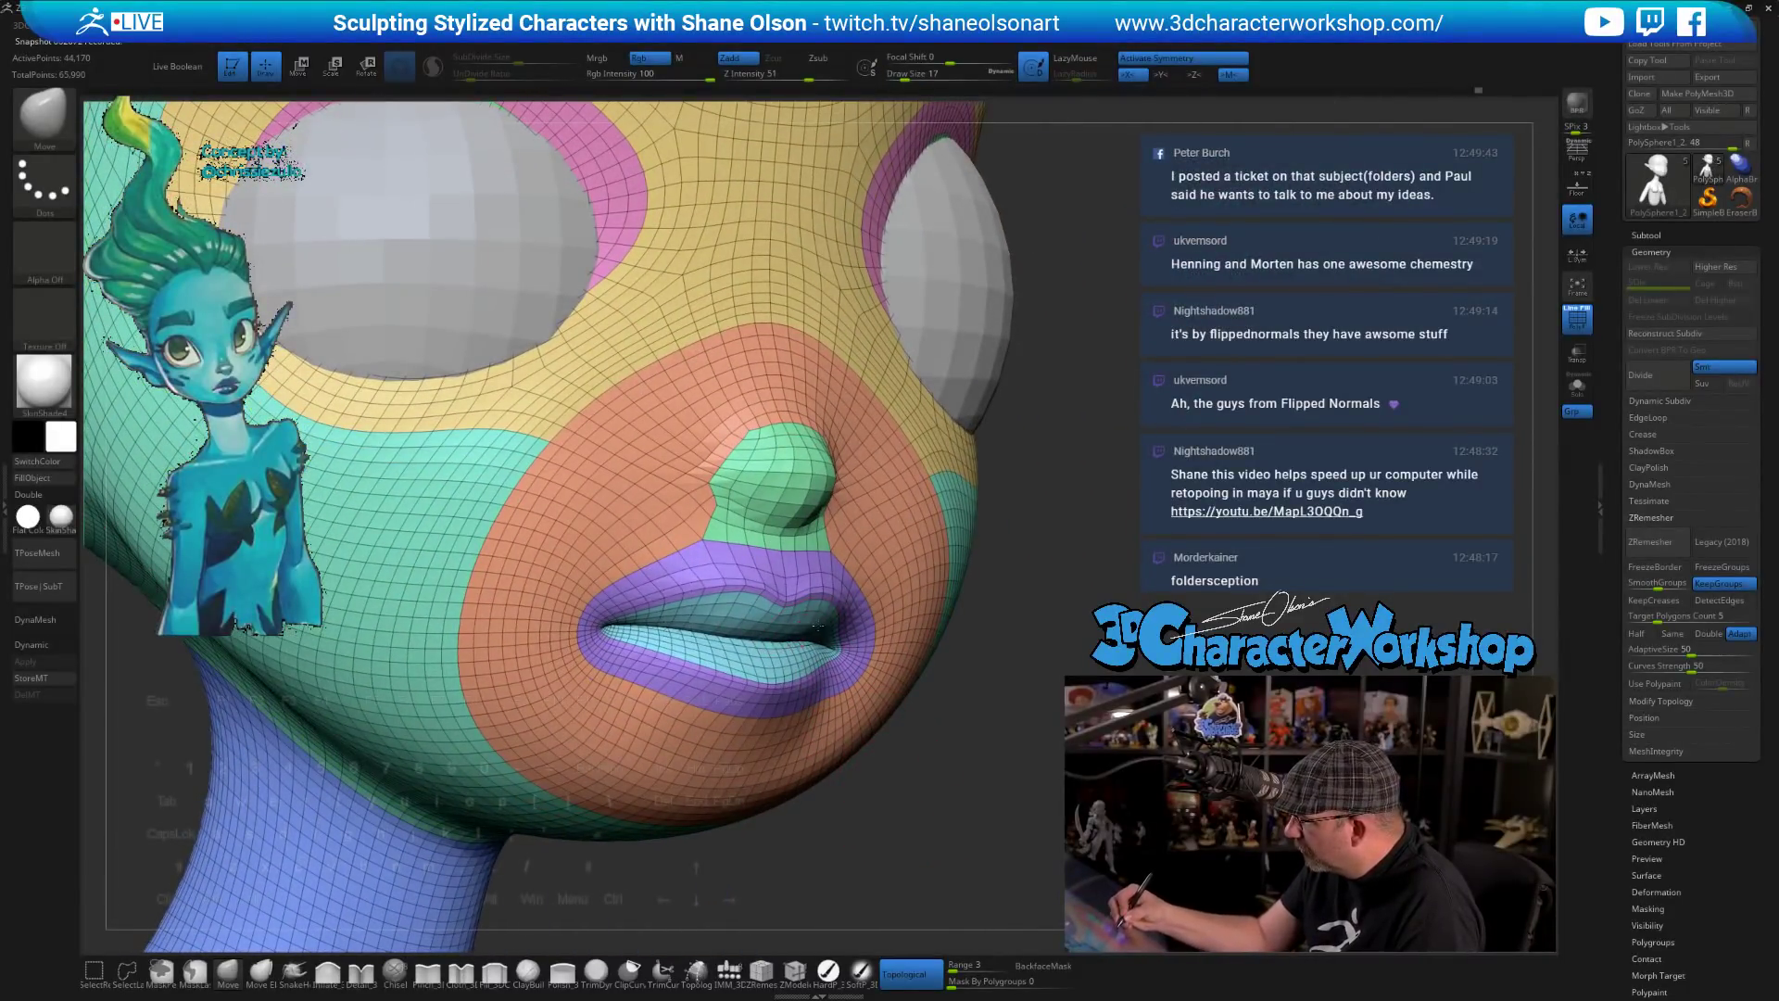
{"action": "right_click_drag", "start_coordinate": [830, 634], "coordinate": [643, 739]}
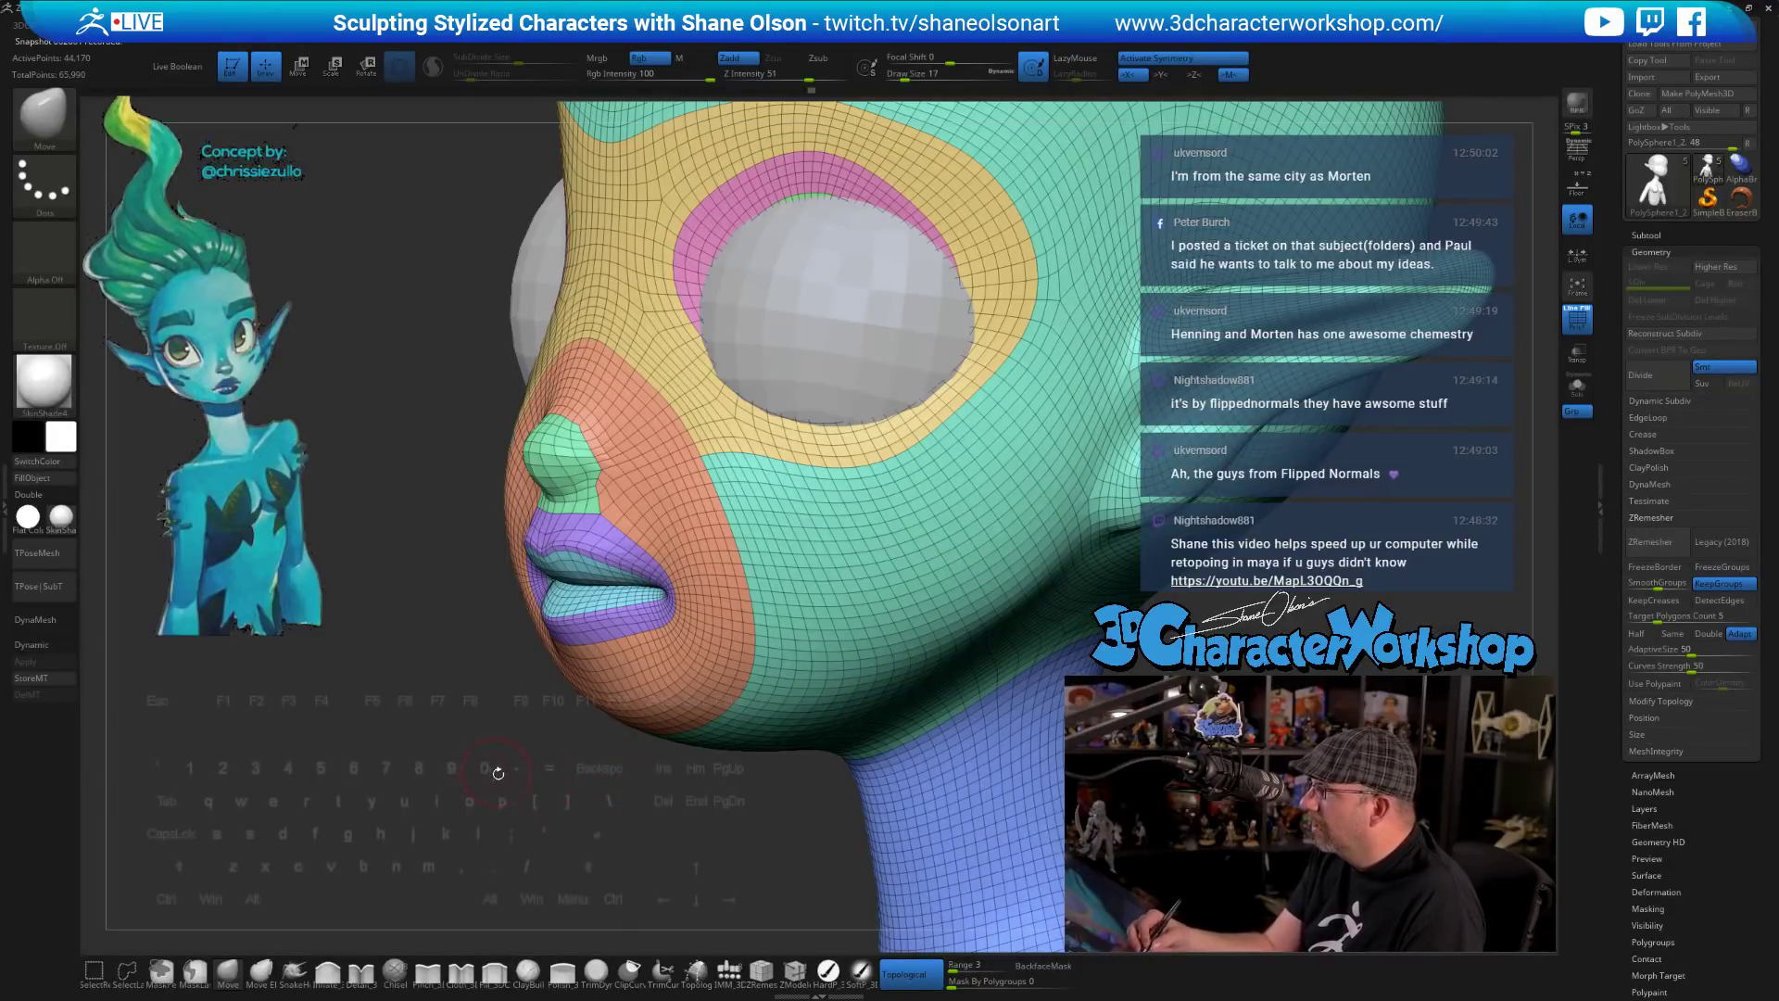
- Adjust the mouth corner from the side with the Move brush at draw sizes 50 and 39
{"action": "right_click_drag", "start_coordinate": [497, 772], "coordinate": [548, 779]}
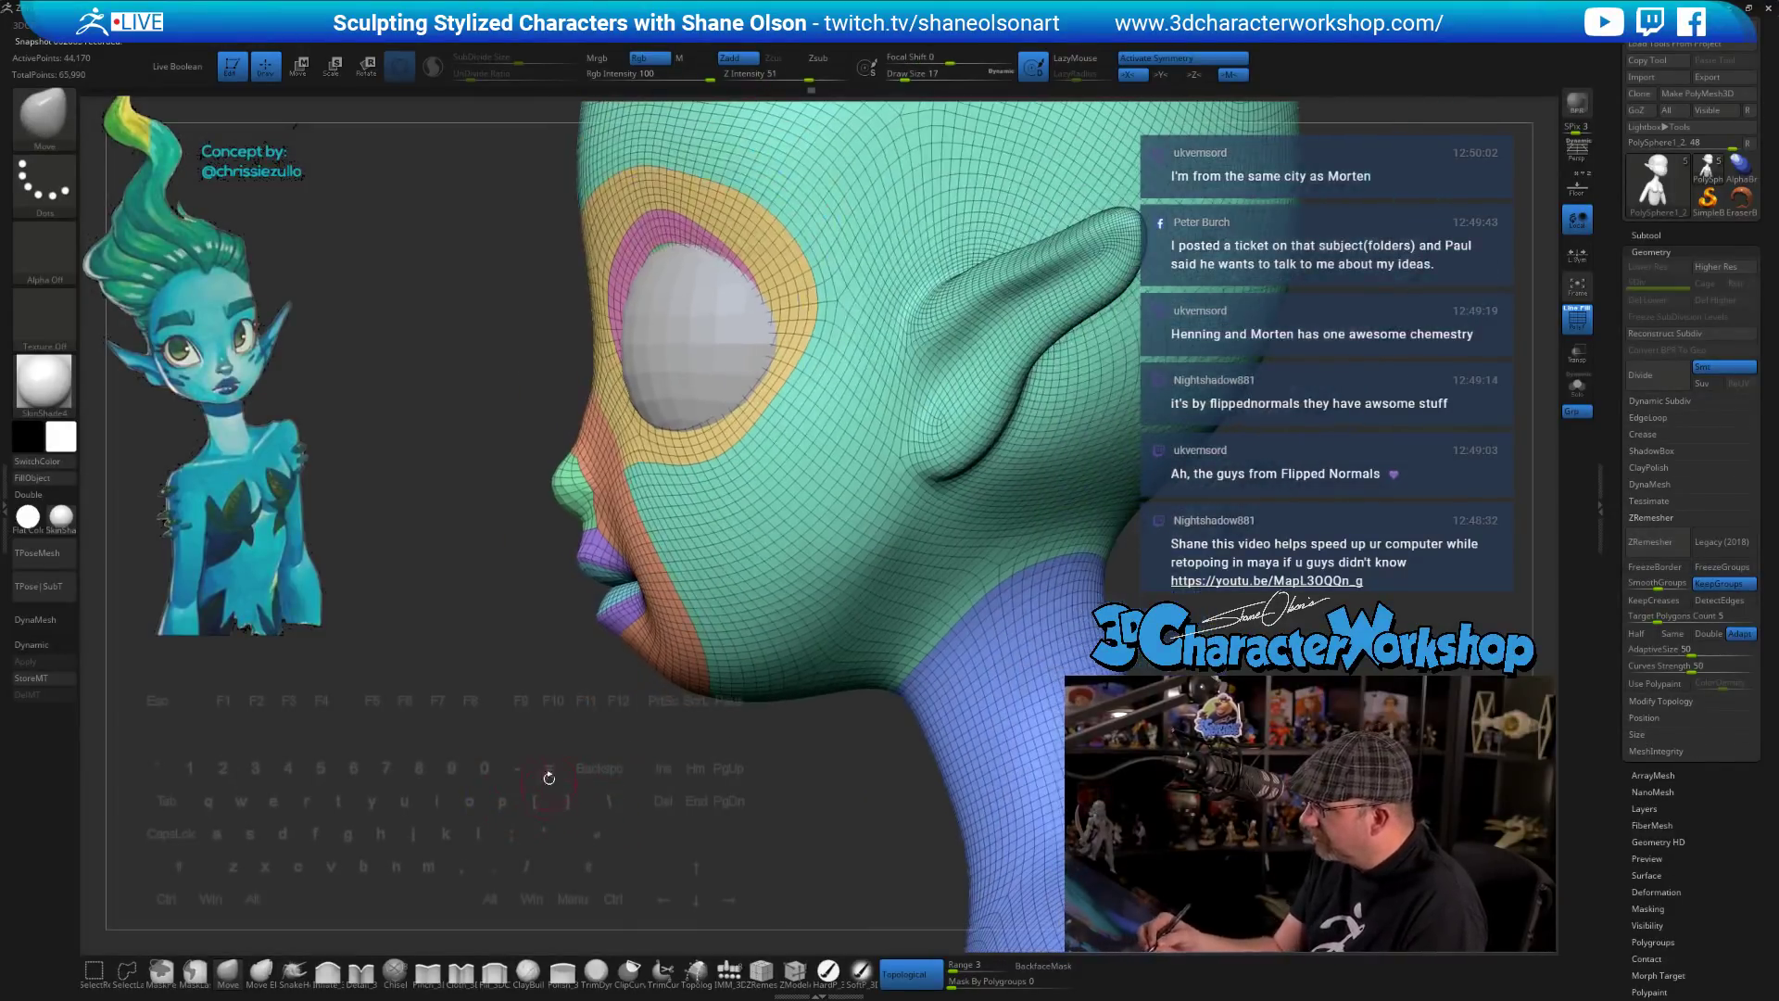
{"action": "right_click_drag", "start_coordinate": [554, 717], "coordinate": [577, 744], "text": "ctrl"}
{"action": "key", "text": "s"}
{"action": "left_click_drag", "start_coordinate": [579, 743], "coordinate": [583, 744]}
{"action": "right_click_drag", "start_coordinate": [600, 747], "coordinate": [615, 742]}
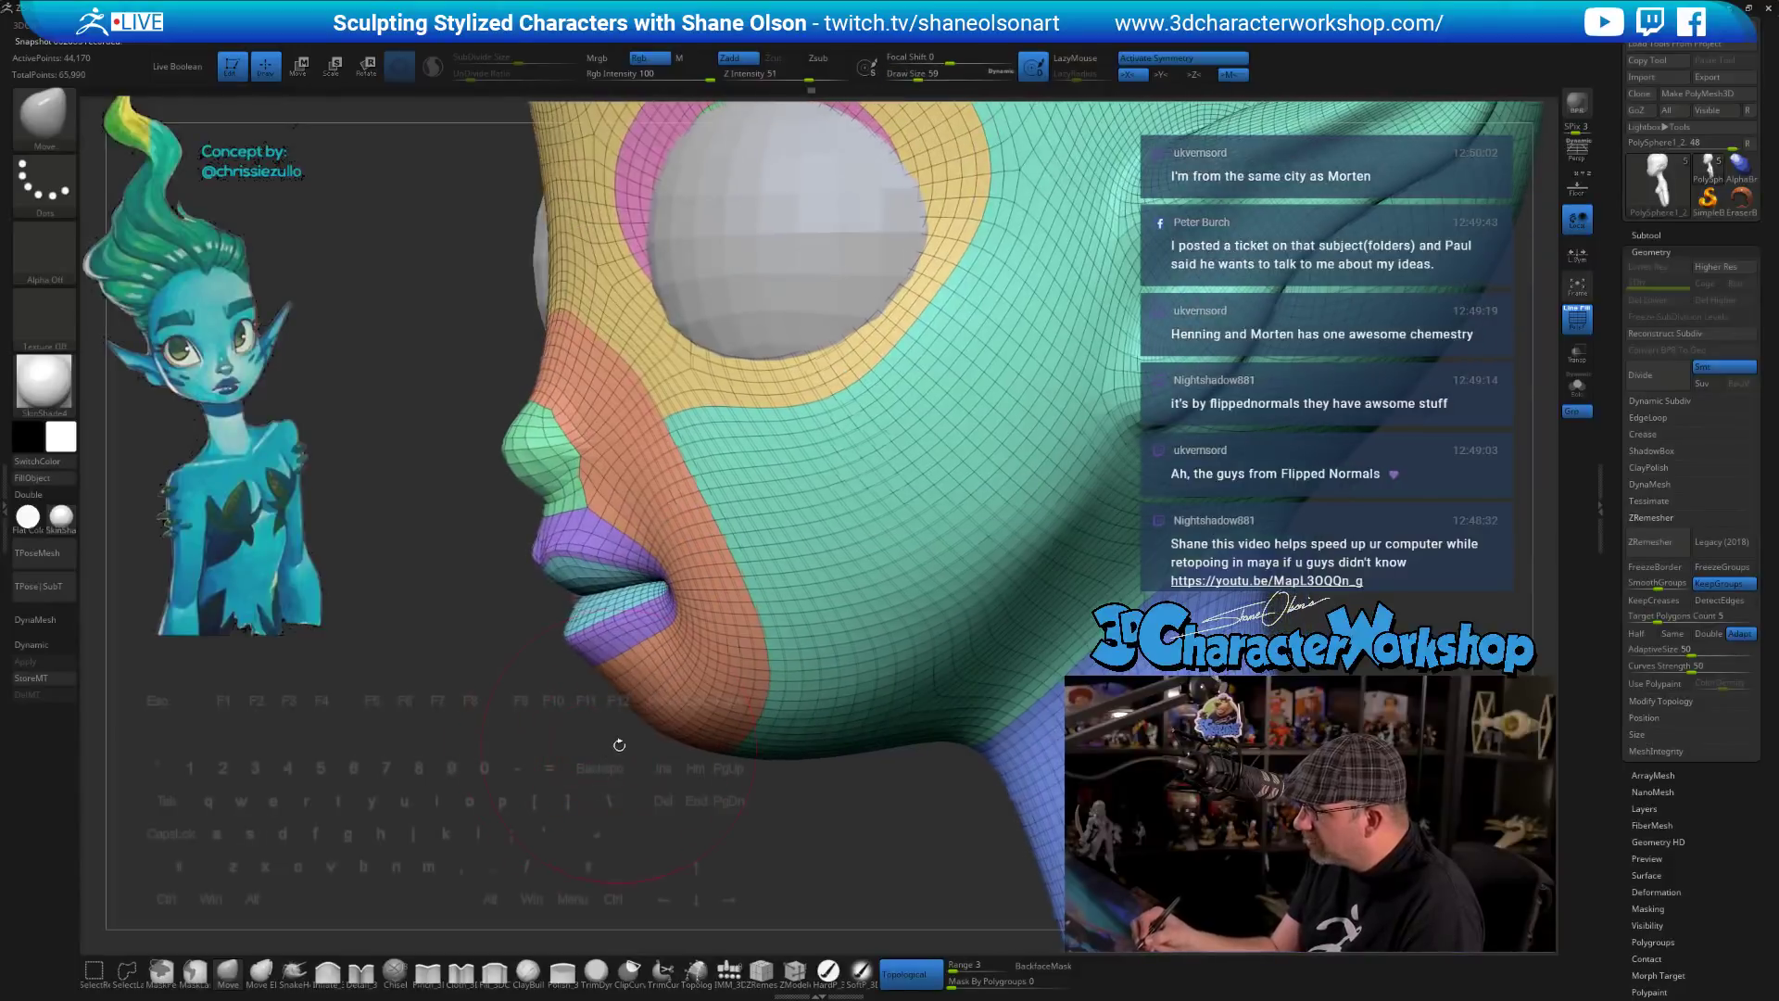
{"action": "key", "text": "s"}
{"action": "left_click_drag", "start_coordinate": [603, 754], "coordinate": [610, 754]}
{"action": "left_click_drag", "start_coordinate": [659, 593], "coordinate": [649, 593]}
- Reshape the mouth corners from the front and from below with the Move brush at draw size 54
{"action": "mouse_move", "coordinate": [615, 776]}
{"action": "right_mouse_down"}
{"action": "mouse_move", "coordinate": [695, 787]}
{"action": "mouse_move", "coordinate": [714, 747]}
{"action": "right_mouse_up"}
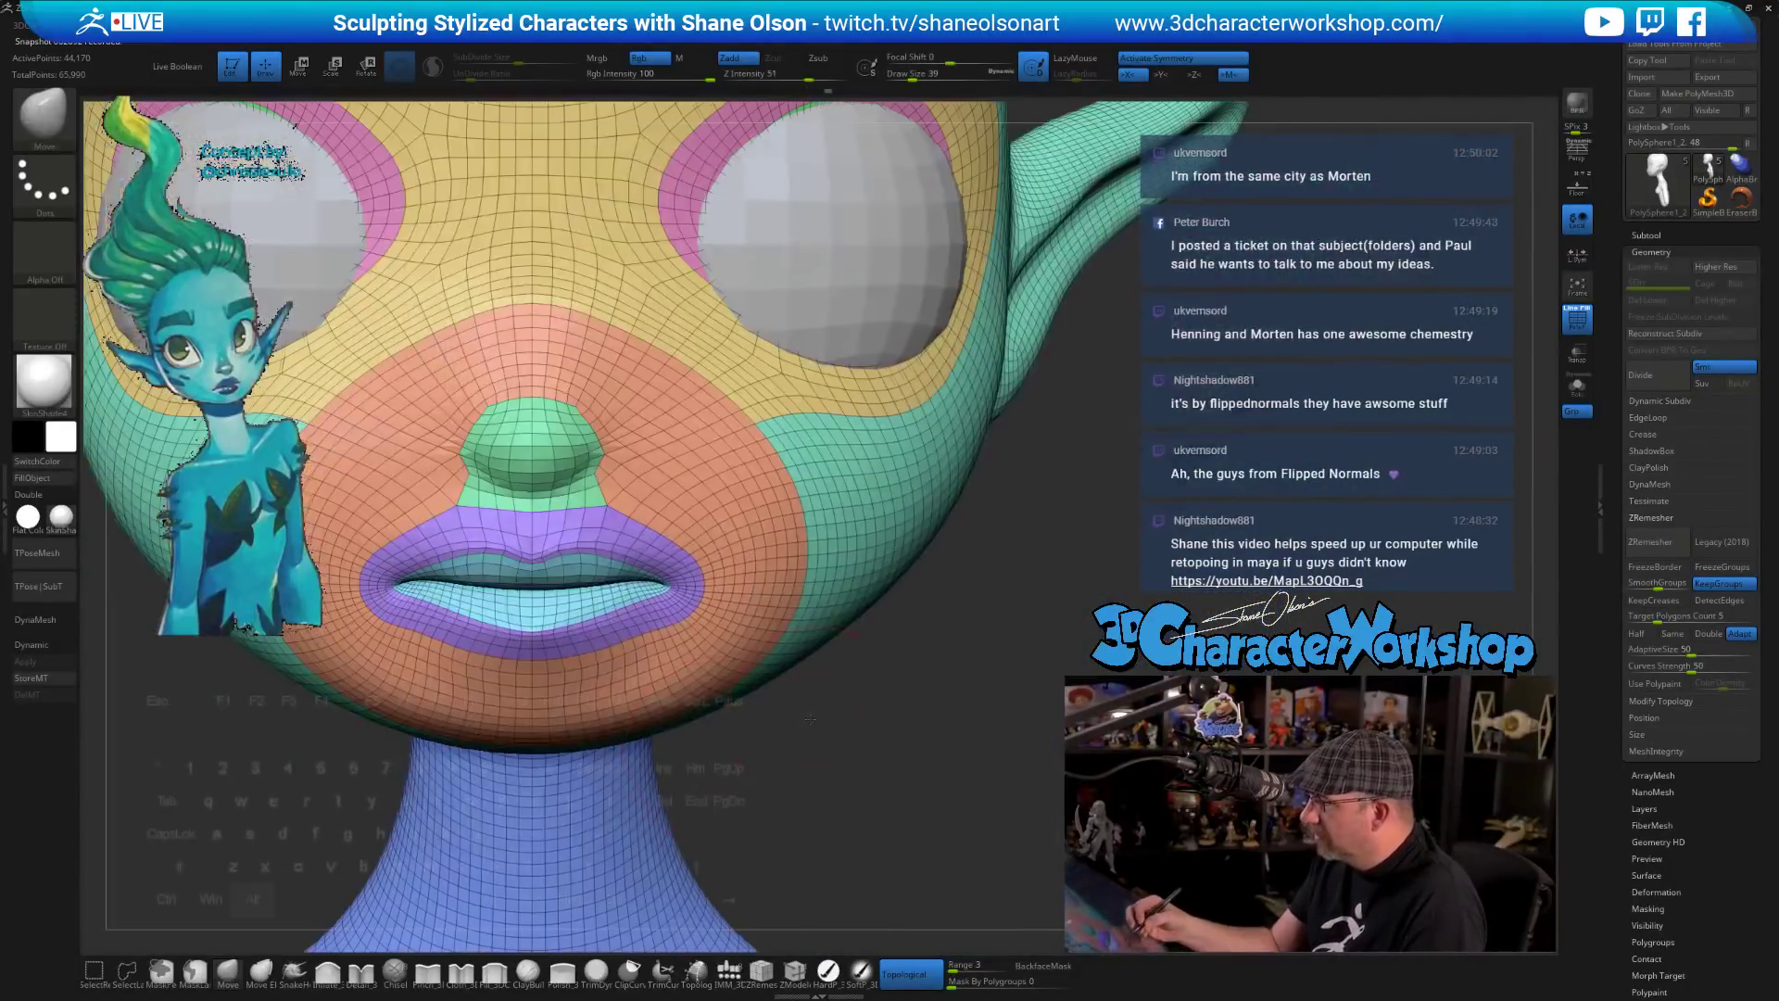
{"action": "mouse_move", "coordinate": [818, 714]}
{"action": "right_mouse_down", "text": "ctrl"}
{"action": "mouse_move", "coordinate": [797, 674]}
{"action": "mouse_move", "coordinate": [849, 756]}
{"action": "right_mouse_up", "text": "ctrl"}
{"action": "key", "text": "s"}
{"action": "left_click_drag", "start_coordinate": [848, 756], "coordinate": [848, 748]}
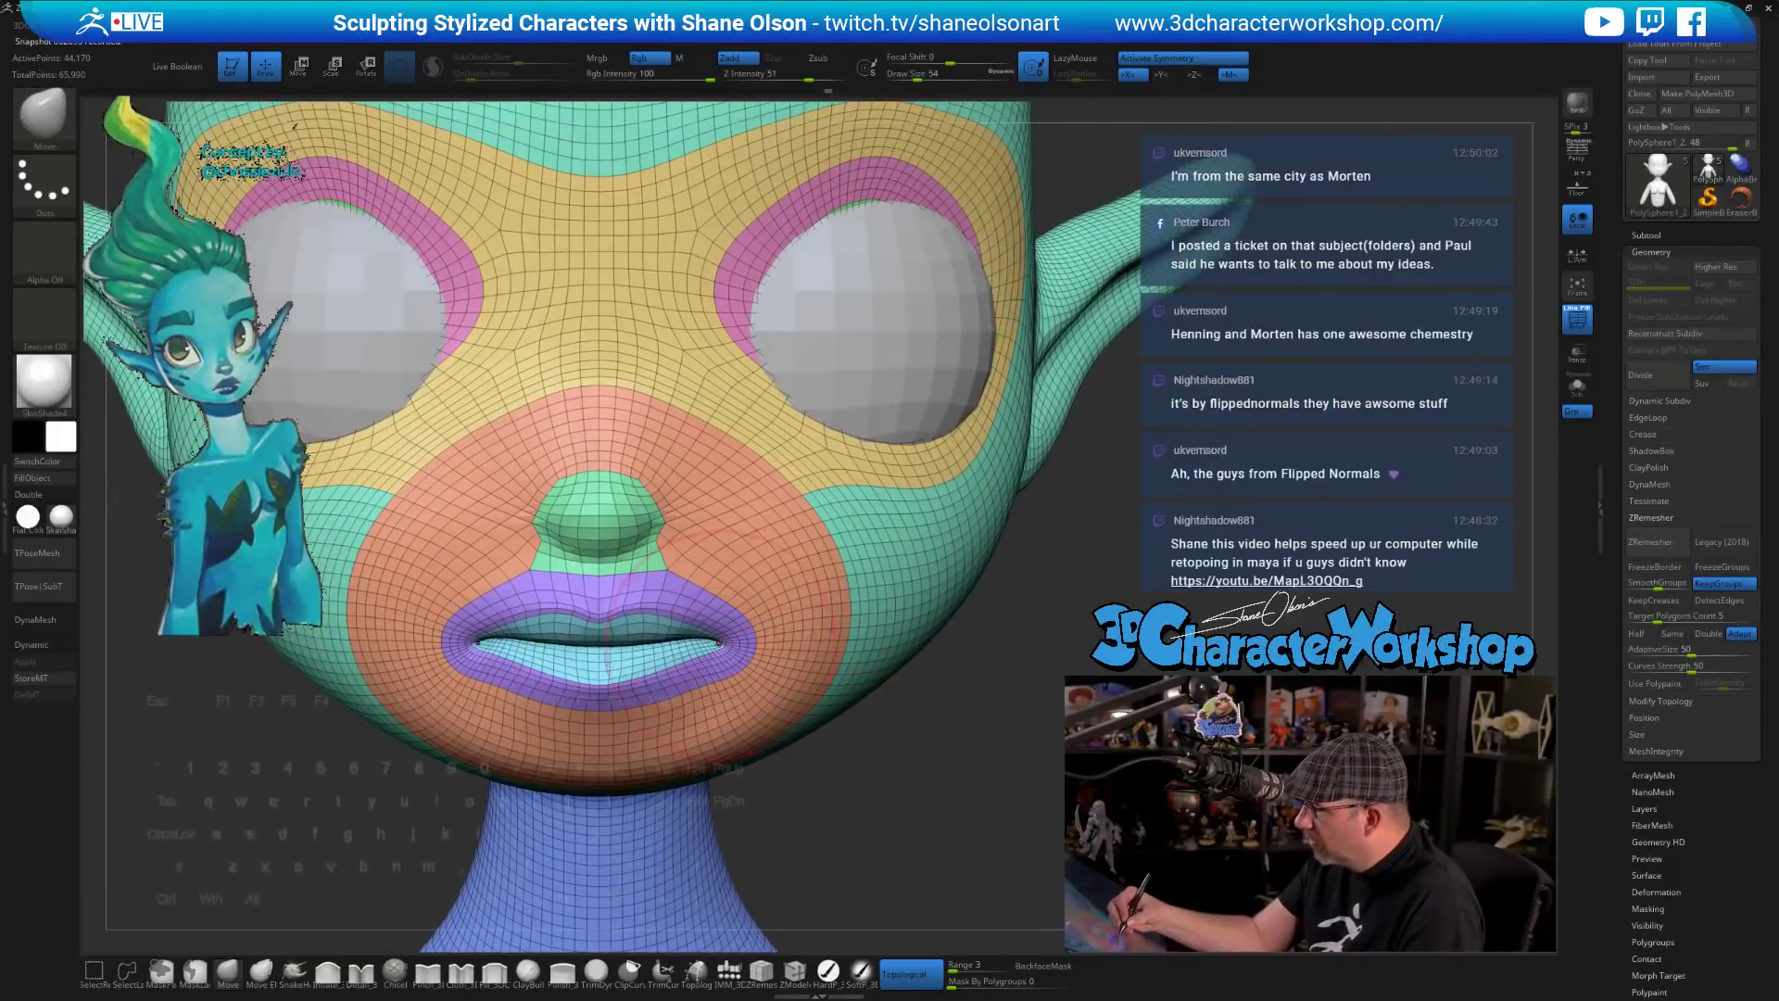
{"action": "left_click_drag", "start_coordinate": [722, 643], "coordinate": [714, 648]}
{"action": "left_click_drag", "start_coordinate": [848, 802], "coordinate": [851, 774]}
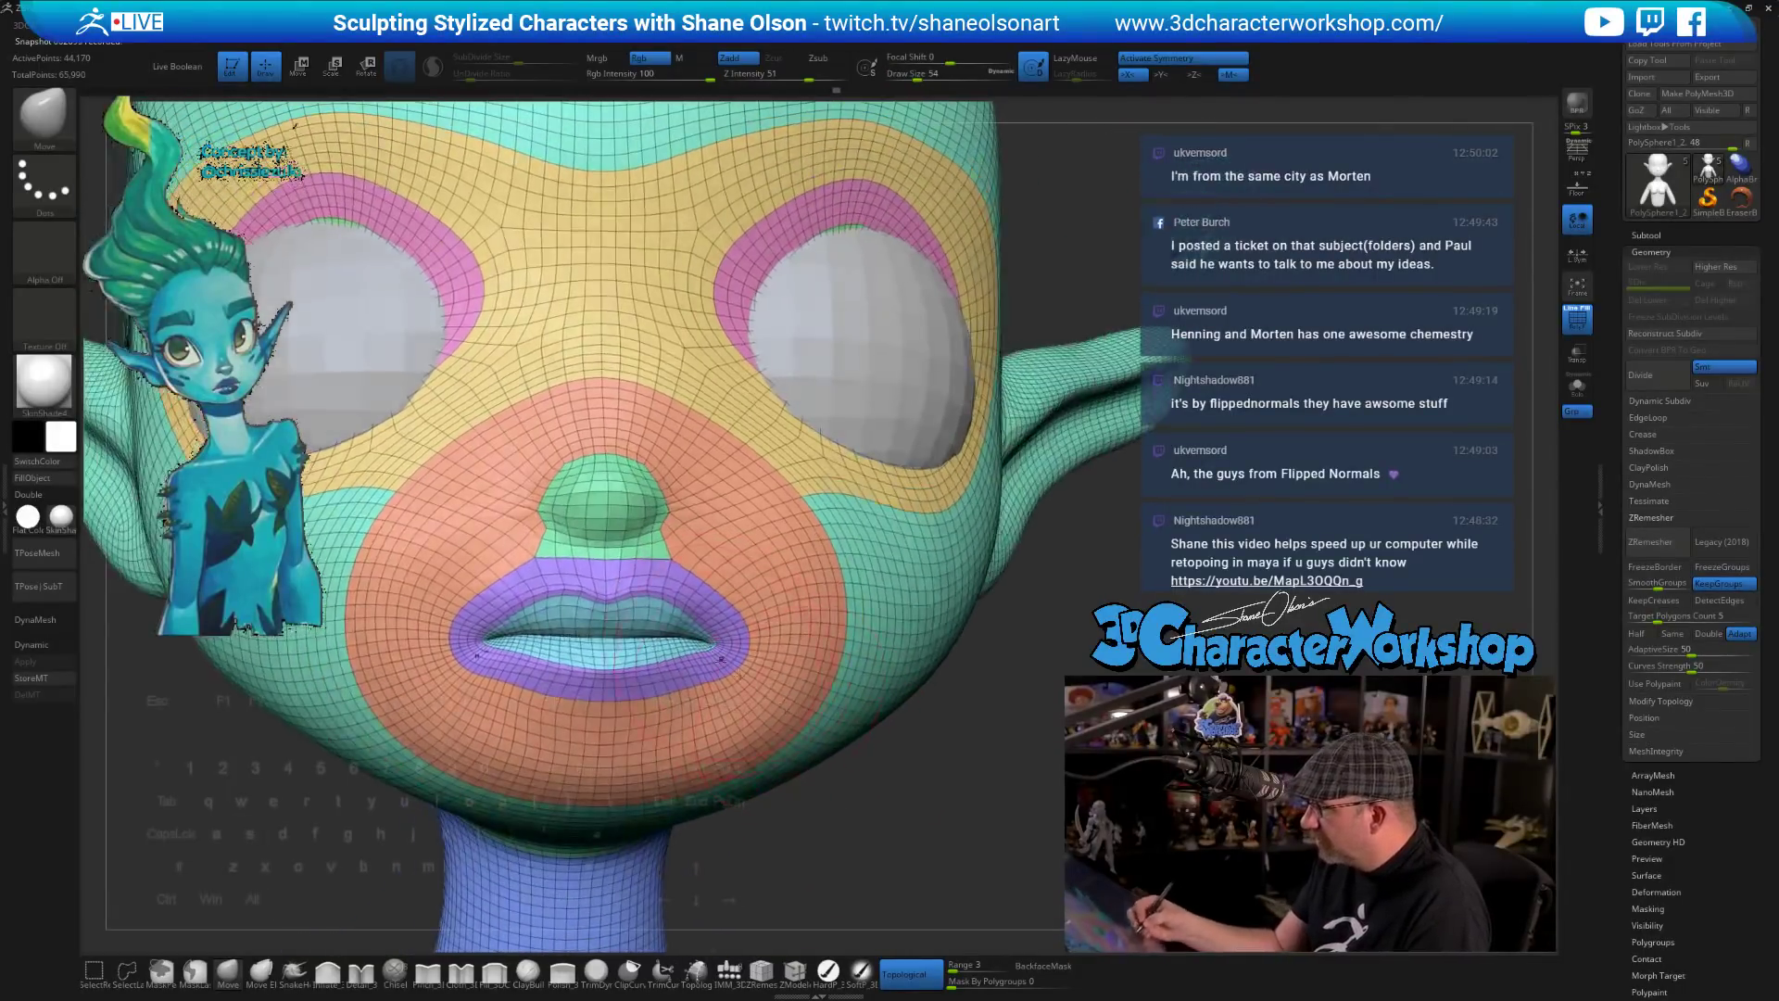
{"action": "left_click_drag", "start_coordinate": [724, 656], "coordinate": [721, 649]}
{"action": "mouse_move", "coordinate": [871, 861]}
{"action": "left_mouse_down"}
{"action": "mouse_move", "coordinate": [885, 829]}
{"action": "mouse_move", "coordinate": [885, 880]}
{"action": "left_mouse_up"}
- Set the draw size to 29 and smooth the lower lip's outer contour
{"action": "key", "text": "s"}
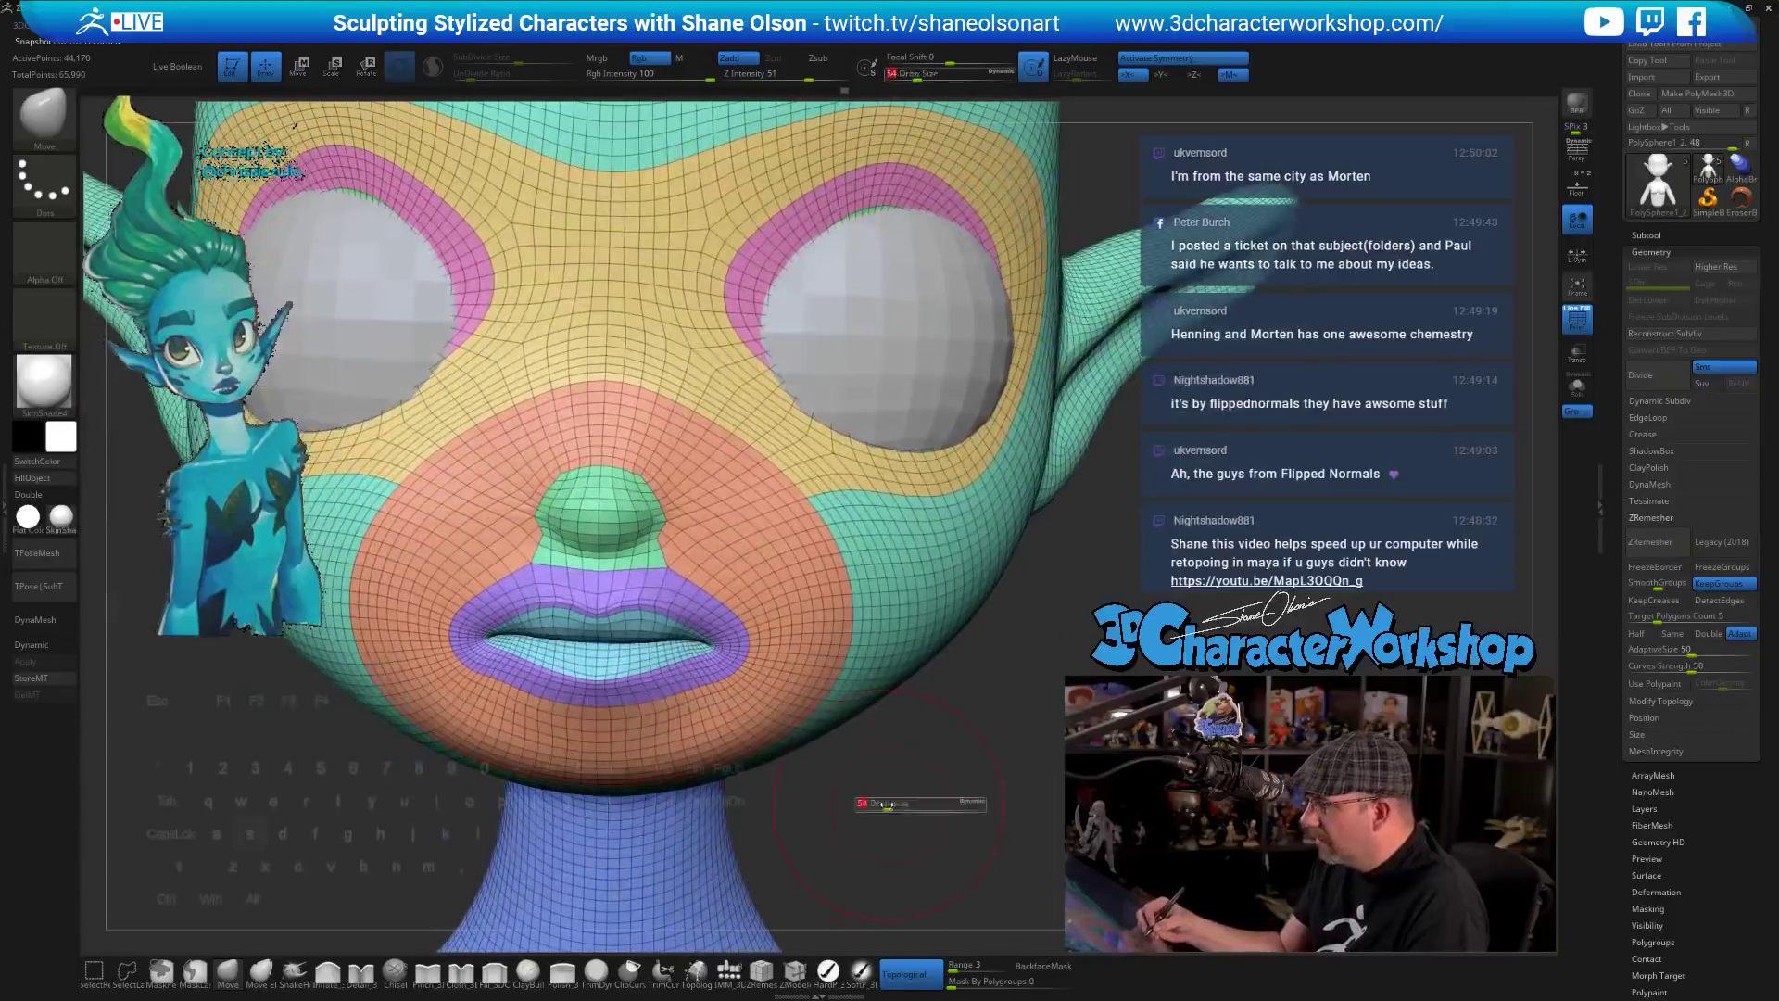
{"action": "left_click_drag", "start_coordinate": [881, 805], "coordinate": [874, 804]}
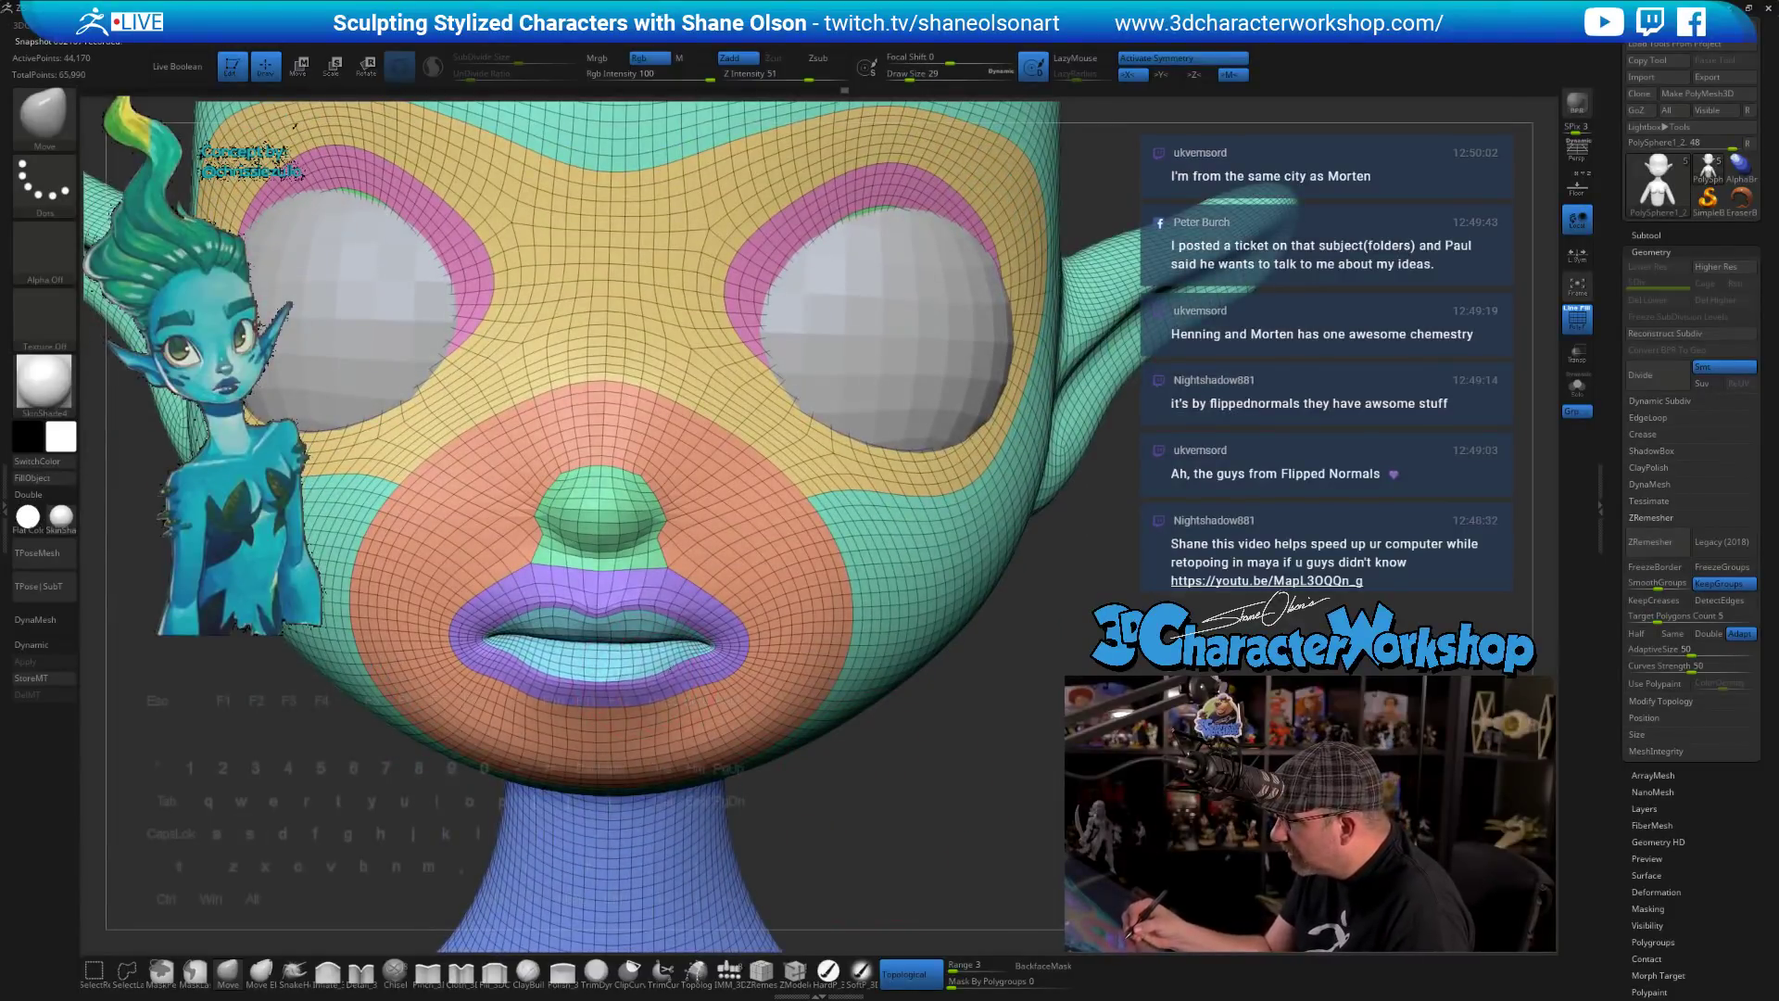
{"action": "left_click_drag", "start_coordinate": [843, 801], "coordinate": [843, 814]}
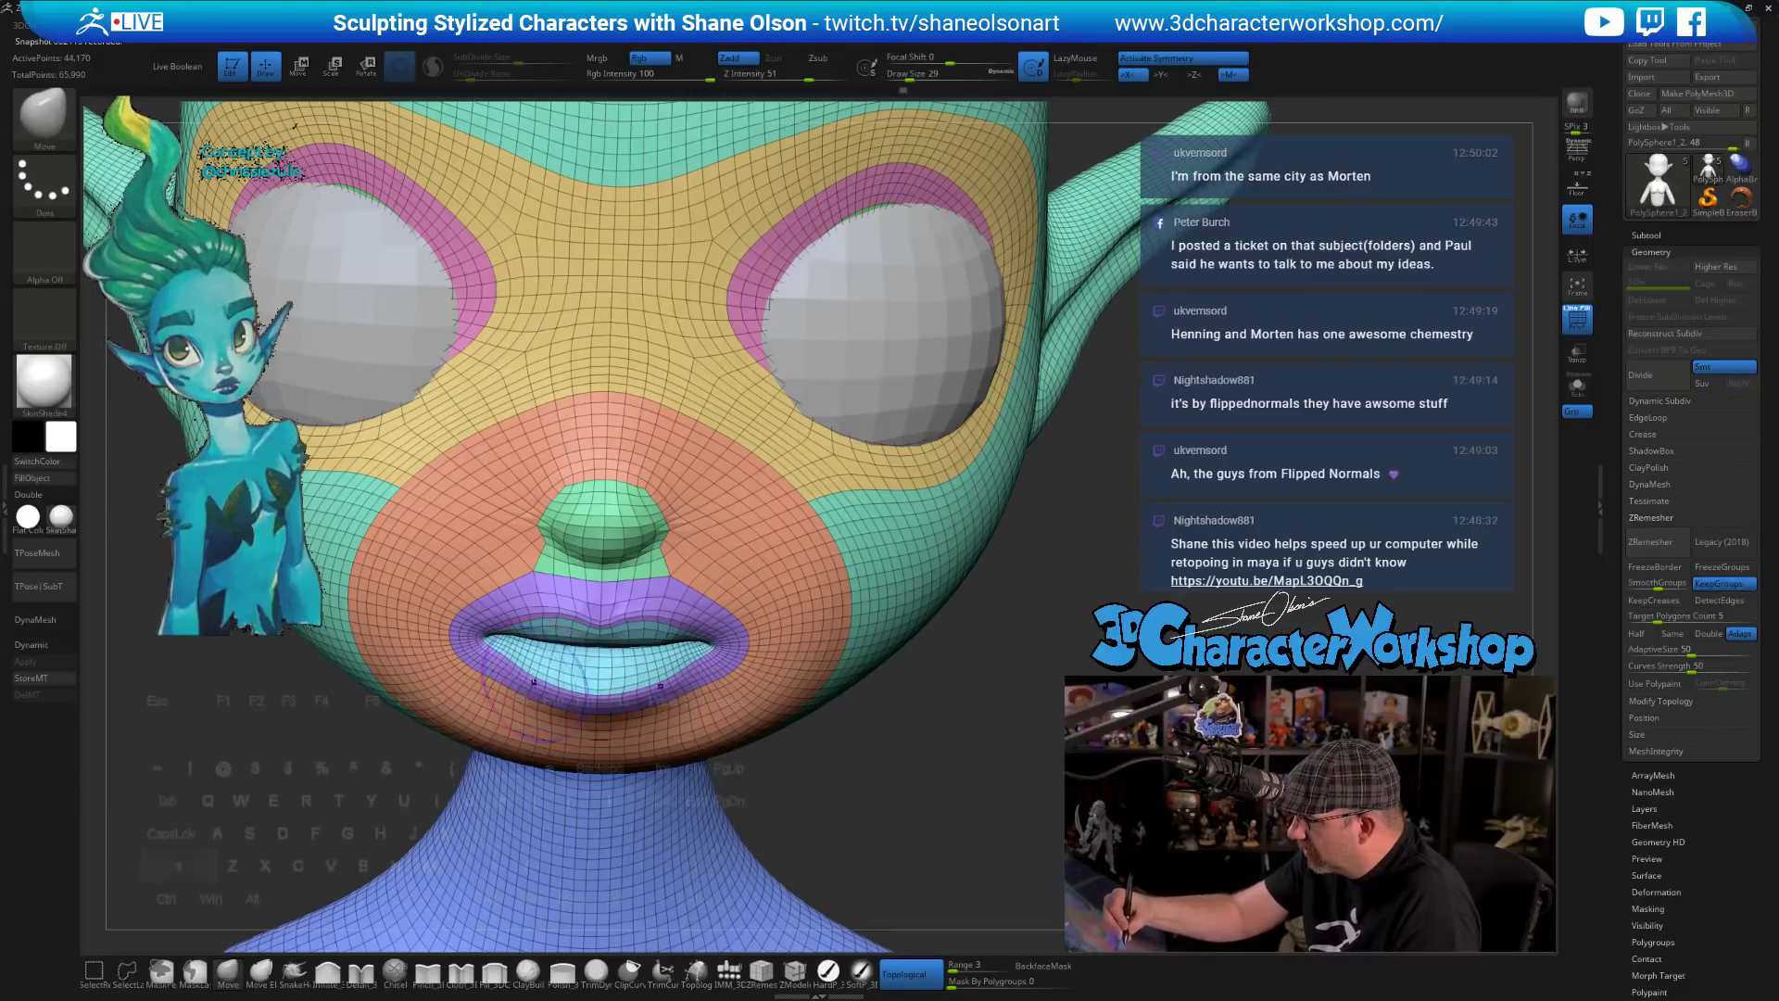
{"action": "mouse_move", "coordinate": [534, 682]}
{"action": "left_mouse_down", "text": "shift"}
{"action": "mouse_move", "coordinate": [581, 688]}
{"action": "mouse_move", "coordinate": [567, 683]}
{"action": "left_mouse_up", "text": "shift"}
- Hide the polyframe and refine the nose and mouth profile from the side at draw size 71
{"action": "mouse_move", "coordinate": [838, 805]}
{"action": "left_mouse_down", "text": "shift"}
{"action": "mouse_move", "coordinate": [836, 788]}
{"action": "mouse_move", "coordinate": [934, 820]}
{"action": "mouse_move", "coordinate": [875, 818]}
{"action": "mouse_move", "coordinate": [955, 804]}
{"action": "mouse_move", "coordinate": [912, 741]}
{"action": "left_mouse_up", "text": "shift"}
{"action": "key", "text": "shift+f"}
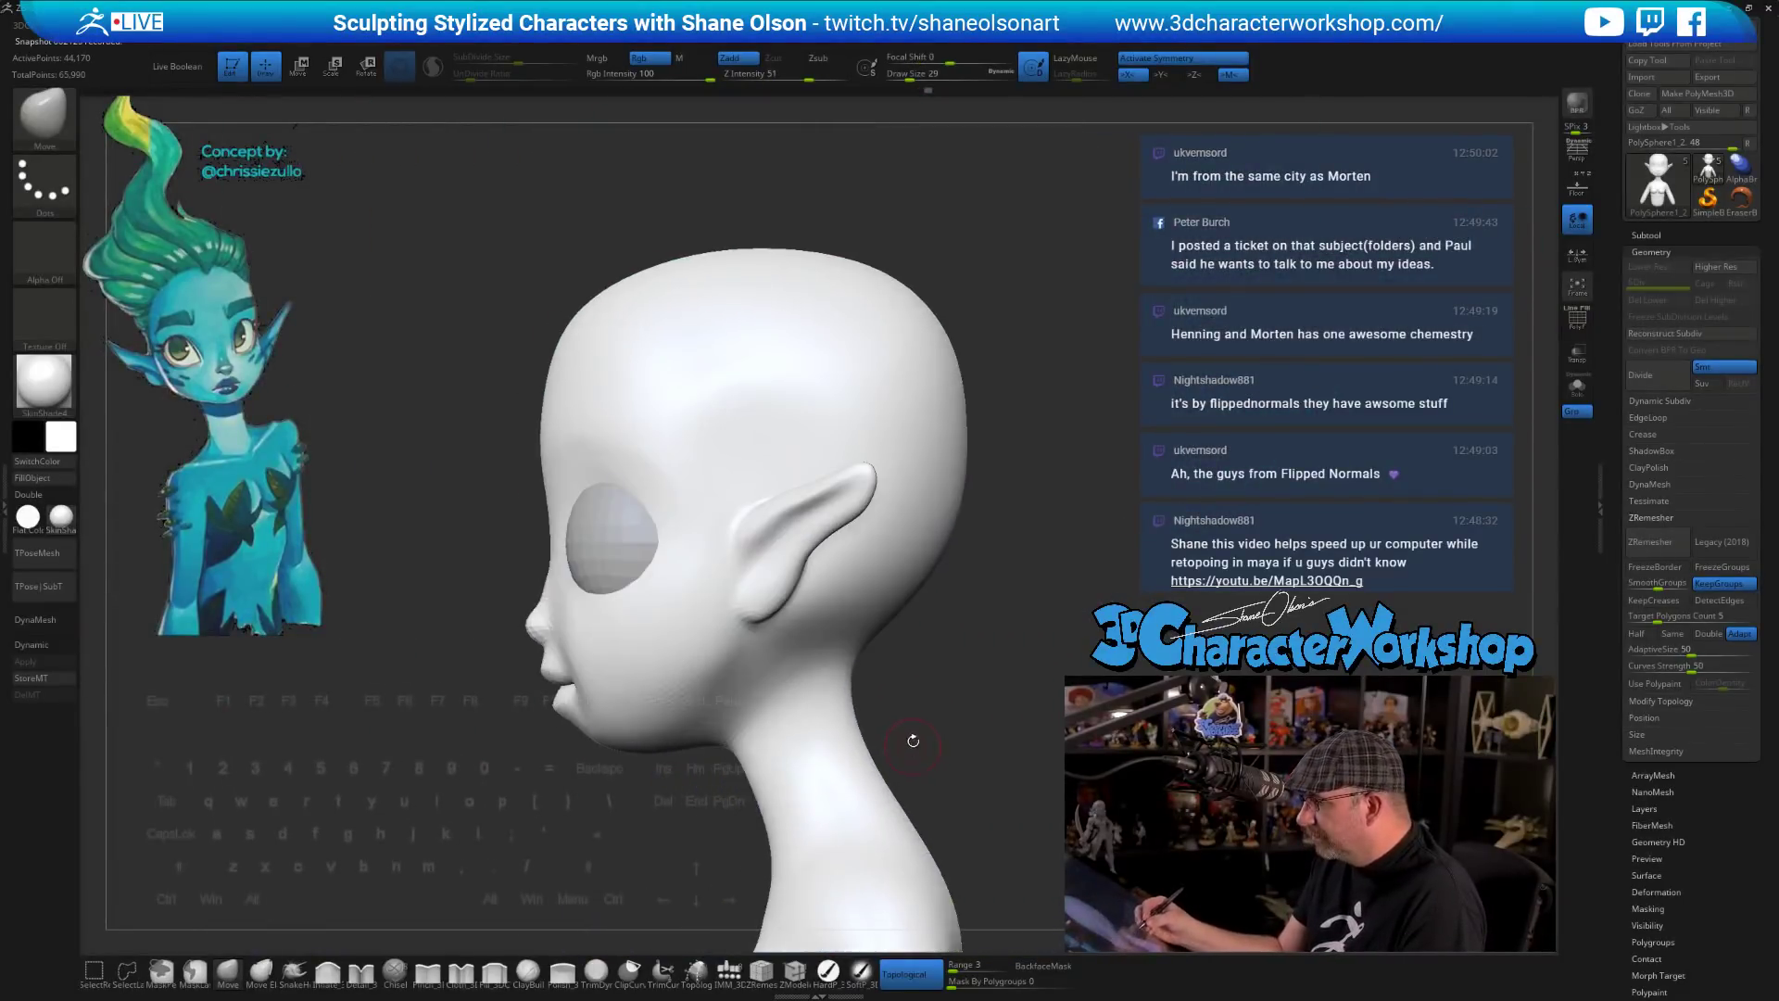
{"action": "left_click_drag", "start_coordinate": [546, 820], "coordinate": [557, 830], "text": "alt"}
{"action": "key", "text": "s"}
{"action": "left_click_drag", "start_coordinate": [531, 649], "coordinate": [540, 559], "text": "shift"}
{"action": "left_click_drag", "start_coordinate": [612, 841], "coordinate": [695, 829]}
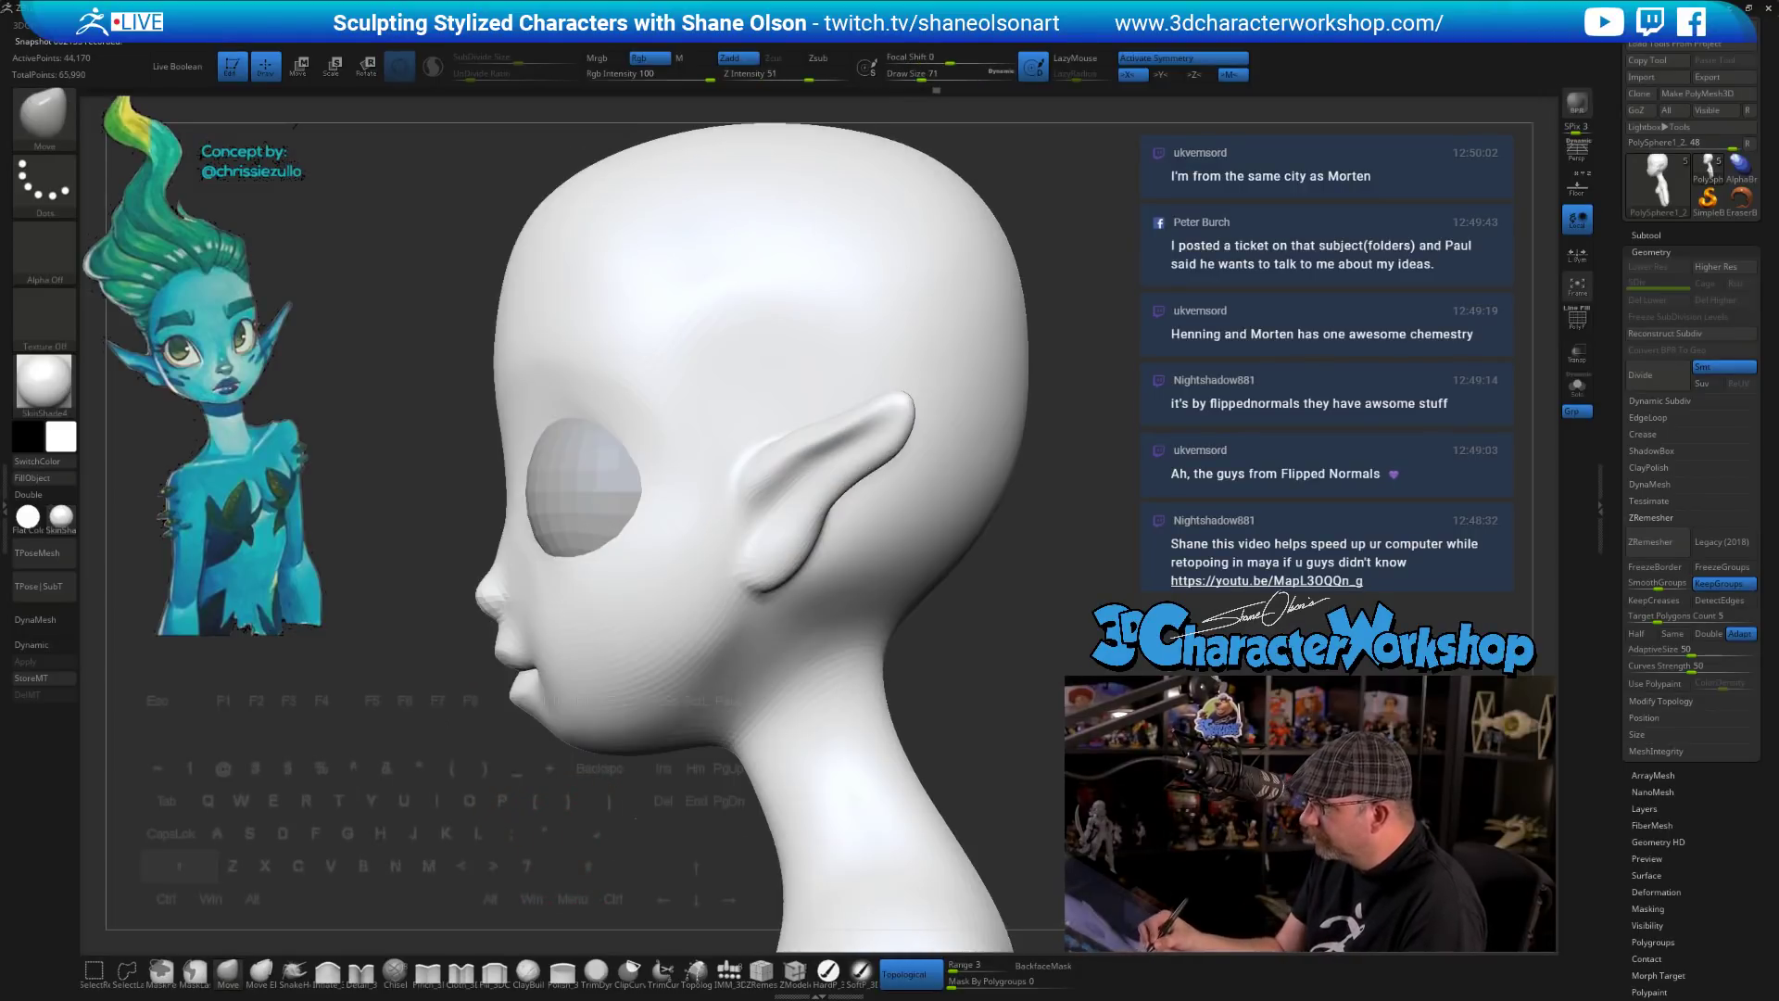
- Select the eyeballs and subdivide them twice, to subdivision level 3
{"action": "left_click", "coordinate": [590, 485], "text": "alt"}
{"action": "key", "text": "ctrl+d"}
{"action": "key", "text": "ctrl+d"}
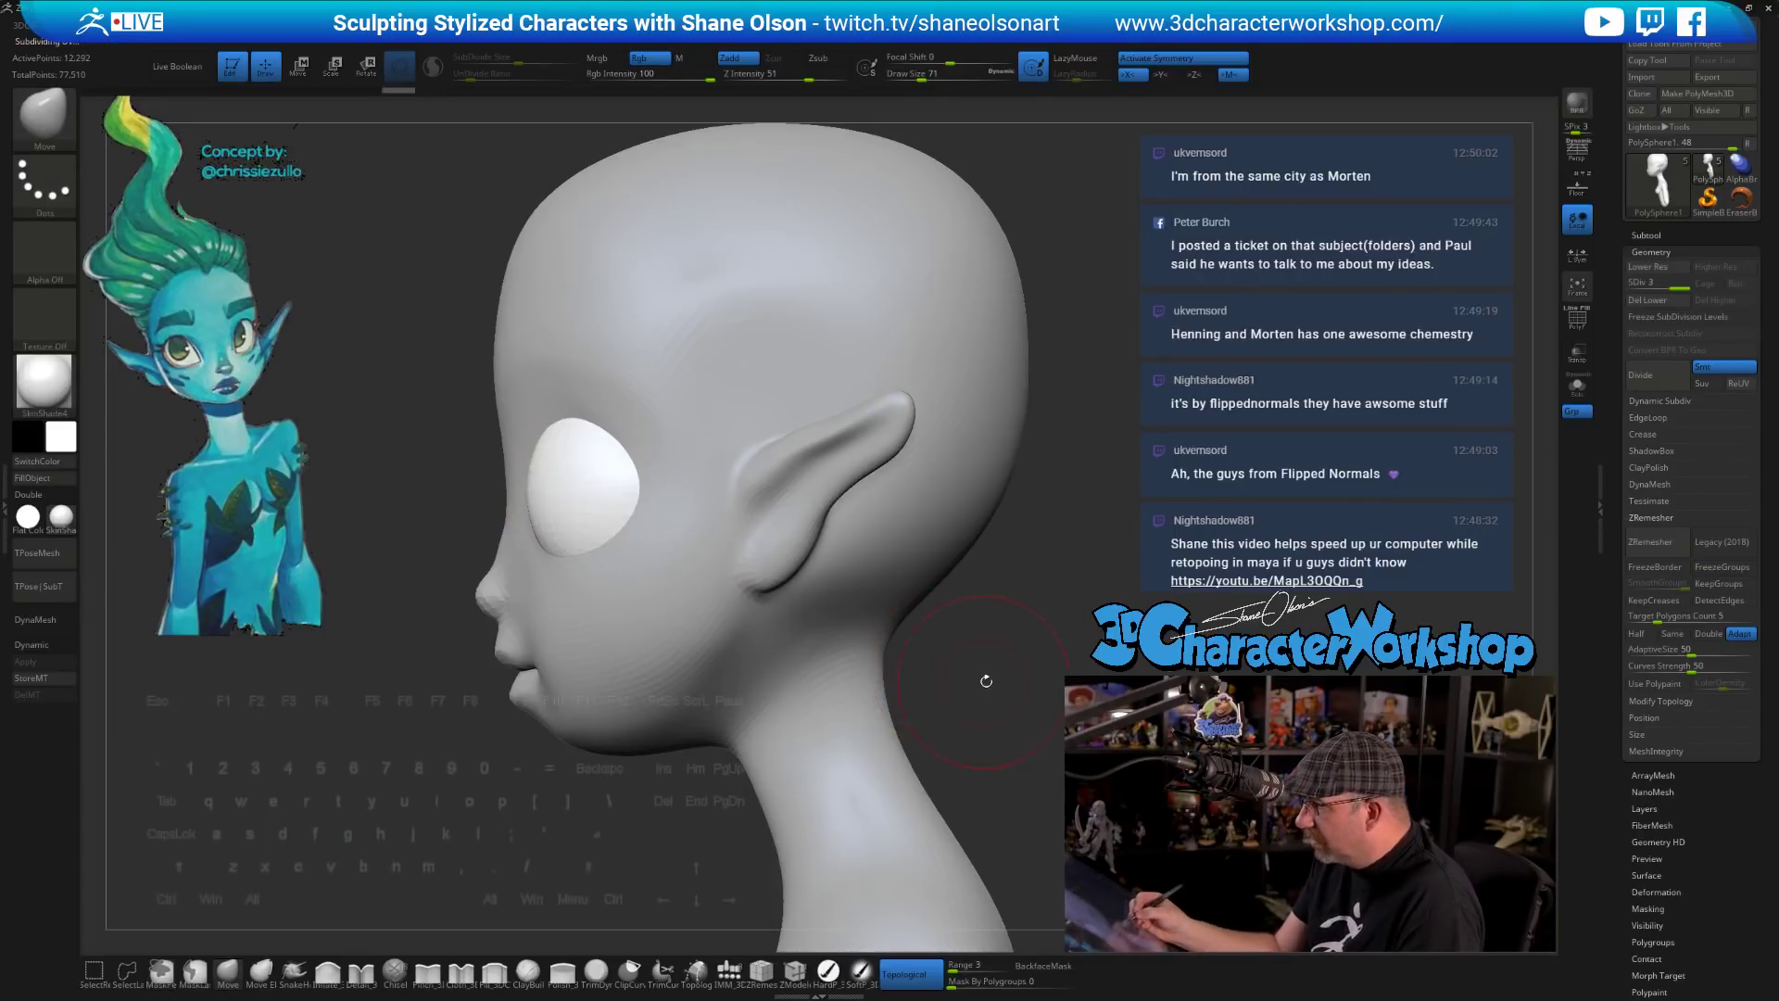
{"action": "left_click_drag", "start_coordinate": [984, 679], "coordinate": [1063, 671]}
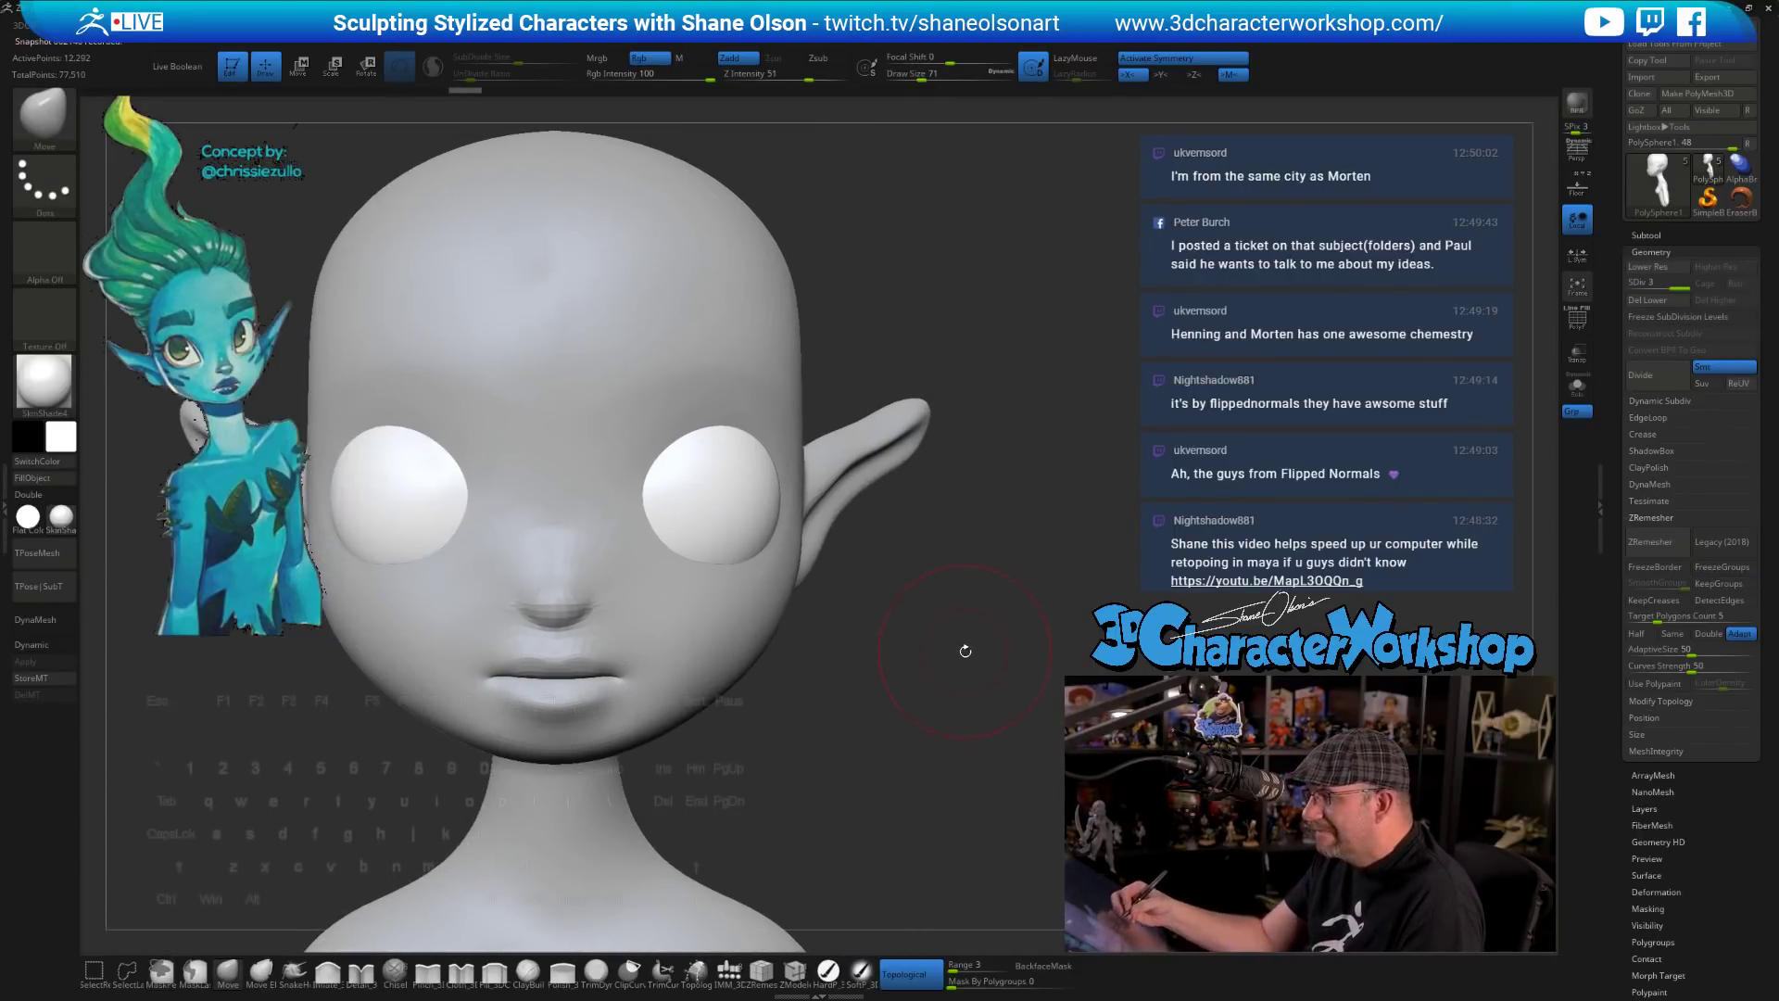
{"action": "left_click_drag", "start_coordinate": [958, 639], "coordinate": [862, 643]}
- Select the head and turn on its dynamic subdivision preview
{"action": "left_click", "coordinate": [736, 627], "text": "alt"}
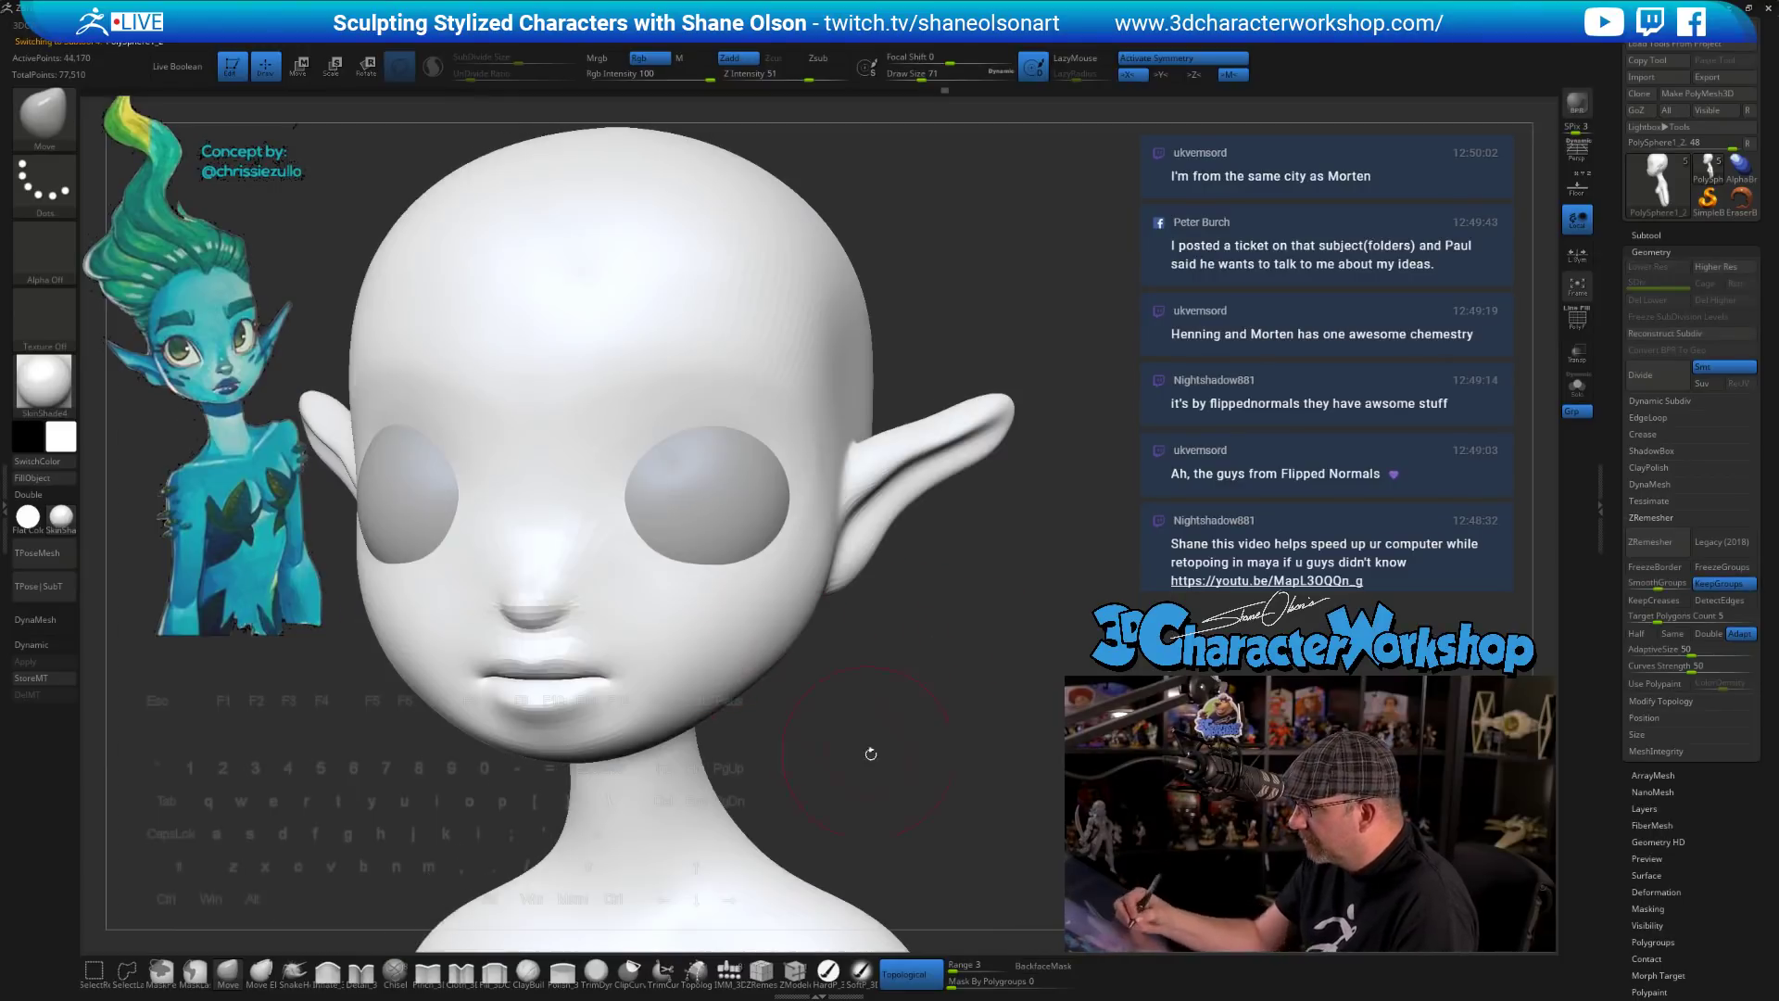
{"action": "key", "text": "d"}
{"action": "mouse_move", "coordinate": [951, 749]}
{"action": "left_mouse_down"}
{"action": "mouse_move", "coordinate": [905, 742]}
{"action": "mouse_move", "coordinate": [866, 785]}
{"action": "mouse_move", "coordinate": [920, 743]}
{"action": "left_mouse_up"}
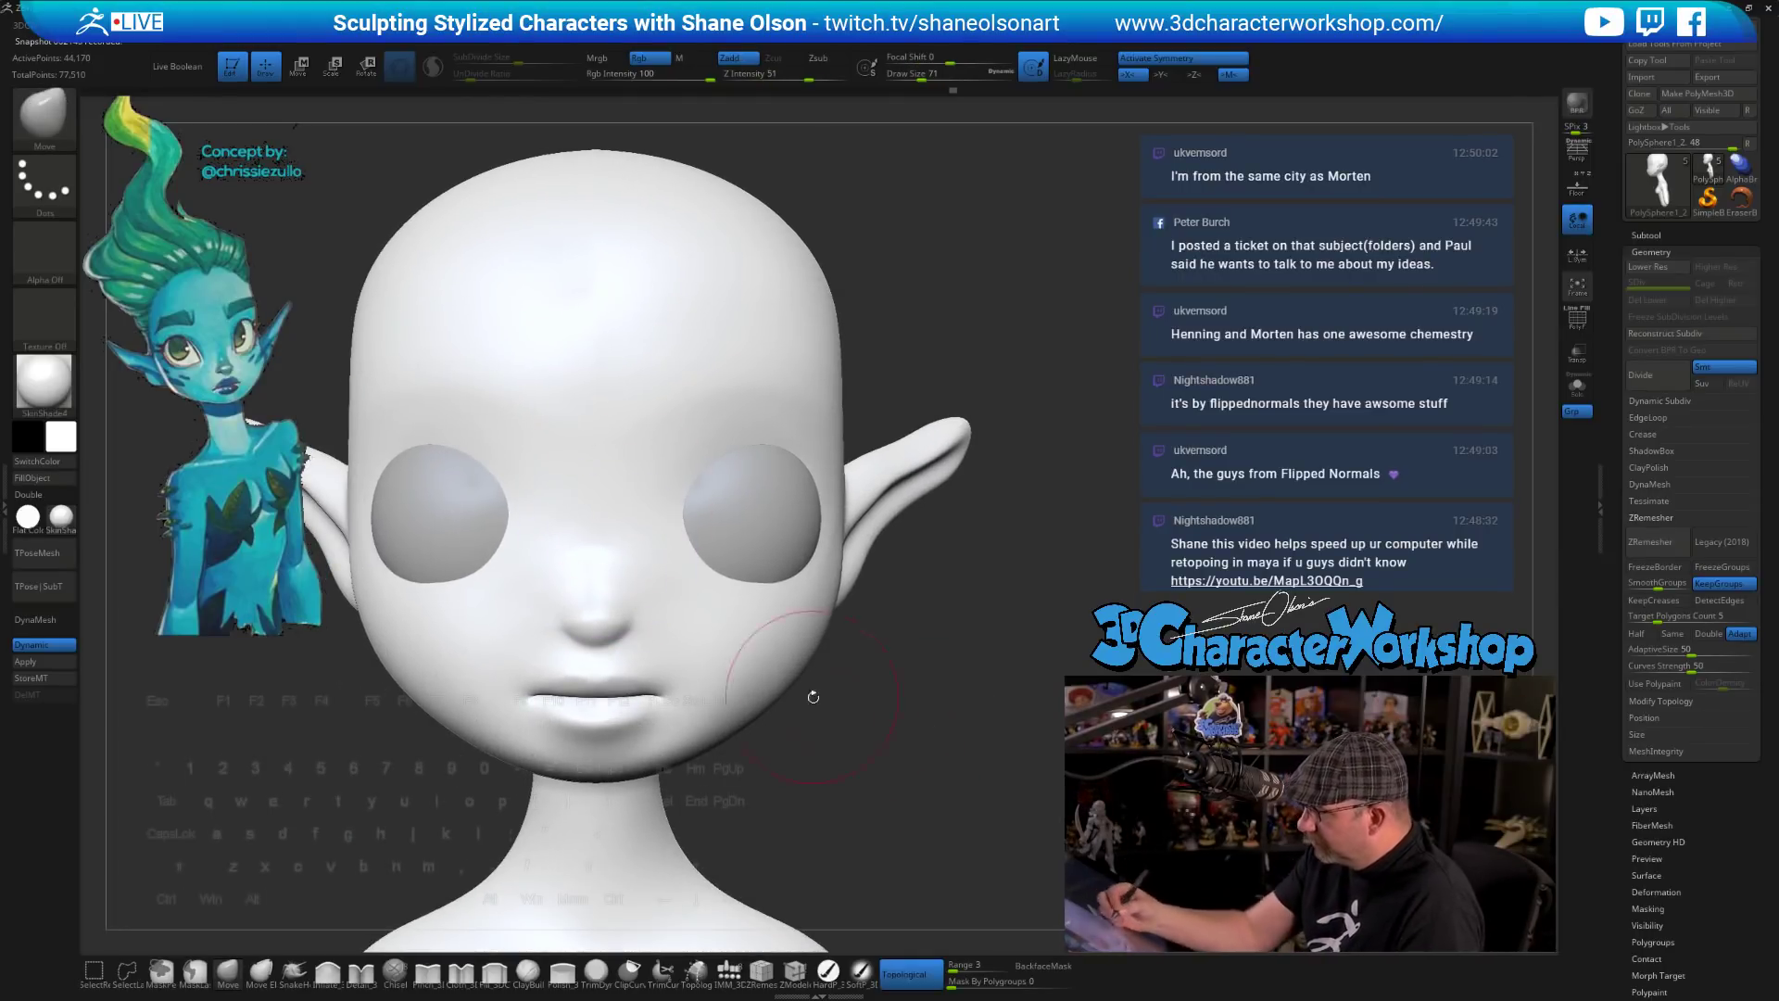
{"action": "mouse_move", "coordinate": [852, 740]}
{"action": "left_mouse_down"}
{"action": "mouse_move", "coordinate": [759, 792]}
{"action": "mouse_move", "coordinate": [826, 760]}
{"action": "left_mouse_up"}
- Carve the inner eye corners with the detail brush at draw size 31 and smooth the socket edge beside the nose
{"action": "left_click", "coordinate": [361, 974]}
{"action": "key", "text": "s"}
{"action": "left_click_drag", "start_coordinate": [826, 759], "coordinate": [810, 816], "text": "alt"}
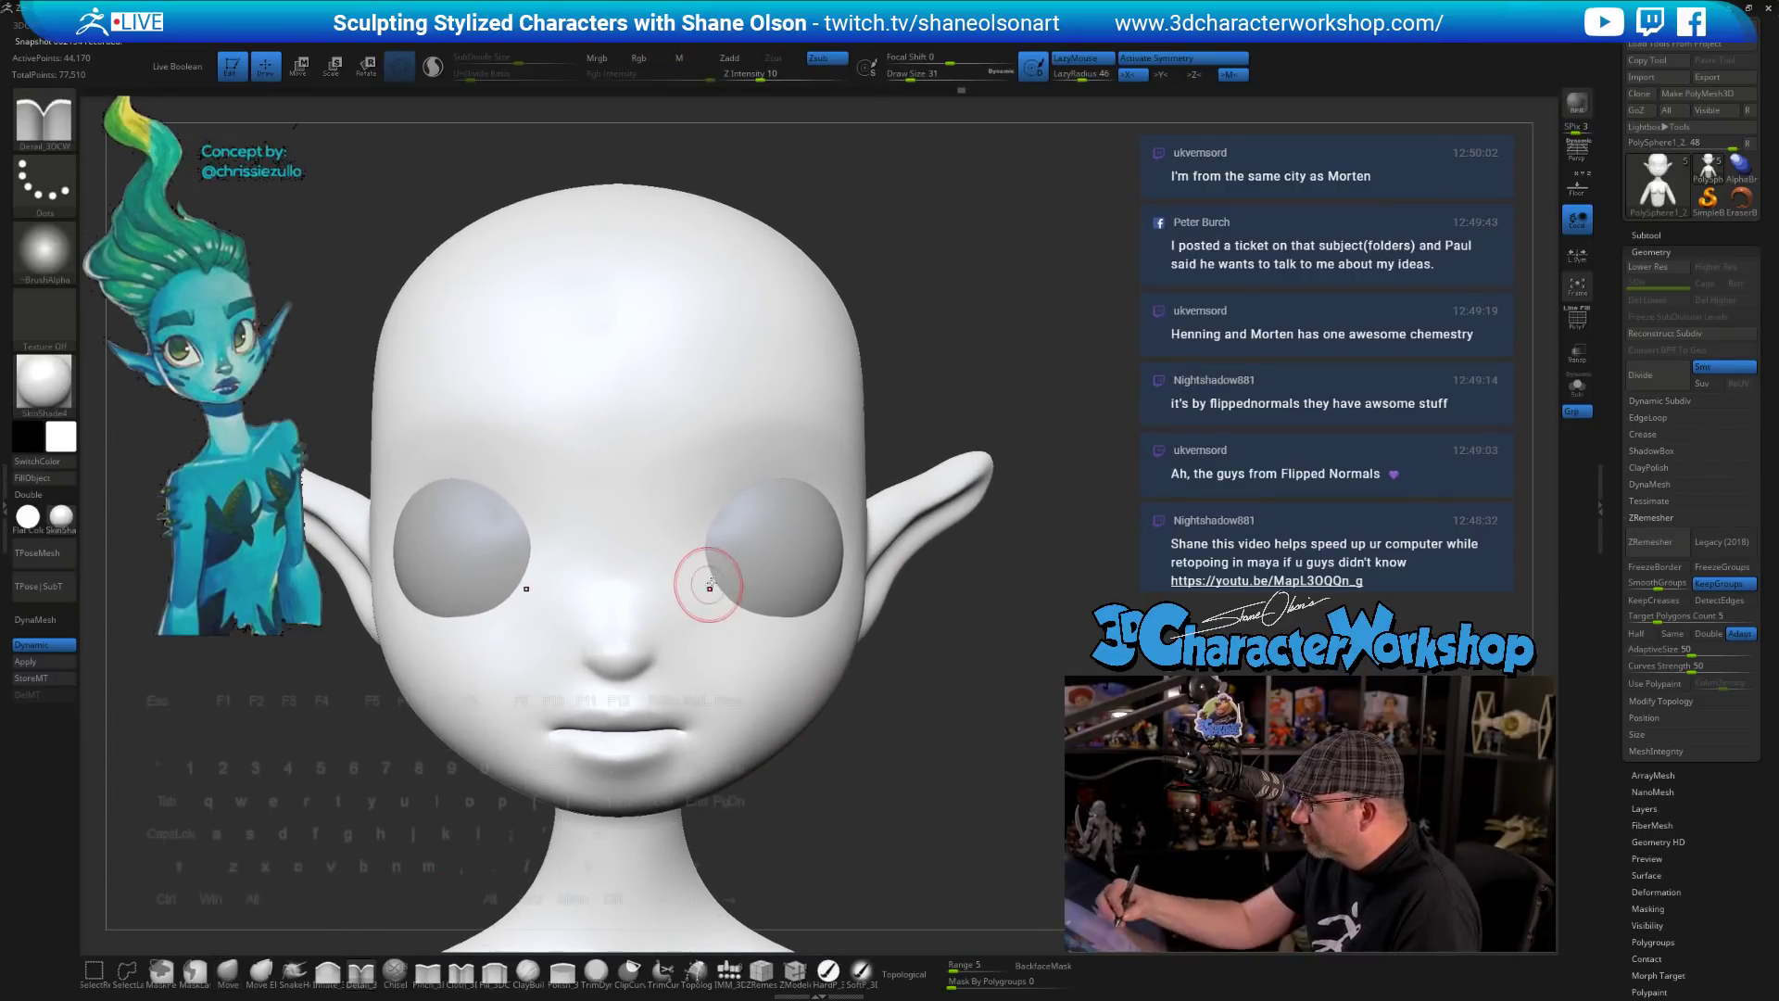
{"action": "mouse_move", "coordinate": [716, 601]}
{"action": "left_mouse_down"}
{"action": "mouse_move", "coordinate": [715, 553]}
{"action": "mouse_move", "coordinate": [706, 570]}
{"action": "left_mouse_up"}
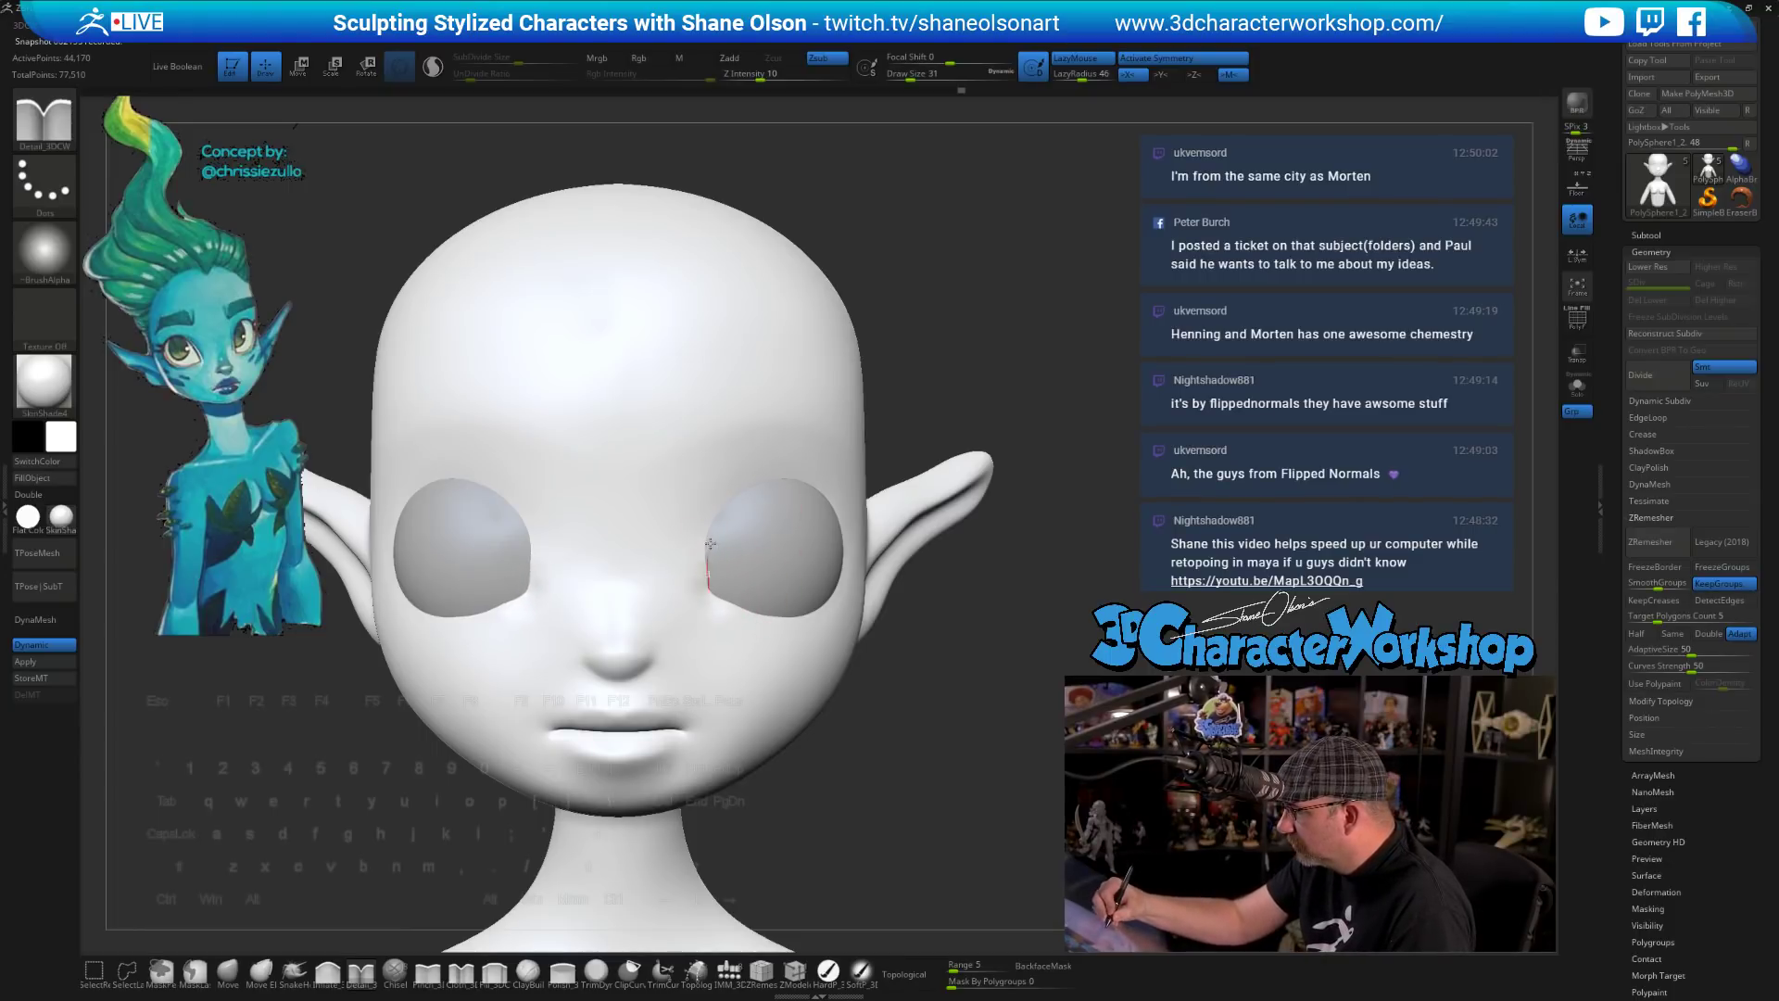
{"action": "left_click_drag", "start_coordinate": [910, 771], "coordinate": [897, 744]}
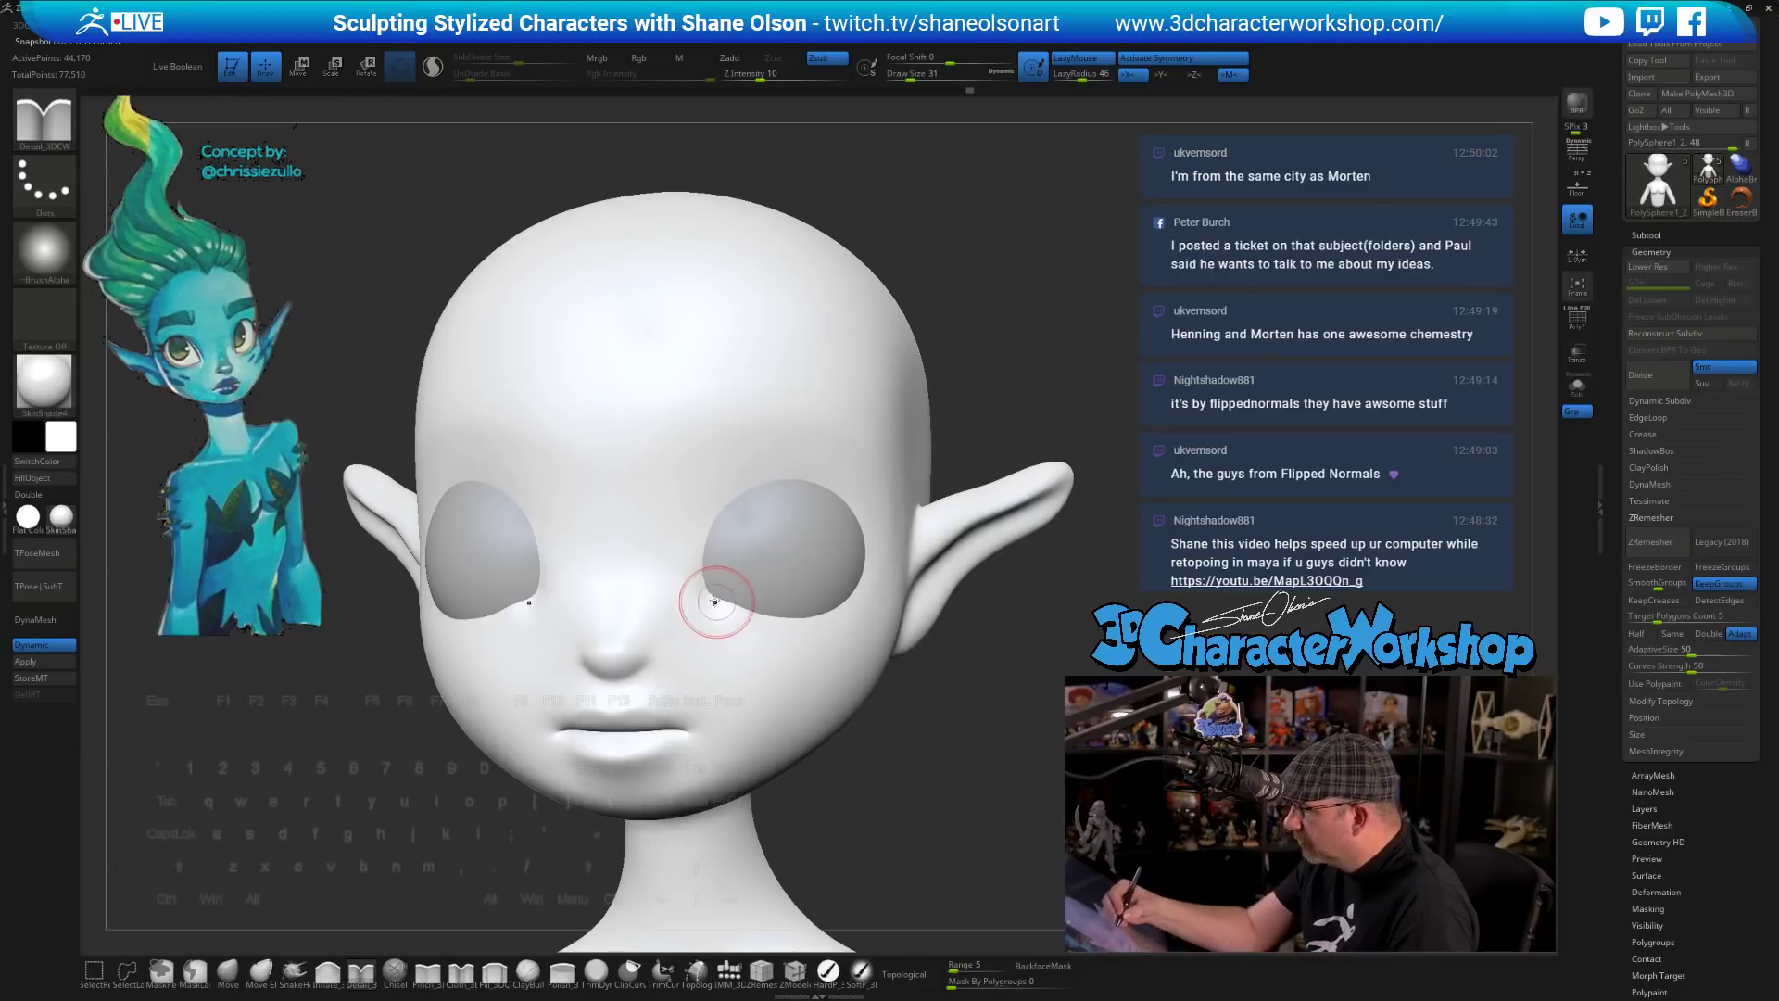
{"action": "left_click_drag", "start_coordinate": [711, 599], "coordinate": [745, 605]}
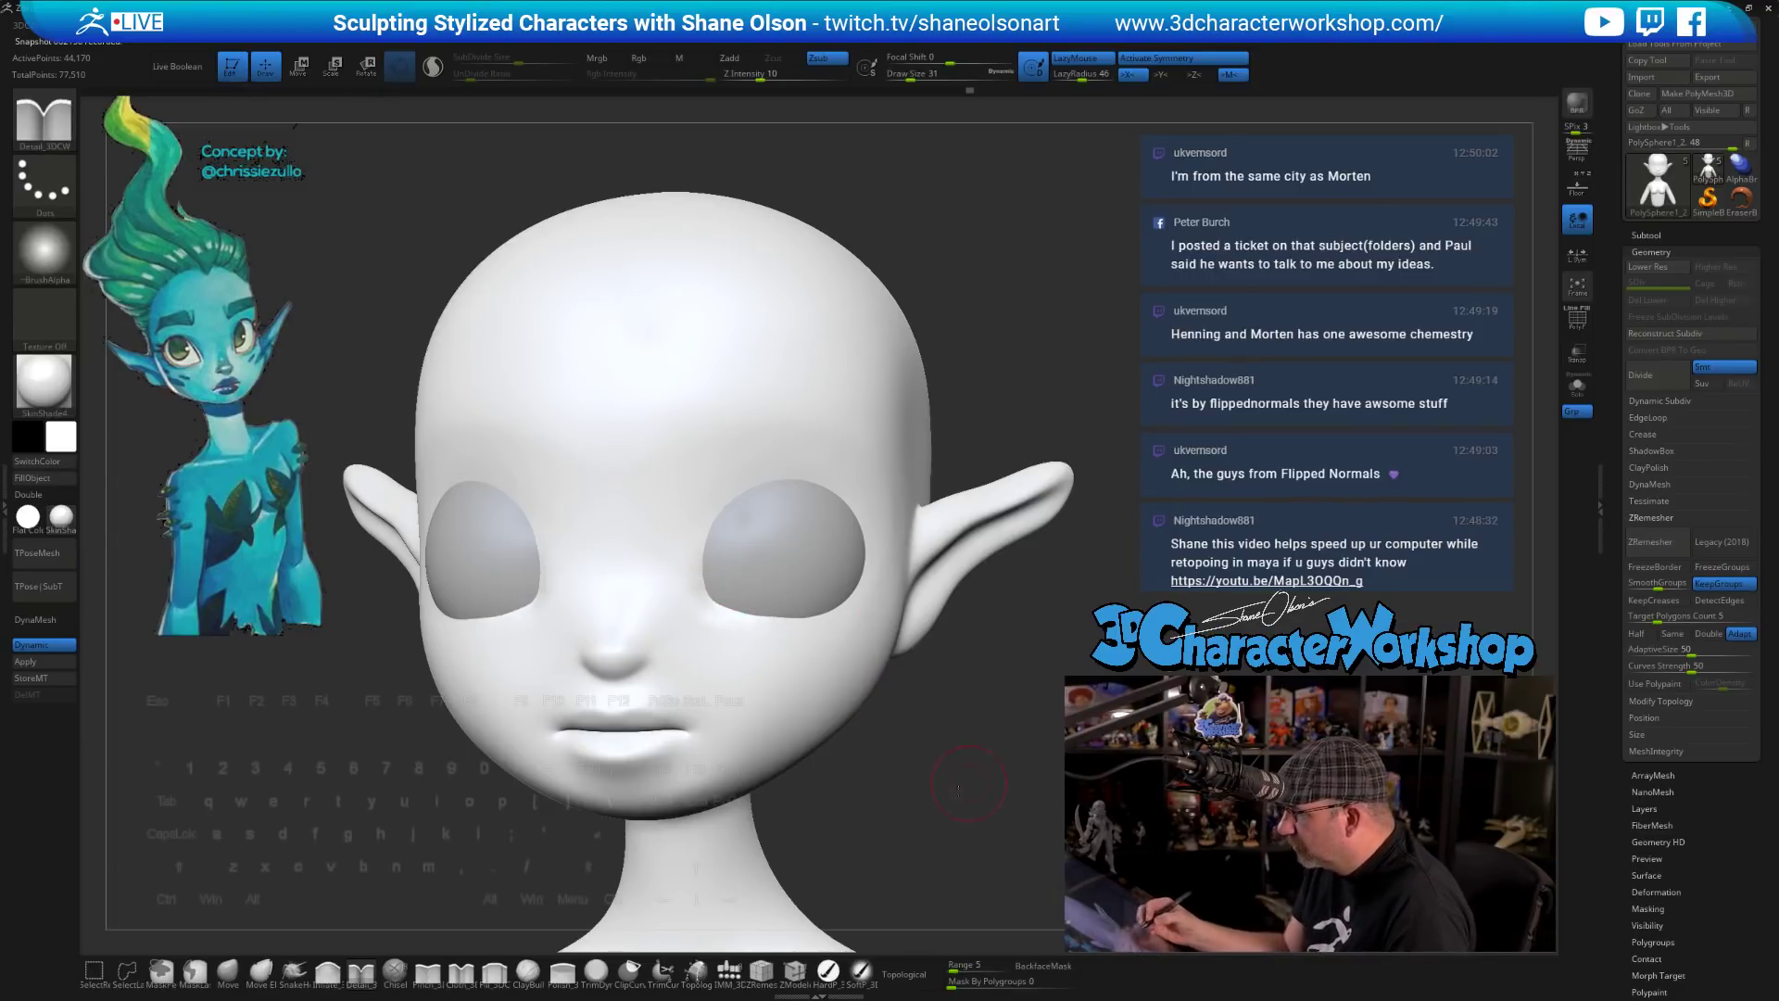
{"action": "mouse_move", "coordinate": [959, 791]}
{"action": "left_mouse_down"}
{"action": "mouse_move", "coordinate": [927, 783]}
{"action": "mouse_move", "coordinate": [987, 786]}
{"action": "left_mouse_up"}
{"action": "left_click_drag", "start_coordinate": [701, 561], "coordinate": [698, 572], "text": "shift"}
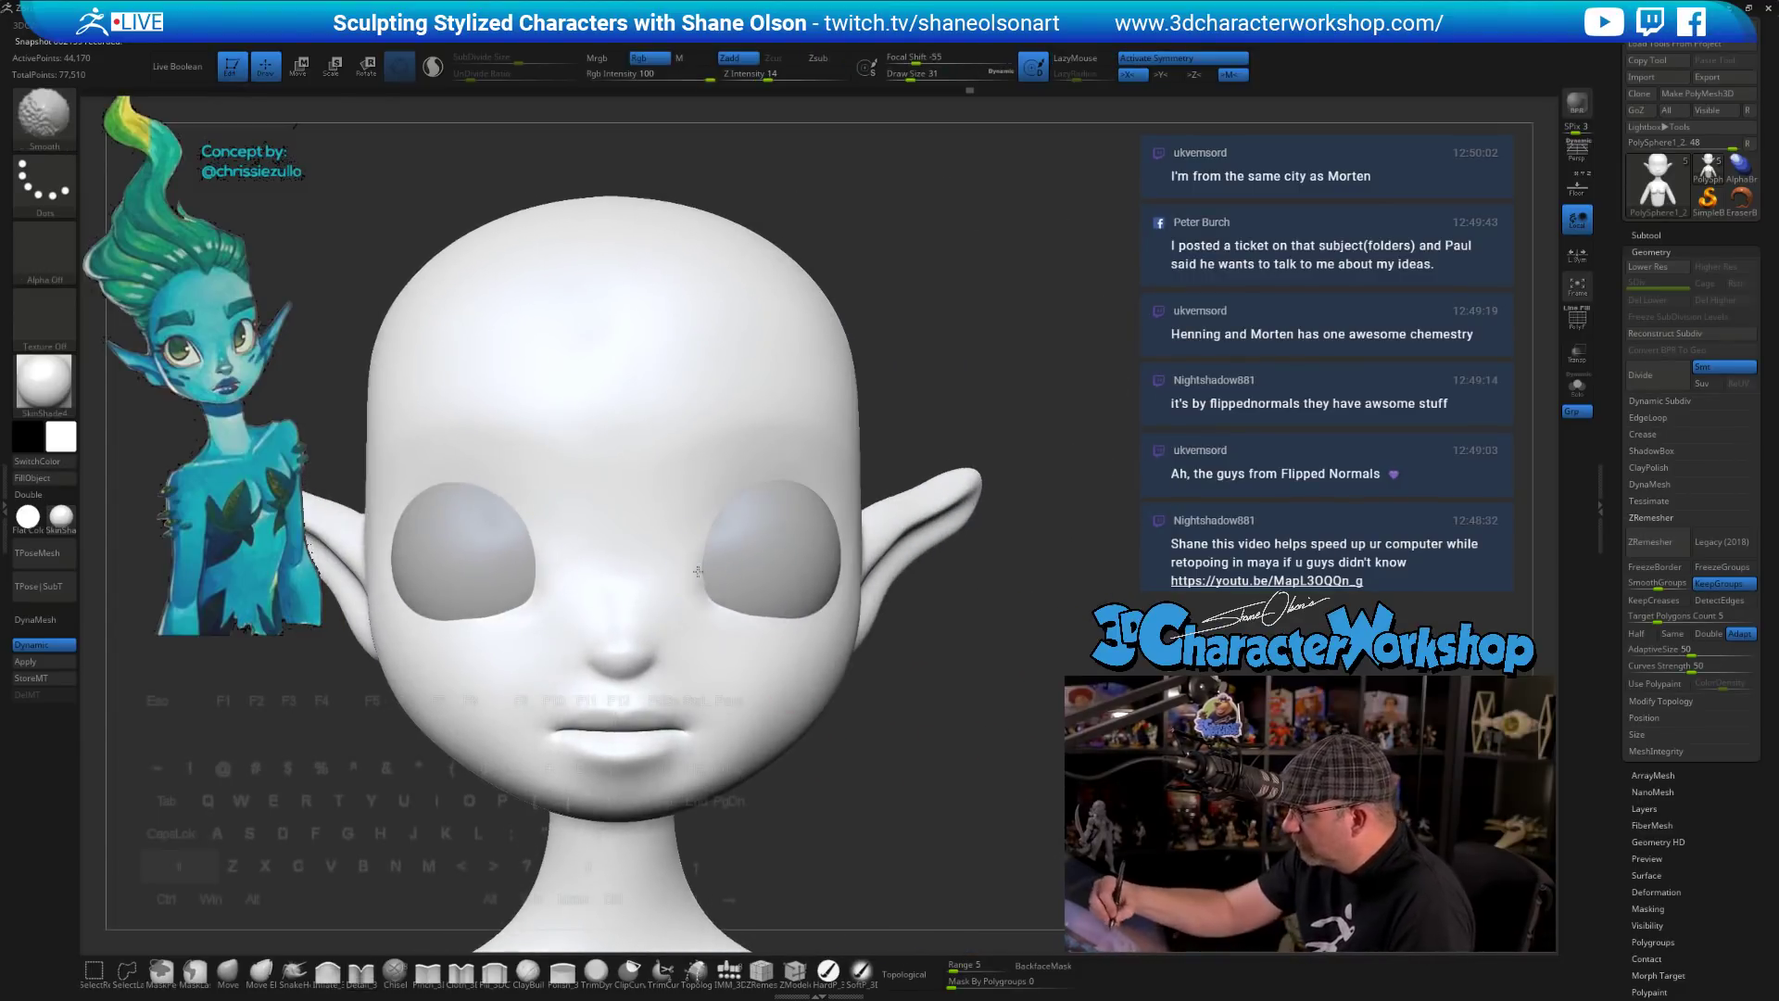
{"action": "mouse_move", "coordinate": [854, 707]}
{"action": "left_mouse_down", "text": "shift"}
{"action": "mouse_move", "coordinate": [891, 729]}
{"action": "mouse_move", "coordinate": [875, 704]}
{"action": "left_mouse_up", "text": "shift"}
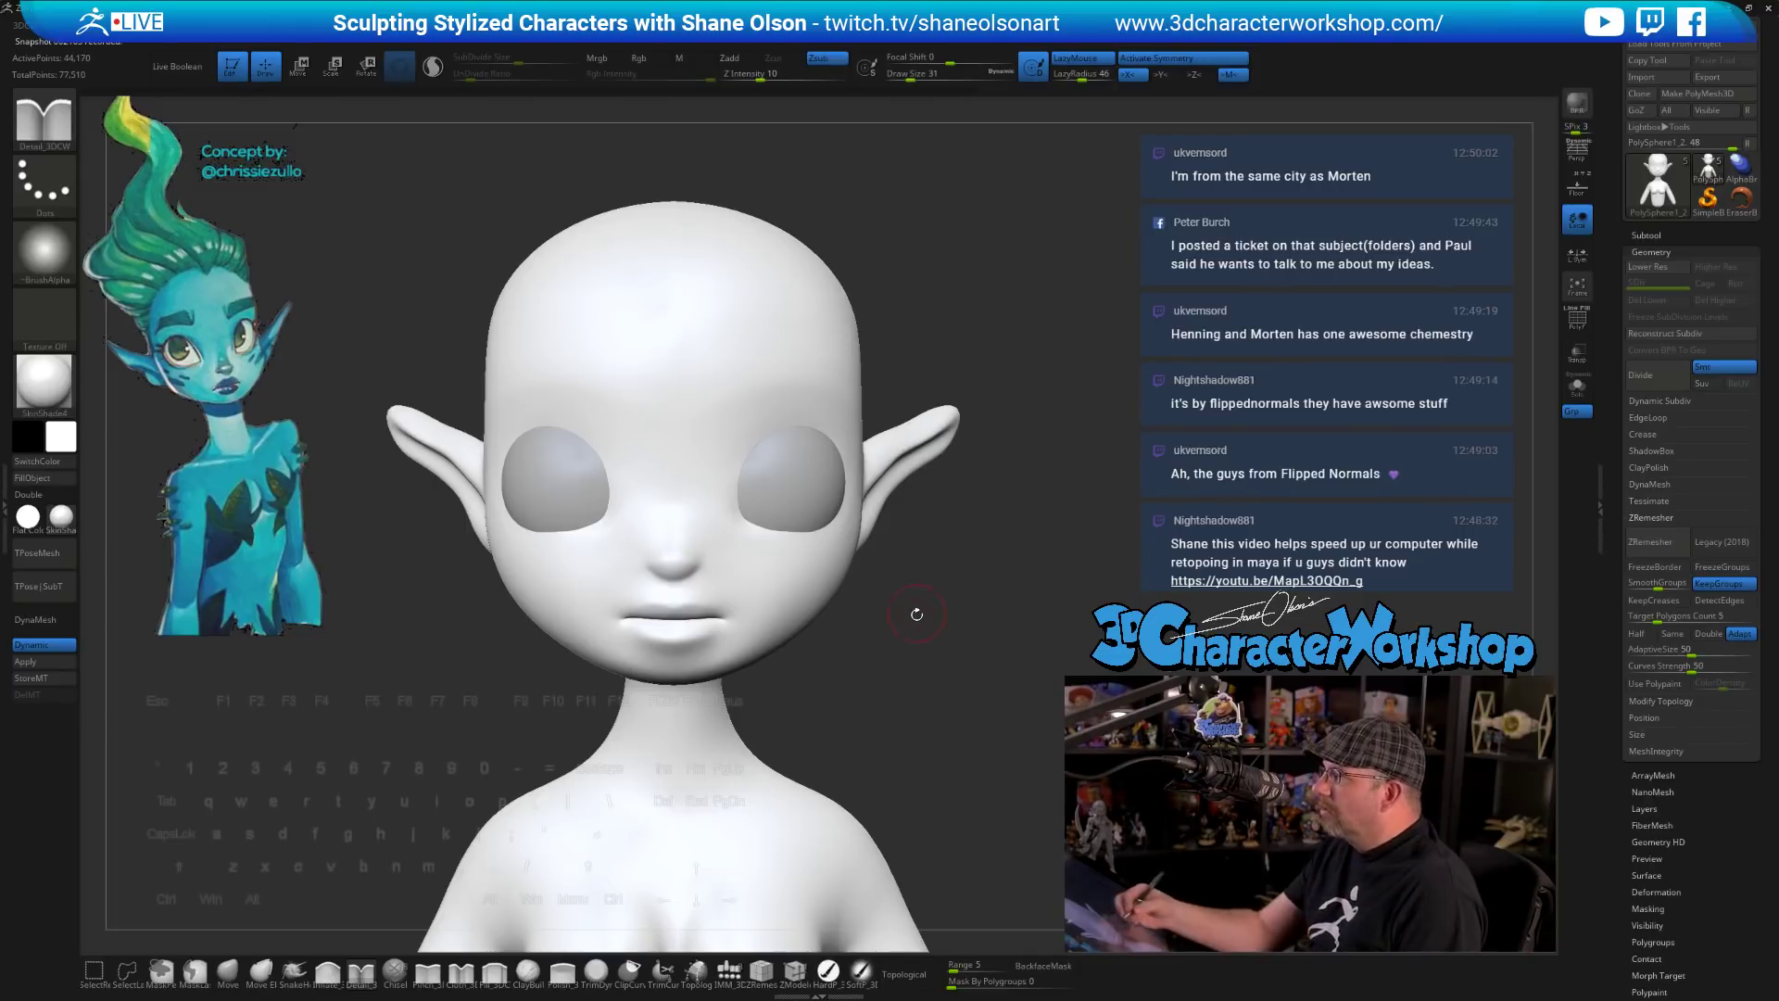
- Carve along the inner edge of the eye socket up toward the upper lid
{"action": "left_click_drag", "start_coordinate": [917, 614], "coordinate": [795, 514]}
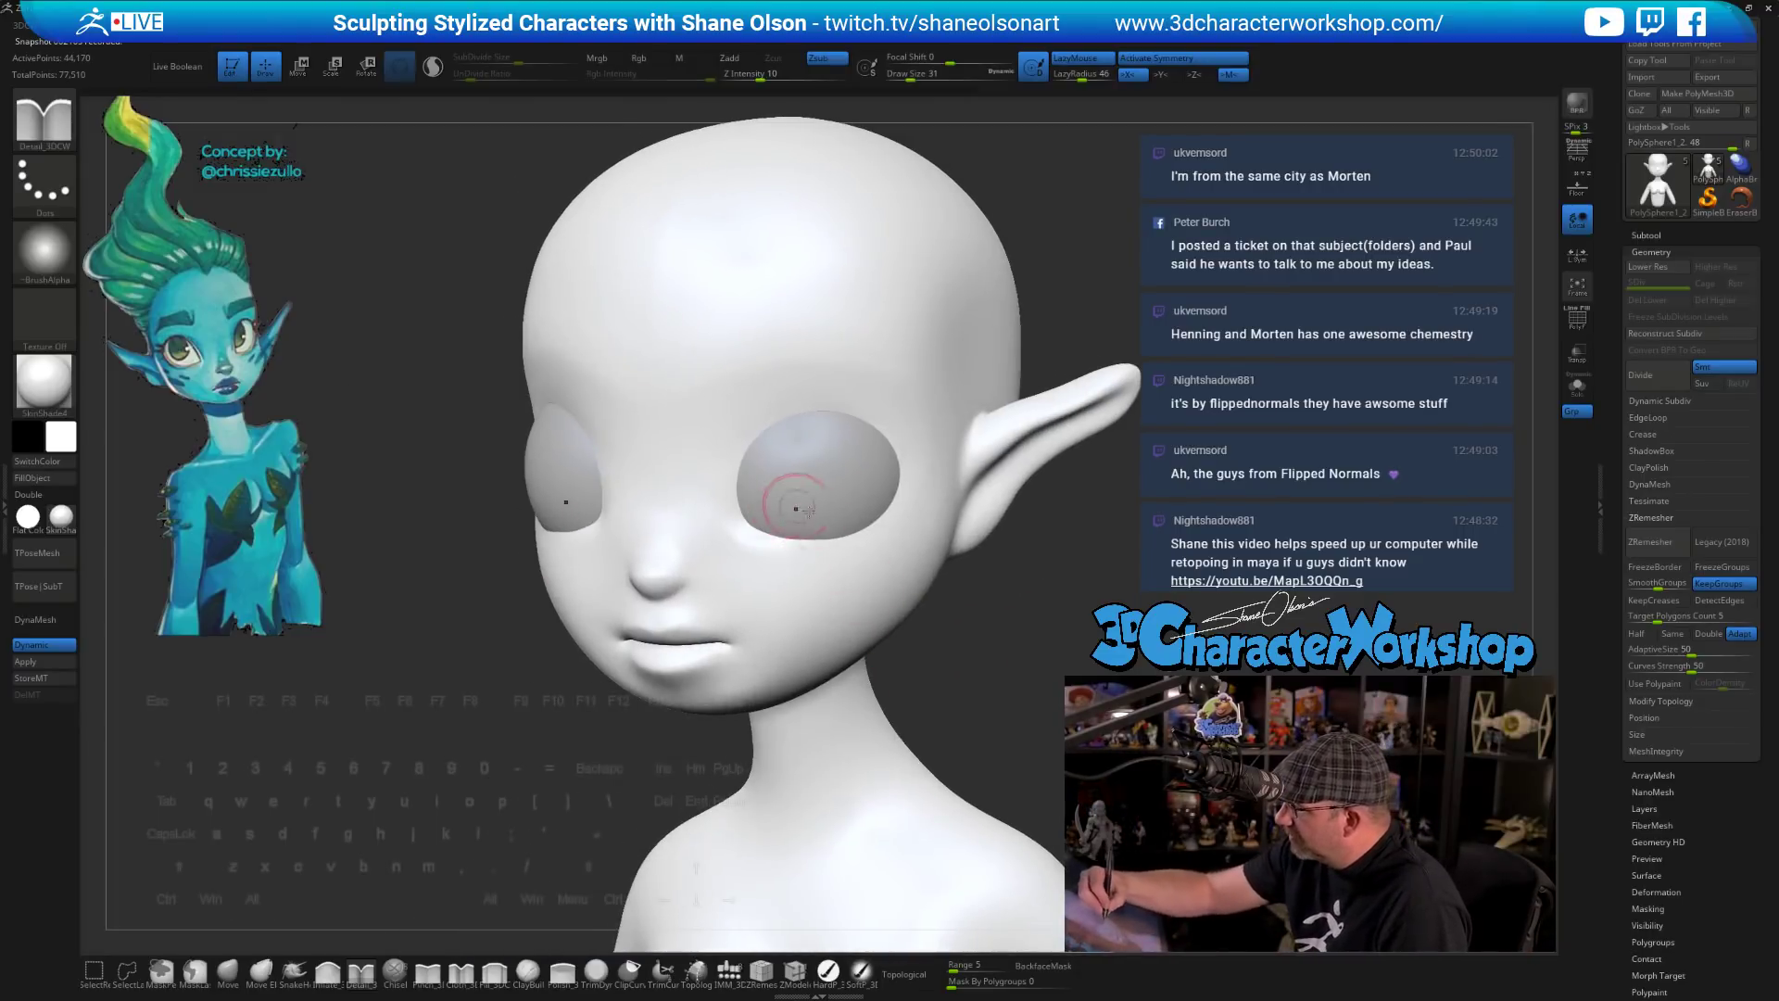
{"action": "key", "text": "shift"}
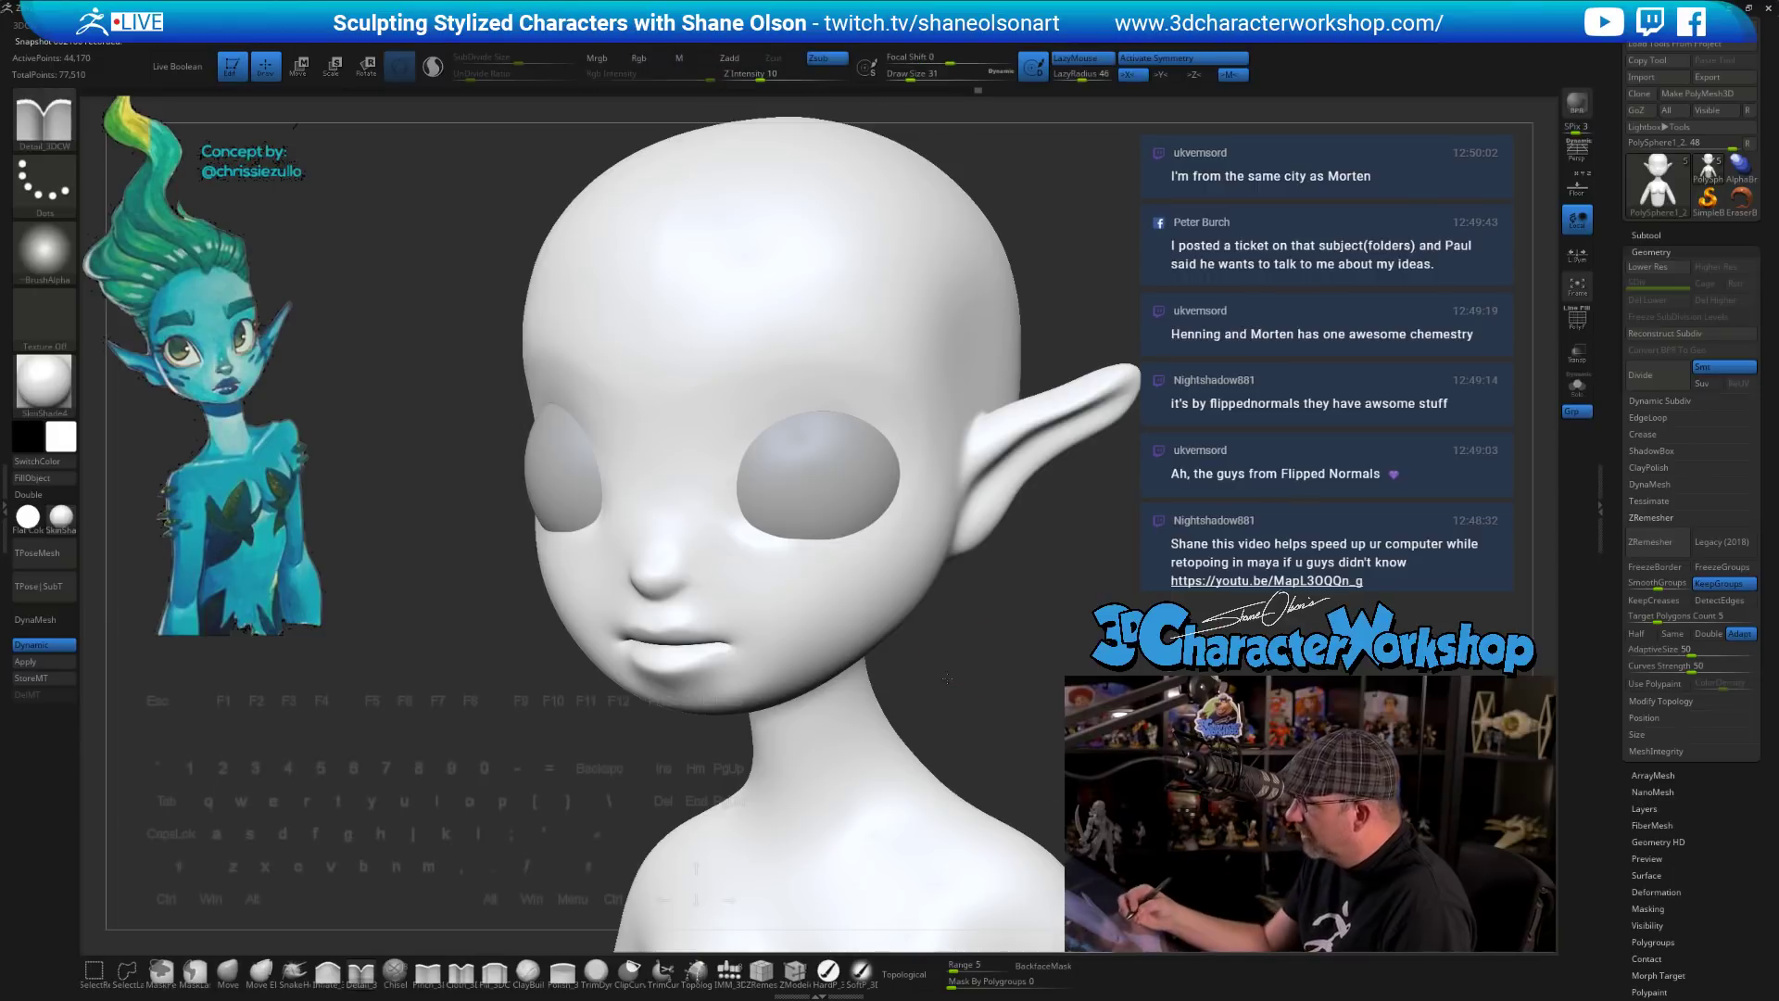
{"action": "mouse_move", "coordinate": [906, 639]}
{"action": "left_mouse_down"}
{"action": "mouse_move", "coordinate": [971, 638]}
{"action": "mouse_move", "coordinate": [945, 695]}
{"action": "left_mouse_up"}
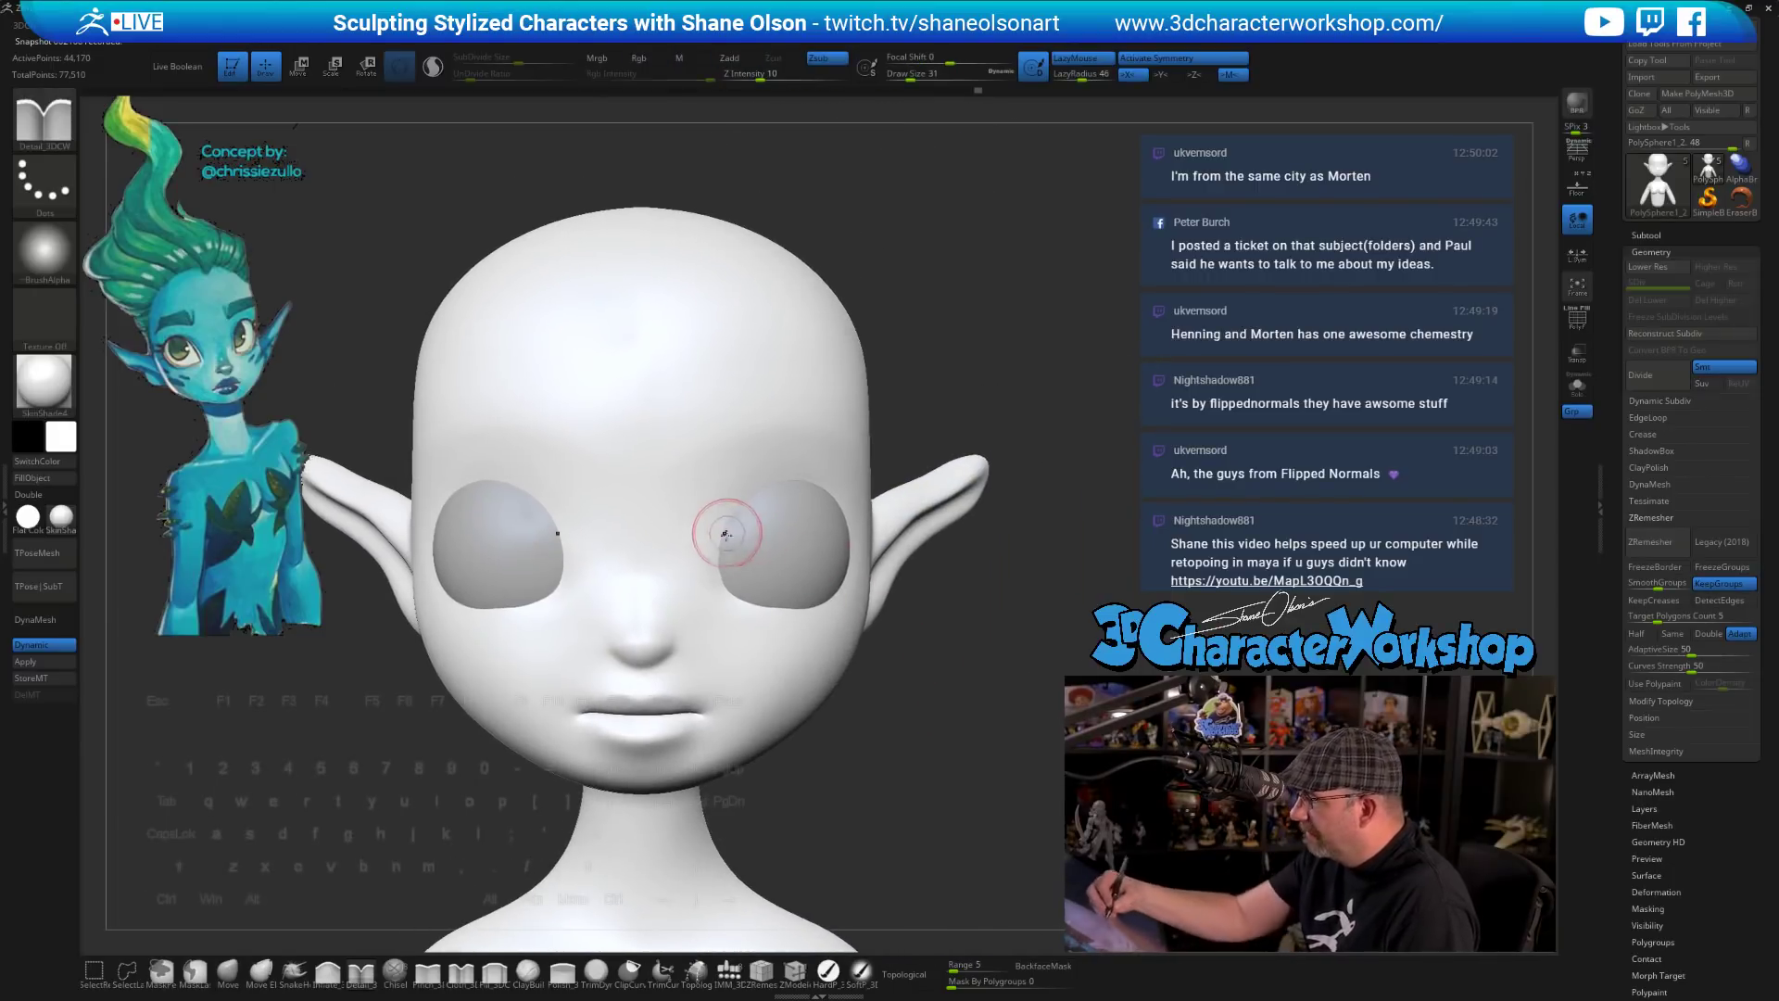
{"action": "left_click_drag", "start_coordinate": [720, 581], "coordinate": [747, 492]}
- Turn off dynamic subdivision and build up a raised eyelid rim along the socket's inner and upper edges
{"action": "key", "text": "shift+d"}
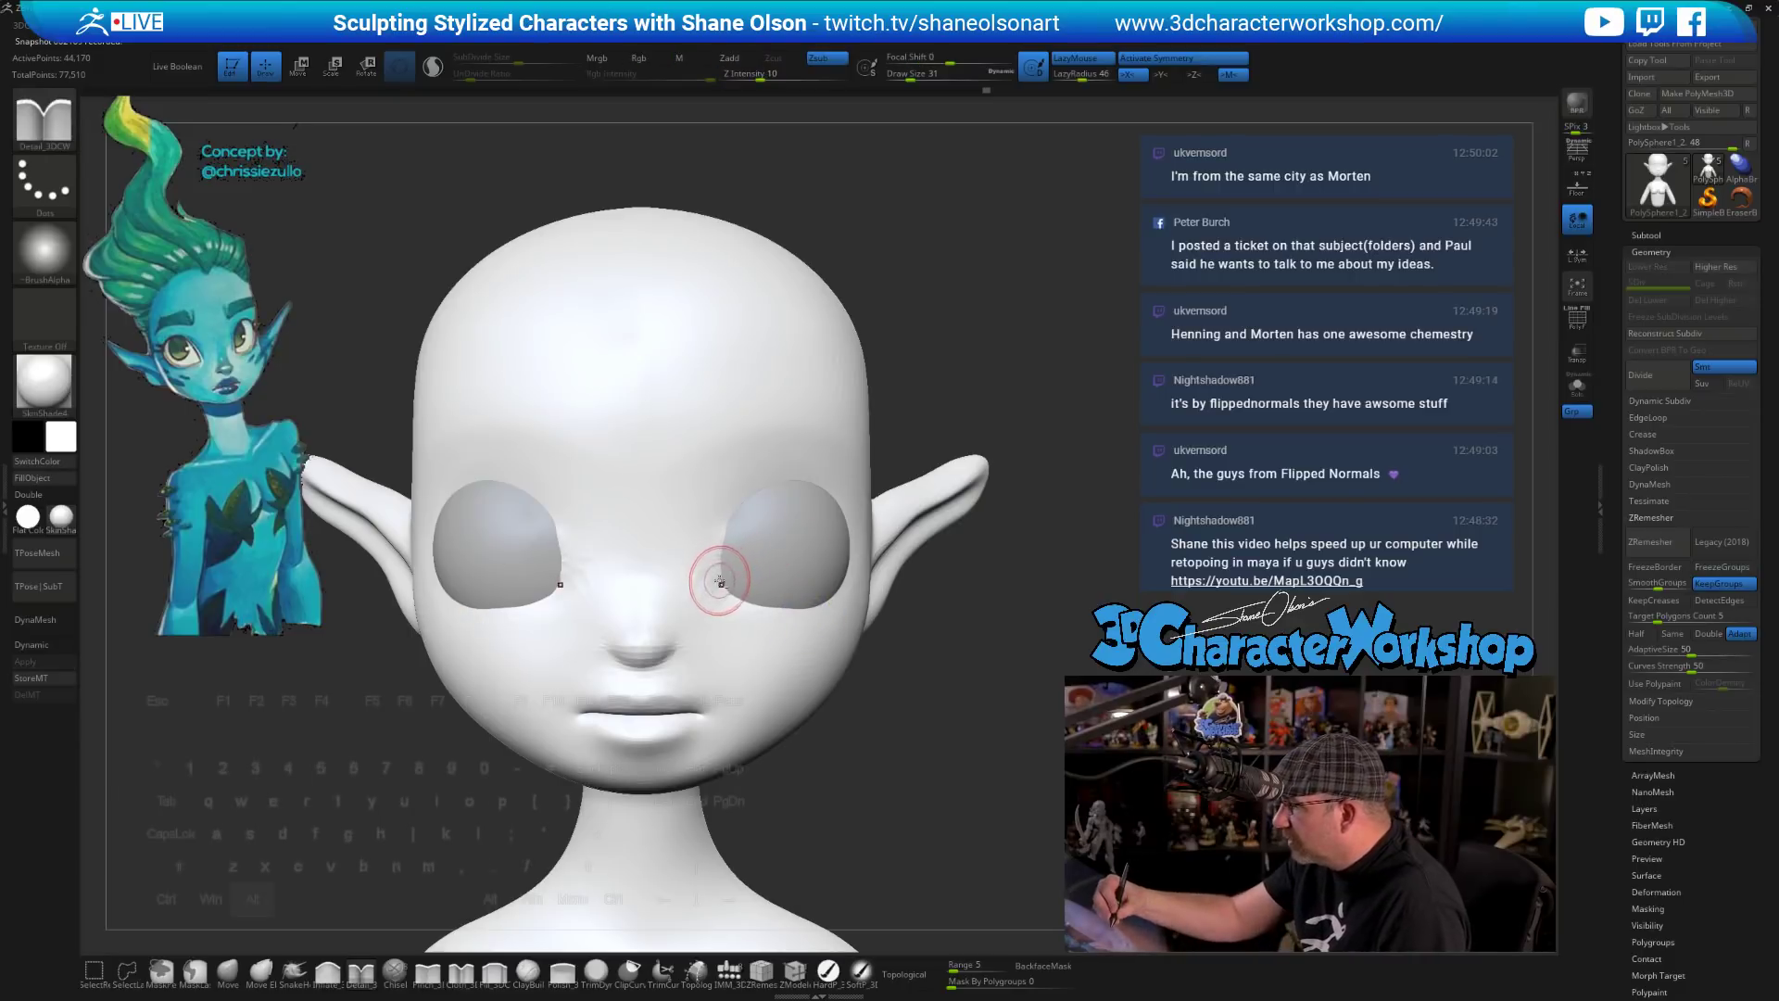
{"action": "left_click_drag", "start_coordinate": [720, 581], "coordinate": [722, 528], "text": "alt"}
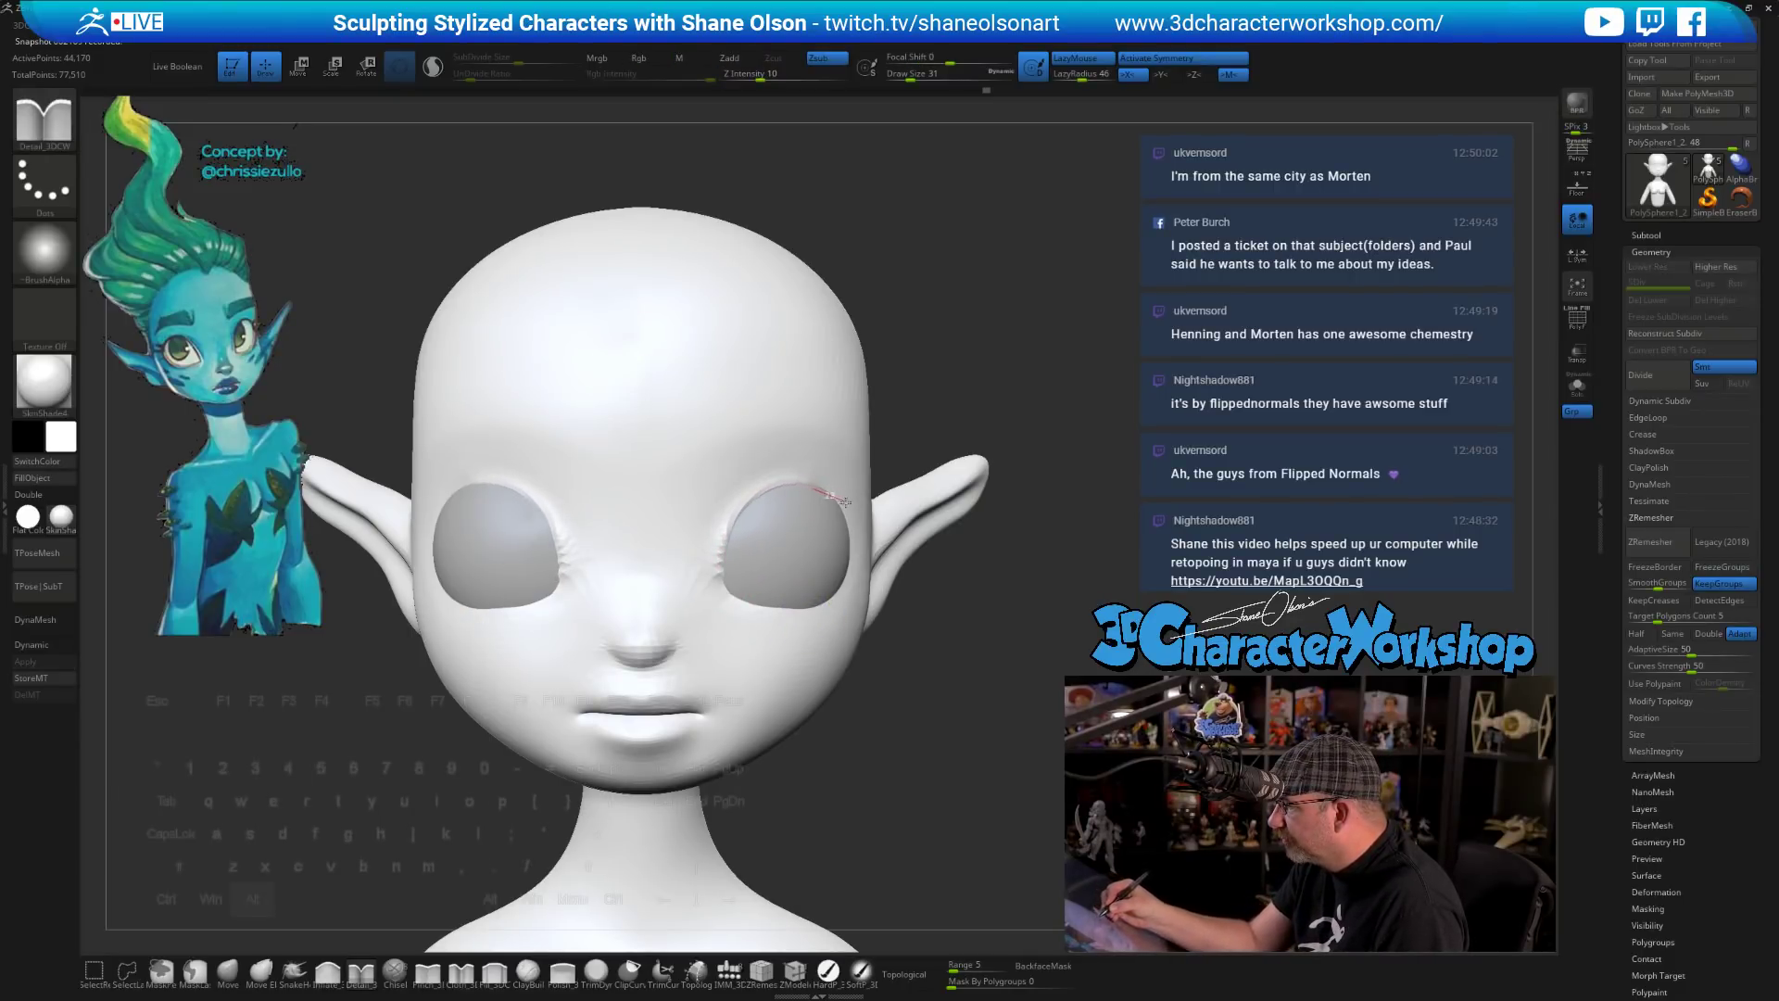
{"action": "mouse_move", "coordinate": [940, 698]}
{"action": "left_mouse_down"}
{"action": "mouse_move", "coordinate": [682, 690]}
{"action": "mouse_move", "coordinate": [815, 686]}
{"action": "left_mouse_up"}
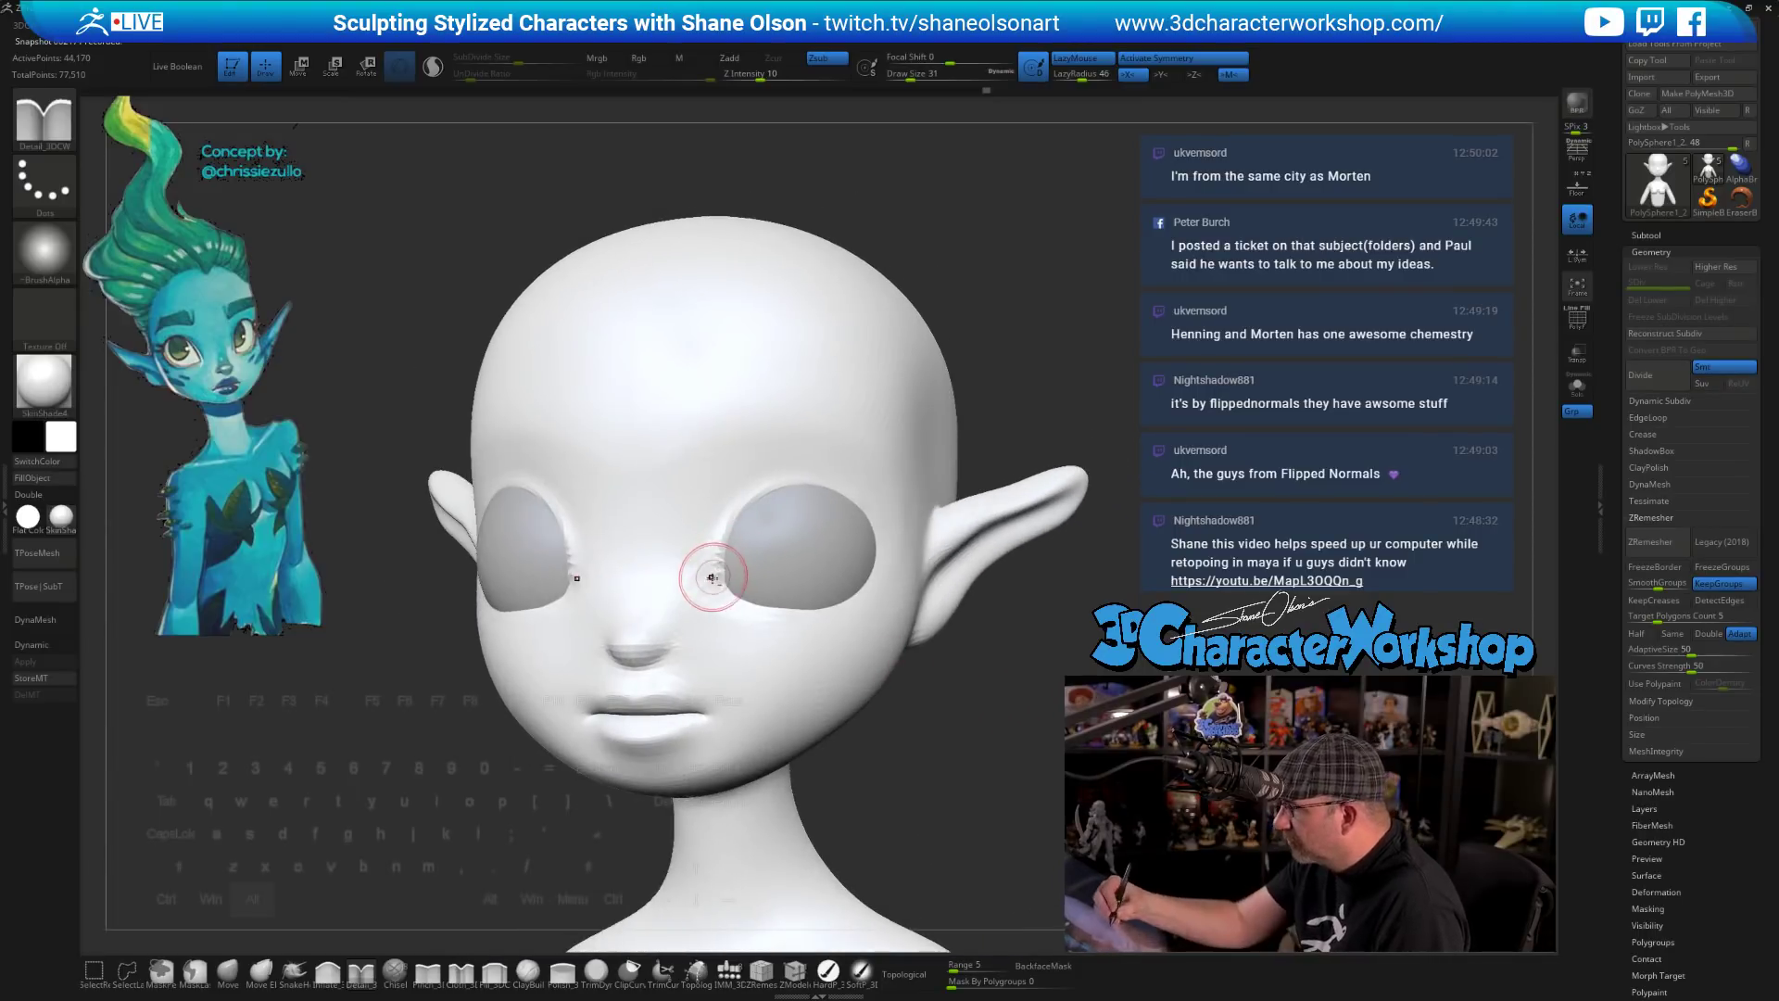
{"action": "left_click_drag", "start_coordinate": [968, 683], "coordinate": [741, 640]}
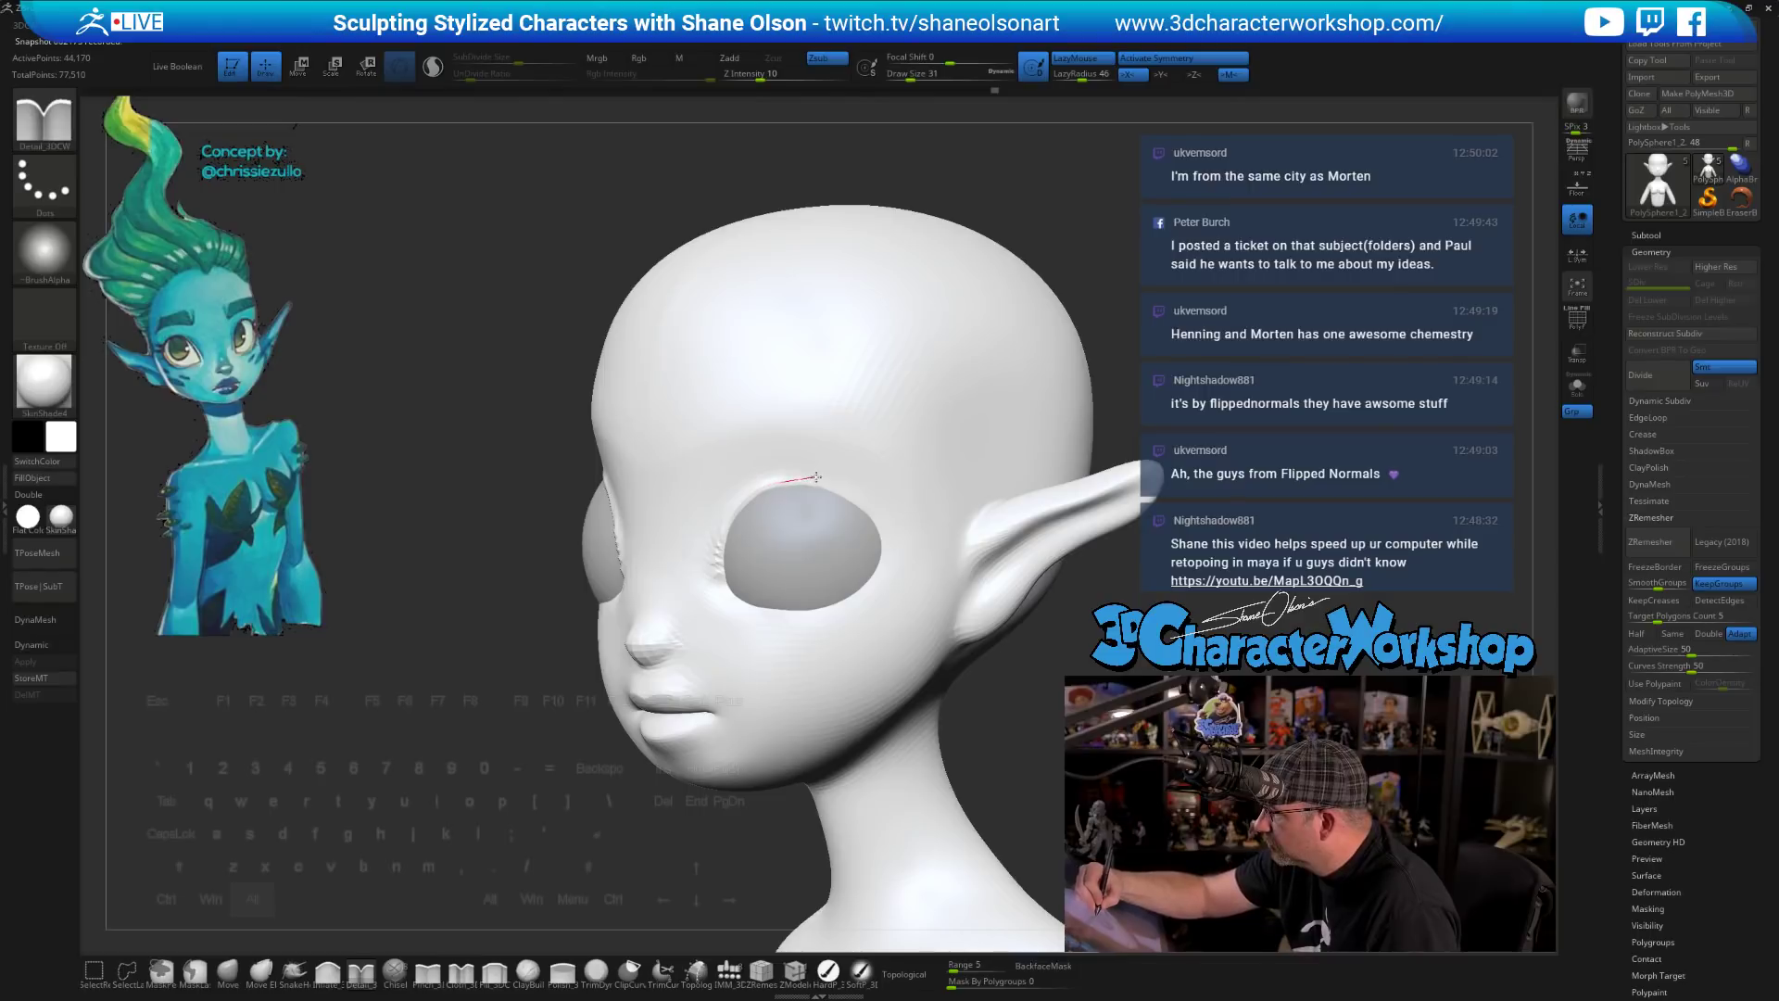
{"action": "left_click_drag", "start_coordinate": [889, 528], "coordinate": [917, 563], "text": "alt"}
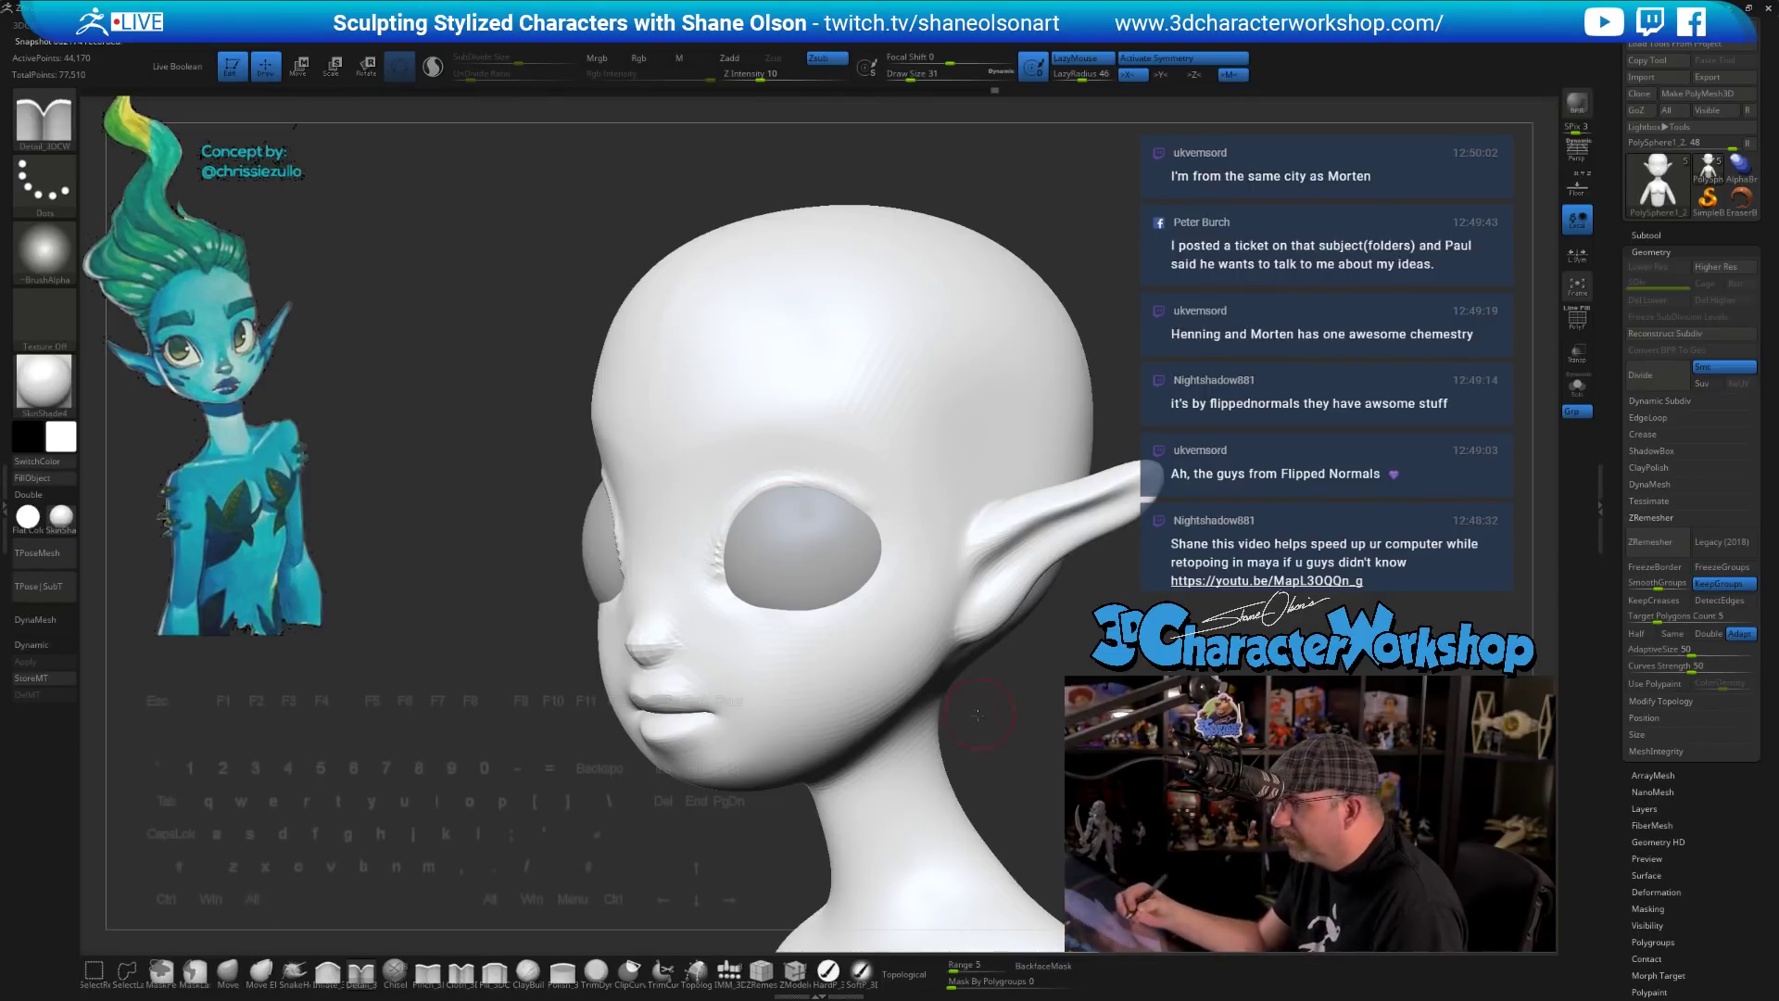
- Carve the upper lid's edge and the outer eye corner from a three-quarter view at draw size 31
{"action": "mouse_move", "coordinate": [996, 686]}
{"action": "left_mouse_down"}
{"action": "mouse_move", "coordinate": [1053, 689]}
{"action": "mouse_move", "coordinate": [961, 699]}
{"action": "left_mouse_up"}
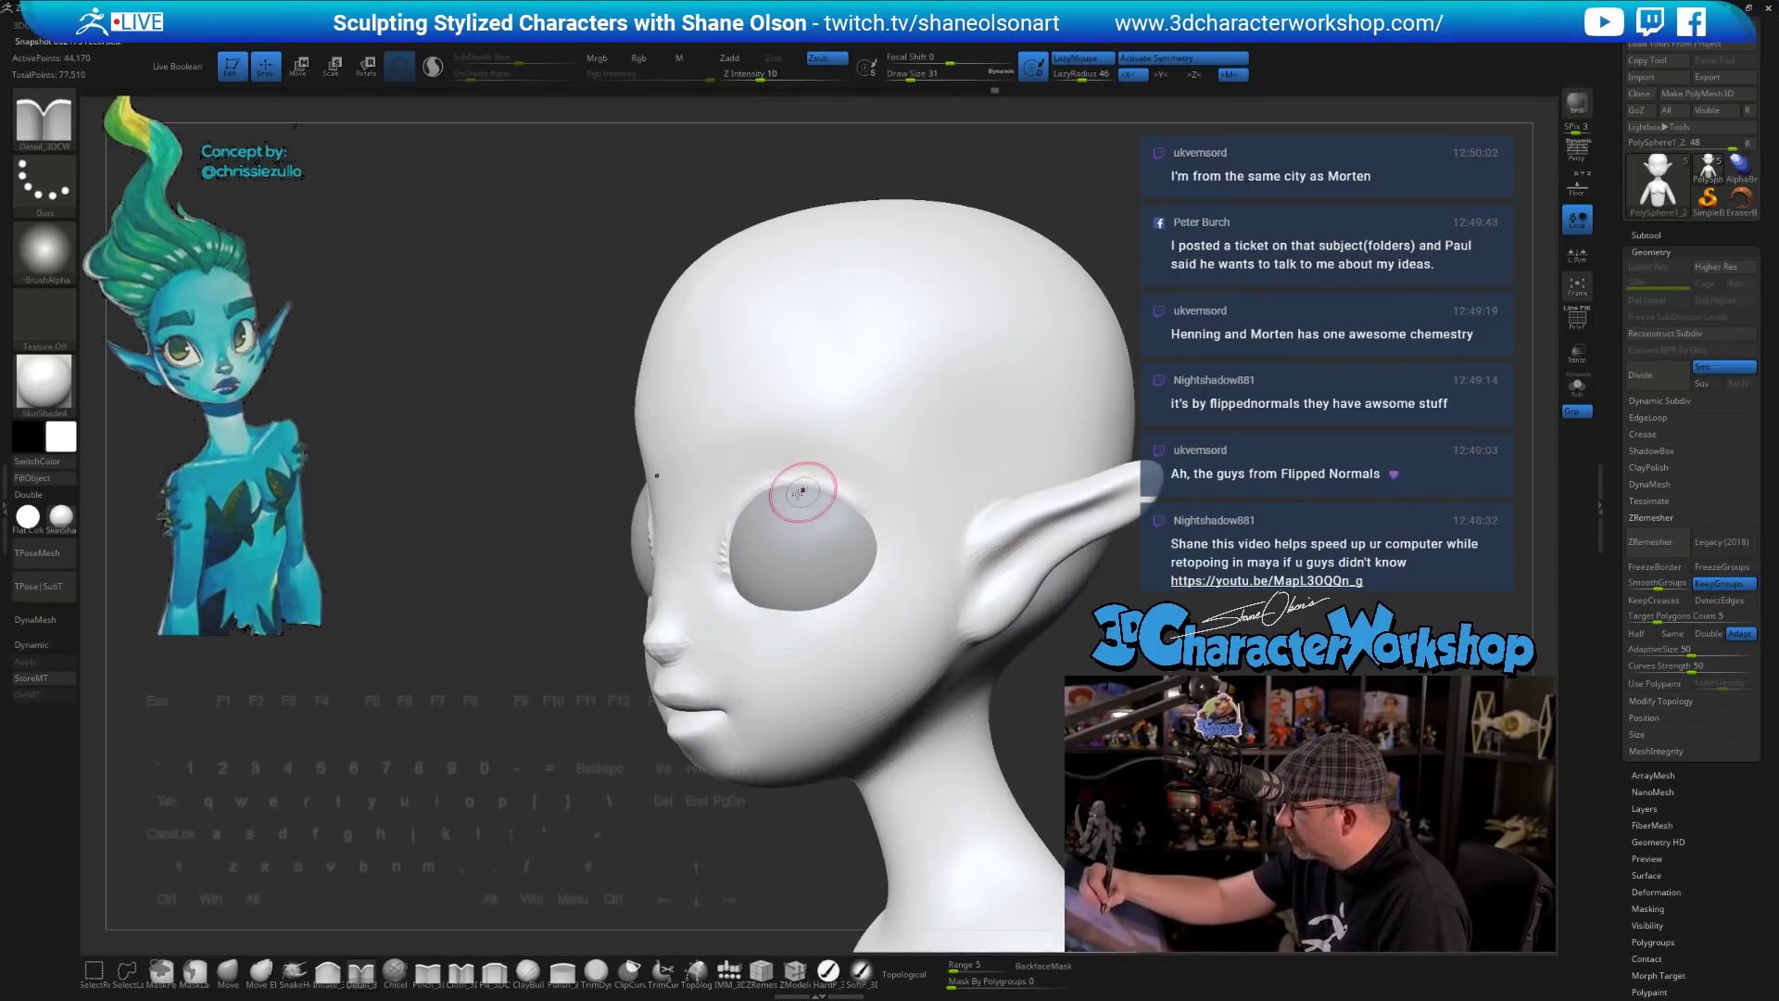
{"action": "left_click_drag", "start_coordinate": [798, 498], "coordinate": [834, 509]}
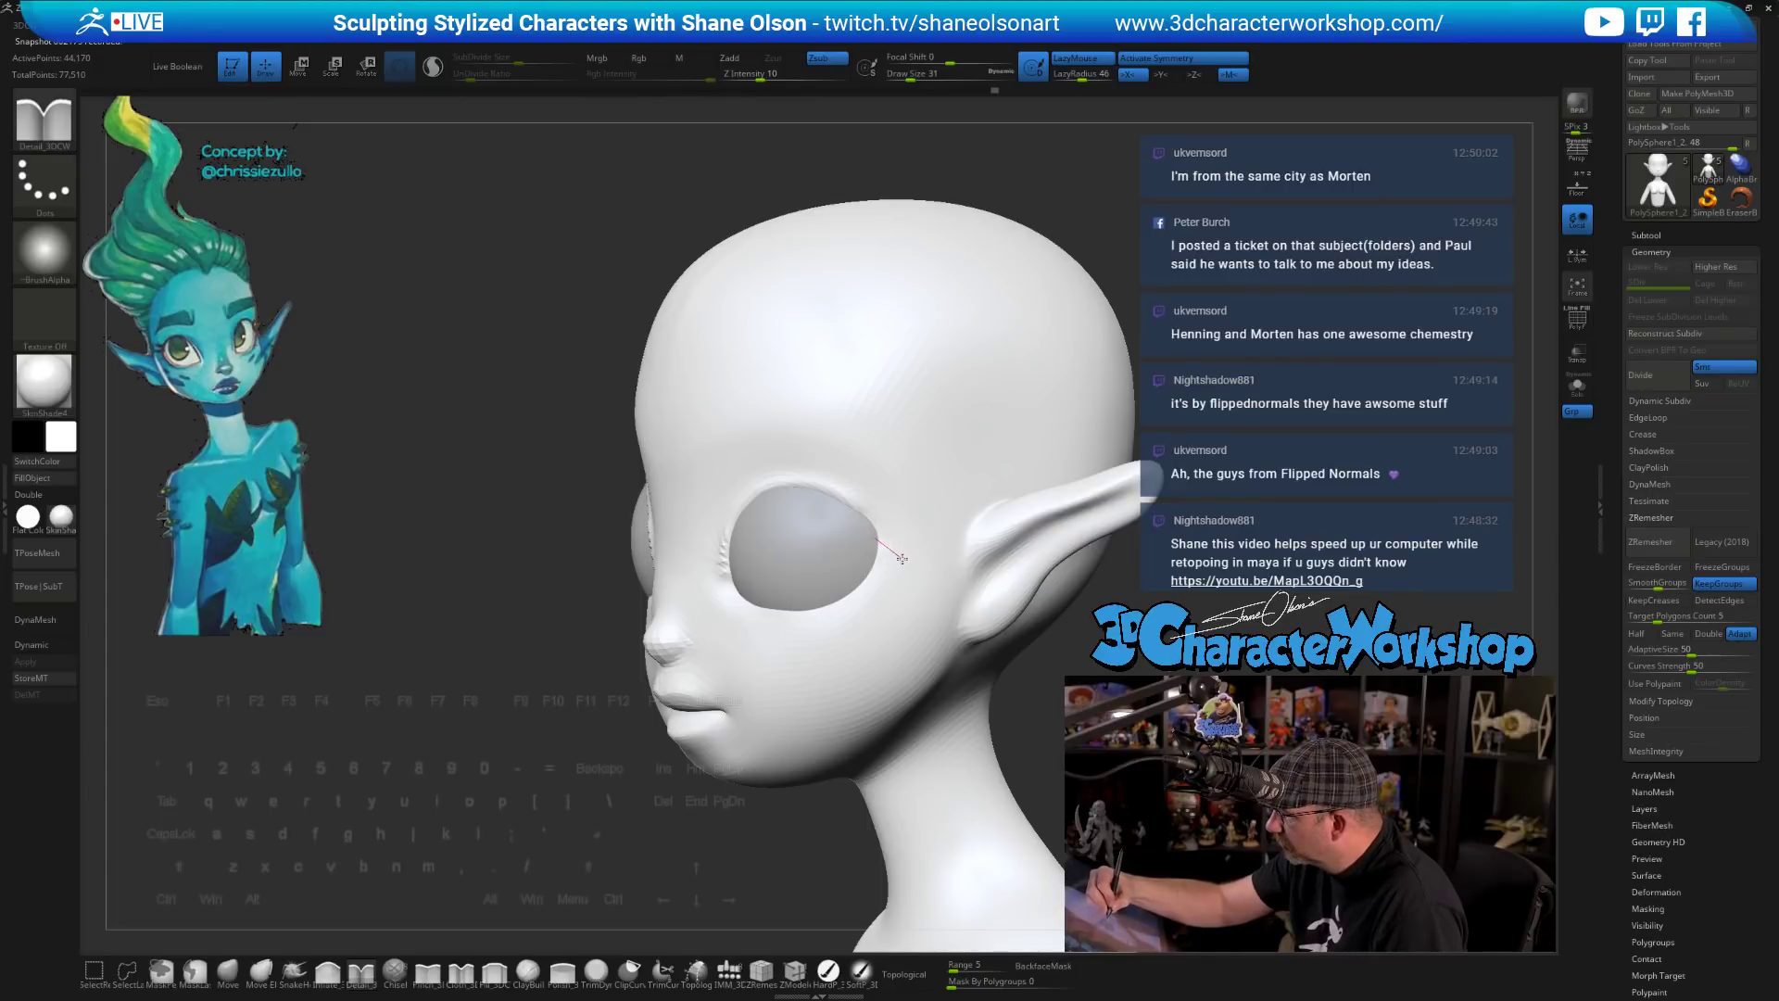
{"action": "left_click_drag", "start_coordinate": [856, 517], "coordinate": [890, 558]}
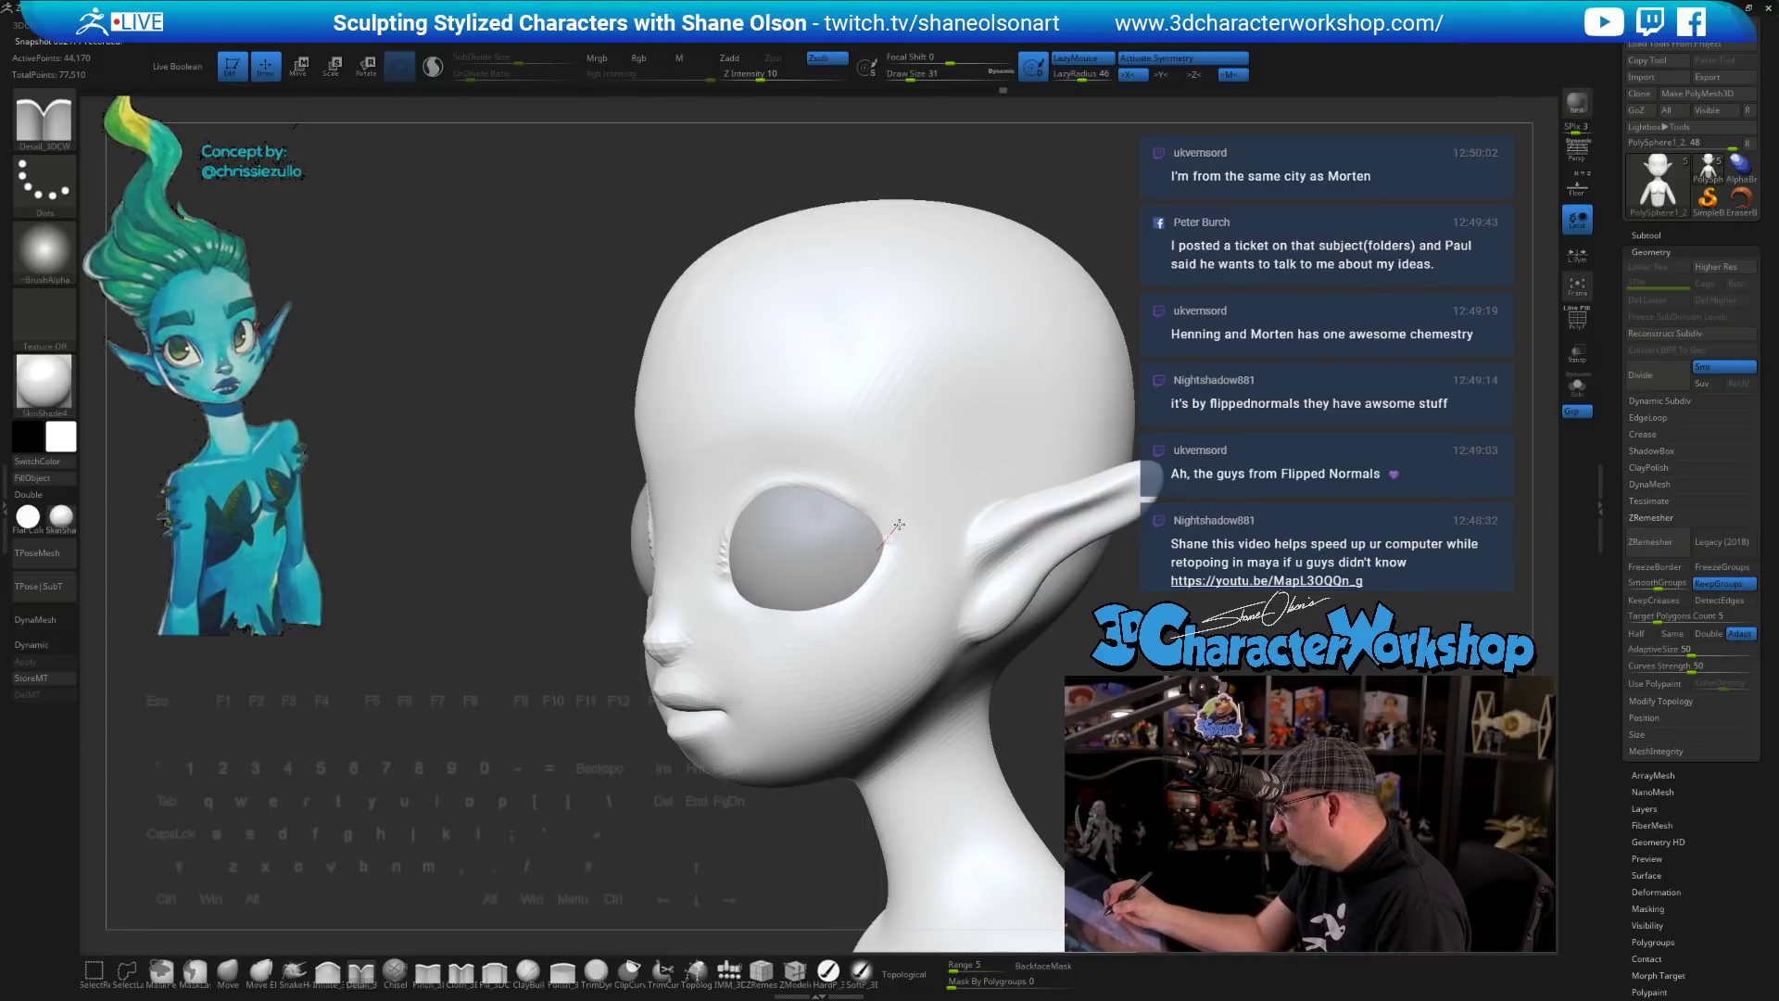
{"action": "mouse_move", "coordinate": [912, 509]}
{"action": "left_mouse_down"}
{"action": "mouse_move", "coordinate": [876, 527]}
{"action": "mouse_move", "coordinate": [859, 505]}
{"action": "mouse_move", "coordinate": [914, 547]}
{"action": "left_mouse_up"}
- Build up the lower eyelid rim and the outer eye corner, and smooth the lower outer edge
{"action": "mouse_move", "coordinate": [1004, 660]}
{"action": "left_mouse_down", "text": "shift"}
{"action": "mouse_move", "coordinate": [1024, 680]}
{"action": "mouse_move", "coordinate": [946, 704]}
{"action": "mouse_move", "coordinate": [926, 683]}
{"action": "mouse_move", "coordinate": [992, 732]}
{"action": "mouse_move", "coordinate": [926, 732]}
{"action": "left_mouse_up", "text": "shift"}
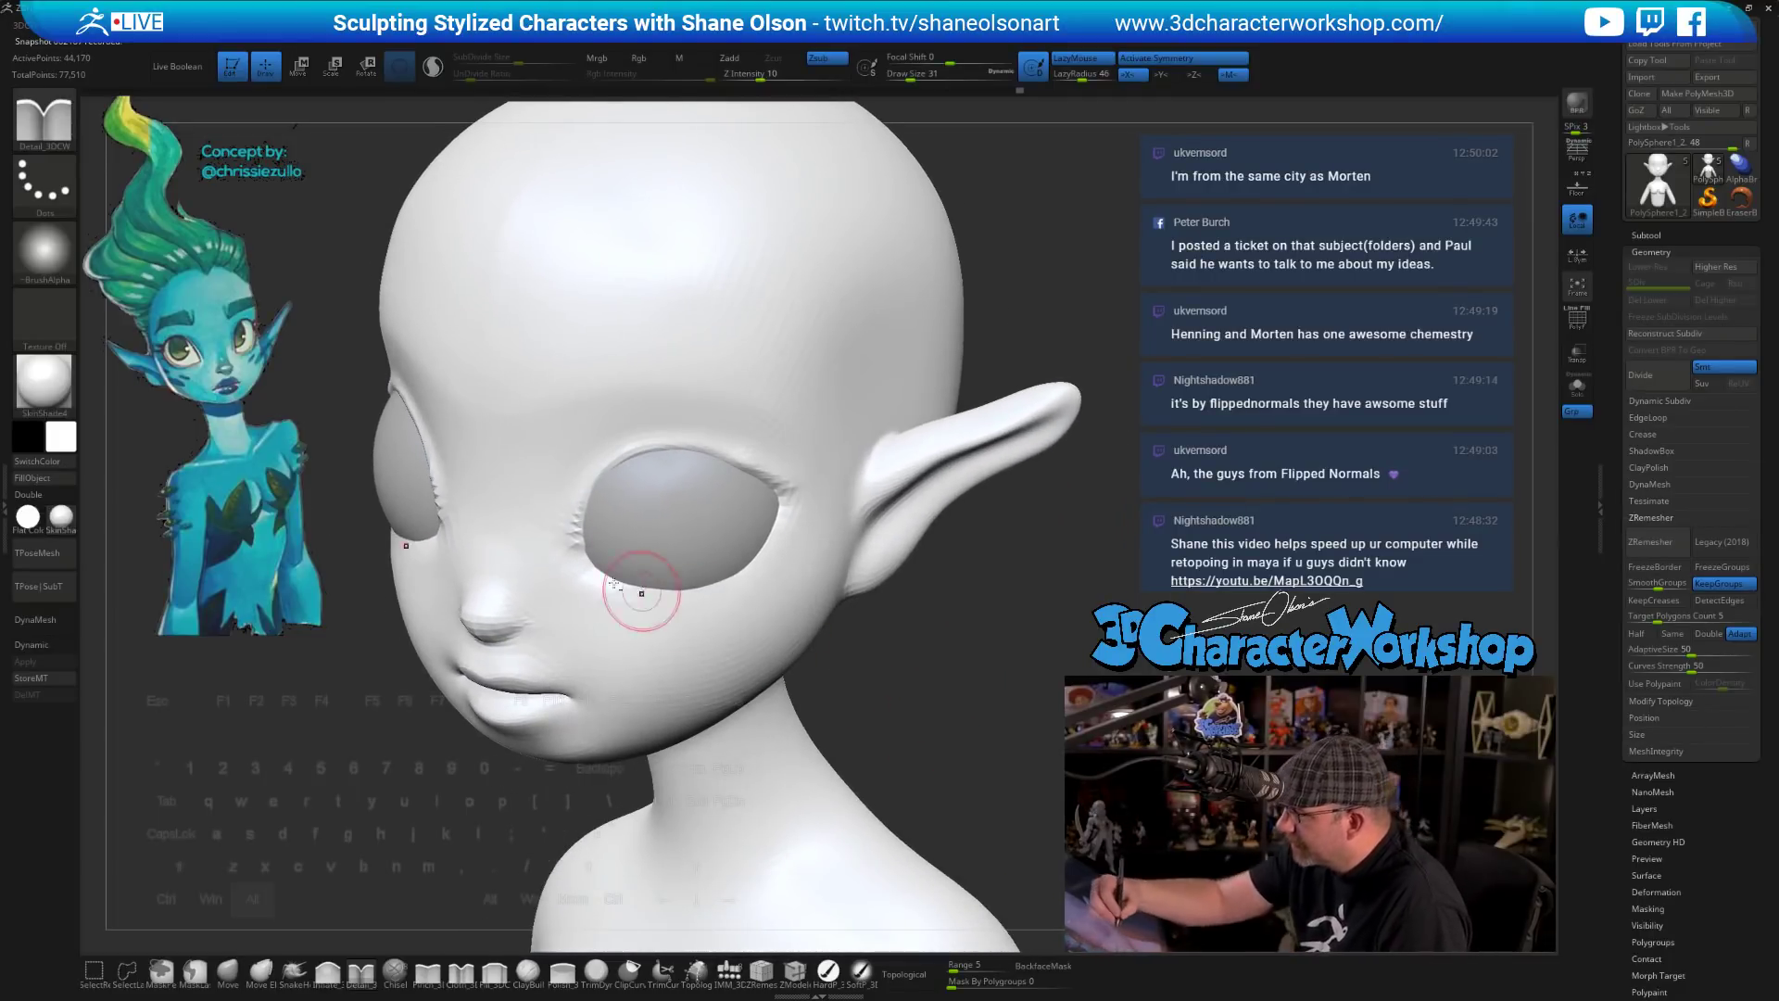
{"action": "left_click_drag", "start_coordinate": [586, 572], "coordinate": [641, 591], "text": "alt"}
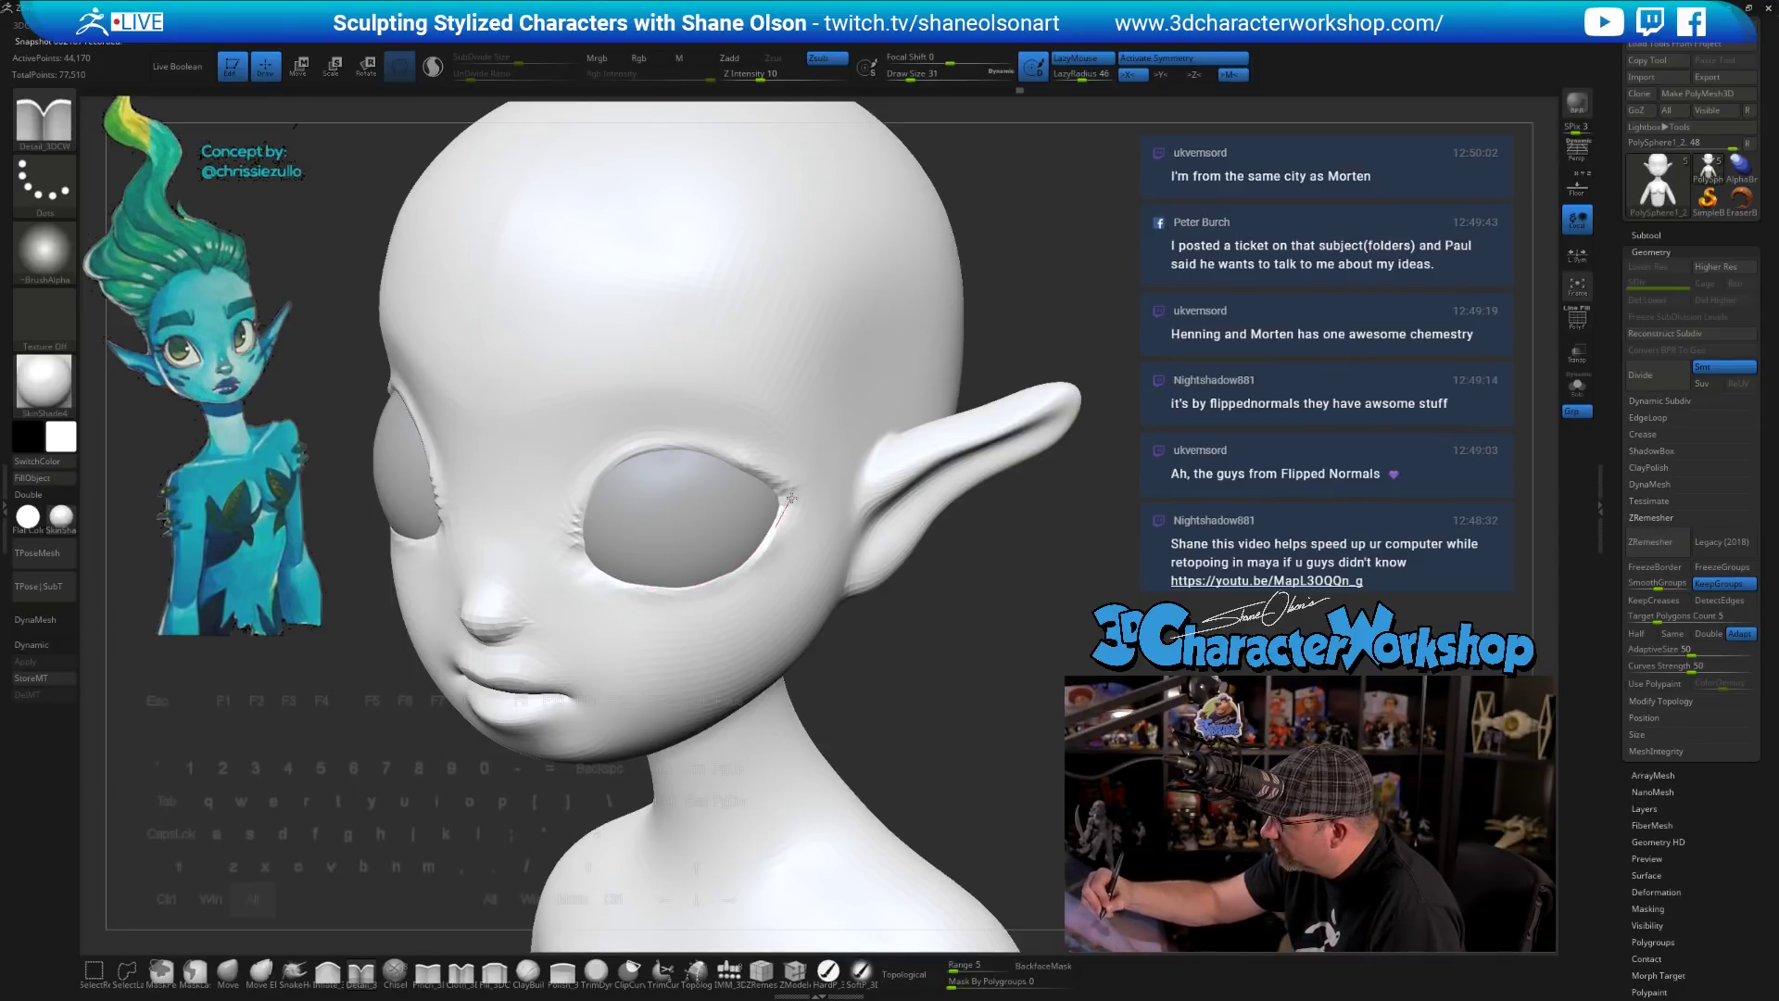
{"action": "left_click_drag", "start_coordinate": [792, 499], "coordinate": [807, 452], "text": "alt"}
{"action": "left_click_drag", "start_coordinate": [907, 636], "coordinate": [943, 619]}
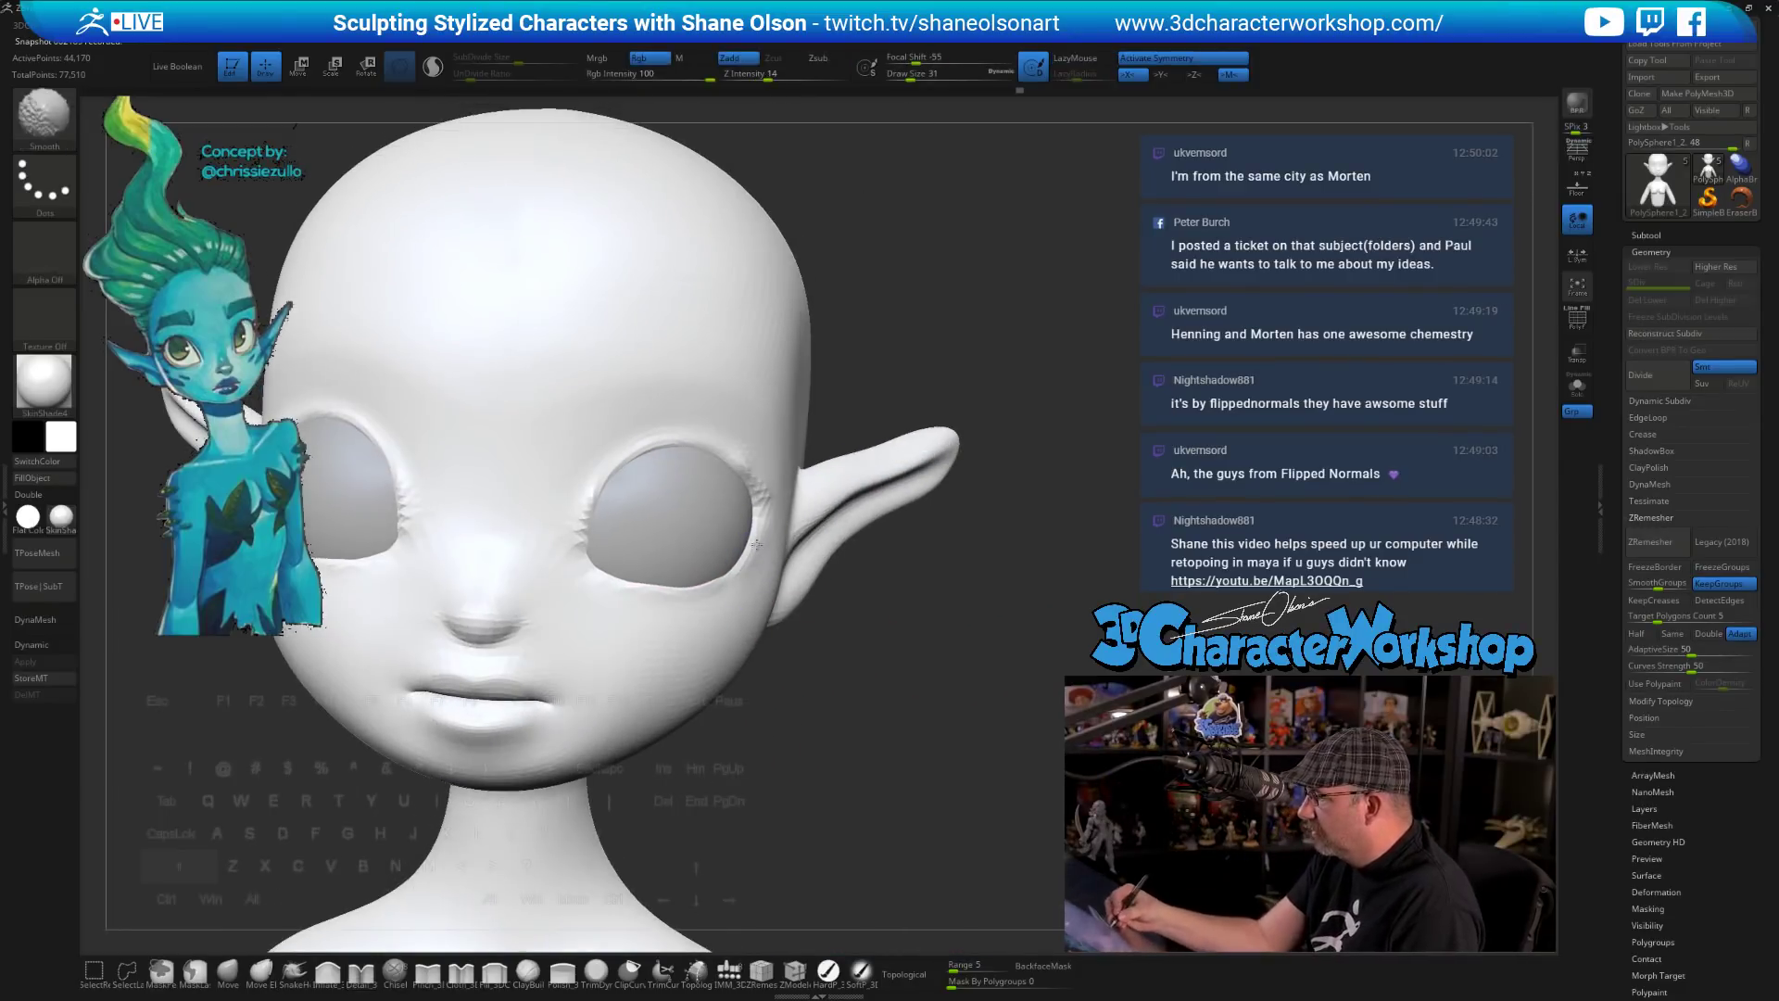
{"action": "left_click_drag", "start_coordinate": [757, 545], "coordinate": [764, 560], "text": "shift"}
{"action": "left_click_drag", "start_coordinate": [894, 639], "coordinate": [848, 643]}
{"action": "mouse_move", "coordinate": [721, 615]}
{"action": "left_mouse_down", "text": "shift"}
{"action": "mouse_move", "coordinate": [748, 578]}
{"action": "mouse_move", "coordinate": [704, 581]}
{"action": "left_mouse_up", "text": "shift"}
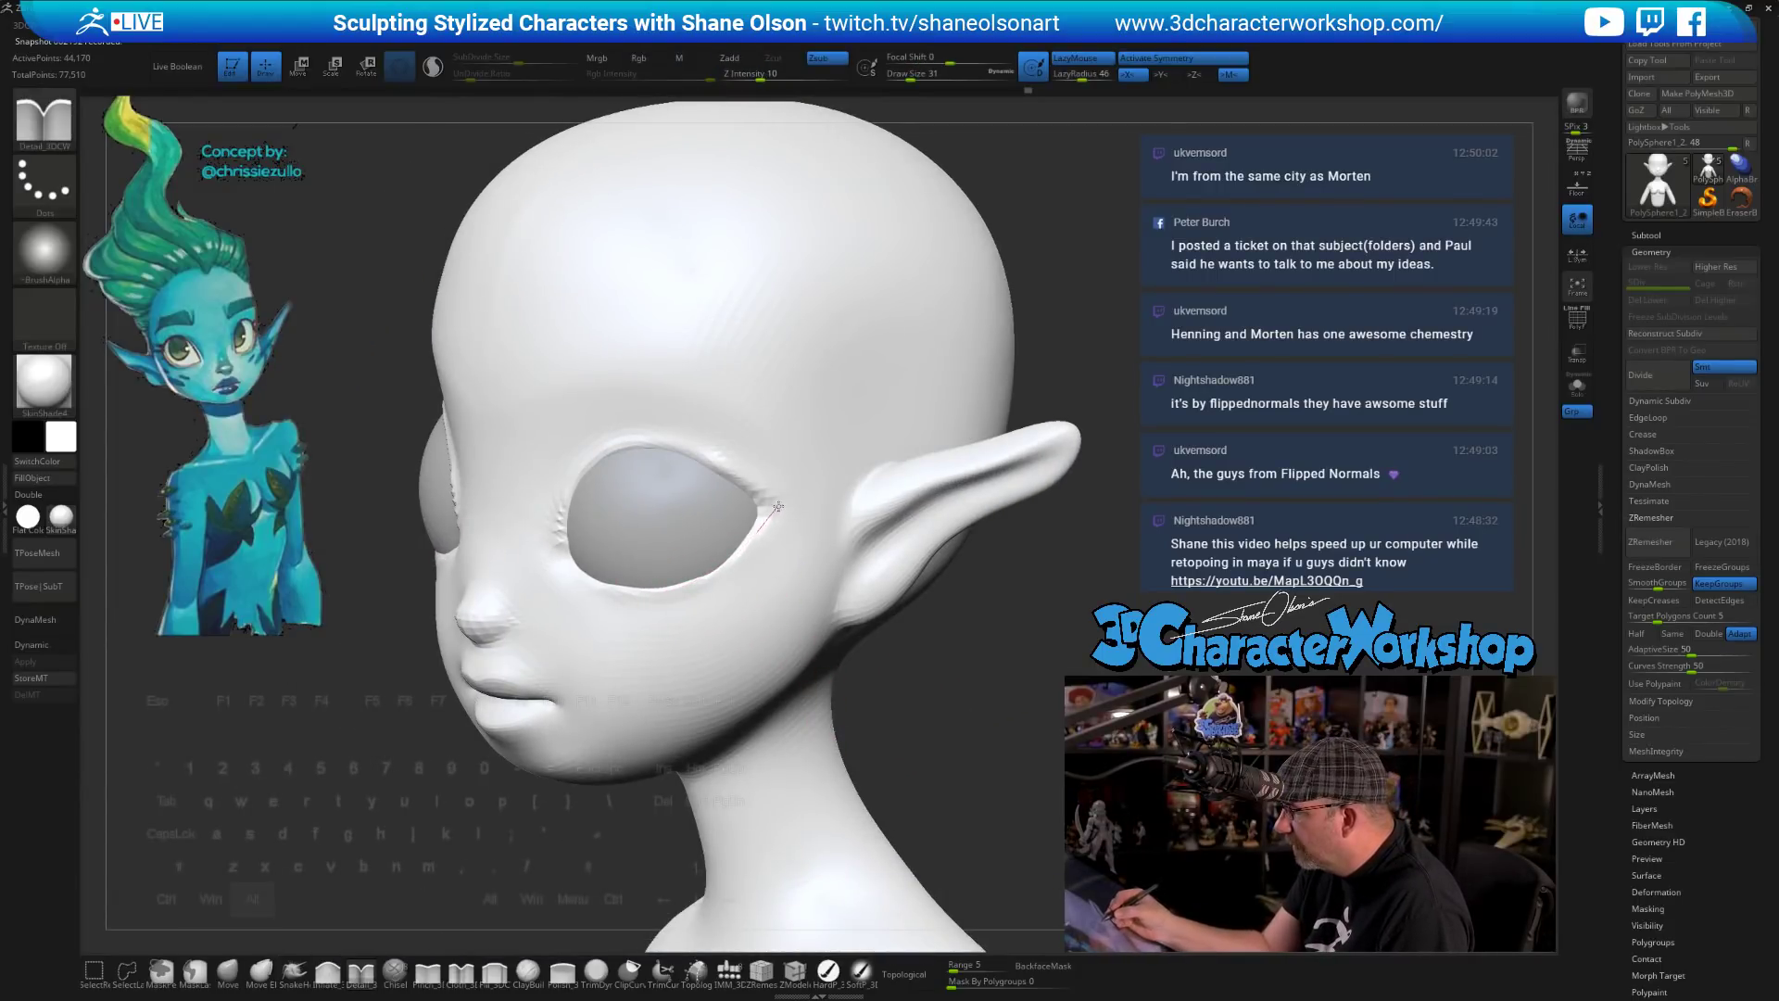
- Add more raised volume to the outer eye corner and the middle of the lower eyelid
{"action": "left_click_drag", "start_coordinate": [778, 506], "coordinate": [816, 468], "text": "alt"}
{"action": "mouse_move", "coordinate": [957, 743]}
{"action": "left_mouse_down"}
{"action": "mouse_move", "coordinate": [1009, 730]}
{"action": "mouse_move", "coordinate": [918, 734]}
{"action": "mouse_move", "coordinate": [967, 729]}
{"action": "left_mouse_up"}
{"action": "mouse_move", "coordinate": [645, 608]}
{"action": "left_mouse_down", "text": "alt"}
{"action": "mouse_move", "coordinate": [672, 611]}
{"action": "mouse_move", "coordinate": [639, 598]}
{"action": "left_mouse_up", "text": "alt"}
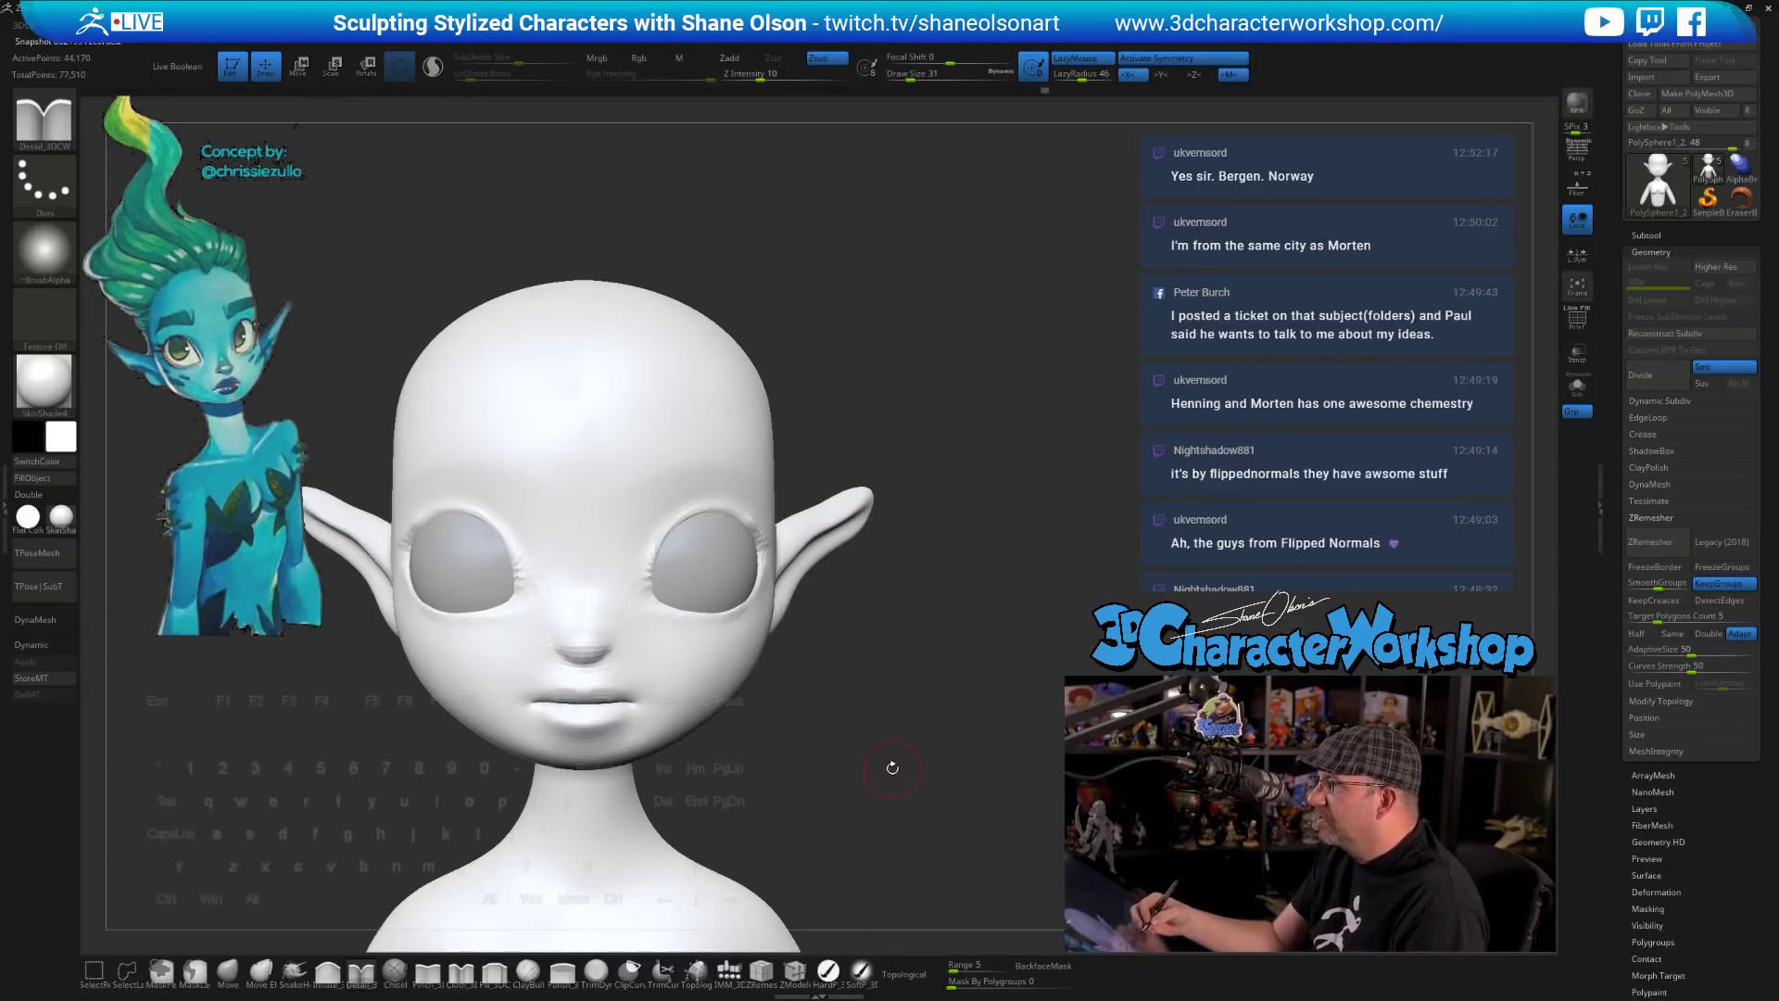
{"action": "right_click_drag", "start_coordinate": [892, 767], "coordinate": [892, 783]}
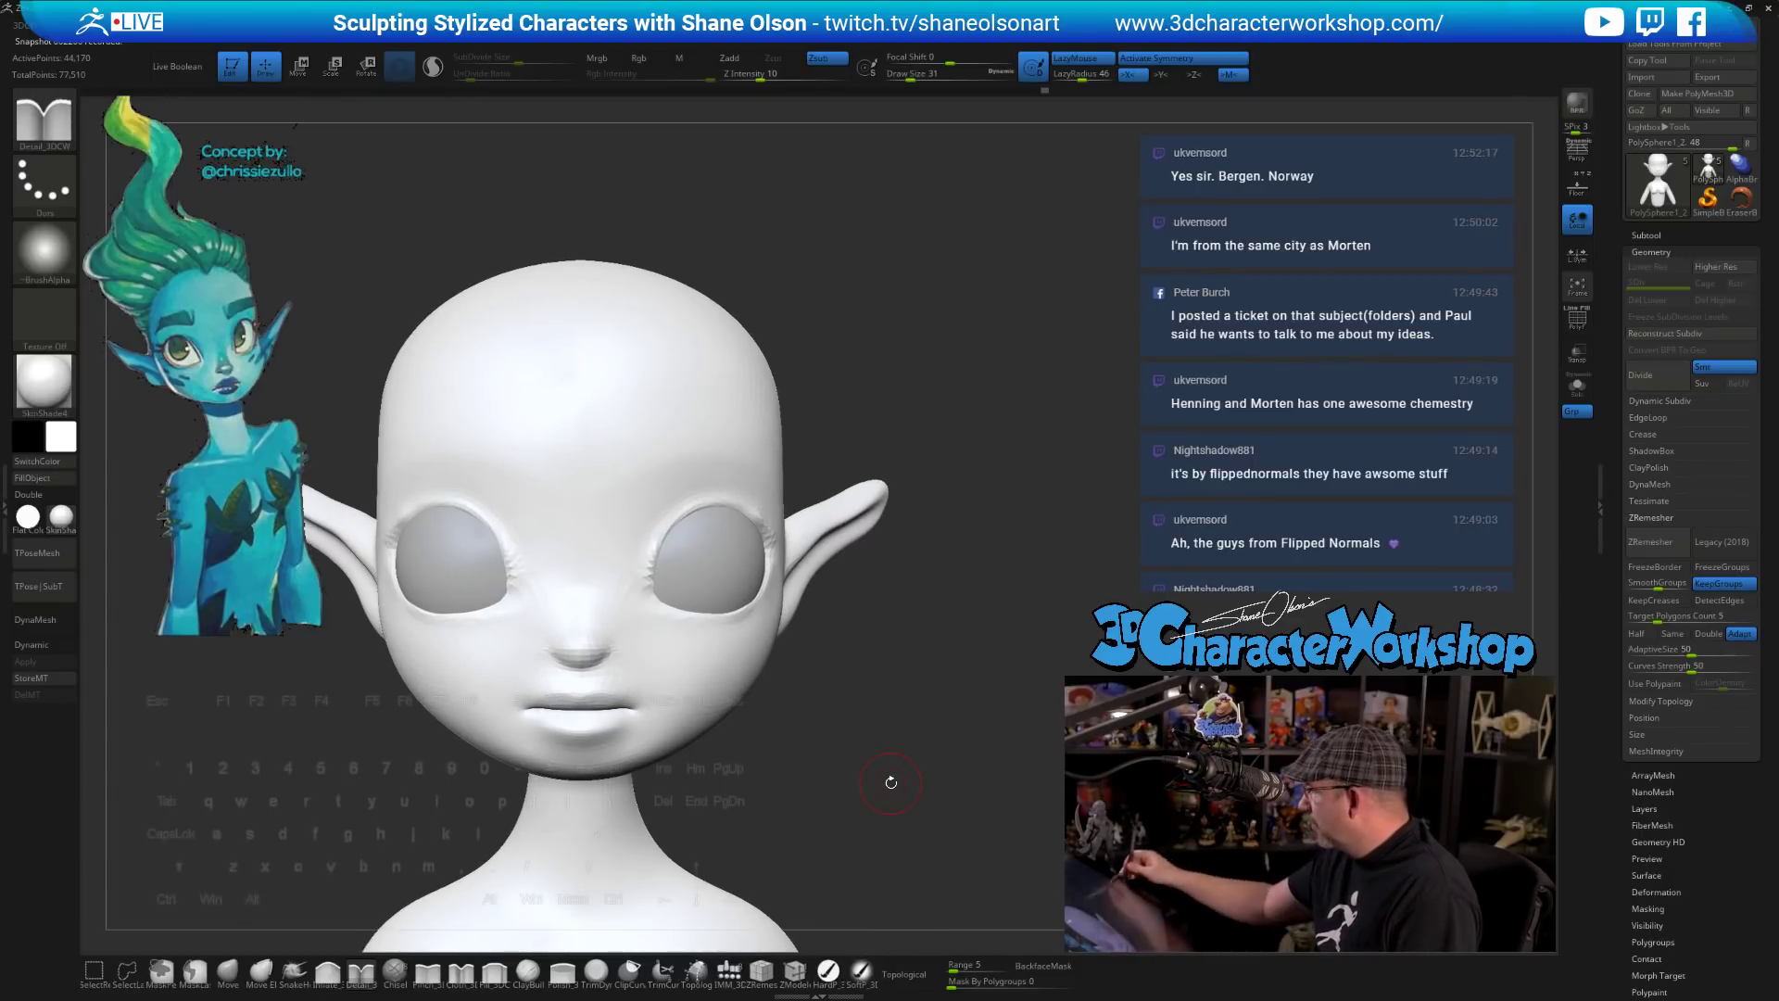
- Enable Sculptris Pro and smooth the inner and upper edges of the eye socket, its outer corner and the nose
{"action": "key", "text": "shift+f"}
{"action": "key", "text": "shift+f"}
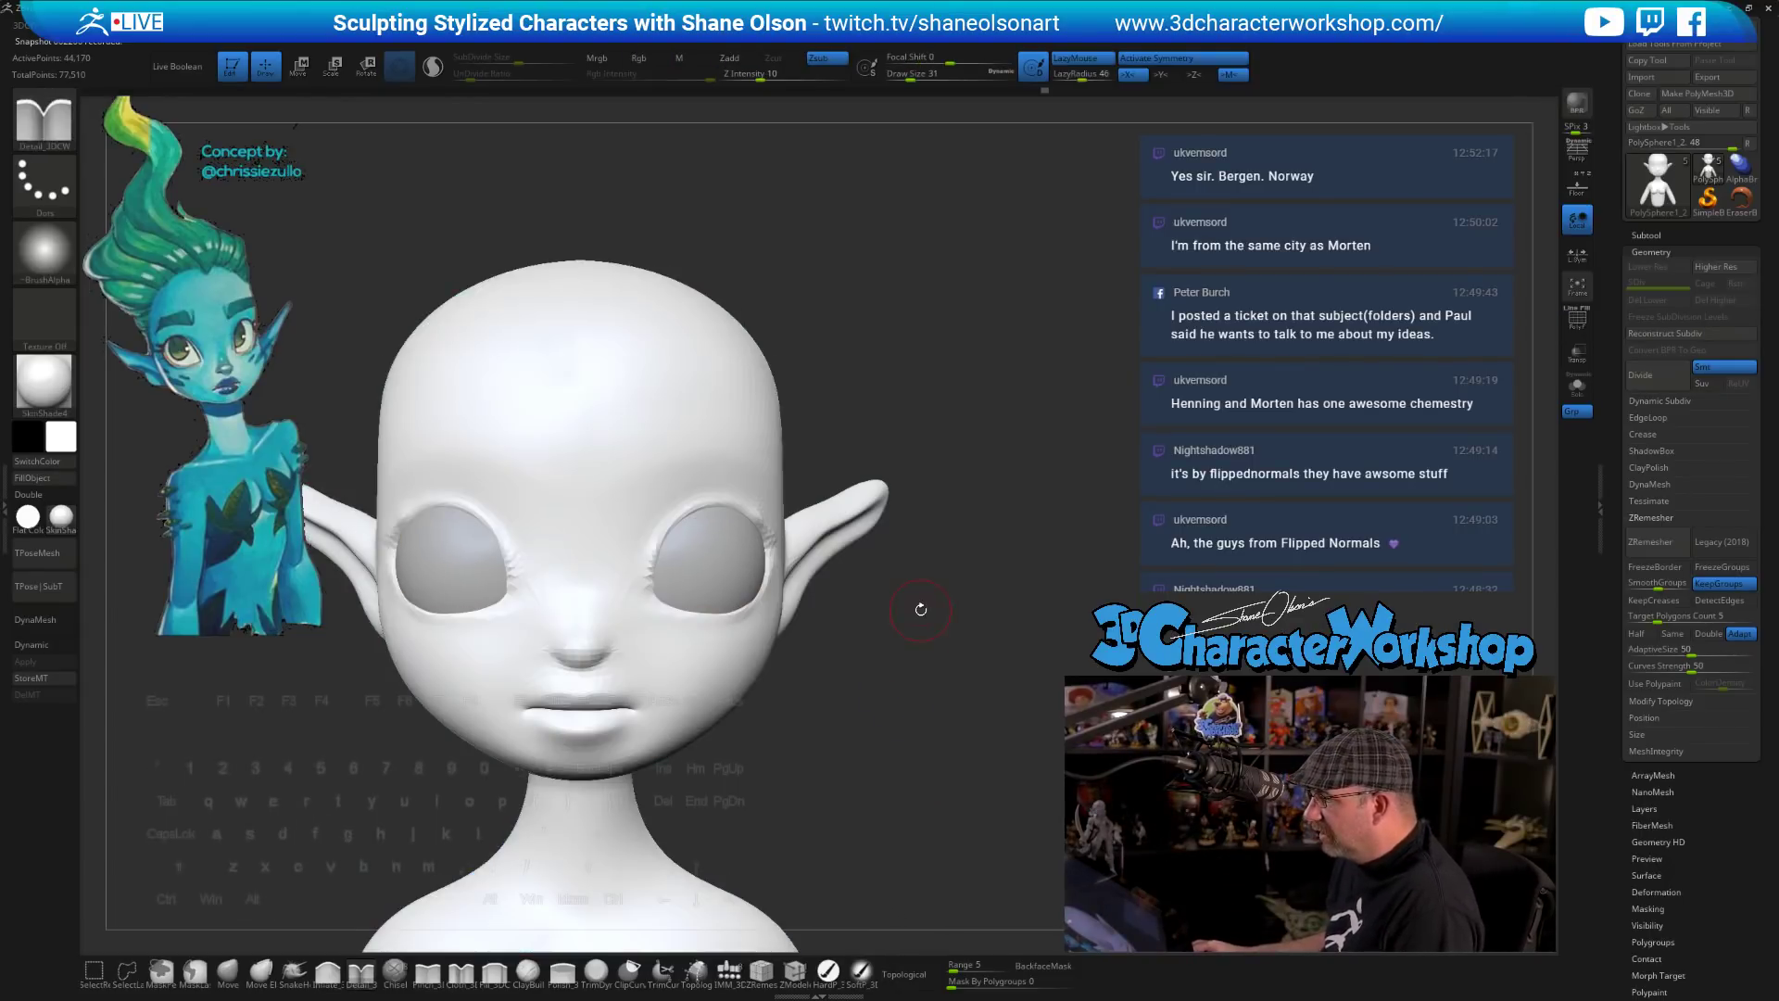
{"action": "mouse_move", "coordinate": [917, 608]}
{"action": "right_mouse_down"}
{"action": "mouse_move", "coordinate": [947, 666]}
{"action": "mouse_move", "coordinate": [906, 634]}
{"action": "mouse_move", "coordinate": [924, 615]}
{"action": "mouse_move", "coordinate": [895, 612]}
{"action": "mouse_move", "coordinate": [353, 109]}
{"action": "right_mouse_up"}
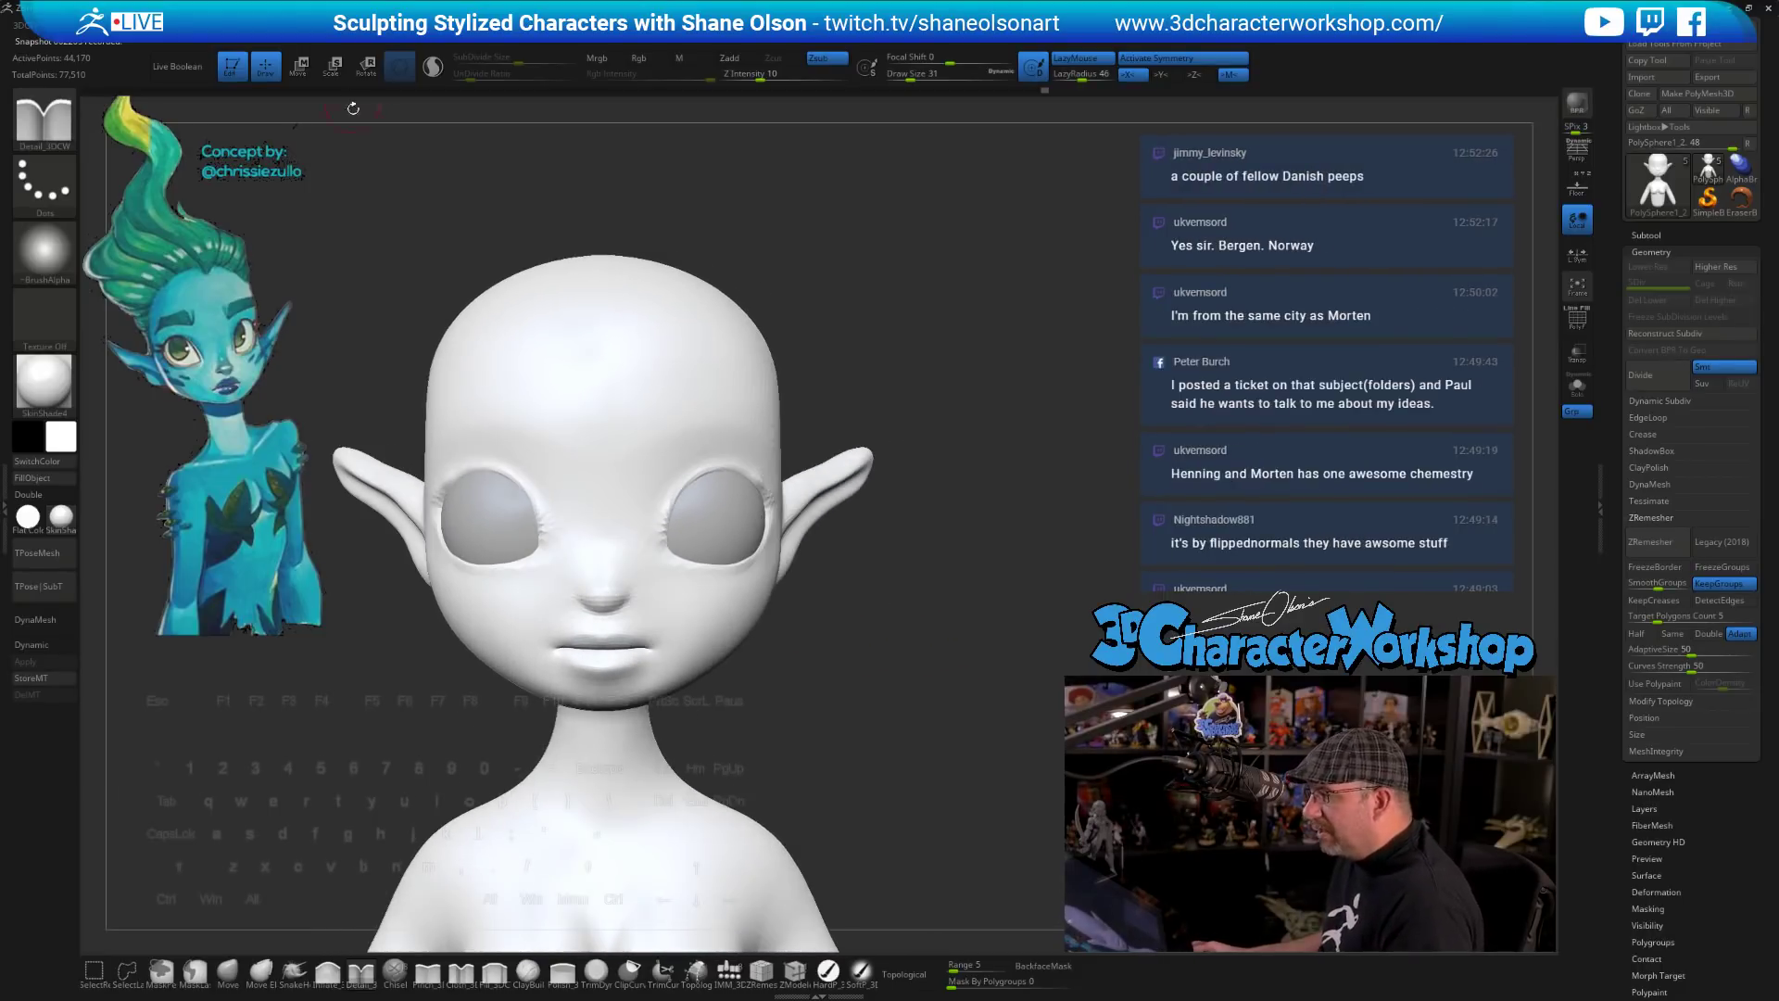
{"action": "left_click", "coordinate": [433, 67]}
{"action": "right_click_drag", "start_coordinate": [1037, 401], "coordinate": [1048, 404]}
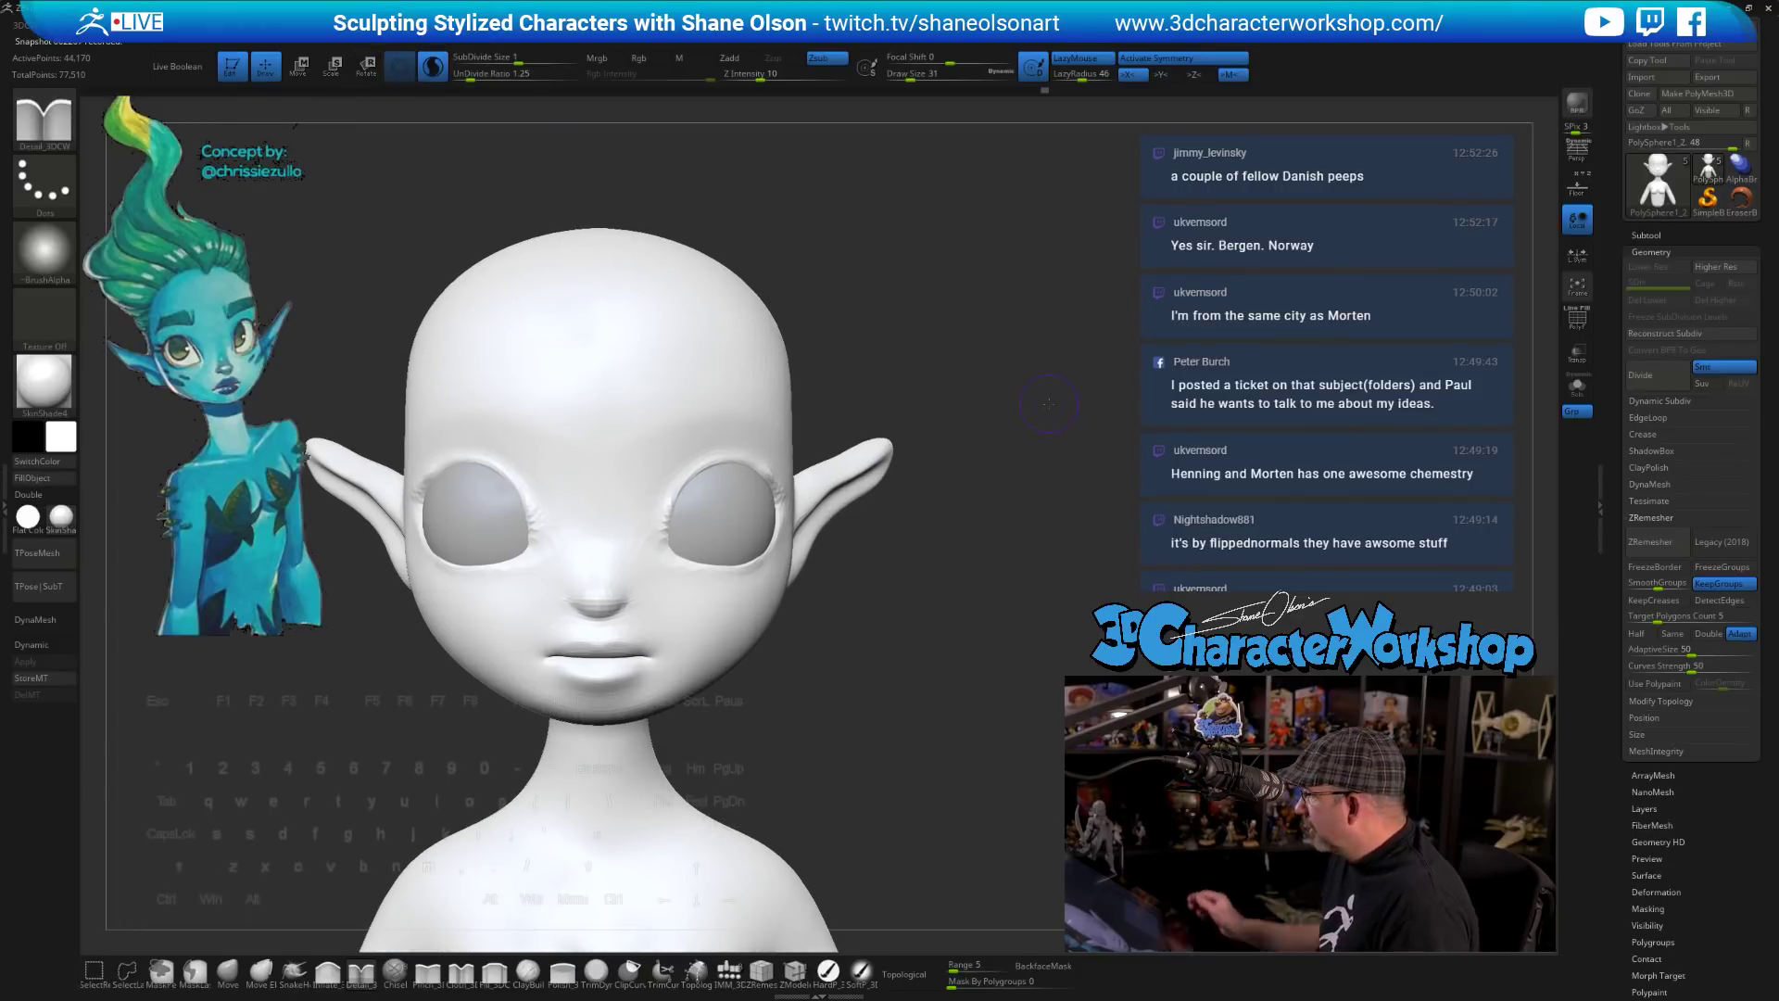
{"action": "mouse_move", "coordinate": [993, 550]}
{"action": "left_mouse_down"}
{"action": "mouse_move", "coordinate": [938, 562]}
{"action": "mouse_move", "coordinate": [965, 617]}
{"action": "mouse_move", "coordinate": [918, 628]}
{"action": "mouse_move", "coordinate": [912, 673]}
{"action": "left_mouse_up"}
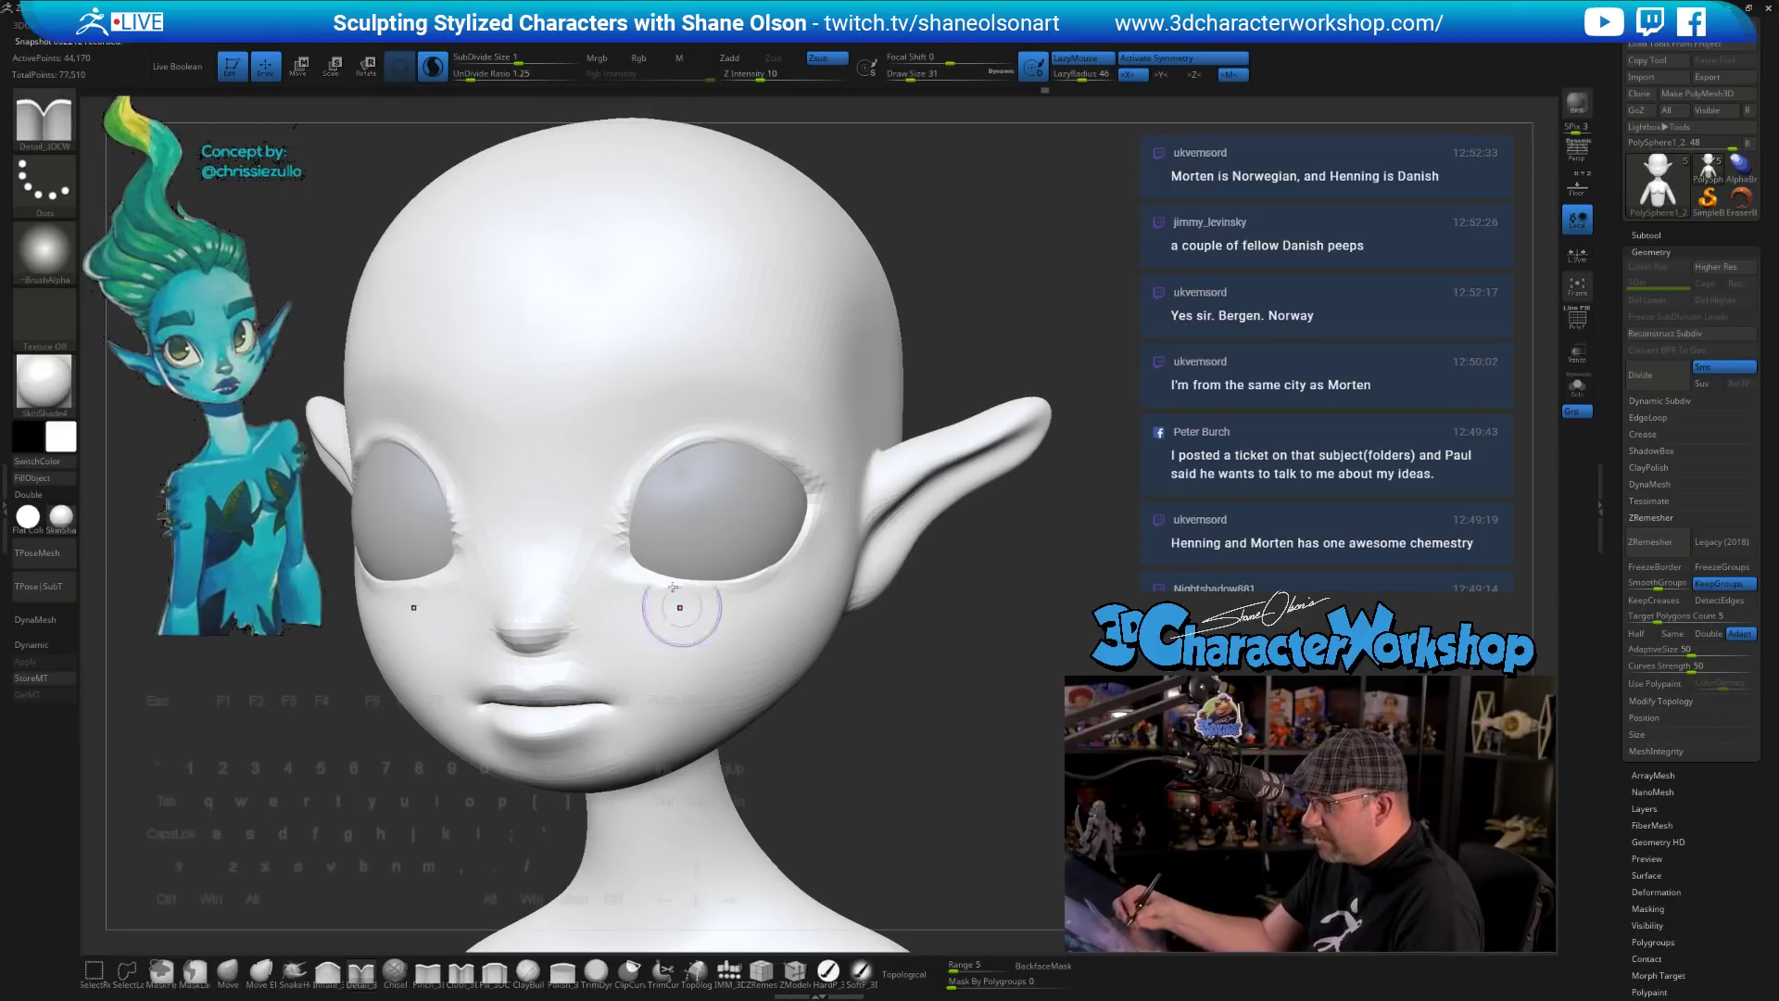
{"action": "left_click_drag", "start_coordinate": [618, 556], "coordinate": [631, 488], "text": "shift"}
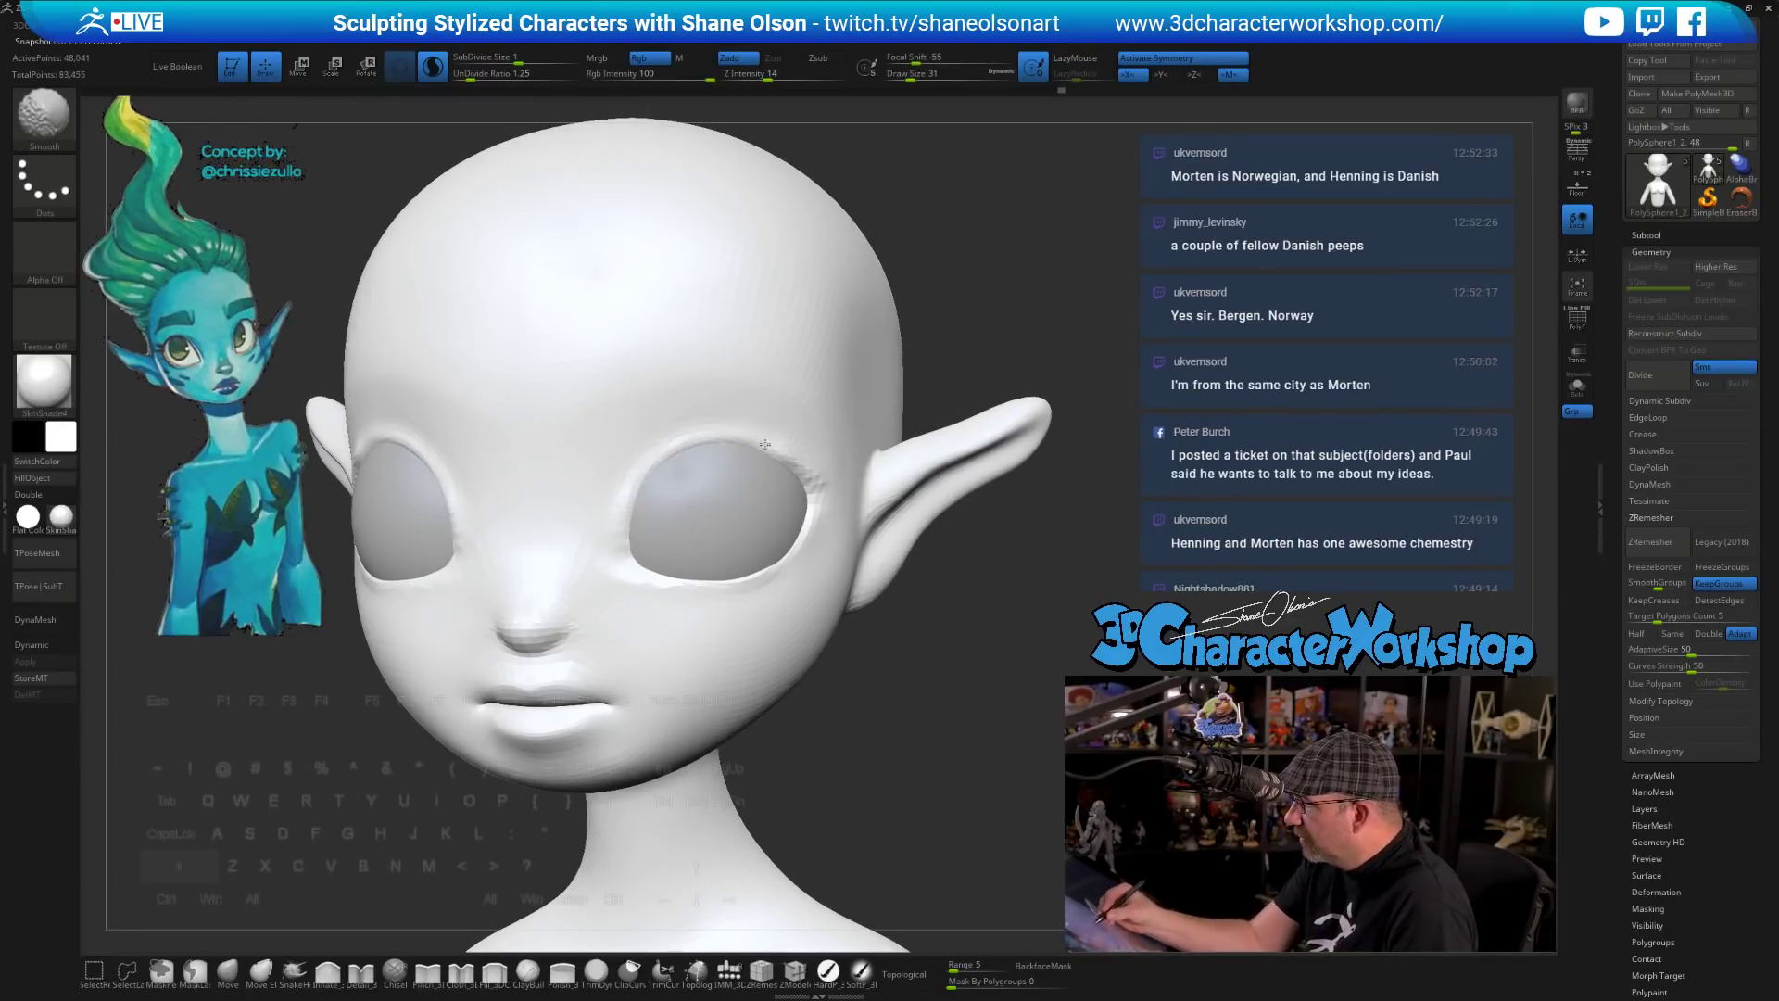
{"action": "left_click_drag", "start_coordinate": [766, 444], "coordinate": [793, 466], "text": "shift"}
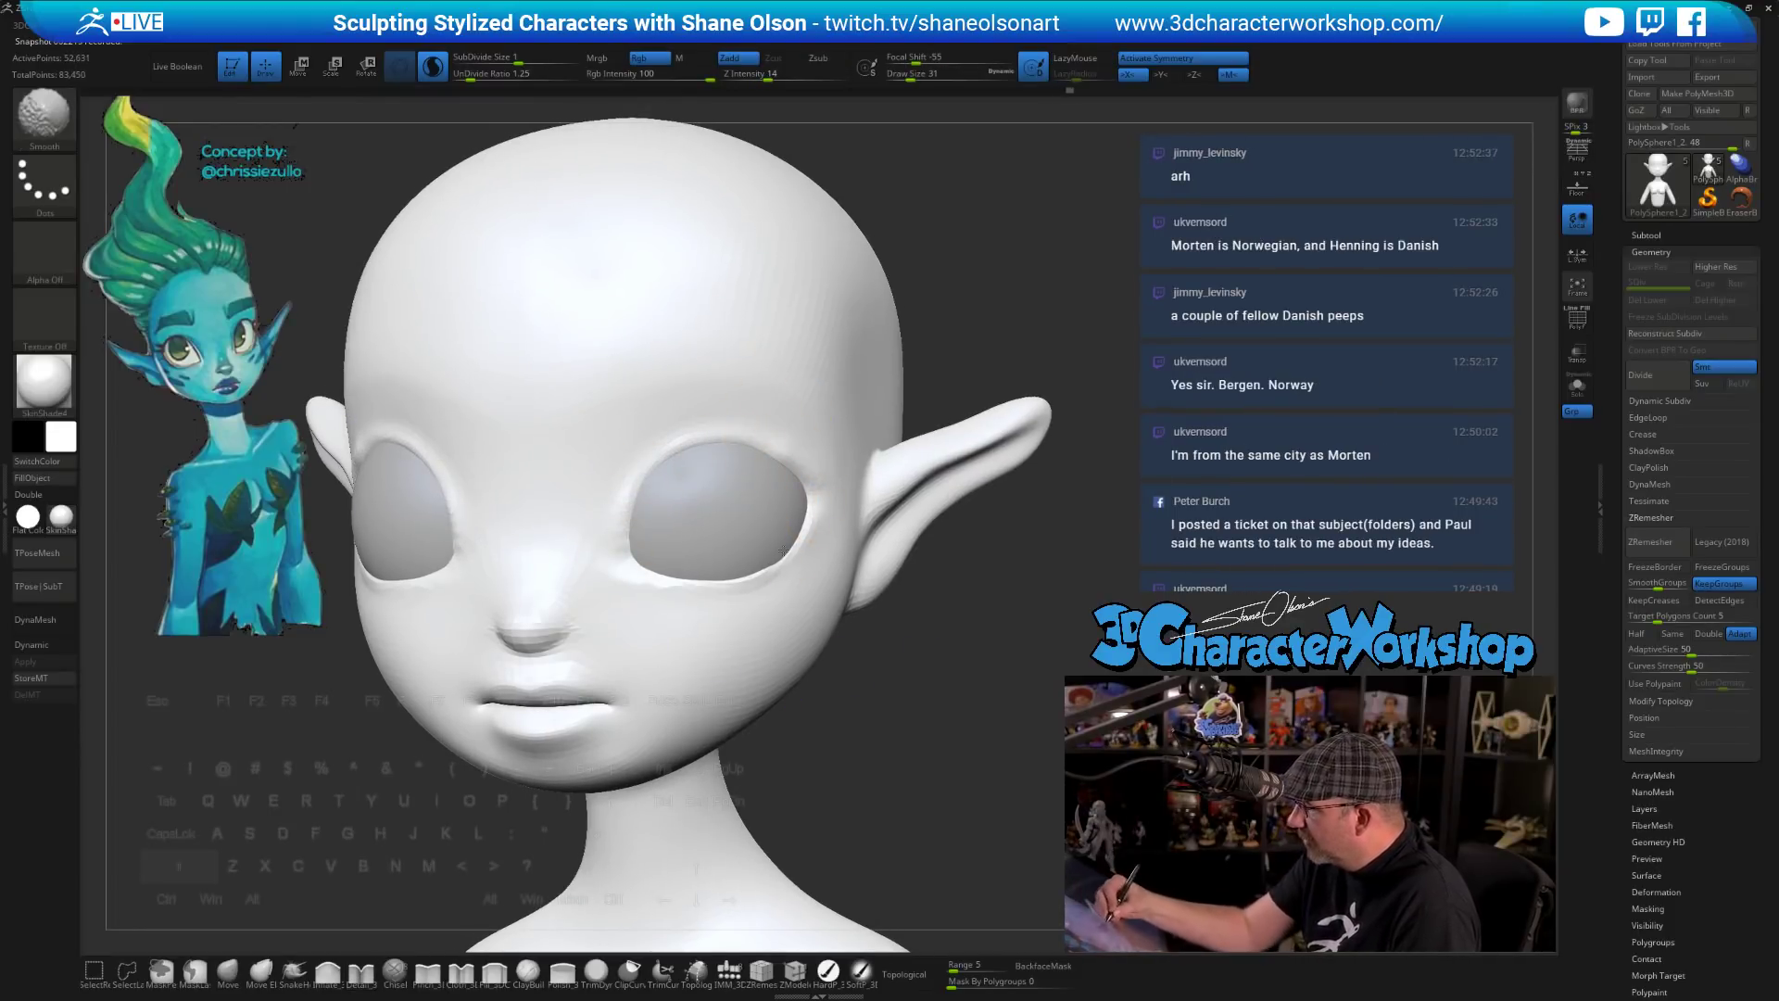
{"action": "left_click_drag", "start_coordinate": [529, 629], "coordinate": [534, 635], "text": "shift"}
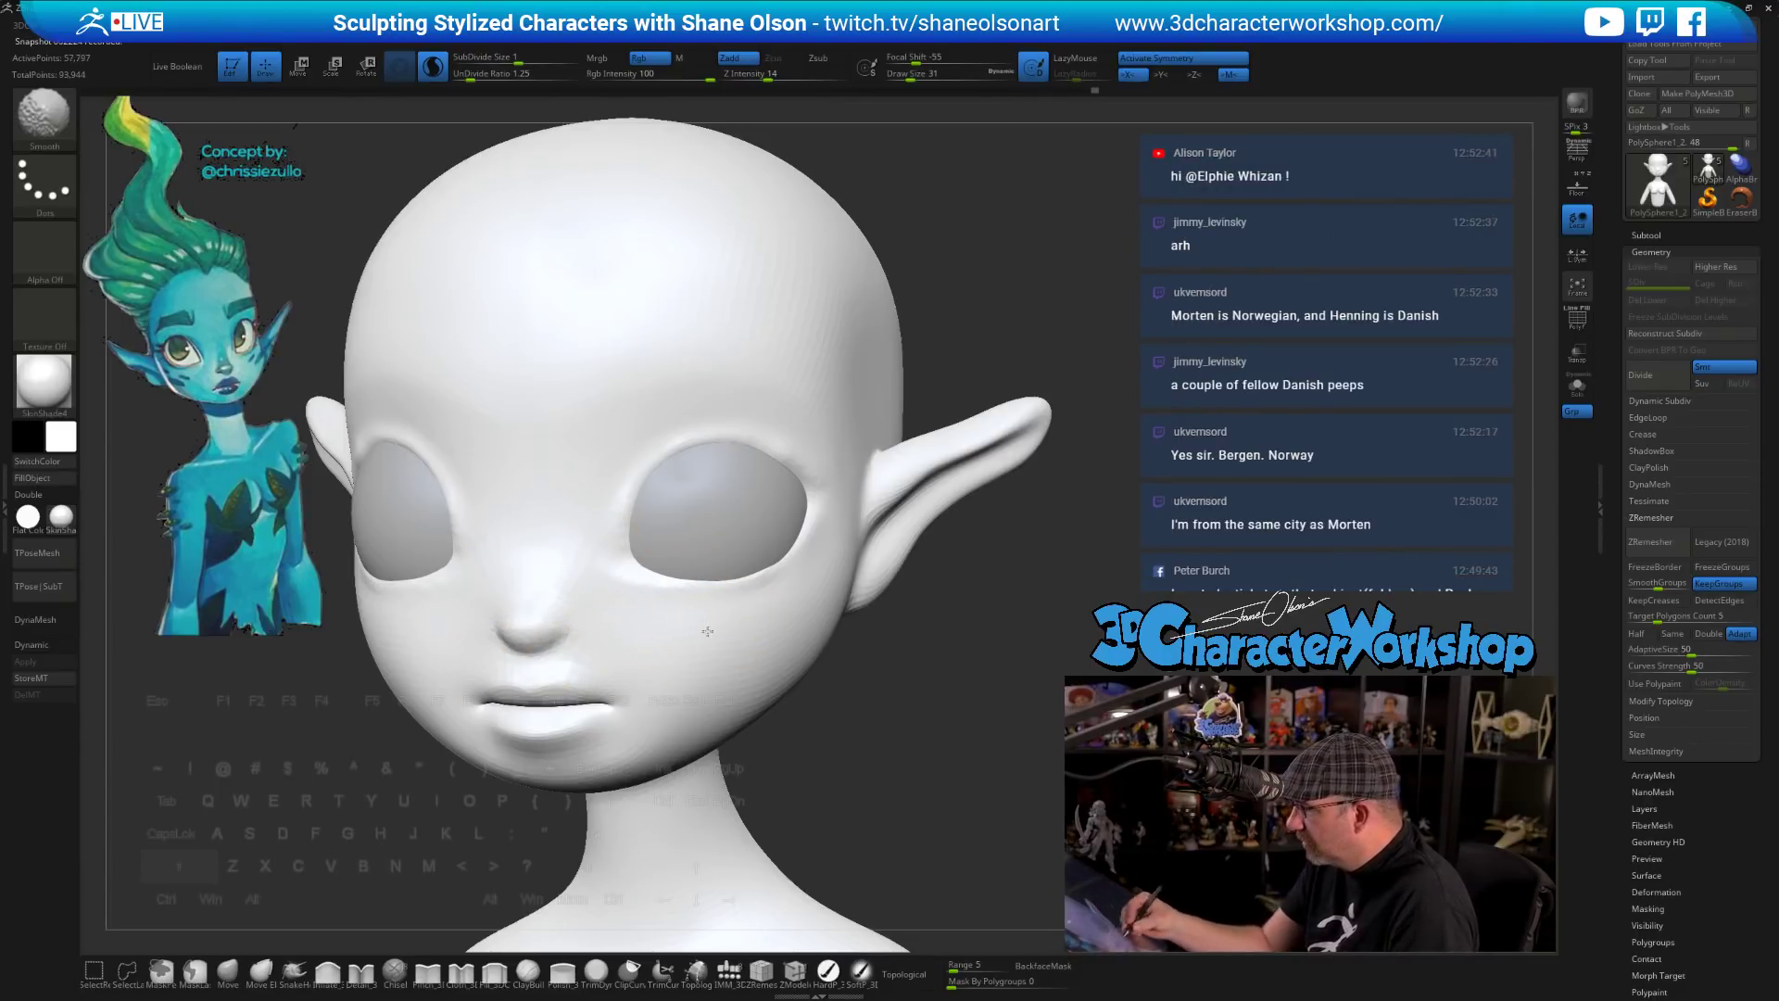
- Check the mesh density in the wireframe display and smooth the area between the inner eye corner and the nose bridge
{"action": "key", "text": "shift+f"}
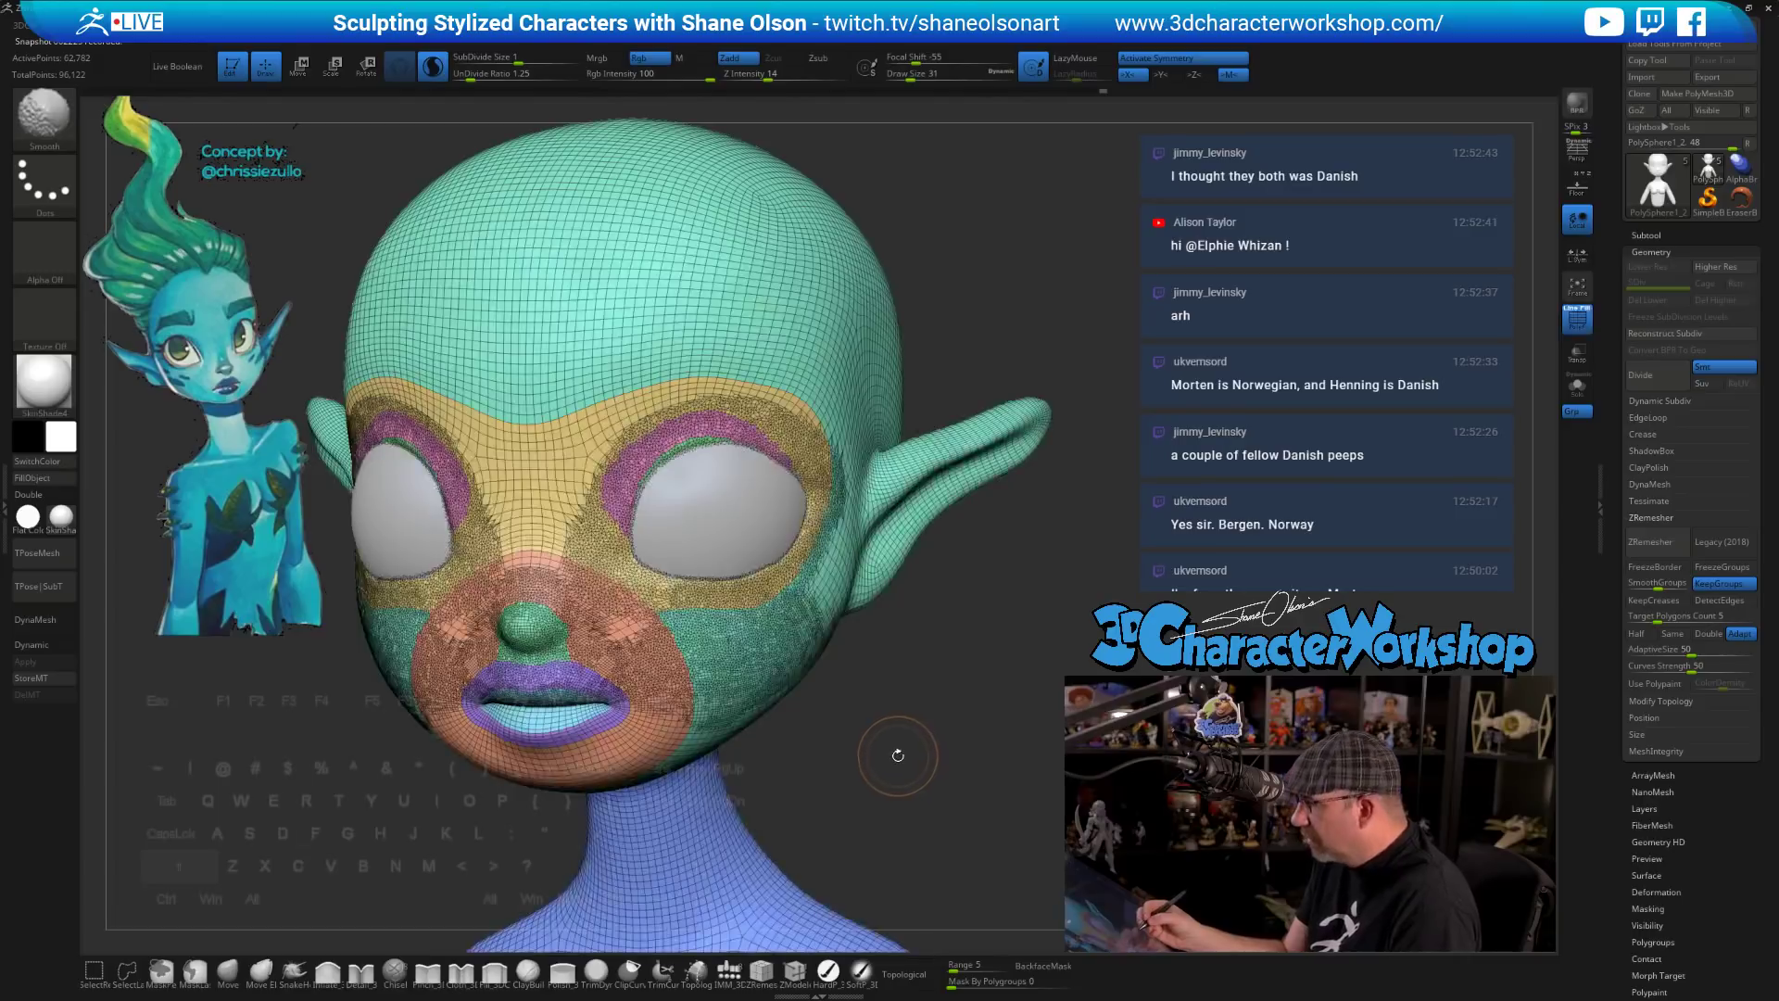
{"action": "key", "text": "shift+f"}
{"action": "right_click_drag", "start_coordinate": [686, 565], "coordinate": [773, 637], "text": "ctrl"}
{"action": "mouse_move", "coordinate": [596, 575]}
{"action": "left_mouse_down", "text": "shift"}
{"action": "mouse_move", "coordinate": [688, 598]}
{"action": "mouse_move", "coordinate": [576, 547]}
{"action": "left_mouse_up", "text": "shift"}
{"action": "mouse_move", "coordinate": [852, 708]}
{"action": "left_mouse_down"}
{"action": "mouse_move", "coordinate": [820, 704]}
{"action": "mouse_move", "coordinate": [853, 710]}
{"action": "left_mouse_up"}
{"action": "mouse_move", "coordinate": [854, 711]}
{"action": "right_mouse_down", "text": "ctrl"}
{"action": "mouse_move", "coordinate": [841, 686]}
{"action": "mouse_move", "coordinate": [866, 708]}
{"action": "right_mouse_up", "text": "ctrl"}
{"action": "mouse_move", "coordinate": [576, 573]}
{"action": "left_mouse_down", "text": "shift"}
{"action": "mouse_move", "coordinate": [600, 604]}
{"action": "mouse_move", "coordinate": [582, 609]}
{"action": "mouse_move", "coordinate": [580, 556]}
{"action": "mouse_move", "coordinate": [619, 519]}
{"action": "left_mouse_up", "text": "shift"}
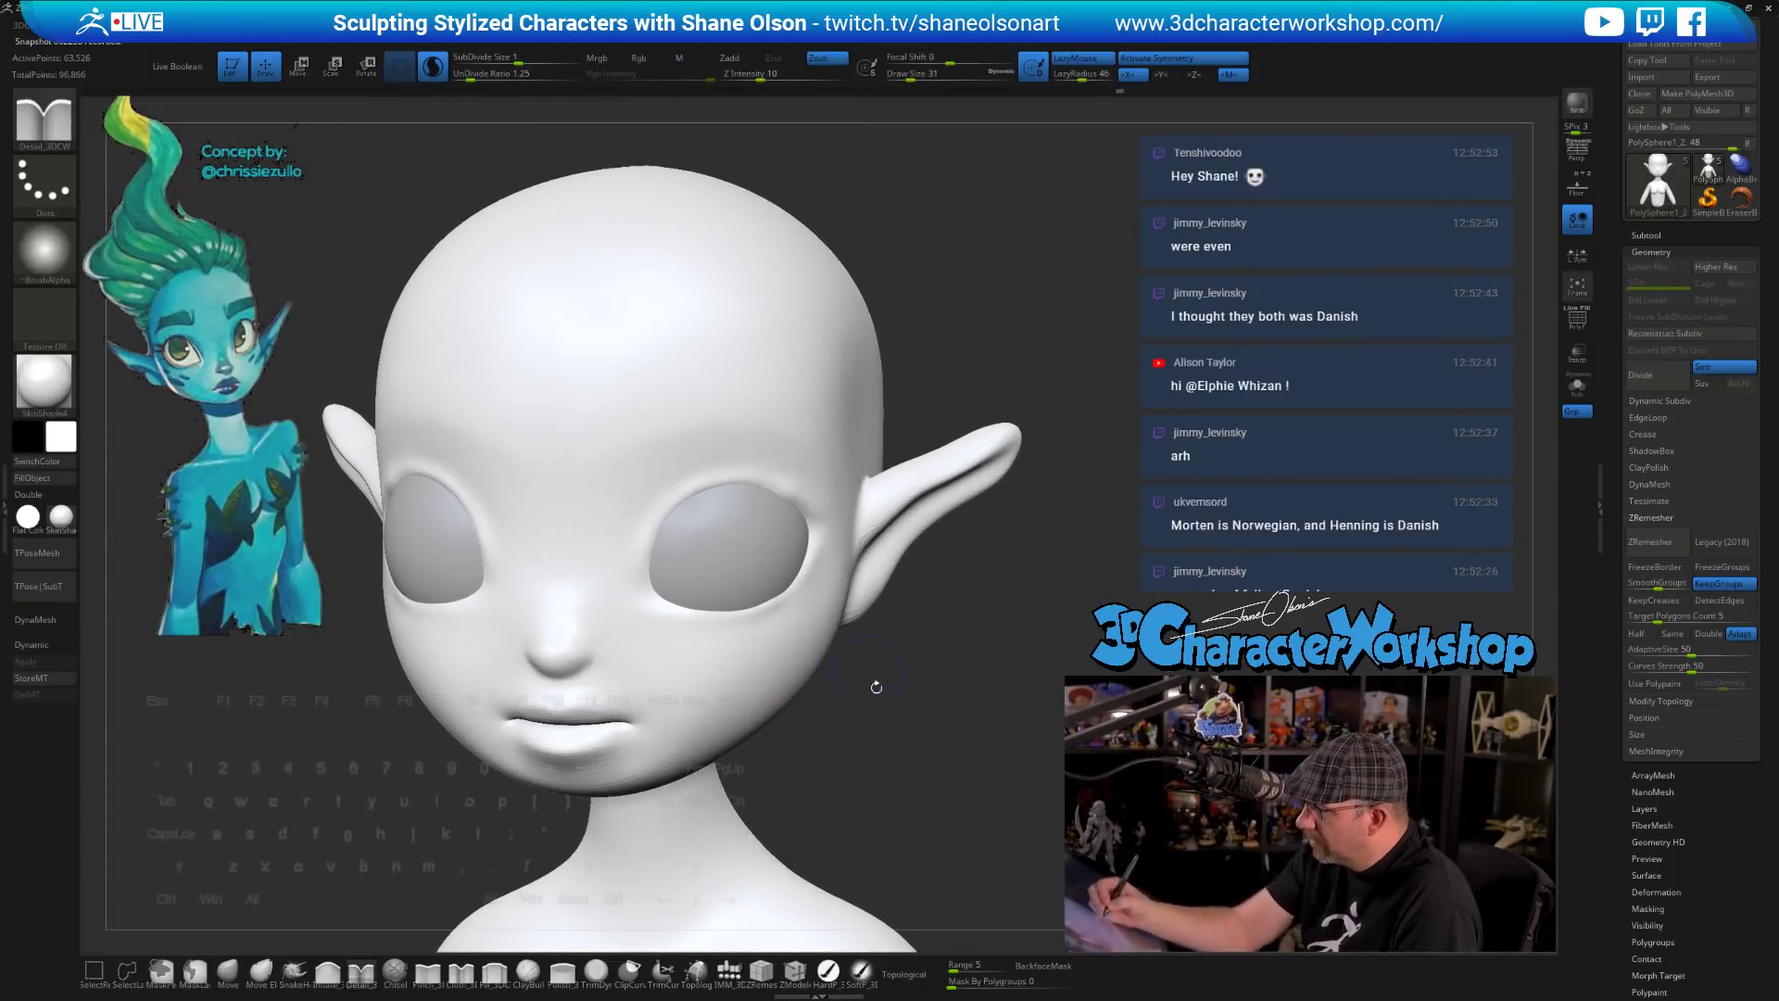
- Smooth the lower eyelid and the outer eye corner from a three-quarter view
{"action": "mouse_move", "coordinate": [874, 687]}
{"action": "left_mouse_down"}
{"action": "mouse_move", "coordinate": [988, 648]}
{"action": "mouse_move", "coordinate": [866, 656]}
{"action": "left_mouse_up"}
{"action": "mouse_move", "coordinate": [773, 600]}
{"action": "left_mouse_down", "text": "shift"}
{"action": "mouse_move", "coordinate": [643, 554]}
{"action": "mouse_move", "coordinate": [805, 493]}
{"action": "mouse_move", "coordinate": [775, 487]}
{"action": "left_mouse_up", "text": "shift"}
{"action": "mouse_move", "coordinate": [915, 725]}
{"action": "left_mouse_down"}
{"action": "mouse_move", "coordinate": [808, 730]}
{"action": "mouse_move", "coordinate": [888, 728]}
{"action": "left_mouse_up"}
{"action": "left_click_drag", "start_coordinate": [830, 571], "coordinate": [816, 593], "text": "shift"}
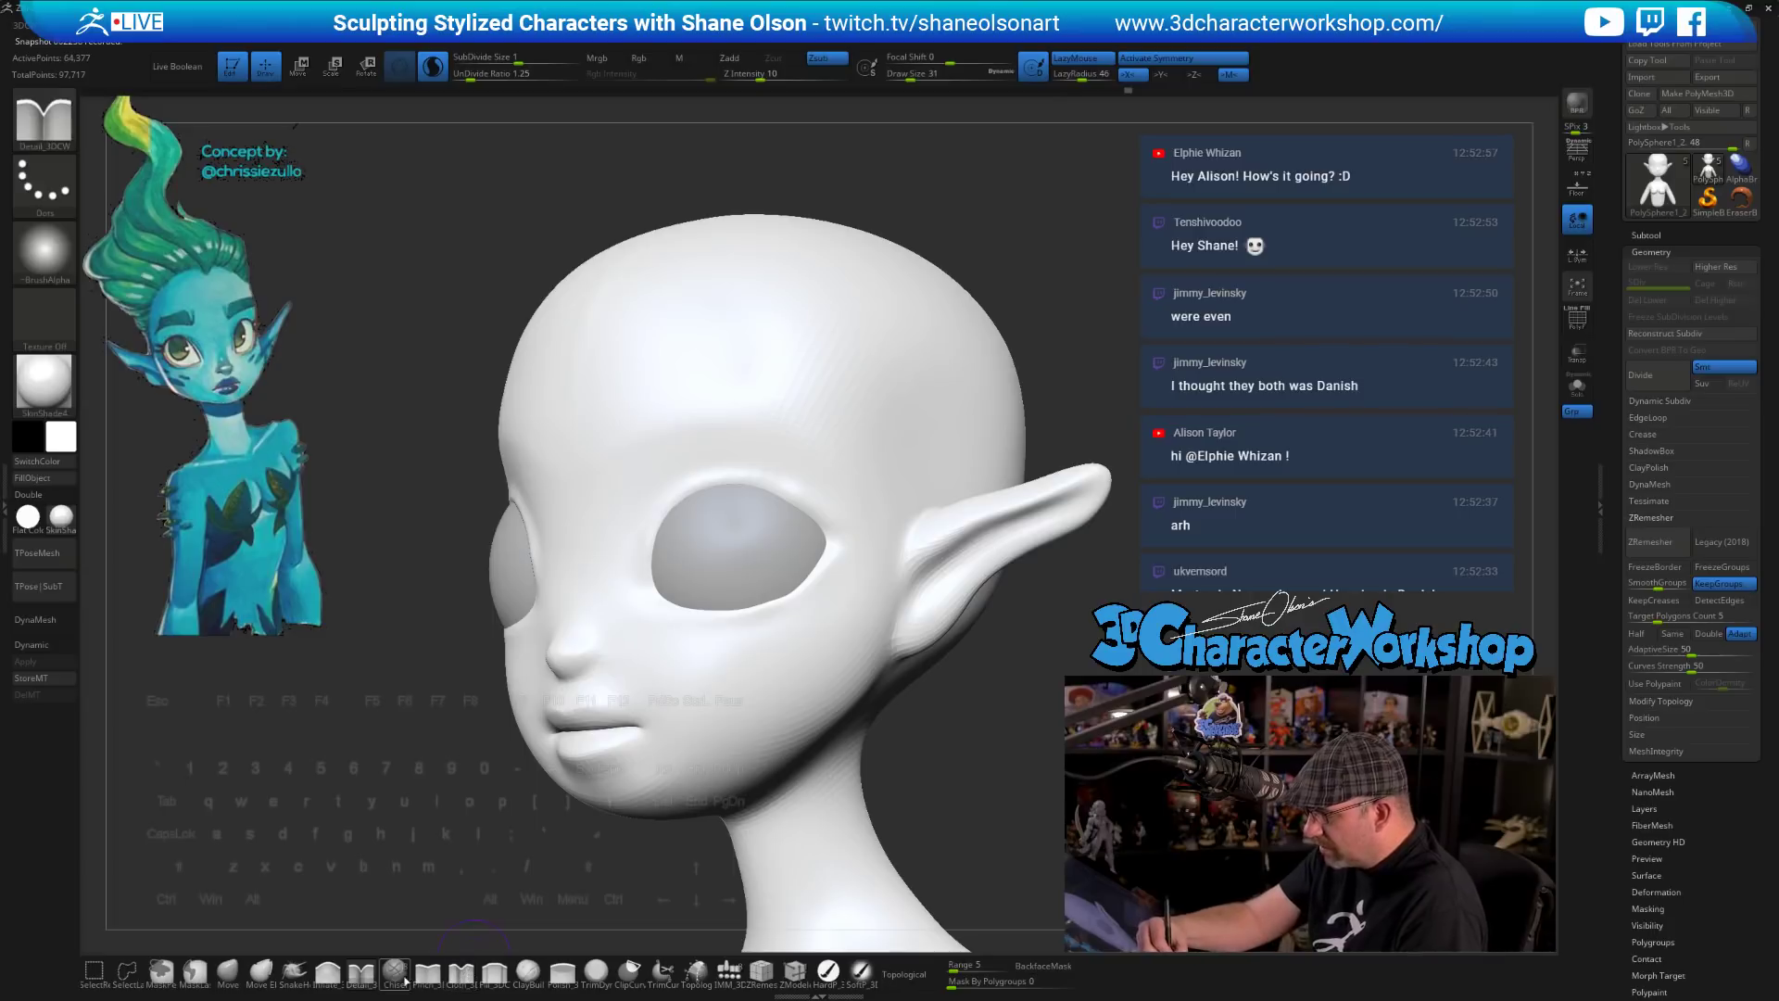
- Sharpen the lower eyelid rim up to the outer eye corner with the Pinch brush at draw size 22
{"action": "left_click", "coordinate": [423, 969]}
{"action": "left_click_drag", "start_coordinate": [971, 723], "coordinate": [971, 753], "text": "alt"}
{"action": "key", "text": "s"}
{"action": "left_click_drag", "start_coordinate": [970, 744], "coordinate": [922, 795], "text": "alt"}
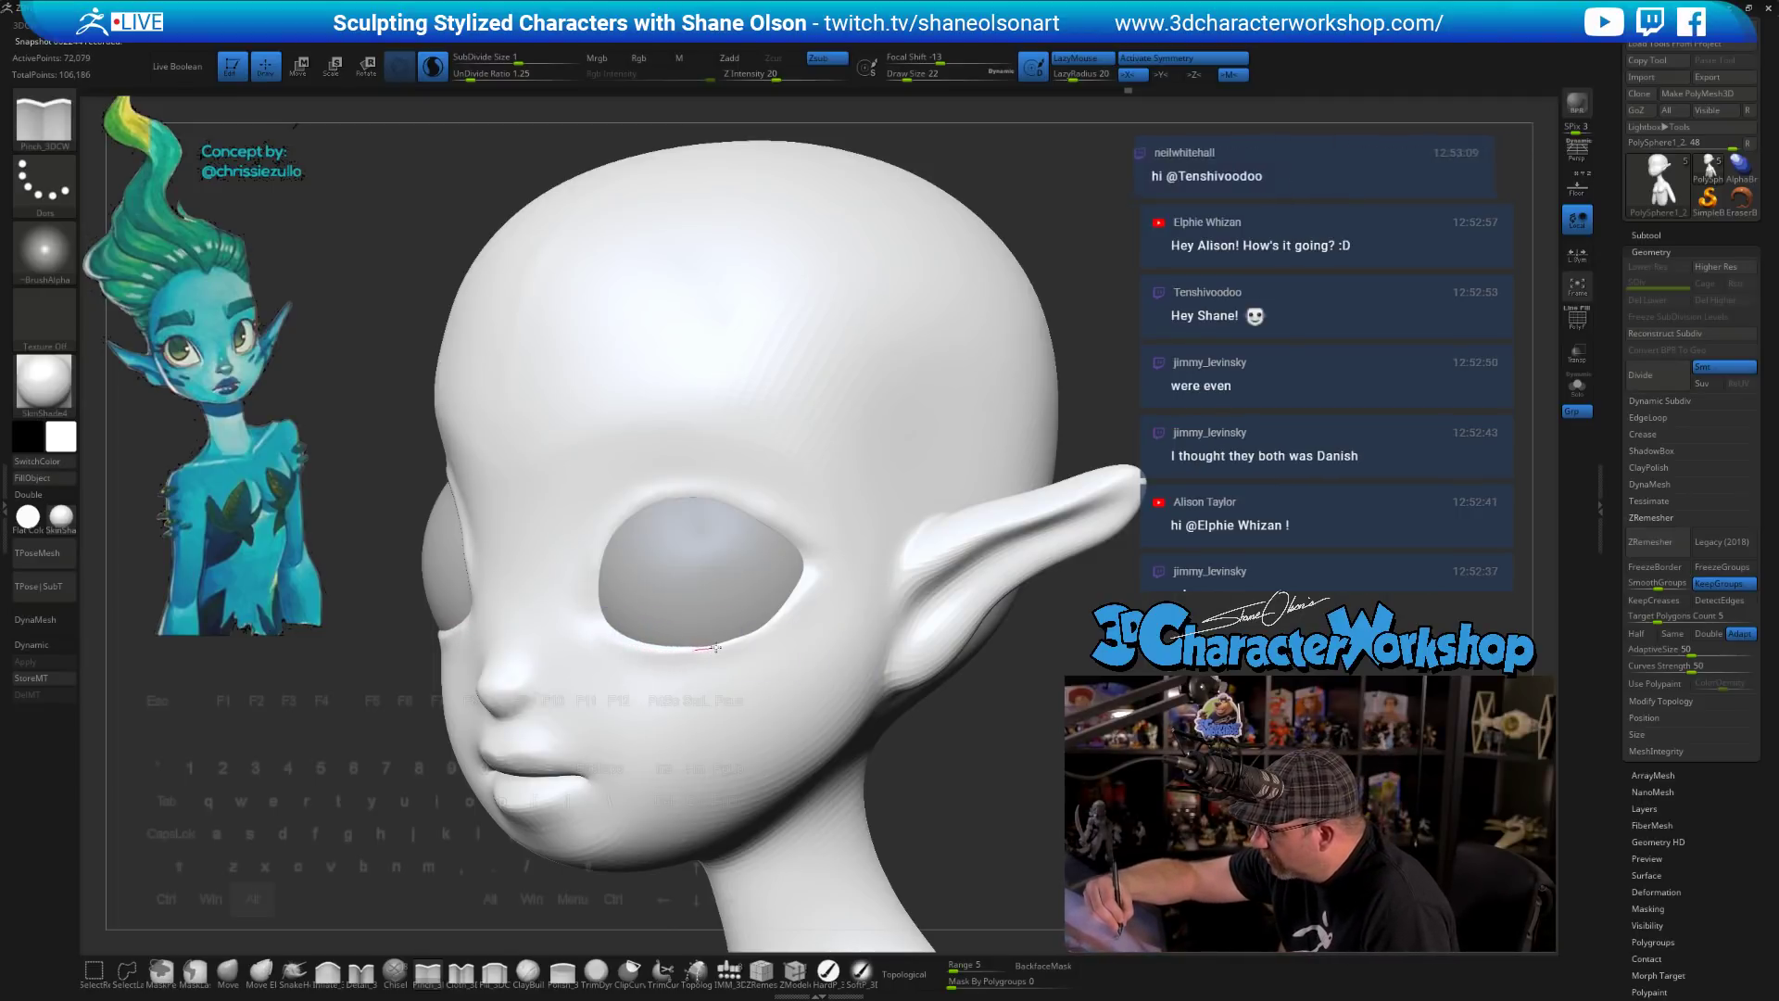
{"action": "left_click_drag", "start_coordinate": [687, 651], "coordinate": [743, 640], "text": "alt"}
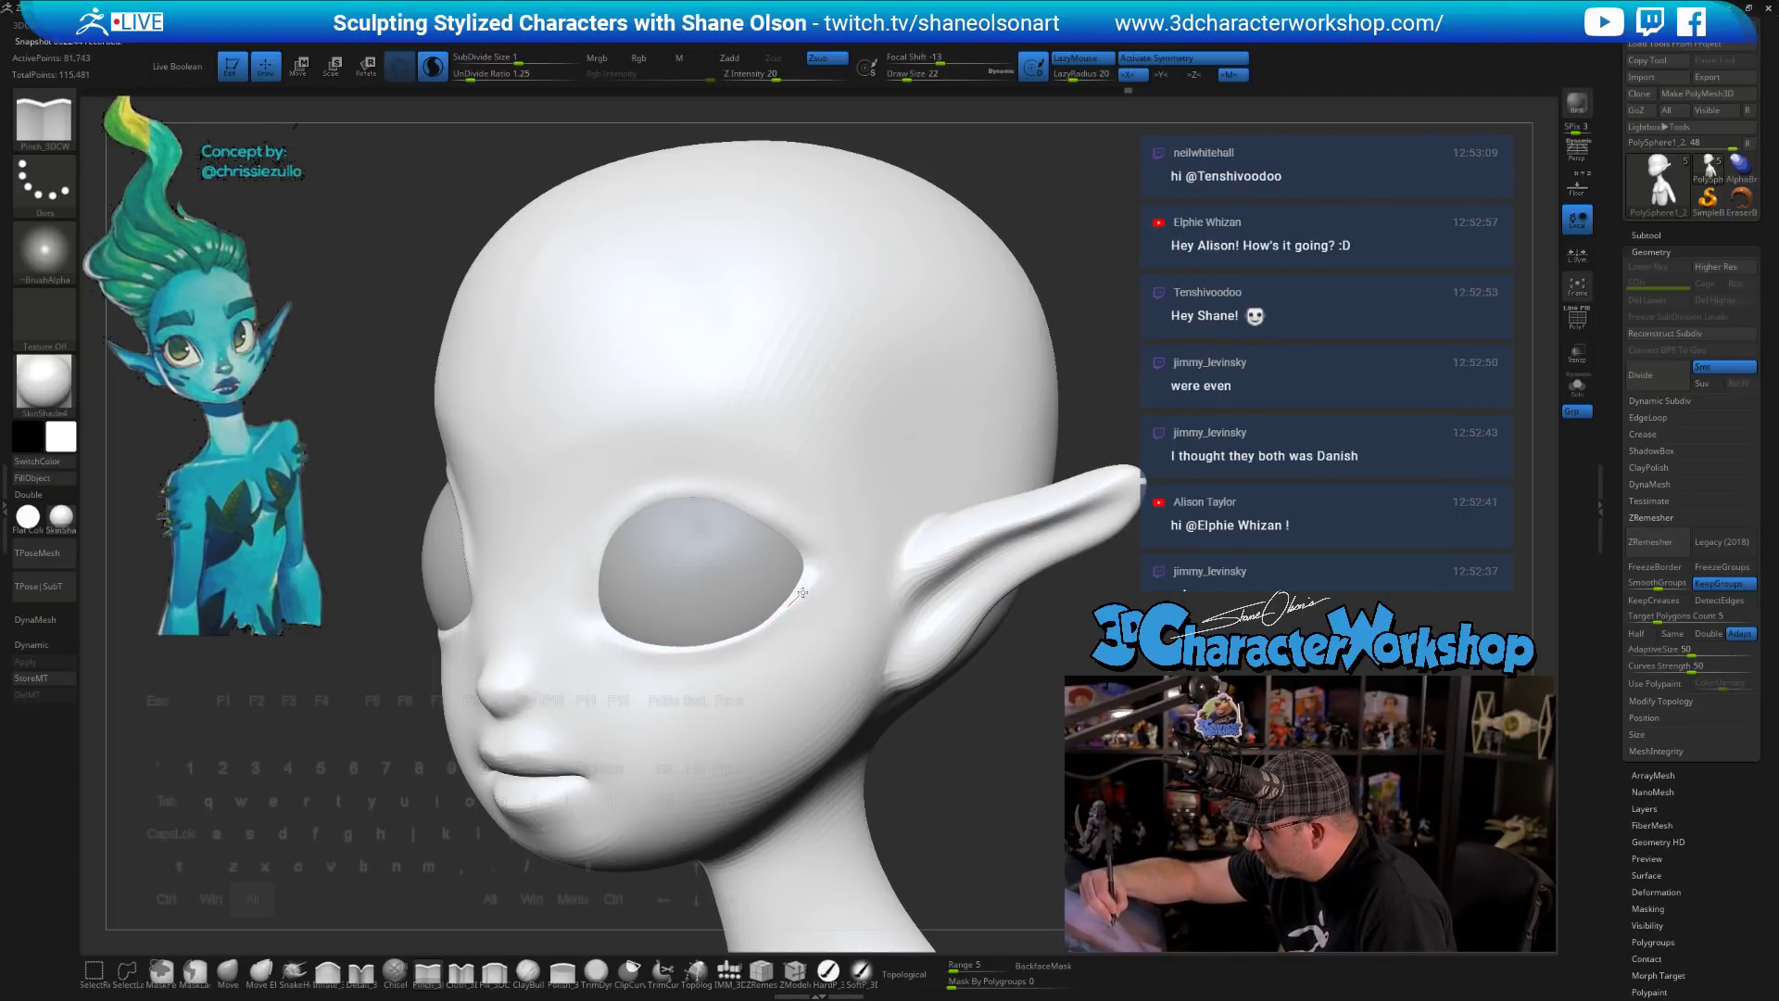
{"action": "left_click_drag", "start_coordinate": [816, 568], "coordinate": [820, 561], "text": "alt"}
{"action": "mouse_move", "coordinate": [895, 760]}
{"action": "left_mouse_down"}
{"action": "mouse_move", "coordinate": [961, 781]}
{"action": "mouse_move", "coordinate": [956, 757]}
{"action": "mouse_move", "coordinate": [945, 818]}
{"action": "mouse_move", "coordinate": [949, 763]}
{"action": "left_mouse_up"}
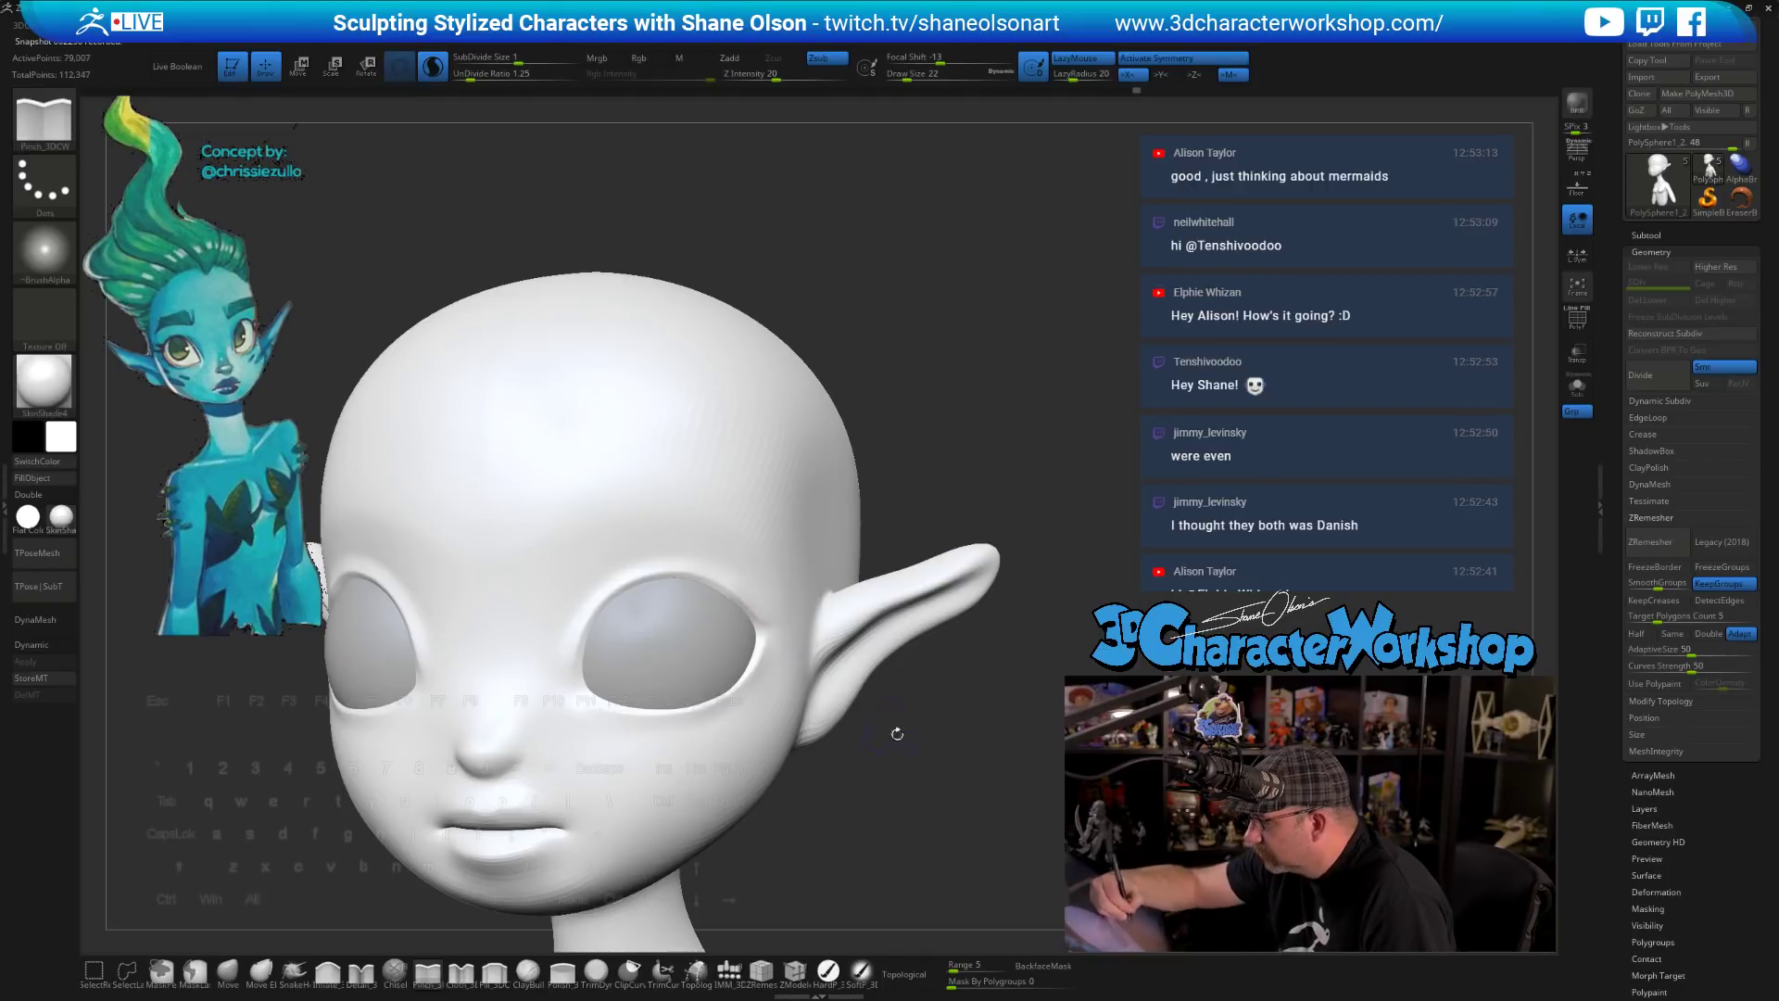
- Pinch the inner edge of the eye socket and the inner part of the lower lid into a crisp rim
{"action": "mouse_move", "coordinate": [896, 733]}
{"action": "left_mouse_down"}
{"action": "mouse_move", "coordinate": [945, 752]}
{"action": "mouse_move", "coordinate": [913, 810]}
{"action": "mouse_move", "coordinate": [897, 782]}
{"action": "mouse_move", "coordinate": [952, 726]}
{"action": "mouse_move", "coordinate": [972, 751]}
{"action": "mouse_move", "coordinate": [988, 777]}
{"action": "mouse_move", "coordinate": [942, 790]}
{"action": "left_mouse_up"}
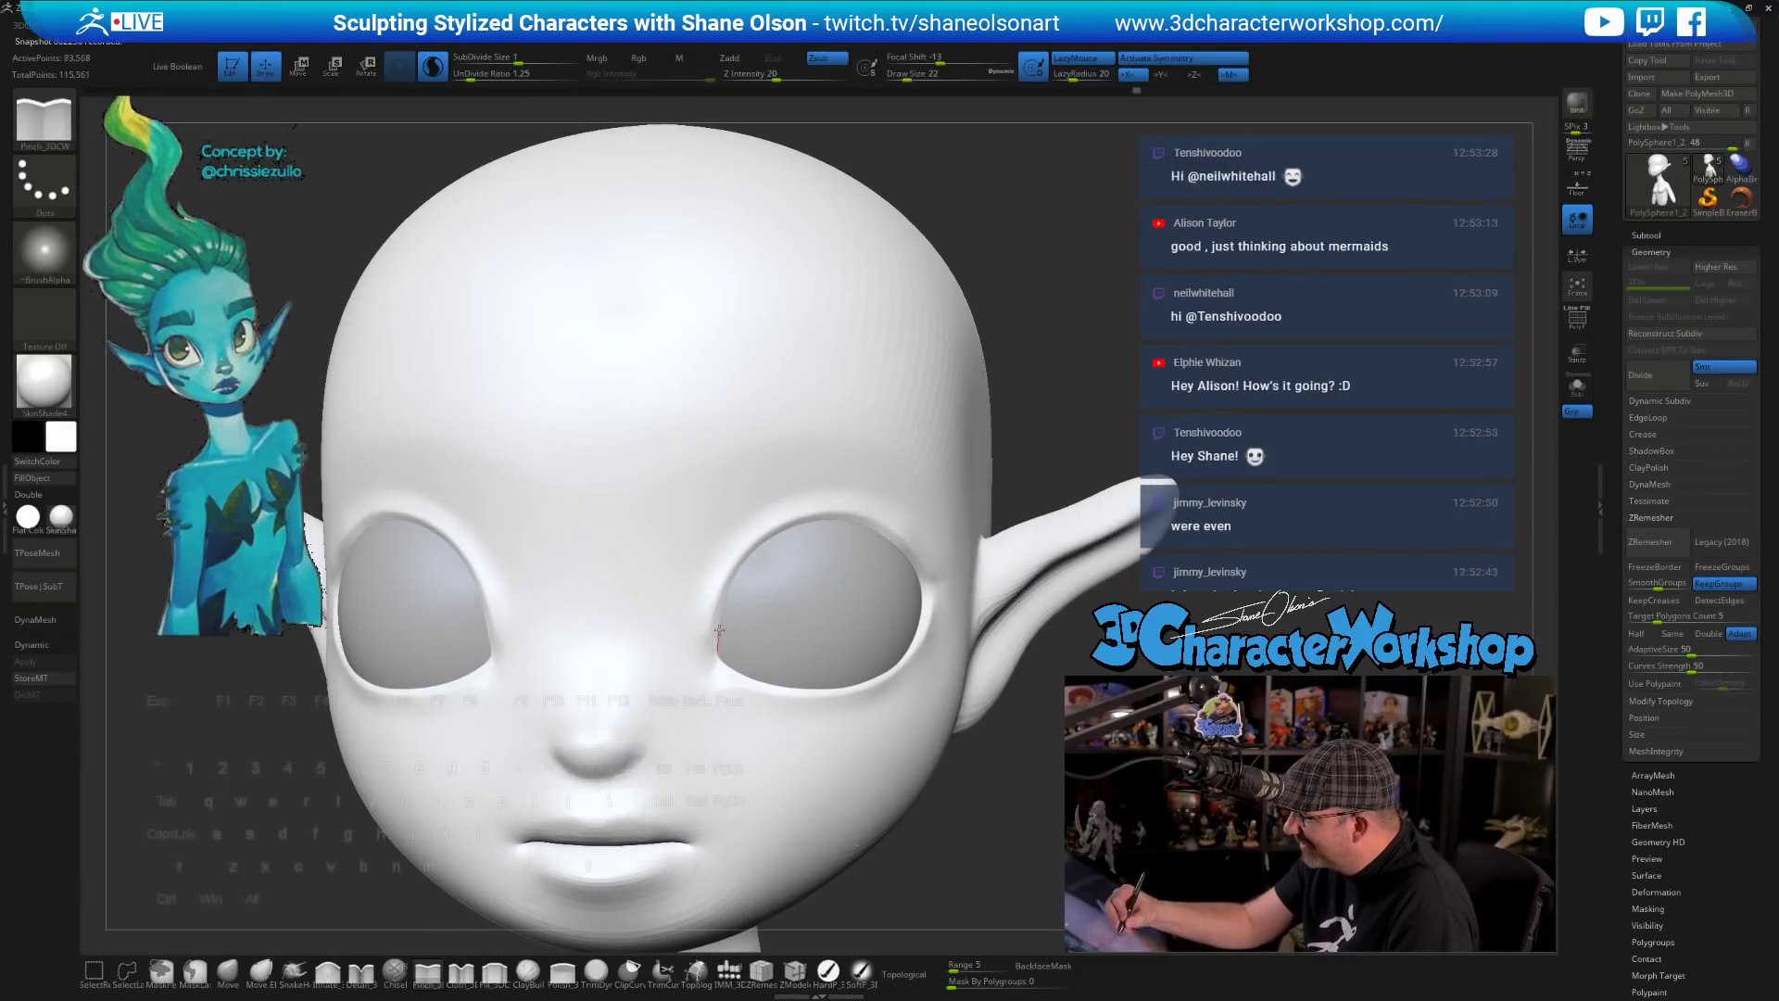
{"action": "mouse_move", "coordinate": [719, 630]}
{"action": "left_mouse_down"}
{"action": "mouse_move", "coordinate": [732, 674]}
{"action": "mouse_move", "coordinate": [695, 664]}
{"action": "mouse_move", "coordinate": [713, 607]}
{"action": "left_mouse_up"}
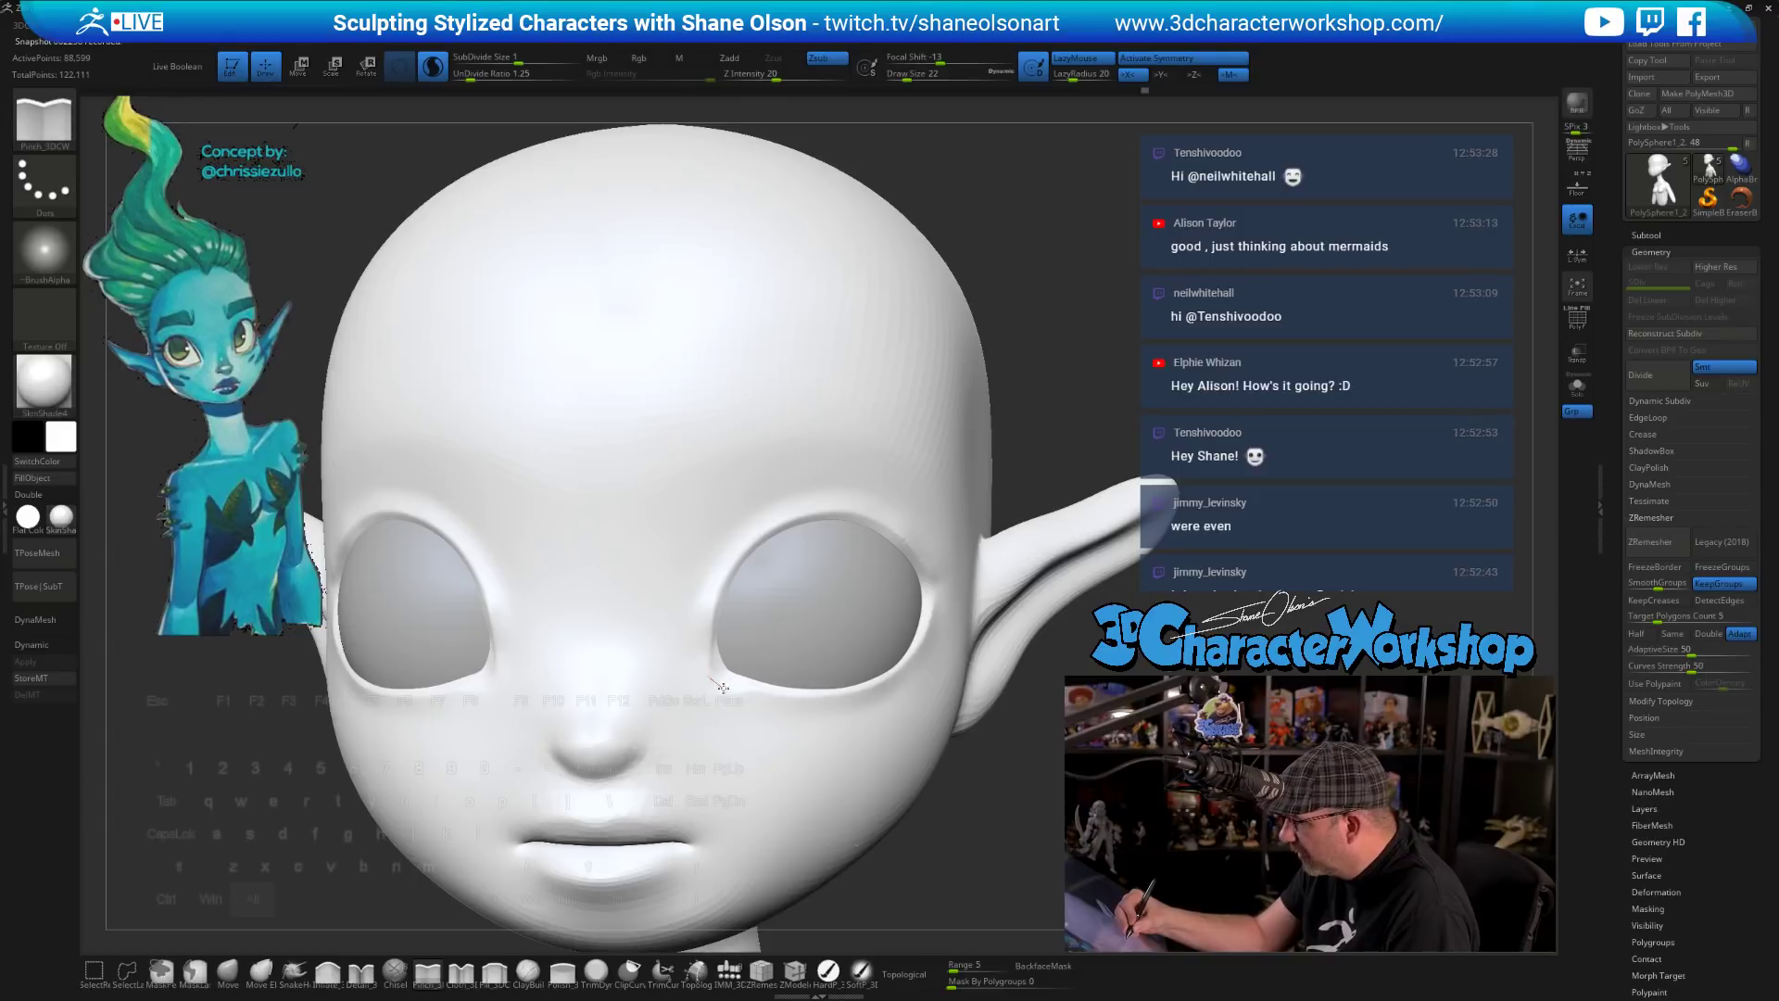
{"action": "left_click_drag", "start_coordinate": [959, 778], "coordinate": [879, 768]}
{"action": "right_click_drag", "start_coordinate": [730, 610], "coordinate": [815, 607]}
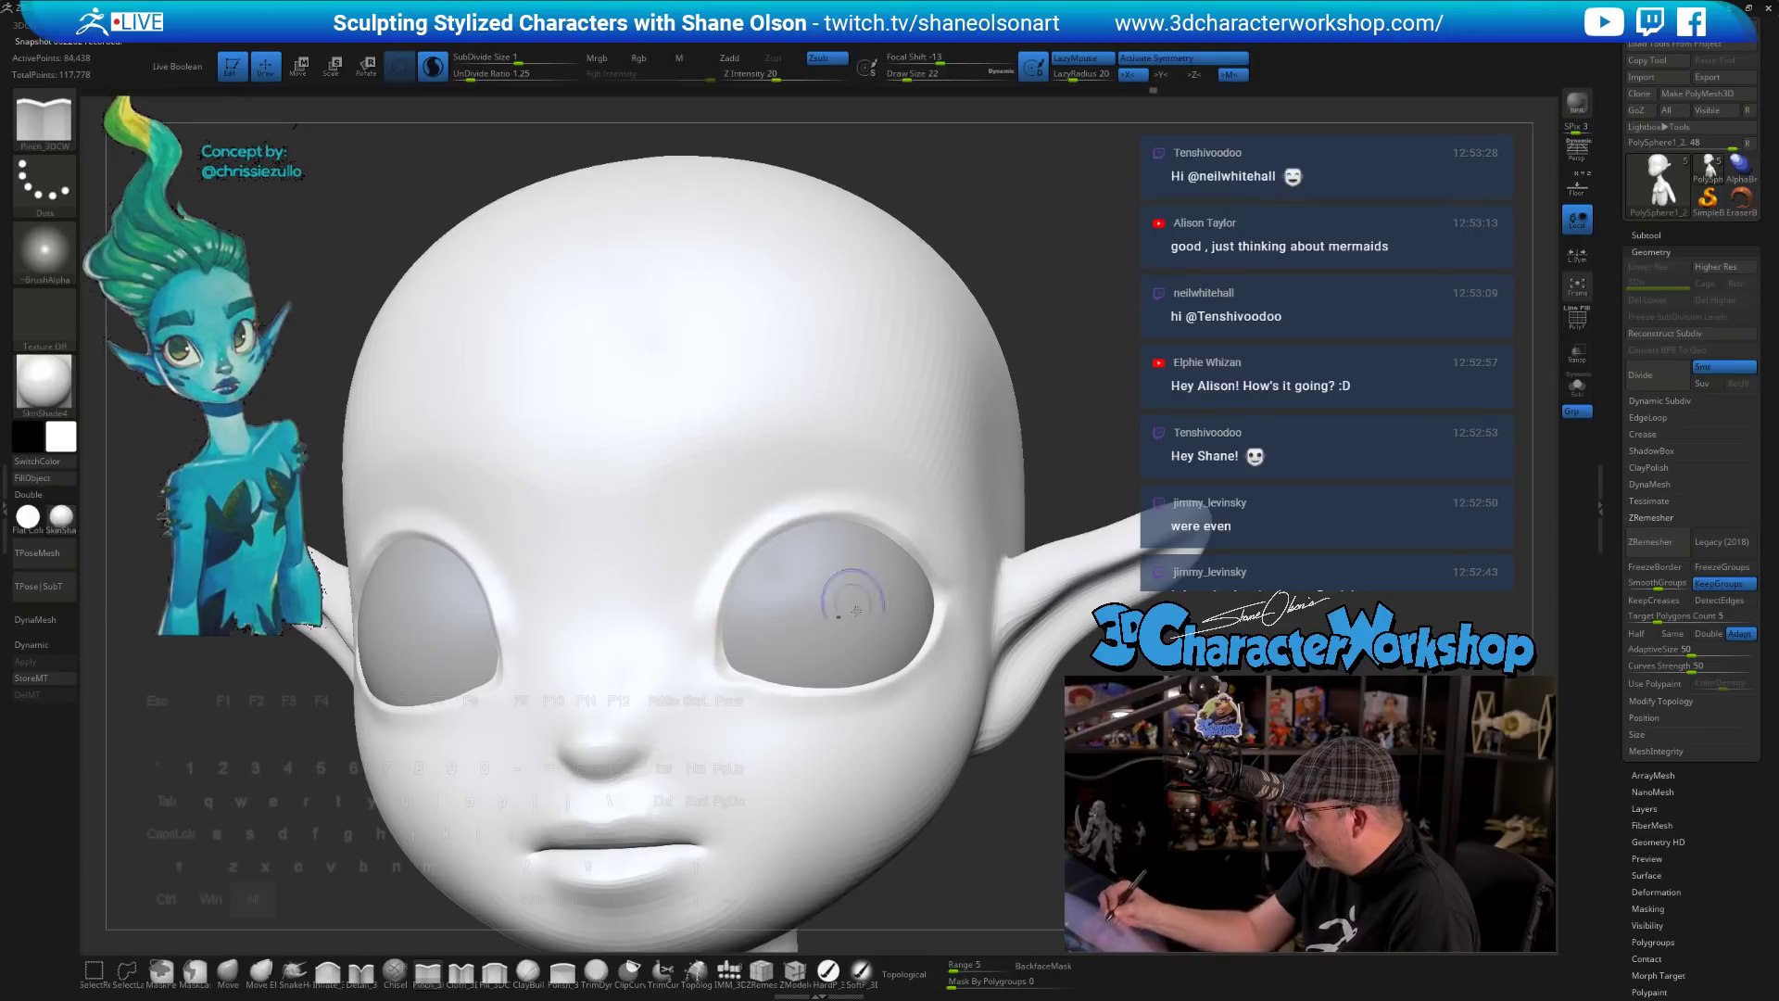
- Sharpen the upper eyelid rim from the front view and smooth around the inner eye and upper lid
{"action": "left_click_drag", "start_coordinate": [984, 859], "coordinate": [806, 606], "text": "shift"}
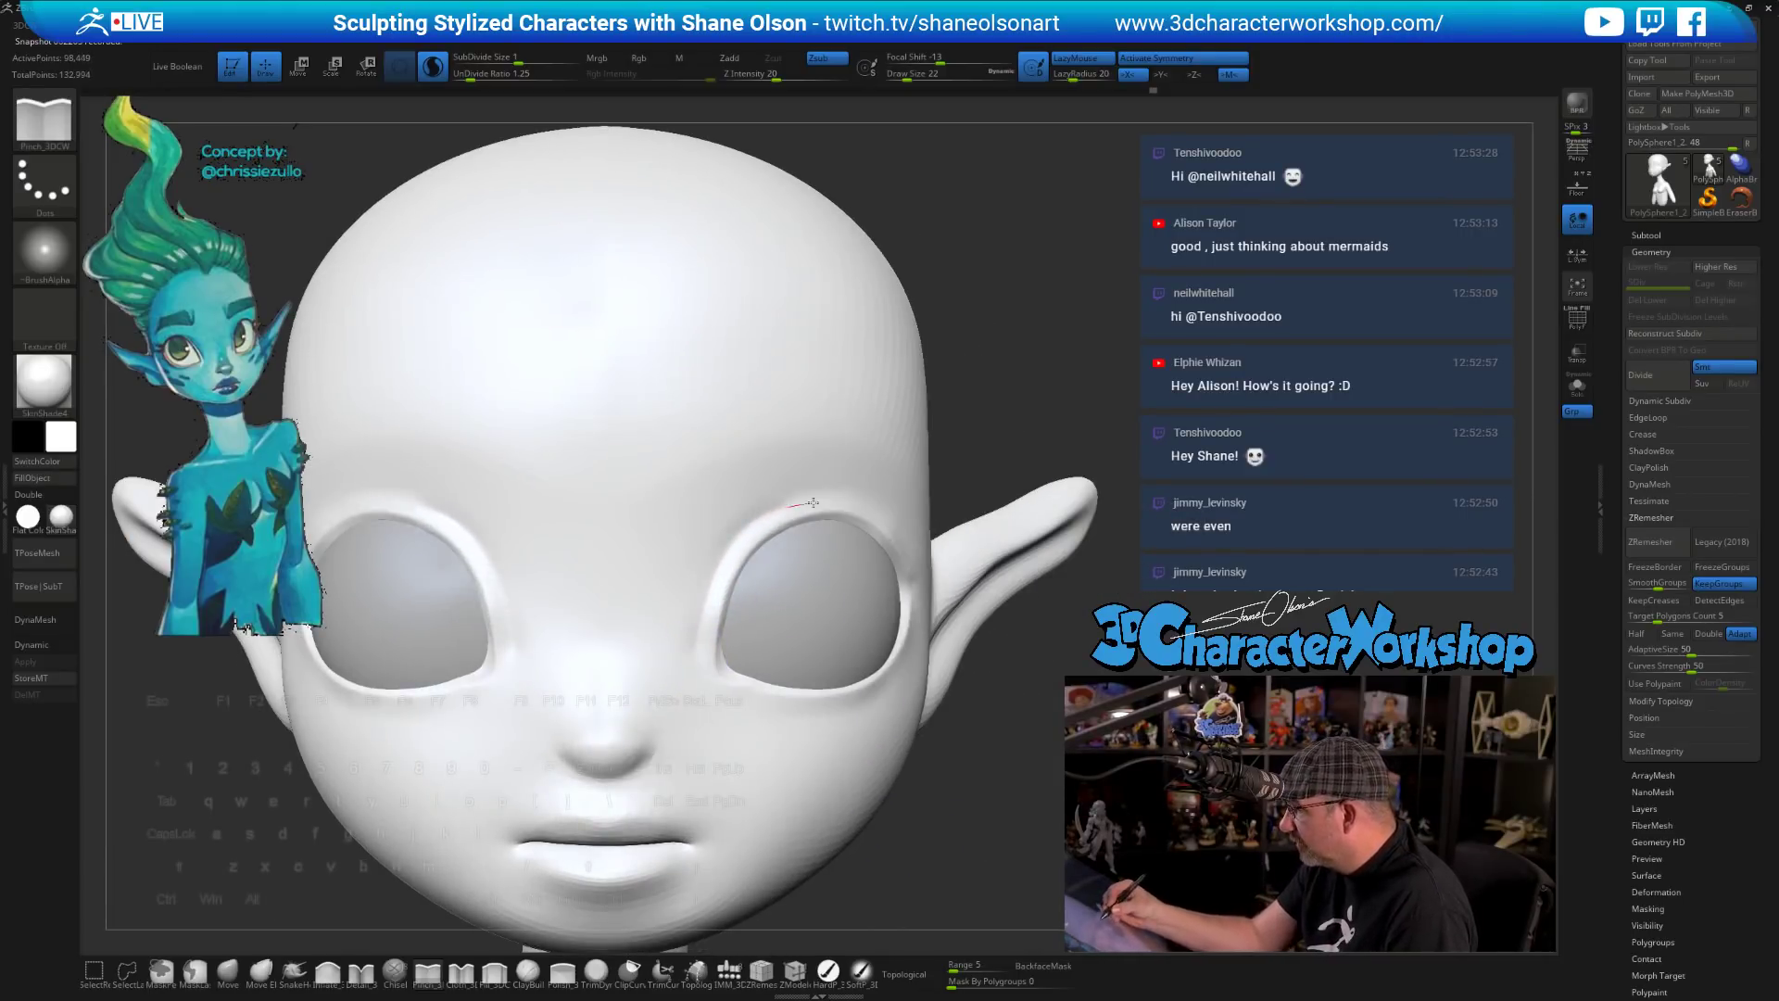
{"action": "left_click_drag", "start_coordinate": [813, 503], "coordinate": [841, 506]}
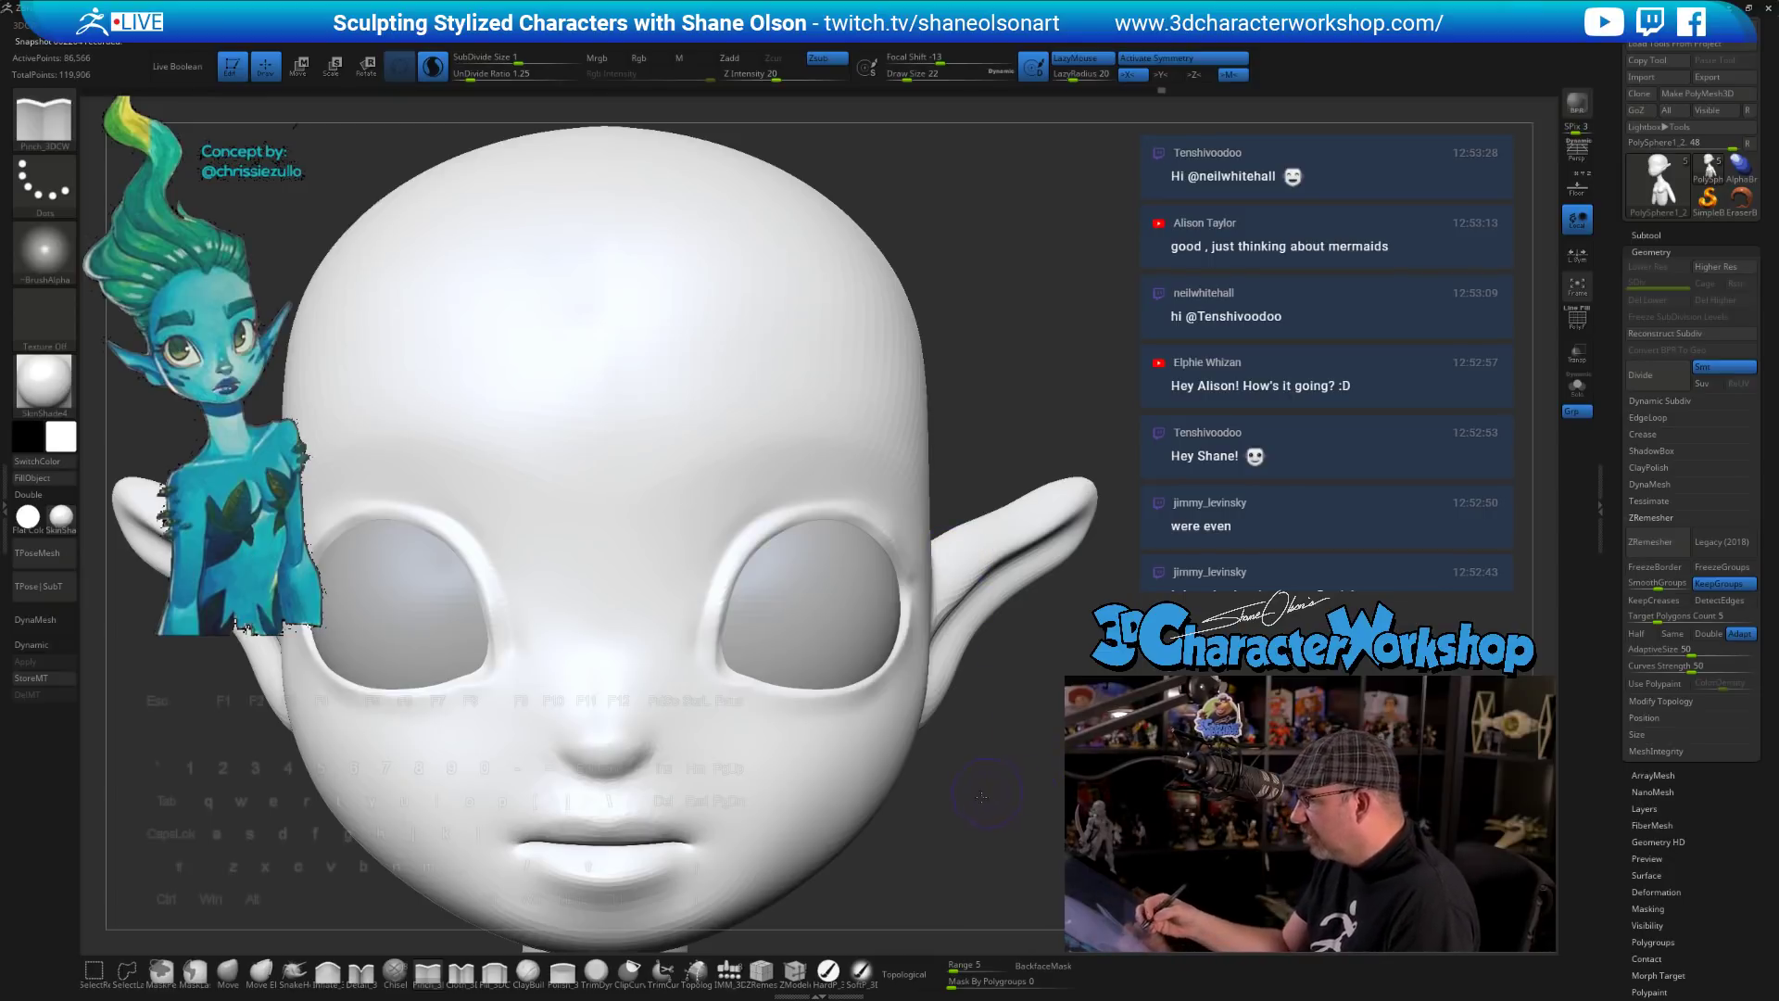
{"action": "mouse_move", "coordinate": [982, 796]}
{"action": "left_mouse_down"}
{"action": "mouse_move", "coordinate": [1005, 731]}
{"action": "mouse_move", "coordinate": [901, 715]}
{"action": "mouse_move", "coordinate": [965, 793]}
{"action": "left_mouse_up"}
{"action": "left_click_drag", "start_coordinate": [888, 688], "coordinate": [915, 715], "text": "alt"}
{"action": "mouse_move", "coordinate": [666, 688]}
{"action": "left_mouse_down", "text": "shift"}
{"action": "mouse_move", "coordinate": [730, 534]}
{"action": "mouse_move", "coordinate": [854, 546]}
{"action": "left_mouse_up", "text": "shift"}
- Define the upper lid rim from the inner side to past the outer eye corner, and soften the area above it
{"action": "left_click_drag", "start_coordinate": [996, 800], "coordinate": [898, 798]}
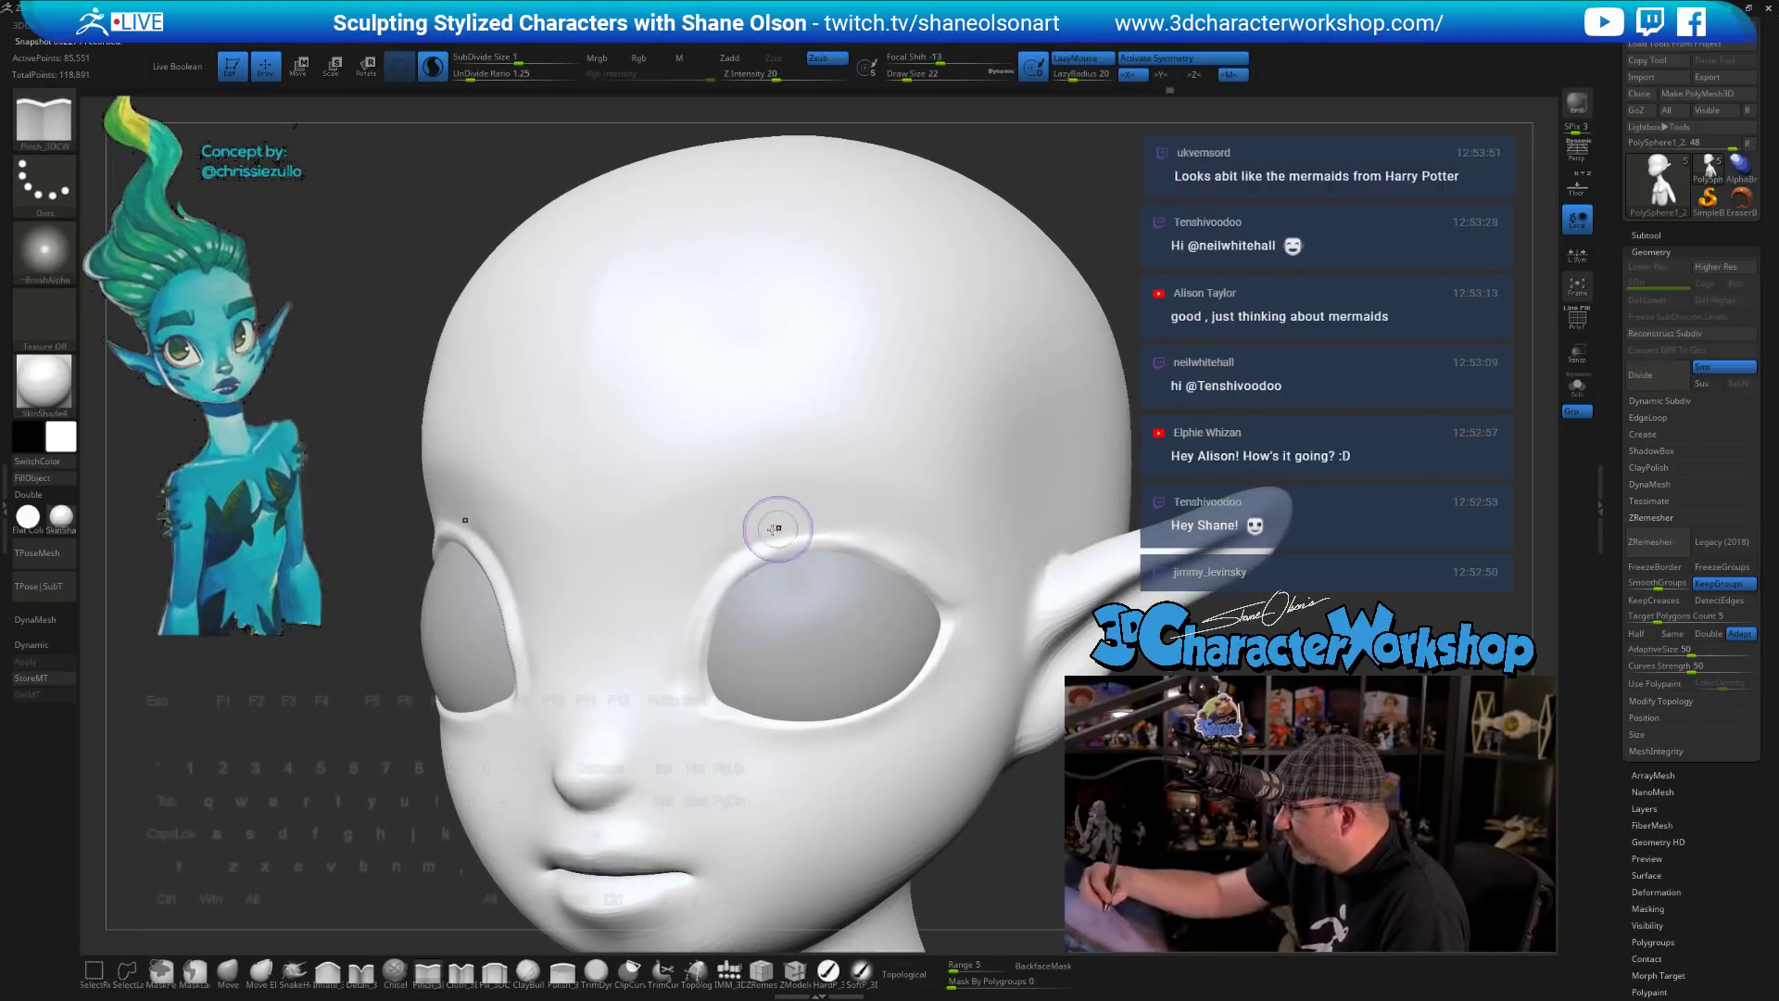
{"action": "left_click_drag", "start_coordinate": [708, 572], "coordinate": [736, 550]}
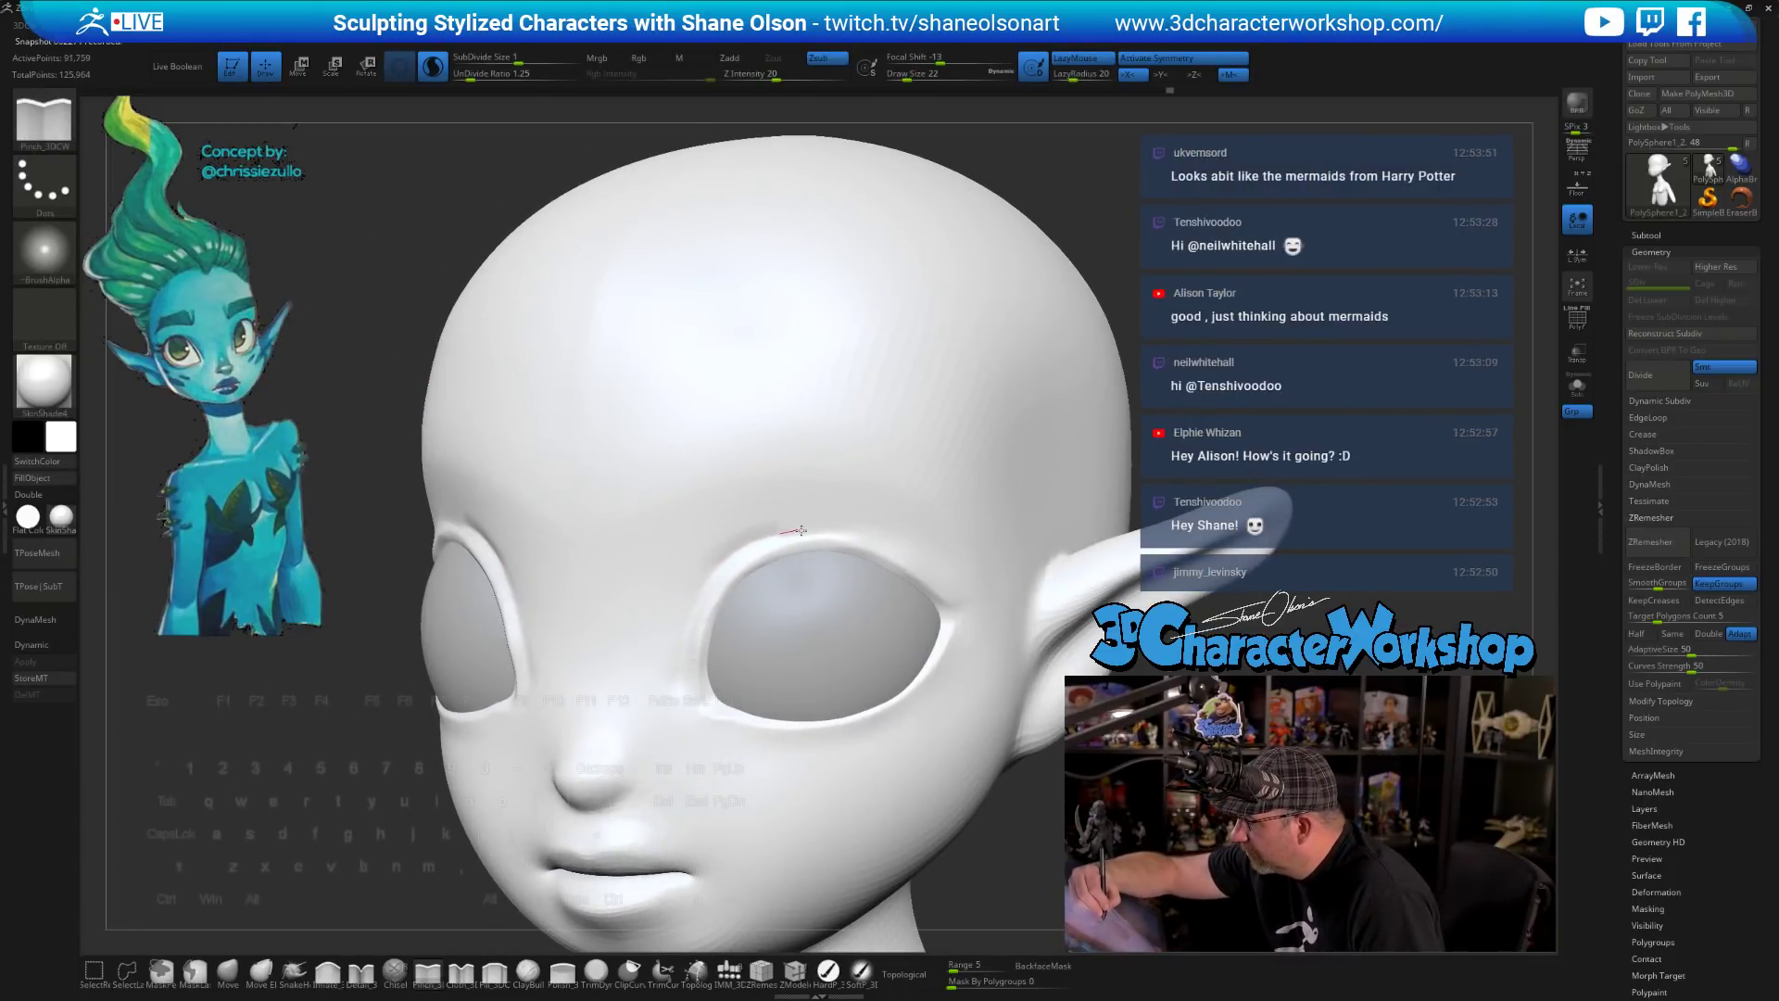
{"action": "left_click_drag", "start_coordinate": [845, 531], "coordinate": [936, 564]}
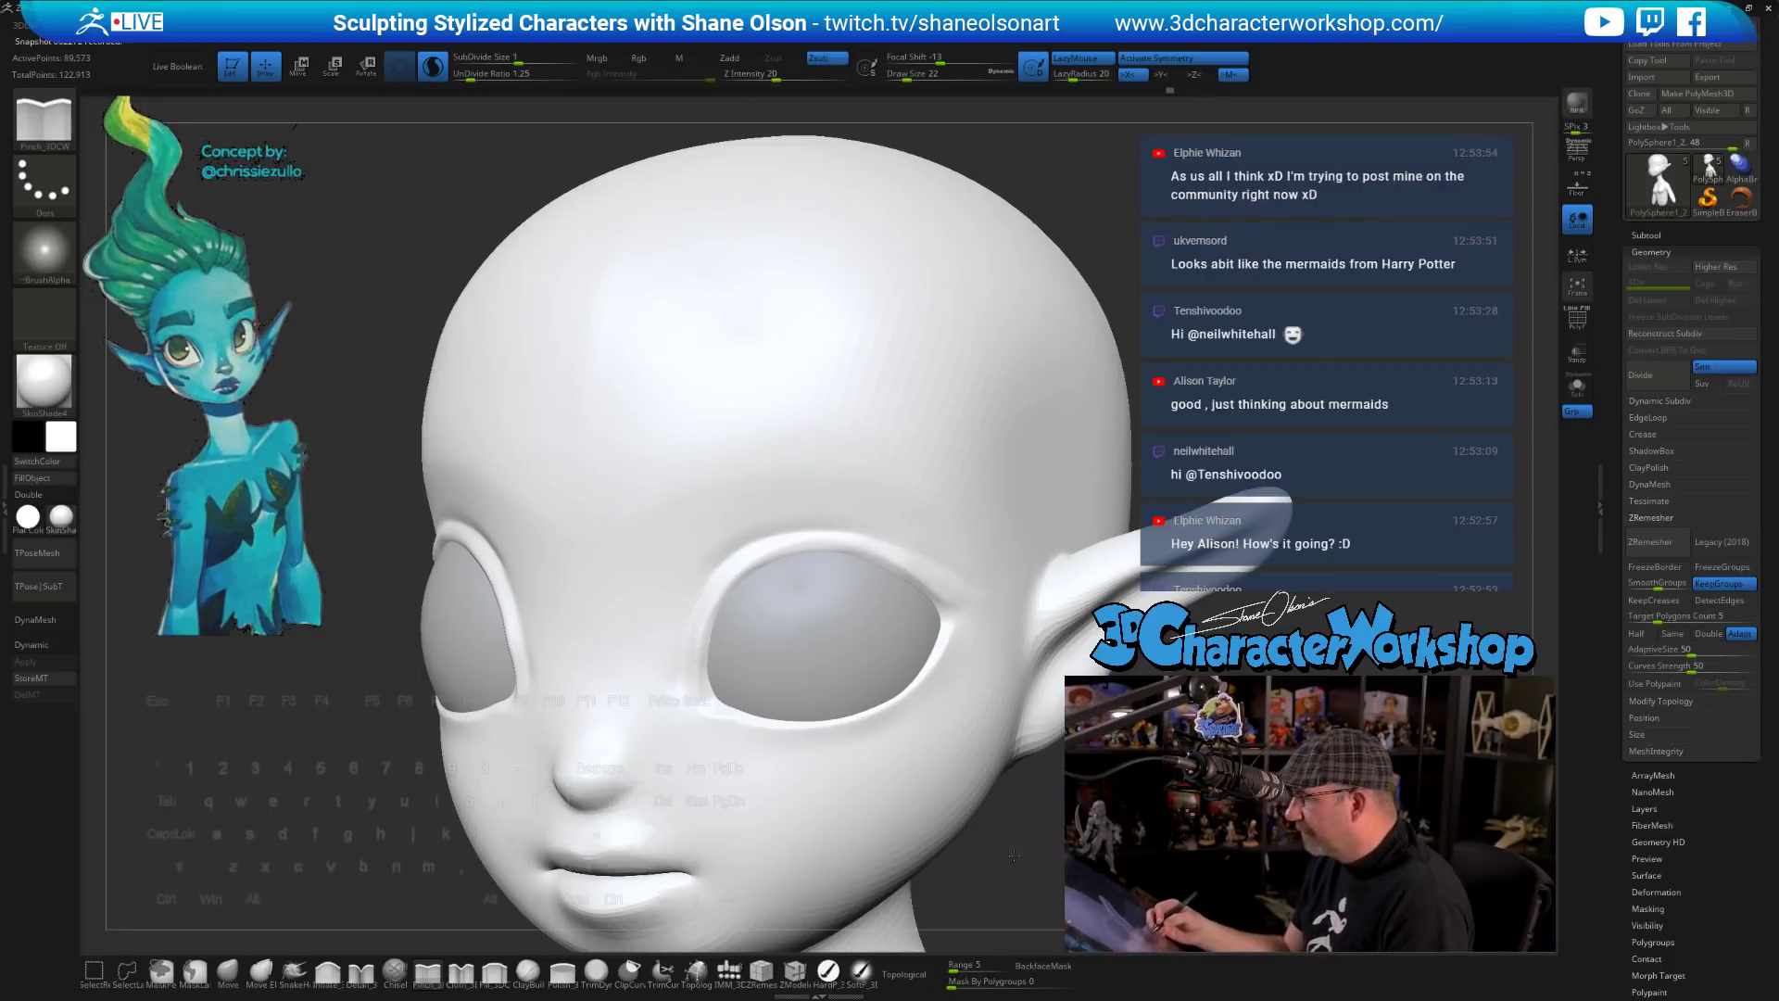
{"action": "left_click_drag", "start_coordinate": [977, 869], "coordinate": [886, 871]}
{"action": "key", "text": "shift"}
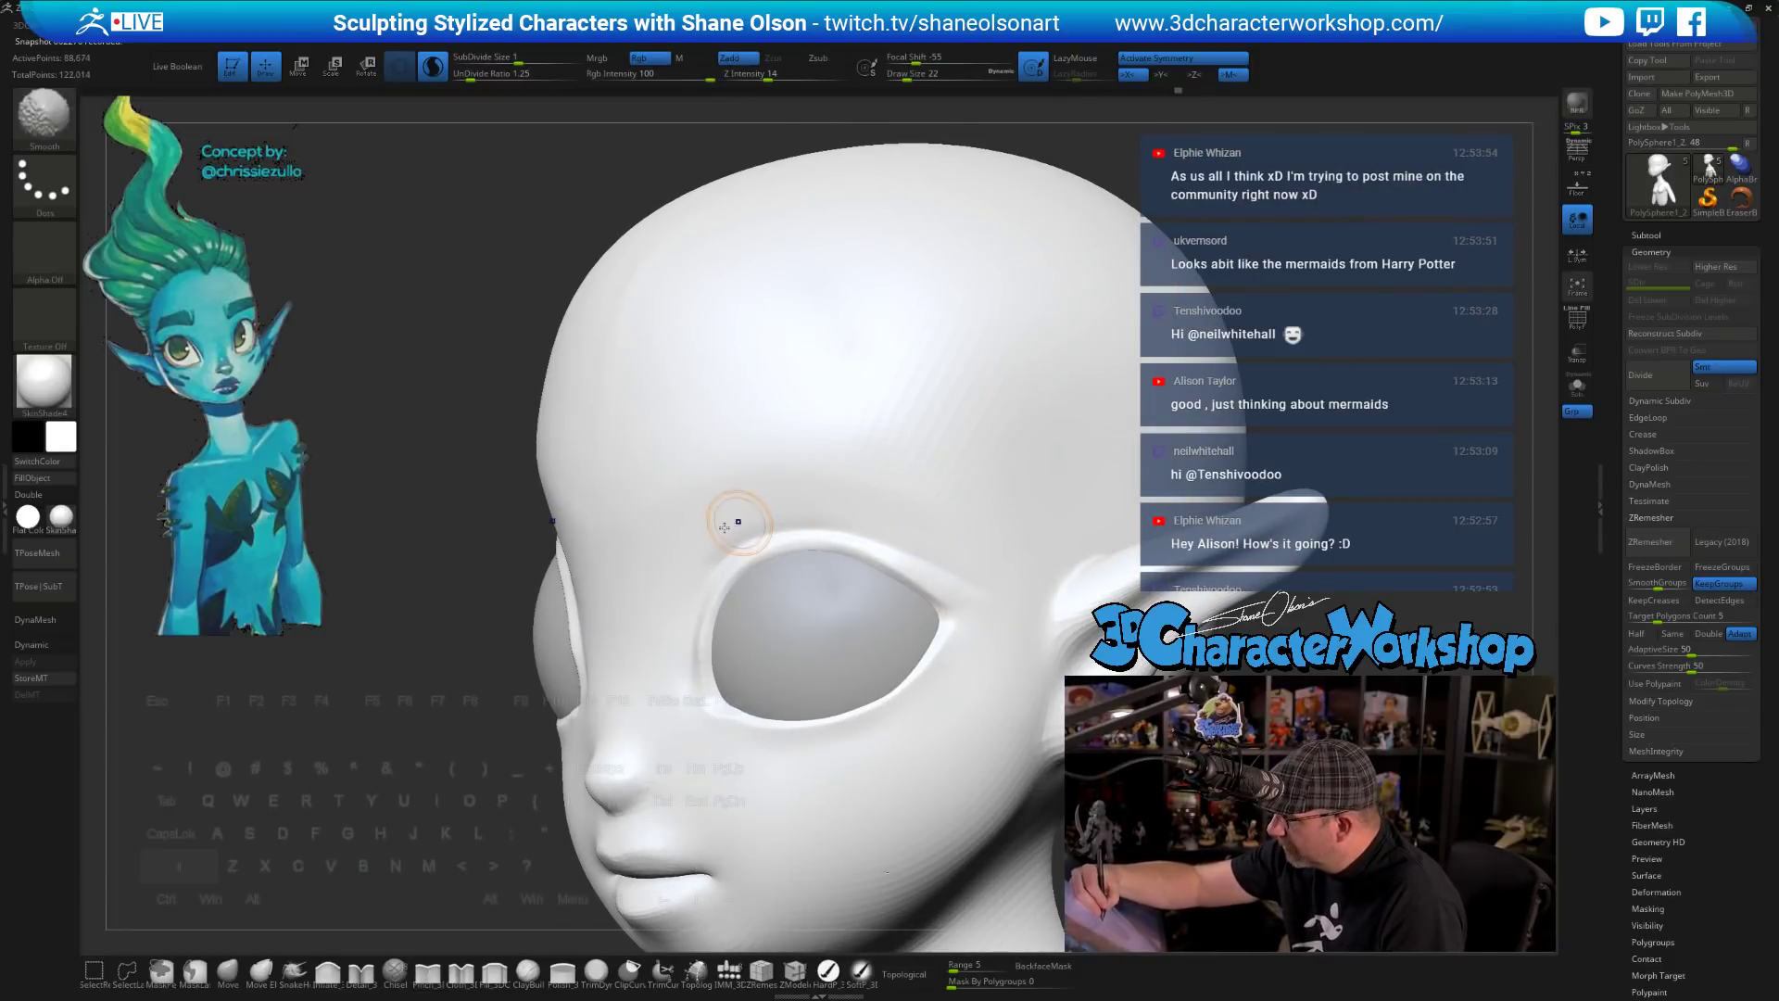
{"action": "right_click_drag", "start_coordinate": [932, 529], "coordinate": [968, 503]}
{"action": "right_click_drag", "start_coordinate": [918, 559], "coordinate": [825, 435], "text": "alt"}
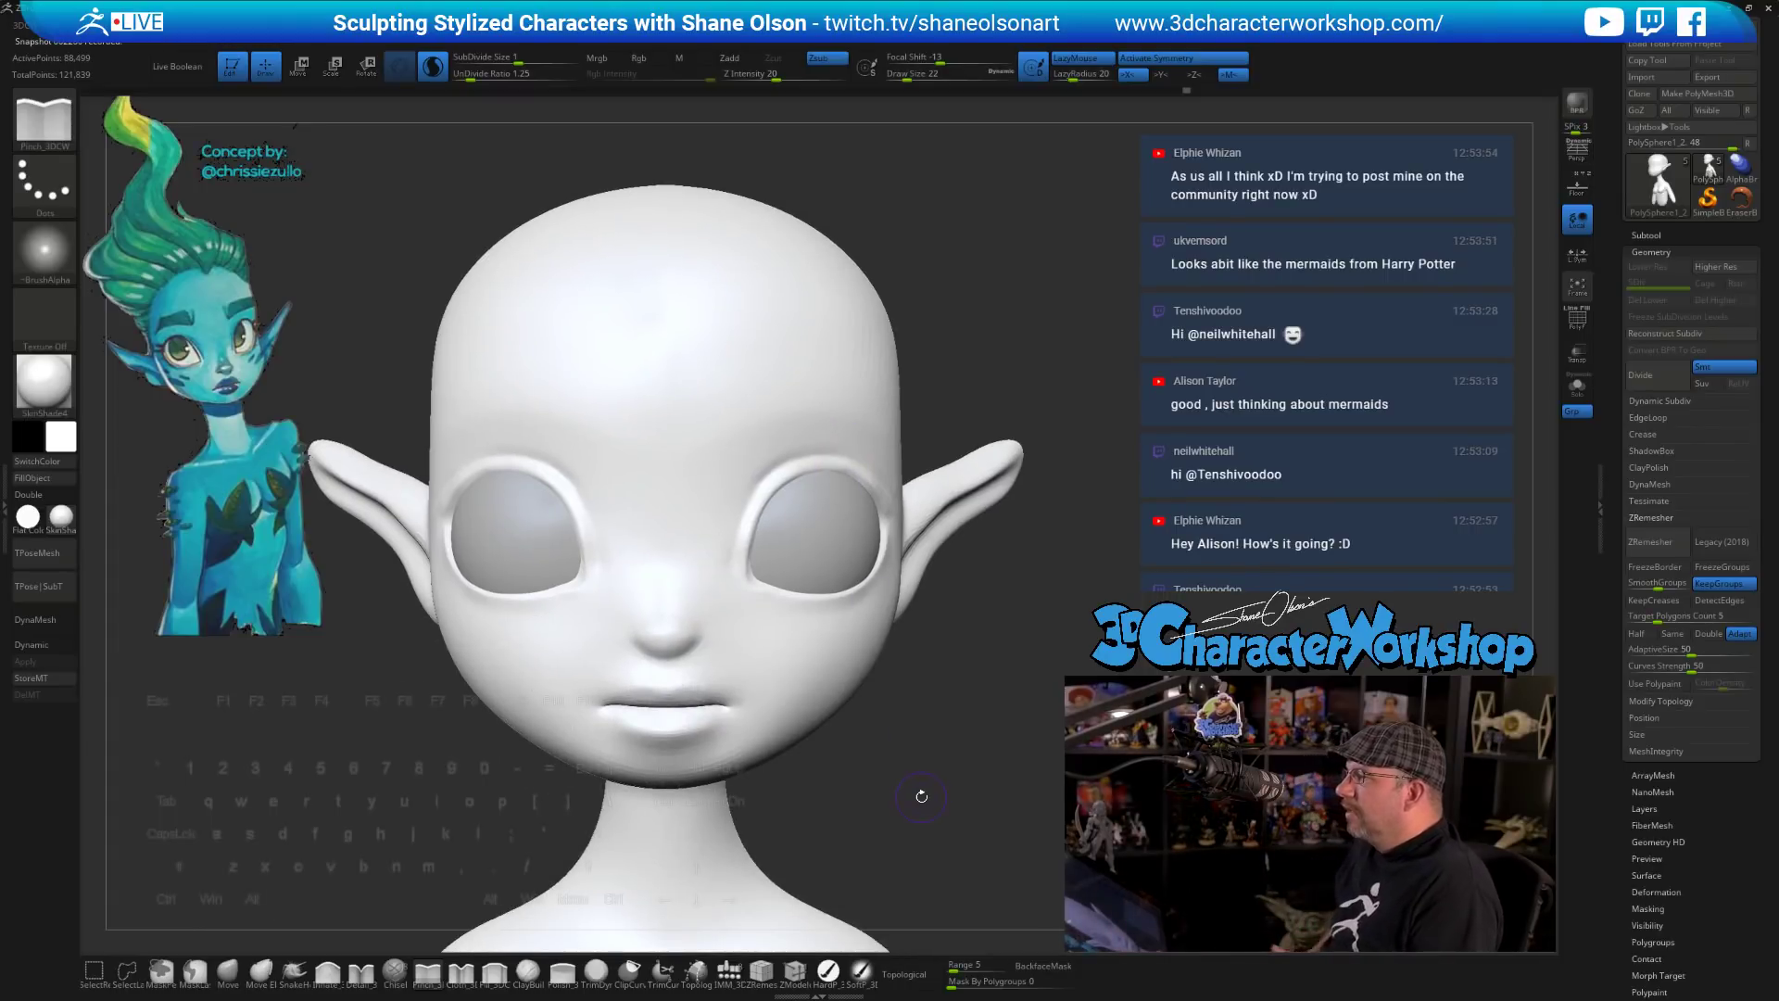
- Try to define the nose wings with pinch strokes beside the nose tip and smooth the surrounding area
{"action": "left_click_drag", "start_coordinate": [921, 796], "coordinate": [913, 679]}
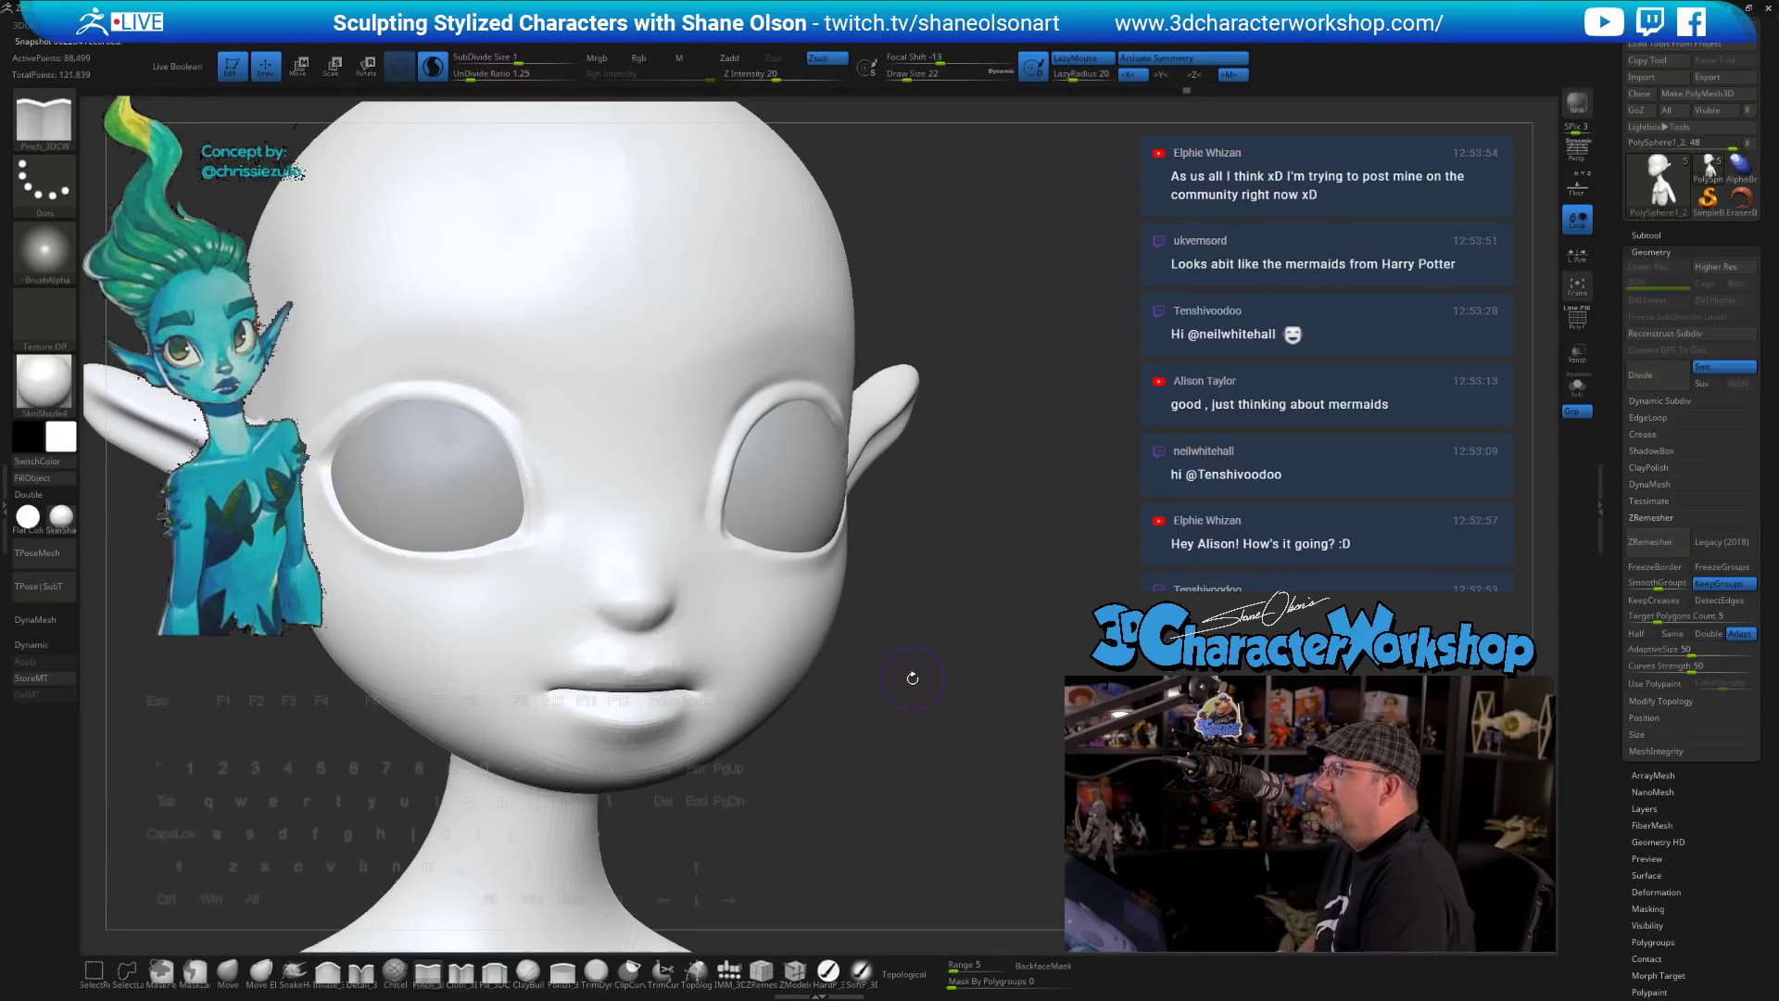
{"action": "left_click_drag", "start_coordinate": [897, 679], "coordinate": [888, 621], "text": "shift"}
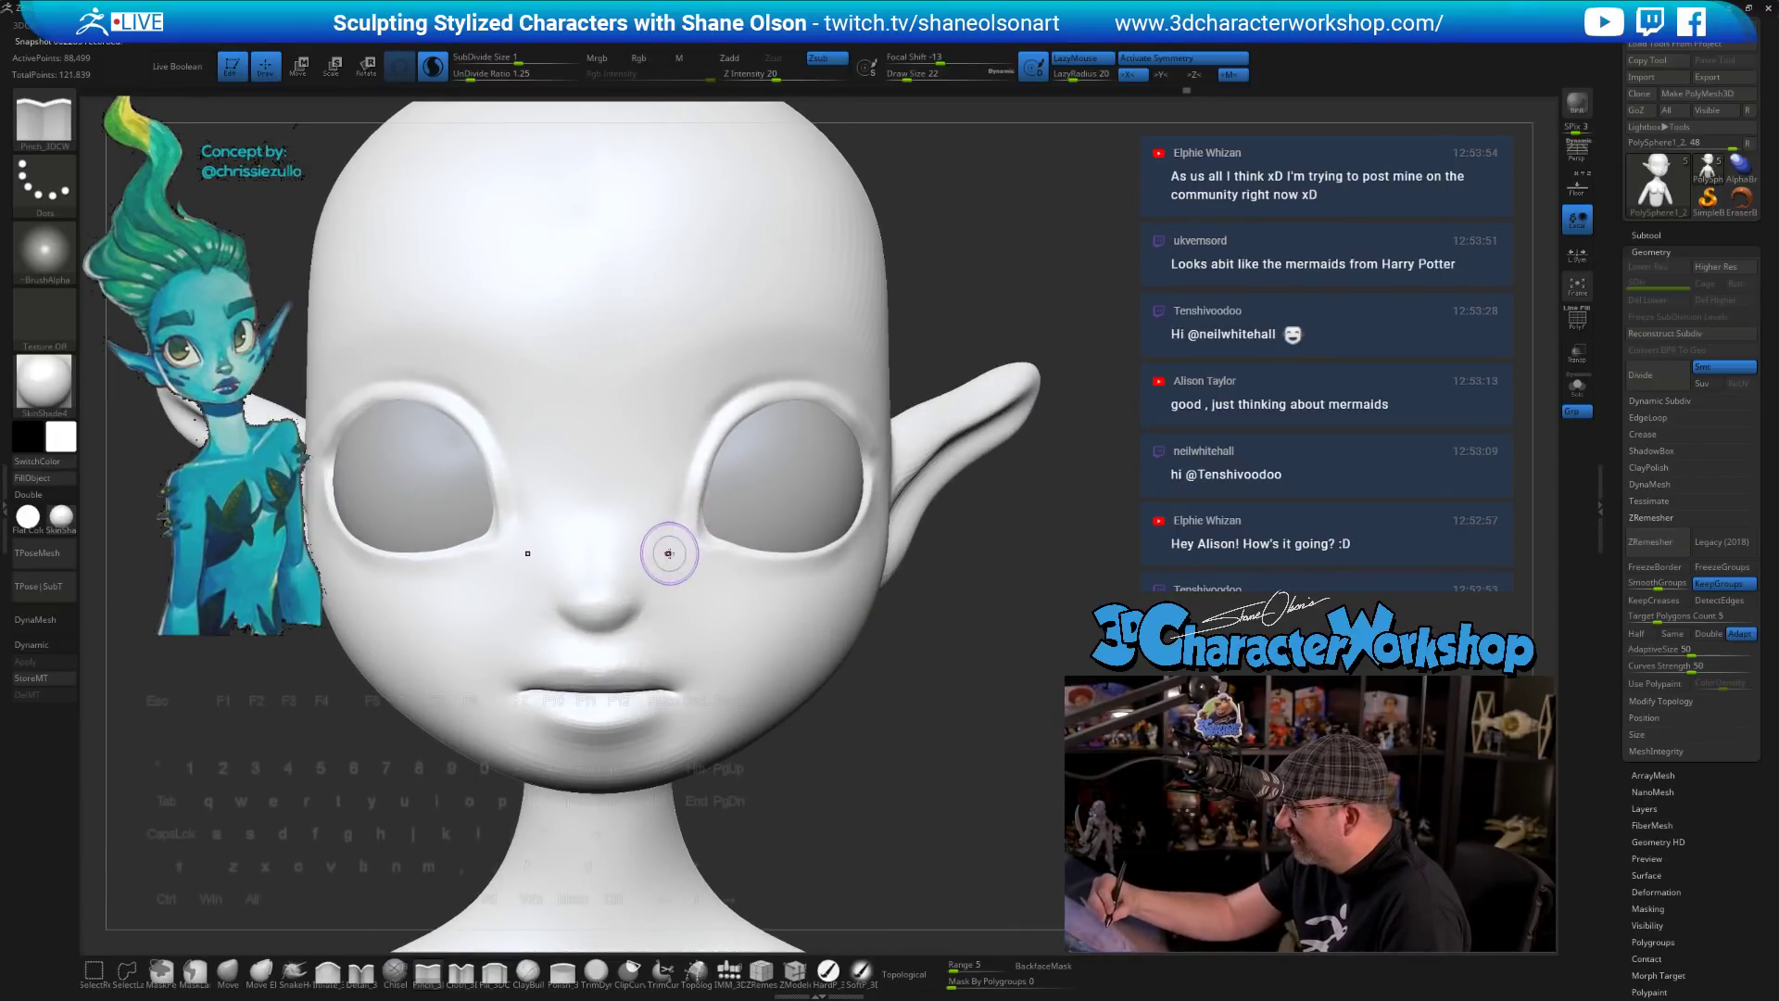
{"action": "right_click_drag", "start_coordinate": [710, 419], "coordinate": [726, 448], "text": "alt"}
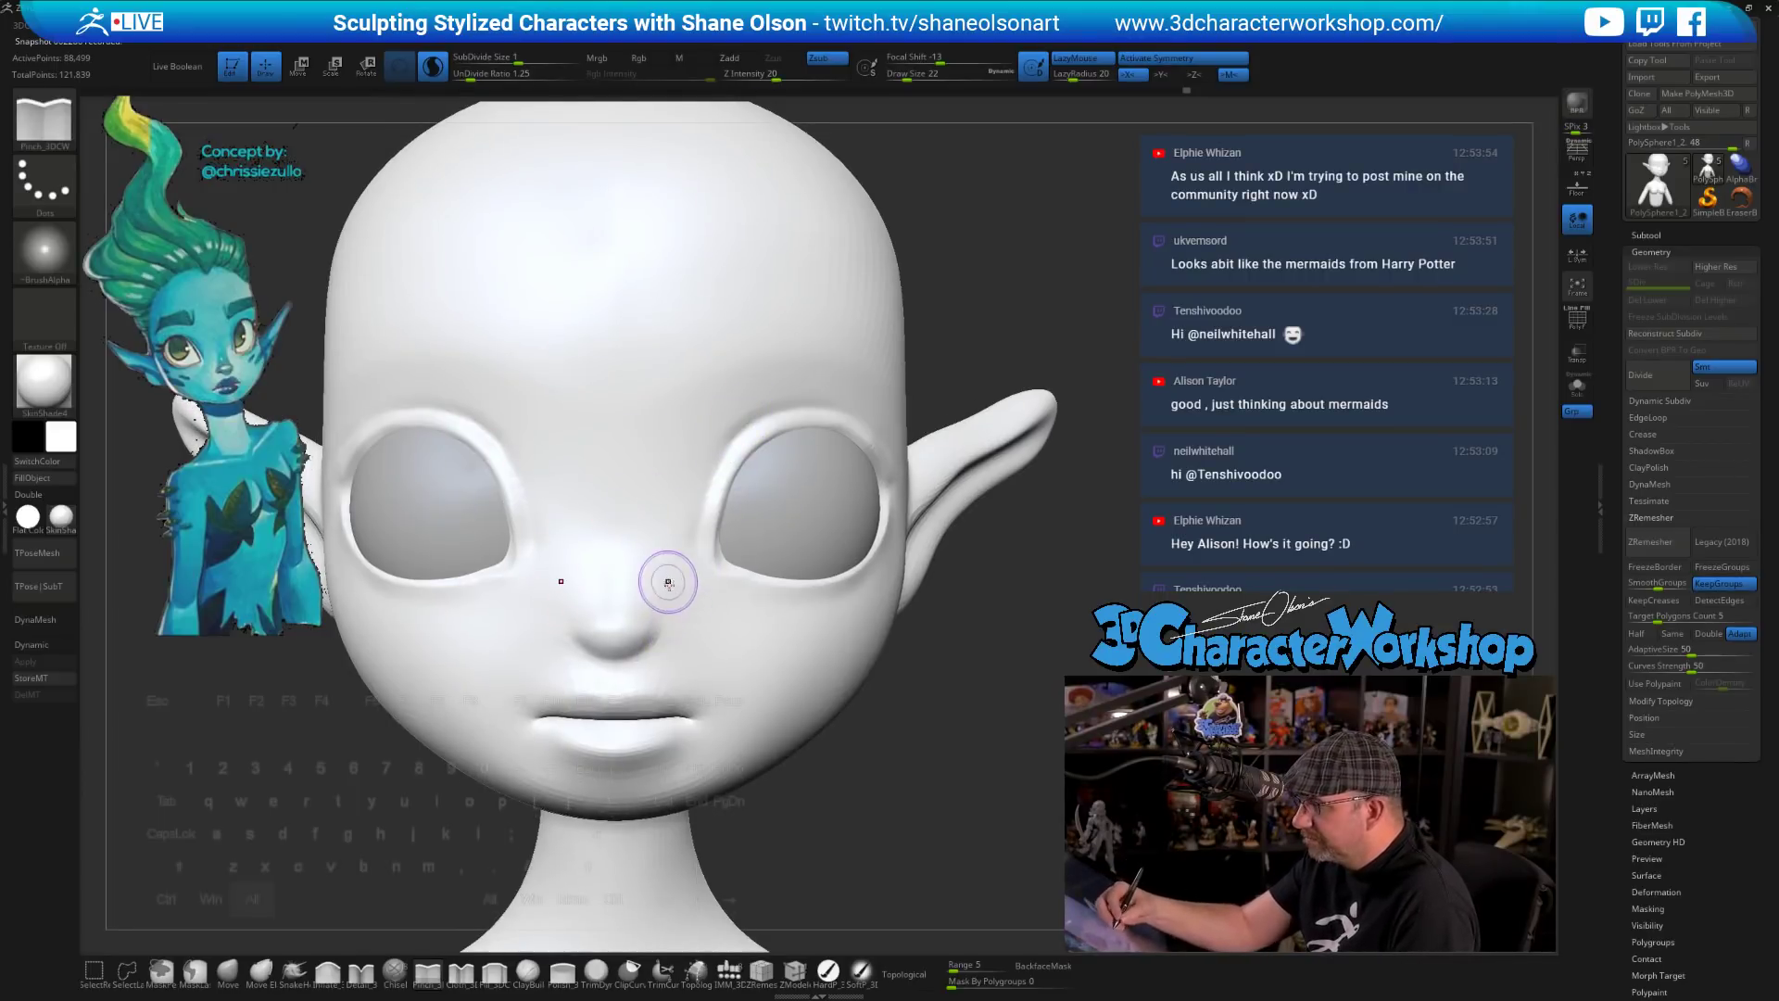
{"action": "right_click_drag", "start_coordinate": [669, 581], "coordinate": [691, 659], "text": "alt"}
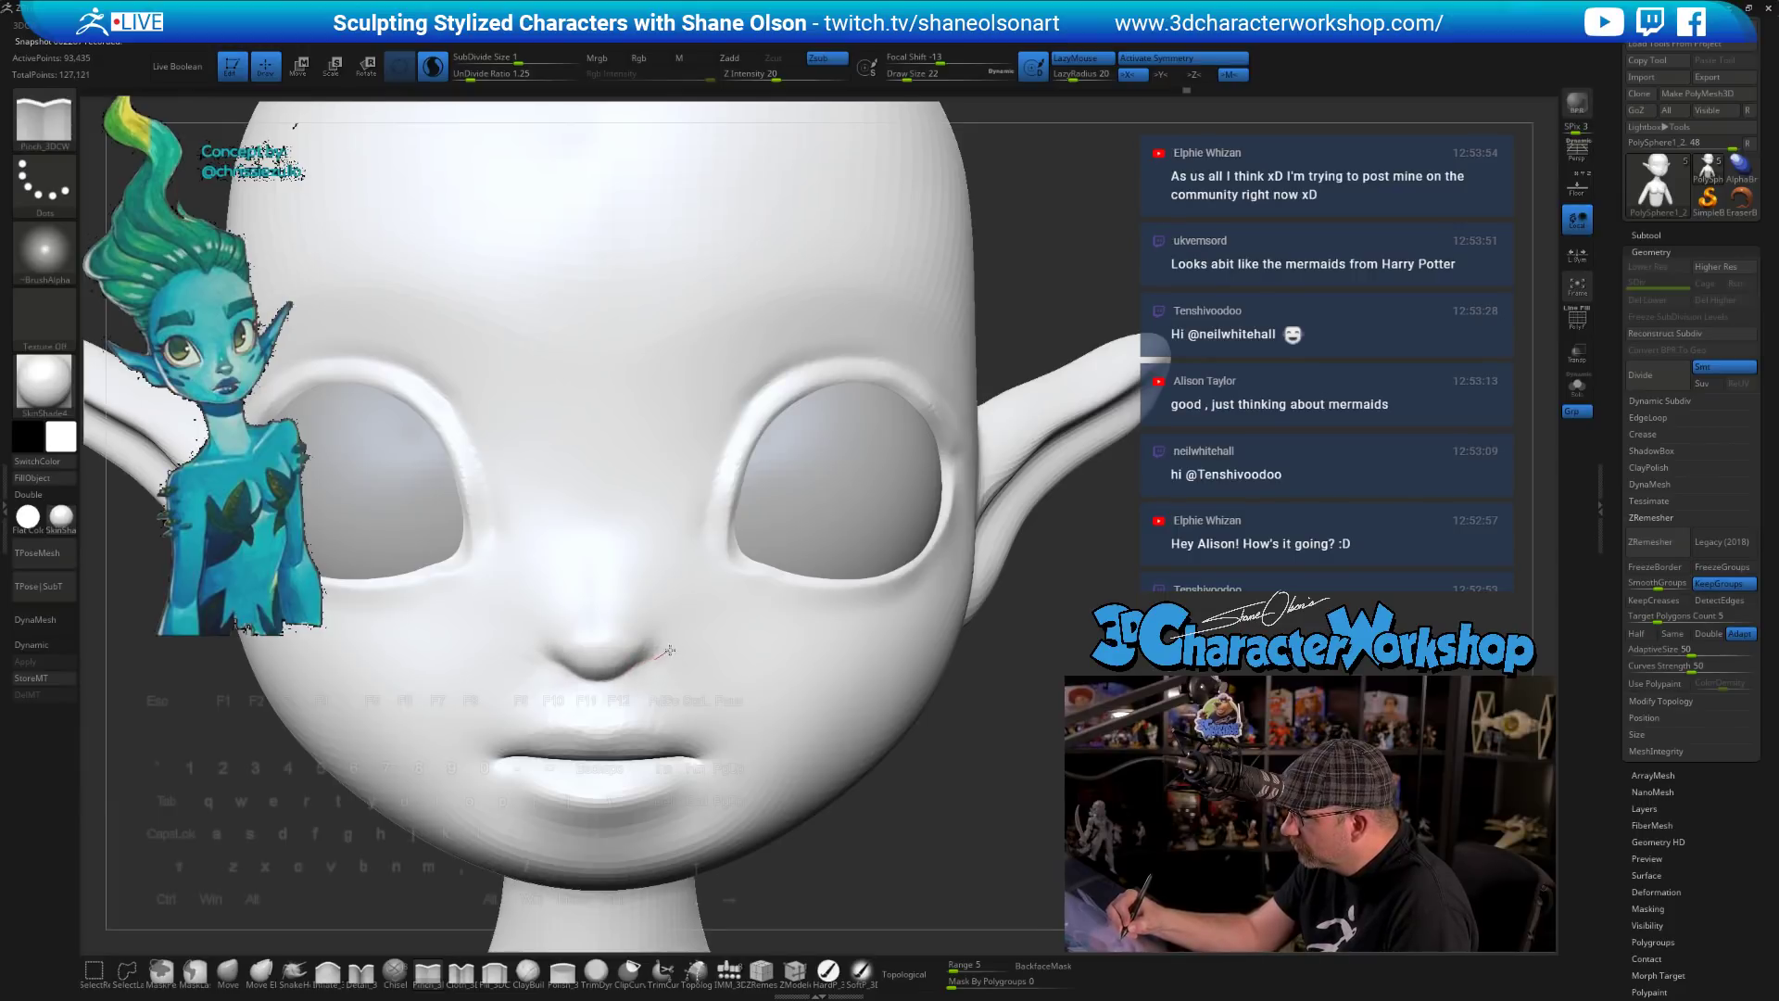
{"action": "left_click_drag", "start_coordinate": [650, 615], "coordinate": [646, 612]}
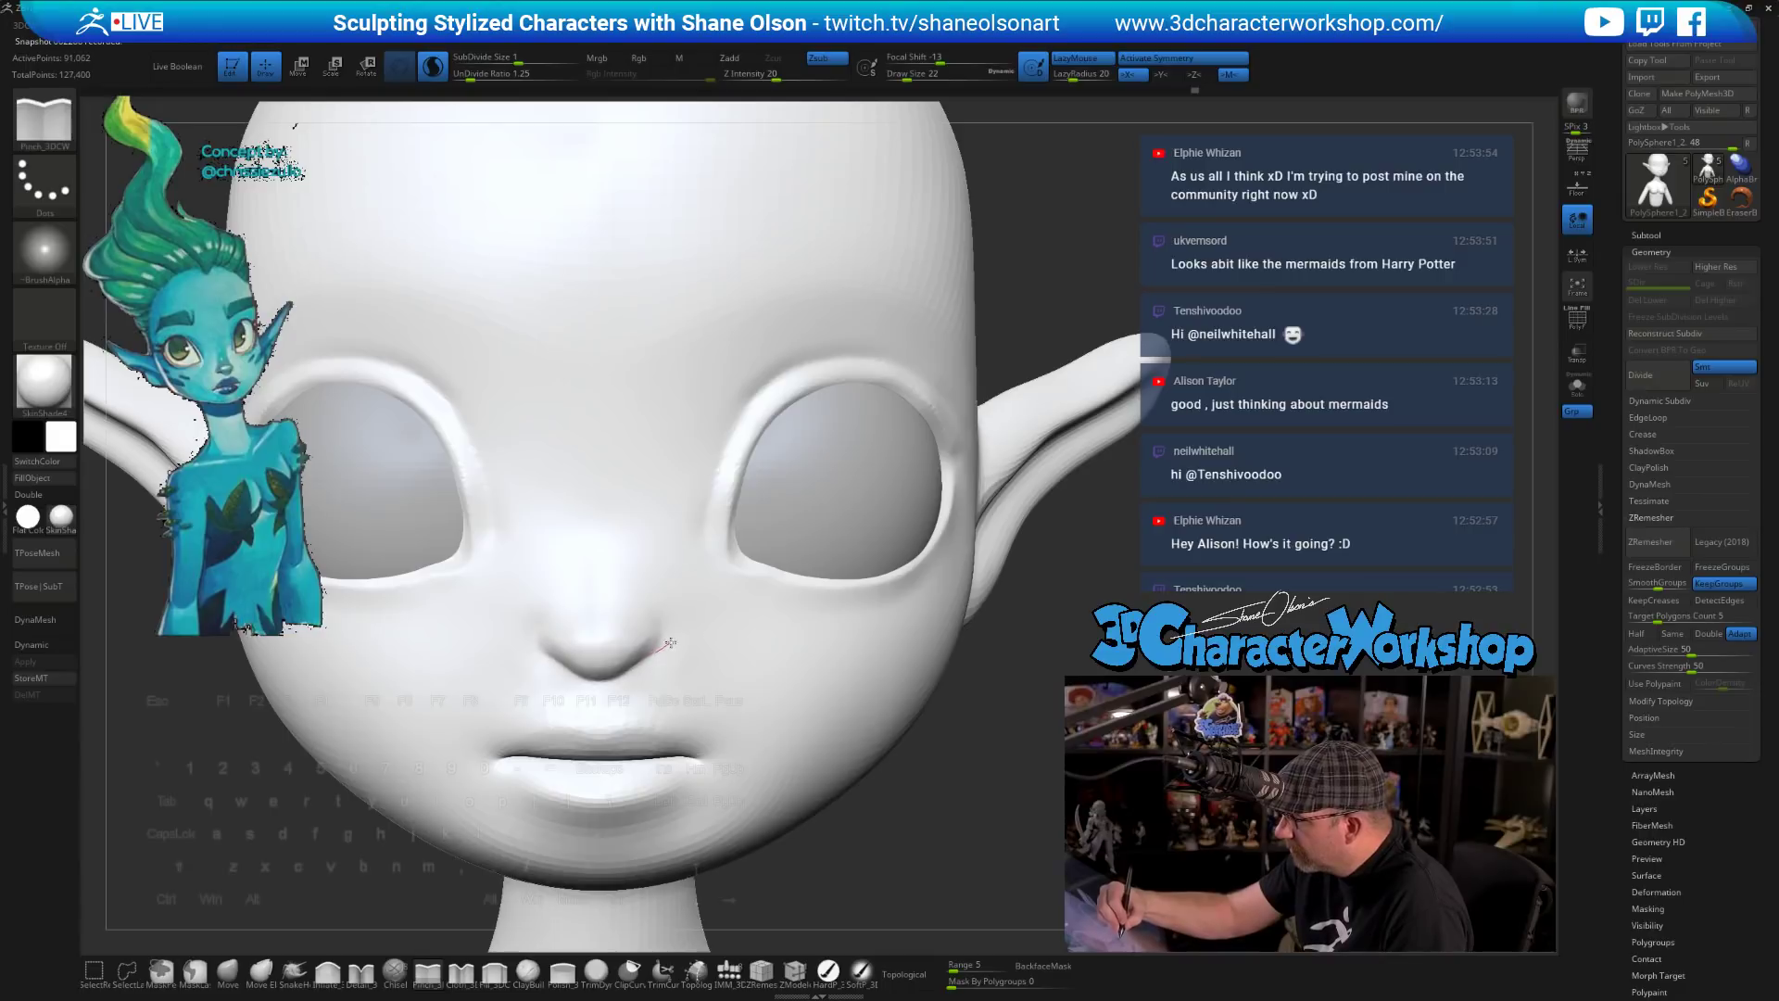
{"action": "mouse_move", "coordinate": [633, 548]}
{"action": "left_mouse_down", "text": "shift"}
{"action": "mouse_move", "coordinate": [726, 702]}
{"action": "mouse_move", "coordinate": [695, 669]}
{"action": "left_mouse_up", "text": "shift"}
{"action": "right_click_drag", "start_coordinate": [691, 666], "coordinate": [571, 794]}
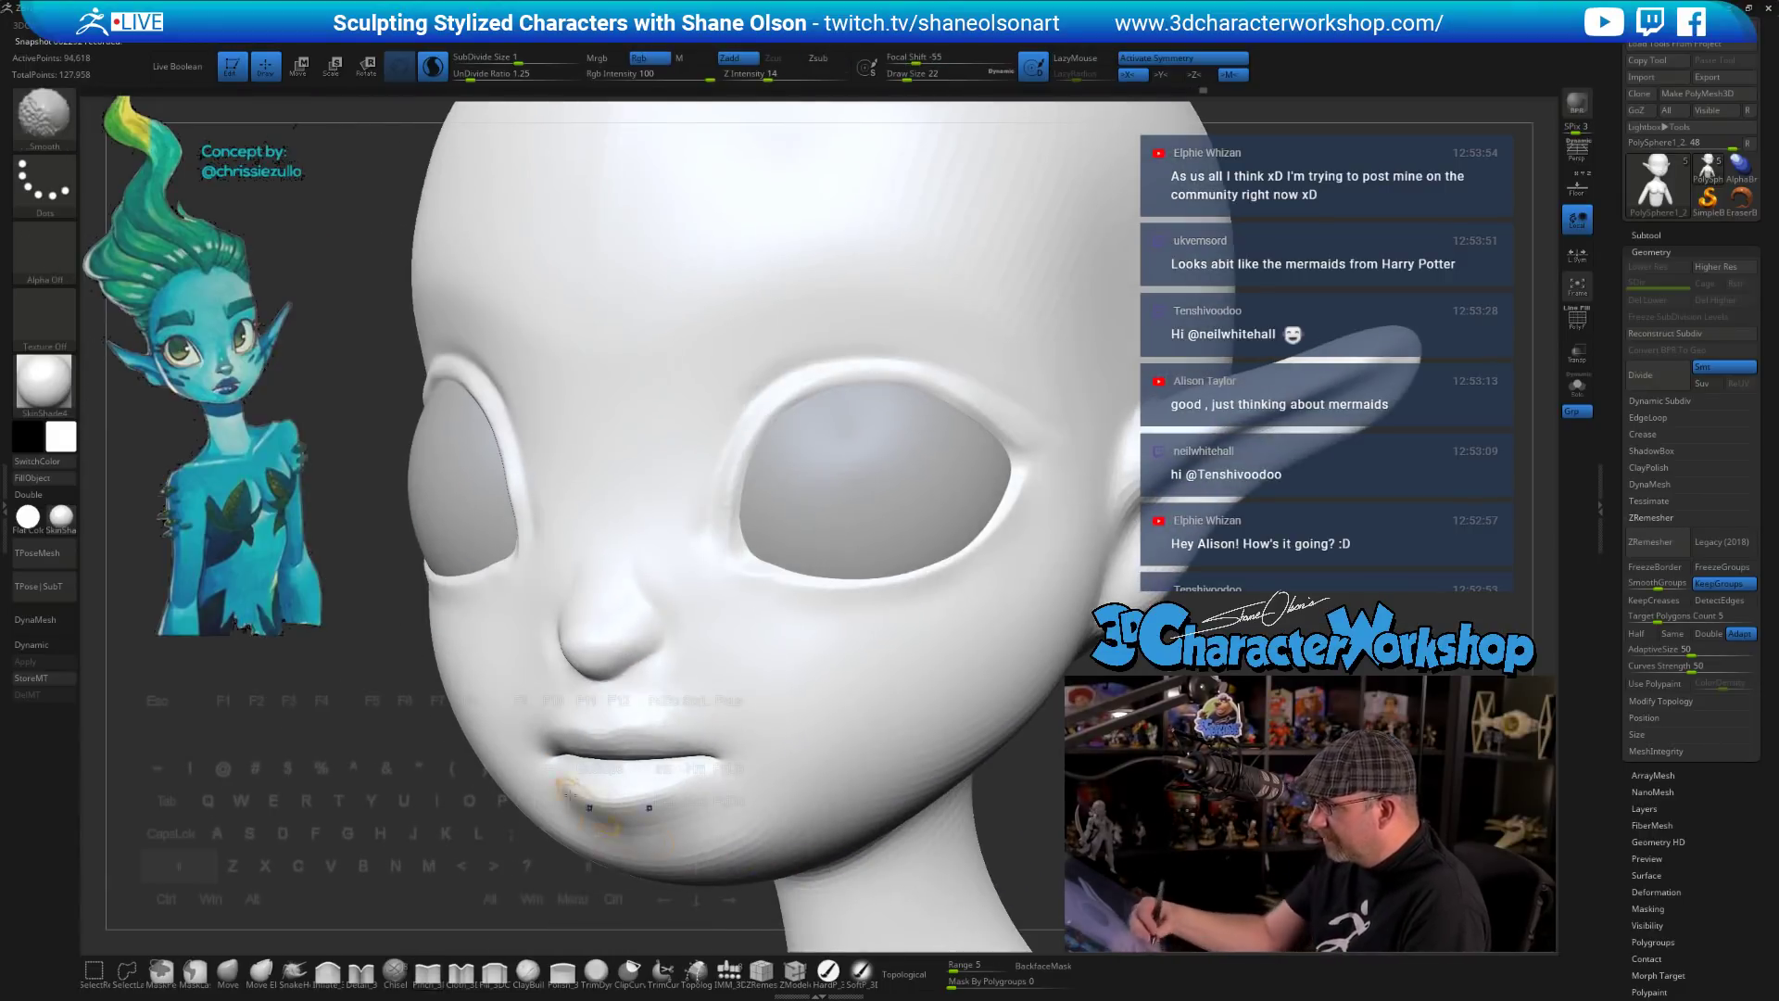
{"action": "mouse_move", "coordinate": [815, 676]}
{"action": "right_mouse_down"}
{"action": "mouse_move", "coordinate": [881, 725]}
{"action": "mouse_move", "coordinate": [875, 796]}
{"action": "right_mouse_up"}
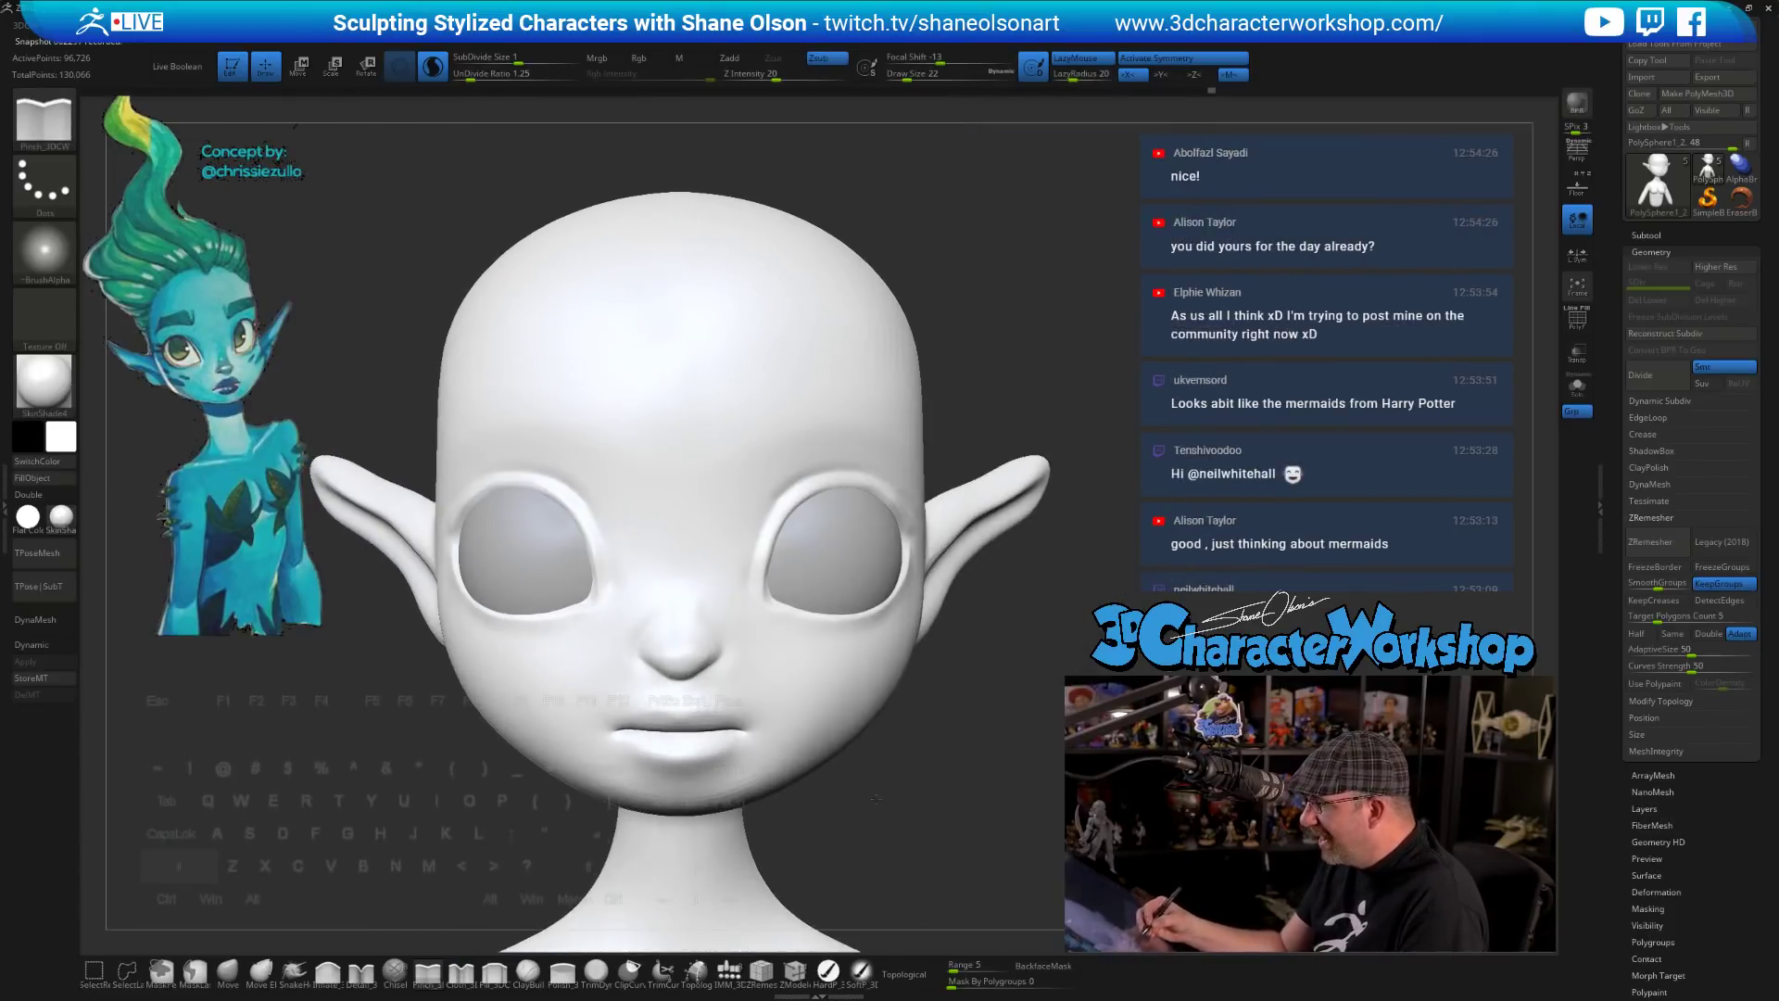
- Undo the last nose strokes
{"action": "key", "text": "ctrl"}
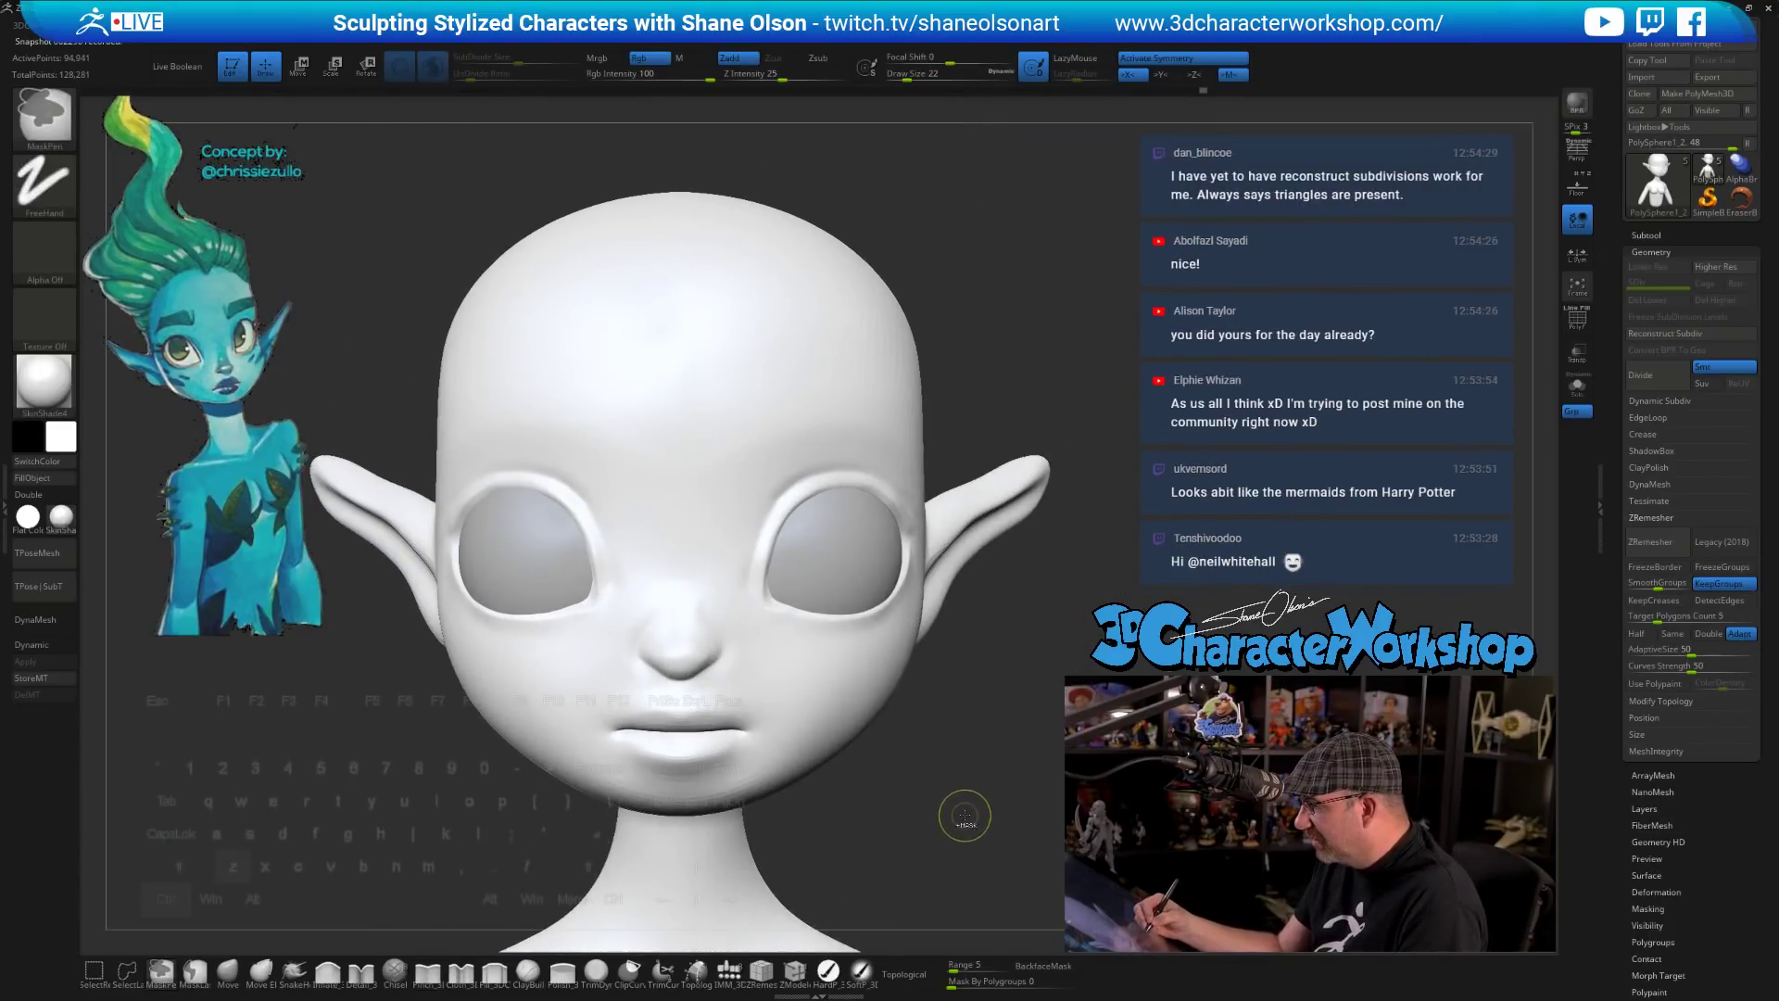
{"action": "key", "text": "ctrl+z"}
{"action": "key", "text": "ctrl+z"}
{"action": "key", "text": "ctrl+z"}
- Adjust the nose bridge and the profile below the lower lip from the side with the Move brush at draw size 54
{"action": "right_click_drag", "start_coordinate": [964, 802], "coordinate": [760, 804]}
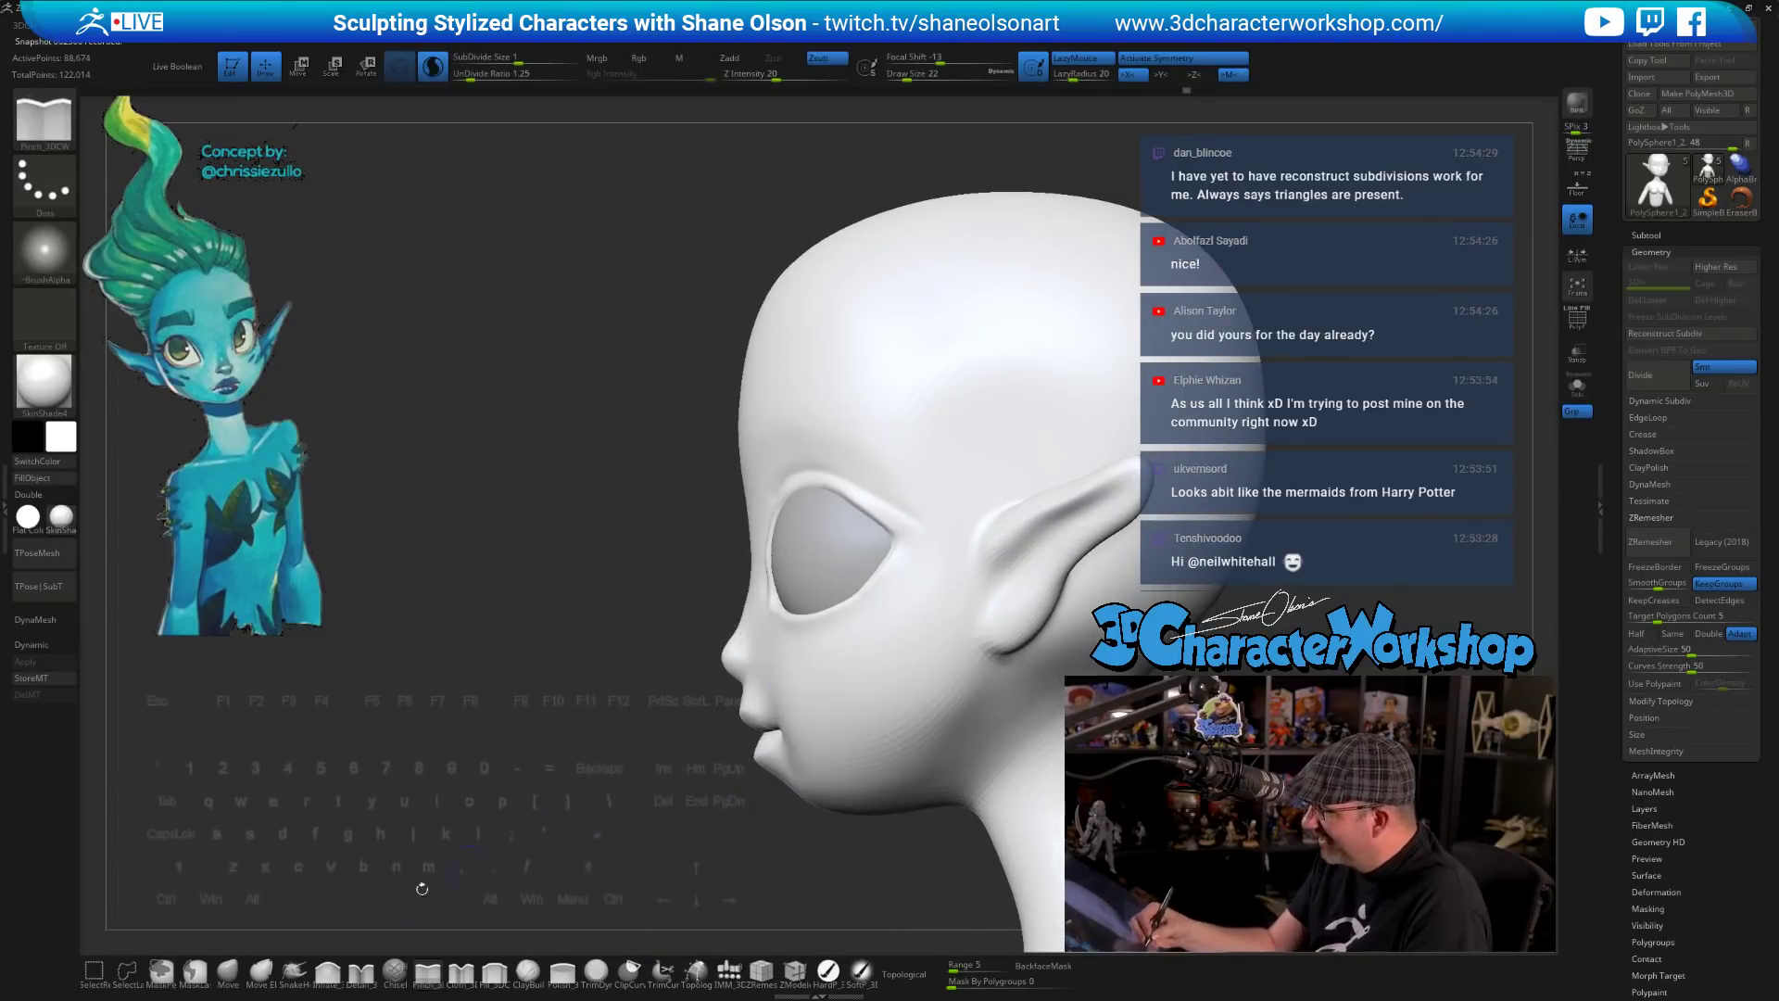
{"action": "left_click", "coordinate": [228, 969]}
{"action": "key", "text": "s"}
{"action": "left_click_drag", "start_coordinate": [533, 730], "coordinate": [535, 731]}
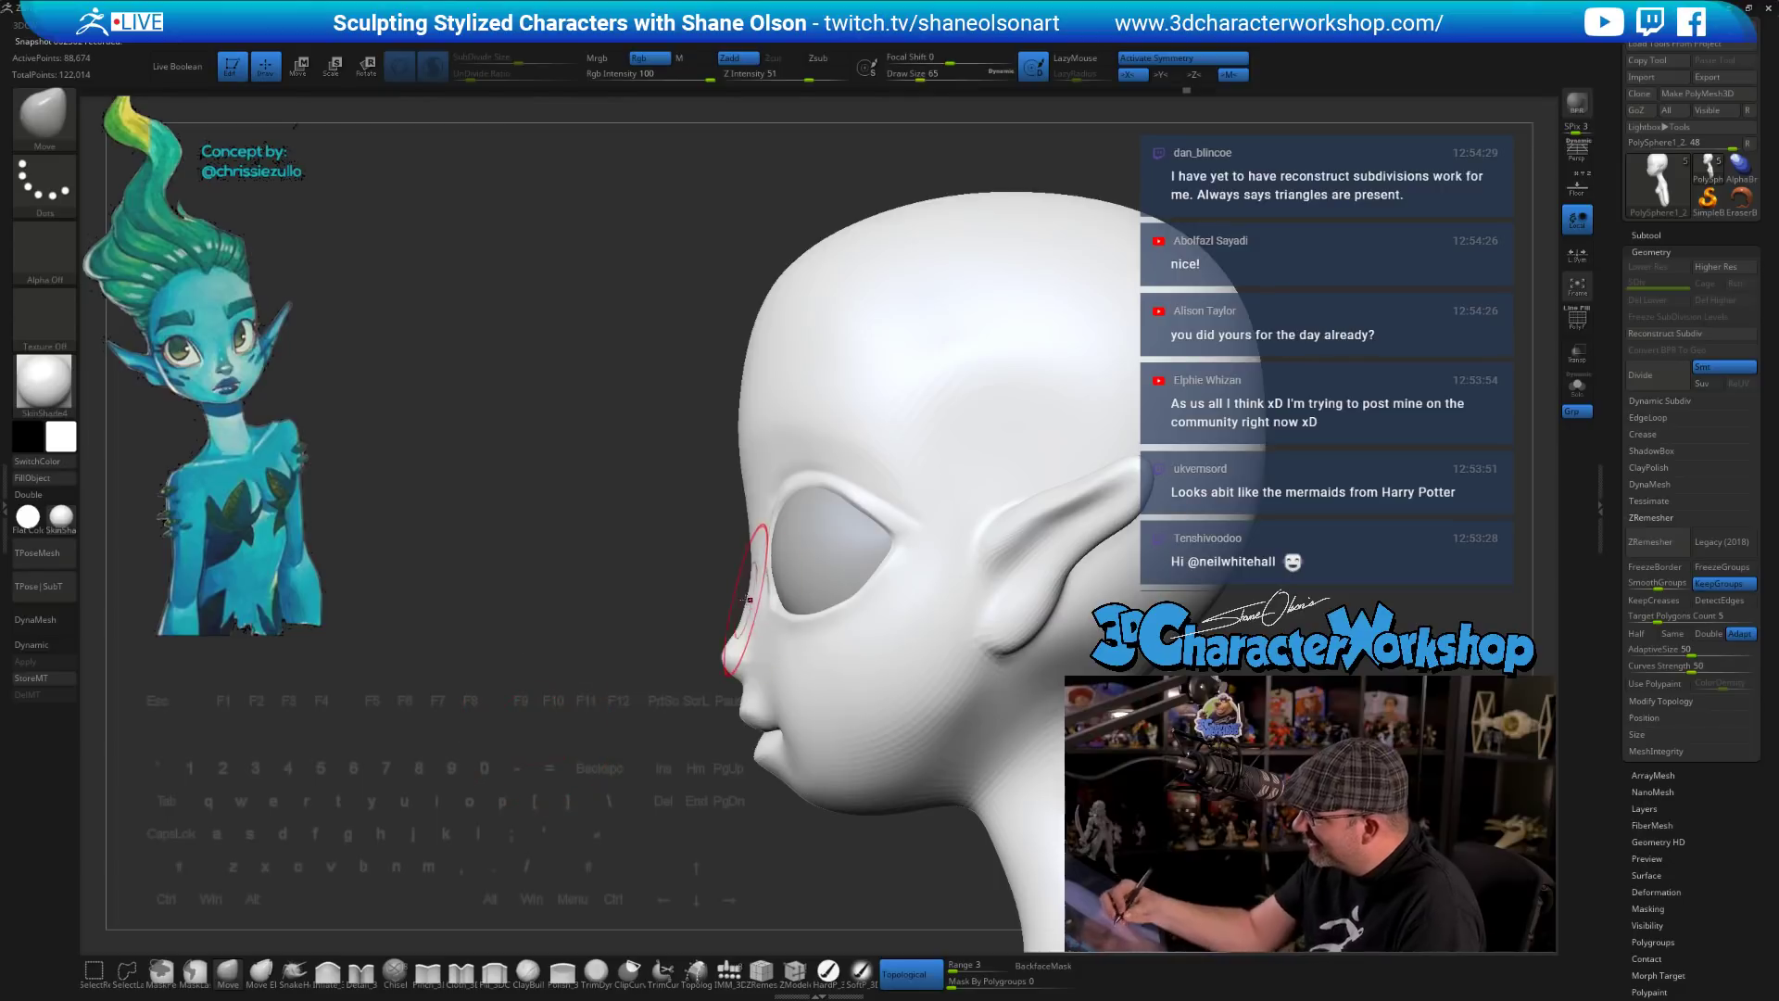
{"action": "key", "text": "s"}
{"action": "left_click_drag", "start_coordinate": [742, 604], "coordinate": [748, 617]}
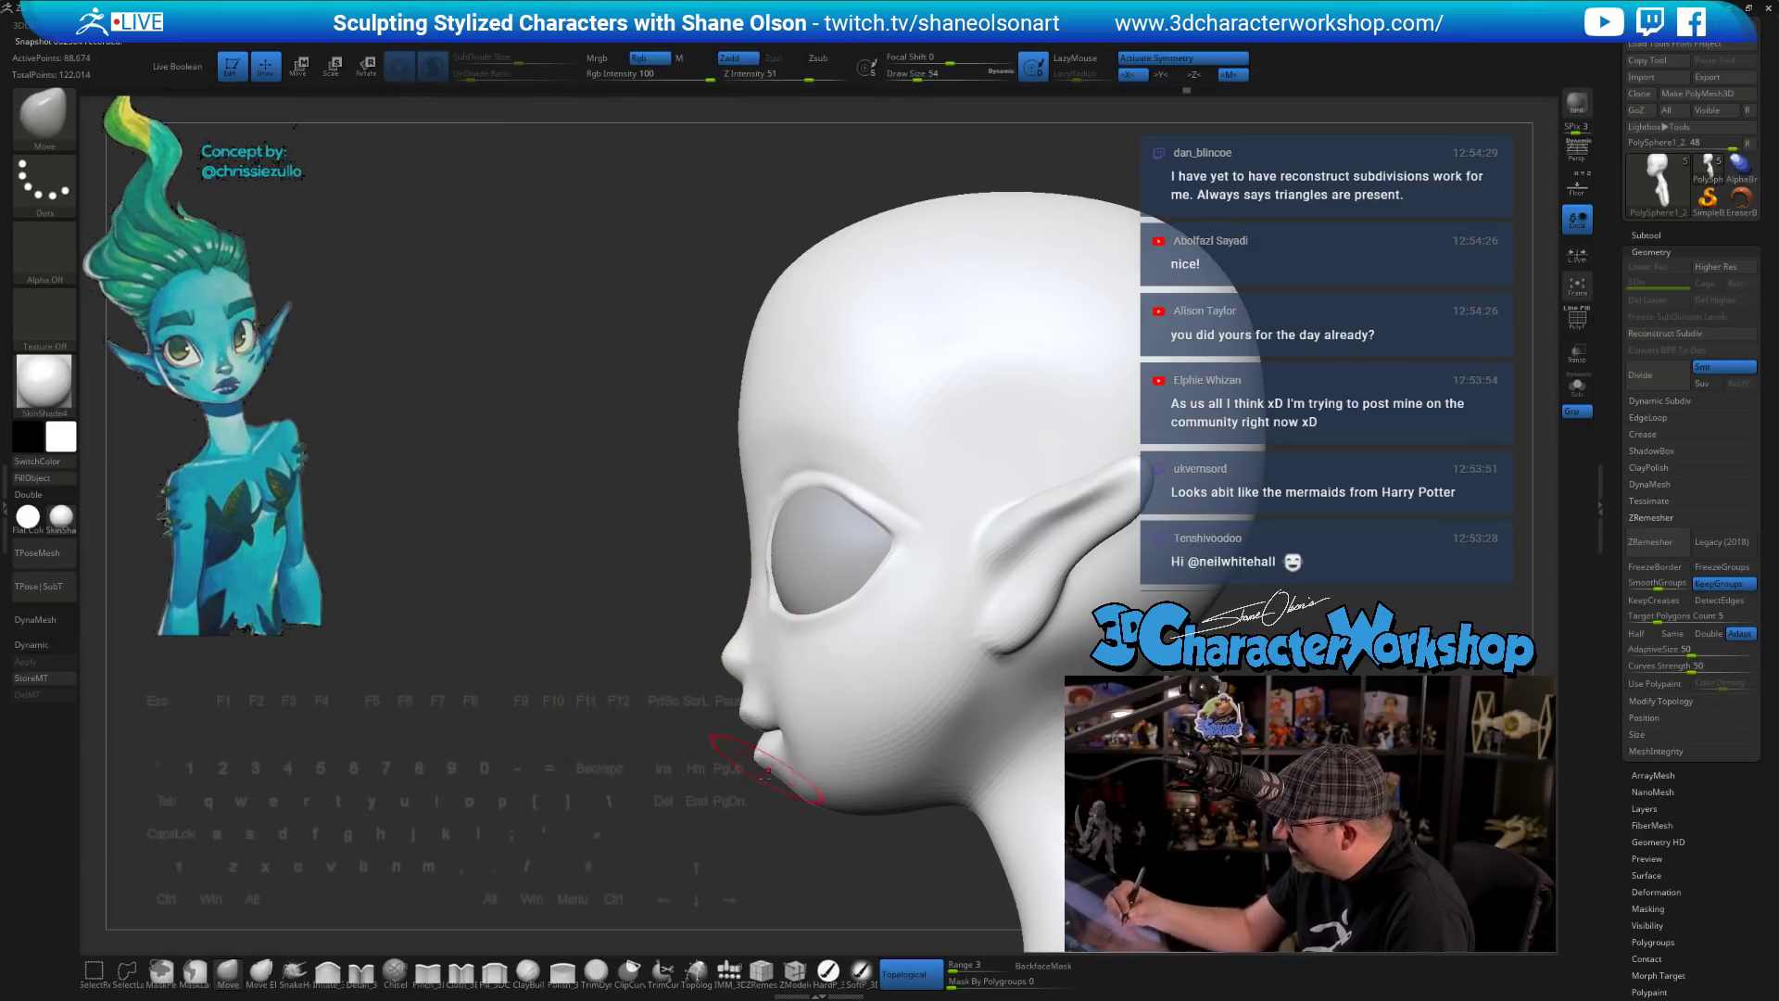
{"action": "left_click_drag", "start_coordinate": [767, 771], "coordinate": [772, 757]}
{"action": "right_click_drag", "start_coordinate": [718, 619], "coordinate": [677, 569], "text": "alt"}
{"action": "left_click_drag", "start_coordinate": [671, 548], "coordinate": [794, 853], "text": "ctrl"}
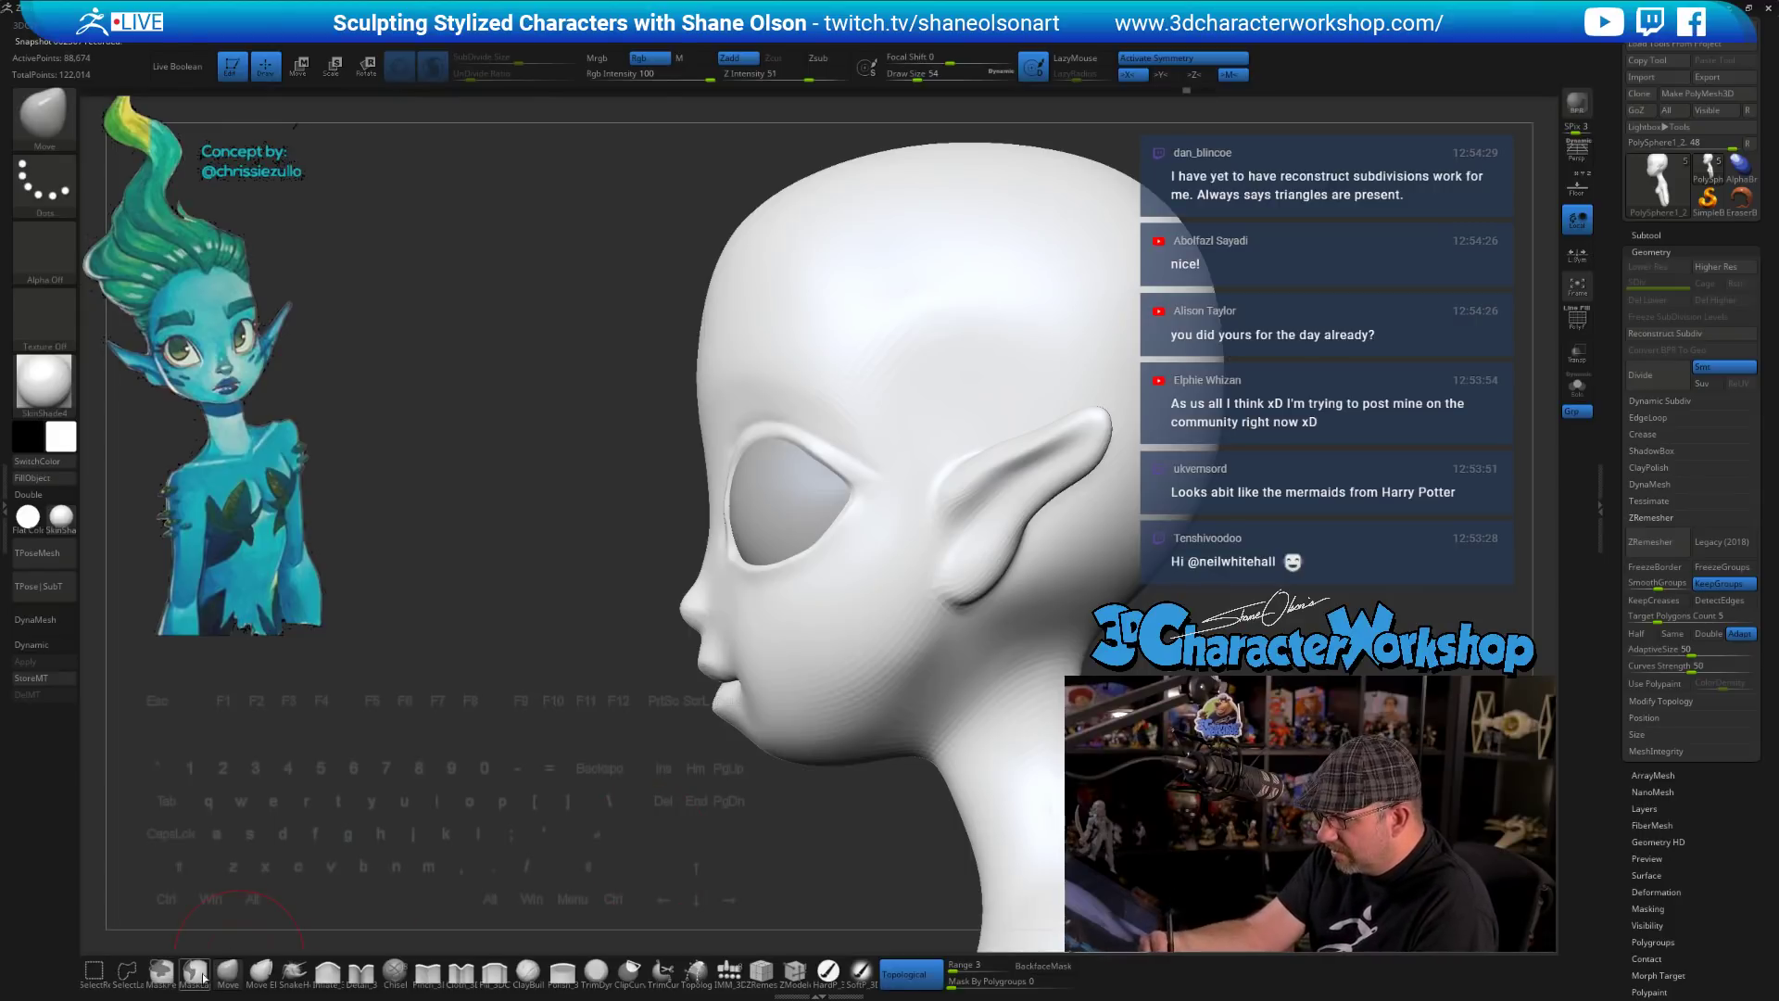
- Mask everything except the nose, mouth and chin area from the side, and soften the mask's edge
{"action": "mouse_move", "coordinate": [686, 558]}
{"action": "left_mouse_down", "text": "ctrl"}
{"action": "mouse_move", "coordinate": [713, 839]}
{"action": "mouse_move", "coordinate": [854, 748]}
{"action": "mouse_move", "coordinate": [781, 628]}
{"action": "mouse_move", "coordinate": [672, 556]}
{"action": "left_mouse_up", "text": "ctrl"}
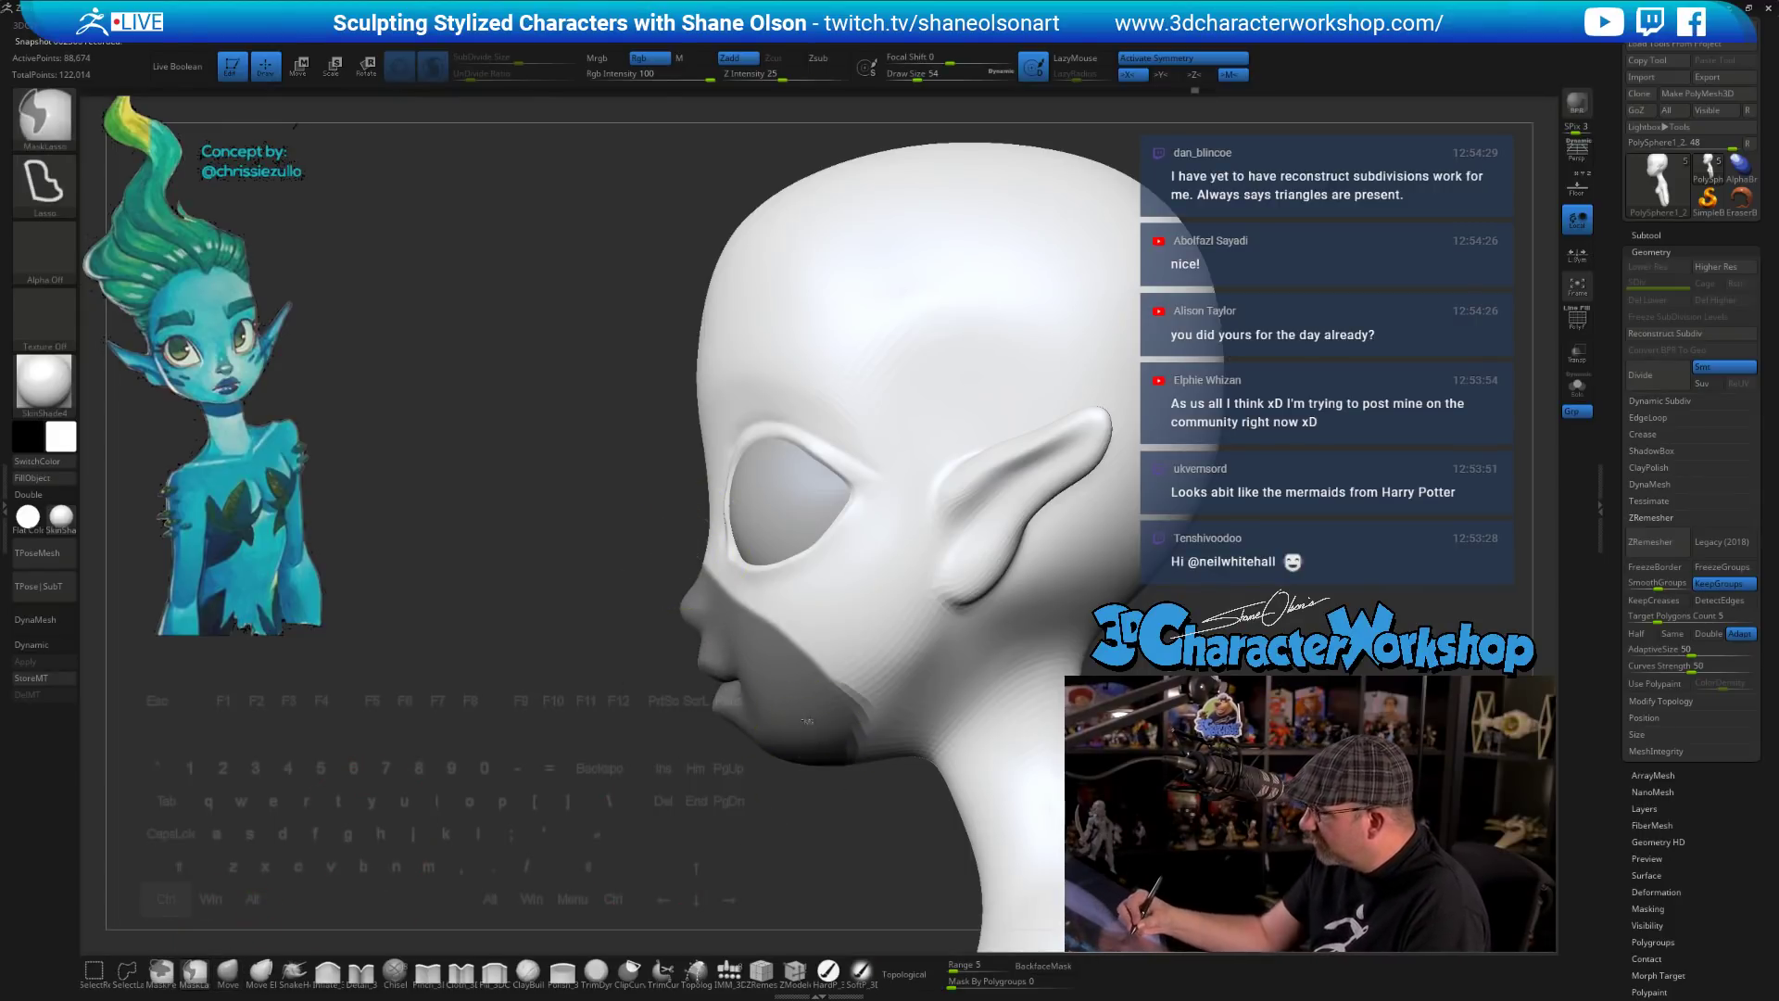
{"action": "key", "text": "ctrl+i"}
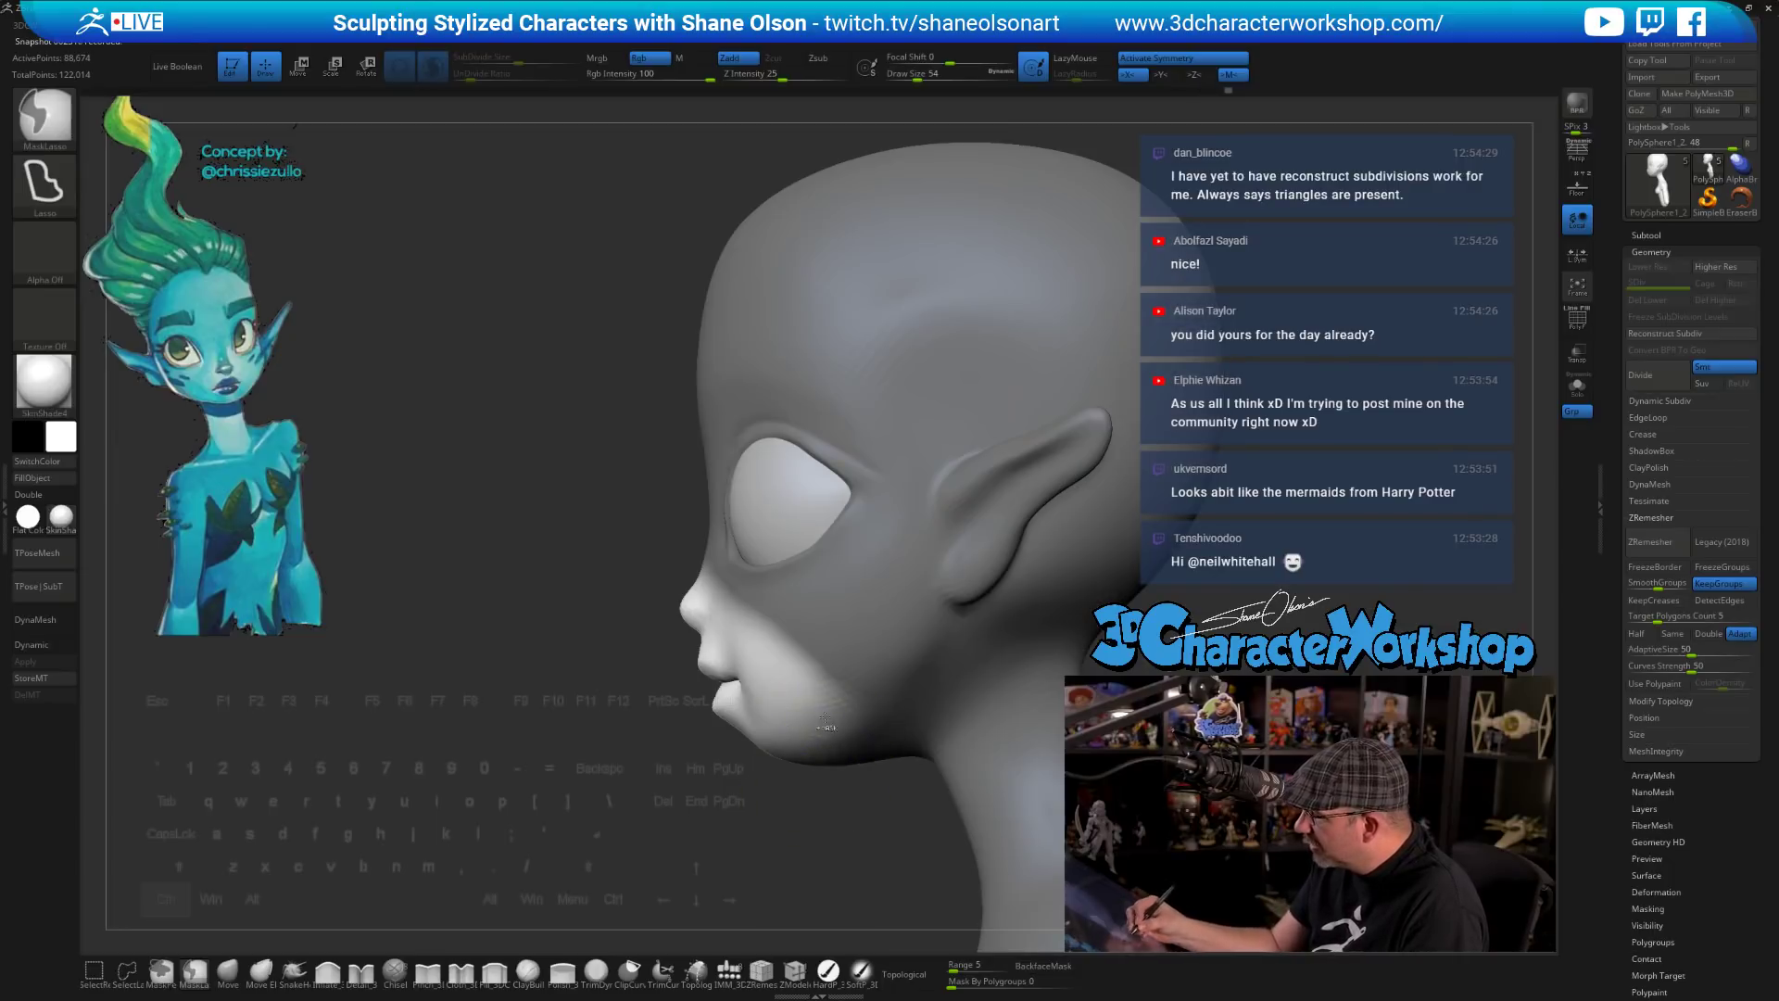
{"action": "left_click", "coordinate": [813, 804], "text": "ctrl"}
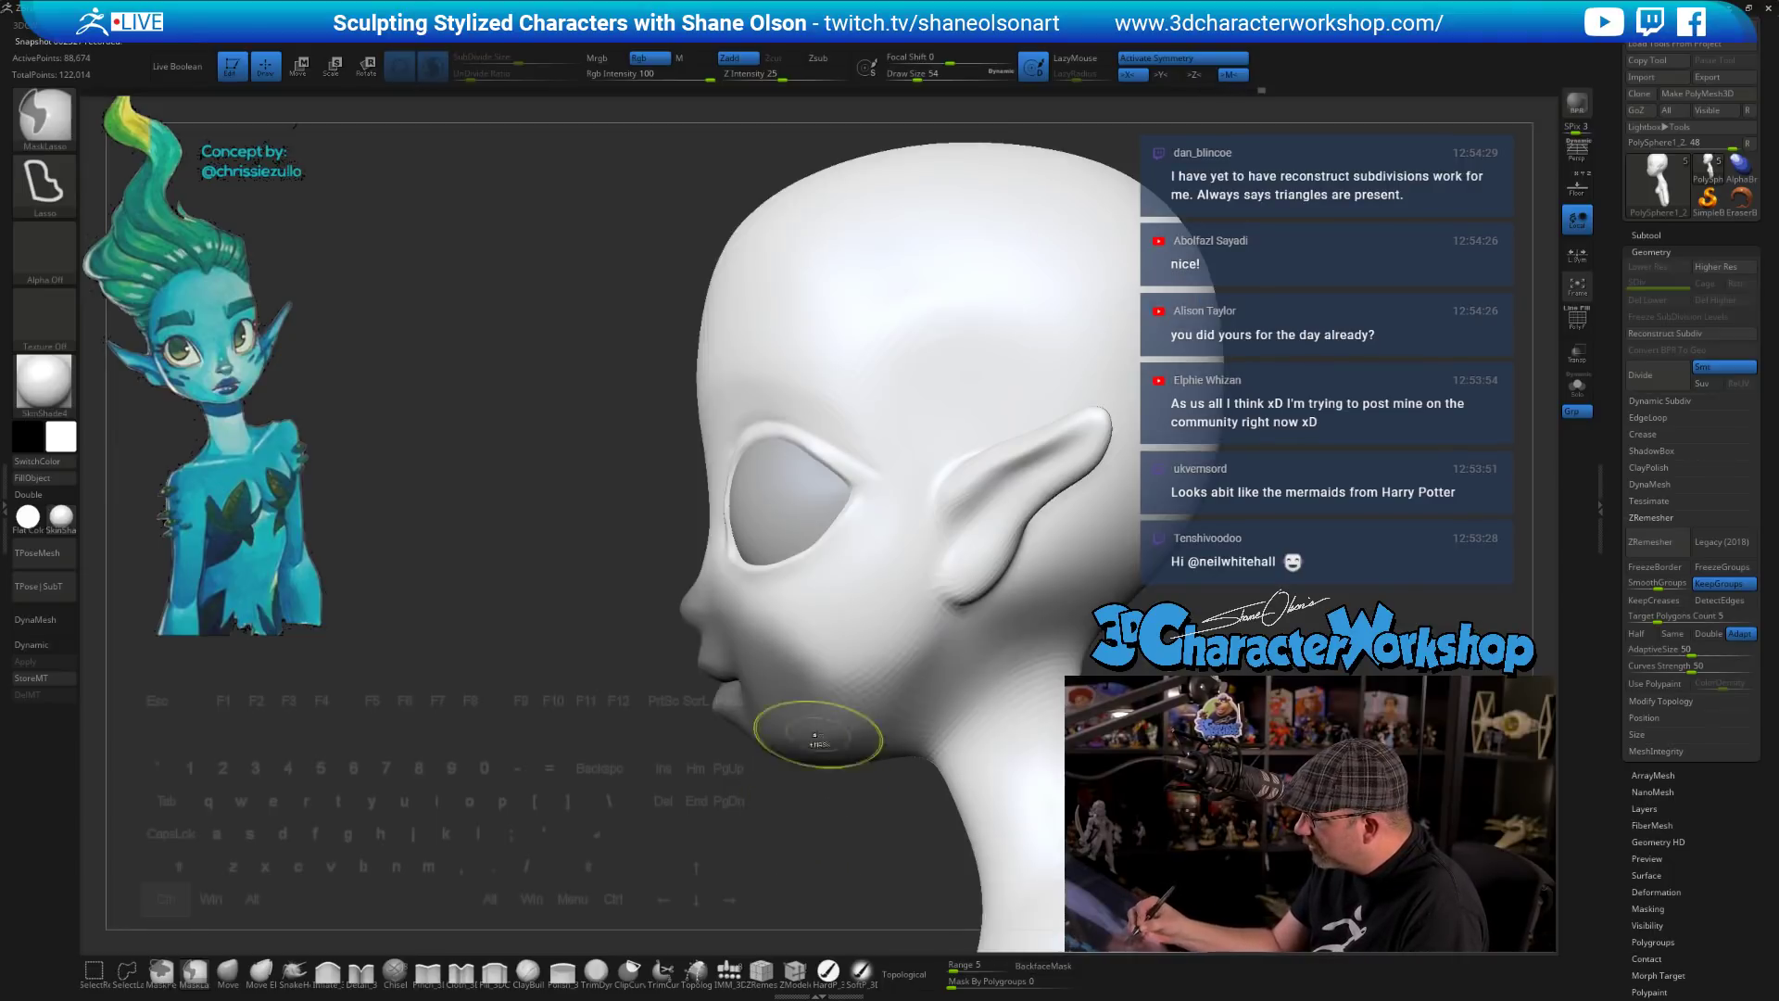
{"action": "left_click", "coordinate": [814, 742], "text": "ctrl"}
- Move the unmasked nose and mouth area slightly forward by about 0.018 and clear the mask
{"action": "key", "text": "w"}
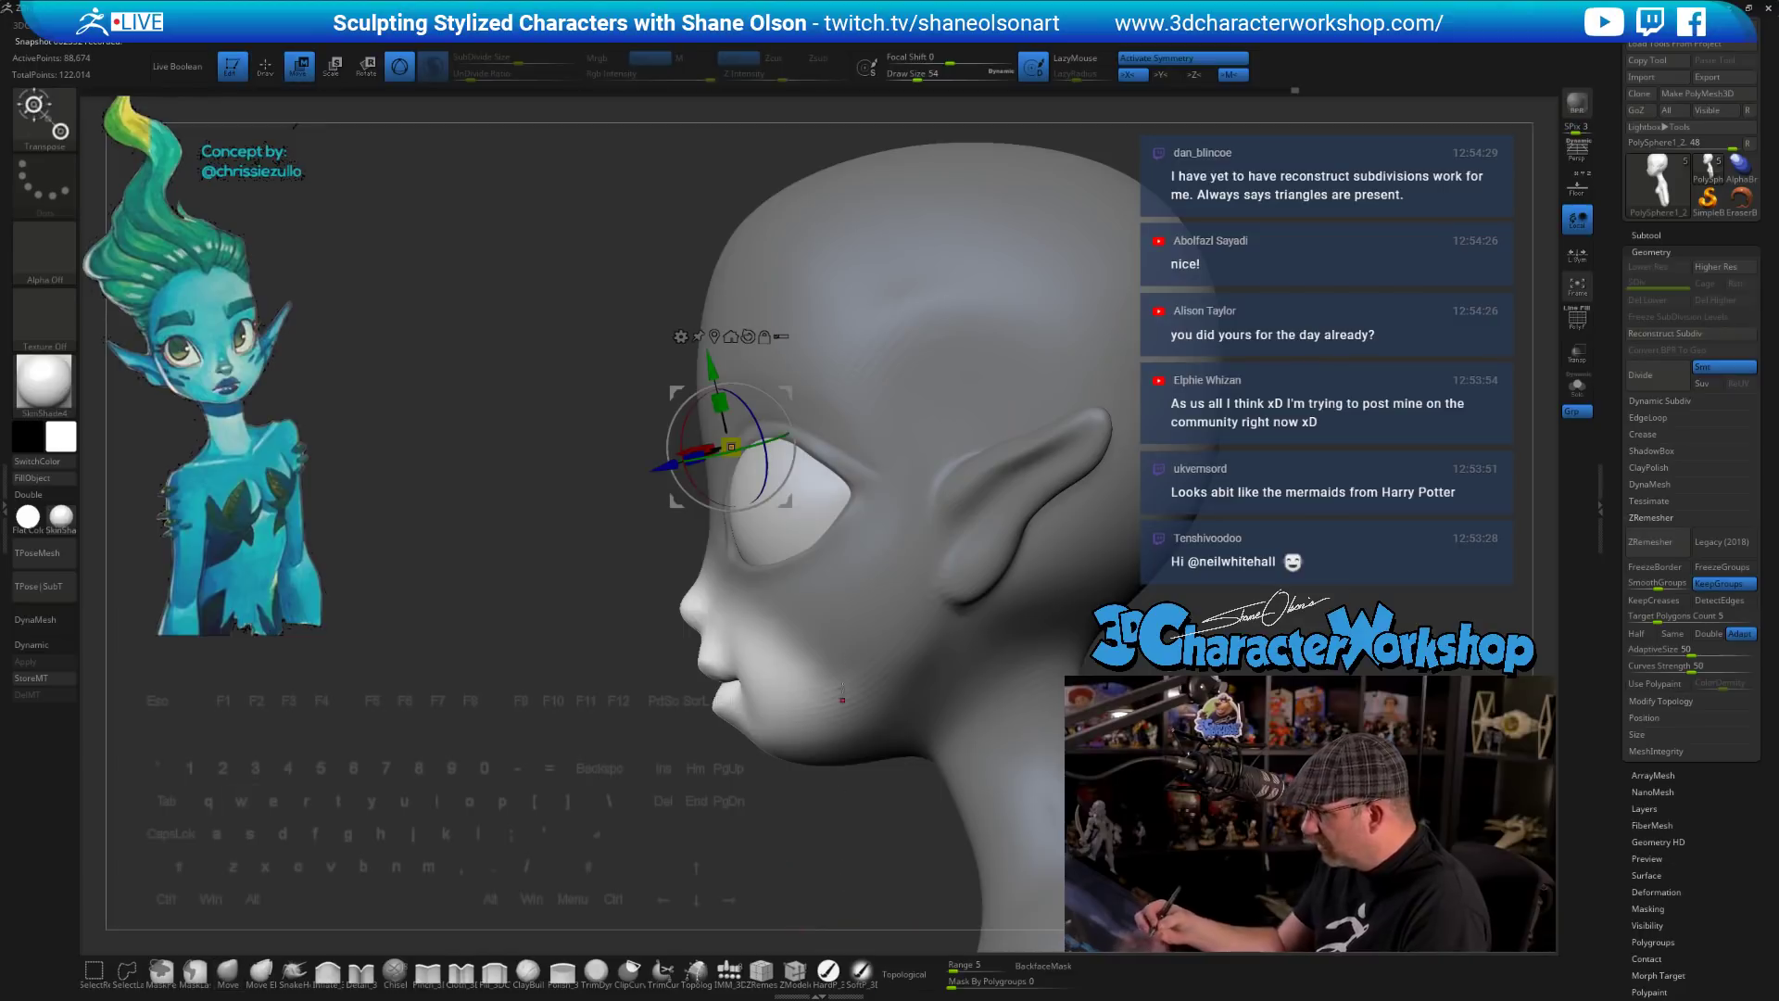
{"action": "left_click_drag", "start_coordinate": [731, 447], "coordinate": [721, 452]}
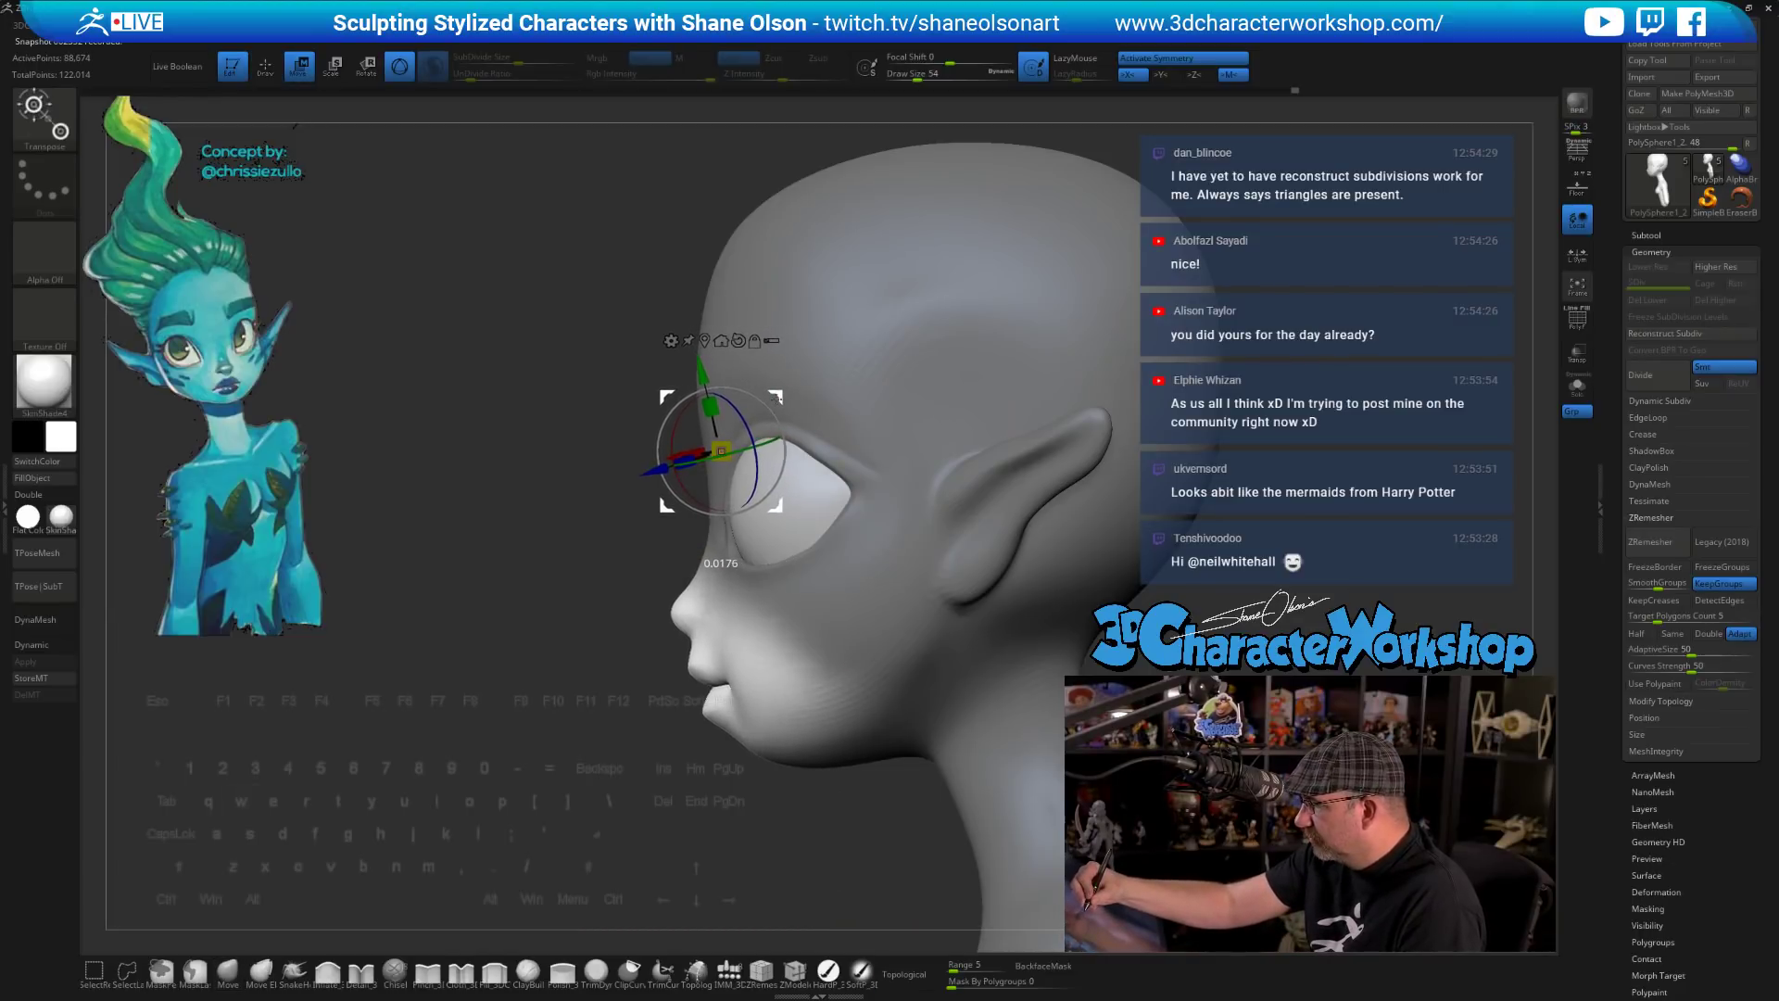
{"action": "mouse_move", "coordinate": [811, 823]}
{"action": "left_mouse_down"}
{"action": "mouse_move", "coordinate": [996, 826]}
{"action": "mouse_move", "coordinate": [814, 837]}
{"action": "left_mouse_up"}
{"action": "key", "text": "q"}
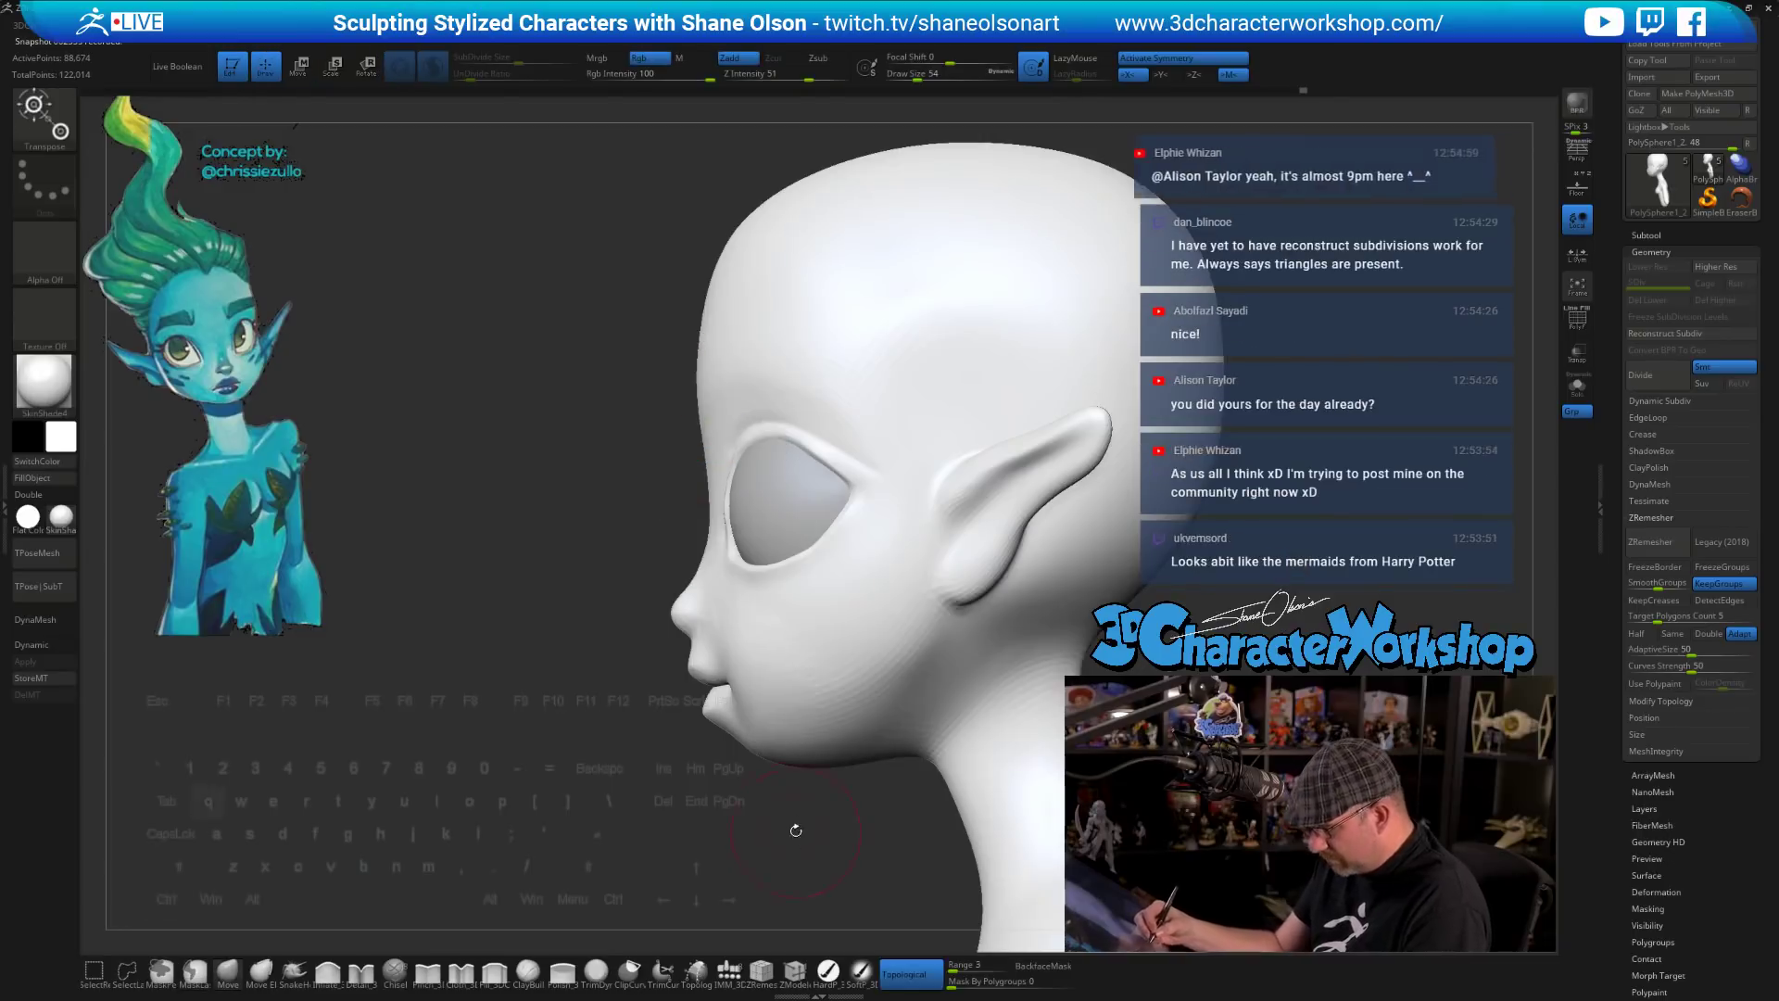
- Smooth the cheek areas beside the nose and mouth from the front at draw size 29
{"action": "left_click_drag", "start_coordinate": [795, 828], "coordinate": [906, 768]}
{"action": "key", "text": "s"}
{"action": "key", "text": "shift"}
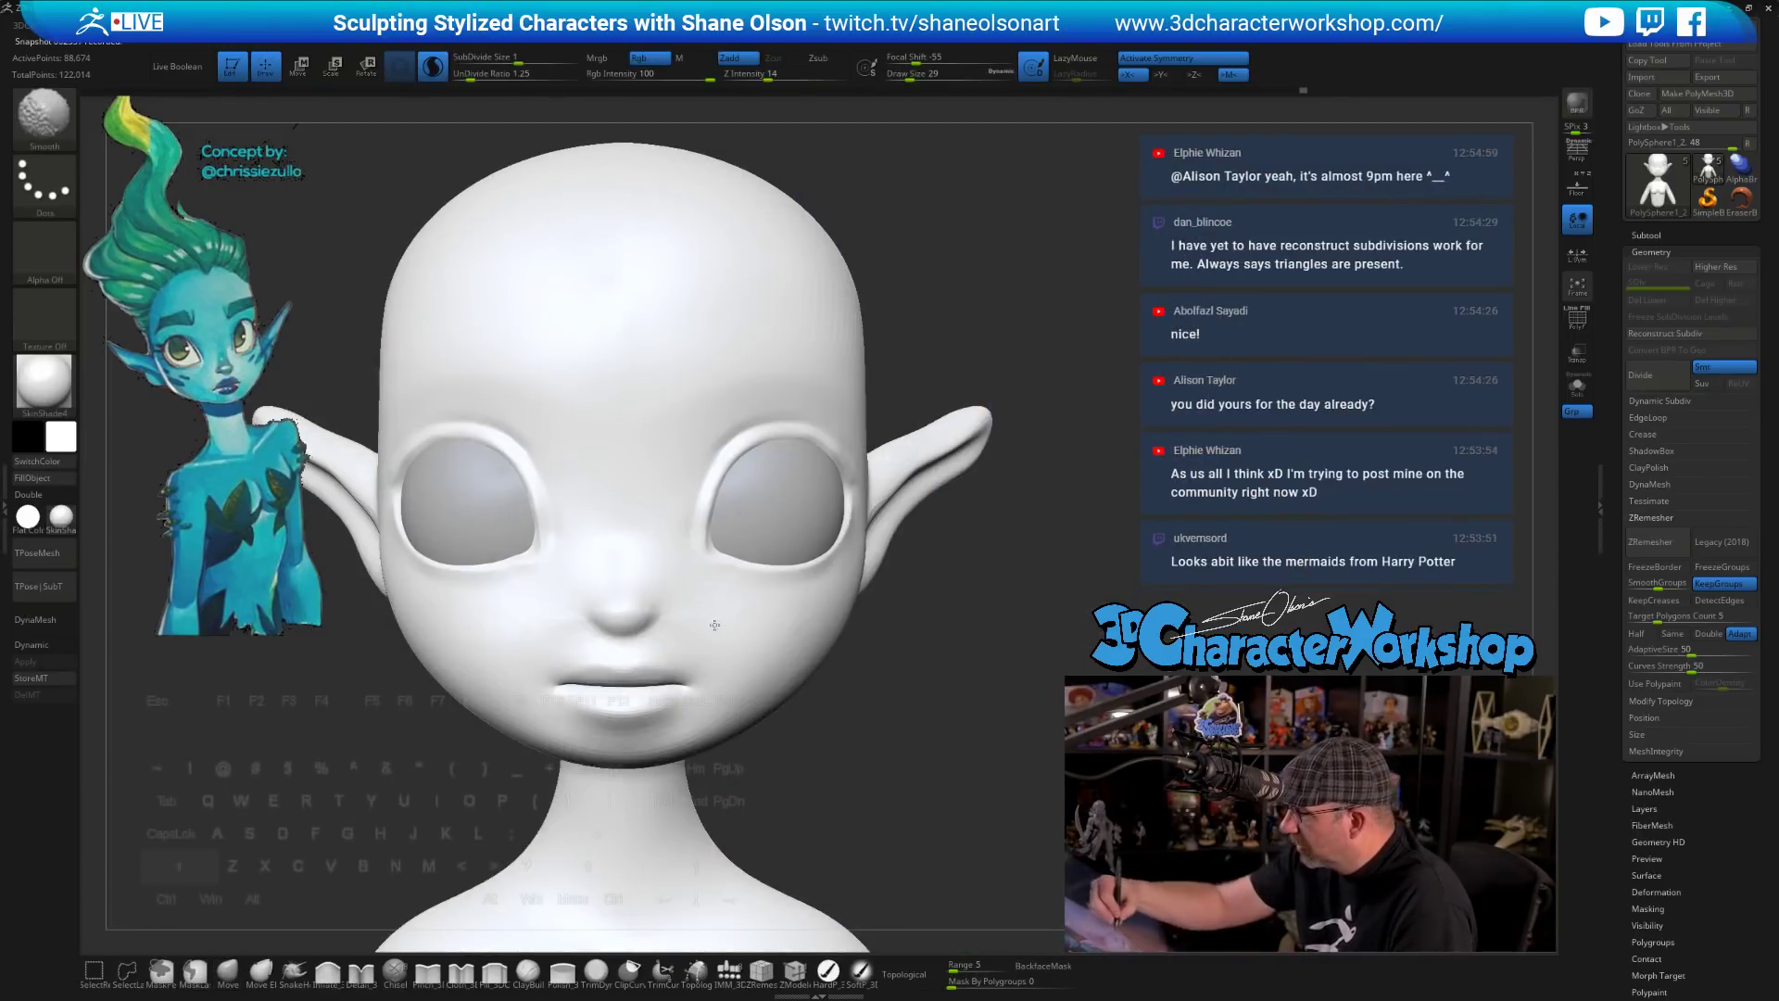
{"action": "left_click_drag", "start_coordinate": [790, 662], "coordinate": [803, 683], "text": "shift"}
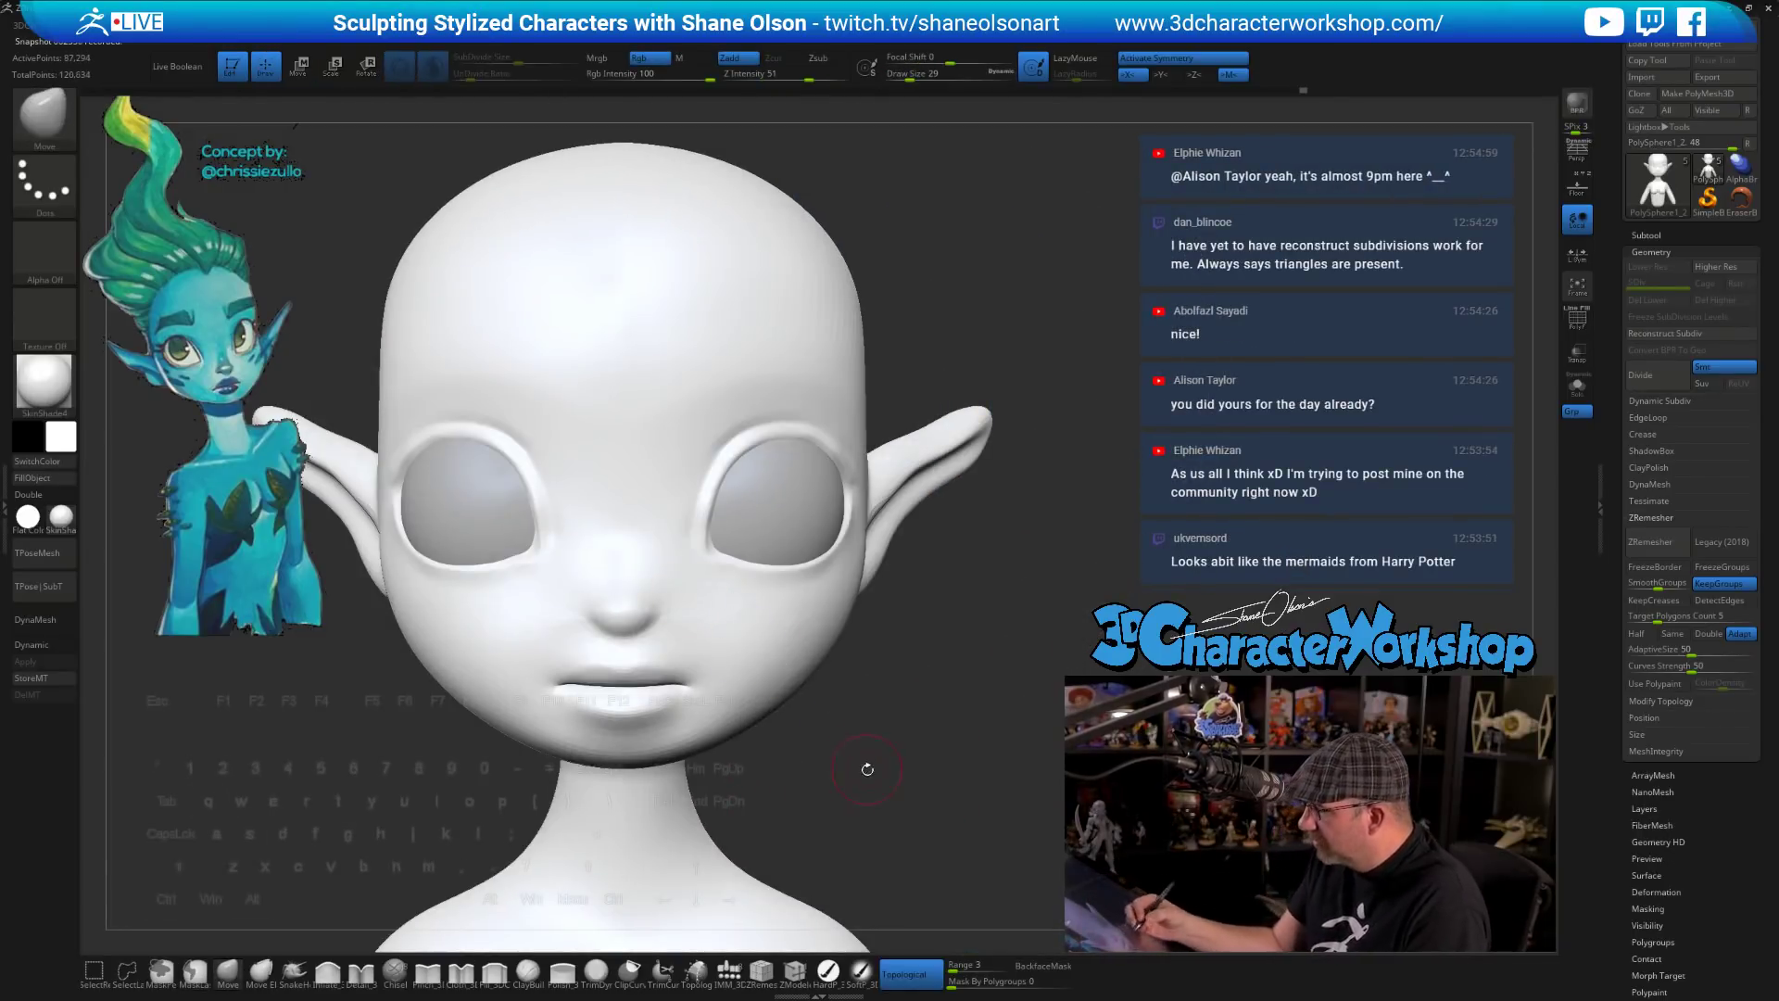
{"action": "left_click_drag", "start_coordinate": [866, 770], "coordinate": [790, 744], "text": "alt"}
{"action": "left_click_drag", "start_coordinate": [713, 654], "coordinate": [684, 606], "text": "shift"}
- Shape small nose wings beside the nose tip with the Move brush at draw size 14
{"action": "mouse_move", "coordinate": [908, 832]}
{"action": "left_mouse_down"}
{"action": "mouse_move", "coordinate": [697, 615]}
{"action": "mouse_move", "coordinate": [741, 614]}
{"action": "left_mouse_up"}
{"action": "key", "text": "shift"}
{"action": "mouse_move", "coordinate": [964, 787]}
{"action": "left_mouse_down"}
{"action": "mouse_move", "coordinate": [959, 885]}
{"action": "mouse_move", "coordinate": [1038, 639]}
{"action": "mouse_move", "coordinate": [994, 696]}
{"action": "mouse_move", "coordinate": [926, 414]}
{"action": "mouse_move", "coordinate": [929, 445]}
{"action": "mouse_move", "coordinate": [1048, 370]}
{"action": "mouse_move", "coordinate": [897, 668]}
{"action": "mouse_move", "coordinate": [914, 763]}
{"action": "mouse_move", "coordinate": [880, 793]}
{"action": "left_mouse_up"}
{"action": "left_click_drag", "start_coordinate": [700, 841], "coordinate": [863, 841]}
{"action": "key", "text": "s"}
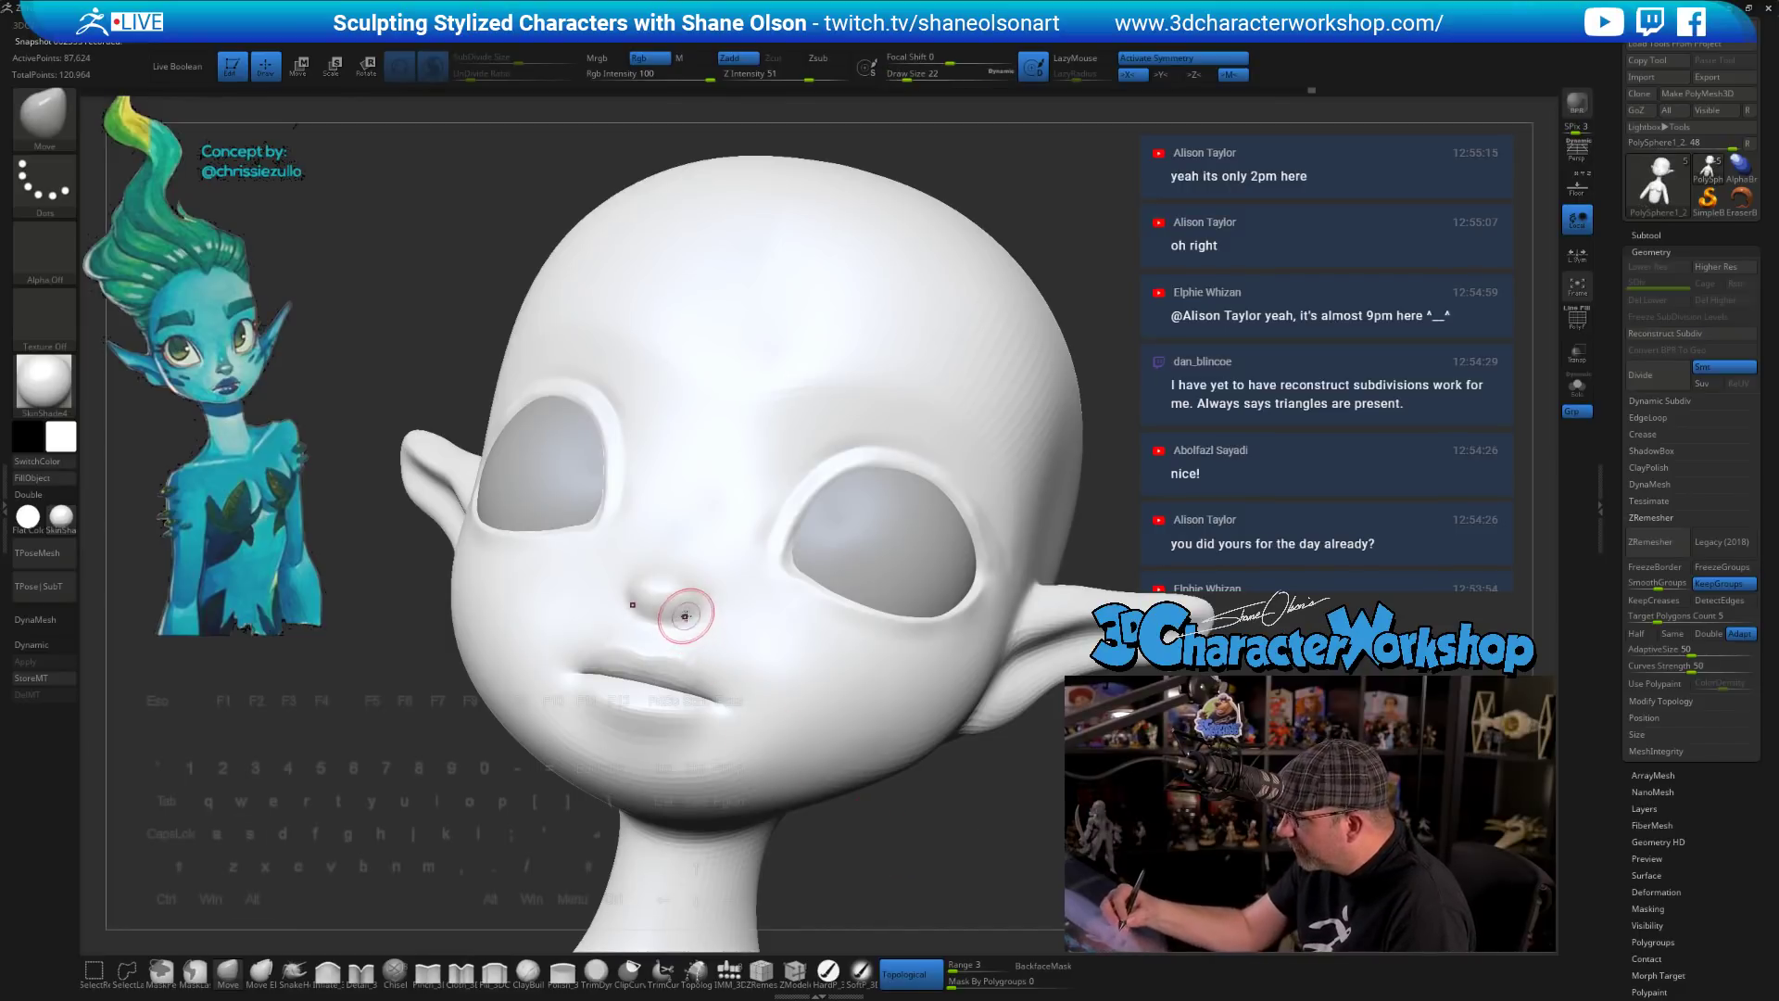
{"action": "right_click_drag", "start_coordinate": [685, 616], "coordinate": [700, 686], "text": "alt"}
{"action": "key", "text": "s"}
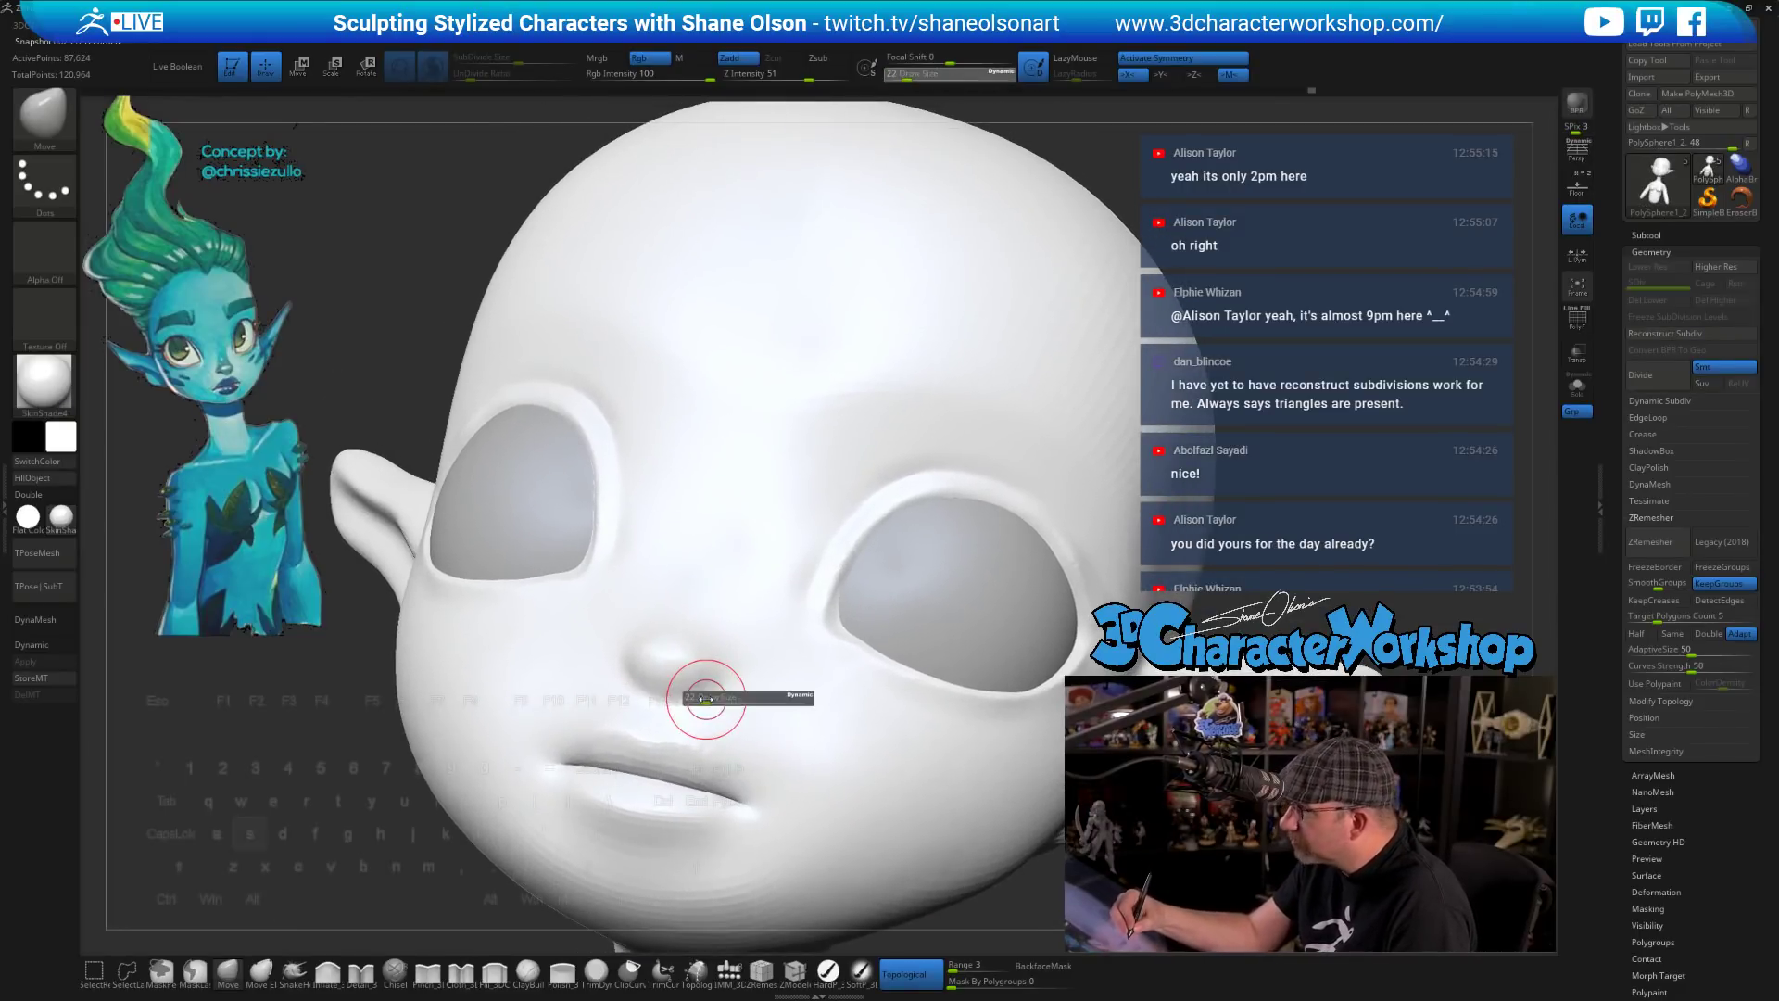
{"action": "left_click_drag", "start_coordinate": [706, 700], "coordinate": [692, 699]}
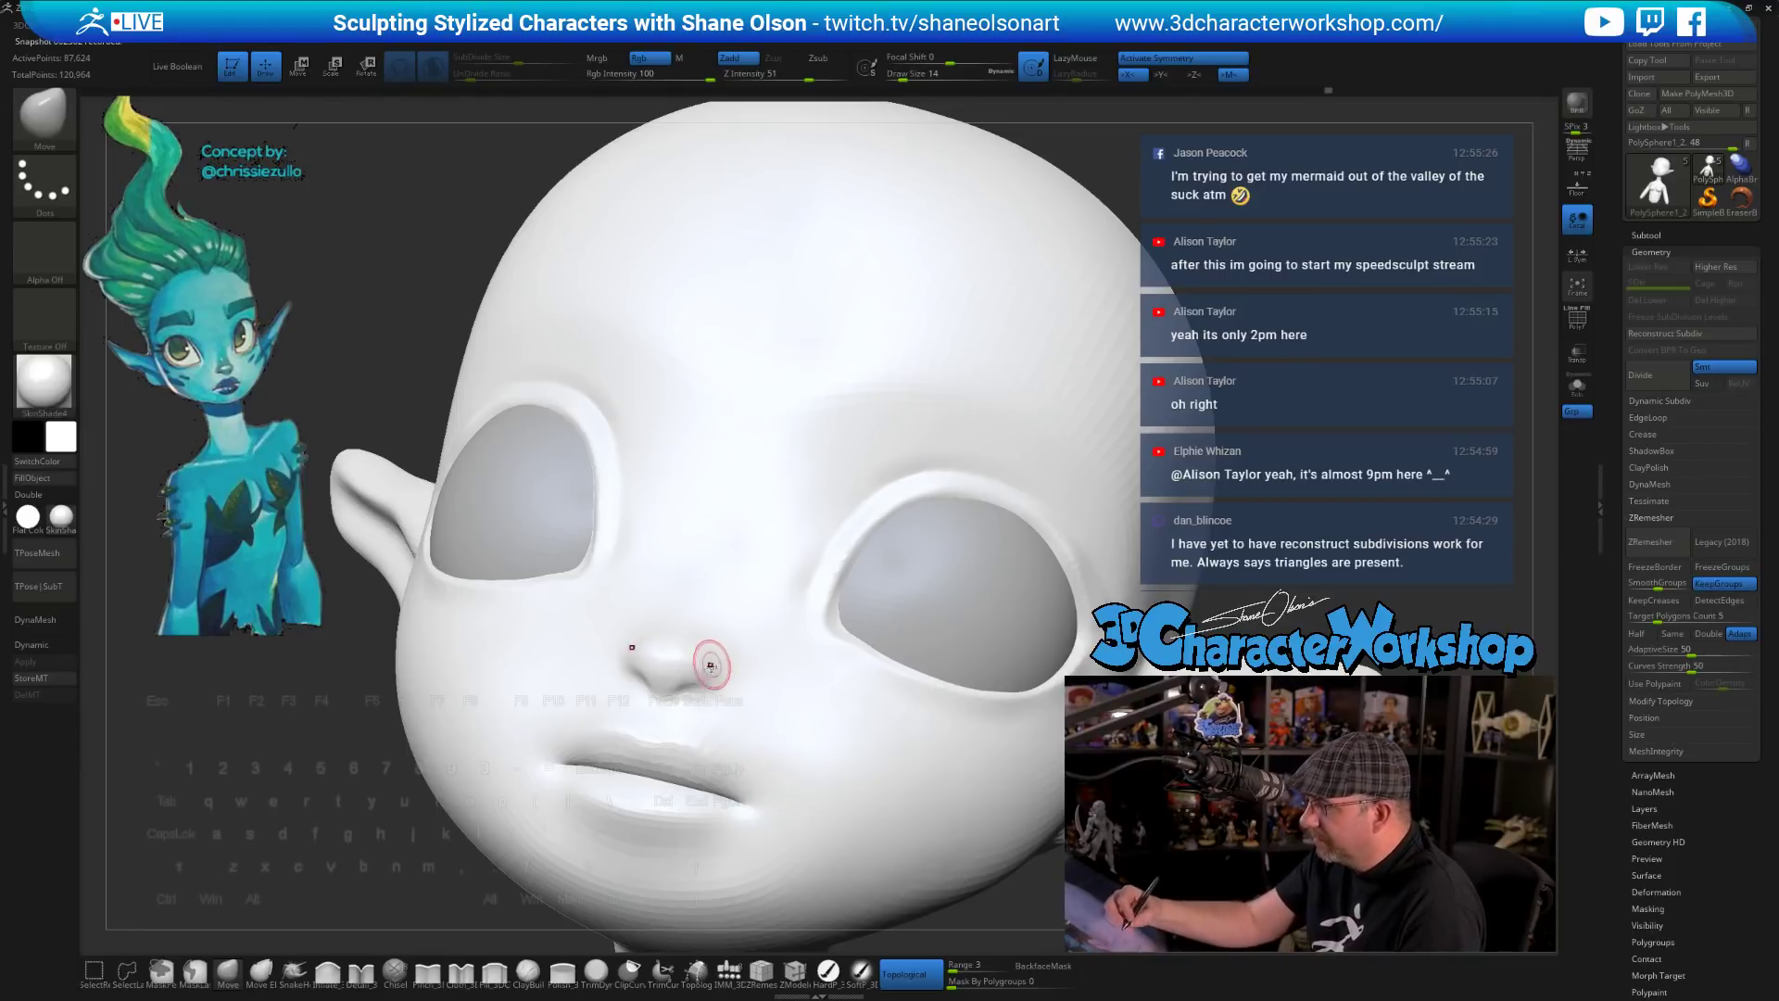
{"action": "mouse_move", "coordinate": [708, 668]}
{"action": "right_mouse_down"}
{"action": "mouse_move", "coordinate": [703, 696]}
{"action": "mouse_move", "coordinate": [755, 660]}
{"action": "mouse_move", "coordinate": [711, 693]}
{"action": "mouse_move", "coordinate": [729, 668]}
{"action": "mouse_move", "coordinate": [696, 628]}
{"action": "mouse_move", "coordinate": [721, 615]}
{"action": "right_mouse_up"}
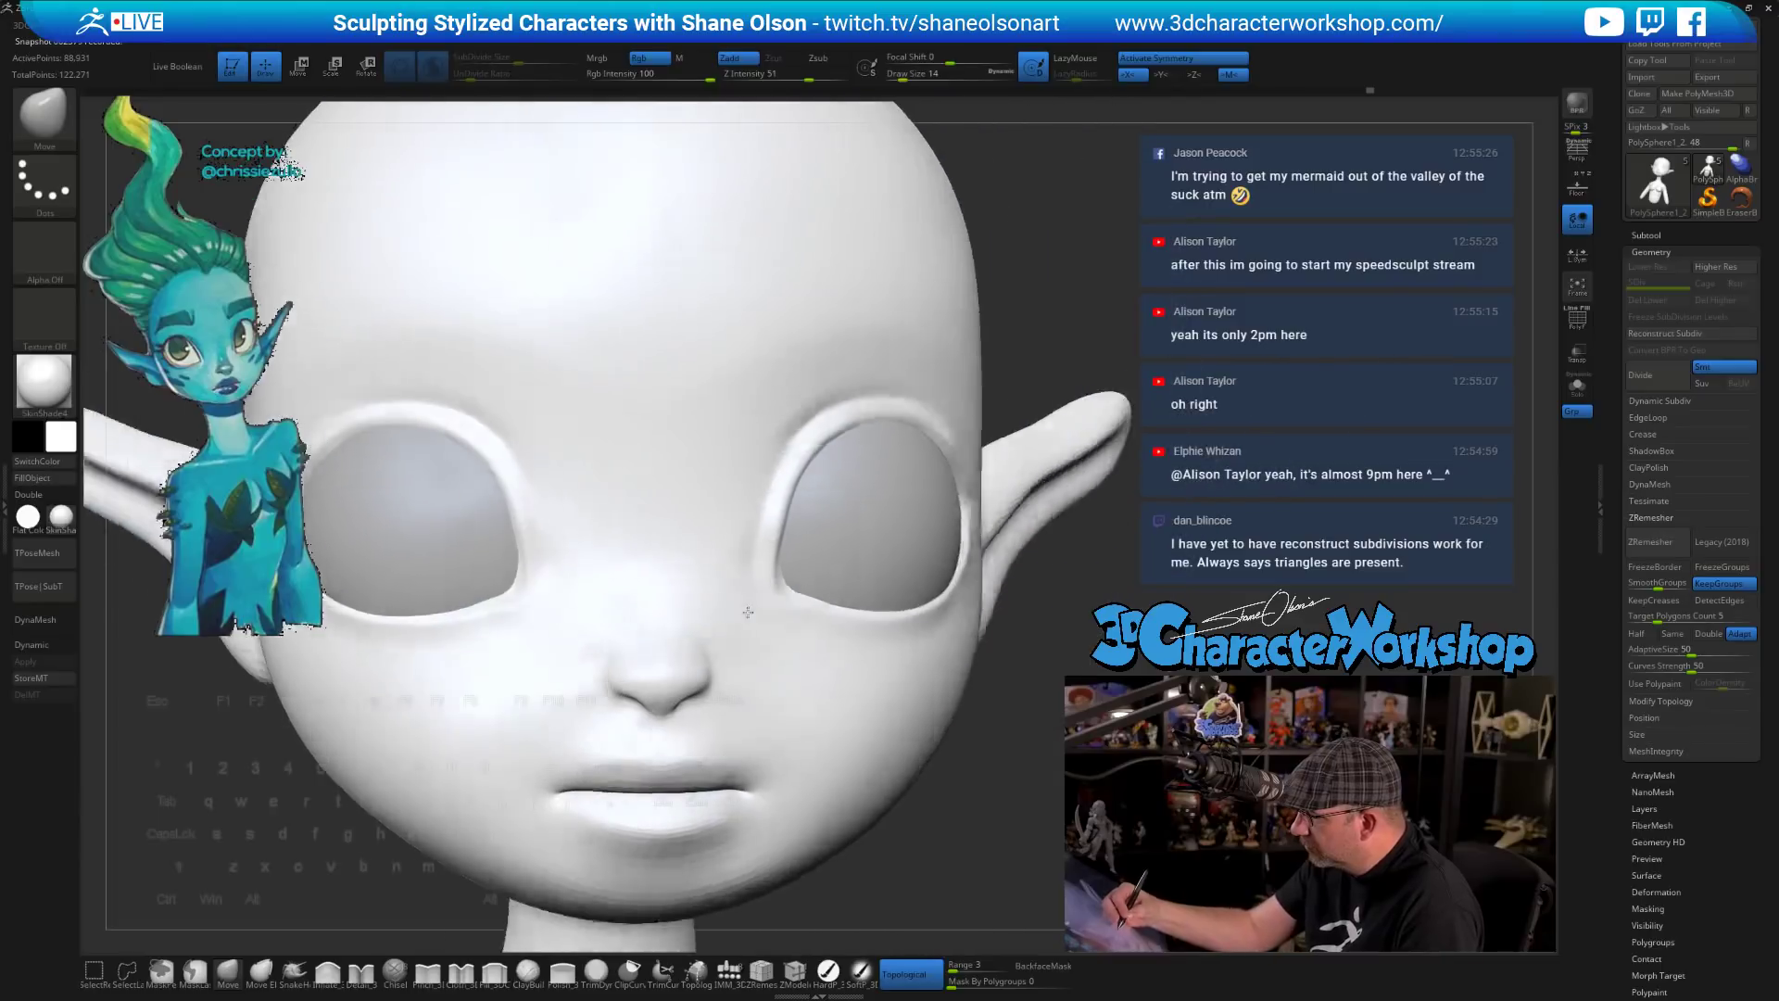
- Refine the sides of the nose with the Move brush at draw size 20 and smooth the area above the upper lip
{"action": "key", "text": "s"}
{"action": "left_click_drag", "start_coordinate": [732, 640], "coordinate": [740, 641]}
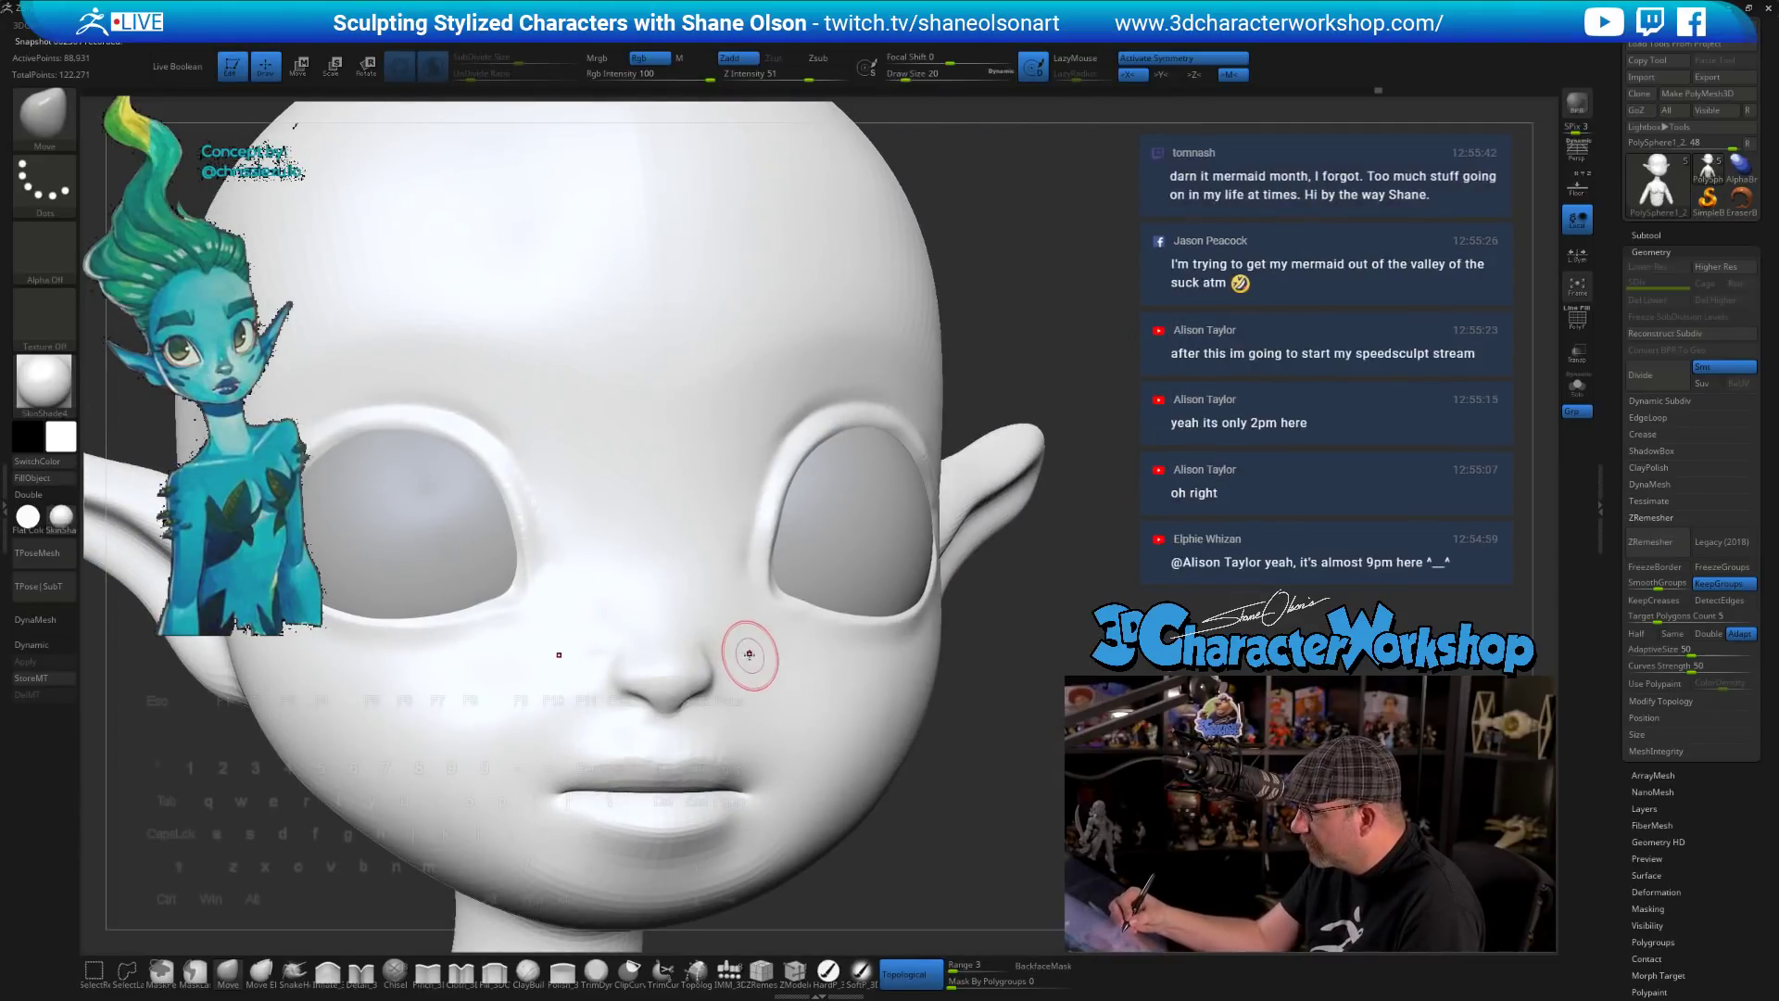
{"action": "right_click_drag", "start_coordinate": [745, 647], "coordinate": [729, 681]}
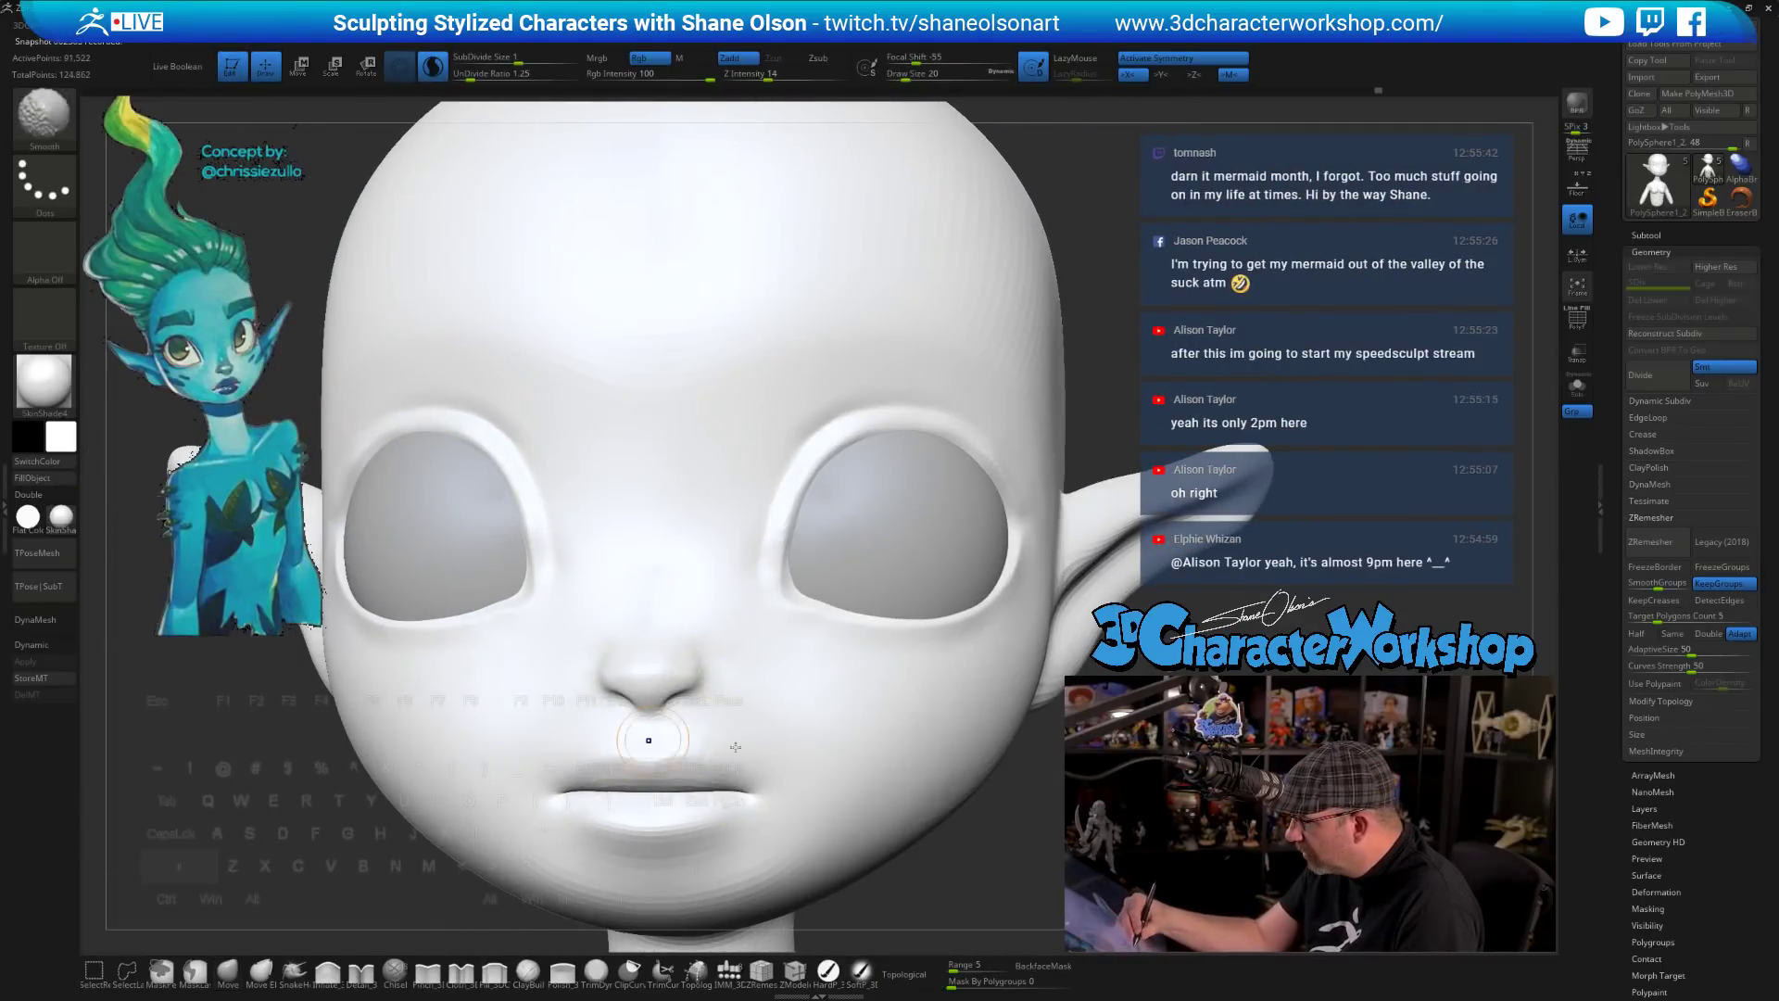
{"action": "left_click_drag", "start_coordinate": [760, 779], "coordinate": [765, 752], "text": "shift"}
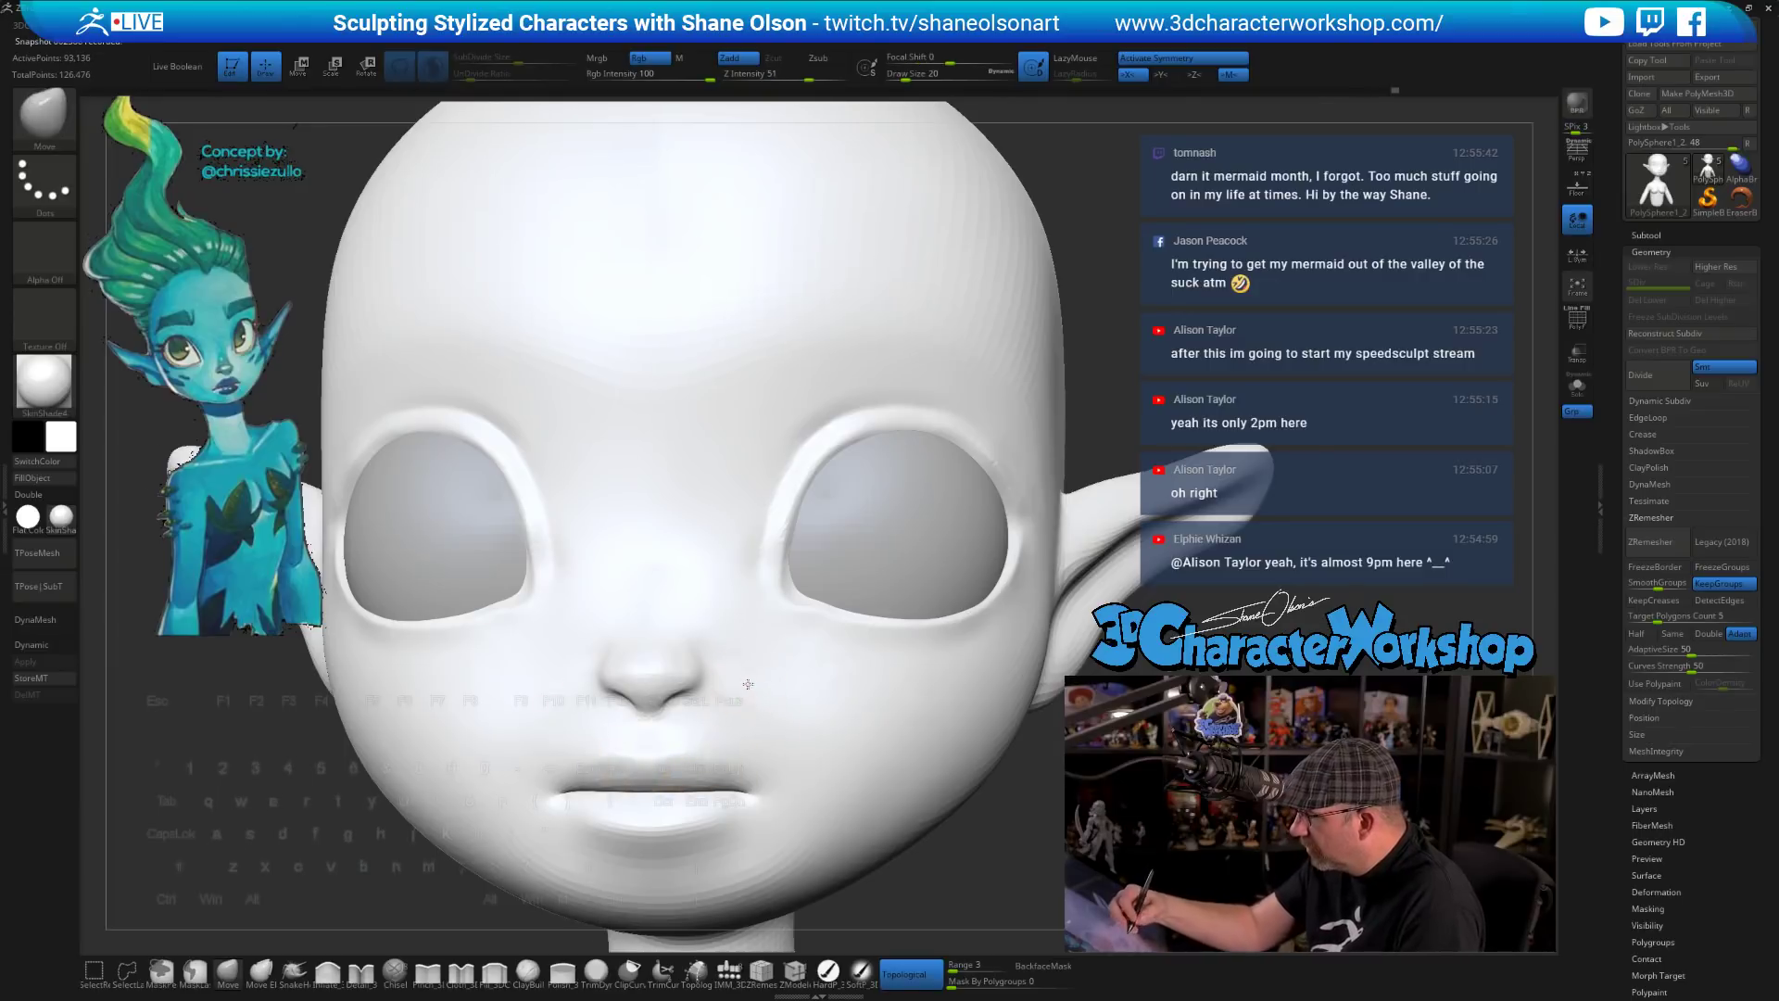
{"action": "mouse_move", "coordinate": [744, 684]}
{"action": "right_mouse_down"}
{"action": "mouse_move", "coordinate": [803, 696]}
{"action": "mouse_move", "coordinate": [721, 665]}
{"action": "right_mouse_up"}
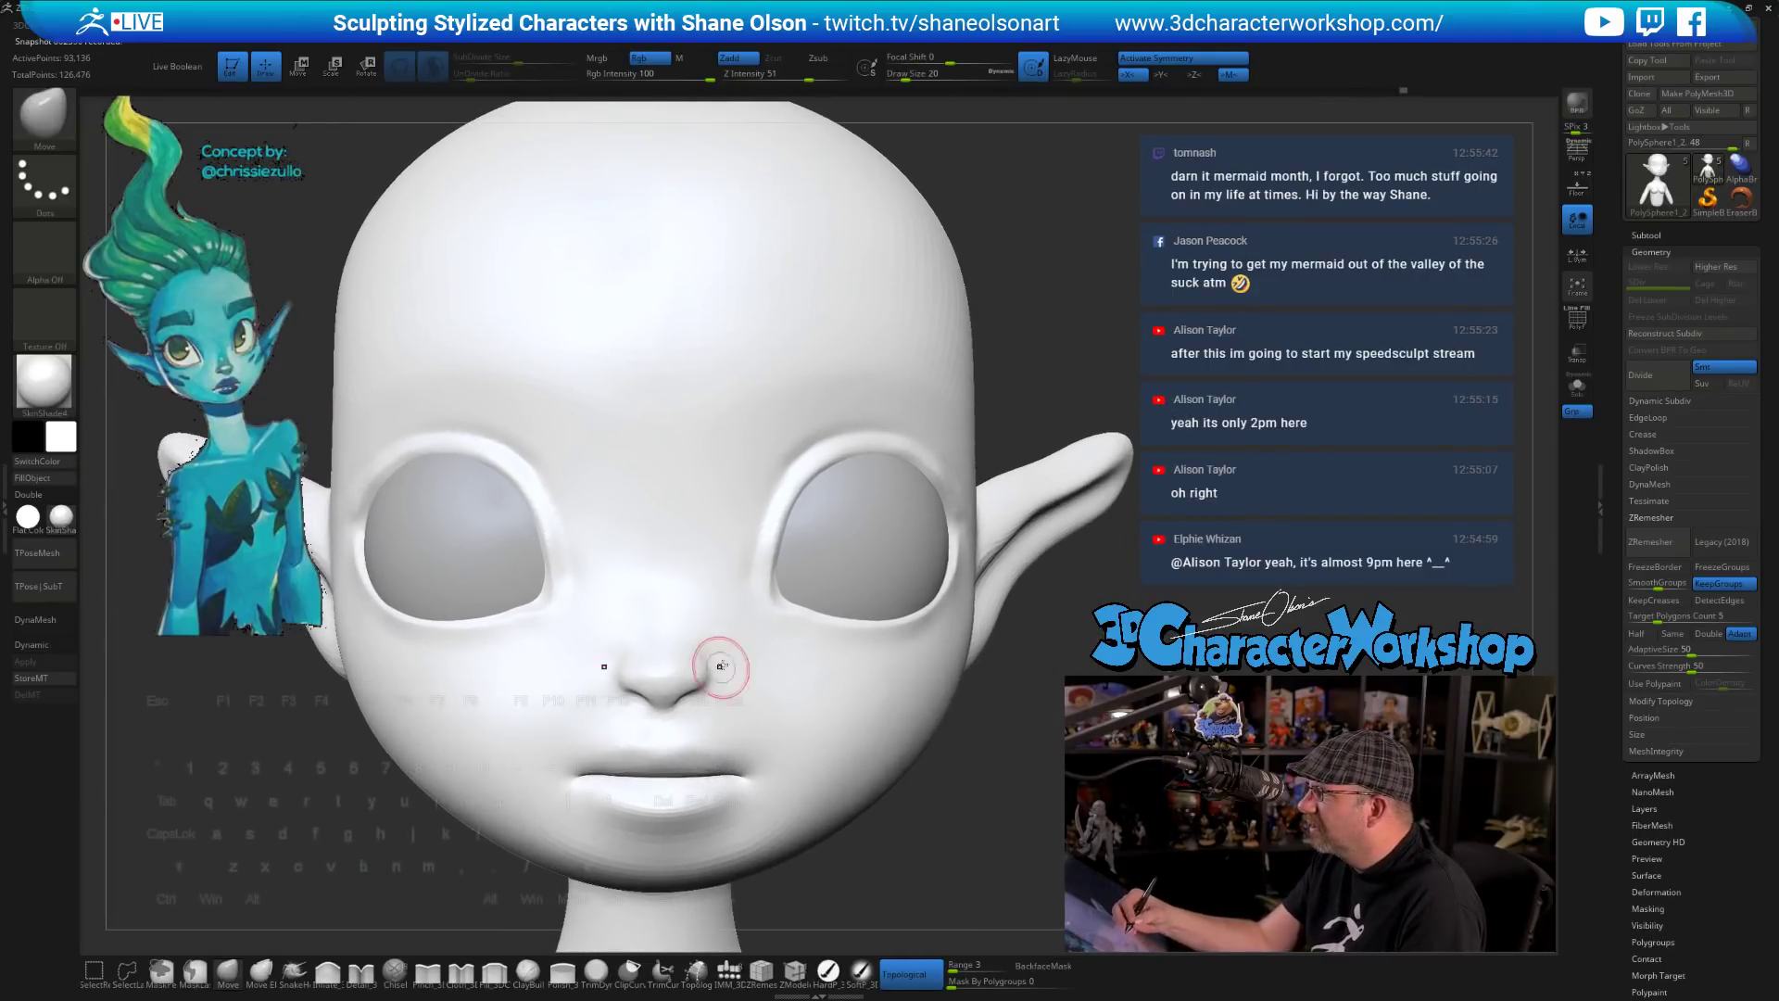
- Adjust the nose profile from the side with the Move brush at draw size 35 and undo the last stroke
{"action": "right_click_drag", "start_coordinate": [891, 817], "coordinate": [880, 799]}
{"action": "key", "text": "s"}
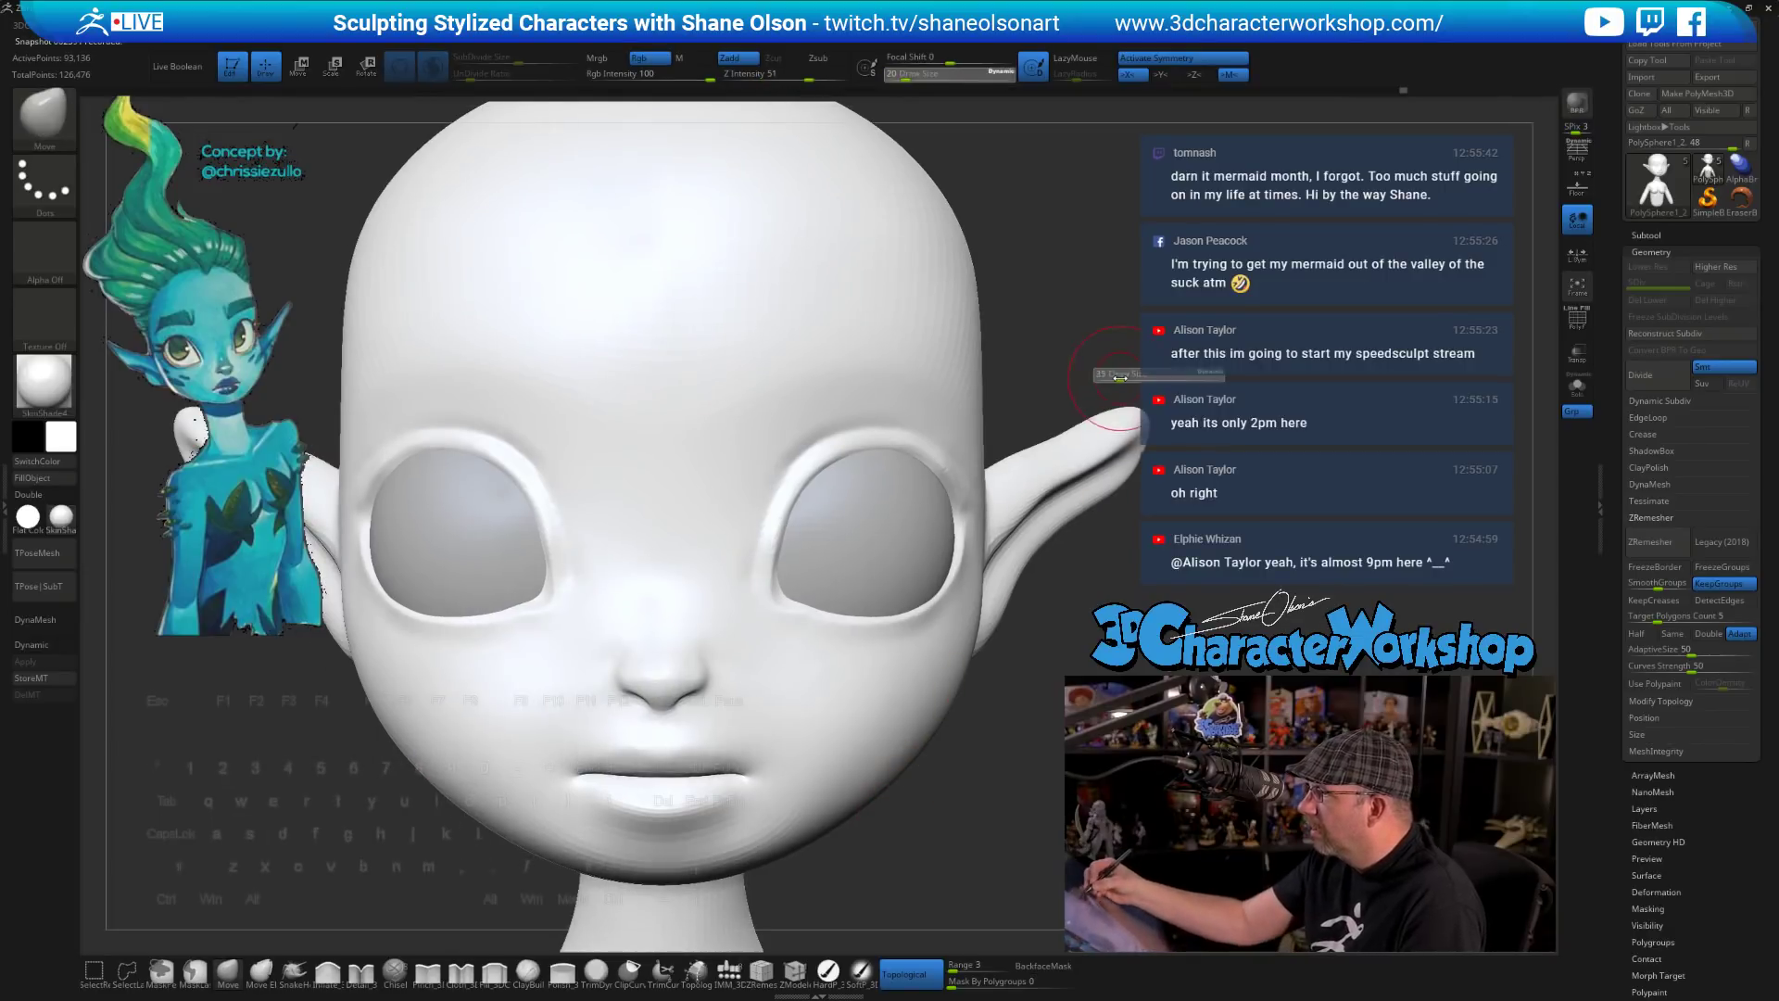
{"action": "left_click_drag", "start_coordinate": [1127, 377], "coordinate": [1124, 375]}
{"action": "right_click_drag", "start_coordinate": [968, 787], "coordinate": [949, 743], "text": "ctrl"}
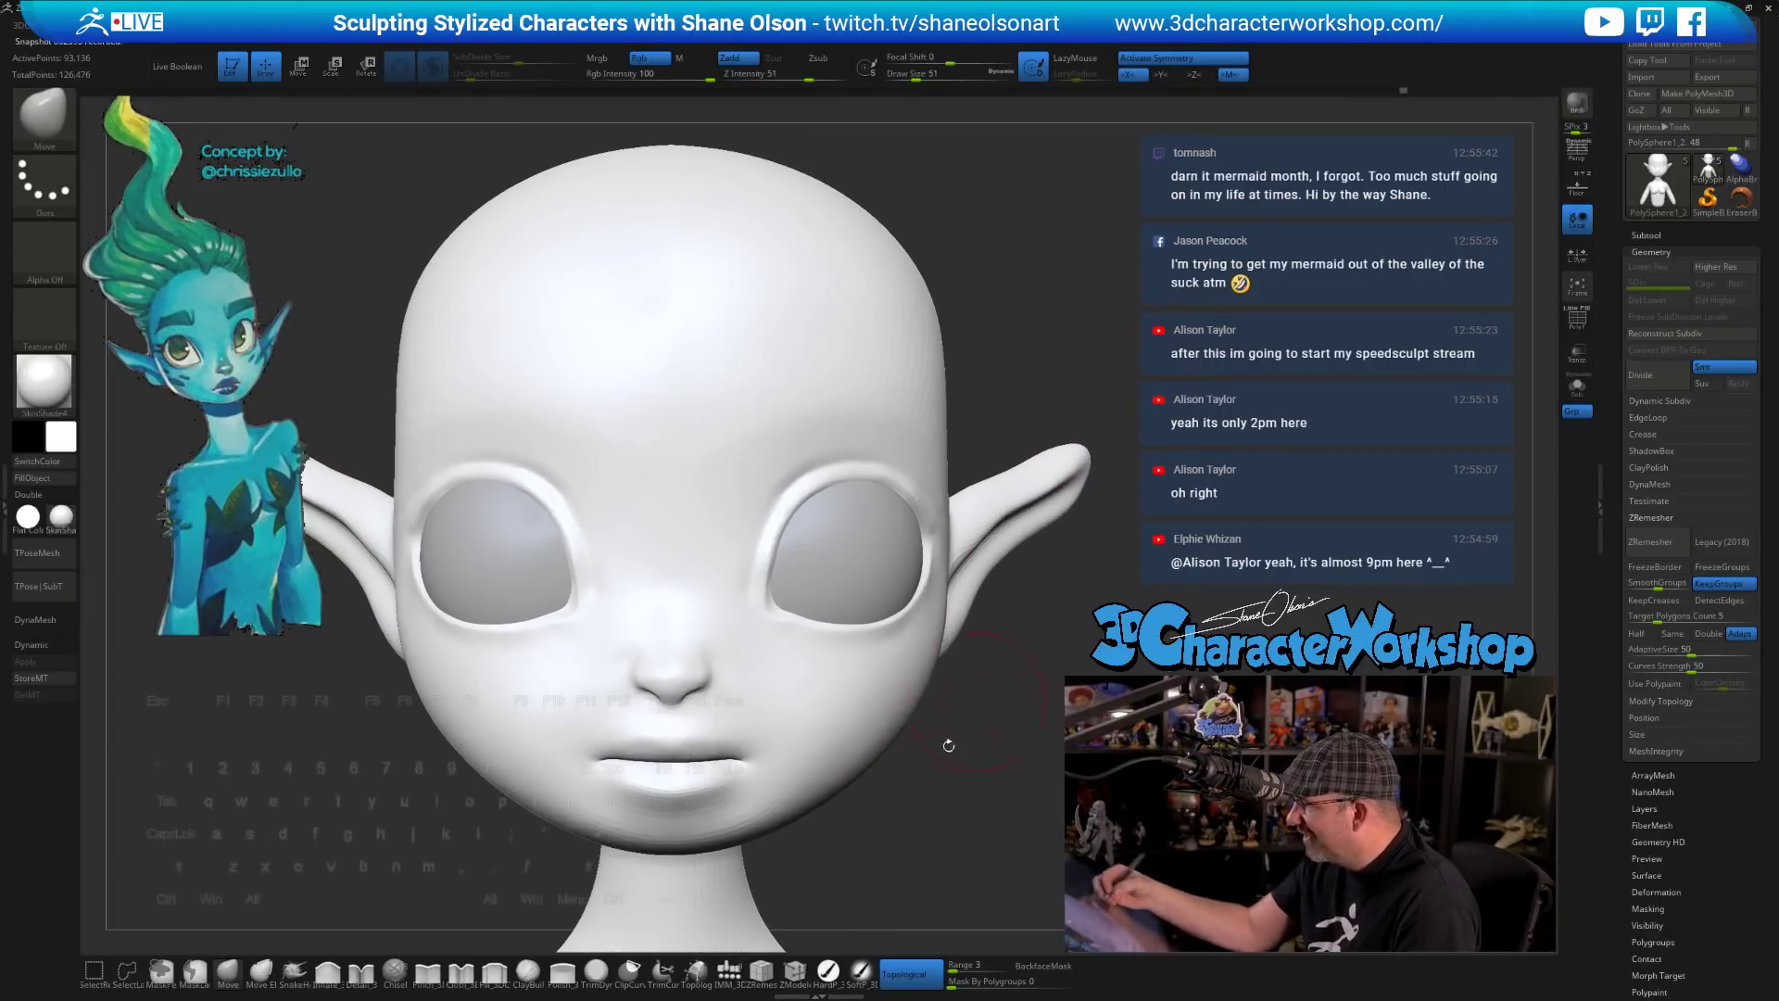
{"action": "right_click_drag", "start_coordinate": [746, 700], "coordinate": [718, 695]}
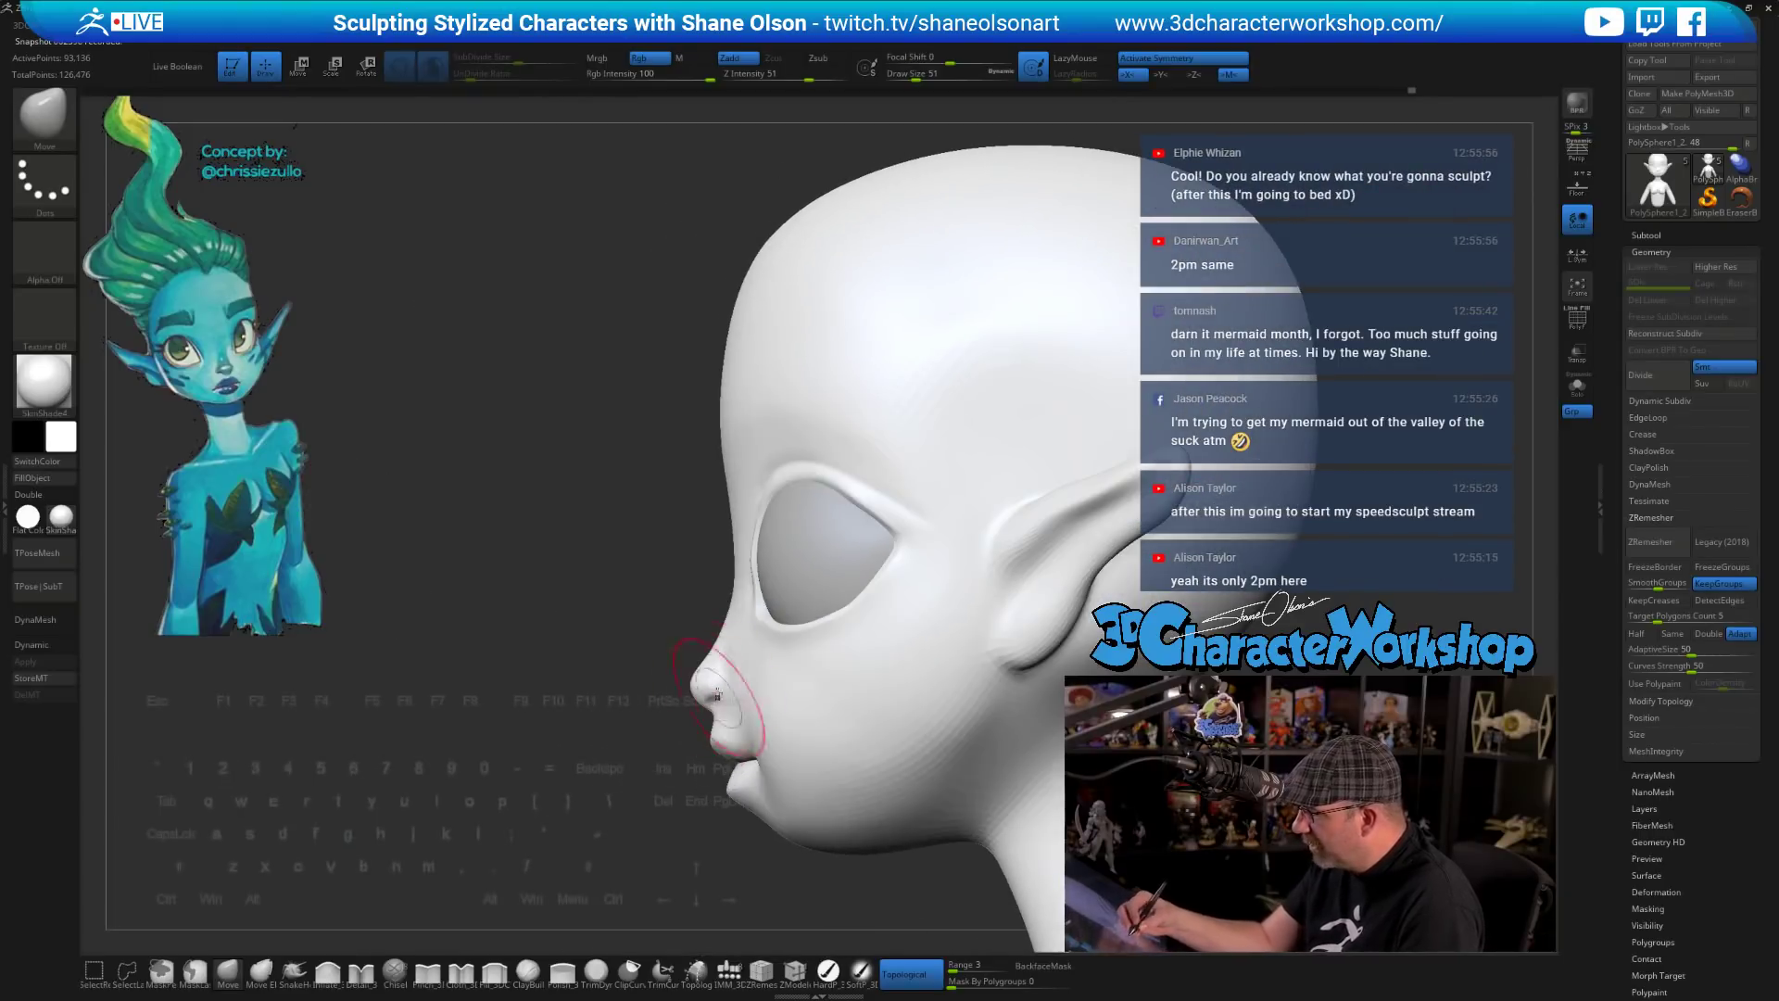
{"action": "key", "text": "s"}
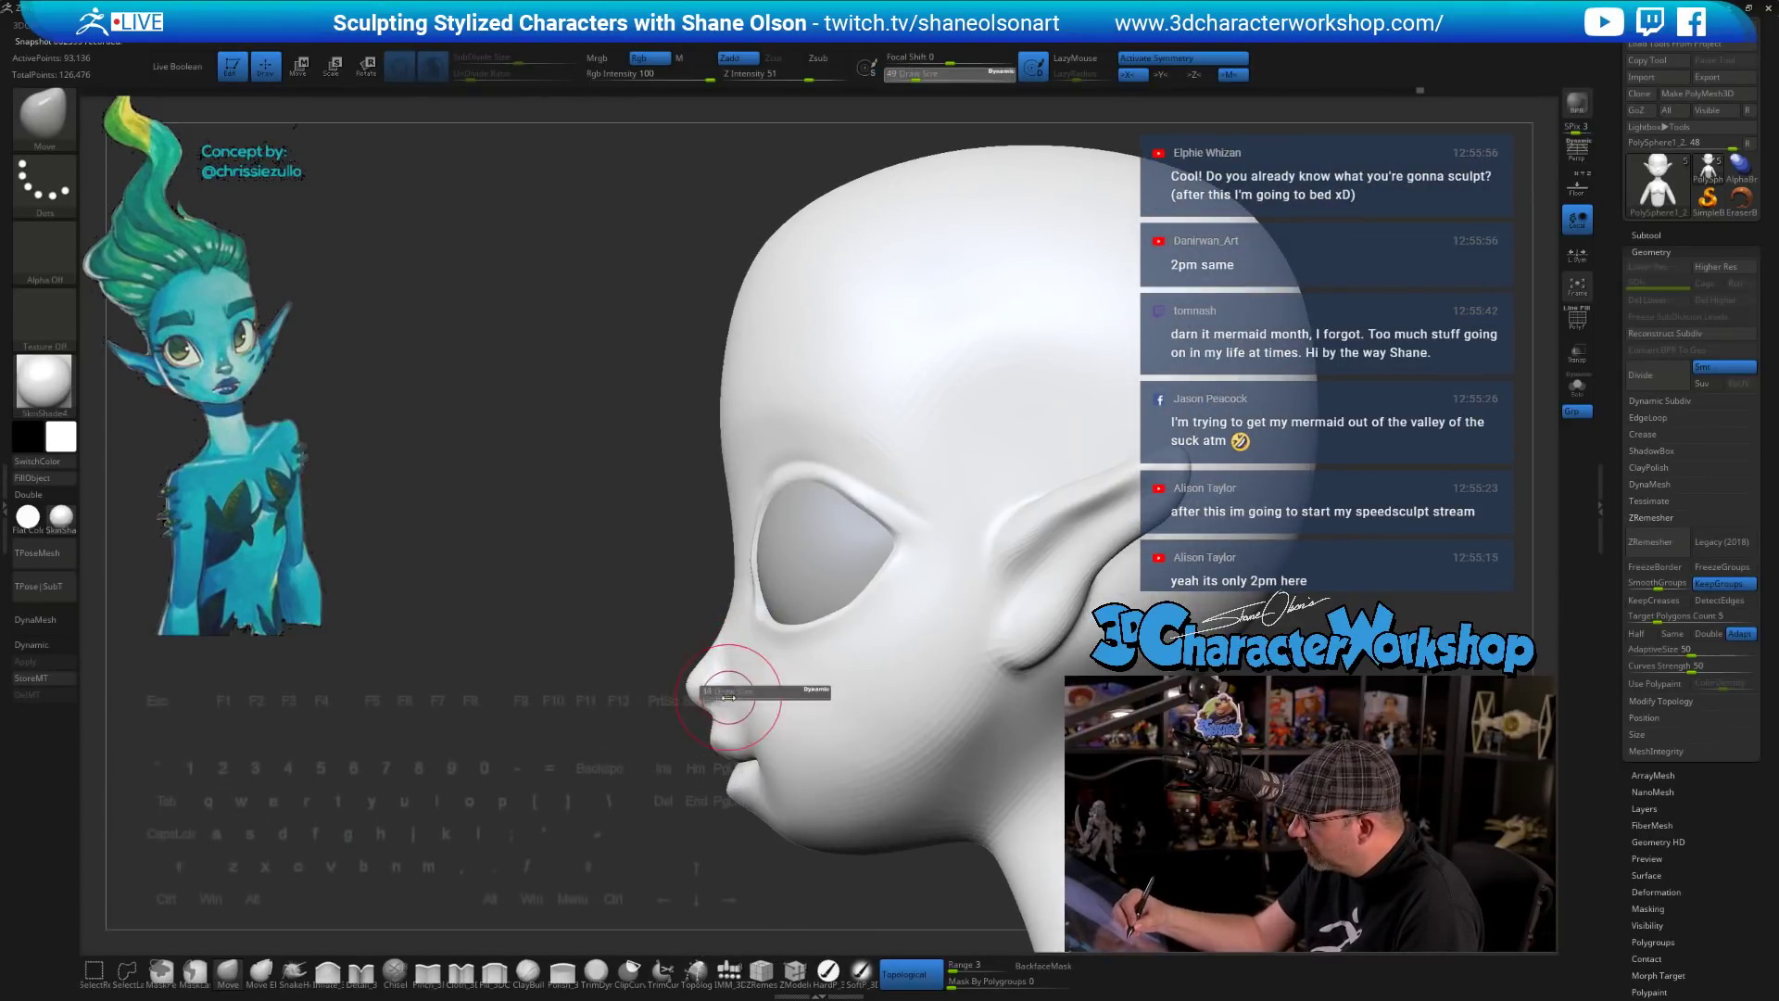
{"action": "left_click_drag", "start_coordinate": [728, 691], "coordinate": [722, 691]}
{"action": "key", "text": "shift"}
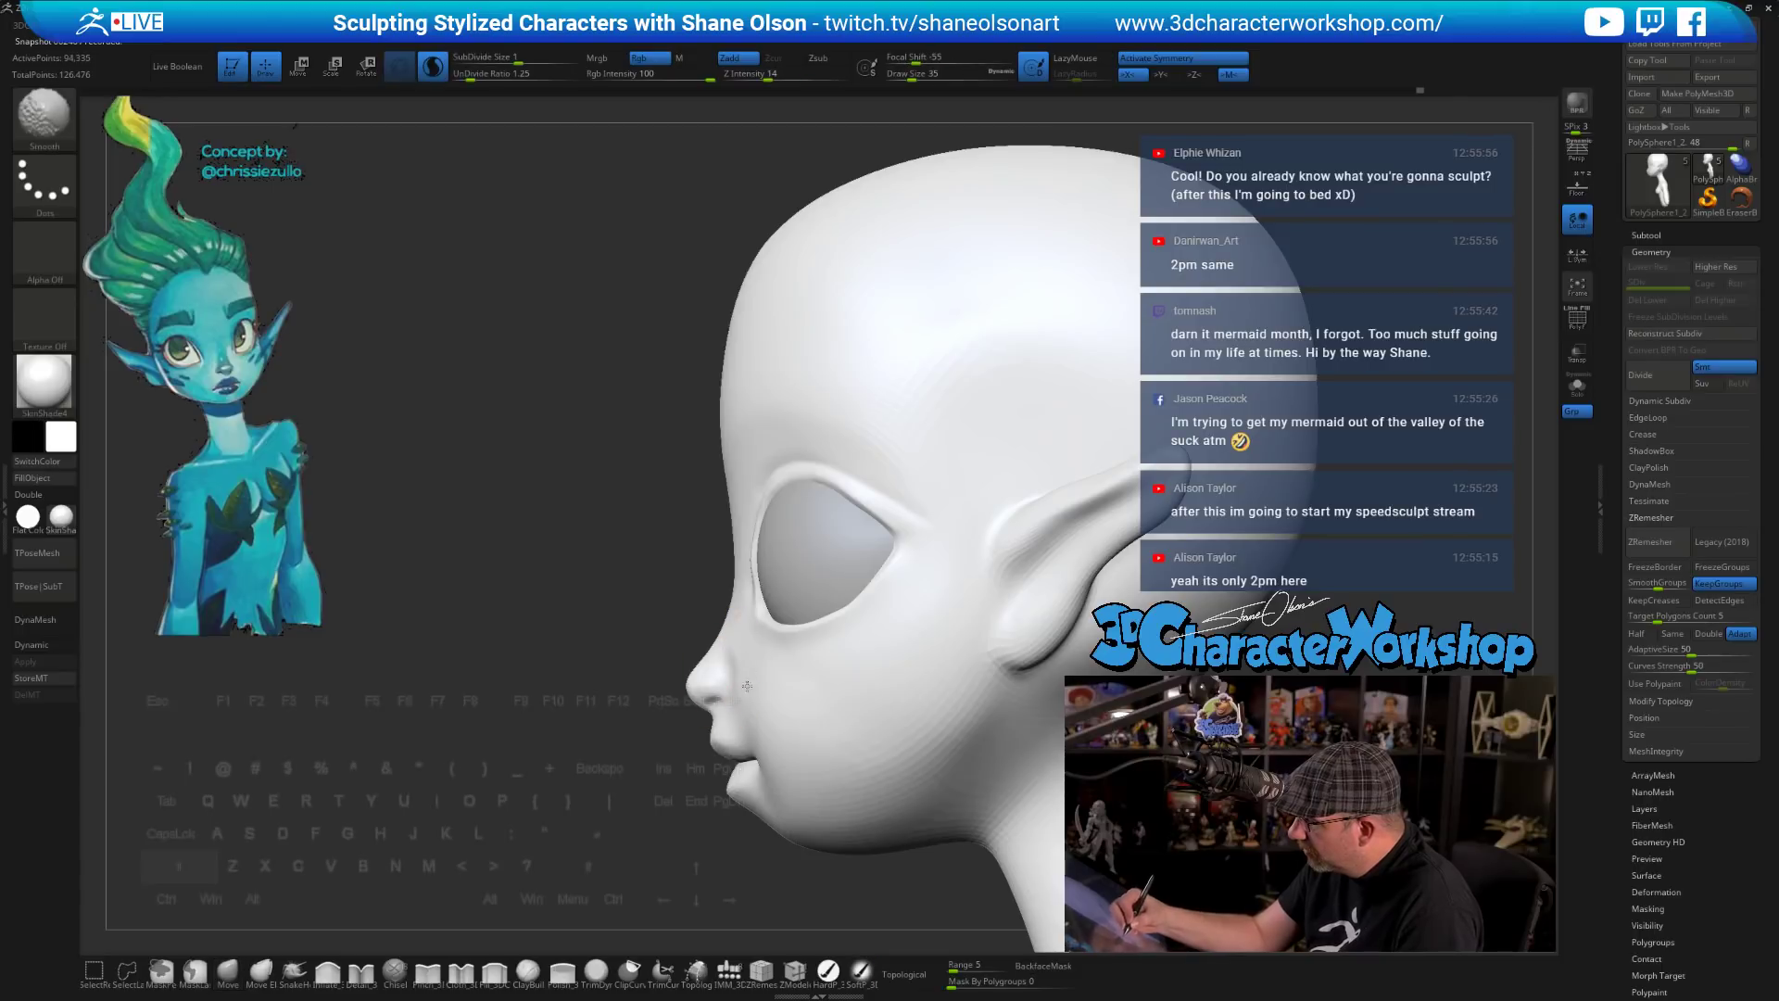
{"action": "key", "text": "ctrl+z"}
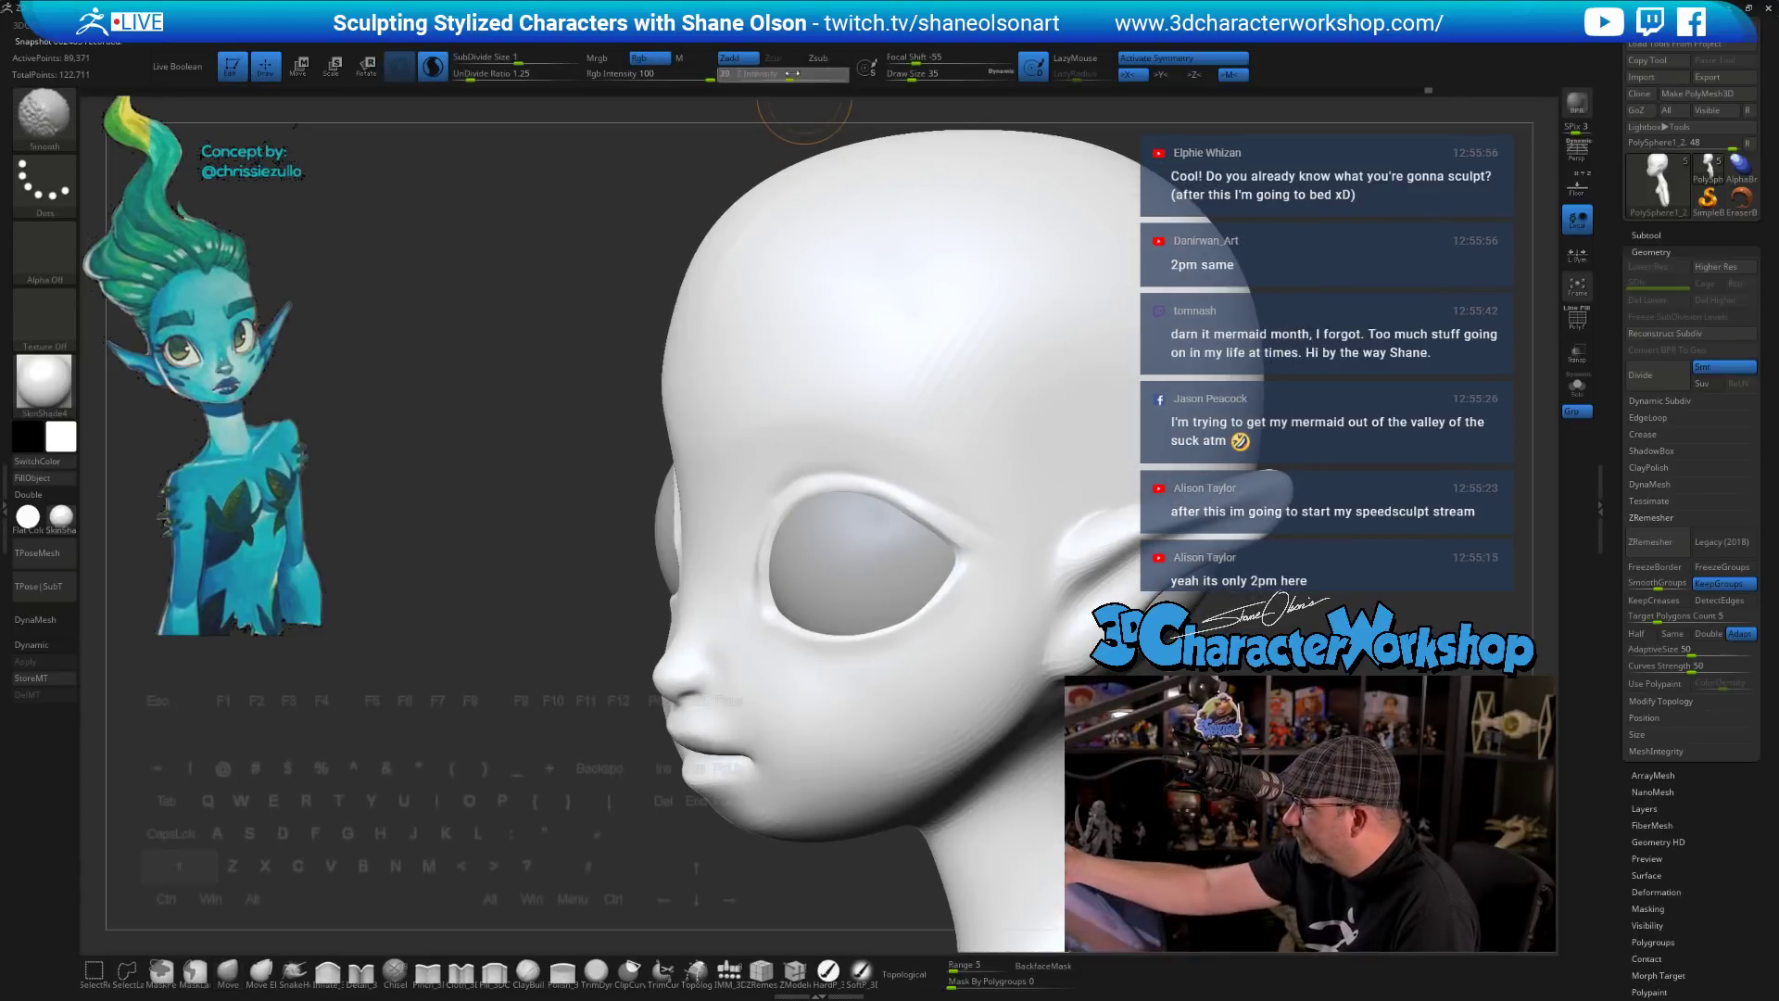
- Smooth the areas around the mouth corners at draw size 29
{"action": "key", "text": "s"}
{"action": "left_click", "coordinate": [723, 661]}
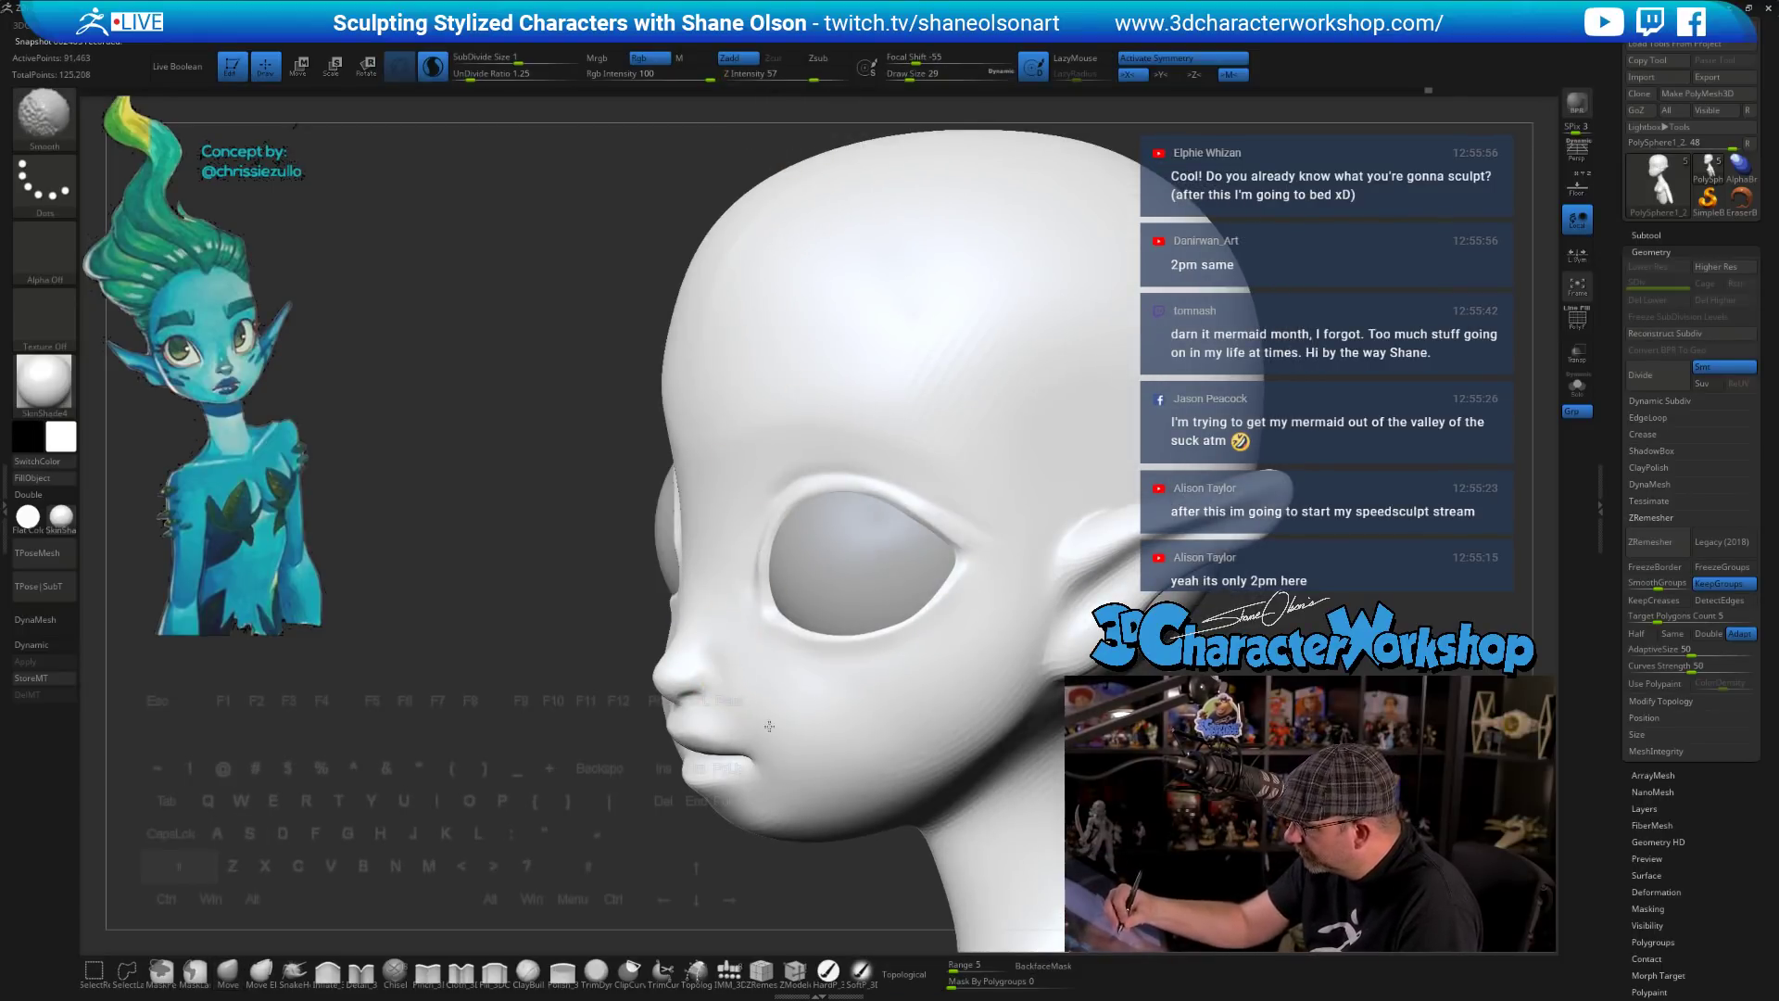
{"action": "mouse_move", "coordinate": [639, 681]}
{"action": "right_mouse_down"}
{"action": "mouse_move", "coordinate": [767, 670]}
{"action": "mouse_move", "coordinate": [748, 748]}
{"action": "right_mouse_up"}
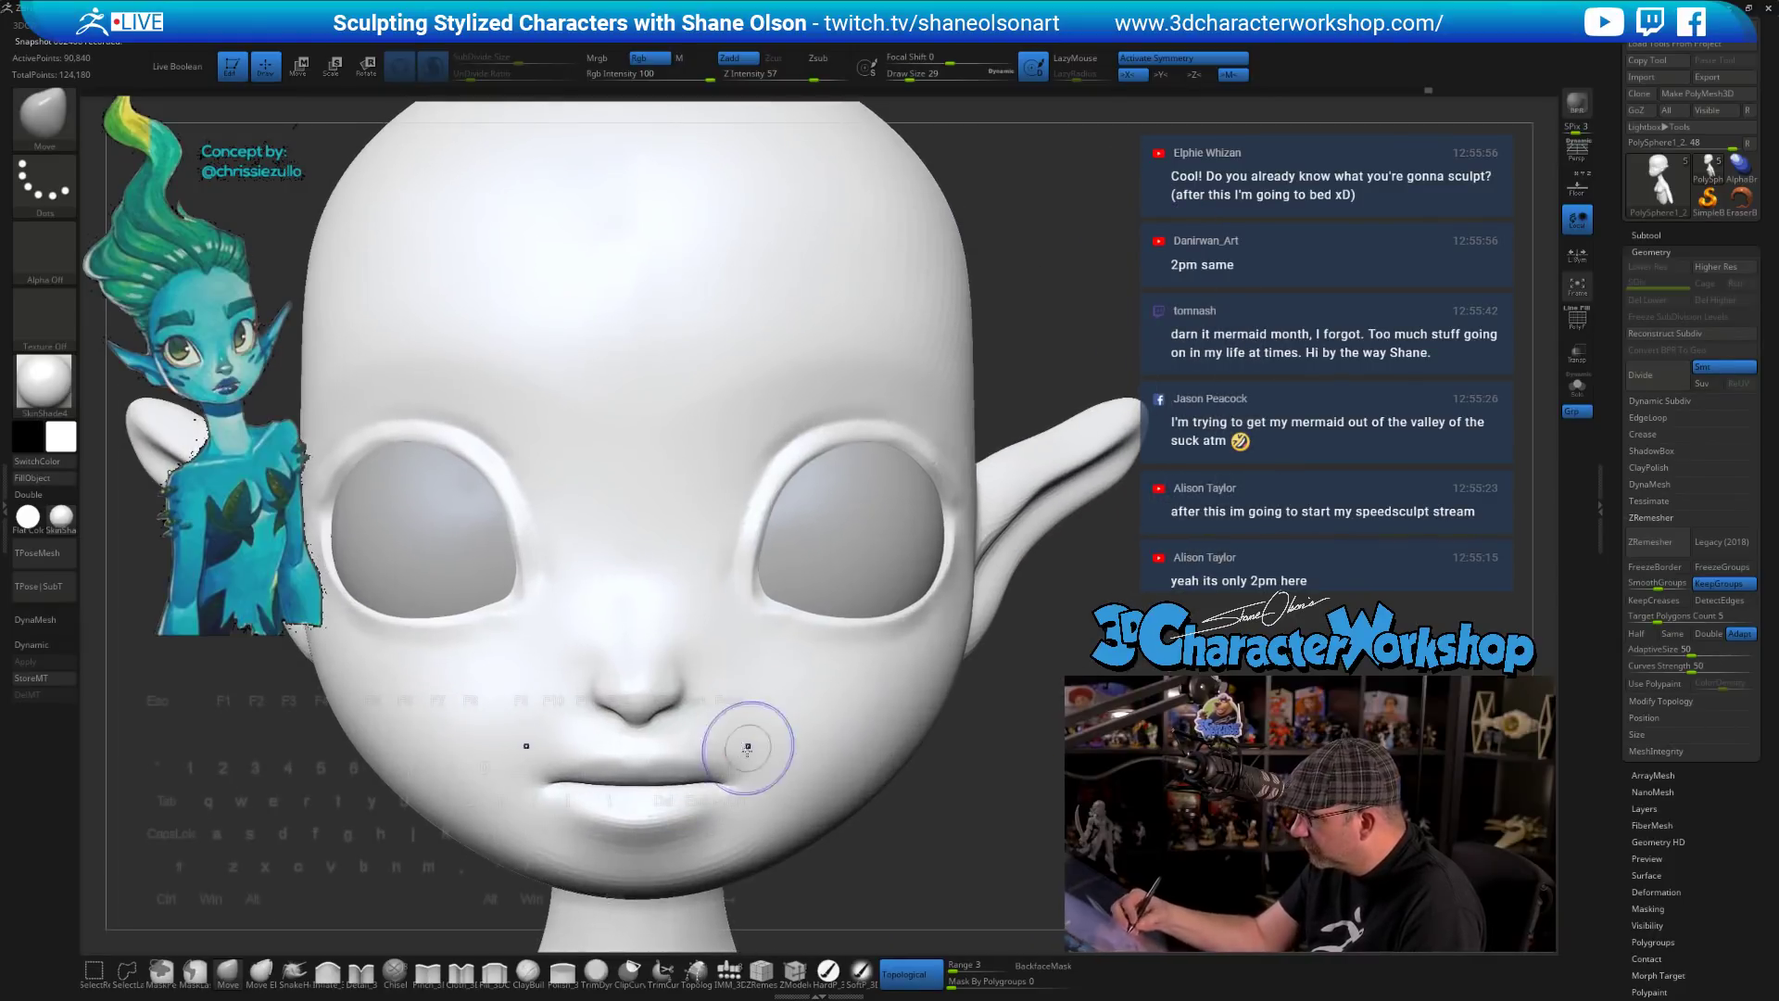
{"action": "left_click_drag", "start_coordinate": [747, 747], "coordinate": [788, 732], "text": "shift"}
- Sharpen the edge of the upper lip with the Pinch brush at draw size 22
{"action": "left_click", "coordinate": [429, 971]}
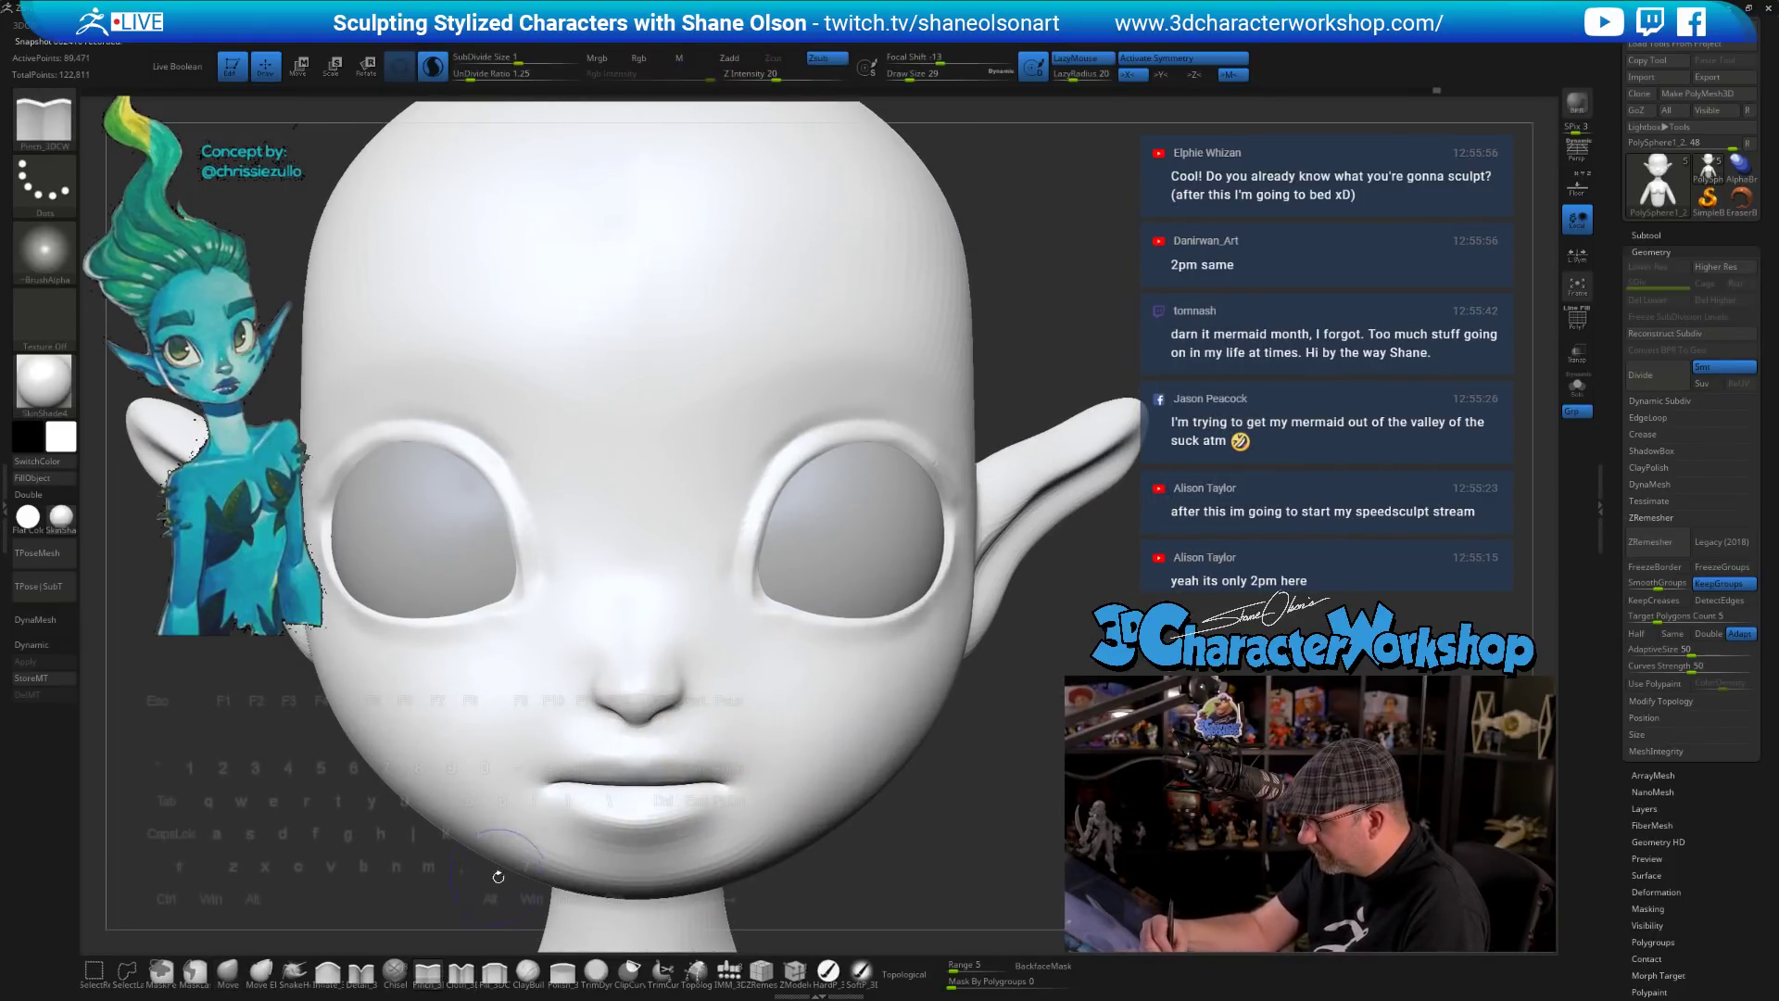
{"action": "key", "text": "s"}
{"action": "left_click", "coordinate": [466, 890]}
{"action": "right_click_drag", "start_coordinate": [848, 774], "coordinate": [750, 777]}
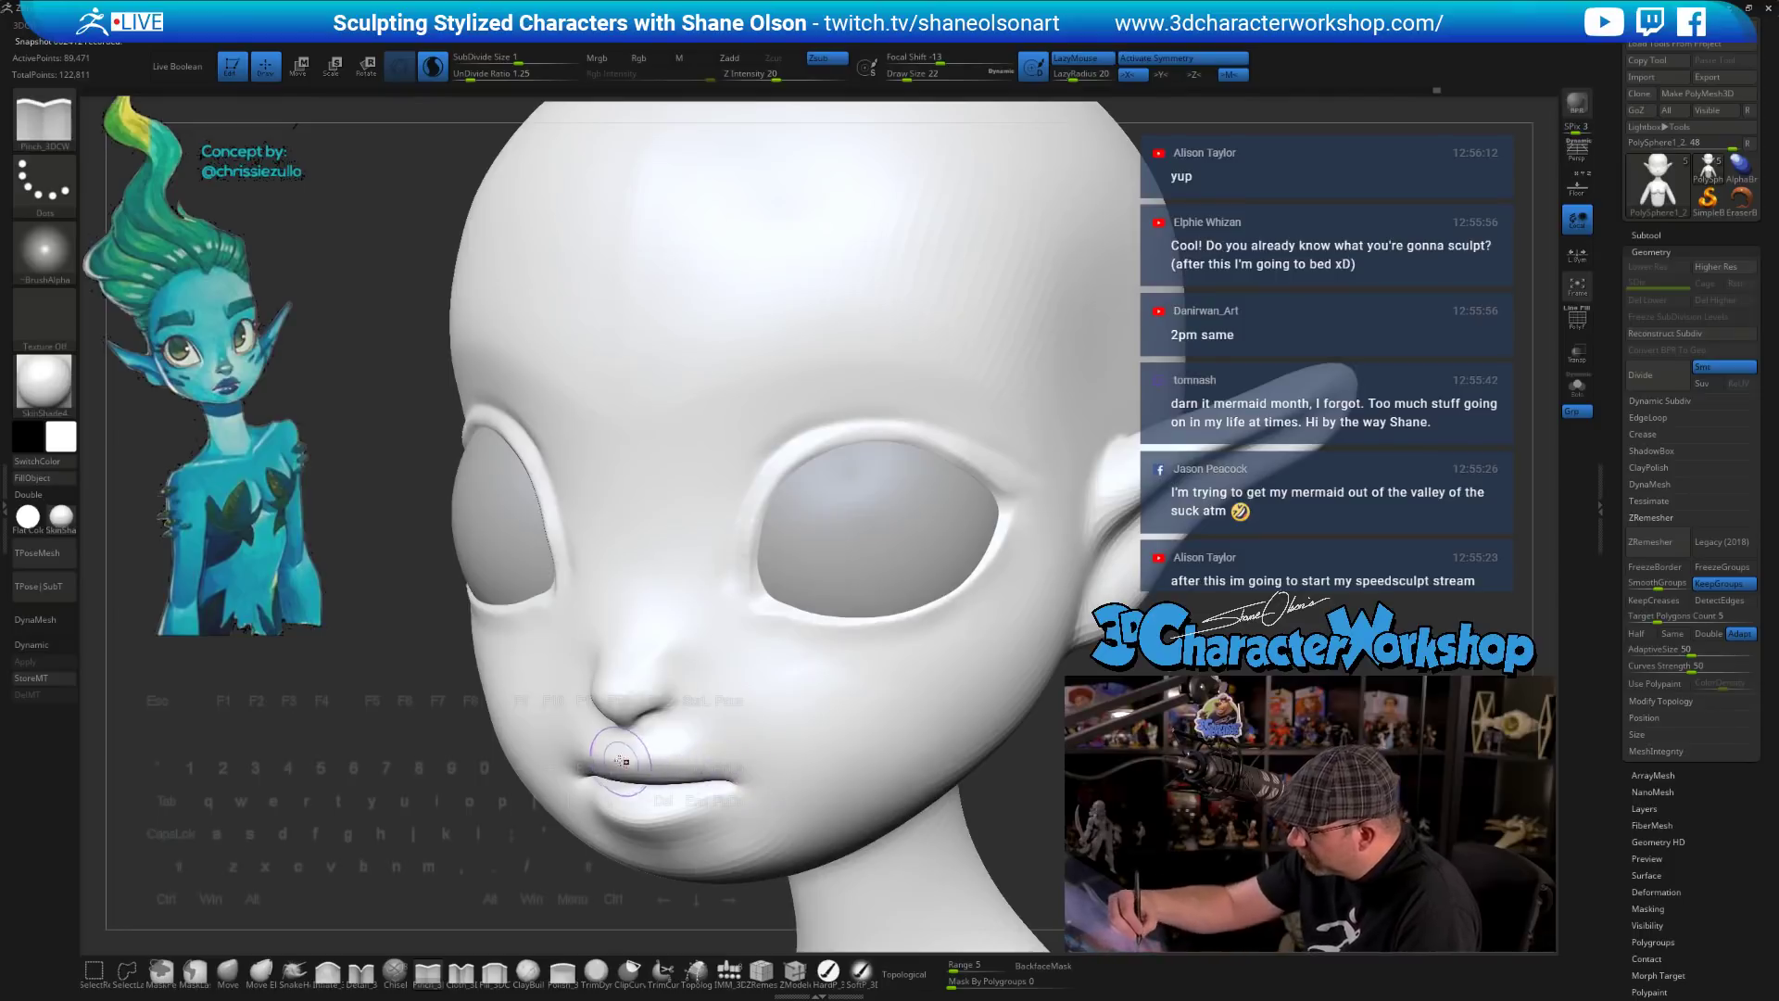
{"action": "left_click_drag", "start_coordinate": [613, 755], "coordinate": [698, 768], "text": "alt"}
- Shape a fuller upper lip and smooth the mouth corners at draw size 22
{"action": "mouse_move", "coordinate": [783, 739]}
{"action": "right_mouse_down"}
{"action": "mouse_move", "coordinate": [818, 714]}
{"action": "mouse_move", "coordinate": [772, 750]}
{"action": "right_mouse_up"}
{"action": "key", "text": "shift"}
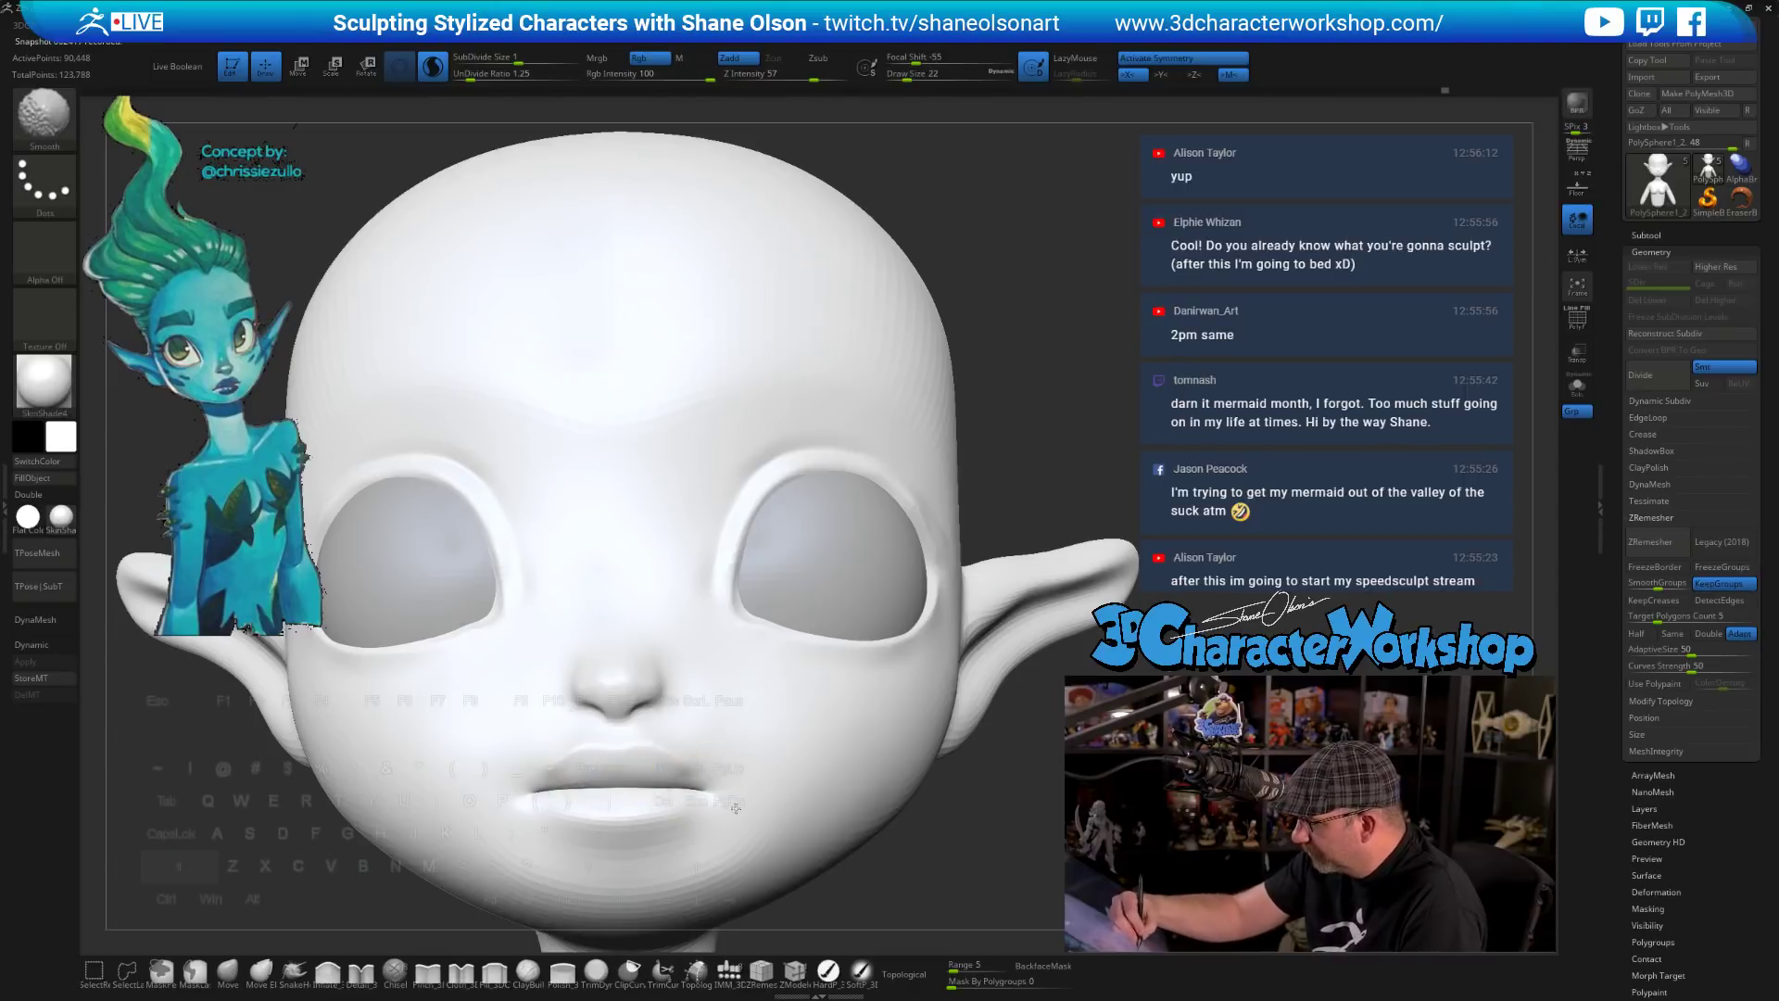
{"action": "left_click_drag", "start_coordinate": [735, 808], "coordinate": [741, 805], "text": "shift"}
{"action": "right_click_drag", "start_coordinate": [941, 799], "coordinate": [893, 795]}
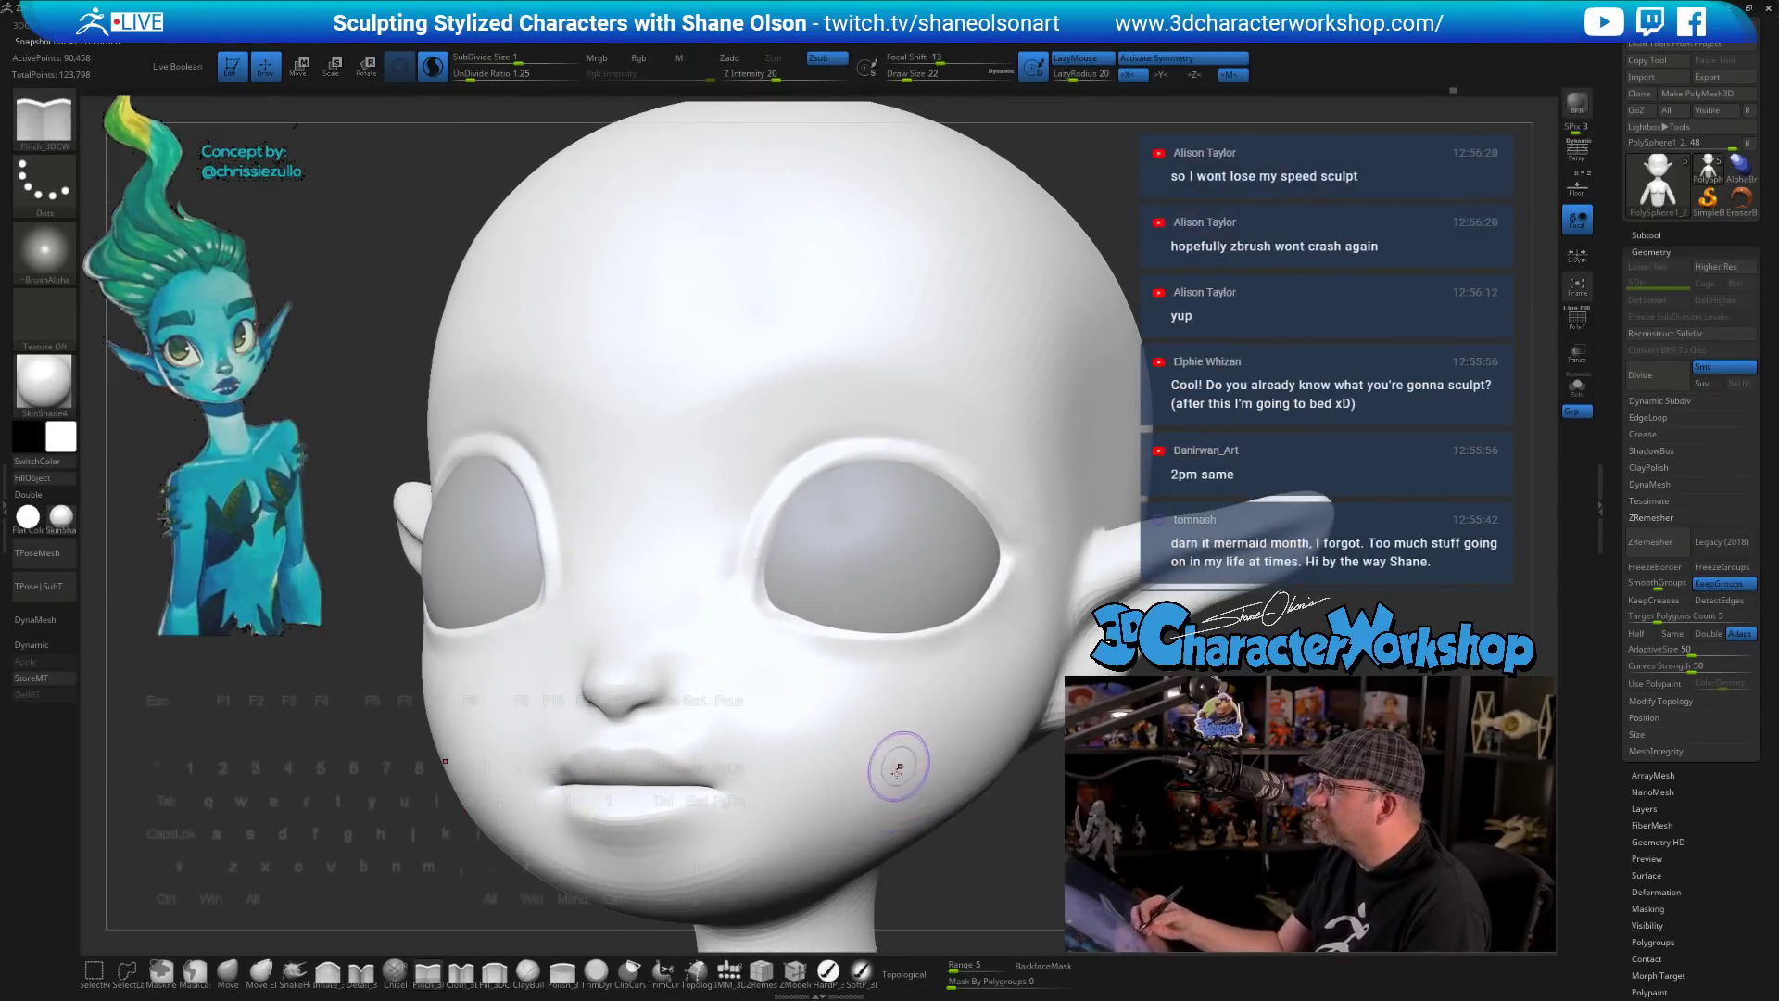
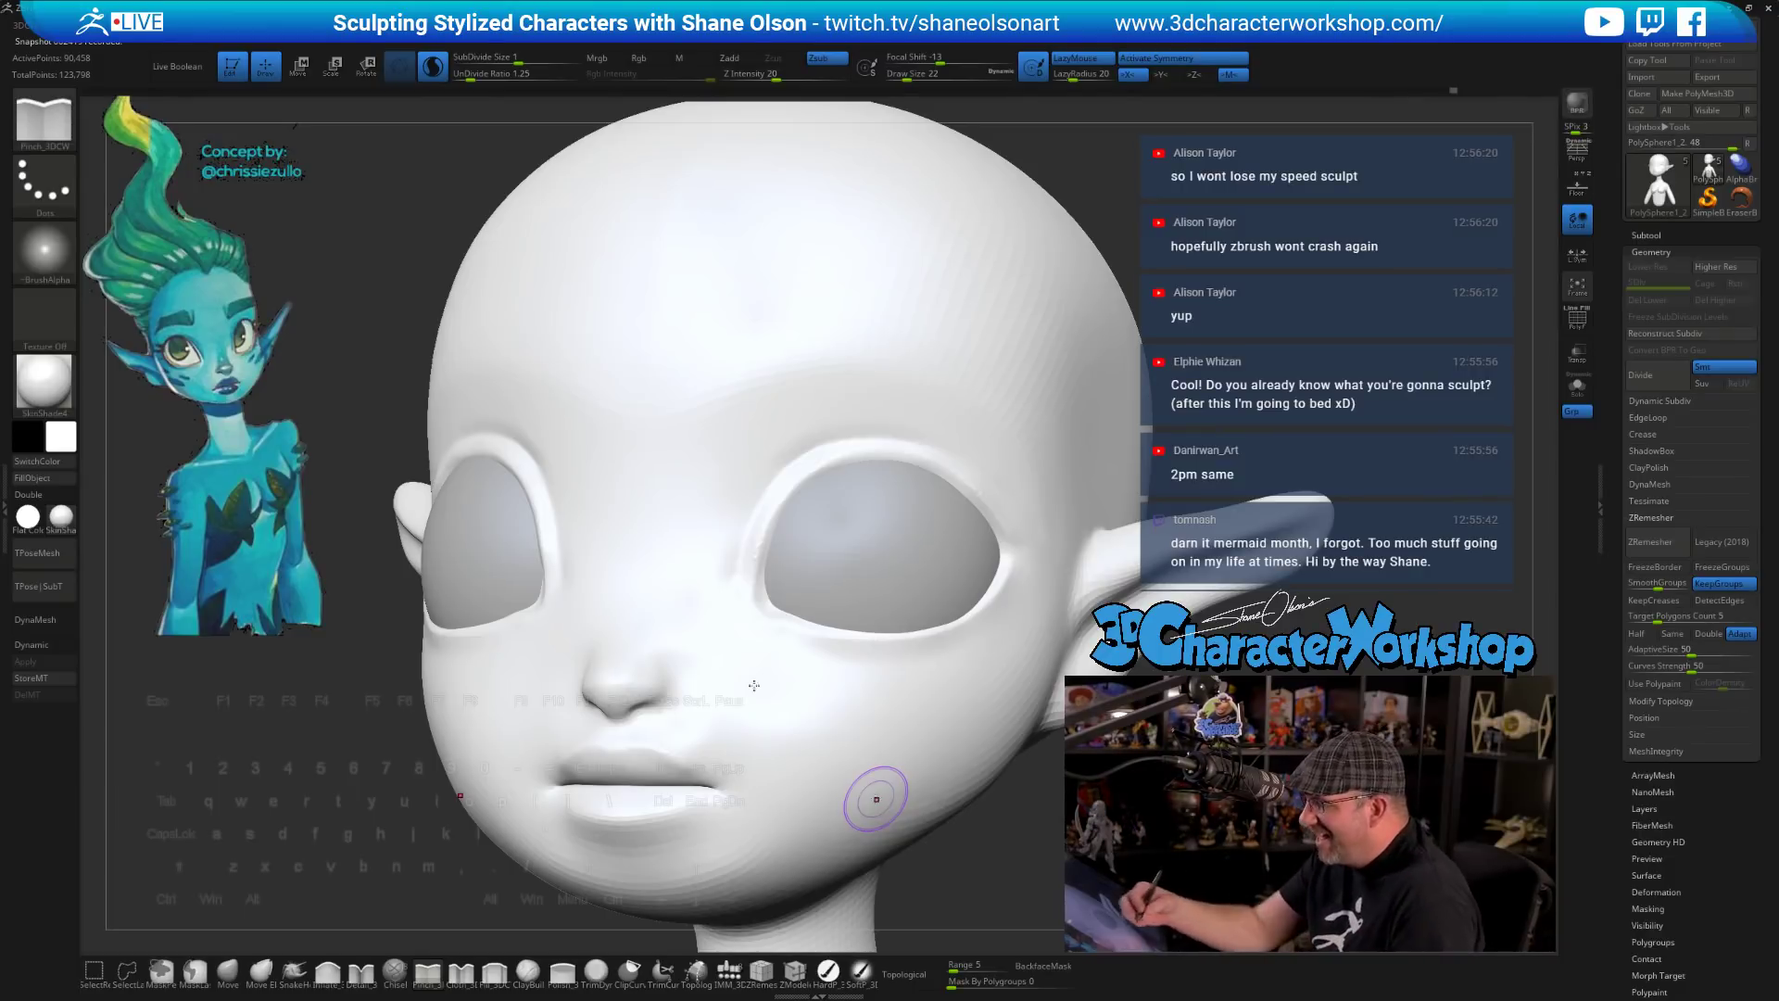
{"action": "mouse_move", "coordinate": [754, 709]}
{"action": "right_mouse_down", "text": "alt"}
{"action": "mouse_move", "coordinate": [699, 671]}
{"action": "mouse_move", "coordinate": [684, 616]}
{"action": "mouse_move", "coordinate": [733, 618]}
{"action": "mouse_move", "coordinate": [767, 653]}
{"action": "right_mouse_up", "text": "alt"}
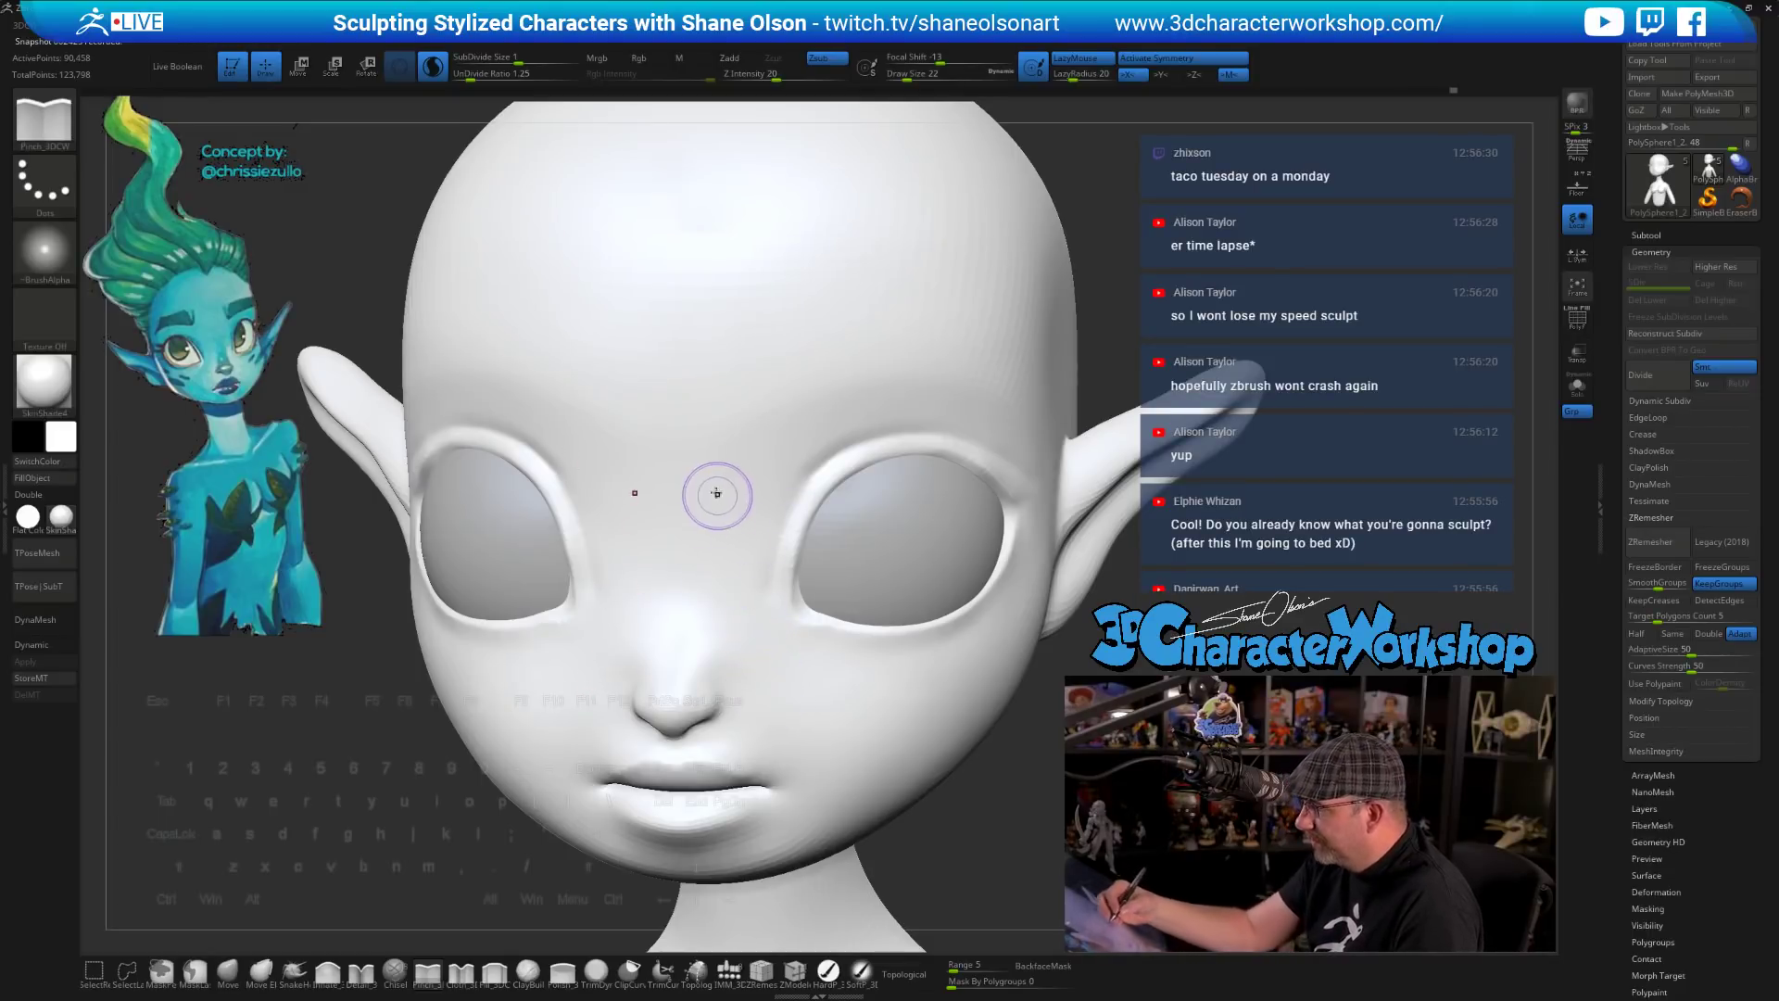
{"action": "mouse_move", "coordinate": [769, 732]}
{"action": "right_mouse_down"}
{"action": "mouse_move", "coordinate": [705, 727]}
{"action": "mouse_move", "coordinate": [758, 729]}
{"action": "mouse_move", "coordinate": [580, 818]}
{"action": "right_mouse_up"}
- Refine the nose bridge with the Move brush at draw size 37 with Topological masking off, and smooth the area beside it
{"action": "left_click", "coordinate": [238, 970]}
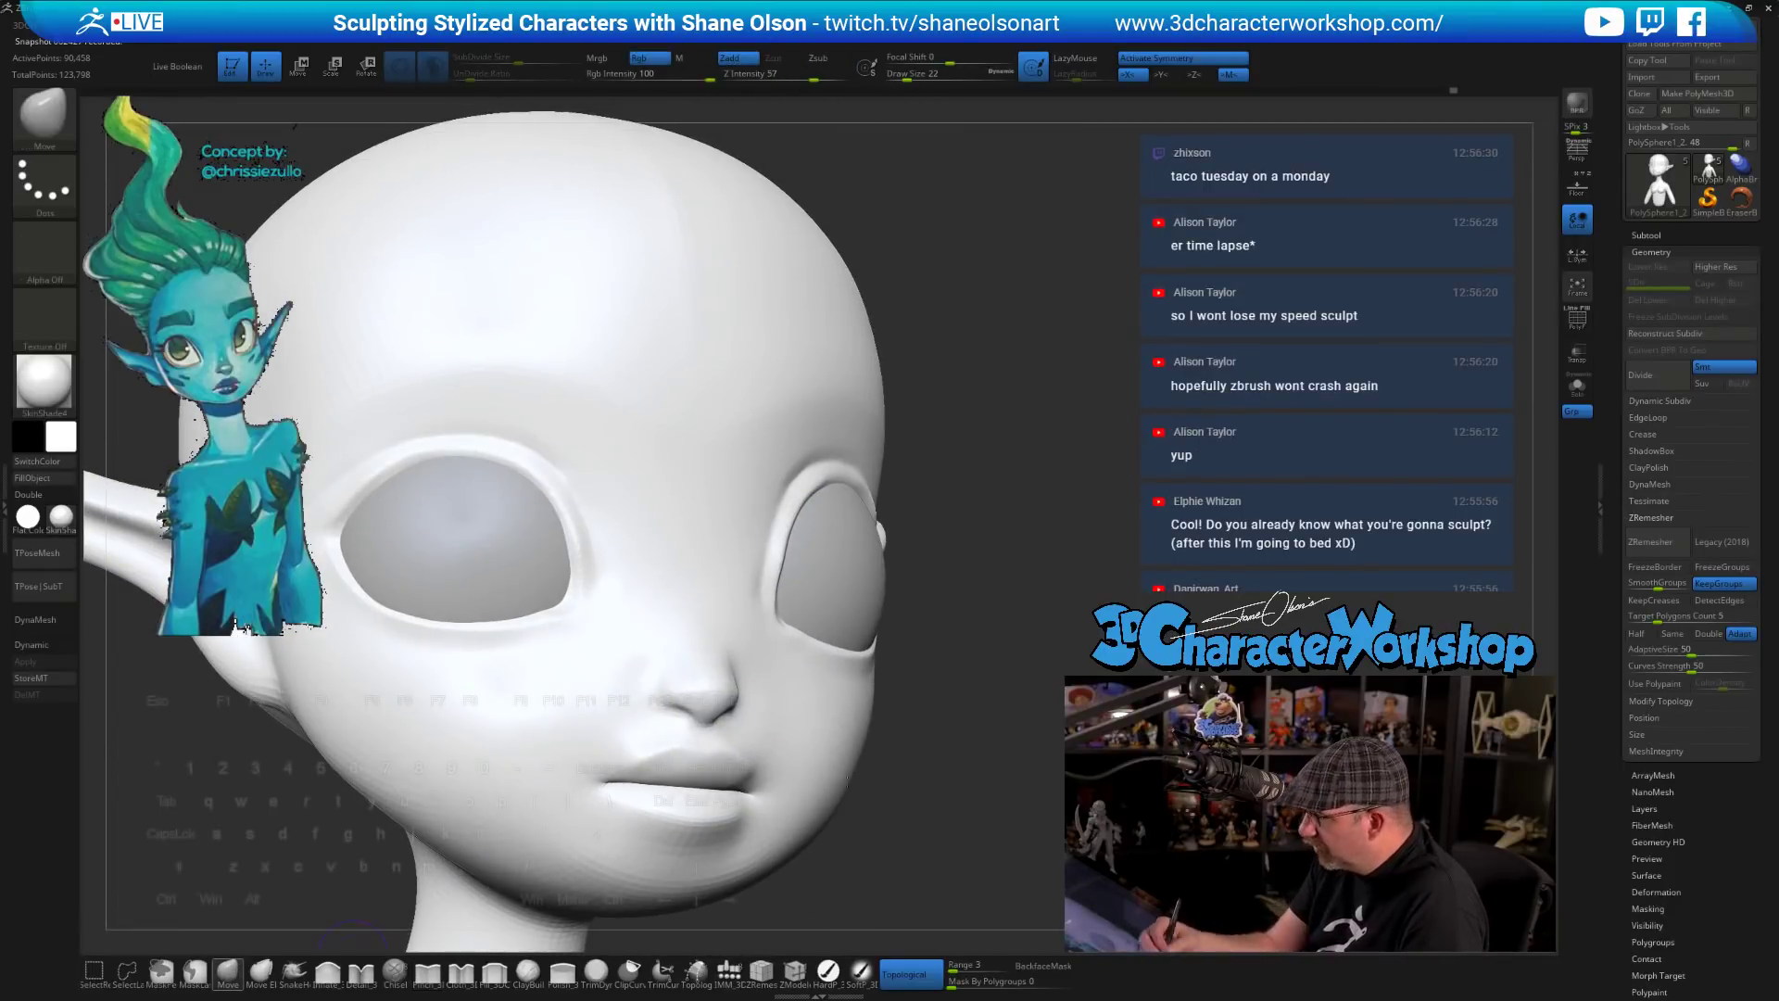
{"action": "key", "text": "s"}
{"action": "left_click_drag", "start_coordinate": [956, 763], "coordinate": [959, 763]}
{"action": "right_click_drag", "start_coordinate": [959, 767], "coordinate": [945, 820]}
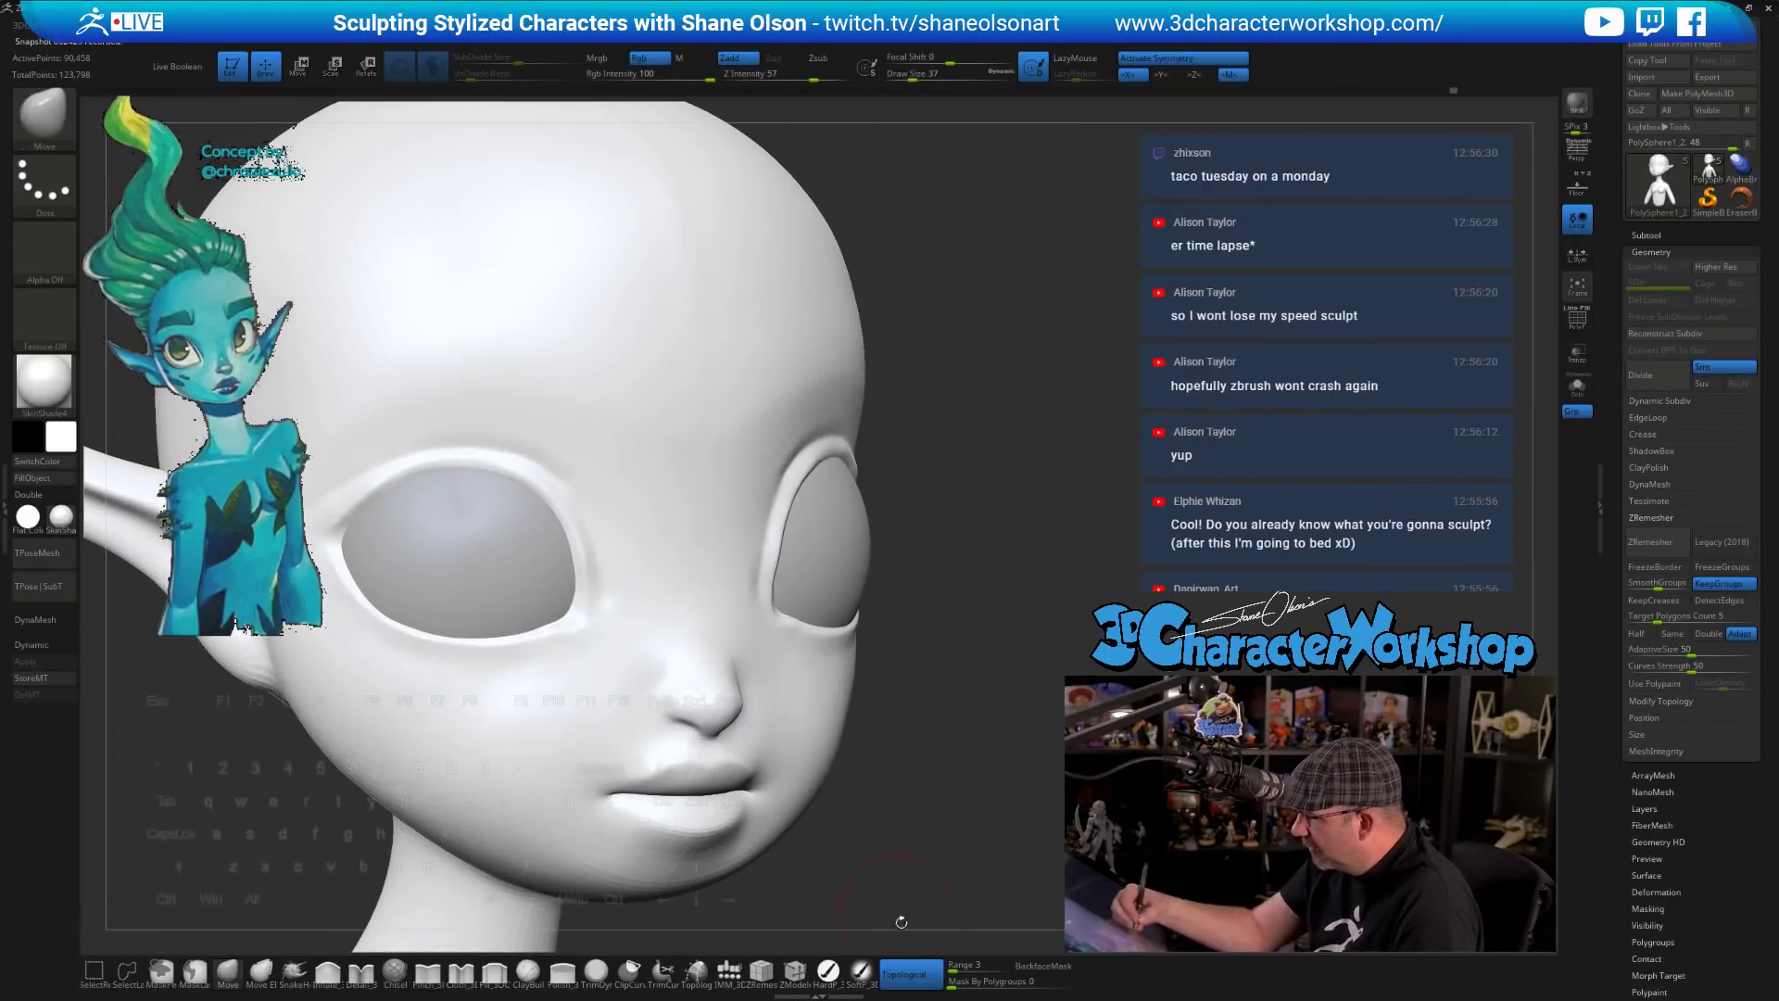
{"action": "left_click", "coordinate": [910, 974]}
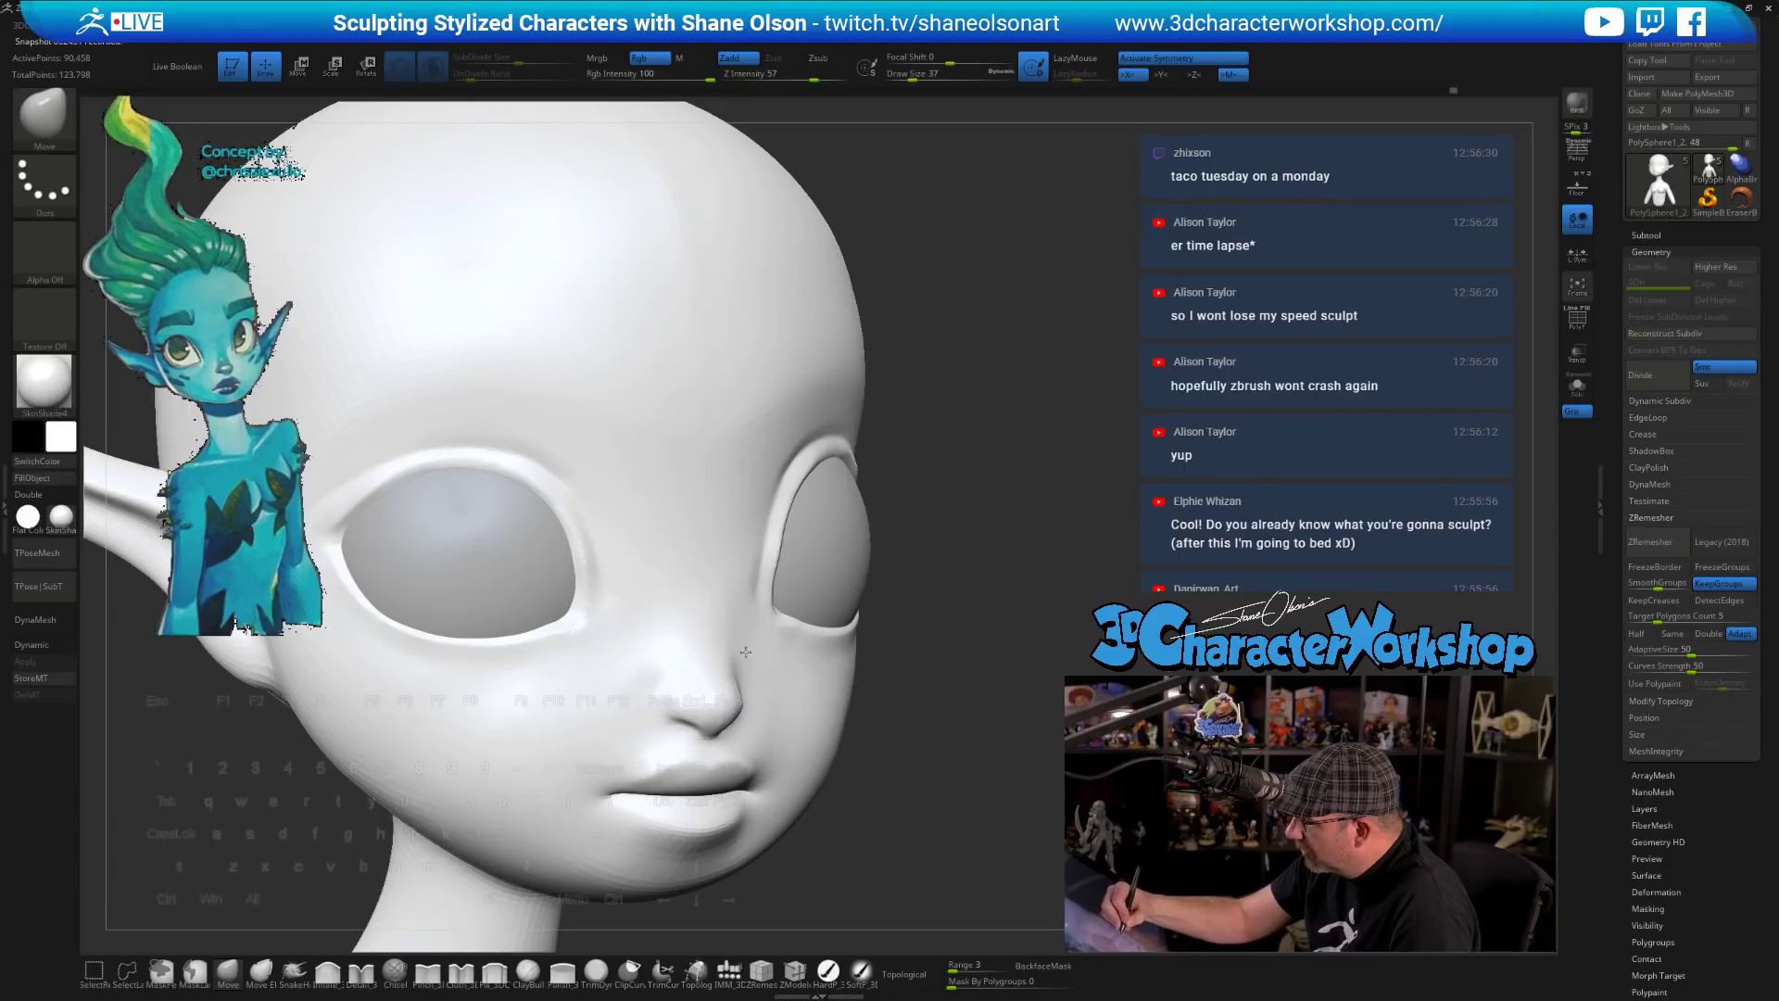
{"action": "right_click_drag", "start_coordinate": [881, 771], "coordinate": [767, 732]}
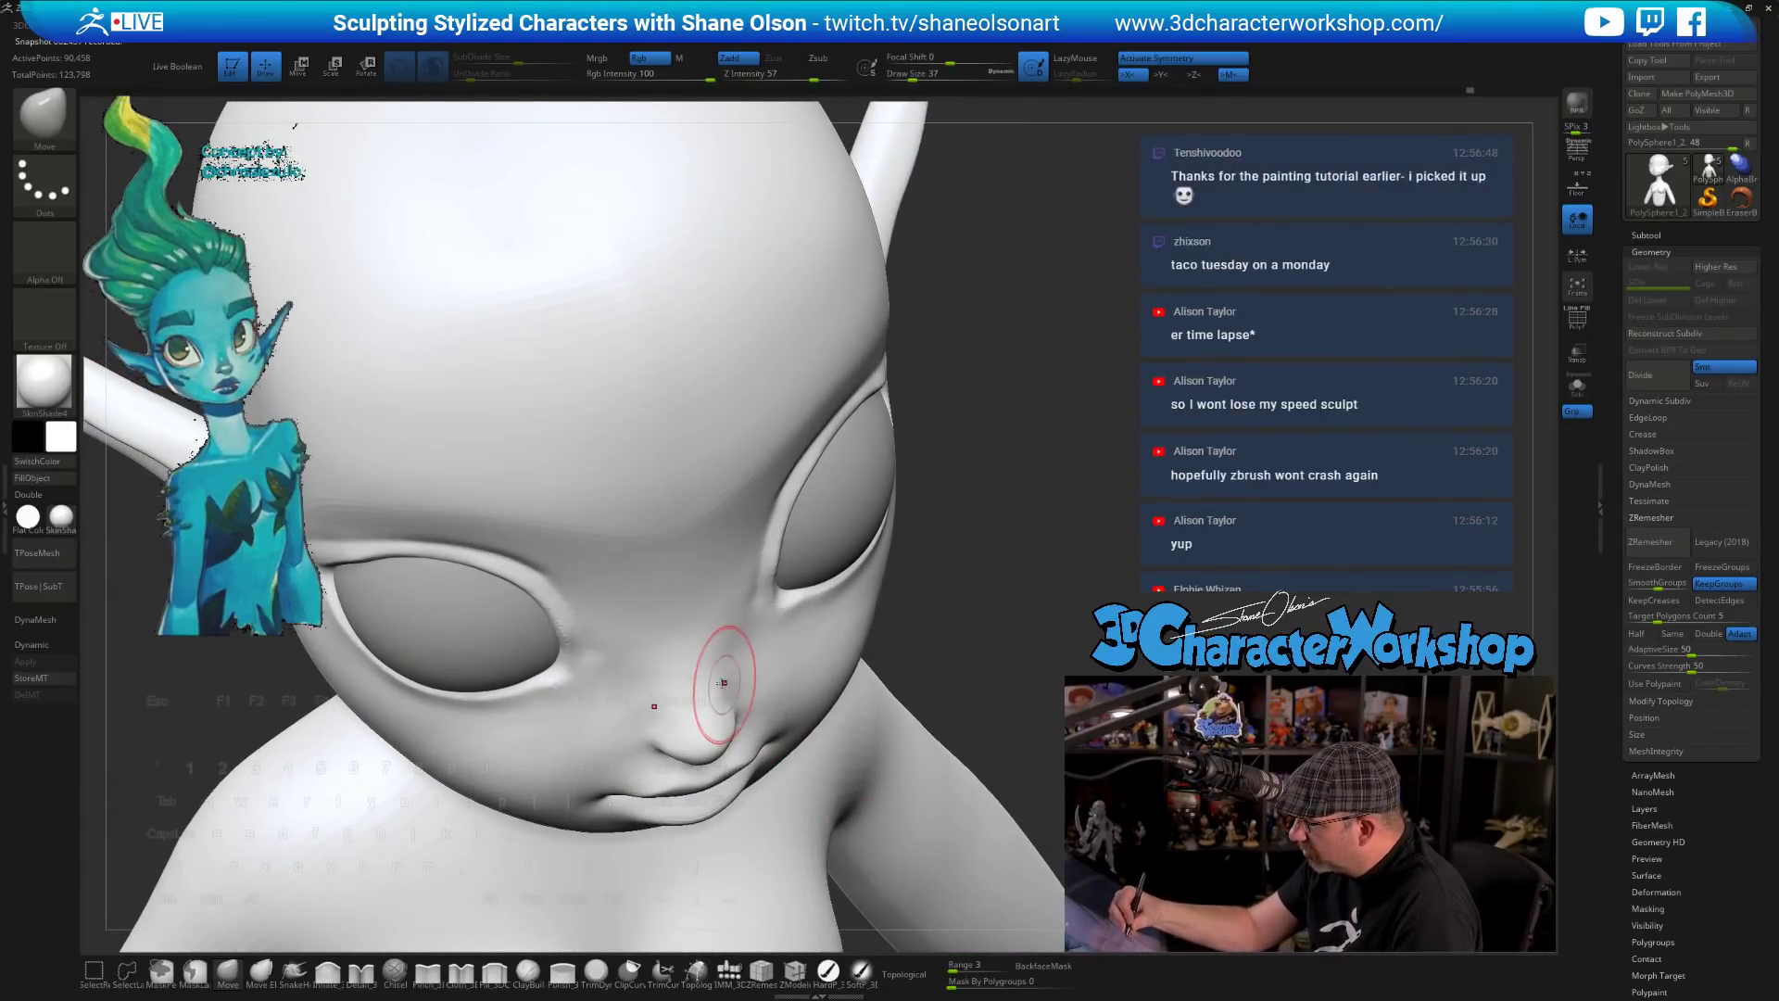
{"action": "key", "text": "shift"}
{"action": "left_click_drag", "start_coordinate": [741, 632], "coordinate": [749, 623], "text": "shift"}
{"action": "right_click_drag", "start_coordinate": [913, 746], "coordinate": [920, 625]}
{"action": "right_click_drag", "start_coordinate": [932, 769], "coordinate": [757, 618]}
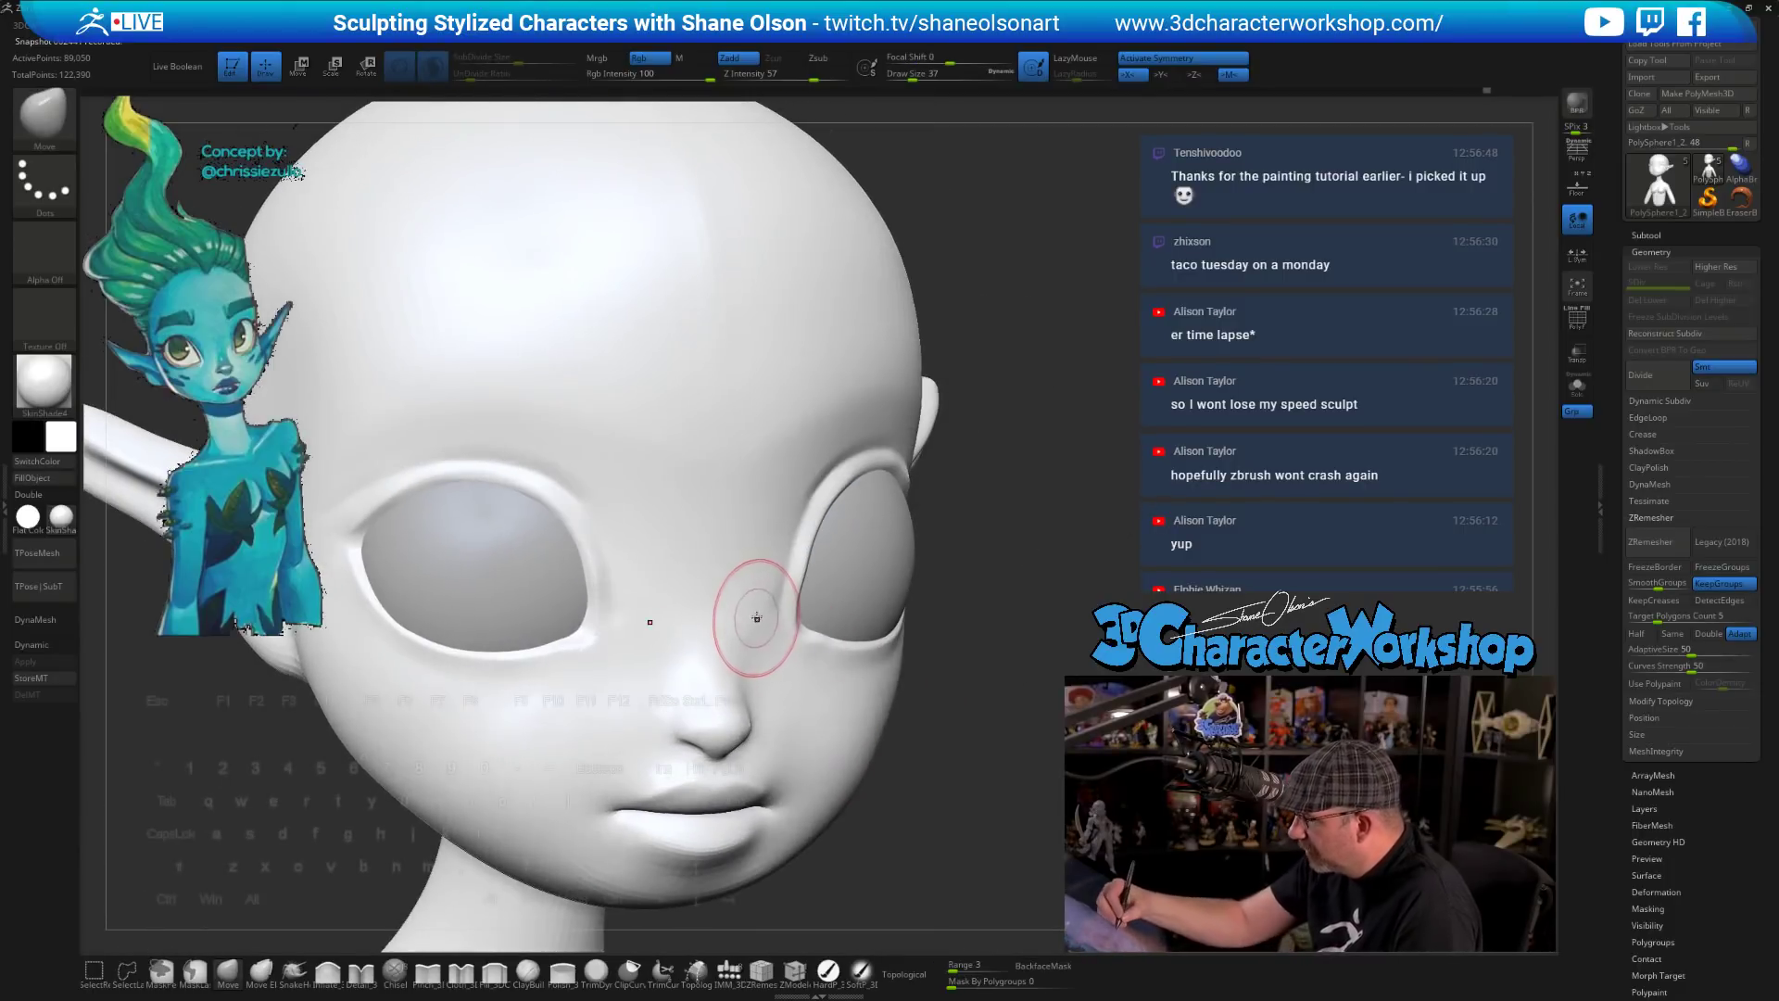
- Reshape the inner eye rims beside the nose bridge with the Move brush, using draw sizes 83 and 38
{"action": "key", "text": "s"}
{"action": "left_click_drag", "start_coordinate": [768, 623], "coordinate": [781, 623]}
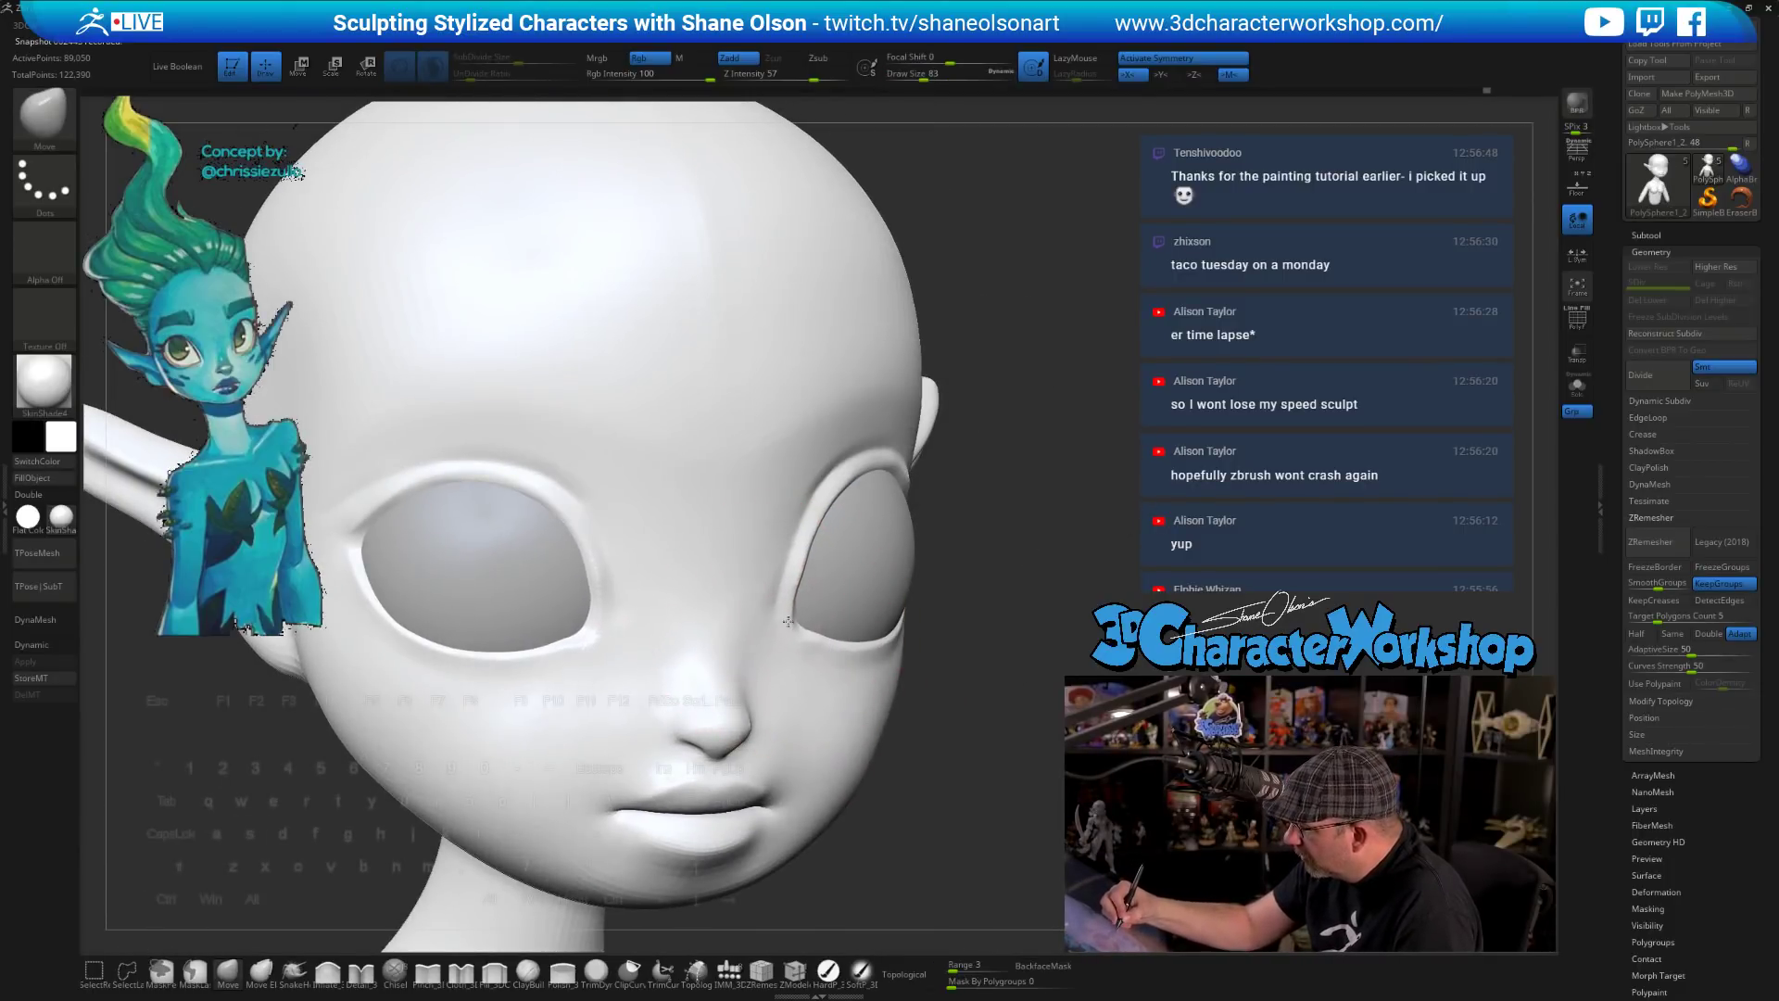
{"action": "right_click_drag", "start_coordinate": [792, 629], "coordinate": [816, 651]}
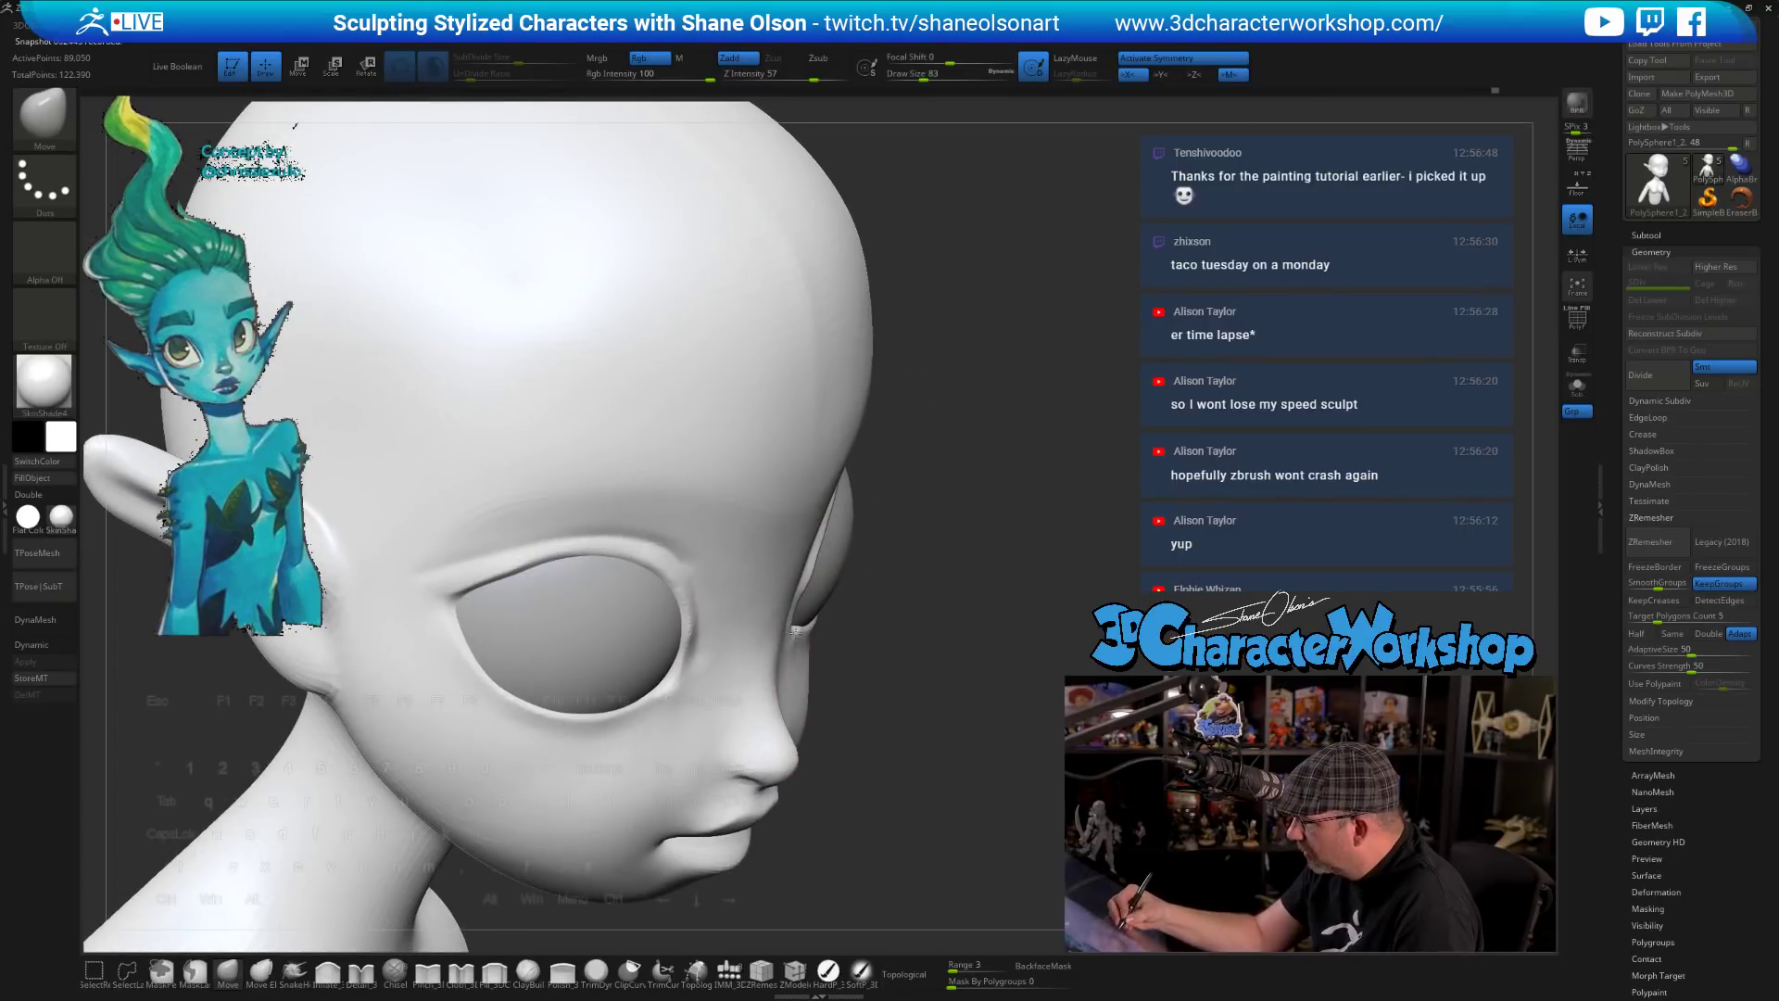
{"action": "mouse_move", "coordinate": [816, 580]}
{"action": "right_mouse_down"}
{"action": "mouse_move", "coordinate": [761, 567]}
{"action": "mouse_move", "coordinate": [833, 626]}
{"action": "right_mouse_up"}
{"action": "key", "text": "s"}
{"action": "left_click_drag", "start_coordinate": [831, 621], "coordinate": [806, 639]}
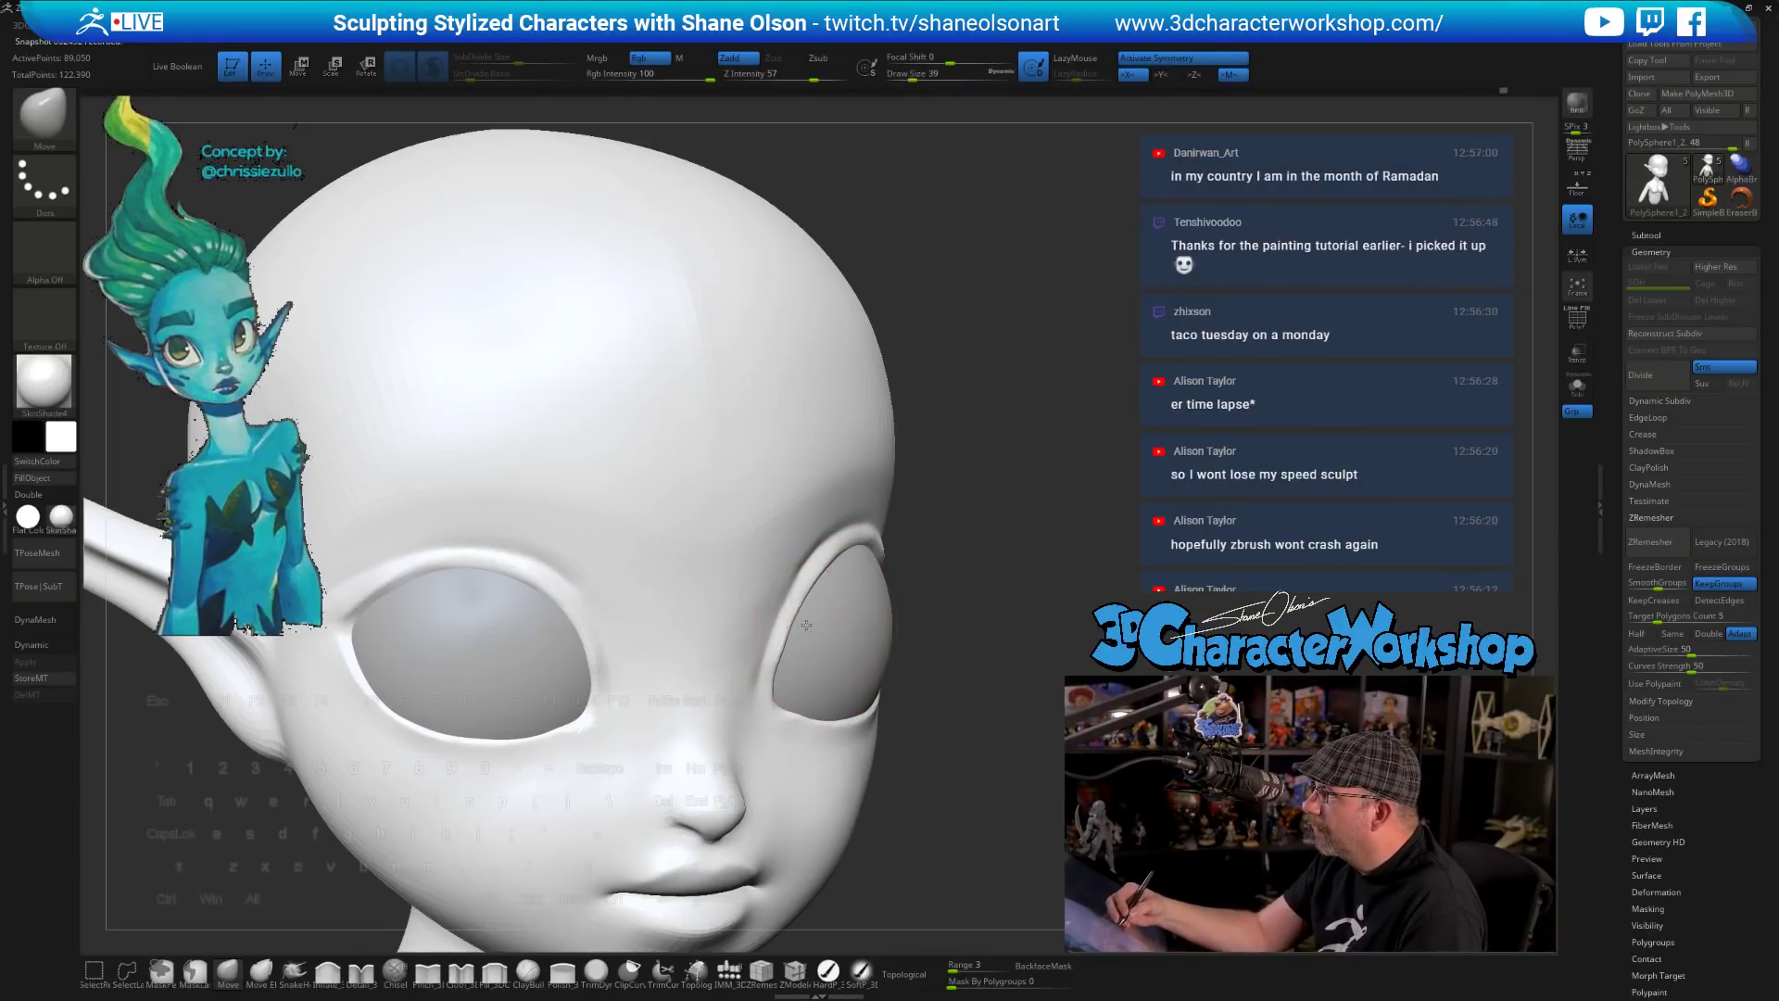
{"action": "right_click_drag", "start_coordinate": [818, 636], "coordinate": [815, 604], "text": "ctrl"}
{"action": "left_click_drag", "start_coordinate": [807, 607], "coordinate": [794, 612]}
{"action": "right_click_drag", "start_coordinate": [794, 611], "coordinate": [786, 576]}
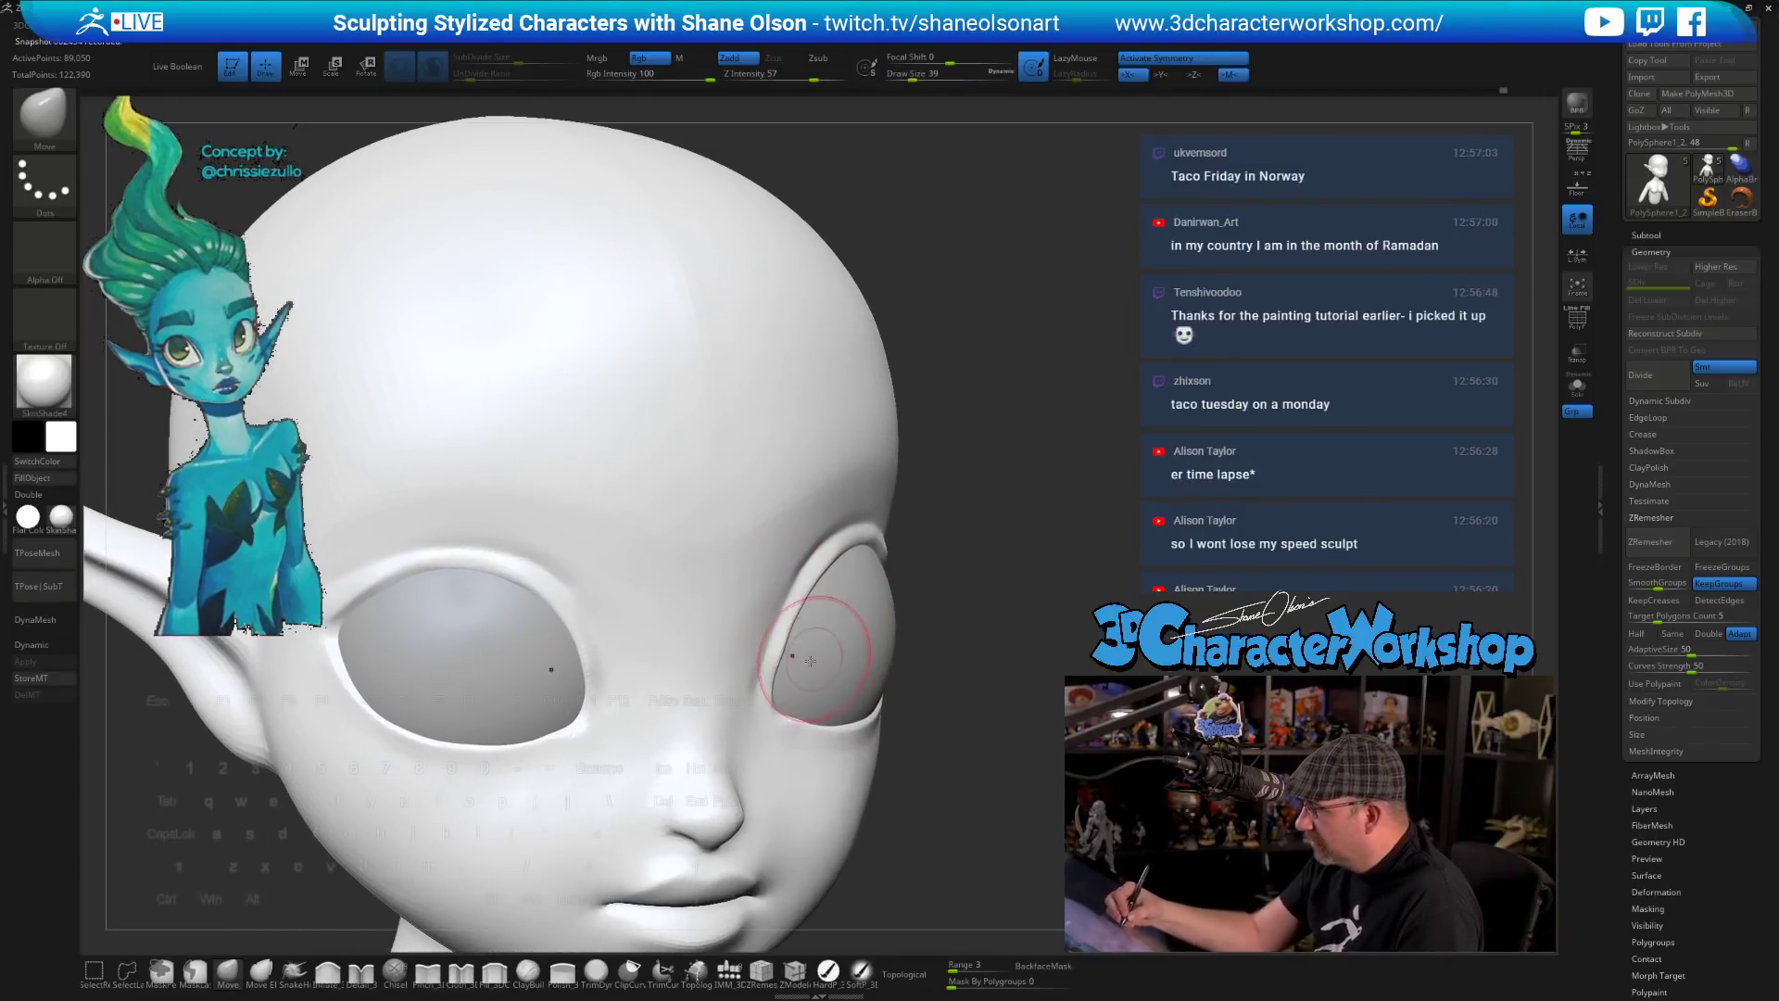
- Adjust the inner eye corners from angled views with the Move brush at draw size 65
{"action": "key", "text": "s"}
{"action": "left_click_drag", "start_coordinate": [810, 661], "coordinate": [786, 655]}
{"action": "right_click_drag", "start_coordinate": [790, 653], "coordinate": [803, 684]}
{"action": "key", "text": "s"}
{"action": "left_click_drag", "start_coordinate": [803, 684], "coordinate": [806, 655]}
{"action": "mouse_move", "coordinate": [806, 655]}
{"action": "right_mouse_down"}
{"action": "mouse_move", "coordinate": [775, 727]}
{"action": "mouse_move", "coordinate": [787, 701]}
{"action": "right_mouse_up"}
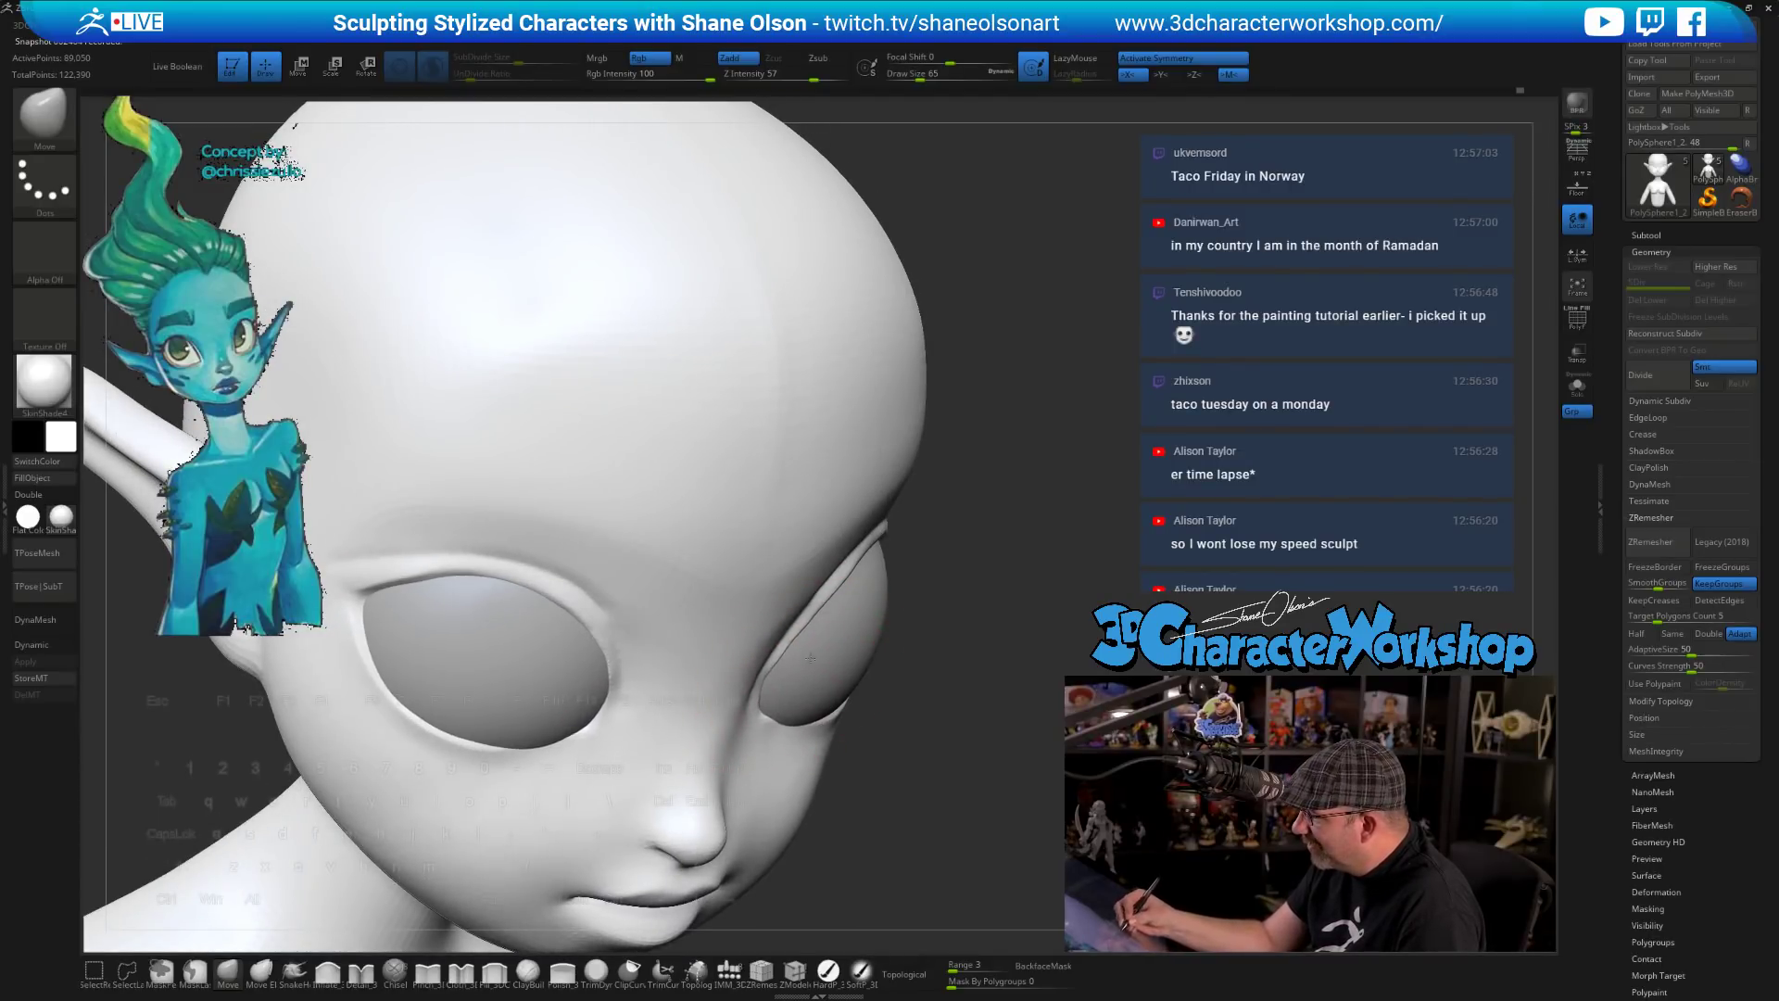
{"action": "right_click_drag", "start_coordinate": [811, 658], "coordinate": [788, 688]}
- Pull the inner eye corners toward the nose at draw size 46 and refine the lower lids at draw size 65
{"action": "key", "text": "s"}
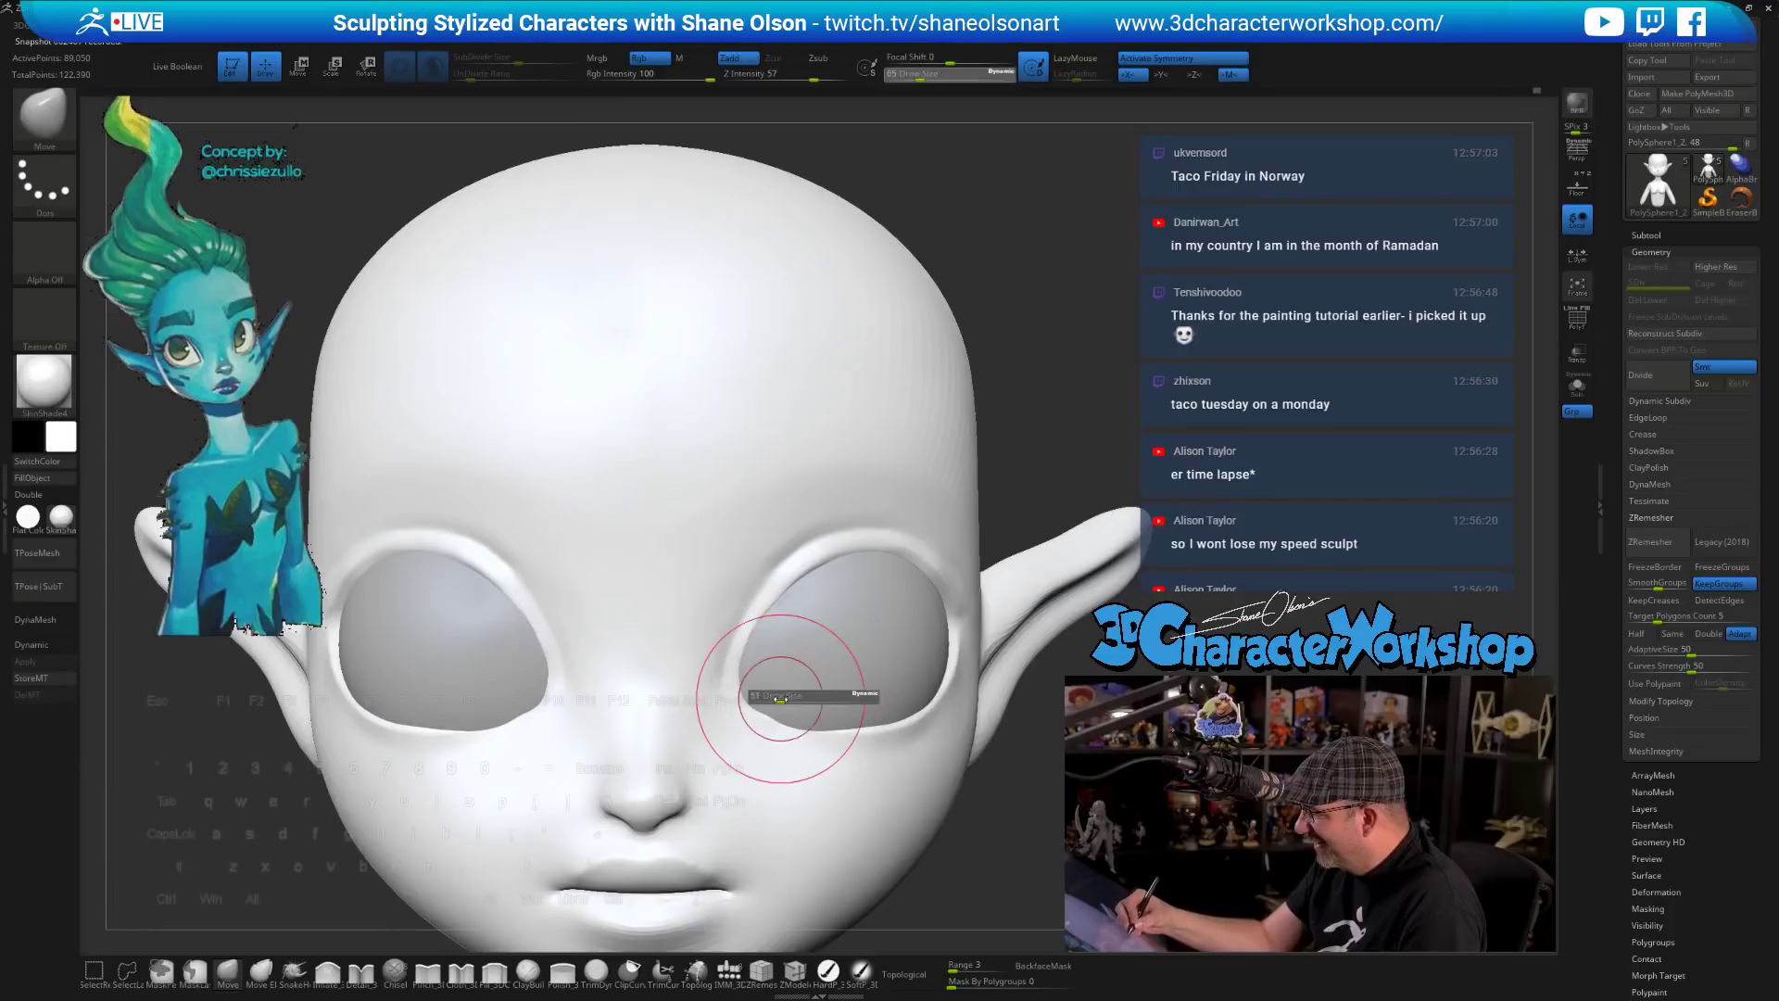
{"action": "left_click_drag", "start_coordinate": [780, 699], "coordinate": [755, 702]}
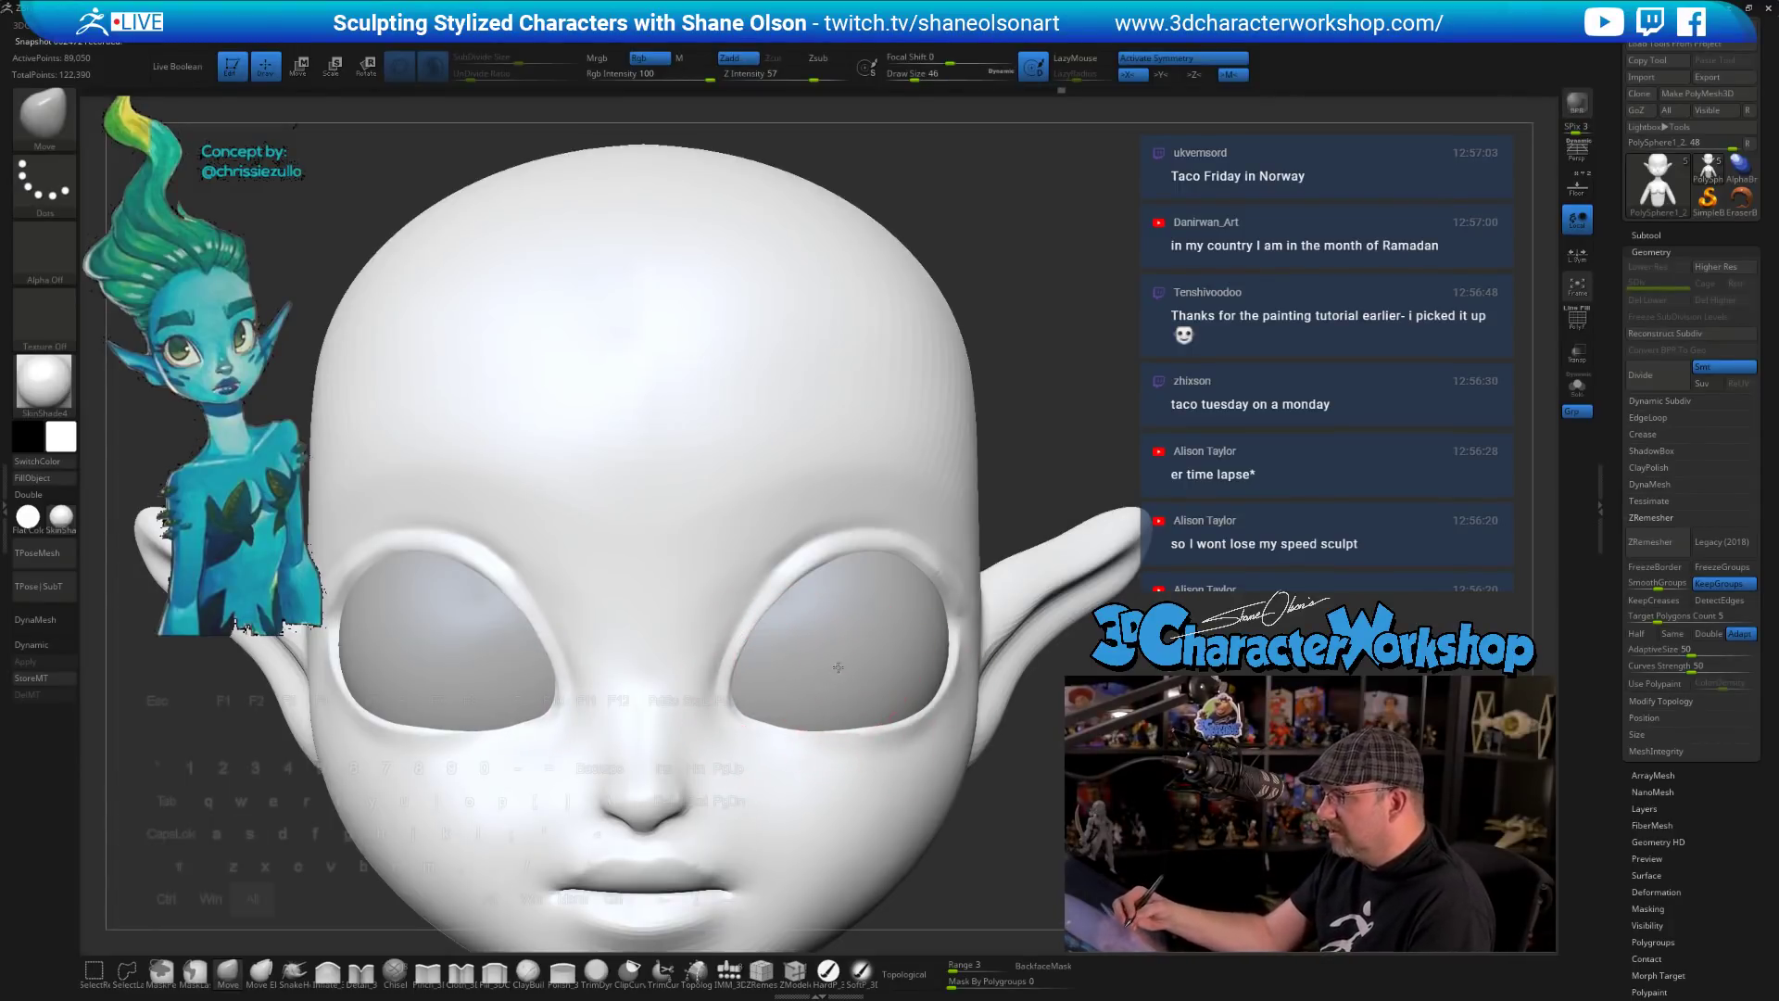
{"action": "mouse_move", "coordinate": [838, 667]}
{"action": "right_mouse_down", "text": "alt"}
{"action": "mouse_move", "coordinate": [834, 630]}
{"action": "mouse_move", "coordinate": [826, 713]}
{"action": "right_mouse_up", "text": "alt"}
{"action": "key", "text": "s"}
{"action": "left_click_drag", "start_coordinate": [814, 706], "coordinate": [824, 710]}
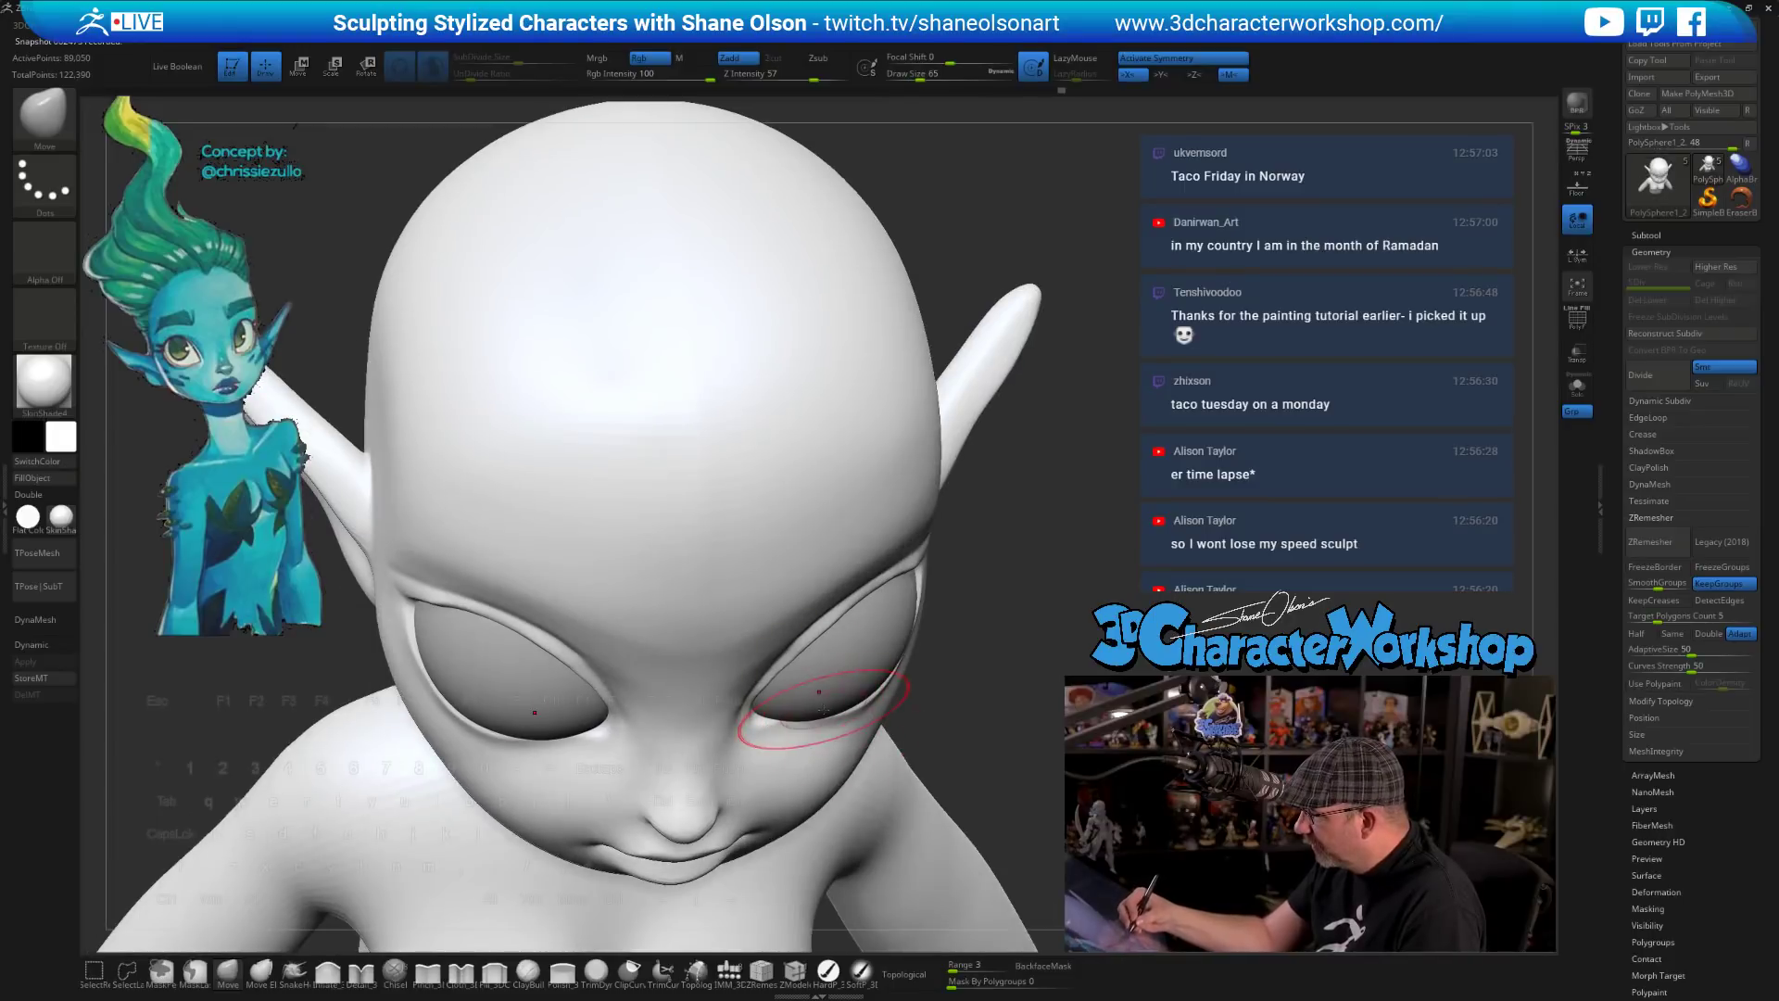
{"action": "mouse_move", "coordinate": [820, 716]}
{"action": "right_mouse_down"}
{"action": "mouse_move", "coordinate": [850, 658]}
{"action": "mouse_move", "coordinate": [808, 715]}
{"action": "right_mouse_up"}
- Sharpen the upper eyelid rim from the inner to the outer corner with the Pinch brush at draw size 16
{"action": "left_click", "coordinate": [428, 972]}
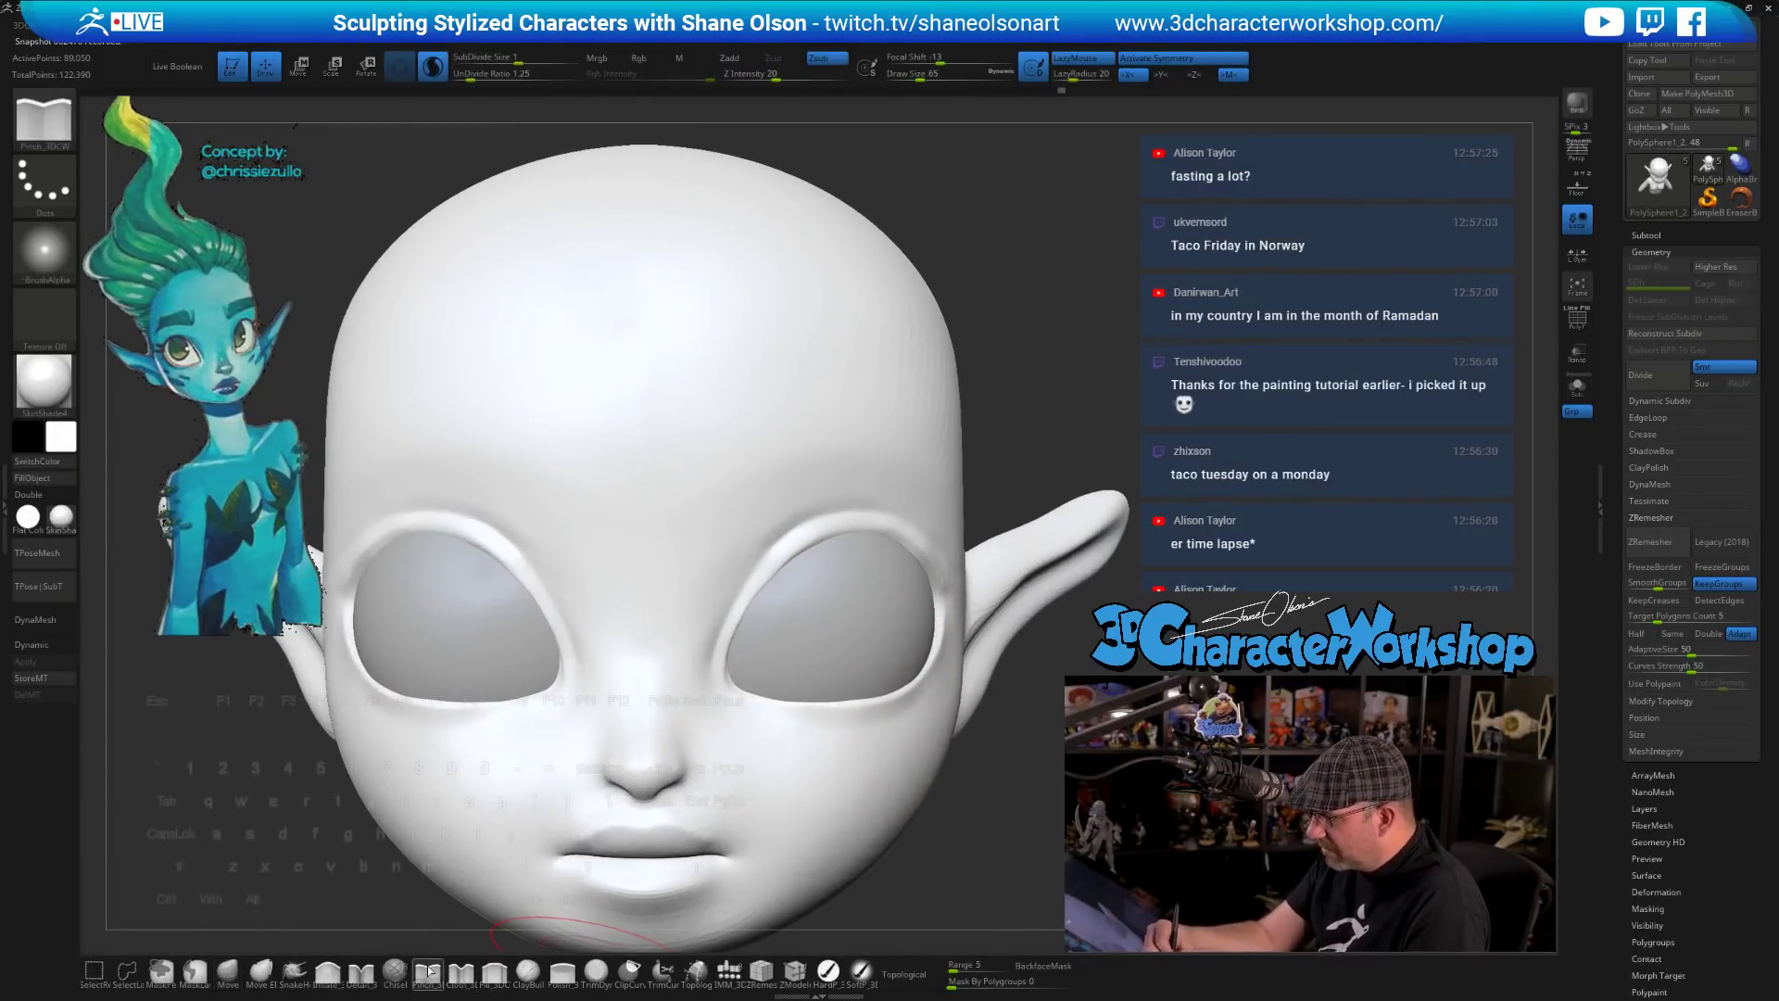
{"action": "key", "text": "s"}
{"action": "left_click_drag", "start_coordinate": [1004, 797], "coordinate": [988, 798]}
{"action": "right_click_drag", "start_coordinate": [1013, 782], "coordinate": [897, 833], "text": "alt"}
{"action": "left_click_drag", "start_coordinate": [589, 735], "coordinate": [603, 681]}
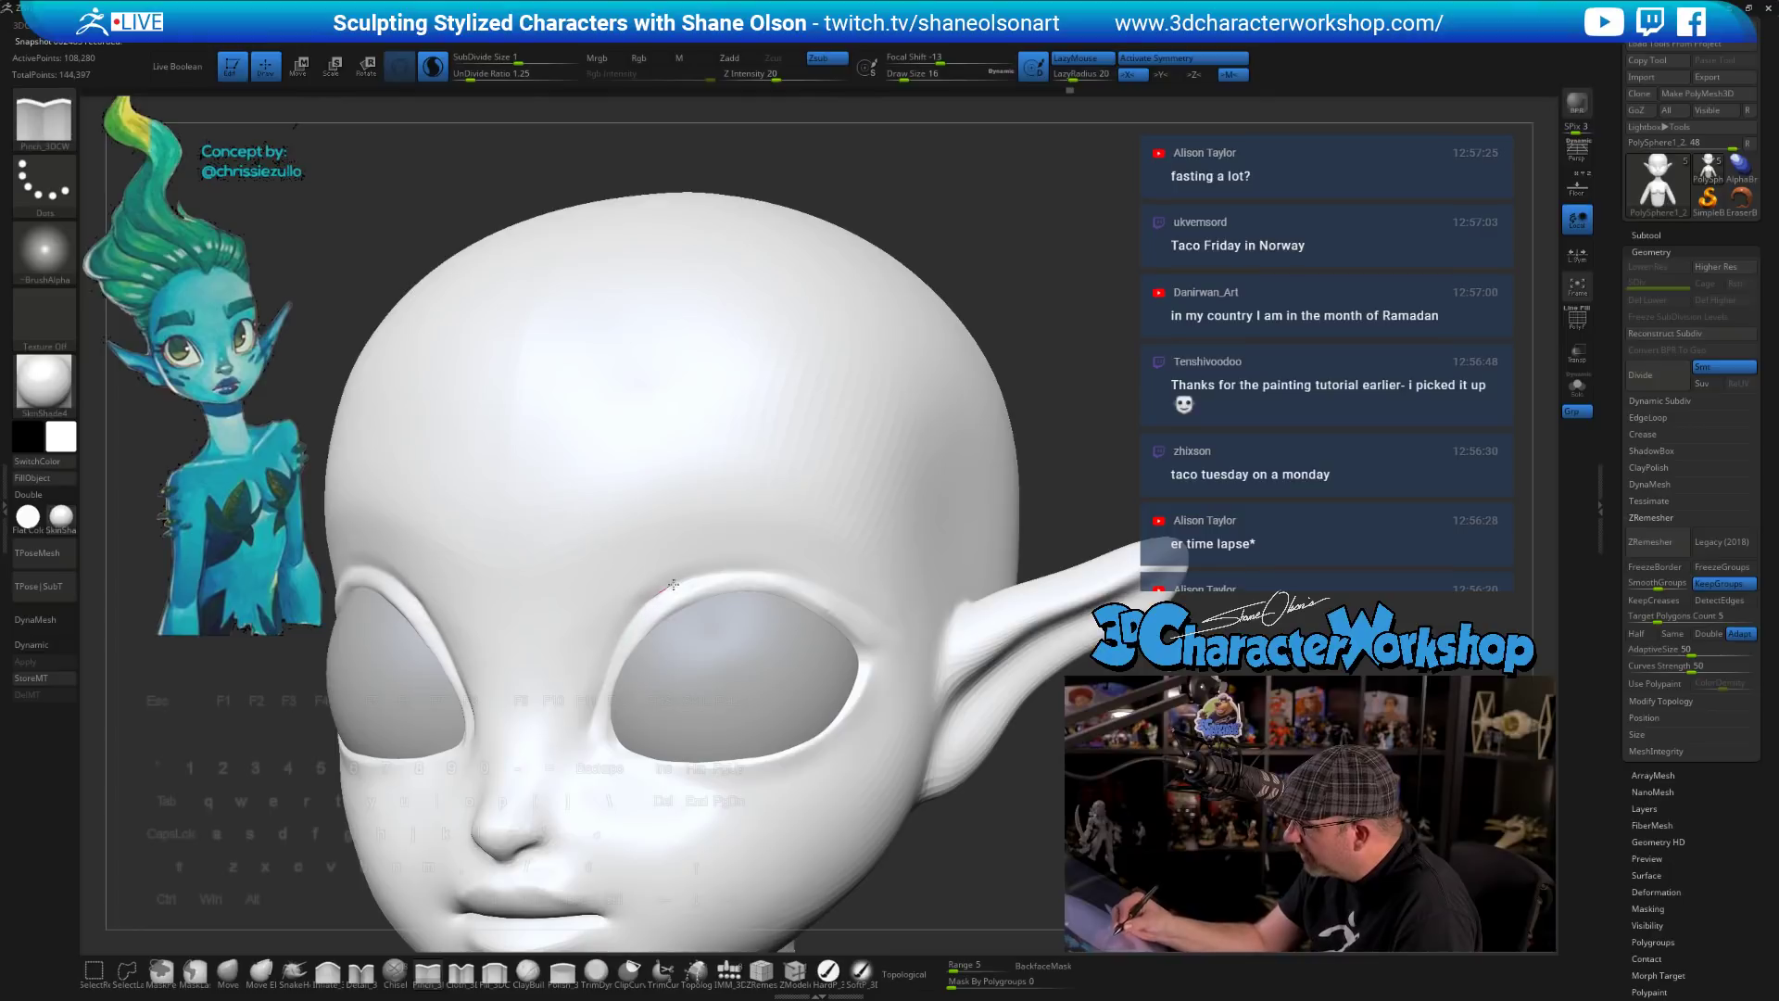
{"action": "right_click_drag", "start_coordinate": [964, 853], "coordinate": [909, 815]}
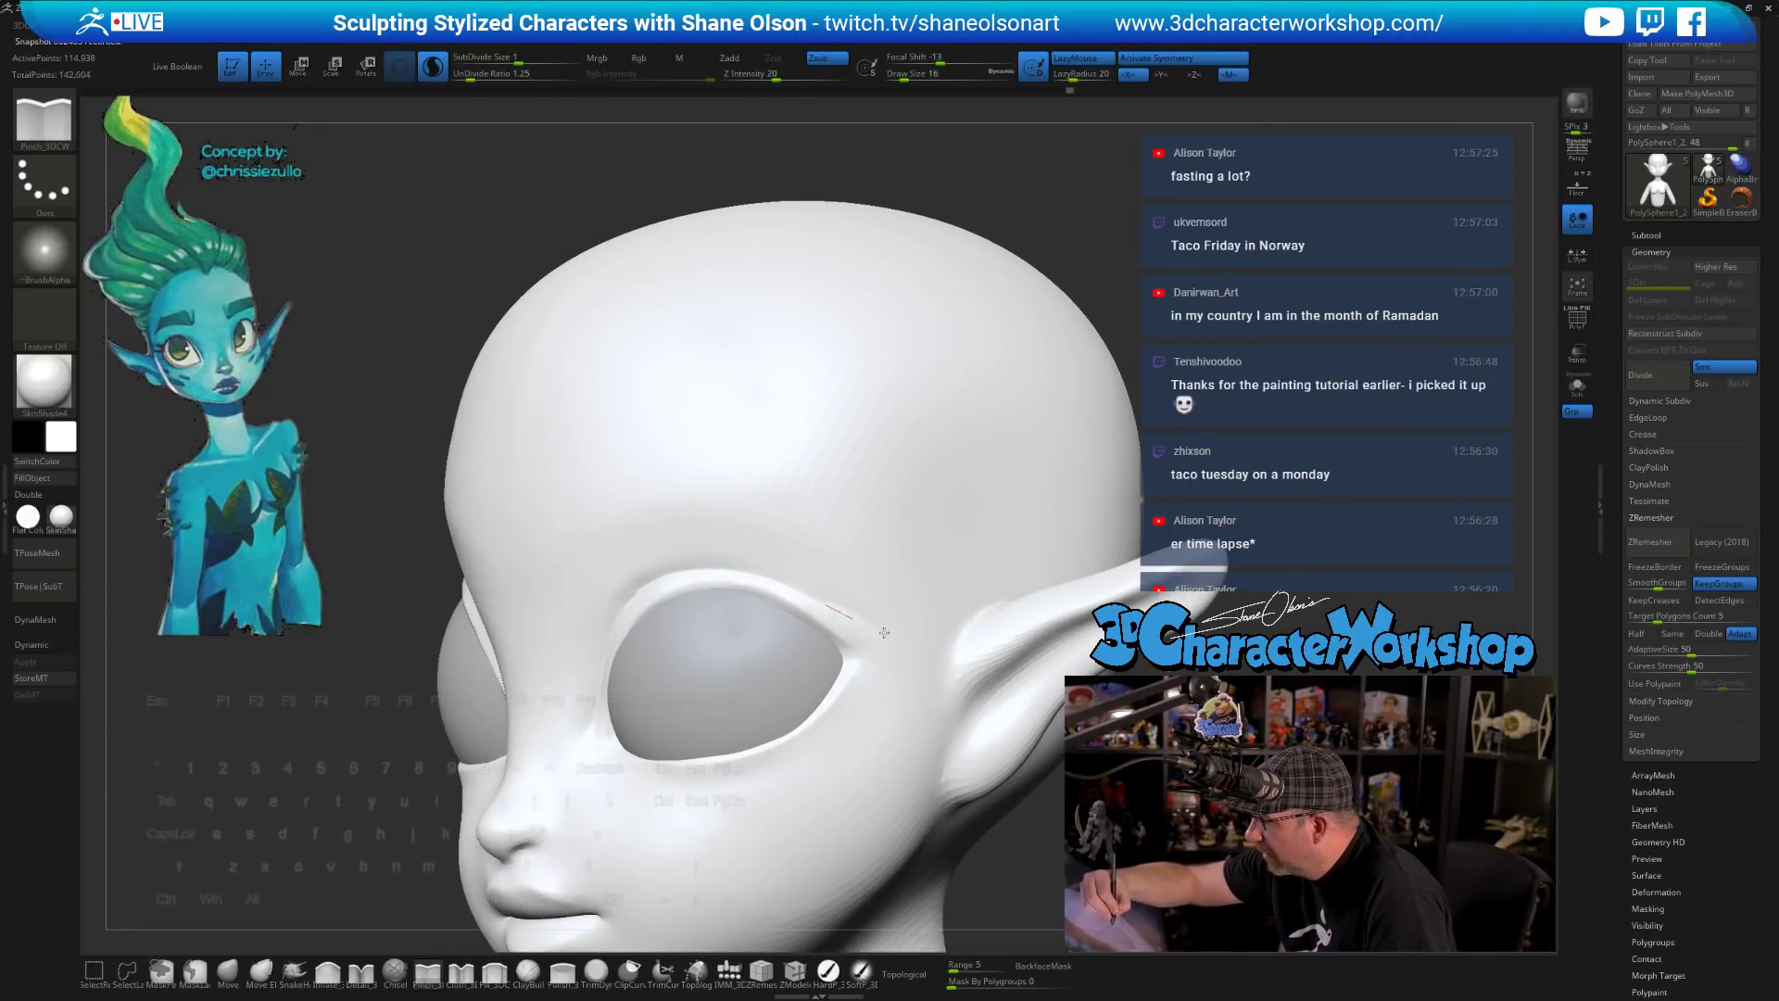
- Smooth the surface above the upper eyelid and beside the inner eye corner at draw size 16
{"action": "key", "text": "shift"}
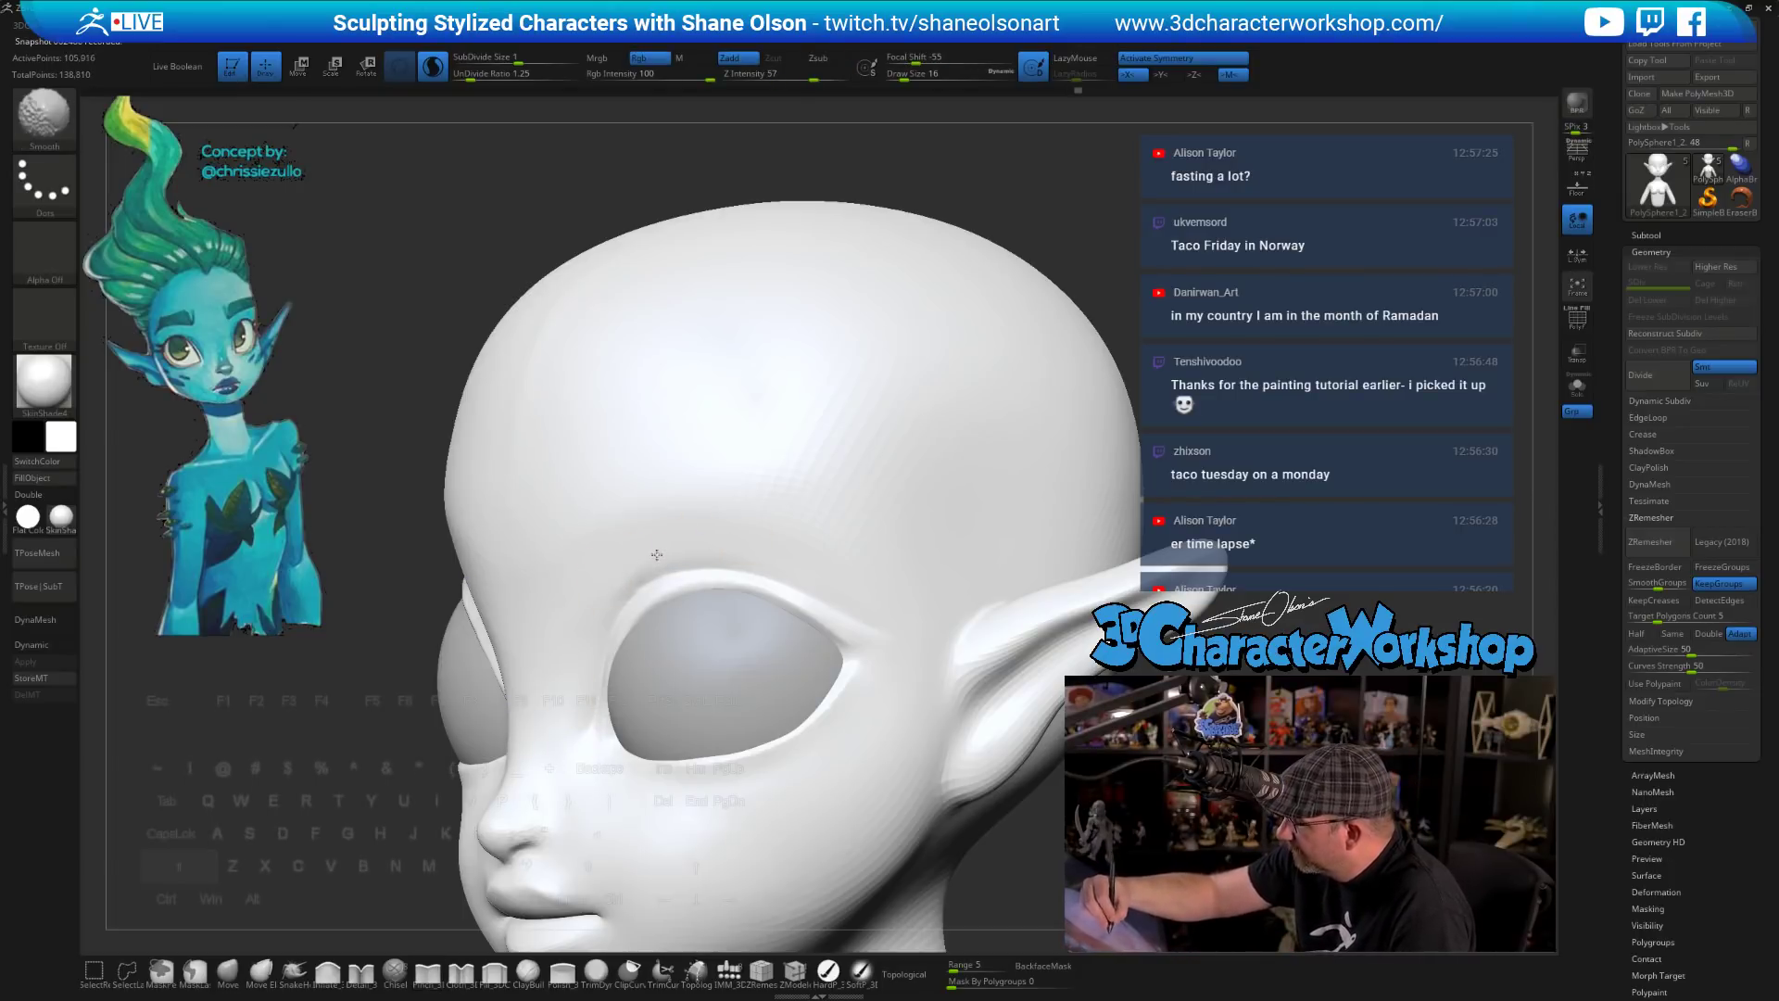
{"action": "right_click_drag", "start_coordinate": [667, 544], "coordinate": [603, 753], "text": "shift"}
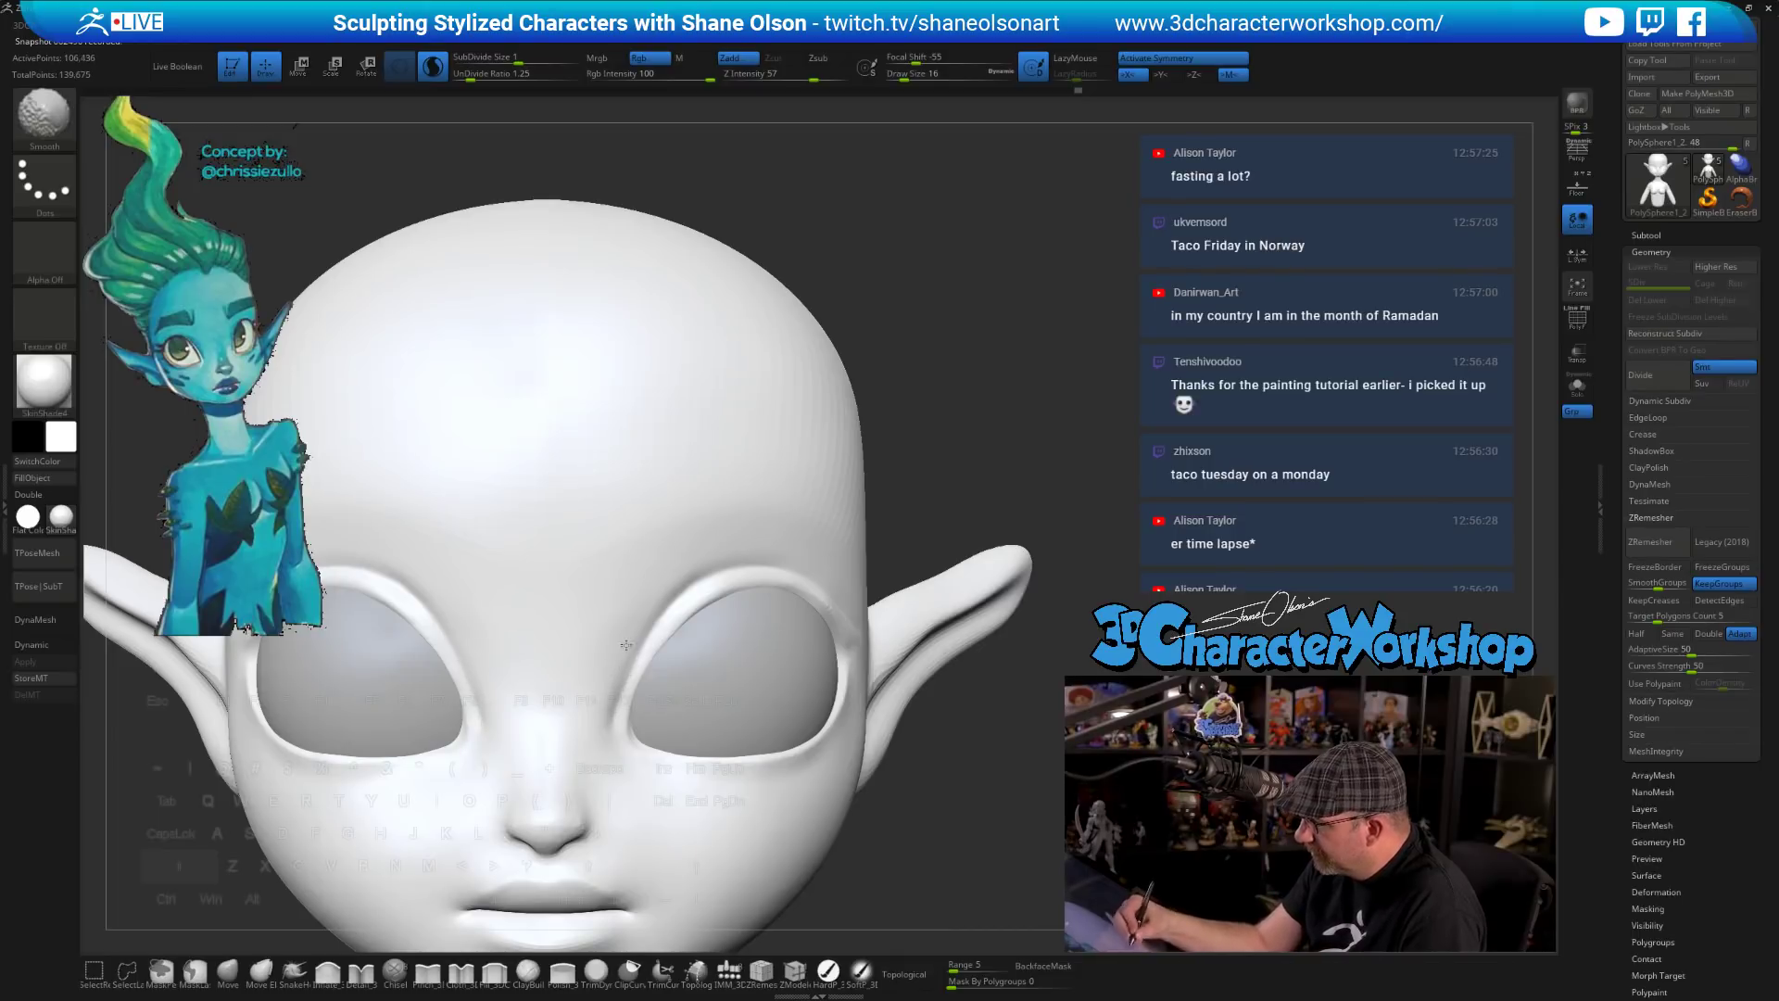
{"action": "left_click_drag", "start_coordinate": [626, 645], "coordinate": [630, 719], "text": "shift"}
- Check the whole bust's proportions, then display the wireframe with its polygroups to examine the face's mesh density
{"action": "mouse_move", "coordinate": [735, 802]}
{"action": "right_mouse_down", "text": "alt"}
{"action": "mouse_move", "coordinate": [663, 648]}
{"action": "mouse_move", "coordinate": [634, 375]}
{"action": "right_mouse_up", "text": "alt"}
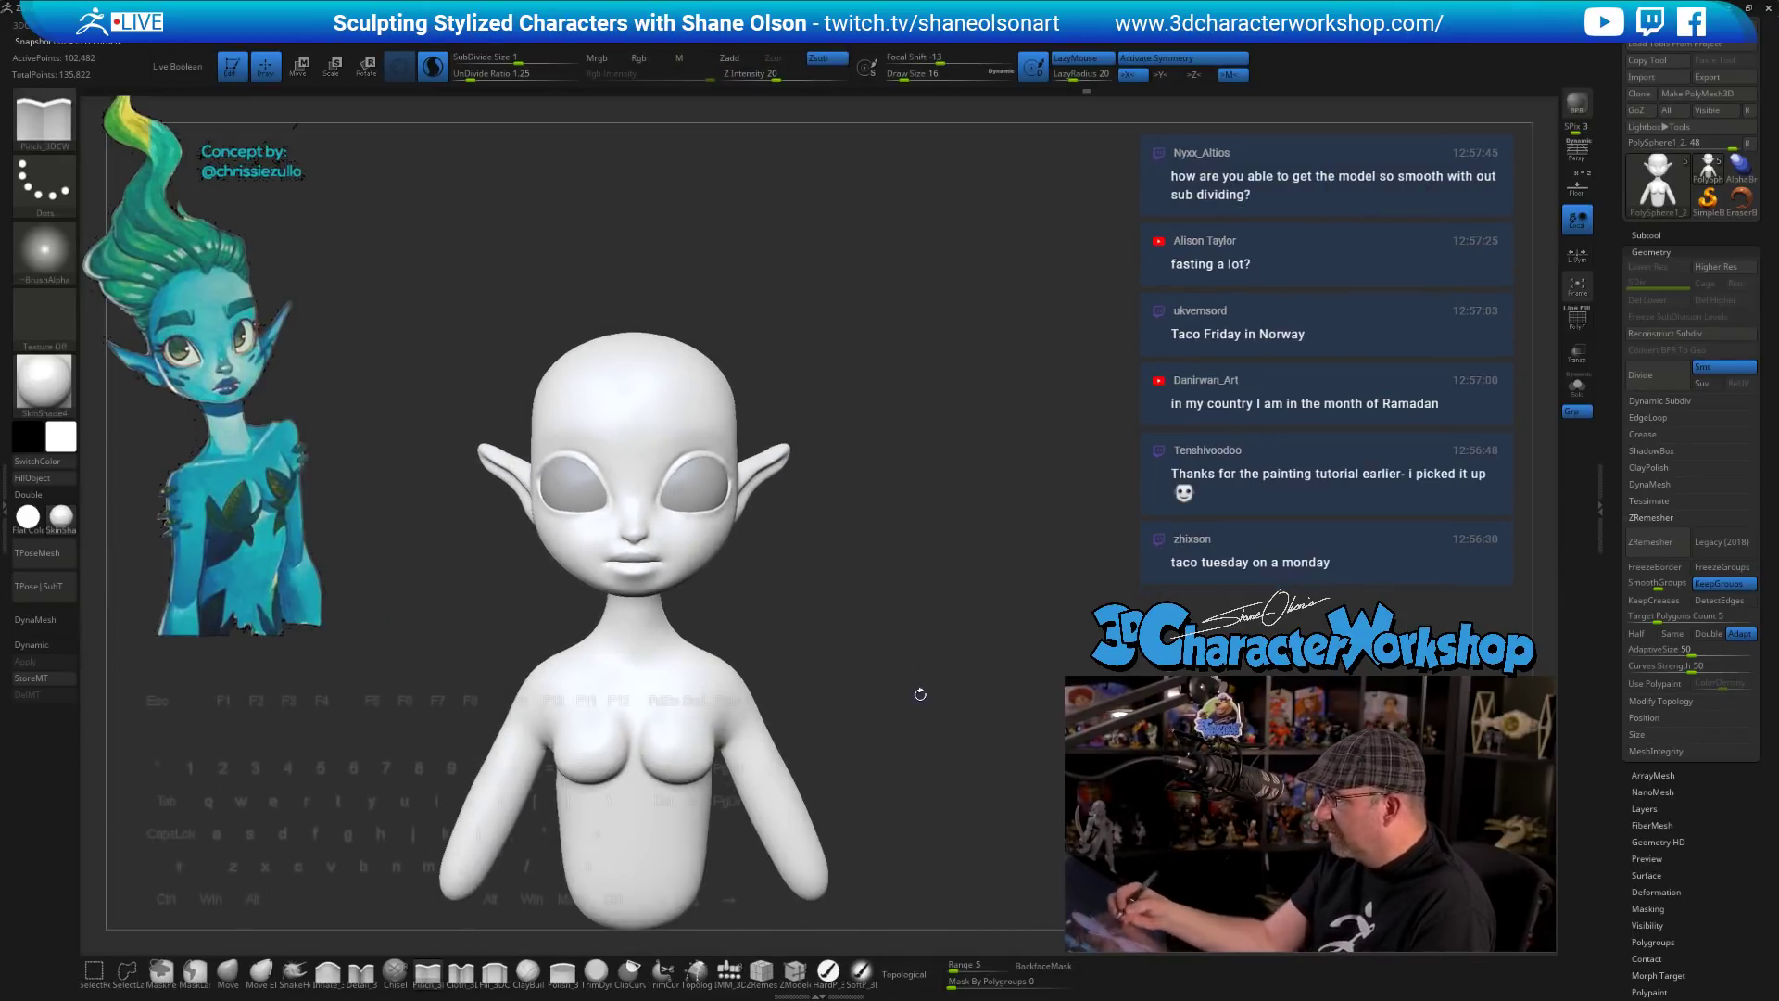
{"action": "right_click_drag", "start_coordinate": [920, 701], "coordinate": [915, 722], "text": "ctrl"}
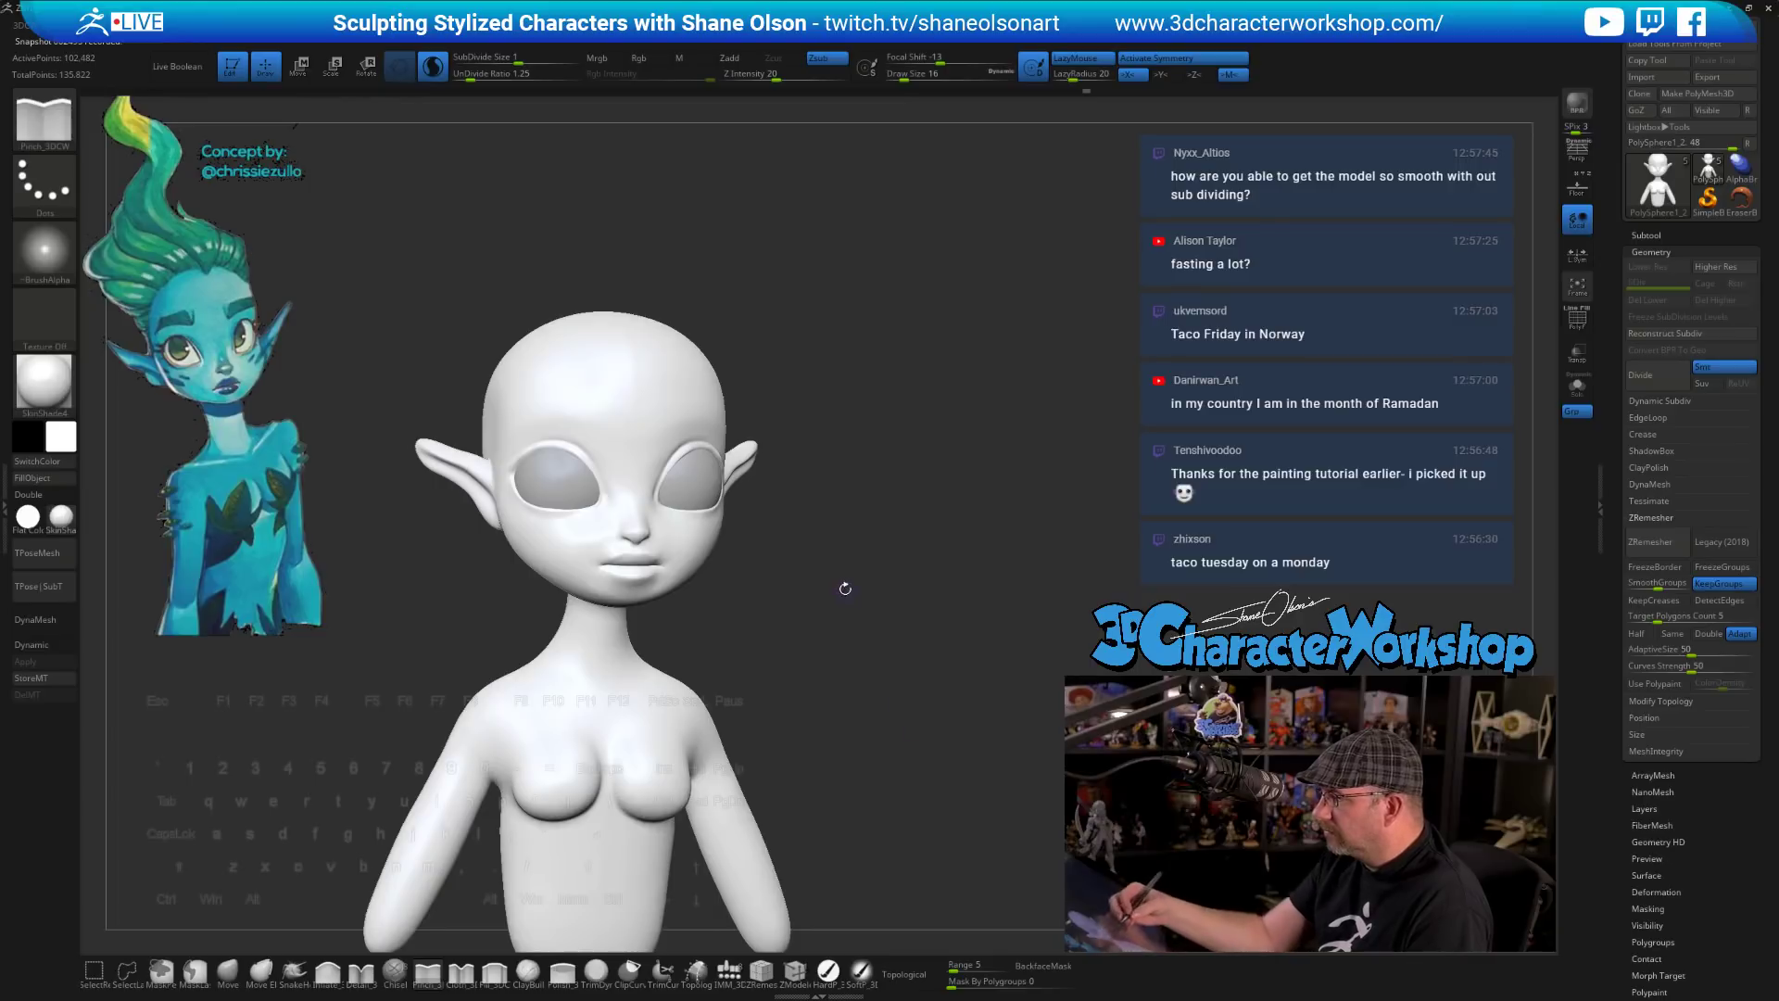
{"action": "right_click_drag", "start_coordinate": [842, 589], "coordinate": [911, 728], "text": "ctrl"}
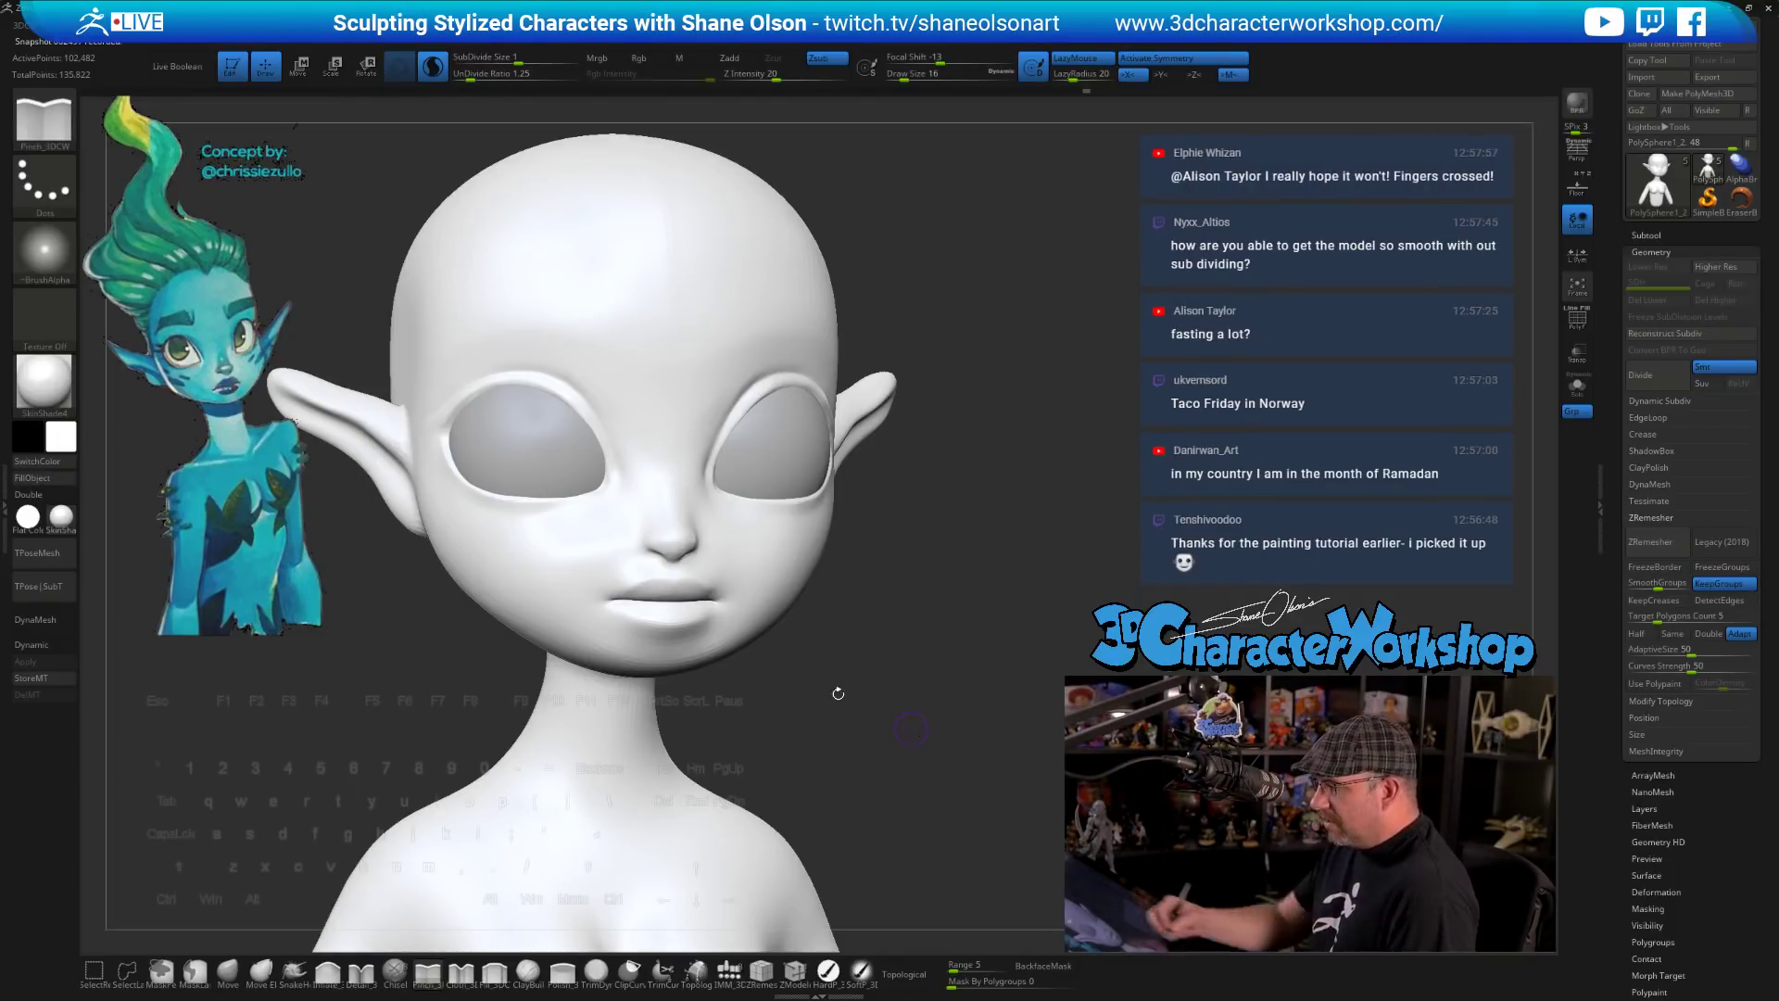
{"action": "key", "text": "shift+f"}
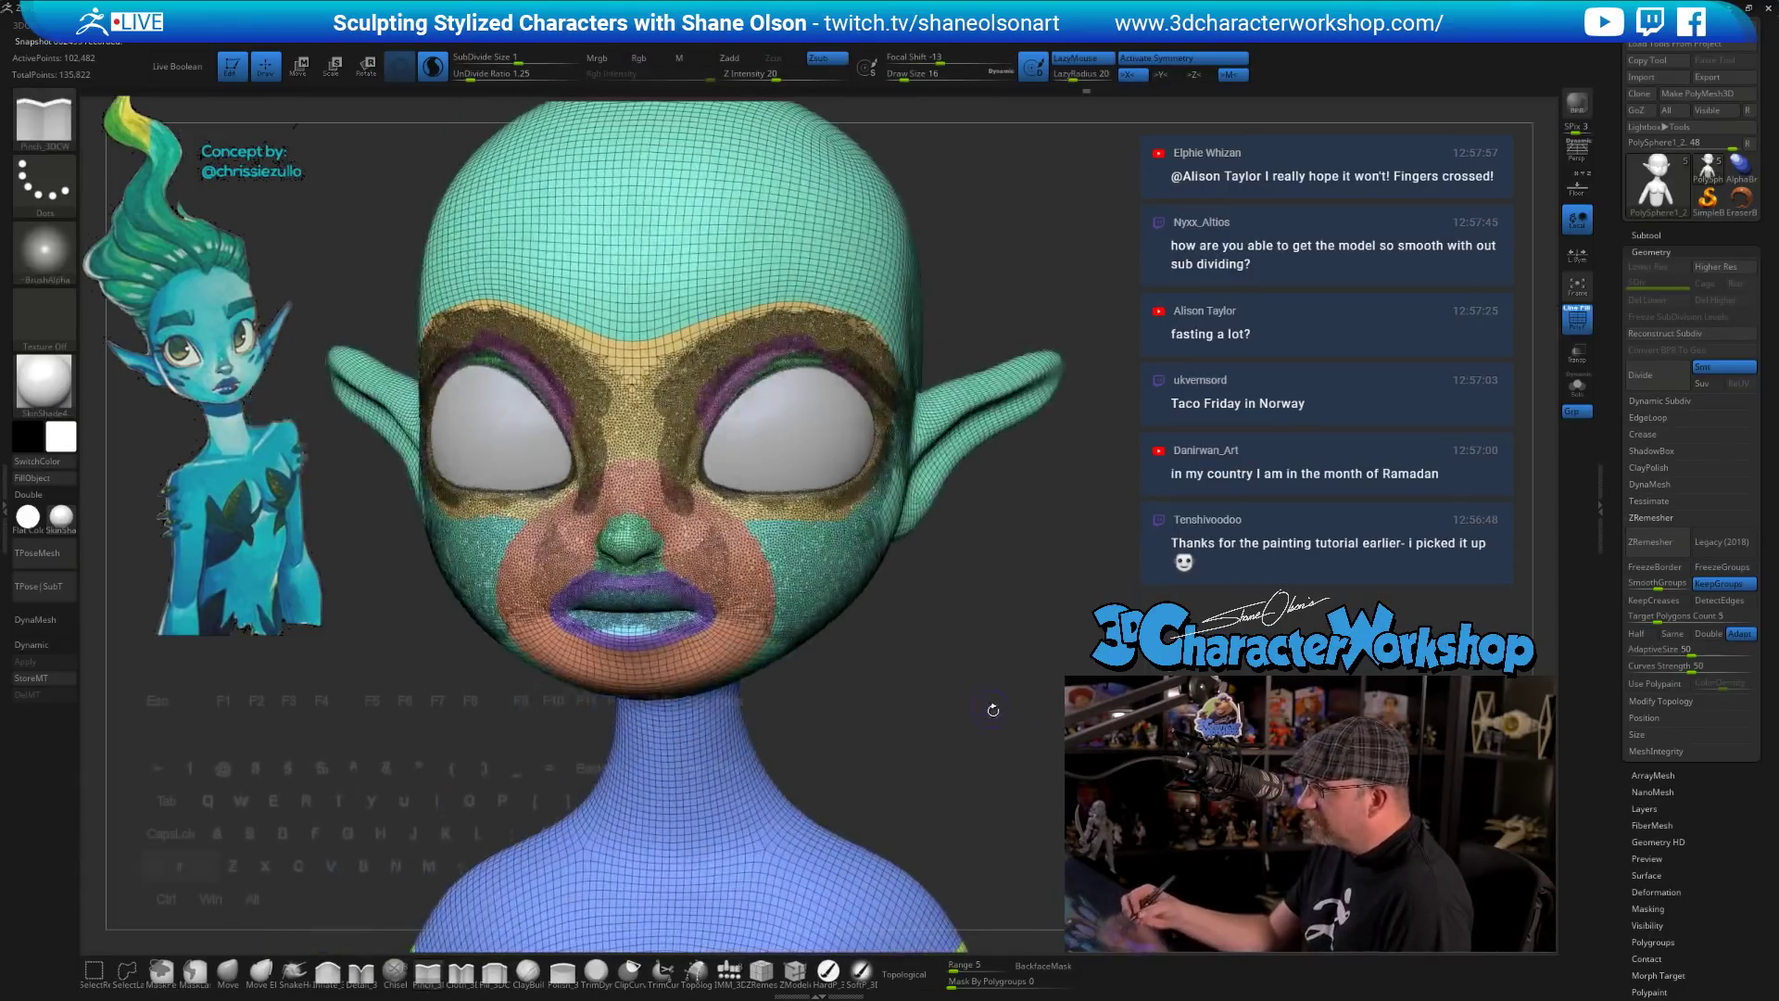
{"action": "mouse_move", "coordinate": [993, 710]}
{"action": "left_mouse_down", "text": "shift"}
{"action": "mouse_move", "coordinate": [965, 707]}
{"action": "mouse_move", "coordinate": [936, 759]}
{"action": "mouse_move", "coordinate": [949, 781]}
{"action": "mouse_move", "coordinate": [918, 868]}
{"action": "mouse_move", "coordinate": [941, 787]}
{"action": "mouse_move", "coordinate": [926, 803]}
{"action": "left_mouse_up", "text": "shift"}
- Smooth the chin, jaw and cheeks at draw size 27 with Sculptris Pro active to even out the mesh
{"action": "key", "text": "s"}
{"action": "left_click_drag", "start_coordinate": [929, 873], "coordinate": [913, 828]}
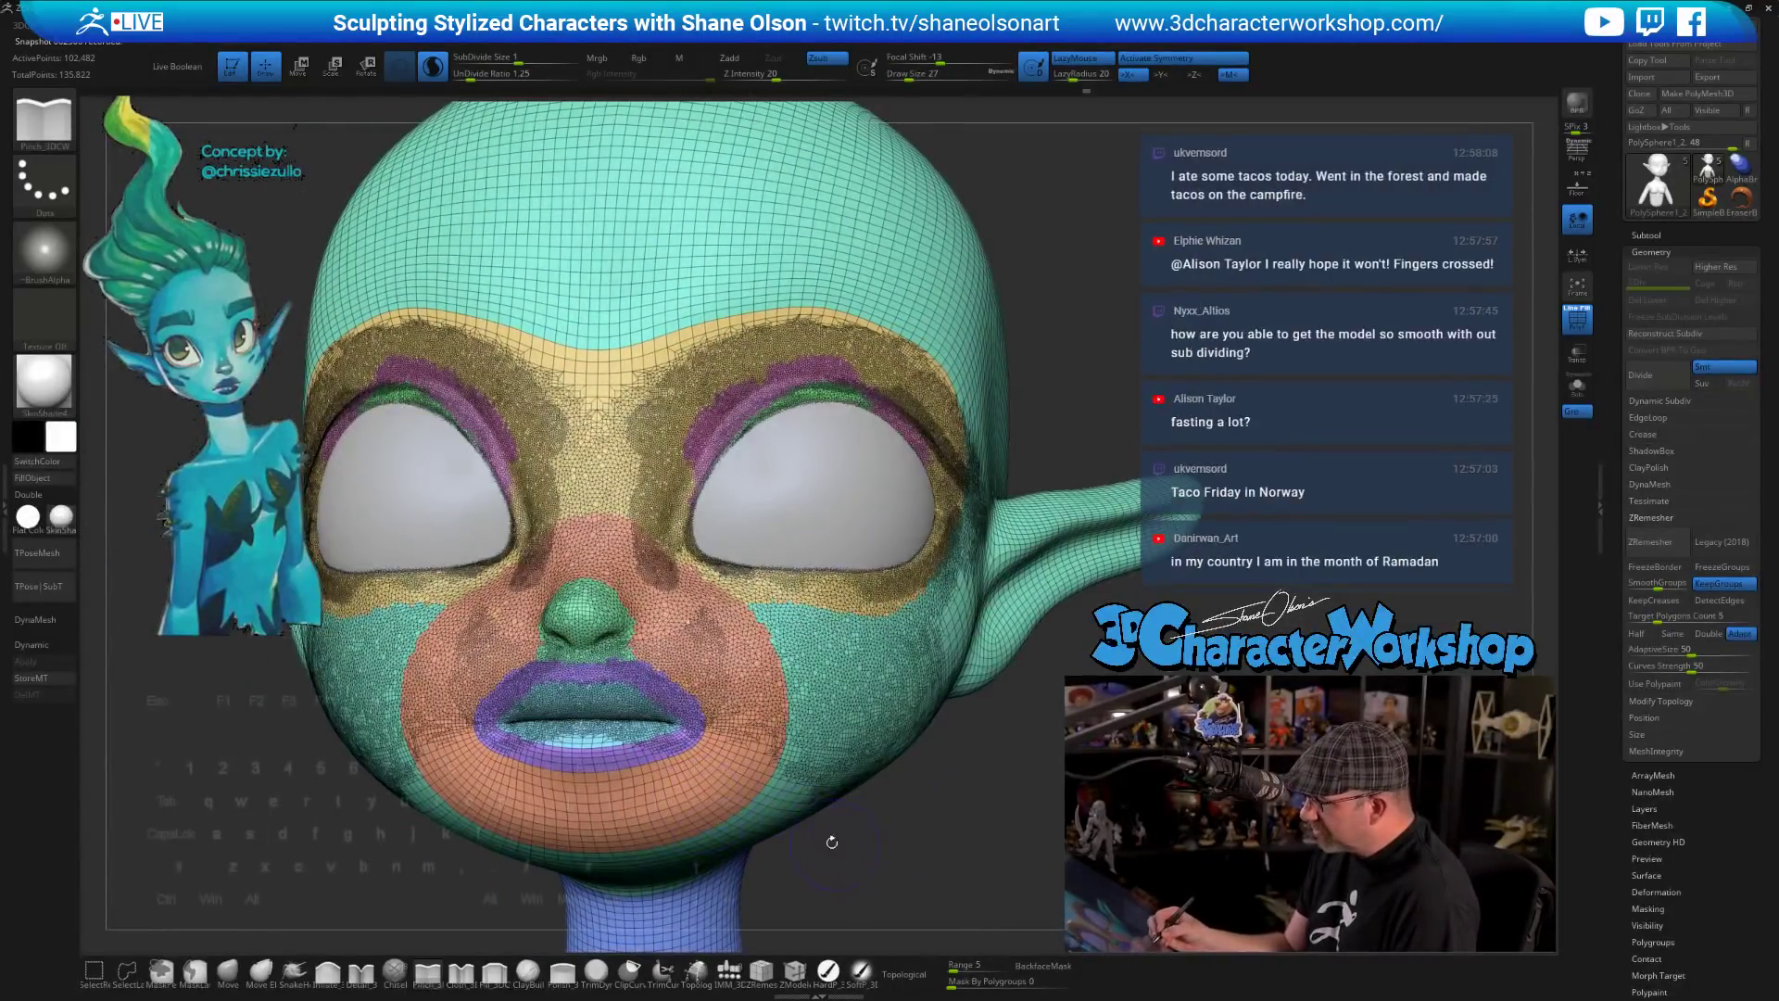
{"action": "mouse_move", "coordinate": [487, 746]}
{"action": "left_mouse_down", "text": "shift"}
{"action": "mouse_move", "coordinate": [709, 776]}
{"action": "mouse_move", "coordinate": [428, 784]}
{"action": "mouse_move", "coordinate": [533, 836]}
{"action": "mouse_move", "coordinate": [775, 815]}
{"action": "left_mouse_up", "text": "shift"}
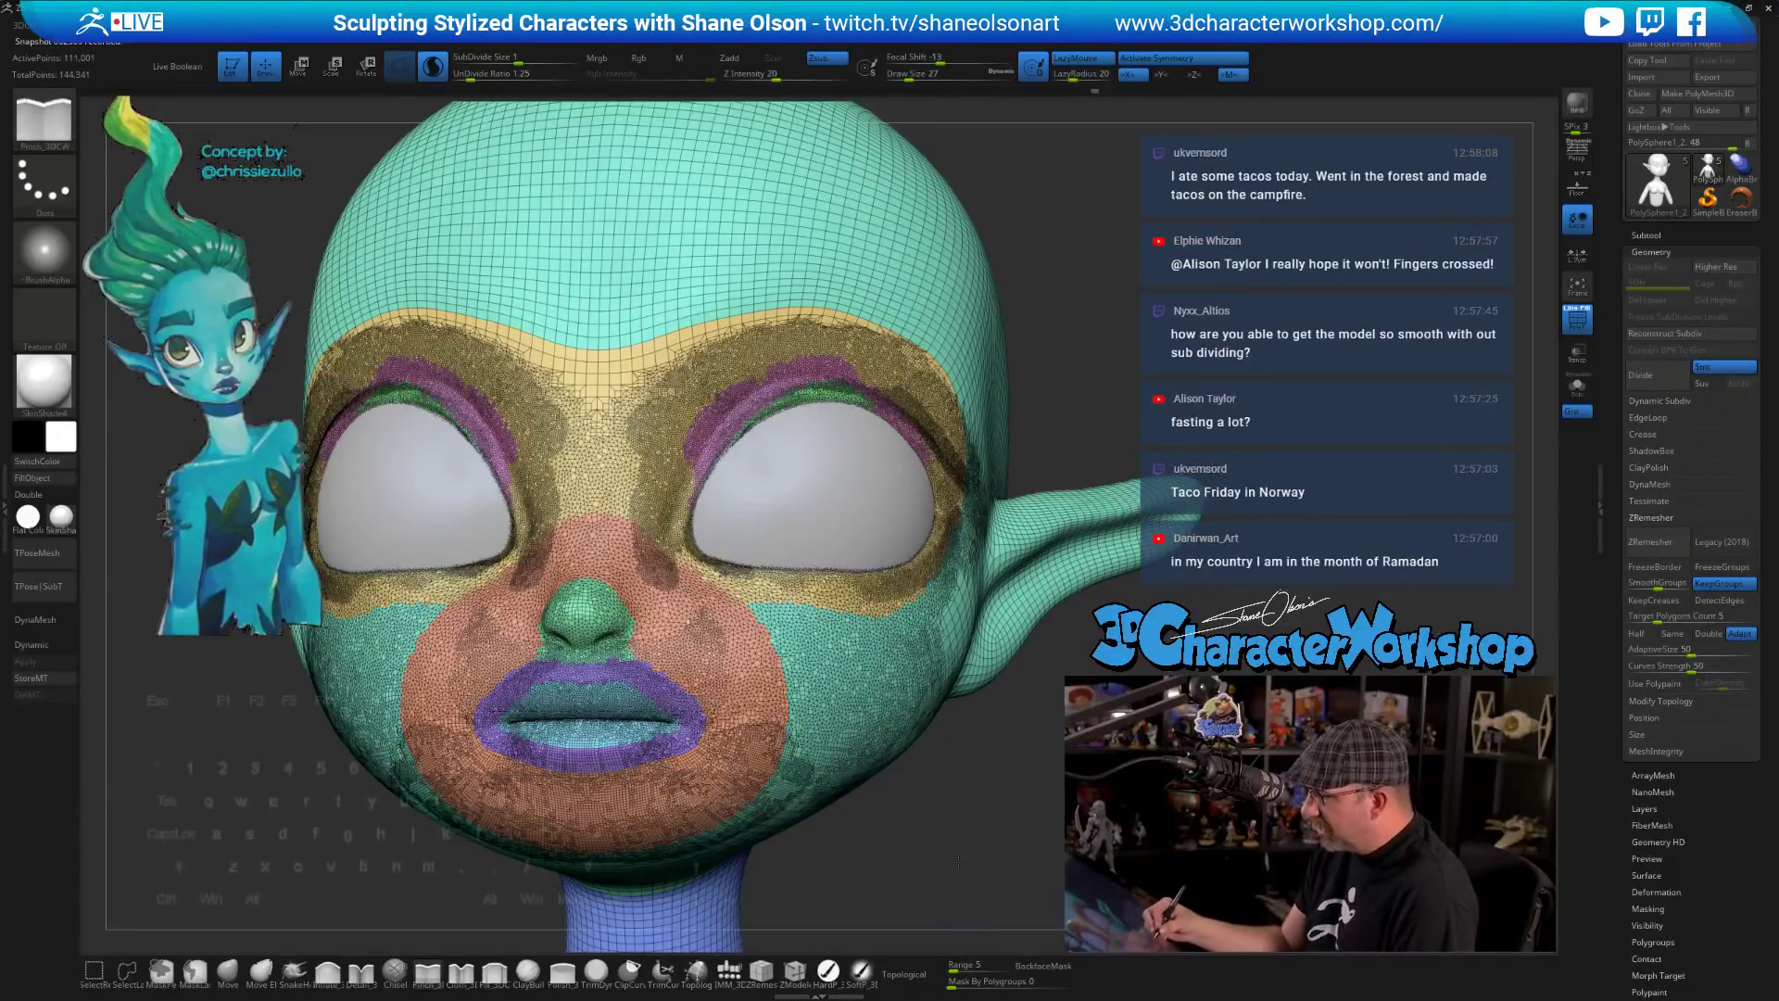
{"action": "left_click_drag", "start_coordinate": [963, 884], "coordinate": [963, 851]}
{"action": "mouse_move", "coordinate": [723, 795]}
{"action": "left_mouse_down", "text": "shift"}
{"action": "mouse_move", "coordinate": [616, 855]}
{"action": "mouse_move", "coordinate": [869, 738]}
{"action": "left_mouse_up", "text": "shift"}
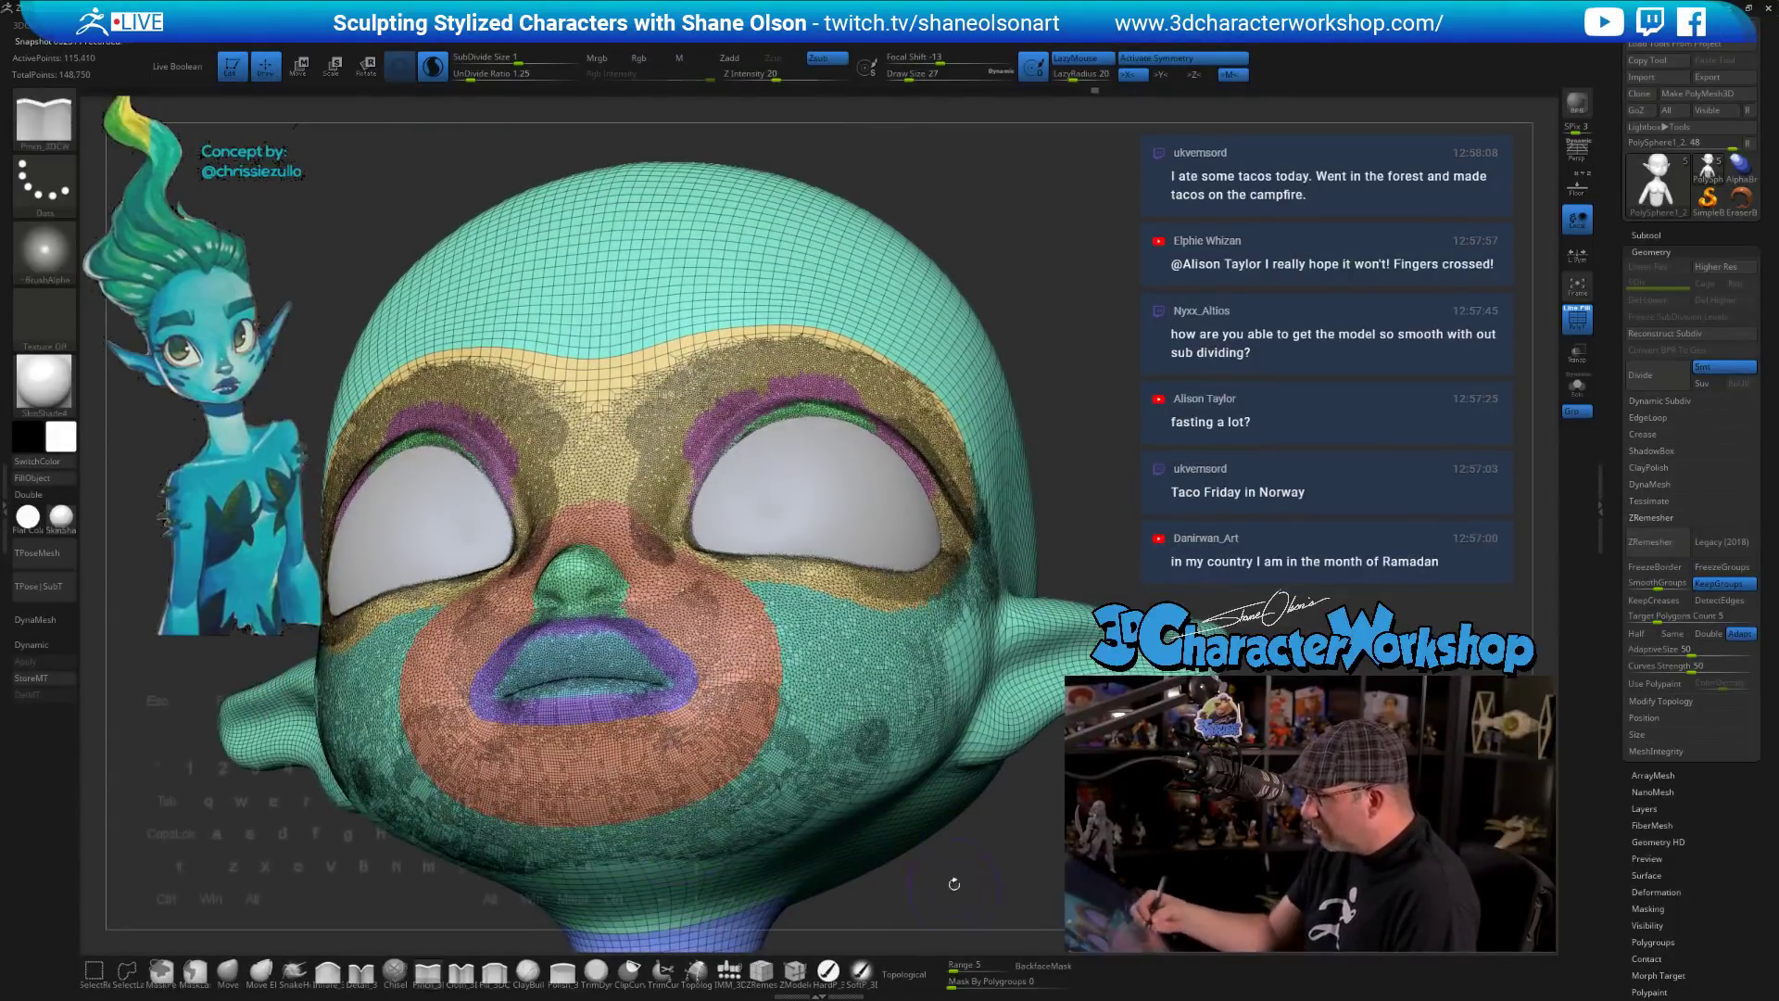
{"action": "left_click_drag", "start_coordinate": [969, 877], "coordinate": [954, 851]}
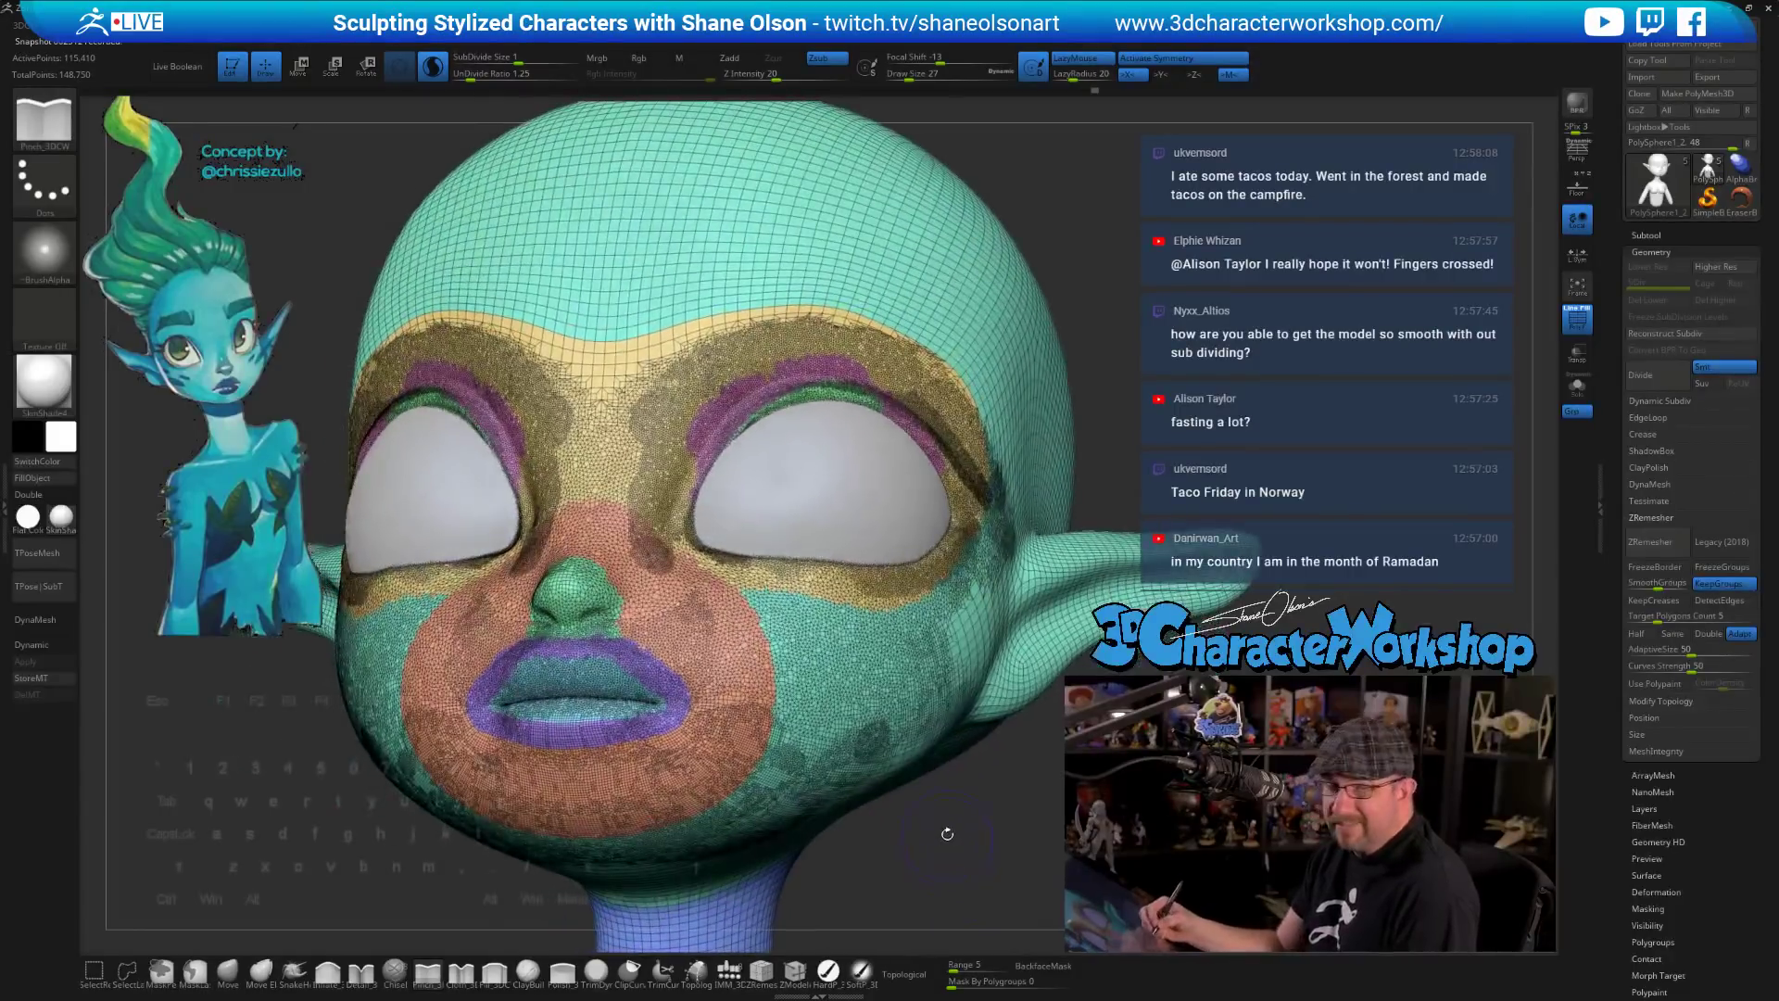
{"action": "left_click_drag", "start_coordinate": [786, 793], "coordinate": [776, 757], "text": "shift"}
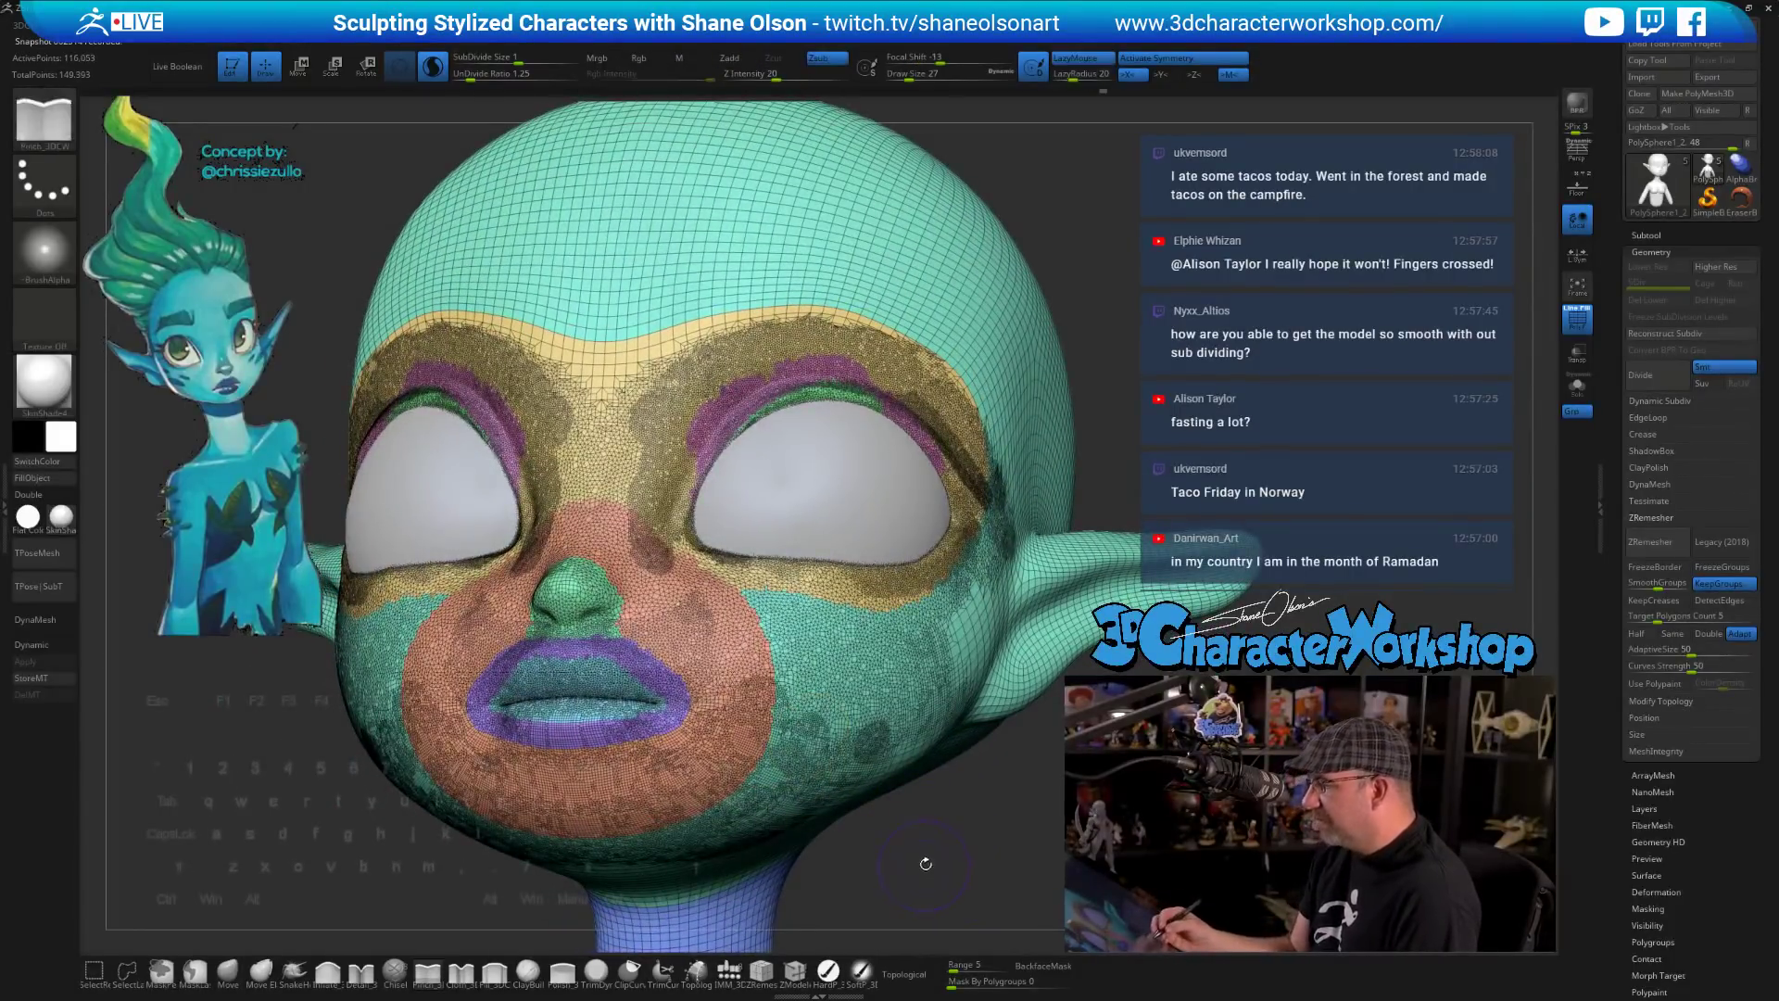
- Smooth the nose bridge up to the area between the brows, then hide the wireframe
{"action": "left_click_drag", "start_coordinate": [924, 868], "coordinate": [937, 838]}
{"action": "mouse_move", "coordinate": [622, 522]}
{"action": "left_mouse_down", "text": "shift"}
{"action": "mouse_move", "coordinate": [640, 552]}
{"action": "mouse_move", "coordinate": [627, 394]}
{"action": "left_mouse_up", "text": "shift"}
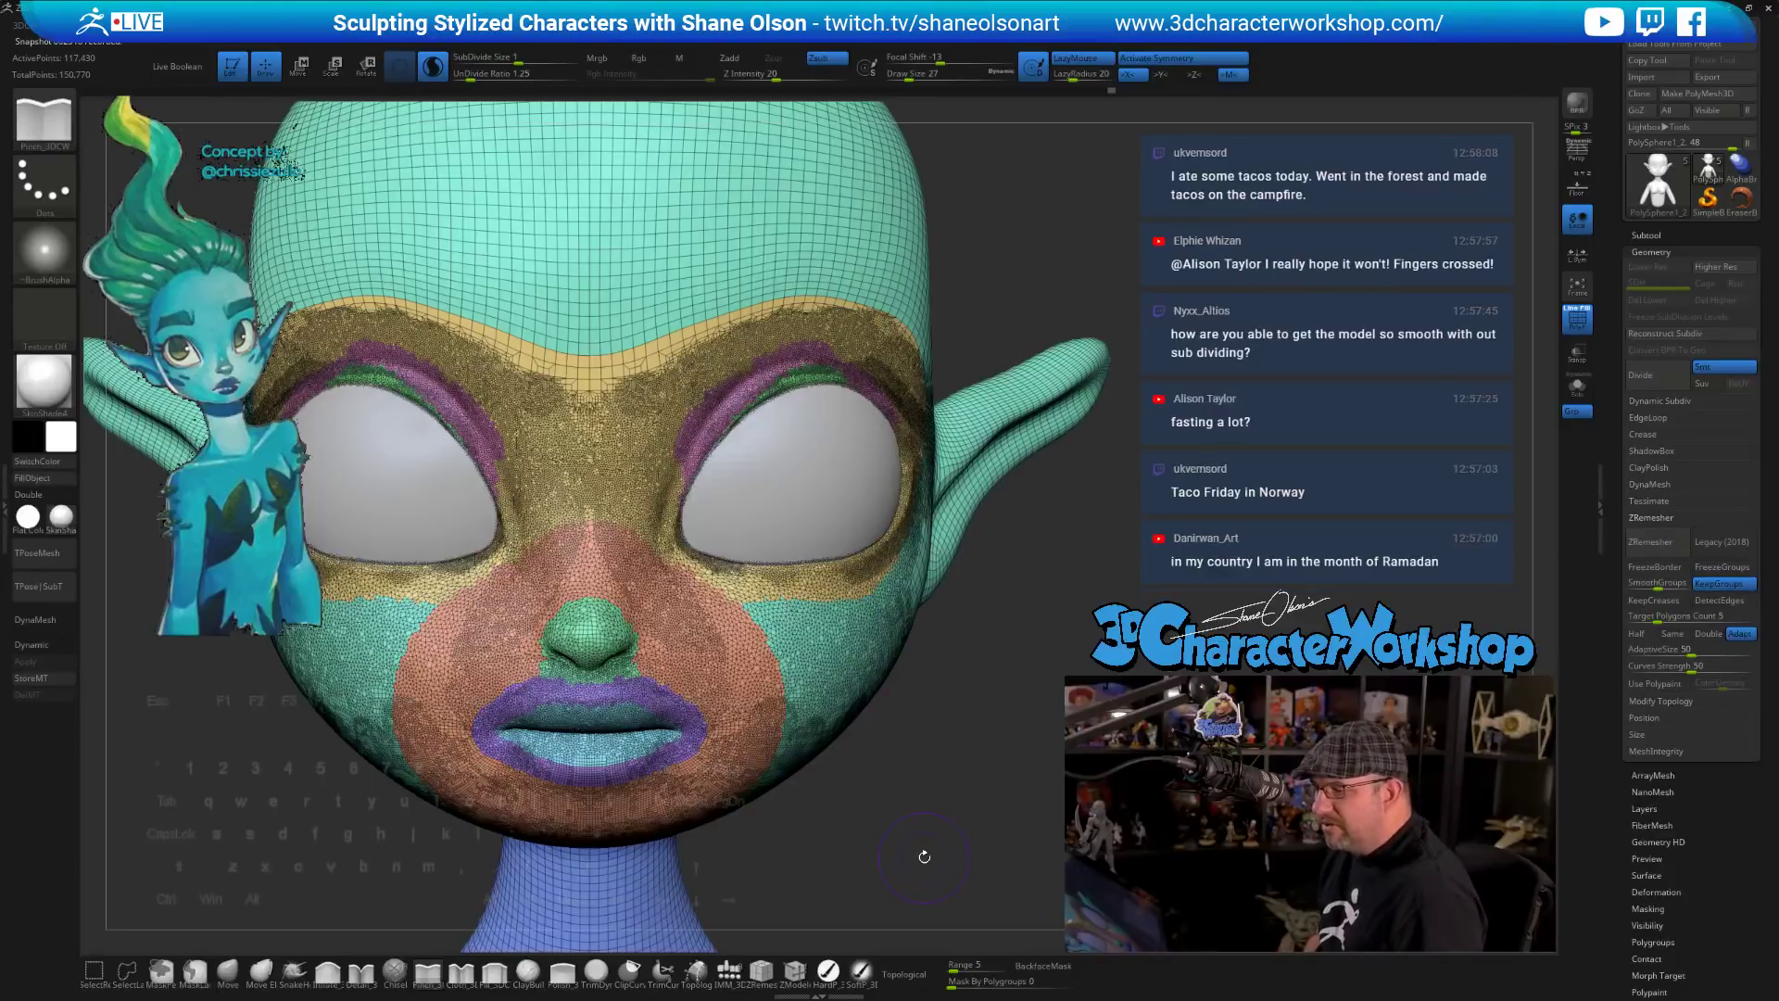
{"action": "mouse_move", "coordinate": [906, 782]}
{"action": "left_mouse_down", "text": "alt"}
{"action": "mouse_move", "coordinate": [885, 714]}
{"action": "mouse_move", "coordinate": [910, 778]}
{"action": "left_mouse_up", "text": "alt"}
{"action": "key", "text": "shift+f"}
{"action": "mouse_move", "coordinate": [890, 684]}
{"action": "left_mouse_down", "text": "alt"}
{"action": "mouse_move", "coordinate": [896, 762]}
{"action": "mouse_move", "coordinate": [793, 753]}
{"action": "left_mouse_up", "text": "alt"}
- Smooth the underside of the jaw beside the chin at draw size 27
{"action": "key", "text": "shift"}
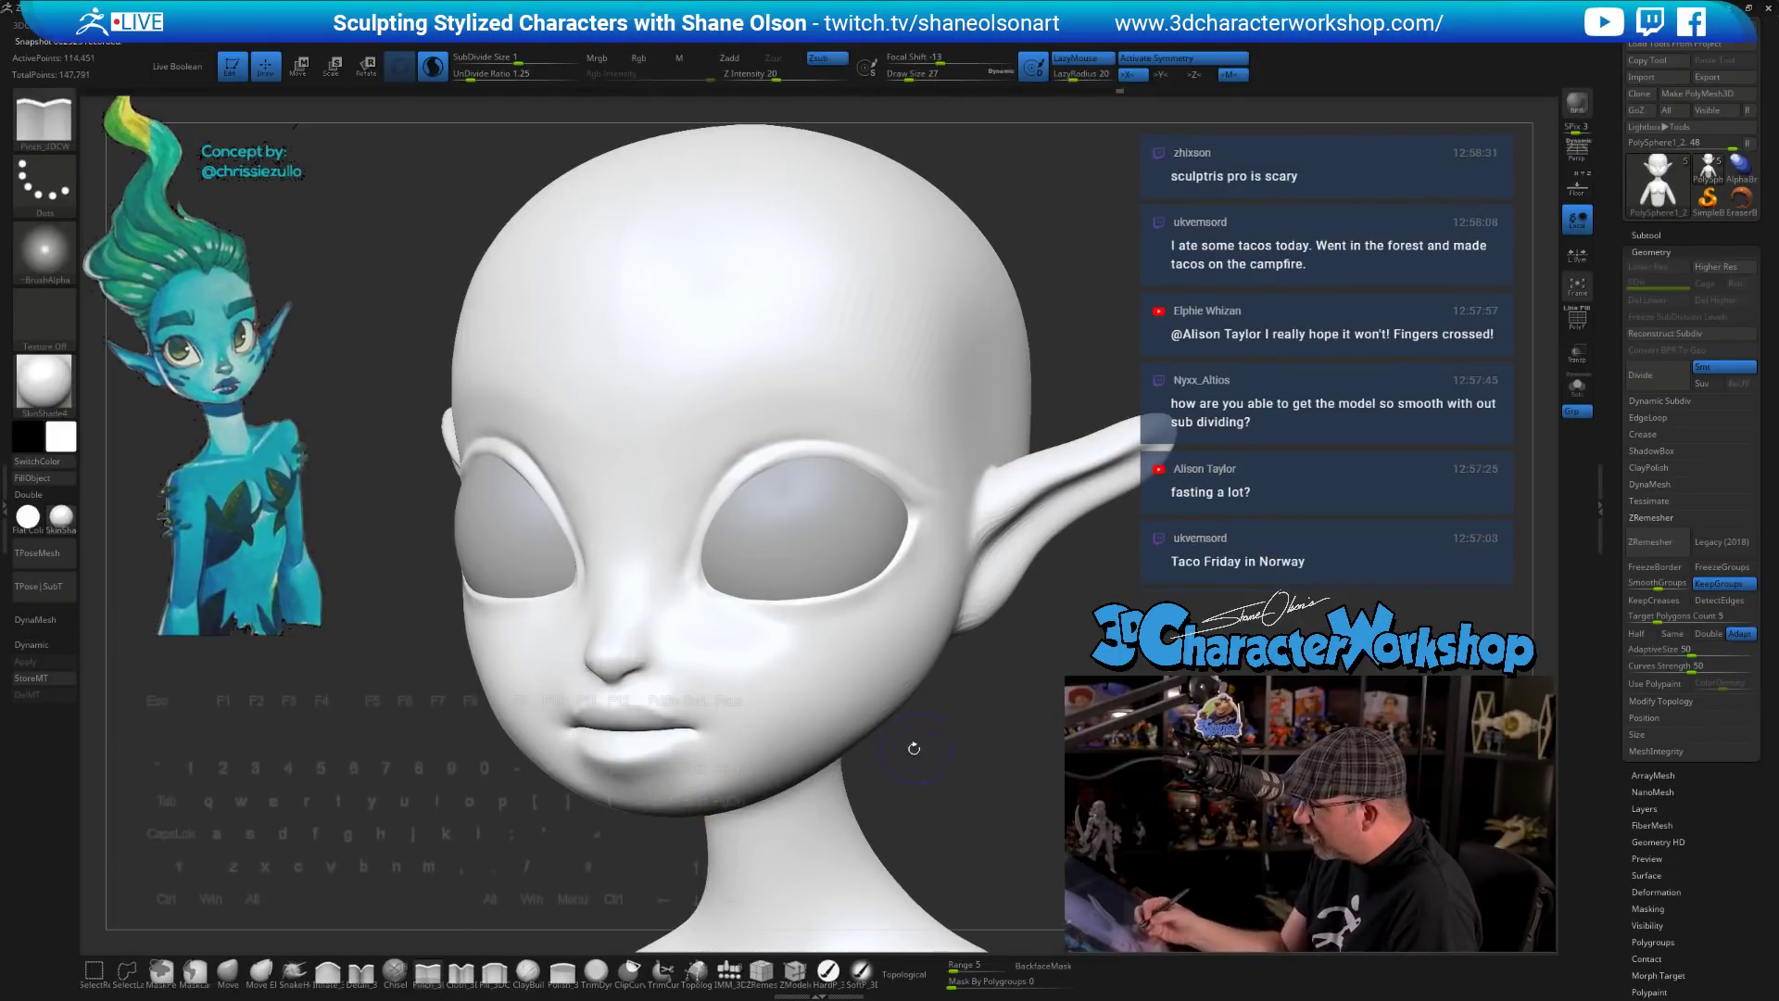
{"action": "left_click_drag", "start_coordinate": [919, 765], "coordinate": [991, 758]}
{"action": "left_click_drag", "start_coordinate": [739, 788], "coordinate": [776, 799], "text": "shift"}
{"action": "mouse_move", "coordinate": [884, 839]}
{"action": "left_mouse_down"}
{"action": "mouse_move", "coordinate": [827, 730]}
{"action": "mouse_move", "coordinate": [809, 830]}
{"action": "left_mouse_up"}
- Reshape the chin and the underside of the jaw in profile with the Move brush, starting at draw size 56
{"action": "left_click", "coordinate": [229, 972]}
{"action": "key", "text": "s"}
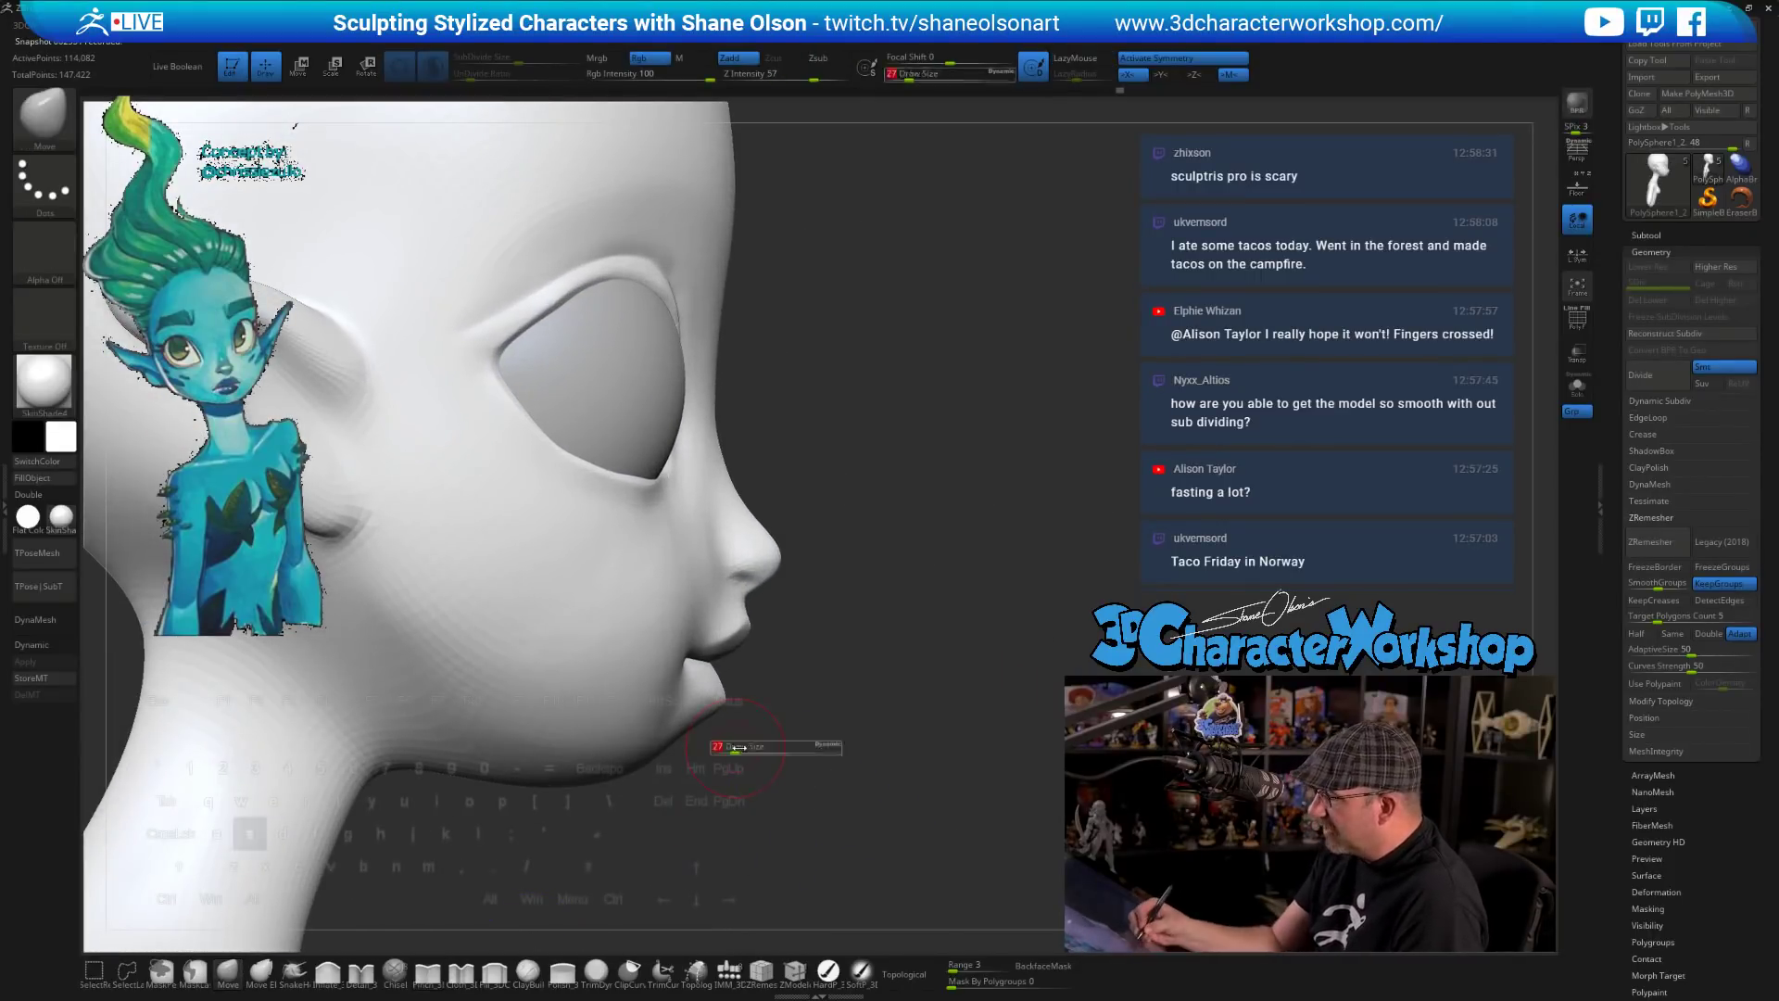
{"action": "left_click_drag", "start_coordinate": [735, 746], "coordinate": [718, 705]}
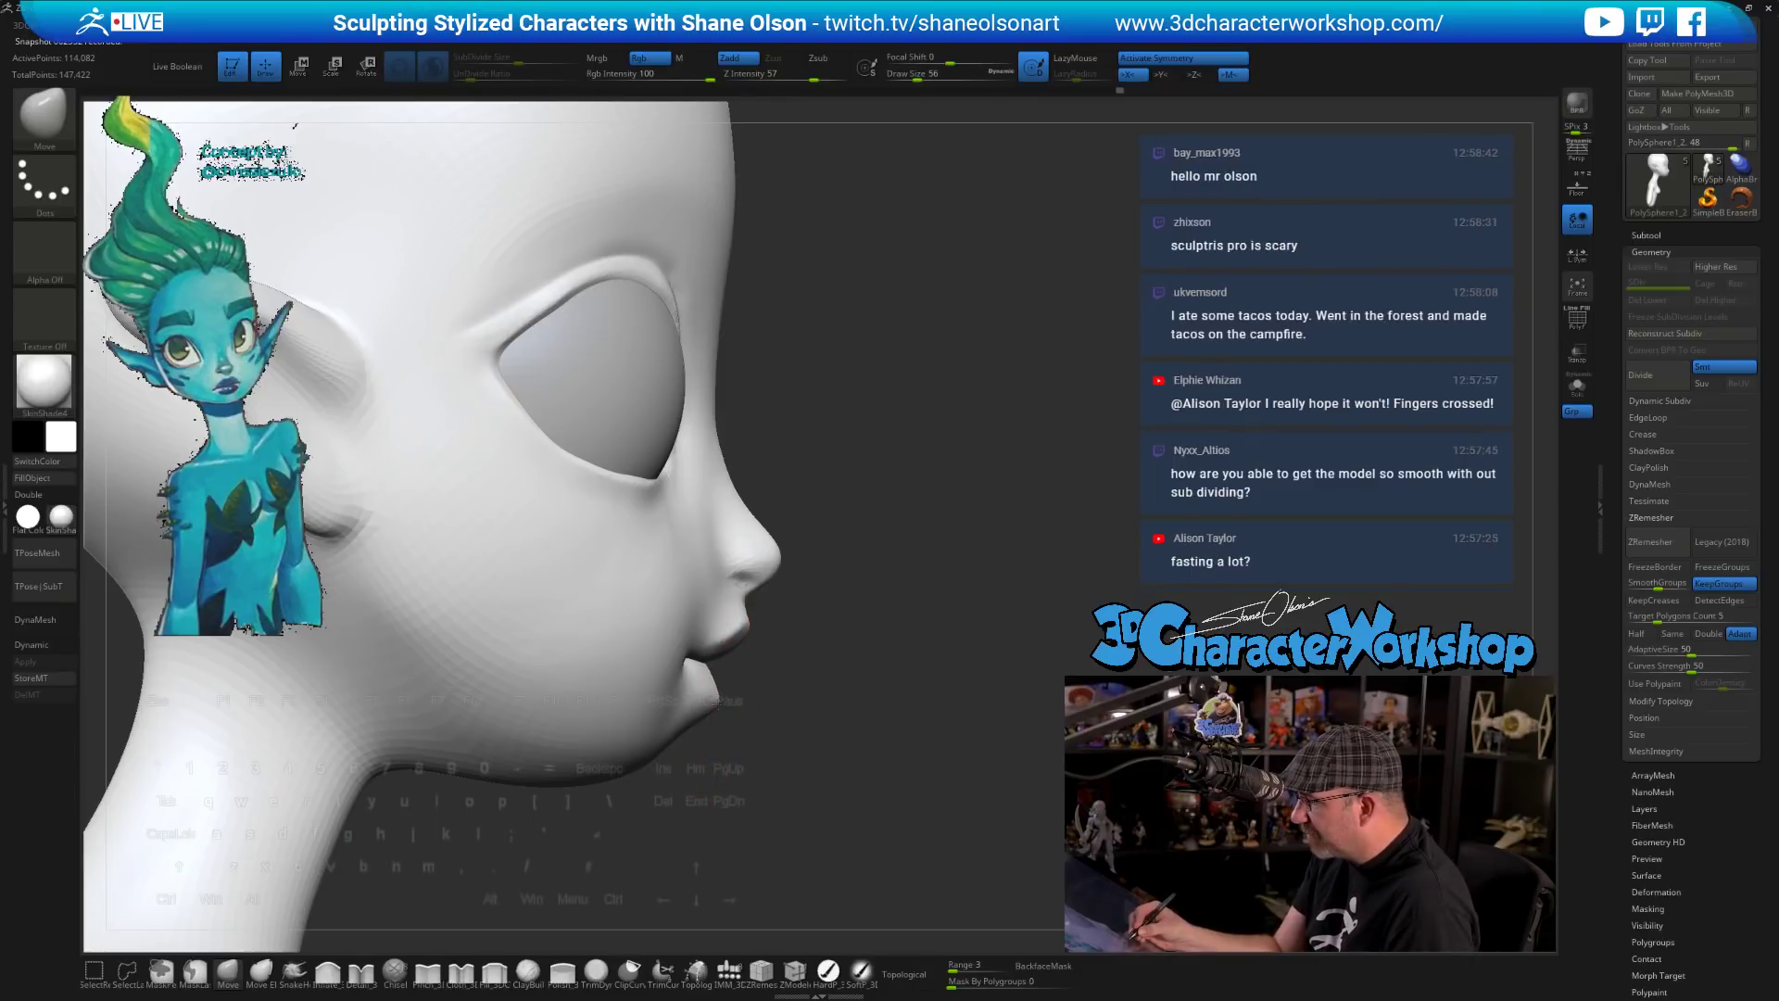
{"action": "left_click_drag", "start_coordinate": [817, 742], "coordinate": [799, 752]}
{"action": "key", "text": "s"}
{"action": "mouse_move", "coordinate": [809, 756]}
{"action": "left_mouse_down"}
{"action": "mouse_move", "coordinate": [706, 743]}
{"action": "mouse_move", "coordinate": [730, 747]}
{"action": "mouse_move", "coordinate": [700, 789]}
{"action": "mouse_move", "coordinate": [609, 801]}
{"action": "left_mouse_up"}
{"action": "key", "text": "s"}
{"action": "key", "text": "s"}
{"action": "left_click_drag", "start_coordinate": [782, 811], "coordinate": [604, 819]}
- Smooth the jawline and lower cheek at draw size 37
{"action": "key", "text": "s"}
{"action": "left_click_drag", "start_coordinate": [710, 797], "coordinate": [667, 808], "text": "shift"}
{"action": "key", "text": "s"}
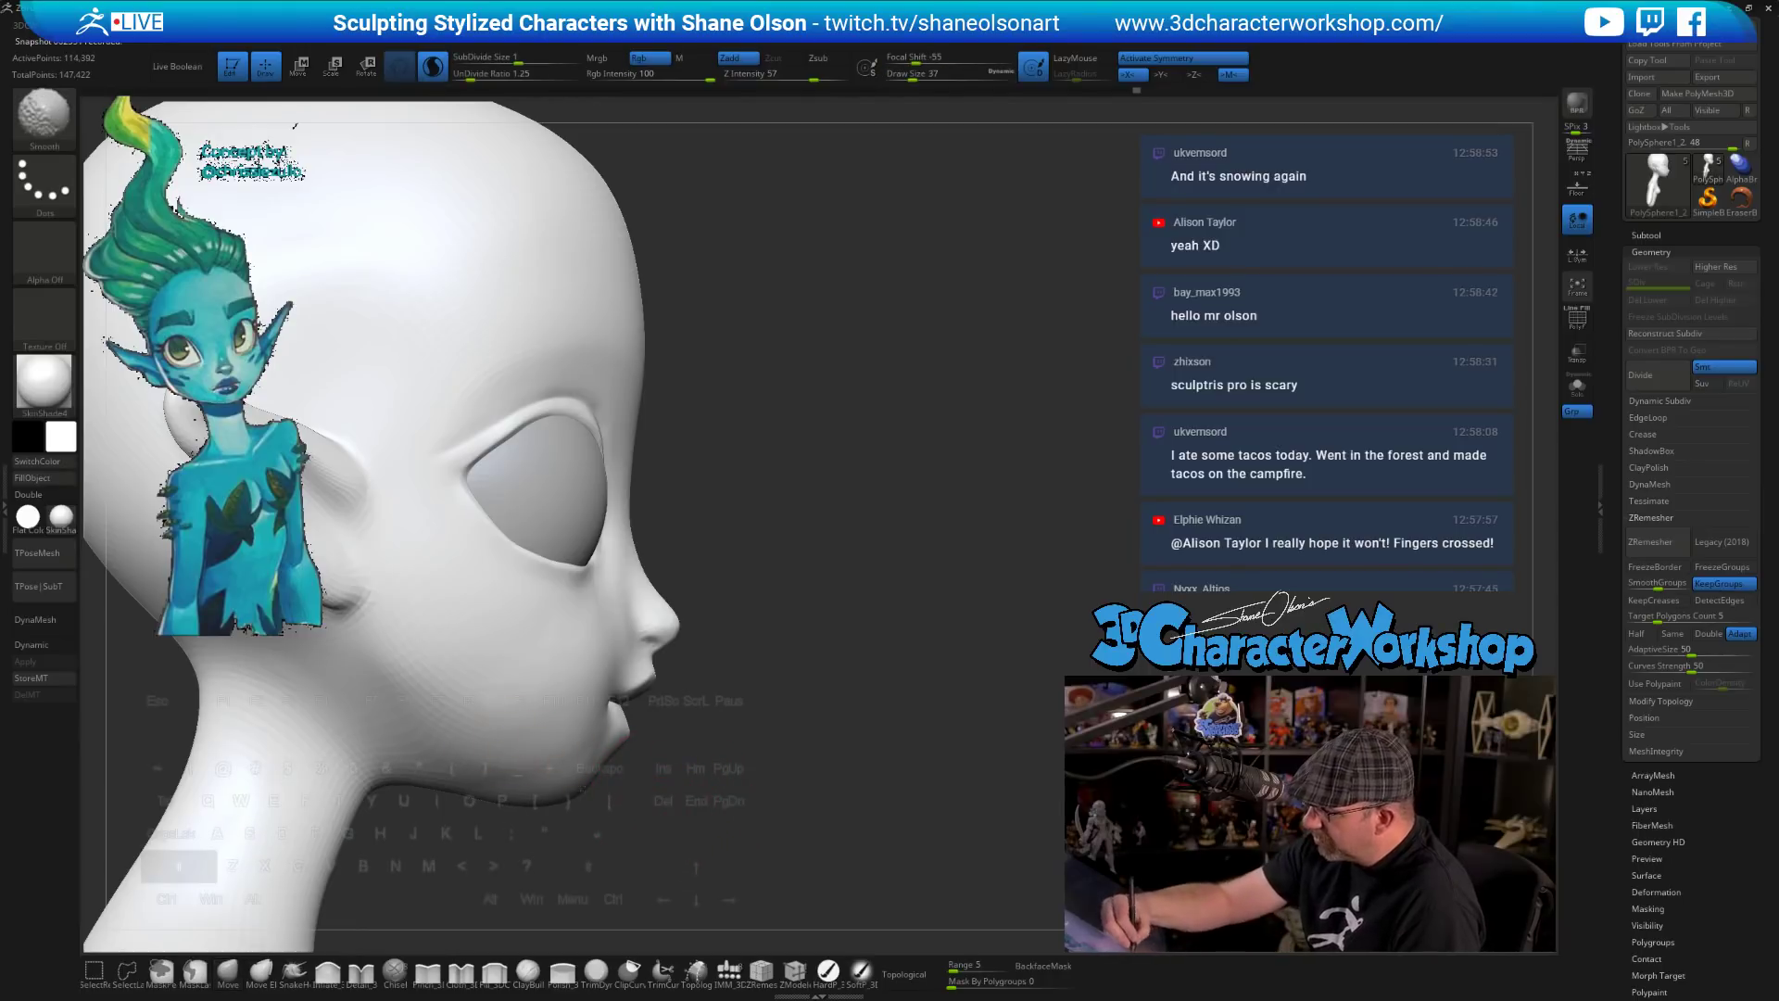
{"action": "left_click_drag", "start_coordinate": [519, 741], "coordinate": [461, 701], "text": "shift"}
{"action": "left_click_drag", "start_coordinate": [591, 815], "coordinate": [505, 804]}
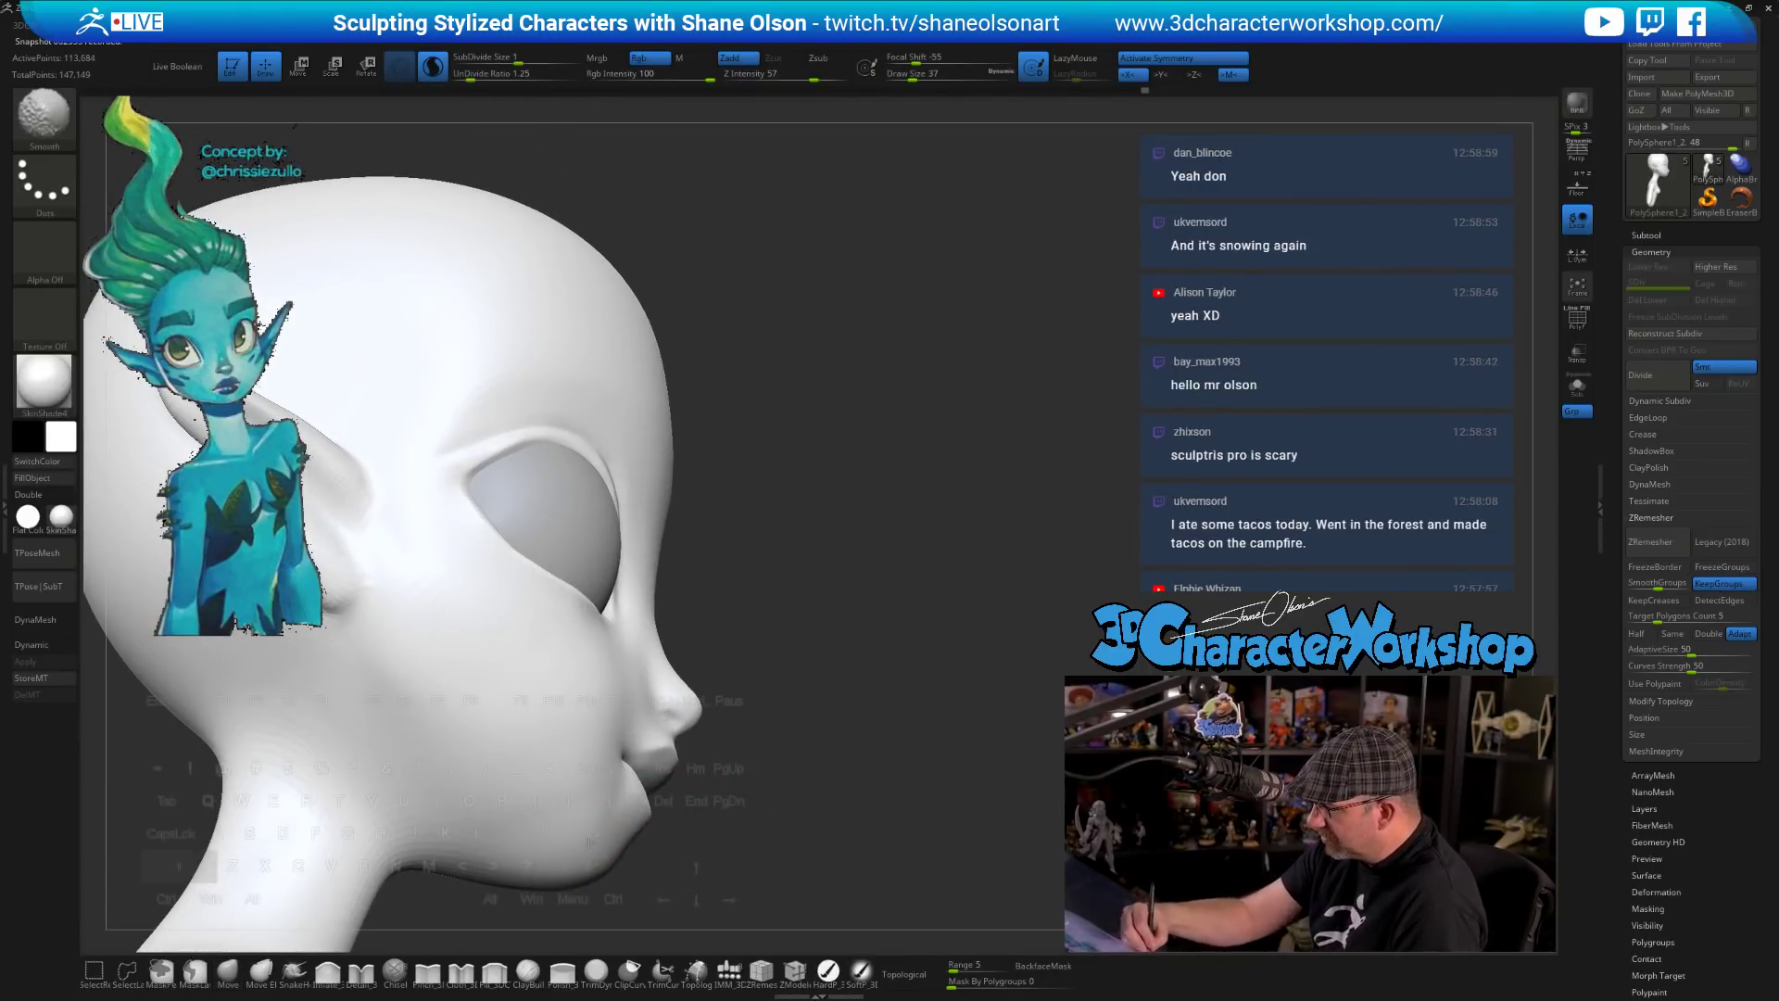
- Refine the chin and jaw profile with the Move brush at draw size 65
{"action": "mouse_move", "coordinate": [802, 839]}
{"action": "left_mouse_down", "text": "alt"}
{"action": "mouse_move", "coordinate": [787, 825]}
{"action": "mouse_move", "coordinate": [789, 868]}
{"action": "mouse_move", "coordinate": [830, 722]}
{"action": "mouse_move", "coordinate": [808, 815]}
{"action": "mouse_move", "coordinate": [780, 773]}
{"action": "left_mouse_up", "text": "alt"}
{"action": "key", "text": "s"}
{"action": "left_click_drag", "start_coordinate": [682, 715], "coordinate": [683, 724]}
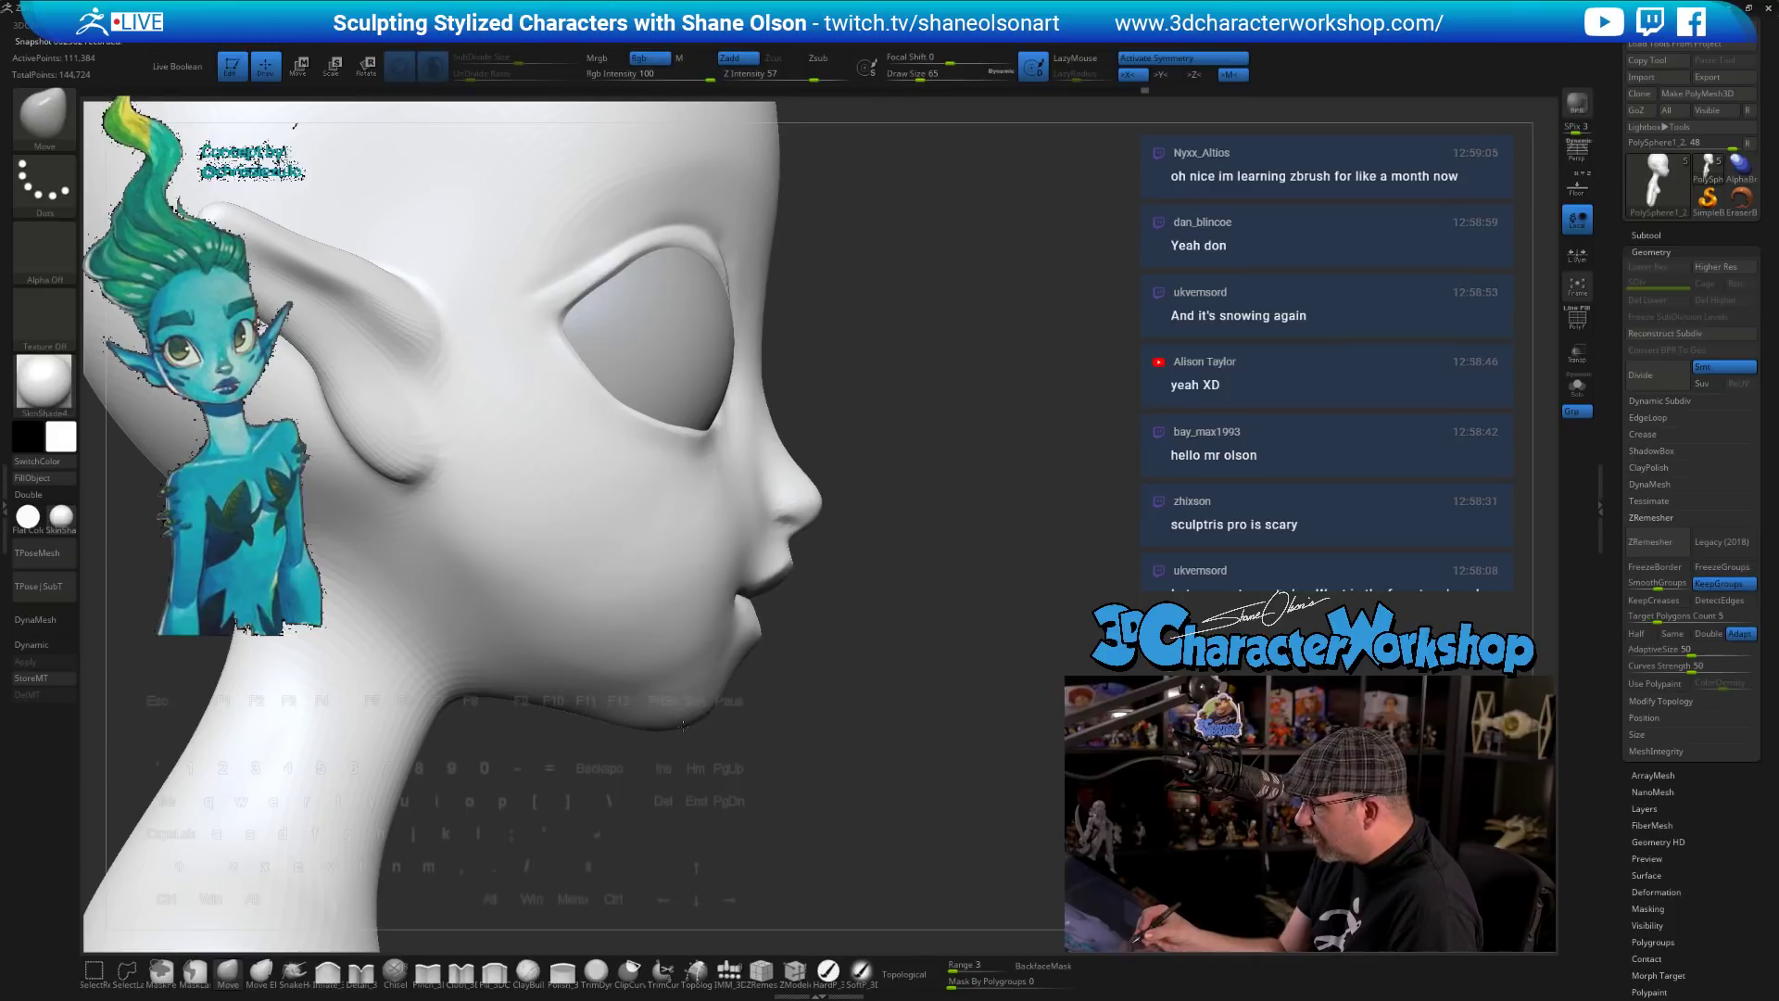
{"action": "left_click_drag", "start_coordinate": [834, 795], "coordinate": [639, 806]}
{"action": "mouse_move", "coordinate": [820, 824]}
{"action": "left_mouse_down", "text": "alt"}
{"action": "mouse_move", "coordinate": [975, 703]}
{"action": "mouse_move", "coordinate": [979, 534]}
{"action": "mouse_move", "coordinate": [746, 680]}
{"action": "left_mouse_up", "text": "alt"}
{"action": "mouse_move", "coordinate": [876, 688]}
{"action": "left_mouse_down"}
{"action": "mouse_move", "coordinate": [784, 682]}
{"action": "mouse_move", "coordinate": [873, 695]}
{"action": "left_mouse_up"}
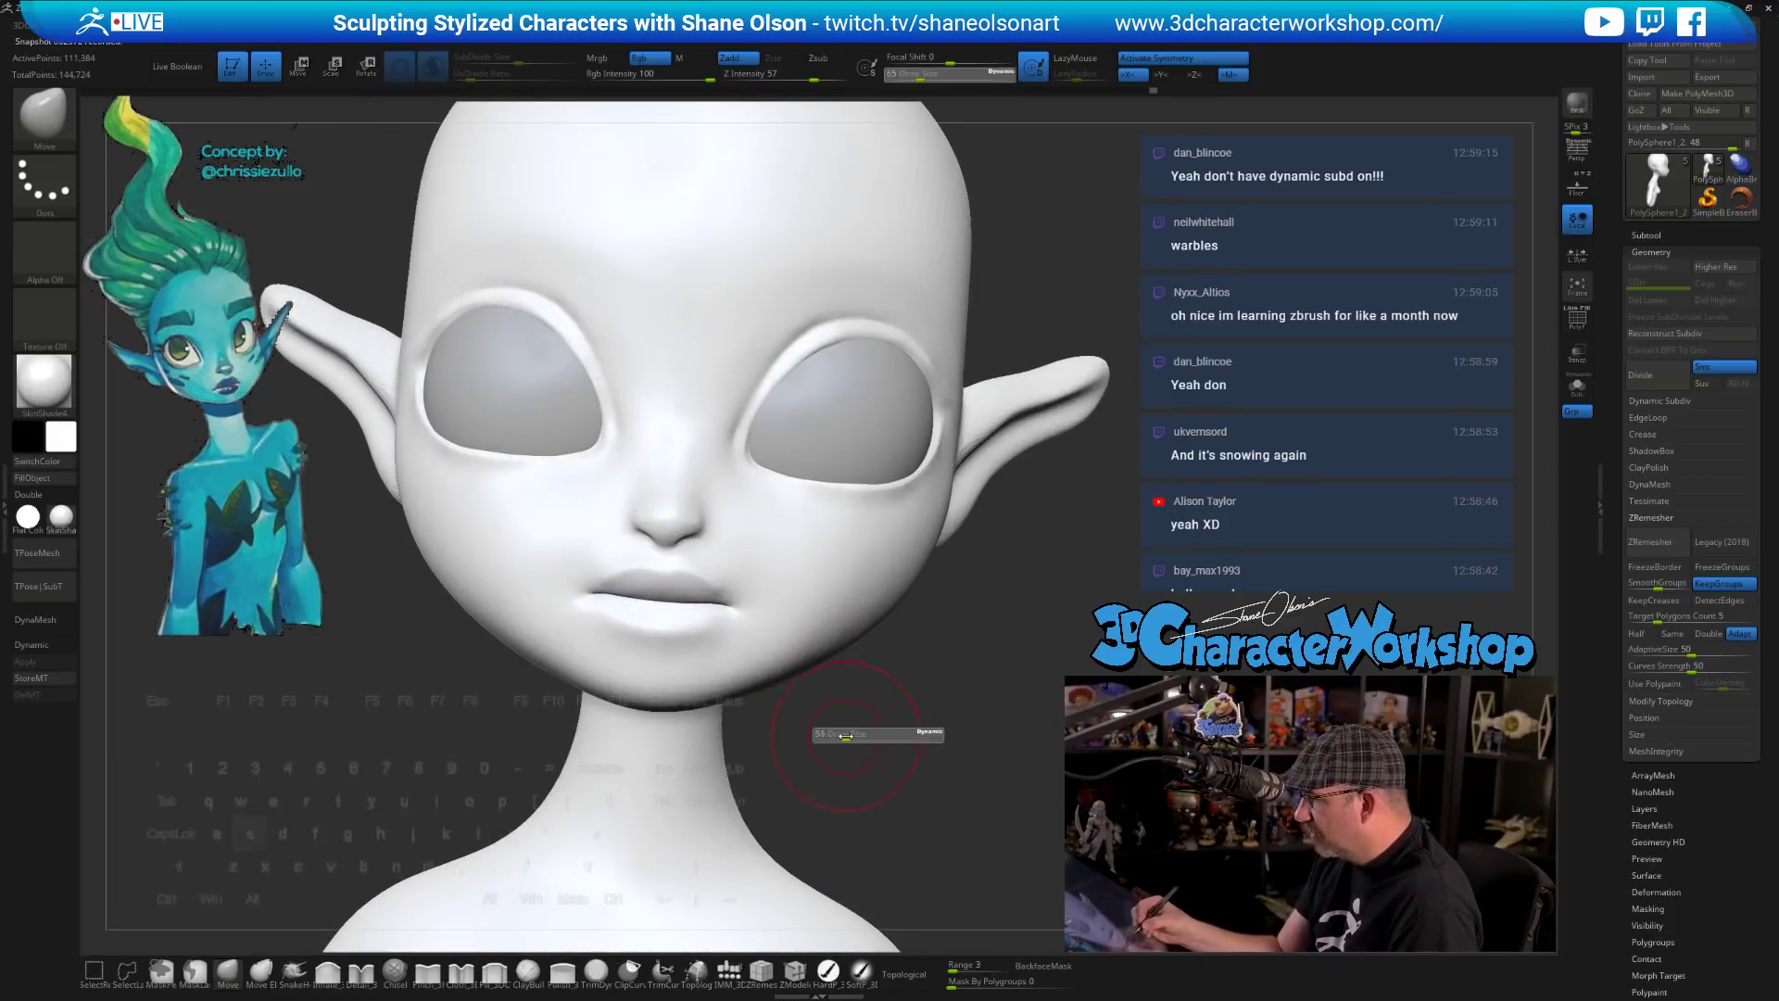
- Check the mesh in the wireframe display and examine the face from the front
{"action": "key", "text": "shift+f"}
{"action": "key", "text": "shift+f"}
{"action": "mouse_move", "coordinate": [863, 757]}
{"action": "left_mouse_down"}
{"action": "mouse_move", "coordinate": [853, 731]}
{"action": "mouse_move", "coordinate": [897, 759]}
{"action": "mouse_move", "coordinate": [894, 802]}
{"action": "left_mouse_up"}
{"action": "key", "text": "shift"}
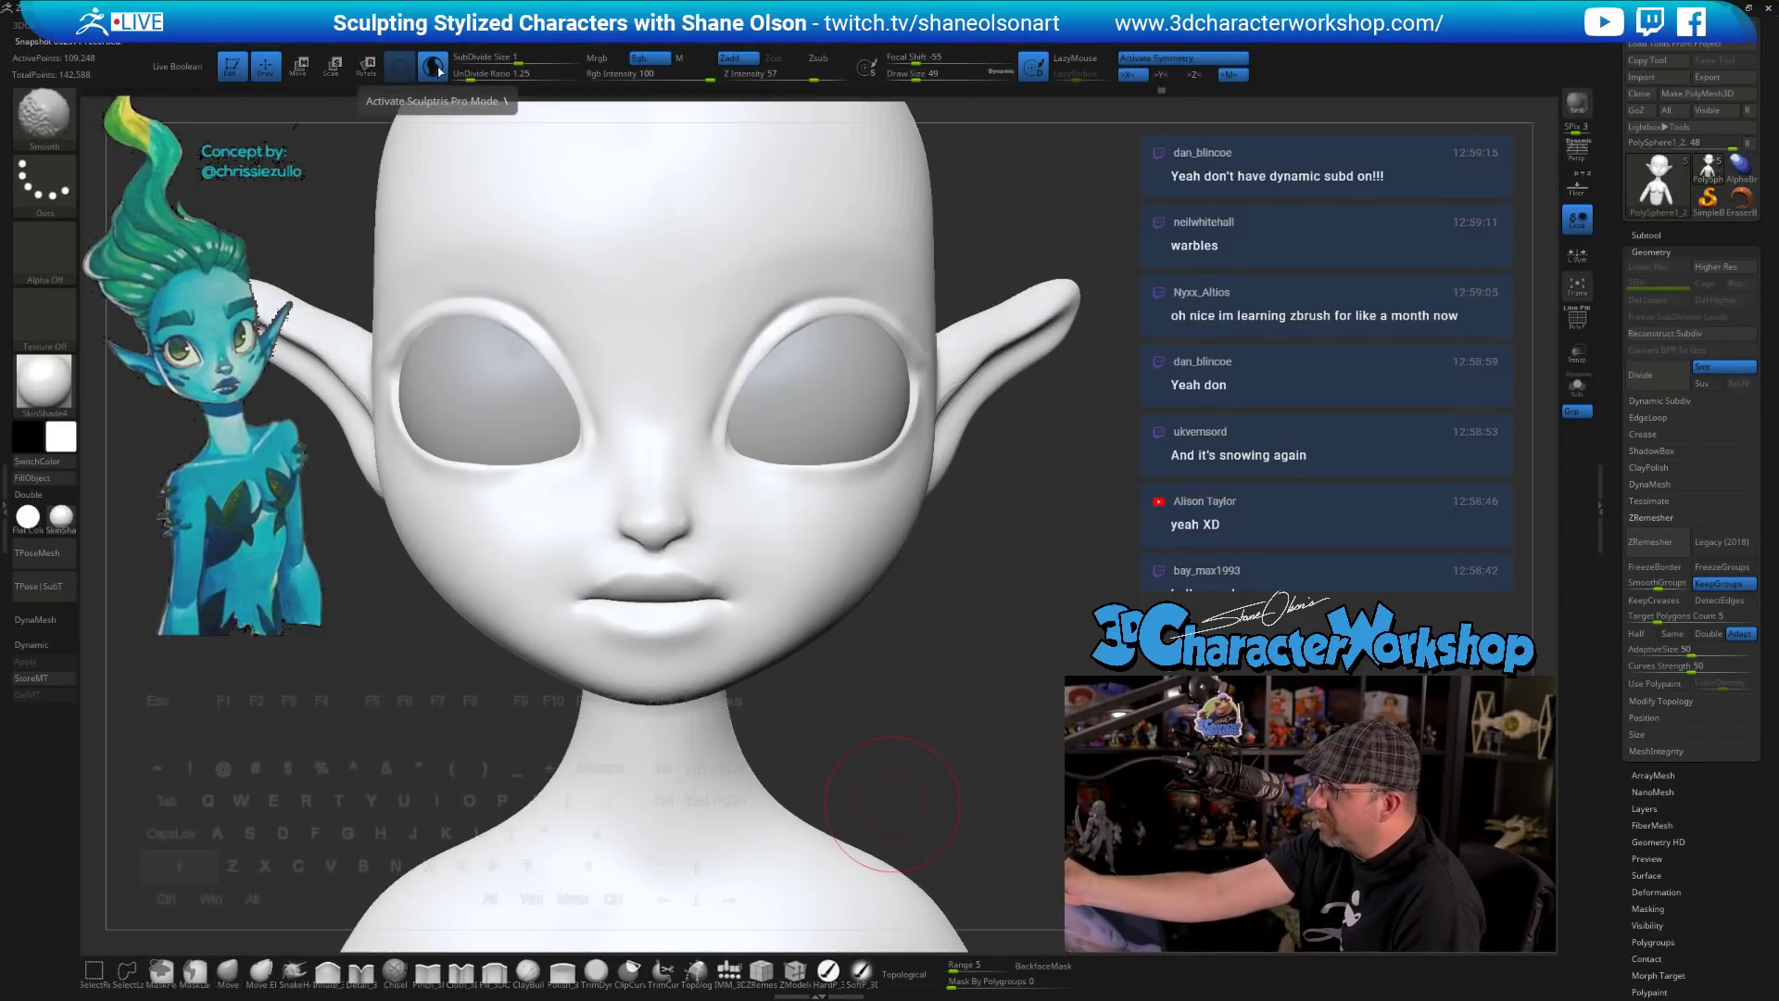
{"action": "left_click_drag", "start_coordinate": [933, 726], "coordinate": [917, 700], "text": "alt"}
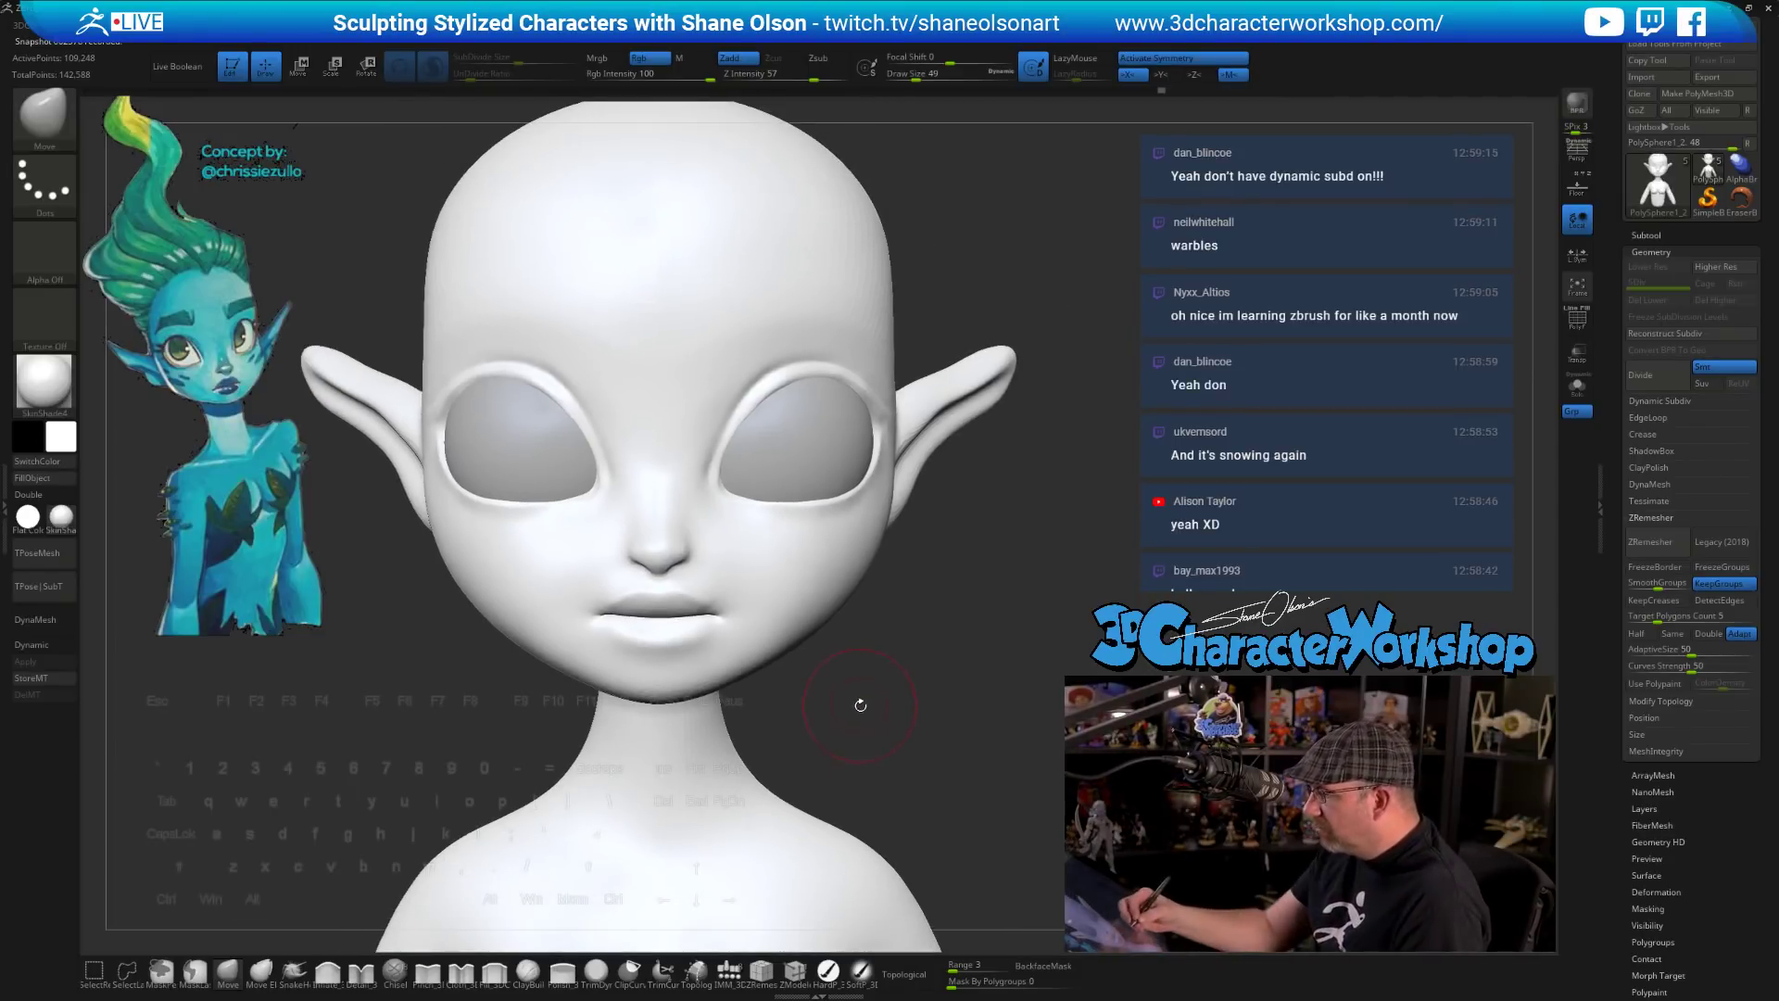
- Adjust the lower face and the base of the nose from below with the Move brush, ending at draw size 23
{"action": "key", "text": "s"}
{"action": "mouse_move", "coordinate": [882, 745]}
{"action": "left_mouse_down"}
{"action": "mouse_move", "coordinate": [752, 784]}
{"action": "mouse_move", "coordinate": [1029, 755]}
{"action": "mouse_move", "coordinate": [881, 742]}
{"action": "left_mouse_up"}
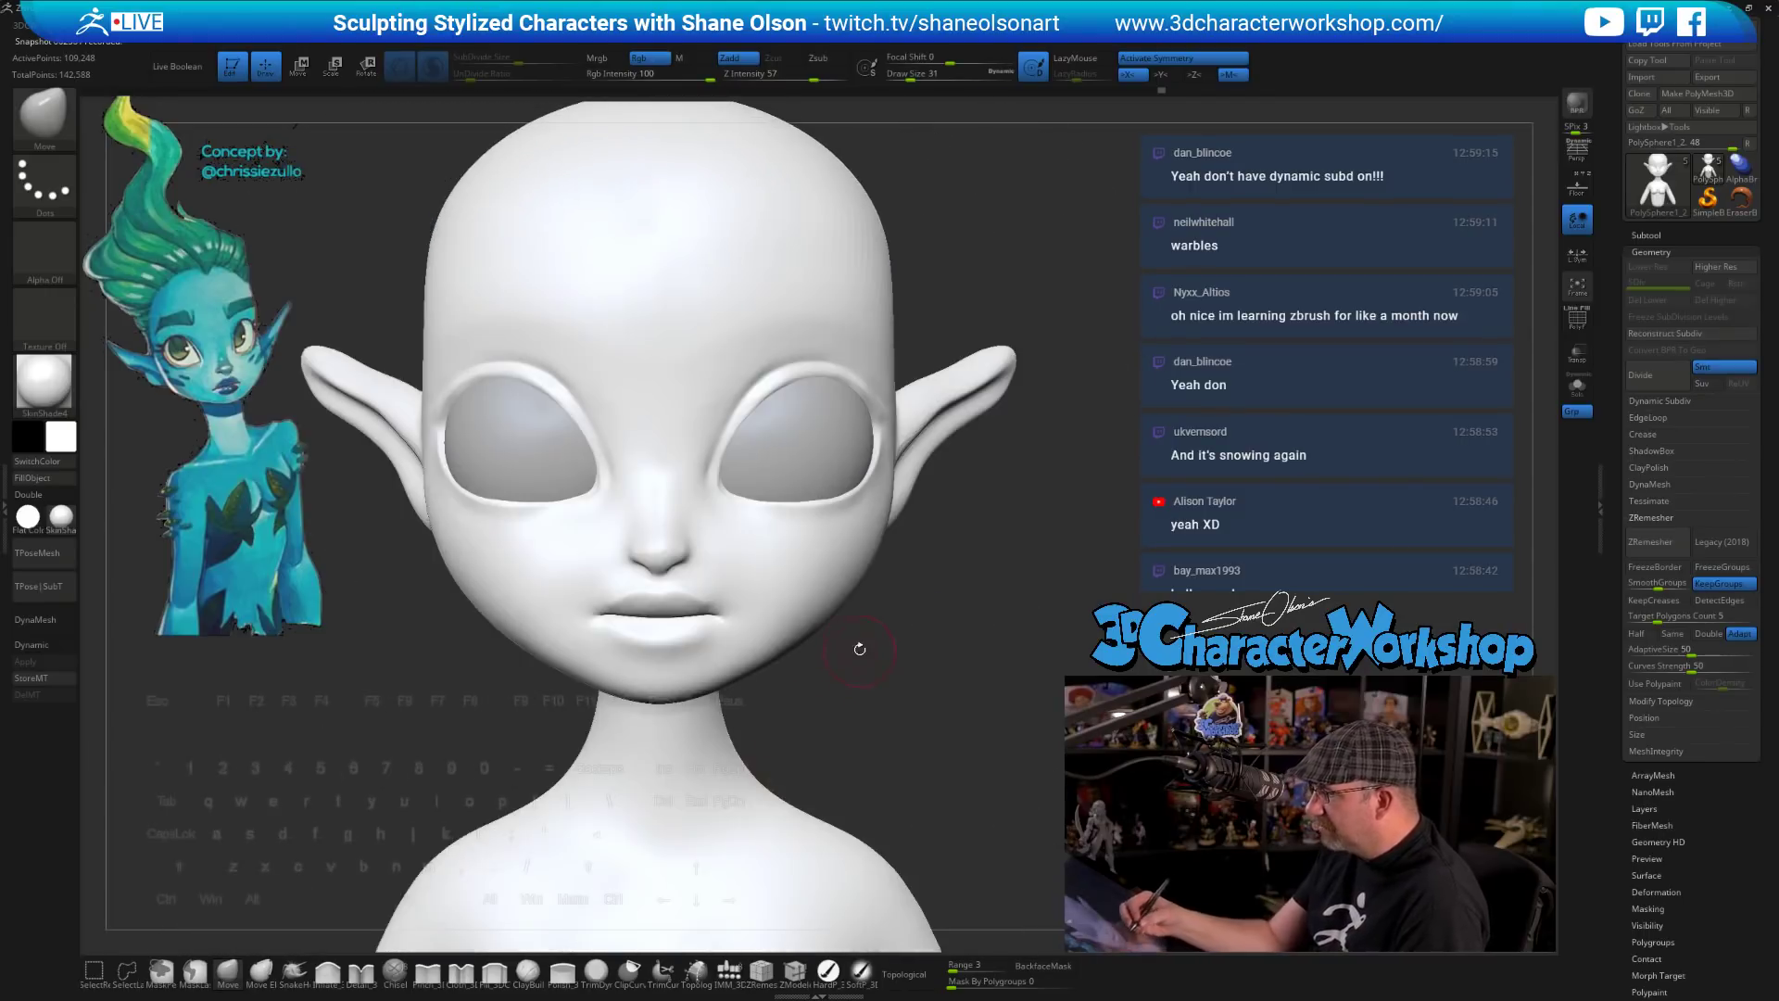
{"action": "left_click_drag", "start_coordinate": [858, 649], "coordinate": [735, 814], "text": "alt"}
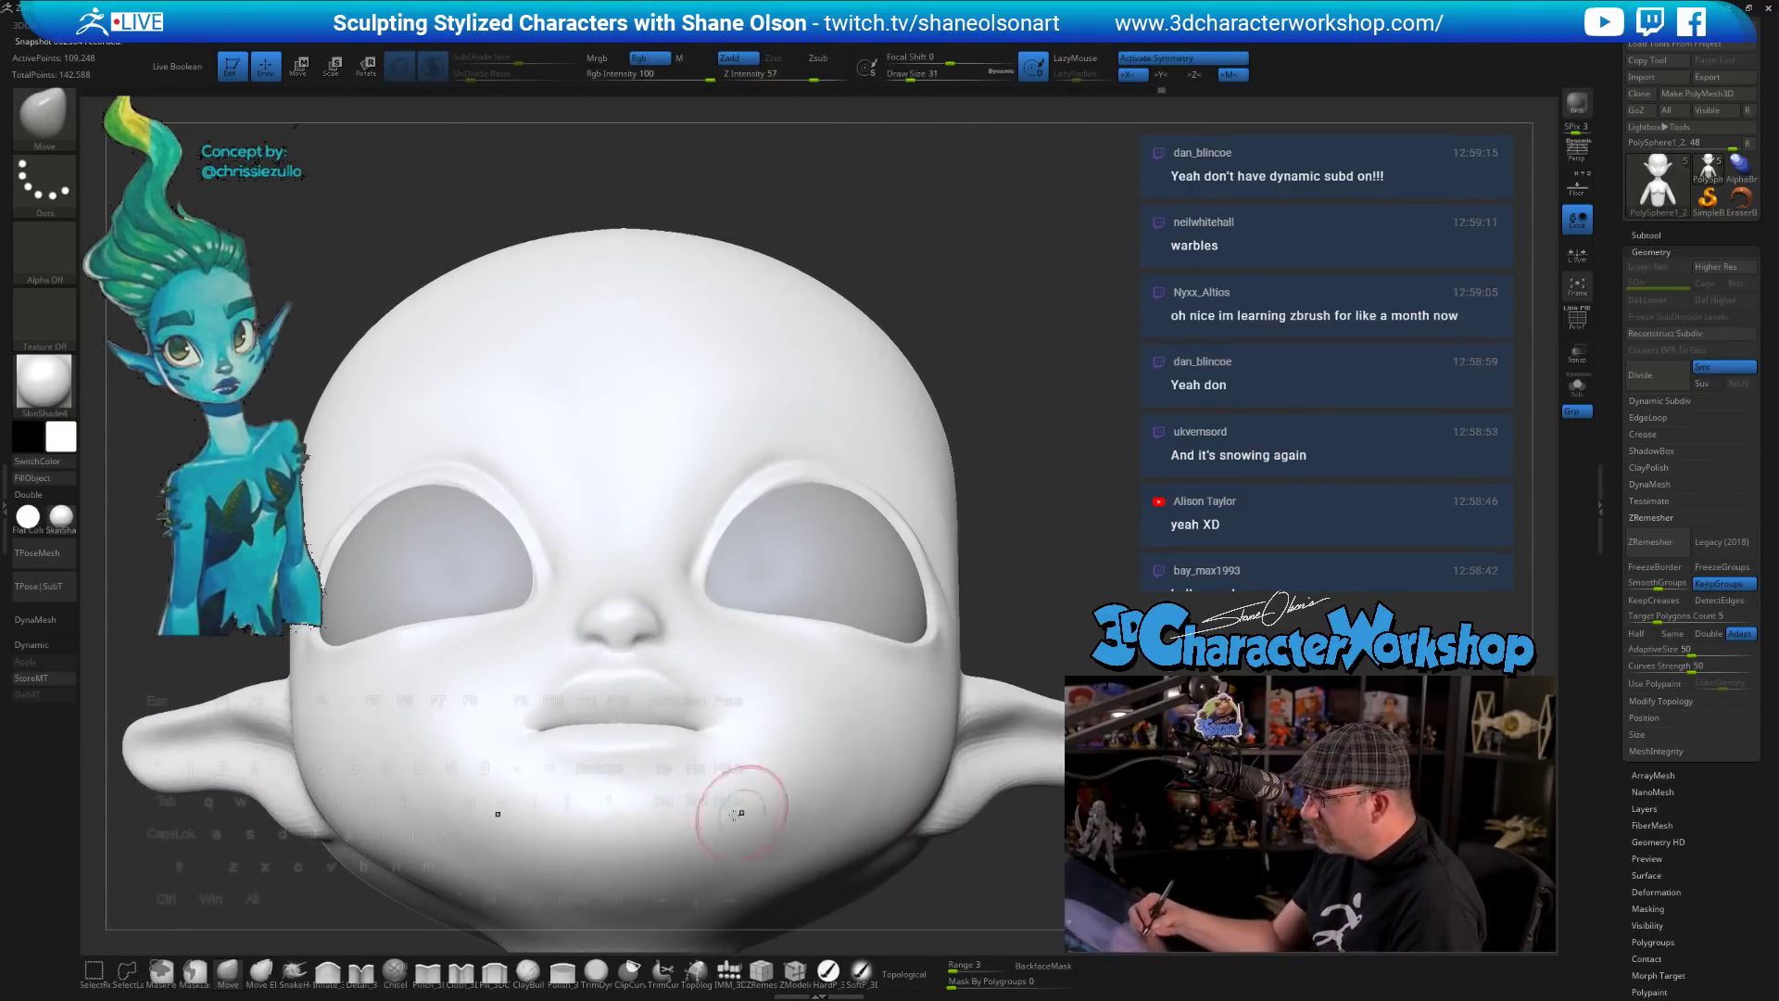
{"action": "key", "text": "s"}
{"action": "left_click_drag", "start_coordinate": [682, 627], "coordinate": [686, 628]}
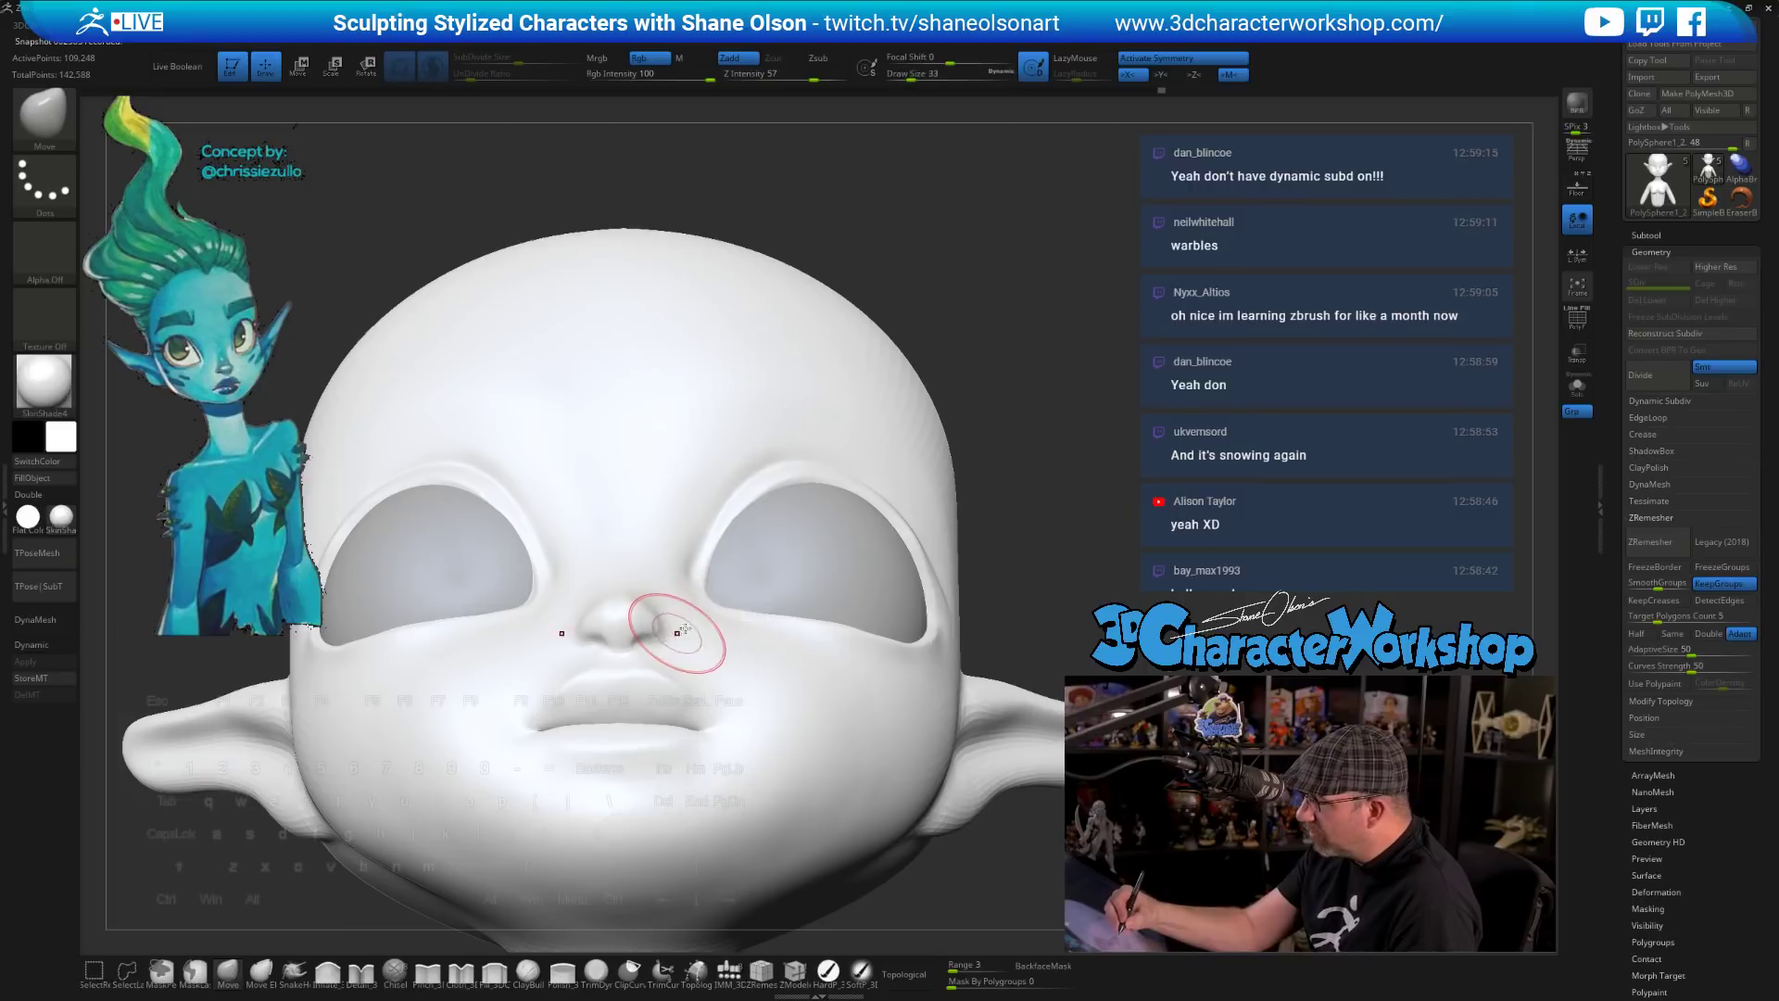
{"action": "mouse_move", "coordinate": [682, 629]}
{"action": "right_mouse_down"}
{"action": "mouse_move", "coordinate": [683, 576]}
{"action": "mouse_move", "coordinate": [683, 638]}
{"action": "right_mouse_up"}
{"action": "key", "text": "s"}
{"action": "left_click_drag", "start_coordinate": [682, 639], "coordinate": [674, 639]}
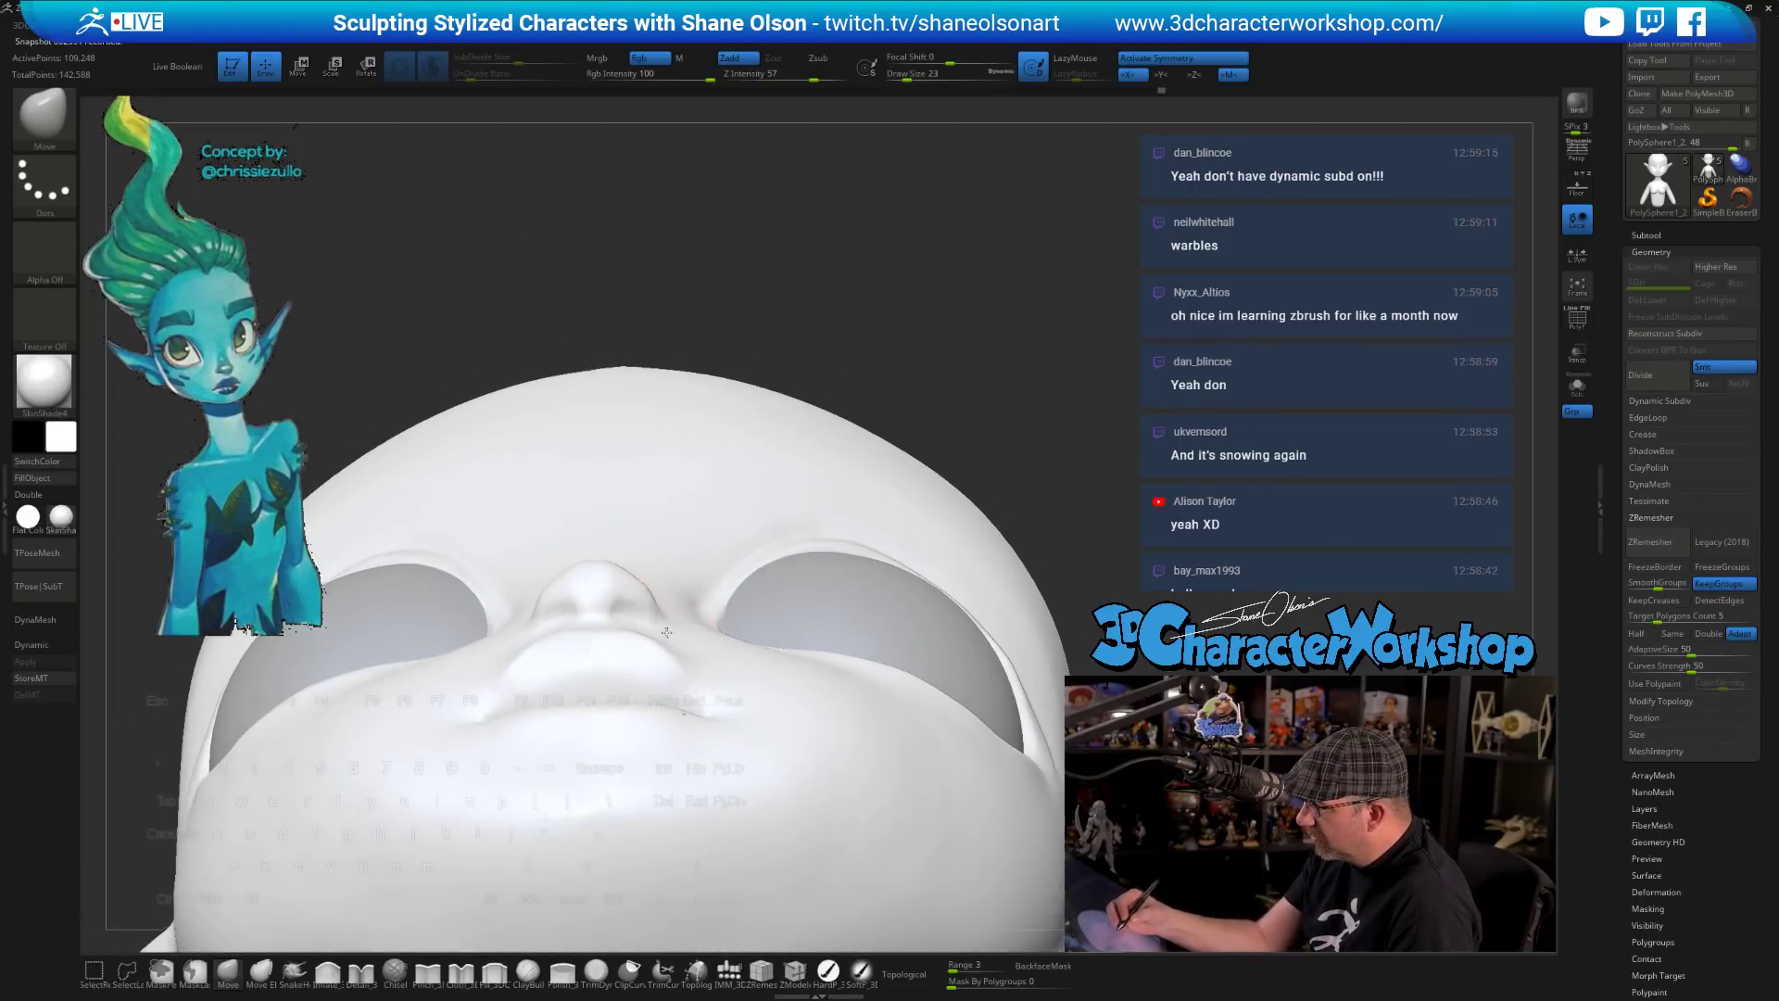
- Shape and smooth the nostril wings at draw size 12 with Sculptris Pro adding mesh detail
{"action": "mouse_move", "coordinate": [647, 609]}
{"action": "right_mouse_down"}
{"action": "mouse_move", "coordinate": [603, 645]}
{"action": "mouse_move", "coordinate": [623, 692]}
{"action": "right_mouse_up"}
{"action": "key", "text": "["}
{"action": "key", "text": "d"}
{"action": "key", "text": "shift"}
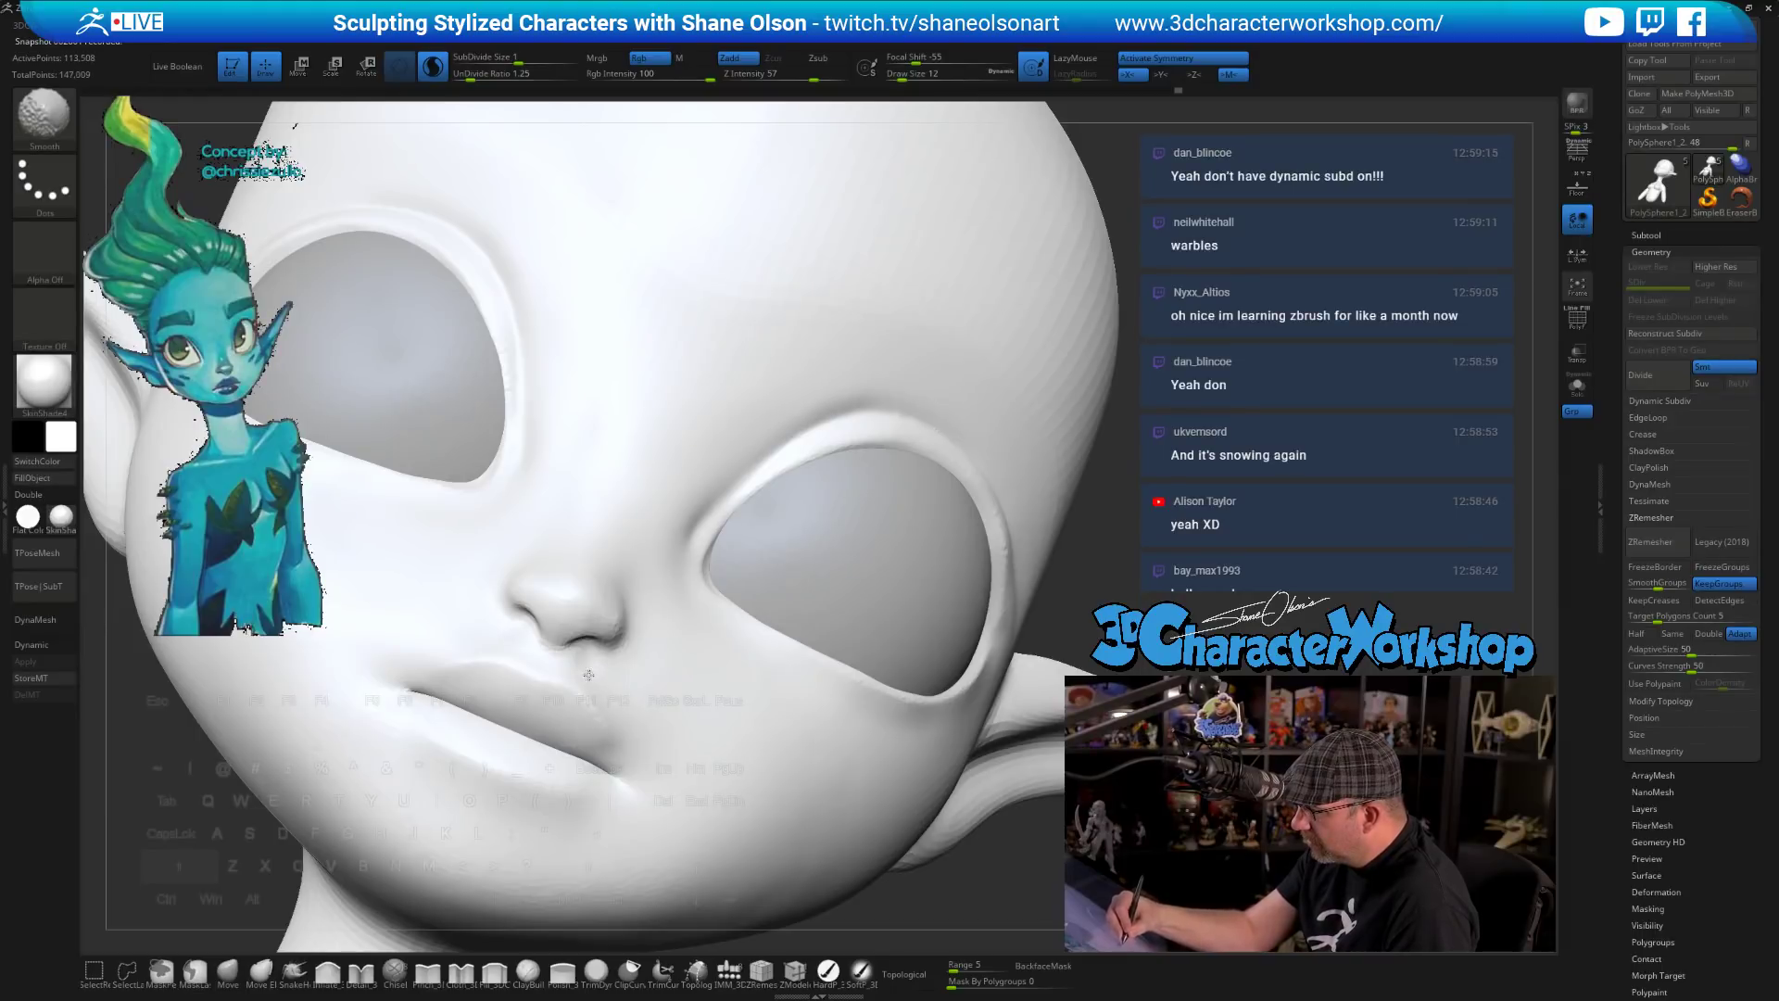
{"action": "right_click_drag", "start_coordinate": [707, 679], "coordinate": [651, 639]}
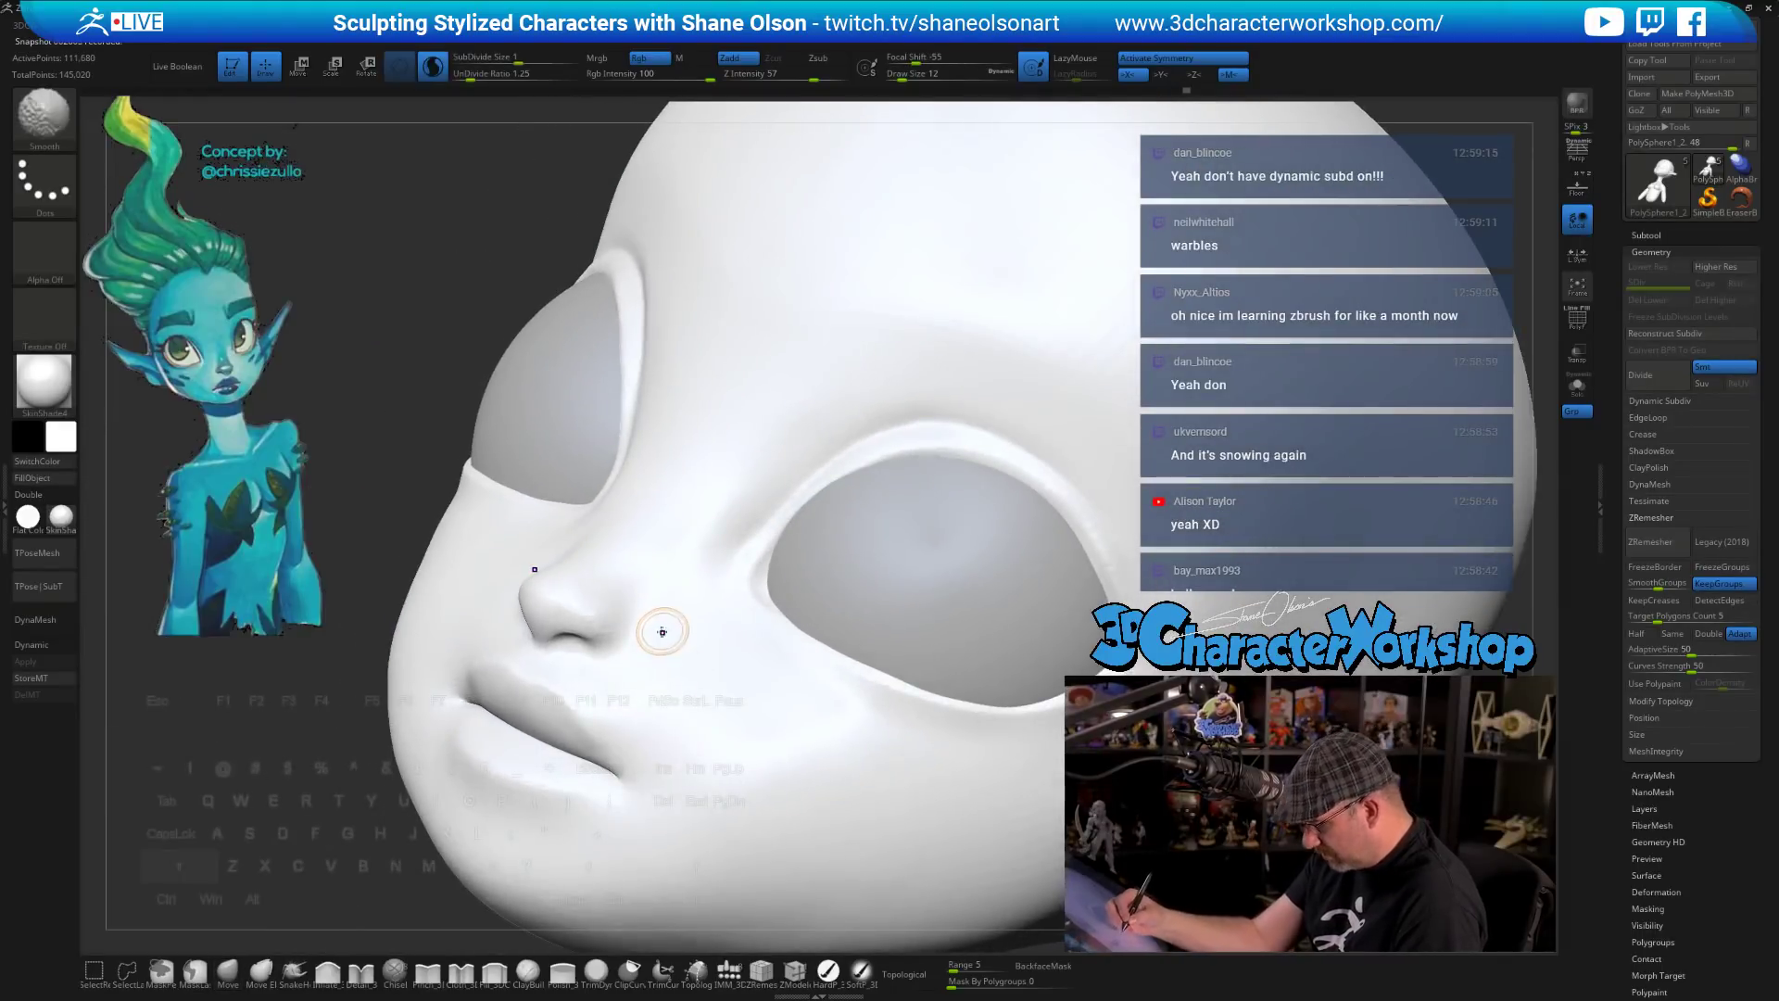
- Refine the nostril wing and the adjoining cheek with Move and Smooth at draw size 12, checking mesh density in the wireframe display
{"action": "key", "text": "shift+f"}
{"action": "key", "text": "shift+f"}
{"action": "key", "text": "shift+d"}
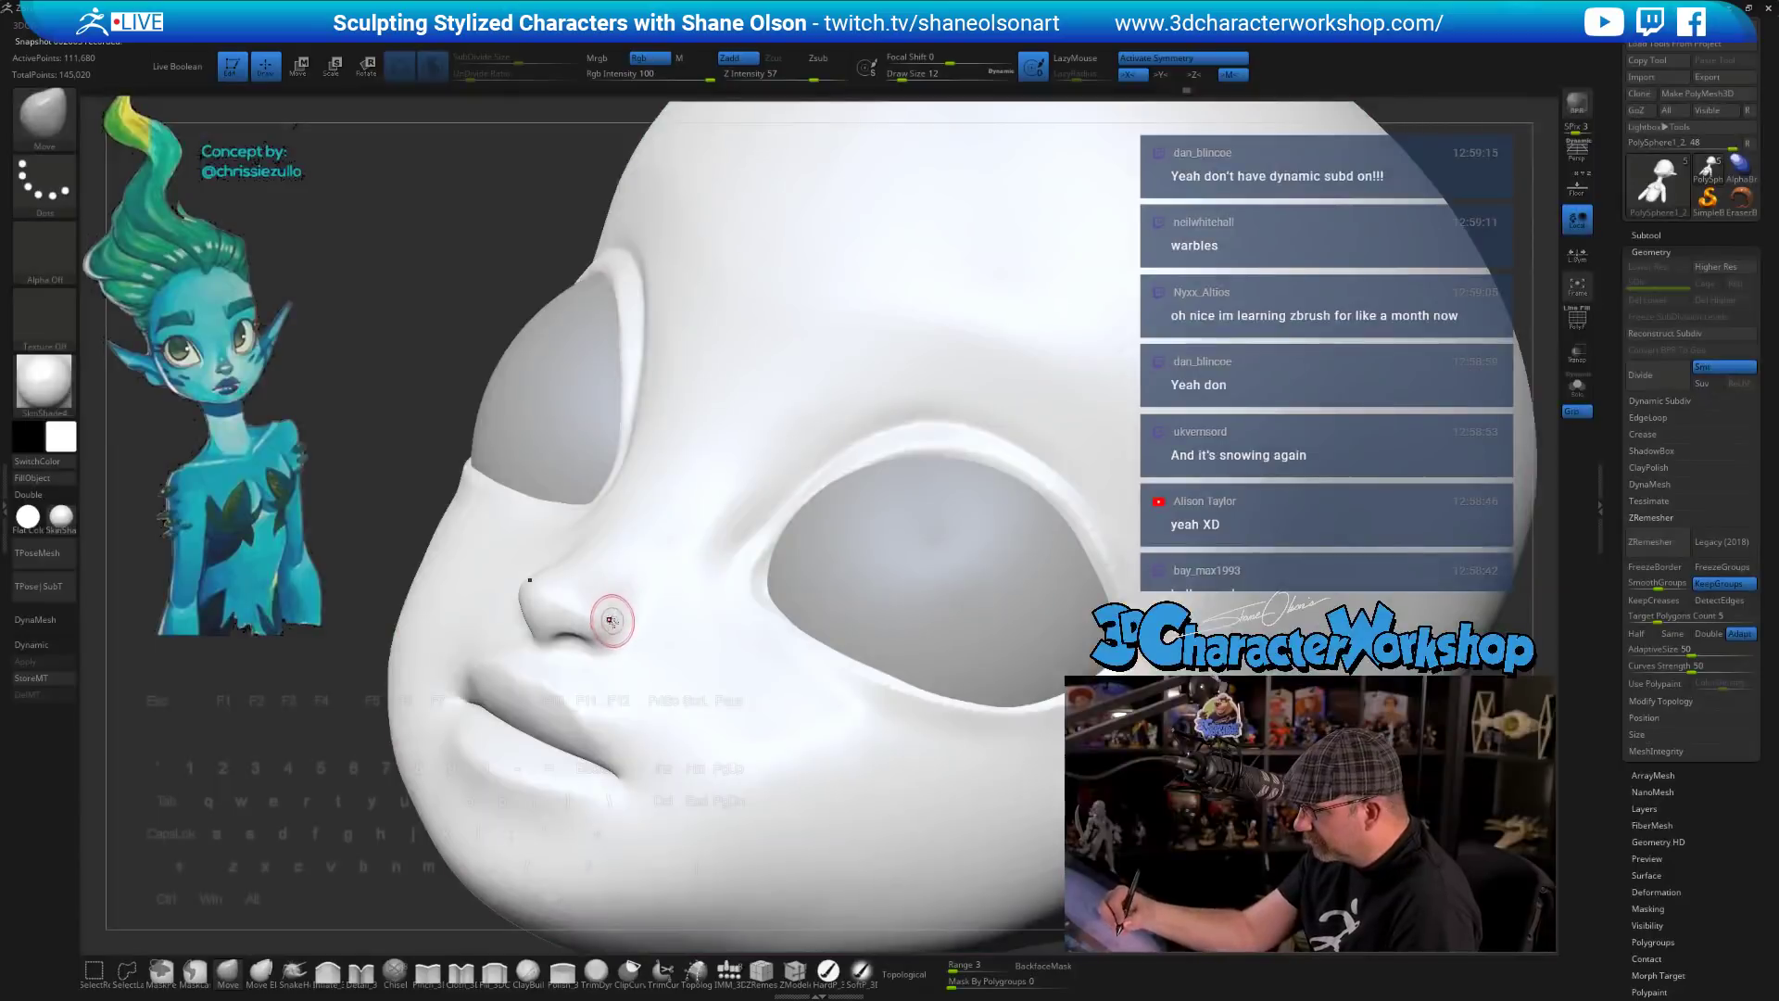
{"action": "key", "text": "d"}
{"action": "key", "text": "shift"}
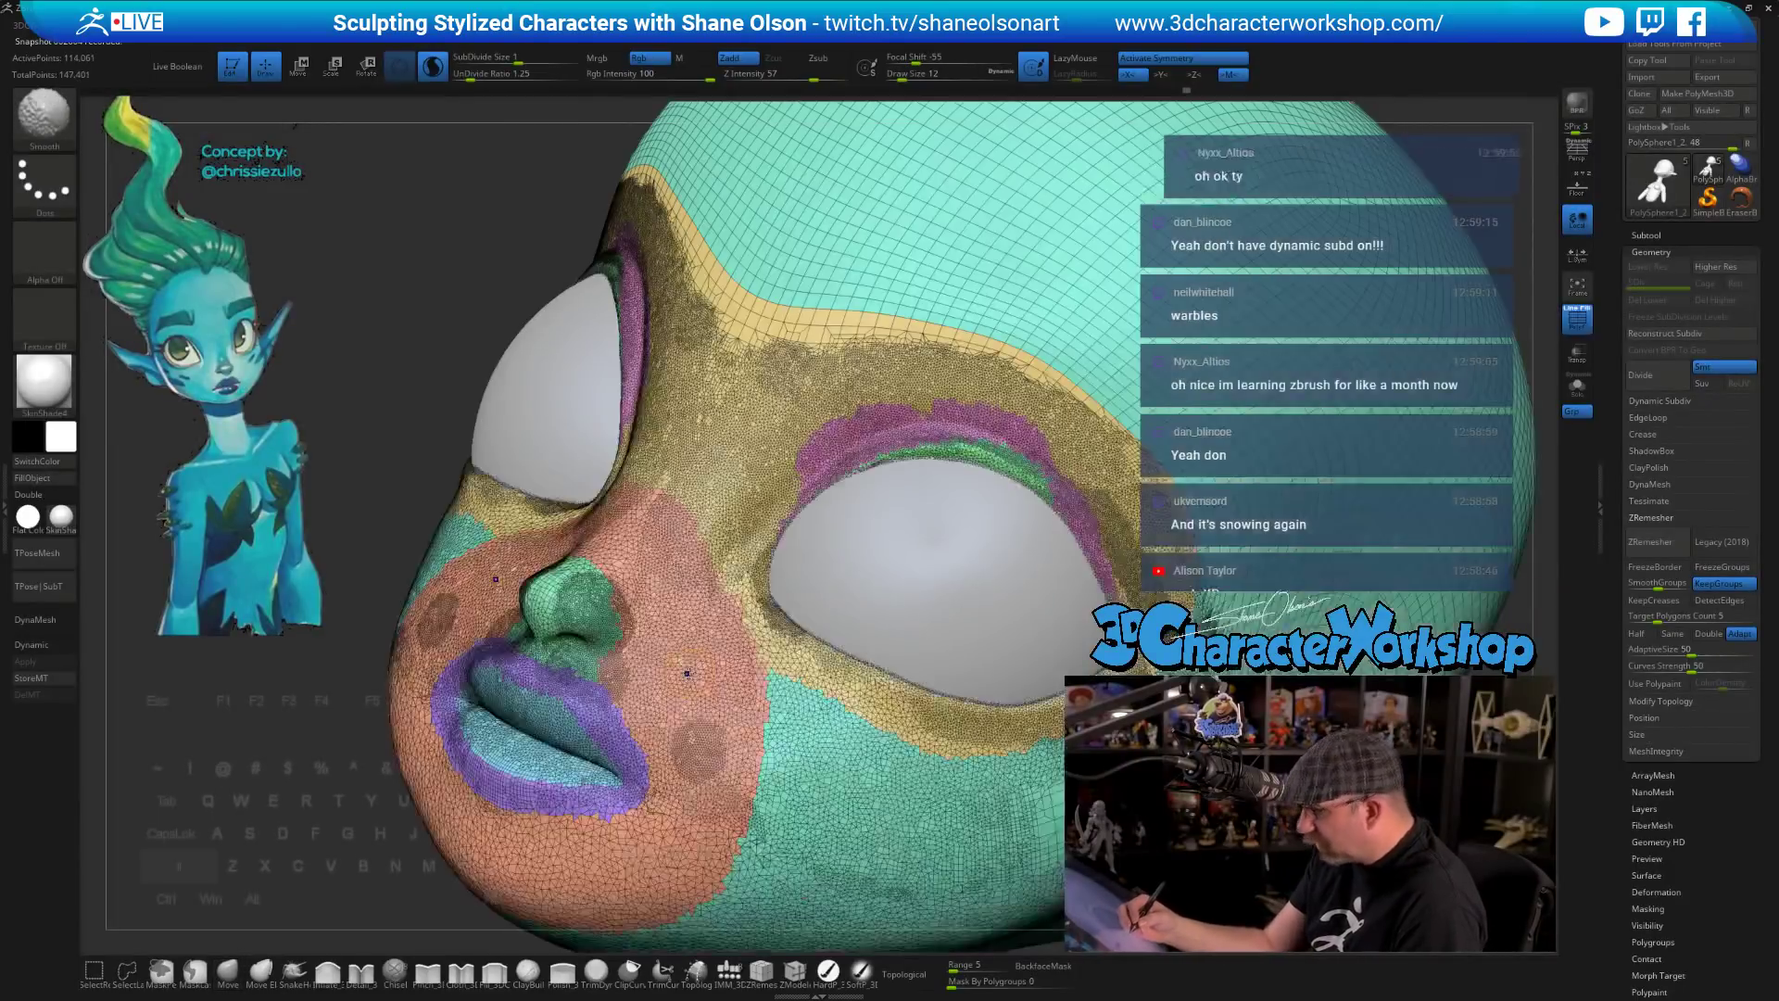
{"action": "key", "text": "shift+f"}
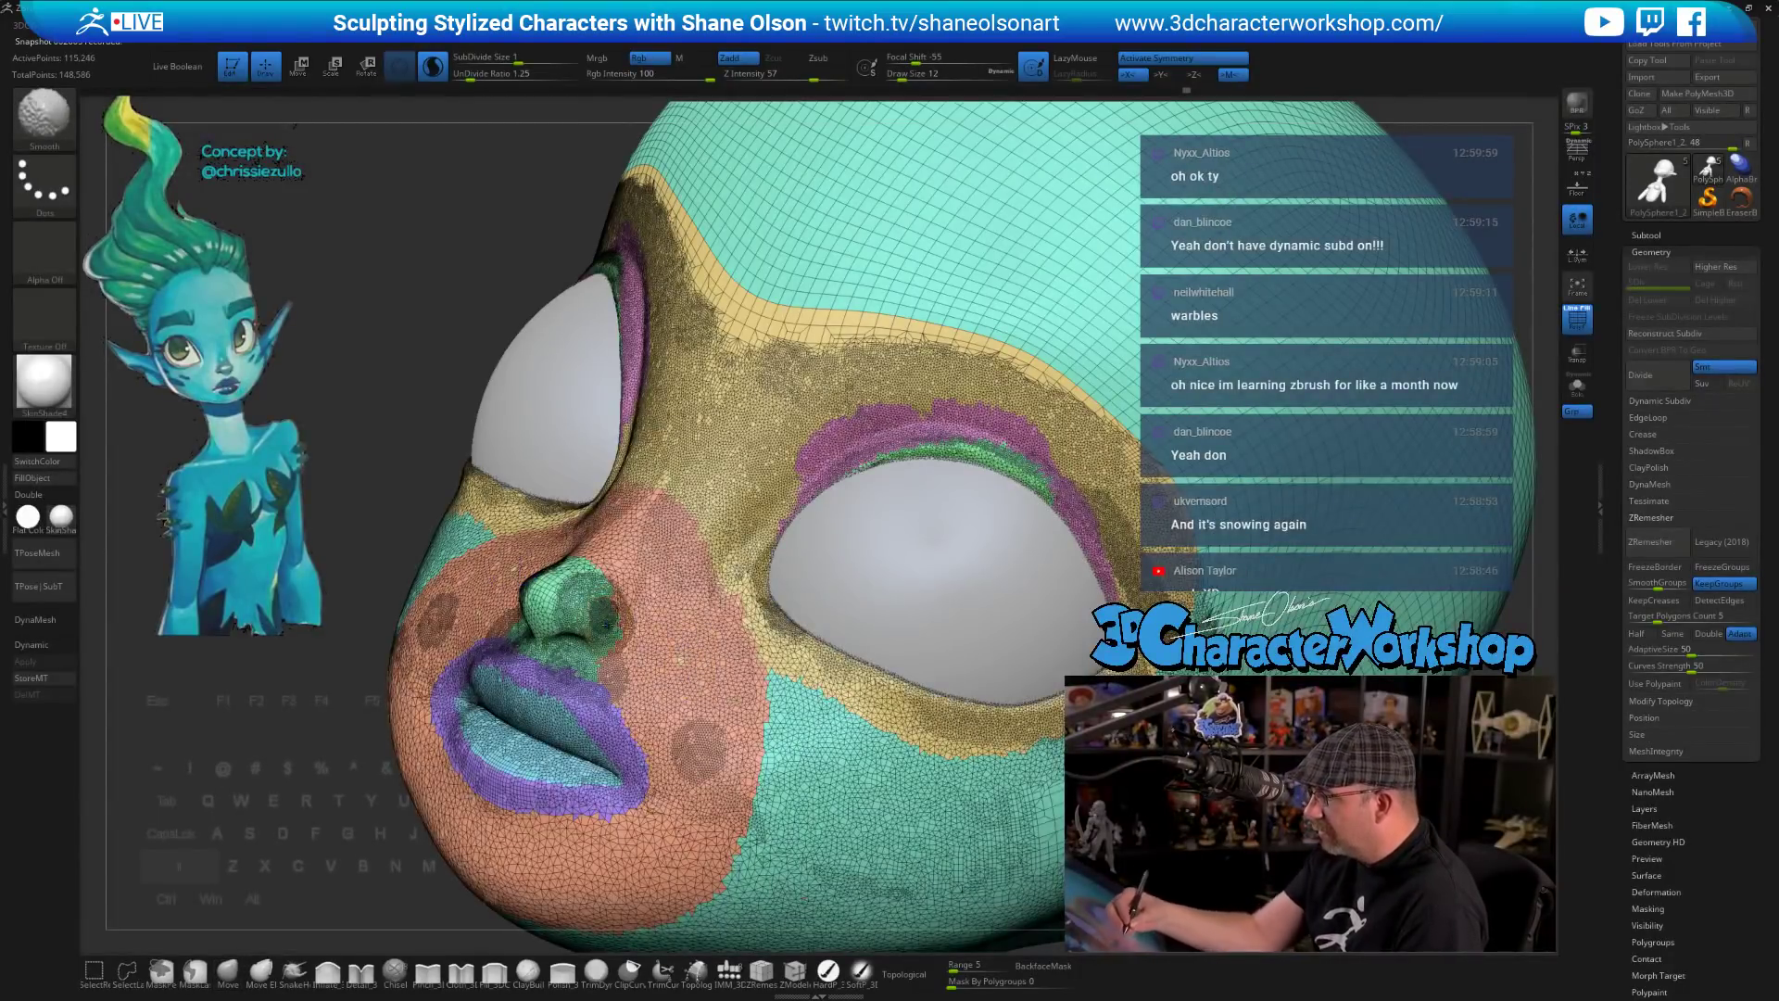
{"action": "left_click_drag", "start_coordinate": [671, 656], "coordinate": [603, 641], "text": "shift"}
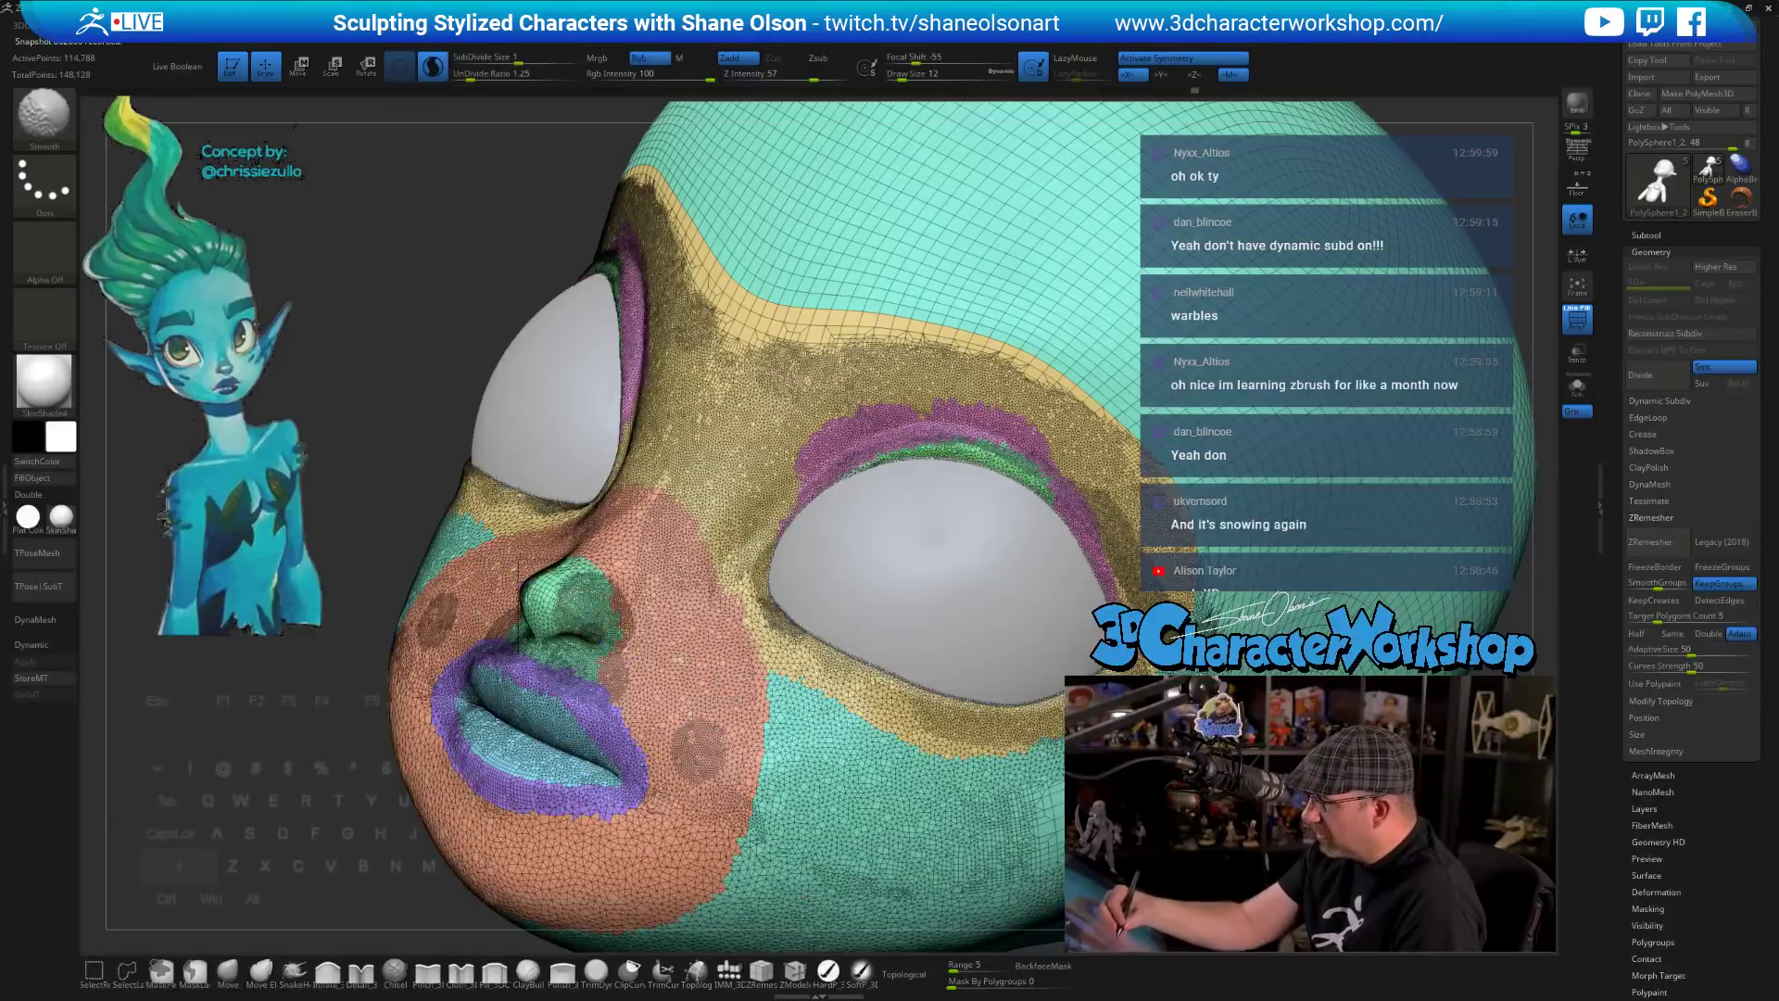
{"action": "key", "text": "shift+f"}
- Carve the crease around the nostril wing with the detail brush at draw size 12 and smooth it into the cheek
{"action": "mouse_move", "coordinate": [691, 691]}
{"action": "right_mouse_down"}
{"action": "mouse_move", "coordinate": [714, 648]}
{"action": "mouse_move", "coordinate": [642, 702]}
{"action": "right_mouse_up"}
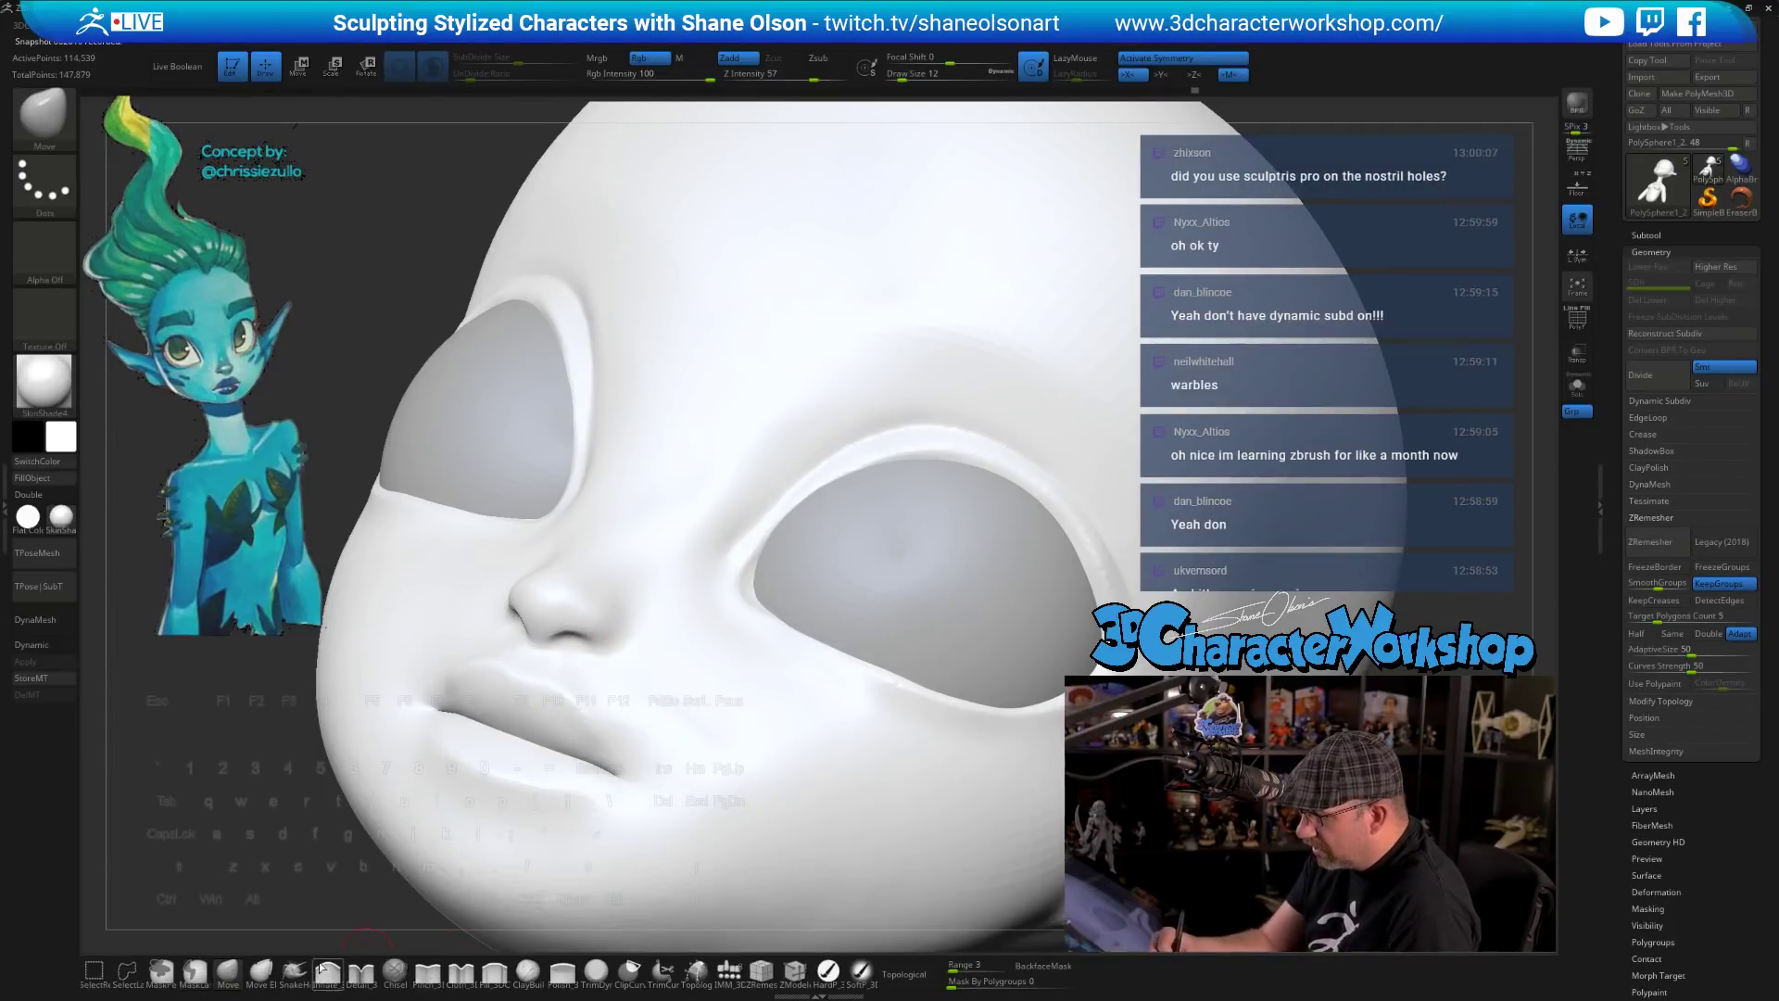
{"action": "left_click", "coordinate": [359, 972]}
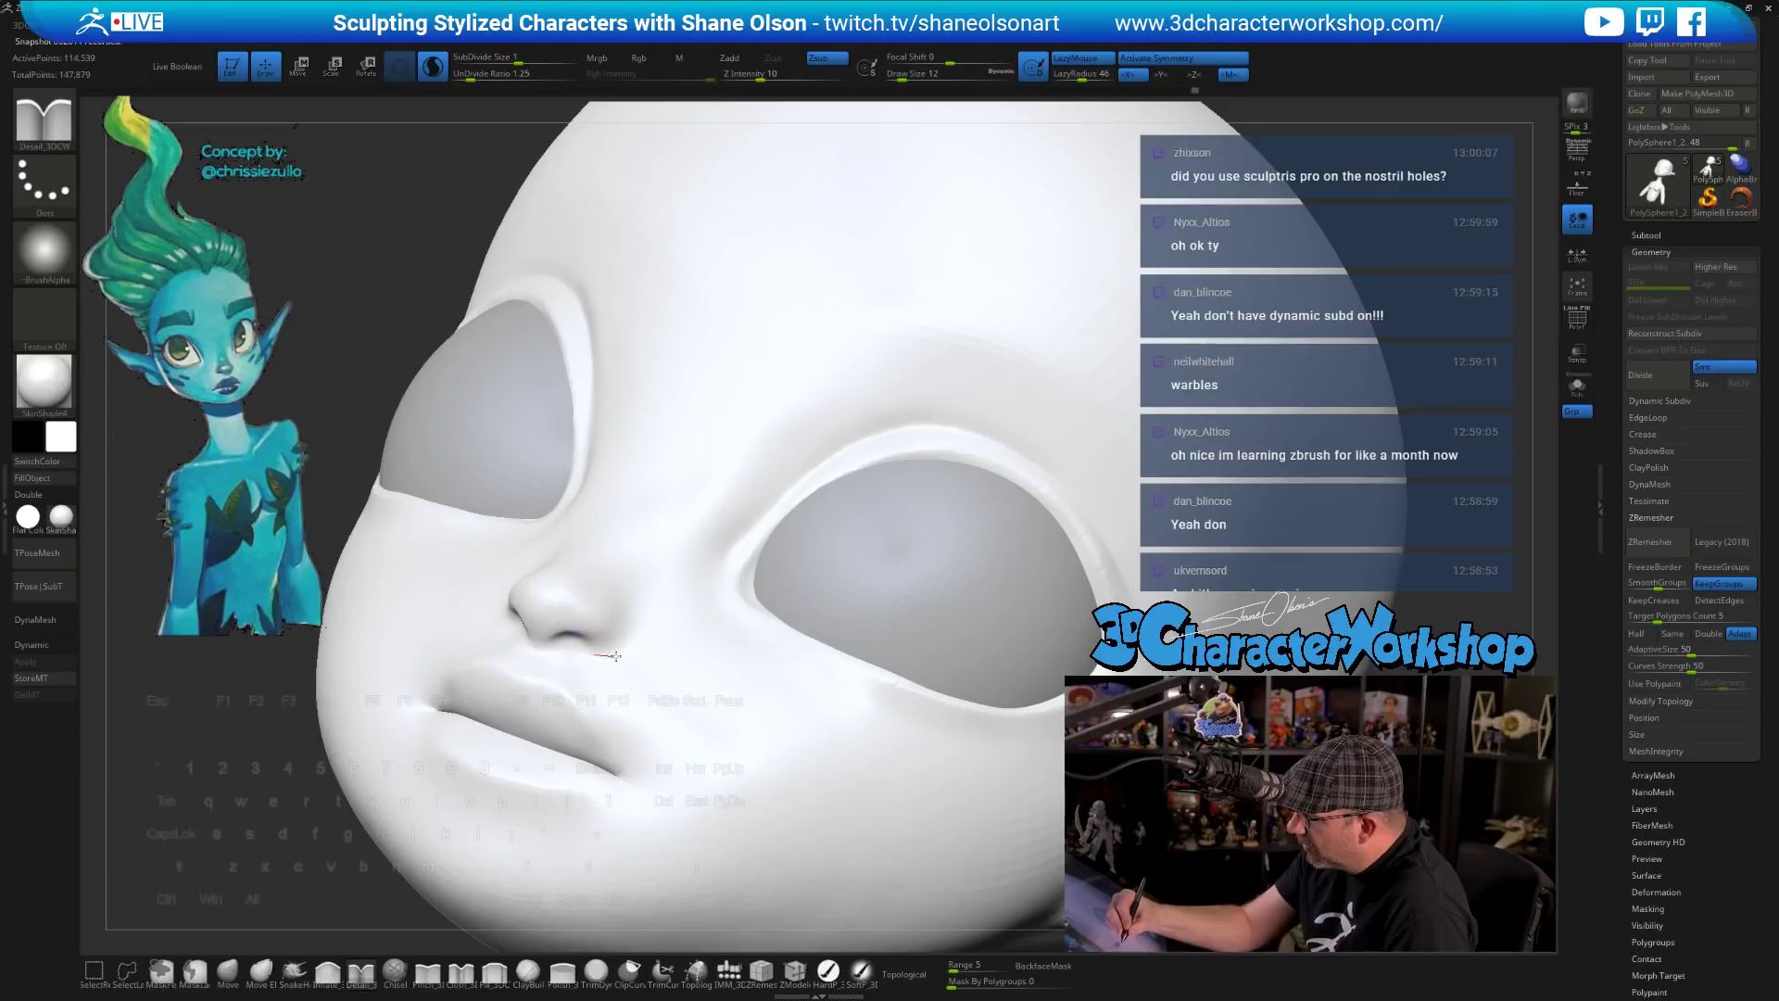
{"action": "mouse_move", "coordinate": [619, 574]}
{"action": "right_mouse_down"}
{"action": "mouse_move", "coordinate": [717, 725]}
{"action": "mouse_move", "coordinate": [634, 638]}
{"action": "right_mouse_up"}
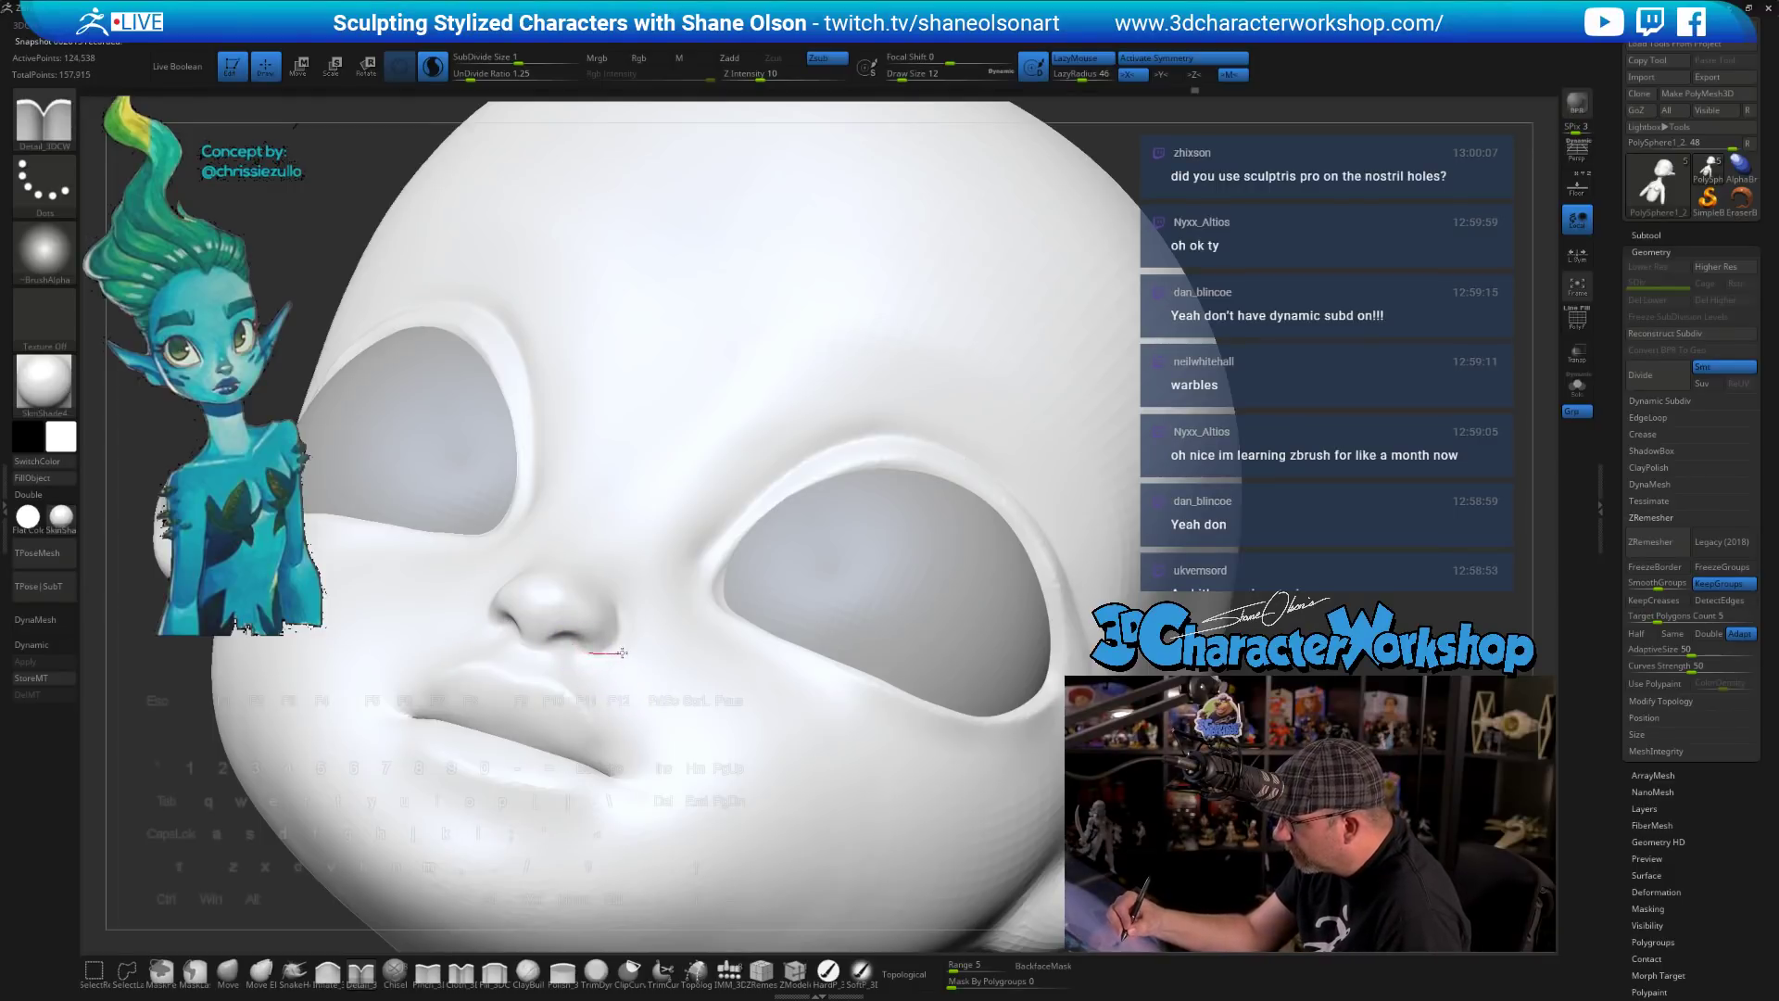
{"action": "right_click_drag", "start_coordinate": [651, 585], "coordinate": [667, 599]}
{"action": "key", "text": "shift"}
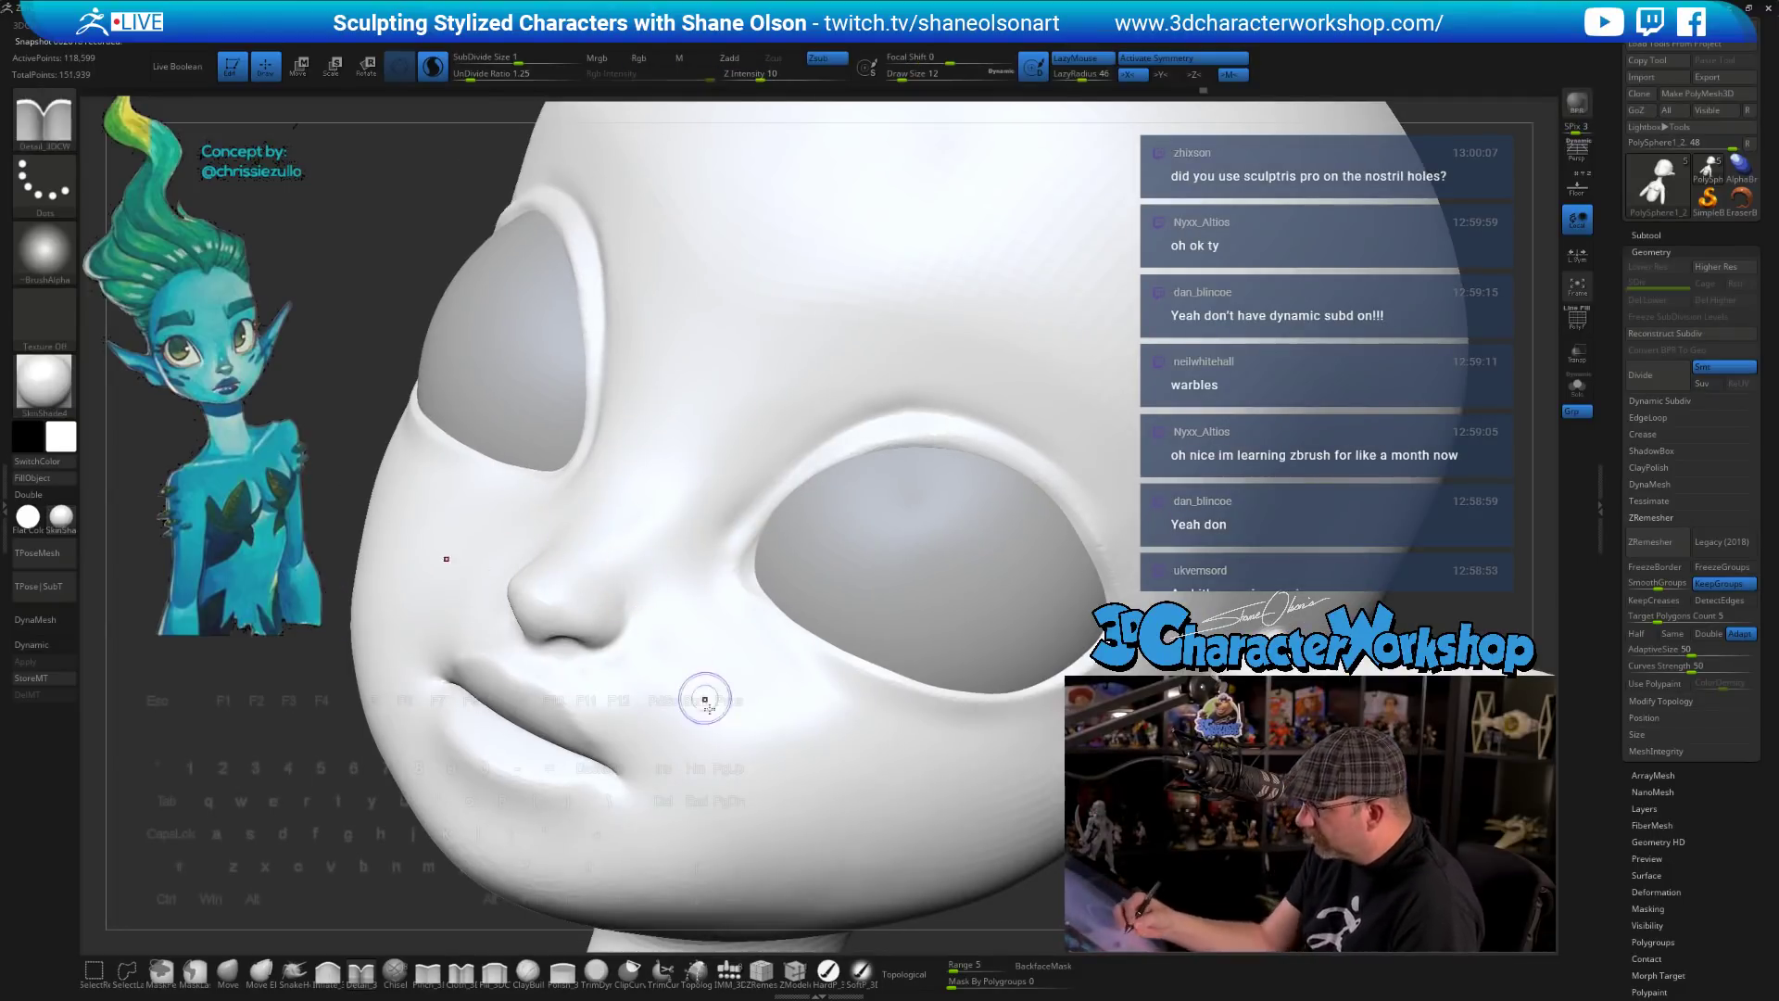
- Examine the whole bust from the front and three-quarter angles and set the detail brush's draw size to 20
{"action": "mouse_move", "coordinate": [699, 698]}
{"action": "right_mouse_down"}
{"action": "mouse_move", "coordinate": [596, 649]}
{"action": "mouse_move", "coordinate": [853, 794]}
{"action": "mouse_move", "coordinate": [884, 722]}
{"action": "right_mouse_up"}
{"action": "mouse_move", "coordinate": [883, 652]}
{"action": "right_mouse_down", "text": "ctrl"}
{"action": "mouse_move", "coordinate": [902, 671]}
{"action": "mouse_move", "coordinate": [845, 698]}
{"action": "right_mouse_up", "text": "ctrl"}
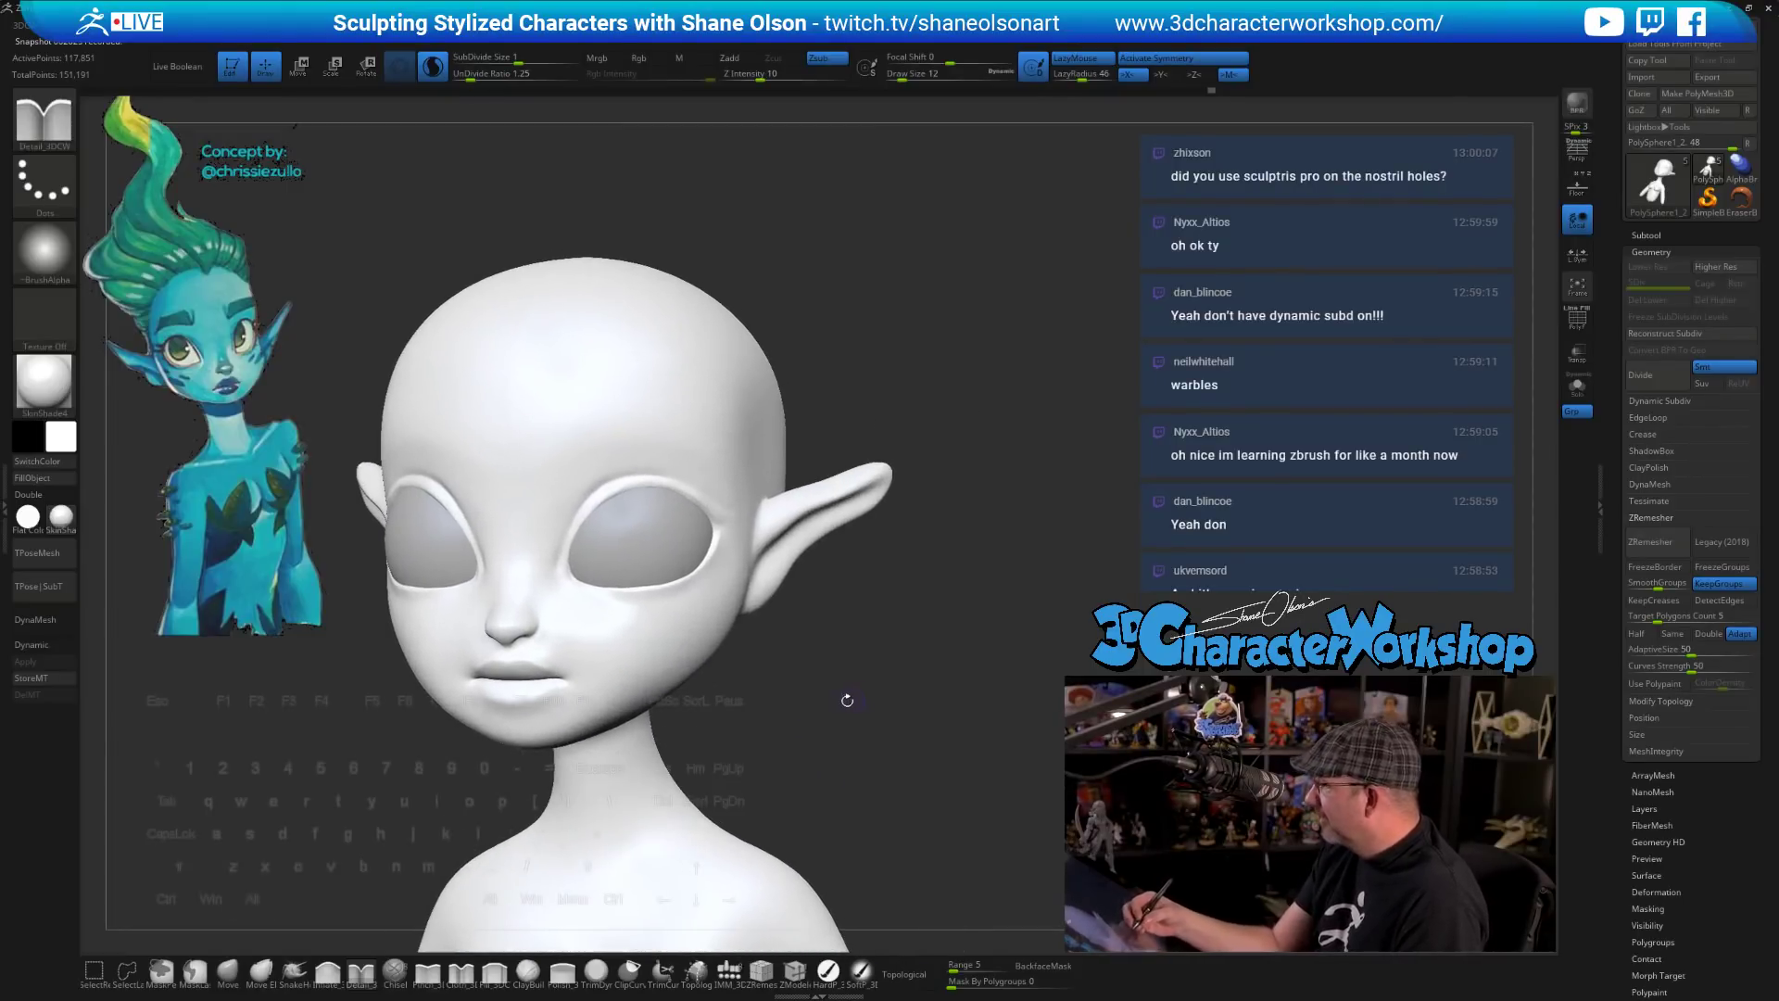
{"action": "key", "text": "s"}
{"action": "left_click_drag", "start_coordinate": [846, 699], "coordinate": [849, 696]}
{"action": "mouse_move", "coordinate": [849, 696]}
{"action": "right_mouse_down"}
{"action": "mouse_move", "coordinate": [867, 699]}
{"action": "mouse_move", "coordinate": [816, 685]}
{"action": "right_mouse_up"}
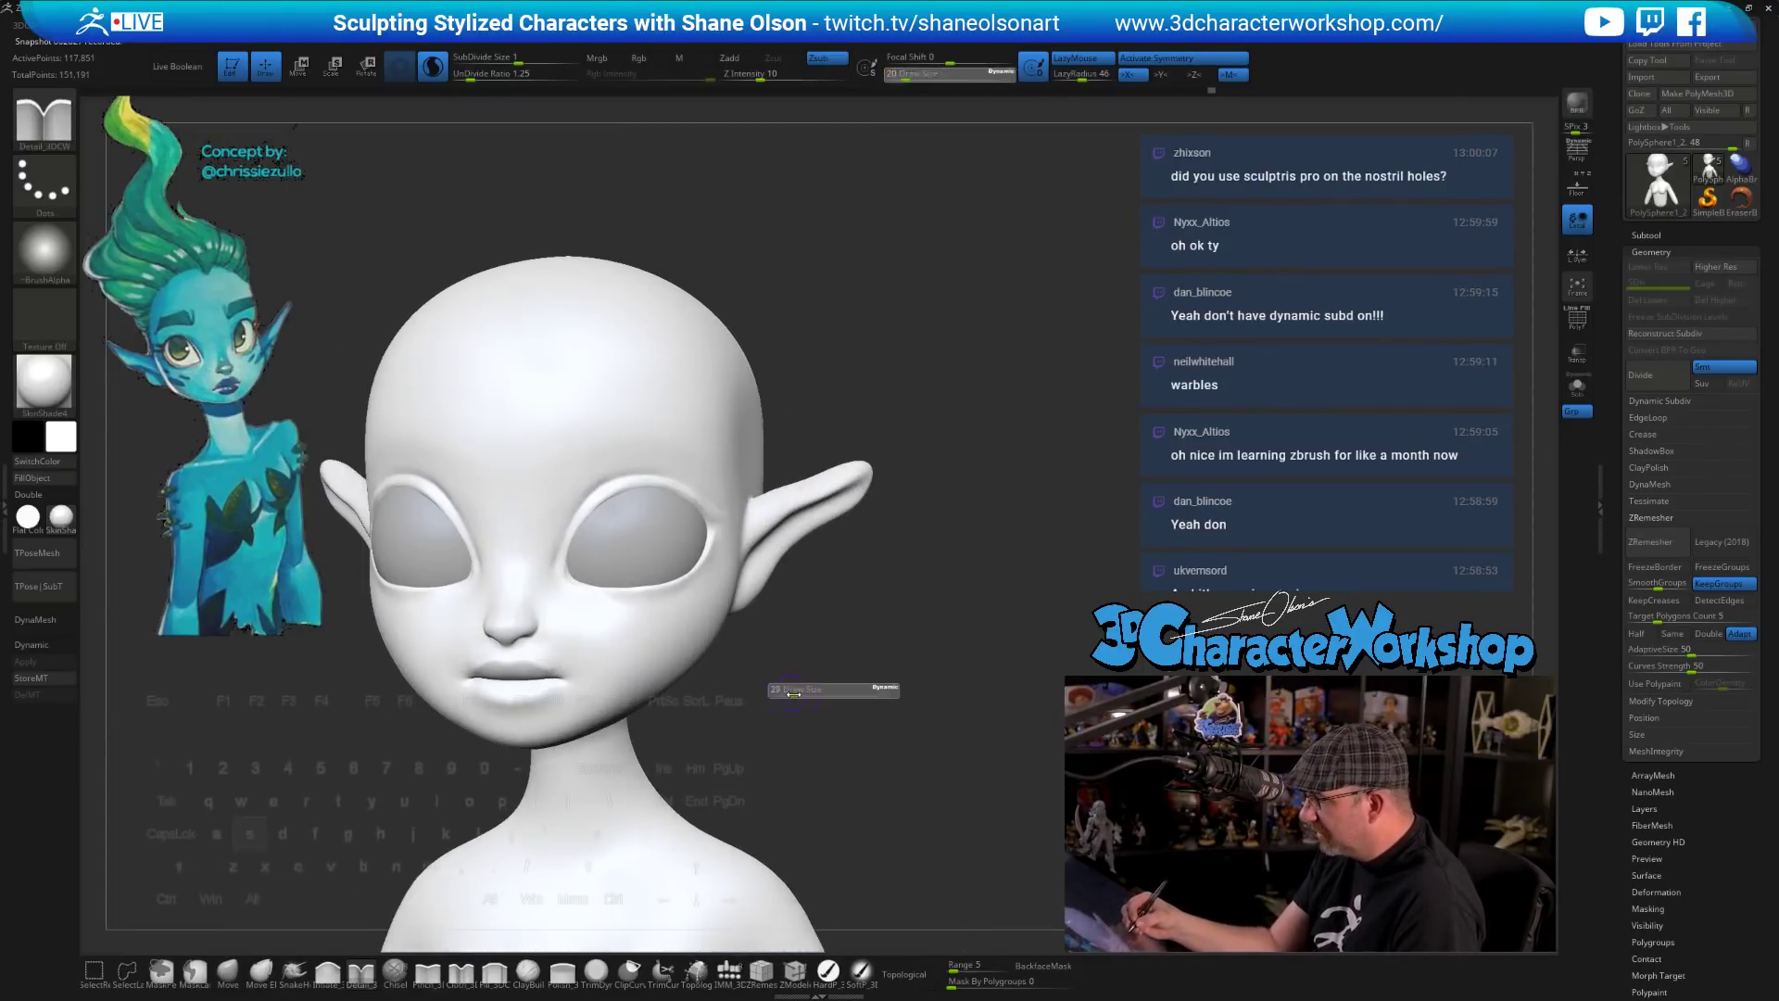
- Try a light smoothing stroke on the cheek beside the mouth
{"action": "key", "text": "shift"}
{"action": "left_click_drag", "start_coordinate": [683, 612], "coordinate": [660, 614], "text": "shift"}
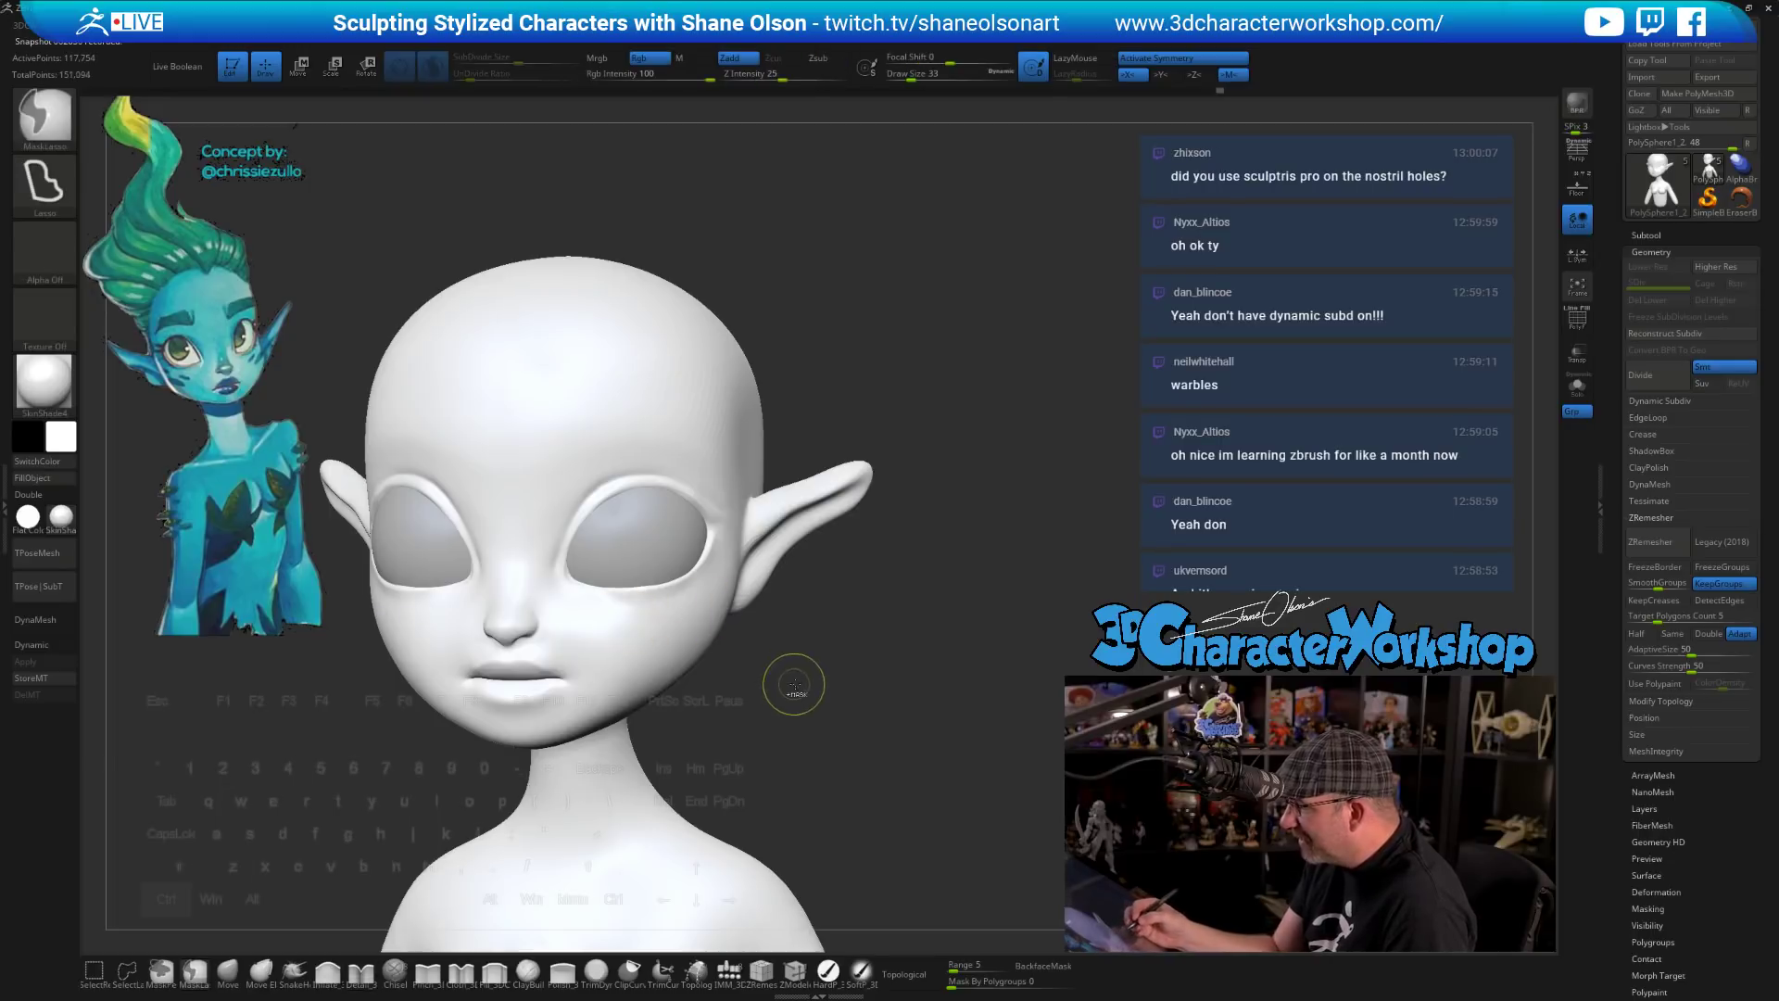
{"action": "right_click_drag", "start_coordinate": [782, 719], "coordinate": [776, 738], "text": "ctrl"}
{"action": "key", "text": "s"}
{"action": "left_click_drag", "start_coordinate": [775, 740], "coordinate": [777, 739]}
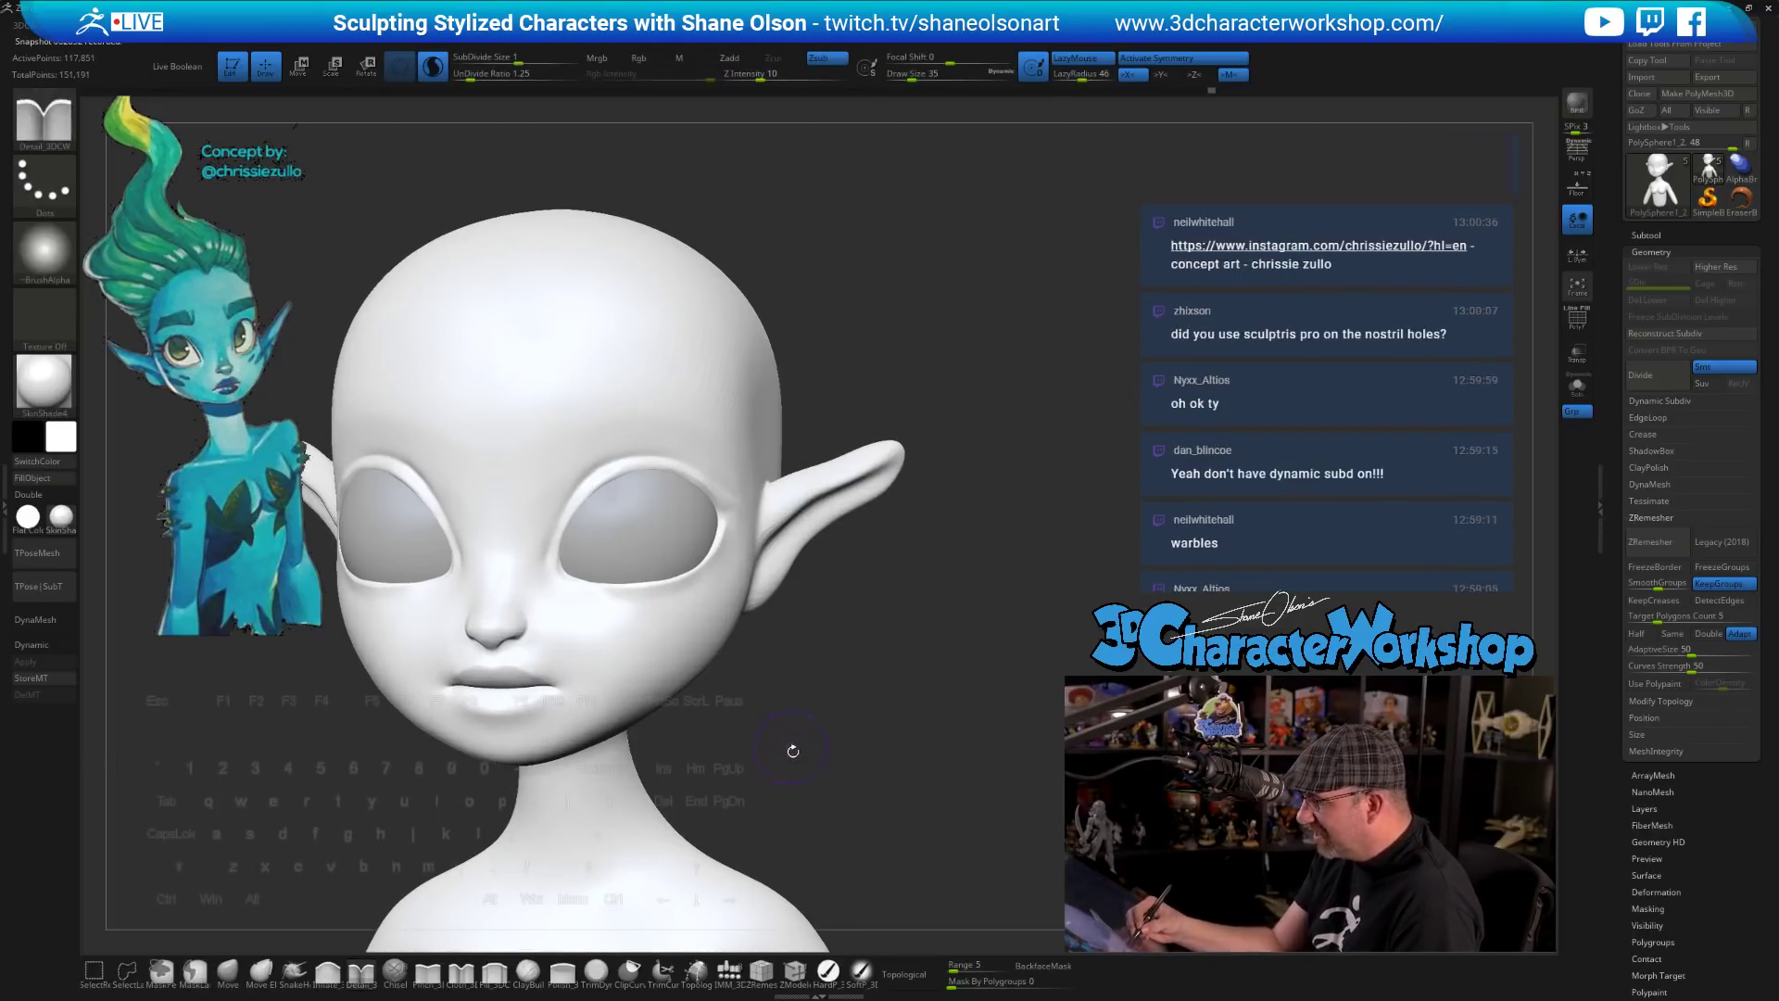
{"action": "mouse_move", "coordinate": [791, 746]}
{"action": "right_mouse_down"}
{"action": "mouse_move", "coordinate": [787, 810]}
{"action": "mouse_move", "coordinate": [802, 812]}
{"action": "mouse_move", "coordinate": [787, 681]}
{"action": "mouse_move", "coordinate": [856, 659]}
{"action": "right_mouse_up"}
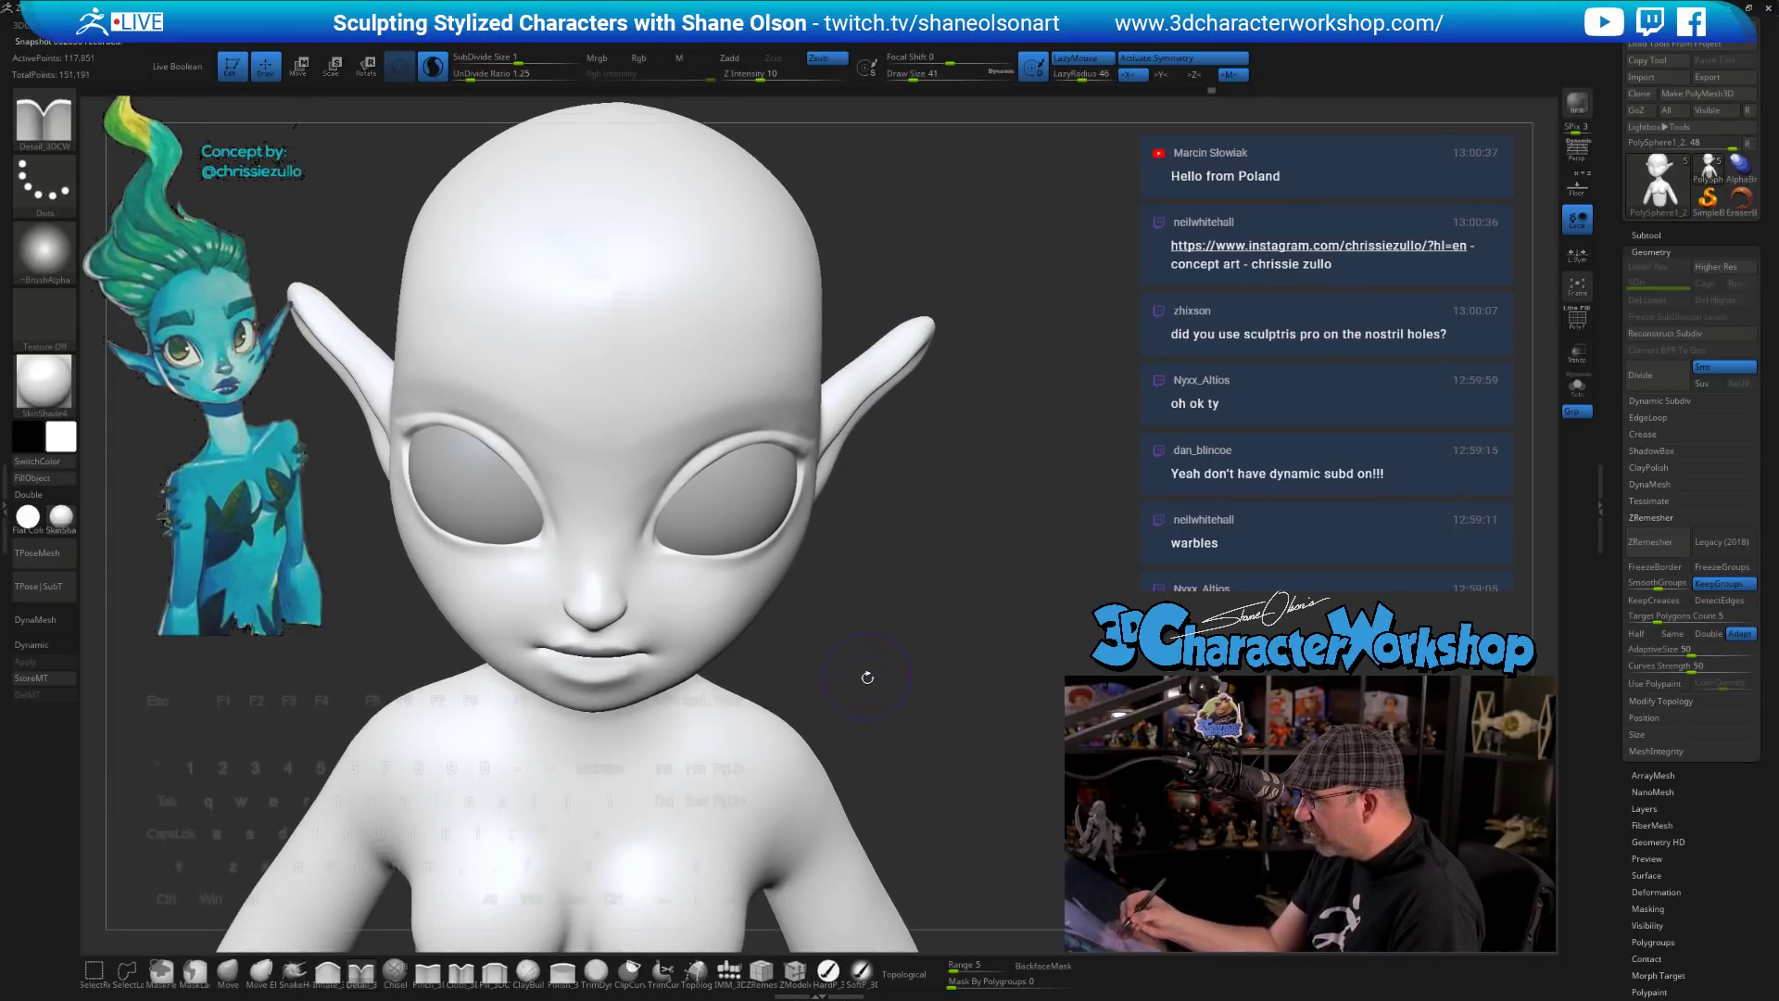
- Reshape the side of the face around the eye with the Move brush at a draw size of 68
{"action": "left_click", "coordinate": [230, 971]}
{"action": "key", "text": "s"}
{"action": "mouse_move", "coordinate": [830, 644]}
{"action": "left_mouse_down"}
{"action": "mouse_move", "coordinate": [857, 607]}
{"action": "mouse_move", "coordinate": [866, 481]}
{"action": "mouse_move", "coordinate": [885, 689]}
{"action": "left_mouse_up"}
{"action": "mouse_move", "coordinate": [883, 689]}
{"action": "right_mouse_down"}
{"action": "mouse_move", "coordinate": [881, 668]}
{"action": "mouse_move", "coordinate": [854, 683]}
{"action": "mouse_move", "coordinate": [862, 668]}
{"action": "mouse_move", "coordinate": [867, 710]}
{"action": "mouse_move", "coordinate": [756, 609]}
{"action": "mouse_move", "coordinate": [764, 574]}
{"action": "mouse_move", "coordinate": [798, 579]}
{"action": "right_mouse_up"}
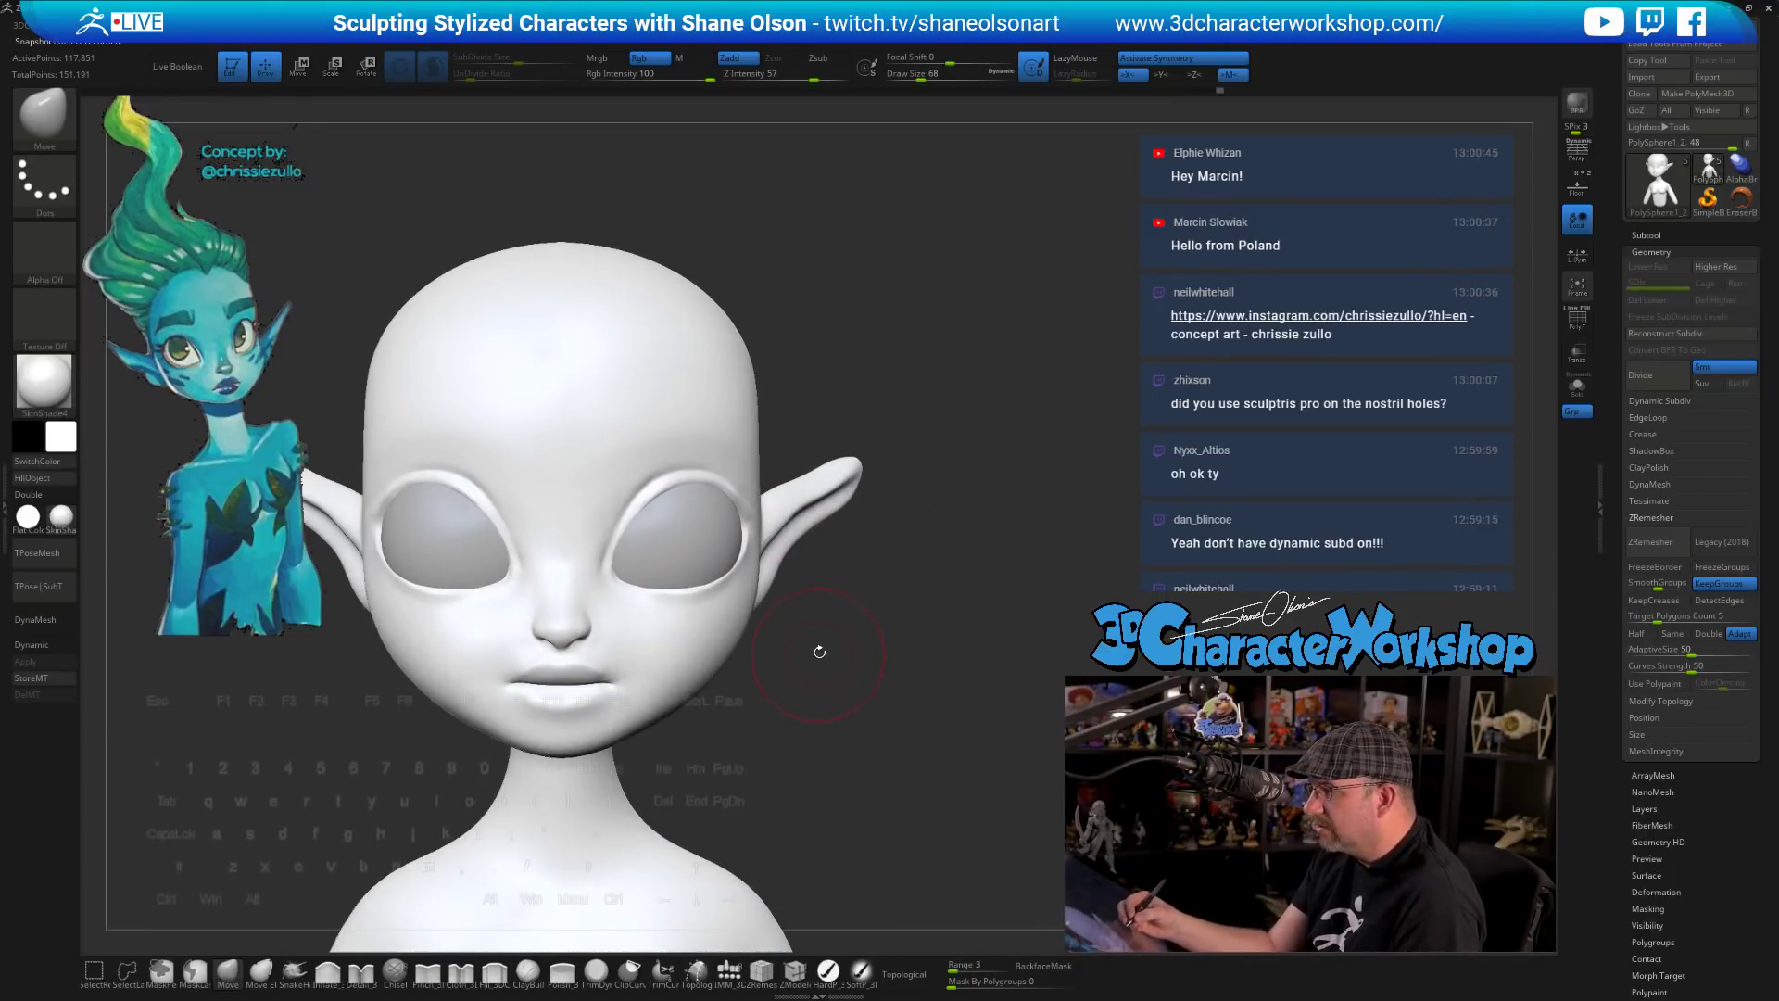
{"action": "right_click_drag", "start_coordinate": [819, 651], "coordinate": [844, 655]}
{"action": "mouse_move", "coordinate": [707, 546]}
{"action": "right_mouse_down"}
{"action": "mouse_move", "coordinate": [666, 576]}
{"action": "mouse_move", "coordinate": [747, 568]}
{"action": "right_mouse_up"}
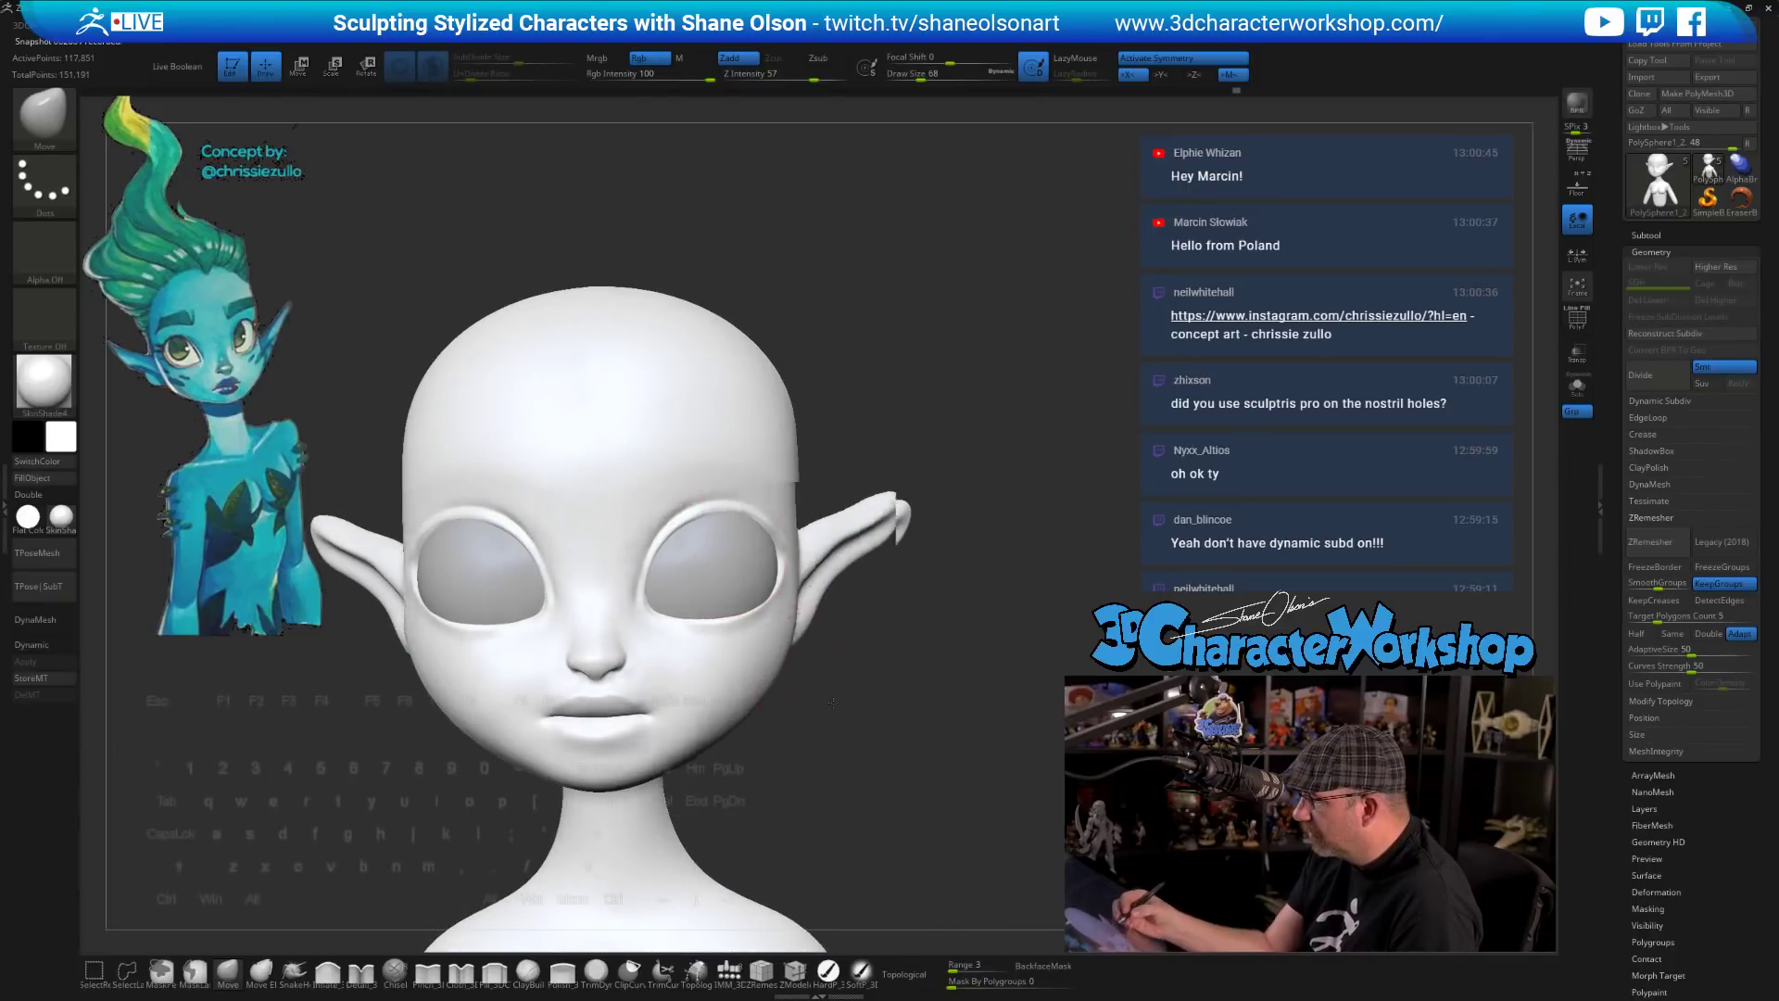
{"action": "mouse_move", "coordinate": [842, 717]}
{"action": "right_mouse_down", "text": "alt"}
{"action": "mouse_move", "coordinate": [873, 731]}
{"action": "mouse_move", "coordinate": [777, 608]}
{"action": "right_mouse_up", "text": "alt"}
- Undo the first smoothing of the brow ridge above the eye and smooth it again with a draw size of 23
{"action": "key", "text": "s"}
{"action": "left_click_drag", "start_coordinate": [687, 508], "coordinate": [677, 509]}
{"action": "right_click_drag", "start_coordinate": [679, 508], "coordinate": [619, 531], "text": "shift"}
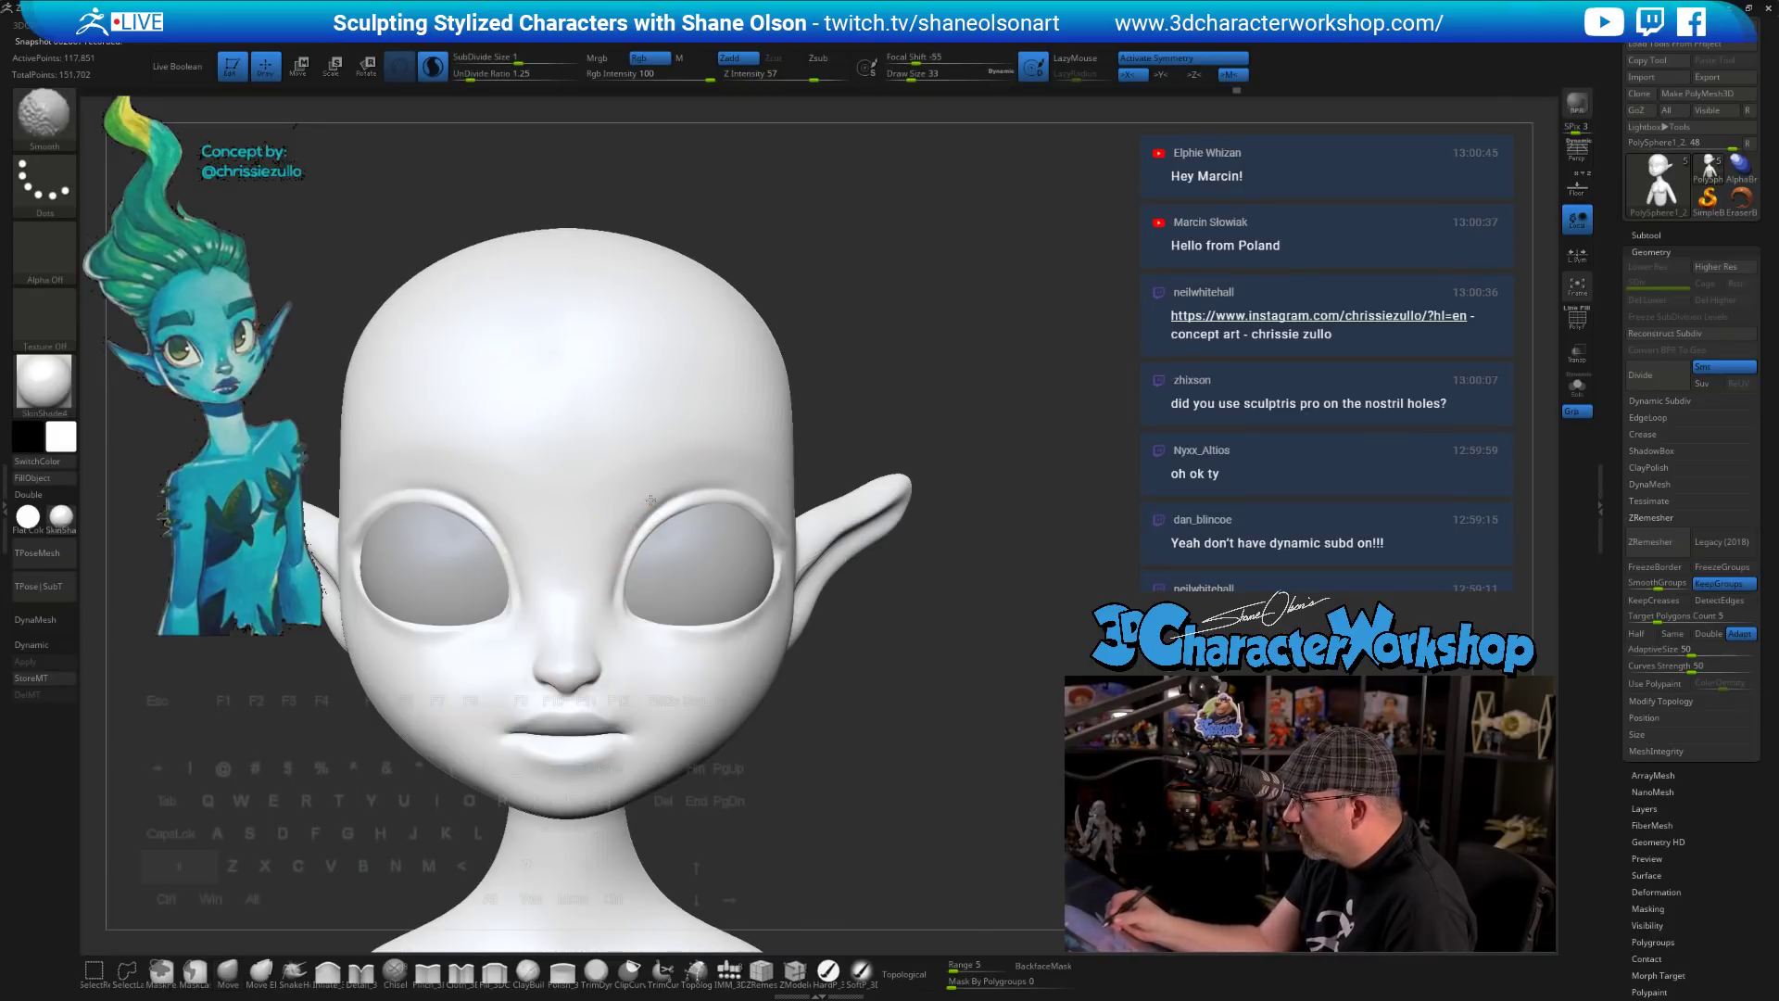
{"action": "key", "text": "ctrl+z"}
{"action": "key", "text": "bracketleft"}
{"action": "mouse_move", "coordinate": [669, 501]}
{"action": "left_mouse_down"}
{"action": "mouse_move", "coordinate": [655, 516]}
{"action": "mouse_move", "coordinate": [665, 489]}
{"action": "left_mouse_up"}
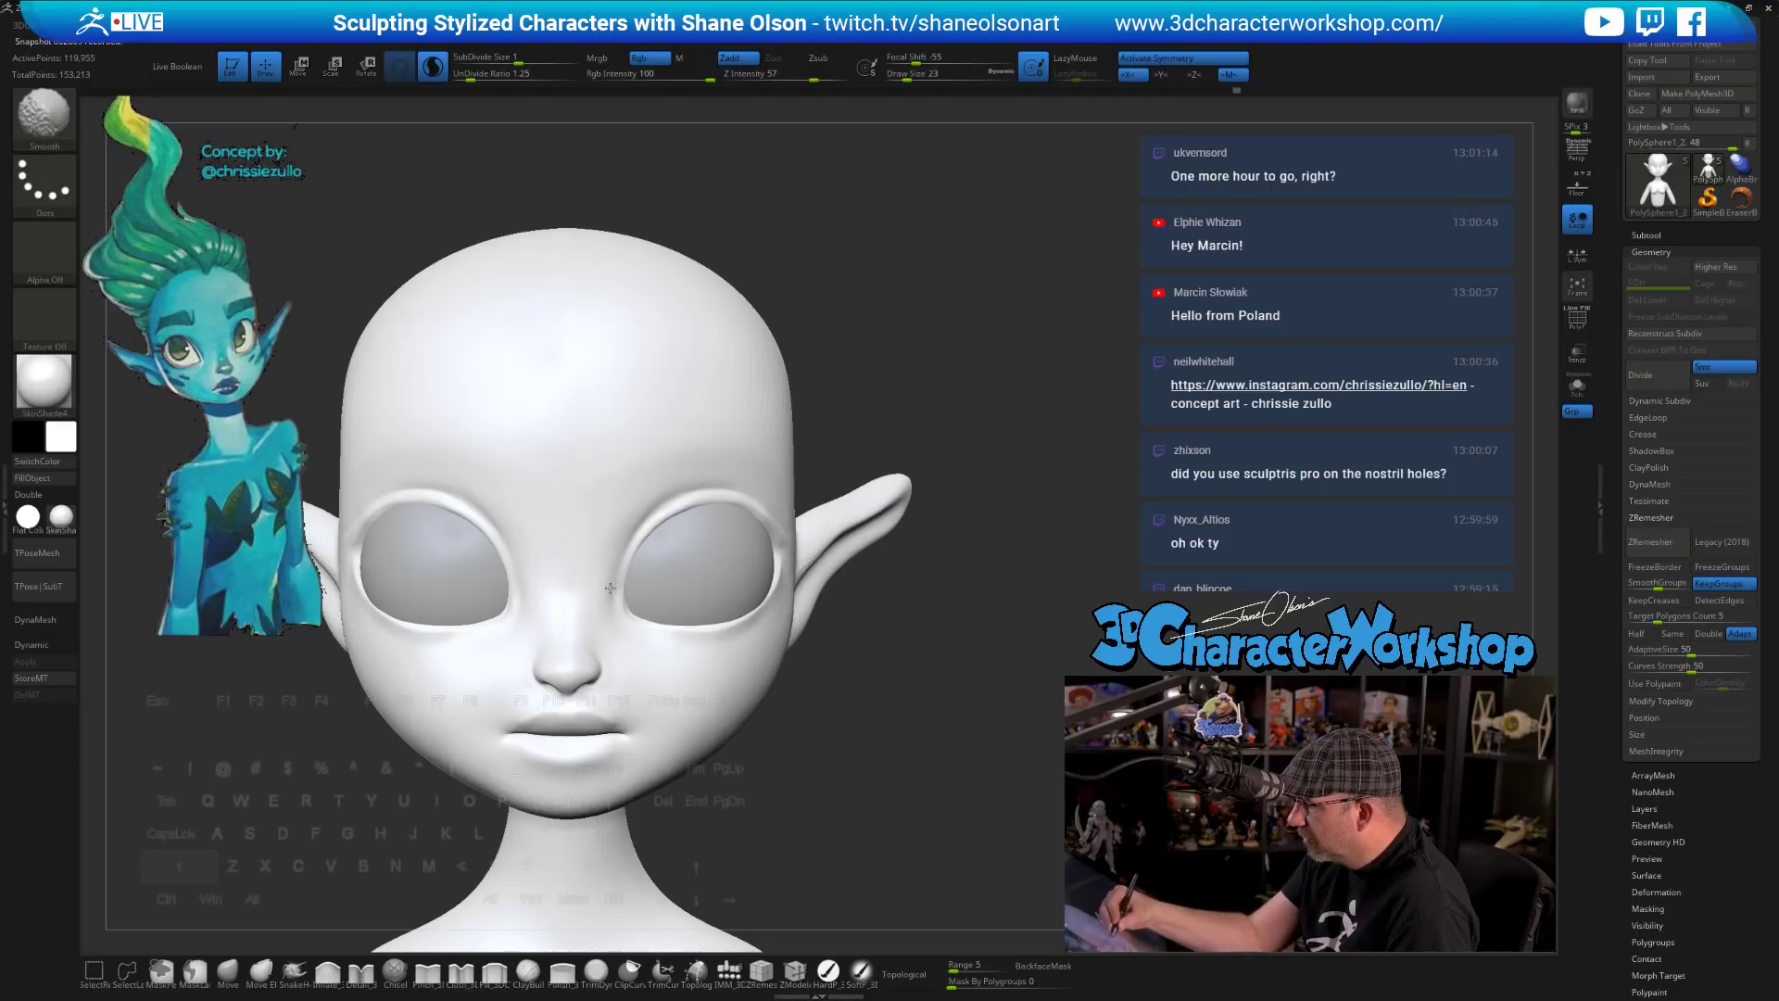
- Smooth the side of the nose bridge and the brow above the upper eyelid to its outer end
{"action": "left_click_drag", "start_coordinate": [610, 588], "coordinate": [614, 547], "text": "shift"}
{"action": "left_click_drag", "start_coordinate": [880, 597], "coordinate": [769, 589]}
{"action": "left_click_drag", "start_coordinate": [695, 497], "coordinate": [675, 483], "text": "shift"}
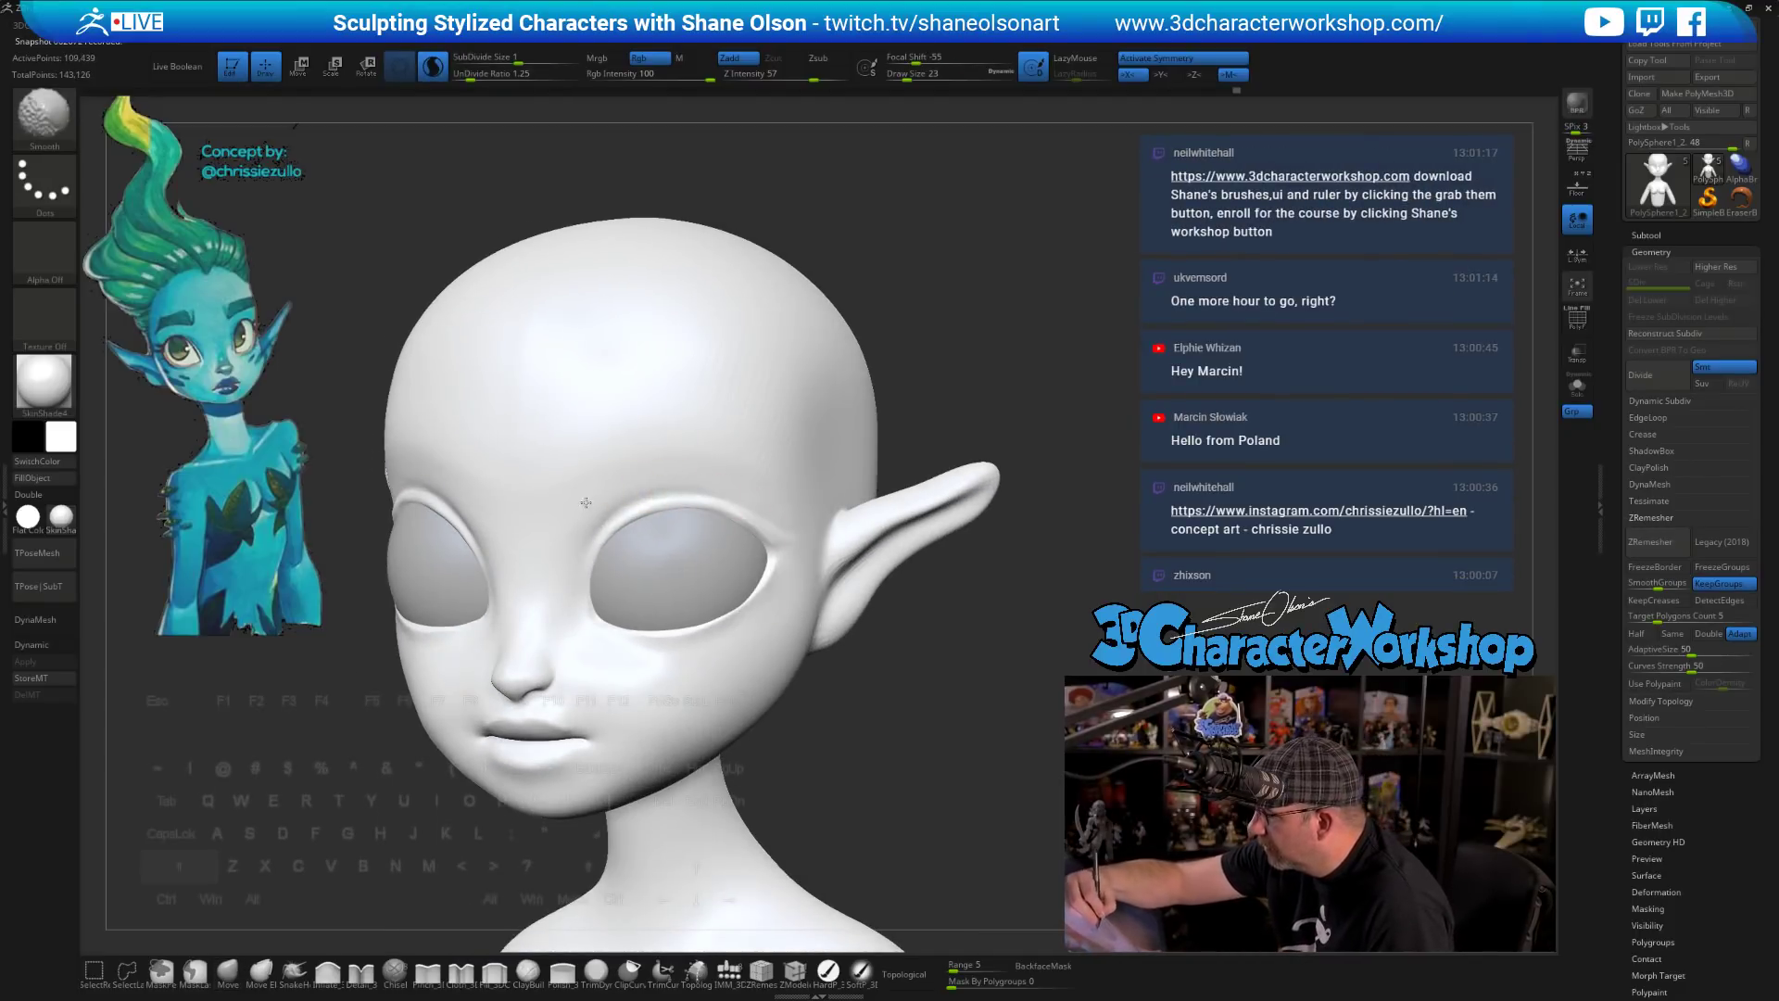
{"action": "left_click_drag", "start_coordinate": [767, 505], "coordinate": [781, 521], "text": "shift"}
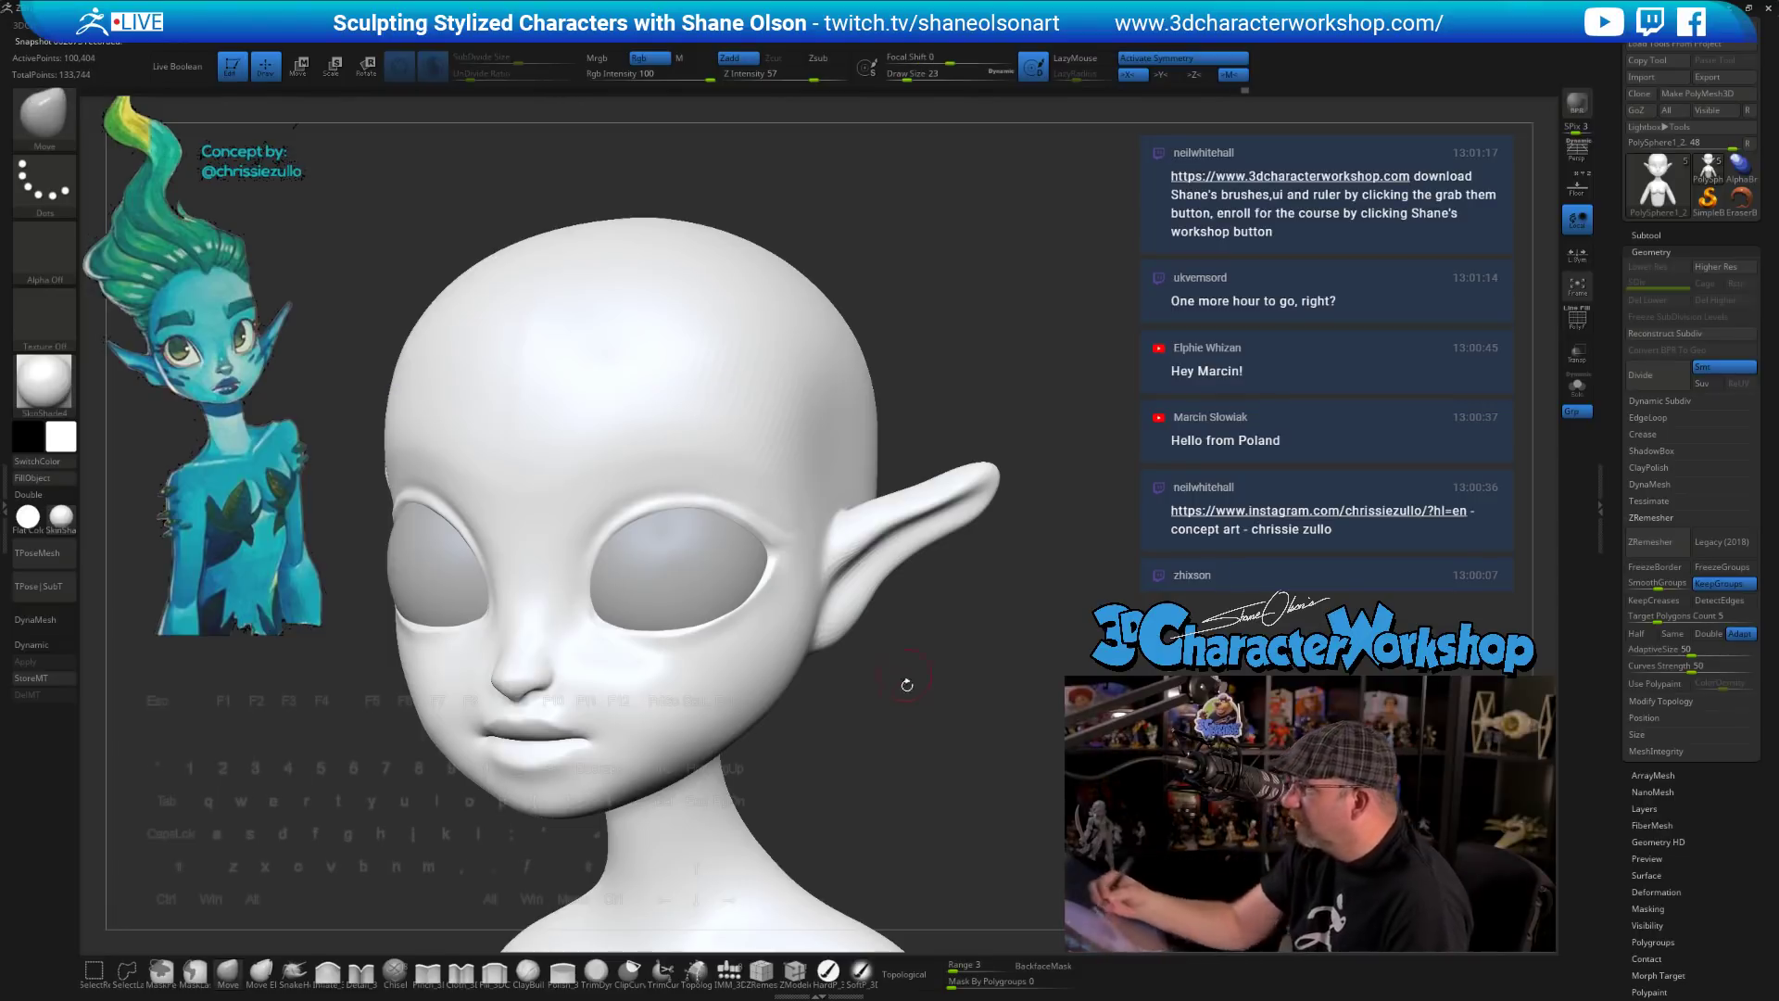
- Smooth the outer upper corner of the eyelid where it meets the temple
{"action": "left_click_drag", "start_coordinate": [905, 683], "coordinate": [991, 686], "text": "shift"}
{"action": "left_click_drag", "start_coordinate": [885, 767], "coordinate": [926, 636], "text": "alt"}
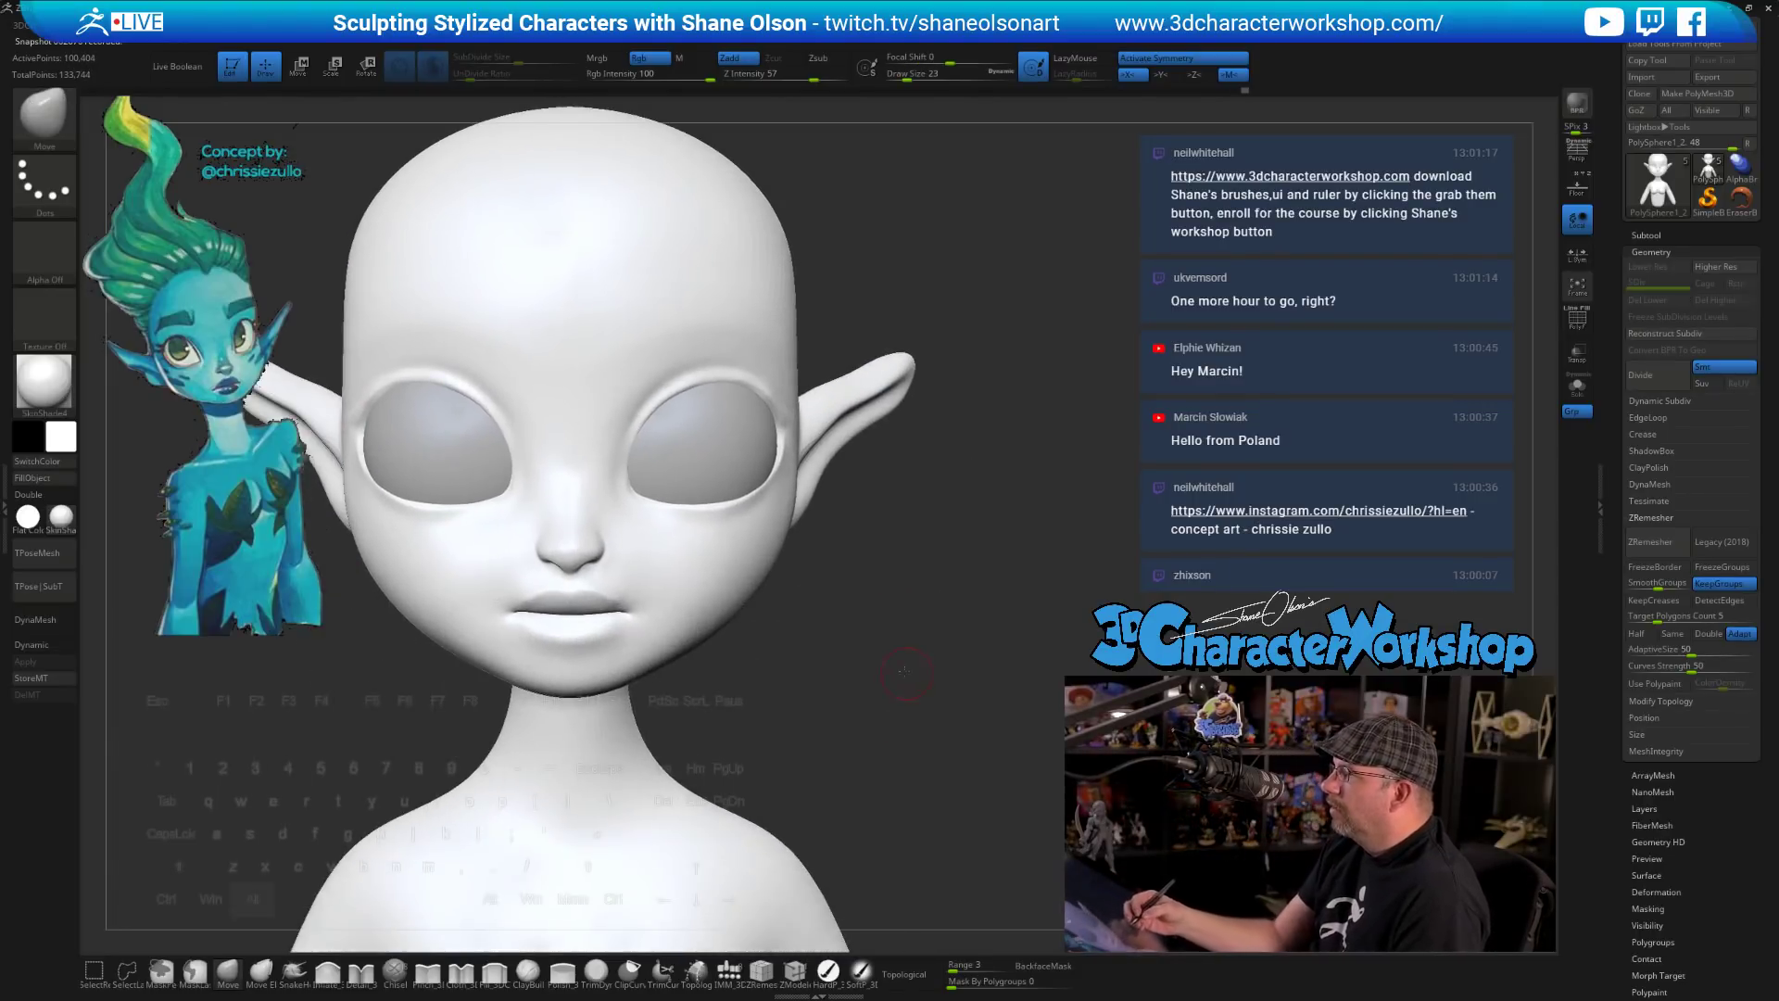
{"action": "mouse_move", "coordinate": [905, 671]}
{"action": "right_mouse_down"}
{"action": "mouse_move", "coordinate": [881, 655]}
{"action": "mouse_move", "coordinate": [913, 653]}
{"action": "right_mouse_up"}
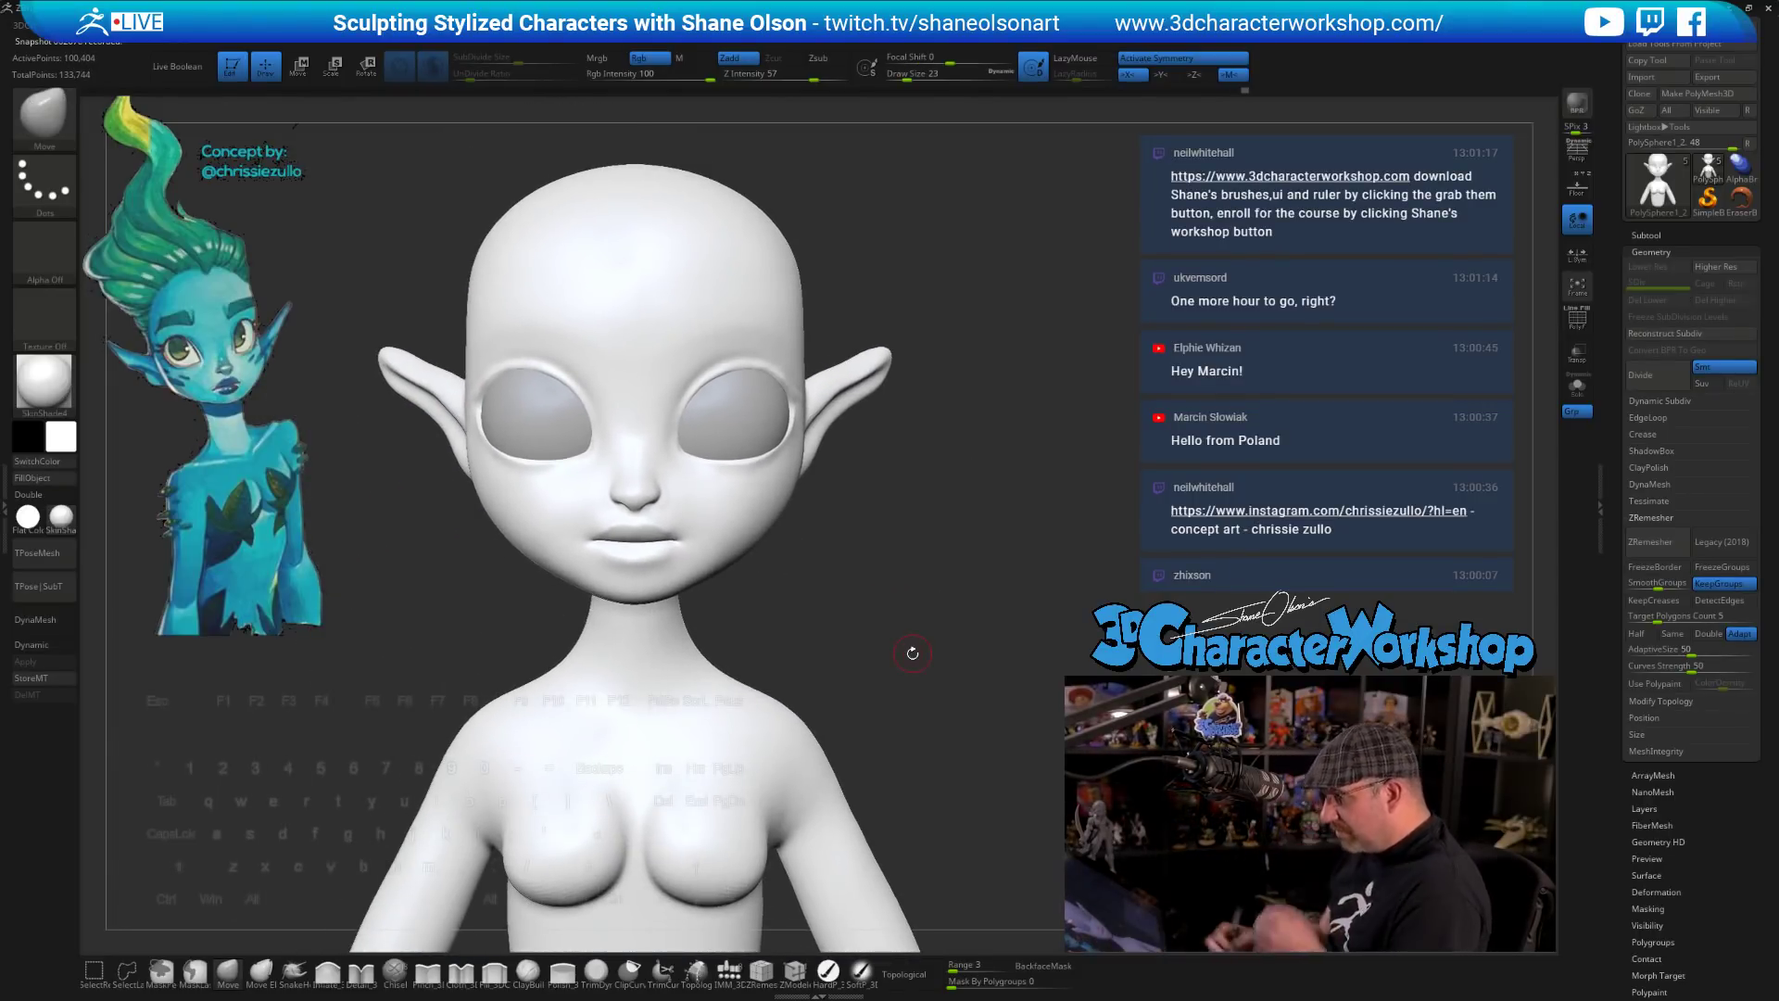
{"action": "mouse_move", "coordinate": [874, 537]}
{"action": "left_mouse_down", "text": "alt"}
{"action": "mouse_move", "coordinate": [901, 608]}
{"action": "mouse_move", "coordinate": [801, 593]}
{"action": "left_mouse_up", "text": "alt"}
{"action": "left_click_drag", "start_coordinate": [868, 407], "coordinate": [838, 378], "text": "shift"}
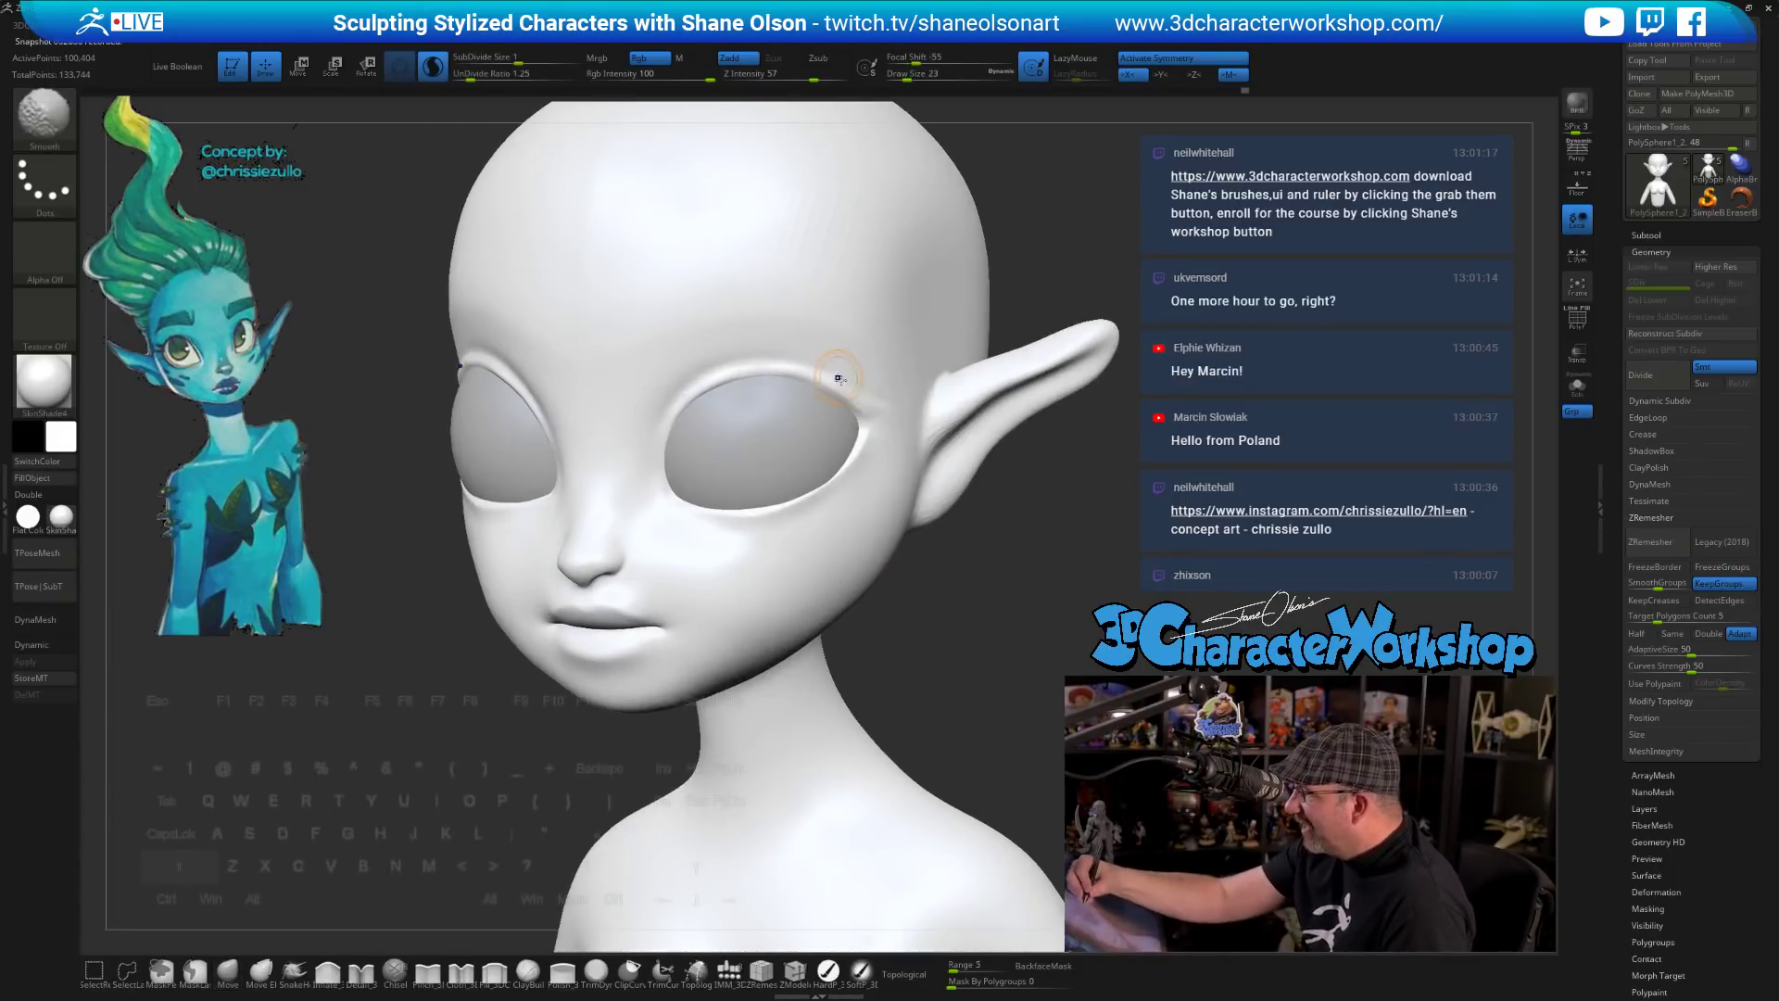
{"action": "right_click_drag", "start_coordinate": [889, 416], "coordinate": [900, 615]}
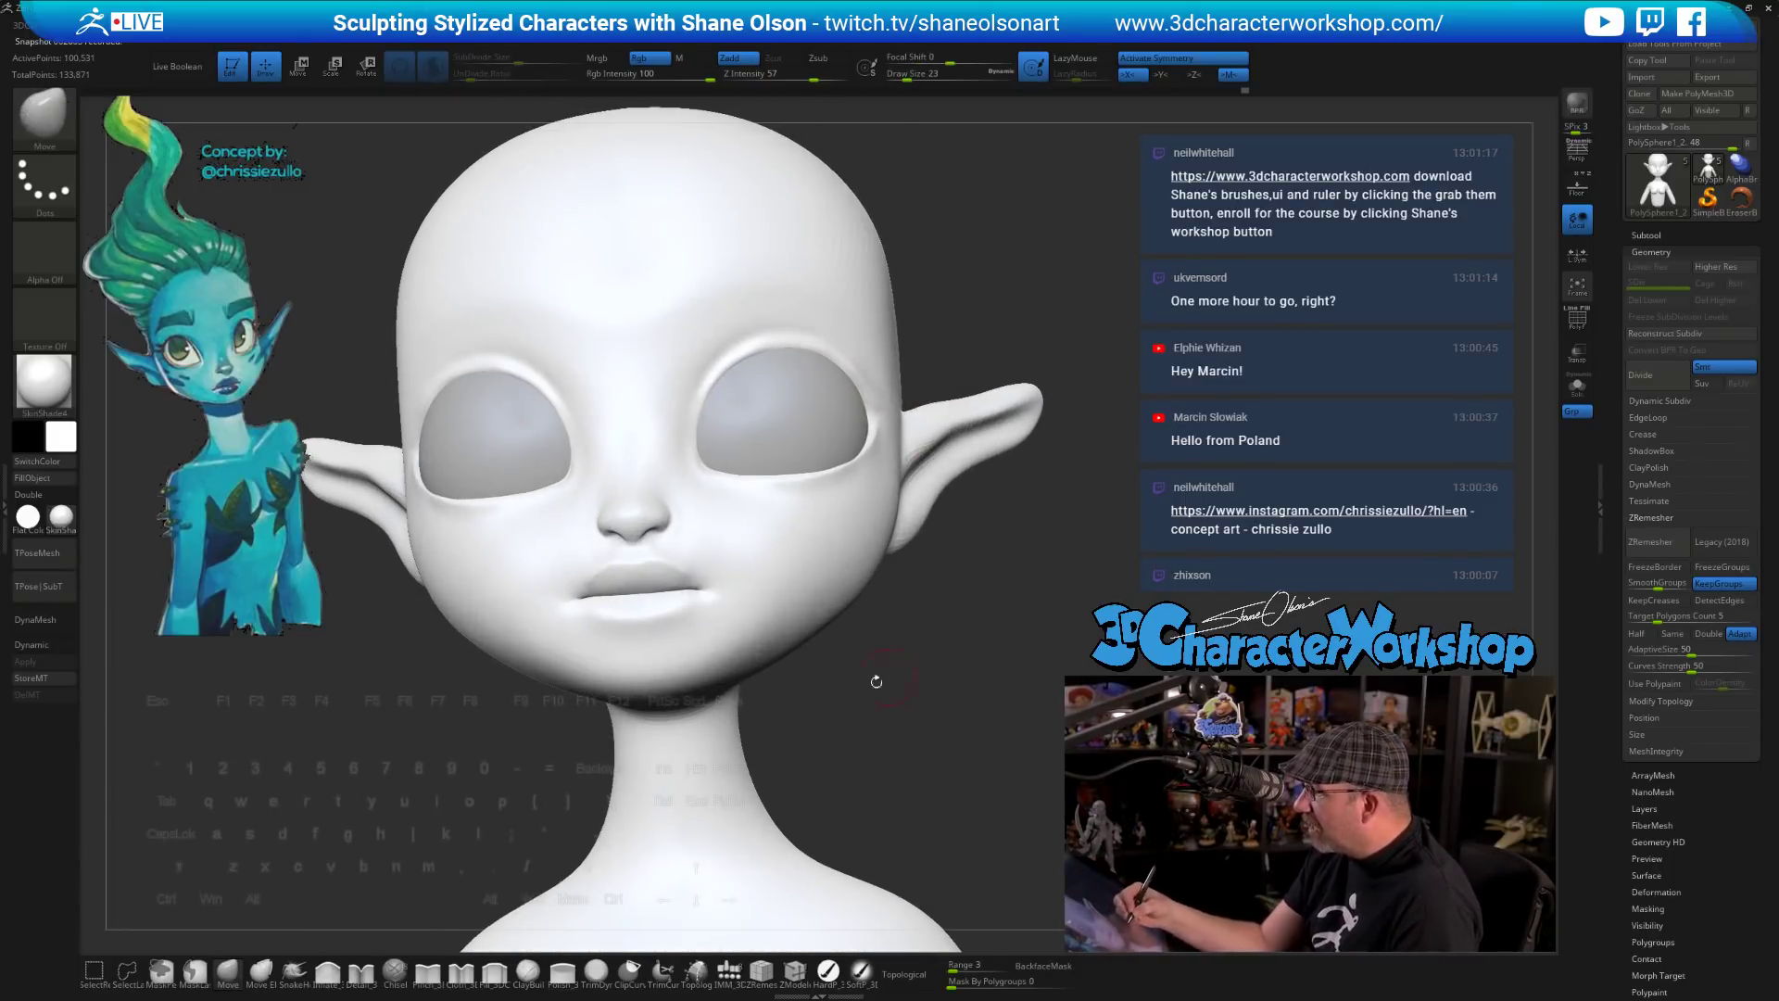
- Reshape the outer eye area and cheek contour with a large Move brush, reducing its draw size to 56
{"action": "key", "text": "s"}
{"action": "left_click_drag", "start_coordinate": [886, 653], "coordinate": [901, 653]}
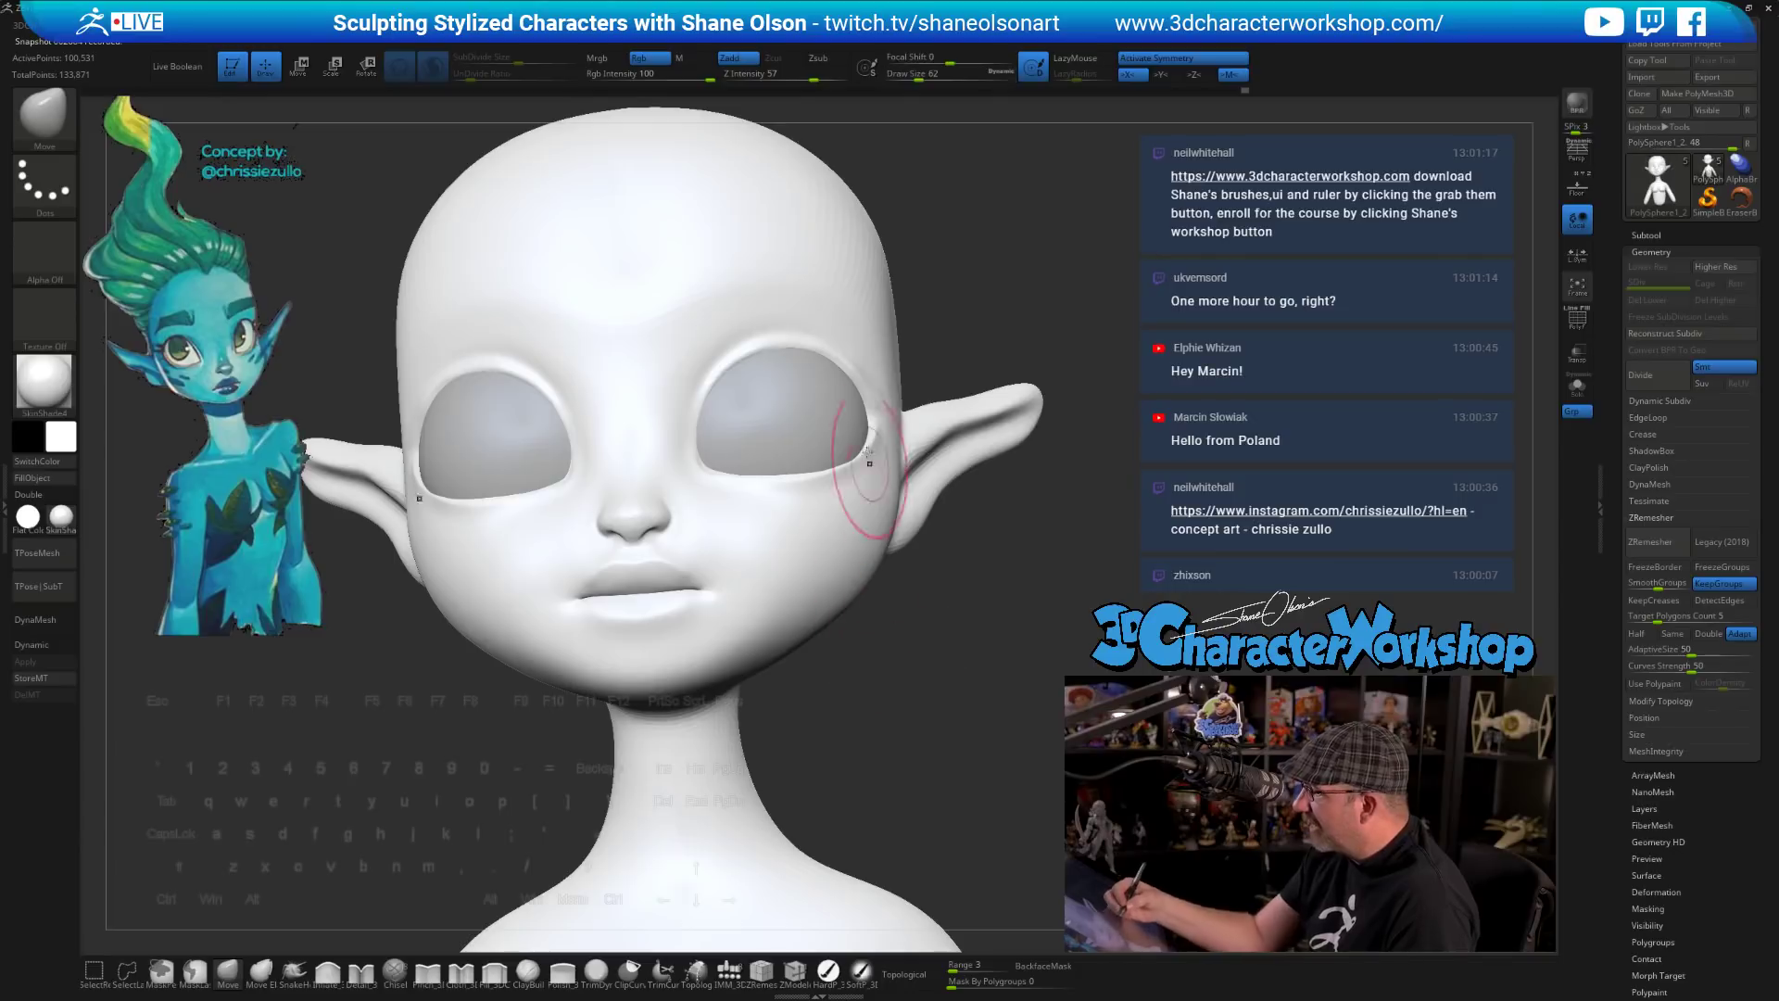
{"action": "key", "text": "s"}
{"action": "left_click_drag", "start_coordinate": [839, 362], "coordinate": [846, 362]}
{"action": "mouse_move", "coordinate": [846, 361]}
{"action": "right_mouse_down"}
{"action": "mouse_move", "coordinate": [888, 374]}
{"action": "mouse_move", "coordinate": [842, 509]}
{"action": "right_mouse_up"}
{"action": "left_click_drag", "start_coordinate": [808, 554], "coordinate": [830, 528]}
{"action": "right_click_drag", "start_coordinate": [830, 528], "coordinate": [804, 628]}
{"action": "key", "text": "bracketleft"}
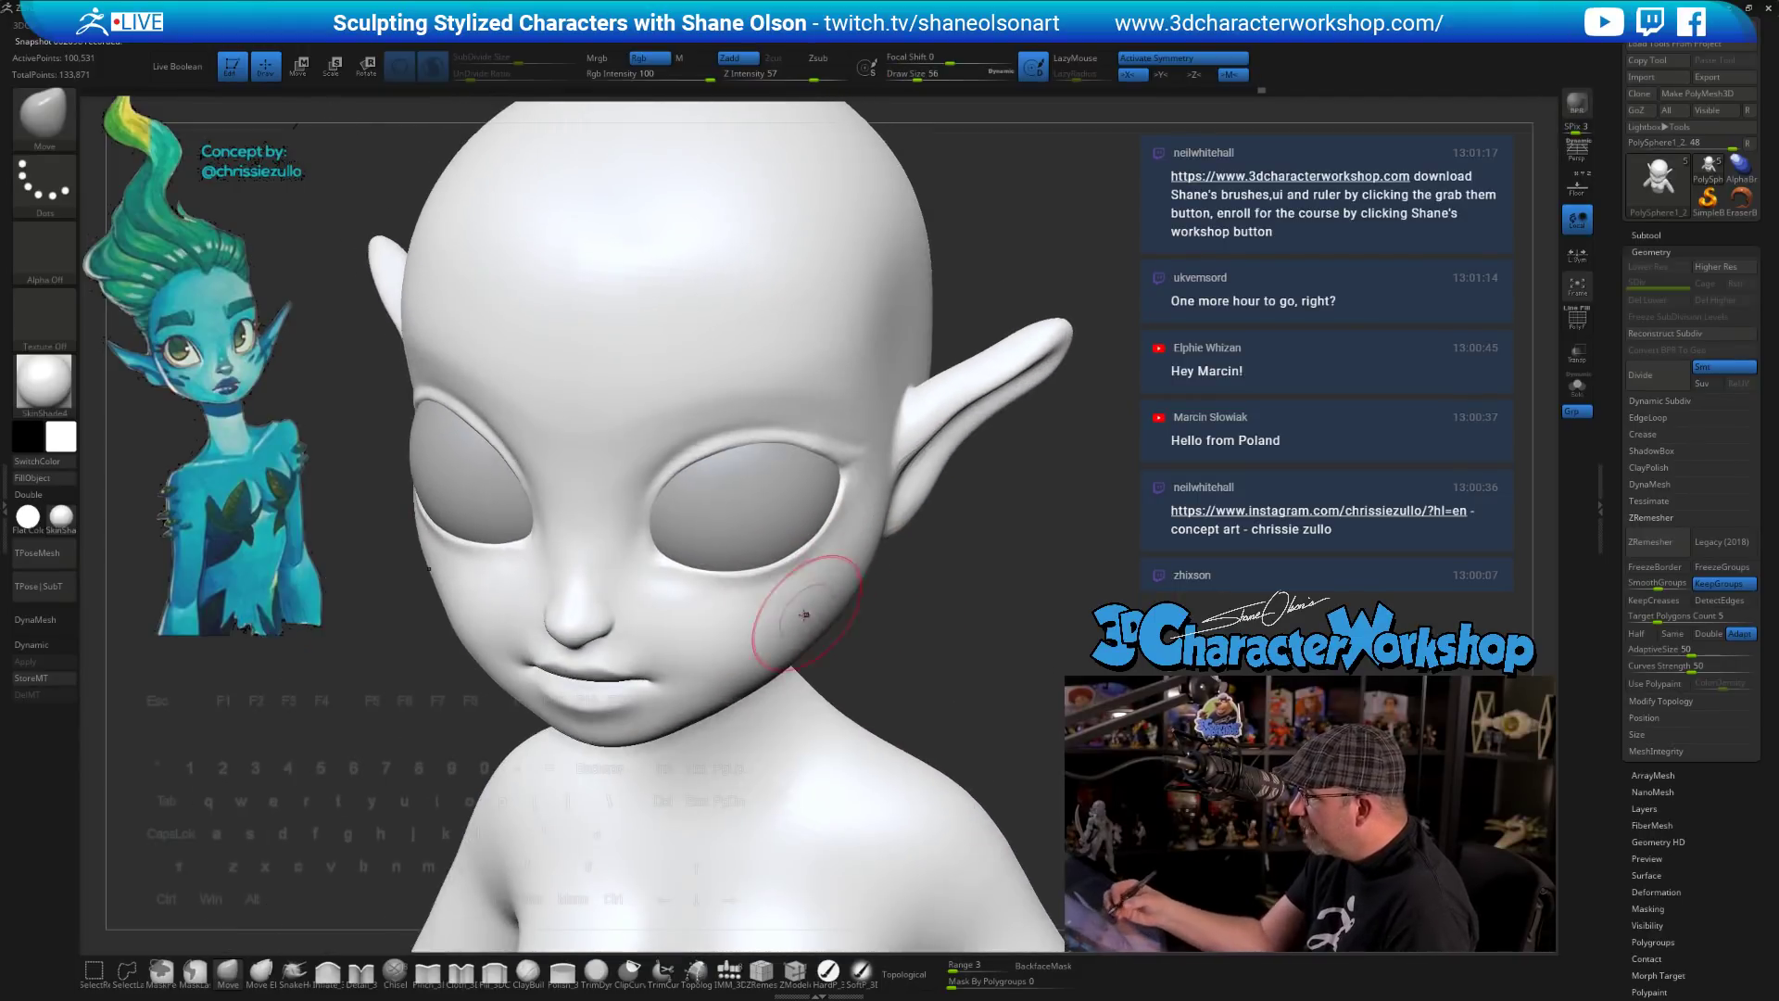
- Build up the cheekbone below the outer eye with a smaller Inflate brush
{"action": "left_click", "coordinate": [327, 971]}
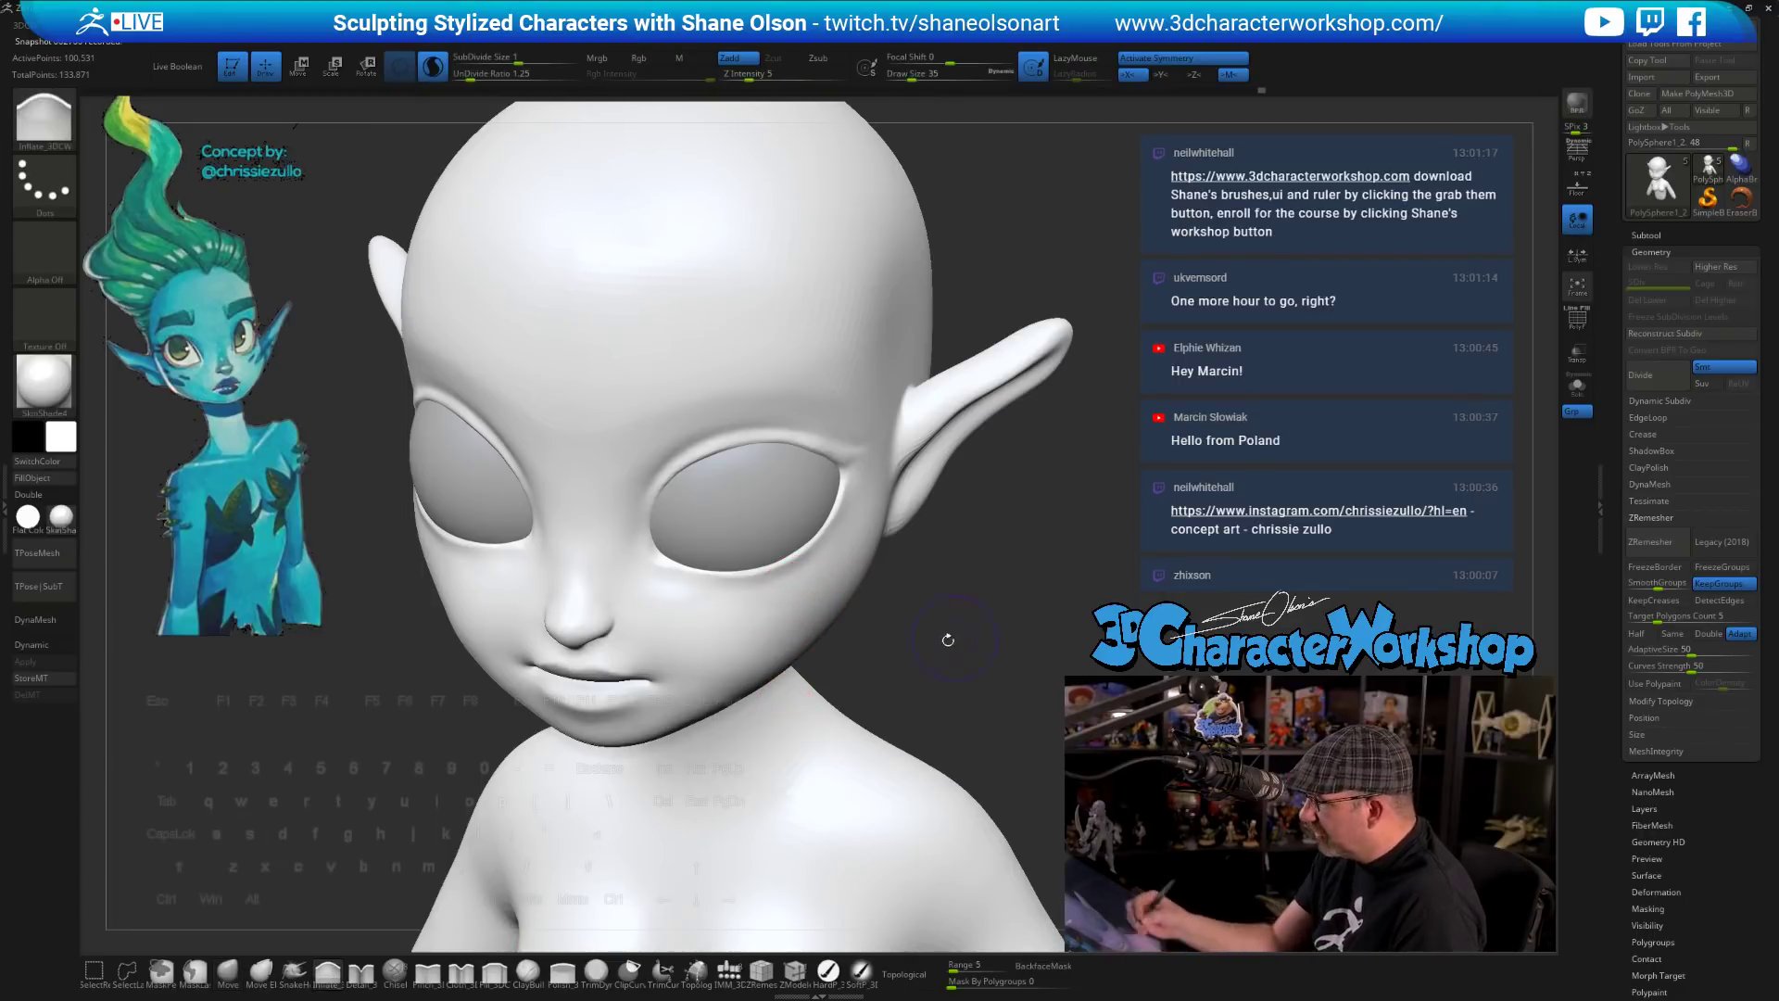
{"action": "right_click_drag", "start_coordinate": [943, 646], "coordinate": [929, 633]}
{"action": "key", "text": "s"}
{"action": "mouse_move", "coordinate": [785, 601]}
{"action": "left_mouse_down"}
{"action": "mouse_move", "coordinate": [841, 566]}
{"action": "mouse_move", "coordinate": [717, 602]}
{"action": "left_mouse_up"}
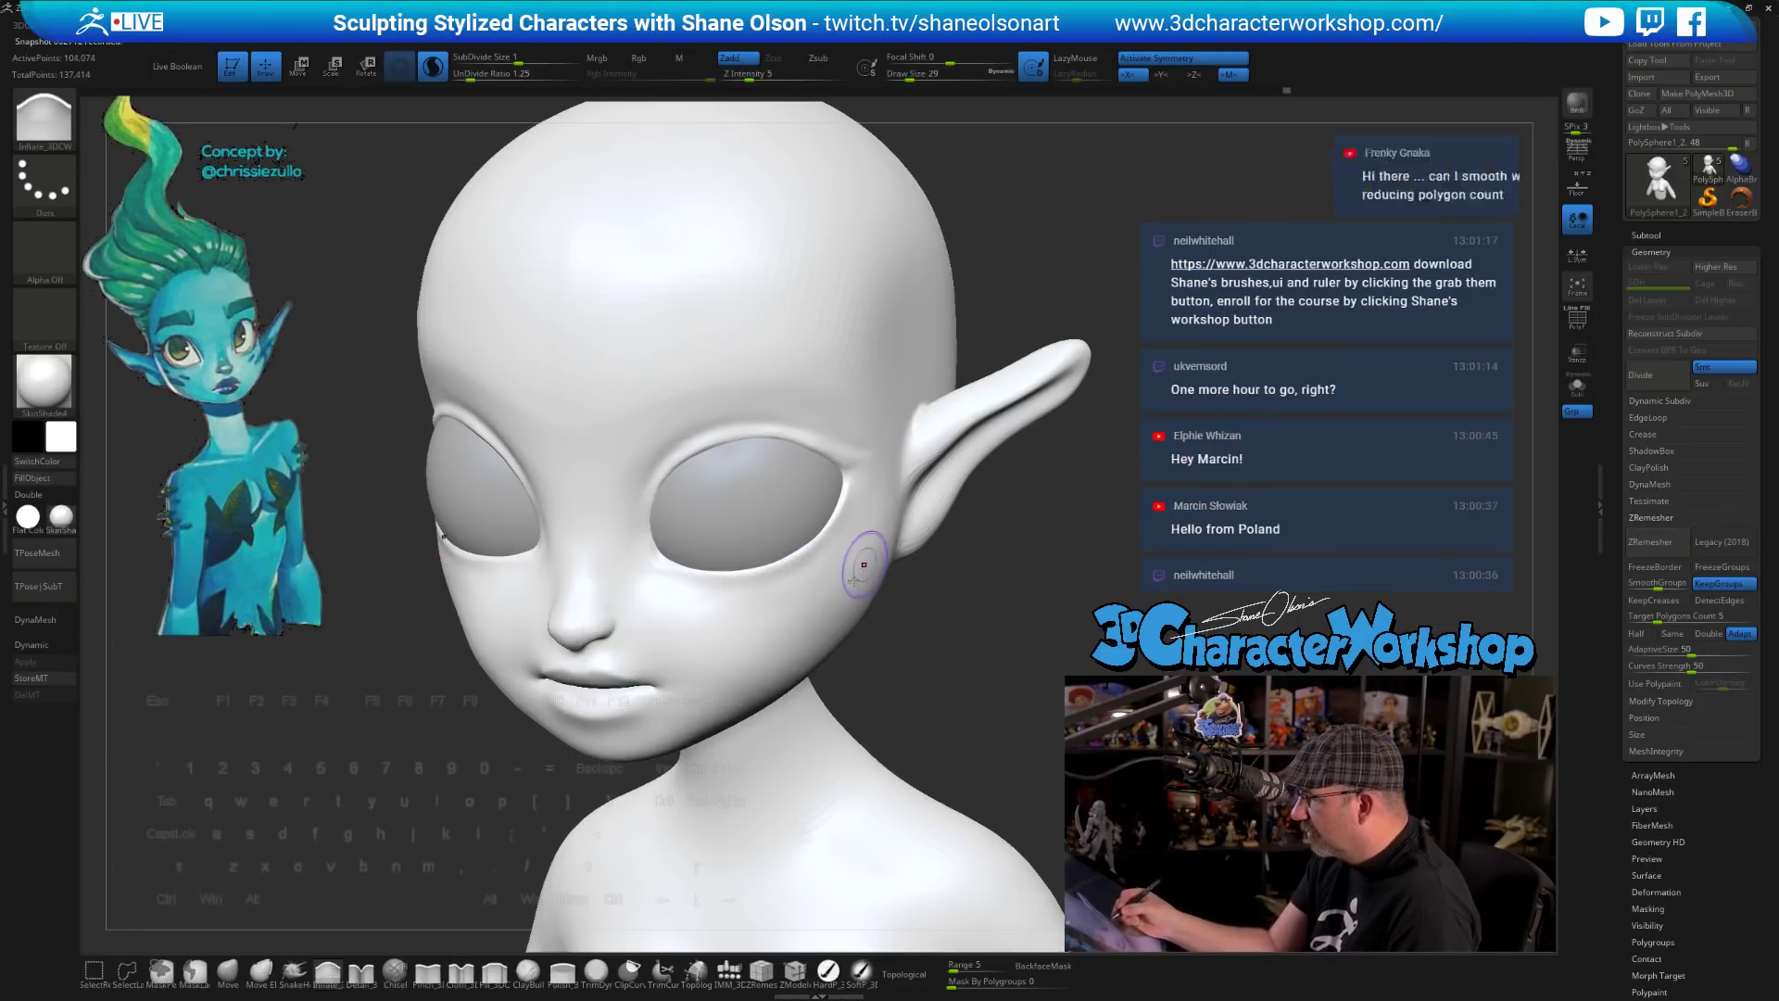
{"action": "left_click_drag", "start_coordinate": [853, 560], "coordinate": [761, 590]}
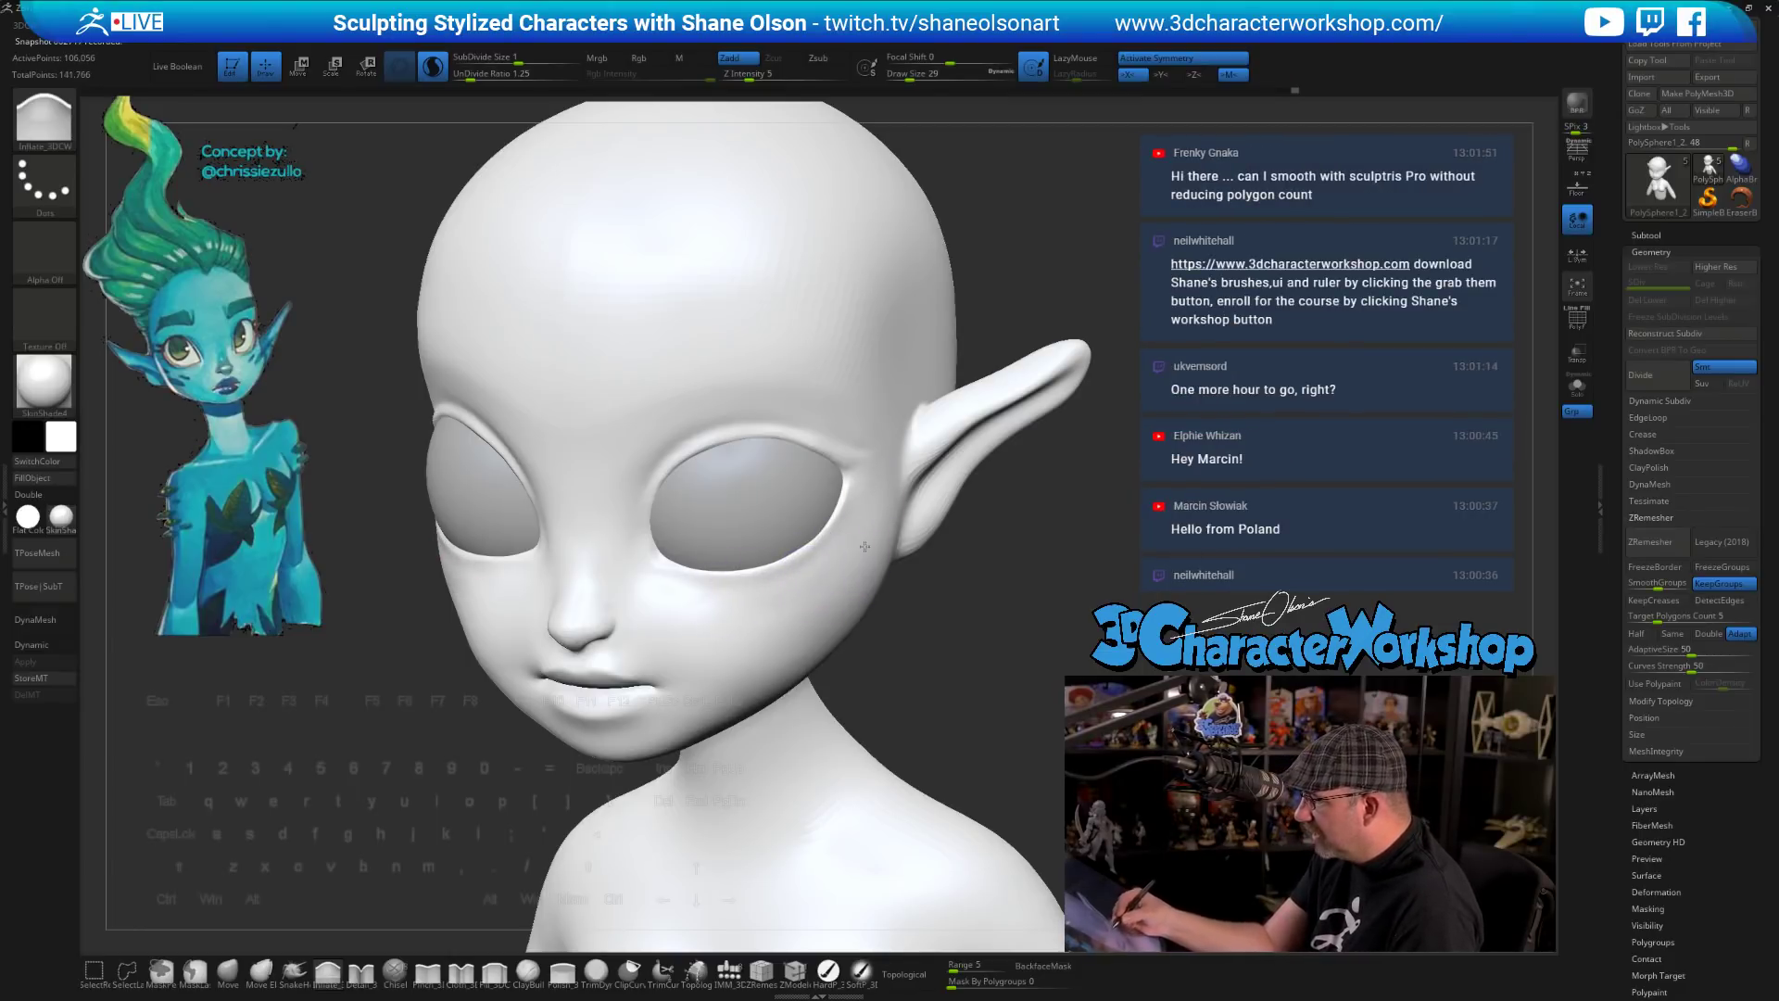
{"action": "mouse_move", "coordinate": [952, 680]}
{"action": "left_mouse_down"}
{"action": "mouse_move", "coordinate": [984, 683]}
{"action": "mouse_move", "coordinate": [960, 684]}
{"action": "left_mouse_up"}
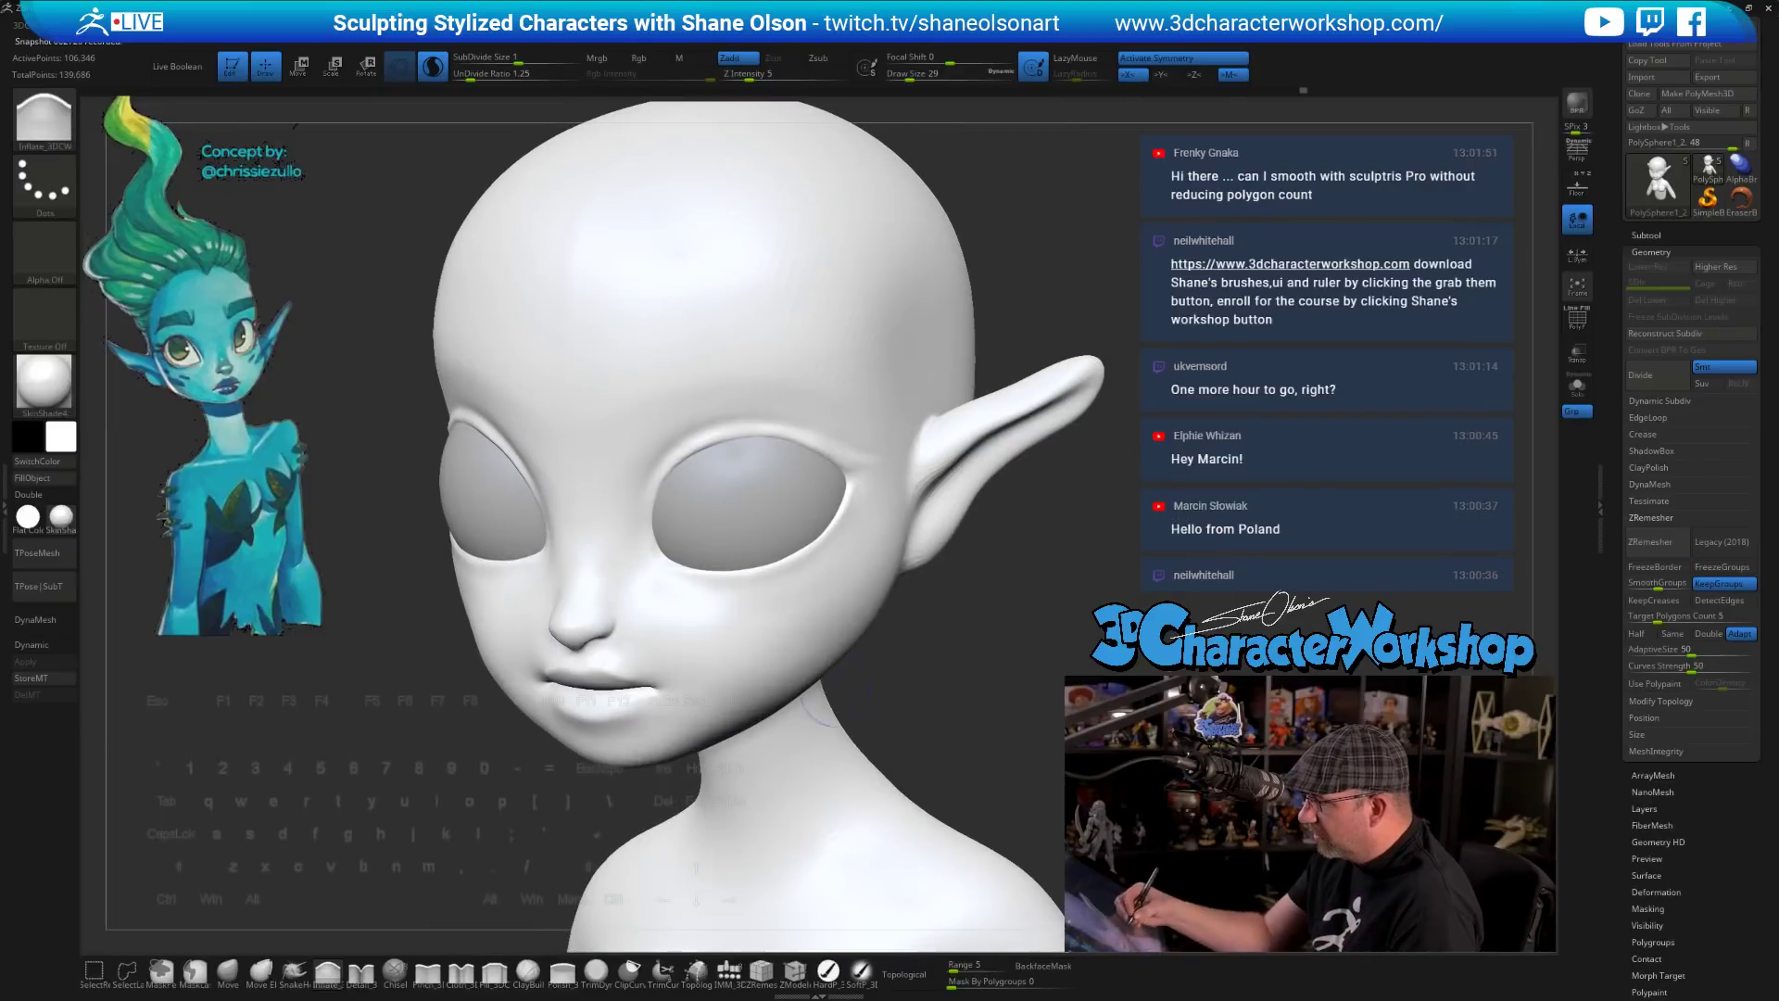
- Reshape the cheek and jaw contour with the Move brush at a draw size of 60
{"action": "left_click", "coordinate": [243, 965]}
{"action": "key", "text": "s"}
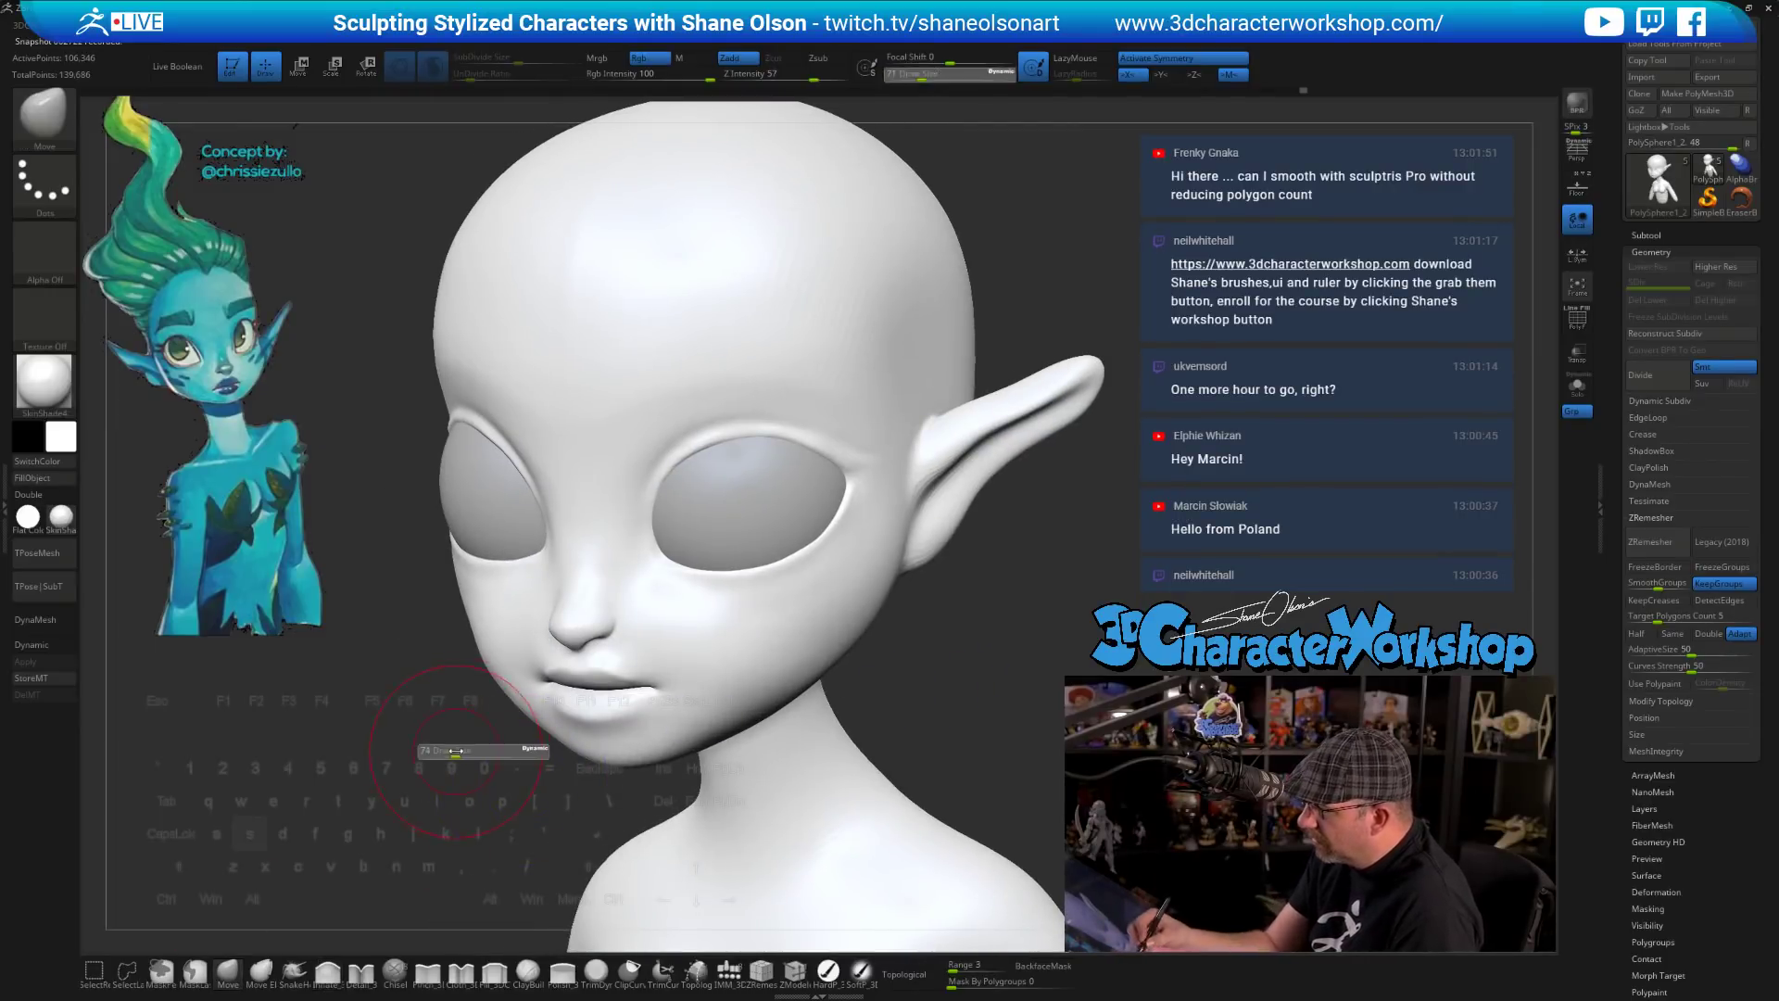
{"action": "left_click_drag", "start_coordinate": [457, 754], "coordinate": [459, 754]}
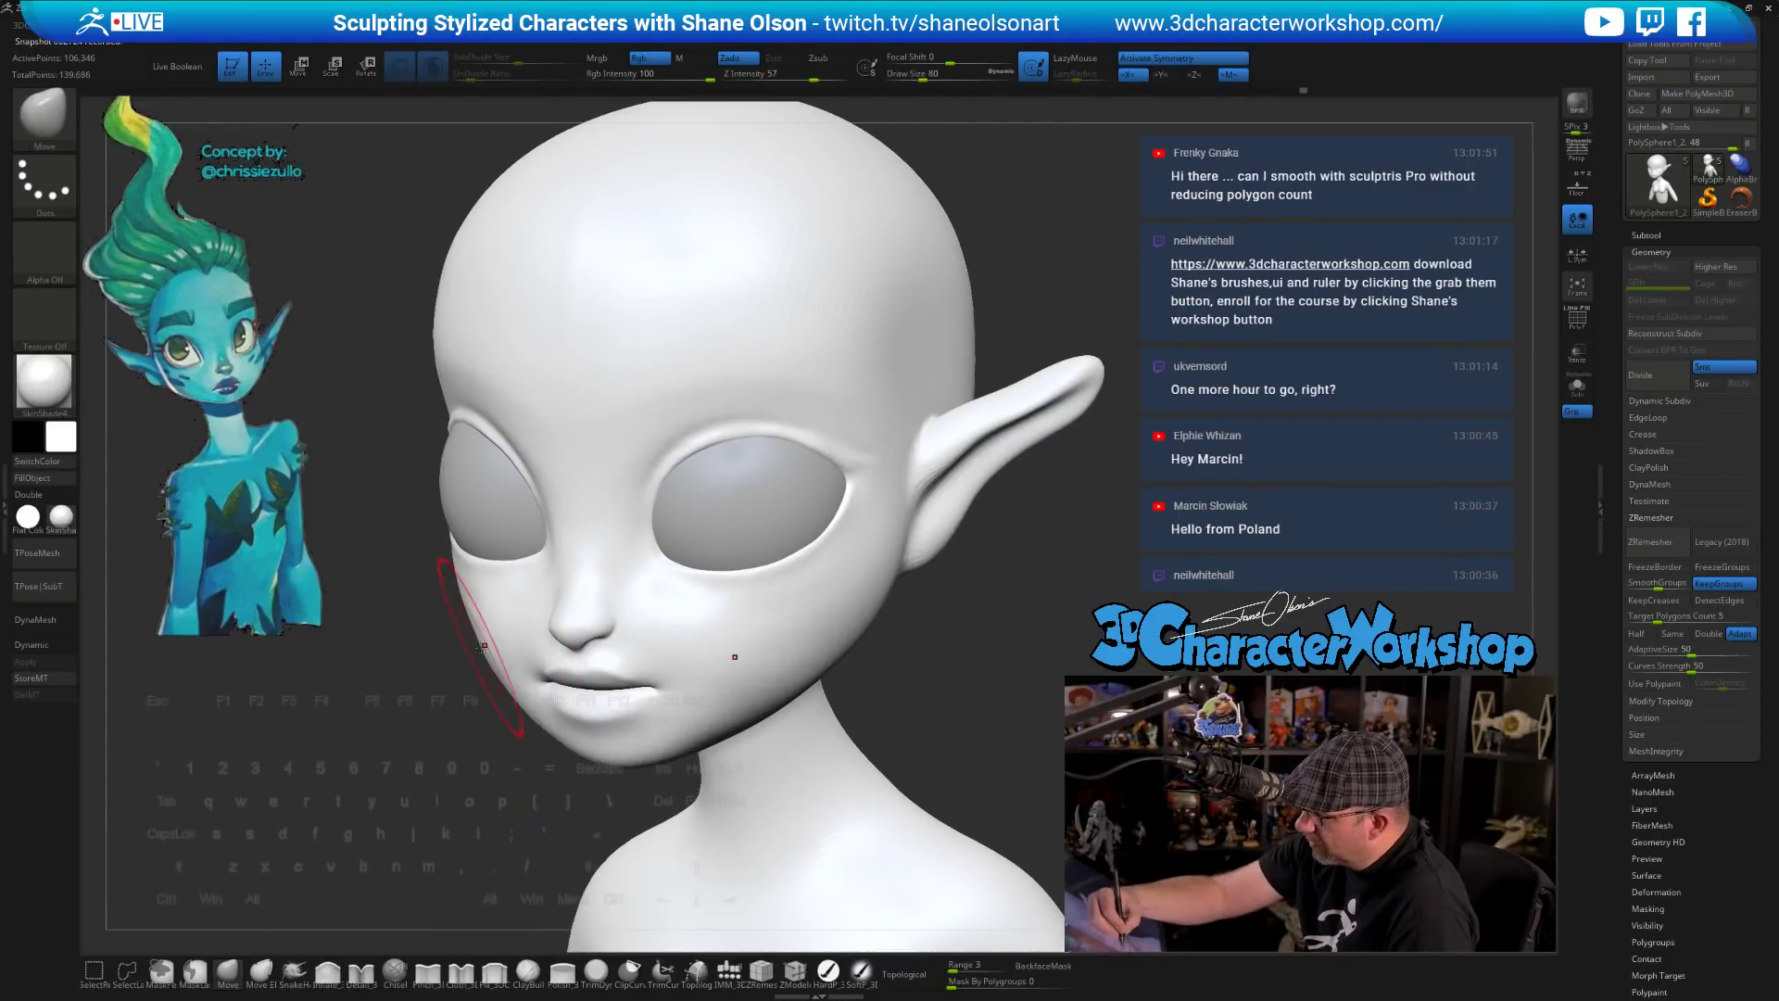
{"action": "left_click_drag", "start_coordinate": [417, 677], "coordinate": [457, 754], "text": "shift"}
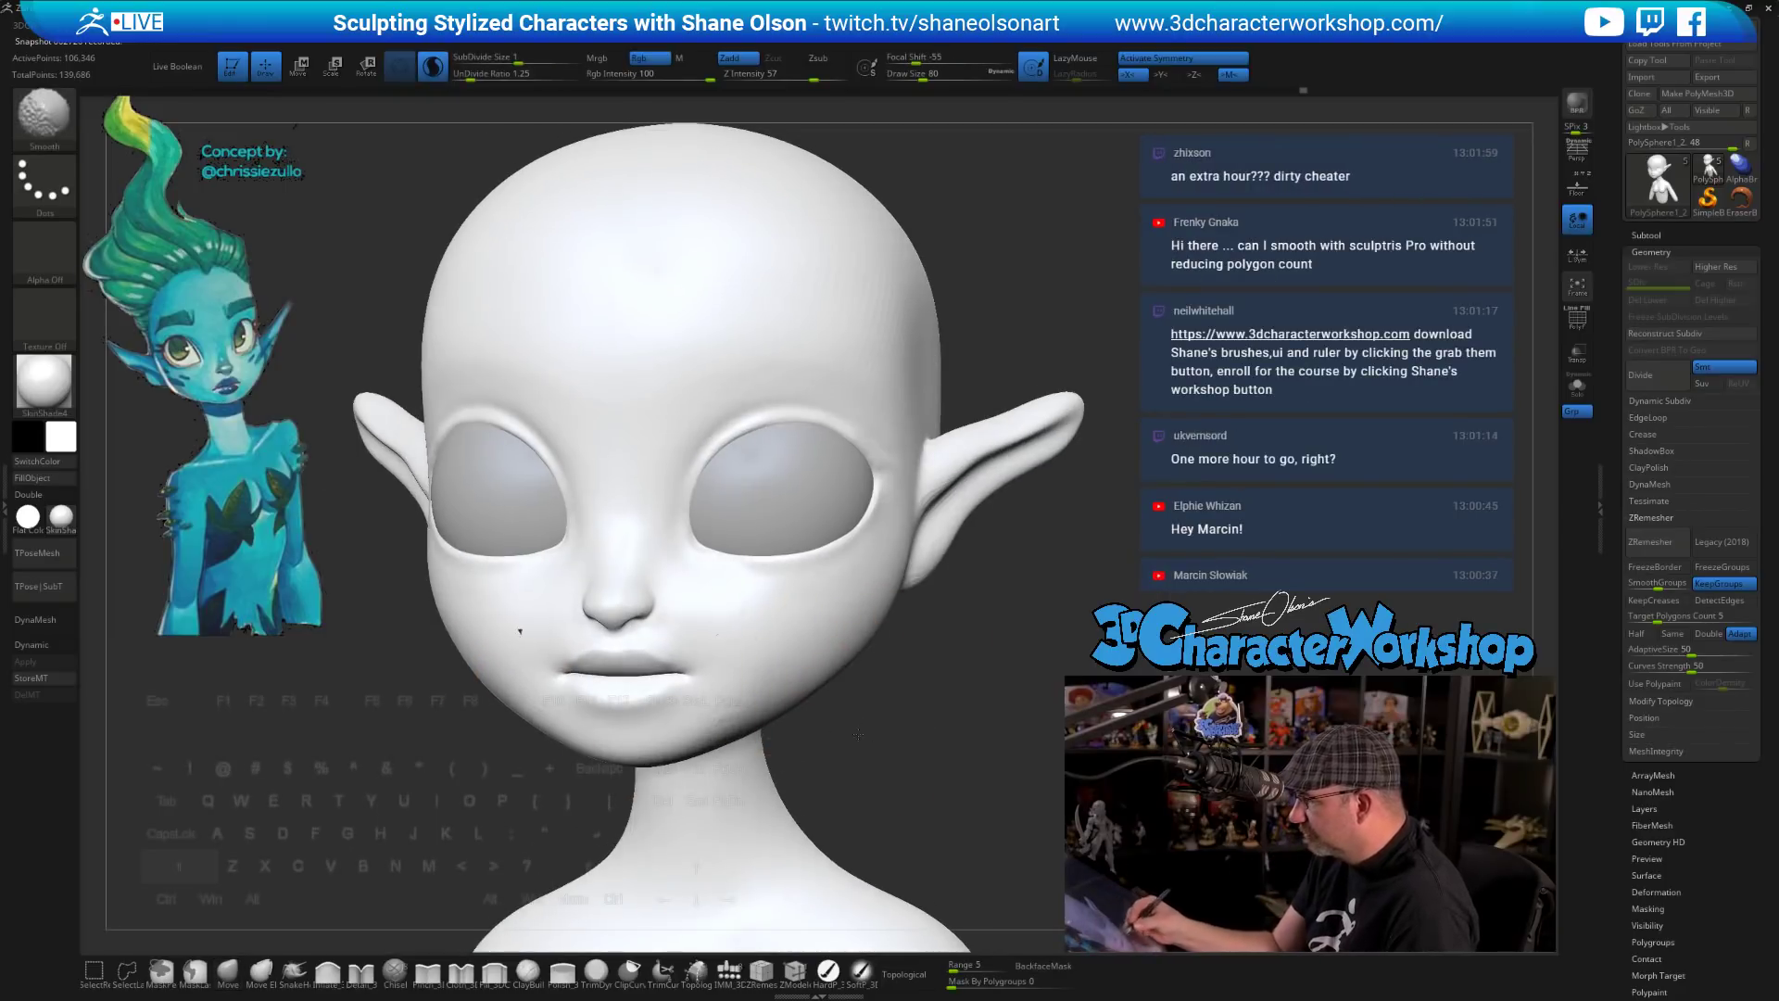
- Smooth the cheek below the eye with a draw size of 35
{"action": "key", "text": "s"}
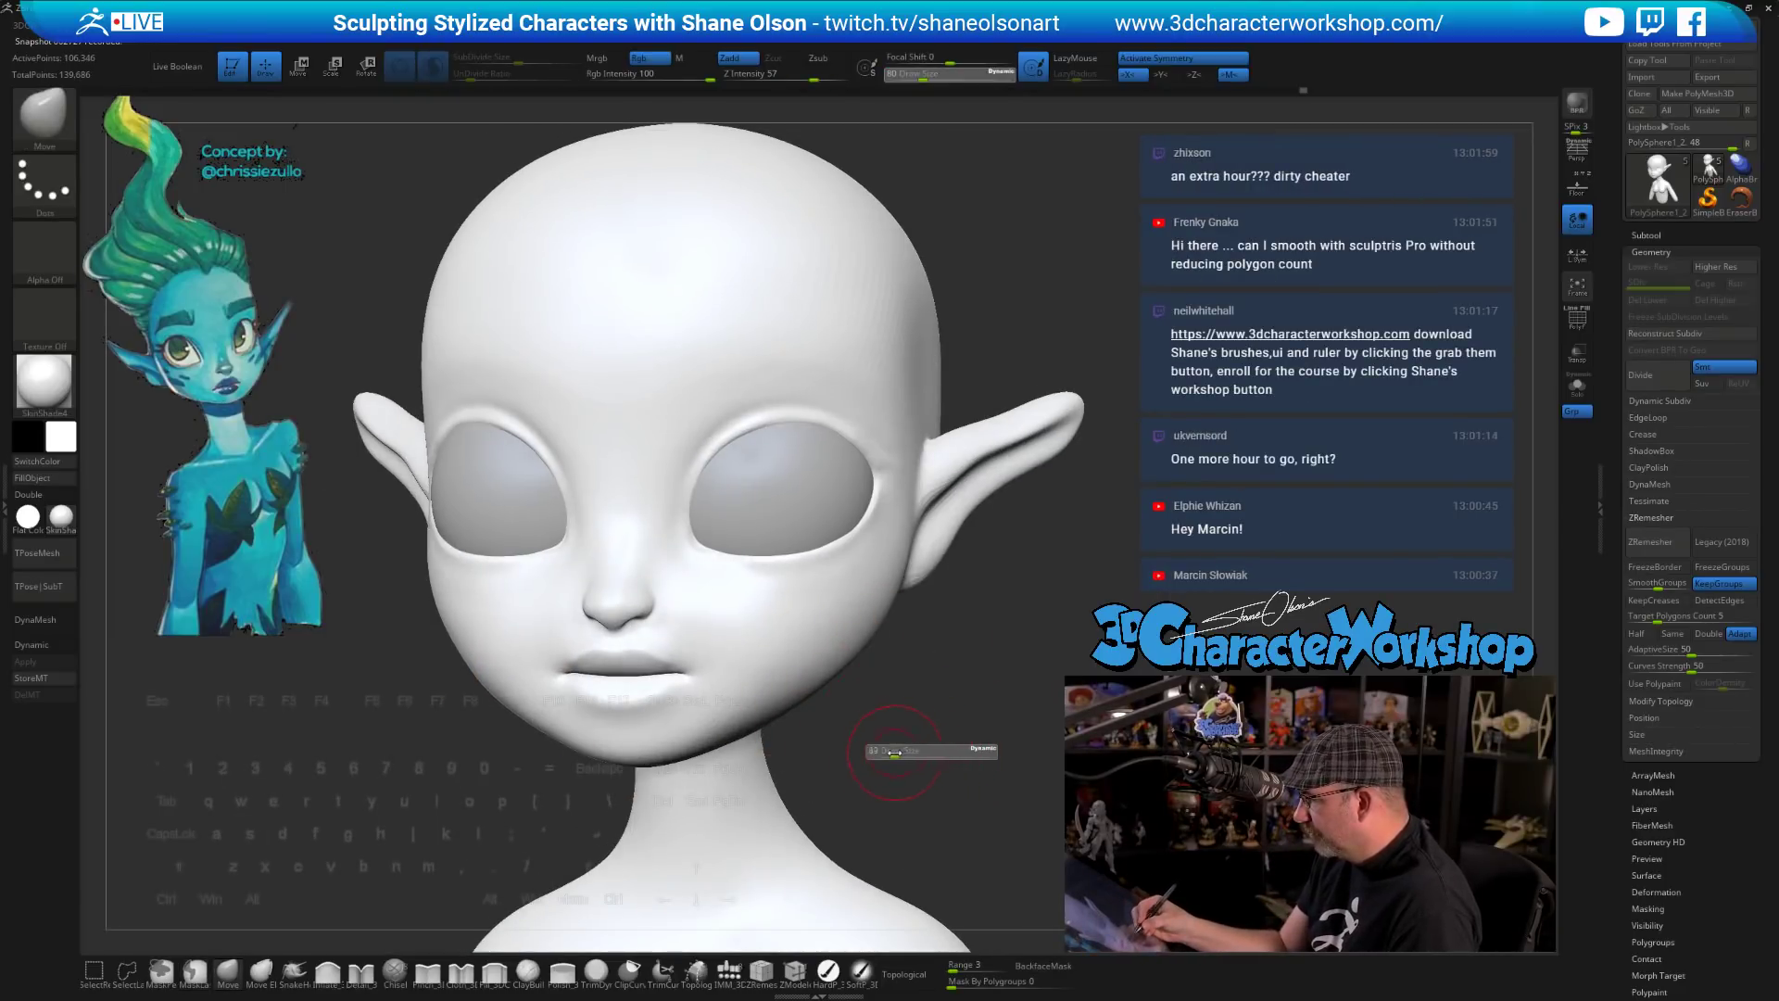
{"action": "key", "text": "shift"}
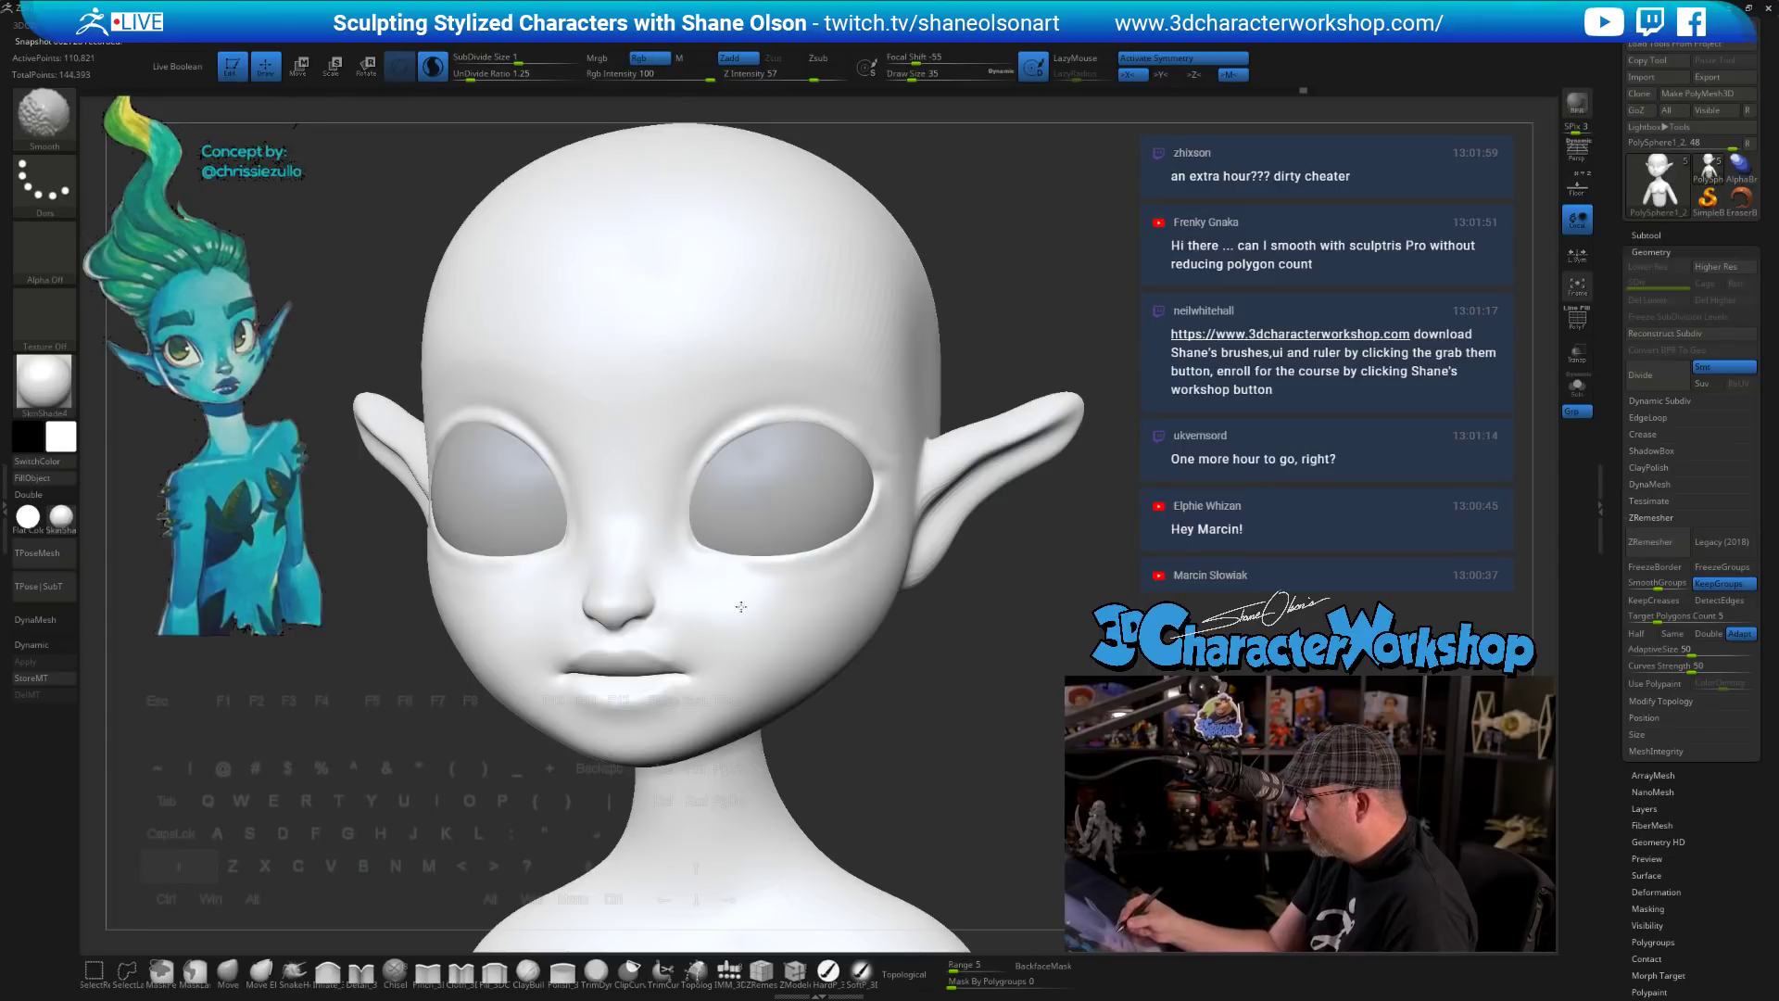
{"action": "key", "text": "shift+d"}
{"action": "left_click_drag", "start_coordinate": [954, 771], "coordinate": [843, 662], "text": "alt"}
{"action": "left_click_drag", "start_coordinate": [1071, 486], "coordinate": [1070, 506], "text": "alt"}
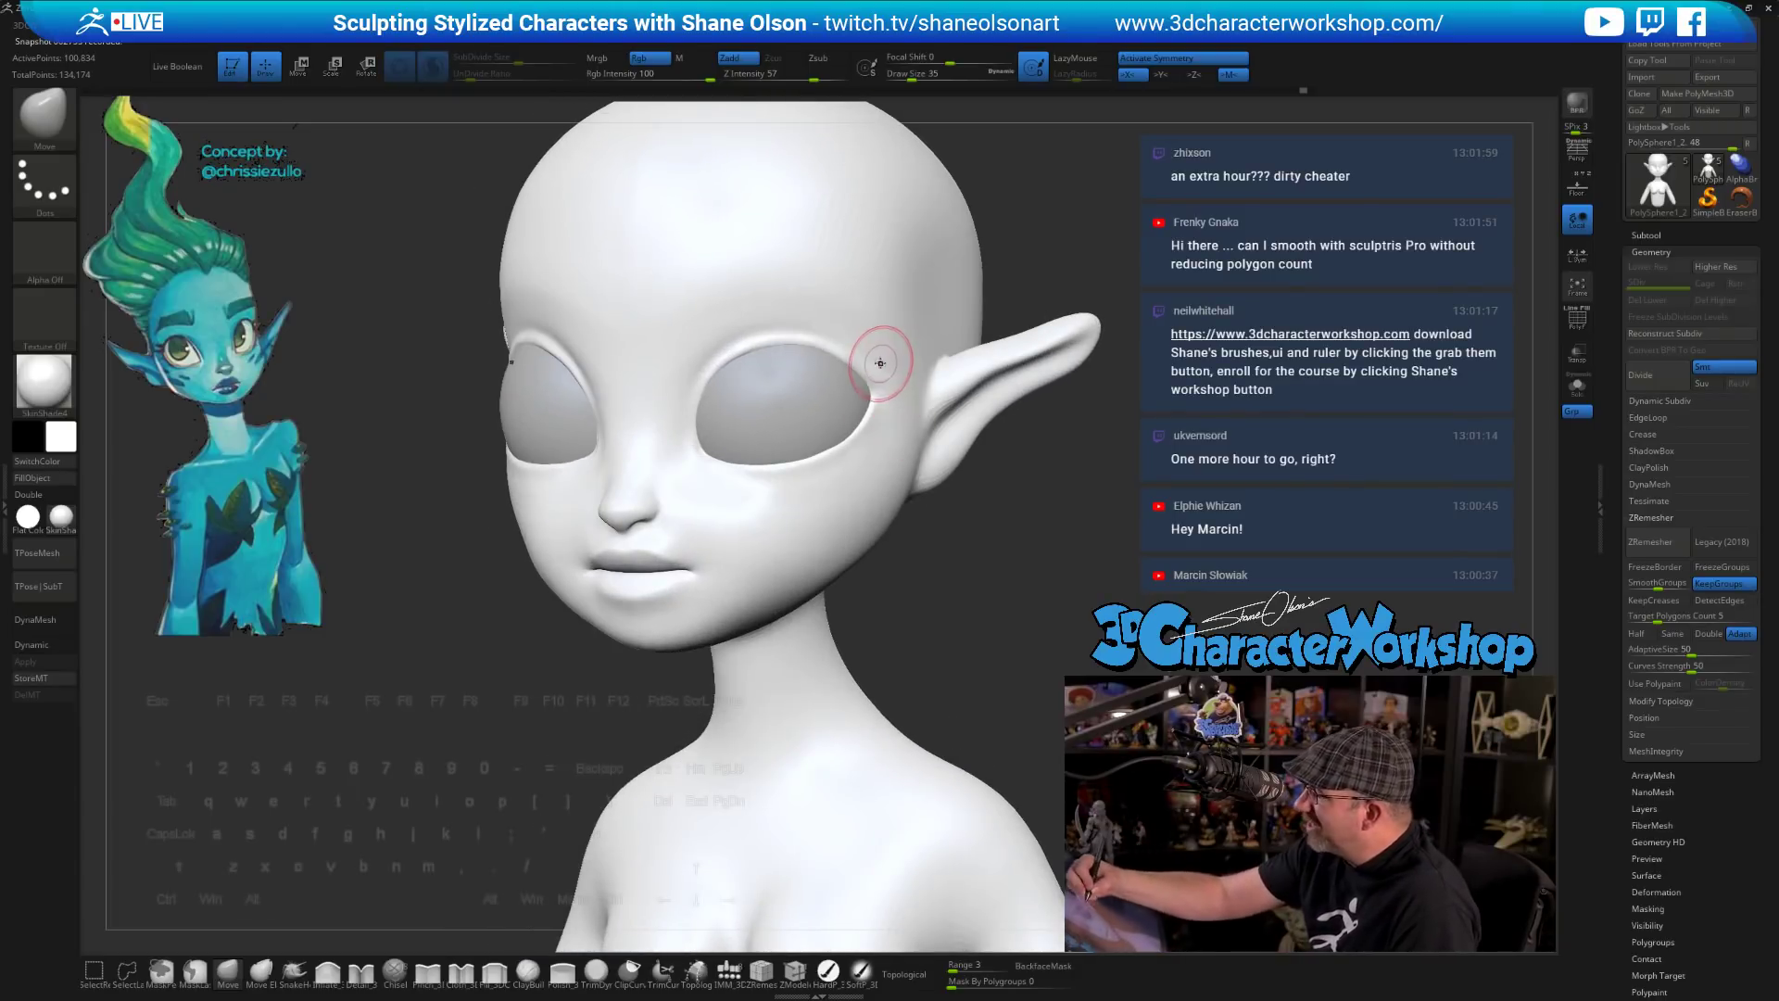
- Smooth the temple between eye and ear, and shape the outer eye corner in profile with the Move brush
{"action": "right_click_drag", "start_coordinate": [887, 362], "coordinate": [877, 405], "text": "alt"}
{"action": "key", "text": "shift"}
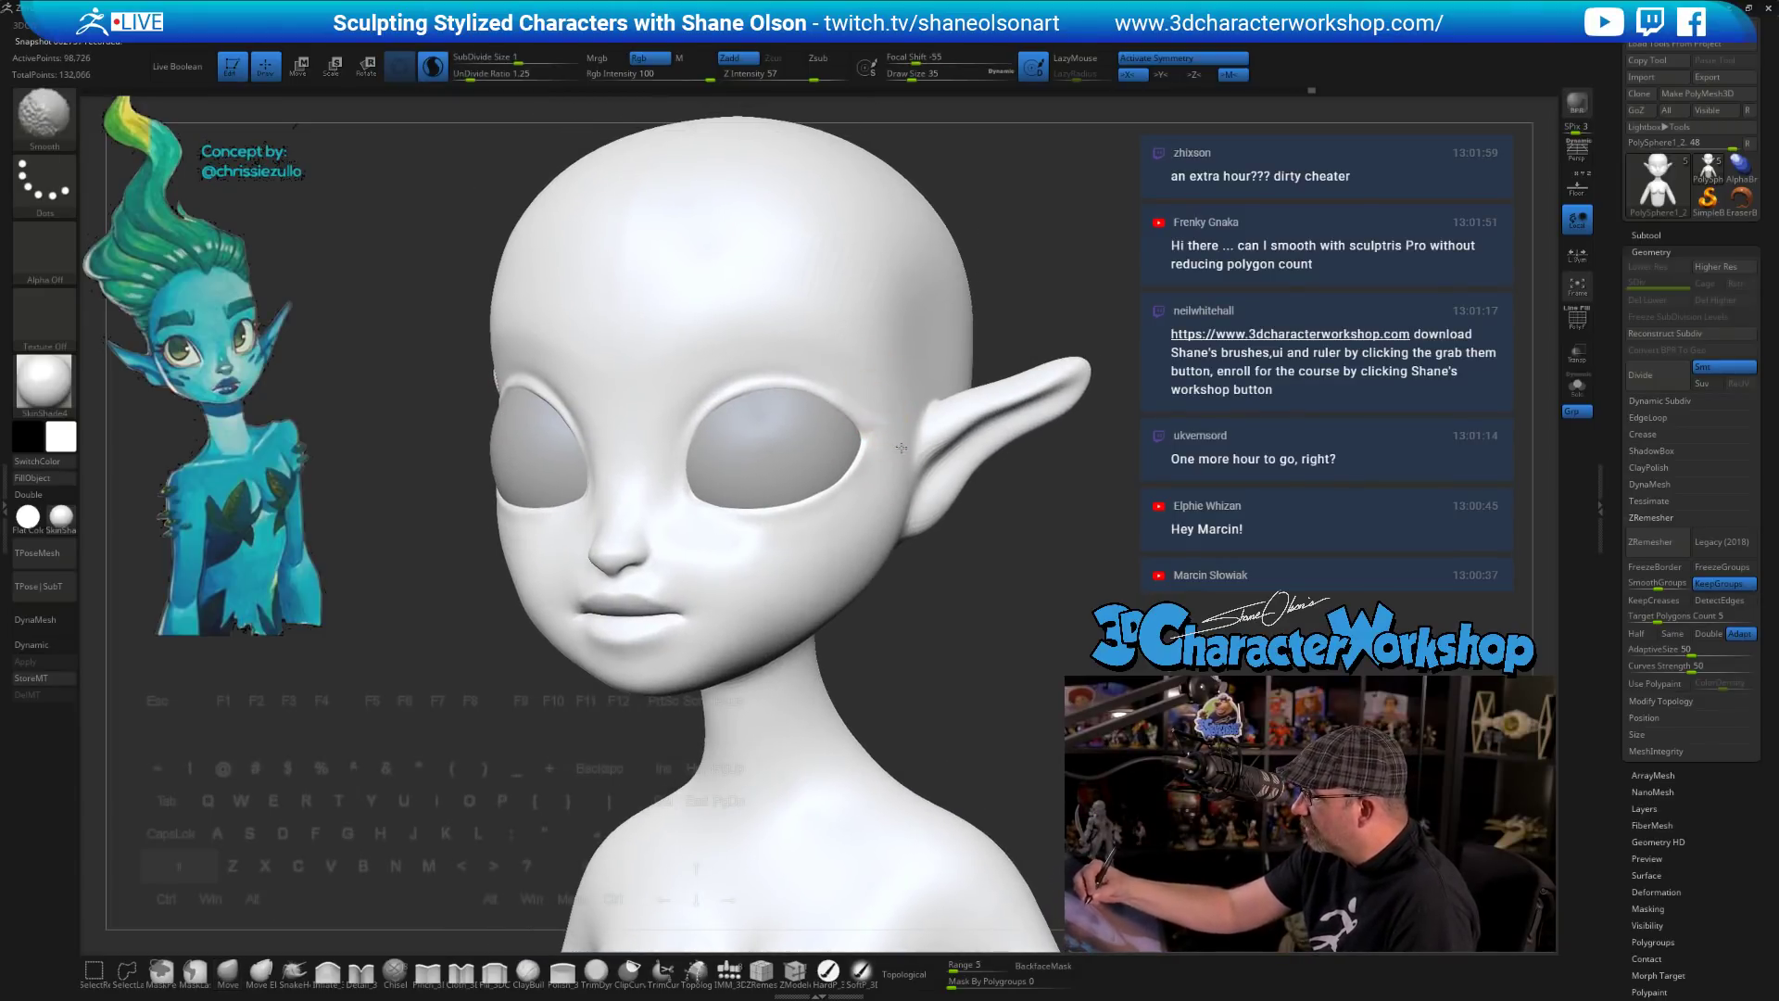
{"action": "mouse_move", "coordinate": [992, 562]}
{"action": "left_mouse_down", "text": "shift"}
{"action": "mouse_move", "coordinate": [1024, 585]}
{"action": "mouse_move", "coordinate": [975, 595]}
{"action": "mouse_move", "coordinate": [1015, 597]}
{"action": "mouse_move", "coordinate": [936, 584]}
{"action": "left_mouse_up", "text": "shift"}
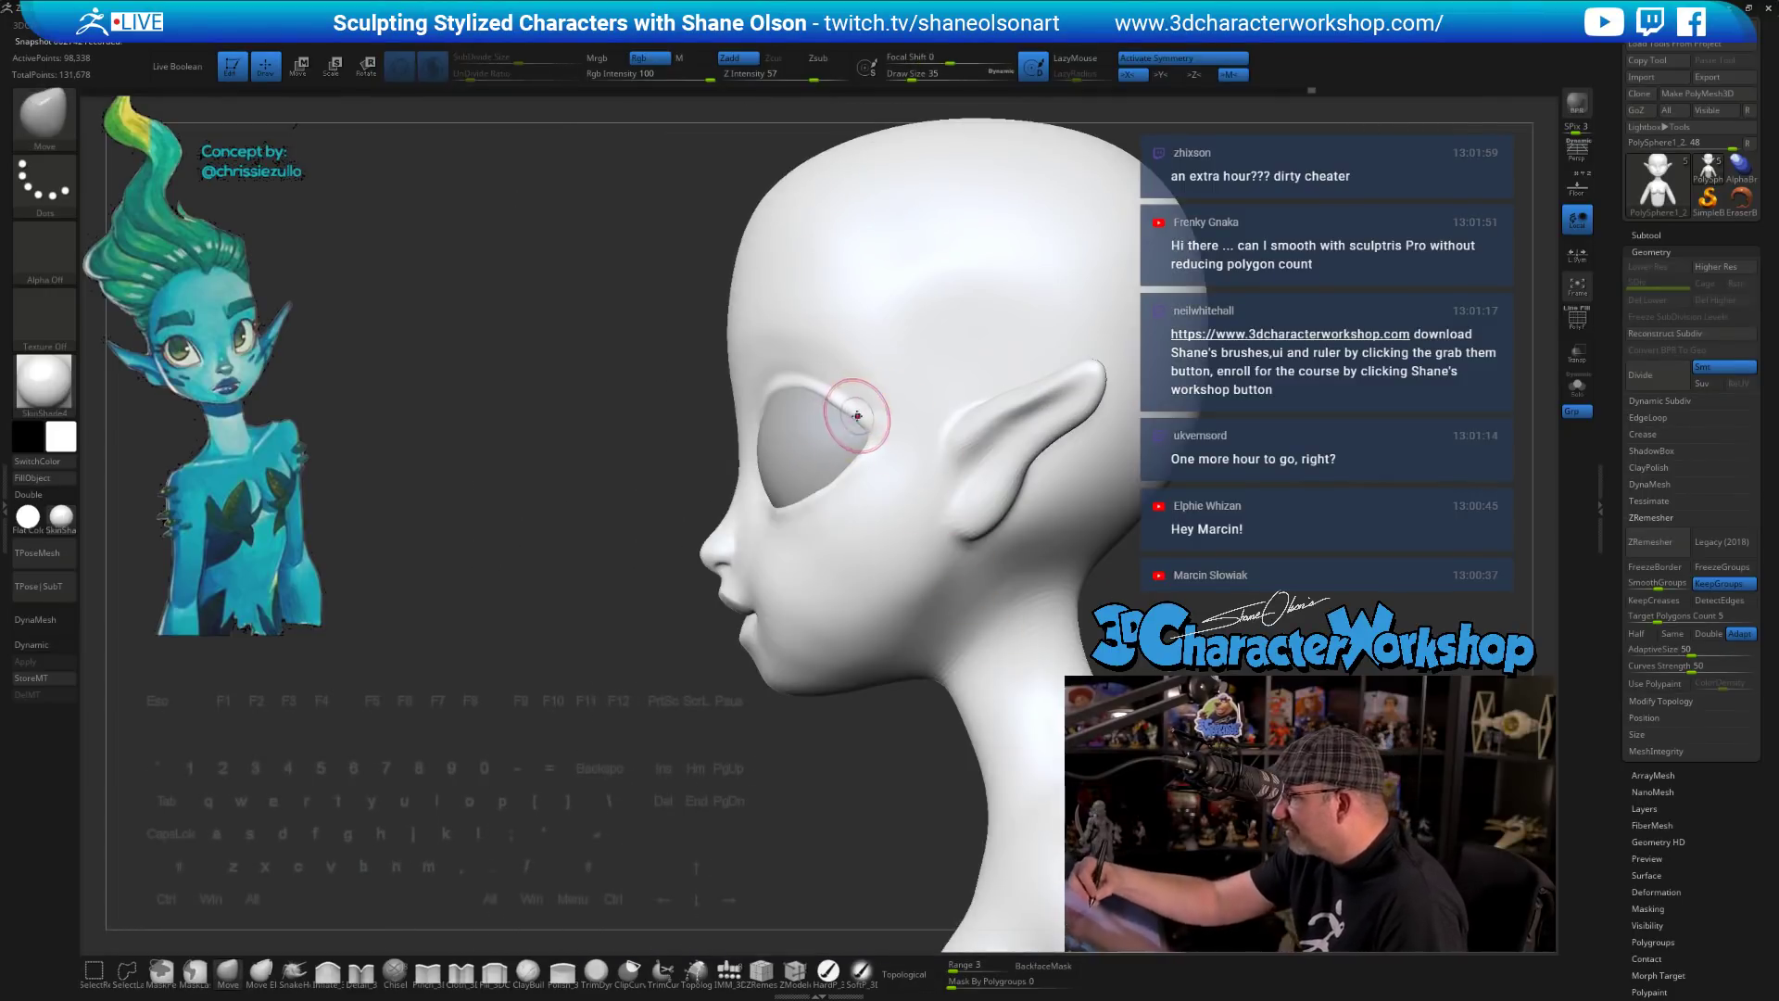
{"action": "mouse_move", "coordinate": [640, 766]}
{"action": "left_mouse_down"}
{"action": "mouse_move", "coordinate": [741, 602]}
{"action": "mouse_move", "coordinate": [826, 396]}
{"action": "left_mouse_up"}
{"action": "mouse_move", "coordinate": [829, 400]}
{"action": "right_mouse_down"}
{"action": "mouse_move", "coordinate": [905, 470]}
{"action": "mouse_move", "coordinate": [951, 465]}
{"action": "mouse_move", "coordinate": [927, 551]}
{"action": "right_mouse_up"}
{"action": "left_click_drag", "start_coordinate": [866, 818], "coordinate": [893, 779], "text": "alt"}
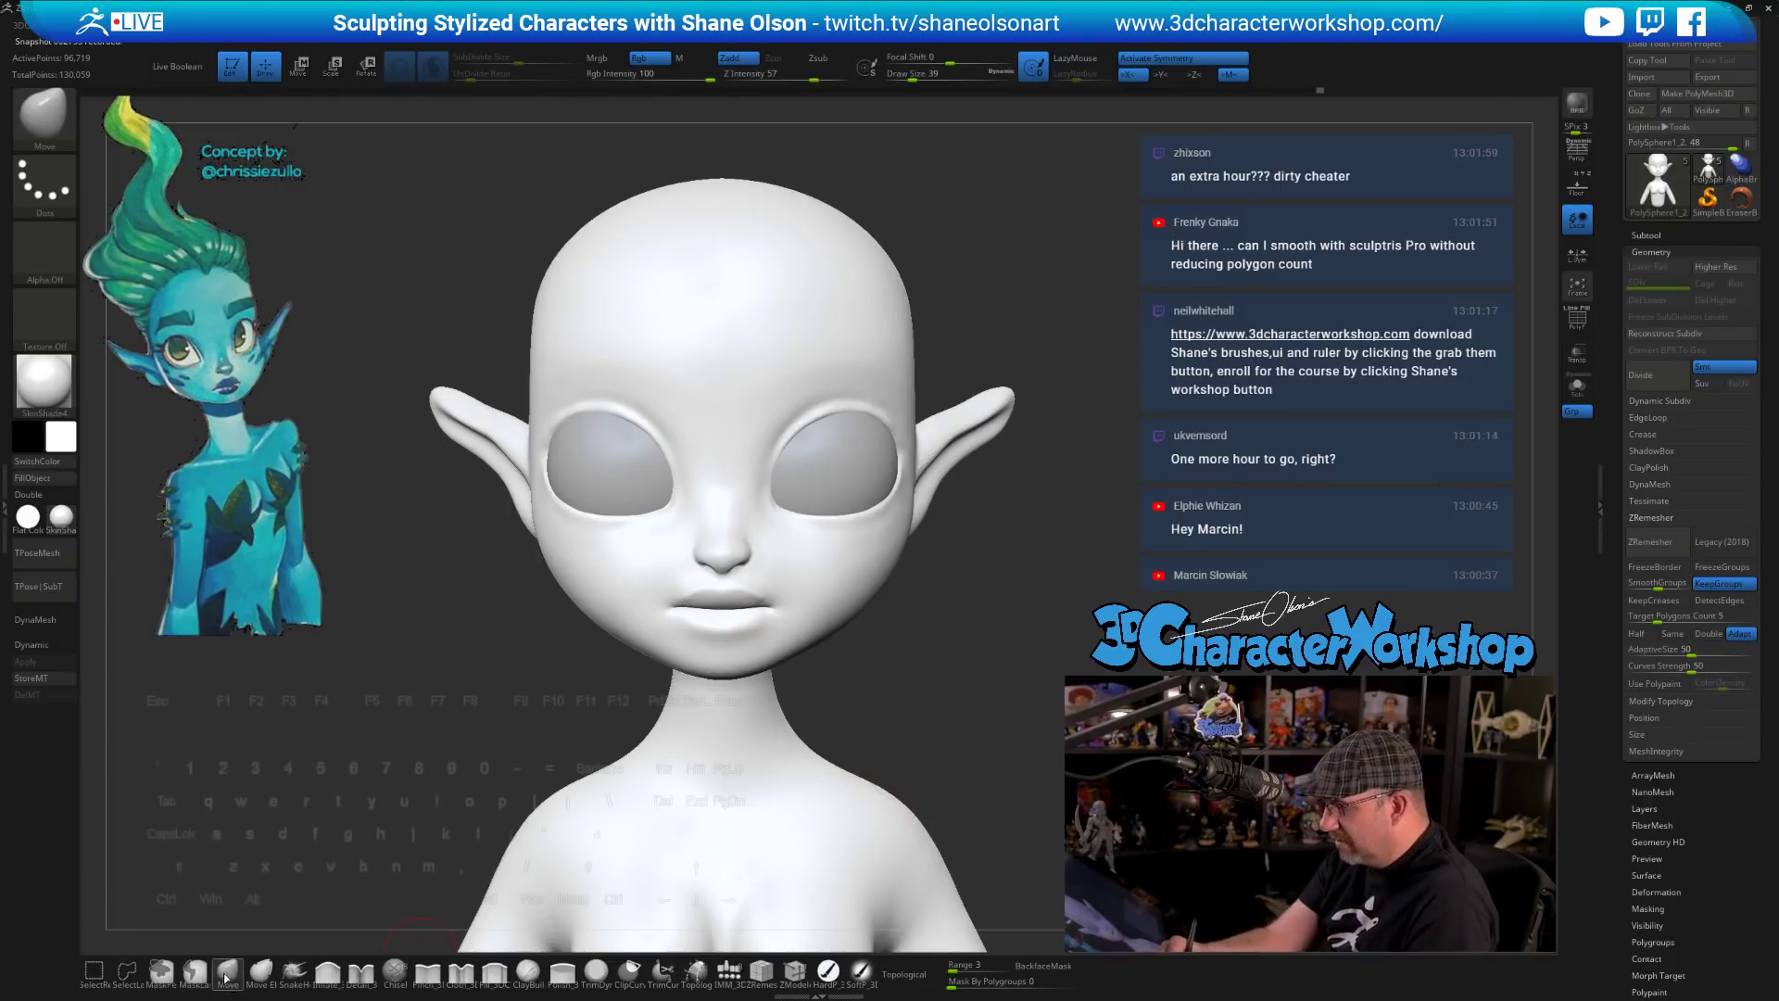
- Refine the lower face and upper lip with the Move brush at draw sizes of 44 and 33
{"action": "left_click", "coordinate": [225, 979]}
{"action": "key", "text": "s"}
{"action": "left_click_drag", "start_coordinate": [886, 673], "coordinate": [889, 673]}
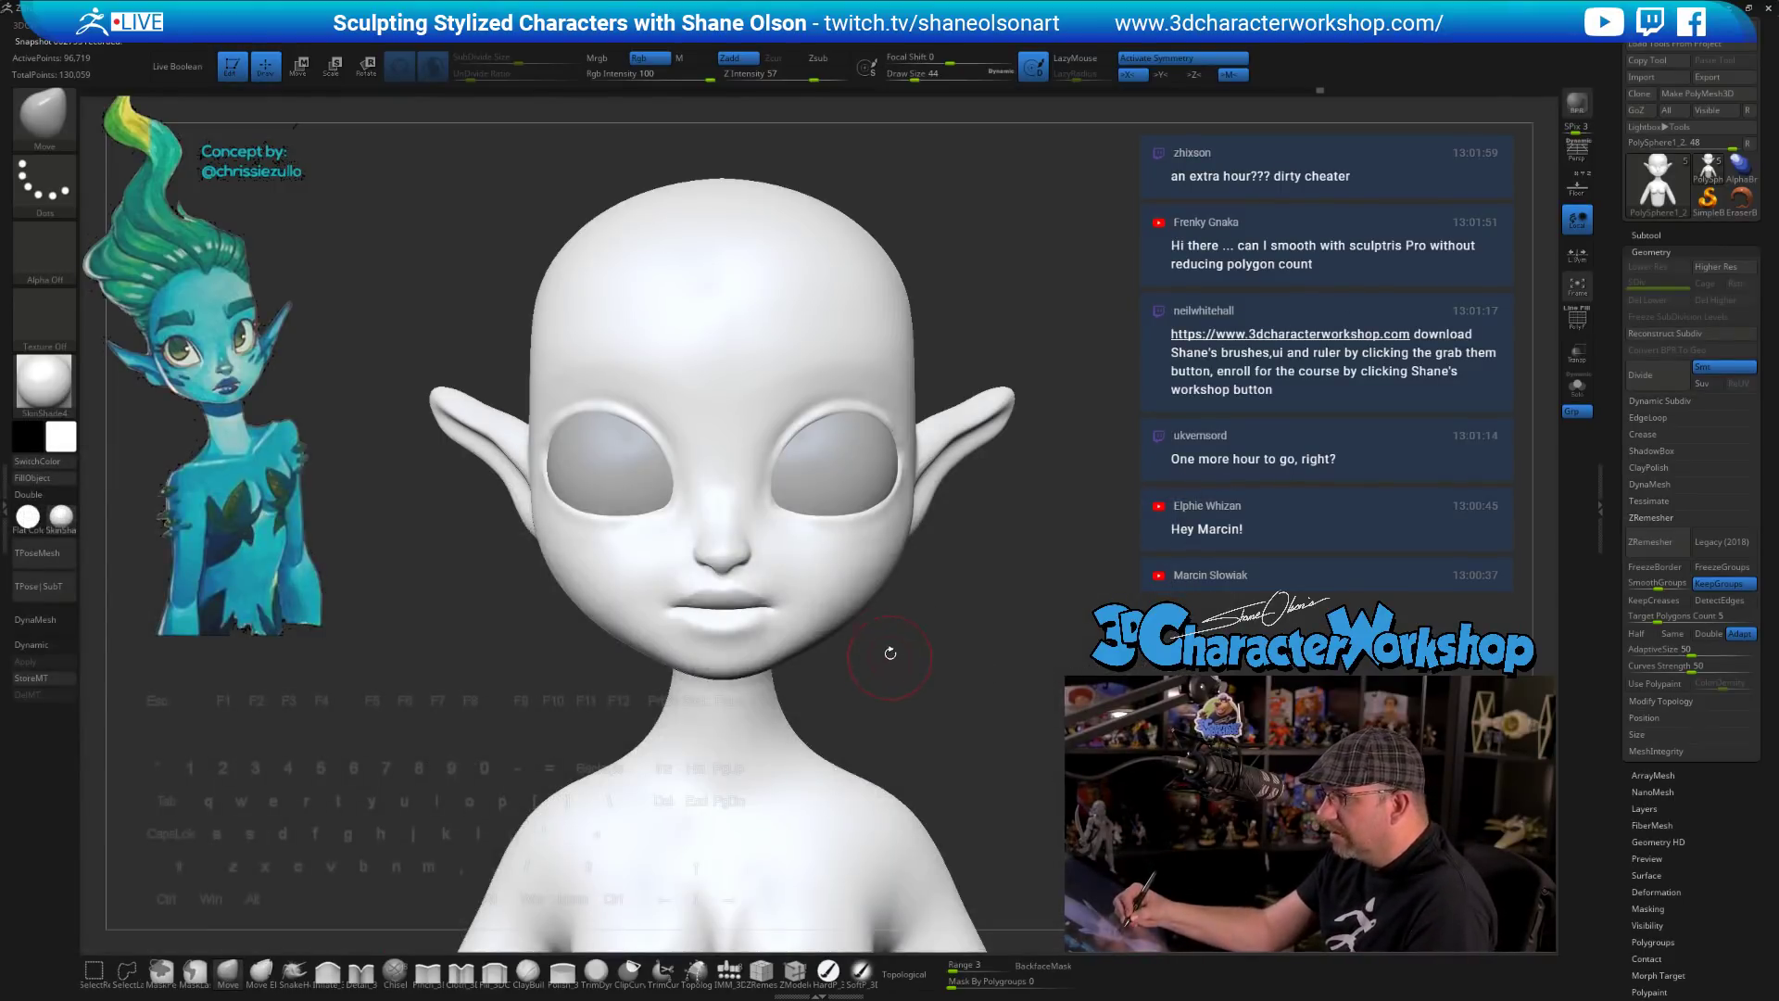
{"action": "key", "text": "s"}
{"action": "left_click_drag", "start_coordinate": [740, 589], "coordinate": [735, 589]}
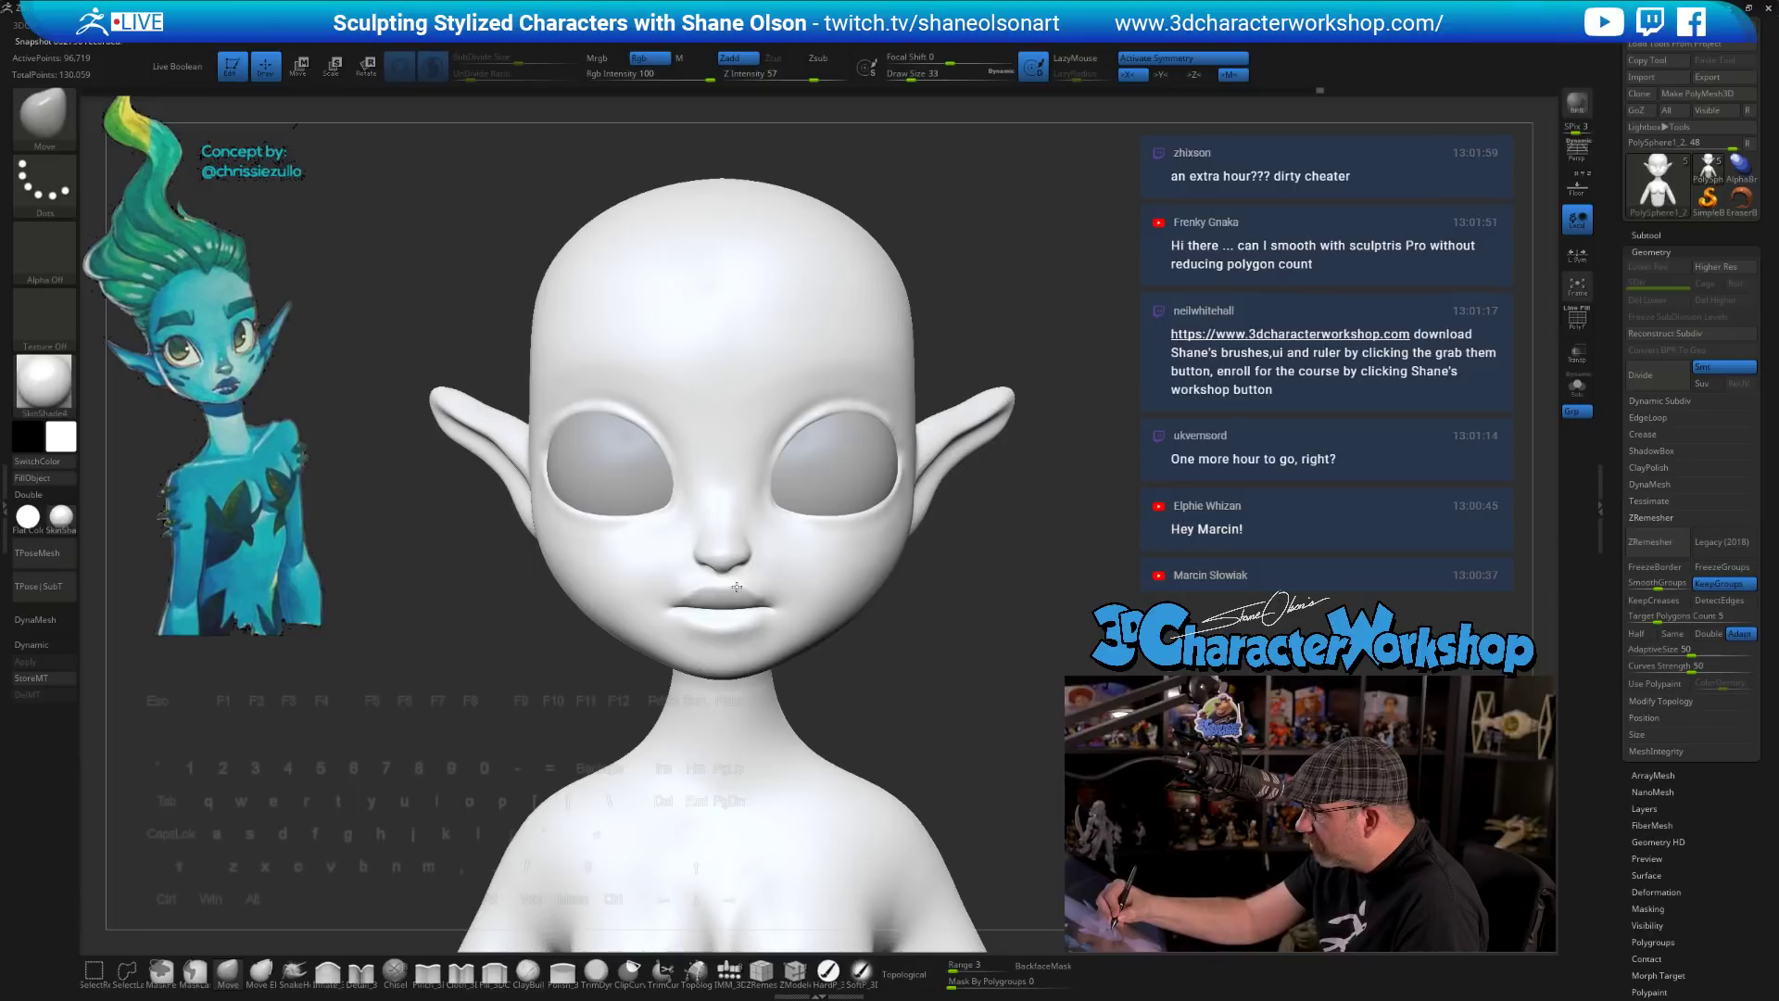
- Enlarge the concept art reference in Spotlight and reposition it beside the sculpted bust
{"action": "left_click_drag", "start_coordinate": [983, 713], "coordinate": [917, 660], "text": "alt"}
{"action": "key", "text": "z"}
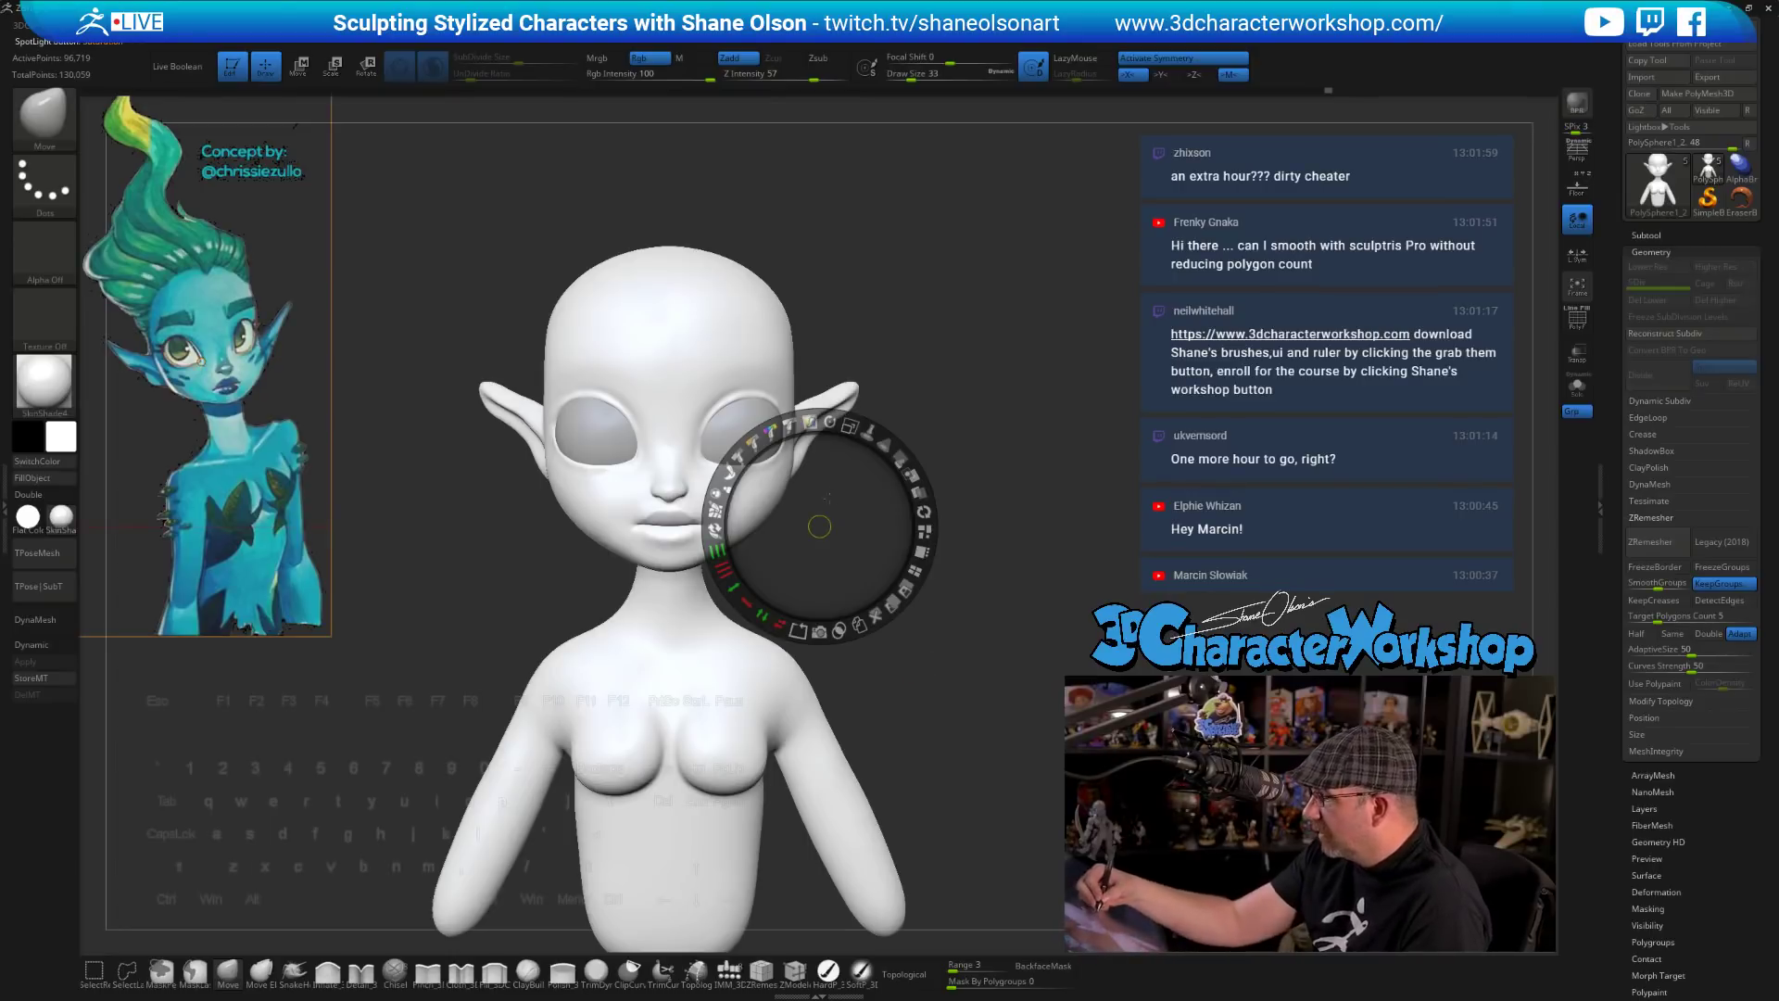
{"action": "left_click_drag", "start_coordinate": [819, 526], "coordinate": [547, 823]}
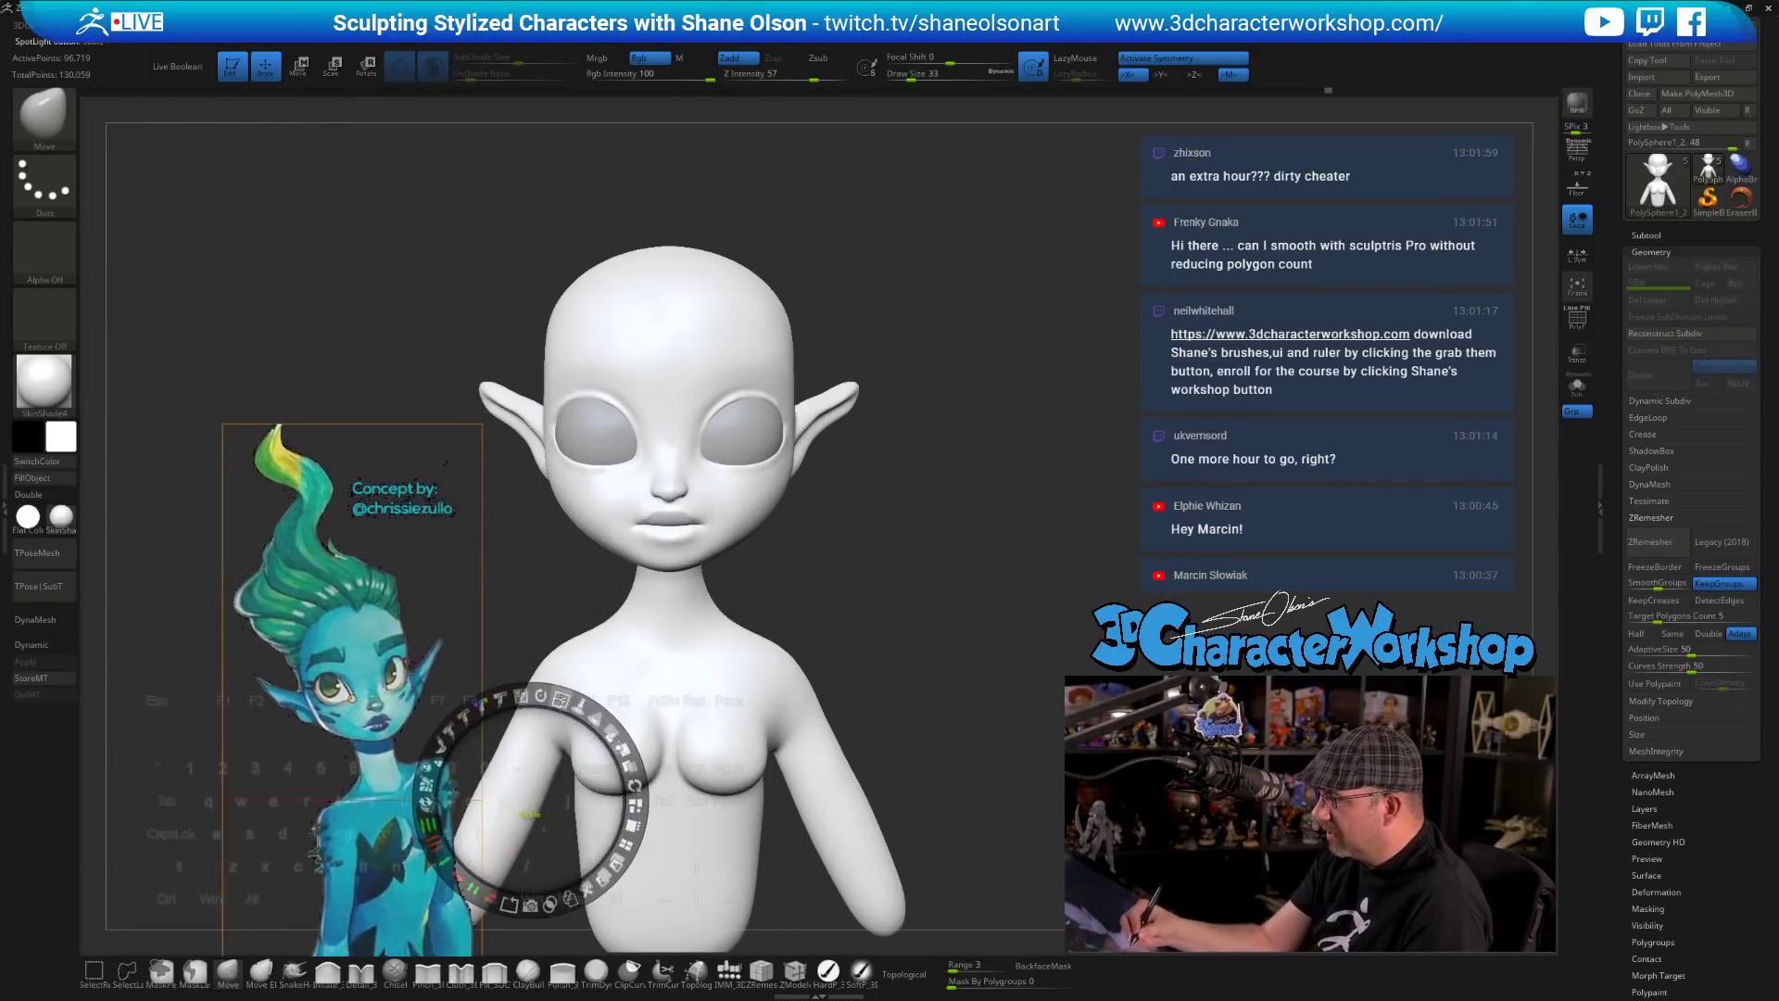
{"action": "left_click_drag", "start_coordinate": [560, 701], "coordinate": [760, 801]}
{"action": "left_click_drag", "start_coordinate": [735, 728], "coordinate": [690, 729]}
{"action": "left_click_drag", "start_coordinate": [729, 810], "coordinate": [604, 692]}
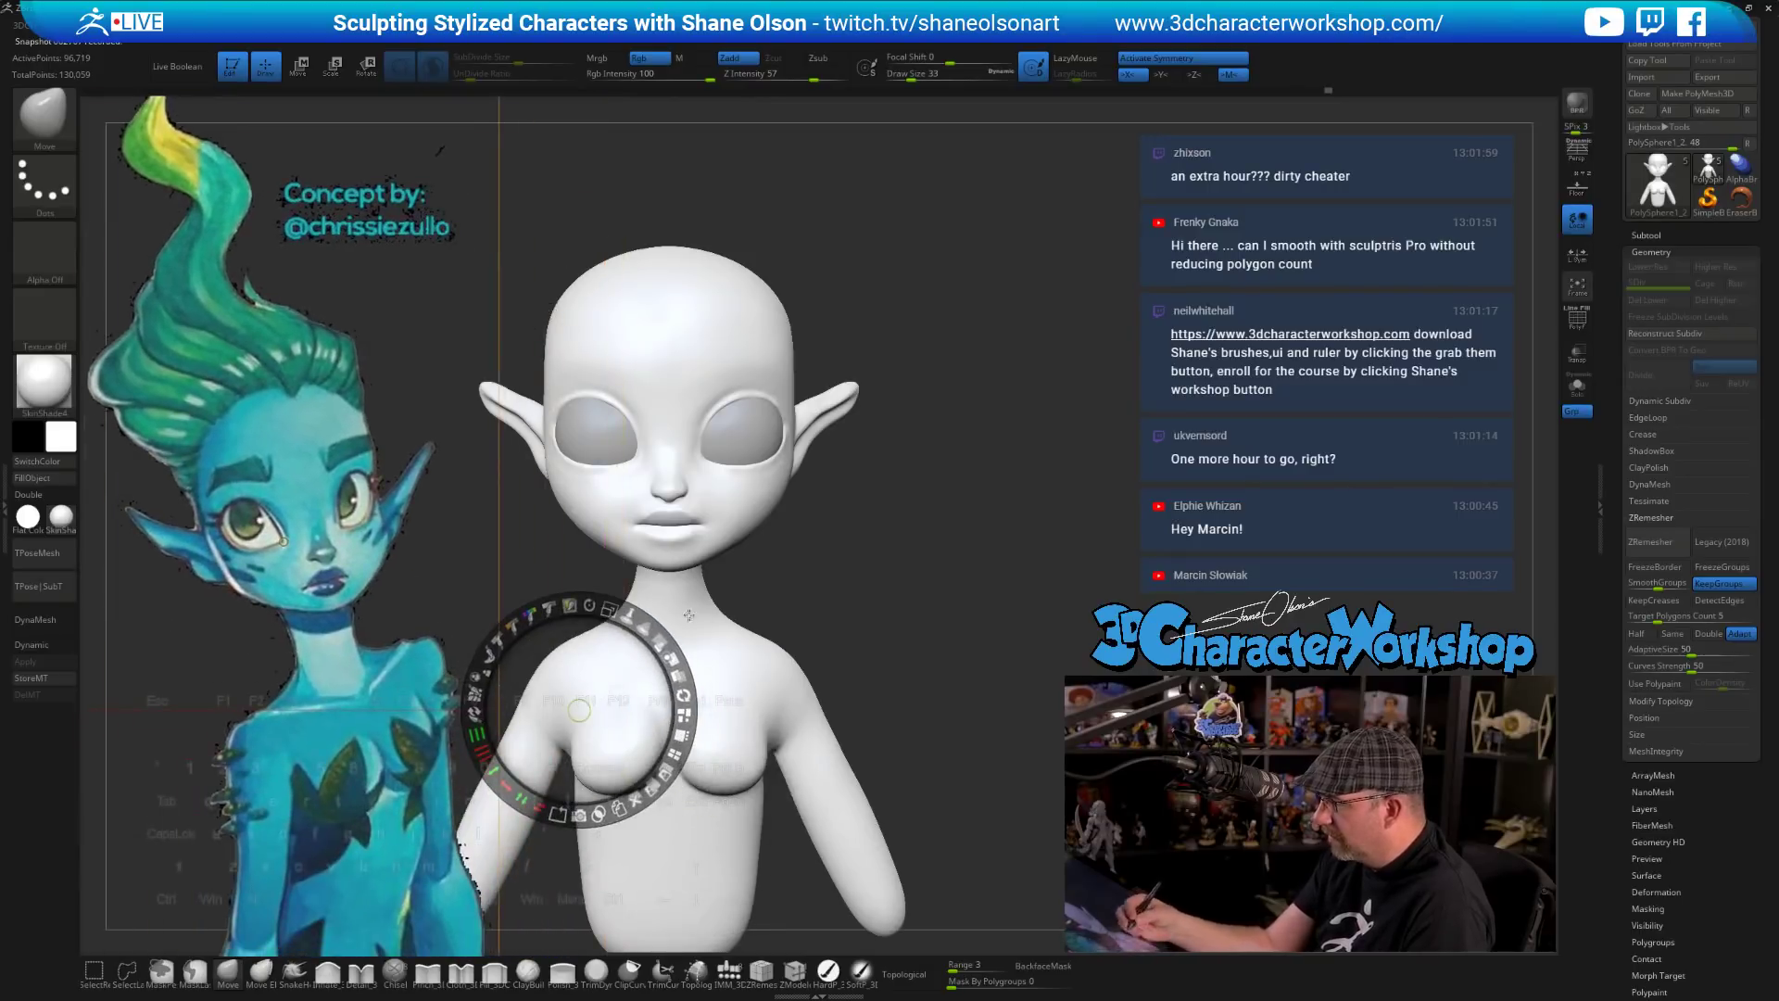
- Lower the concept art's opacity, leave Spotlight editing and scale the view of the bust down beside it
{"action": "left_click_drag", "start_coordinate": [664, 641], "coordinate": [581, 623]}
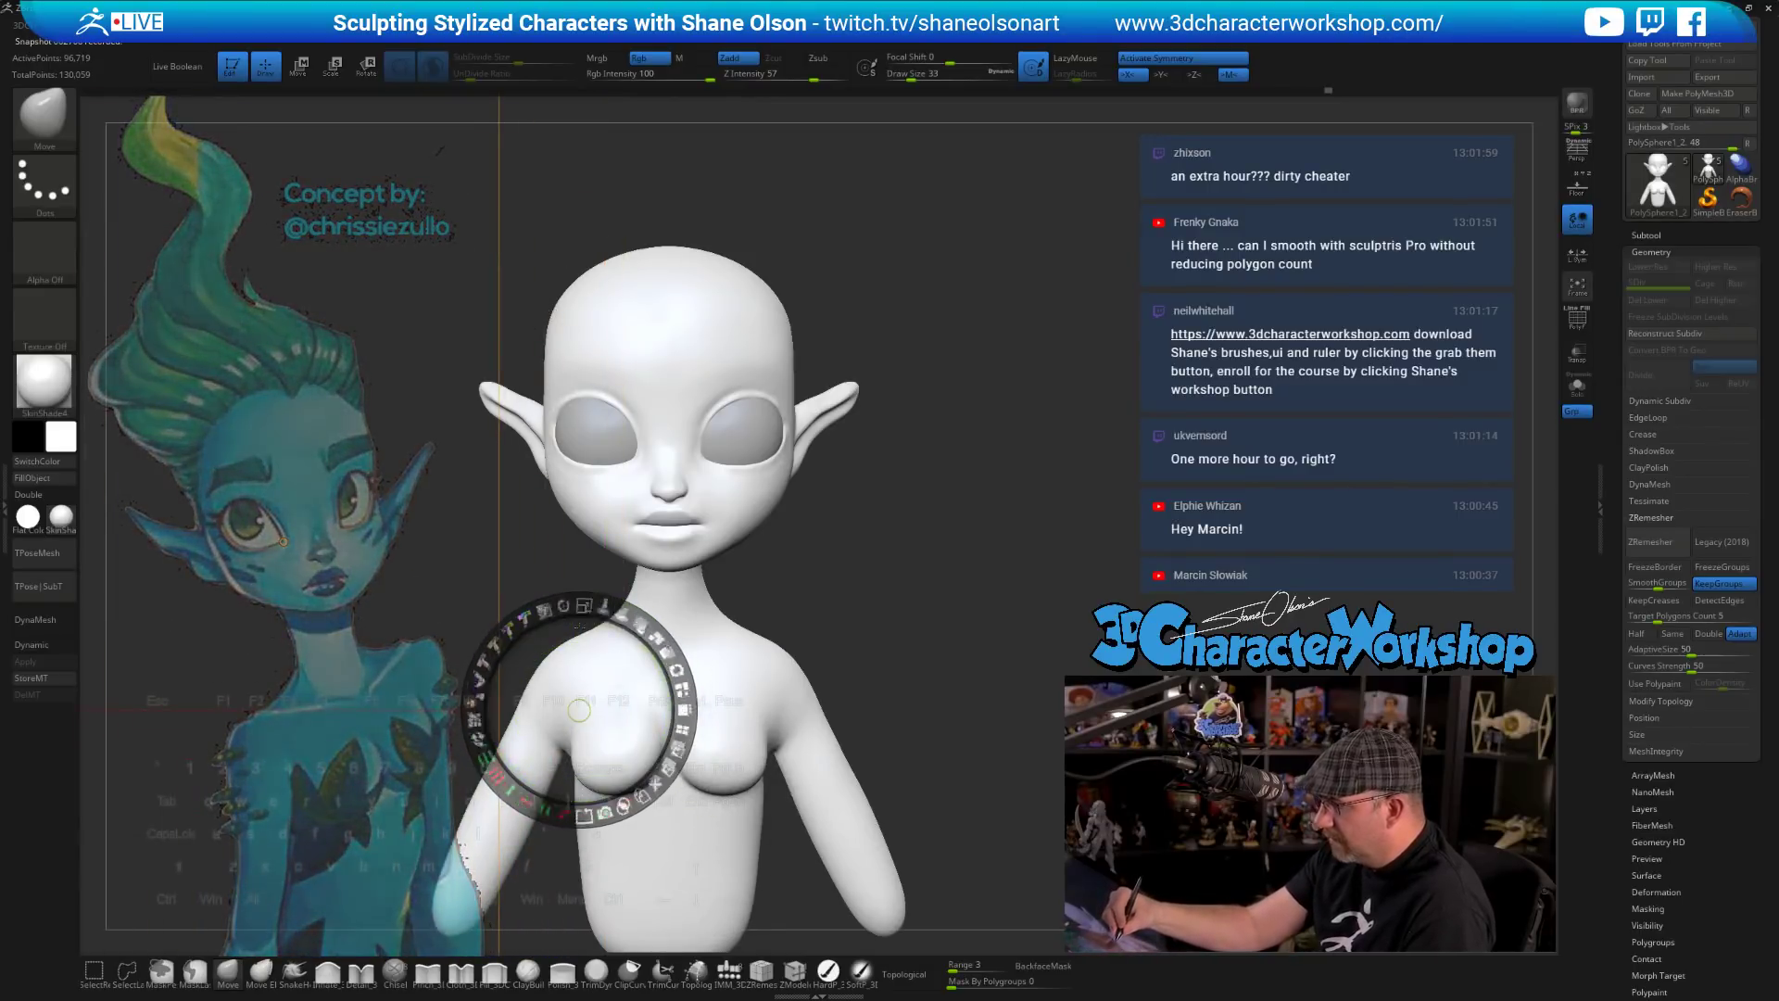
{"action": "key", "text": "z"}
{"action": "left_click_drag", "start_coordinate": [986, 641], "coordinate": [858, 691], "text": "alt"}
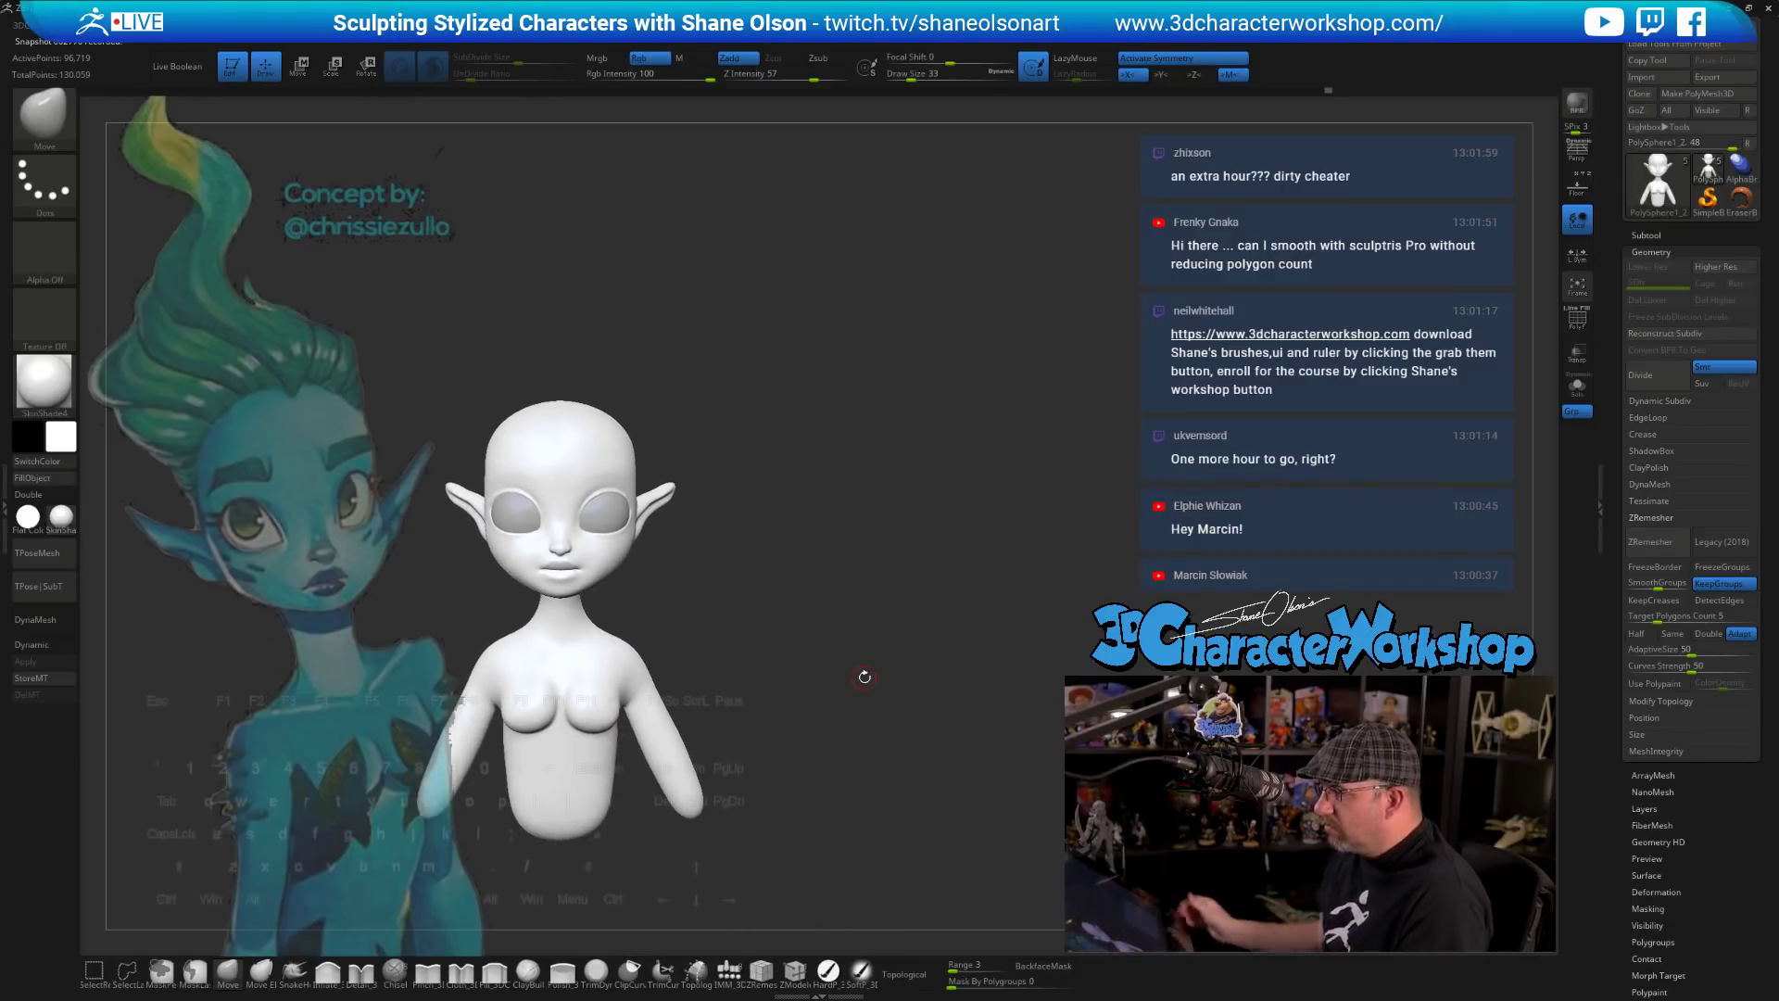
- Overlay the bust on the concept art in a matching three-quarter pose and adjust the neck and shoulders with the Move brush at draw size 197
{"action": "mouse_move", "coordinate": [779, 551]}
{"action": "left_mouse_down", "text": "alt"}
{"action": "mouse_move", "coordinate": [806, 557]}
{"action": "mouse_move", "coordinate": [745, 593]}
{"action": "mouse_move", "coordinate": [652, 607]}
{"action": "mouse_move", "coordinate": [469, 544]}
{"action": "mouse_move", "coordinate": [523, 597]}
{"action": "mouse_move", "coordinate": [553, 528]}
{"action": "mouse_move", "coordinate": [643, 587]}
{"action": "mouse_move", "coordinate": [586, 665]}
{"action": "mouse_move", "coordinate": [623, 609]}
{"action": "mouse_move", "coordinate": [637, 629]}
{"action": "left_mouse_up", "text": "alt"}
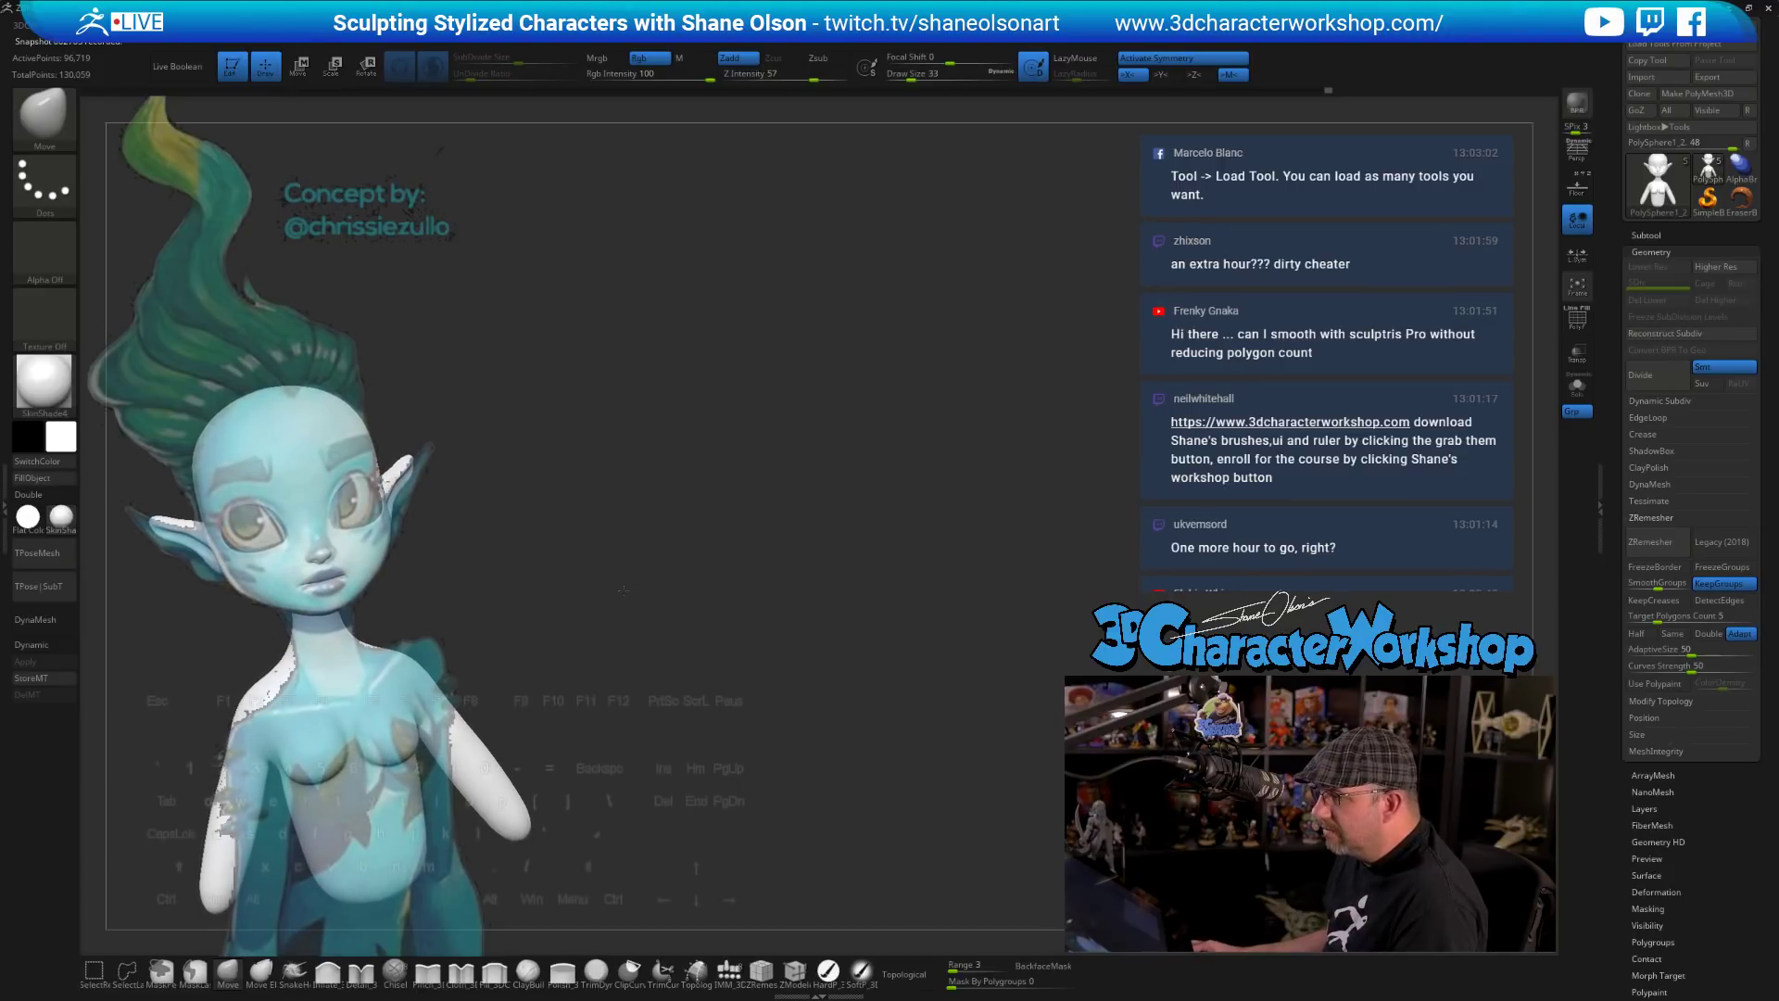
{"action": "left_click_drag", "start_coordinate": [623, 591], "coordinate": [625, 590]}
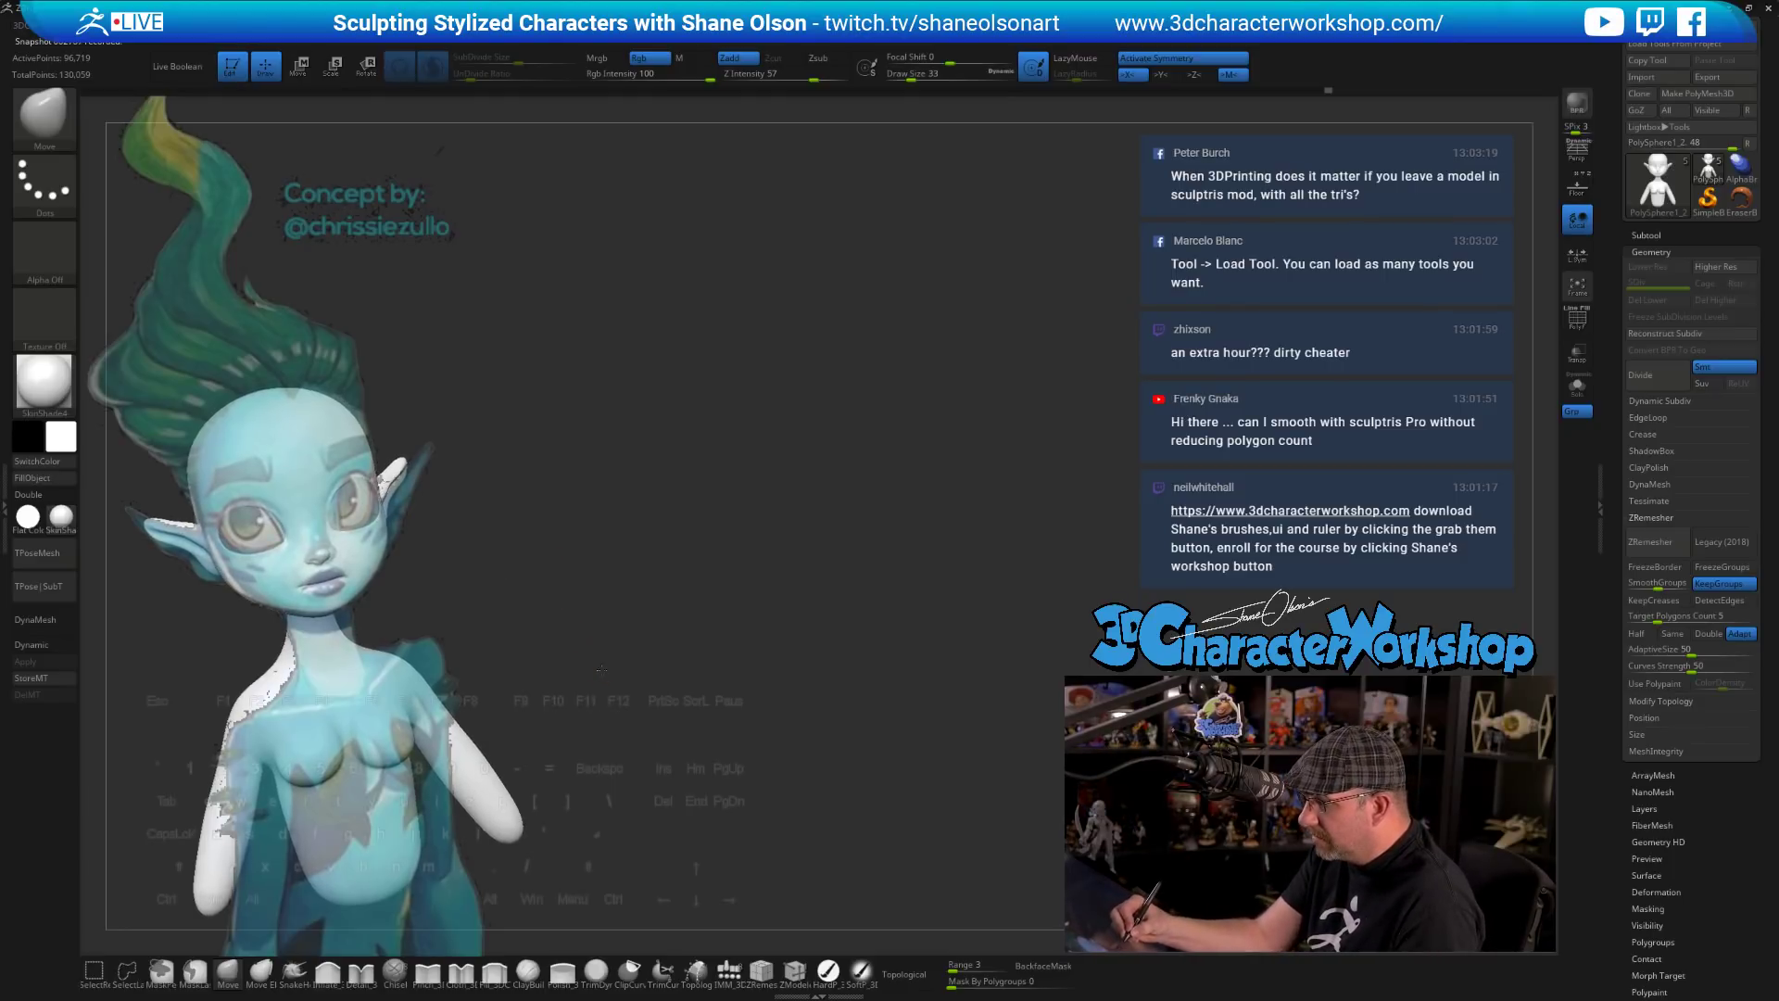
{"action": "left_click_drag", "start_coordinate": [601, 668], "coordinate": [604, 669]}
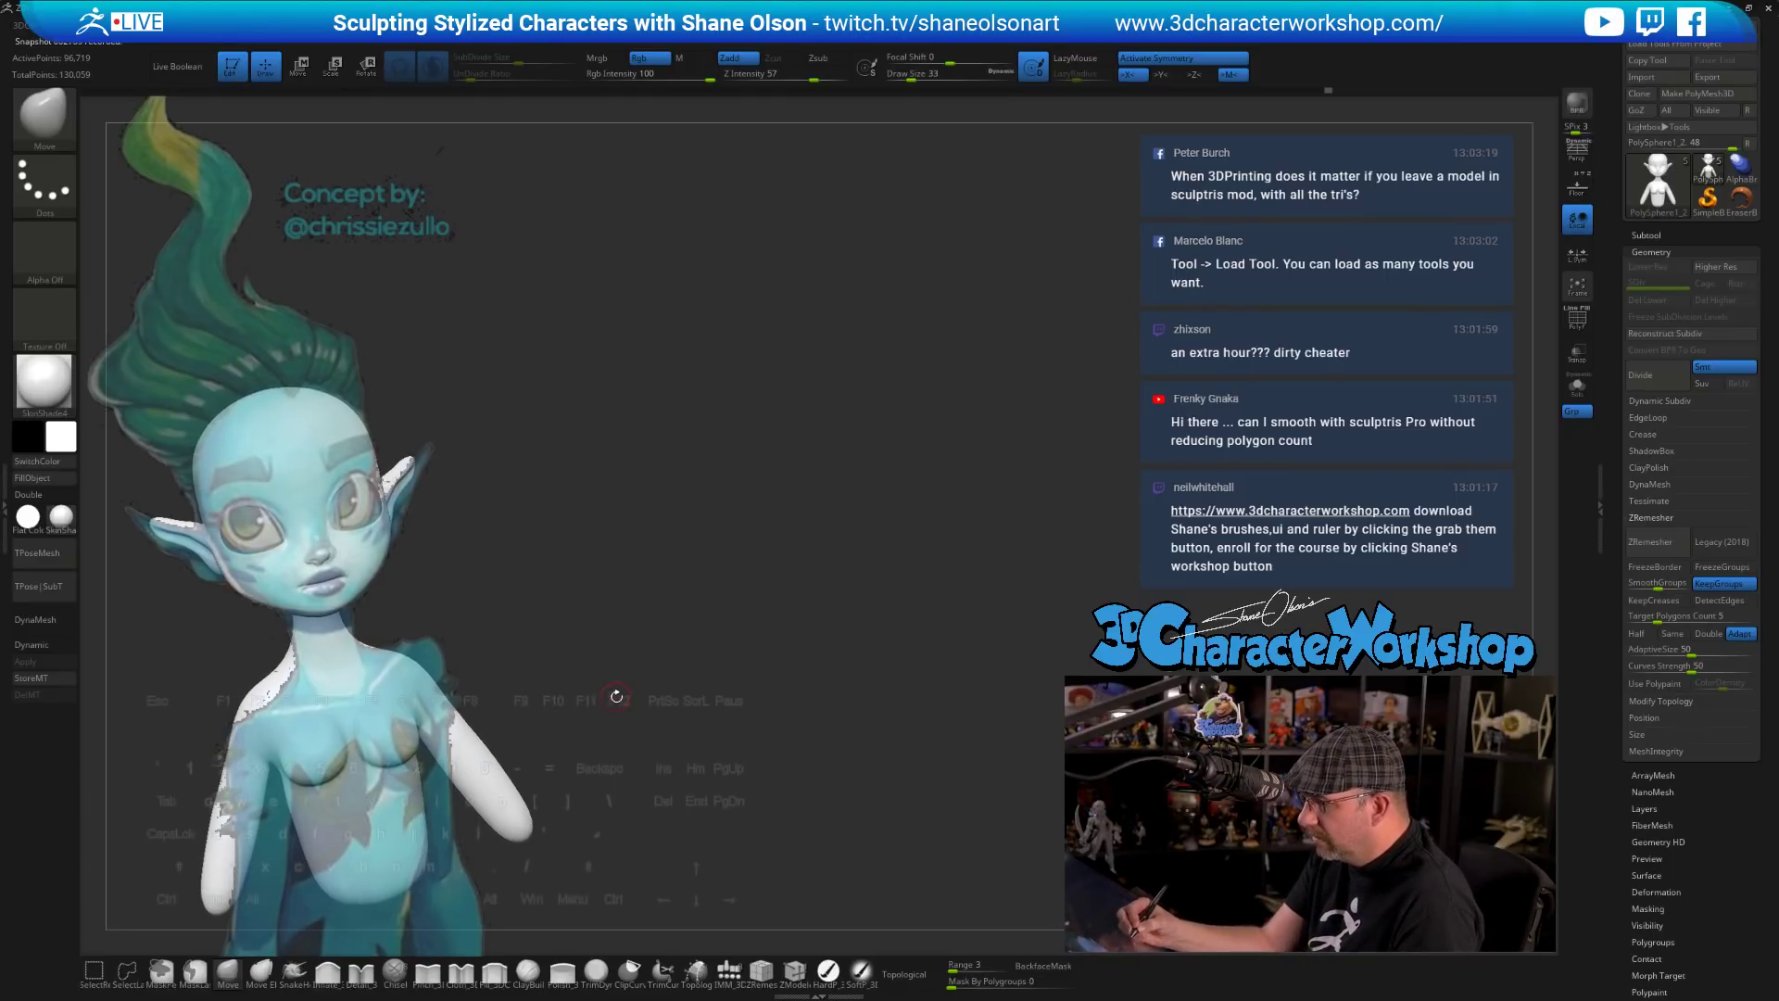
{"action": "key", "text": "s"}
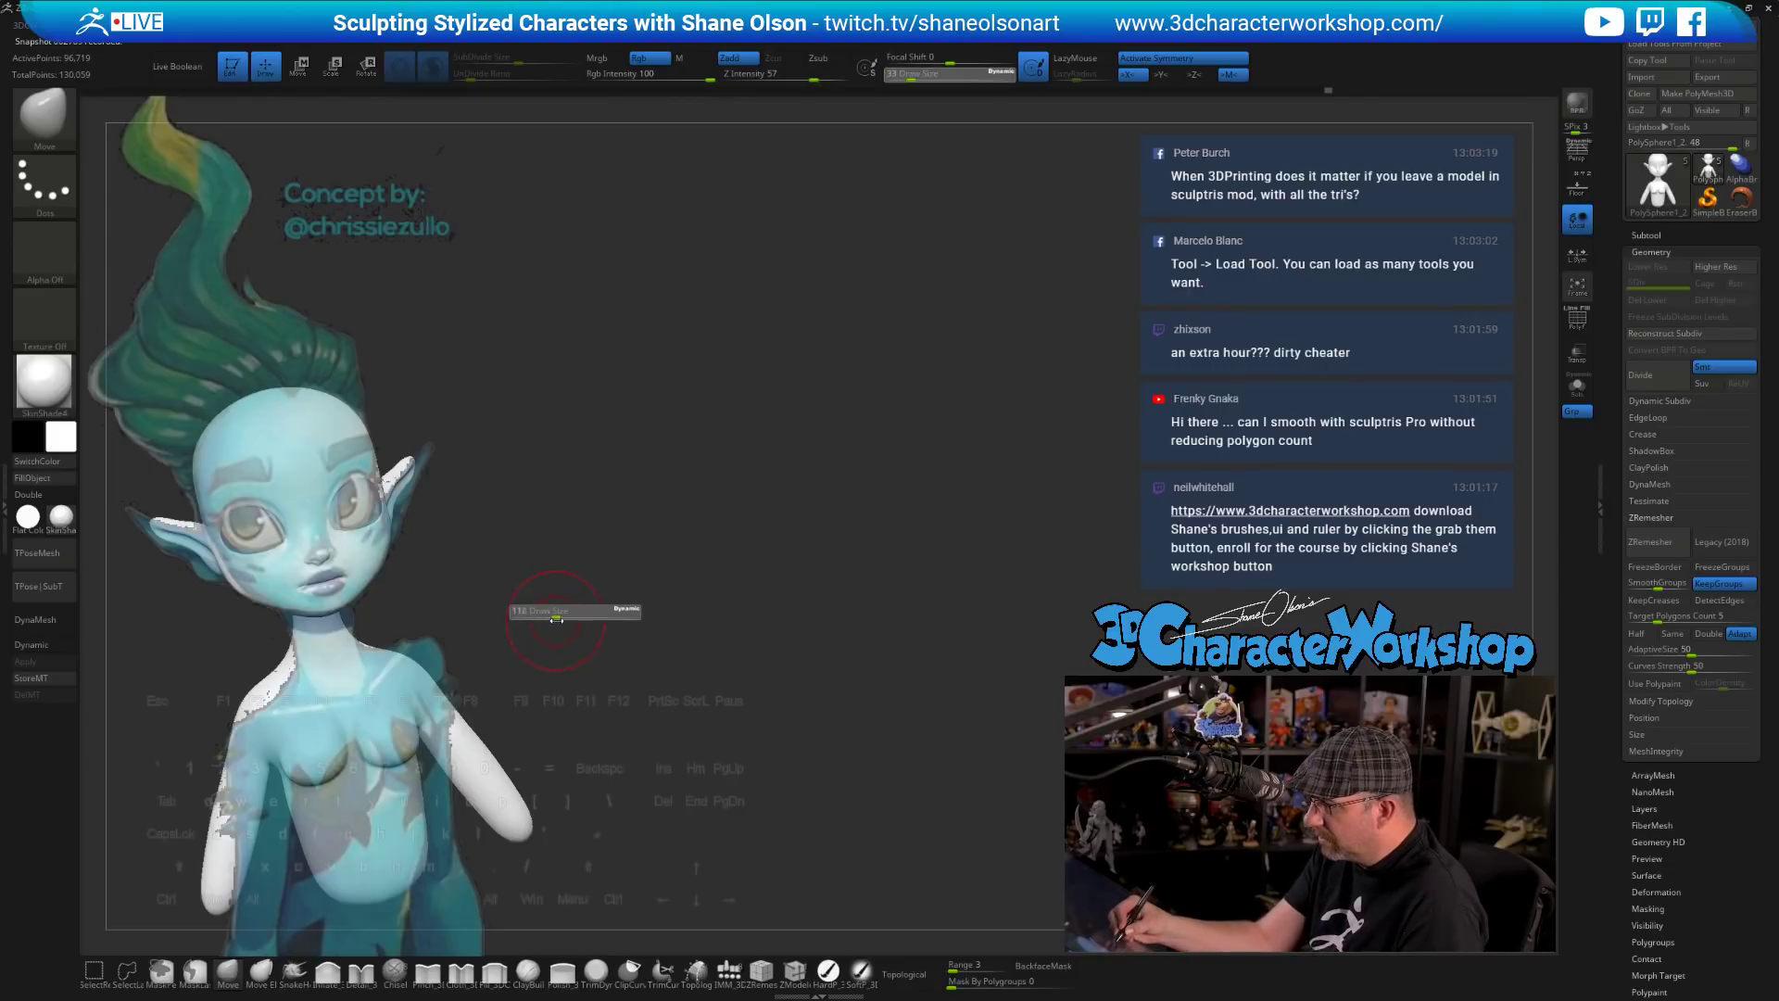
{"action": "left_click_drag", "start_coordinate": [577, 618], "coordinate": [576, 618]}
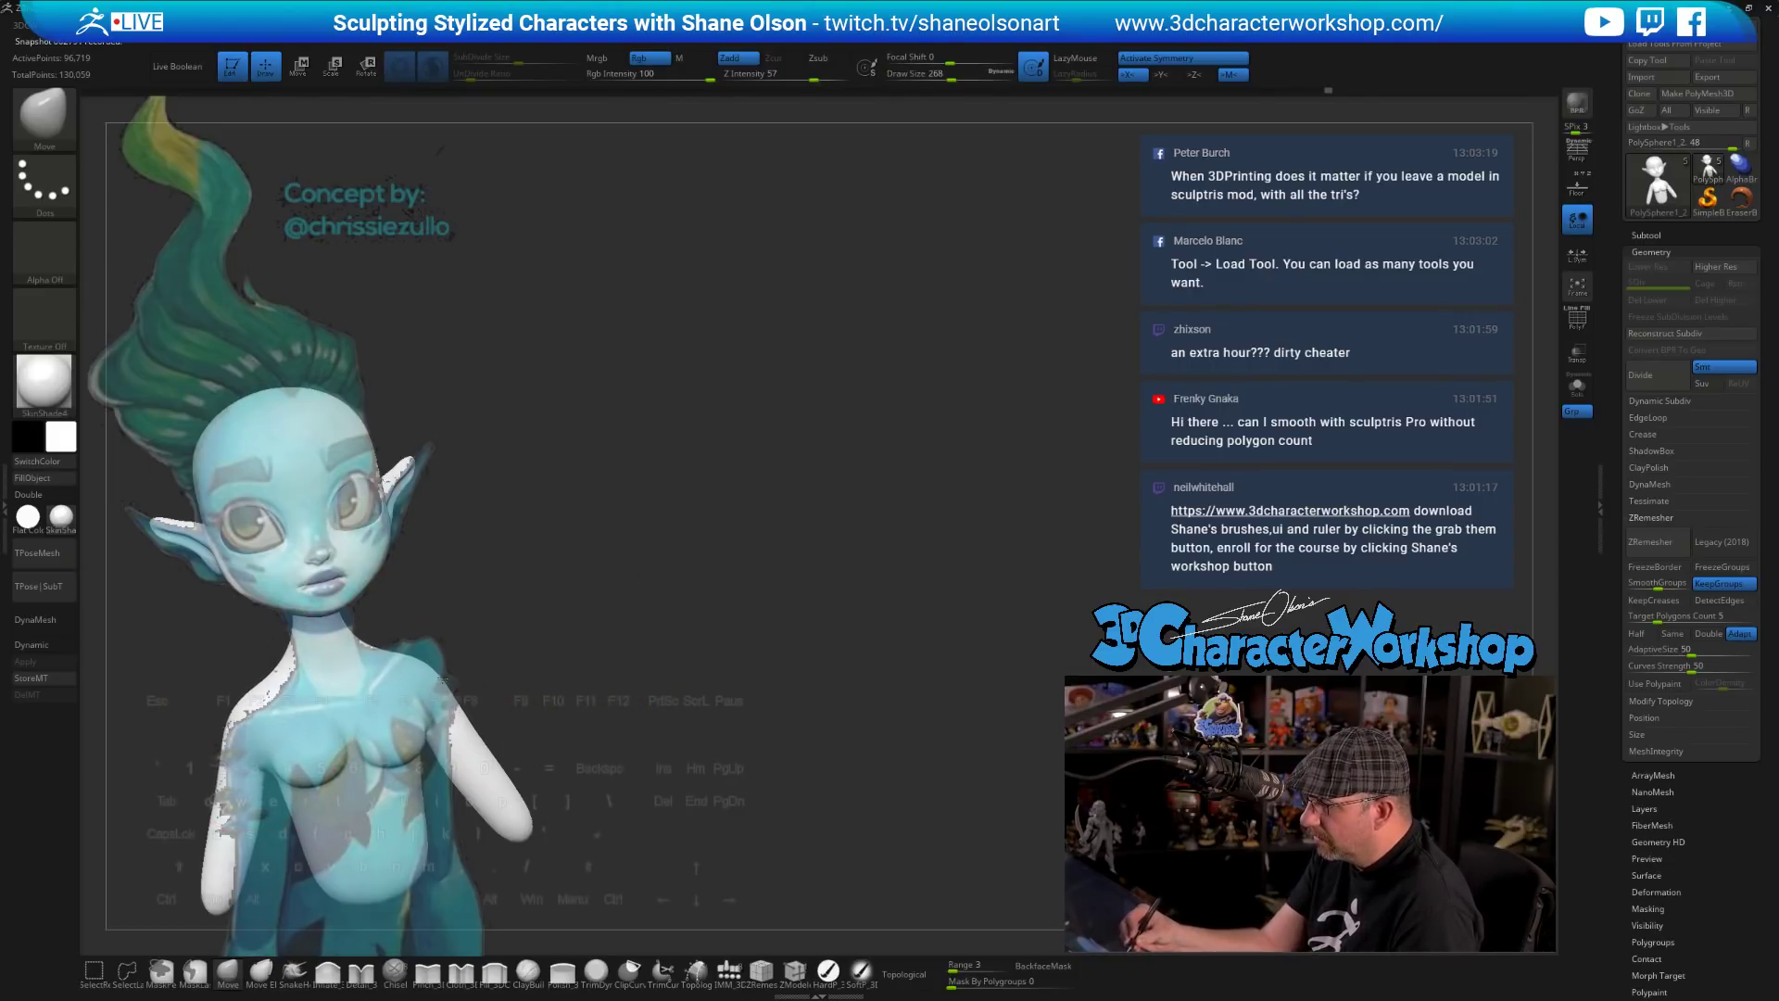
{"action": "key", "text": "s"}
{"action": "left_click_drag", "start_coordinate": [439, 670], "coordinate": [431, 670]}
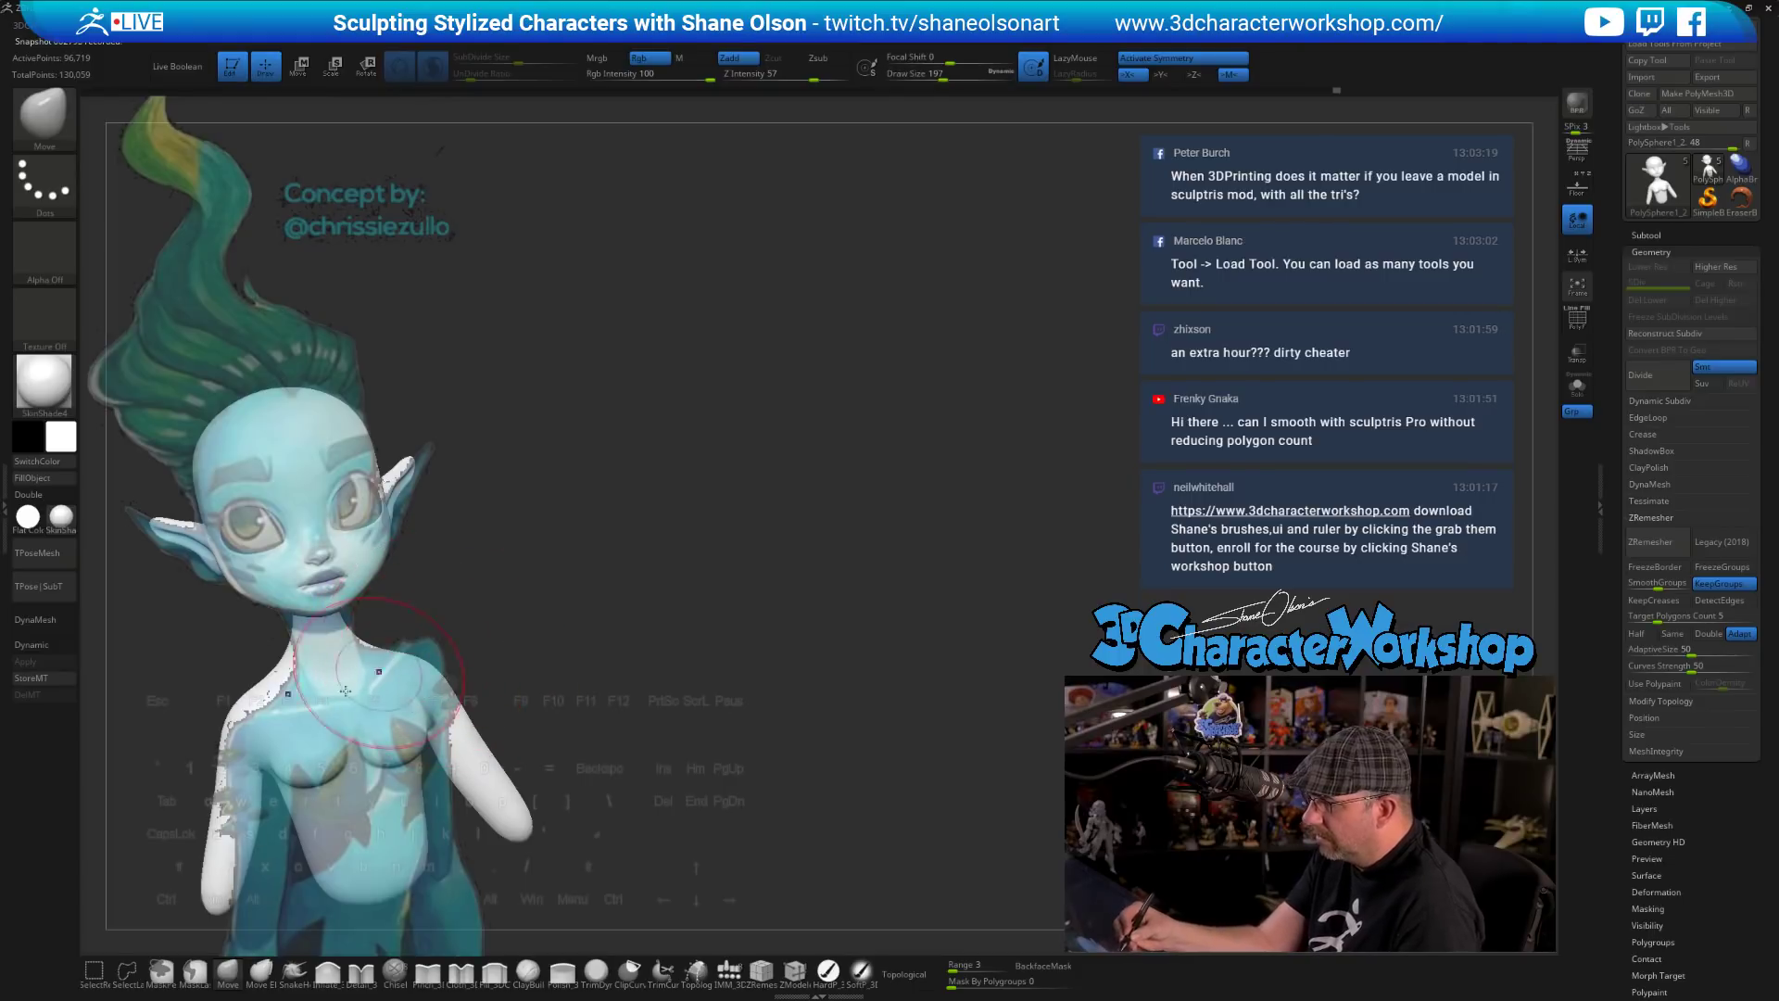
{"action": "left_click_drag", "start_coordinate": [273, 669], "coordinate": [280, 682]}
- Reshape the elf ears to match the concept art with the Move brush, refining the ear area at draw size 62
{"action": "key", "text": "s"}
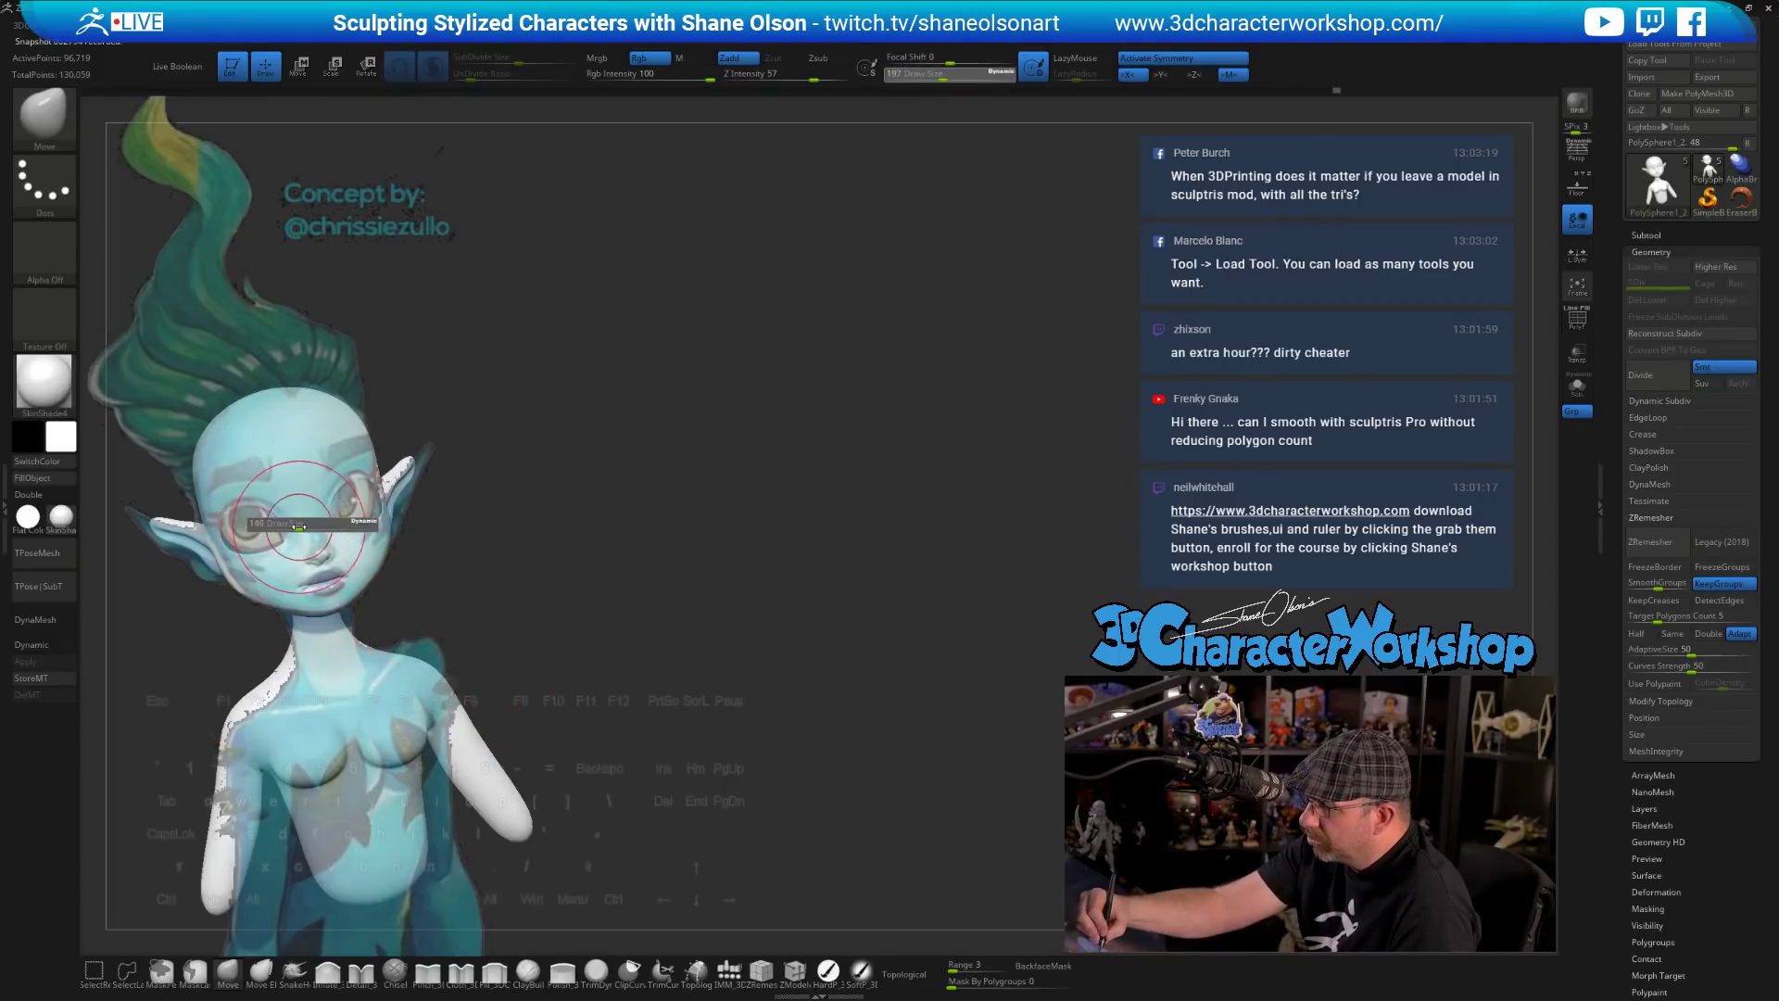
{"action": "mouse_move", "coordinate": [299, 526]}
{"action": "left_mouse_down"}
{"action": "mouse_move", "coordinate": [284, 534]}
{"action": "mouse_move", "coordinate": [297, 511]}
{"action": "mouse_move", "coordinate": [328, 521]}
{"action": "left_mouse_up"}
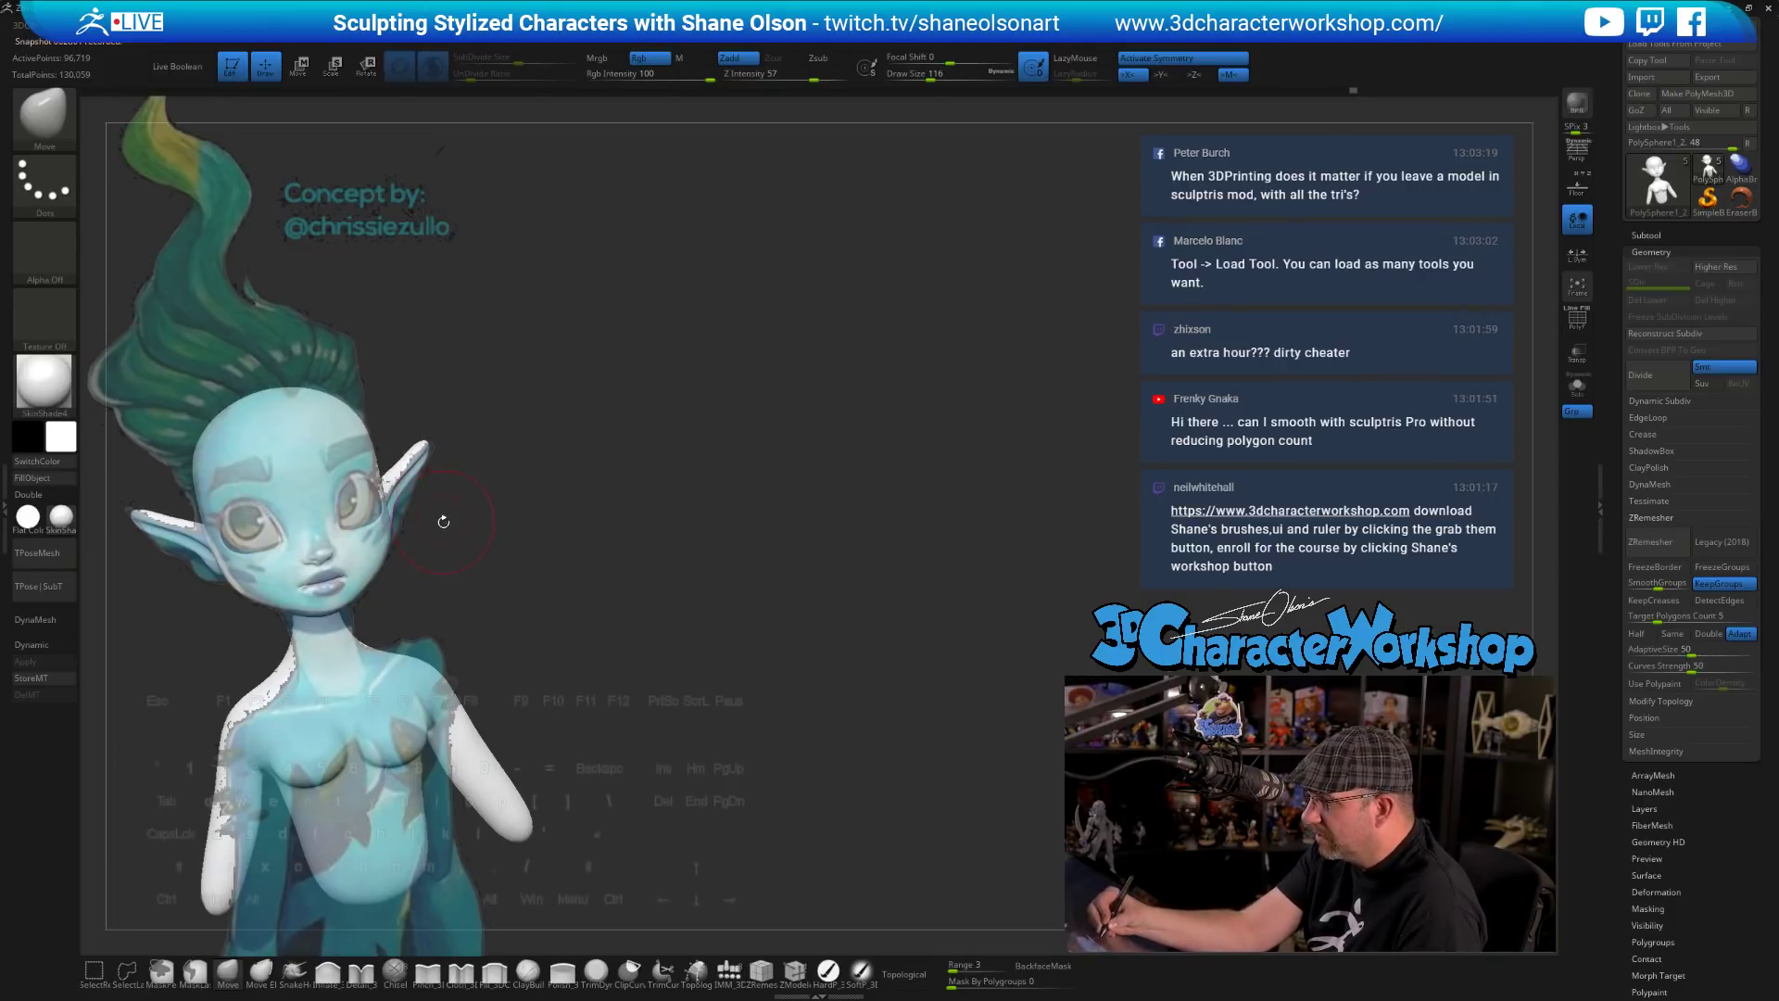
{"action": "mouse_move", "coordinate": [444, 497]}
{"action": "left_mouse_down"}
{"action": "mouse_move", "coordinate": [842, 504]}
{"action": "mouse_move", "coordinate": [817, 525]}
{"action": "left_mouse_up"}
{"action": "key", "text": "s"}
{"action": "key", "text": "s"}
{"action": "left_click_drag", "start_coordinate": [726, 468], "coordinate": [720, 469]}
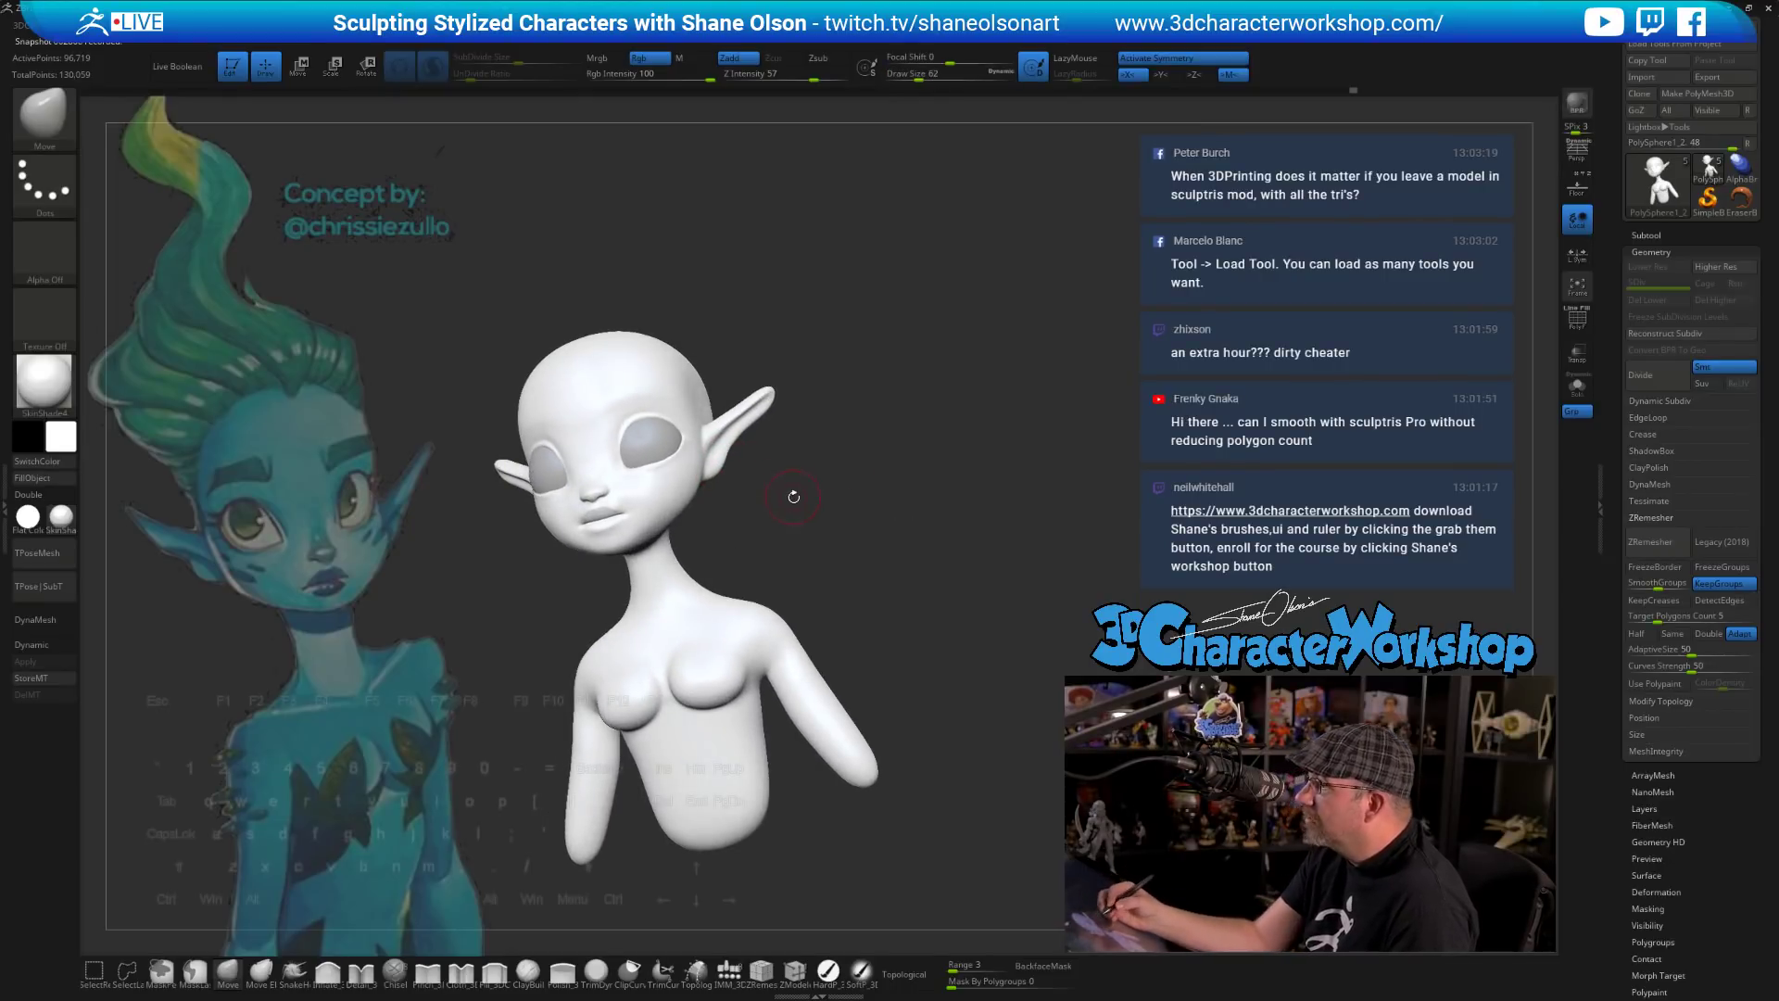
{"action": "left_click_drag", "start_coordinate": [818, 492], "coordinate": [822, 519], "text": "shift"}
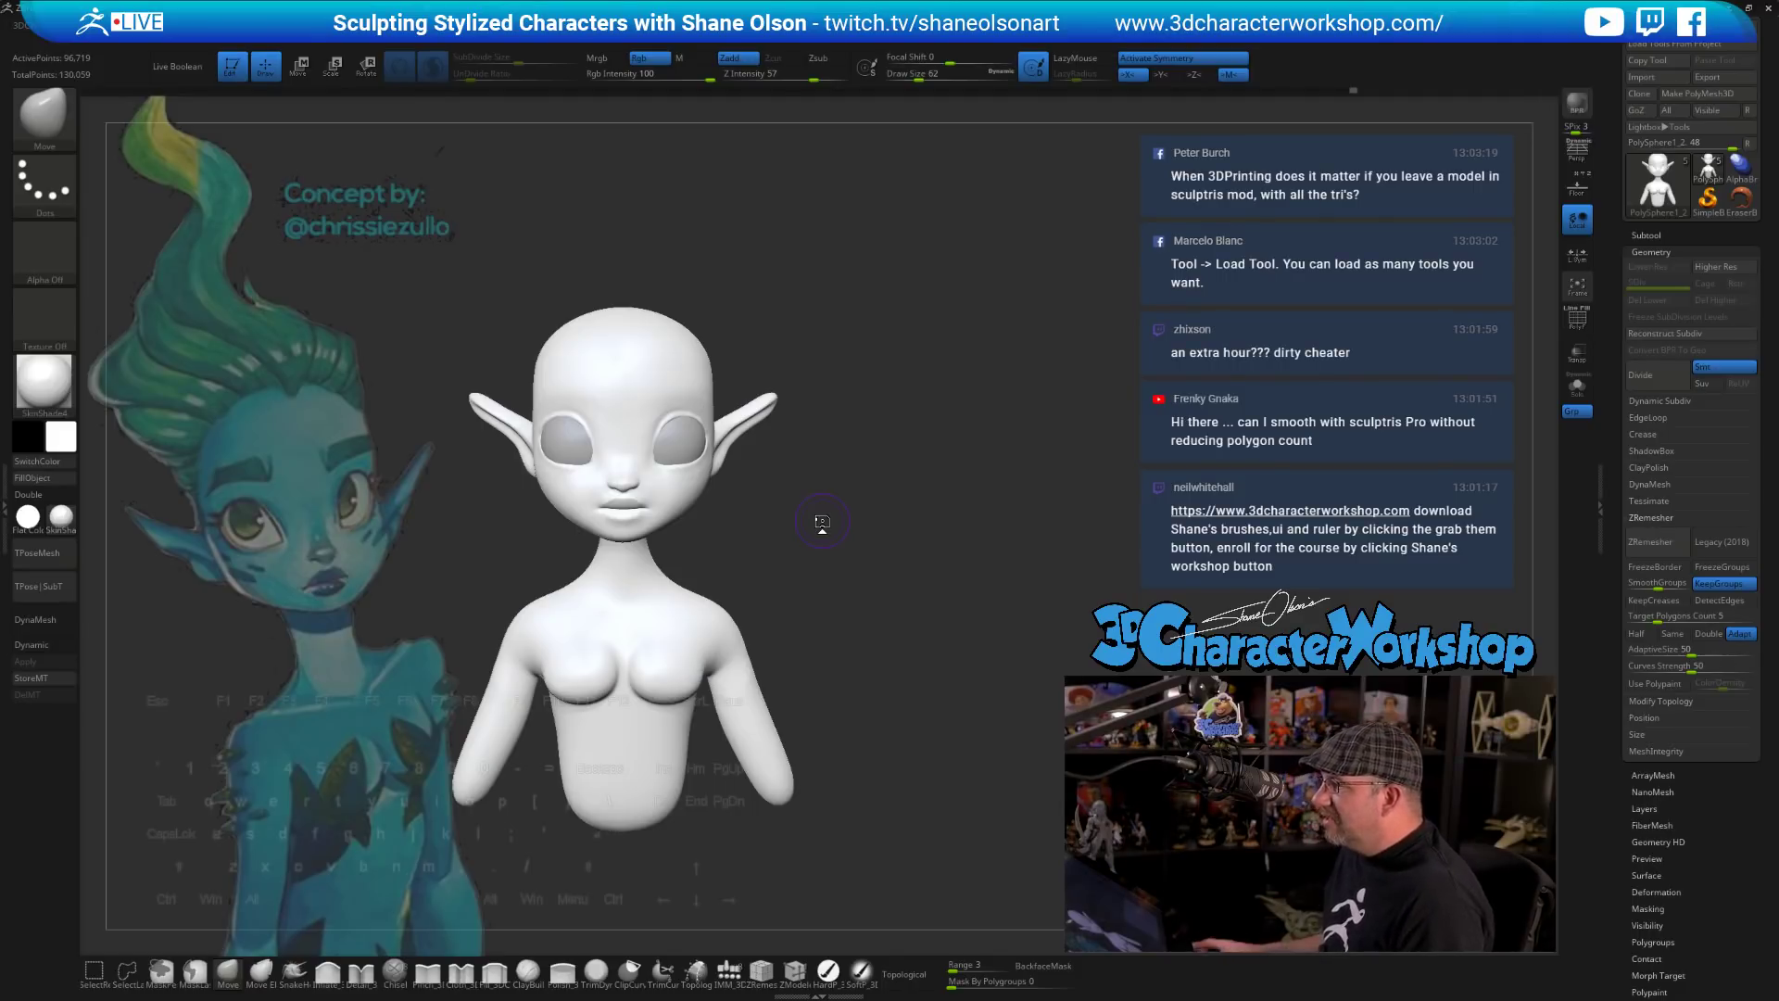
- Collapse the SubTool Master plugin options and bring up Decimation Master
{"action": "mouse_move", "coordinate": [839, 26]}
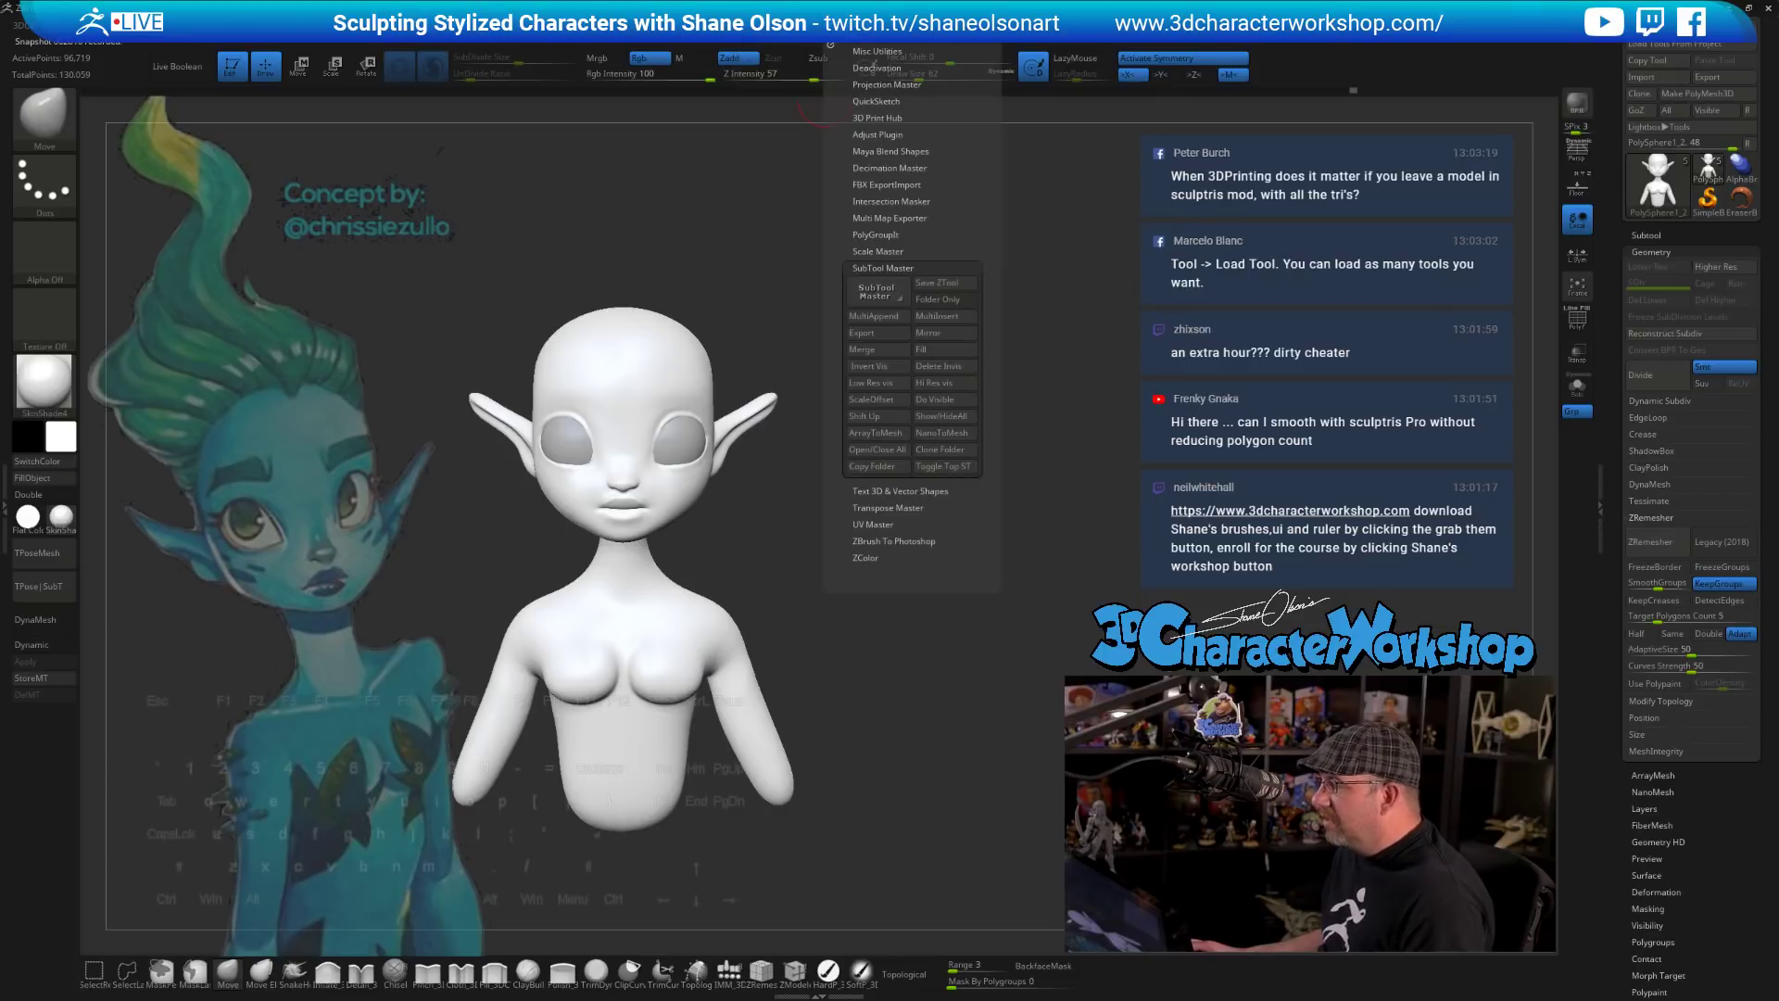
{"action": "left_click", "coordinate": [900, 268]}
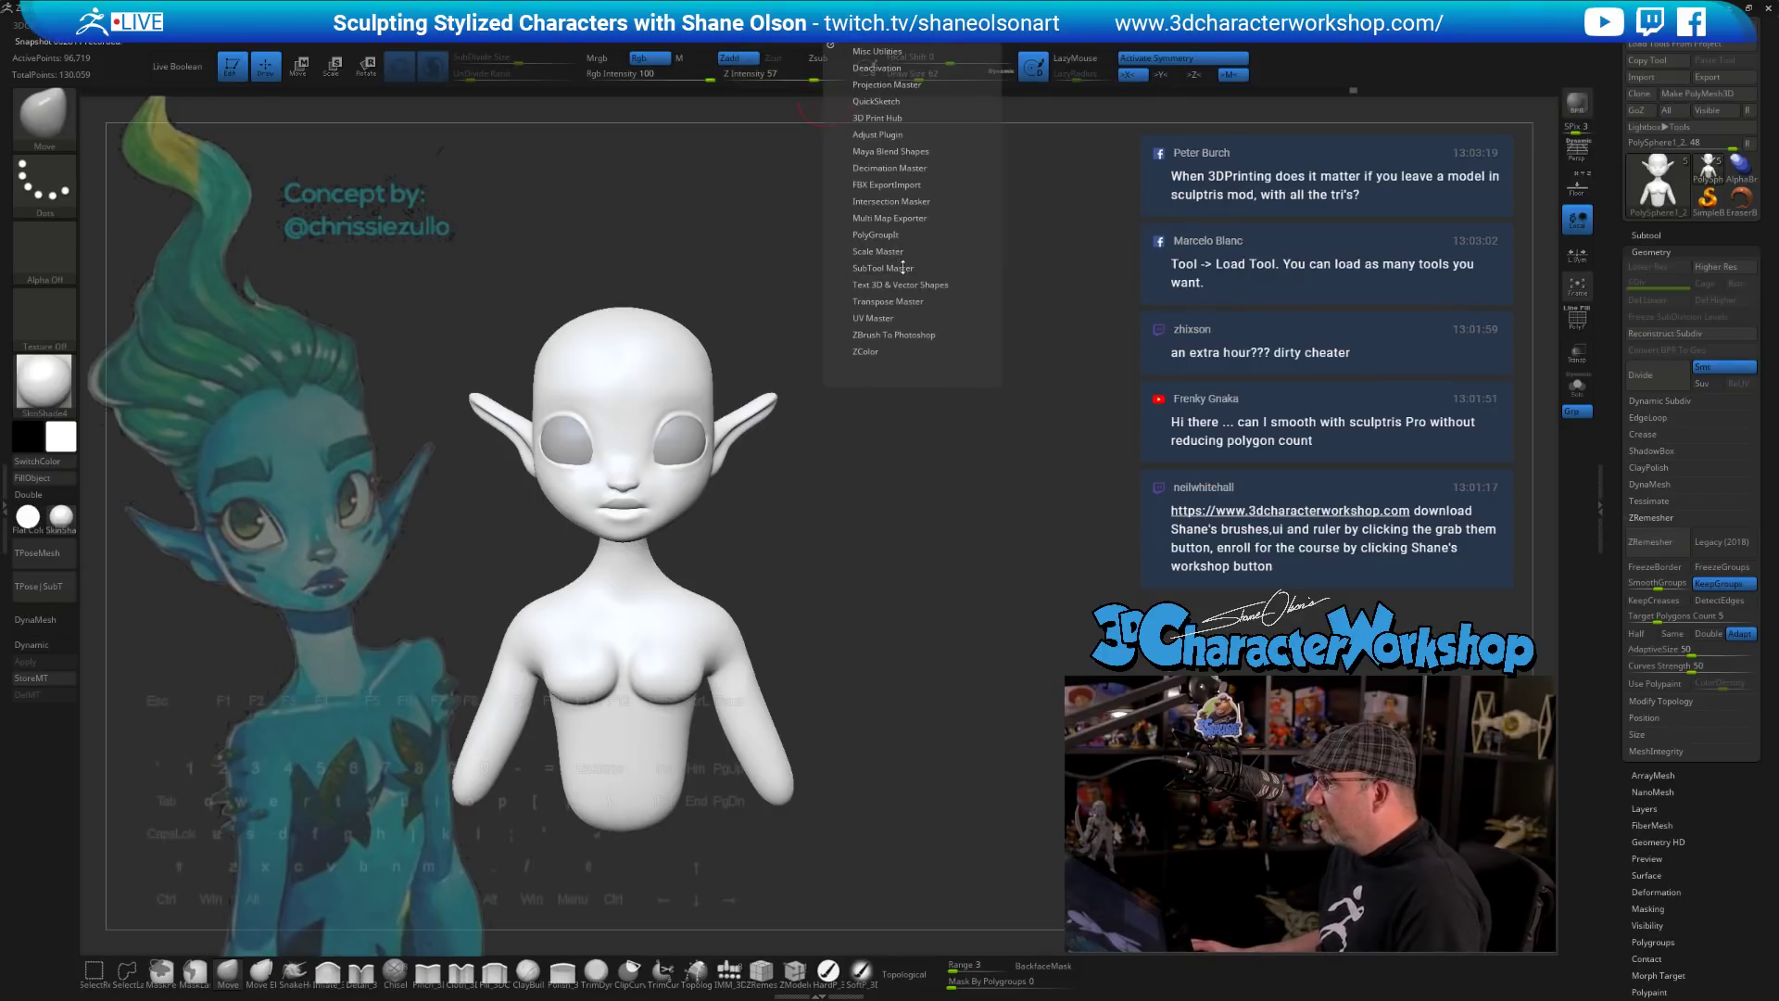
{"action": "left_click", "coordinate": [865, 169]}
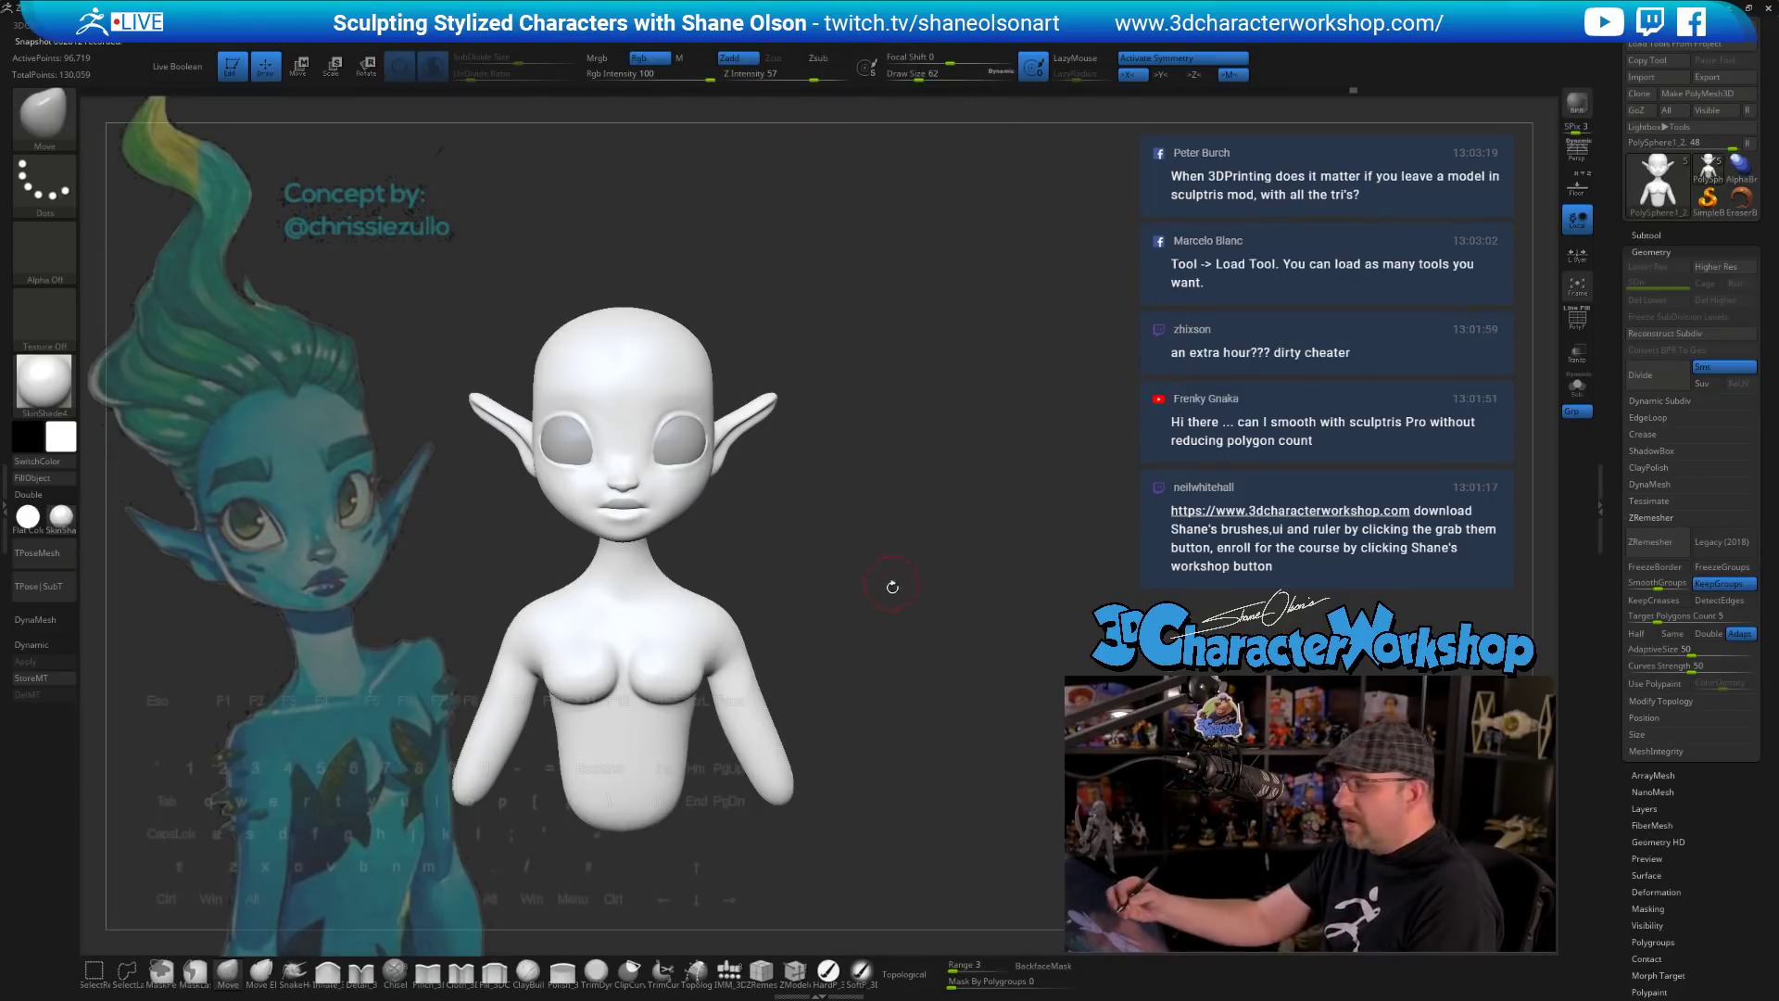
- Adjust the lower eyelids in front view with the Move brush at draw size 68
{"action": "mouse_move", "coordinate": [892, 587]}
{"action": "left_mouse_down", "text": "alt"}
{"action": "mouse_move", "coordinate": [875, 605]}
{"action": "mouse_move", "coordinate": [923, 640]}
{"action": "left_mouse_up", "text": "alt"}
{"action": "key", "text": "s"}
{"action": "mouse_move", "coordinate": [901, 607]}
{"action": "left_mouse_down", "text": "alt"}
{"action": "mouse_move", "coordinate": [876, 602]}
{"action": "mouse_move", "coordinate": [871, 630]}
{"action": "left_mouse_up", "text": "alt"}
{"action": "mouse_move", "coordinate": [772, 584]}
{"action": "left_mouse_down"}
{"action": "mouse_move", "coordinate": [872, 602]}
{"action": "mouse_move", "coordinate": [771, 559]}
{"action": "left_mouse_up"}
{"action": "mouse_move", "coordinate": [885, 593]}
{"action": "left_mouse_down"}
{"action": "mouse_move", "coordinate": [820, 593]}
{"action": "mouse_move", "coordinate": [771, 567]}
{"action": "left_mouse_up"}
{"action": "right_click_drag", "start_coordinate": [795, 528], "coordinate": [814, 512]}
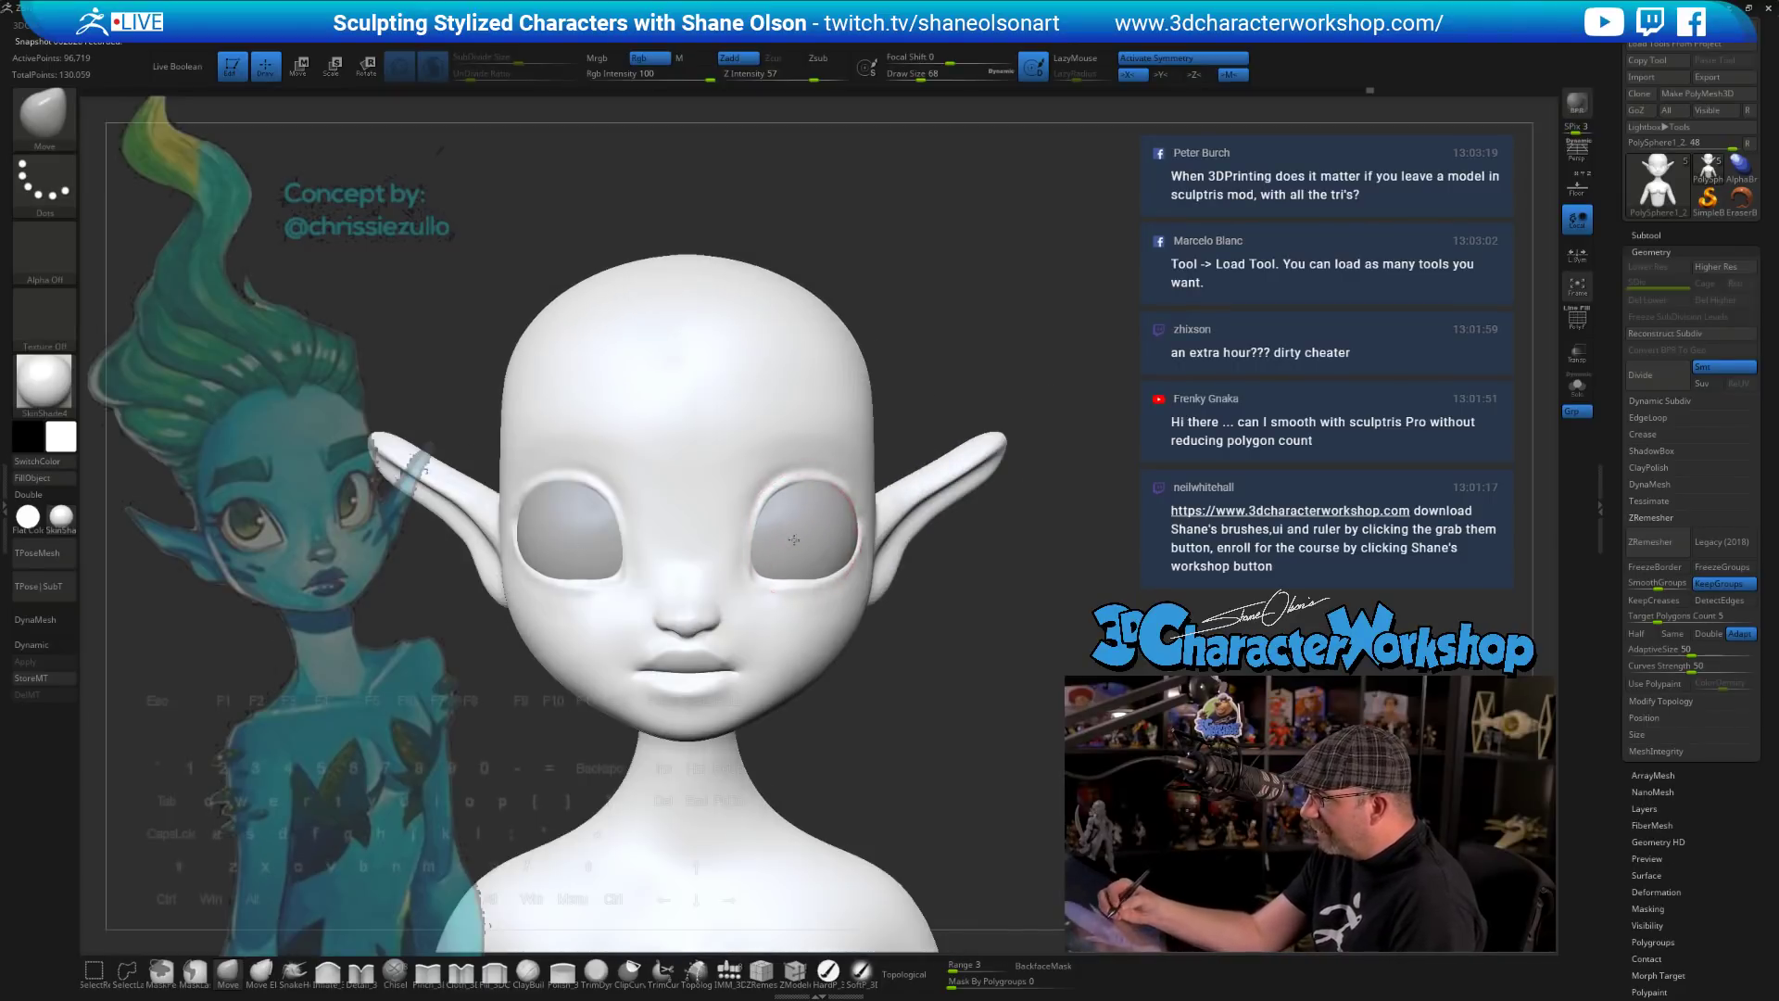
{"action": "mouse_move", "coordinate": [794, 539]}
{"action": "left_mouse_down"}
{"action": "mouse_move", "coordinate": [795, 593]}
{"action": "mouse_move", "coordinate": [783, 576]}
{"action": "mouse_move", "coordinate": [837, 582]}
{"action": "mouse_move", "coordinate": [858, 553]}
{"action": "left_mouse_up"}
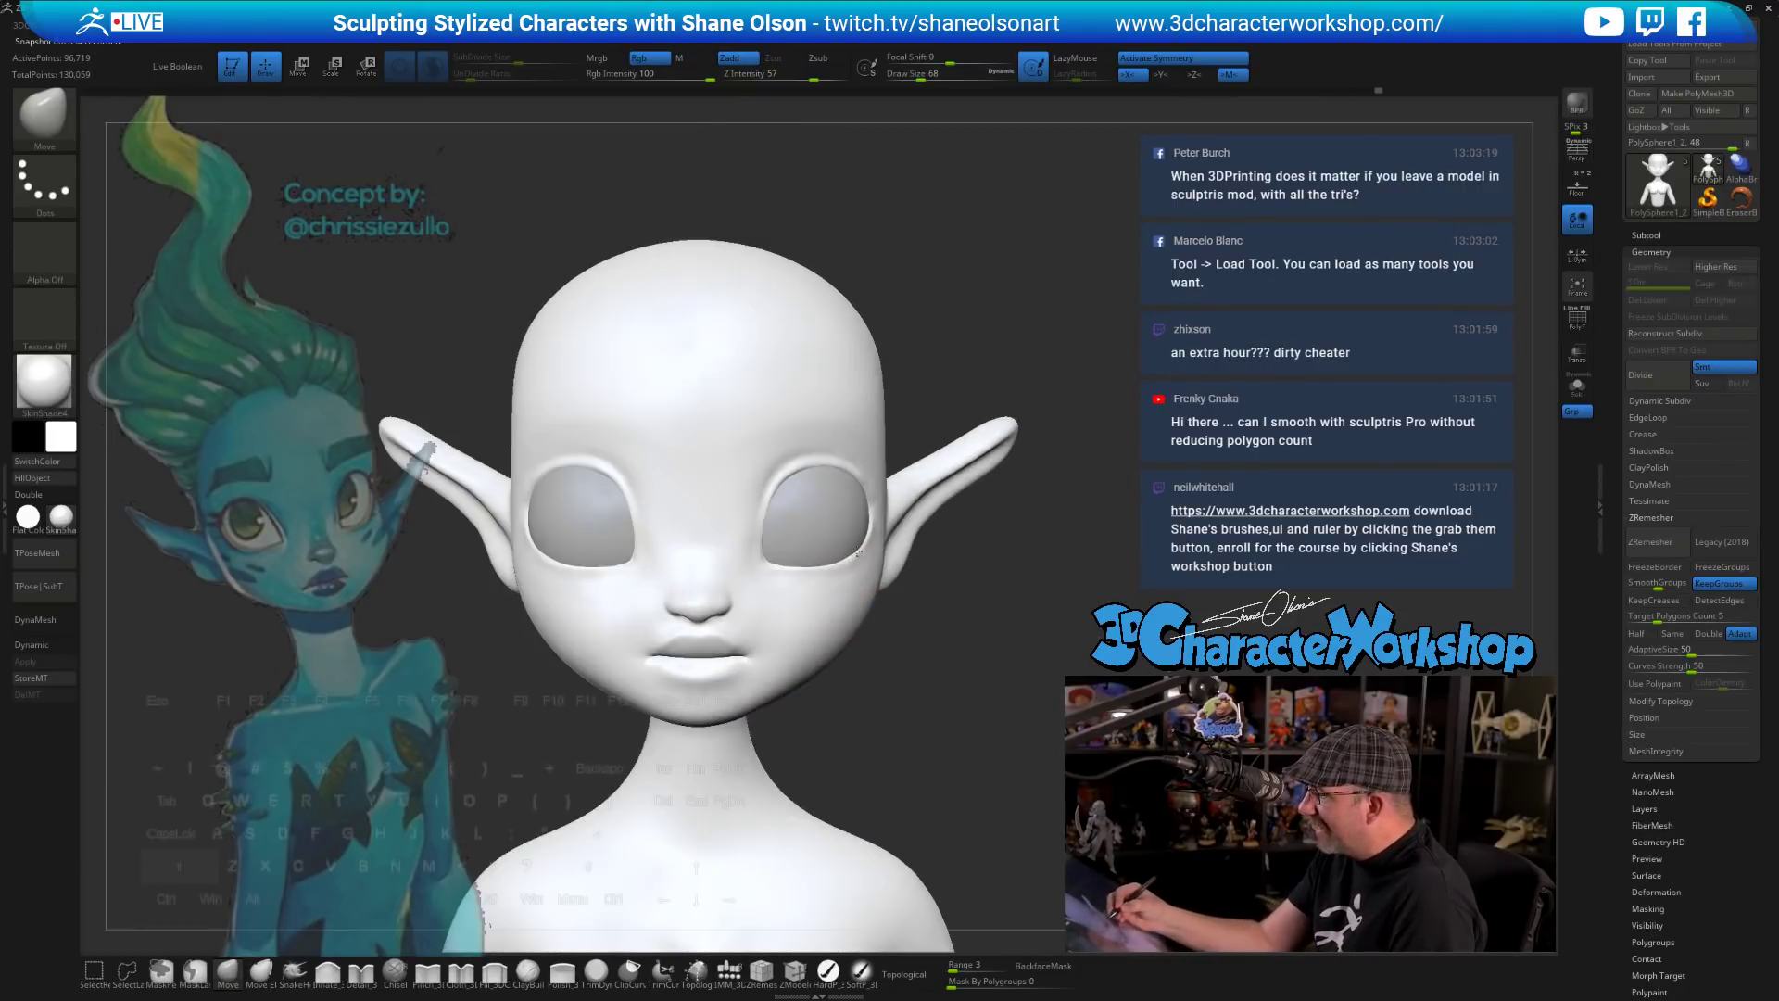
- Refine the outer eye corner in profile with the Move brush and check the head from the front and side
{"action": "left_click_drag", "start_coordinate": [905, 639], "coordinate": [862, 690], "text": "alt"}
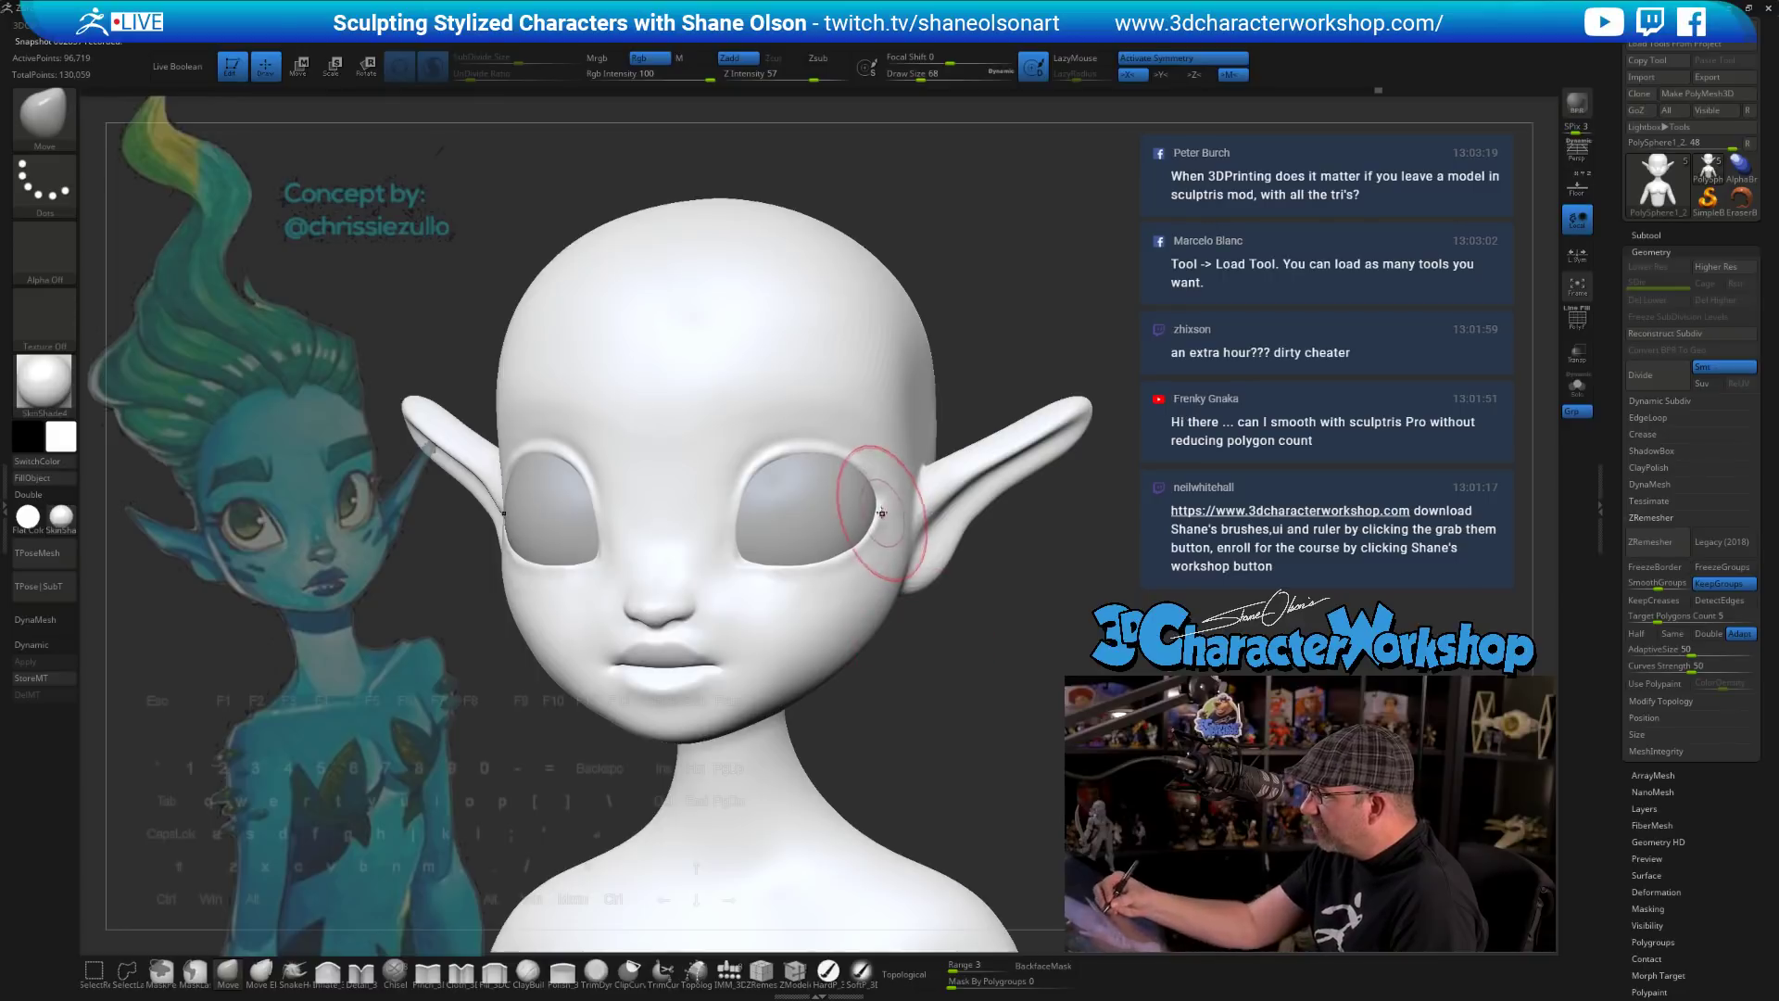
{"action": "left_click_drag", "start_coordinate": [980, 727], "coordinate": [864, 803]}
{"action": "key", "text": "s"}
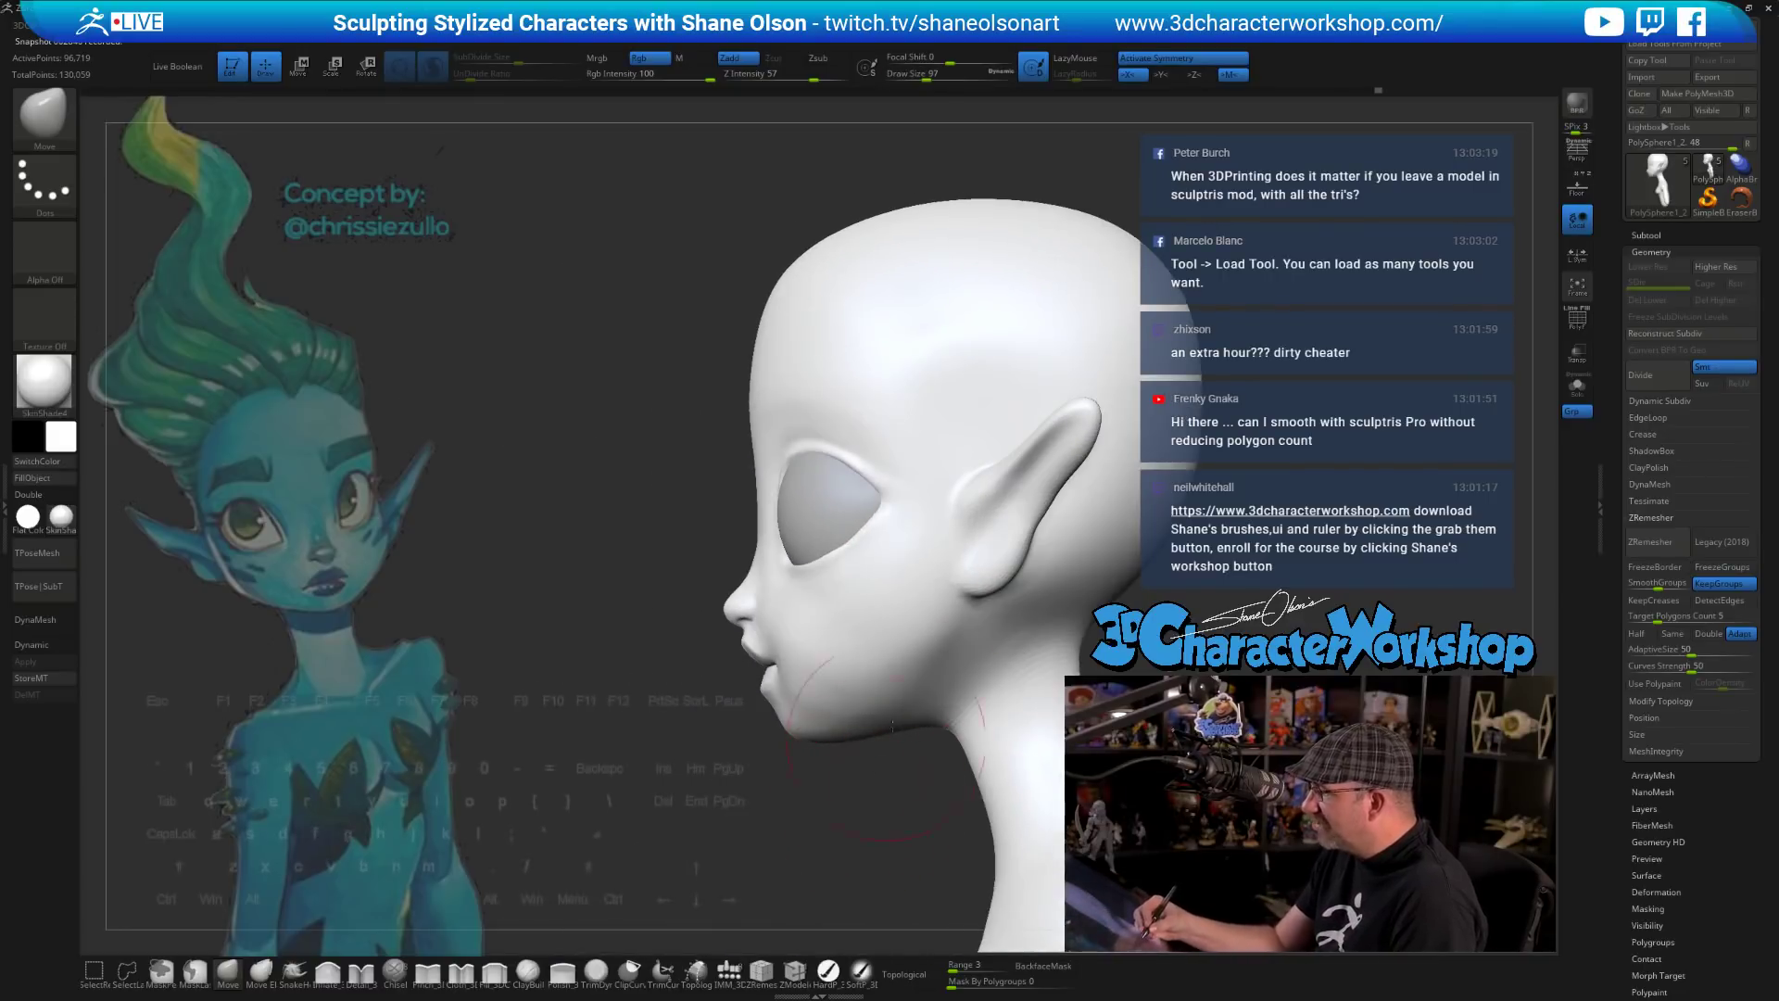
{"action": "key", "text": "s"}
{"action": "left_click_drag", "start_coordinate": [879, 508], "coordinate": [873, 498]}
{"action": "right_click_drag", "start_coordinate": [874, 616], "coordinate": [933, 621], "text": "shift"}
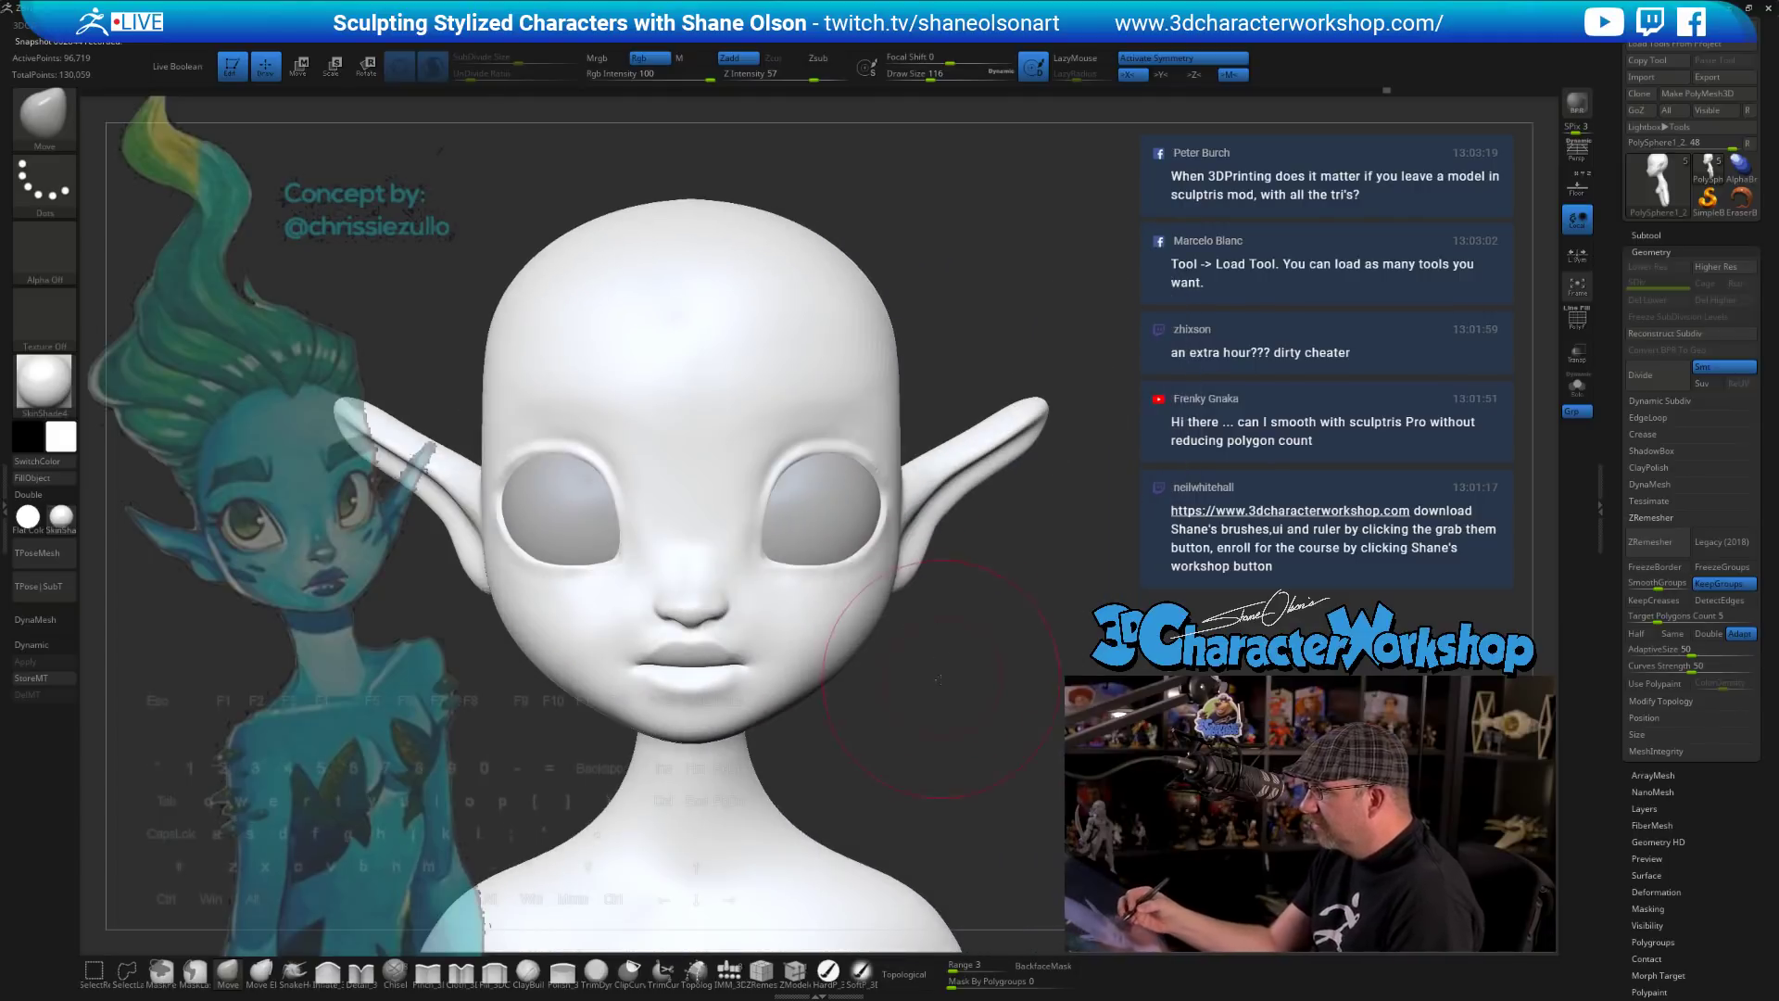
{"action": "mouse_move", "coordinate": [937, 679]}
{"action": "left_mouse_down"}
{"action": "mouse_move", "coordinate": [905, 706]}
{"action": "mouse_move", "coordinate": [900, 753]}
{"action": "left_mouse_up"}
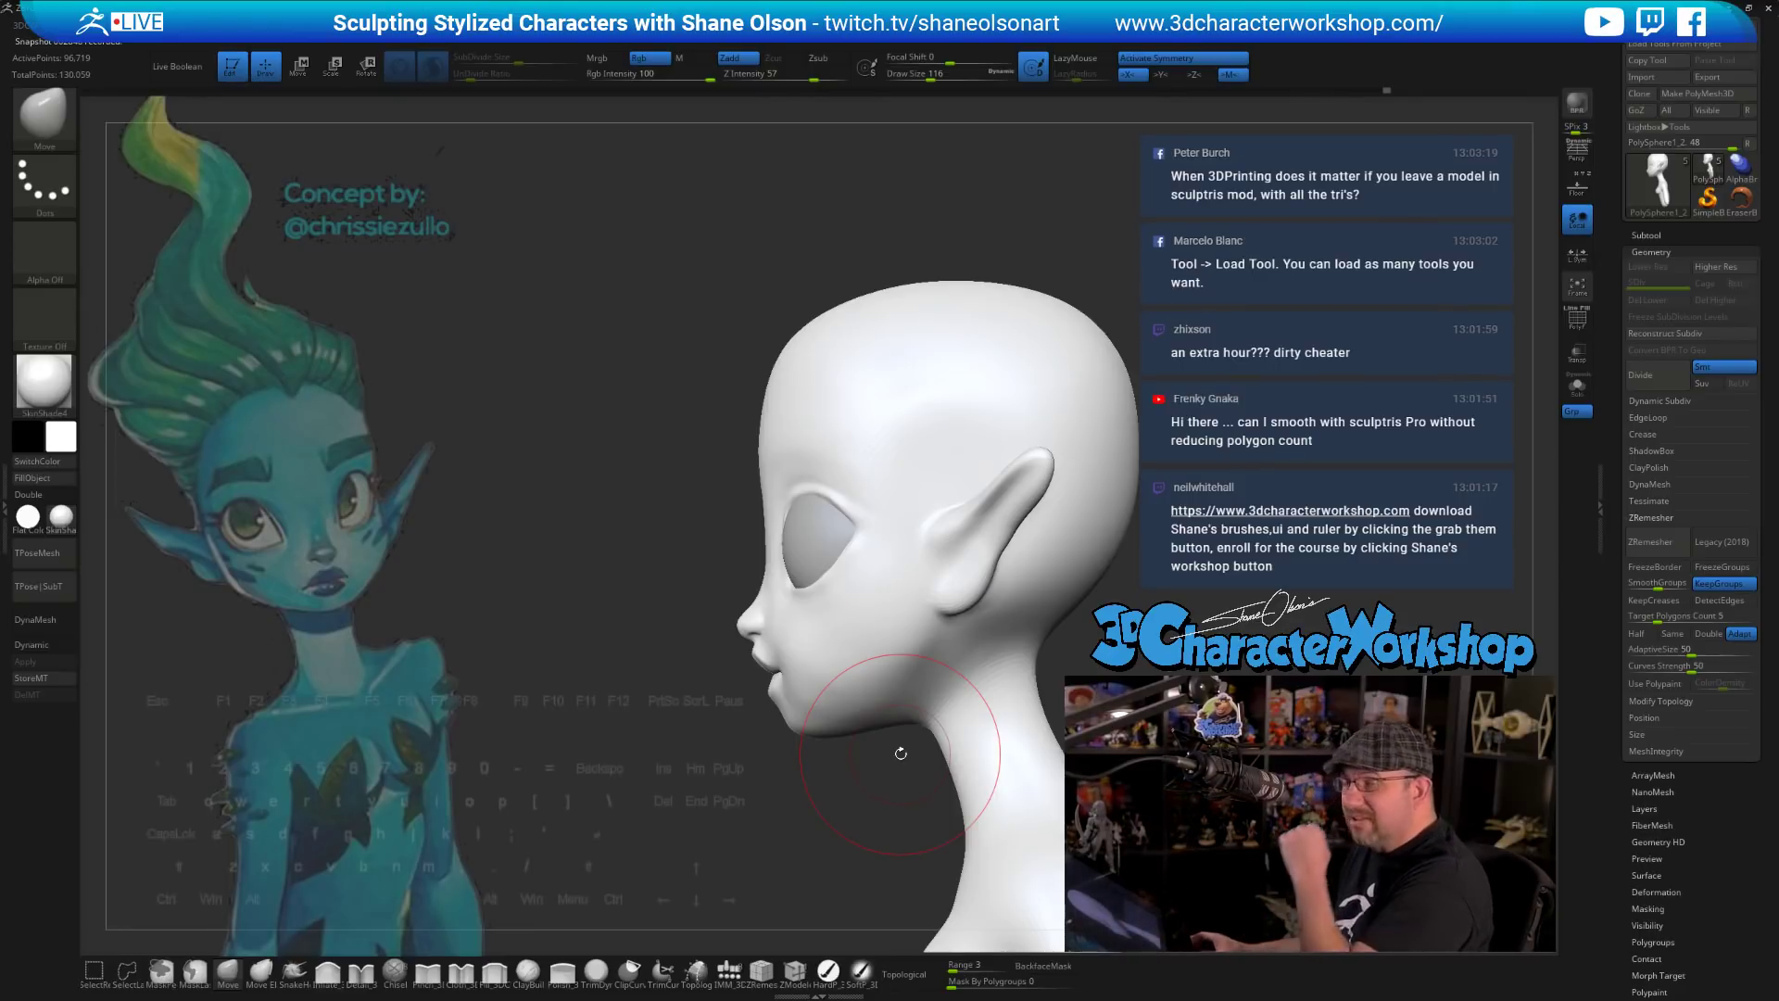
{"action": "left_click_drag", "start_coordinate": [764, 798], "coordinate": [610, 720], "text": "alt"}
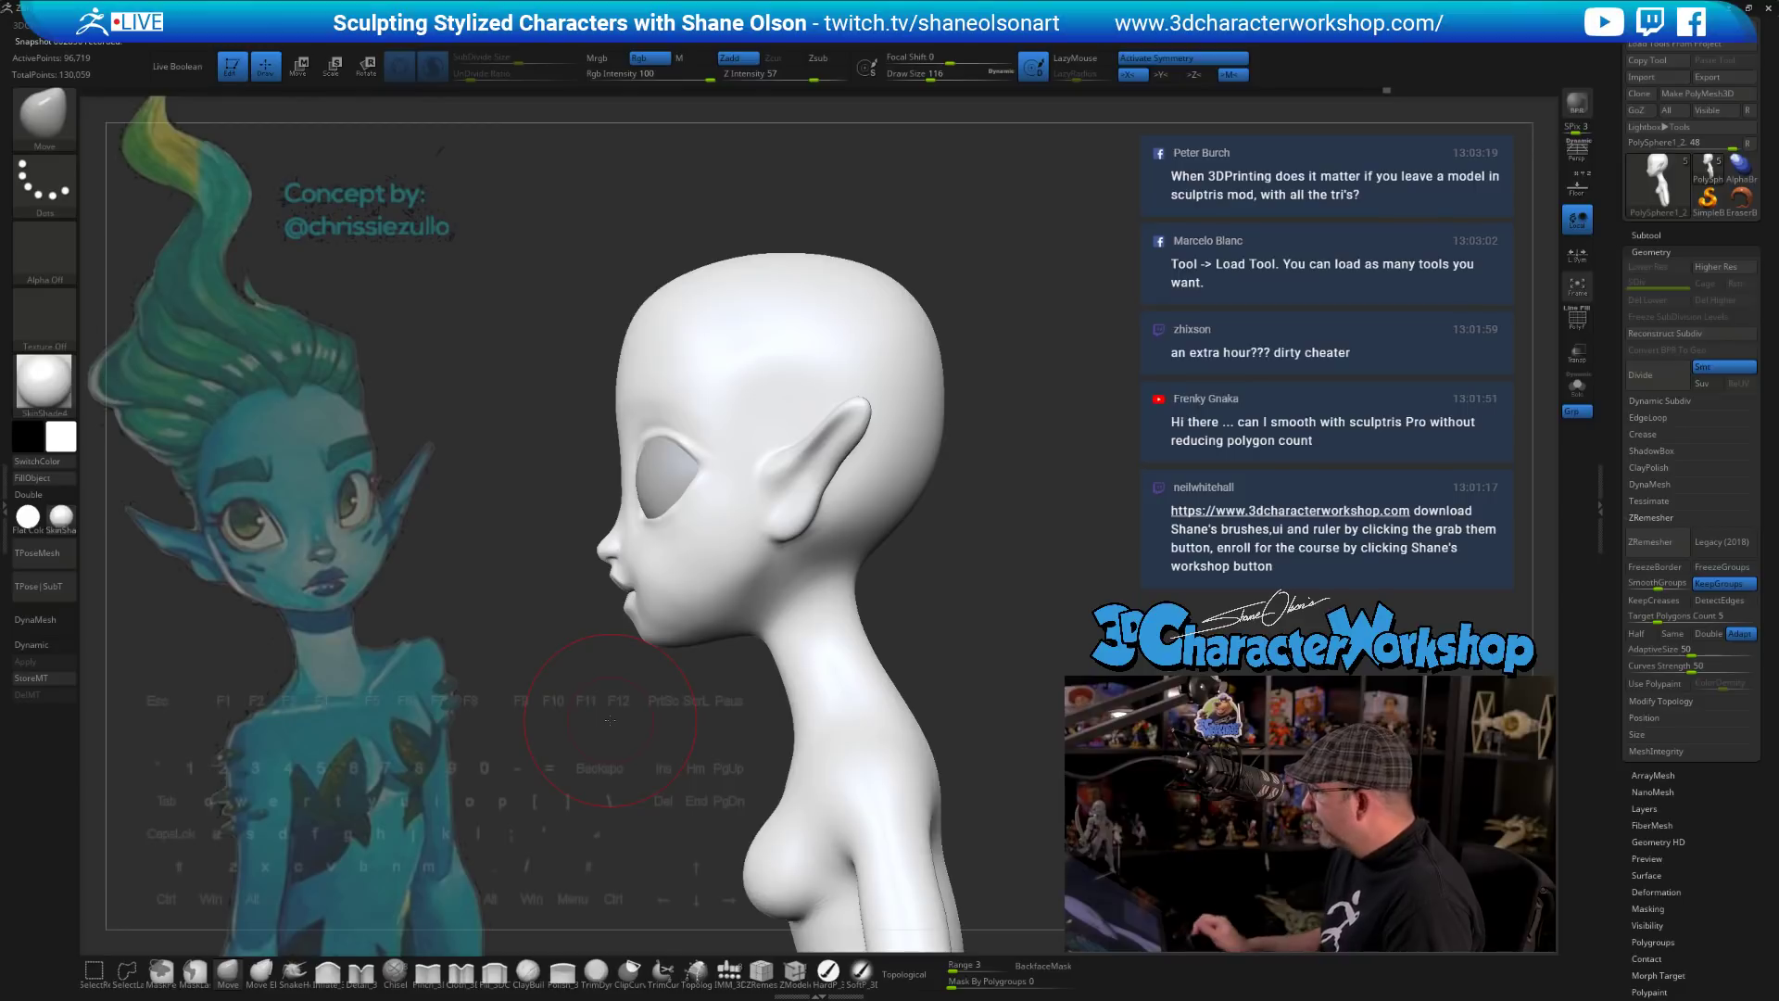
- Expand the subtool list and make the eyeballs the active subtool
{"action": "left_click_drag", "start_coordinate": [1631, 325], "coordinate": [1627, 337]}
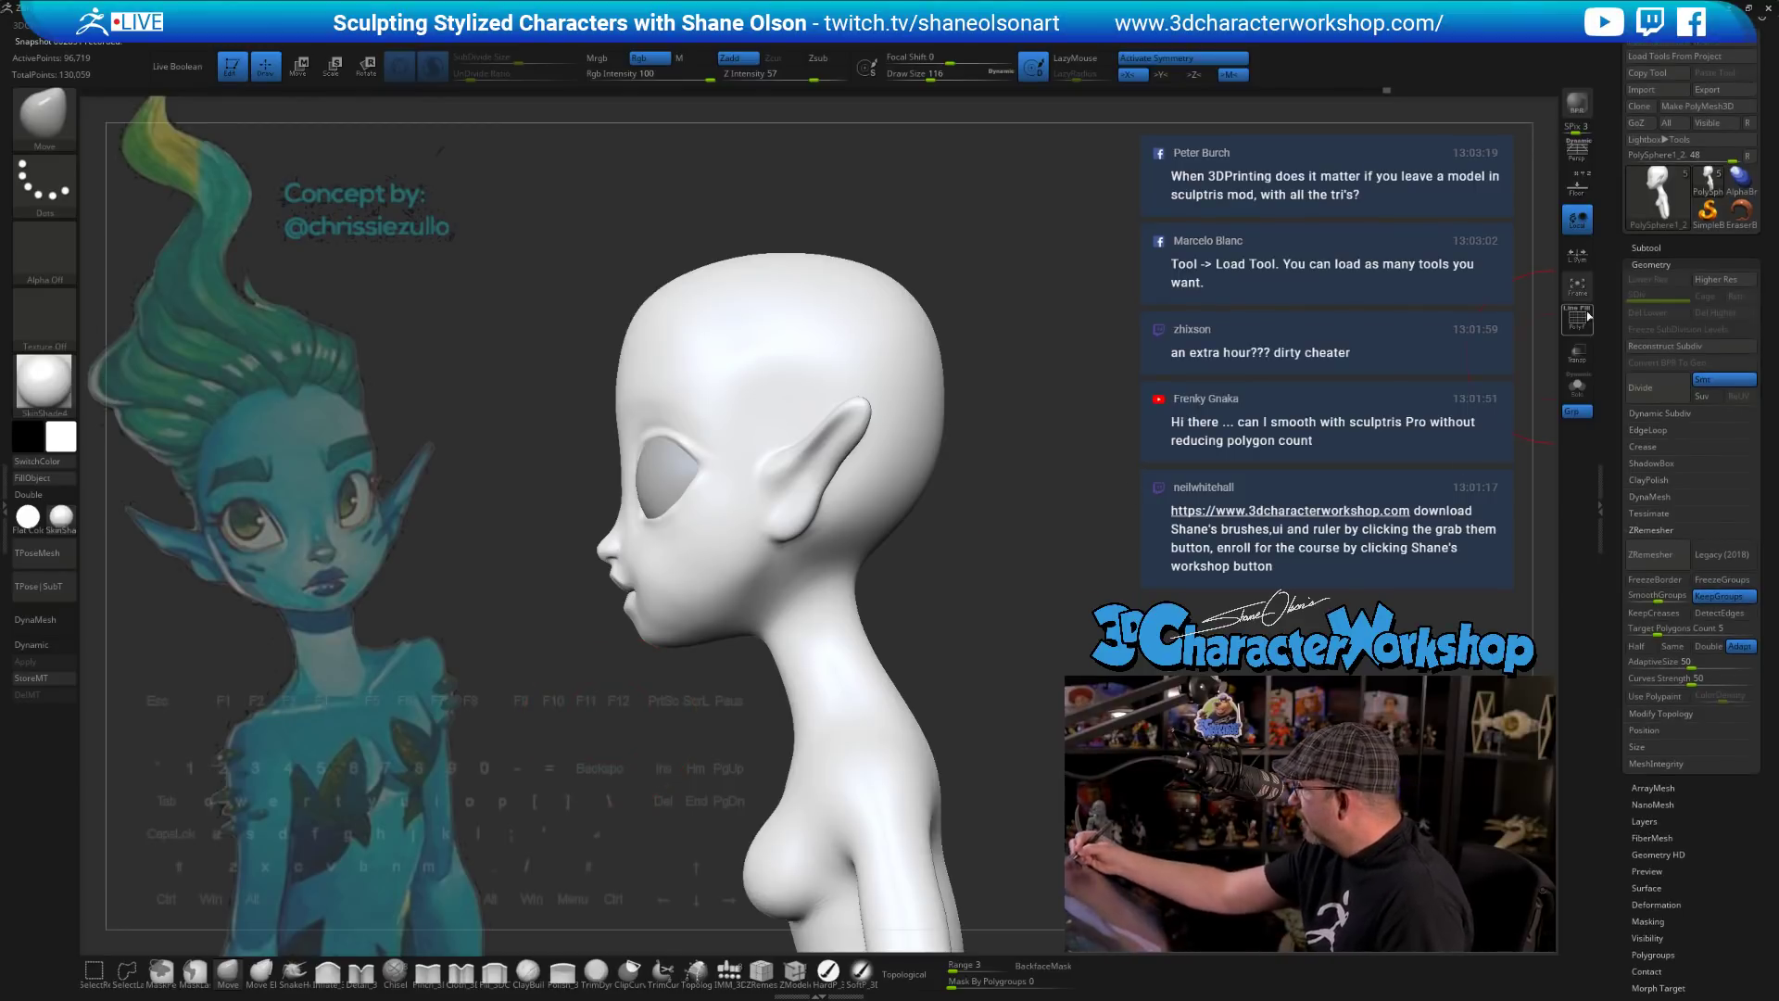
{"action": "scroll", "coordinate": [1647, 247], "scroll_direction": "up", "scroll_amount": 1}
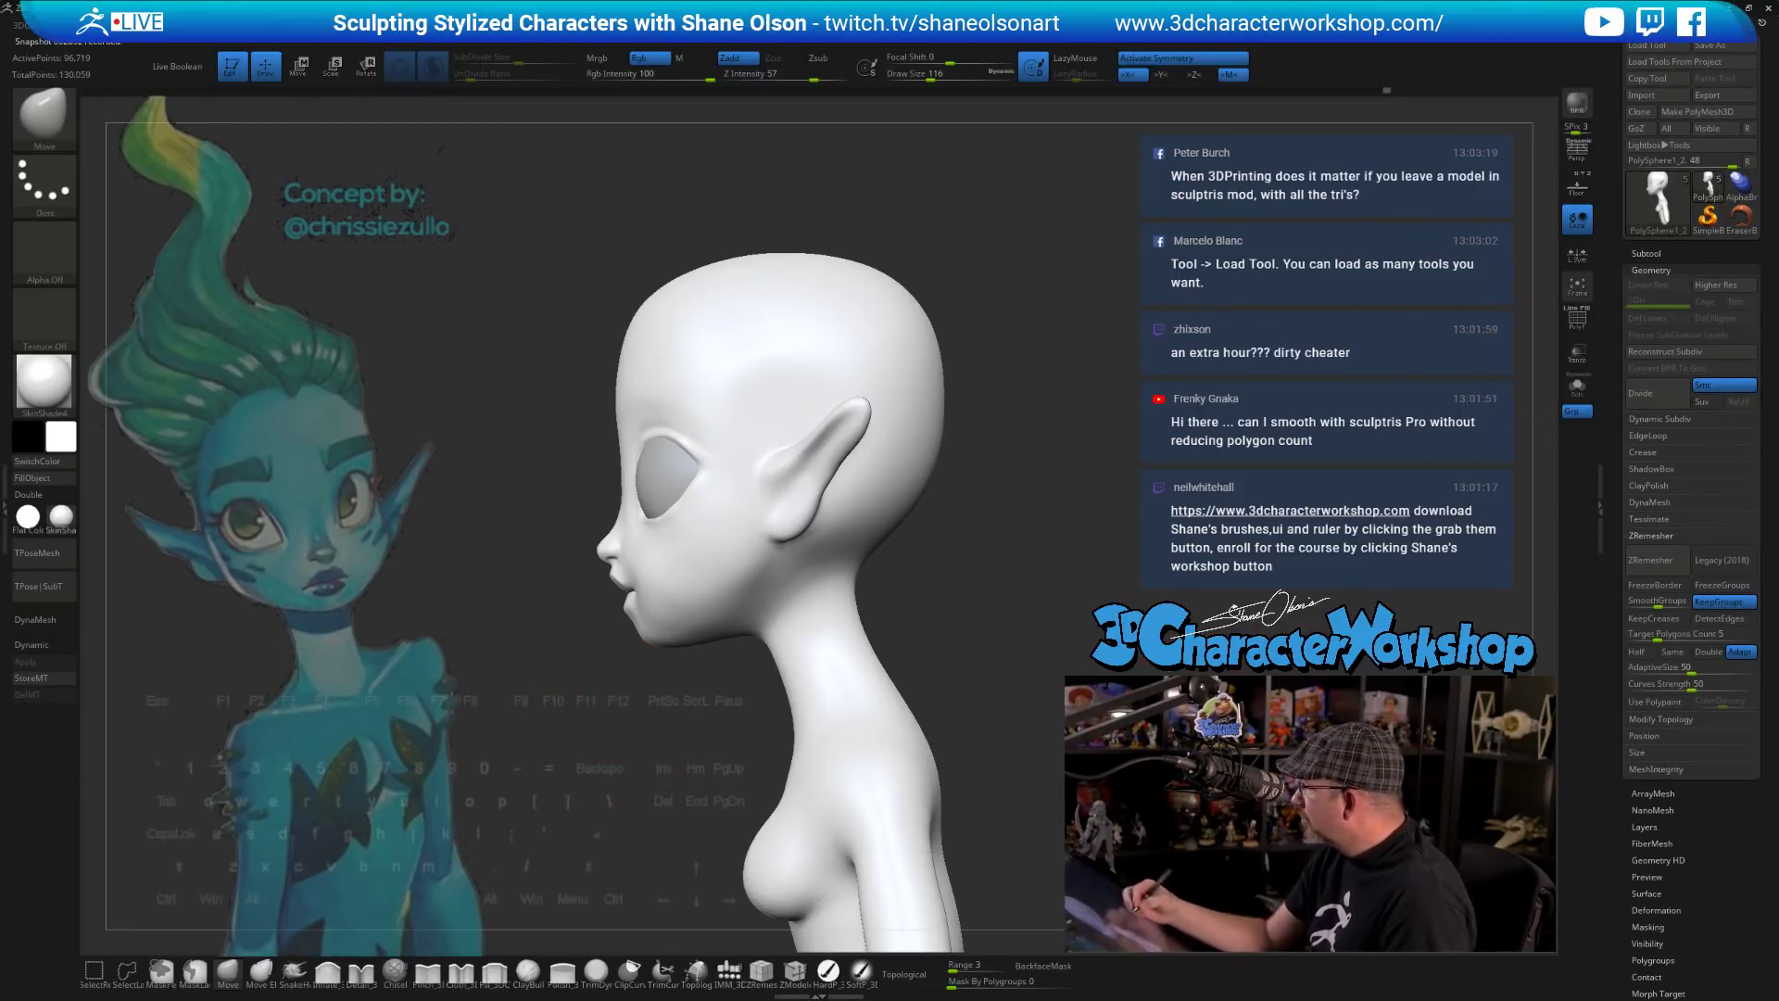
{"action": "left_click", "coordinate": [1649, 253]}
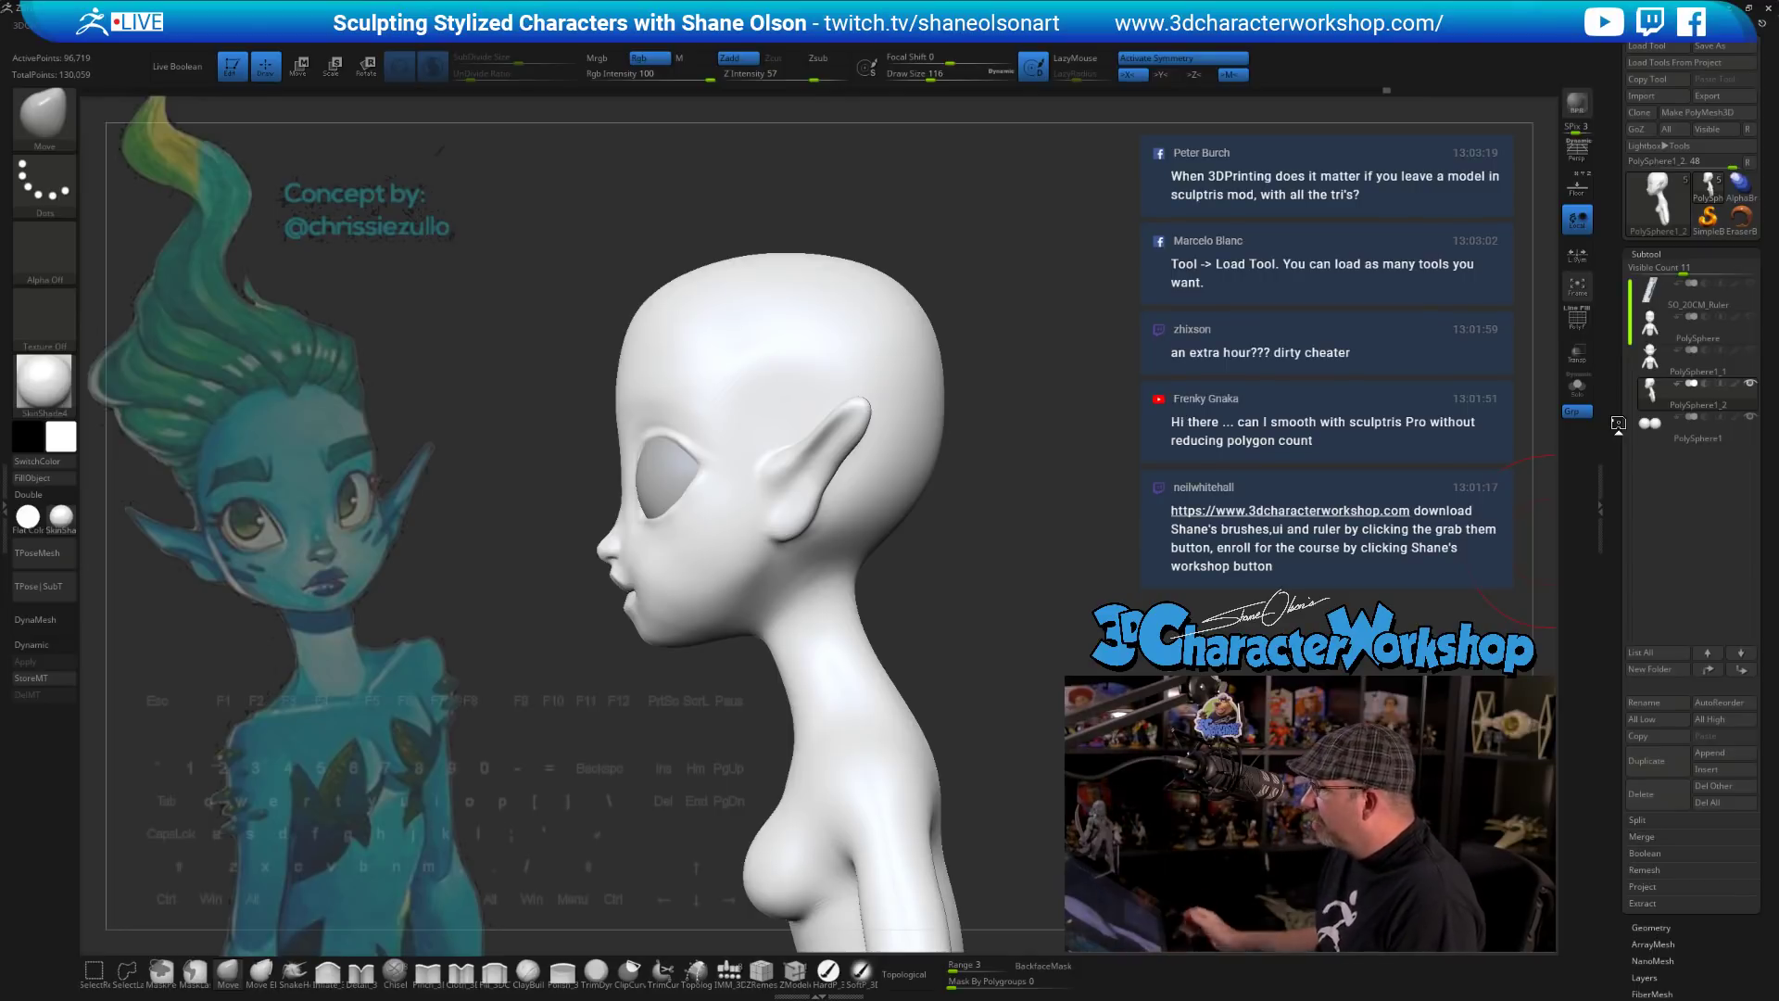
{"action": "left_click", "coordinate": [1647, 426]}
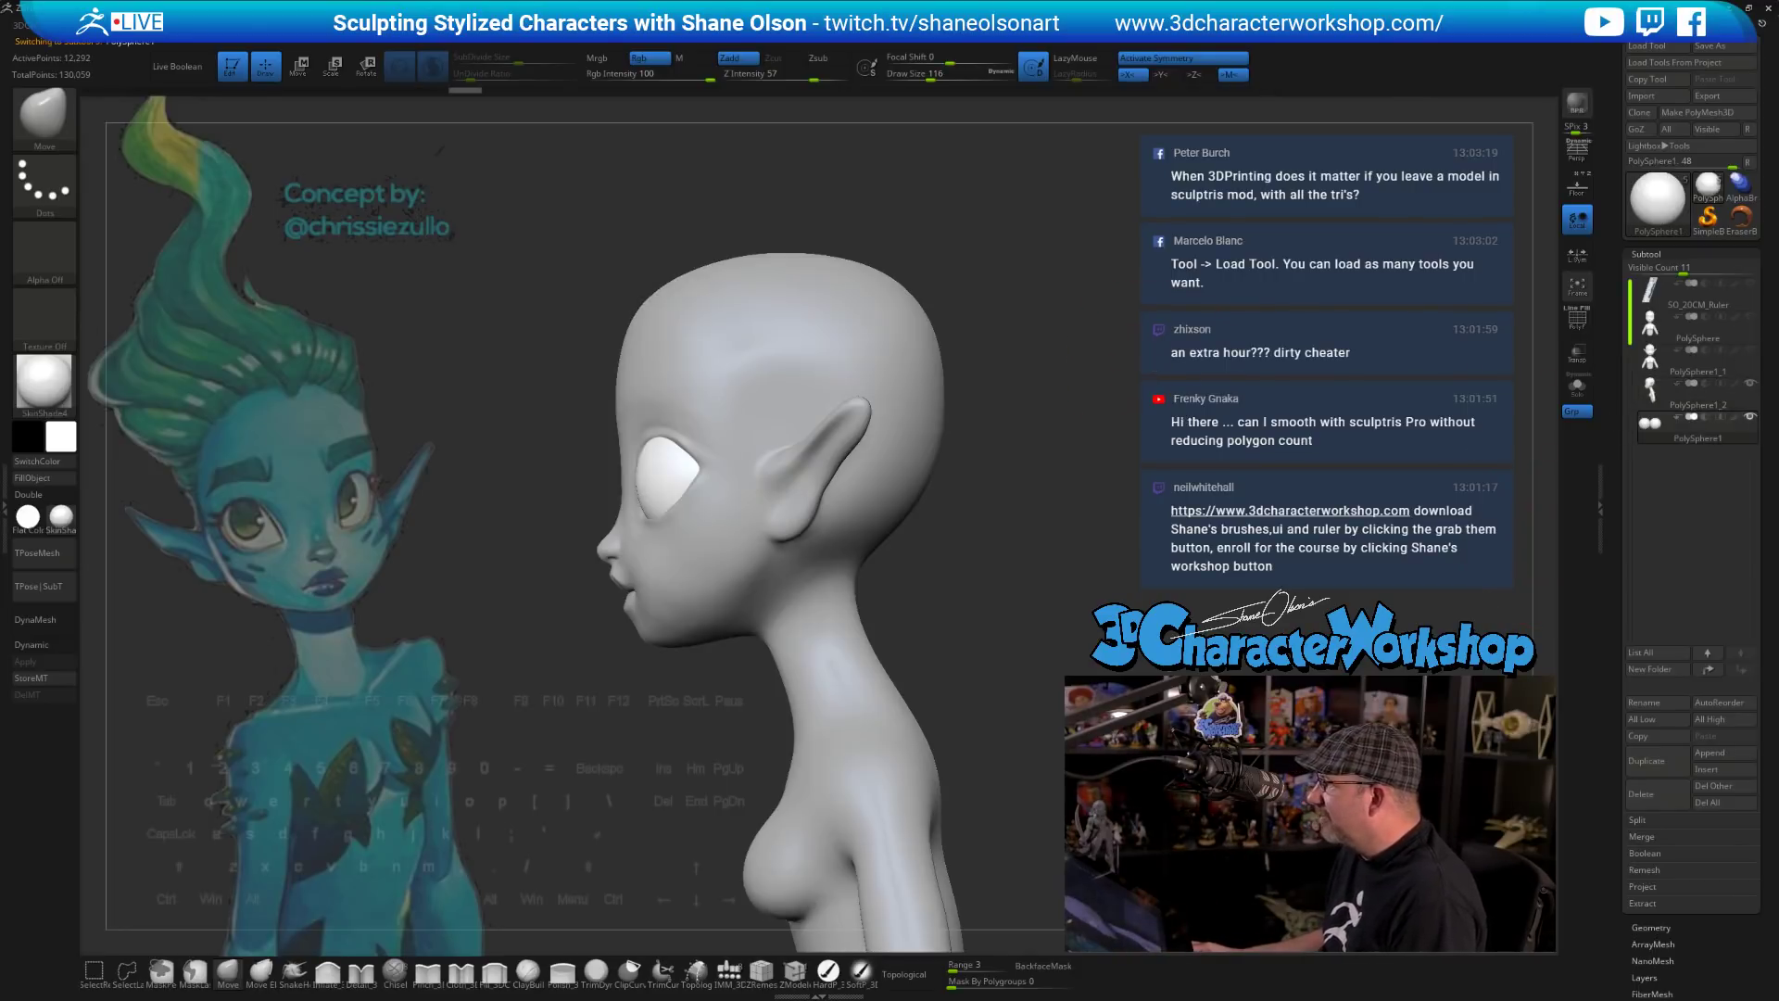
- Try to move the eyeballs deeper into the head along the depth axis, and undo the move
{"action": "right_click_drag", "start_coordinate": [755, 371], "coordinate": [755, 449], "text": "ctrl"}
{"action": "key", "text": "w"}
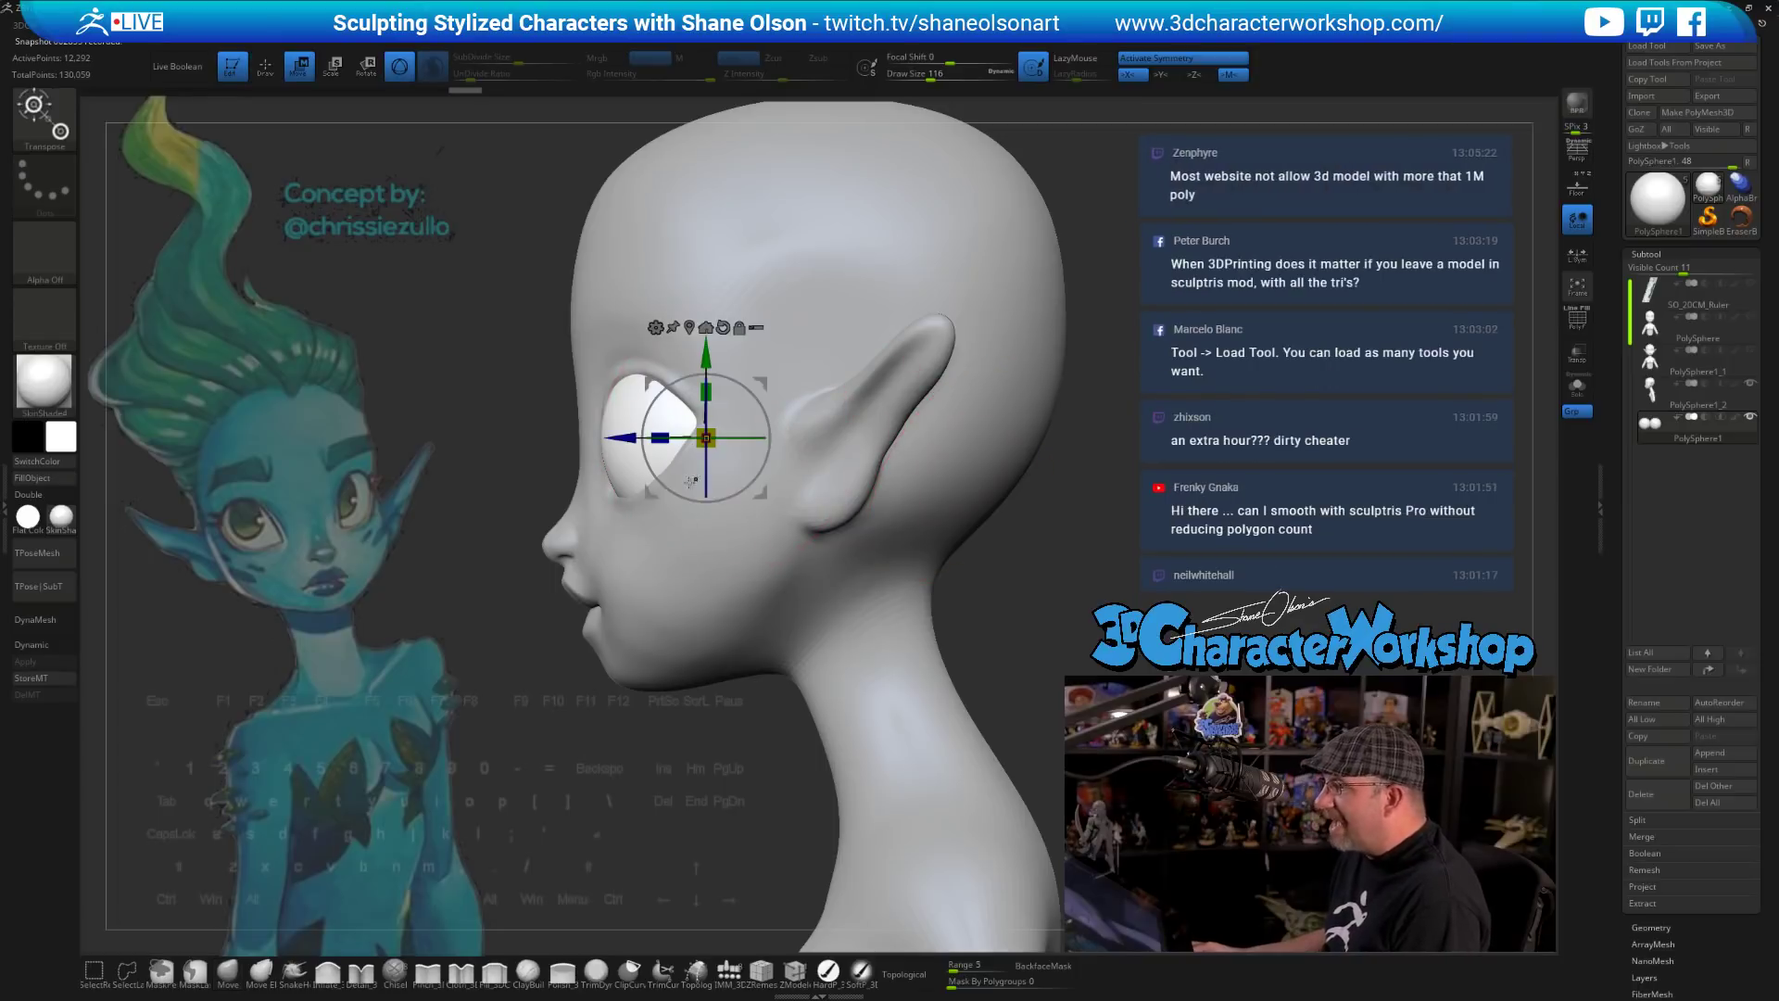
{"action": "left_click_drag", "start_coordinate": [622, 442], "coordinate": [636, 443]}
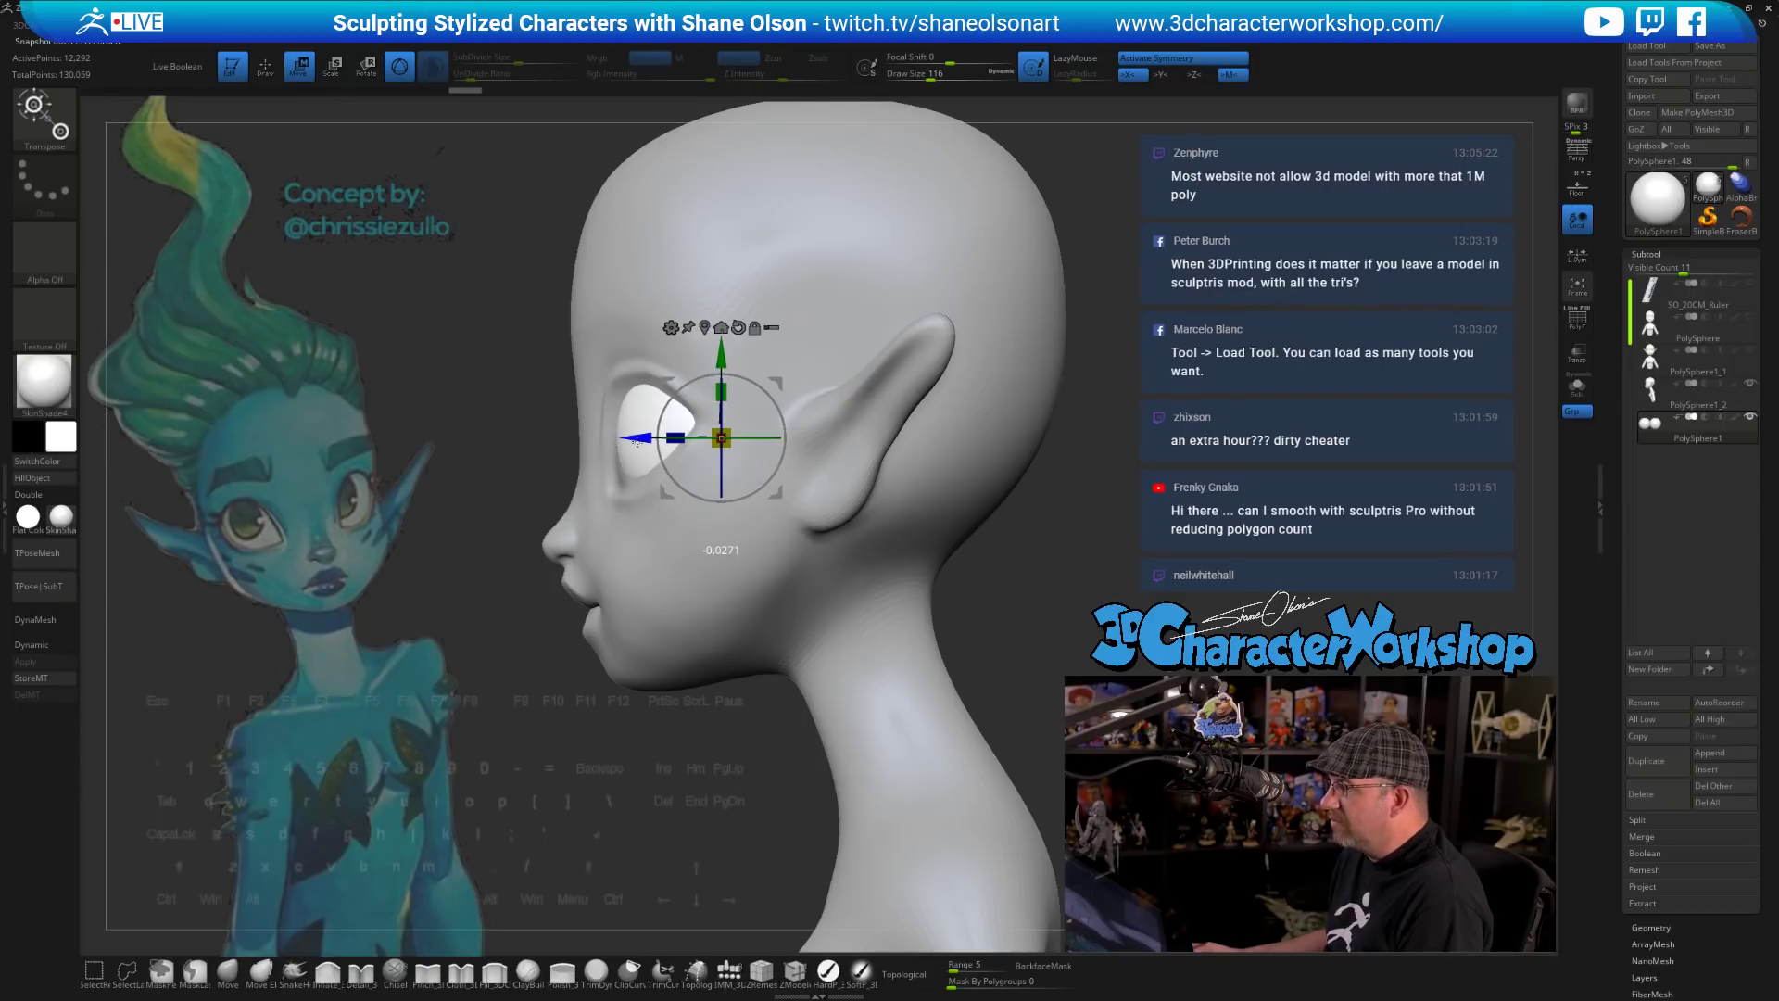
{"action": "key", "text": "ctrl+z"}
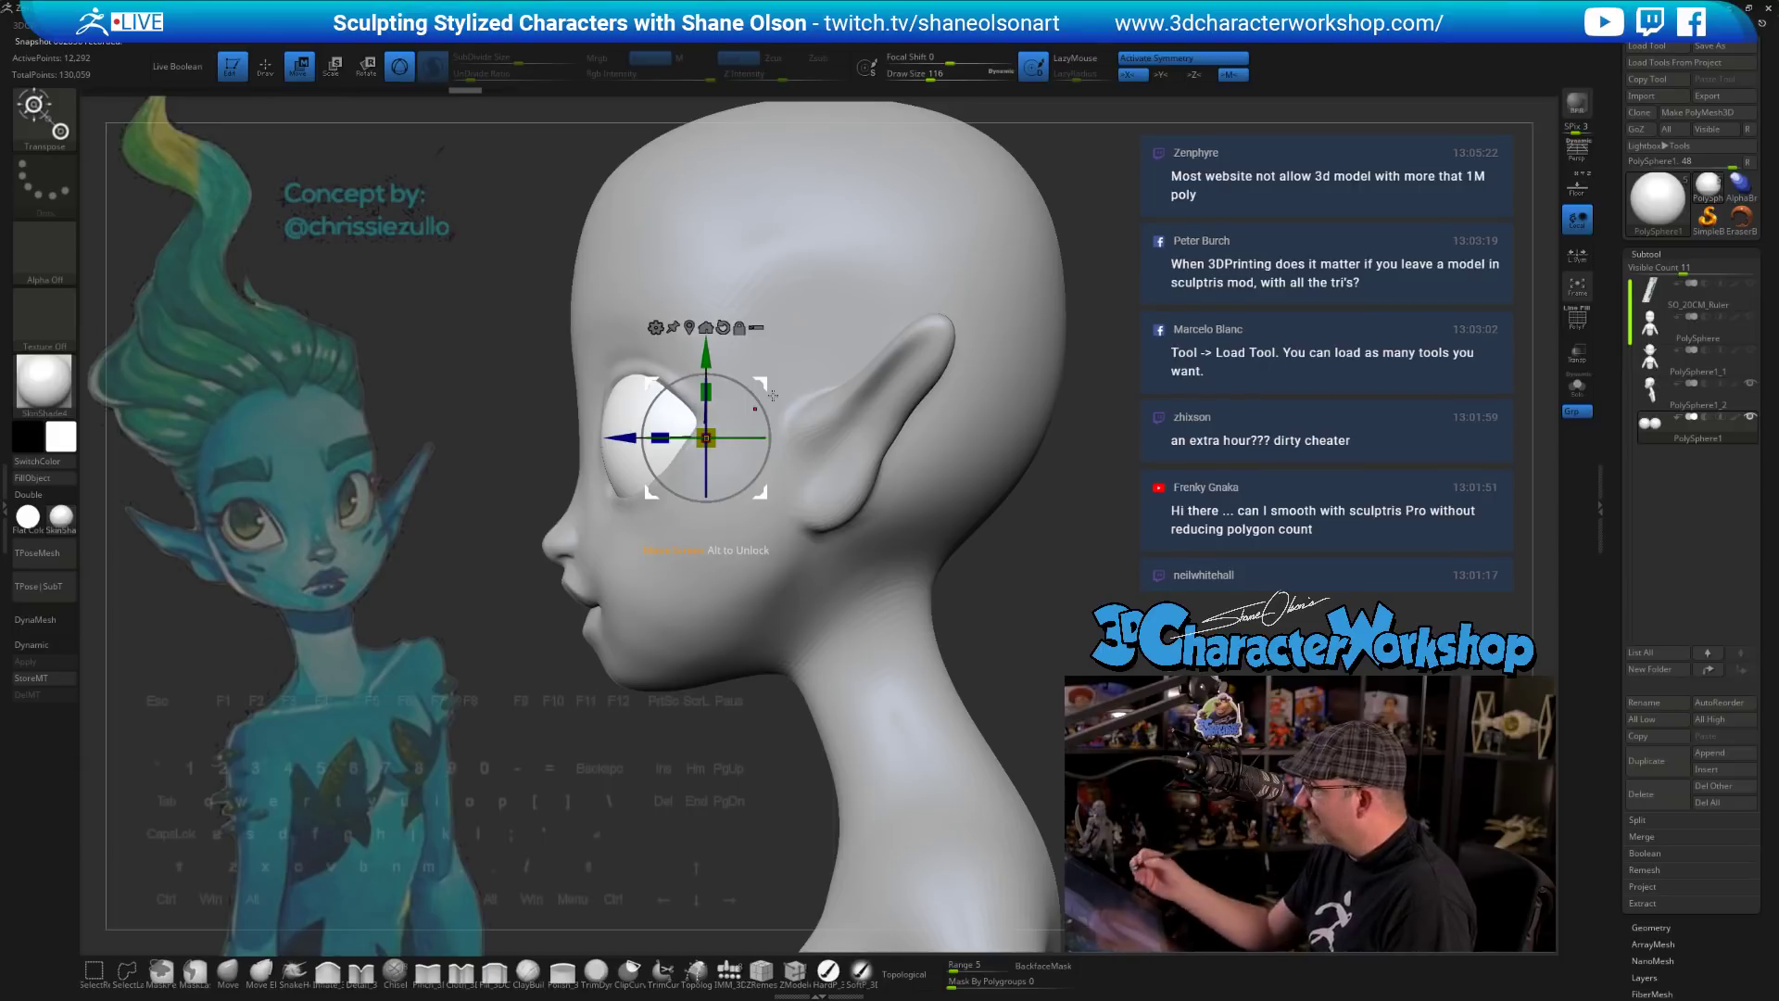
- Make the bust the active subtool and save the tool as a ZTool file named after the concept artist in the Twitch folder
{"action": "left_click_drag", "start_coordinate": [1093, 519], "coordinate": [1298, 518], "text": "shift"}
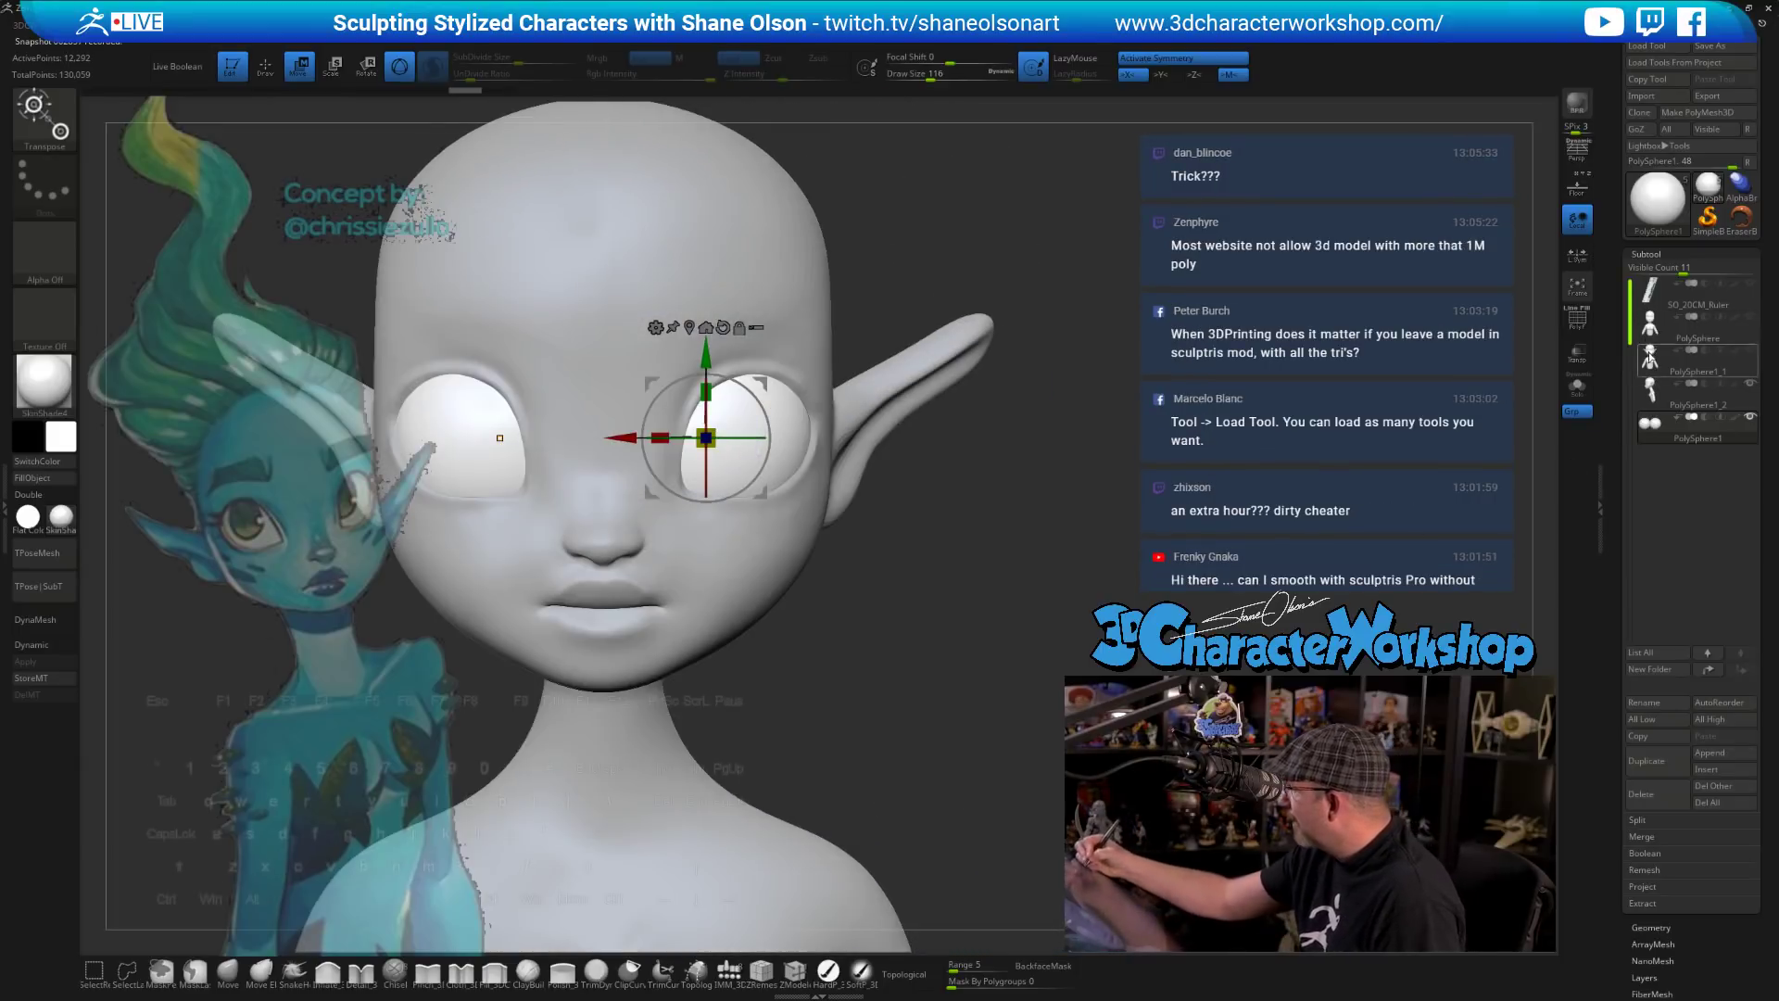
{"action": "mouse_move", "coordinate": [1650, 354]}
{"action": "left_click", "coordinate": [1651, 389]}
{"action": "left_click", "coordinate": [1710, 45]}
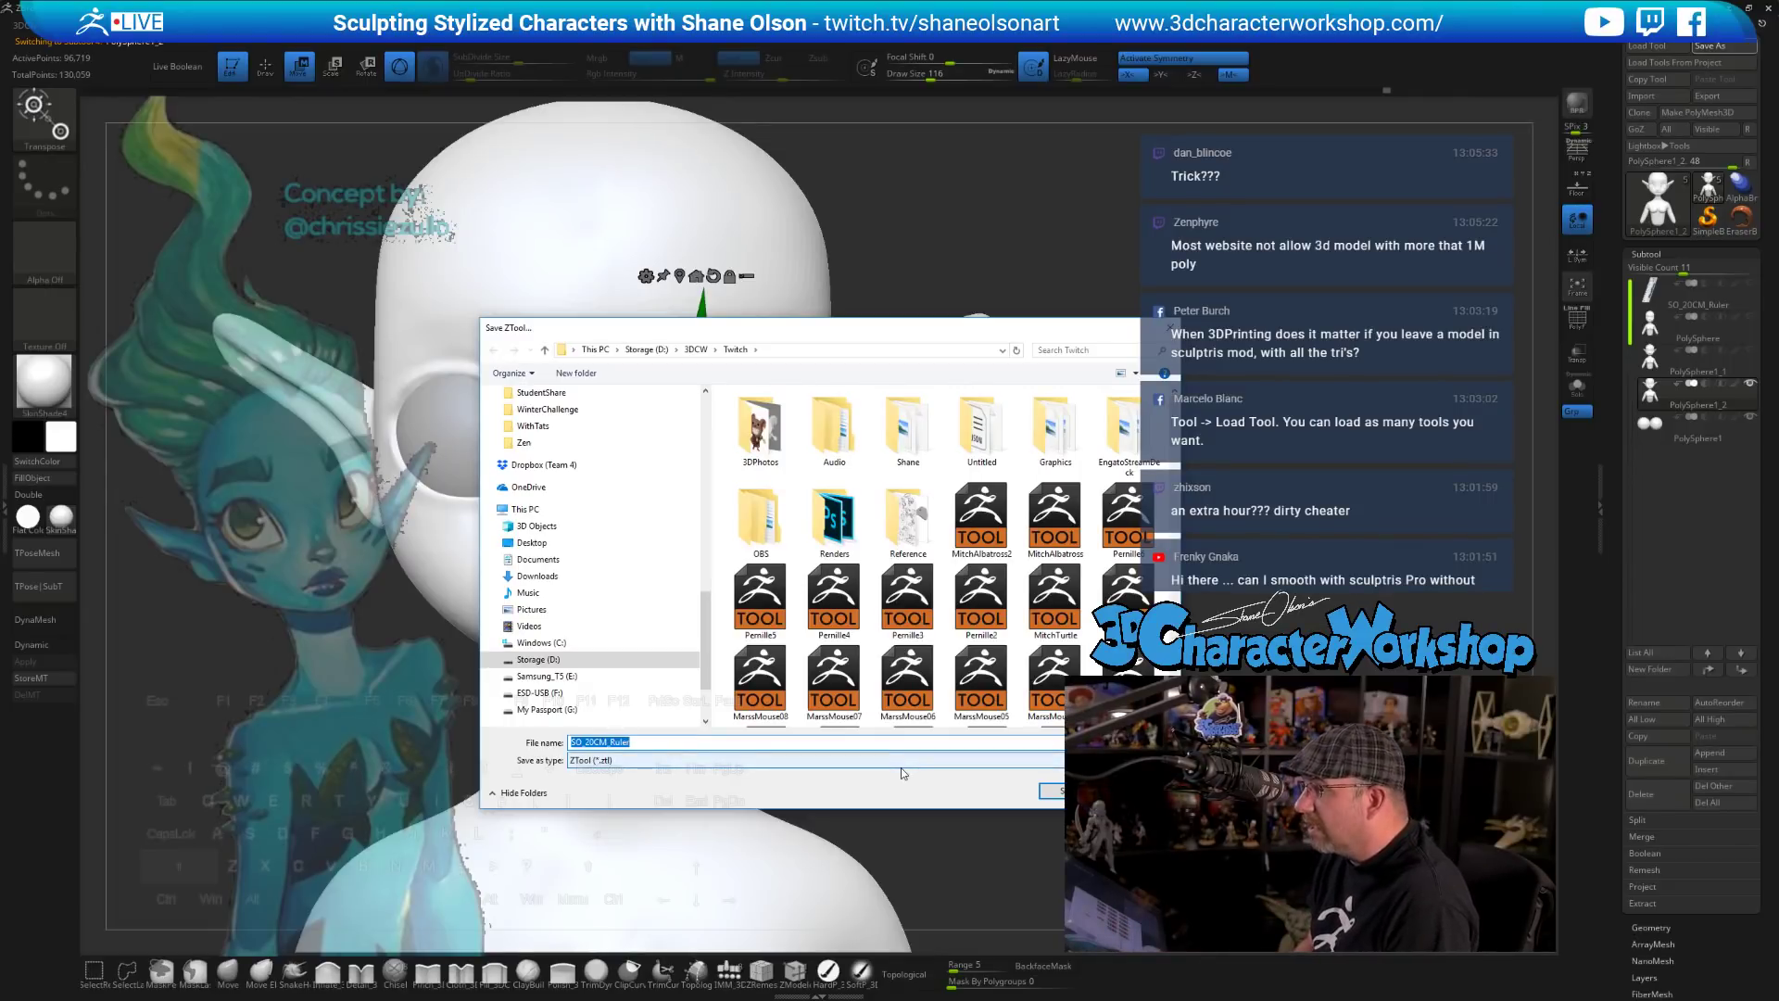
{"action": "type", "text": "Chrissiezullo"}
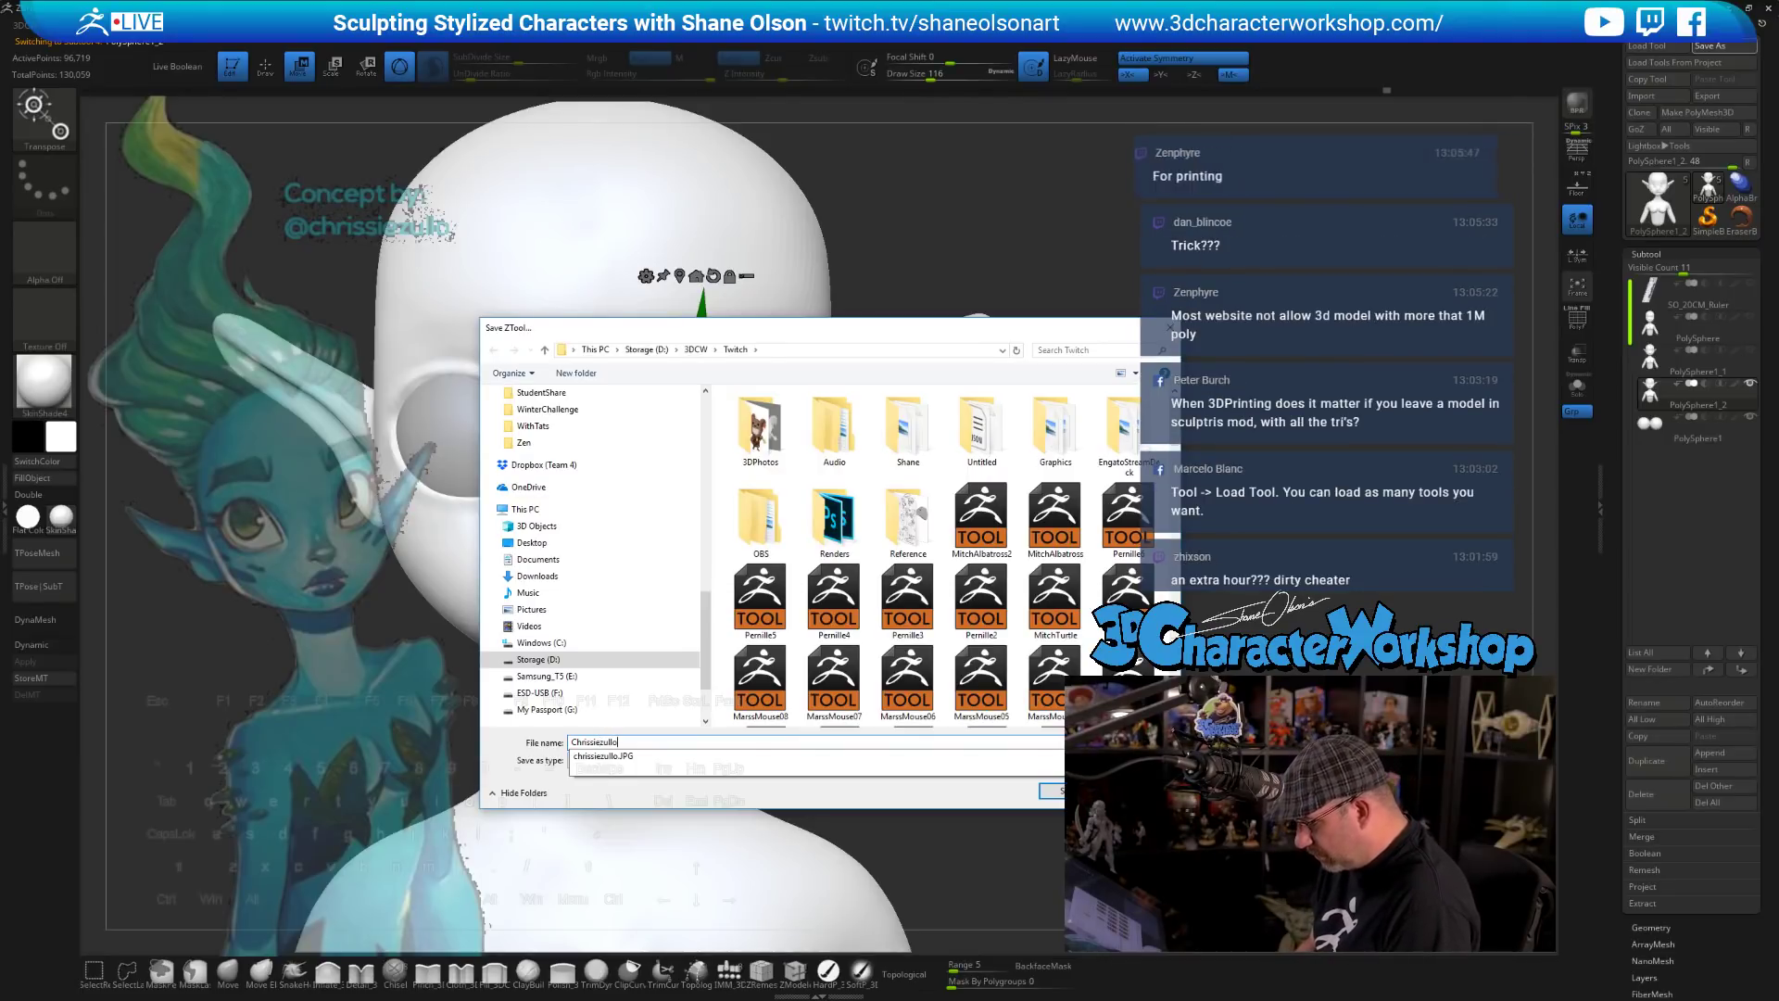
{"action": "key", "text": "Return"}
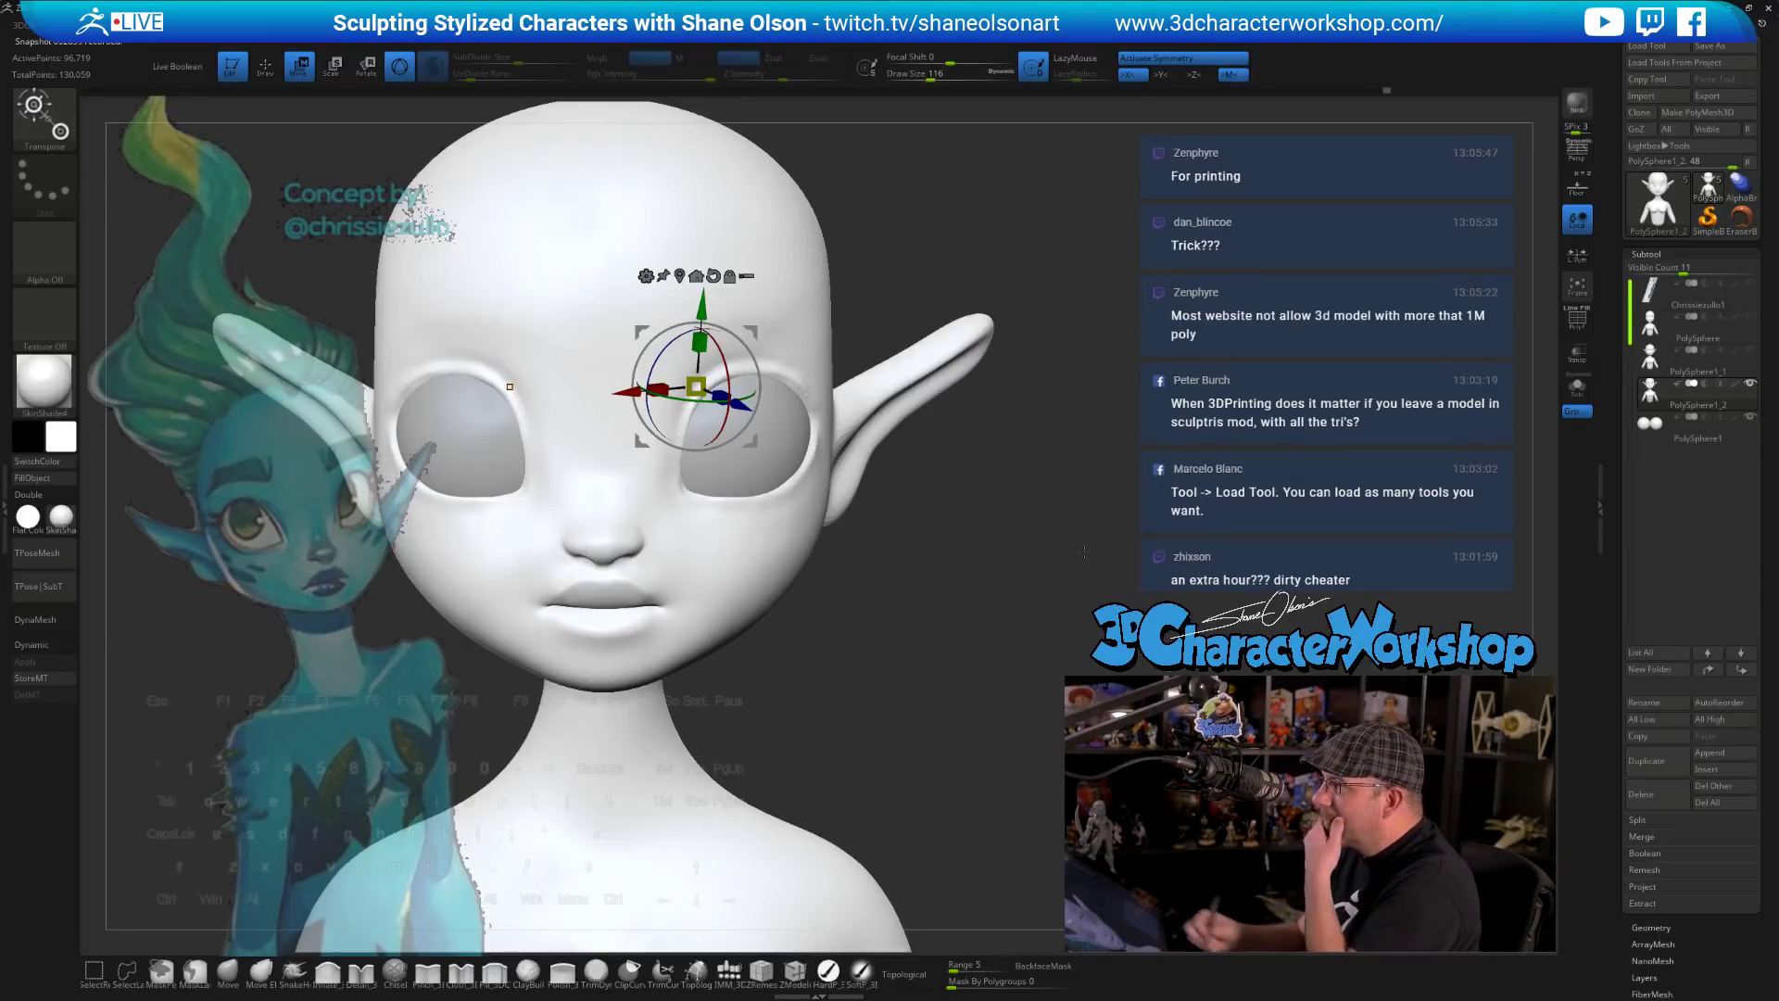
- Return to sculpting the bust and paint a mask around both eye sockets at draw size 46
{"action": "key", "text": "q"}
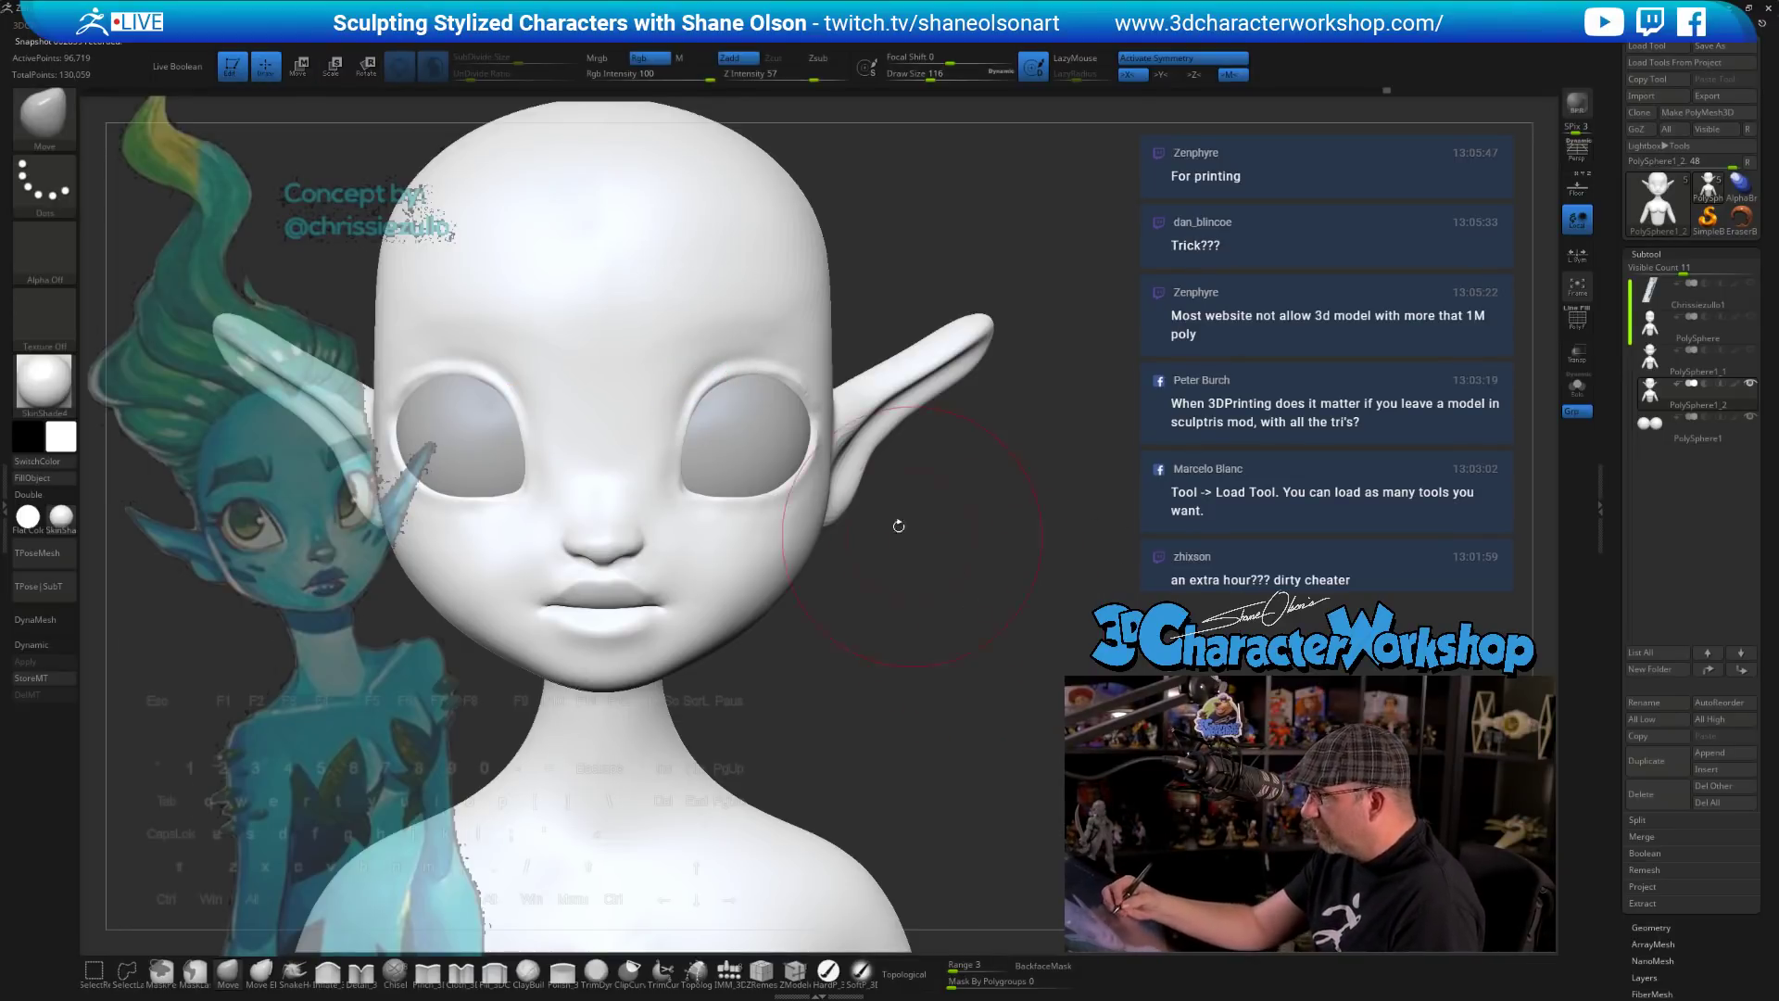
{"action": "left_click_drag", "start_coordinate": [897, 525], "coordinate": [967, 505], "text": "alt"}
{"action": "mouse_move", "coordinate": [1112, 576]}
{"action": "left_mouse_down"}
{"action": "mouse_move", "coordinate": [996, 568]}
{"action": "mouse_move", "coordinate": [936, 588]}
{"action": "left_mouse_up"}
{"action": "key", "text": "s"}
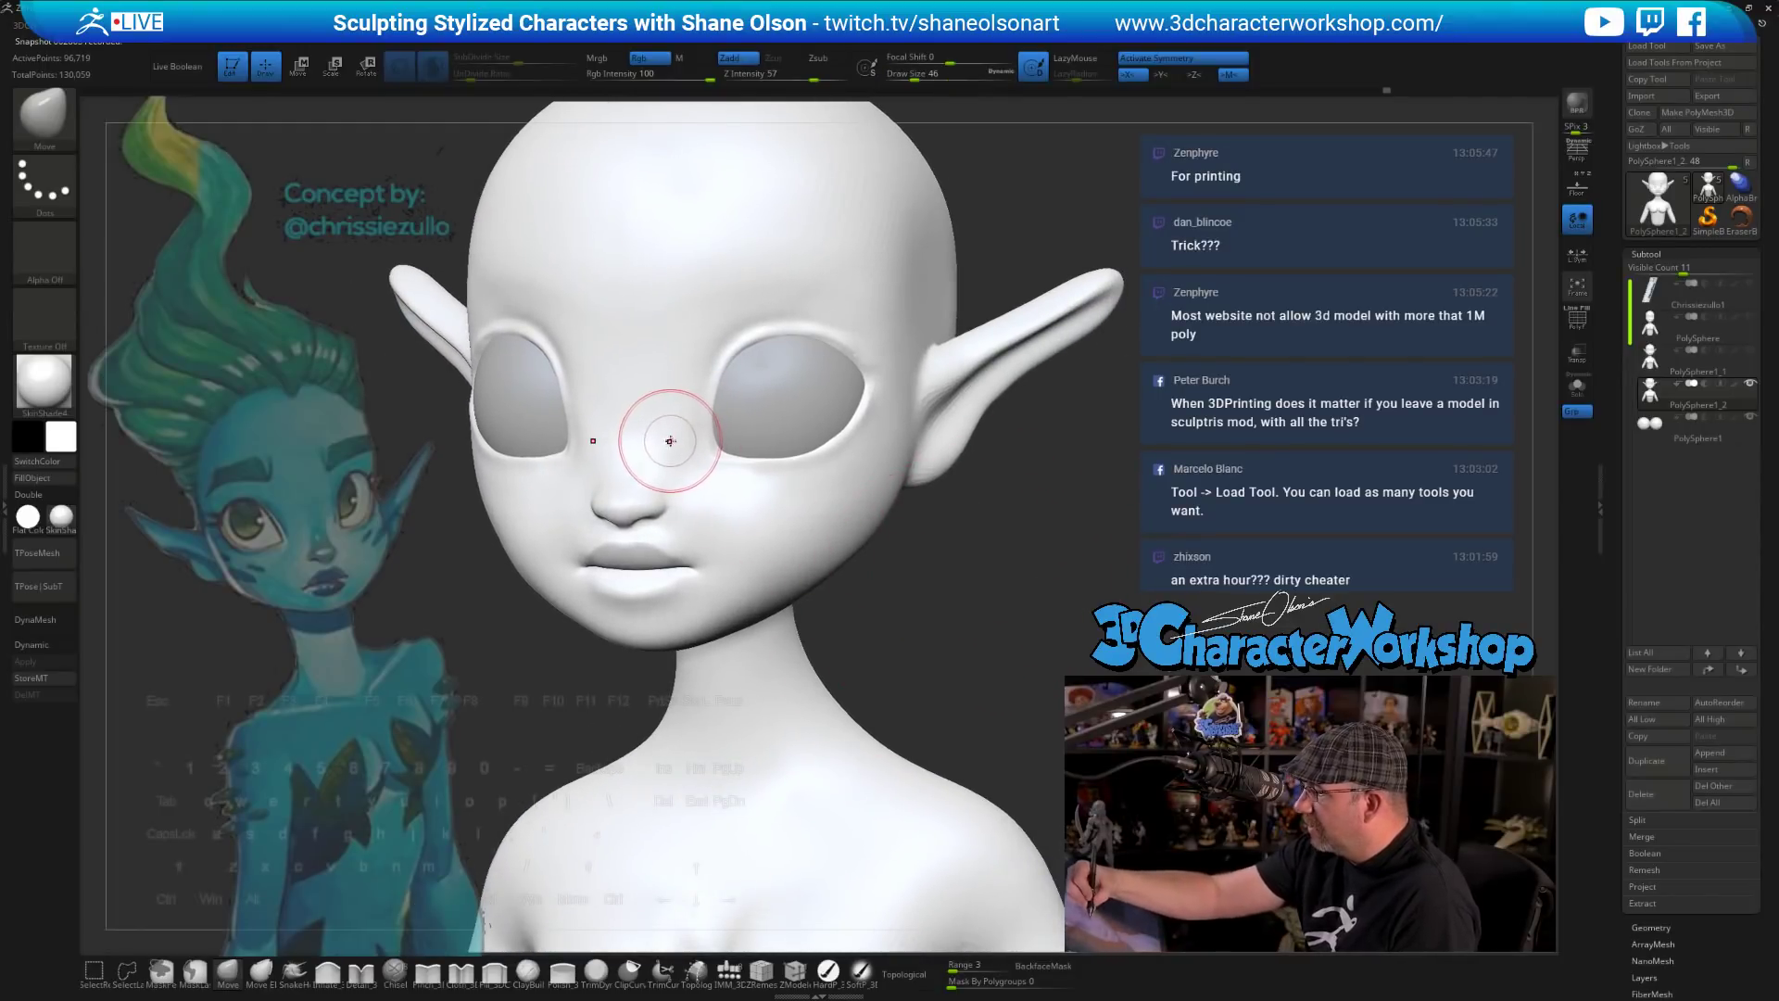
{"action": "key", "text": "ctrl"}
{"action": "mouse_move", "coordinate": [666, 429]}
{"action": "left_mouse_down", "text": "ctrl"}
{"action": "mouse_move", "coordinate": [759, 274]}
{"action": "mouse_move", "coordinate": [871, 281]}
{"action": "mouse_move", "coordinate": [901, 347]}
{"action": "mouse_move", "coordinate": [894, 419]}
{"action": "mouse_move", "coordinate": [824, 484]}
{"action": "mouse_move", "coordinate": [721, 476]}
{"action": "mouse_move", "coordinate": [669, 443]}
{"action": "left_mouse_up", "text": "ctrl"}
{"action": "left_click_drag", "start_coordinate": [1007, 690], "coordinate": [945, 620], "text": "alt"}
{"action": "mouse_move", "coordinate": [670, 418]}
{"action": "left_mouse_down", "text": "ctrl"}
{"action": "mouse_move", "coordinate": [706, 481]}
{"action": "mouse_move", "coordinate": [766, 471]}
{"action": "left_mouse_up", "text": "ctrl"}
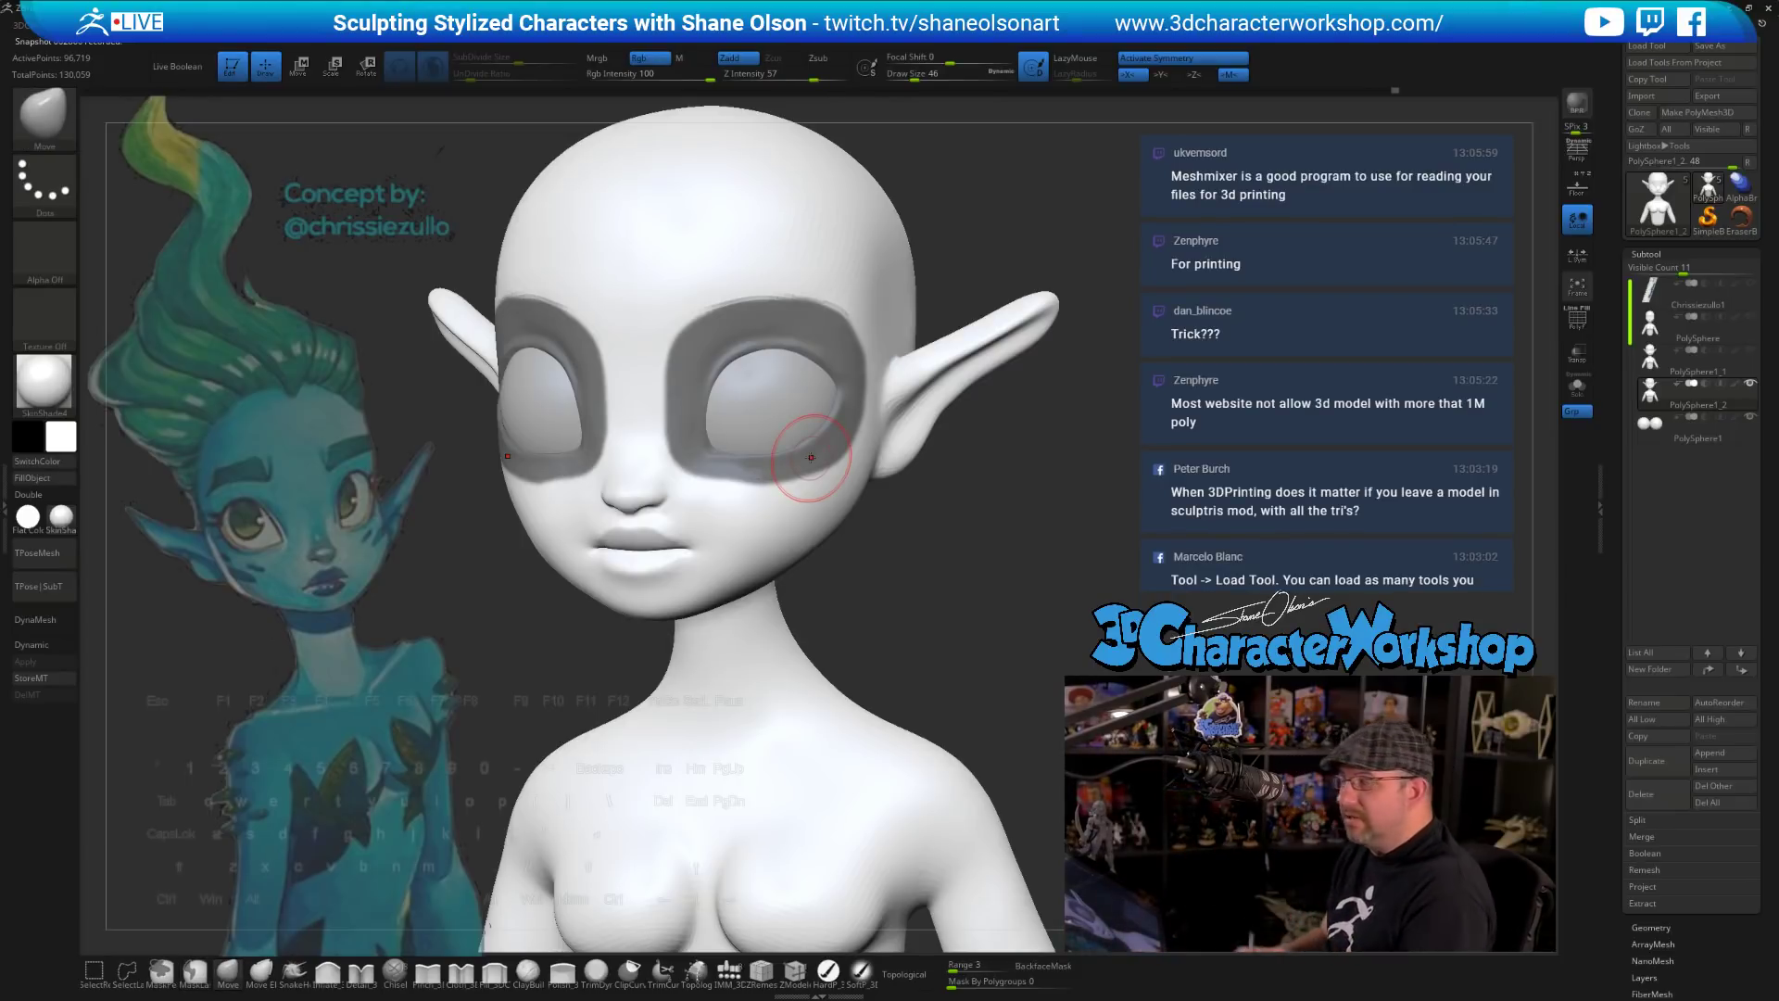
{"action": "left_click_drag", "start_coordinate": [1019, 723], "coordinate": [948, 635], "text": "alt"}
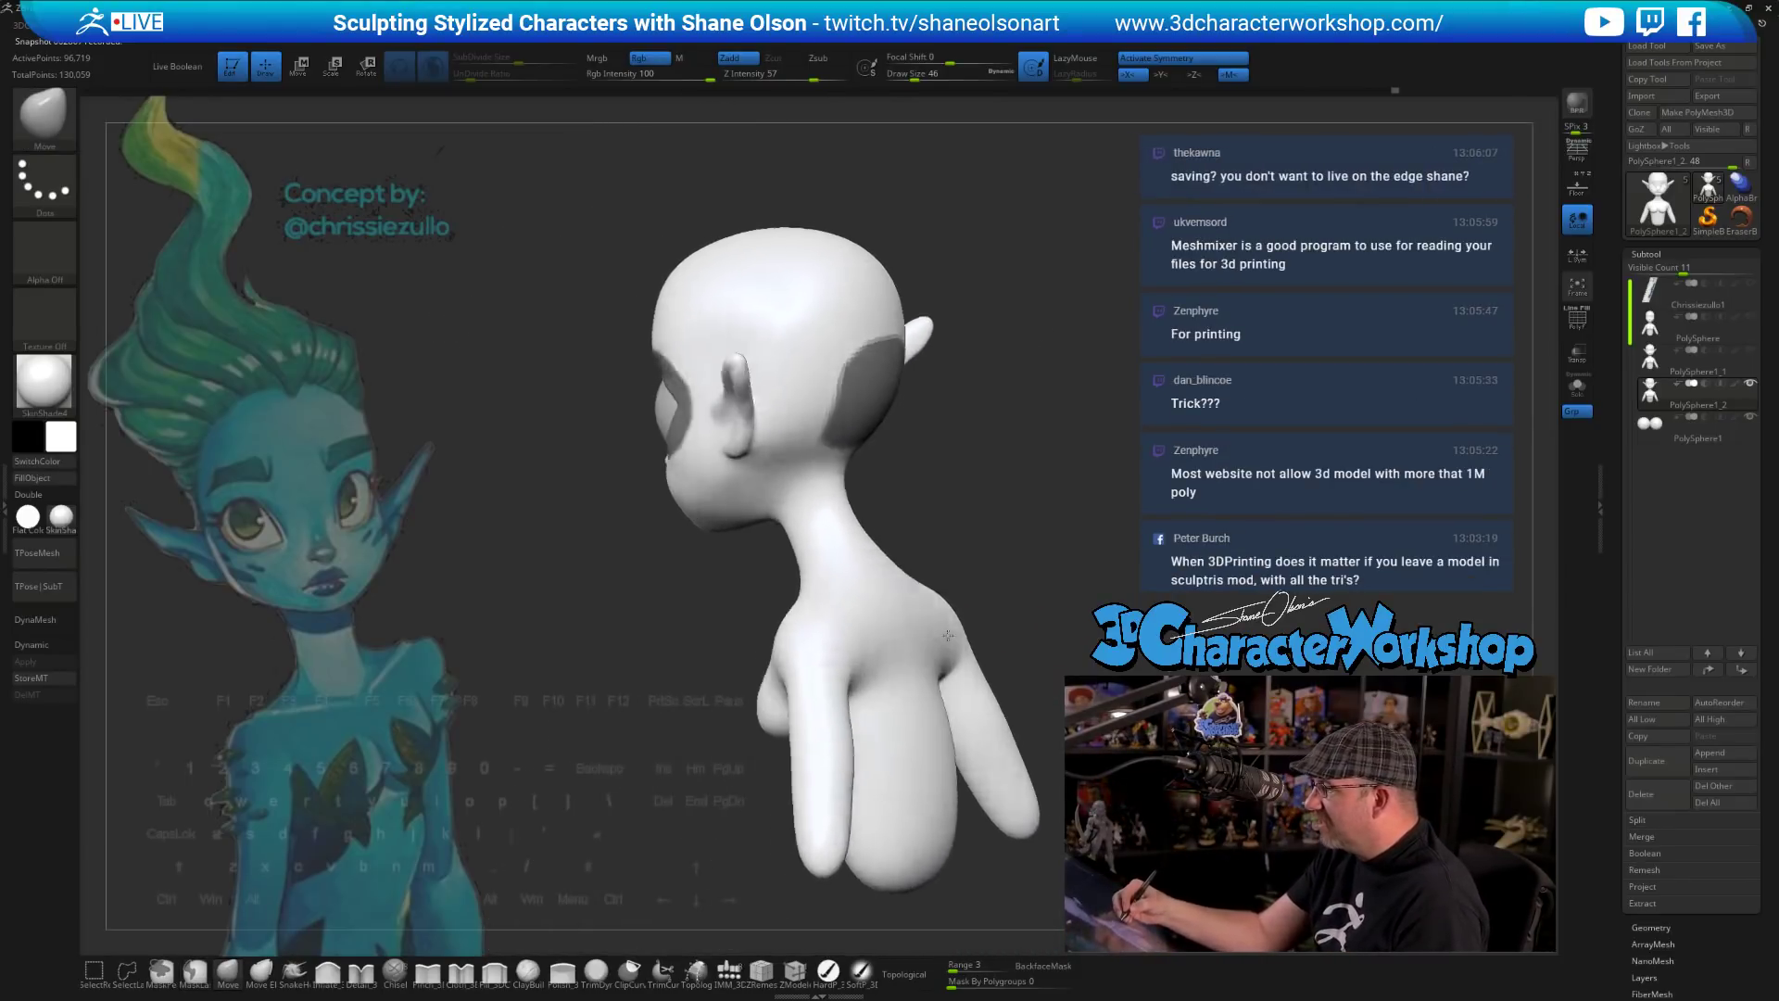
- Invert the mask so only the areas around both eye sockets are unmasked, and blur the mask edges
{"action": "mouse_move", "coordinate": [948, 635]}
{"action": "right_mouse_down"}
{"action": "mouse_move", "coordinate": [982, 553]}
{"action": "mouse_move", "coordinate": [866, 582]}
{"action": "right_mouse_up"}
{"action": "mouse_move", "coordinate": [897, 443]}
{"action": "left_mouse_down", "text": "ctrl"}
{"action": "mouse_move", "coordinate": [659, 479]}
{"action": "mouse_move", "coordinate": [934, 687]}
{"action": "mouse_move", "coordinate": [857, 693]}
{"action": "mouse_move", "coordinate": [1020, 699]}
{"action": "mouse_move", "coordinate": [991, 686]}
{"action": "left_mouse_up", "text": "ctrl"}
{"action": "left_click_drag", "start_coordinate": [904, 633], "coordinate": [901, 707], "text": "alt"}
{"action": "left_click", "coordinate": [880, 643], "text": "ctrl"}
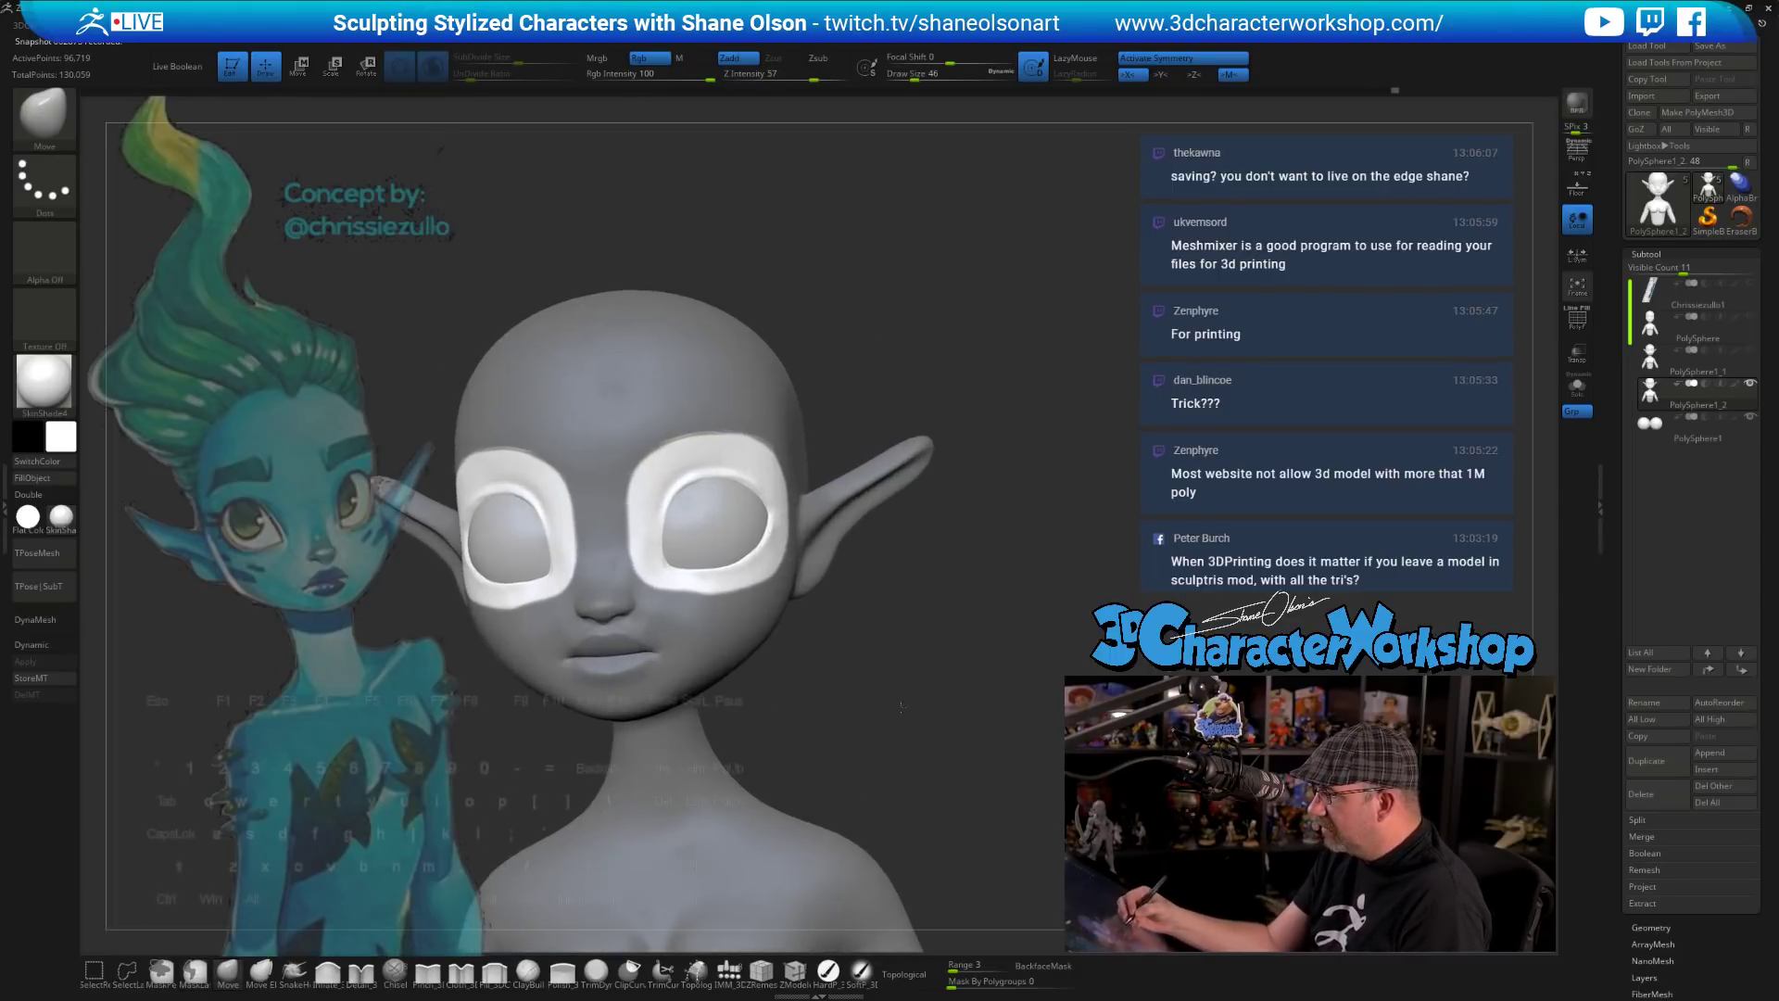
{"action": "right_click_drag", "start_coordinate": [900, 706], "coordinate": [901, 604], "text": "ctrl"}
{"action": "left_click", "coordinate": [780, 580], "text": "ctrl"}
{"action": "left_click", "coordinate": [779, 579], "text": "ctrl"}
{"action": "left_click", "coordinate": [778, 579], "text": "ctrl"}
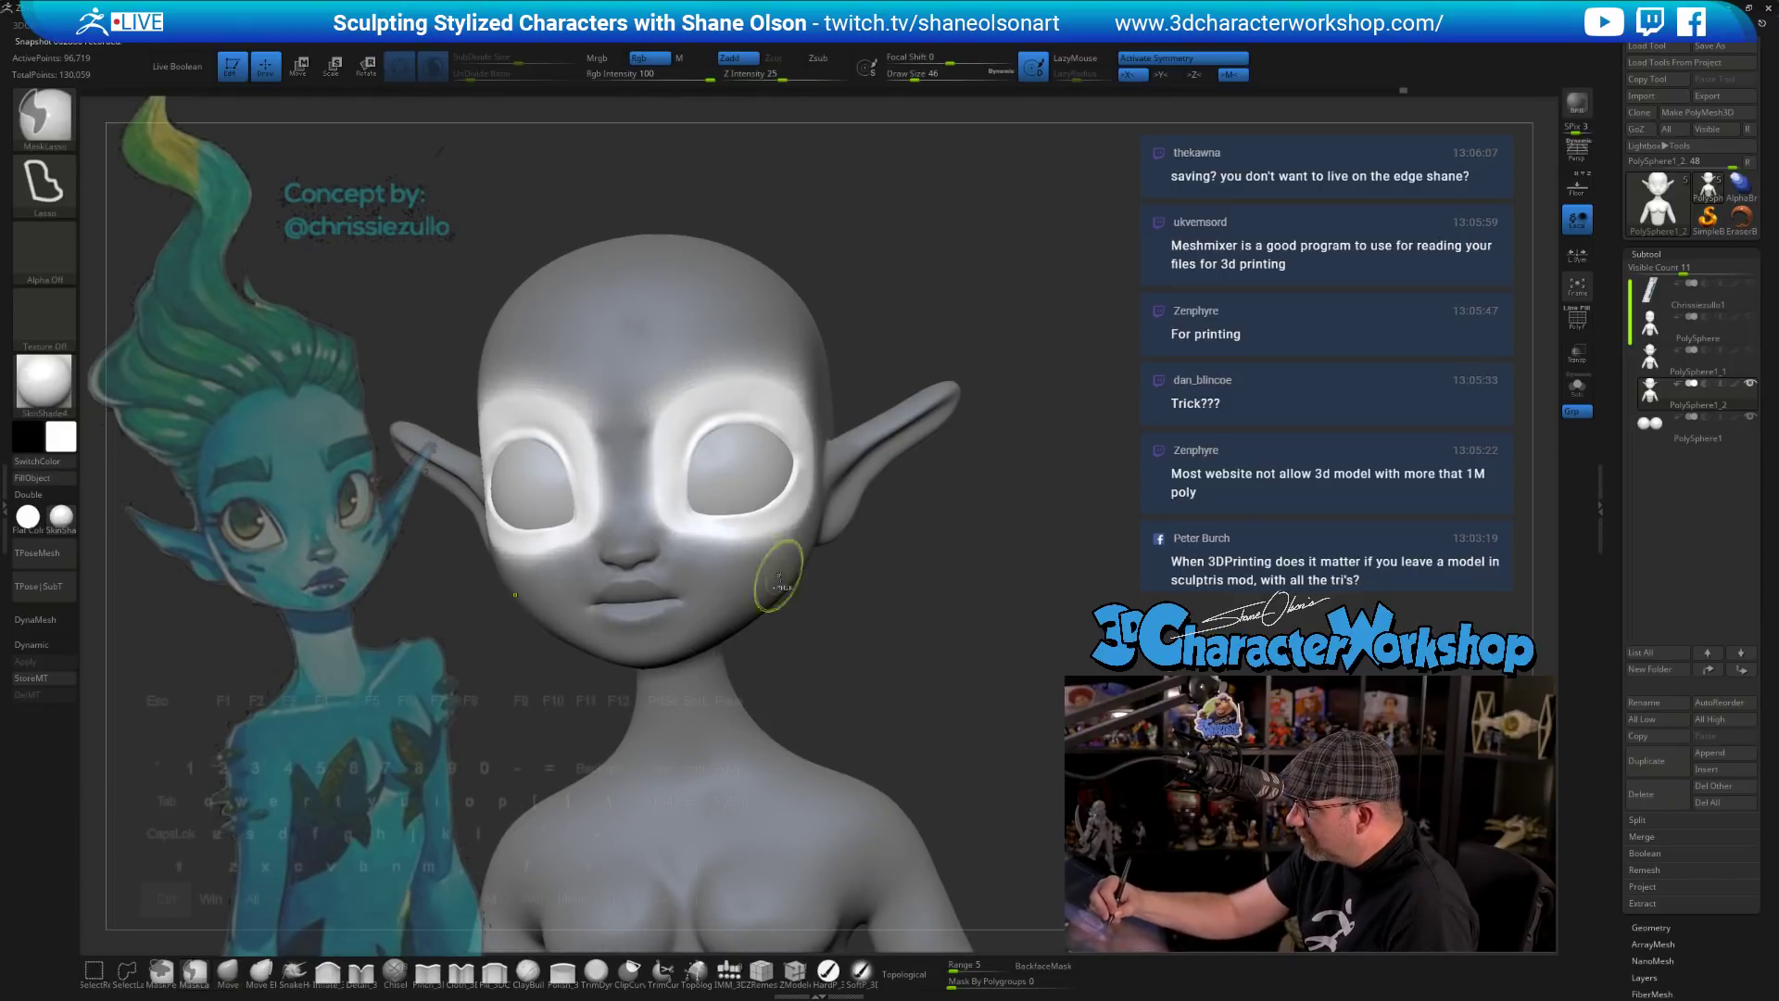
{"action": "key", "text": "ctrl+i"}
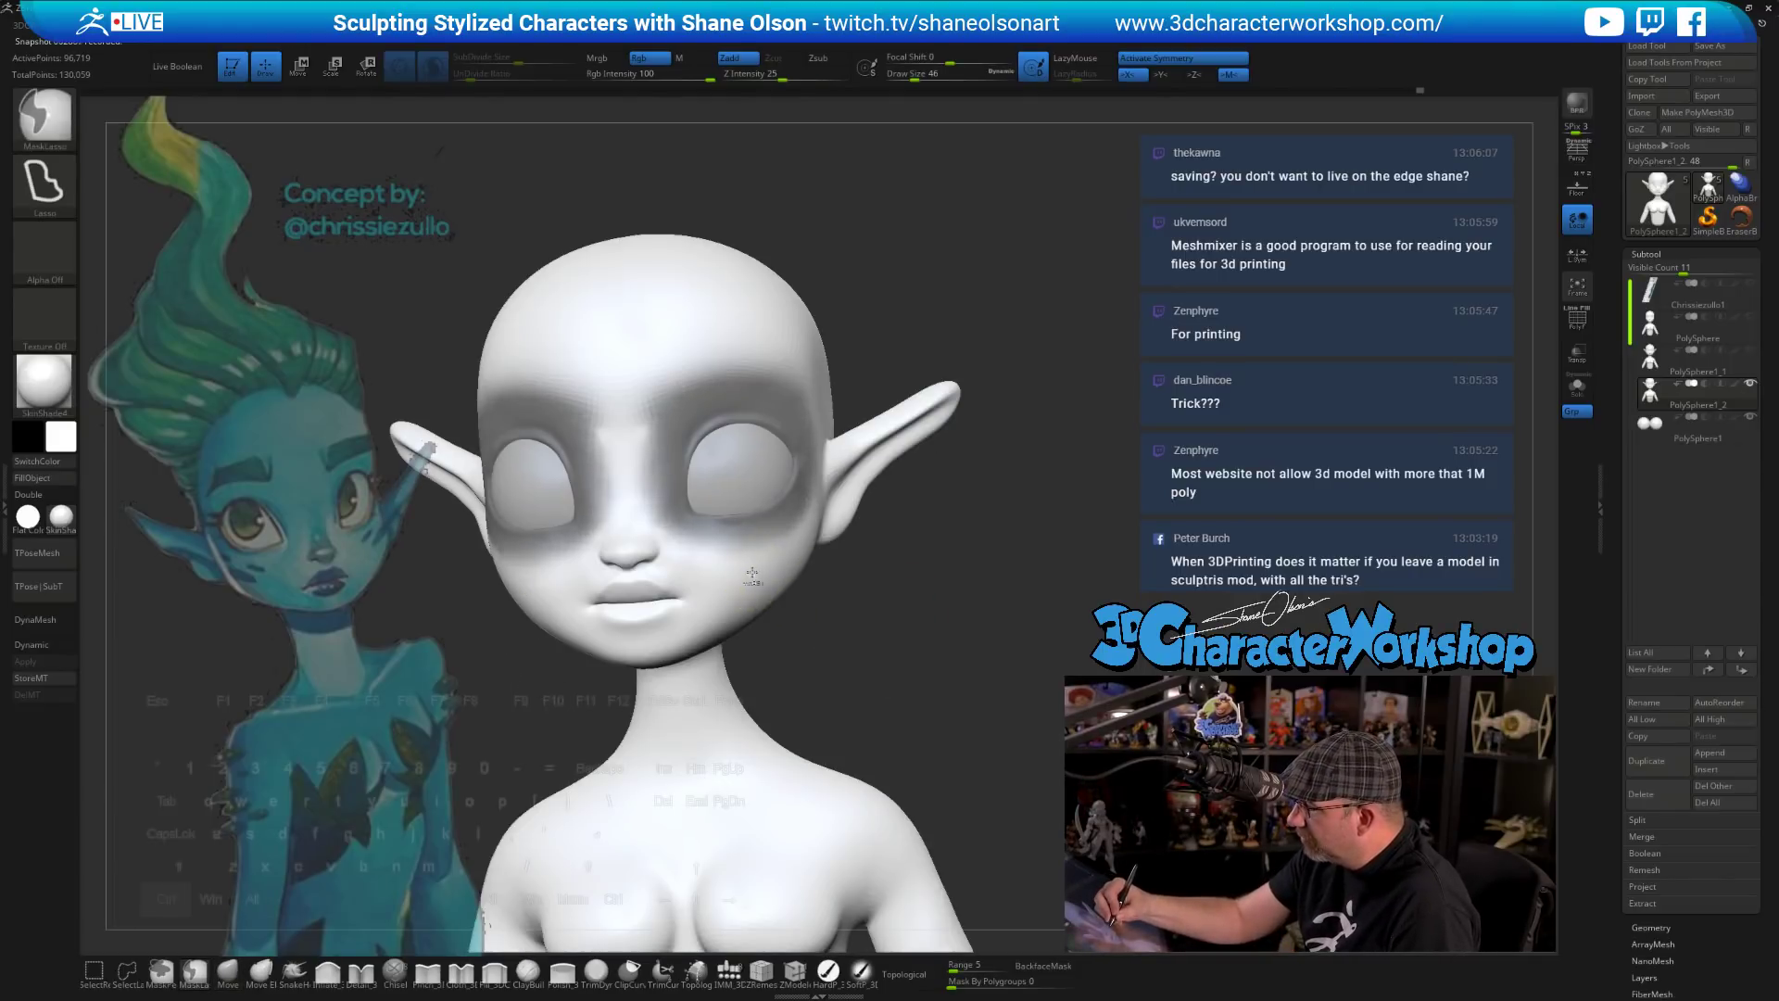
{"action": "left_click", "coordinate": [853, 636], "text": "ctrl"}
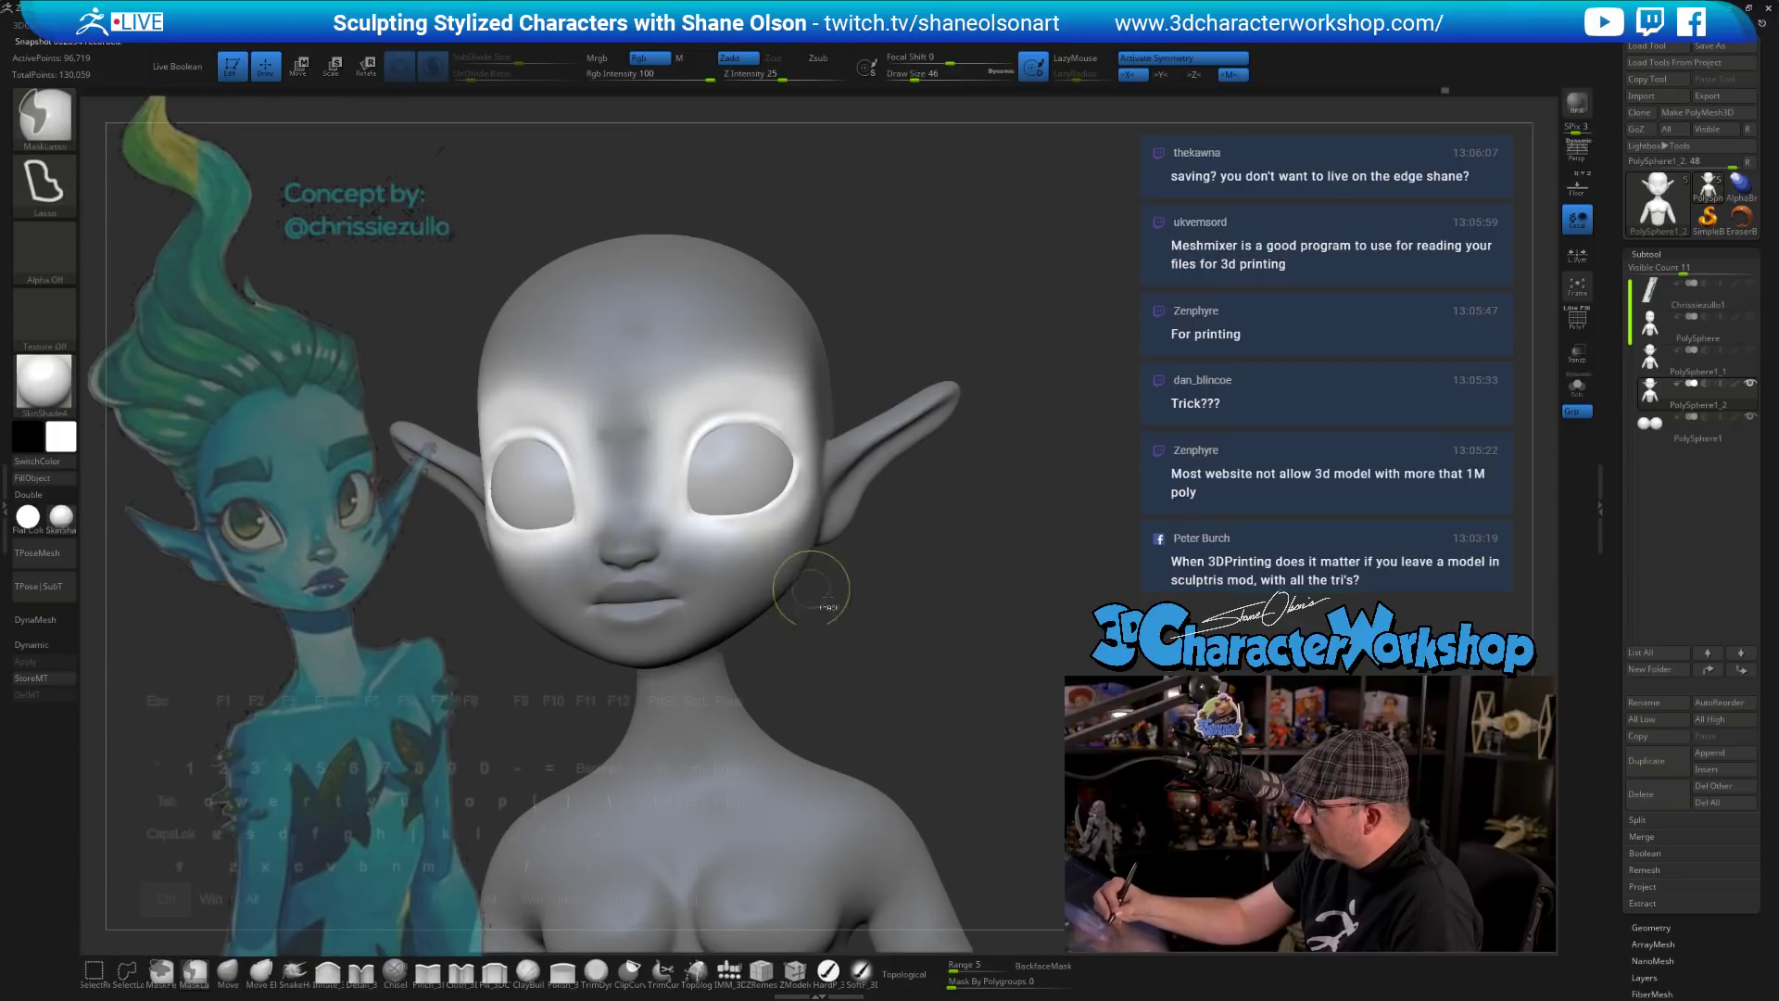
{"action": "right_click_drag", "start_coordinate": [1024, 691], "coordinate": [897, 710]}
{"action": "left_click_drag", "start_coordinate": [1039, 633], "coordinate": [945, 625], "text": "alt"}
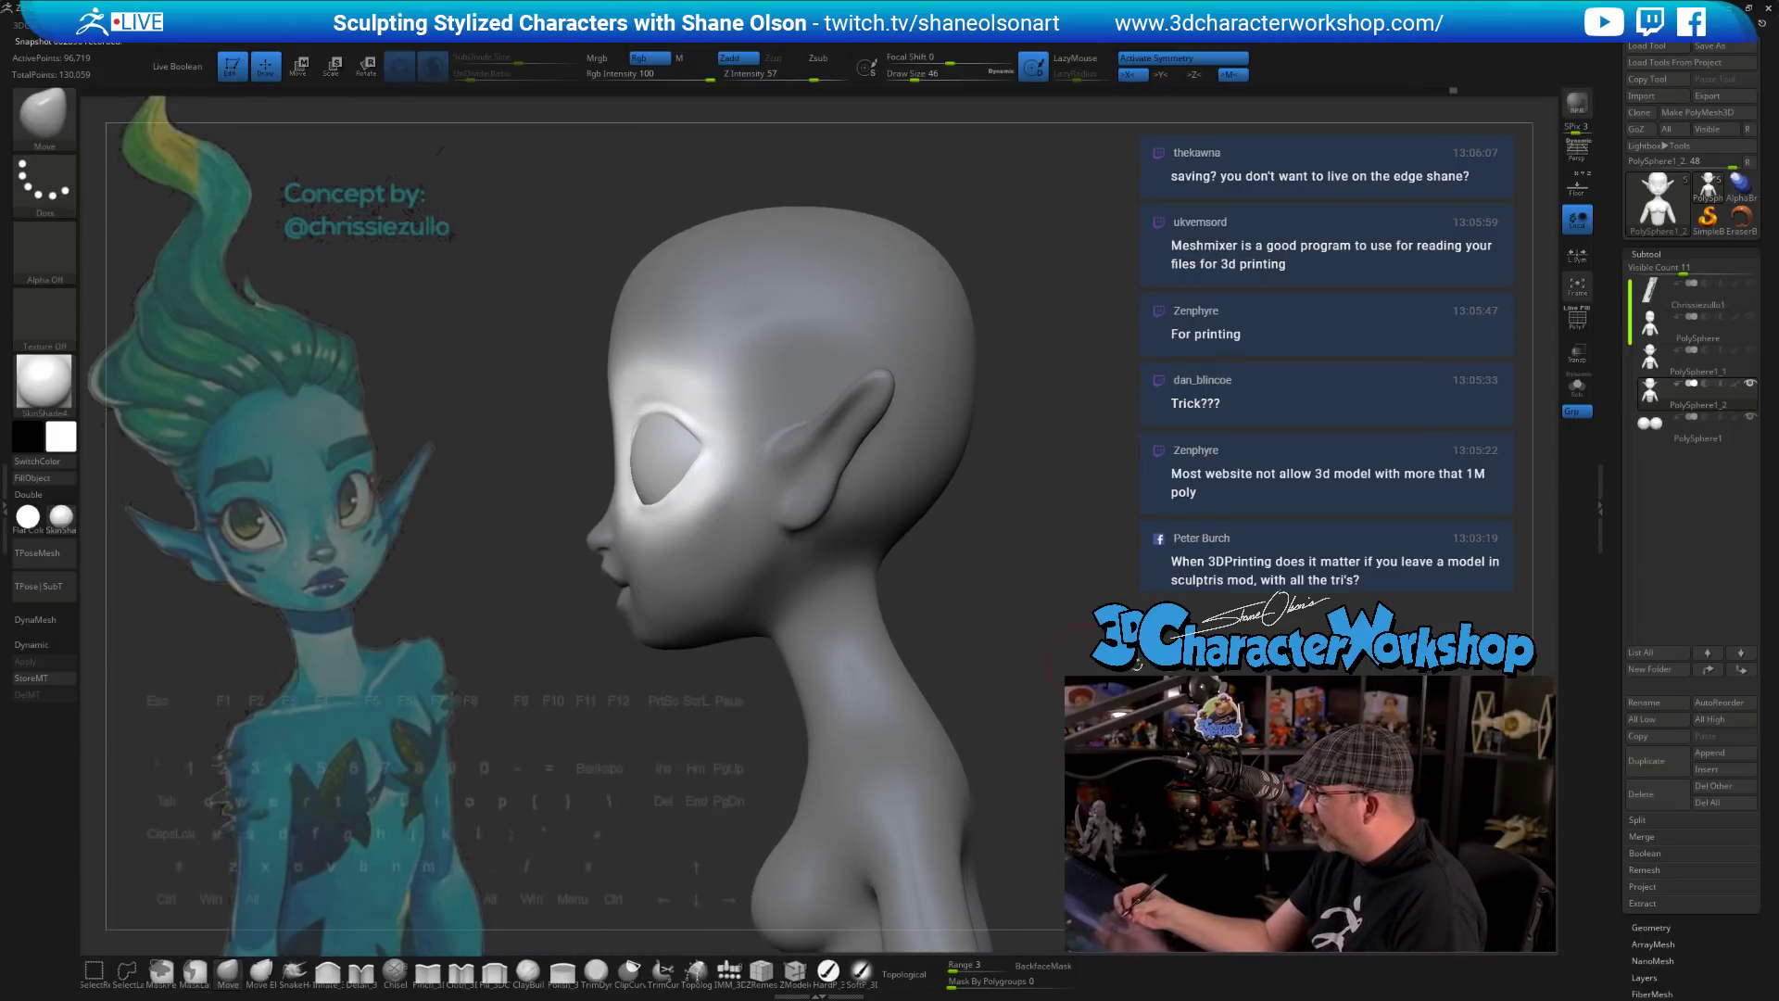
{"action": "left_click_drag", "start_coordinate": [1442, 564], "coordinate": [1234, 521], "text": "alt"}
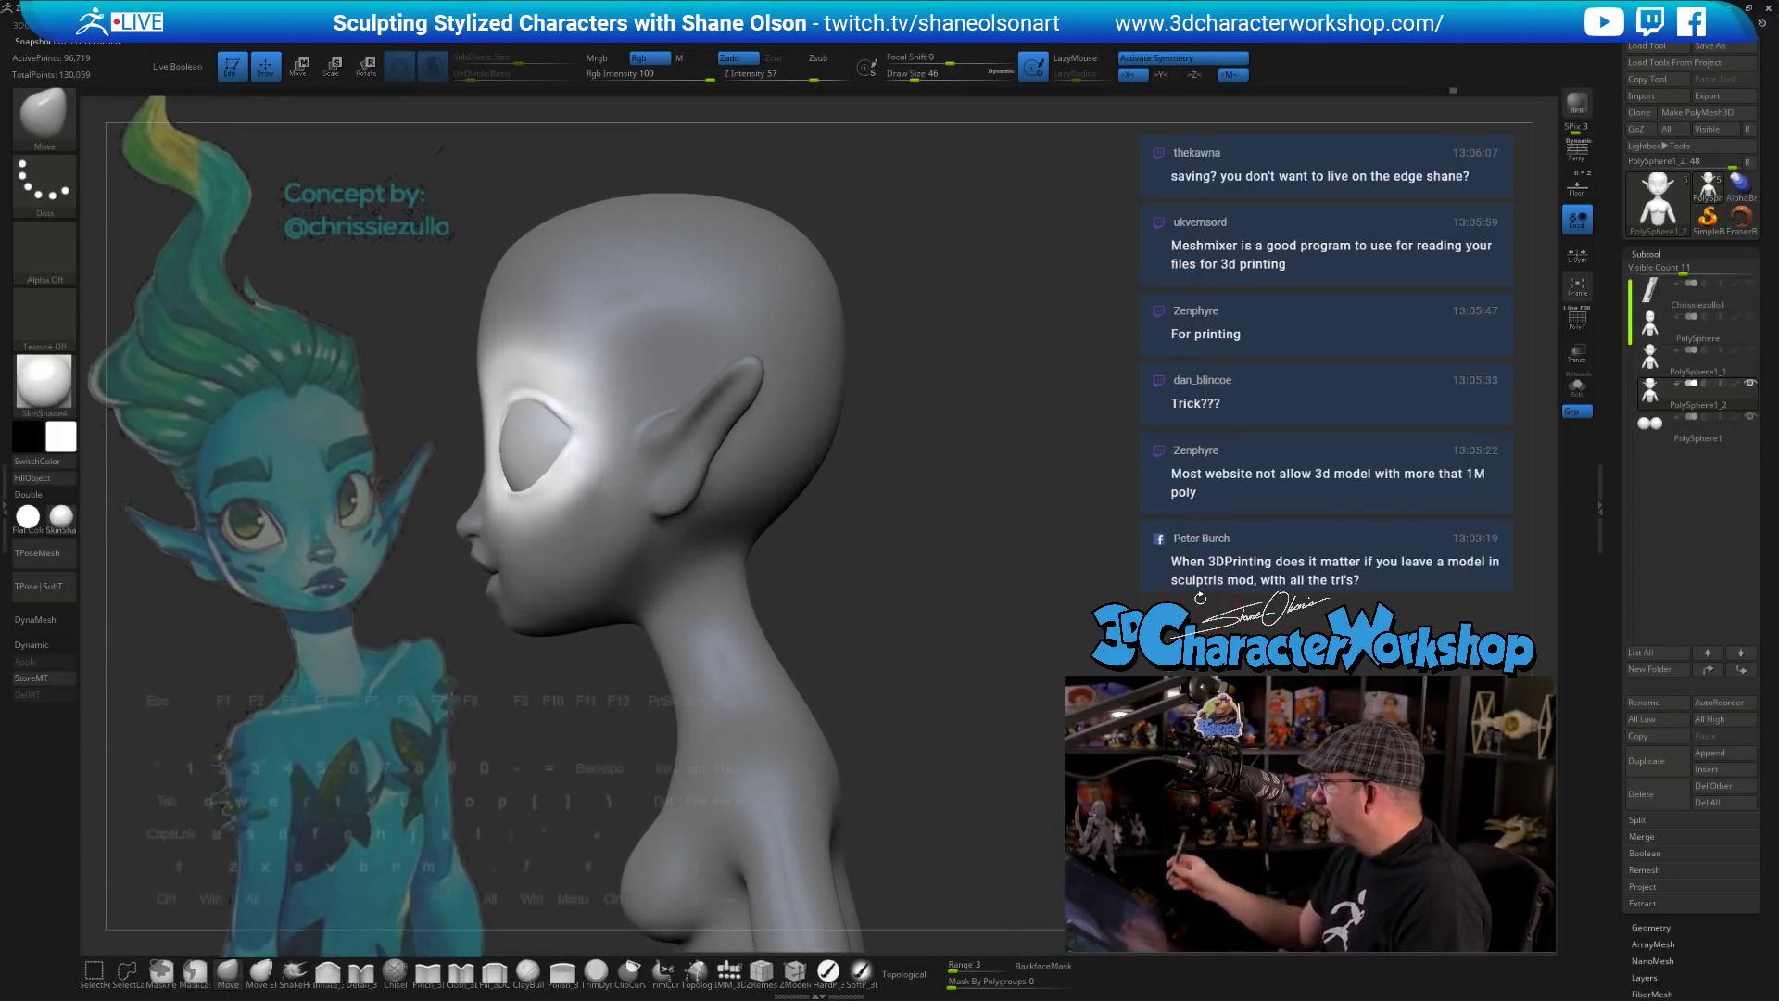
{"action": "left_click", "coordinate": [1648, 443]}
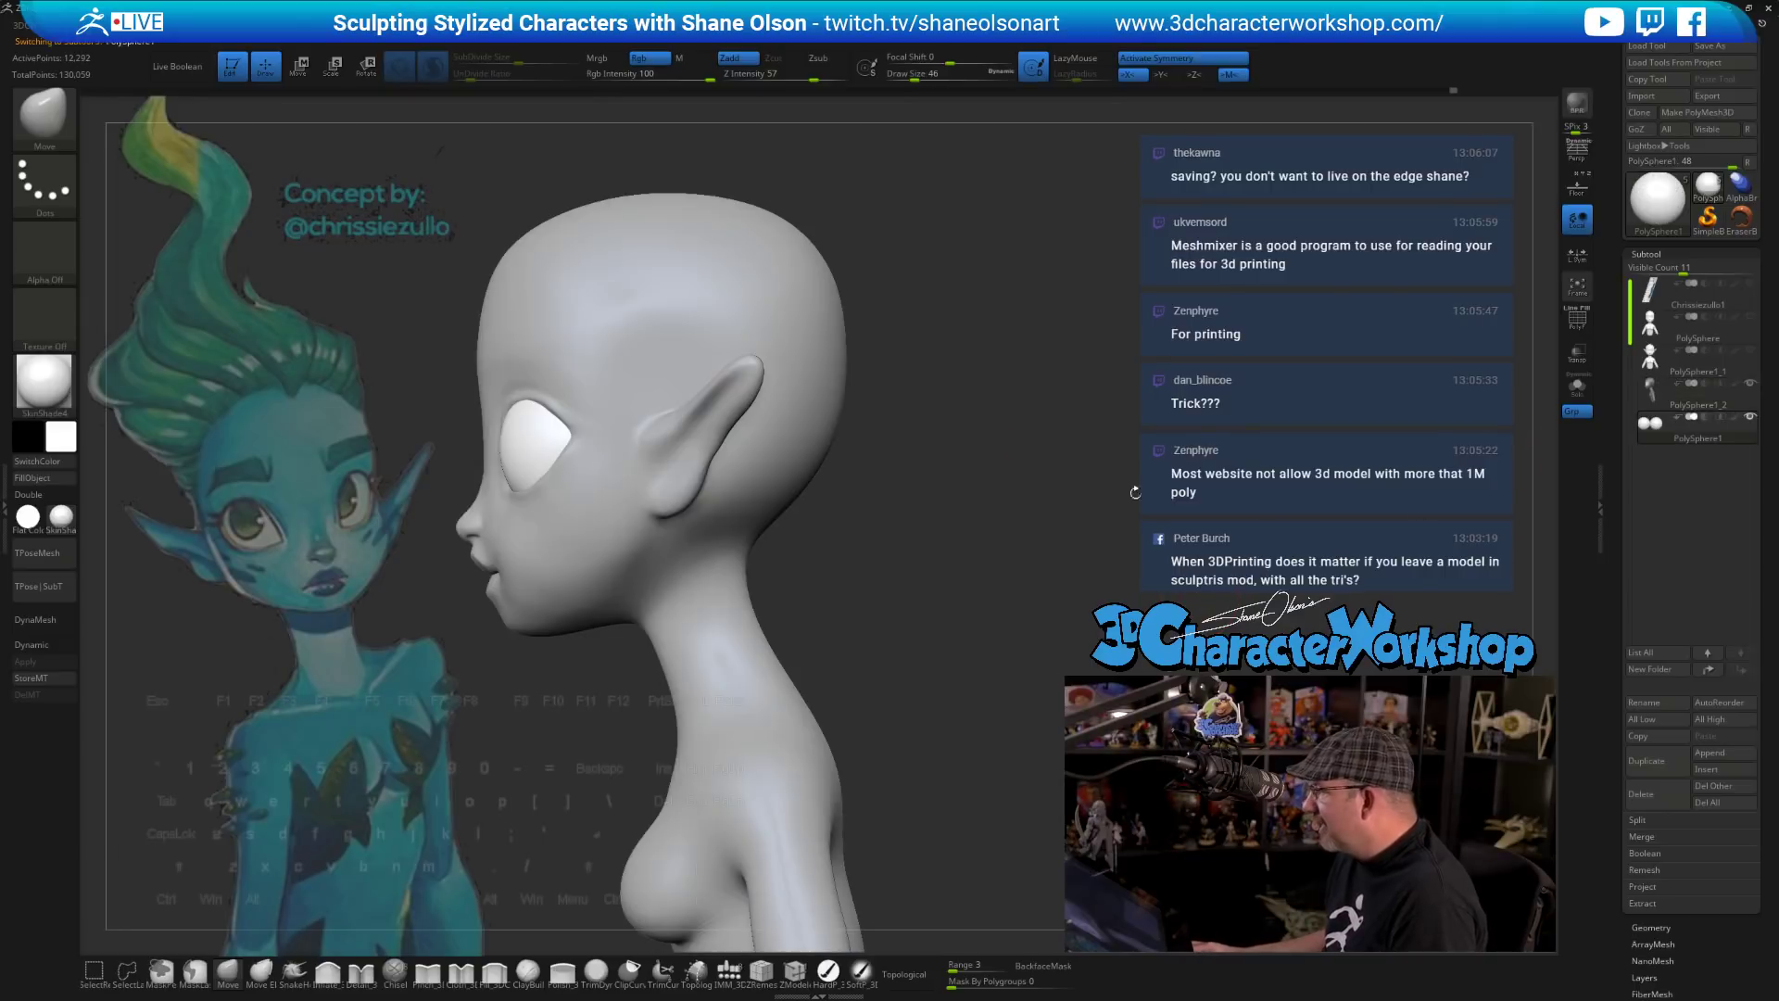
{"action": "left_click_drag", "start_coordinate": [1004, 342], "coordinate": [1120, 361], "text": "alt"}
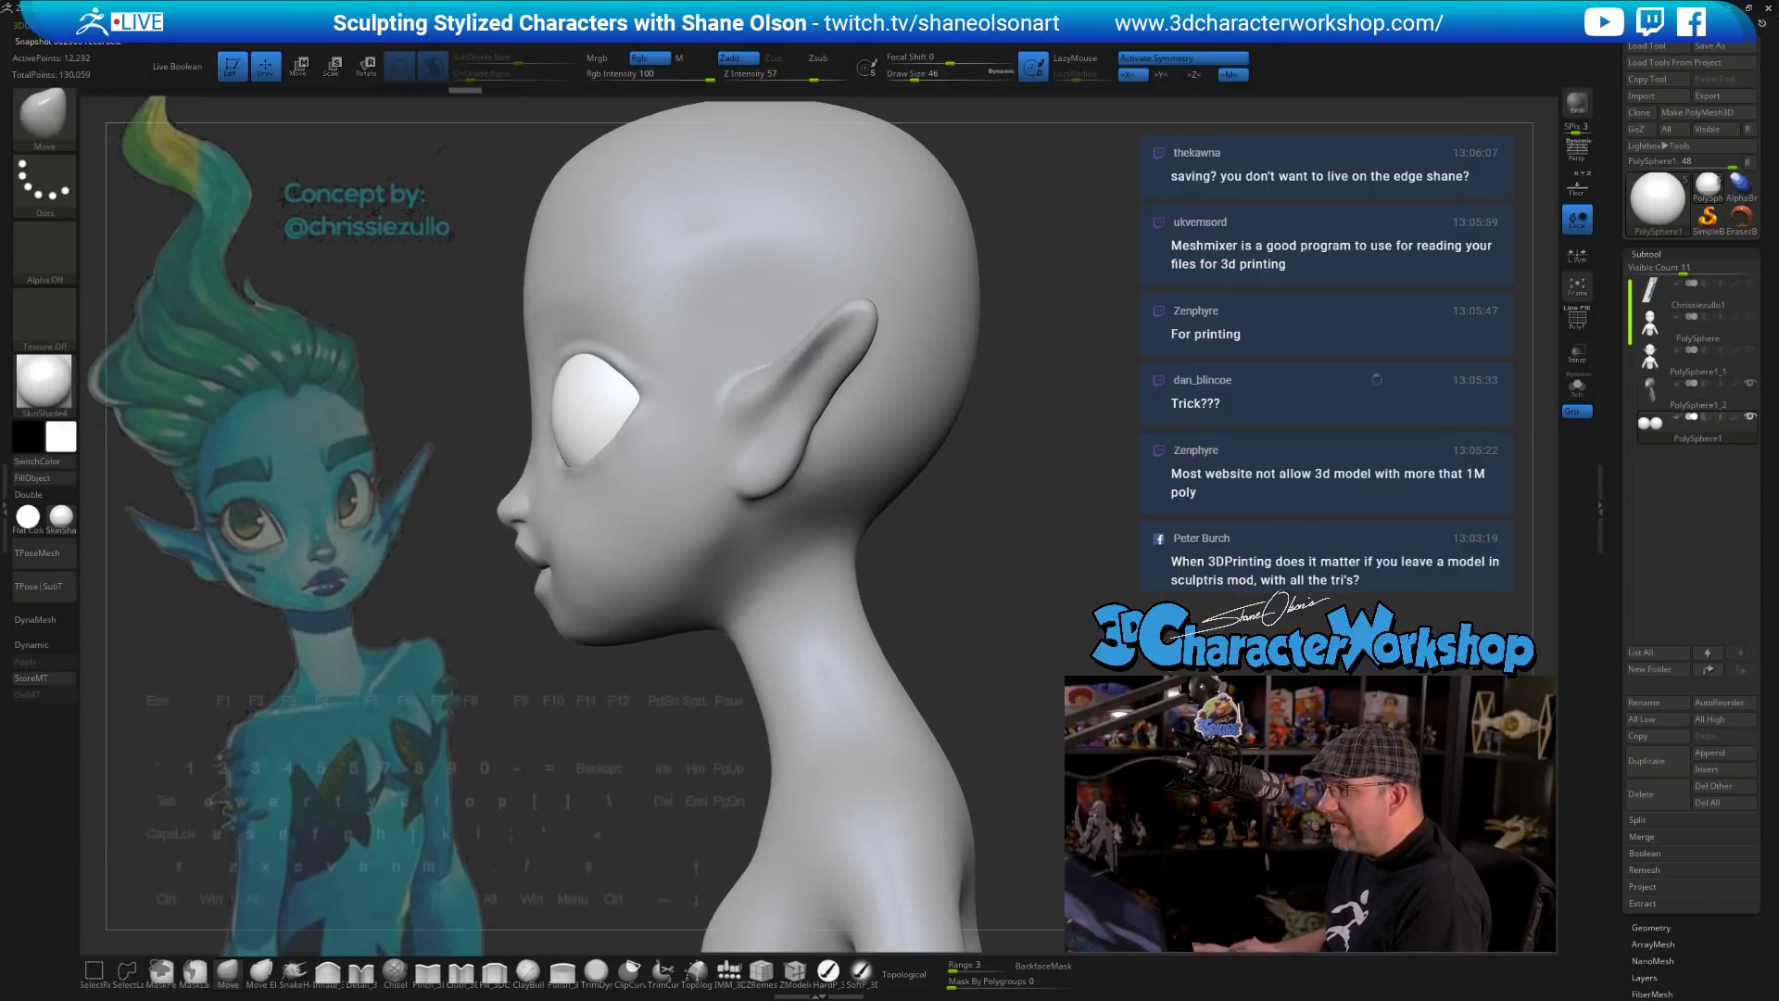
{"action": "left_click", "coordinate": [1648, 395]}
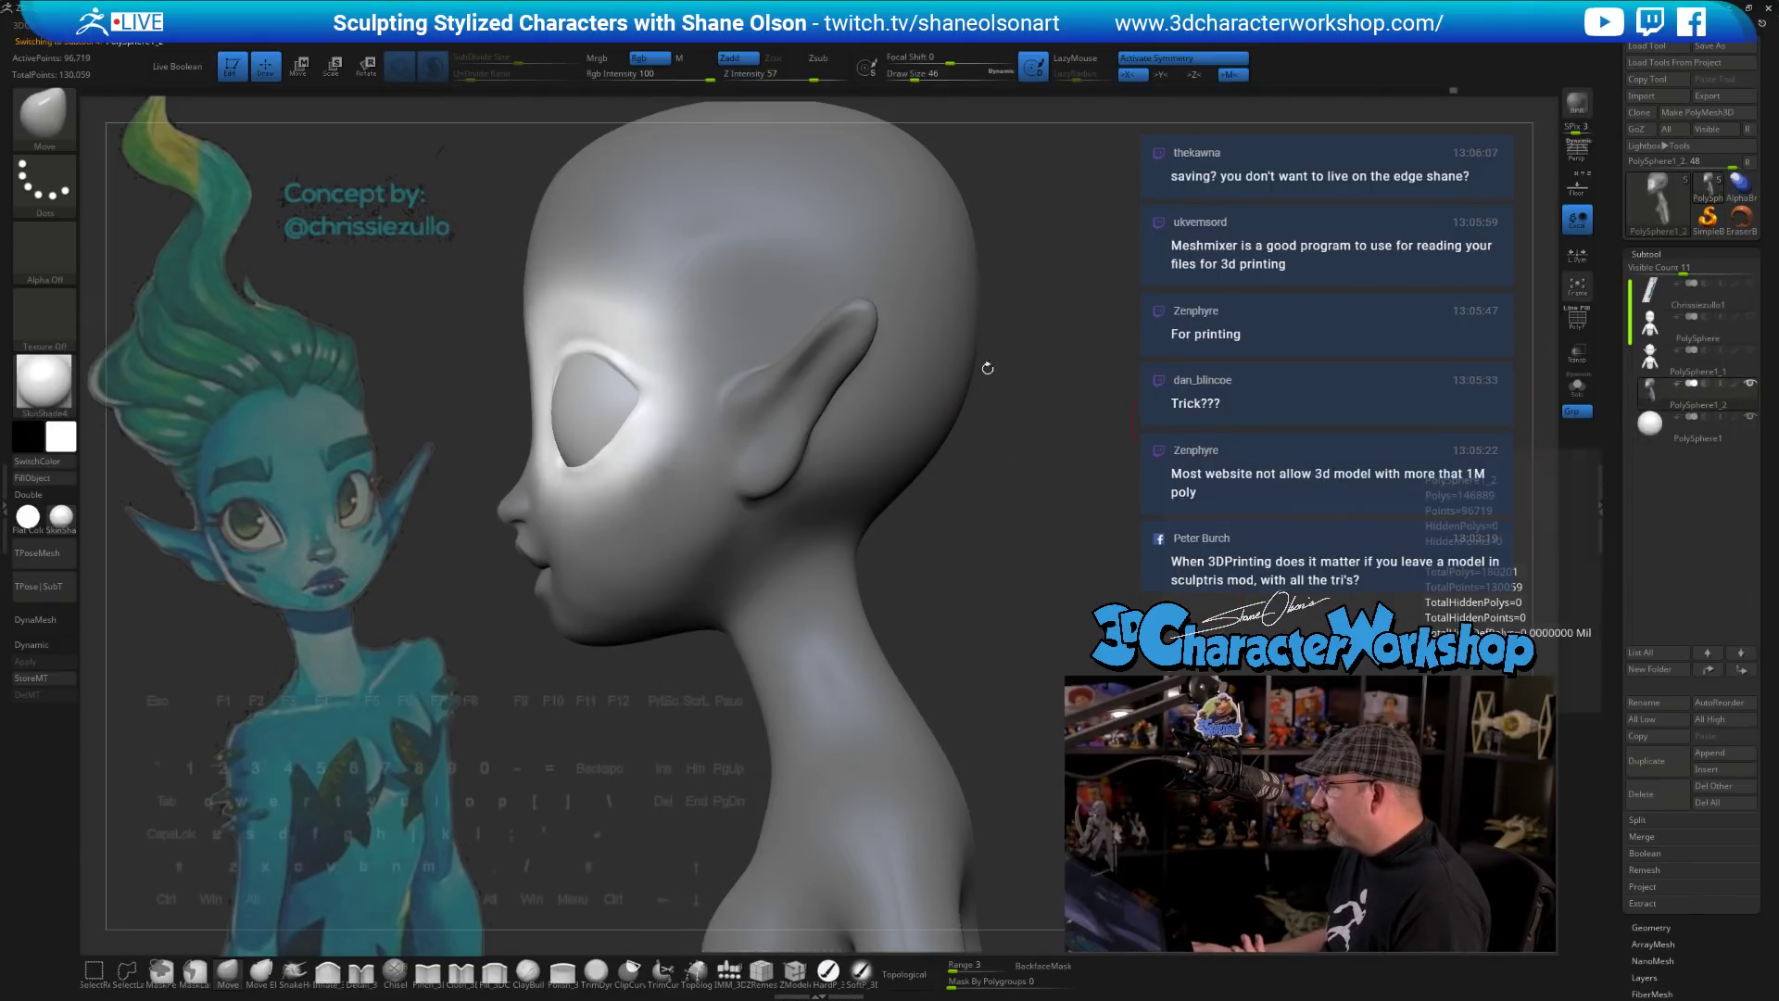
- Reset the Move gizmo's orientation and shift the unmasked eye socket area back into the head along the depth axis
{"action": "key", "text": "w"}
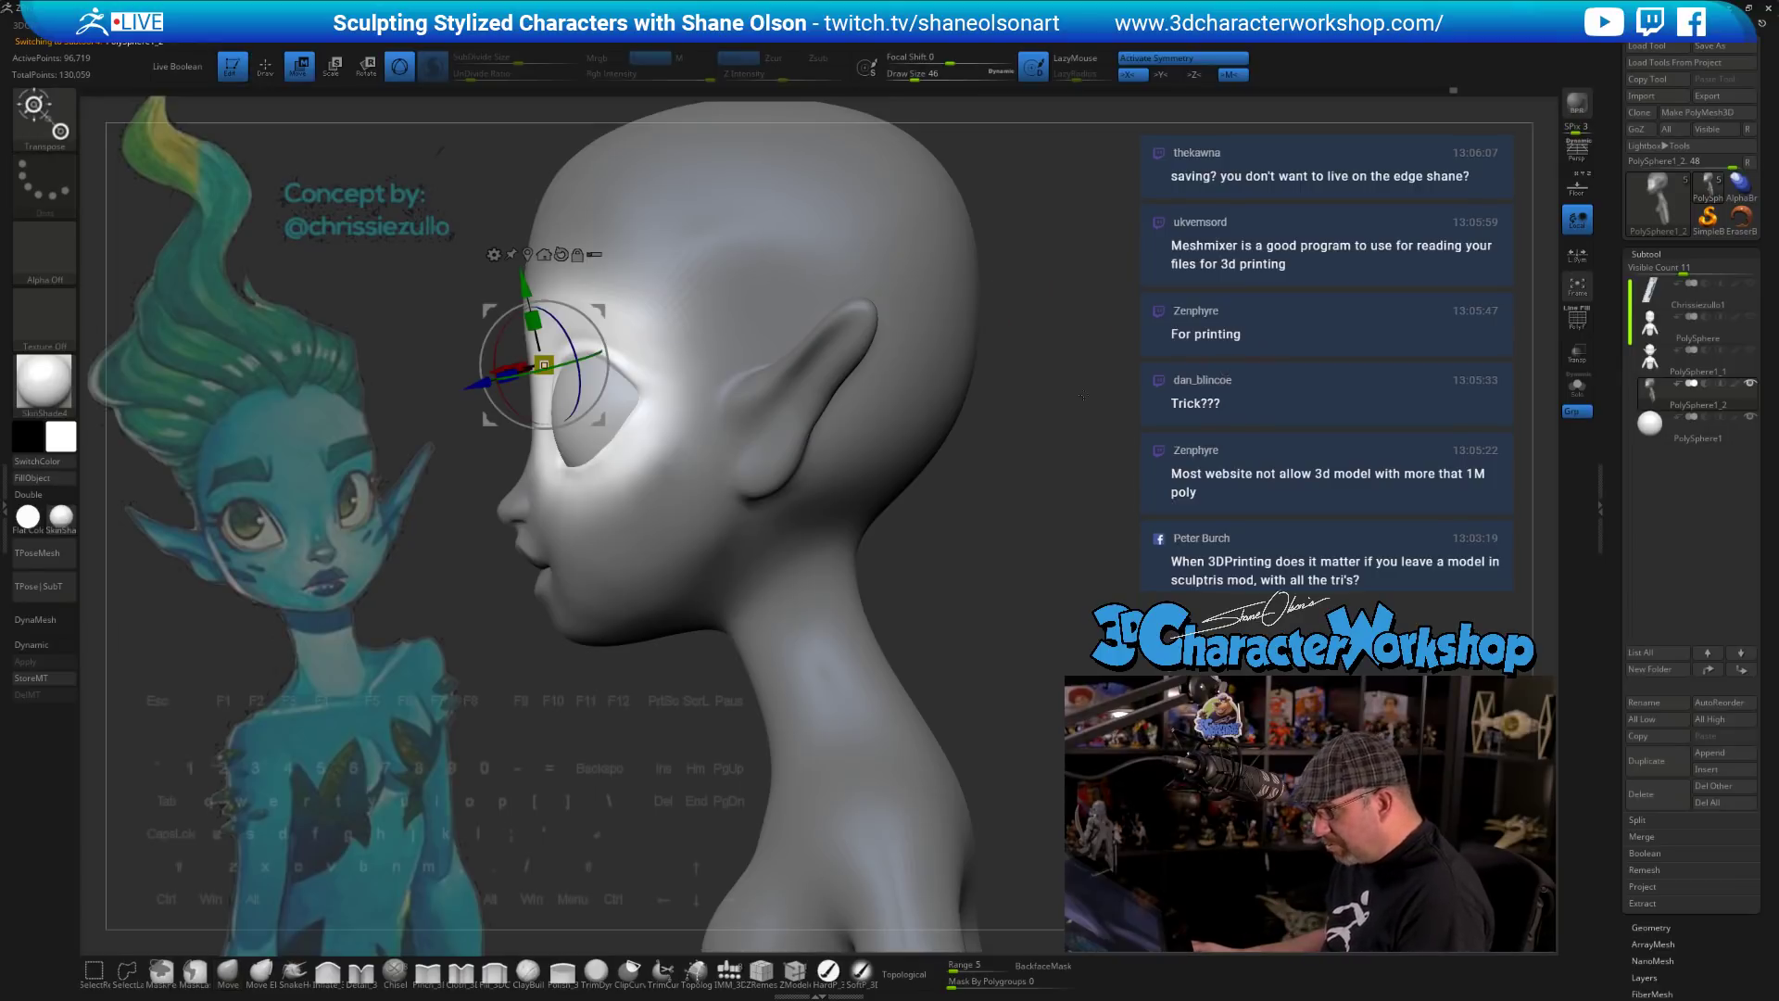
{"action": "left_click", "coordinate": [562, 255], "text": "alt"}
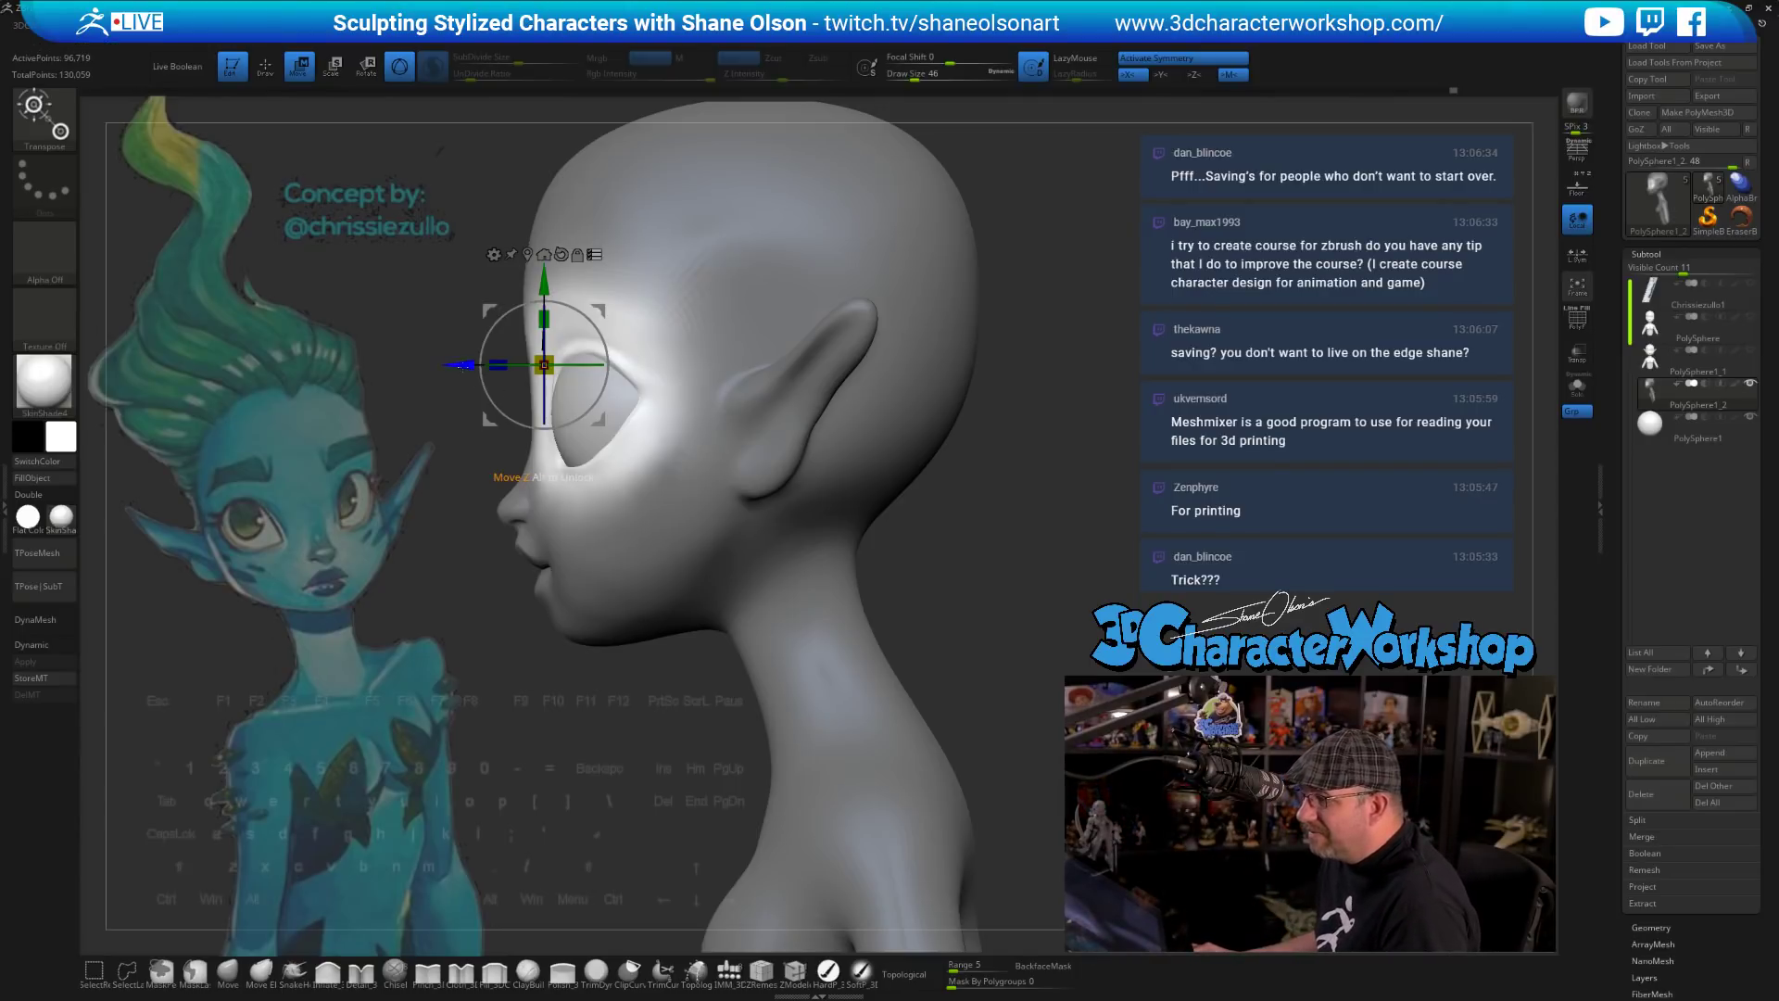
{"action": "left_click_drag", "start_coordinate": [460, 364], "coordinate": [639, 417]}
{"action": "left_click_drag", "start_coordinate": [452, 398], "coordinate": [484, 397]}
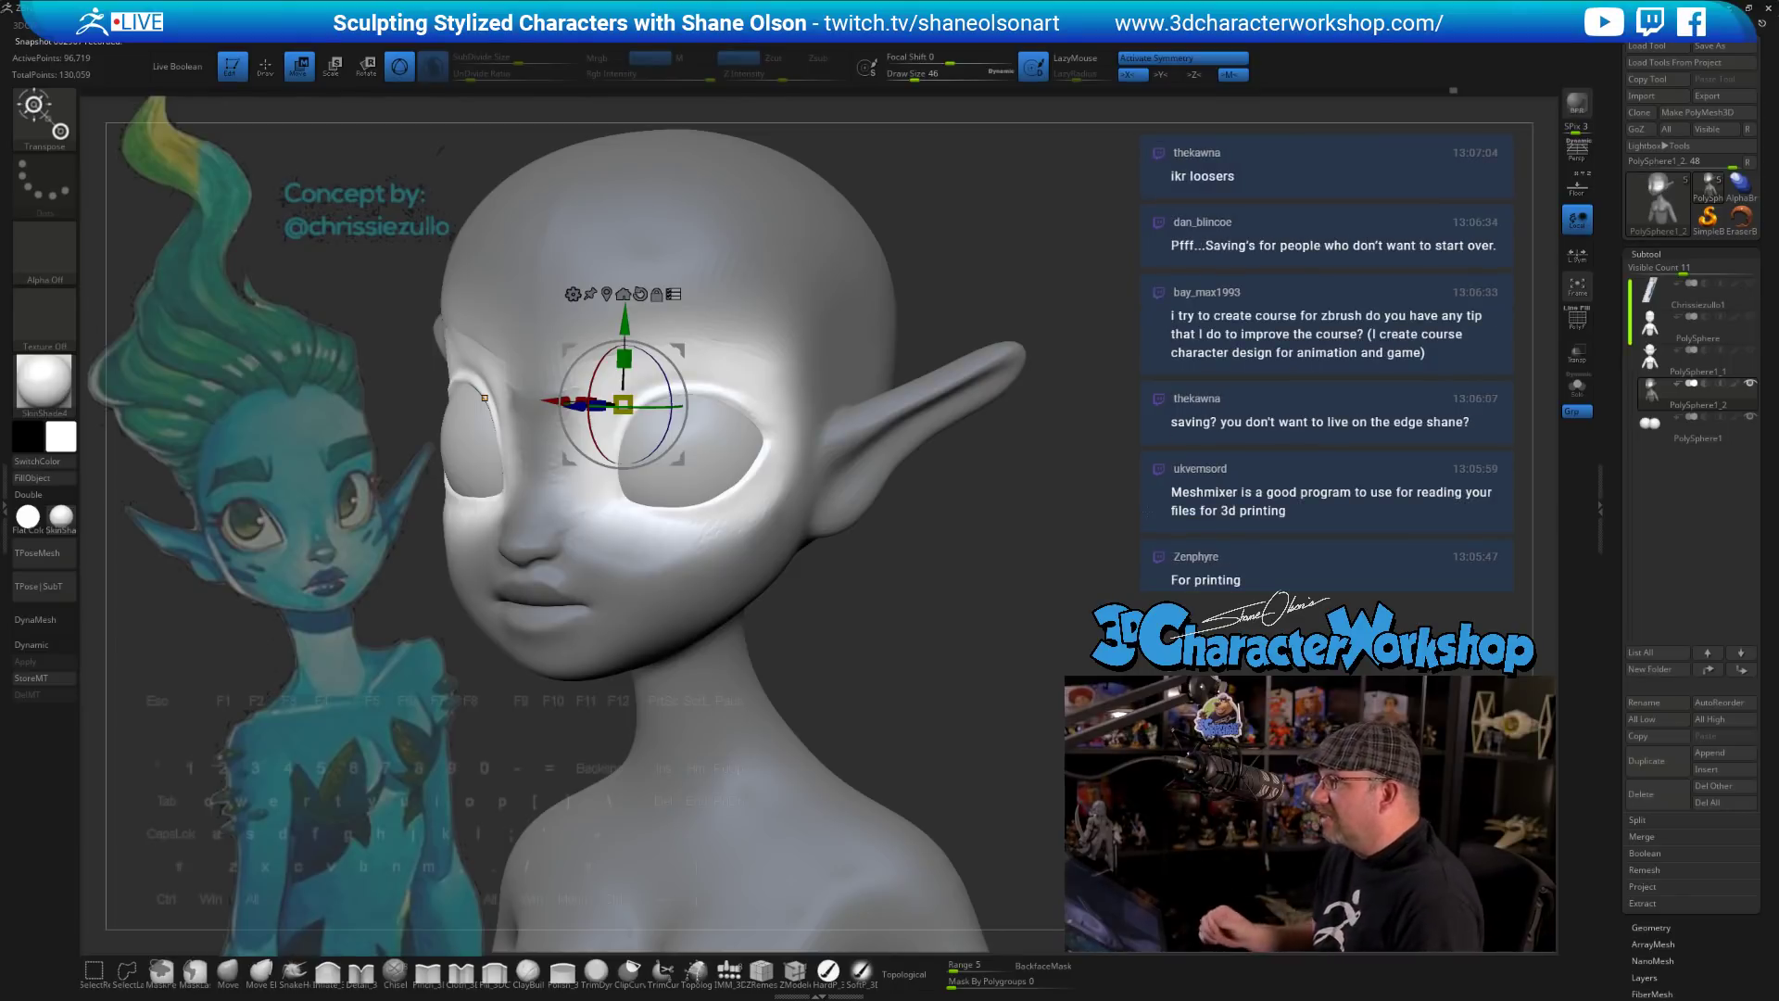
{"action": "left_click_drag", "start_coordinate": [485, 397], "coordinate": [509, 399]}
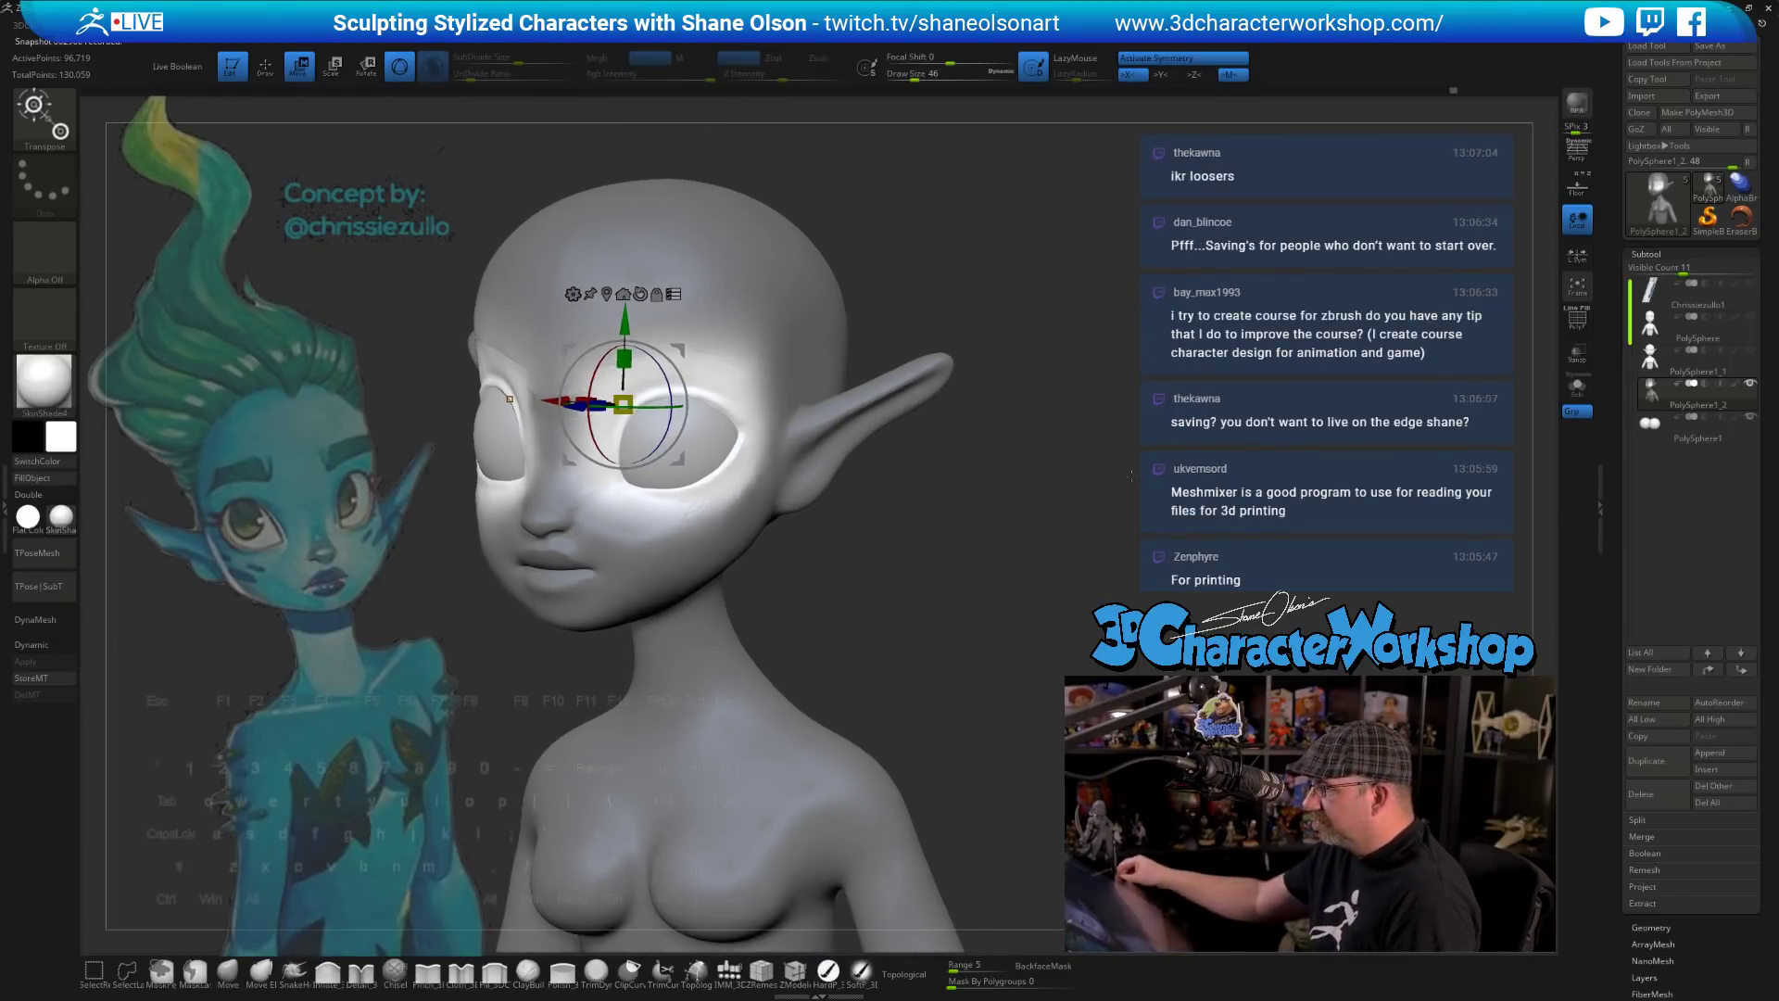
{"action": "left_click_drag", "start_coordinate": [1131, 476], "coordinate": [1238, 479]}
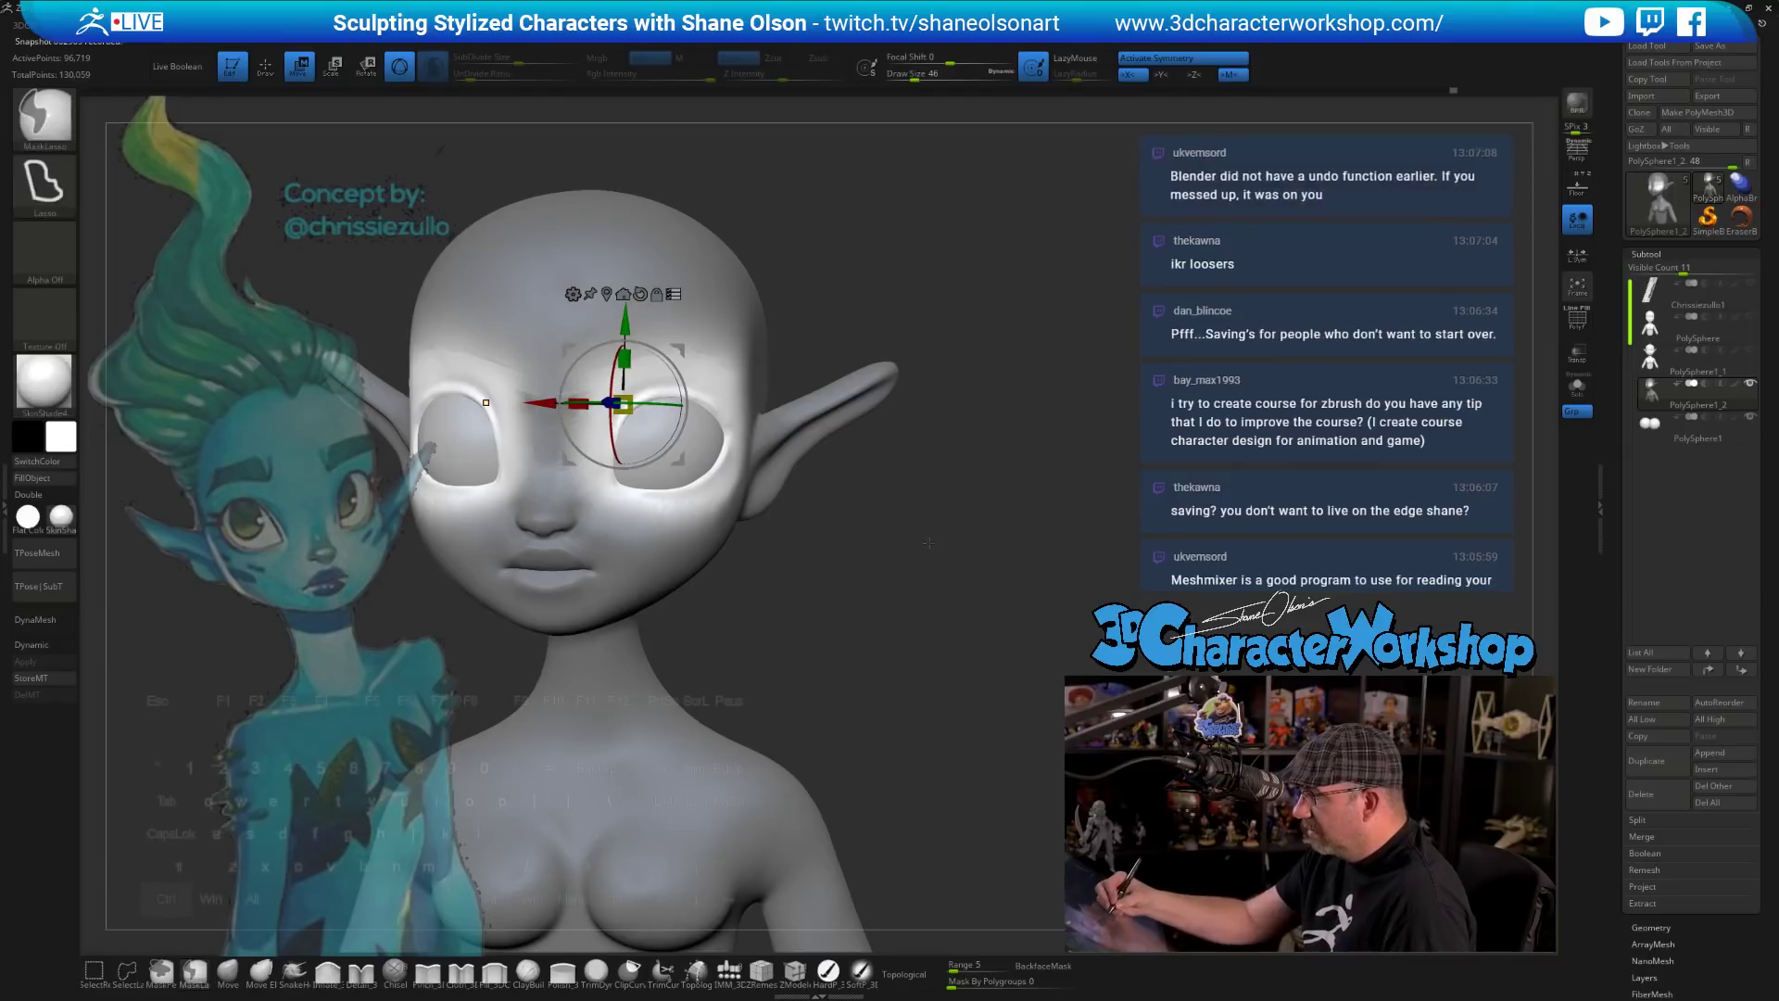
- Clear the mask and smooth the transitions across the cheek, nose bridge and brow around the eye socket
{"action": "mouse_move", "coordinate": [927, 530]}
{"action": "left_mouse_down", "text": "ctrl"}
{"action": "mouse_move", "coordinate": [946, 550]}
{"action": "mouse_move", "coordinate": [1012, 551]}
{"action": "mouse_move", "coordinate": [937, 543]}
{"action": "mouse_move", "coordinate": [924, 617]}
{"action": "mouse_move", "coordinate": [989, 654]}
{"action": "mouse_move", "coordinate": [936, 595]}
{"action": "mouse_move", "coordinate": [940, 639]}
{"action": "left_mouse_up", "text": "ctrl"}
{"action": "key", "text": "q"}
{"action": "left_click_drag", "start_coordinate": [940, 639], "coordinate": [936, 690], "text": "alt"}
{"action": "left_click_drag", "start_coordinate": [759, 617], "coordinate": [755, 635], "text": "alt"}
{"action": "left_click_drag", "start_coordinate": [752, 593], "coordinate": [747, 579], "text": "shift"}
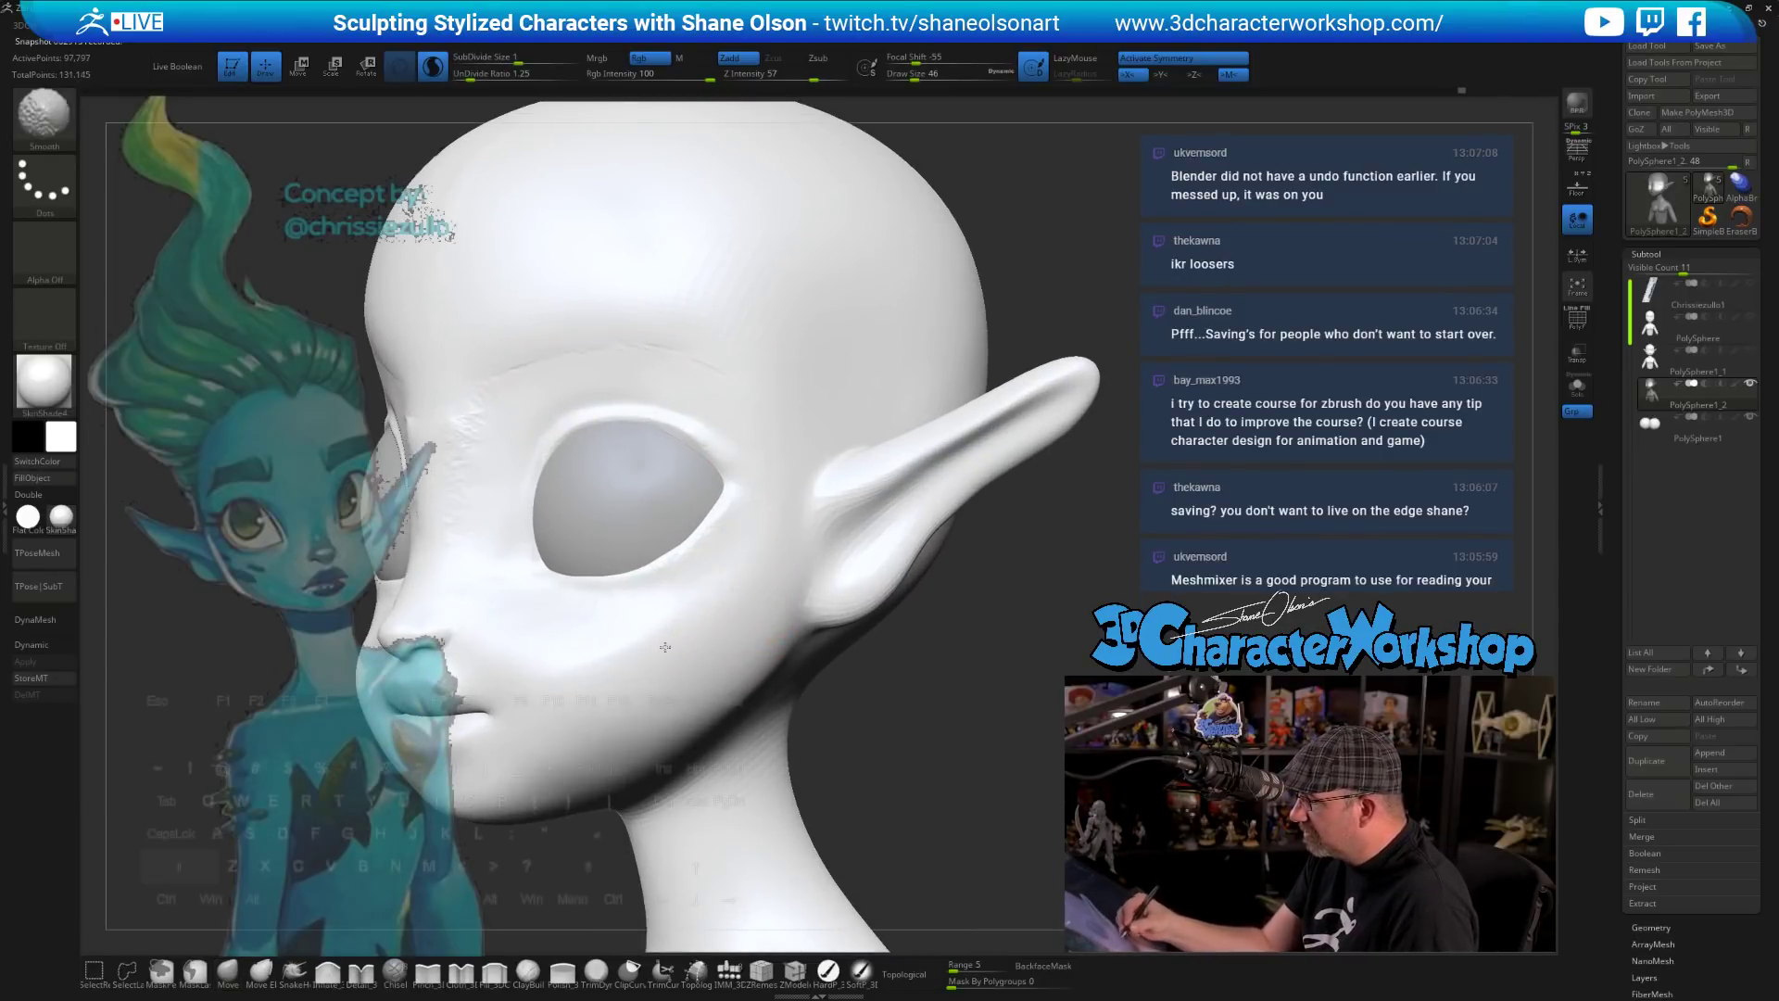
{"action": "mouse_move", "coordinate": [664, 647]}
{"action": "left_mouse_down", "text": "shift"}
{"action": "mouse_move", "coordinate": [626, 657]}
{"action": "mouse_move", "coordinate": [619, 688]}
{"action": "left_mouse_up", "text": "shift"}
{"action": "right_click_drag", "start_coordinate": [556, 519], "coordinate": [638, 595], "text": "alt"}
{"action": "mouse_move", "coordinate": [565, 574]}
{"action": "left_mouse_down", "text": "shift"}
{"action": "mouse_move", "coordinate": [543, 530]}
{"action": "mouse_move", "coordinate": [628, 426]}
{"action": "mouse_move", "coordinate": [762, 389]}
{"action": "left_mouse_up", "text": "shift"}
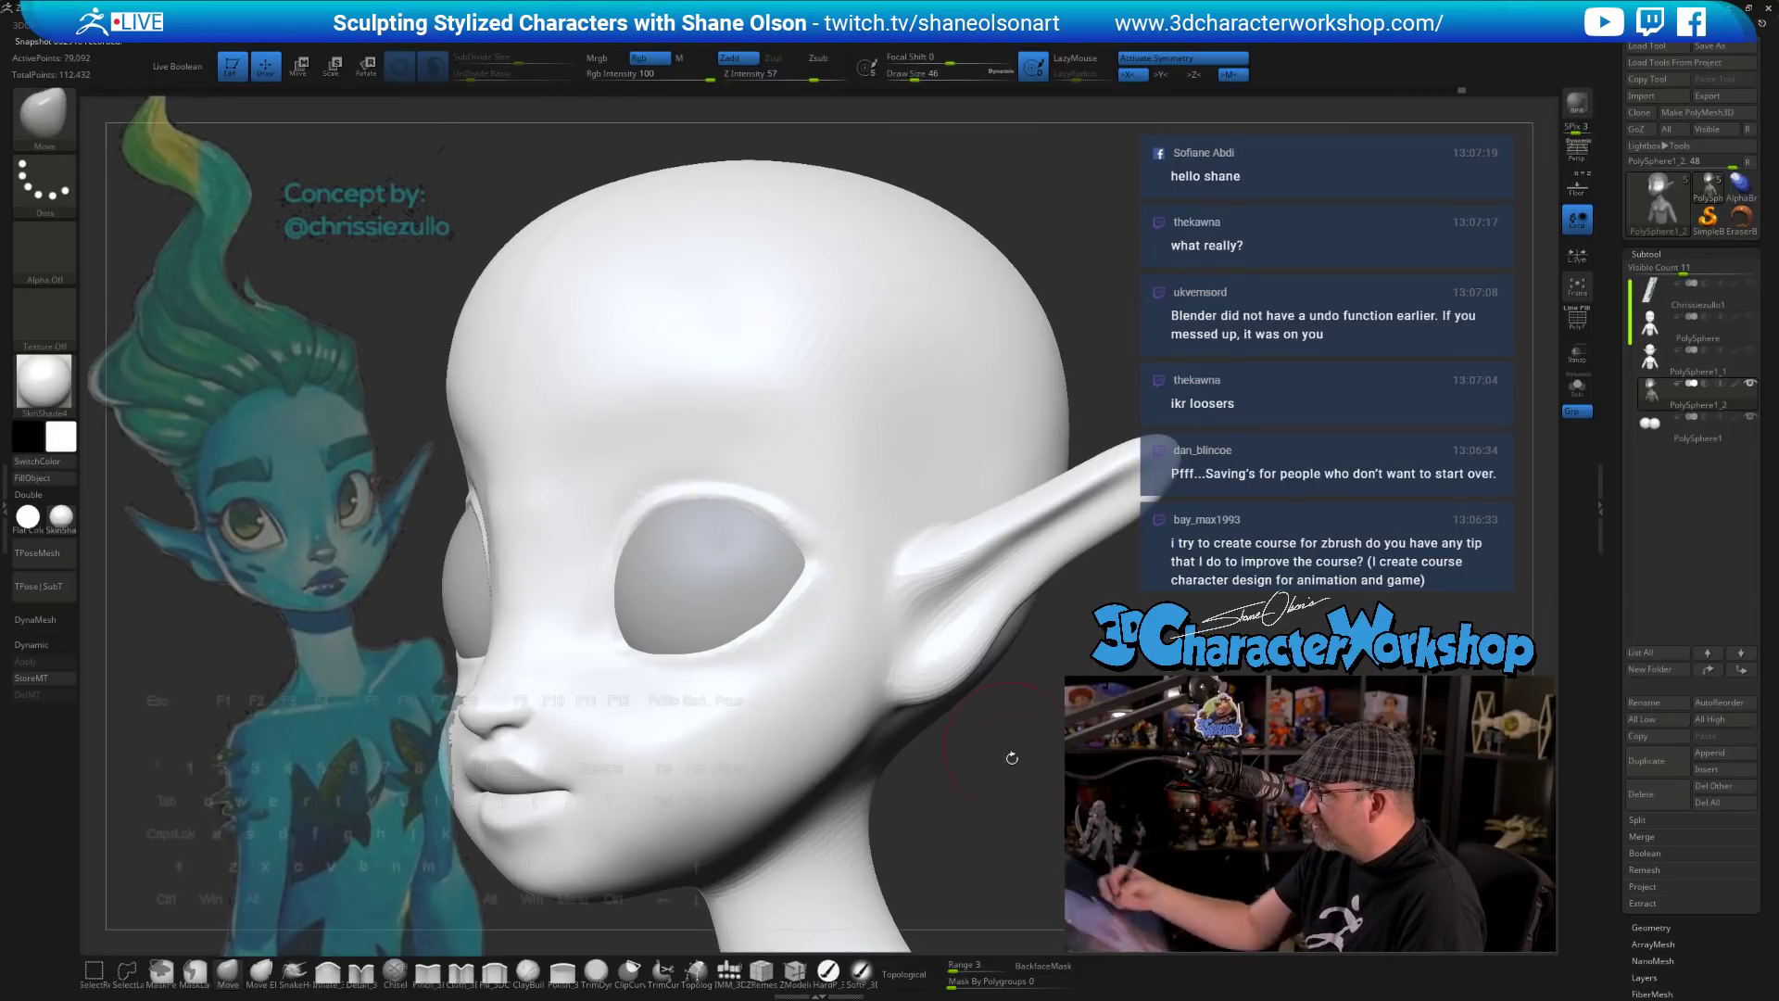
- Smooth the cheek beside the nose and the brow above the eye at draw size 31
{"action": "left_click_drag", "start_coordinate": [1013, 757], "coordinate": [1103, 755]}
{"action": "mouse_move", "coordinate": [927, 815]}
{"action": "left_mouse_down", "text": "alt"}
{"action": "mouse_move", "coordinate": [909, 753]}
{"action": "mouse_move", "coordinate": [961, 798]}
{"action": "mouse_move", "coordinate": [834, 777]}
{"action": "left_mouse_up", "text": "alt"}
{"action": "left_click_drag", "start_coordinate": [690, 671], "coordinate": [701, 673], "text": "shift"}
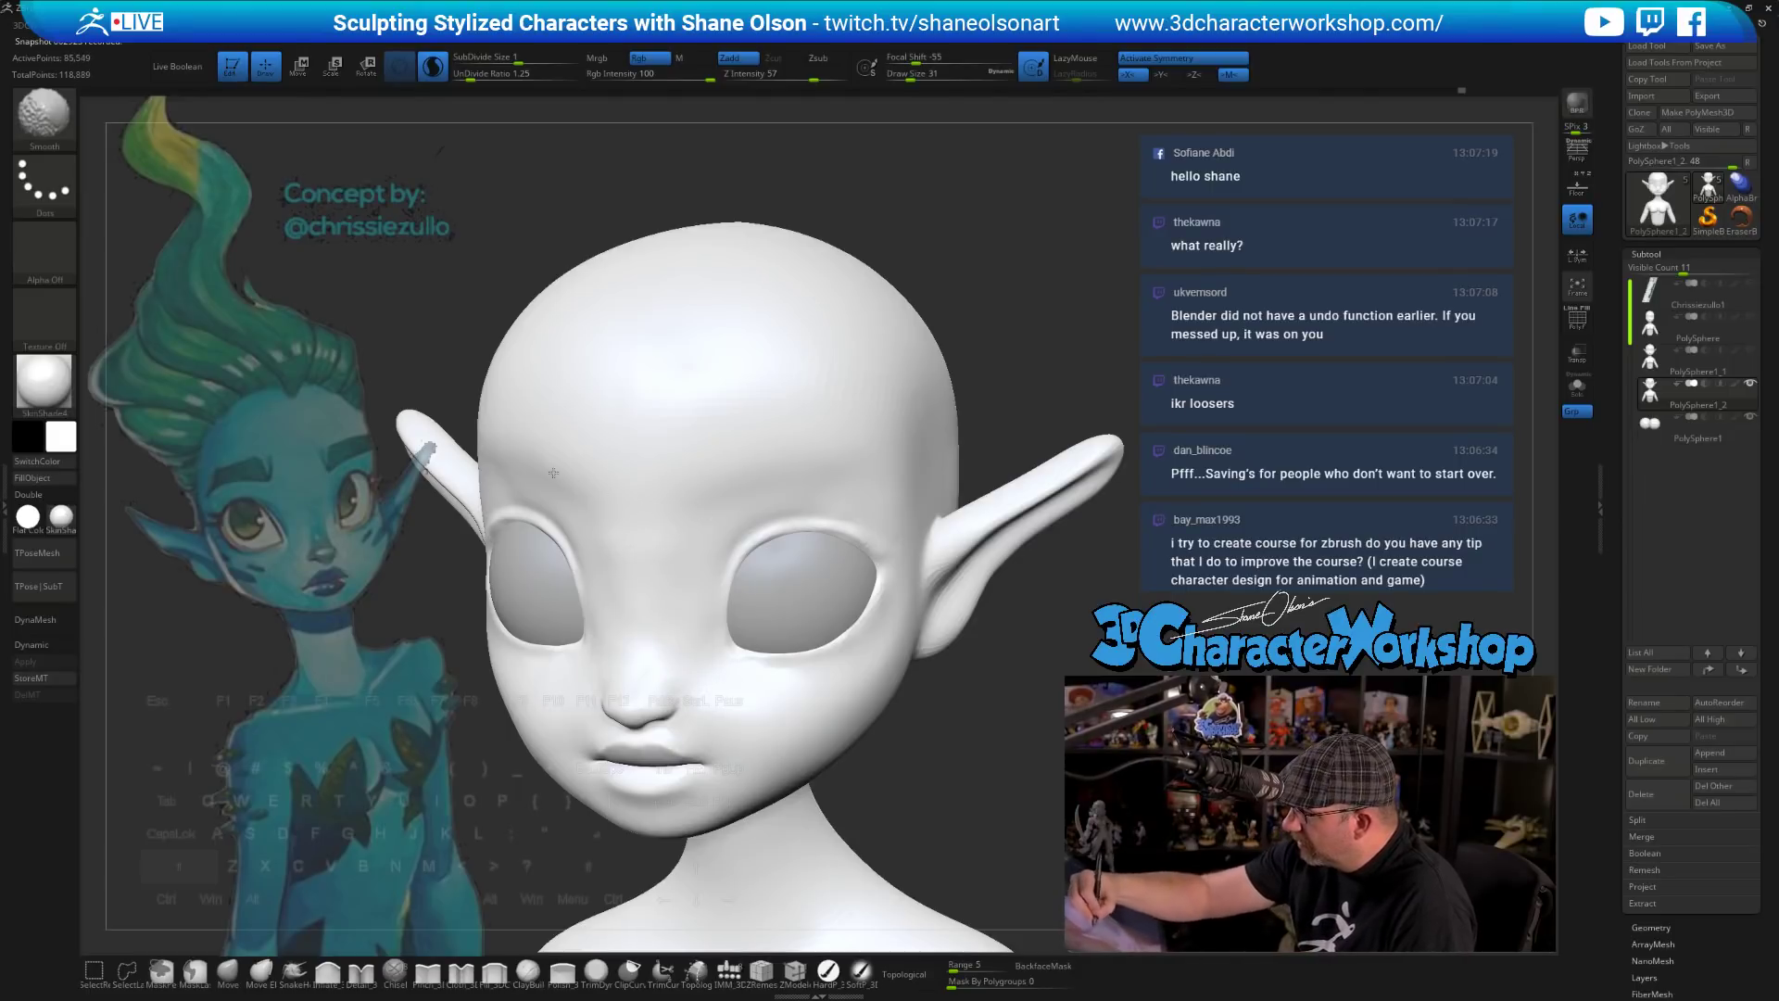
{"action": "left_click_drag", "start_coordinate": [529, 470], "coordinate": [546, 464], "text": "shift"}
{"action": "mouse_move", "coordinate": [968, 727]}
{"action": "left_mouse_down"}
{"action": "mouse_move", "coordinate": [906, 755]}
{"action": "mouse_move", "coordinate": [913, 769]}
{"action": "mouse_move", "coordinate": [932, 742]}
{"action": "mouse_move", "coordinate": [999, 744]}
{"action": "mouse_move", "coordinate": [945, 731]}
{"action": "mouse_move", "coordinate": [927, 775]}
{"action": "mouse_move", "coordinate": [970, 754]}
{"action": "left_mouse_up"}
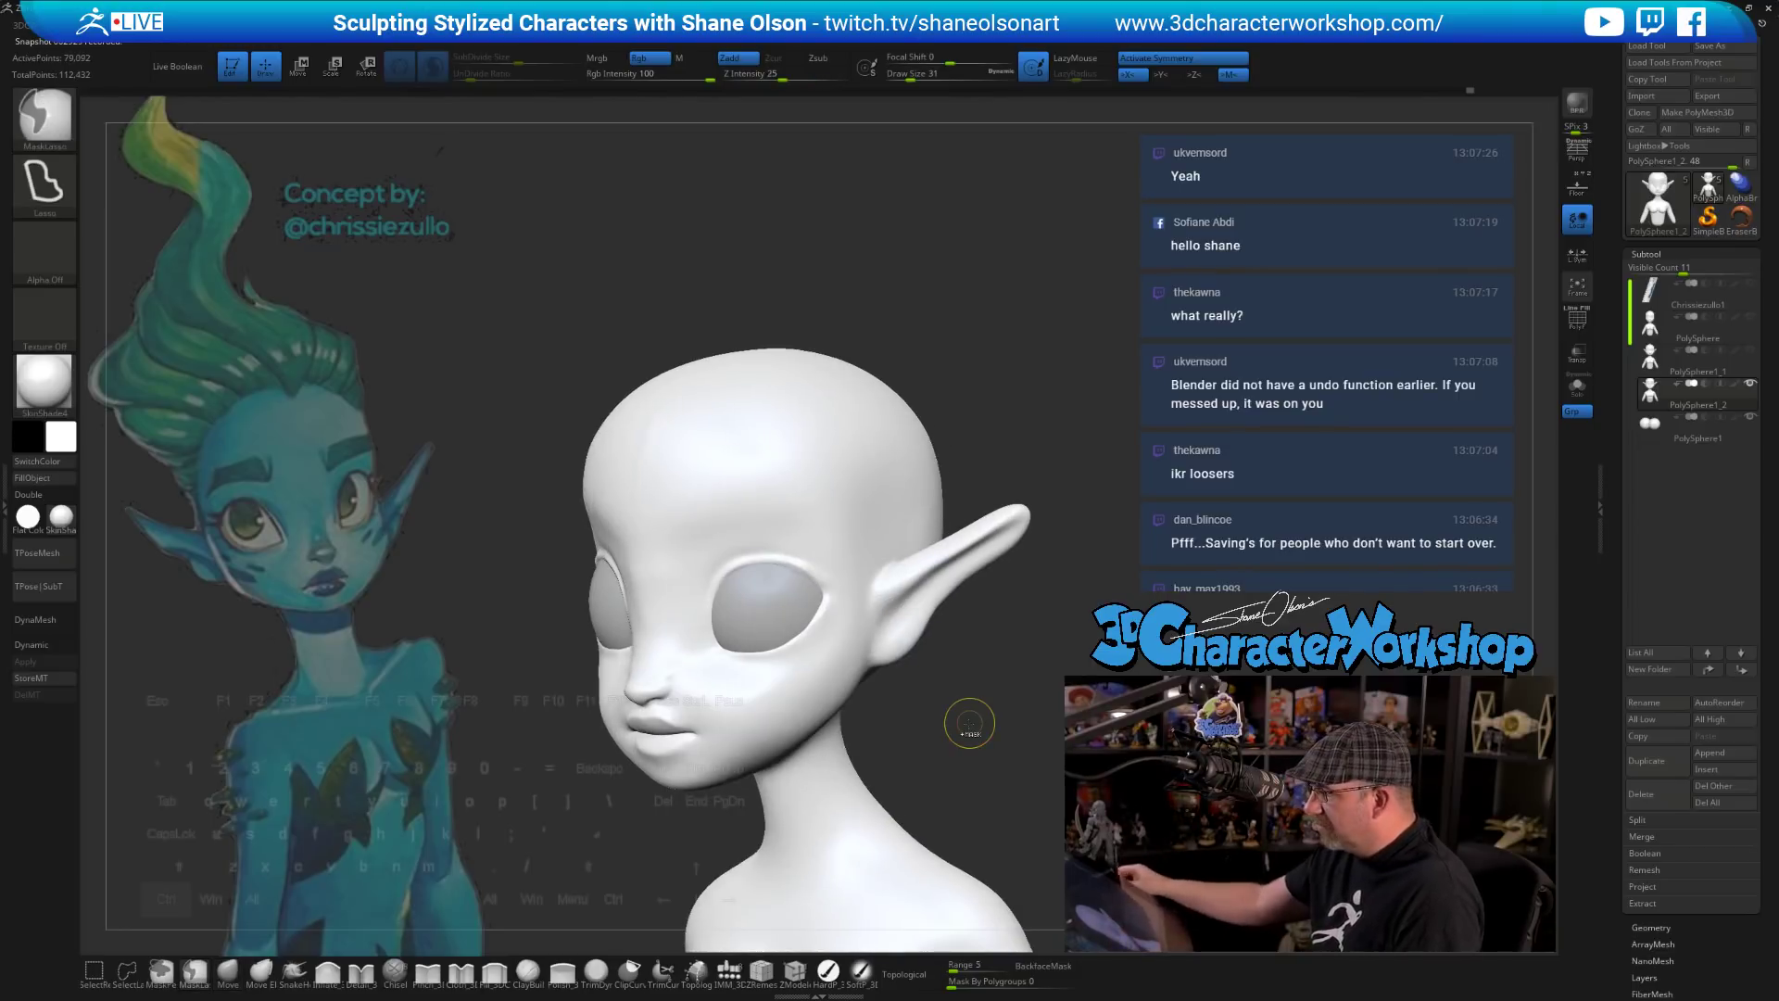
- Undo the smoothing and mask clearing, and nudge the unmasked eye socket area slightly further back along the depth axis
{"action": "key", "text": "ctrl+z"}
{"action": "key", "text": "ctrl+z"}
{"action": "mouse_move", "coordinate": [1158, 644]}
{"action": "left_mouse_down"}
{"action": "mouse_move", "coordinate": [1090, 620]}
{"action": "mouse_move", "coordinate": [1152, 625]}
{"action": "mouse_move", "coordinate": [1098, 474]}
{"action": "mouse_move", "coordinate": [1090, 514]}
{"action": "mouse_move", "coordinate": [1106, 497]}
{"action": "mouse_move", "coordinate": [1109, 518]}
{"action": "left_mouse_up"}
{"action": "key", "text": "w"}
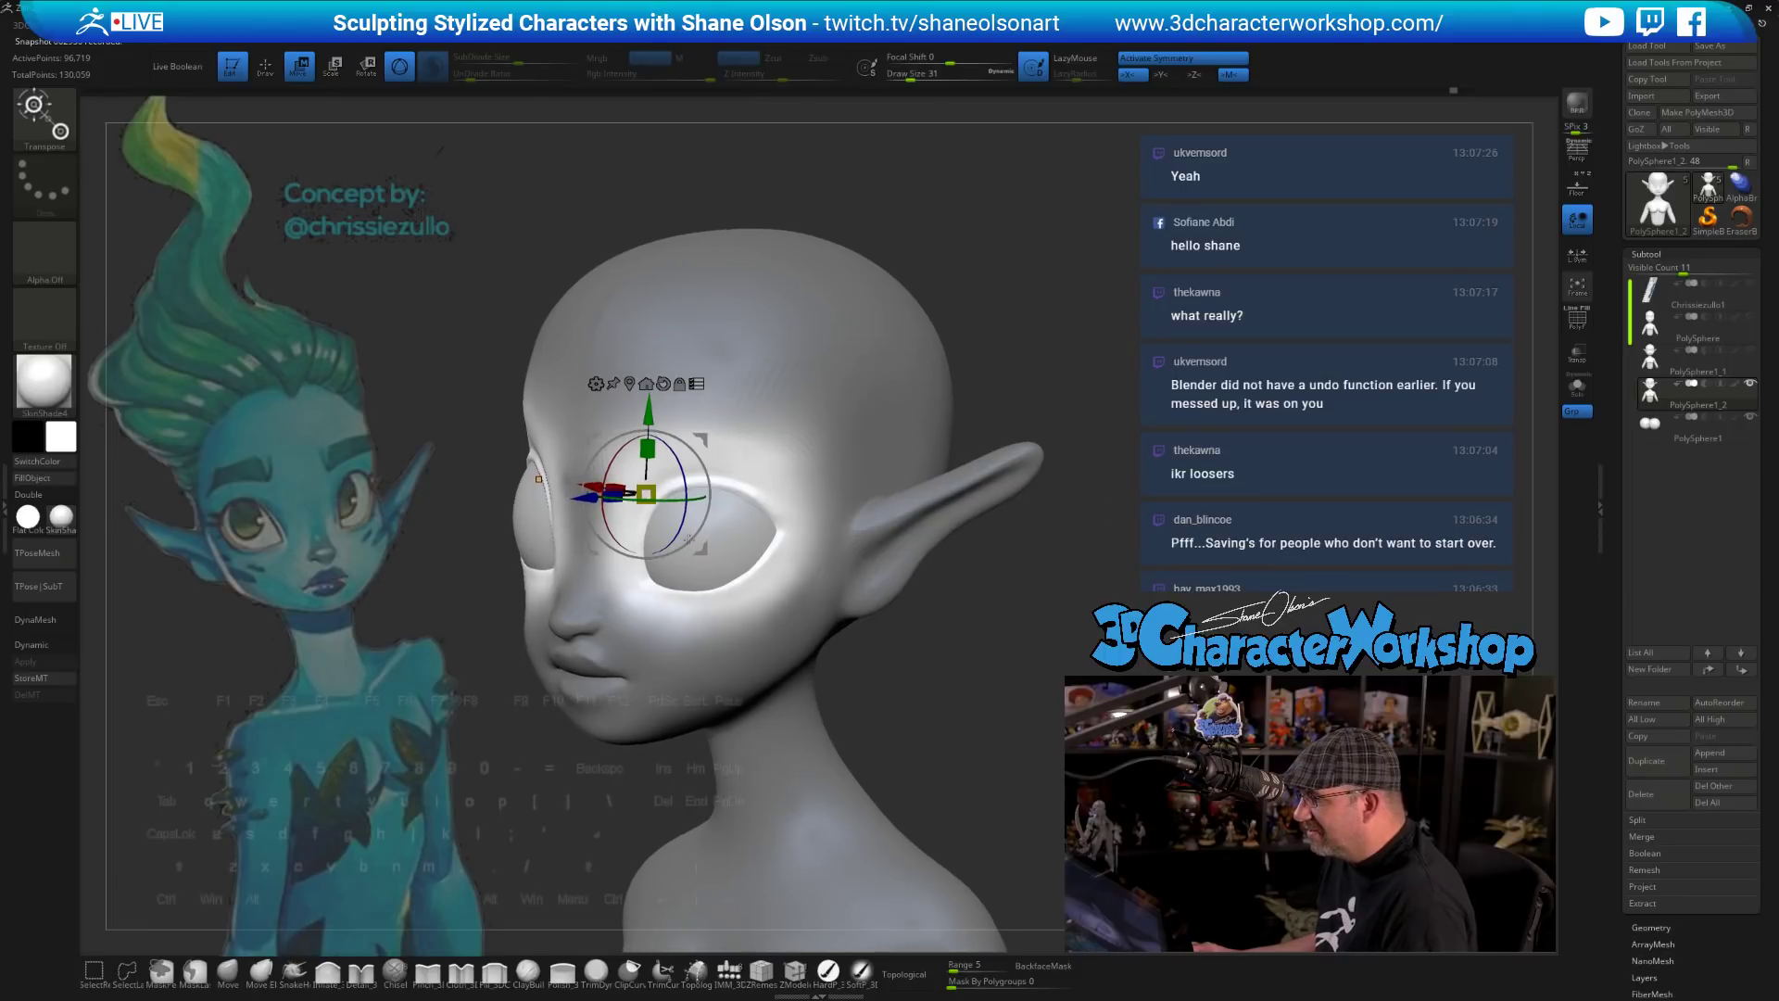
{"action": "left_click_drag", "start_coordinate": [587, 501], "coordinate": [595, 498]}
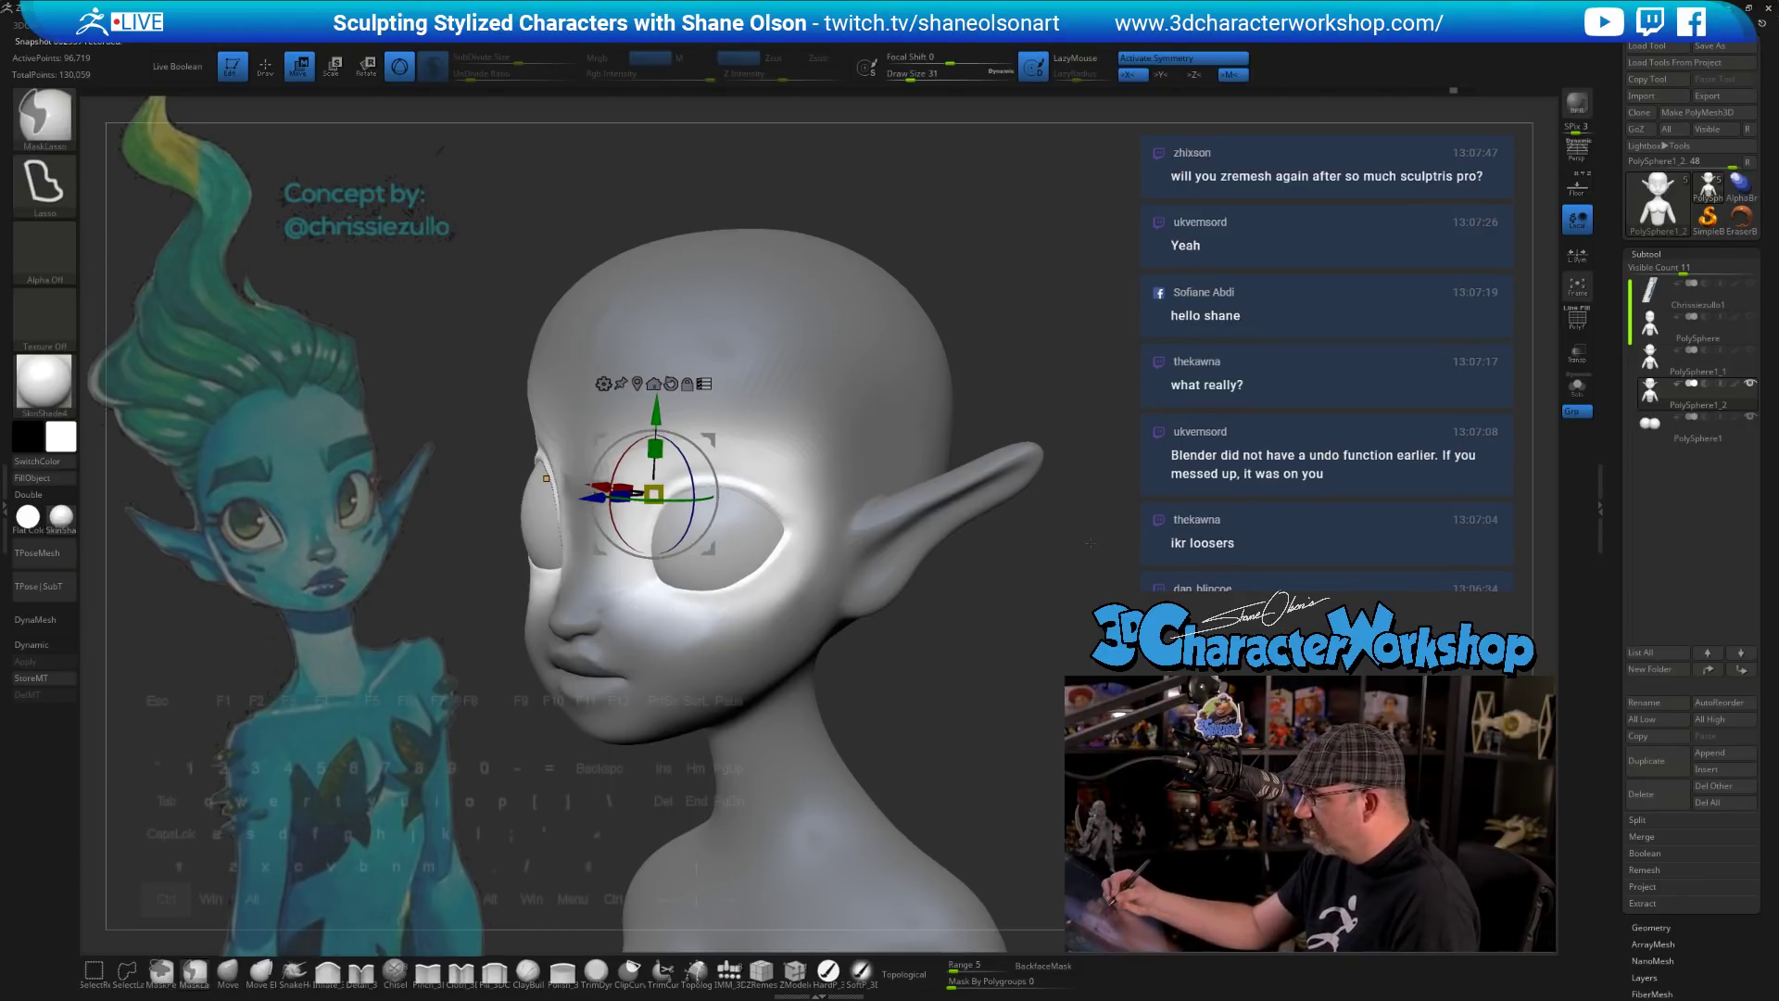
- Clear the mask and smooth the forehead above the brow and the cheek below the eye
{"action": "key", "text": "q"}
{"action": "mouse_move", "coordinate": [1084, 589]}
{"action": "left_mouse_down"}
{"action": "mouse_move", "coordinate": [1057, 546]}
{"action": "mouse_move", "coordinate": [1003, 579]}
{"action": "mouse_move", "coordinate": [997, 532]}
{"action": "mouse_move", "coordinate": [985, 568]}
{"action": "left_mouse_up"}
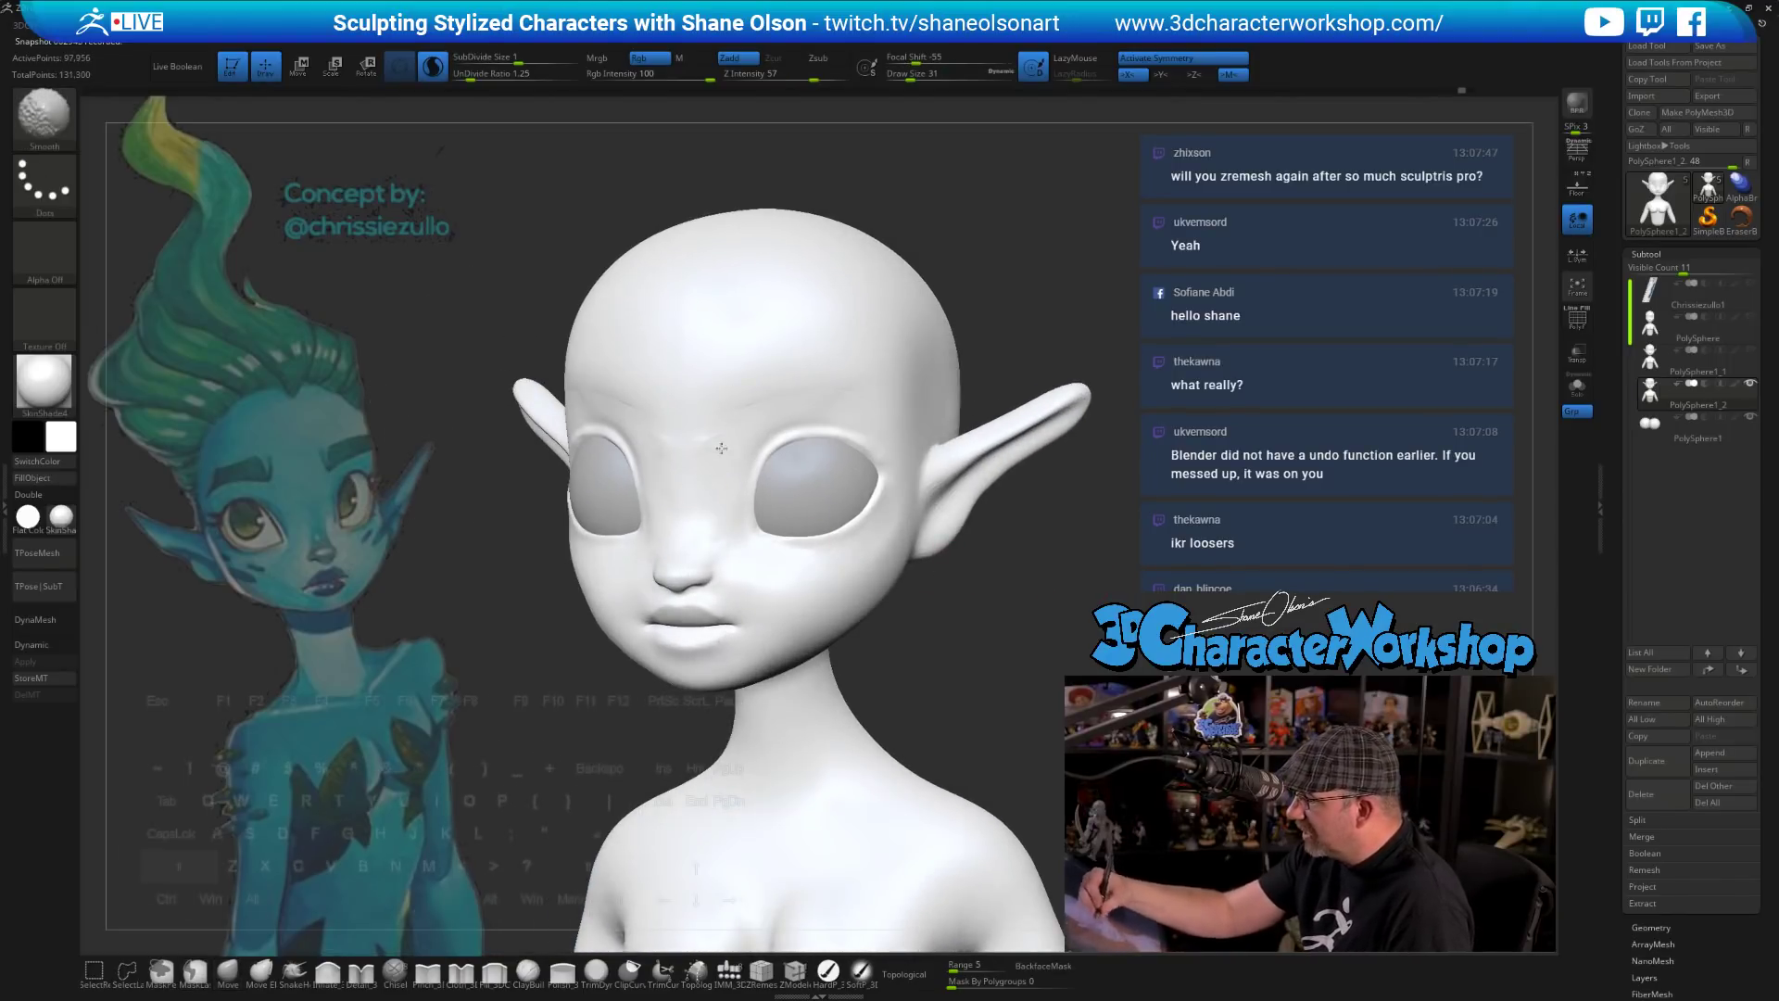
{"action": "left_click_drag", "start_coordinate": [775, 382], "coordinate": [781, 397], "text": "shift"}
{"action": "left_click_drag", "start_coordinate": [751, 551], "coordinate": [821, 595], "text": "shift"}
{"action": "left_click_drag", "start_coordinate": [921, 702], "coordinate": [850, 691]}
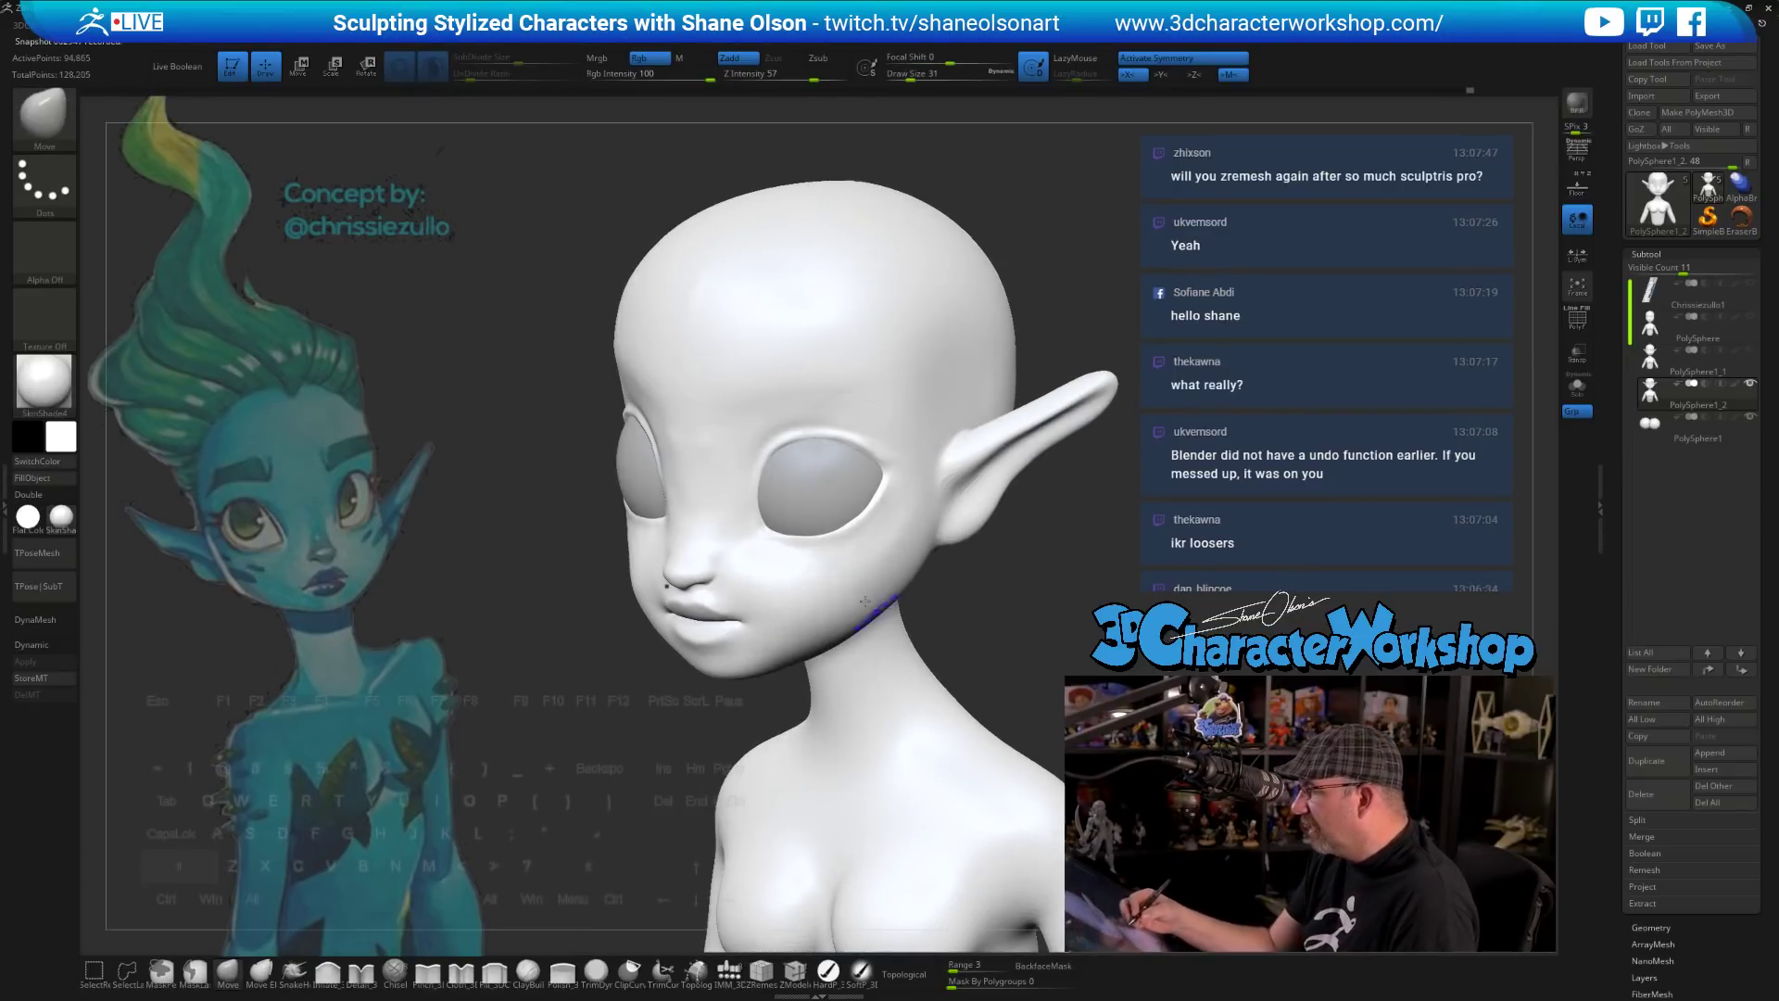
{"action": "left_click_drag", "start_coordinate": [823, 567], "coordinate": [830, 566], "text": "shift"}
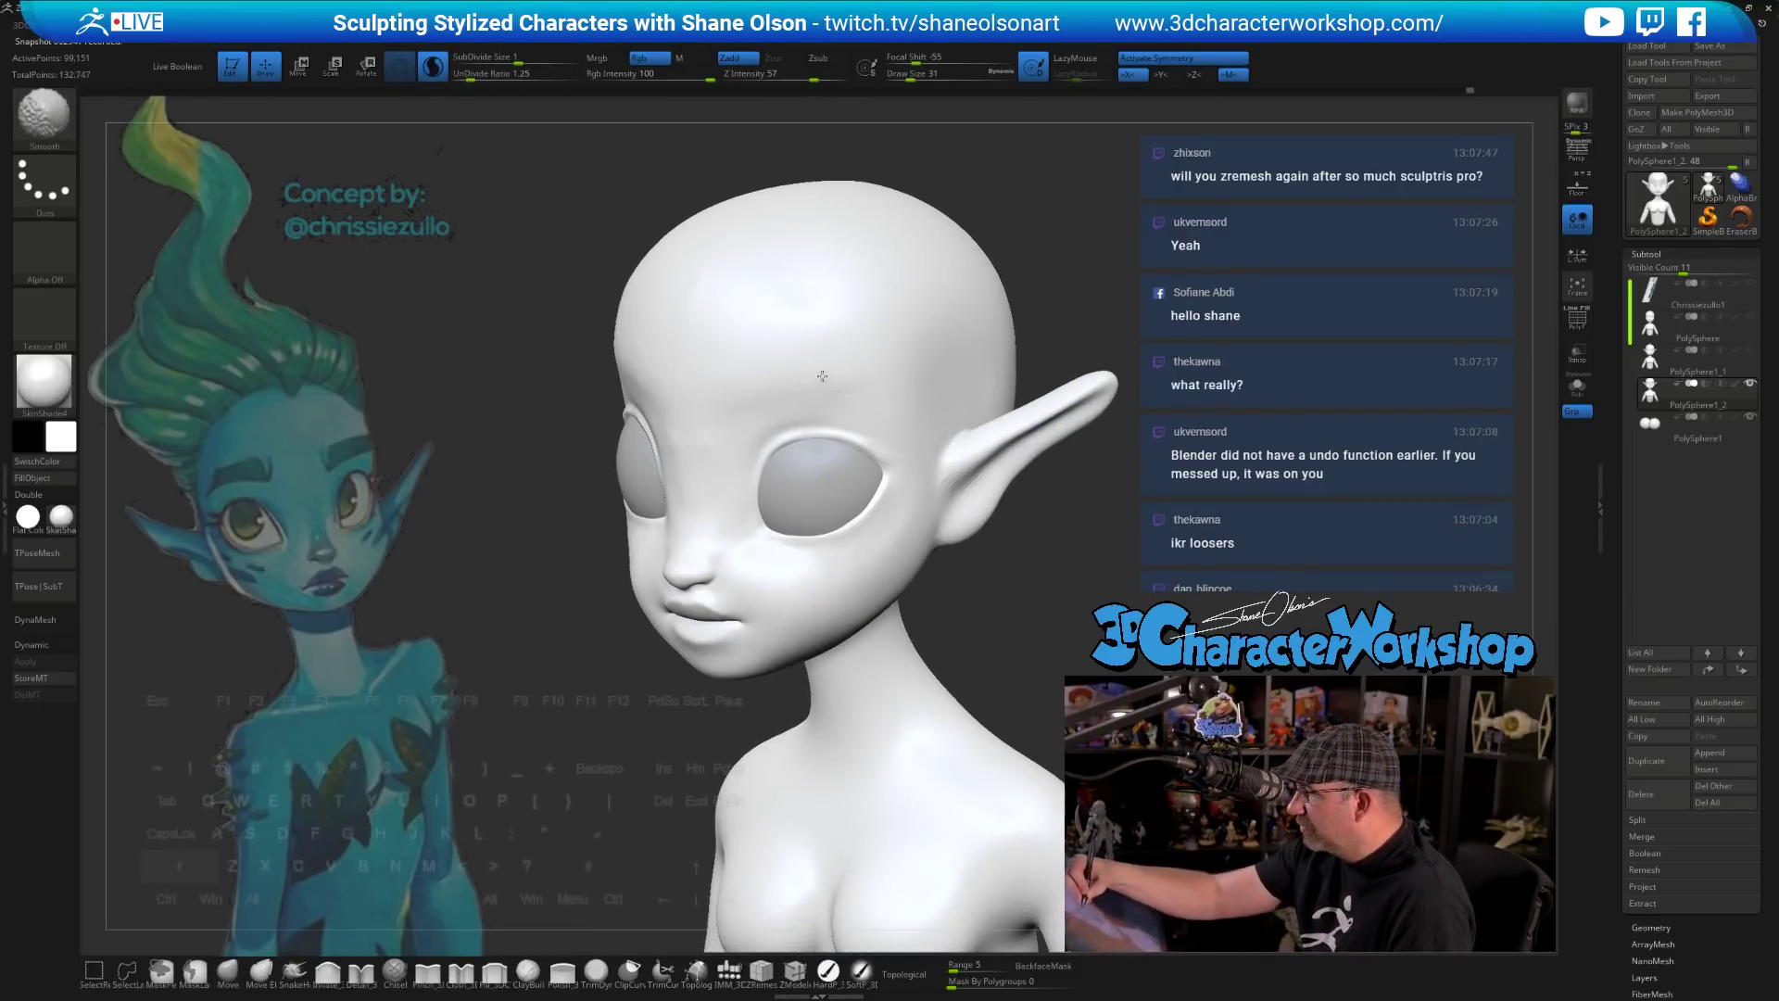
- Smooth the outer brow, the cheek beside the nose and the nose bridge from several angles
{"action": "right_click_drag", "start_coordinate": [729, 387], "coordinate": [823, 403]}
{"action": "left_click_drag", "start_coordinate": [623, 426], "coordinate": [639, 424], "text": "shift"}
{"action": "right_click_drag", "start_coordinate": [704, 417], "coordinate": [607, 423]}
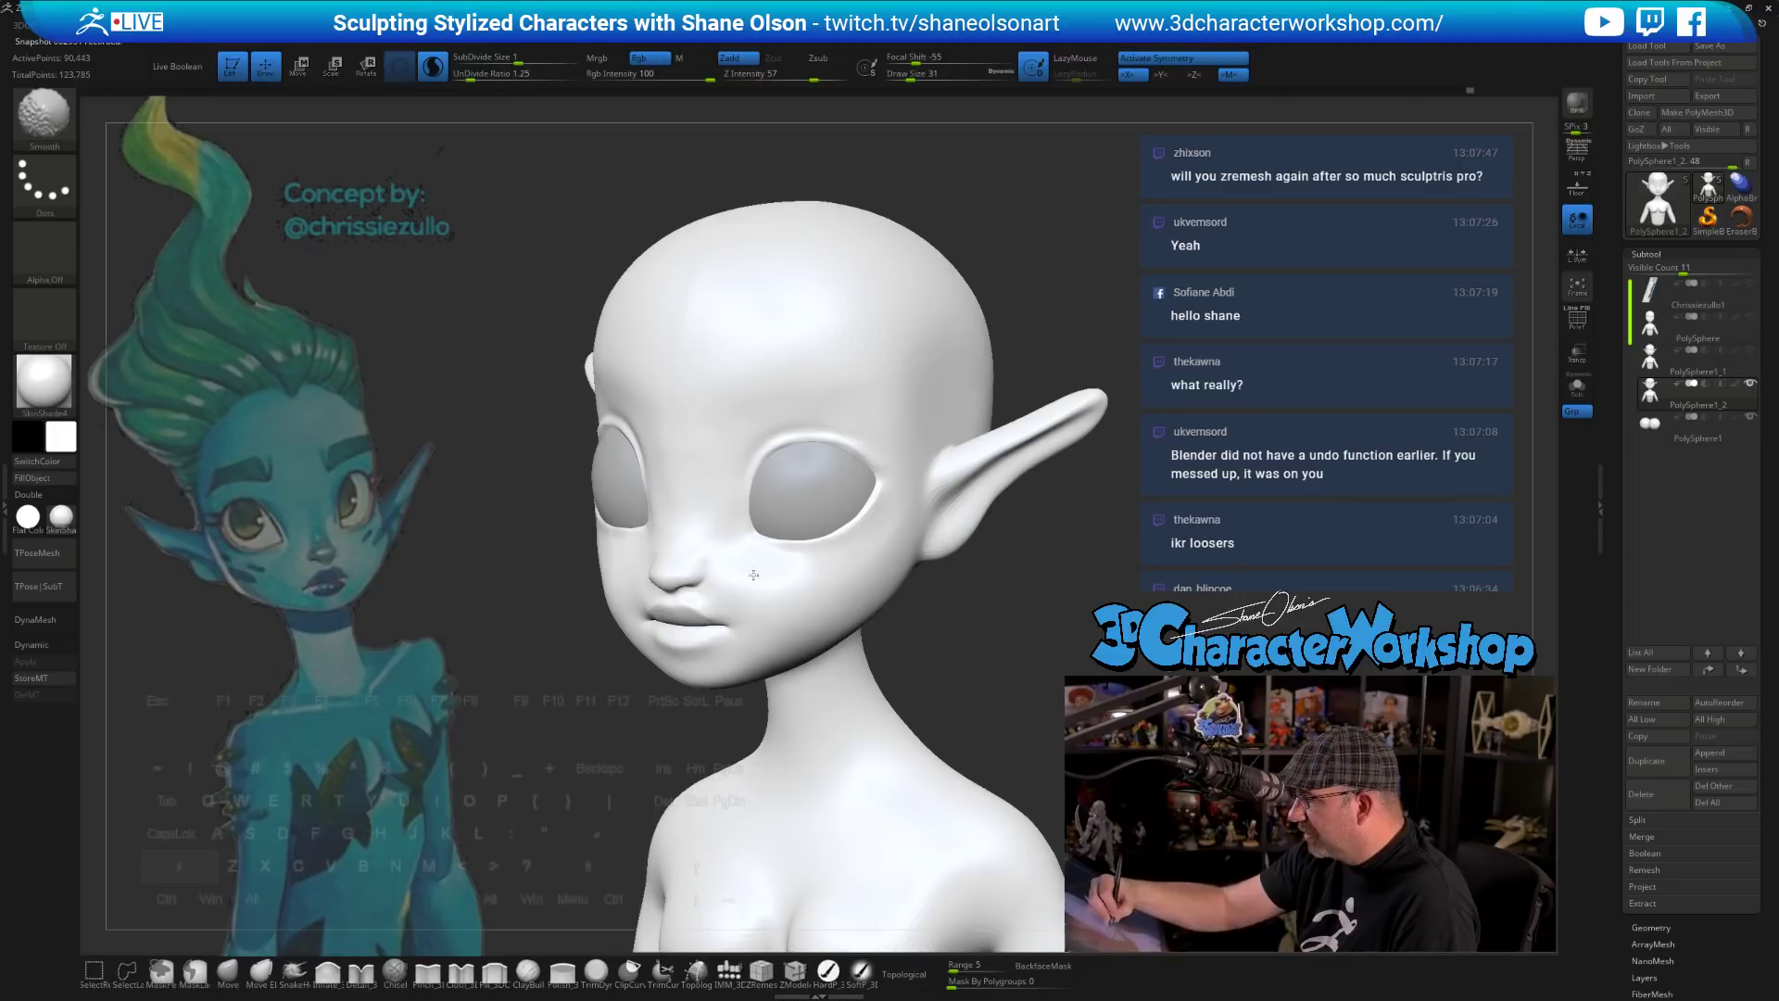
{"action": "left_click_drag", "start_coordinate": [754, 575], "coordinate": [777, 573], "text": "shift"}
{"action": "right_click_drag", "start_coordinate": [819, 638], "coordinate": [809, 665]}
{"action": "left_click_drag", "start_coordinate": [715, 540], "coordinate": [714, 546], "text": "shift"}
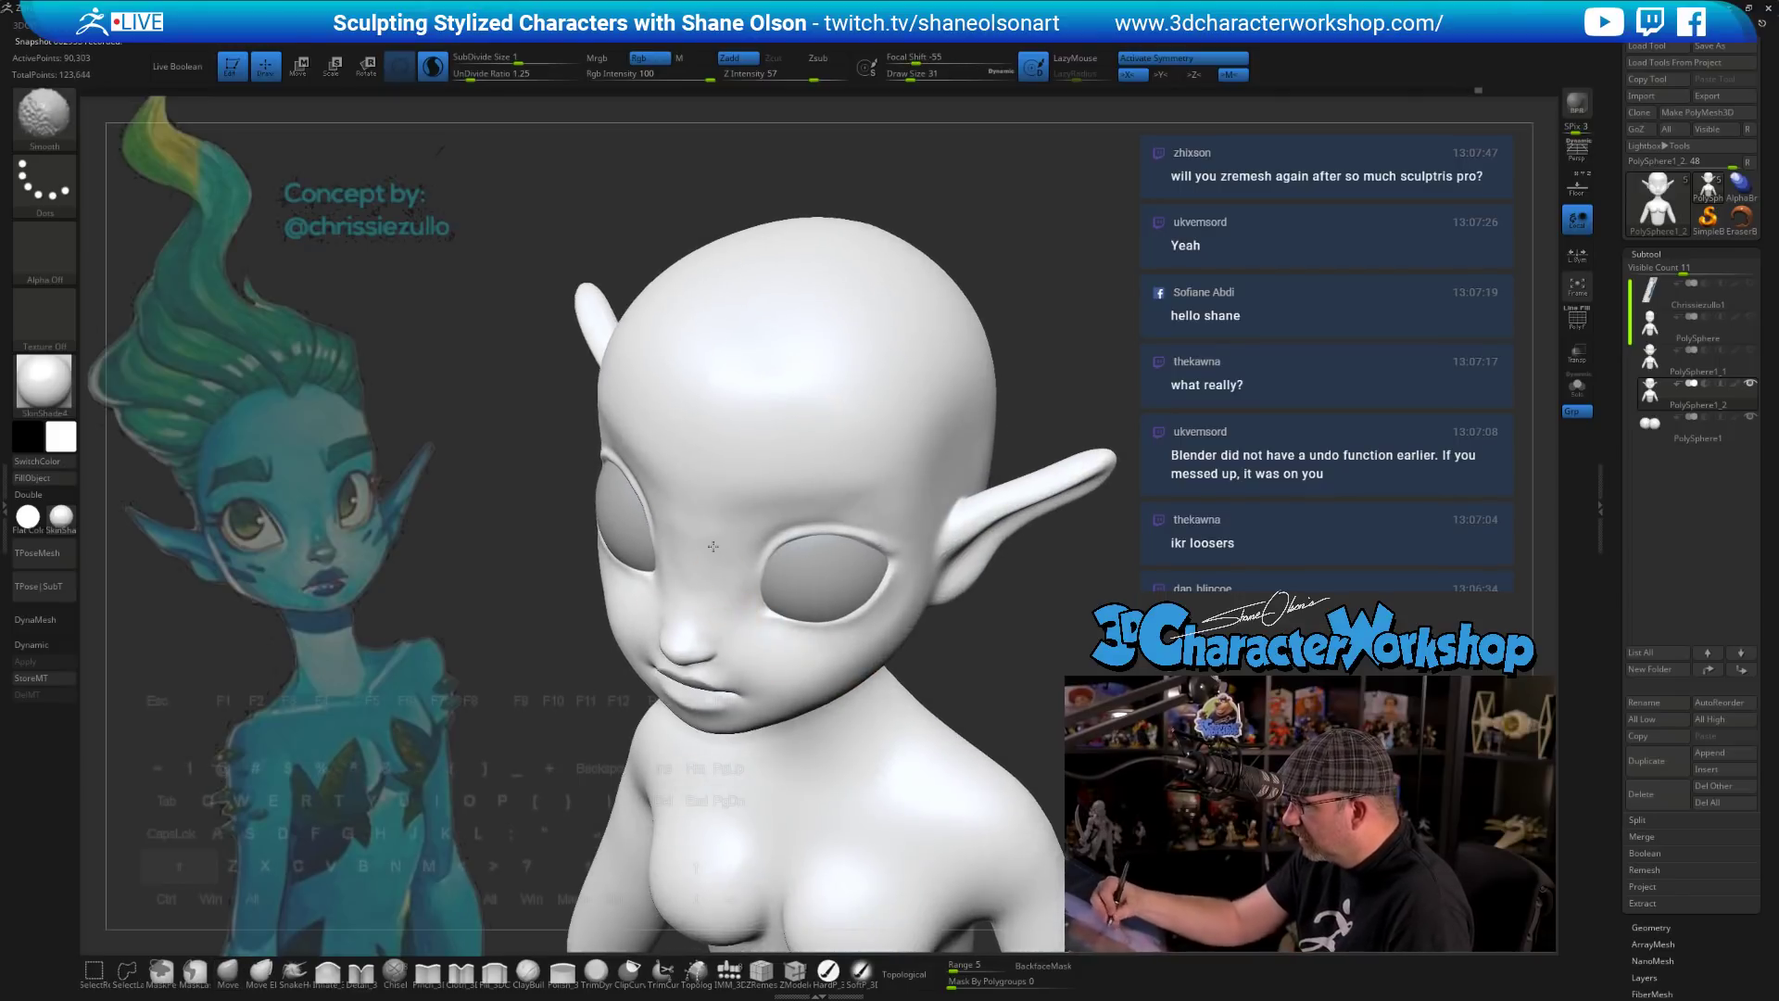
- Smooth the surface from the nose bridge up to the forehead between the eyes
{"action": "key", "text": "shift+f"}
{"action": "key", "text": "shift+f"}
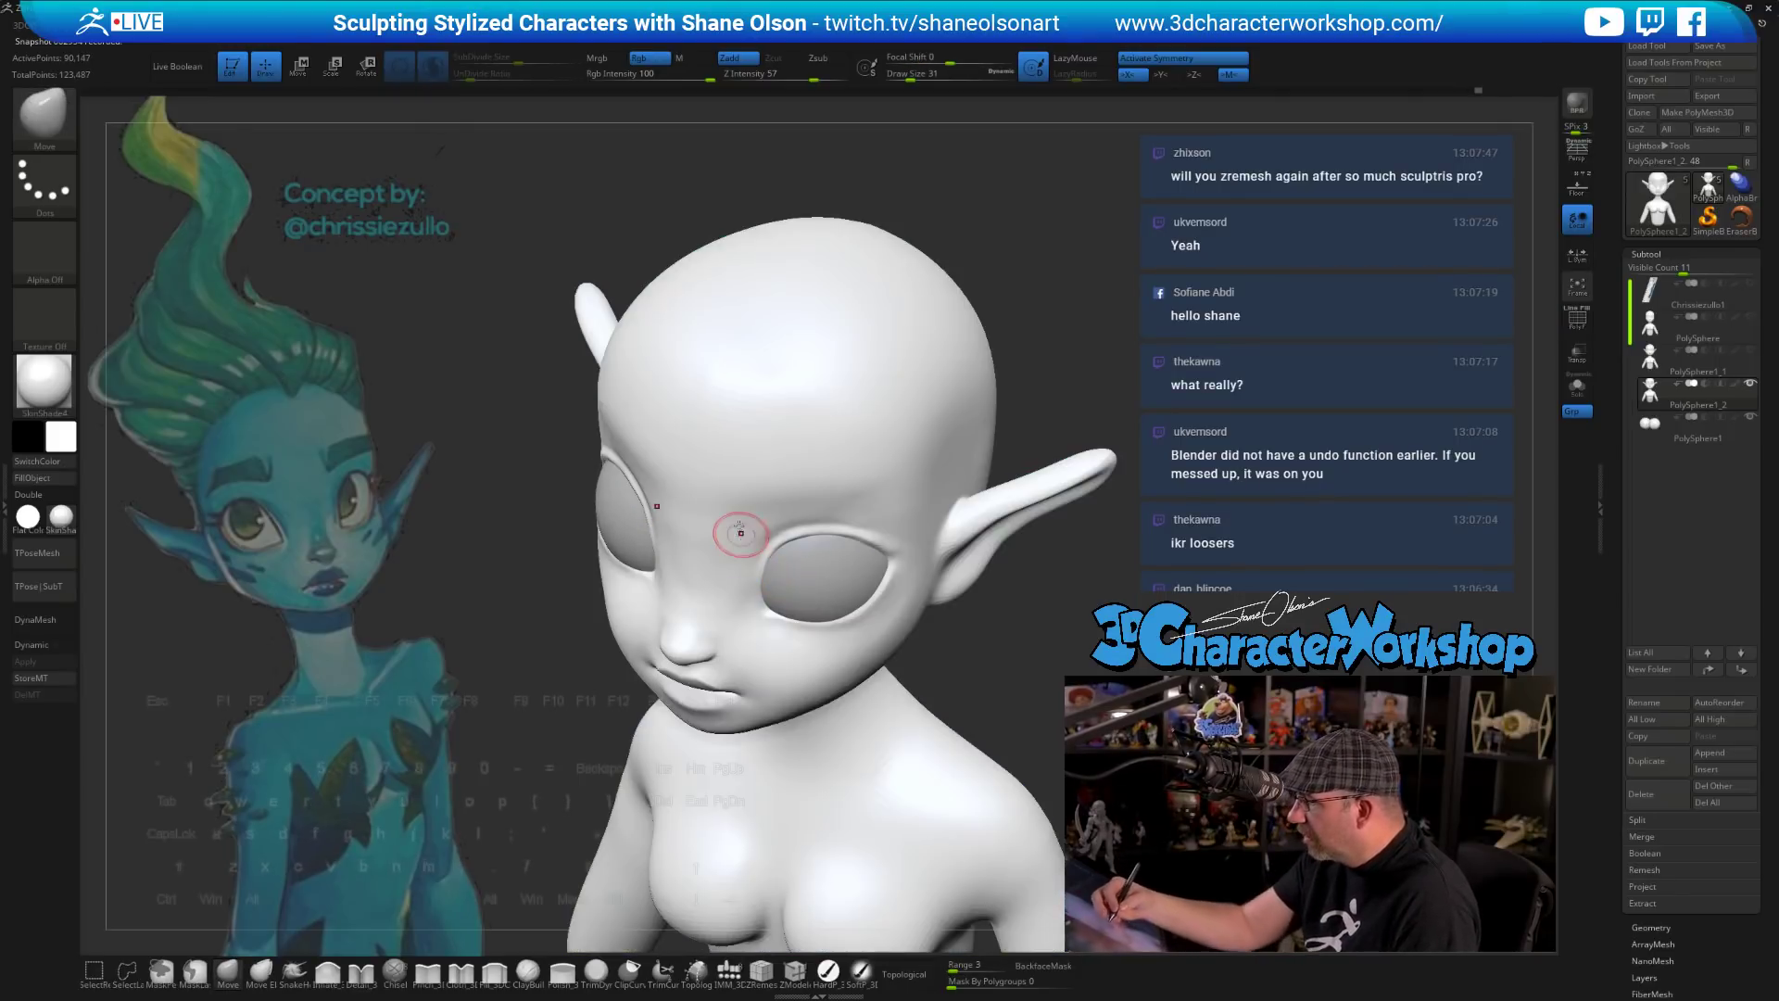
{"action": "mouse_move", "coordinate": [735, 525]}
{"action": "right_mouse_down"}
{"action": "mouse_move", "coordinate": [755, 552]}
{"action": "mouse_move", "coordinate": [735, 528]}
{"action": "right_mouse_up"}
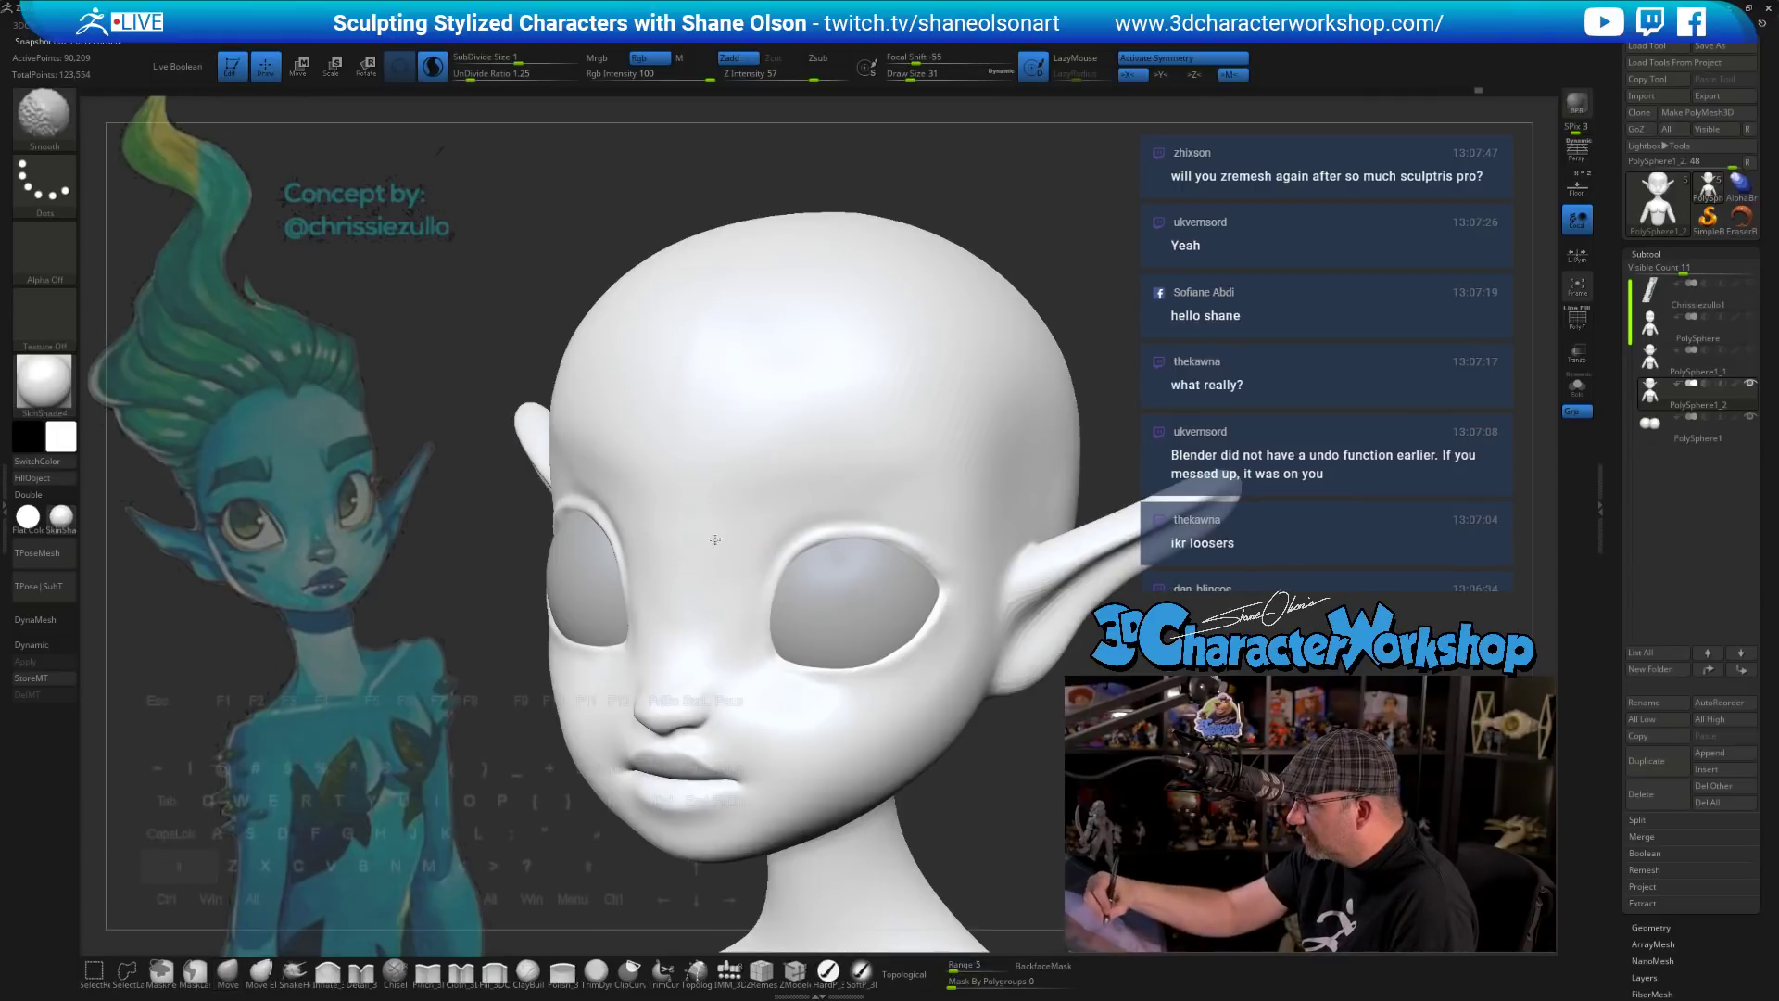
{"action": "left_click_drag", "start_coordinate": [715, 539], "coordinate": [742, 453], "text": "shift"}
{"action": "mouse_move", "coordinate": [901, 638]}
{"action": "right_mouse_down", "text": "alt"}
{"action": "mouse_move", "coordinate": [890, 622]}
{"action": "mouse_move", "coordinate": [881, 659]}
{"action": "mouse_move", "coordinate": [942, 748]}
{"action": "right_mouse_up", "text": "alt"}
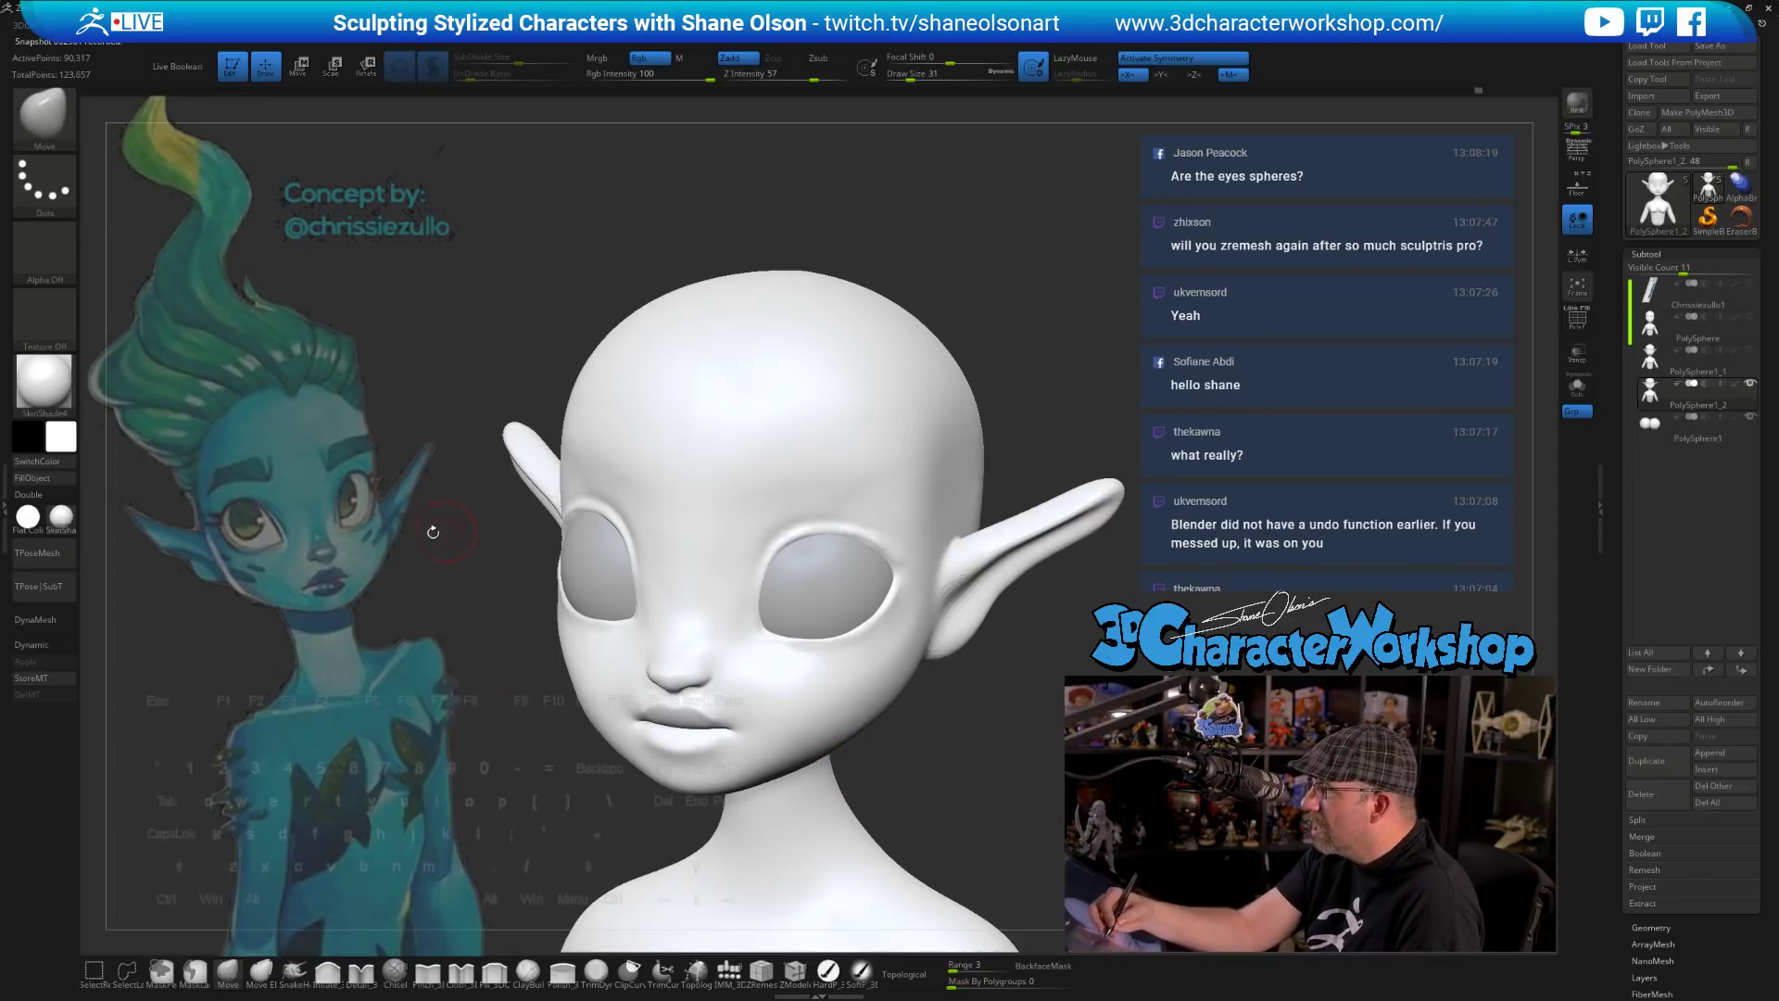
- Set the Move brush's draw size to 51
{"action": "key", "text": "s"}
{"action": "left_click_drag", "start_coordinate": [439, 529], "coordinate": [449, 530]}
{"action": "right_click_drag", "start_coordinate": [453, 538], "coordinate": [506, 528]}
{"action": "key", "text": "s"}
{"action": "left_click_drag", "start_coordinate": [633, 581], "coordinate": [633, 583]}
{"action": "key", "text": "s"}
{"action": "left_click_drag", "start_coordinate": [634, 582], "coordinate": [627, 582]}
{"action": "mouse_move", "coordinate": [880, 748]}
{"action": "right_mouse_down"}
{"action": "mouse_move", "coordinate": [955, 756]}
{"action": "mouse_move", "coordinate": [959, 727]}
{"action": "right_mouse_up"}
{"action": "right_click_drag", "start_coordinate": [959, 727], "coordinate": [833, 739]}
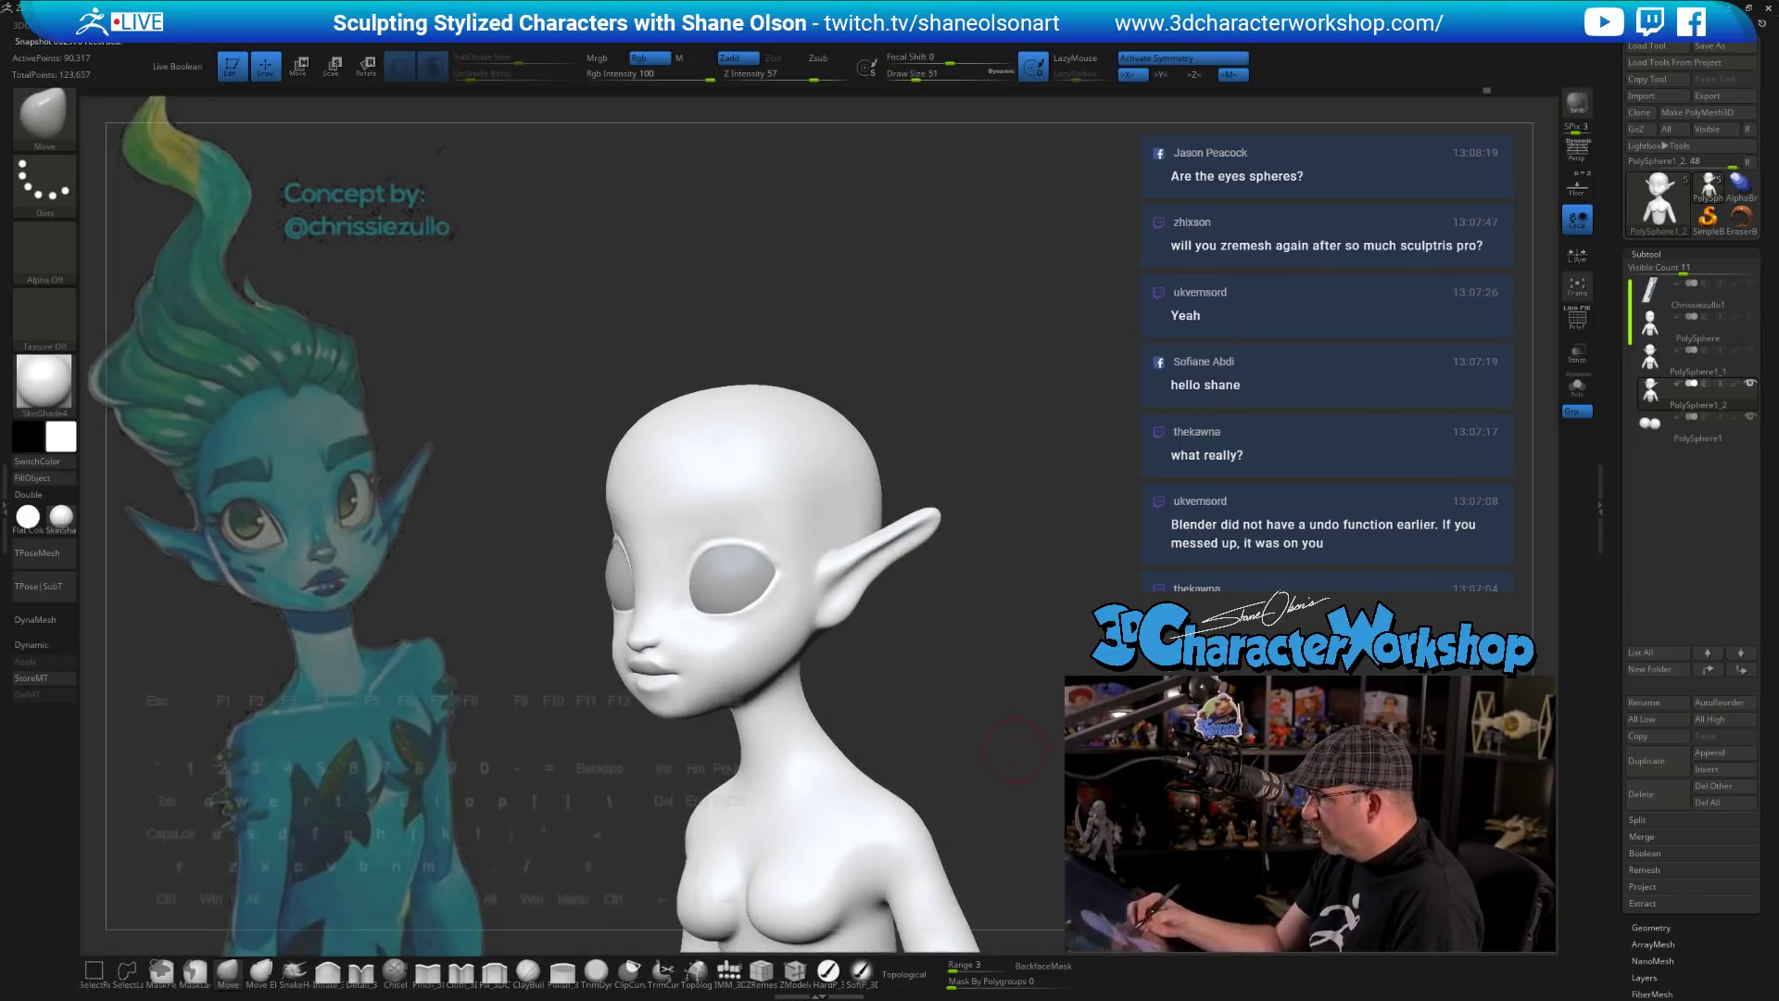
- Make the eyeballs the active subtool, isolate them with Solo to examine their shape, and show the whole bust again
{"action": "left_click", "coordinate": [1657, 427]}
{"action": "left_click", "coordinate": [1577, 353]}
{"action": "right_click_drag", "start_coordinate": [1010, 593], "coordinate": [1028, 658]}
{"action": "right_click_drag", "start_coordinate": [1371, 639], "coordinate": [1390, 558]}
{"action": "left_click", "coordinate": [1577, 353]}
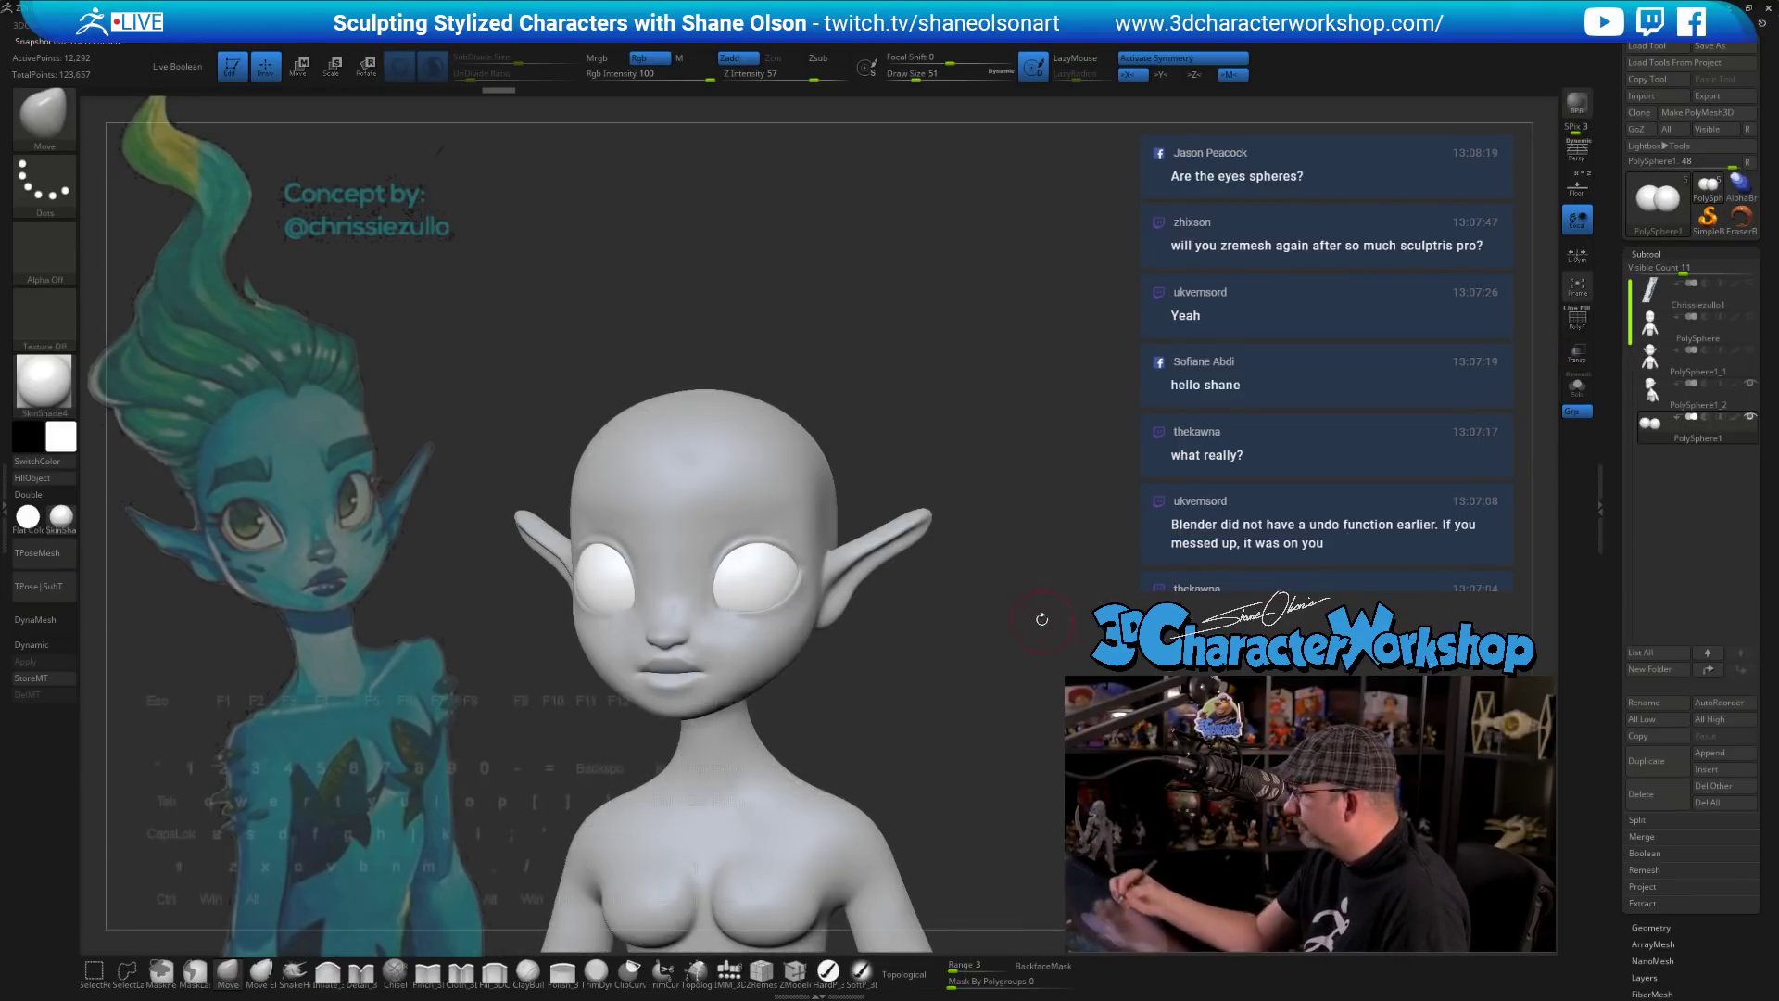
{"action": "right_click_drag", "start_coordinate": [1040, 619], "coordinate": [1101, 507], "text": "ctrl"}
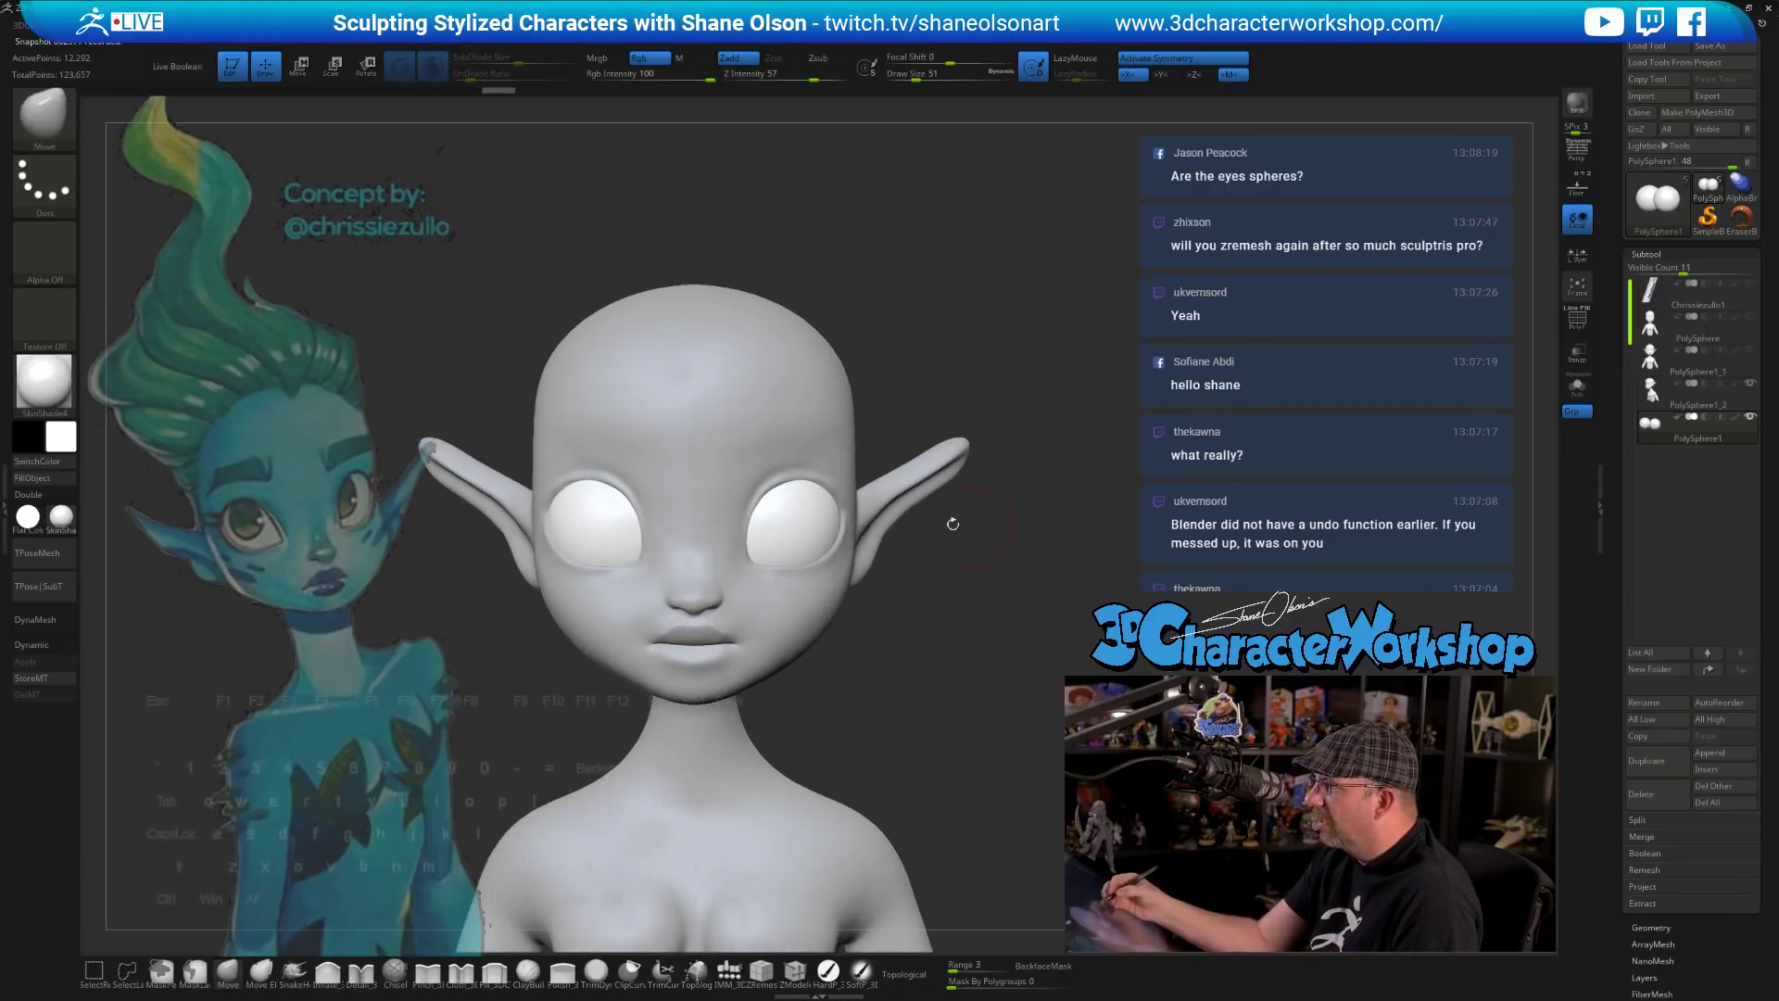
- Make the bust the active subtool and set the Move brush's draw size to 77
{"action": "left_click", "coordinate": [799, 412], "text": "alt"}
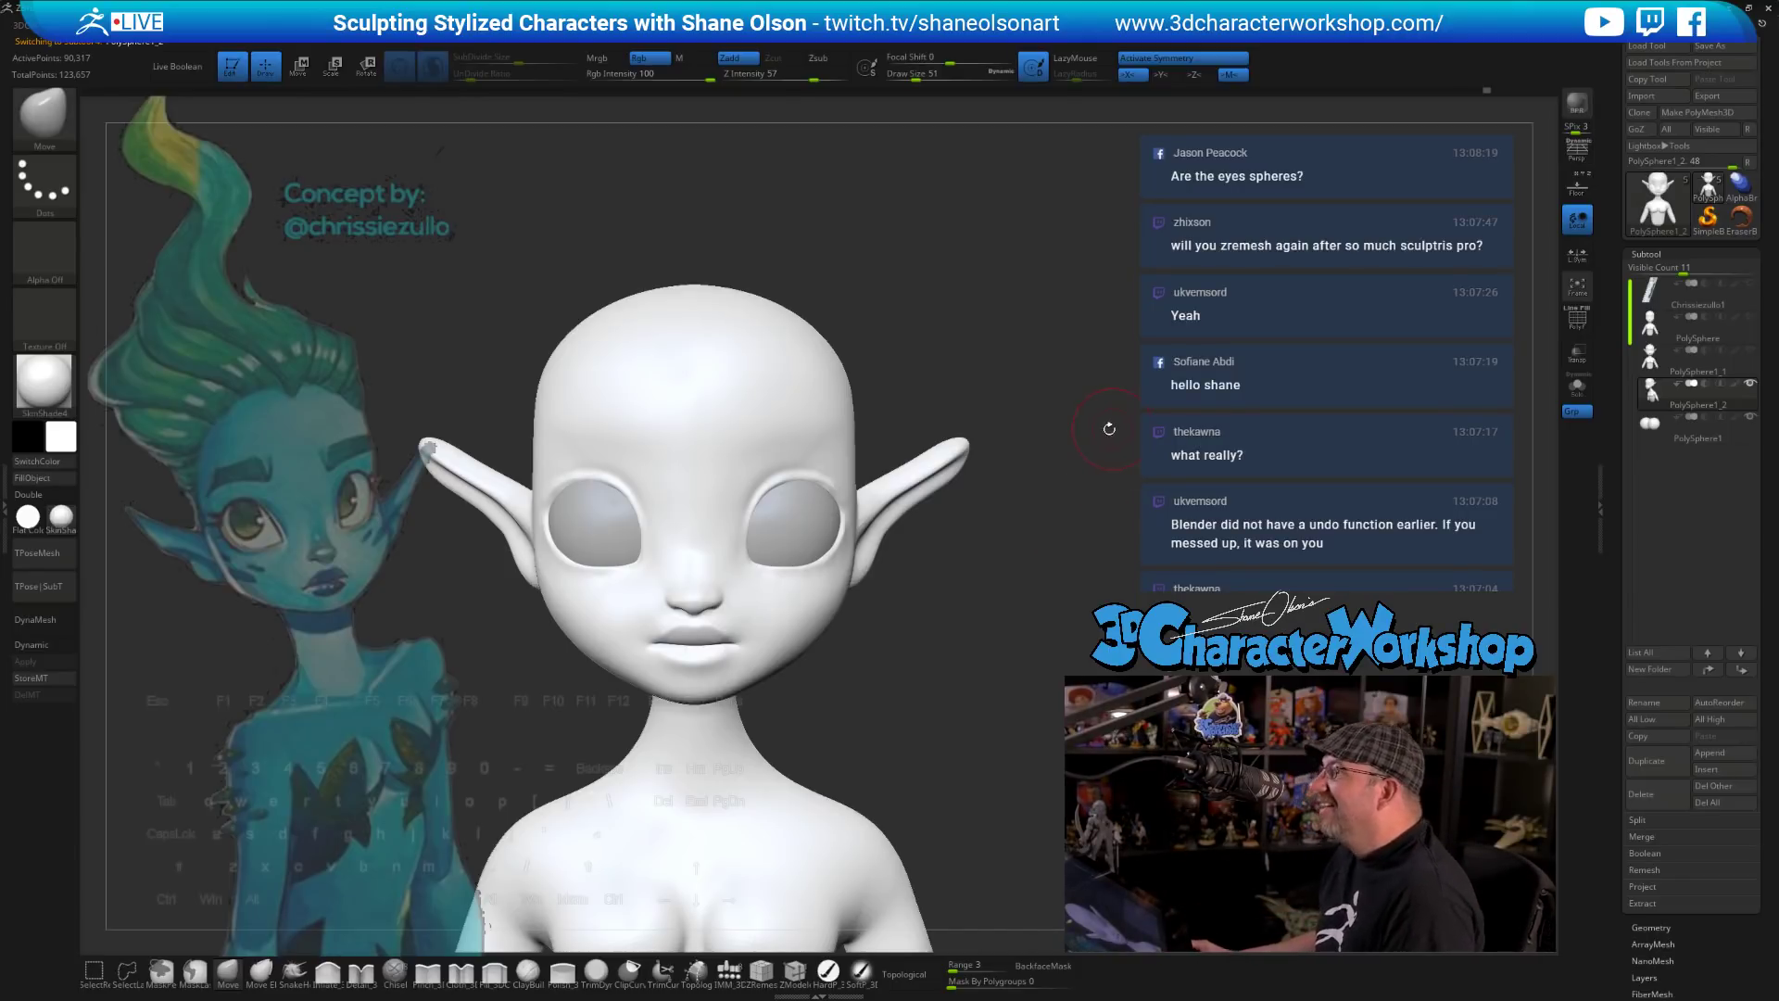
{"action": "key", "text": "s"}
{"action": "left_click_drag", "start_coordinate": [1091, 433], "coordinate": [1099, 432]}
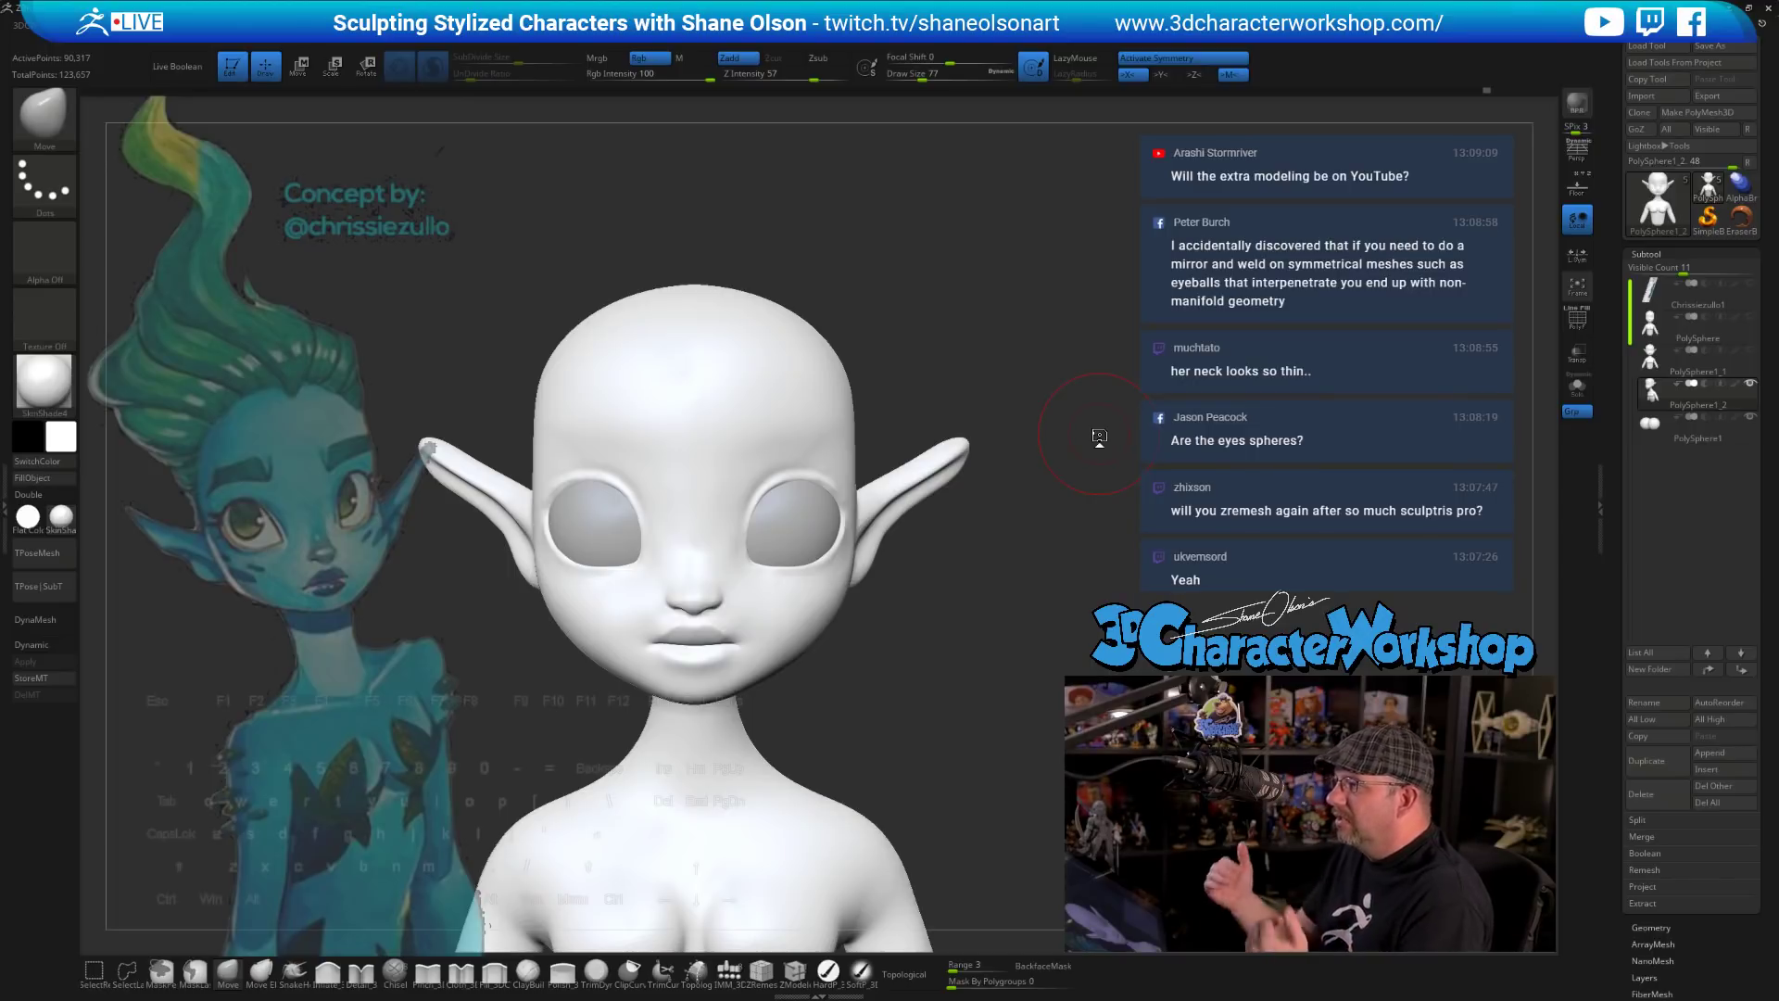
{"action": "left_click_drag", "start_coordinate": [1099, 436], "coordinate": [1081, 412], "text": "alt"}
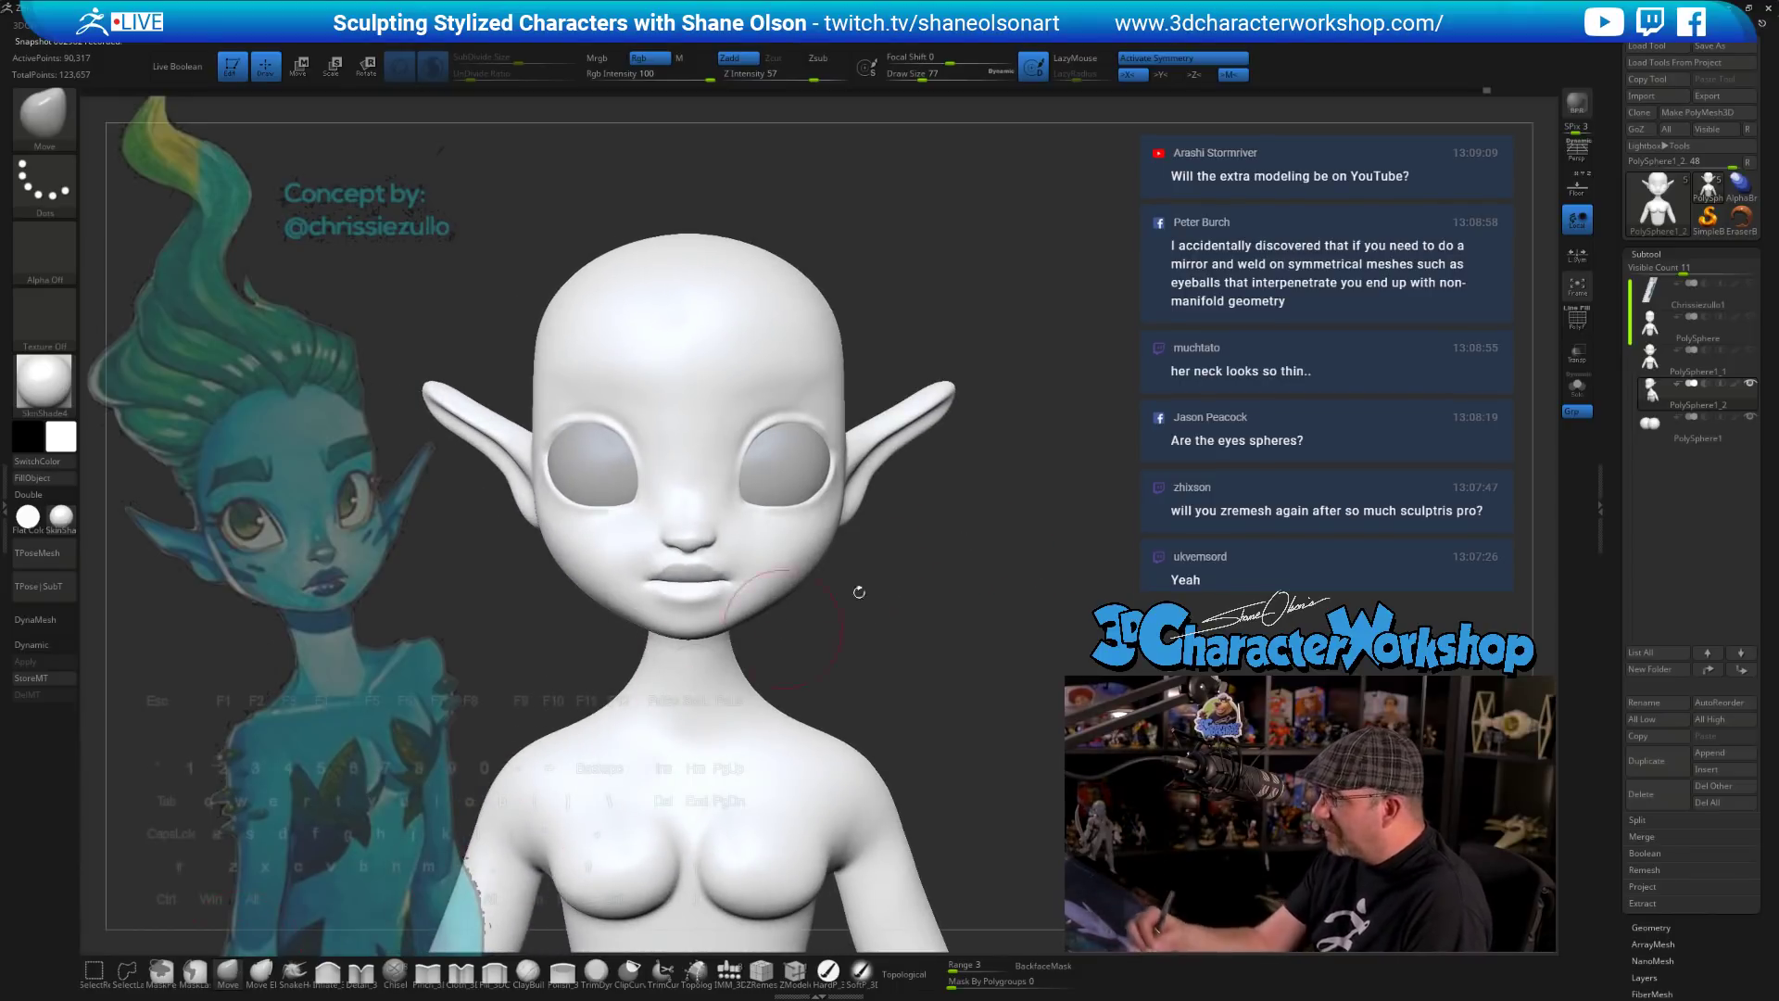
- Set the Move brush's draw size to 71 and check the head's shape from the side
{"action": "left_click_drag", "start_coordinate": [860, 592], "coordinate": [936, 640], "text": "alt"}
{"action": "key", "text": "s"}
{"action": "key", "text": "s"}
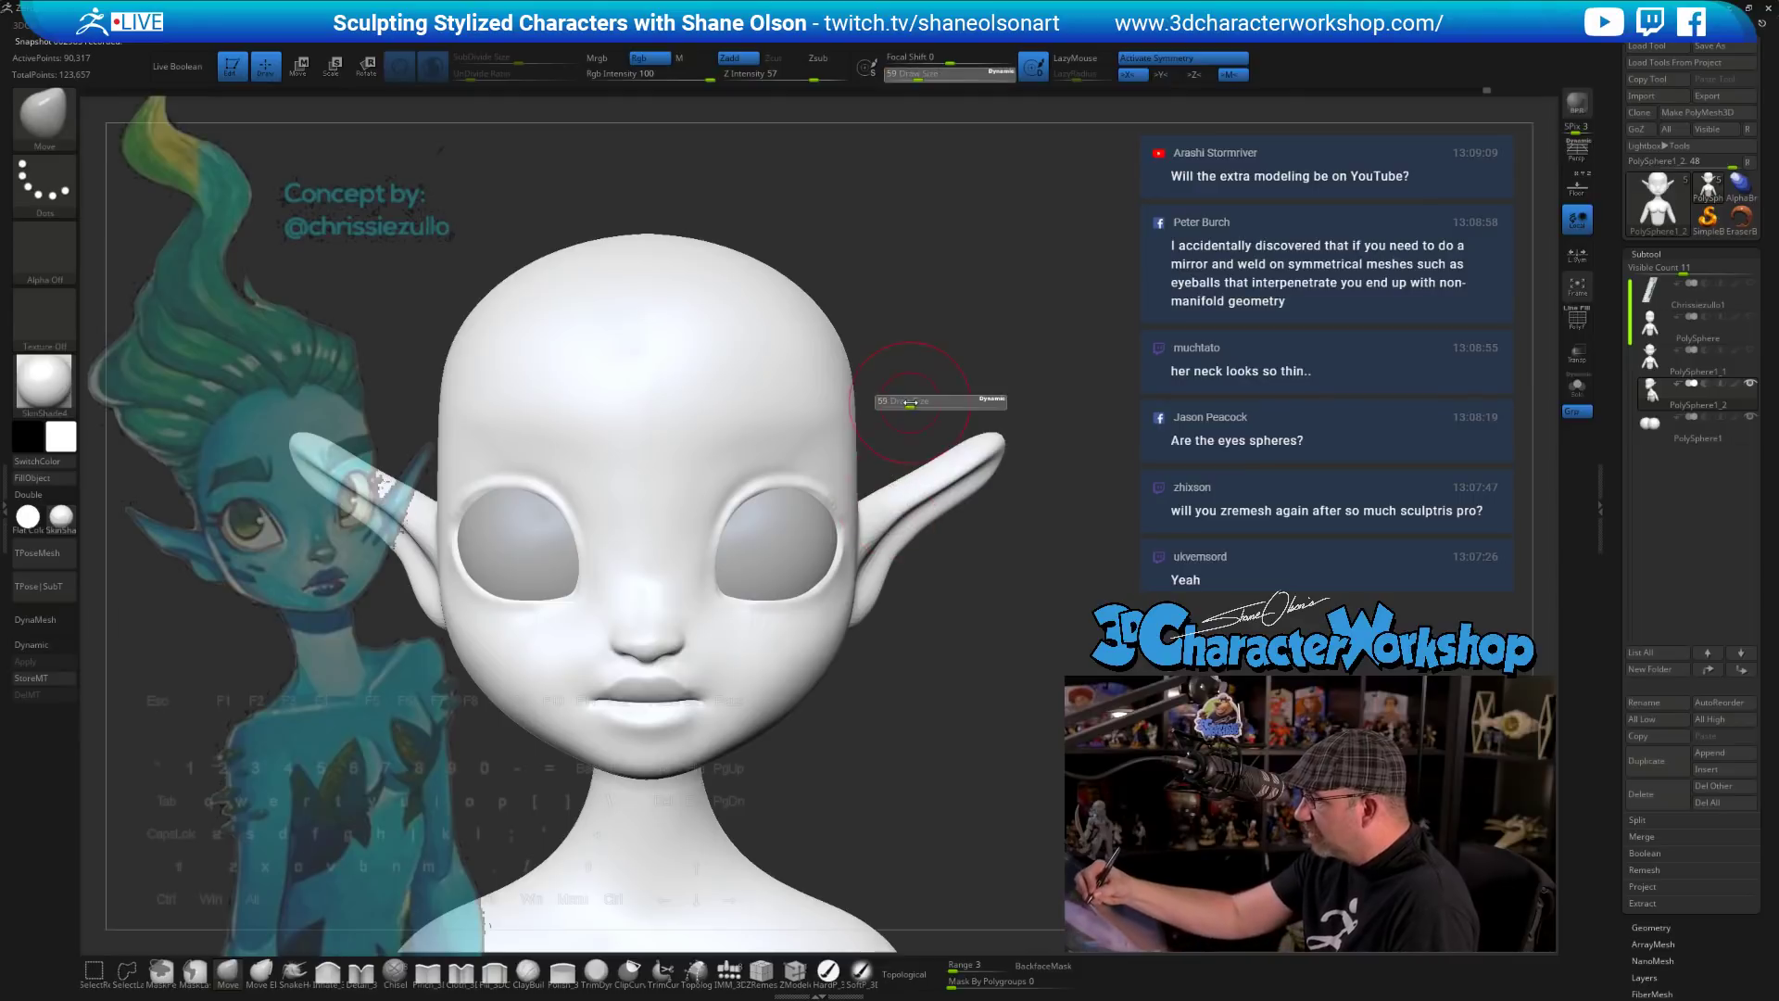
{"action": "left_click_drag", "start_coordinate": [911, 405], "coordinate": [901, 407]}
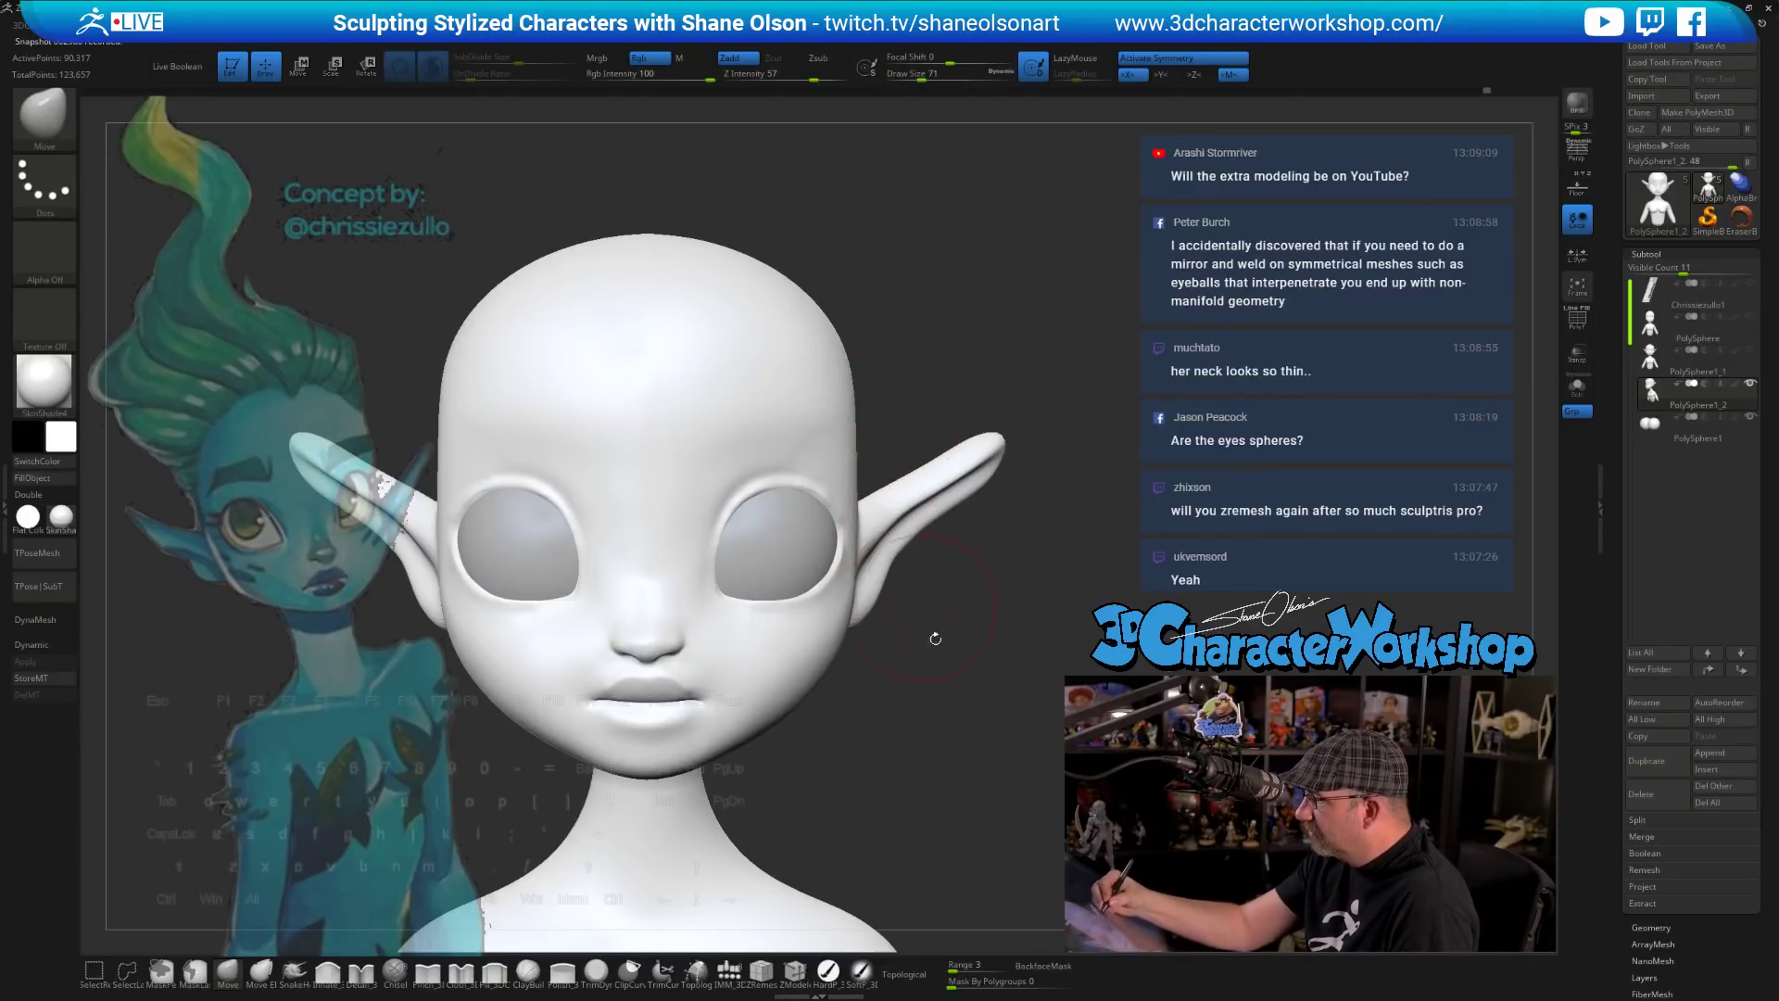
{"action": "left_click_drag", "start_coordinate": [935, 638], "coordinate": [937, 596]}
{"action": "mouse_move", "coordinate": [1038, 471]}
{"action": "left_mouse_down"}
{"action": "mouse_move", "coordinate": [1027, 489]}
{"action": "mouse_move", "coordinate": [912, 489]}
{"action": "left_mouse_up"}
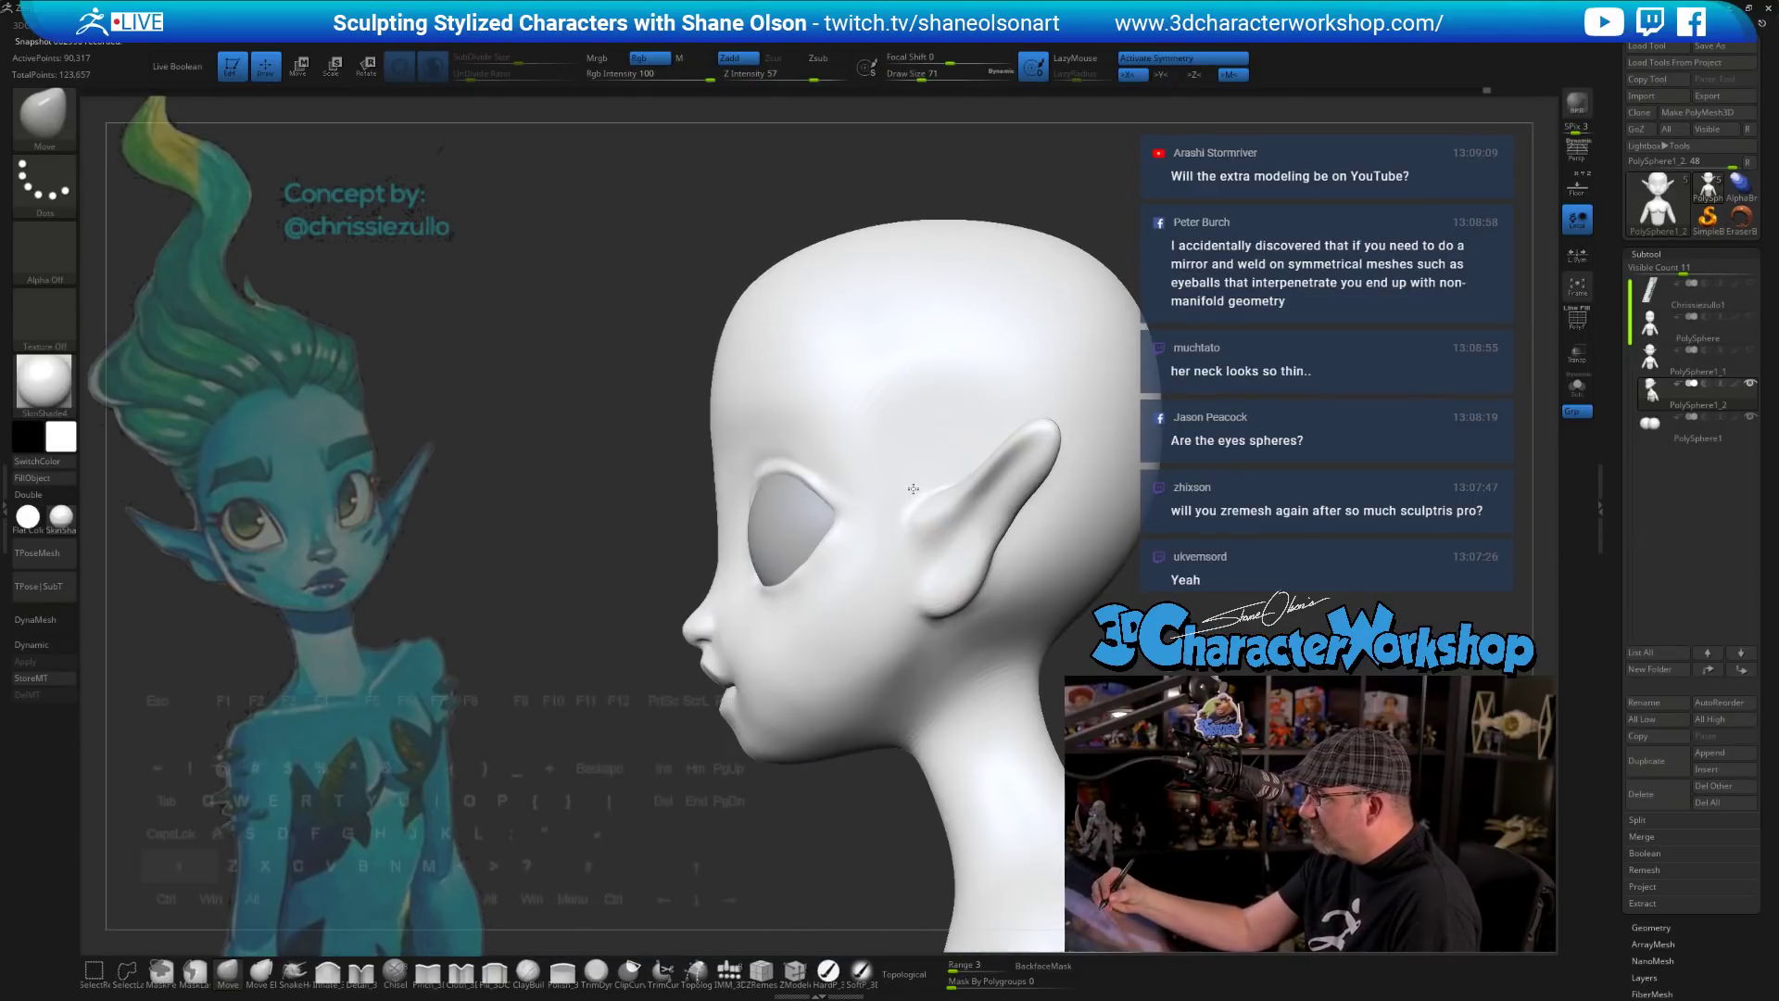
{"action": "mouse_move", "coordinate": [779, 806]}
{"action": "left_mouse_down"}
{"action": "mouse_move", "coordinate": [790, 842]}
{"action": "mouse_move", "coordinate": [912, 797]}
{"action": "left_mouse_up"}
{"action": "mouse_move", "coordinate": [957, 713]}
{"action": "left_mouse_down", "text": "alt"}
{"action": "mouse_move", "coordinate": [767, 646]}
{"action": "mouse_move", "coordinate": [777, 721]}
{"action": "mouse_move", "coordinate": [964, 707]}
{"action": "mouse_move", "coordinate": [927, 726]}
{"action": "mouse_move", "coordinate": [967, 692]}
{"action": "mouse_move", "coordinate": [968, 718]}
{"action": "mouse_move", "coordinate": [959, 649]}
{"action": "mouse_move", "coordinate": [968, 704]}
{"action": "mouse_move", "coordinate": [768, 635]}
{"action": "mouse_move", "coordinate": [775, 557]}
{"action": "mouse_move", "coordinate": [778, 618]}
{"action": "left_mouse_up", "text": "alt"}
- At draw size 33, move the surface between the nose and inner eye corner and smooth it along the nose bridge
{"action": "key", "text": "s"}
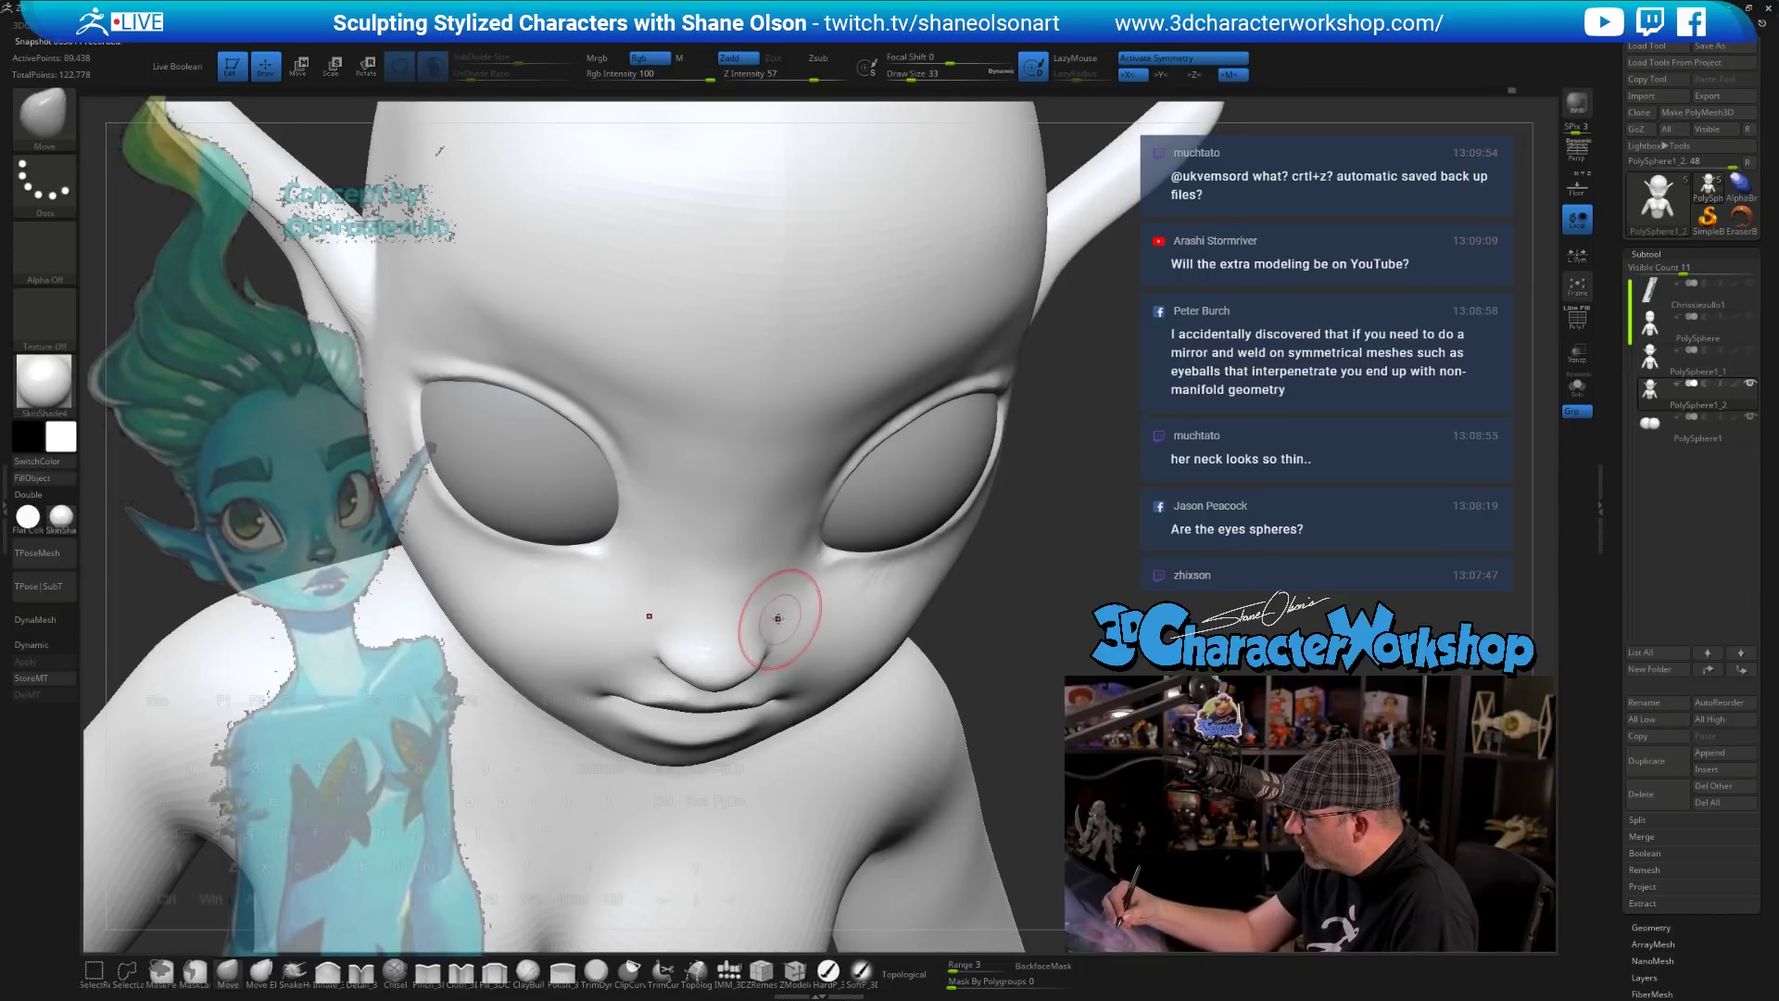
{"action": "left_click_drag", "start_coordinate": [786, 557], "coordinate": [791, 563]}
{"action": "right_click_drag", "start_coordinate": [795, 579], "coordinate": [799, 642]}
{"action": "left_click_drag", "start_coordinate": [796, 638], "coordinate": [754, 491], "text": "shift"}
{"action": "mouse_move", "coordinate": [819, 649]}
{"action": "right_mouse_down"}
{"action": "mouse_move", "coordinate": [779, 604]}
{"action": "mouse_move", "coordinate": [821, 591]}
{"action": "right_mouse_up"}
{"action": "mouse_move", "coordinate": [841, 652]}
{"action": "right_mouse_down"}
{"action": "mouse_move", "coordinate": [865, 699]}
{"action": "mouse_move", "coordinate": [800, 640]}
{"action": "mouse_move", "coordinate": [843, 656]}
{"action": "mouse_move", "coordinate": [781, 665]}
{"action": "mouse_move", "coordinate": [759, 716]}
{"action": "right_mouse_up"}
- Fill the hollow along the side of the nose bridge with the Fill brush at draw size 25
{"action": "left_click", "coordinate": [498, 976]}
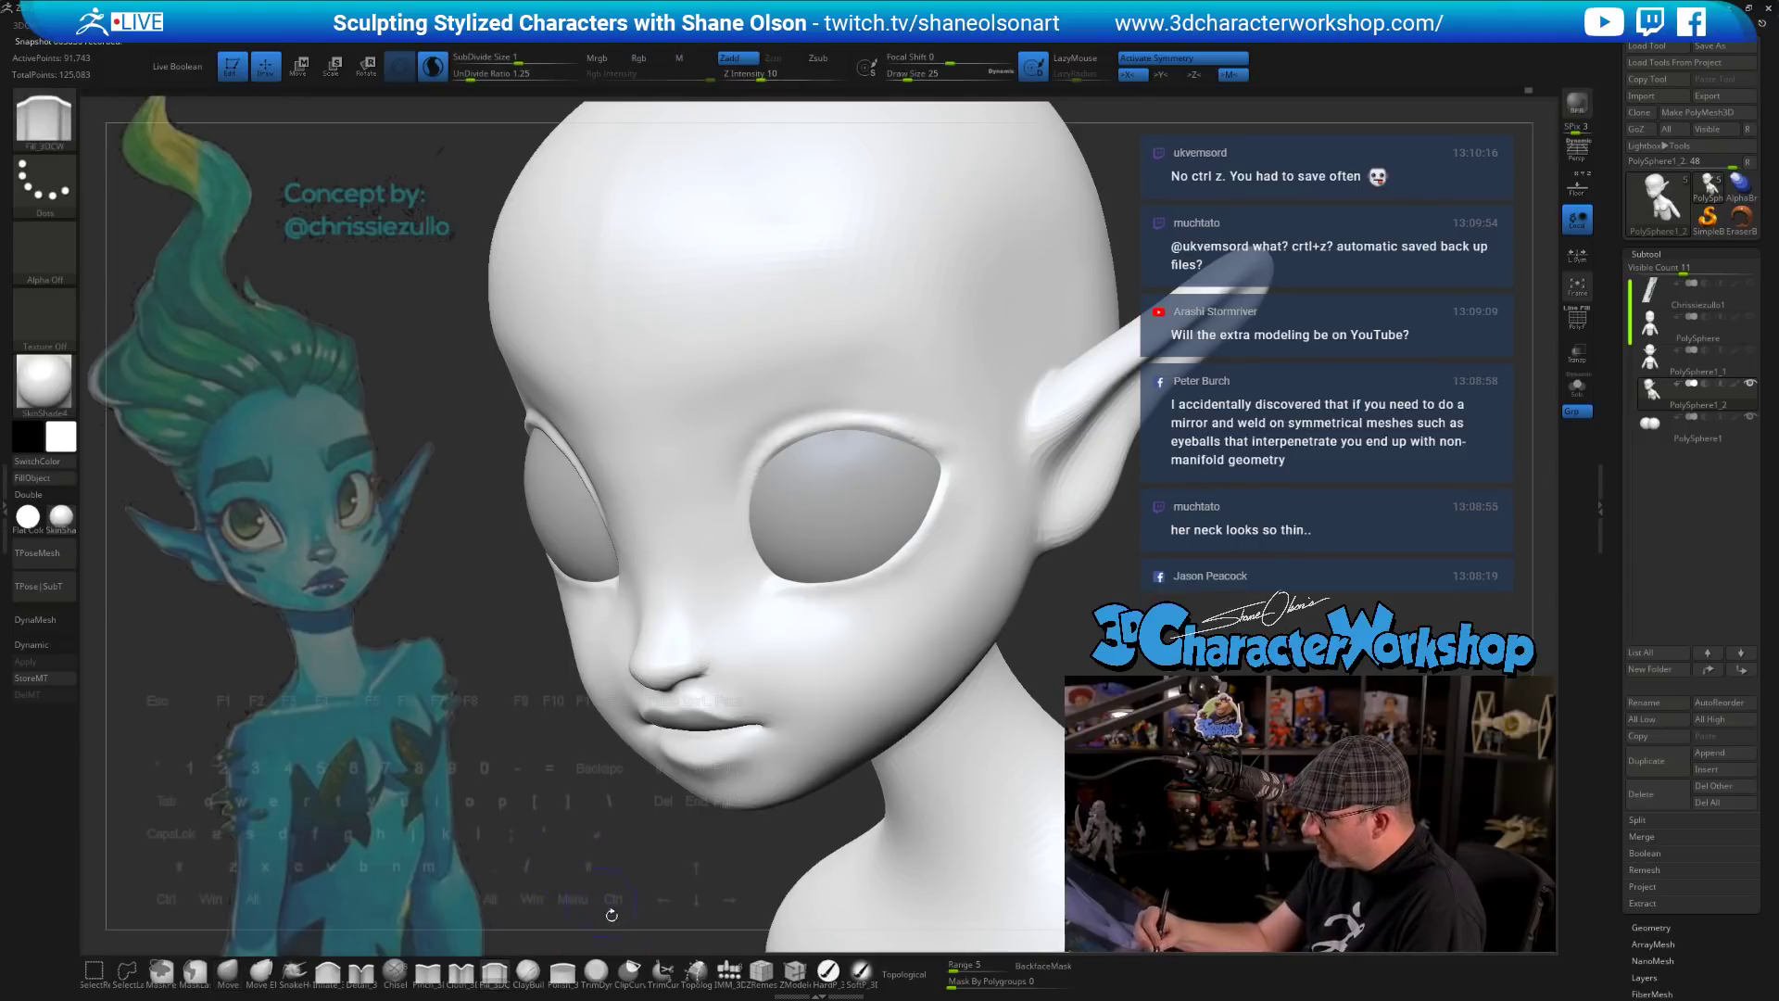
{"action": "left_click_drag", "start_coordinate": [722, 604], "coordinate": [699, 552]}
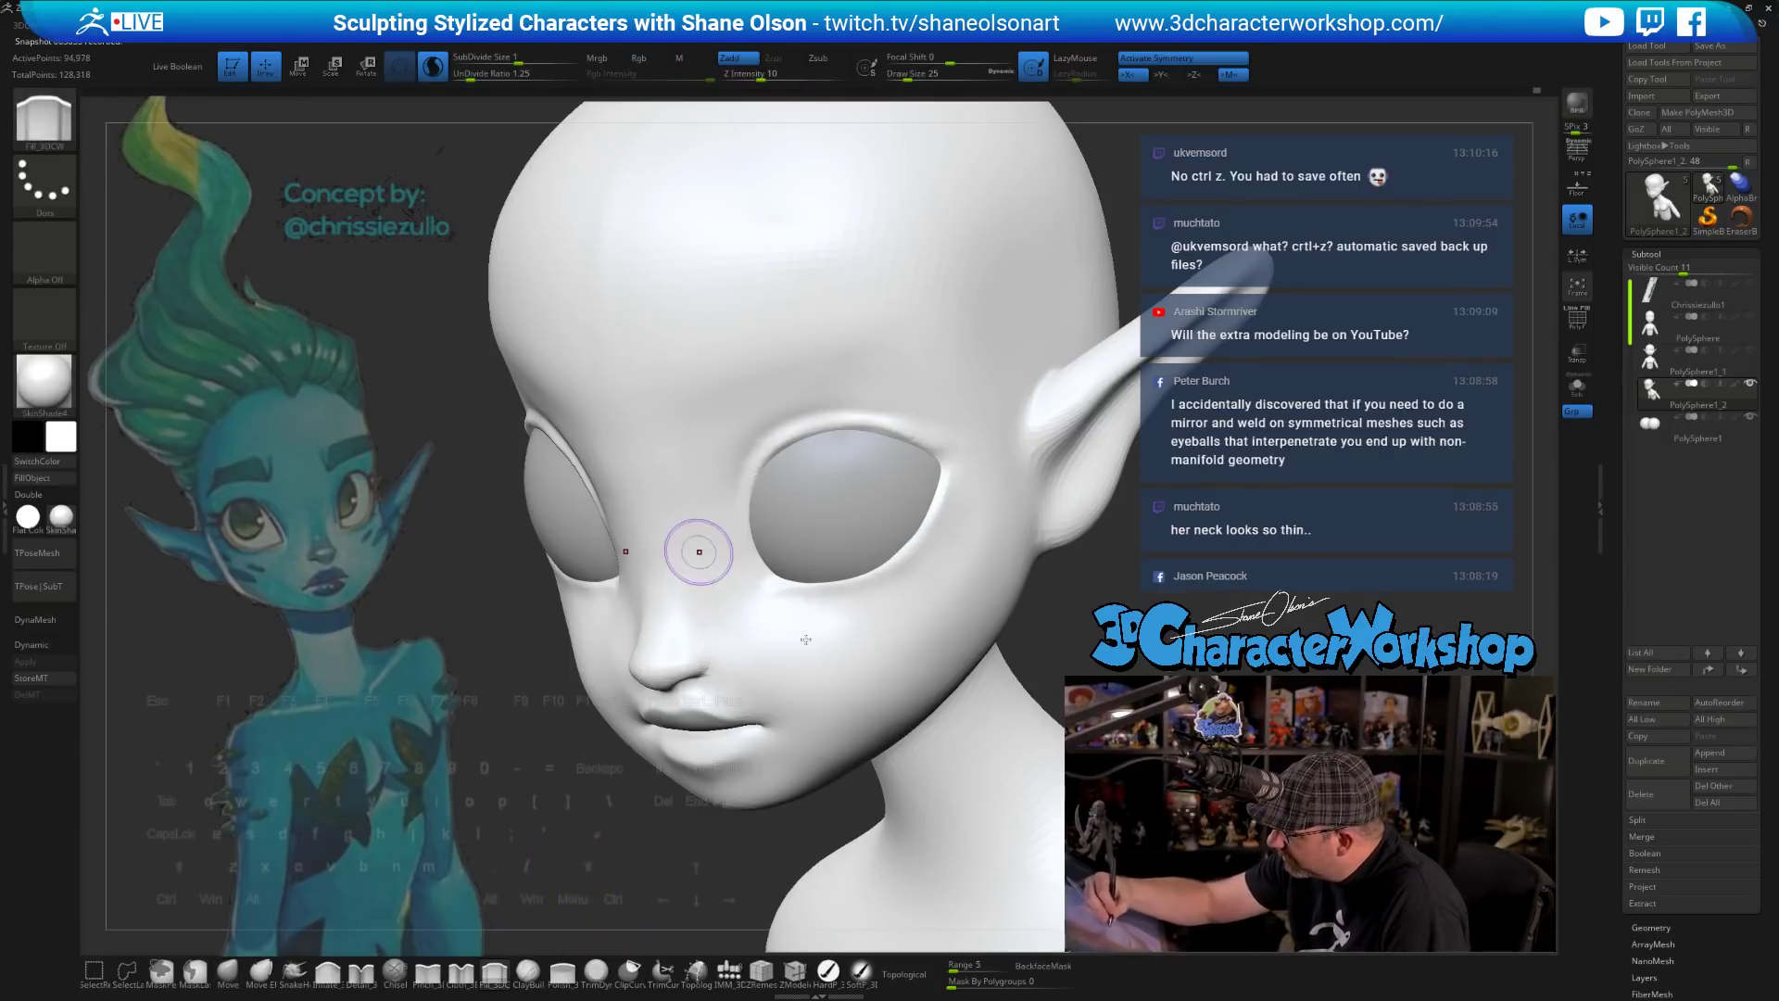
{"action": "mouse_move", "coordinate": [804, 697]}
{"action": "right_mouse_down"}
{"action": "mouse_move", "coordinate": [830, 680]}
{"action": "mouse_move", "coordinate": [714, 588]}
{"action": "right_mouse_up"}
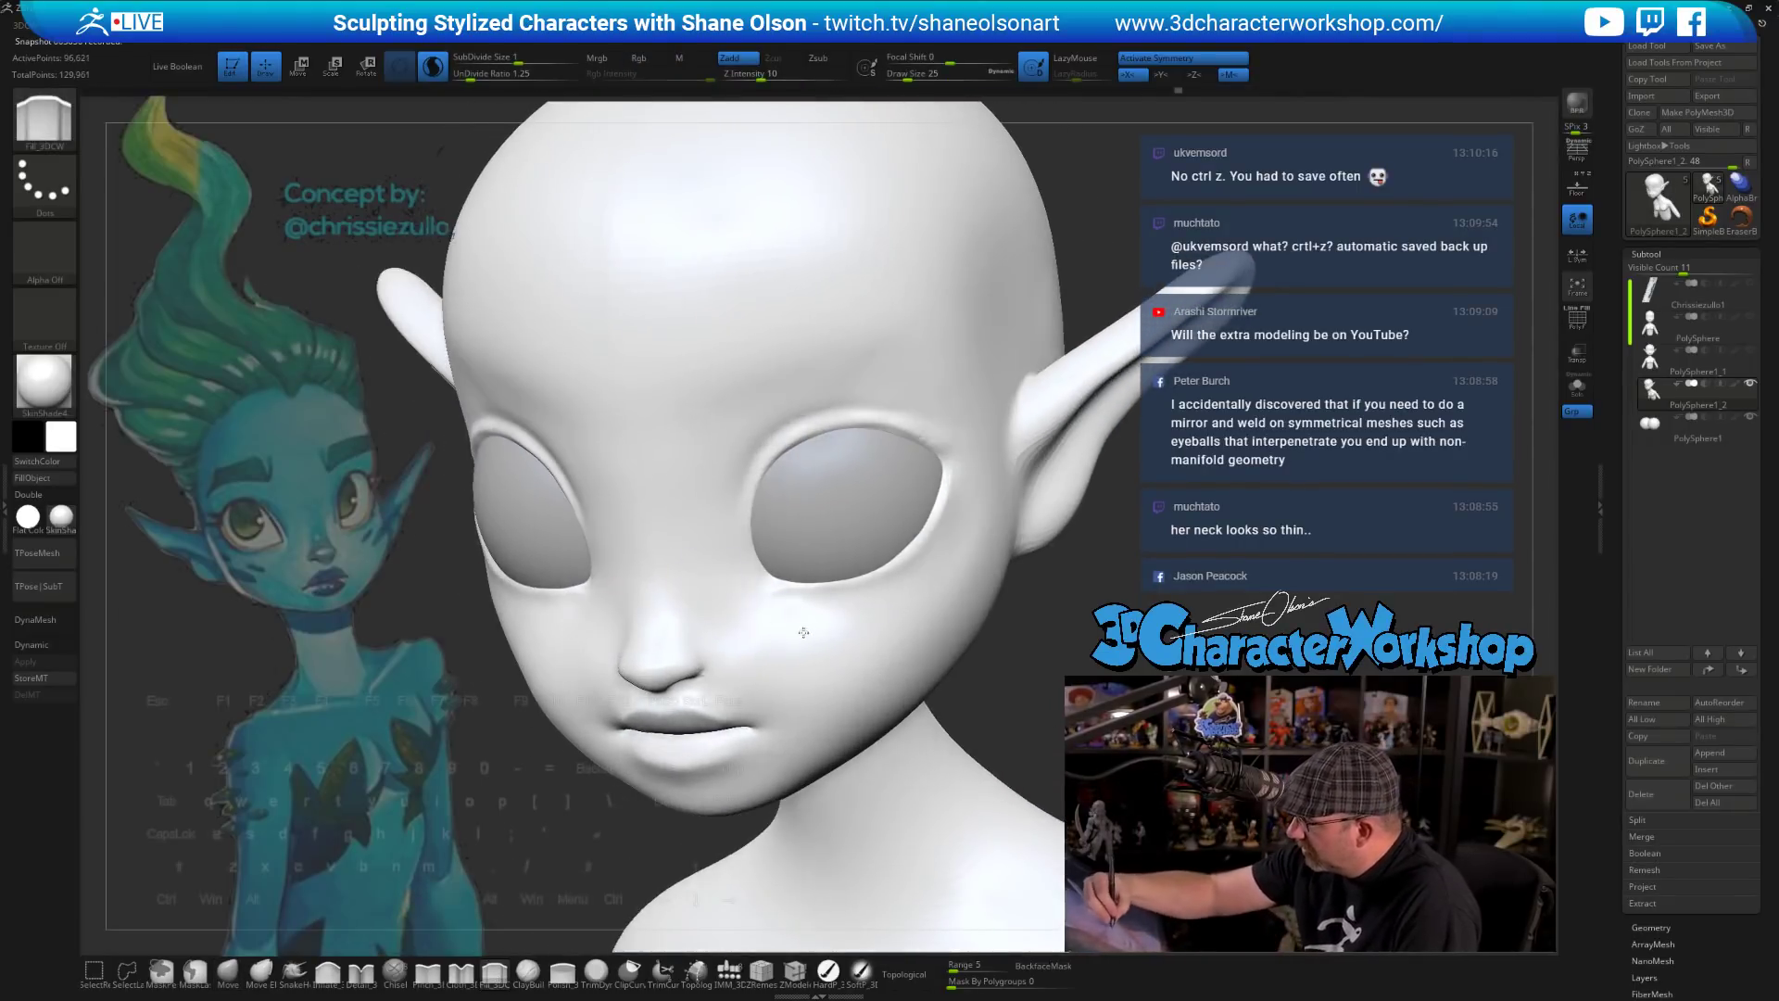
{"action": "right_click_drag", "start_coordinate": [878, 696], "coordinate": [914, 643]}
{"action": "key", "text": "shift"}
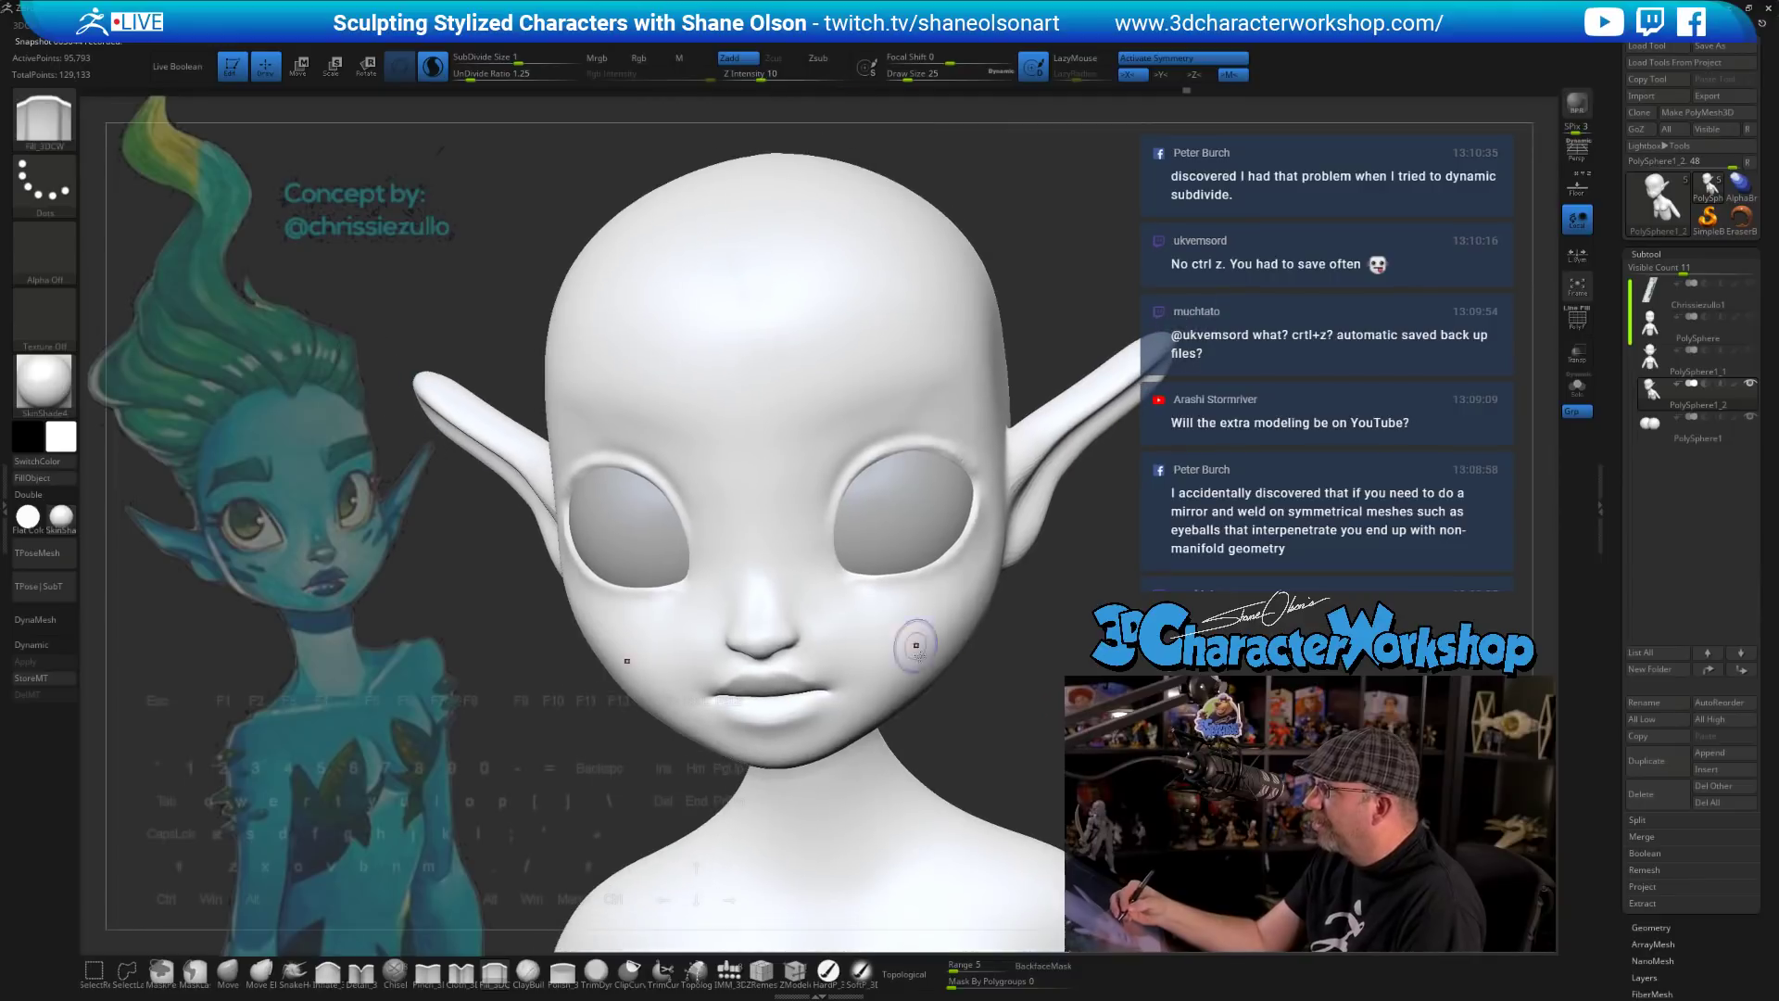
- Smooth the pointed ear's surface from near its tip down toward the middle
{"action": "left_click_drag", "start_coordinate": [1092, 560], "coordinate": [1116, 548], "text": "shift"}
{"action": "mouse_move", "coordinate": [1115, 548]}
{"action": "right_mouse_down"}
{"action": "mouse_move", "coordinate": [1072, 528]}
{"action": "mouse_move", "coordinate": [1042, 553]}
{"action": "mouse_move", "coordinate": [1065, 568]}
{"action": "mouse_move", "coordinate": [1016, 571]}
{"action": "mouse_move", "coordinate": [953, 656]}
{"action": "right_mouse_up"}
{"action": "left_click_drag", "start_coordinate": [941, 658], "coordinate": [933, 637]}
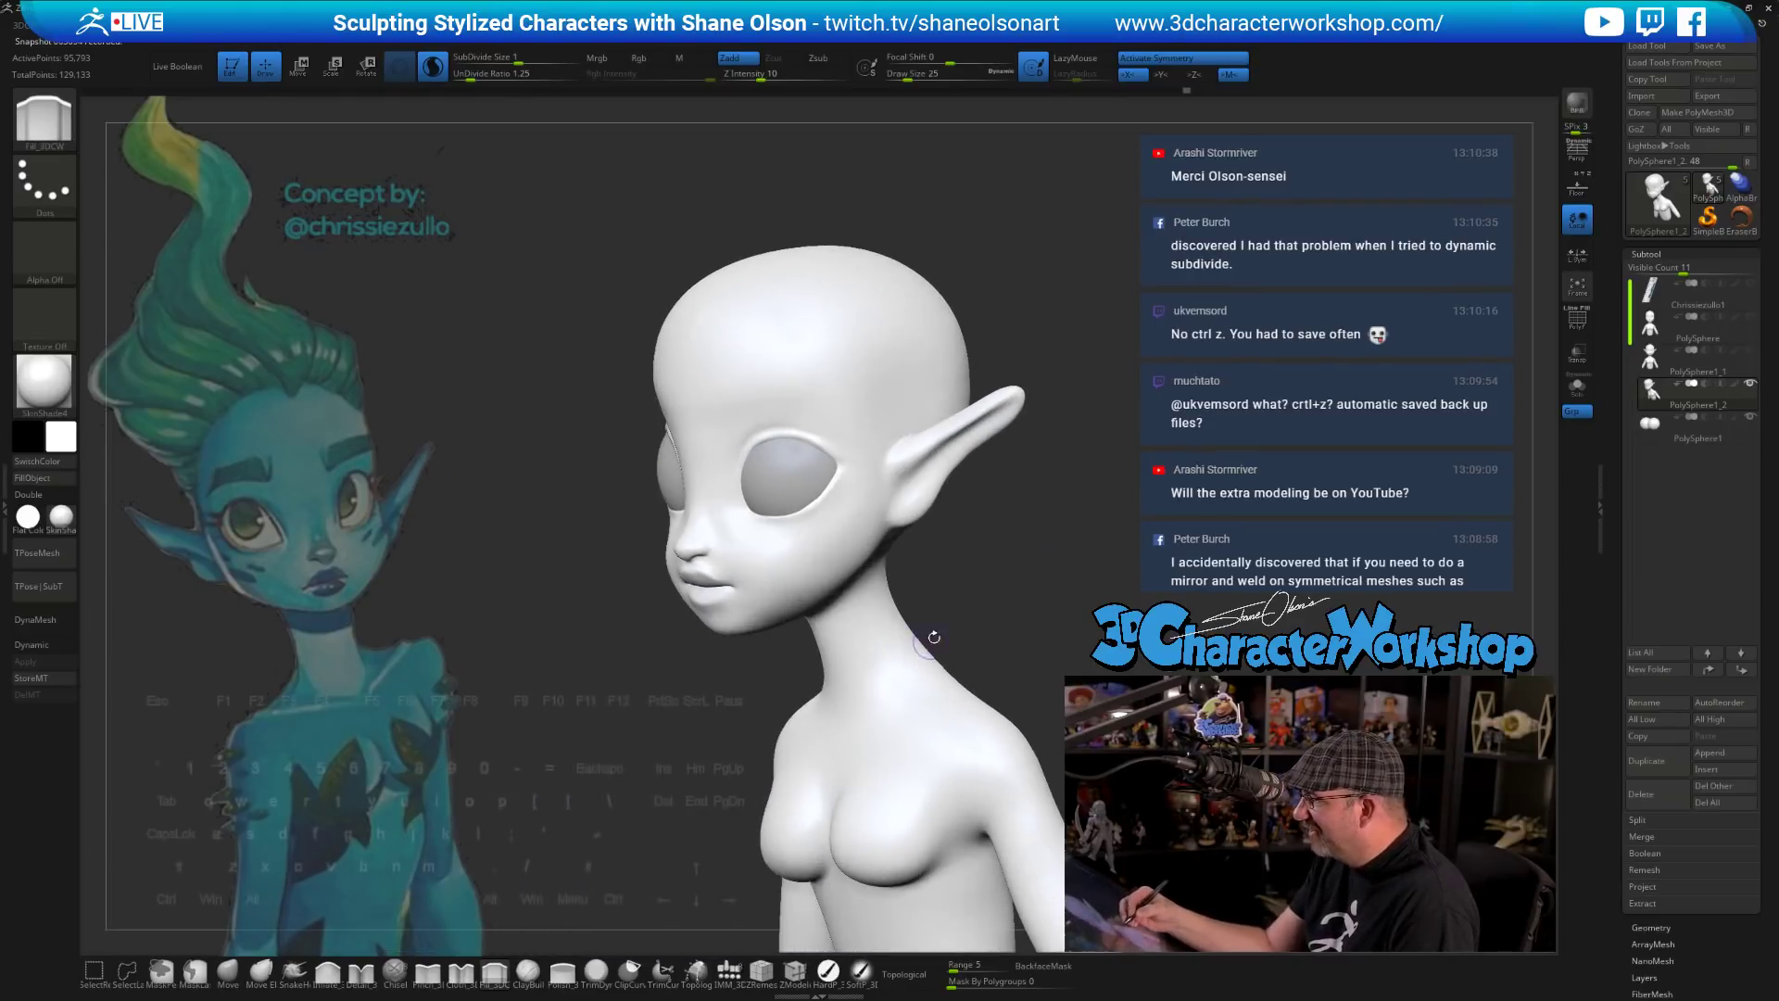
{"action": "mouse_move", "coordinate": [985, 567]}
{"action": "left_mouse_down"}
{"action": "mouse_move", "coordinate": [1063, 548]}
{"action": "mouse_move", "coordinate": [1020, 544]}
{"action": "left_mouse_up"}
{"action": "mouse_move", "coordinate": [1020, 543]}
{"action": "right_mouse_down"}
{"action": "mouse_move", "coordinate": [931, 593]}
{"action": "mouse_move", "coordinate": [912, 565]}
{"action": "right_mouse_up"}
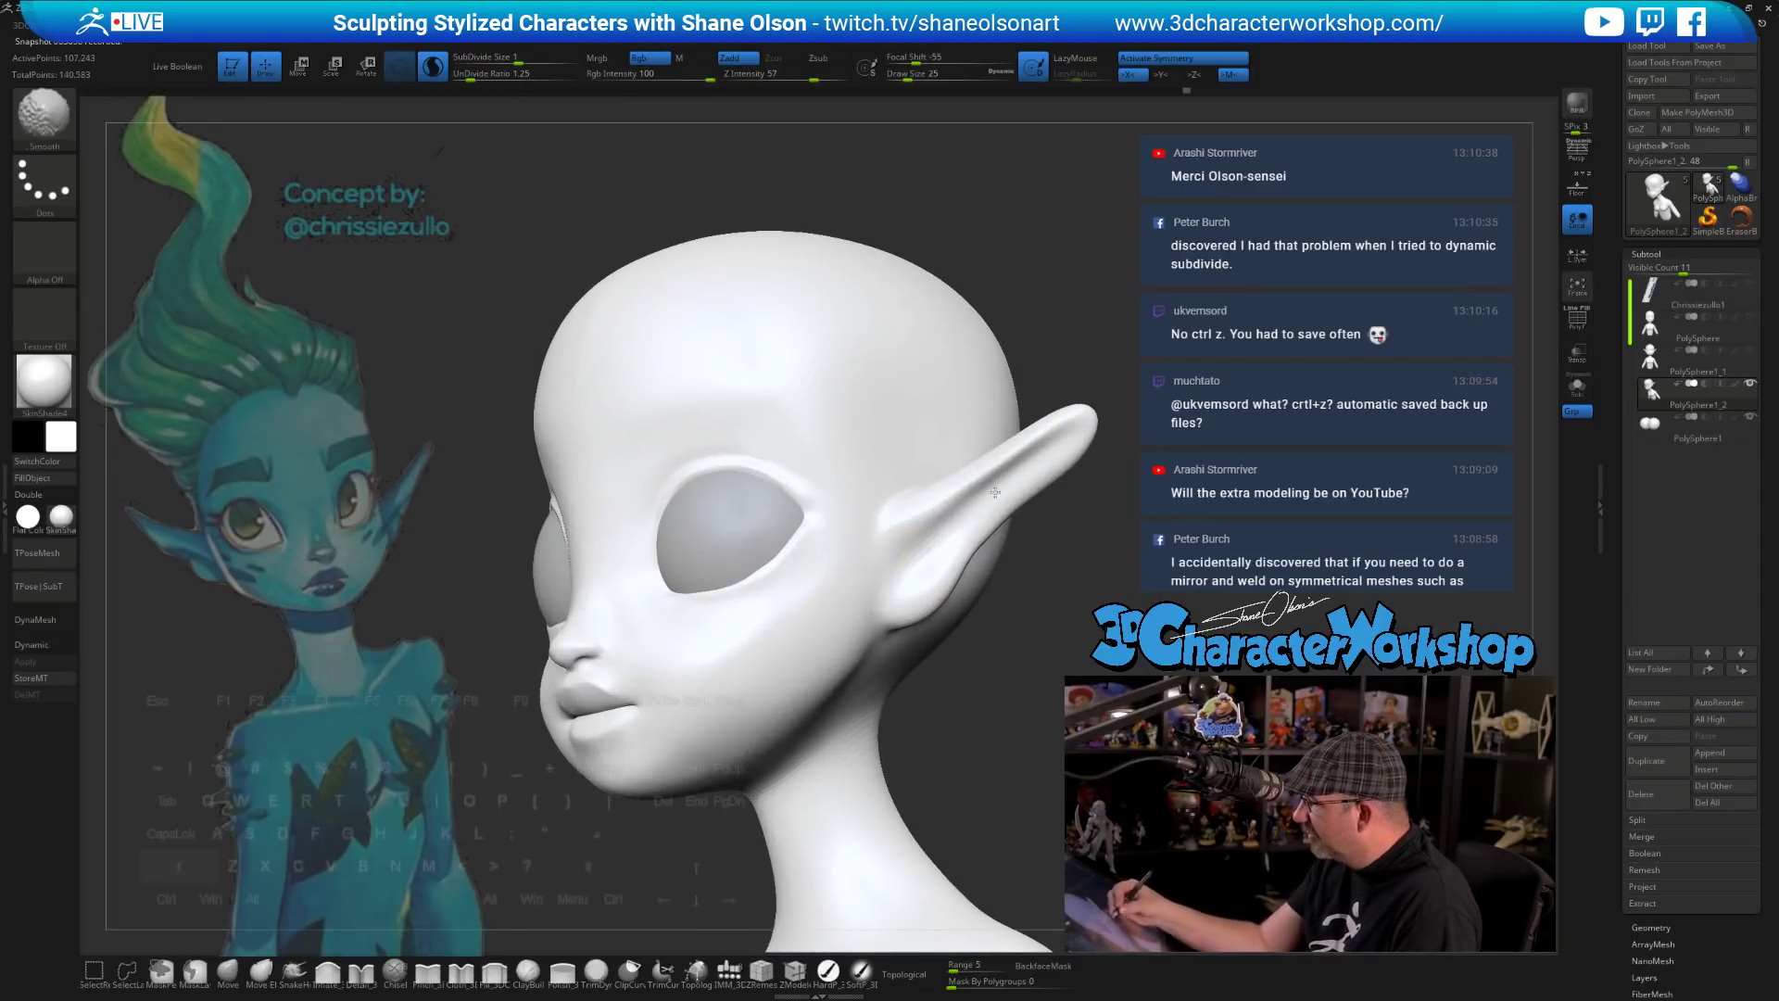
{"action": "left_click_drag", "start_coordinate": [1042, 448], "coordinate": [973, 528], "text": "shift"}
- Set the Move brush's draw size to 56 and reshape the ear's lower edge near the tip
{"action": "right_click_drag", "start_coordinate": [1019, 565], "coordinate": [940, 591], "text": "alt"}
{"action": "left_click", "coordinate": [228, 973]}
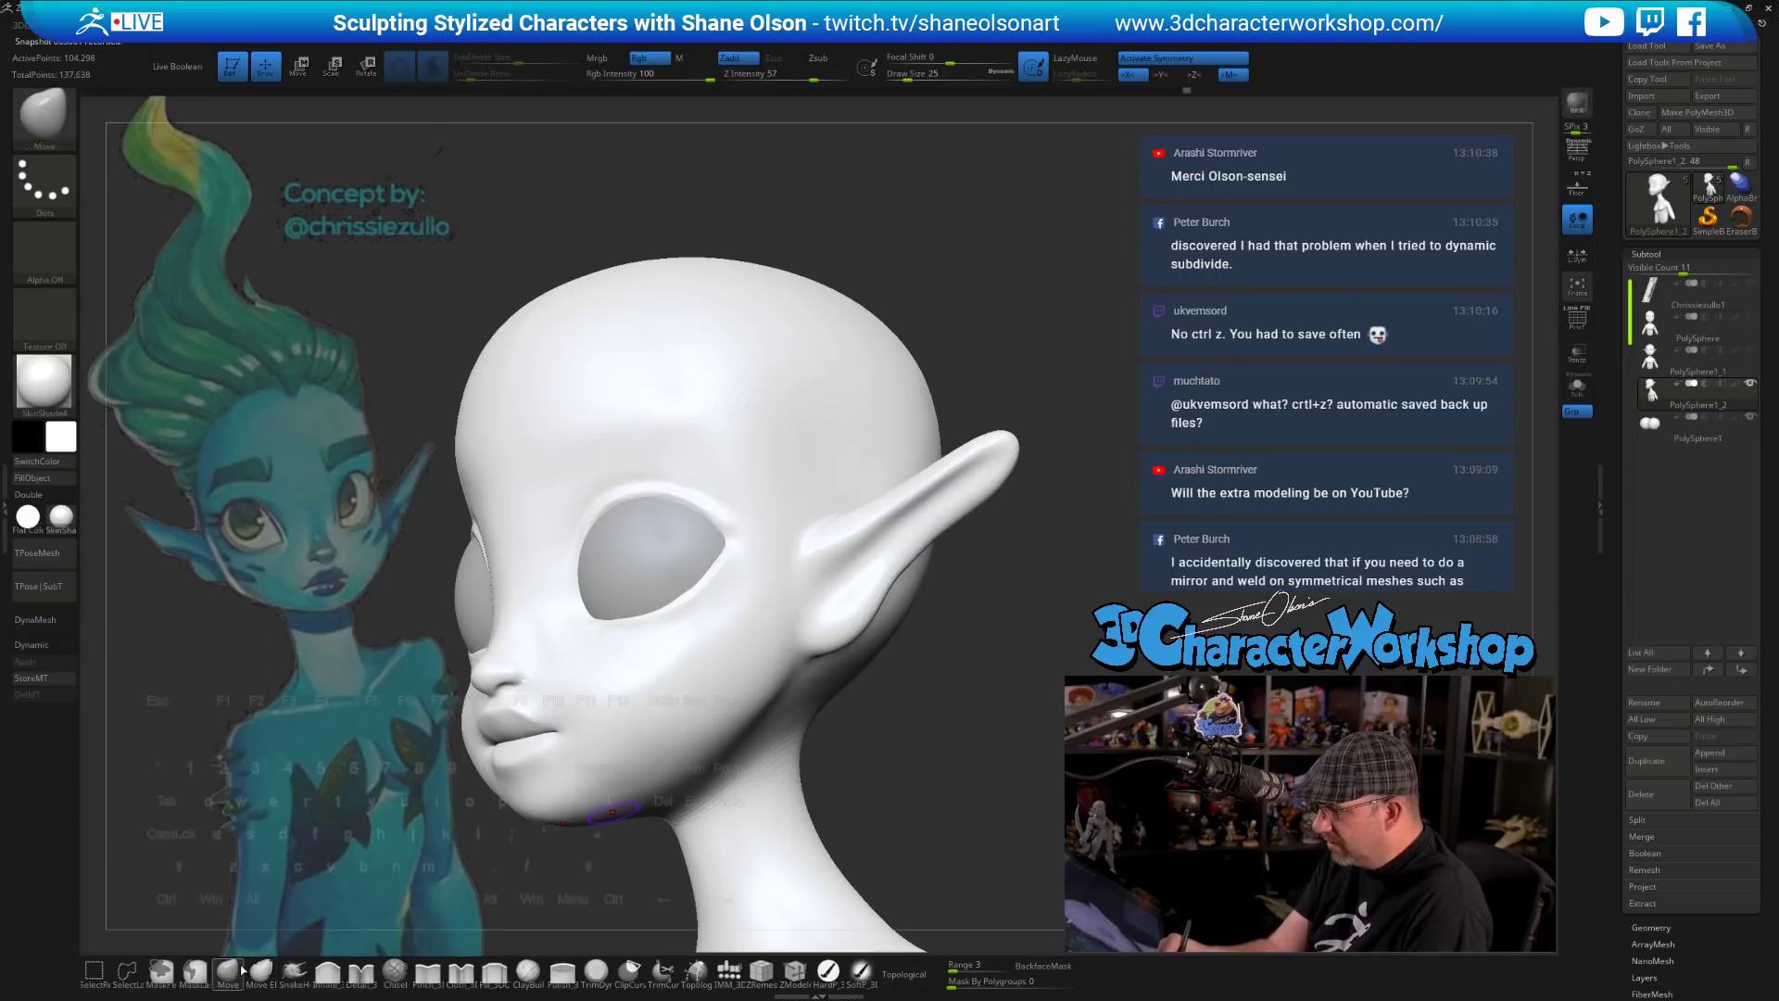
{"action": "key", "text": "s"}
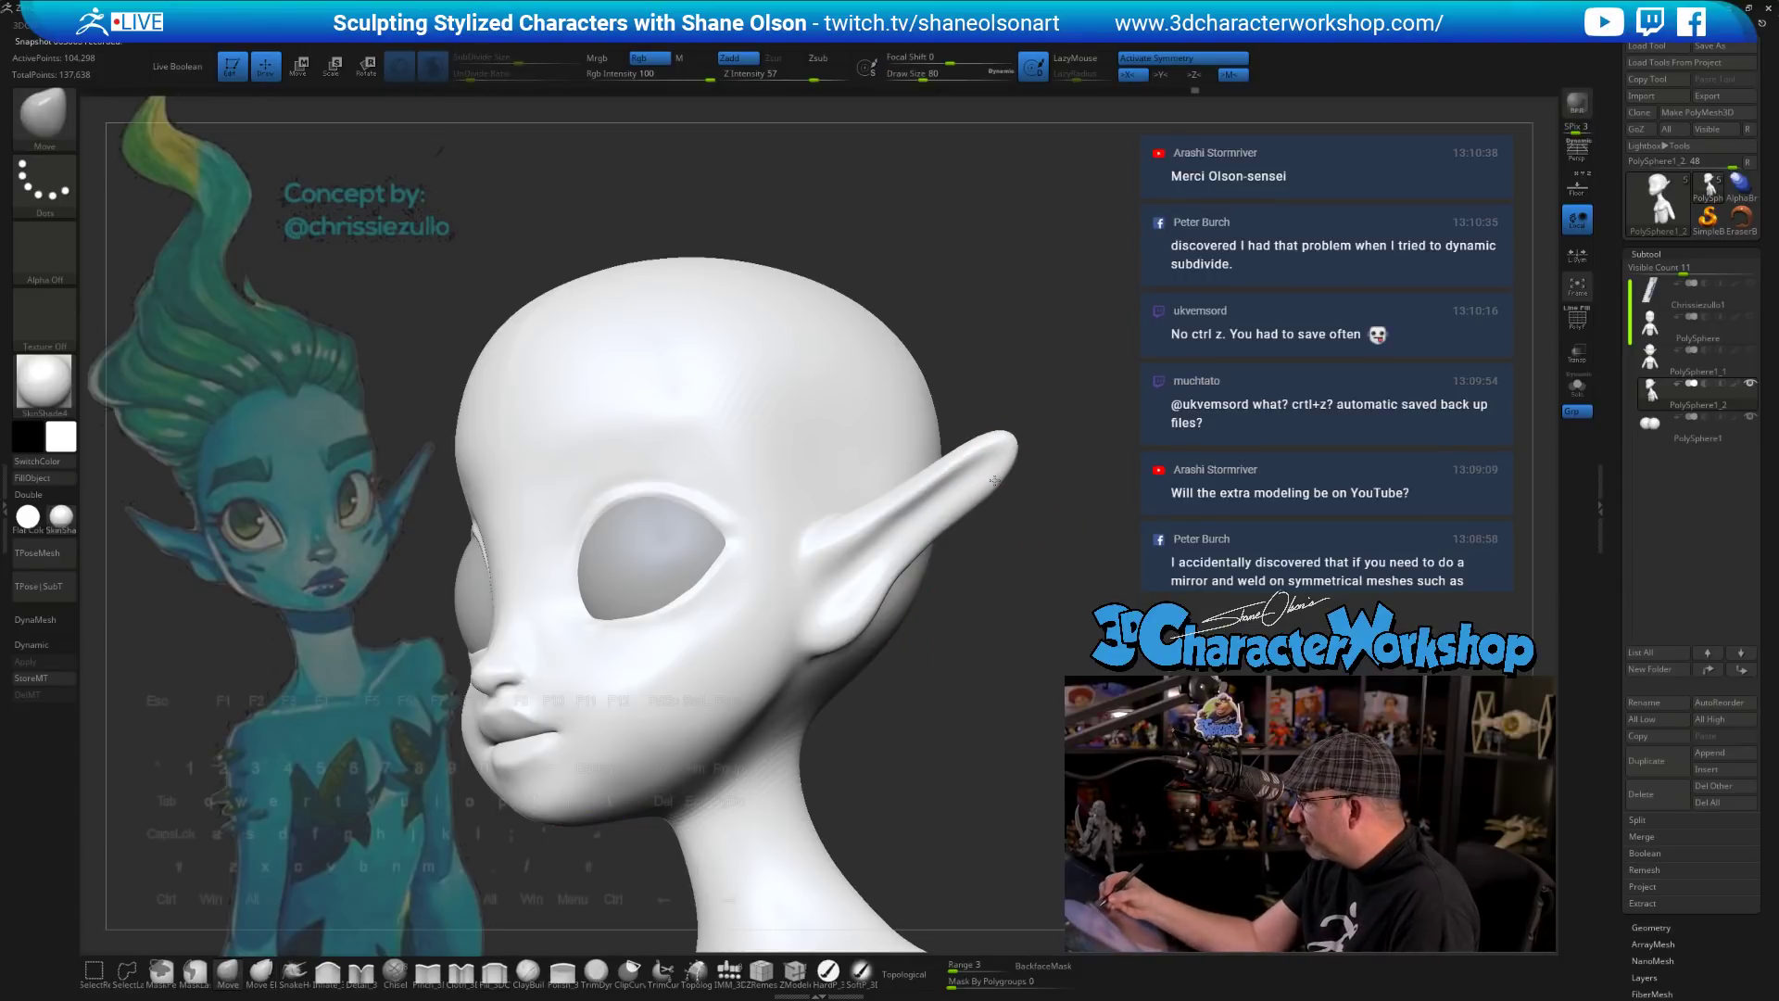
{"action": "key", "text": "s"}
{"action": "left_click_drag", "start_coordinate": [985, 483], "coordinate": [961, 504]}
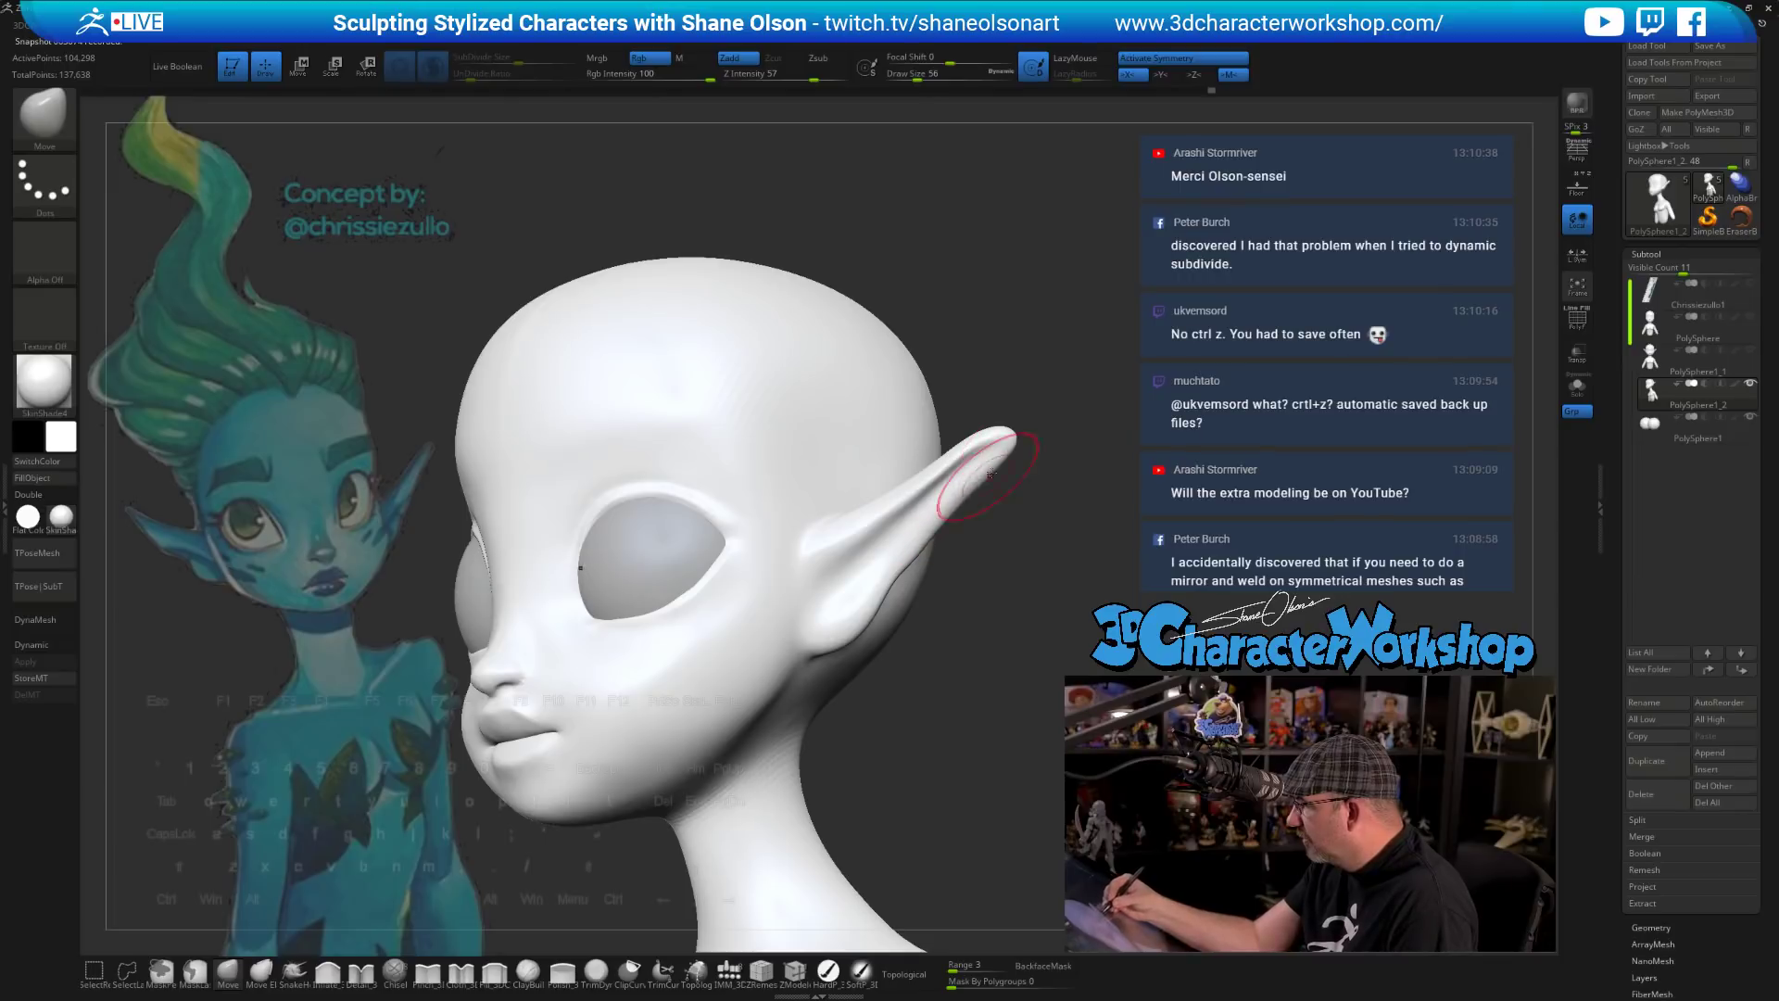
- Thicken the rim of the pointed ear with the Inflate brush at draw size 35
{"action": "mouse_move", "coordinate": [1010, 573]}
{"action": "left_mouse_down"}
{"action": "mouse_move", "coordinate": [985, 585]}
{"action": "mouse_move", "coordinate": [1004, 596]}
{"action": "mouse_move", "coordinate": [923, 494]}
{"action": "left_mouse_up"}
{"action": "left_click", "coordinate": [328, 970]}
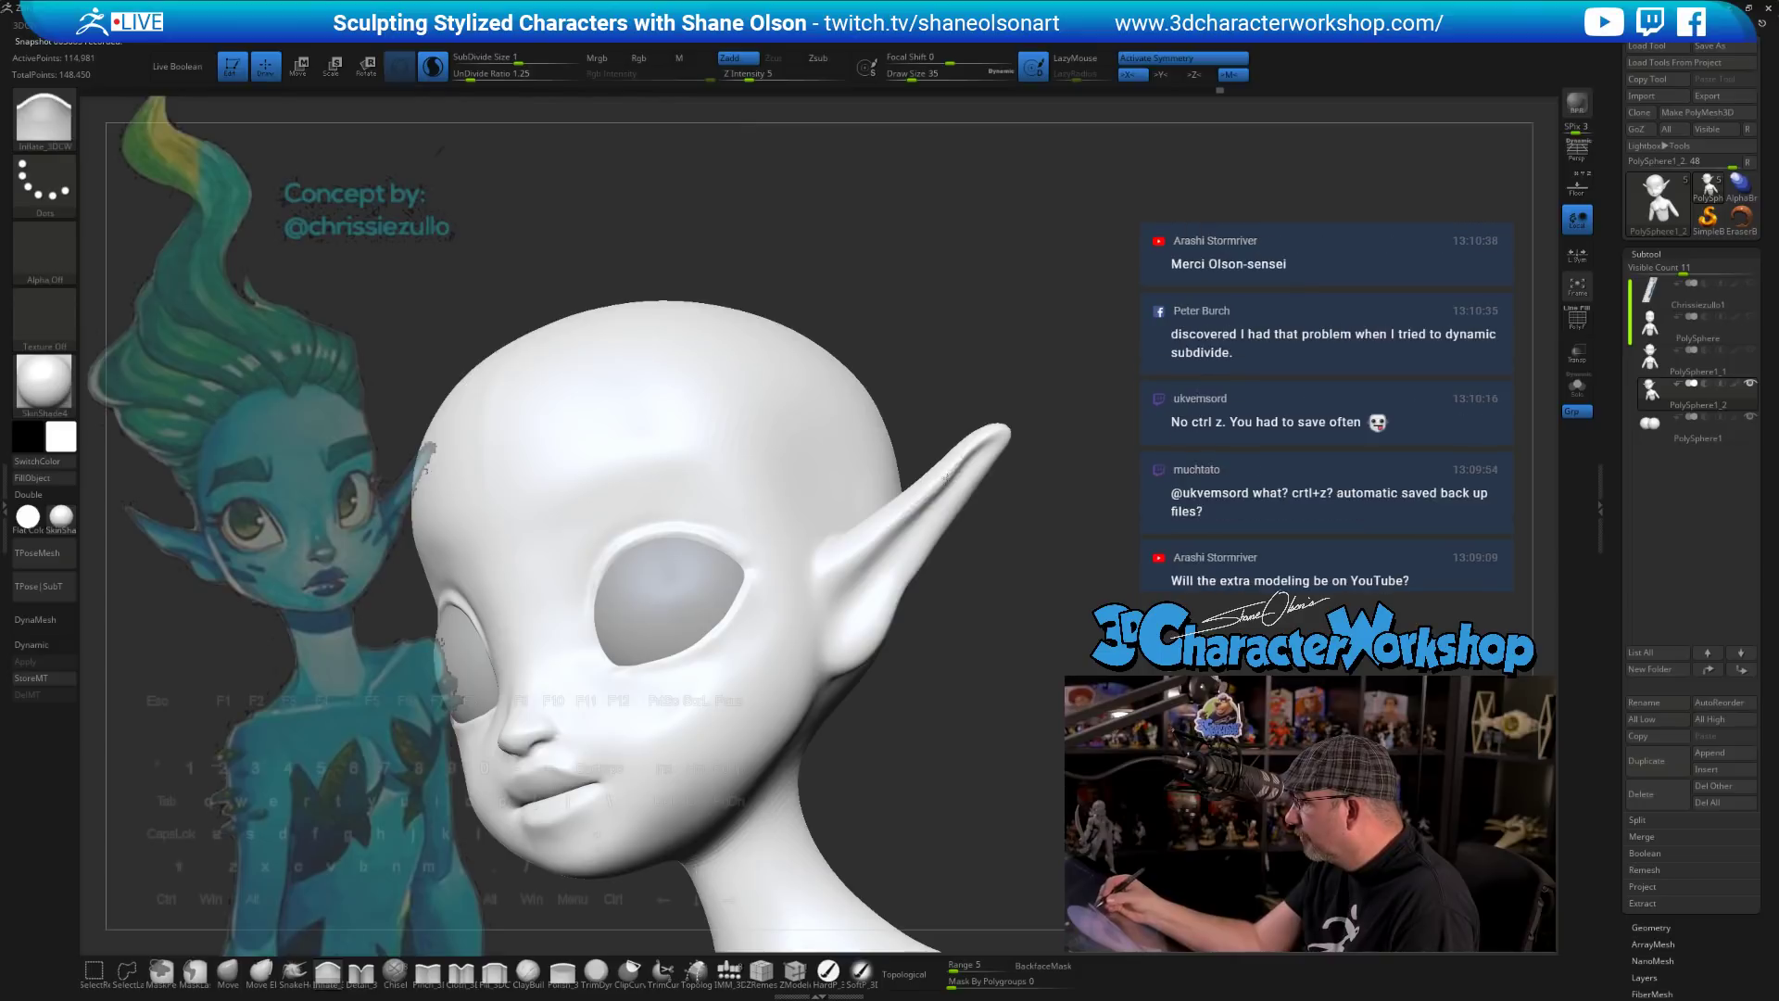
{"action": "left_click_drag", "start_coordinate": [1007, 596], "coordinate": [1040, 622]}
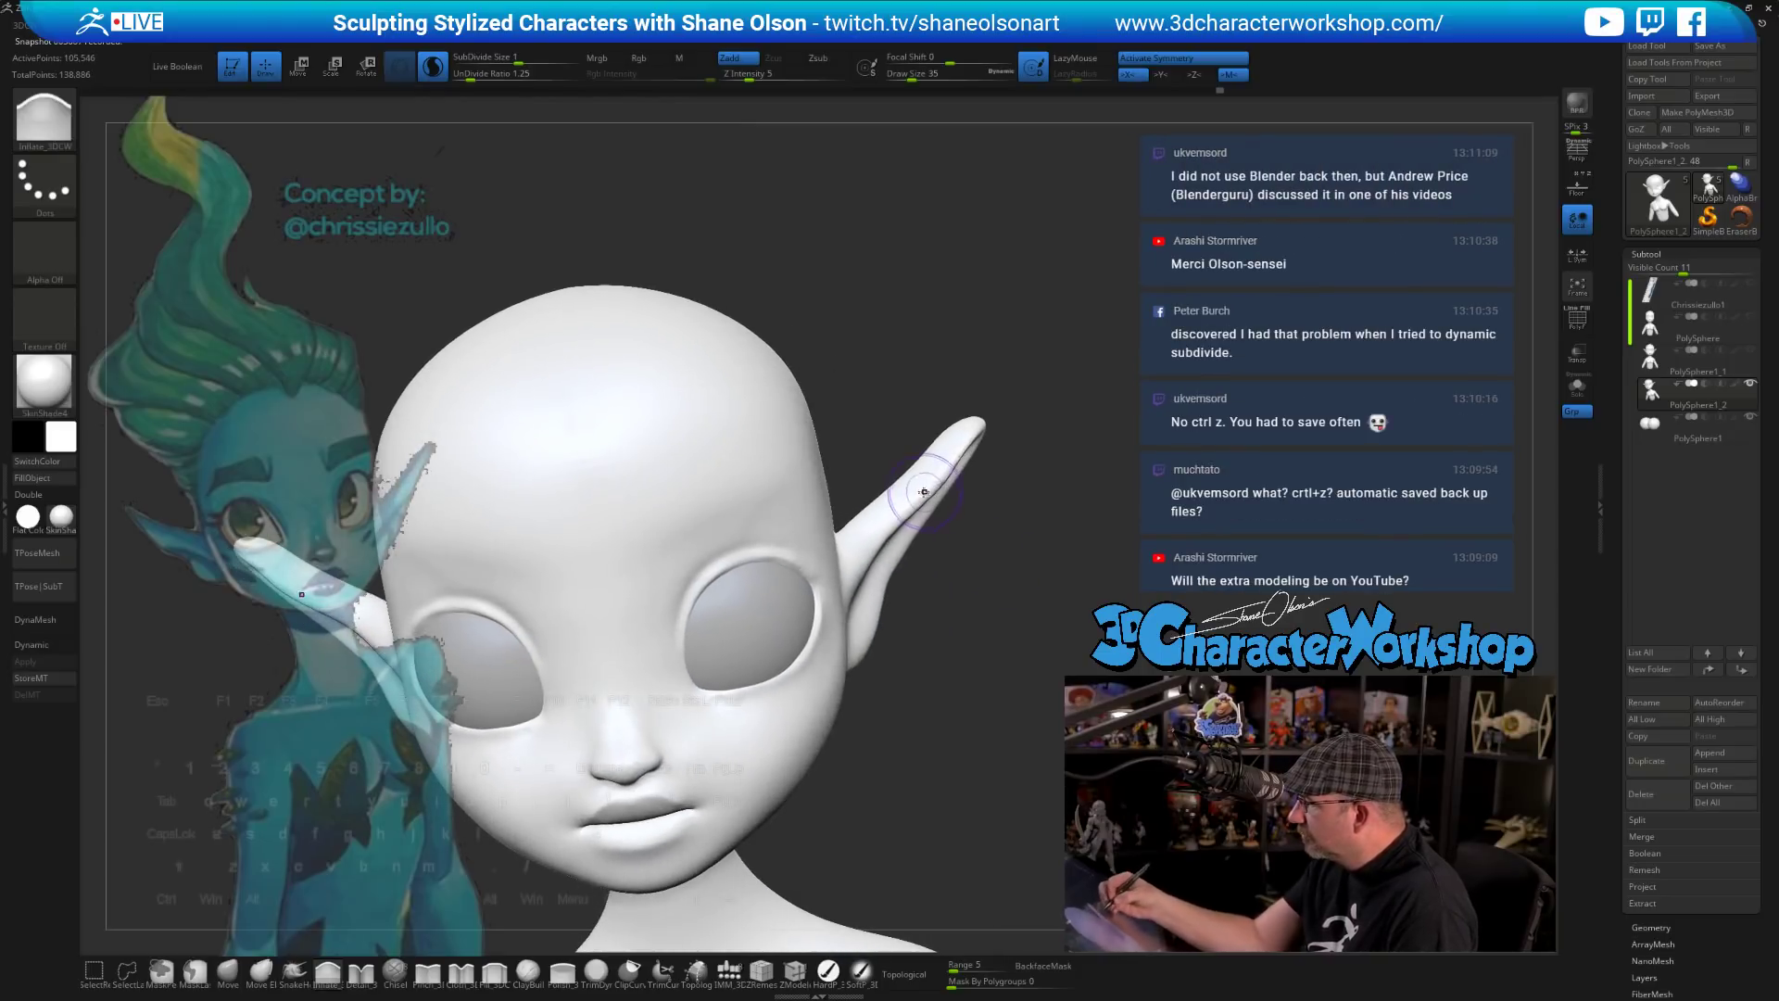
{"action": "mouse_move", "coordinate": [1002, 495]}
{"action": "left_mouse_down"}
{"action": "mouse_move", "coordinate": [1001, 587]}
{"action": "mouse_move", "coordinate": [974, 573]}
{"action": "mouse_move", "coordinate": [982, 633]}
{"action": "left_mouse_up"}
- Scale down the concept art reference image and move it clear of the head
{"action": "key", "text": "z"}
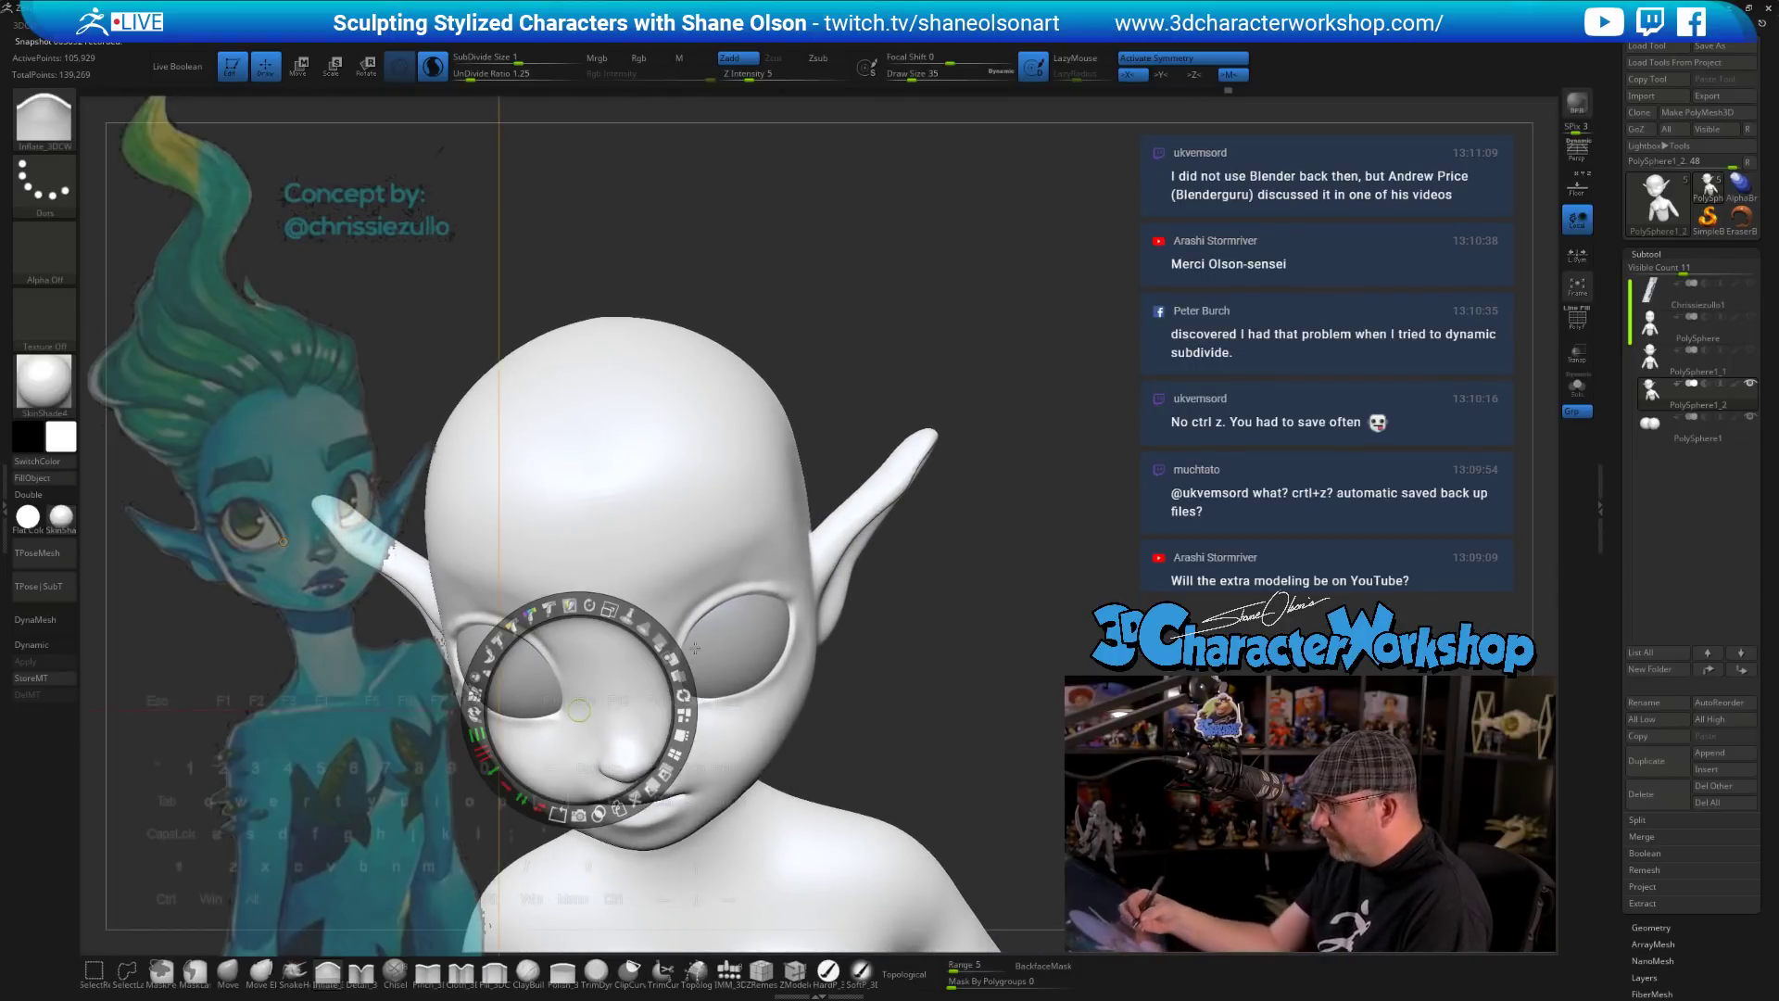
{"action": "left_click_drag", "start_coordinate": [605, 608], "coordinate": [547, 614]}
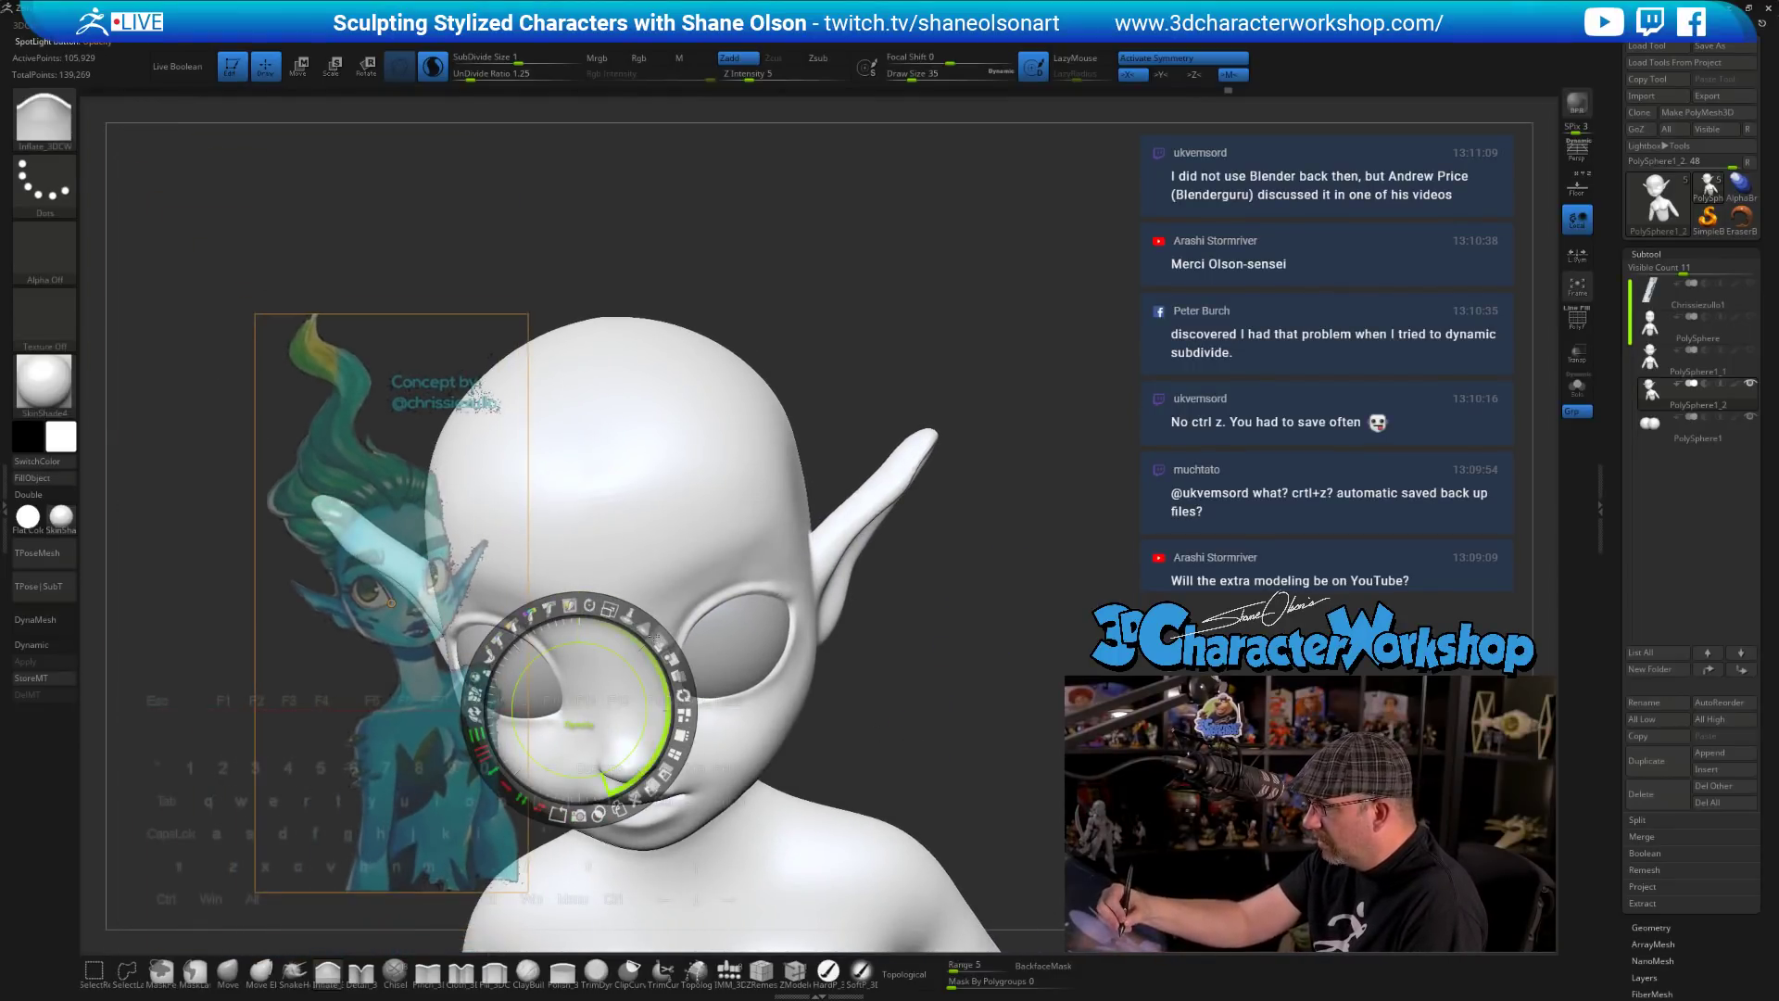
{"action": "left_click_drag", "start_coordinate": [656, 639], "coordinate": [444, 453]}
{"action": "key", "text": "z"}
- Reshape the upper part of the ear with the Move brush at draw size 35
{"action": "left_click_drag", "start_coordinate": [951, 569], "coordinate": [949, 578]}
{"action": "left_click", "coordinate": [252, 978]}
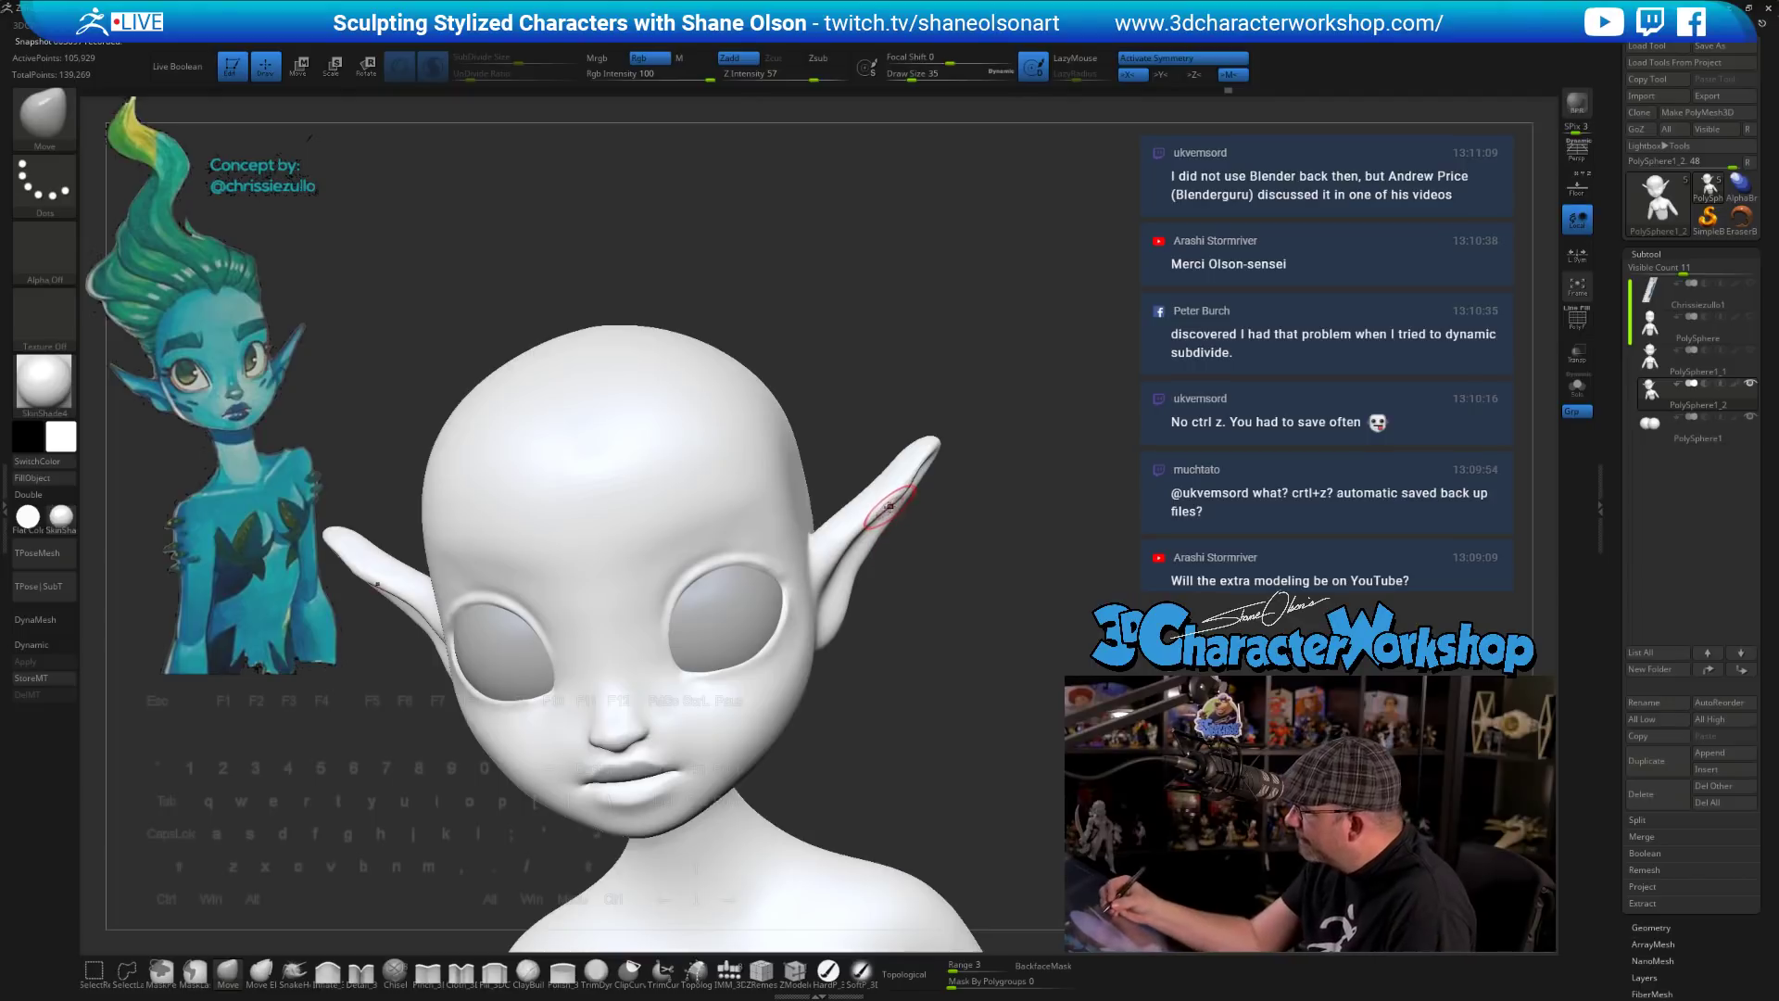
{"action": "left_click_drag", "start_coordinate": [906, 496], "coordinate": [890, 505]}
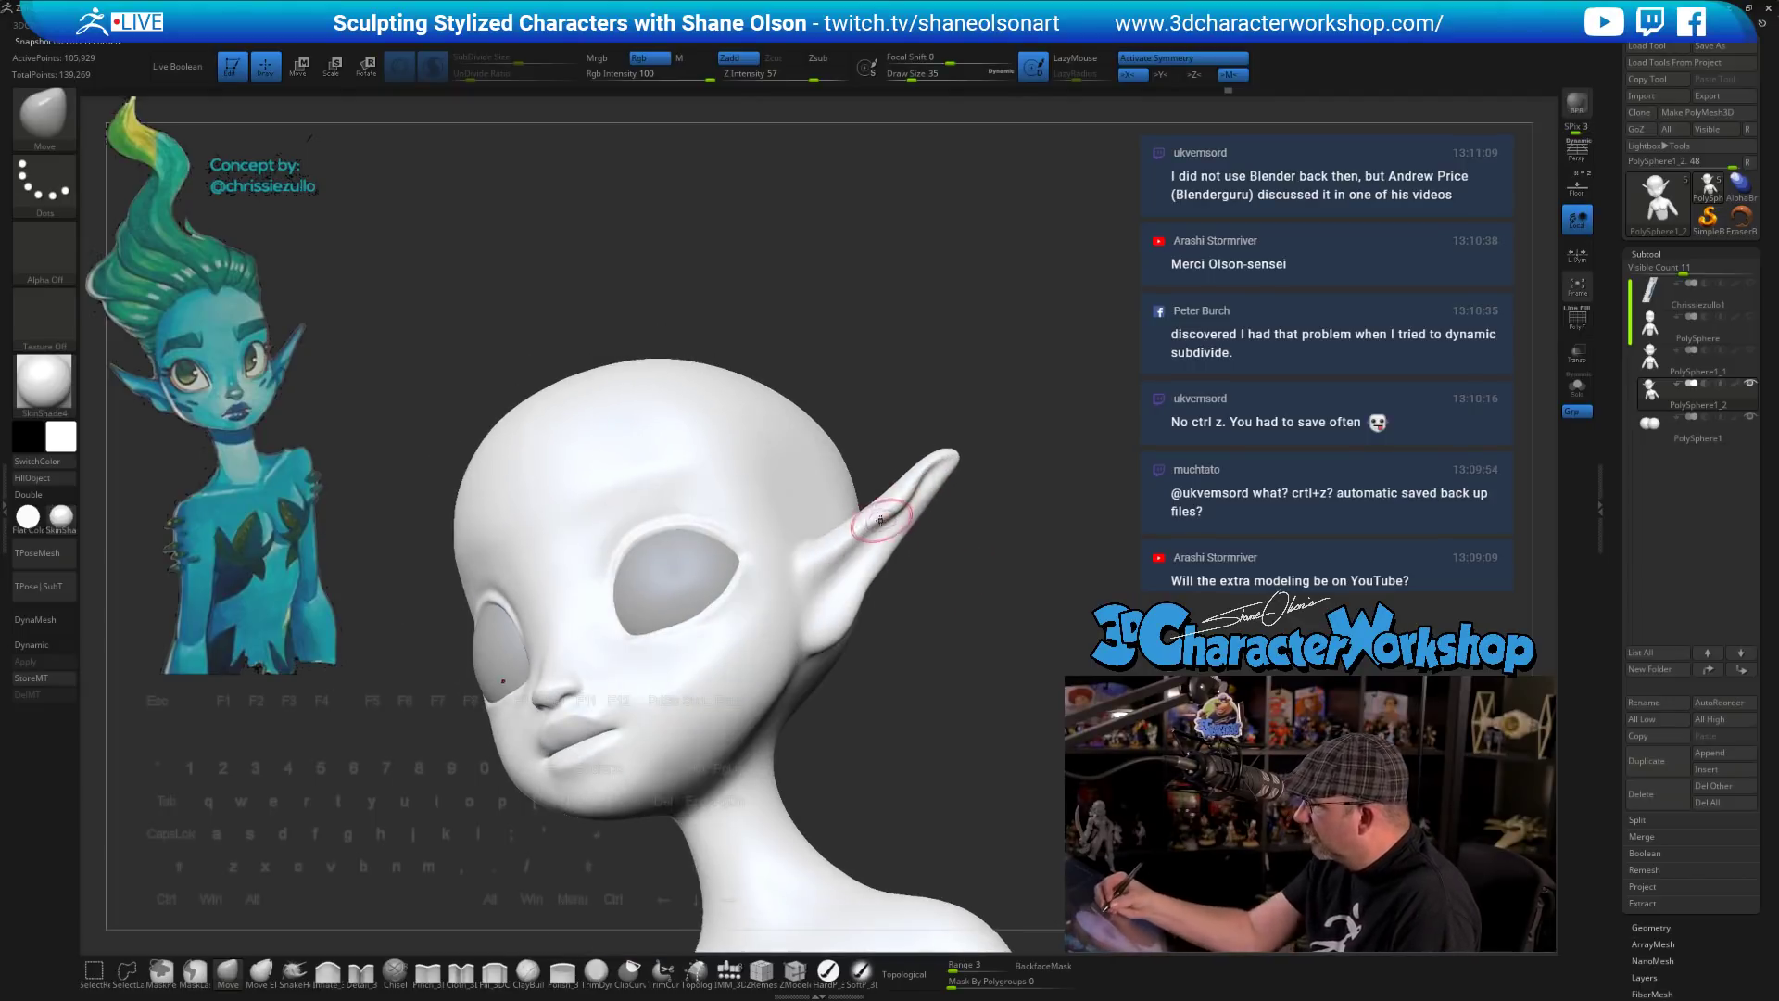
{"action": "mouse_move", "coordinate": [919, 606]}
{"action": "left_mouse_down"}
{"action": "mouse_move", "coordinate": [874, 550]}
{"action": "mouse_move", "coordinate": [937, 537]}
{"action": "left_mouse_up"}
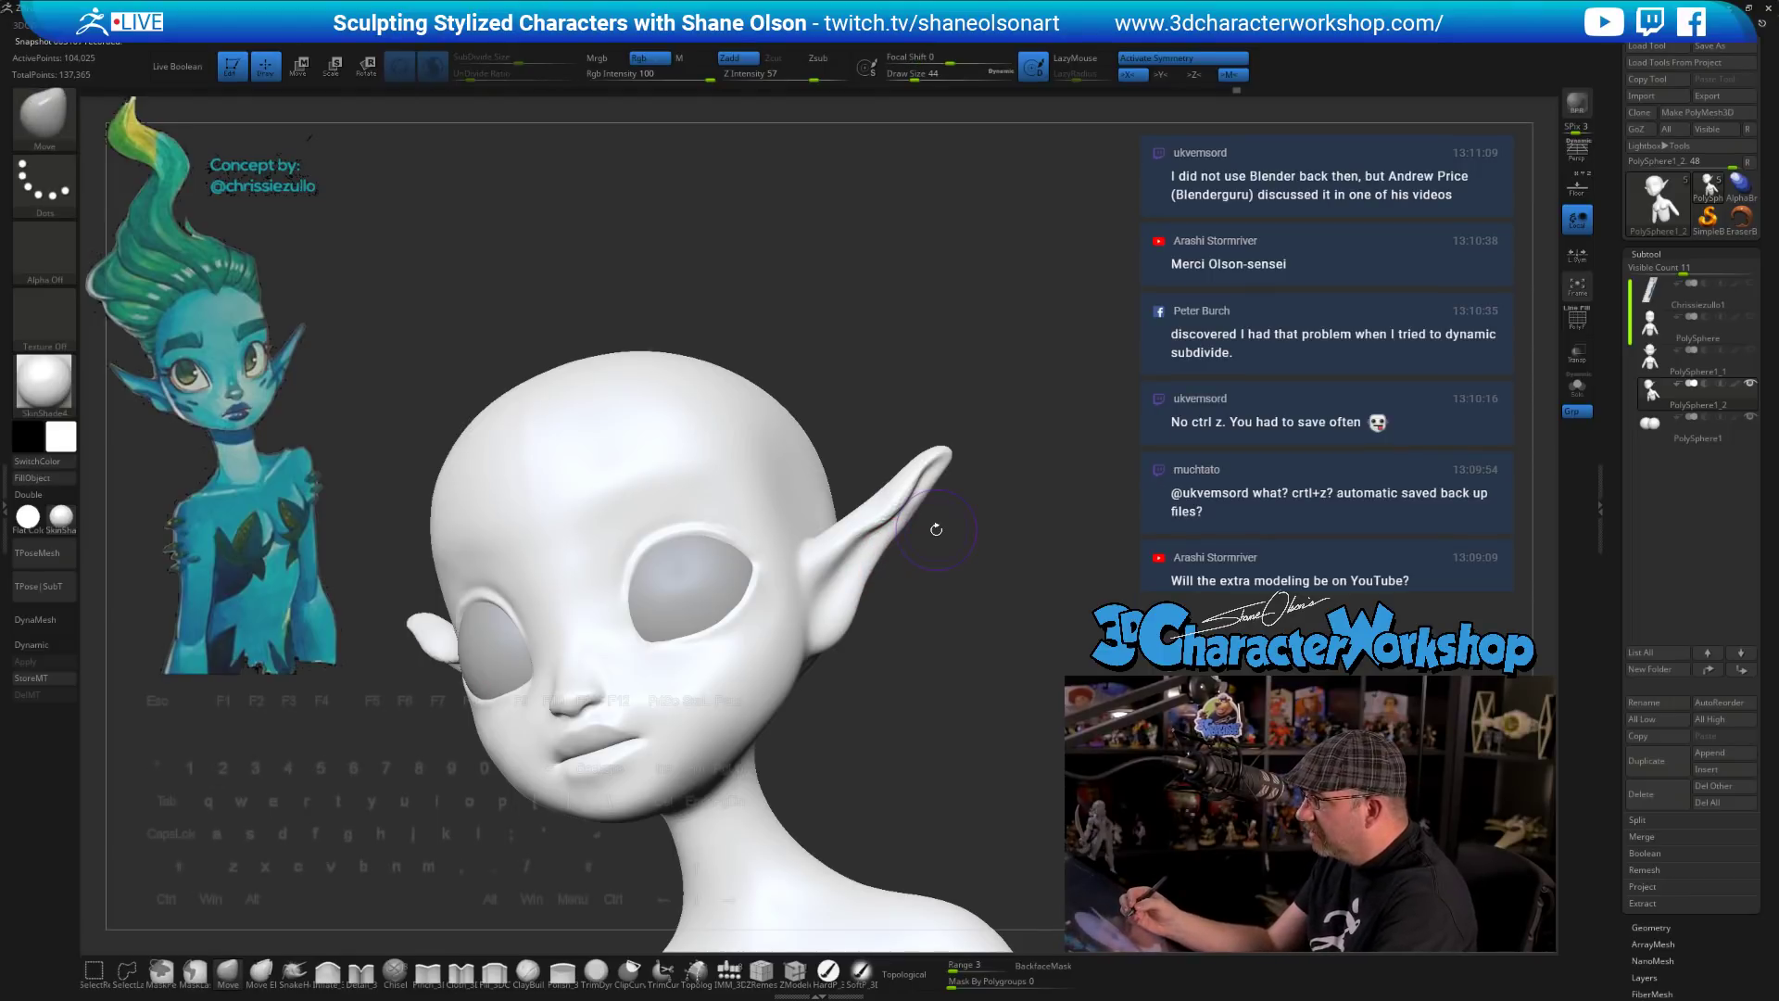
- Push in the ear's lower back edge with the Move brush at draw size 44 and smooth the inner ear
{"action": "mouse_move", "coordinate": [922, 656]}
{"action": "left_mouse_down"}
{"action": "mouse_move", "coordinate": [923, 581]}
{"action": "mouse_move", "coordinate": [919, 619]}
{"action": "mouse_move", "coordinate": [941, 636]}
{"action": "left_mouse_up"}
{"action": "left_click_drag", "start_coordinate": [863, 576], "coordinate": [849, 581]}
{"action": "left_click_drag", "start_coordinate": [957, 670], "coordinate": [939, 710]}
{"action": "left_click_drag", "start_coordinate": [927, 479], "coordinate": [889, 546], "text": "shift"}
- Carve a groove inside the ear from its base toward the tip with the Detail brush at draw size 29
{"action": "mouse_move", "coordinate": [966, 585]}
{"action": "left_mouse_down"}
{"action": "mouse_move", "coordinate": [816, 593]}
{"action": "mouse_move", "coordinate": [904, 593]}
{"action": "left_mouse_up"}
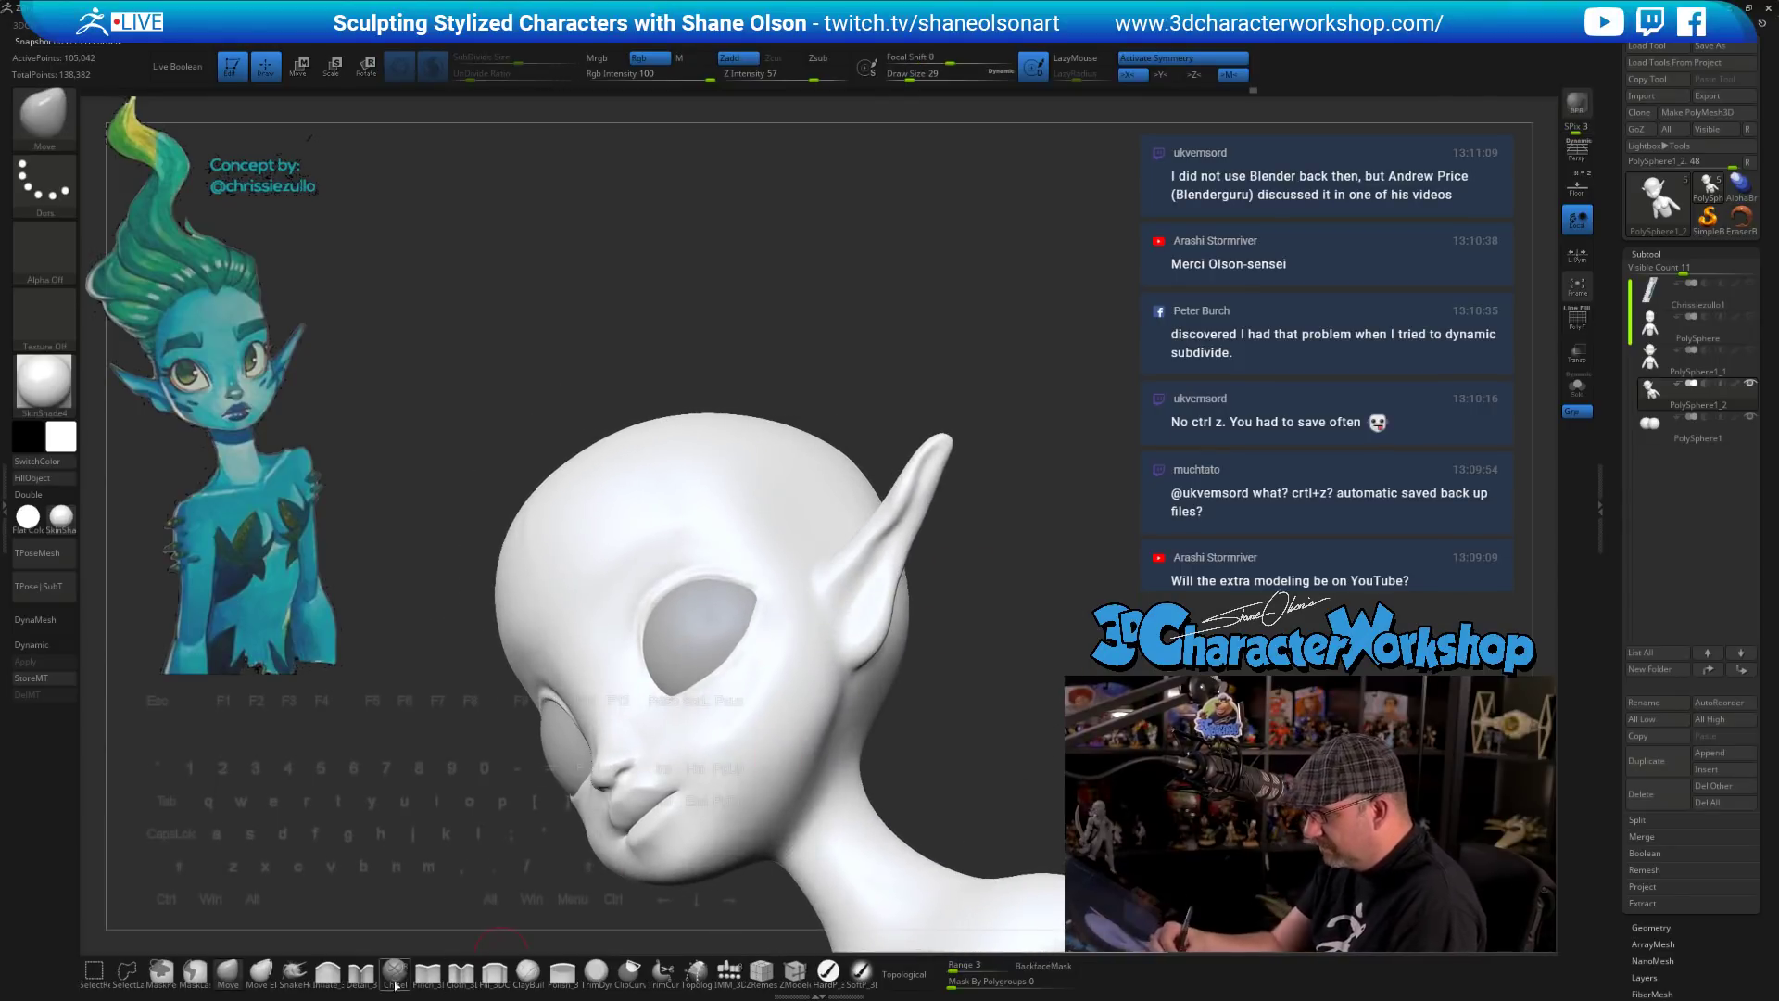
{"action": "left_click", "coordinate": [361, 970]}
{"action": "mouse_move", "coordinate": [1004, 512]}
{"action": "left_mouse_down"}
{"action": "mouse_move", "coordinate": [946, 513]}
{"action": "mouse_move", "coordinate": [926, 475]}
{"action": "left_mouse_up"}
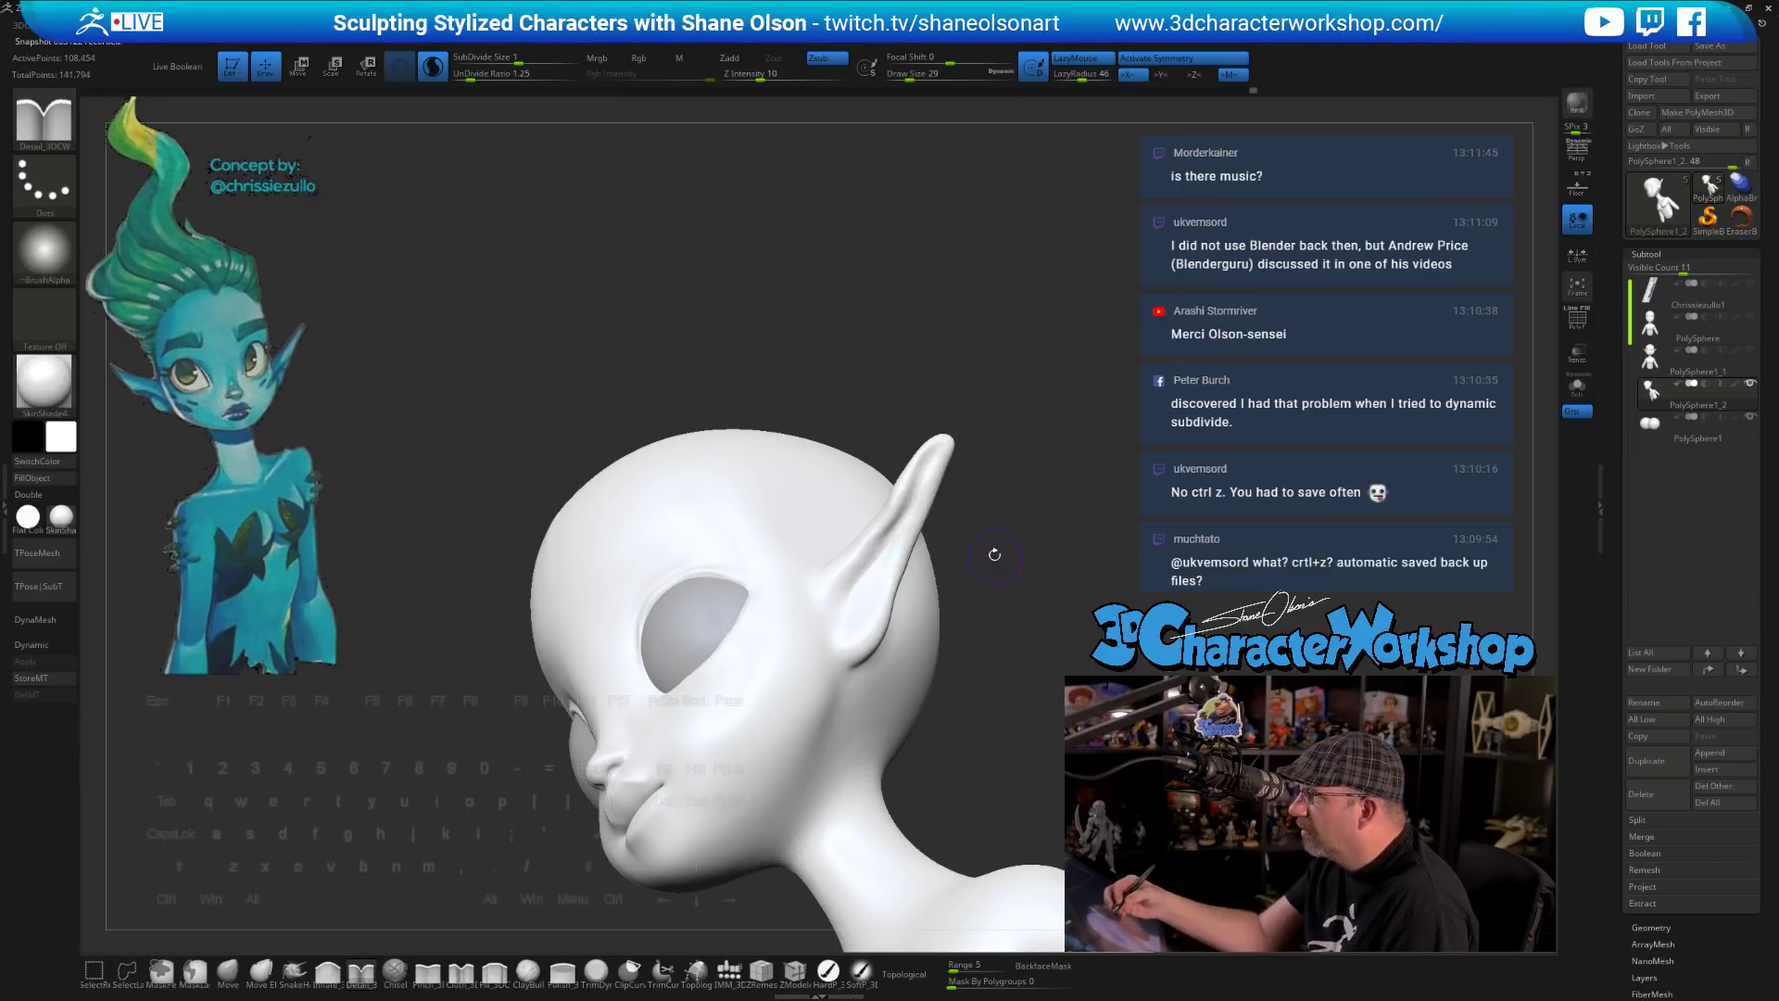
{"action": "mouse_move", "coordinate": [994, 554]}
{"action": "left_mouse_down", "text": "alt"}
{"action": "mouse_move", "coordinate": [992, 600]}
{"action": "mouse_move", "coordinate": [883, 570]}
{"action": "left_mouse_up", "text": "alt"}
{"action": "left_click_drag", "start_coordinate": [717, 582], "coordinate": [777, 511]}
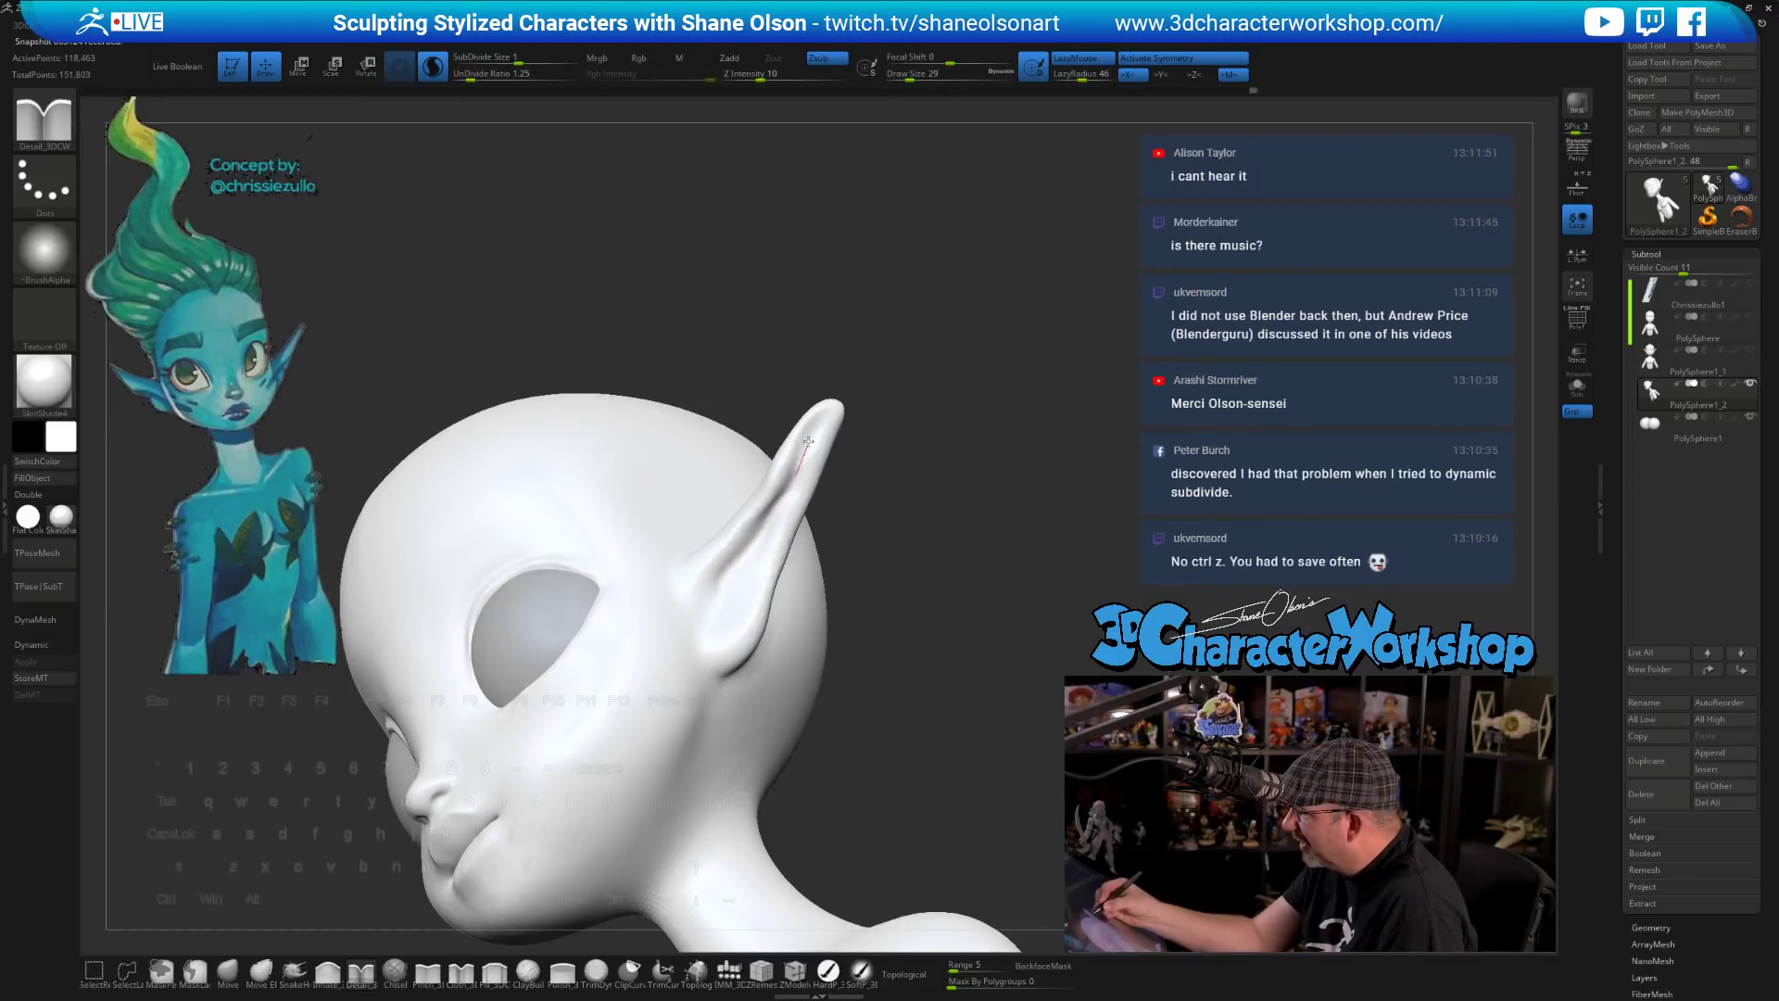
- Deepen the inner ear hollow above the lobe with upward Detail brush strokes
{"action": "left_click_drag", "start_coordinate": [881, 432], "coordinate": [887, 545]}
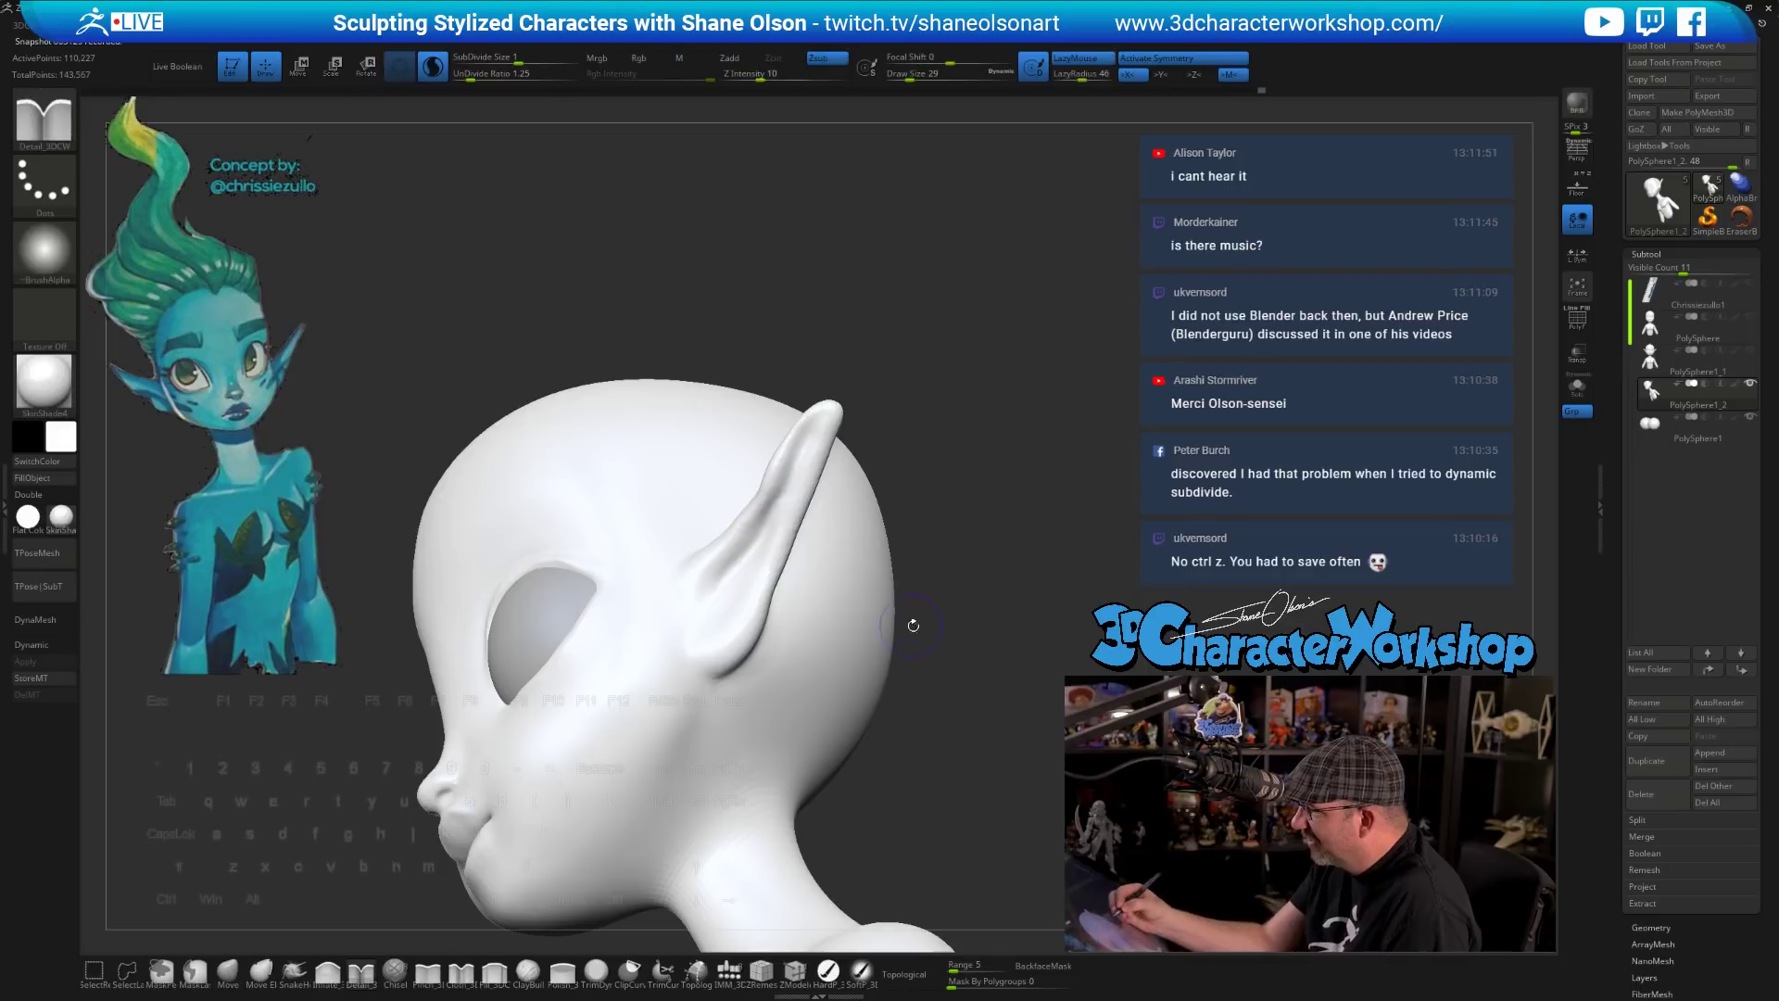
{"action": "mouse_move", "coordinate": [913, 619]}
{"action": "left_mouse_down"}
{"action": "mouse_move", "coordinate": [923, 647]}
{"action": "mouse_move", "coordinate": [982, 647]}
{"action": "left_mouse_up"}
{"action": "mouse_move", "coordinate": [706, 628]}
{"action": "left_mouse_down"}
{"action": "mouse_move", "coordinate": [725, 601]}
{"action": "mouse_move", "coordinate": [701, 609]}
{"action": "mouse_move", "coordinate": [710, 586]}
{"action": "left_mouse_up"}
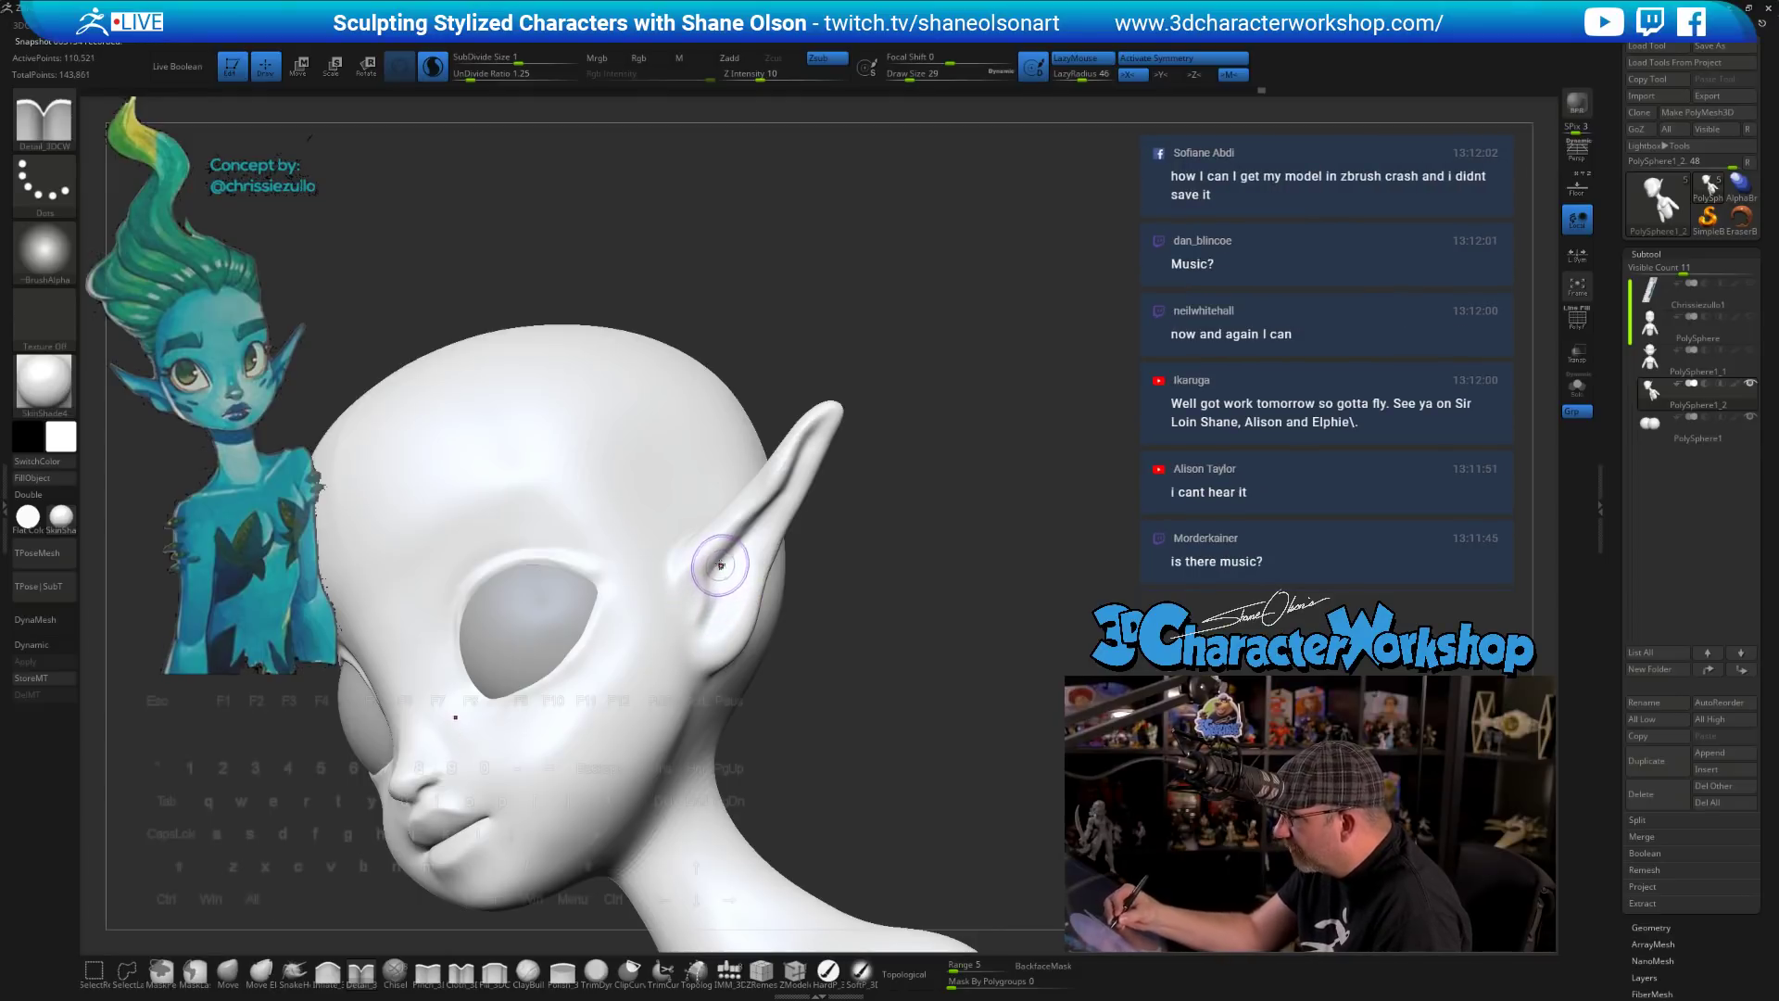
{"action": "left_click_drag", "start_coordinate": [889, 630], "coordinate": [838, 662]}
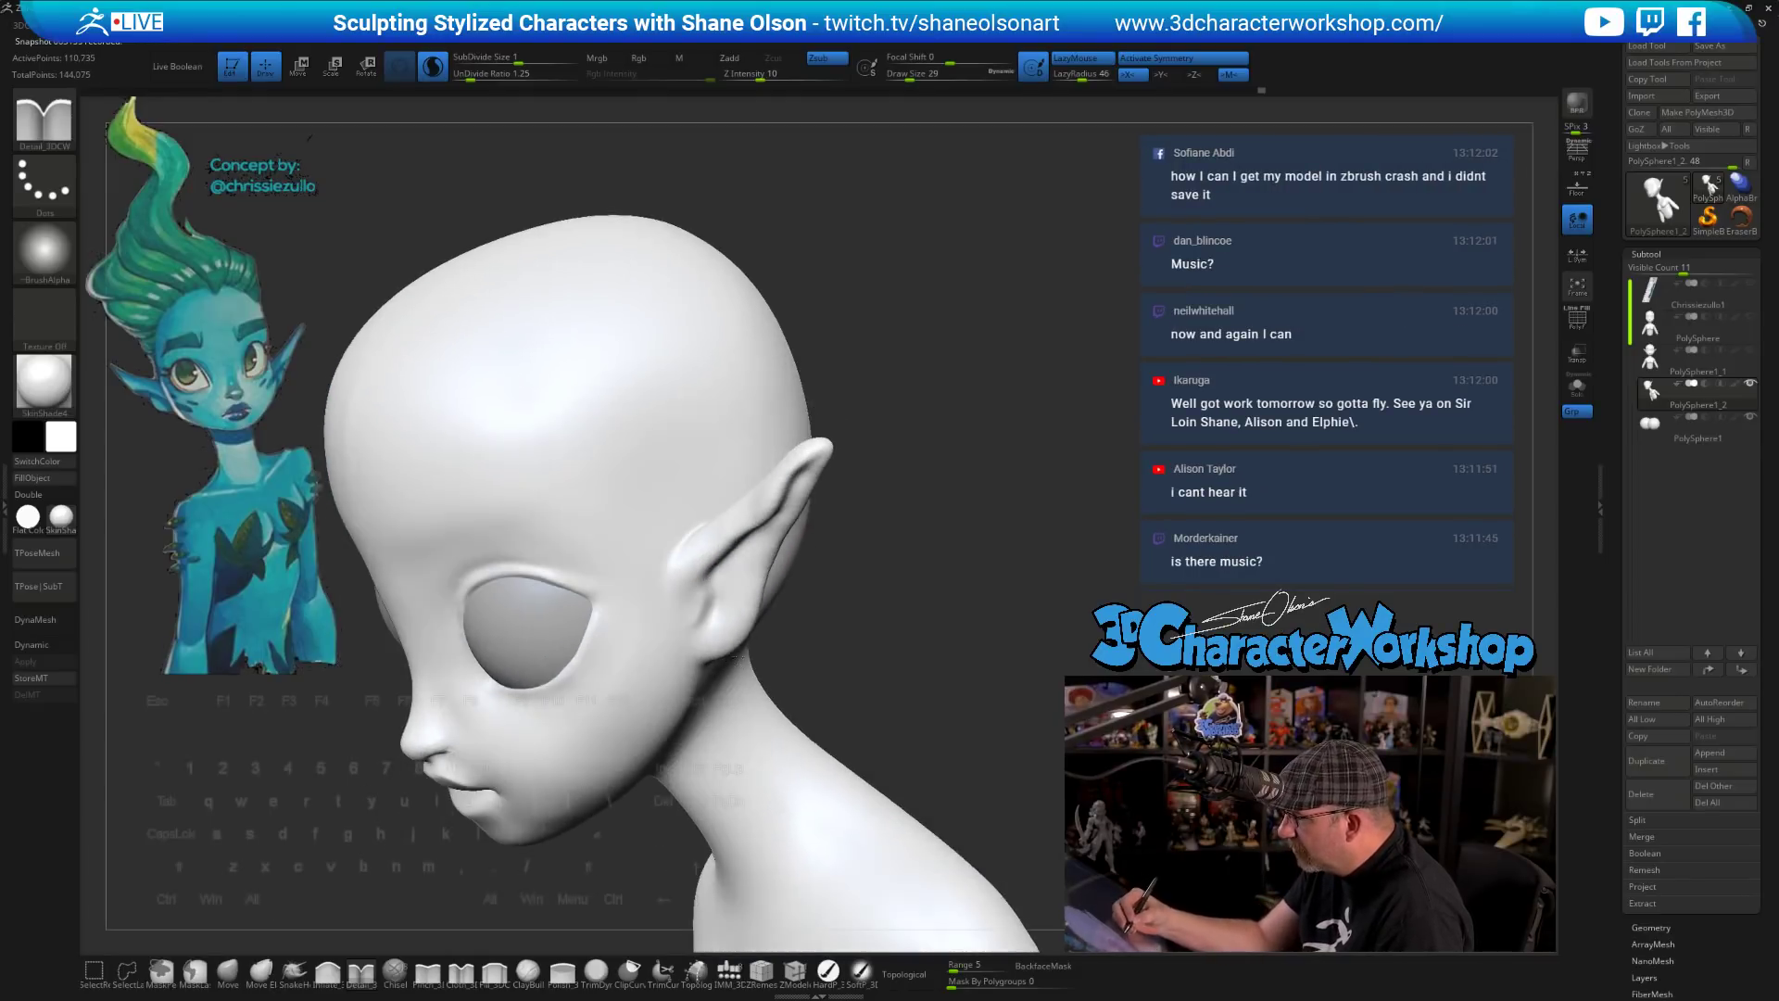
{"action": "left_click_drag", "start_coordinate": [709, 628], "coordinate": [705, 564]}
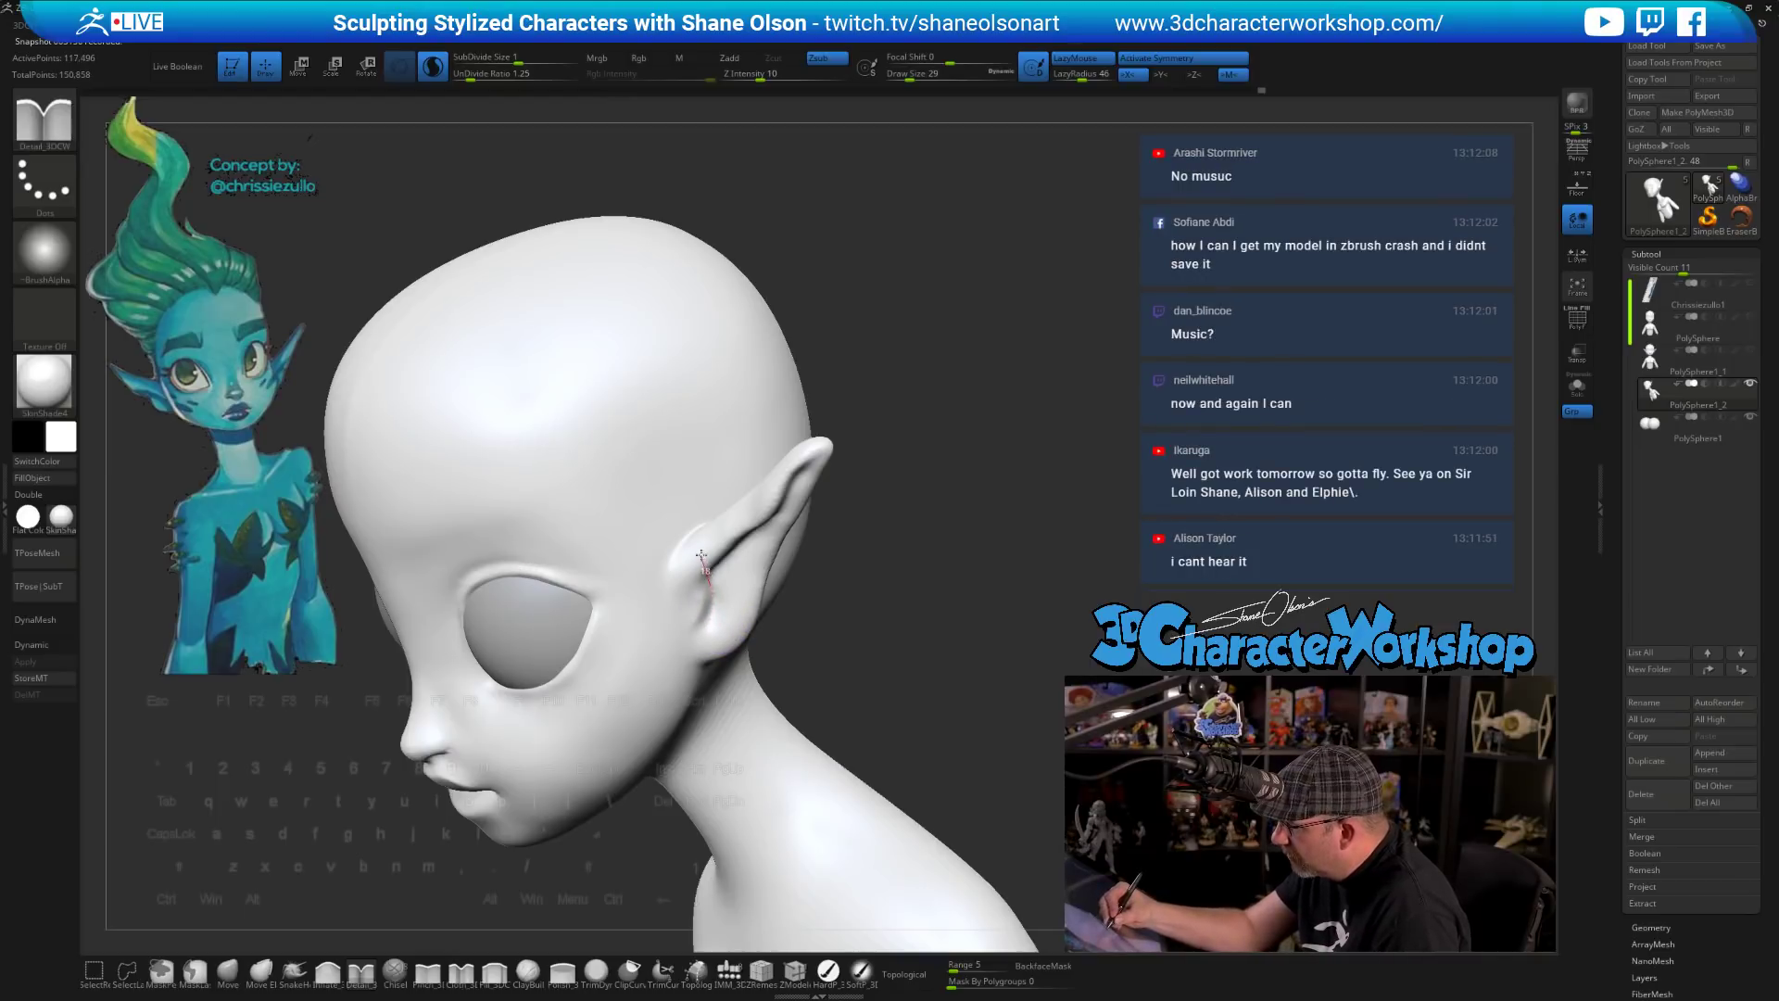
- Set the Move brush's draw size to 33 and reshape the earlobe
{"action": "mouse_move", "coordinate": [867, 593]}
{"action": "left_mouse_down"}
{"action": "mouse_move", "coordinate": [825, 648]}
{"action": "mouse_move", "coordinate": [827, 736]}
{"action": "left_mouse_up"}
{"action": "mouse_move", "coordinate": [842, 614]}
{"action": "left_mouse_down"}
{"action": "mouse_move", "coordinate": [834, 596]}
{"action": "mouse_move", "coordinate": [829, 657]}
{"action": "left_mouse_up"}
{"action": "left_click", "coordinate": [228, 973]}
{"action": "key", "text": "s"}
{"action": "left_click_drag", "start_coordinate": [825, 657], "coordinate": [830, 656]}
{"action": "right_click_drag", "start_coordinate": [713, 641], "coordinate": [751, 638]}
{"action": "left_click_drag", "start_coordinate": [794, 636], "coordinate": [757, 666]}
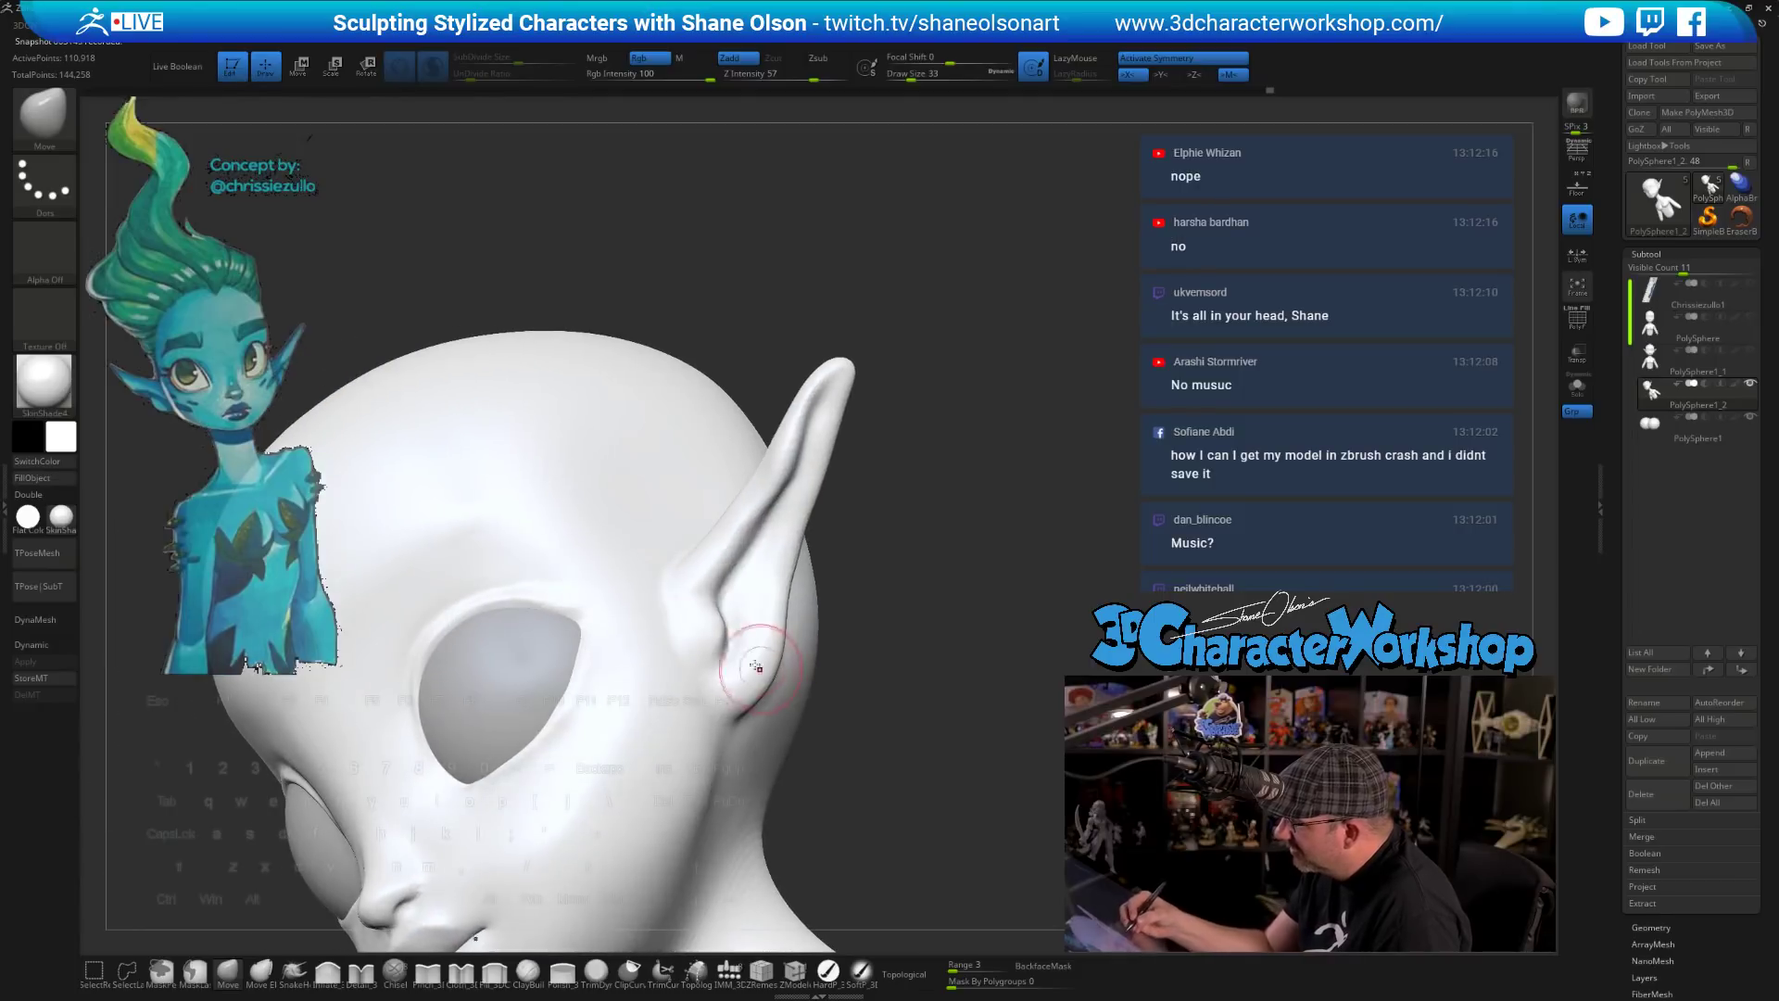
- Adjust the ear's inner contour with the Move brush and smooth the area where the ear meets the temple
{"action": "right_click_drag", "start_coordinate": [744, 576], "coordinate": [751, 600]}
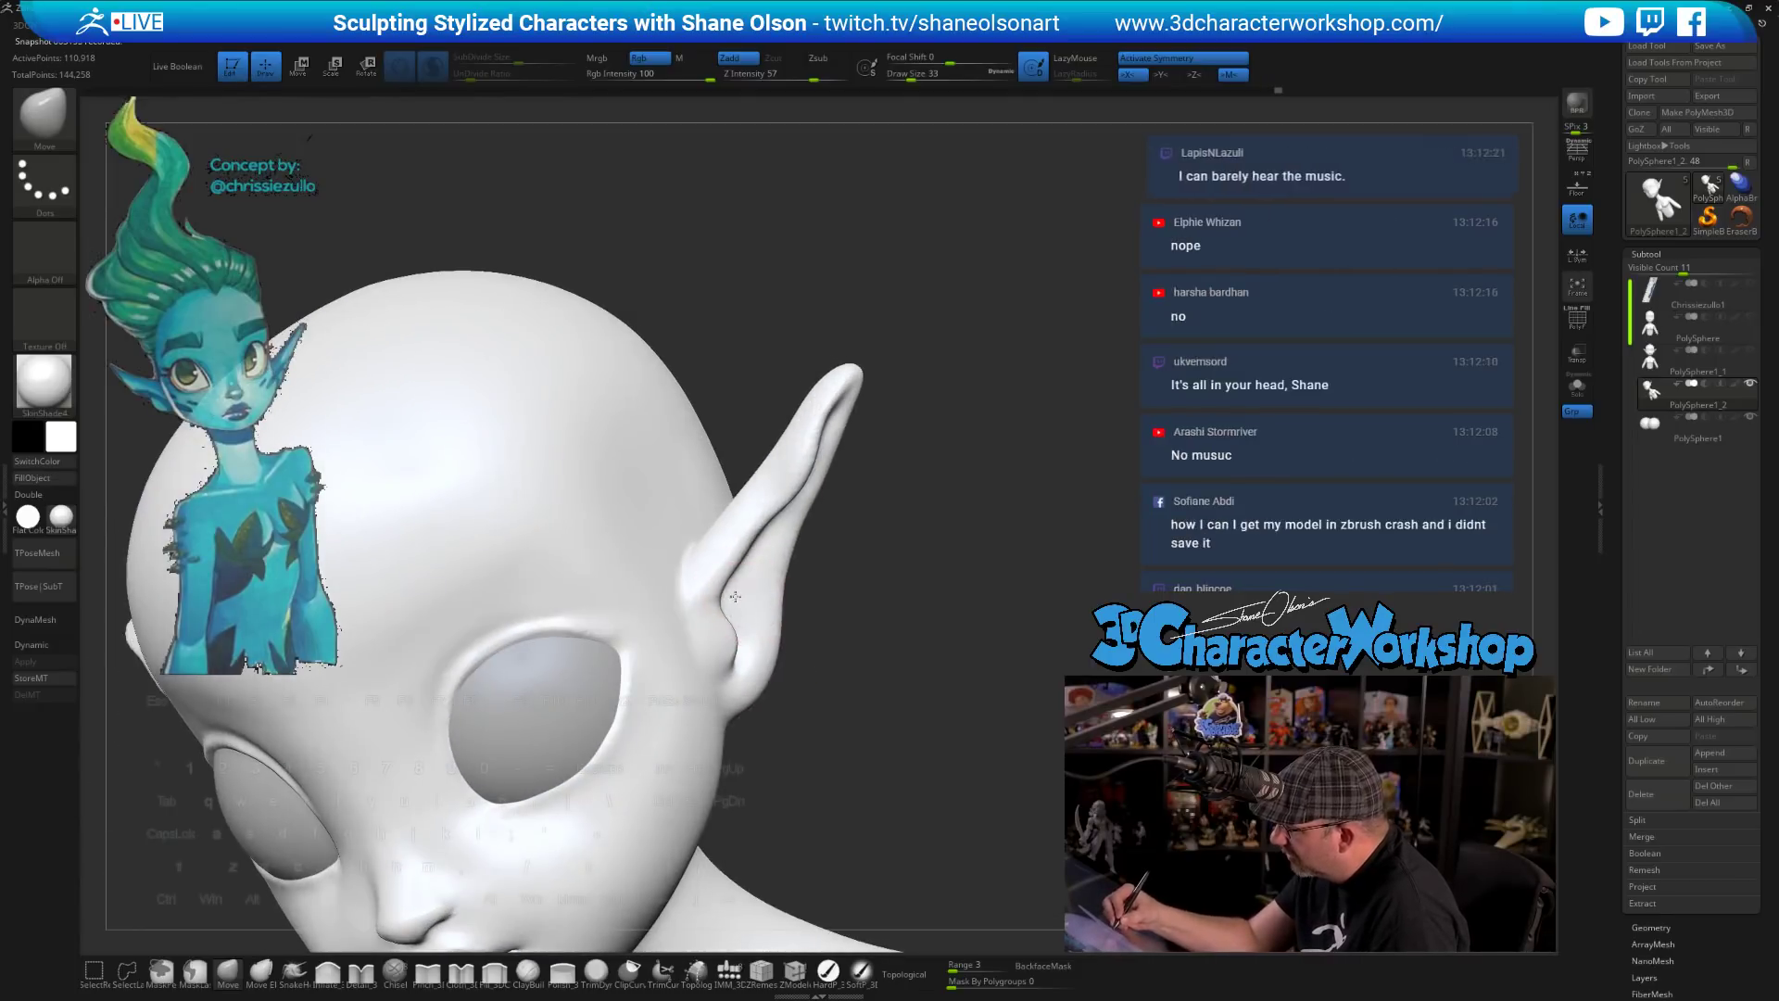
{"action": "left_click_drag", "start_coordinate": [747, 583], "coordinate": [751, 582]}
{"action": "mouse_move", "coordinate": [795, 529]}
{"action": "right_mouse_down"}
{"action": "mouse_move", "coordinate": [801, 505]}
{"action": "mouse_move", "coordinate": [777, 512]}
{"action": "right_mouse_up"}
{"action": "mouse_move", "coordinate": [890, 690]}
{"action": "right_mouse_down"}
{"action": "mouse_move", "coordinate": [695, 695]}
{"action": "mouse_move", "coordinate": [864, 702]}
{"action": "right_mouse_up"}
{"action": "mouse_move", "coordinate": [864, 702]}
{"action": "left_mouse_down"}
{"action": "mouse_move", "coordinate": [700, 607]}
{"action": "mouse_move", "coordinate": [684, 649]}
{"action": "left_mouse_up"}
{"action": "mouse_move", "coordinate": [738, 647]}
{"action": "right_mouse_down"}
{"action": "mouse_move", "coordinate": [802, 645]}
{"action": "mouse_move", "coordinate": [741, 639]}
{"action": "right_mouse_up"}
{"action": "left_click_drag", "start_coordinate": [684, 593], "coordinate": [675, 567], "text": "shift"}
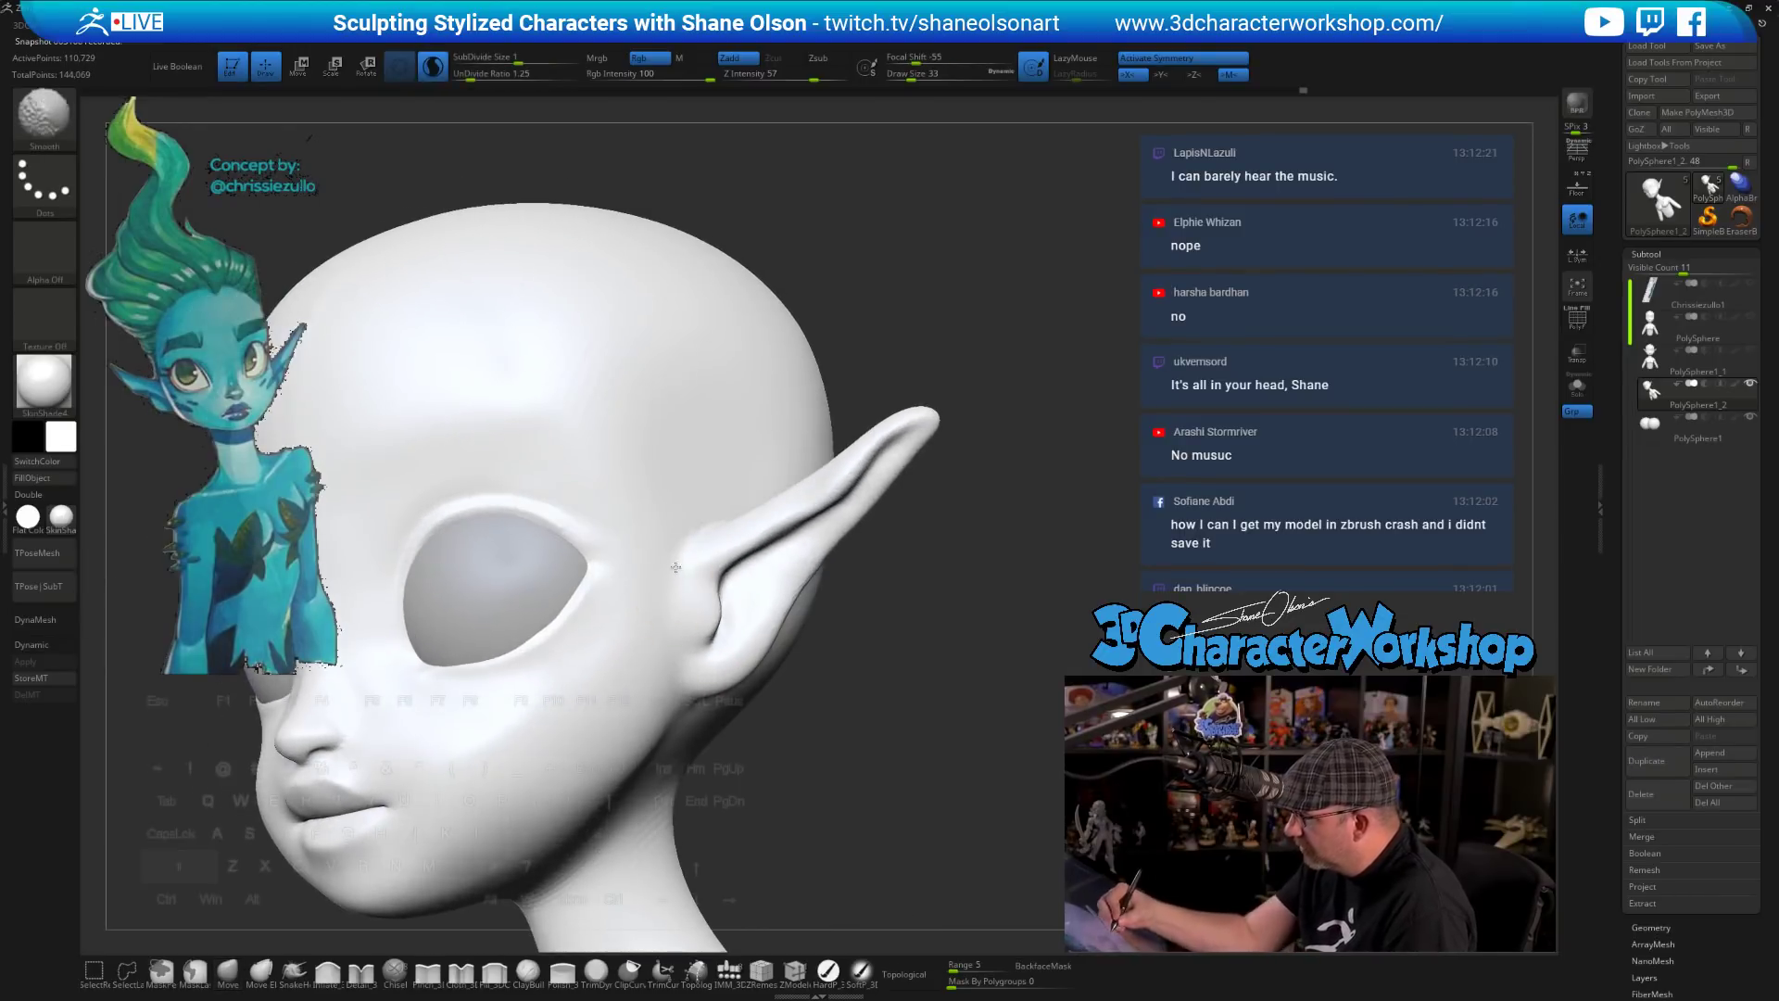
{"action": "mouse_move", "coordinate": [690, 636]}
{"action": "left_mouse_down"}
{"action": "mouse_move", "coordinate": [871, 643]}
{"action": "mouse_move", "coordinate": [755, 647]}
{"action": "mouse_move", "coordinate": [783, 591]}
{"action": "mouse_move", "coordinate": [798, 649]}
{"action": "left_mouse_up"}
- Set the Move brush's draw size to 120 and reshape the torso just beneath the breast
{"action": "key", "text": "s"}
{"action": "mouse_move", "coordinate": [802, 643]}
{"action": "left_mouse_down", "text": "alt"}
{"action": "mouse_move", "coordinate": [843, 685]}
{"action": "mouse_move", "coordinate": [1003, 676]}
{"action": "mouse_move", "coordinate": [926, 701]}
{"action": "mouse_move", "coordinate": [874, 623]}
{"action": "mouse_move", "coordinate": [822, 772]}
{"action": "left_mouse_up", "text": "alt"}
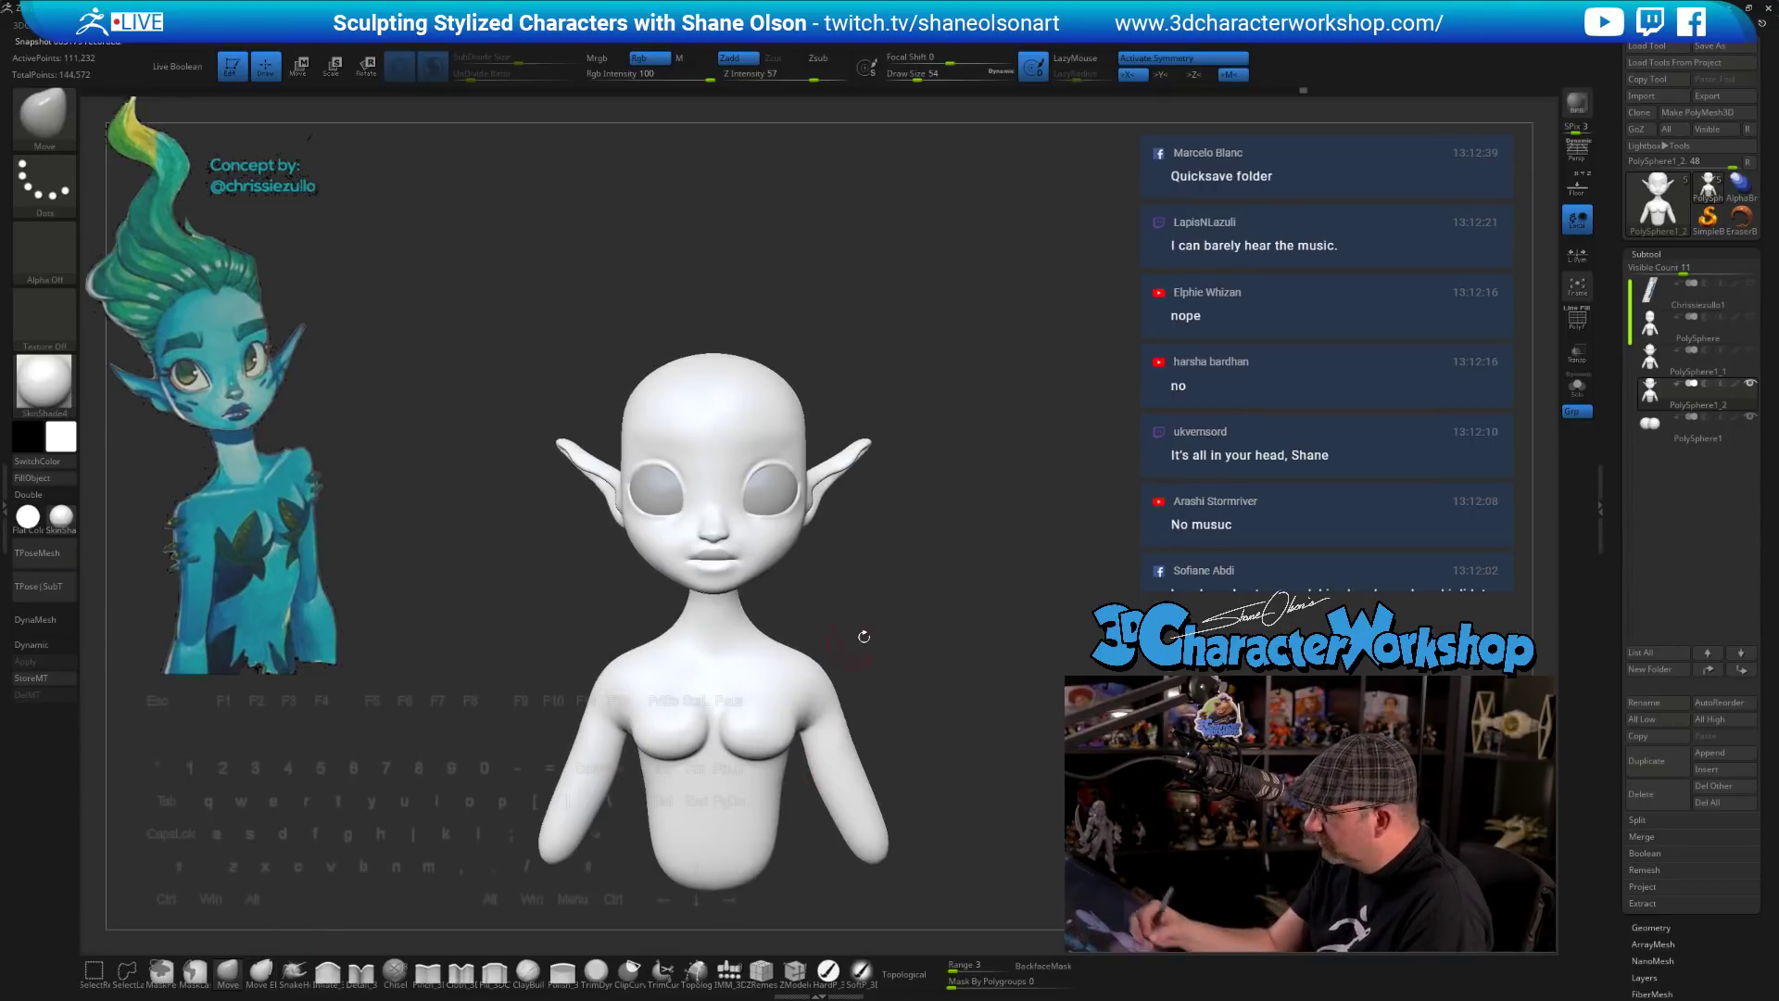
{"action": "key", "text": "s"}
{"action": "left_click_drag", "start_coordinate": [869, 638], "coordinate": [884, 638]}
{"action": "left_click_drag", "start_coordinate": [754, 761], "coordinate": [775, 741]}
{"action": "mouse_move", "coordinate": [926, 690]}
{"action": "left_mouse_down"}
{"action": "mouse_move", "coordinate": [857, 700]}
{"action": "mouse_move", "coordinate": [937, 660]}
{"action": "mouse_move", "coordinate": [882, 594]}
{"action": "left_mouse_up"}
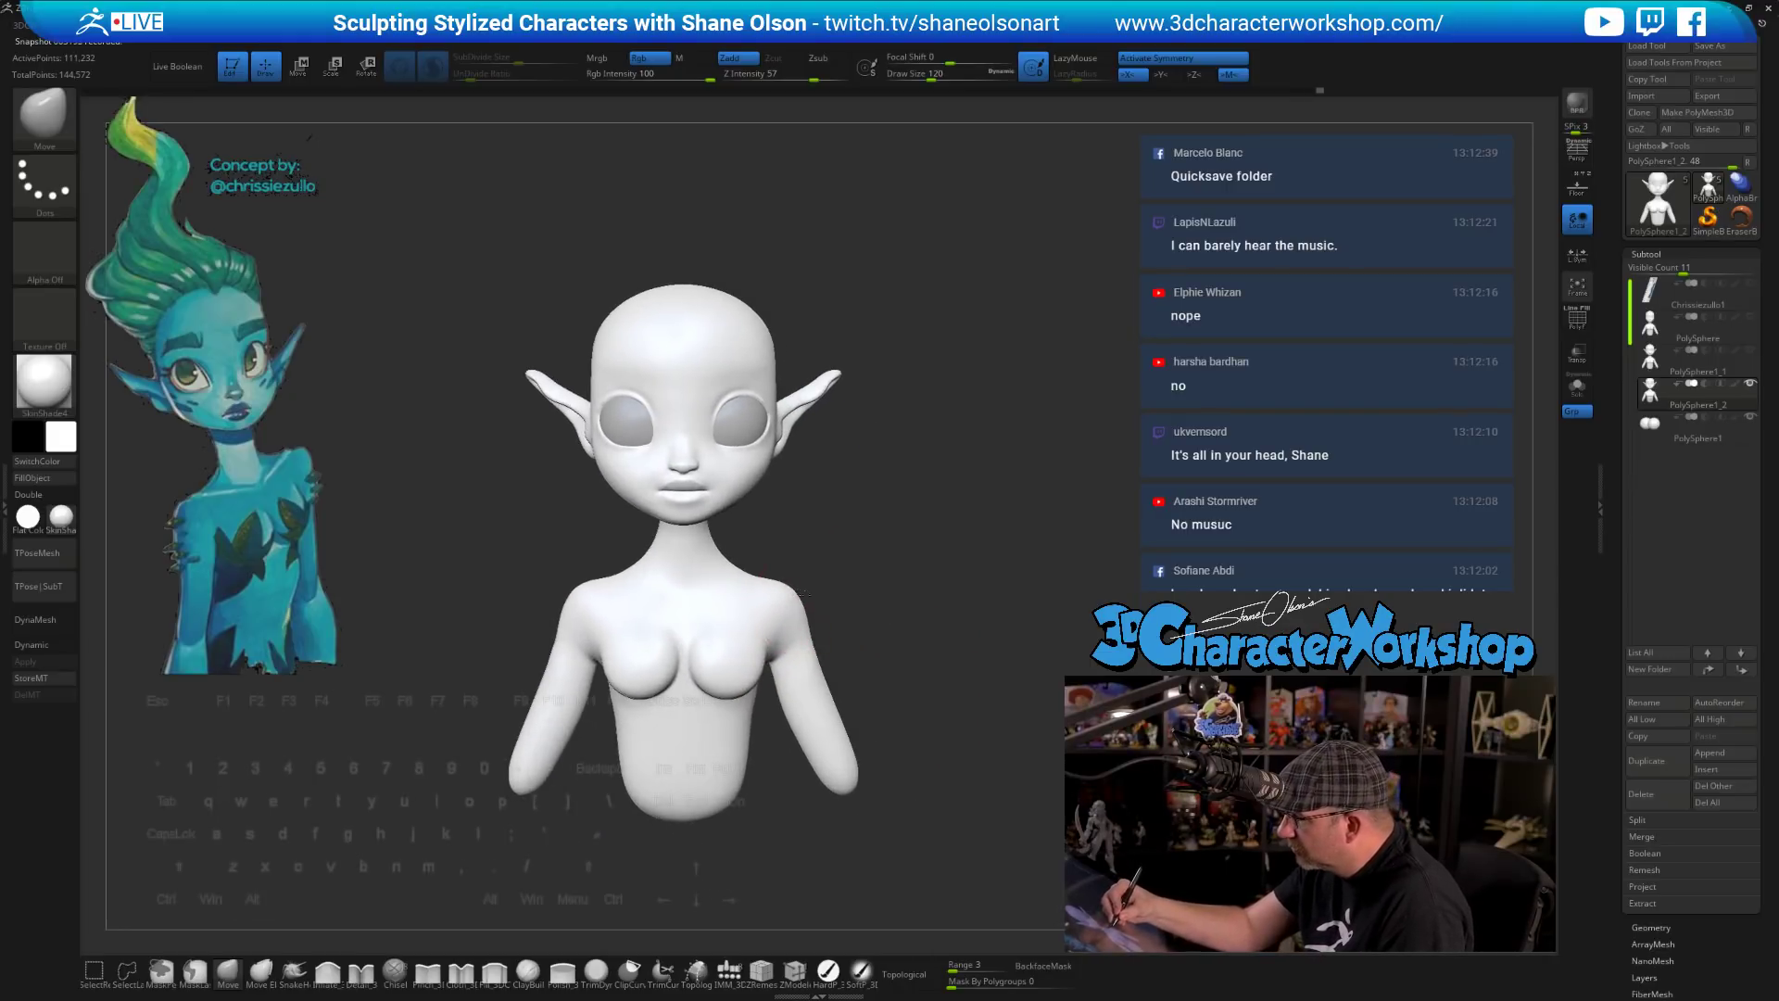
- Shape the upper arm and side of the torso in profile with the Move brush at draw size 177
{"action": "mouse_move", "coordinate": [879, 598]}
{"action": "left_mouse_down"}
{"action": "mouse_move", "coordinate": [897, 556]}
{"action": "mouse_move", "coordinate": [928, 622]}
{"action": "mouse_move", "coordinate": [915, 632]}
{"action": "left_mouse_up"}
{"action": "key", "text": "s"}
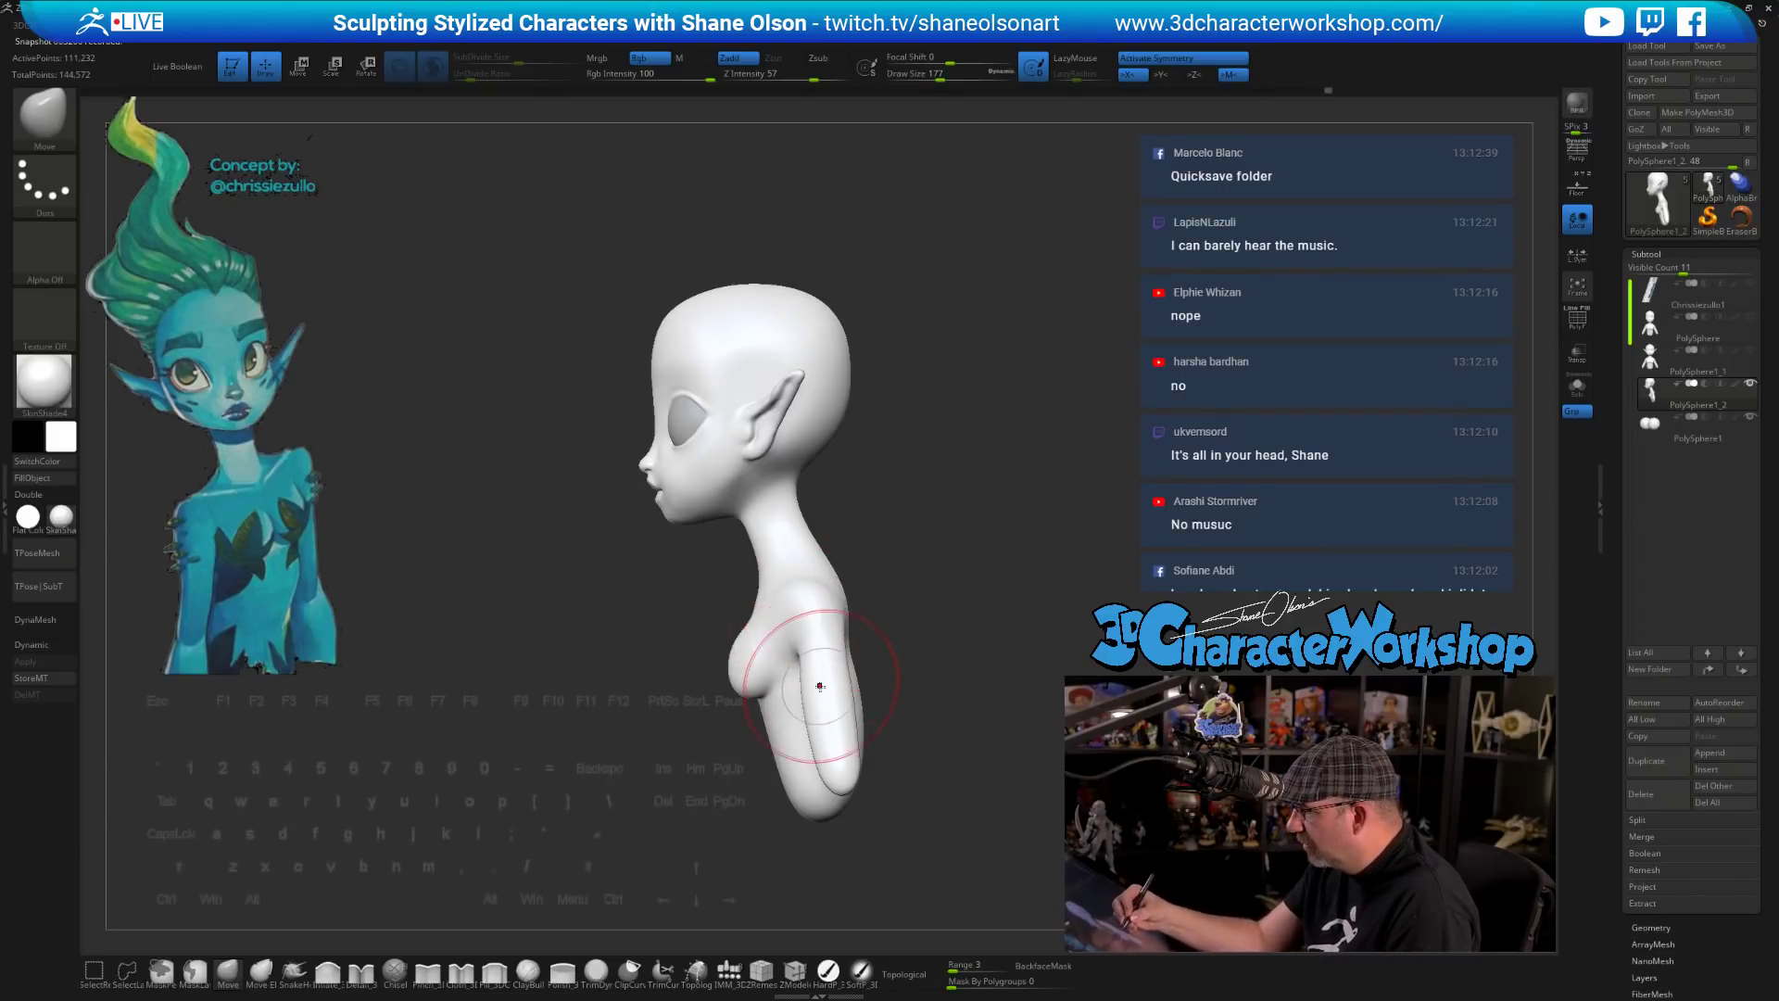
{"action": "mouse_move", "coordinate": [812, 686]}
{"action": "left_mouse_down"}
{"action": "mouse_move", "coordinate": [804, 665]}
{"action": "mouse_move", "coordinate": [1001, 684]}
{"action": "mouse_move", "coordinate": [898, 679]}
{"action": "mouse_move", "coordinate": [981, 664]}
{"action": "mouse_move", "coordinate": [892, 684]}
{"action": "mouse_move", "coordinate": [903, 717]}
{"action": "left_mouse_up"}
- Set the Move brush's draw size to 108 and refine the breast's profile
{"action": "key", "text": "s"}
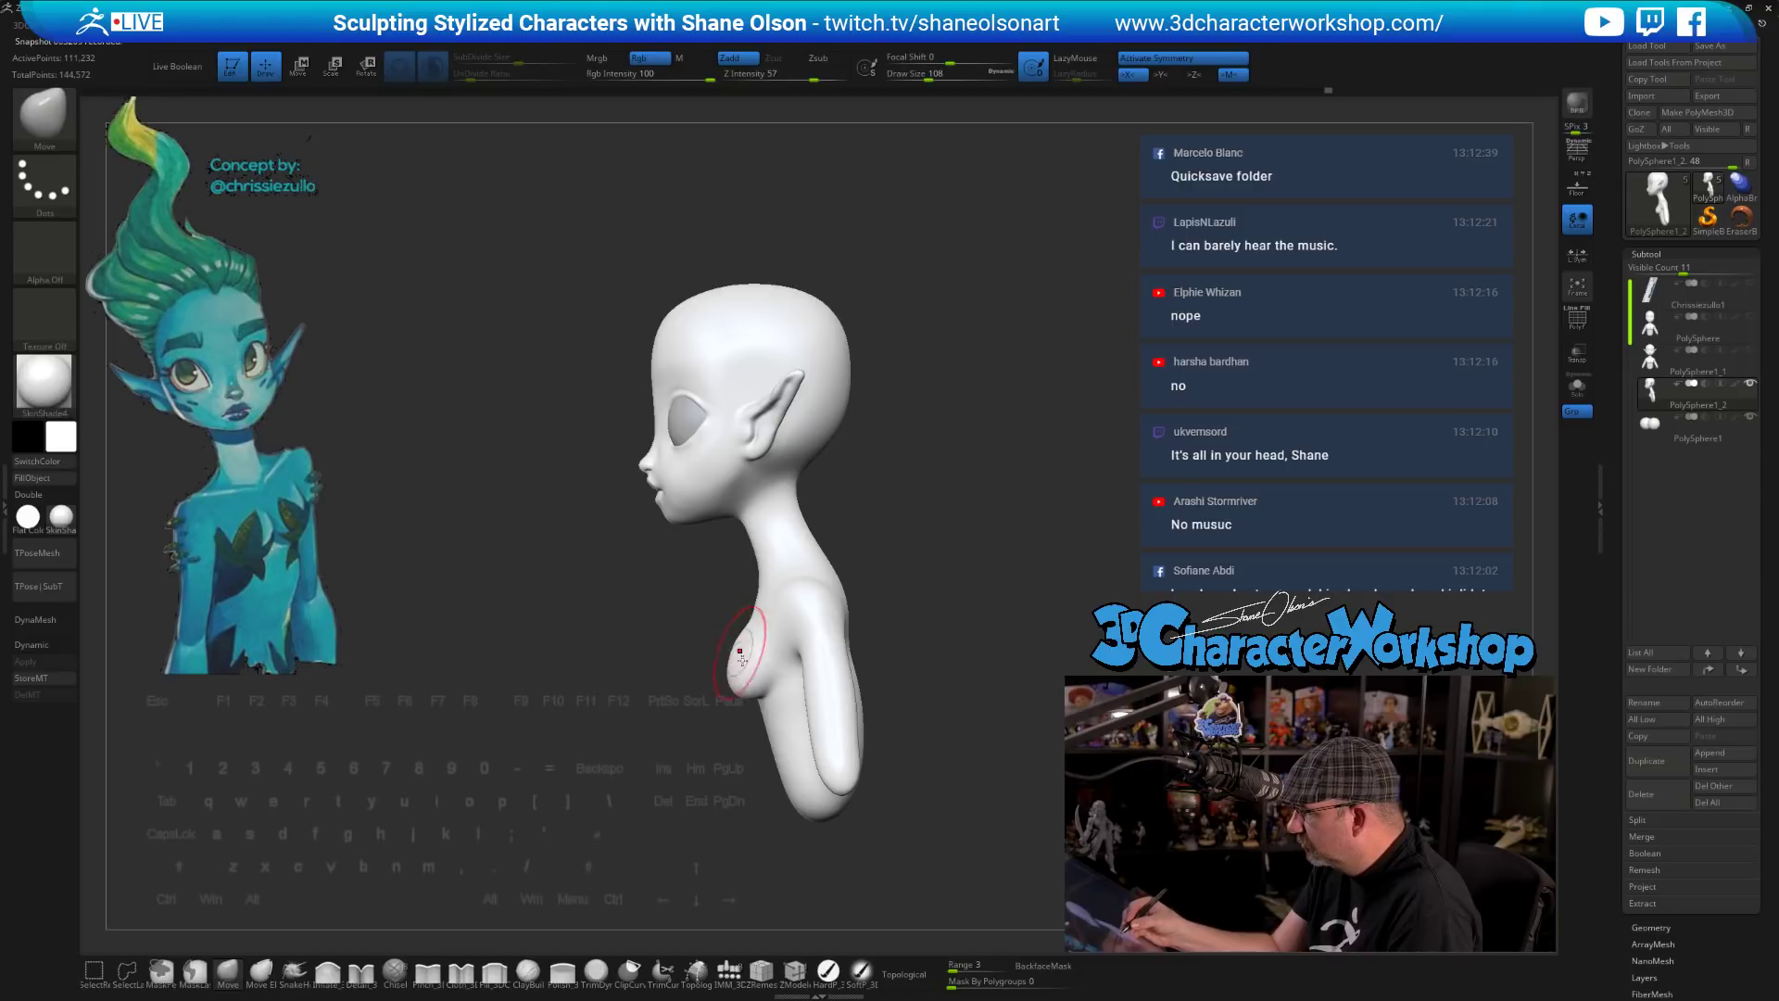
{"action": "key", "text": "shift"}
{"action": "left_click_drag", "start_coordinate": [866, 624], "coordinate": [921, 537], "text": "shift"}
- Sculpt the fold running from the breast to the armpit at draw size 56 and smooth it towards the shoulder
{"action": "mouse_move", "coordinate": [782, 739]}
{"action": "left_mouse_down", "text": "alt"}
{"action": "mouse_move", "coordinate": [798, 810]}
{"action": "mouse_move", "coordinate": [797, 742]}
{"action": "mouse_move", "coordinate": [824, 798]}
{"action": "mouse_move", "coordinate": [866, 808]}
{"action": "mouse_move", "coordinate": [837, 827]}
{"action": "mouse_move", "coordinate": [816, 672]}
{"action": "left_mouse_up", "text": "alt"}
{"action": "left_click", "coordinate": [429, 973]}
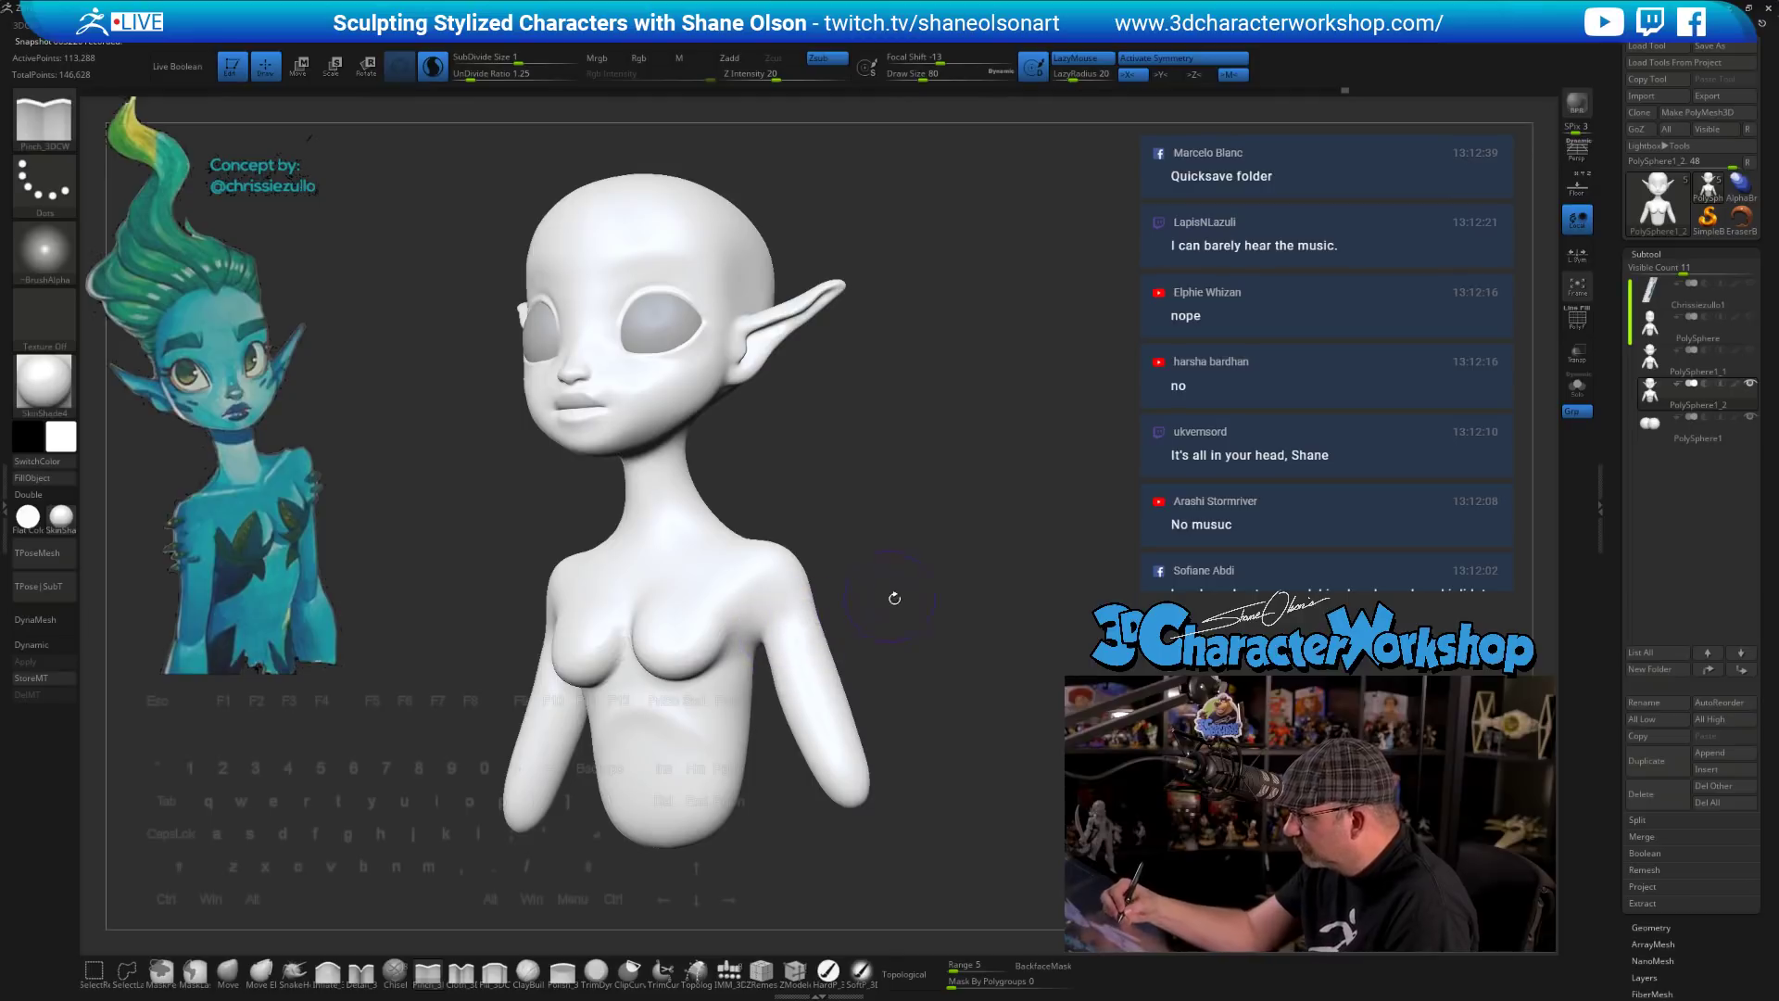
{"action": "mouse_move", "coordinate": [894, 597]}
{"action": "left_mouse_down"}
{"action": "mouse_move", "coordinate": [893, 572]}
{"action": "mouse_move", "coordinate": [813, 584]}
{"action": "left_mouse_up"}
{"action": "key", "text": "s"}
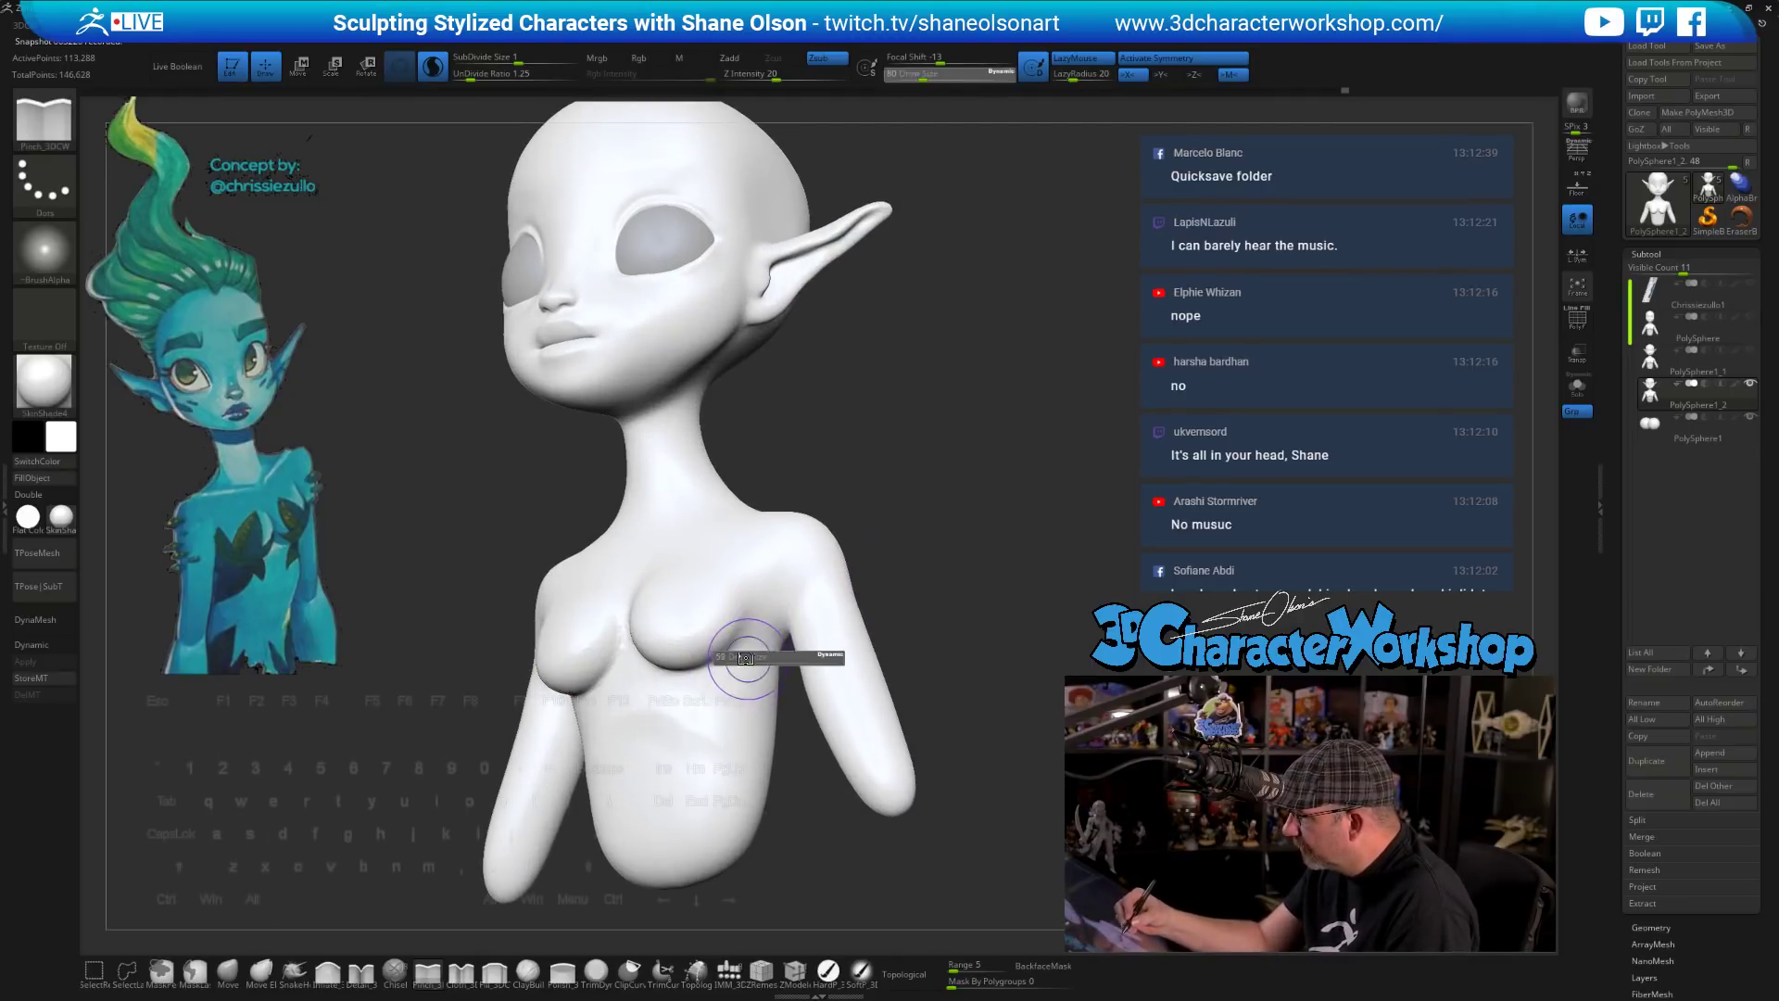
{"action": "left_click_drag", "start_coordinate": [746, 658], "coordinate": [734, 646]}
{"action": "mouse_move", "coordinate": [950, 640]}
{"action": "left_mouse_down"}
{"action": "mouse_move", "coordinate": [917, 641]}
{"action": "mouse_move", "coordinate": [905, 667]}
{"action": "left_mouse_up"}
{"action": "left_click_drag", "start_coordinate": [747, 603], "coordinate": [777, 589], "text": "shift"}
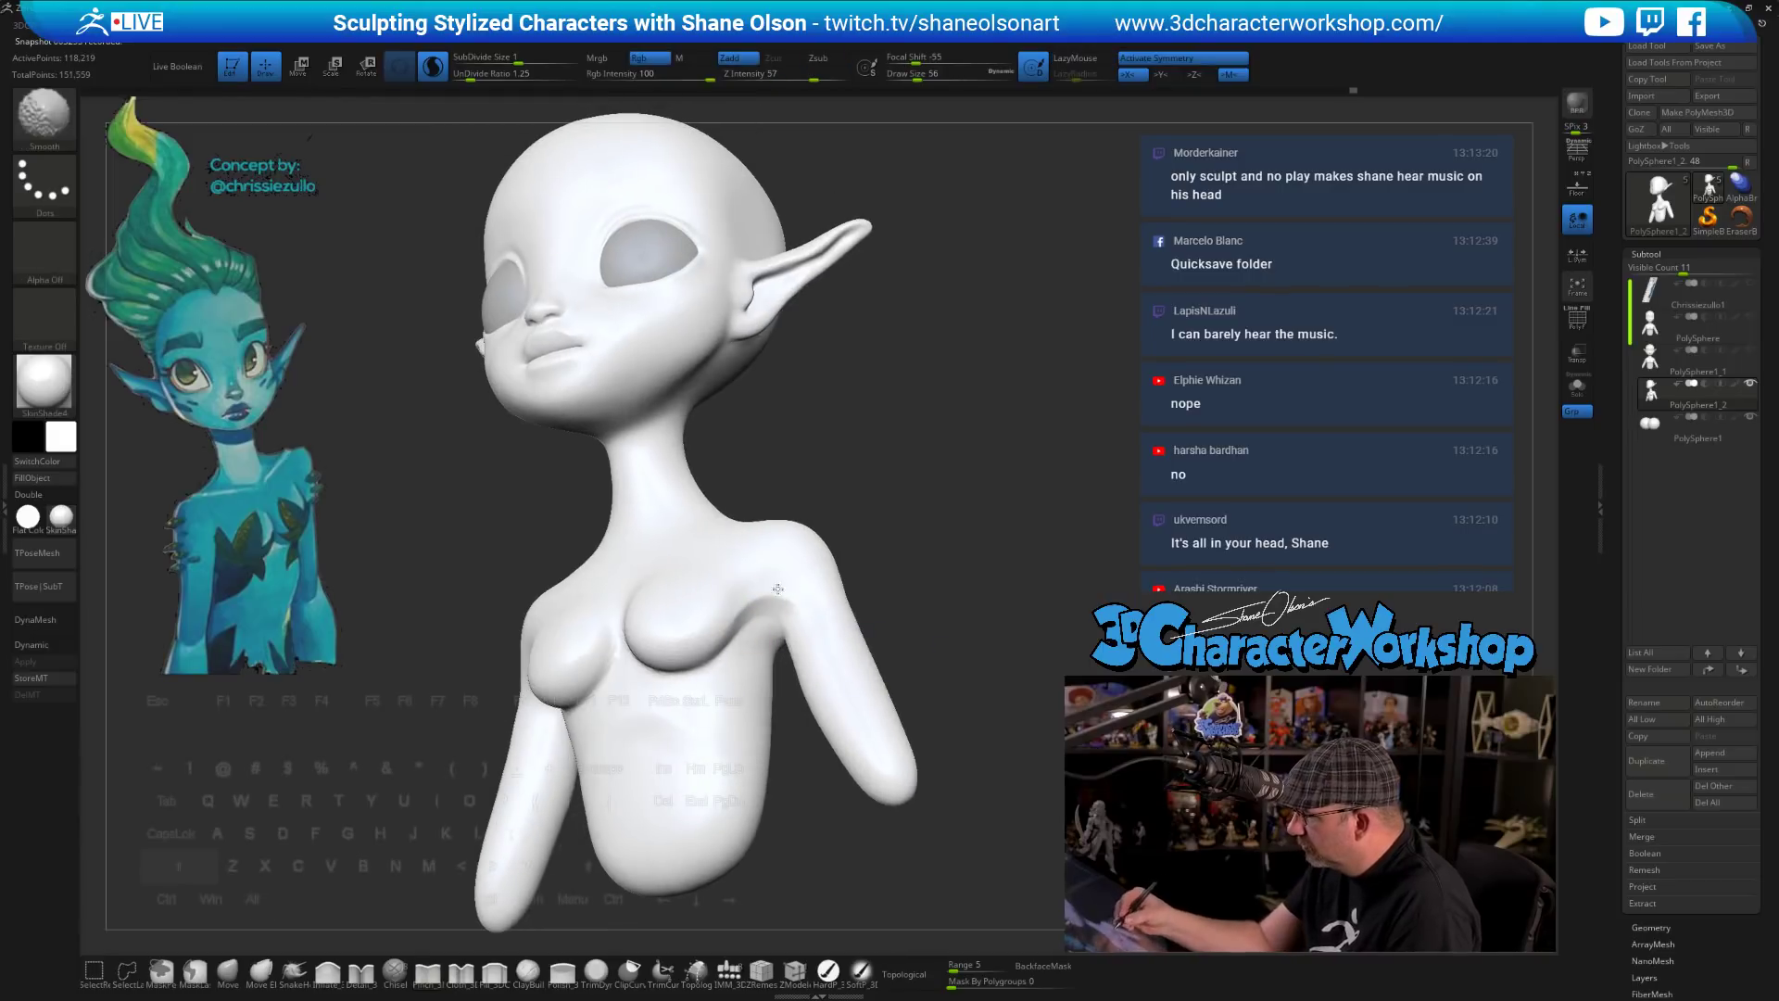
- Smooth the chest from below and adjust the inner upper arm with the Move brush at draw size 56
{"action": "left_click_drag", "start_coordinate": [910, 727], "coordinate": [892, 630]}
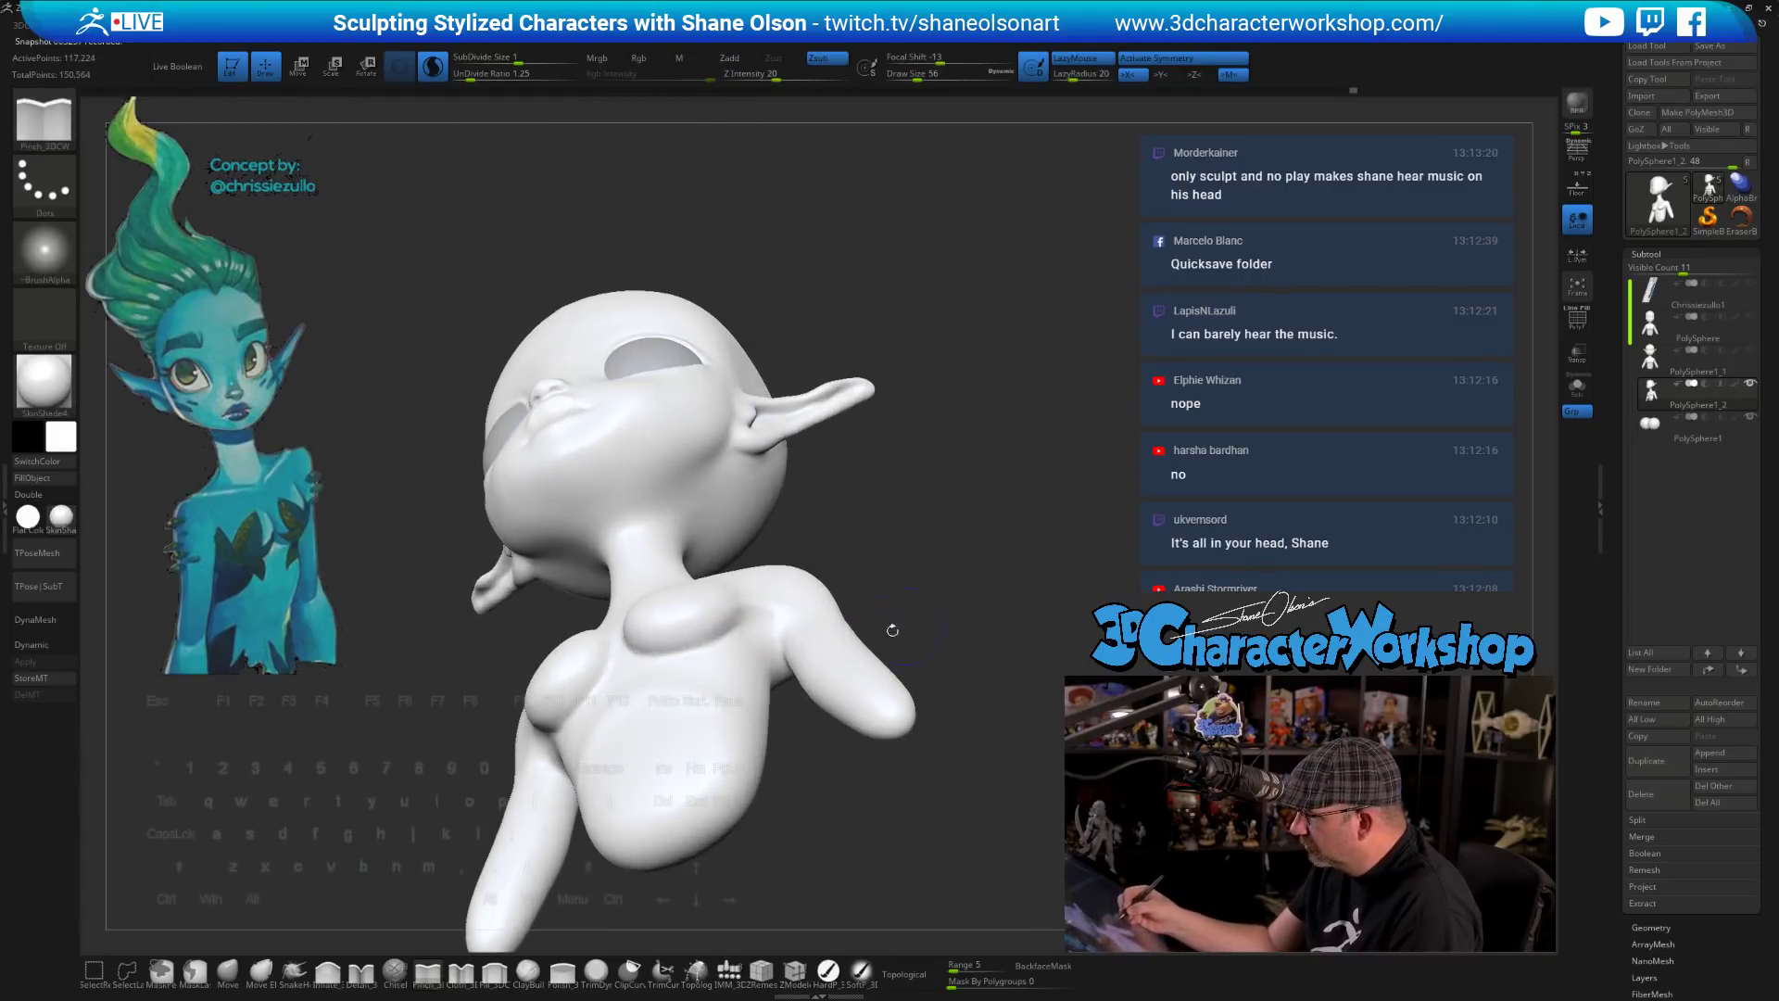
{"action": "mouse_move", "coordinate": [860, 820]}
{"action": "left_mouse_down"}
{"action": "mouse_move", "coordinate": [980, 638]}
{"action": "mouse_move", "coordinate": [955, 667]}
{"action": "mouse_move", "coordinate": [787, 695]}
{"action": "left_mouse_up"}
{"action": "key", "text": "shift"}
{"action": "left_click", "coordinate": [233, 979]}
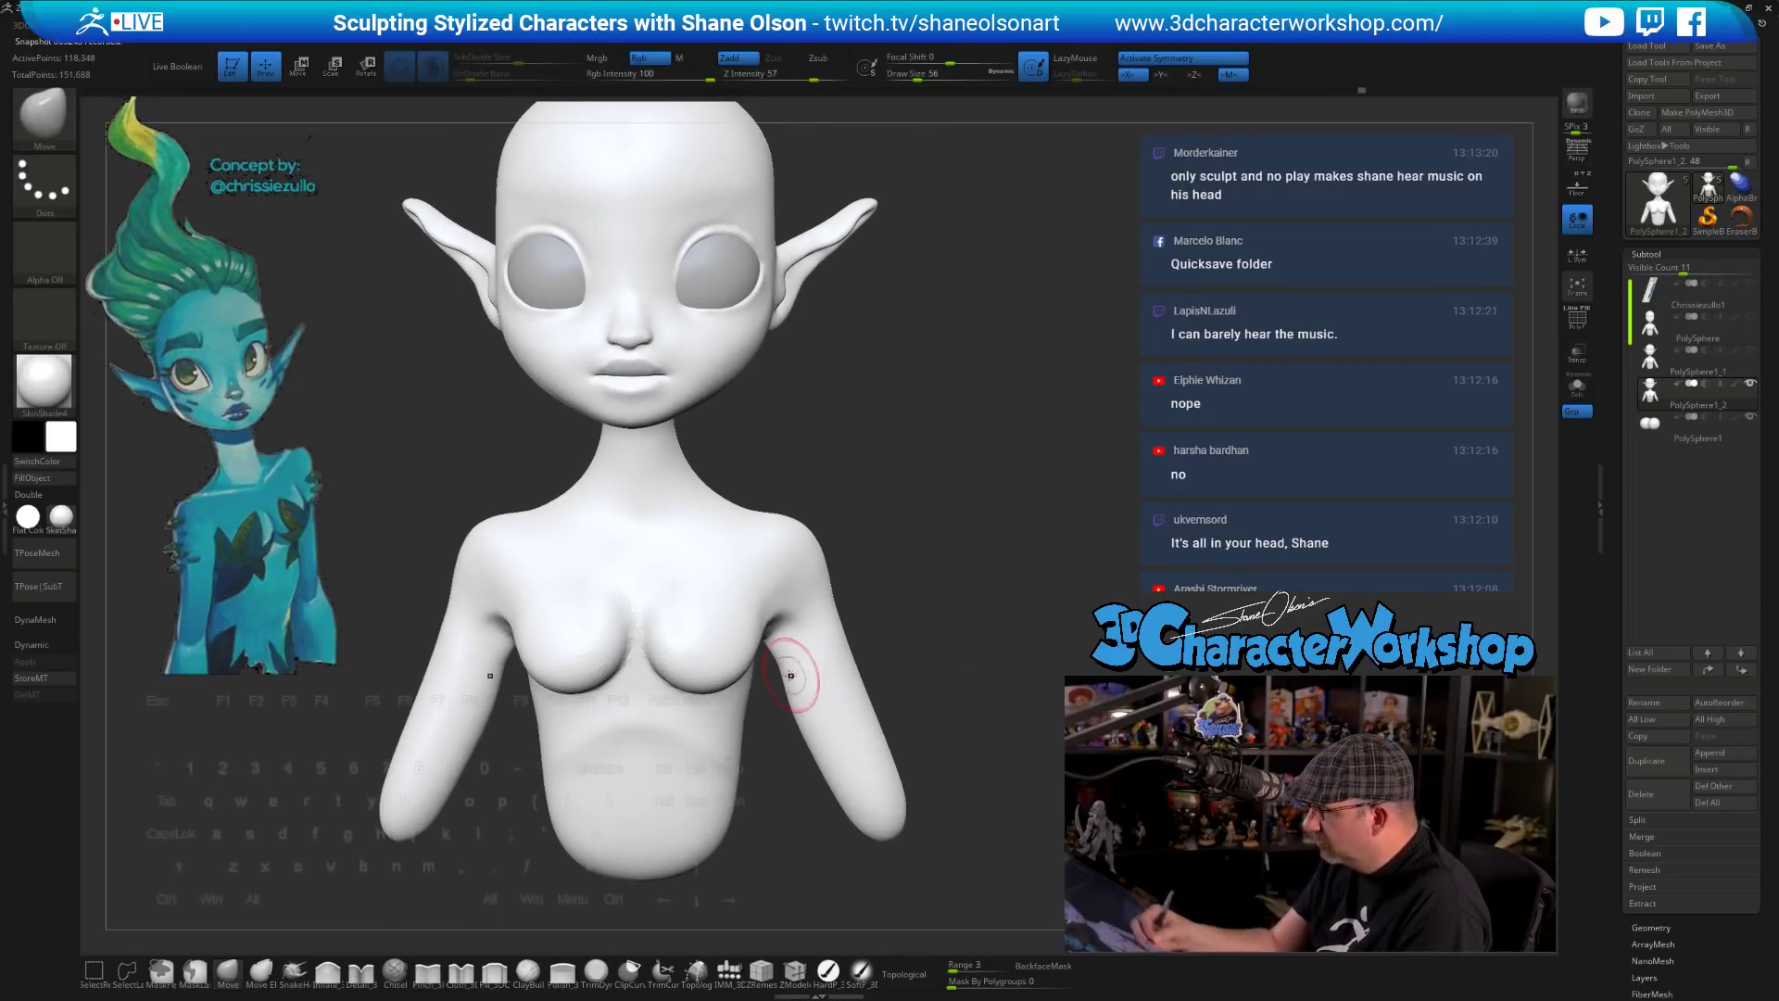
{"action": "left_click_drag", "start_coordinate": [938, 669], "coordinate": [909, 603], "text": "ctrl"}
{"action": "left_click_drag", "start_coordinate": [583, 928], "coordinate": [569, 934]}
- Set the sculpting brush's draw size to 71 and define the armpit crease and the side of the ribcage
{"action": "left_click", "coordinate": [427, 974]}
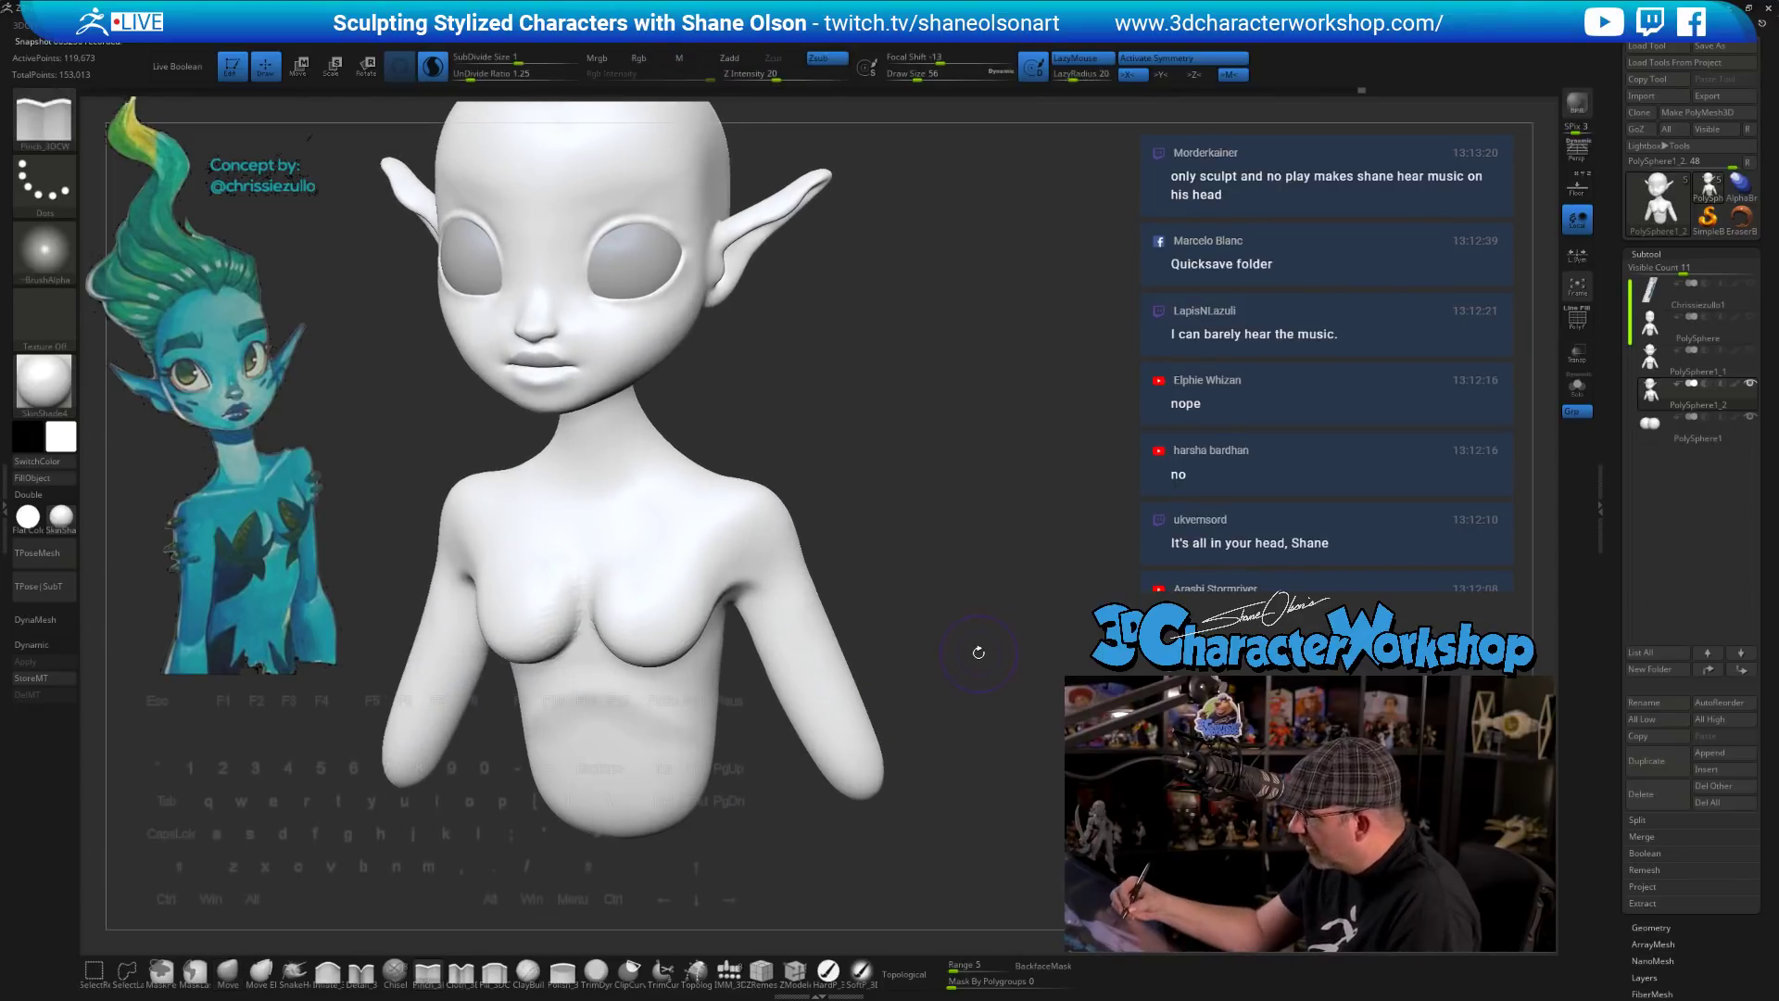
{"action": "key", "text": "s"}
{"action": "left_click_drag", "start_coordinate": [978, 650], "coordinate": [861, 667]}
{"action": "left_click_drag", "start_coordinate": [861, 667], "coordinate": [899, 684], "text": "alt"}
{"action": "mouse_move", "coordinate": [783, 790]}
{"action": "left_mouse_down"}
{"action": "mouse_move", "coordinate": [891, 738]}
{"action": "mouse_move", "coordinate": [841, 740]}
{"action": "mouse_move", "coordinate": [912, 788]}
{"action": "mouse_move", "coordinate": [932, 729]}
{"action": "mouse_move", "coordinate": [582, 931]}
{"action": "left_mouse_up"}
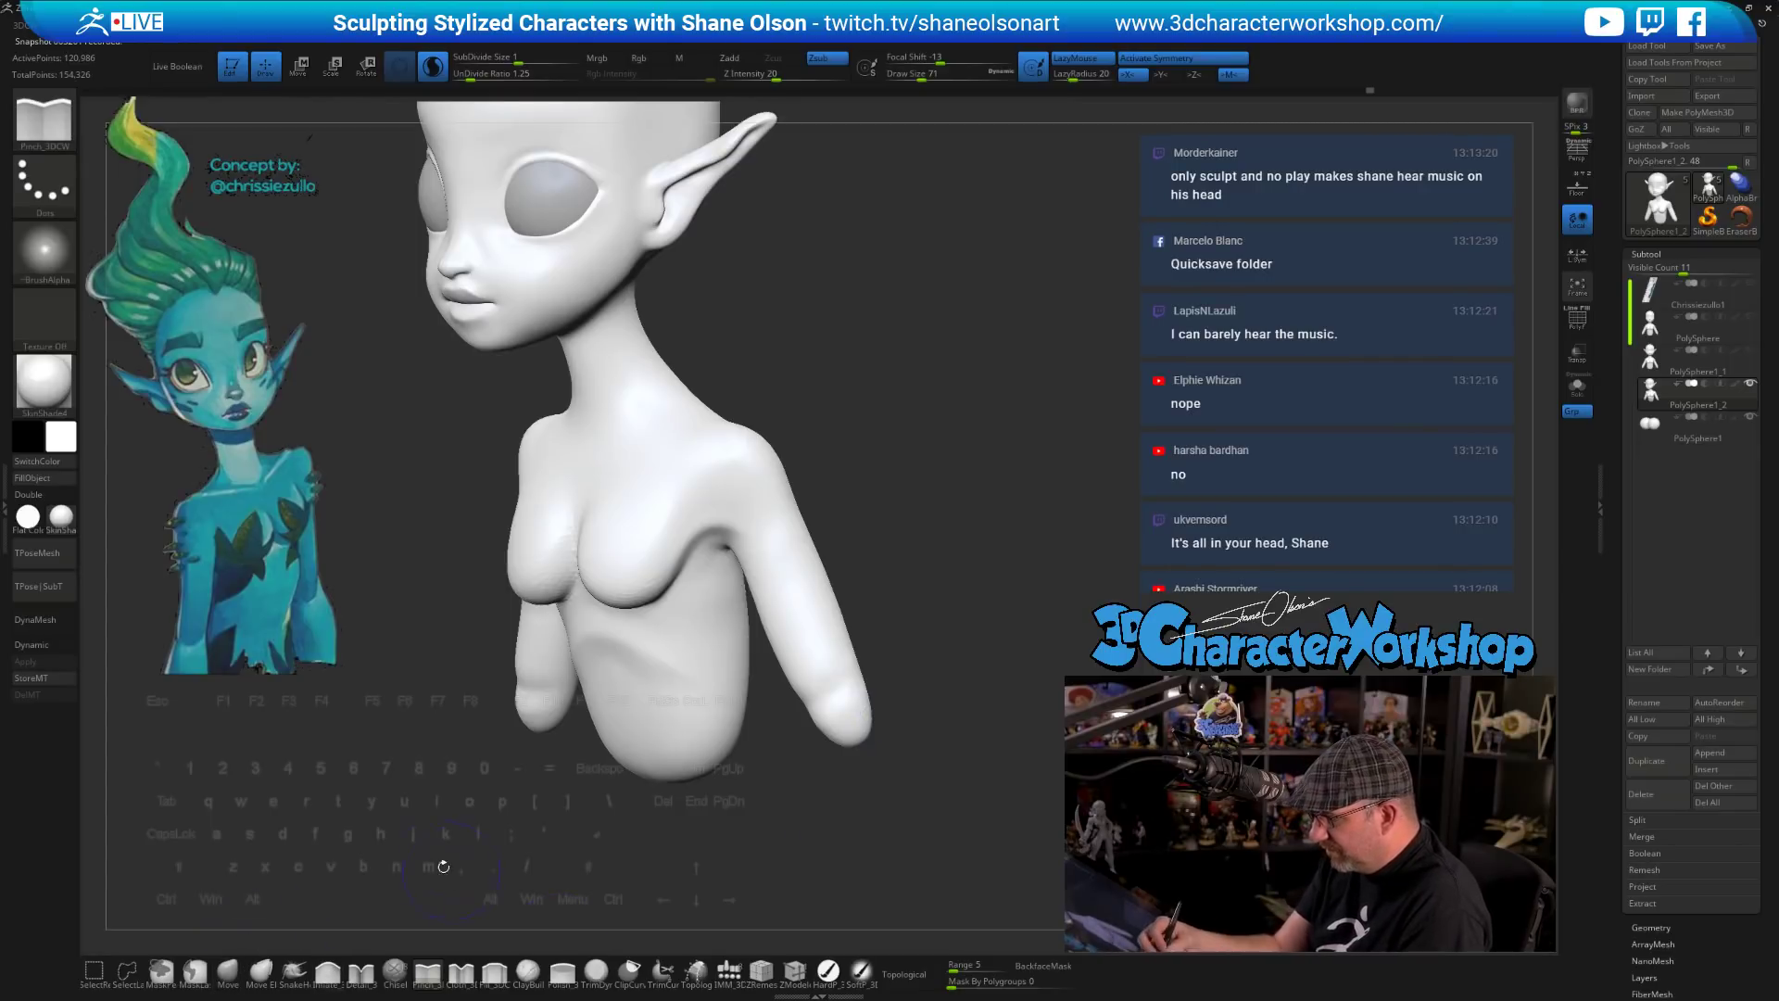
- Pull the arm stumps downward into tapered forearms with the SnakeHook brush at draw size 112, smoothing the new surface
{"action": "left_click_drag", "start_coordinate": [443, 866], "coordinate": [451, 794], "text": "alt"}
{"action": "left_click", "coordinate": [295, 973]}
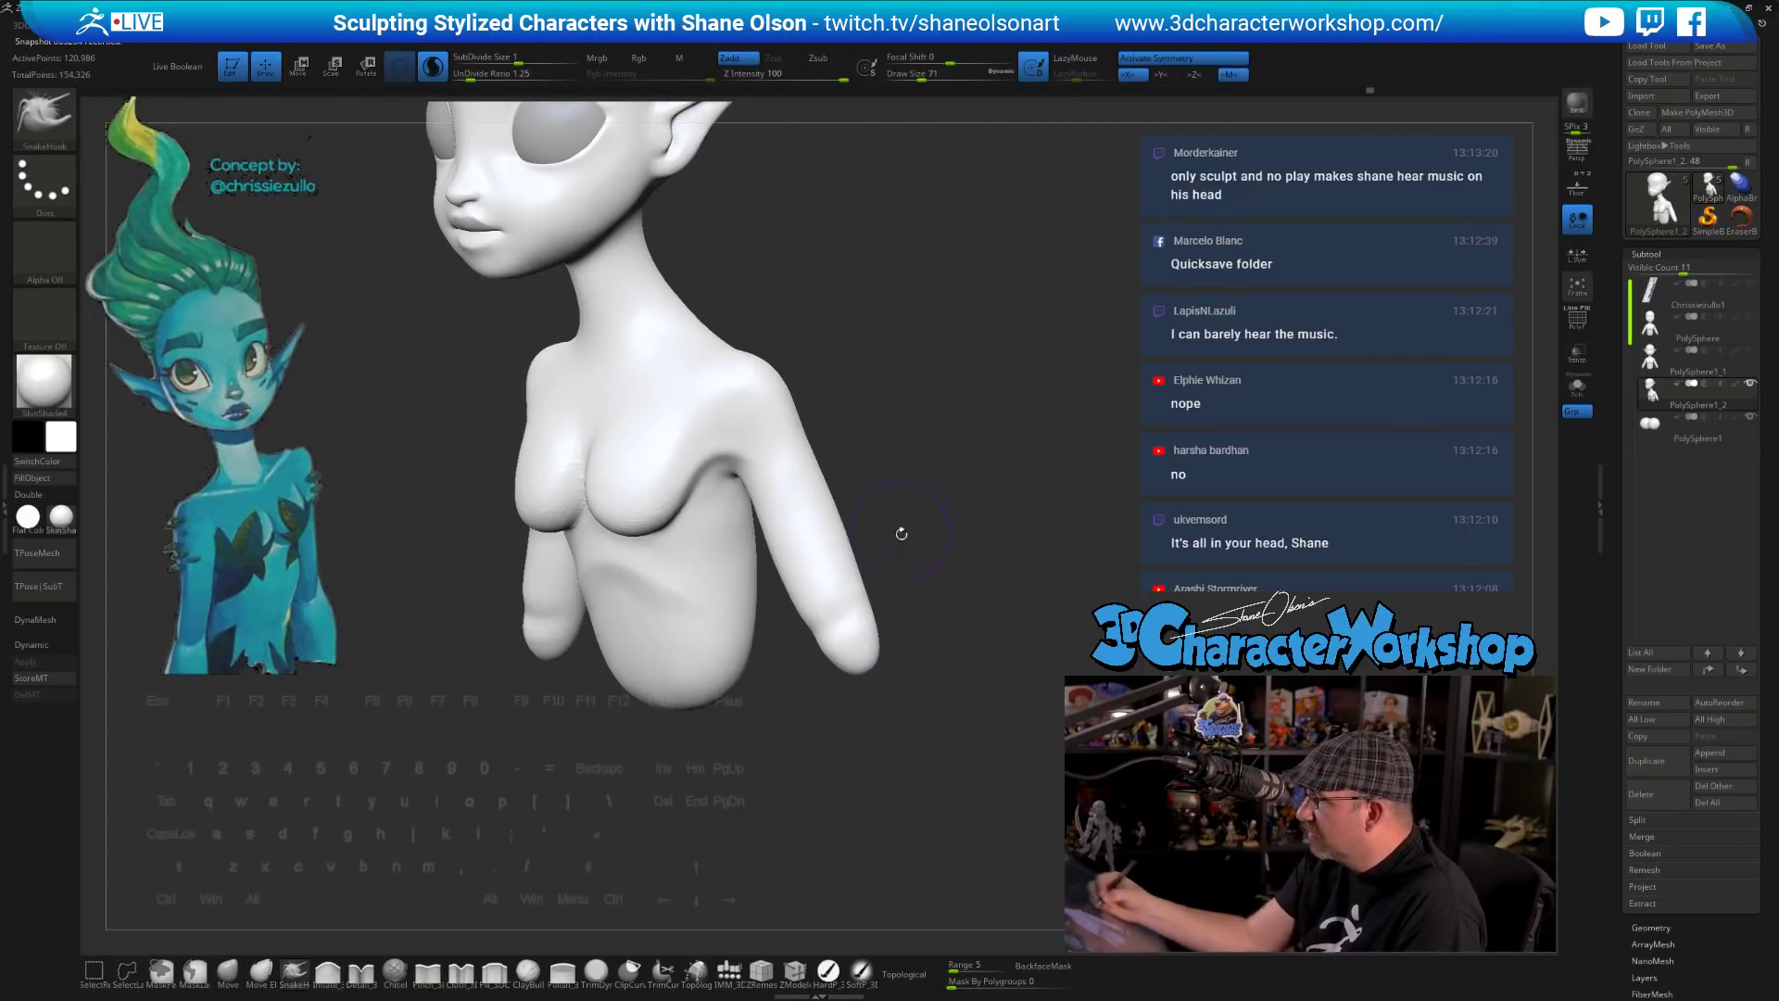
{"action": "key", "text": "s"}
{"action": "left_click_drag", "start_coordinate": [901, 534], "coordinate": [910, 535]}
{"action": "mouse_move", "coordinate": [850, 654]}
{"action": "left_mouse_down"}
{"action": "mouse_move", "coordinate": [838, 757]}
{"action": "mouse_move", "coordinate": [957, 758]}
{"action": "left_mouse_up"}
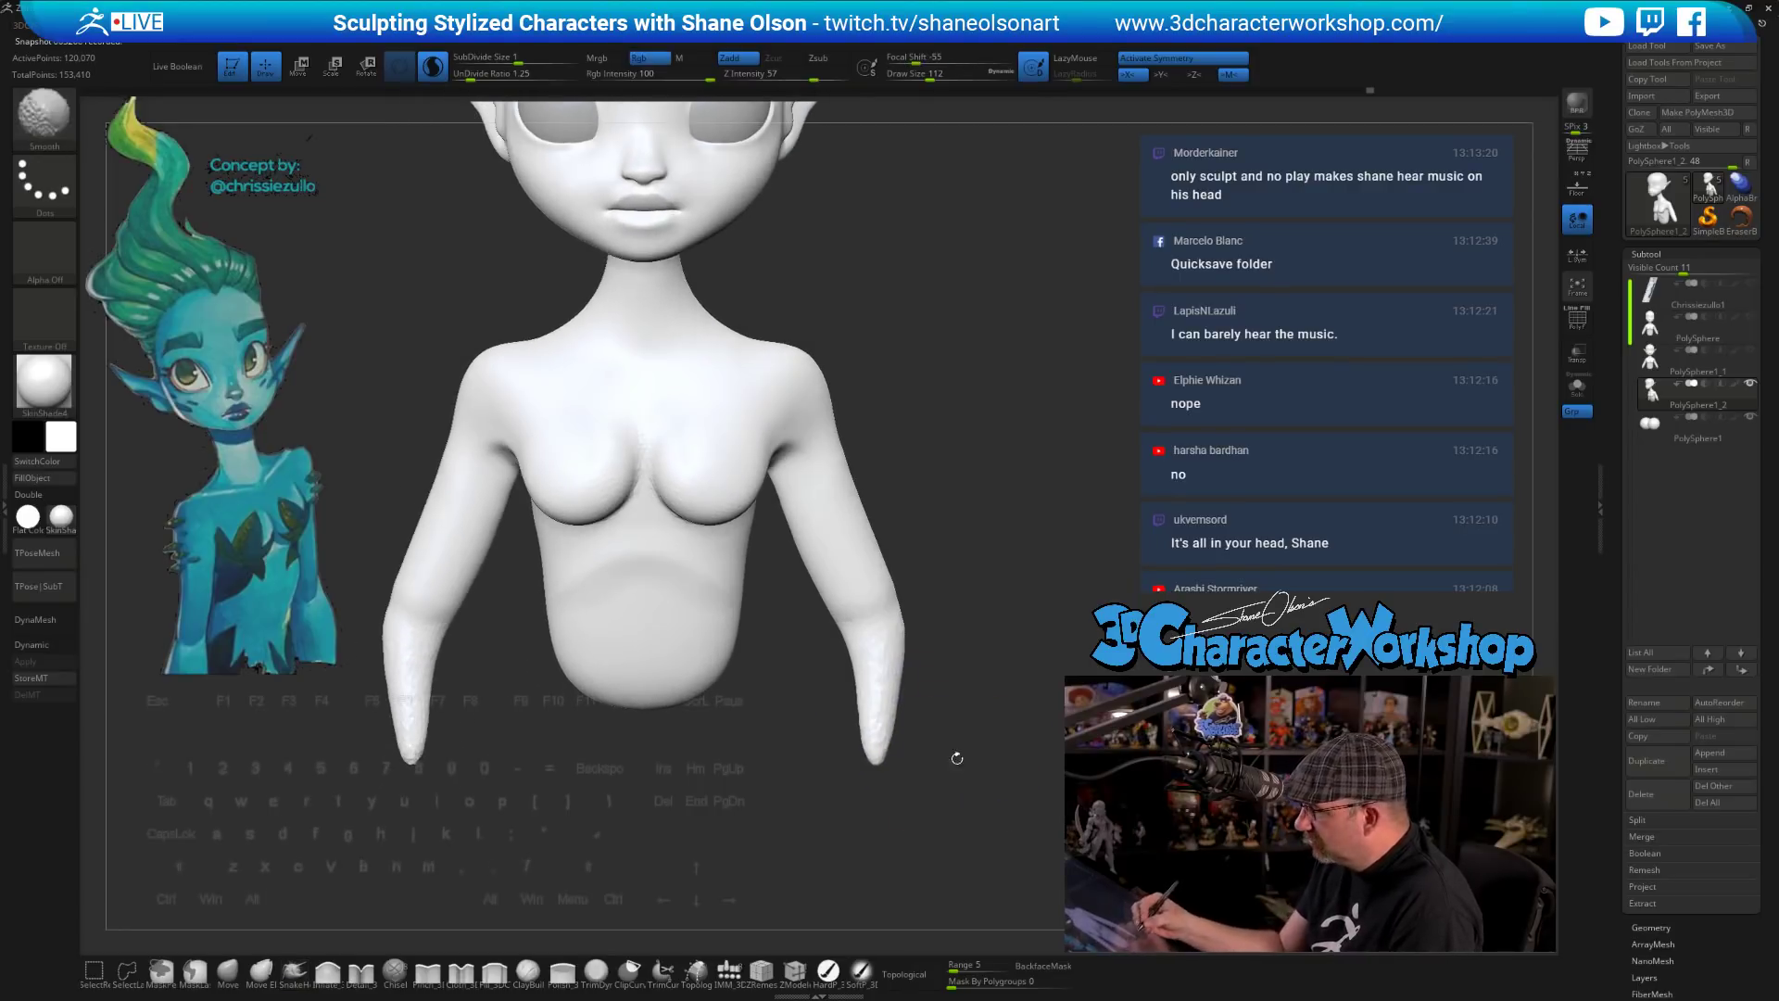
{"action": "mouse_move", "coordinate": [867, 681]}
{"action": "left_mouse_down"}
{"action": "mouse_move", "coordinate": [859, 736]}
{"action": "mouse_move", "coordinate": [884, 688]}
{"action": "mouse_move", "coordinate": [894, 771]}
{"action": "left_mouse_up"}
{"action": "mouse_move", "coordinate": [863, 686]}
{"action": "left_mouse_down"}
{"action": "mouse_move", "coordinate": [854, 725]}
{"action": "mouse_move", "coordinate": [913, 712]}
{"action": "left_mouse_up"}
- Refine the forearm's length and bend from the side and back with the SnakeHook brush
{"action": "mouse_move", "coordinate": [1001, 742]}
{"action": "left_mouse_down"}
{"action": "mouse_move", "coordinate": [874, 778]}
{"action": "mouse_move", "coordinate": [892, 757]}
{"action": "mouse_move", "coordinate": [864, 740]}
{"action": "mouse_move", "coordinate": [871, 706]}
{"action": "left_mouse_up"}
{"action": "mouse_move", "coordinate": [834, 820]}
{"action": "left_mouse_down"}
{"action": "mouse_move", "coordinate": [871, 812]}
{"action": "mouse_move", "coordinate": [819, 762]}
{"action": "mouse_move", "coordinate": [794, 795]}
{"action": "mouse_move", "coordinate": [798, 758]}
{"action": "left_mouse_up"}
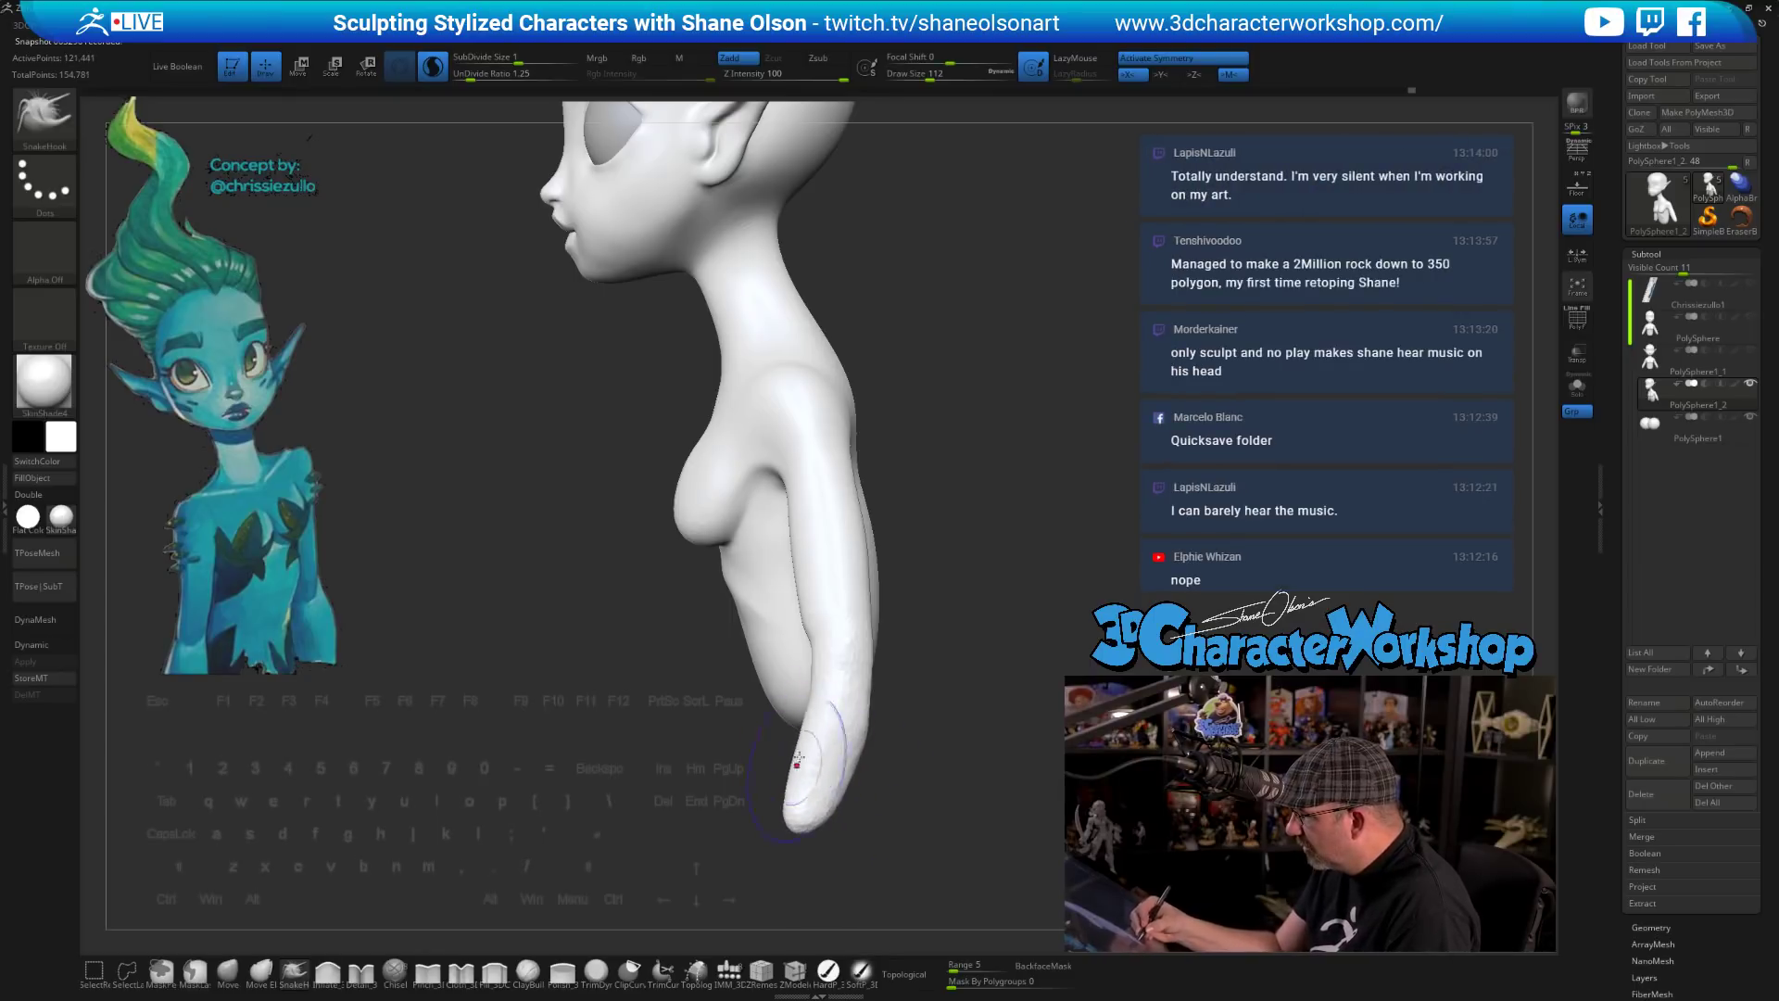
{"action": "mouse_move", "coordinate": [946, 686]}
{"action": "left_mouse_down"}
{"action": "mouse_move", "coordinate": [902, 719]}
{"action": "mouse_move", "coordinate": [933, 726]}
{"action": "mouse_move", "coordinate": [811, 722]}
{"action": "mouse_move", "coordinate": [873, 712]}
{"action": "mouse_move", "coordinate": [797, 746]}
{"action": "mouse_move", "coordinate": [875, 758]}
{"action": "mouse_move", "coordinate": [867, 771]}
{"action": "mouse_move", "coordinate": [866, 745]}
{"action": "mouse_move", "coordinate": [879, 801]}
{"action": "mouse_move", "coordinate": [804, 688]}
{"action": "left_mouse_up"}
{"action": "key", "text": "s"}
{"action": "key", "text": "s"}
{"action": "left_click_drag", "start_coordinate": [869, 743], "coordinate": [864, 743]}
{"action": "mouse_move", "coordinate": [807, 683]}
{"action": "left_mouse_down"}
{"action": "mouse_move", "coordinate": [848, 695]}
{"action": "mouse_move", "coordinate": [790, 666]}
{"action": "mouse_move", "coordinate": [812, 767]}
{"action": "mouse_move", "coordinate": [893, 770]}
{"action": "mouse_move", "coordinate": [781, 769]}
{"action": "mouse_move", "coordinate": [852, 770]}
{"action": "left_mouse_up"}
{"action": "key", "text": "s"}
- Shape the forearm and its rounded end from the back with the Move brush at draw size 94 and smooth it
{"action": "left_click", "coordinate": [227, 970]}
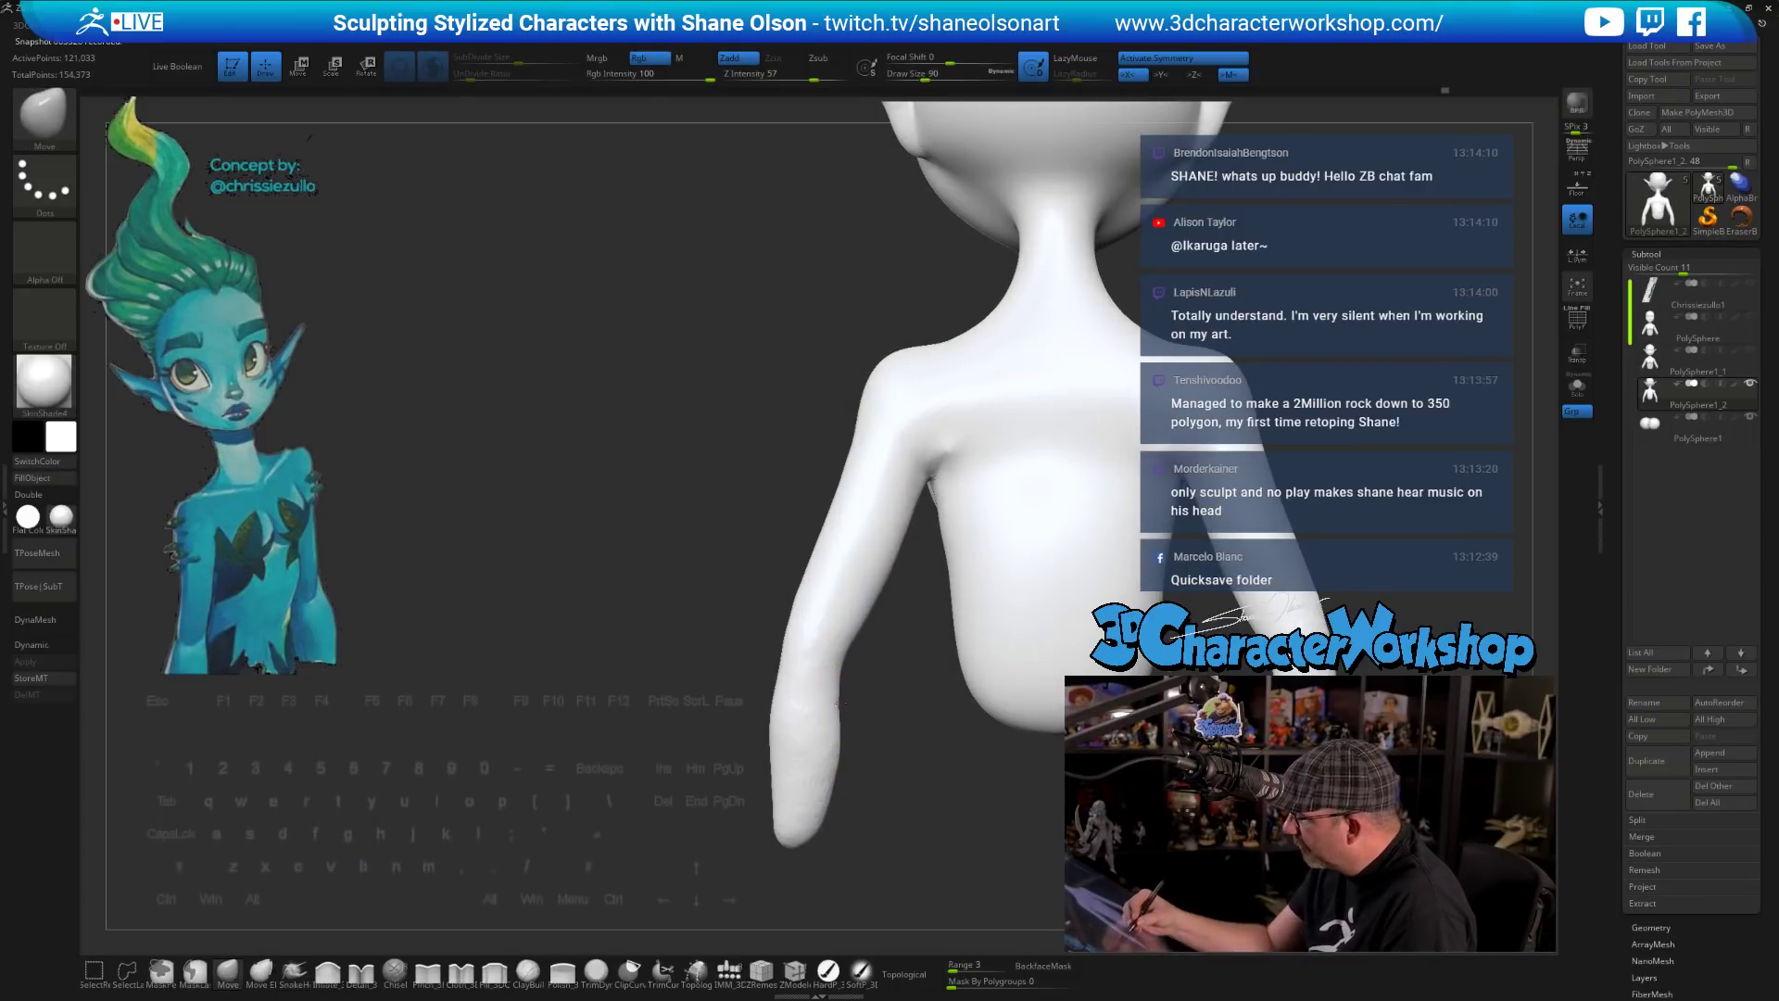
{"action": "mouse_move", "coordinate": [879, 739]}
{"action": "left_mouse_down"}
{"action": "mouse_move", "coordinate": [870, 782]}
{"action": "mouse_move", "coordinate": [719, 739]}
{"action": "left_mouse_up"}
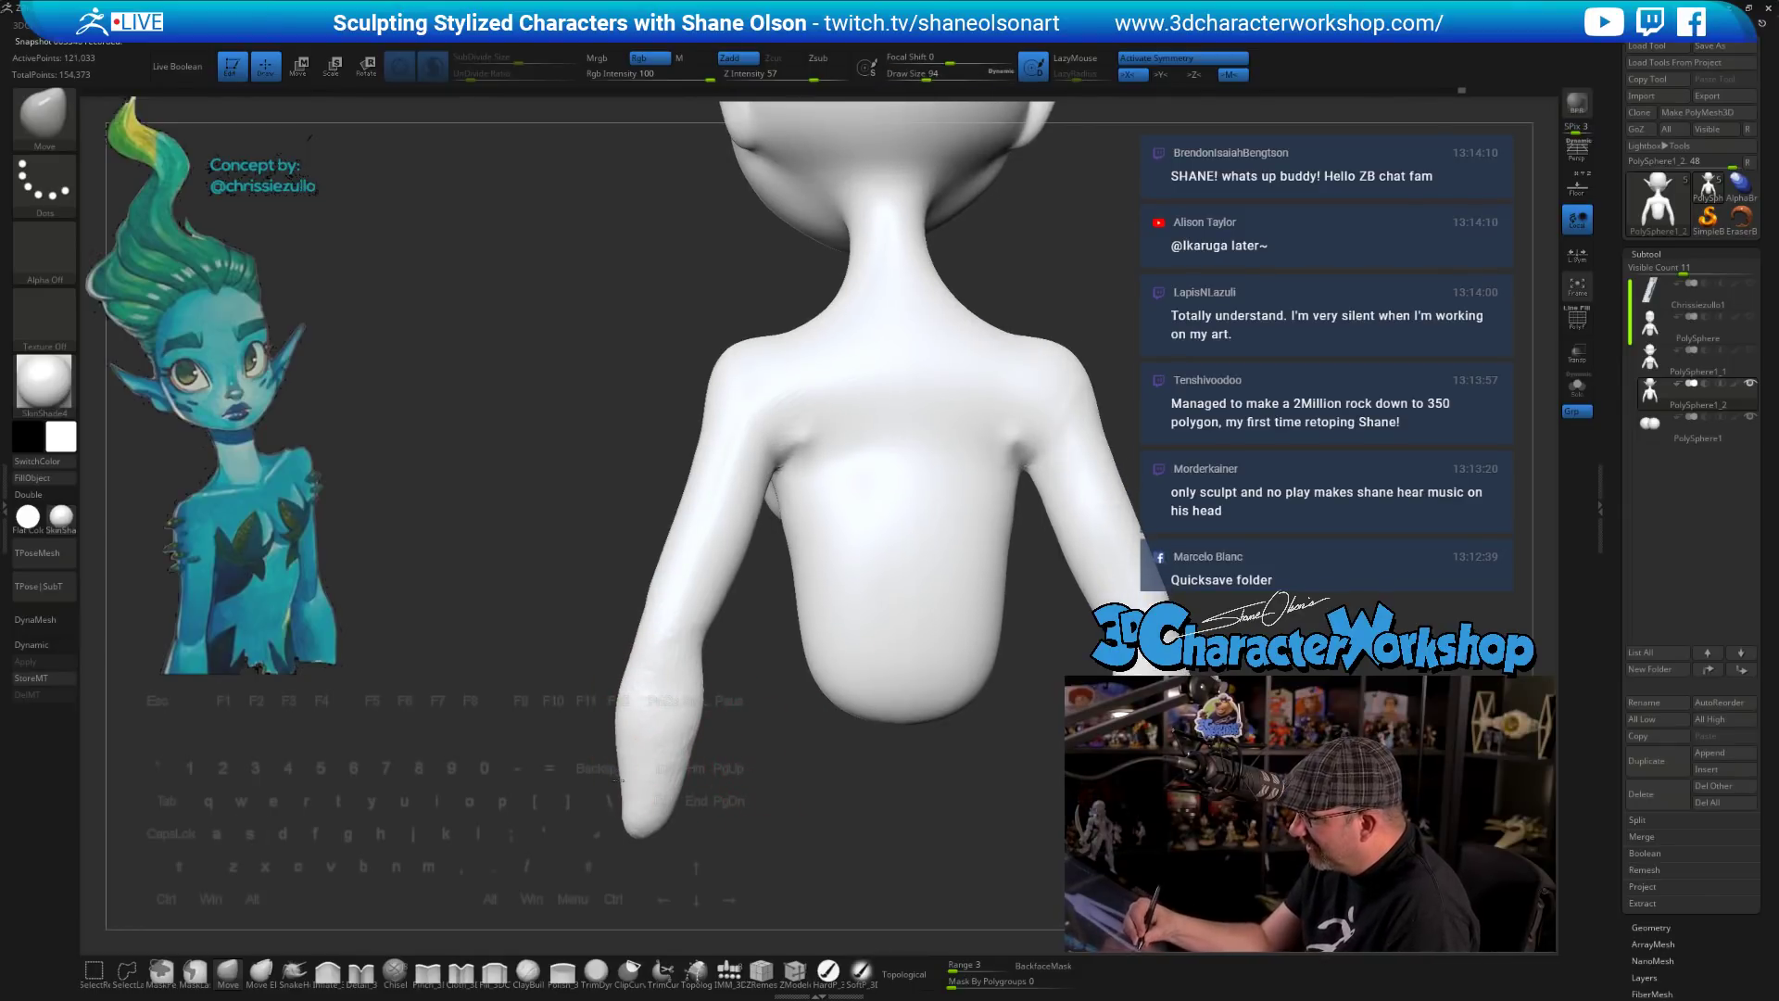
{"action": "mouse_move", "coordinate": [690, 808]}
{"action": "left_mouse_down"}
{"action": "mouse_move", "coordinate": [654, 844]}
{"action": "mouse_move", "coordinate": [628, 836]}
{"action": "left_mouse_up"}
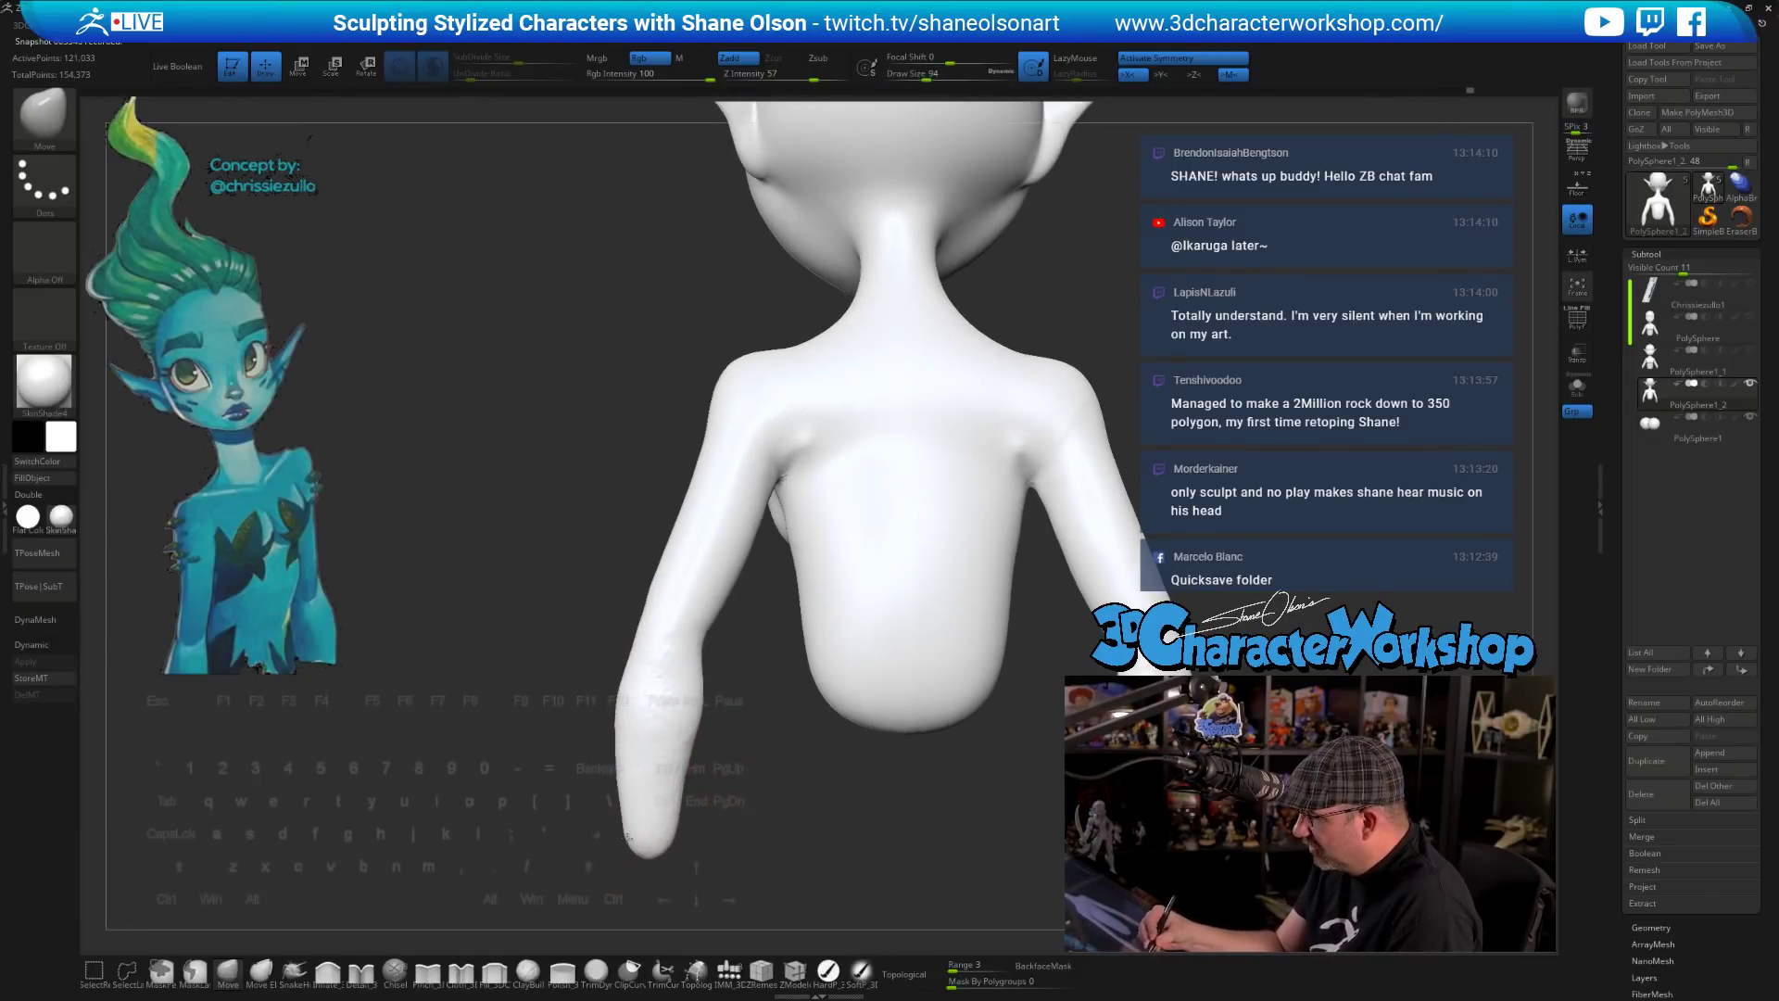
{"action": "key", "text": "shift"}
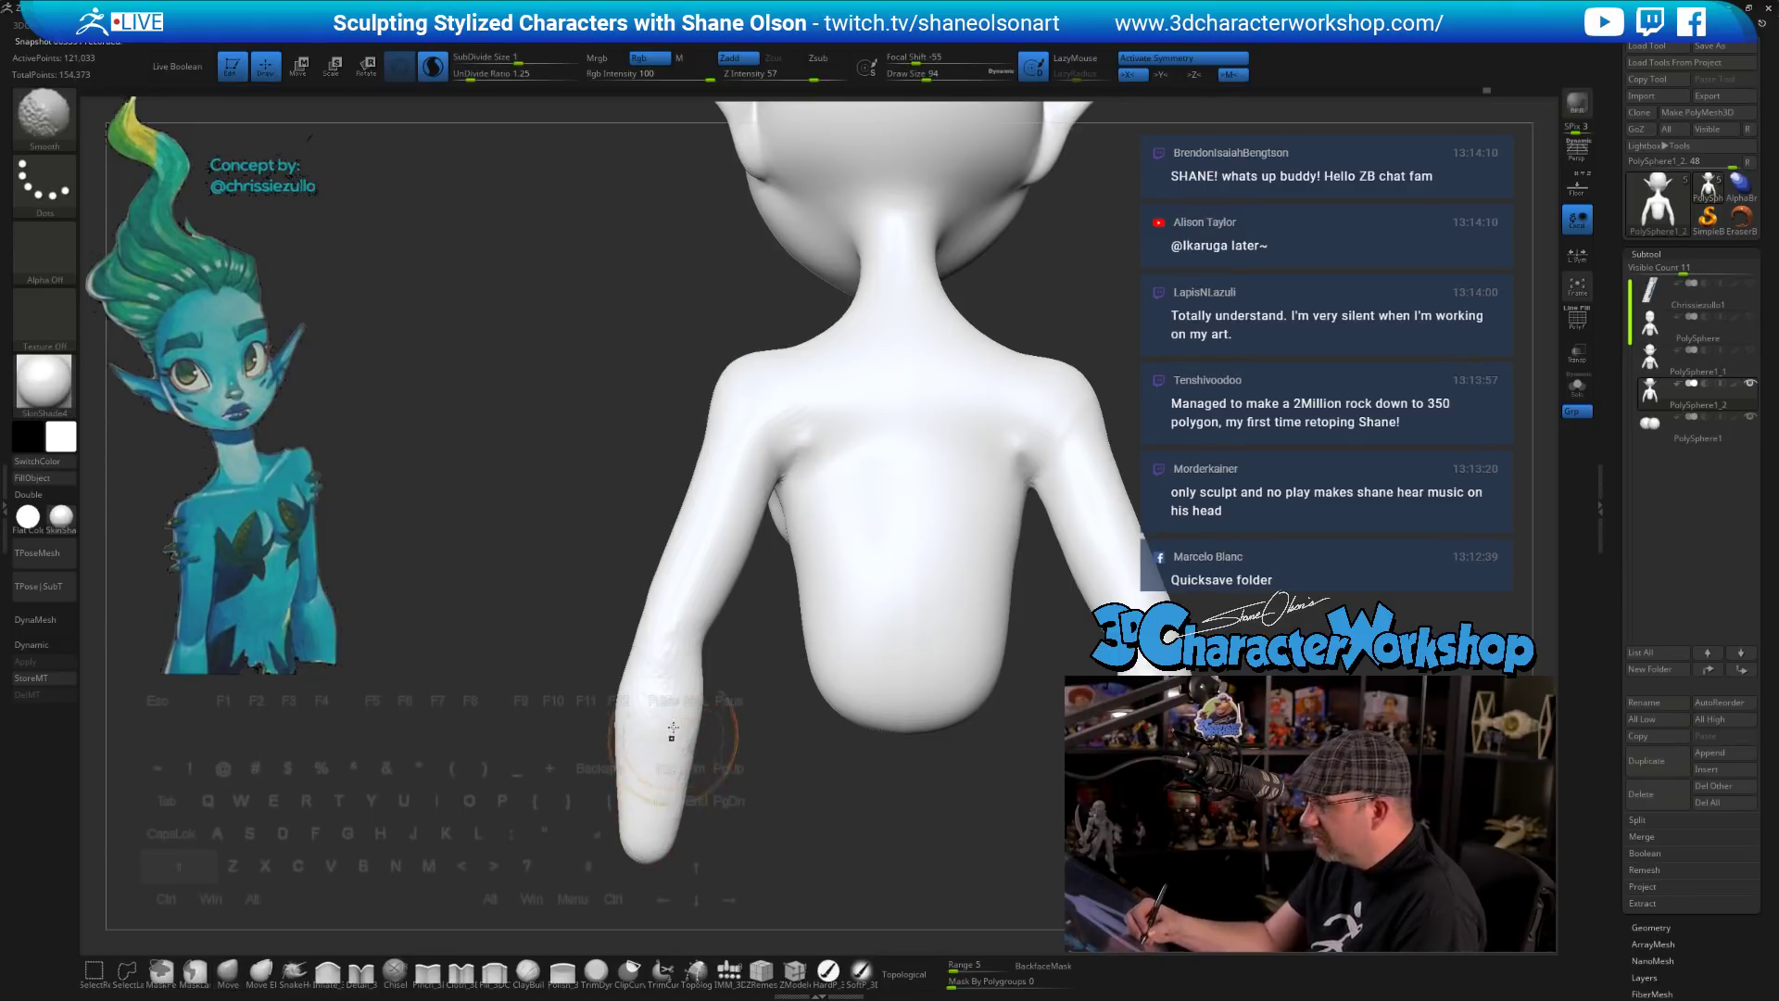
{"action": "left_click_drag", "start_coordinate": [661, 869], "coordinate": [802, 727]}
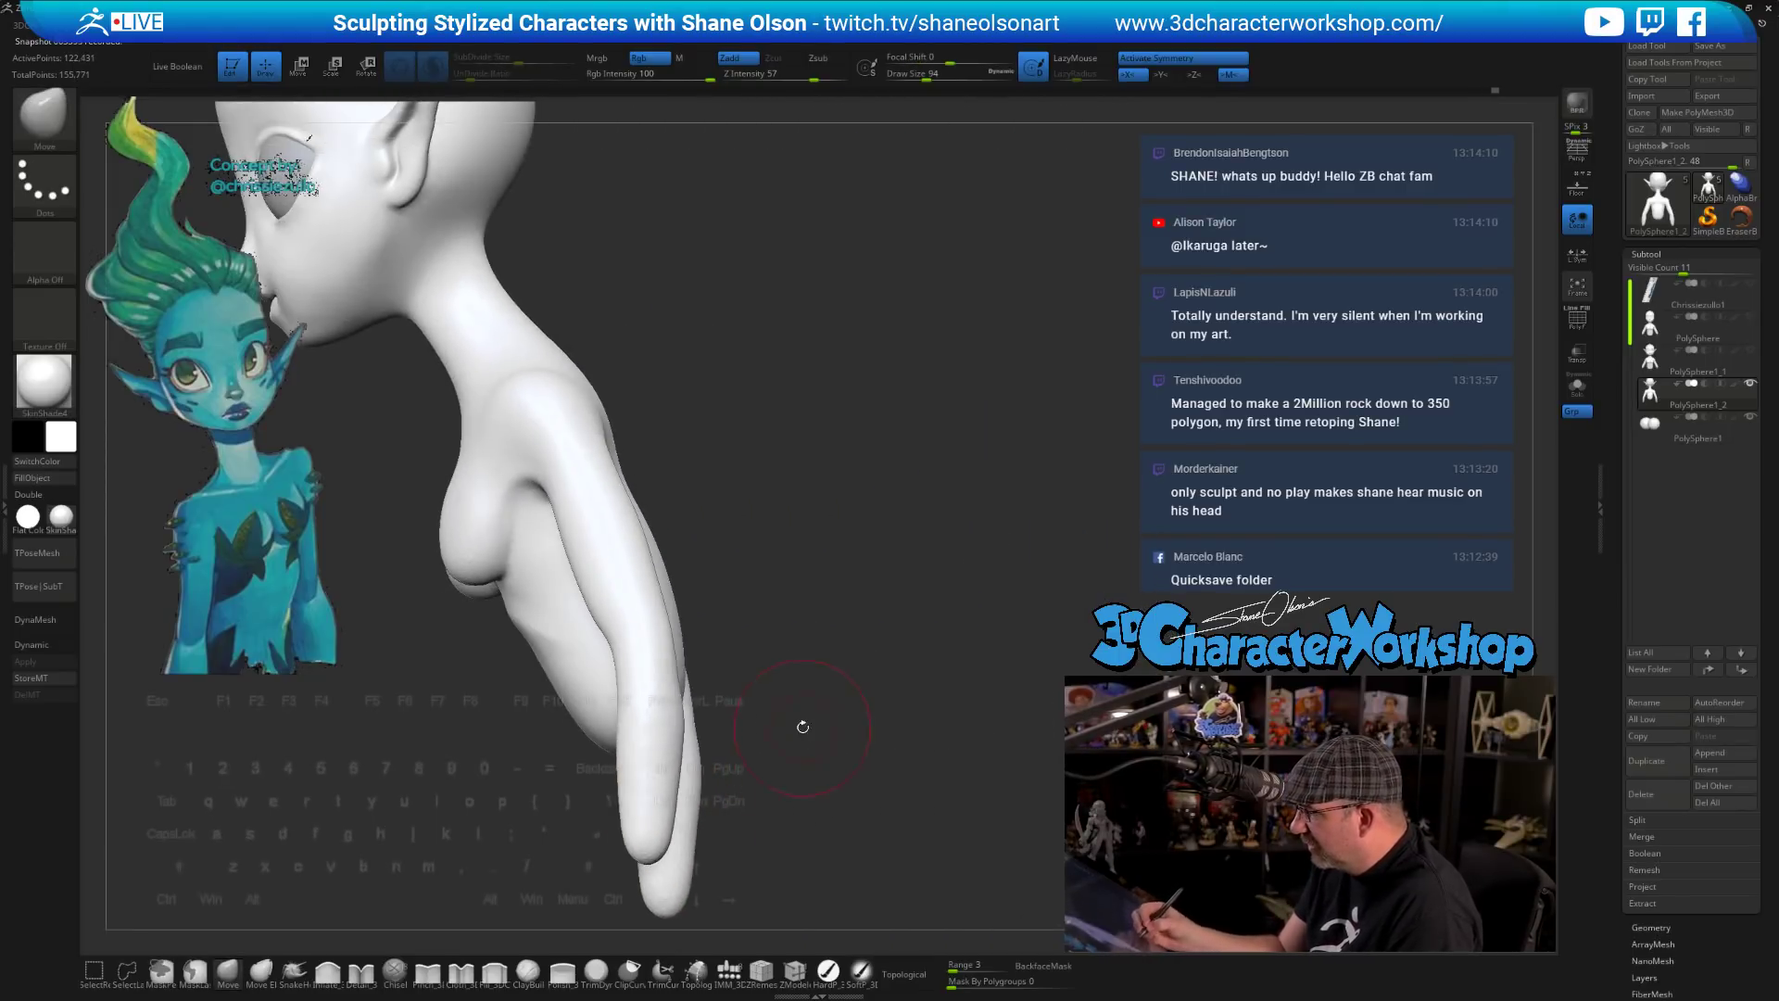
{"action": "mouse_move", "coordinate": [762, 653]}
{"action": "left_mouse_down"}
{"action": "mouse_move", "coordinate": [685, 675]}
{"action": "mouse_move", "coordinate": [737, 699]}
{"action": "mouse_move", "coordinate": [807, 692]}
{"action": "left_mouse_up"}
- Adjust the ear tips and ear outline with the Move brush, using draw sizes 56 and 77
{"action": "key", "text": "bracketleft"}
{"action": "key", "text": "f"}
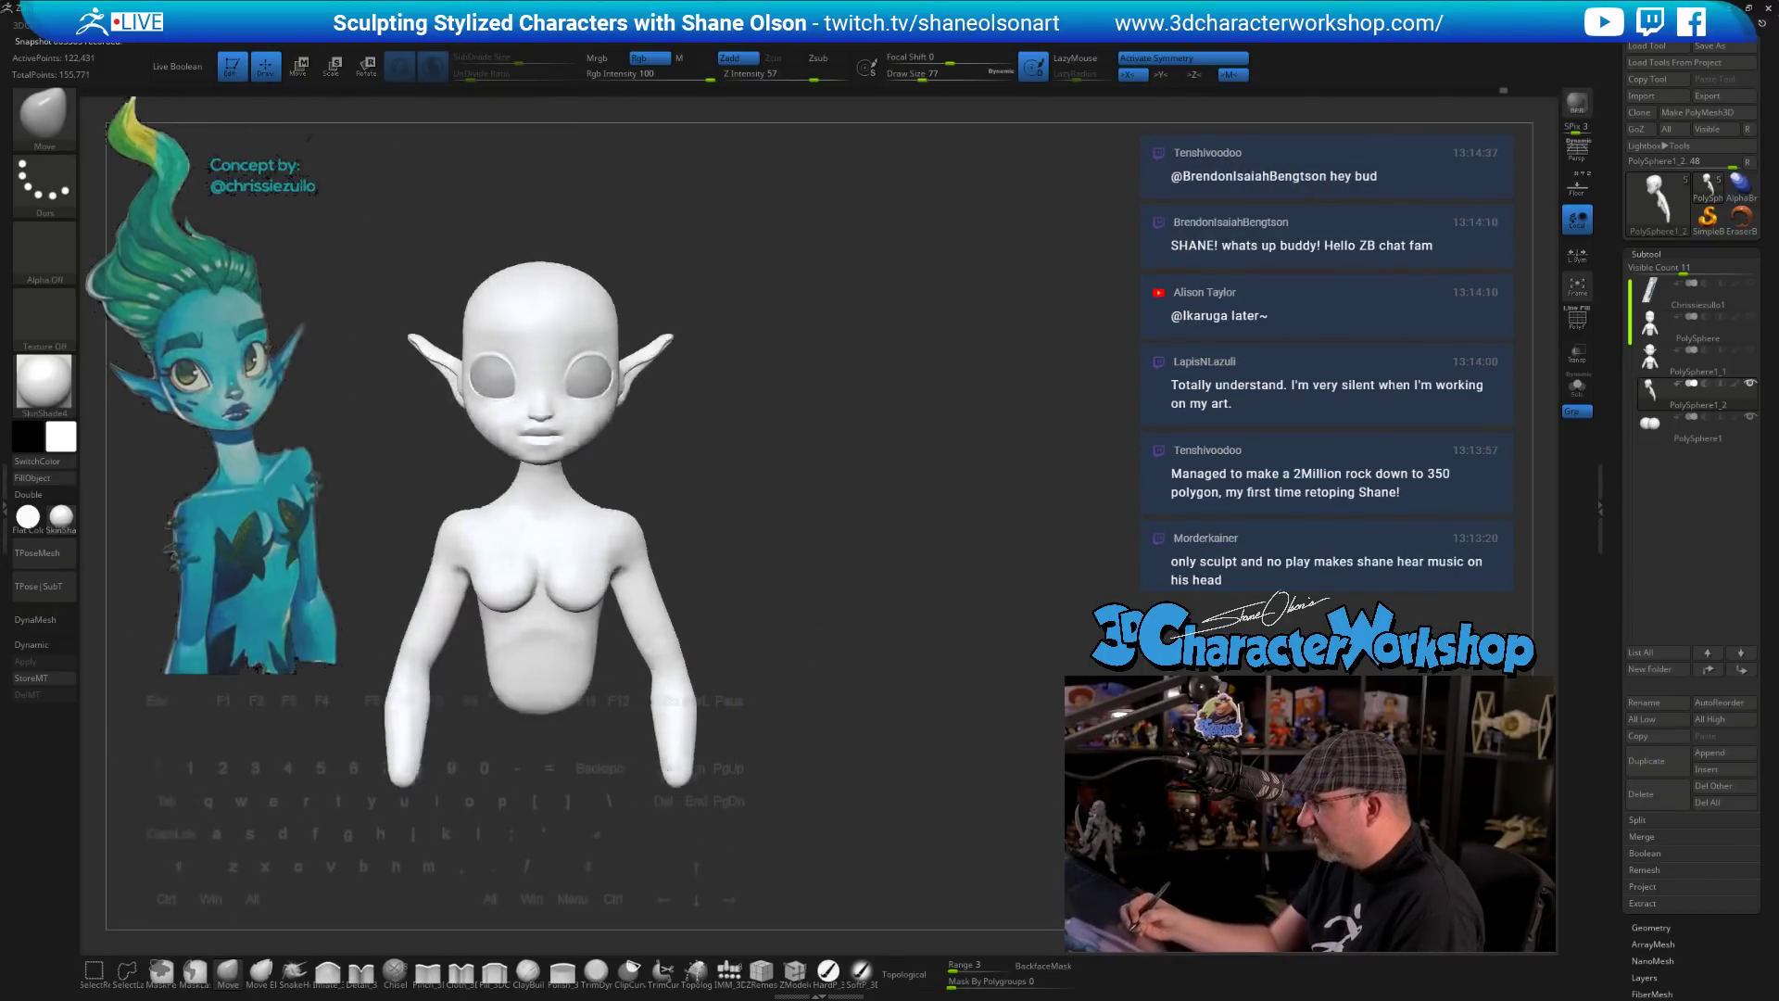
{"action": "left_click_drag", "start_coordinate": [797, 597], "coordinate": [878, 682], "text": "alt"}
{"action": "mouse_move", "coordinate": [871, 614]}
{"action": "left_mouse_down", "text": "alt"}
{"action": "mouse_move", "coordinate": [878, 658]}
{"action": "mouse_move", "coordinate": [892, 643]}
{"action": "mouse_move", "coordinate": [908, 679]}
{"action": "mouse_move", "coordinate": [892, 781]}
{"action": "left_mouse_up", "text": "alt"}
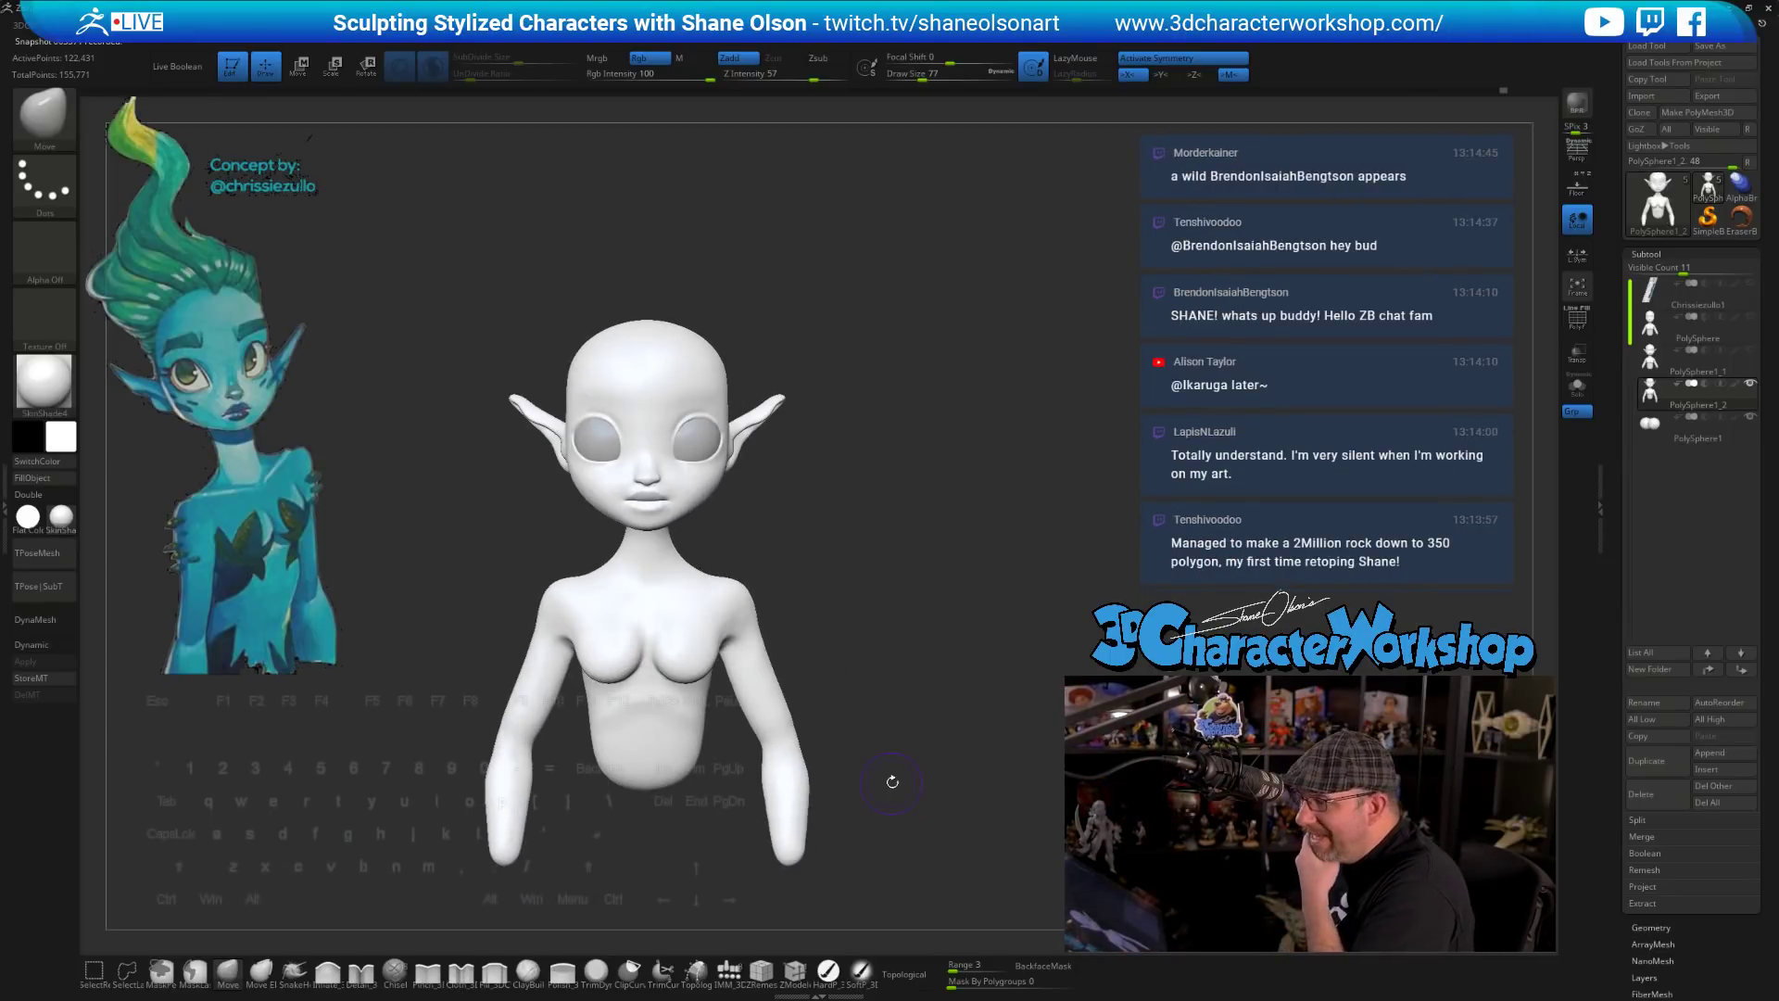
{"action": "left_click_drag", "start_coordinate": [828, 506], "coordinate": [852, 597]}
{"action": "mouse_move", "coordinate": [826, 426]}
{"action": "left_mouse_down", "text": "alt"}
{"action": "mouse_move", "coordinate": [823, 652]}
{"action": "mouse_move", "coordinate": [805, 606]}
{"action": "left_mouse_up", "text": "alt"}
{"action": "key", "text": "s"}
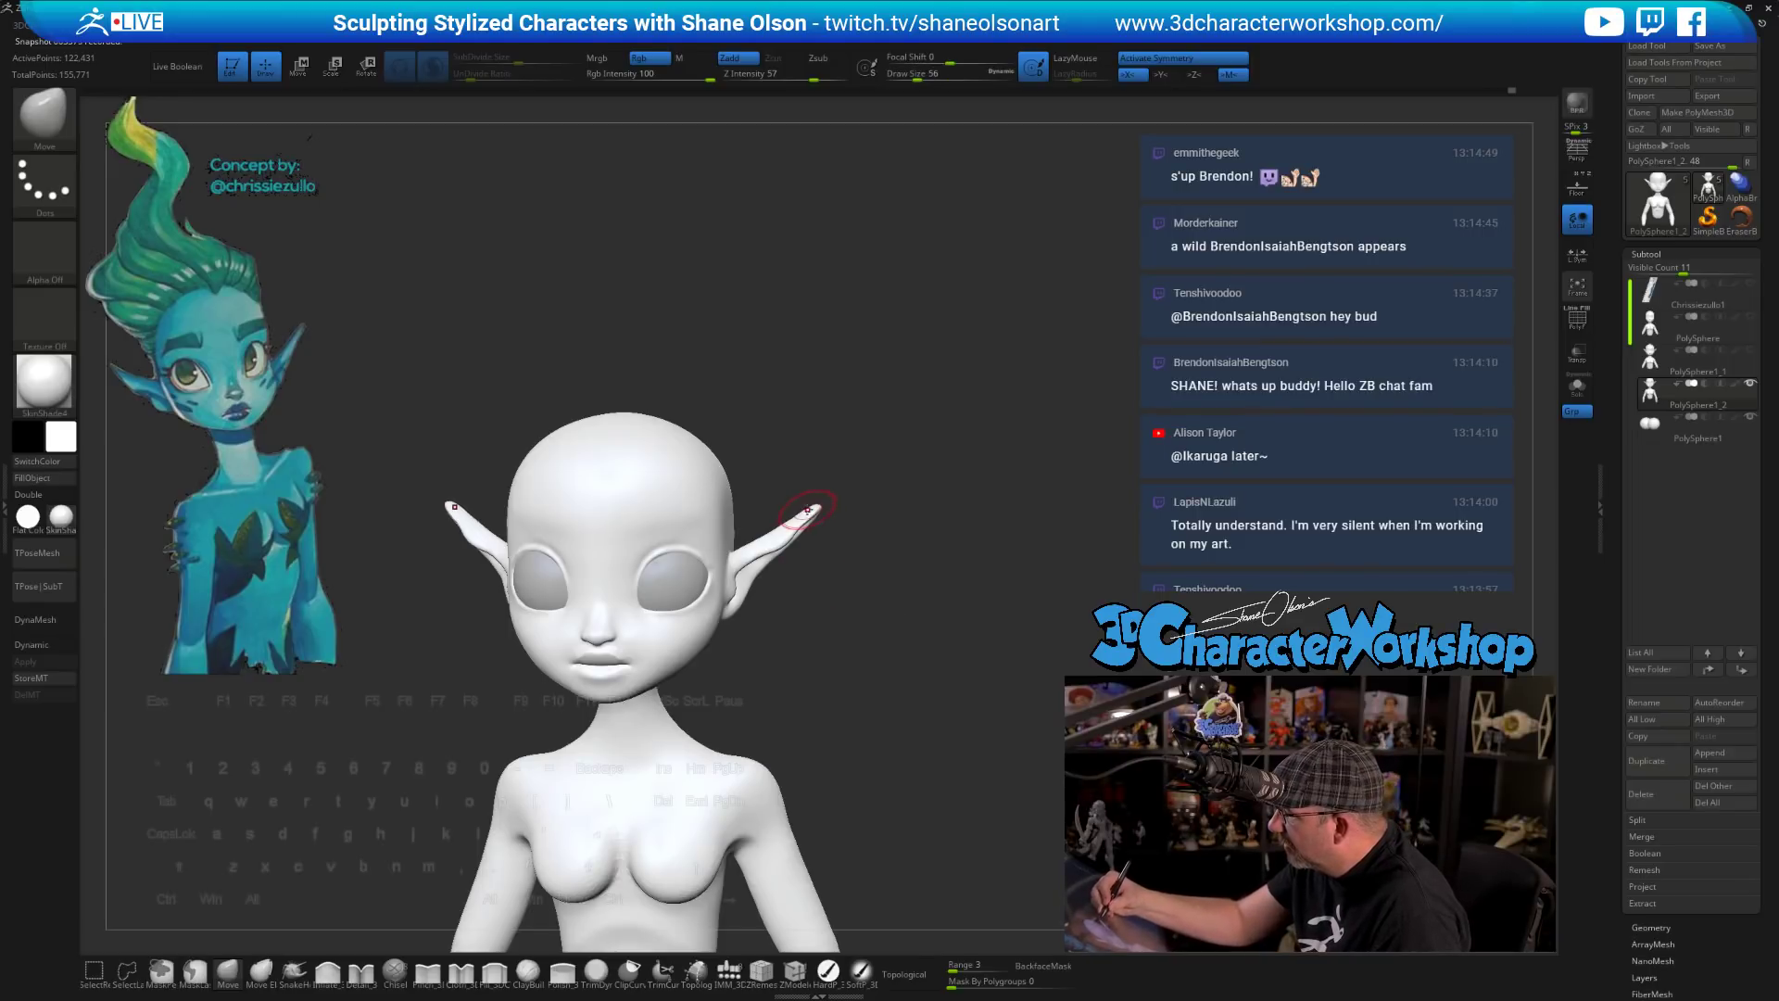
{"action": "left_click_drag", "start_coordinate": [901, 608], "coordinate": [876, 619]}
{"action": "mouse_move", "coordinate": [873, 639]}
{"action": "left_mouse_down", "text": "alt"}
{"action": "mouse_move", "coordinate": [851, 667]}
{"action": "mouse_move", "coordinate": [841, 611]}
{"action": "mouse_move", "coordinate": [776, 652]}
{"action": "mouse_move", "coordinate": [778, 627]}
{"action": "left_mouse_up", "text": "alt"}
{"action": "key", "text": "s"}
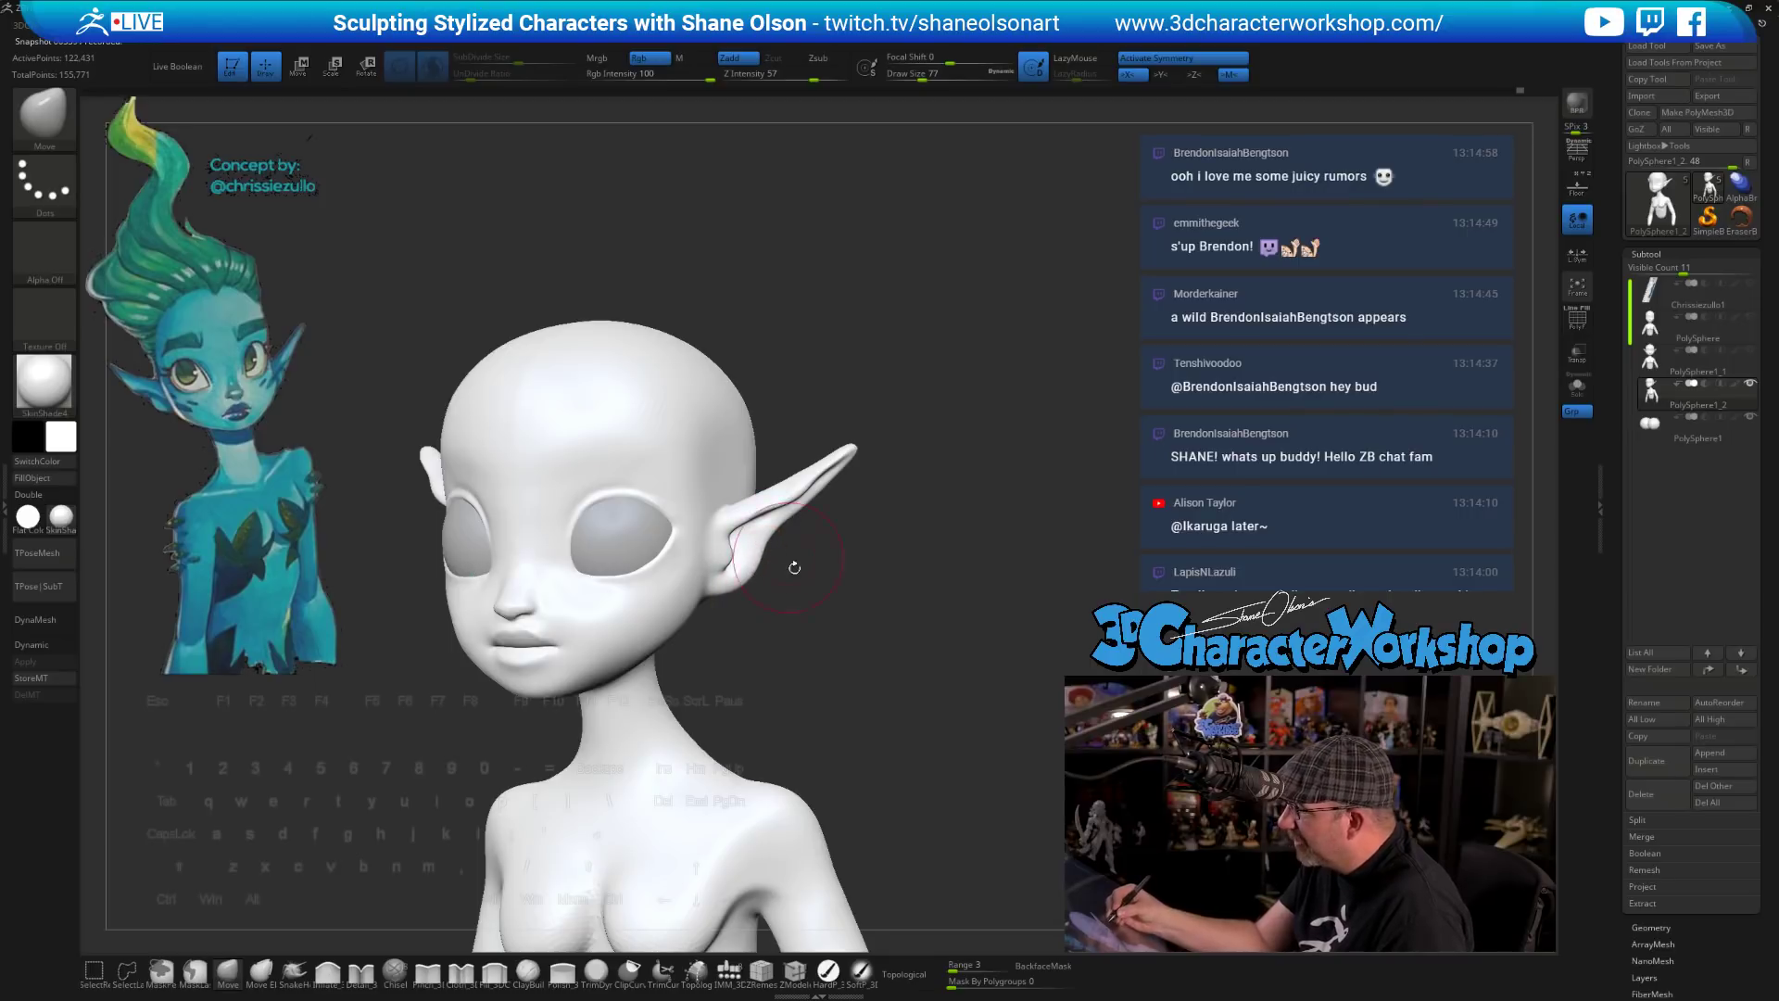
- Build up the brow ridge above the eyes at draw size 65 and smooth it into the forehead
{"action": "mouse_move", "coordinate": [794, 567]}
{"action": "left_mouse_down"}
{"action": "mouse_move", "coordinate": [874, 615]}
{"action": "mouse_move", "coordinate": [841, 579]}
{"action": "mouse_move", "coordinate": [860, 655]}
{"action": "mouse_move", "coordinate": [867, 628]}
{"action": "mouse_move", "coordinate": [854, 607]}
{"action": "mouse_move", "coordinate": [835, 715]}
{"action": "mouse_move", "coordinate": [869, 697]}
{"action": "left_mouse_up"}
{"action": "left_click", "coordinate": [427, 972]}
{"action": "key", "text": "s"}
{"action": "left_click", "coordinate": [868, 713]}
{"action": "left_click_drag", "start_coordinate": [872, 397], "coordinate": [869, 438], "text": "alt"}
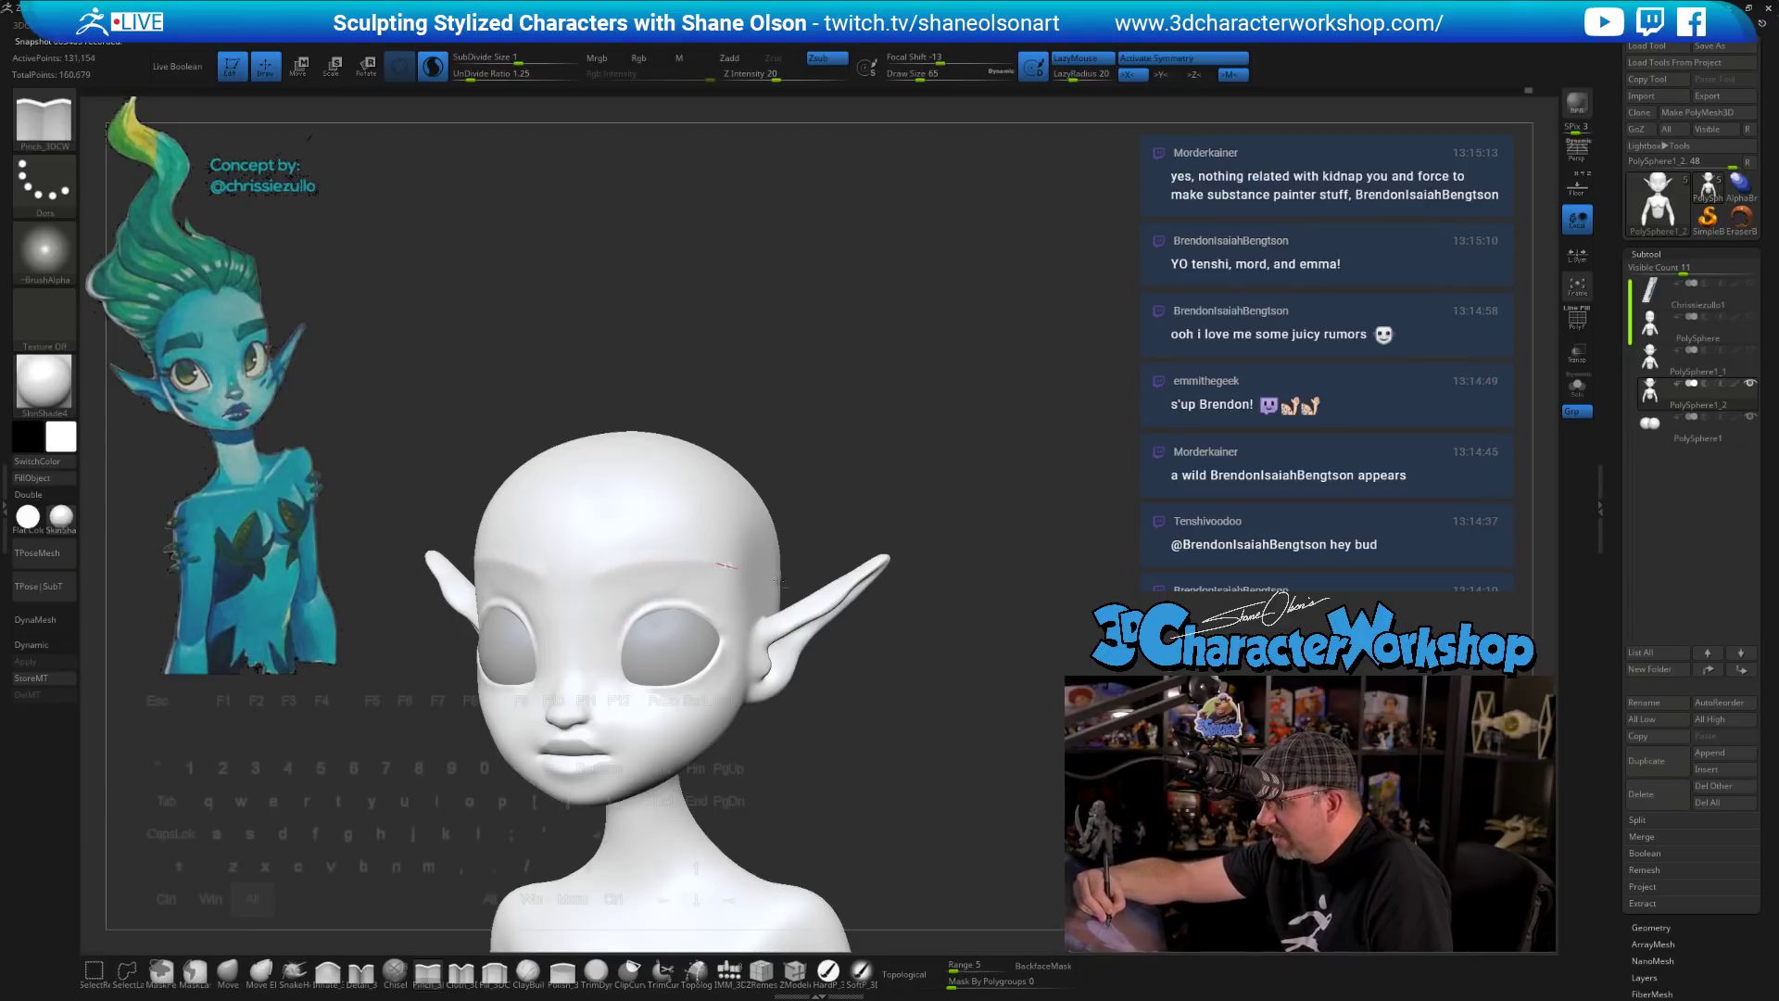
{"action": "left_click_drag", "start_coordinate": [875, 593], "coordinate": [816, 593]}
{"action": "left_click_drag", "start_coordinate": [636, 563], "coordinate": [714, 538], "text": "shift"}
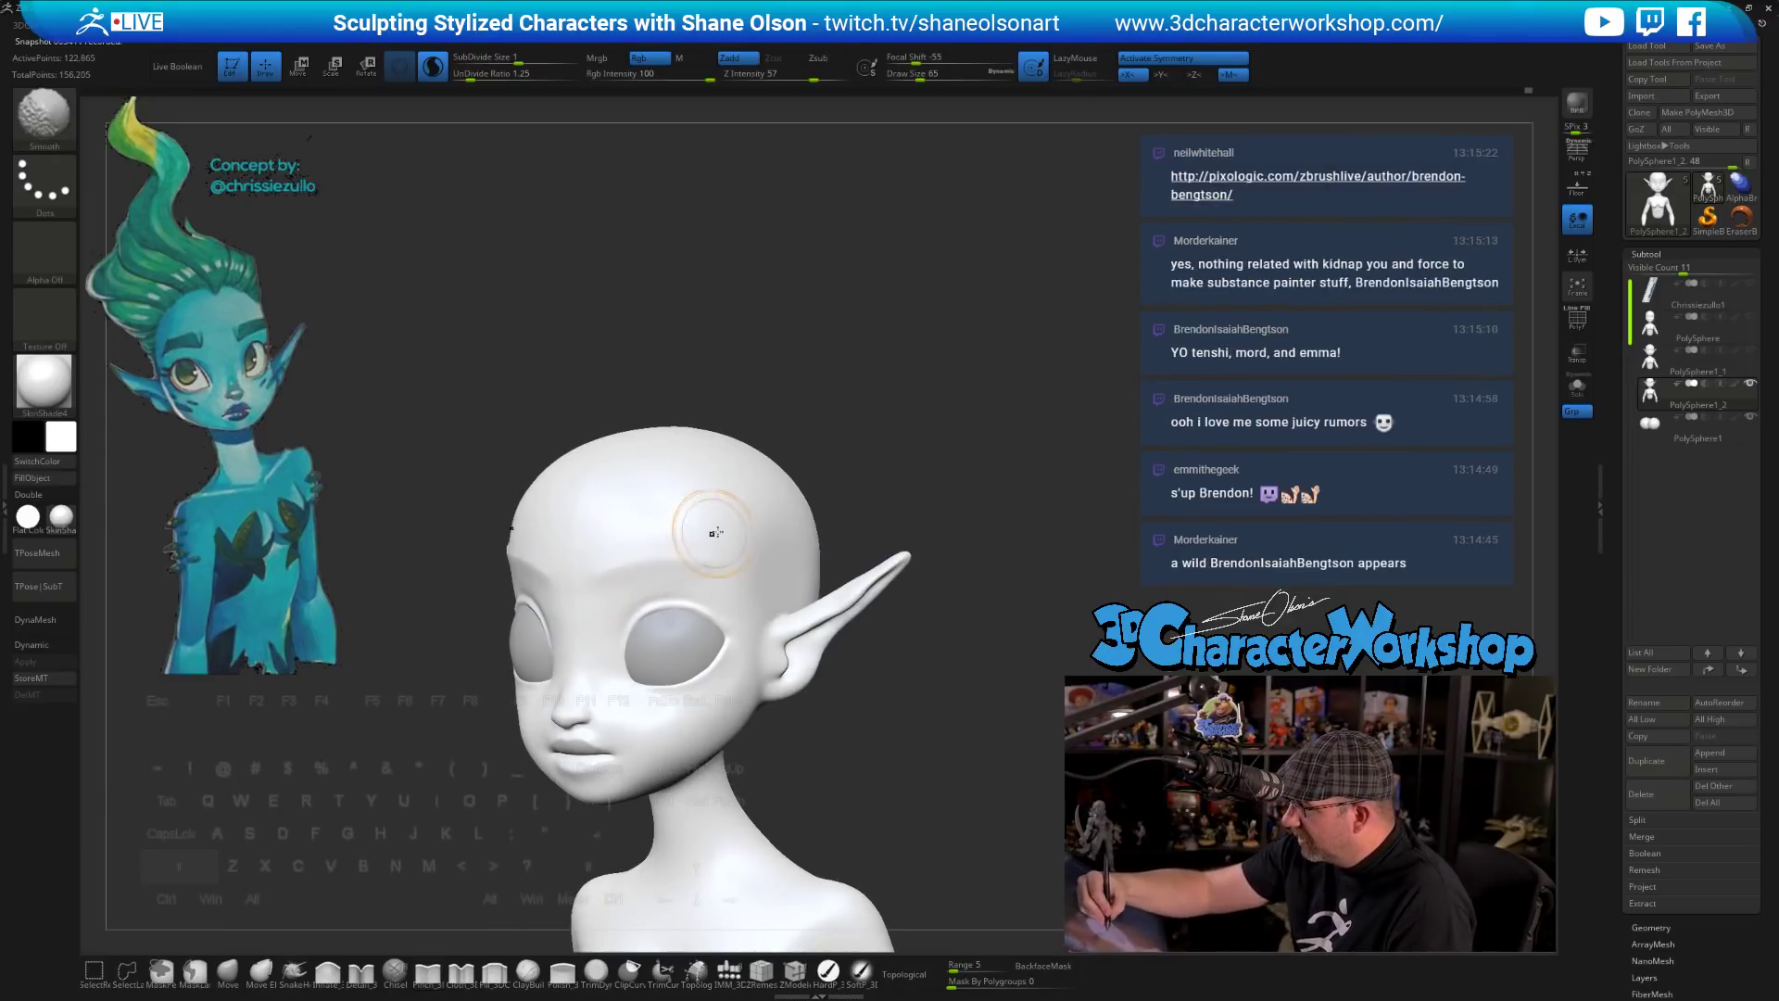
- Reduce the draw size to 46 and smooth the forehead just above the brow
{"action": "key", "text": "s"}
{"action": "left_click_drag", "start_coordinate": [938, 501], "coordinate": [933, 501]}
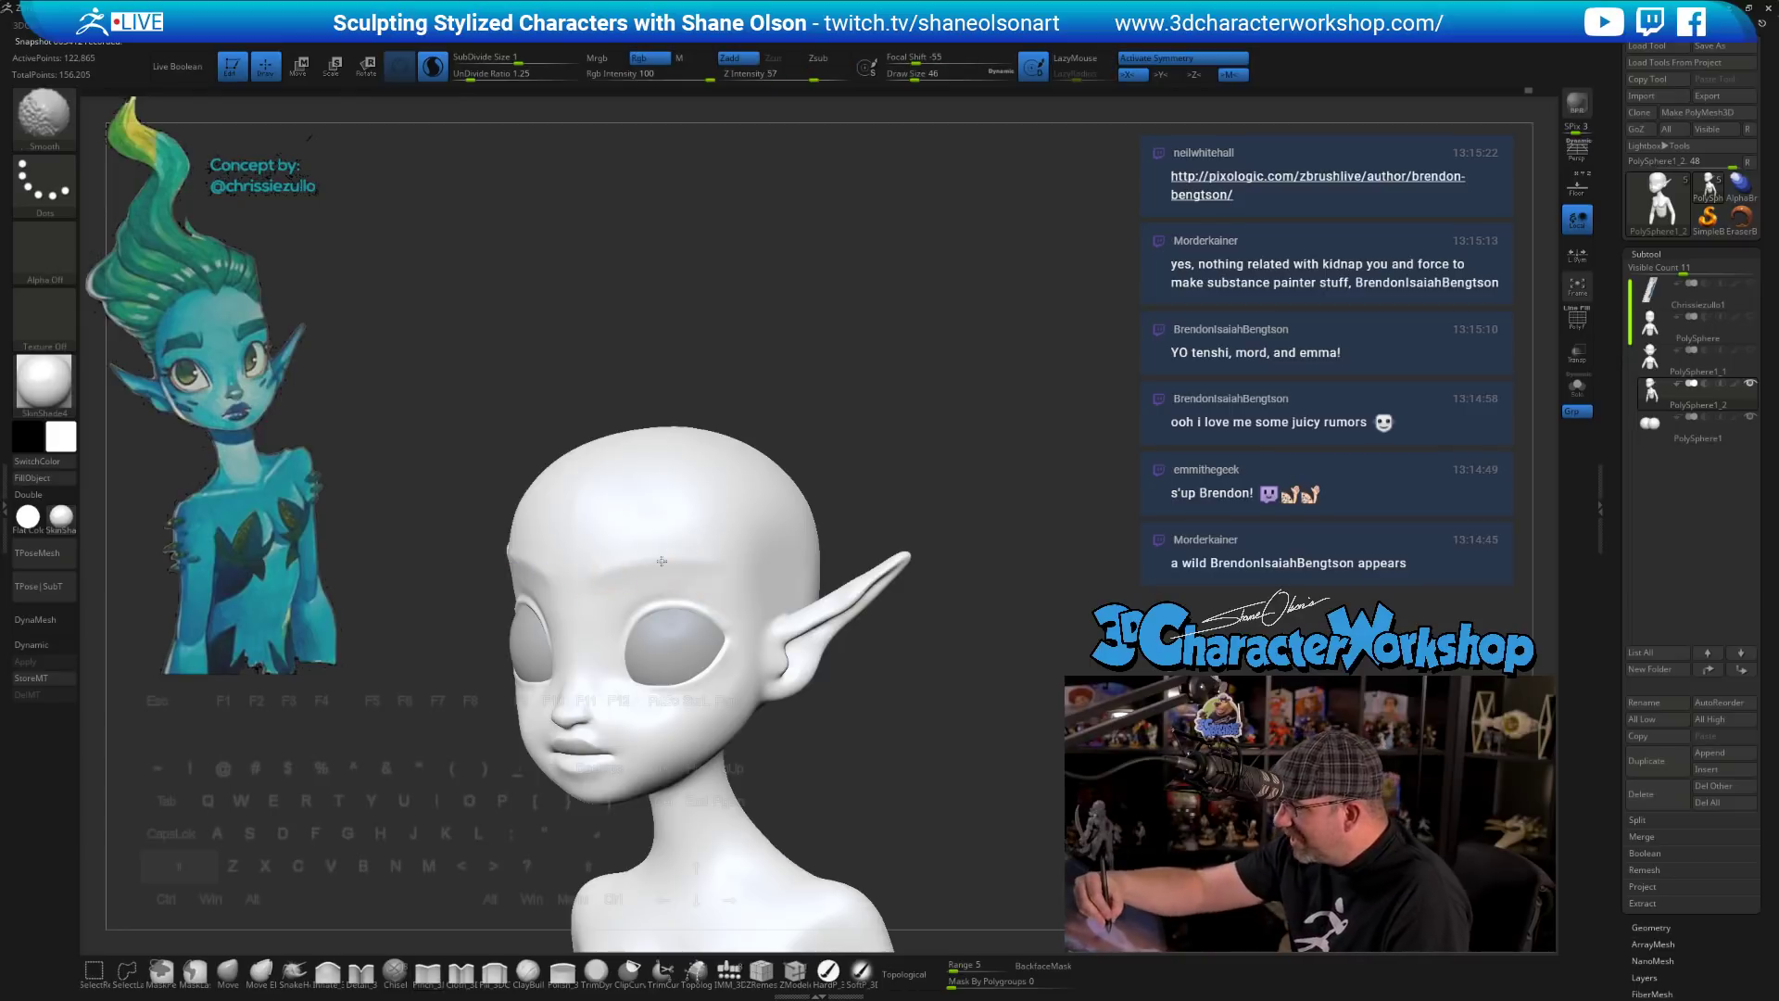
{"action": "left_click_drag", "start_coordinate": [760, 537], "coordinate": [699, 504], "text": "shift"}
- Sculpt the inner brows down towards the nose bridge at draw size 46 and smooth the area above the eyes
{"action": "mouse_move", "coordinate": [871, 672]}
{"action": "left_mouse_down"}
{"action": "mouse_move", "coordinate": [976, 689]}
{"action": "mouse_move", "coordinate": [957, 603]}
{"action": "mouse_move", "coordinate": [960, 662]}
{"action": "left_mouse_up"}
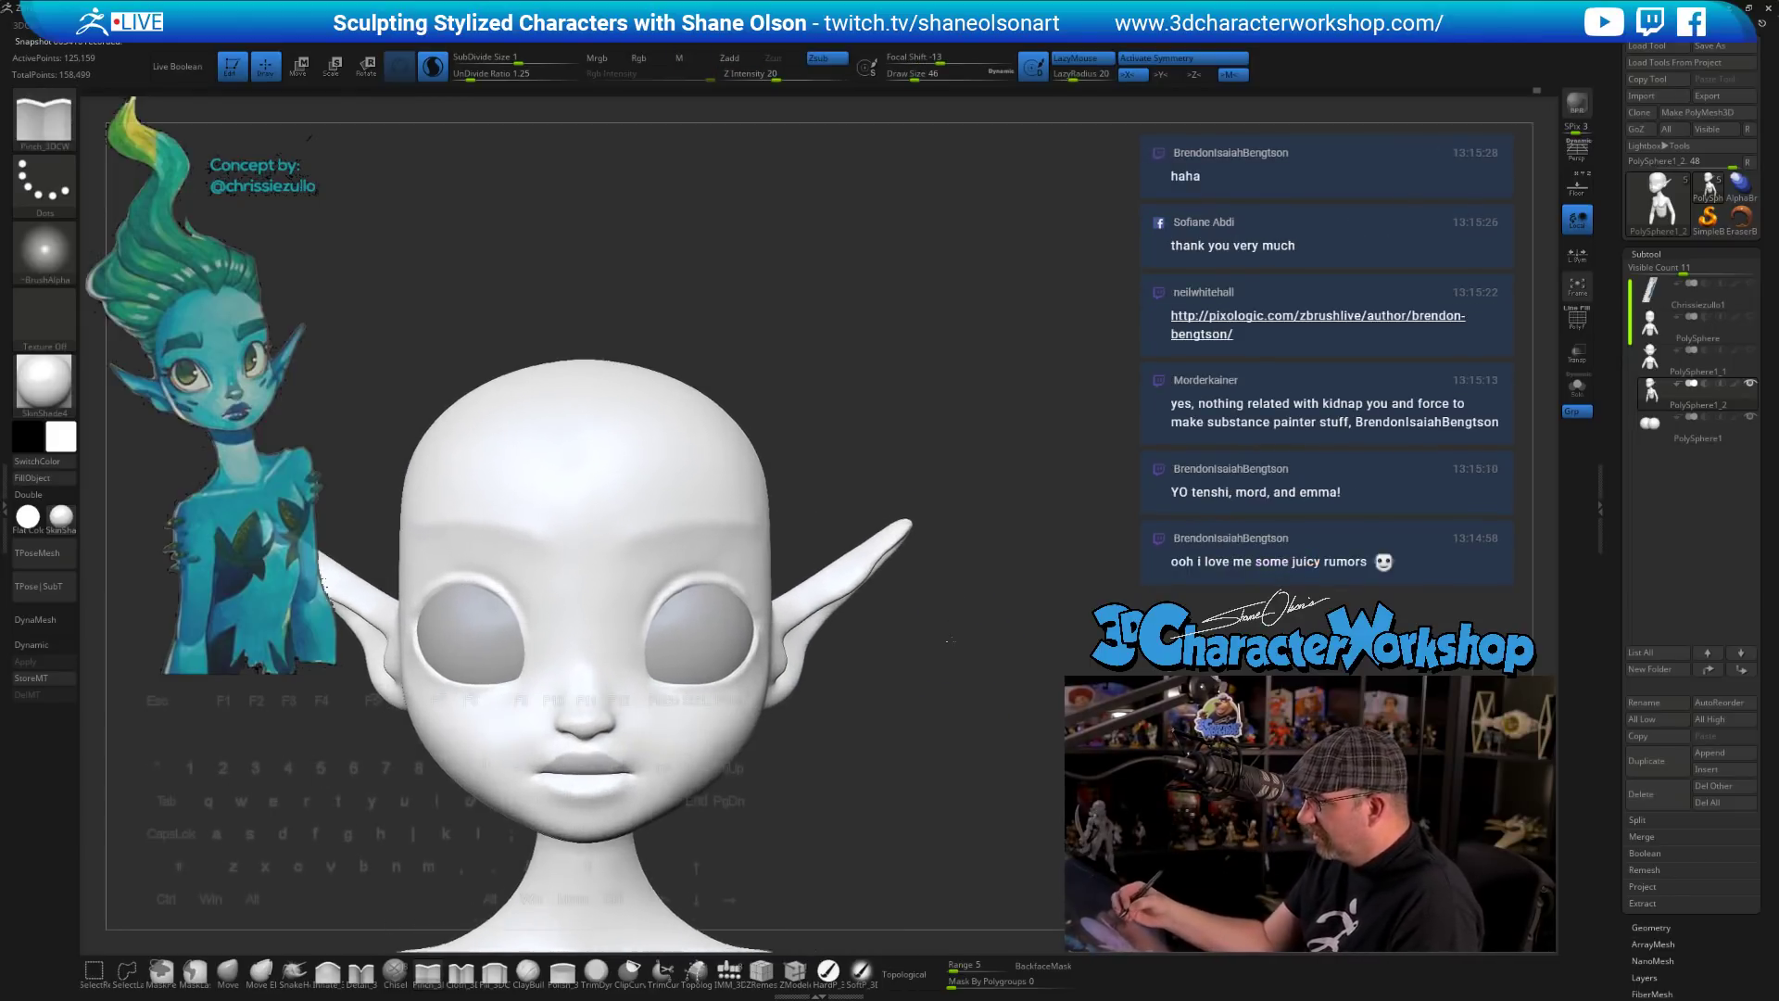
{"action": "left_click_drag", "start_coordinate": [611, 592], "coordinate": [627, 553]}
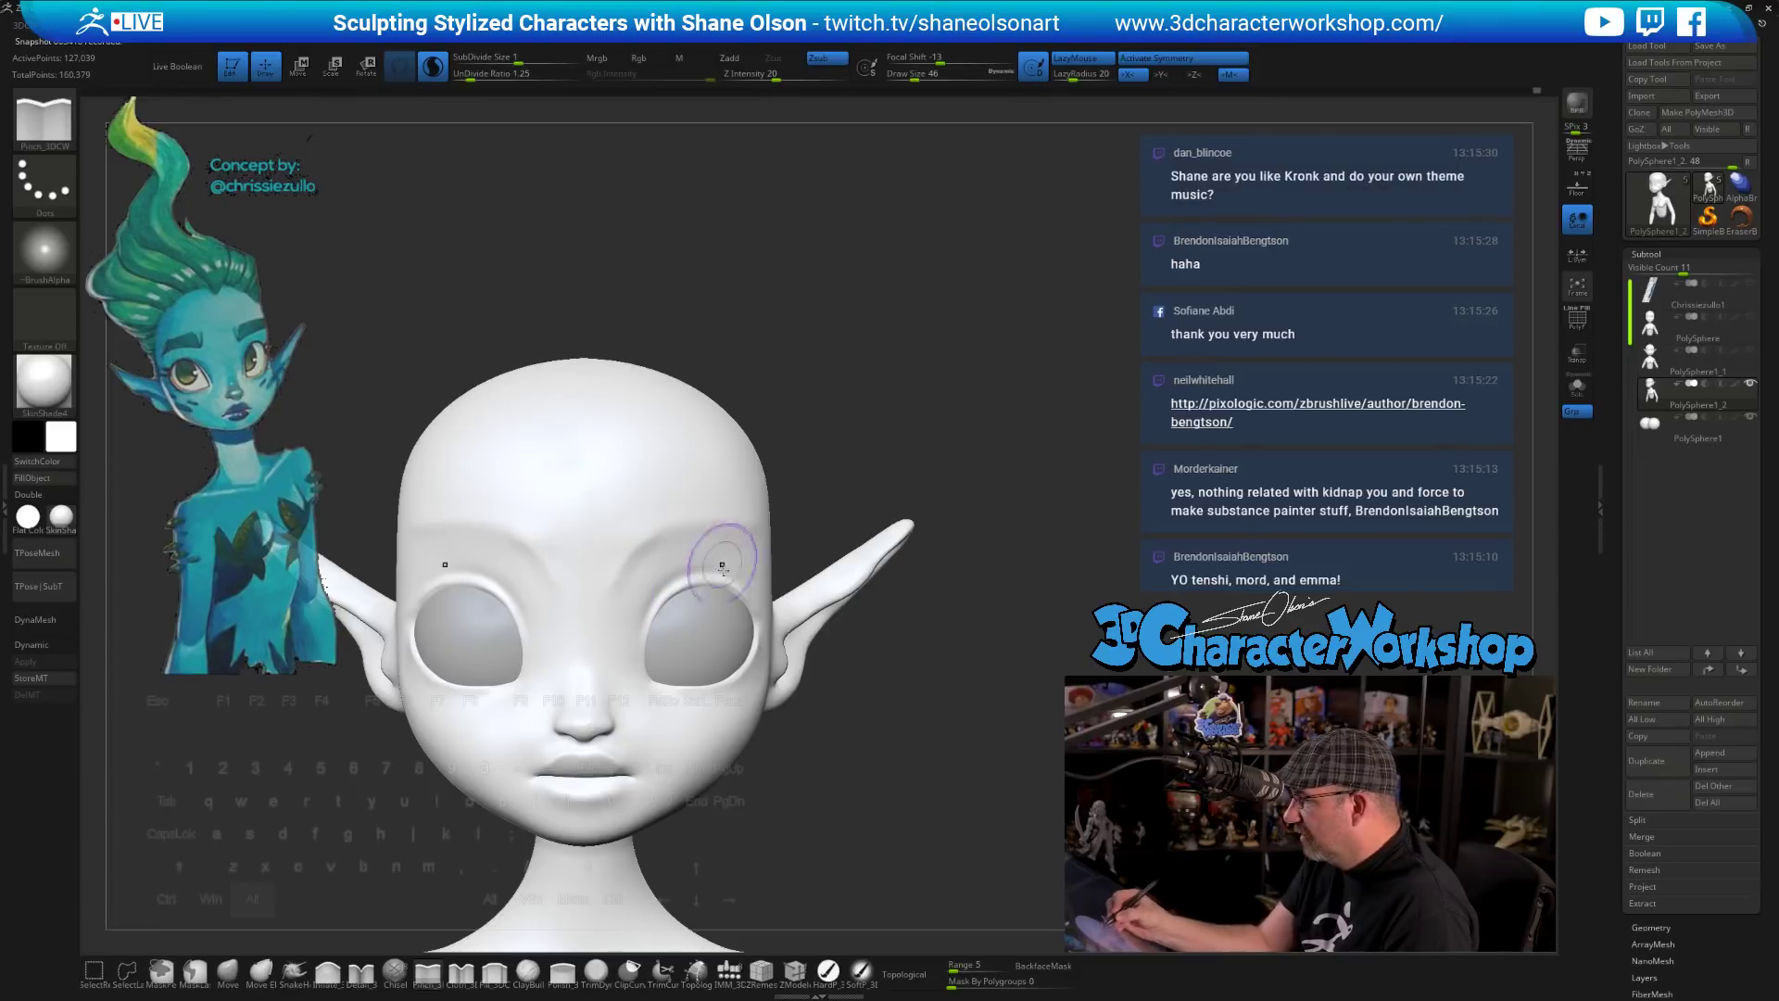
{"action": "right_click_drag", "start_coordinate": [640, 528], "coordinate": [664, 494], "text": "alt"}
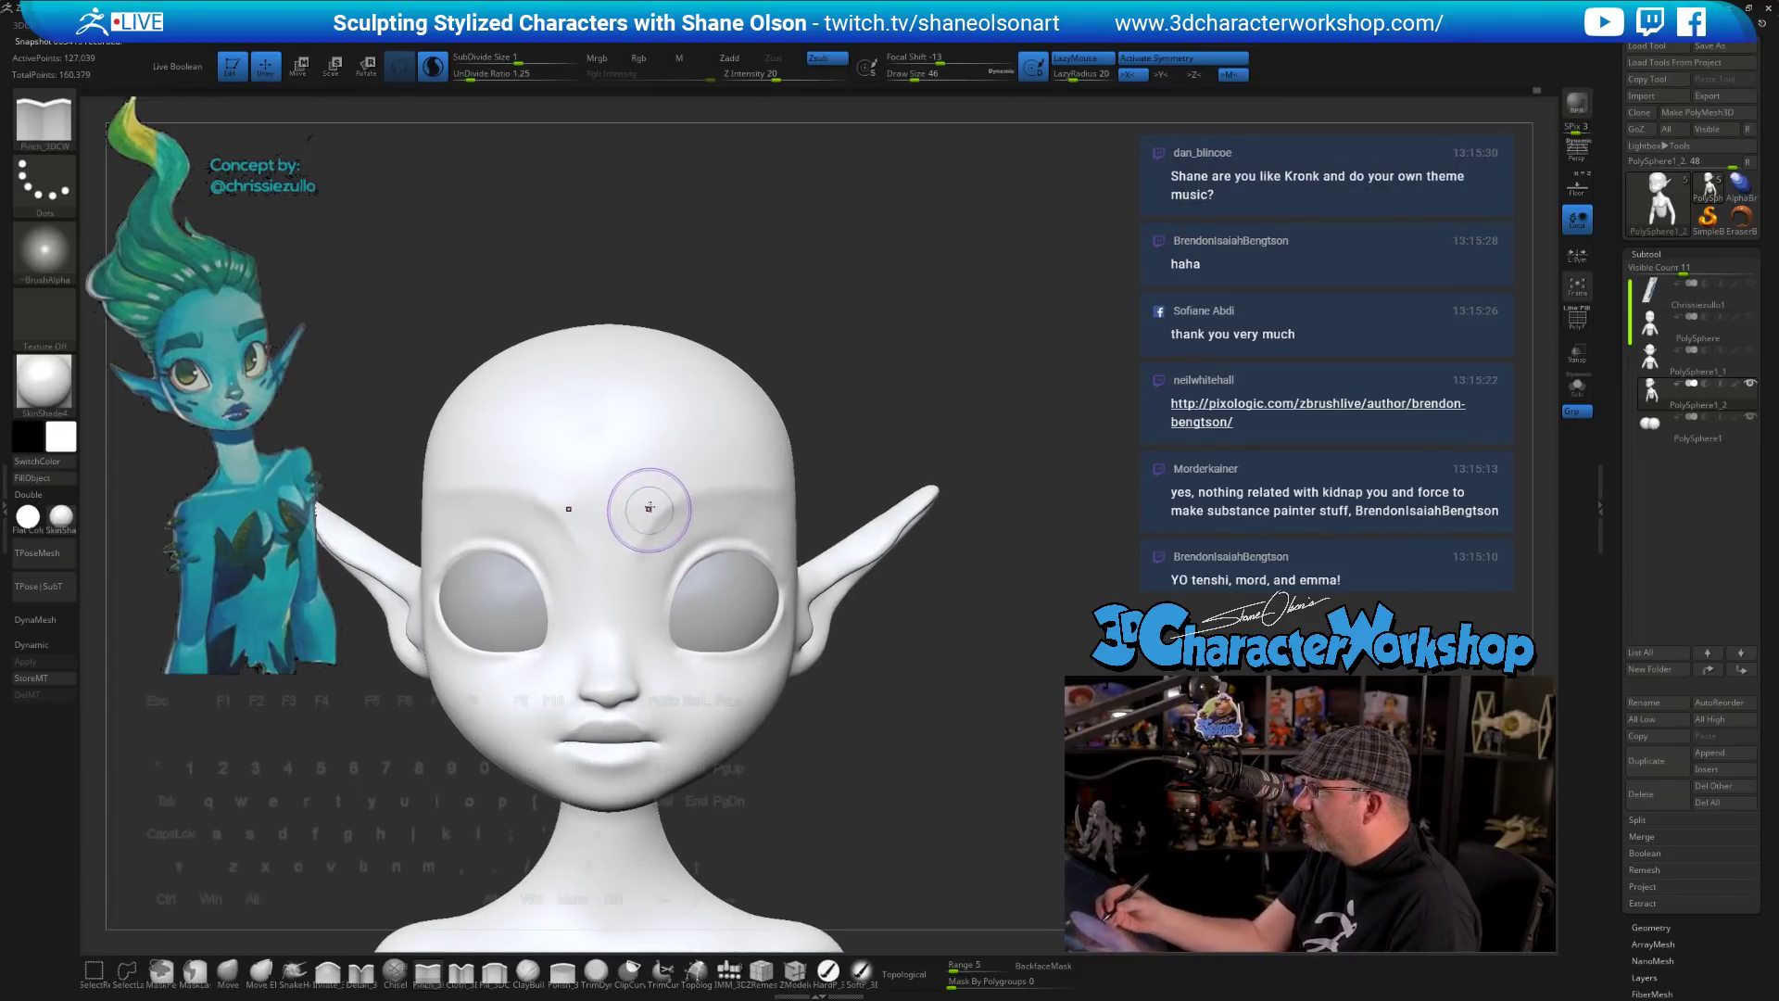
{"action": "key", "text": "shift"}
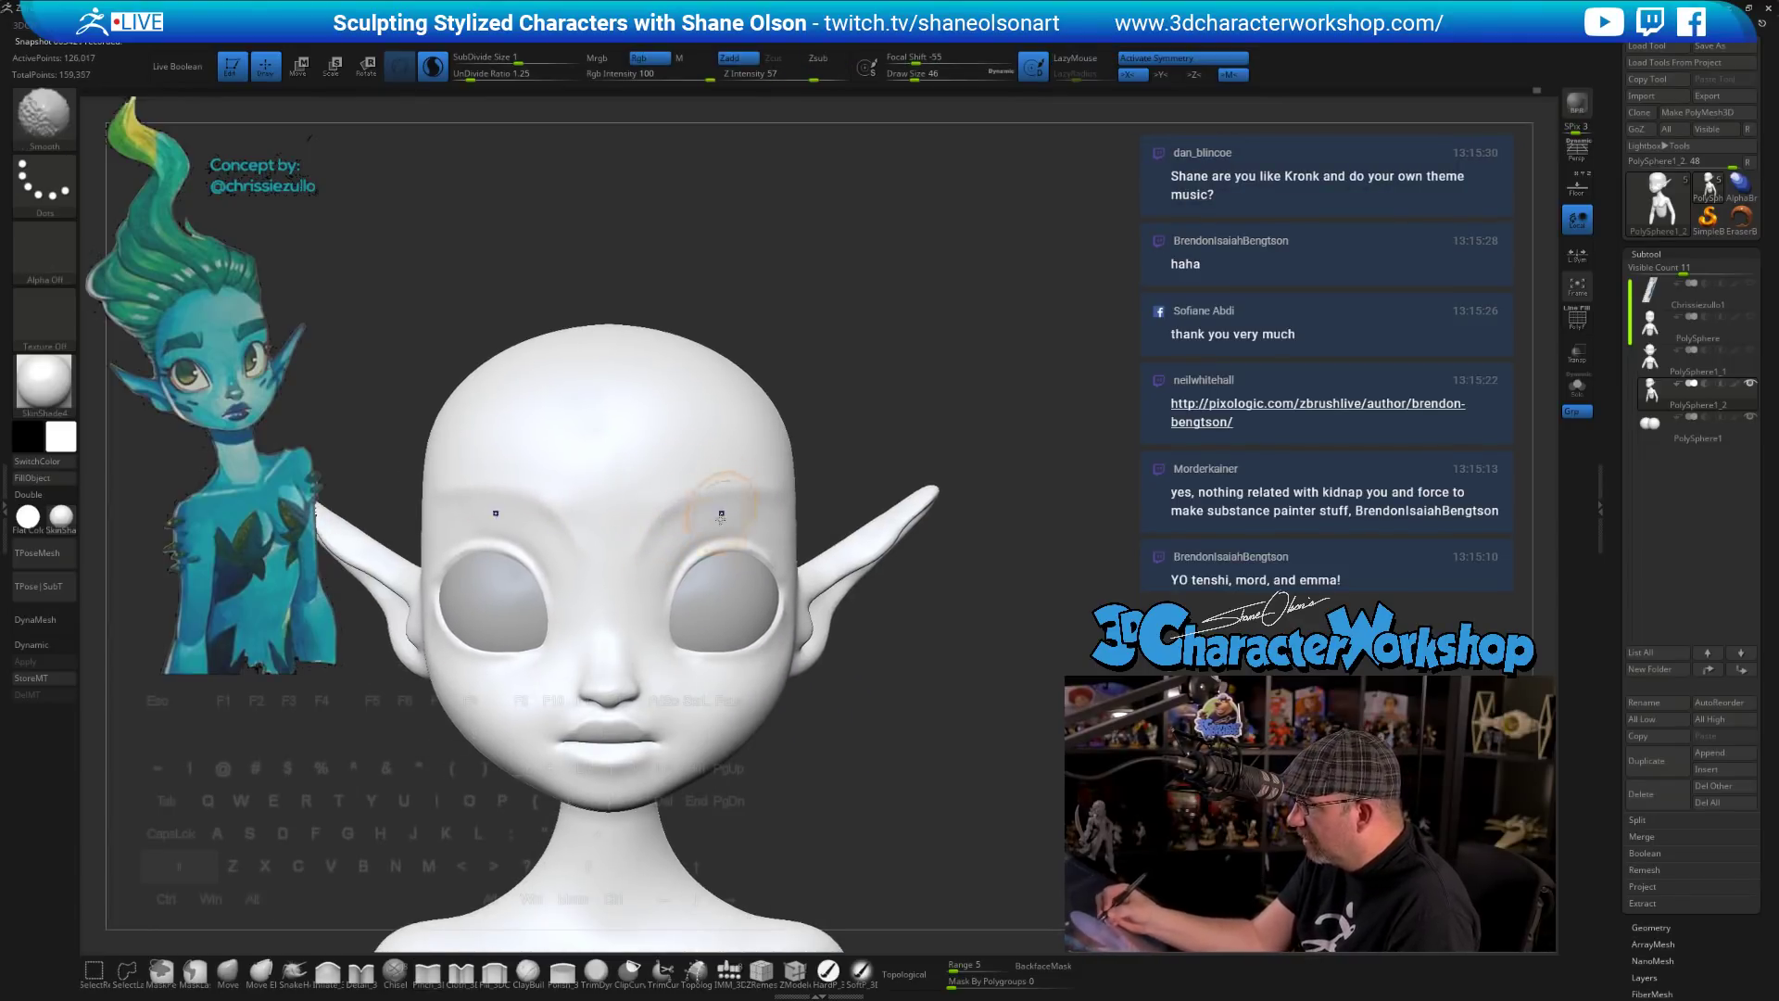
{"action": "left_click_drag", "start_coordinate": [677, 506], "coordinate": [674, 549], "text": "shift"}
{"action": "mouse_move", "coordinate": [926, 752]}
{"action": "left_mouse_down"}
{"action": "mouse_move", "coordinate": [937, 741]}
{"action": "mouse_move", "coordinate": [885, 737]}
{"action": "mouse_move", "coordinate": [921, 733]}
{"action": "mouse_move", "coordinate": [921, 695]}
{"action": "mouse_move", "coordinate": [916, 727]}
{"action": "left_mouse_up"}
- Reshape the upper eyelids with the Move brush at draw size 46 and smooth the lid area at draw size 23
{"action": "left_click", "coordinate": [229, 969]}
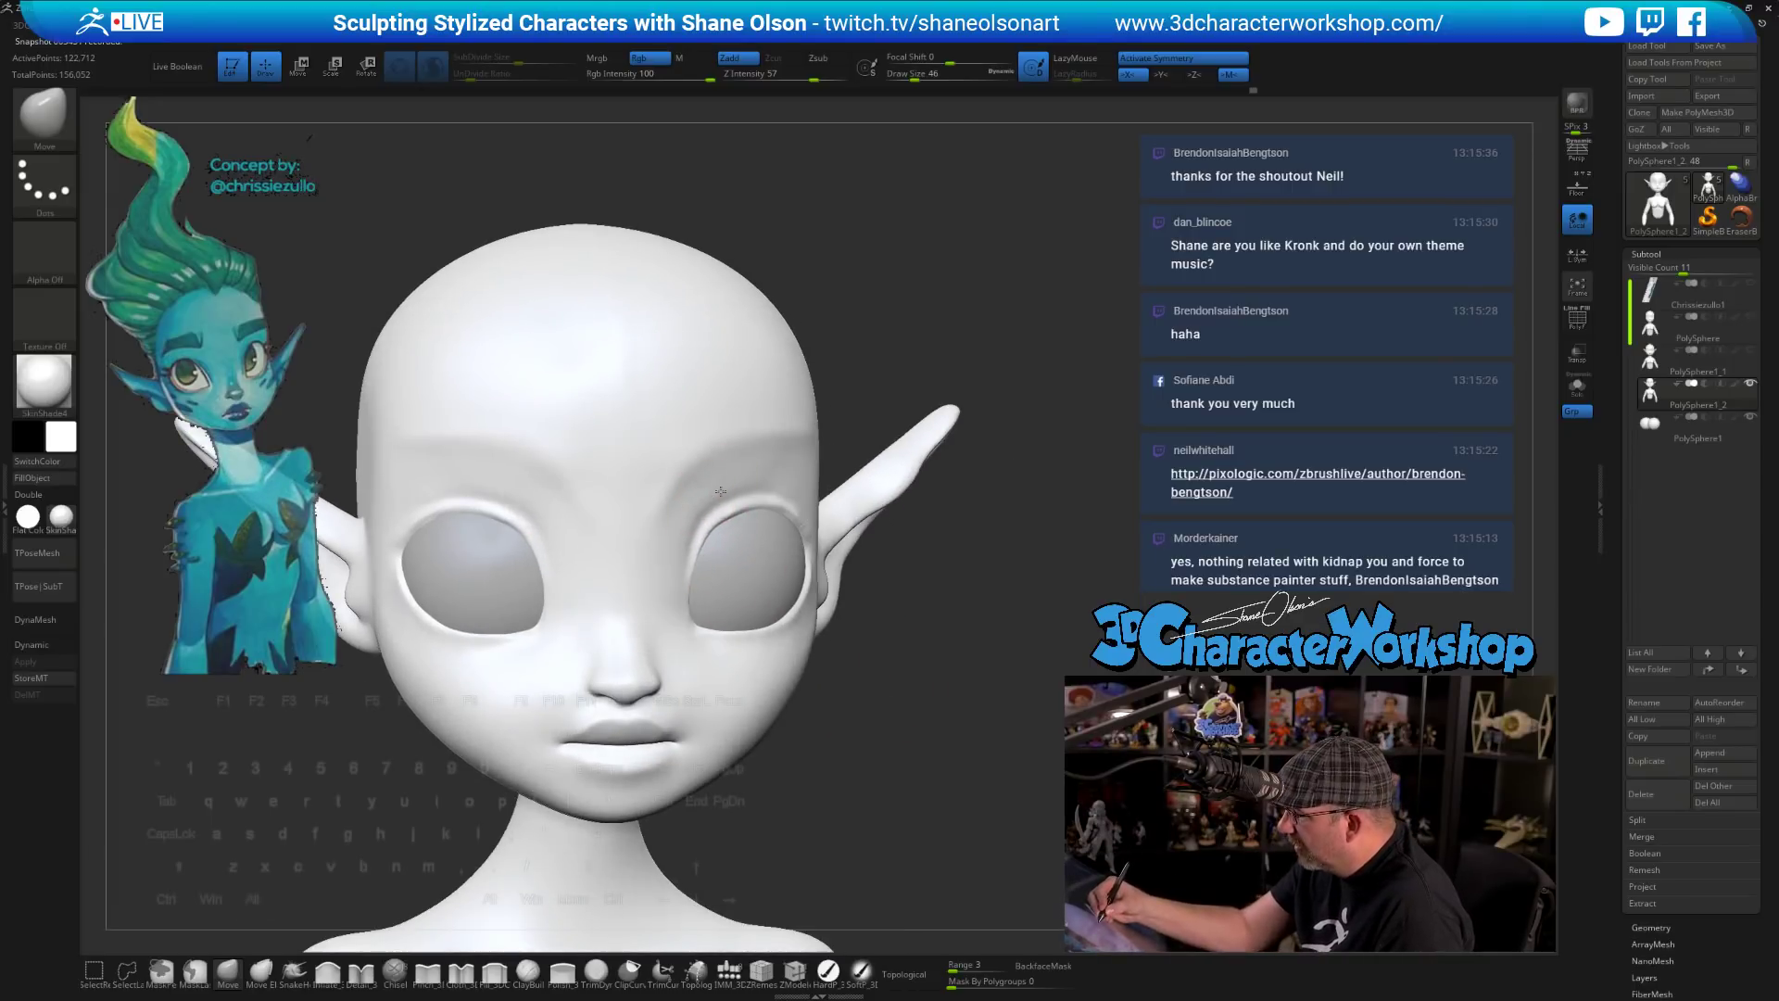
{"action": "mouse_move", "coordinate": [719, 483]}
{"action": "right_mouse_down"}
{"action": "mouse_move", "coordinate": [690, 525]}
{"action": "mouse_move", "coordinate": [716, 549]}
{"action": "right_mouse_up"}
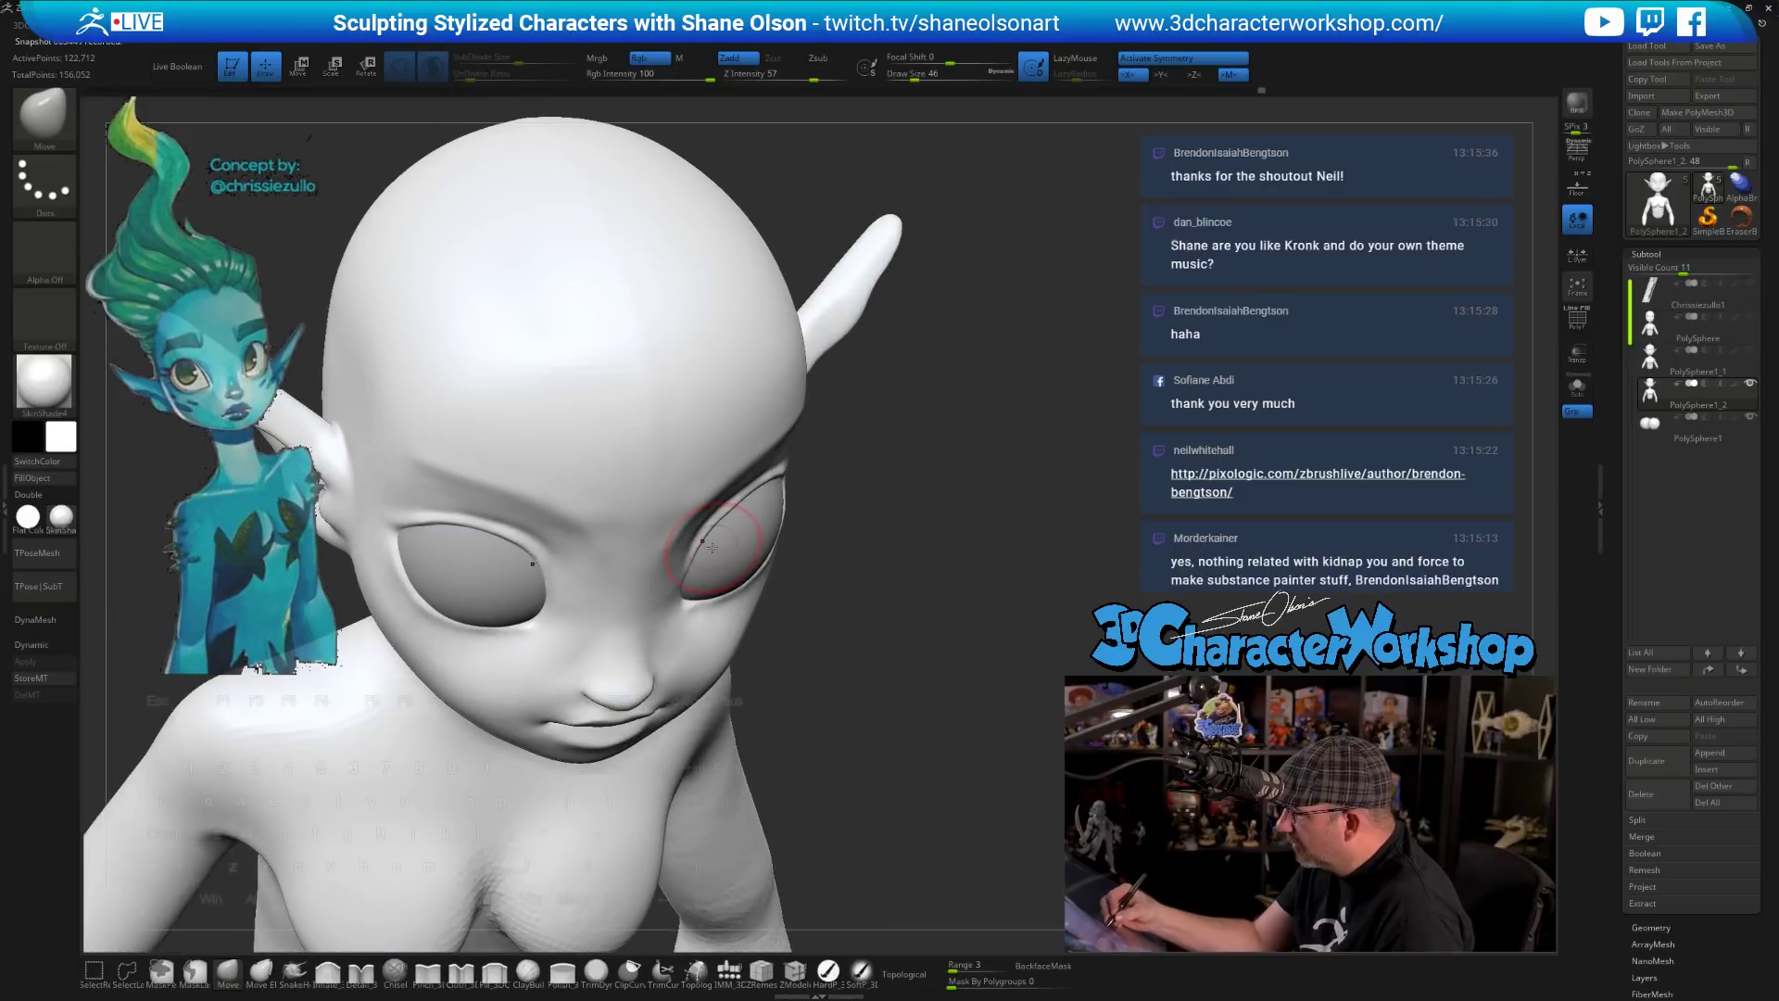
{"action": "left_click_drag", "start_coordinate": [876, 656], "coordinate": [899, 638]}
{"action": "key", "text": "s"}
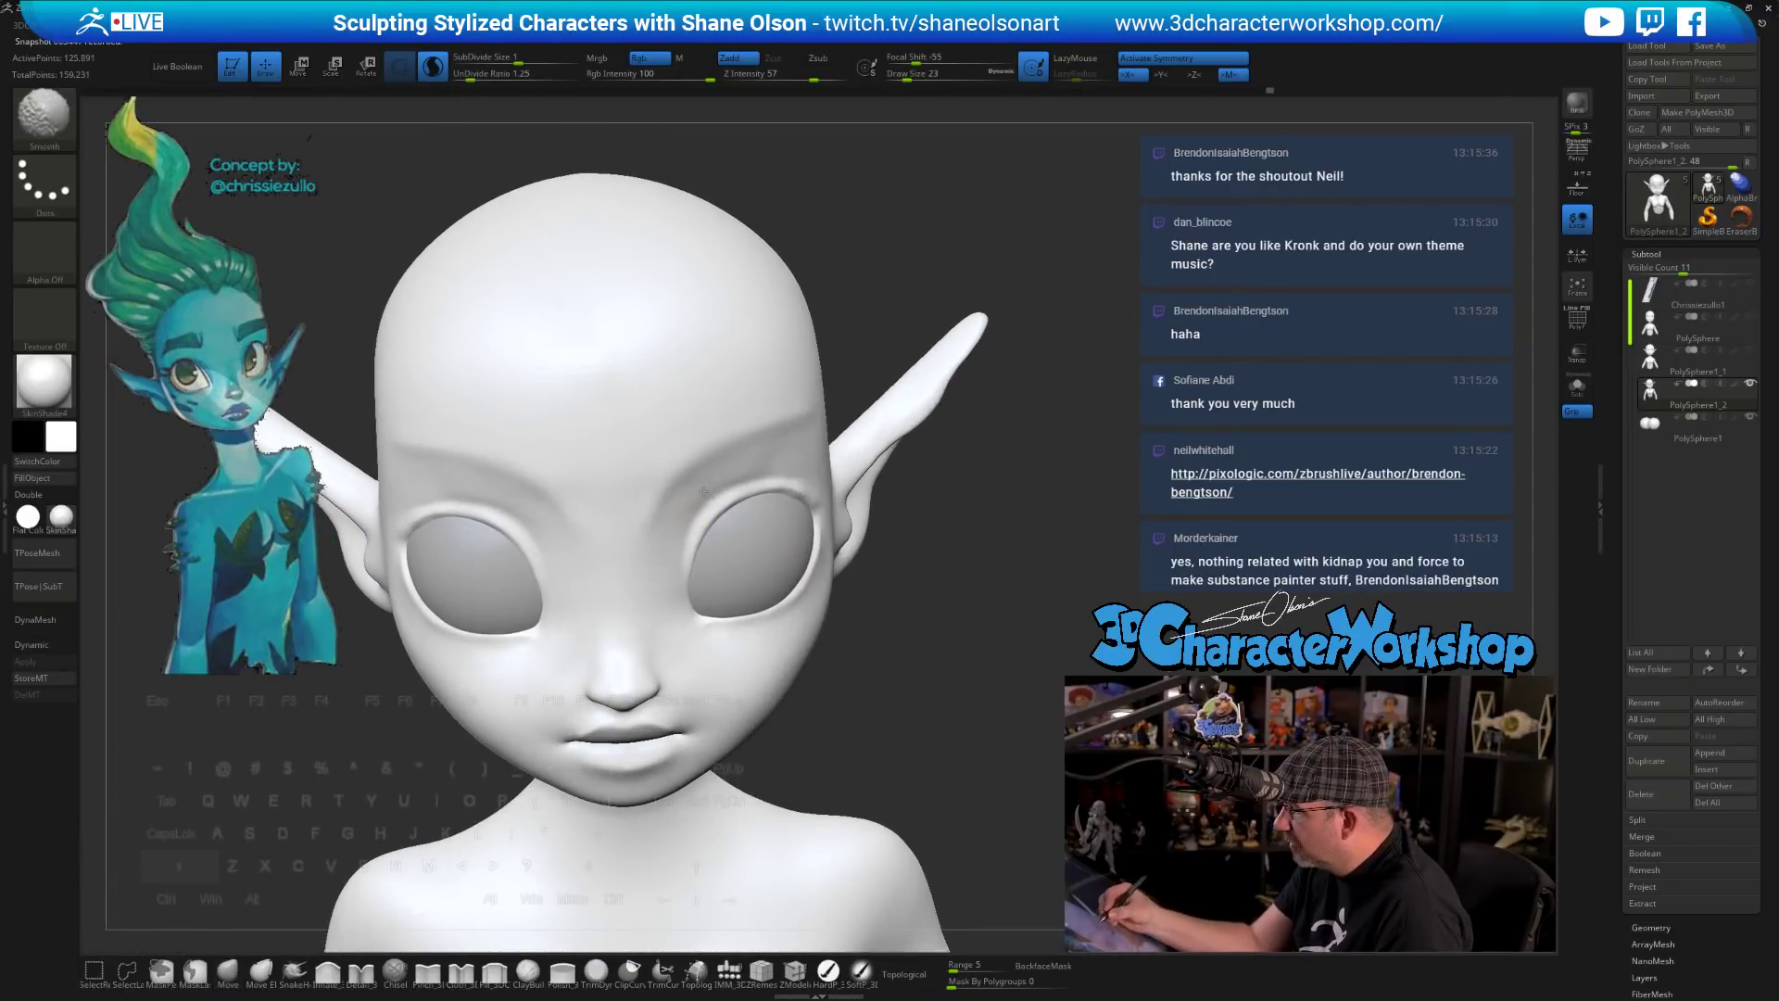
{"action": "right_click_drag", "start_coordinate": [716, 517], "coordinate": [826, 552]}
- Set the Move brush's draw size to 39 and refine the inner eye corners and inner brow from several angles
{"action": "key", "text": "s"}
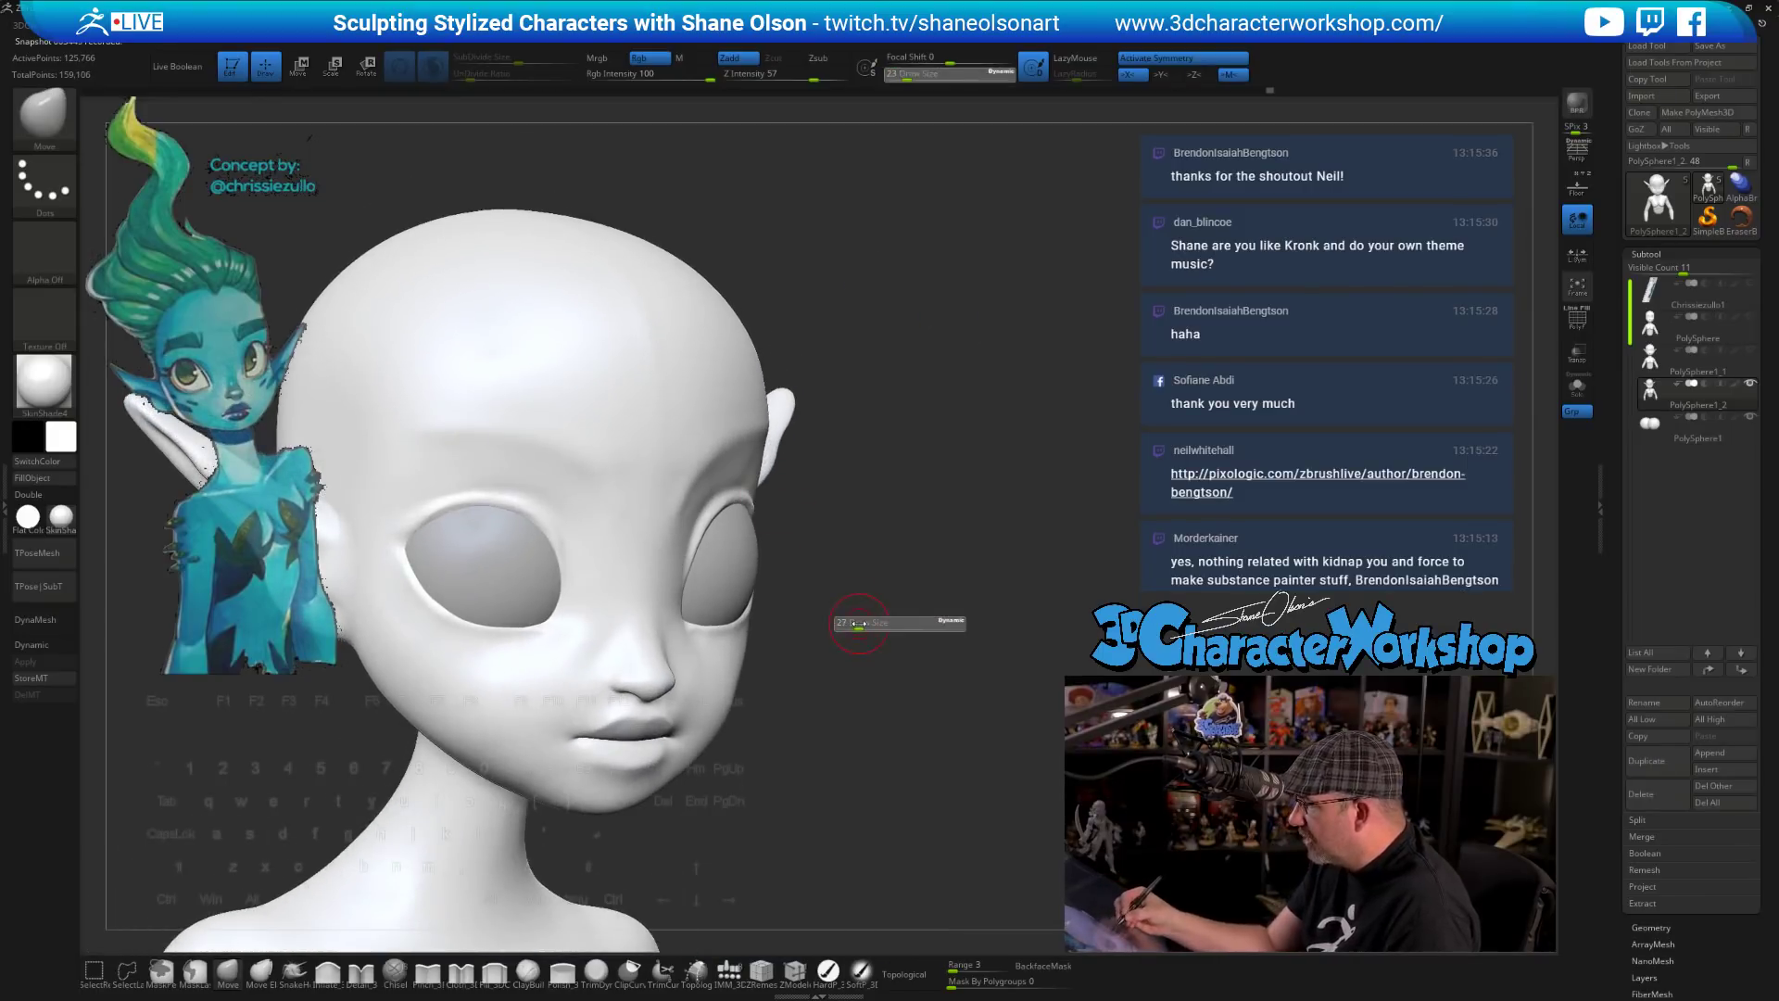
{"action": "left_click_drag", "start_coordinate": [864, 623], "coordinate": [862, 623]}
{"action": "left_click_drag", "start_coordinate": [861, 619], "coordinate": [857, 567]}
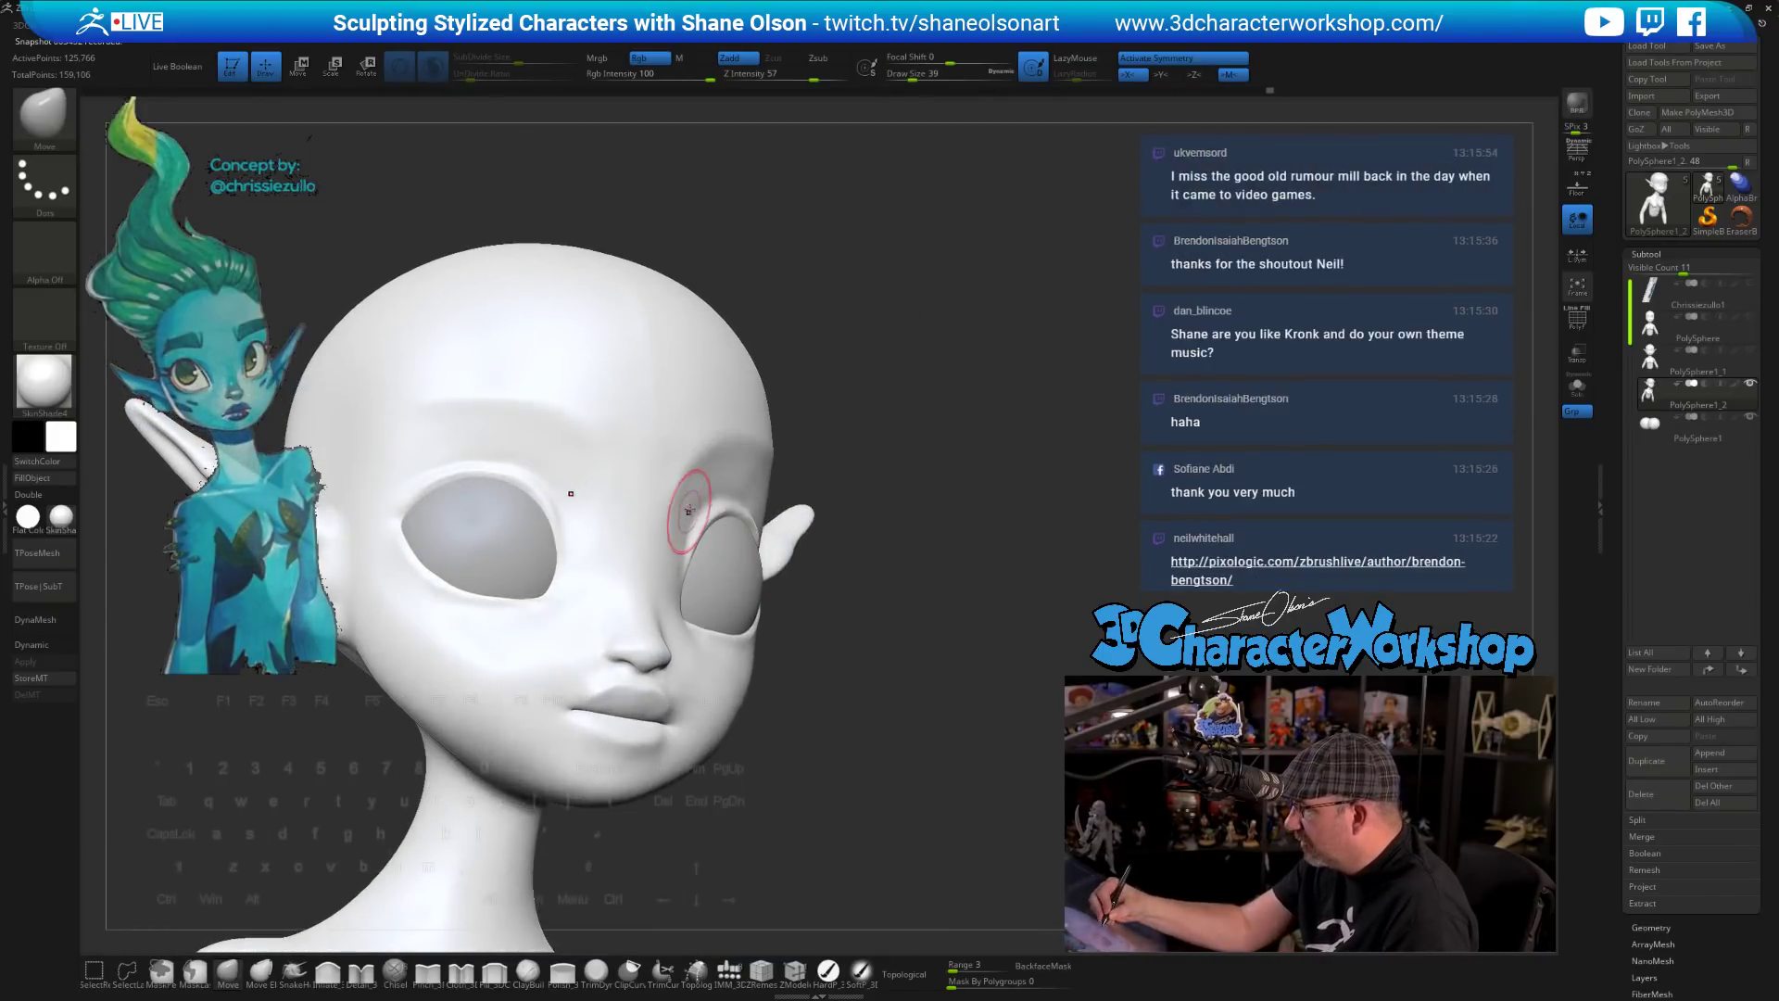
{"action": "mouse_move", "coordinate": [909, 581]}
{"action": "right_mouse_down"}
{"action": "mouse_move", "coordinate": [895, 617]}
{"action": "mouse_move", "coordinate": [918, 695]}
{"action": "mouse_move", "coordinate": [887, 720]}
{"action": "mouse_move", "coordinate": [889, 563]}
{"action": "mouse_move", "coordinate": [868, 533]}
{"action": "mouse_move", "coordinate": [864, 592]}
{"action": "mouse_move", "coordinate": [920, 596]}
{"action": "mouse_move", "coordinate": [904, 597]}
{"action": "right_mouse_up"}
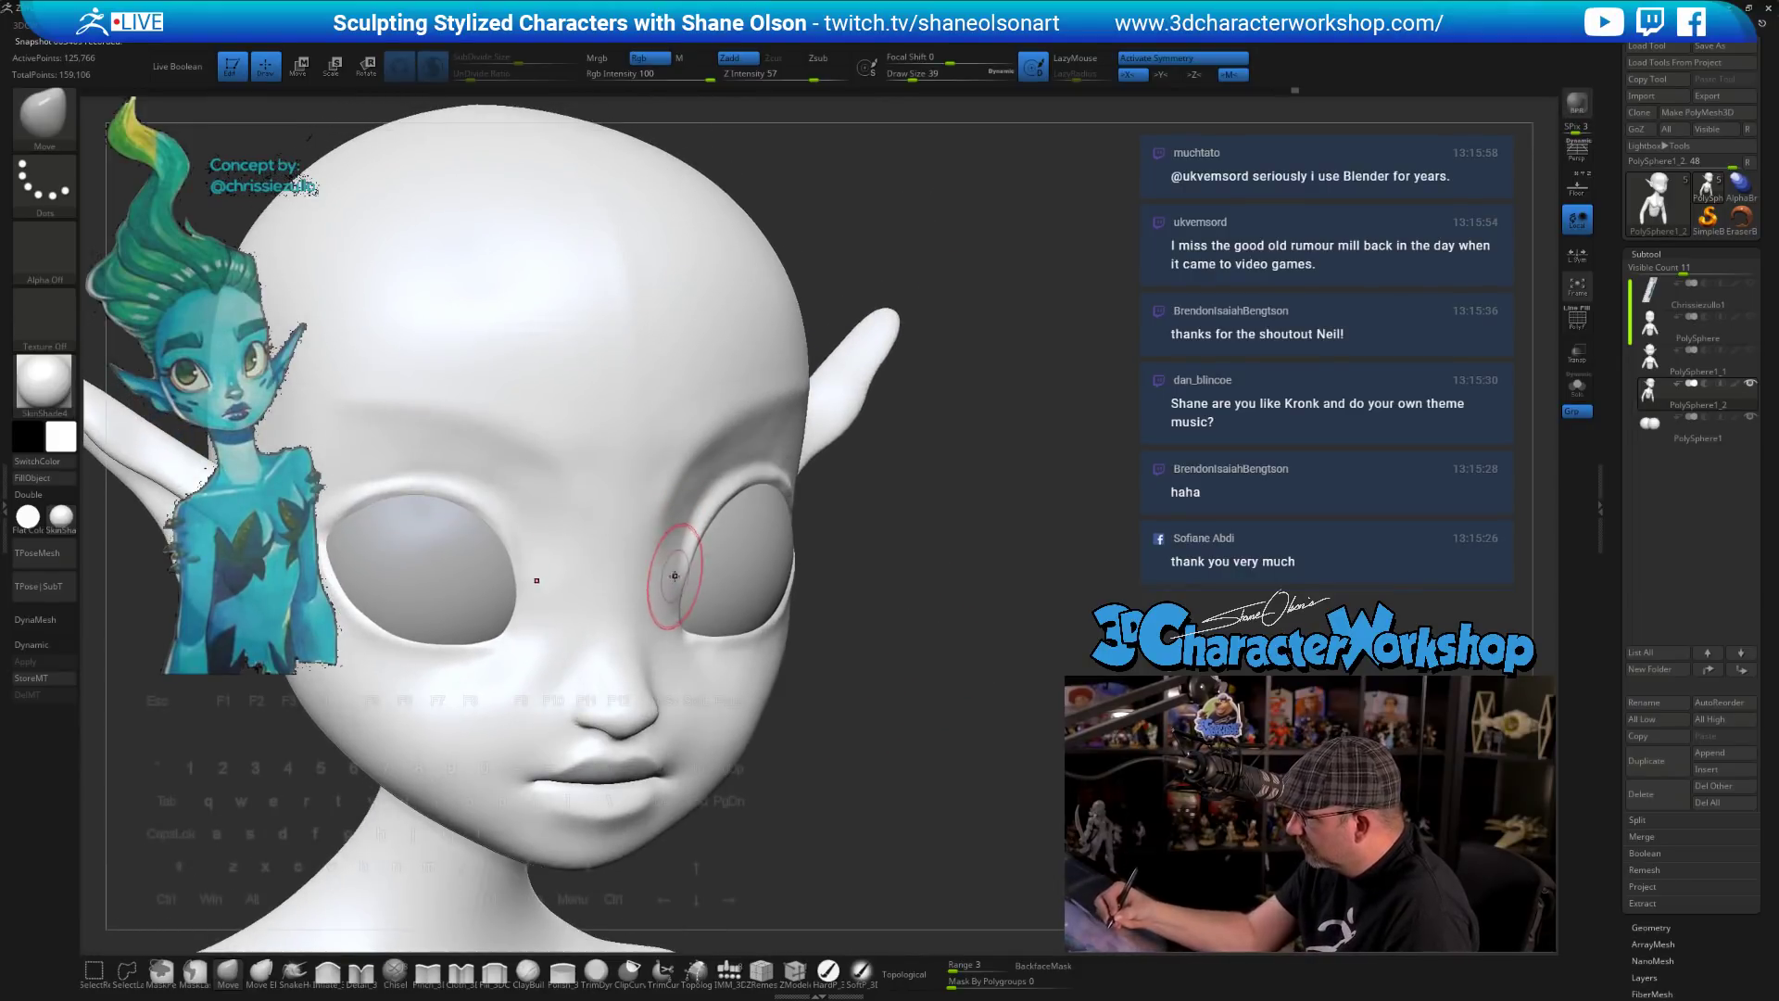
{"action": "right_click_drag", "start_coordinate": [668, 609], "coordinate": [679, 540]}
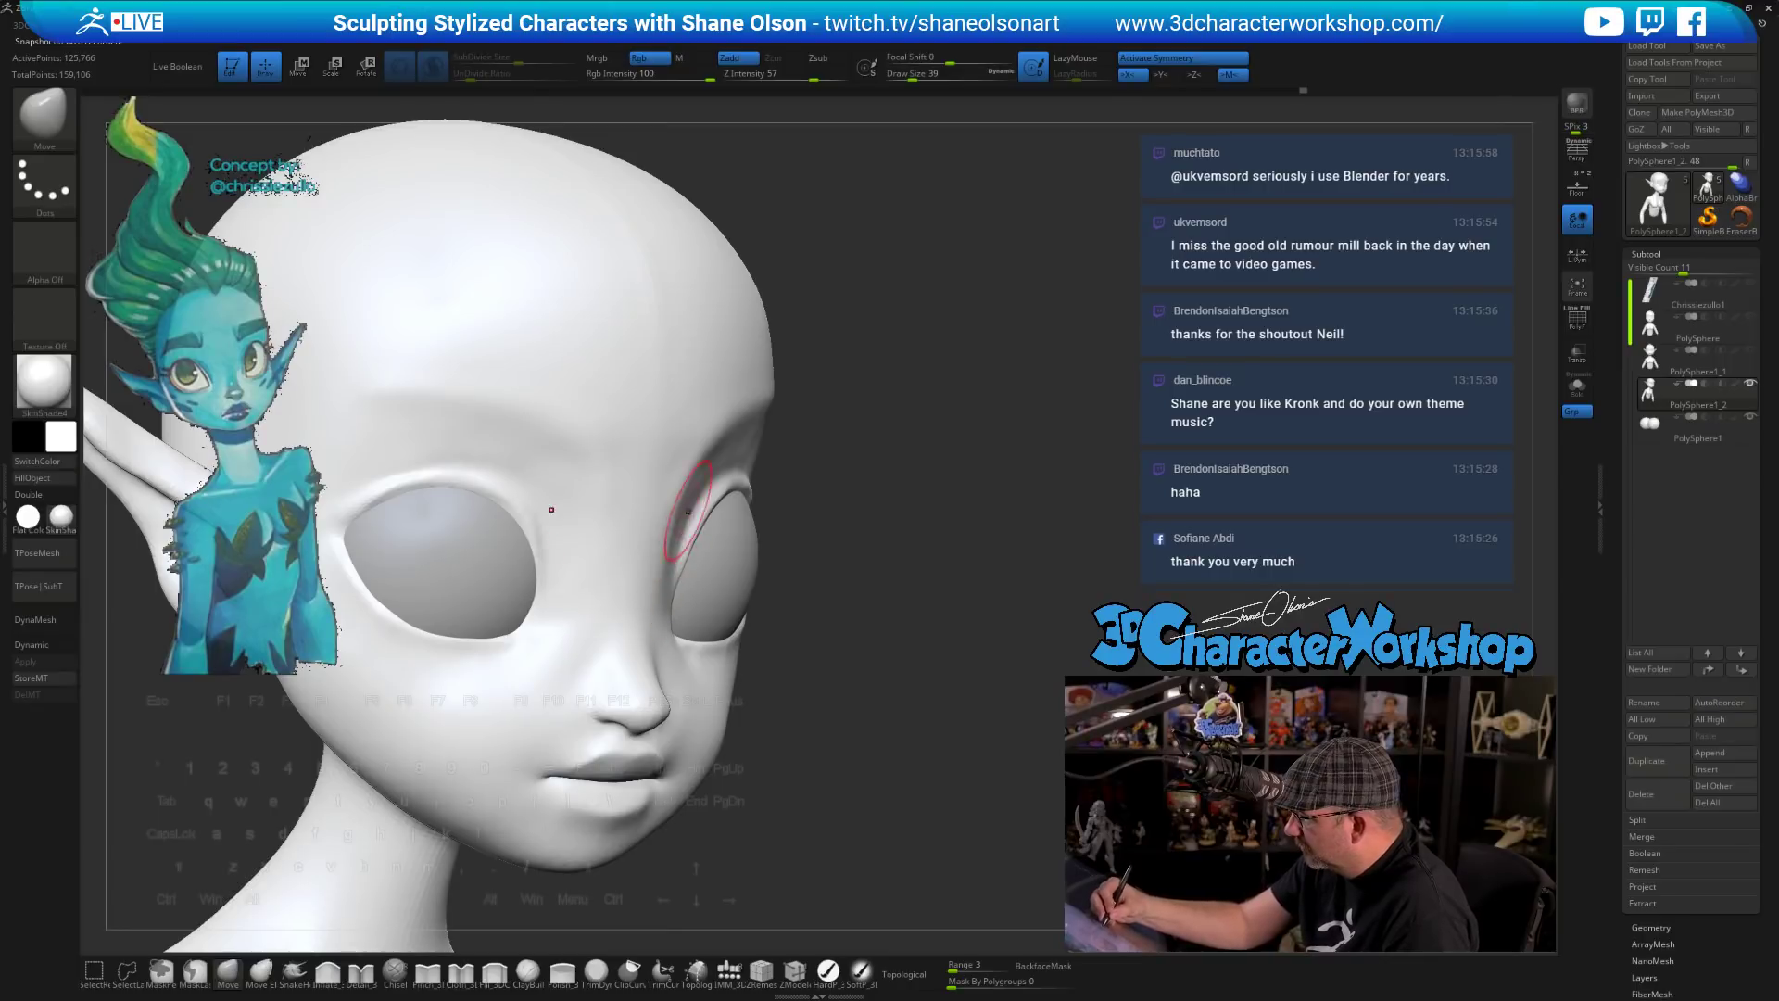
{"action": "right_click_drag", "start_coordinate": [875, 581], "coordinate": [778, 581]}
- Smooth the brow surface between the upper eyelids and the forehead
{"action": "left_click_drag", "start_coordinate": [680, 536], "coordinate": [690, 495], "text": "shift"}
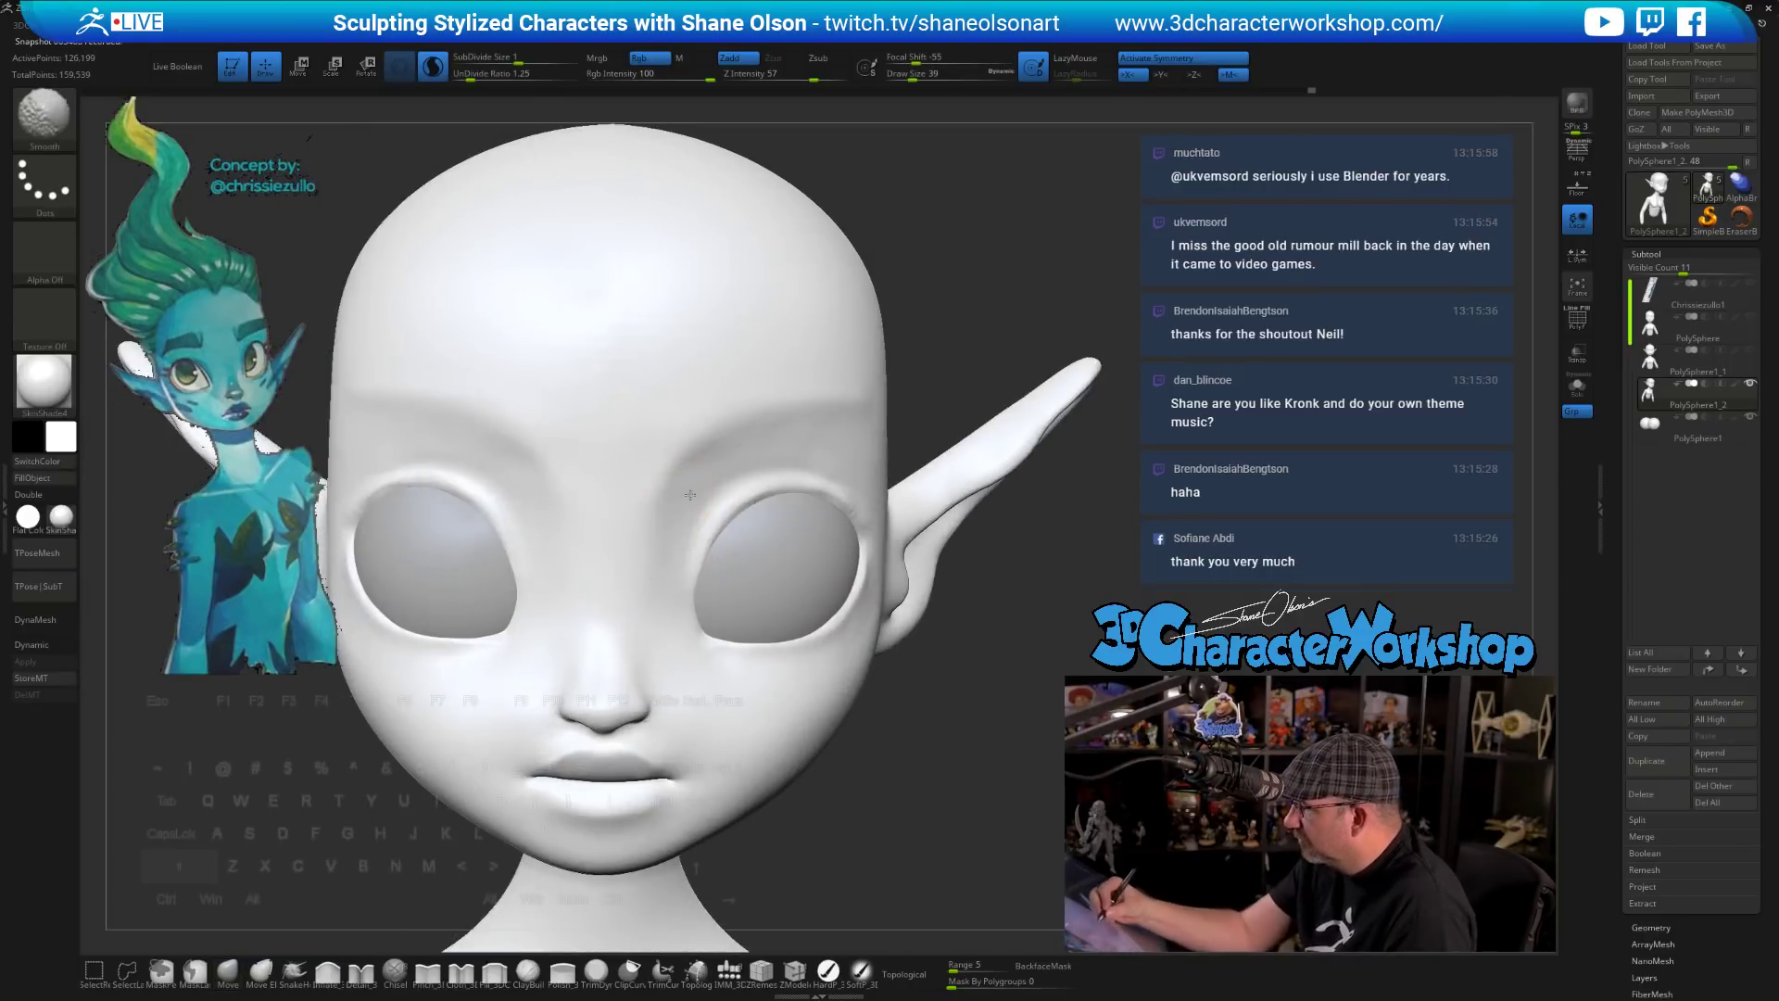
{"action": "key", "text": "shift+d"}
{"action": "right_click_drag", "start_coordinate": [960, 792], "coordinate": [893, 663]}
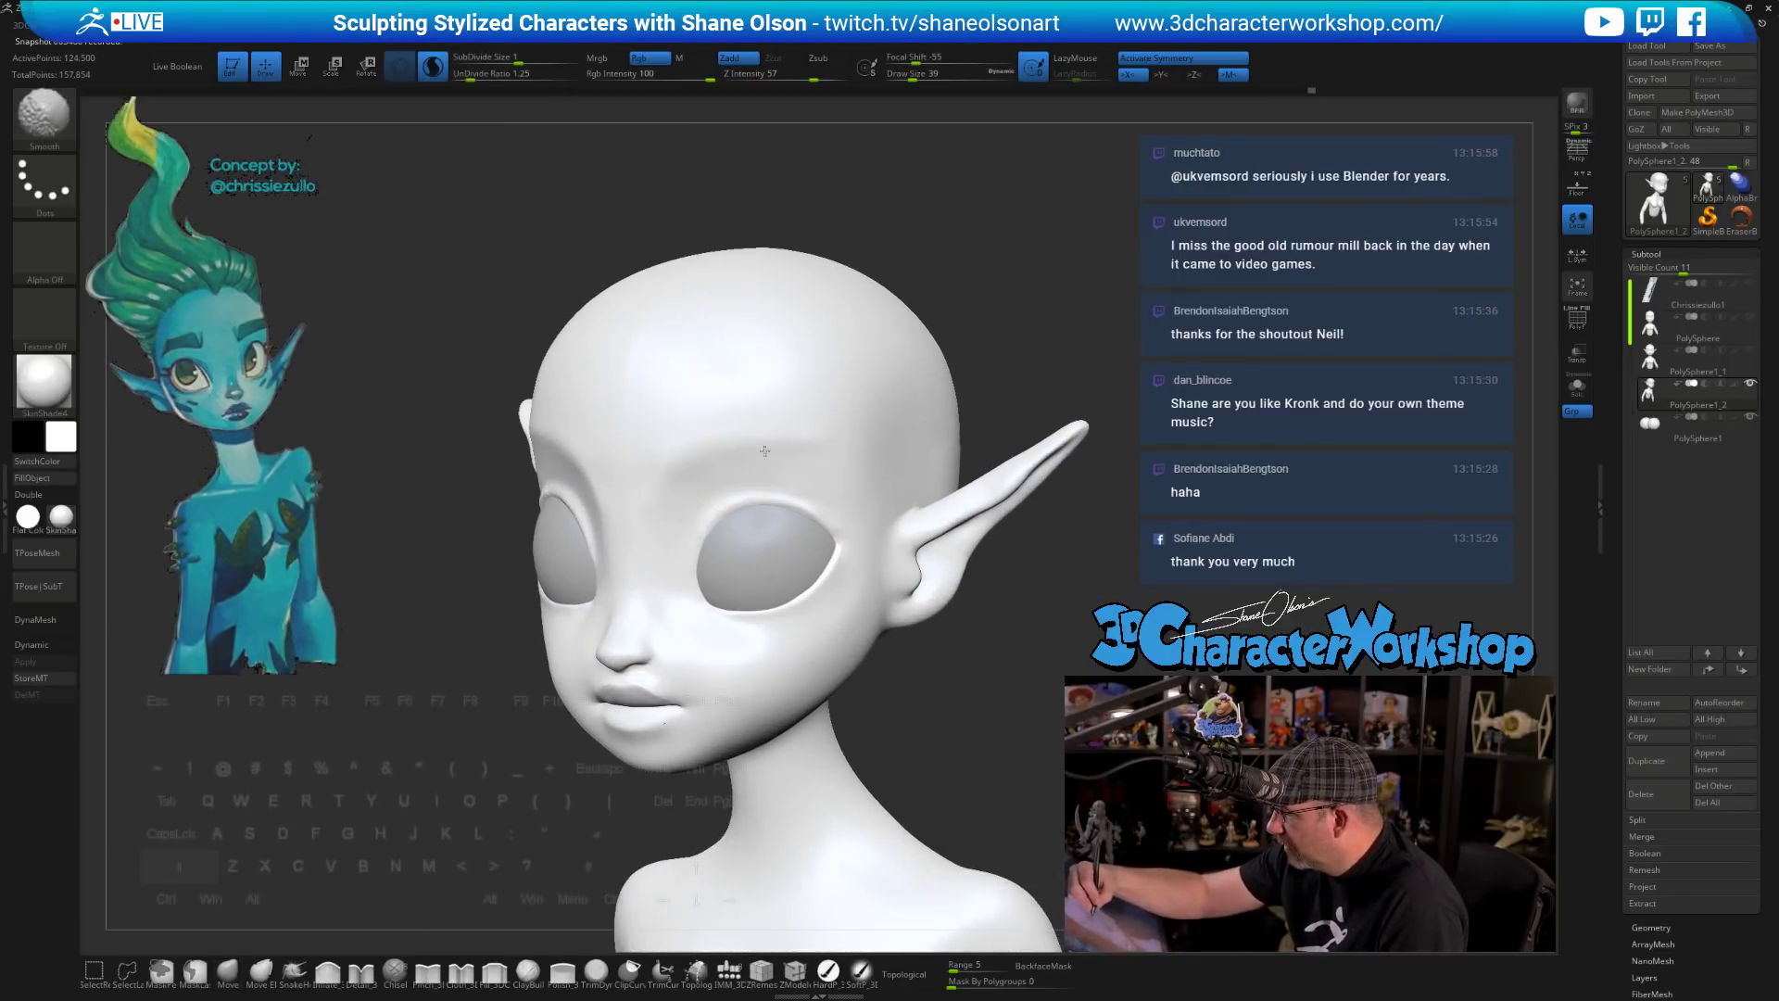
- Build up and smooth the area around the outer eye corners with the Inflate brush, using draw size 44 and 27
{"action": "key", "text": "shift+d"}
{"action": "mouse_move", "coordinate": [973, 769]}
{"action": "right_mouse_down"}
{"action": "mouse_move", "coordinate": [989, 747]}
{"action": "mouse_move", "coordinate": [943, 823]}
{"action": "mouse_move", "coordinate": [909, 643]}
{"action": "mouse_move", "coordinate": [856, 638]}
{"action": "mouse_move", "coordinate": [867, 681]}
{"action": "mouse_move", "coordinate": [846, 667]}
{"action": "right_mouse_up"}
{"action": "left_click", "coordinate": [327, 973]}
{"action": "key", "text": "s"}
{"action": "left_click_drag", "start_coordinate": [840, 689], "coordinate": [843, 689]}
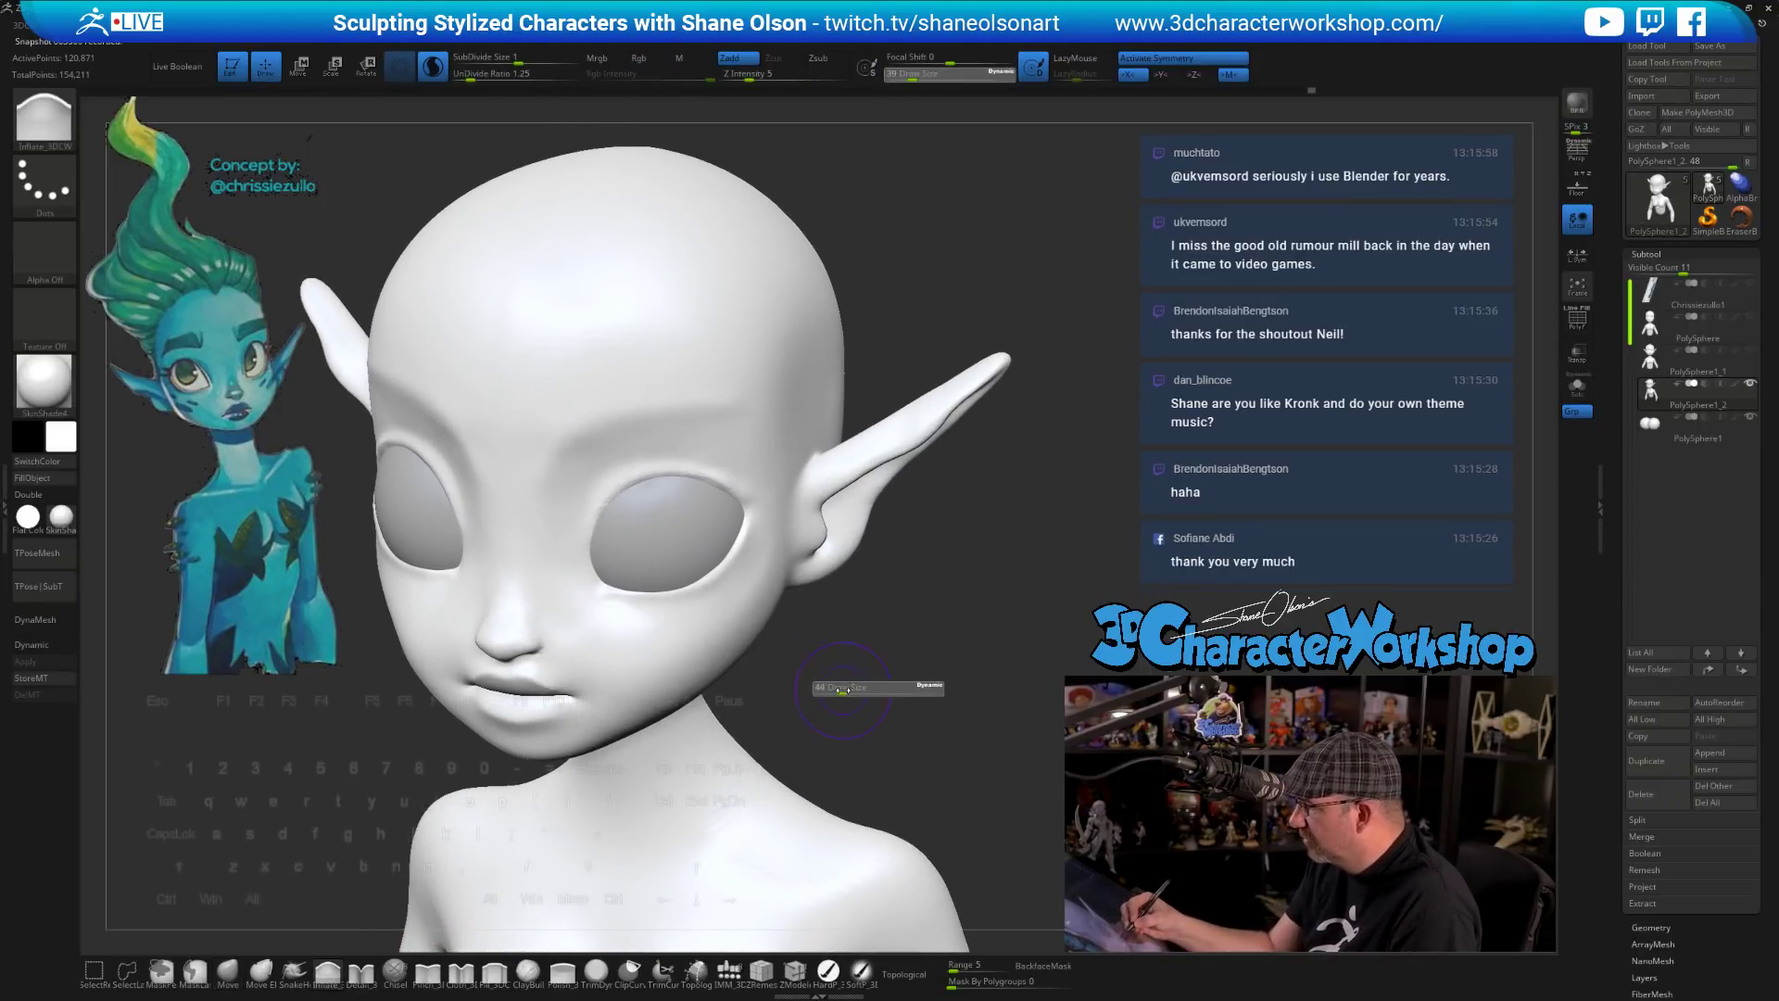
{"action": "mouse_move", "coordinate": [845, 667]}
{"action": "right_mouse_down"}
{"action": "mouse_move", "coordinate": [834, 706]}
{"action": "mouse_move", "coordinate": [824, 689]}
{"action": "right_mouse_up"}
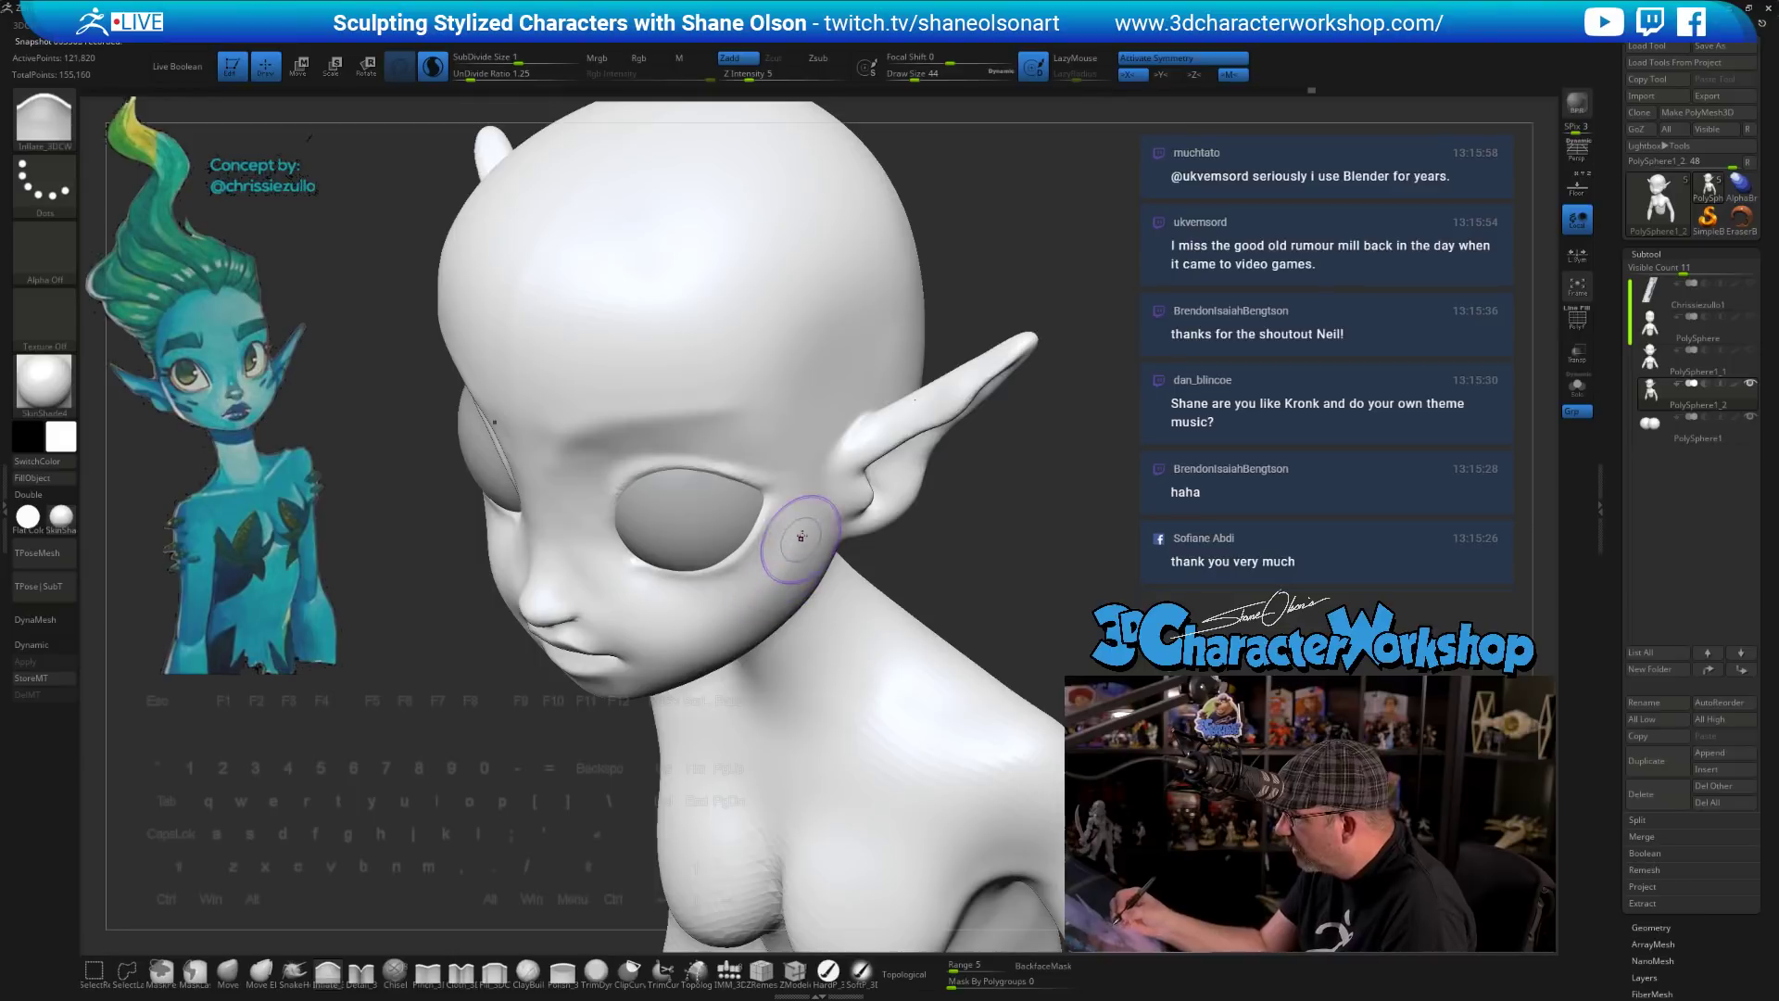
{"action": "mouse_move", "coordinate": [716, 602]}
{"action": "right_mouse_down"}
{"action": "mouse_move", "coordinate": [893, 722]}
{"action": "mouse_move", "coordinate": [878, 675]}
{"action": "mouse_move", "coordinate": [899, 641]}
{"action": "mouse_move", "coordinate": [865, 703]}
{"action": "right_mouse_up"}
{"action": "mouse_move", "coordinate": [879, 728]}
{"action": "left_mouse_down", "text": "shift"}
{"action": "mouse_move", "coordinate": [900, 712]}
{"action": "mouse_move", "coordinate": [874, 701]}
{"action": "left_mouse_up", "text": "shift"}
{"action": "left_click_drag", "start_coordinate": [771, 477], "coordinate": [754, 453], "text": "shift"}
{"action": "key", "text": "s"}
{"action": "left_click_drag", "start_coordinate": [916, 704], "coordinate": [909, 704]}
{"action": "left_click_drag", "start_coordinate": [887, 701], "coordinate": [917, 670]}
{"action": "right_click_drag", "start_coordinate": [917, 669], "coordinate": [942, 774]}
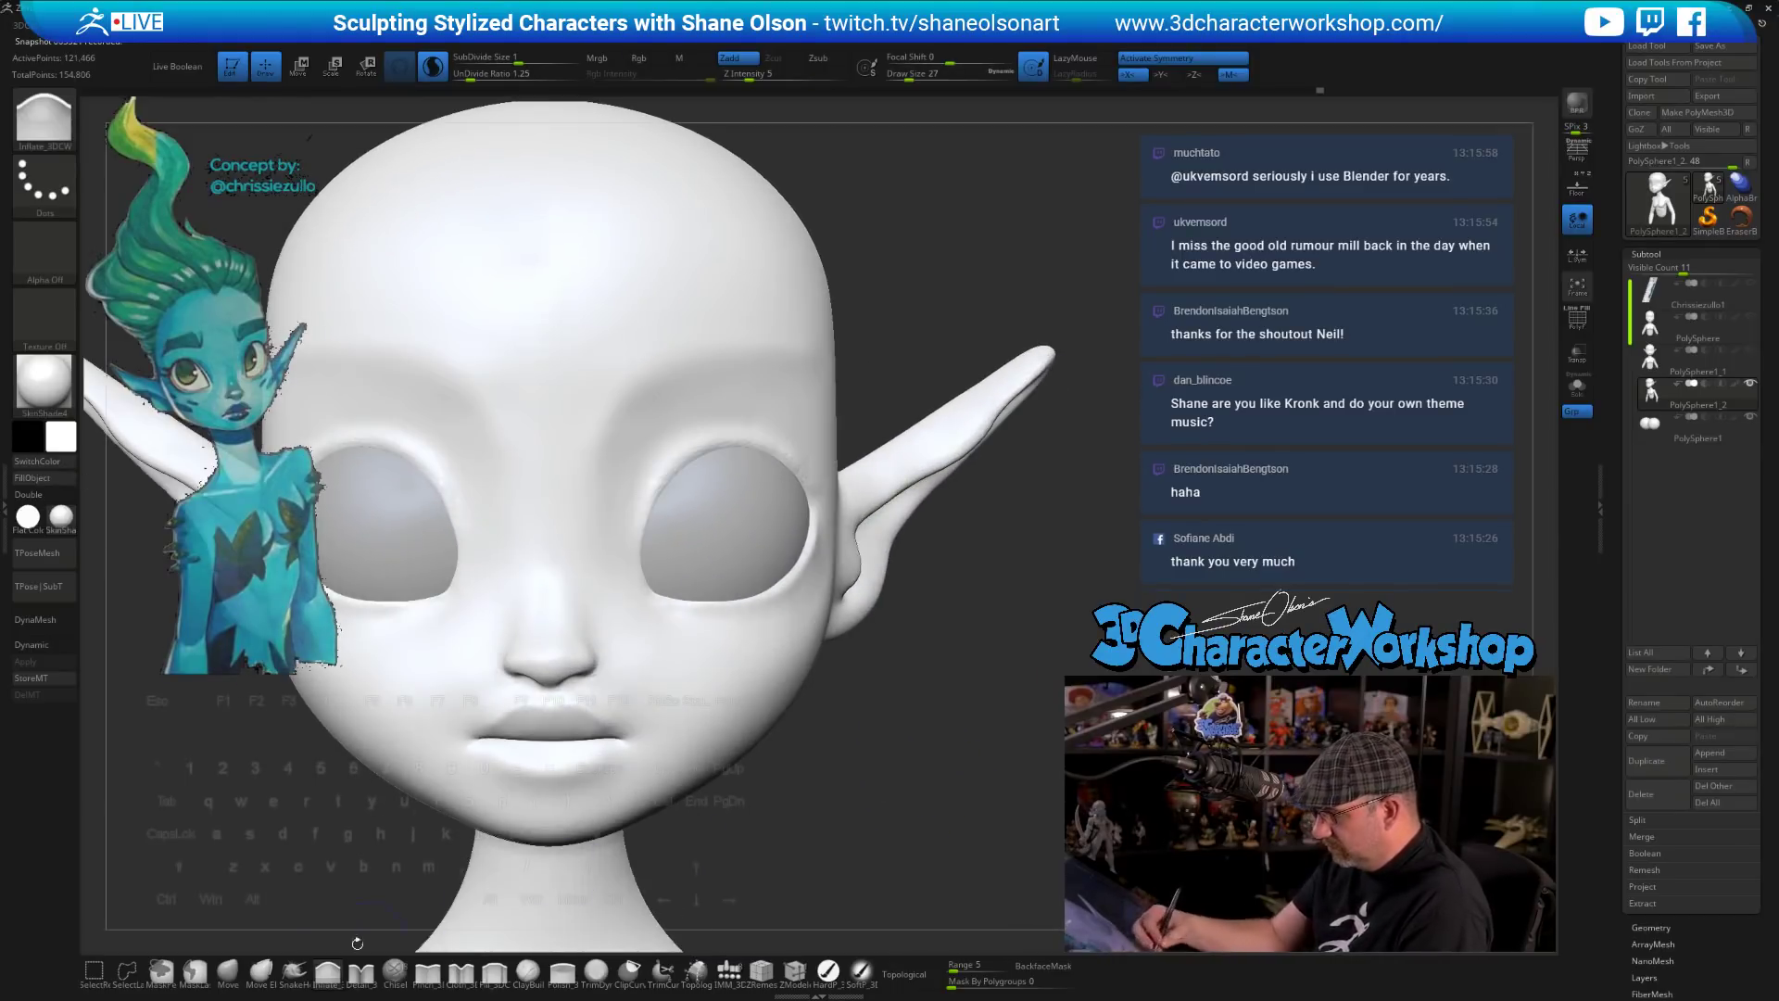
- Reshape the inner lower eye corners with the Move brush at draw size 33 and smooth the cheeks beside the nose
{"action": "left_click", "coordinate": [234, 979]}
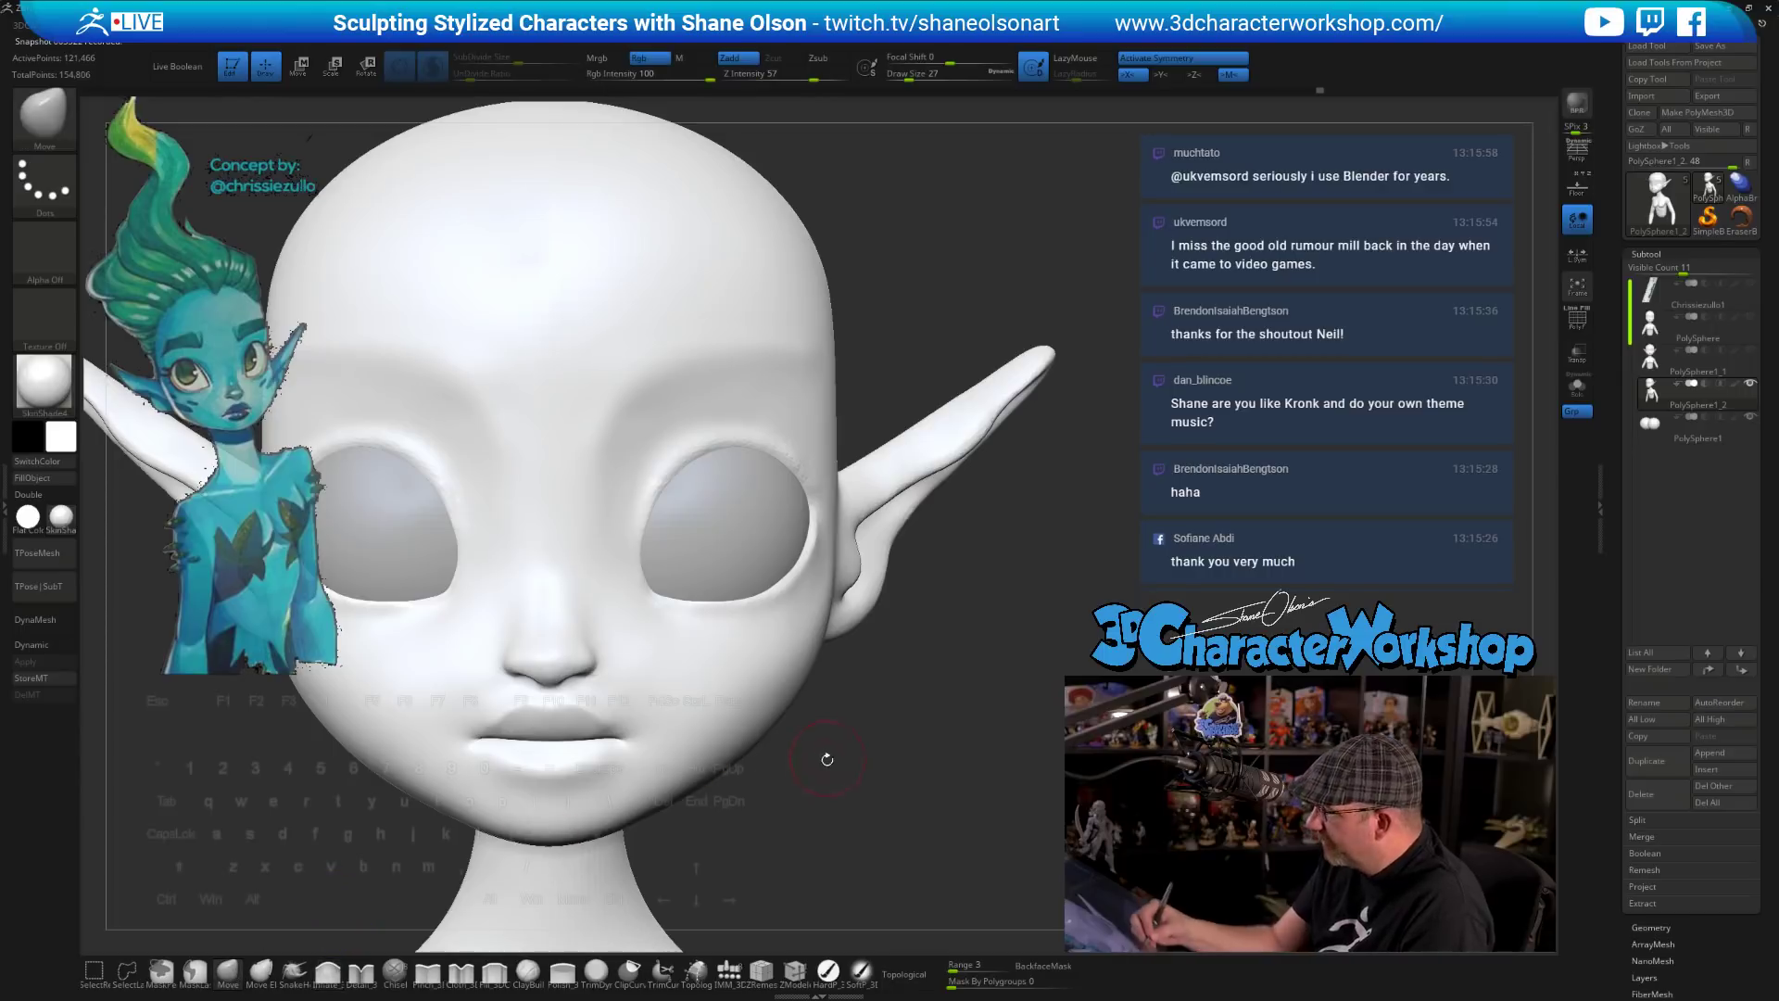
{"action": "key", "text": "s"}
{"action": "left_click_drag", "start_coordinate": [823, 762], "coordinate": [866, 734]}
{"action": "key", "text": "bracketleft"}
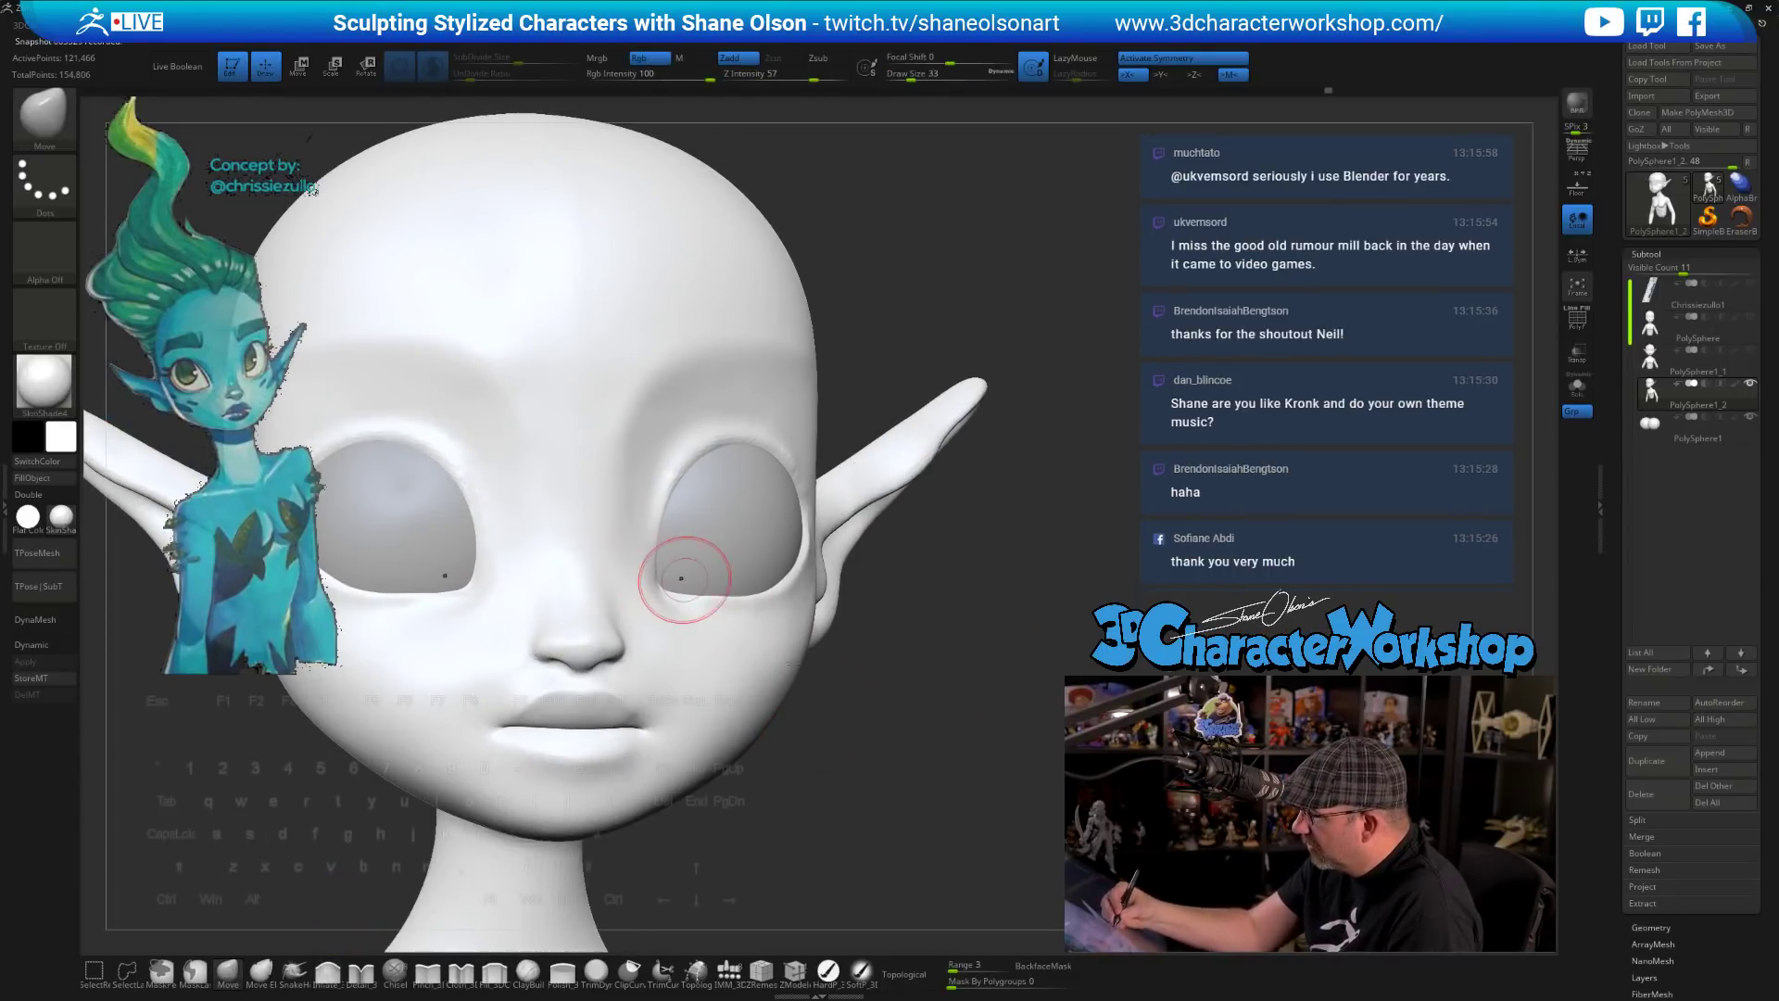
{"action": "right_click_drag", "start_coordinate": [664, 580], "coordinate": [619, 581], "text": "shift"}
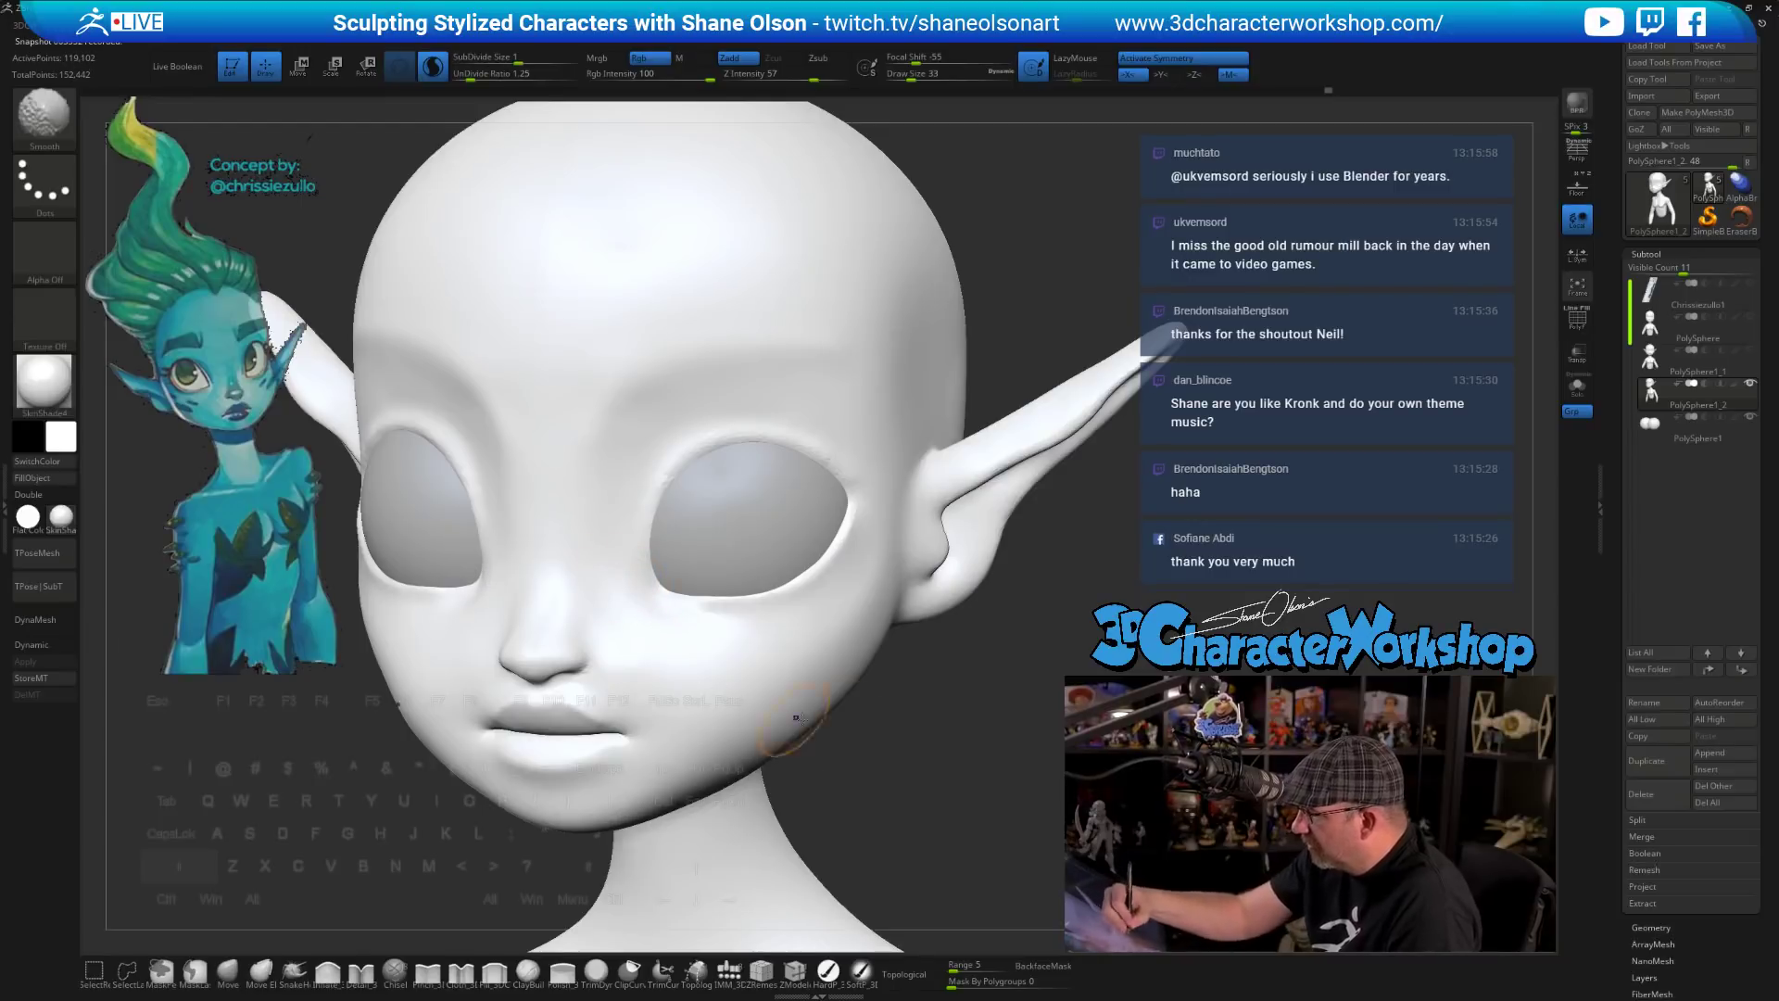
{"action": "mouse_move", "coordinate": [964, 788]}
{"action": "right_mouse_down"}
{"action": "mouse_move", "coordinate": [886, 794]}
{"action": "mouse_move", "coordinate": [948, 790]}
{"action": "right_mouse_up"}
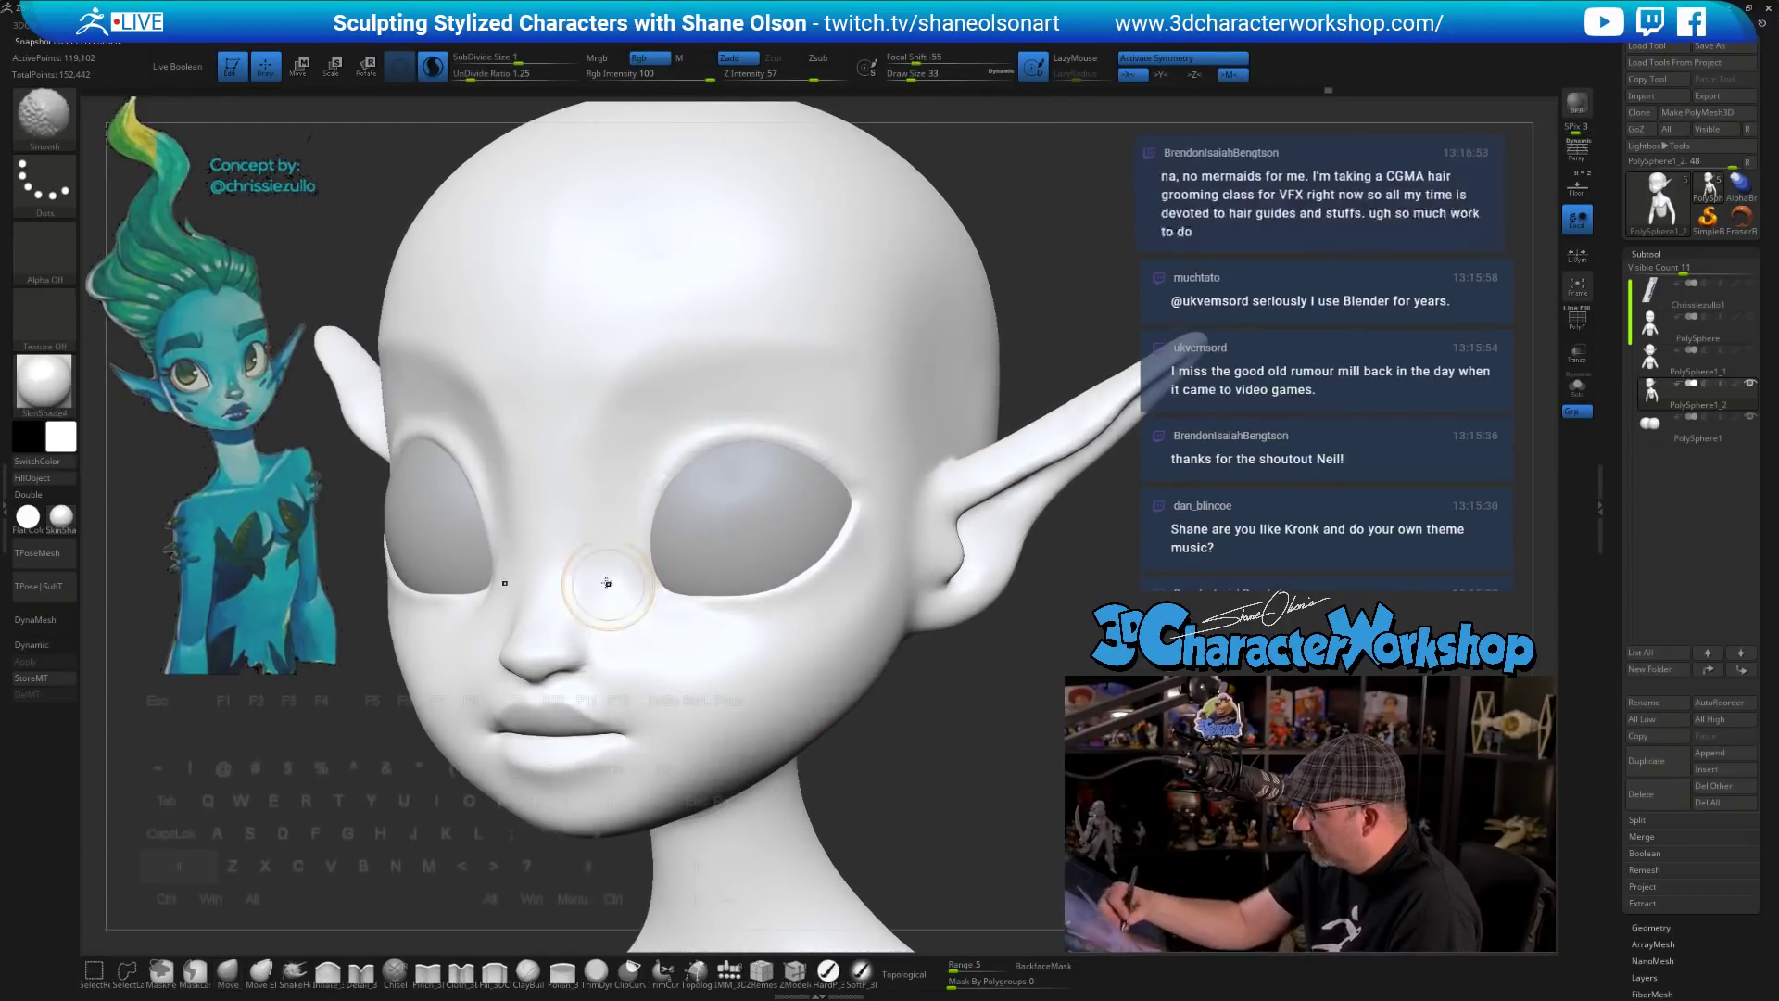
{"action": "left_click_drag", "start_coordinate": [607, 583], "coordinate": [707, 676], "text": "shift"}
{"action": "left_click_drag", "start_coordinate": [857, 726], "coordinate": [884, 727]}
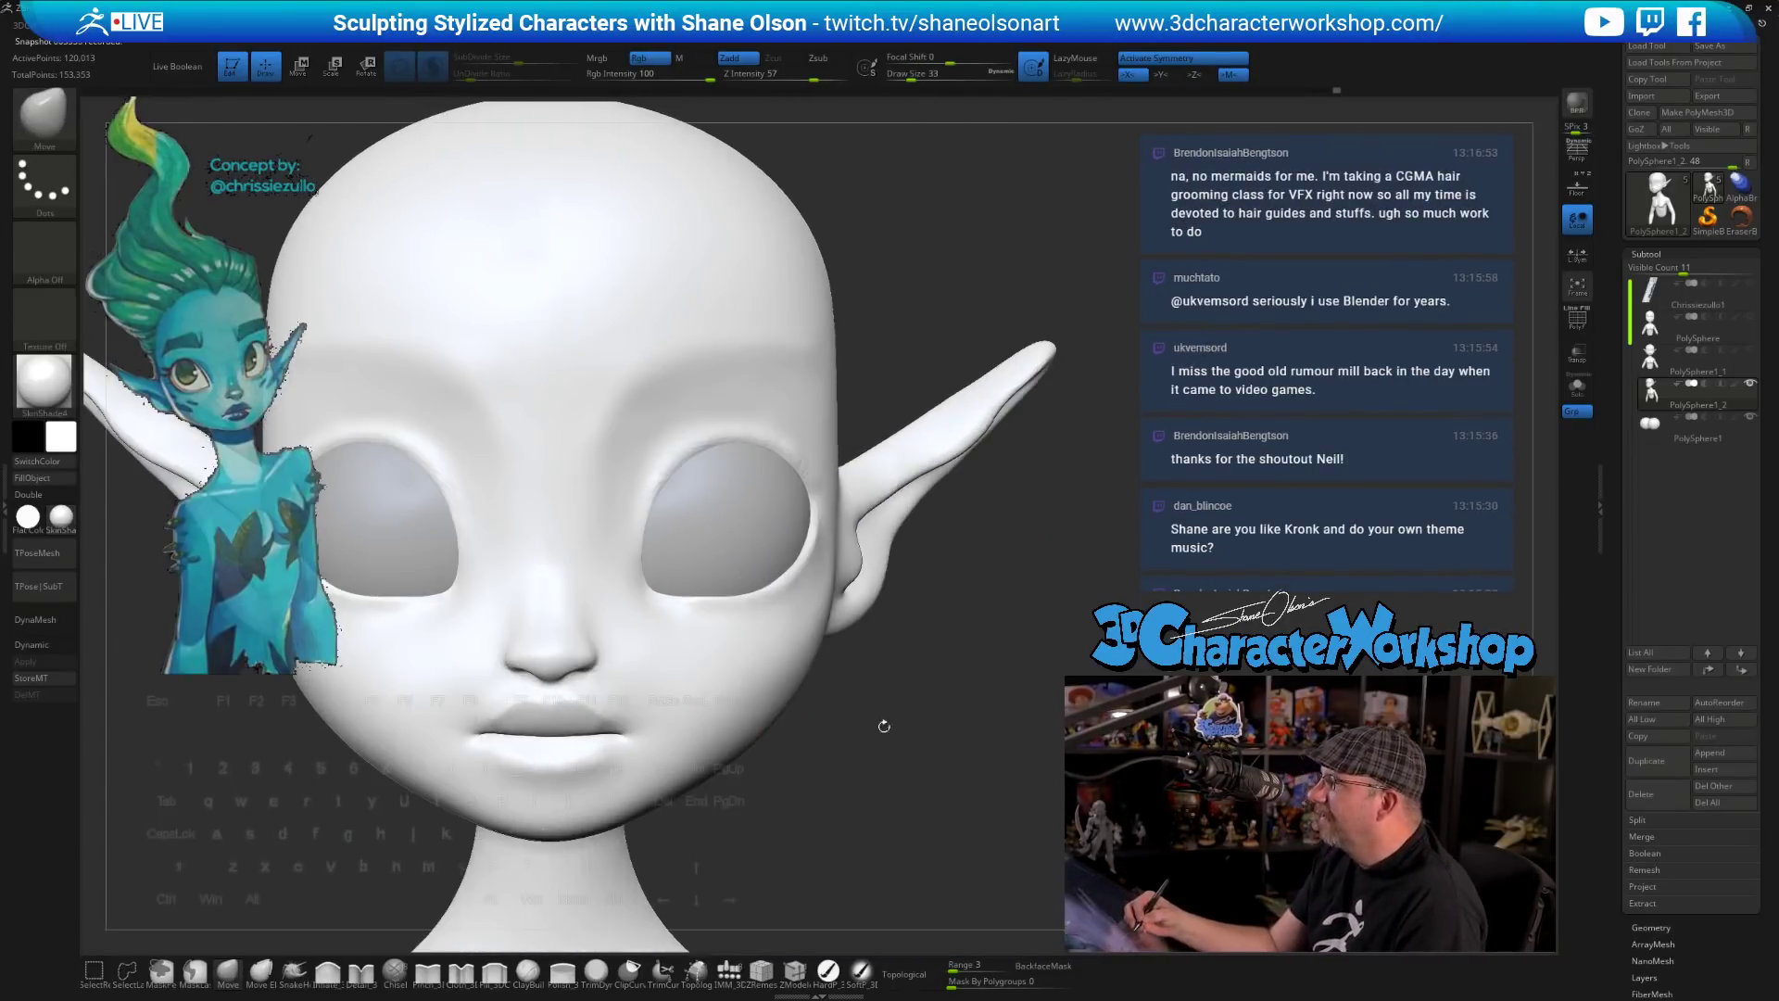
{"action": "left_click_drag", "start_coordinate": [917, 804], "coordinate": [949, 671], "text": "alt"}
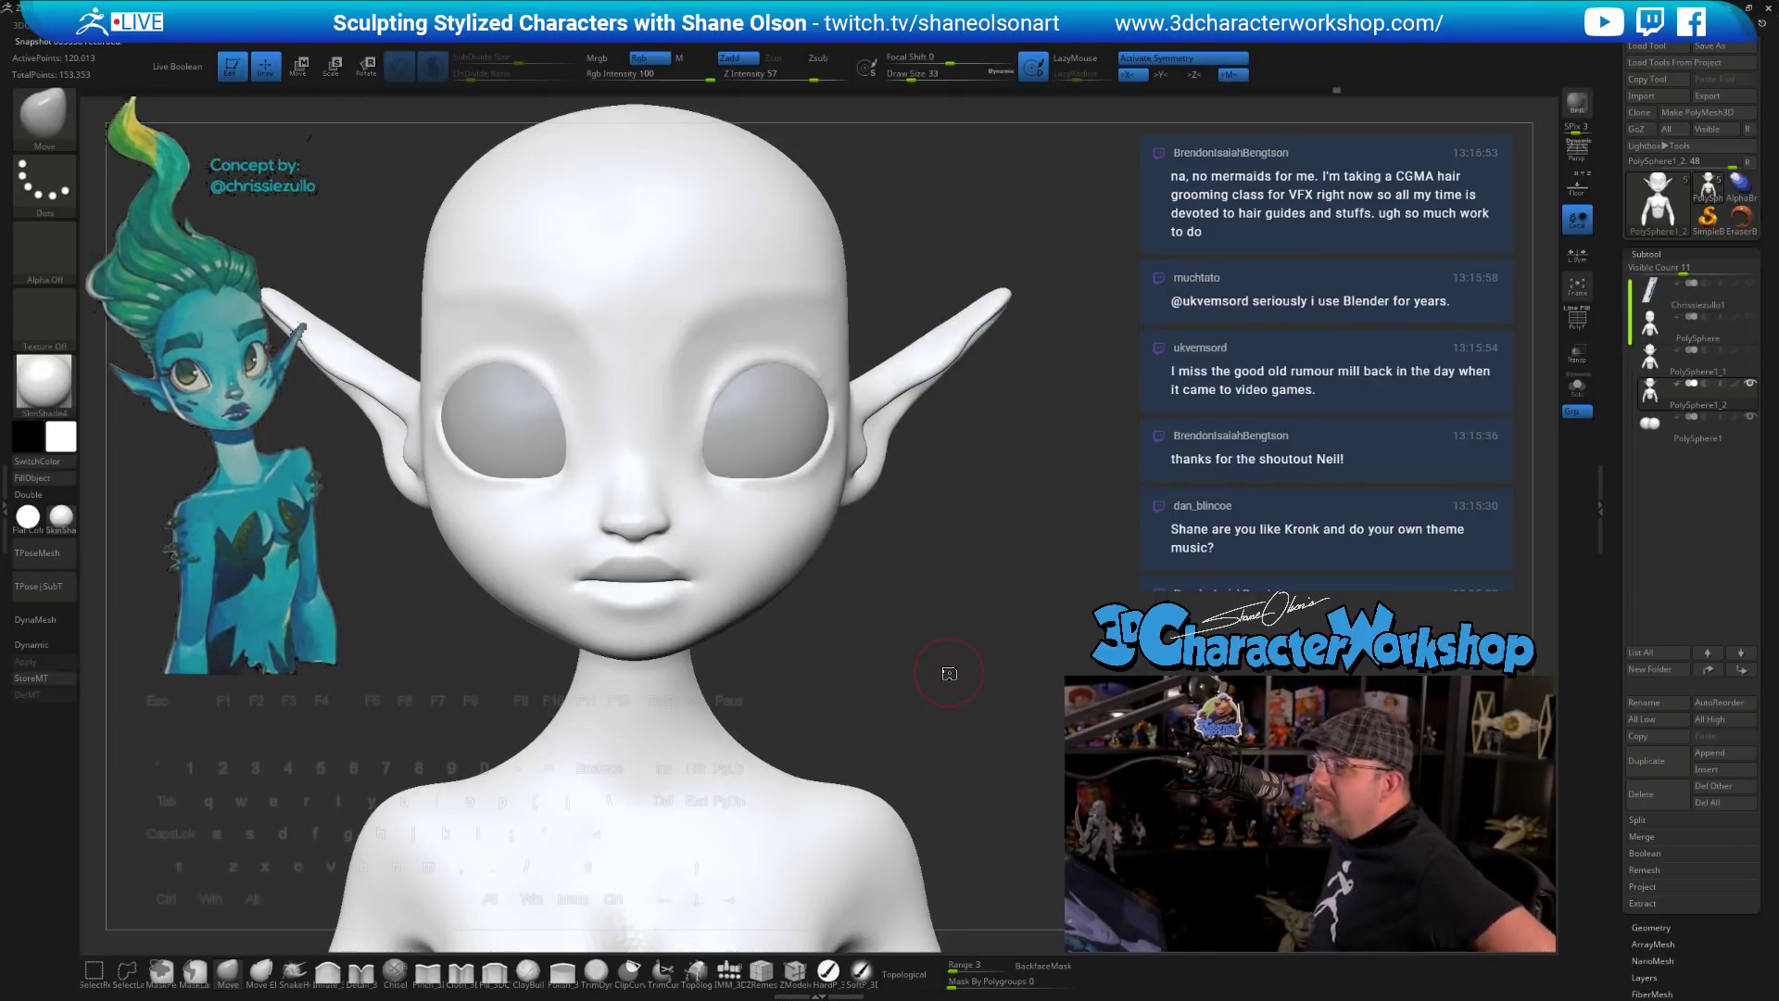
- Check the head from the front and profile and smooth the cheek below the eye
{"action": "left_click_drag", "start_coordinate": [948, 673], "coordinate": [905, 636]}
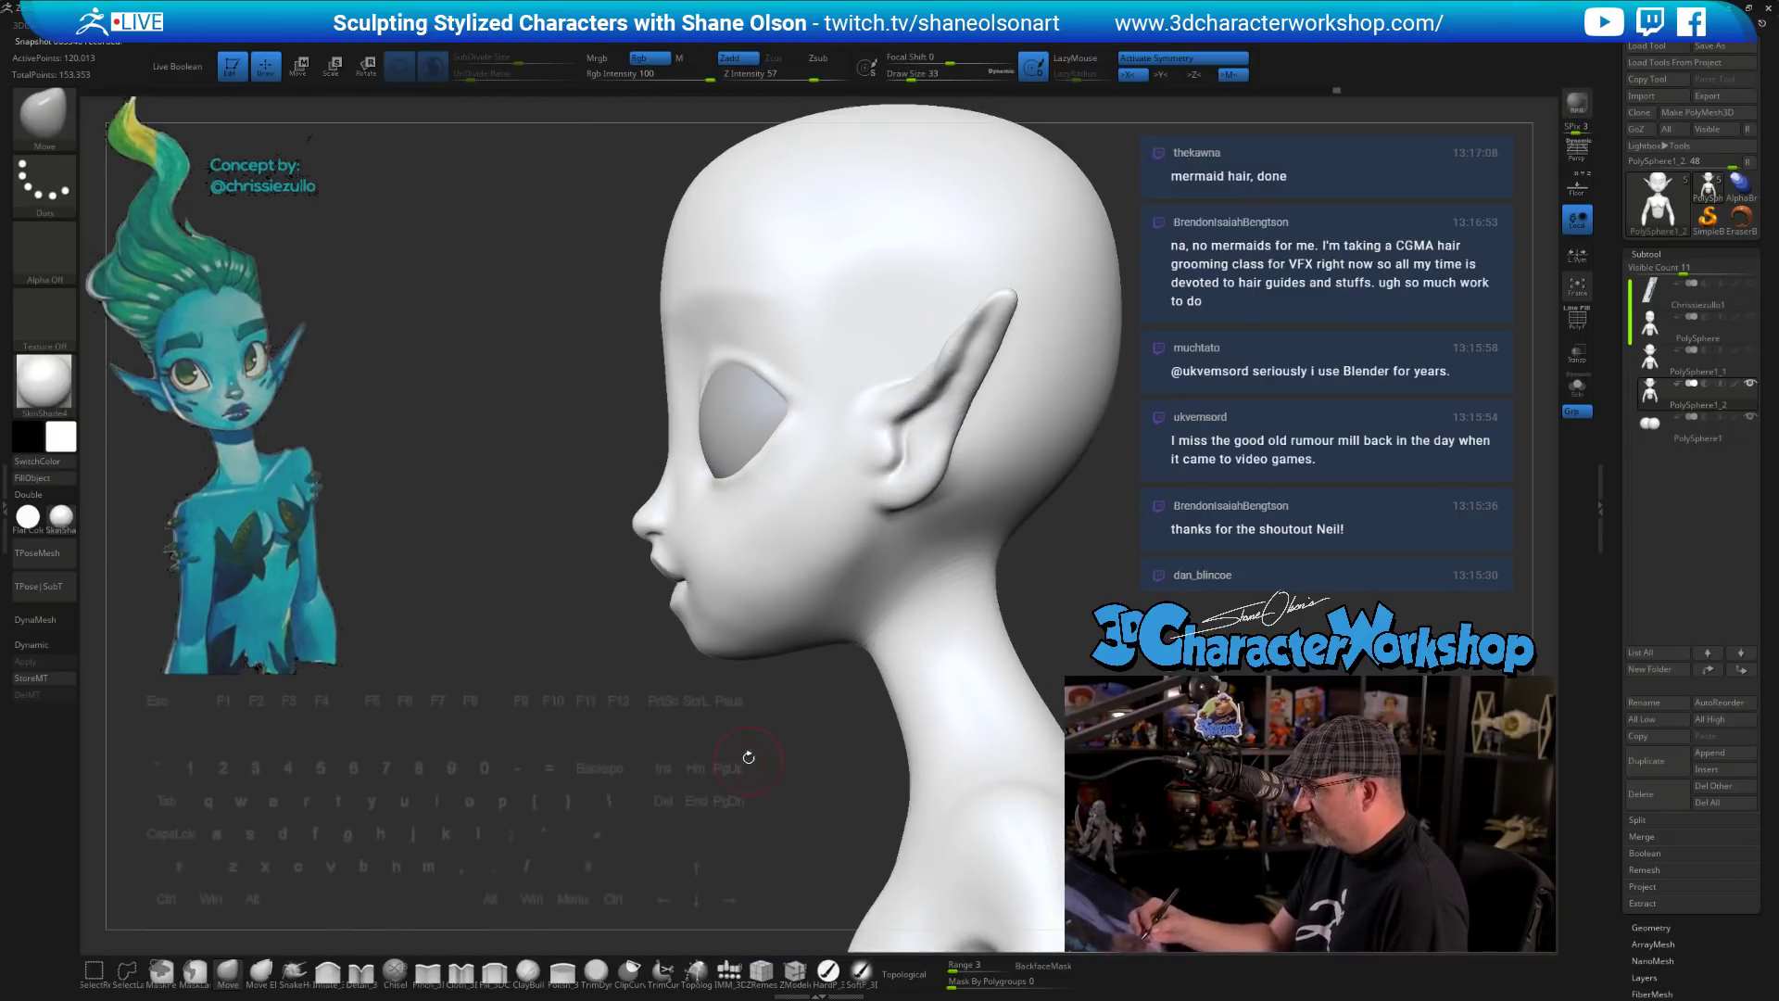
{"action": "left_click_drag", "start_coordinate": [749, 755], "coordinate": [978, 753]}
{"action": "mouse_move", "coordinate": [649, 760]}
{"action": "left_mouse_down"}
{"action": "mouse_move", "coordinate": [758, 710]}
{"action": "mouse_move", "coordinate": [759, 580]}
{"action": "left_mouse_up"}
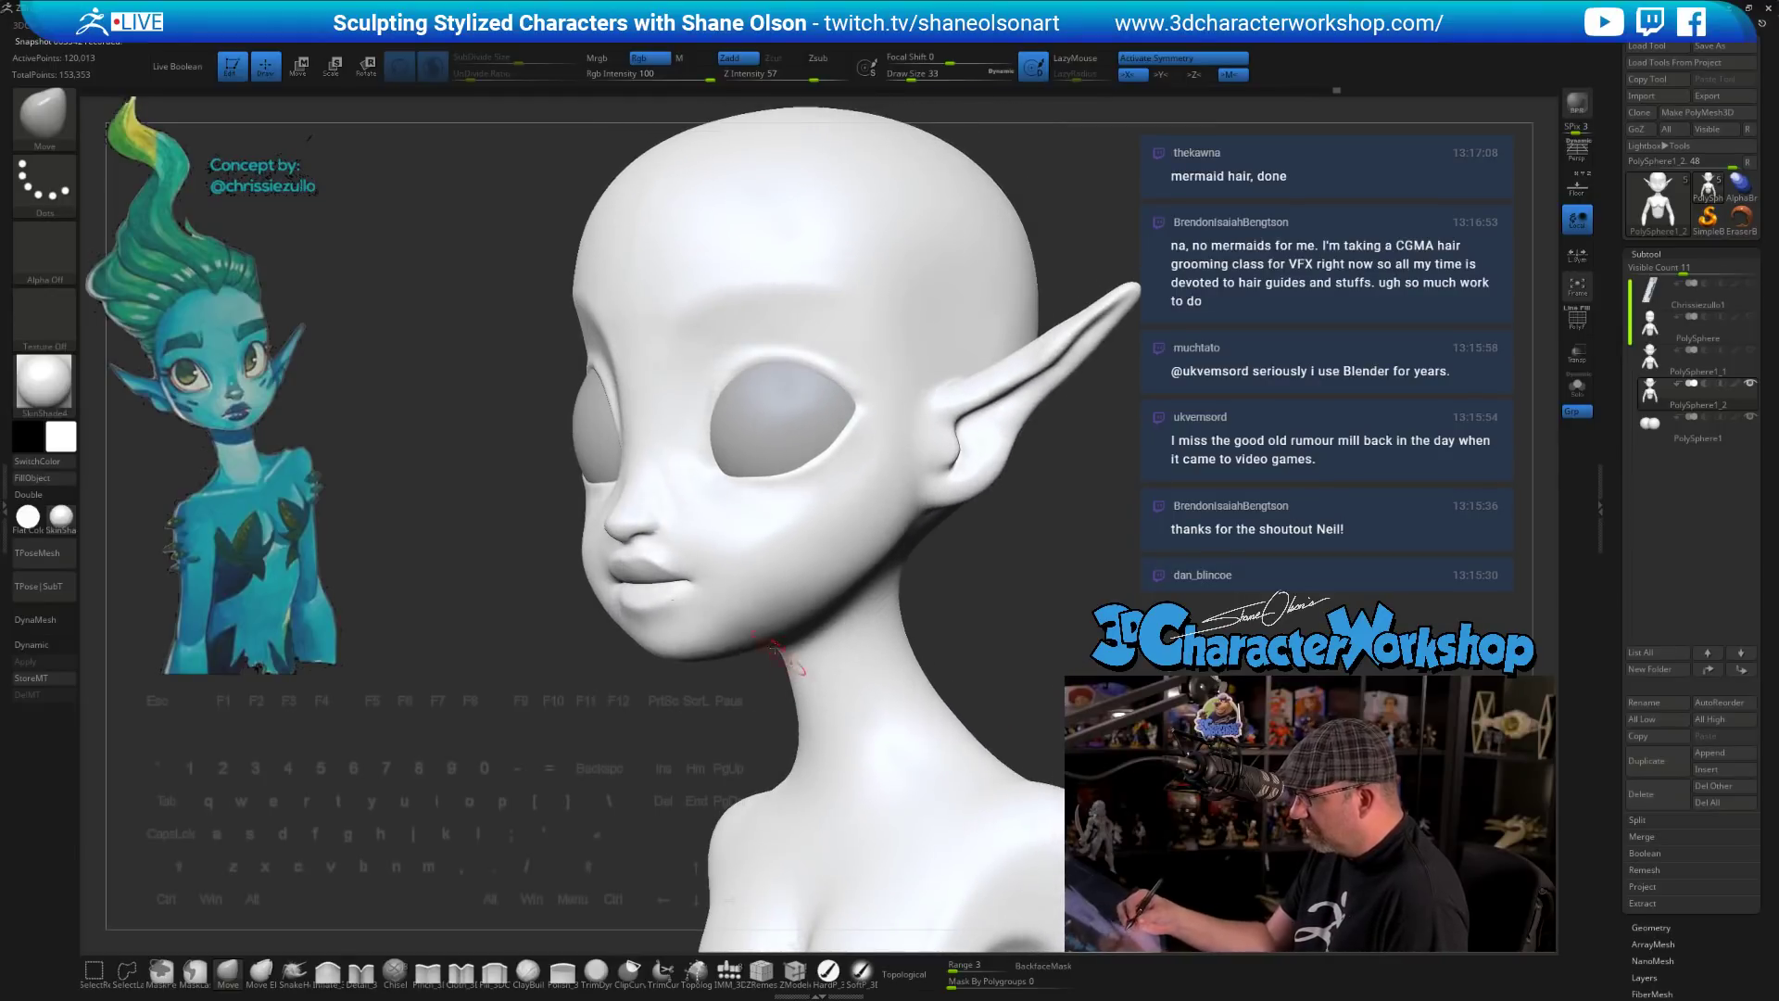
{"action": "key", "text": "shift"}
{"action": "left_click_drag", "start_coordinate": [786, 521], "coordinate": [798, 546], "text": "shift"}
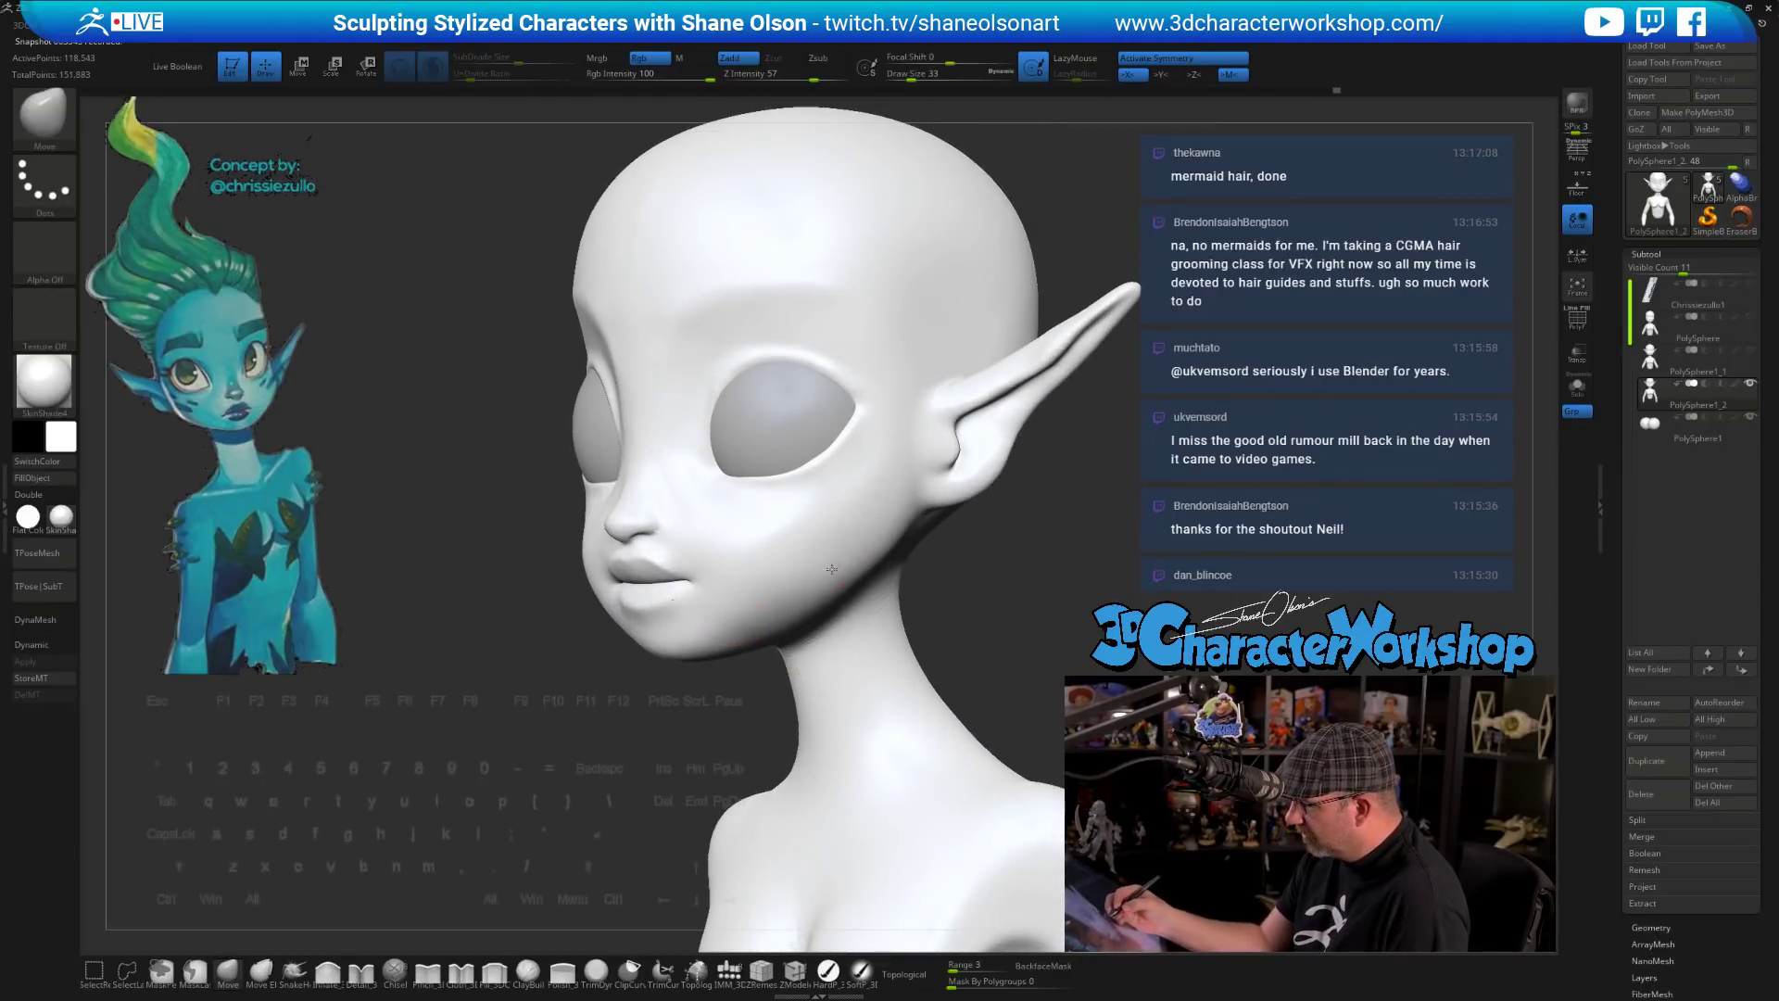
- Reshape the forehead and brow profile in side view with large Move brush sizes
{"action": "left_click_drag", "start_coordinate": [648, 756], "coordinate": [871, 732]}
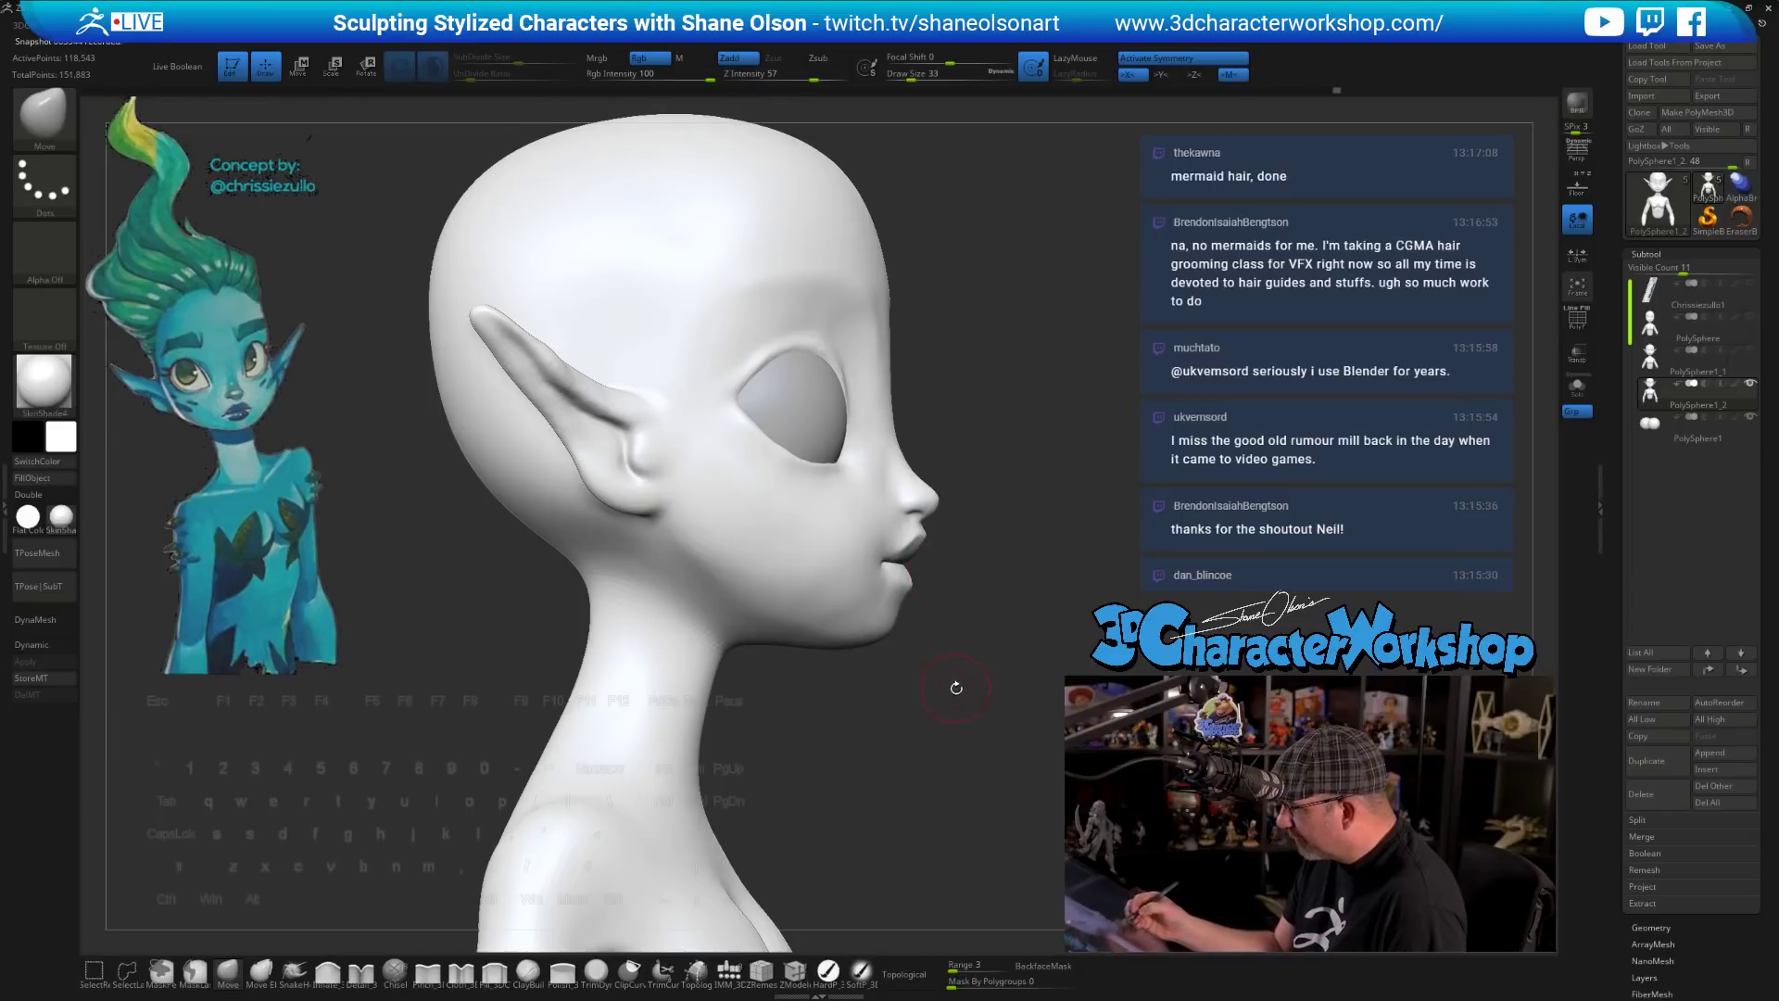
{"action": "mouse_move", "coordinate": [957, 687]}
{"action": "left_mouse_down"}
{"action": "mouse_move", "coordinate": [824, 662]}
{"action": "mouse_move", "coordinate": [951, 667]}
{"action": "left_mouse_up"}
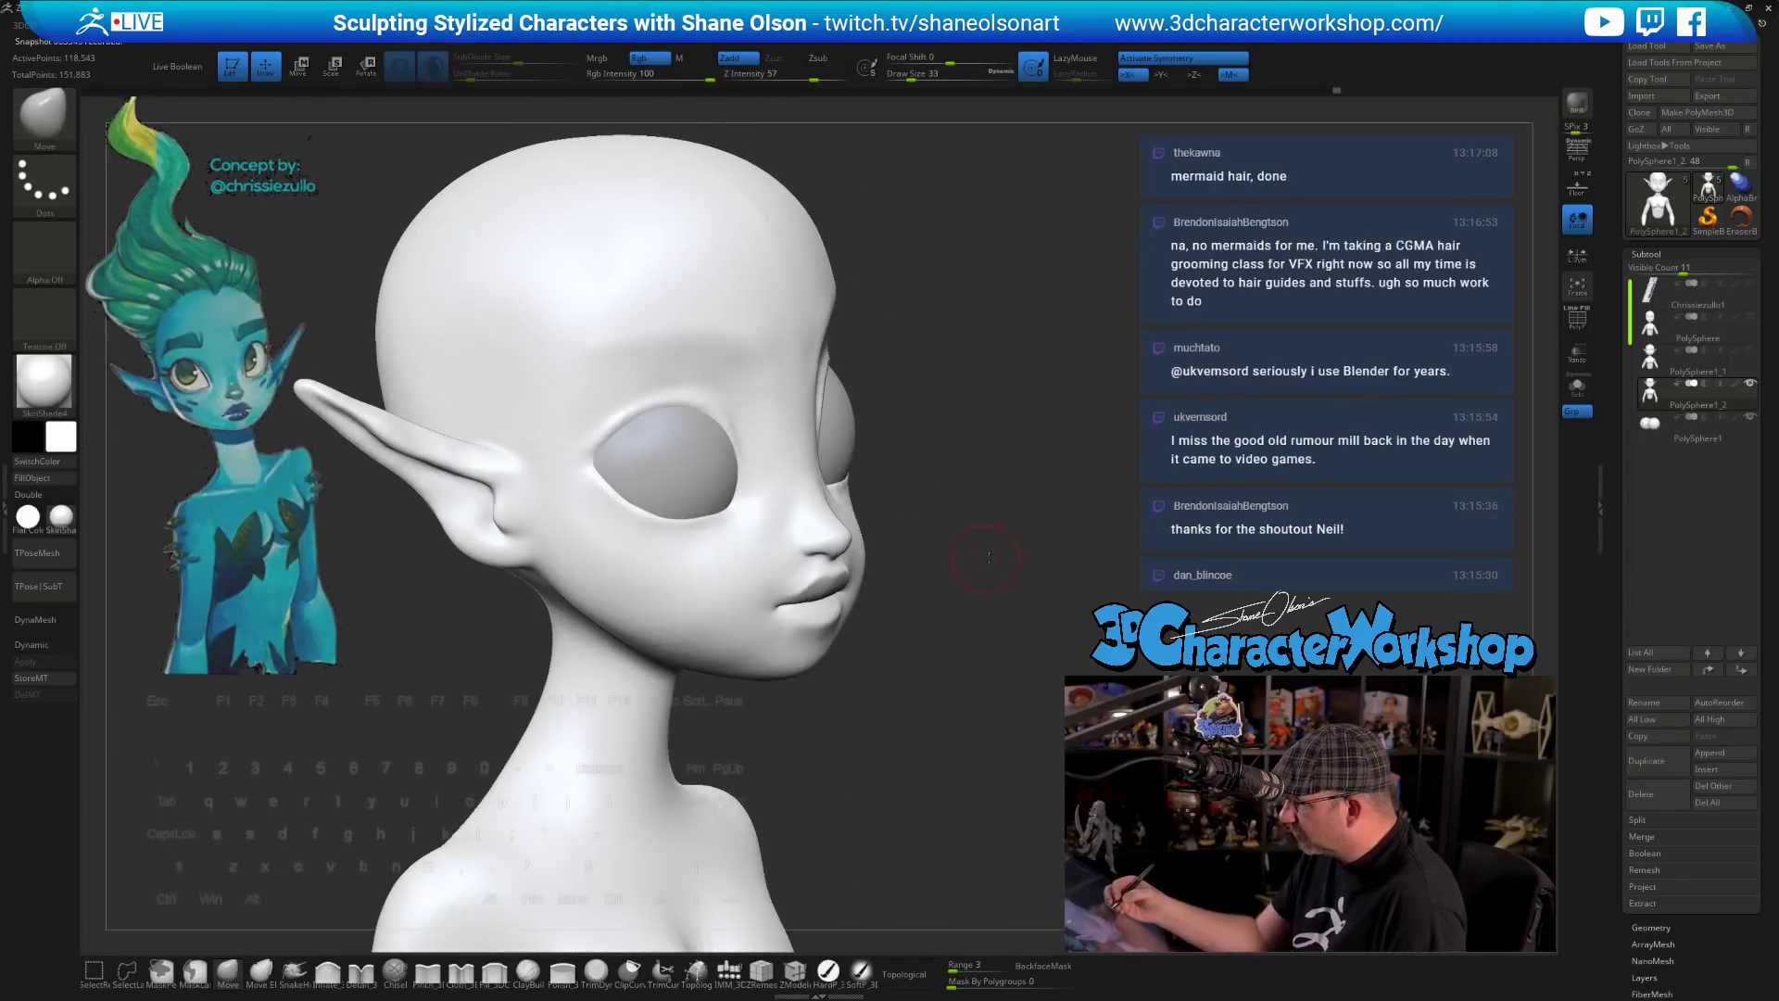
{"action": "left_click_drag", "start_coordinate": [987, 557], "coordinate": [1049, 468]}
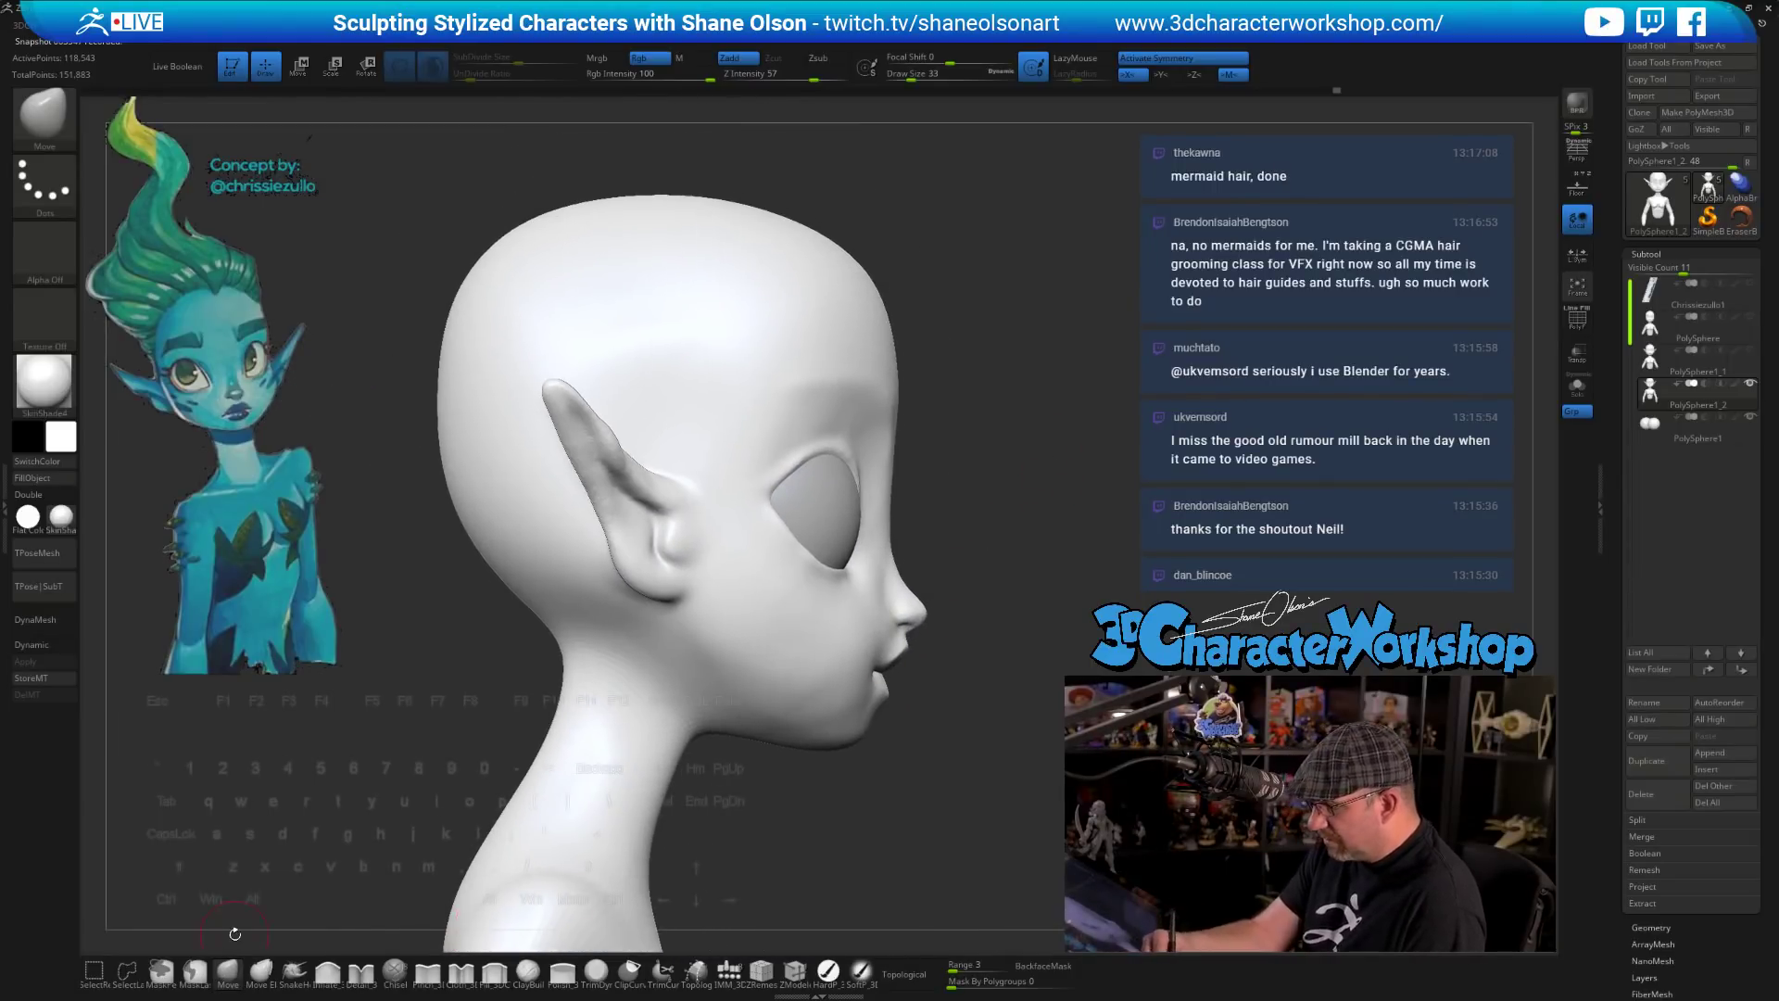
{"action": "key", "text": "s"}
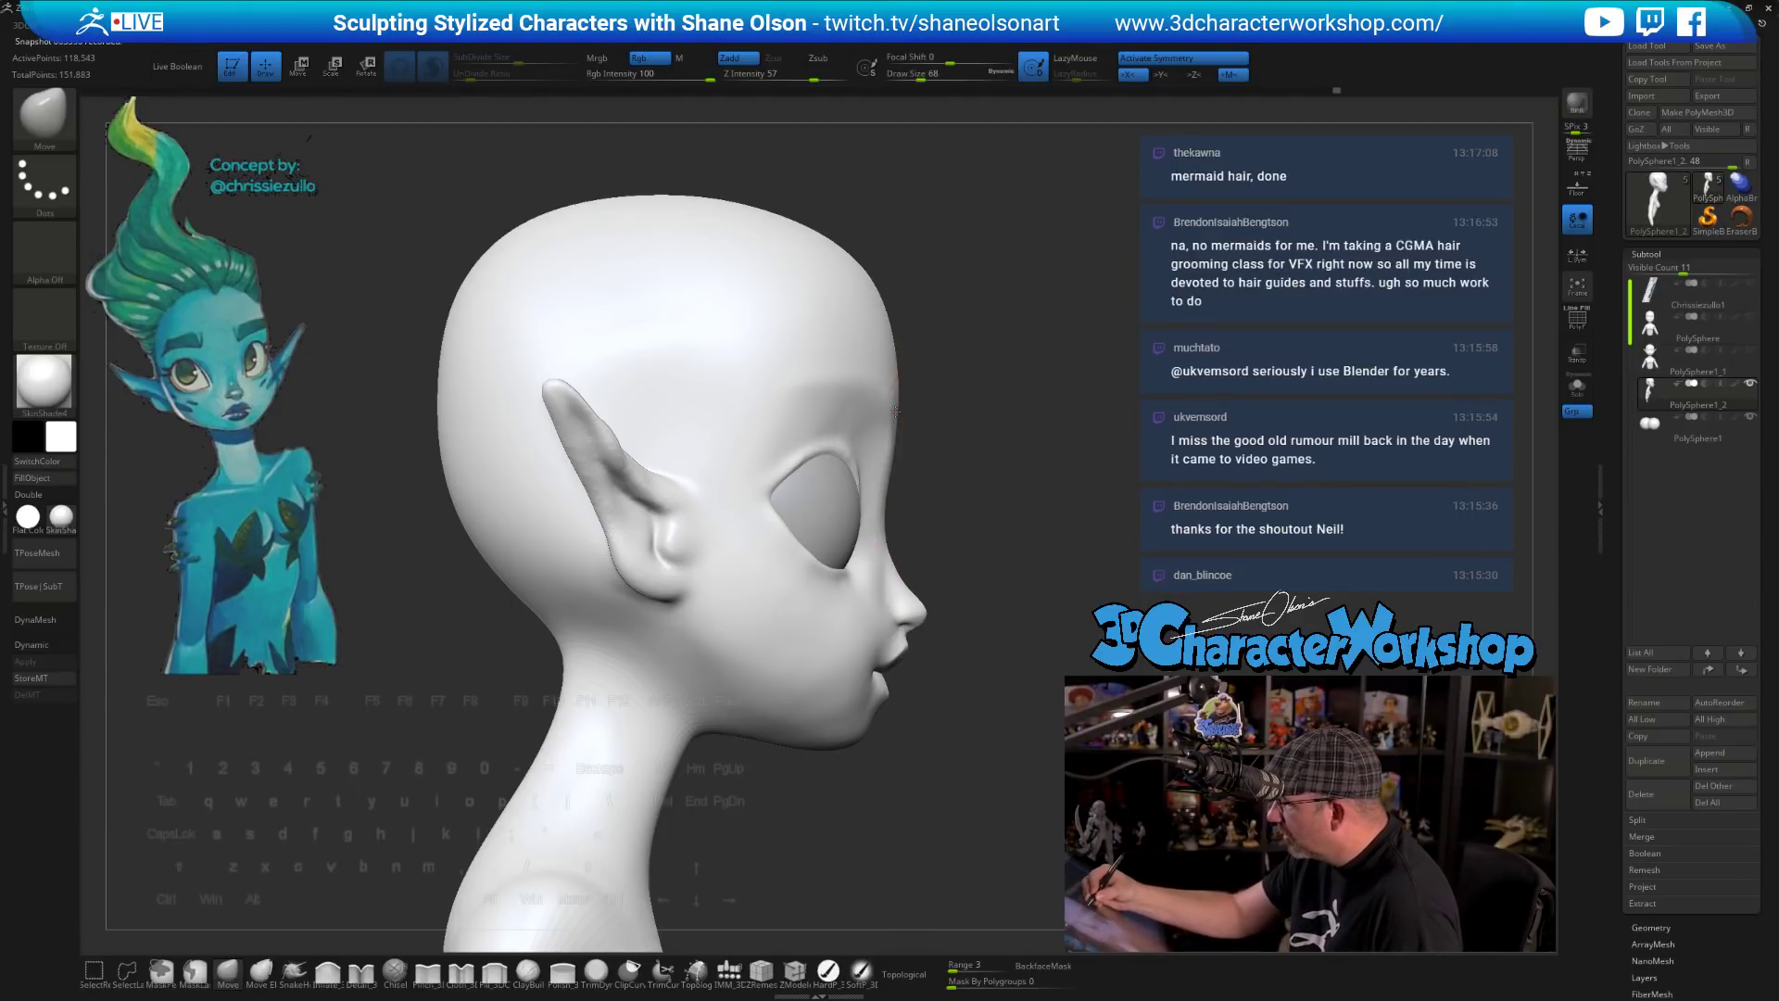
{"action": "key", "text": "s"}
{"action": "left_click_drag", "start_coordinate": [971, 396], "coordinate": [871, 538]}
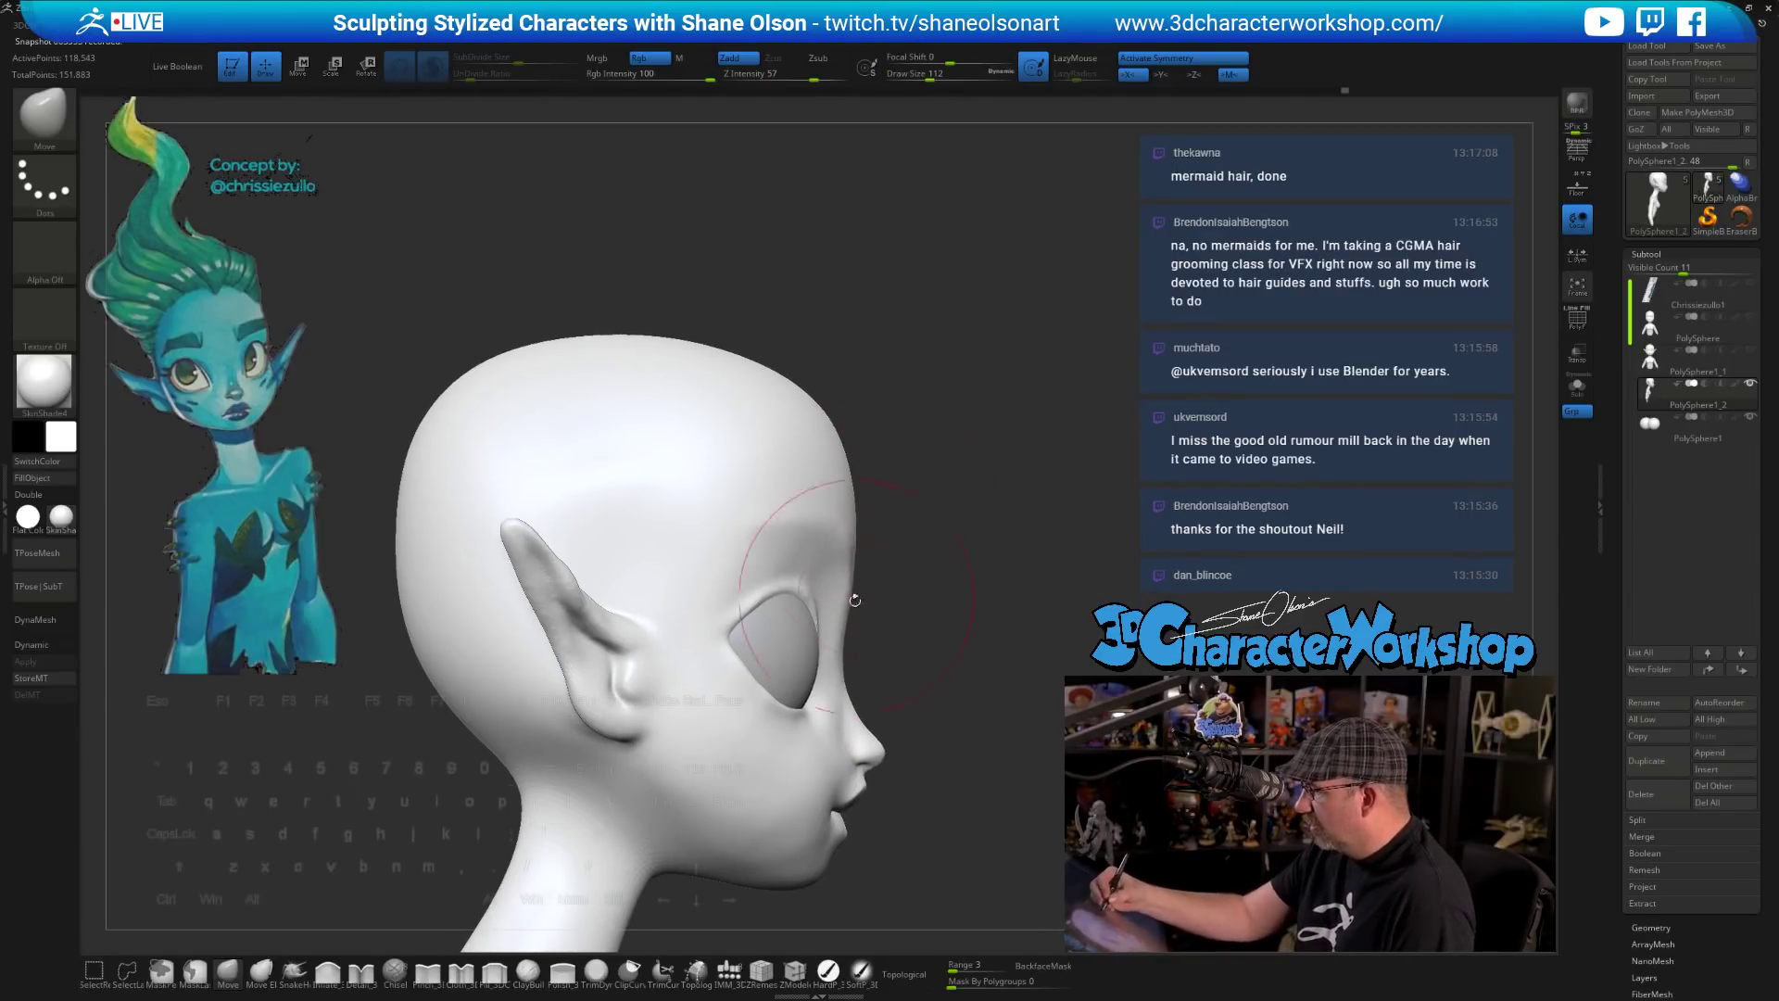
{"action": "key", "text": "s"}
{"action": "left_click_drag", "start_coordinate": [855, 617], "coordinate": [842, 617]}
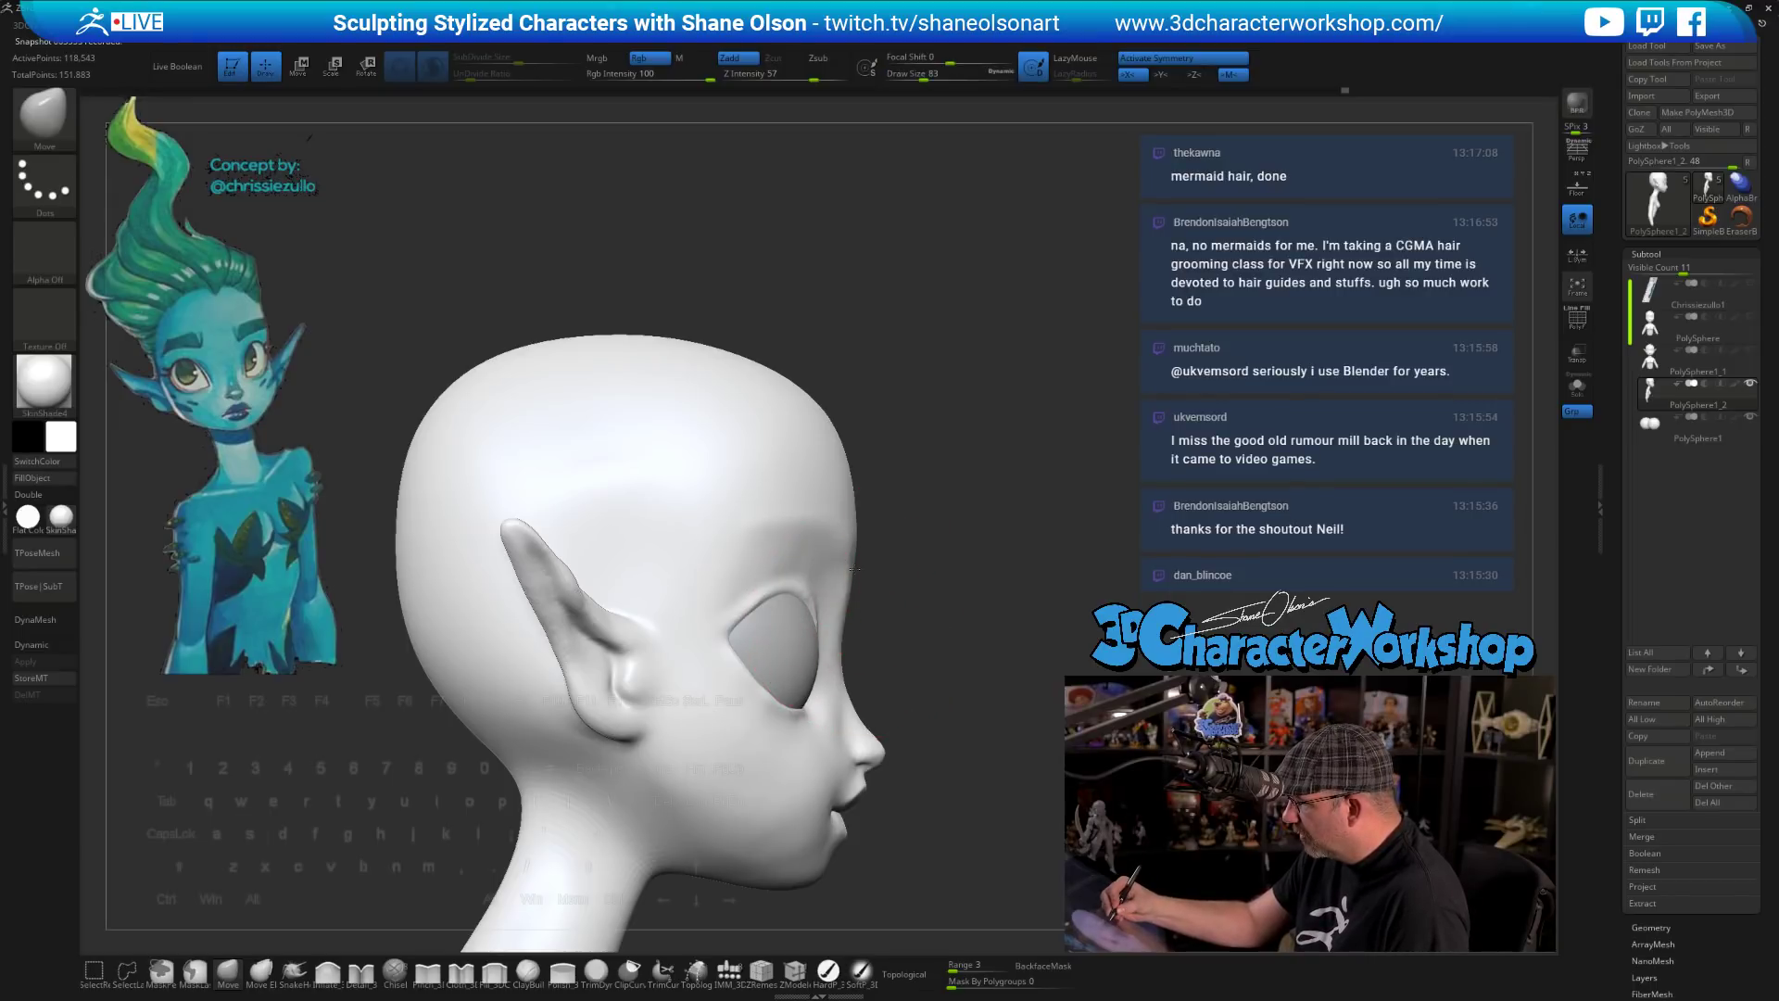
{"action": "mouse_move", "coordinate": [945, 567]}
{"action": "left_mouse_down"}
{"action": "mouse_move", "coordinate": [870, 570]}
{"action": "mouse_move", "coordinate": [848, 447]}
{"action": "left_mouse_up"}
{"action": "key", "text": "s"}
{"action": "mouse_move", "coordinate": [961, 599]}
{"action": "left_mouse_down"}
{"action": "mouse_move", "coordinate": [982, 616]}
{"action": "mouse_move", "coordinate": [953, 639]}
{"action": "left_mouse_up"}
{"action": "key", "text": "s"}
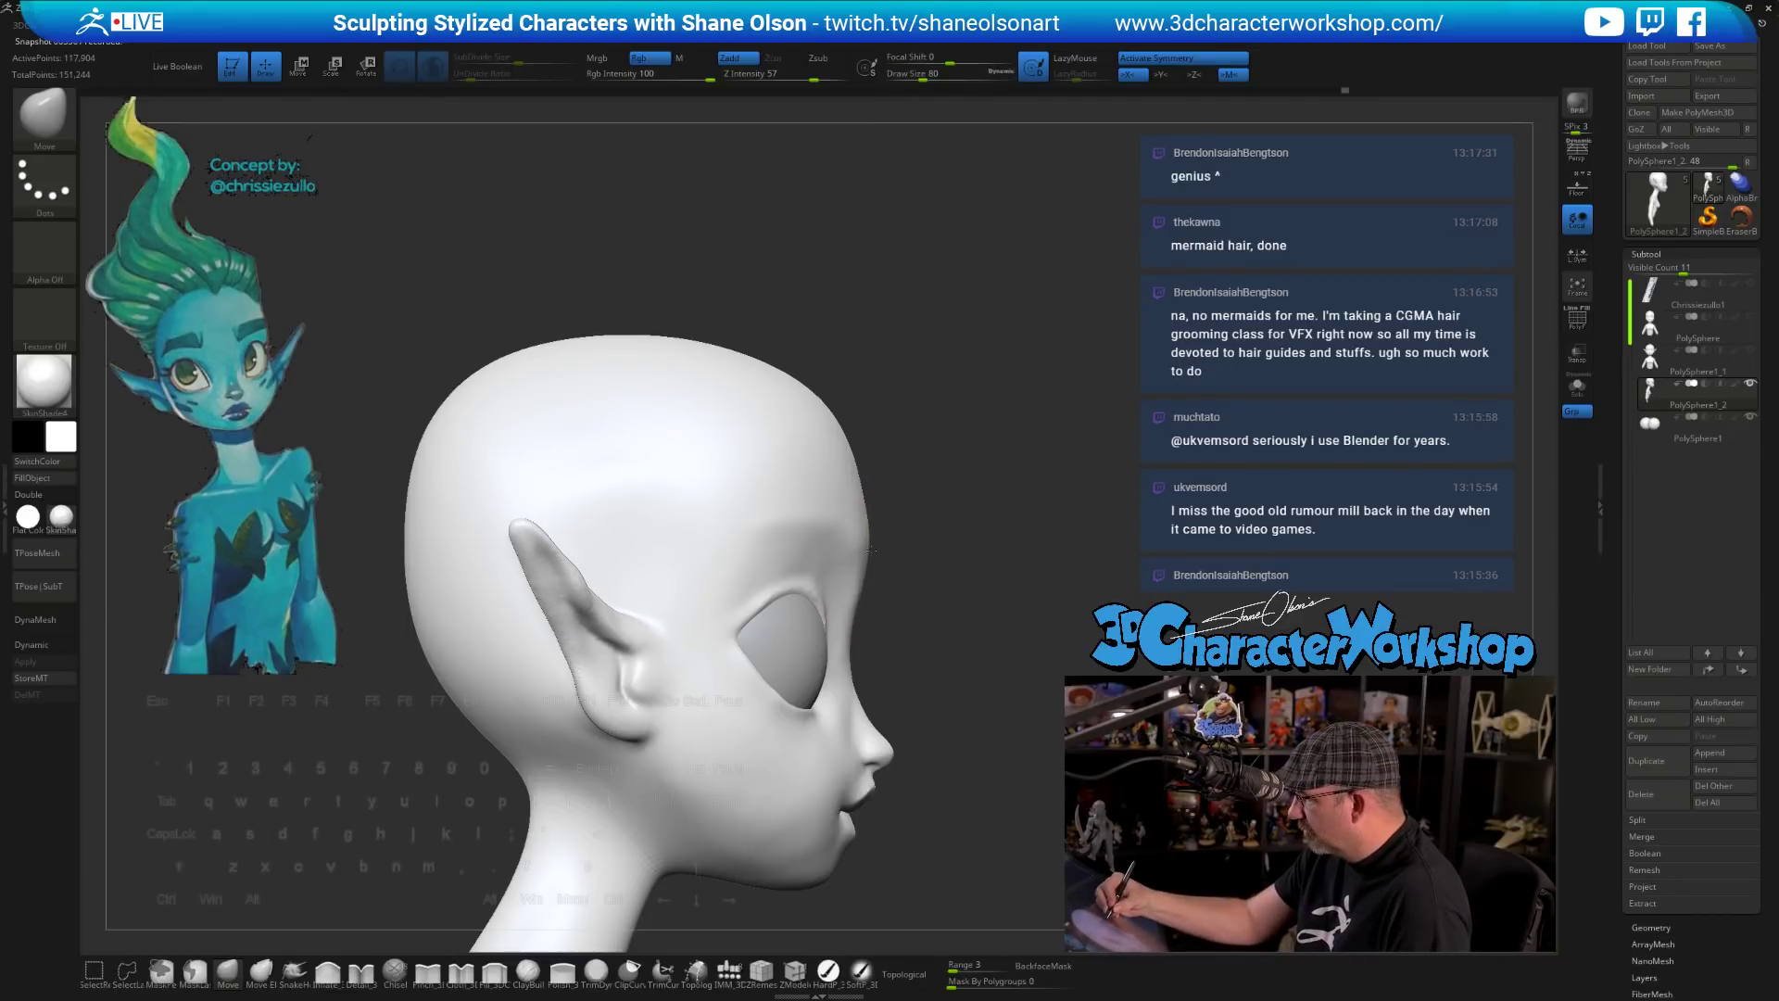
- Enlarge the Move brush and pull the upper forehead slightly outward in profile
{"action": "key", "text": "s"}
{"action": "left_click_drag", "start_coordinate": [886, 433], "coordinate": [907, 429]}
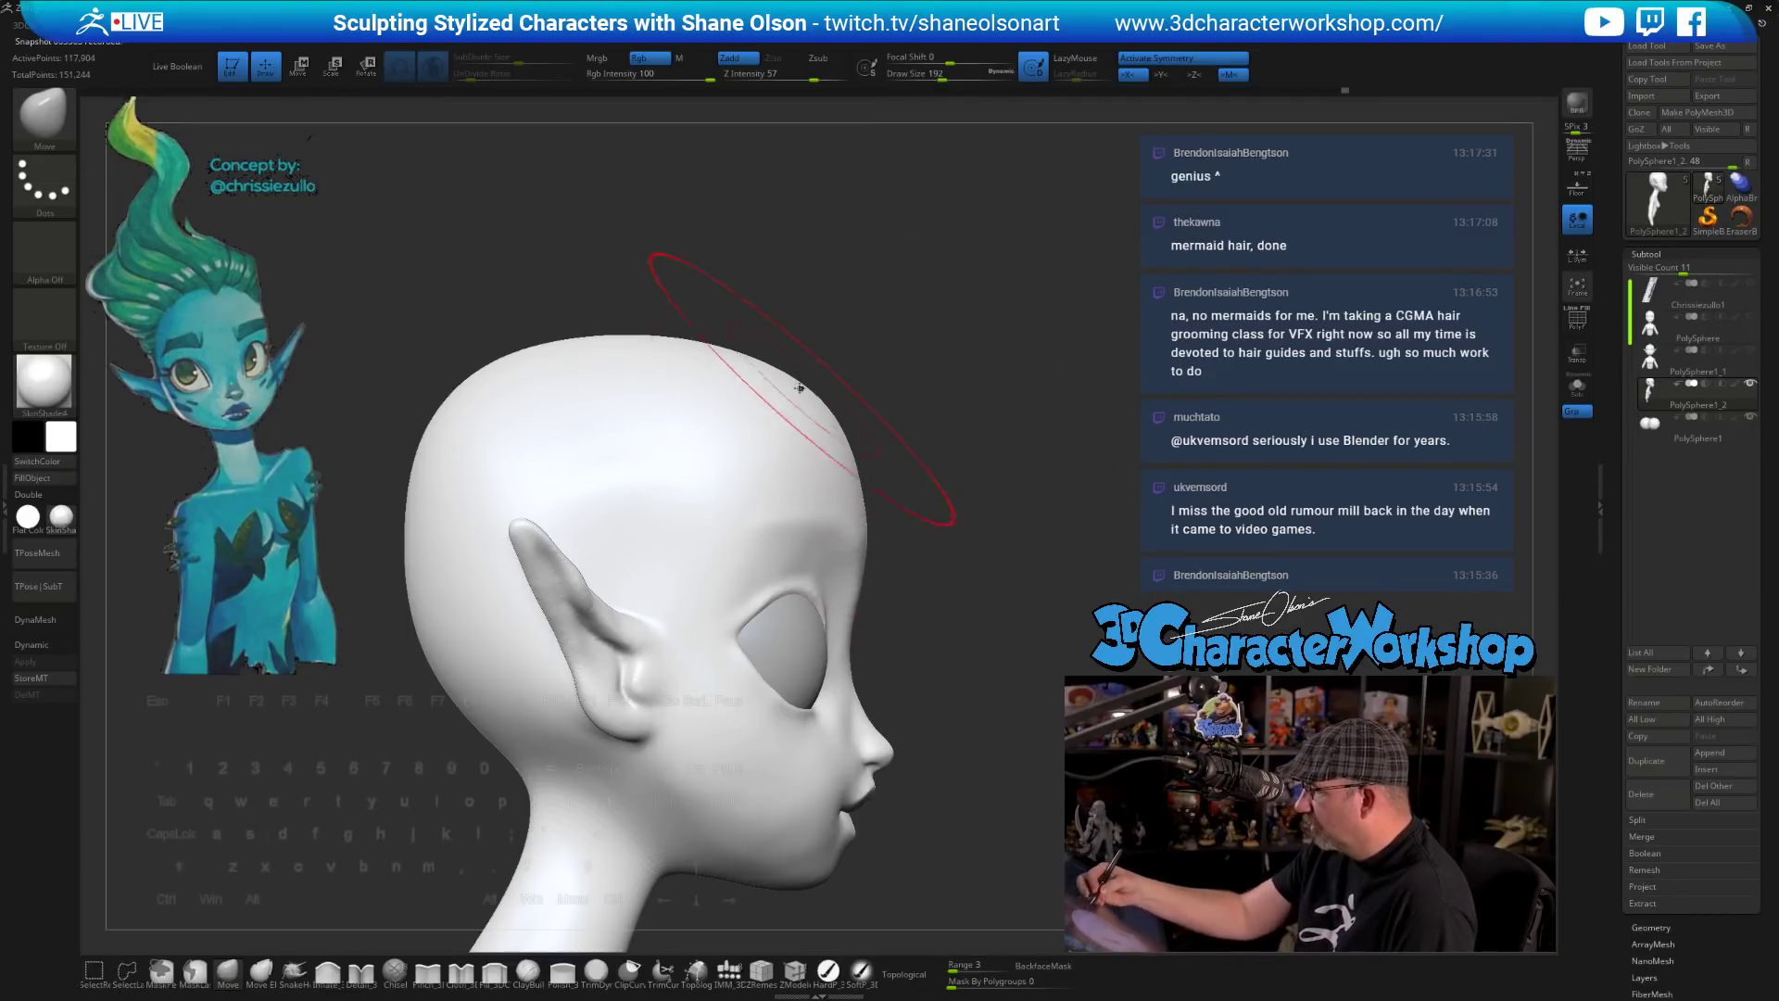
{"action": "left_click_drag", "start_coordinate": [787, 381], "coordinate": [793, 367]}
- Adjust the curvature of the mouth and lower face from underneath with the Move brush
{"action": "left_click_drag", "start_coordinate": [1027, 519], "coordinate": [813, 835]}
{"action": "mouse_move", "coordinate": [796, 650]}
{"action": "left_mouse_down"}
{"action": "mouse_move", "coordinate": [776, 678]}
{"action": "mouse_move", "coordinate": [828, 774]}
{"action": "mouse_move", "coordinate": [818, 825]}
{"action": "mouse_move", "coordinate": [839, 856]}
{"action": "mouse_move", "coordinate": [800, 784]}
{"action": "mouse_move", "coordinate": [865, 537]}
{"action": "mouse_move", "coordinate": [794, 565]}
{"action": "left_mouse_up"}
{"action": "key", "text": "s"}
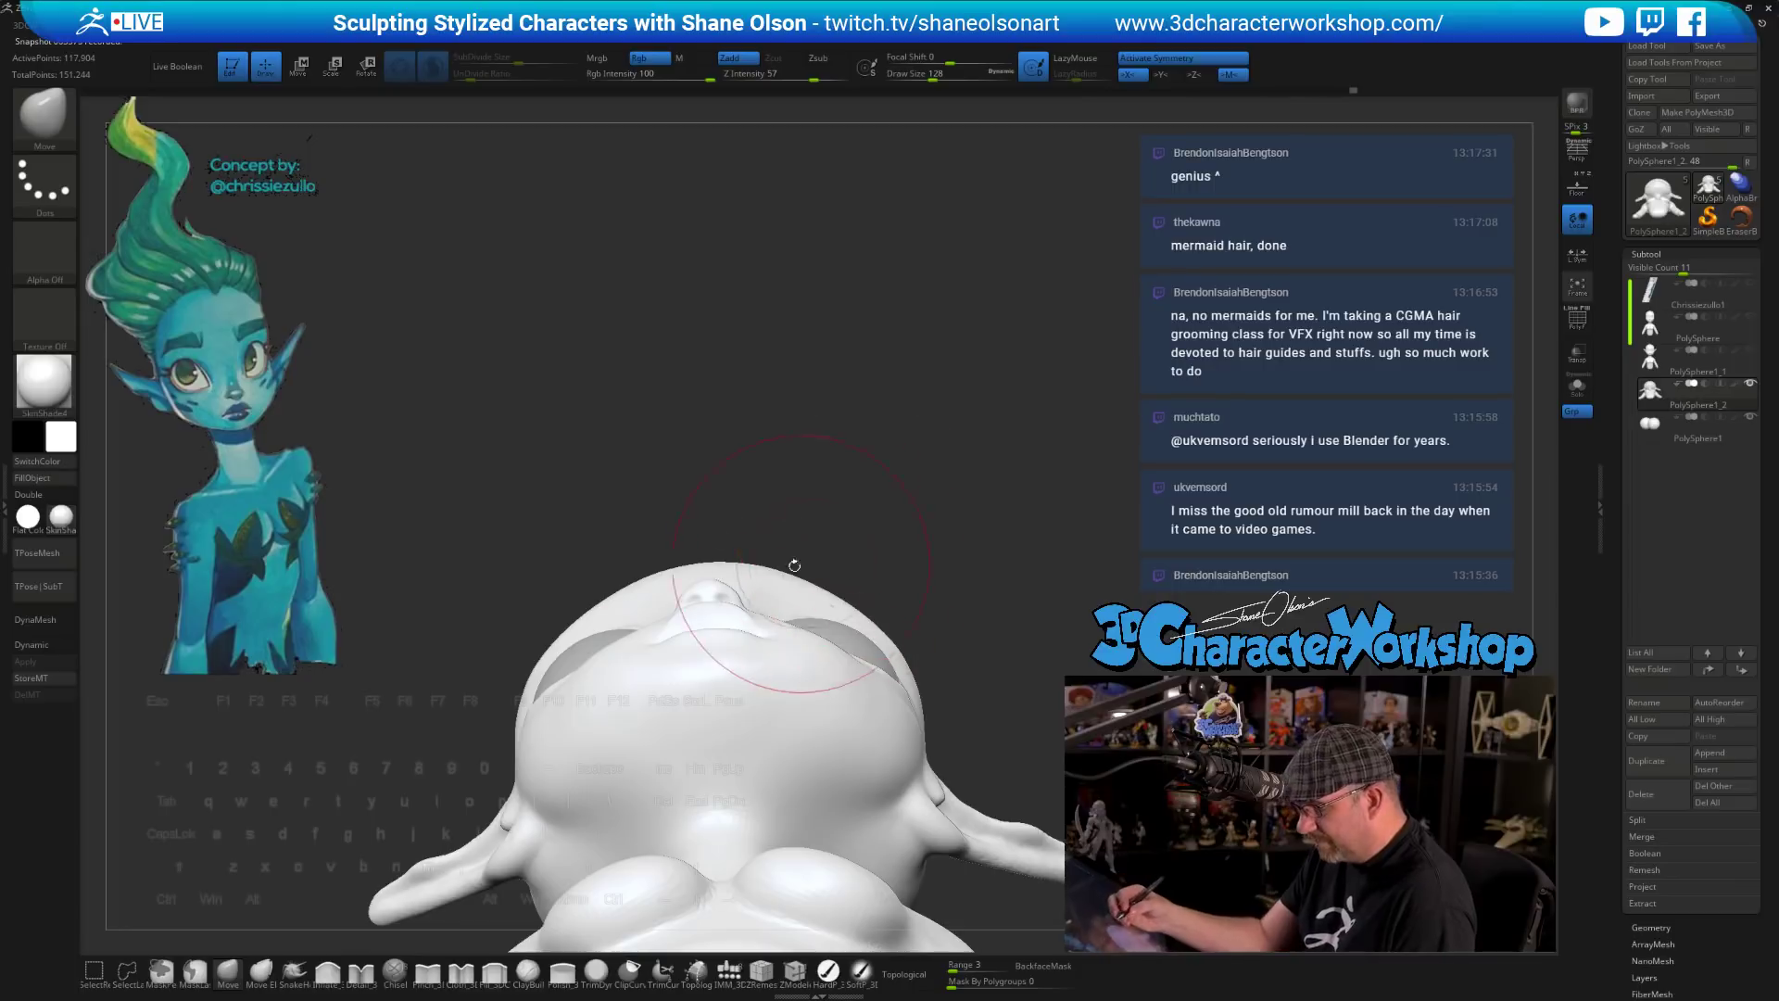
{"action": "mouse_move", "coordinate": [836, 451]}
{"action": "left_mouse_down"}
{"action": "mouse_move", "coordinate": [799, 454]}
{"action": "mouse_move", "coordinate": [814, 487]}
{"action": "left_mouse_up"}
{"action": "key", "text": "s"}
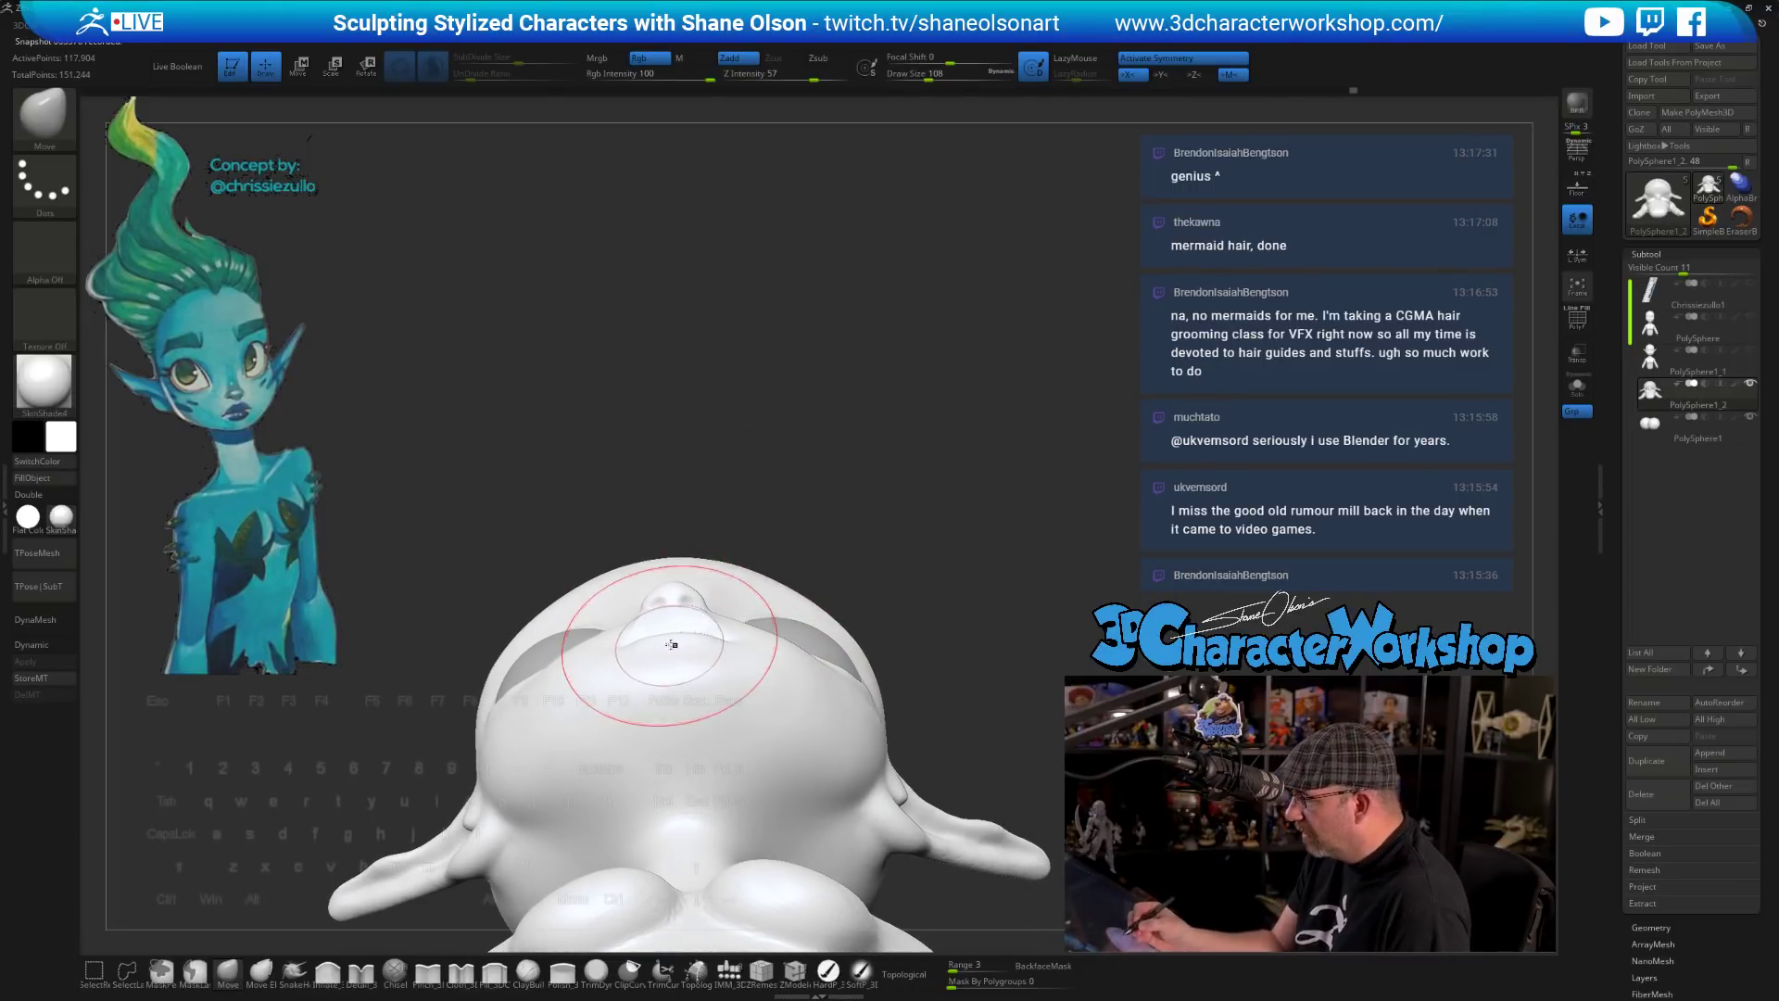
{"action": "left_click_drag", "start_coordinate": [671, 613], "coordinate": [673, 606]}
{"action": "mouse_move", "coordinate": [857, 477]}
{"action": "left_mouse_down"}
{"action": "mouse_move", "coordinate": [876, 593]}
{"action": "mouse_move", "coordinate": [903, 637]}
{"action": "mouse_move", "coordinate": [984, 590]}
{"action": "mouse_move", "coordinate": [919, 564]}
{"action": "left_mouse_up"}
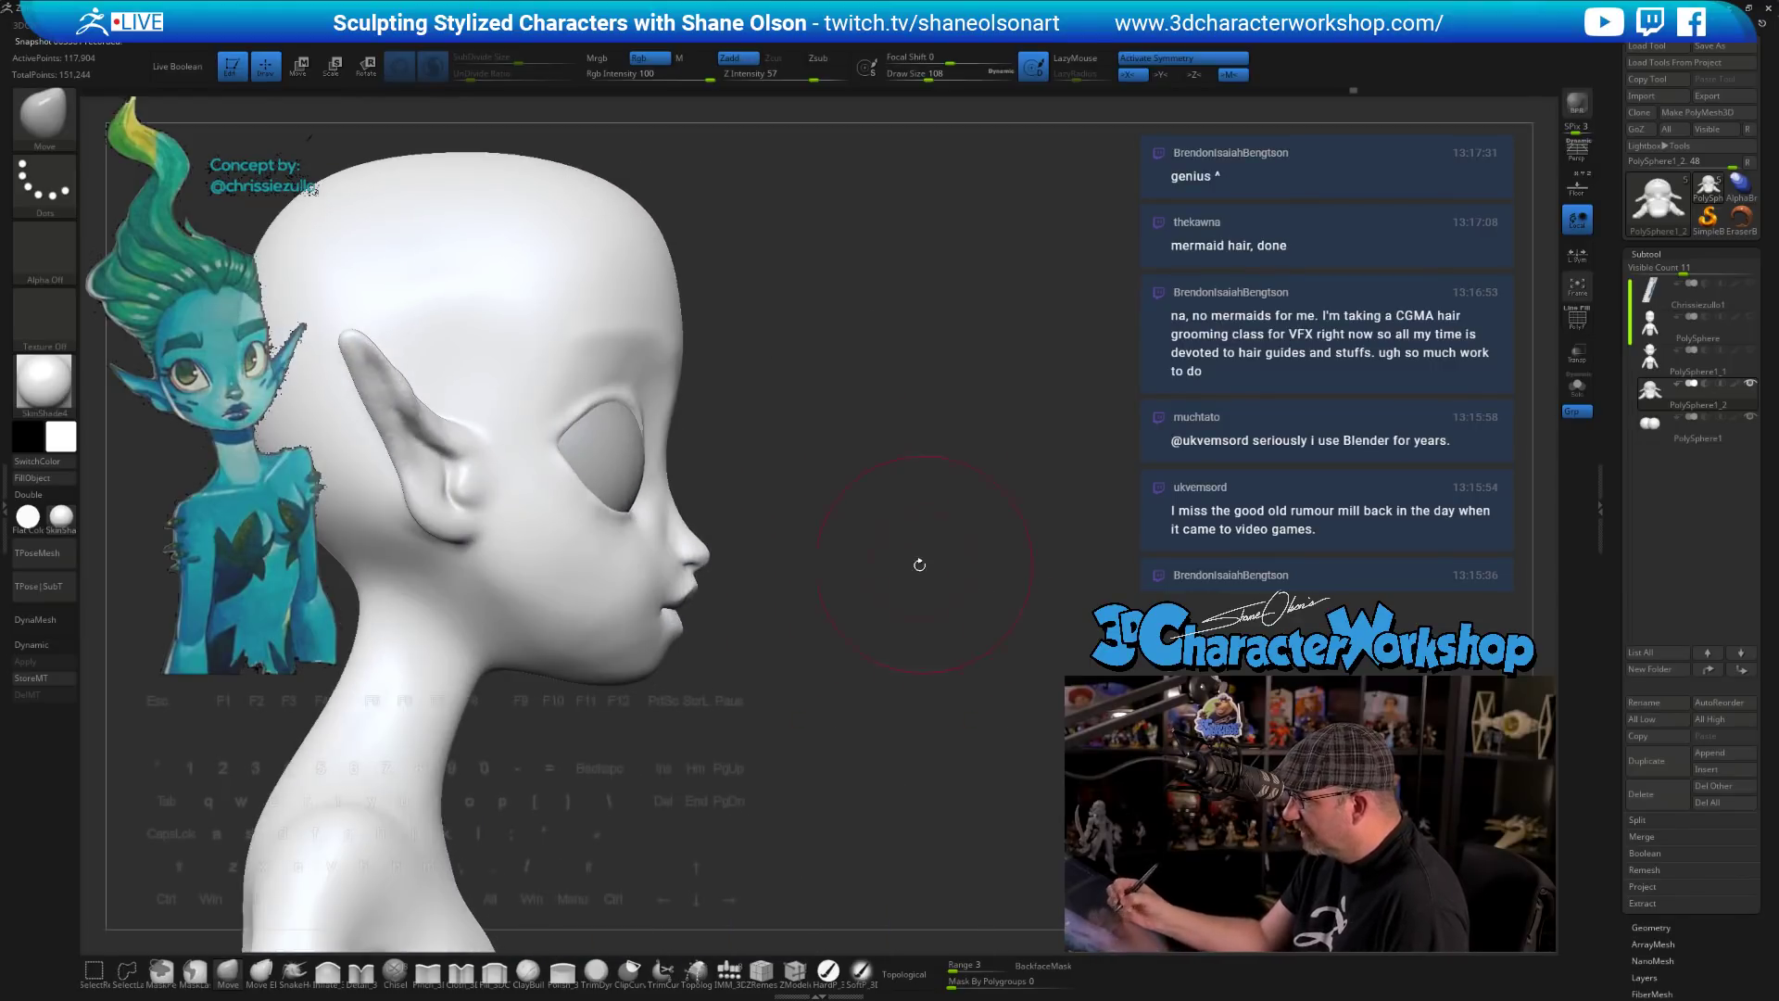
- Define the lower lip's bottom edge with a crease brush at Z Intensity 12 and draw size 22
{"action": "mouse_move", "coordinate": [764, 637]}
{"action": "left_mouse_down"}
{"action": "mouse_move", "coordinate": [789, 664]}
{"action": "mouse_move", "coordinate": [776, 657]}
{"action": "mouse_move", "coordinate": [788, 732]}
{"action": "mouse_move", "coordinate": [862, 702]}
{"action": "mouse_move", "coordinate": [861, 725]}
{"action": "mouse_move", "coordinate": [799, 774]}
{"action": "mouse_move", "coordinate": [838, 772]}
{"action": "left_mouse_up"}
{"action": "key", "text": "s"}
{"action": "left_click", "coordinate": [427, 971]}
{"action": "key", "text": "s"}
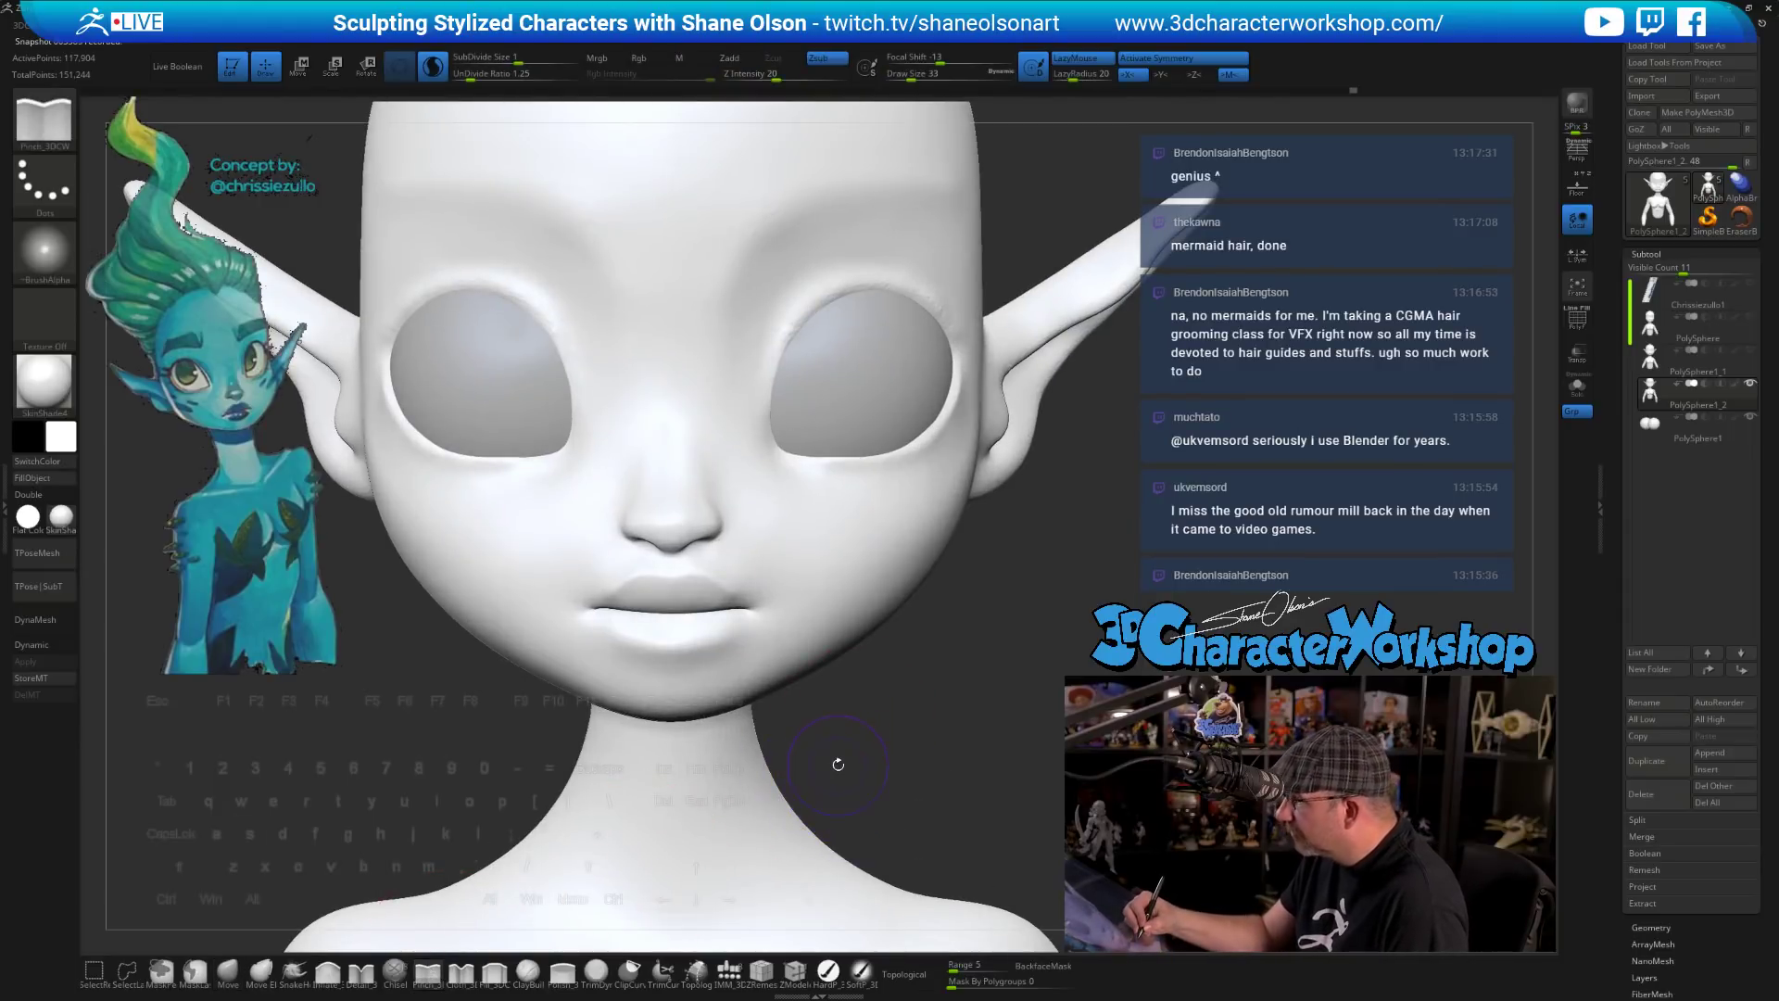
{"action": "left_click", "coordinate": [765, 75]}
{"action": "key", "text": "Return"}
{"action": "key", "text": "bracketleft"}
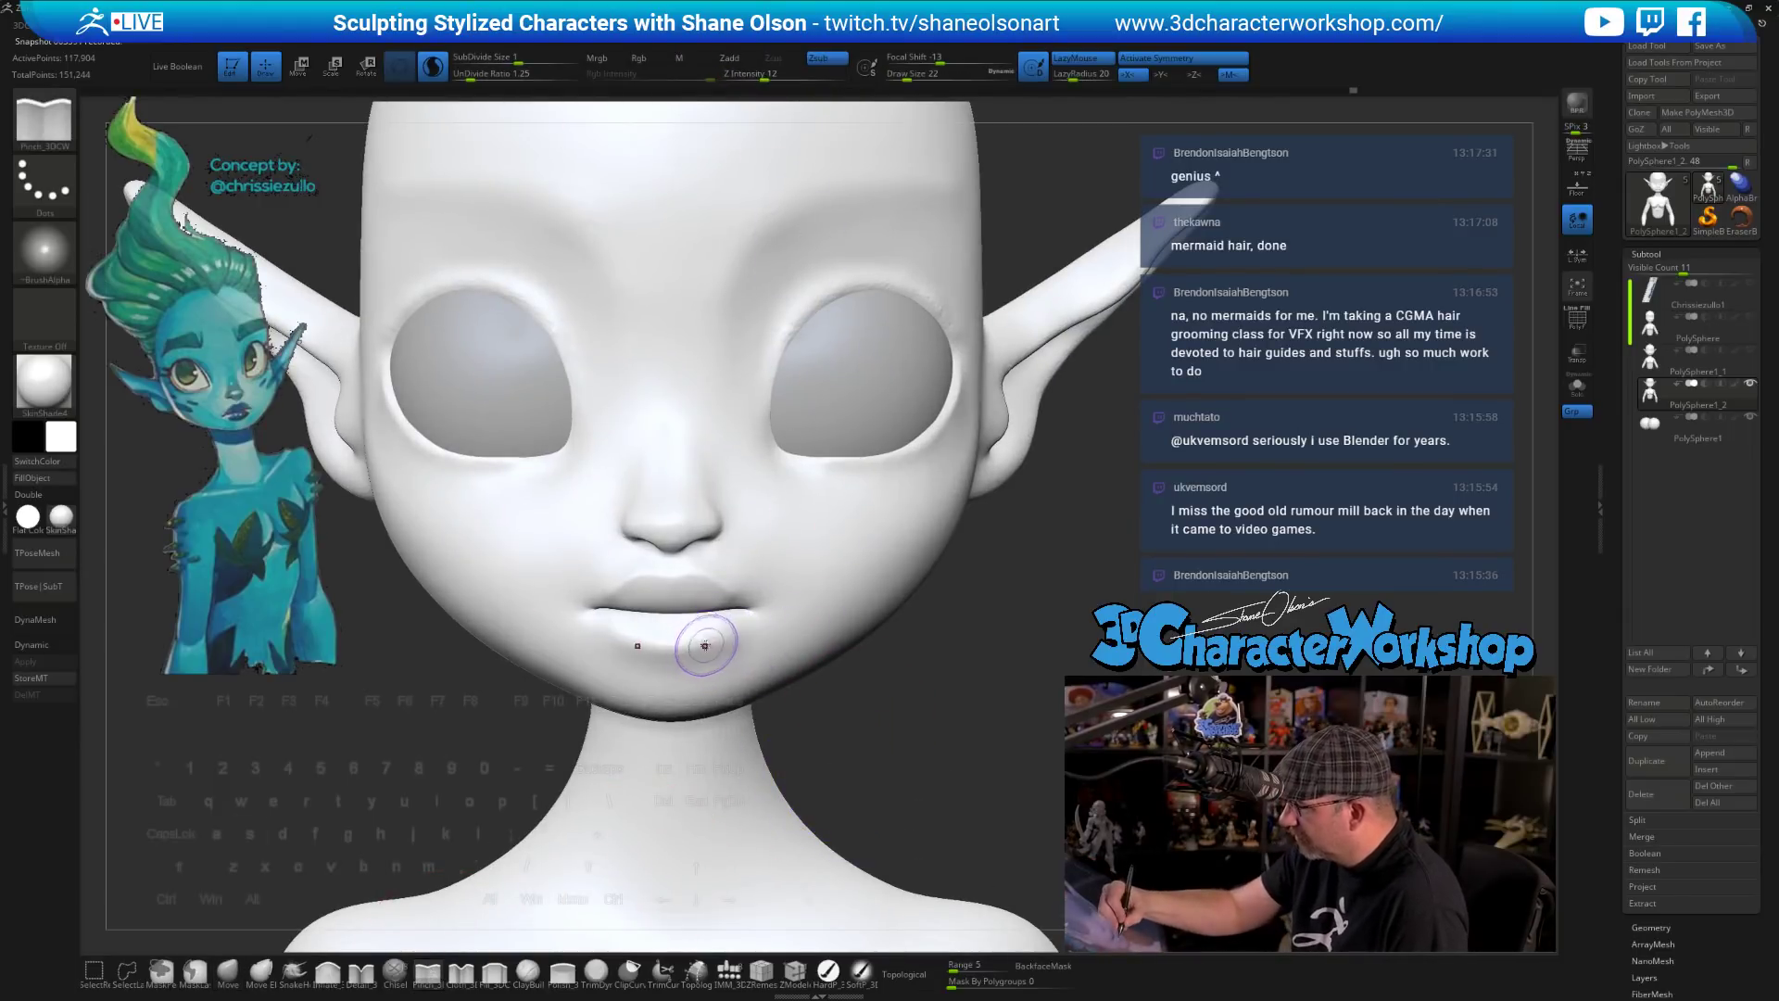
{"action": "left_click_drag", "start_coordinate": [657, 647], "coordinate": [669, 648]}
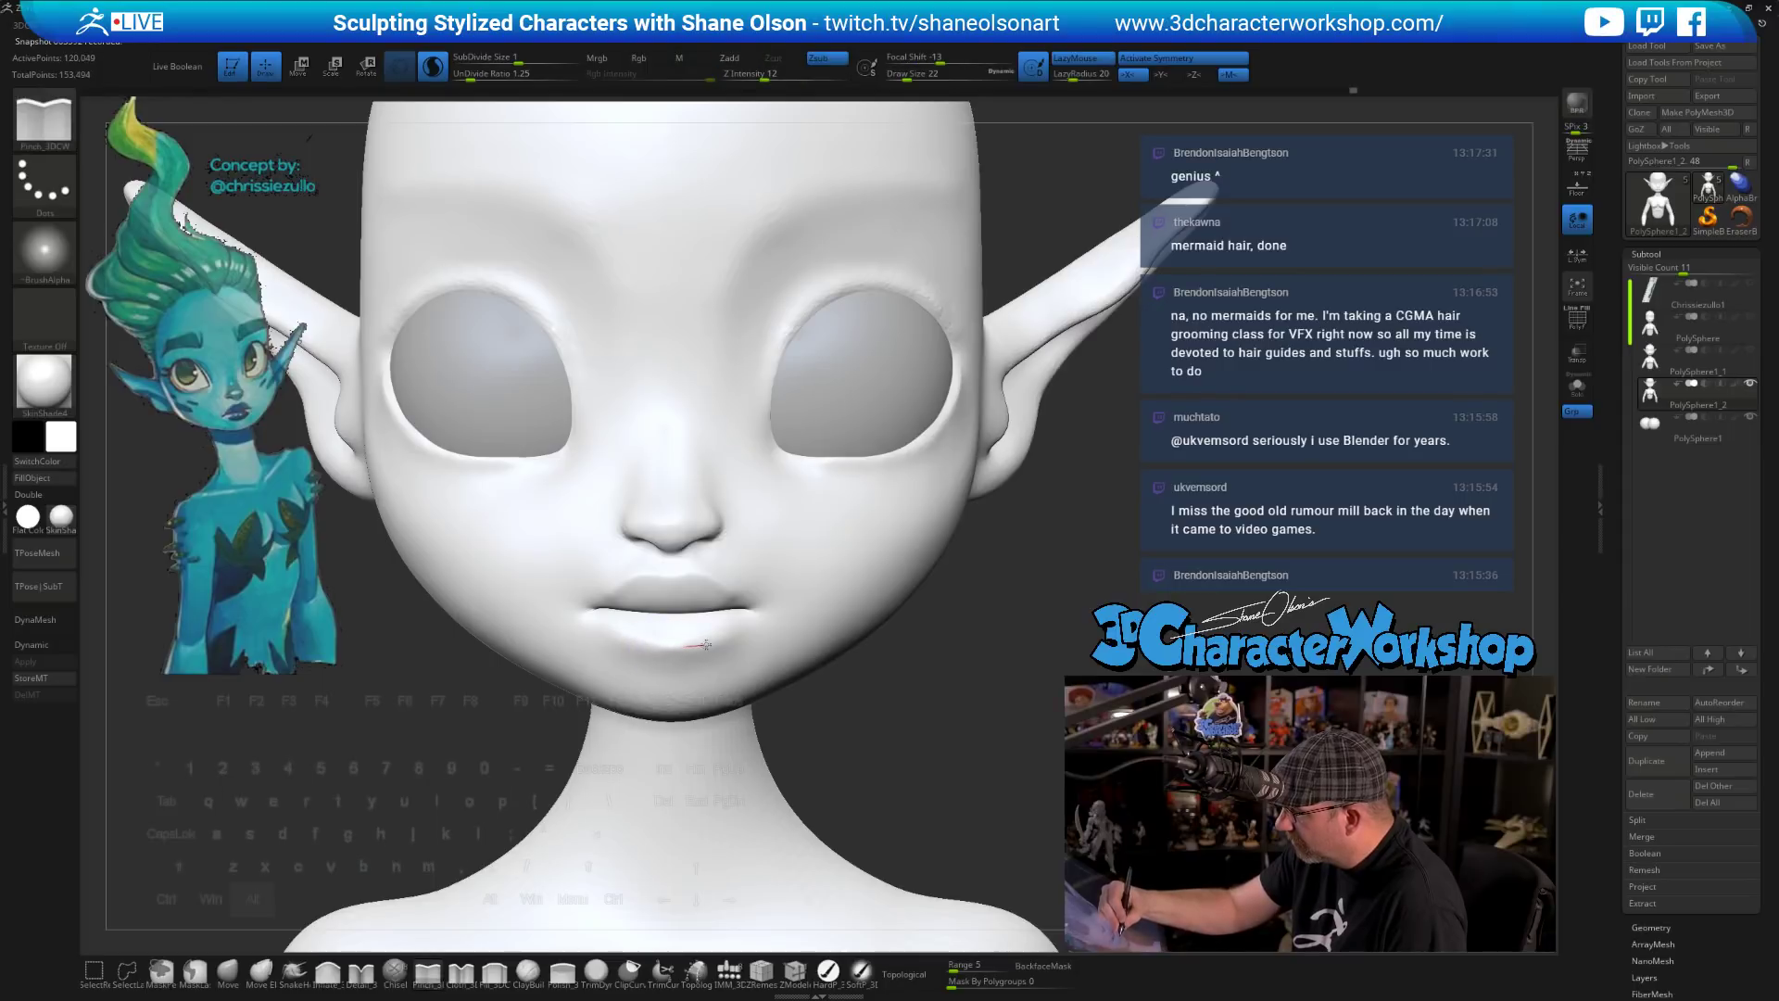
- Sharpen the upper lip's edge with the same crease brush from front and three-quarter views
{"action": "left_click_drag", "start_coordinate": [895, 739], "coordinate": [806, 615]}
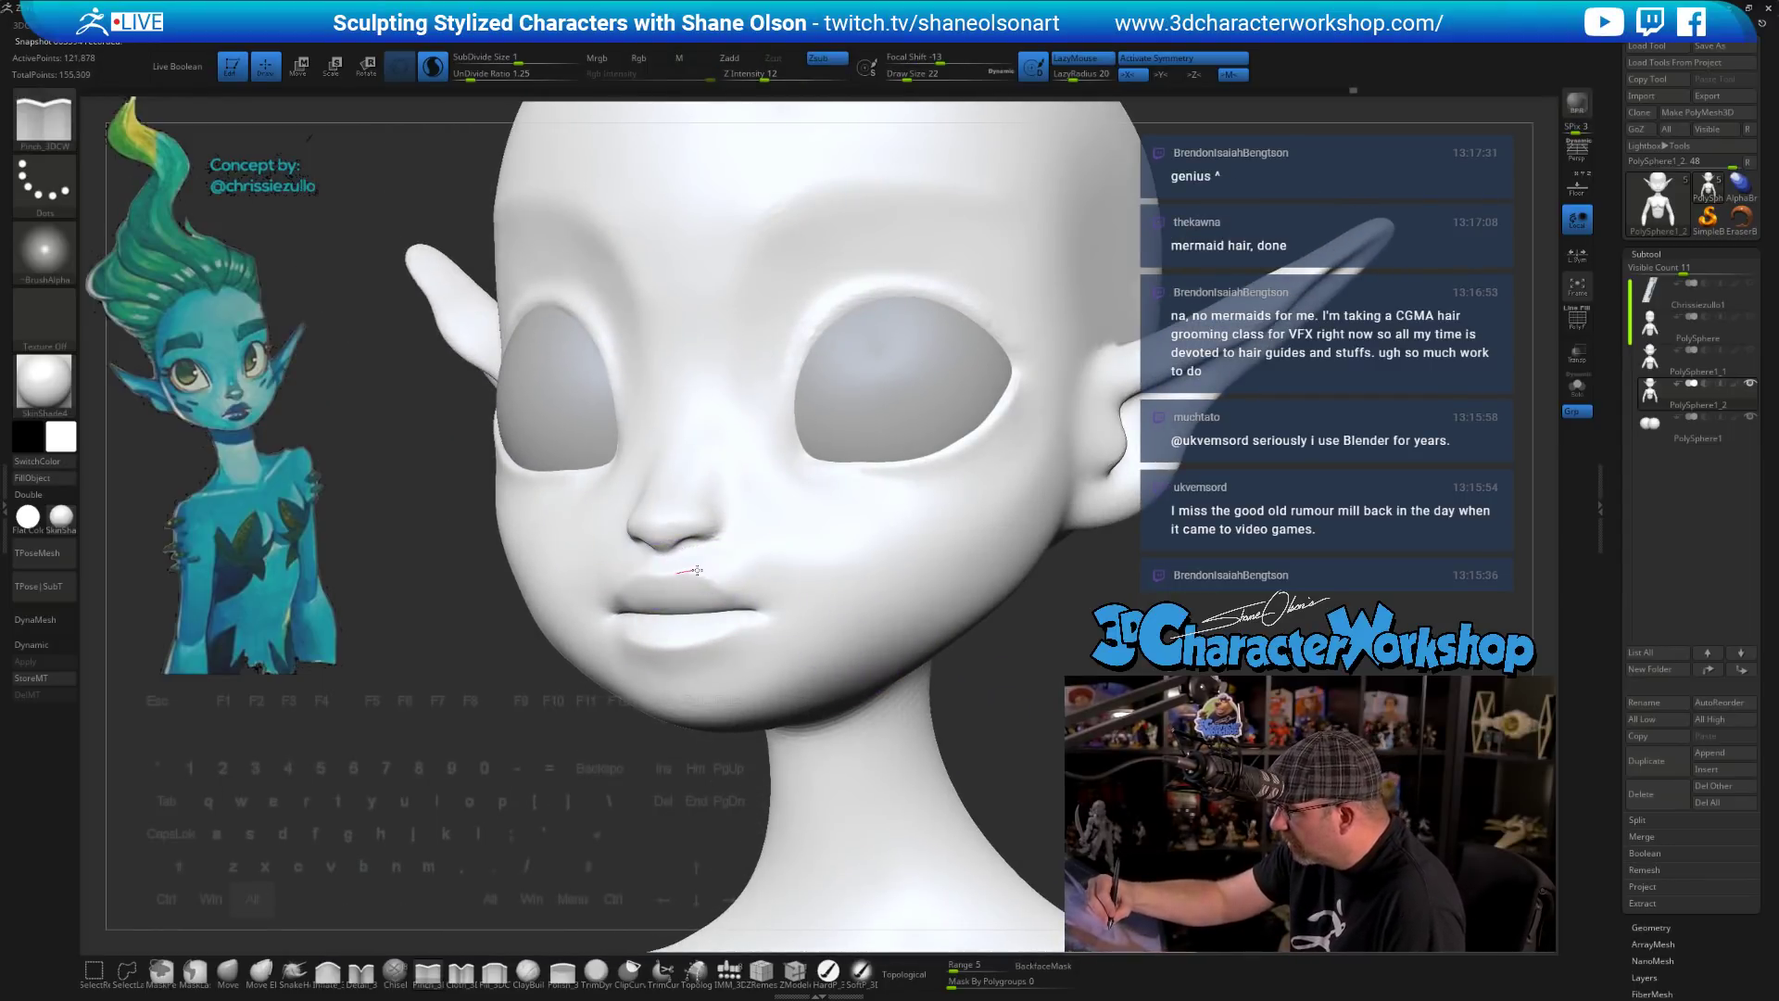
{"action": "mouse_move", "coordinate": [957, 727]}
{"action": "left_mouse_down"}
{"action": "mouse_move", "coordinate": [931, 732]}
{"action": "mouse_move", "coordinate": [945, 741]}
{"action": "left_mouse_up"}
{"action": "mouse_move", "coordinate": [980, 741]}
{"action": "left_mouse_down"}
{"action": "mouse_move", "coordinate": [927, 725]}
{"action": "mouse_move", "coordinate": [935, 618]}
{"action": "mouse_move", "coordinate": [894, 585]}
{"action": "left_mouse_up"}
{"action": "left_click_drag", "start_coordinate": [701, 572], "coordinate": [798, 609], "text": "alt"}
{"action": "left_click_drag", "start_coordinate": [936, 700], "coordinate": [982, 708]}
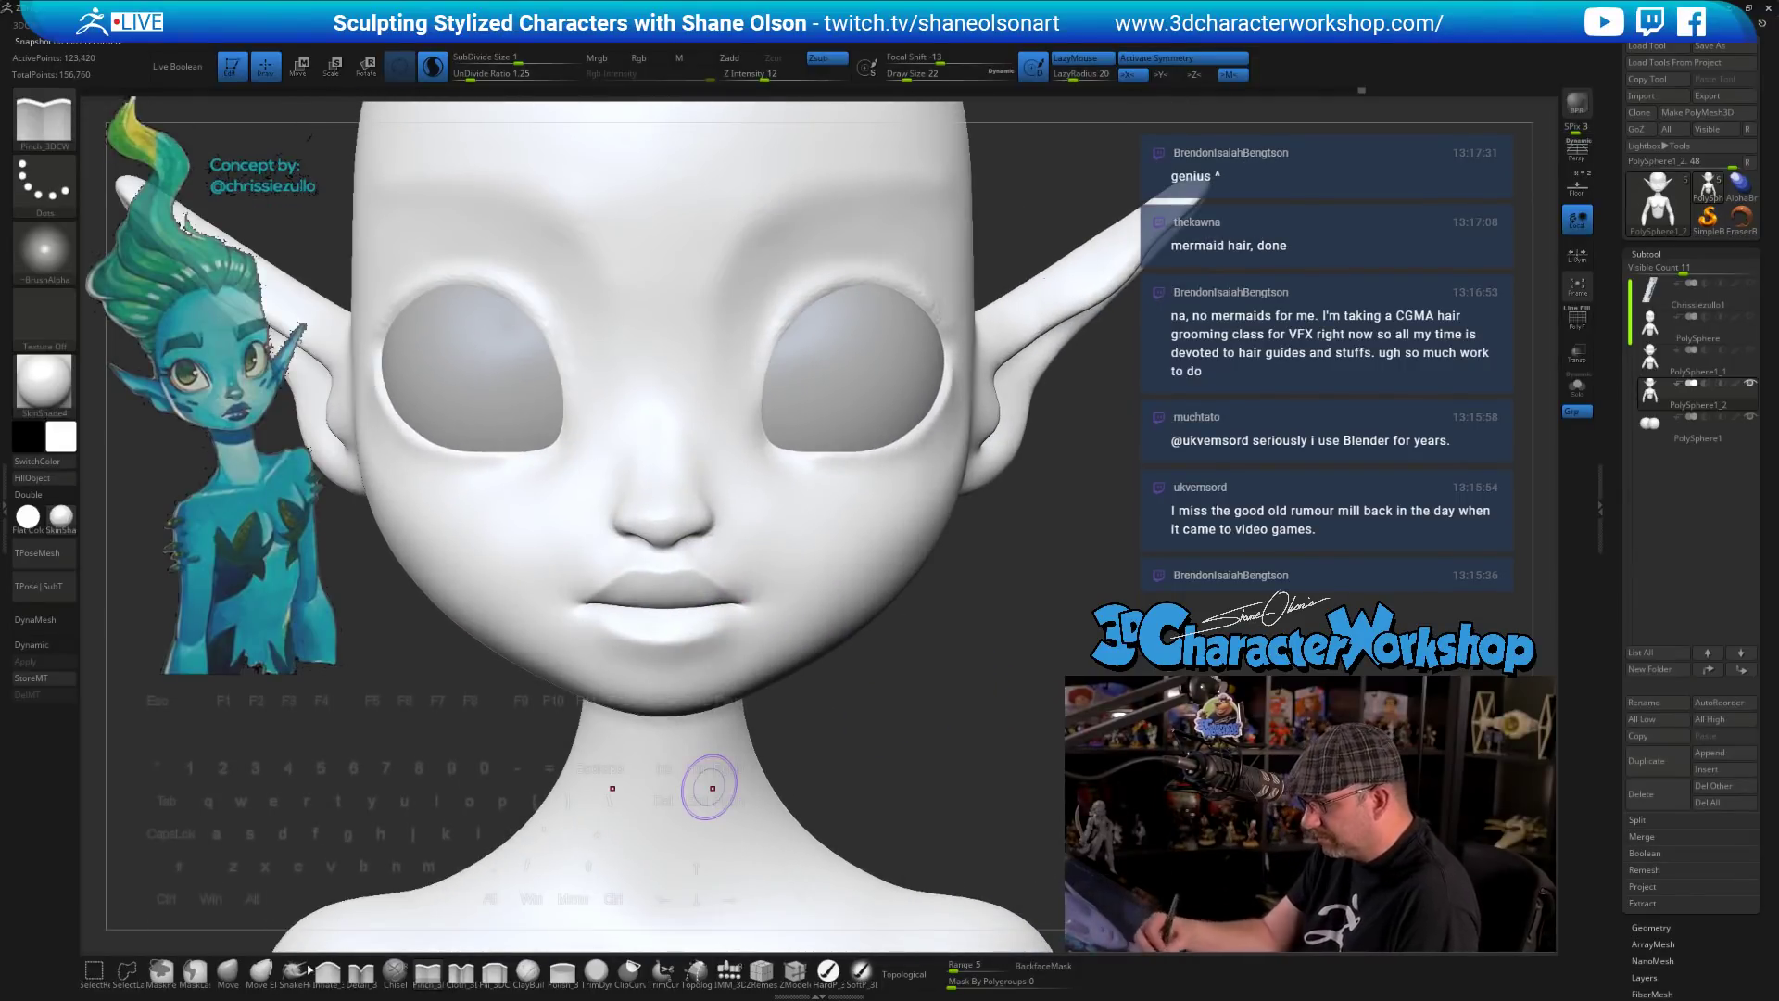
- Refine the sides of the nose with the Move brush at draw size 31
{"action": "key", "text": "b"}
{"action": "key", "text": "m"}
{"action": "key", "text": "v"}
{"action": "key", "text": "s"}
{"action": "left_click_drag", "start_coordinate": [868, 694], "coordinate": [971, 721]}
{"action": "left_click_drag", "start_coordinate": [684, 535], "coordinate": [674, 532]}
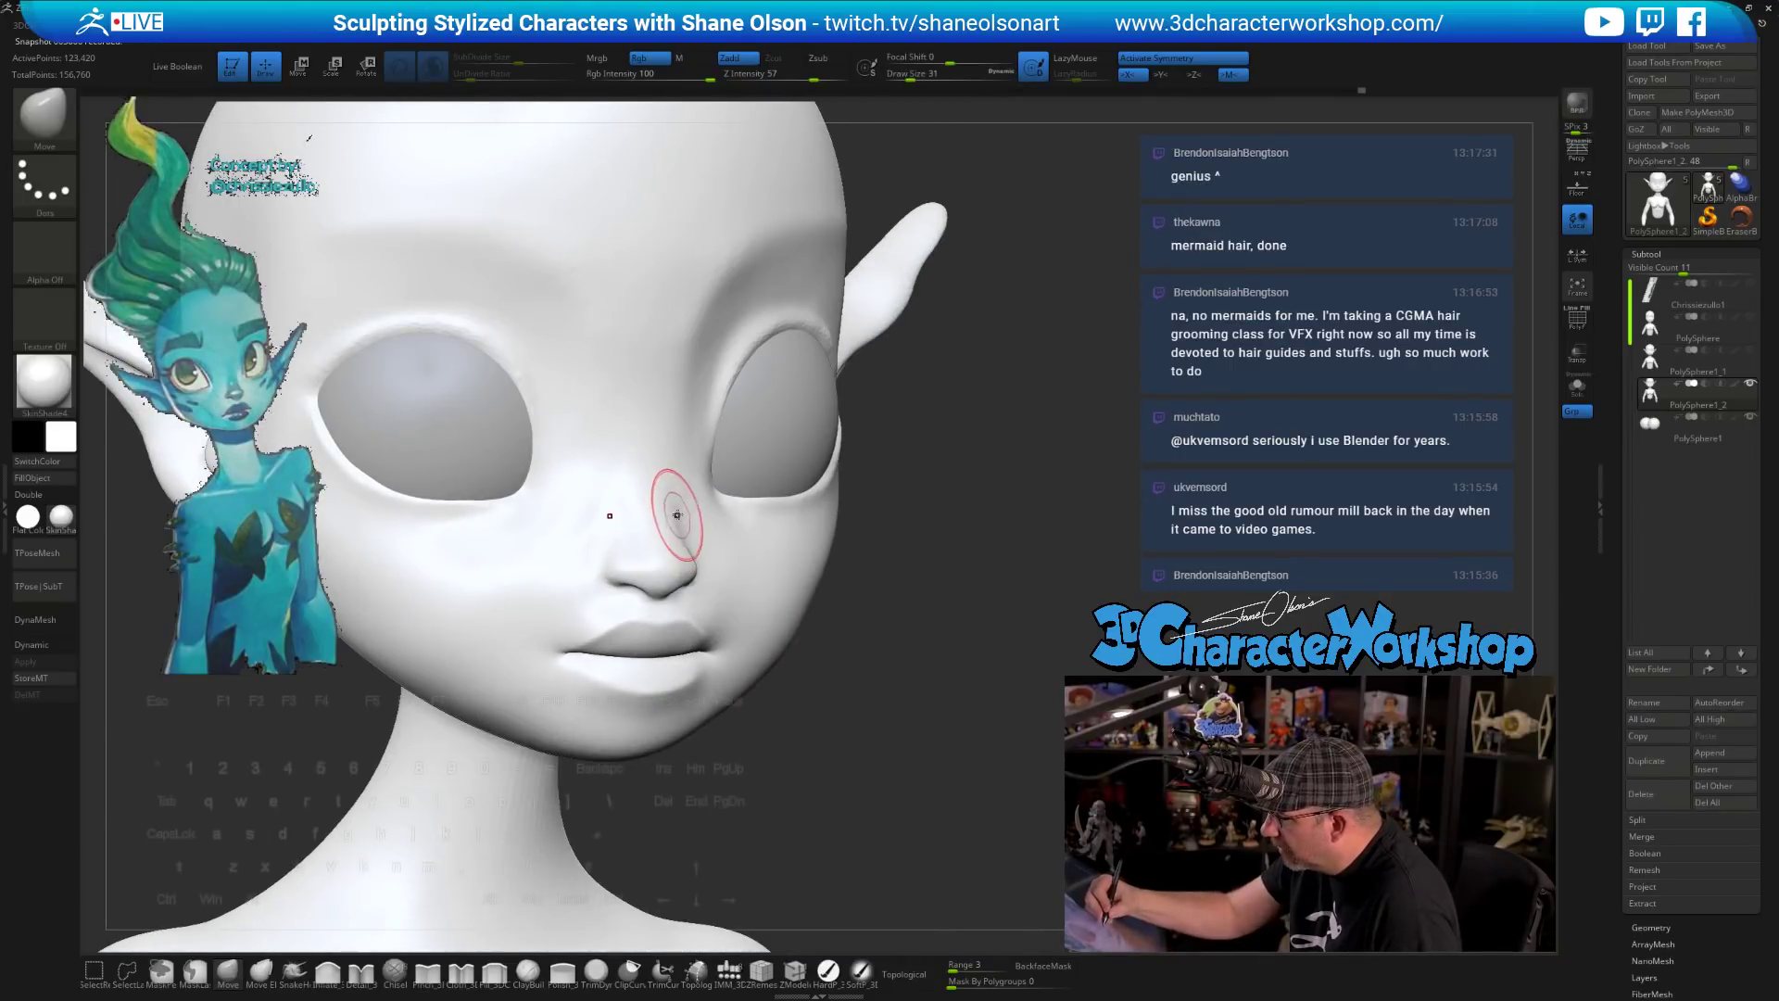
- Smooth the transition between the nose and the inner cheeks below the eyes
{"action": "mouse_move", "coordinate": [861, 726]}
{"action": "left_mouse_down"}
{"action": "mouse_move", "coordinate": [854, 782]}
{"action": "mouse_move", "coordinate": [858, 755]}
{"action": "left_mouse_up"}
{"action": "left_click_drag", "start_coordinate": [1019, 681], "coordinate": [1030, 684]}
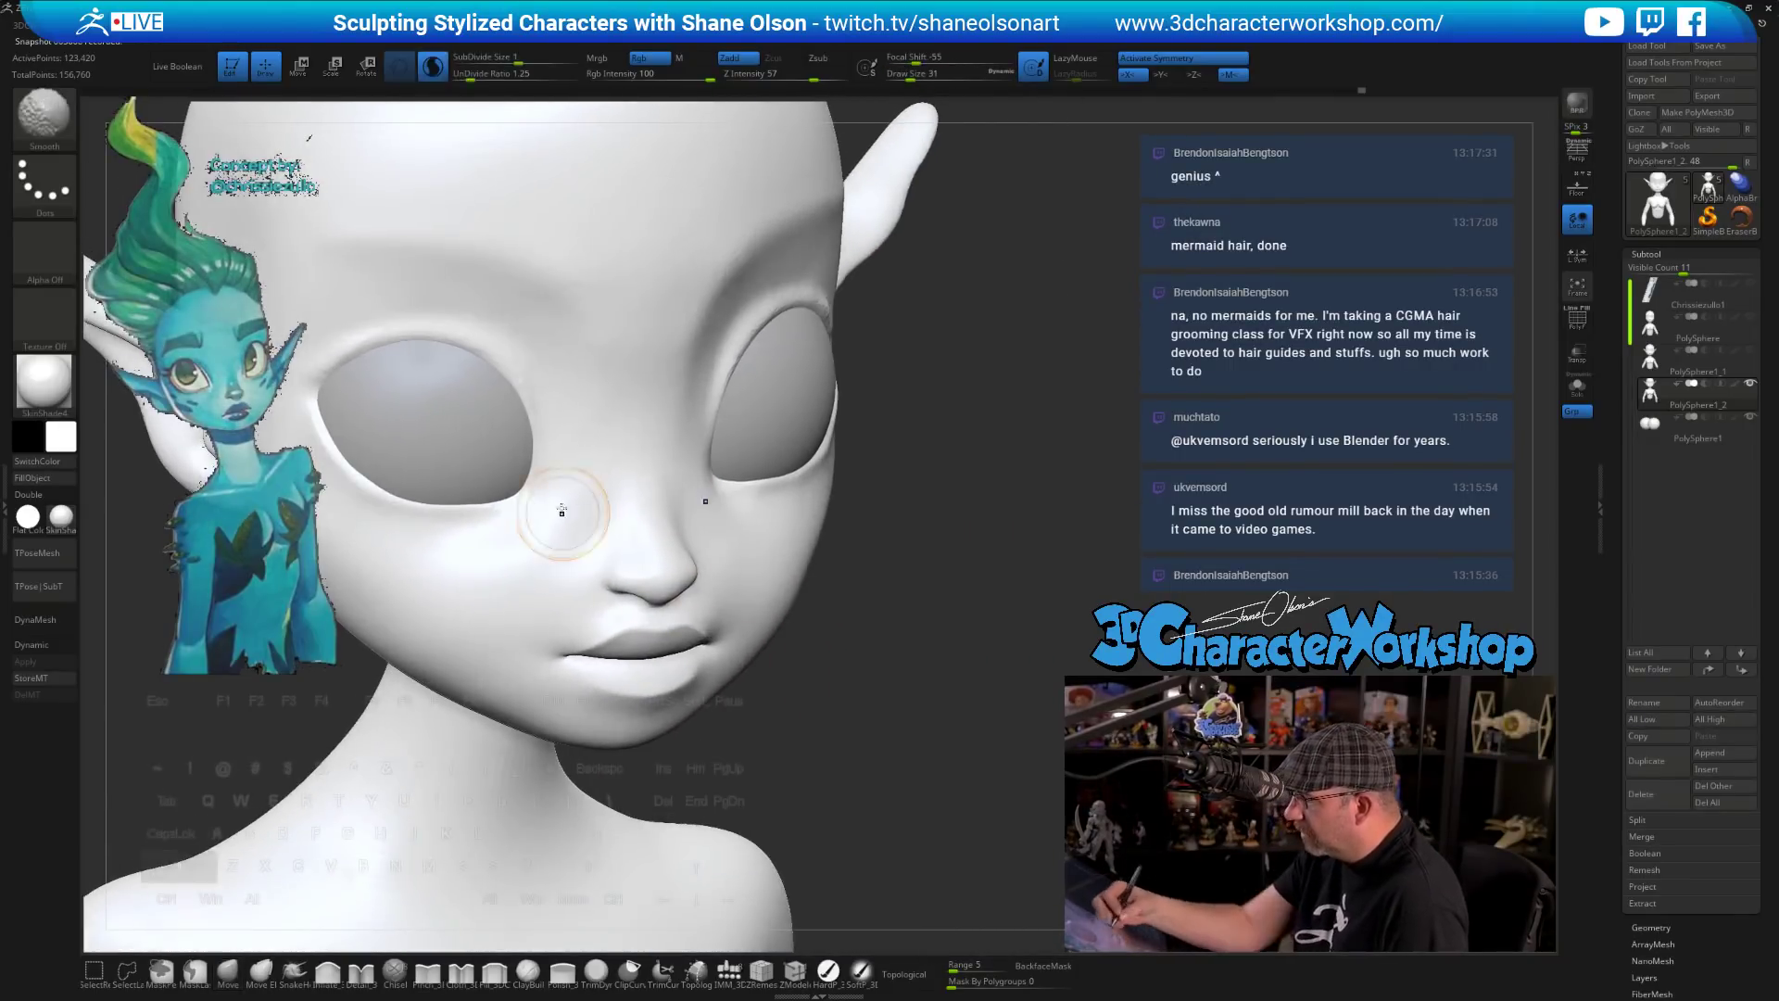
{"action": "left_click_drag", "start_coordinate": [562, 510], "coordinate": [586, 491], "text": "shift"}
{"action": "left_click_drag", "start_coordinate": [973, 574], "coordinate": [979, 649]}
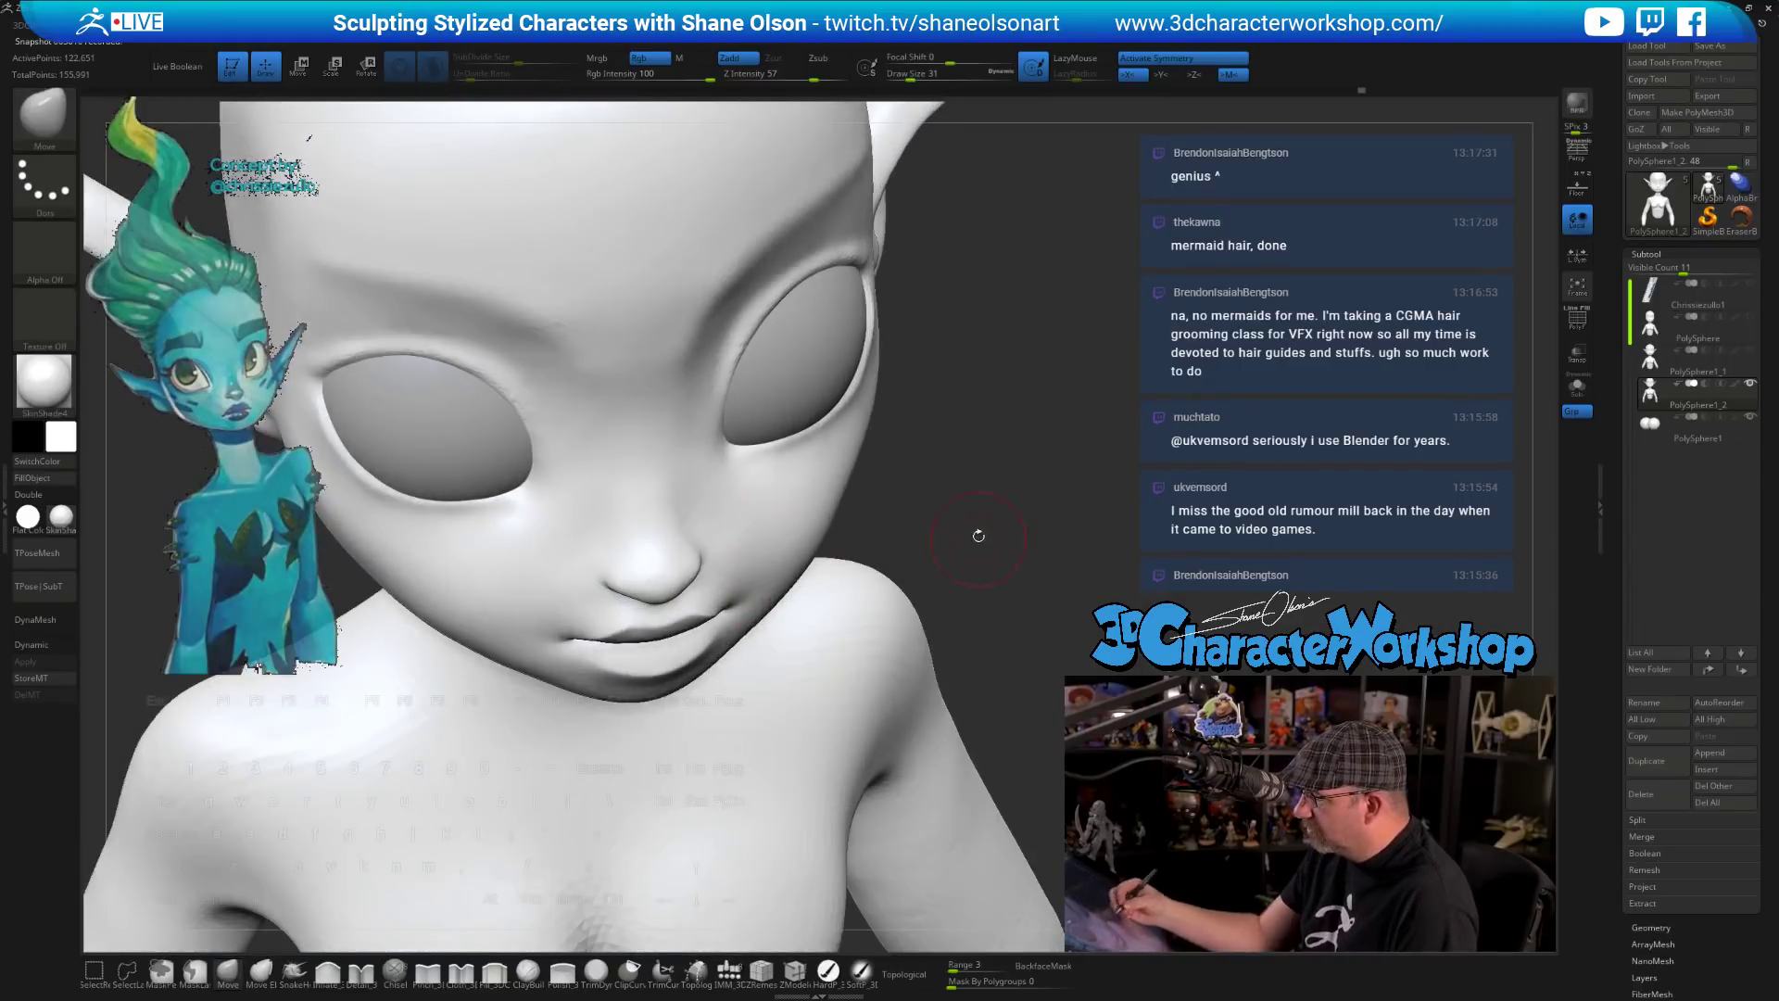
{"action": "left_click_drag", "start_coordinate": [977, 532], "coordinate": [932, 528]}
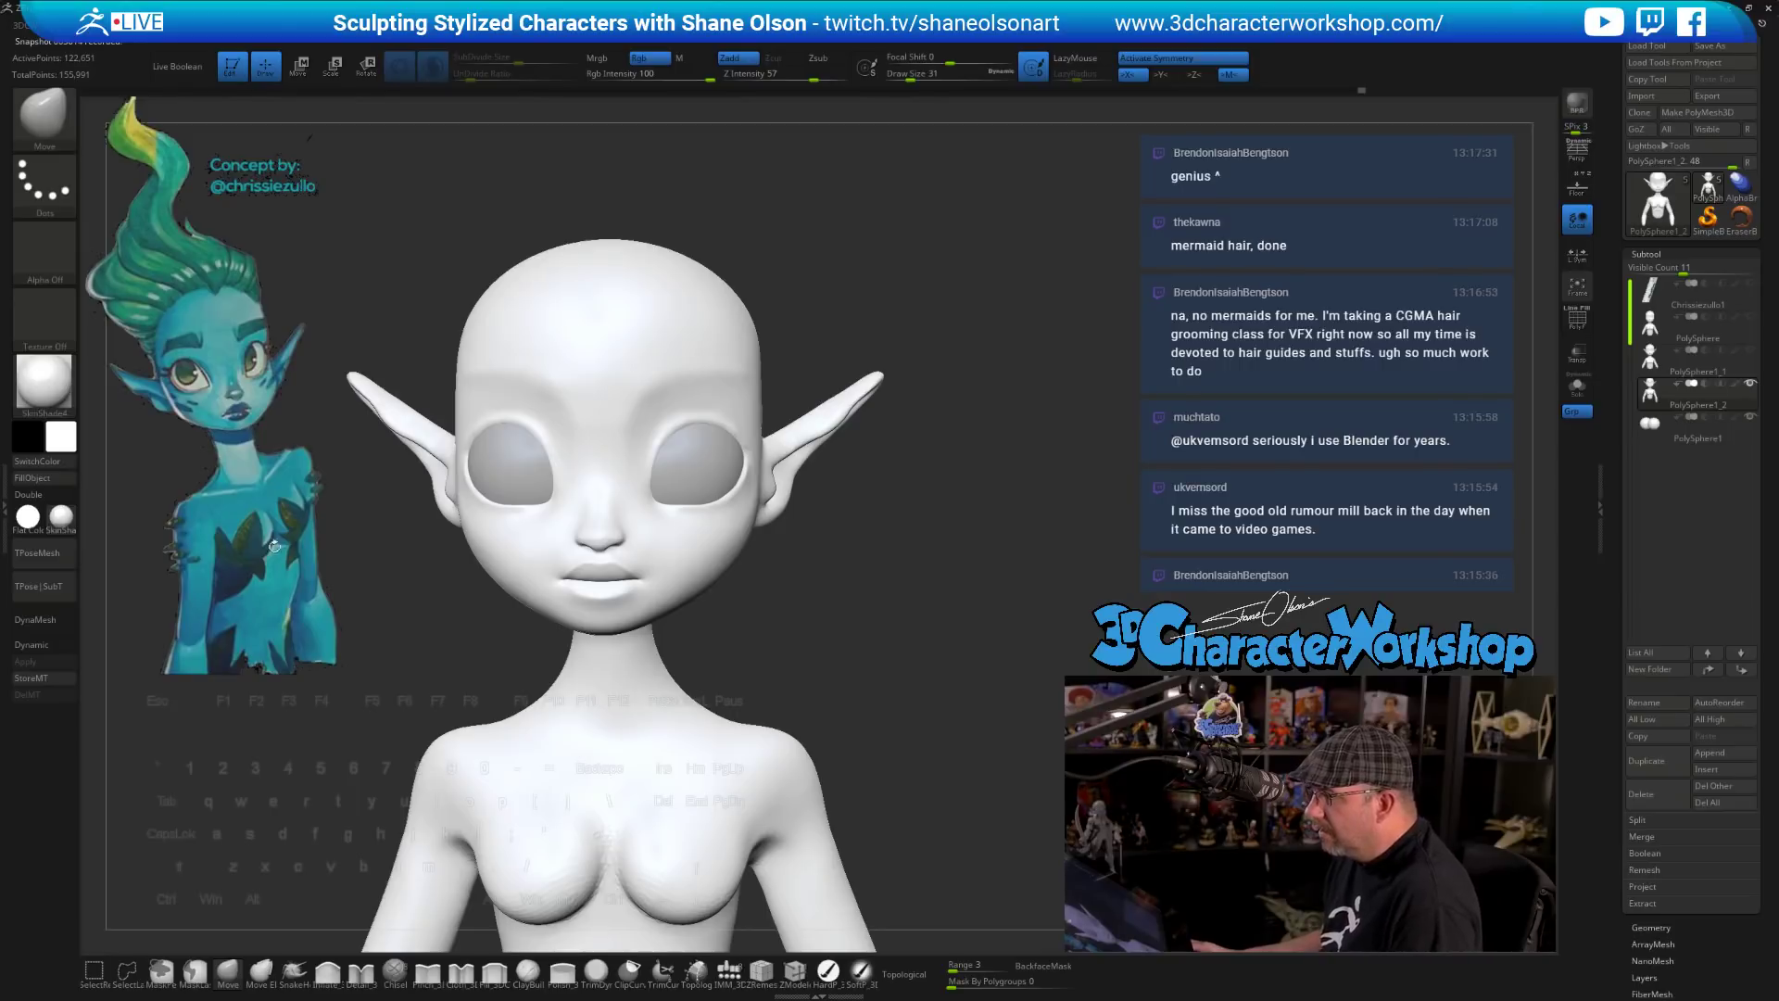
- Change the model's material to a dark grey matcap to inspect the facial forms
{"action": "left_click", "coordinate": [55, 521]}
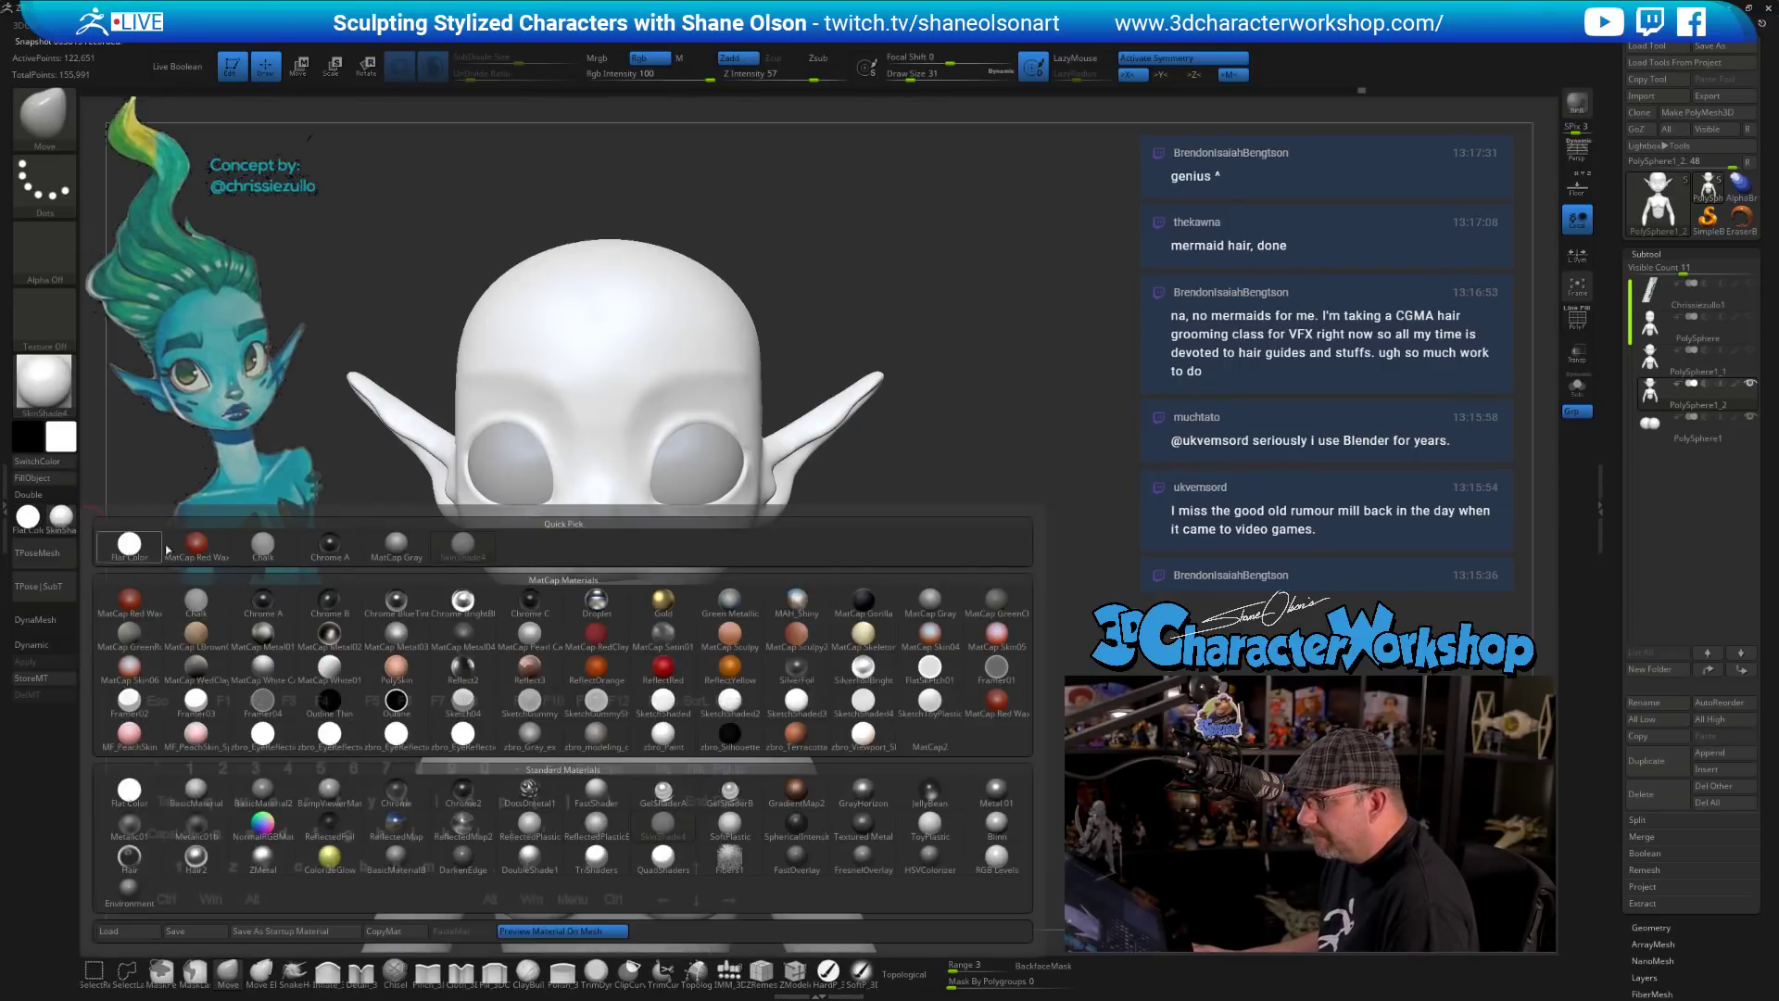
{"action": "left_click", "coordinate": [541, 738]}
{"action": "mouse_move", "coordinate": [936, 568]}
{"action": "left_mouse_down"}
{"action": "mouse_move", "coordinate": [953, 579]}
{"action": "mouse_move", "coordinate": [861, 658]}
{"action": "mouse_move", "coordinate": [775, 580]}
{"action": "mouse_move", "coordinate": [777, 527]}
{"action": "mouse_move", "coordinate": [901, 515]}
{"action": "mouse_move", "coordinate": [904, 702]}
{"action": "mouse_move", "coordinate": [867, 723]}
{"action": "left_mouse_up"}
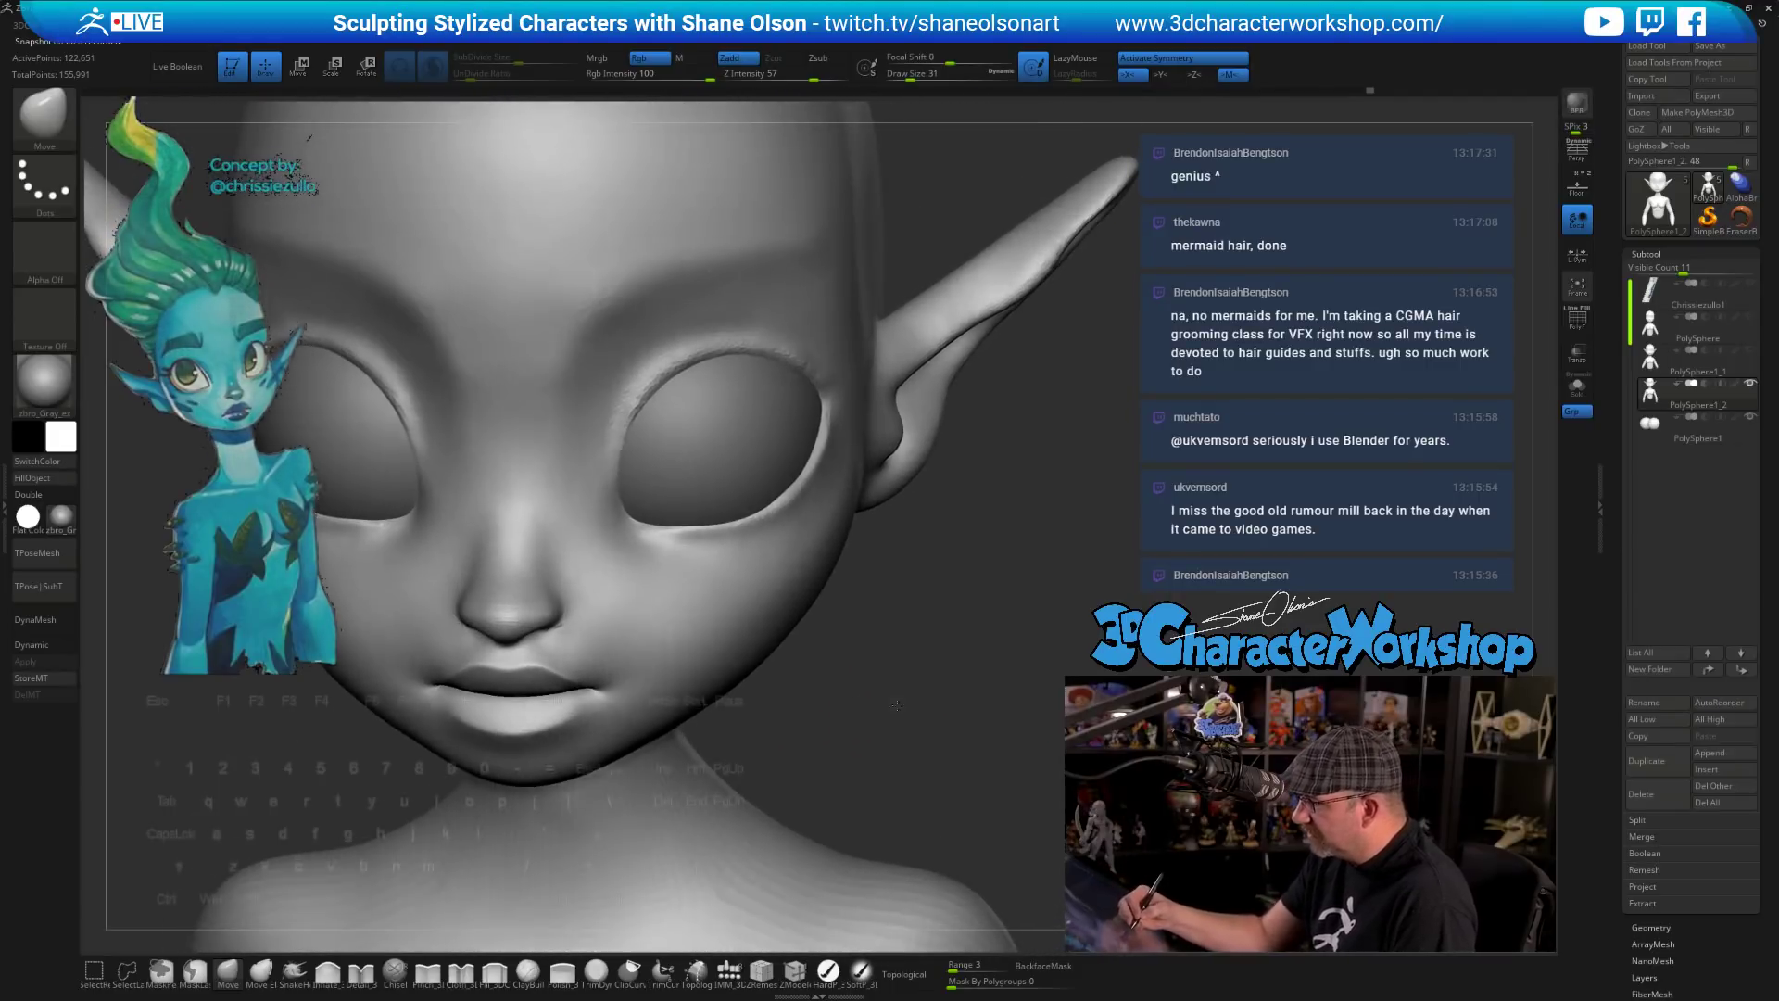
- Smooth the inner brow between the bridge of the nose and the eyes at draw size 22
{"action": "left_click_drag", "start_coordinate": [876, 649], "coordinate": [934, 734], "text": "alt"}
{"action": "key", "text": "s"}
{"action": "mouse_move", "coordinate": [671, 601]}
{"action": "left_mouse_down"}
{"action": "mouse_move", "coordinate": [703, 579]}
{"action": "mouse_move", "coordinate": [664, 585]}
{"action": "mouse_move", "coordinate": [628, 543]}
{"action": "left_mouse_up"}
{"action": "left_click", "coordinate": [845, 76], "text": "shift"}
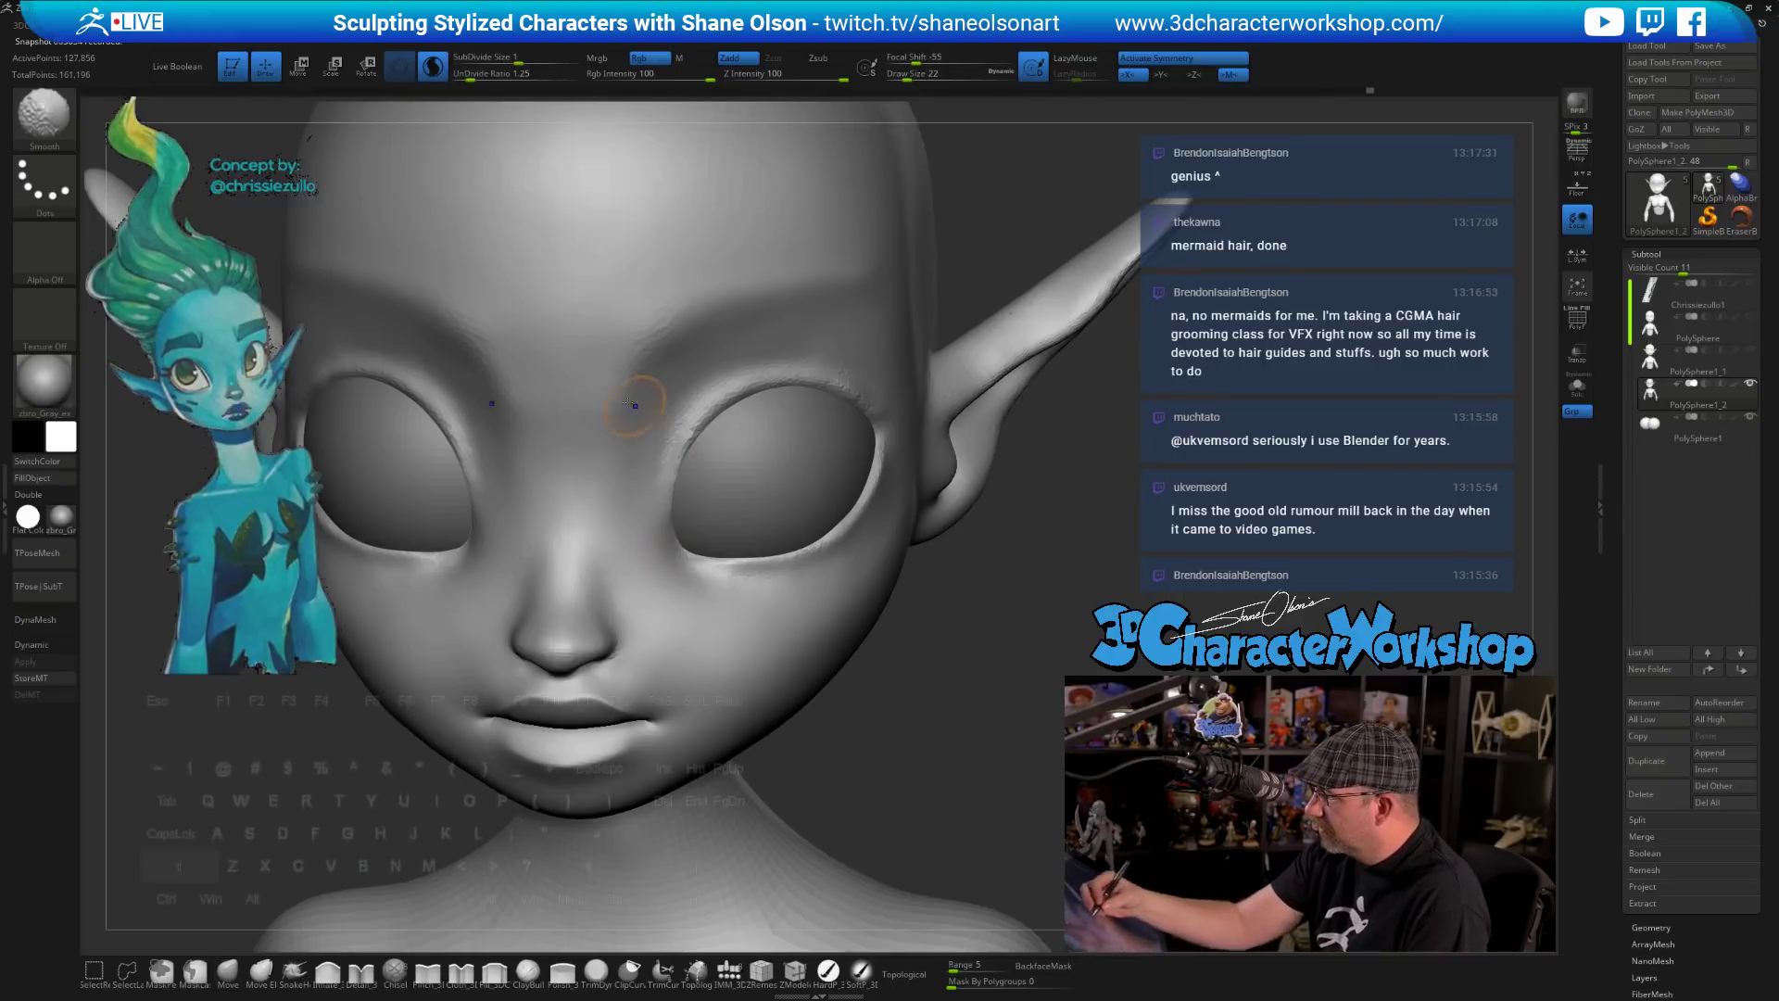
{"action": "left_click_drag", "start_coordinate": [652, 390], "coordinate": [669, 345], "text": "shift"}
{"action": "mouse_move", "coordinate": [986, 709]}
{"action": "left_mouse_down"}
{"action": "mouse_move", "coordinate": [896, 713]}
{"action": "mouse_move", "coordinate": [811, 651]}
{"action": "left_mouse_up"}
{"action": "key", "text": "shift"}
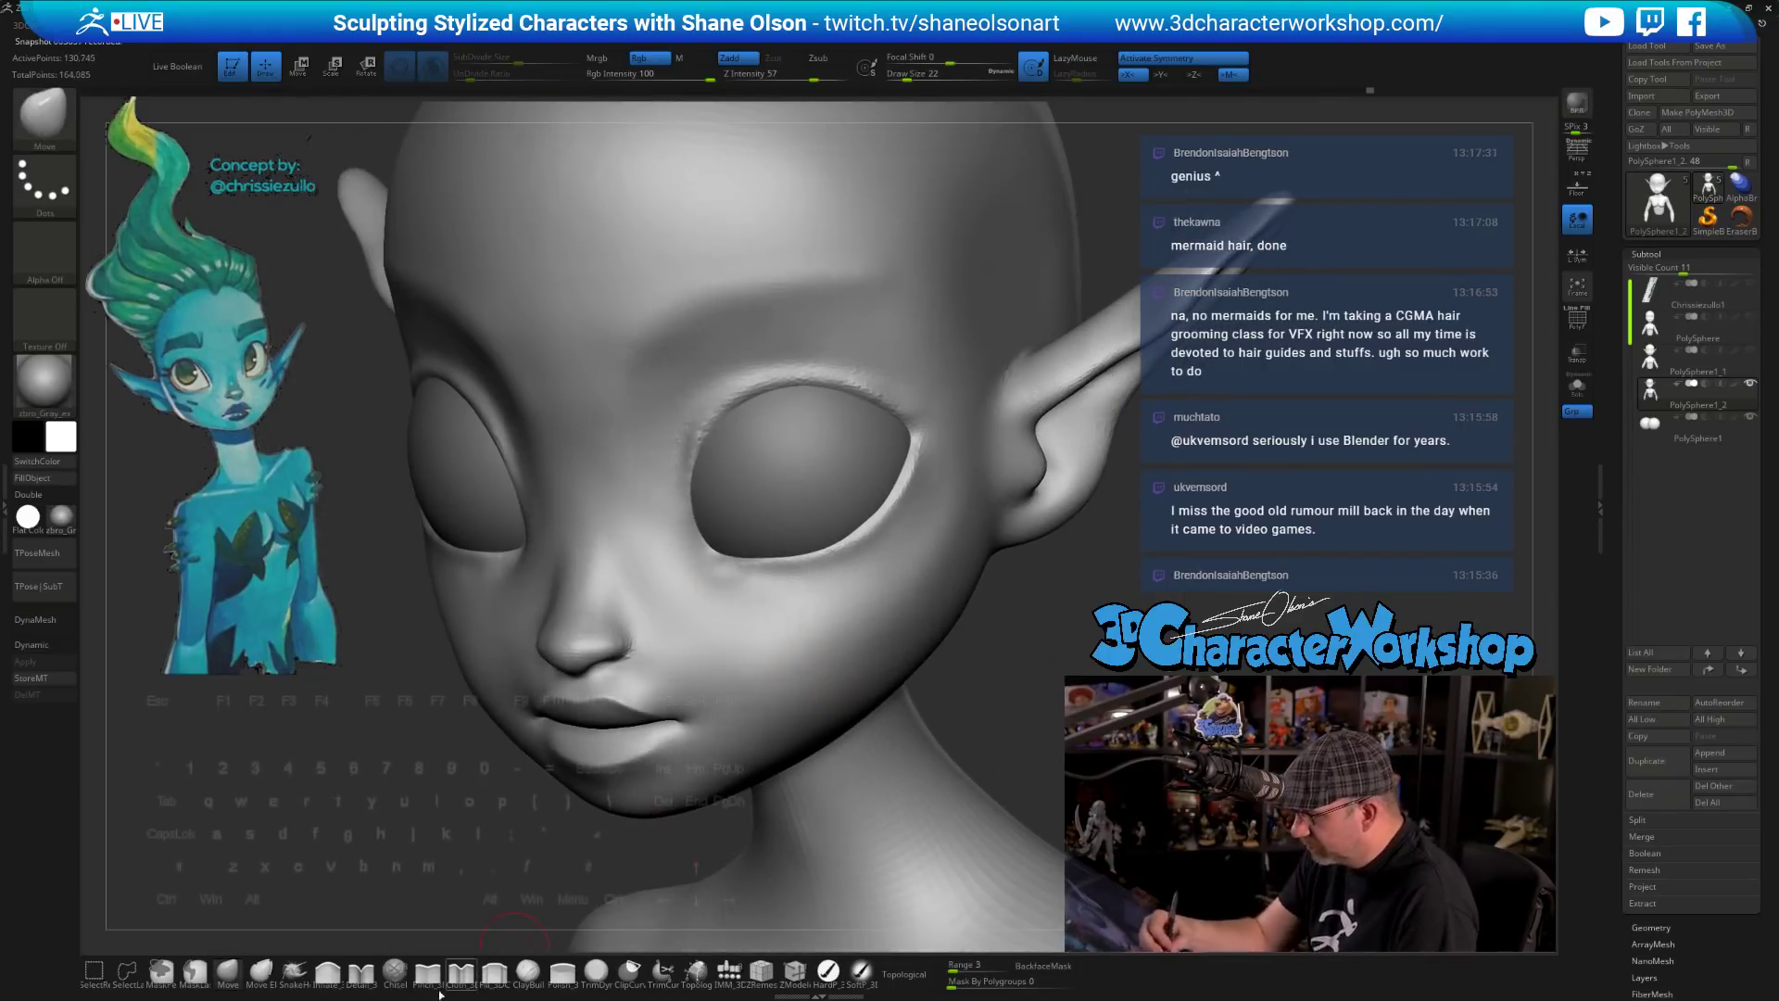
- Carve a soft crease below the inner corner of the eye and smooth it into the cheek beside the nose
{"action": "left_click", "coordinate": [360, 970]}
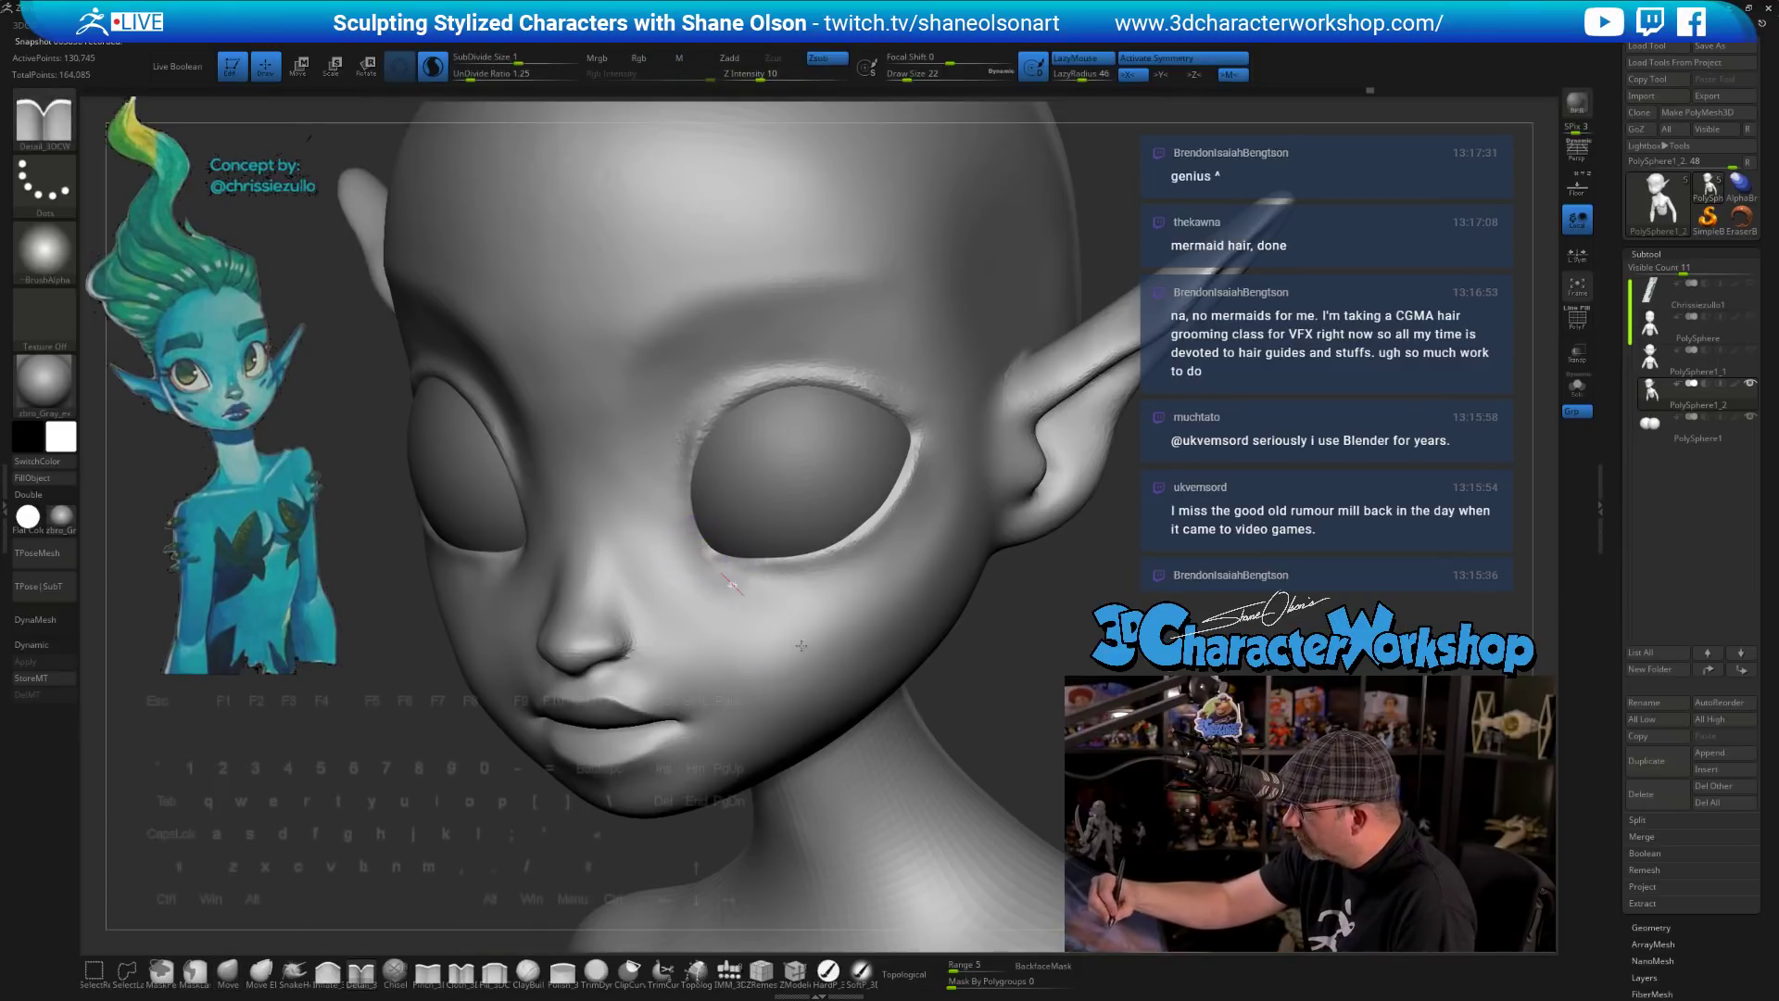
{"action": "key", "text": "shift"}
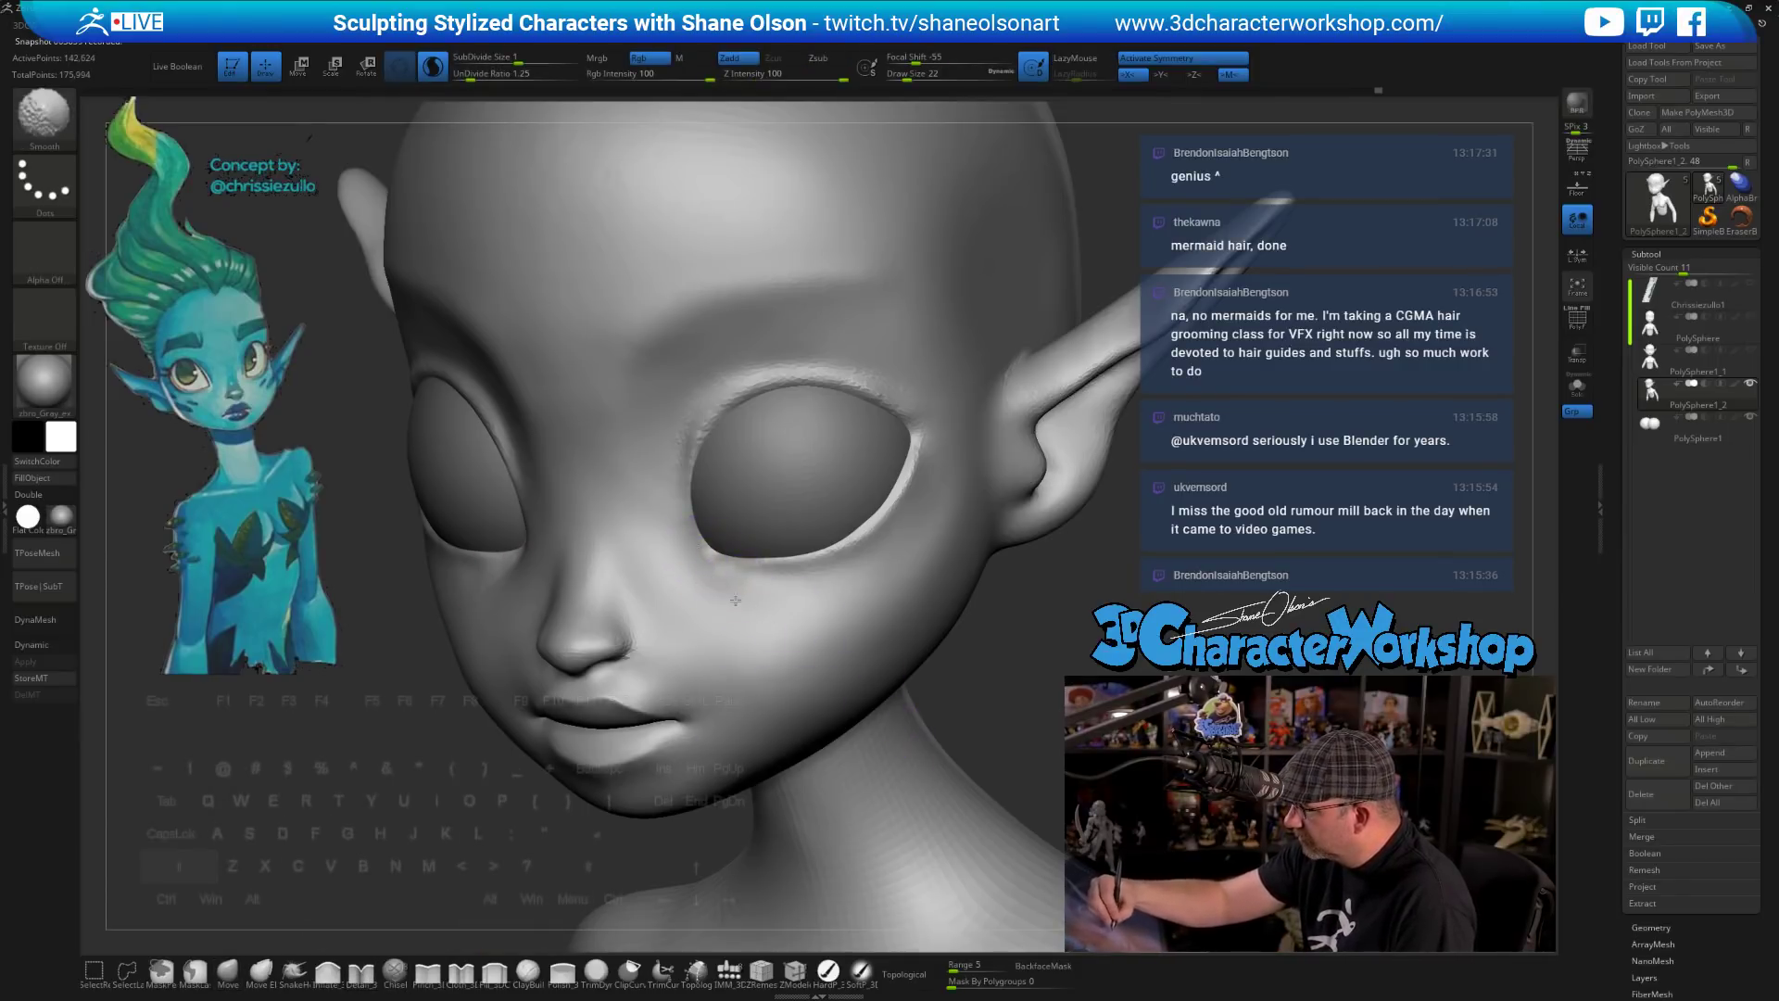
{"action": "mouse_move", "coordinate": [730, 580]}
{"action": "right_mouse_down"}
{"action": "mouse_move", "coordinate": [764, 561]}
{"action": "mouse_move", "coordinate": [735, 568]}
{"action": "right_mouse_up"}
{"action": "left_click_drag", "start_coordinate": [701, 556], "coordinate": [800, 635]}
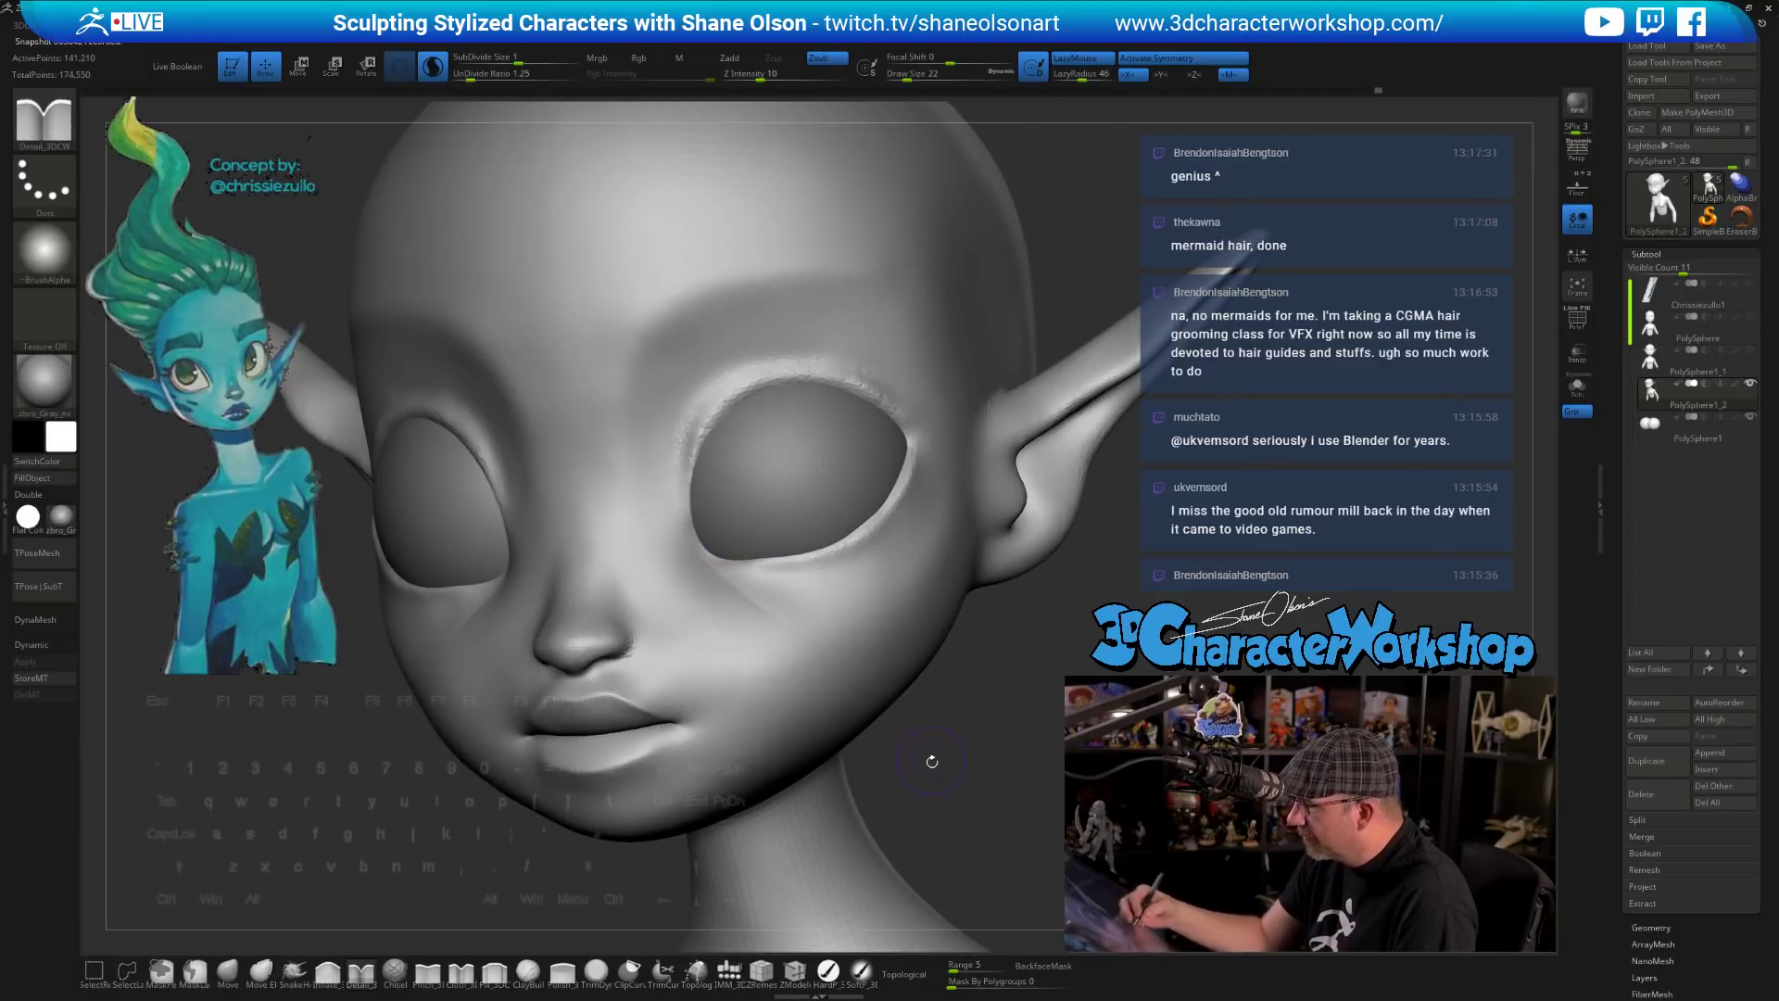
{"action": "key", "text": "shift"}
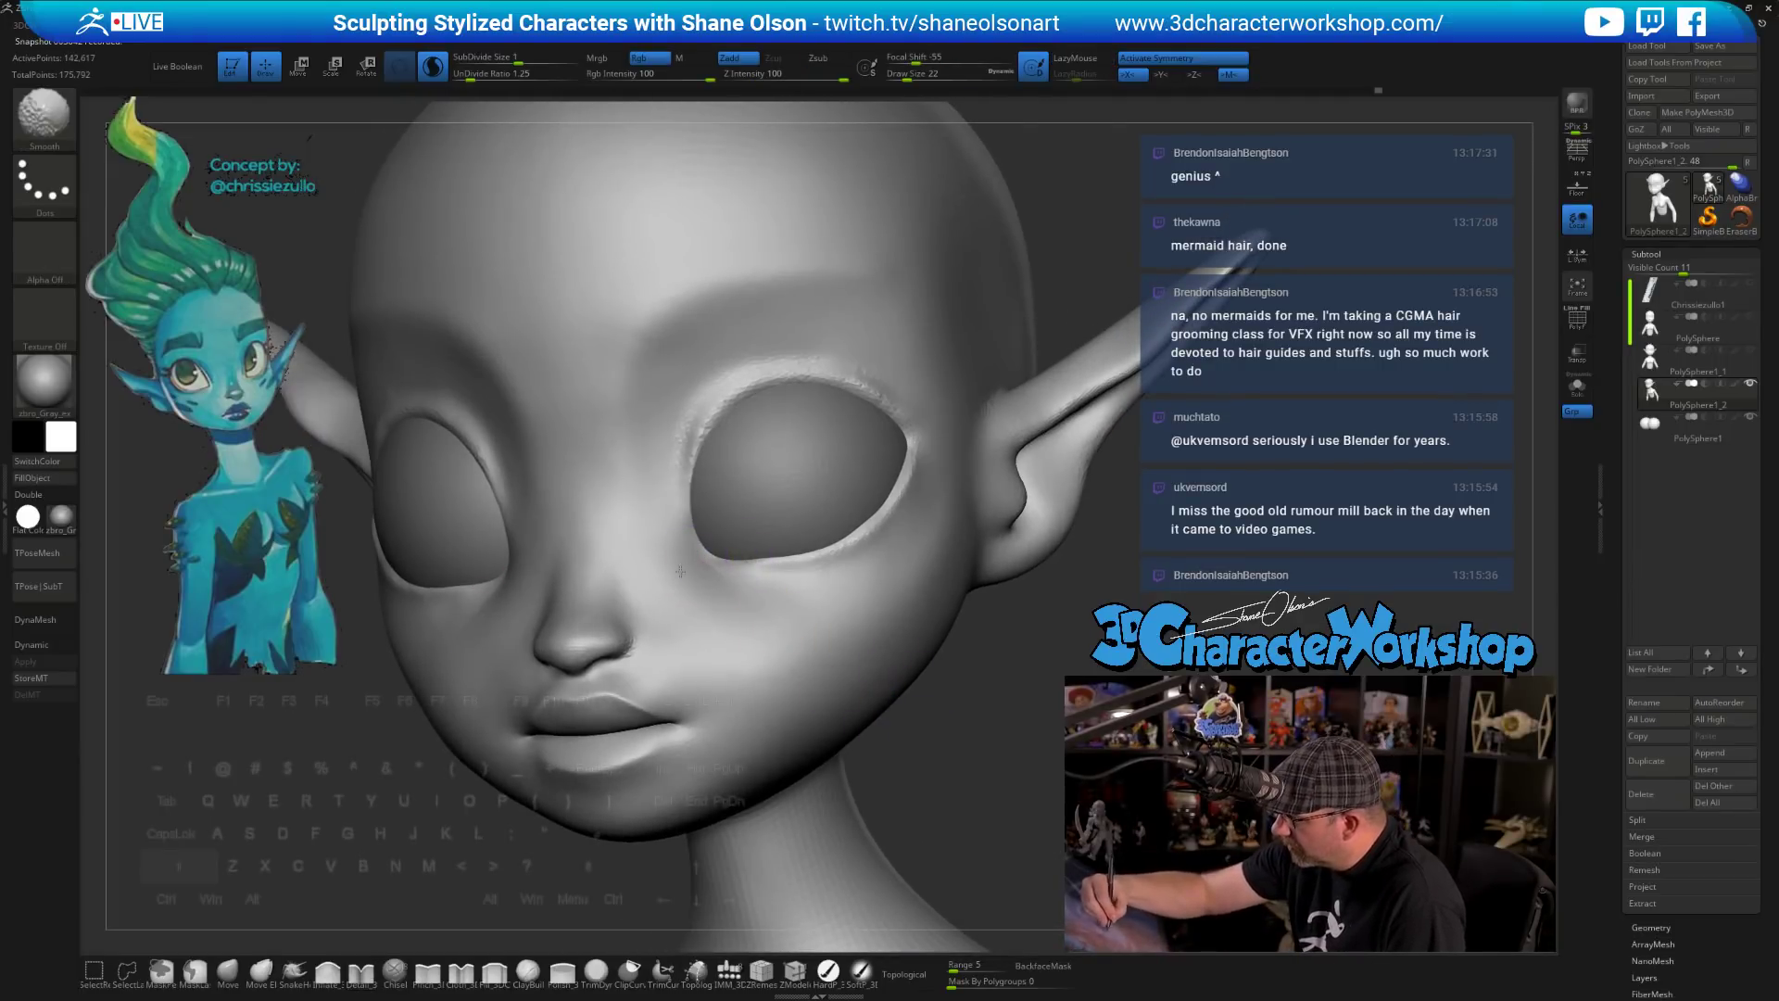
{"action": "left_click_drag", "start_coordinate": [680, 571], "coordinate": [697, 609], "text": "shift"}
{"action": "mouse_move", "coordinate": [696, 608]}
{"action": "right_mouse_down"}
{"action": "mouse_move", "coordinate": [935, 736]}
{"action": "mouse_move", "coordinate": [921, 741]}
{"action": "right_mouse_up"}
{"action": "mouse_move", "coordinate": [910, 677]}
{"action": "right_mouse_down"}
{"action": "mouse_move", "coordinate": [869, 681]}
{"action": "mouse_move", "coordinate": [947, 614]}
{"action": "mouse_move", "coordinate": [913, 705]}
{"action": "mouse_move", "coordinate": [949, 687]}
{"action": "mouse_move", "coordinate": [948, 719]}
{"action": "mouse_move", "coordinate": [954, 598]}
{"action": "right_mouse_up"}
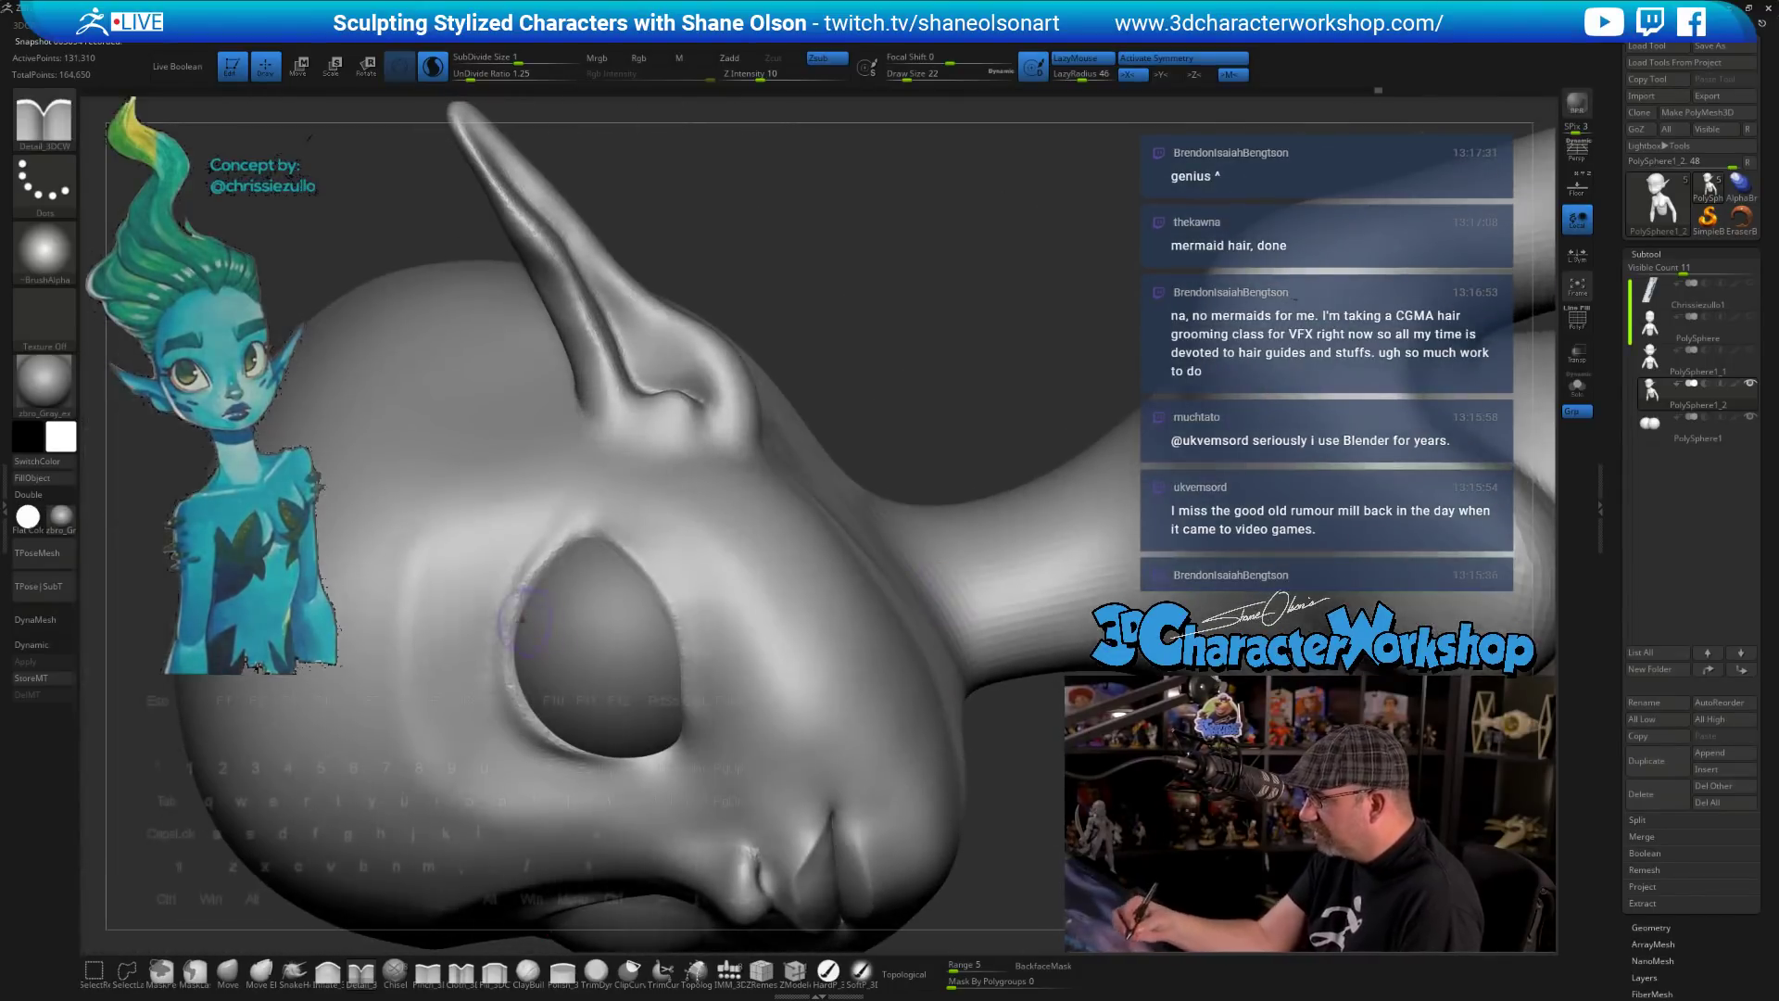
- Smooth the rough rim of the eye socket along the upper lid and outer corner
{"action": "key", "text": "shift"}
{"action": "left_click_drag", "start_coordinate": [505, 690], "coordinate": [520, 712], "text": "shift"}
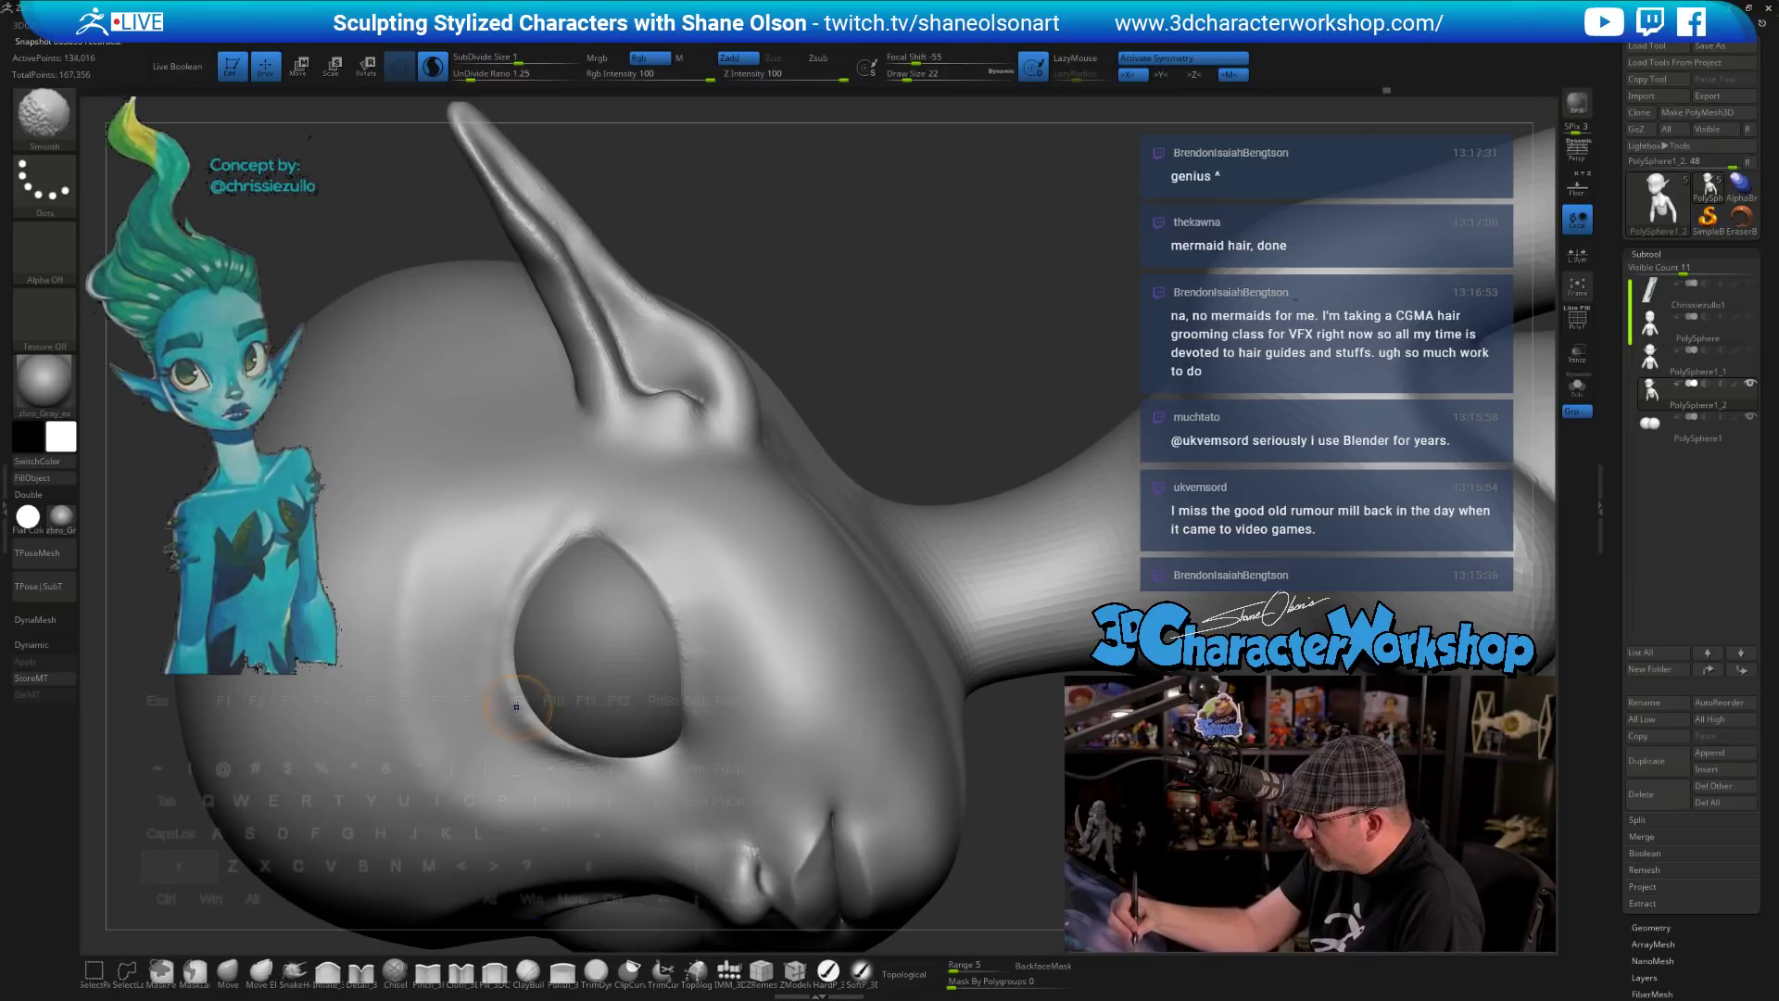
{"action": "right_click_drag", "start_coordinate": [598, 742], "coordinate": [607, 639]}
{"action": "key", "text": "shift"}
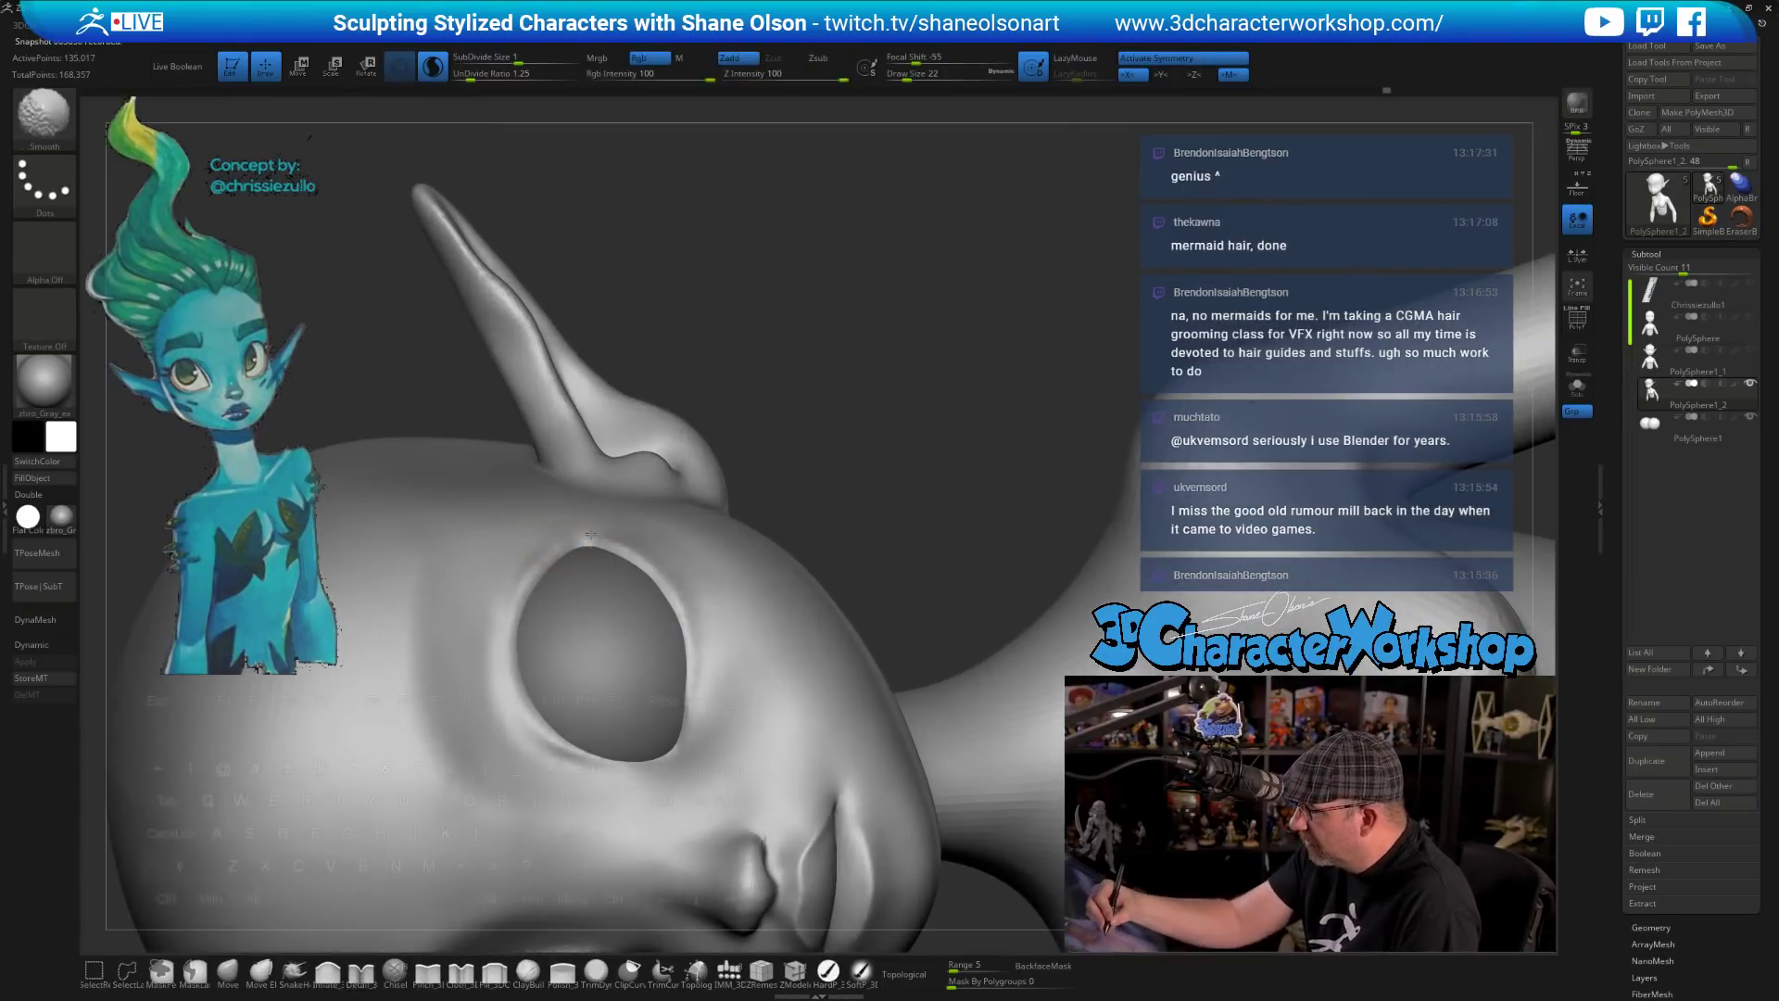
{"action": "right_click_drag", "start_coordinate": [639, 760], "coordinate": [693, 526]}
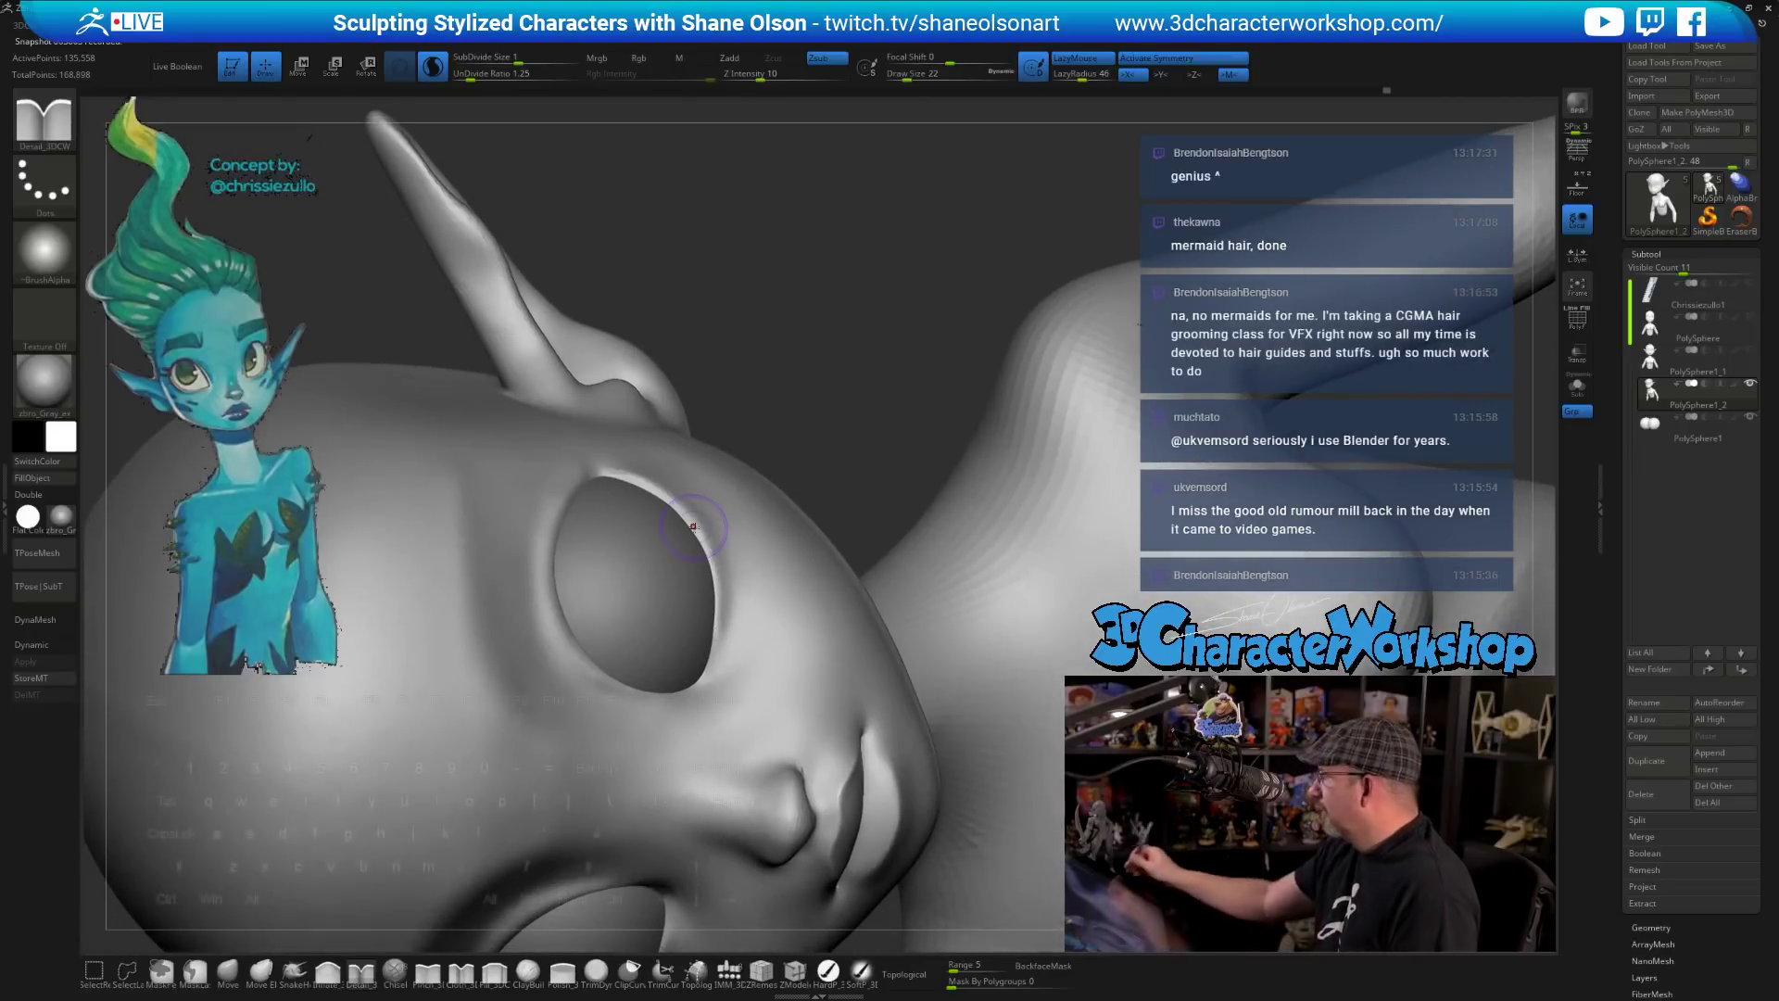
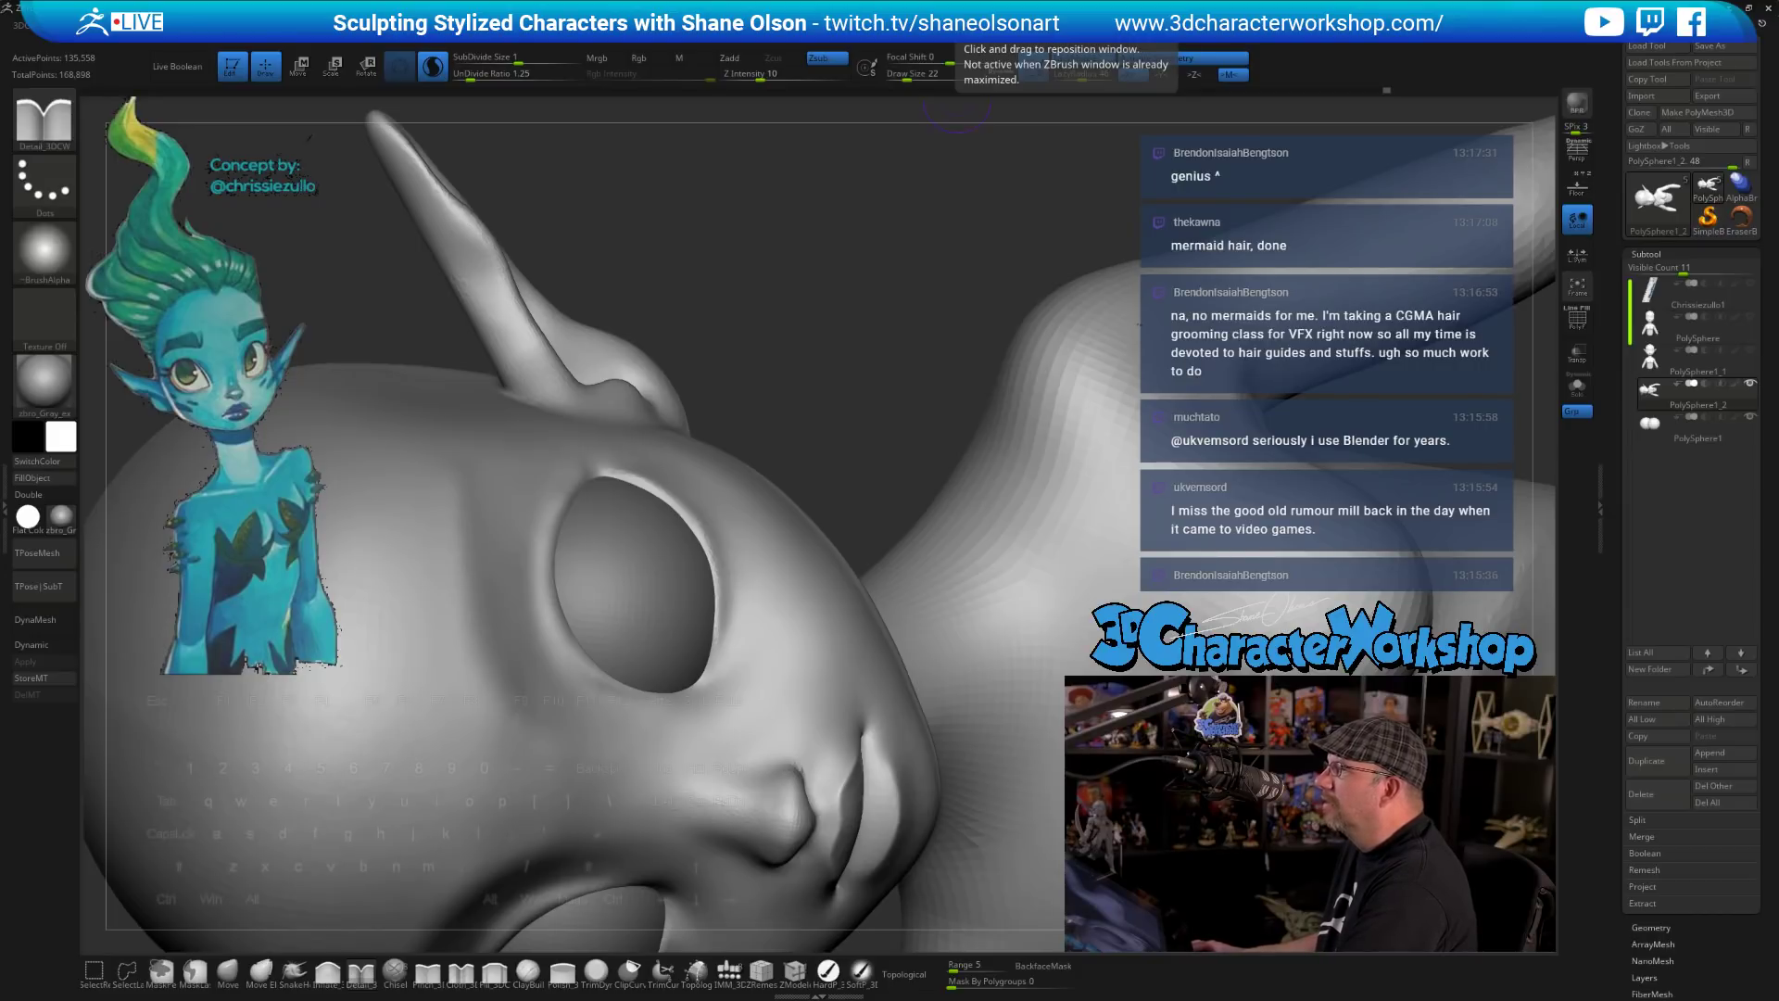
- Place the stream chat window over the empty area beside the head and save the project
{"action": "left_click_drag", "start_coordinate": [816, 0], "coordinate": [1371, 136]}
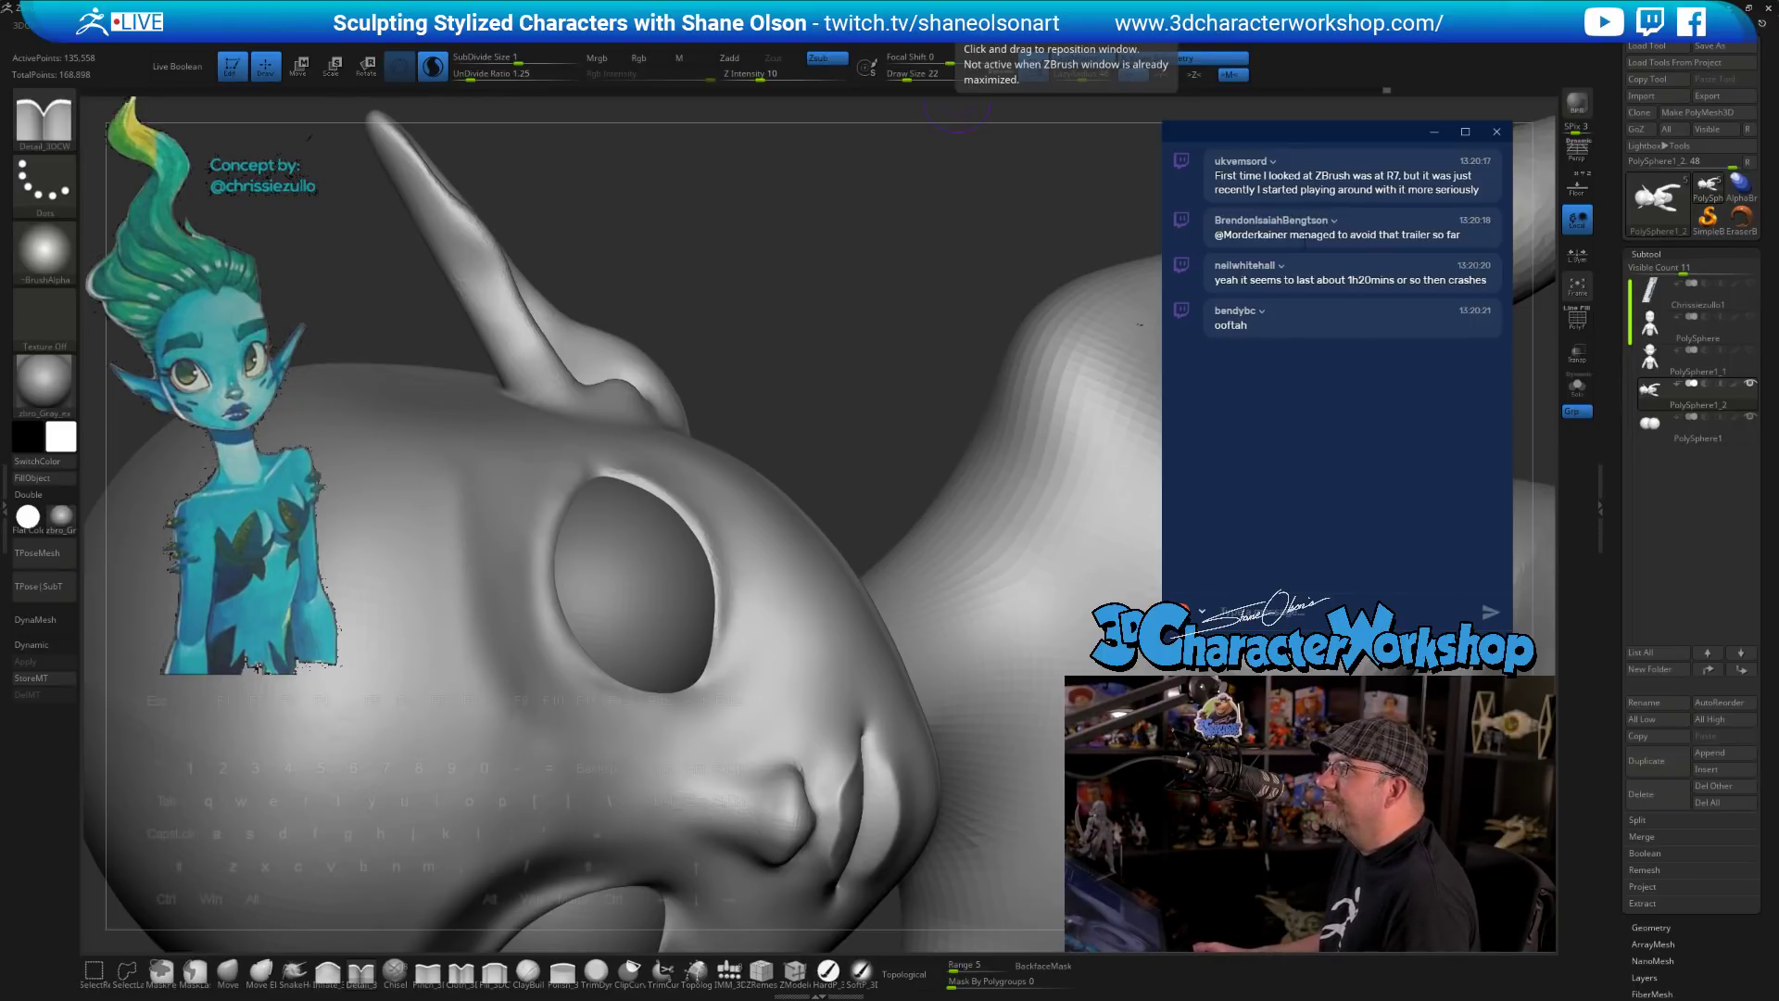
{"action": "left_click_drag", "start_coordinate": [1313, 651], "coordinate": [1313, 584]}
{"action": "left_click_drag", "start_coordinate": [1374, 119], "coordinate": [1389, 123]}
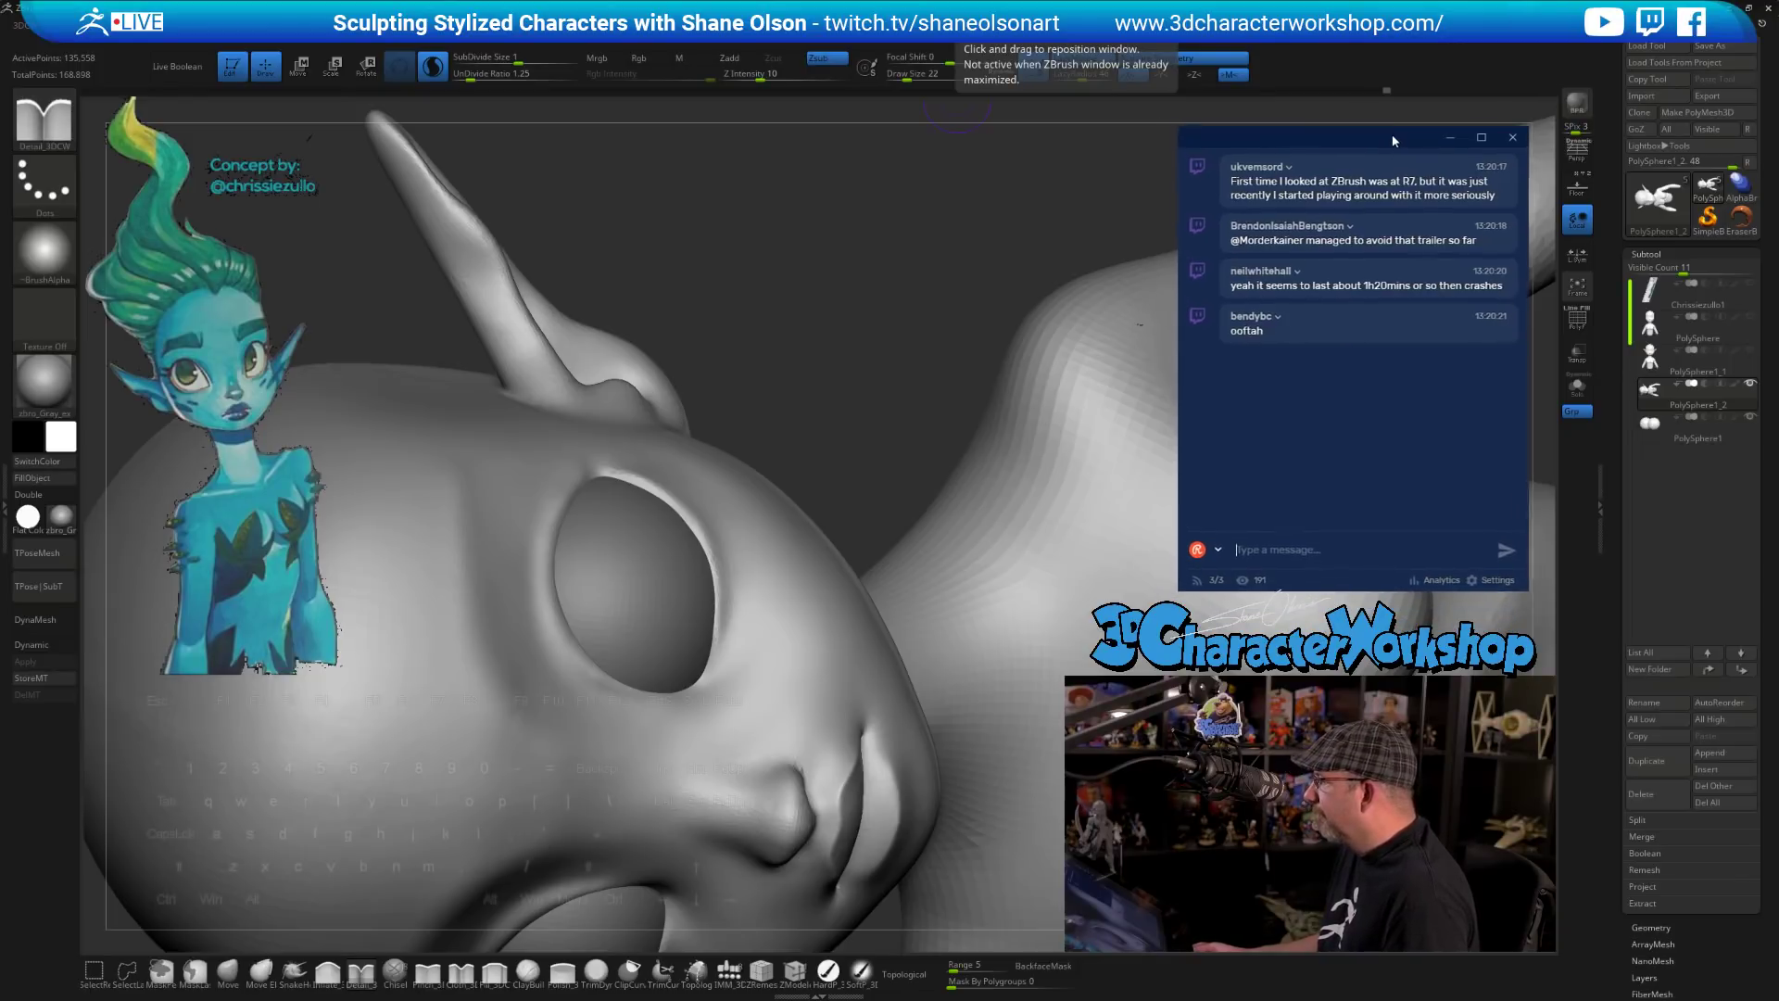
{"action": "key", "text": "ctrl+s"}
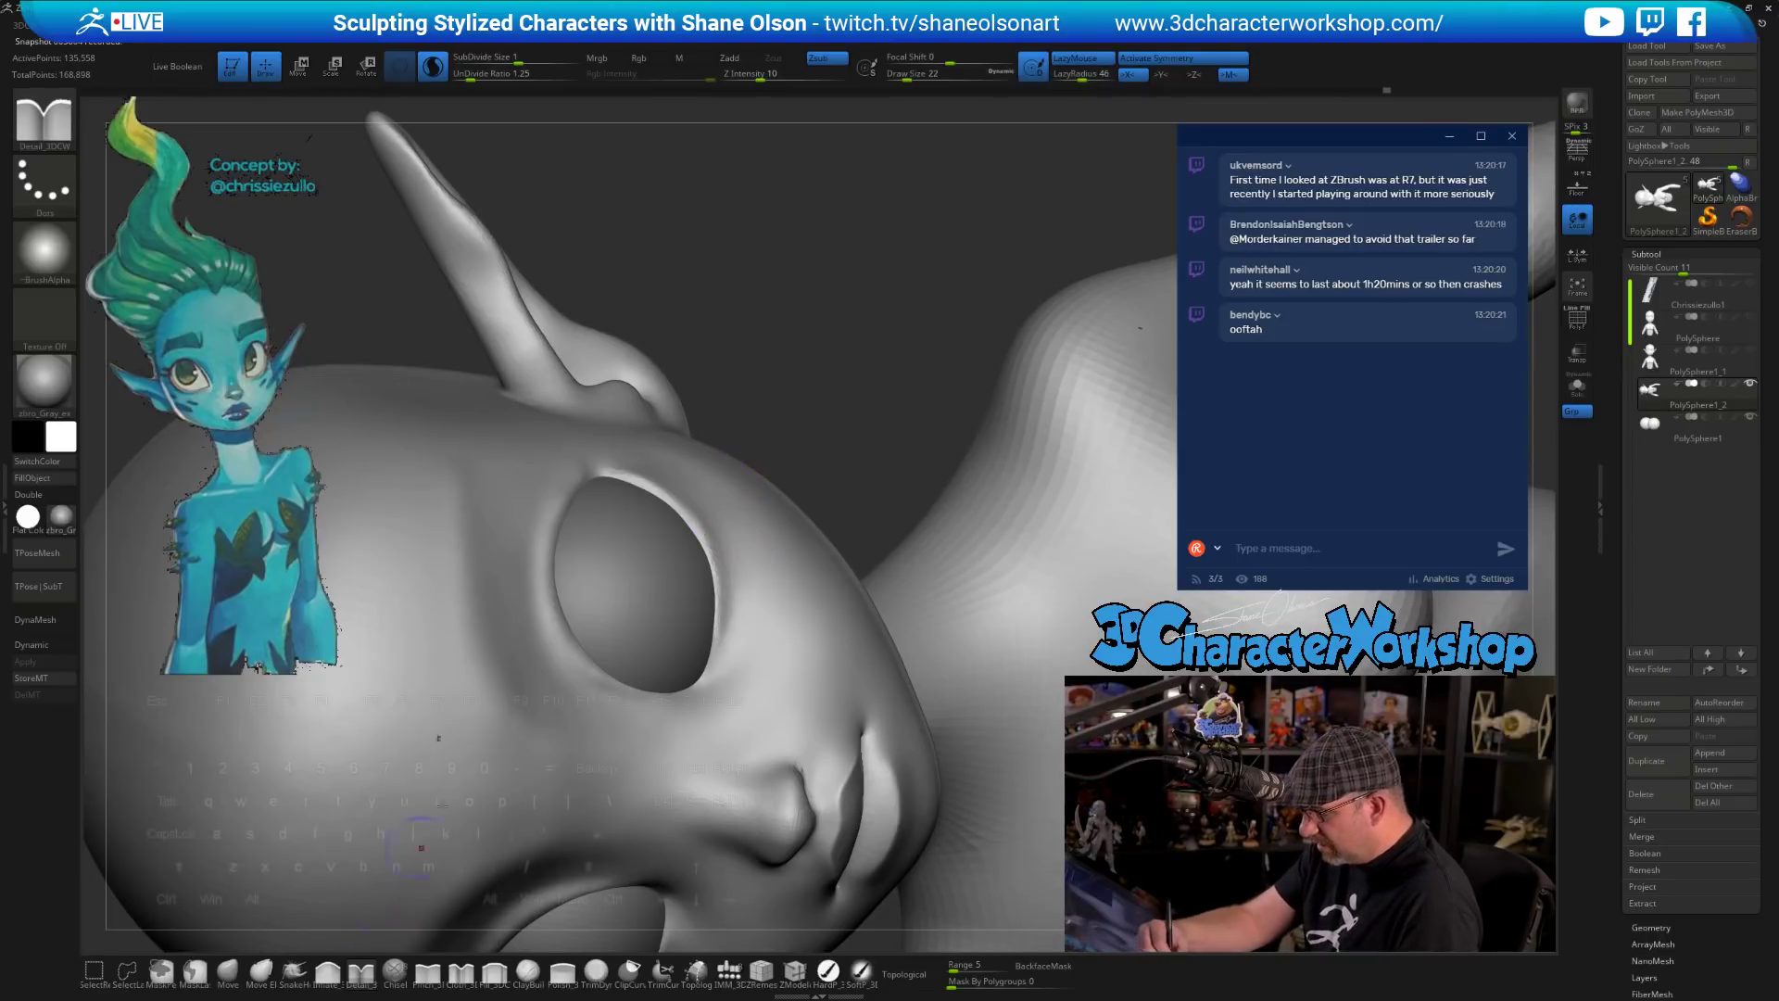
- Switch to the fine crease brush for the rim of the eye socket
{"action": "left_click", "coordinate": [456, 971]}
{"action": "left_click", "coordinate": [428, 971]}
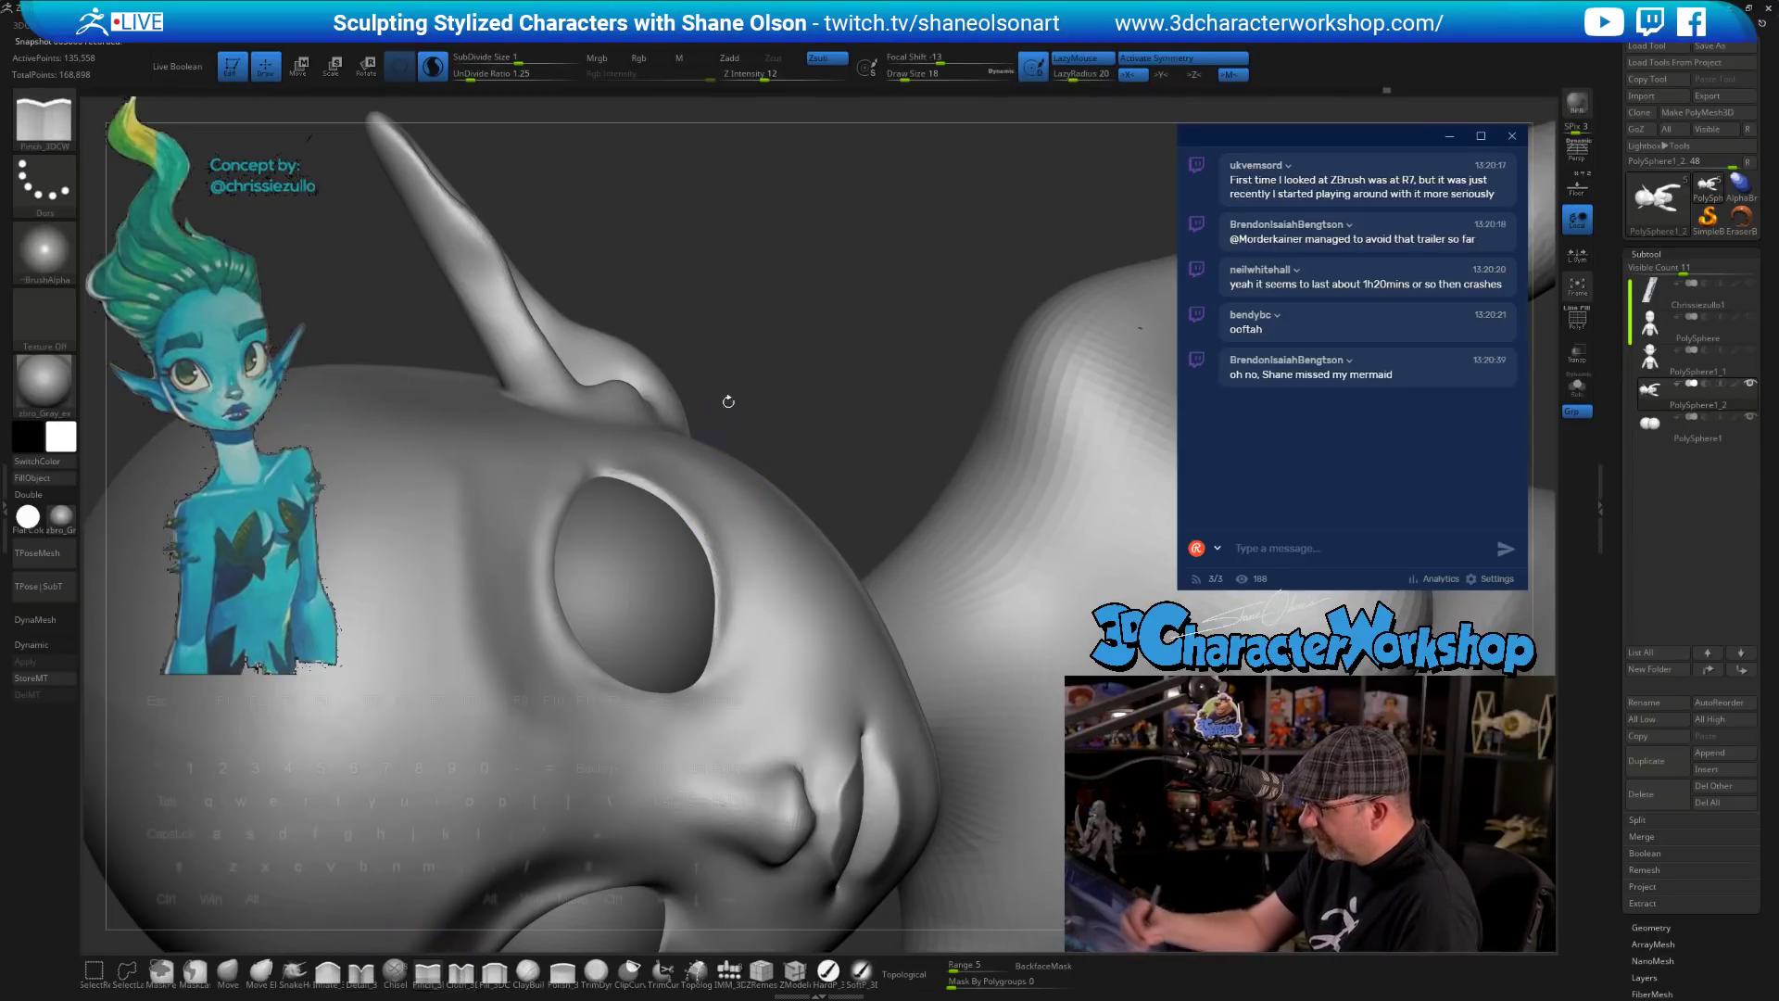
{"action": "mouse_move", "coordinate": [726, 397]}
{"action": "left_mouse_down"}
{"action": "mouse_move", "coordinate": [731, 431]}
{"action": "mouse_move", "coordinate": [747, 370]}
{"action": "left_mouse_up"}
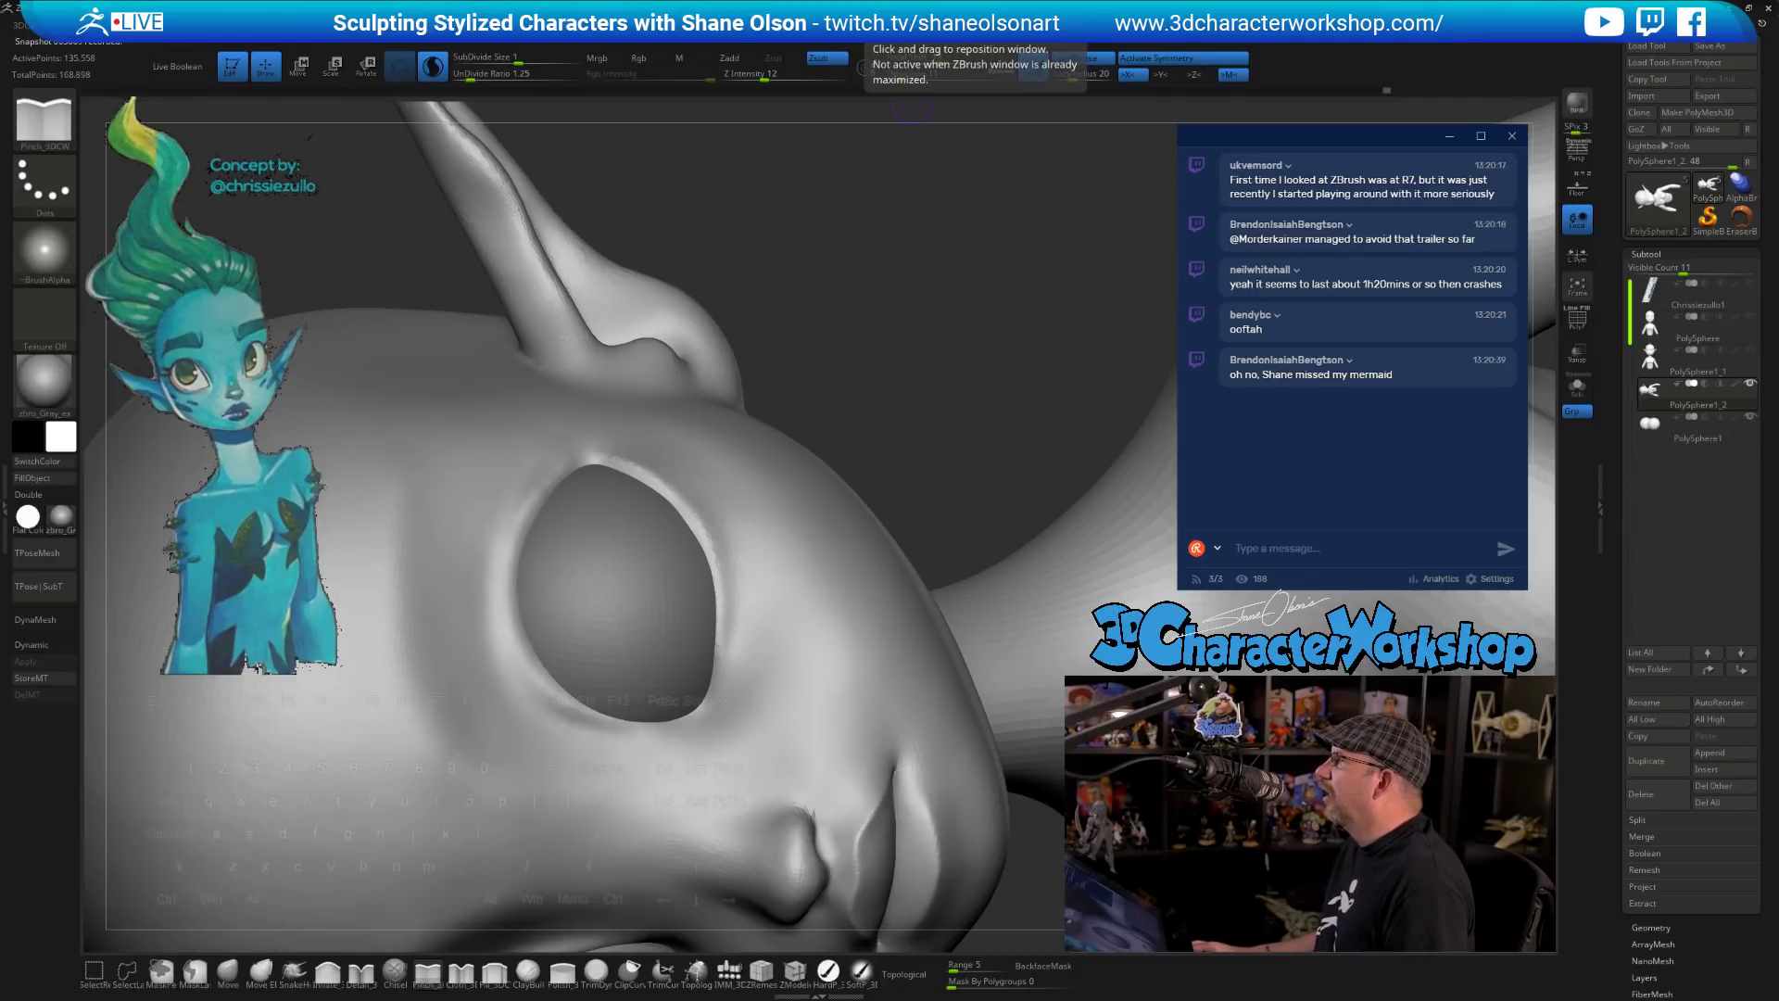
- View the Sea Witch artwork on ArtStation in the browser and close the page
{"action": "left_click_drag", "start_coordinate": [644, 0], "coordinate": [652, 63]}
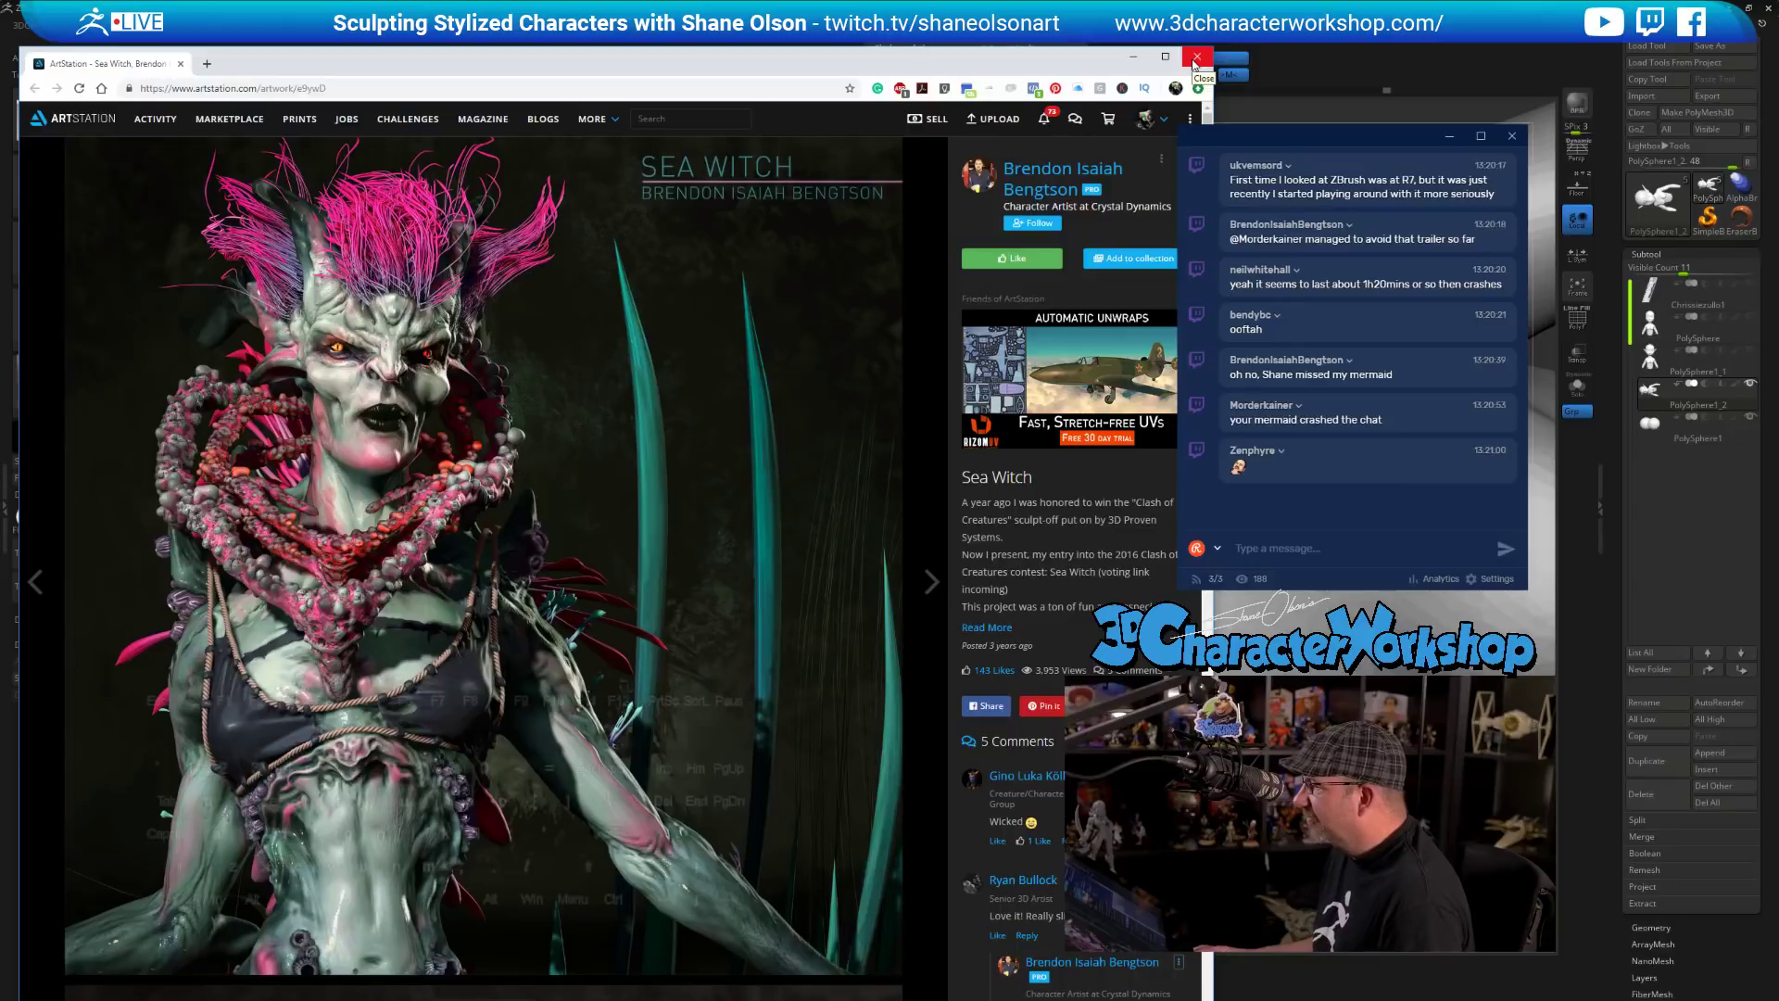
{"action": "left_click", "coordinate": [1196, 58]}
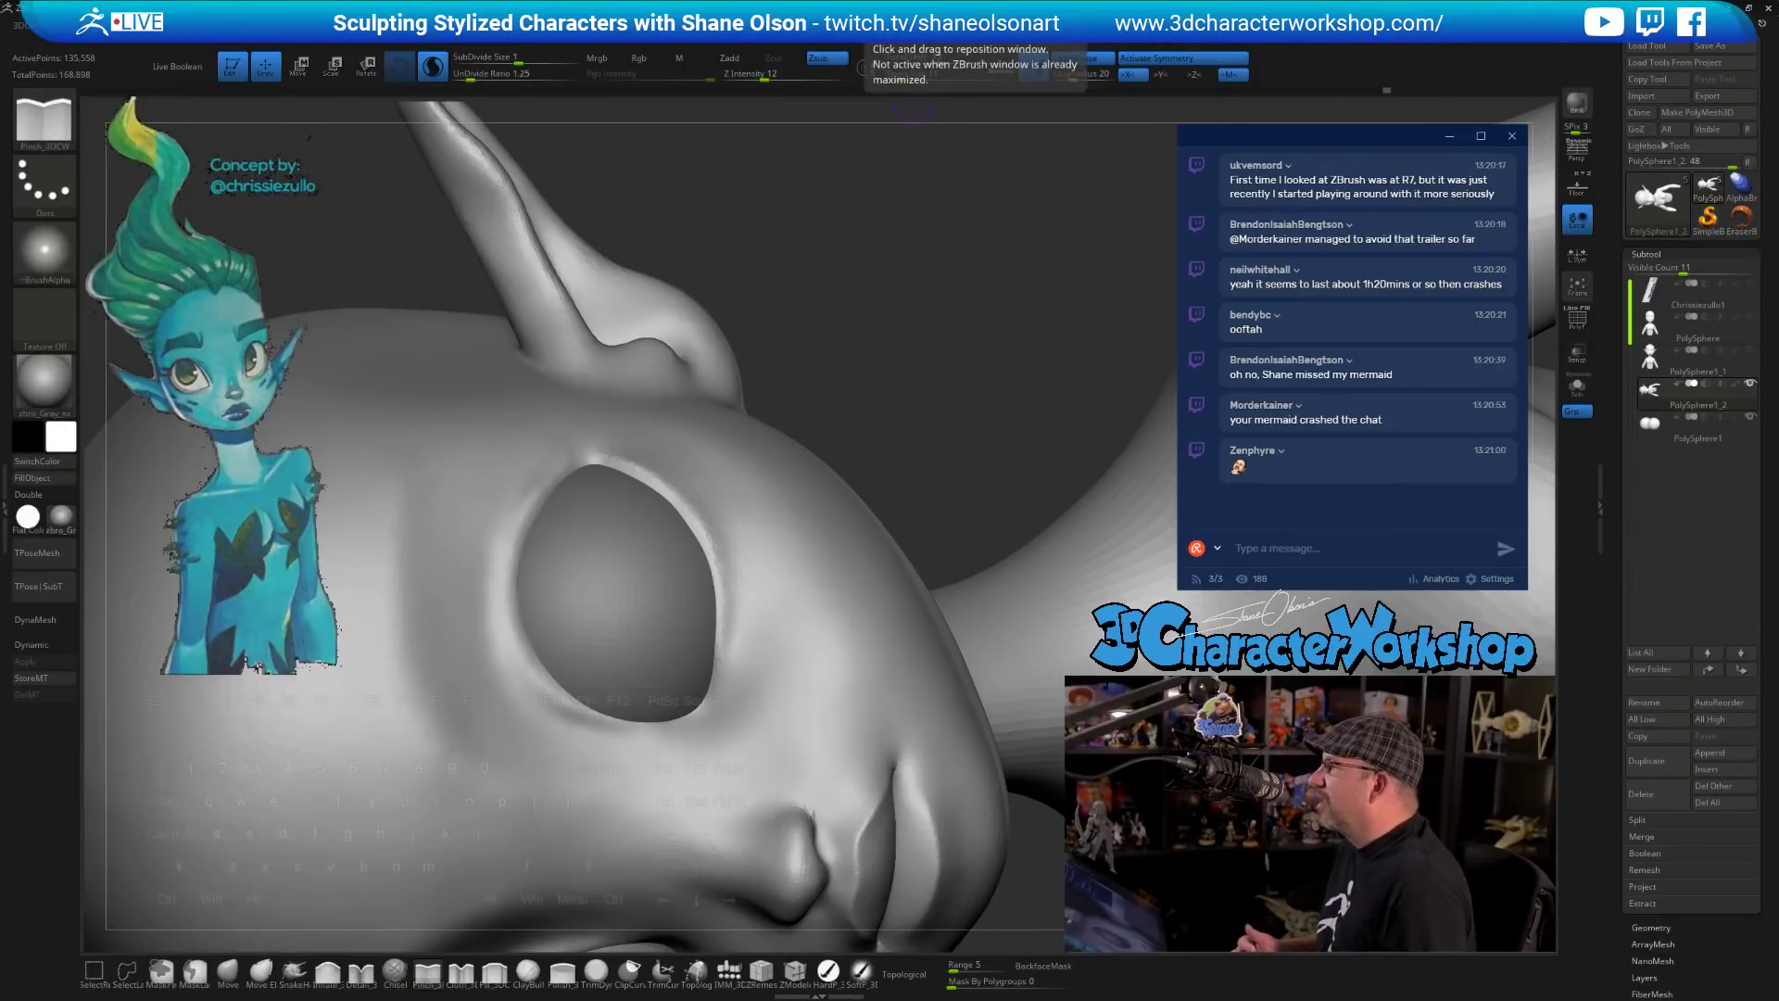
- Sharpen the lower rim of the eye socket from the outer corner inward with the crease brush at draw size 11
{"action": "left_click_drag", "start_coordinate": [878, 411], "coordinate": [892, 394]}
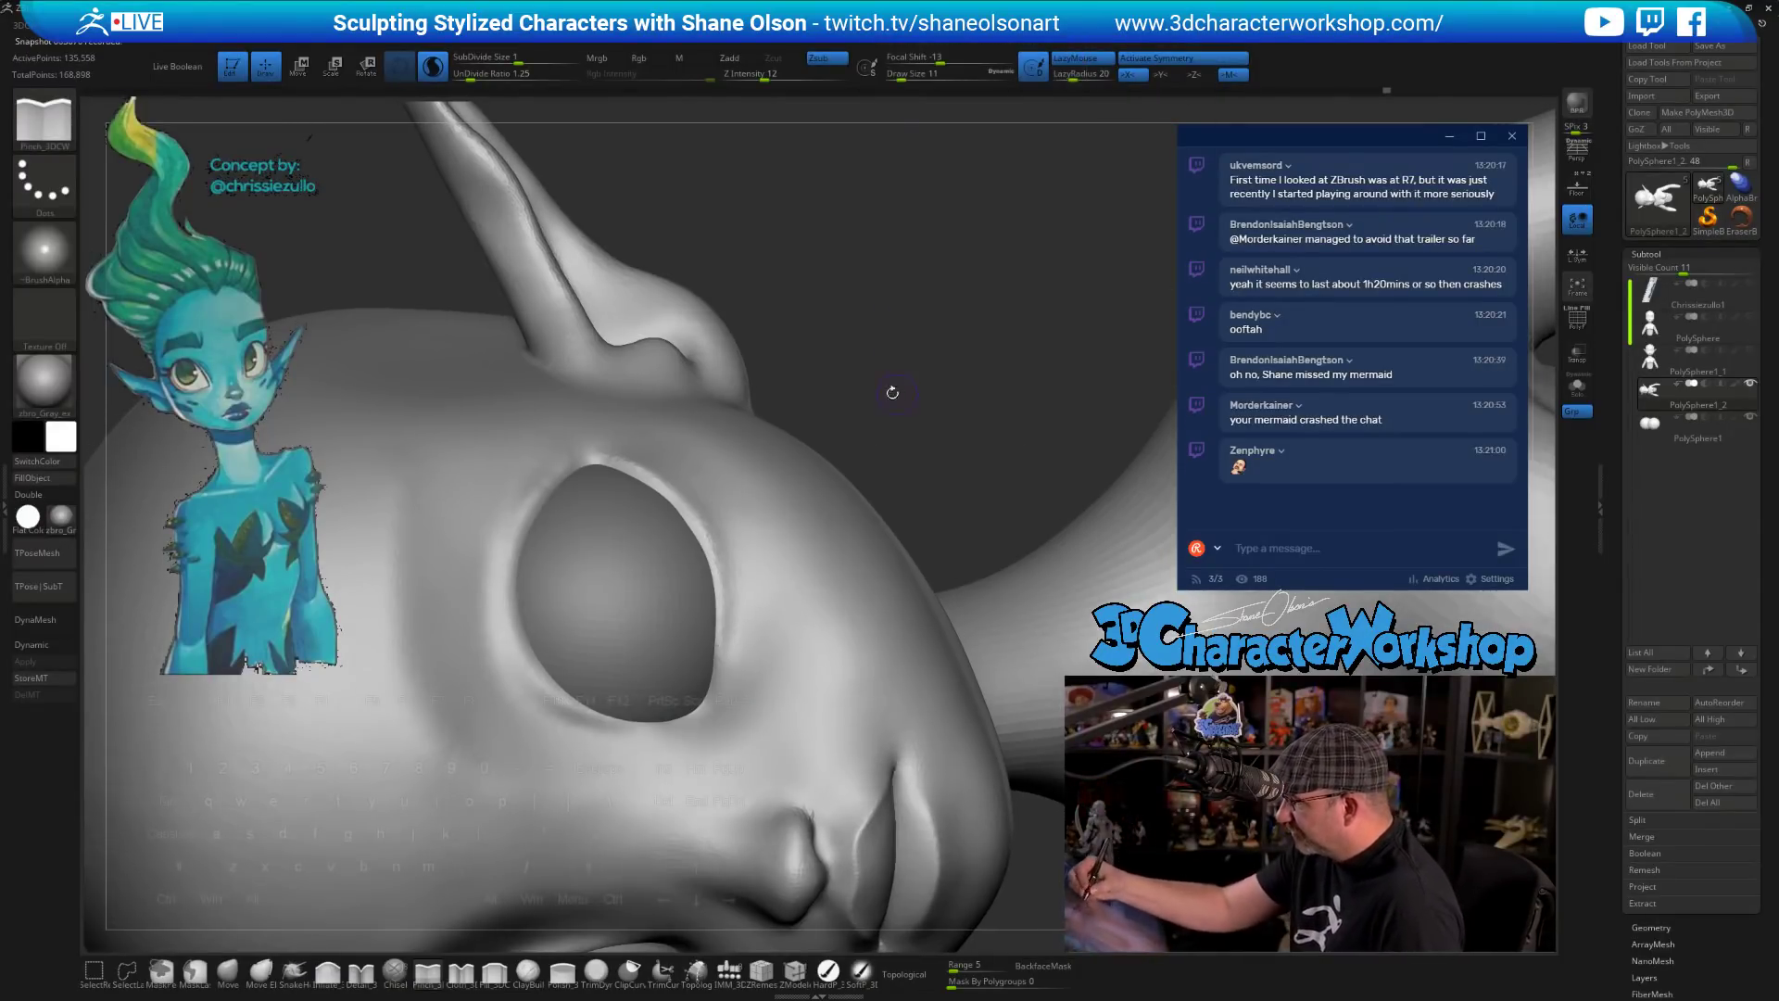
{"action": "left_click_drag", "start_coordinate": [598, 452], "coordinate": [631, 462]}
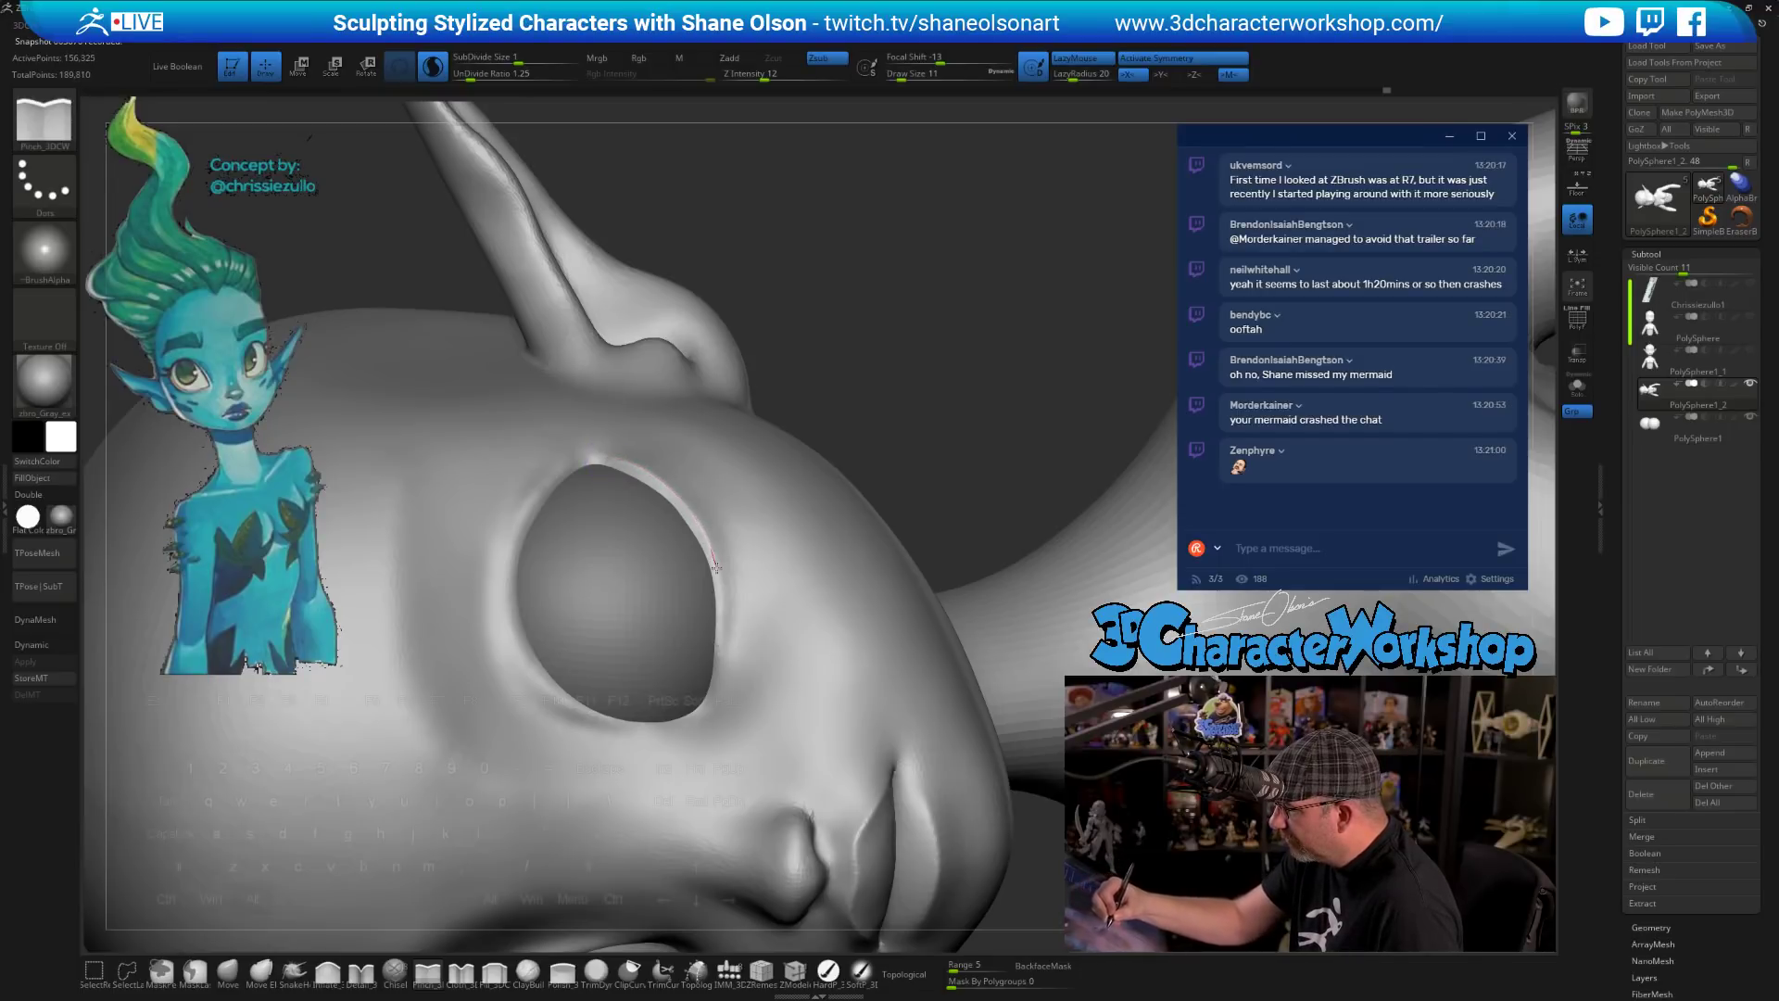
{"action": "left_click_drag", "start_coordinate": [721, 597], "coordinate": [719, 686]}
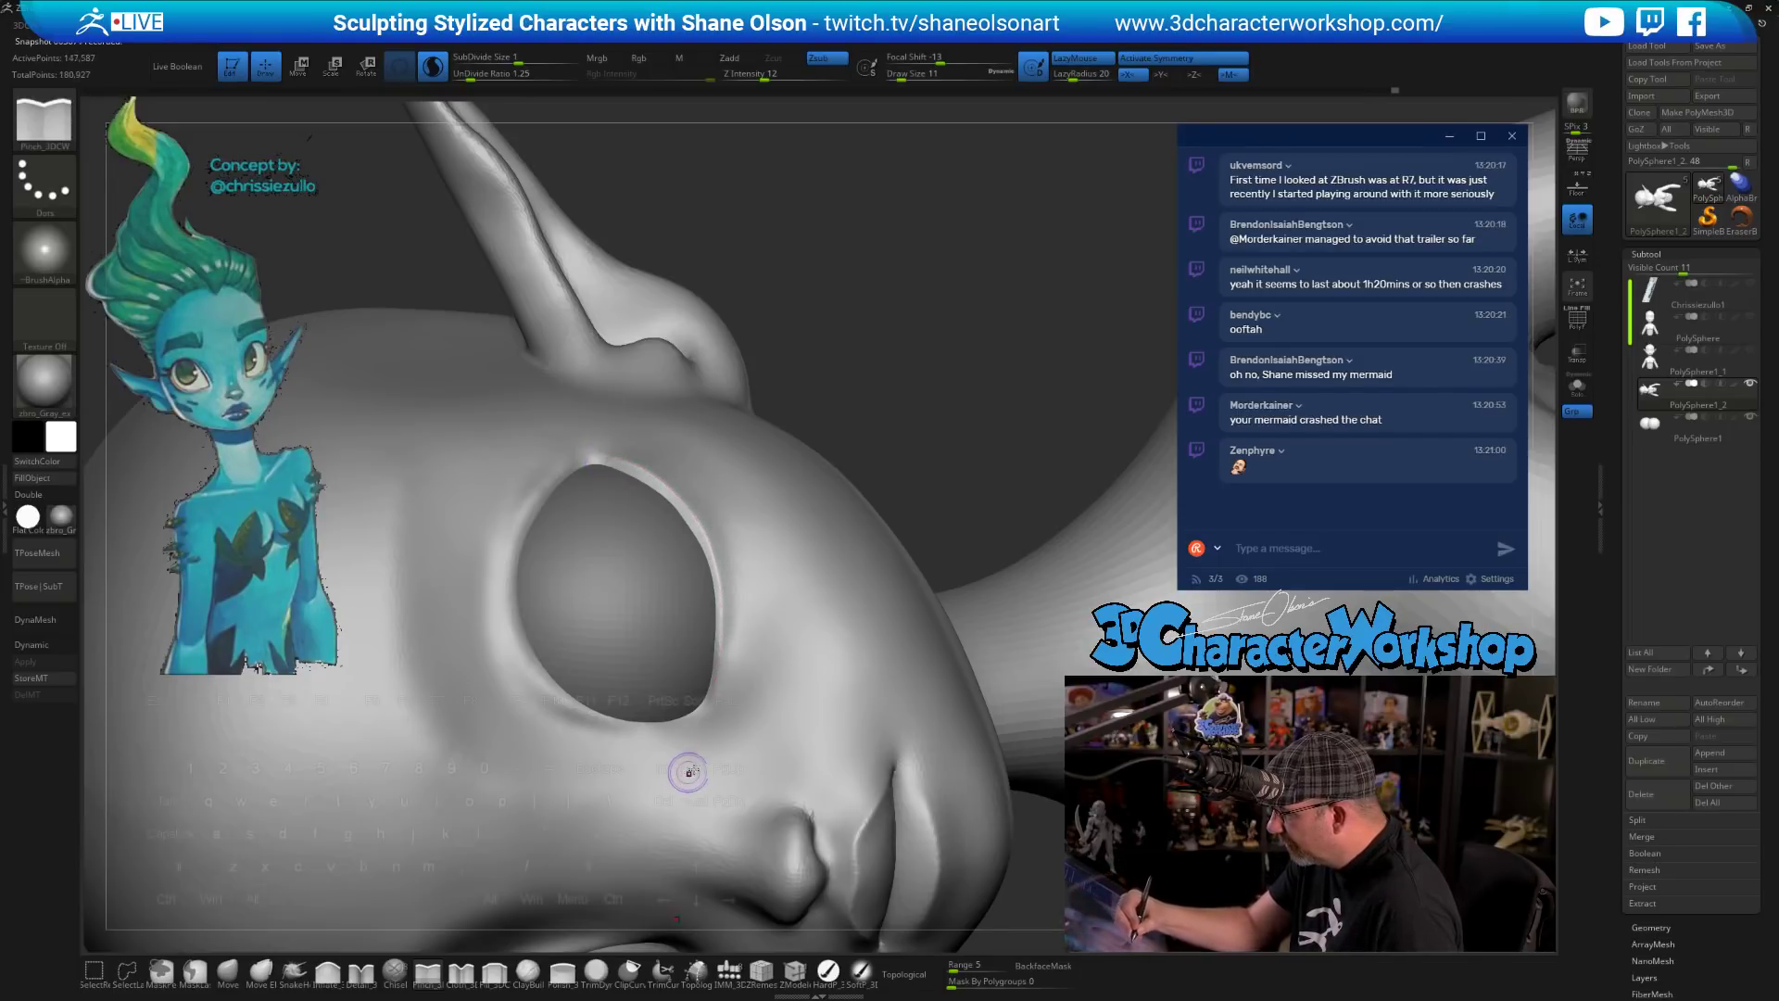
- Sharpen the upper lid's edge with the crease brush from the outer corner around to the inner corner
{"action": "right_click_drag", "start_coordinate": [729, 496], "coordinate": [743, 548]}
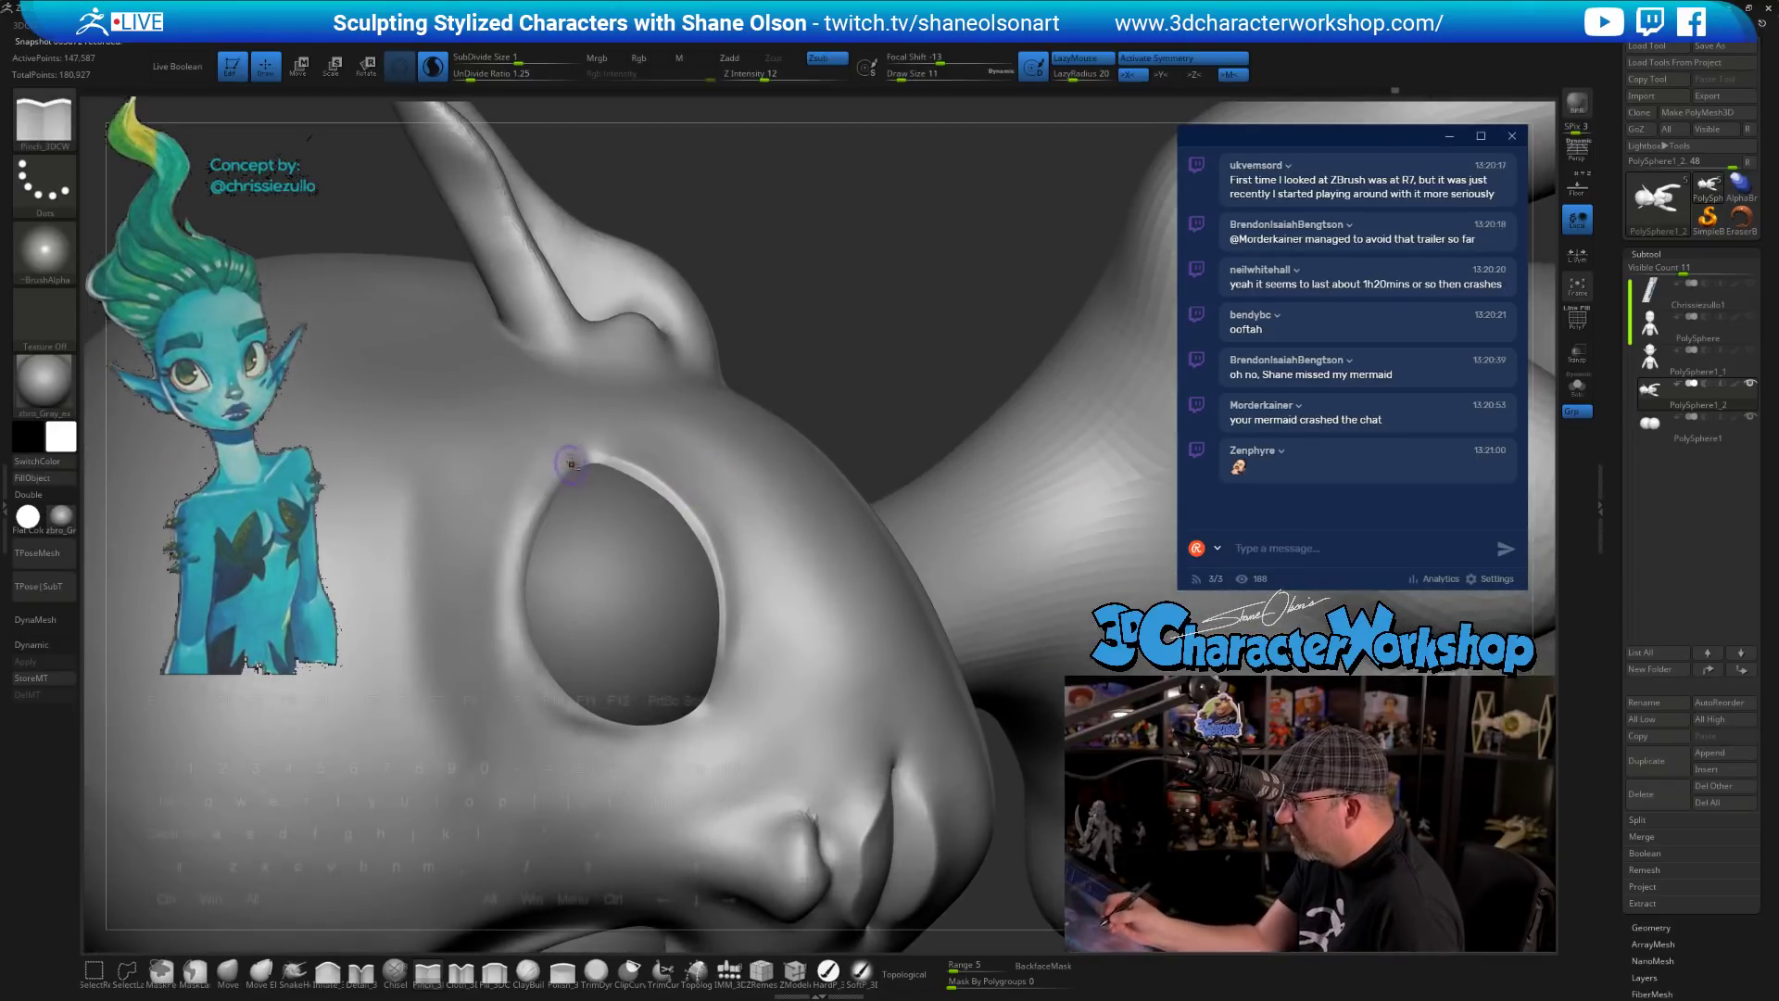
{"action": "left_click_drag", "start_coordinate": [577, 450], "coordinate": [559, 475]}
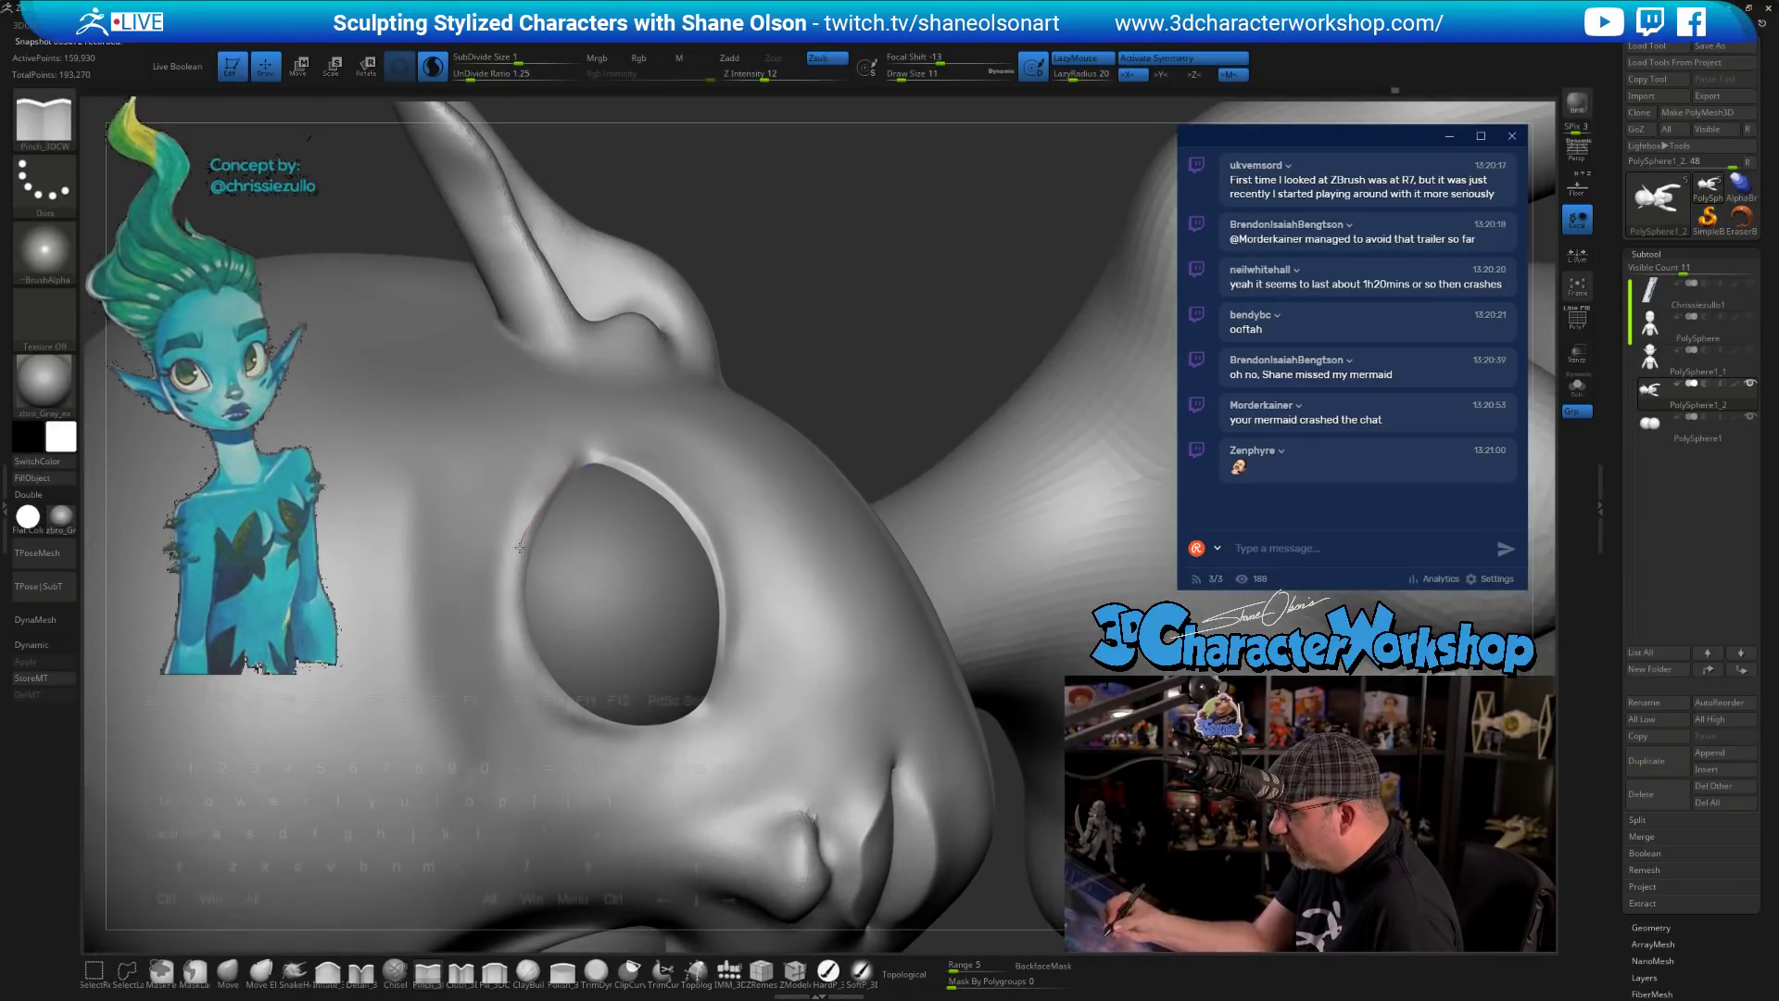
{"action": "left_click_drag", "start_coordinate": [520, 548], "coordinate": [516, 623]}
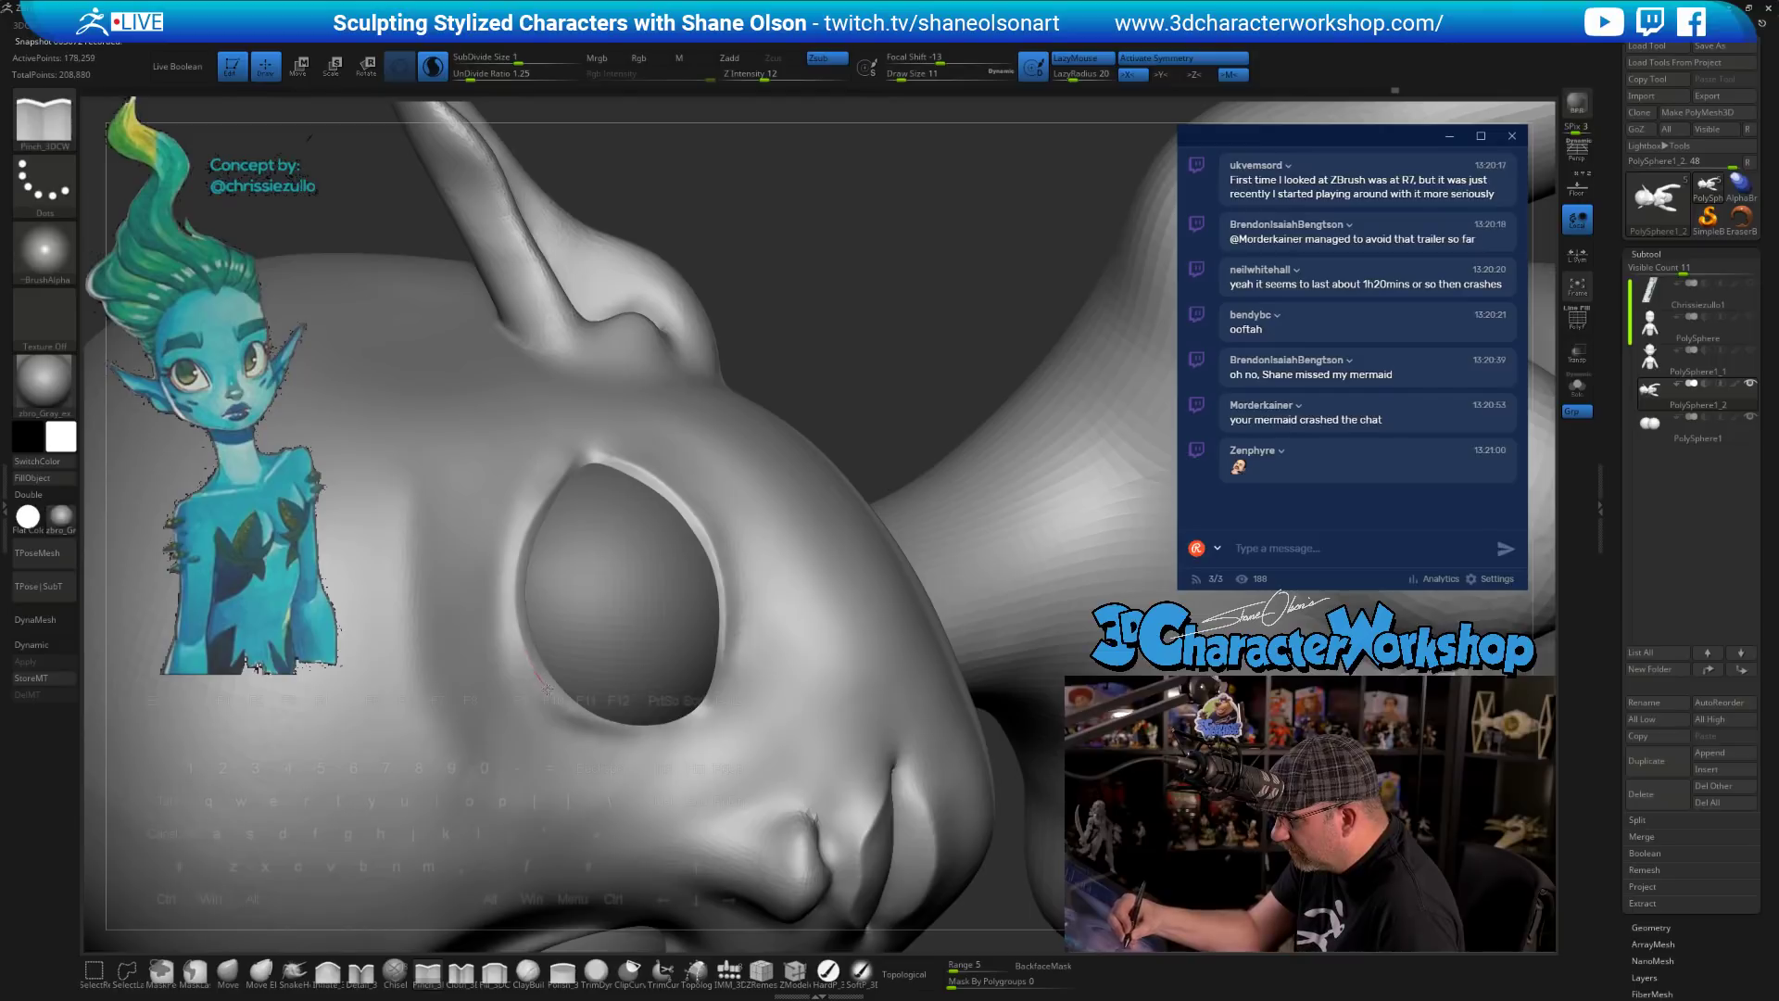
{"action": "left_click_drag", "start_coordinate": [629, 732], "coordinate": [640, 732]}
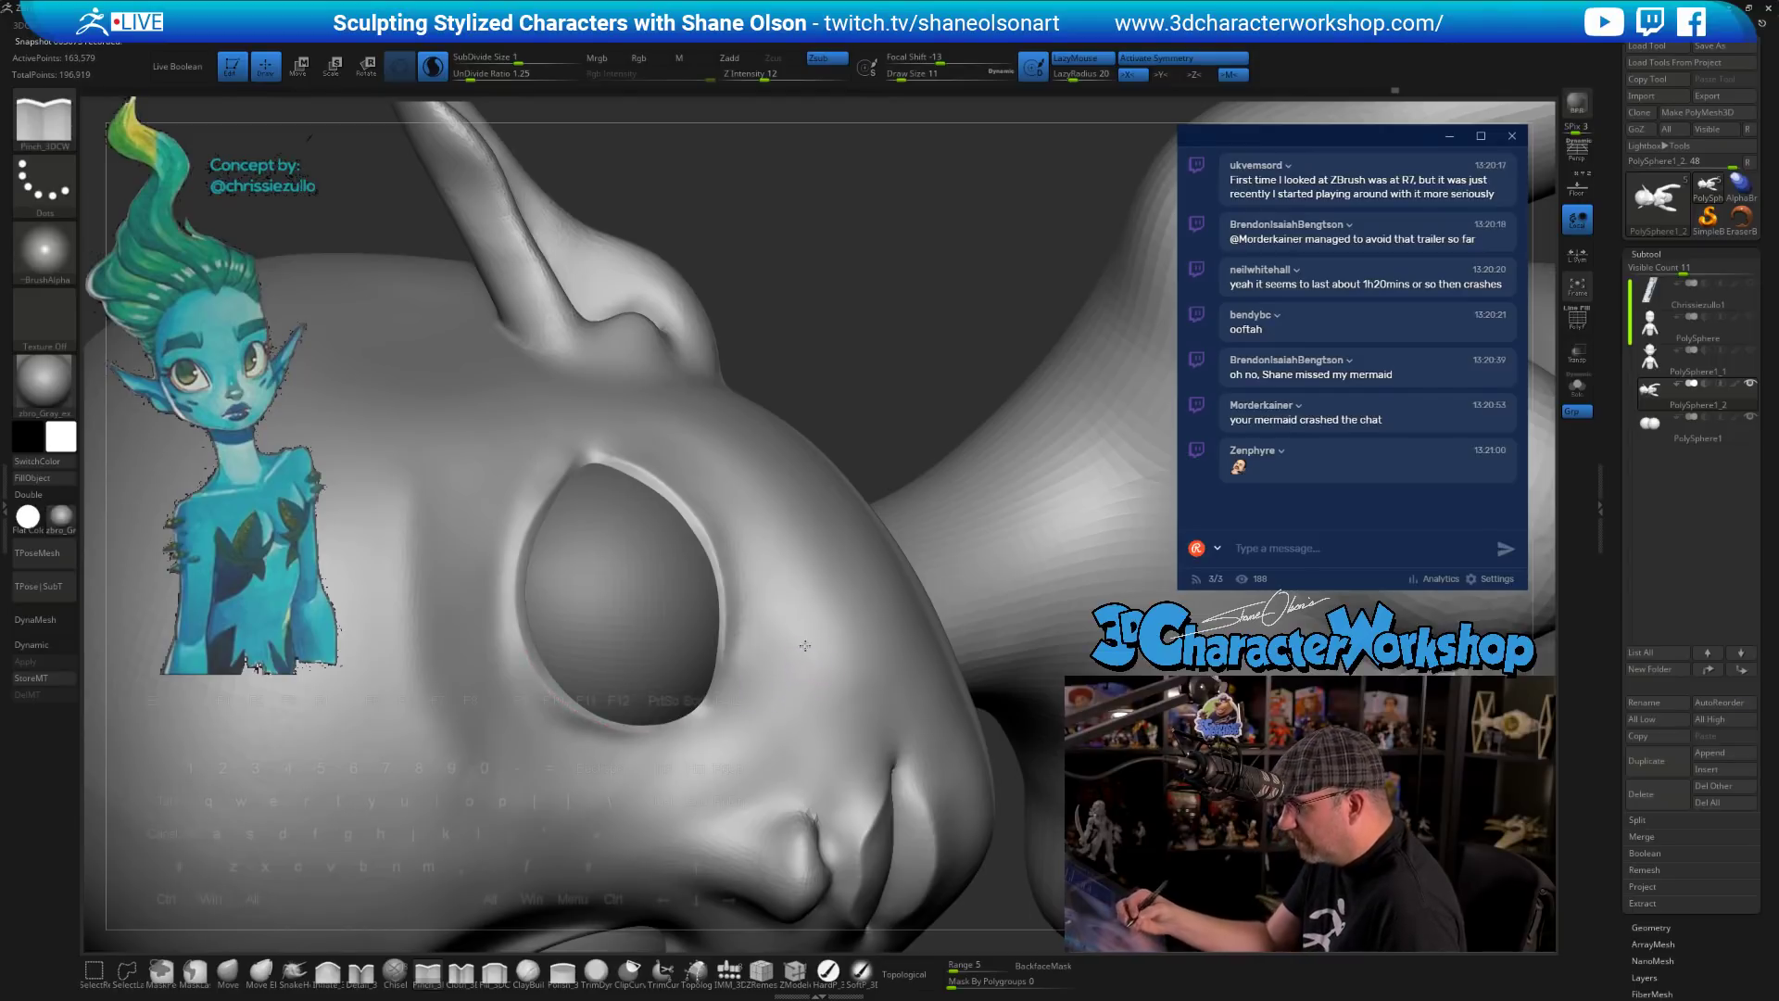
{"action": "mouse_move", "coordinate": [806, 643]}
{"action": "right_mouse_down"}
{"action": "mouse_move", "coordinate": [747, 612]}
{"action": "mouse_move", "coordinate": [705, 634]}
{"action": "mouse_move", "coordinate": [649, 575]}
{"action": "right_mouse_up"}
{"action": "mouse_move", "coordinate": [541, 451]}
{"action": "left_mouse_down"}
{"action": "mouse_move", "coordinate": [501, 611]}
{"action": "mouse_move", "coordinate": [528, 693]}
{"action": "mouse_move", "coordinate": [563, 721]}
{"action": "mouse_move", "coordinate": [530, 702]}
{"action": "mouse_move", "coordinate": [579, 727]}
{"action": "left_mouse_up"}
{"action": "key", "text": "shift"}
{"action": "mouse_move", "coordinate": [724, 786]}
{"action": "right_mouse_down", "text": "ctrl"}
{"action": "mouse_move", "coordinate": [643, 453]}
{"action": "mouse_move", "coordinate": [747, 500]}
{"action": "mouse_move", "coordinate": [820, 481]}
{"action": "mouse_move", "coordinate": [737, 491]}
{"action": "mouse_move", "coordinate": [691, 575]}
{"action": "right_mouse_up", "text": "ctrl"}
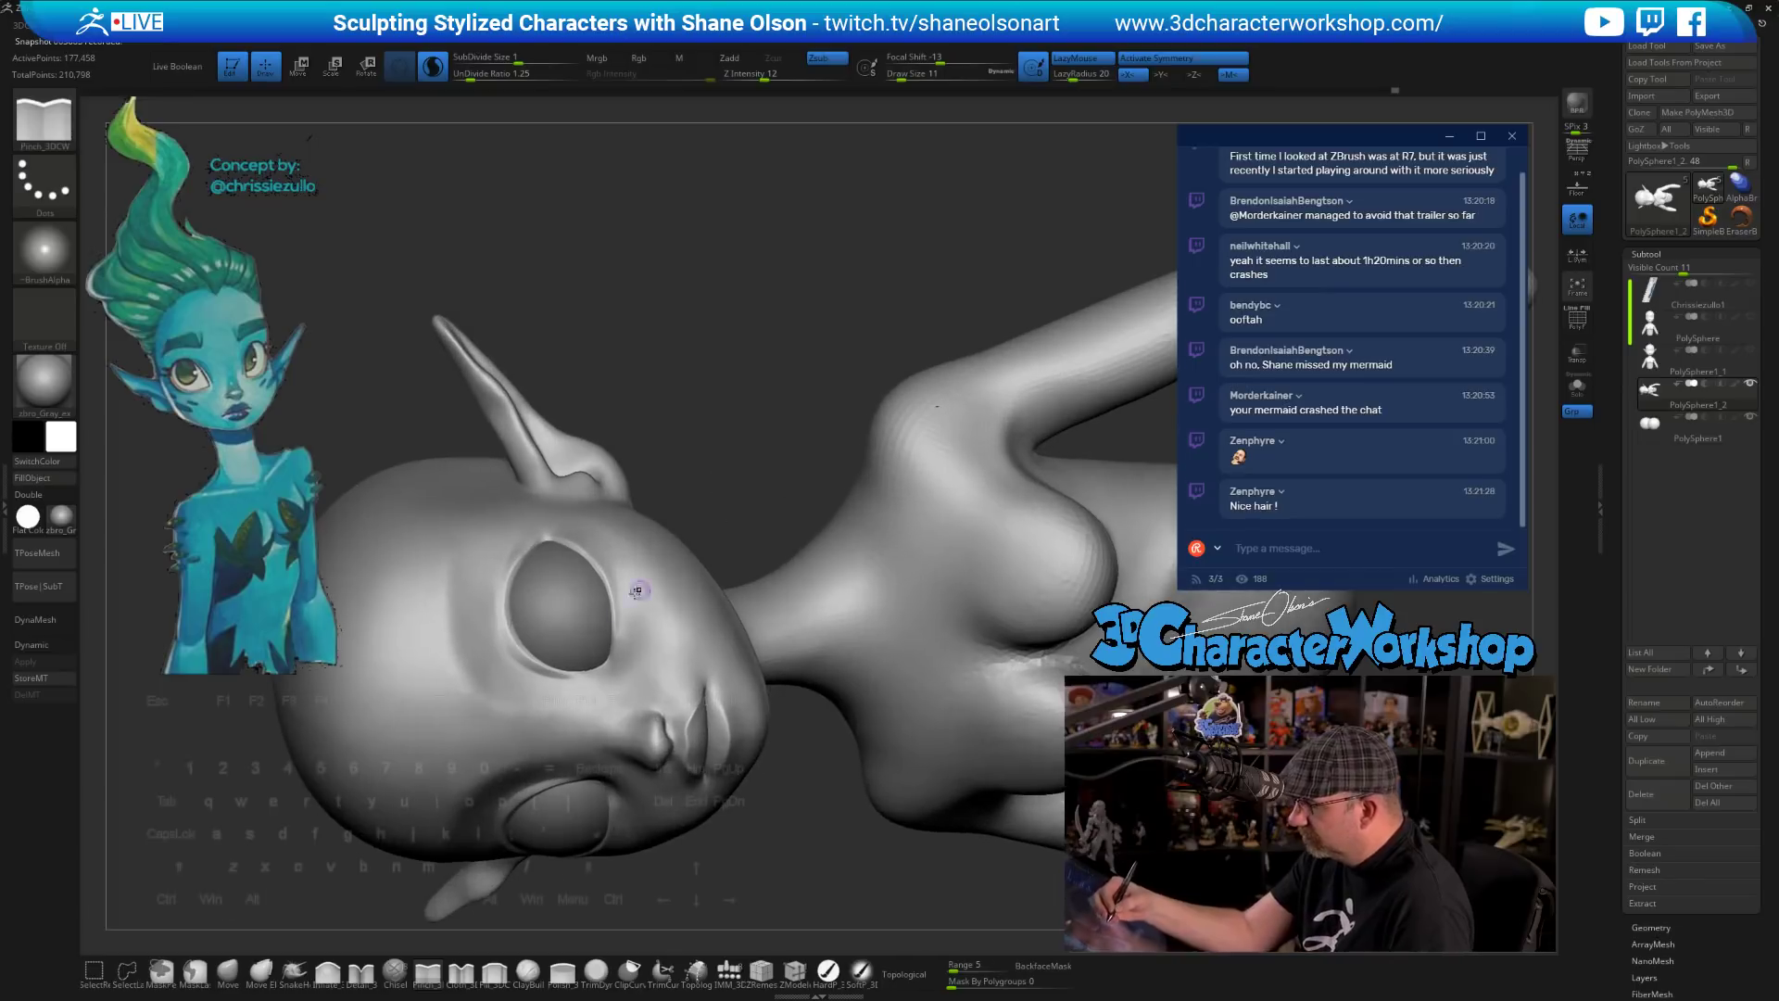
- Smooth the brow area around the eyes at draw size 27
{"action": "key", "text": "s"}
{"action": "left_click_drag", "start_coordinate": [667, 424], "coordinate": [675, 426]}
{"action": "key", "text": "shift"}
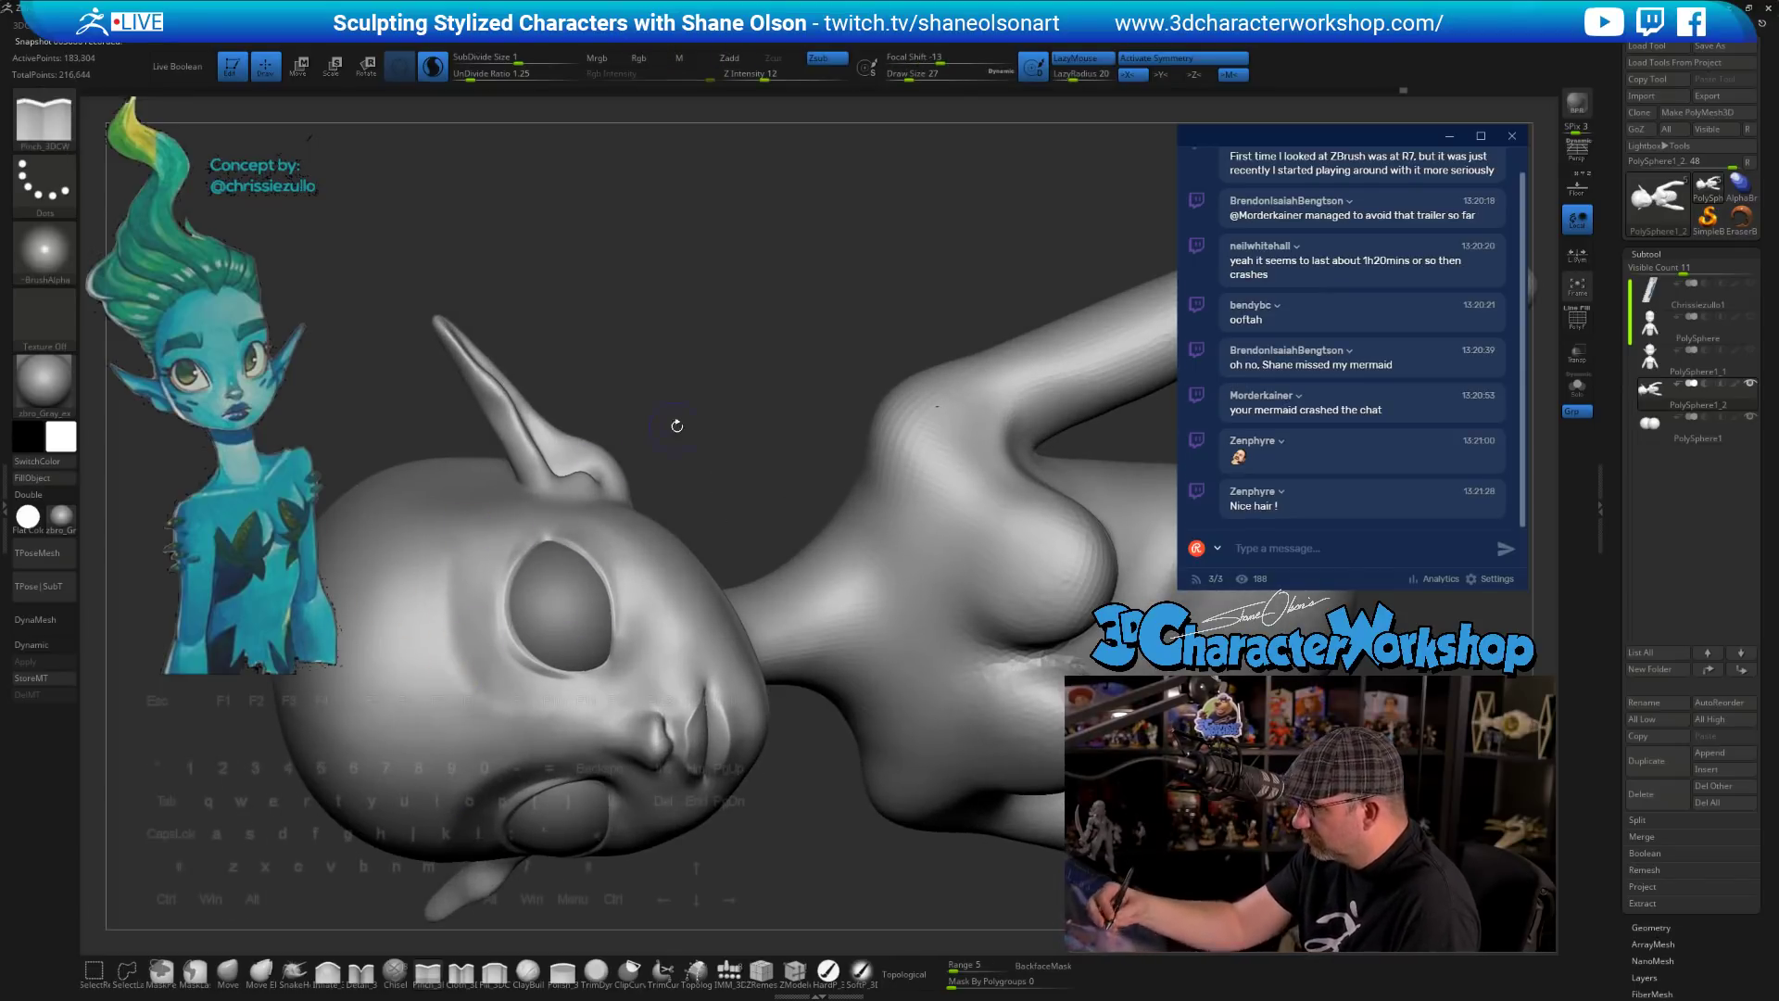
{"action": "right_click_drag", "start_coordinate": [676, 425], "coordinate": [478, 723]}
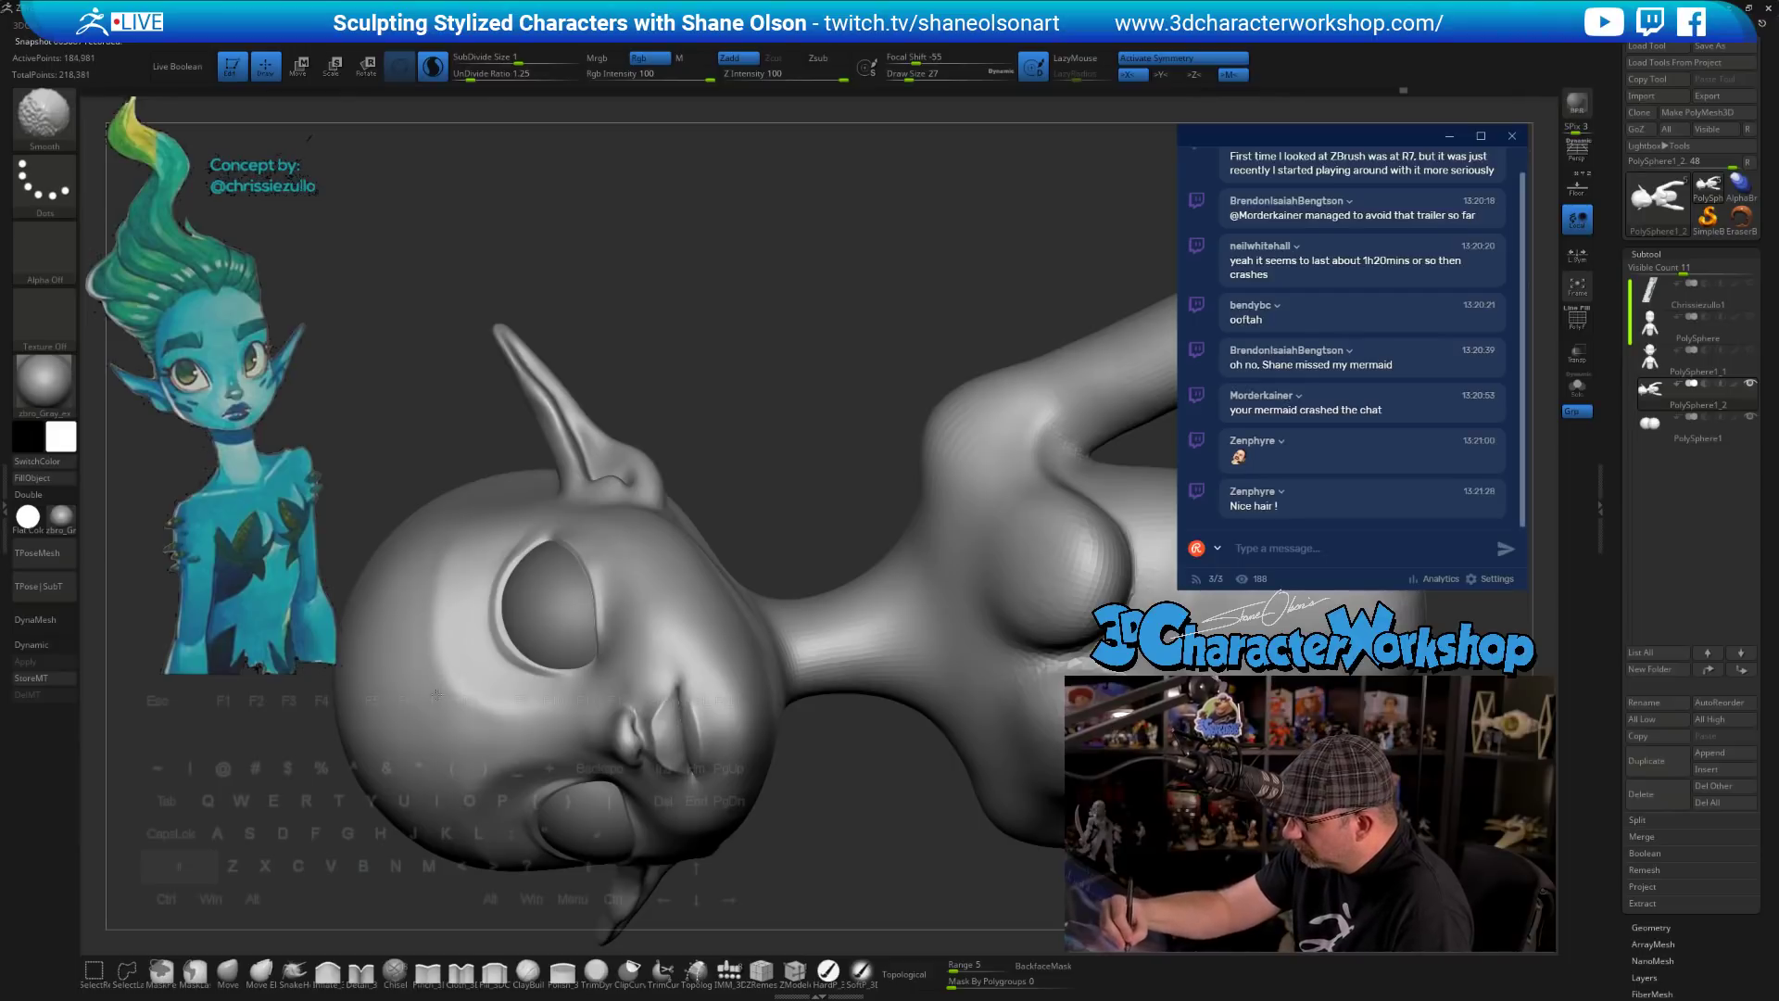
{"action": "mouse_move", "coordinate": [778, 436]}
{"action": "left_mouse_down"}
{"action": "mouse_move", "coordinate": [775, 417]}
{"action": "mouse_move", "coordinate": [755, 444]}
{"action": "mouse_move", "coordinate": [797, 551]}
{"action": "mouse_move", "coordinate": [765, 704]}
{"action": "mouse_move", "coordinate": [778, 760]}
{"action": "mouse_move", "coordinate": [846, 749]}
{"action": "mouse_move", "coordinate": [842, 714]}
{"action": "mouse_move", "coordinate": [833, 837]}
{"action": "mouse_move", "coordinate": [893, 715]}
{"action": "mouse_move", "coordinate": [958, 658]}
{"action": "left_mouse_up"}
{"action": "mouse_move", "coordinate": [1006, 508]}
{"action": "left_mouse_down"}
{"action": "mouse_move", "coordinate": [862, 767]}
{"action": "mouse_move", "coordinate": [850, 515]}
{"action": "mouse_move", "coordinate": [853, 667]}
{"action": "mouse_move", "coordinate": [967, 568]}
{"action": "left_mouse_up"}
- Adjust the fullness of the cheeks with the Move brush at draw size 35, working from above the head
{"action": "left_click", "coordinate": [228, 972]}
{"action": "key", "text": "s"}
{"action": "mouse_move", "coordinate": [879, 651]}
{"action": "left_mouse_down"}
{"action": "mouse_move", "coordinate": [865, 655]}
{"action": "mouse_move", "coordinate": [887, 642]}
{"action": "left_mouse_up"}
{"action": "key", "text": "s"}
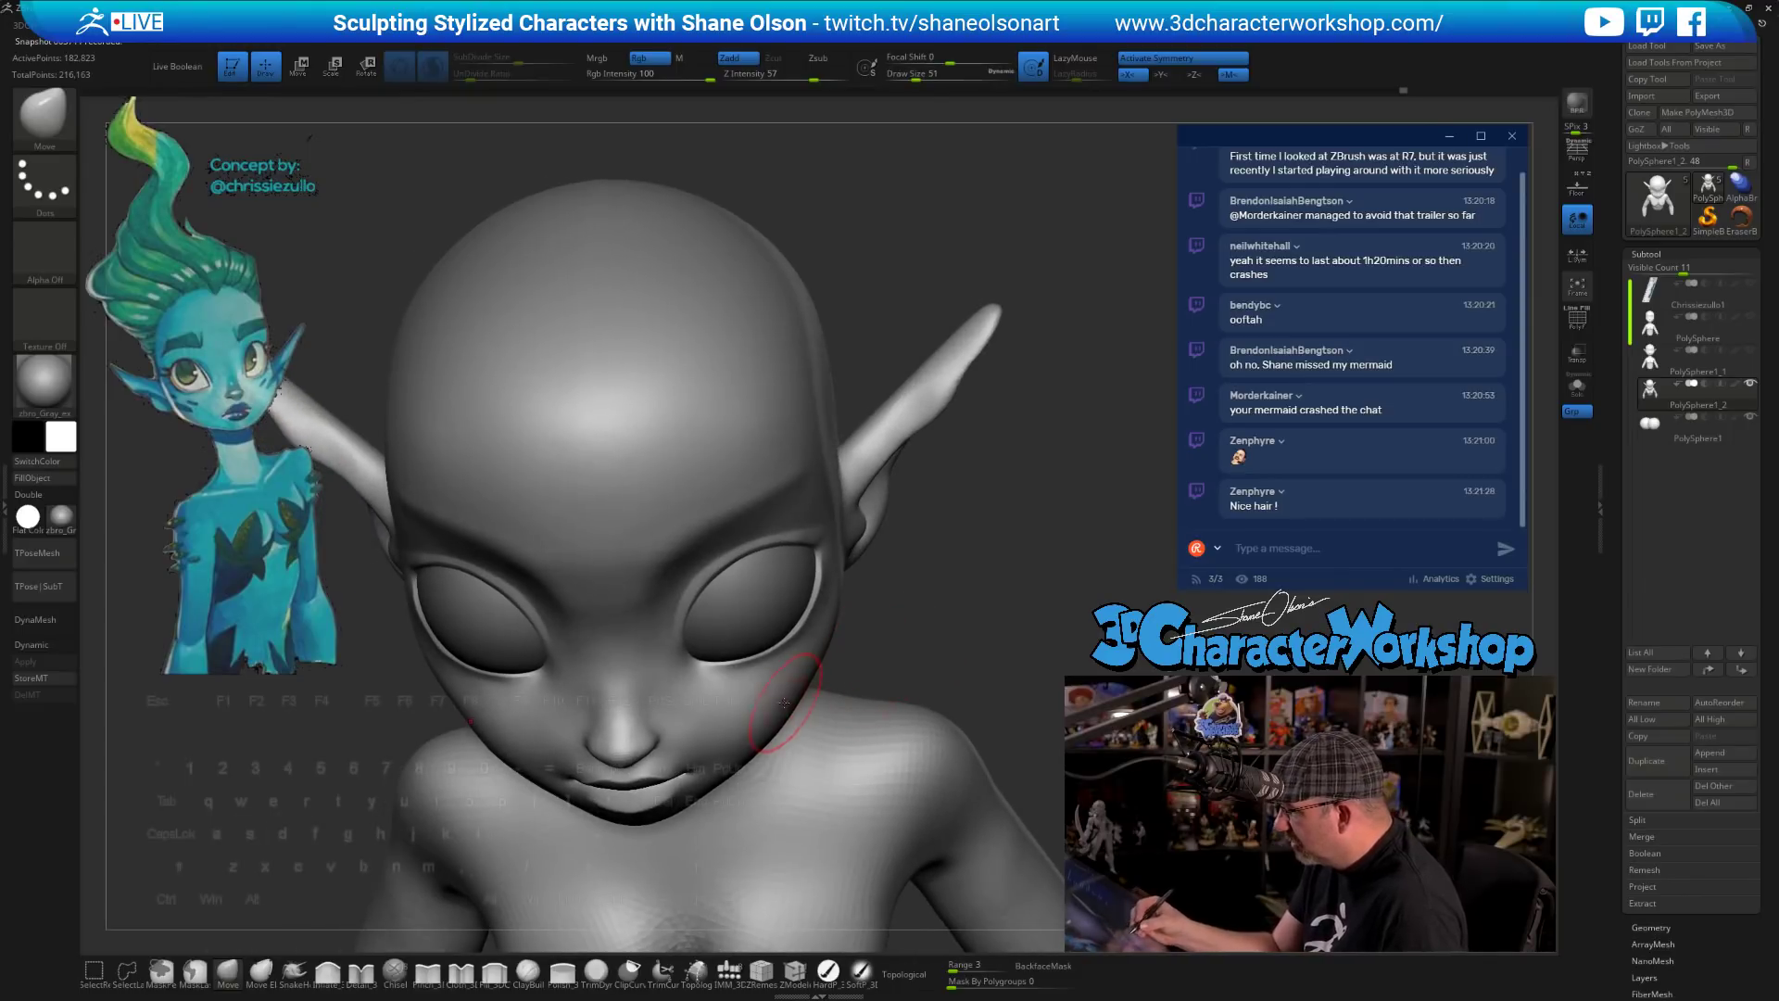
{"action": "key", "text": "s"}
{"action": "left_click_drag", "start_coordinate": [796, 696], "coordinate": [803, 695]}
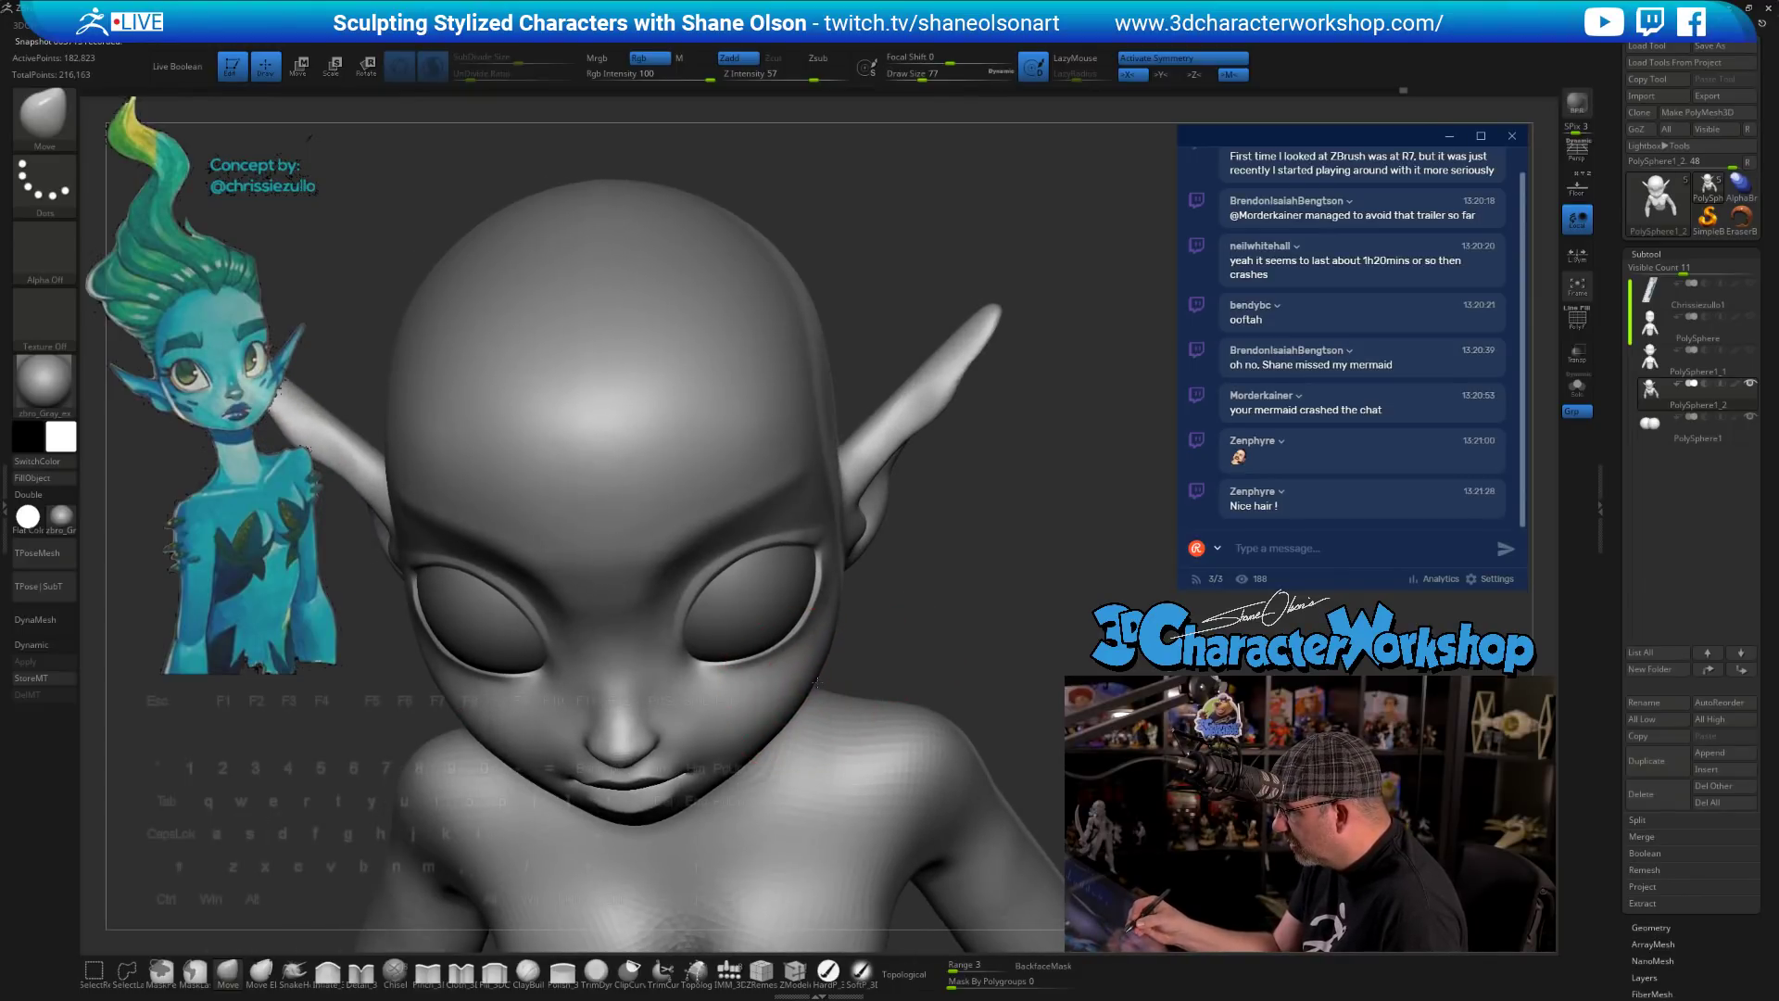
{"action": "left_click_drag", "start_coordinate": [883, 638], "coordinate": [787, 728]}
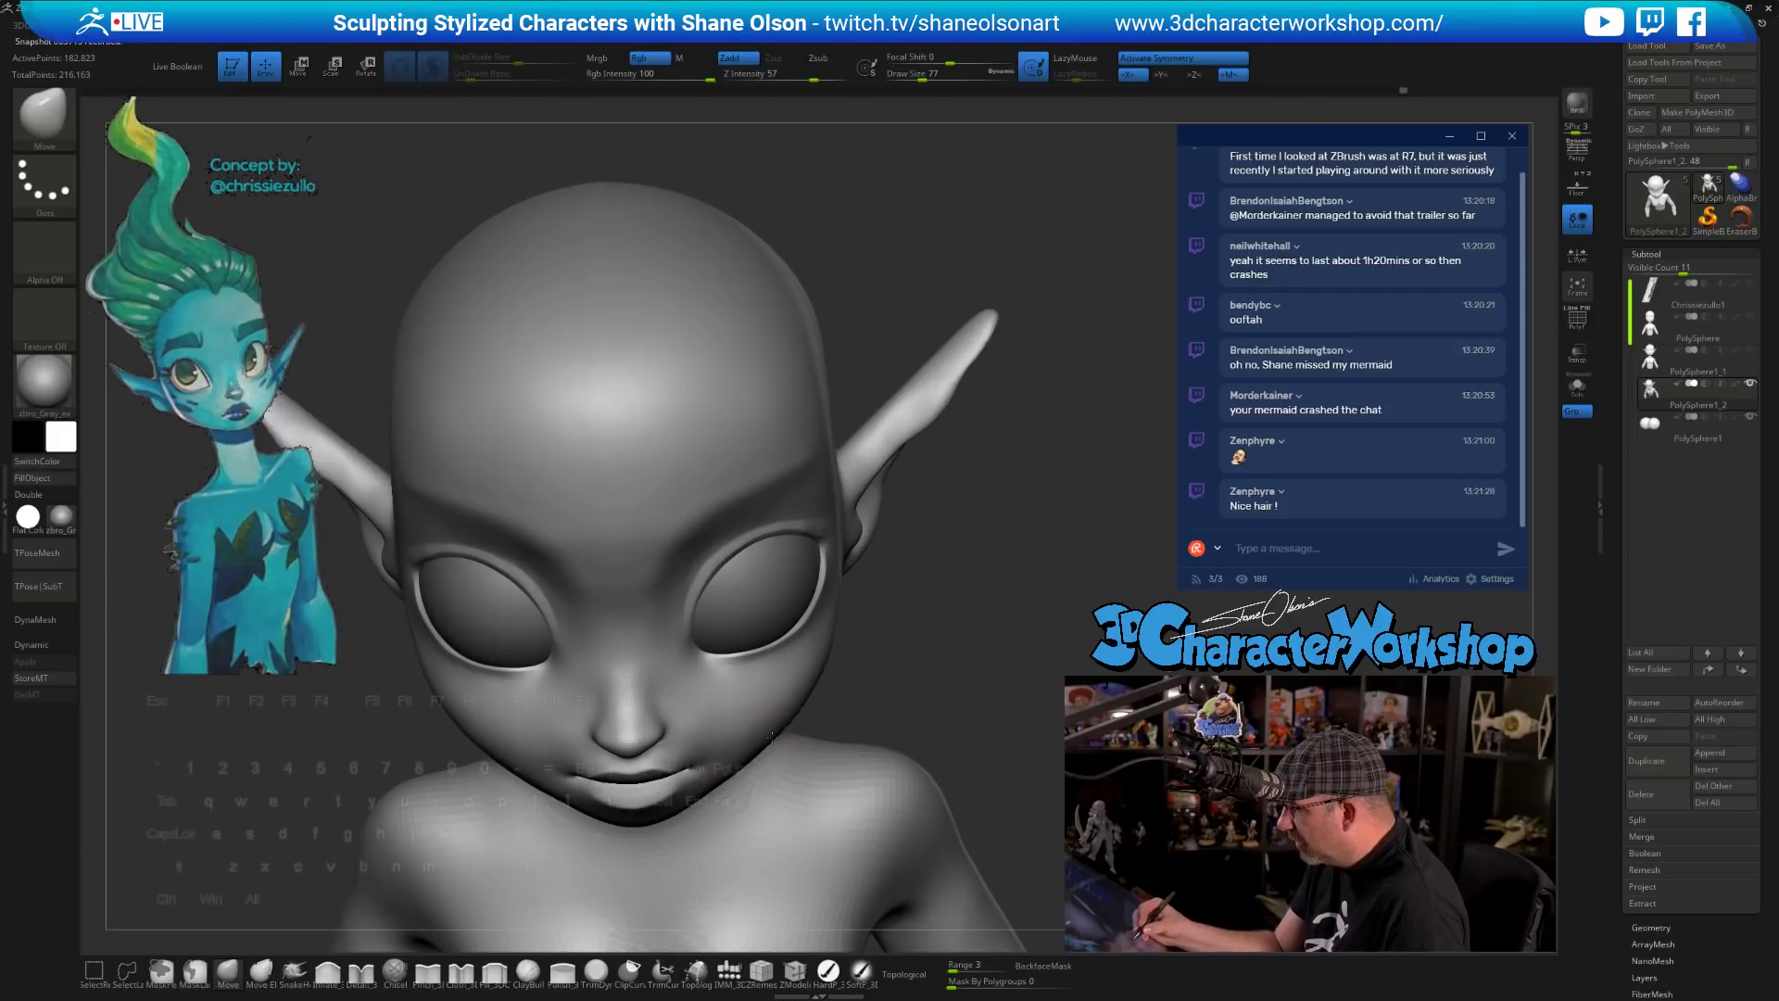
{"action": "mouse_move", "coordinate": [880, 671]}
{"action": "left_mouse_down"}
{"action": "mouse_move", "coordinate": [802, 715]}
{"action": "mouse_move", "coordinate": [904, 686]}
{"action": "mouse_move", "coordinate": [949, 627]}
{"action": "mouse_move", "coordinate": [939, 704]}
{"action": "mouse_move", "coordinate": [938, 678]}
{"action": "mouse_move", "coordinate": [889, 752]}
{"action": "mouse_move", "coordinate": [921, 719]}
{"action": "mouse_move", "coordinate": [894, 891]}
{"action": "mouse_move", "coordinate": [881, 852]}
{"action": "left_mouse_up"}
{"action": "key", "text": "s"}
{"action": "key", "text": "s"}
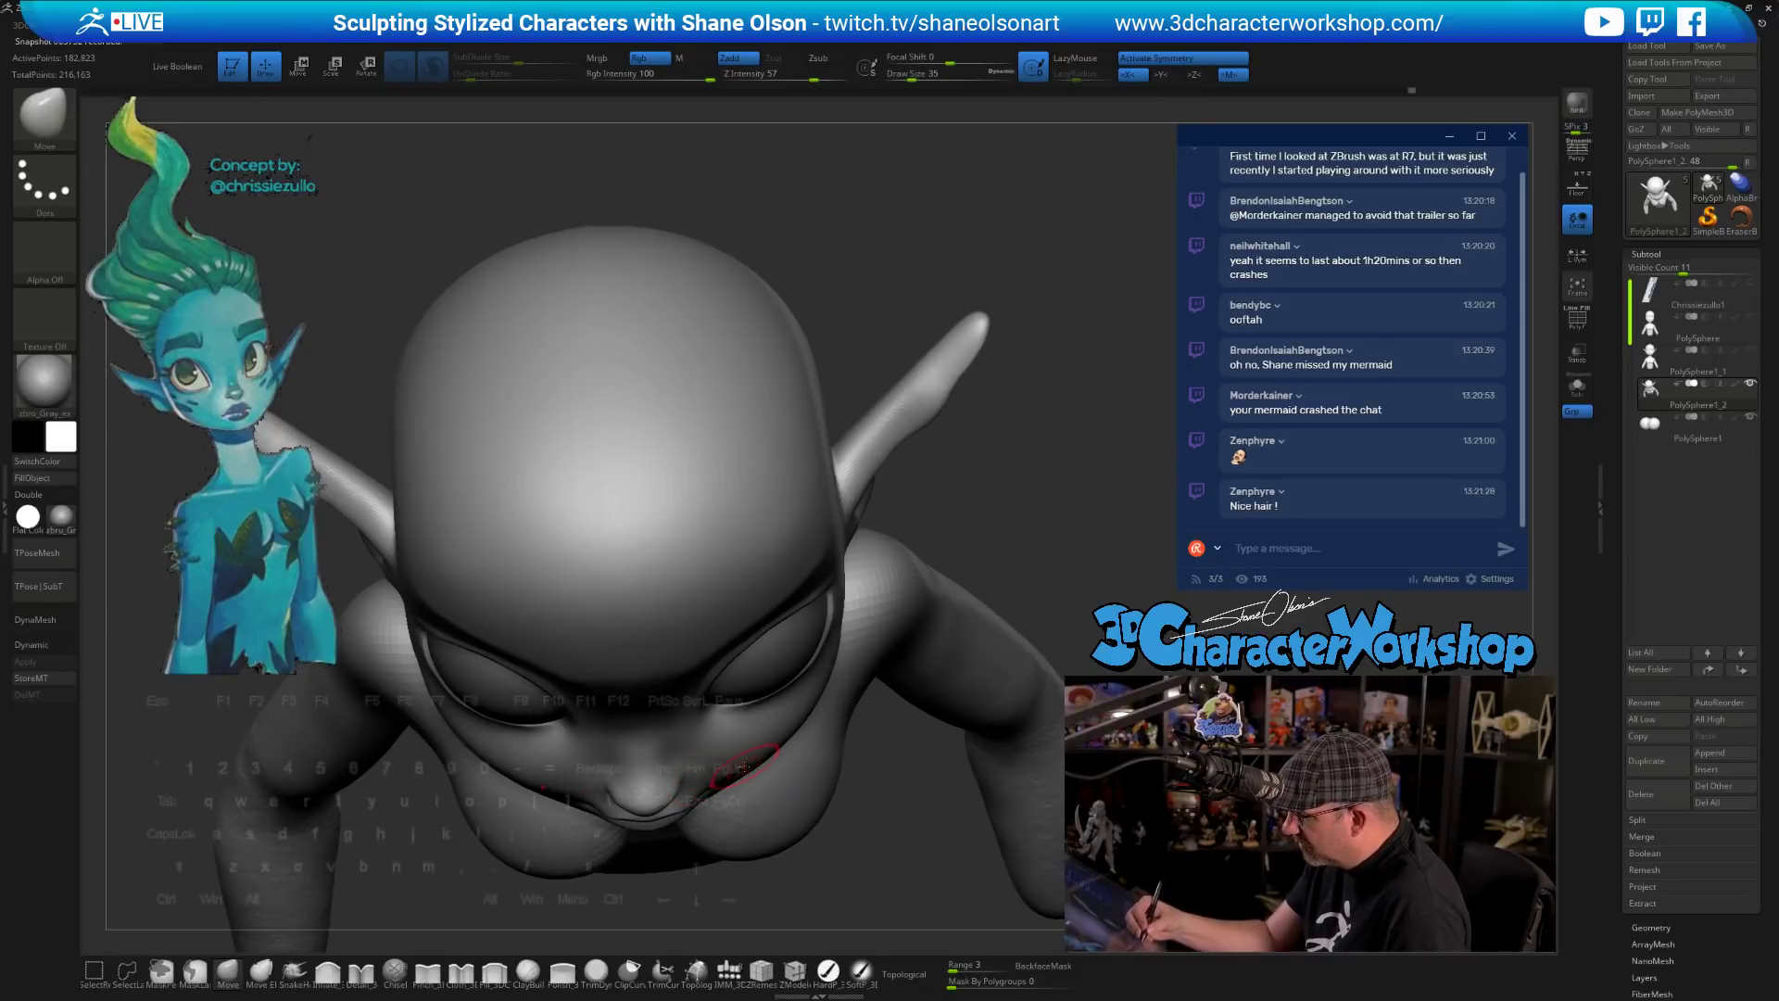
{"action": "left_click_drag", "start_coordinate": [741, 765], "coordinate": [741, 745]}
{"action": "mouse_move", "coordinate": [934, 810]}
{"action": "left_mouse_down"}
{"action": "mouse_move", "coordinate": [953, 730]}
{"action": "mouse_move", "coordinate": [945, 813]}
{"action": "mouse_move", "coordinate": [1002, 816]}
{"action": "mouse_move", "coordinate": [925, 823]}
{"action": "left_mouse_up"}
- Smooth the area beside the nostrils and above the upper lip at draw size 13
{"action": "key", "text": "s"}
{"action": "key", "text": "shift"}
{"action": "key", "text": "s"}
{"action": "mouse_move", "coordinate": [925, 824]}
{"action": "left_mouse_down"}
{"action": "mouse_move", "coordinate": [921, 794]}
{"action": "mouse_move", "coordinate": [857, 790]}
{"action": "left_mouse_up"}
{"action": "right_click_drag", "start_coordinate": [714, 692], "coordinate": [747, 747], "text": "ctrl"}
{"action": "key", "text": "s"}
{"action": "left_click_drag", "start_coordinate": [688, 709], "coordinate": [636, 708]}
{"action": "key", "text": "shift"}
{"action": "key", "text": "s"}
{"action": "left_click_drag", "start_coordinate": [624, 707], "coordinate": [655, 715], "text": "shift"}
{"action": "key", "text": "s"}
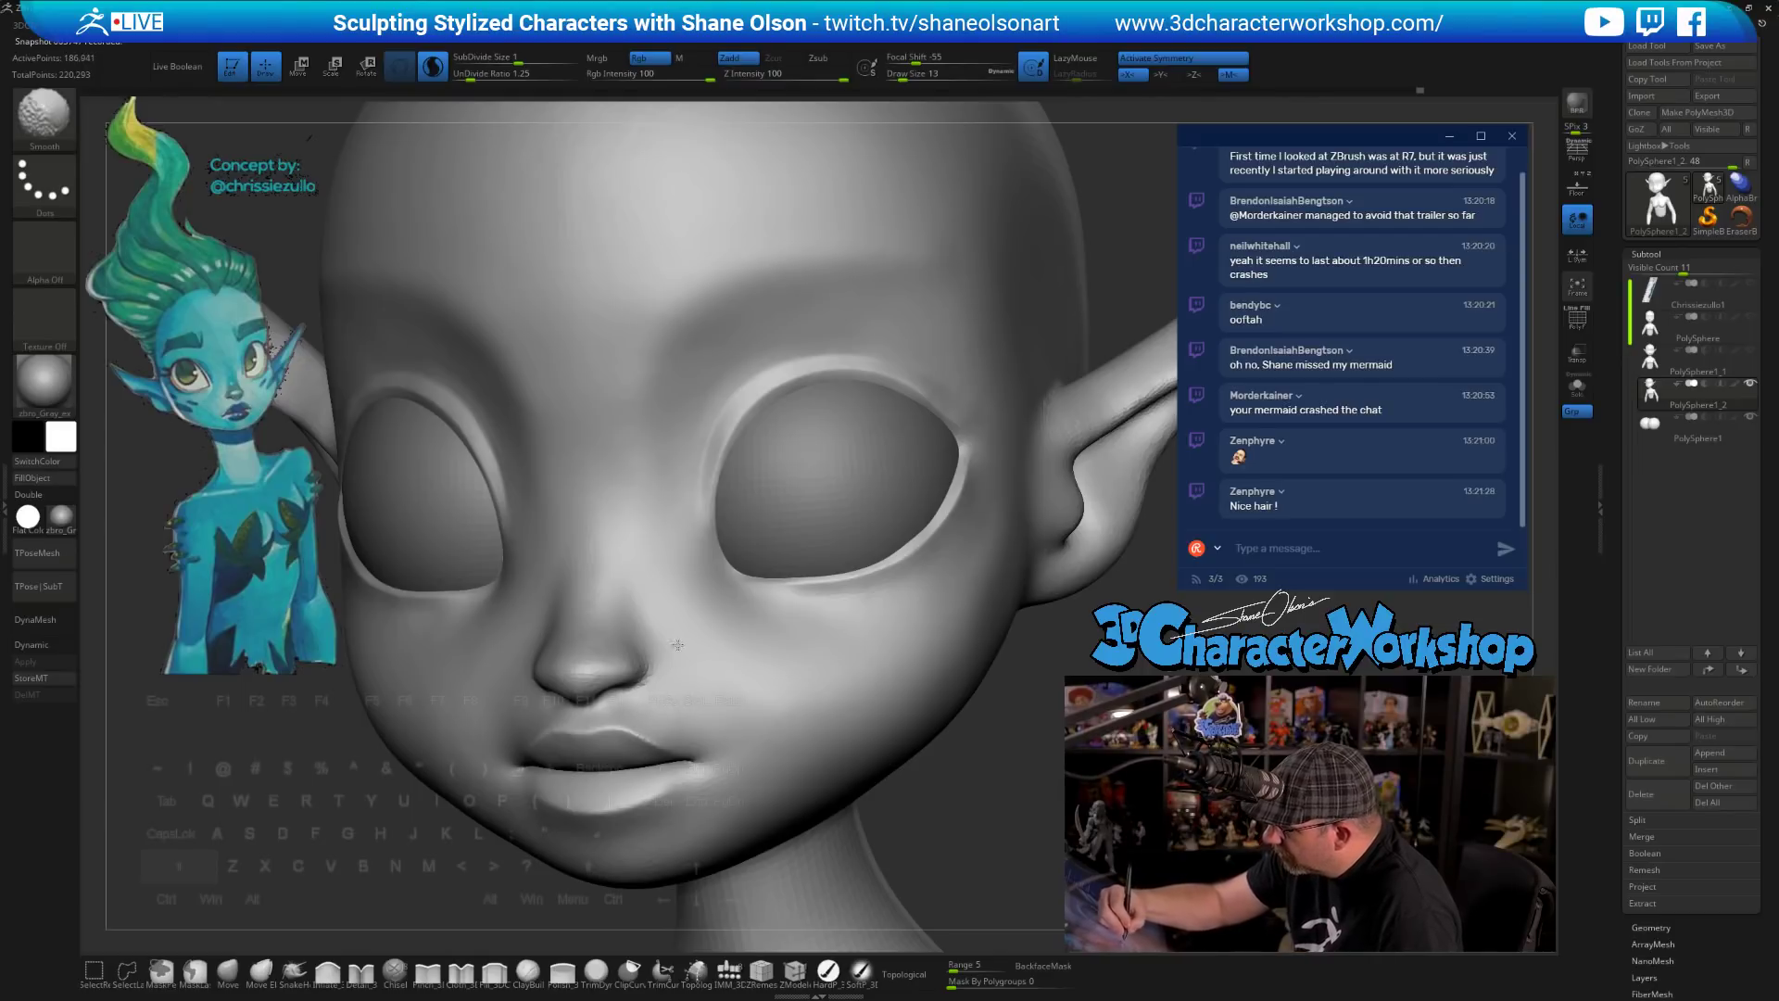
- Define the side of the nose tip with the crease brush and smooth the stroke into the nose
{"action": "left_click", "coordinate": [429, 970]}
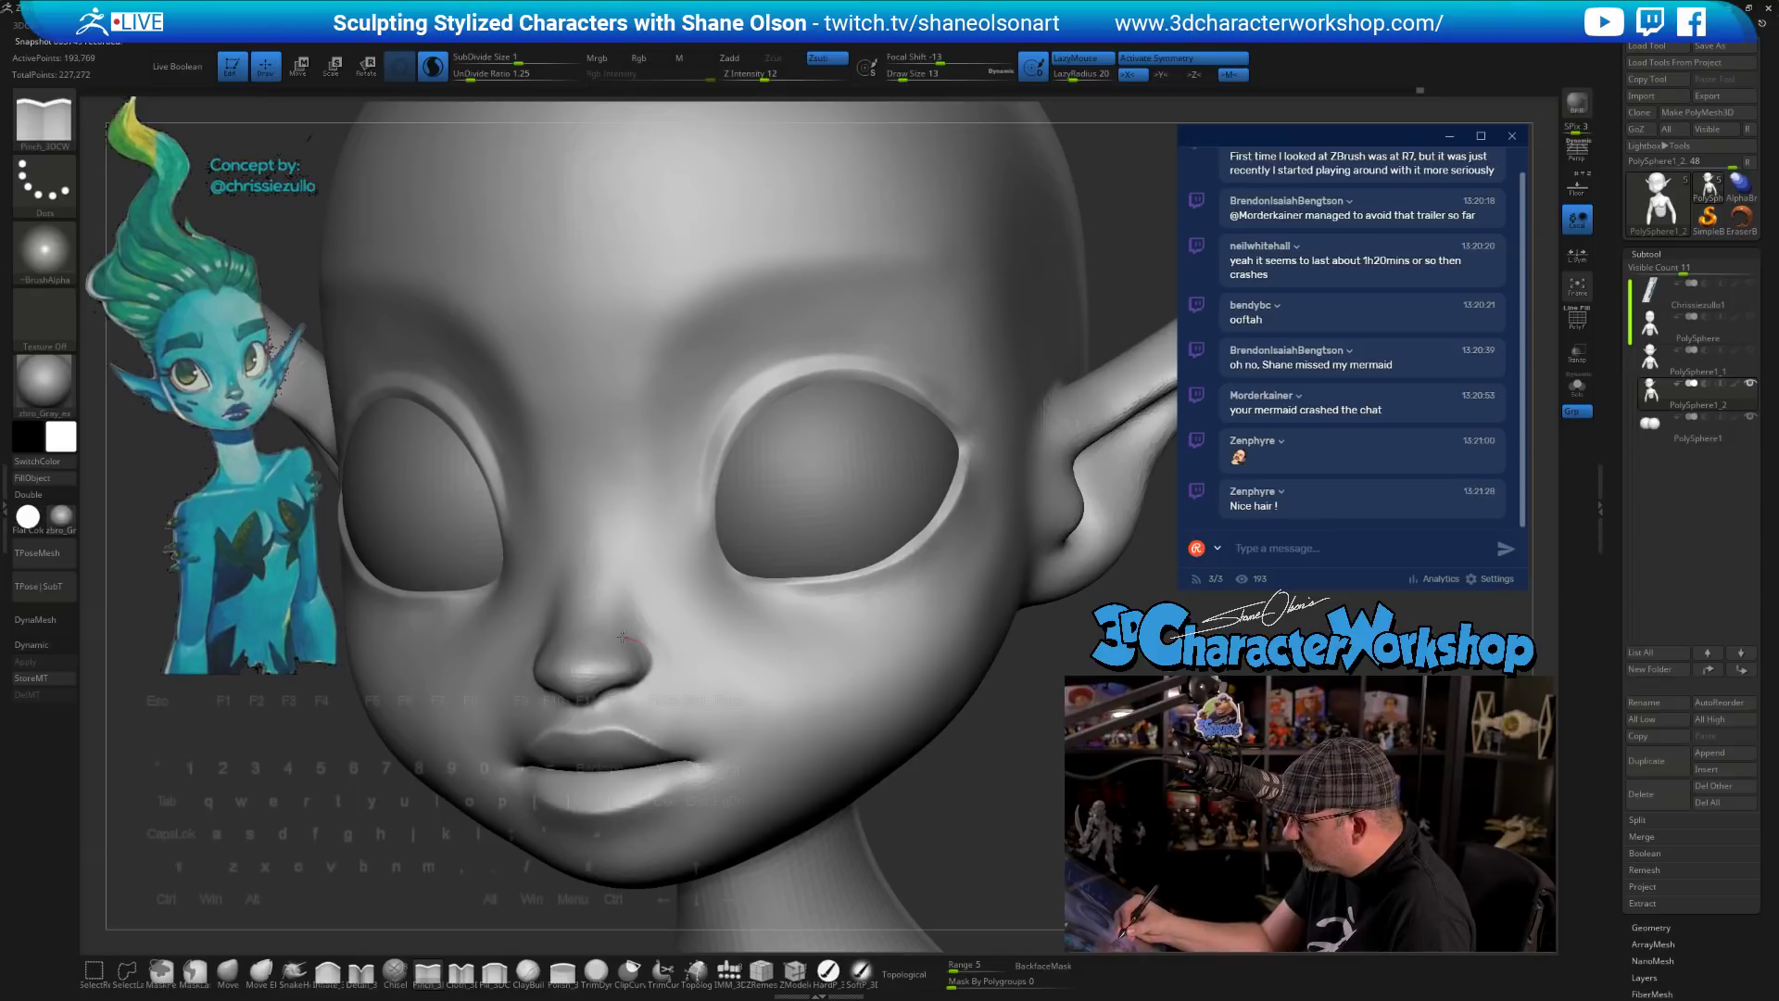
{"action": "left_click_drag", "start_coordinate": [622, 637], "coordinate": [613, 674]}
{"action": "mouse_move", "coordinate": [723, 714]}
{"action": "right_mouse_down"}
{"action": "mouse_move", "coordinate": [861, 711]}
{"action": "mouse_move", "coordinate": [749, 698]}
{"action": "right_mouse_up"}
{"action": "left_click_drag", "start_coordinate": [593, 671], "coordinate": [576, 677], "text": "shift"}
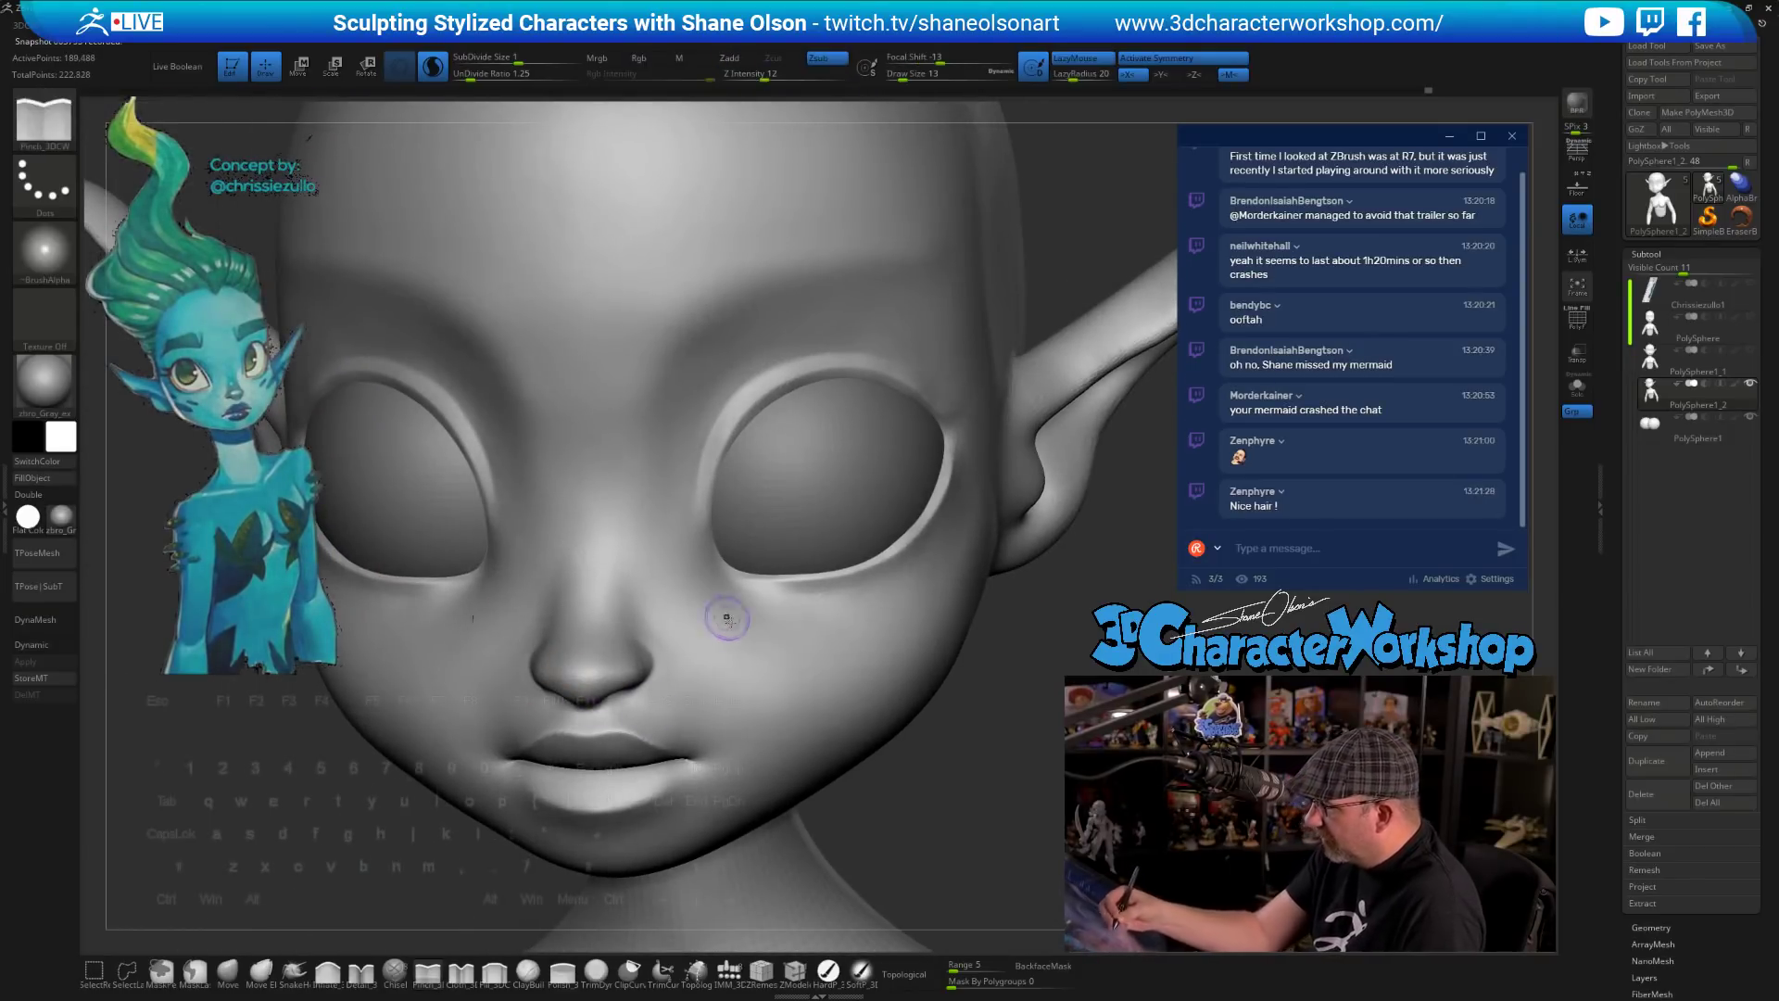
- Smooth the brow and forehead area at draw size 41
{"action": "right_click_drag", "start_coordinate": [726, 615], "coordinate": [838, 681], "text": "alt"}
{"action": "right_click_drag", "start_coordinate": [839, 681], "coordinate": [911, 667], "text": "shift"}
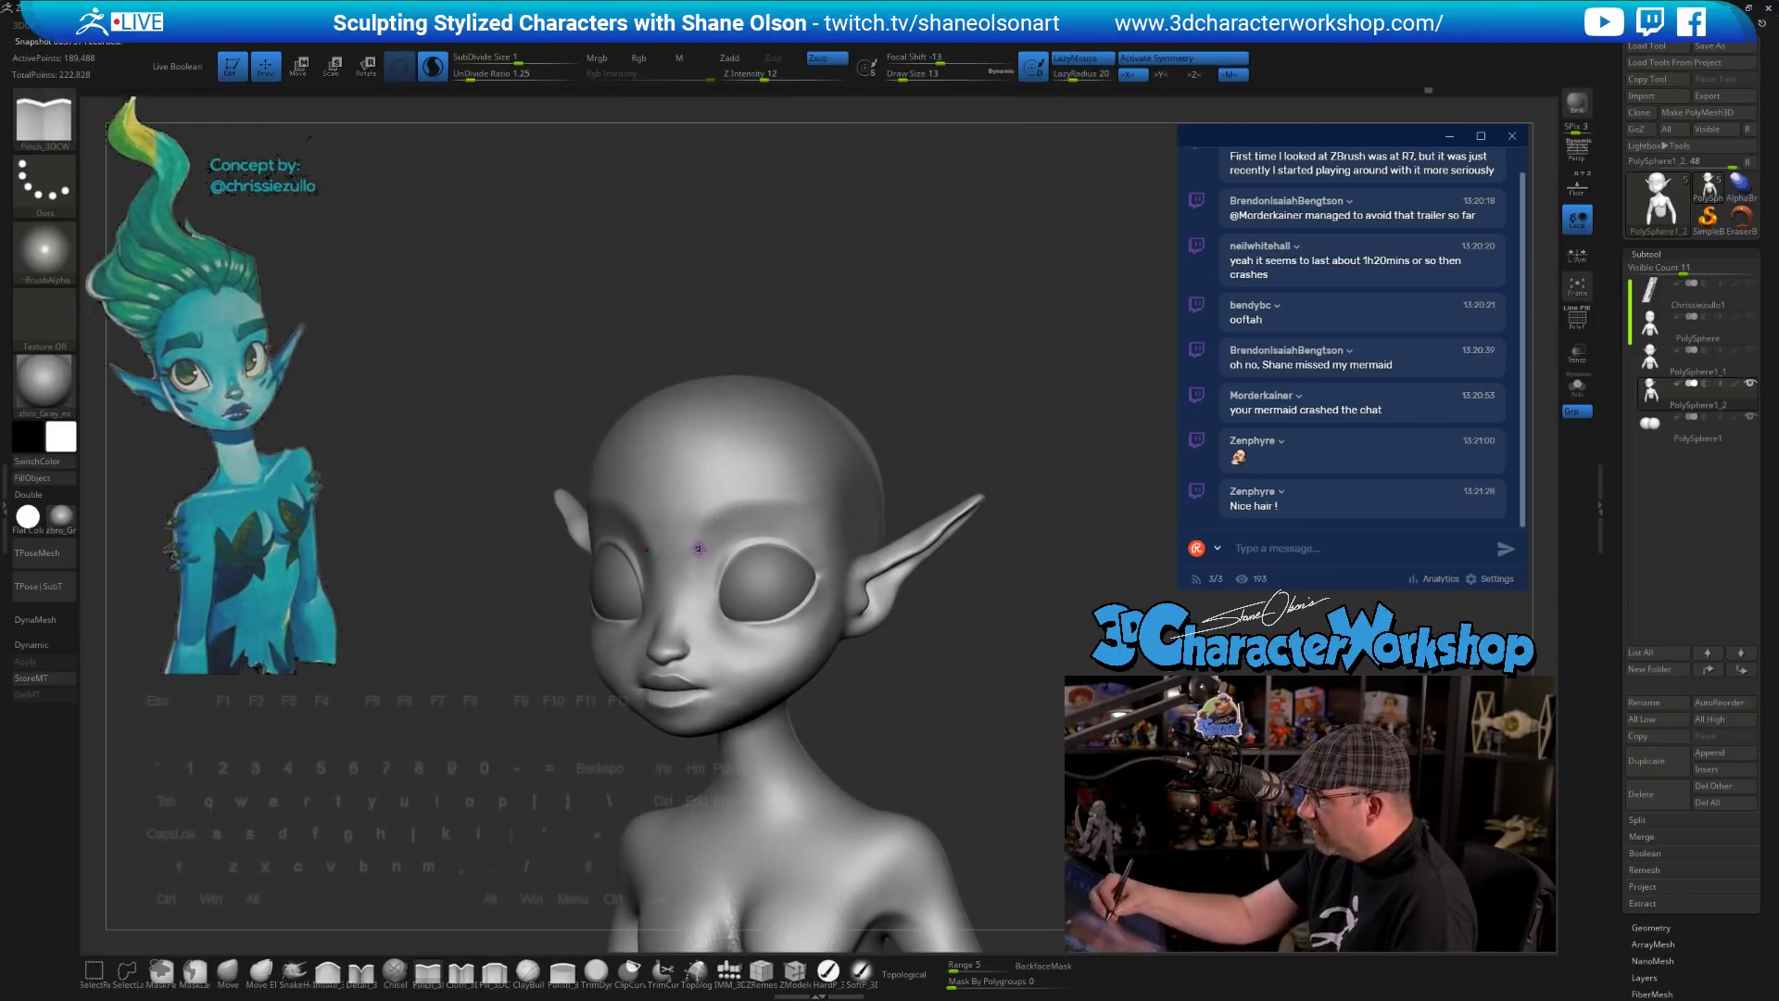
{"action": "key", "text": "s"}
{"action": "key", "text": "shift"}
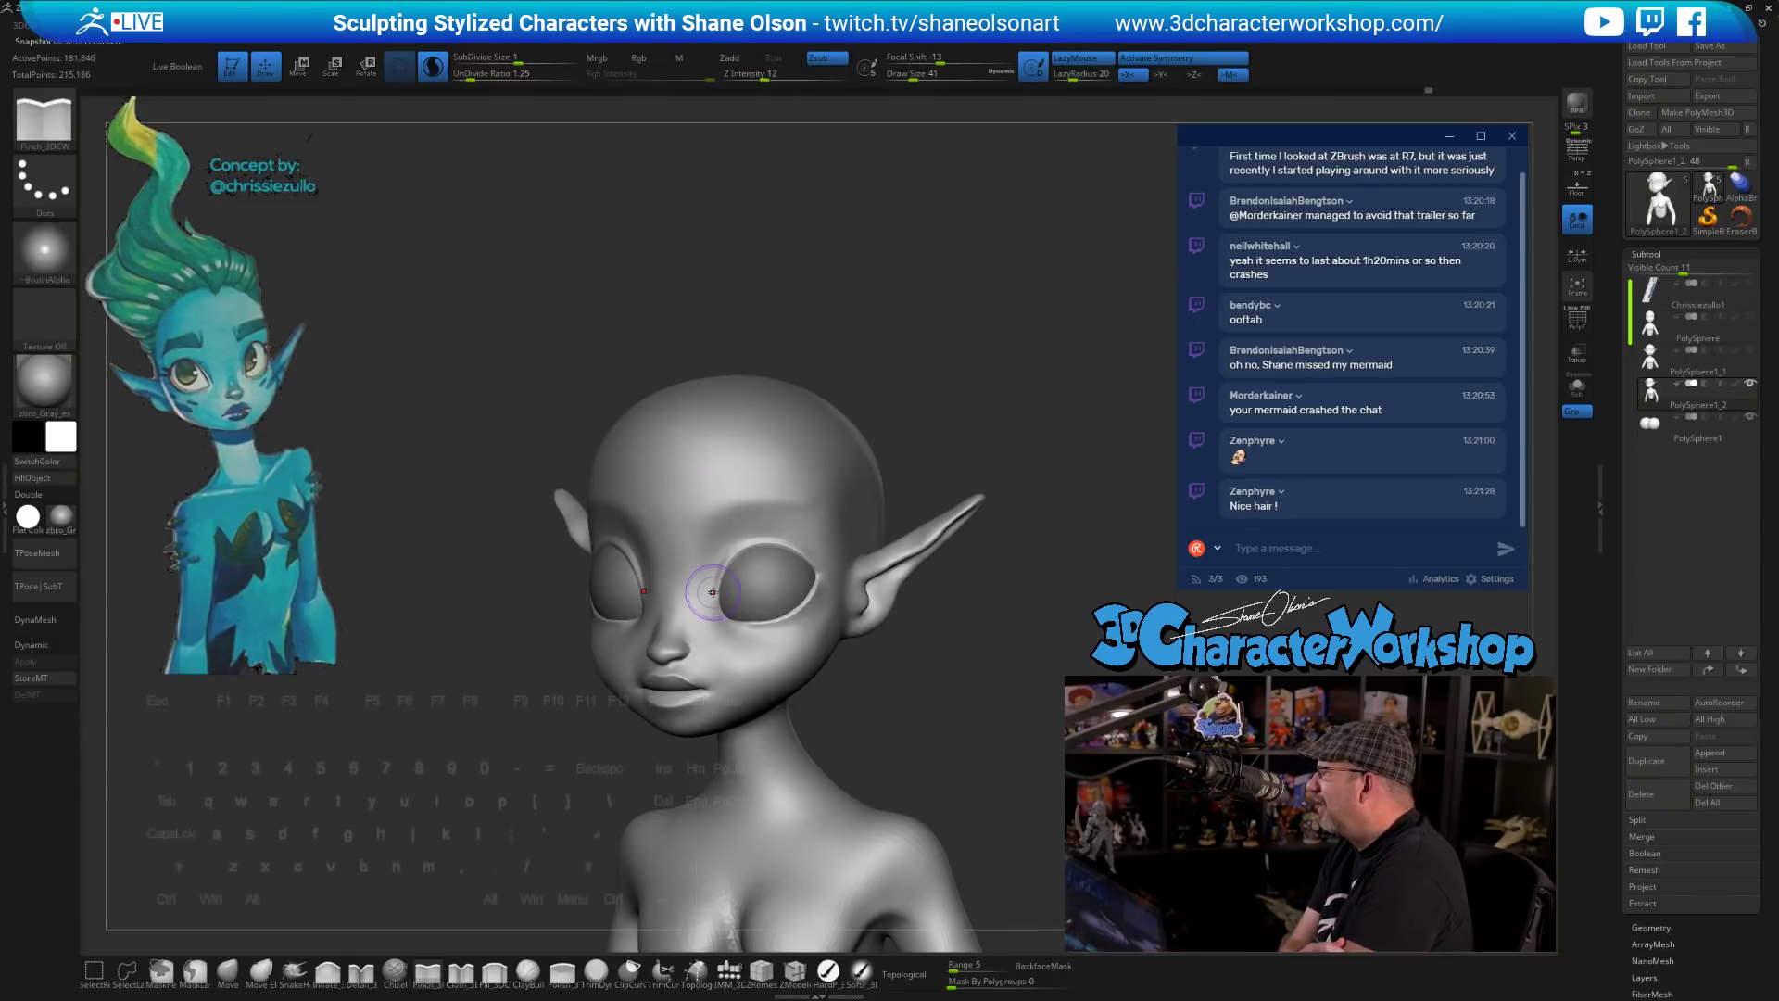
{"action": "key", "text": "shift"}
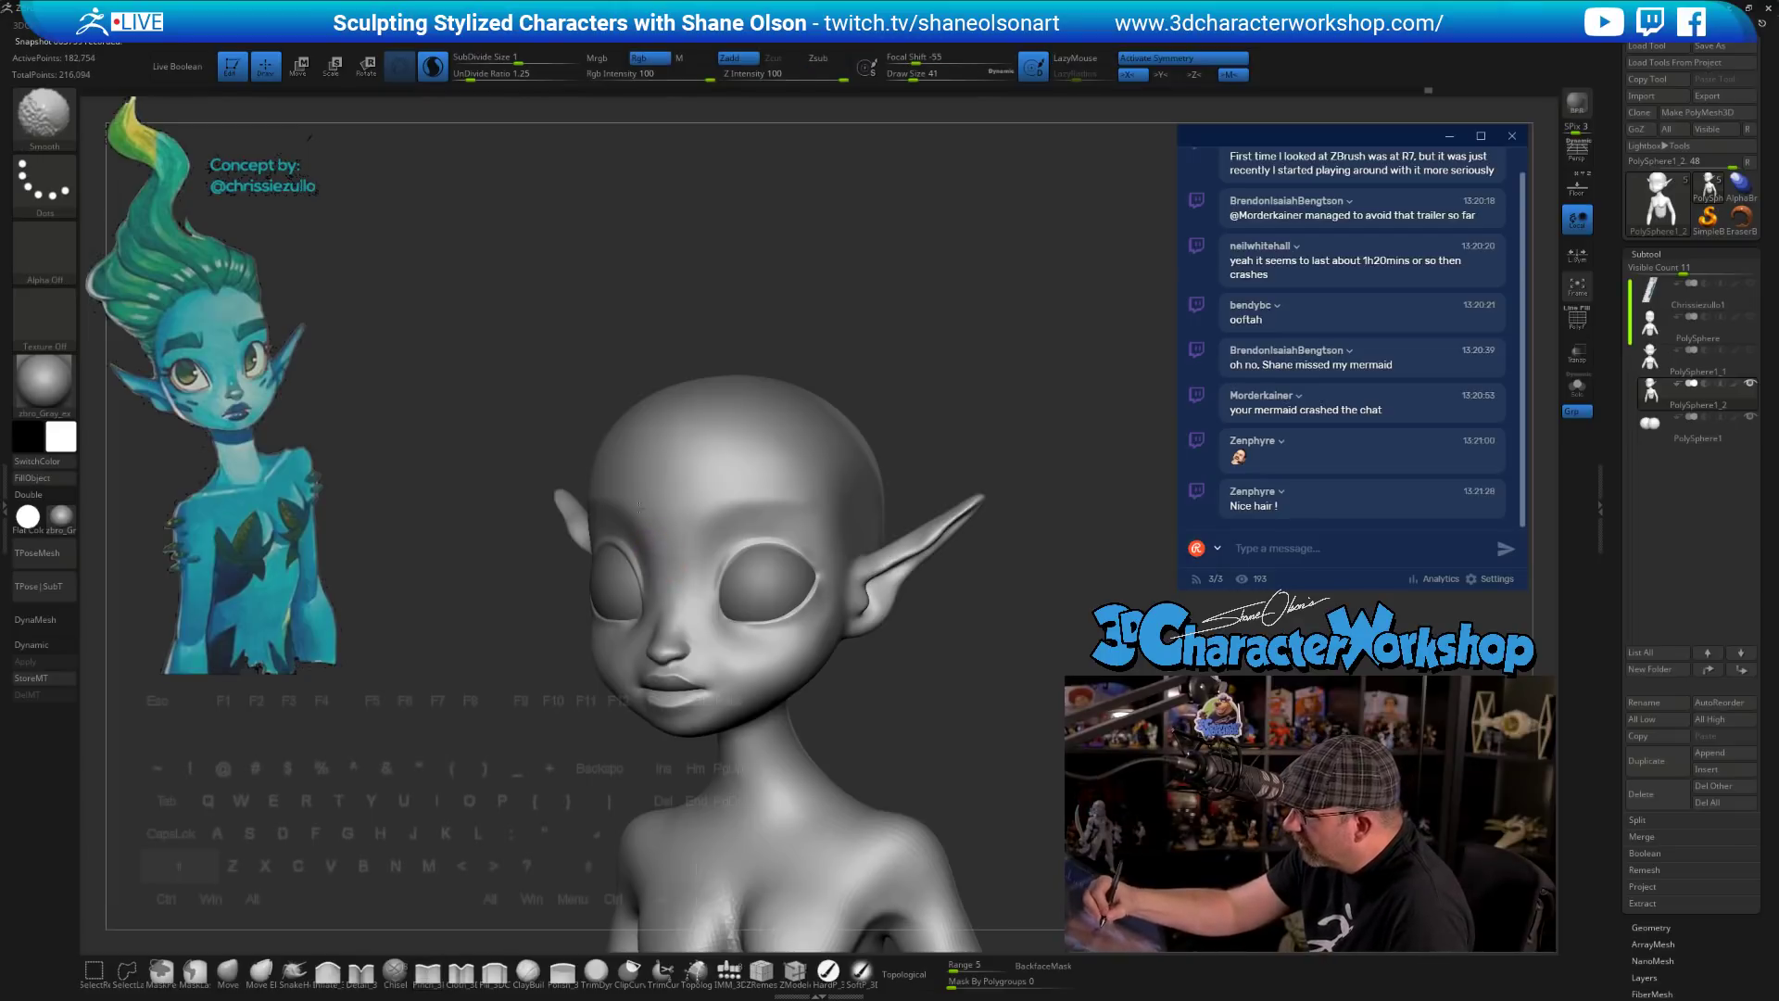
{"action": "left_click_drag", "start_coordinate": [639, 507], "coordinate": [714, 520], "text": "shift"}
{"action": "mouse_move", "coordinate": [834, 697]}
{"action": "left_mouse_down"}
{"action": "mouse_move", "coordinate": [913, 692]}
{"action": "mouse_move", "coordinate": [902, 732]}
{"action": "mouse_move", "coordinate": [917, 722]}
{"action": "mouse_move", "coordinate": [918, 677]}
{"action": "mouse_move", "coordinate": [815, 725]}
{"action": "mouse_move", "coordinate": [839, 707]}
{"action": "mouse_move", "coordinate": [752, 692]}
{"action": "left_mouse_up"}
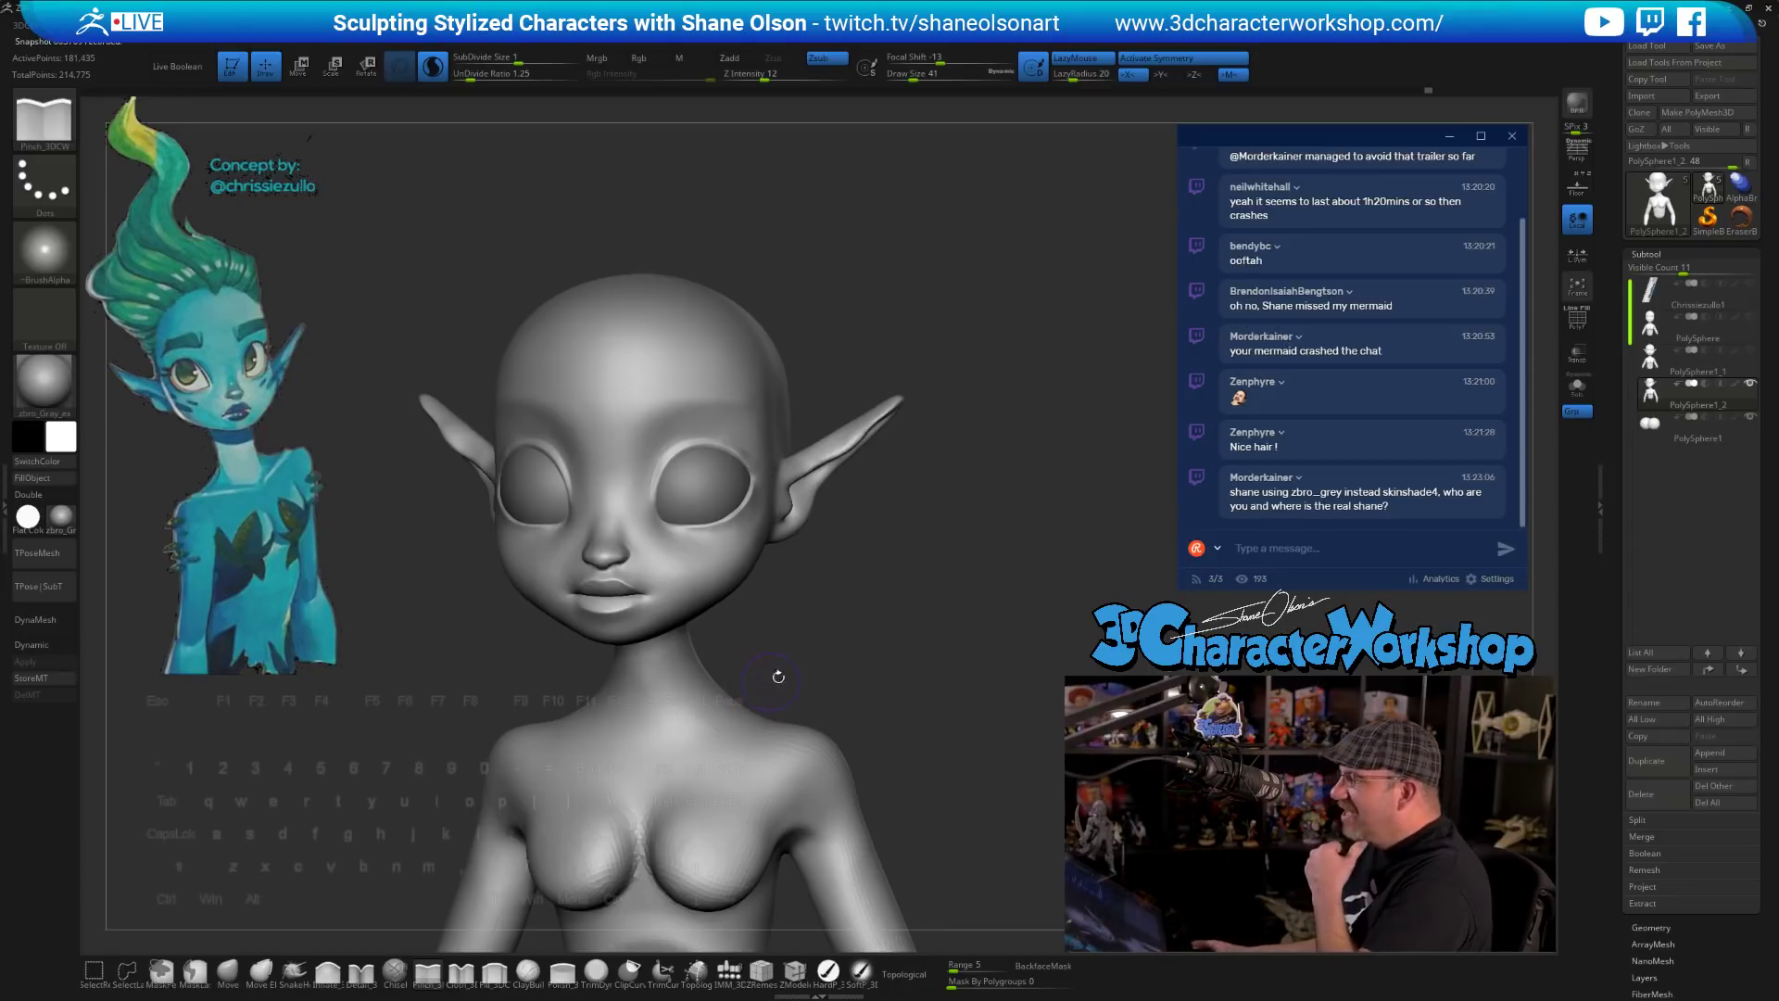
- Switch the character to the warmer grey modeling material and check the head from the front
{"action": "mouse_move", "coordinate": [780, 649]}
{"action": "left_mouse_down", "text": "alt"}
{"action": "mouse_move", "coordinate": [910, 586]}
{"action": "mouse_move", "coordinate": [949, 521]}
{"action": "mouse_move", "coordinate": [888, 728]}
{"action": "left_mouse_up", "text": "alt"}
{"action": "left_click_drag", "start_coordinate": [936, 644], "coordinate": [882, 630]}
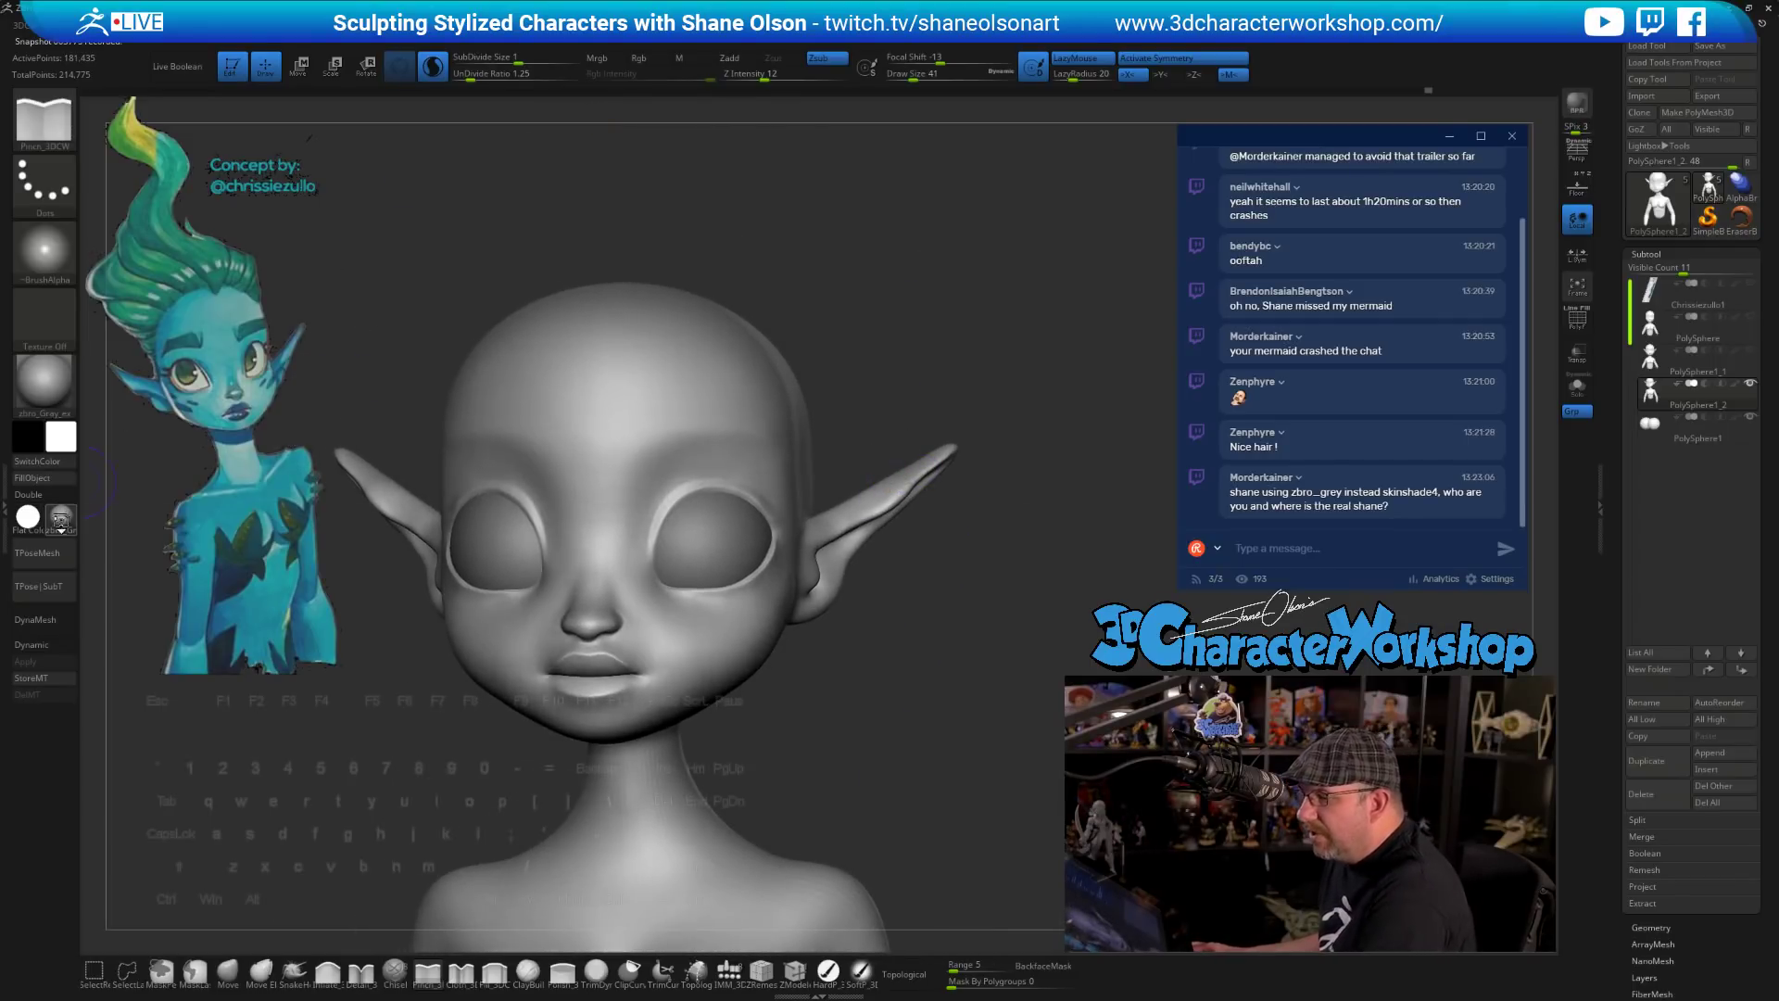
{"action": "left_click", "coordinate": [60, 517]}
{"action": "left_click", "coordinate": [600, 732]}
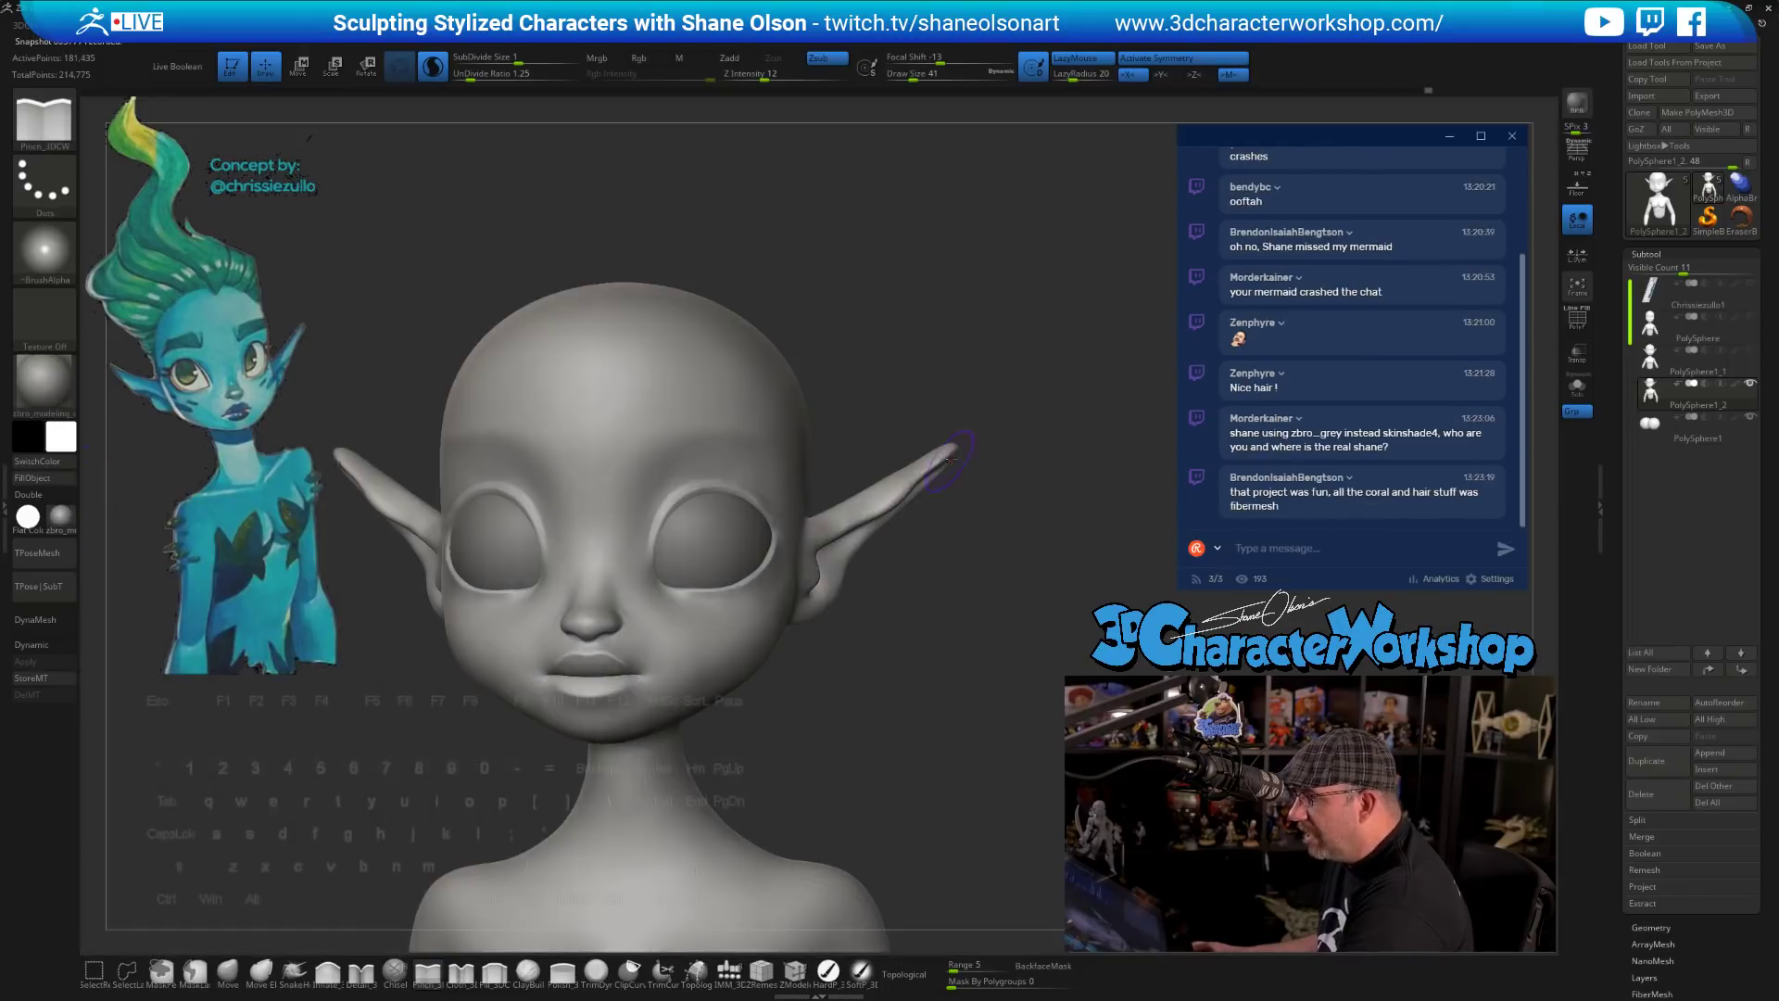
{"action": "left_click_drag", "start_coordinate": [909, 661], "coordinate": [907, 712]}
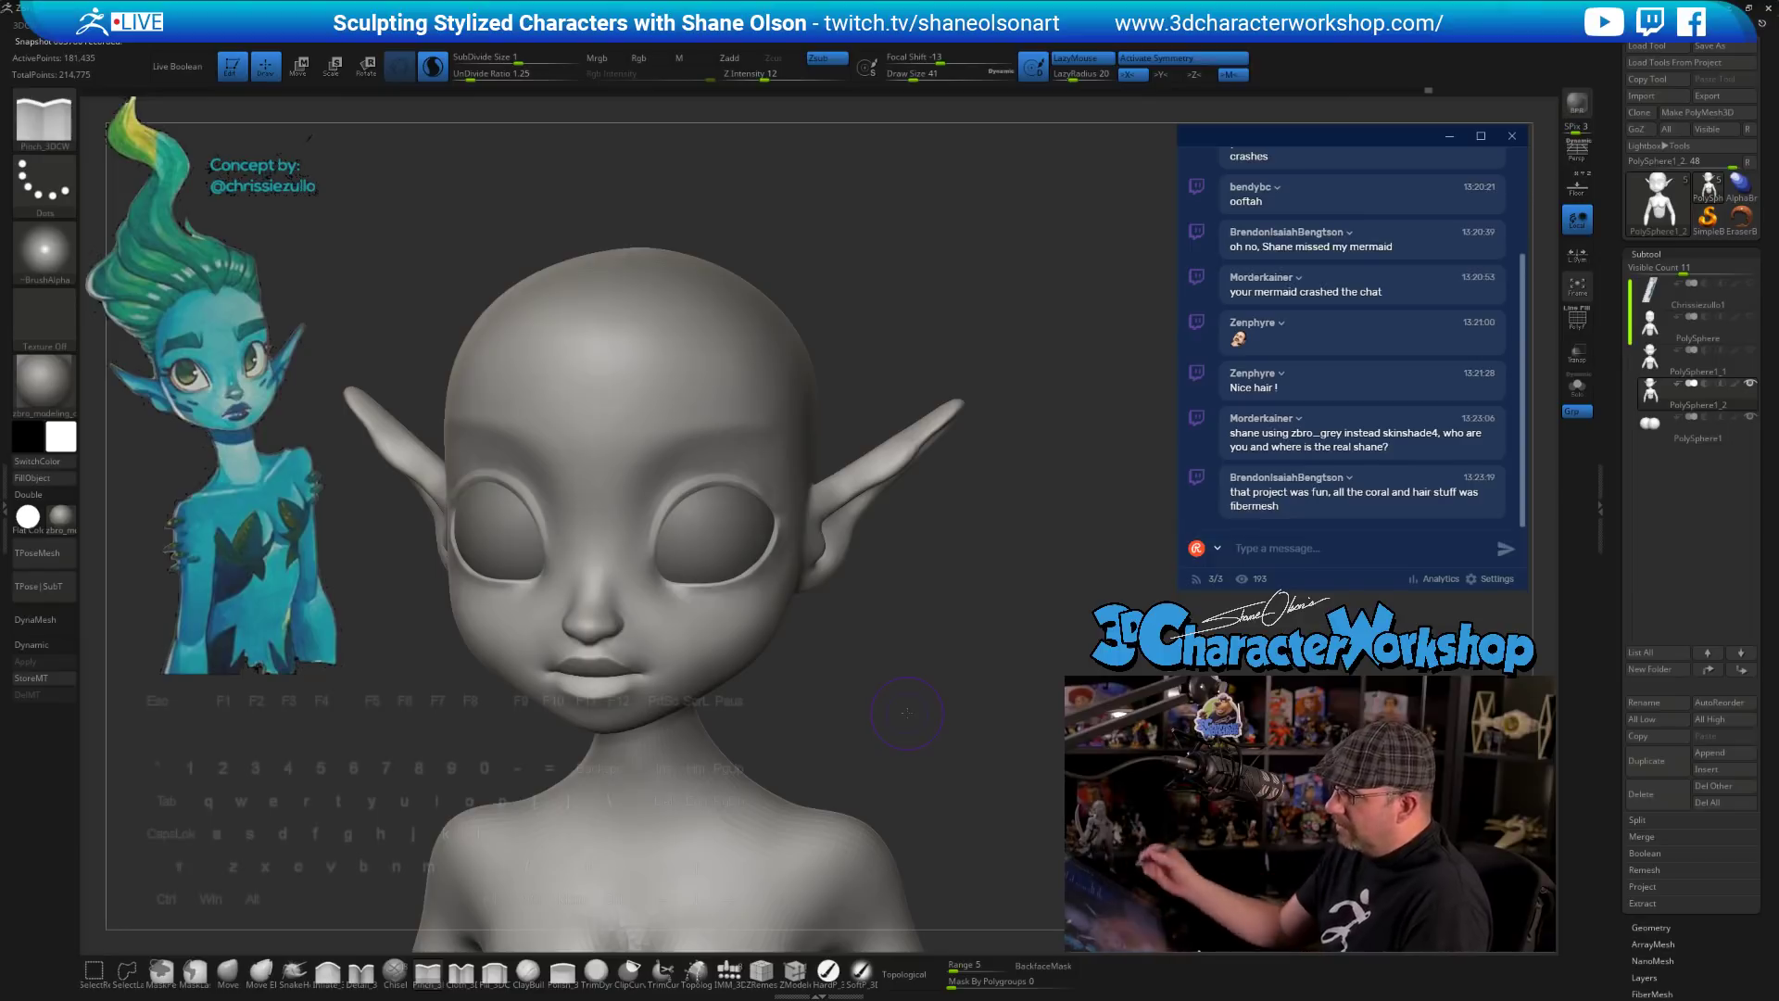
- Reshape the jaw and underside of the head with the Move brush at draw size 97, working in profile
{"action": "left_click", "coordinate": [228, 969]}
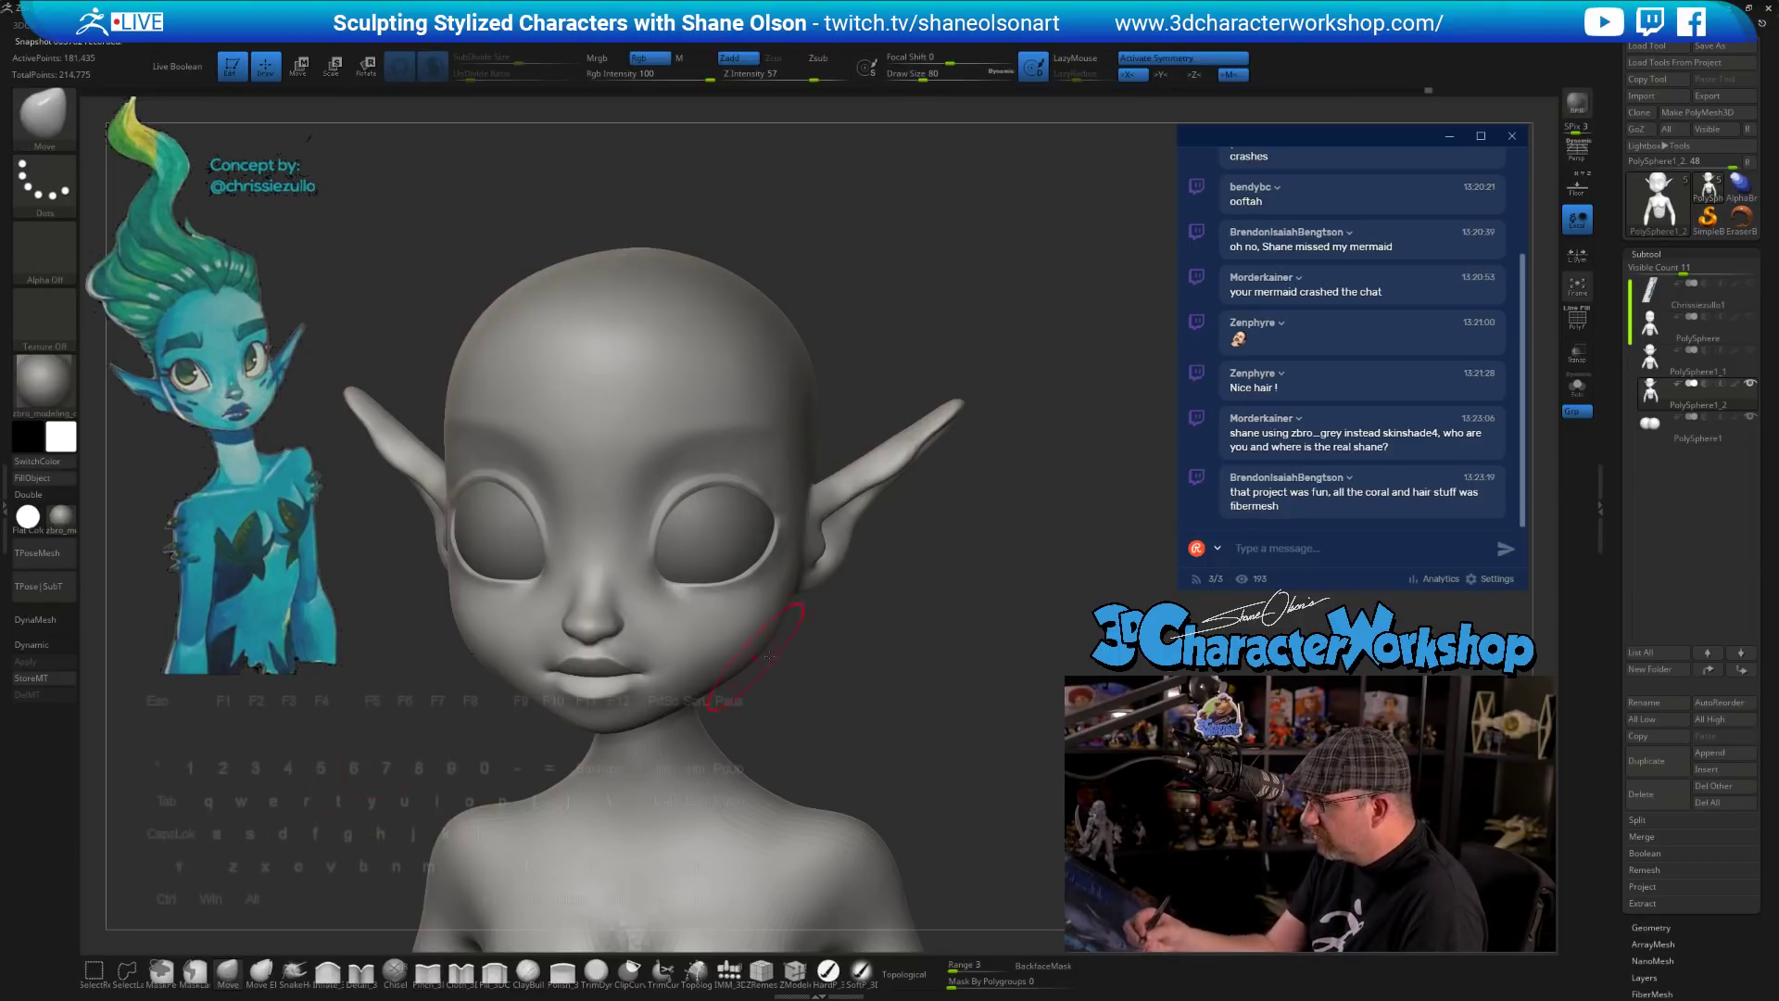
{"action": "mouse_move", "coordinate": [791, 689]}
{"action": "left_mouse_down"}
{"action": "mouse_move", "coordinate": [777, 763]}
{"action": "mouse_move", "coordinate": [811, 859]}
{"action": "left_mouse_up"}
{"action": "key", "text": "s"}
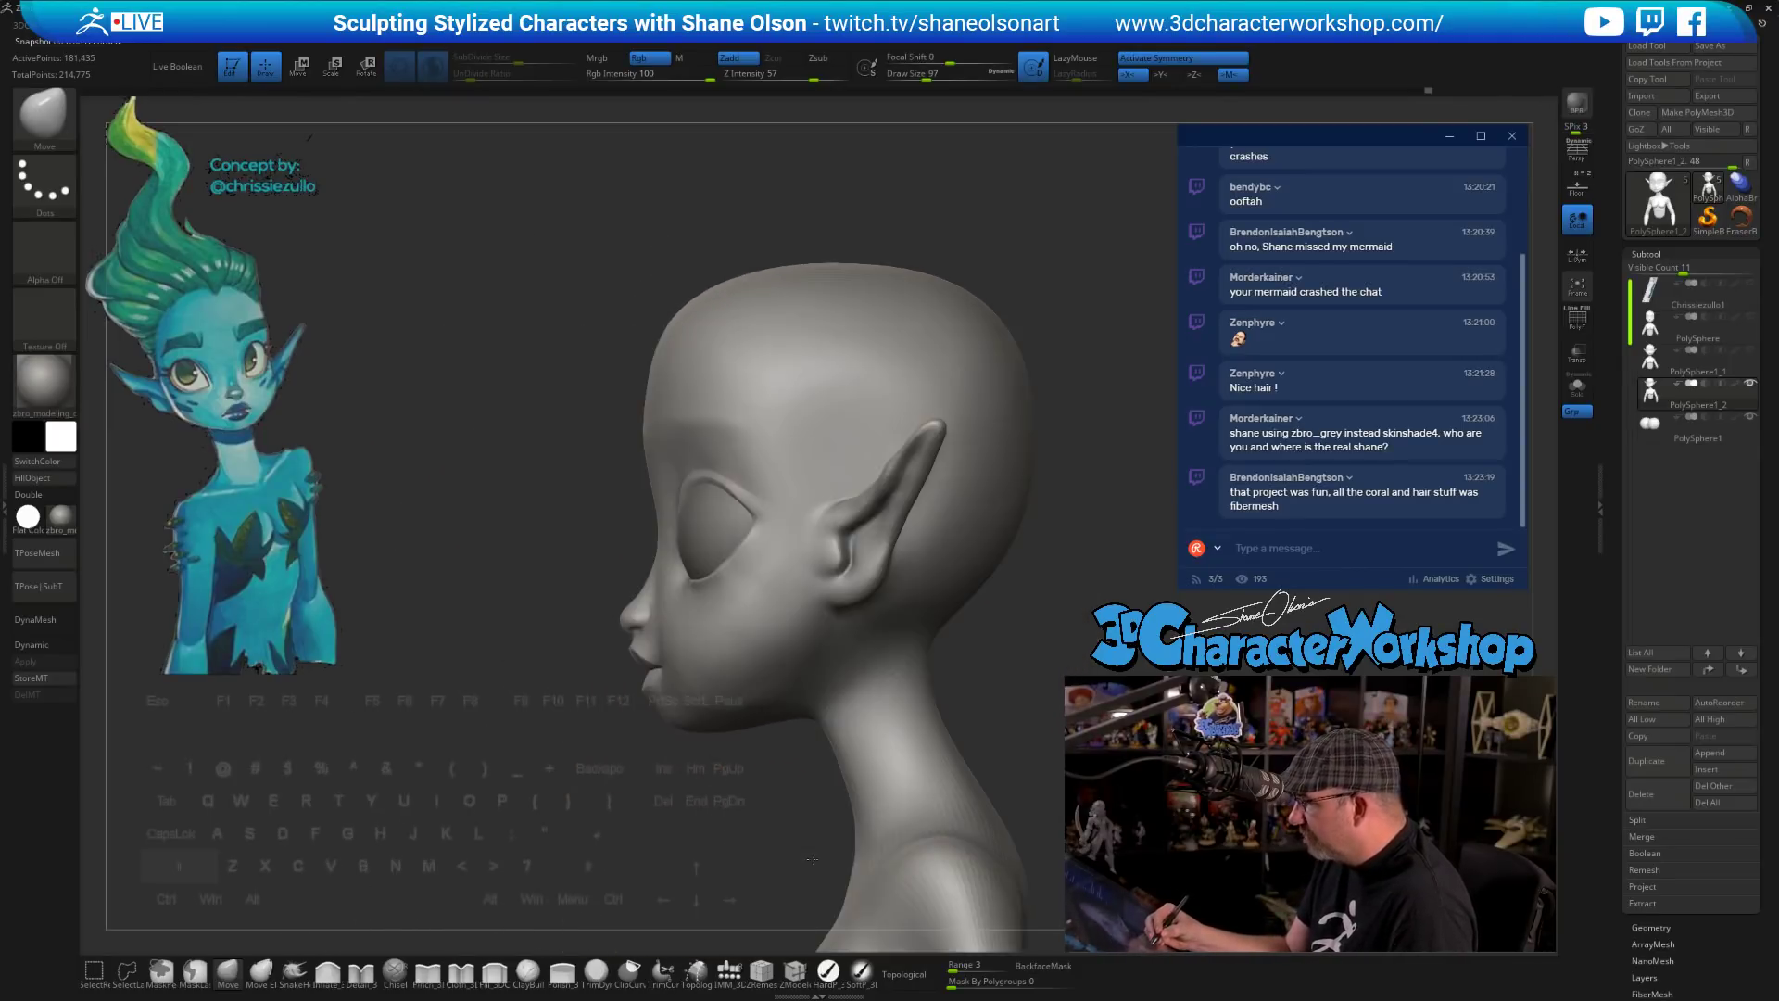
{"action": "mouse_move", "coordinate": [731, 778]}
{"action": "left_mouse_down"}
{"action": "mouse_move", "coordinate": [815, 682]}
{"action": "mouse_move", "coordinate": [842, 735]}
{"action": "mouse_move", "coordinate": [845, 700]}
{"action": "left_mouse_up"}
- Smooth the lower face and jawline where they meet the neck at draw size 59
{"action": "key", "text": "shift"}
{"action": "left_click_drag", "start_coordinate": [643, 648], "coordinate": [676, 681], "text": "shift"}
{"action": "left_click_drag", "start_coordinate": [837, 711], "coordinate": [828, 720]}
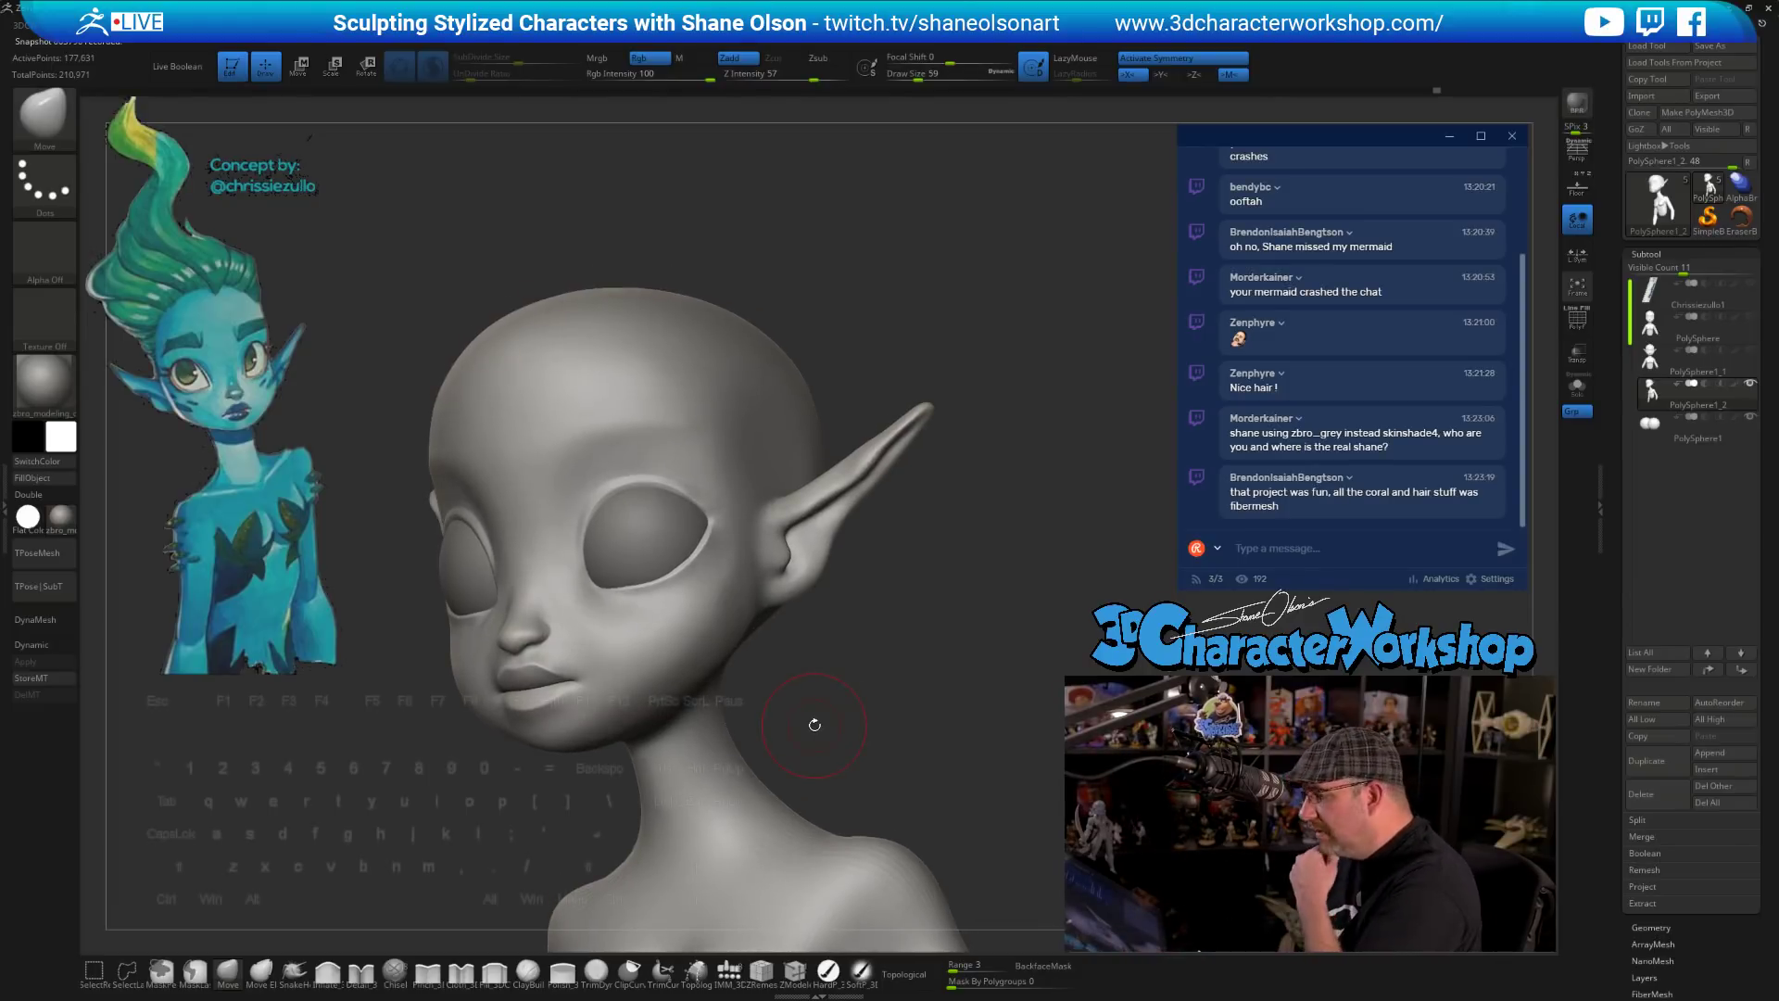
{"action": "mouse_move", "coordinate": [871, 707]}
{"action": "left_mouse_down"}
{"action": "mouse_move", "coordinate": [937, 690]}
{"action": "mouse_move", "coordinate": [917, 699]}
{"action": "left_mouse_up"}
{"action": "mouse_move", "coordinate": [786, 681]}
{"action": "left_mouse_down", "text": "shift"}
{"action": "mouse_move", "coordinate": [760, 653]}
{"action": "mouse_move", "coordinate": [706, 708]}
{"action": "left_mouse_up", "text": "shift"}
{"action": "left_click_drag", "start_coordinate": [931, 718], "coordinate": [831, 672], "text": "alt"}
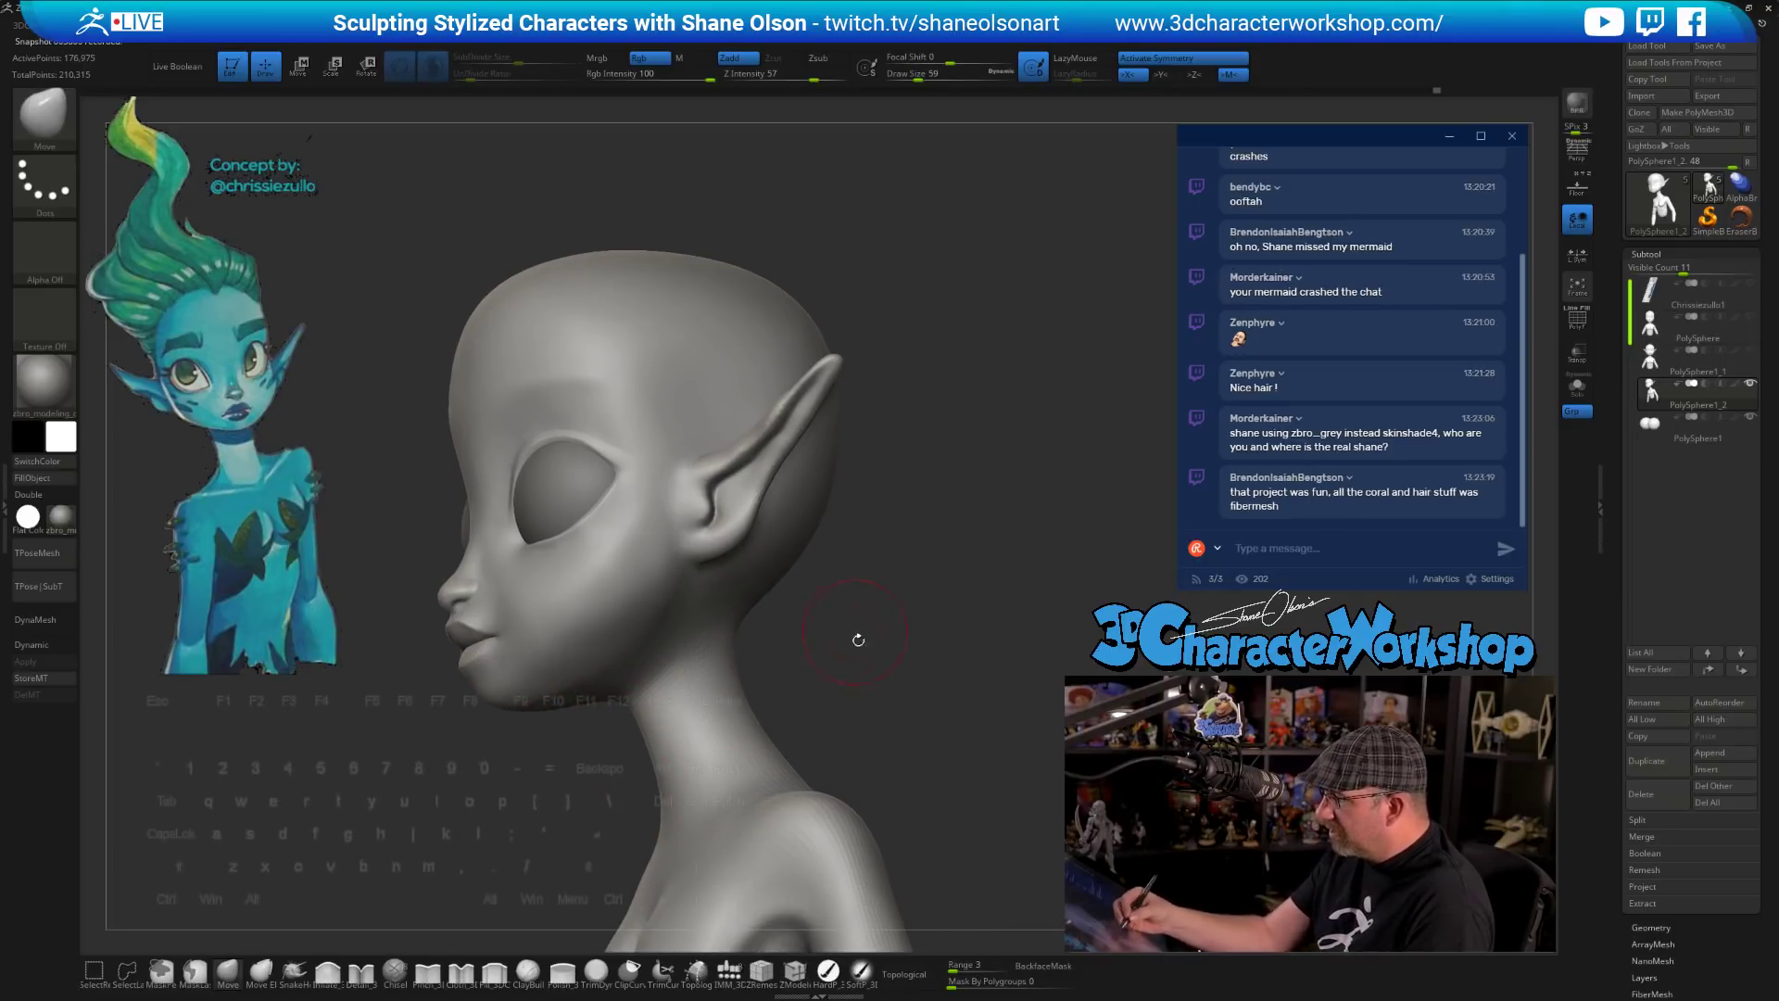
- Adjust the object shadow intensity and refine the front of the neck with the Move brush at draw sizes 74 and 112
{"action": "key", "text": "space"}
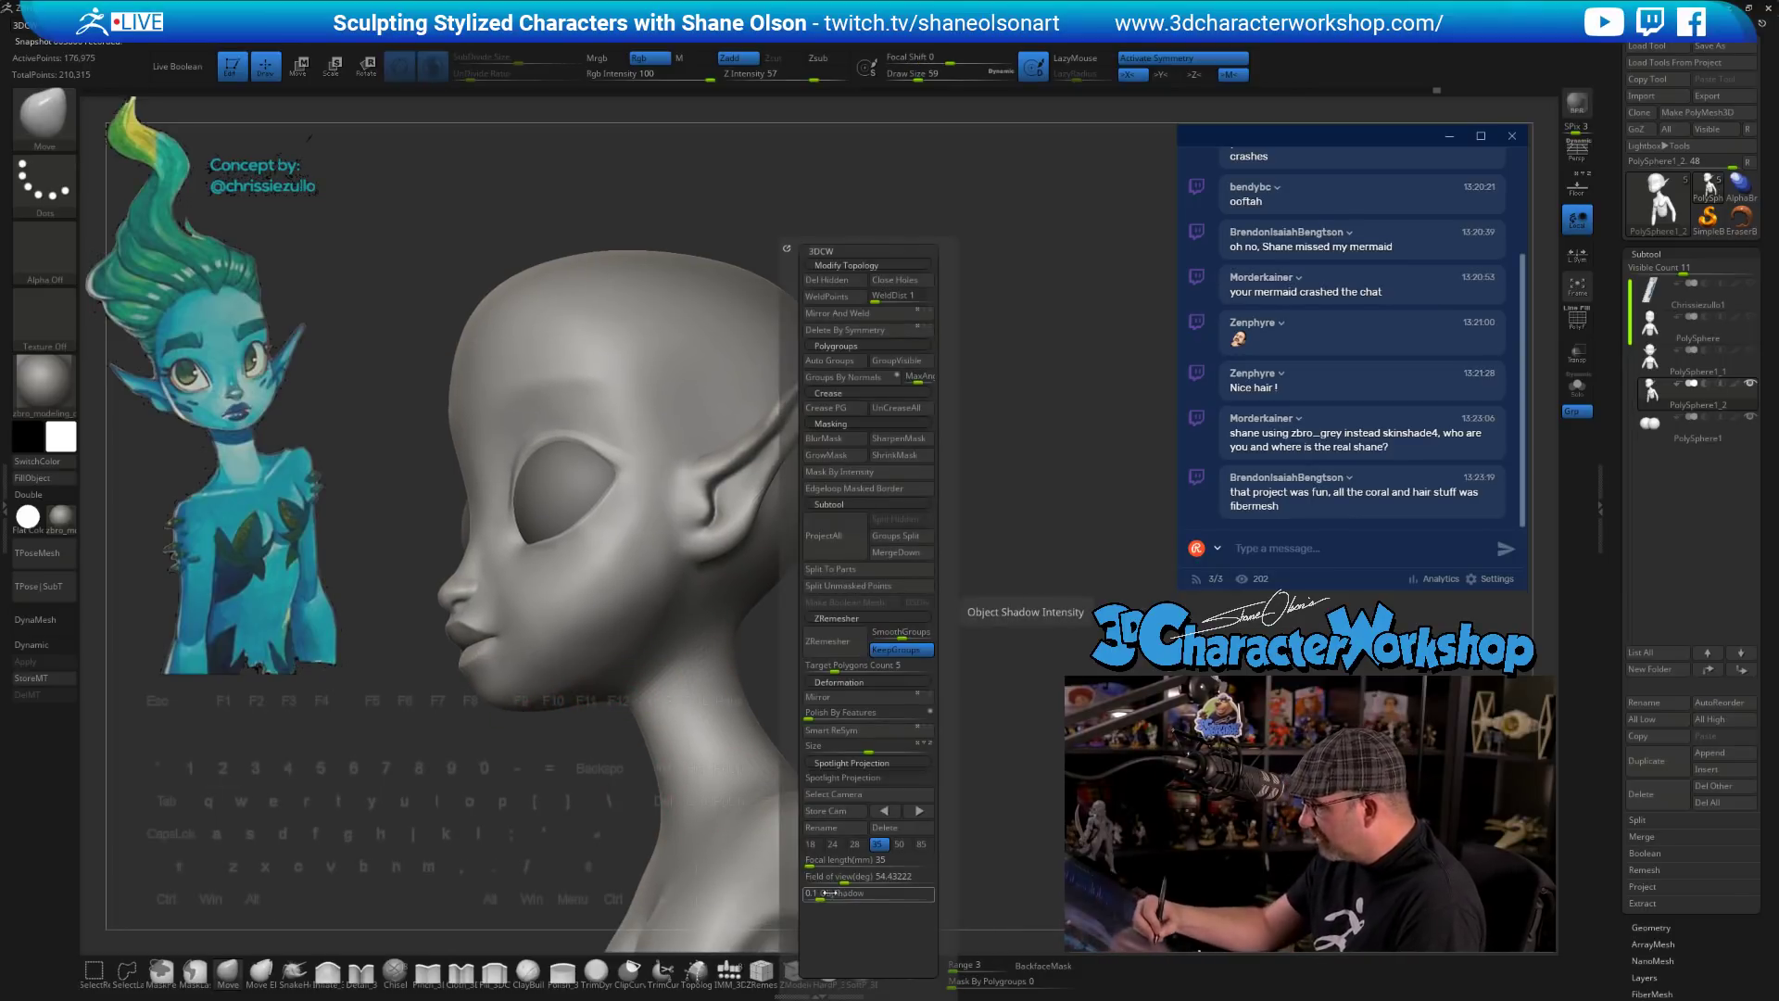
{"action": "left_click_drag", "start_coordinate": [980, 660], "coordinate": [864, 664]}
{"action": "key", "text": "s"}
{"action": "left_click_drag", "start_coordinate": [617, 752], "coordinate": [622, 754]}
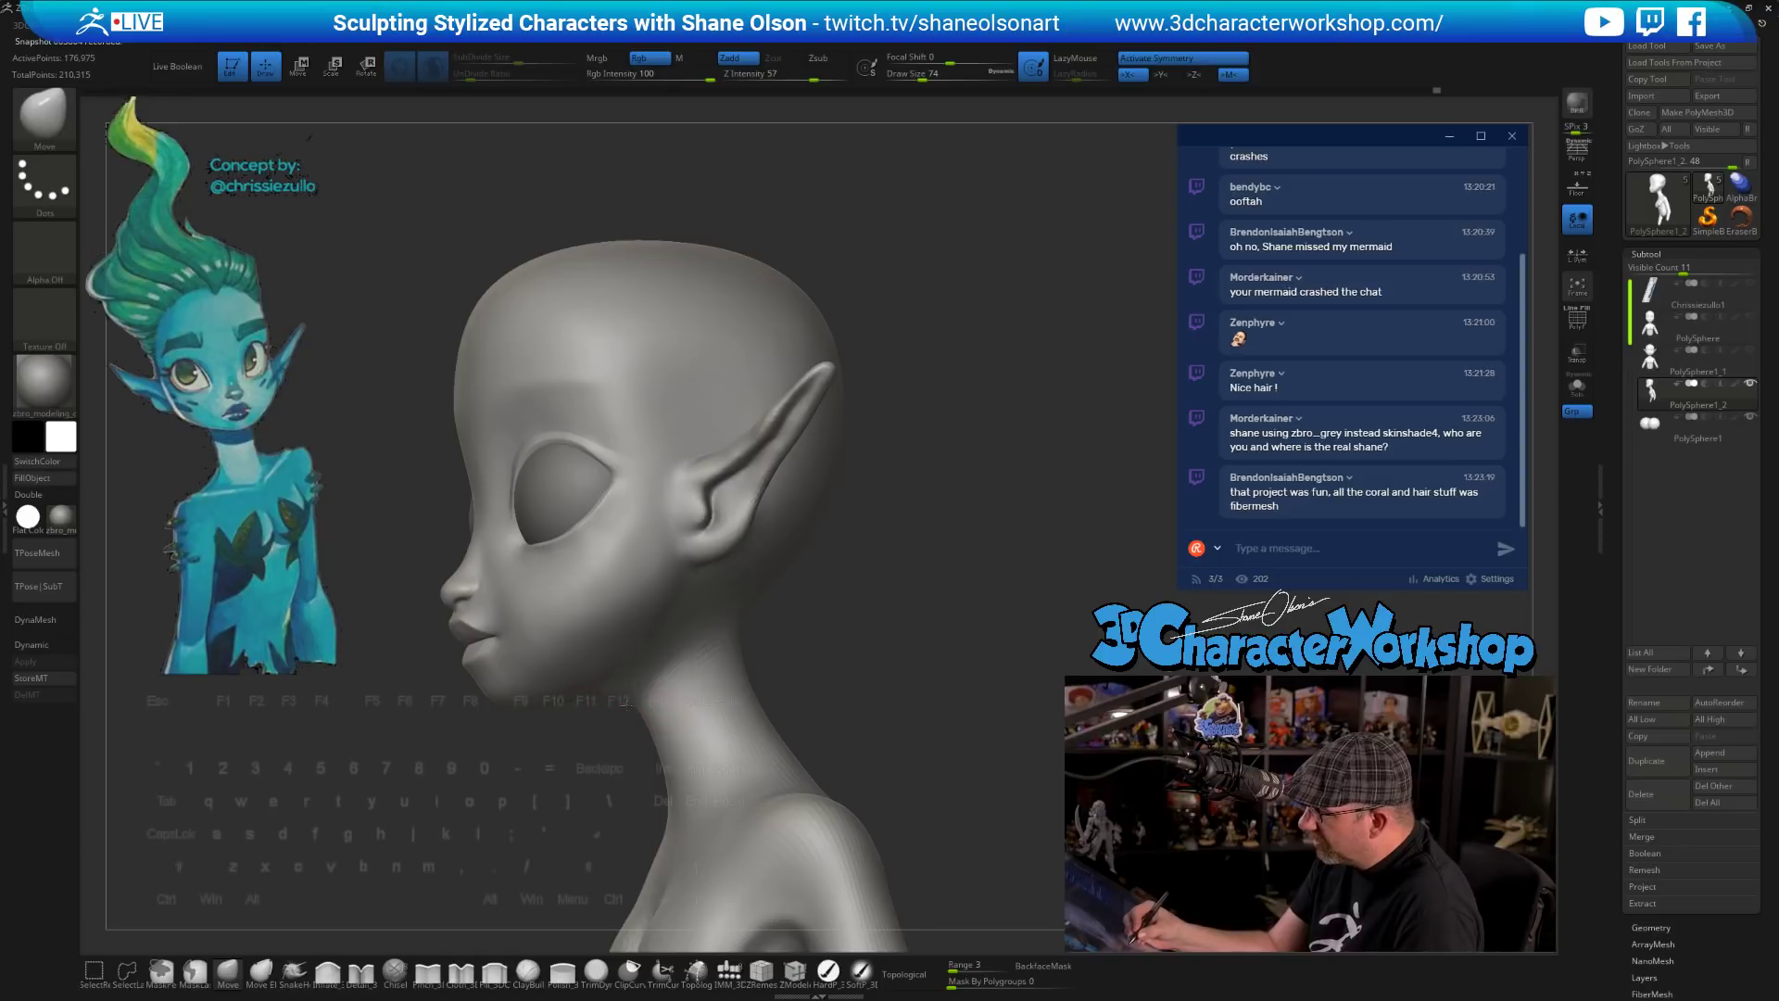
{"action": "mouse_move", "coordinate": [609, 795]}
{"action": "left_mouse_down", "text": "shift"}
{"action": "mouse_move", "coordinate": [590, 756]}
{"action": "mouse_move", "coordinate": [713, 648]}
{"action": "left_mouse_up", "text": "shift"}
{"action": "key", "text": "s"}
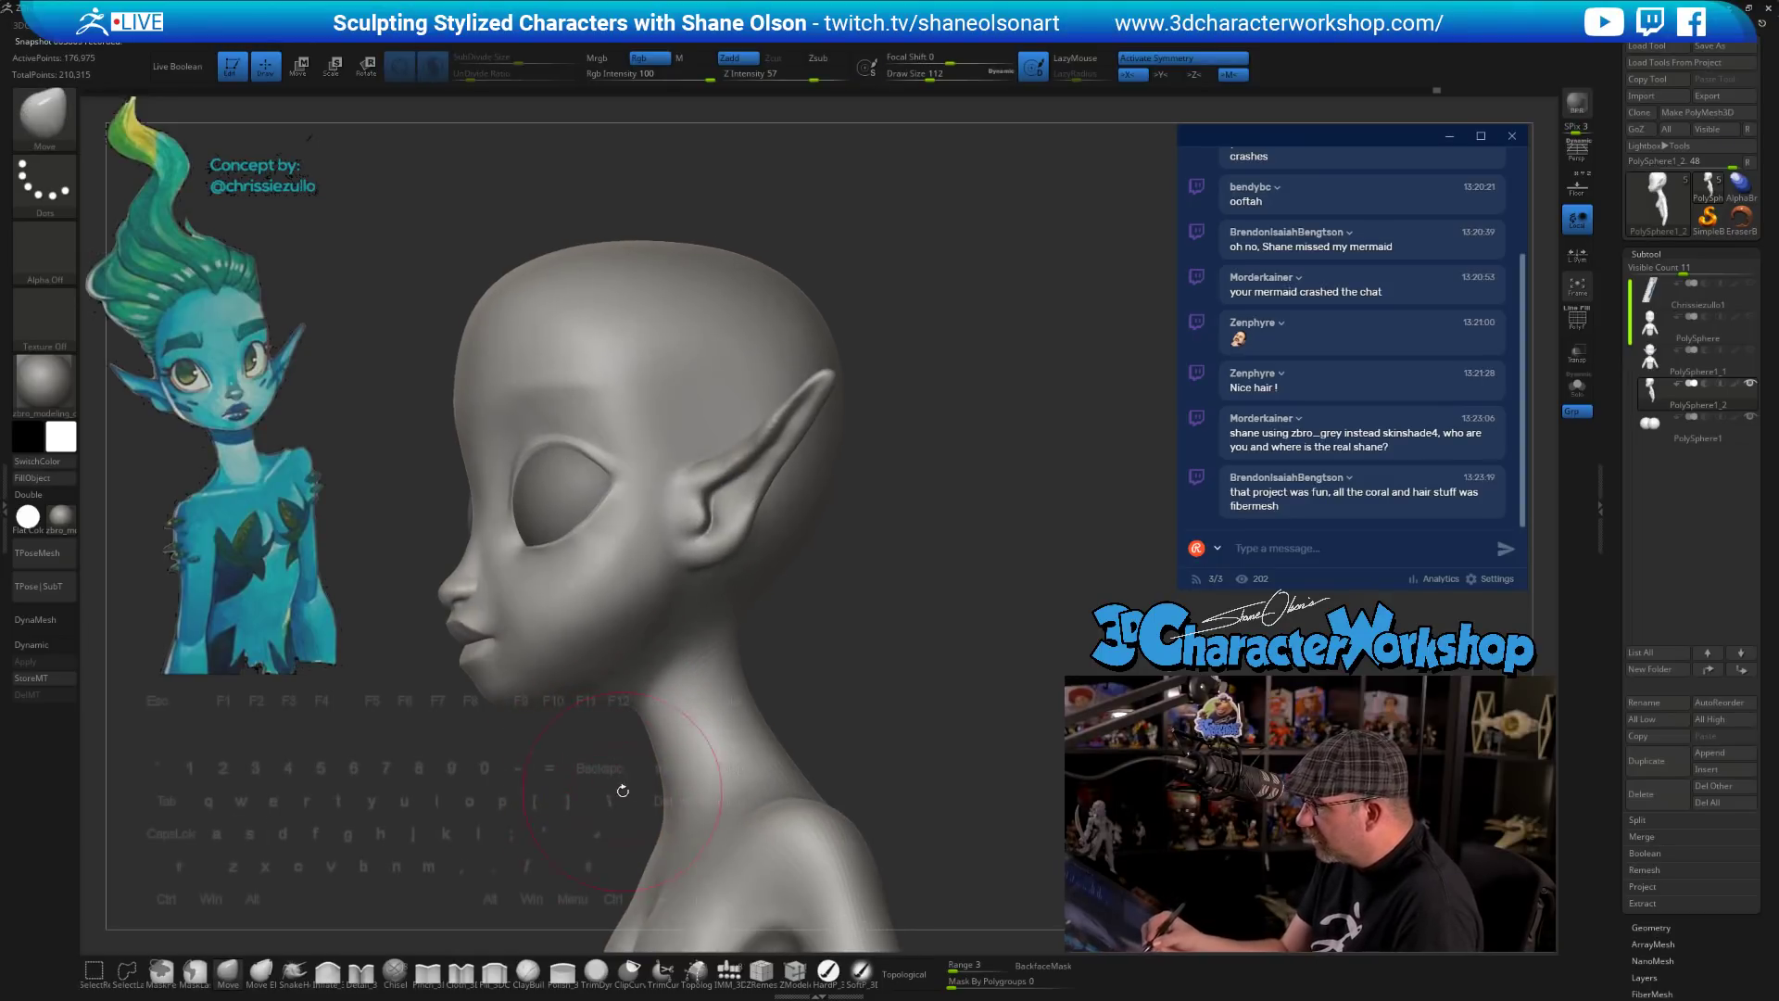
- Smooth the side of the neck and the area under the jaw at draw size 54
{"action": "key", "text": "bracketleft"}
{"action": "key", "text": "bracketleft"}
{"action": "key", "text": "bracketleft"}
{"action": "key", "text": "shift"}
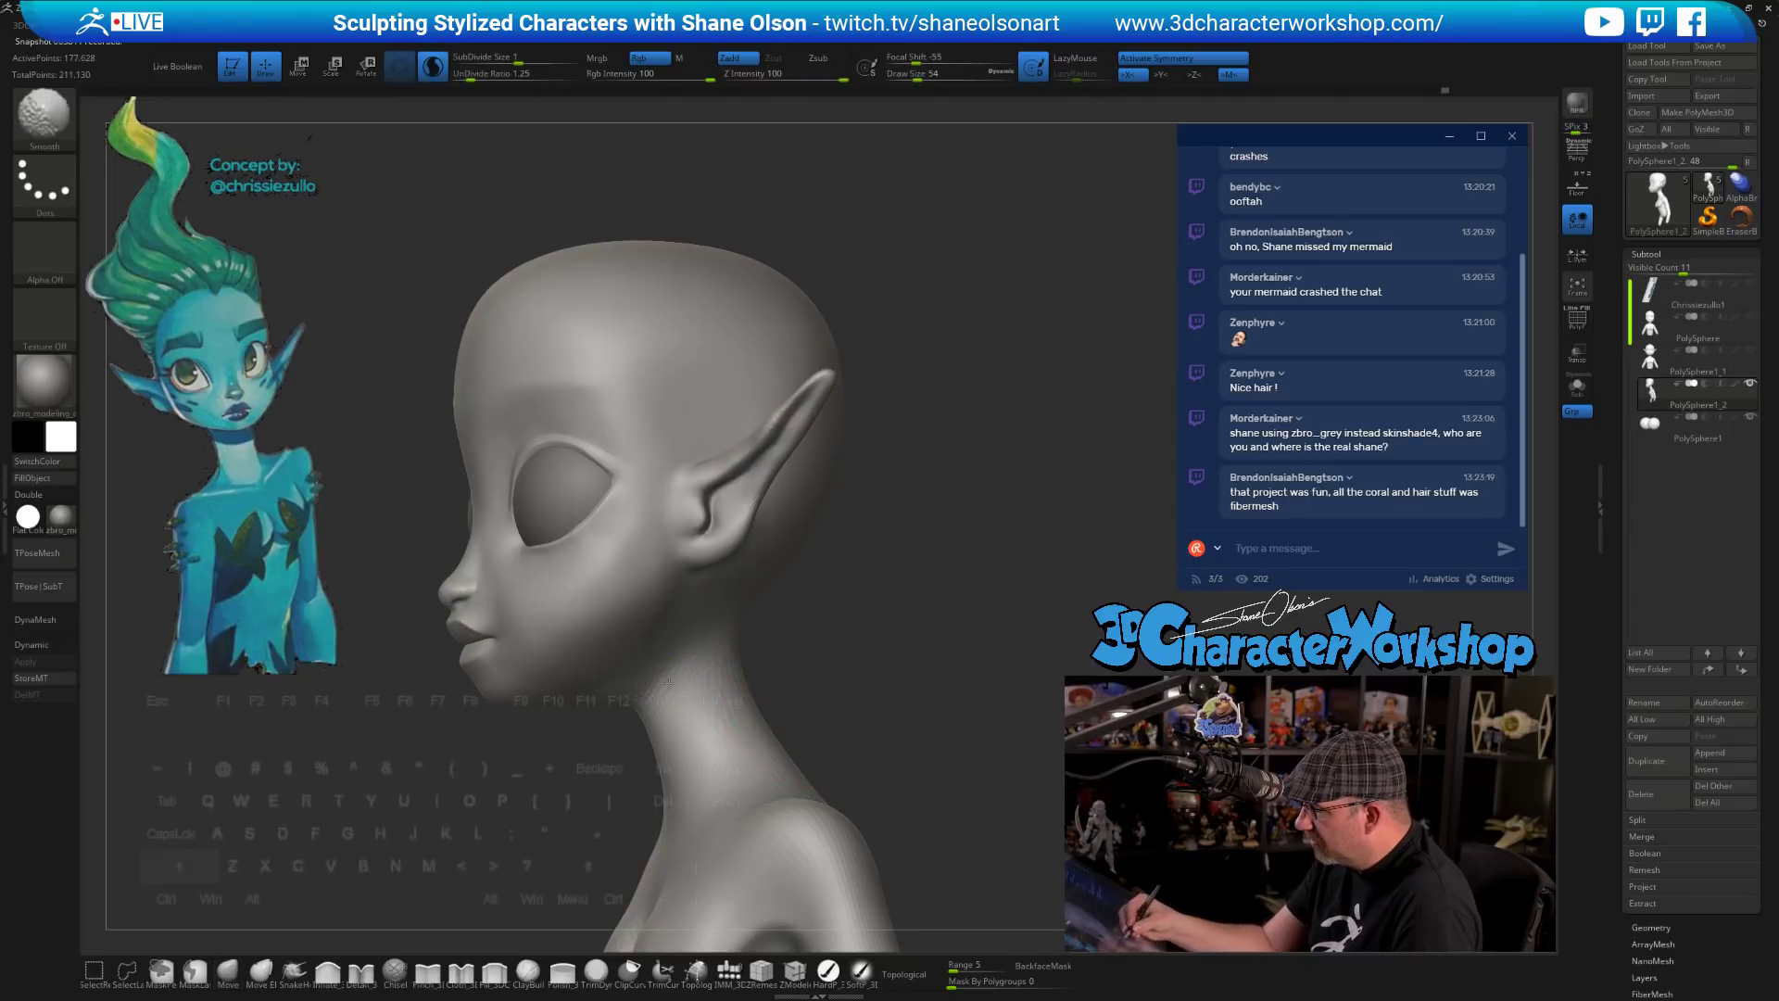
{"action": "left_click_drag", "start_coordinate": [755, 726], "coordinate": [749, 713], "text": "shift"}
{"action": "mouse_move", "coordinate": [862, 750]}
{"action": "left_mouse_down"}
{"action": "mouse_move", "coordinate": [825, 737]}
{"action": "mouse_move", "coordinate": [783, 678]}
{"action": "left_mouse_up"}
{"action": "key", "text": "shift"}
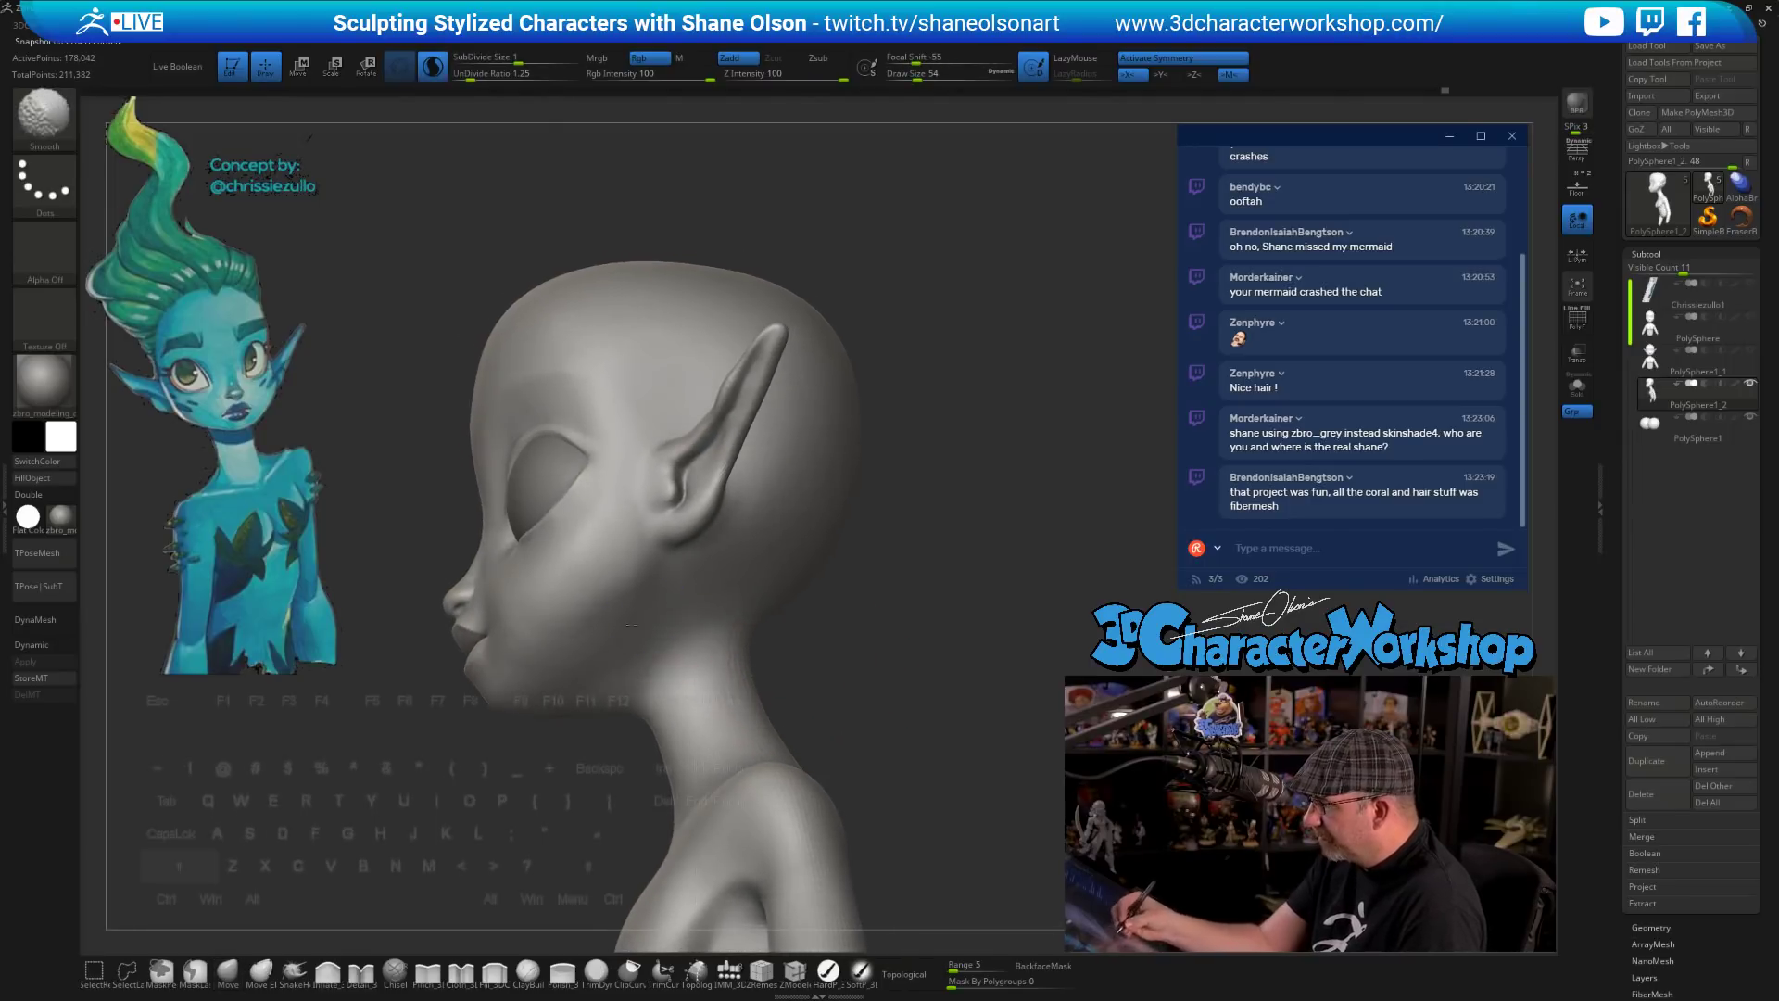
- Define the cheek and jawline planes with the 3DCW brush at draw size 51 and smooth the strokes
{"action": "left_click_drag", "start_coordinate": [548, 788], "coordinate": [646, 780], "text": "ctrl"}
{"action": "left_click", "coordinate": [428, 970]}
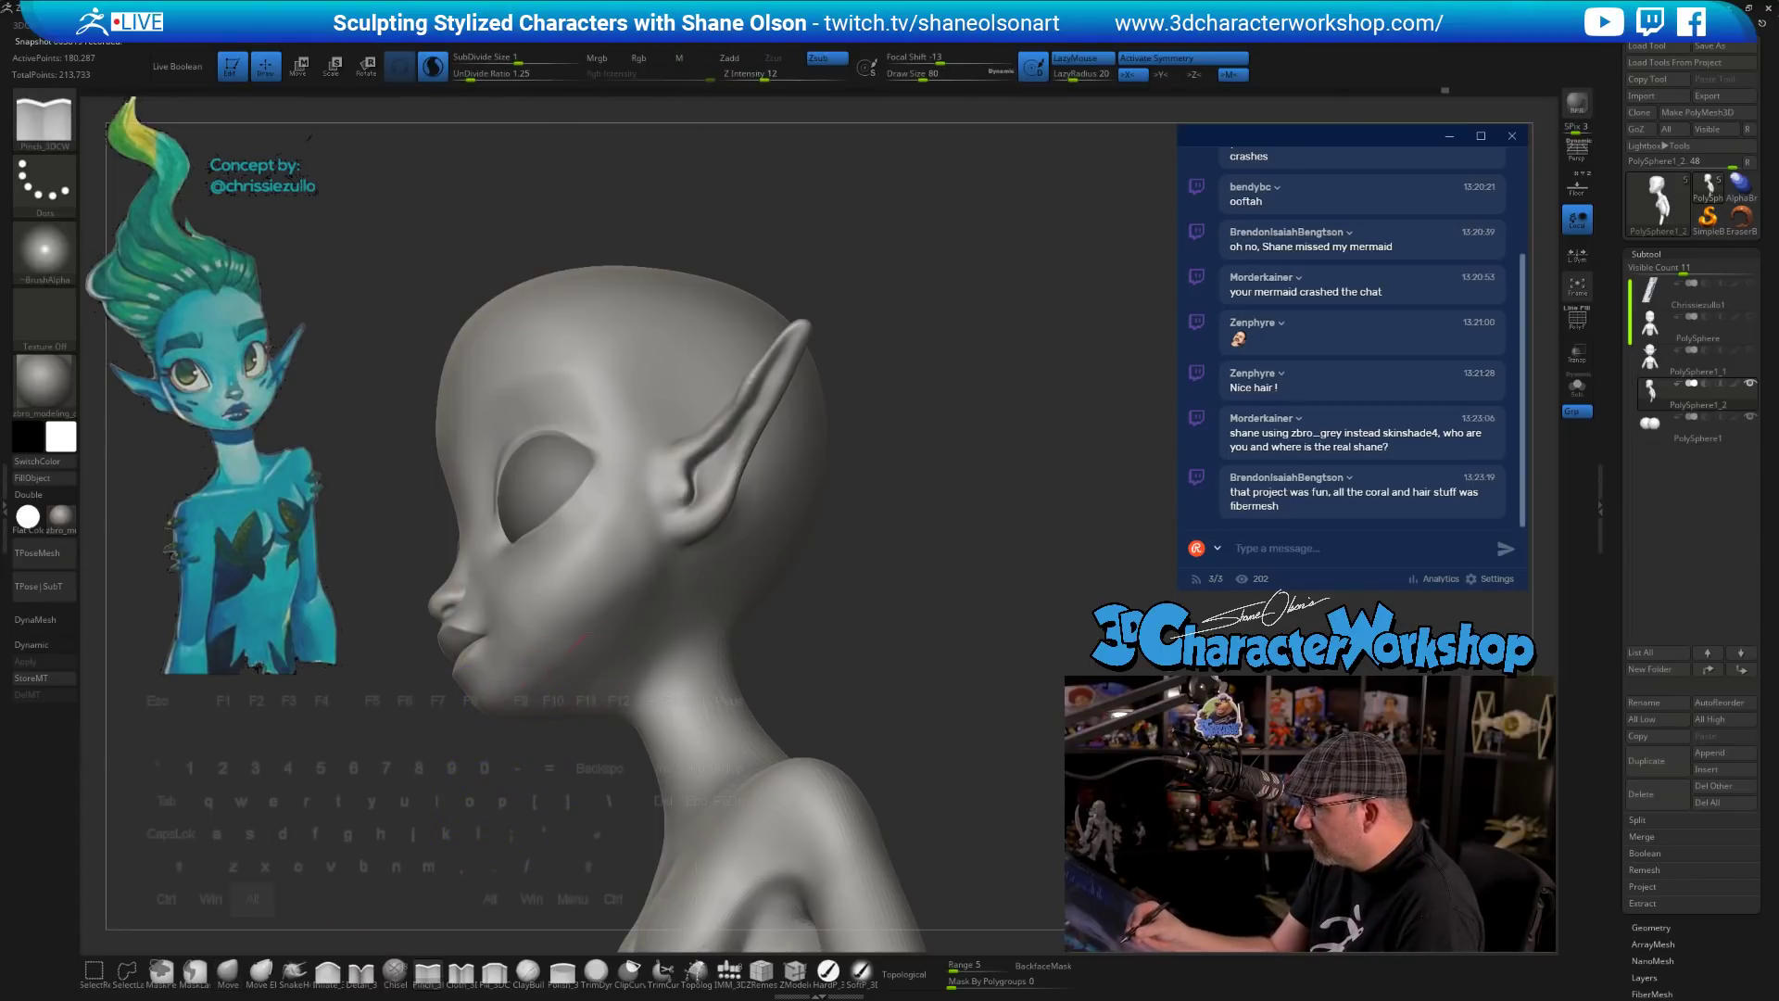
{"action": "left_click_drag", "start_coordinate": [581, 638], "coordinate": [630, 598]}
{"action": "mouse_move", "coordinate": [895, 647]}
{"action": "left_mouse_down"}
{"action": "mouse_move", "coordinate": [933, 644]}
{"action": "mouse_move", "coordinate": [752, 653]}
{"action": "mouse_move", "coordinate": [855, 667]}
{"action": "mouse_move", "coordinate": [878, 649]}
{"action": "left_mouse_up"}
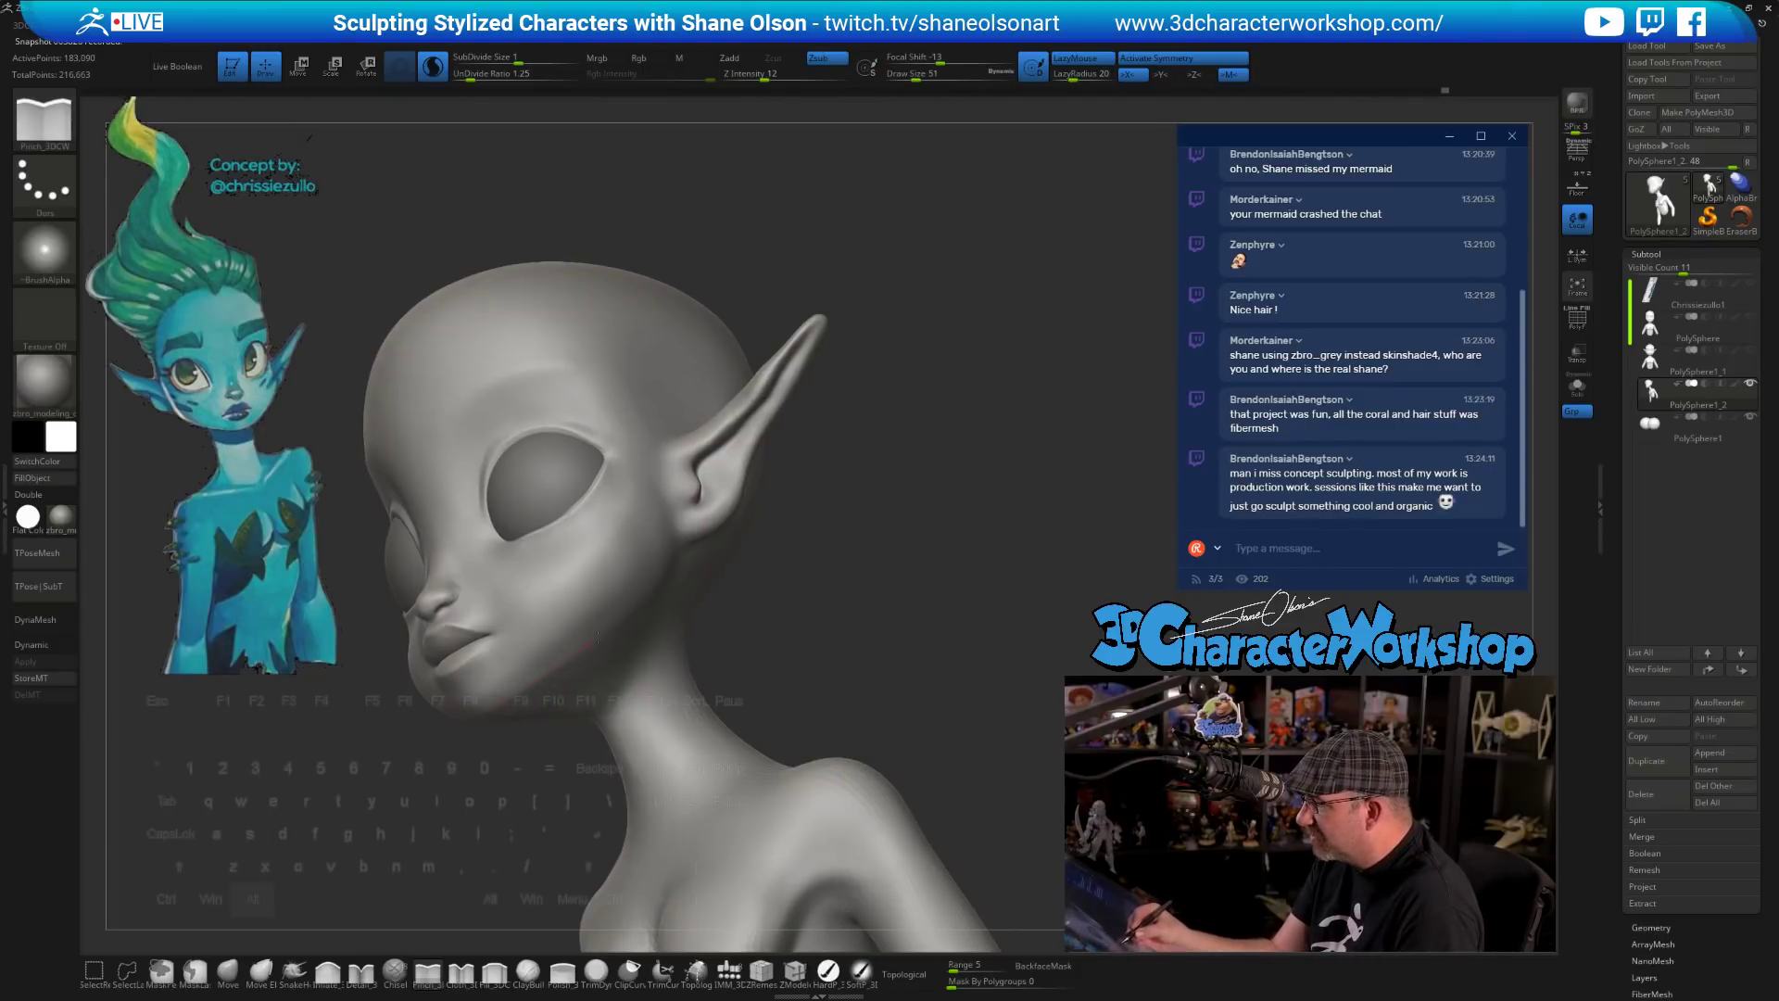
{"action": "key", "text": "shift"}
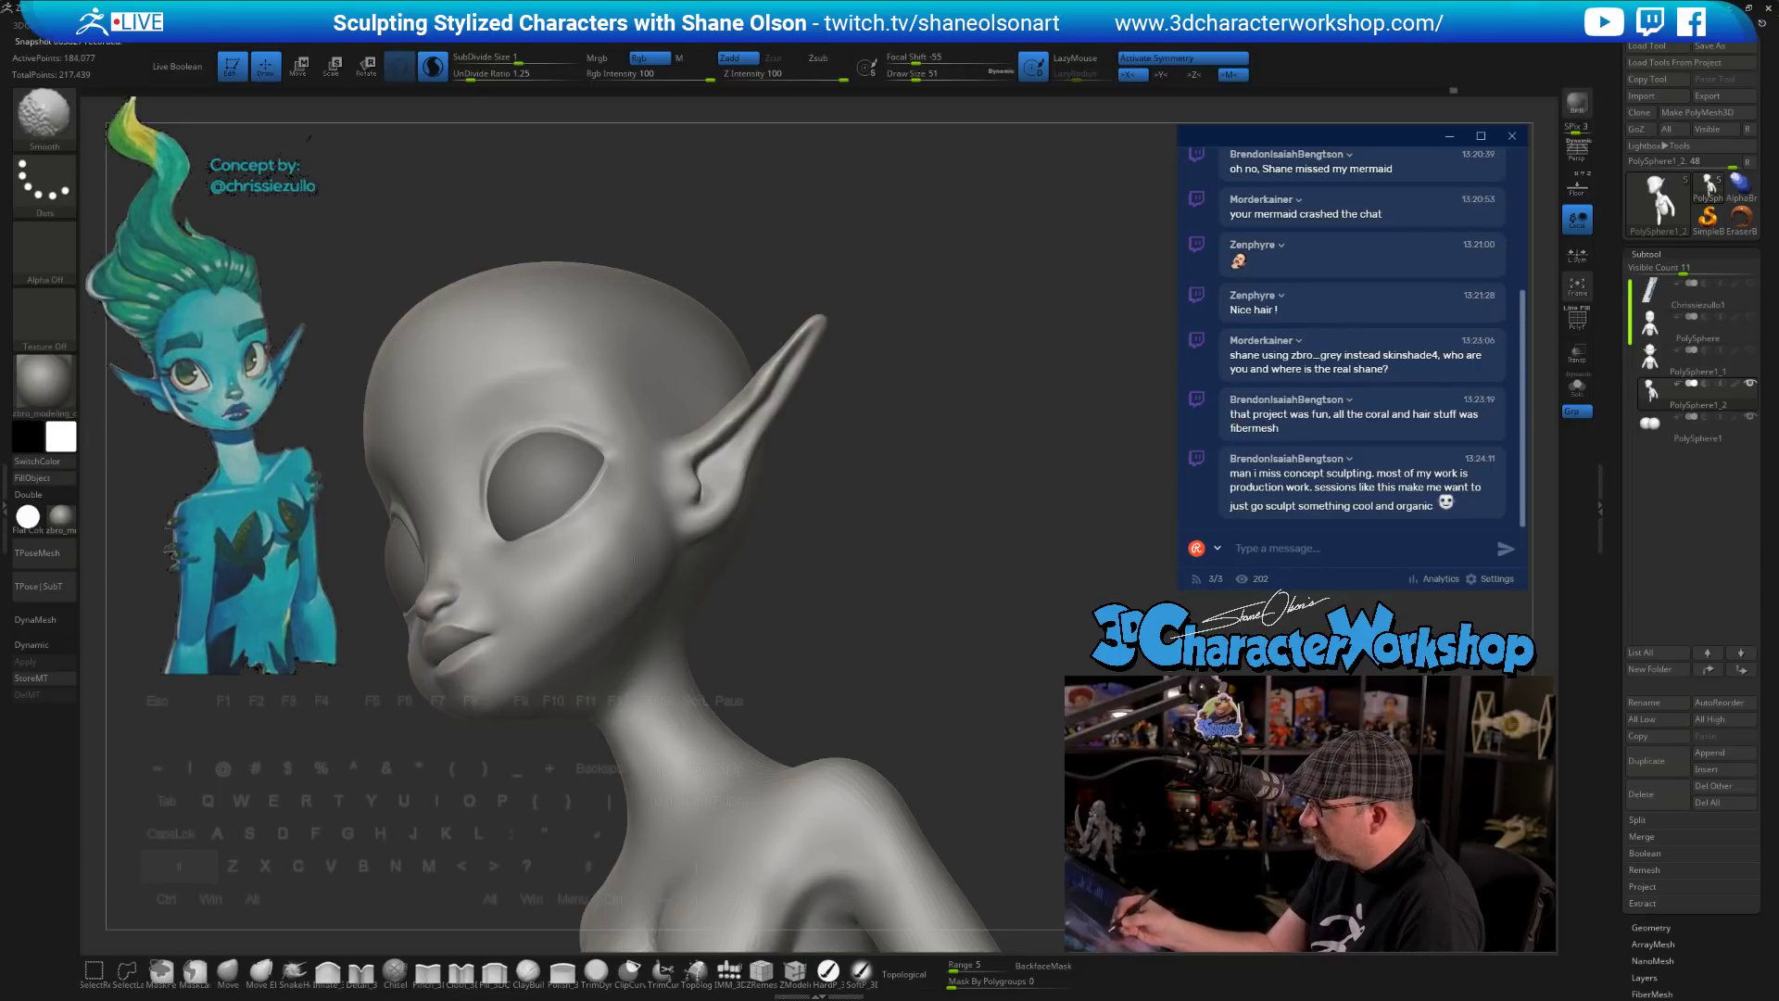
- Smooth the side and back of the neck in profile at draw size 51
{"action": "left_click_drag", "start_coordinate": [873, 643], "coordinate": [850, 689]}
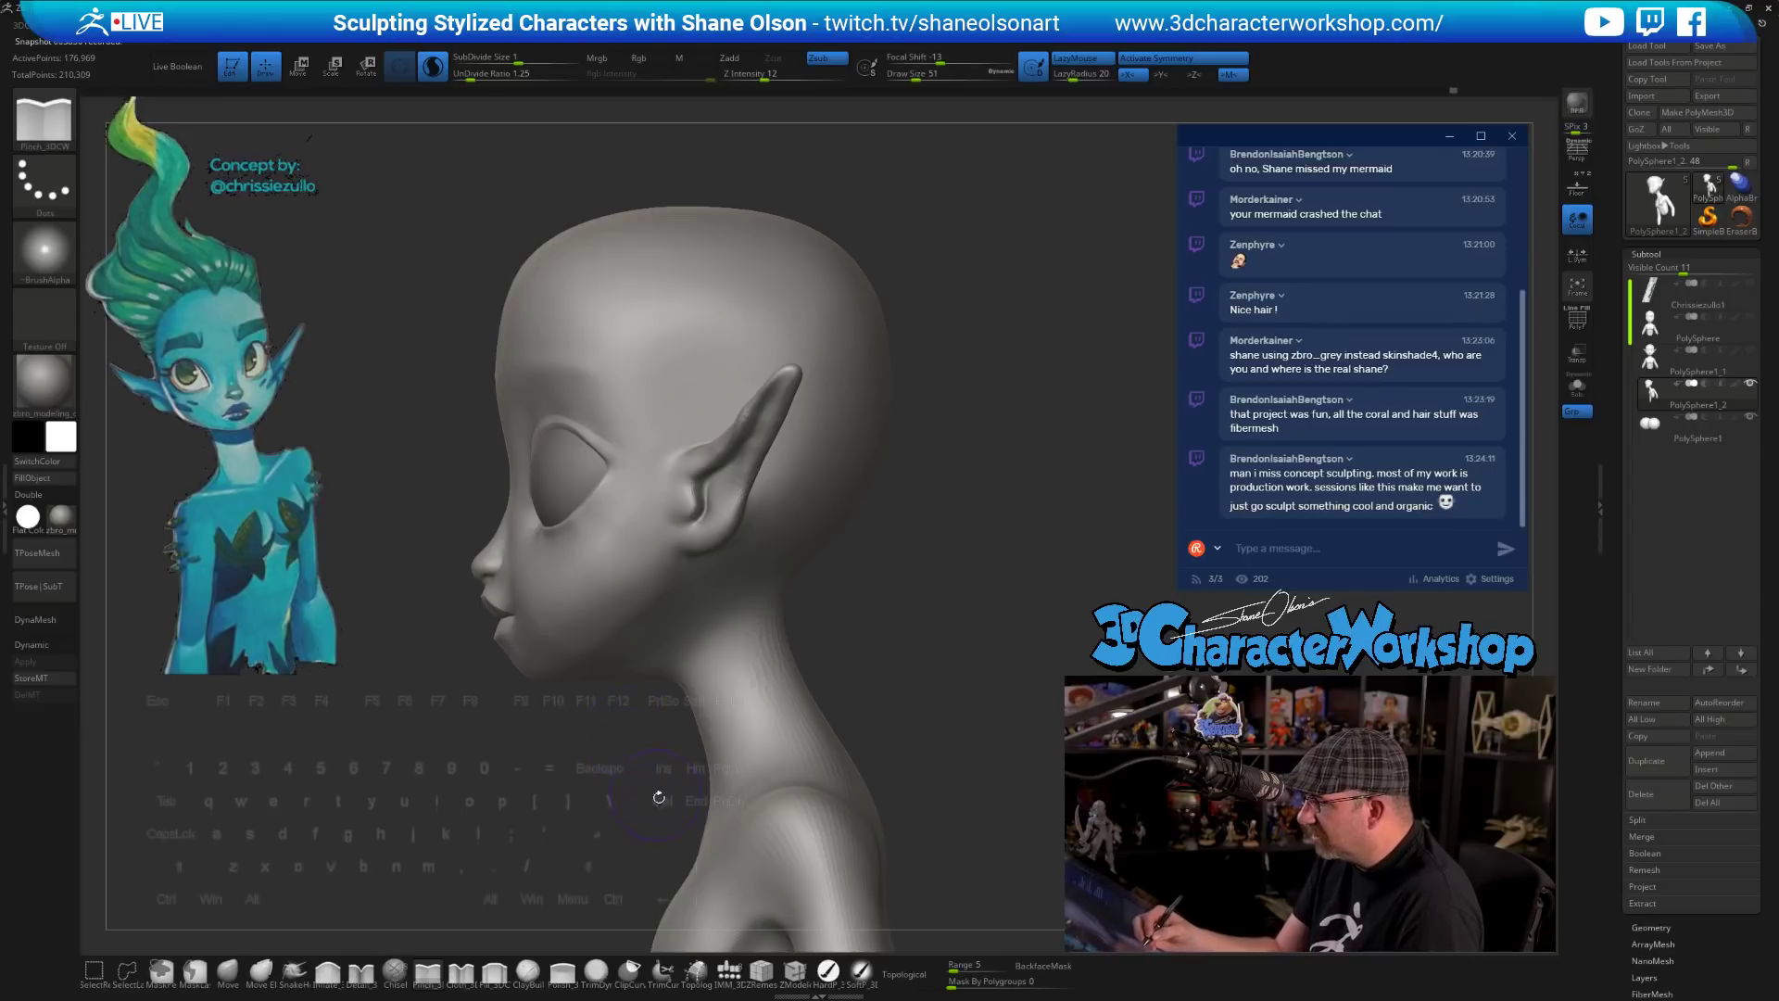
{"action": "key", "text": "shift"}
{"action": "key", "text": "shift"}
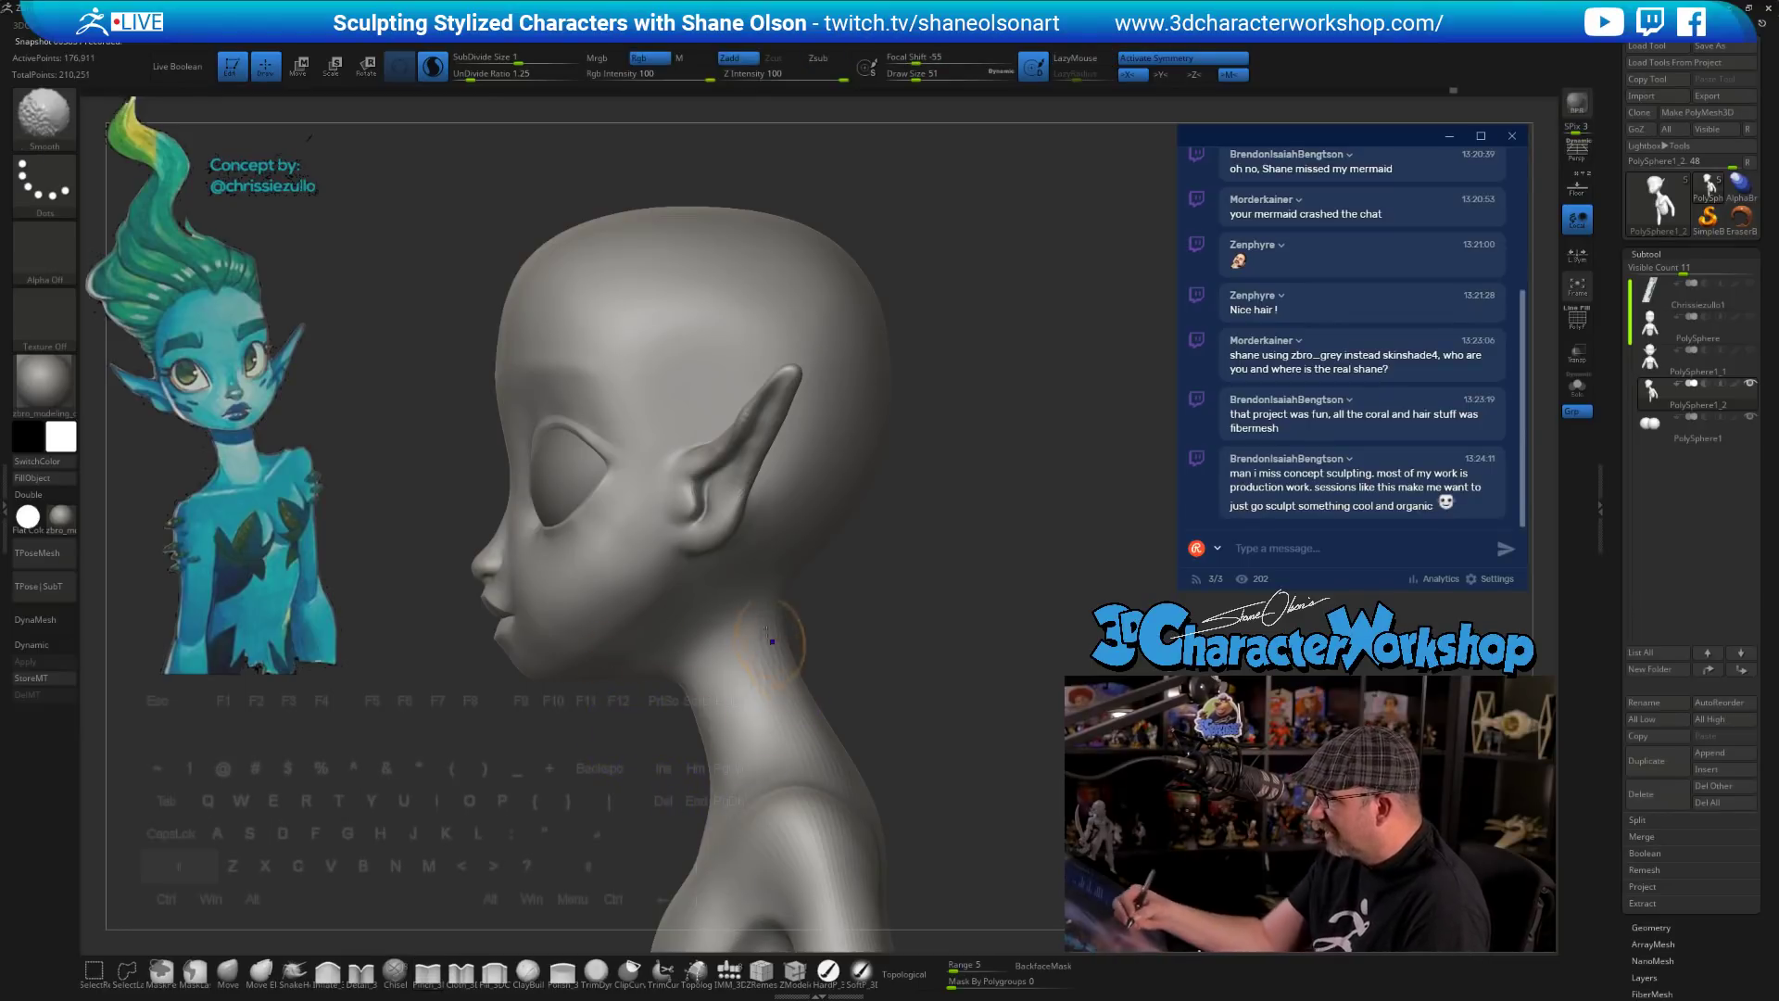
{"action": "mouse_move", "coordinate": [869, 673]}
{"action": "left_mouse_down"}
{"action": "mouse_move", "coordinate": [902, 680]}
{"action": "mouse_move", "coordinate": [752, 616]}
{"action": "left_mouse_up"}
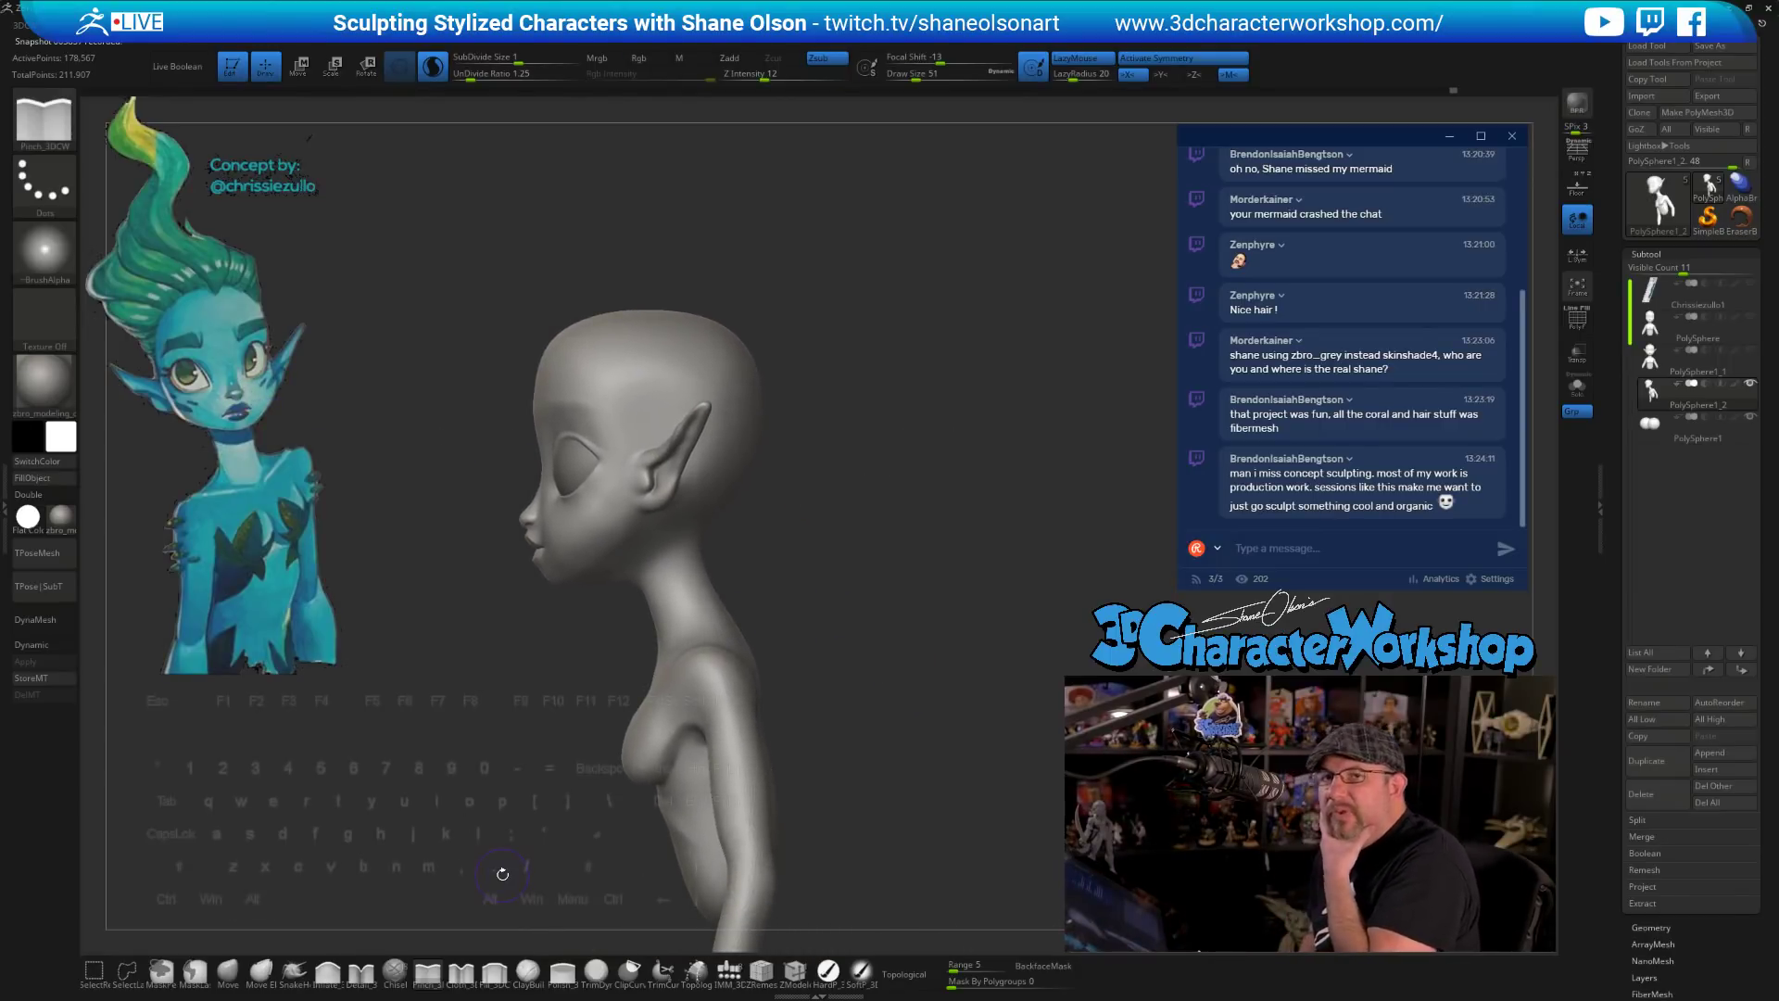
- Pull the belly forward in profile with the Move brush at draw size 262
{"action": "left_click_drag", "start_coordinate": [873, 690], "coordinate": [863, 633], "text": "alt"}
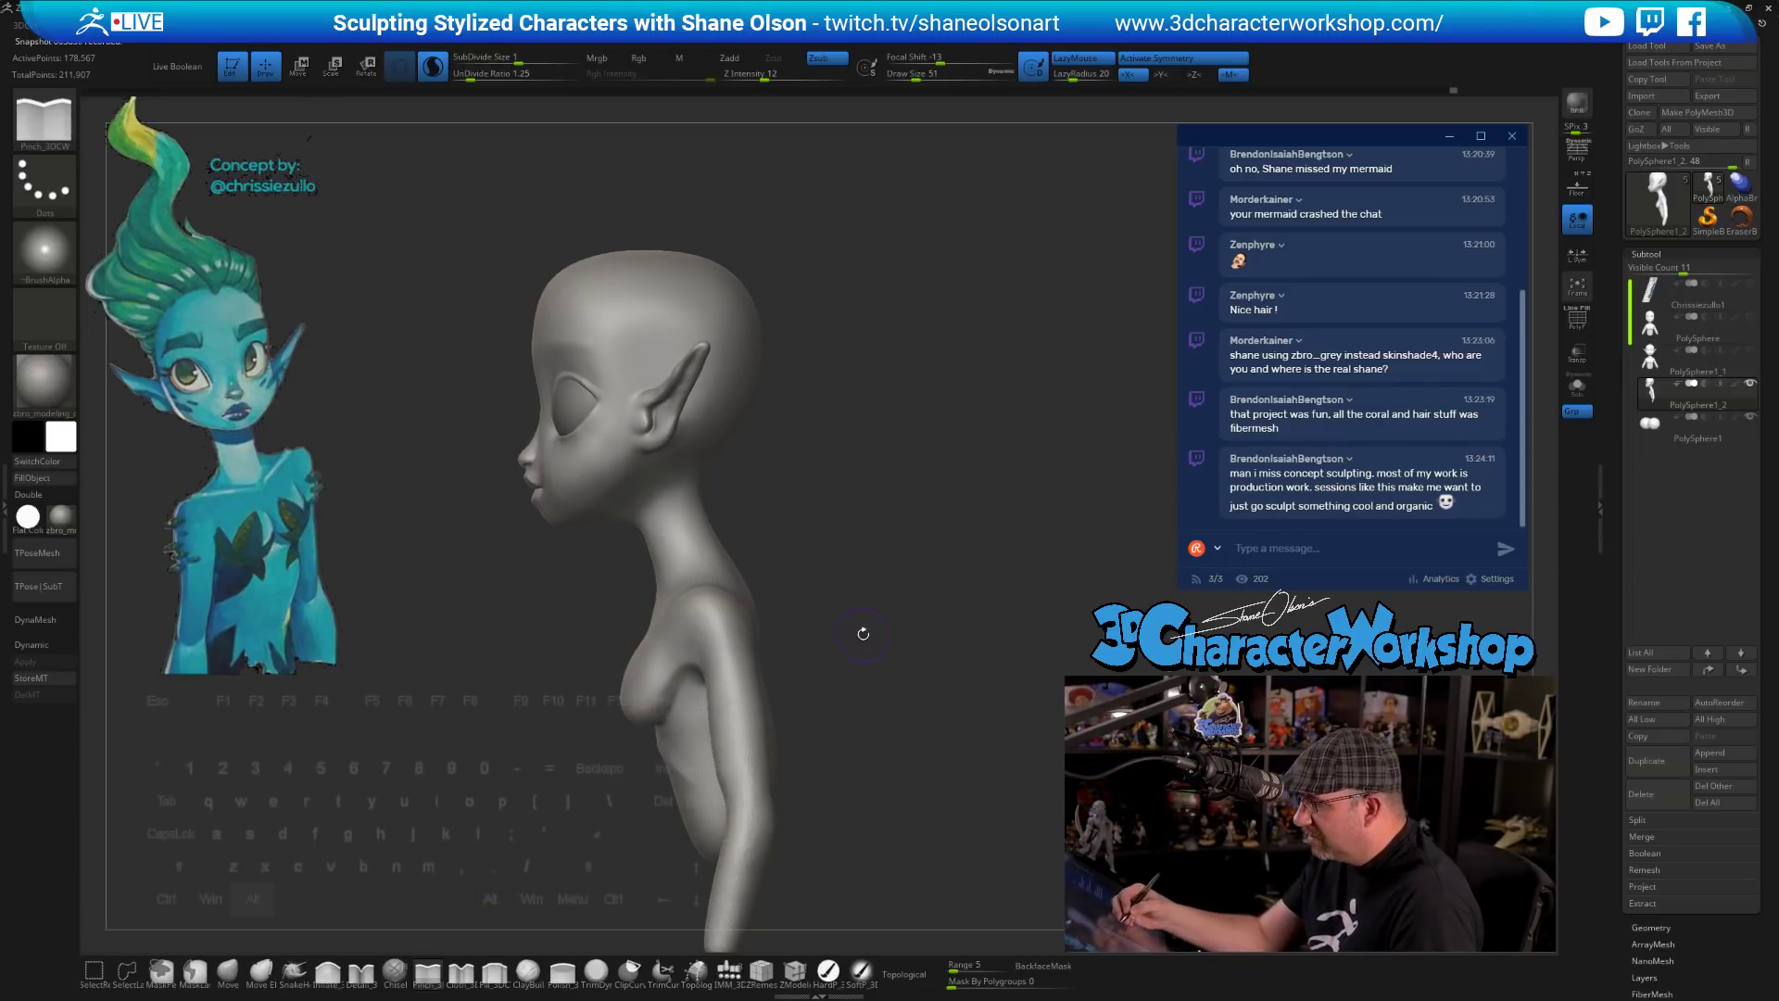
{"action": "left_click", "coordinate": [227, 970]}
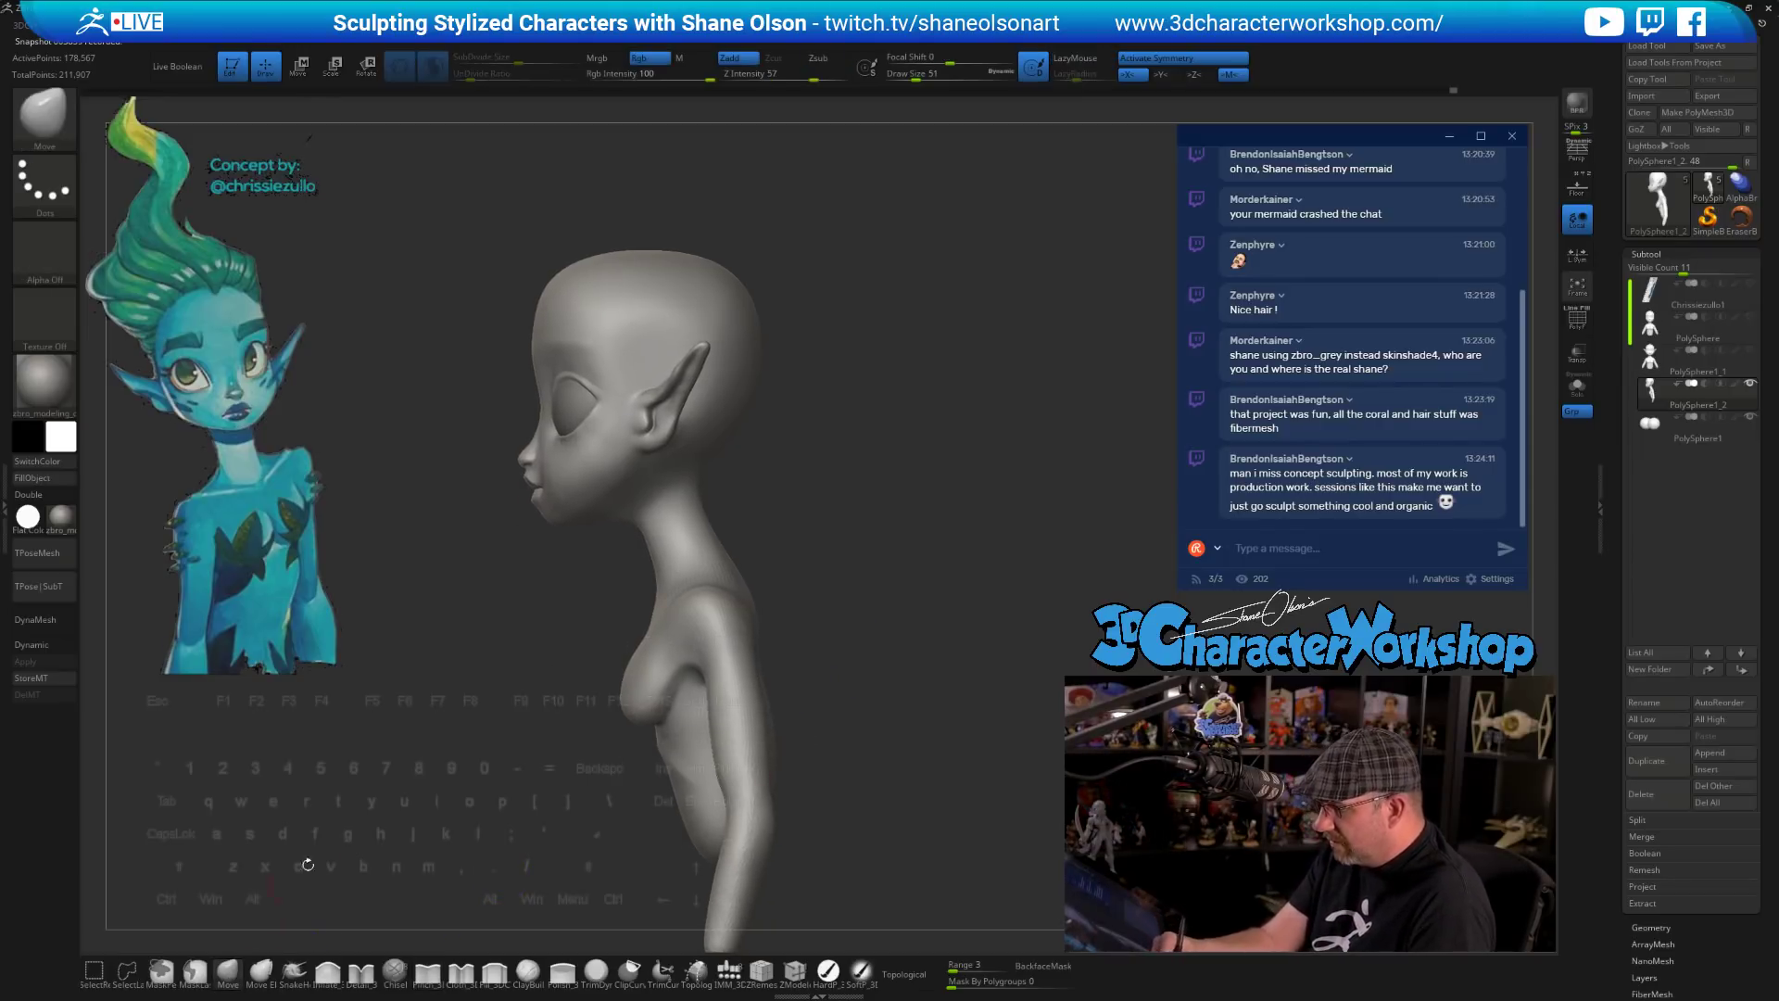
{"action": "key", "text": "s"}
{"action": "left_click_drag", "start_coordinate": [449, 780], "coordinate": [451, 780]}
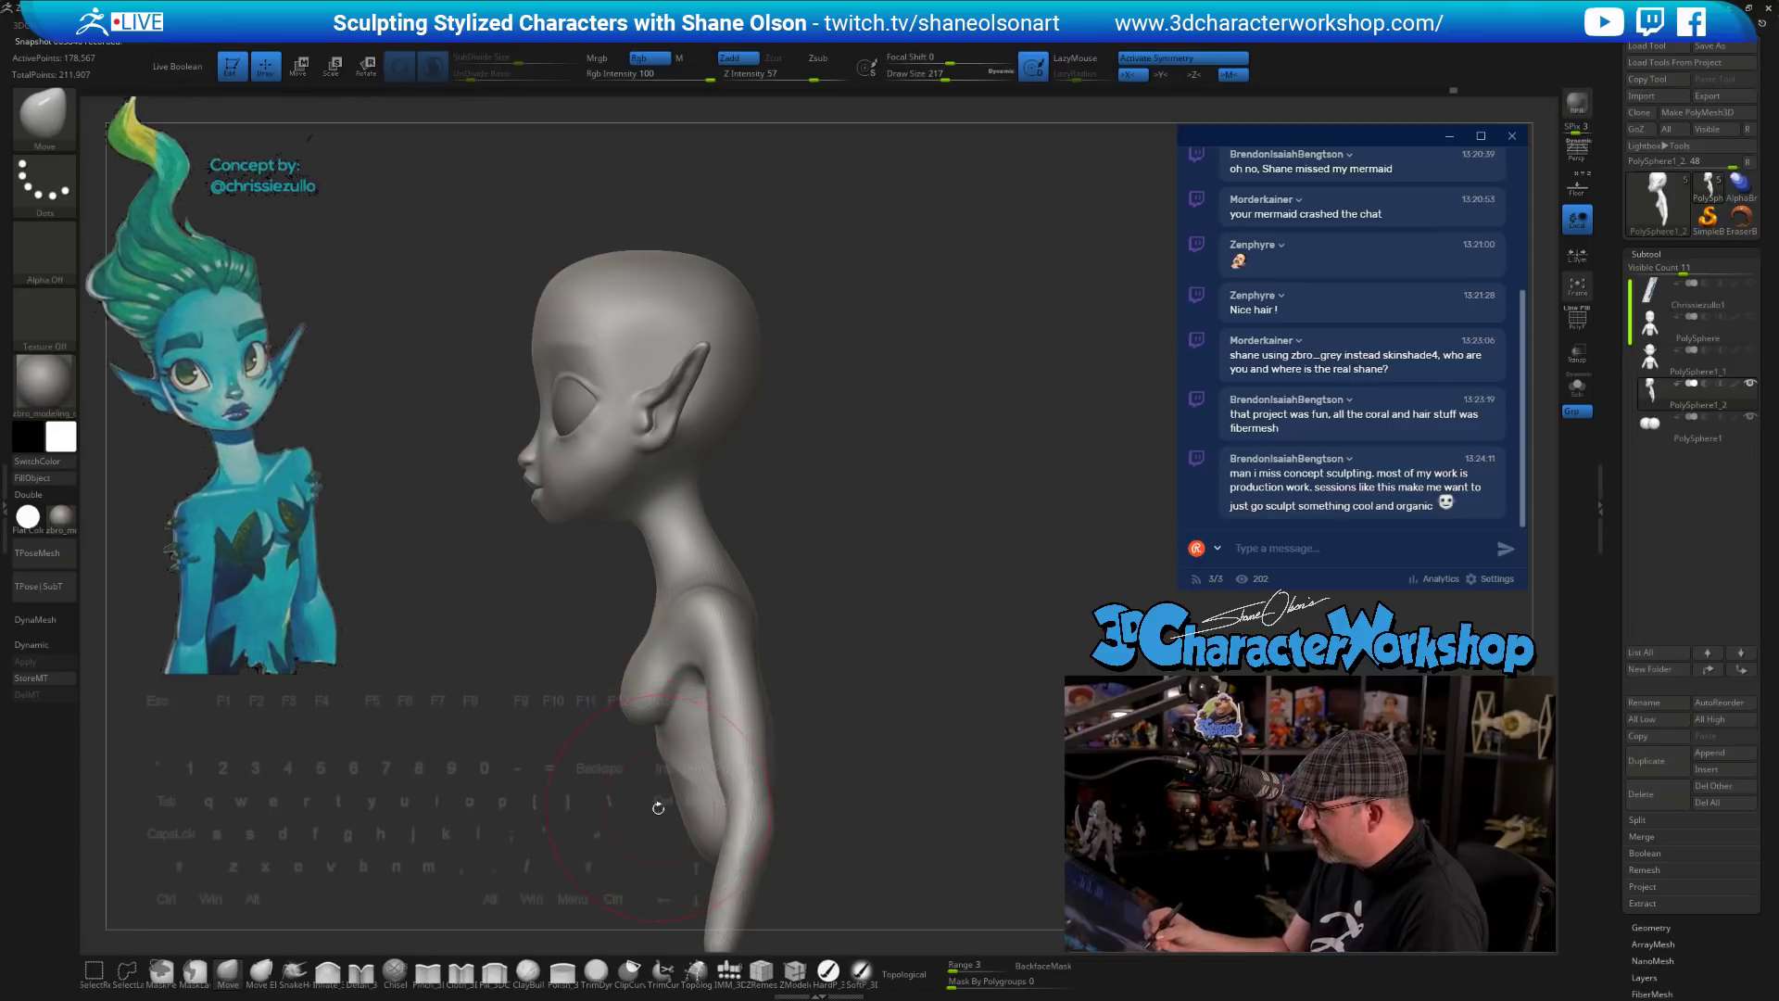
{"action": "key", "text": "s"}
{"action": "left_click_drag", "start_coordinate": [659, 809], "coordinate": [650, 822]}
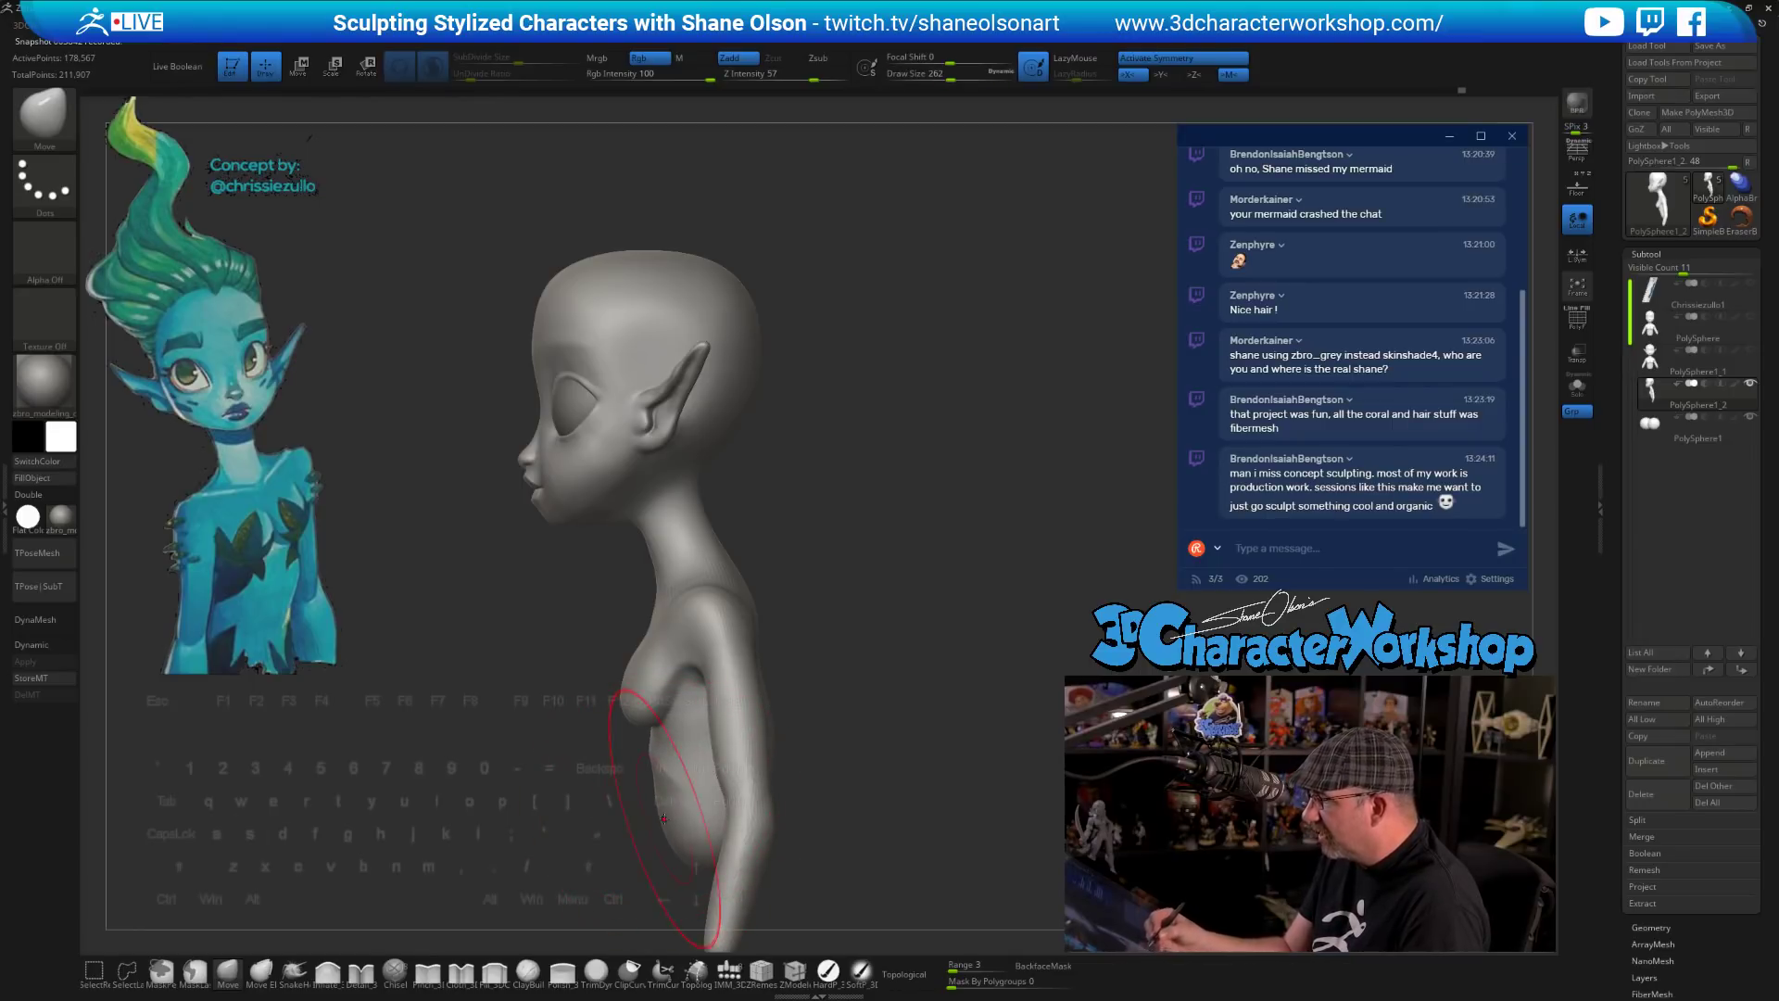
- Reshape the breast profile from the side with the Move brush at draw size 94
{"action": "key", "text": "s"}
{"action": "left_click_drag", "start_coordinate": [648, 711], "coordinate": [640, 672]}
{"action": "key", "text": "s"}
{"action": "left_click_drag", "start_coordinate": [627, 657], "coordinate": [625, 697]}
{"action": "key", "text": "s"}
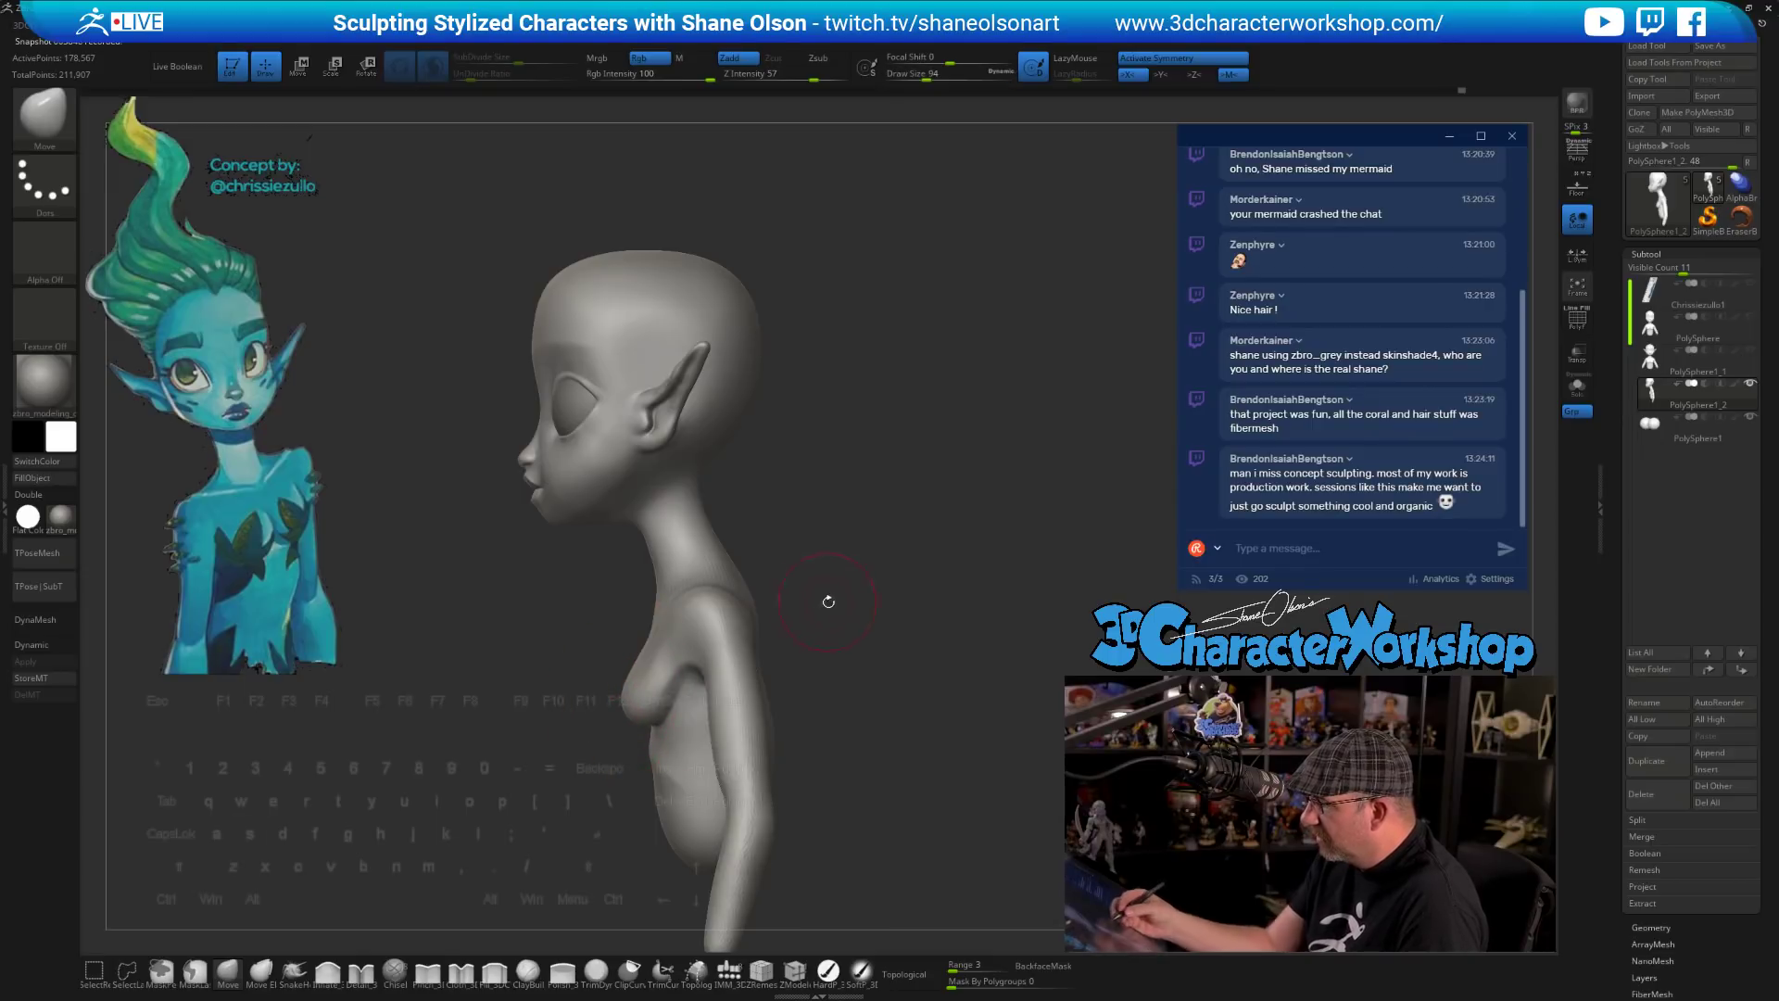
- Adjust and smooth the breasts and chest from the front, using draw size 68
{"action": "mouse_move", "coordinate": [828, 601]}
{"action": "left_mouse_down"}
{"action": "mouse_move", "coordinate": [825, 630]}
{"action": "mouse_move", "coordinate": [847, 634]}
{"action": "mouse_move", "coordinate": [821, 615]}
{"action": "left_mouse_up"}
{"action": "key", "text": "s"}
{"action": "key", "text": "s"}
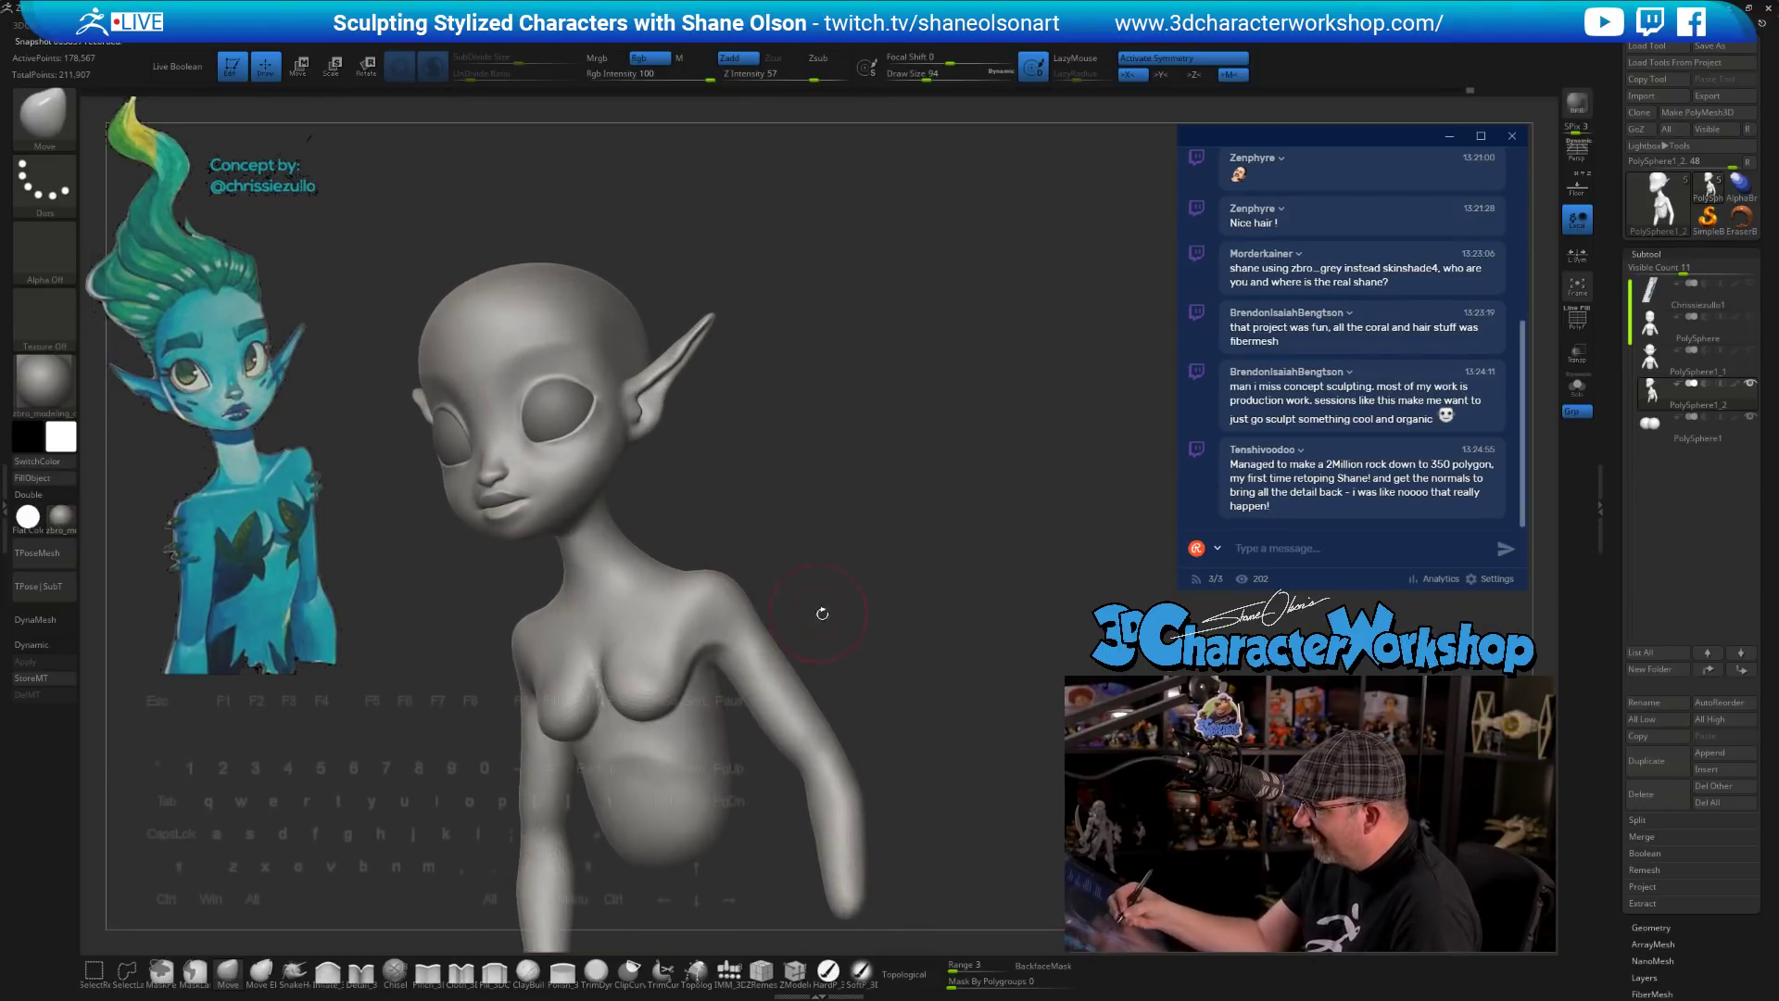
{"action": "mouse_move", "coordinate": [821, 611]}
{"action": "left_mouse_down", "text": "shift"}
{"action": "mouse_move", "coordinate": [844, 614]}
{"action": "mouse_move", "coordinate": [742, 619]}
{"action": "left_mouse_up", "text": "shift"}
{"action": "mouse_move", "coordinate": [655, 665]}
{"action": "left_mouse_down"}
{"action": "mouse_move", "coordinate": [679, 651]}
{"action": "mouse_move", "coordinate": [659, 633]}
{"action": "left_mouse_up"}
{"action": "mouse_move", "coordinate": [737, 574]}
{"action": "left_mouse_down"}
{"action": "mouse_move", "coordinate": [854, 630]}
{"action": "mouse_move", "coordinate": [816, 612]}
{"action": "mouse_move", "coordinate": [764, 630]}
{"action": "left_mouse_up"}
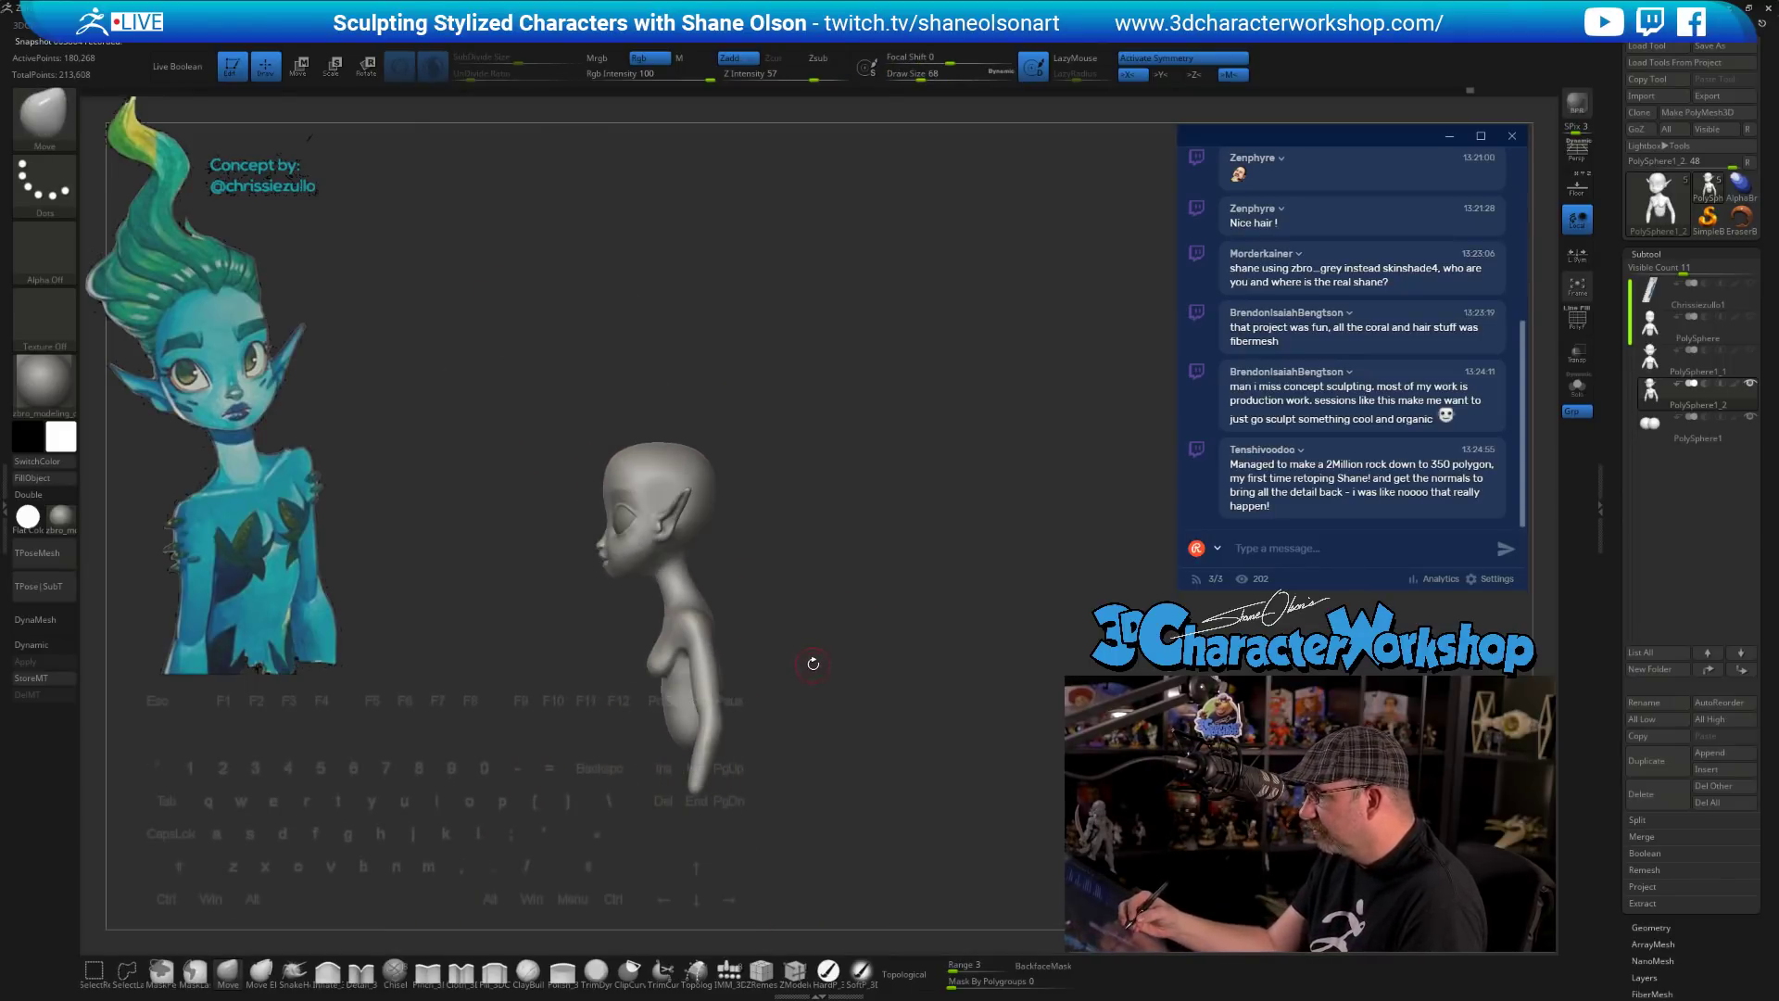
- Turn on perspective and examine the whole bust's proportions from the side, front and three-quarter angles against the concept art
{"action": "key", "text": "f"}
{"action": "key", "text": "s"}
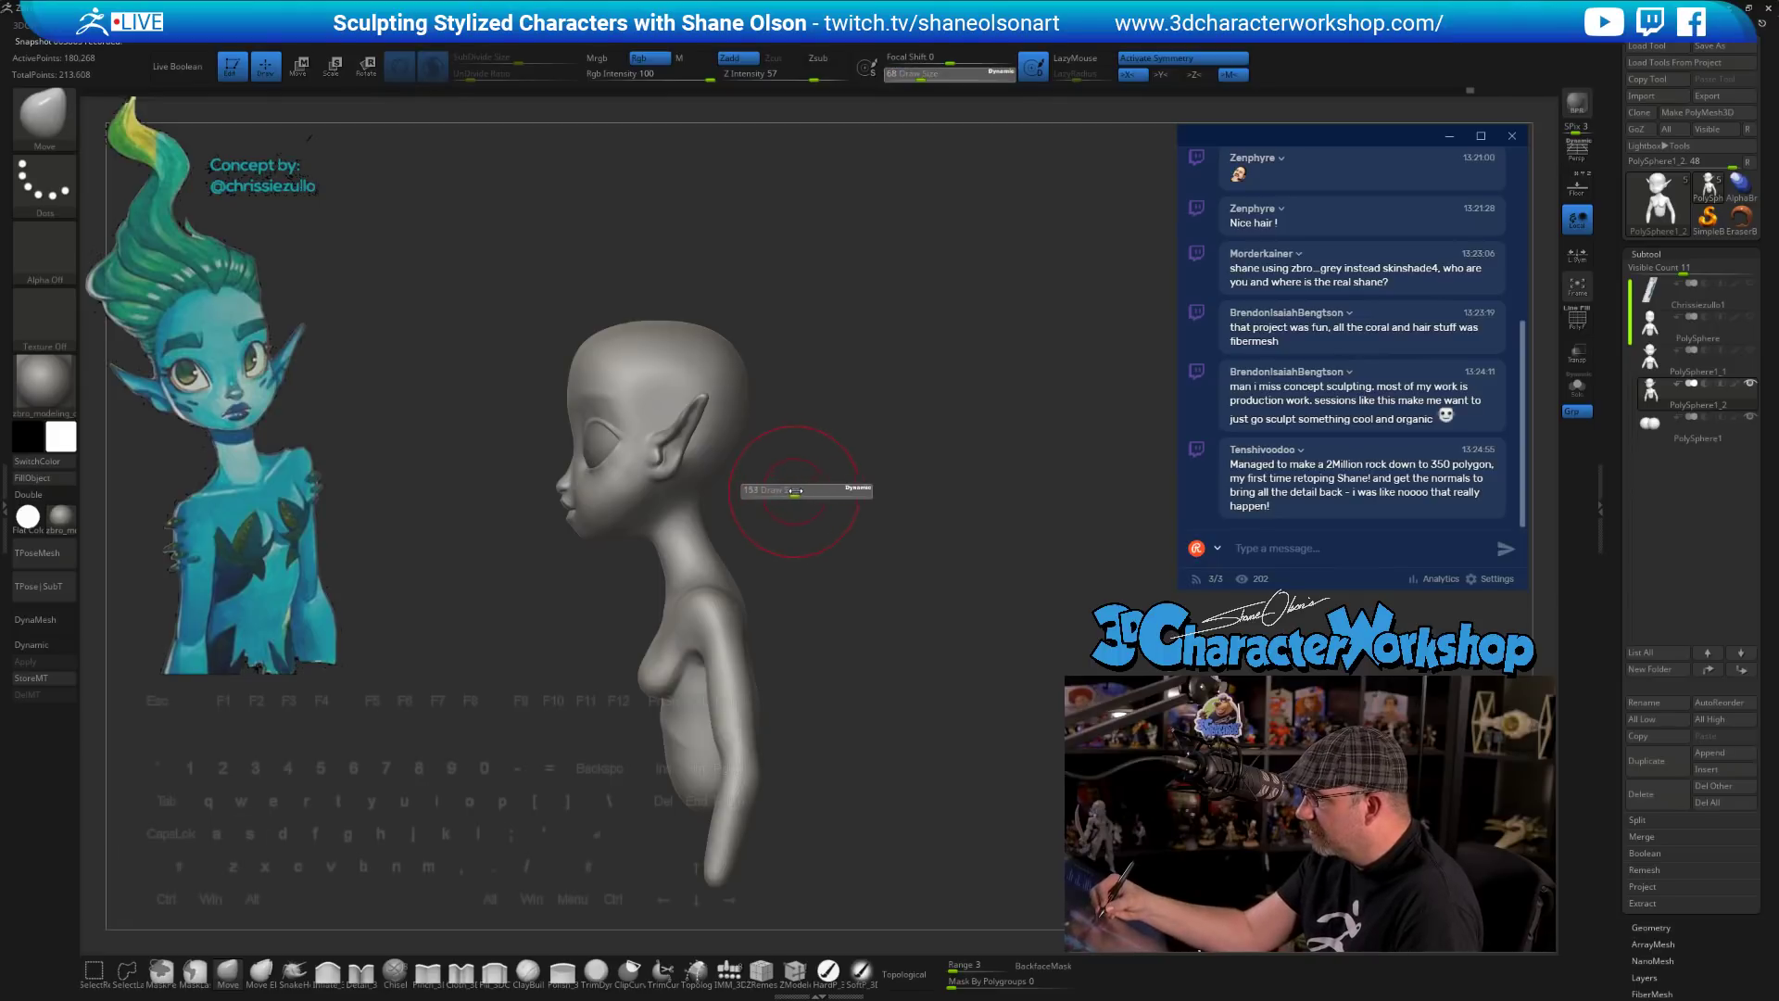
{"action": "mouse_move", "coordinate": [795, 490]}
{"action": "left_mouse_down"}
{"action": "mouse_move", "coordinate": [829, 491]}
{"action": "mouse_move", "coordinate": [810, 536]}
{"action": "mouse_move", "coordinate": [851, 536]}
{"action": "mouse_move", "coordinate": [906, 600]}
{"action": "left_mouse_up"}
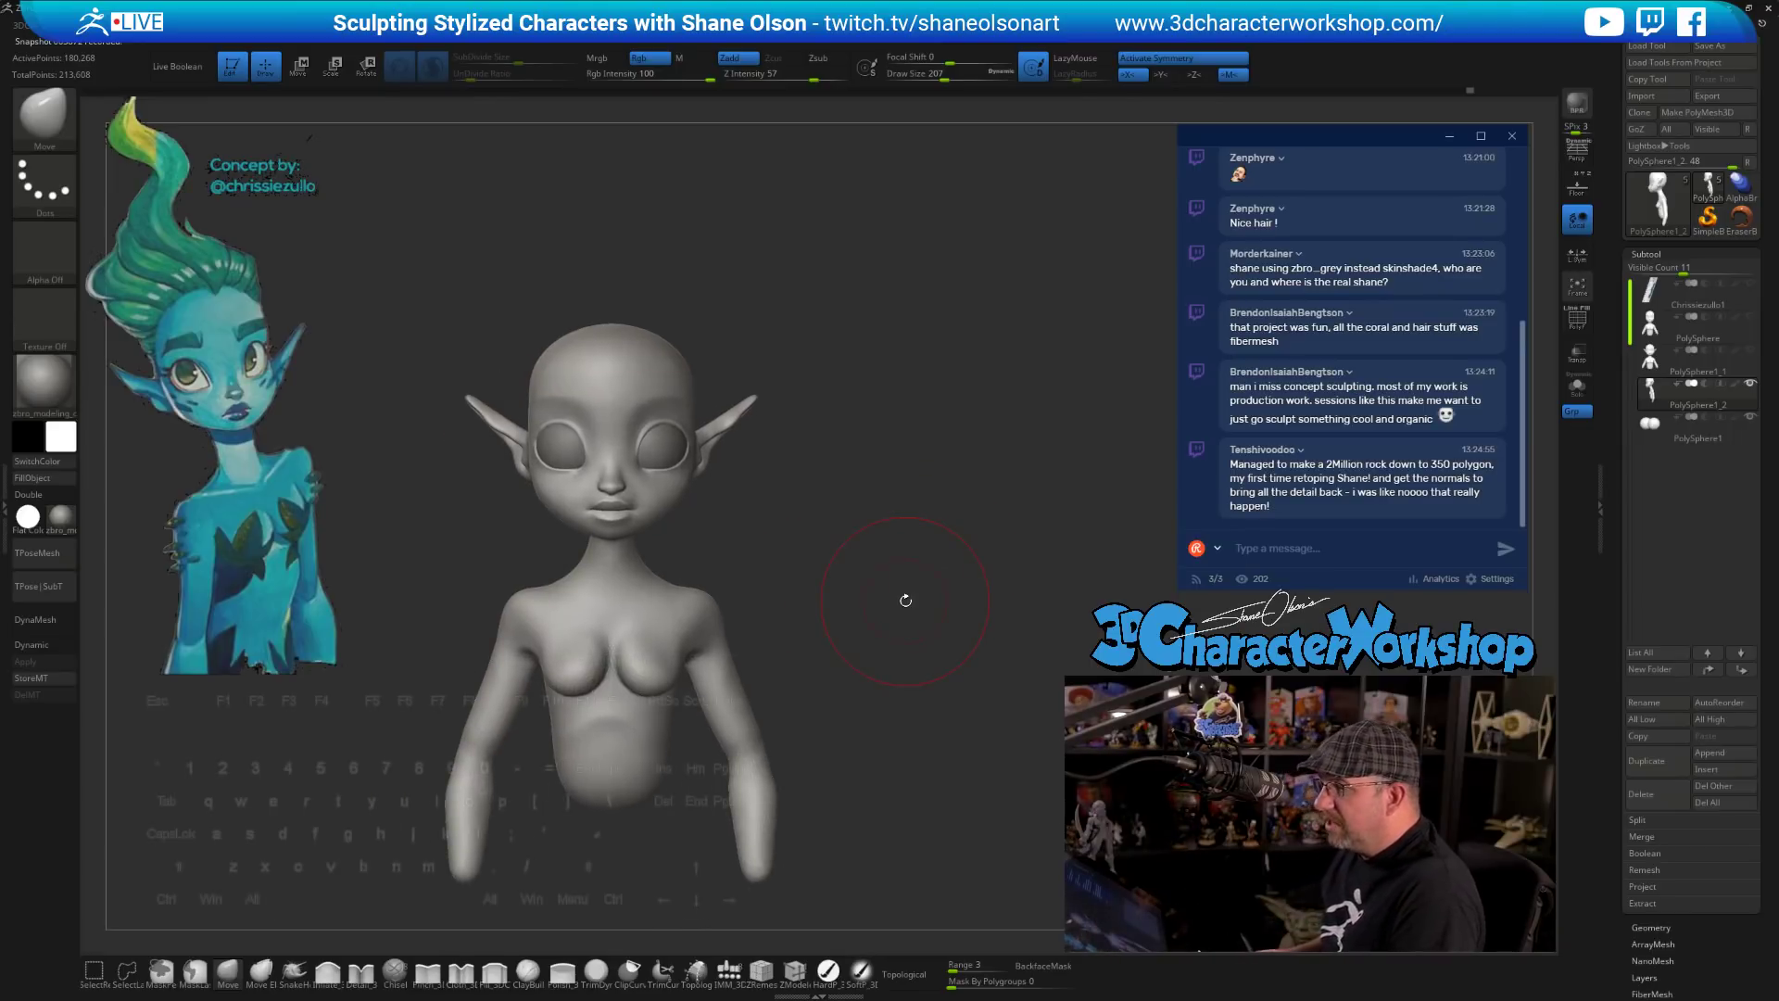
{"action": "key", "text": "p"}
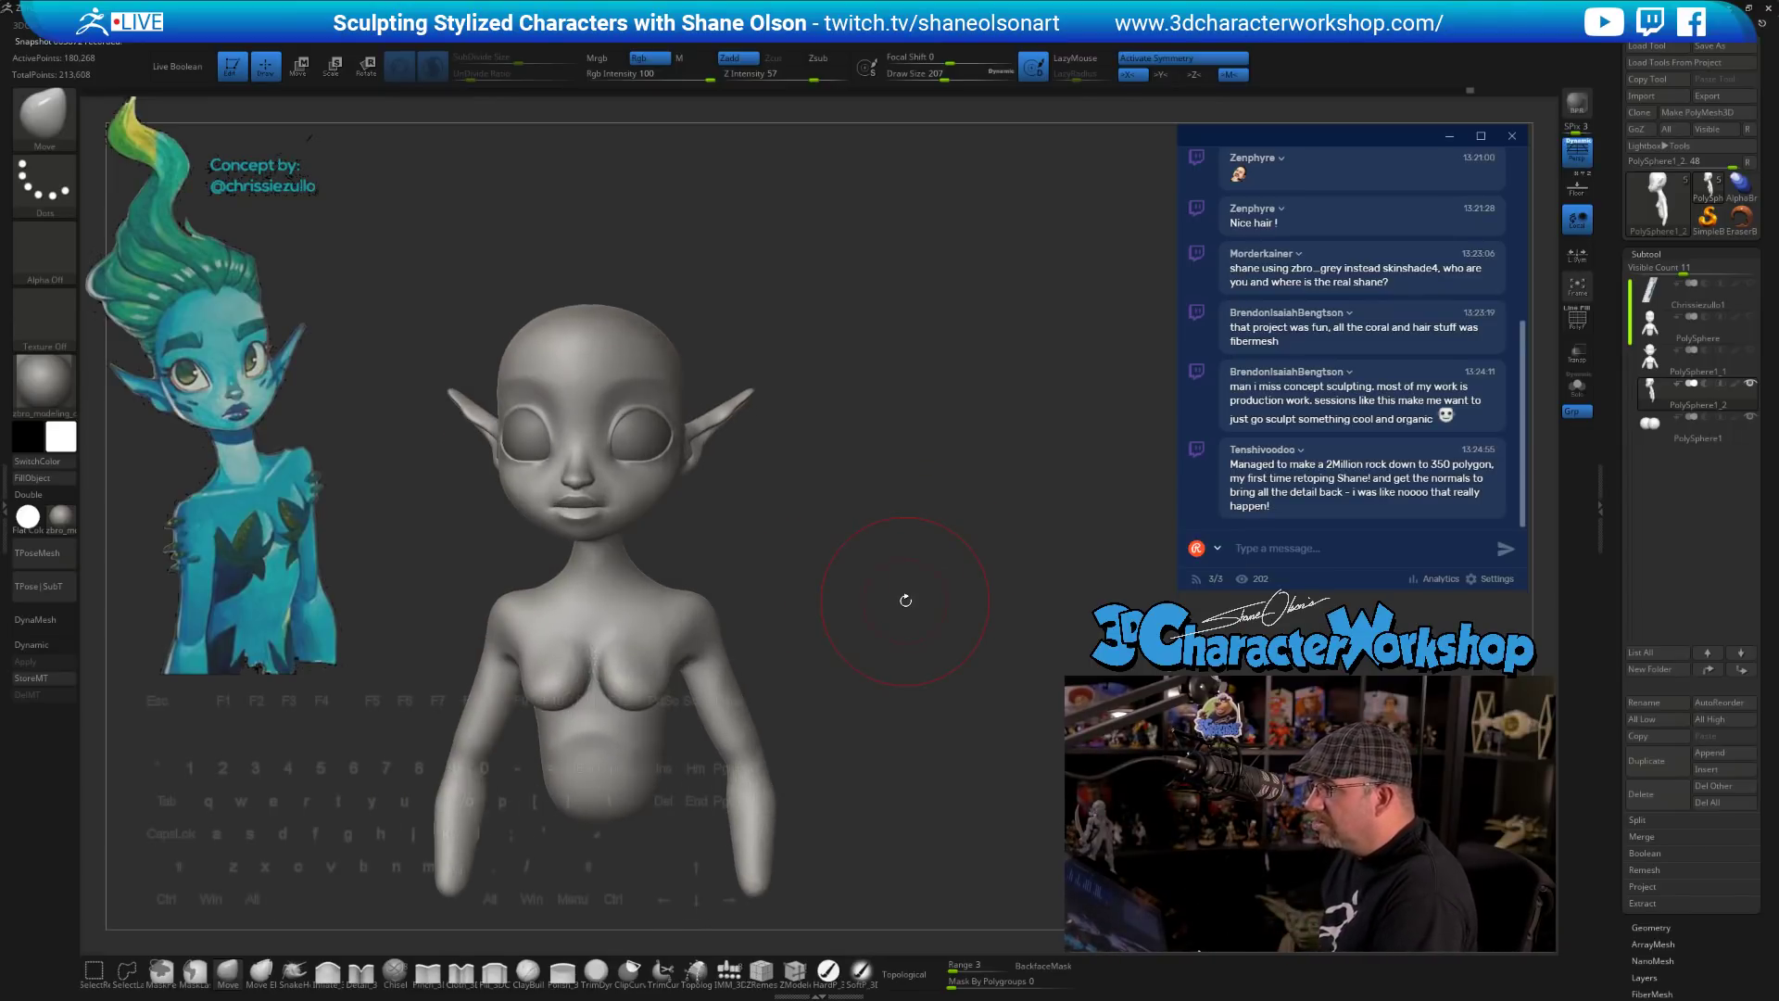
{"action": "left_click_drag", "start_coordinate": [906, 601], "coordinate": [897, 738]}
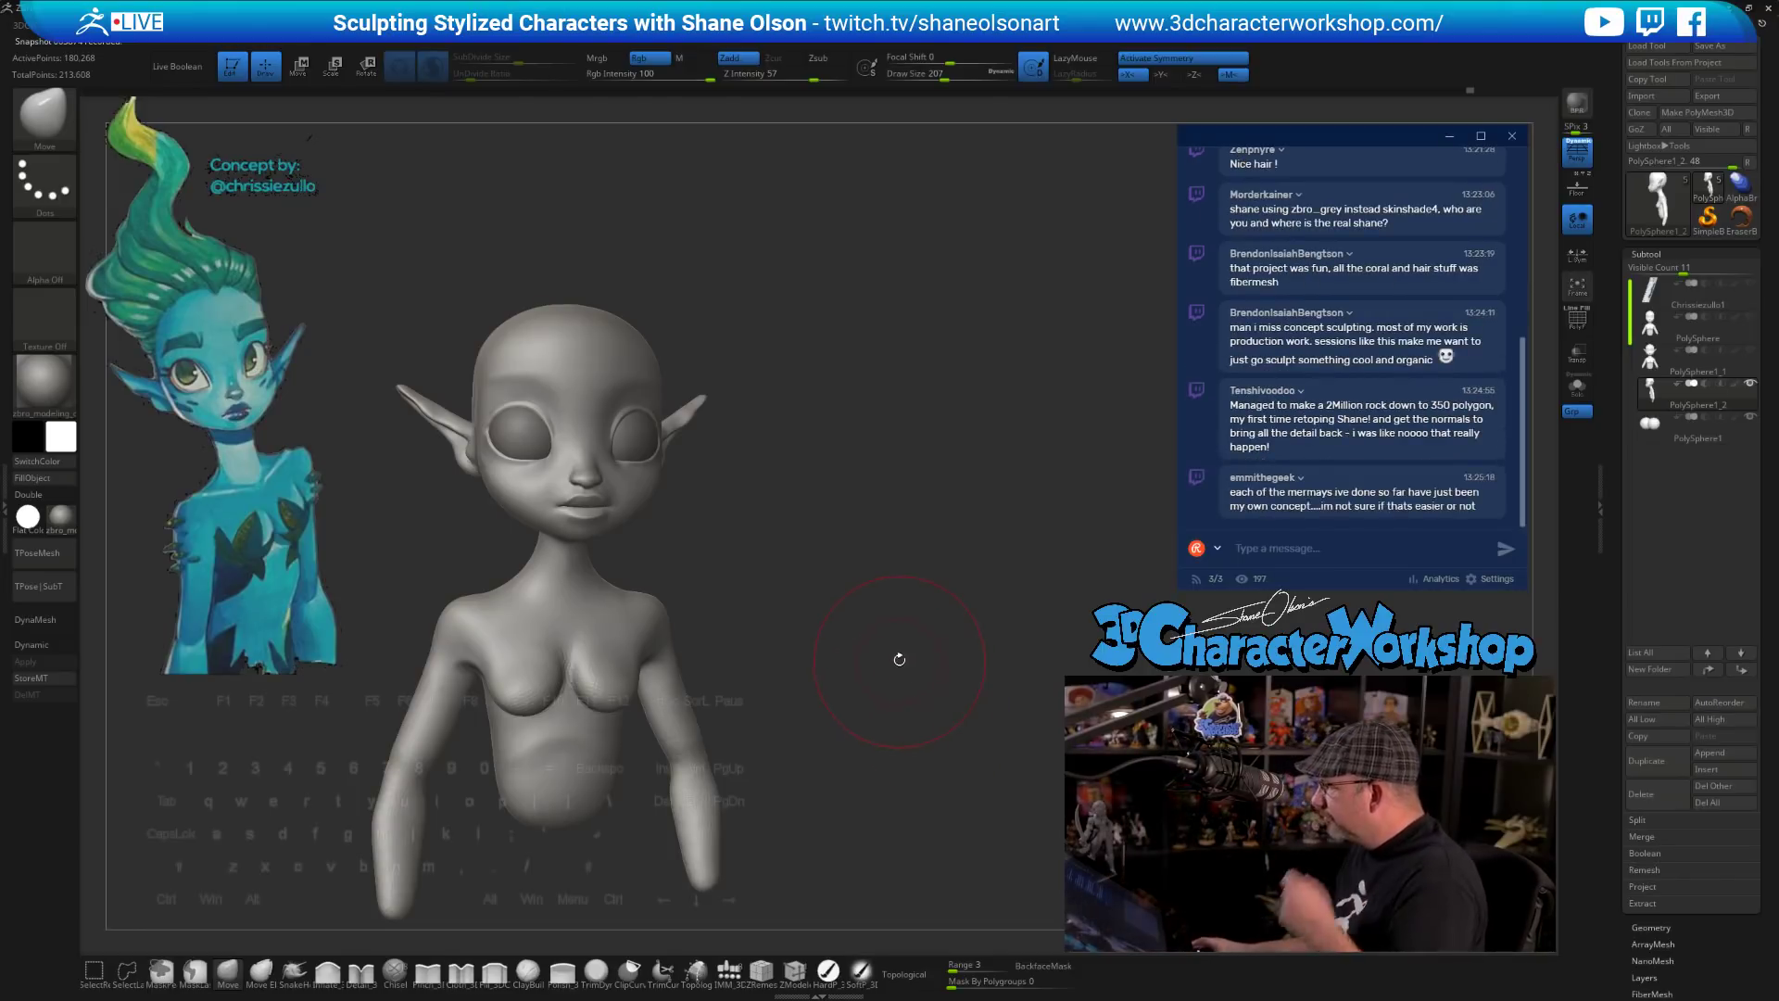
{"action": "key", "text": "s"}
{"action": "left_click_drag", "start_coordinate": [901, 653], "coordinate": [895, 615]}
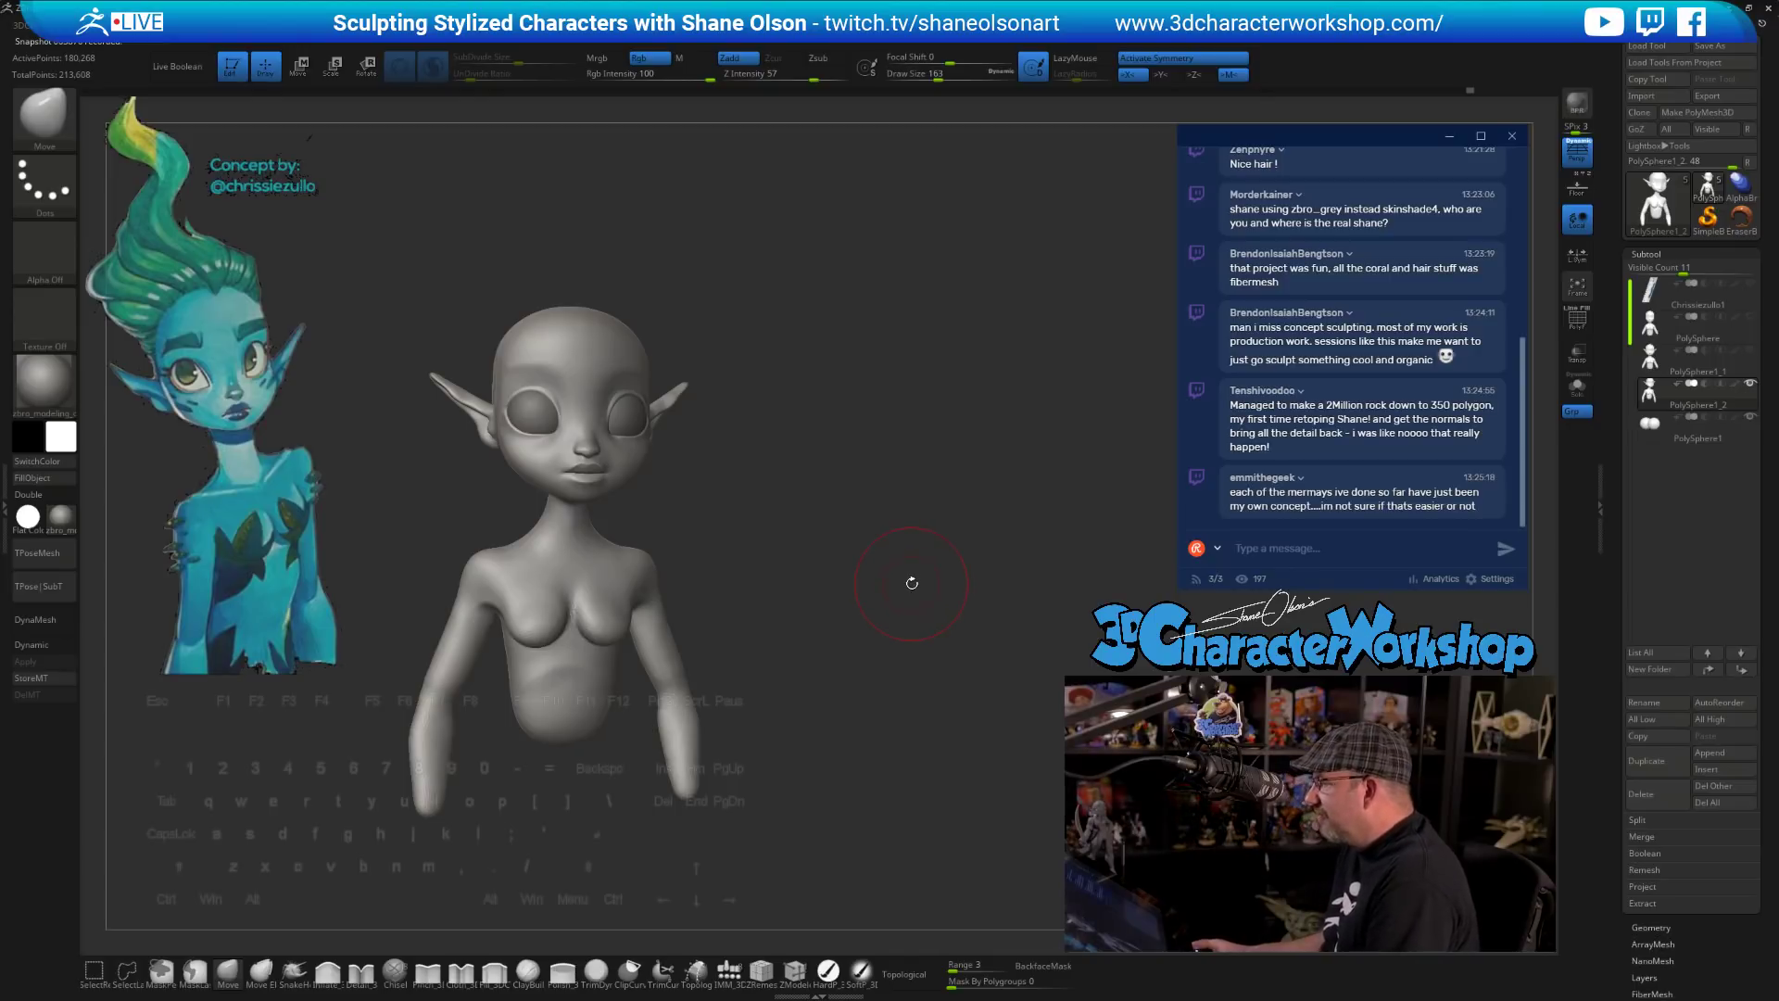
{"action": "left_click_drag", "start_coordinate": [922, 521], "coordinate": [933, 471]}
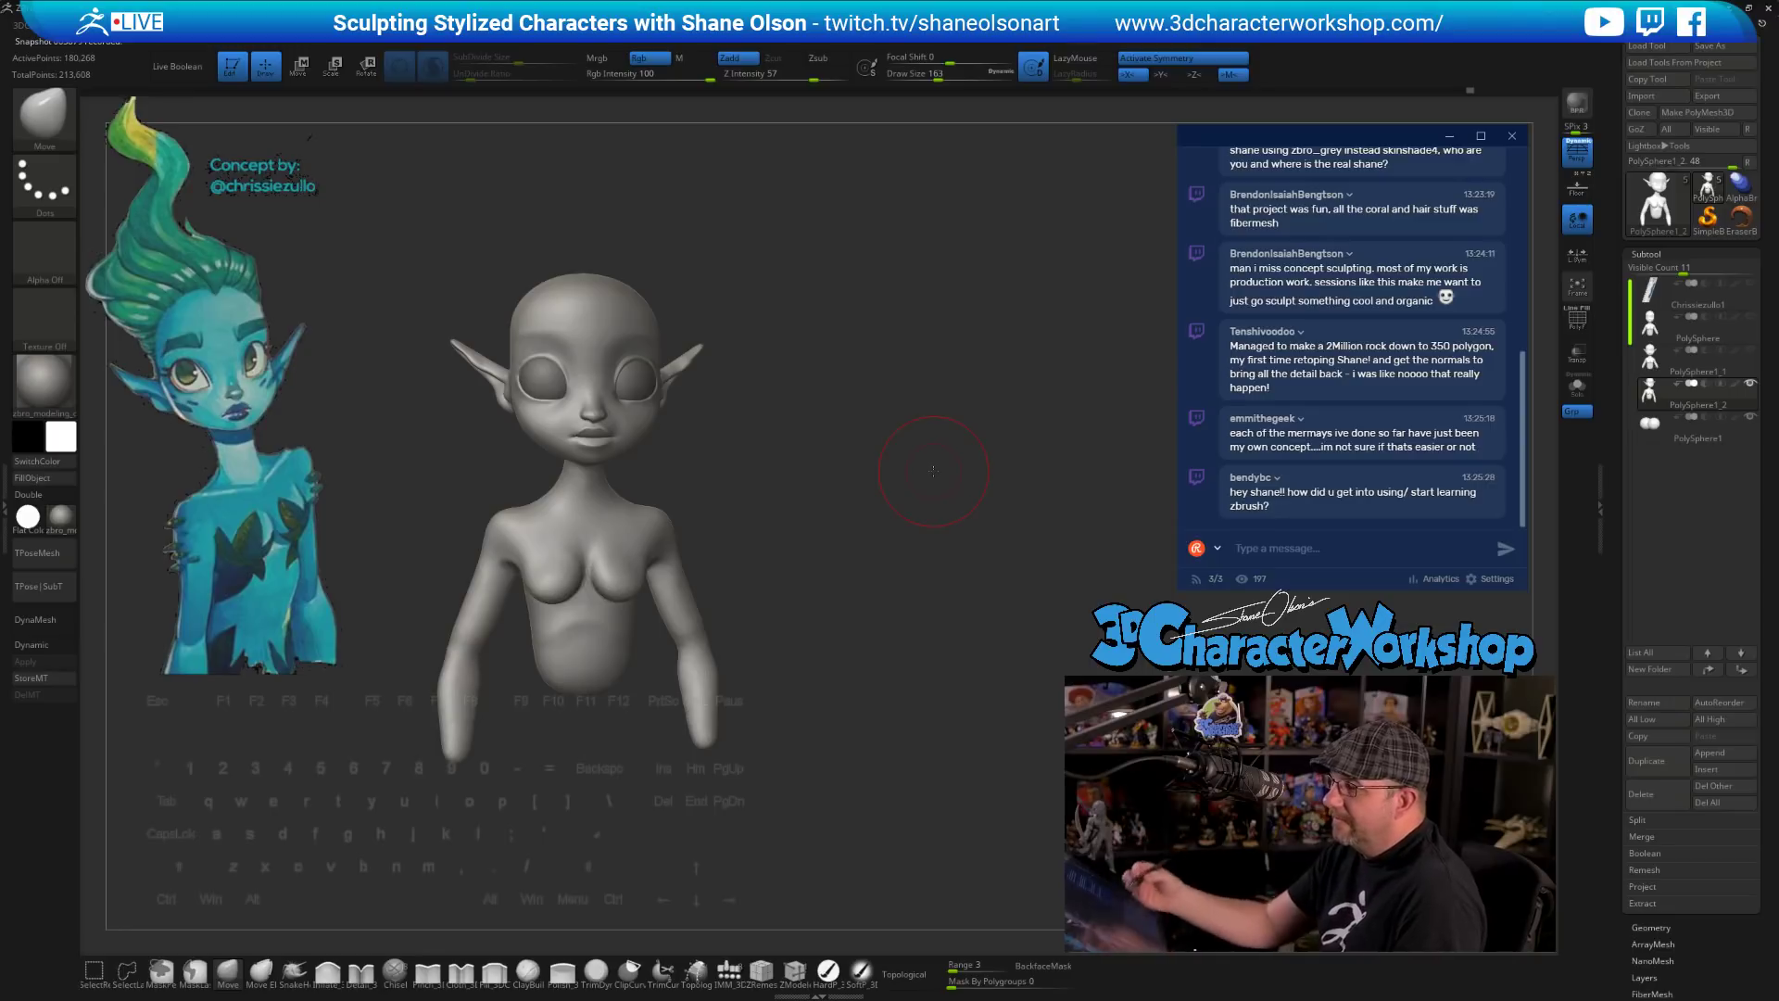
- Turn off perspective and save the tool as Chrissiezullo1, overwriting the existing file
{"action": "mouse_move", "coordinate": [933, 472]}
{"action": "left_mouse_down"}
{"action": "mouse_move", "coordinate": [836, 469]}
{"action": "mouse_move", "coordinate": [825, 544]}
{"action": "mouse_move", "coordinate": [769, 525]}
{"action": "mouse_move", "coordinate": [805, 560]}
{"action": "mouse_move", "coordinate": [789, 568]}
{"action": "left_mouse_up"}
{"action": "key", "text": "p"}
{"action": "left_click", "coordinate": [1721, 46]}
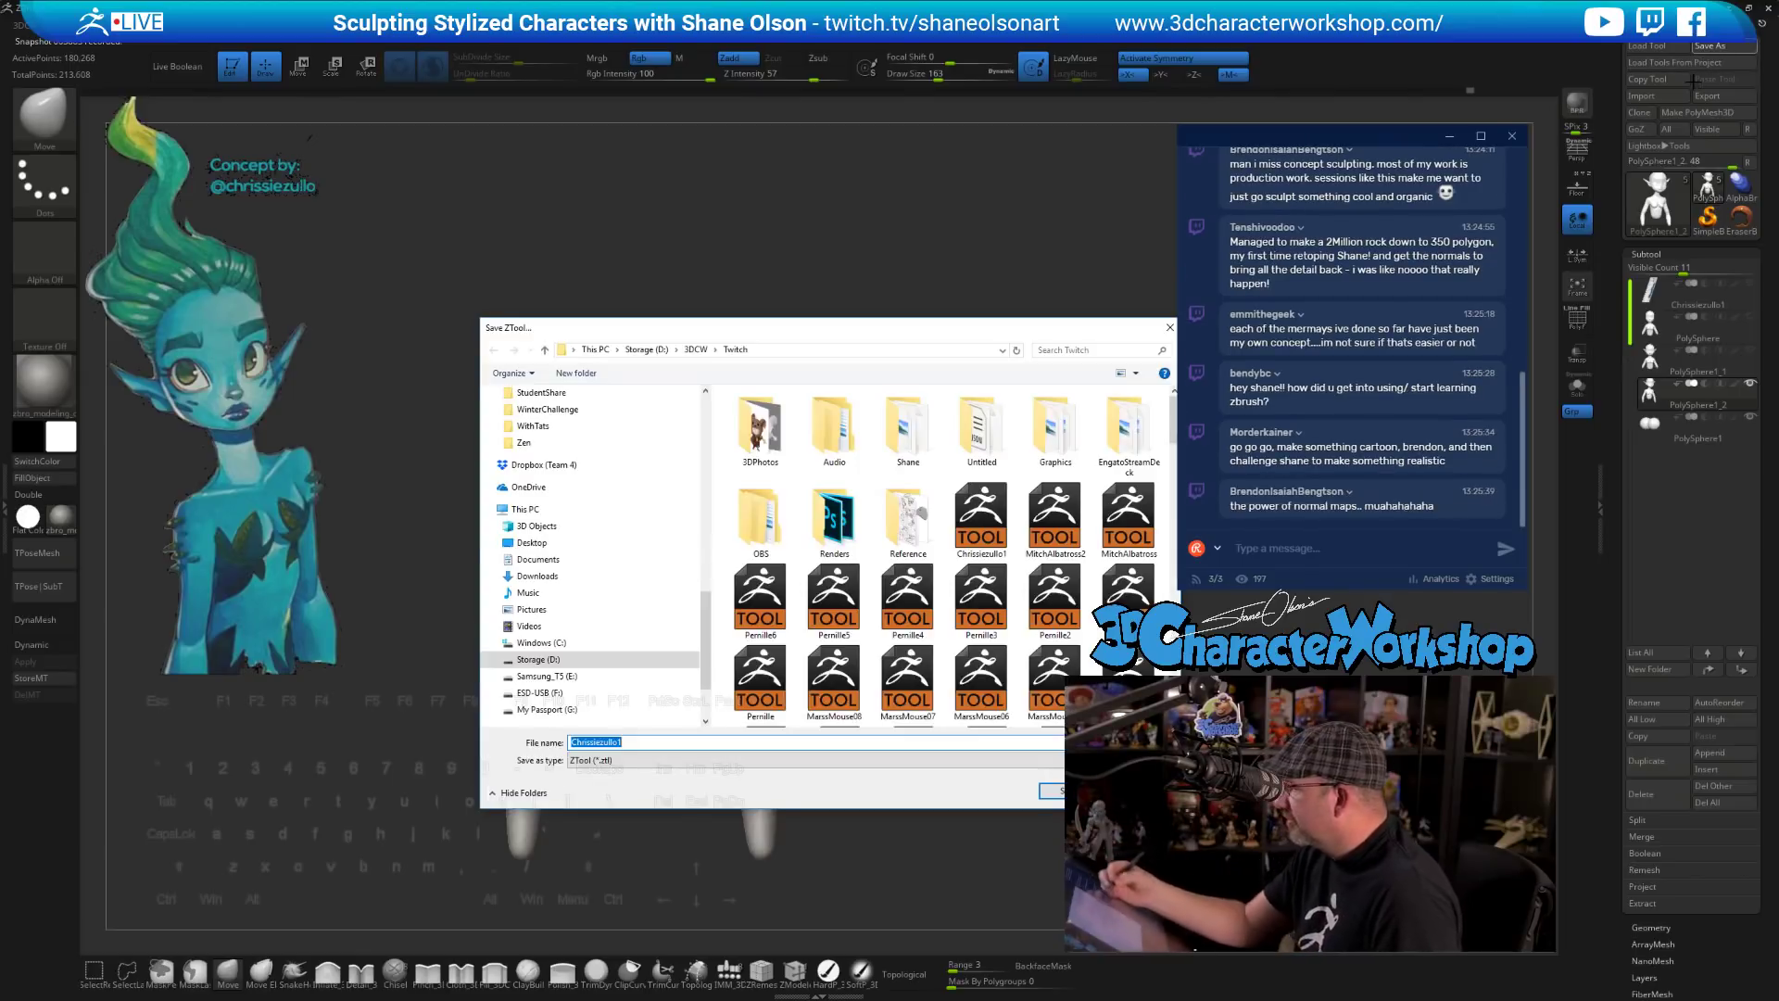
{"action": "left_click", "coordinate": [1050, 793]}
{"action": "left_click", "coordinate": [942, 512]}
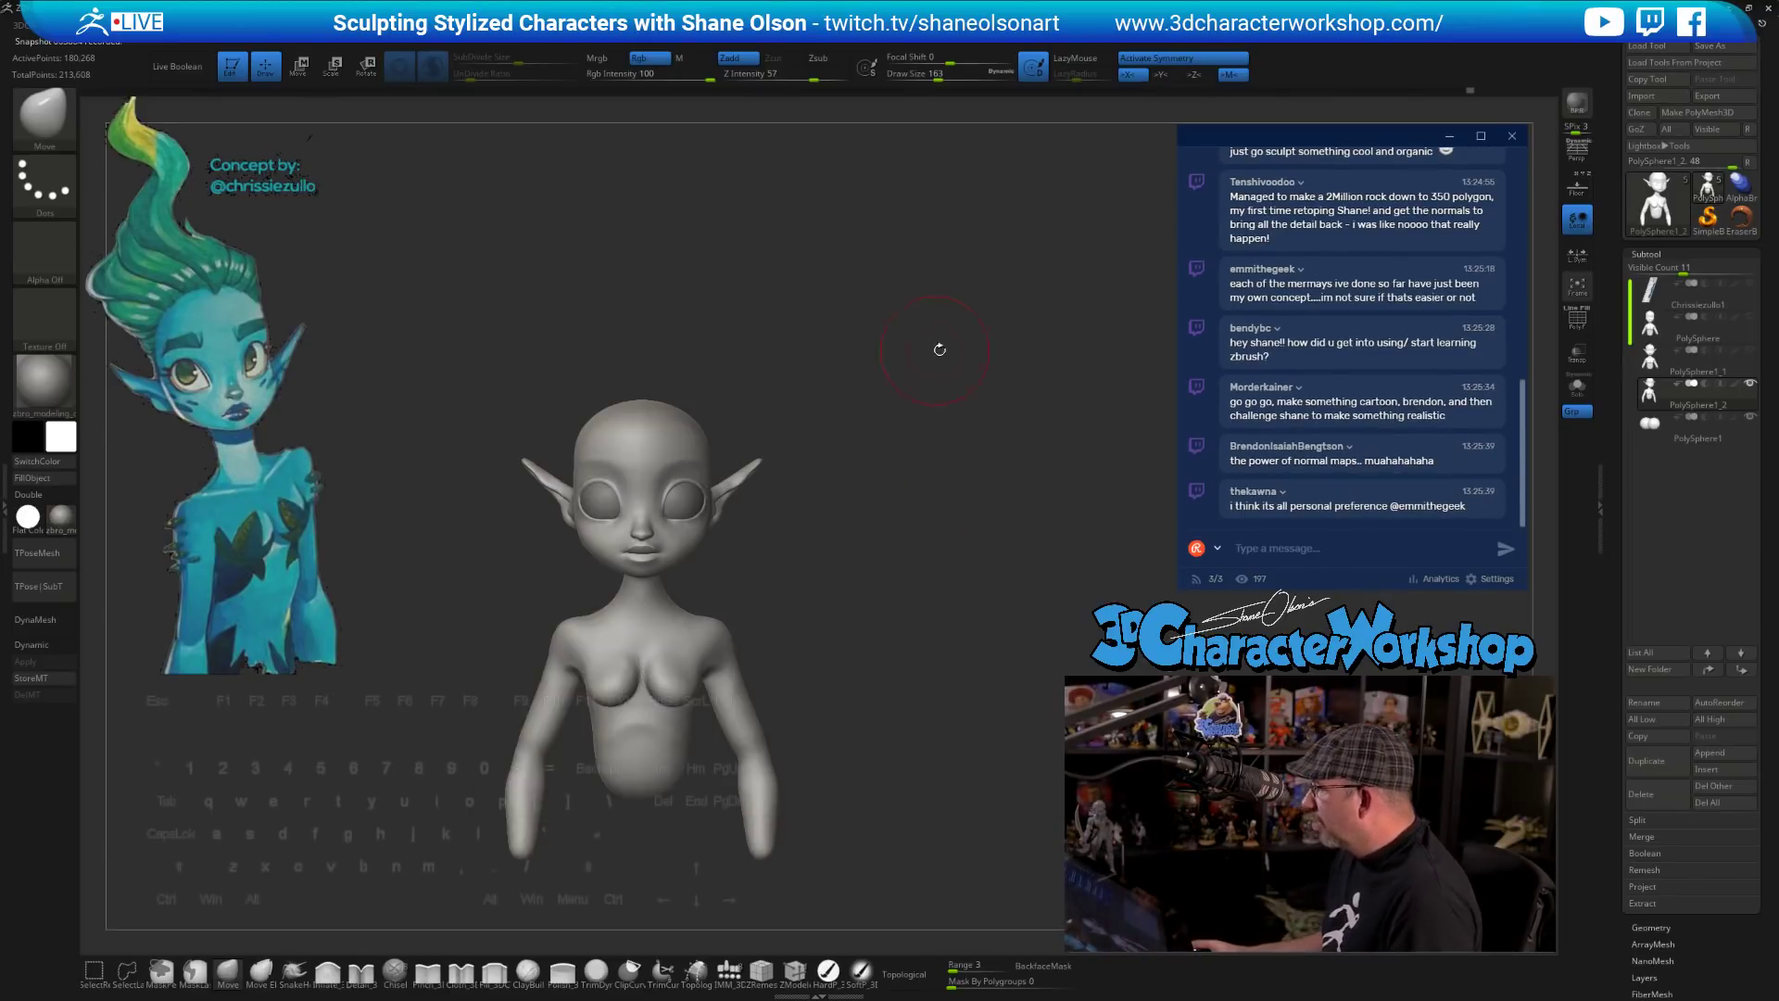
- Refine the surface between the nose bridge and inner eye sockets with a fine sculpting brush at draw size 20, and smooth it
{"action": "key", "text": "s"}
{"action": "left_click", "coordinate": [947, 349]}
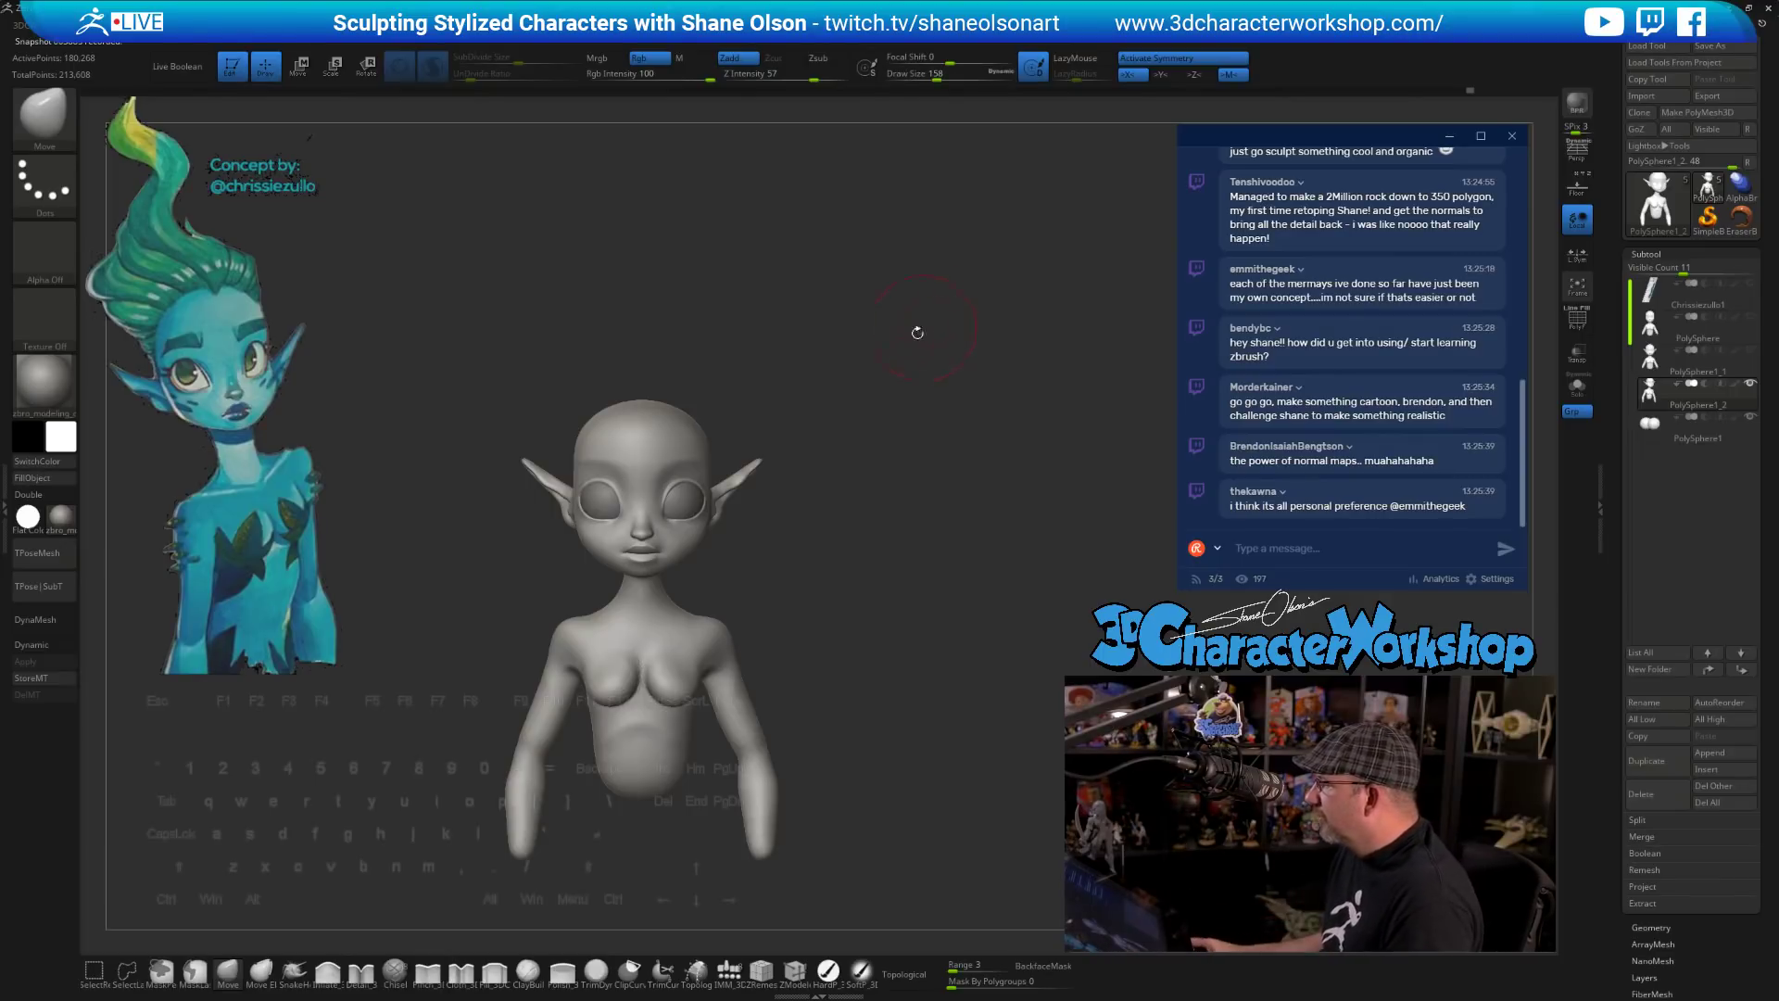
{"action": "mouse_move", "coordinate": [918, 333]}
{"action": "left_mouse_down"}
{"action": "mouse_move", "coordinate": [870, 364]}
{"action": "mouse_move", "coordinate": [839, 607]}
{"action": "mouse_move", "coordinate": [894, 586]}
{"action": "mouse_move", "coordinate": [860, 589]}
{"action": "mouse_move", "coordinate": [861, 510]}
{"action": "left_mouse_up"}
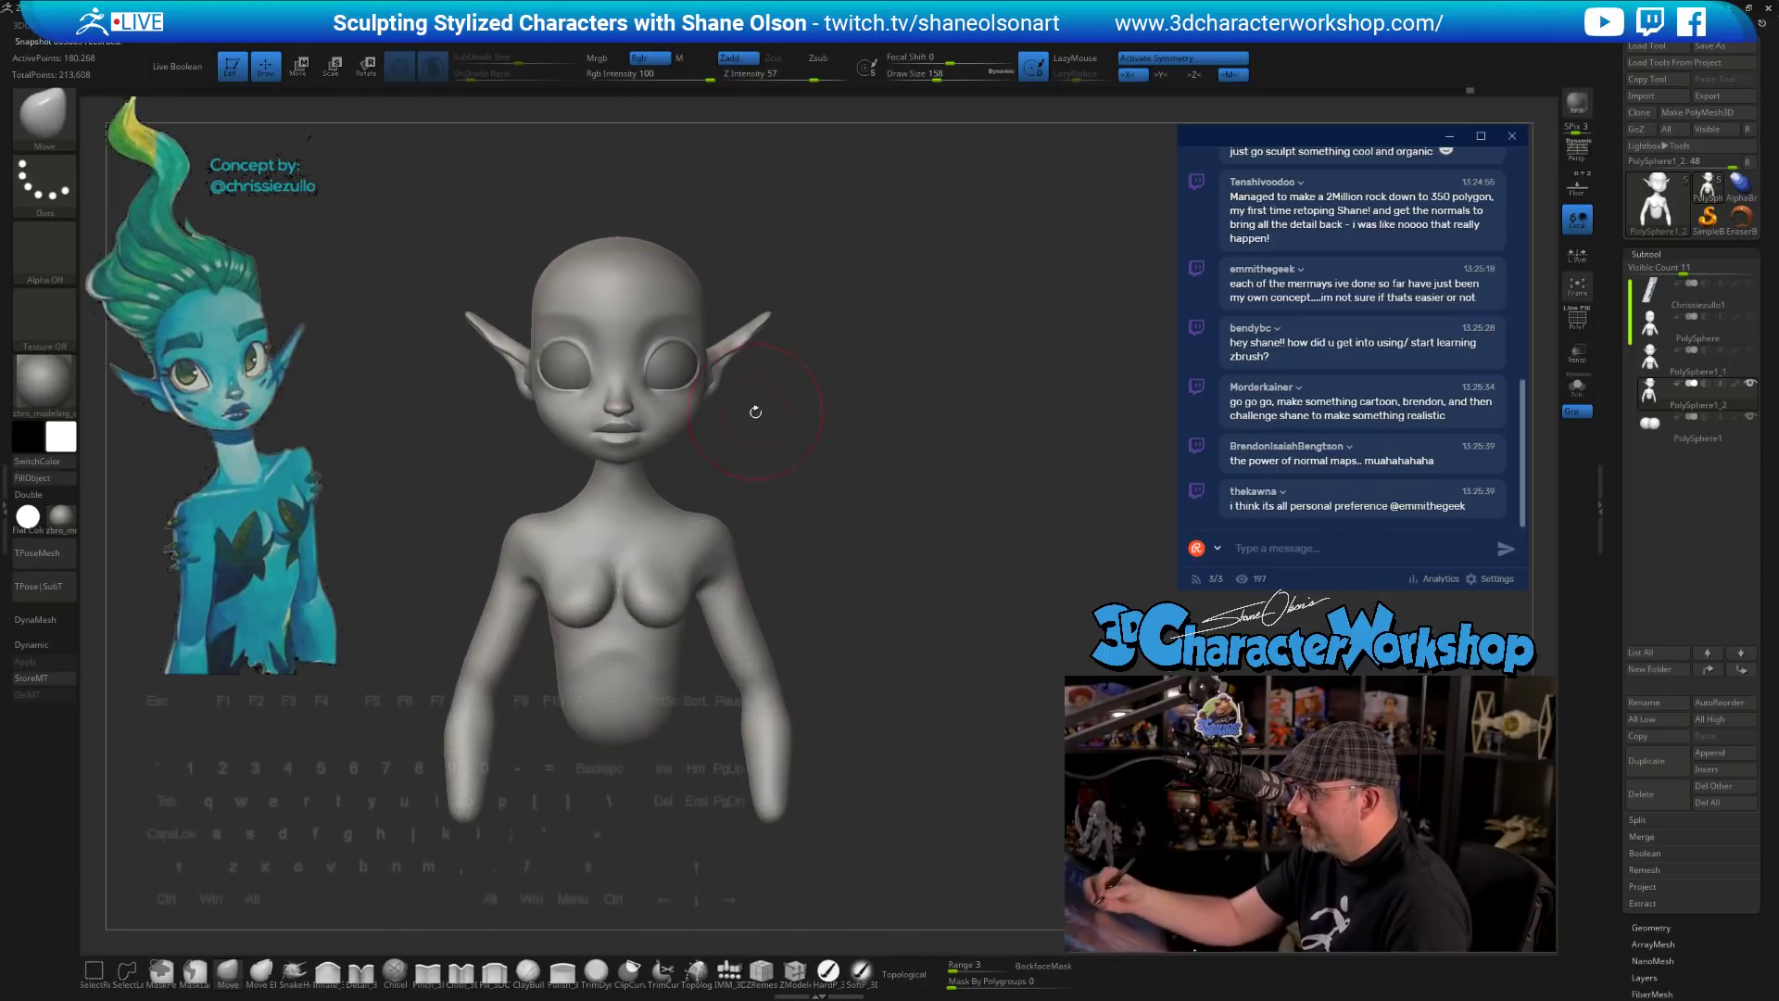
{"action": "mouse_move", "coordinate": [755, 412]}
{"action": "left_mouse_down", "text": "alt"}
{"action": "mouse_move", "coordinate": [862, 714]}
{"action": "mouse_move", "coordinate": [952, 780]}
{"action": "mouse_move", "coordinate": [937, 759]}
{"action": "mouse_move", "coordinate": [929, 806]}
{"action": "left_mouse_up", "text": "alt"}
{"action": "key", "text": "s"}
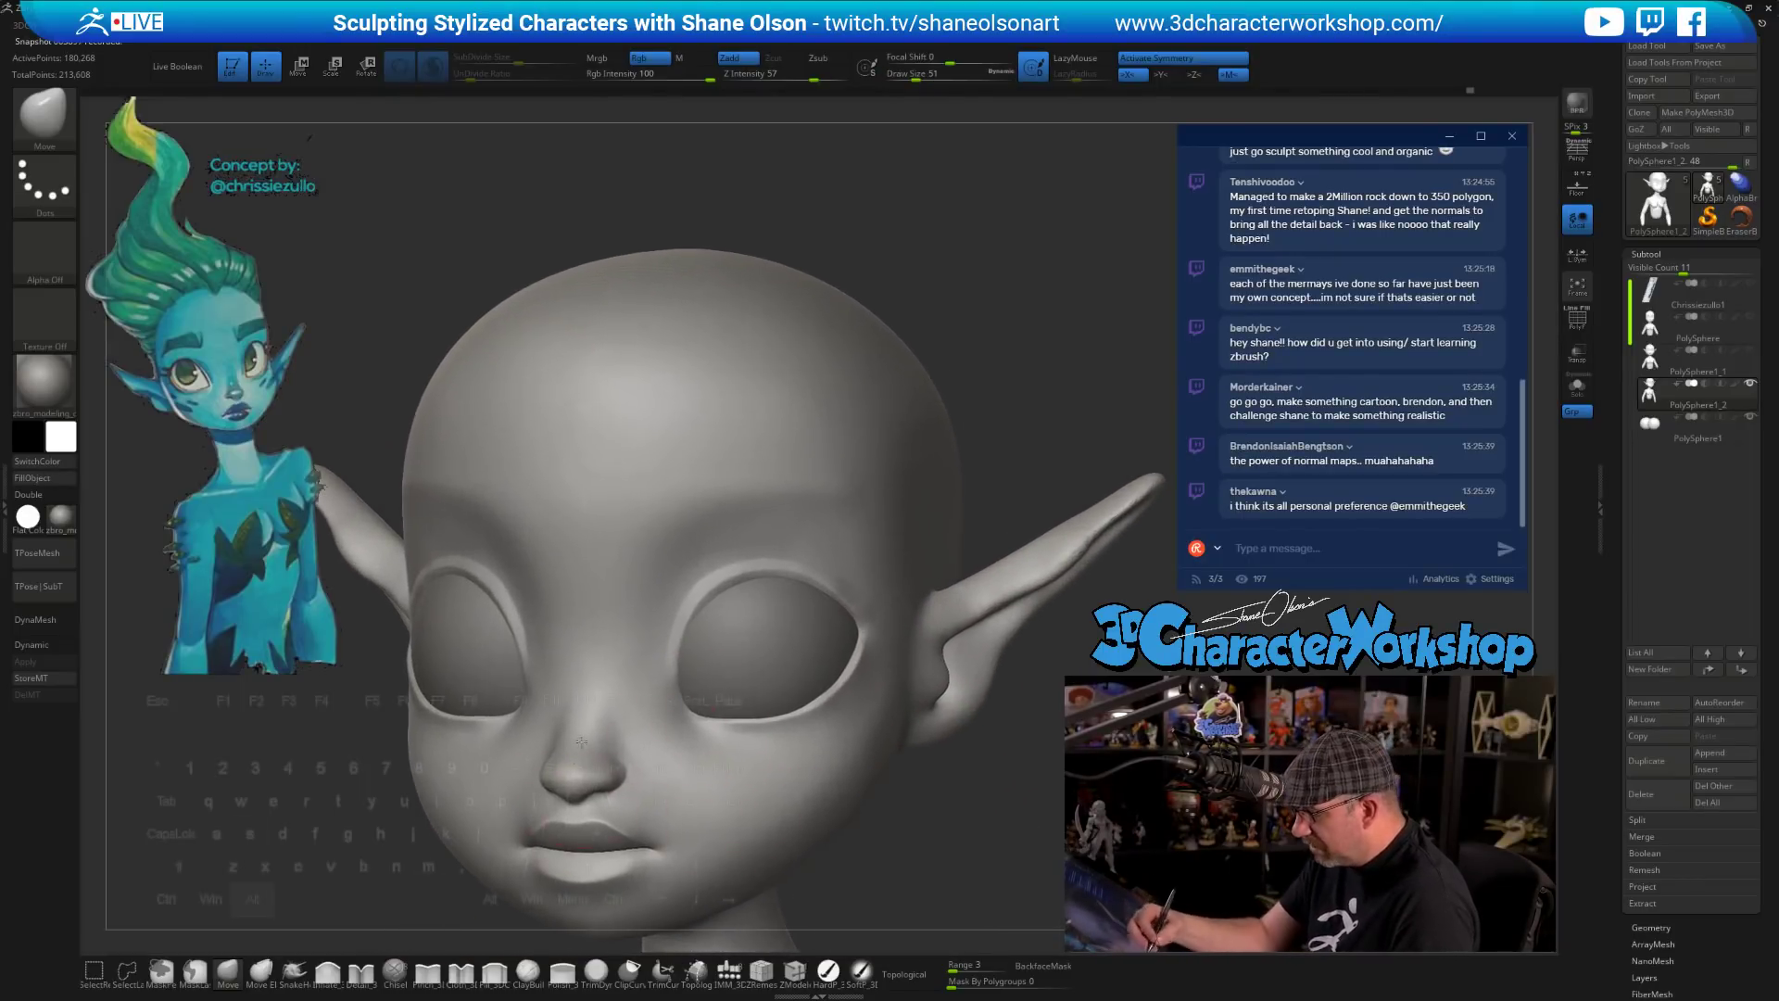
{"action": "right_click_drag", "start_coordinate": [580, 741], "coordinate": [585, 630], "text": "alt"}
{"action": "left_click", "coordinate": [427, 972]}
{"action": "key", "text": "s"}
{"action": "left_click_drag", "start_coordinate": [436, 872], "coordinate": [425, 875]}
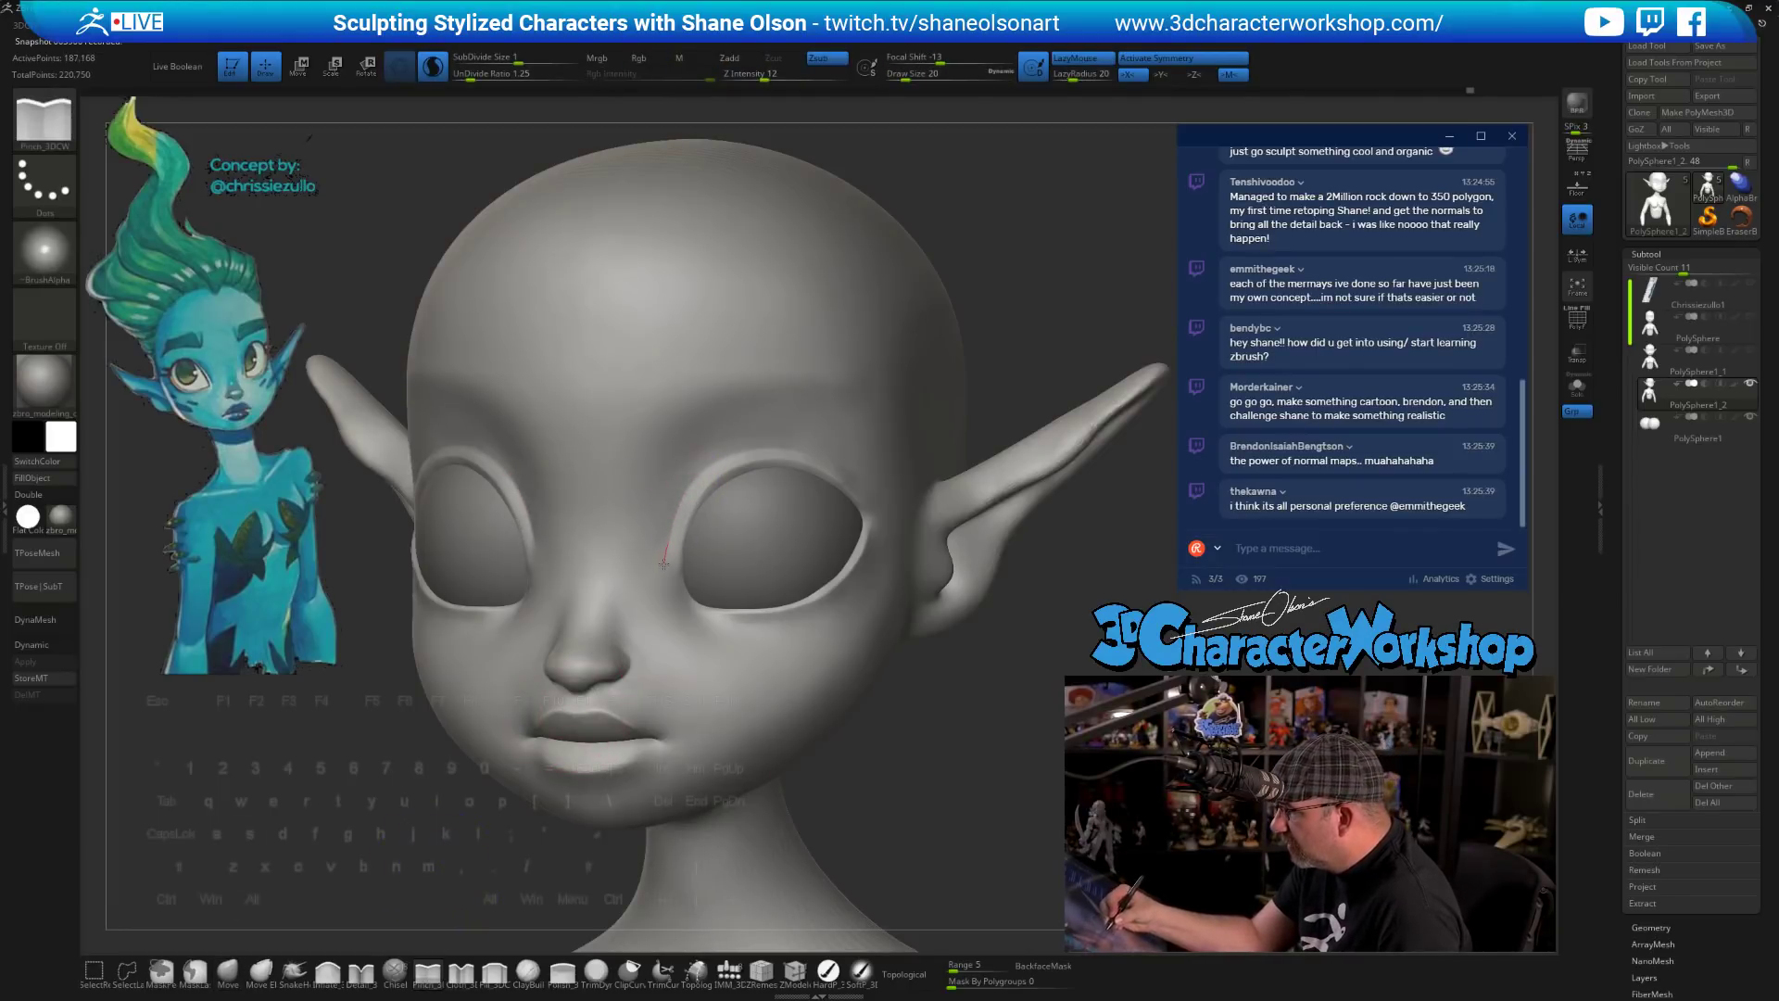
{"action": "left_click_drag", "start_coordinate": [664, 563], "coordinate": [658, 602]}
{"action": "mouse_move", "coordinate": [835, 764]}
{"action": "left_mouse_down"}
{"action": "mouse_move", "coordinate": [732, 755]}
{"action": "mouse_move", "coordinate": [876, 776]}
{"action": "mouse_move", "coordinate": [857, 787]}
{"action": "left_mouse_up"}
{"action": "key", "text": "shift"}
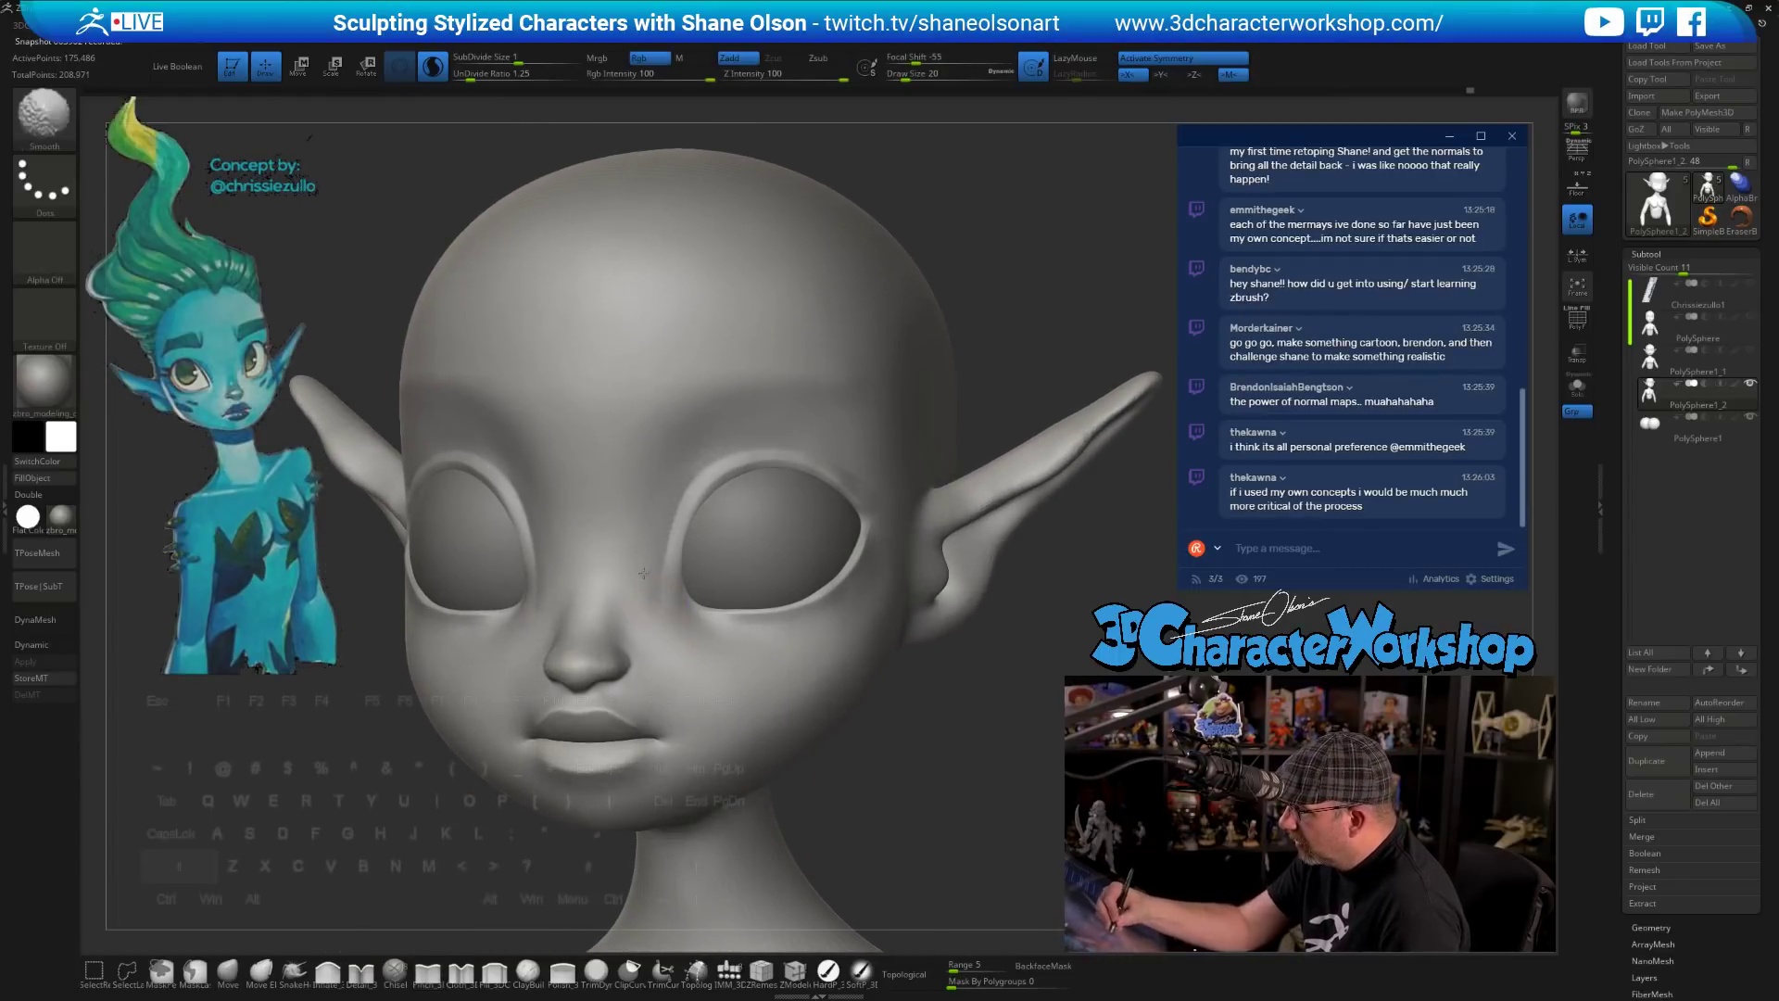
{"action": "left_click_drag", "start_coordinate": [643, 572], "coordinate": [685, 639], "text": "shift"}
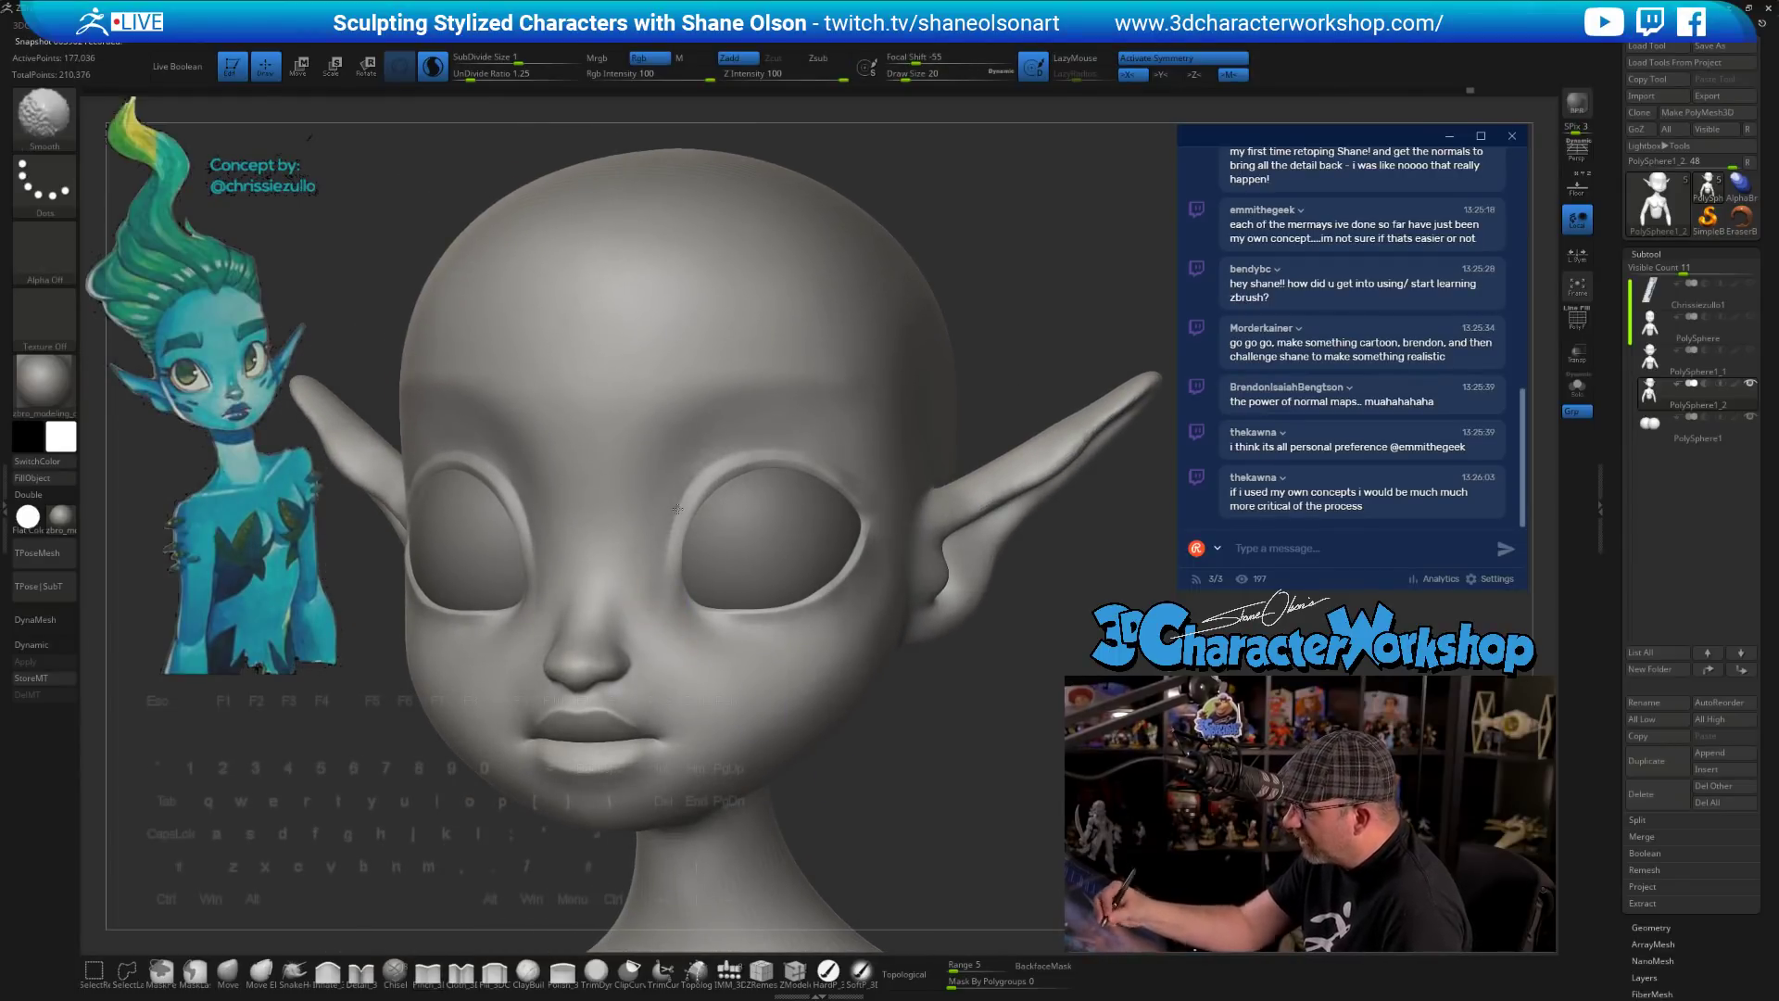
- Smooth the inner rims of the eye sockets and the sides of the nose bridge from a three-quarter angle
{"action": "mouse_move", "coordinate": [857, 787]}
{"action": "left_mouse_down"}
{"action": "mouse_move", "coordinate": [945, 784]}
{"action": "mouse_move", "coordinate": [825, 778]}
{"action": "left_mouse_up"}
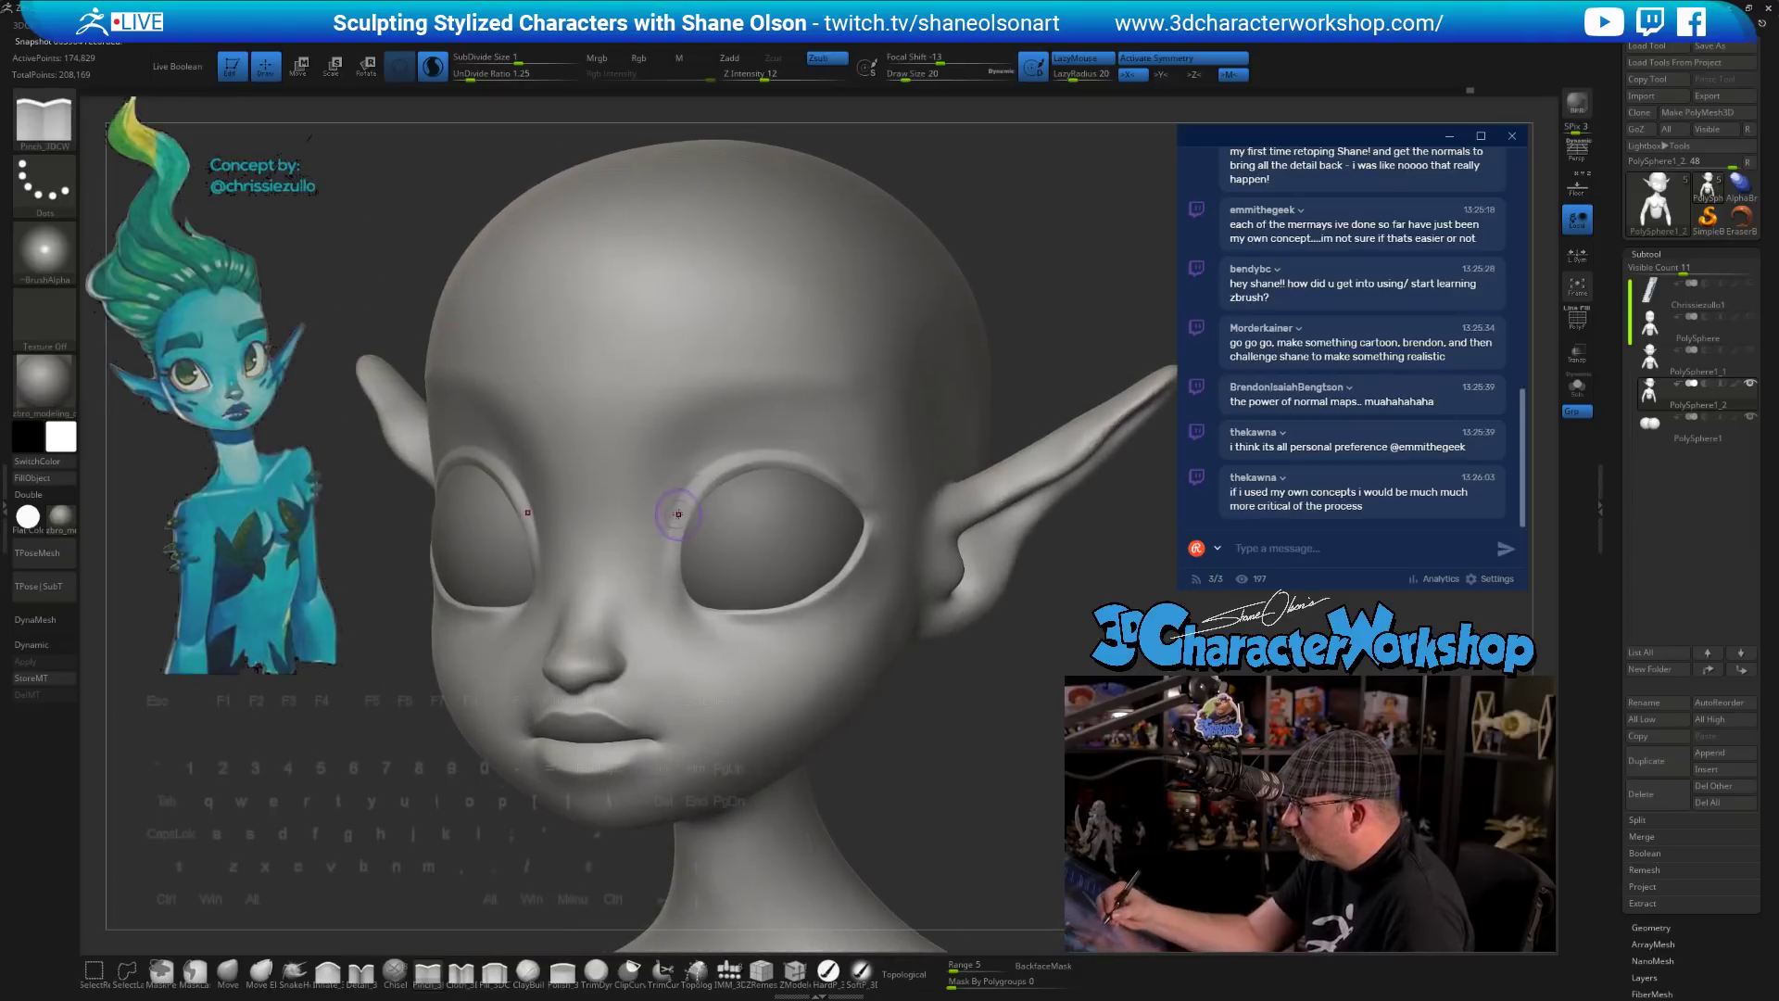
{"action": "key", "text": "shift"}
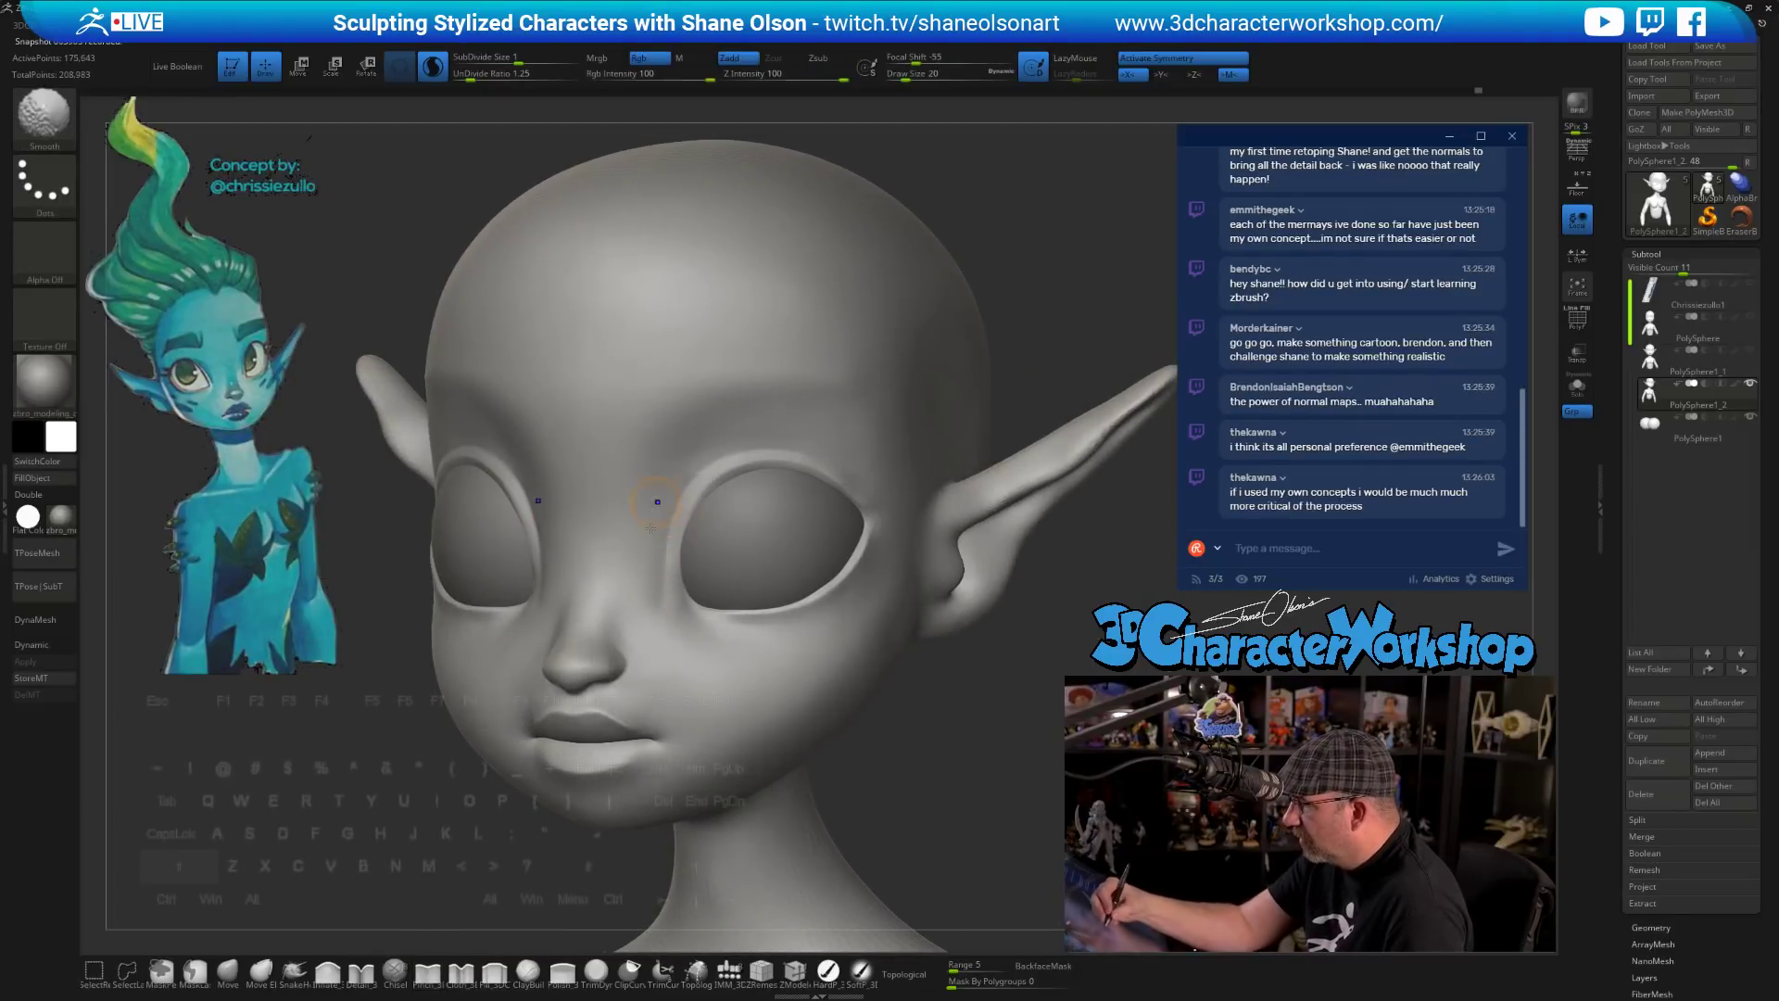
{"action": "mouse_move", "coordinate": [651, 602]}
{"action": "left_mouse_down", "text": "shift"}
{"action": "mouse_move", "coordinate": [648, 537]}
{"action": "mouse_move", "coordinate": [651, 565]}
{"action": "left_mouse_up", "text": "shift"}
{"action": "left_click_drag", "start_coordinate": [862, 799], "coordinate": [925, 817]}
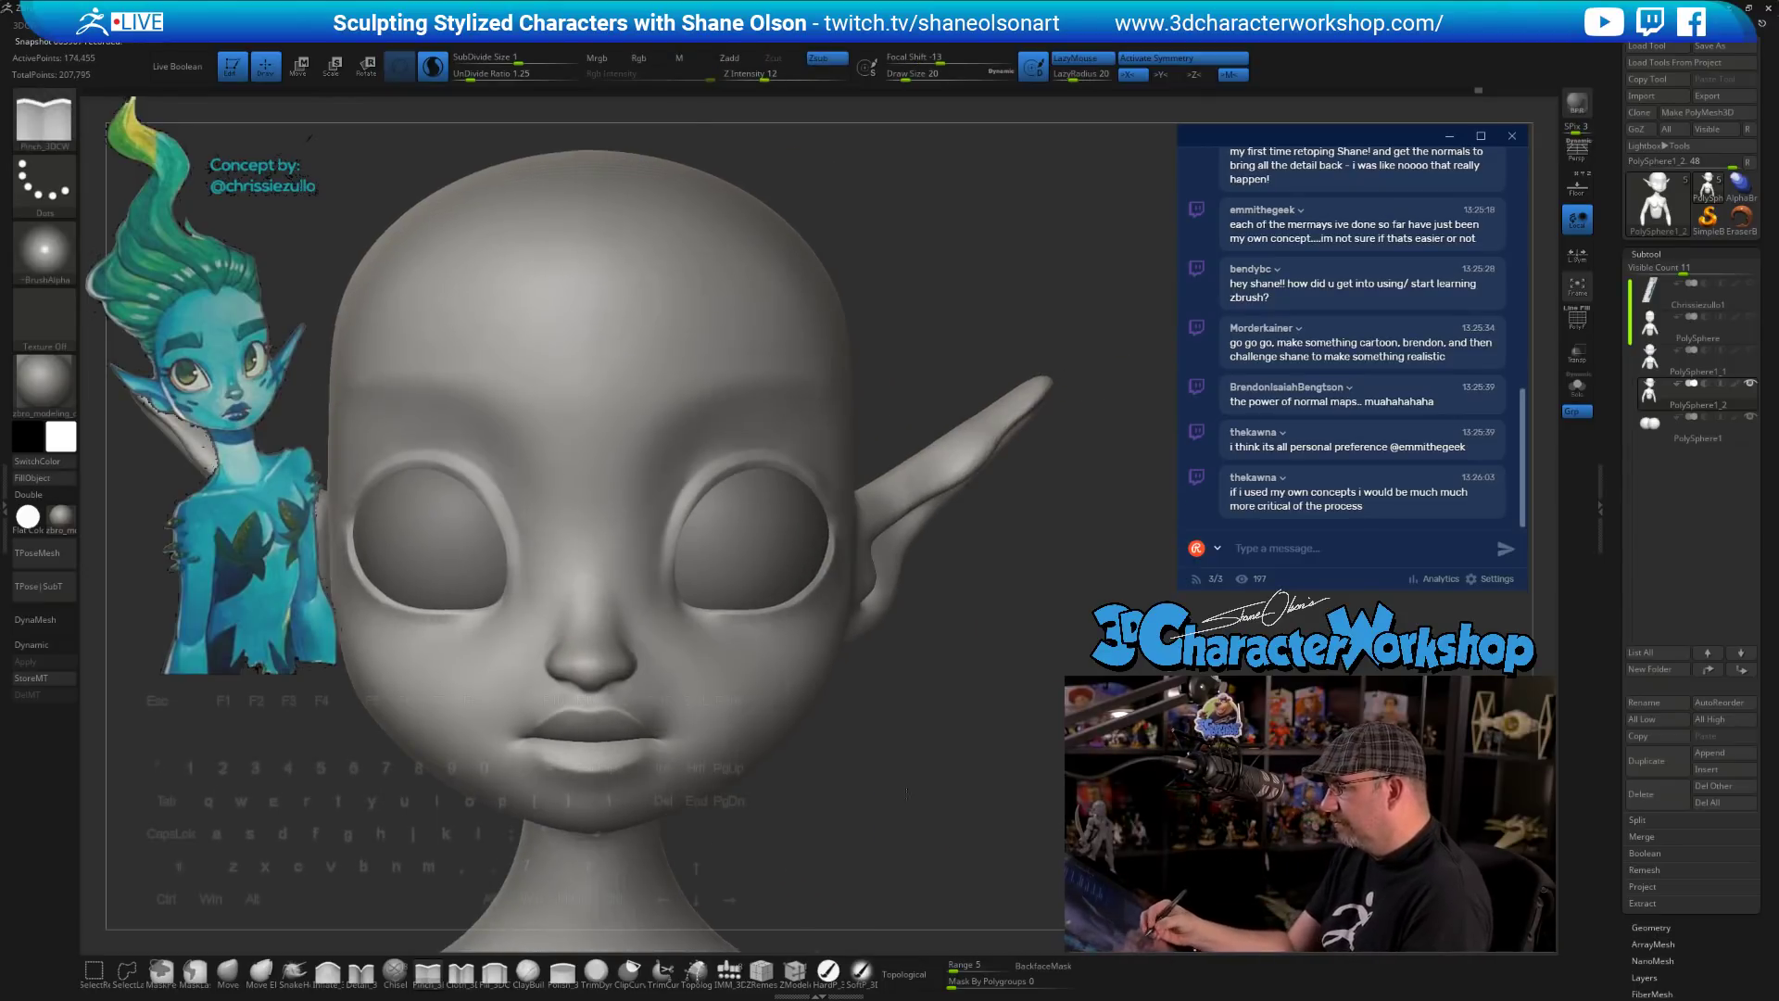
- With the Topology brush at draw size 22, draw a short vertical curve on the forehead above the inner eye
{"action": "key", "text": "f"}
{"action": "left_click_drag", "start_coordinate": [902, 744], "coordinate": [921, 785], "text": "alt"}
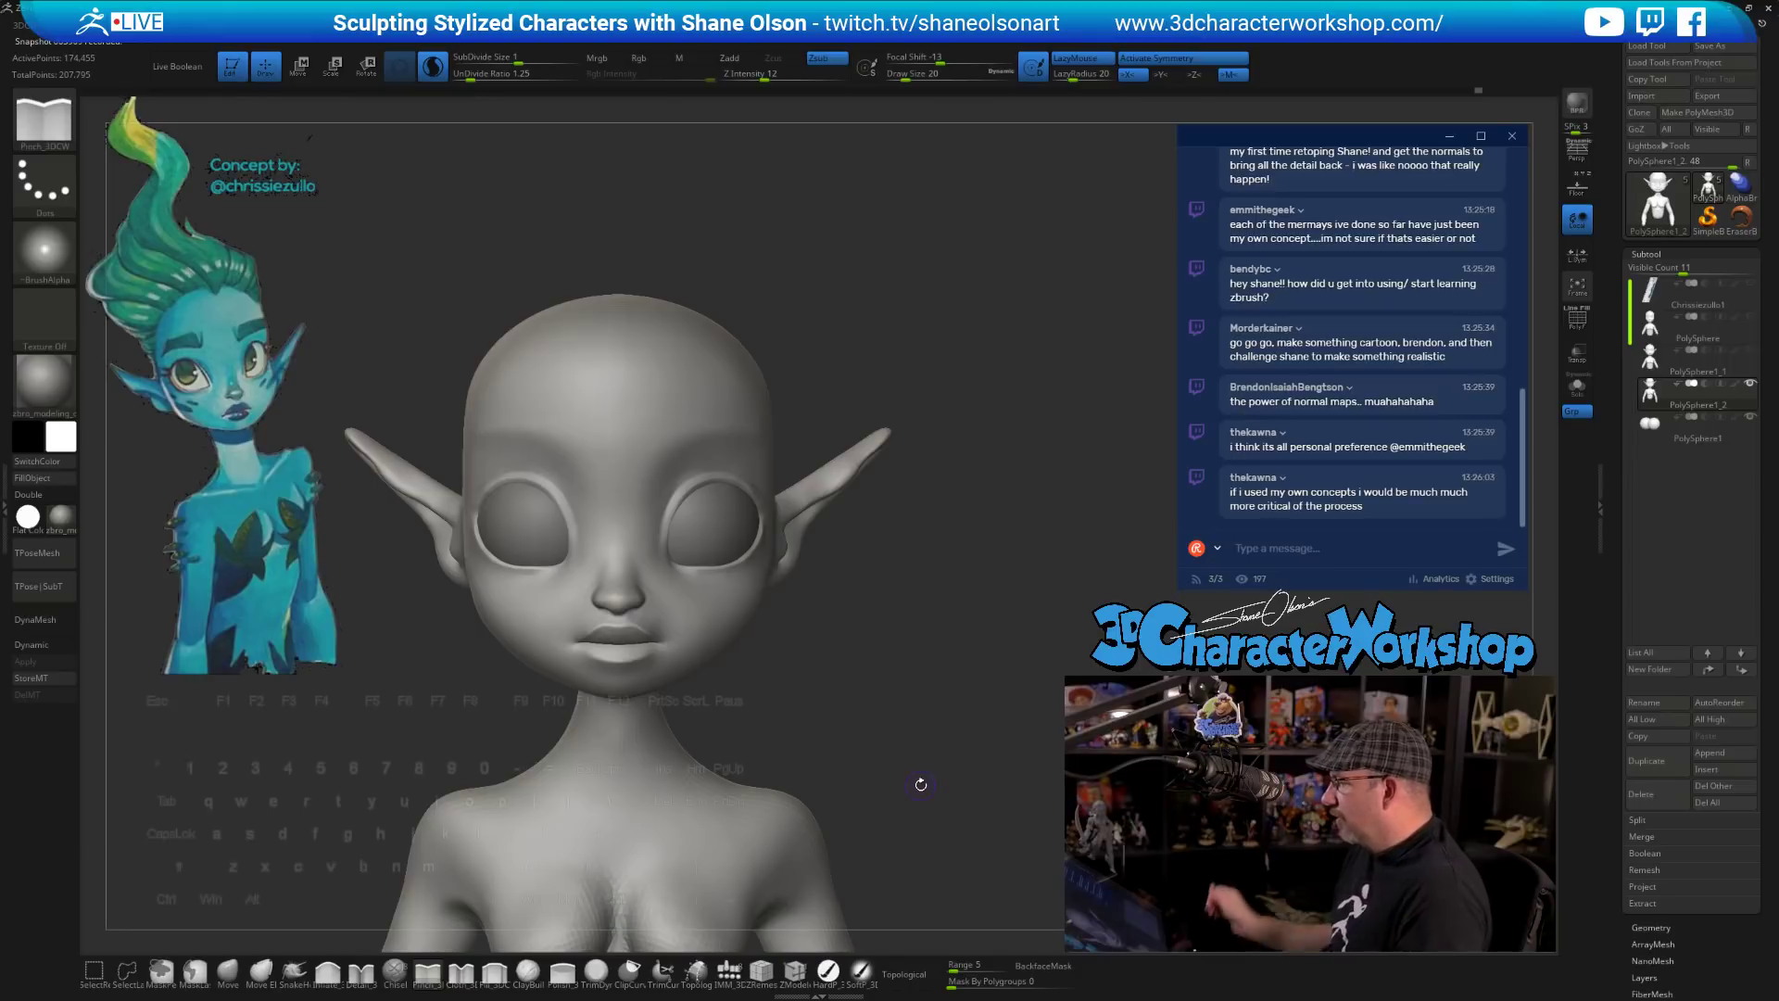
{"action": "left_click_drag", "start_coordinate": [976, 624], "coordinate": [964, 622]}
{"action": "mouse_move", "coordinate": [962, 613]}
{"action": "right_mouse_down"}
{"action": "mouse_move", "coordinate": [940, 615]}
{"action": "mouse_move", "coordinate": [973, 621]}
{"action": "mouse_move", "coordinate": [941, 624]}
{"action": "mouse_move", "coordinate": [934, 646]}
{"action": "right_mouse_up"}
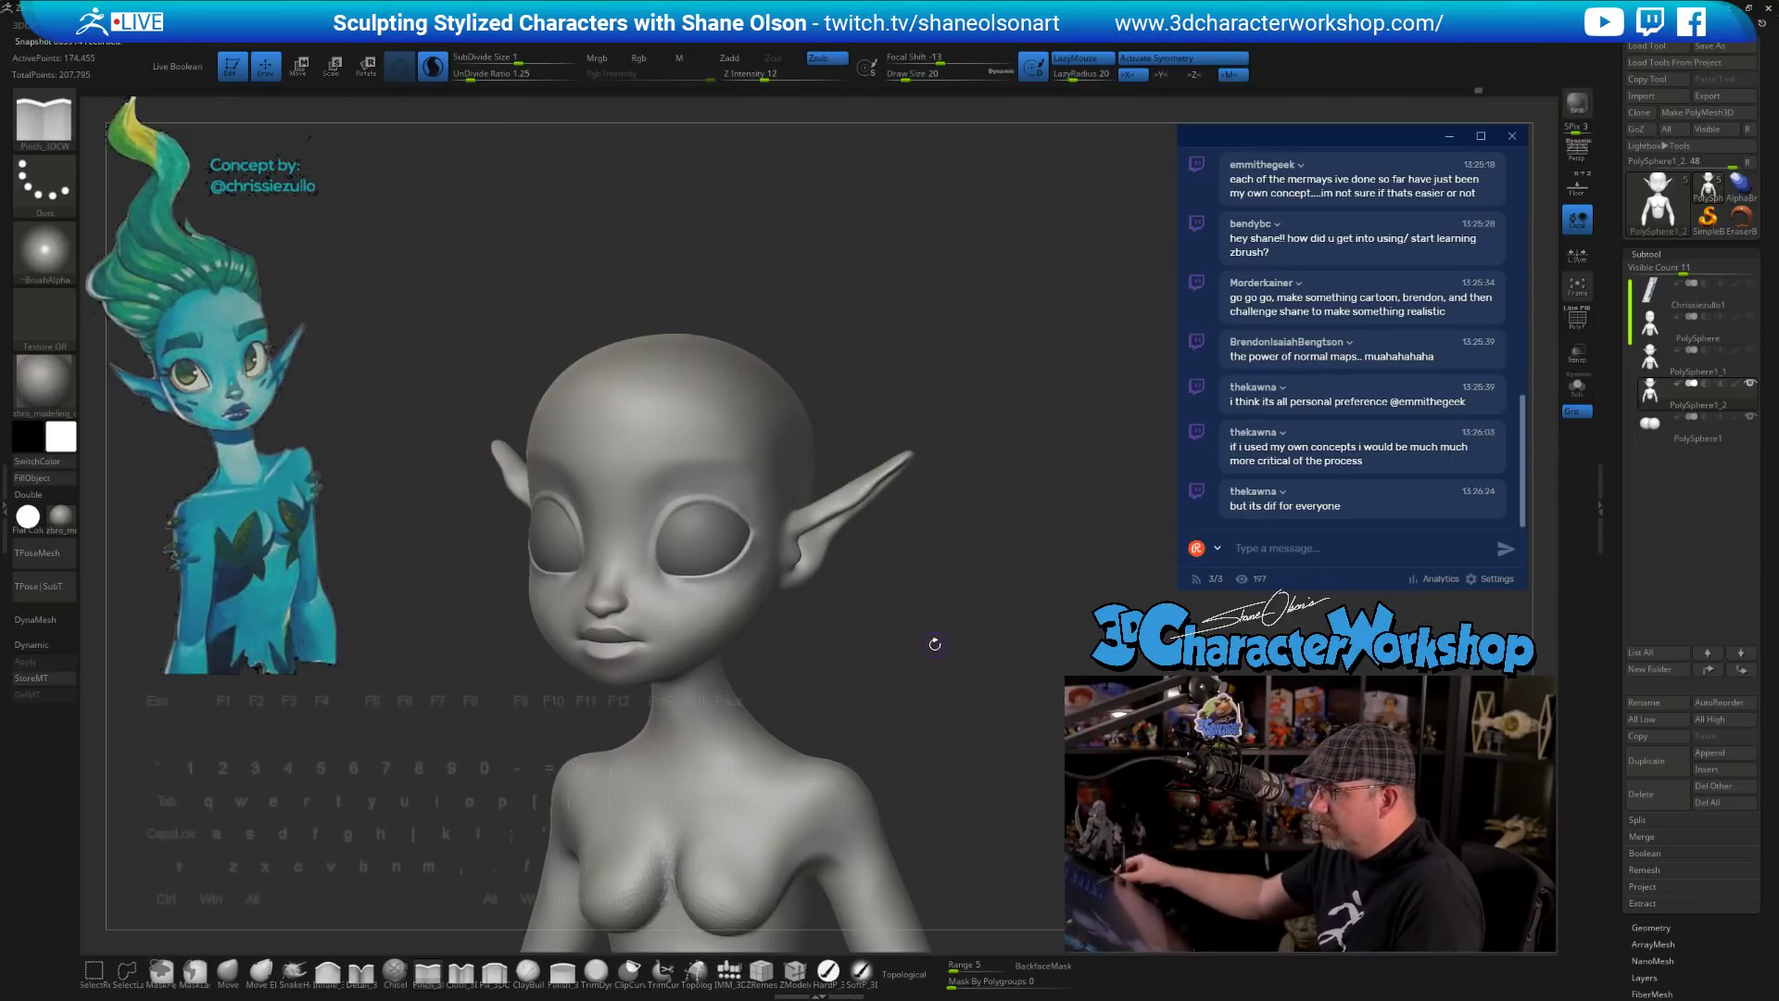
{"action": "left_click_drag", "start_coordinate": [934, 644], "coordinate": [926, 681], "text": "alt"}
{"action": "mouse_move", "coordinate": [876, 616]}
{"action": "left_mouse_down", "text": "alt"}
{"action": "mouse_move", "coordinate": [846, 719]}
{"action": "mouse_move", "coordinate": [889, 797]}
{"action": "left_mouse_up", "text": "alt"}
{"action": "mouse_move", "coordinate": [888, 797]}
{"action": "right_mouse_down"}
{"action": "mouse_move", "coordinate": [910, 756]}
{"action": "mouse_move", "coordinate": [913, 774]}
{"action": "mouse_move", "coordinate": [905, 667]}
{"action": "mouse_move", "coordinate": [935, 777]}
{"action": "mouse_move", "coordinate": [912, 738]}
{"action": "right_mouse_up"}
{"action": "left_click", "coordinate": [695, 970]}
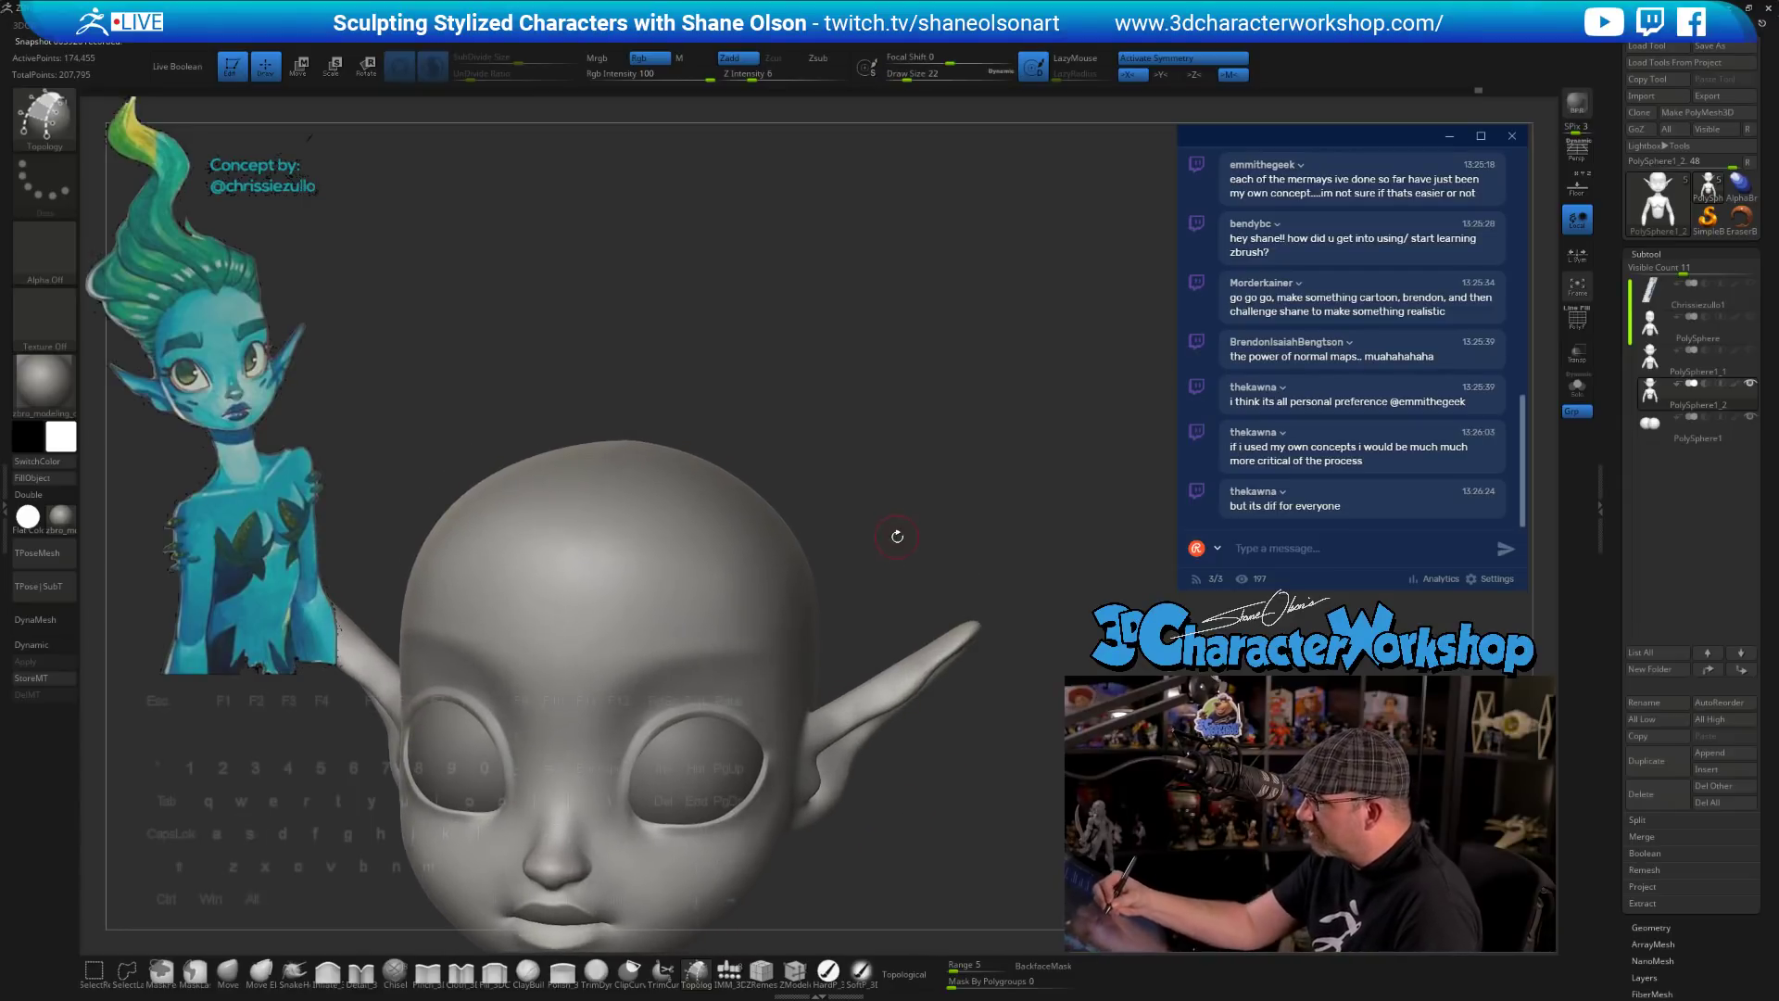
{"action": "right_click_drag", "start_coordinate": [897, 537], "coordinate": [897, 533]}
{"action": "right_click_drag", "start_coordinate": [790, 542], "coordinate": [838, 559], "text": "alt"}
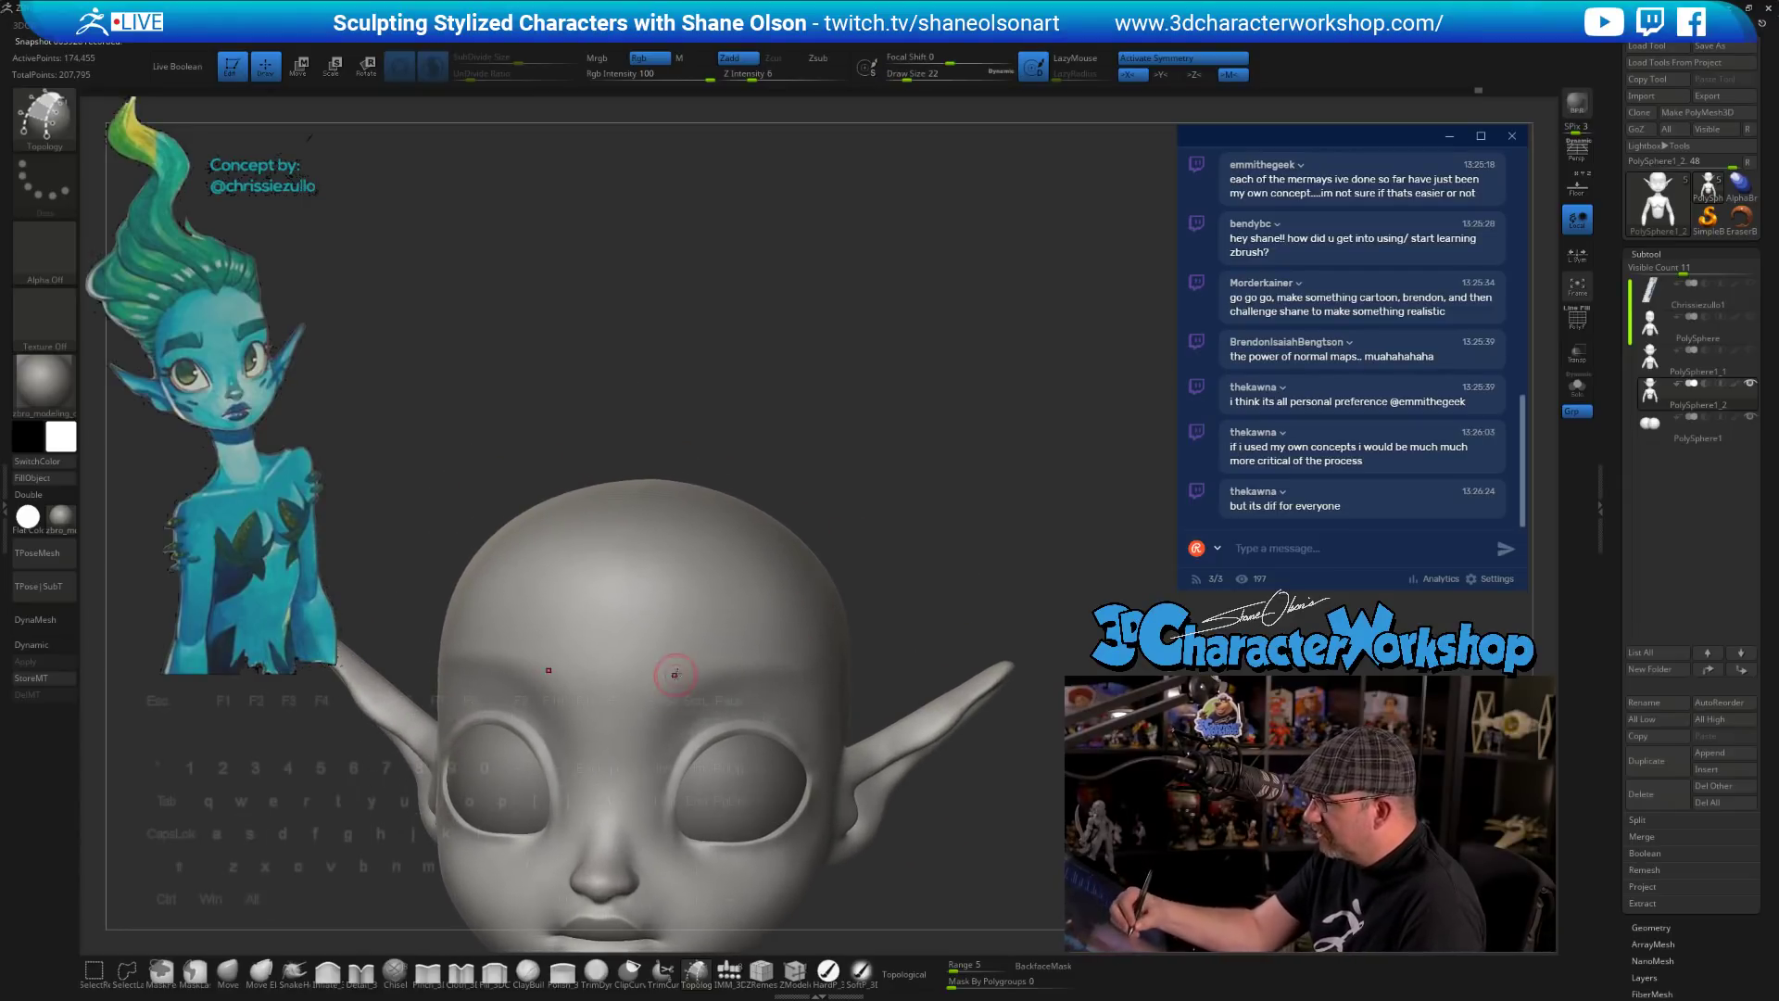
{"action": "left_click_drag", "start_coordinate": [655, 624], "coordinate": [667, 696]}
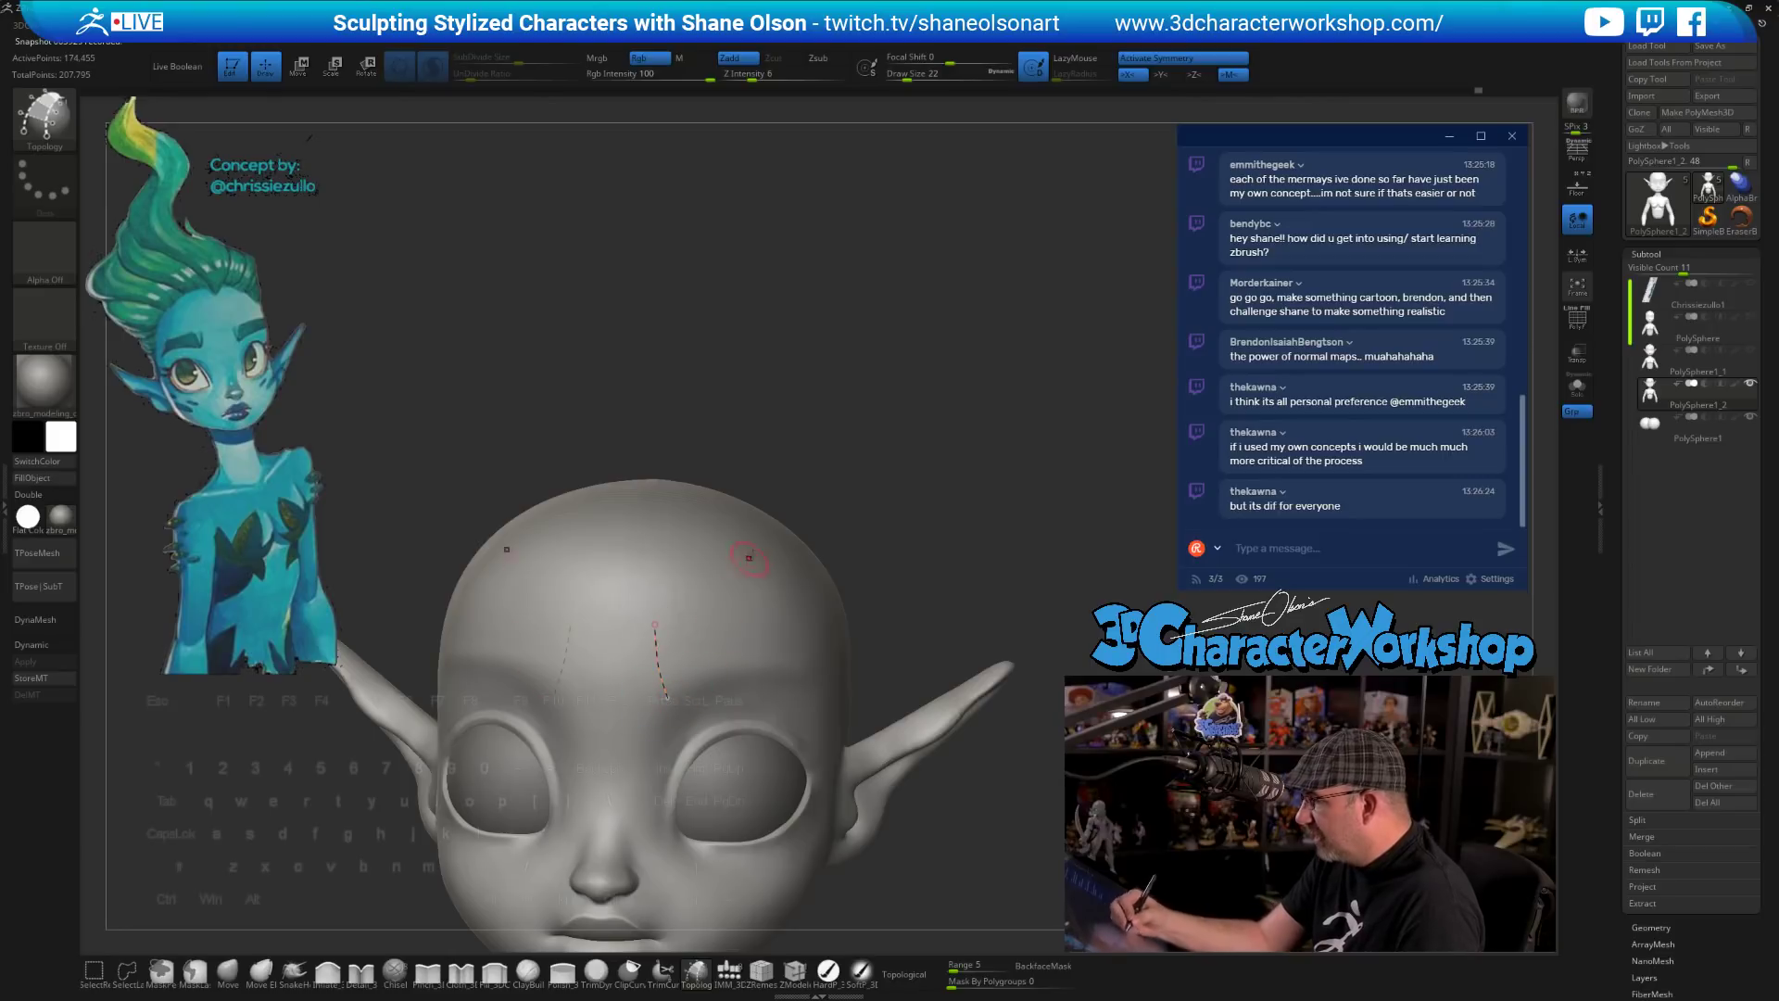
- Outline the eyebrow patch with lower and upper curves across the brow and closing curves down its outer end at the temple
{"action": "left_click_drag", "start_coordinate": [898, 593], "coordinate": [913, 653], "text": "alt"}
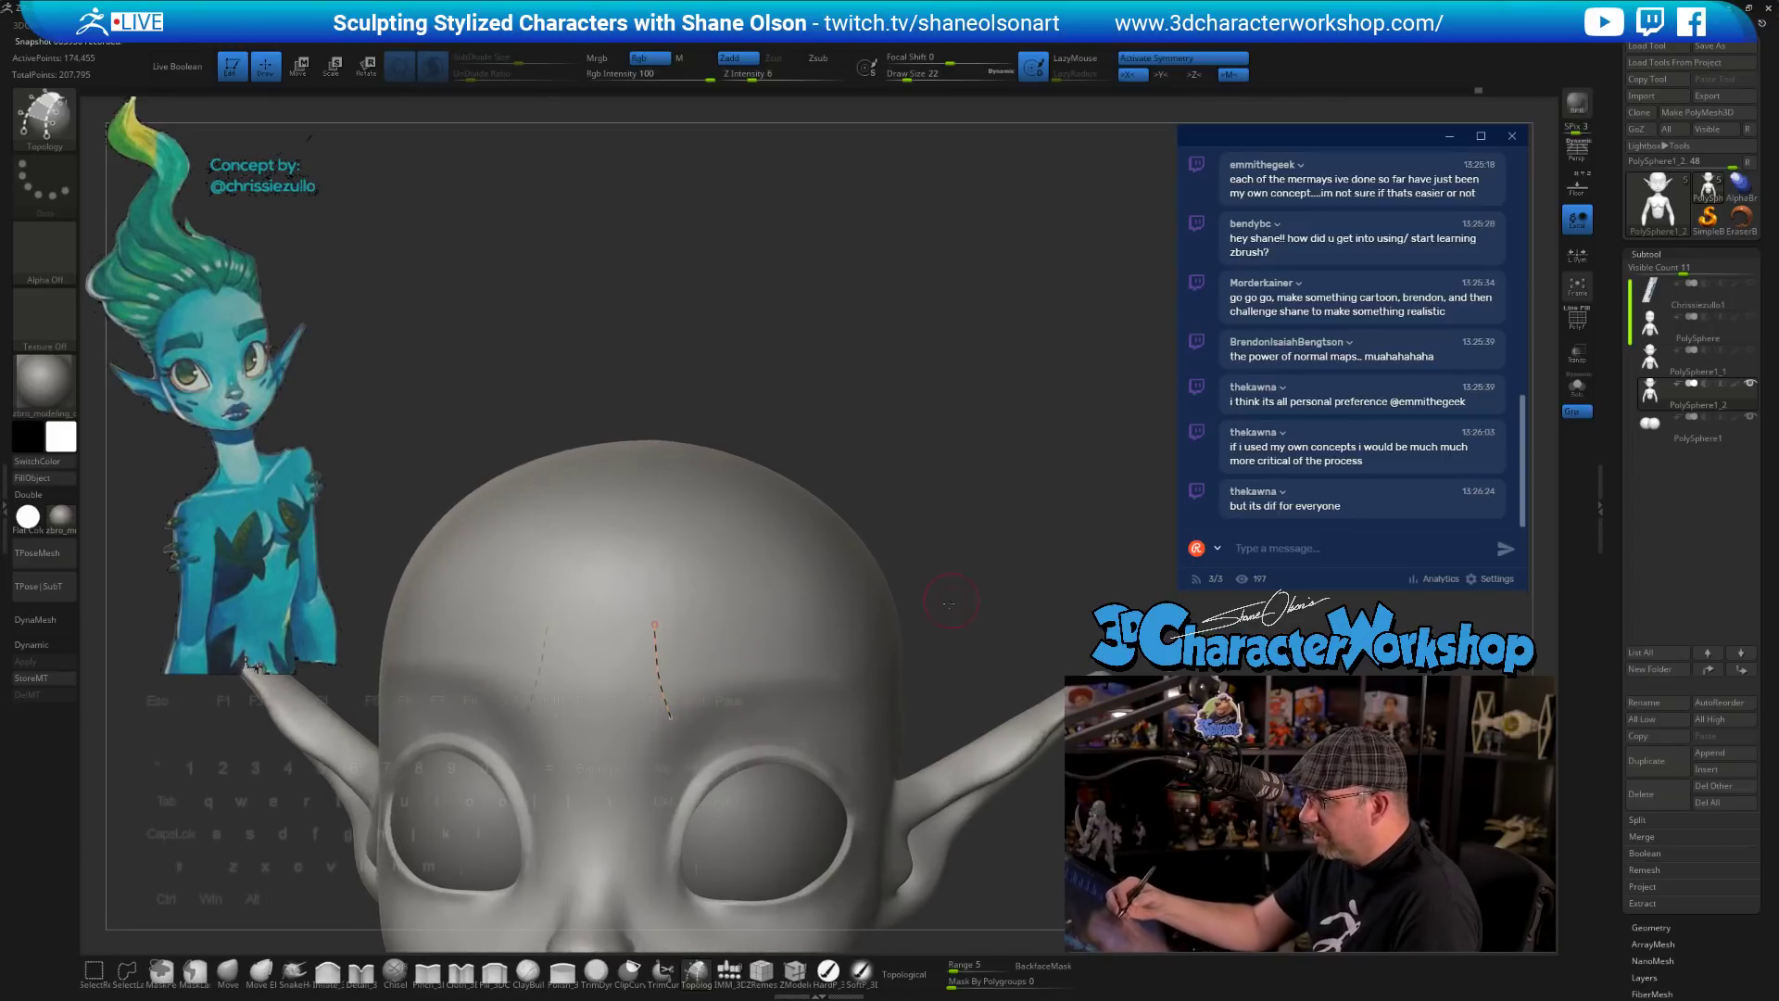
{"action": "left_click_drag", "start_coordinate": [1005, 593], "coordinate": [943, 609]}
{"action": "left_click_drag", "start_coordinate": [994, 511], "coordinate": [920, 415], "text": "alt"}
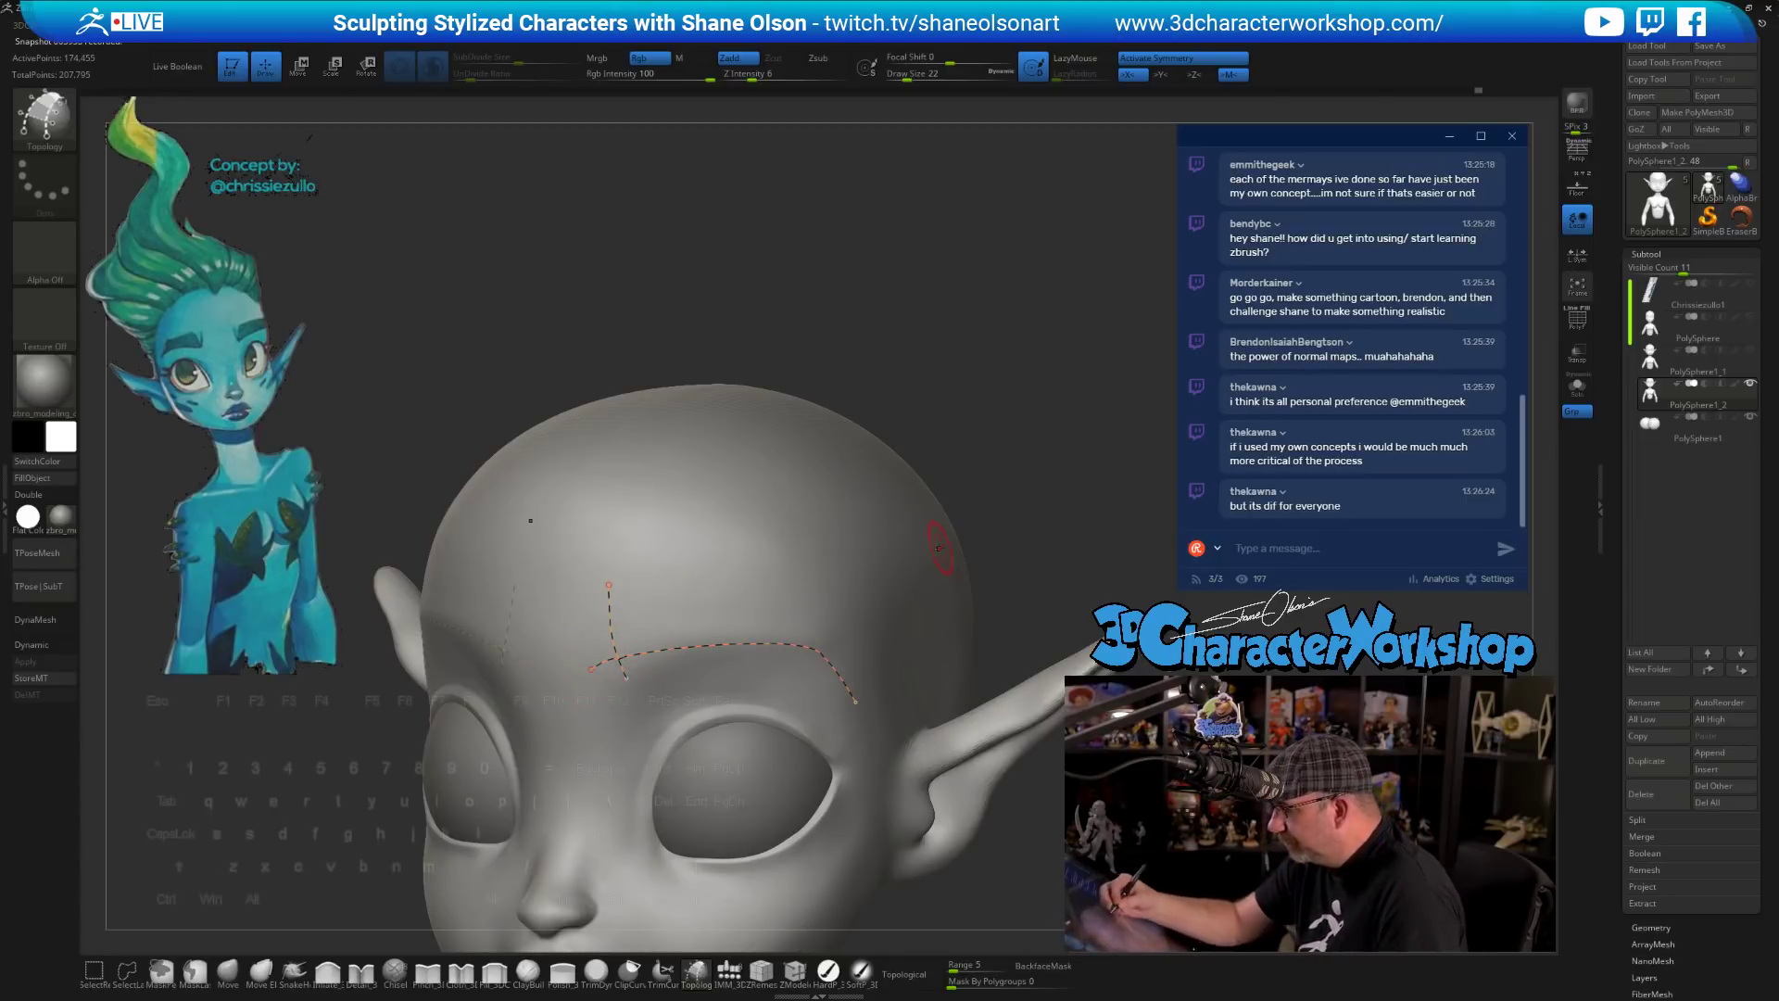
{"action": "left_click_drag", "start_coordinate": [1000, 548], "coordinate": [922, 564]}
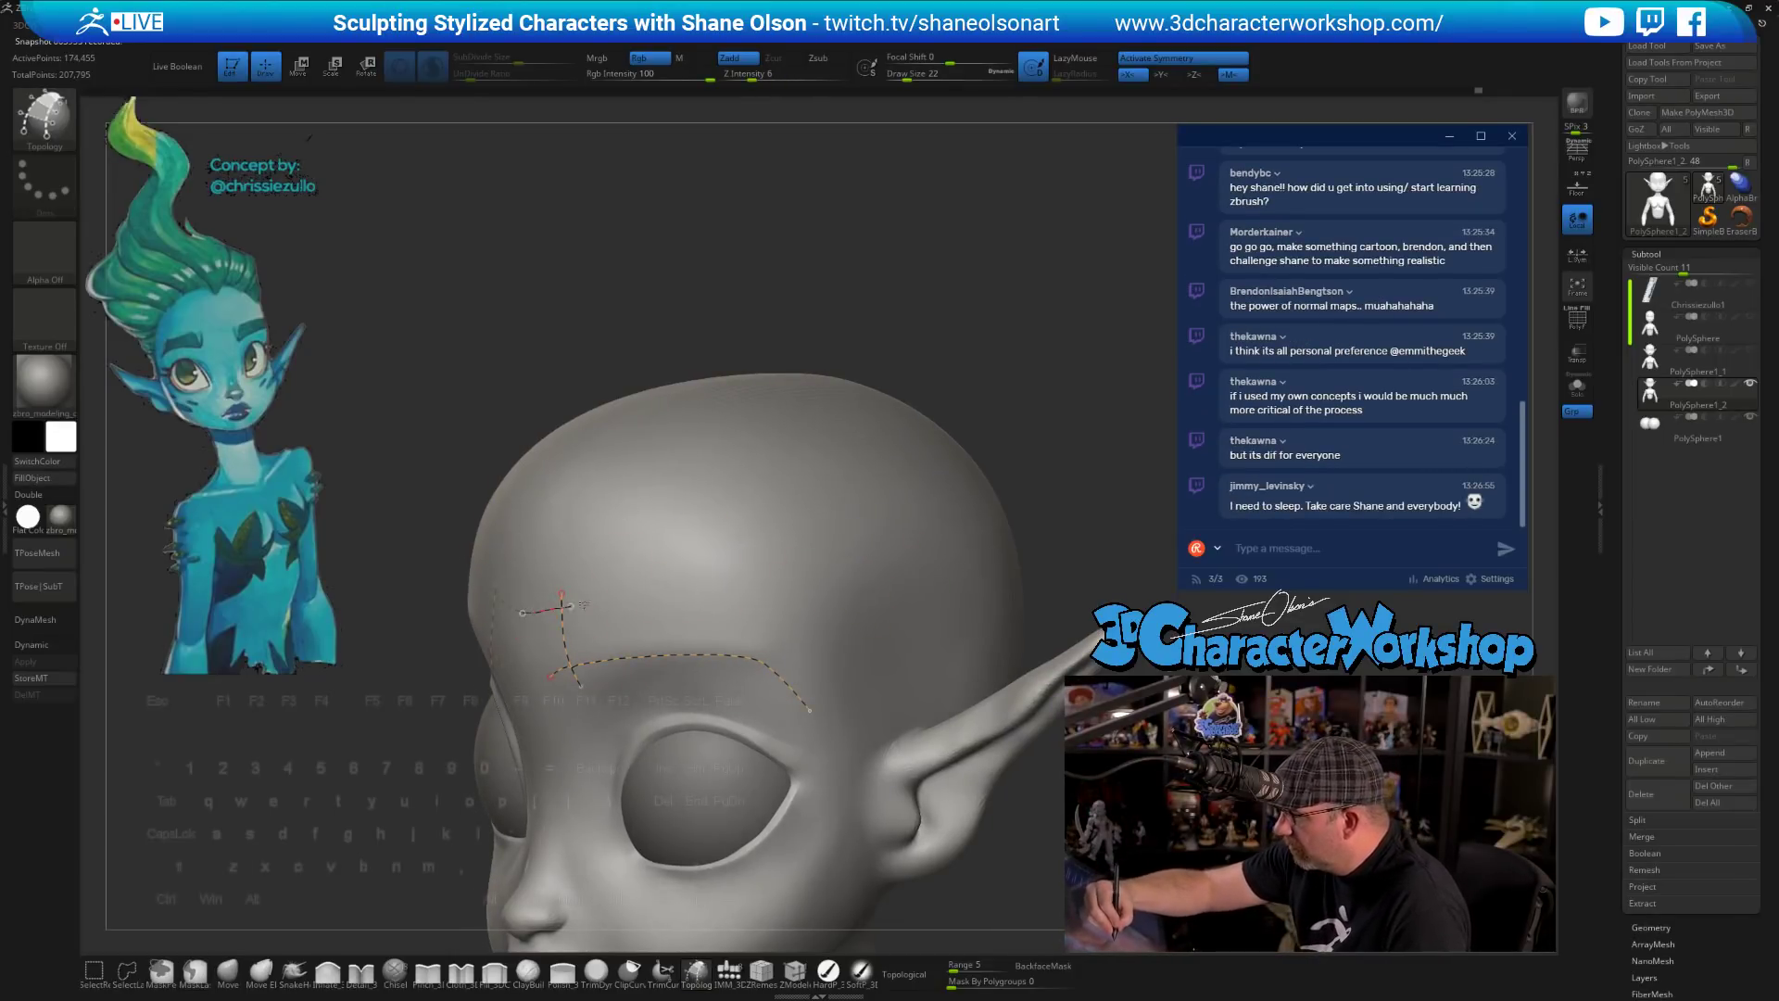
{"action": "key", "text": "ctrl+z"}
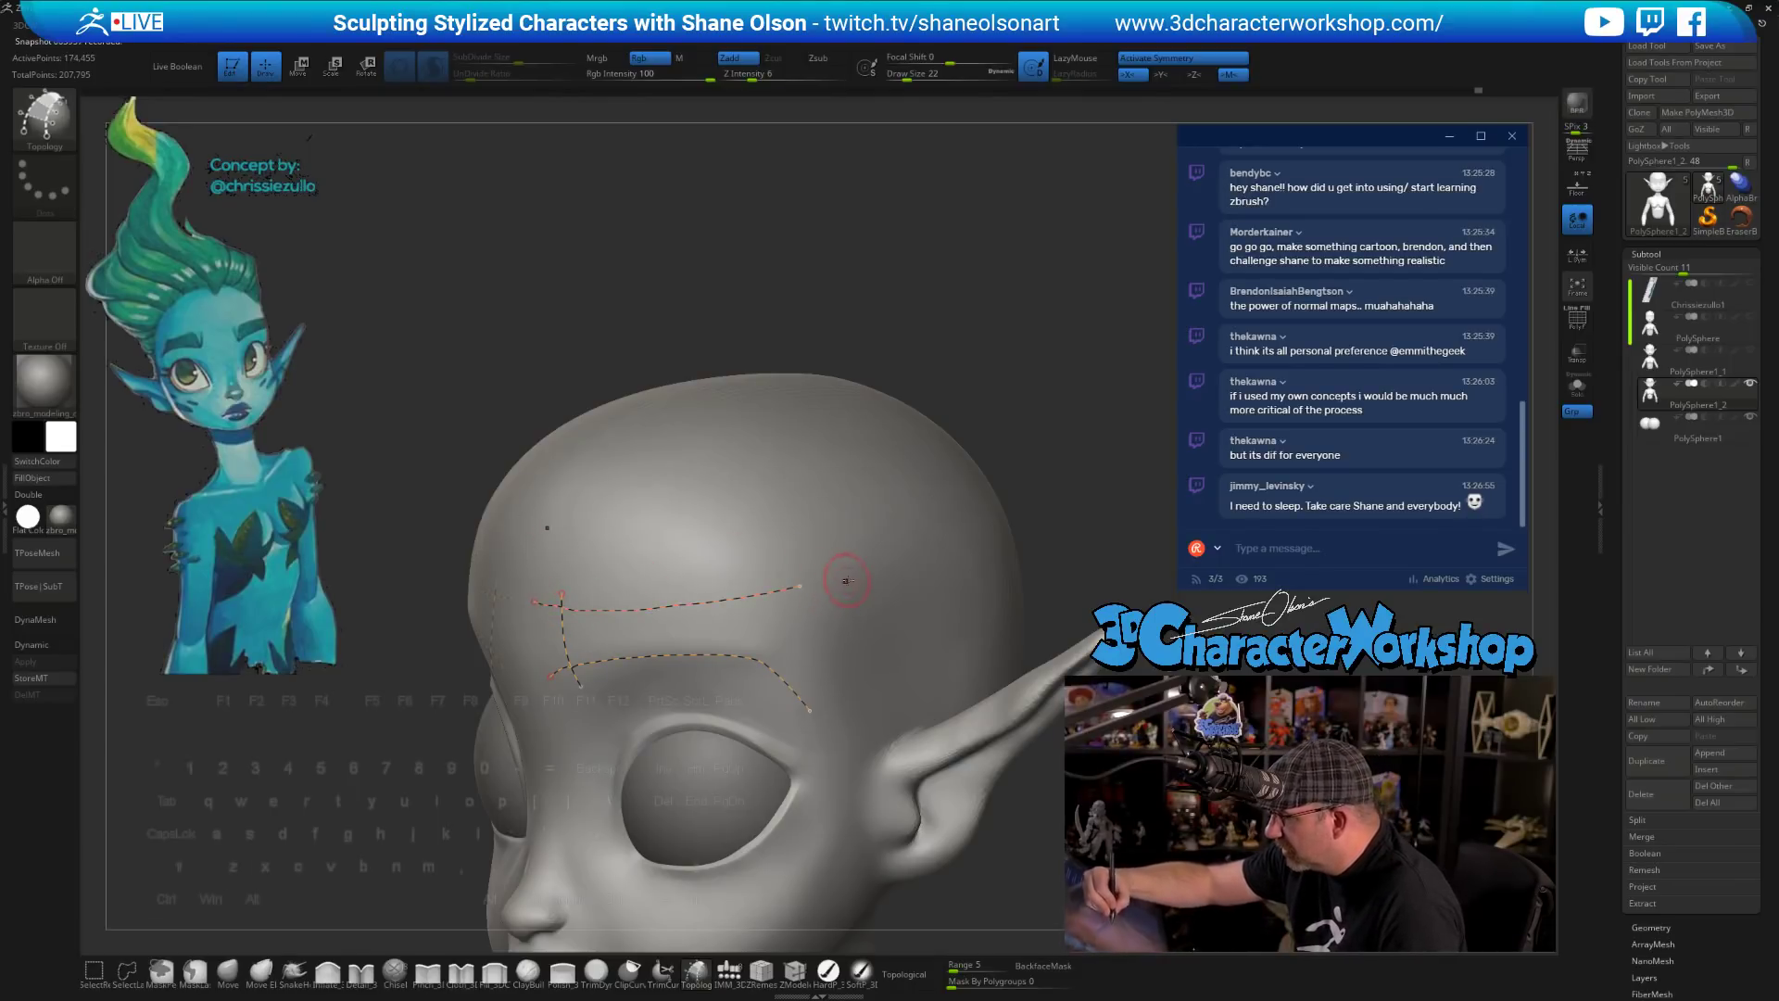
{"action": "left_click_drag", "start_coordinate": [766, 559], "coordinate": [789, 603]}
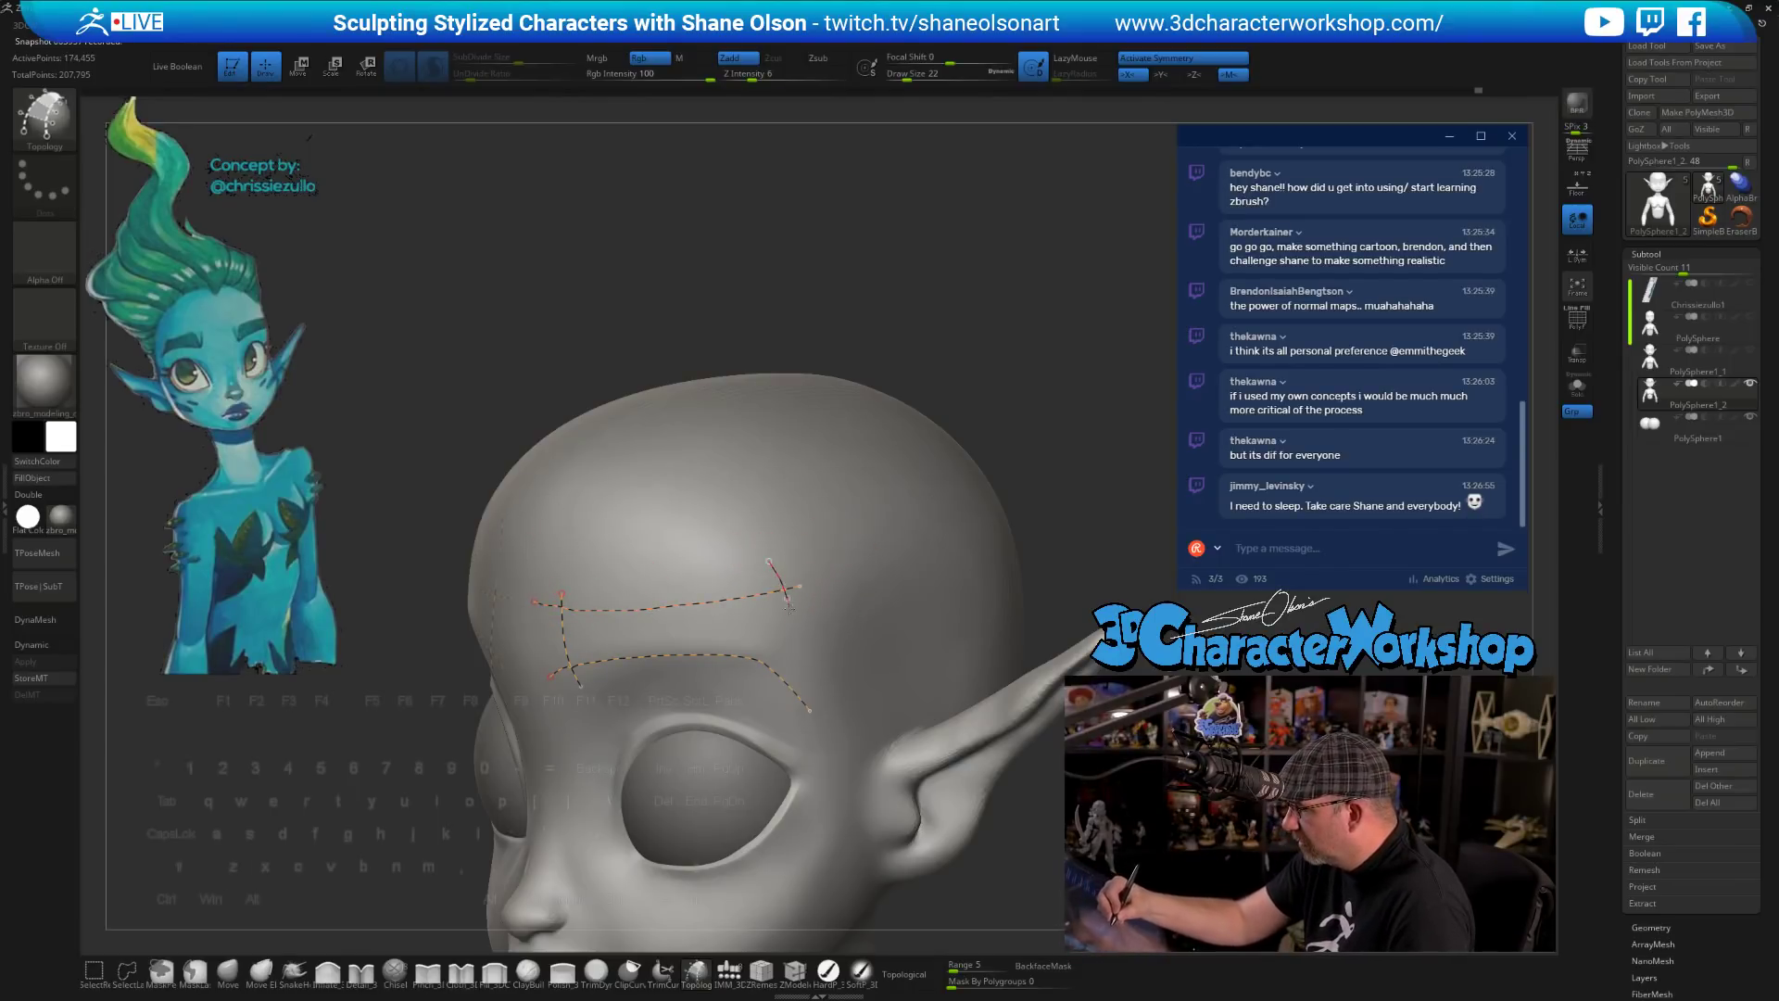
{"action": "left_click_drag", "start_coordinate": [804, 716], "coordinate": [810, 766]}
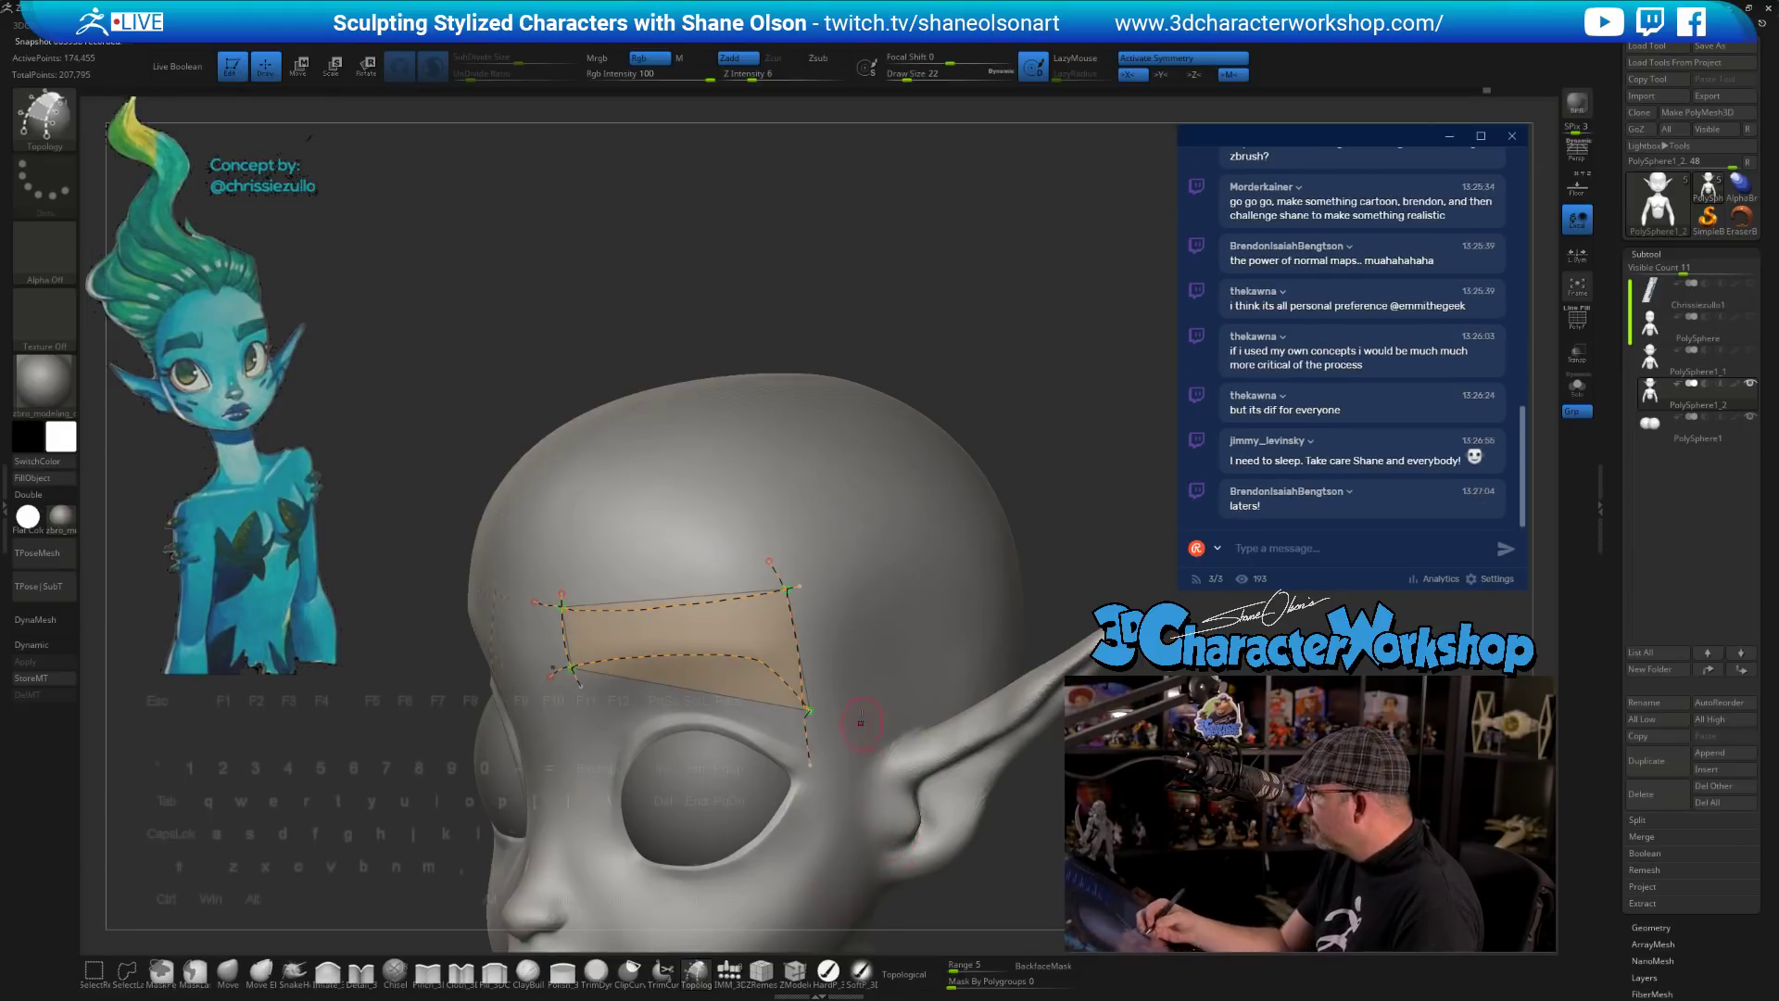
- Divide the eyebrow patch with six vertical topology curves crossing its upper and lower edges from the inner end outward
{"action": "right_click_drag", "start_coordinate": [861, 723], "coordinate": [873, 714], "text": "alt"}
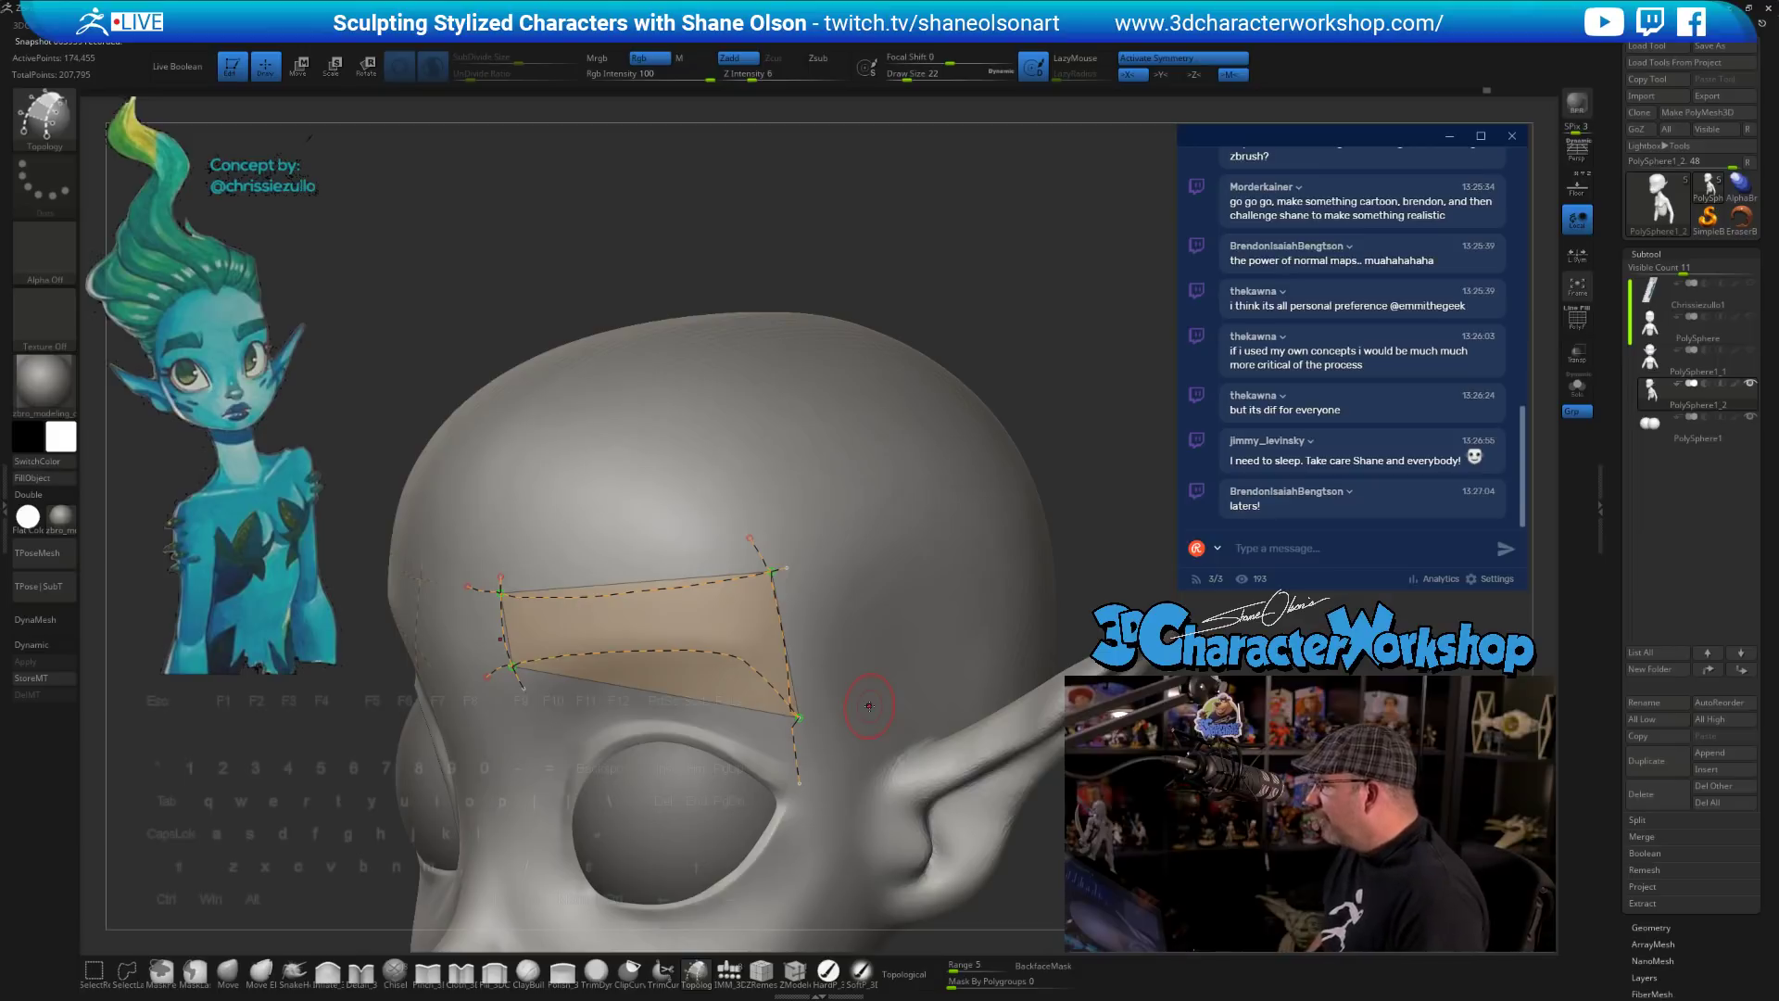
{"action": "right_click_drag", "start_coordinate": [869, 706], "coordinate": [912, 702]}
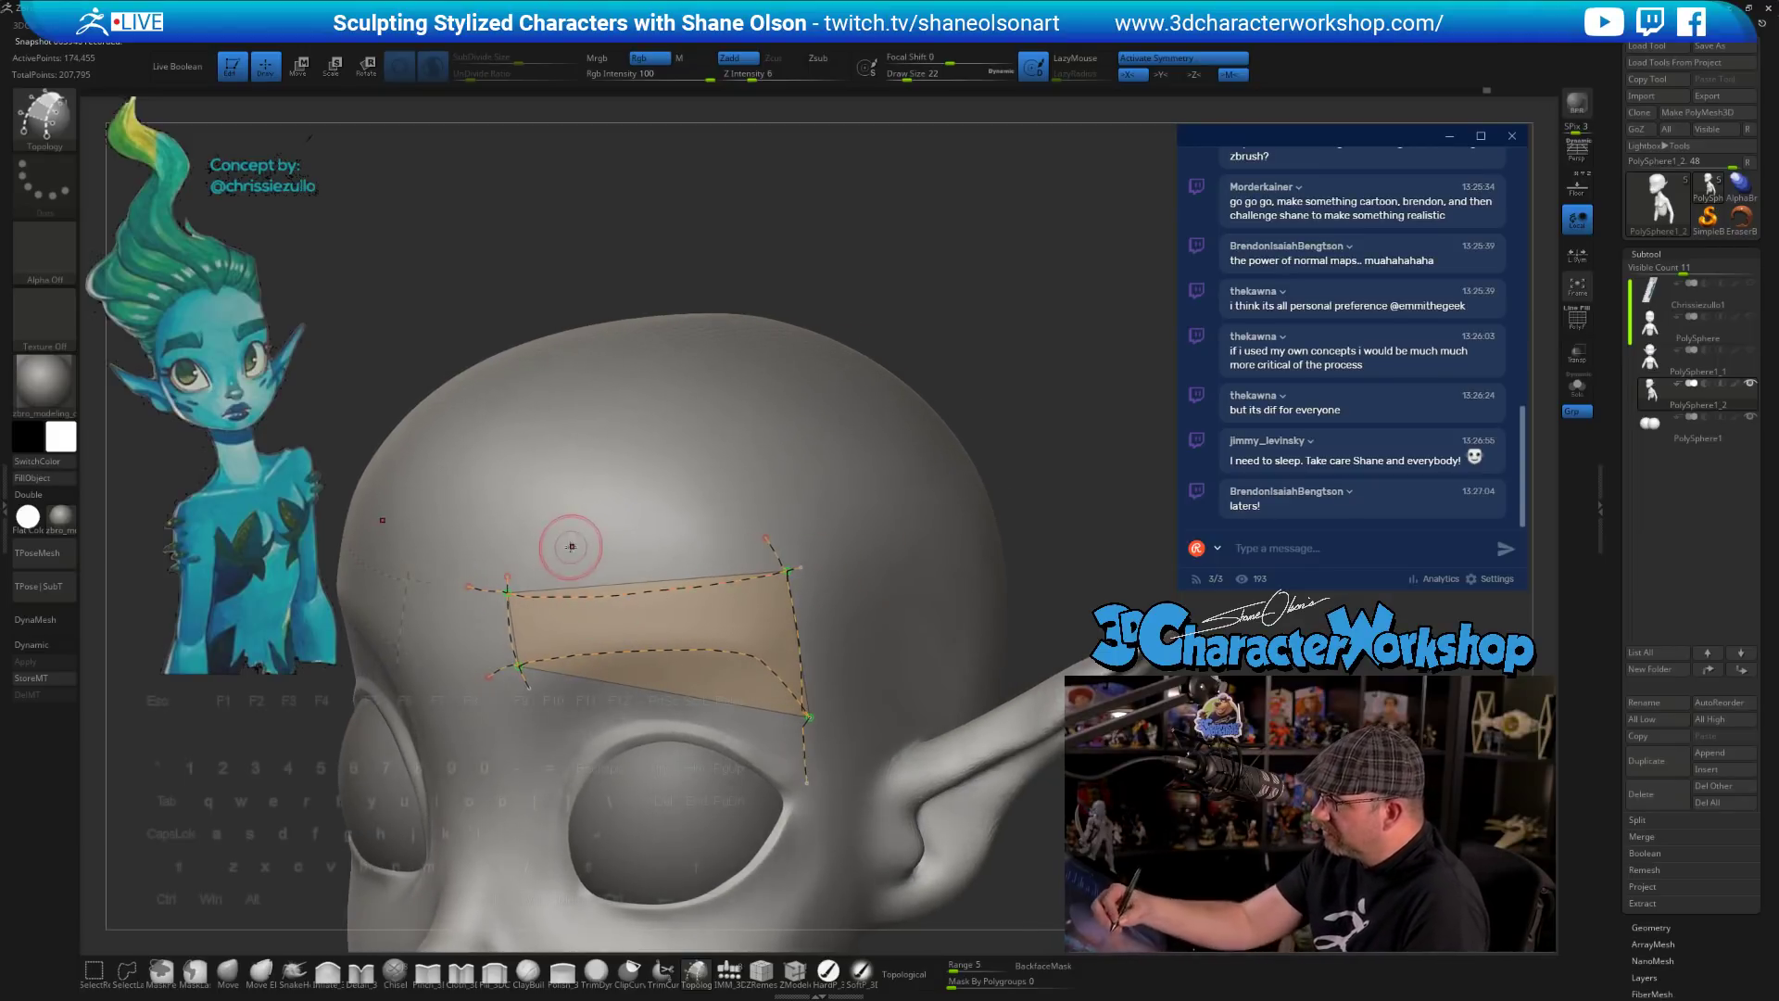
{"action": "right_click_drag", "start_coordinate": [572, 548], "coordinate": [648, 509]}
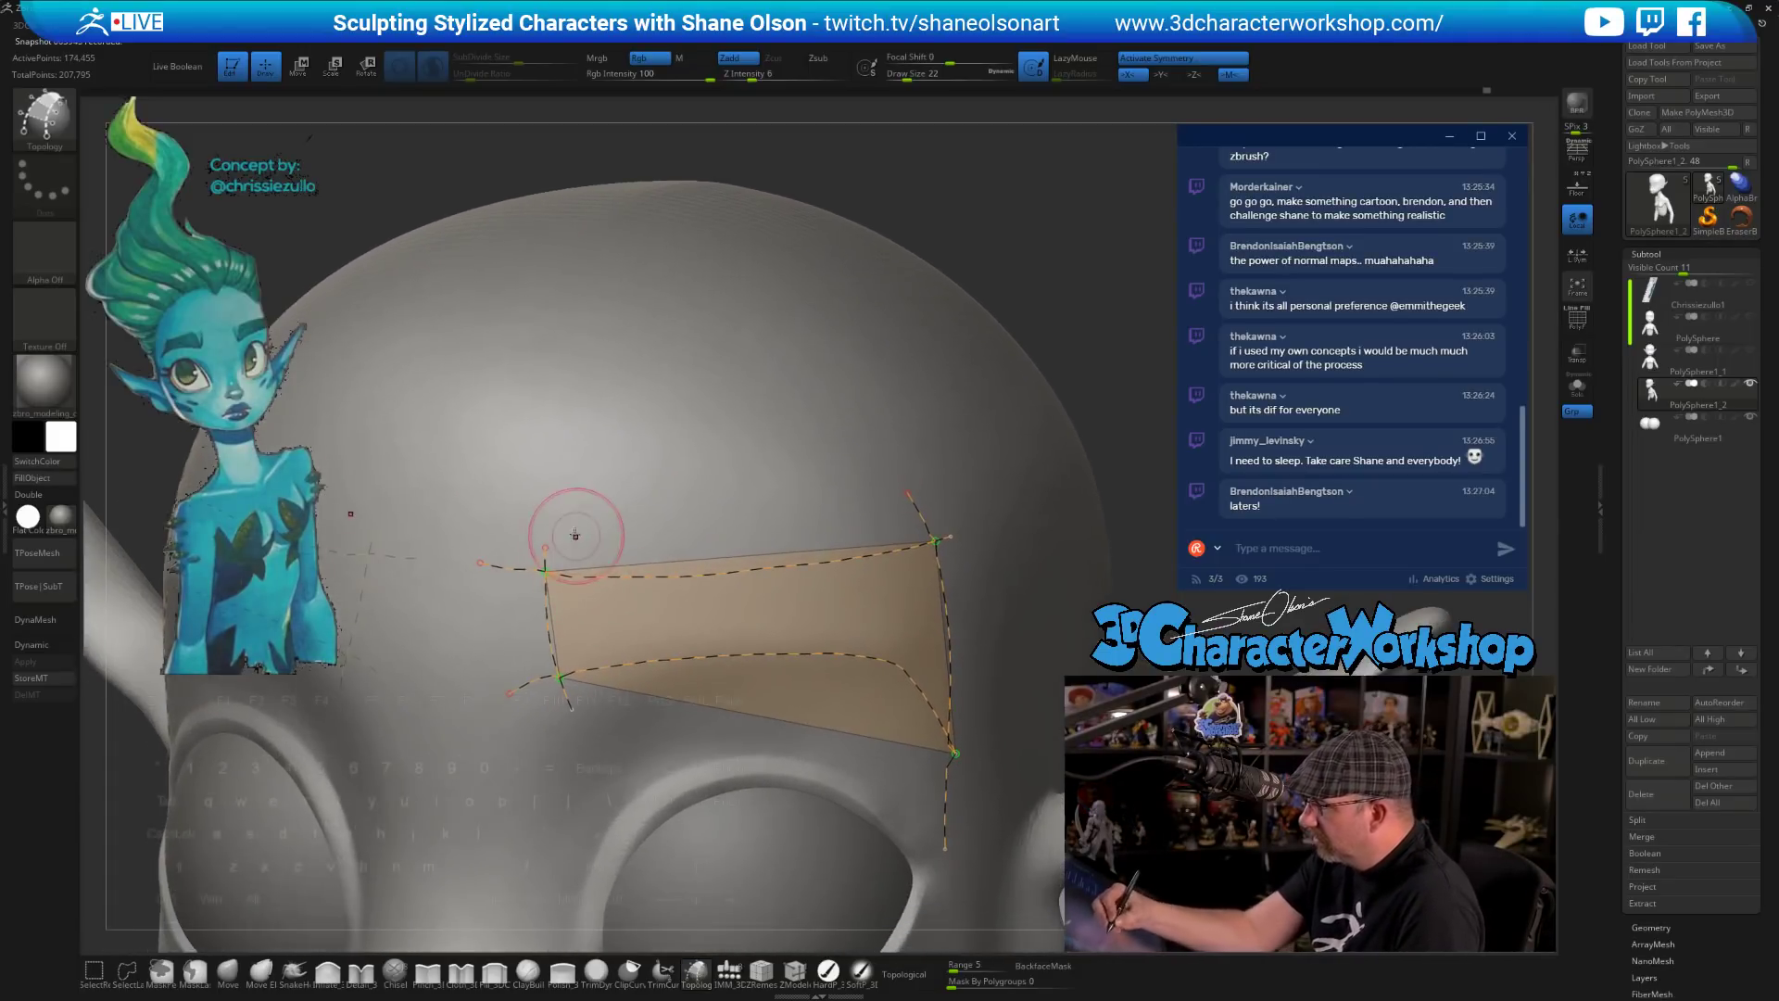
{"action": "left_click_drag", "start_coordinate": [558, 535], "coordinate": [571, 708]}
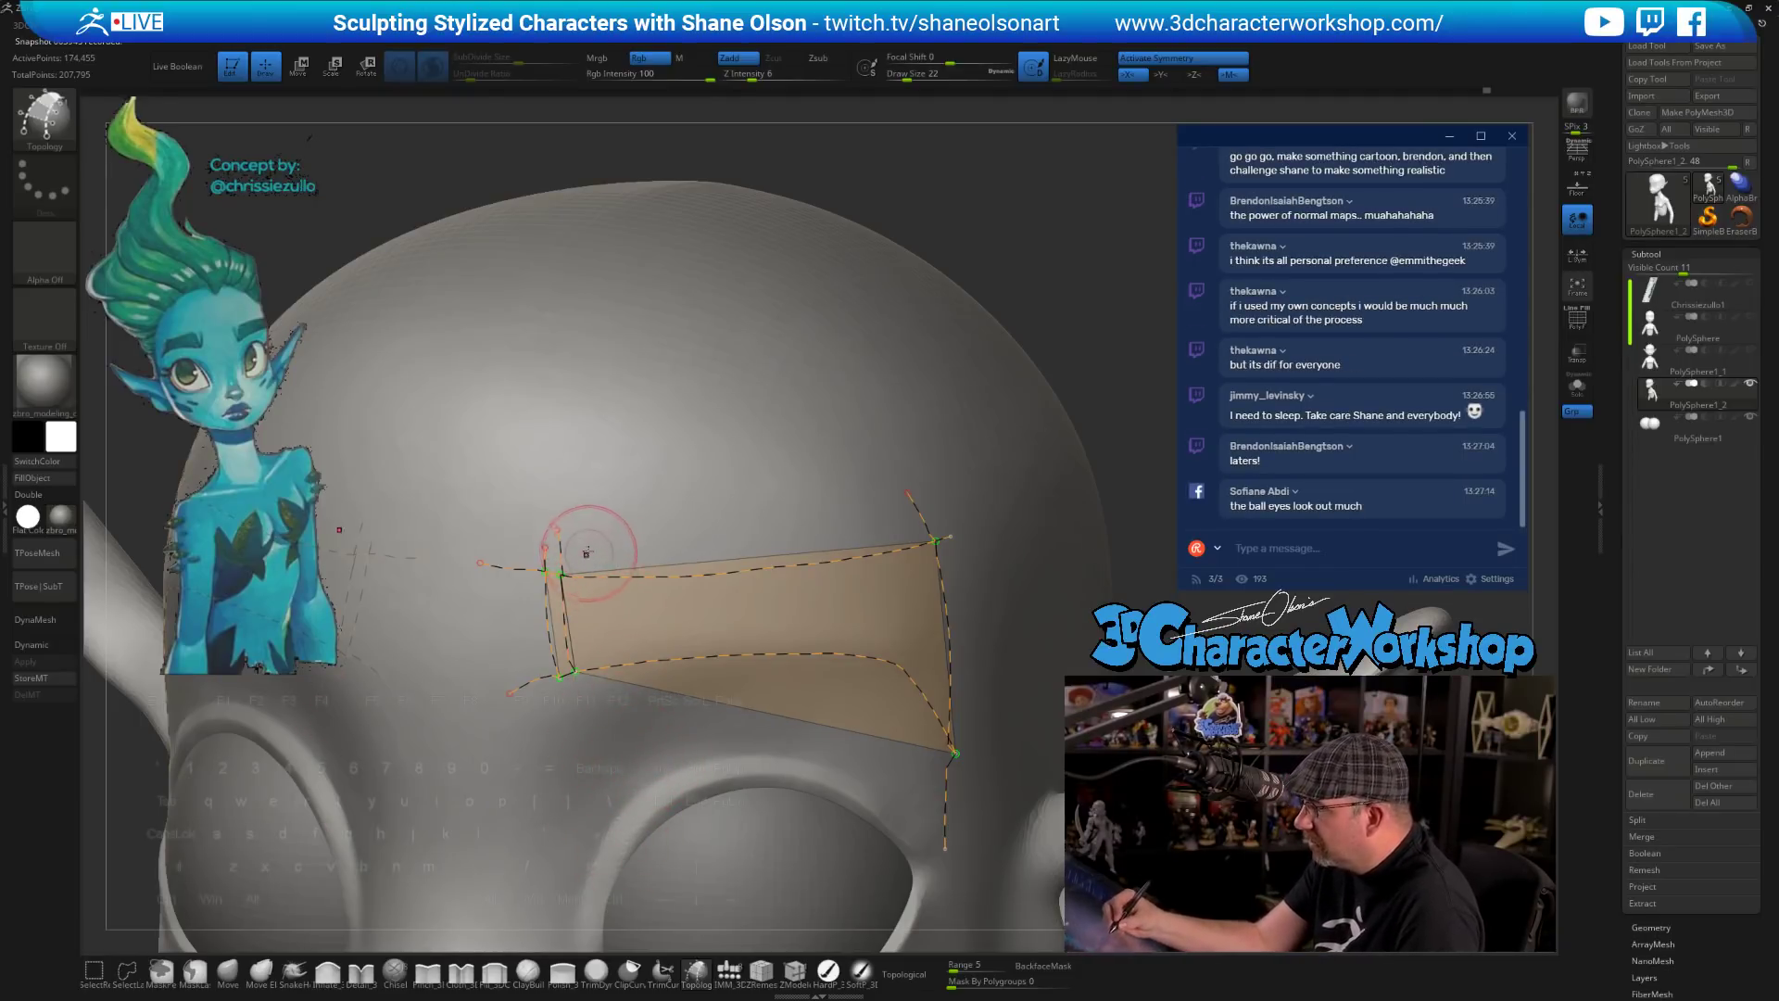
{"action": "left_click_drag", "start_coordinate": [585, 535], "coordinate": [589, 730]}
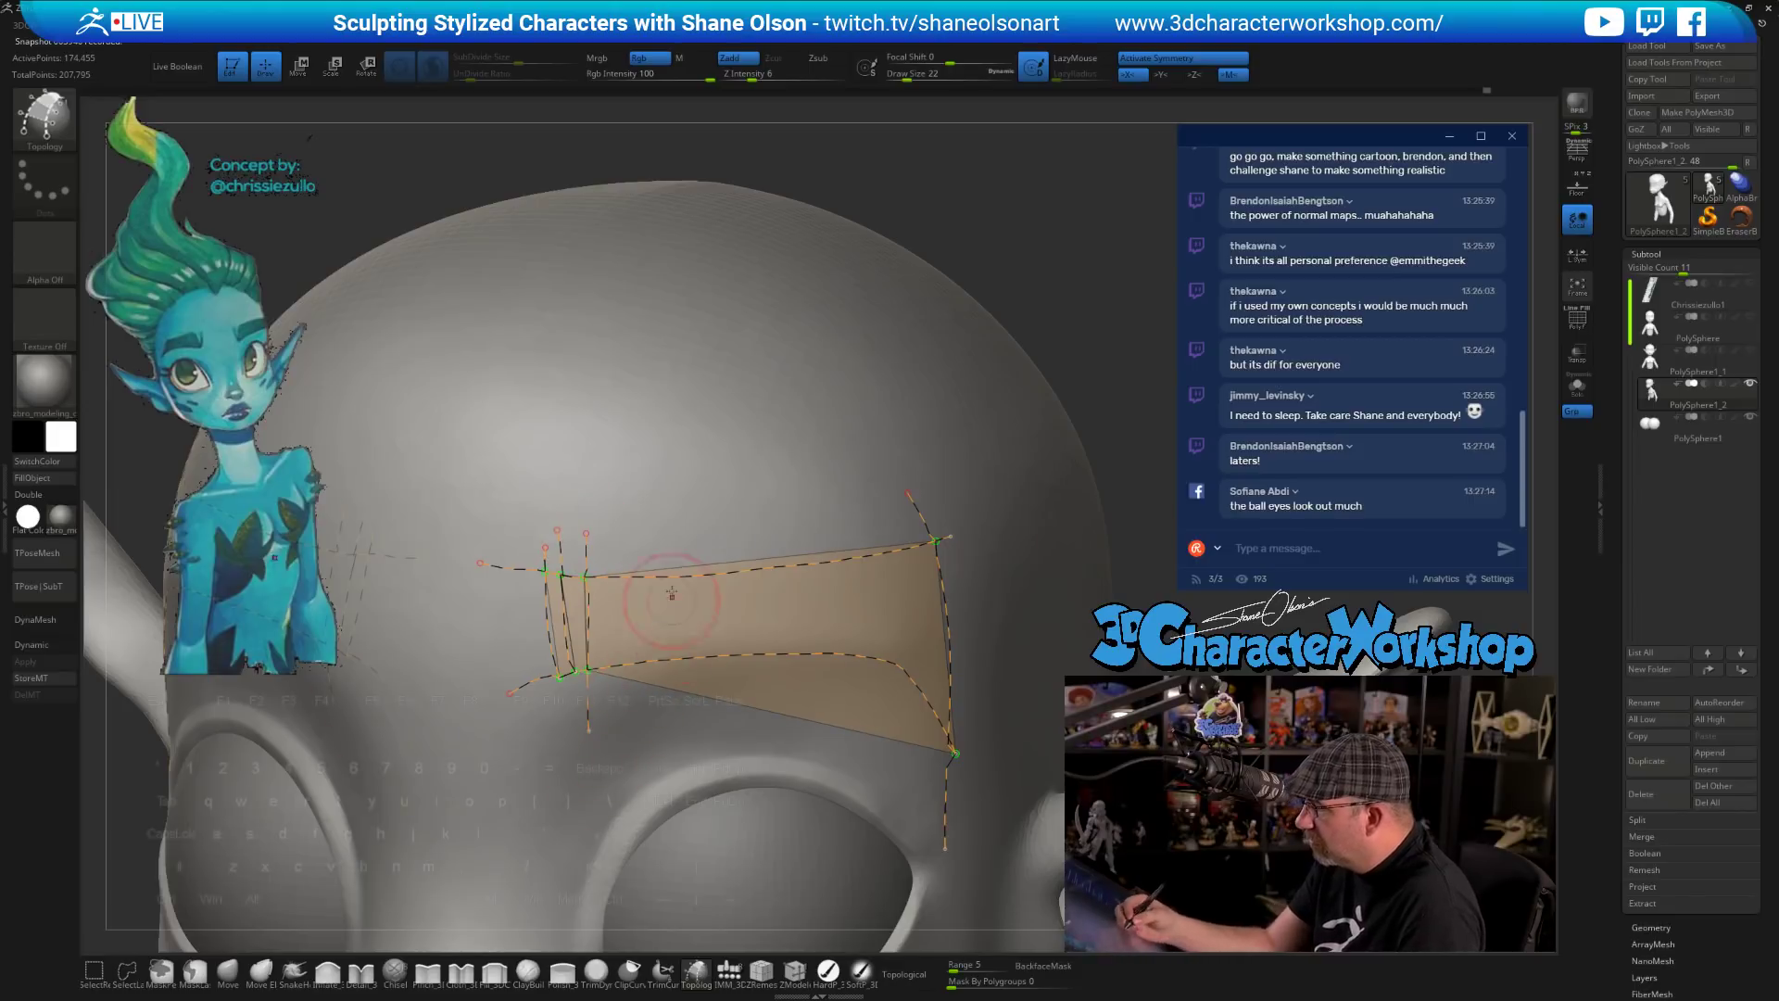
{"action": "left_click_drag", "start_coordinate": [636, 524], "coordinate": [659, 717]}
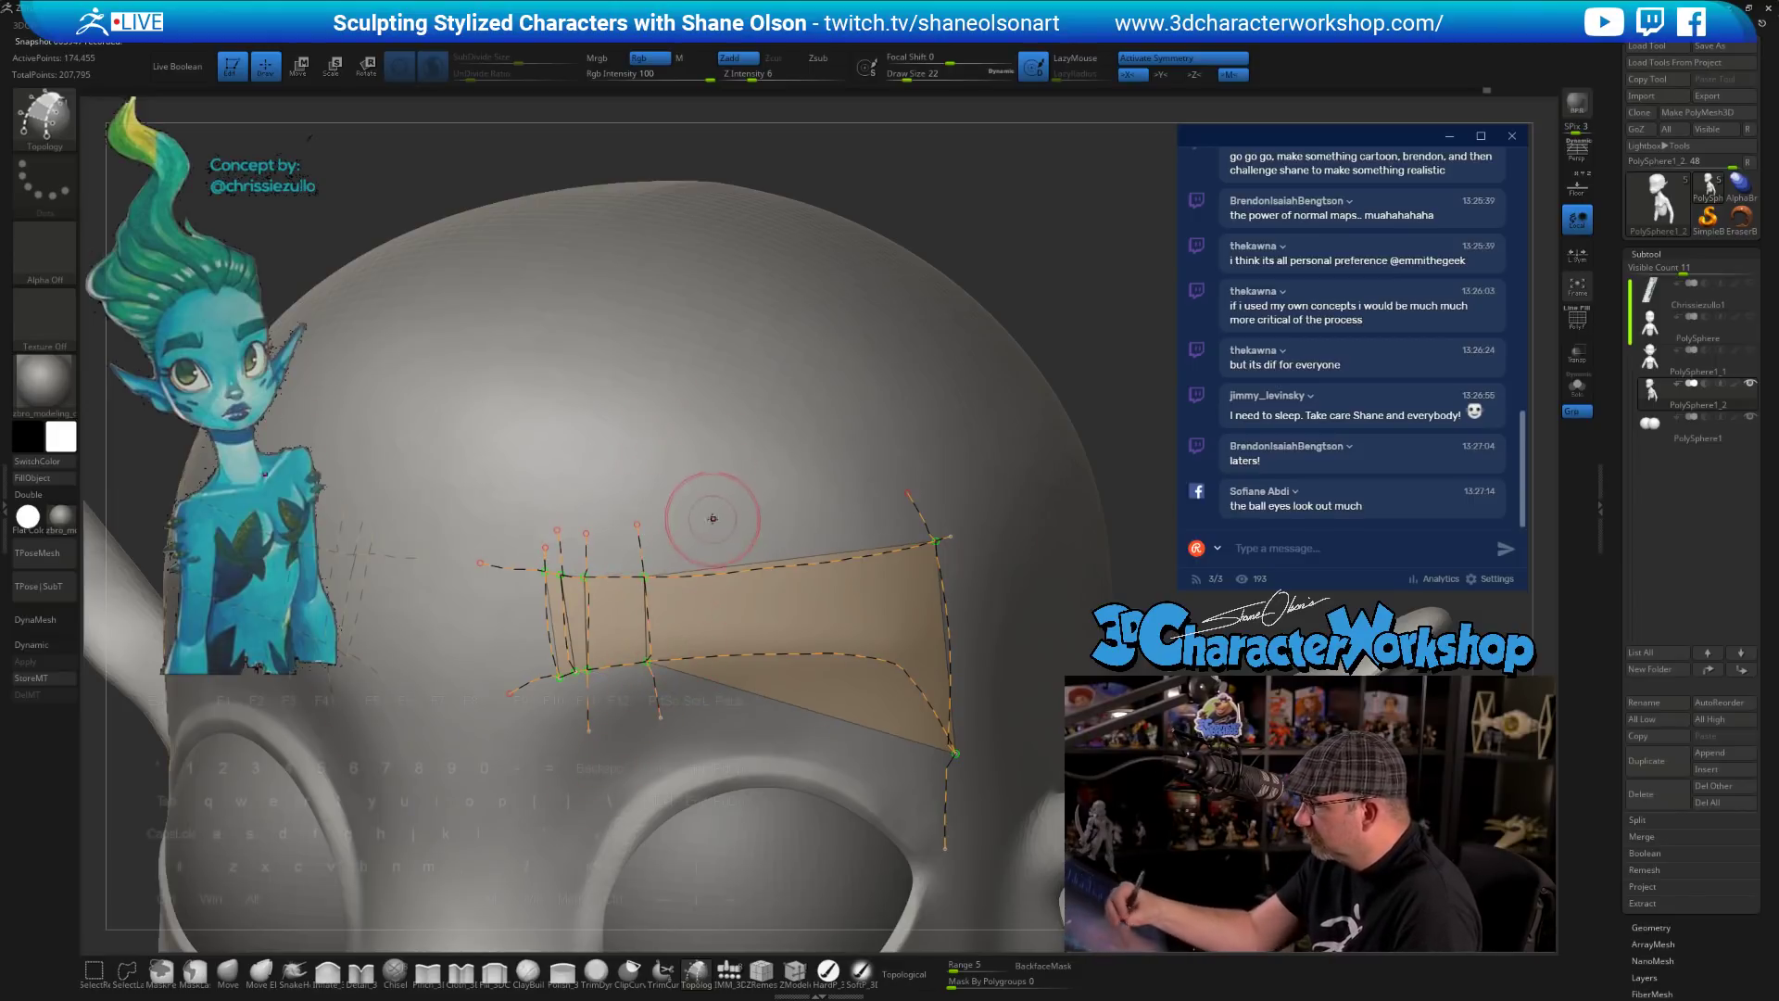
{"action": "left_click_drag", "start_coordinate": [713, 519], "coordinate": [727, 719]}
{"action": "left_click_drag", "start_coordinate": [782, 500], "coordinate": [791, 716]}
{"action": "right_click_drag", "start_coordinate": [793, 712], "coordinate": [736, 711]}
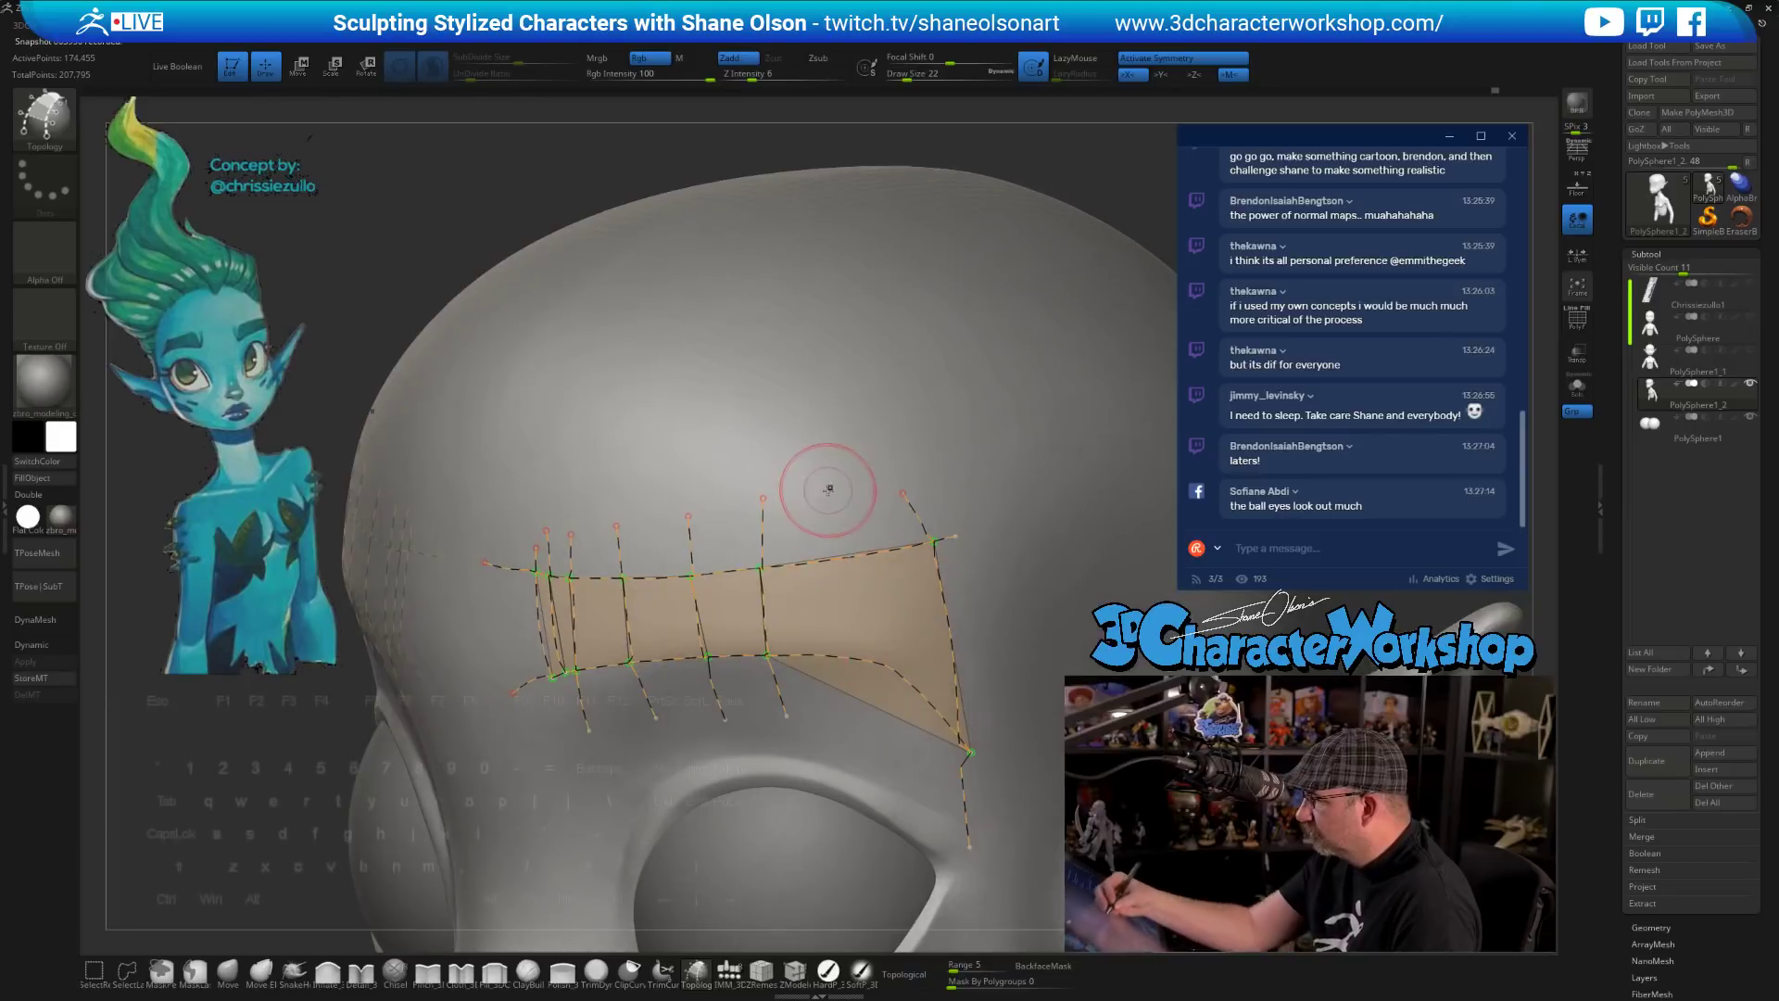
{"action": "left_click_drag", "start_coordinate": [828, 489], "coordinate": [831, 704]}
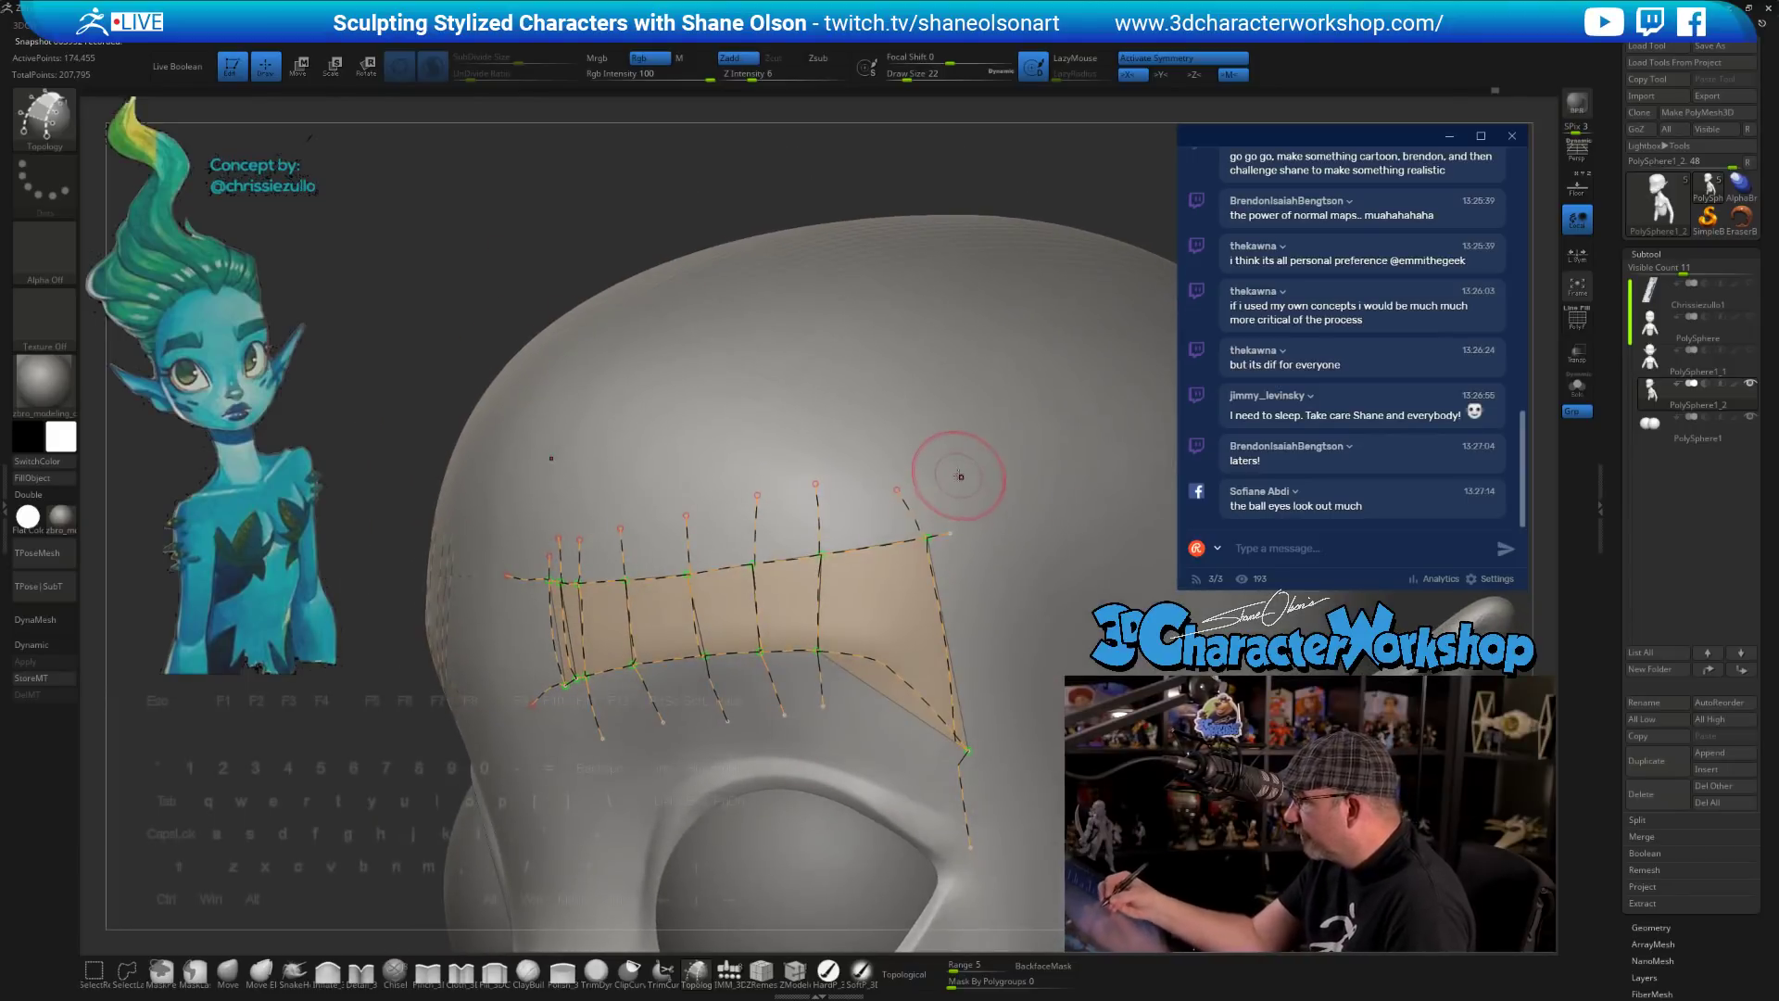
- Draw two diagonal topology curves across the outer end of the eyebrow patch to divide its downward bend
{"action": "left_click_drag", "start_coordinate": [951, 472], "coordinate": [925, 541]}
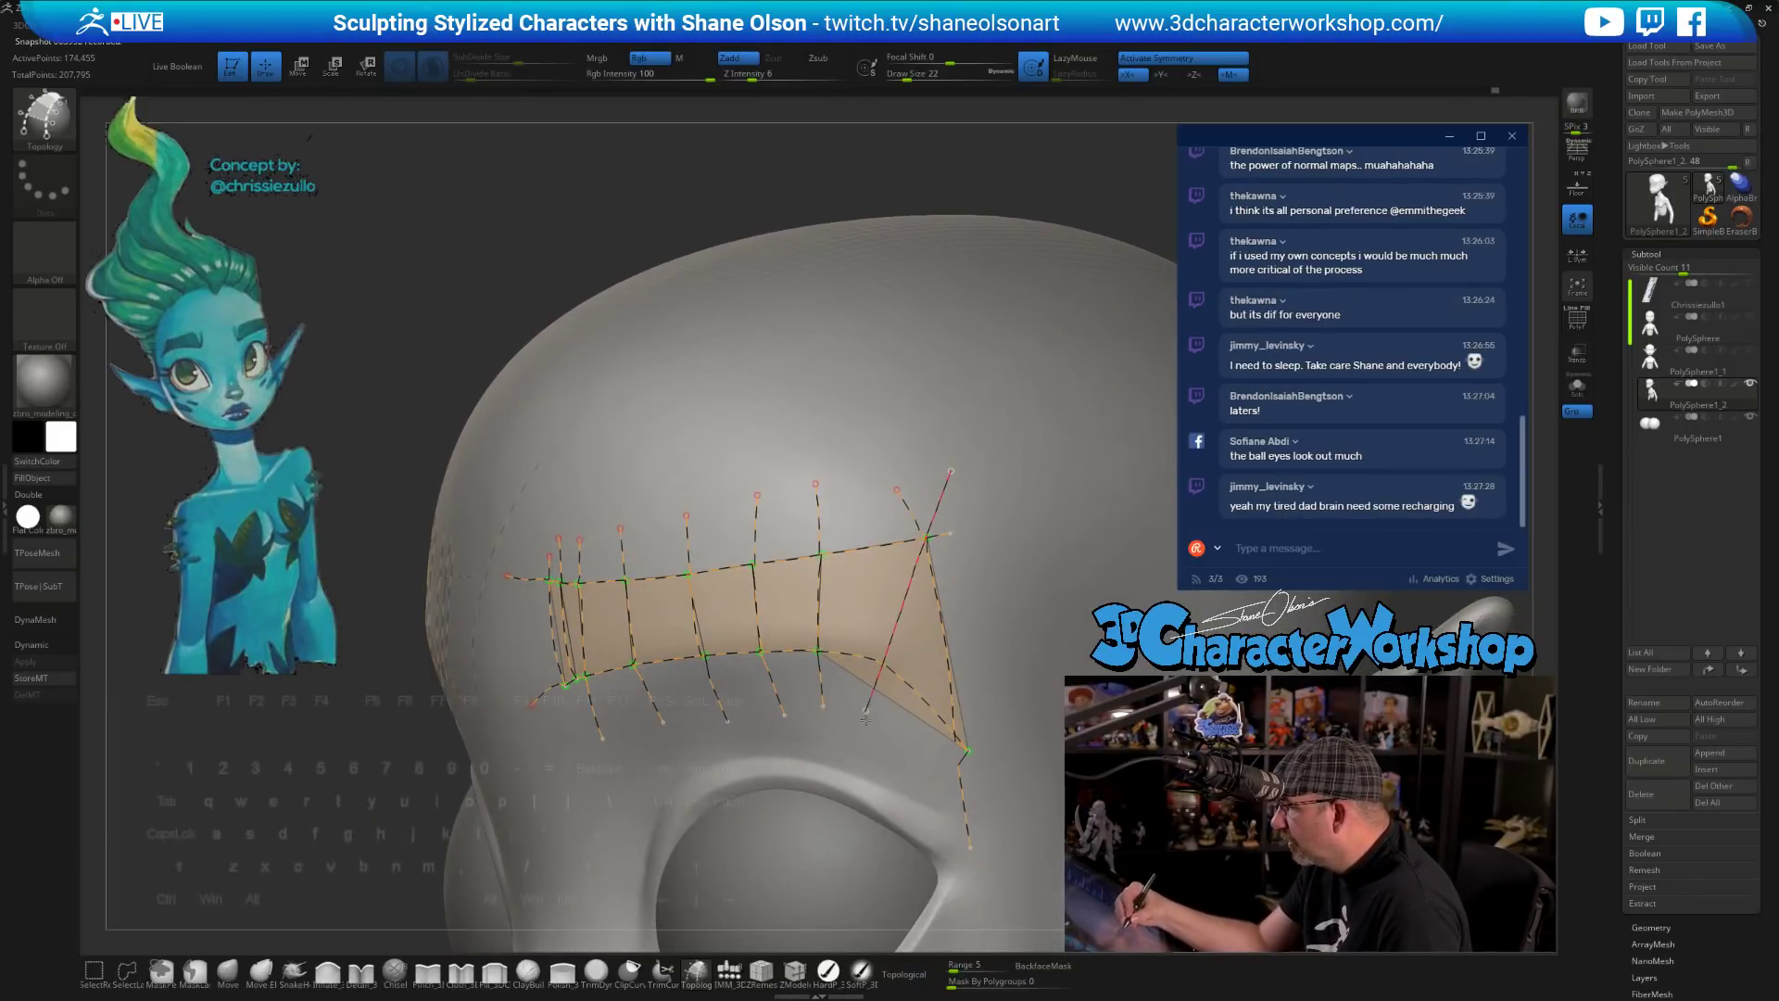
{"action": "left_click_drag", "start_coordinate": [865, 719], "coordinate": [865, 712]}
{"action": "left_click_drag", "start_coordinate": [981, 598], "coordinate": [874, 746]}
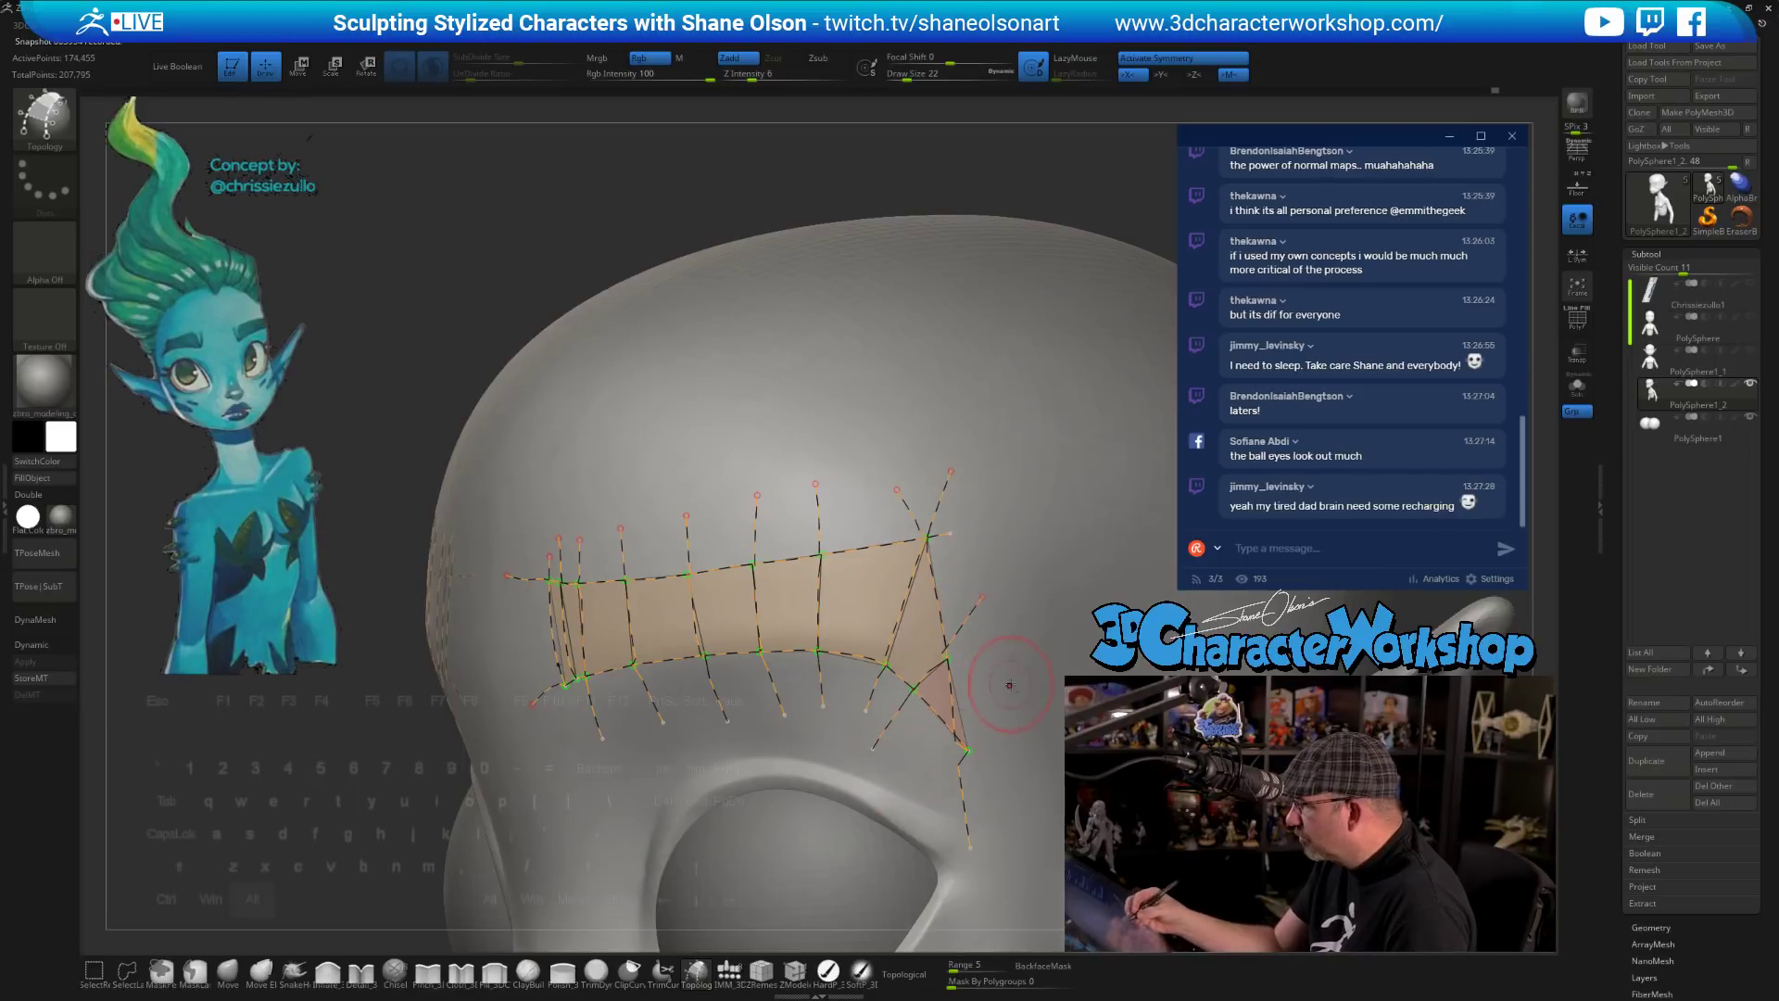
- With the draw size at 11, draw a short topology curve across the tip of the eyebrow's outer tail
{"action": "right_click_drag", "start_coordinate": [1010, 684], "coordinate": [962, 717], "text": "alt"}
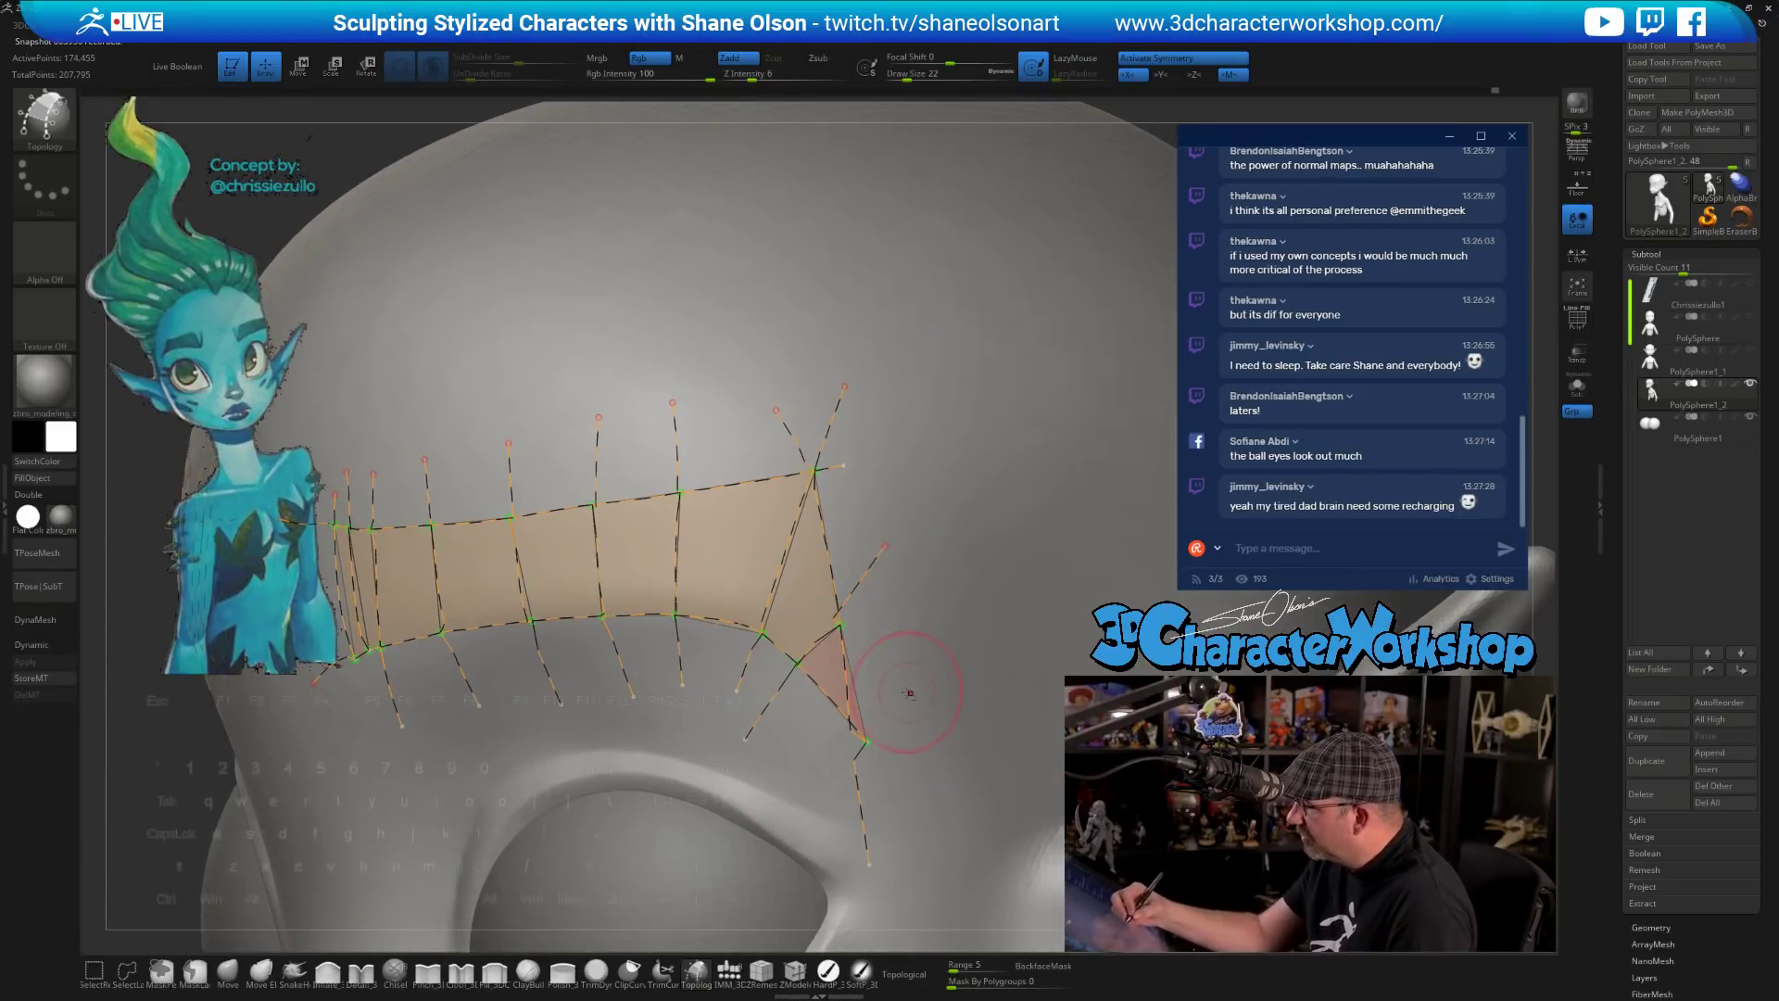
{"action": "left_click_drag", "start_coordinate": [860, 683], "coordinate": [831, 675], "text": "alt"}
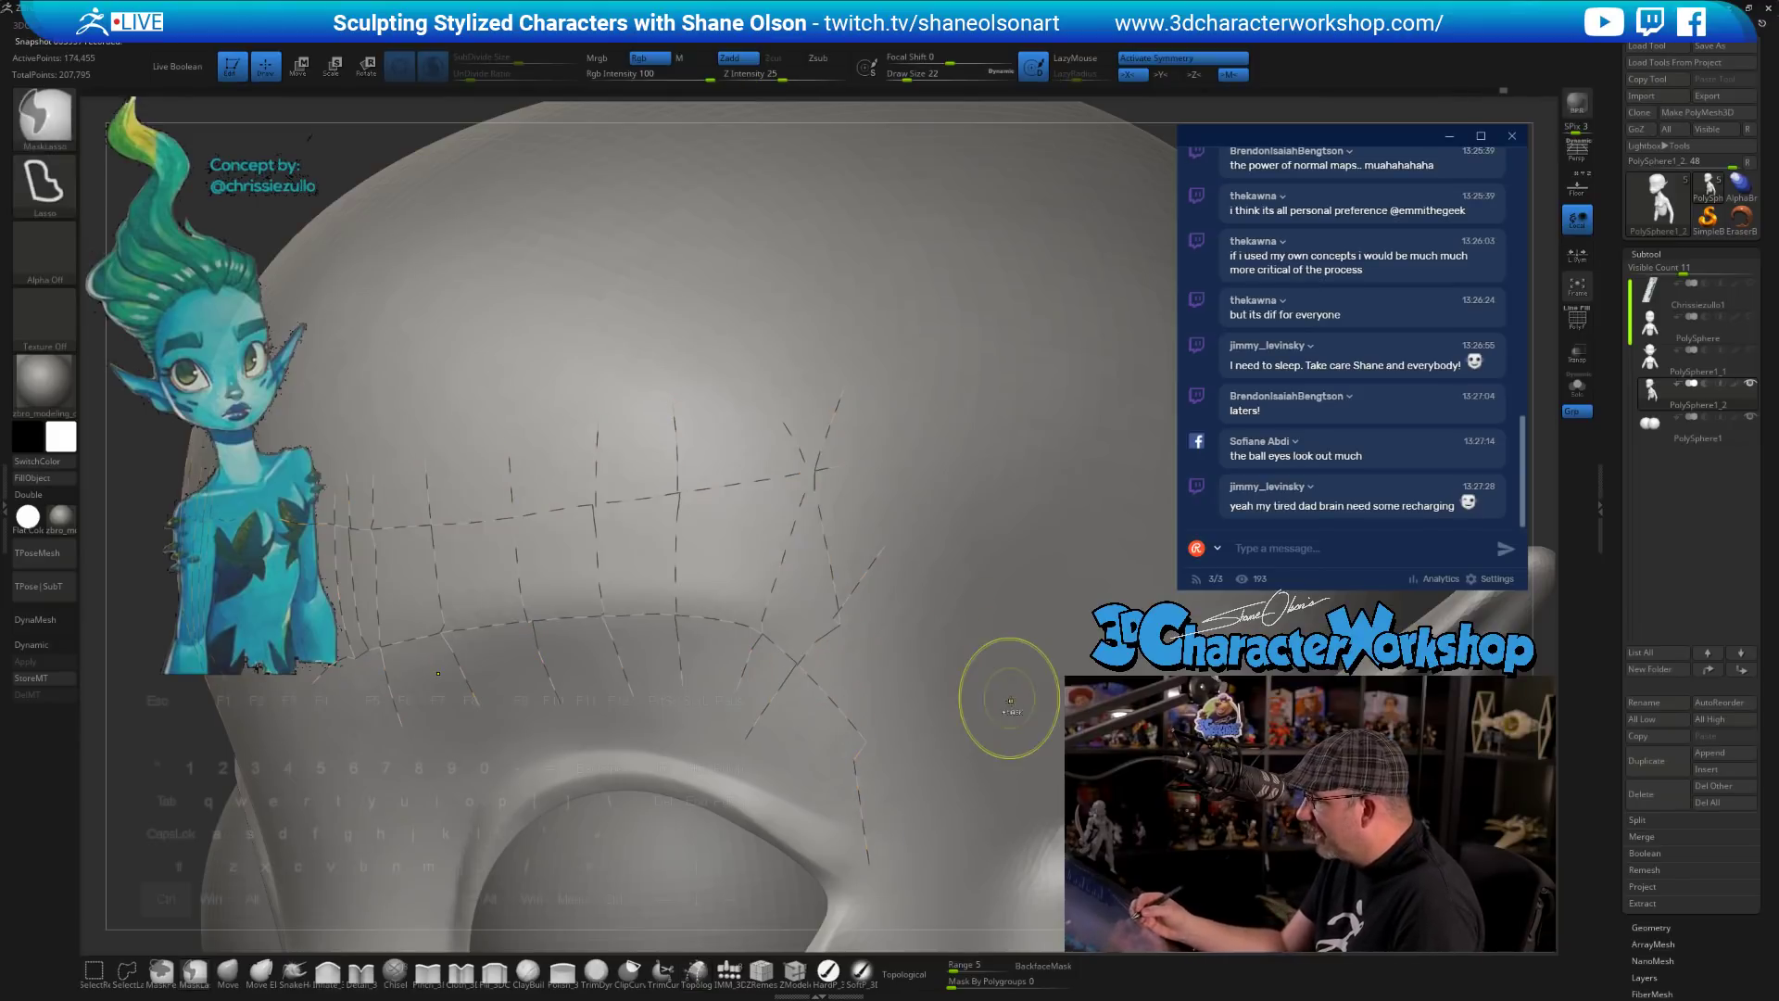
{"action": "key", "text": "ctrl+z"}
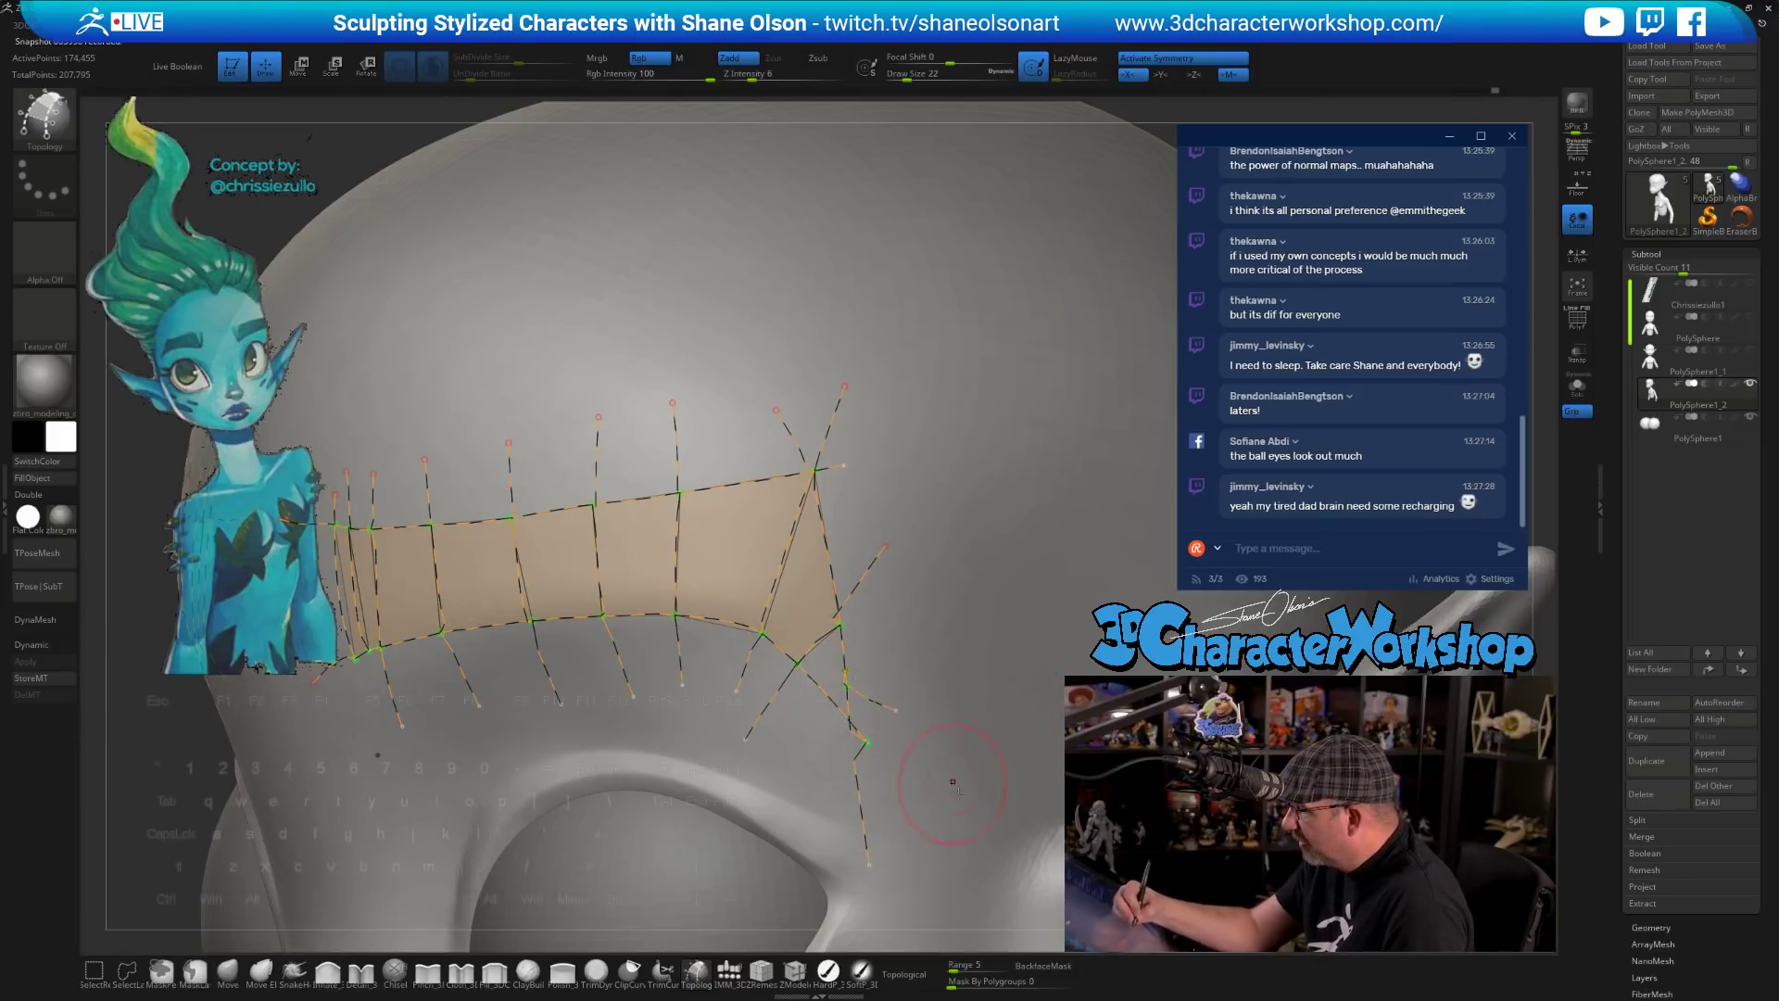
{"action": "key", "text": "ctrl+z"}
{"action": "key", "text": "s"}
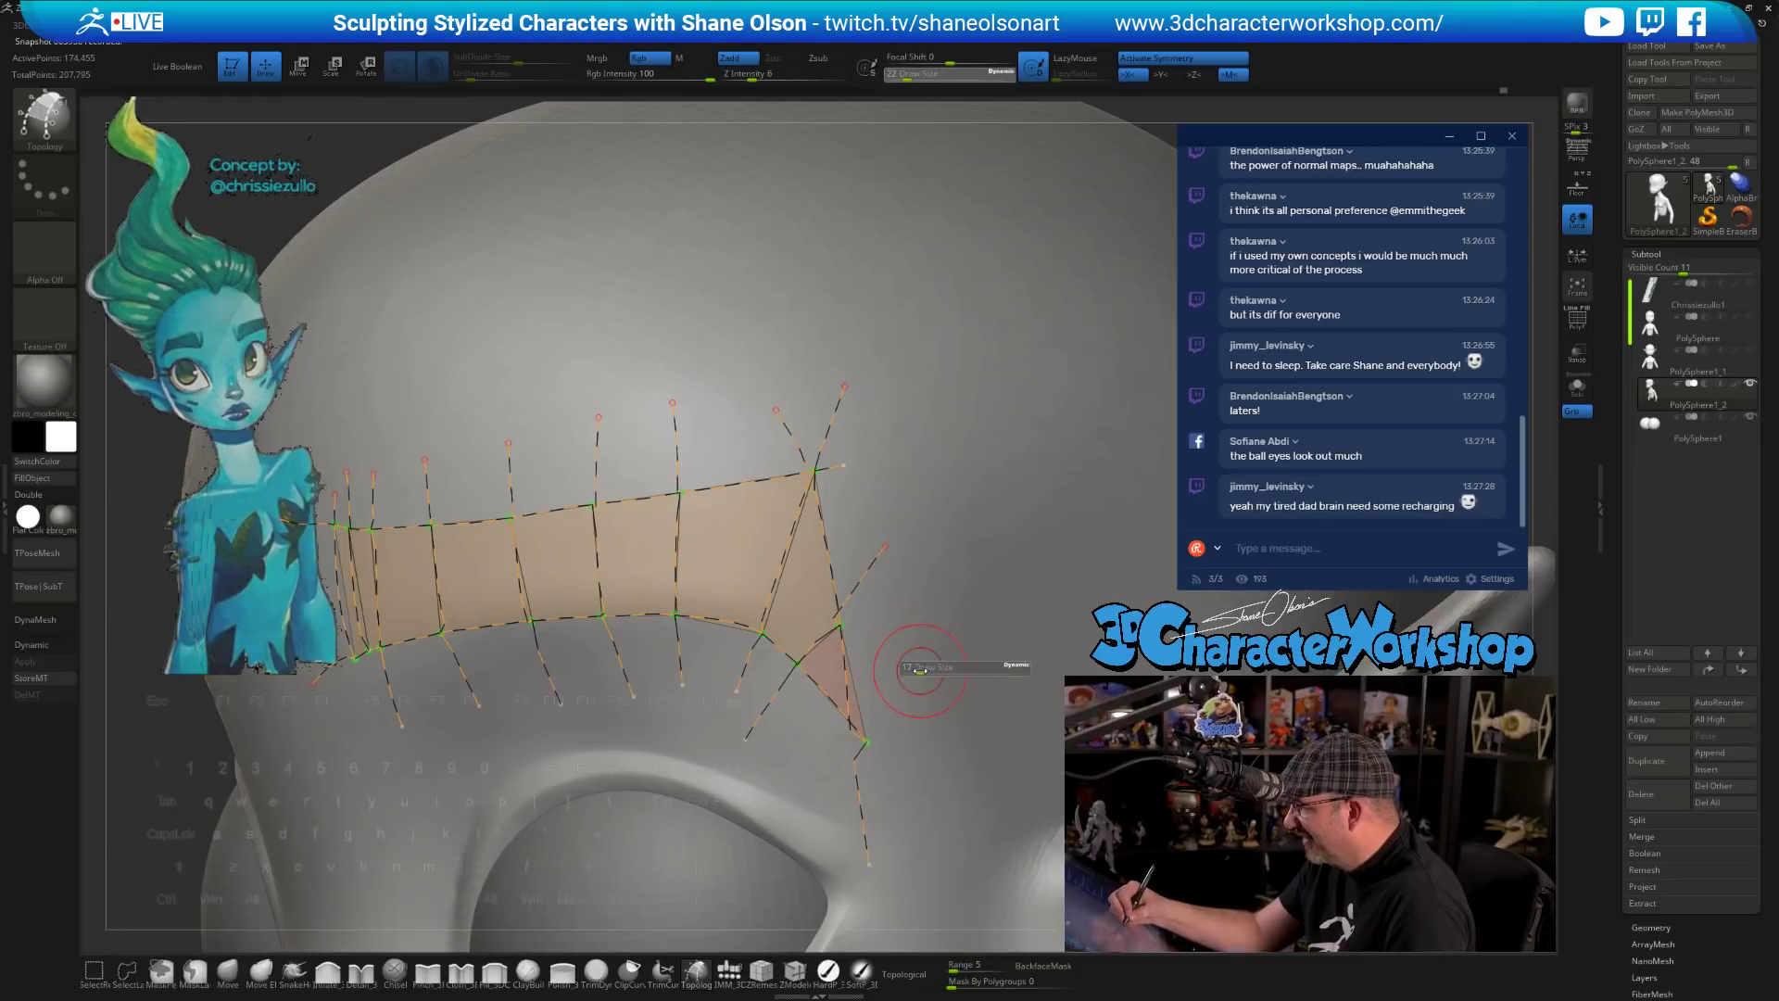
{"action": "left_click_drag", "start_coordinate": [916, 665], "coordinate": [889, 705]}
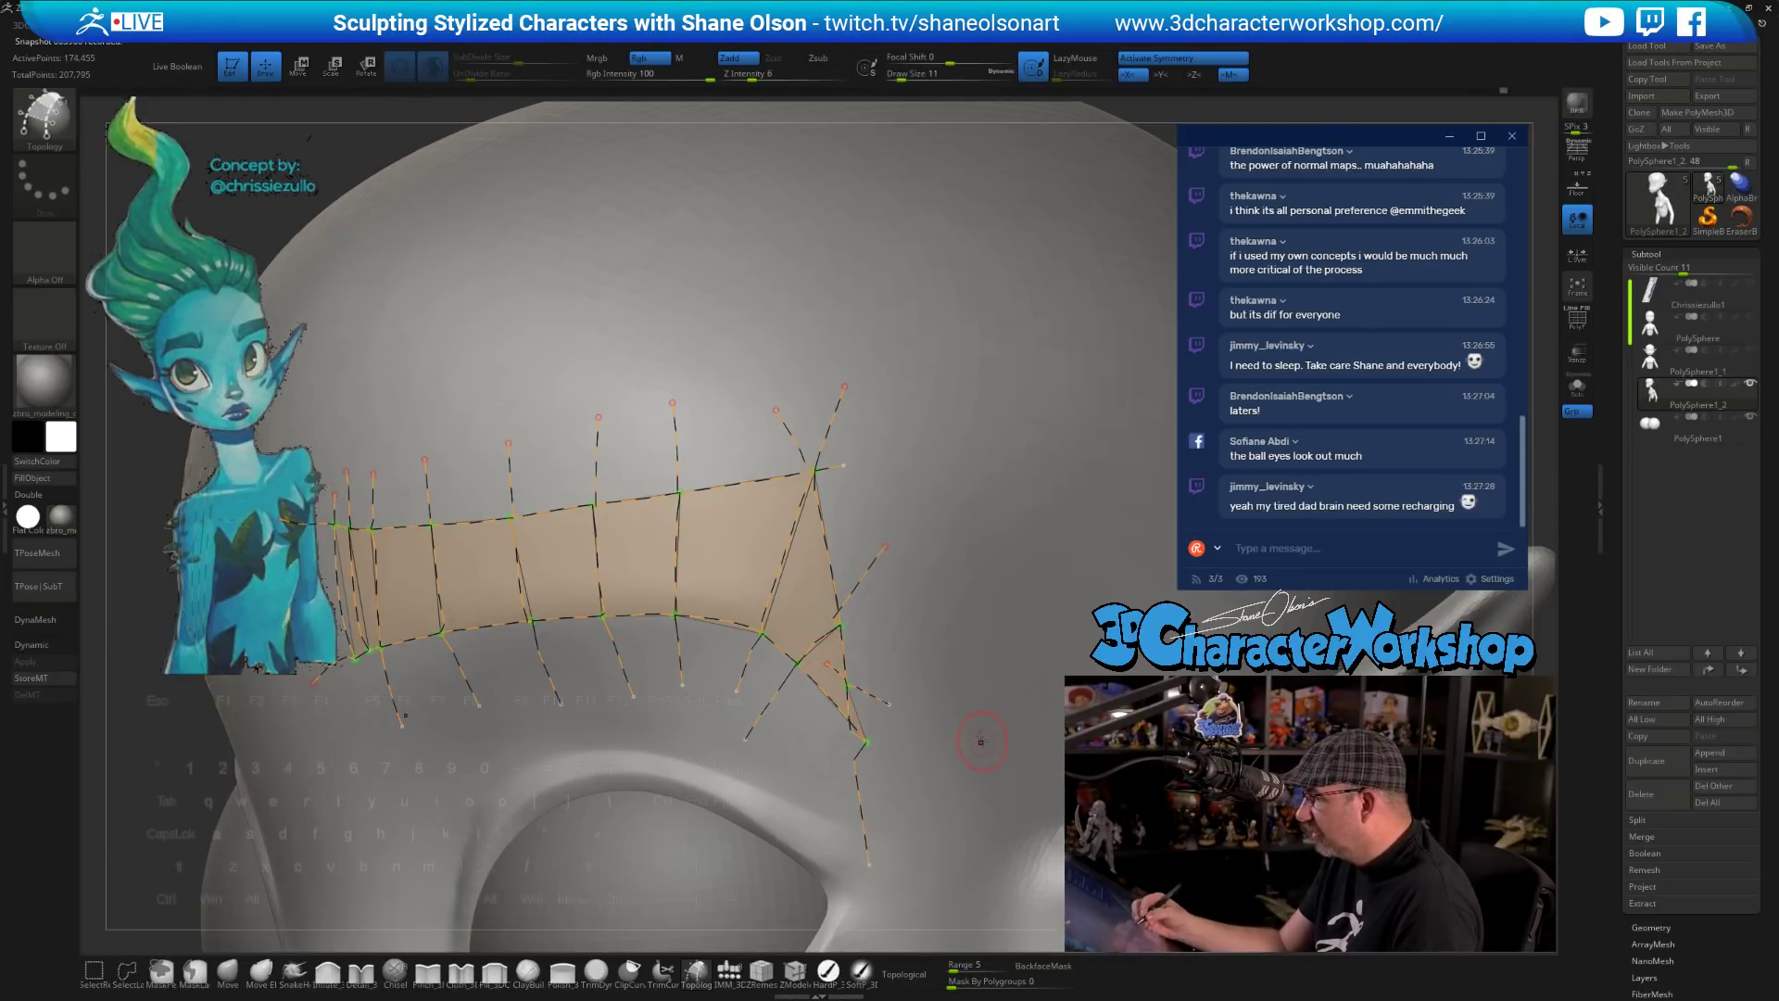
- Trim the loose curve ends around the eyebrow patch, set the draw size to 1 and generate the mesh from the curves
{"action": "mouse_move", "coordinate": [980, 741]}
{"action": "right_mouse_down", "text": "ctrl"}
{"action": "mouse_move", "coordinate": [957, 639]}
{"action": "mouse_move", "coordinate": [1014, 674]}
{"action": "mouse_move", "coordinate": [1092, 664]}
{"action": "mouse_move", "coordinate": [1018, 678]}
{"action": "right_mouse_up", "text": "ctrl"}
{"action": "left_click", "coordinate": [988, 681]}
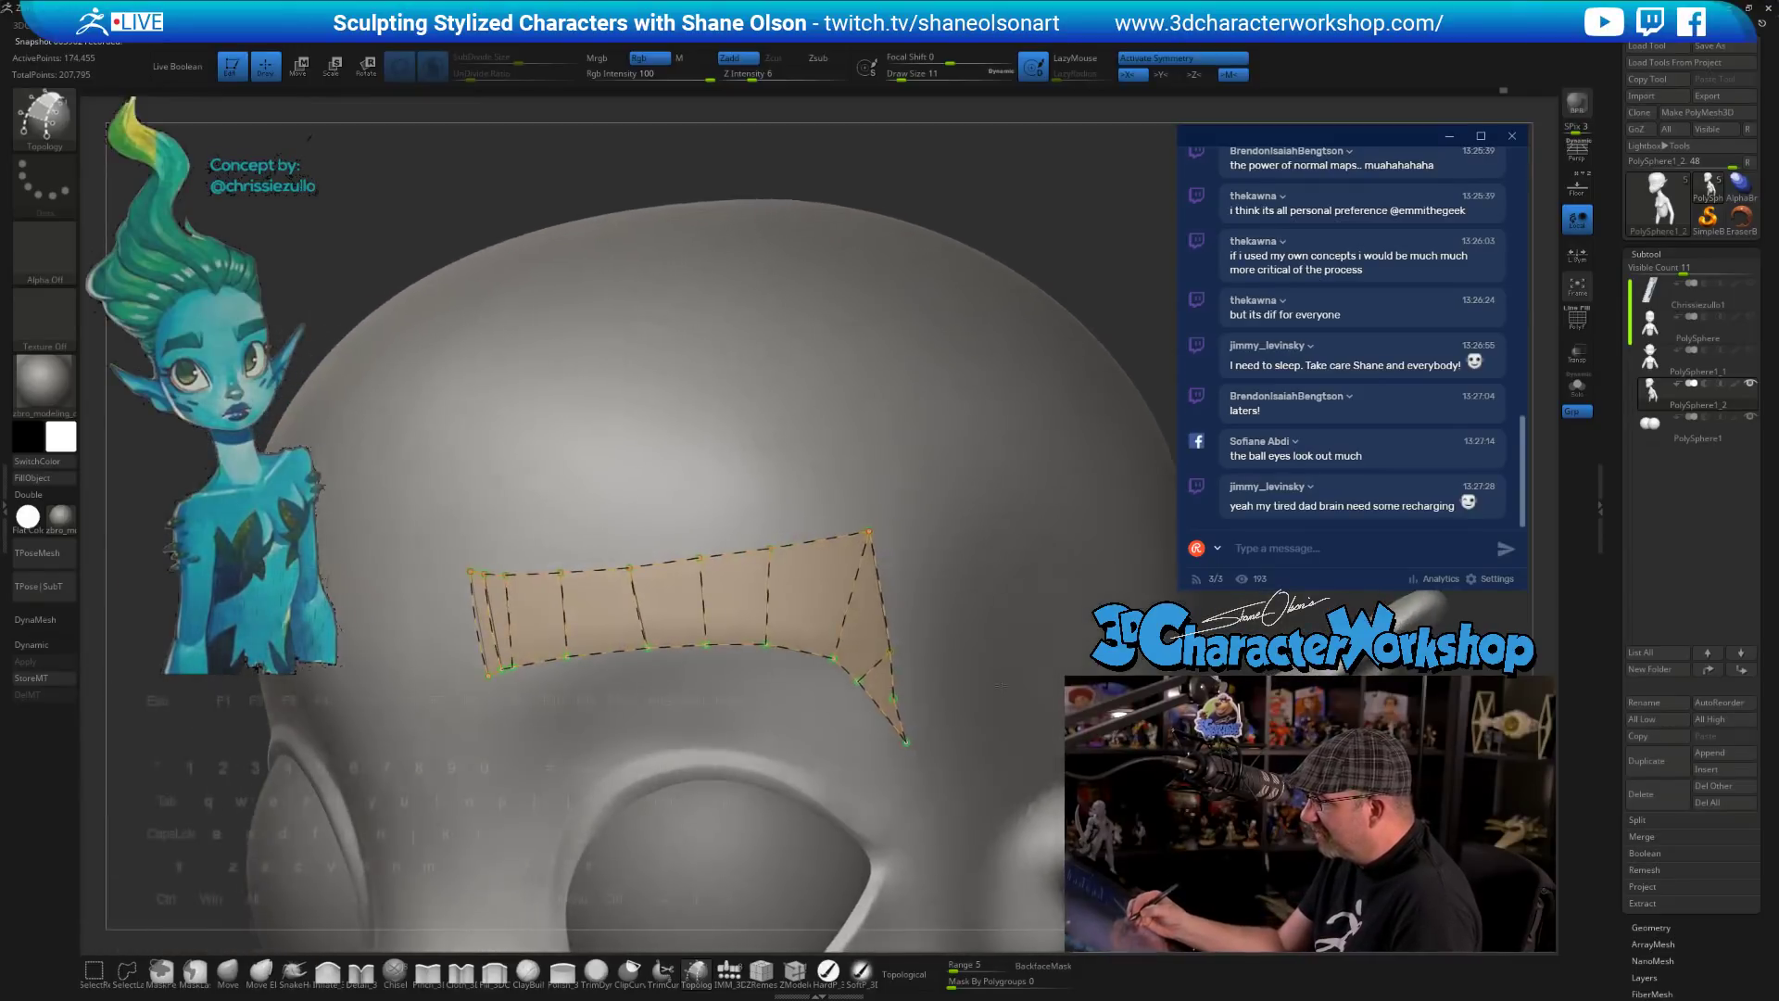
{"action": "left_click", "coordinate": [892, 696]}
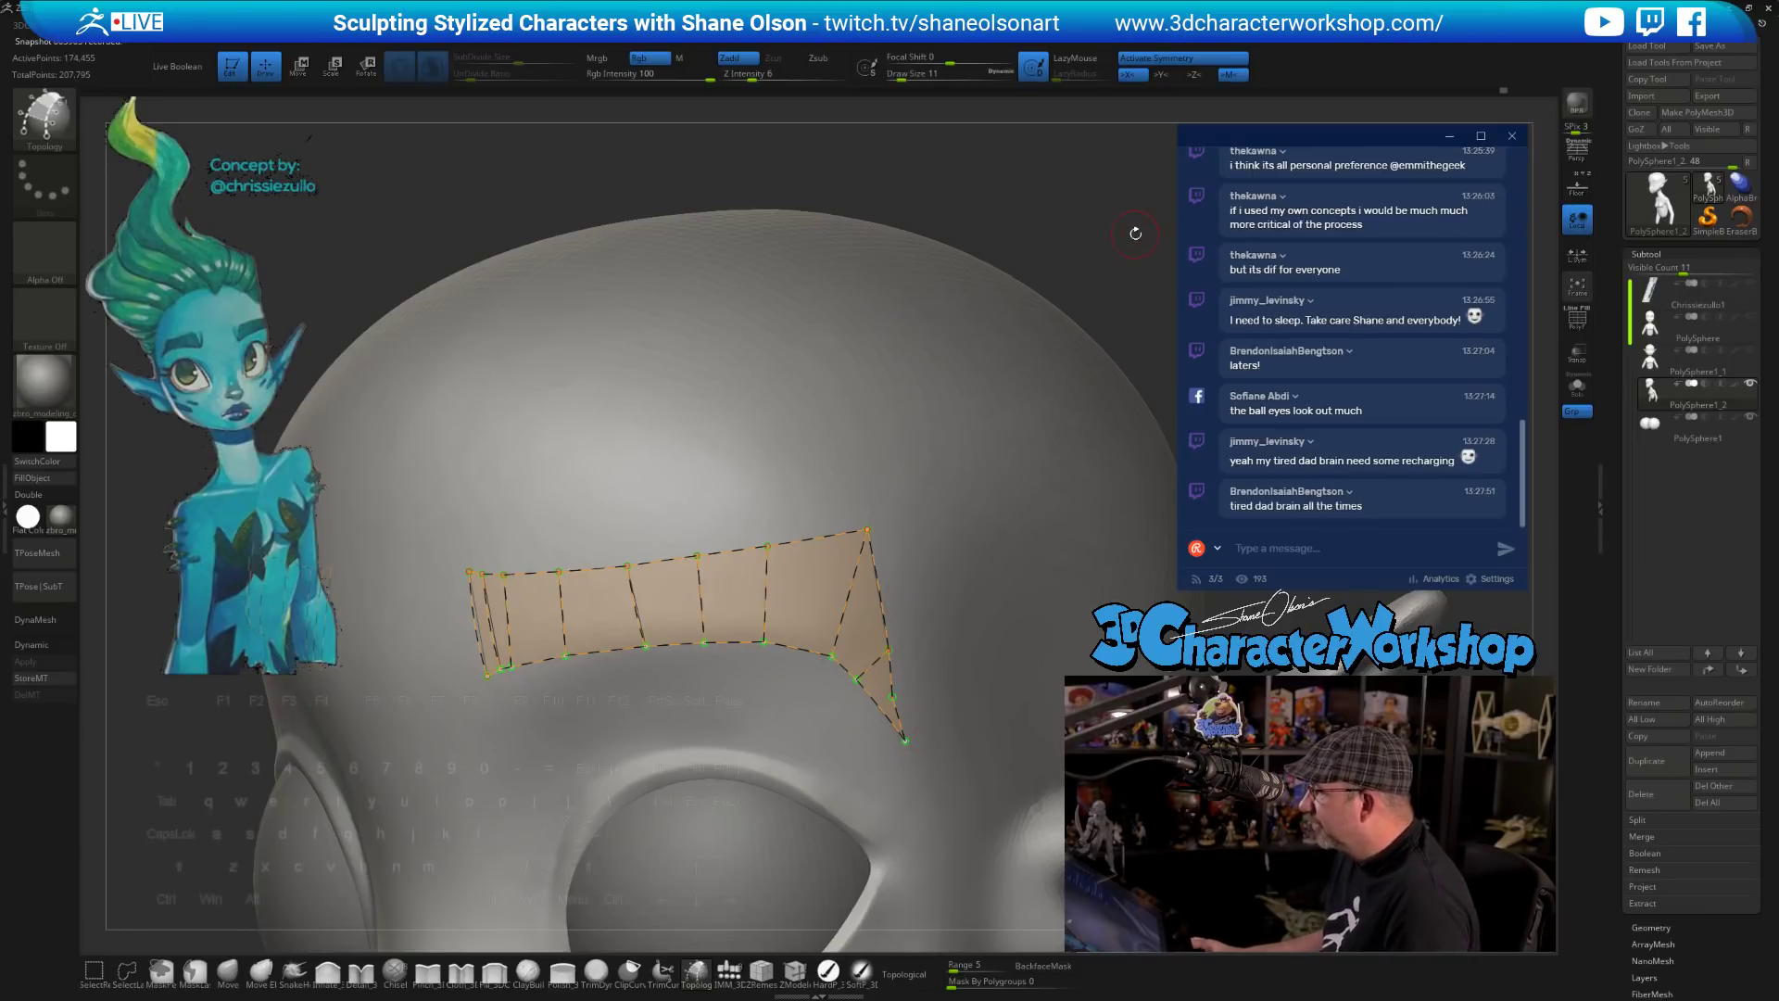
{"action": "left_click_drag", "start_coordinate": [1167, 195], "coordinate": [1130, 223]}
{"action": "key", "text": "s"}
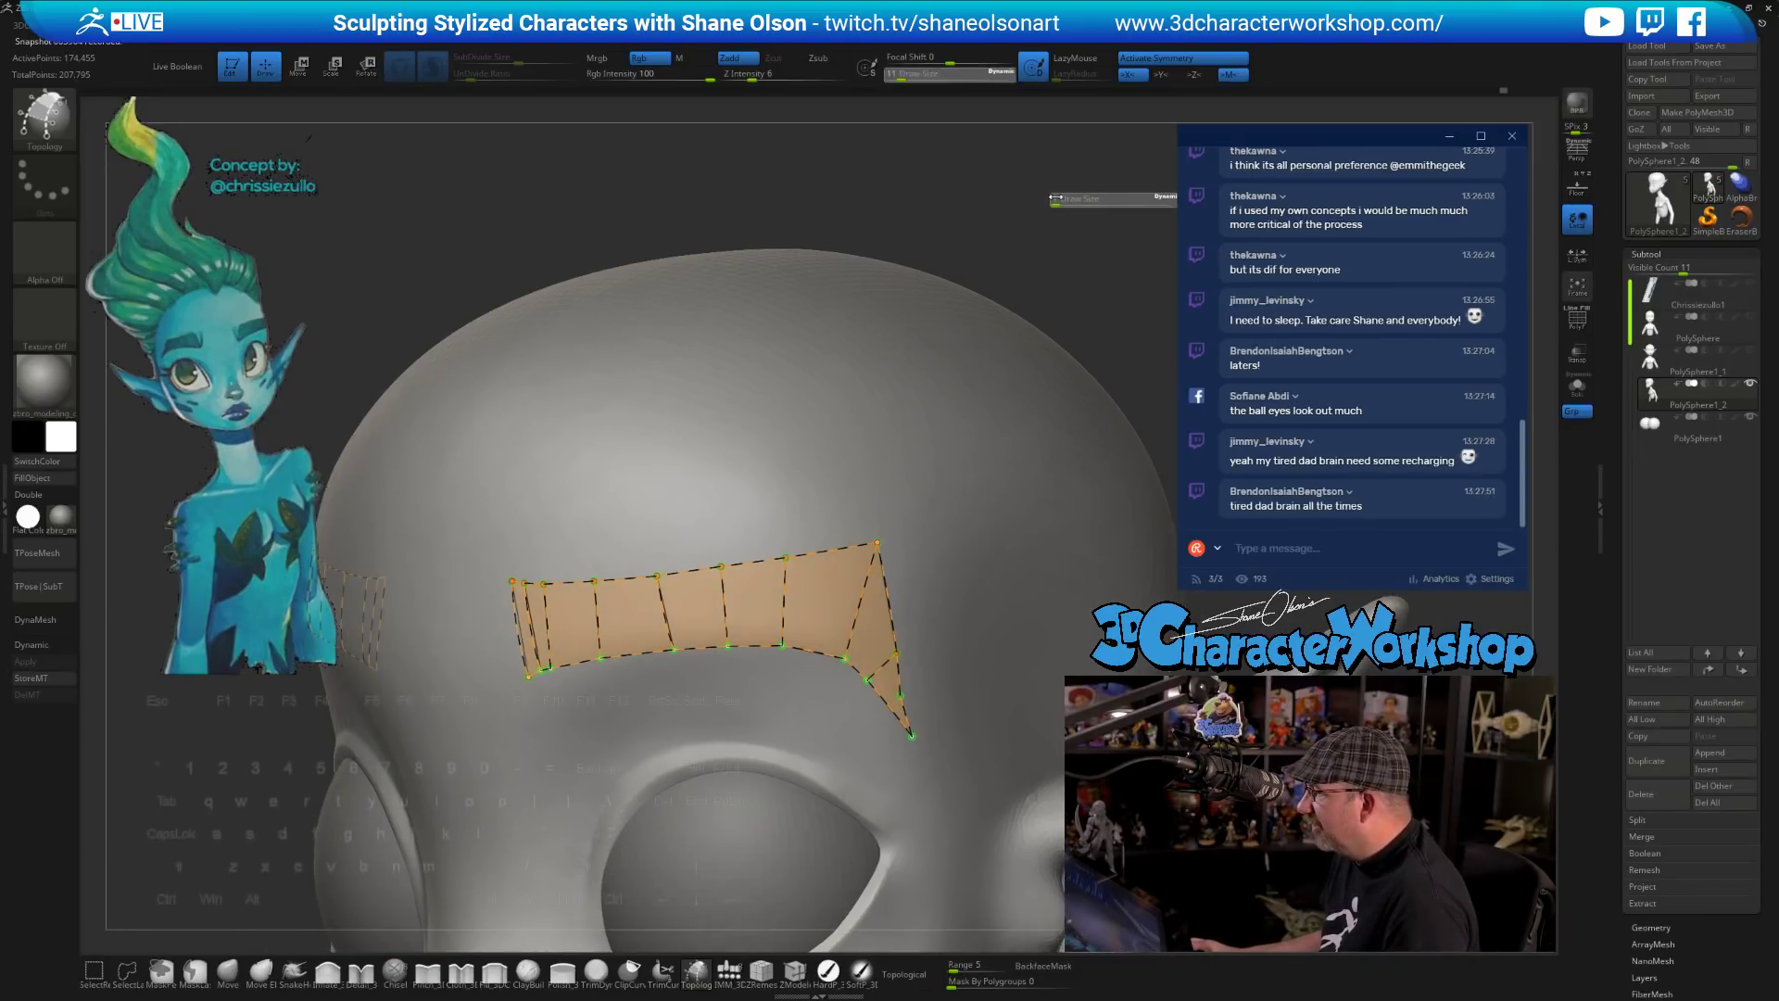
{"action": "left_click", "coordinate": [1054, 197]}
{"action": "left_click", "coordinate": [755, 416]}
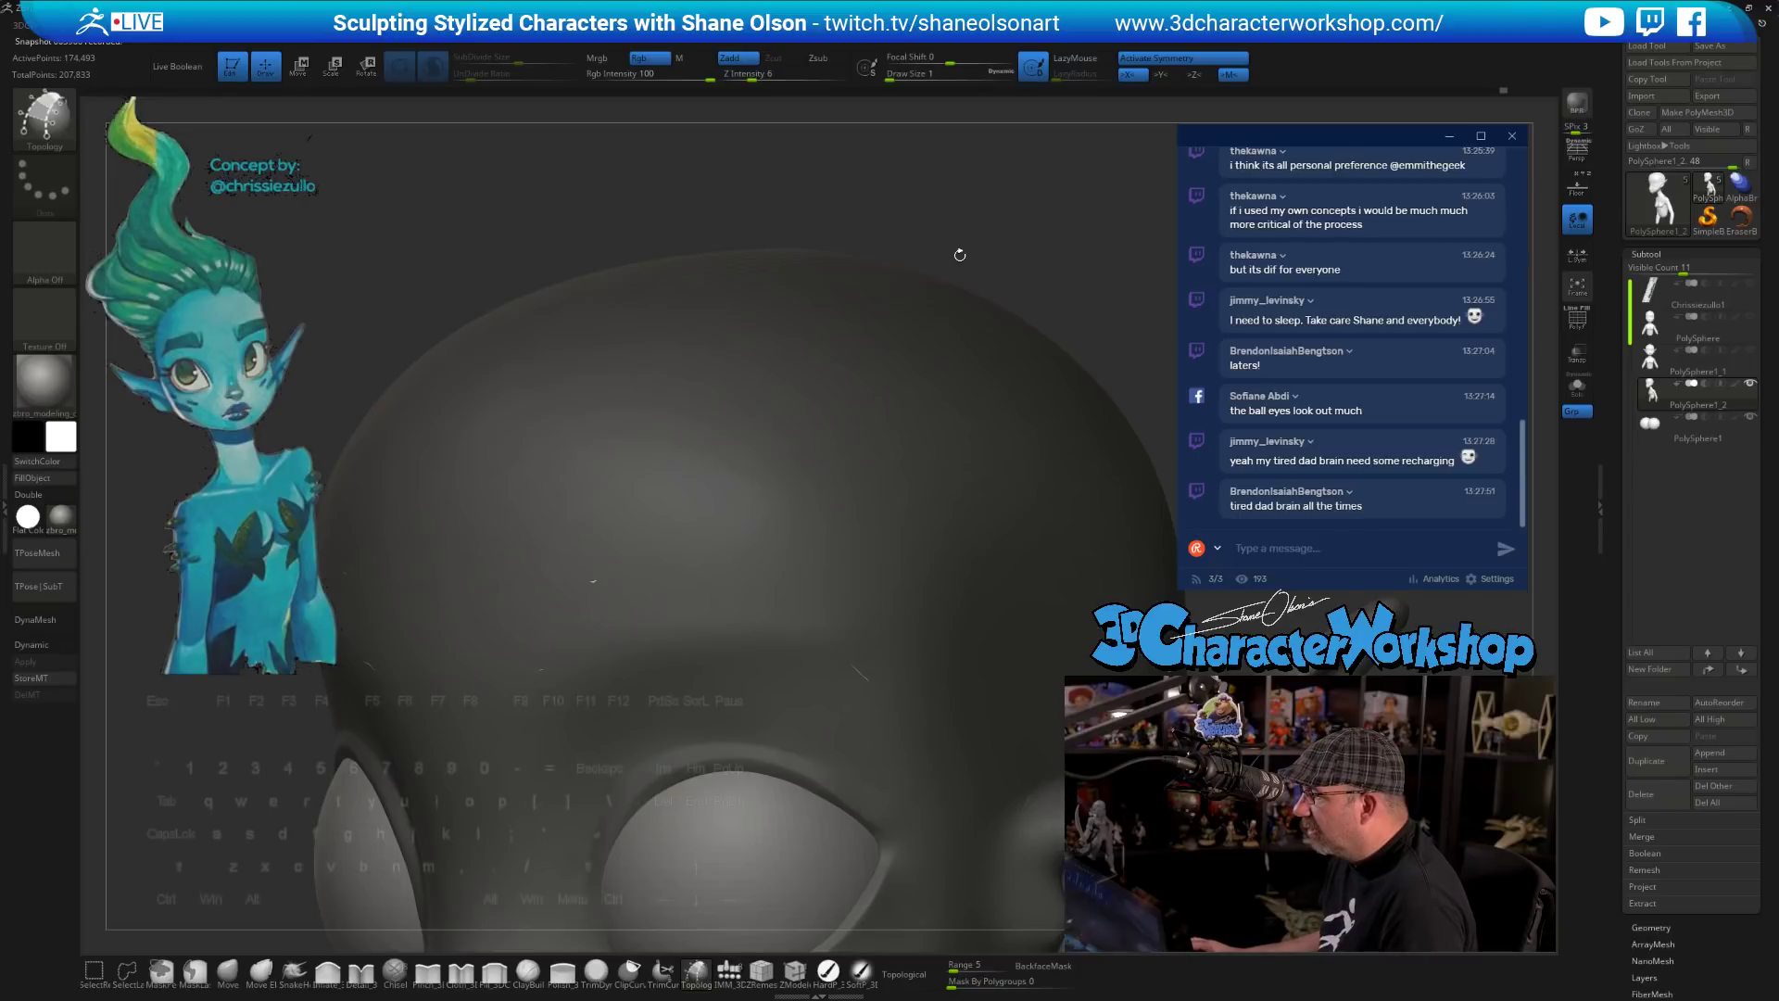
- Split the unmasked eyebrow patches into their own subtool and turn on transparency
{"action": "key", "text": "grave"}
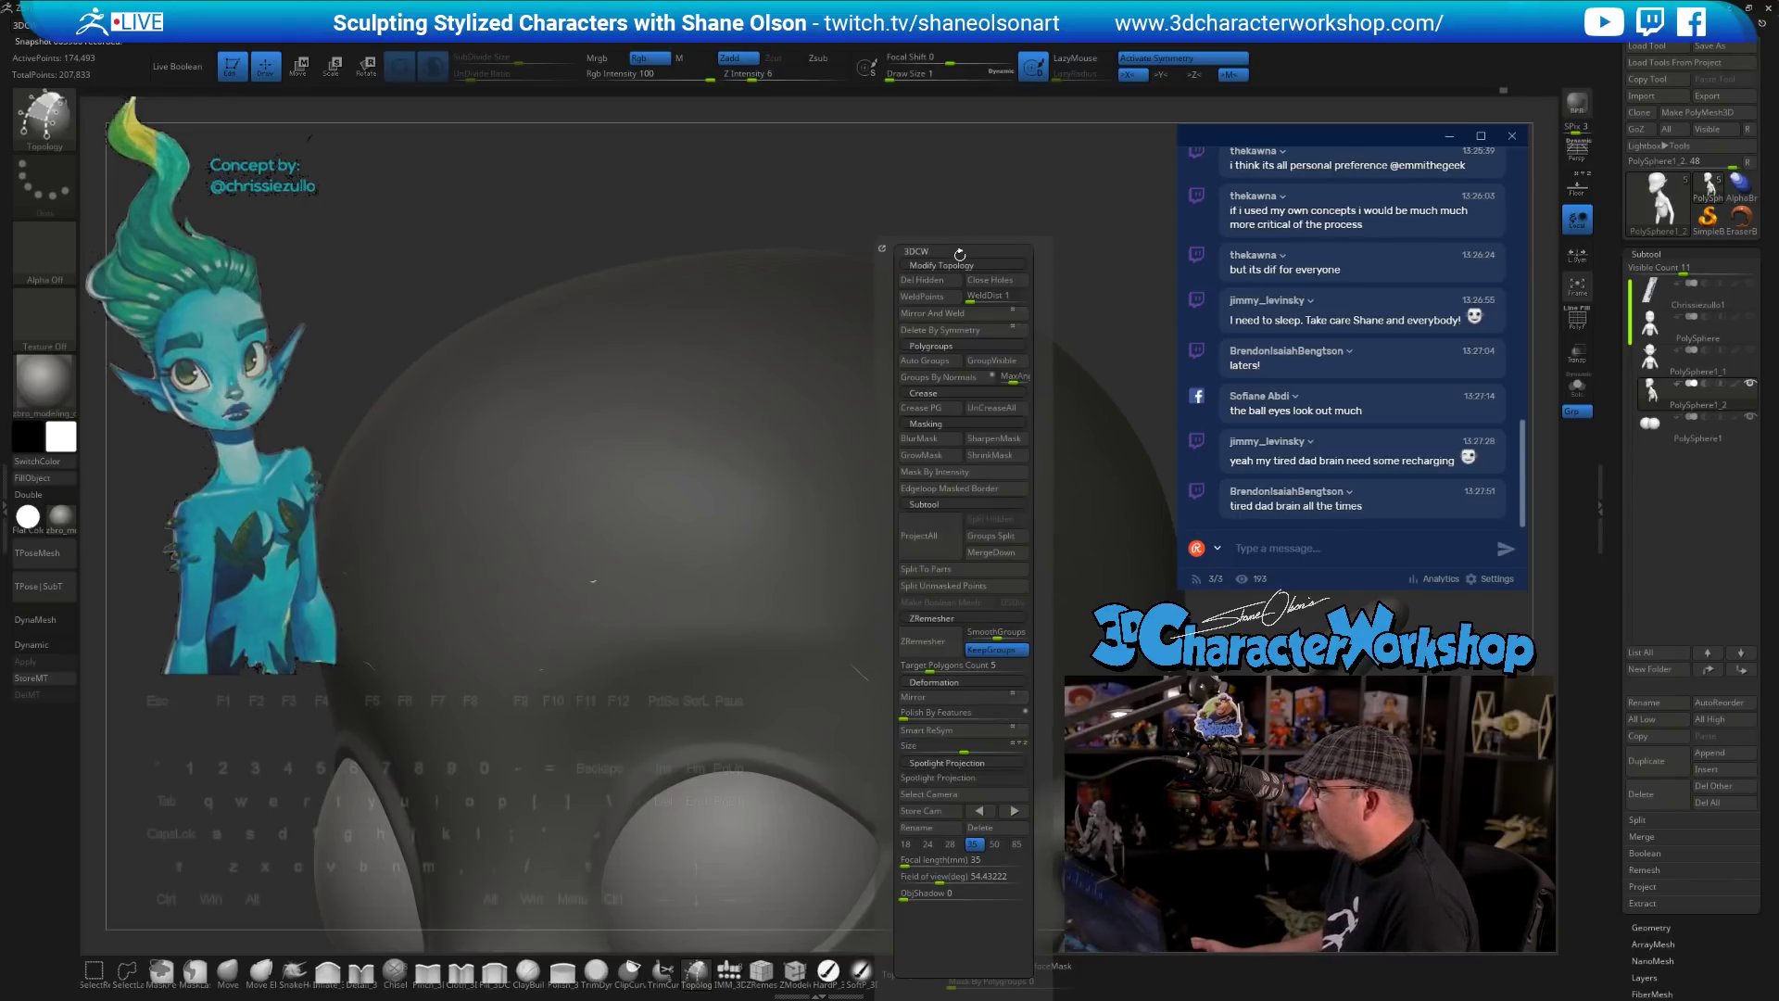
{"action": "left_click", "coordinate": [922, 586]}
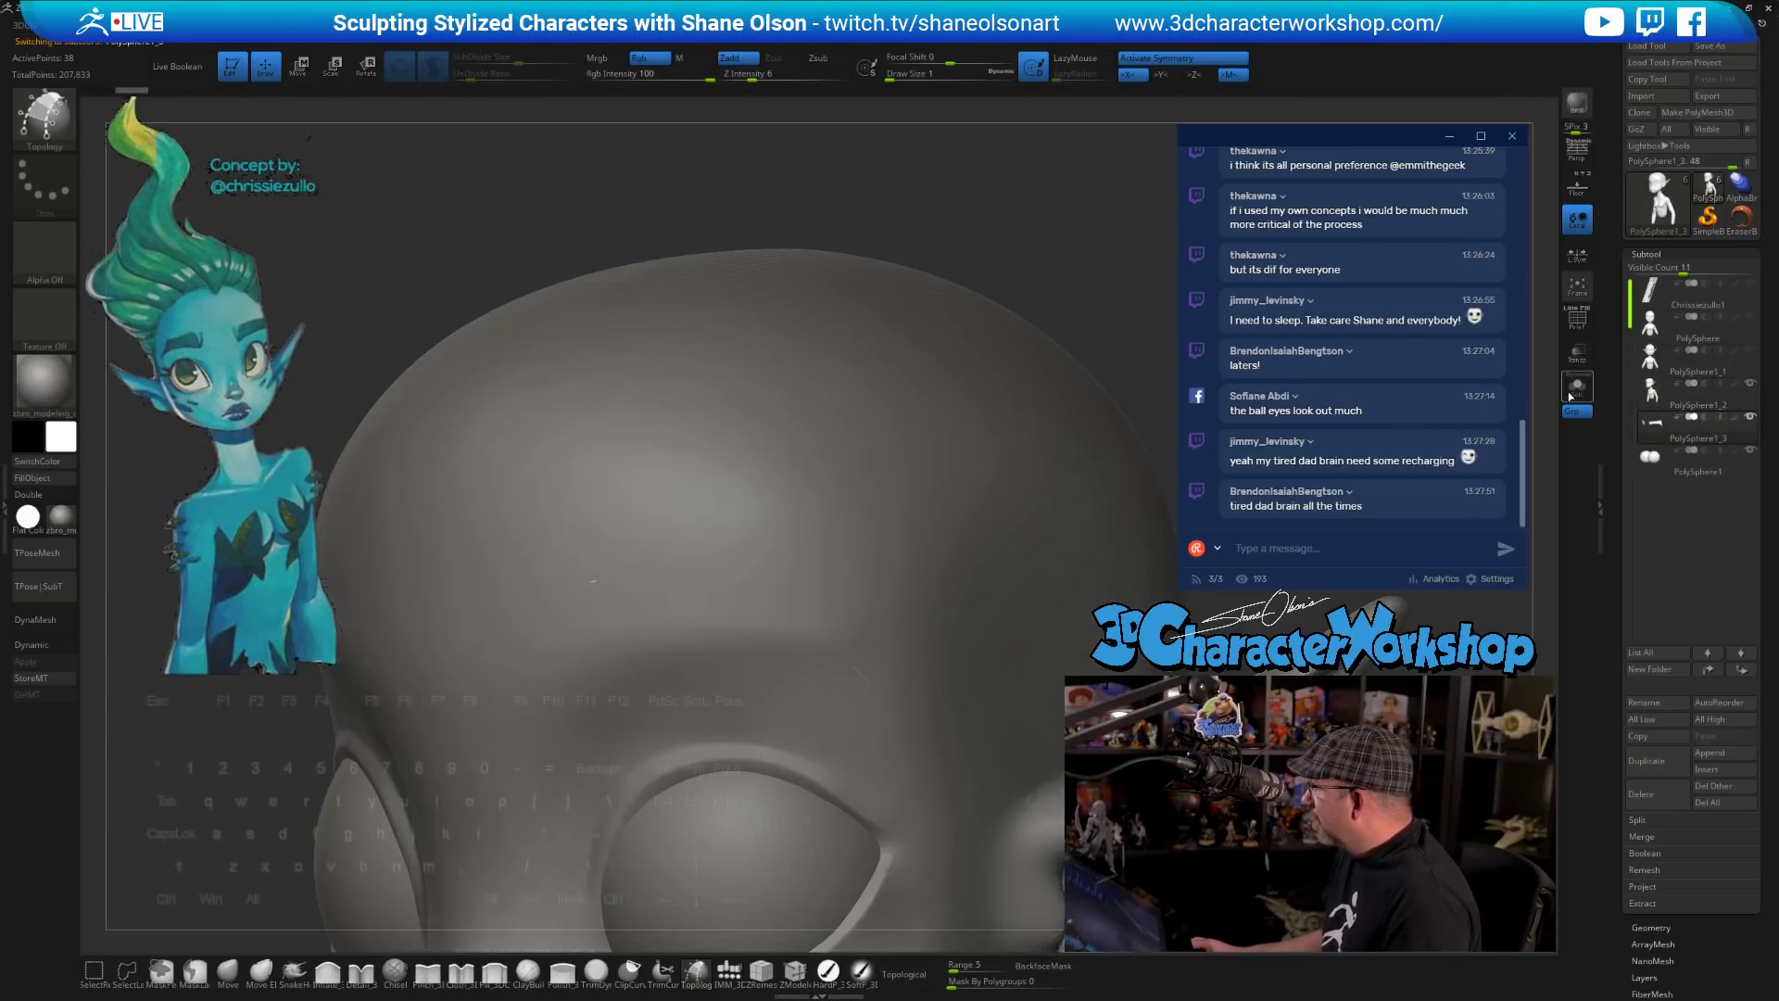
{"action": "left_click", "coordinate": [1577, 352]}
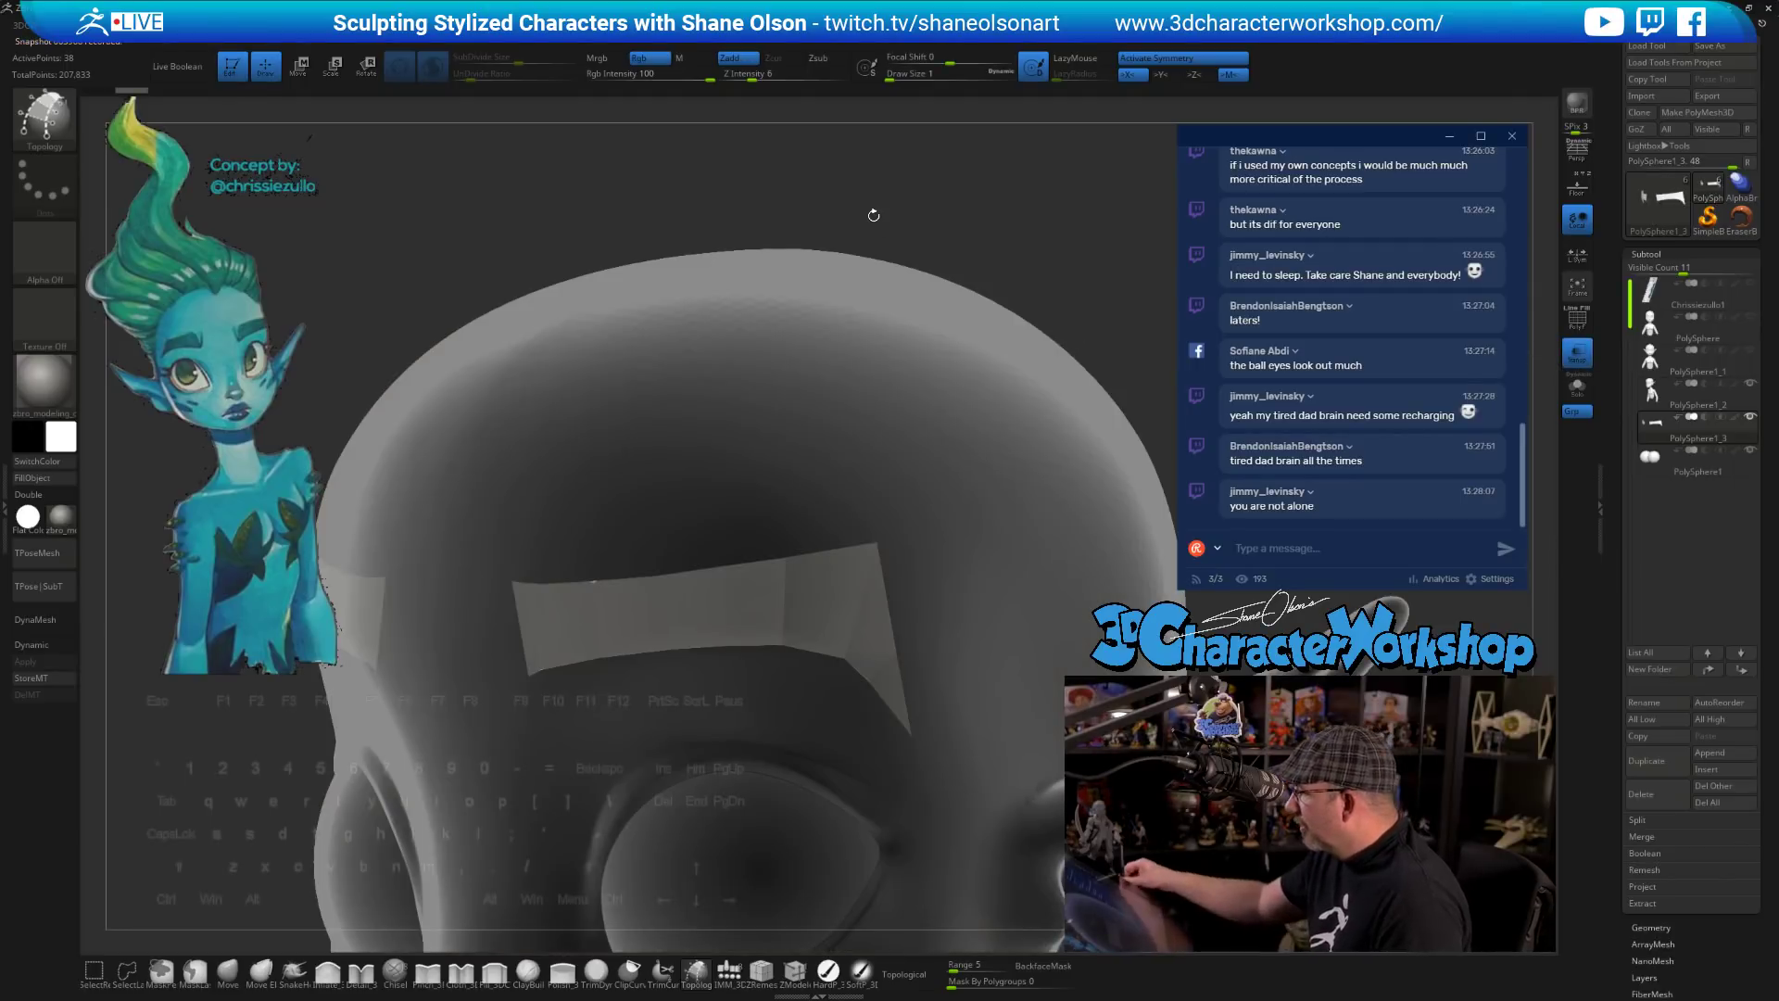
- Make the eyebrow subtool active and center the Move gizmo on its mesh
{"action": "left_click_drag", "start_coordinate": [873, 215], "coordinate": [718, 106], "text": "alt"}
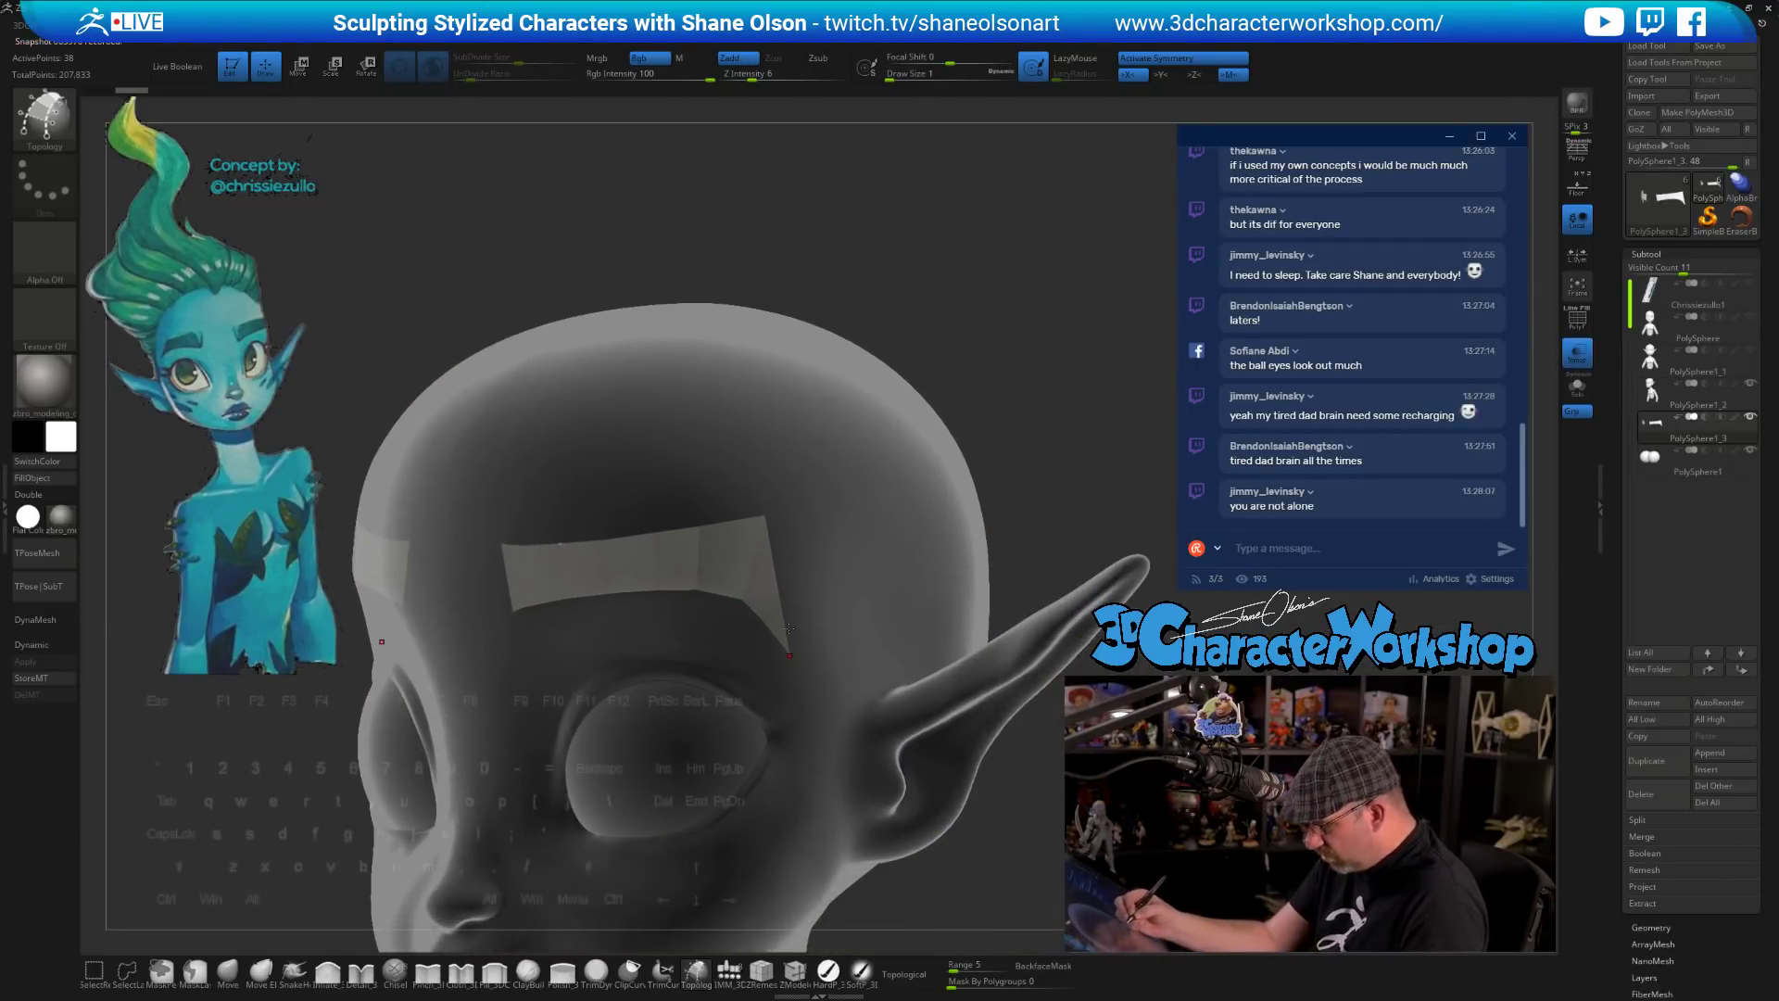
{"action": "key", "text": "w"}
{"action": "left_click_drag", "start_coordinate": [788, 630], "coordinate": [712, 685]}
{"action": "left_click", "coordinate": [742, 598], "text": "alt"}
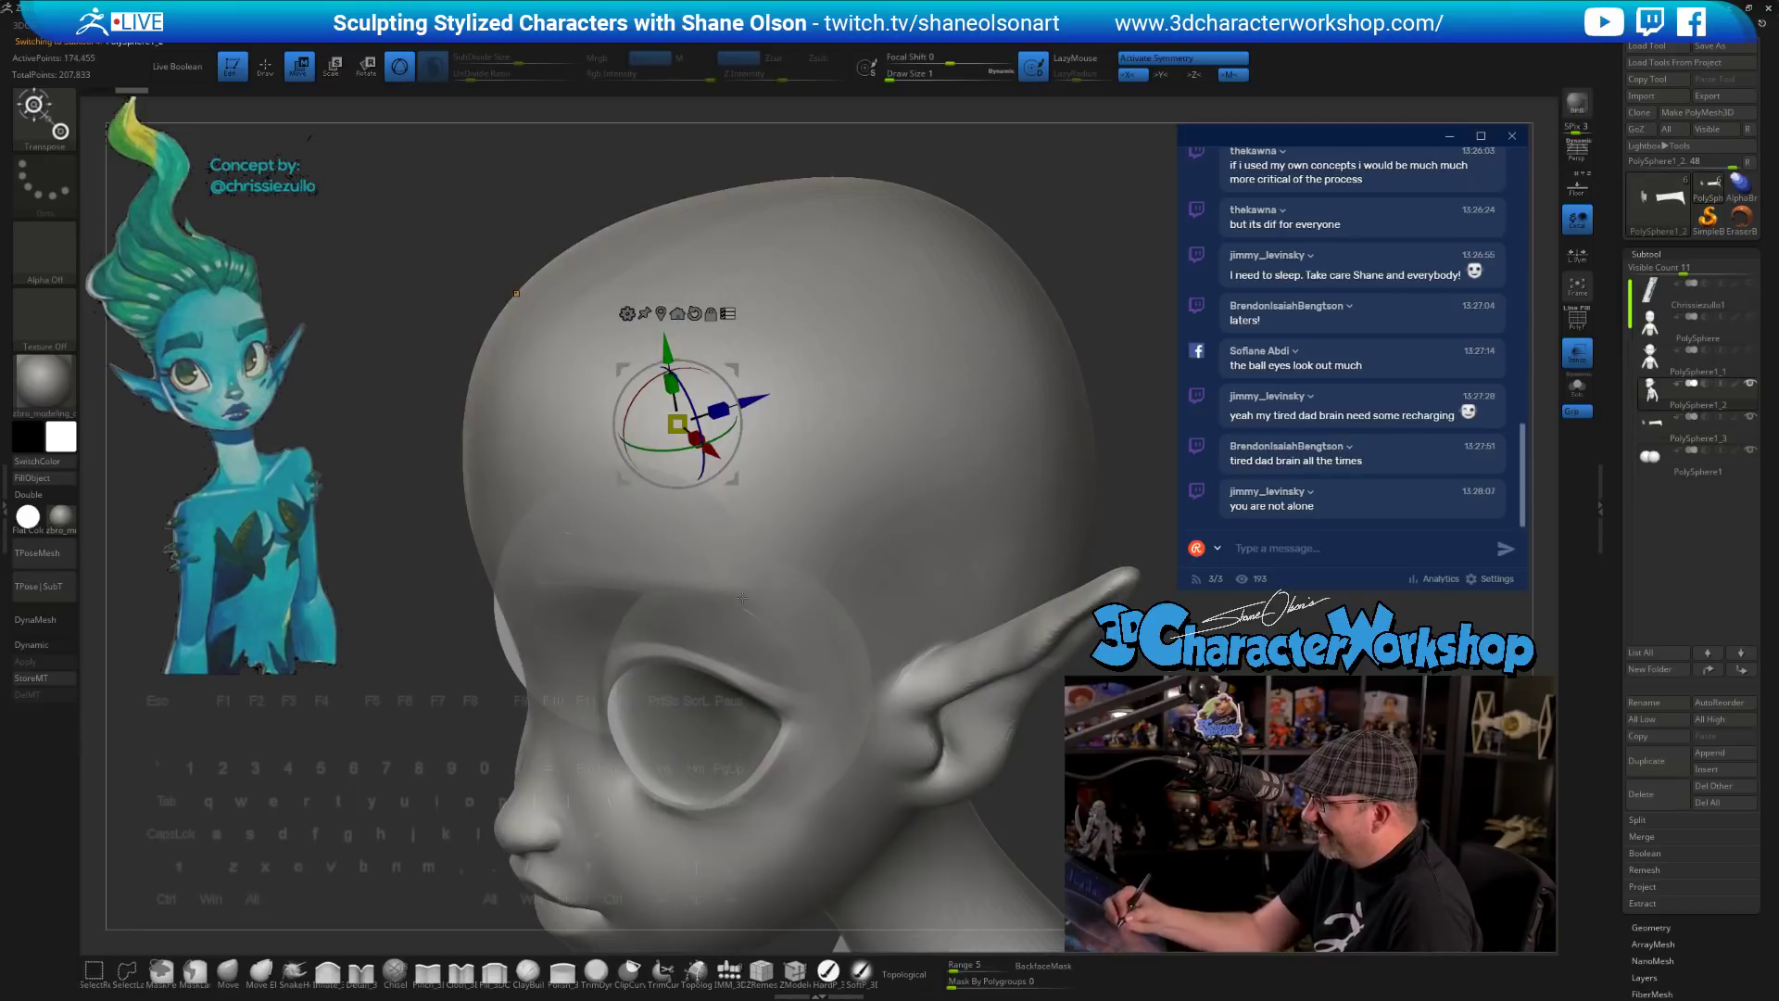
{"action": "left_click_drag", "start_coordinate": [742, 598], "coordinate": [778, 580]}
{"action": "left_click", "coordinate": [803, 648], "text": "alt"}
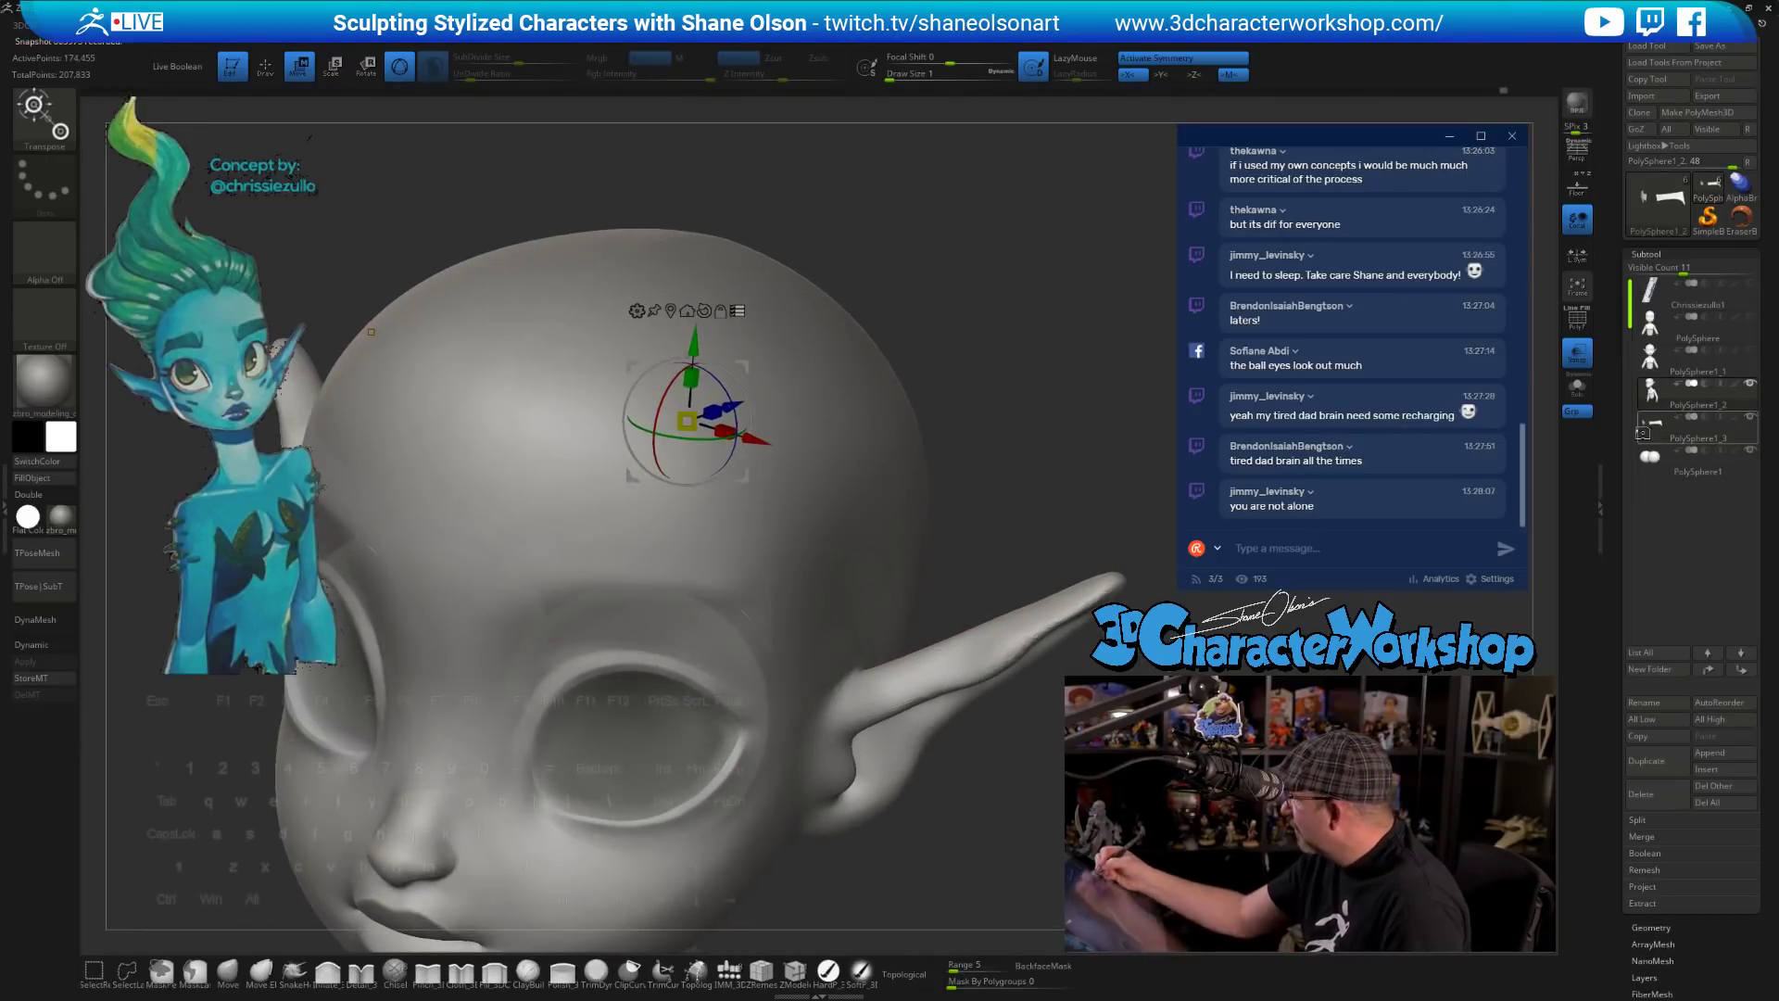
{"action": "left_click_drag", "start_coordinate": [803, 648], "coordinate": [922, 400]}
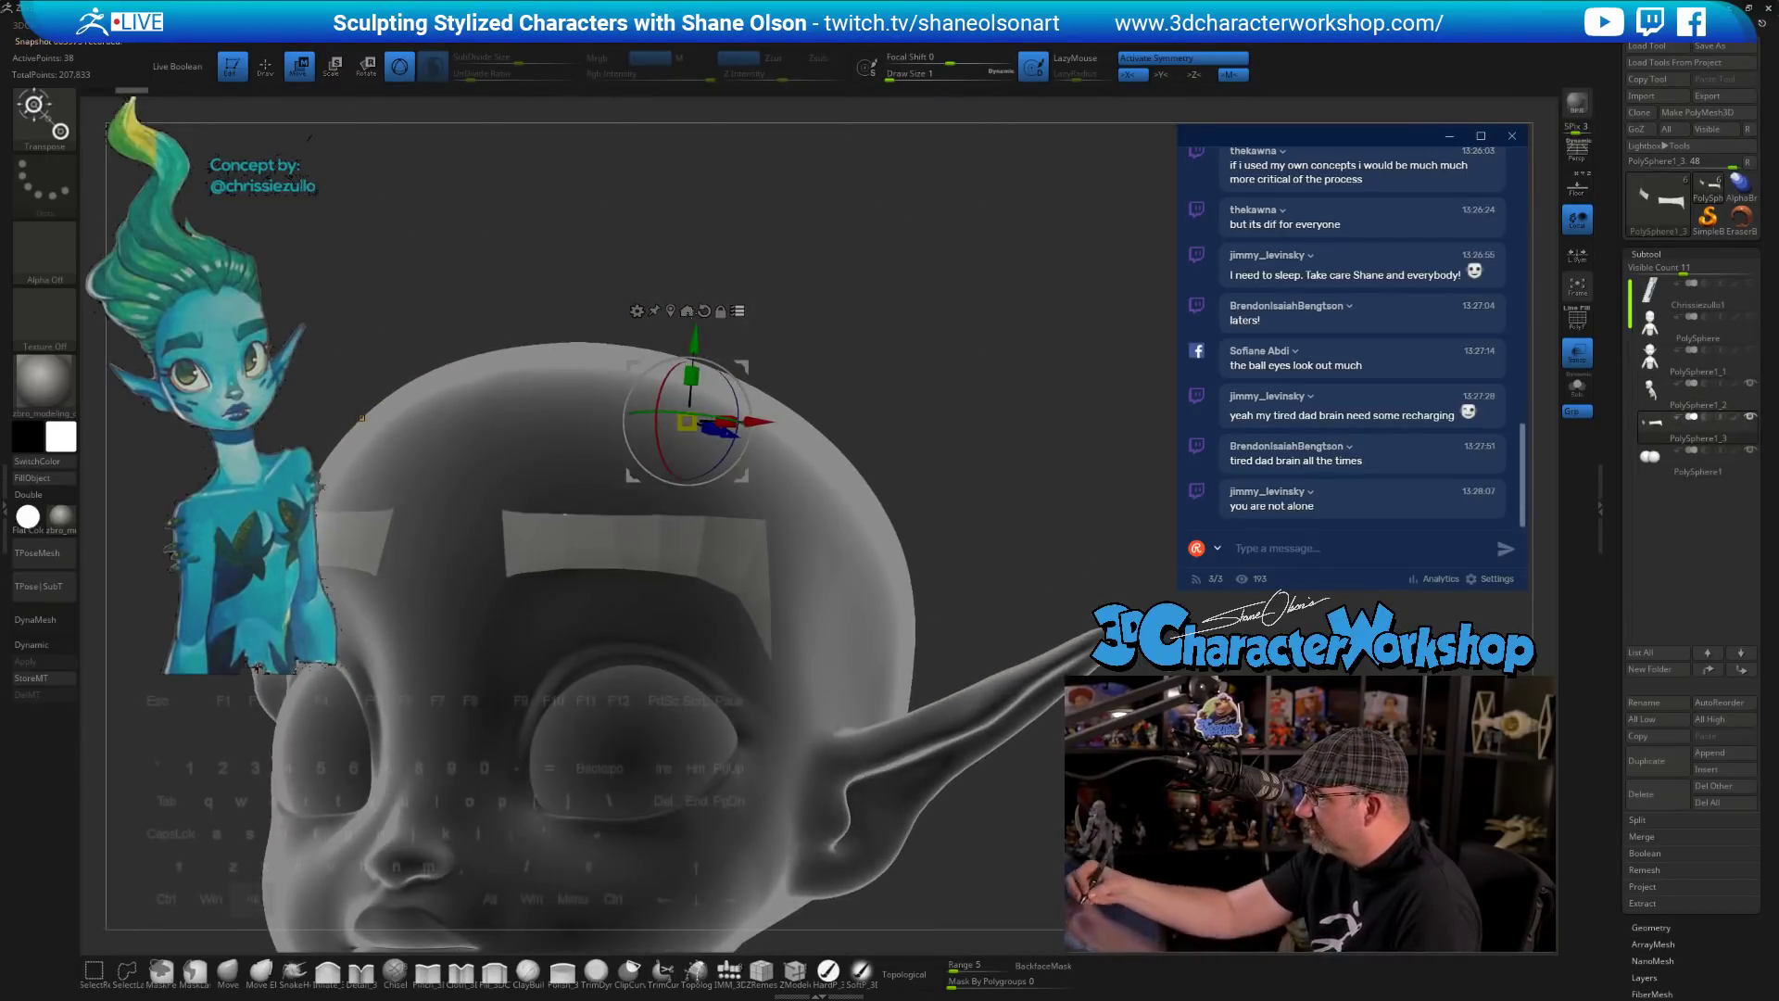
{"action": "left_click", "coordinate": [671, 310]}
- Nudge the eyebrow mesh about 0.01 forward off the forehead, shift it slightly sideways, and turn off transparency
{"action": "left_click_drag", "start_coordinate": [1001, 445], "coordinate": [857, 500]}
{"action": "left_click_drag", "start_coordinate": [722, 582], "coordinate": [713, 582]}
{"action": "key", "text": "ctrl+z"}
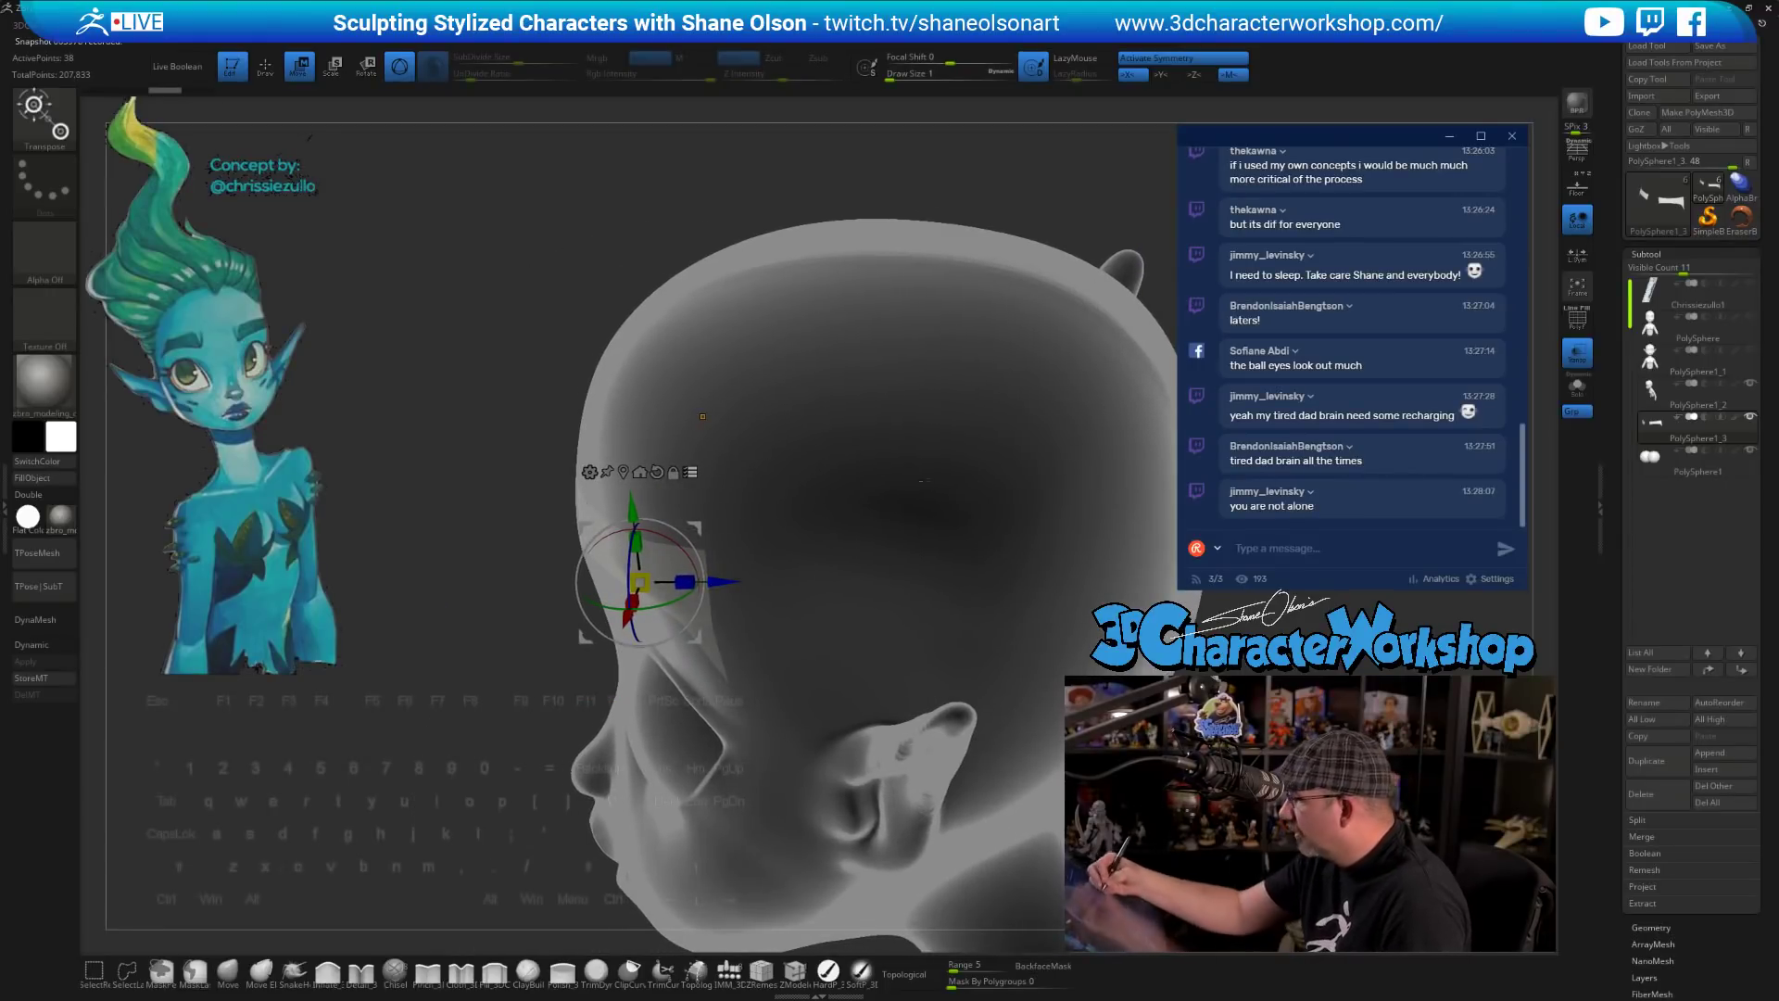
{"action": "left_click_drag", "start_coordinate": [722, 582], "coordinate": [713, 582]}
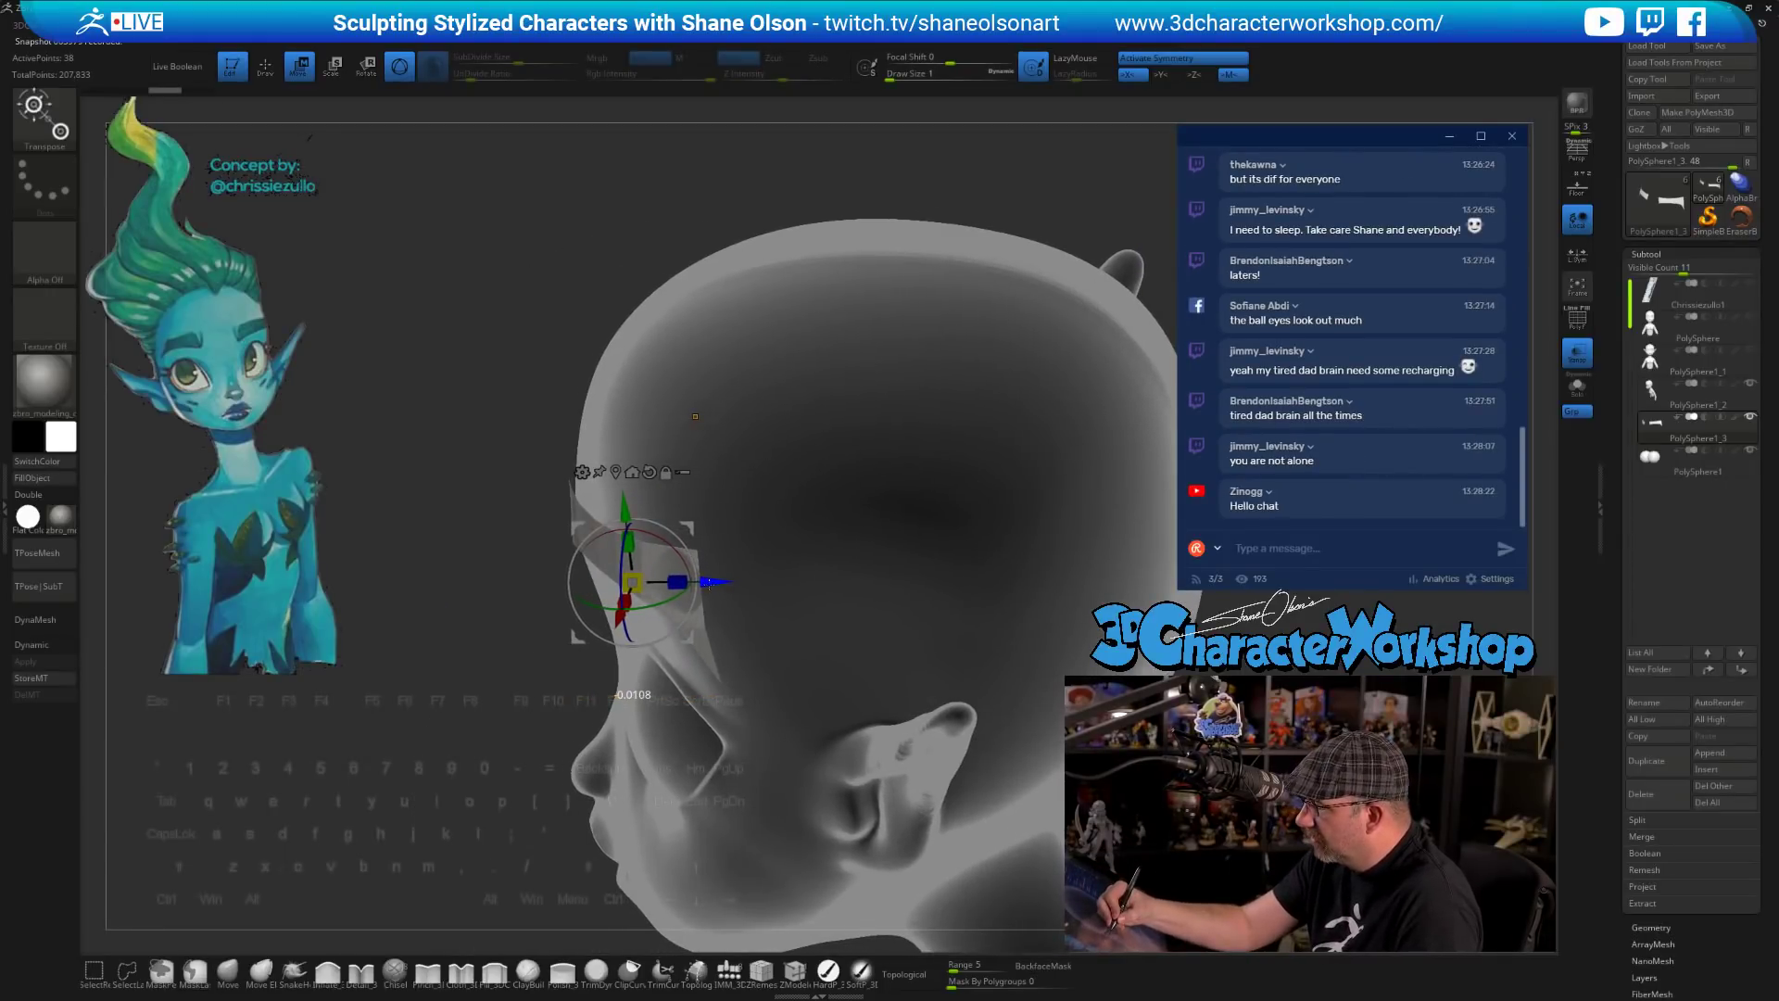
{"action": "right_click_drag", "start_coordinate": [713, 586], "coordinate": [690, 741]}
{"action": "left_click_drag", "start_coordinate": [621, 661], "coordinate": [621, 665]}
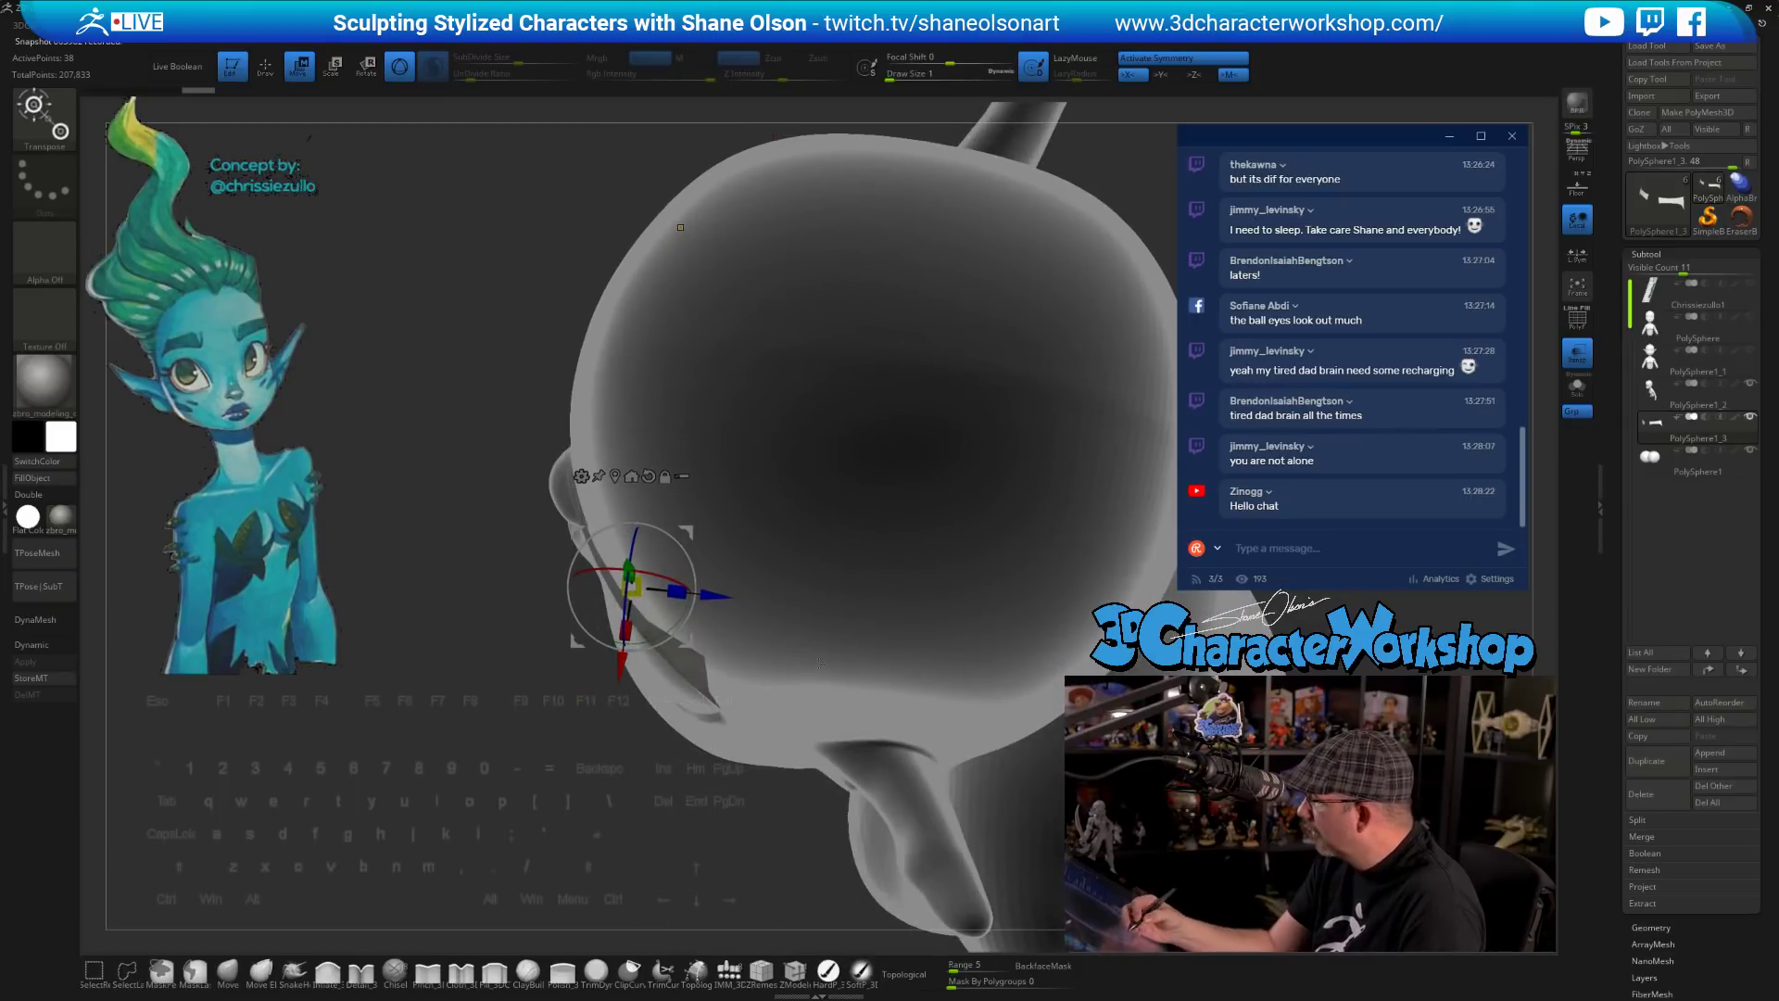
{"action": "right_click_drag", "start_coordinate": [903, 732], "coordinate": [1057, 404]}
{"action": "right_click_drag", "start_coordinate": [1057, 404], "coordinate": [987, 406]}
{"action": "left_click", "coordinate": [1571, 360]}
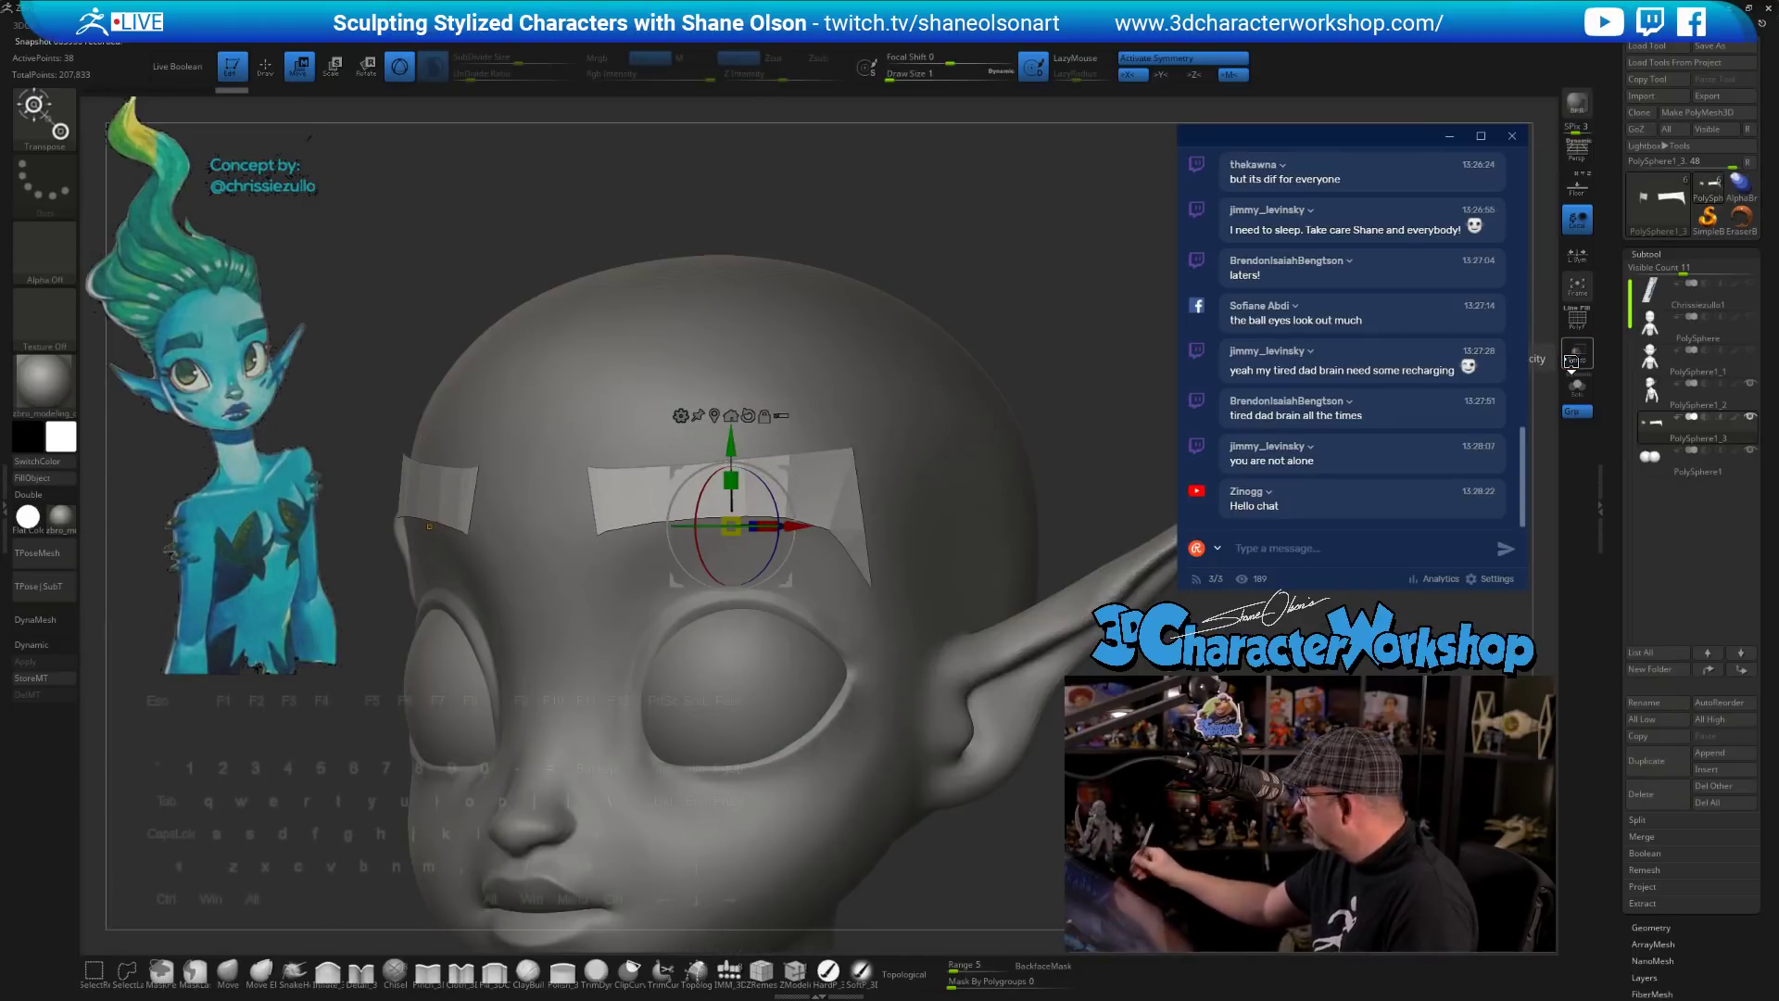
- Return to Draw mode and display the polygon wireframe on the eyebrow mesh
{"action": "key", "text": "q"}
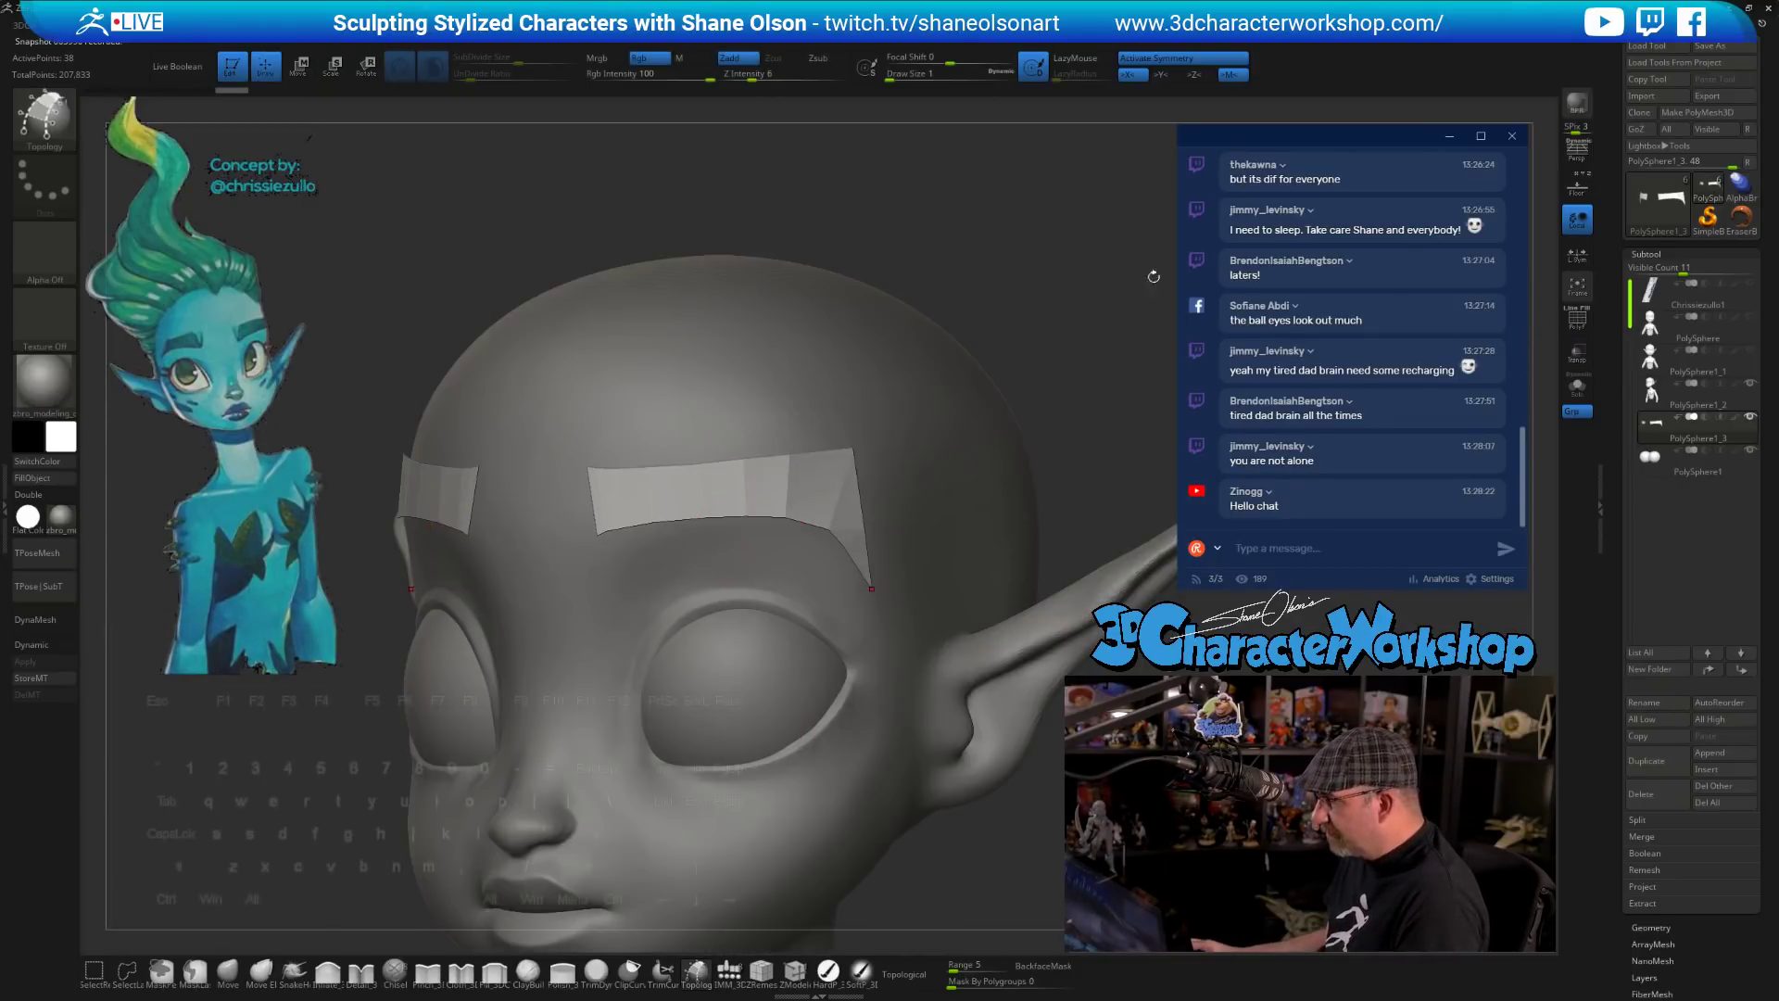
{"action": "key", "text": "shift"}
{"action": "key", "text": "shift+f"}
{"action": "right_click_drag", "start_coordinate": [1011, 287], "coordinate": [787, 637]}
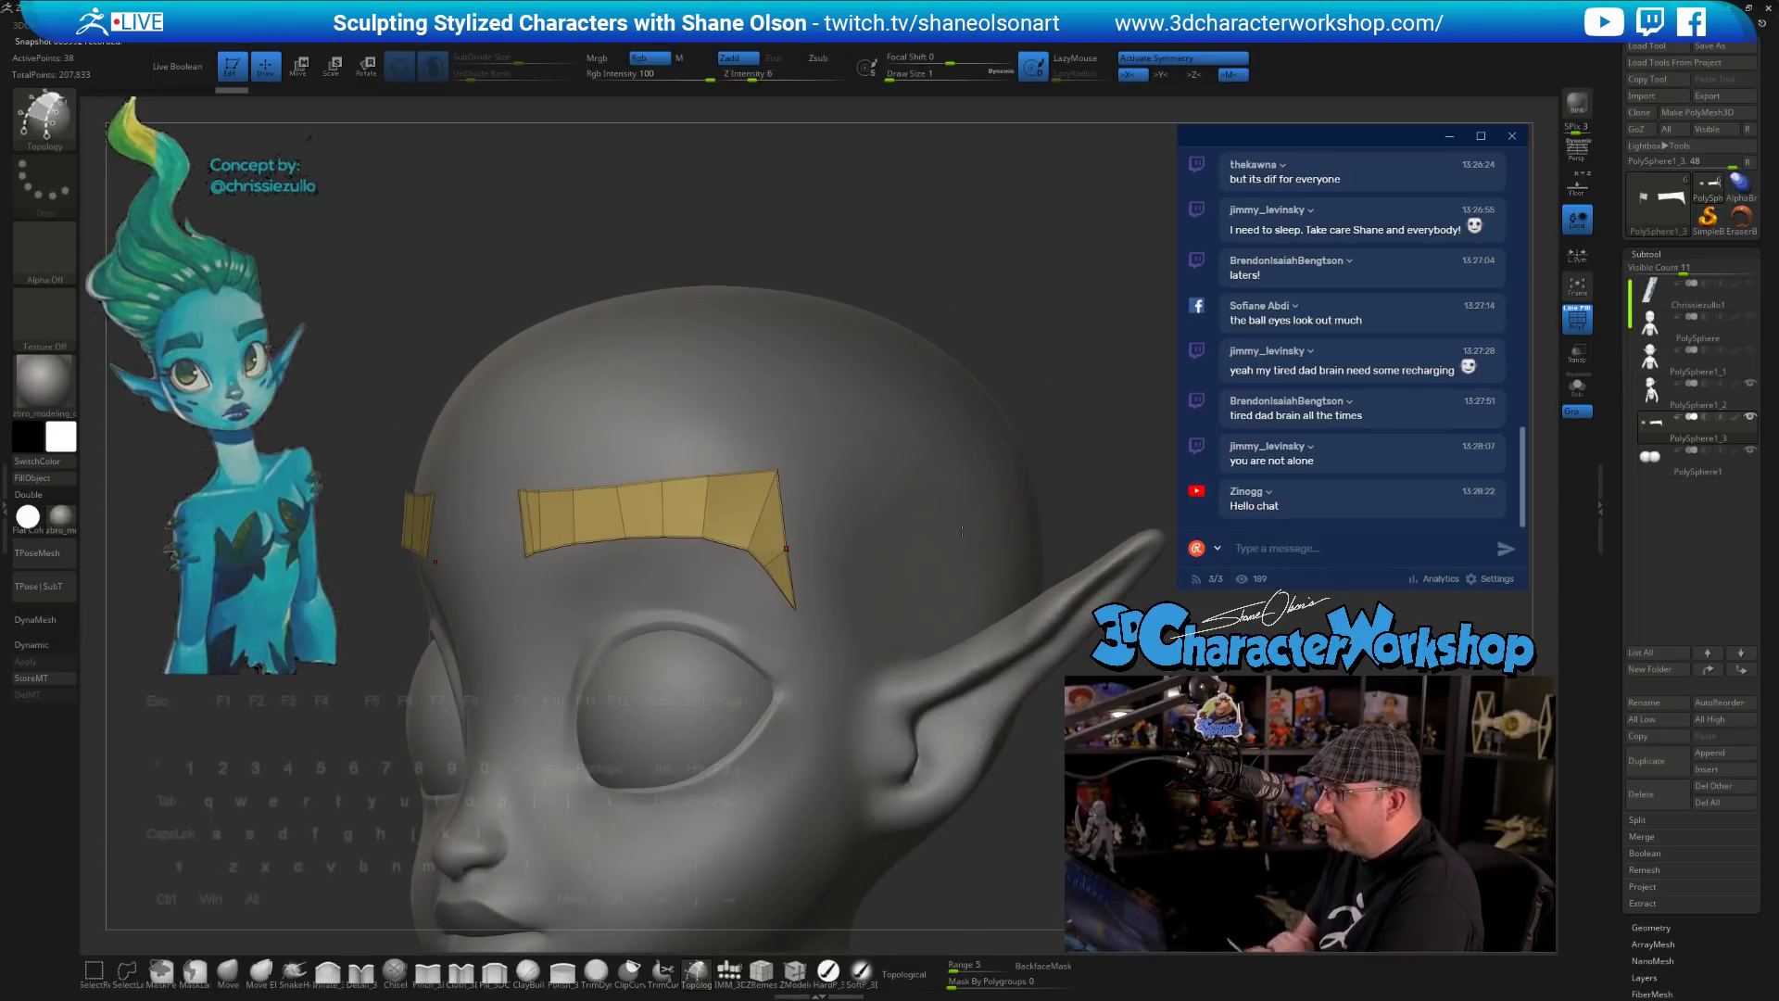
{"action": "right_click_drag", "start_coordinate": [962, 531], "coordinate": [962, 652], "text": "ctrl"}
{"action": "scroll", "coordinate": [841, 562], "scroll_direction": "down", "scroll_amount": 6}
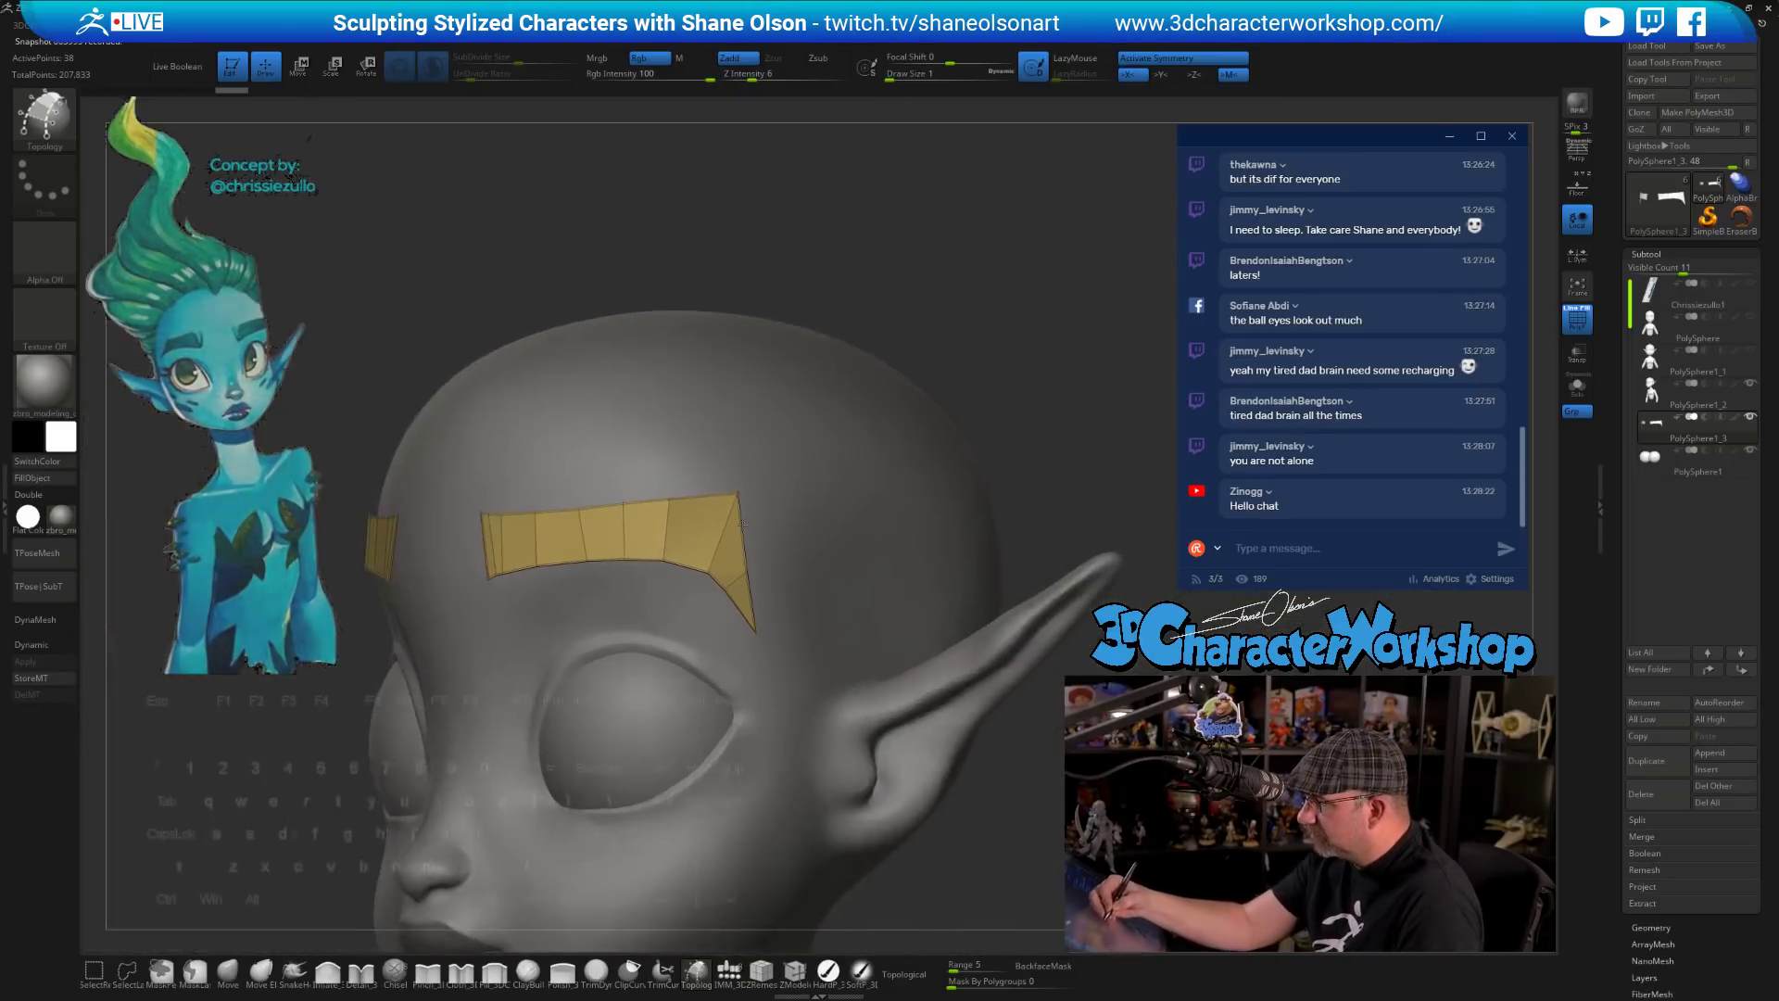
{"action": "right_click_drag", "start_coordinate": [408, 533], "coordinate": [526, 548]}
{"action": "right_click_drag", "start_coordinate": [527, 548], "coordinate": [663, 608], "text": "alt"}
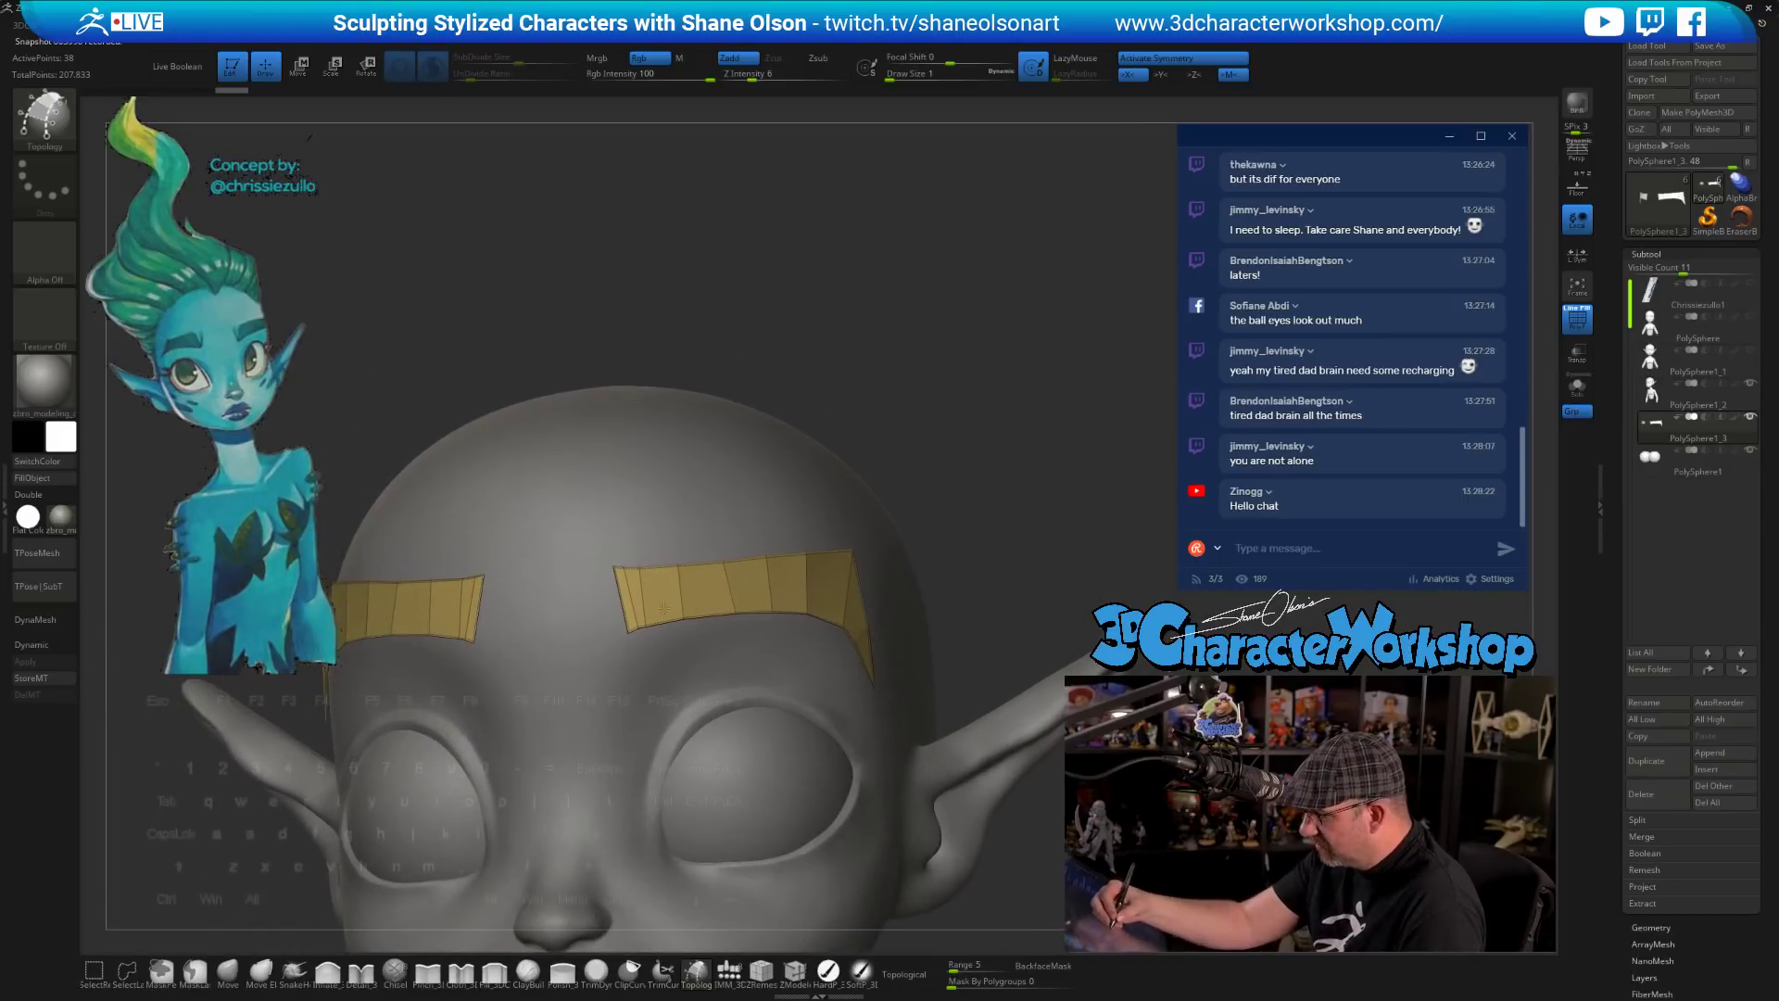
- With ZModeler's polygon Delete action, remove the narrow polygon beside the inner end strip of the eyebrow
{"action": "left_click", "coordinate": [795, 969]}
{"action": "key", "text": "space"}
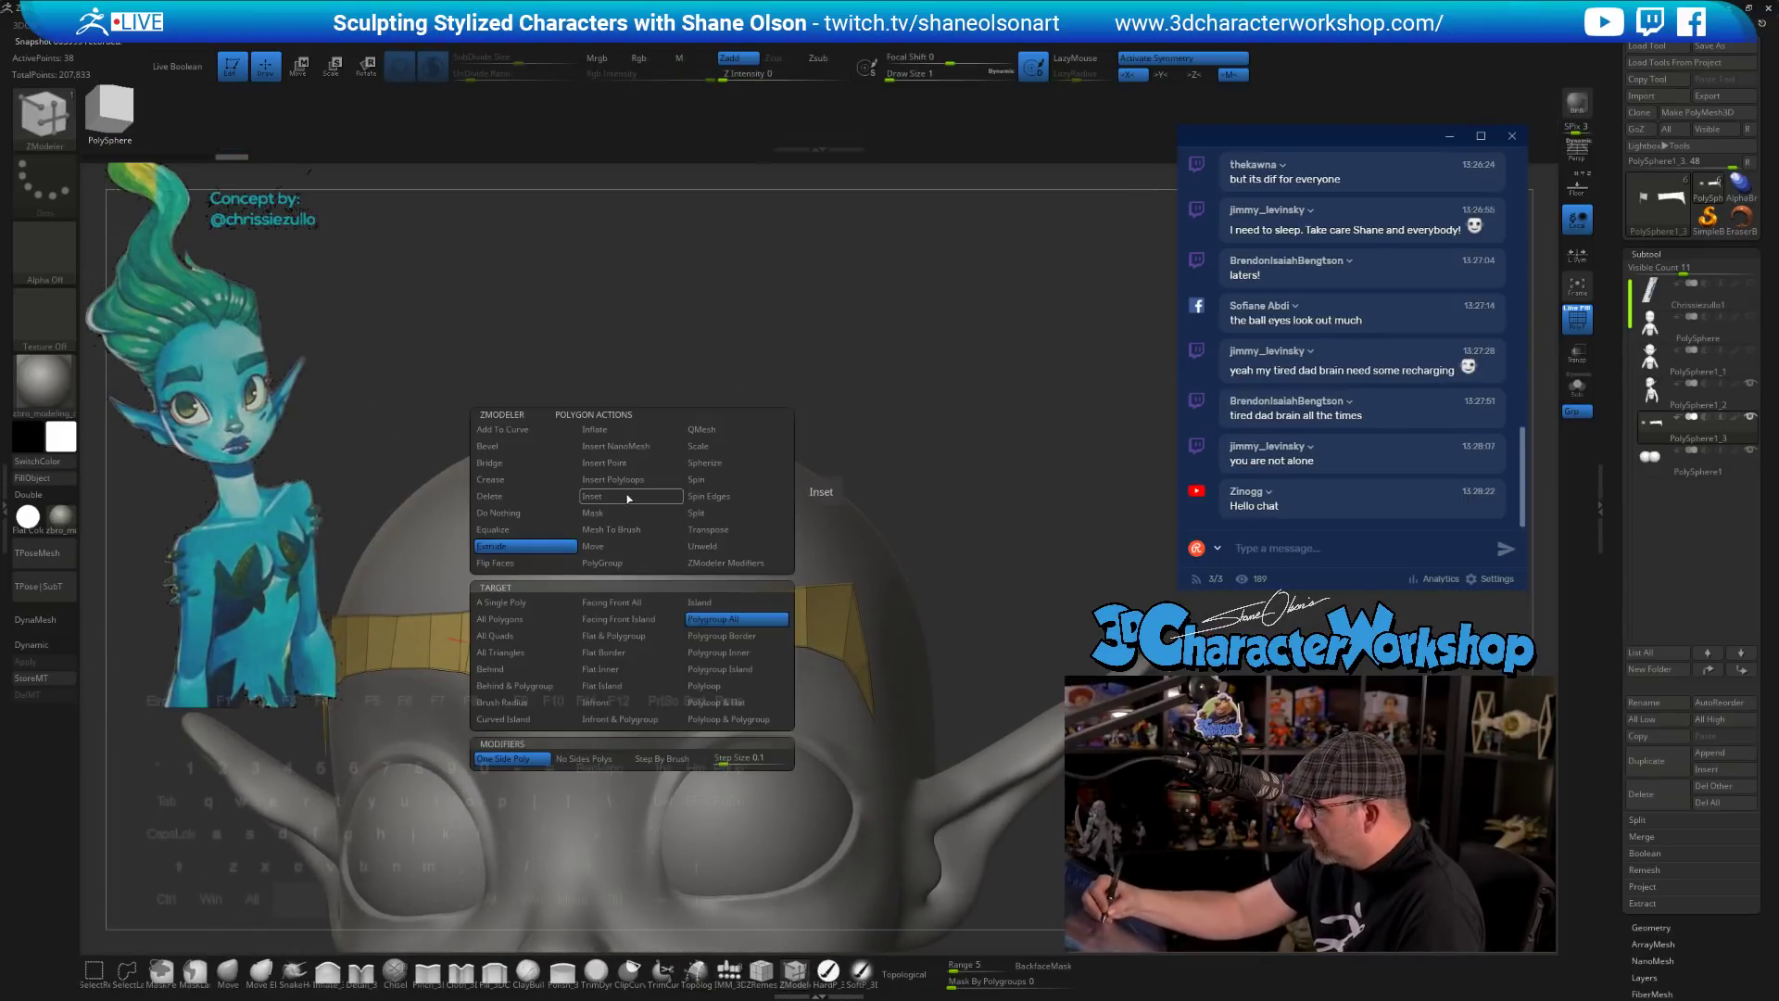
{"action": "left_click", "coordinate": [526, 496]}
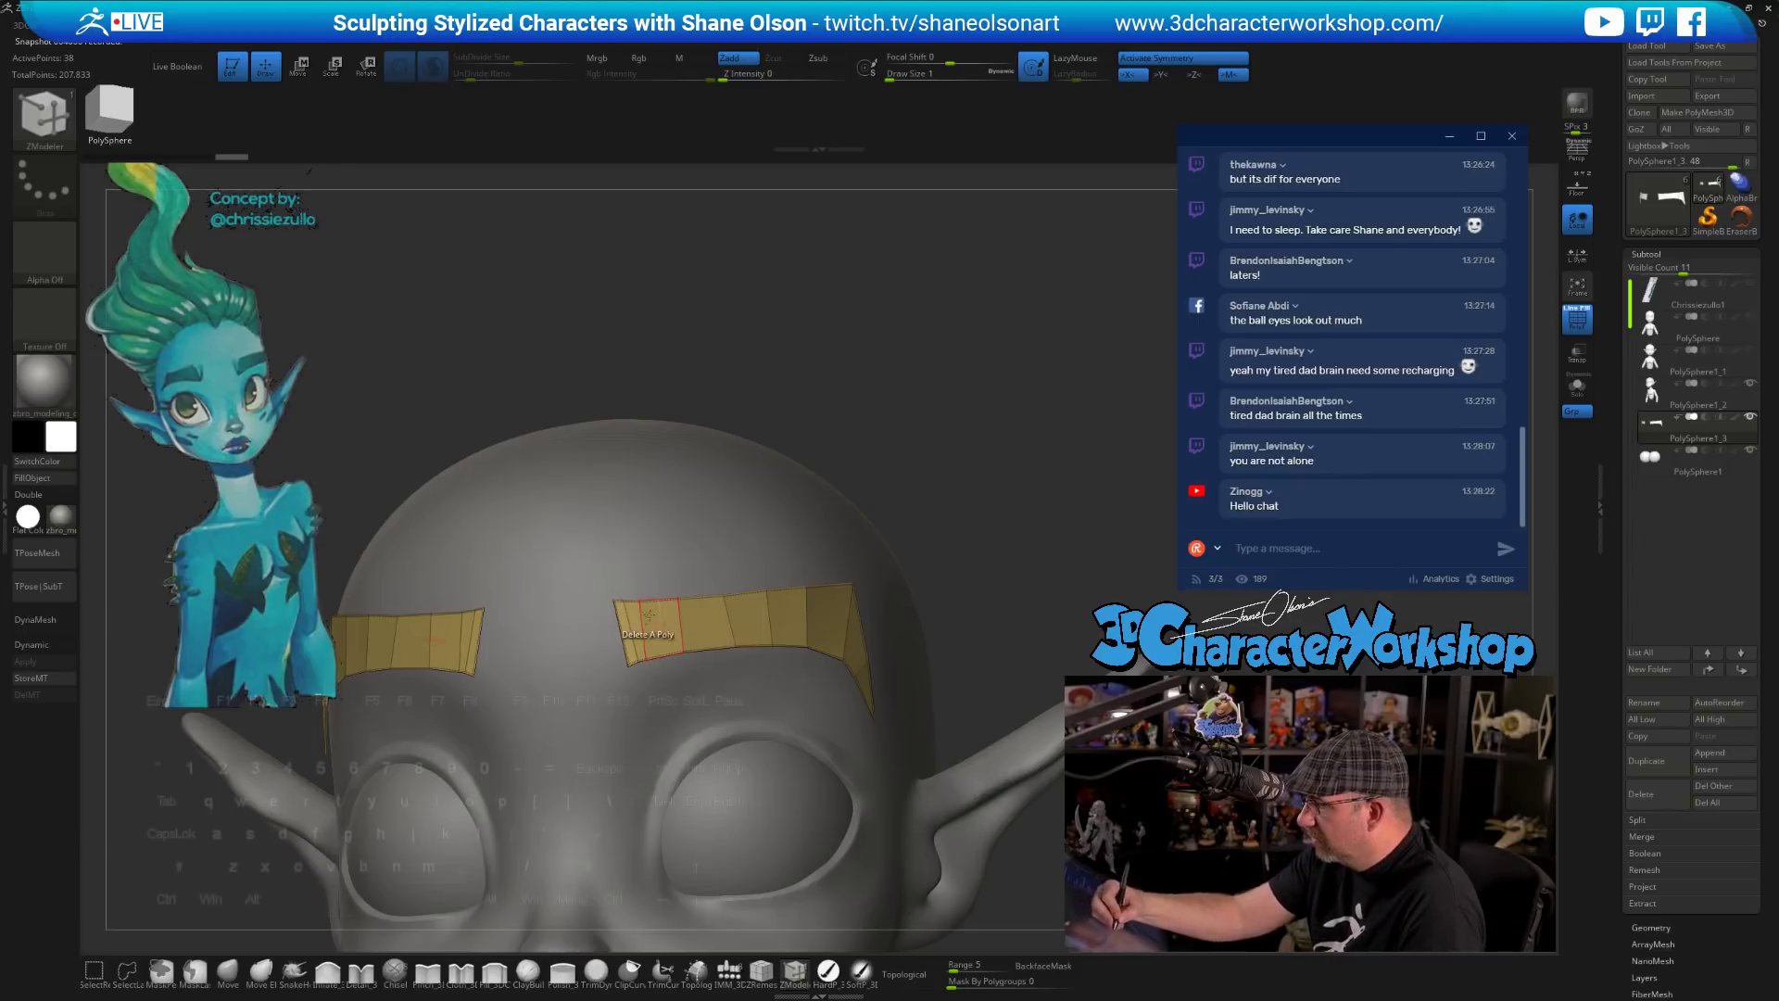
{"action": "left_click", "coordinate": [640, 636]}
{"action": "mouse_move", "coordinate": [701, 679]}
{"action": "right_mouse_down"}
{"action": "mouse_move", "coordinate": [802, 737]}
{"action": "mouse_move", "coordinate": [783, 701]}
{"action": "right_mouse_up"}
- With the Move brush at draw size 18, adjust the upper corner of the main eyebrow section beside the gap
{"action": "left_click", "coordinate": [227, 973]}
{"action": "key", "text": "s"}
{"action": "mouse_move", "coordinate": [779, 615]}
{"action": "left_mouse_down"}
{"action": "mouse_move", "coordinate": [794, 614]}
{"action": "mouse_move", "coordinate": [751, 606]}
{"action": "left_mouse_up"}
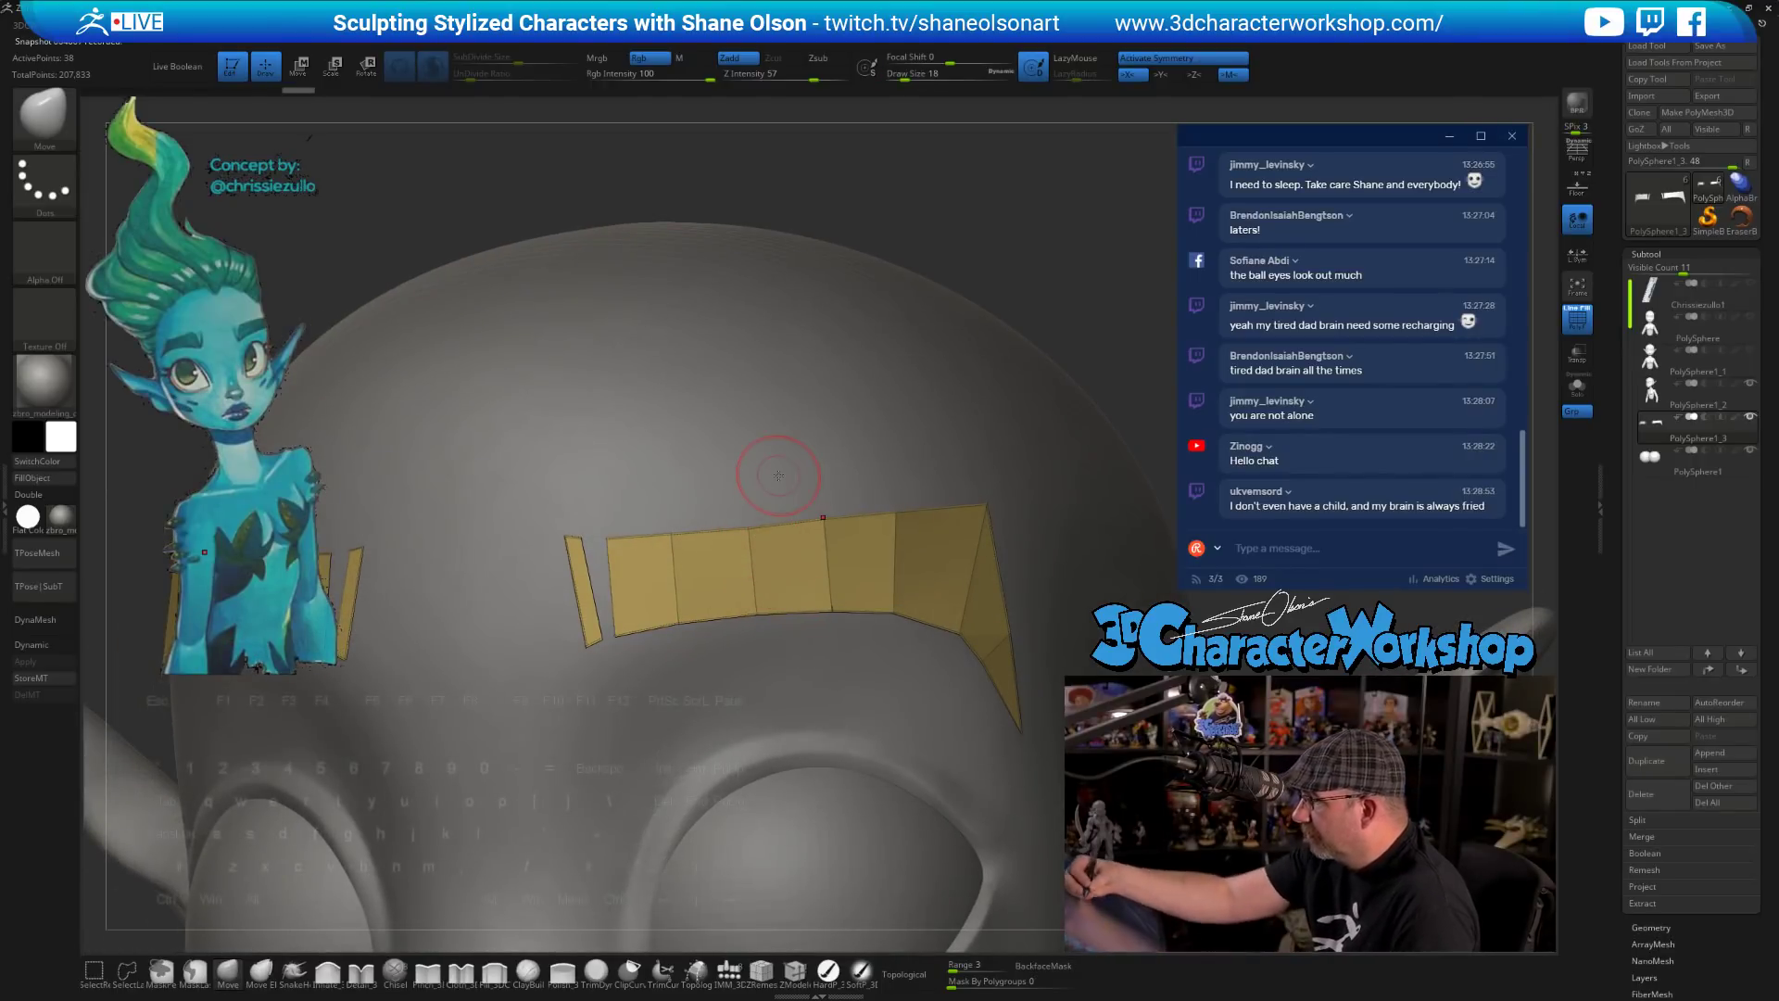
{"action": "left_click_drag", "start_coordinate": [604, 538], "coordinate": [614, 534]}
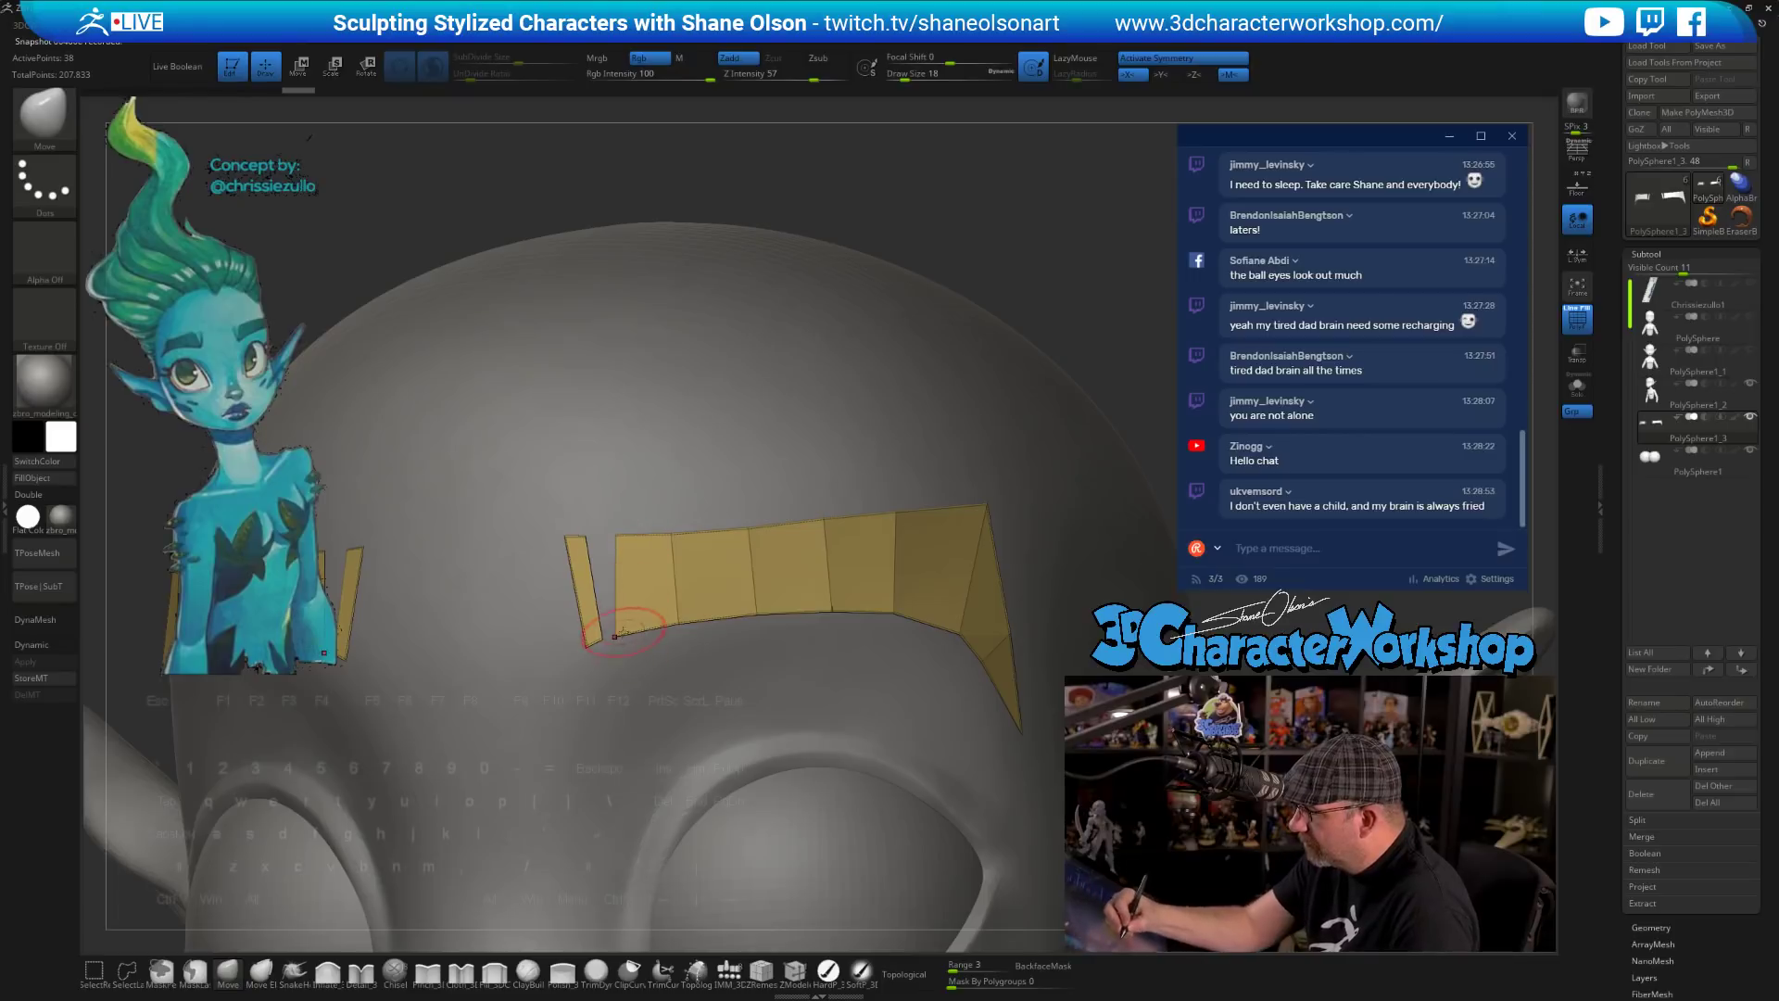
- Enable Topological mode for the Move brush and reposition points around the inner gap and along the eyebrow's upper edge
{"action": "left_click", "coordinate": [900, 973]}
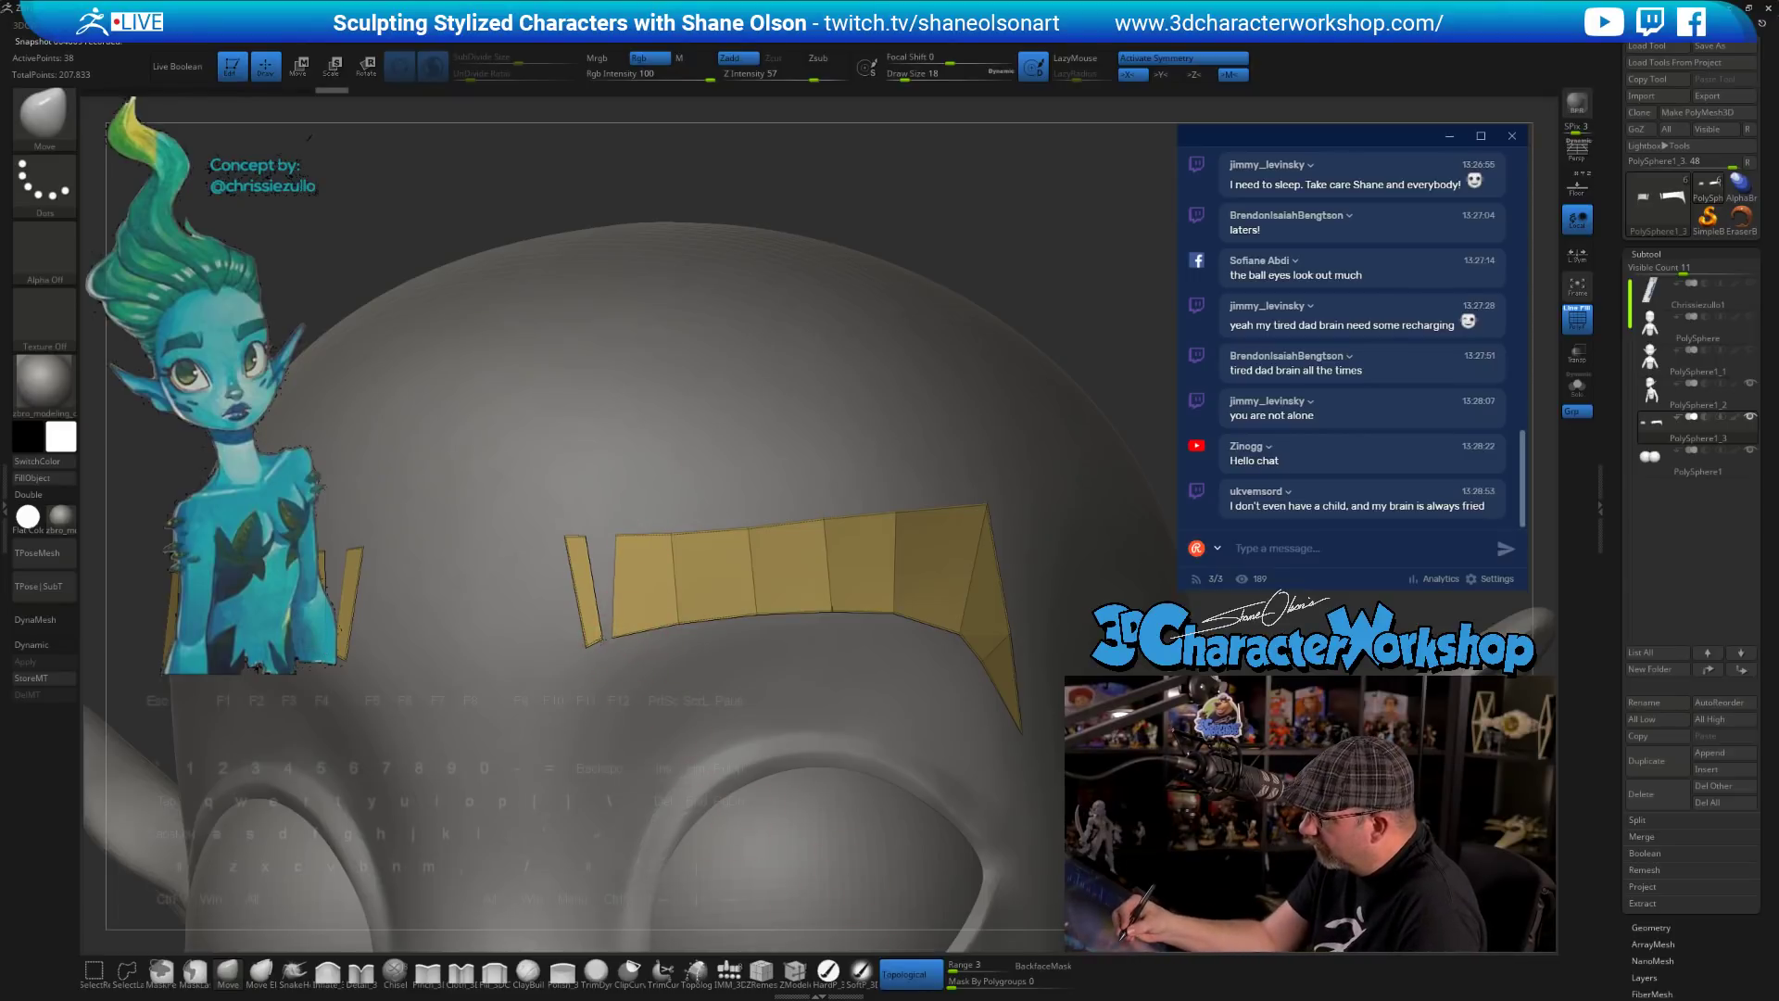
{"action": "mouse_move", "coordinate": [603, 638]}
{"action": "left_mouse_down"}
{"action": "mouse_move", "coordinate": [587, 647]}
{"action": "mouse_move", "coordinate": [605, 640]}
{"action": "left_mouse_up"}
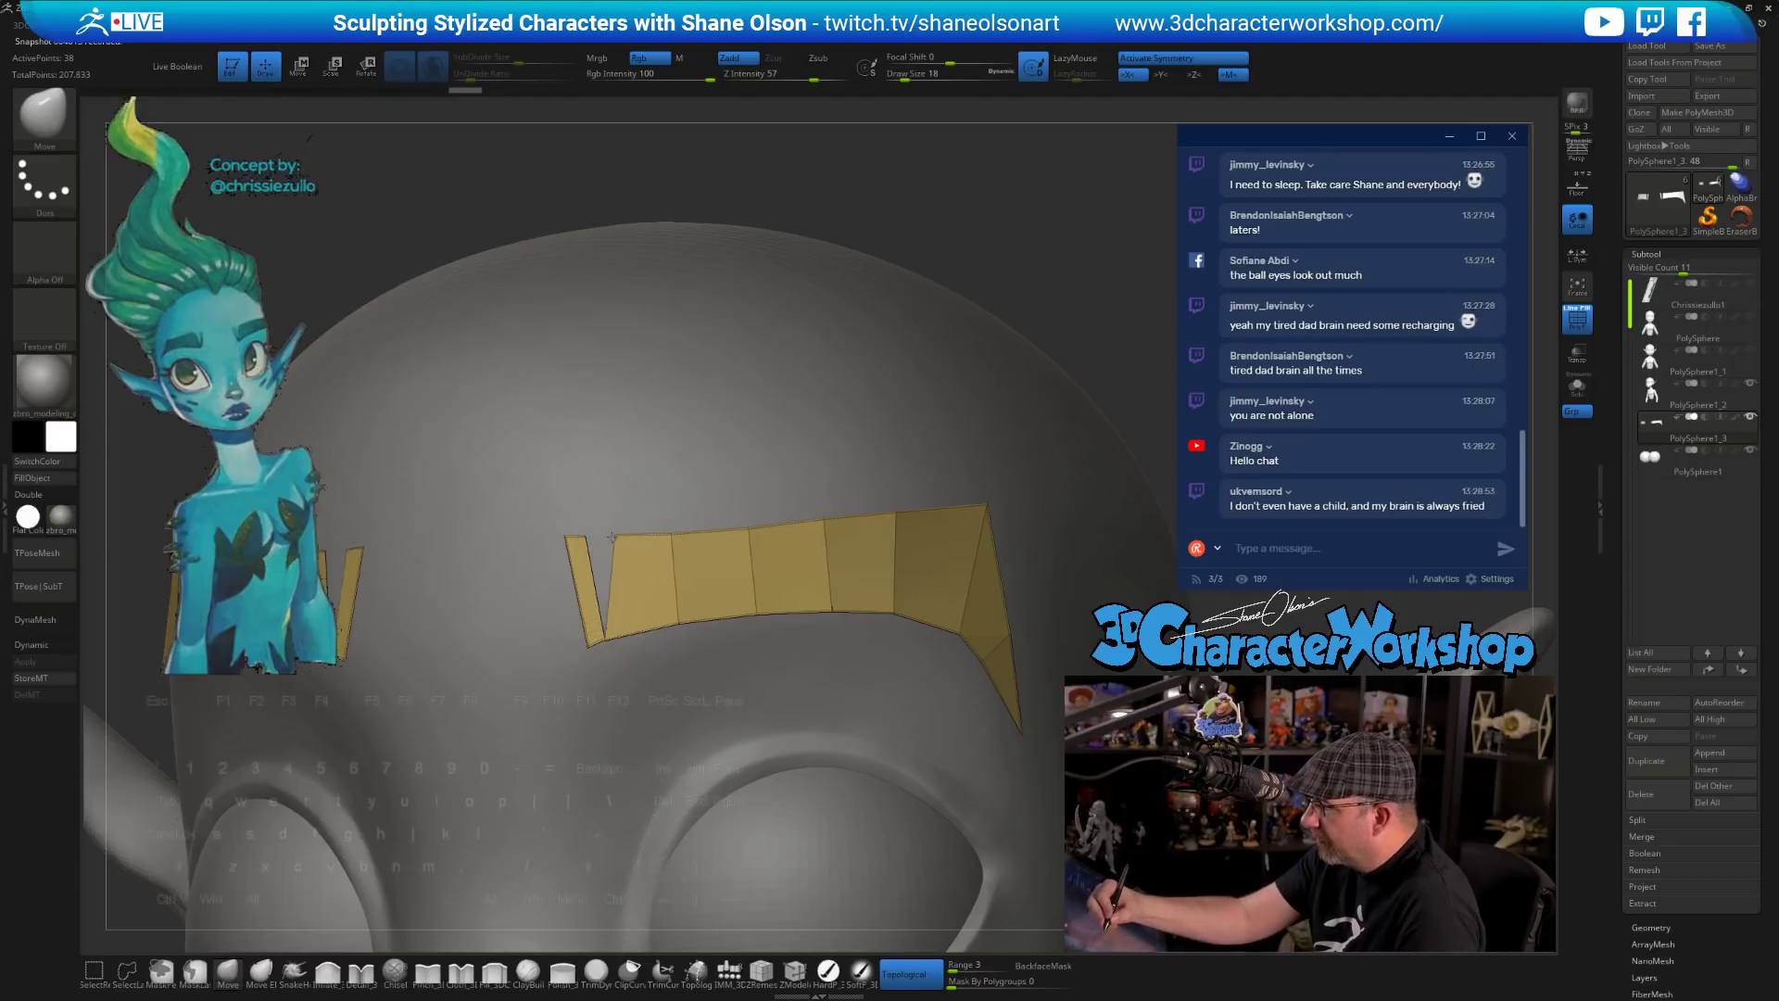
{"action": "left_click_drag", "start_coordinate": [587, 537], "coordinate": [568, 538]}
{"action": "mouse_move", "coordinate": [754, 497]}
{"action": "right_mouse_down"}
{"action": "mouse_move", "coordinate": [782, 500]}
{"action": "mouse_move", "coordinate": [700, 512]}
{"action": "right_mouse_up"}
{"action": "left_click_drag", "start_coordinate": [742, 512], "coordinate": [818, 511]}
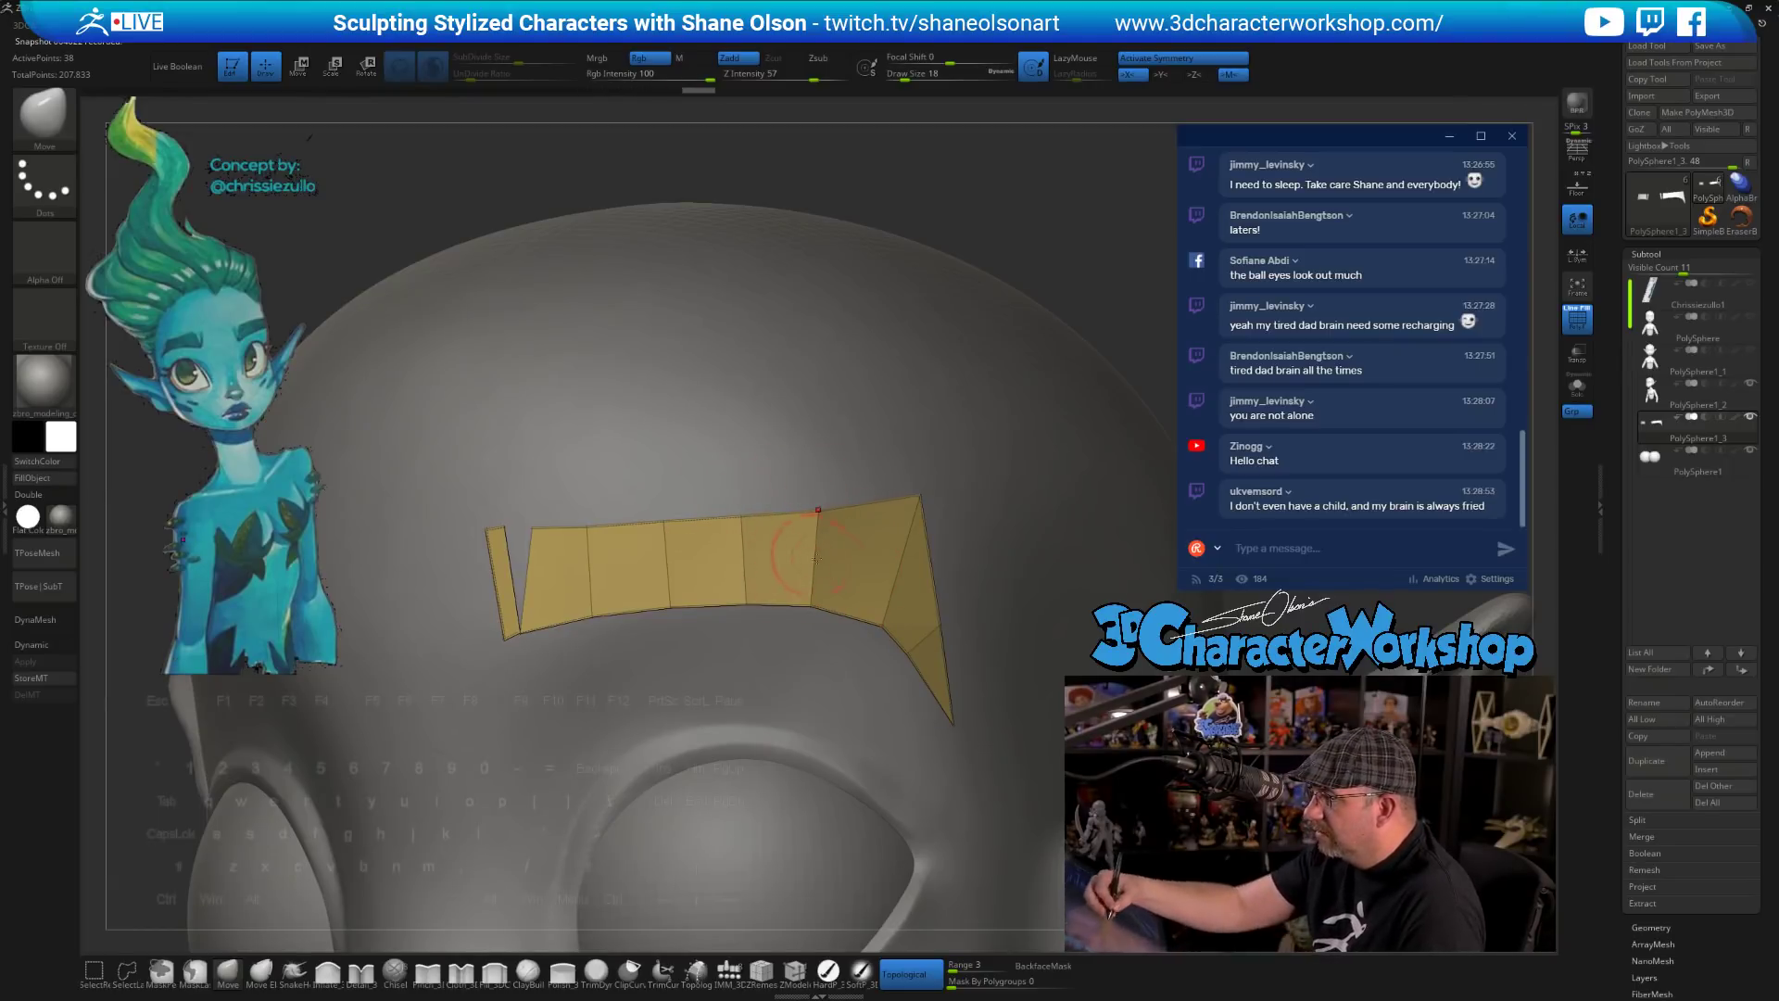
- Shift the outer edge point and the tip of the eyebrow's tail to refine its taper
{"action": "right_click_drag", "start_coordinate": [816, 560], "coordinate": [741, 571]}
{"action": "mouse_move", "coordinate": [933, 604]}
{"action": "right_mouse_down", "text": "alt"}
{"action": "mouse_move", "coordinate": [904, 650]}
{"action": "mouse_move", "coordinate": [915, 604]}
{"action": "right_mouse_up", "text": "alt"}
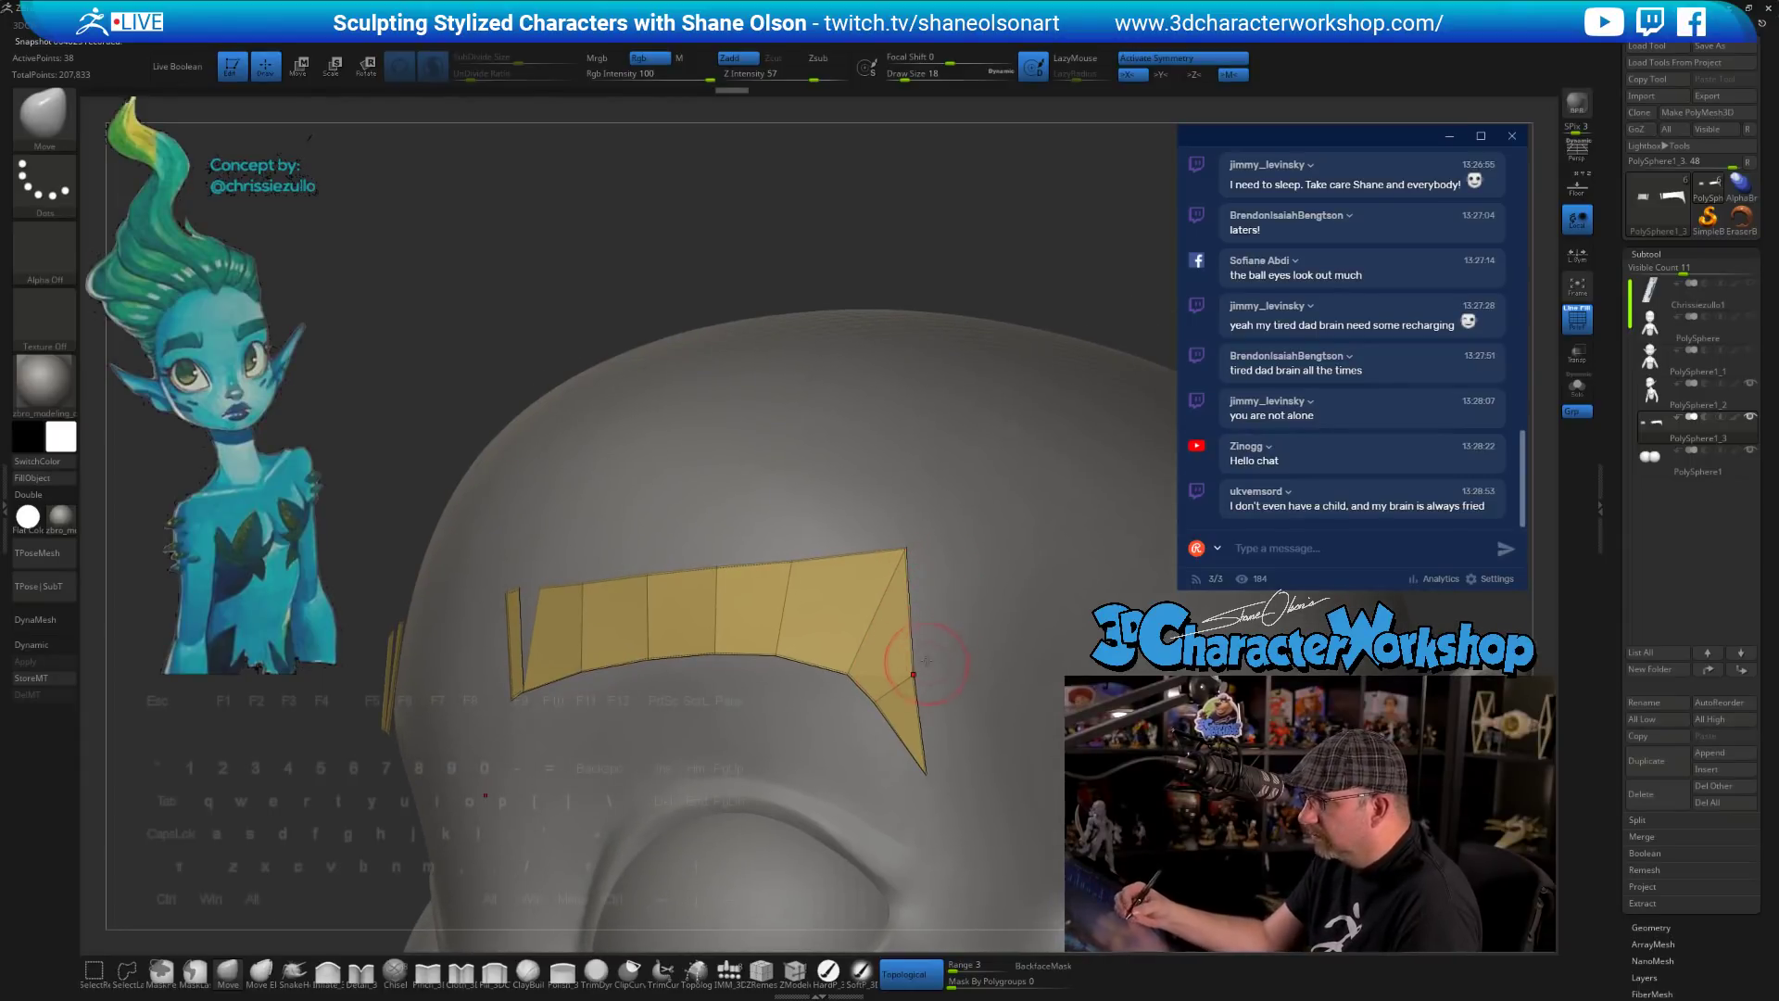
{"action": "left_click_drag", "start_coordinate": [914, 675], "coordinate": [911, 677]}
{"action": "left_click_drag", "start_coordinate": [925, 774], "coordinate": [931, 775]}
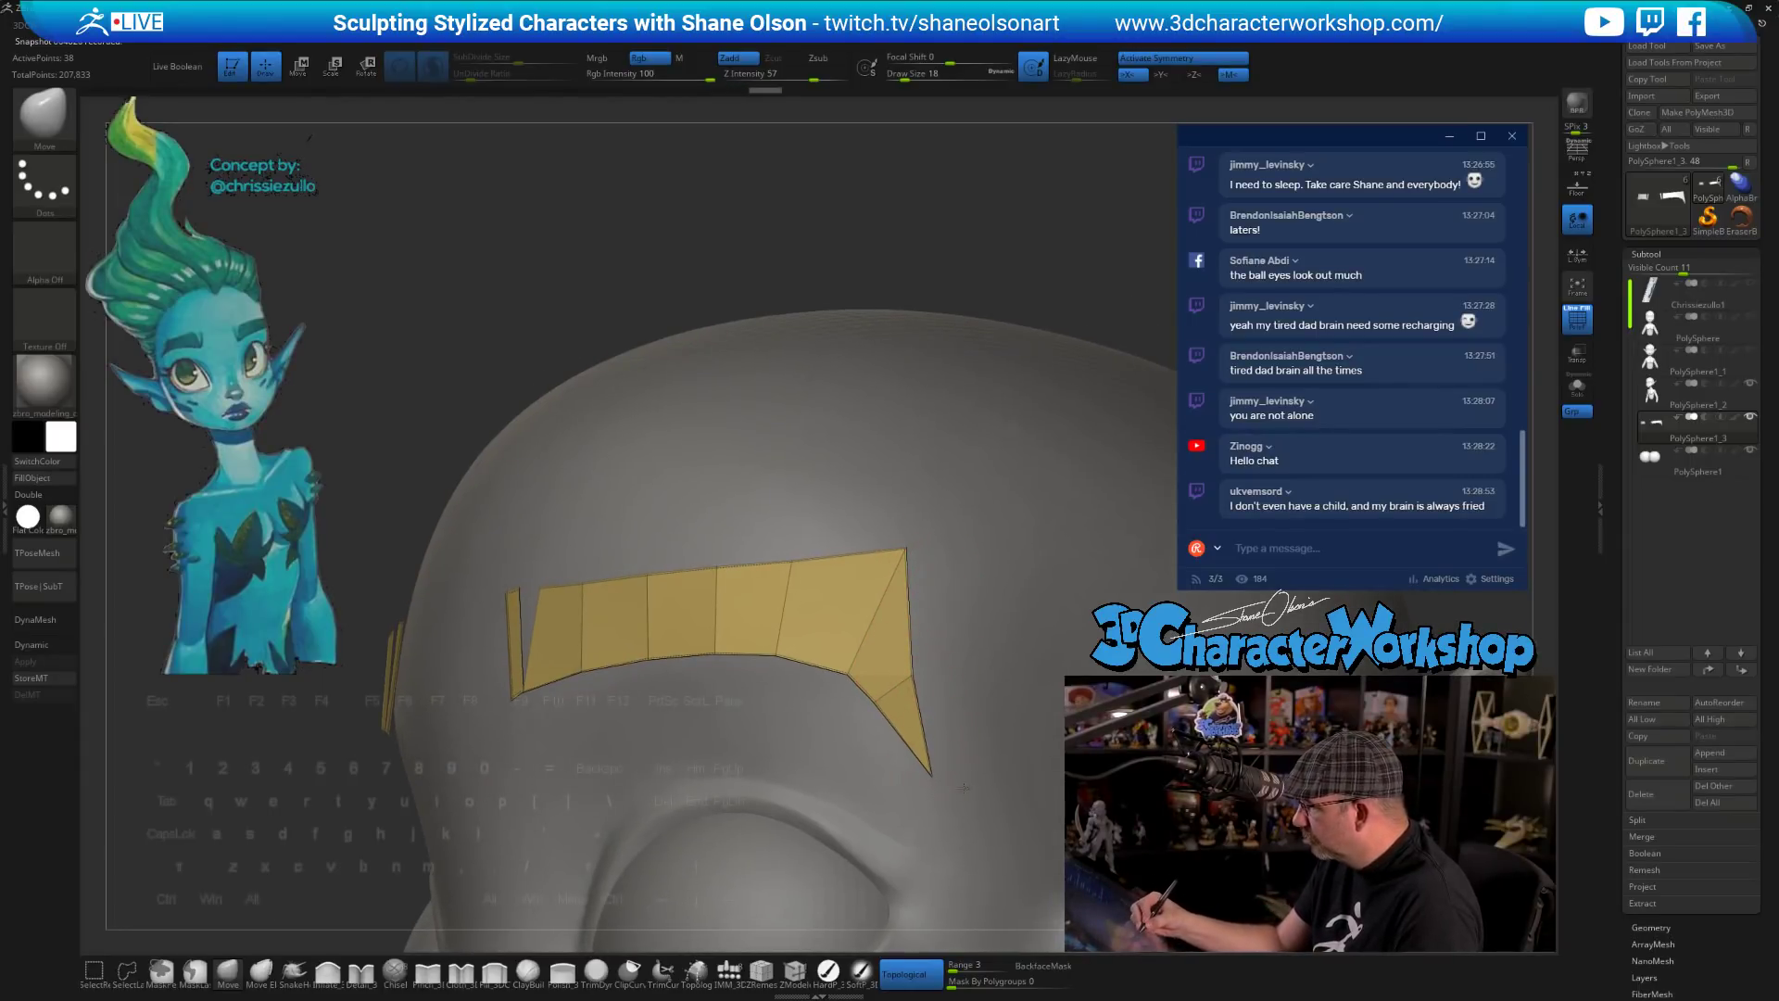
- Insert an edge loop across the eyebrow's tail below the outer upper corner with ZModeler, and reposition the tail's edge points with the Move brush
{"action": "left_click_drag", "start_coordinate": [873, 702], "coordinate": [881, 707]}
{"action": "left_click", "coordinate": [795, 973]}
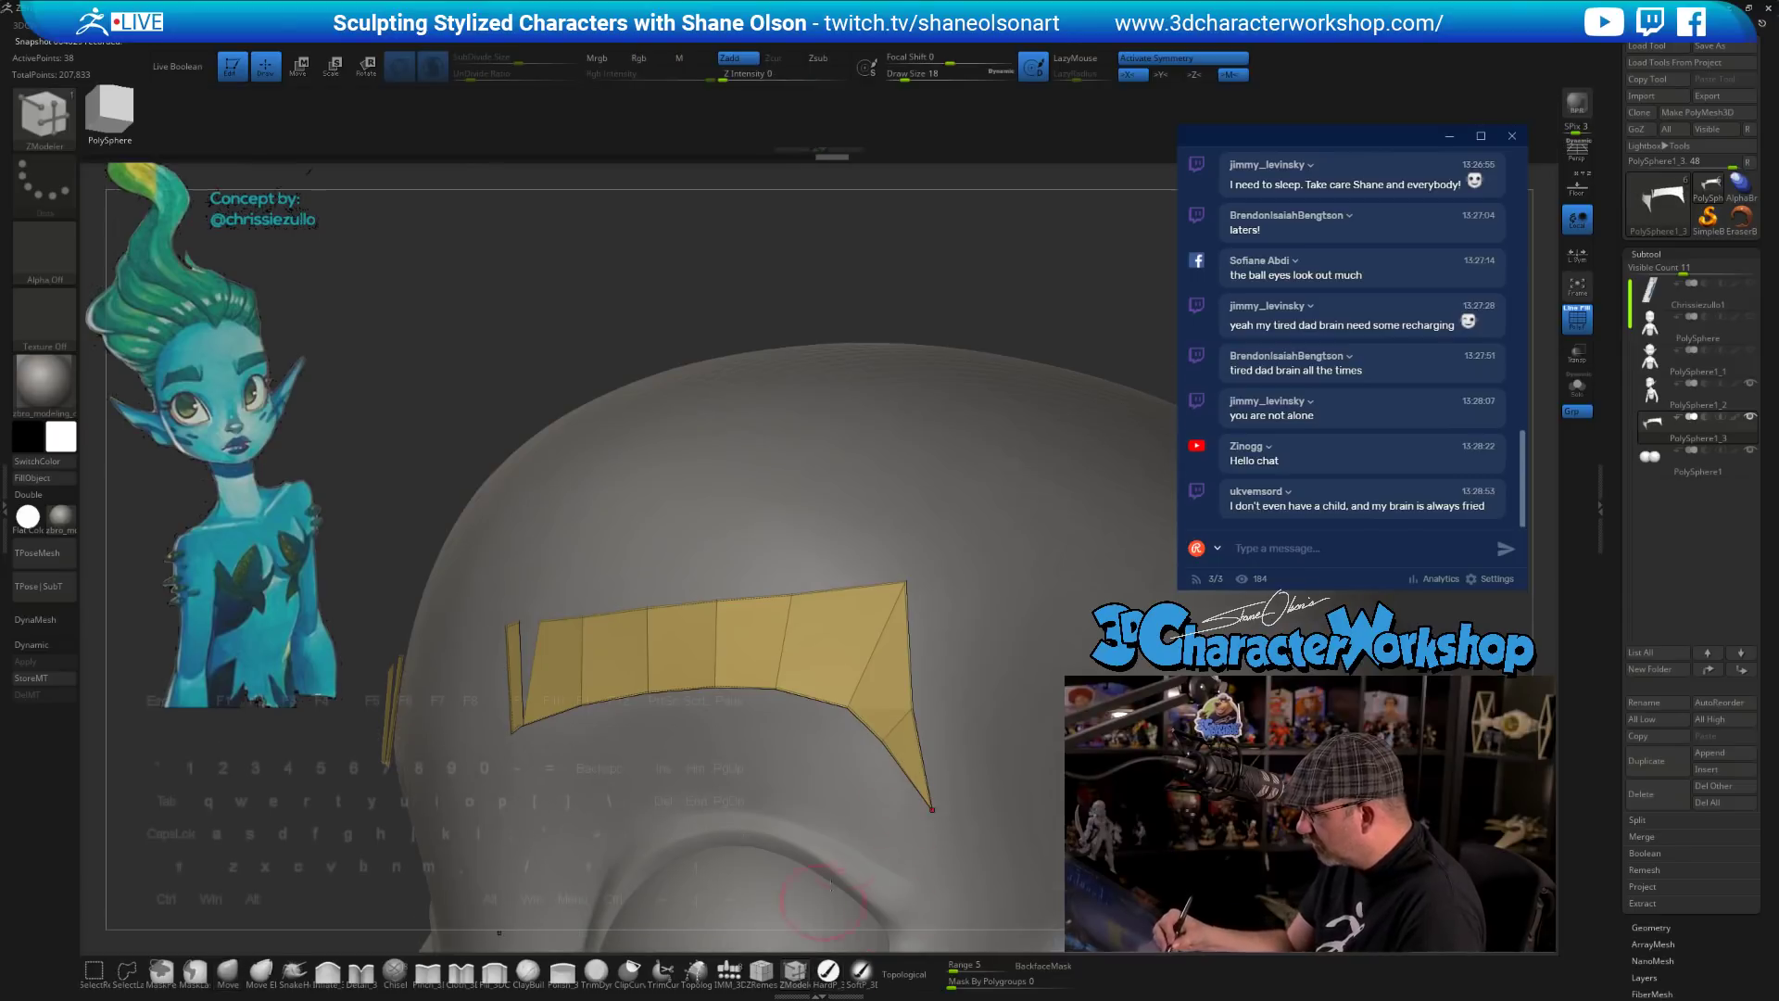
{"action": "left_click", "coordinate": [907, 663]}
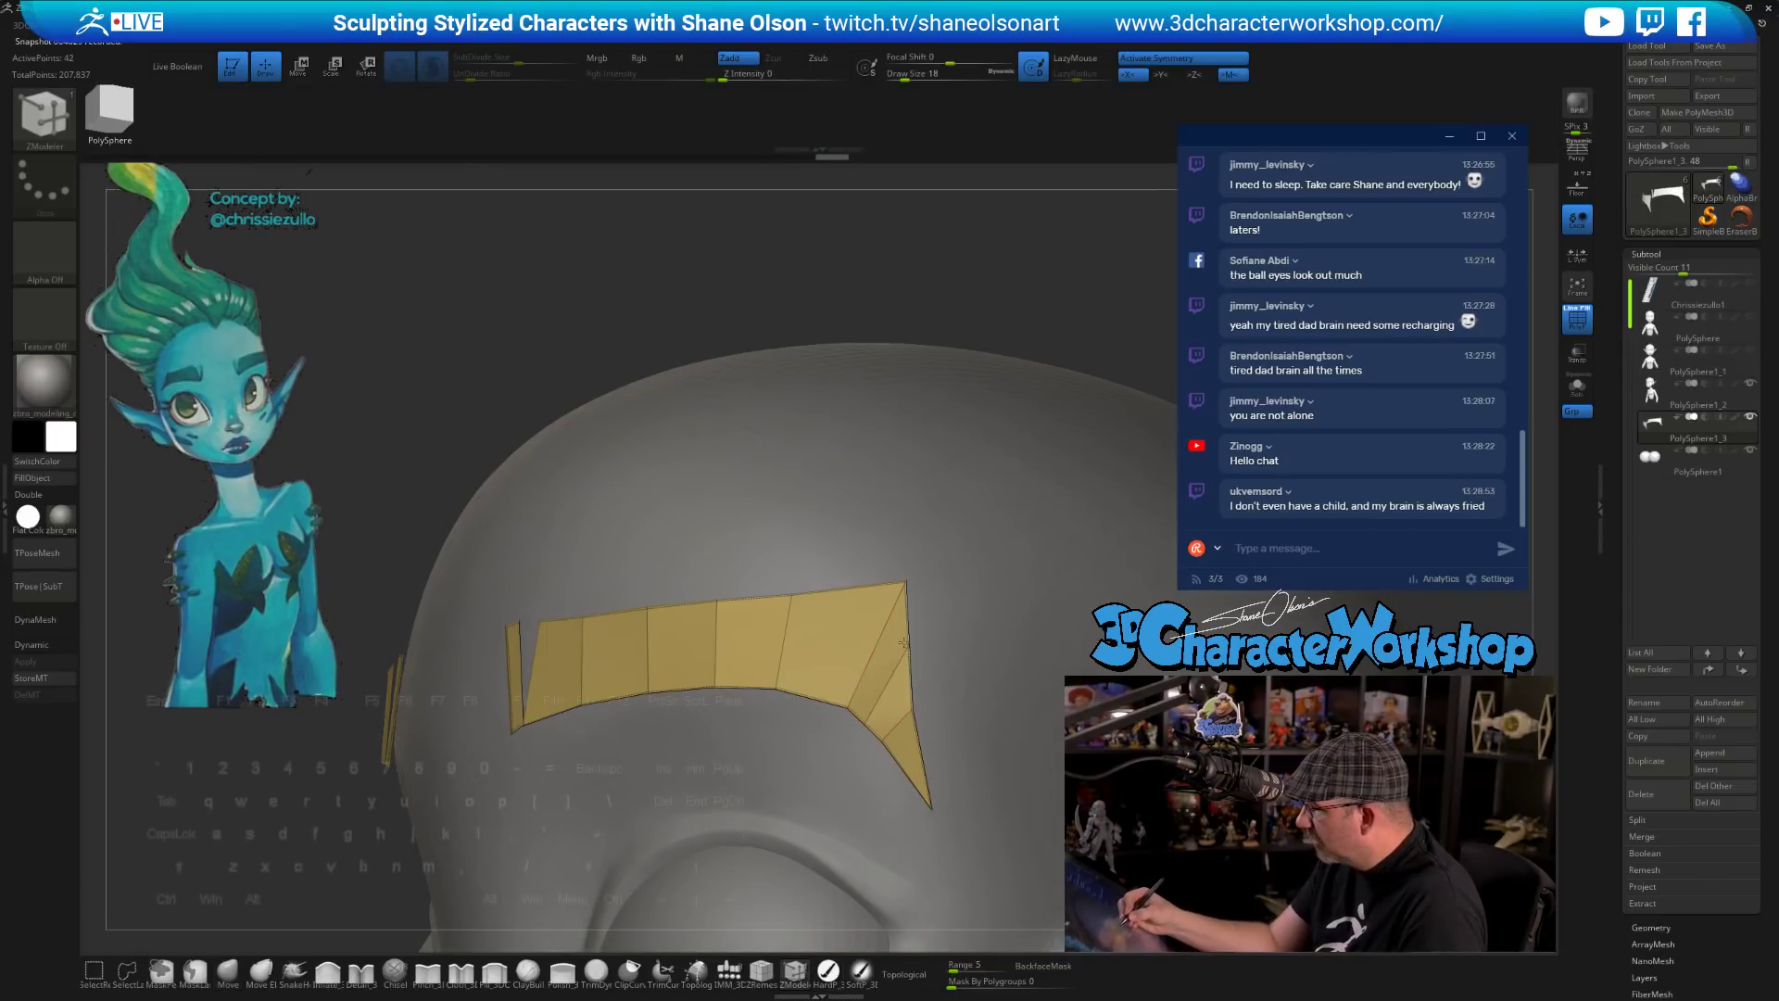
{"action": "left_click_drag", "start_coordinate": [907, 649], "coordinate": [910, 669]}
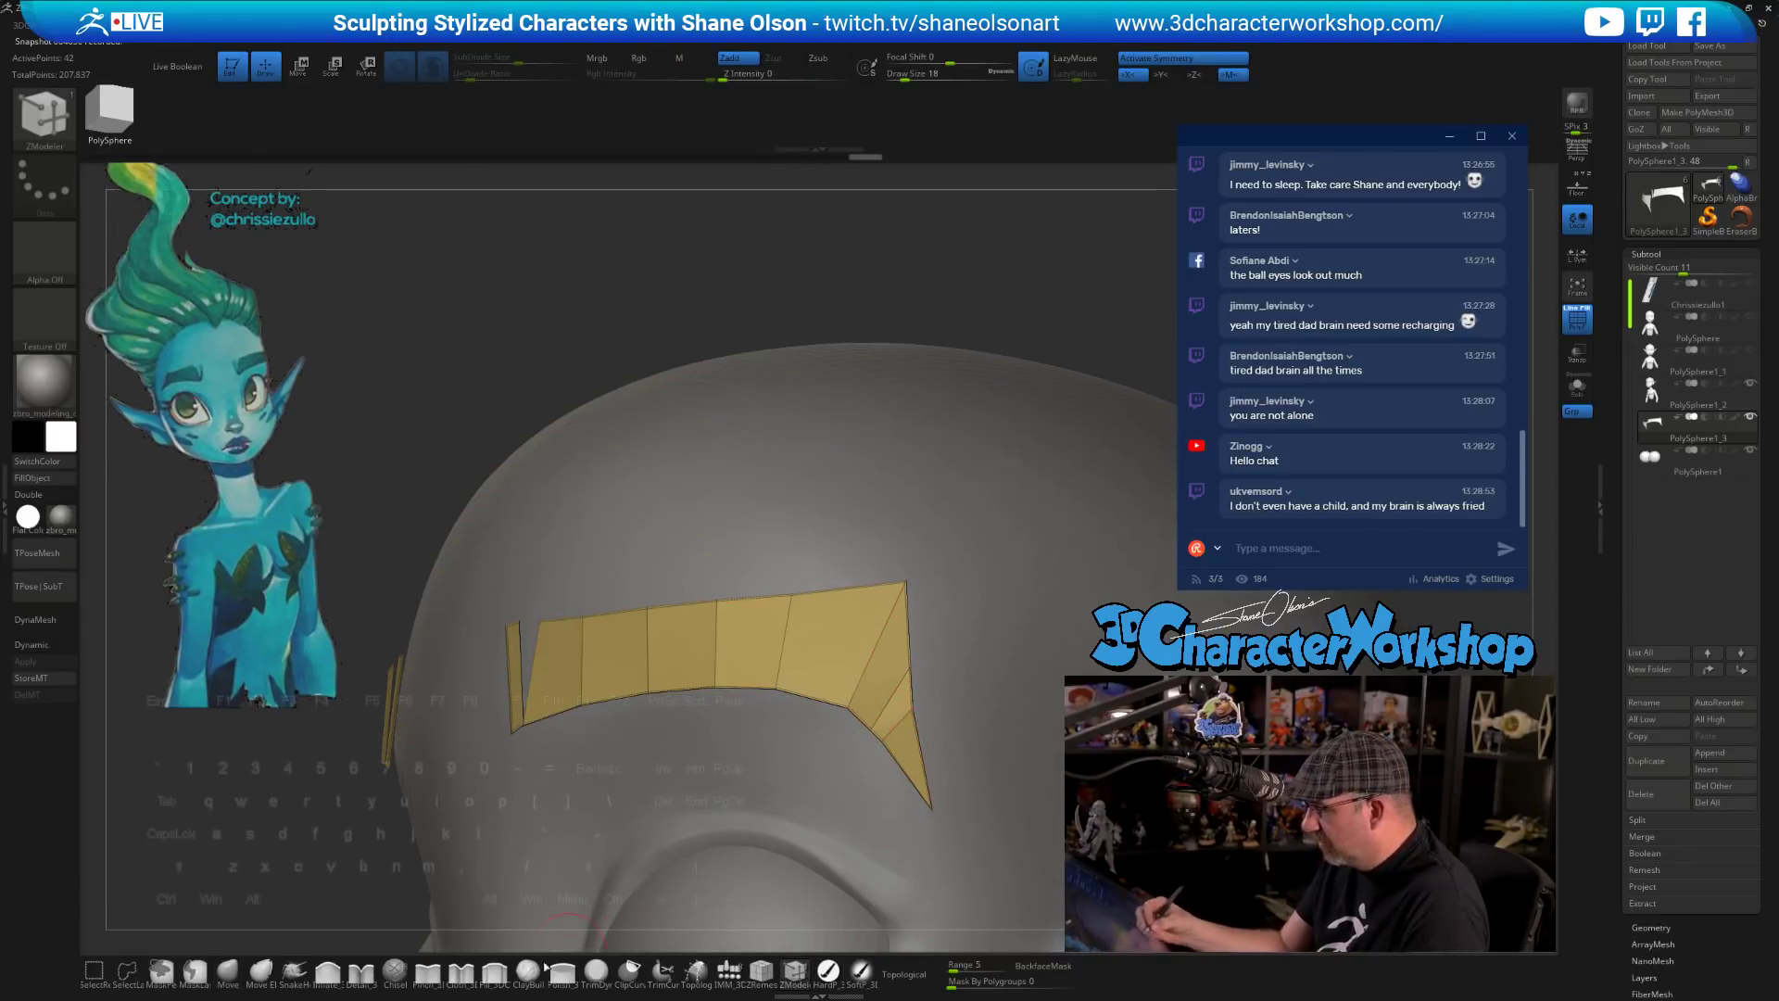
{"action": "left_click", "coordinate": [239, 973]}
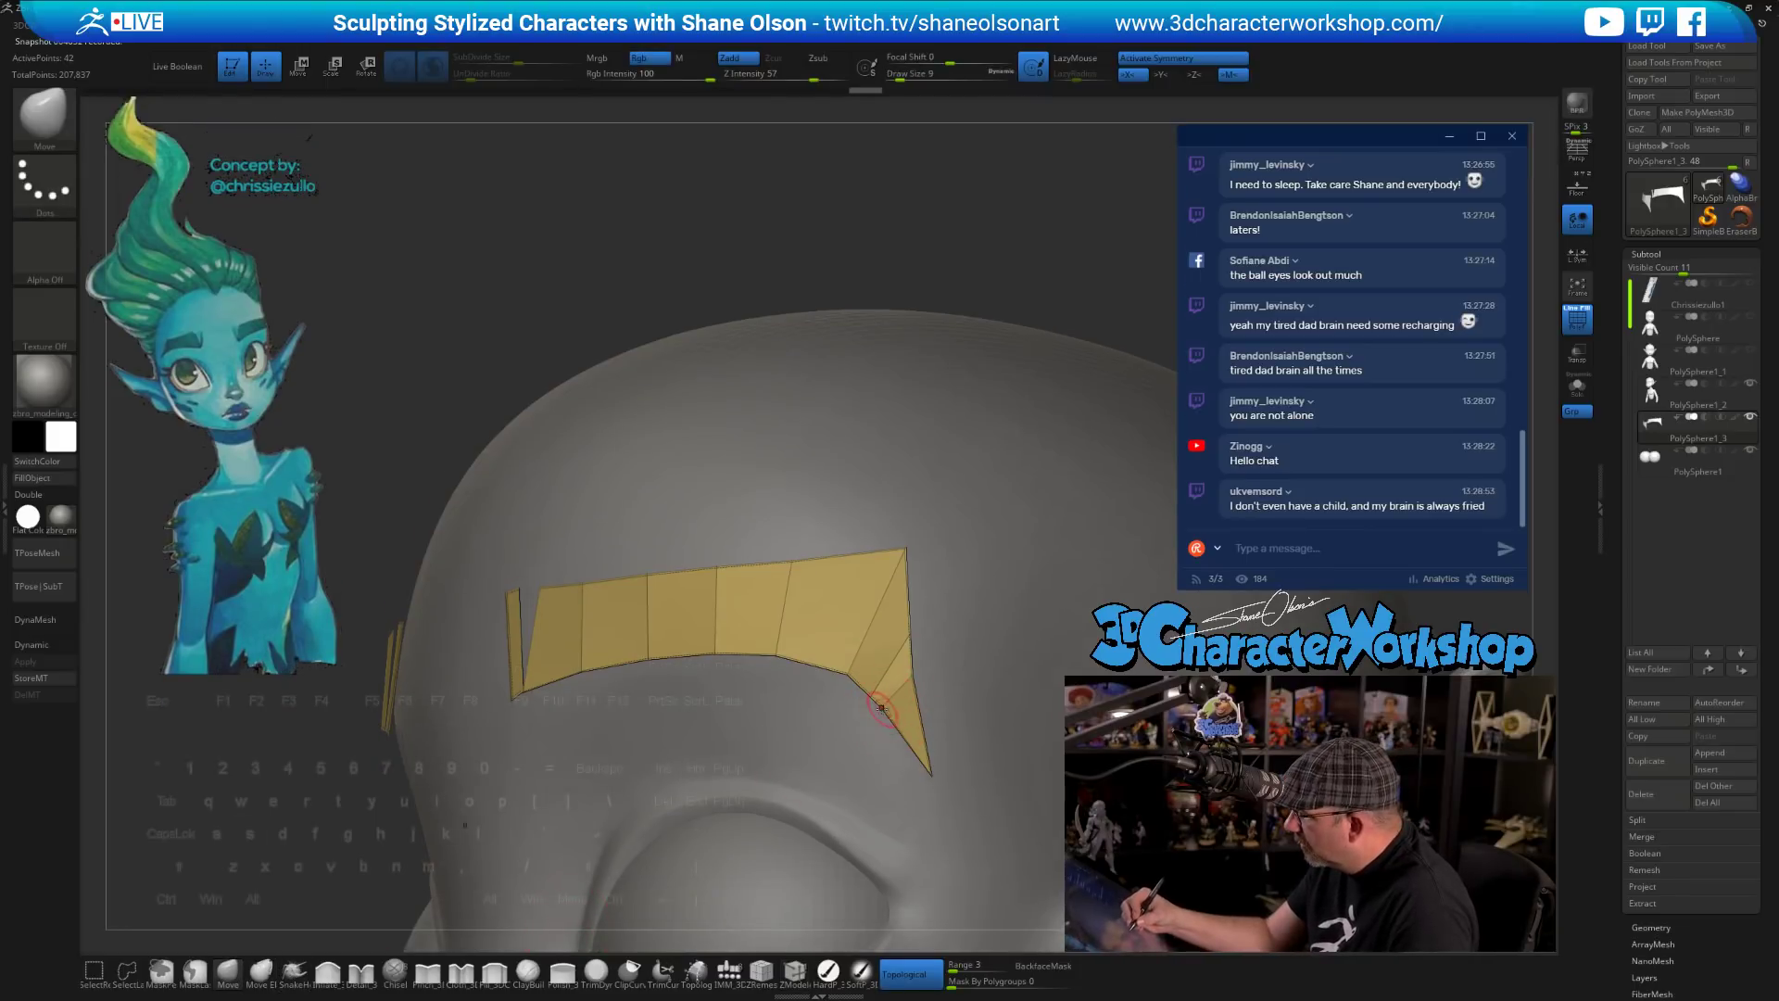
{"action": "left_click_drag", "start_coordinate": [912, 675], "coordinate": [921, 693]}
- Cut across the pointed end of the eyebrow's tail with a ZModeler edge loop and delete the small tip polygon
{"action": "mouse_move", "coordinate": [925, 697]}
{"action": "right_mouse_down", "text": "ctrl"}
{"action": "mouse_move", "coordinate": [979, 781]}
{"action": "mouse_move", "coordinate": [903, 727]}
{"action": "right_mouse_up", "text": "ctrl"}
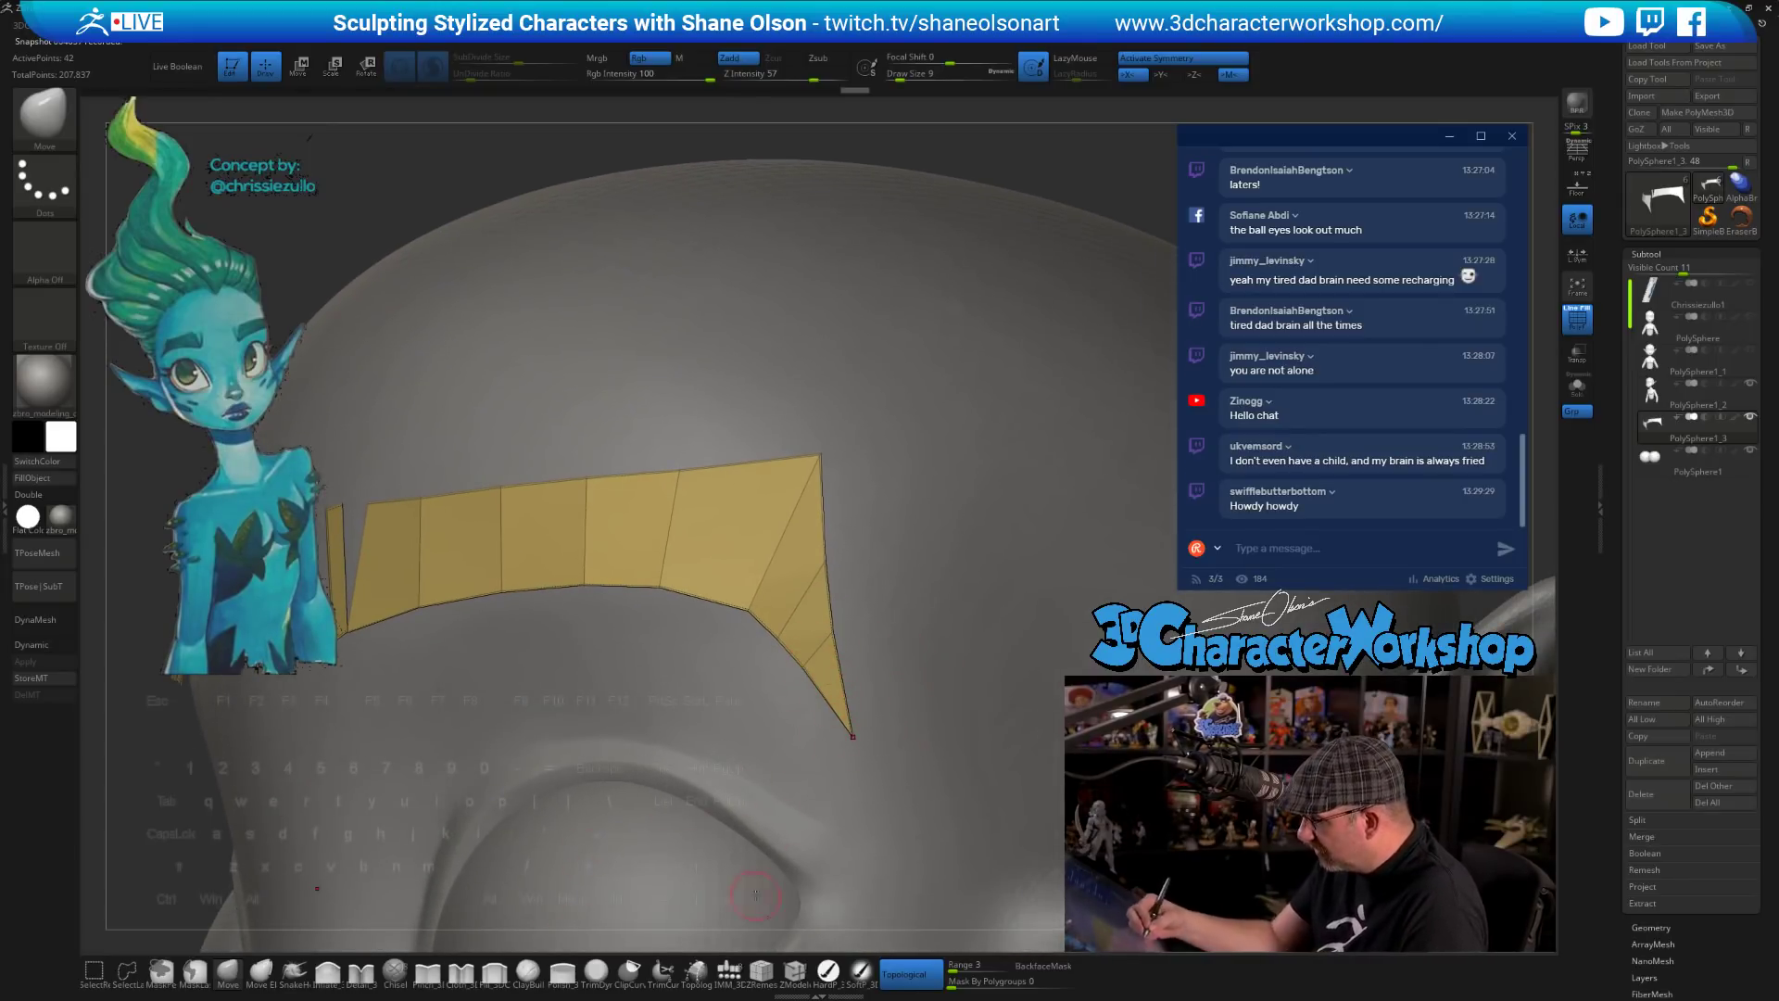
{"action": "left_click", "coordinate": [794, 969]}
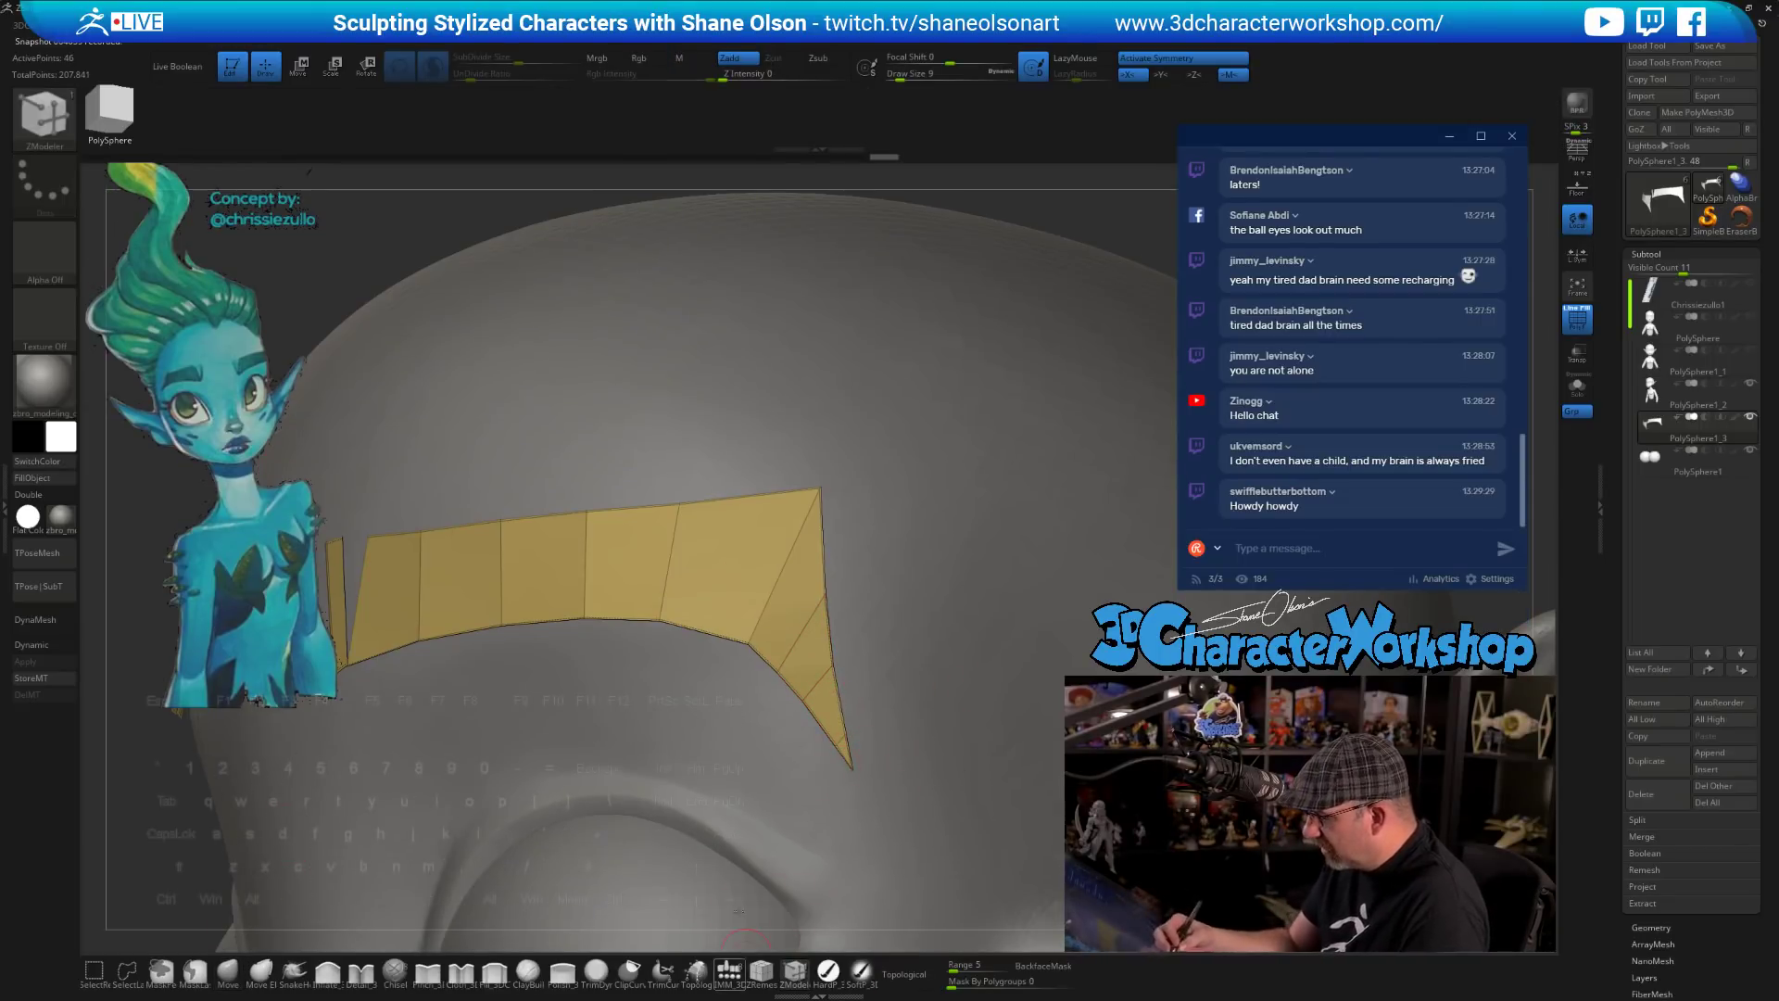
{"action": "left_click", "coordinate": [836, 754]}
{"action": "mouse_move", "coordinate": [923, 737]}
{"action": "left_mouse_down"}
{"action": "mouse_move", "coordinate": [867, 742]}
{"action": "mouse_move", "coordinate": [996, 741]}
{"action": "left_mouse_up"}
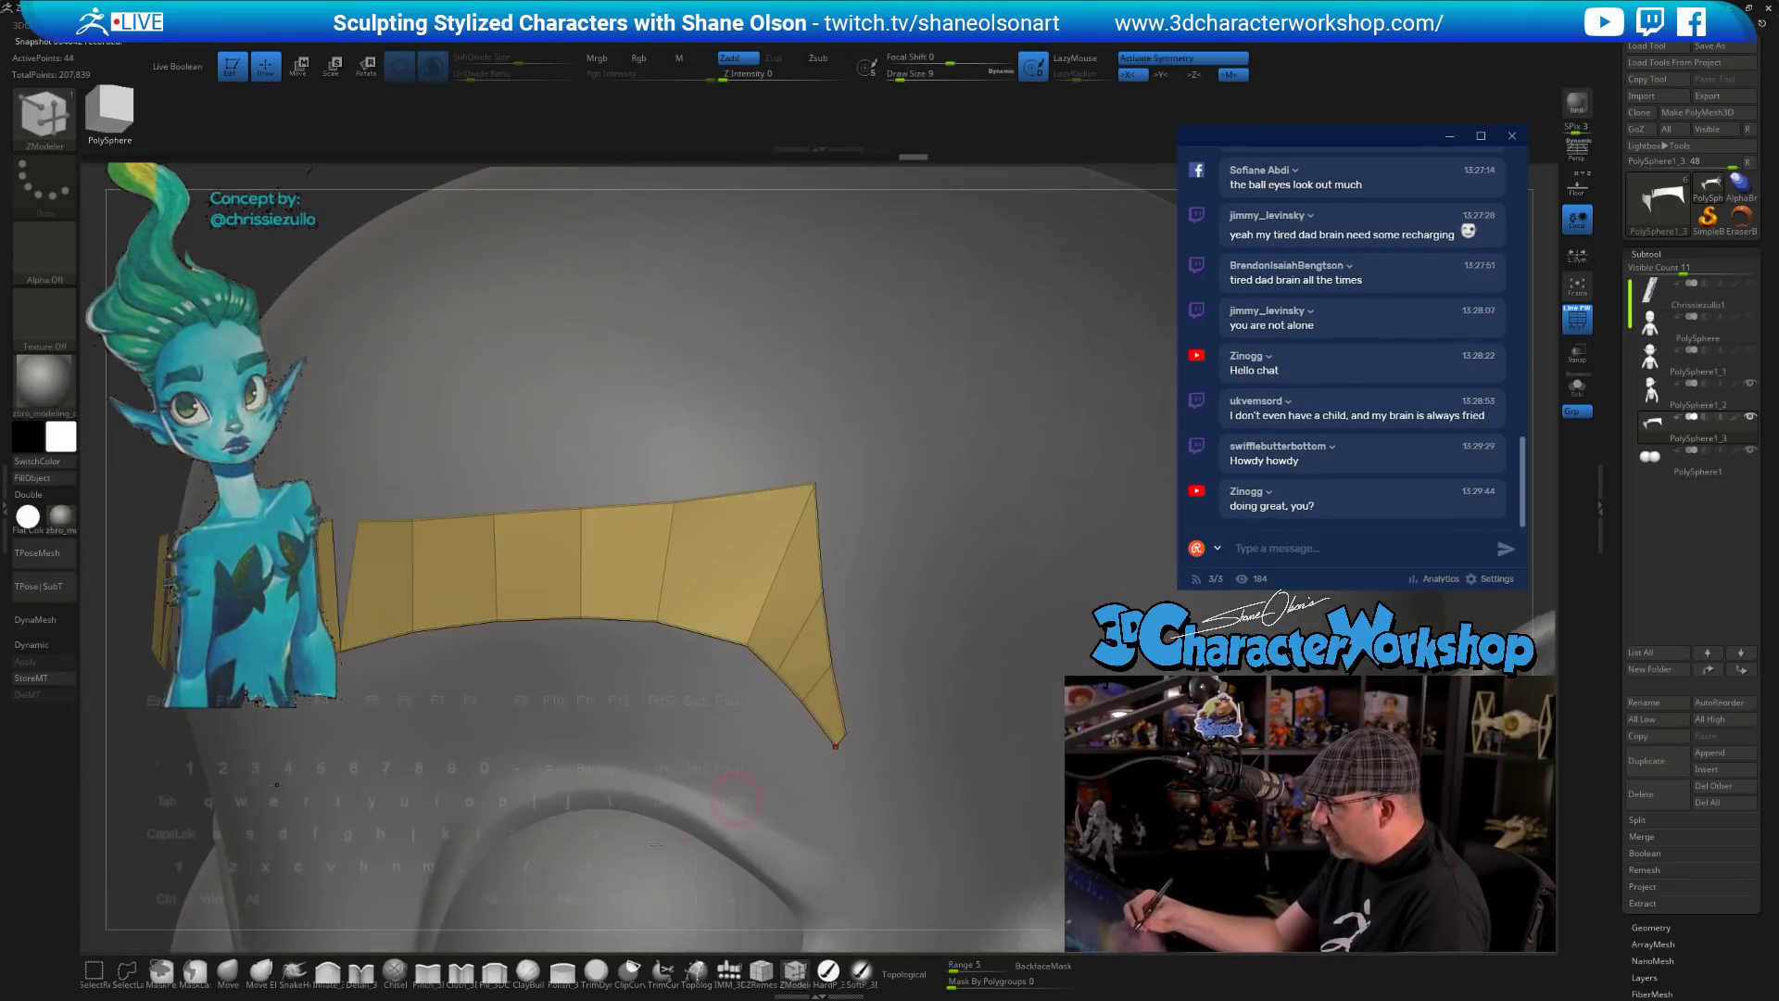
- With the Topological Move brush, reposition the points along the eyebrow's lower edge near its outer end
{"action": "left_click", "coordinate": [229, 971]}
{"action": "left_click_drag", "start_coordinate": [656, 806], "coordinate": [663, 857], "text": "alt"}
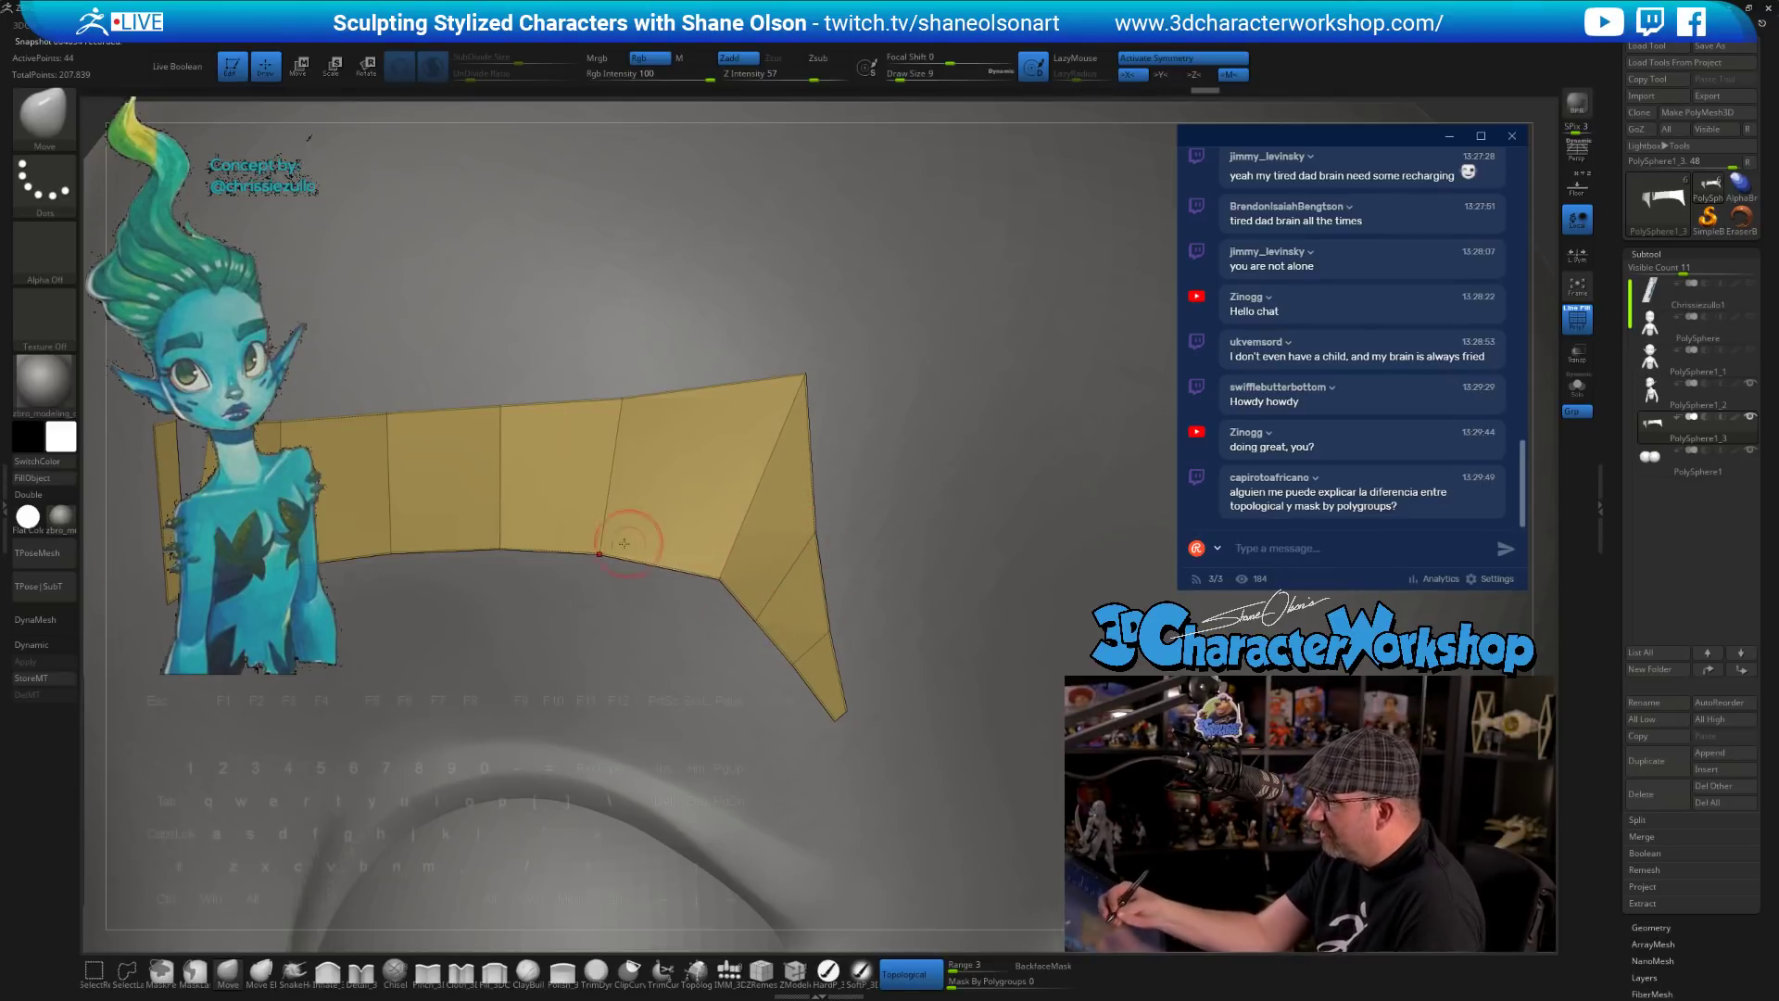
{"action": "left_click_drag", "start_coordinate": [628, 556], "coordinate": [641, 555]}
{"action": "mouse_move", "coordinate": [659, 549]}
{"action": "right_mouse_down", "text": "ctrl"}
{"action": "mouse_move", "coordinate": [738, 504]}
{"action": "mouse_move", "coordinate": [810, 532]}
{"action": "mouse_move", "coordinate": [860, 526]}
{"action": "mouse_move", "coordinate": [755, 577]}
{"action": "mouse_move", "coordinate": [787, 543]}
{"action": "right_mouse_up", "text": "ctrl"}
{"action": "mouse_move", "coordinate": [787, 542]}
{"action": "left_mouse_down"}
{"action": "mouse_move", "coordinate": [767, 554]}
{"action": "mouse_move", "coordinate": [768, 642]}
{"action": "mouse_move", "coordinate": [723, 590]}
{"action": "left_mouse_up"}
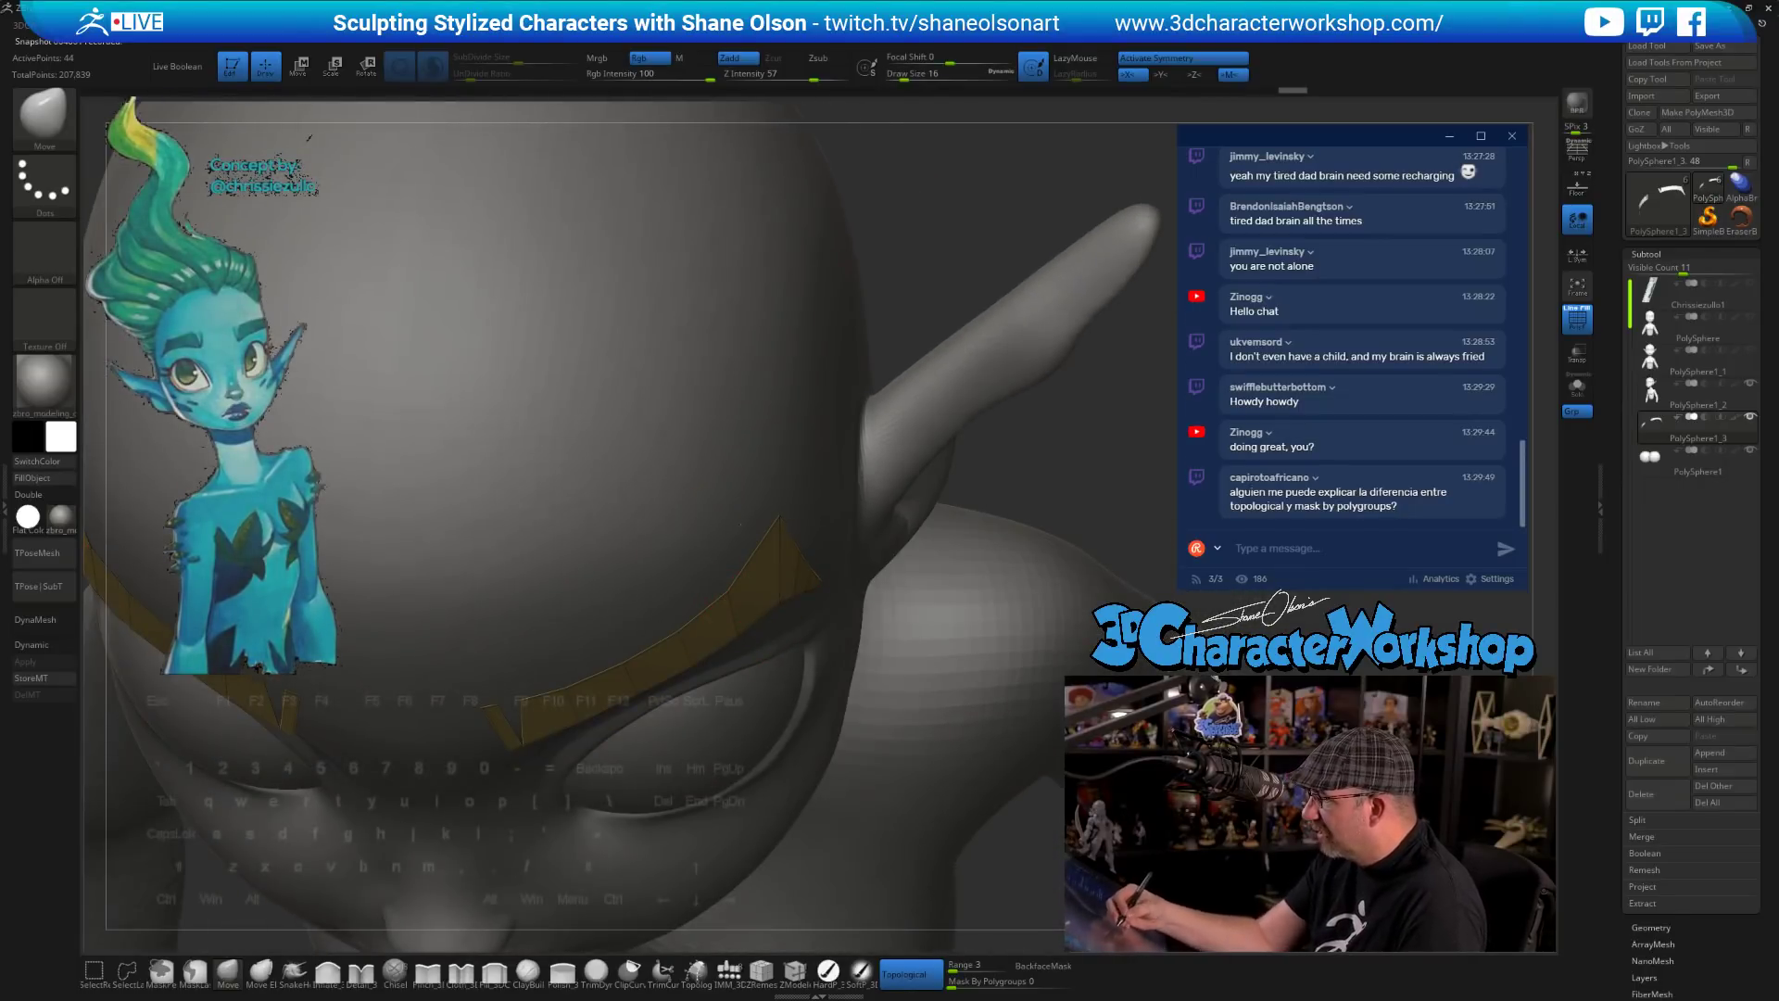
- Examine the eyebrows' shape and placement on the whole head from the front, three-quarter and upper angles
{"action": "right_click_drag", "start_coordinate": [788, 603], "coordinate": [833, 446], "text": "ctrl"}
{"action": "left_click_drag", "start_coordinate": [889, 540], "coordinate": [895, 704]}
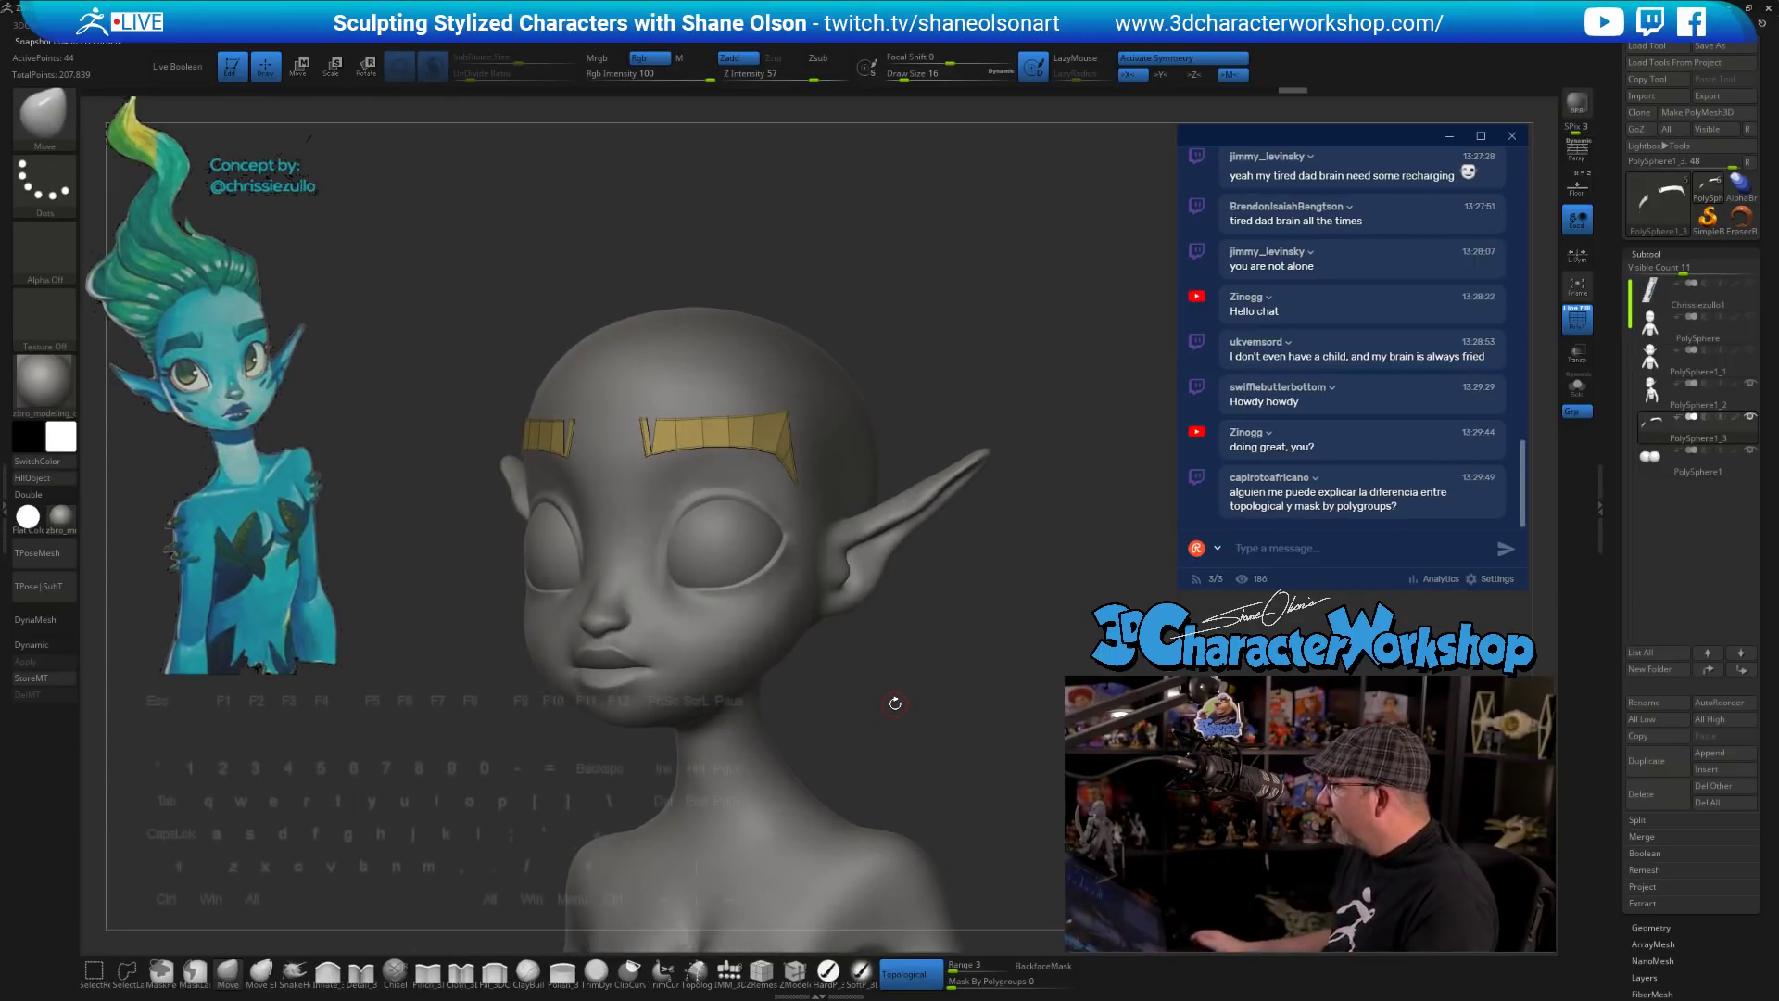
{"action": "right_click_drag", "start_coordinate": [975, 607], "coordinate": [939, 640], "text": "alt"}
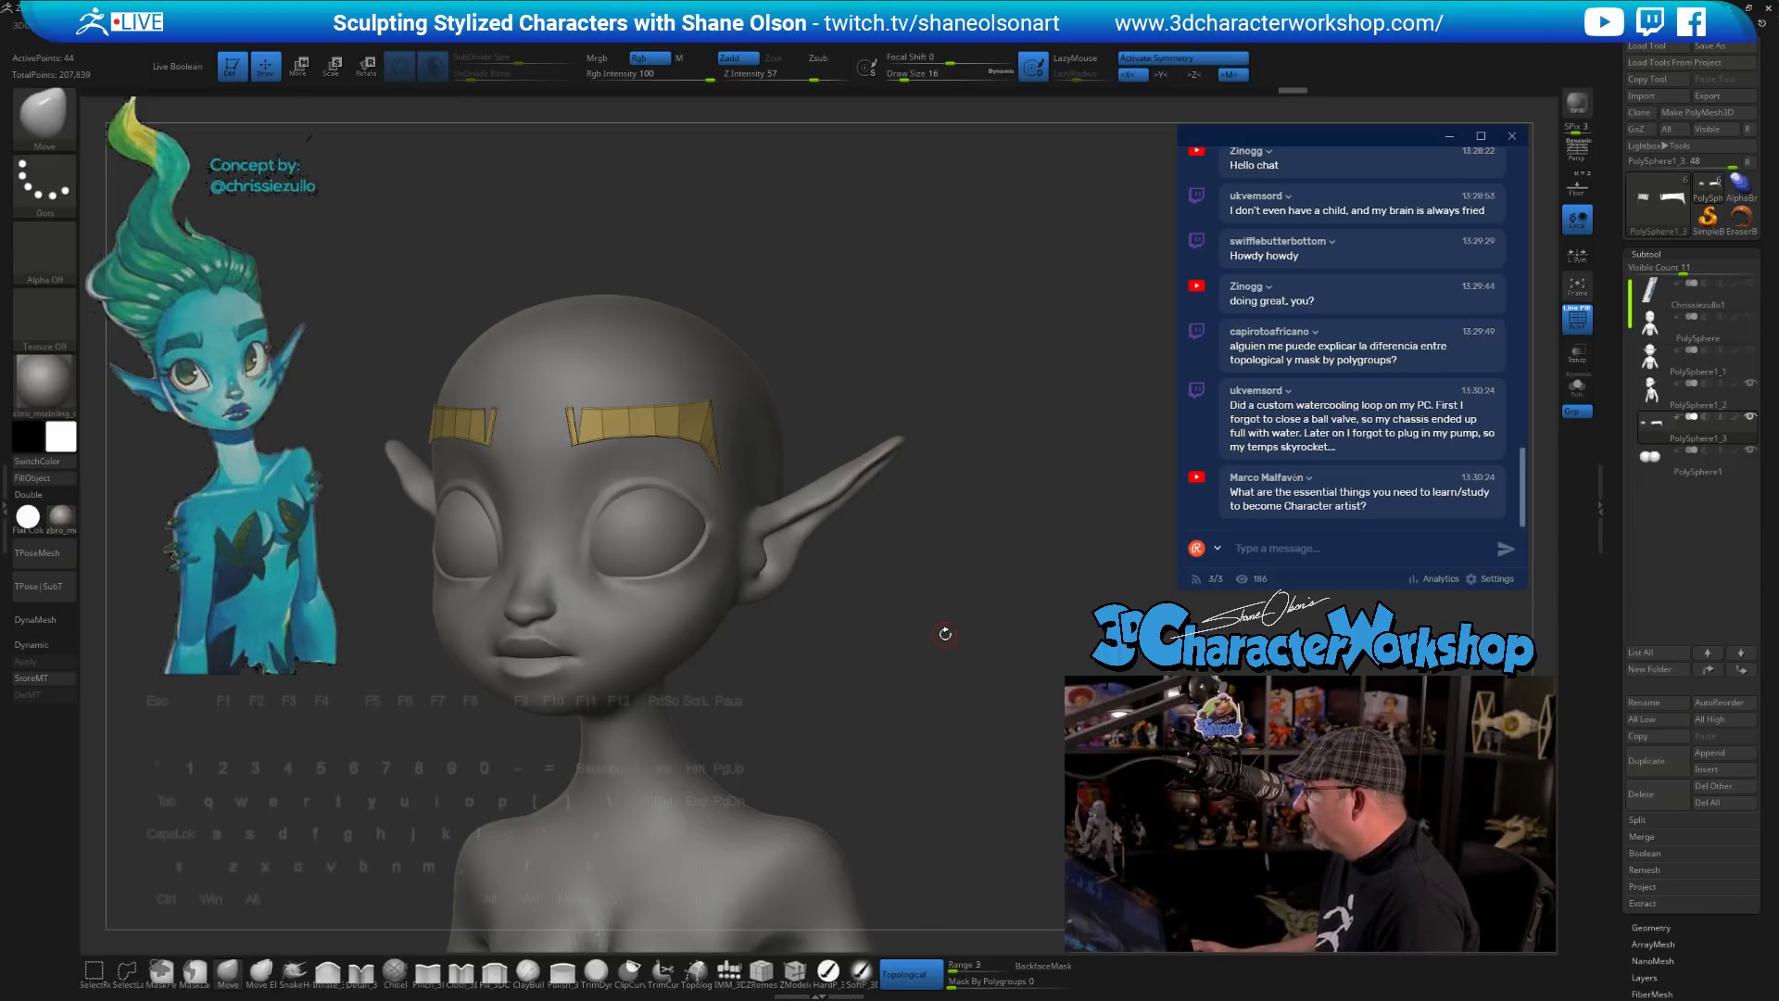
{"action": "key", "text": "s"}
{"action": "mouse_move", "coordinate": [943, 636]}
{"action": "left_mouse_down"}
{"action": "mouse_move", "coordinate": [959, 639]}
{"action": "mouse_move", "coordinate": [952, 674]}
{"action": "mouse_move", "coordinate": [964, 655]}
{"action": "left_mouse_up"}
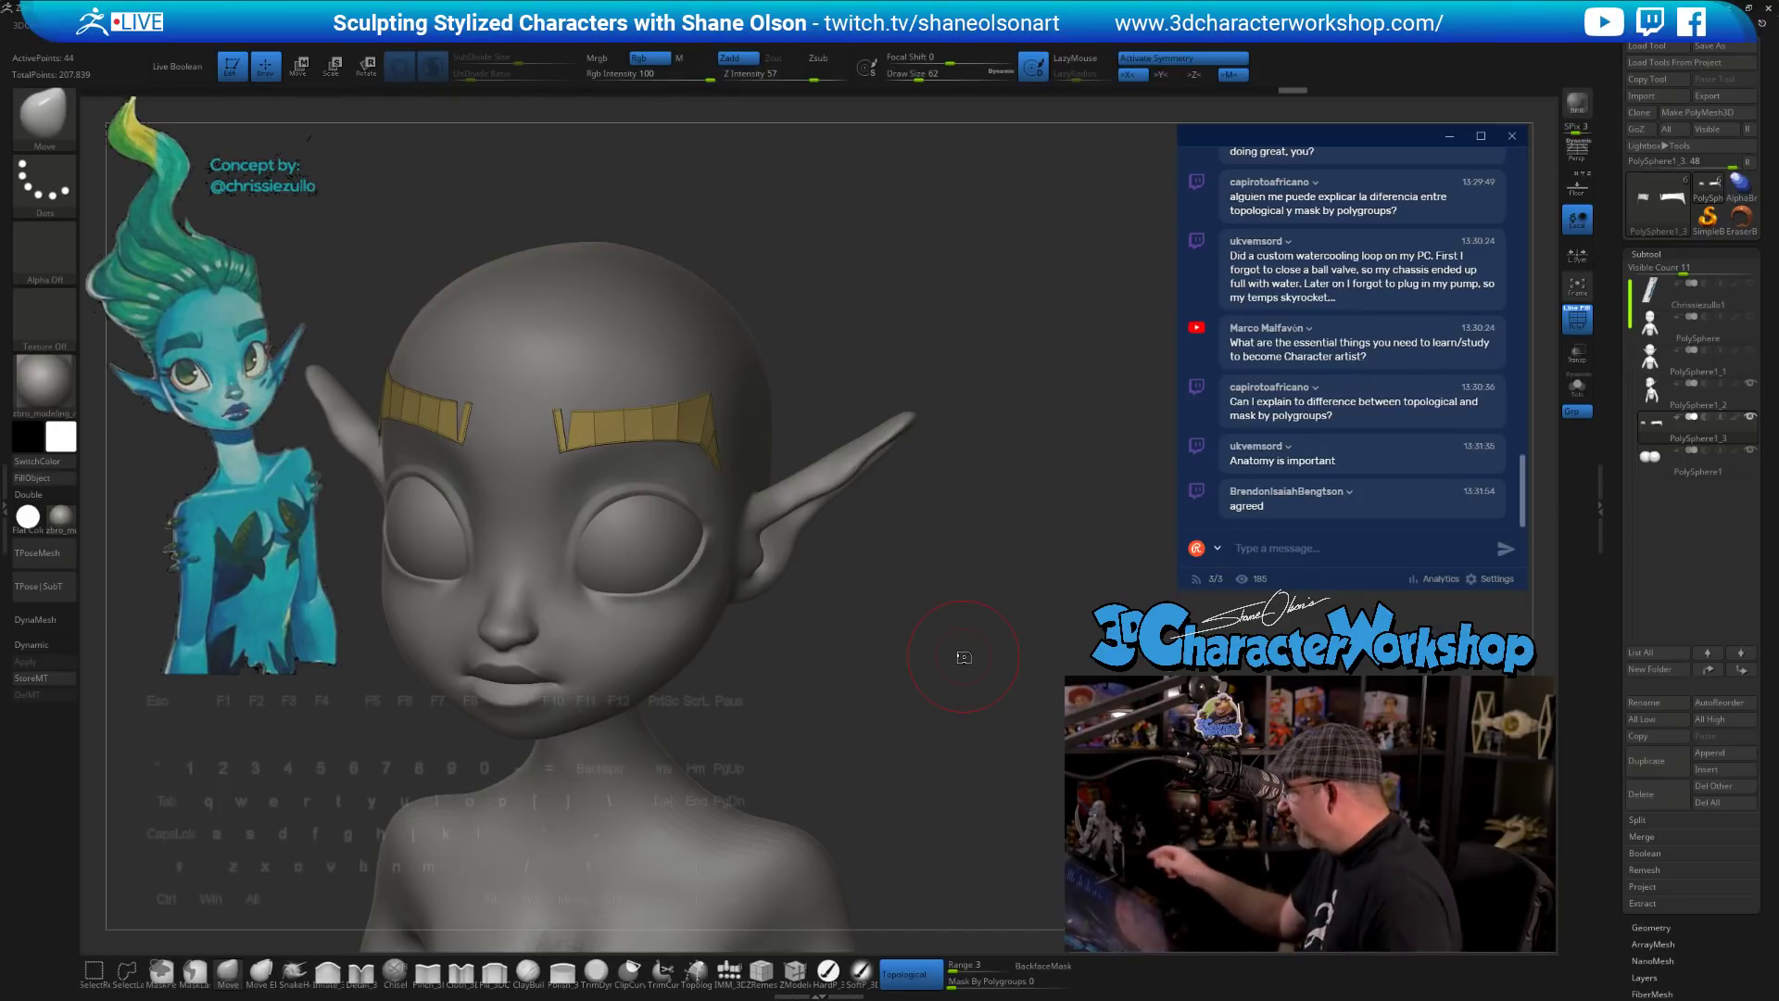
{"action": "mouse_move", "coordinate": [925, 637]}
{"action": "left_mouse_down"}
{"action": "mouse_move", "coordinate": [898, 658]}
{"action": "mouse_move", "coordinate": [880, 593]}
{"action": "mouse_move", "coordinate": [907, 714]}
{"action": "mouse_move", "coordinate": [938, 725]}
{"action": "left_mouse_up"}
{"action": "key", "text": "s"}
{"action": "left_click_drag", "start_coordinate": [953, 728], "coordinate": [943, 732]}
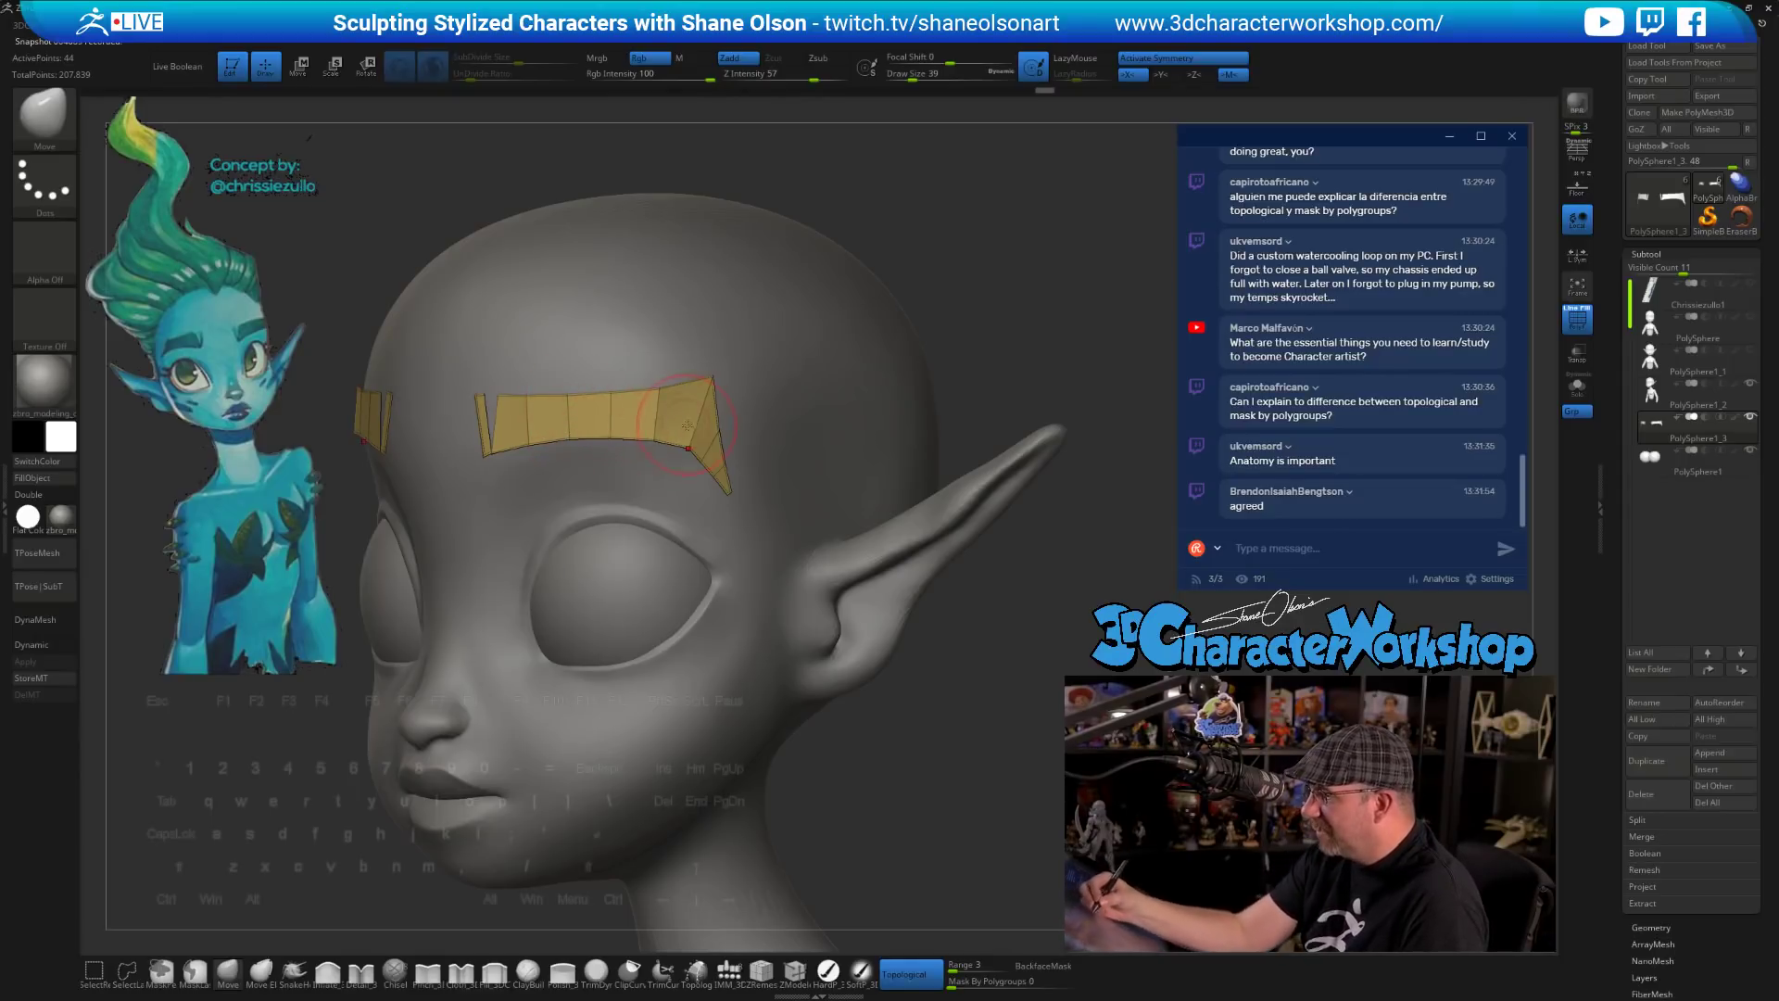
{"action": "right_click_drag", "start_coordinate": [713, 500], "coordinate": [779, 547], "text": "alt"}
{"action": "left_click_drag", "start_coordinate": [856, 668], "coordinate": [871, 719]}
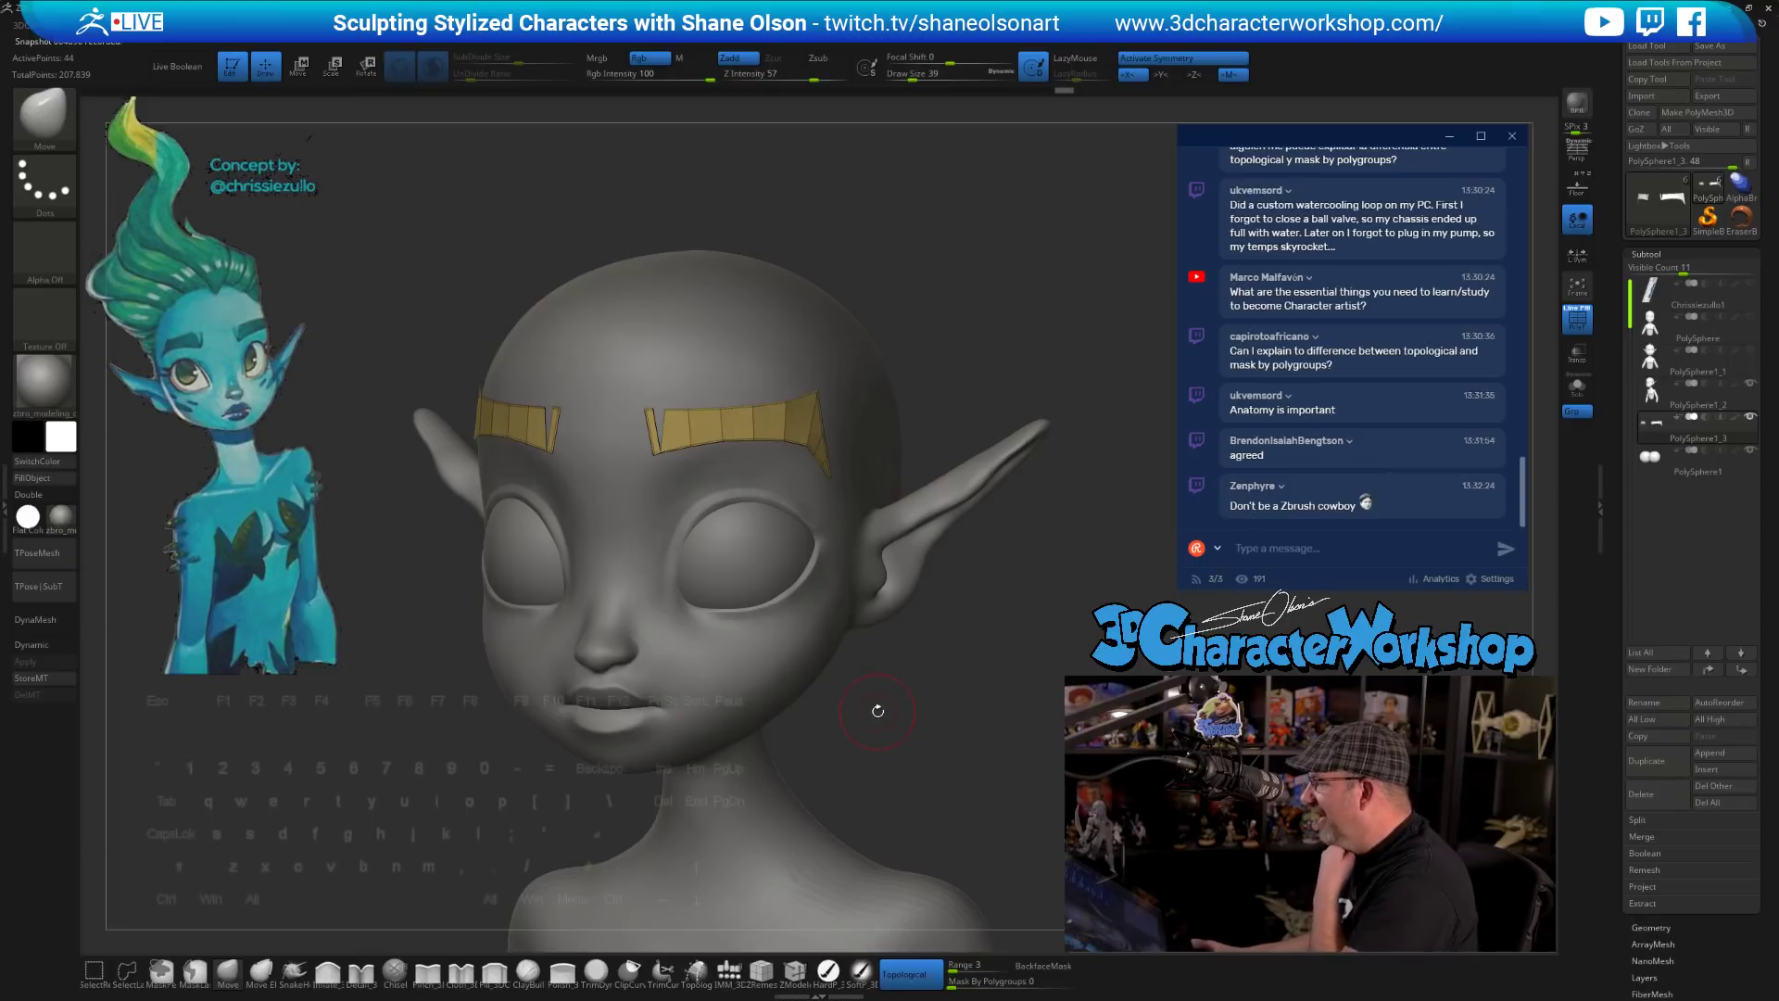
{"action": "left_click_drag", "start_coordinate": [941, 492], "coordinate": [978, 390]}
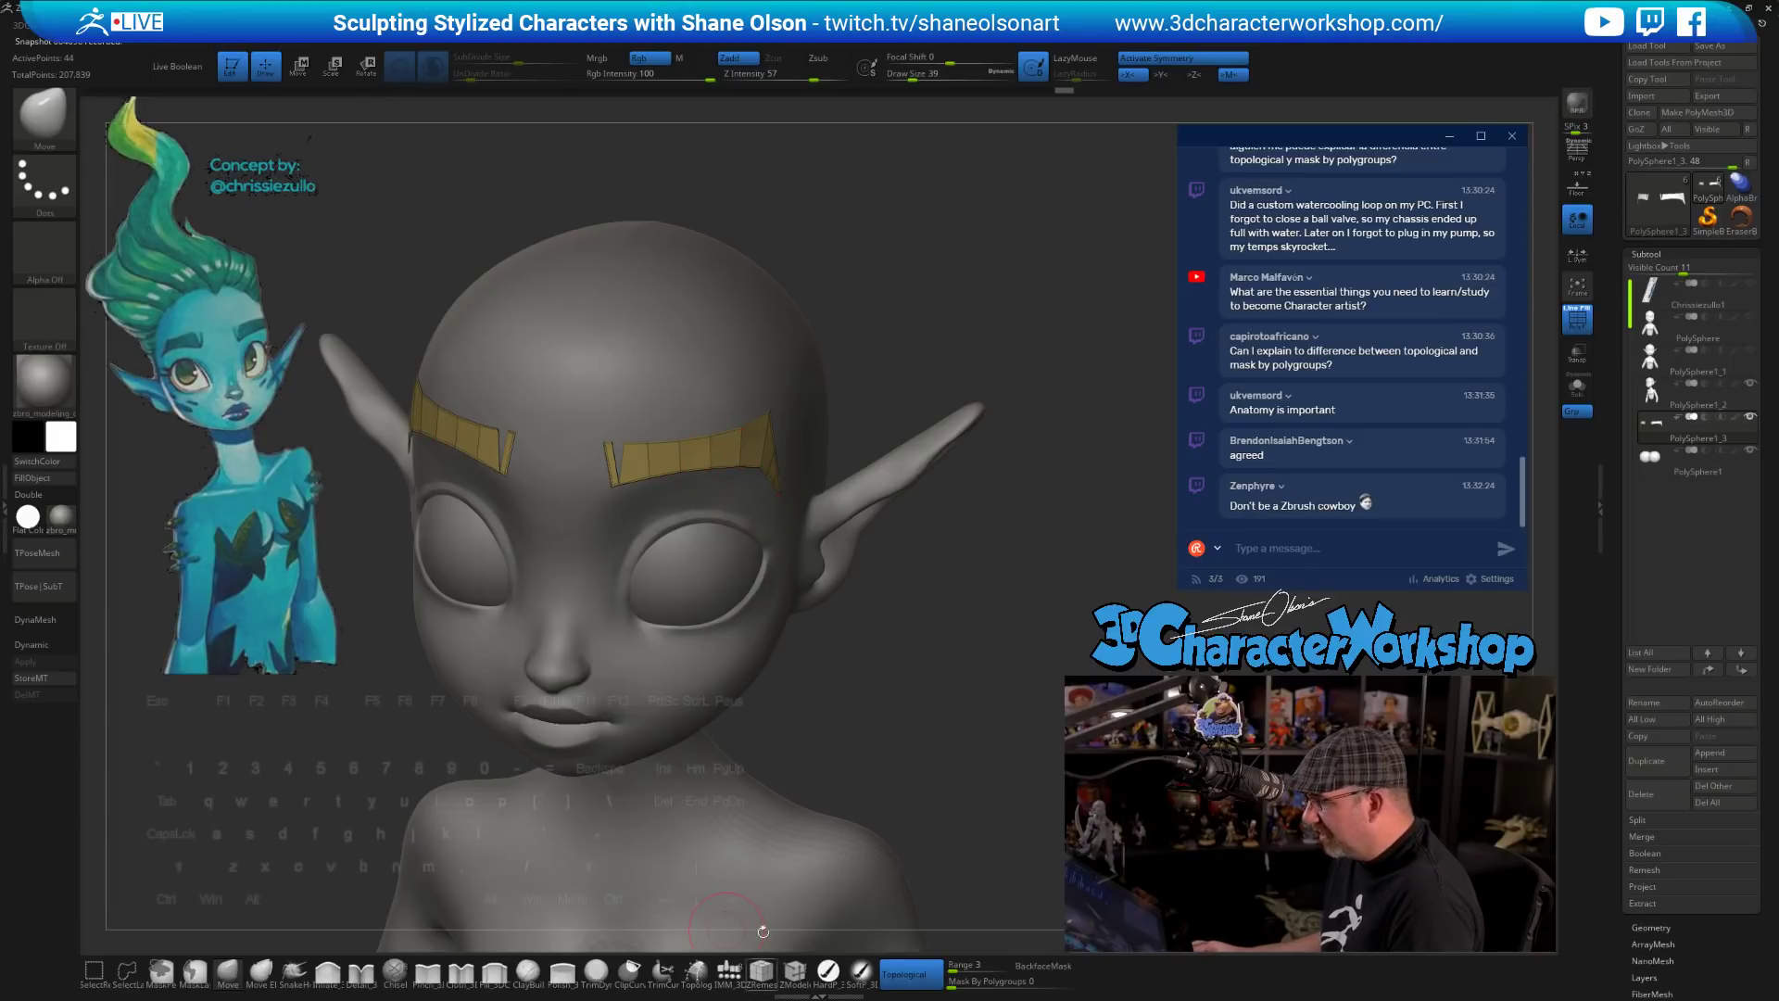
- Extrude all of the eyebrow's polygons outward with ZModeler's polygon Extrude action to give the strips thickness
{"action": "left_click", "coordinate": [794, 969]}
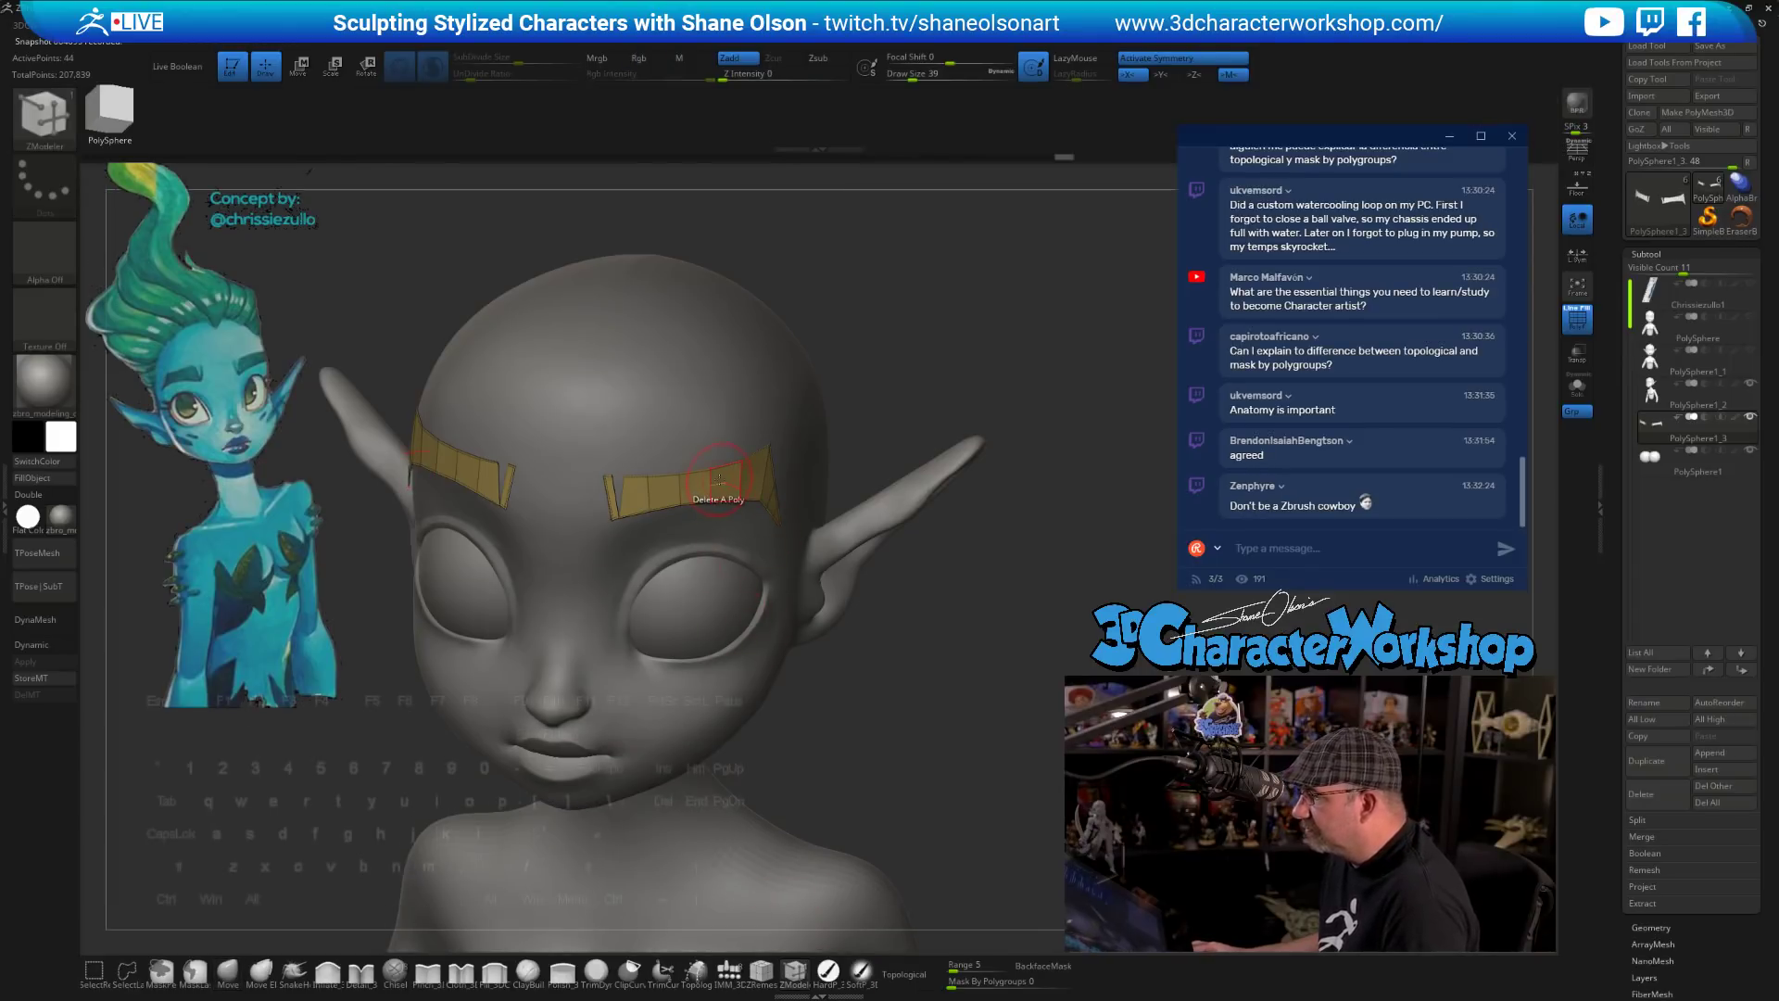
{"action": "key", "text": "space"}
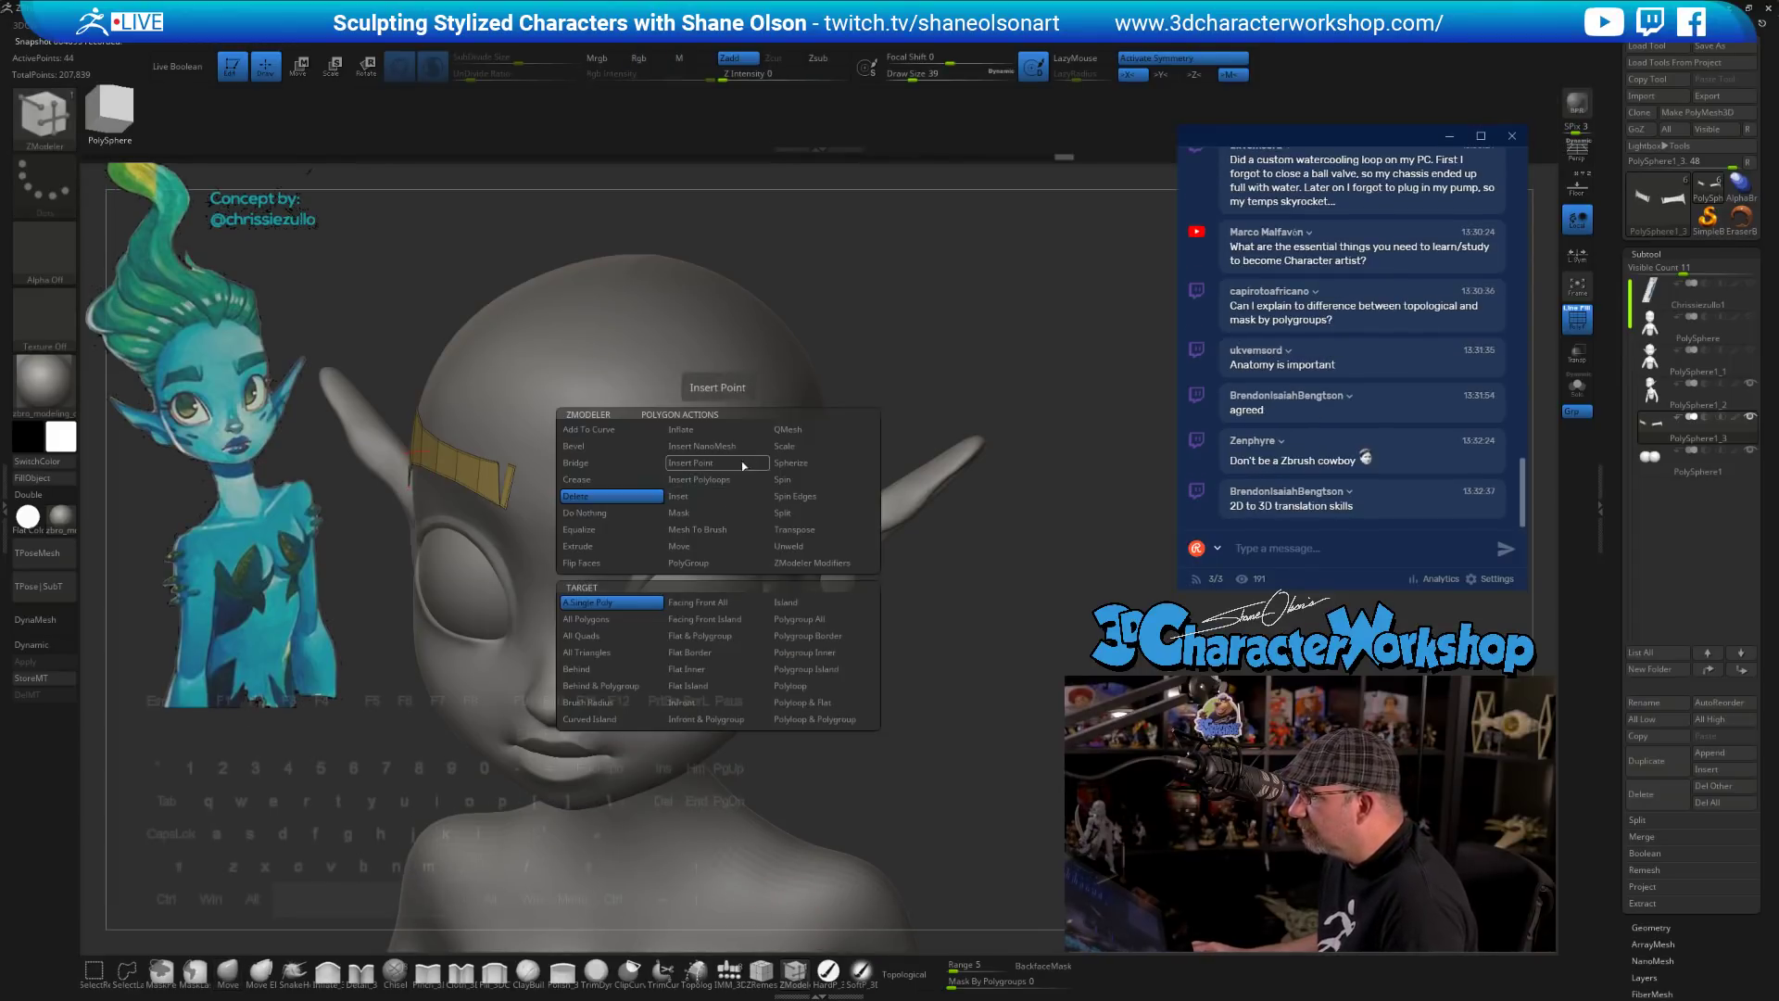
{"action": "left_click", "coordinate": [593, 546]}
{"action": "left_click_drag", "start_coordinate": [1056, 561], "coordinate": [941, 575], "text": "alt"}
{"action": "left_click_drag", "start_coordinate": [728, 505], "coordinate": [733, 497]}
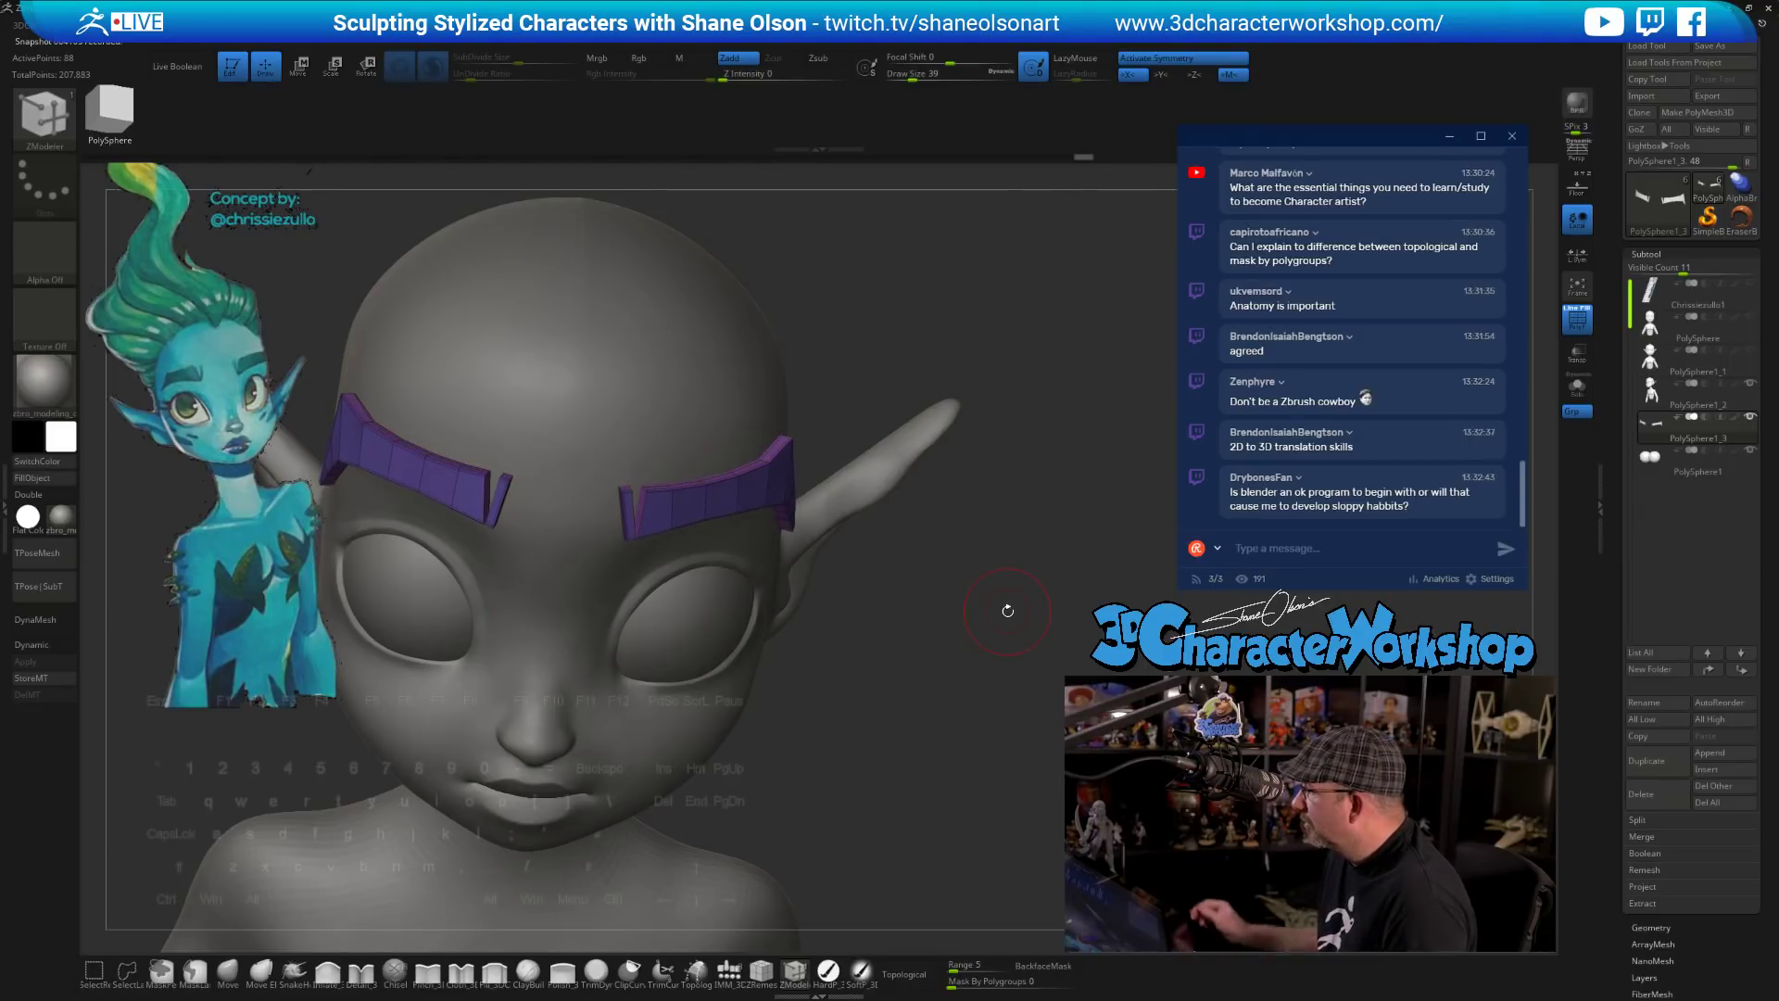
- With the Move brush at draw size 46, adjust the thickened eyebrow's curvature against the forehead as seen from above
{"action": "mouse_move", "coordinate": [1007, 610]}
{"action": "left_mouse_down"}
{"action": "mouse_move", "coordinate": [942, 719]}
{"action": "mouse_move", "coordinate": [947, 761]}
{"action": "mouse_move", "coordinate": [926, 533]}
{"action": "mouse_move", "coordinate": [940, 438]}
{"action": "mouse_move", "coordinate": [941, 507]}
{"action": "mouse_move", "coordinate": [809, 736]}
{"action": "left_mouse_up"}
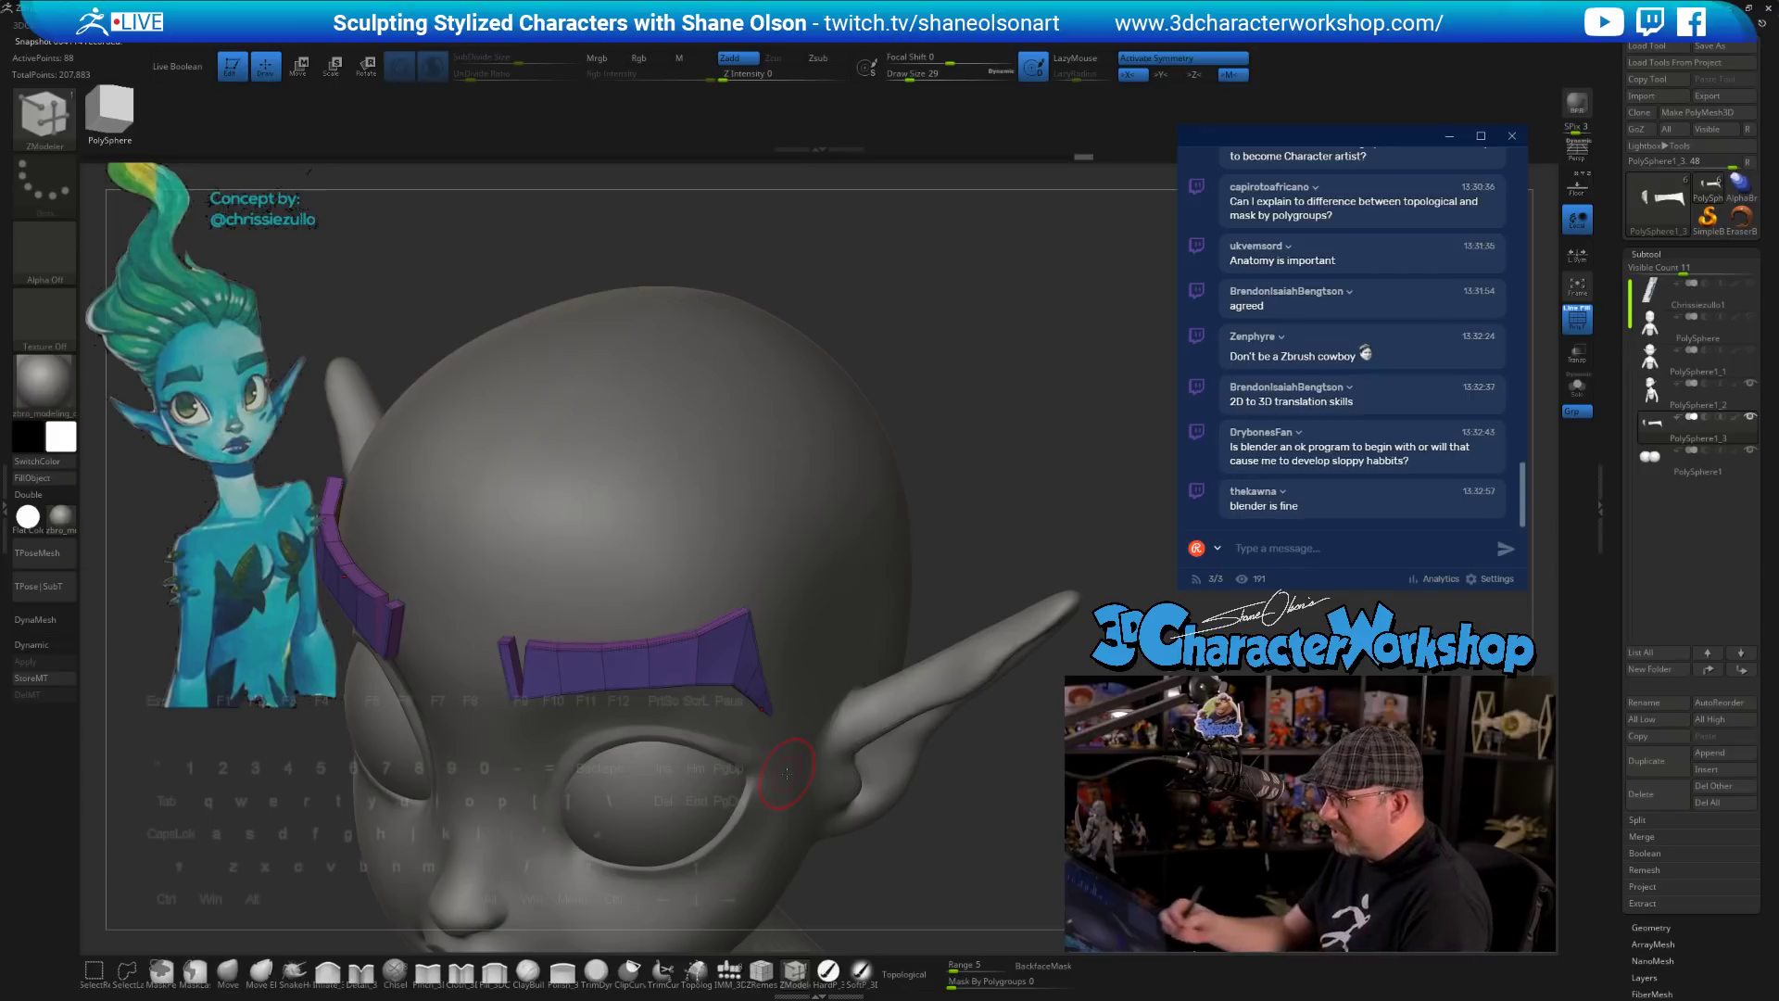
{"action": "left_click", "coordinate": [228, 969]}
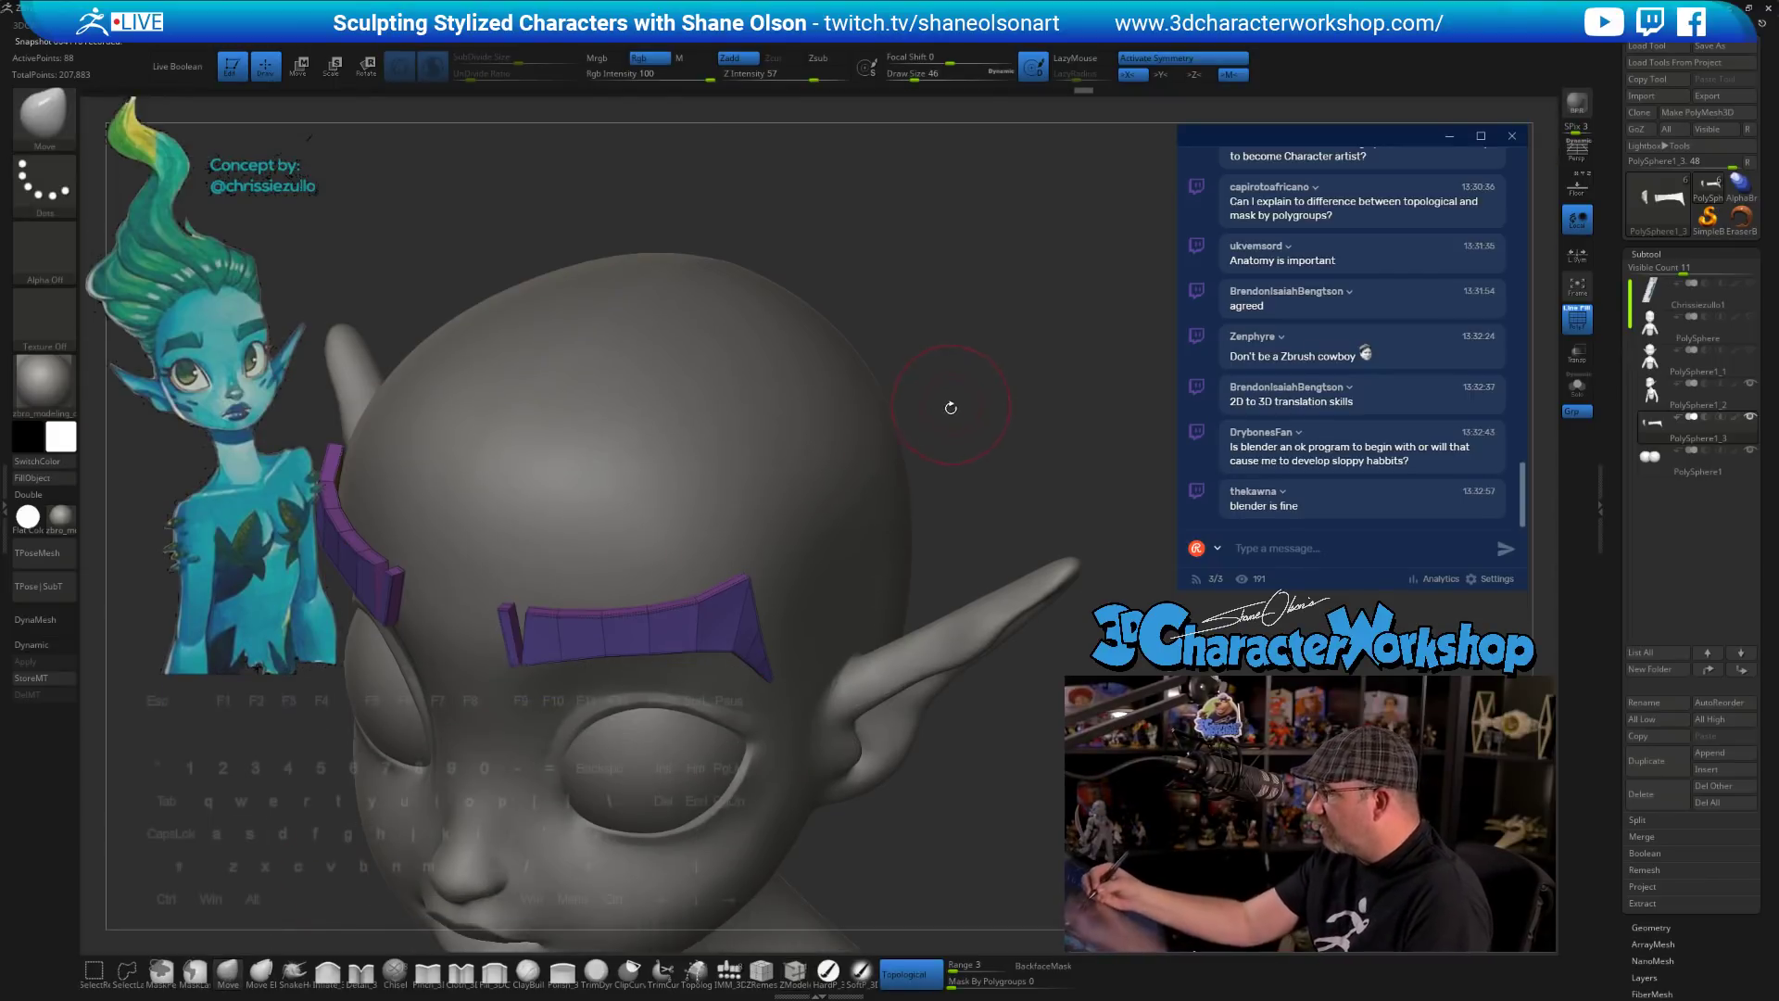
{"action": "mouse_move", "coordinate": [949, 402]}
{"action": "left_mouse_down"}
{"action": "mouse_move", "coordinate": [760, 565]}
{"action": "mouse_move", "coordinate": [697, 593]}
{"action": "mouse_move", "coordinate": [731, 578]}
{"action": "left_mouse_up"}
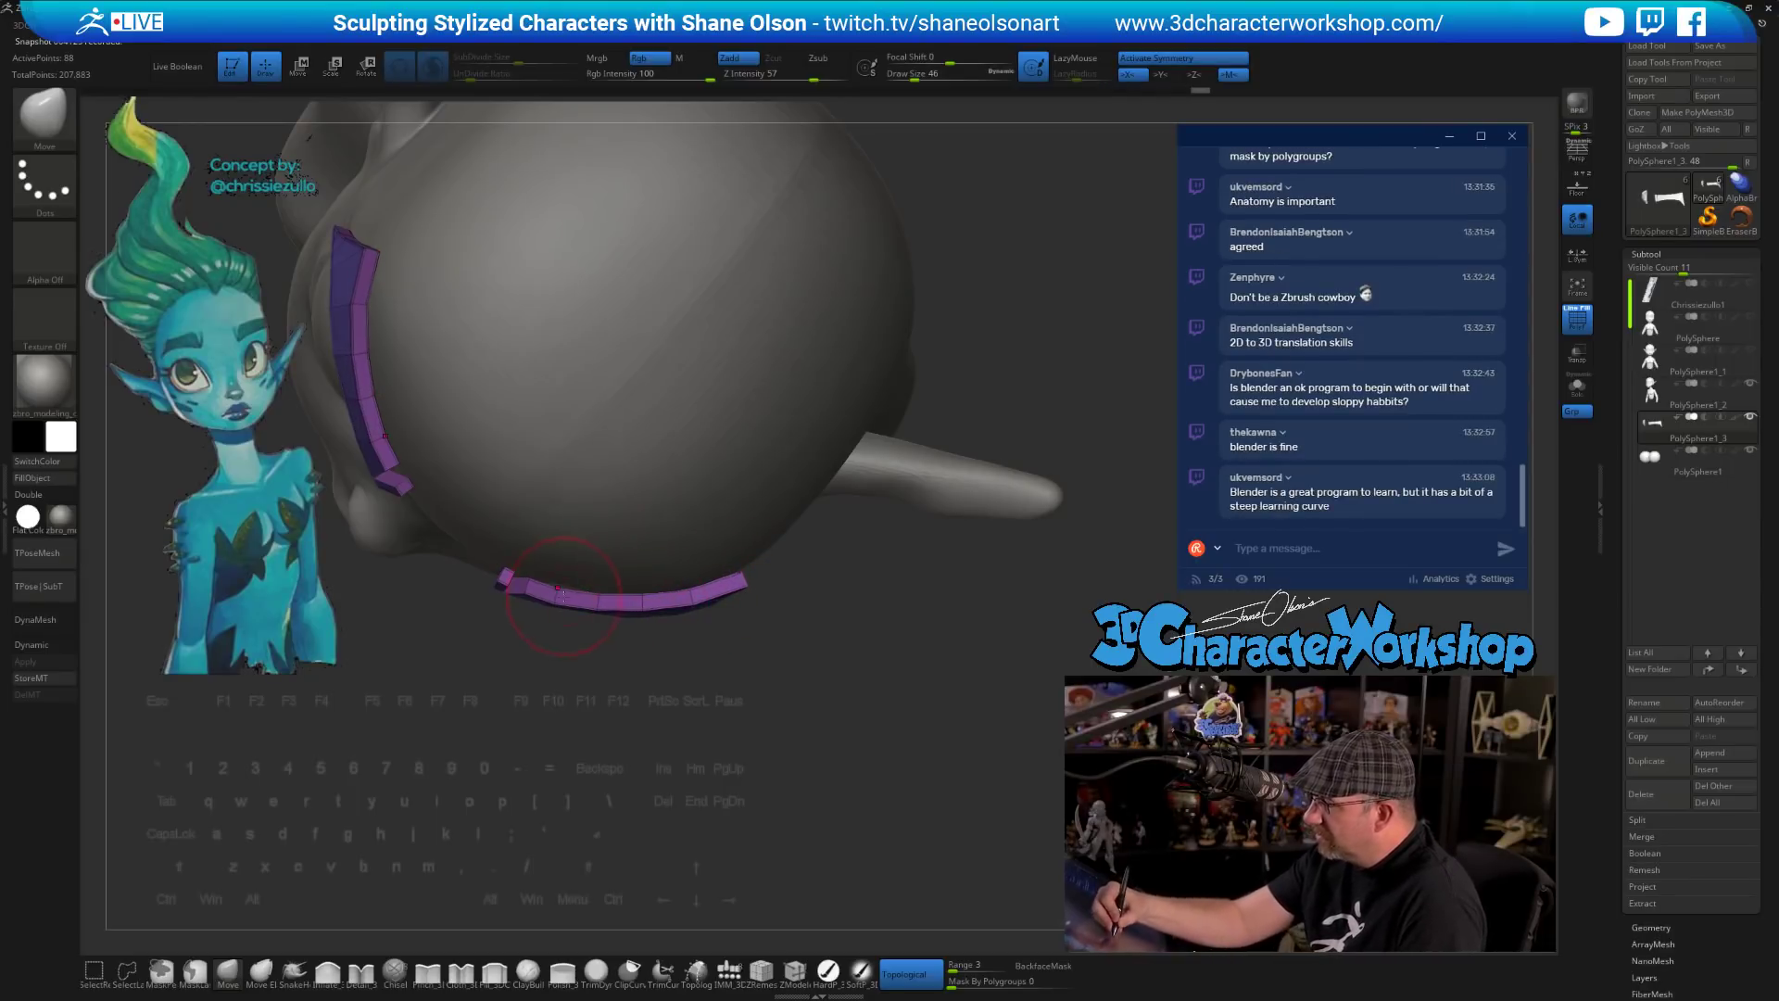
{"action": "mouse_move", "coordinate": [537, 581]}
{"action": "left_mouse_down"}
{"action": "mouse_move", "coordinate": [609, 561]}
{"action": "mouse_move", "coordinate": [607, 642]}
{"action": "left_mouse_up"}
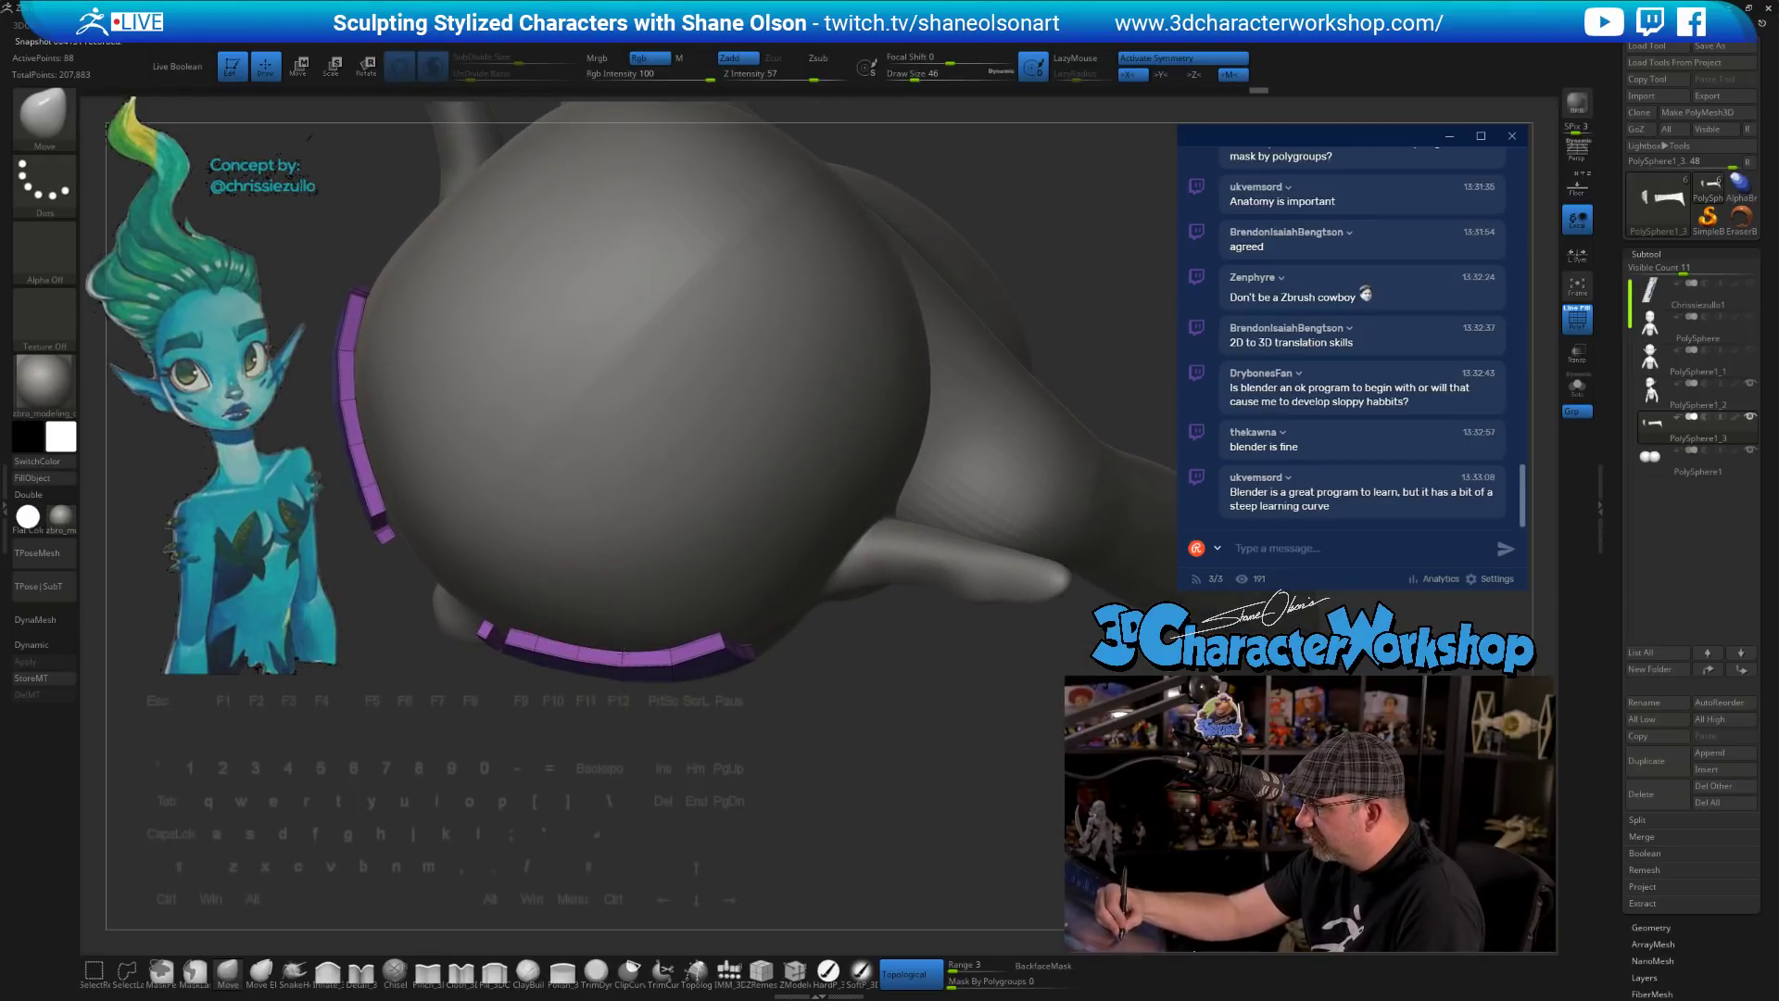
{"action": "left_click_drag", "start_coordinate": [713, 632], "coordinate": [784, 431]}
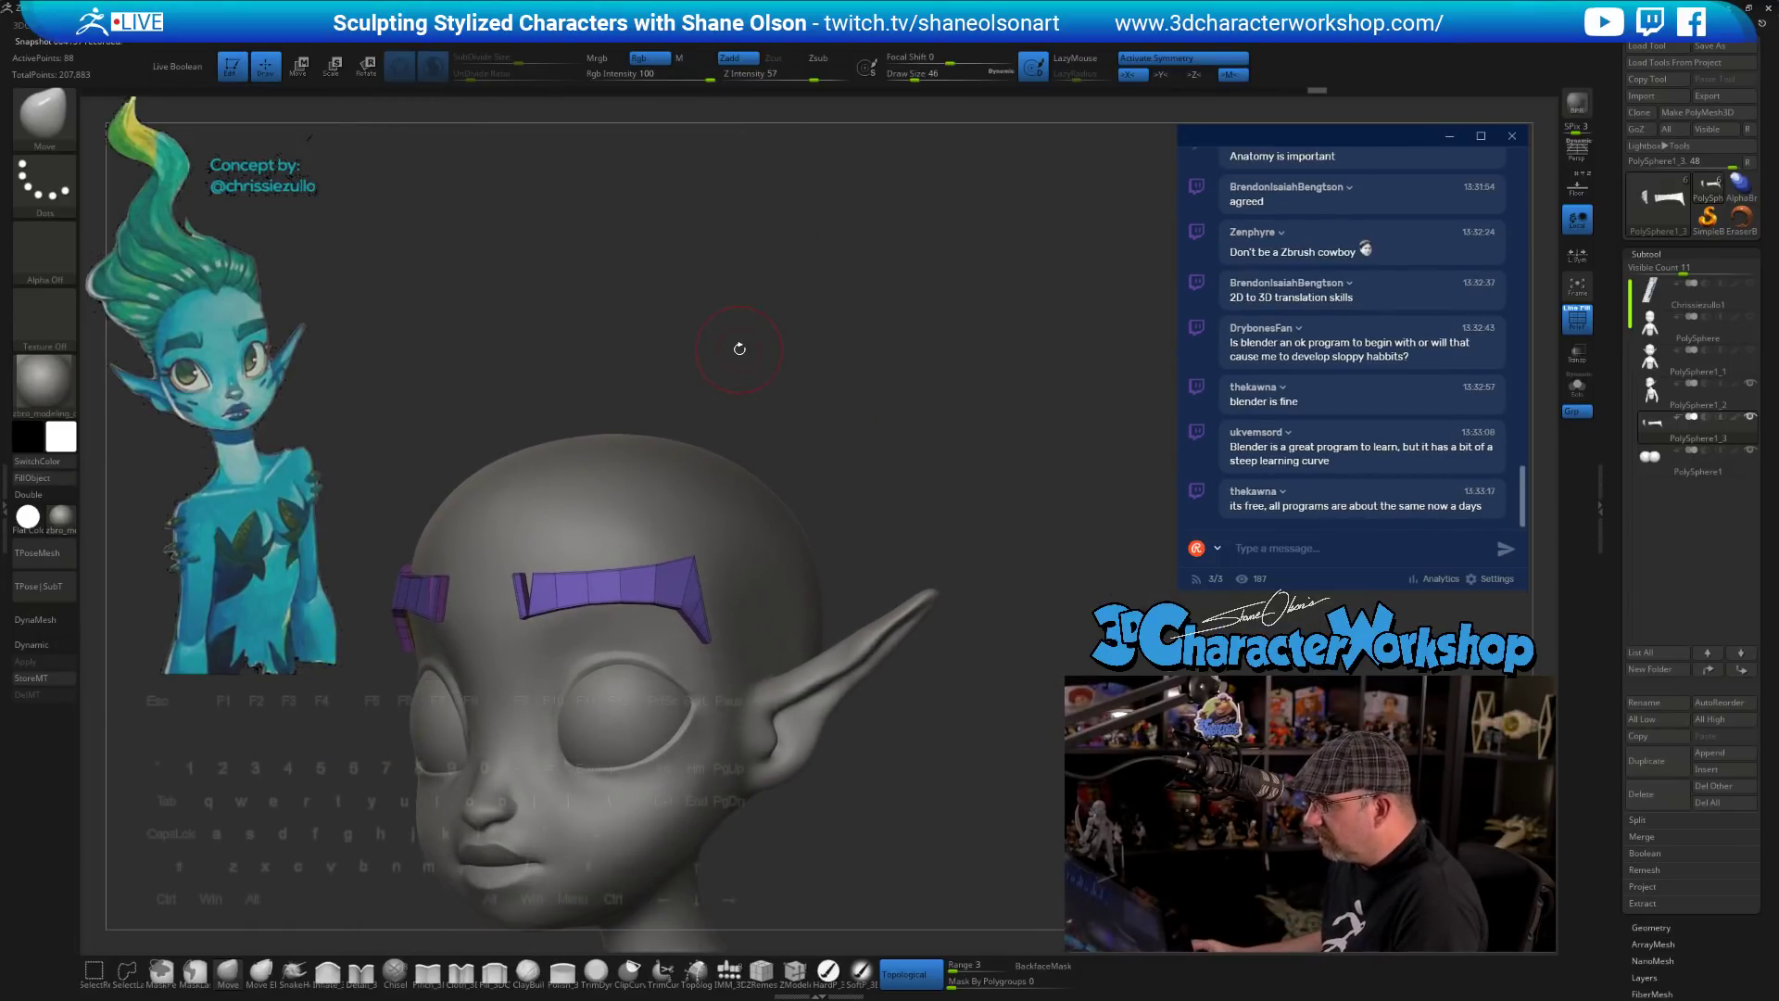
{"action": "left_click_drag", "start_coordinate": [738, 346], "coordinate": [794, 320]}
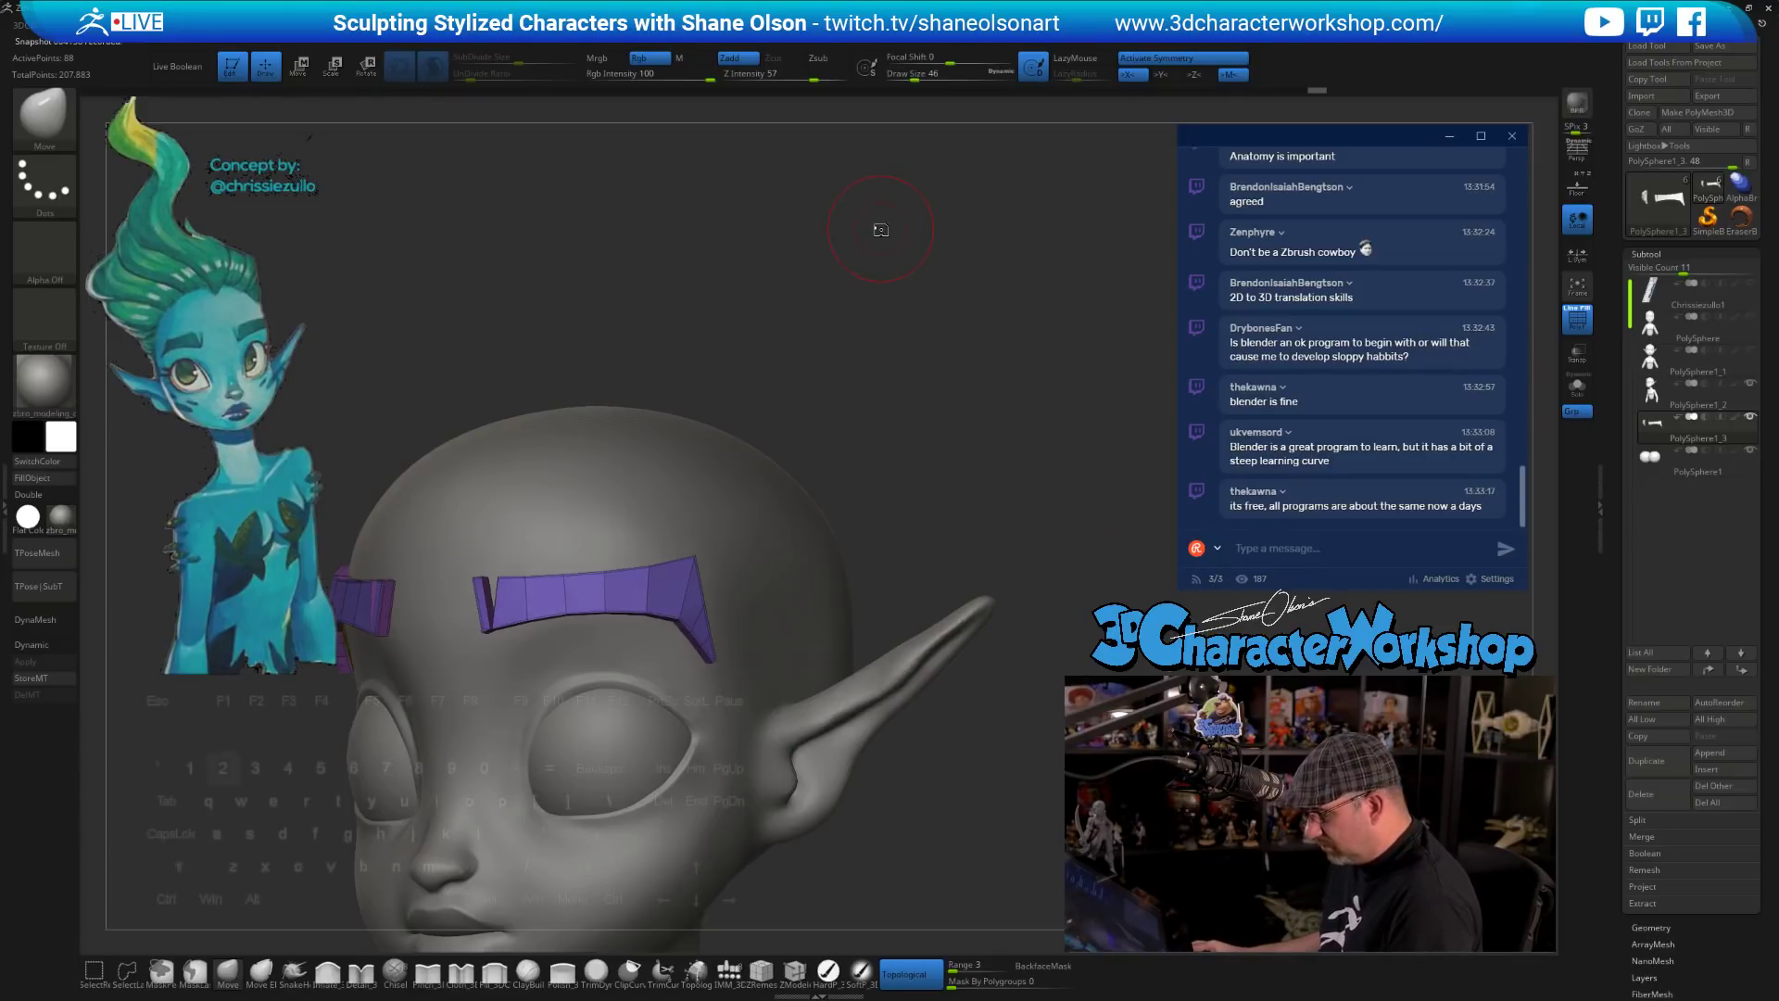
- Open the Crease options in the eyebrow subtool's Geometry settings
{"action": "key", "text": "space"}
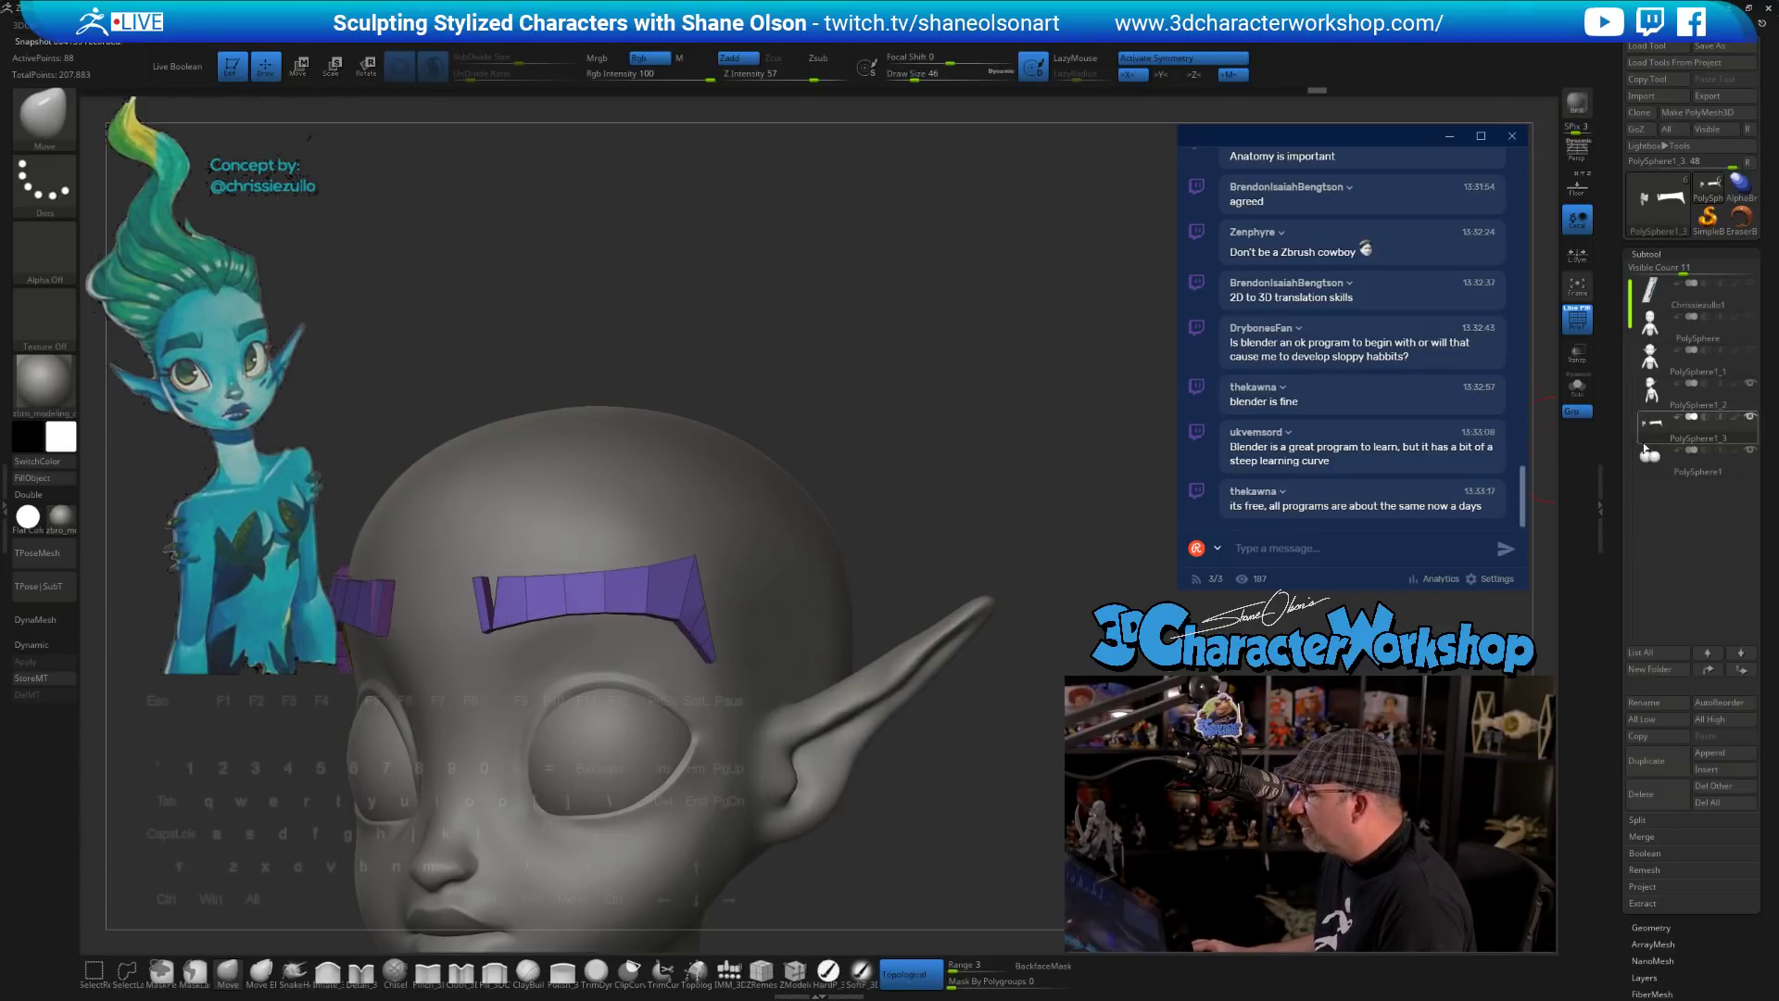
{"action": "scroll", "coordinate": [1658, 575], "scroll_direction": "down", "scroll_amount": 3}
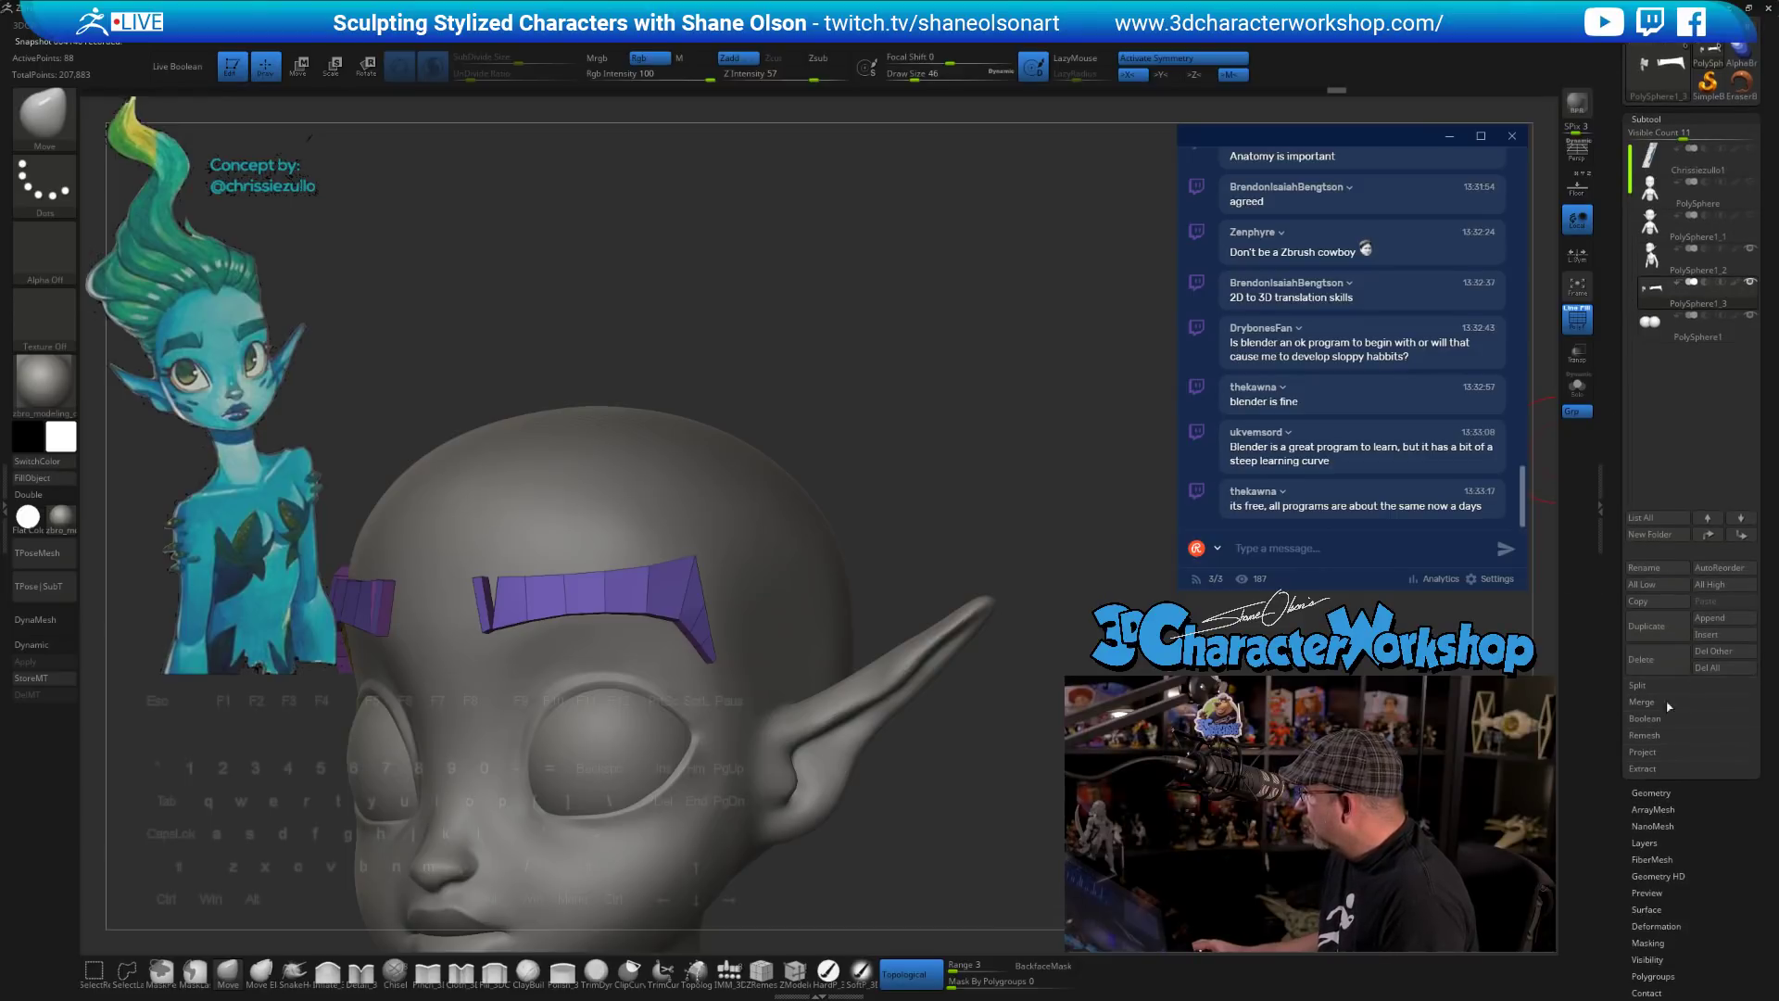
{"action": "left_click", "coordinate": [1651, 792]}
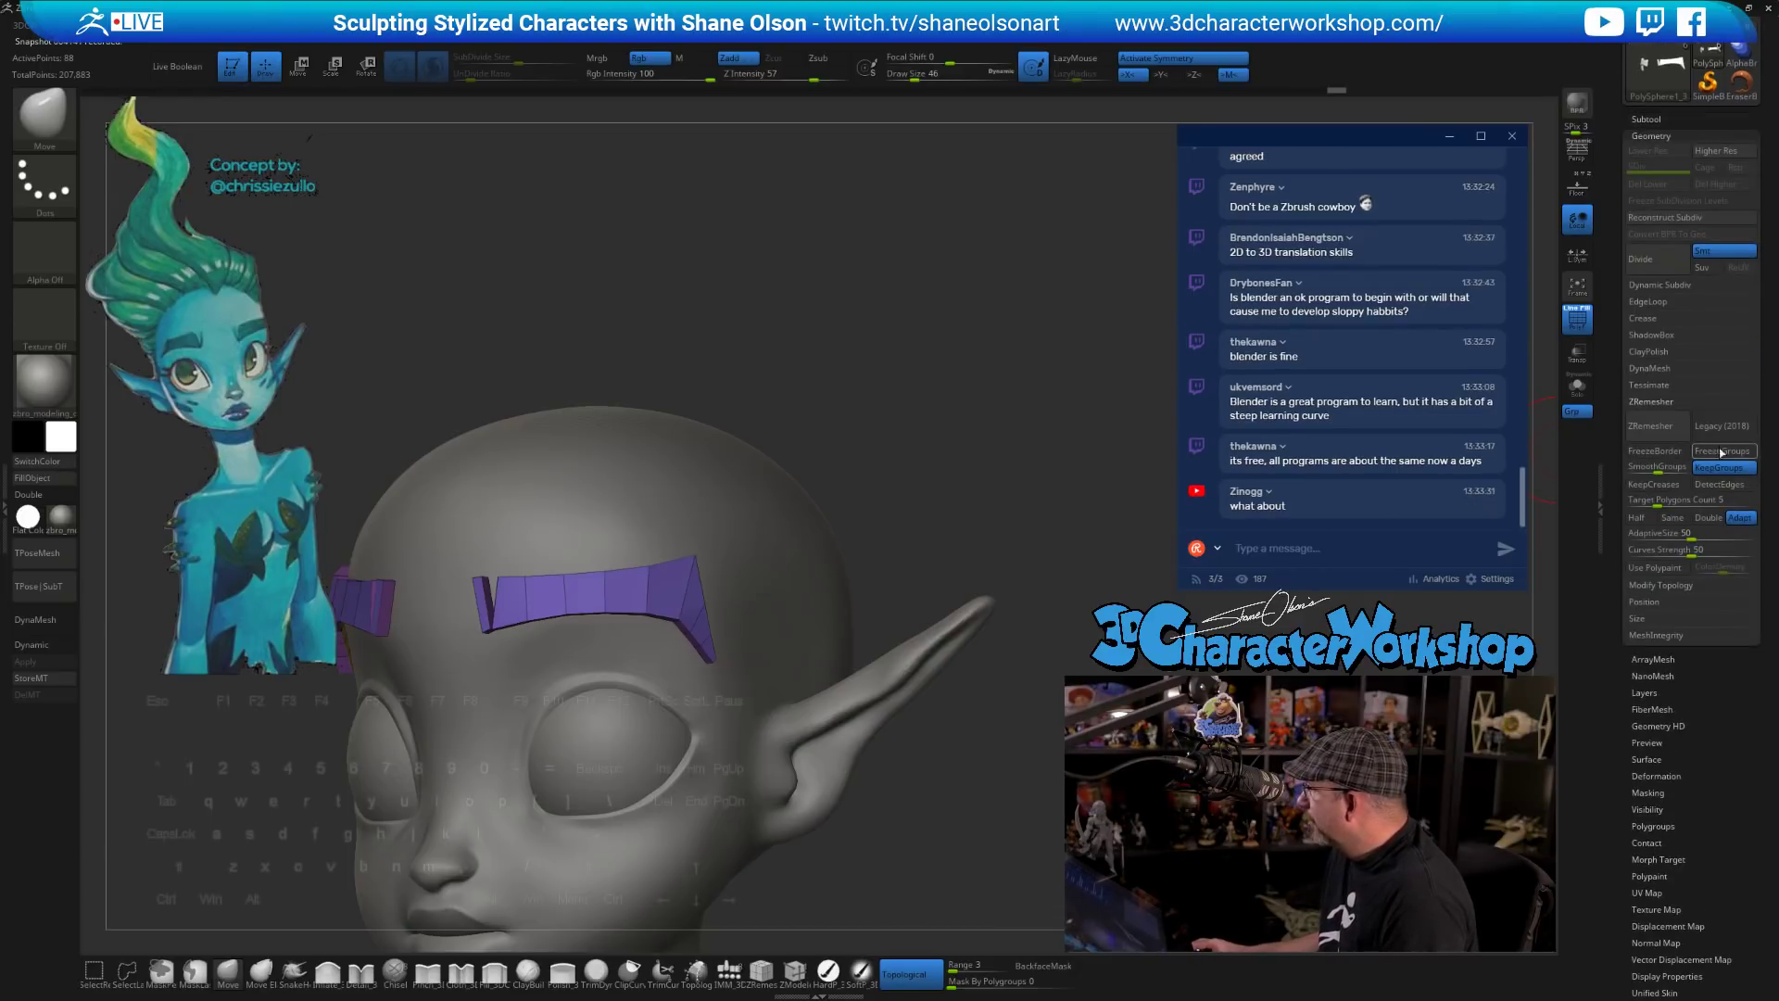
{"action": "left_click", "coordinate": [1654, 401]}
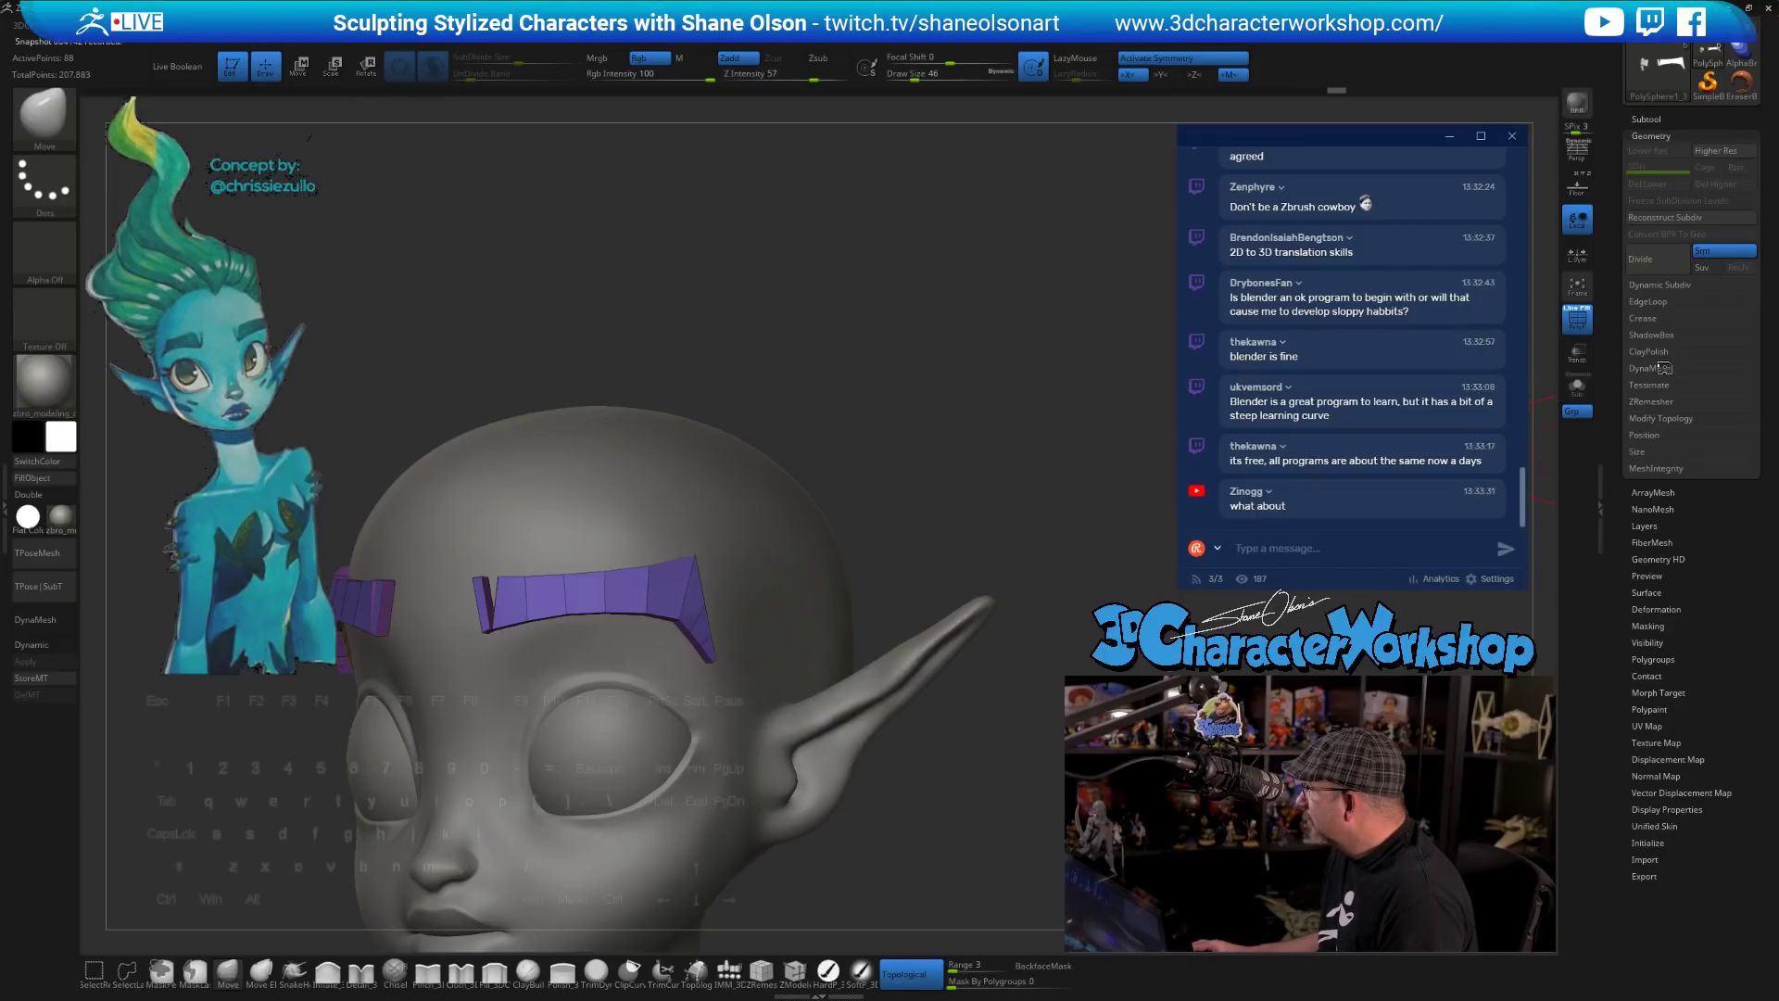
{"action": "left_click", "coordinate": [1645, 318]}
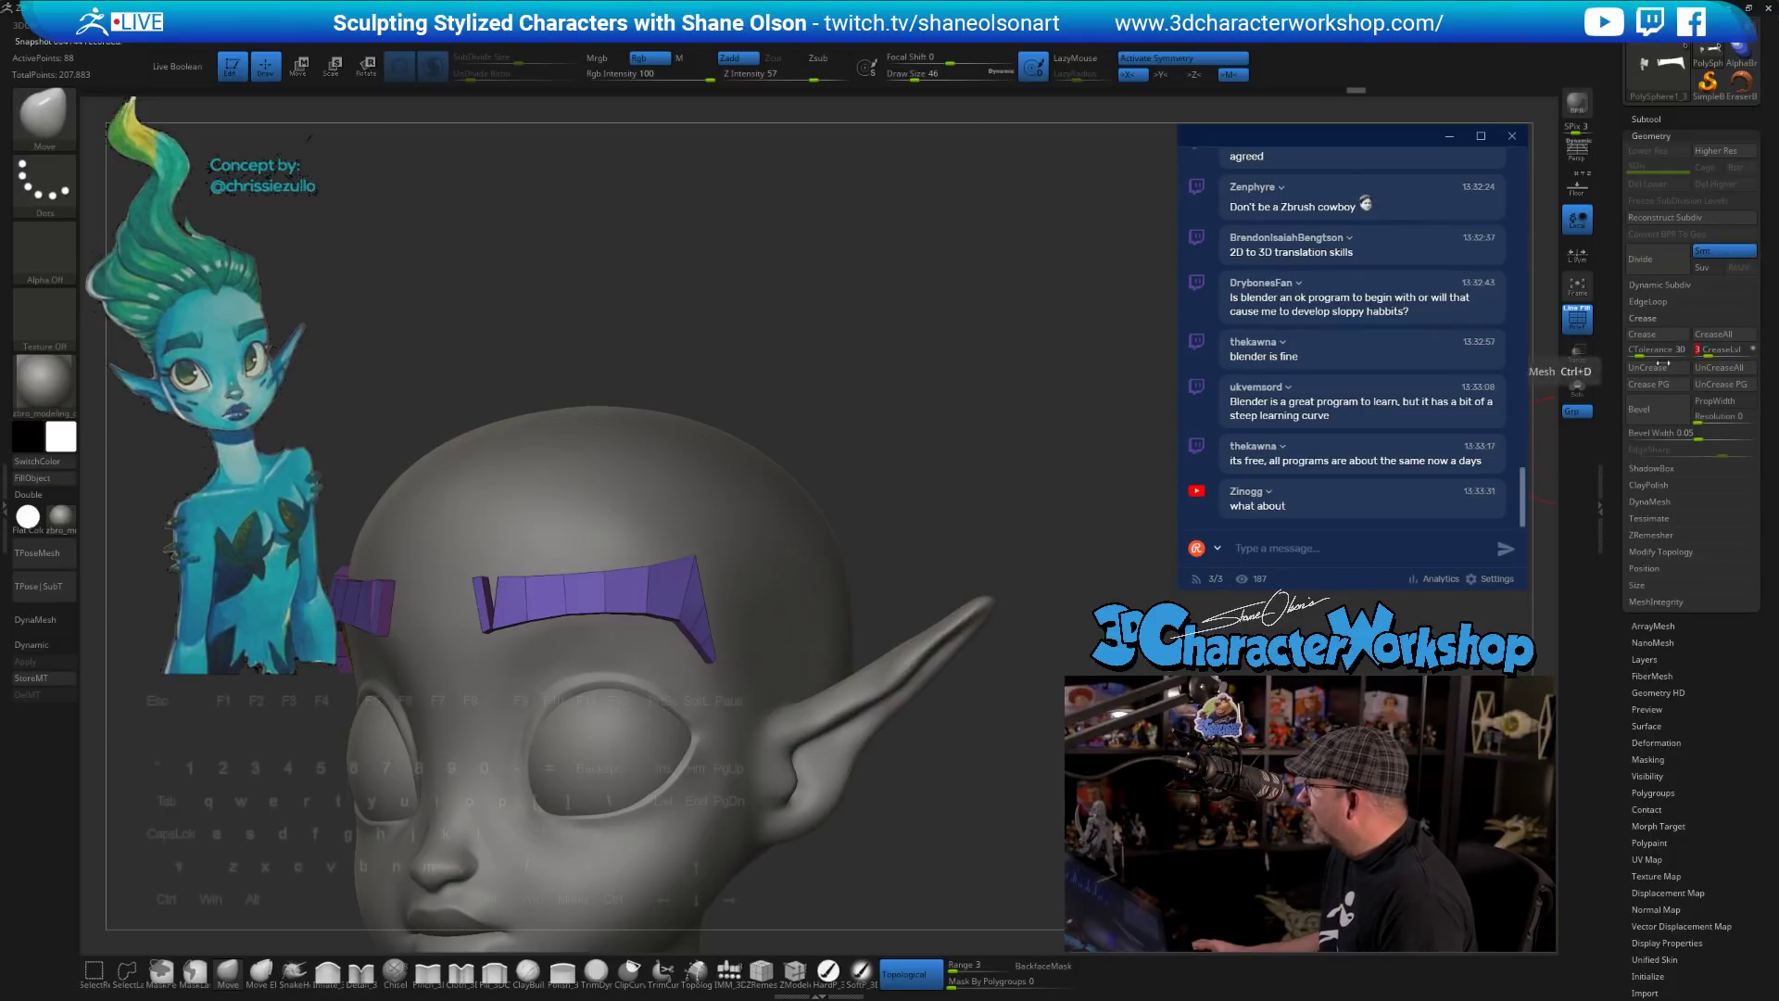
- Assign polygroups to the eyebrow mesh with Groups By Normals and crease the polygroup borders with Crease PG
{"action": "left_click_drag", "start_coordinate": [771, 251], "coordinate": [786, 239]}
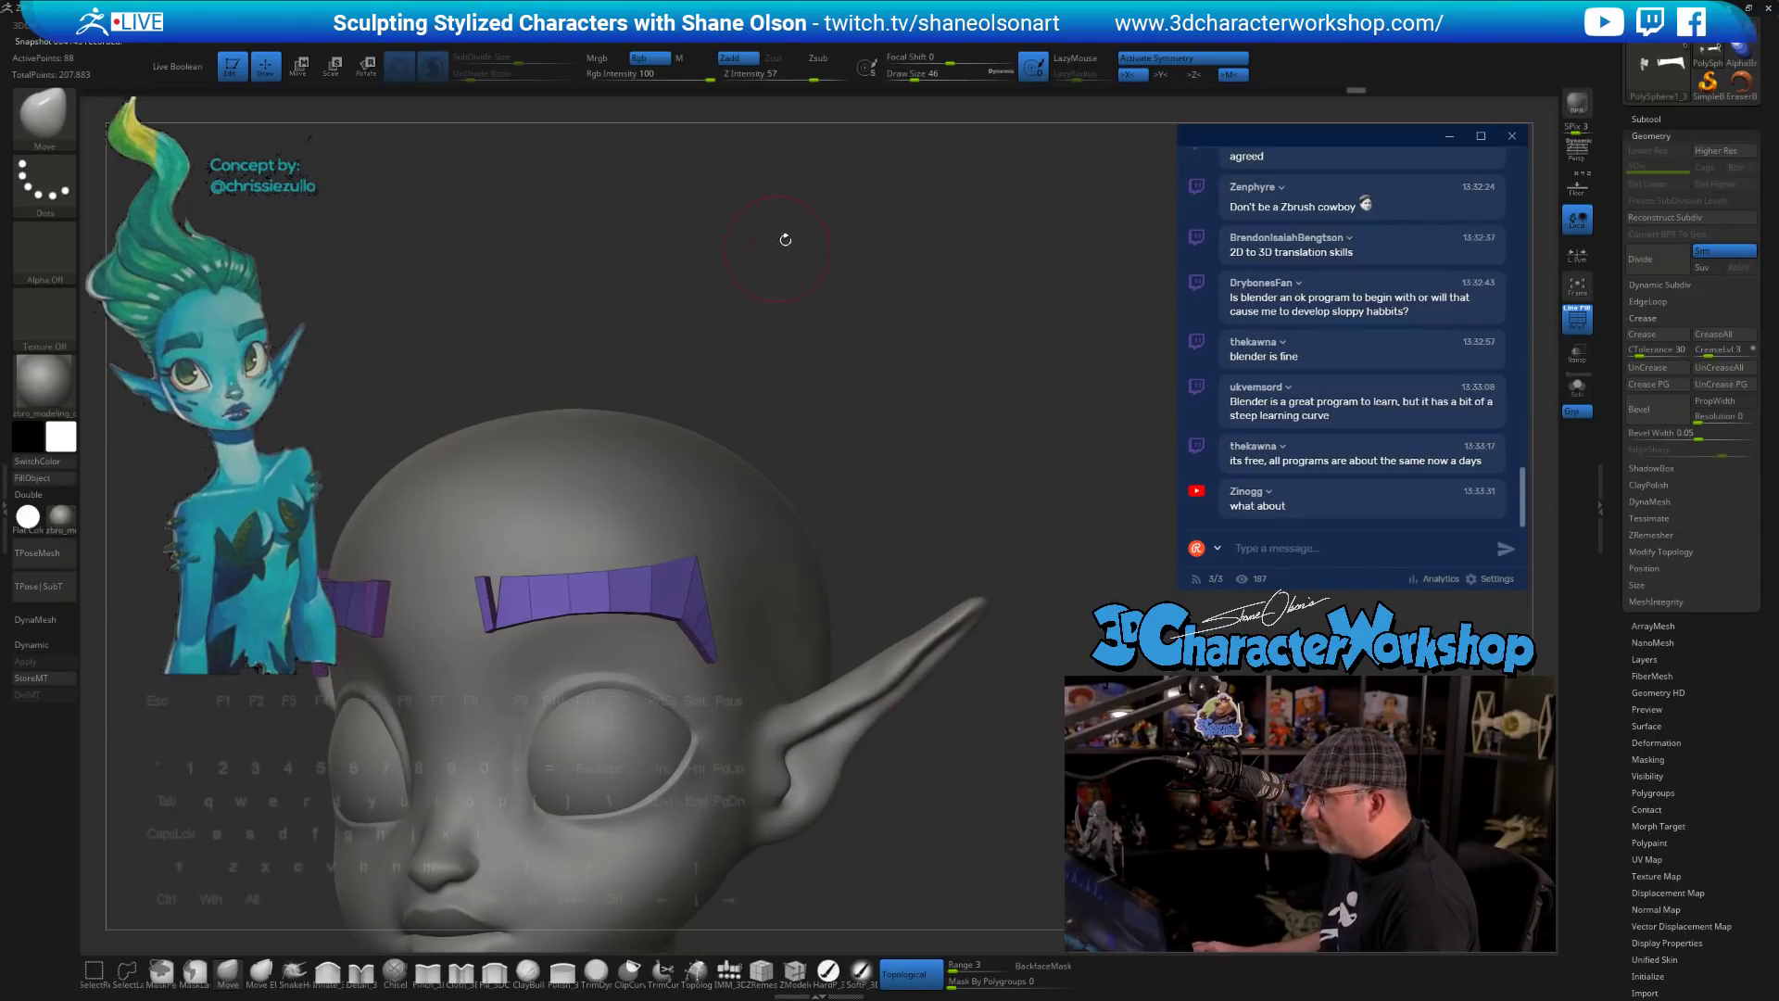
{"action": "key", "text": "space"}
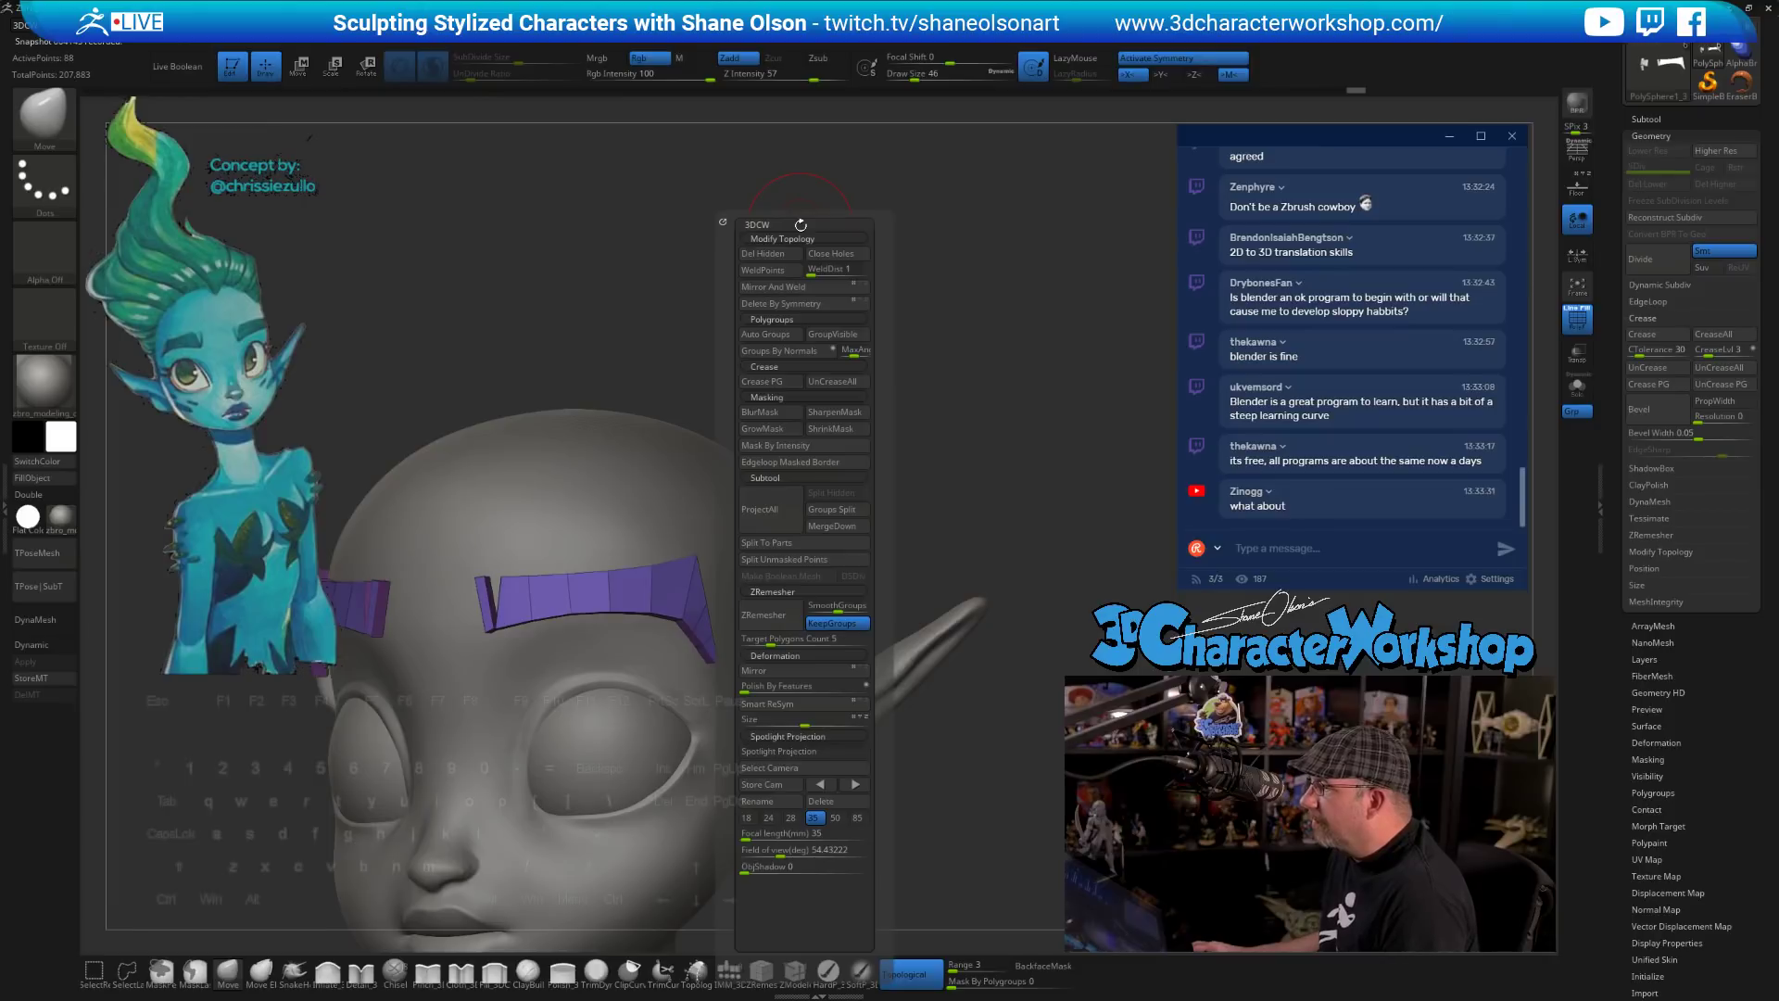
{"action": "left_click", "coordinate": [787, 349]}
{"action": "left_click_drag", "start_coordinate": [992, 317], "coordinate": [984, 383]}
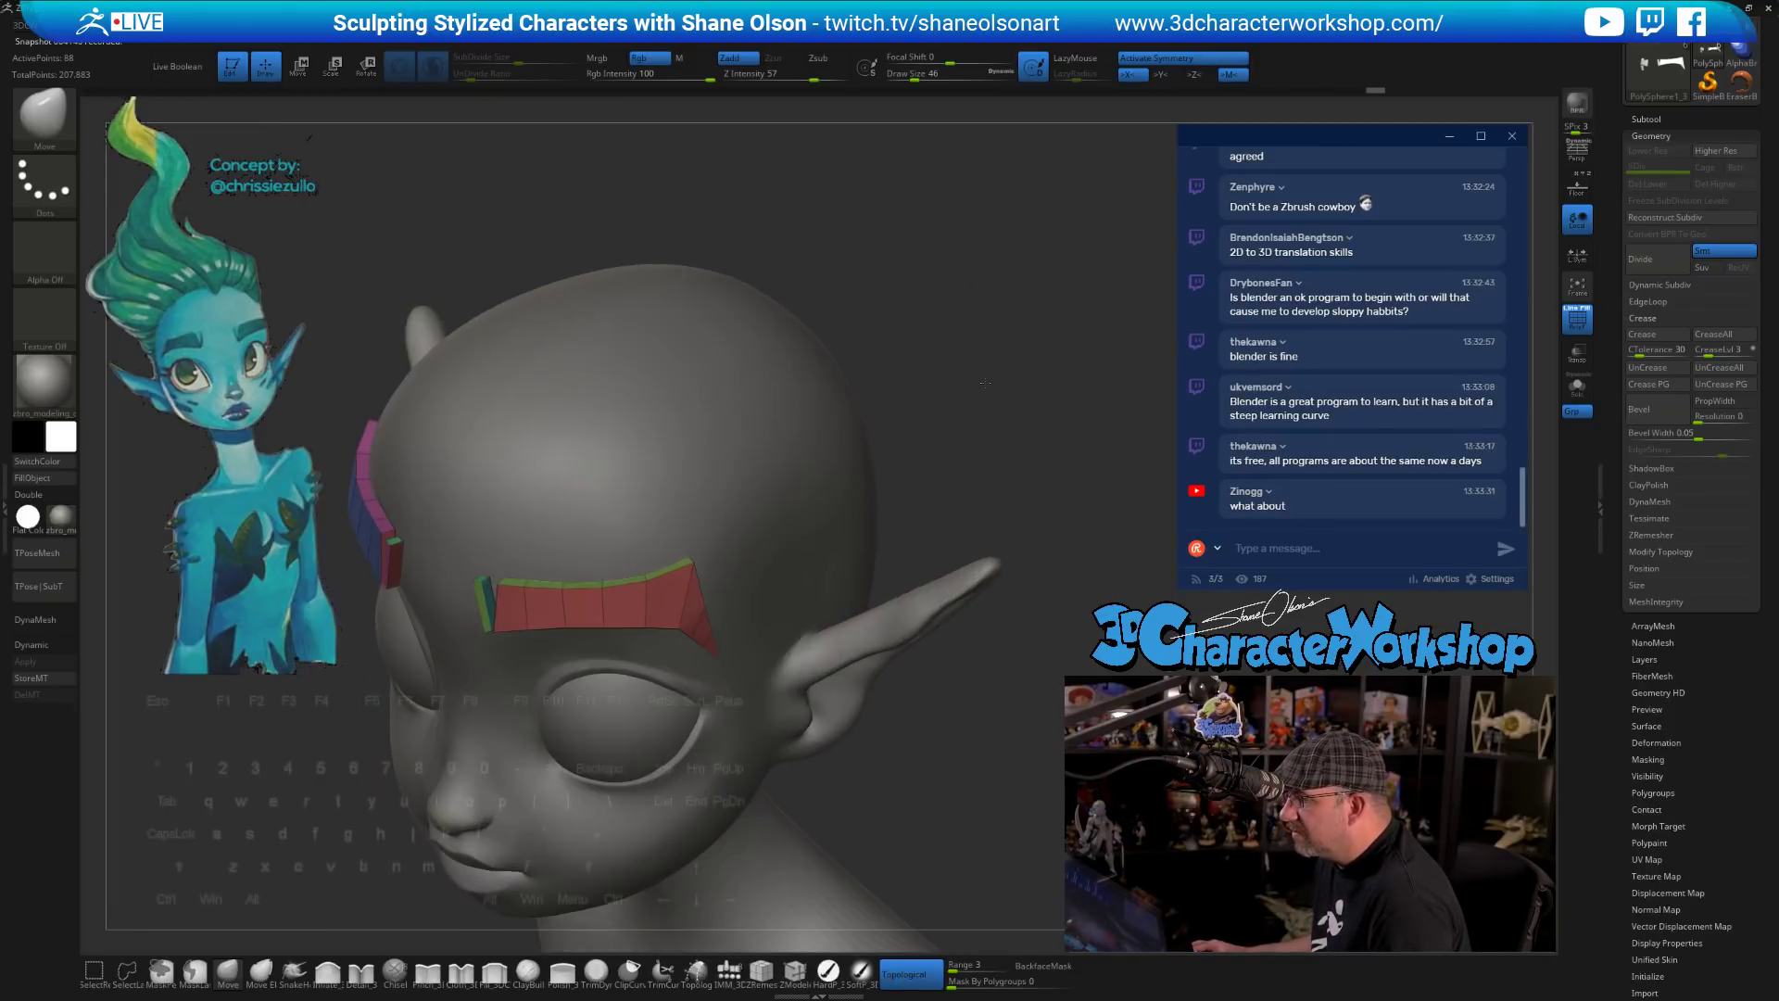
{"action": "key", "text": "space"}
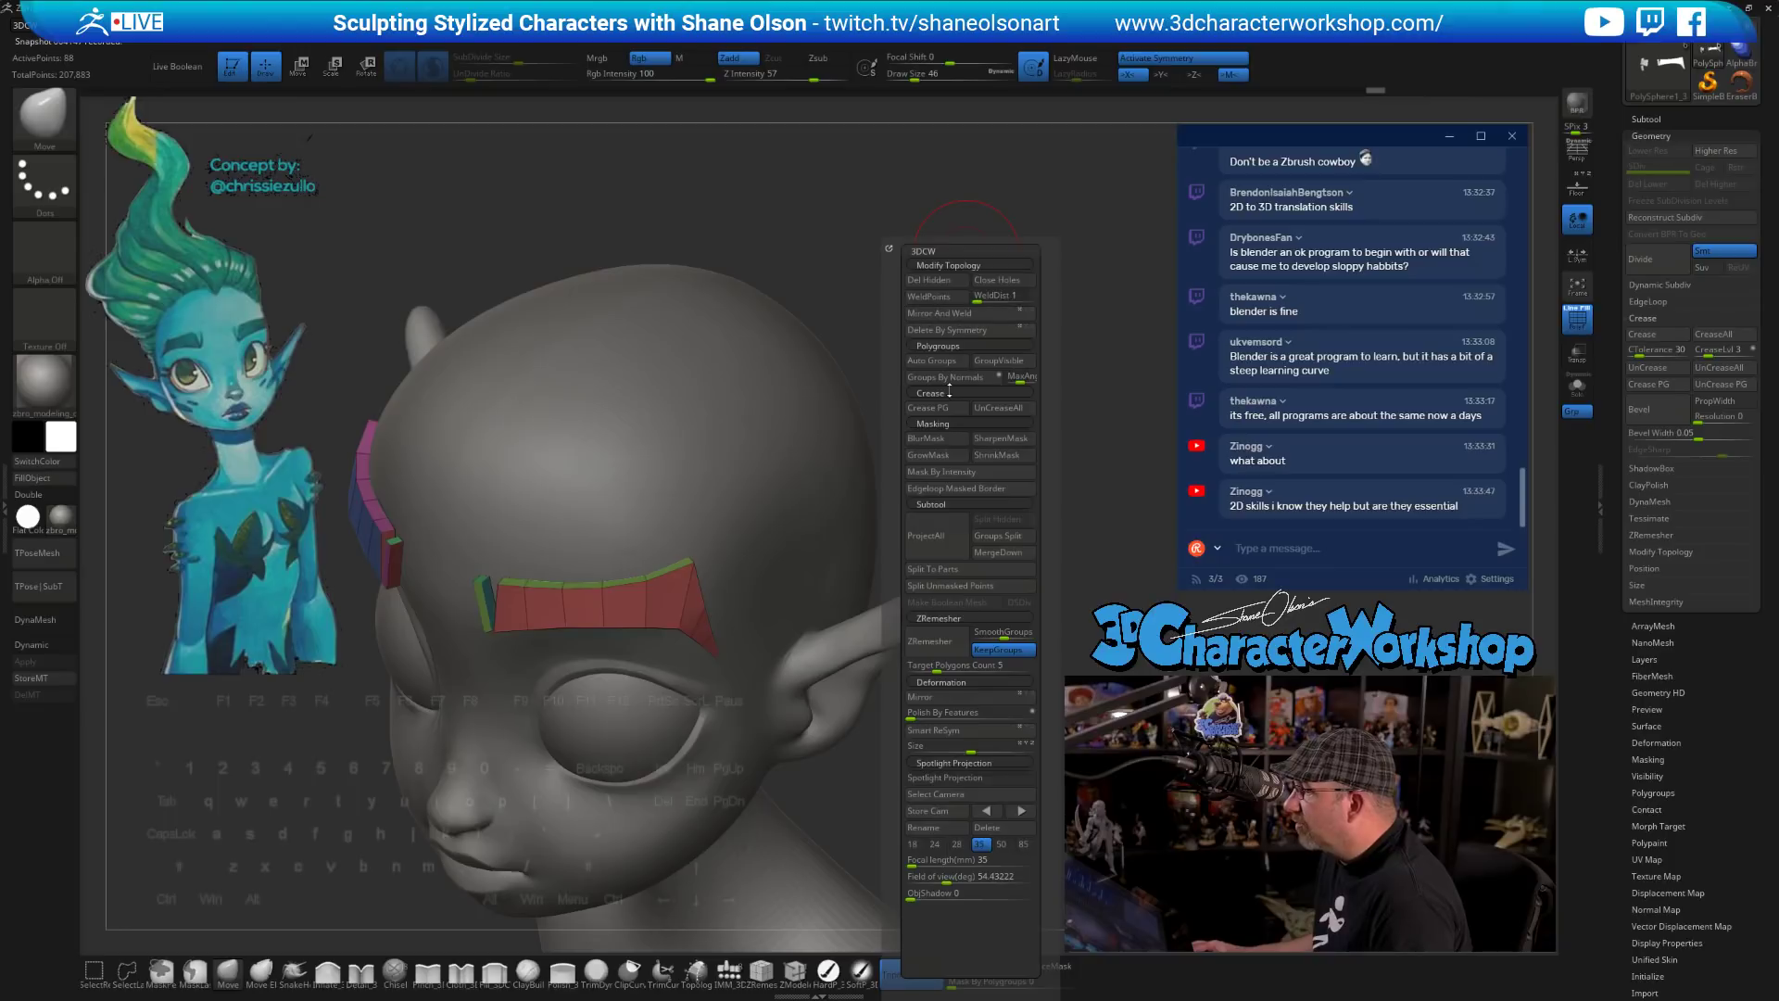
{"action": "left_click", "coordinate": [945, 408]}
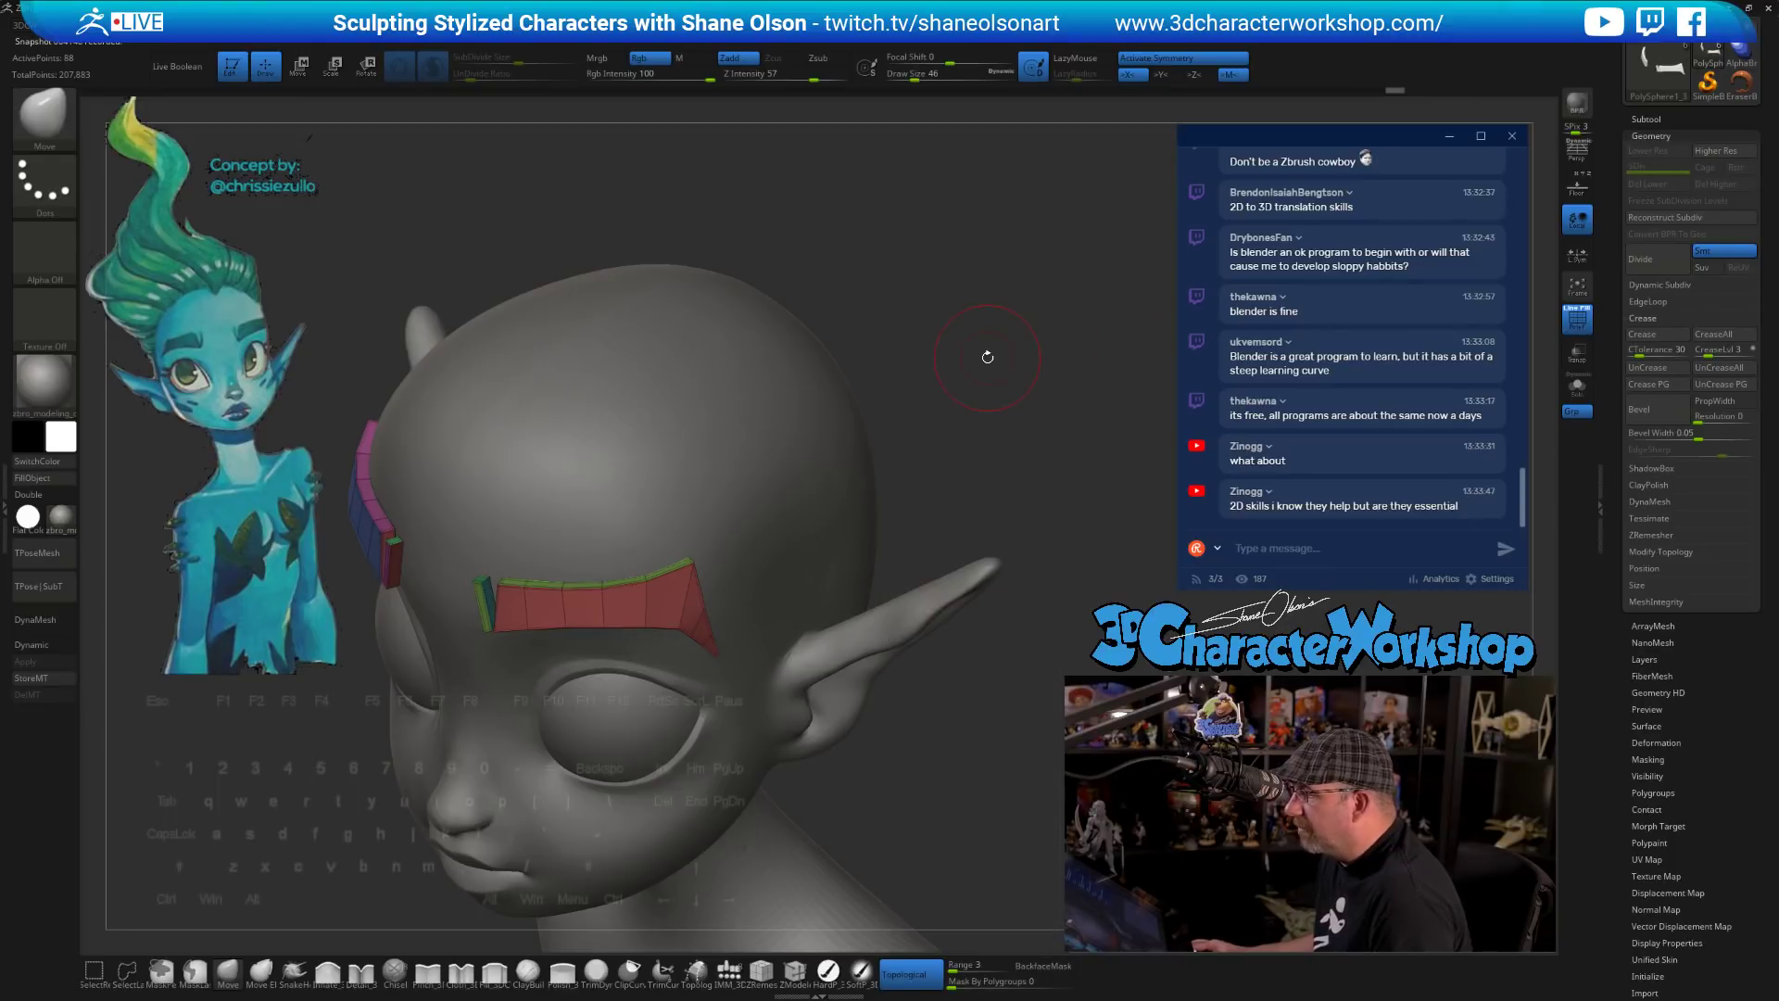
- Mirror and weld the eyebrow mesh so both brows match
{"action": "mouse_move", "coordinate": [988, 357]}
{"action": "left_mouse_down"}
{"action": "mouse_move", "coordinate": [976, 295]}
{"action": "mouse_move", "coordinate": [947, 312]}
{"action": "mouse_move", "coordinate": [937, 270]}
{"action": "left_mouse_up"}
{"action": "left_click_drag", "start_coordinate": [796, 771], "coordinate": [934, 751], "text": "alt"}
{"action": "key", "text": "space"}
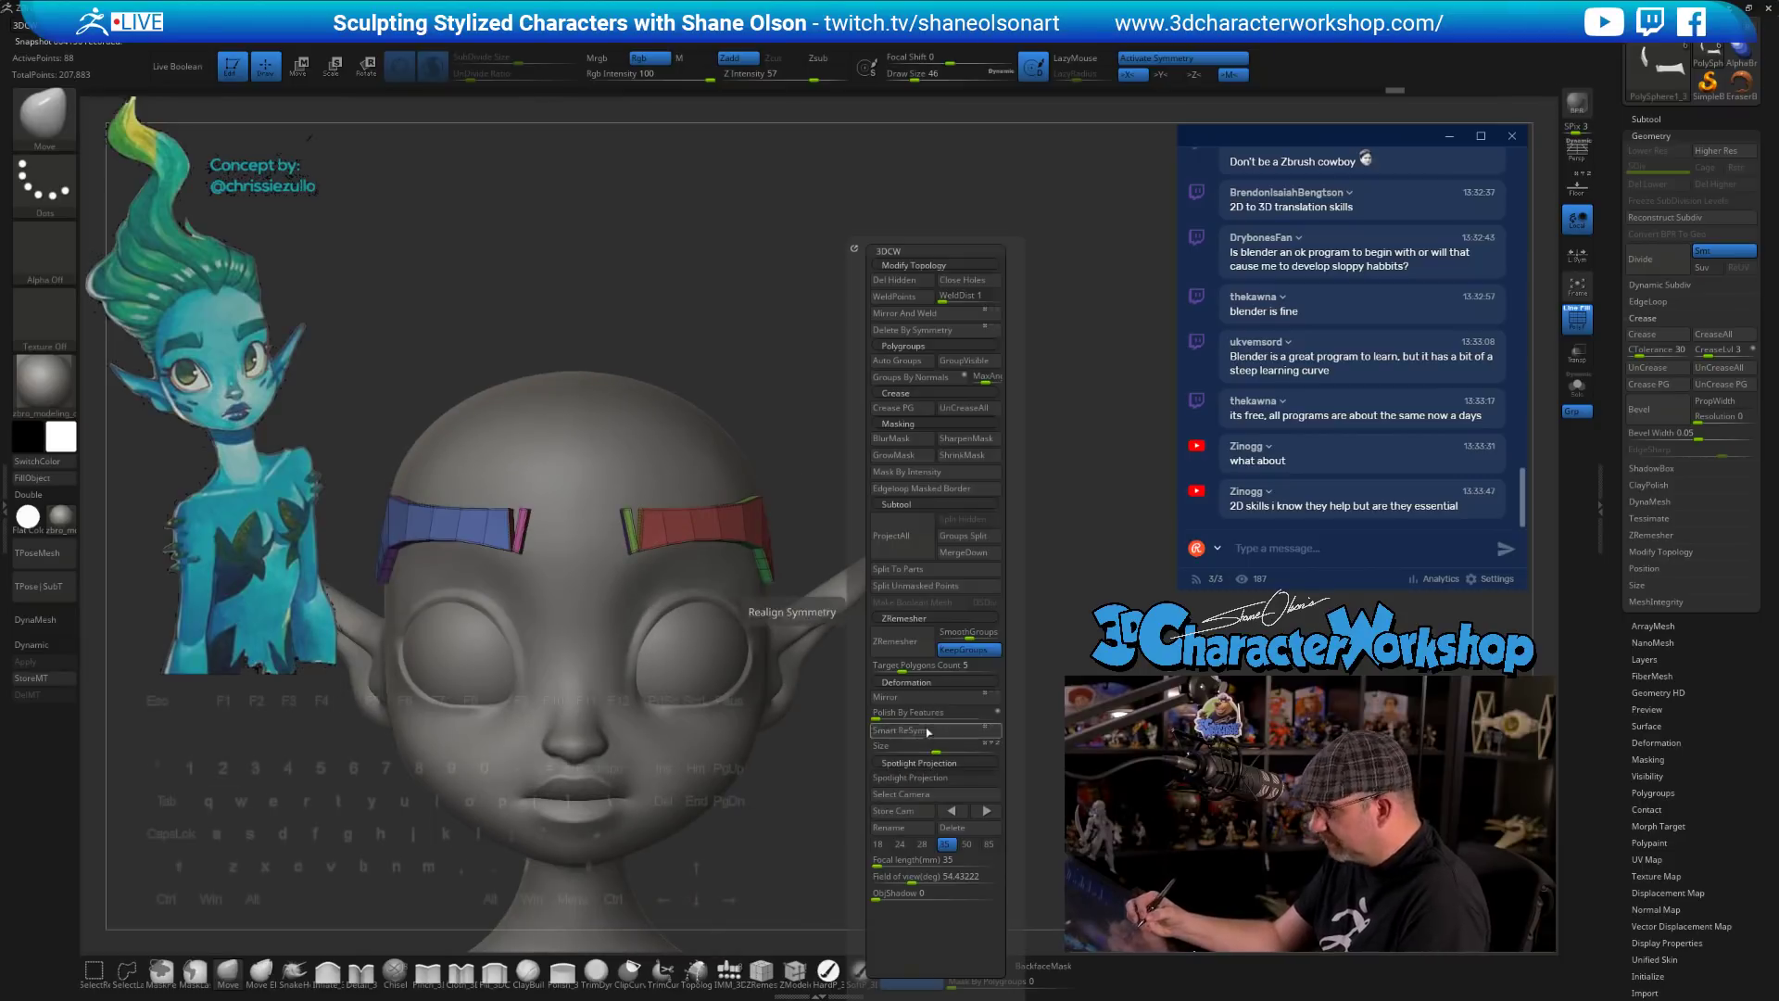
{"action": "left_click", "coordinate": [925, 313]}
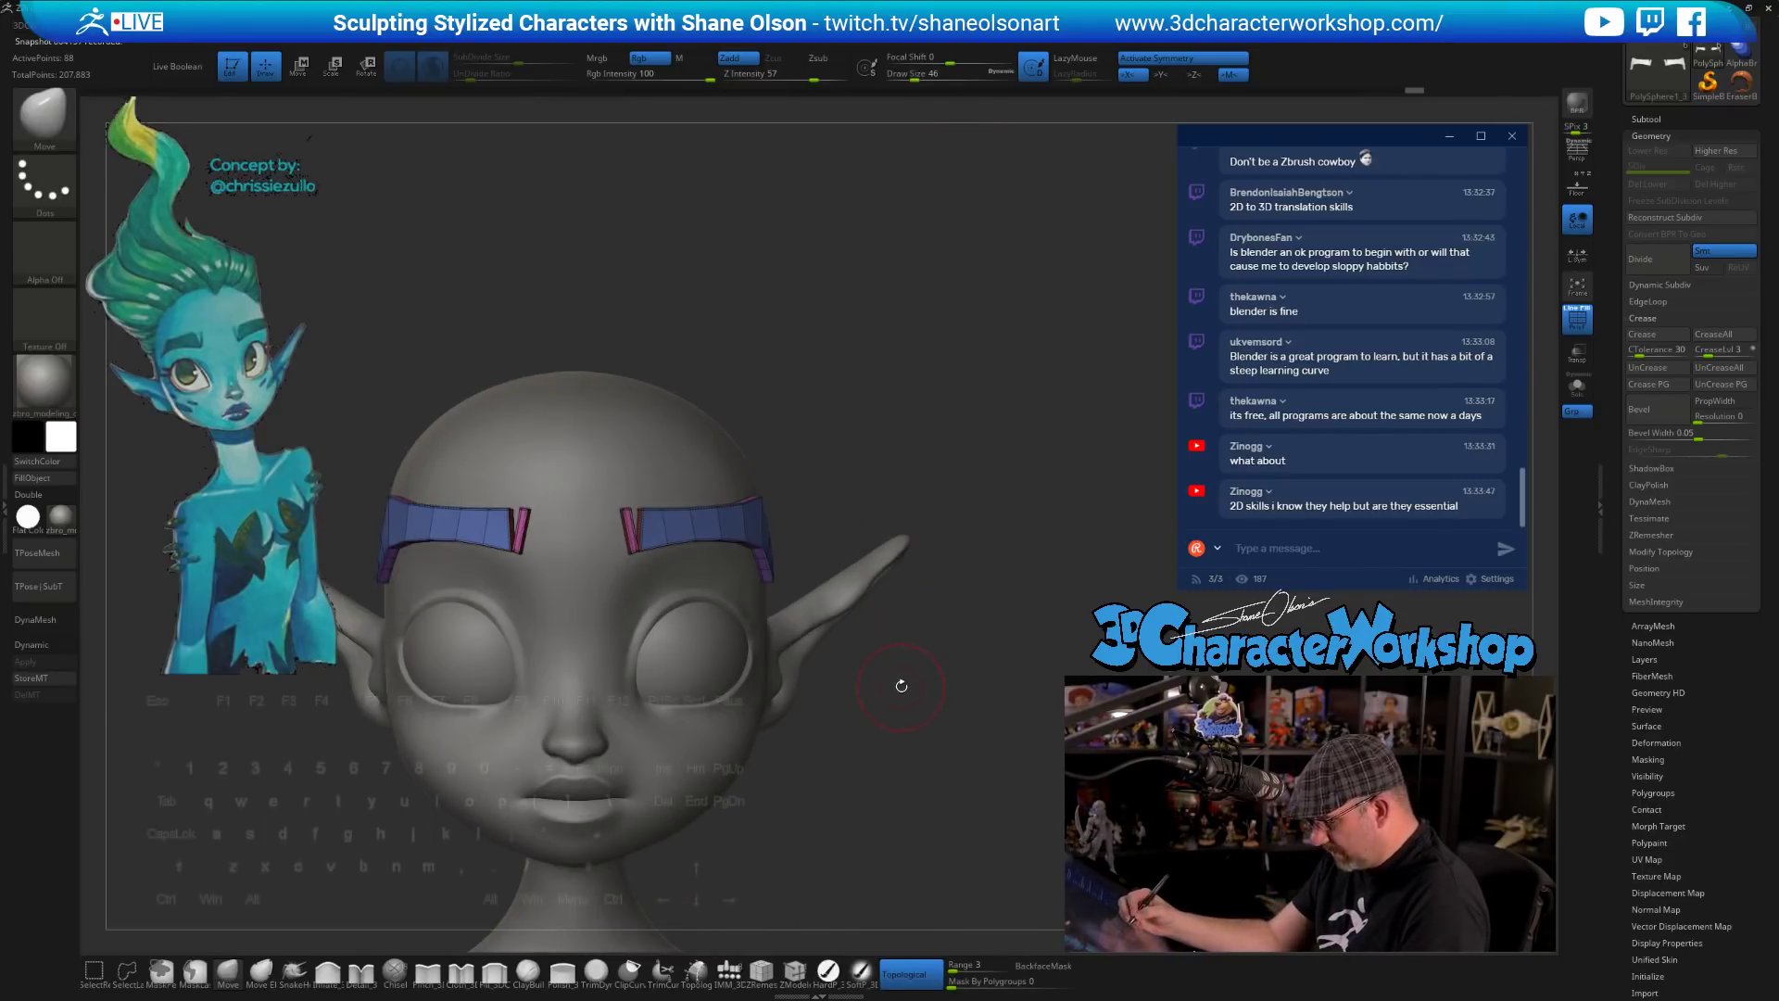
- Turn on dynamic subdivision for the eyebrows and shift them slightly against the forehead with the move gizmo, working from above
{"action": "key", "text": "d"}
{"action": "mouse_move", "coordinate": [893, 678]}
{"action": "left_mouse_down"}
{"action": "mouse_move", "coordinate": [882, 705]}
{"action": "mouse_move", "coordinate": [905, 611]}
{"action": "mouse_move", "coordinate": [794, 838]}
{"action": "mouse_move", "coordinate": [886, 756]}
{"action": "mouse_move", "coordinate": [883, 775]}
{"action": "left_mouse_up"}
{"action": "key", "text": "w"}
{"action": "left_click_drag", "start_coordinate": [835, 683], "coordinate": [831, 690], "text": "shift"}
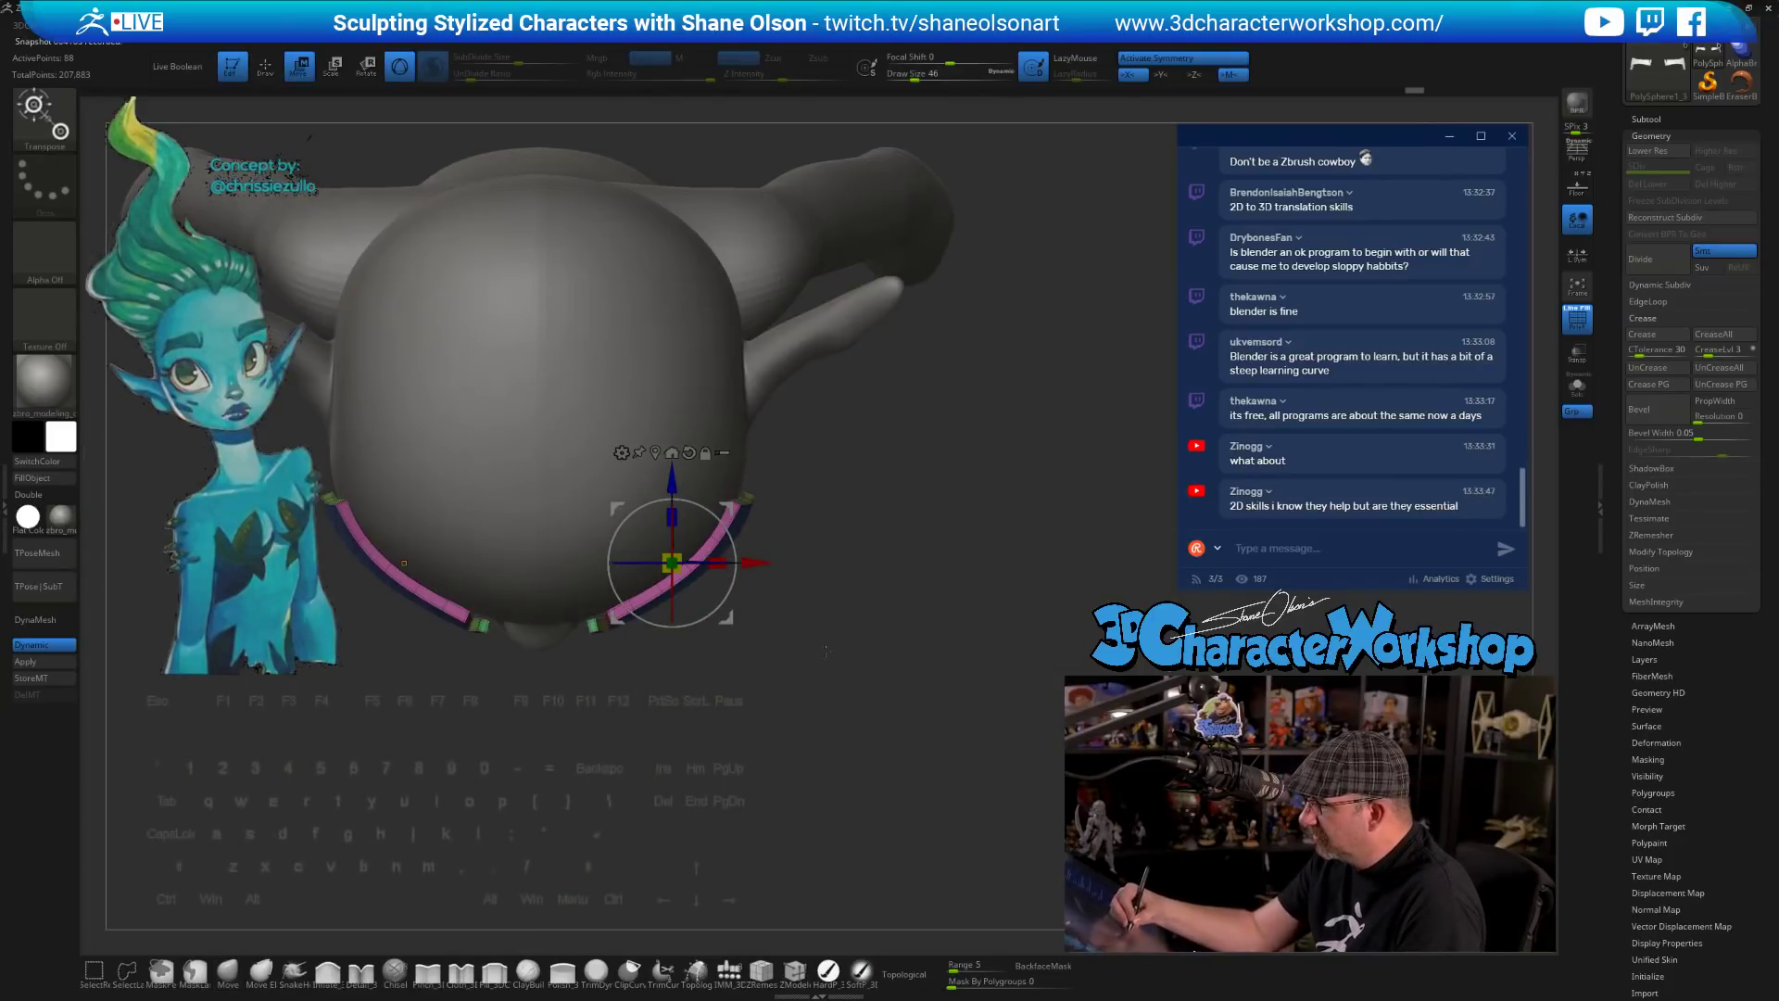
{"action": "left_click_drag", "start_coordinate": [726, 506], "coordinate": [721, 501]}
{"action": "left_click_drag", "start_coordinate": [668, 557], "coordinate": [666, 556]}
- With the Move brush at draw size 104 and topological masking off, push the eyebrows' inner ends toward the forehead
{"action": "left_click", "coordinate": [238, 976]}
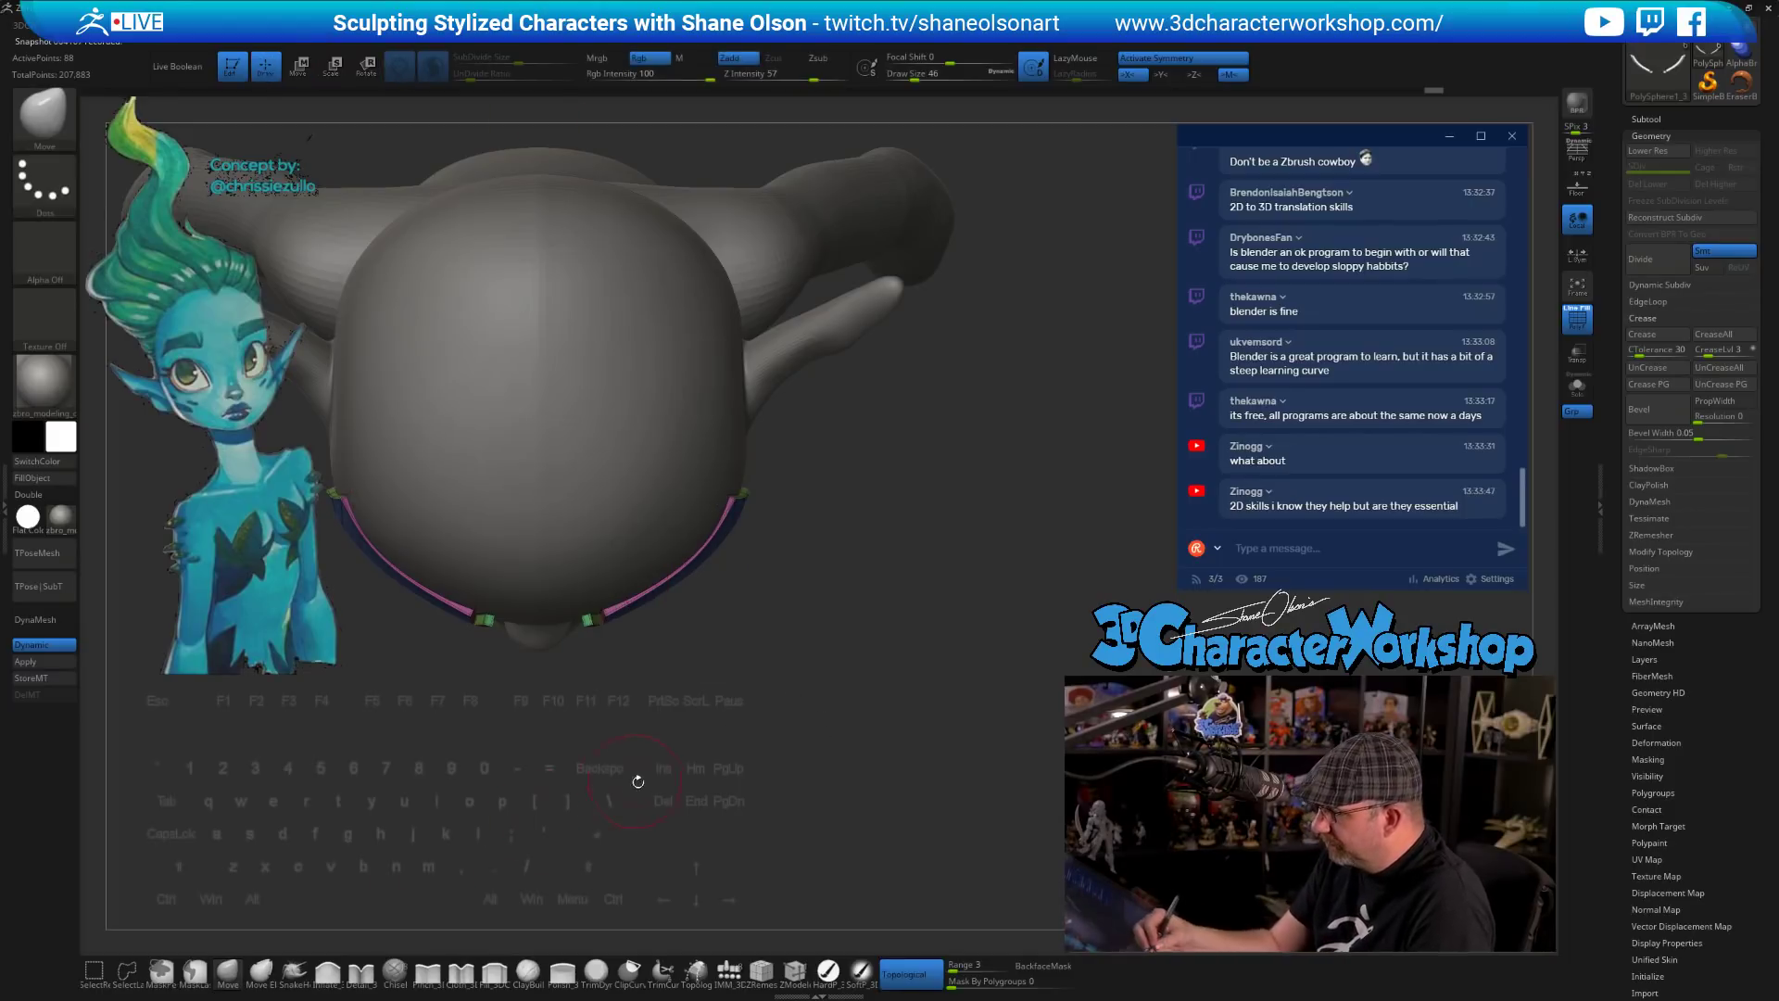
{"action": "key", "text": "s"}
{"action": "left_click_drag", "start_coordinate": [640, 783], "coordinate": [651, 780]}
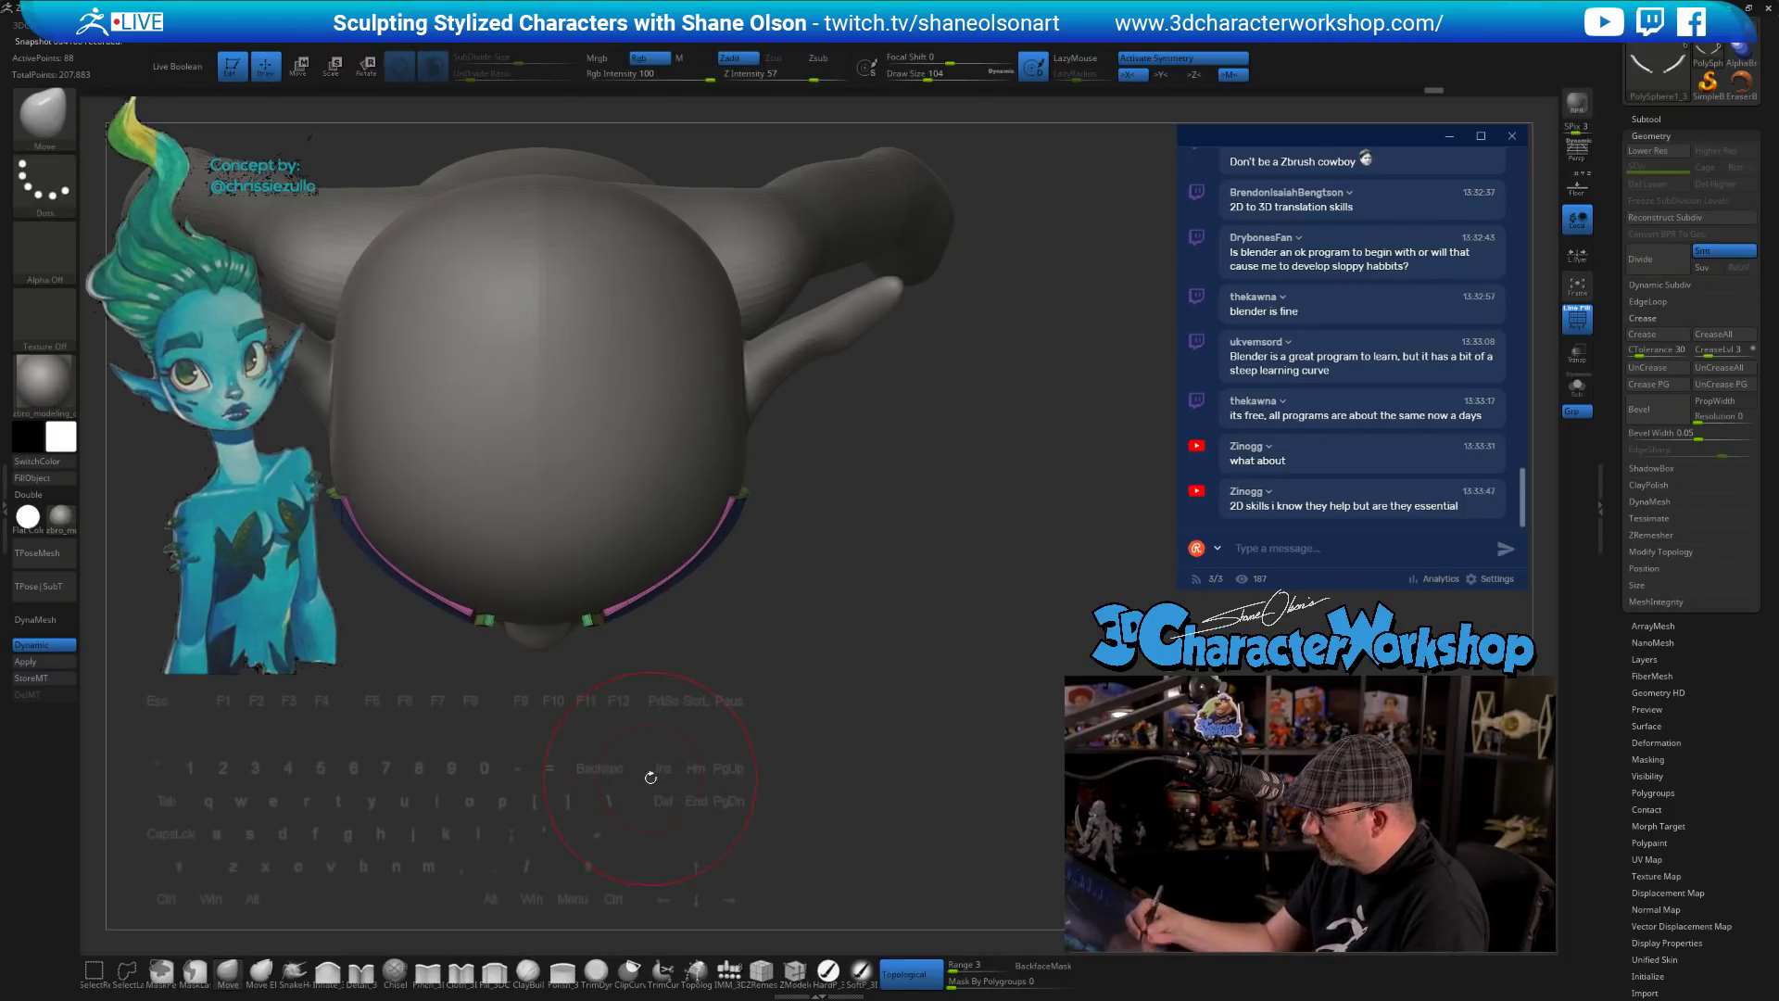
{"action": "left_click", "coordinate": [903, 974]}
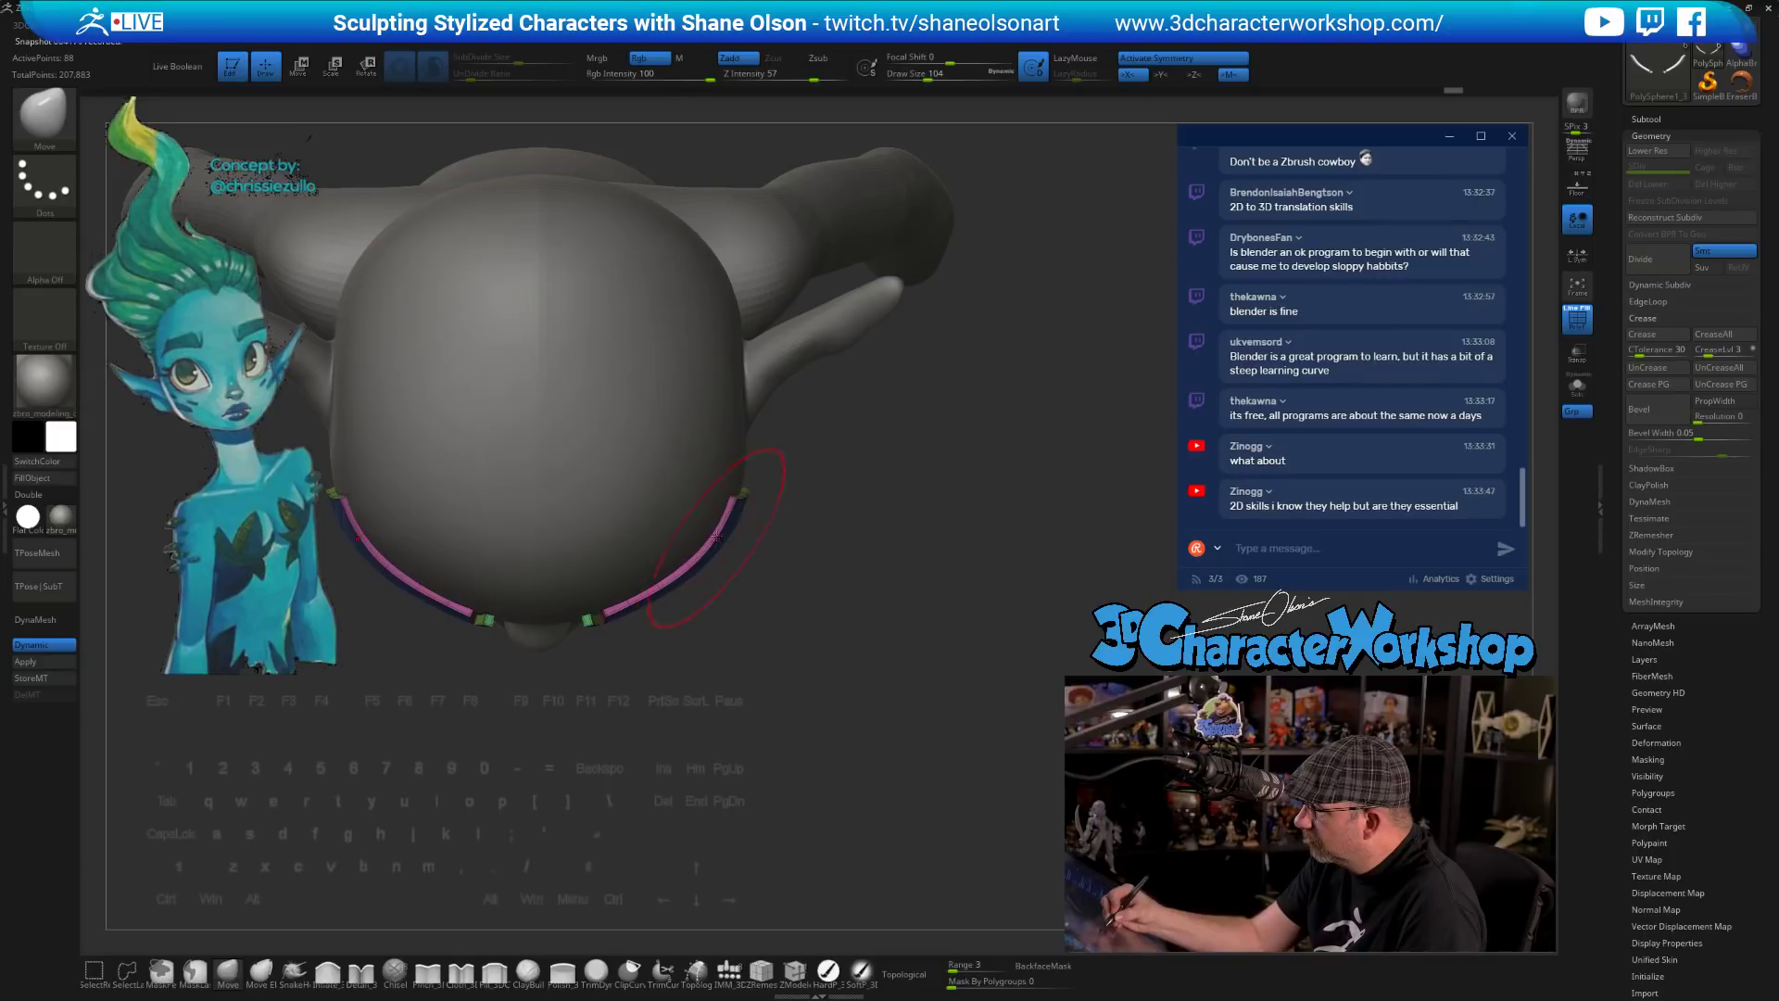
{"action": "left_click_drag", "start_coordinate": [587, 632], "coordinate": [585, 622]}
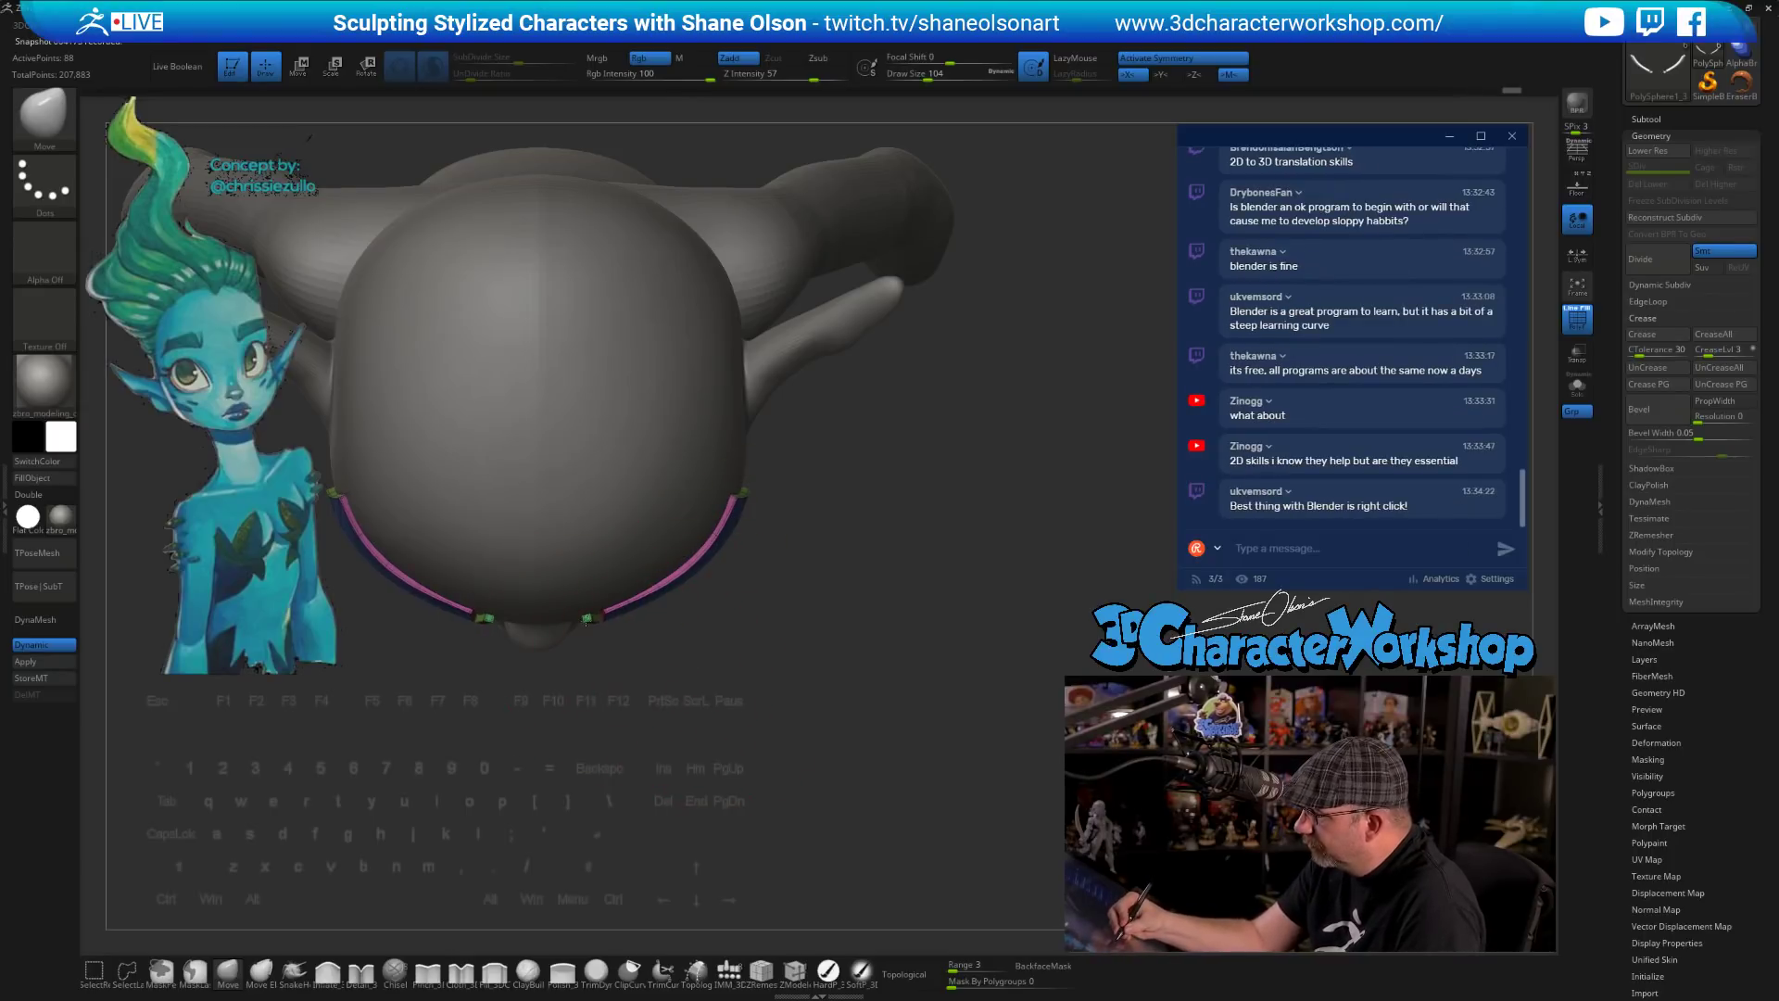
- With the Move brush at draw size 56, refine how the eyebrows' inner and outer ends follow the forehead
{"action": "mouse_move", "coordinate": [661, 670]}
{"action": "left_mouse_down"}
{"action": "mouse_move", "coordinate": [787, 509]}
{"action": "mouse_move", "coordinate": [839, 593]}
{"action": "mouse_move", "coordinate": [875, 544]}
{"action": "mouse_move", "coordinate": [873, 563]}
{"action": "left_mouse_up"}
{"action": "key", "text": "s"}
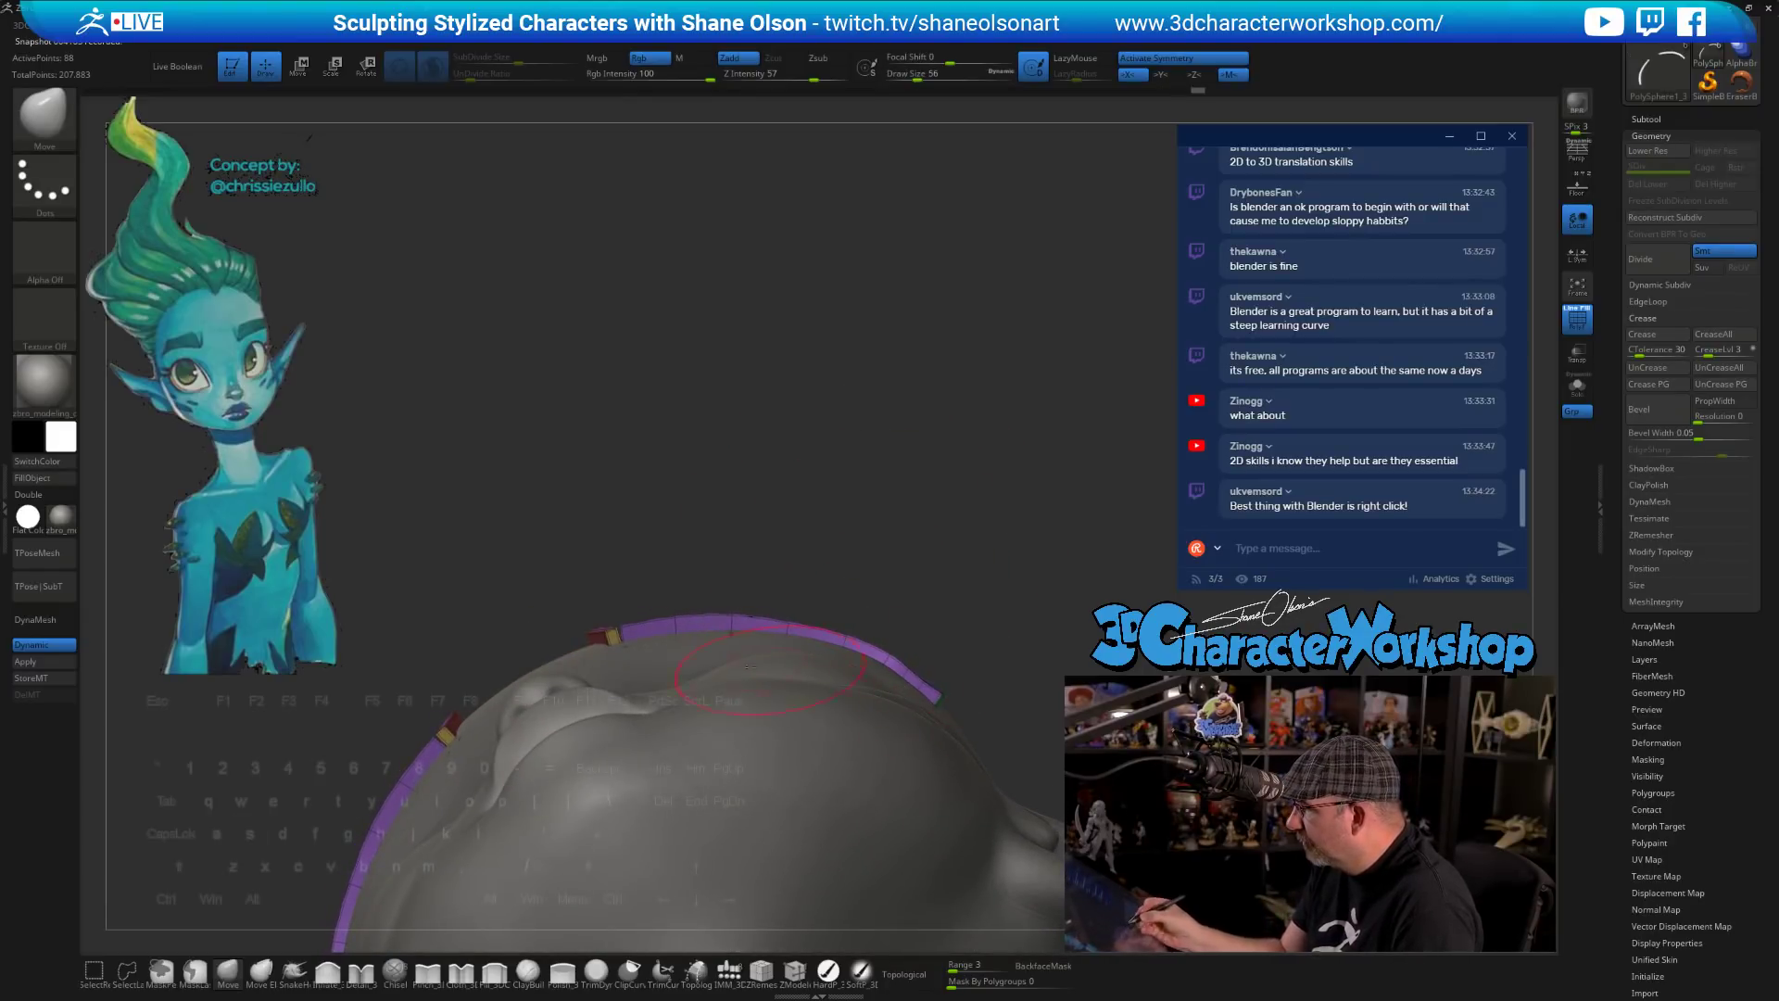
{"action": "left_click_drag", "start_coordinate": [730, 625], "coordinate": [675, 635]}
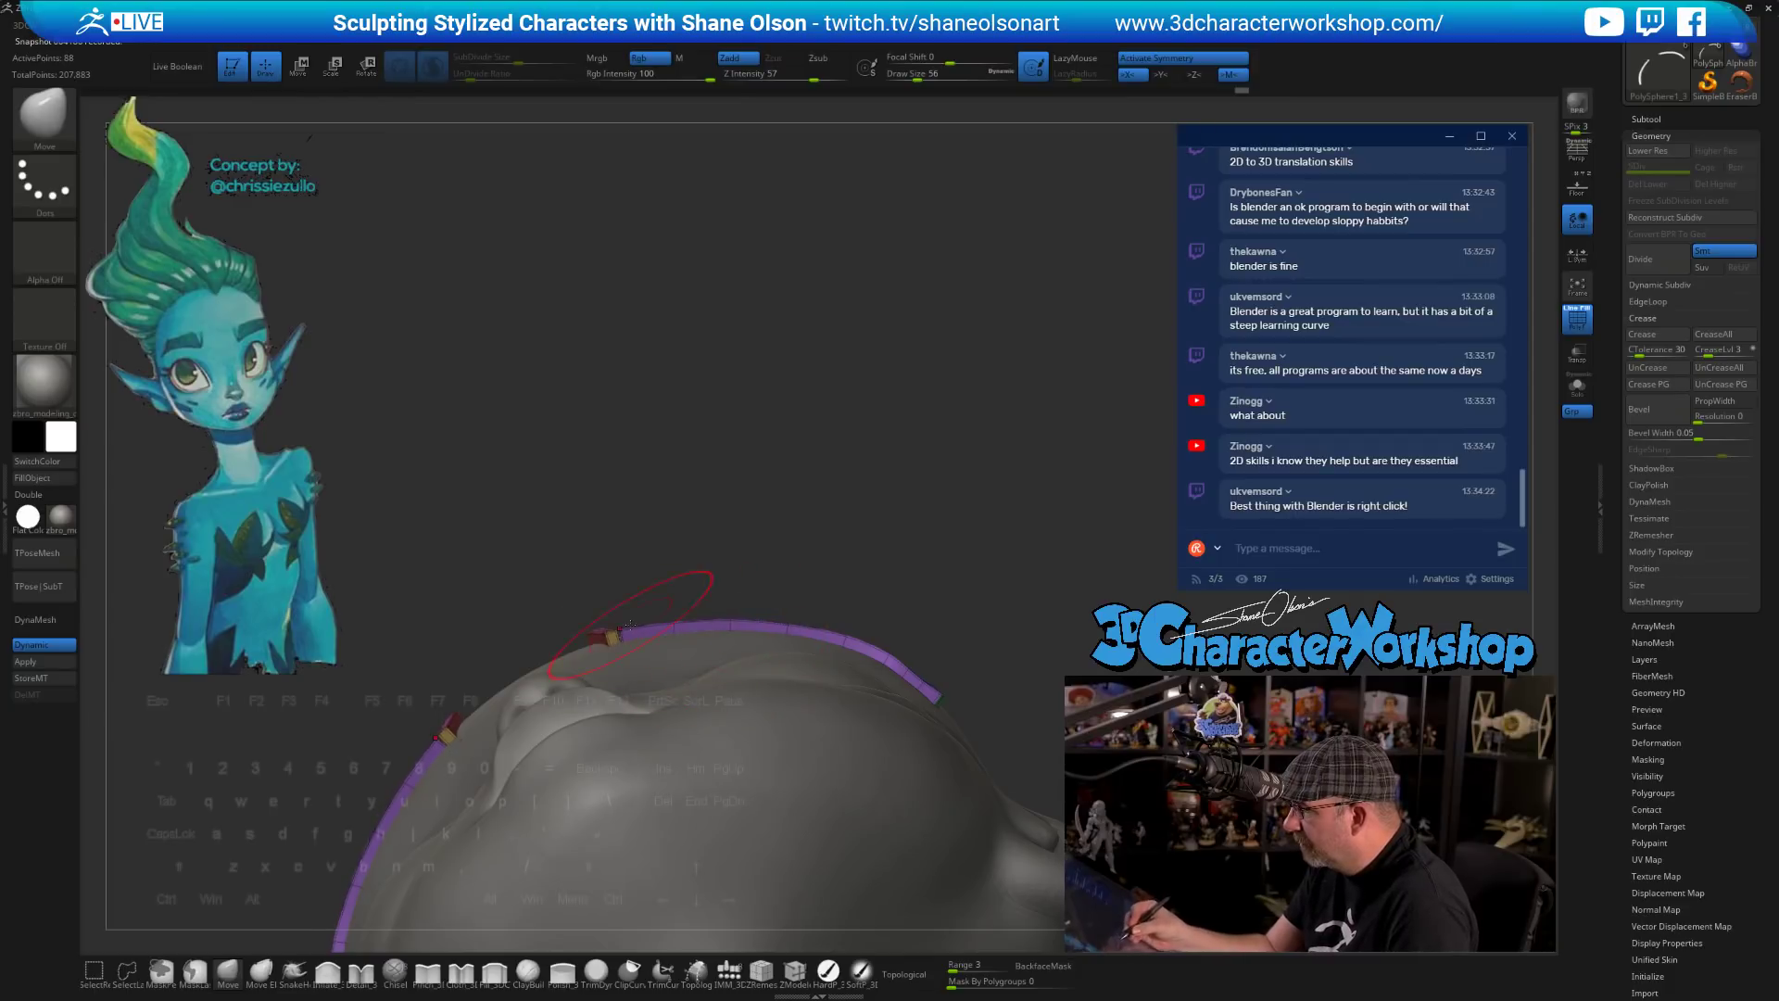
{"action": "left_click_drag", "start_coordinate": [821, 495], "coordinate": [806, 593]}
{"action": "mouse_move", "coordinate": [816, 370]}
{"action": "left_mouse_down"}
{"action": "mouse_move", "coordinate": [556, 399]}
{"action": "mouse_move", "coordinate": [538, 408]}
{"action": "mouse_move", "coordinate": [556, 440]}
{"action": "left_mouse_up"}
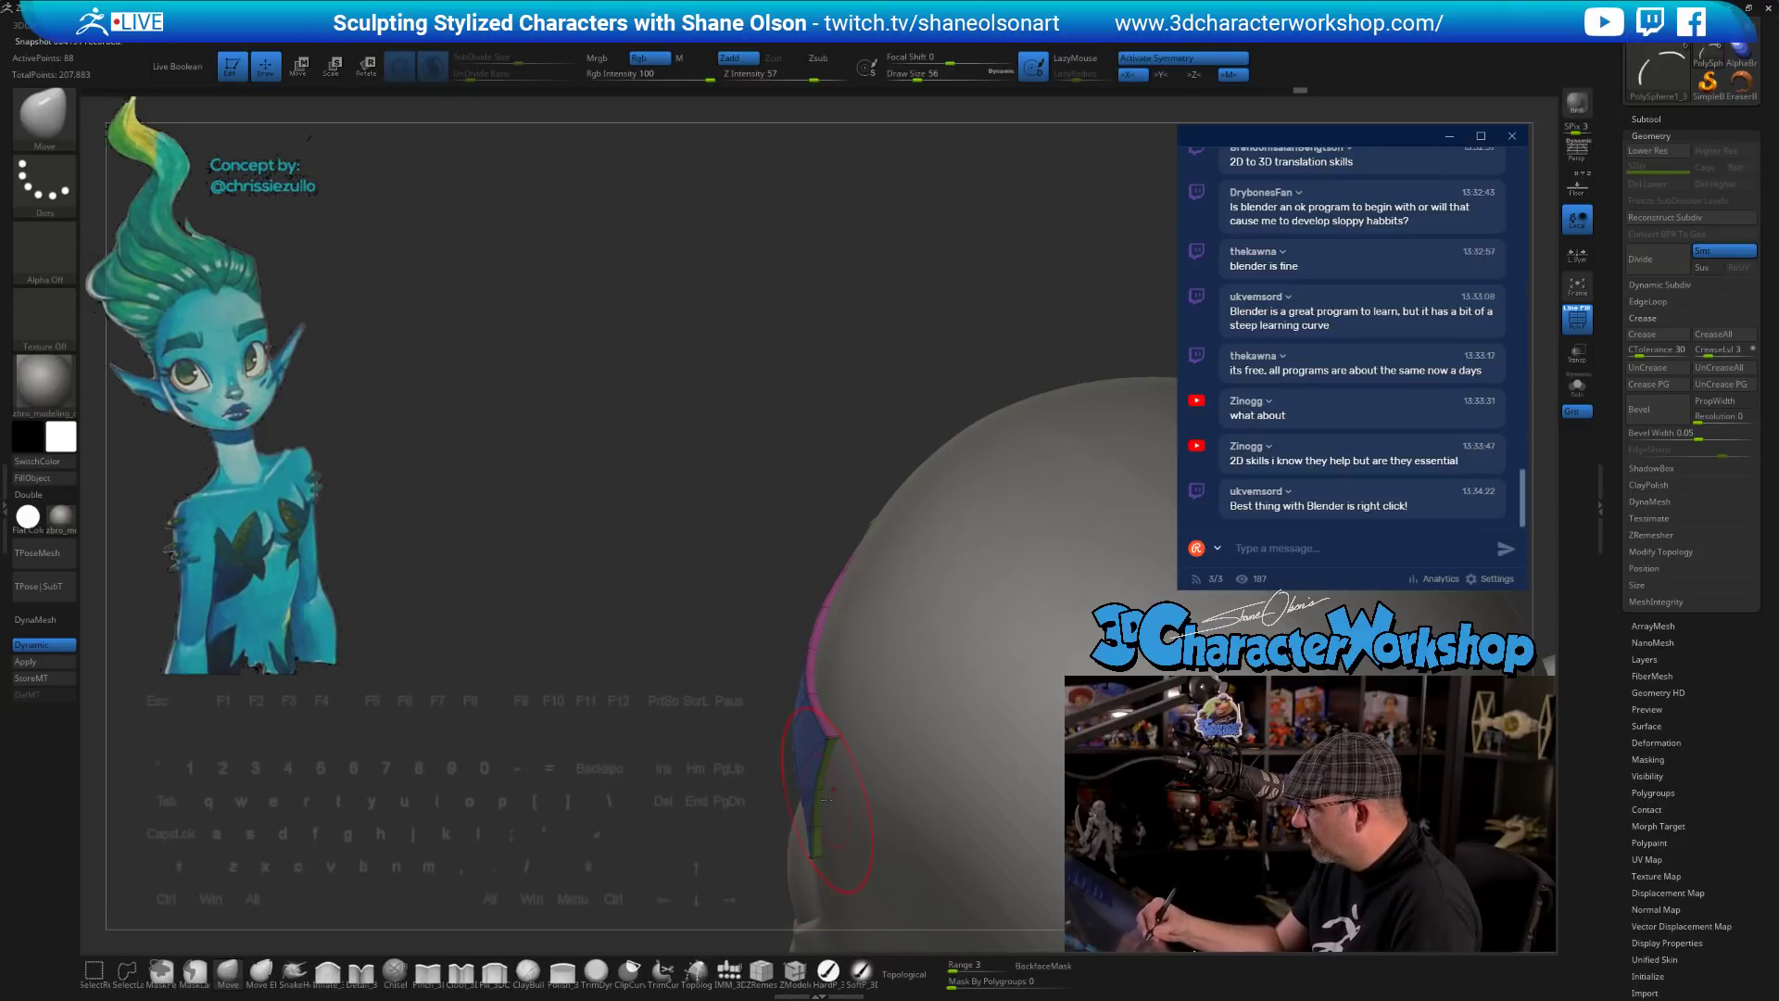
{"action": "left_click_drag", "start_coordinate": [849, 780], "coordinate": [845, 777]}
- Hide the polyframe display and check the smoothed eyebrows on the face from the front
{"action": "mouse_move", "coordinate": [686, 519]}
{"action": "left_mouse_down"}
{"action": "mouse_move", "coordinate": [886, 533]}
{"action": "mouse_move", "coordinate": [893, 667]}
{"action": "mouse_move", "coordinate": [916, 601]}
{"action": "mouse_move", "coordinate": [825, 426]}
{"action": "mouse_move", "coordinate": [867, 436]}
{"action": "left_mouse_up"}
{"action": "key", "text": "shift+f"}
{"action": "mouse_move", "coordinate": [867, 767]}
{"action": "left_mouse_down"}
{"action": "mouse_move", "coordinate": [843, 777]}
{"action": "mouse_move", "coordinate": [843, 743]}
{"action": "mouse_move", "coordinate": [851, 758]}
{"action": "left_mouse_up"}
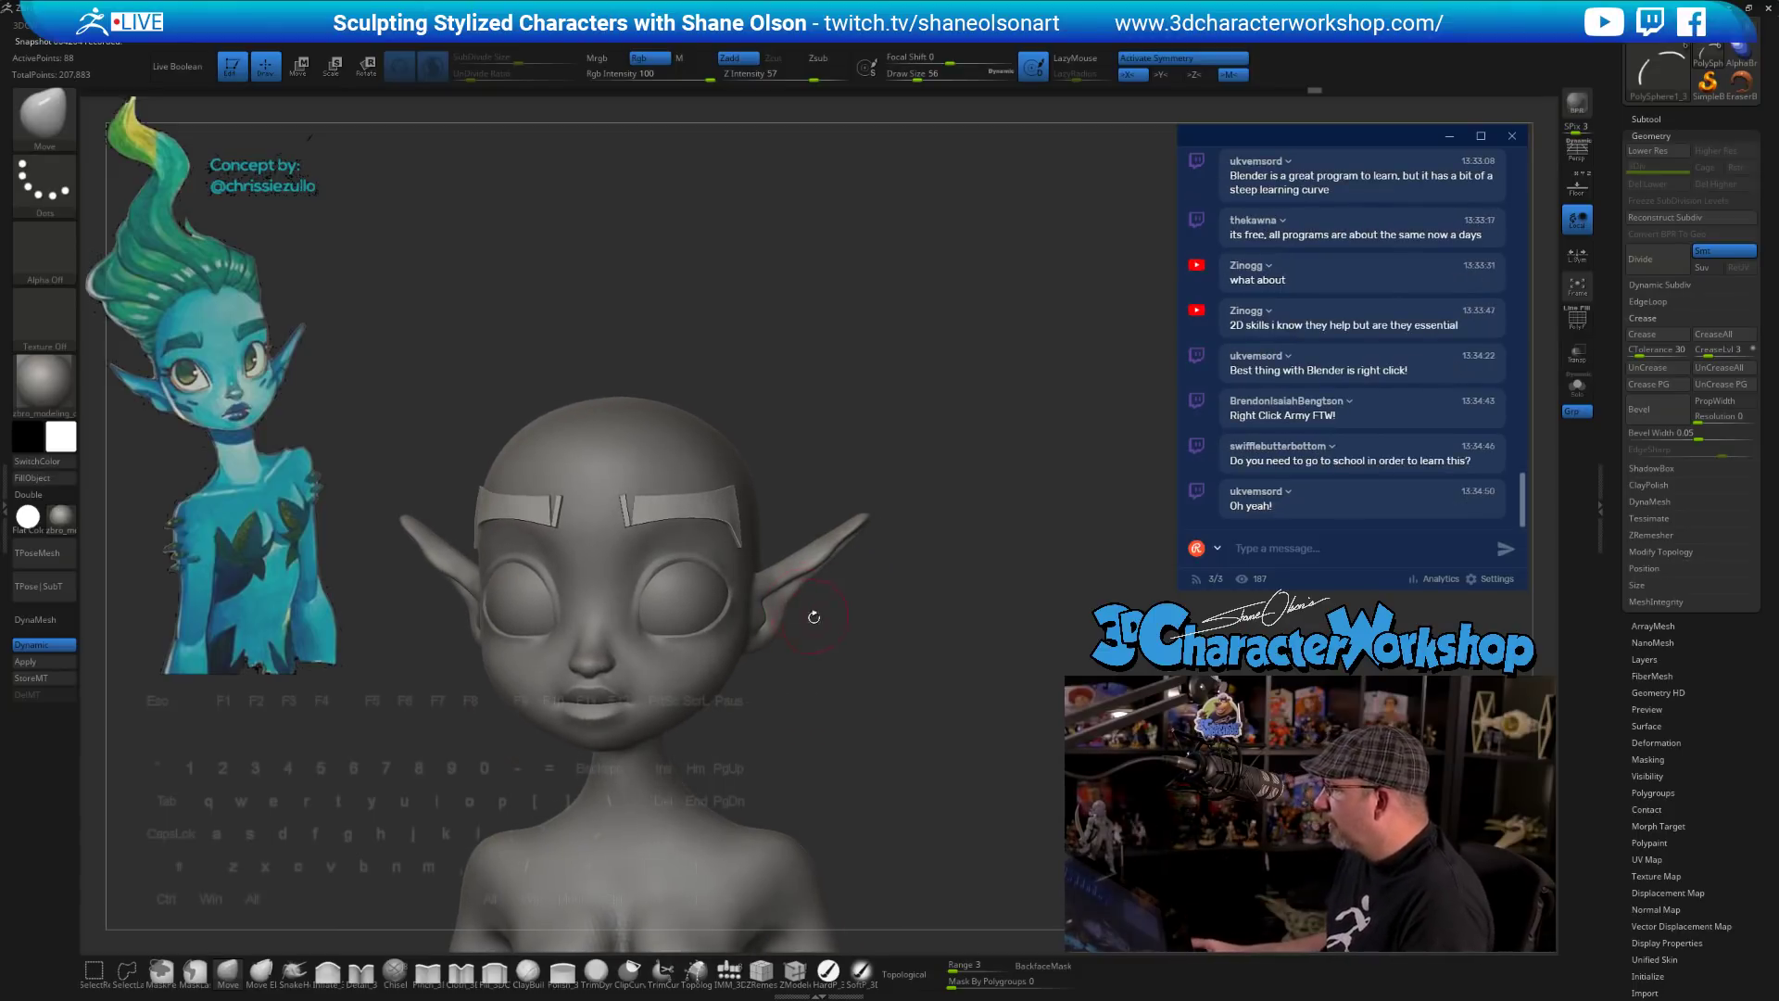
{"action": "key", "text": "shift"}
{"action": "left_click_drag", "start_coordinate": [874, 664], "coordinate": [875, 675], "text": "shift"}
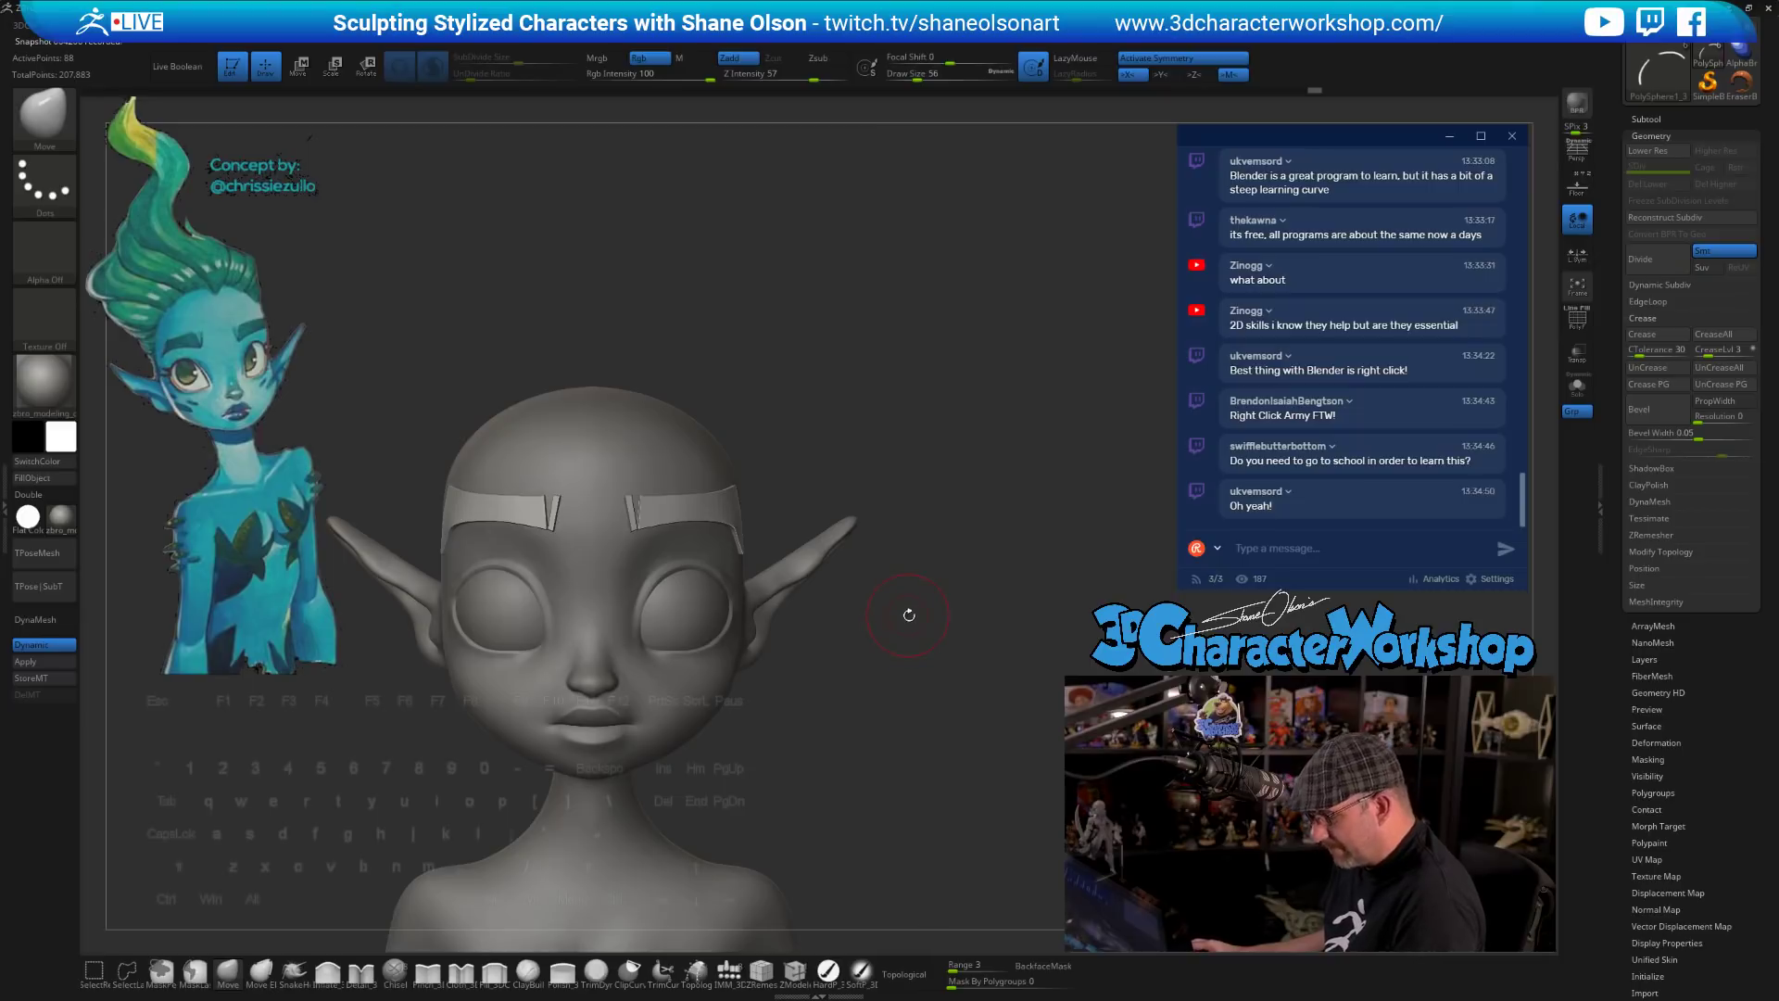
{"action": "left_click_drag", "start_coordinate": [805, 205], "coordinate": [842, 204], "text": "alt"}
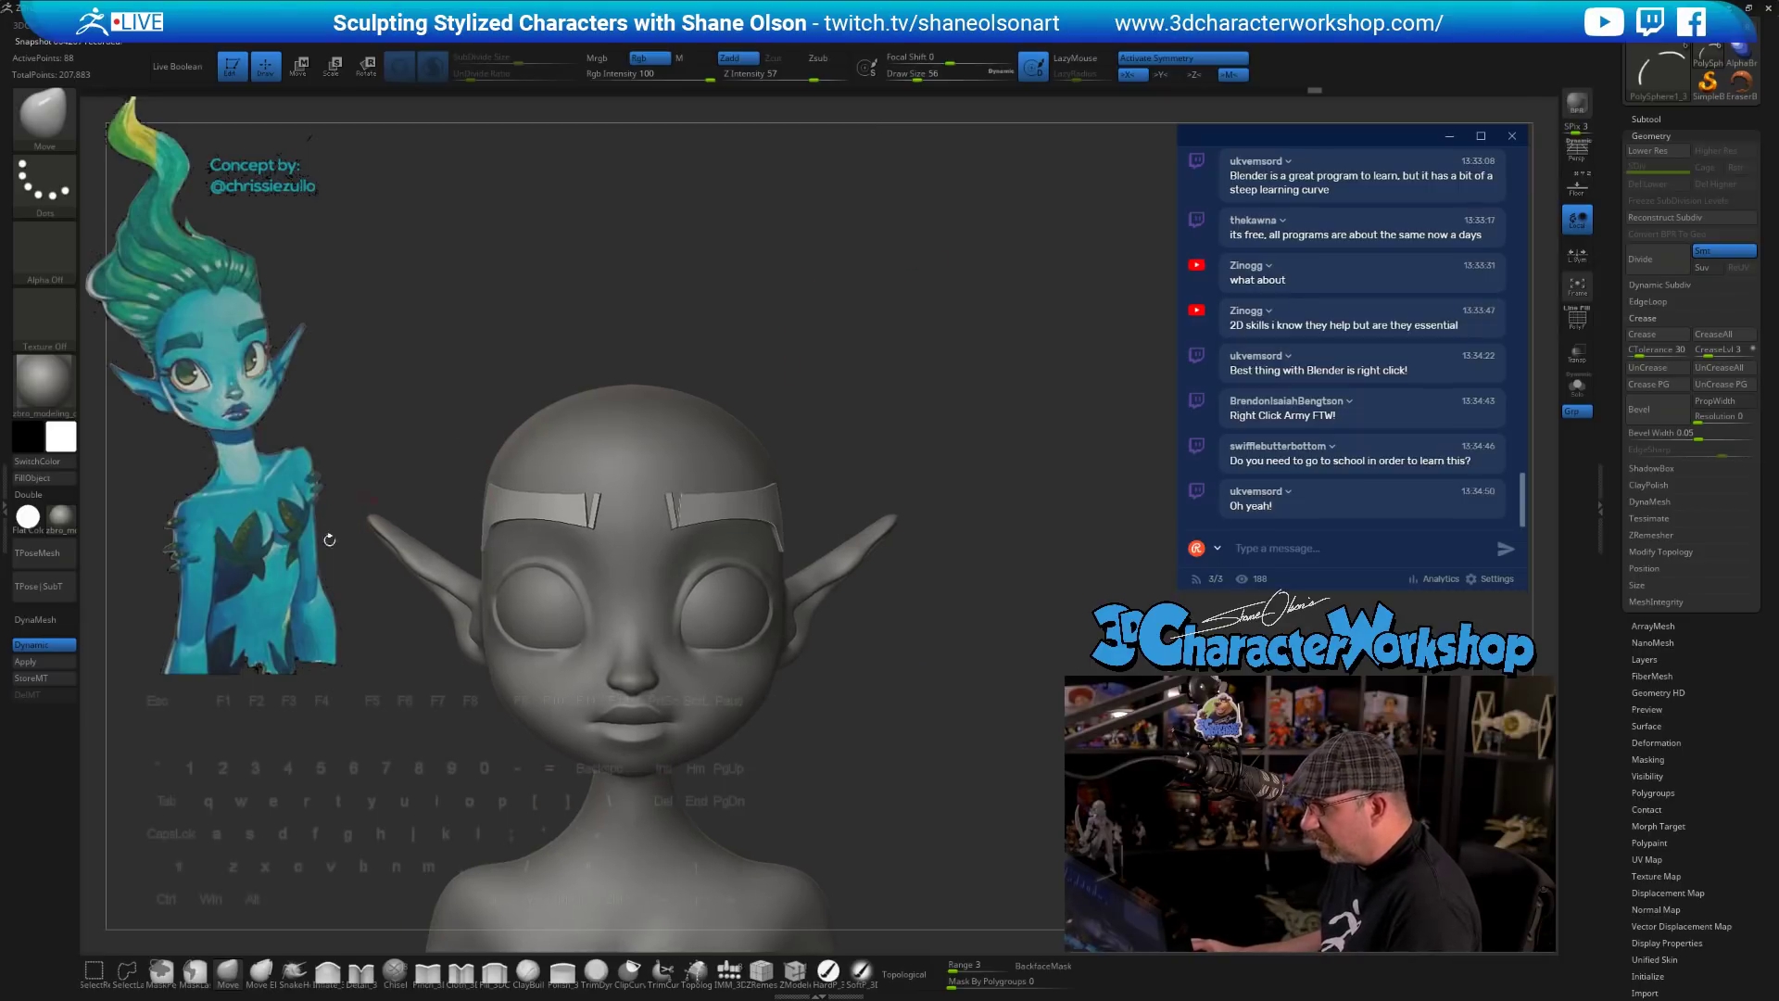
- Switch the model's material to SkinShade4 and check the character's look from several angles
{"action": "left_click", "coordinate": [67, 515]}
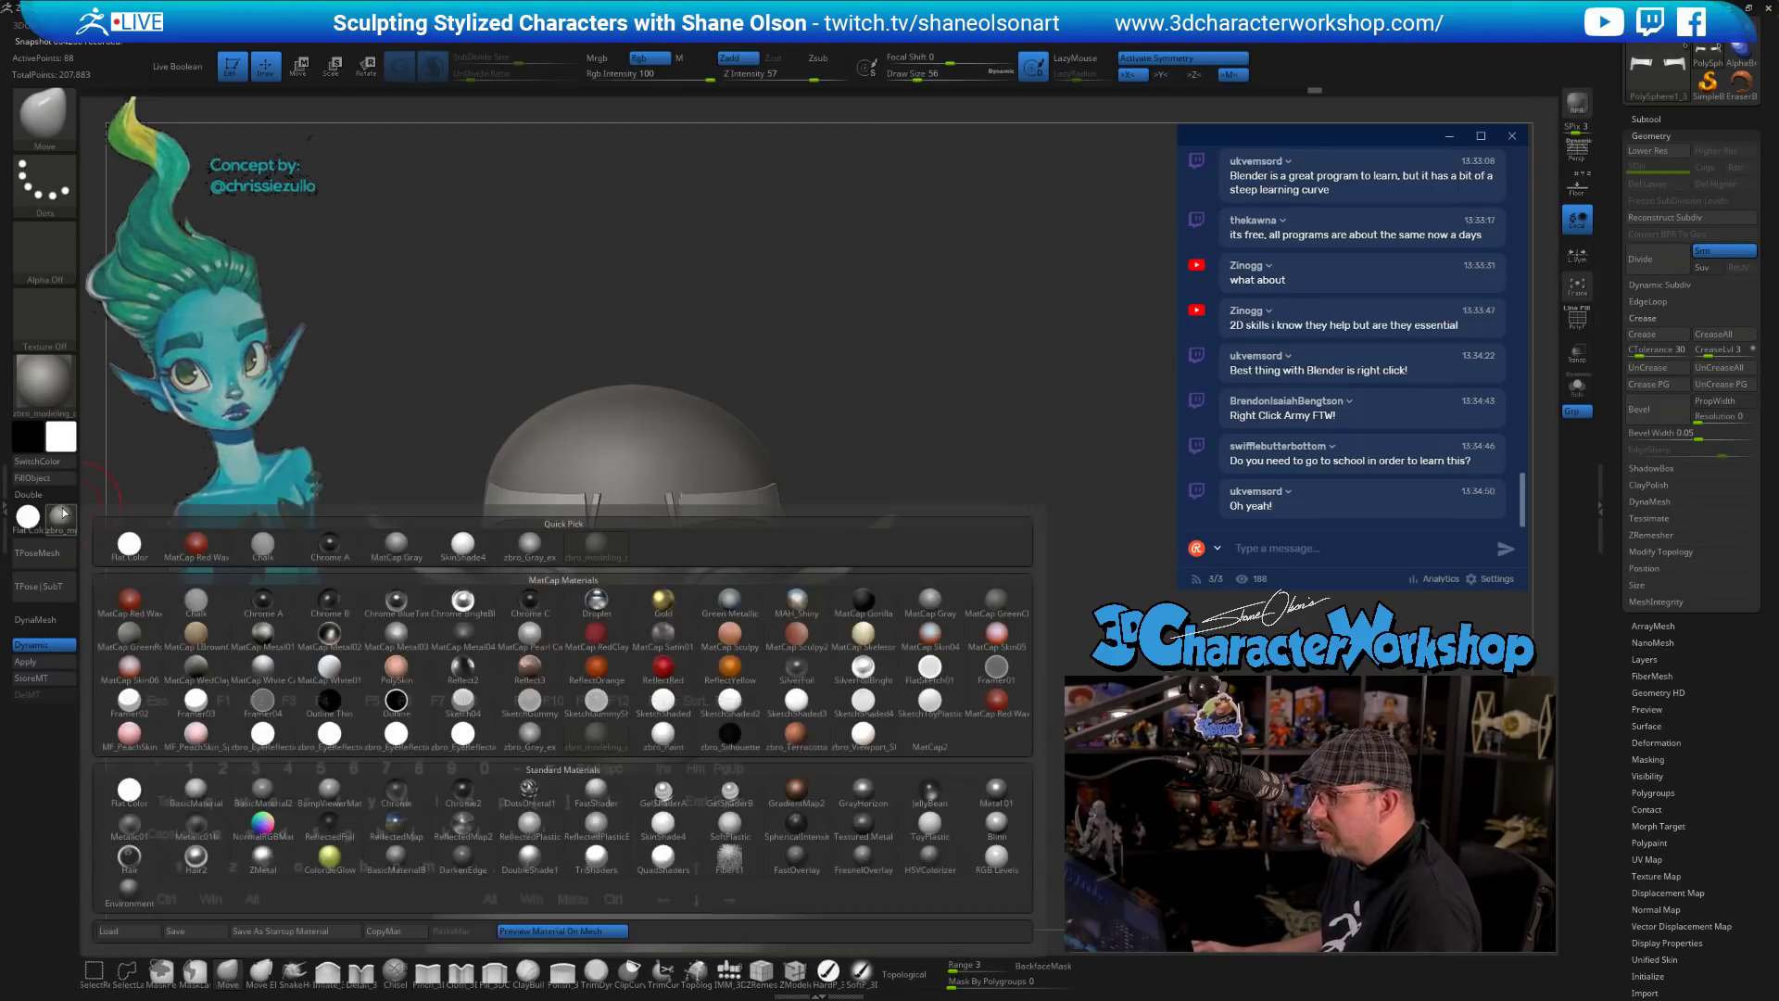
{"action": "left_click", "coordinate": [462, 547]}
{"action": "left_click_drag", "start_coordinate": [703, 269], "coordinate": [757, 401]}
{"action": "left_click_drag", "start_coordinate": [877, 312], "coordinate": [701, 436]}
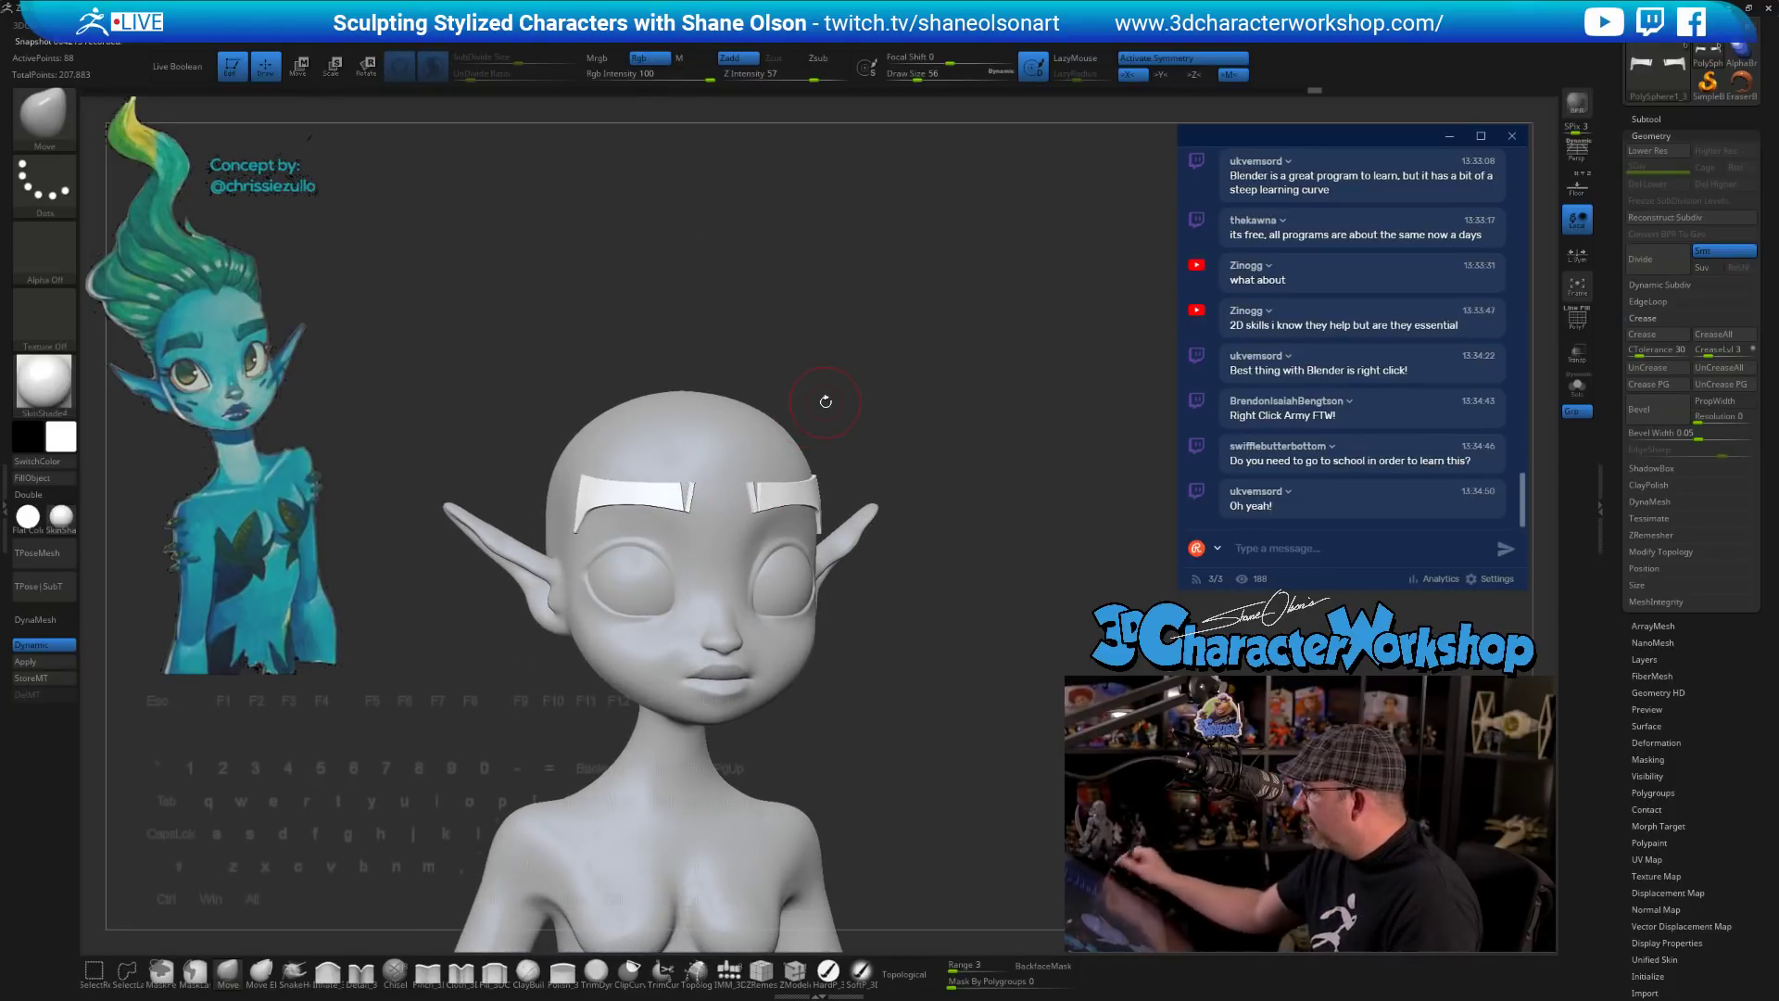
- Activate Spotlight on the concept art, choose the hard paint brush, and sample the light teal skin colour from the reference
{"action": "mouse_move", "coordinate": [952, 696]}
{"action": "left_mouse_down"}
{"action": "mouse_move", "coordinate": [908, 649]}
{"action": "mouse_move", "coordinate": [908, 699]}
{"action": "mouse_move", "coordinate": [881, 702]}
{"action": "left_mouse_up"}
{"action": "key", "text": "shift+z"}
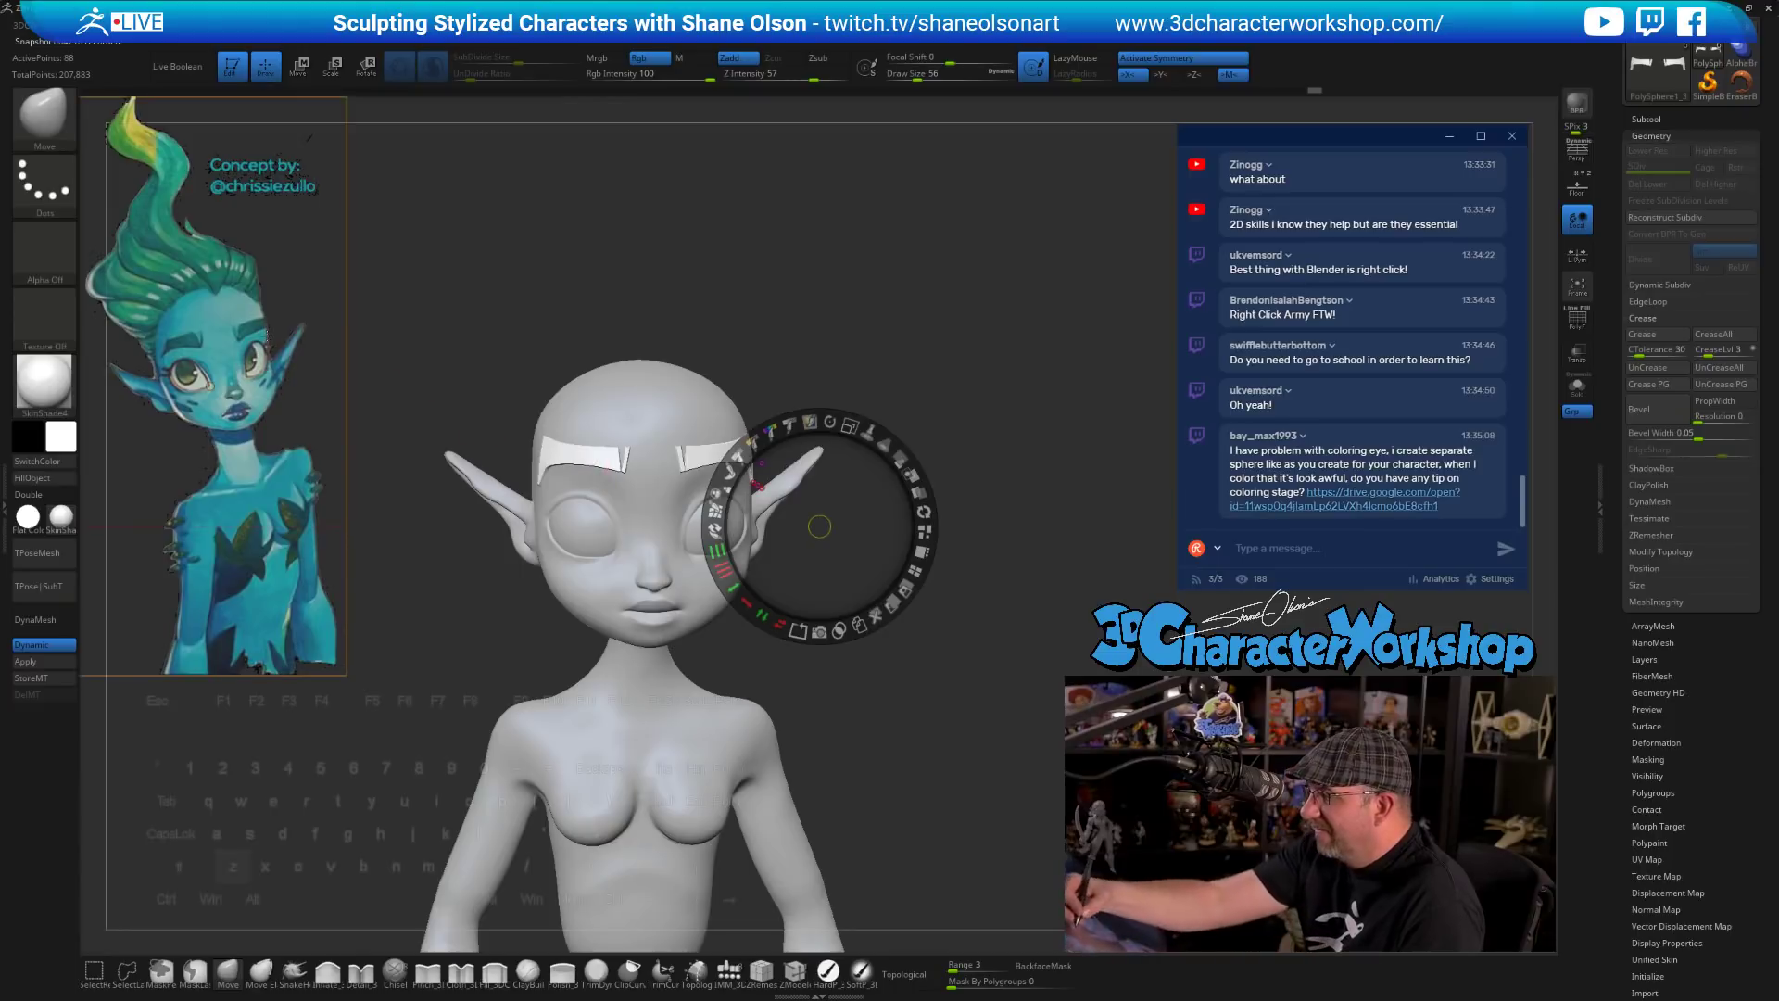
{"action": "key", "text": "c"}
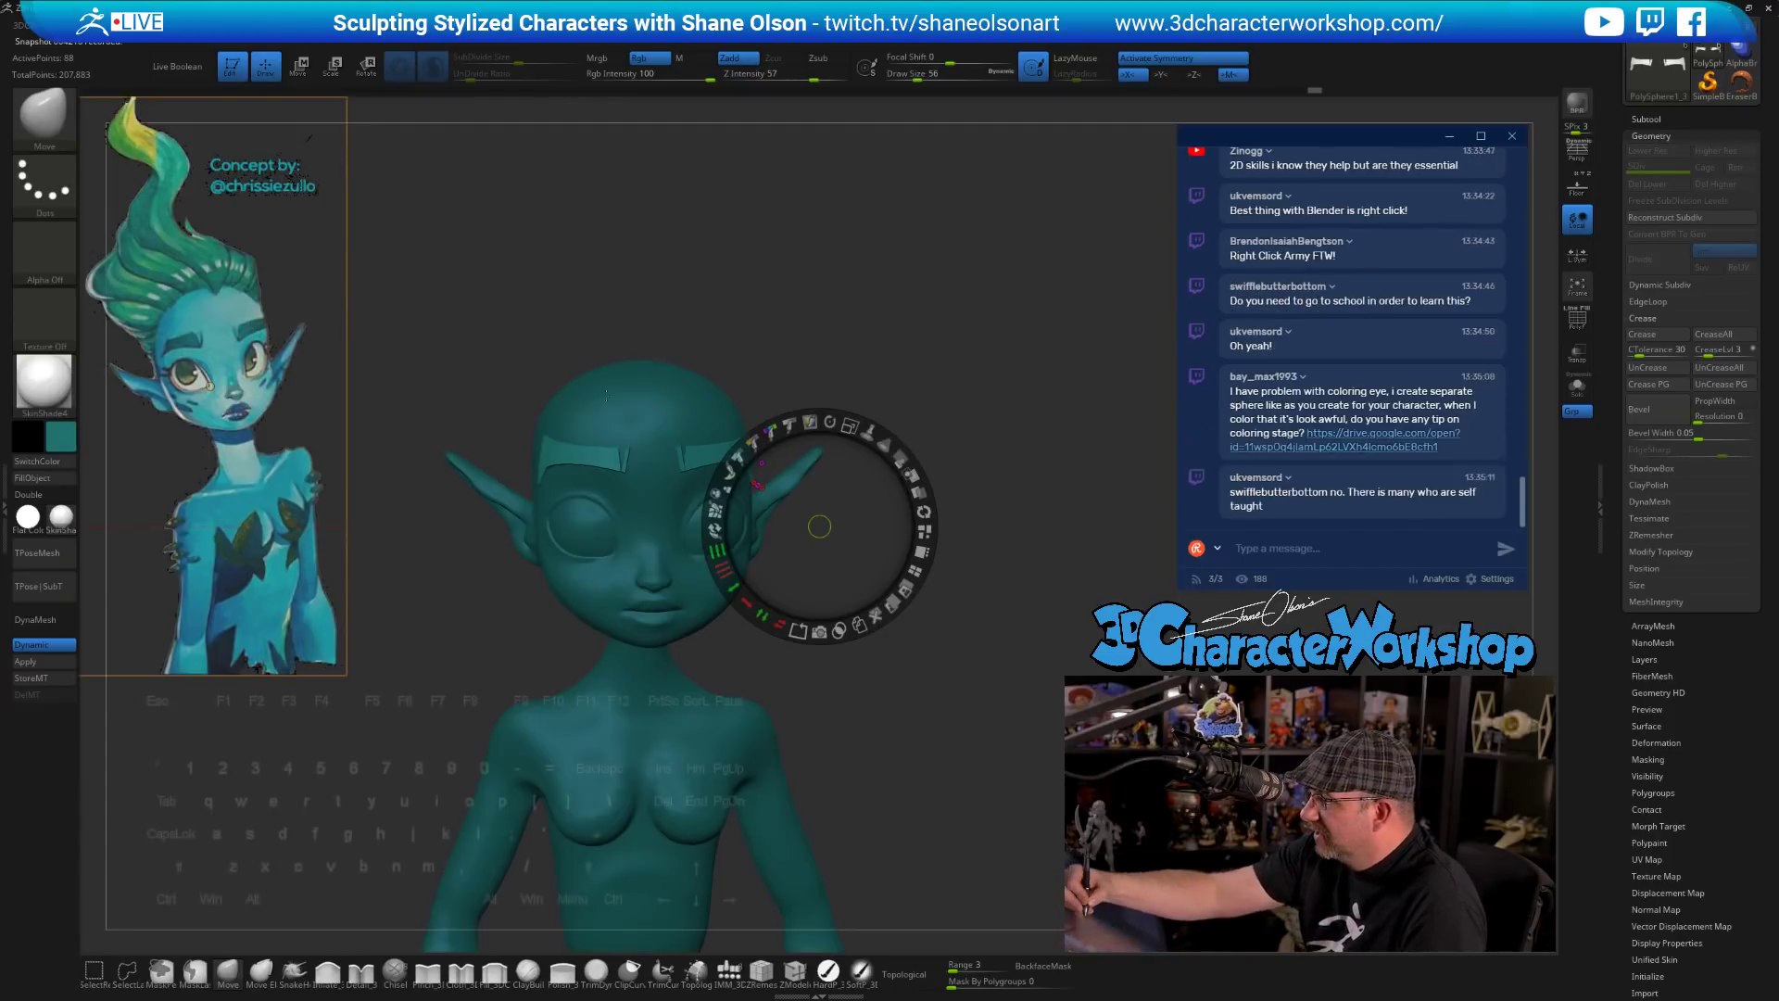
{"action": "left_click", "coordinate": [828, 972]}
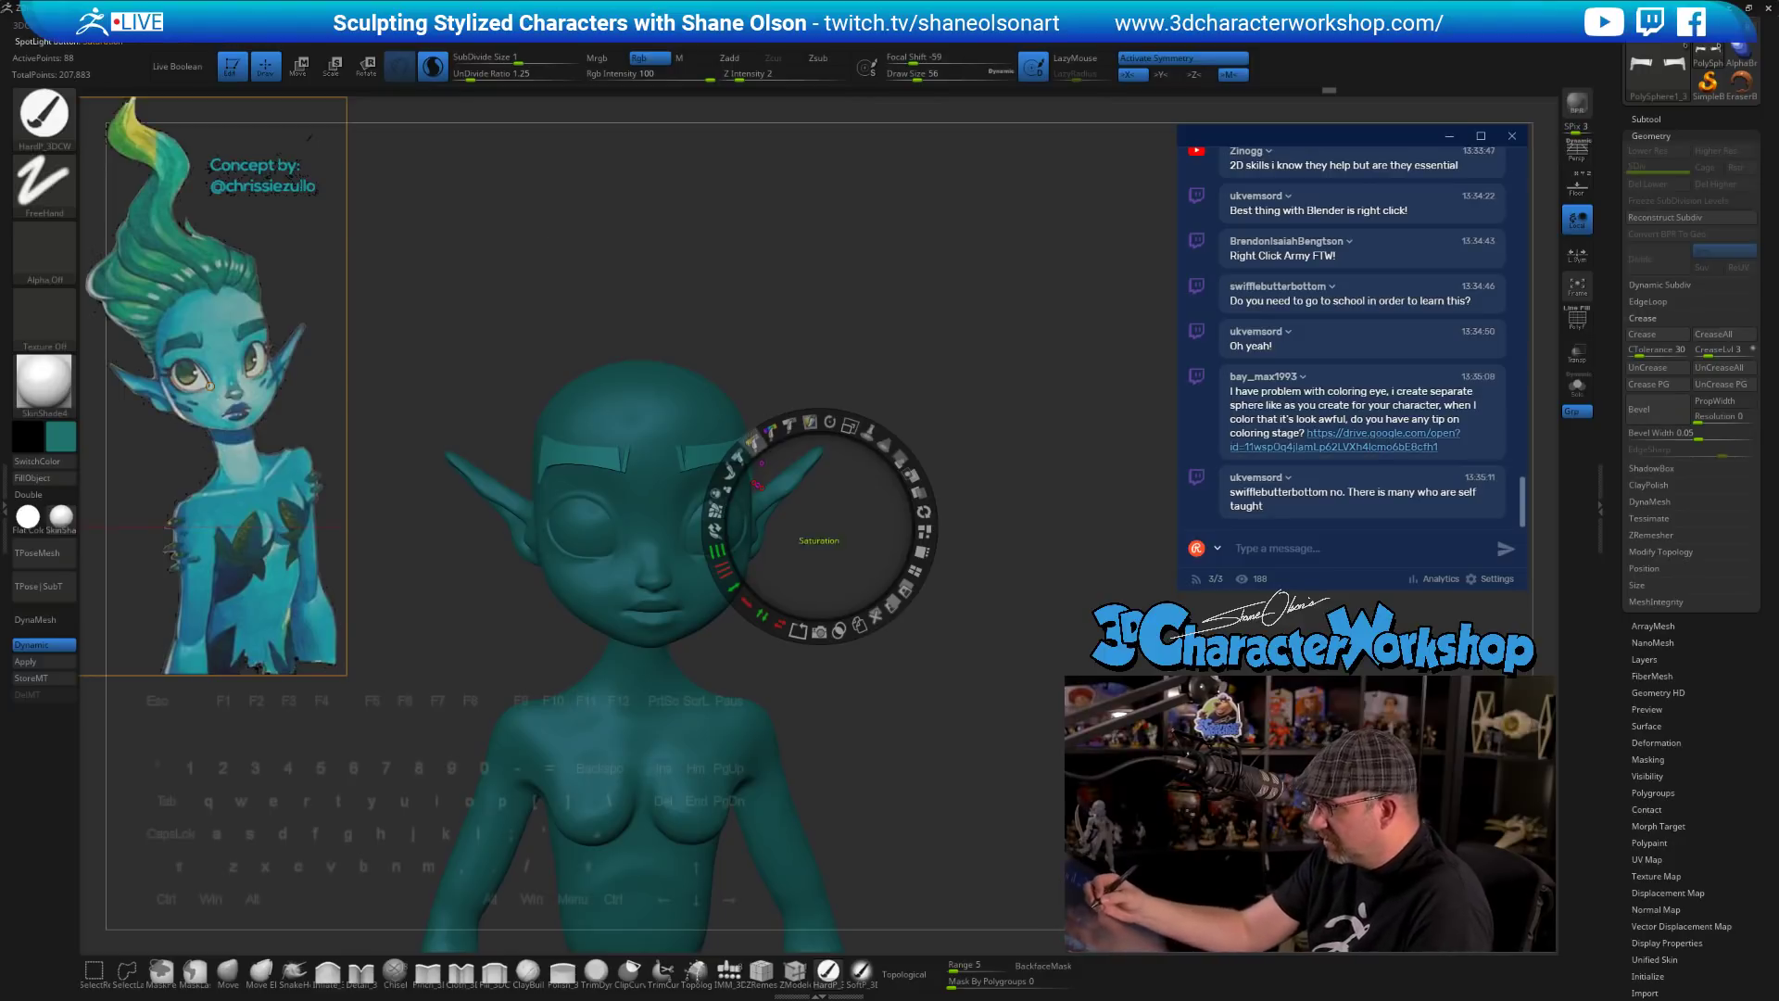
{"action": "key", "text": "c"}
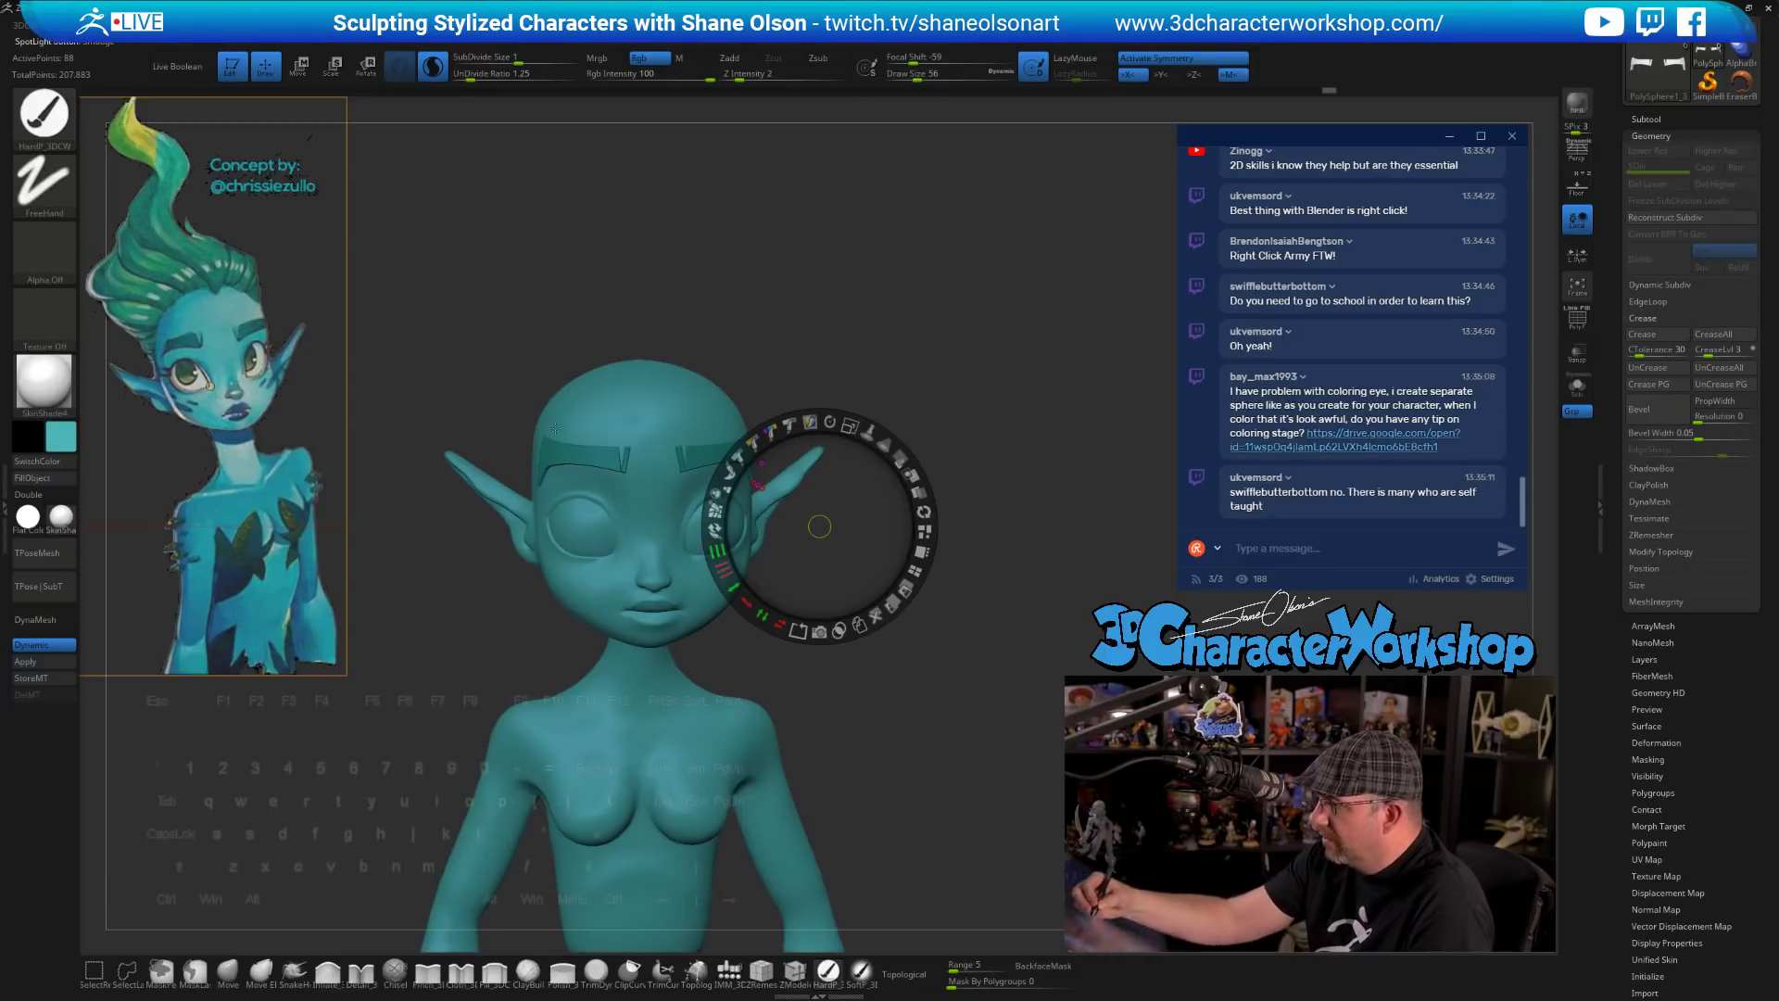
- Select the body and fill it with the teal sampled from the concept art
{"action": "key", "text": "z"}
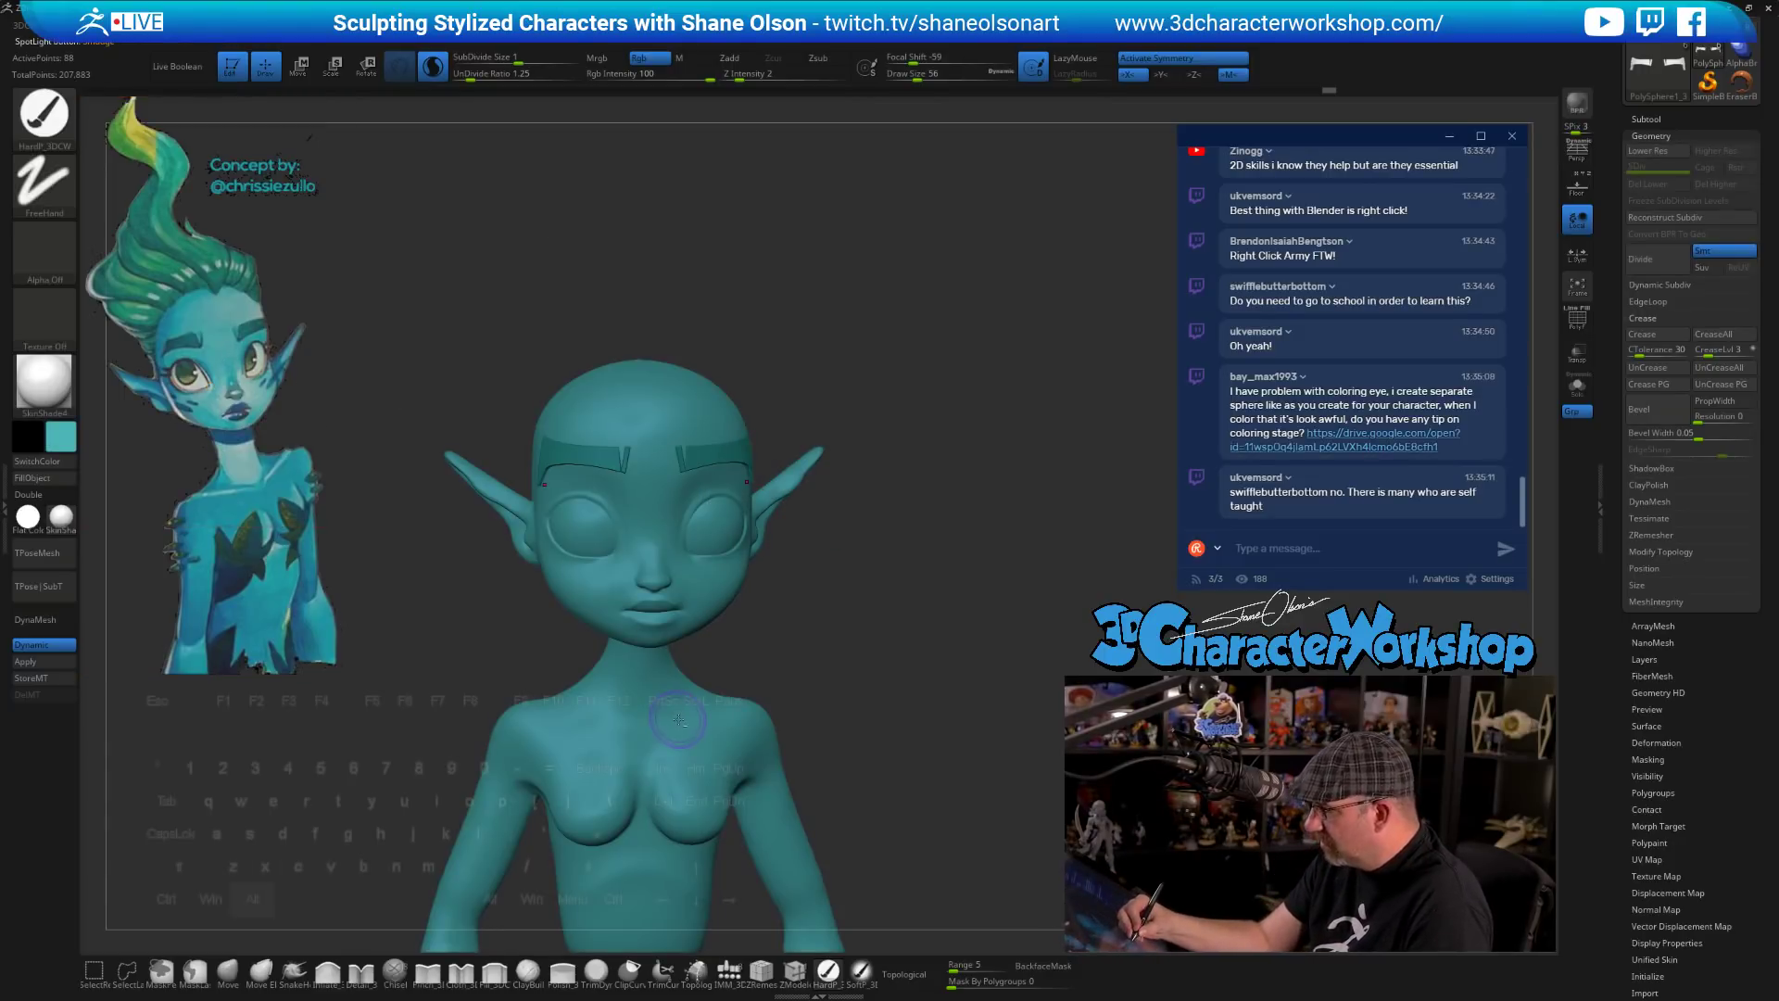
{"action": "left_click", "coordinate": [679, 720], "text": "alt"}
{"action": "left_click", "coordinate": [45, 479]}
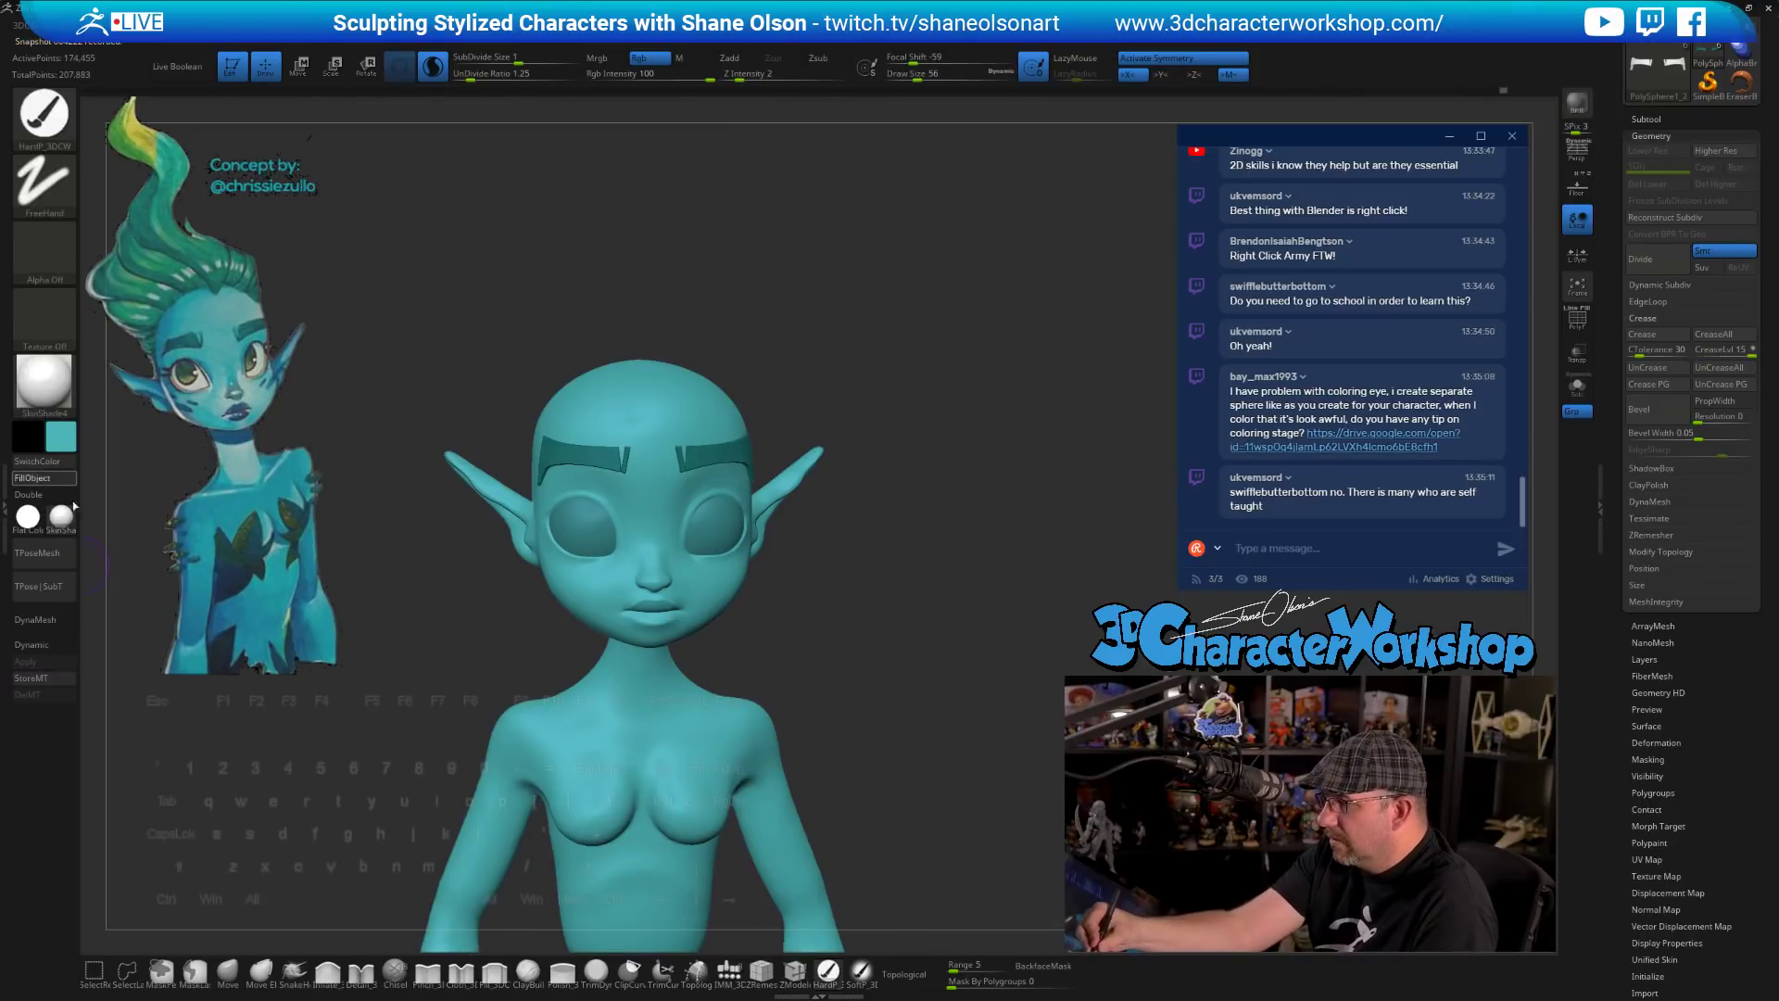
{"action": "left_click_drag", "start_coordinate": [816, 569], "coordinate": [831, 574]}
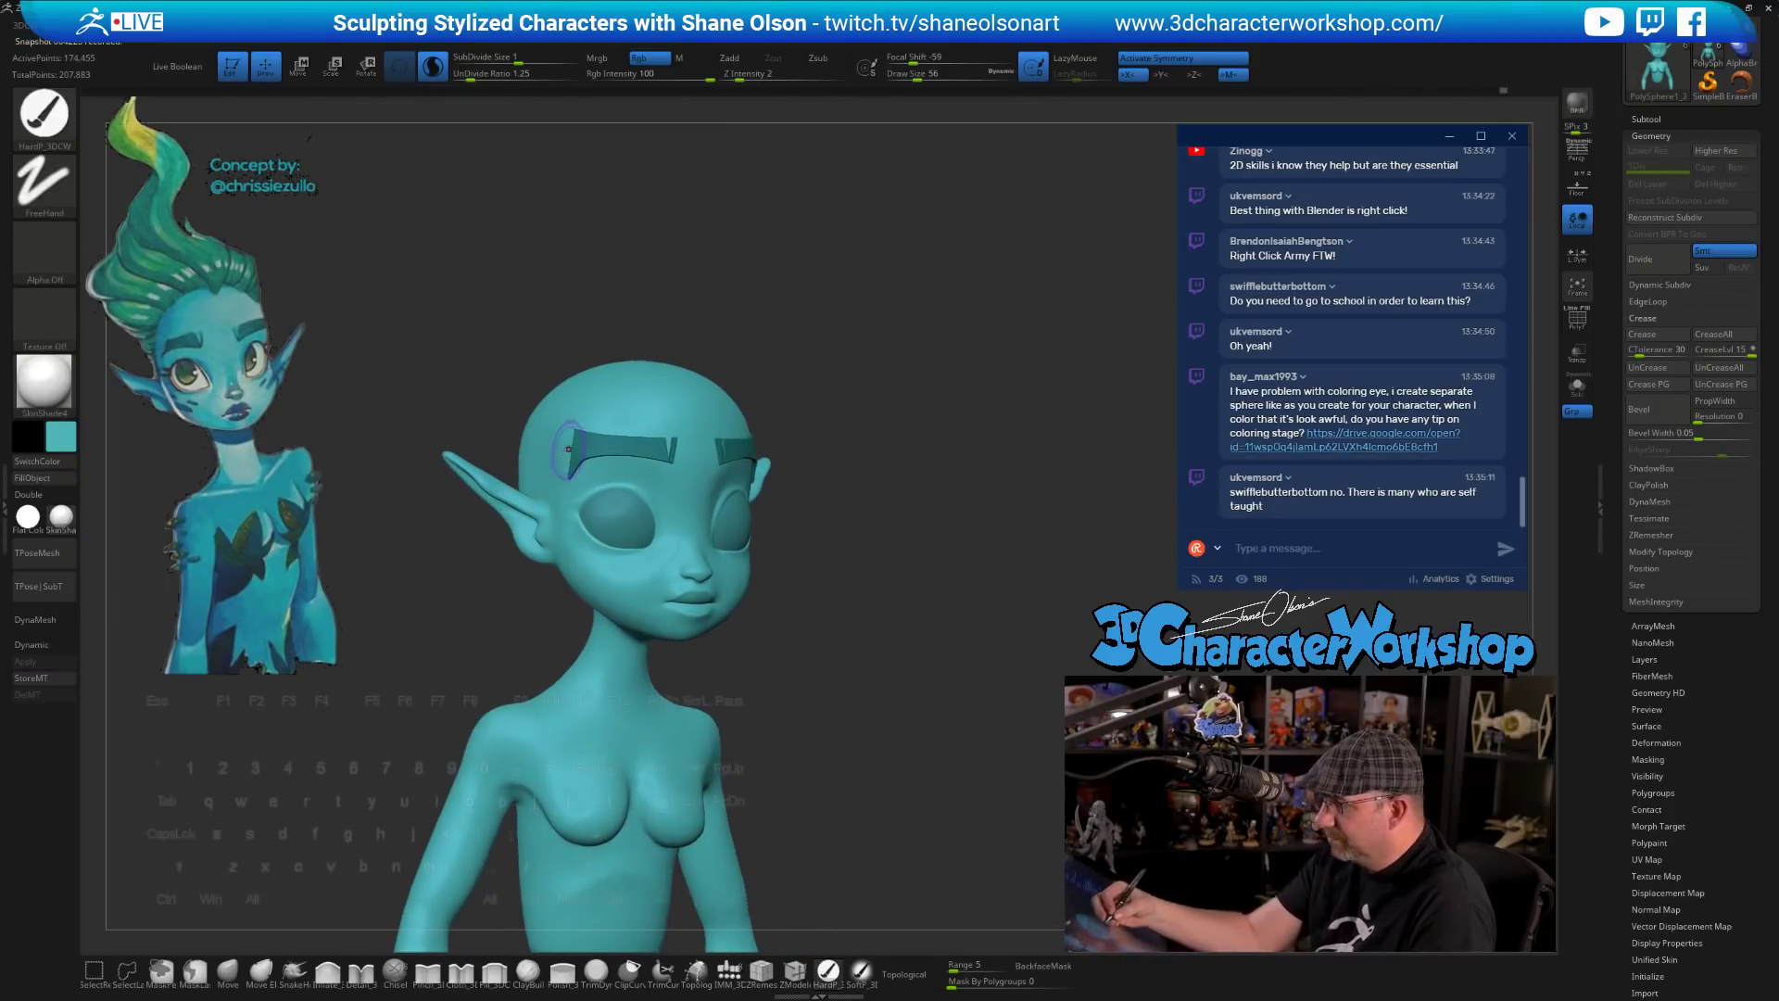
- Sample the pale eye colour from the concept art and fill the eyeballs with it
{"action": "key", "text": "z"}
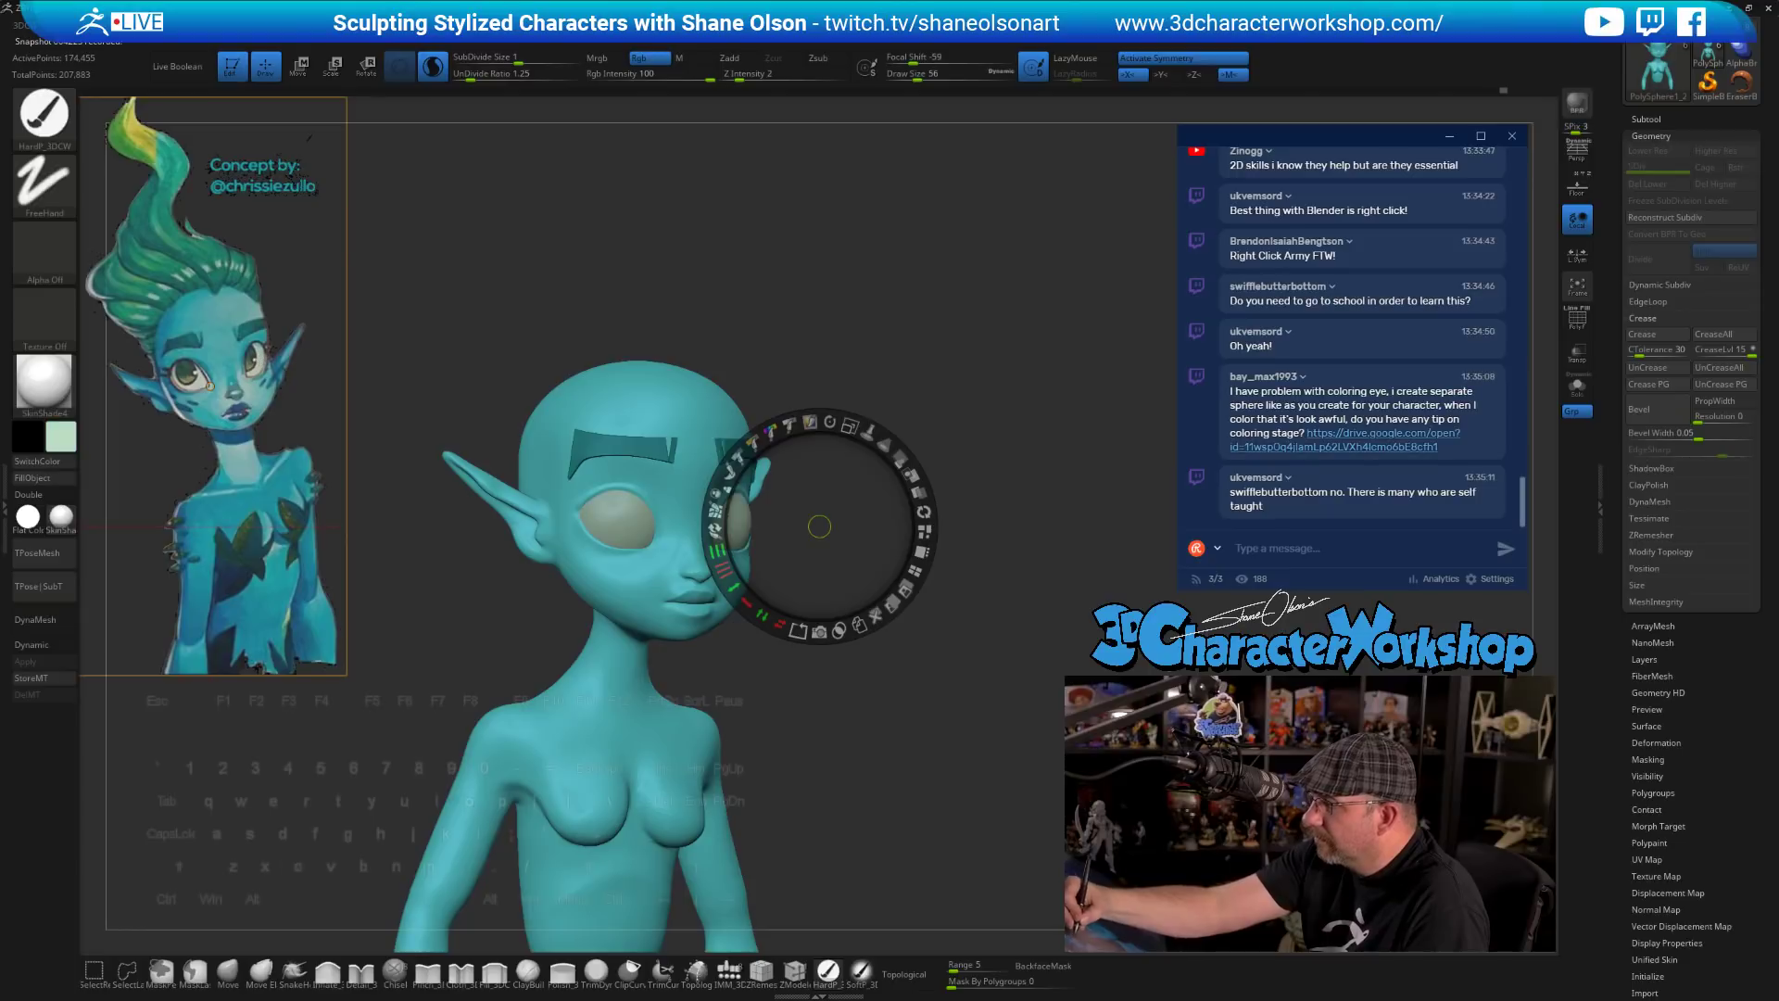
{"action": "key", "text": "z"}
{"action": "left_click", "coordinate": [634, 533], "text": "alt"}
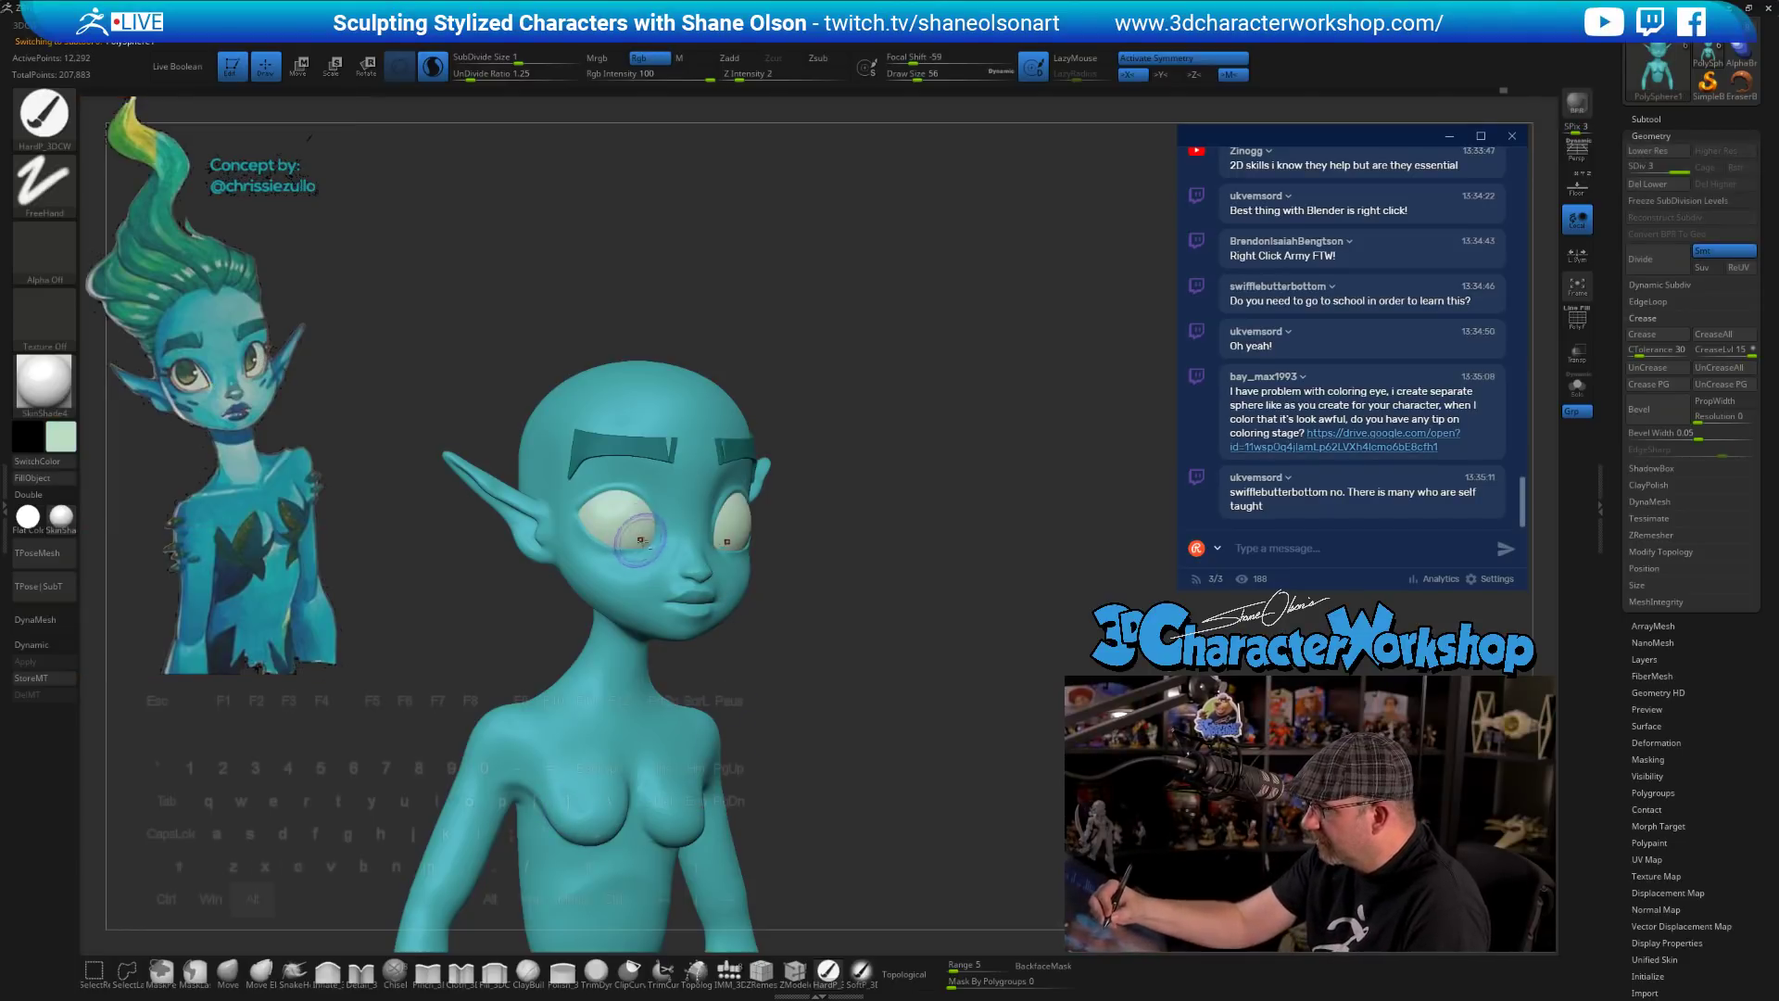
{"action": "left_click_drag", "start_coordinate": [496, 607], "coordinate": [384, 600]}
{"action": "left_click", "coordinate": [44, 485]}
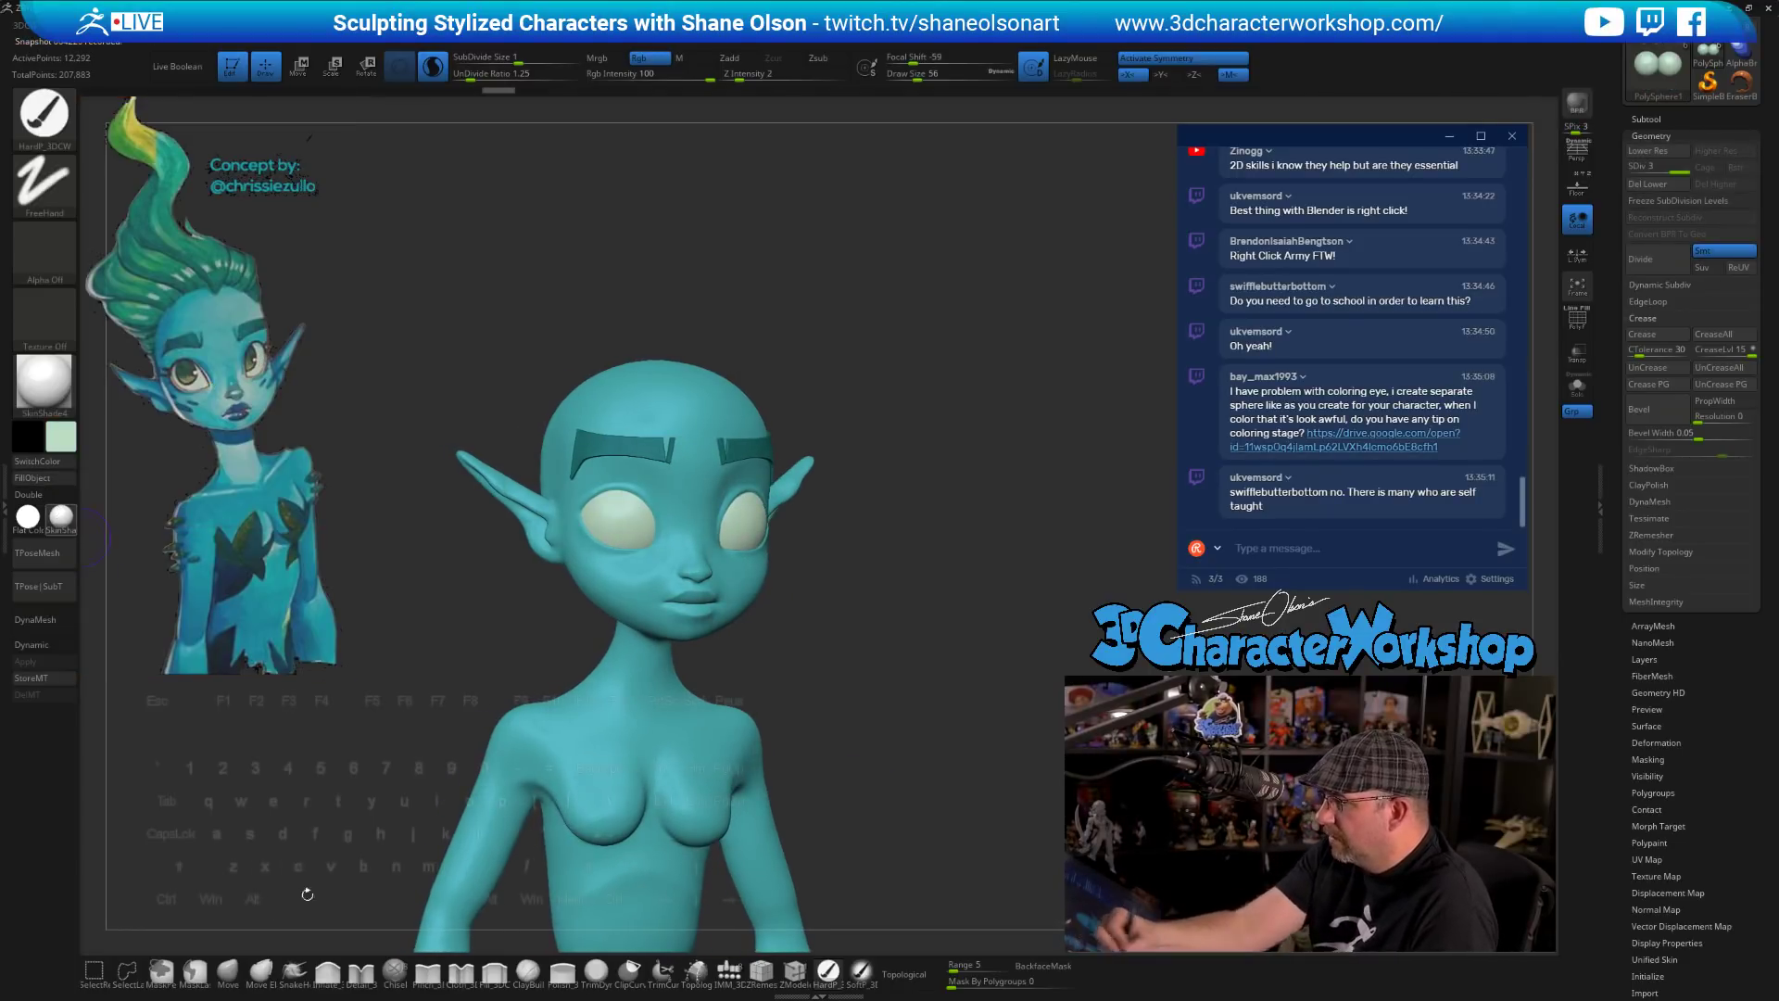
- Select the body, reshape the outer chest near the armpits with a larger Move brush, and smooth the area
{"action": "mouse_move", "coordinate": [982, 701]}
{"action": "left_mouse_down", "text": "shift"}
{"action": "mouse_move", "coordinate": [901, 707]}
{"action": "mouse_move", "coordinate": [901, 671]}
{"action": "mouse_move", "coordinate": [921, 664]}
{"action": "mouse_move", "coordinate": [901, 674]}
{"action": "mouse_move", "coordinate": [879, 617]}
{"action": "mouse_move", "coordinate": [788, 611]}
{"action": "left_mouse_up", "text": "shift"}
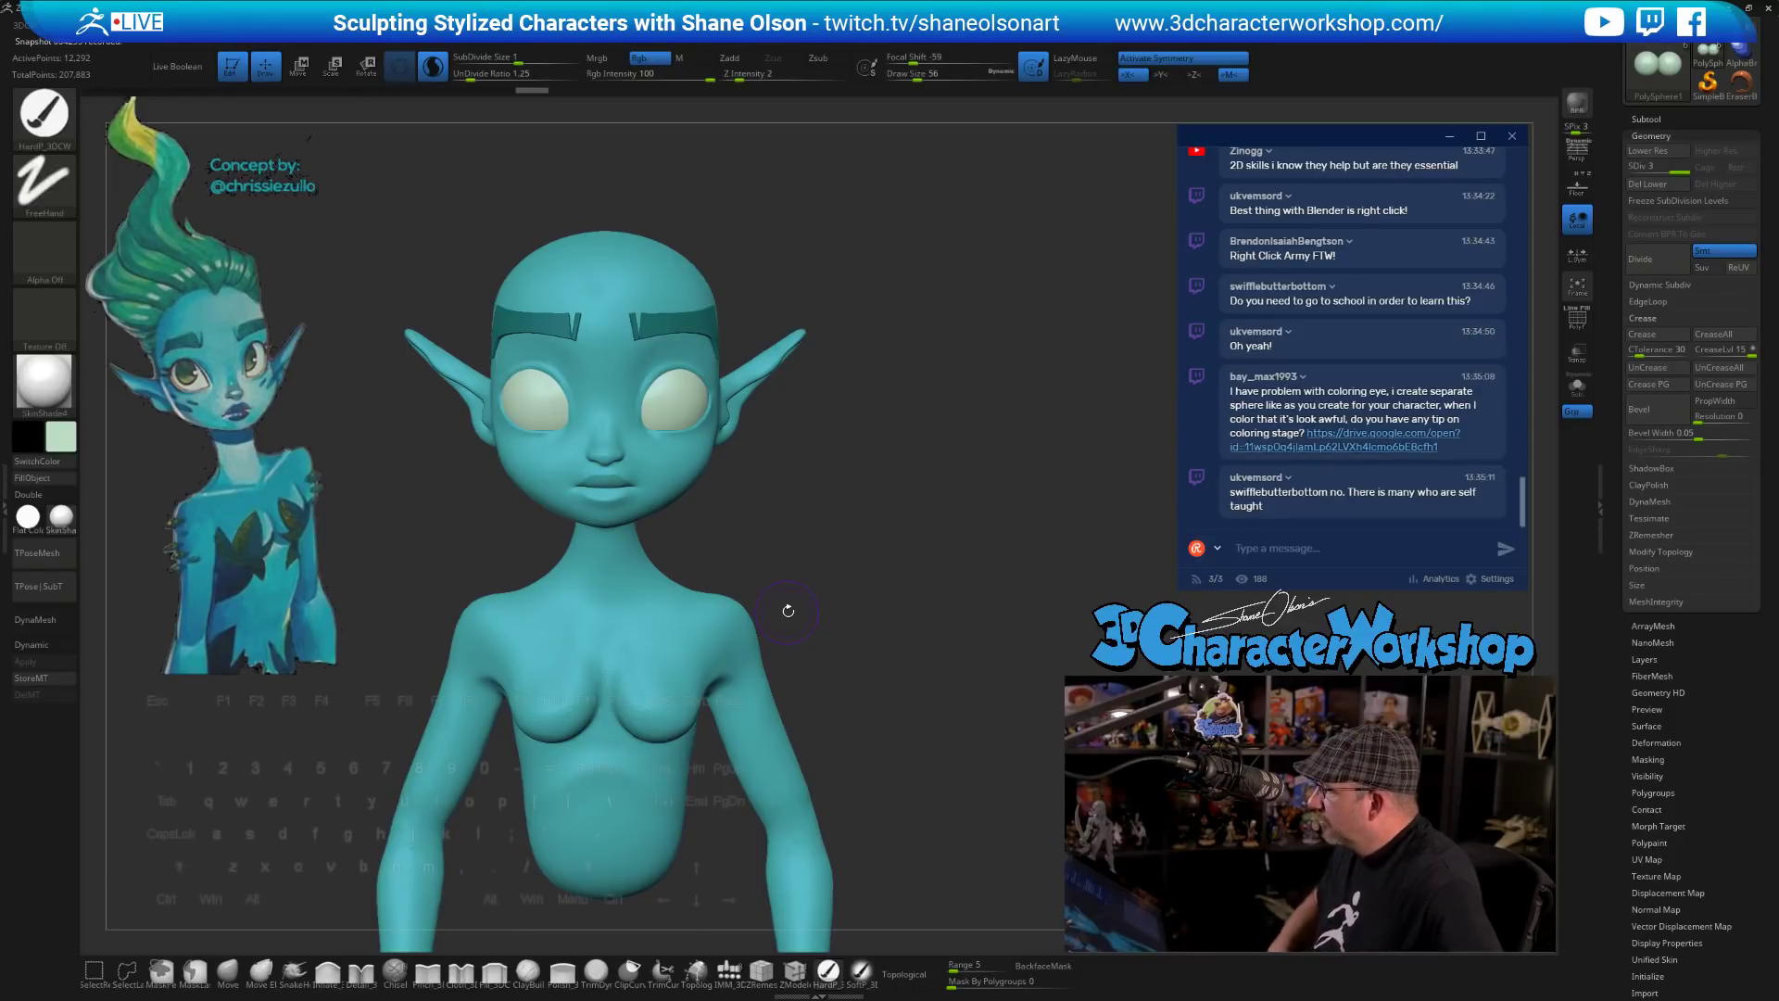
{"action": "mouse_move", "coordinate": [788, 610]}
{"action": "left_mouse_down"}
{"action": "mouse_move", "coordinate": [825, 580]}
{"action": "mouse_move", "coordinate": [866, 599]}
{"action": "mouse_move", "coordinate": [861, 643]}
{"action": "left_mouse_up"}
{"action": "left_click", "coordinate": [519, 697], "text": "alt"}
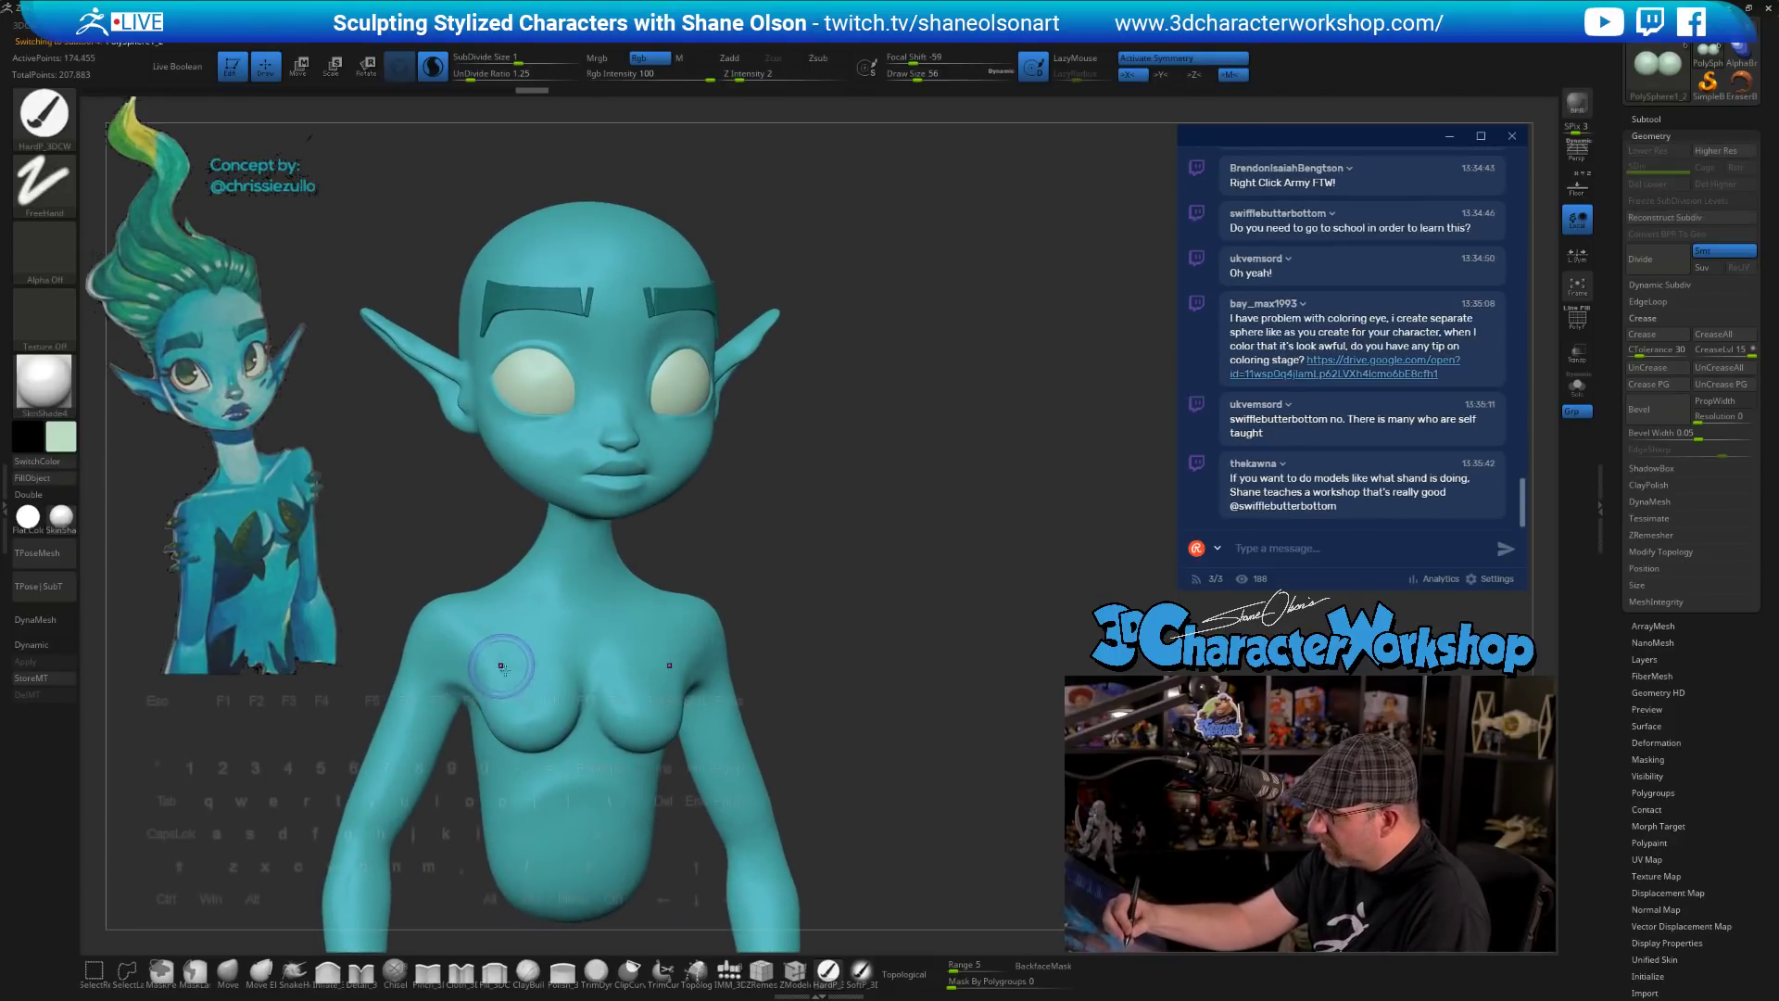
{"action": "left_click", "coordinate": [226, 975]}
{"action": "key", "text": "s"}
{"action": "left_click_drag", "start_coordinate": [515, 659], "coordinate": [521, 659]}
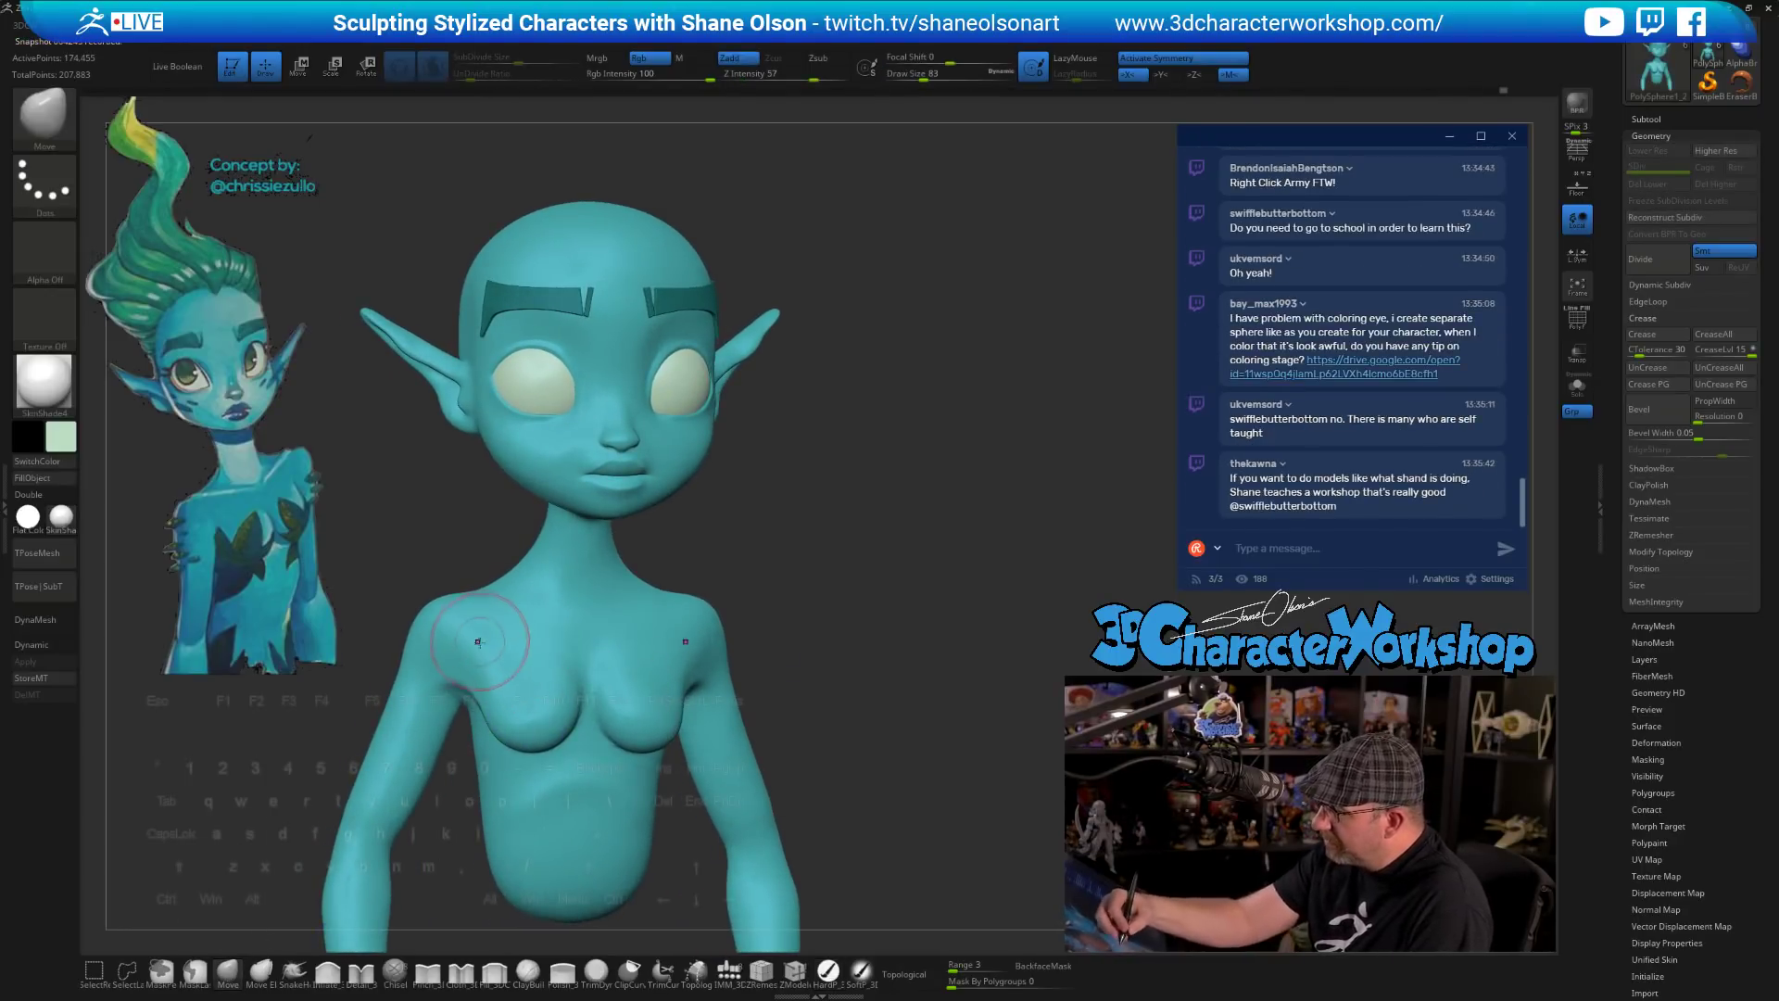
{"action": "right_click_drag", "start_coordinate": [459, 640], "coordinate": [473, 663]}
{"action": "key", "text": "shift"}
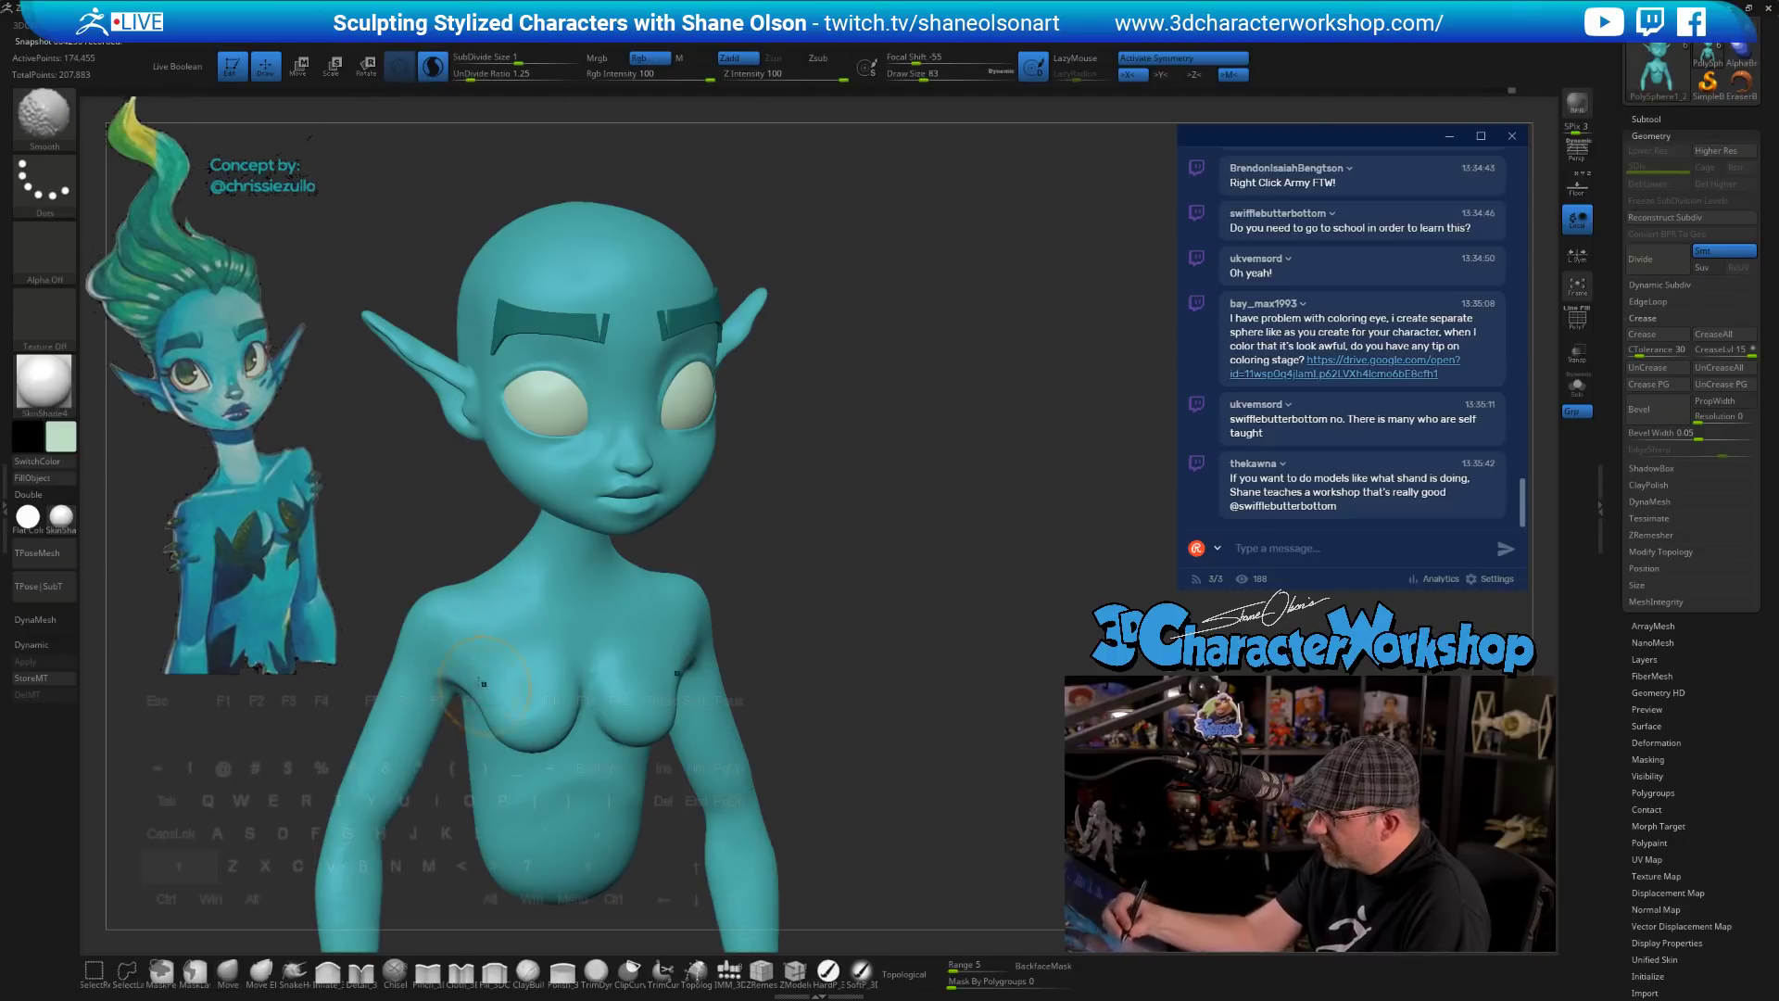
{"action": "left_click_drag", "start_coordinate": [478, 685], "coordinate": [491, 693], "text": "shift"}
- Refine the breasts and their transition into the shoulders with the Move brush, and smooth the upper chest
{"action": "mouse_move", "coordinate": [747, 693]}
{"action": "right_mouse_down"}
{"action": "mouse_move", "coordinate": [711, 715]}
{"action": "mouse_move", "coordinate": [747, 804]}
{"action": "mouse_move", "coordinate": [715, 747]}
{"action": "right_mouse_up"}
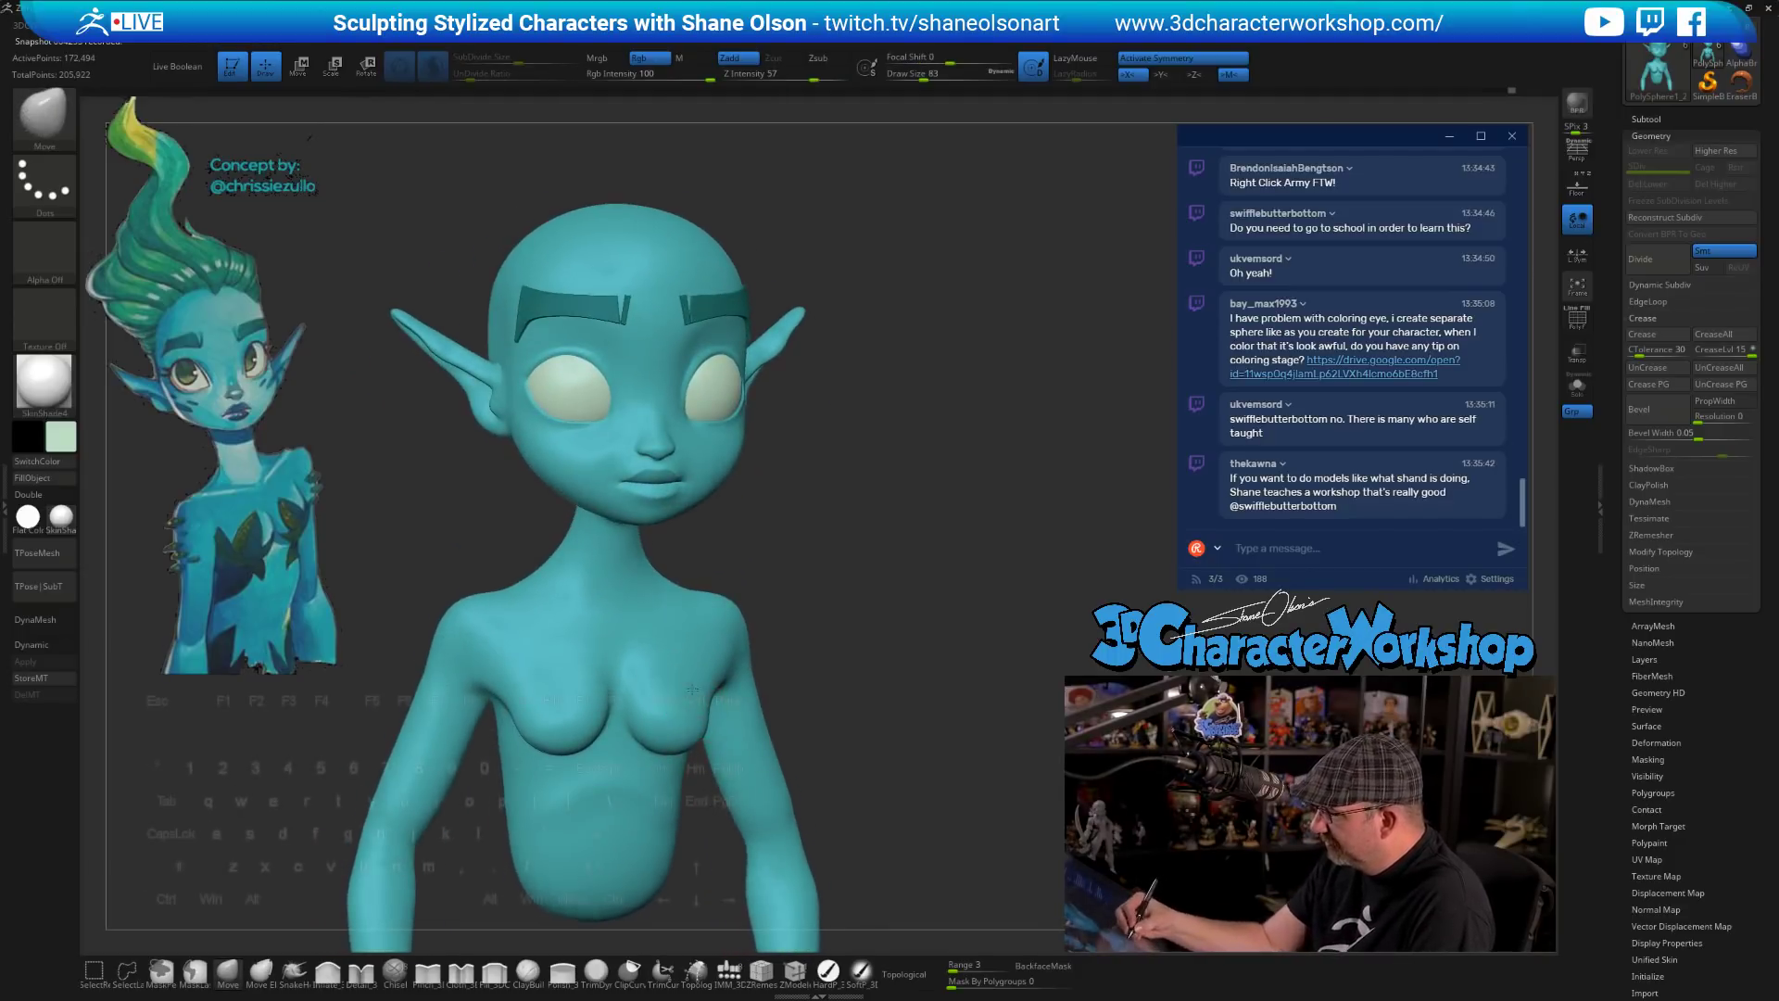
{"action": "mouse_move", "coordinate": [840, 696]}
{"action": "right_mouse_down"}
{"action": "mouse_move", "coordinate": [880, 696]}
{"action": "mouse_move", "coordinate": [804, 695]}
{"action": "right_mouse_up"}
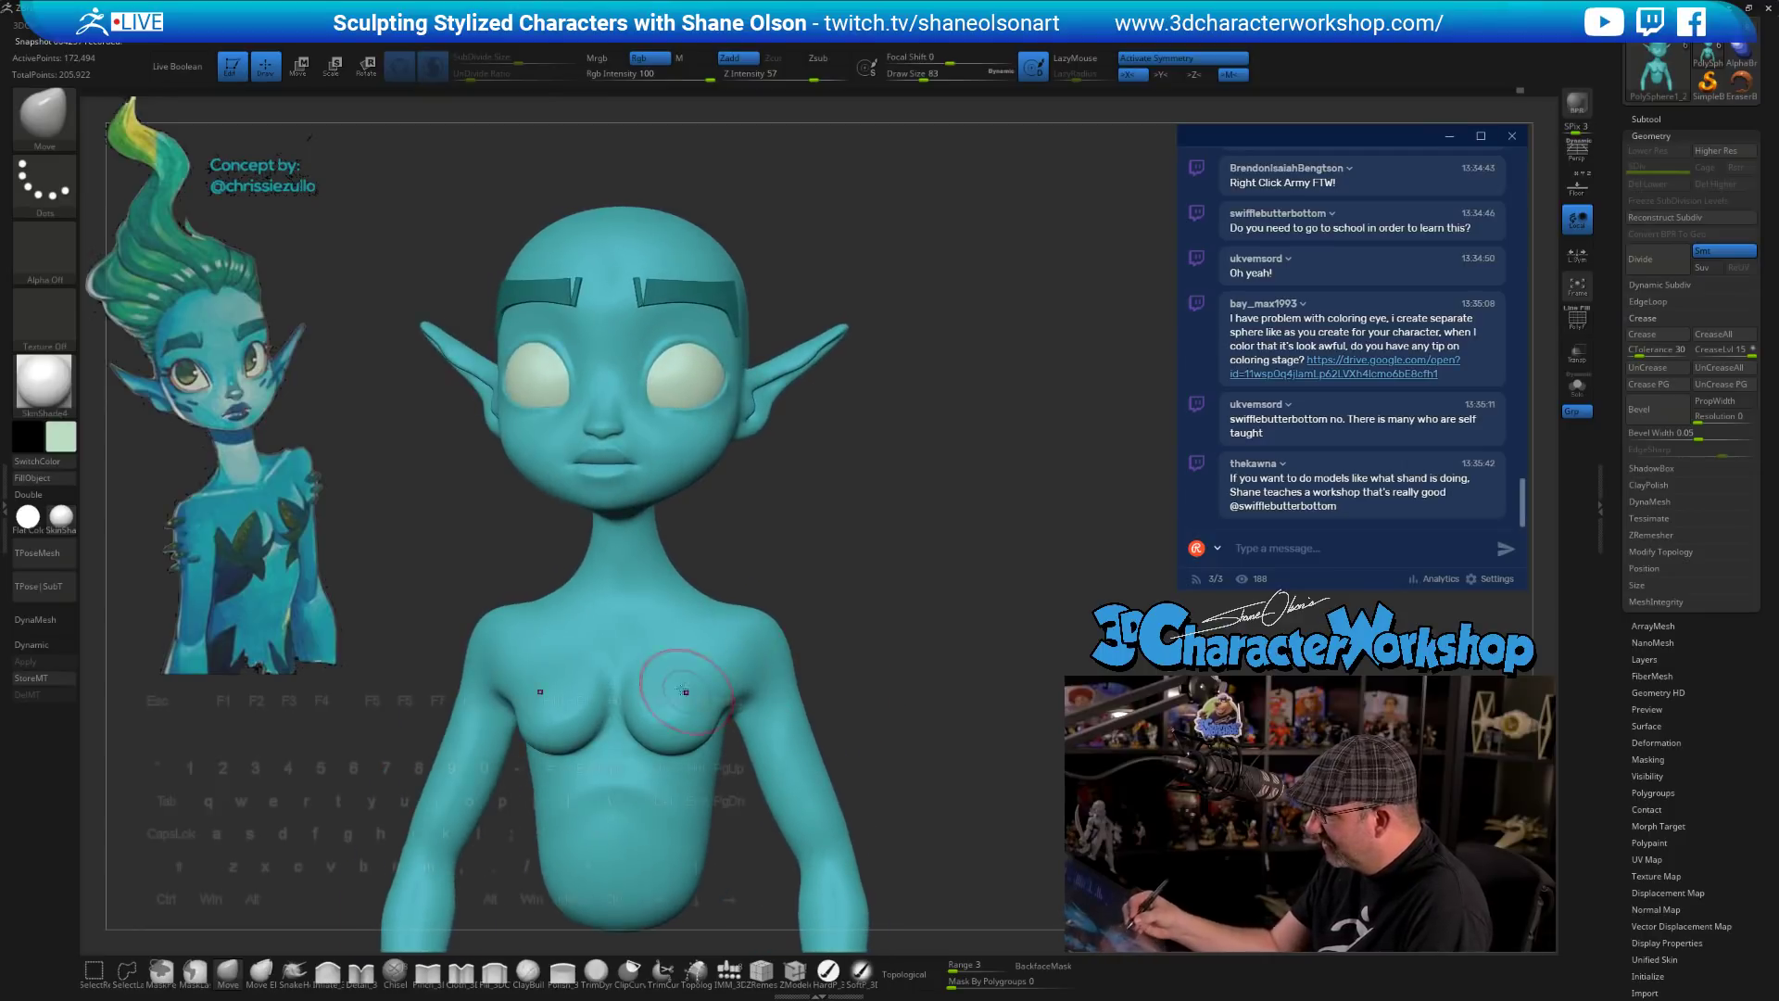
{"action": "right_click_drag", "start_coordinate": [689, 678], "coordinate": [650, 663]}
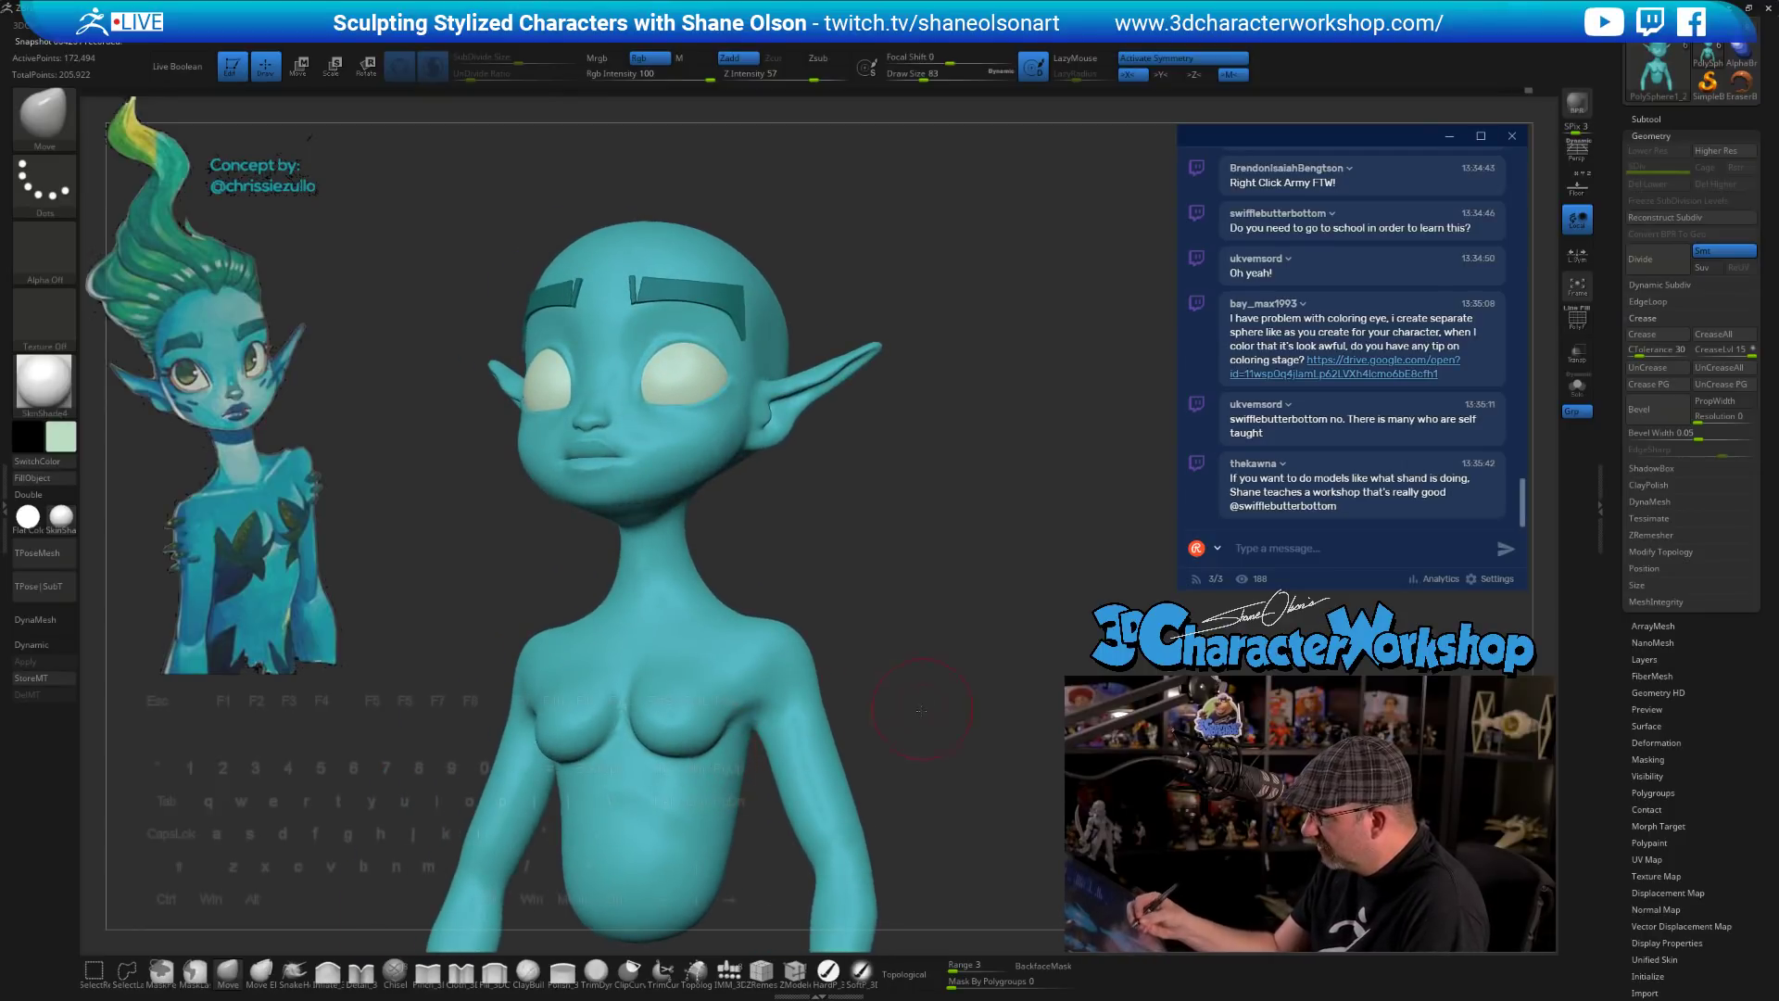
{"action": "mouse_move", "coordinate": [920, 710]}
{"action": "left_mouse_down"}
{"action": "mouse_move", "coordinate": [913, 652]}
{"action": "mouse_move", "coordinate": [818, 676]}
{"action": "left_mouse_up"}
{"action": "key", "text": "shift"}
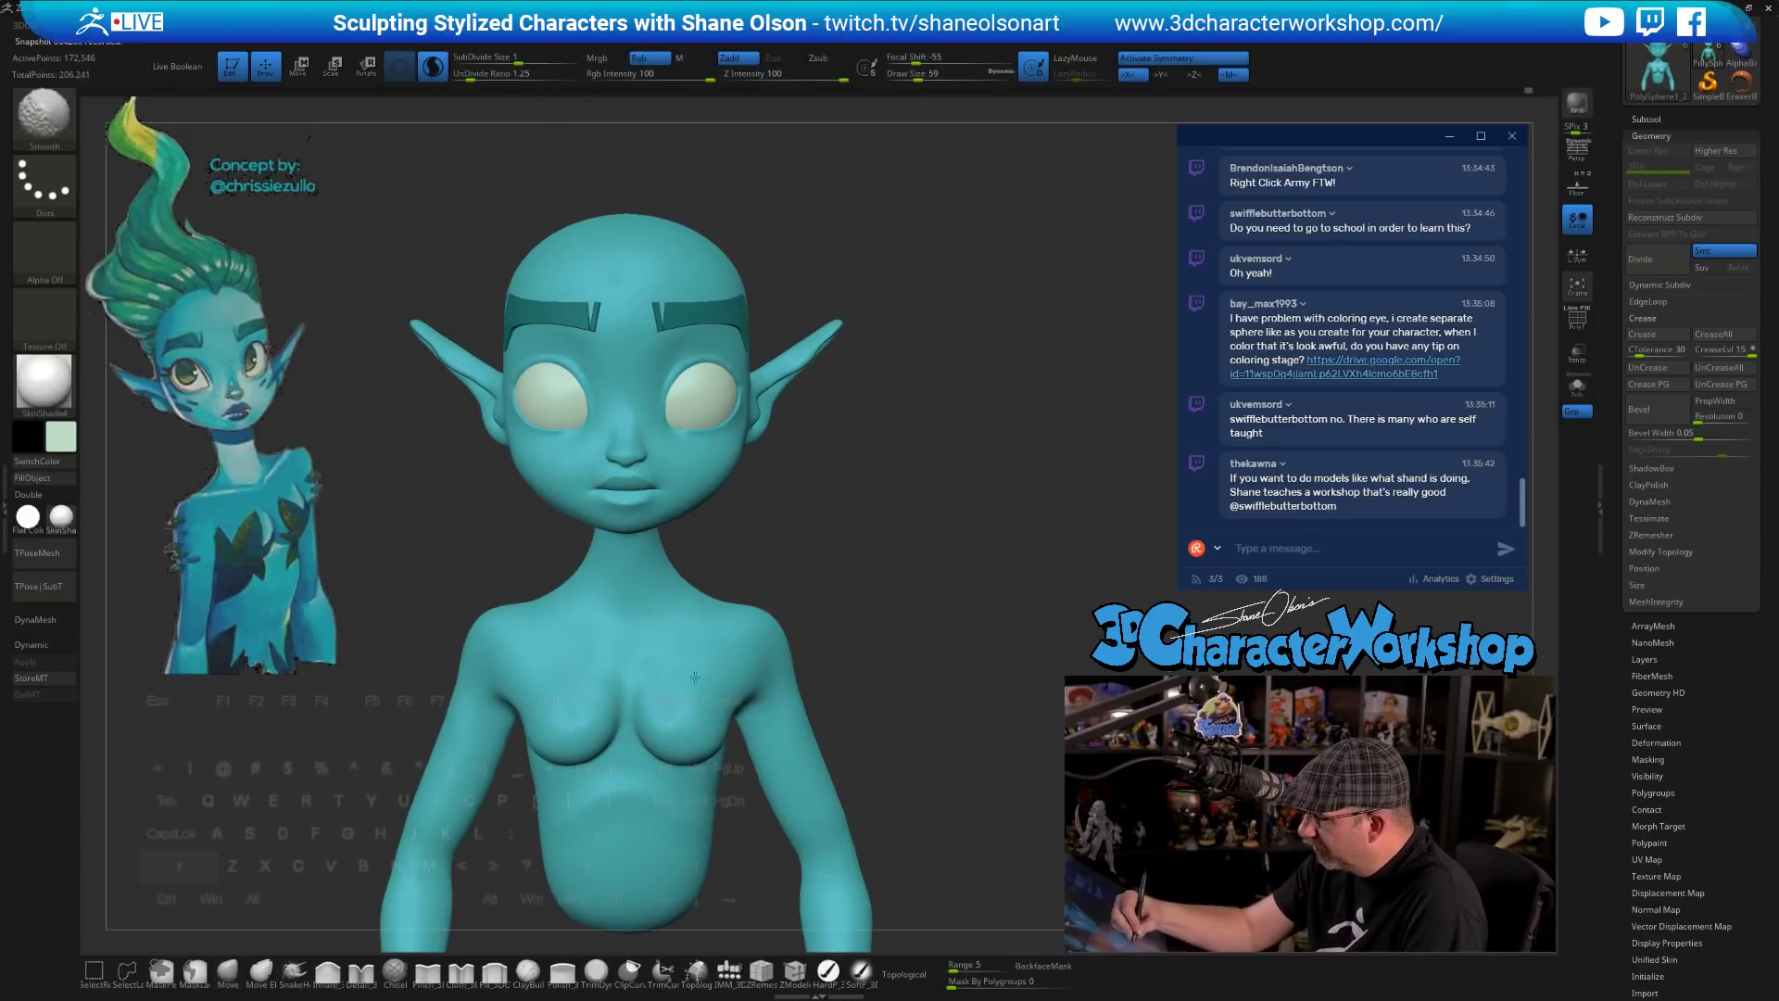
{"action": "left_click_drag", "start_coordinate": [941, 679], "coordinate": [937, 683]}
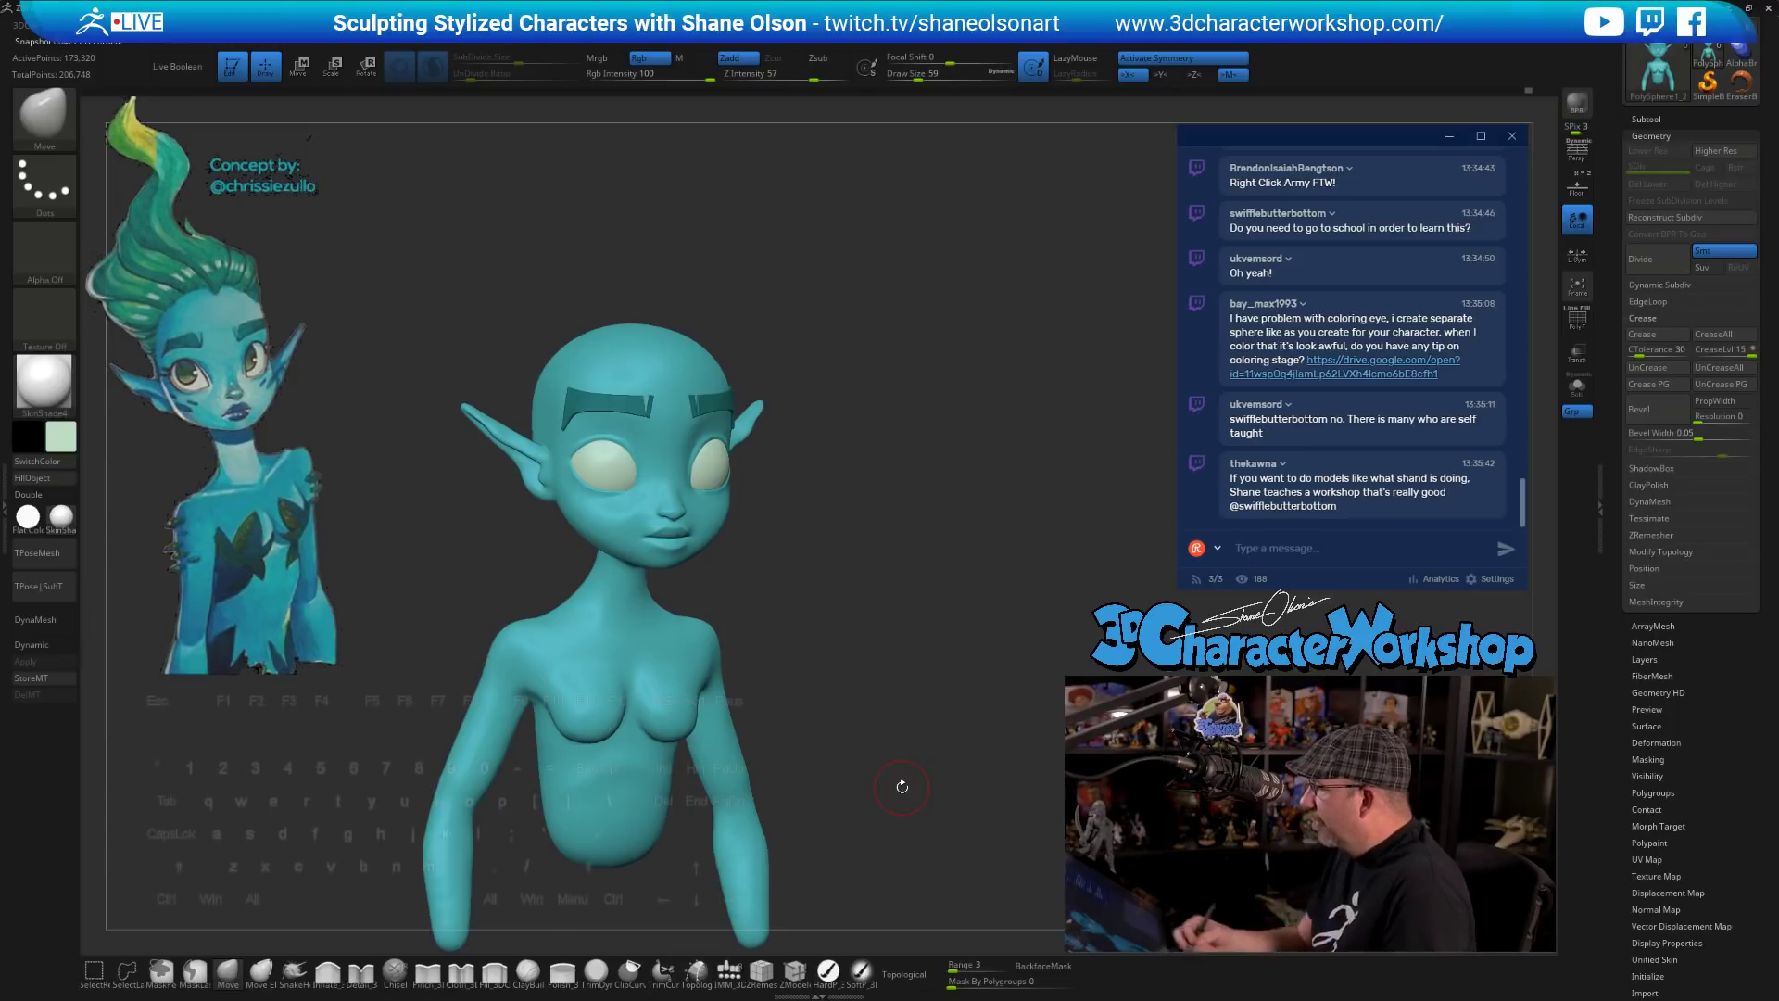
- Adjust the shoulders and upper arms with the Move brush at draw size 83, checking the form from several angles
{"action": "left_click_drag", "start_coordinate": [902, 786], "coordinate": [878, 645]}
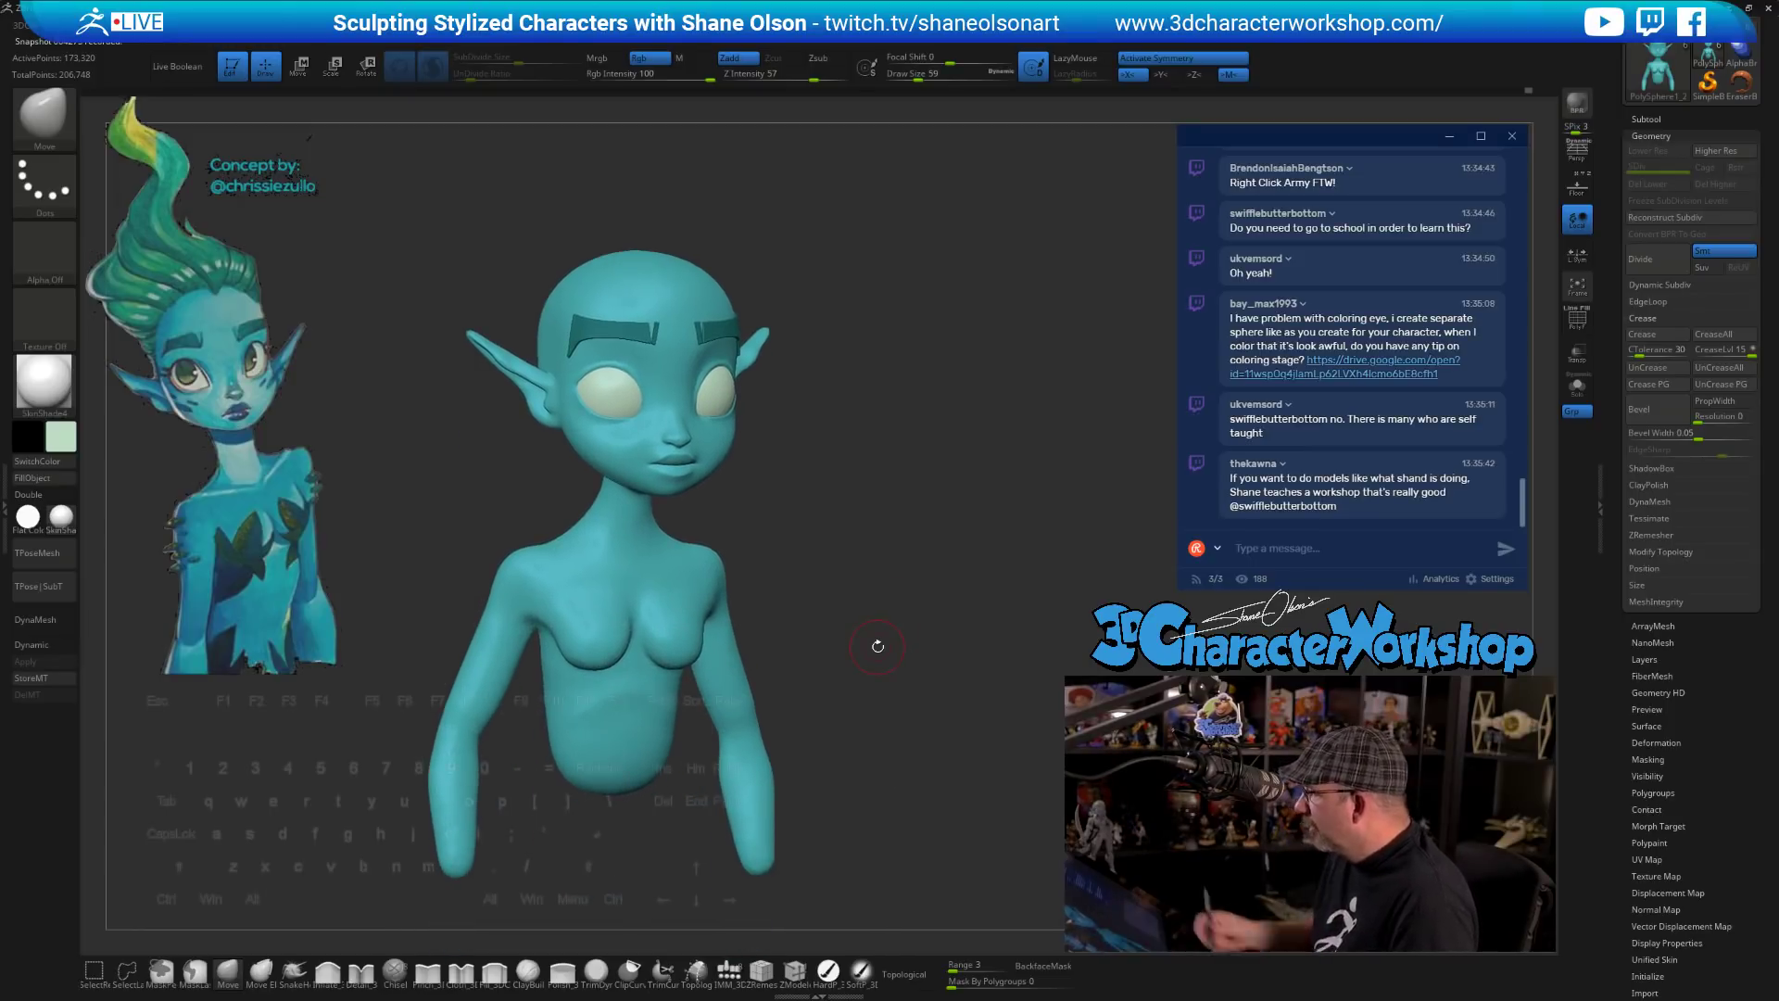
{"action": "right_click_drag", "start_coordinate": [838, 552], "coordinate": [851, 570], "text": "ctrl"}
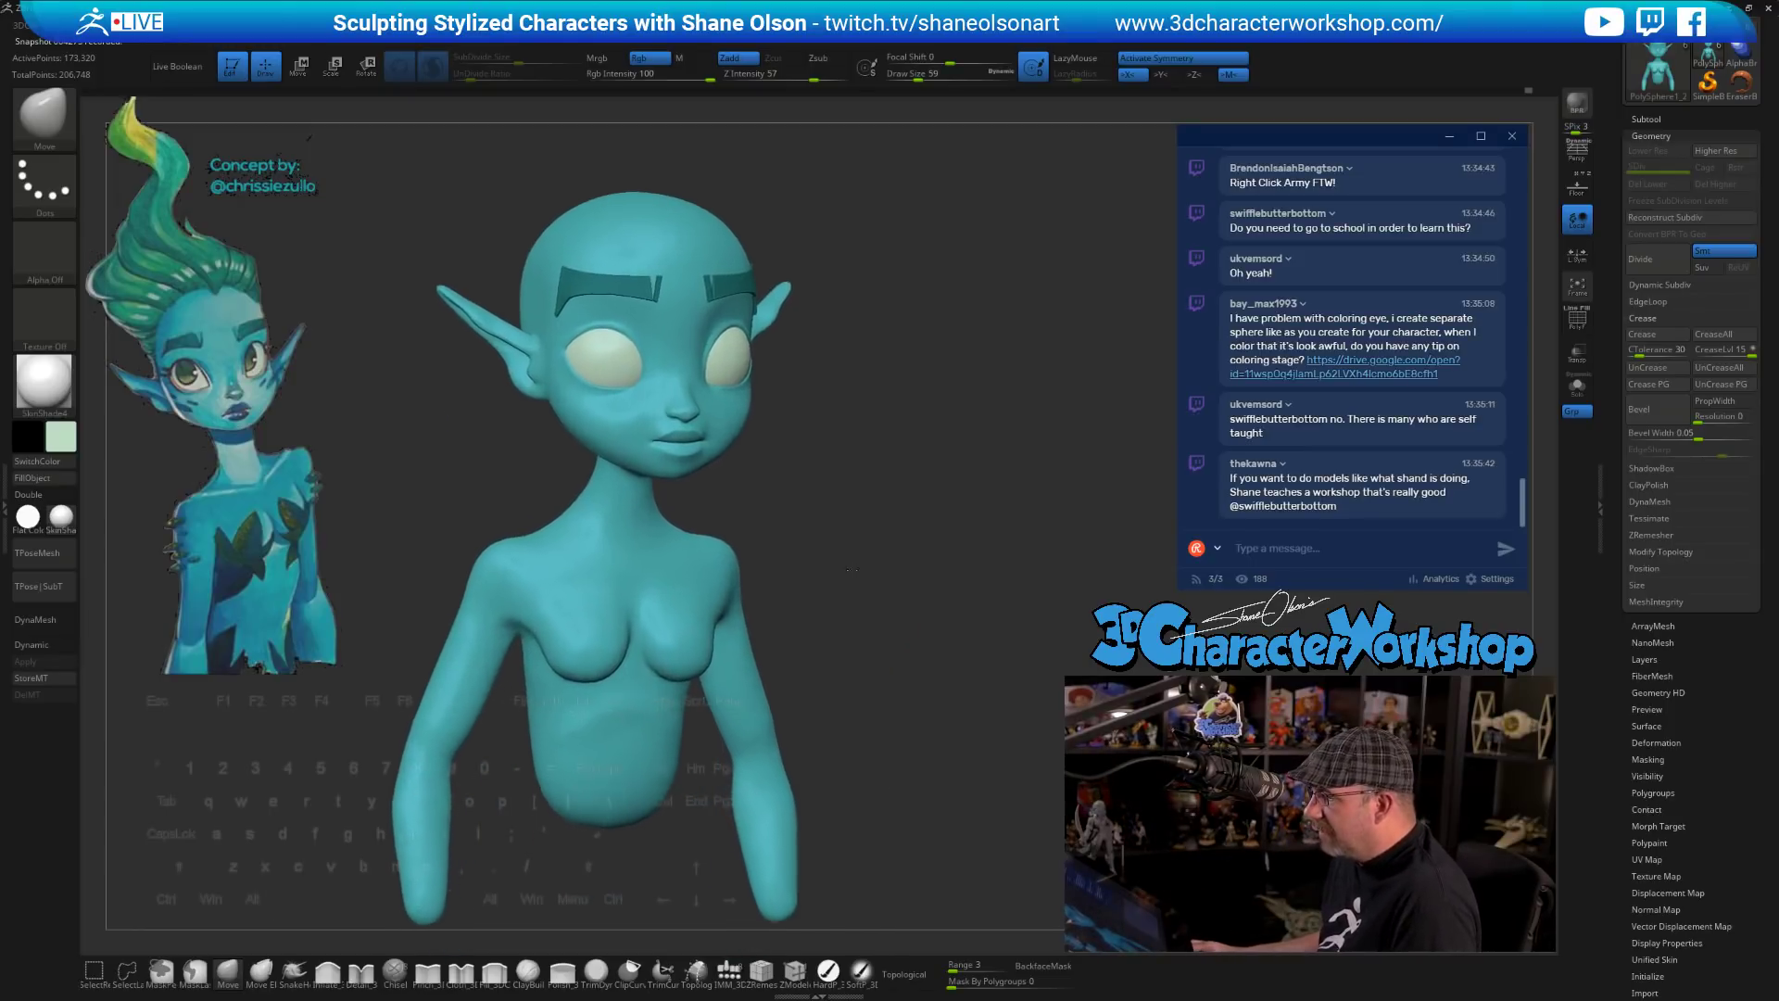
{"action": "mouse_move", "coordinate": [851, 569]}
{"action": "left_mouse_down"}
{"action": "mouse_move", "coordinate": [852, 548]}
{"action": "mouse_move", "coordinate": [828, 544]}
{"action": "mouse_move", "coordinate": [858, 532]}
{"action": "mouse_move", "coordinate": [878, 609]}
{"action": "mouse_move", "coordinate": [899, 590]}
{"action": "left_mouse_up"}
{"action": "key", "text": "s"}
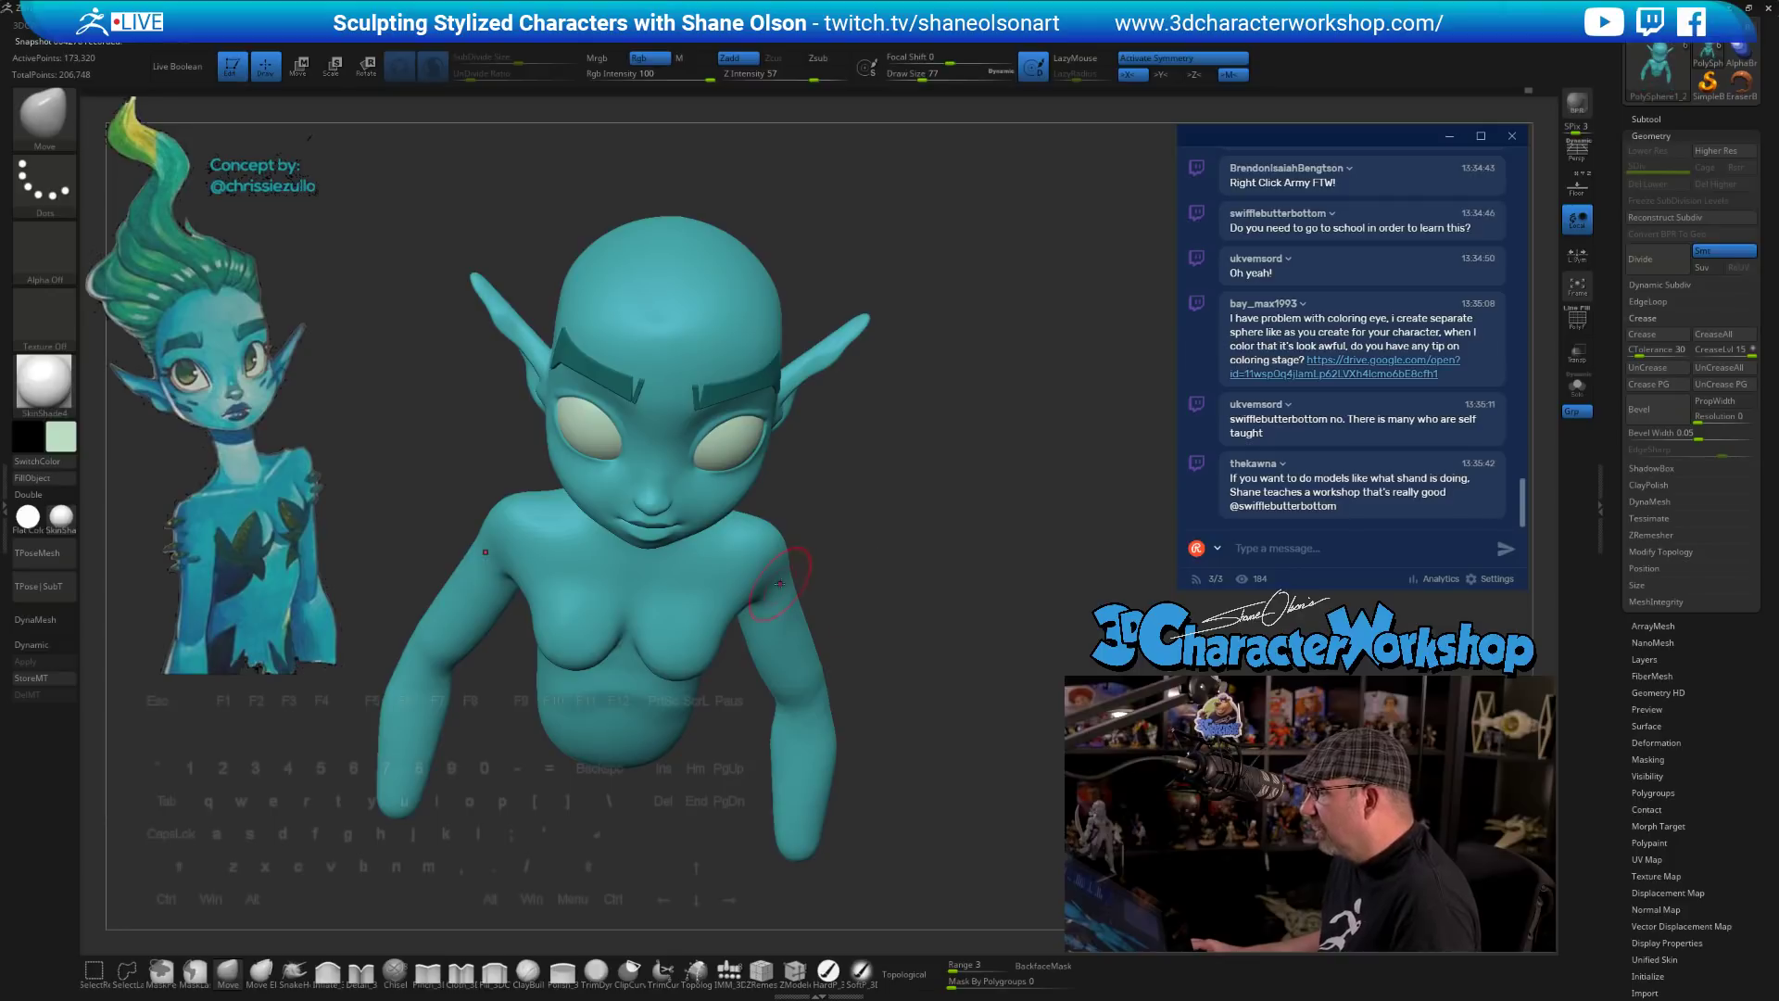
{"action": "key", "text": "s"}
{"action": "mouse_move", "coordinate": [774, 575]}
{"action": "left_mouse_down"}
{"action": "mouse_move", "coordinate": [838, 542]}
{"action": "mouse_move", "coordinate": [783, 630]}
{"action": "mouse_move", "coordinate": [806, 593]}
{"action": "mouse_move", "coordinate": [782, 533]}
{"action": "left_mouse_up"}
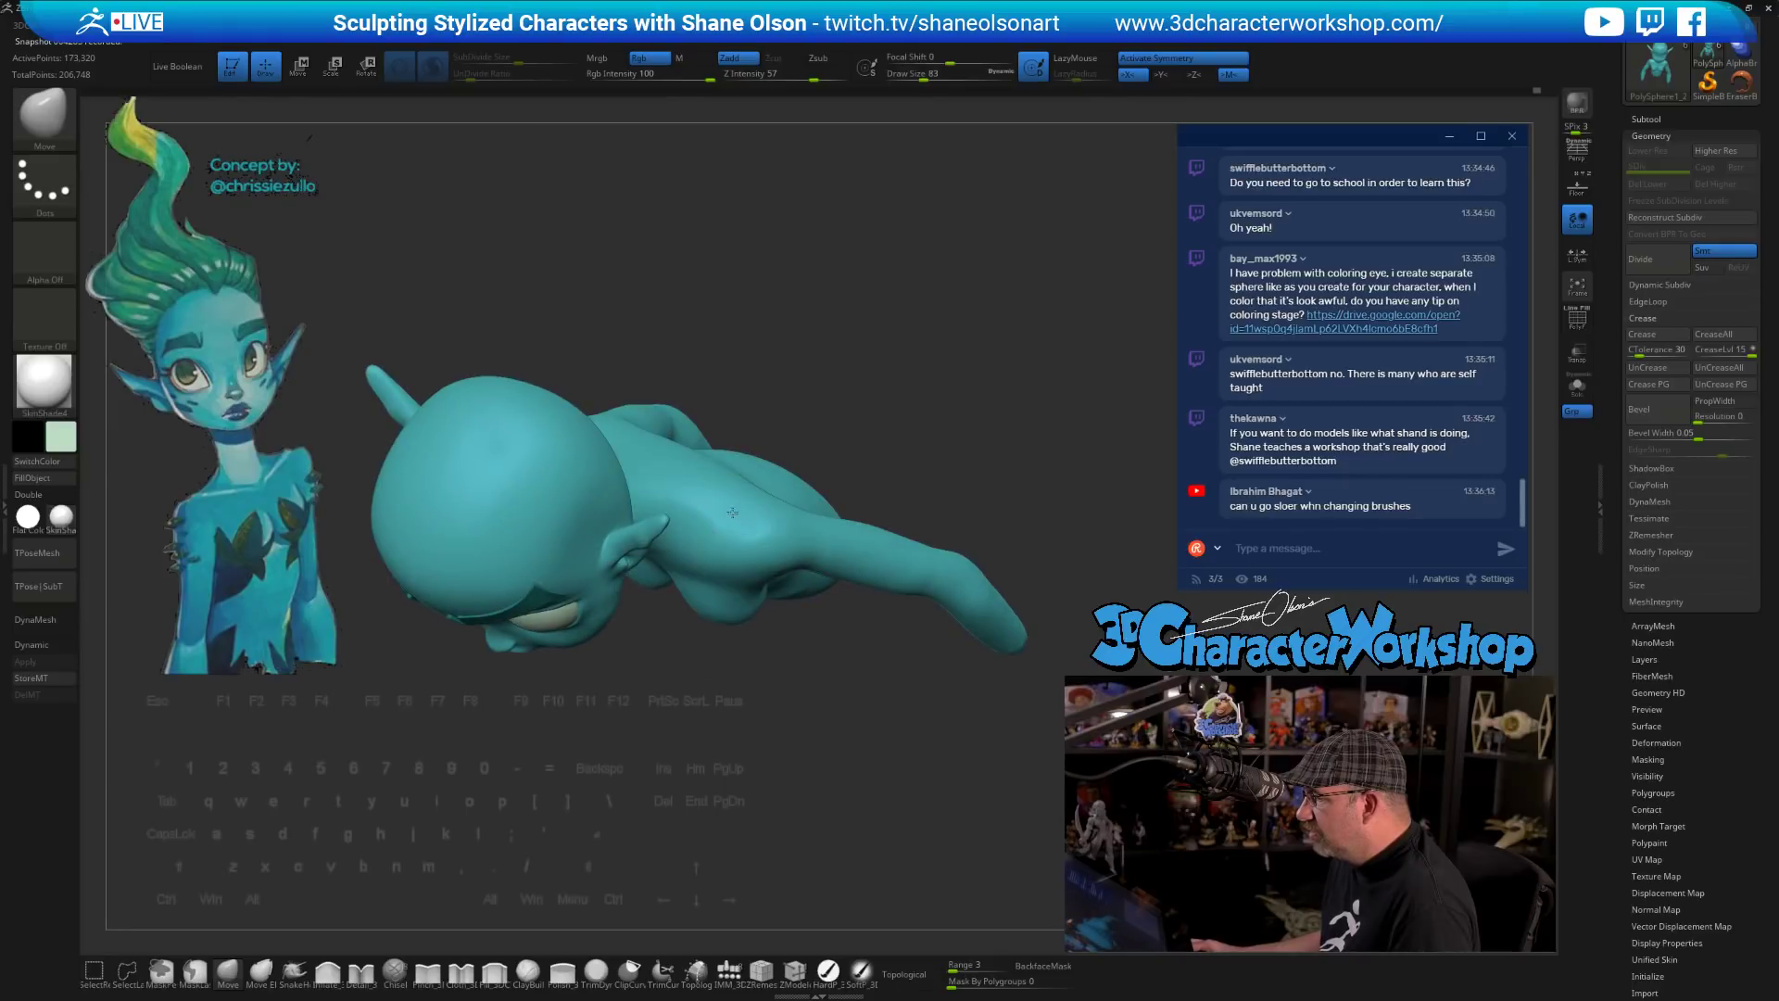
{"action": "mouse_move", "coordinate": [895, 410]}
{"action": "left_mouse_down", "text": "shift"}
{"action": "mouse_move", "coordinate": [832, 456]}
{"action": "mouse_move", "coordinate": [883, 483]}
{"action": "left_mouse_up", "text": "shift"}
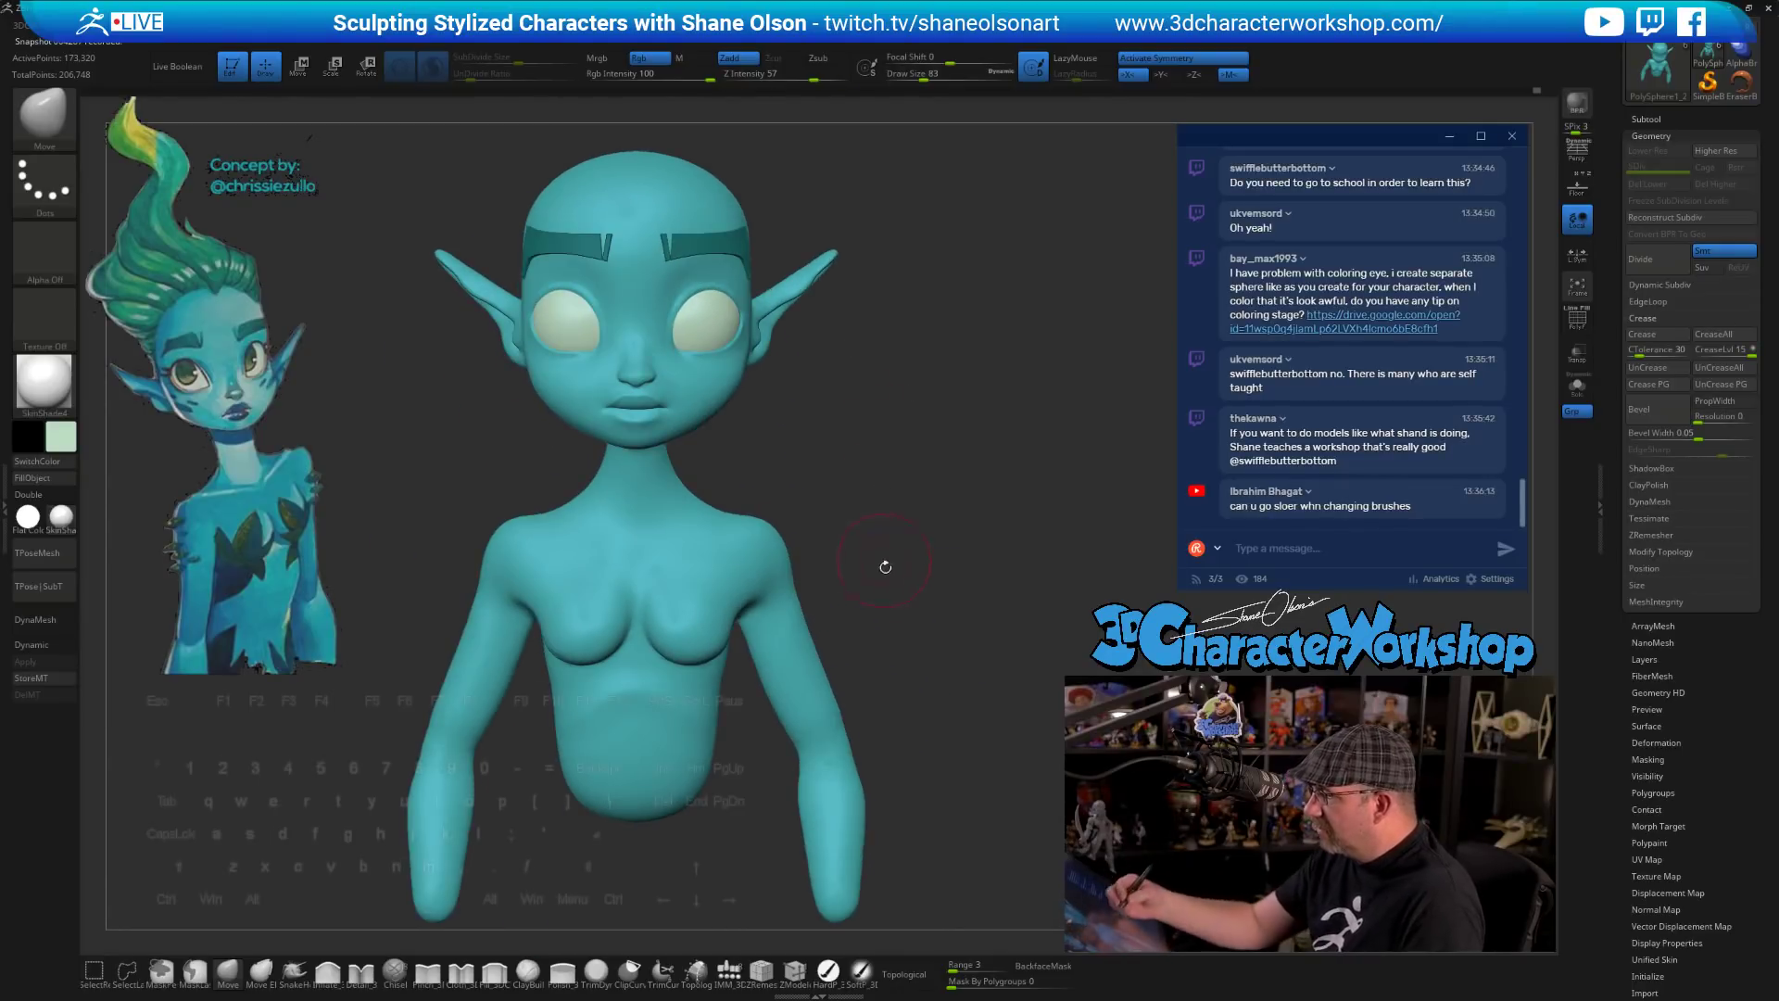
{"action": "mouse_move", "coordinate": [884, 566]}
{"action": "left_mouse_down"}
{"action": "mouse_move", "coordinate": [905, 583]}
{"action": "mouse_move", "coordinate": [901, 632]}
{"action": "left_mouse_up"}
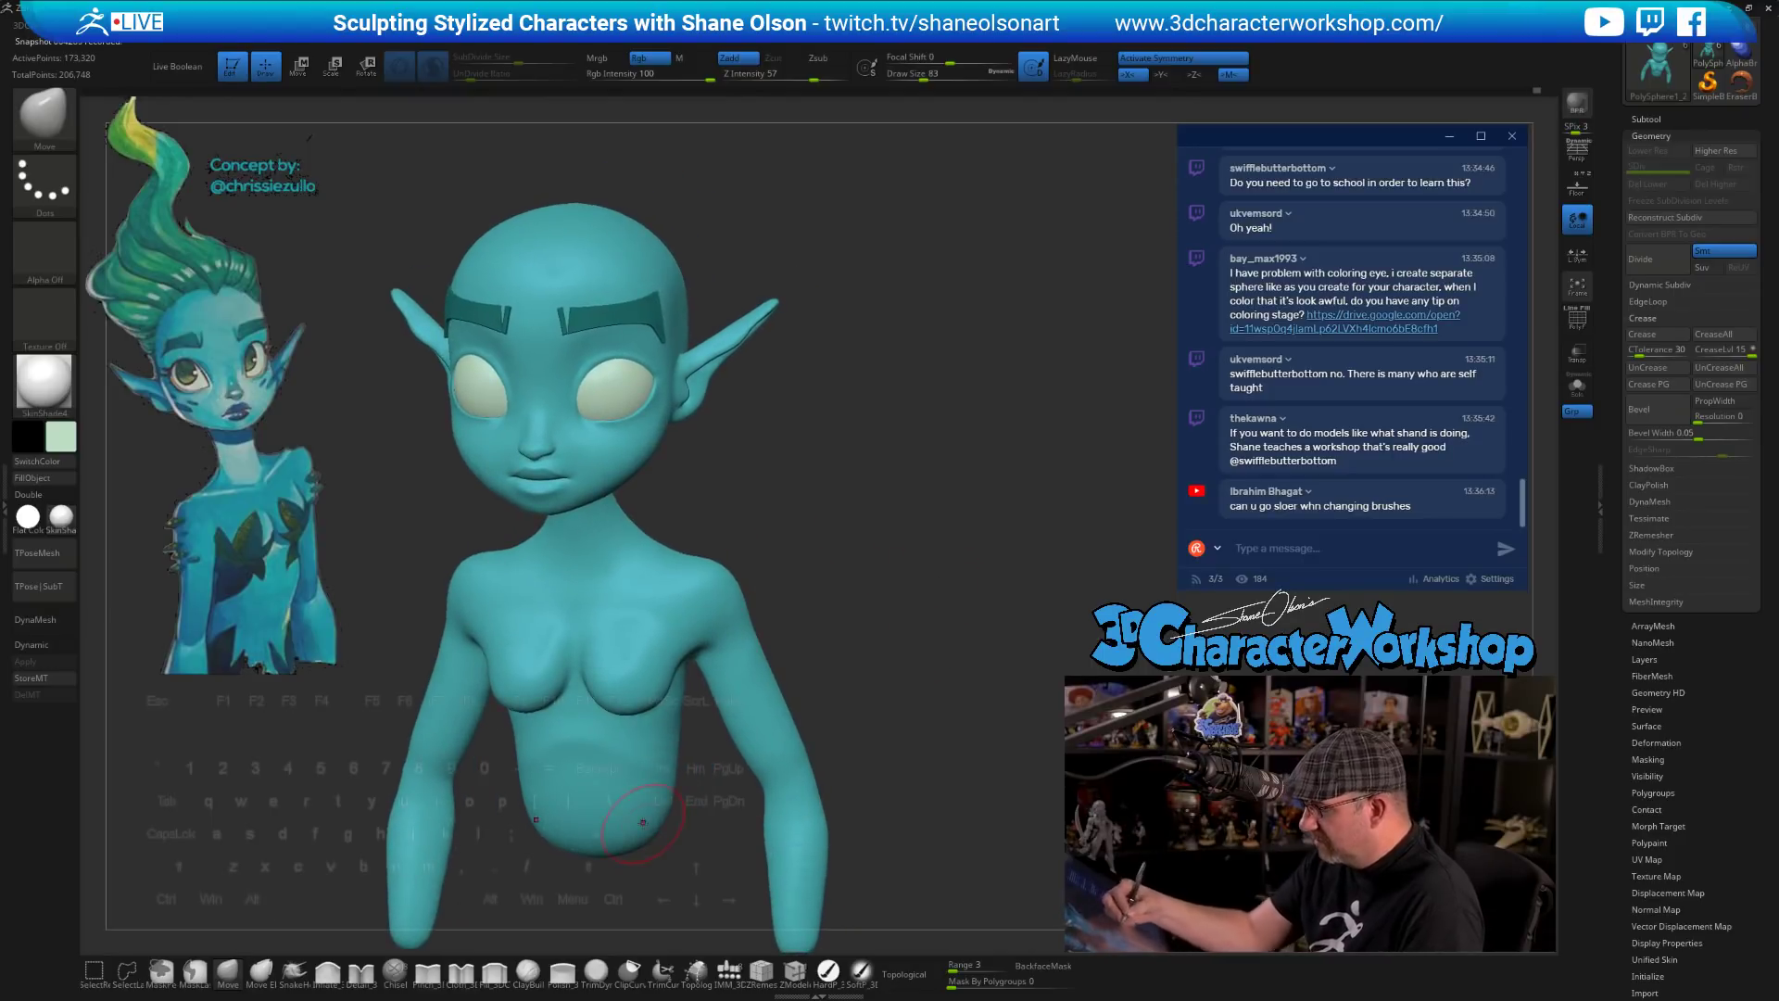
{"action": "mouse_move", "coordinate": [842, 572]}
{"action": "left_mouse_down"}
{"action": "mouse_move", "coordinate": [837, 591]}
{"action": "mouse_move", "coordinate": [773, 573]}
{"action": "mouse_move", "coordinate": [851, 616]}
{"action": "mouse_move", "coordinate": [915, 616]}
{"action": "mouse_move", "coordinate": [908, 580]}
{"action": "mouse_move", "coordinate": [896, 603]}
{"action": "left_mouse_up"}
- Build up the collarbones on the upper chest with a smaller clay-type brush and smooth them toward the neck
{"action": "left_click", "coordinate": [462, 972]}
{"action": "key", "text": "s"}
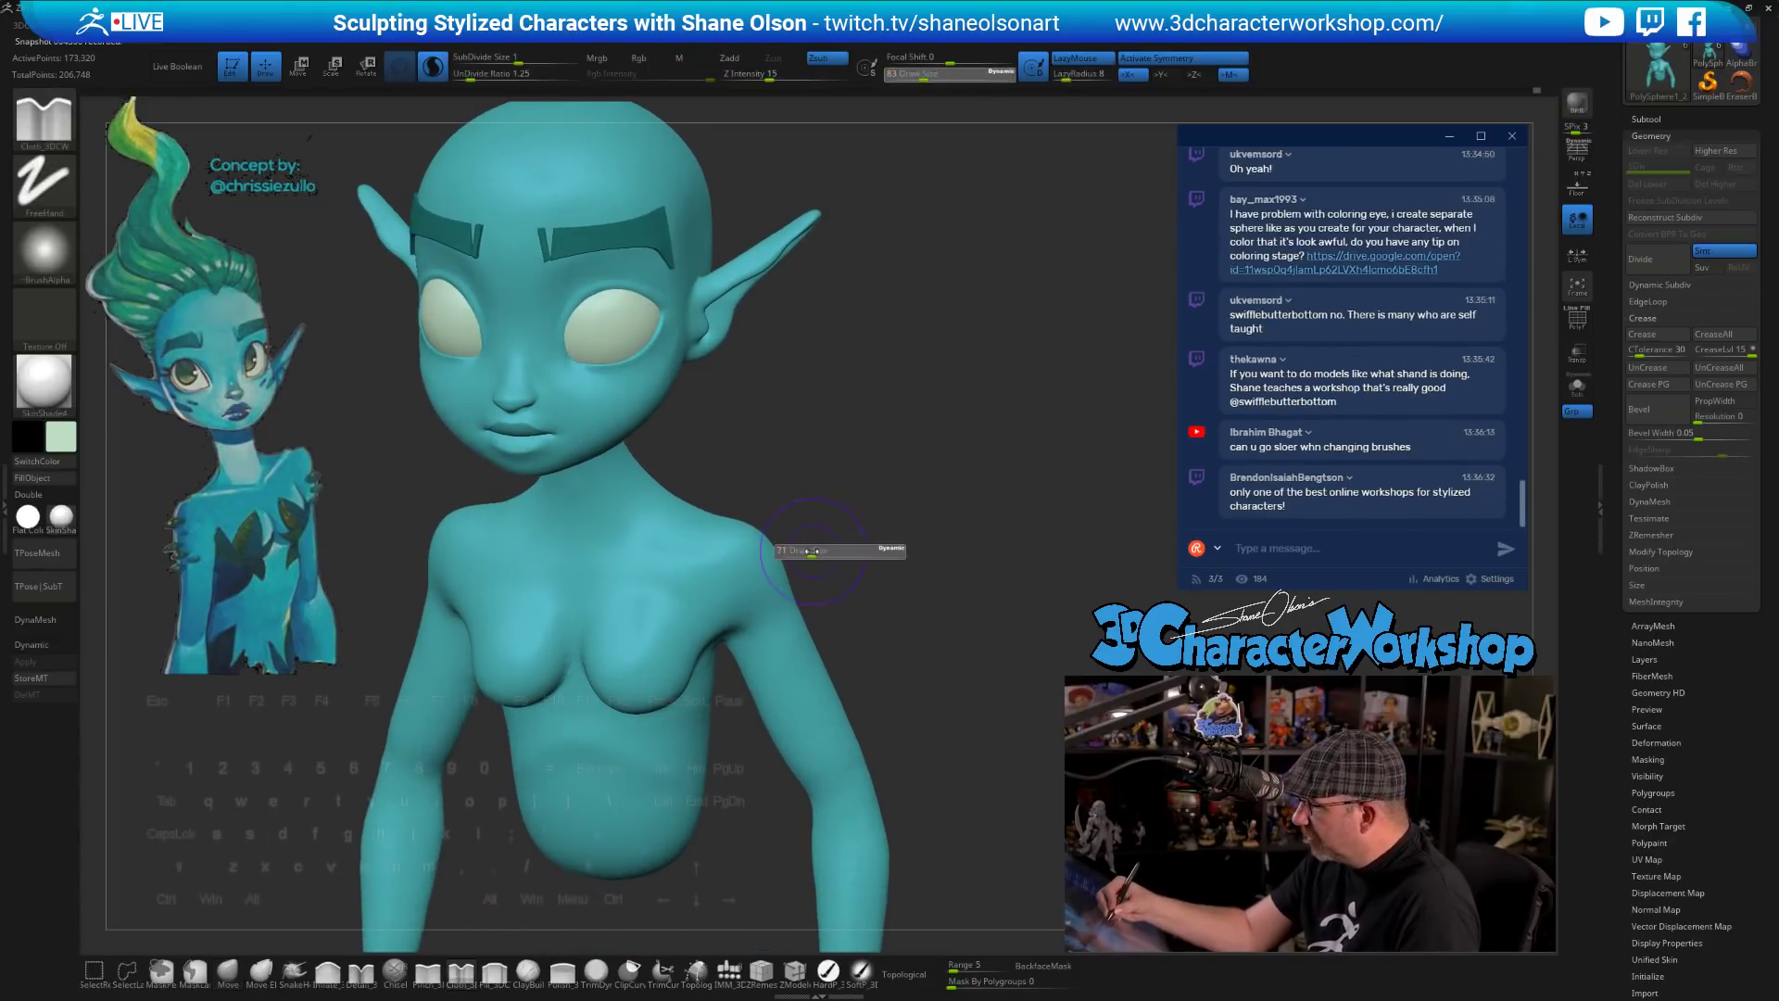
{"action": "mouse_move", "coordinate": [813, 548]}
{"action": "left_mouse_down"}
{"action": "mouse_move", "coordinate": [648, 633]}
{"action": "mouse_move", "coordinate": [564, 607]}
{"action": "mouse_move", "coordinate": [703, 602]}
{"action": "left_mouse_up"}
{"action": "key", "text": "s"}
{"action": "mouse_move", "coordinate": [875, 669]}
{"action": "left_mouse_down"}
{"action": "mouse_move", "coordinate": [873, 631]}
{"action": "mouse_move", "coordinate": [881, 665]}
{"action": "mouse_move", "coordinate": [821, 638]}
{"action": "mouse_move", "coordinate": [797, 593]}
{"action": "mouse_move", "coordinate": [815, 551]}
{"action": "mouse_move", "coordinate": [806, 592]}
{"action": "mouse_move", "coordinate": [670, 645]}
{"action": "left_mouse_up"}
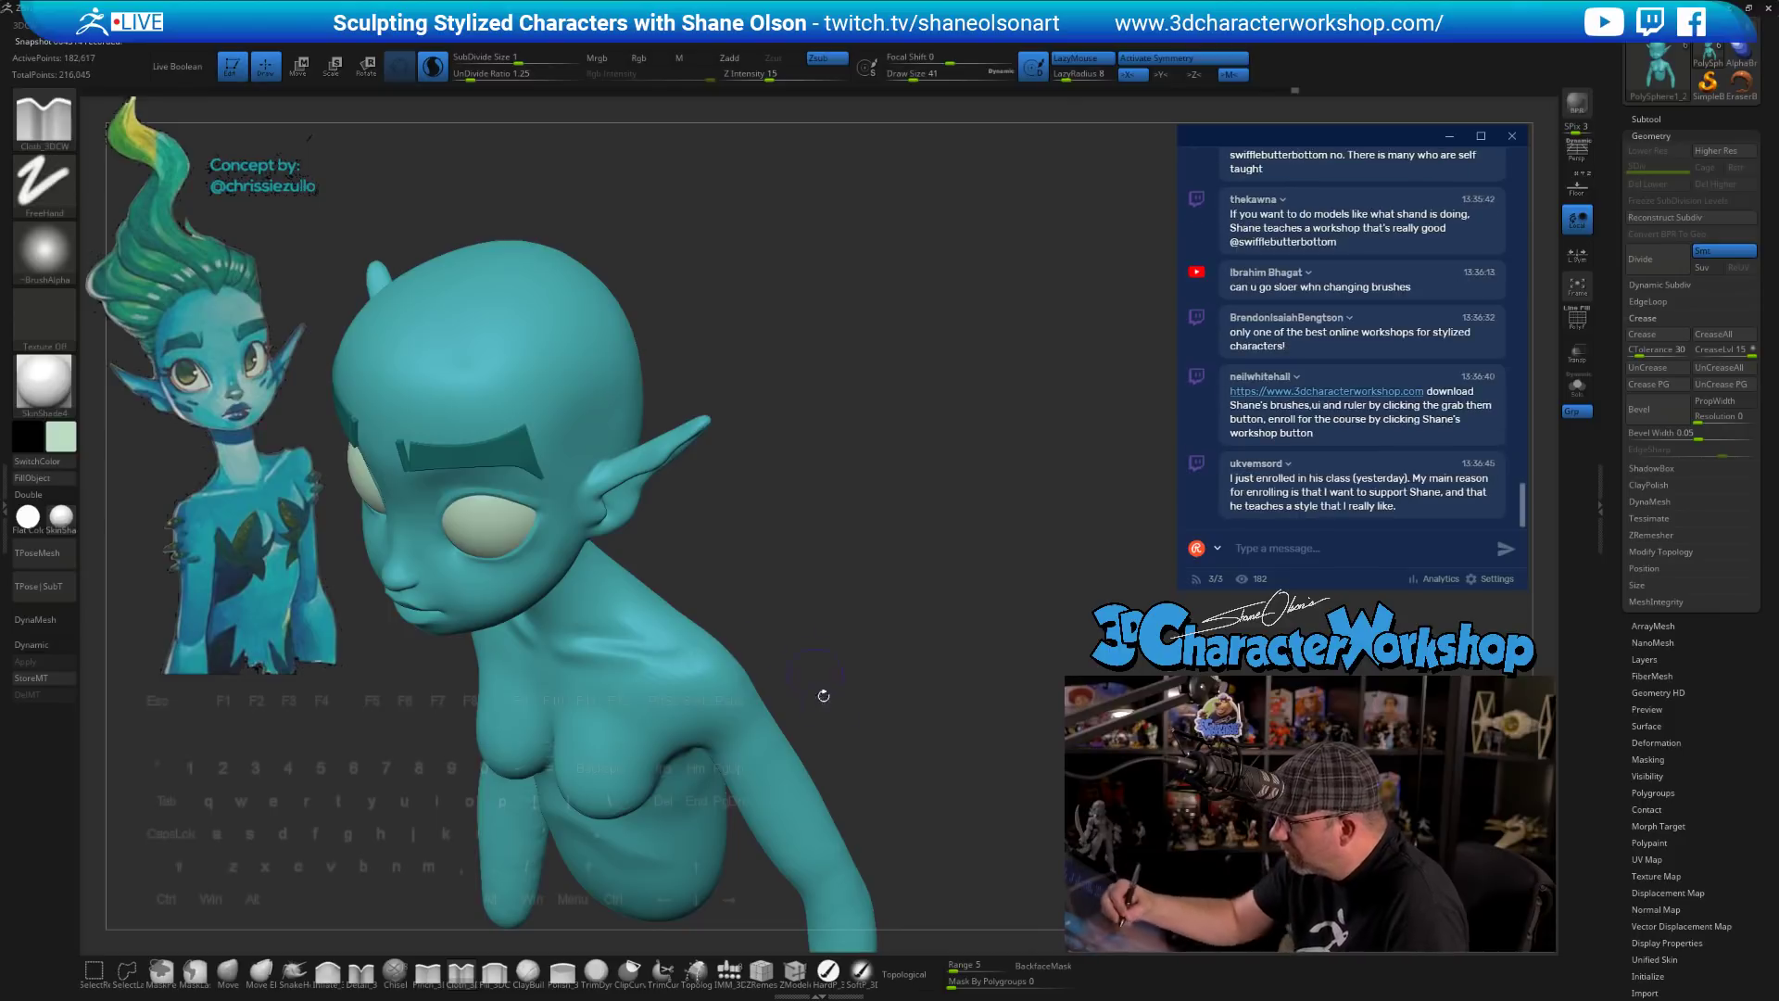
{"action": "mouse_move", "coordinate": [821, 699]}
{"action": "left_mouse_down"}
{"action": "mouse_move", "coordinate": [839, 736]}
{"action": "mouse_move", "coordinate": [596, 605]}
{"action": "left_mouse_up"}
{"action": "key", "text": "shift"}
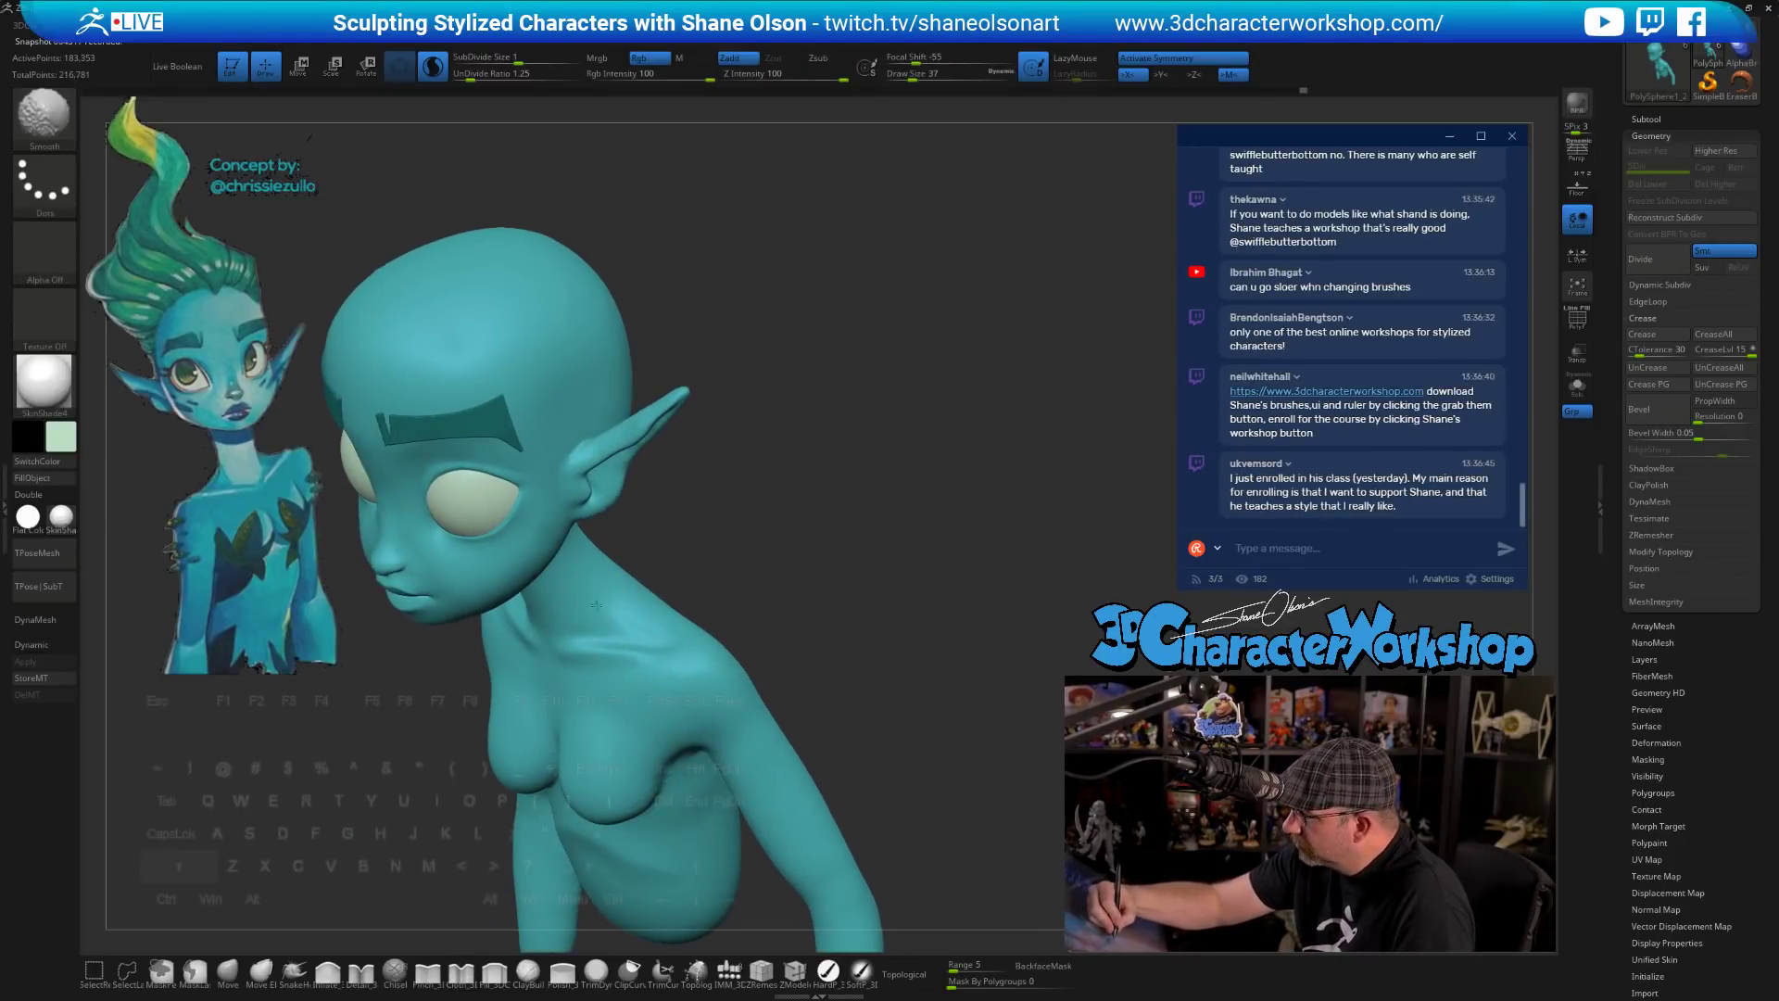
{"action": "mouse_move", "coordinate": [750, 592]}
{"action": "left_mouse_down"}
{"action": "mouse_move", "coordinate": [834, 631]}
{"action": "mouse_move", "coordinate": [865, 539]}
{"action": "left_mouse_up"}
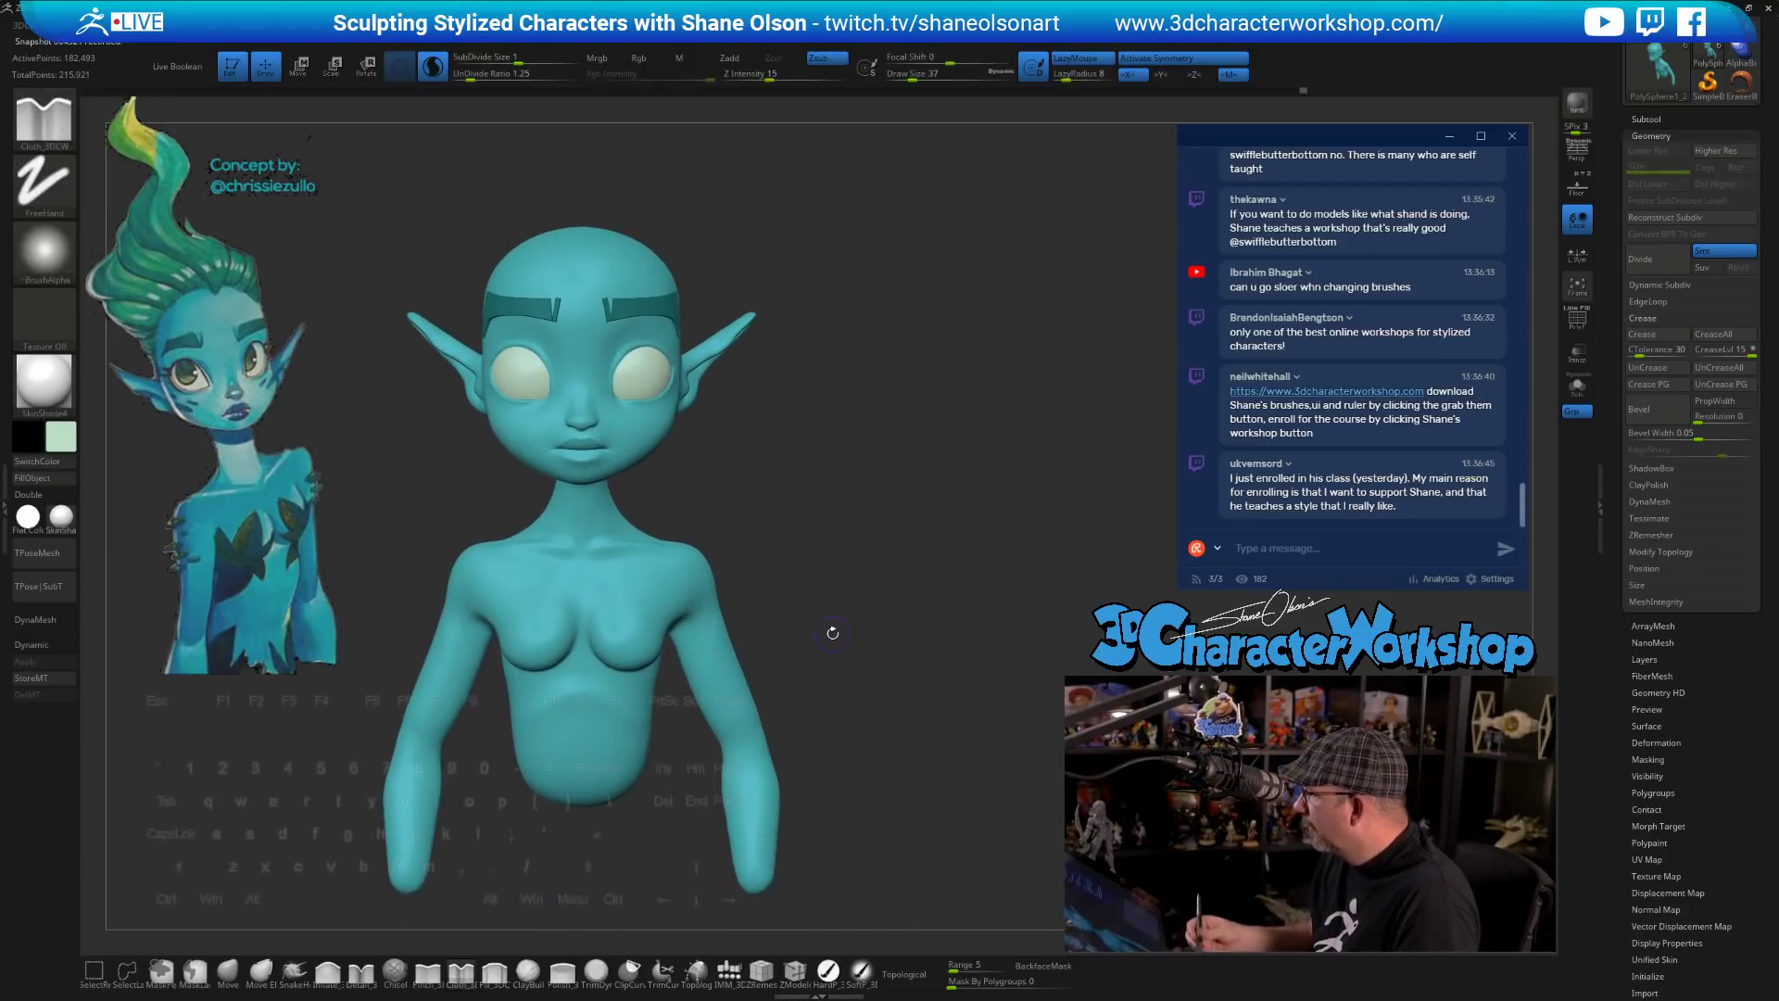
- Soften the collarbones and the base of the neck with the Smooth brush at draw size 74
{"action": "mouse_move", "coordinate": [783, 651]}
{"action": "left_mouse_down", "text": "alt"}
{"action": "mouse_move", "coordinate": [814, 607]}
{"action": "mouse_move", "coordinate": [831, 634]}
{"action": "mouse_move", "coordinate": [869, 611]}
{"action": "mouse_move", "coordinate": [803, 636]}
{"action": "left_mouse_up", "text": "alt"}
{"action": "left_click", "coordinate": [859, 626], "text": "shift"}
{"action": "key", "text": "s"}
{"action": "left_click", "coordinate": [853, 619]}
{"action": "left_click_drag", "start_coordinate": [672, 556], "coordinate": [653, 554], "text": "shift"}
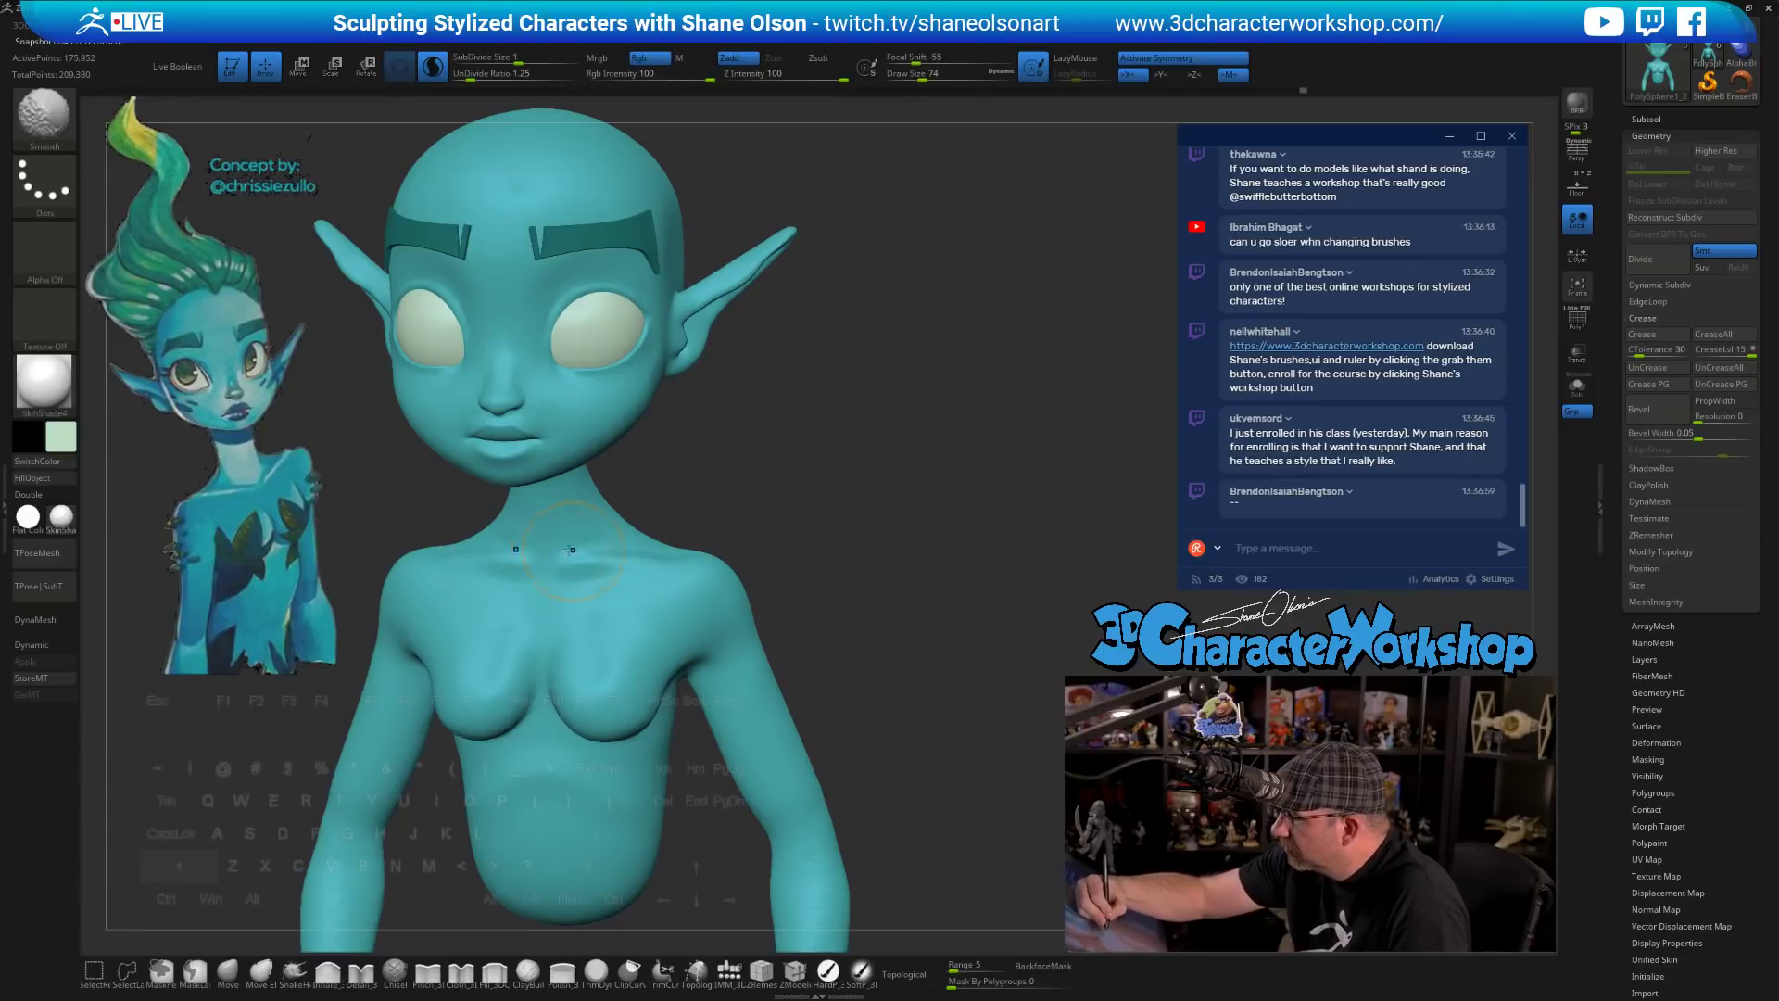
- Refine the shoulder and collarbone contours with the Move brush, reducing its draw size to 71
{"action": "mouse_move", "coordinate": [846, 599]}
{"action": "left_mouse_down"}
{"action": "mouse_move", "coordinate": [865, 649]}
{"action": "mouse_move", "coordinate": [864, 566]}
{"action": "mouse_move", "coordinate": [835, 576]}
{"action": "mouse_move", "coordinate": [869, 500]}
{"action": "mouse_move", "coordinate": [862, 463]}
{"action": "mouse_move", "coordinate": [831, 474]}
{"action": "mouse_move", "coordinate": [814, 422]}
{"action": "left_mouse_up"}
{"action": "left_click", "coordinate": [228, 970]}
{"action": "key", "text": "s"}
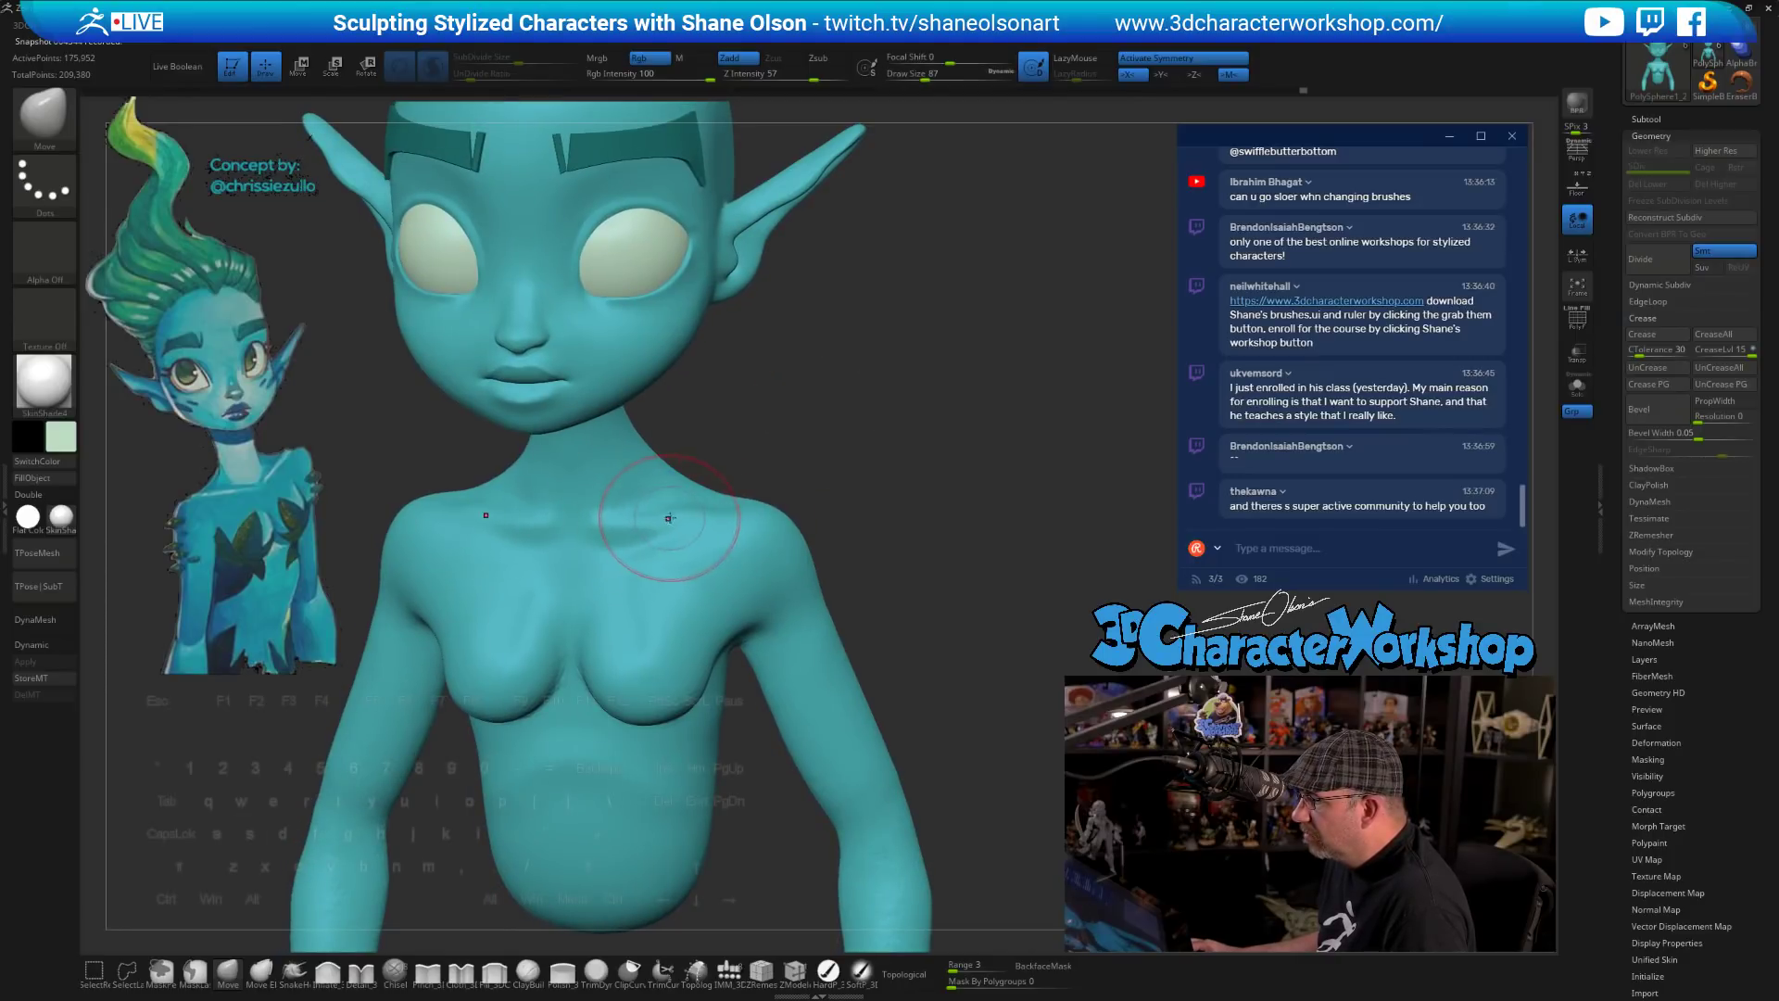
{"action": "mouse_move", "coordinate": [960, 430]}
{"action": "left_mouse_down"}
{"action": "mouse_move", "coordinate": [1010, 533]}
{"action": "mouse_move", "coordinate": [992, 579]}
{"action": "mouse_move", "coordinate": [949, 627]}
{"action": "mouse_move", "coordinate": [894, 576]}
{"action": "left_mouse_up"}
{"action": "key", "text": "s"}
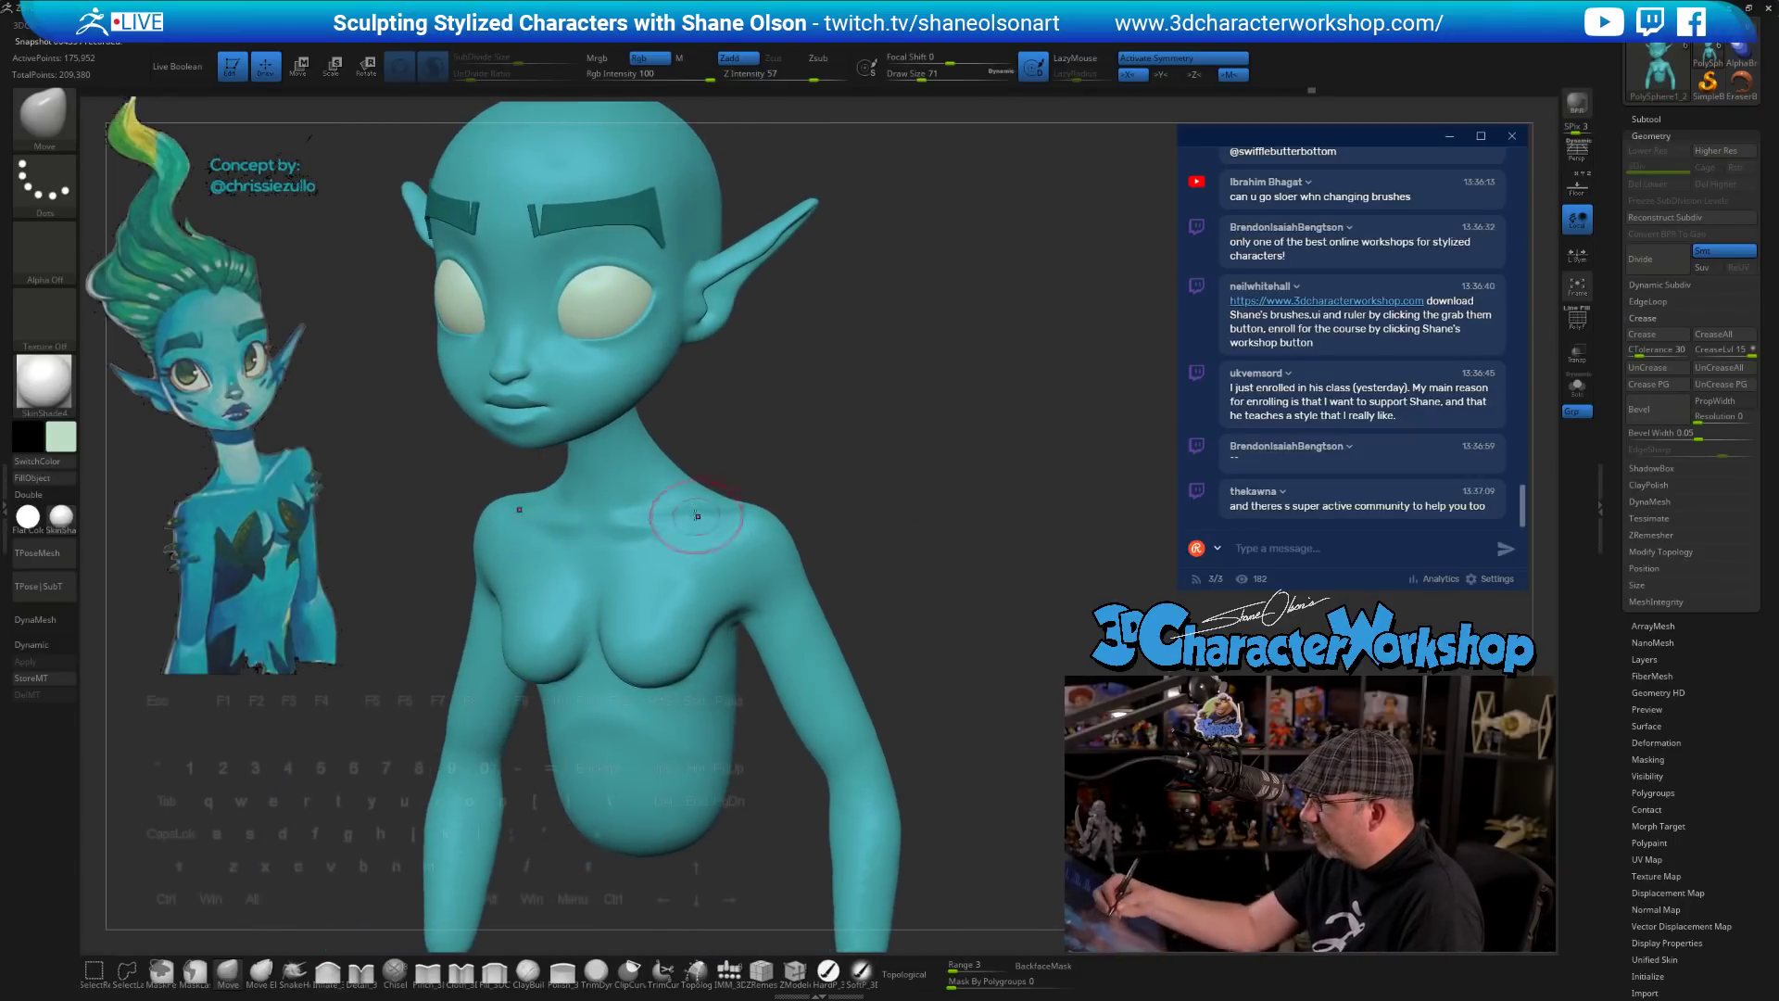
{"action": "left_click_drag", "start_coordinate": [732, 472], "coordinate": [878, 478]}
- Adjust the neck and shoulder silhouette from behind with the Move brush at draw size 108
{"action": "left_click_drag", "start_coordinate": [917, 593], "coordinate": [918, 561], "text": "alt"}
{"action": "mouse_move", "coordinate": [917, 561]}
{"action": "left_mouse_down"}
{"action": "mouse_move", "coordinate": [819, 573]}
{"action": "mouse_move", "coordinate": [639, 546]}
{"action": "left_mouse_up"}
{"action": "mouse_move", "coordinate": [843, 528]}
{"action": "left_mouse_down", "text": "alt"}
{"action": "mouse_move", "coordinate": [795, 549]}
{"action": "mouse_move", "coordinate": [765, 613]}
{"action": "mouse_move", "coordinate": [732, 559]}
{"action": "left_mouse_up", "text": "alt"}
{"action": "key", "text": "]"}
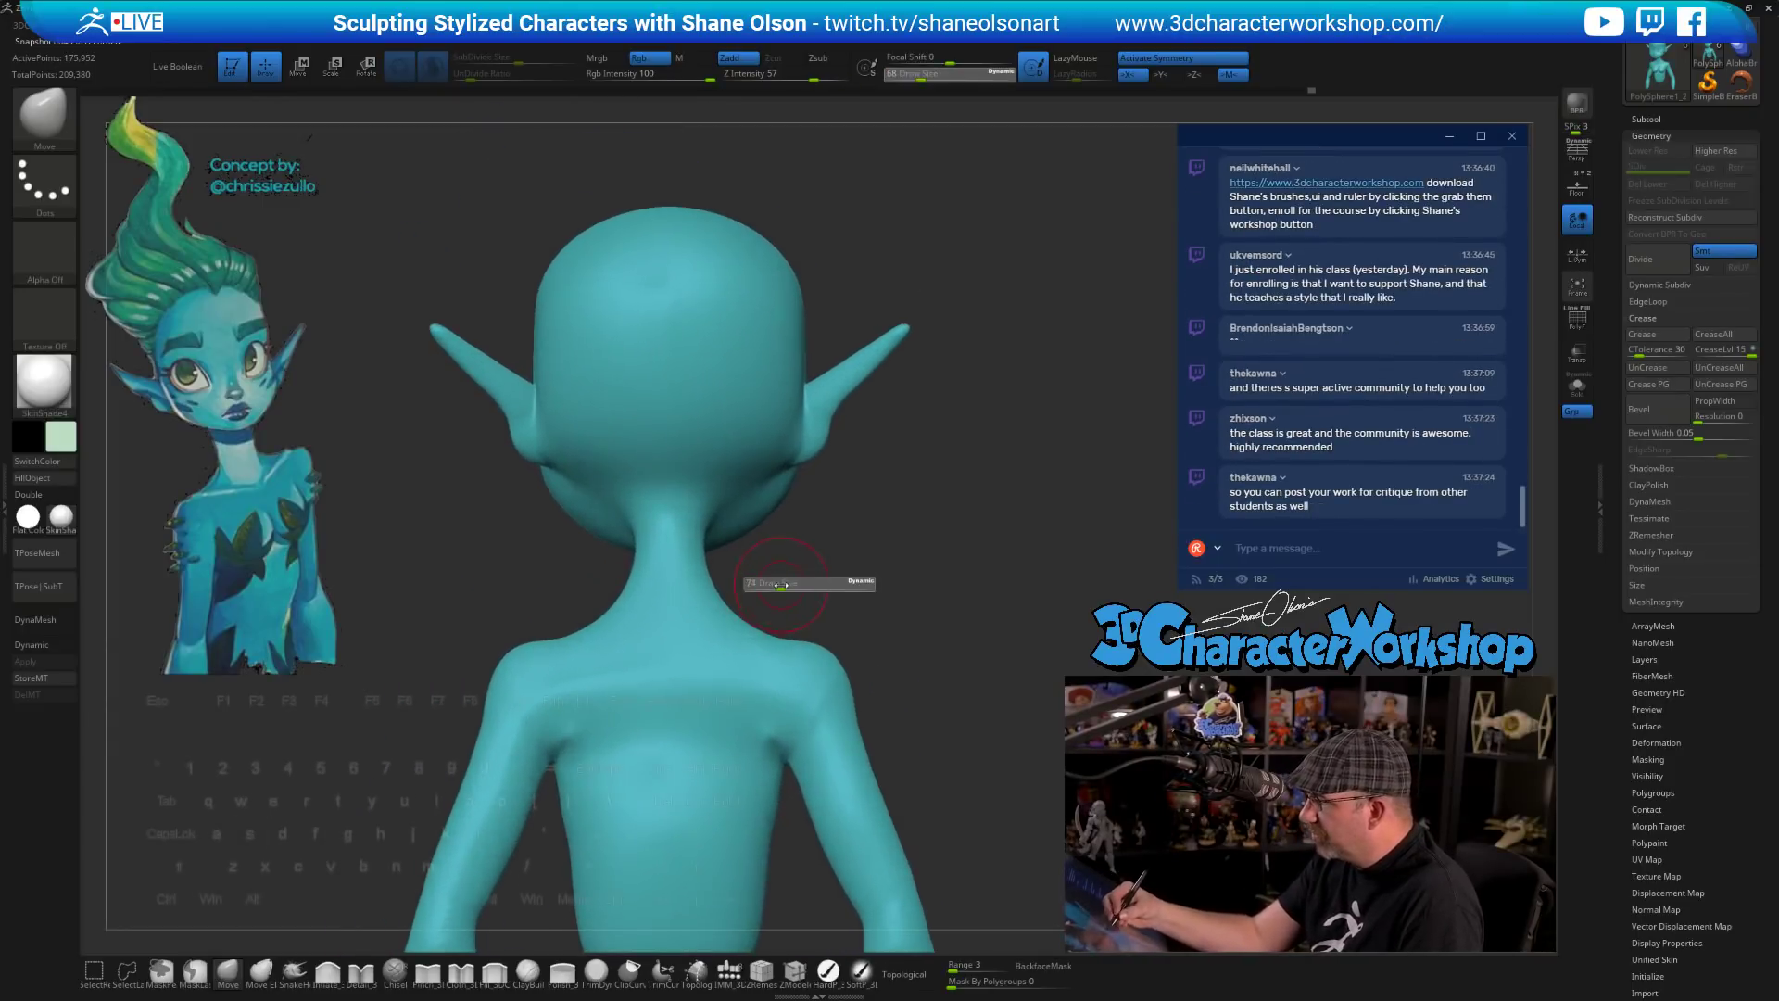
{"action": "key", "text": "]"}
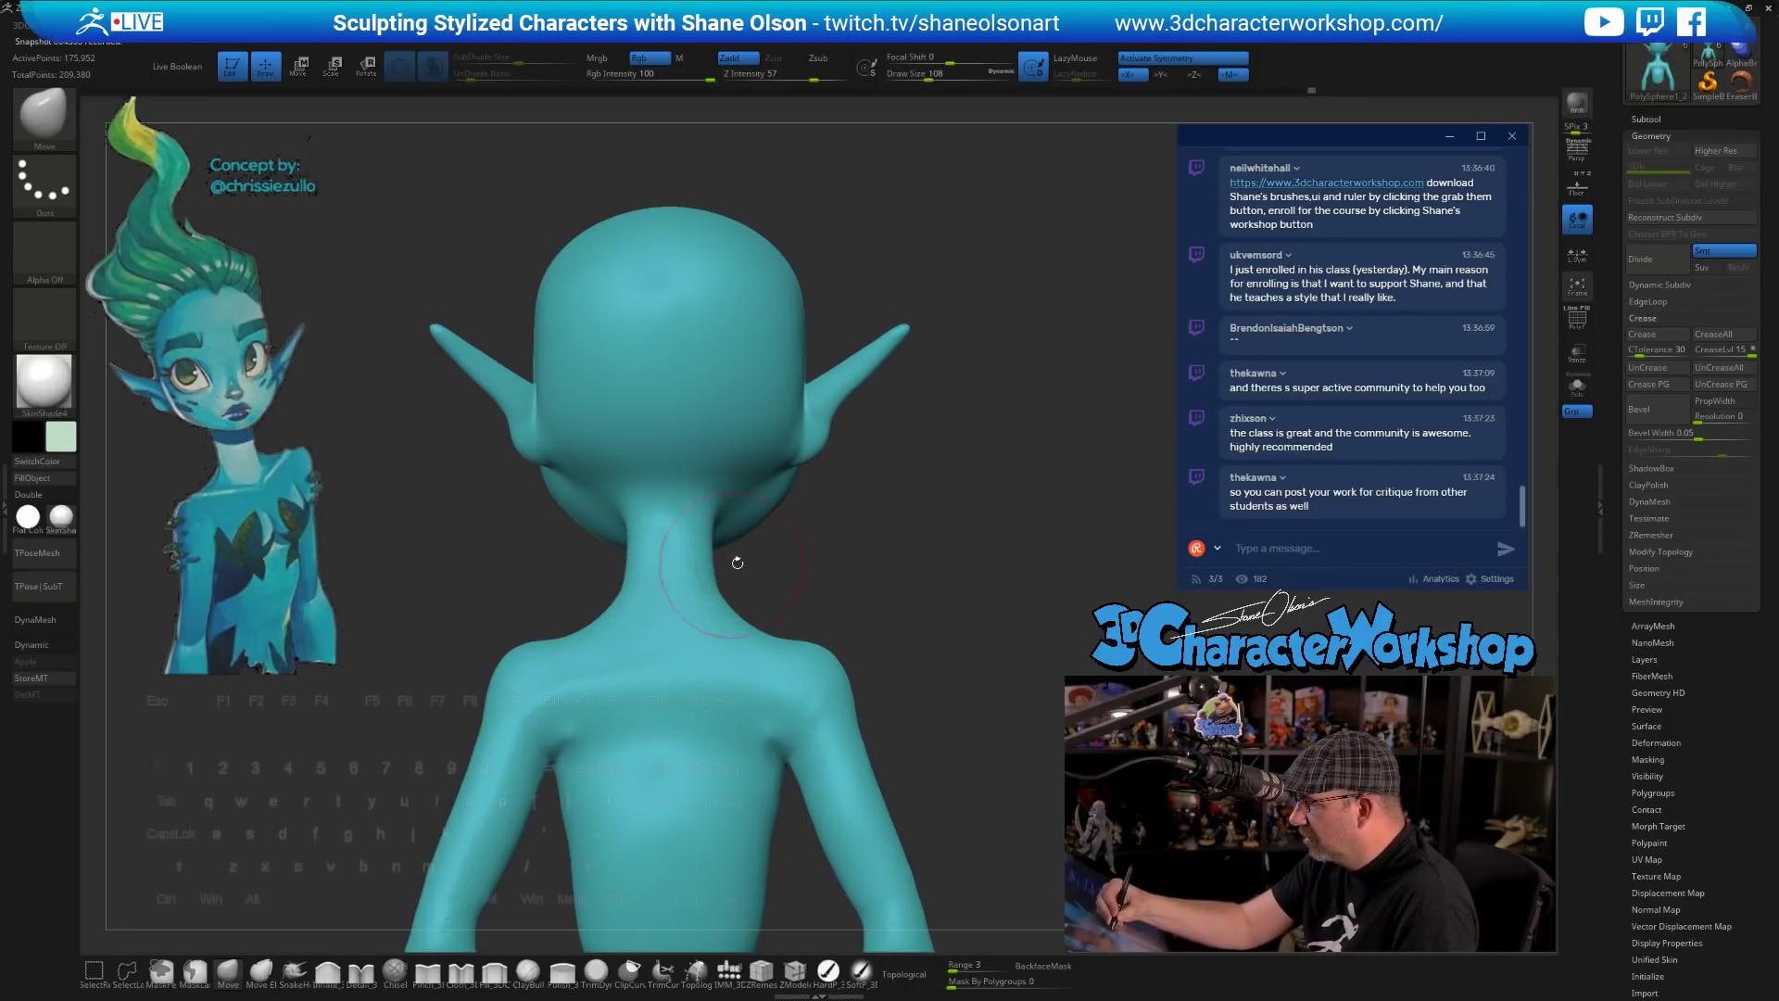
{"action": "mouse_move", "coordinate": [737, 562]}
{"action": "left_mouse_down"}
{"action": "mouse_move", "coordinate": [824, 601]}
{"action": "mouse_move", "coordinate": [848, 633]}
{"action": "mouse_move", "coordinate": [785, 576]}
{"action": "mouse_move", "coordinate": [835, 605]}
{"action": "mouse_move", "coordinate": [804, 548]}
{"action": "mouse_move", "coordinate": [891, 542]}
{"action": "mouse_move", "coordinate": [898, 608]}
{"action": "mouse_move", "coordinate": [836, 597]}
{"action": "mouse_move", "coordinate": [881, 673]}
{"action": "mouse_move", "coordinate": [882, 644]}
{"action": "left_mouse_up"}
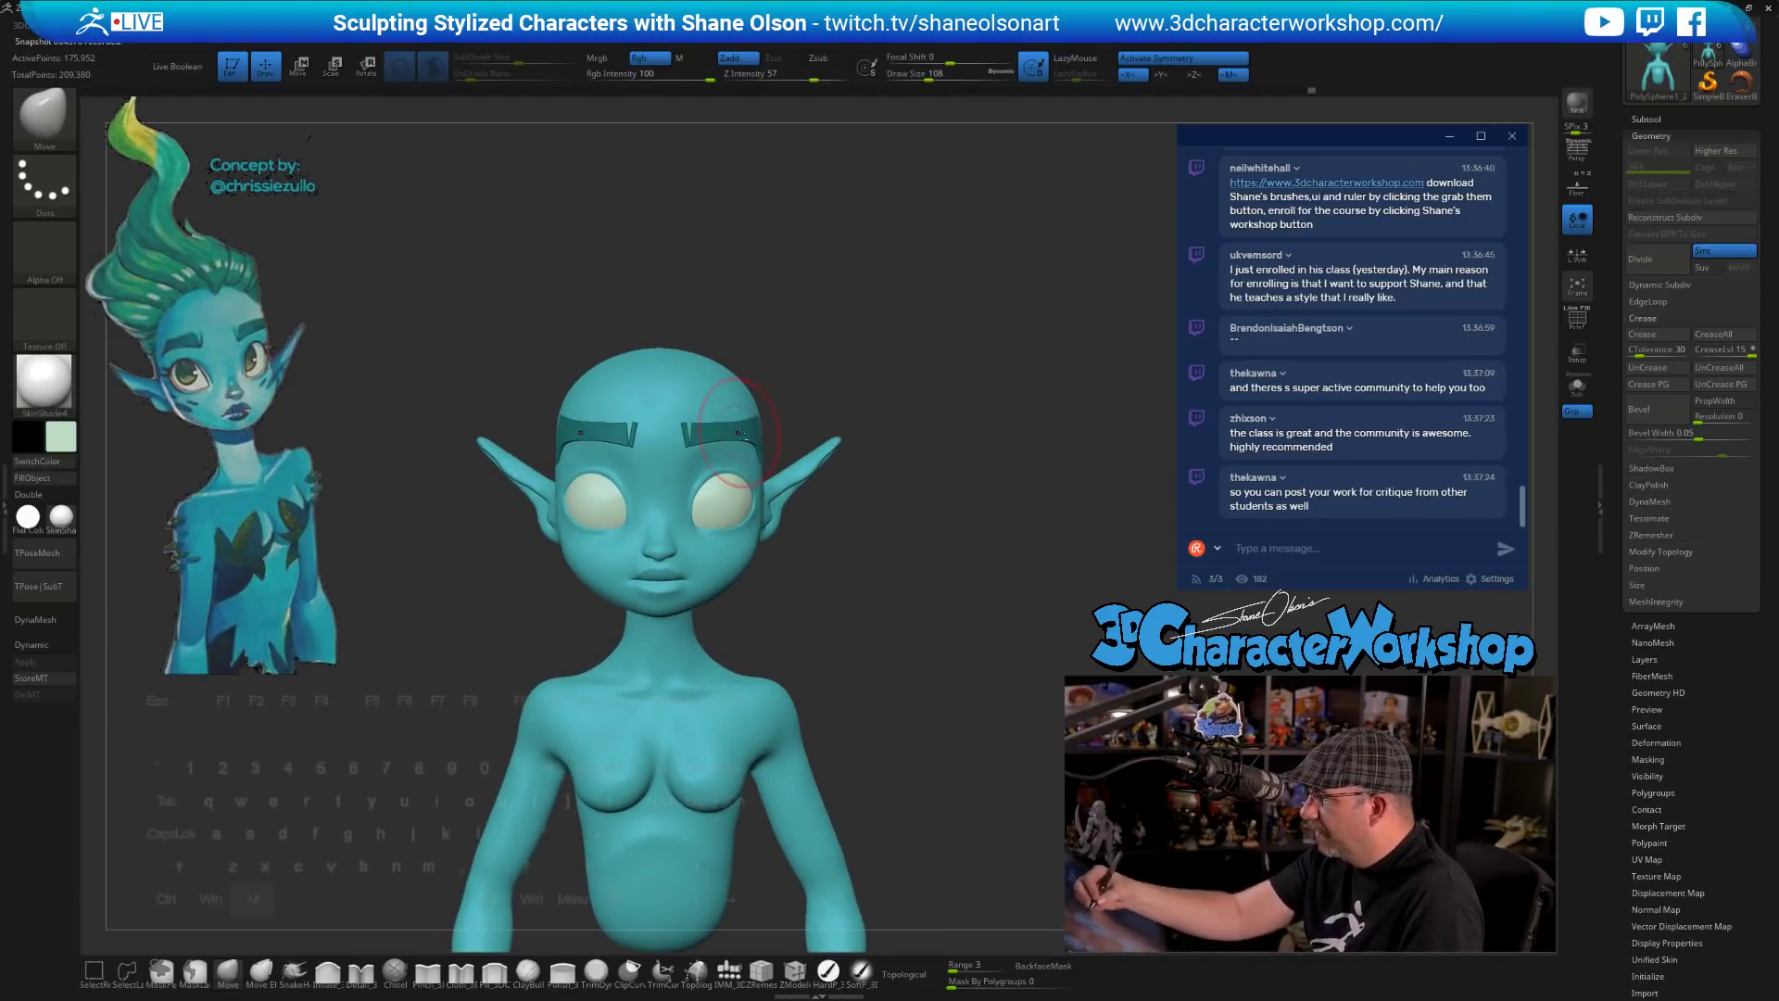
- Select the eyebrows and reshape their outer ends with the Move brush at draw size 126
{"action": "mouse_move", "coordinate": [817, 493]}
{"action": "left_mouse_down"}
{"action": "mouse_move", "coordinate": [857, 605]}
{"action": "mouse_move", "coordinate": [839, 582]}
{"action": "left_mouse_up"}
{"action": "left_click_drag", "start_coordinate": [845, 686], "coordinate": [821, 679], "text": "alt"}
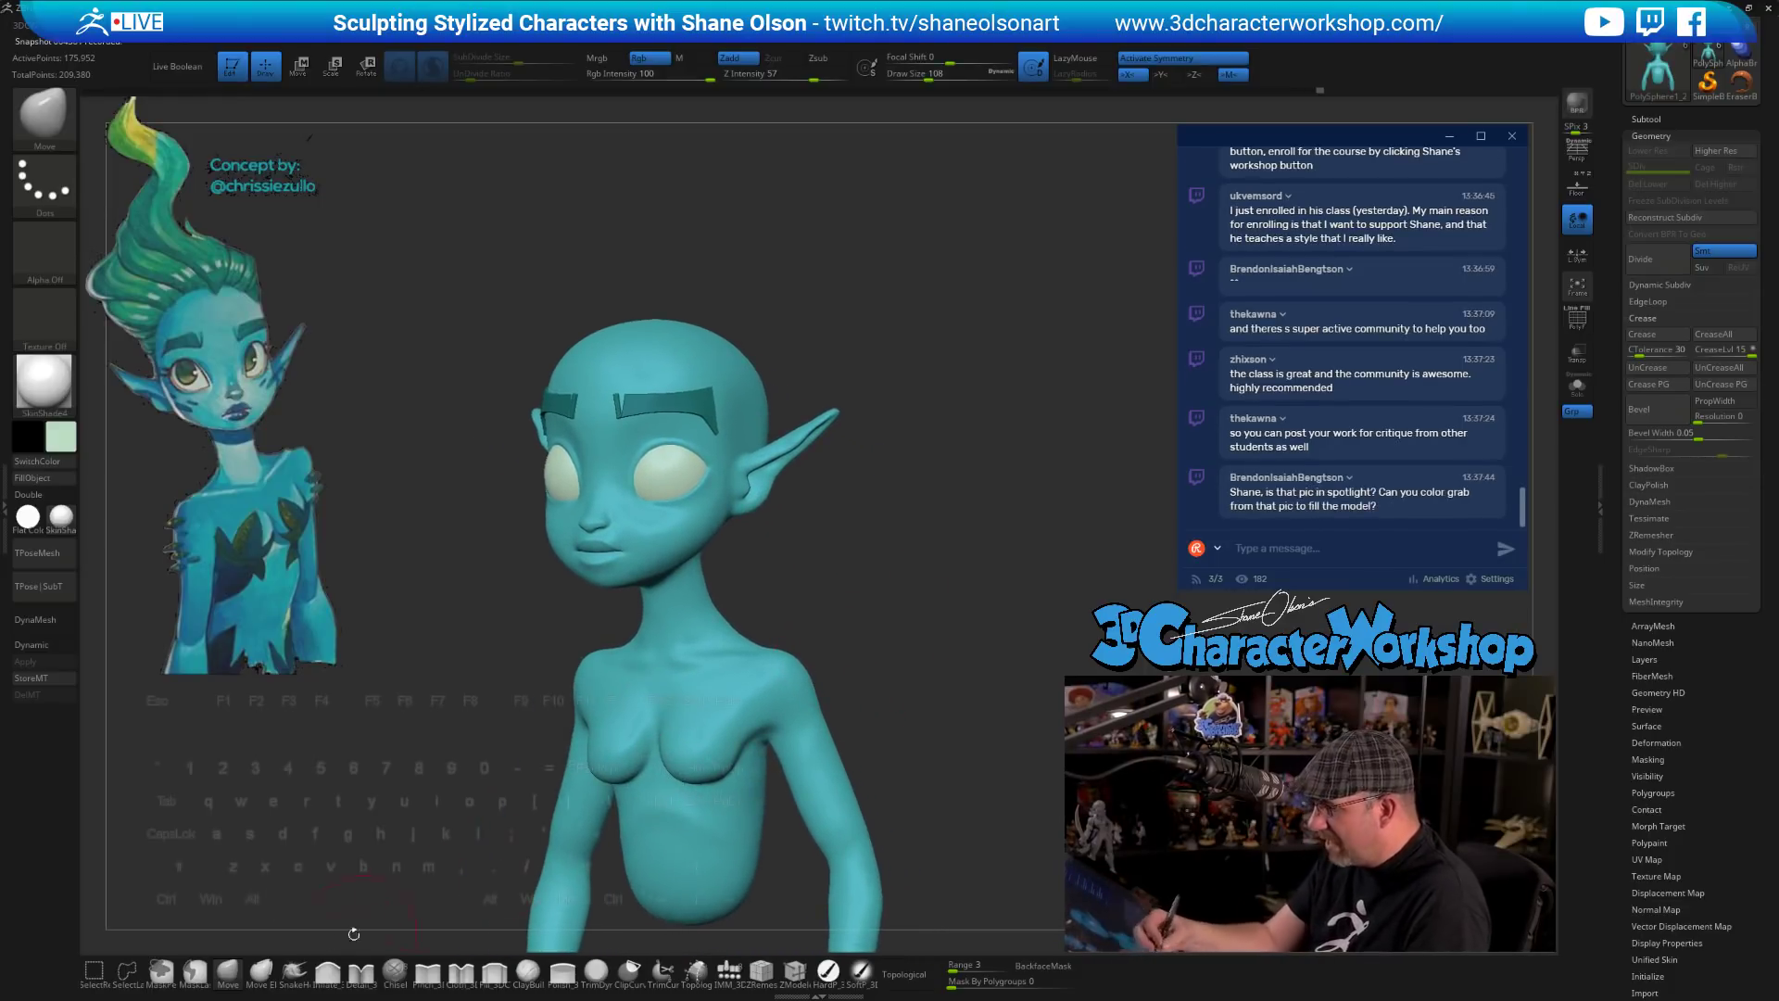
{"action": "left_click_drag", "start_coordinate": [821, 553], "coordinate": [834, 595], "text": "alt"}
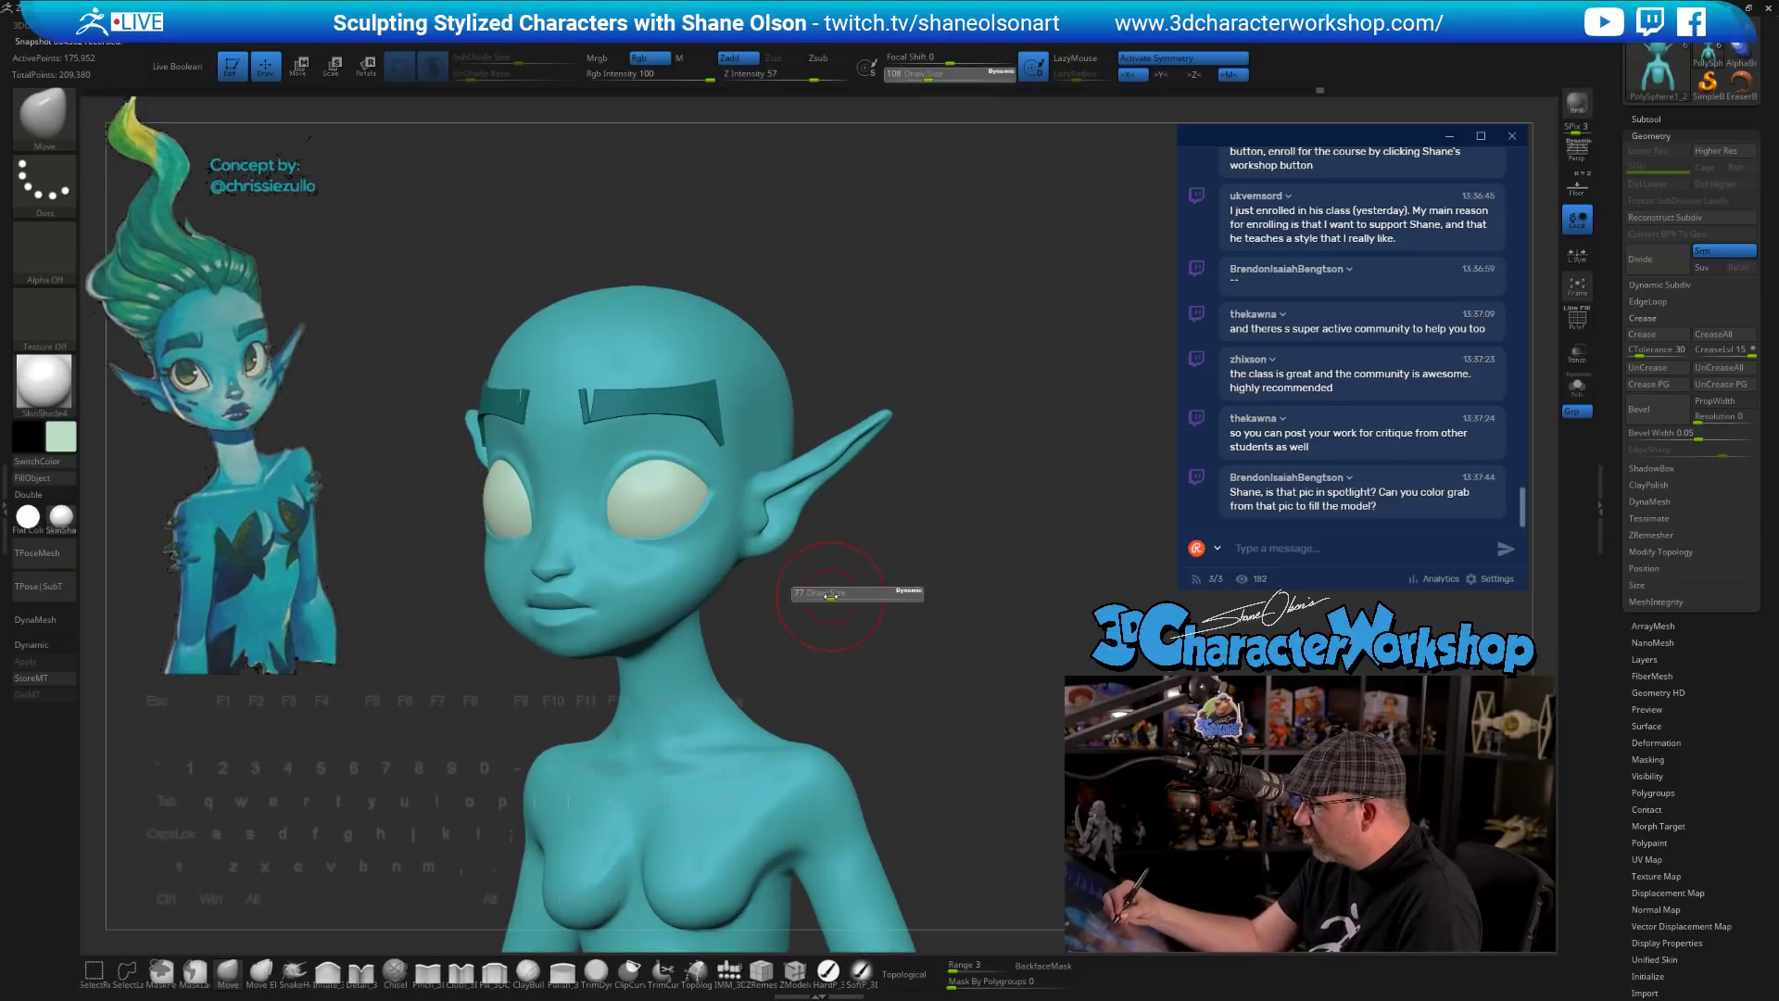
{"action": "left_click", "coordinate": [713, 389], "text": "alt"}
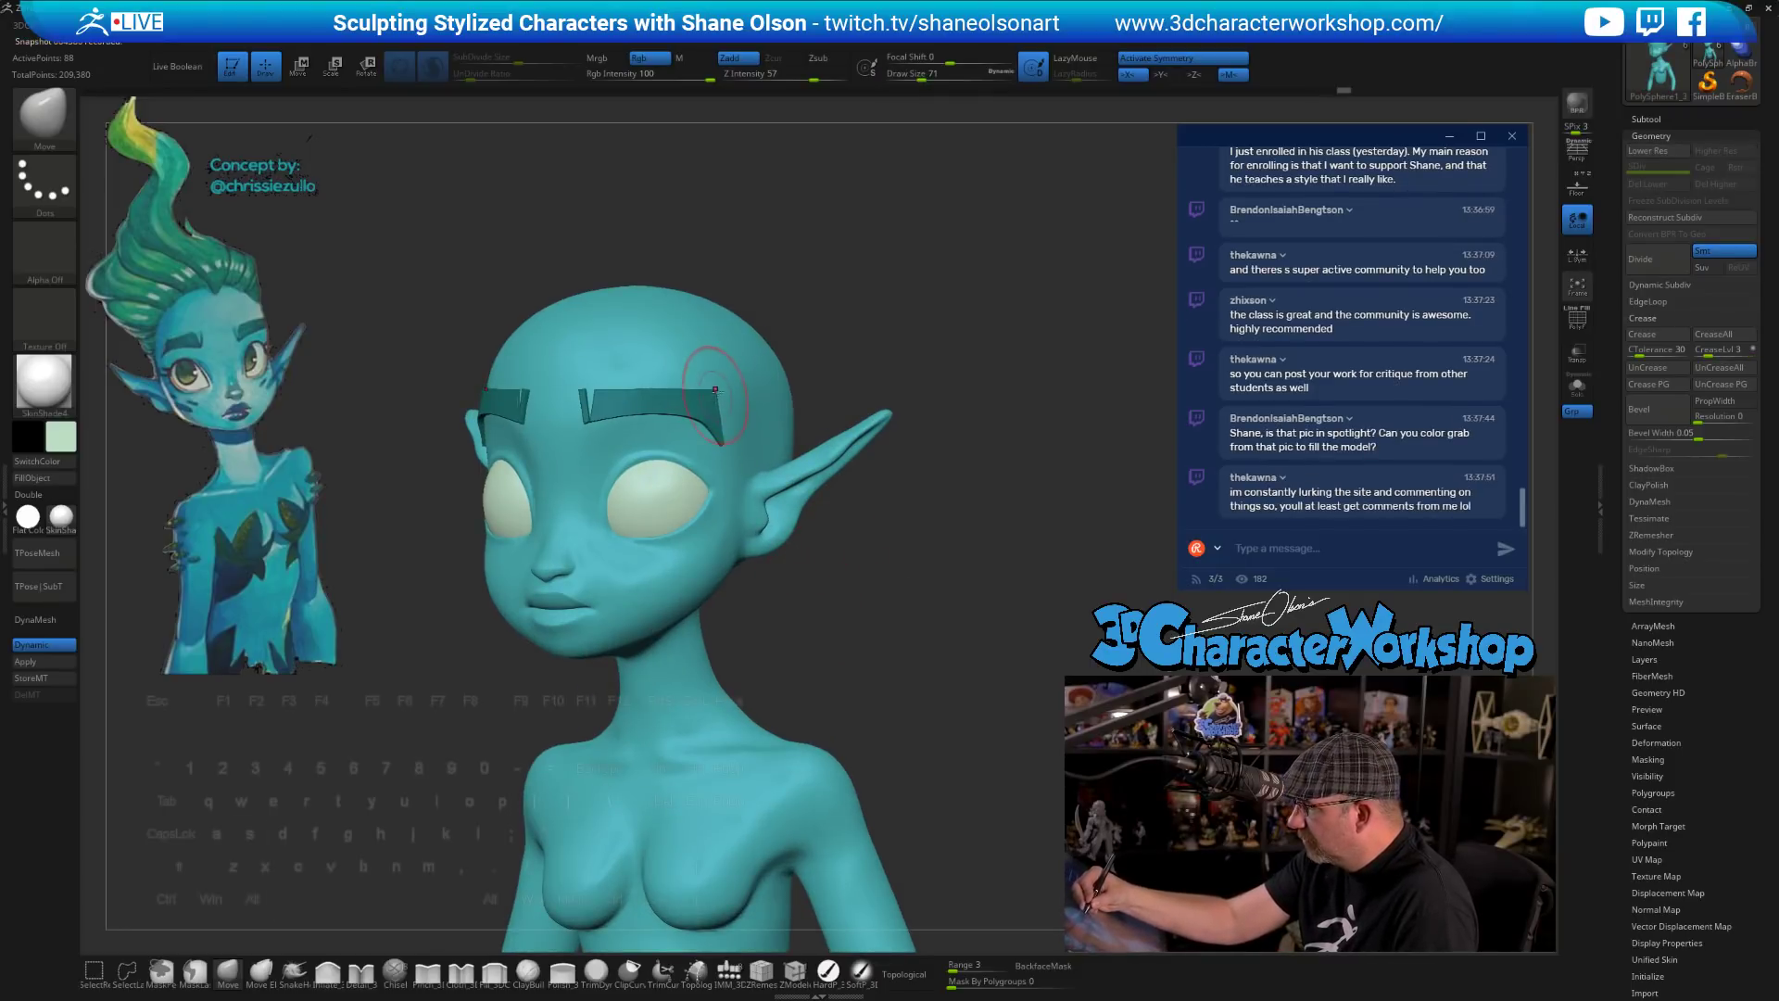
{"action": "key", "text": "s"}
{"action": "left_click_drag", "start_coordinate": [720, 414], "coordinate": [719, 415]}
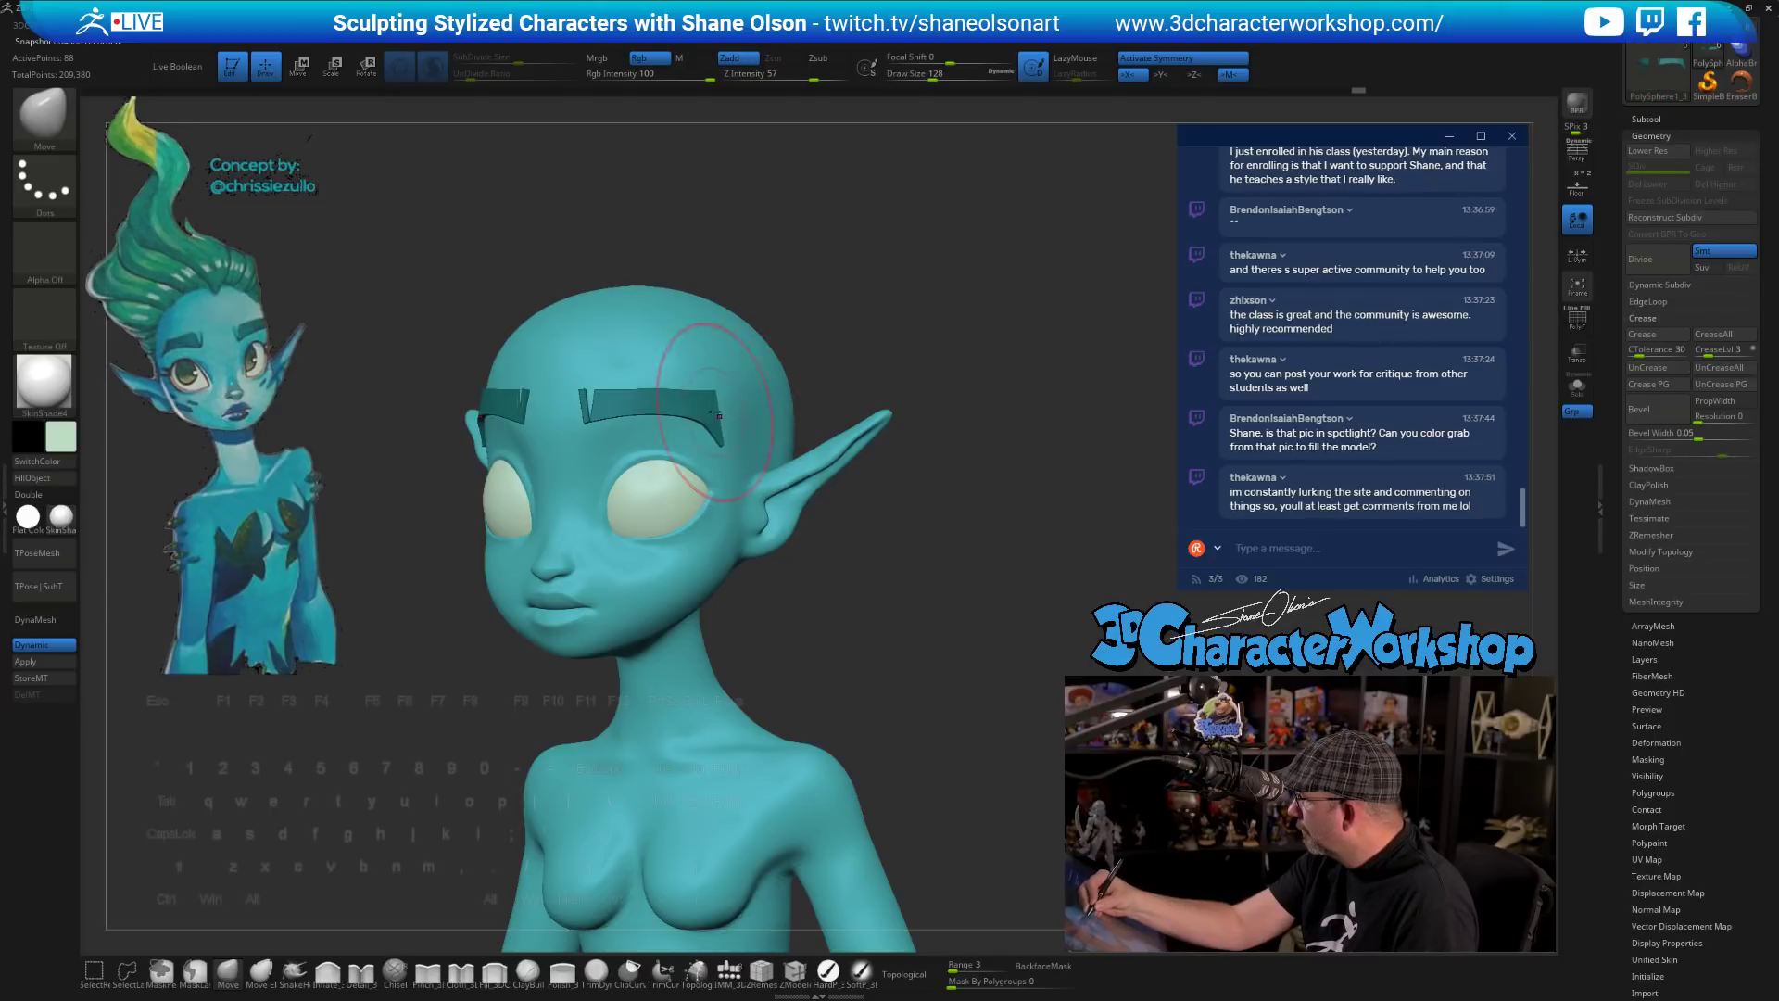
{"action": "left_click_drag", "start_coordinate": [789, 509], "coordinate": [725, 610]}
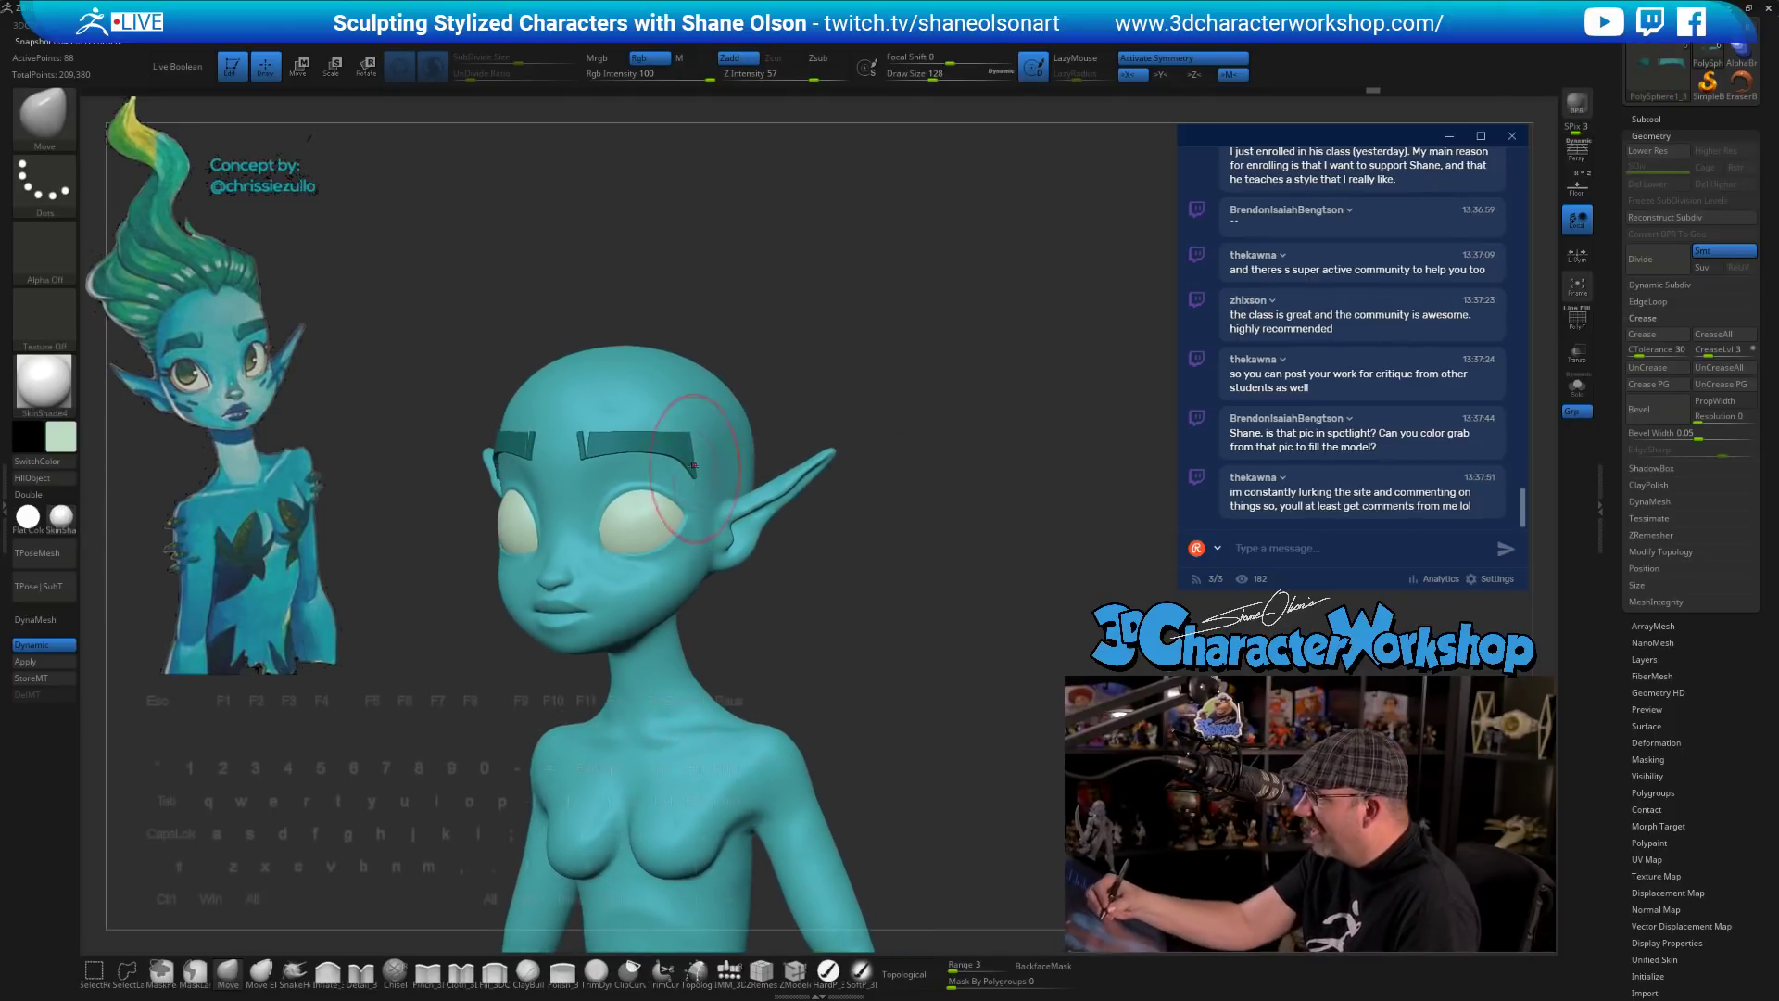
{"action": "left_click_drag", "start_coordinate": [693, 465], "coordinate": [684, 472]}
- Refine the eyebrow contour from the side with the Move brush at draw size 94
{"action": "mouse_move", "coordinate": [836, 681]}
{"action": "left_mouse_down"}
{"action": "mouse_move", "coordinate": [885, 695]}
{"action": "mouse_move", "coordinate": [837, 701]}
{"action": "left_mouse_up"}
{"action": "key", "text": "bracketleft"}
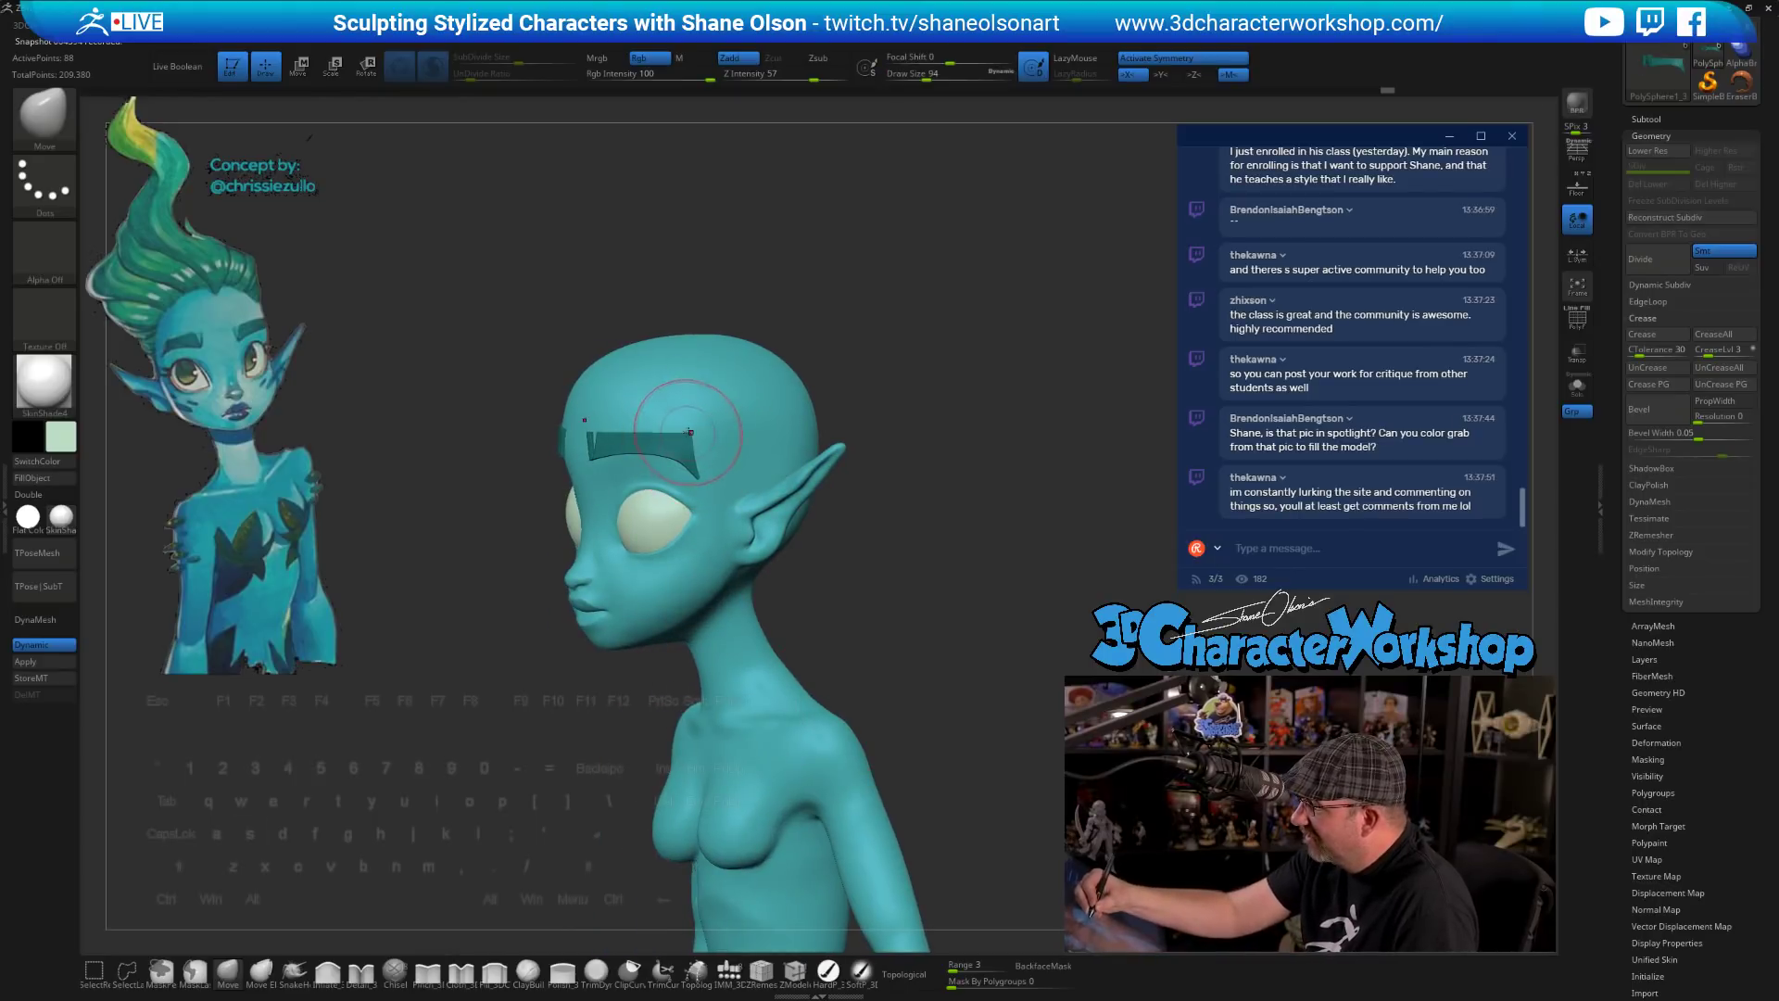
{"action": "right_click_drag", "start_coordinate": [683, 386], "coordinate": [758, 417]}
{"action": "right_click_drag", "start_coordinate": [812, 655], "coordinate": [827, 579]}
{"action": "right_click_drag", "start_coordinate": [809, 452], "coordinate": [886, 675], "text": "ctrl"}
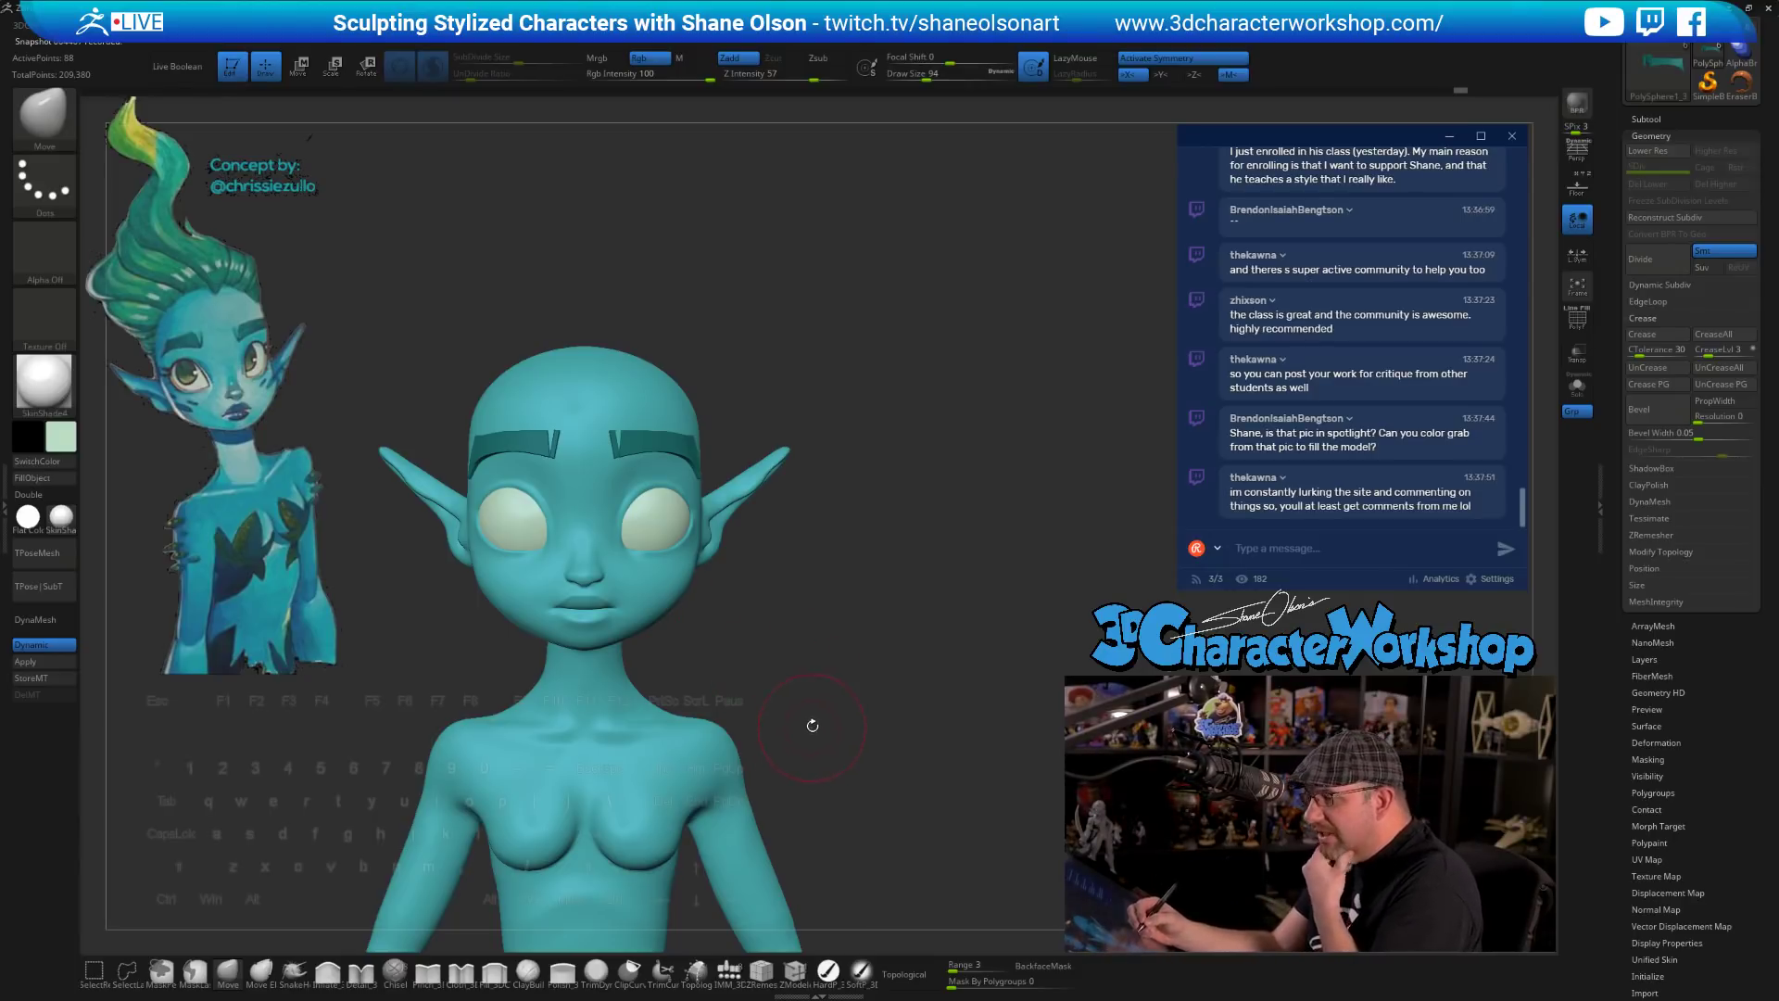
- Examine the whole character from the front at several distances, comparing the proportions with the concept art
{"action": "mouse_move", "coordinate": [795, 669]}
{"action": "right_mouse_down", "text": "ctrl"}
{"action": "mouse_move", "coordinate": [774, 578]}
{"action": "mouse_move", "coordinate": [784, 655]}
{"action": "right_mouse_up", "text": "ctrl"}
{"action": "right_click_drag", "start_coordinate": [913, 721], "coordinate": [911, 737]}
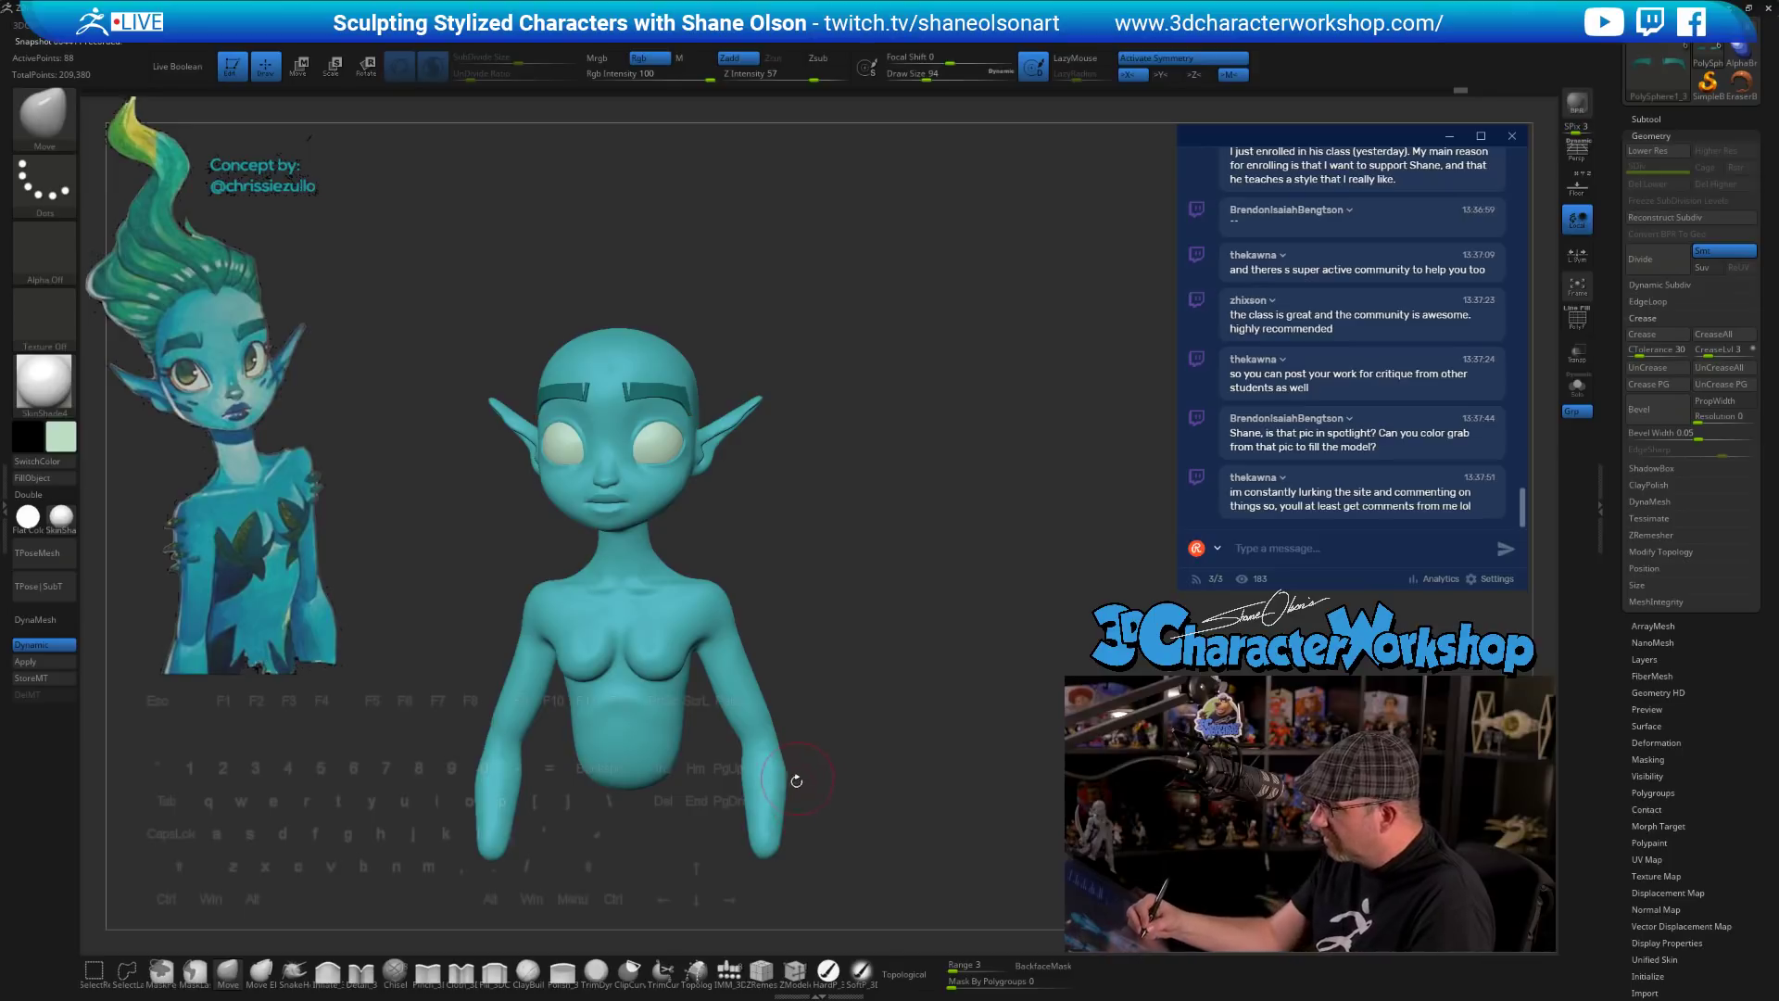
{"action": "key", "text": "shift"}
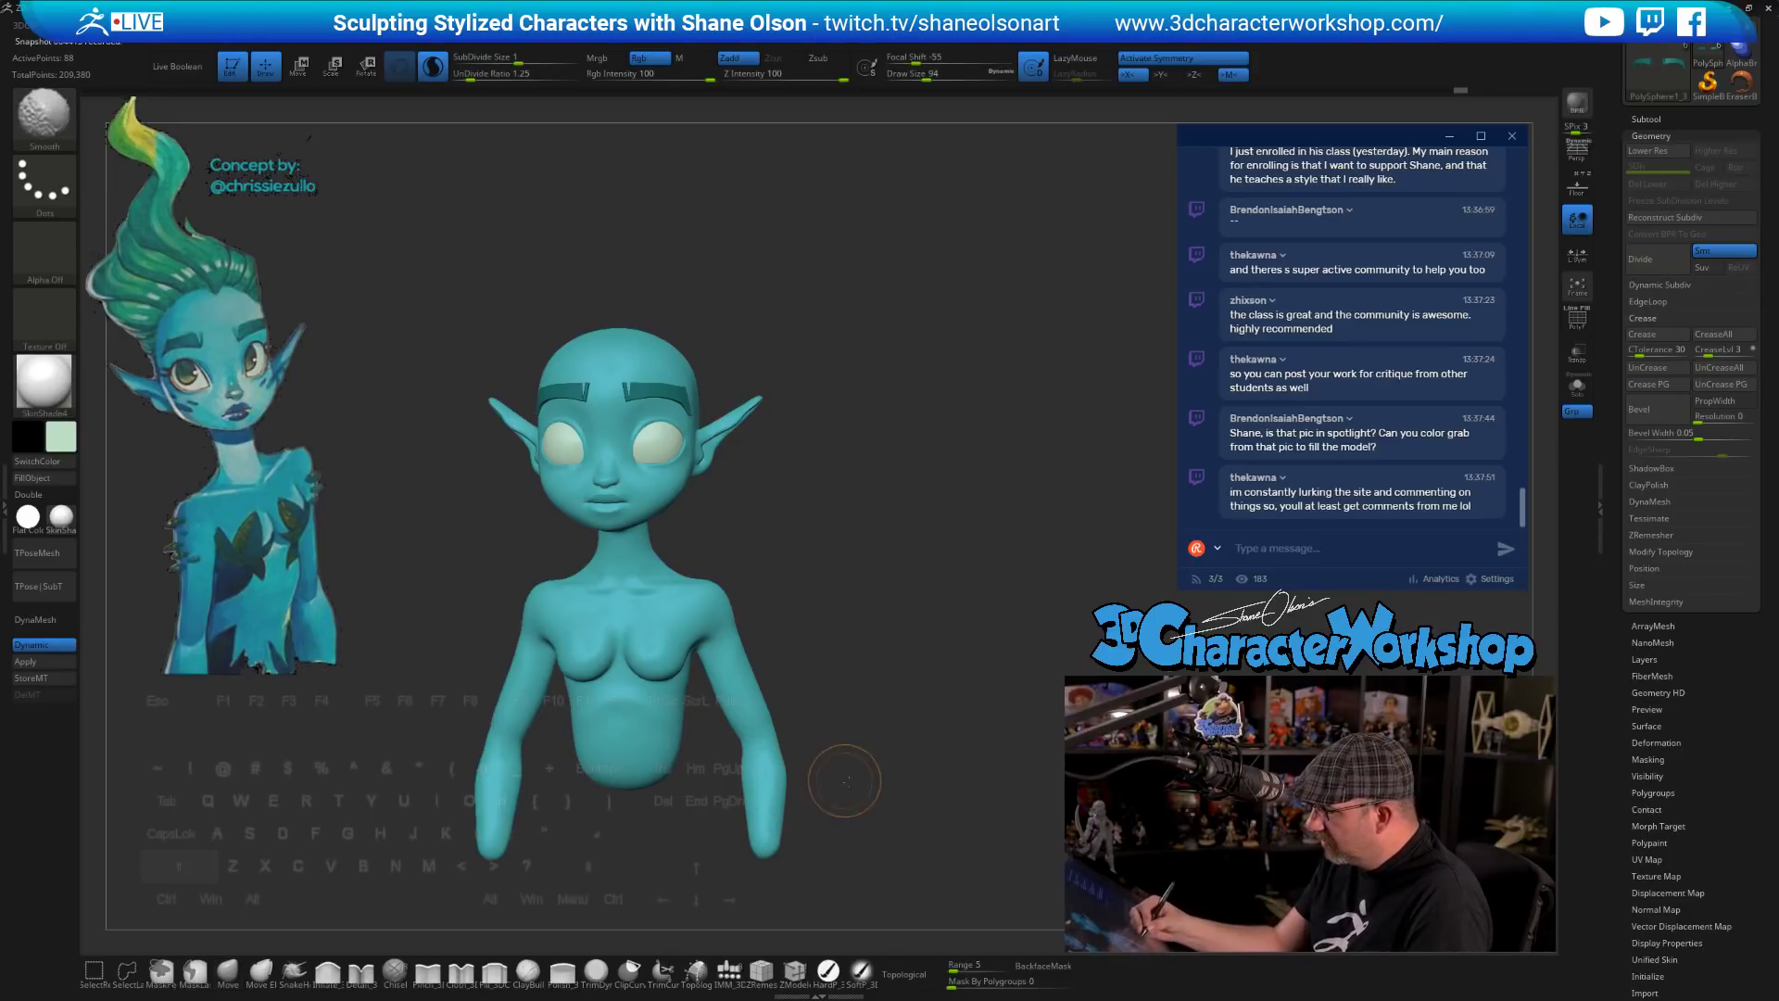
{"action": "left_click_drag", "start_coordinate": [845, 780], "coordinate": [842, 756], "text": "shift"}
{"action": "key", "text": "shift"}
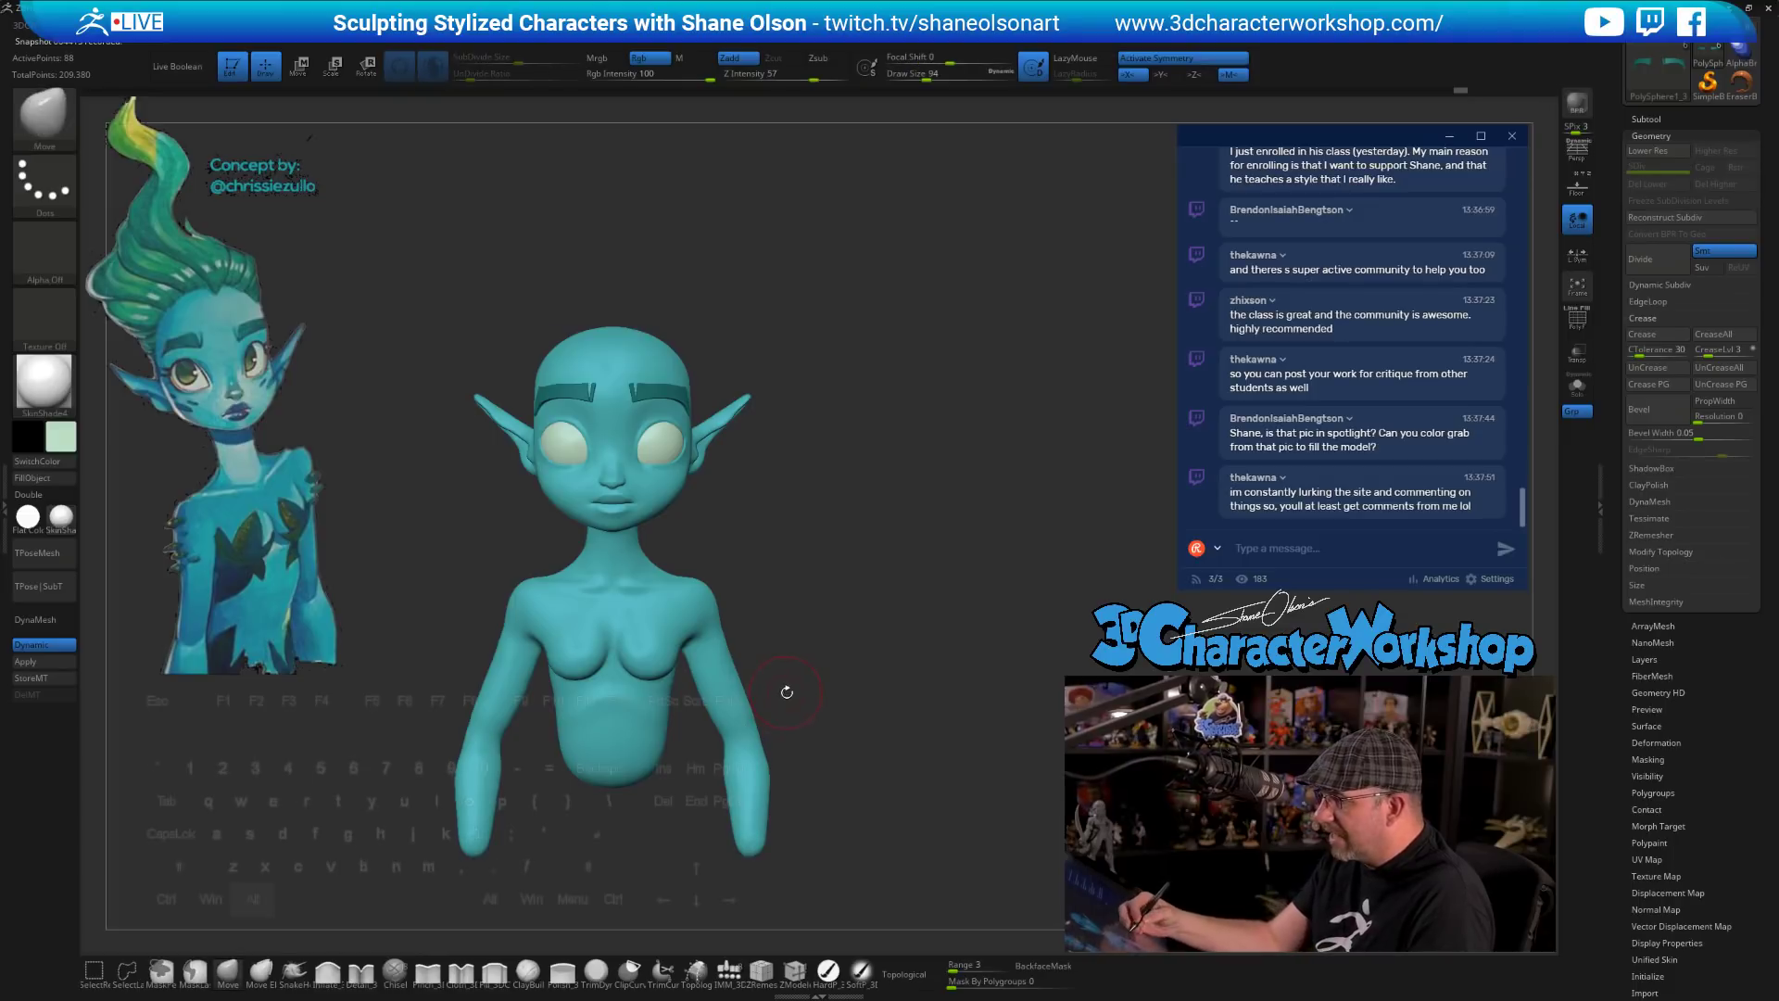
{"action": "left_click_drag", "start_coordinate": [787, 695], "coordinate": [799, 730]}
{"action": "key", "text": "shift"}
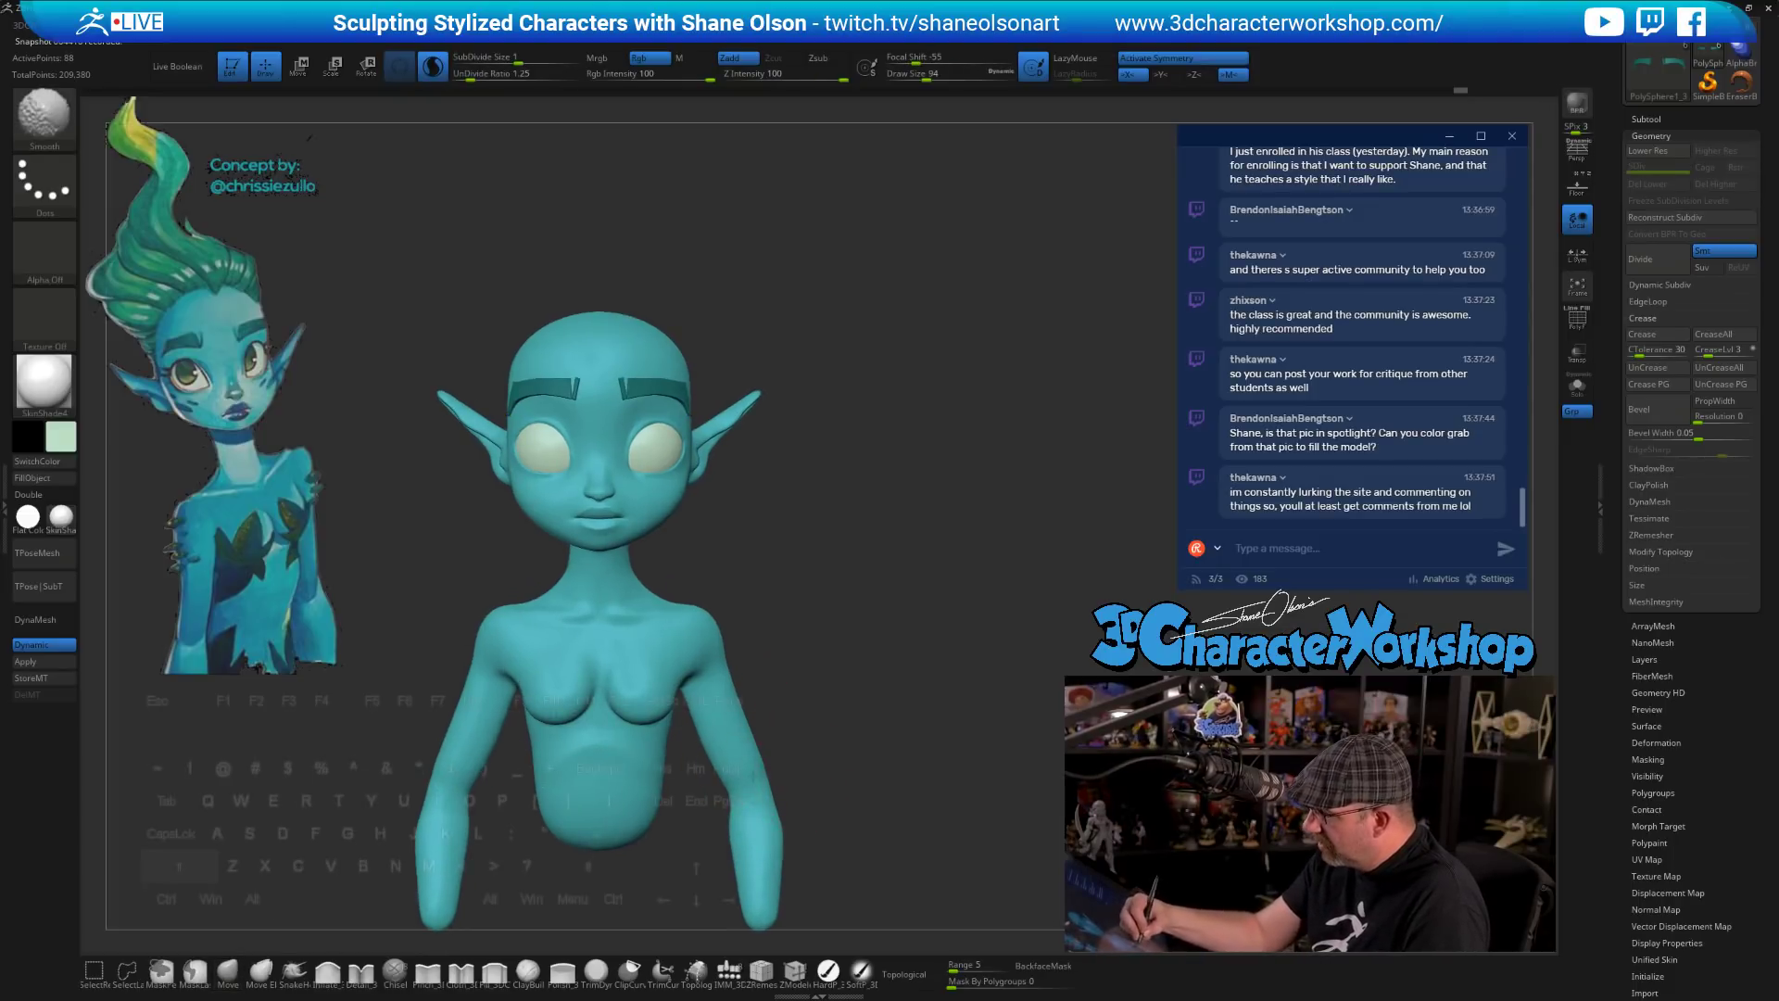
{"action": "left_click_drag", "start_coordinate": [846, 794], "coordinate": [834, 784]}
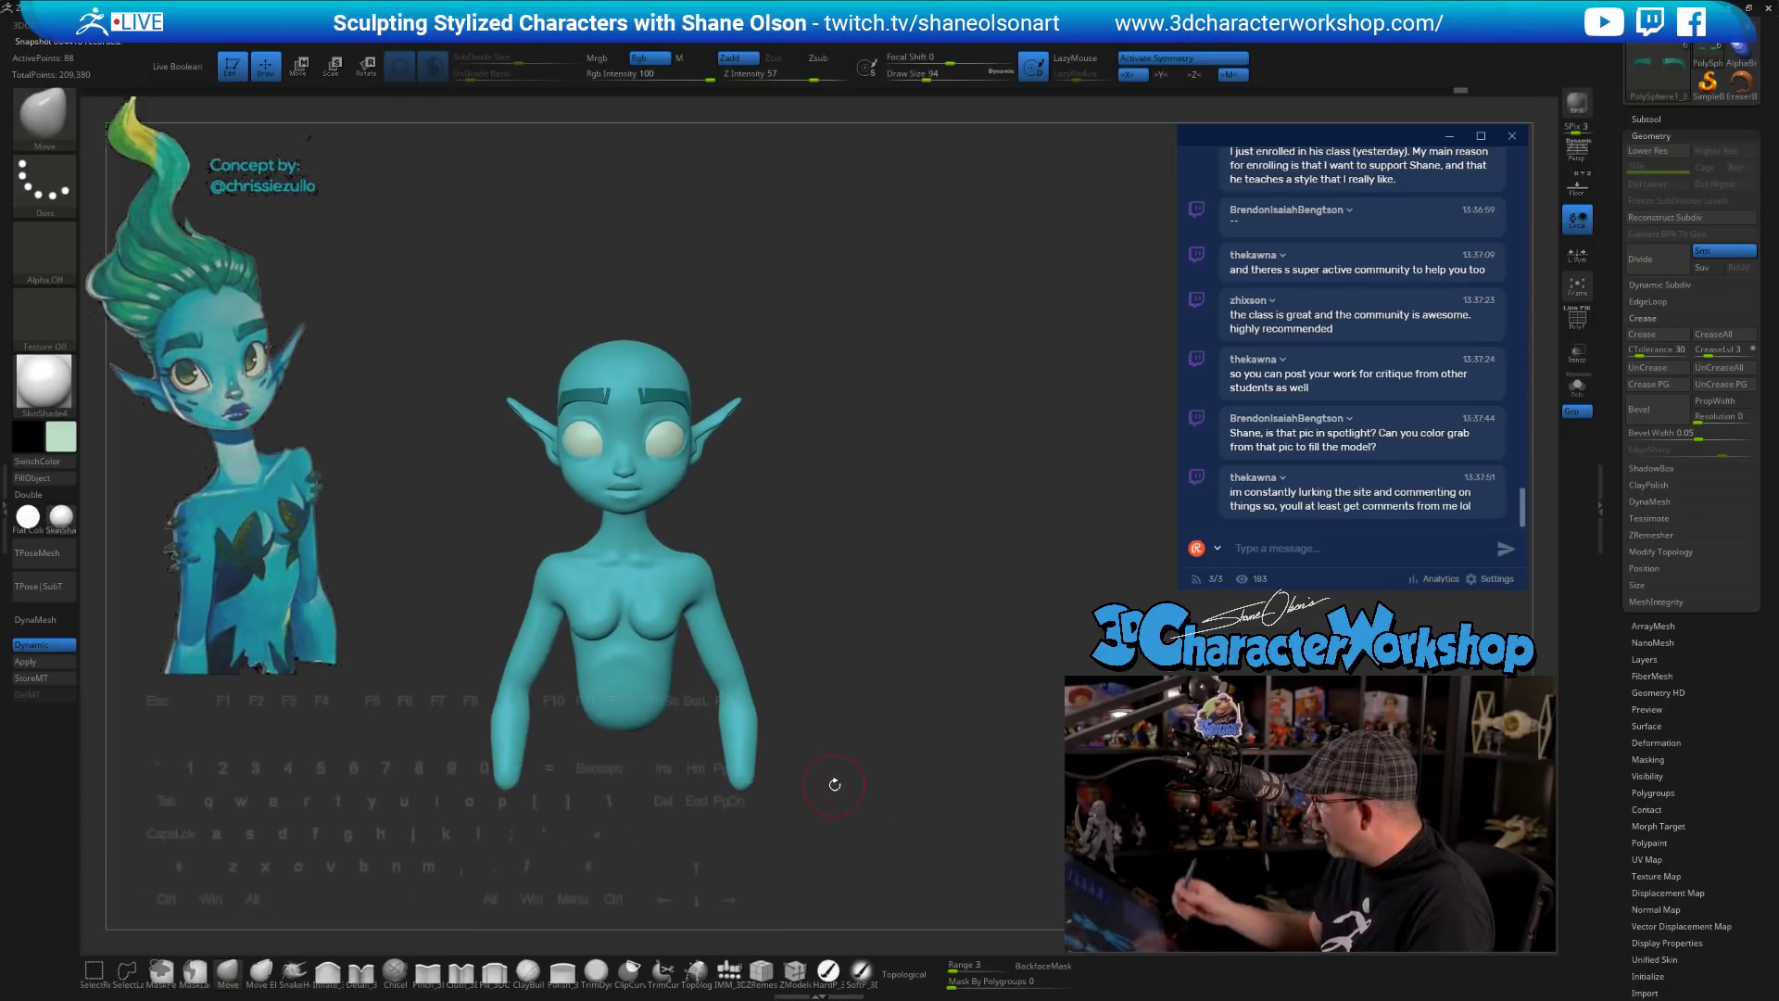
- Switch to the soft paint brush, sample a pale aqua from the concept art and set the draw size to 154
{"action": "left_click", "coordinate": [861, 970]}
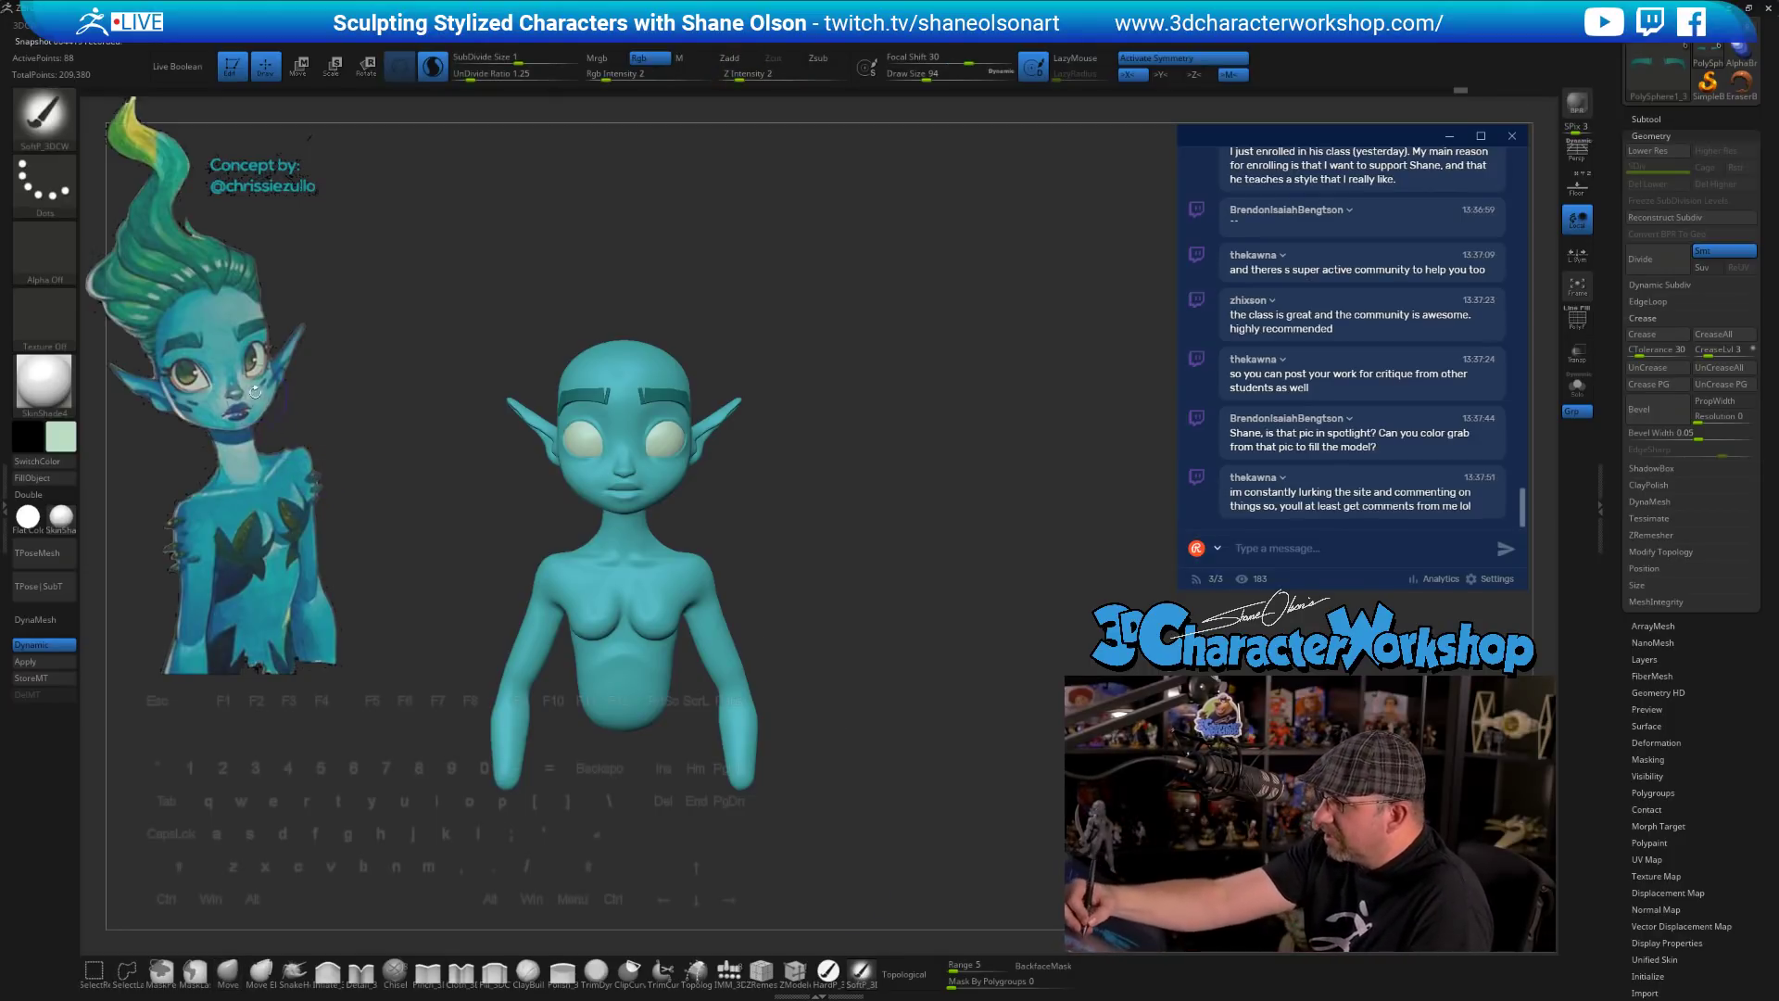
{"action": "key", "text": "shift+z"}
{"action": "key", "text": "c"}
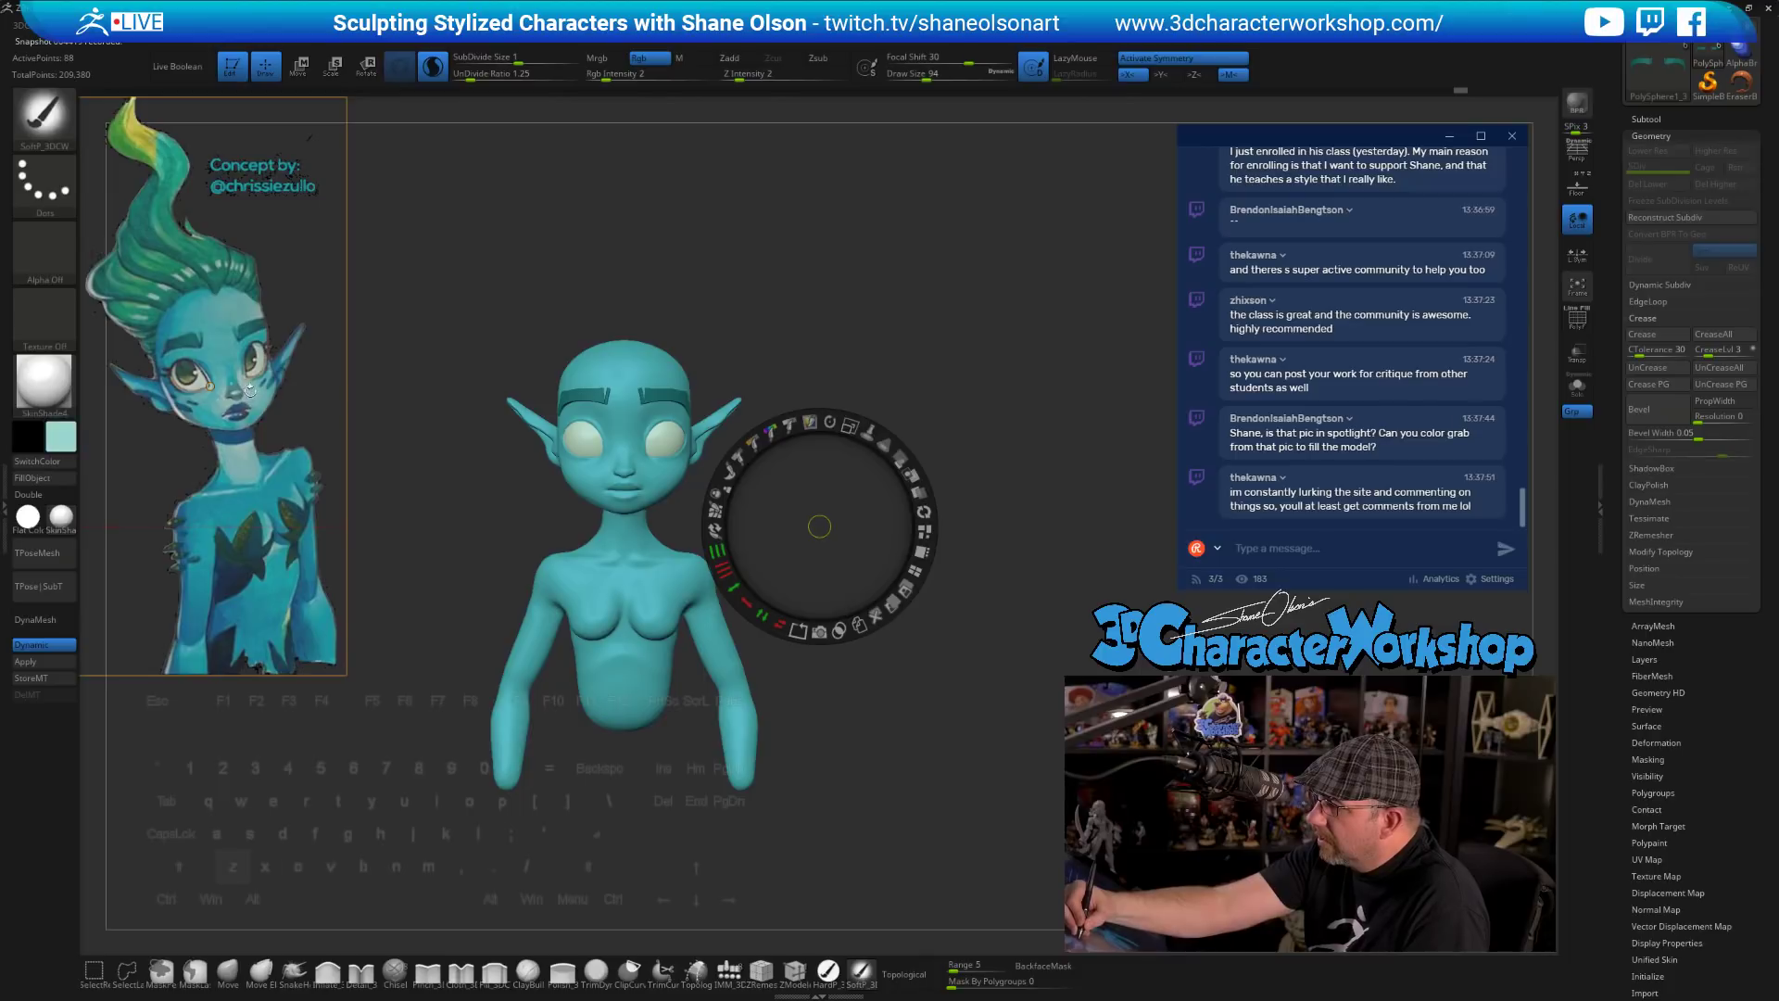
{"action": "key", "text": "z"}
{"action": "key", "text": "s"}
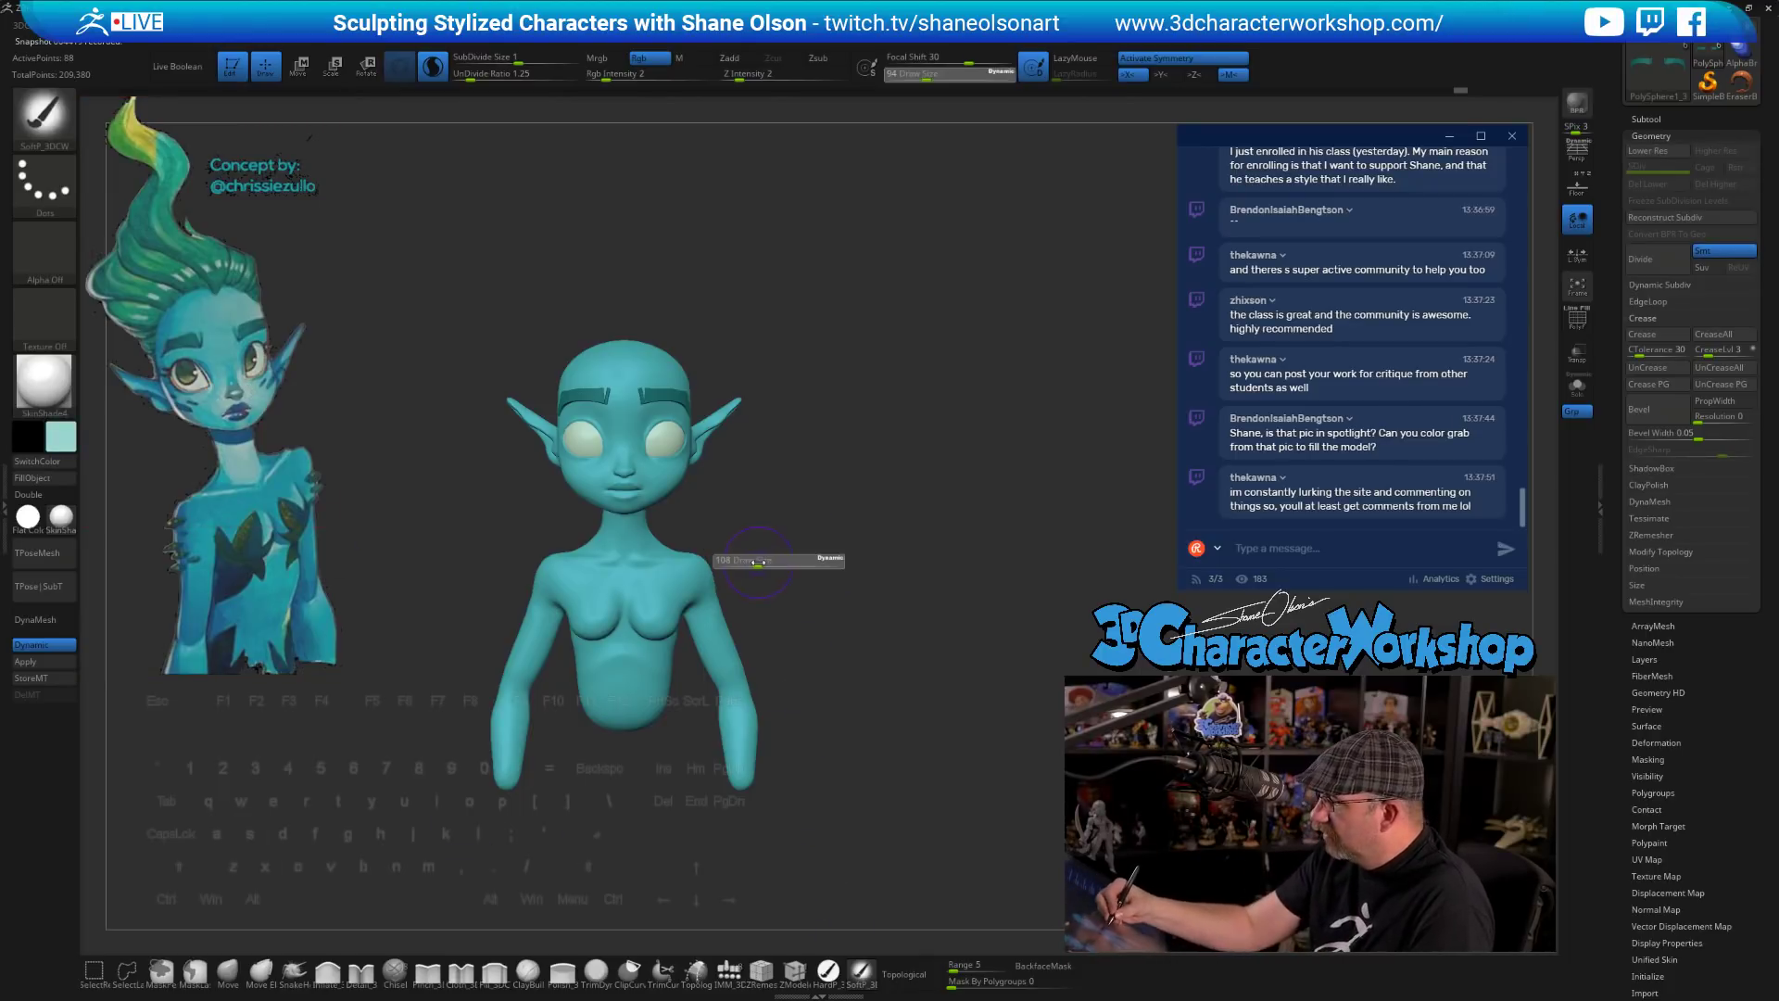
{"action": "left_click_drag", "start_coordinate": [765, 563], "coordinate": [773, 561]}
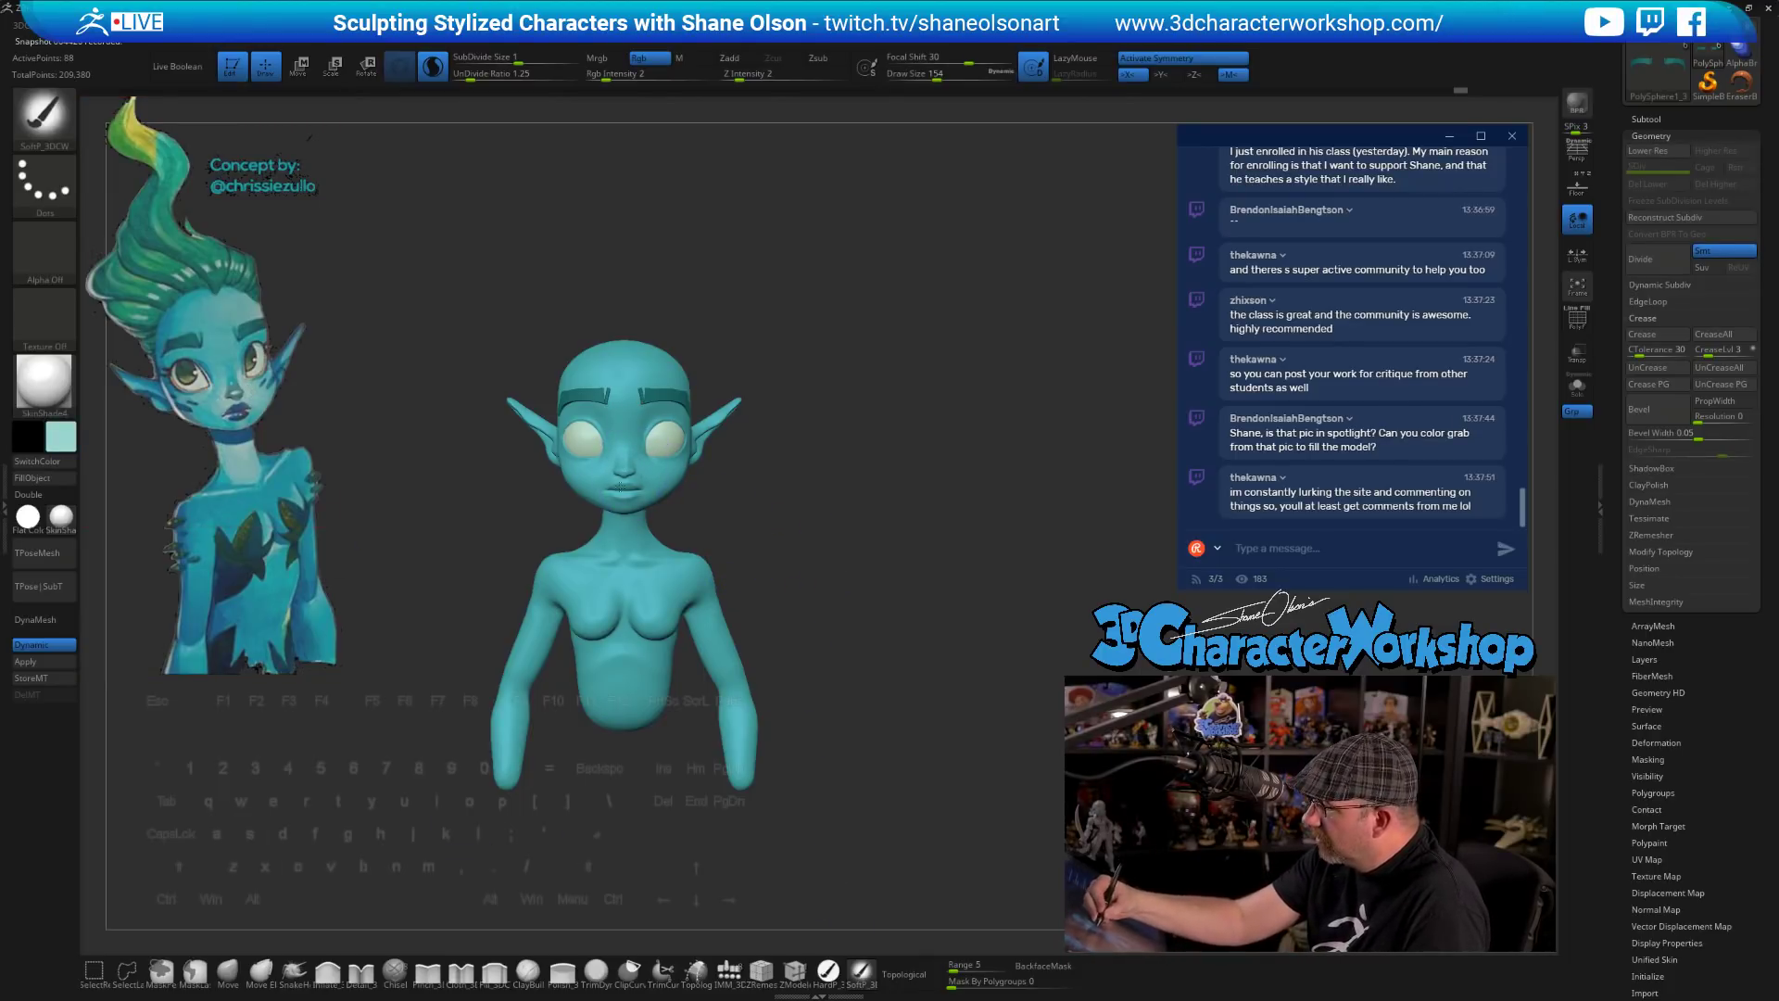
- Select the body, turn off Sculptris Pro and paint the pale aqua softly over the lower face and neck
{"action": "left_click", "coordinate": [626, 489], "text": "alt"}
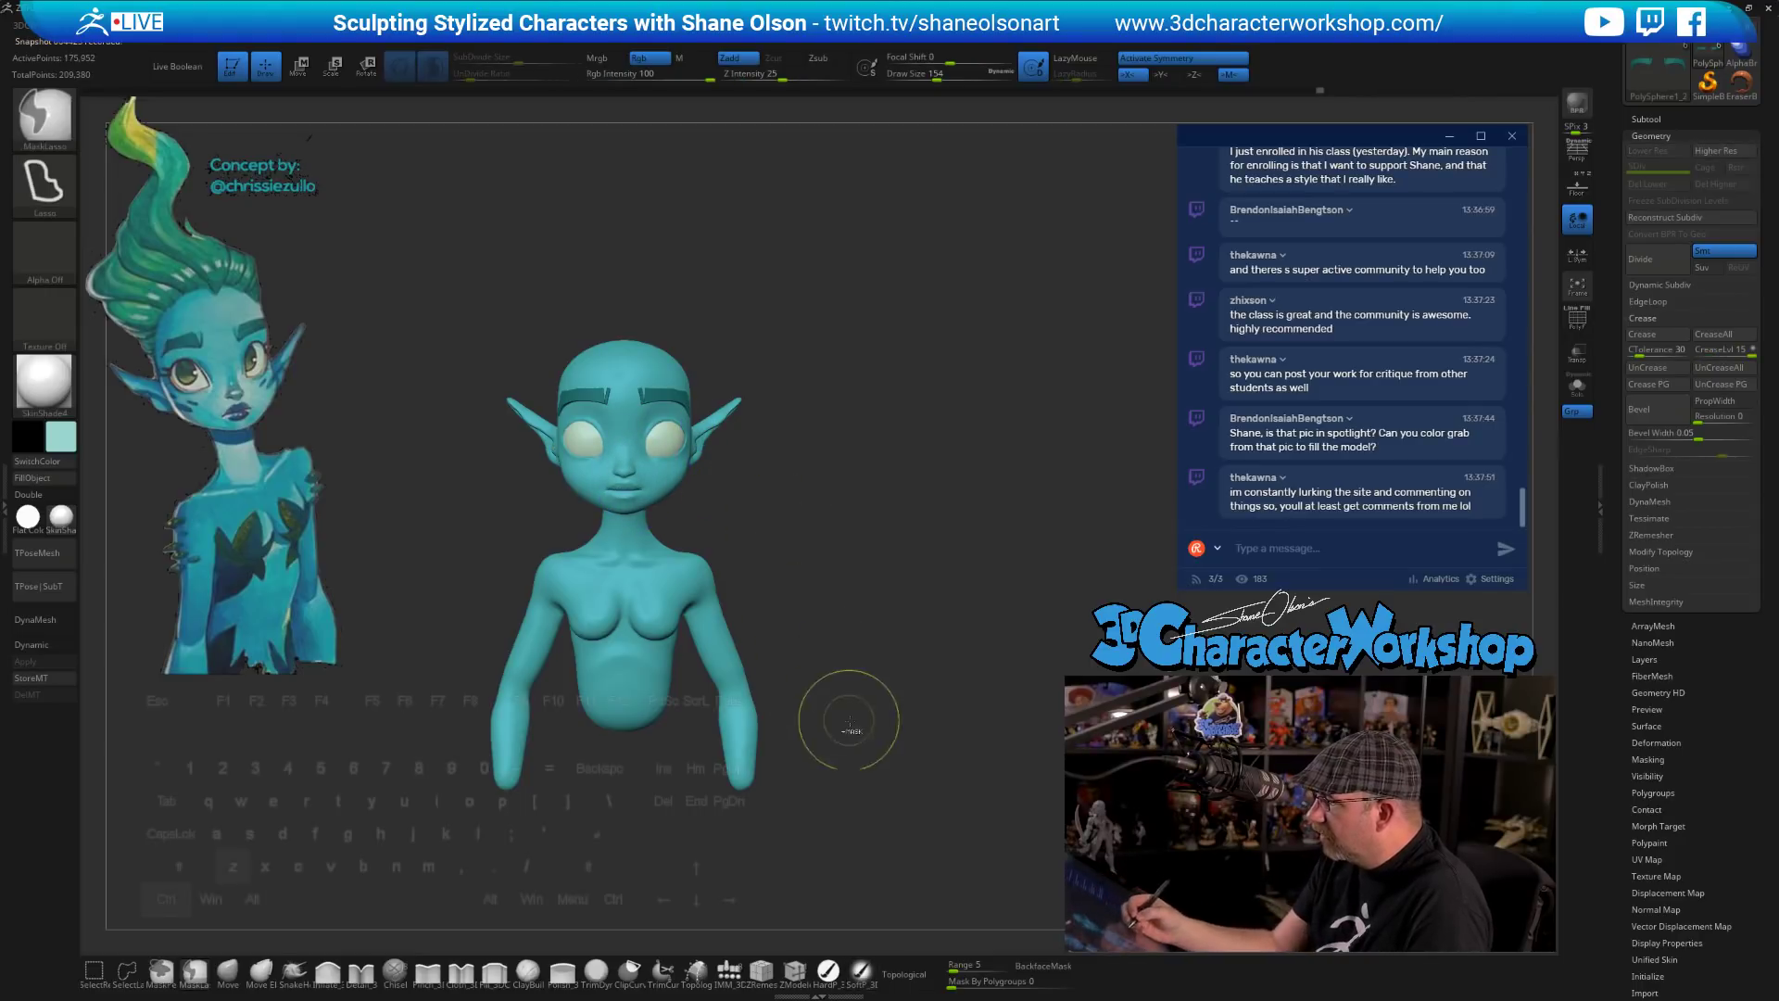
{"action": "left_click_drag", "start_coordinate": [850, 730], "coordinate": [912, 786], "text": "ctrl"}
{"action": "left_click", "coordinate": [432, 67]}
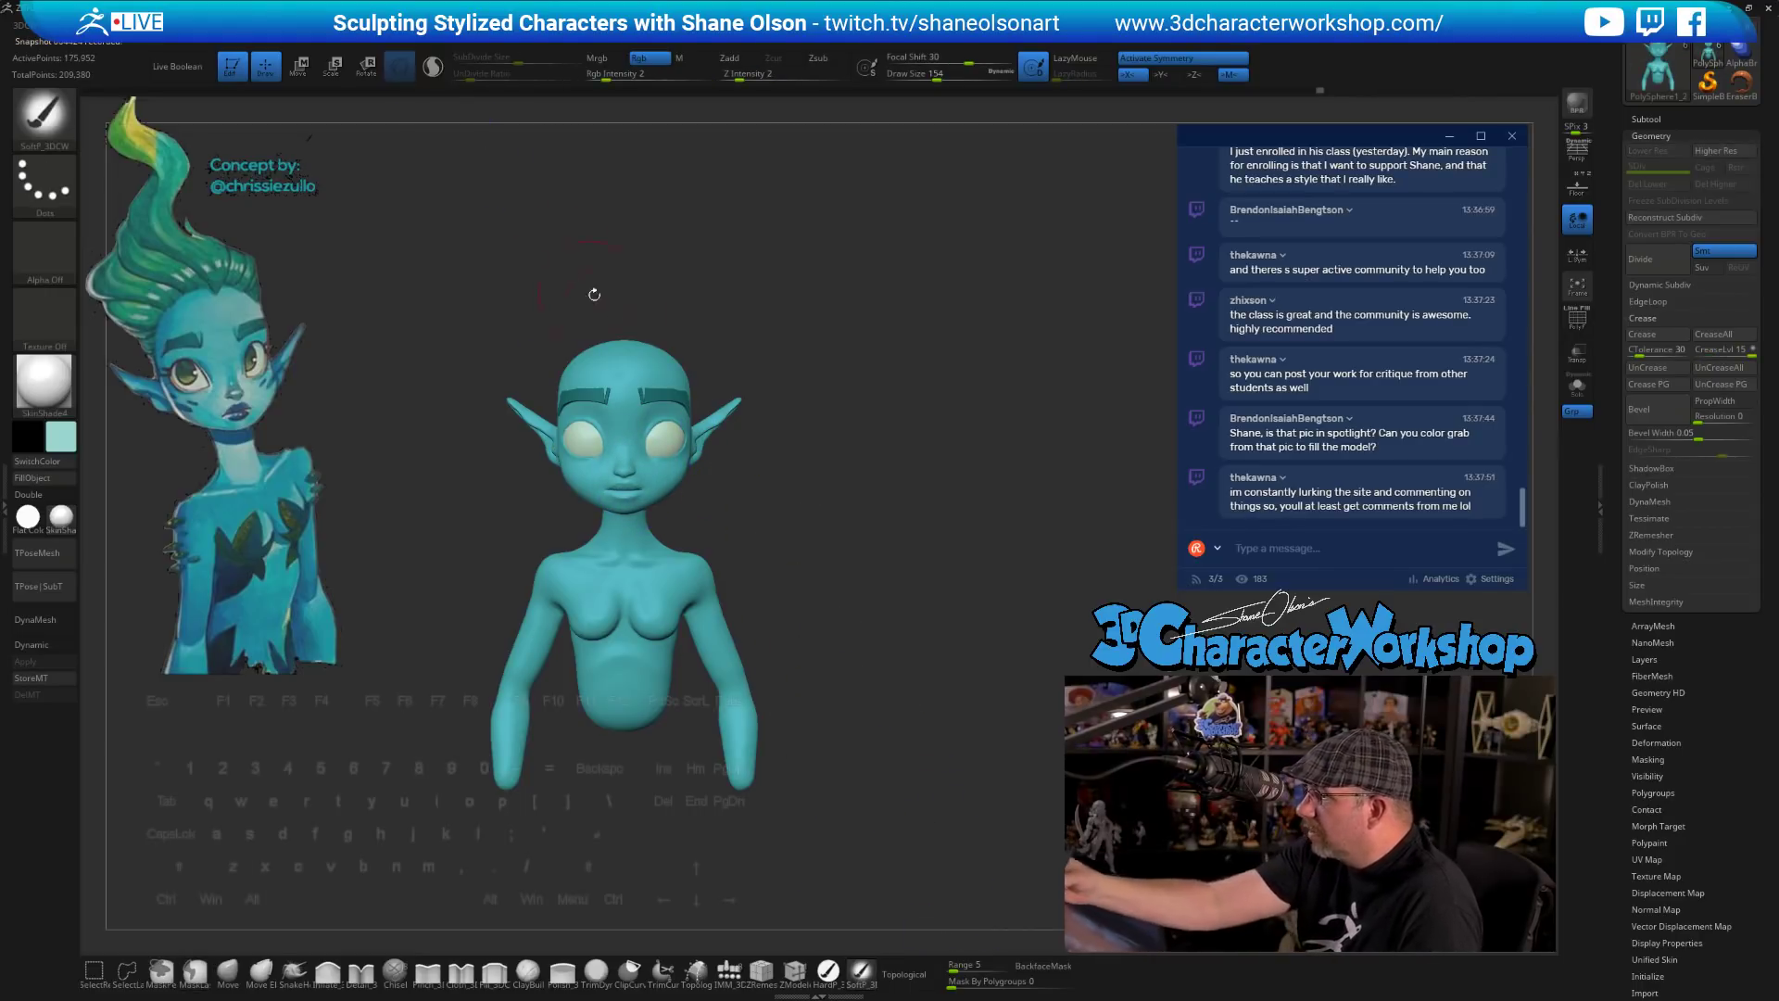
{"action": "left_click_drag", "start_coordinate": [592, 292], "coordinate": [585, 380], "text": "alt"}
{"action": "left_click_drag", "start_coordinate": [611, 521], "coordinate": [612, 494]}
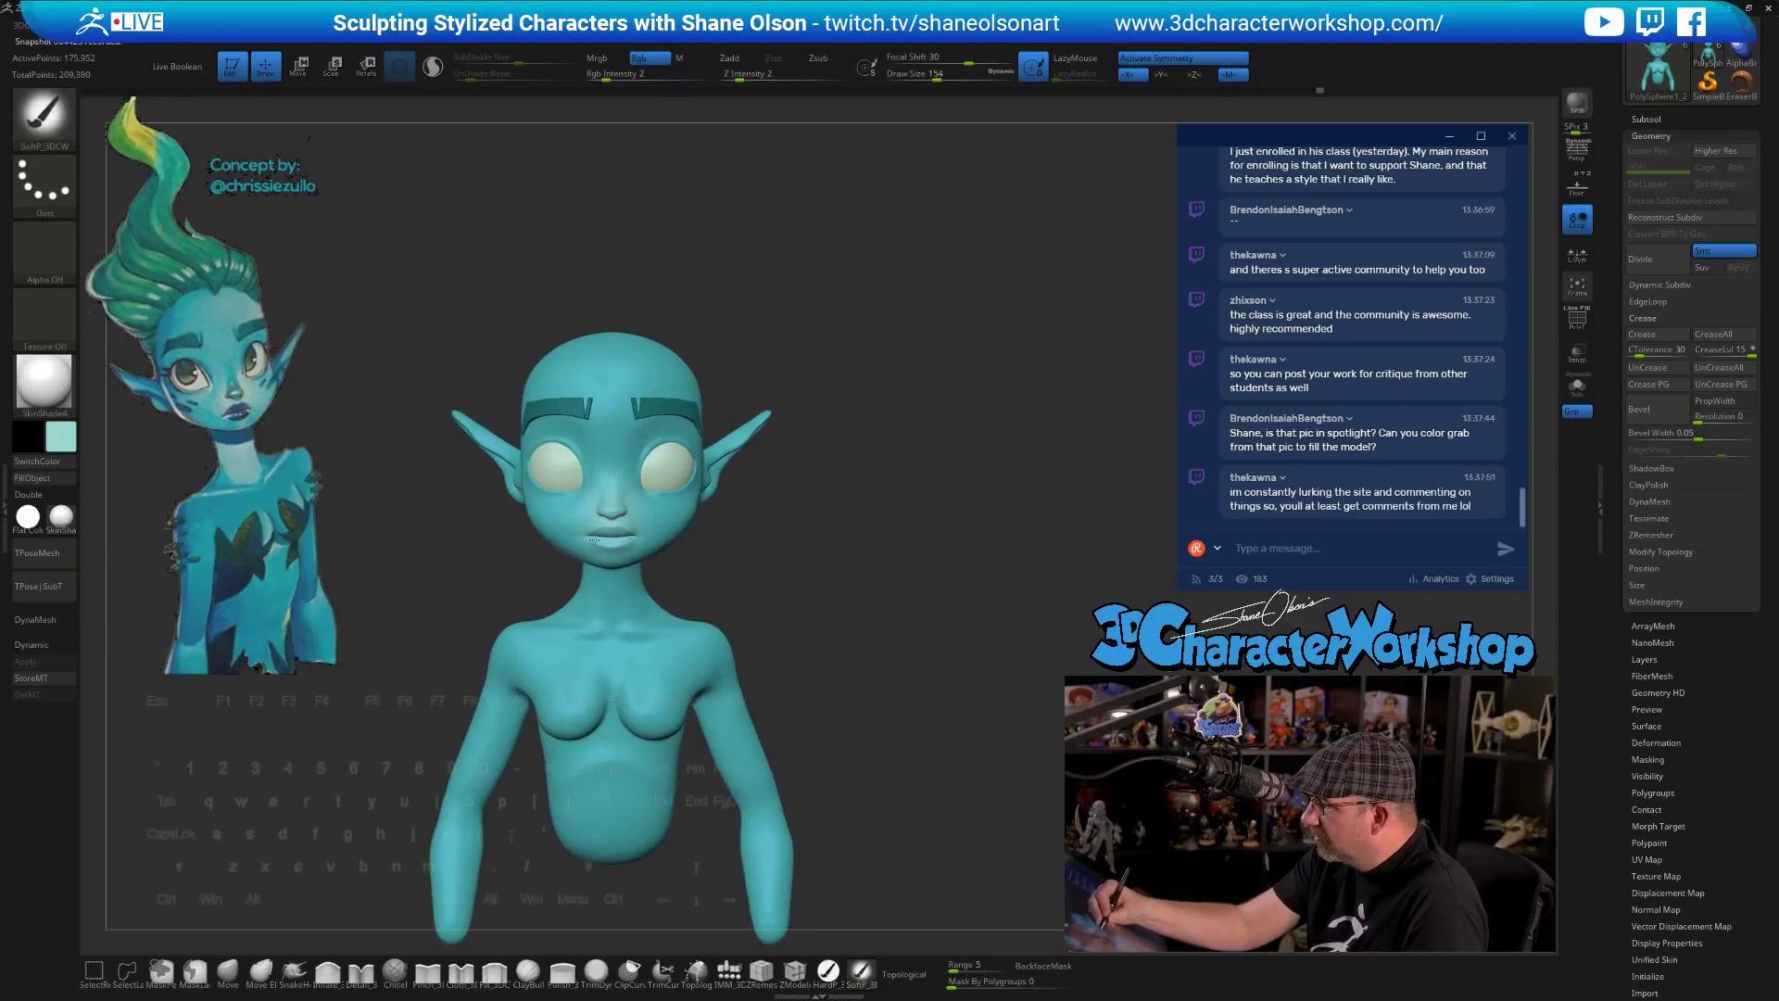
{"action": "left_click_drag", "start_coordinate": [747, 585], "coordinate": [648, 519]}
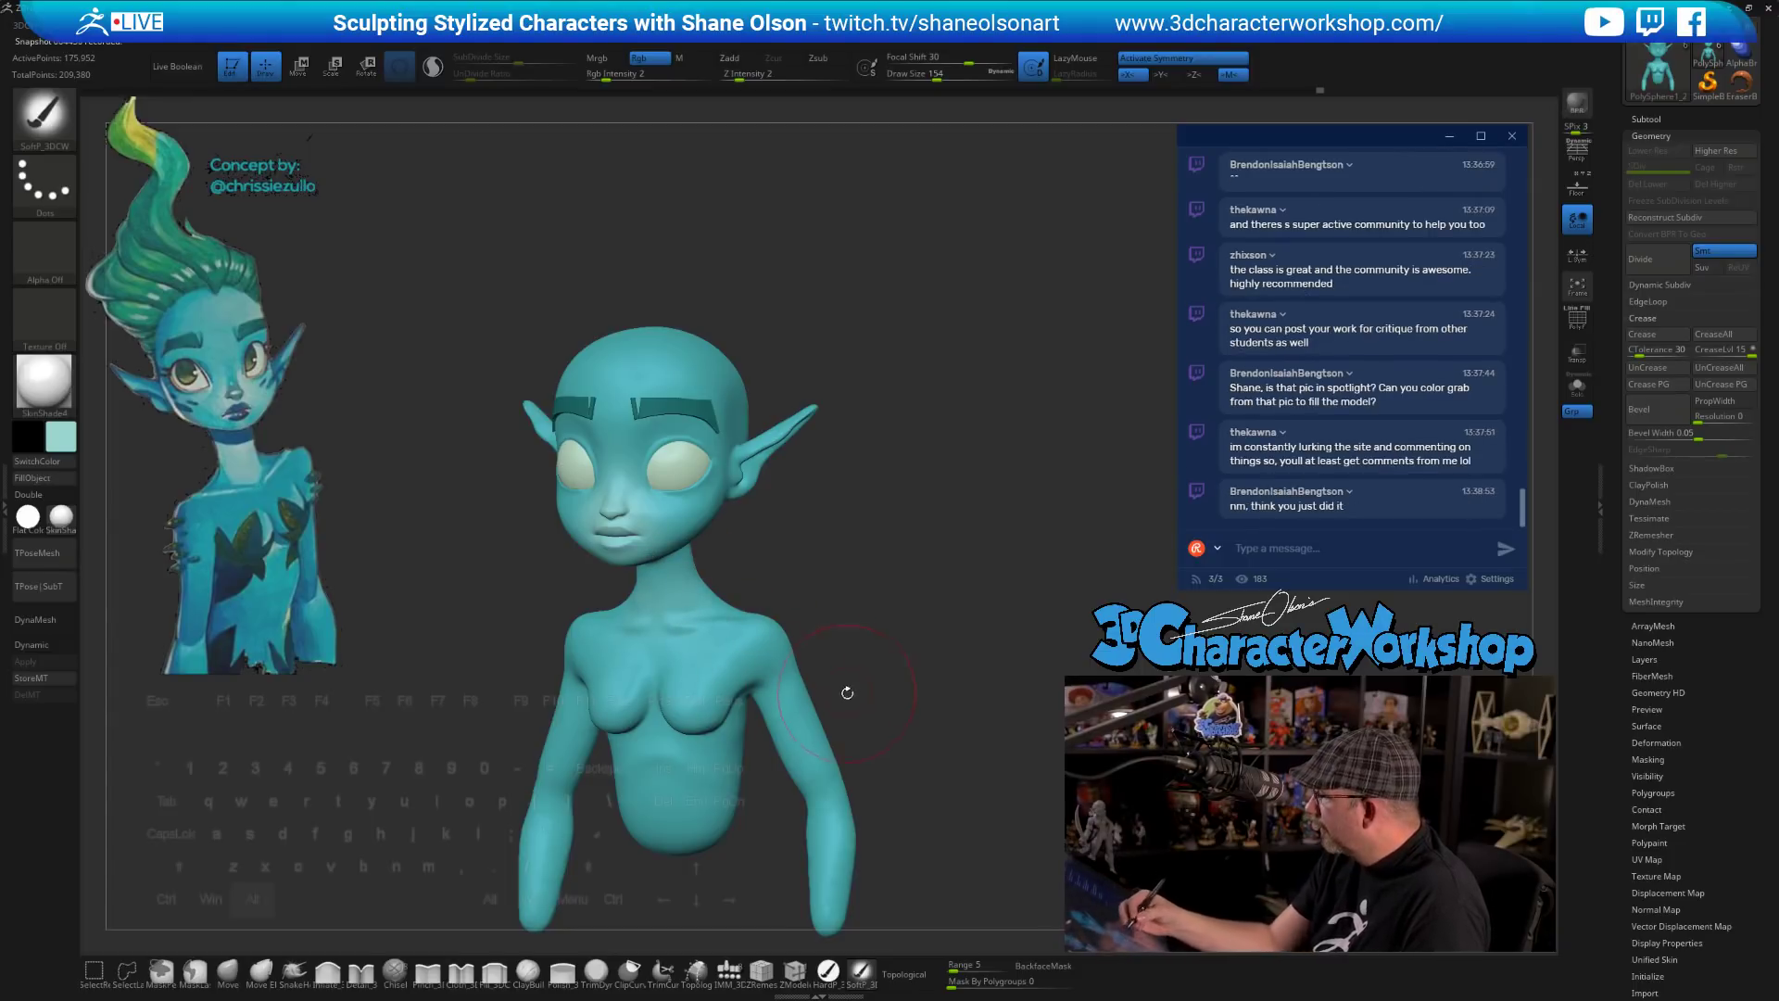
{"action": "left_click_drag", "start_coordinate": [847, 693], "coordinate": [823, 659], "text": "alt"}
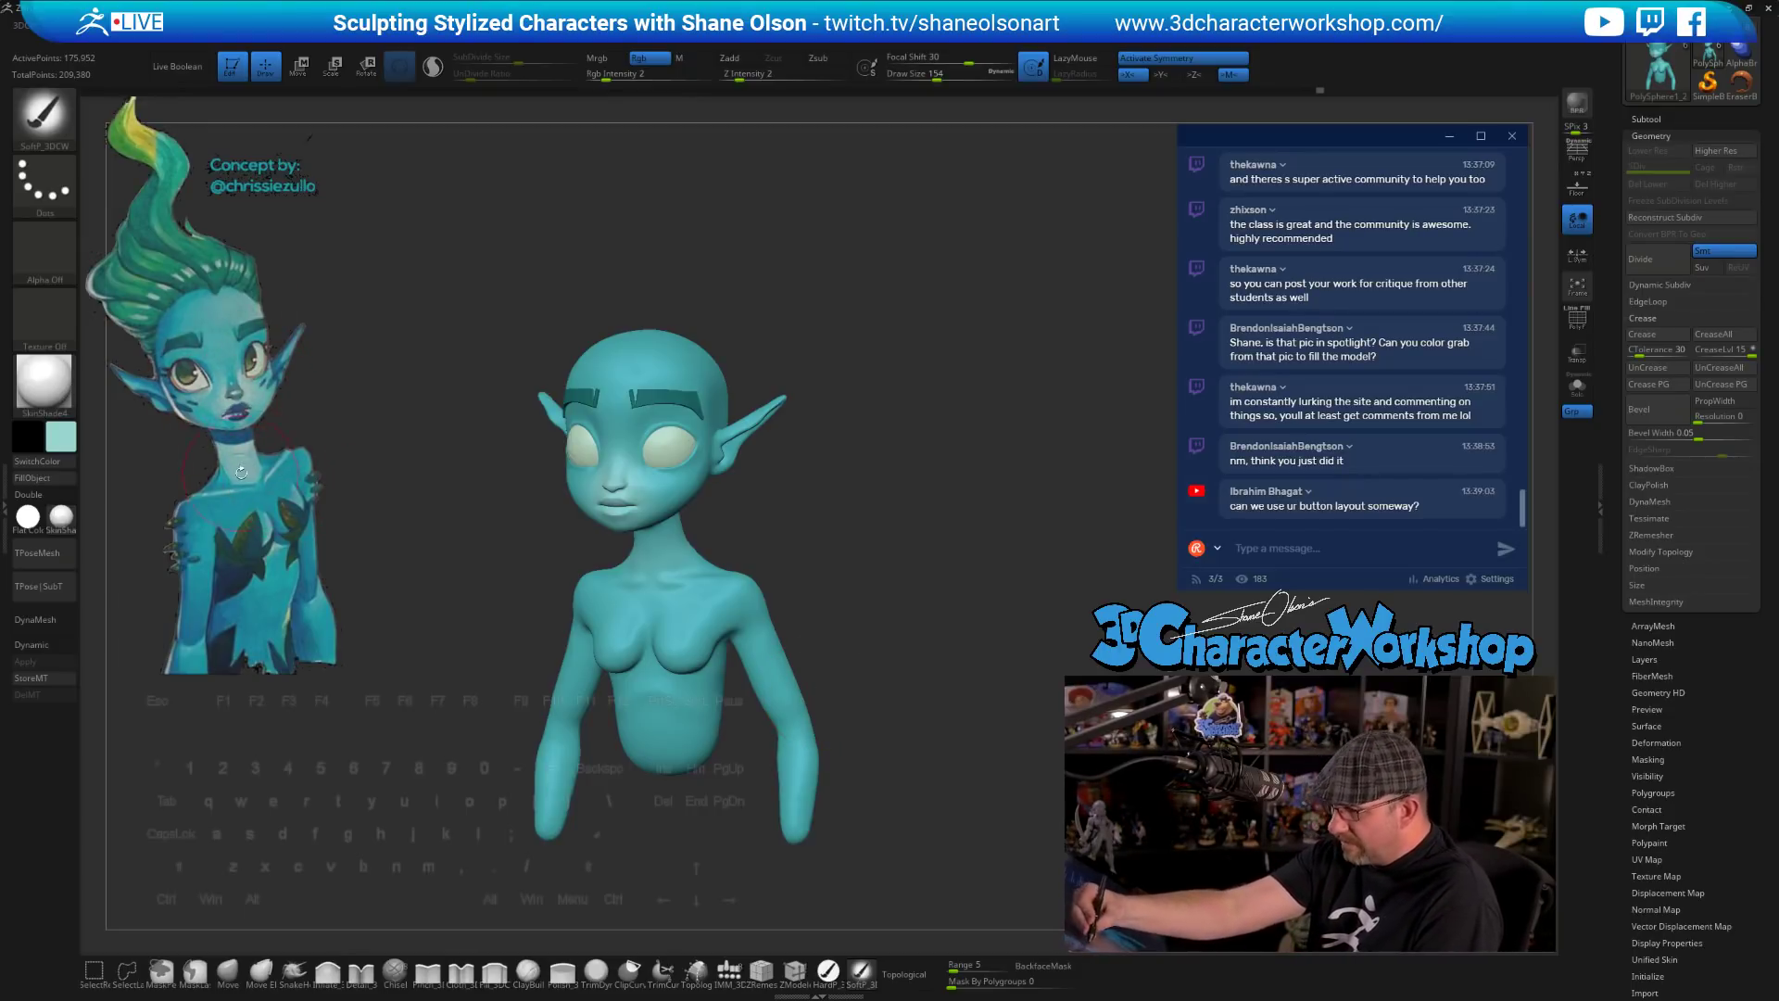
- Sample teal and pale aqua tones from the neck and chest of the concept art
{"action": "key", "text": "c"}
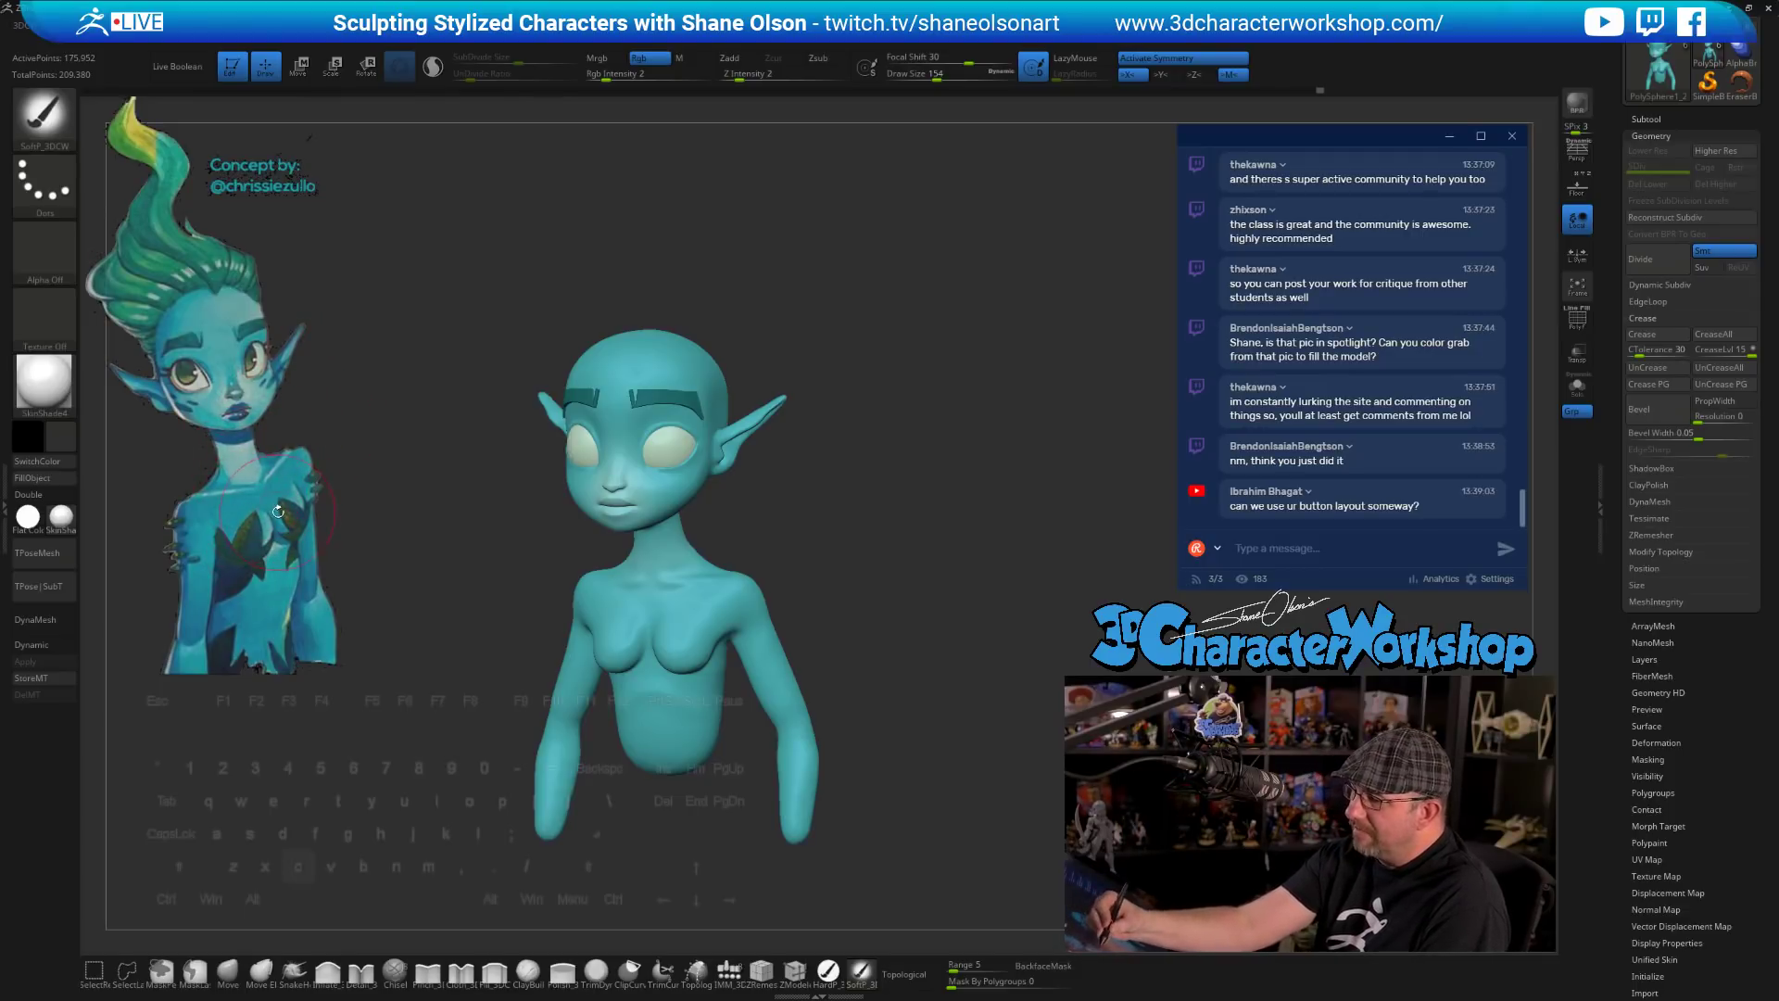
{"action": "key", "text": "z"}
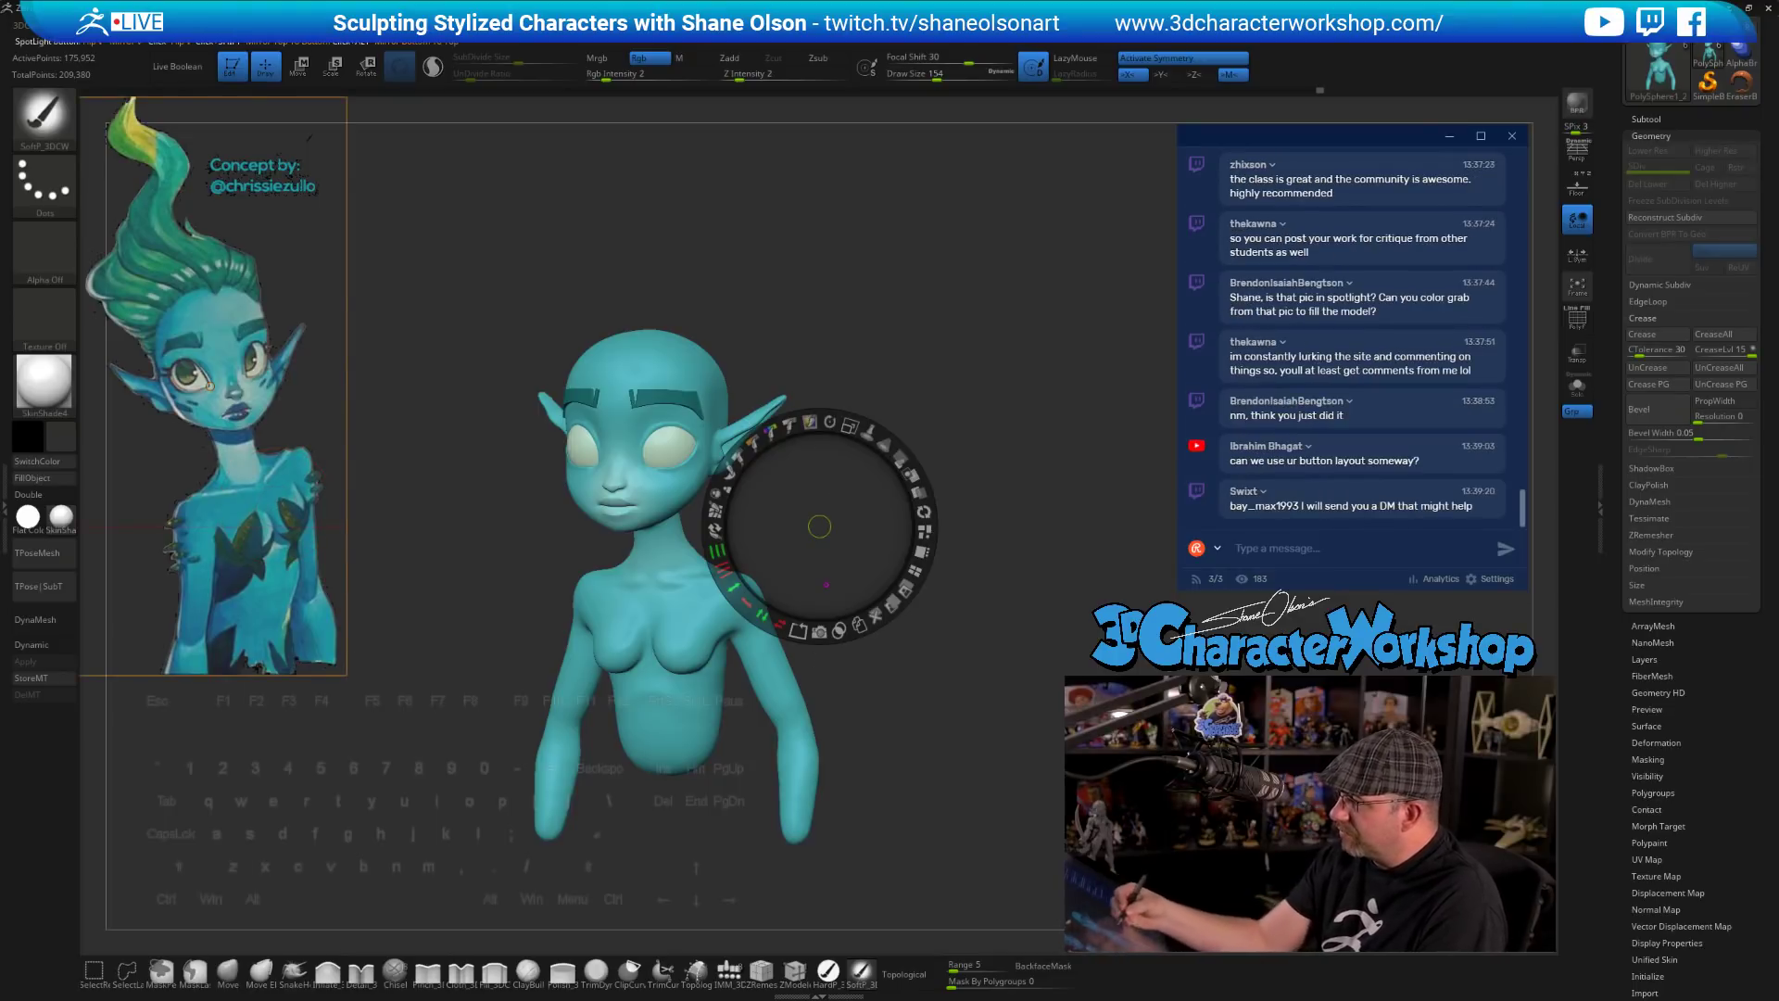
{"action": "key", "text": "c"}
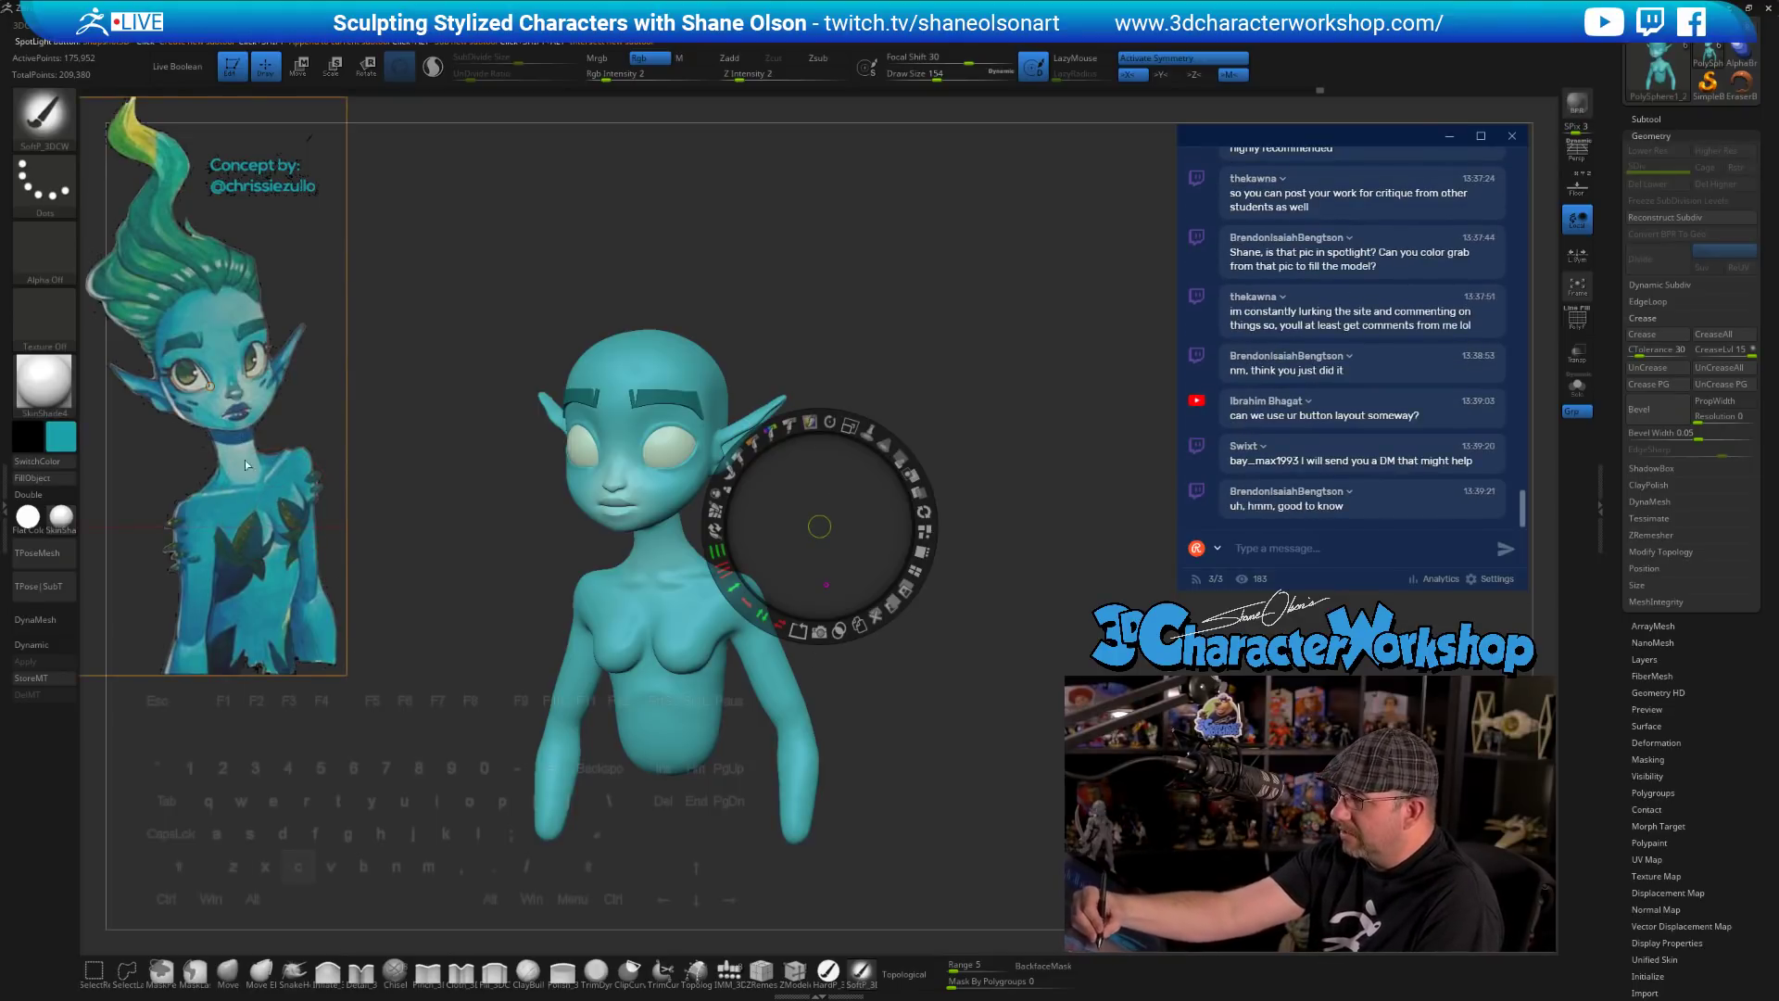
{"action": "key", "text": "c"}
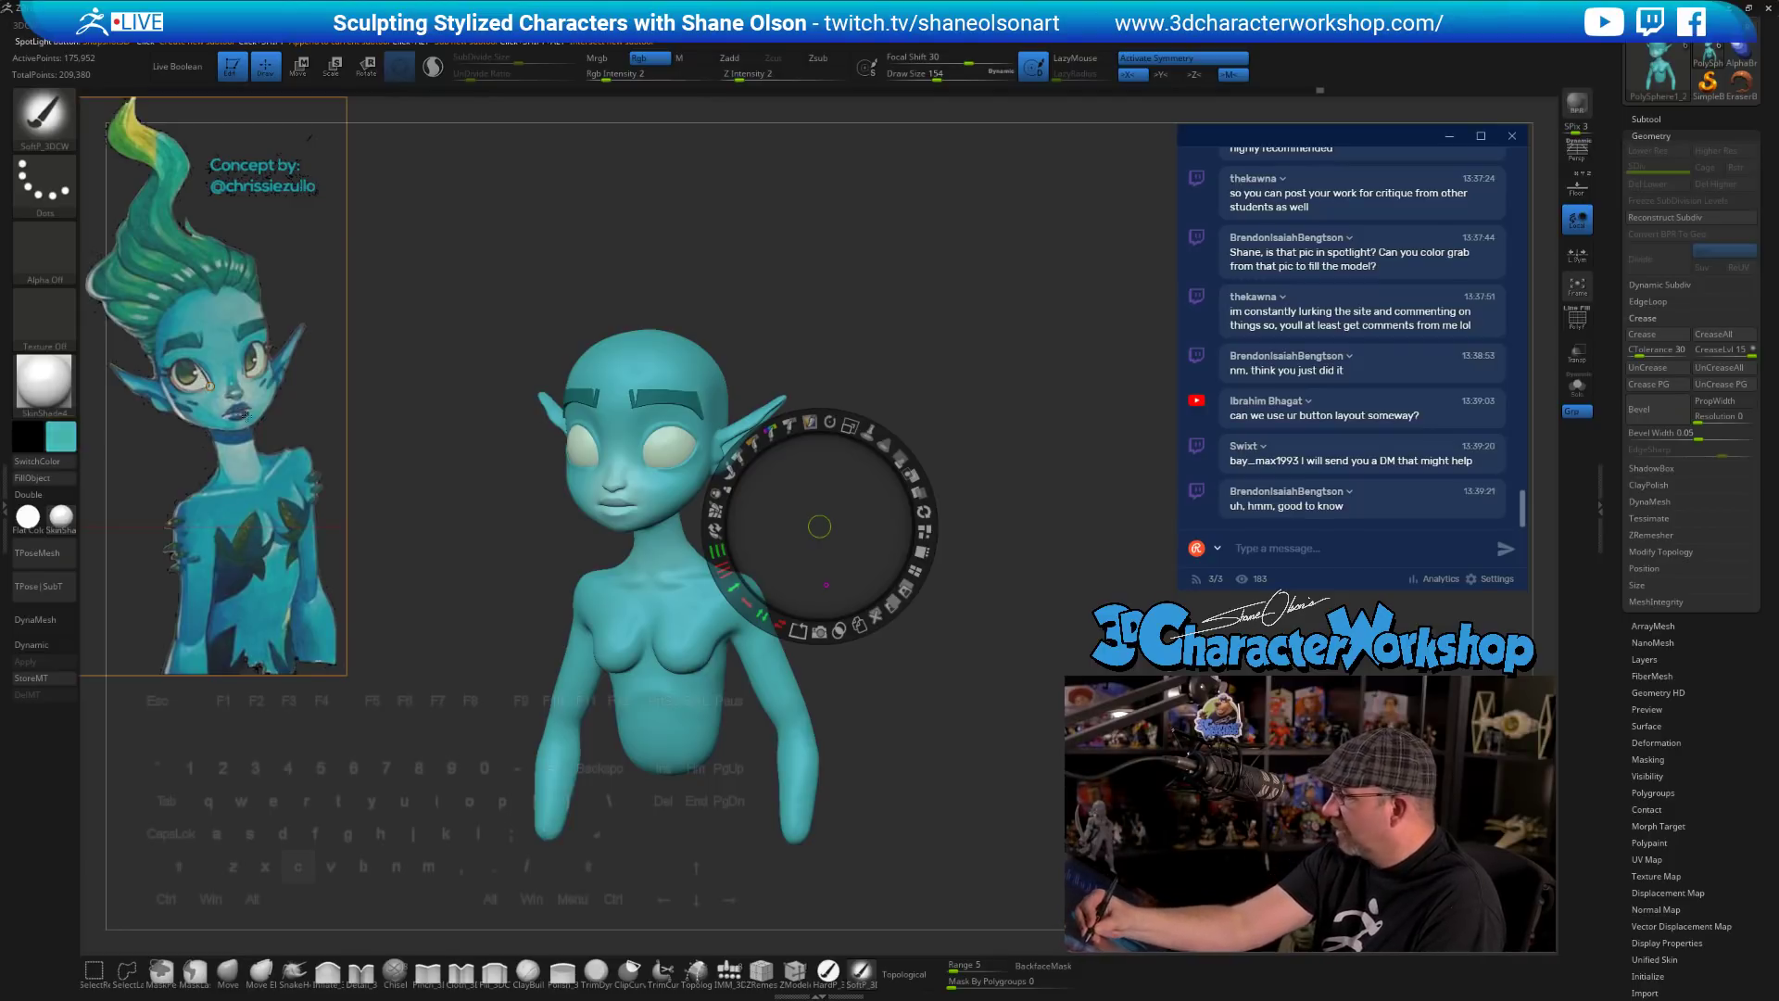
{"action": "key", "text": "z"}
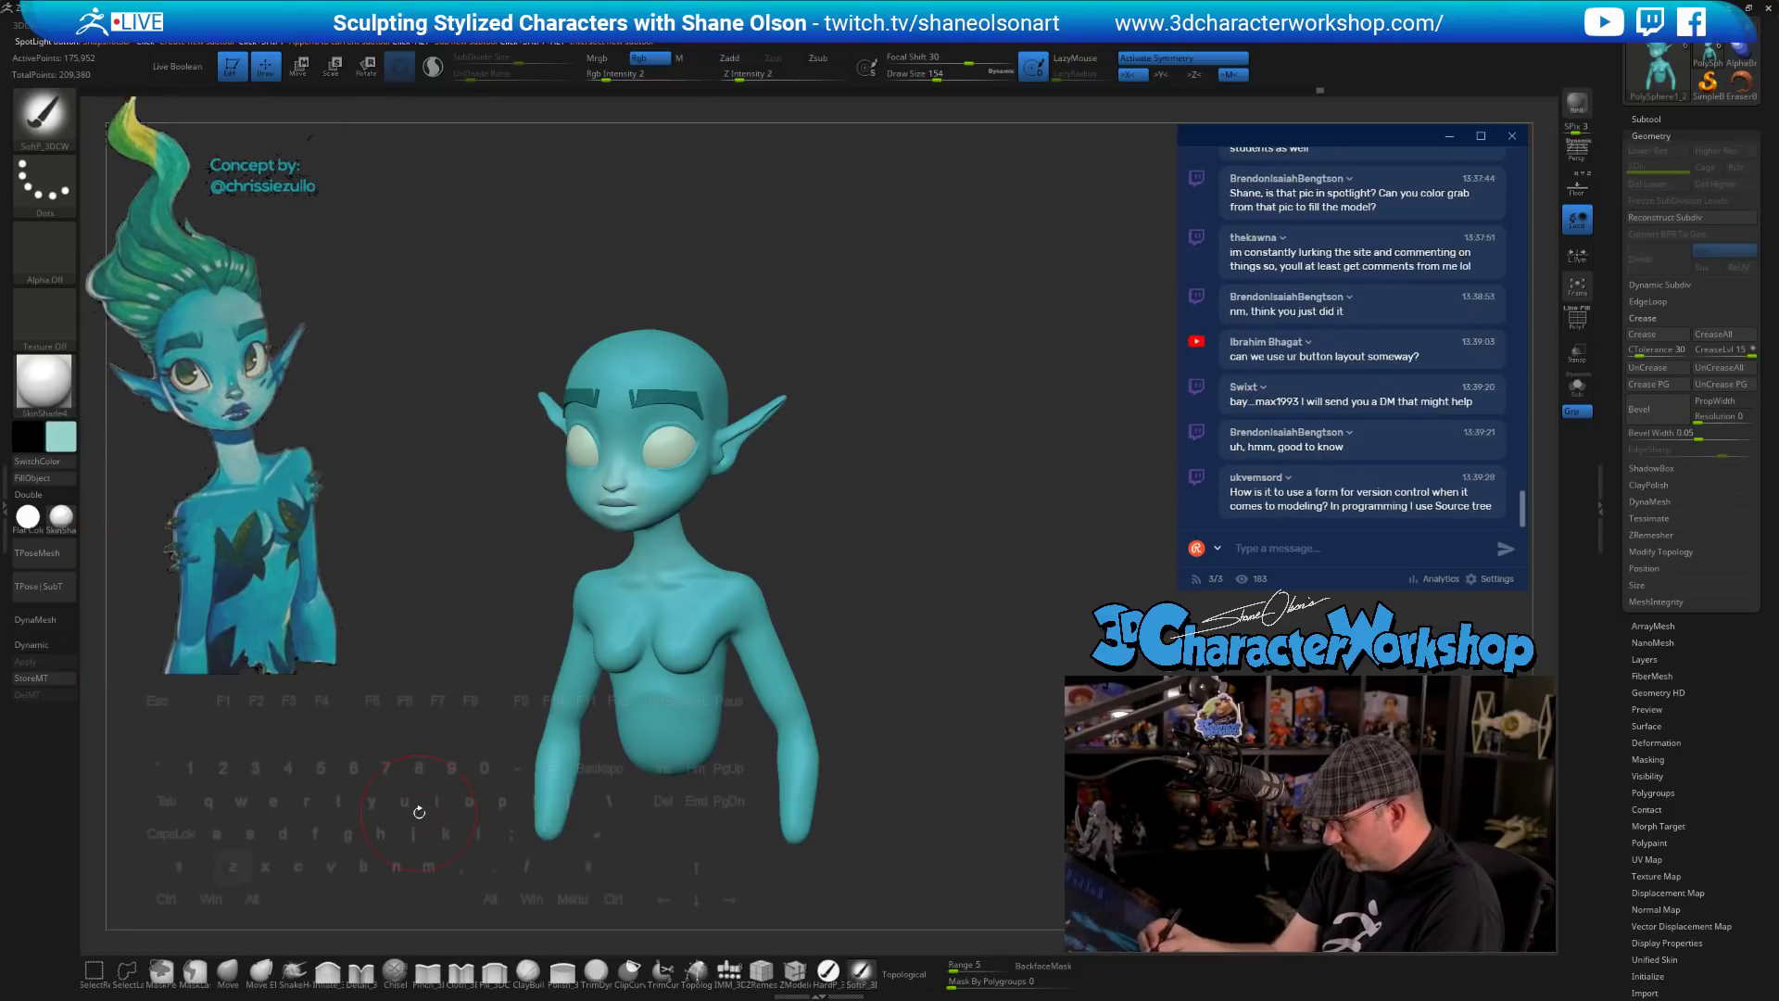
- Sample a deeper blue from the lower arm of the concept art as the paint colour
{"action": "mouse_move", "coordinate": [814, 517]}
{"action": "left_mouse_down"}
{"action": "mouse_move", "coordinate": [834, 517]}
{"action": "mouse_move", "coordinate": [809, 503]}
{"action": "left_mouse_up"}
{"action": "key", "text": "z"}
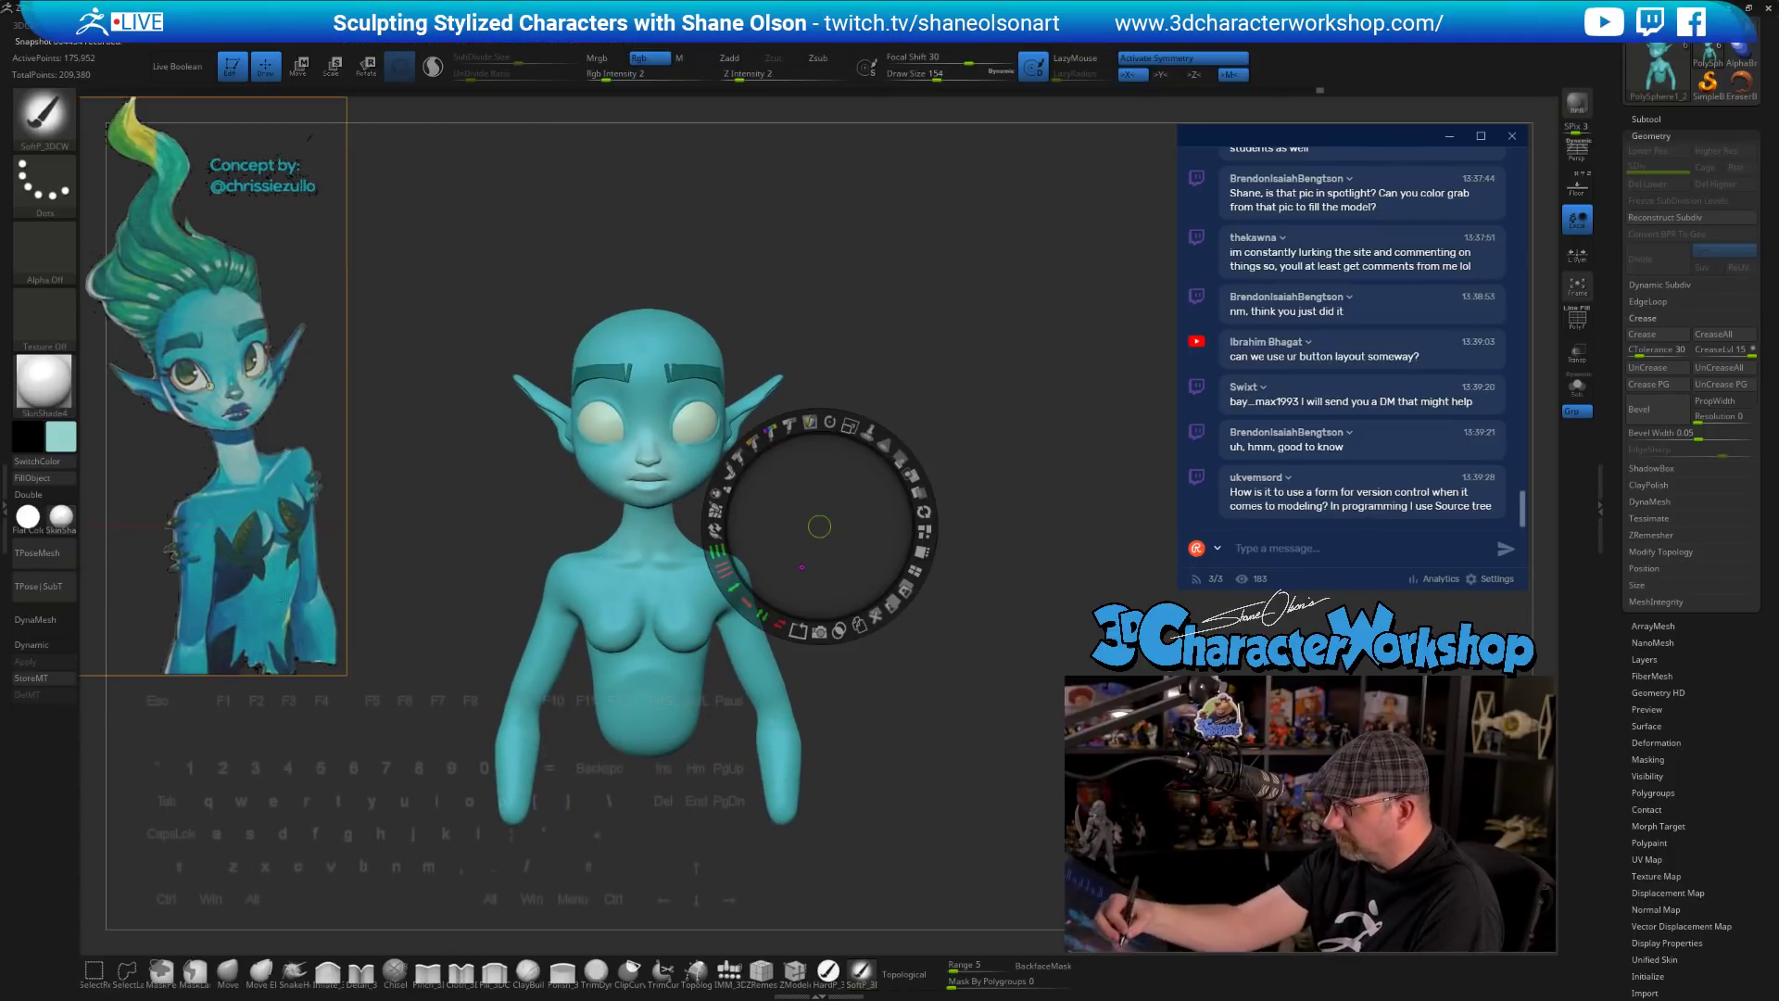
{"action": "left_click", "coordinate": [307, 590]}
{"action": "key", "text": "z"}
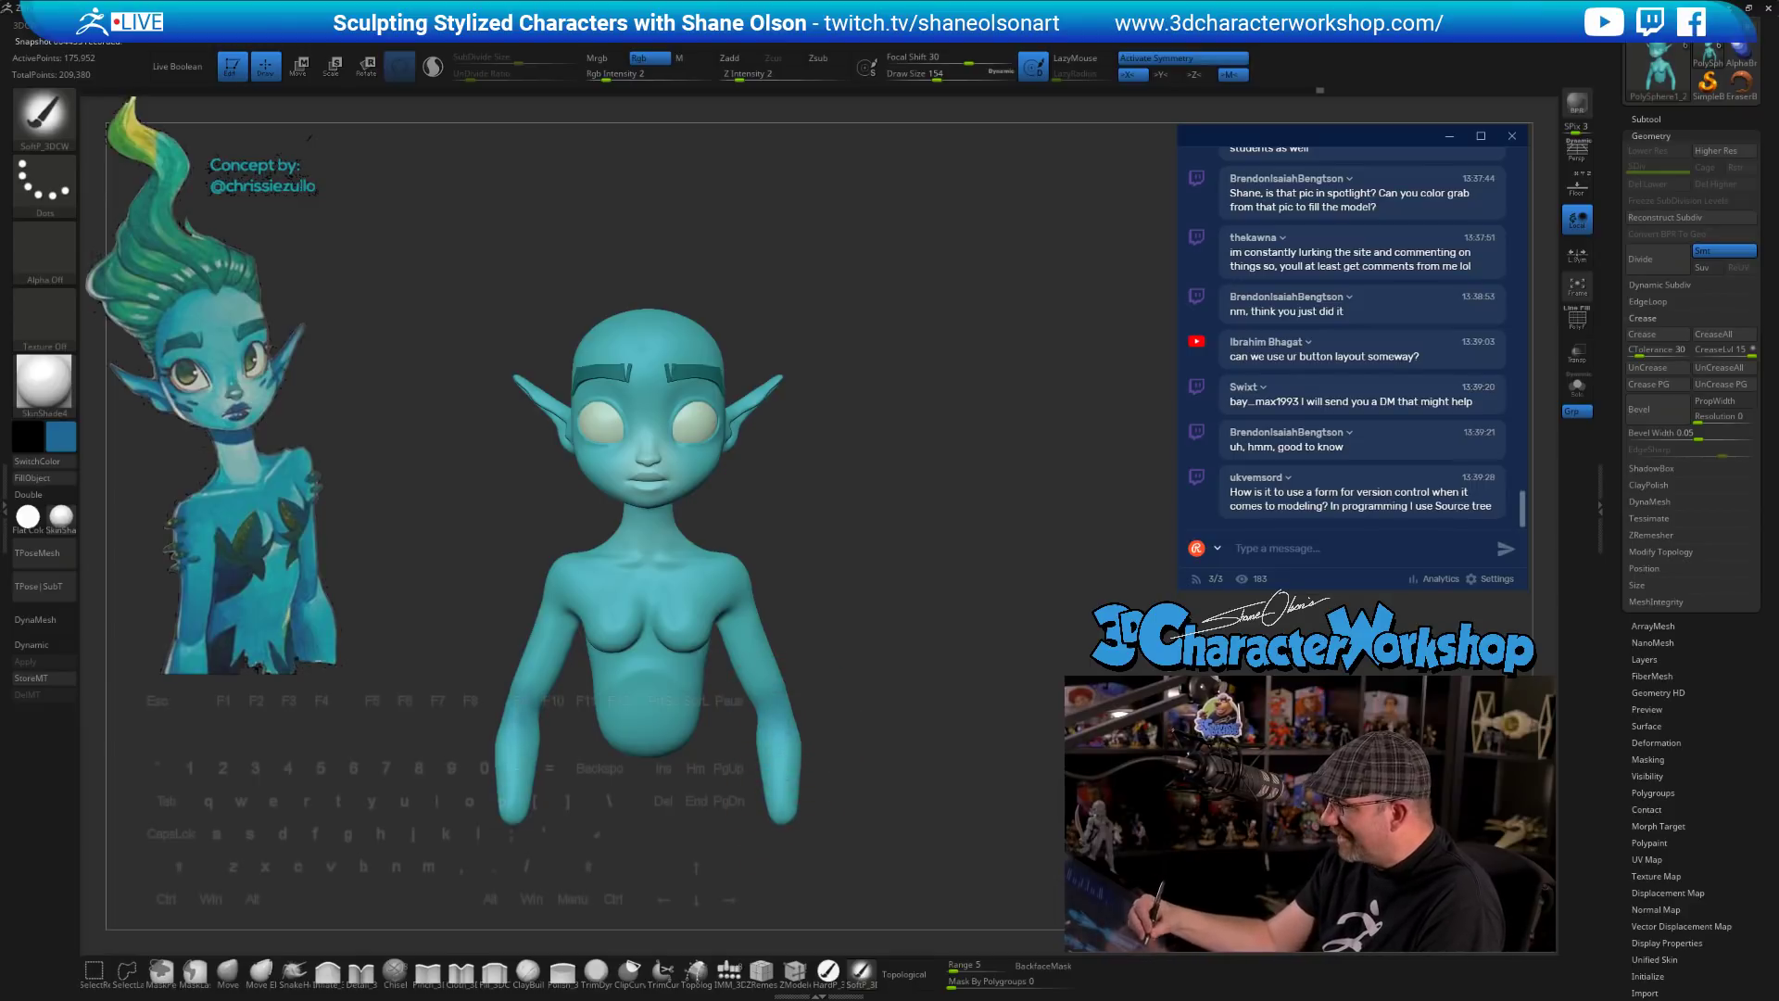
- Paint the blue softly over the forearms and lower torso, enlarging the brush to draw size 202
{"action": "mouse_move", "coordinate": [779, 769]}
{"action": "left_mouse_down"}
{"action": "mouse_move", "coordinate": [781, 801]}
{"action": "mouse_move", "coordinate": [784, 775]}
{"action": "left_mouse_up"}
{"action": "key", "text": "s"}
{"action": "left_click_drag", "start_coordinate": [843, 691], "coordinate": [850, 691]}
{"action": "left_click_drag", "start_coordinate": [654, 742], "coordinate": [695, 709]}
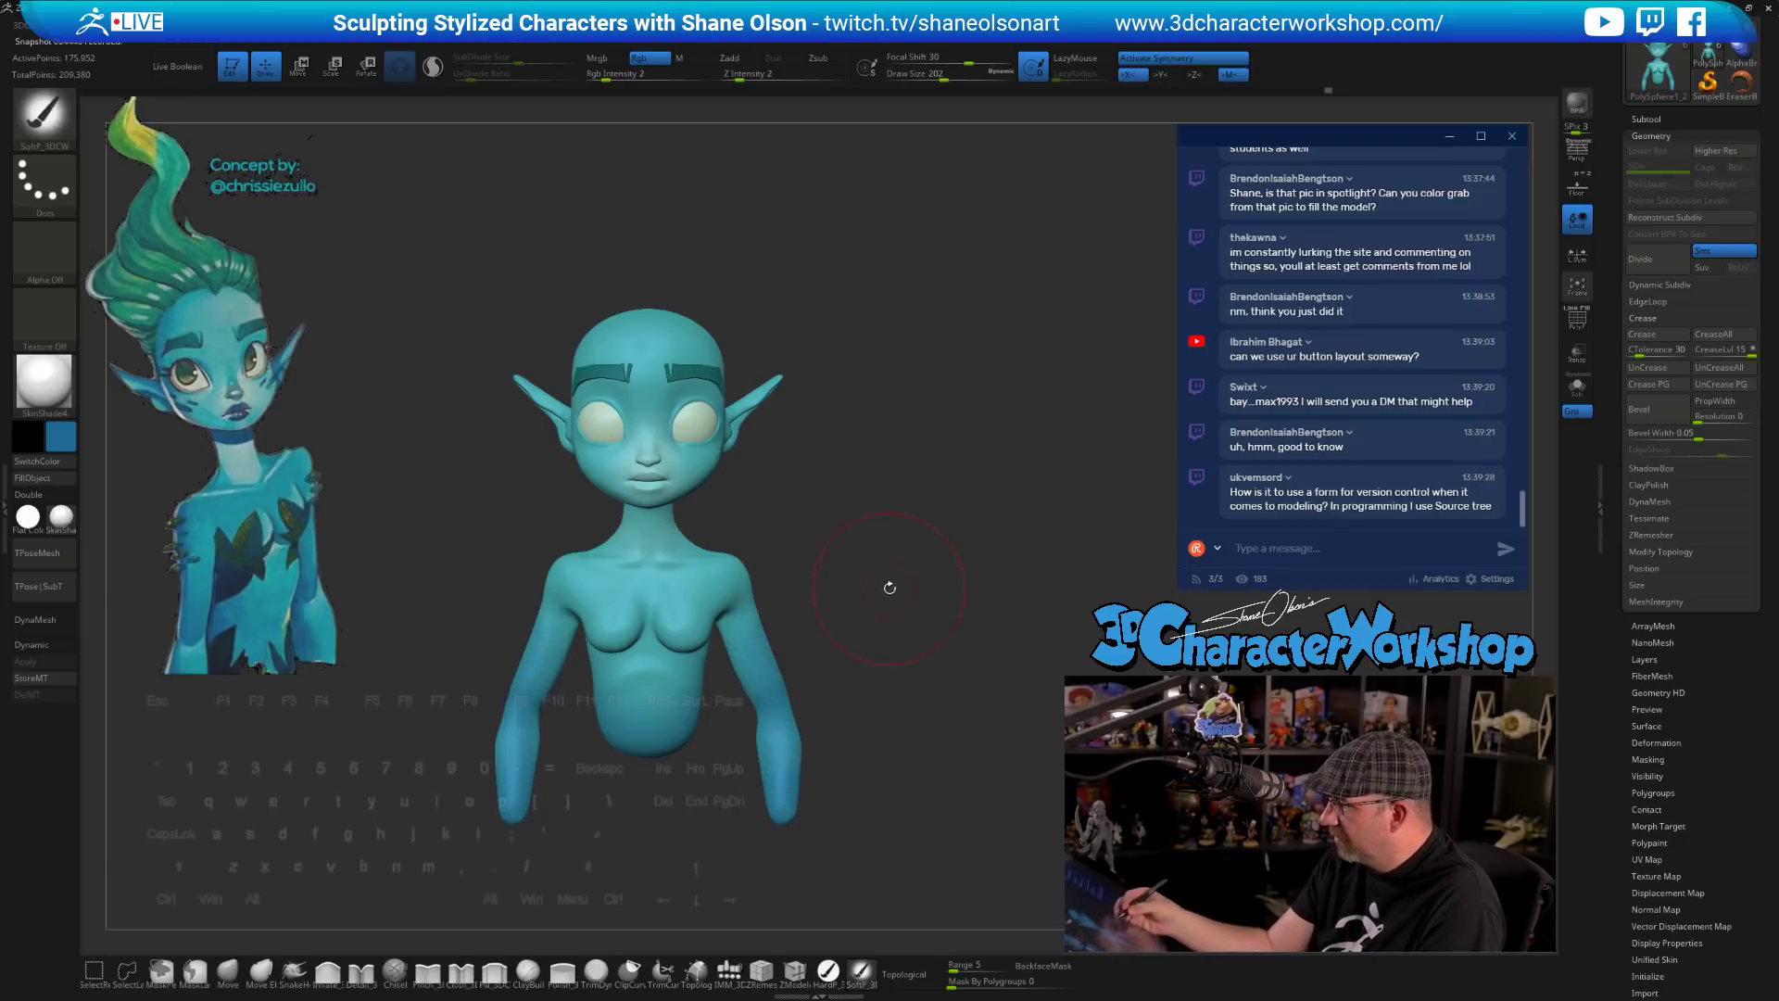
- Tint the ears blue with the paint brush at draw size 132
{"action": "mouse_move", "coordinate": [889, 587]}
{"action": "left_mouse_down"}
{"action": "mouse_move", "coordinate": [853, 589]}
{"action": "mouse_move", "coordinate": [853, 639]}
{"action": "left_mouse_up"}
{"action": "key", "text": "s"}
{"action": "mouse_move", "coordinate": [847, 532]}
{"action": "left_mouse_down"}
{"action": "mouse_move", "coordinate": [859, 620]}
{"action": "mouse_move", "coordinate": [815, 603]}
{"action": "mouse_move", "coordinate": [894, 593]}
{"action": "mouse_move", "coordinate": [927, 625]}
{"action": "mouse_move", "coordinate": [797, 556]}
{"action": "left_mouse_up"}
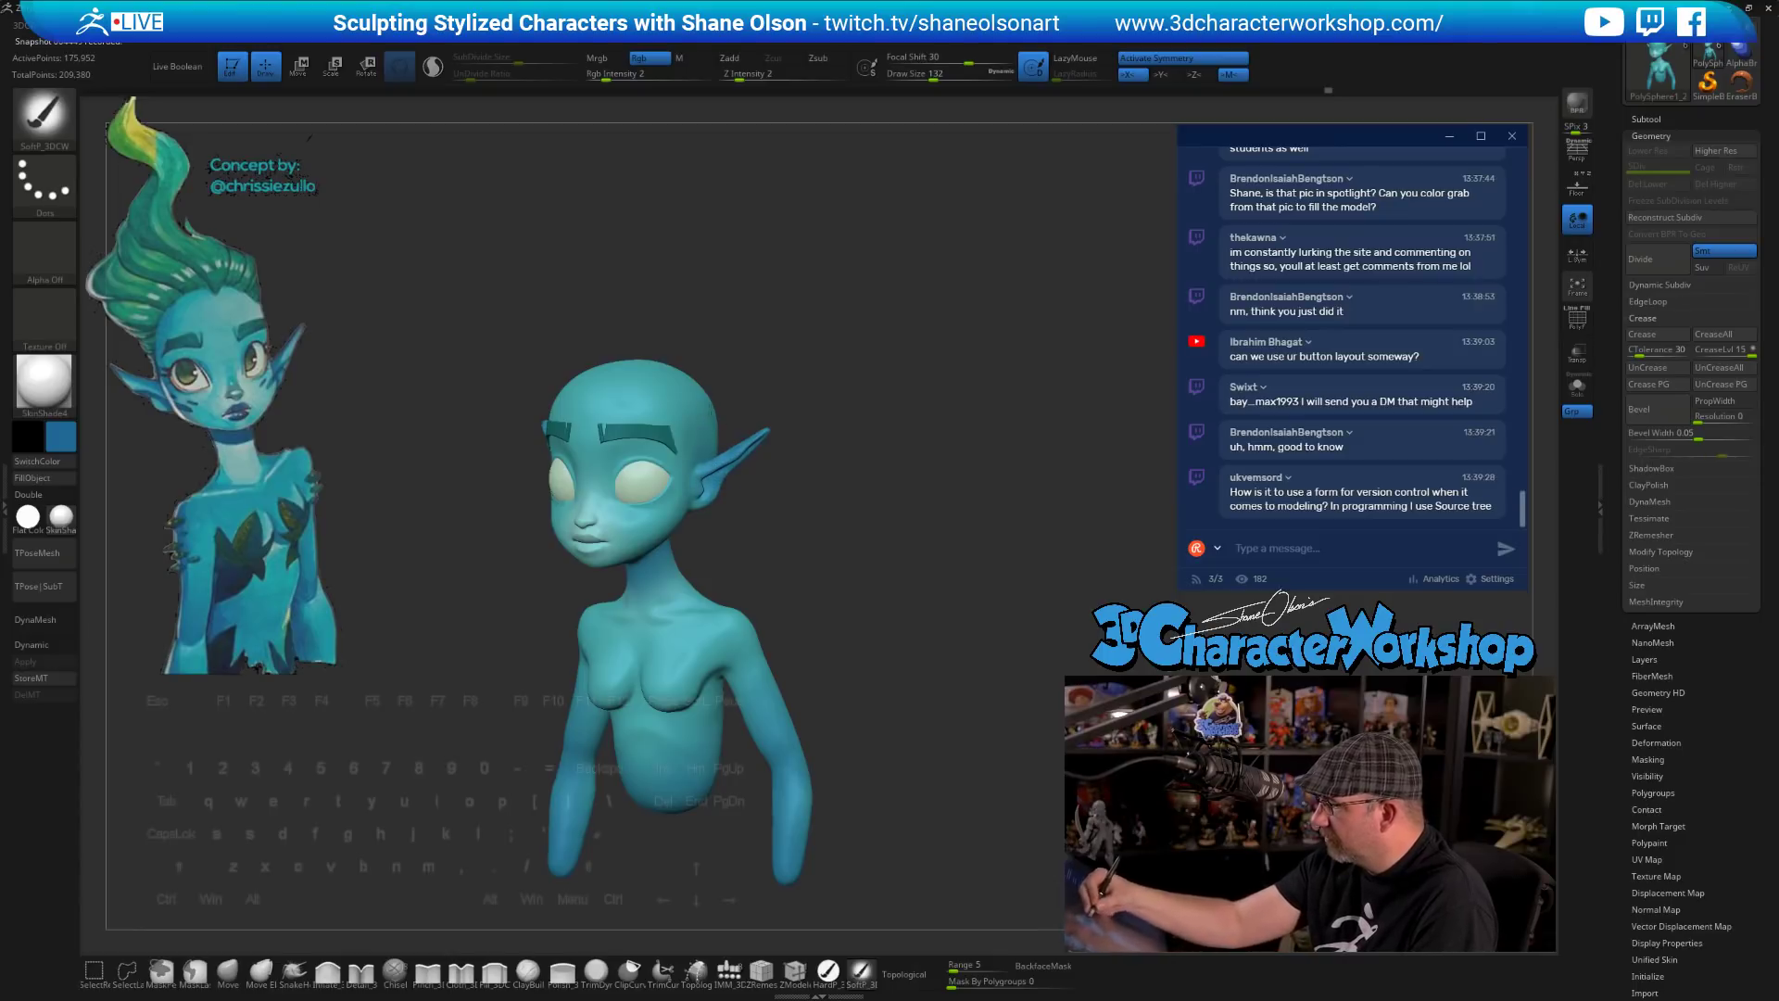
{"action": "mouse_move", "coordinate": [857, 516]}
{"action": "left_mouse_down"}
{"action": "mouse_move", "coordinate": [894, 556]}
{"action": "mouse_move", "coordinate": [838, 561]}
{"action": "mouse_move", "coordinate": [854, 576]}
{"action": "left_mouse_up"}
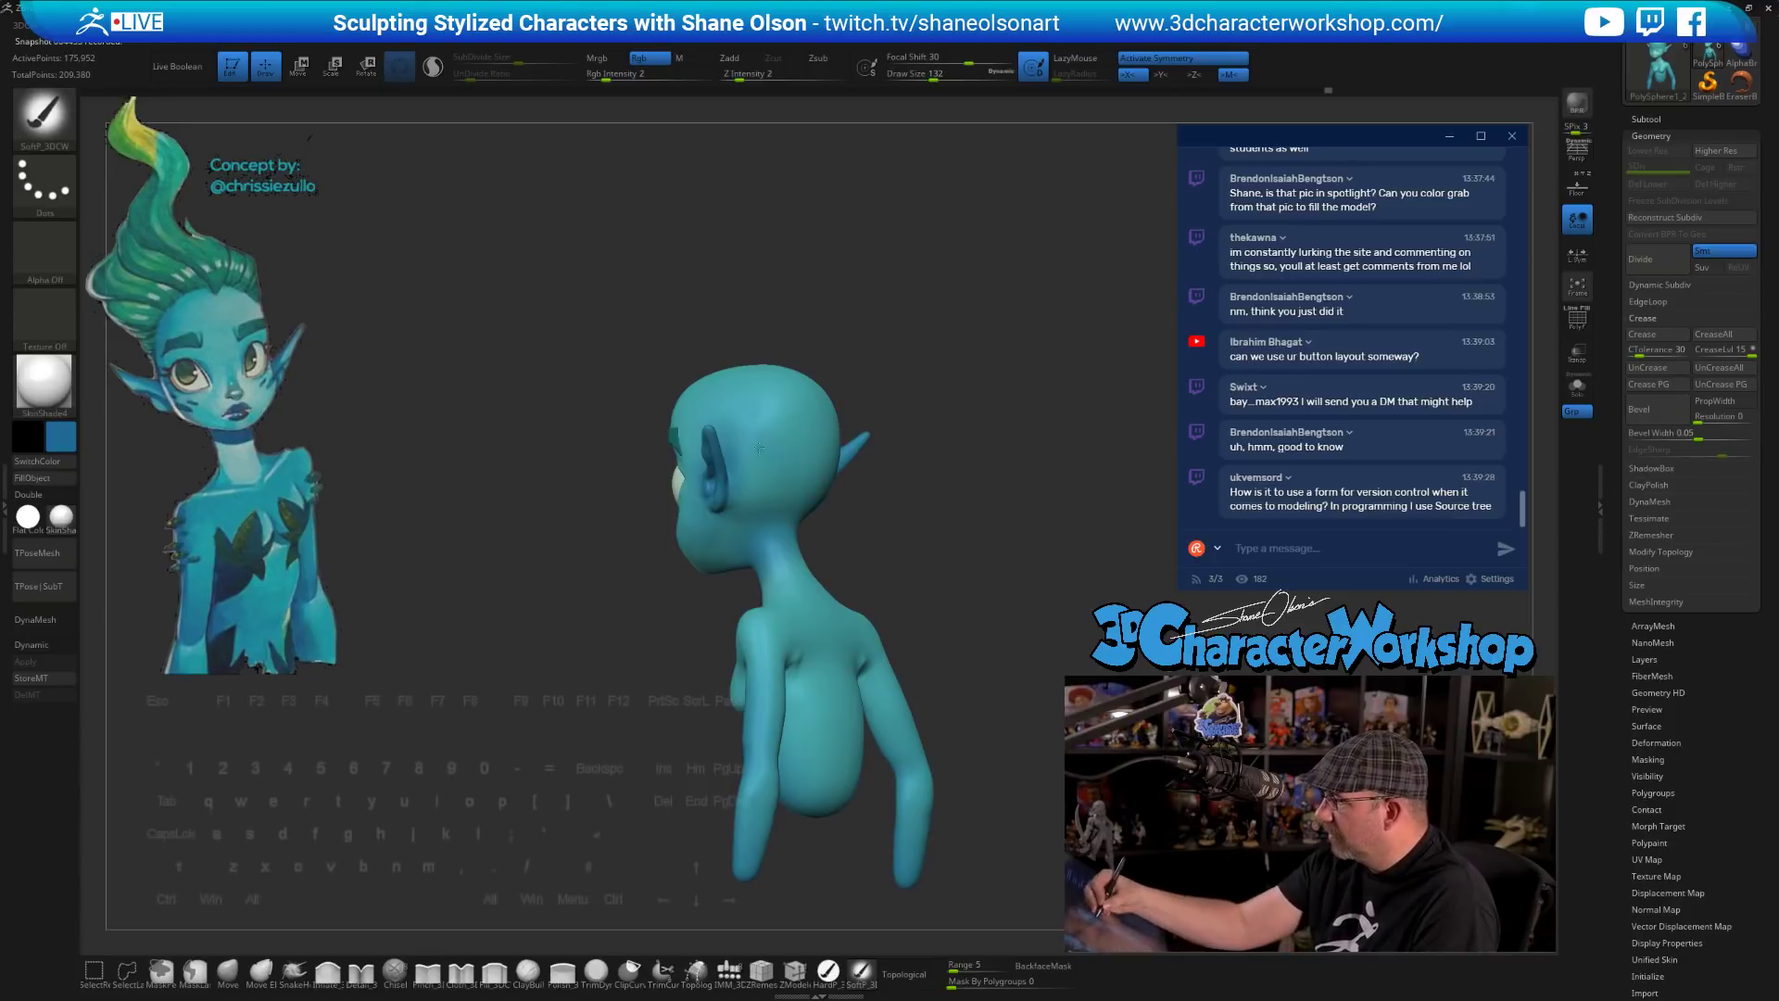
- Paint blue over the back of the head and the ends of the arms with draw size 149
{"action": "key", "text": "s"}
{"action": "left_click_drag", "start_coordinate": [799, 462], "coordinate": [811, 461]}
{"action": "mouse_move", "coordinate": [814, 428]}
{"action": "left_mouse_down"}
{"action": "mouse_move", "coordinate": [814, 486]}
{"action": "mouse_move", "coordinate": [811, 417]}
{"action": "left_mouse_up"}
{"action": "mouse_move", "coordinate": [914, 601]}
{"action": "left_mouse_down"}
{"action": "mouse_move", "coordinate": [844, 741]}
{"action": "mouse_move", "coordinate": [836, 706]}
{"action": "left_mouse_up"}
{"action": "left_click_drag", "start_coordinate": [745, 787], "coordinate": [739, 839]}
{"action": "mouse_move", "coordinate": [867, 811]}
{"action": "left_mouse_down", "text": "alt"}
{"action": "mouse_move", "coordinate": [725, 808]}
{"action": "mouse_move", "coordinate": [737, 758]}
{"action": "mouse_move", "coordinate": [713, 732]}
{"action": "mouse_move", "coordinate": [795, 709]}
{"action": "mouse_move", "coordinate": [808, 731]}
{"action": "mouse_move", "coordinate": [776, 739]}
{"action": "left_mouse_up", "text": "alt"}
{"action": "mouse_move", "coordinate": [782, 662]}
{"action": "left_mouse_down", "text": "alt"}
{"action": "mouse_move", "coordinate": [799, 727]}
{"action": "mouse_move", "coordinate": [845, 728]}
{"action": "mouse_move", "coordinate": [839, 701]}
{"action": "mouse_move", "coordinate": [841, 727]}
{"action": "left_mouse_up", "text": "alt"}
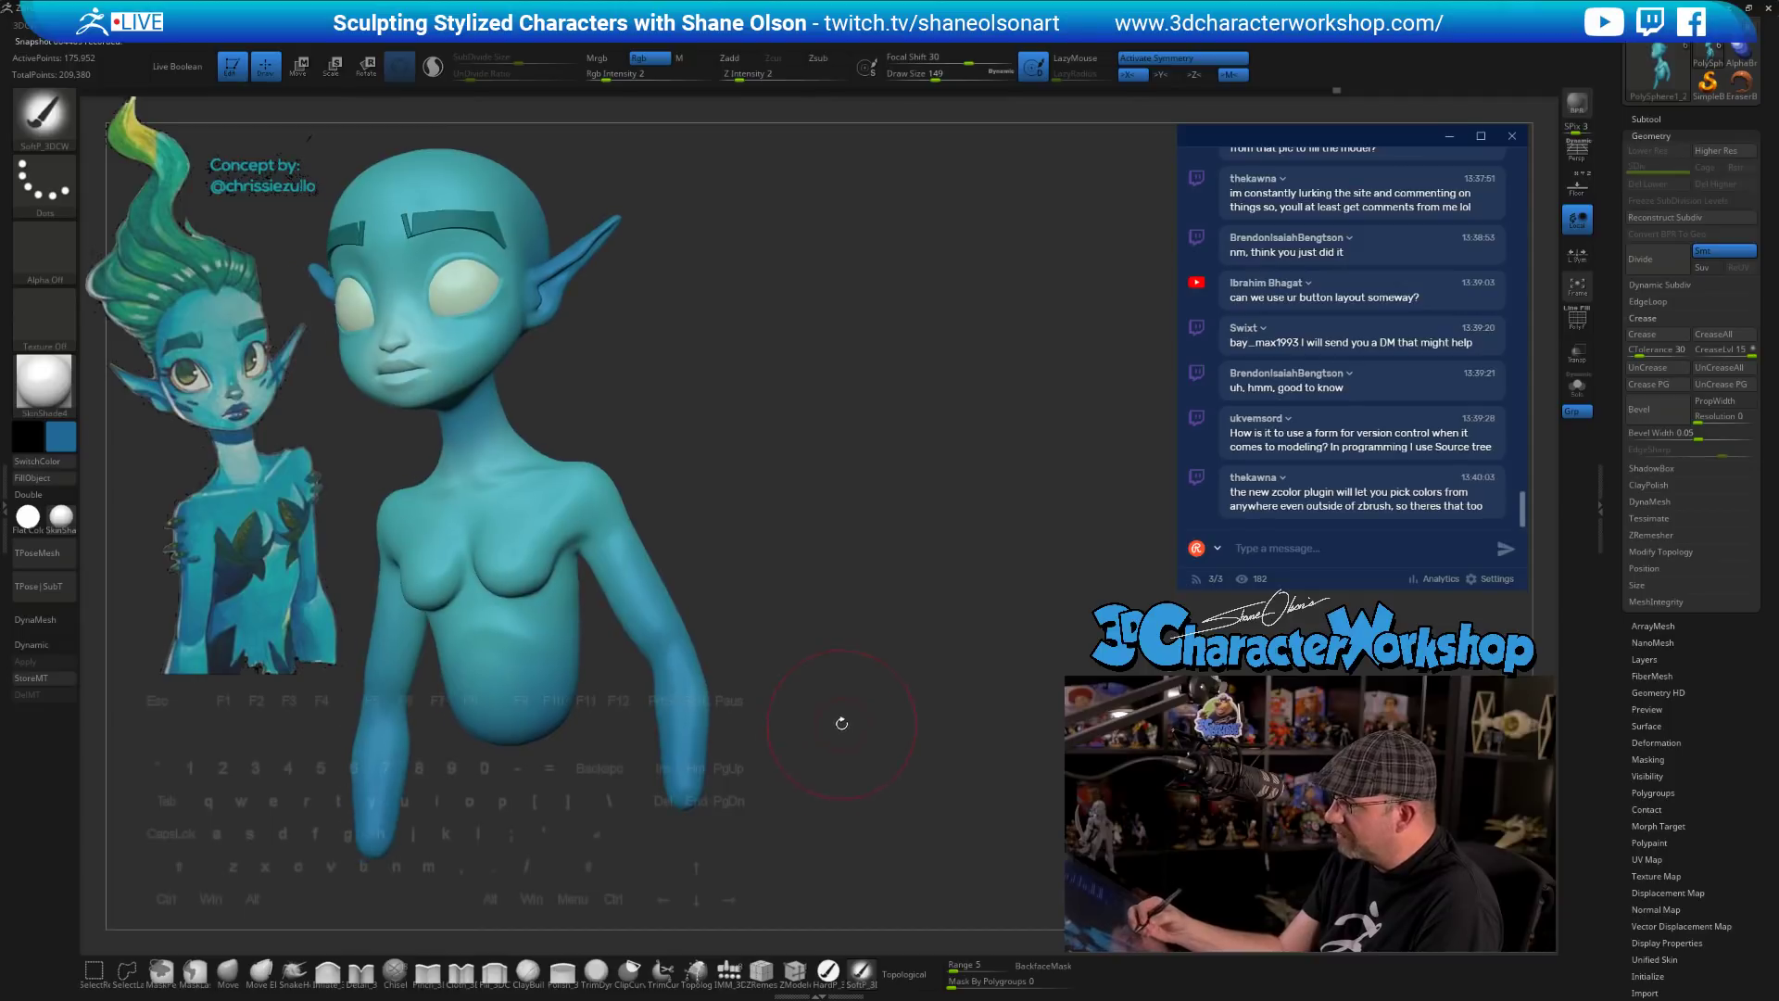
- Reshape the armpit fold beside the breast with the Move brush, reducing the draw size to 101 and 54
{"action": "left_click", "coordinate": [227, 969]}
{"action": "key", "text": "s"}
{"action": "left_click_drag", "start_coordinate": [714, 565], "coordinate": [704, 565]}
{"action": "mouse_move", "coordinate": [797, 593]}
{"action": "left_mouse_down"}
{"action": "mouse_move", "coordinate": [713, 607]}
{"action": "mouse_move", "coordinate": [744, 564]}
{"action": "mouse_move", "coordinate": [773, 584]}
{"action": "left_mouse_up"}
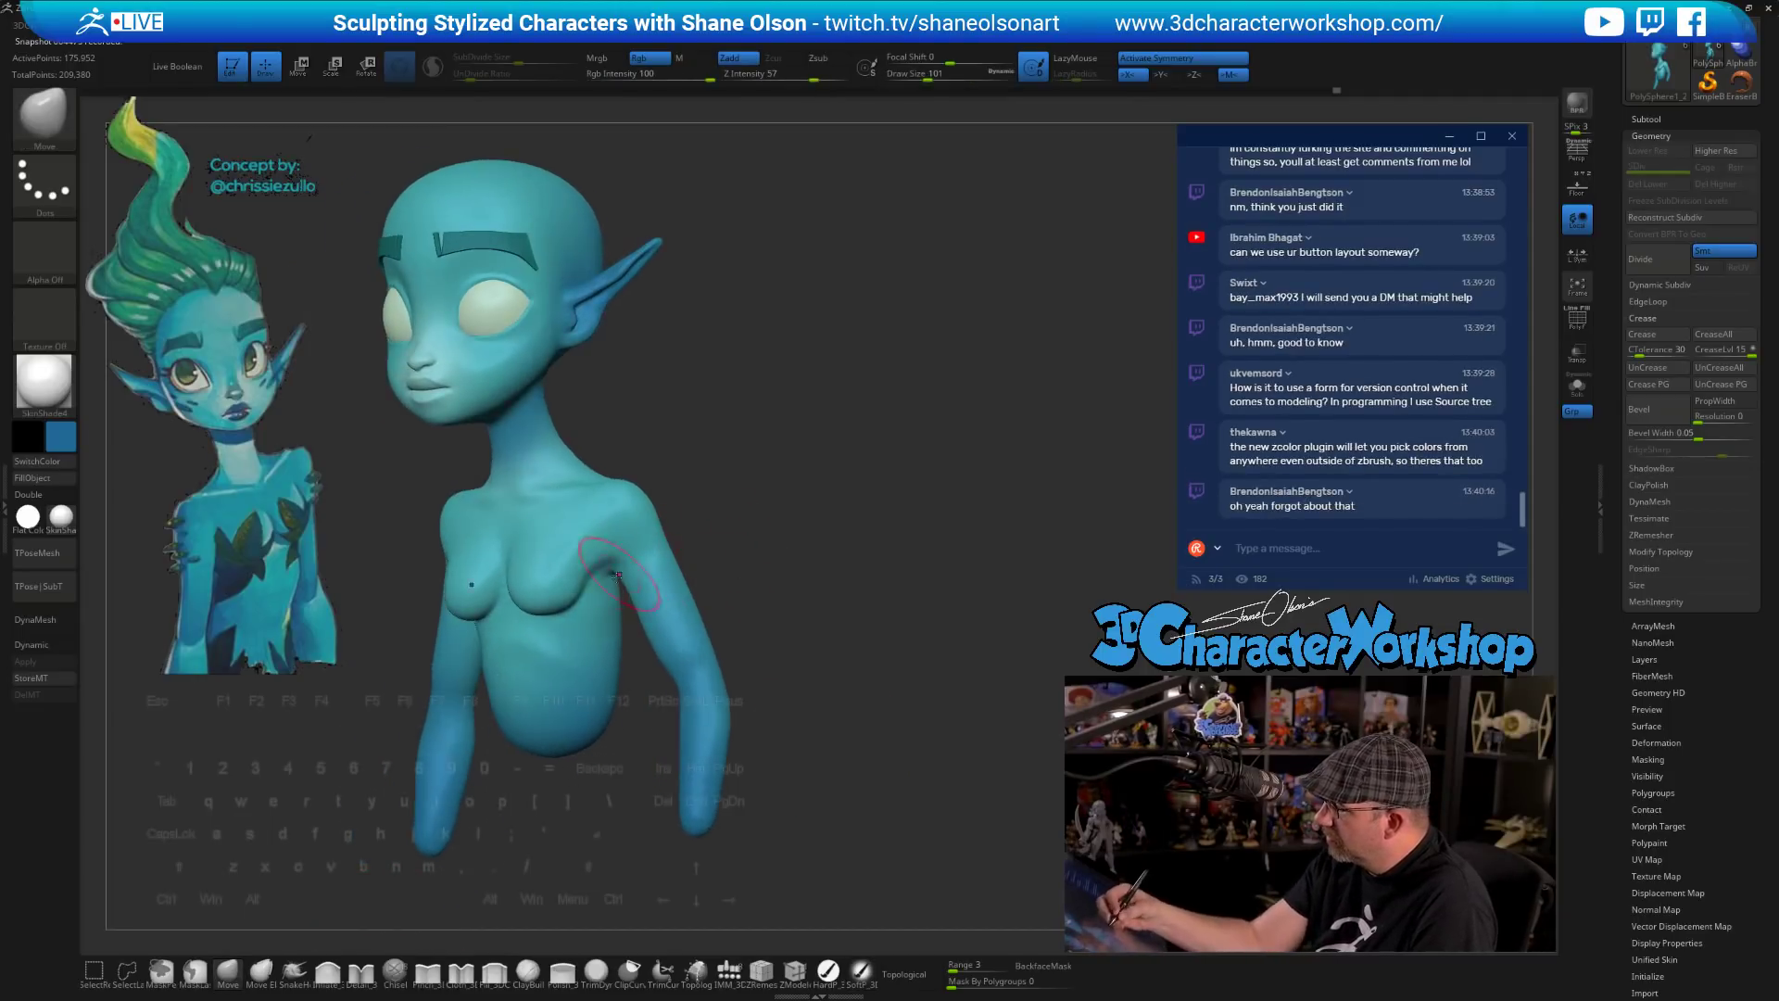
{"action": "key", "text": "s"}
{"action": "left_click_drag", "start_coordinate": [627, 590], "coordinate": [617, 590]}
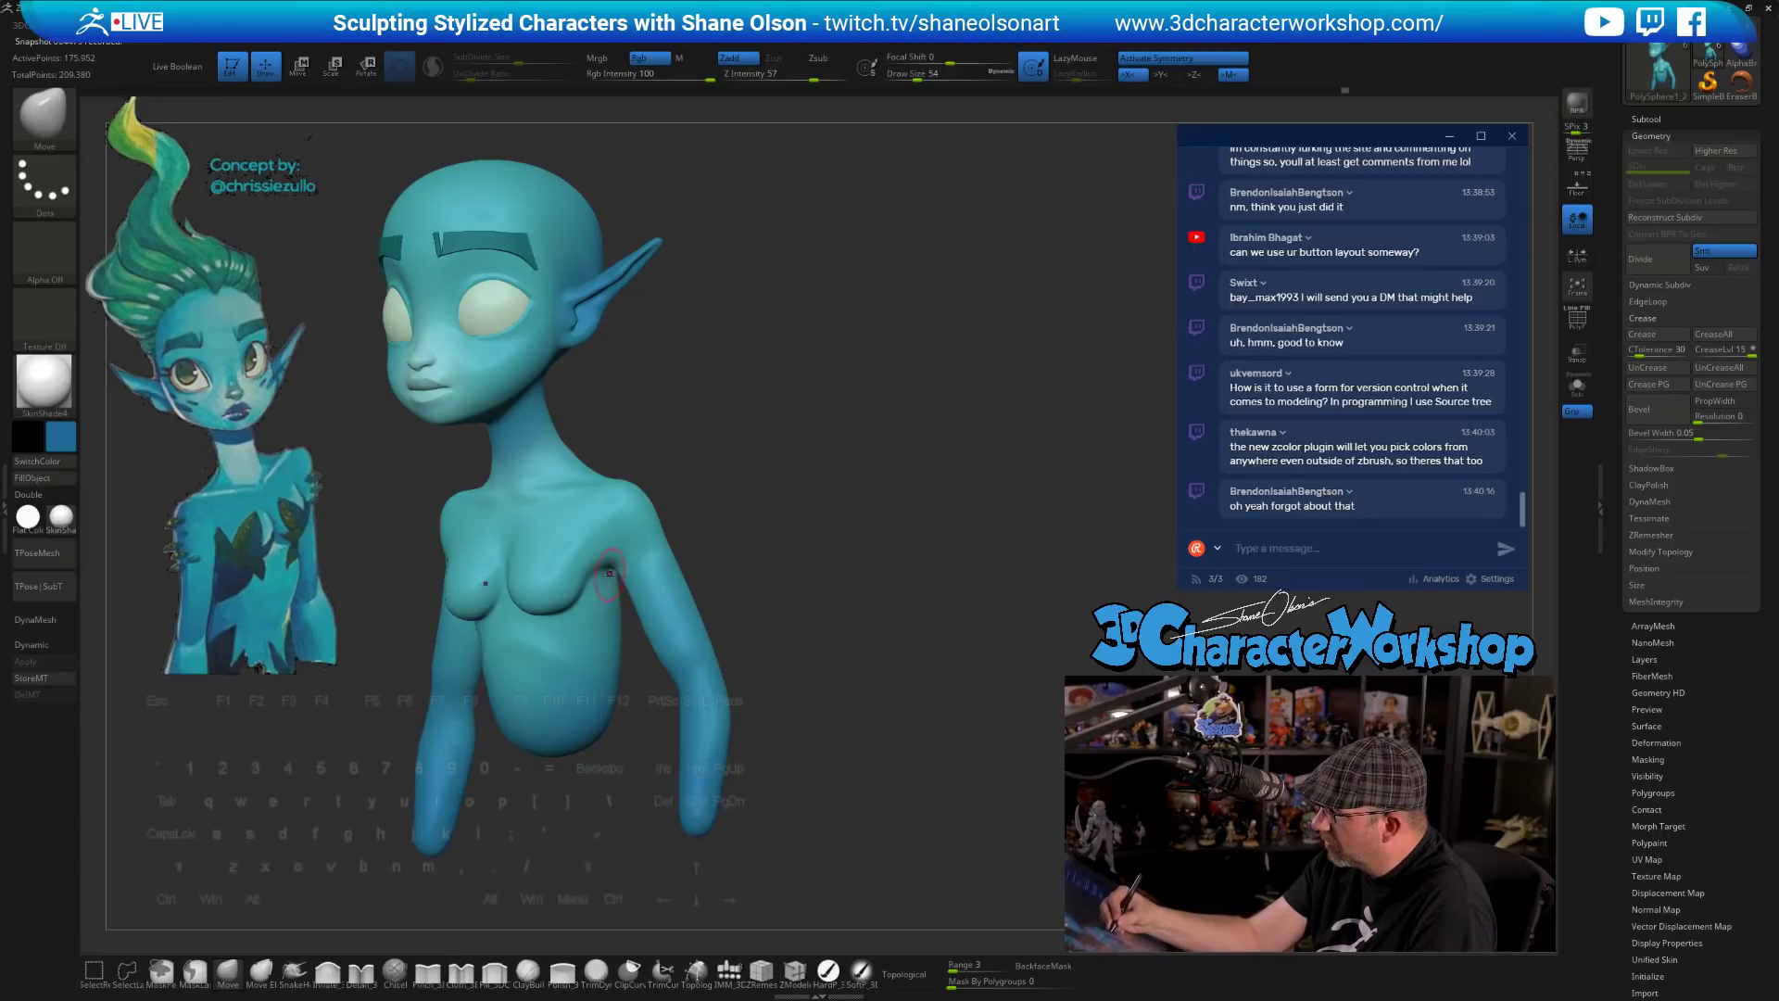
- Reshape the outer side of the breast near the armpit with the Move brush at draw size 90
{"action": "left_click_drag", "start_coordinate": [808, 635], "coordinate": [779, 534]}
{"action": "key", "text": "s"}
{"action": "left_click_drag", "start_coordinate": [577, 590], "coordinate": [585, 576]}
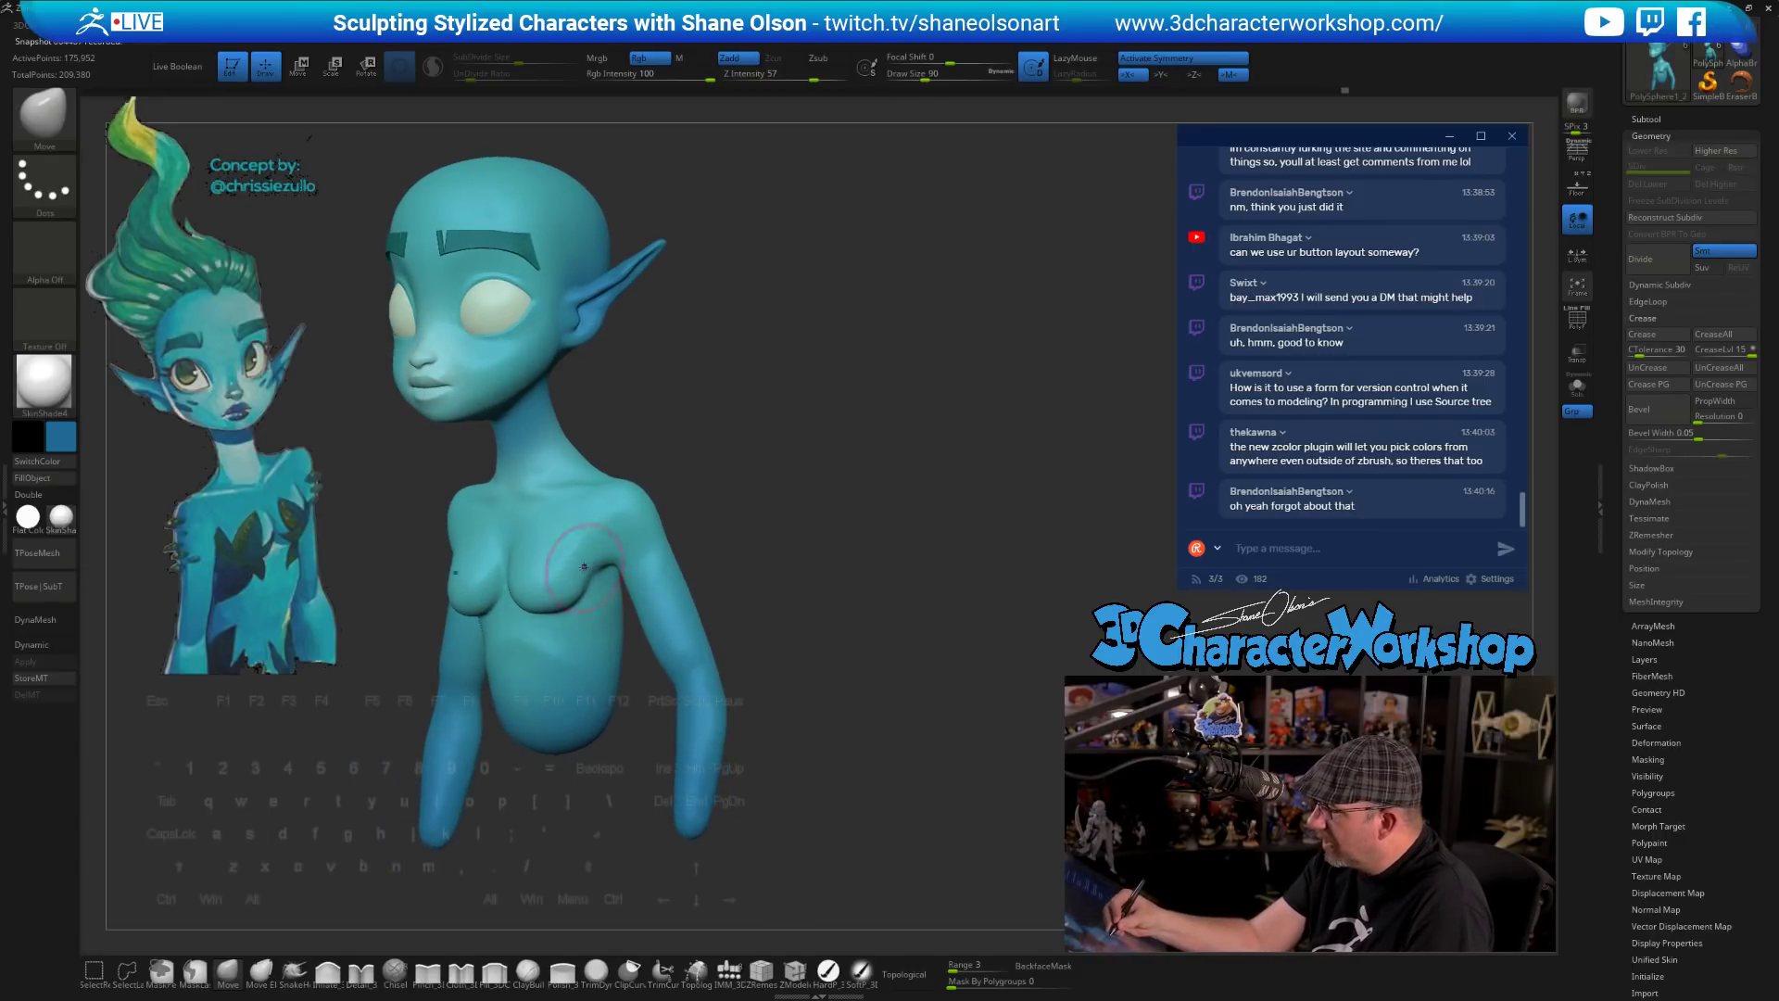
{"action": "mouse_move", "coordinate": [776, 619]}
{"action": "left_mouse_down"}
{"action": "mouse_move", "coordinate": [809, 614]}
{"action": "mouse_move", "coordinate": [815, 592]}
{"action": "mouse_move", "coordinate": [878, 679]}
{"action": "mouse_move", "coordinate": [810, 583]}
{"action": "left_mouse_up"}
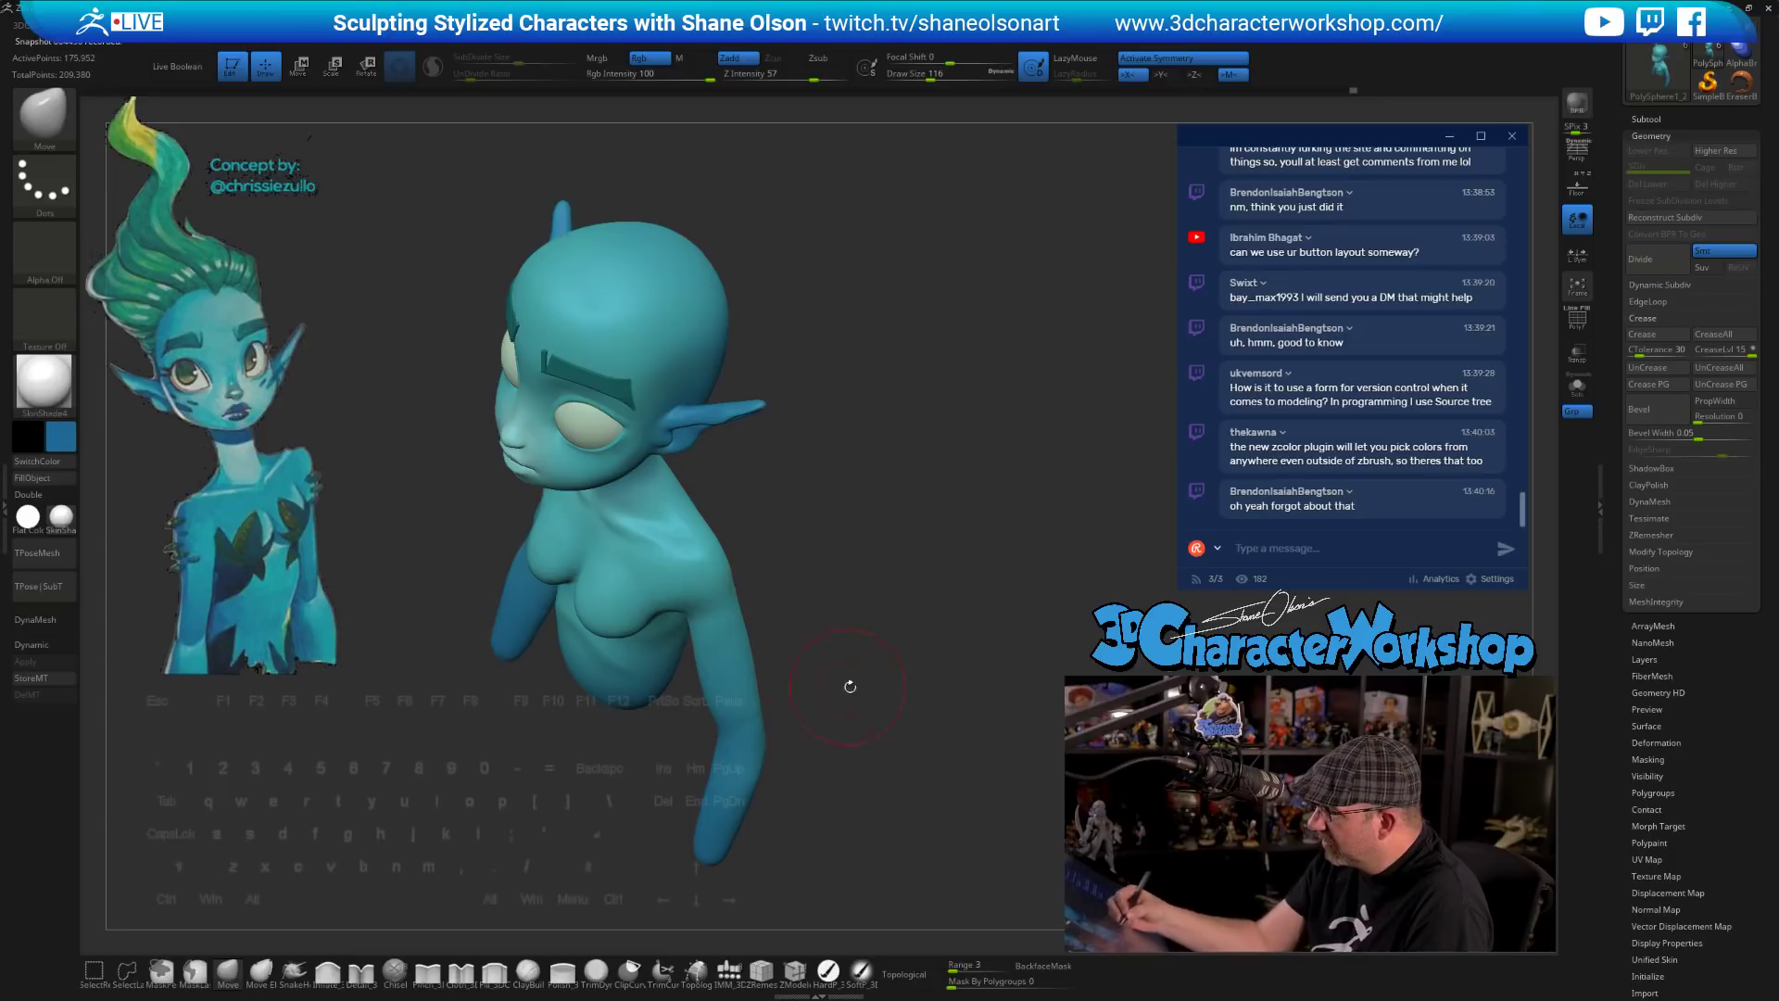
{"action": "mouse_move", "coordinate": [846, 686]}
{"action": "left_mouse_down", "text": "shift"}
{"action": "mouse_move", "coordinate": [858, 627]}
{"action": "mouse_move", "coordinate": [822, 624]}
{"action": "mouse_move", "coordinate": [877, 591]}
{"action": "left_mouse_up", "text": "shift"}
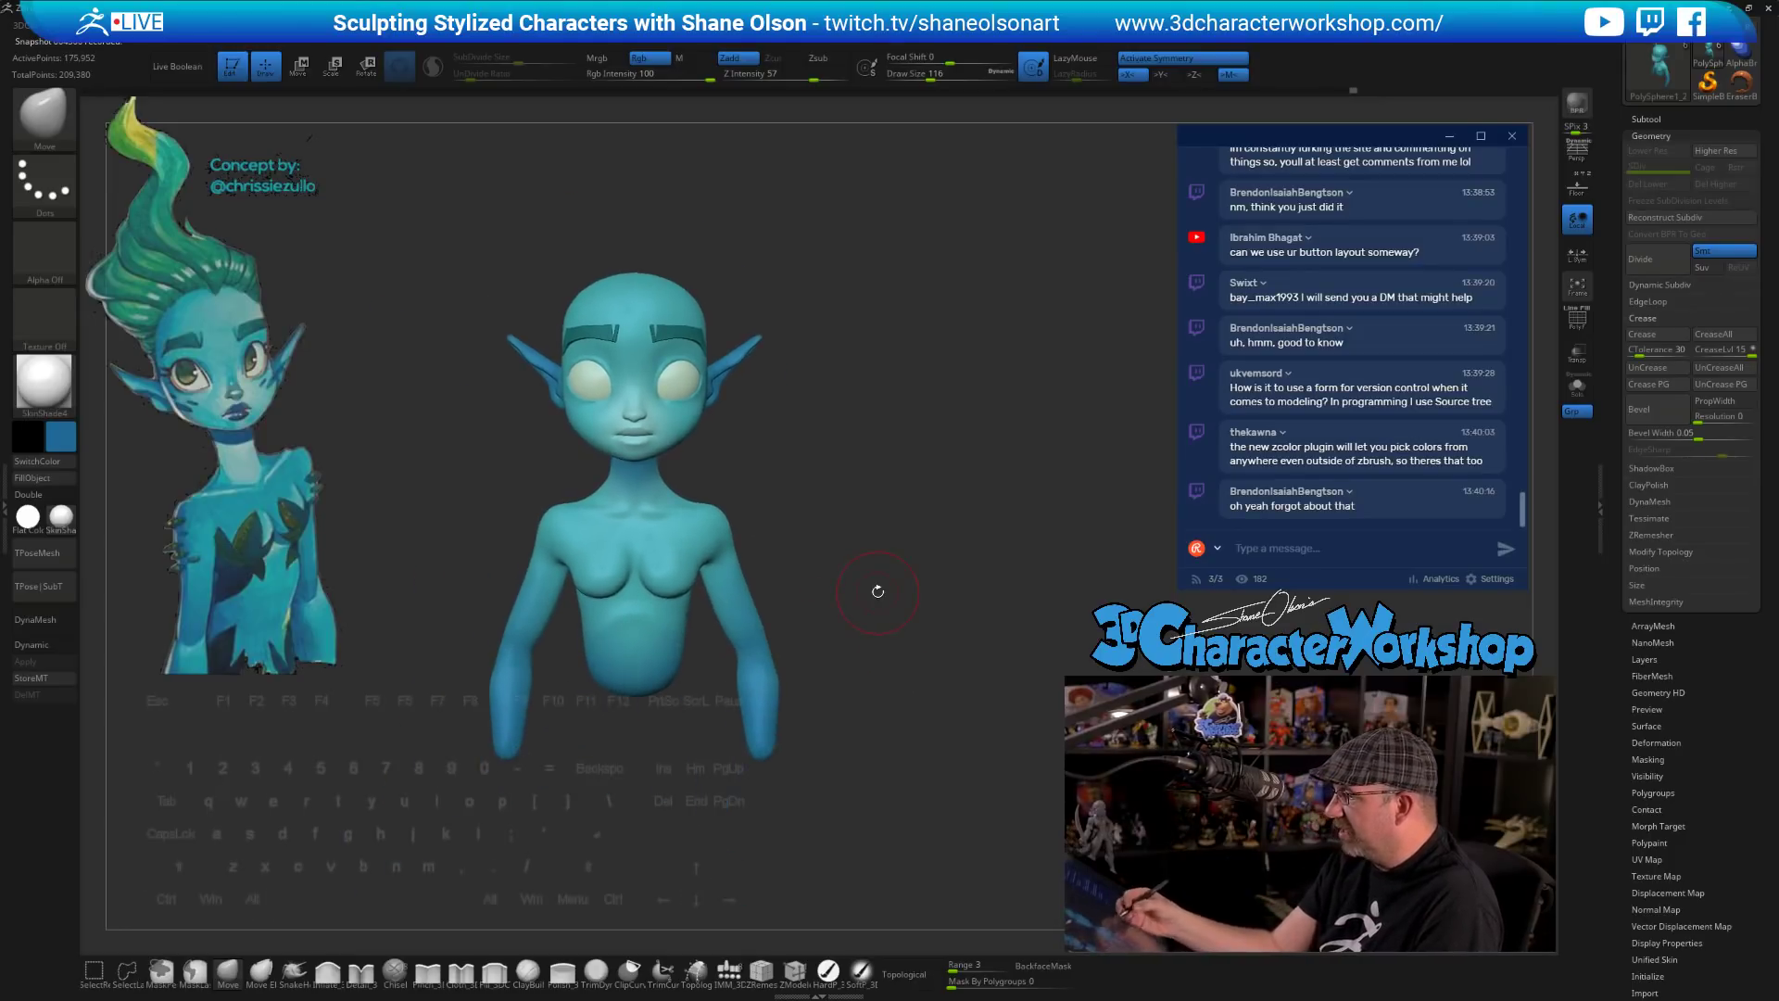
- Refine the shoulder and upper back silhouette with the Move brush, using draw sizes 145 and 90
{"action": "key", "text": "s"}
{"action": "mouse_move", "coordinate": [730, 506]}
{"action": "left_mouse_down"}
{"action": "mouse_move", "coordinate": [803, 643]}
{"action": "mouse_move", "coordinate": [783, 646]}
{"action": "mouse_move", "coordinate": [815, 649]}
{"action": "mouse_move", "coordinate": [787, 650]}
{"action": "mouse_move", "coordinate": [793, 531]}
{"action": "mouse_move", "coordinate": [774, 493]}
{"action": "left_mouse_up"}
{"action": "key", "text": "s"}
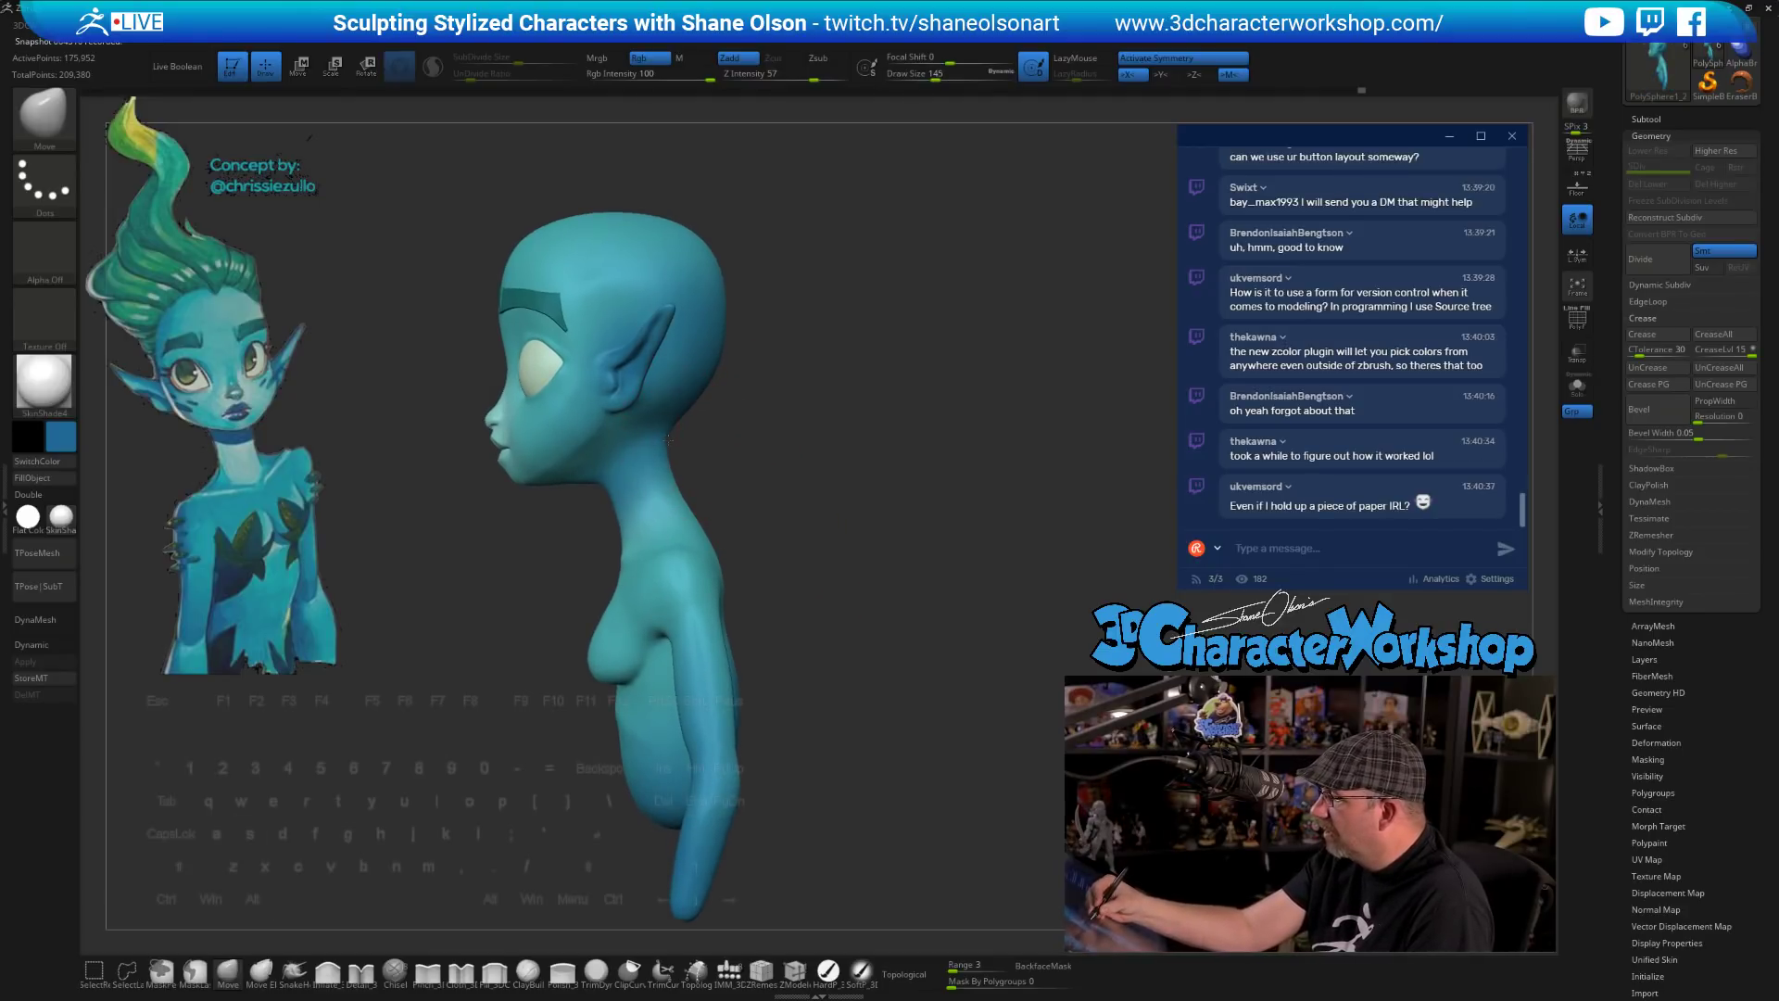
{"action": "left_click_drag", "start_coordinate": [760, 515], "coordinate": [764, 495]}
{"action": "key", "text": "s"}
{"action": "left_click", "coordinate": [760, 497]}
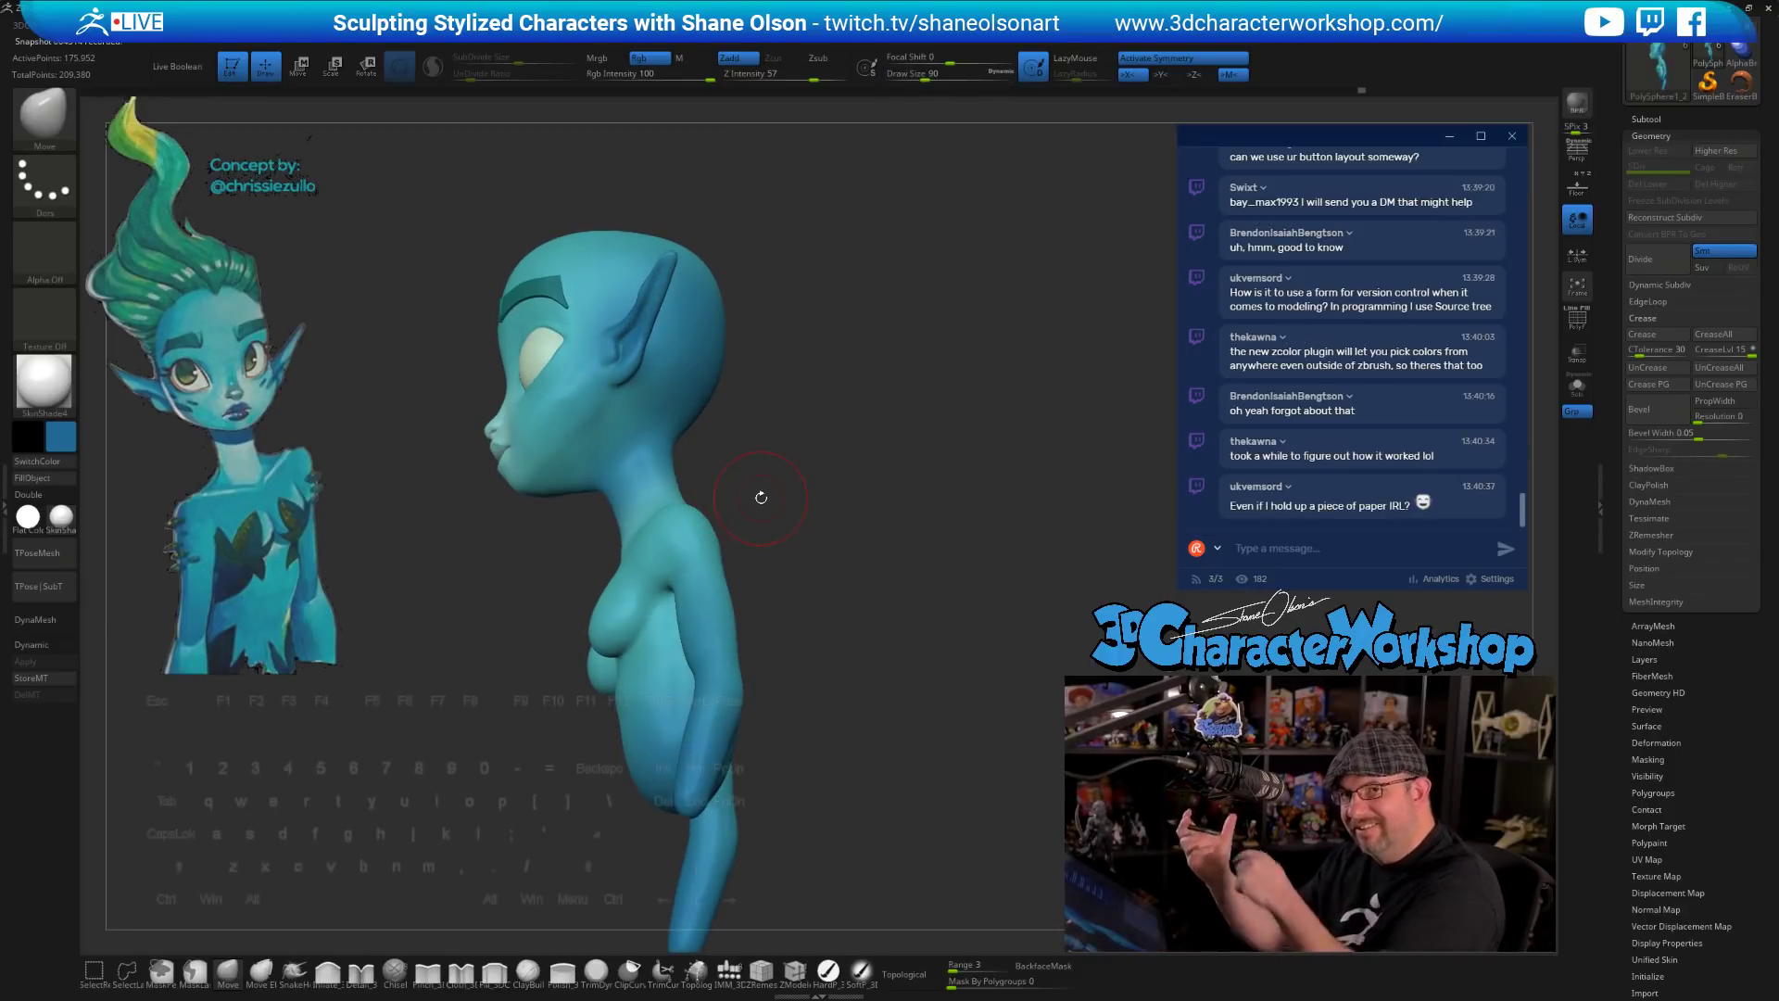
{"action": "mouse_move", "coordinate": [751, 477]}
{"action": "left_mouse_down"}
{"action": "mouse_move", "coordinate": [795, 477]}
{"action": "mouse_move", "coordinate": [852, 536]}
{"action": "mouse_move", "coordinate": [849, 683]}
{"action": "left_mouse_up"}
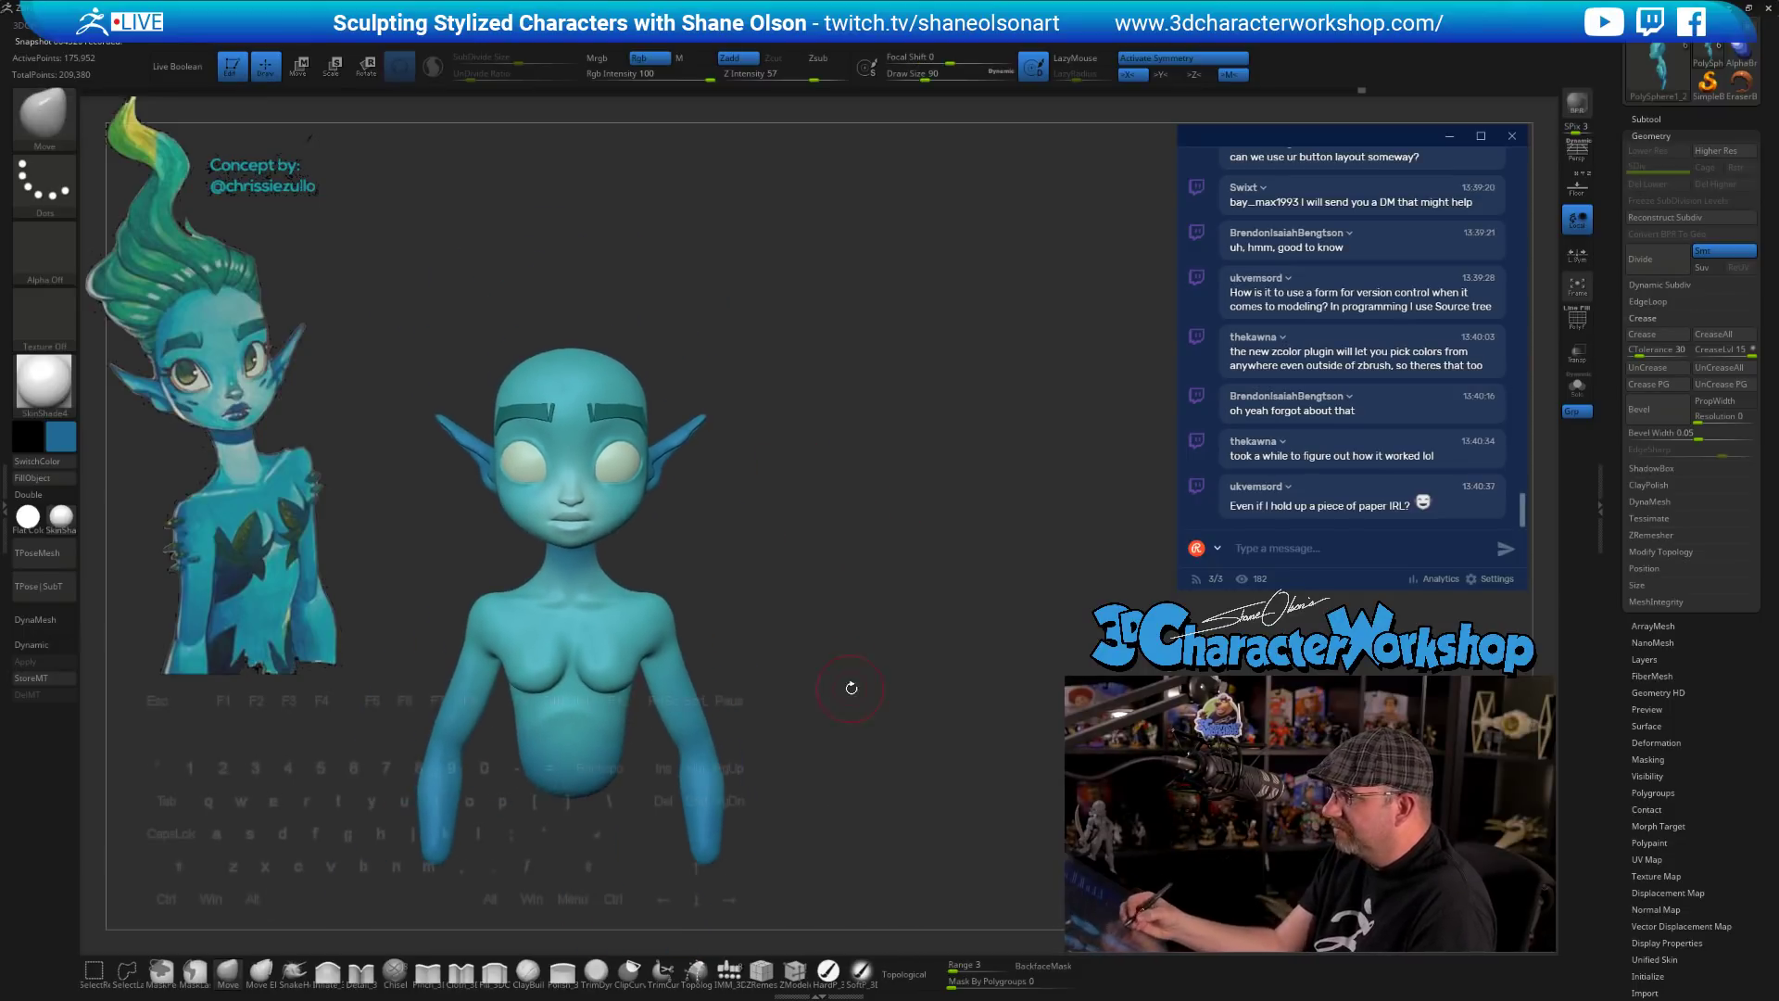
- Sample the dark blue from the concept art's lips and switch to the hard-edged paint brush
{"action": "mouse_move", "coordinate": [821, 542]}
{"action": "left_mouse_down", "text": "alt"}
{"action": "mouse_move", "coordinate": [815, 585]}
{"action": "mouse_move", "coordinate": [873, 665]}
{"action": "left_mouse_up", "text": "alt"}
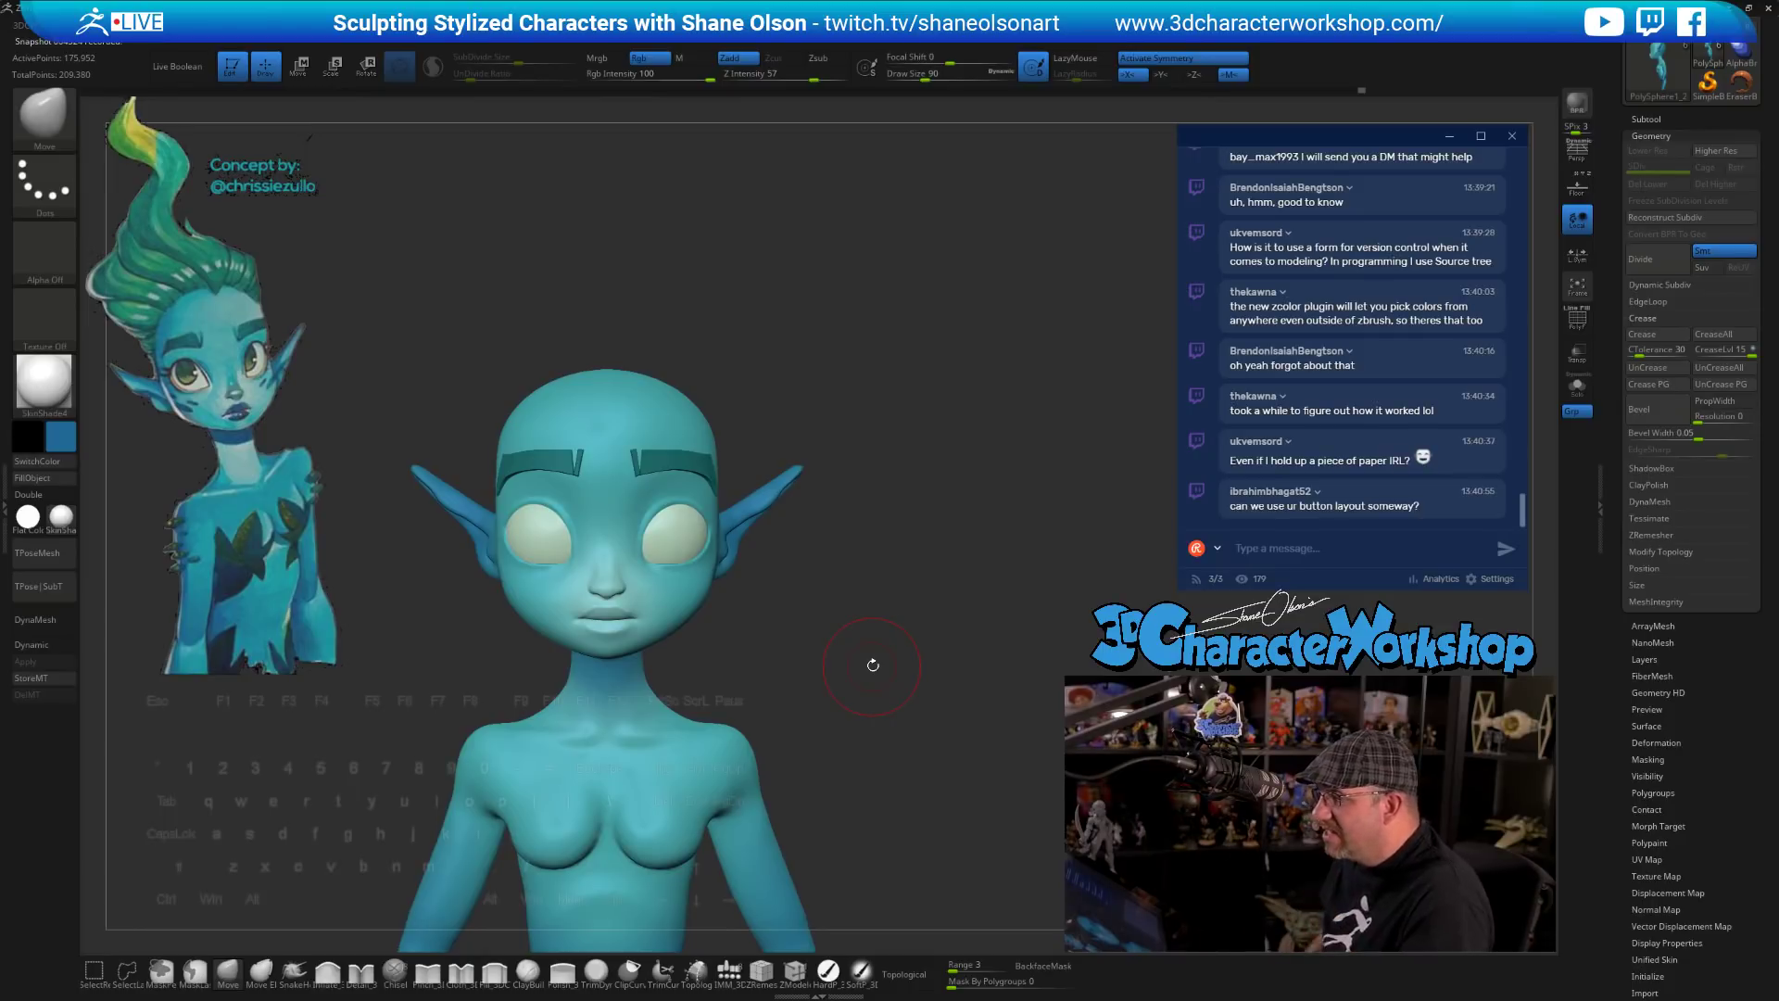
{"action": "left_click", "coordinate": [236, 389]}
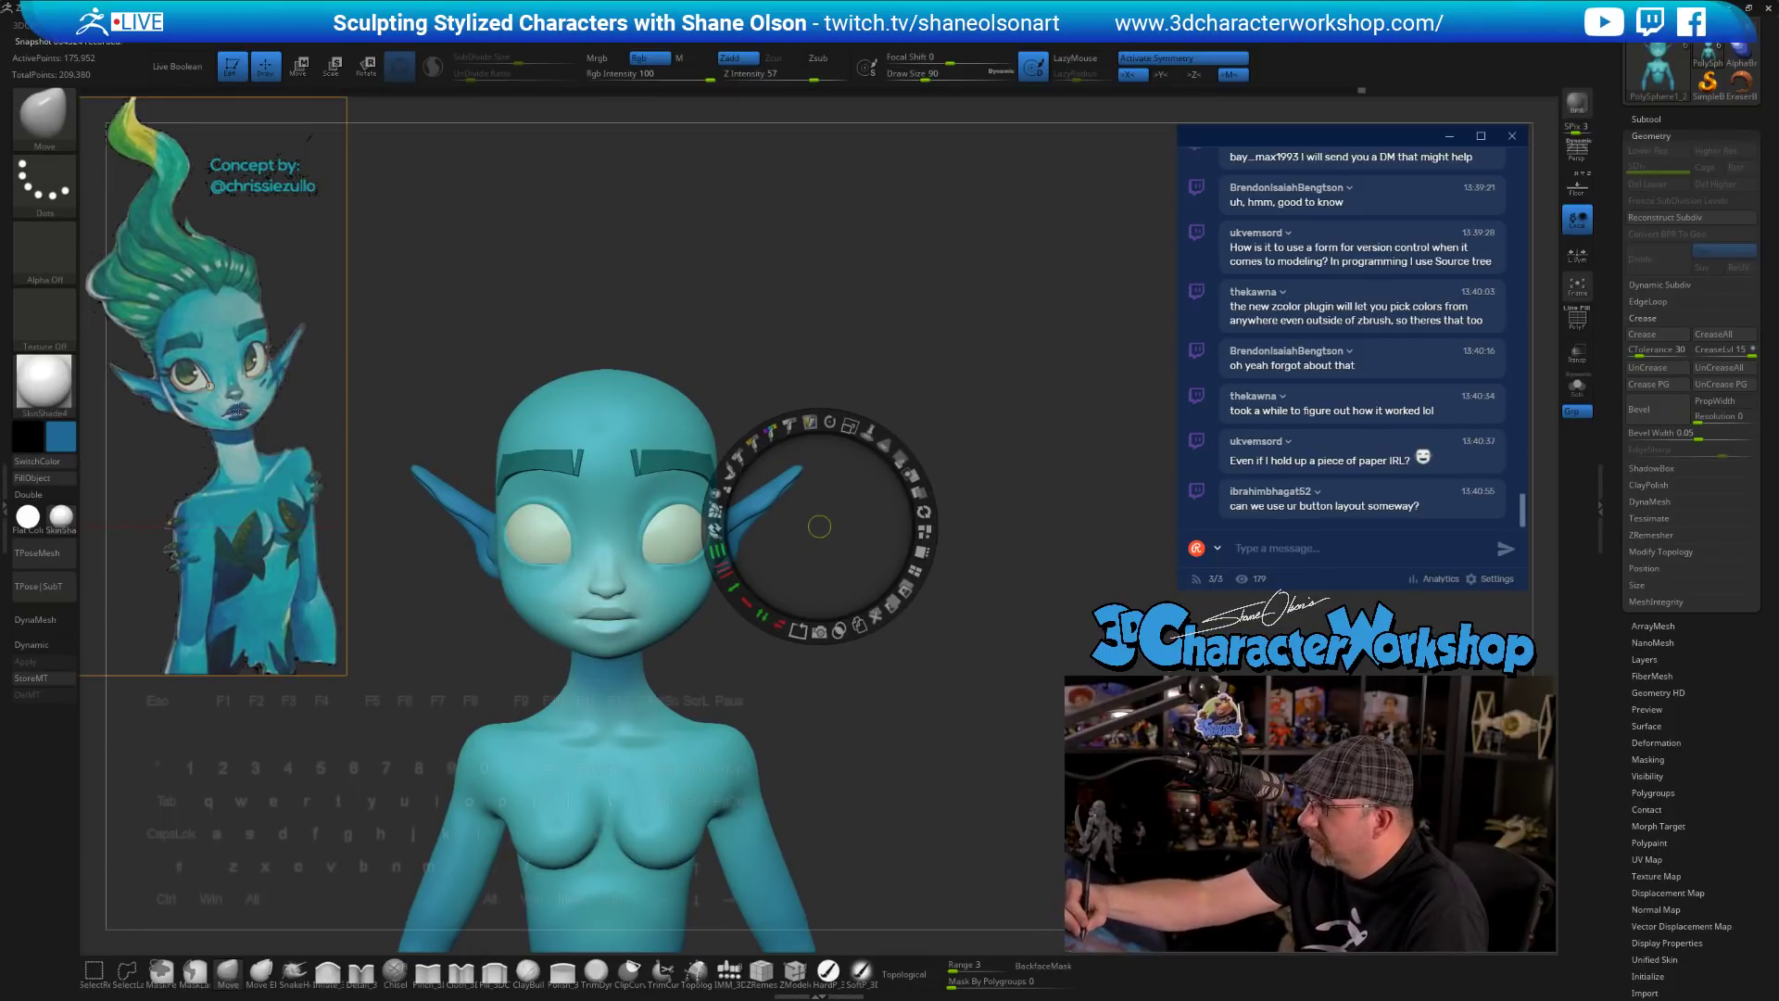
{"action": "left_click", "coordinate": [239, 408]}
{"action": "key", "text": "z"}
{"action": "left_click", "coordinate": [828, 970]}
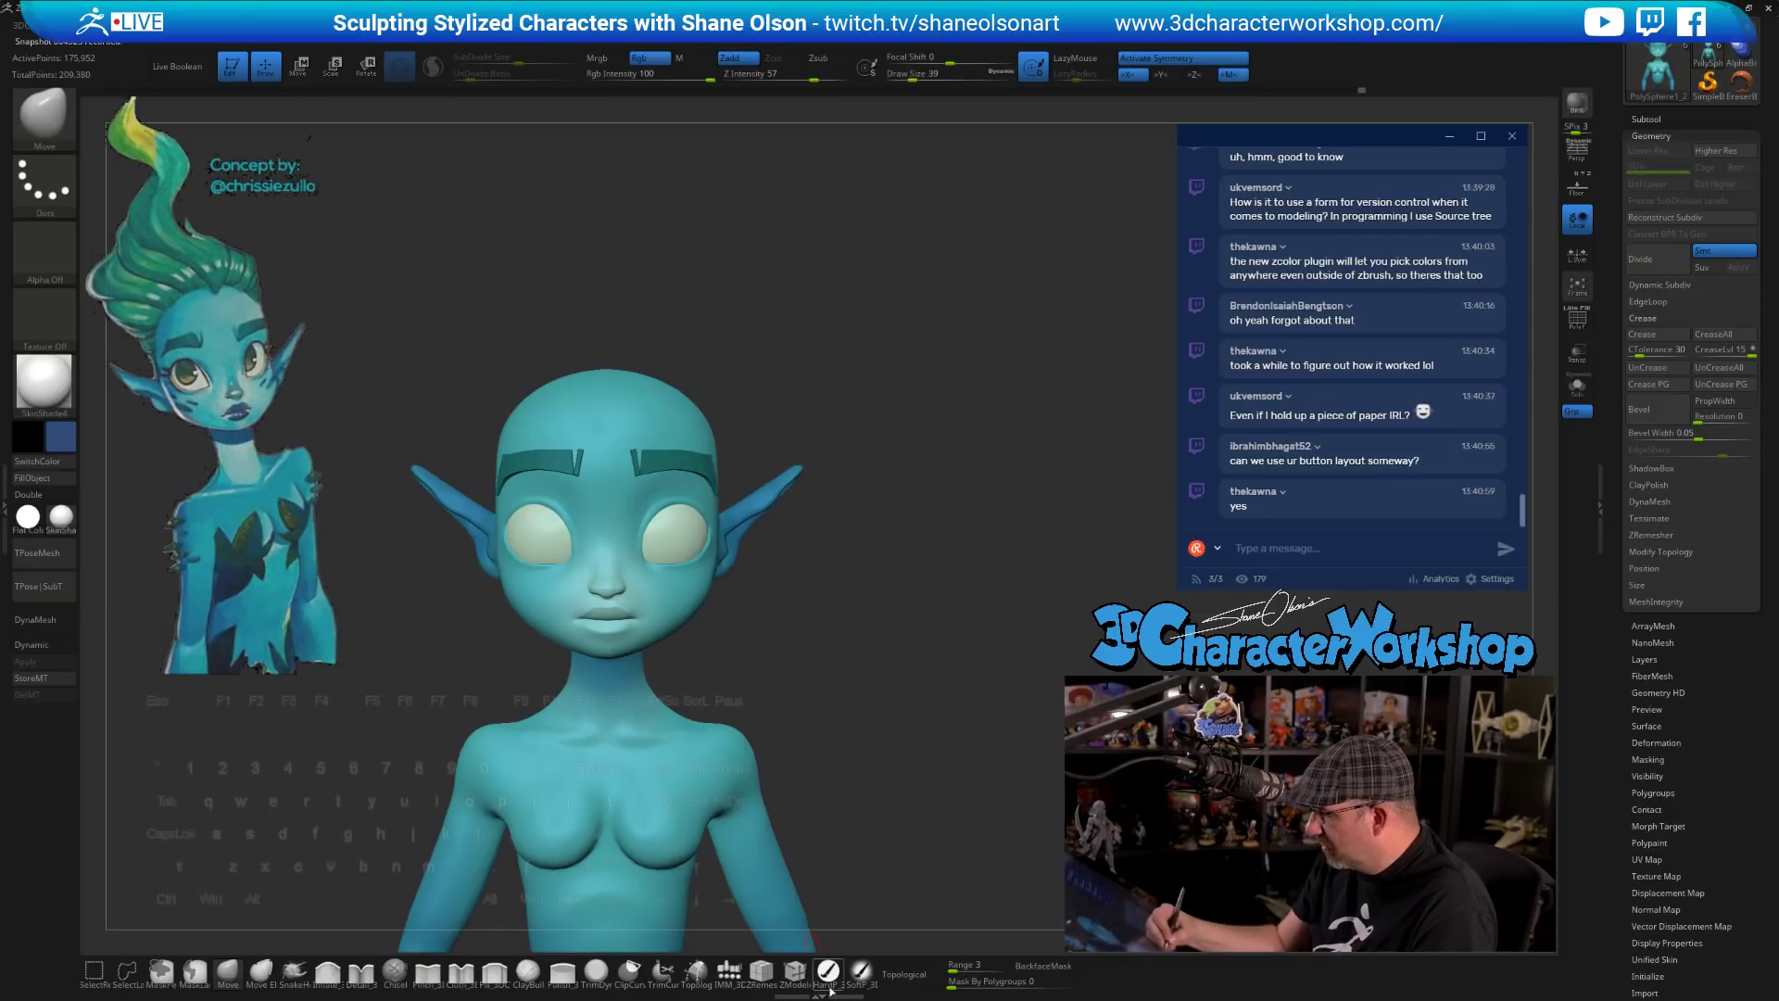
{"action": "key", "text": "b"}
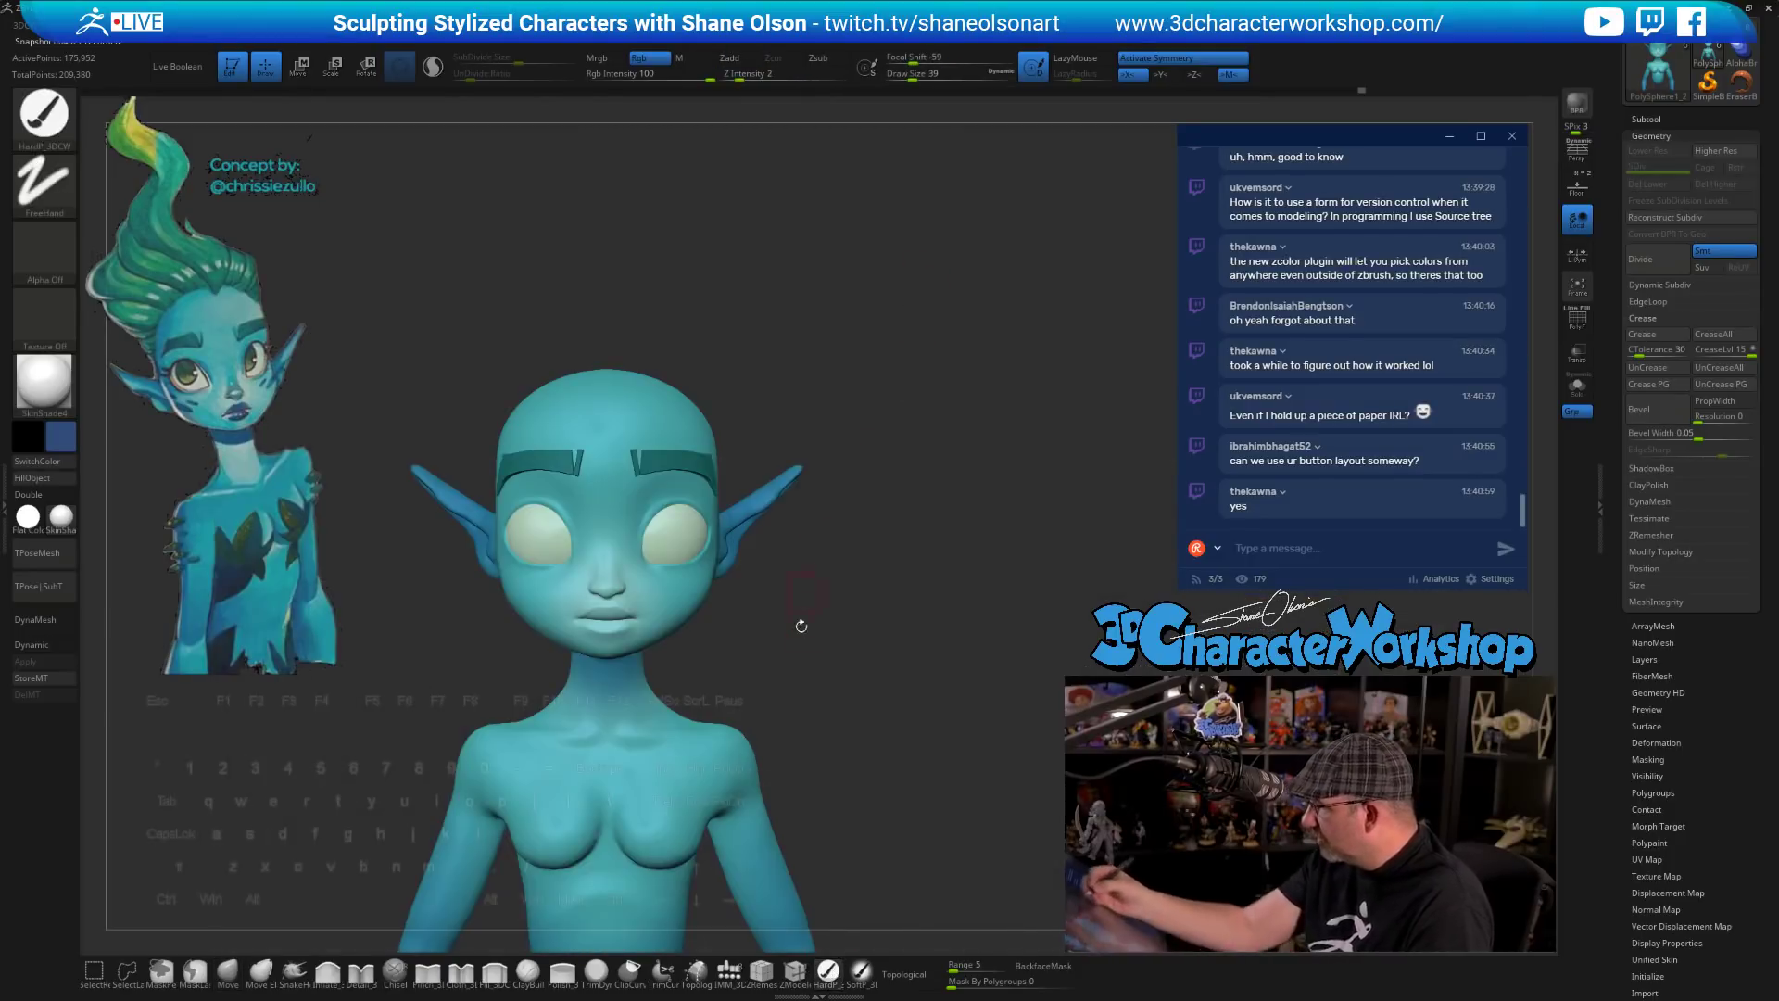
- Fill the upper and lower lips with the dark blue, reducing the draw size to 23 and 10
{"action": "mouse_move", "coordinate": [800, 624]}
{"action": "left_mouse_down", "text": "alt"}
{"action": "mouse_move", "coordinate": [804, 695]}
{"action": "mouse_move", "coordinate": [863, 723]}
{"action": "mouse_move", "coordinate": [849, 654]}
{"action": "mouse_move", "coordinate": [664, 767]}
{"action": "left_mouse_up", "text": "alt"}
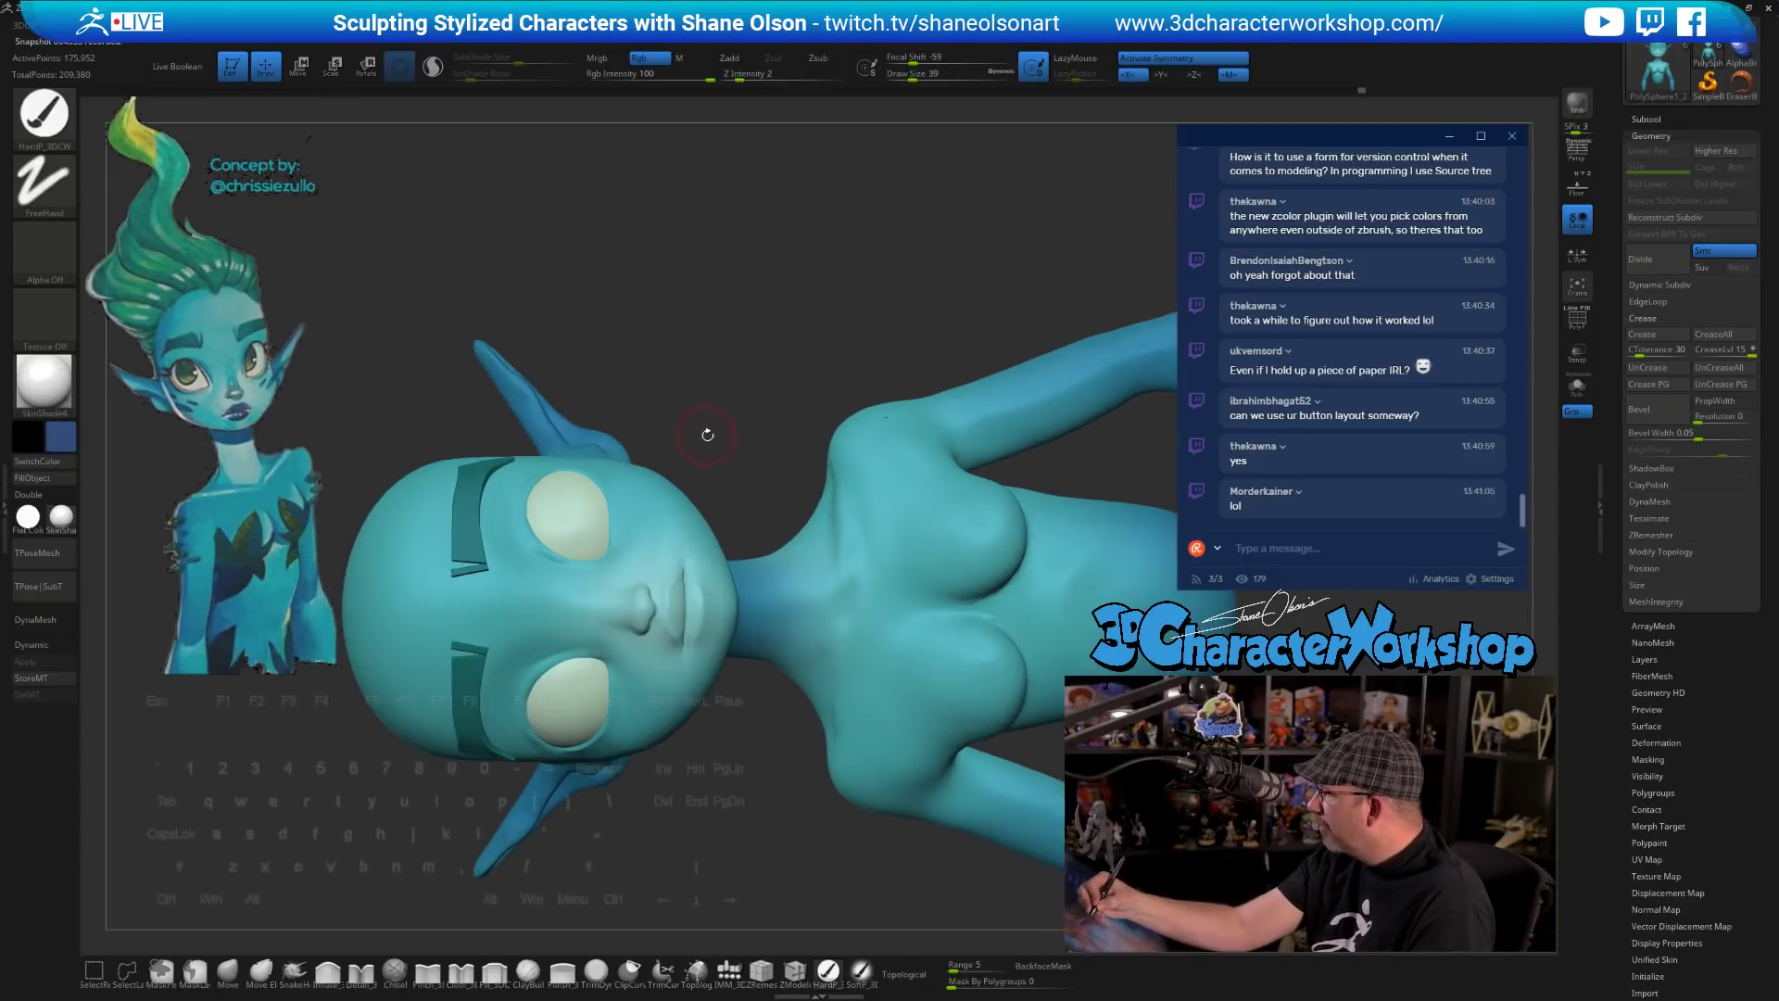
{"action": "key", "text": "s"}
{"action": "left_click_drag", "start_coordinate": [703, 425], "coordinate": [698, 422]}
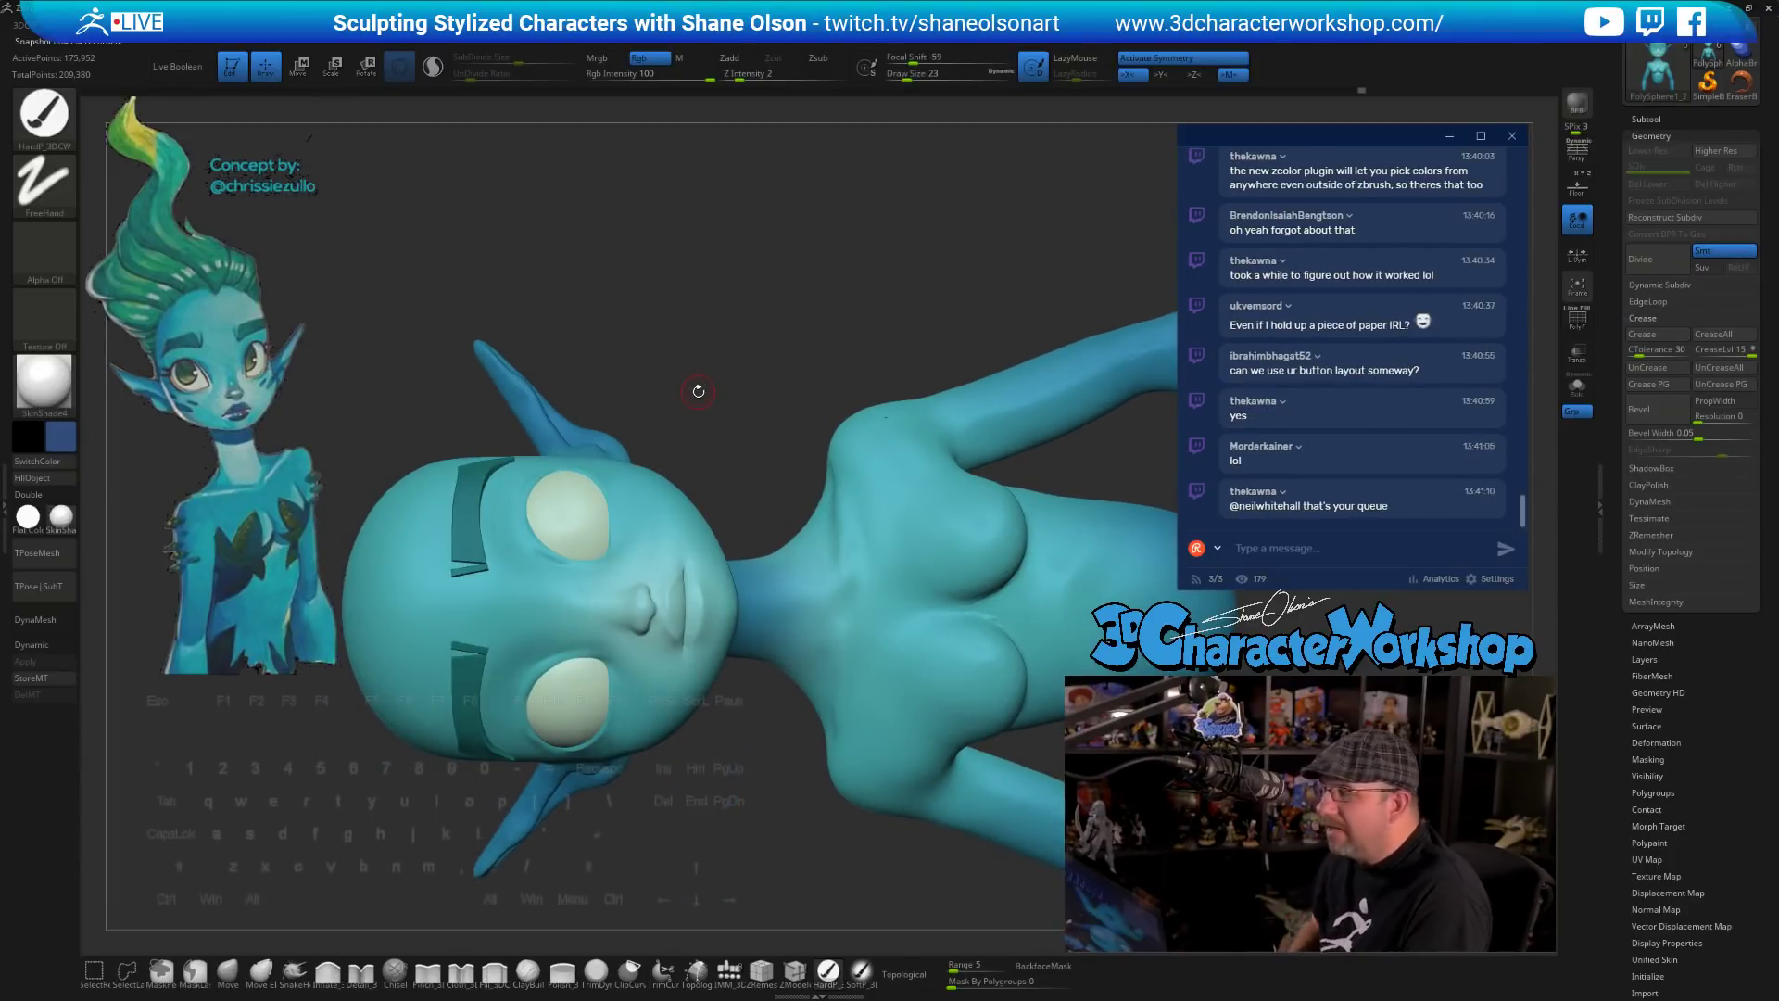
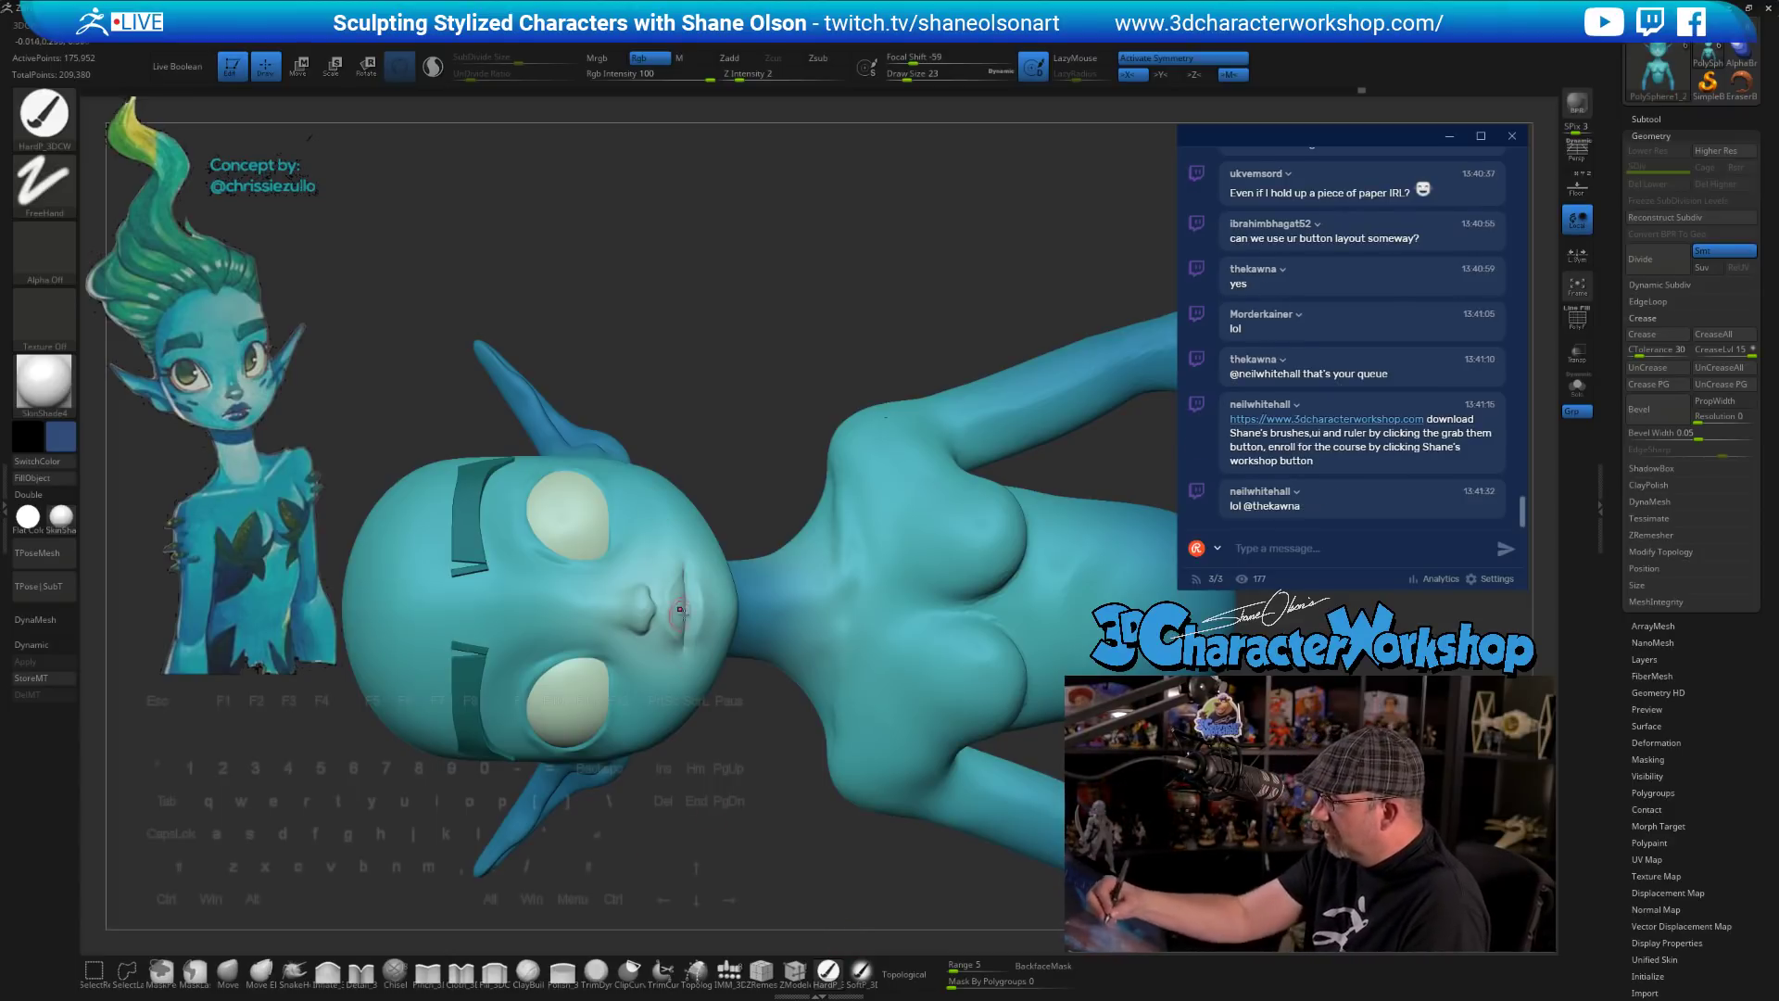
{"action": "right_click_drag", "start_coordinate": [682, 607], "coordinate": [687, 673], "text": "ctrl"}
{"action": "right_click_drag", "start_coordinate": [661, 646], "coordinate": [640, 668], "text": "alt"}
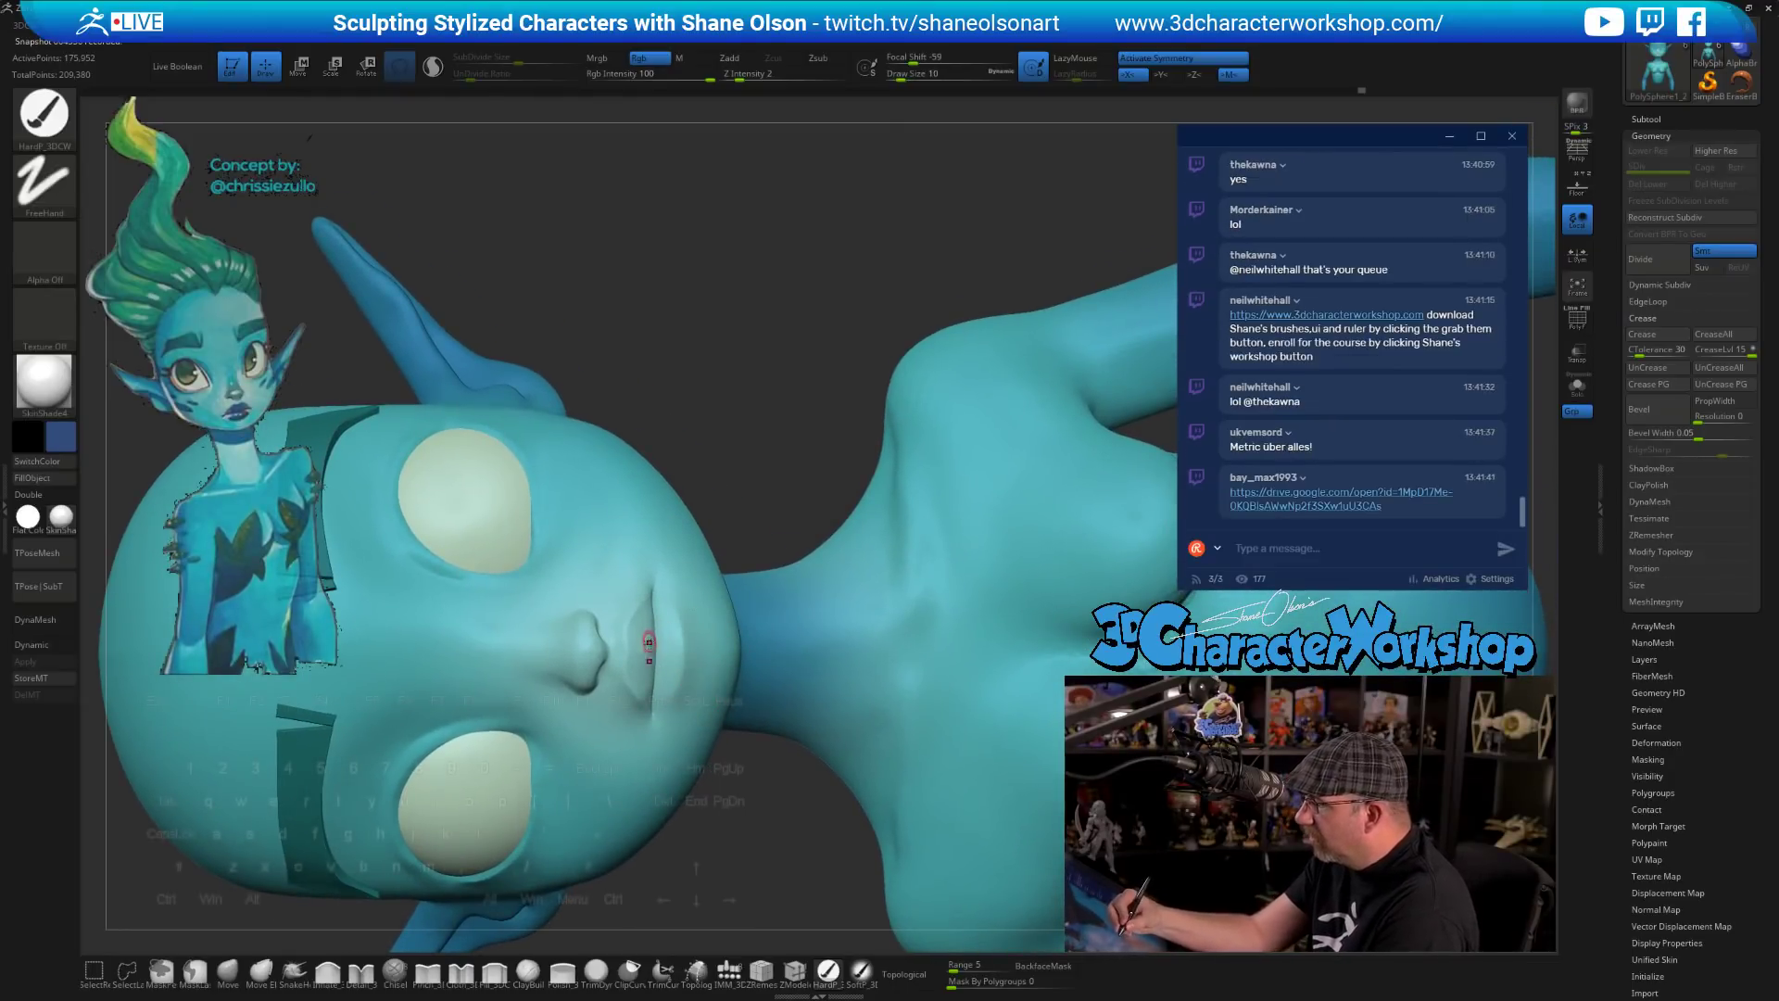
{"action": "left_click_drag", "start_coordinate": [646, 620], "coordinate": [656, 619]}
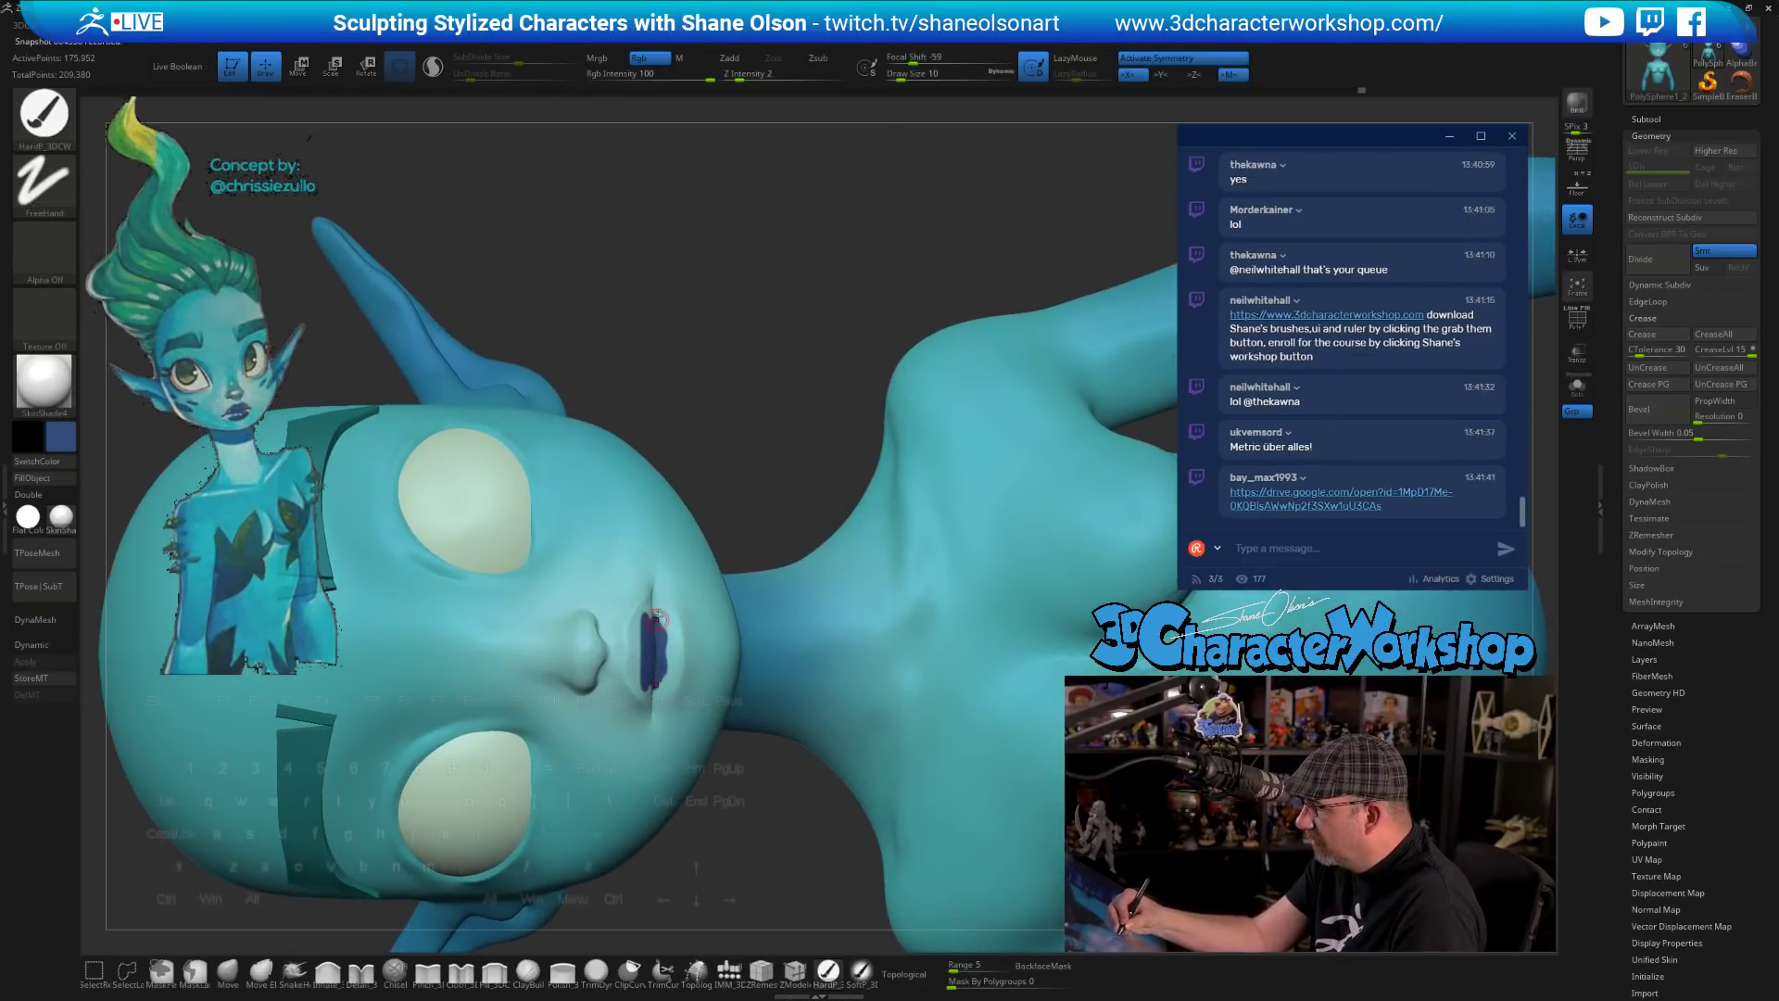
{"action": "right_click_drag", "start_coordinate": [646, 609], "coordinate": [639, 647], "text": "ctrl"}
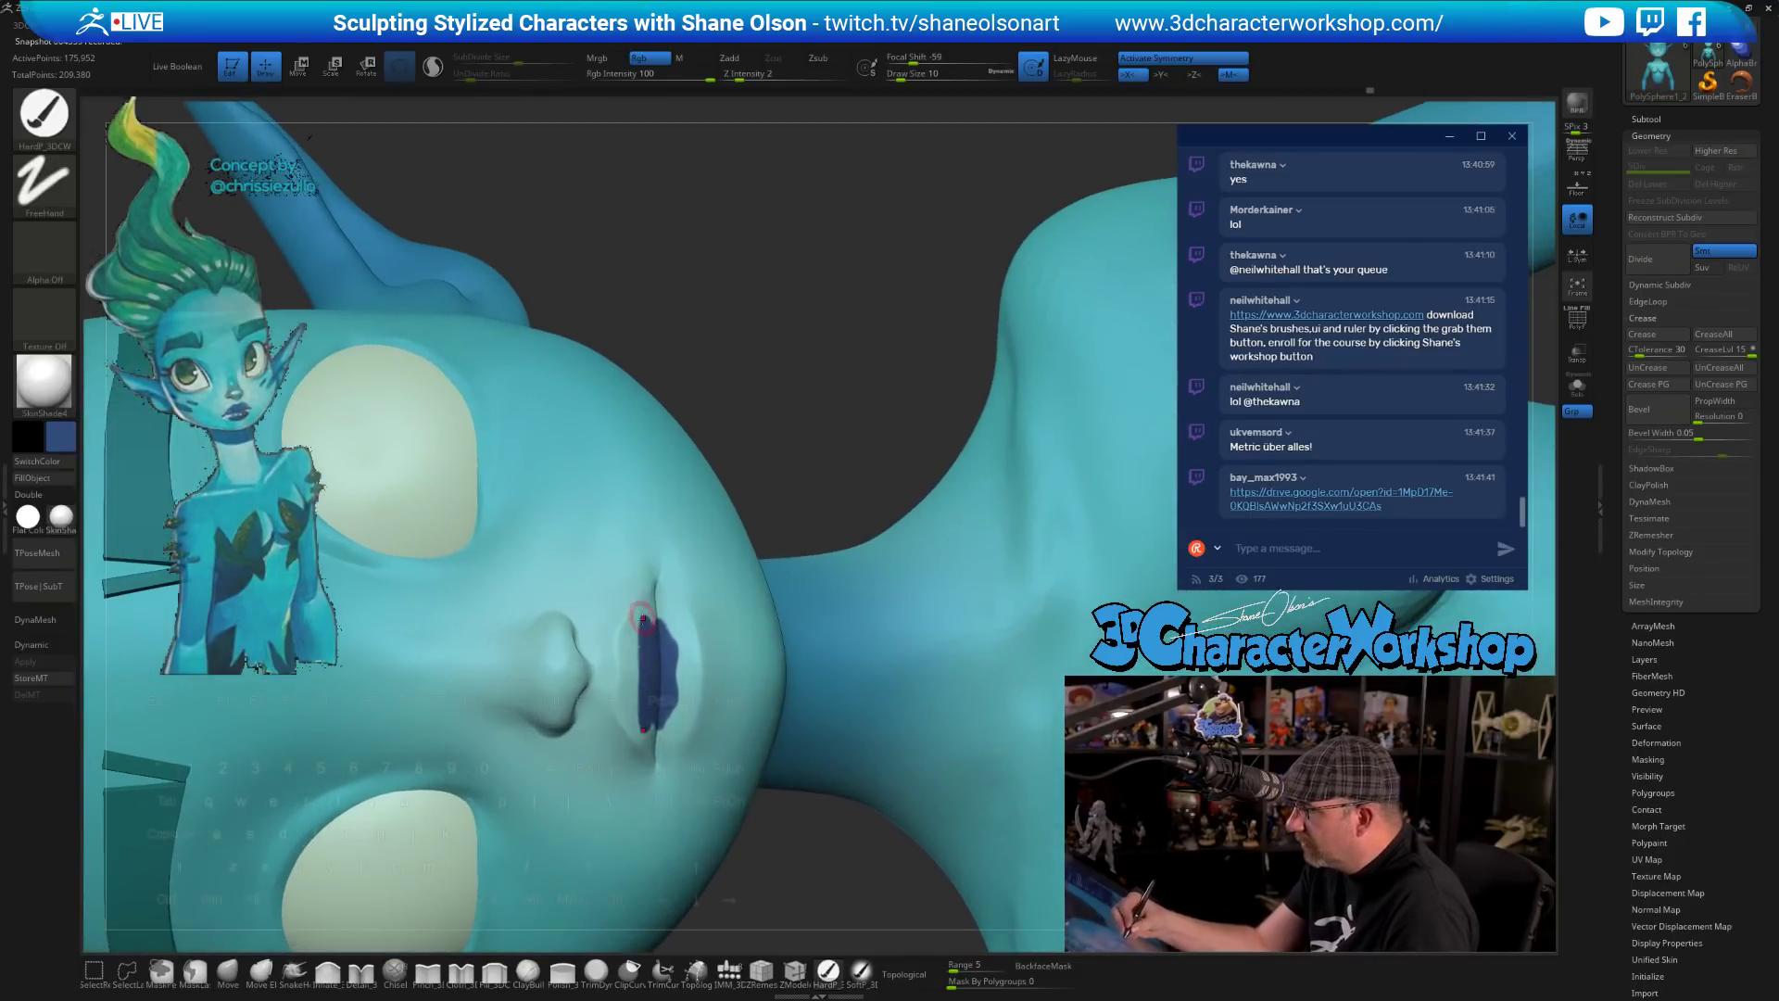
{"action": "left_click_drag", "start_coordinate": [646, 616], "coordinate": [634, 658]}
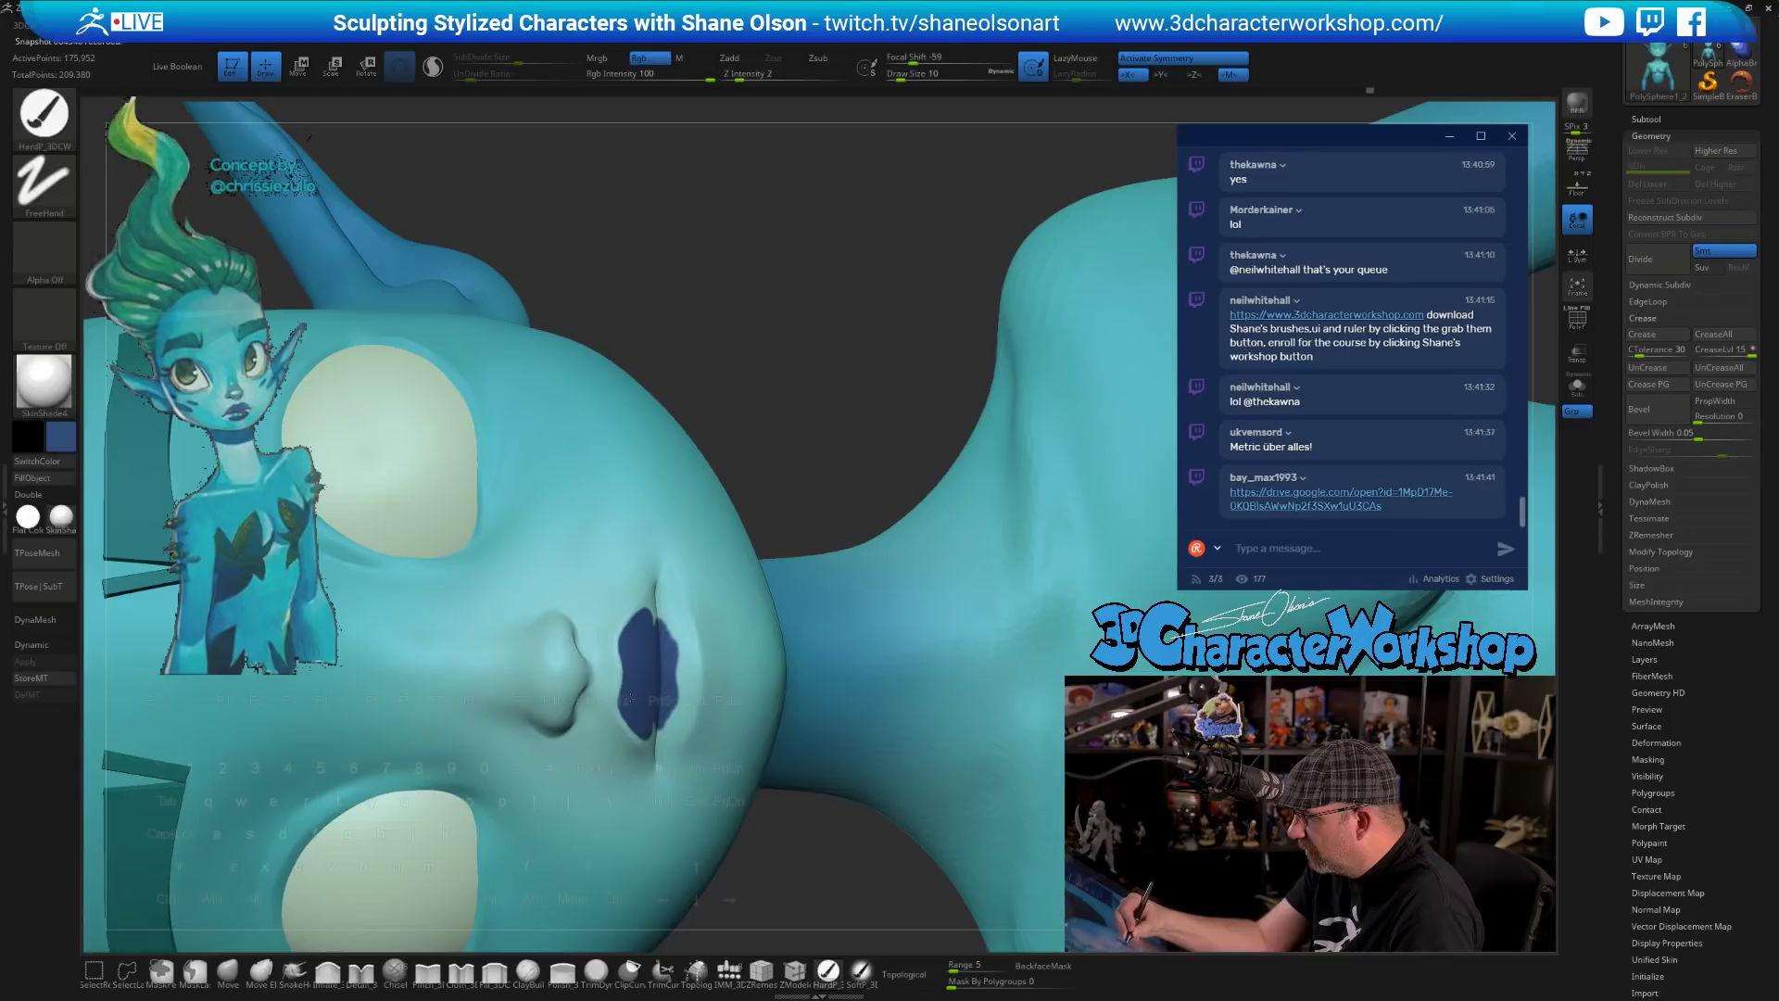
{"action": "left_click_drag", "start_coordinate": [661, 612], "coordinate": [679, 663]}
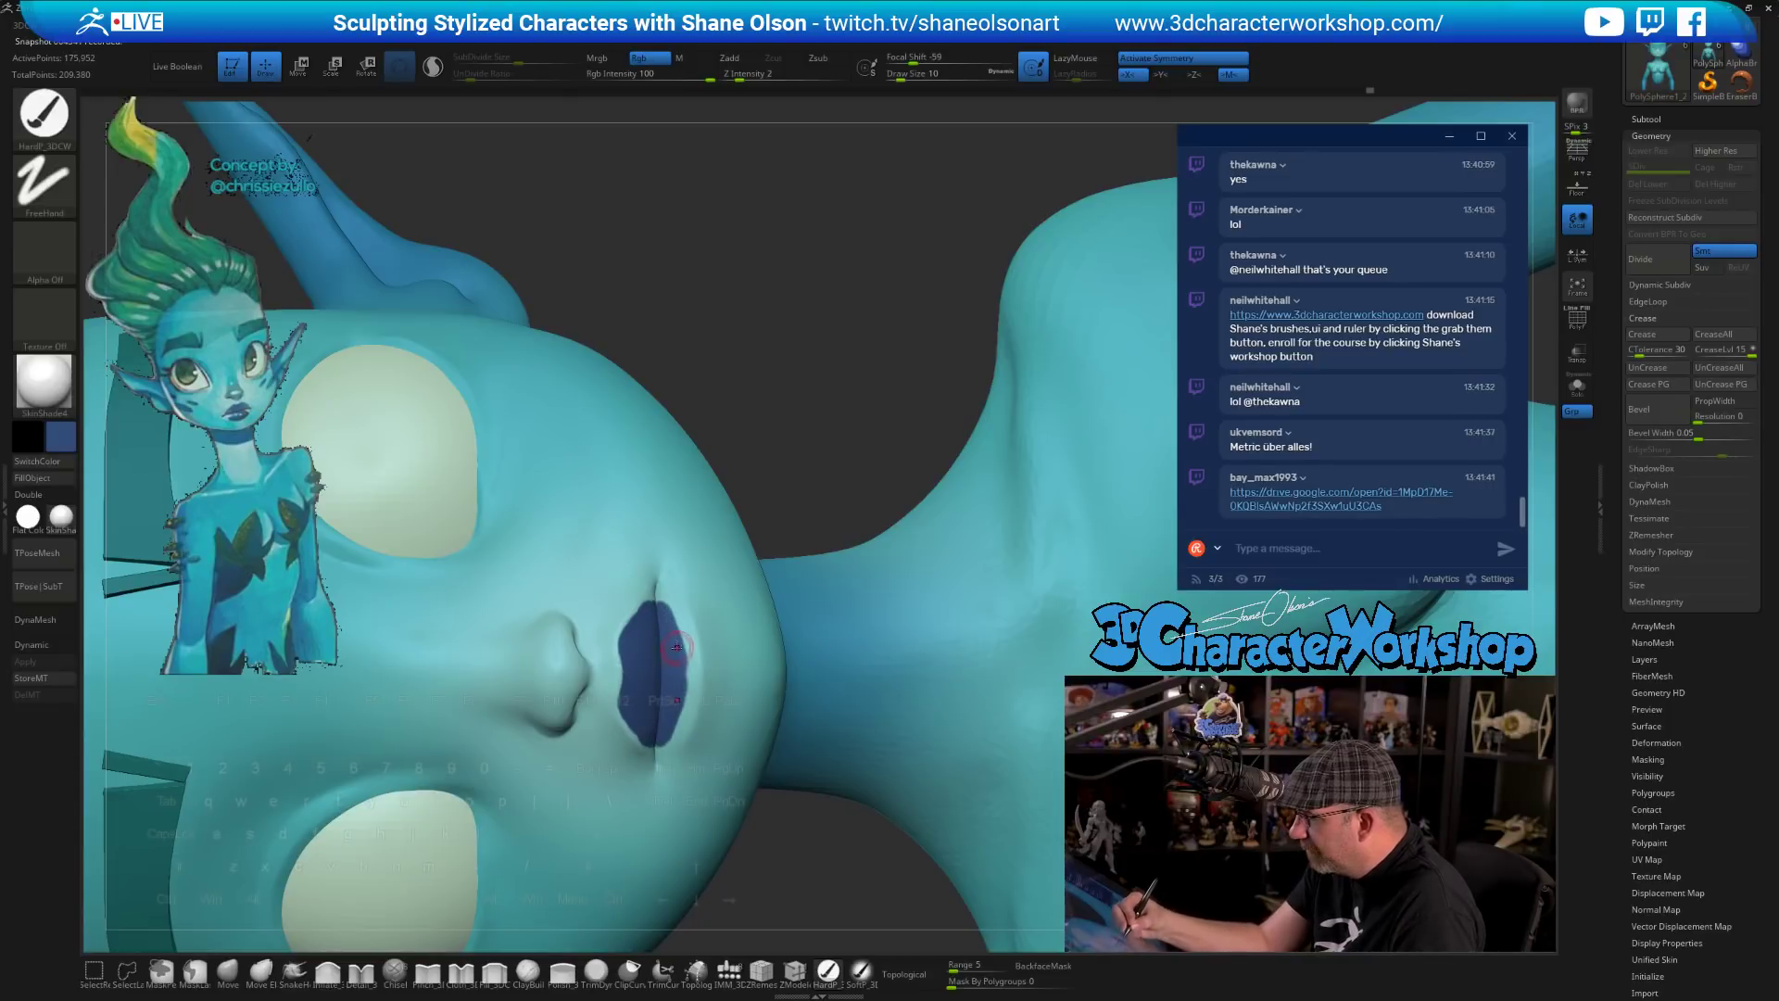
{"action": "left_click_drag", "start_coordinate": [657, 604], "coordinate": [688, 672]}
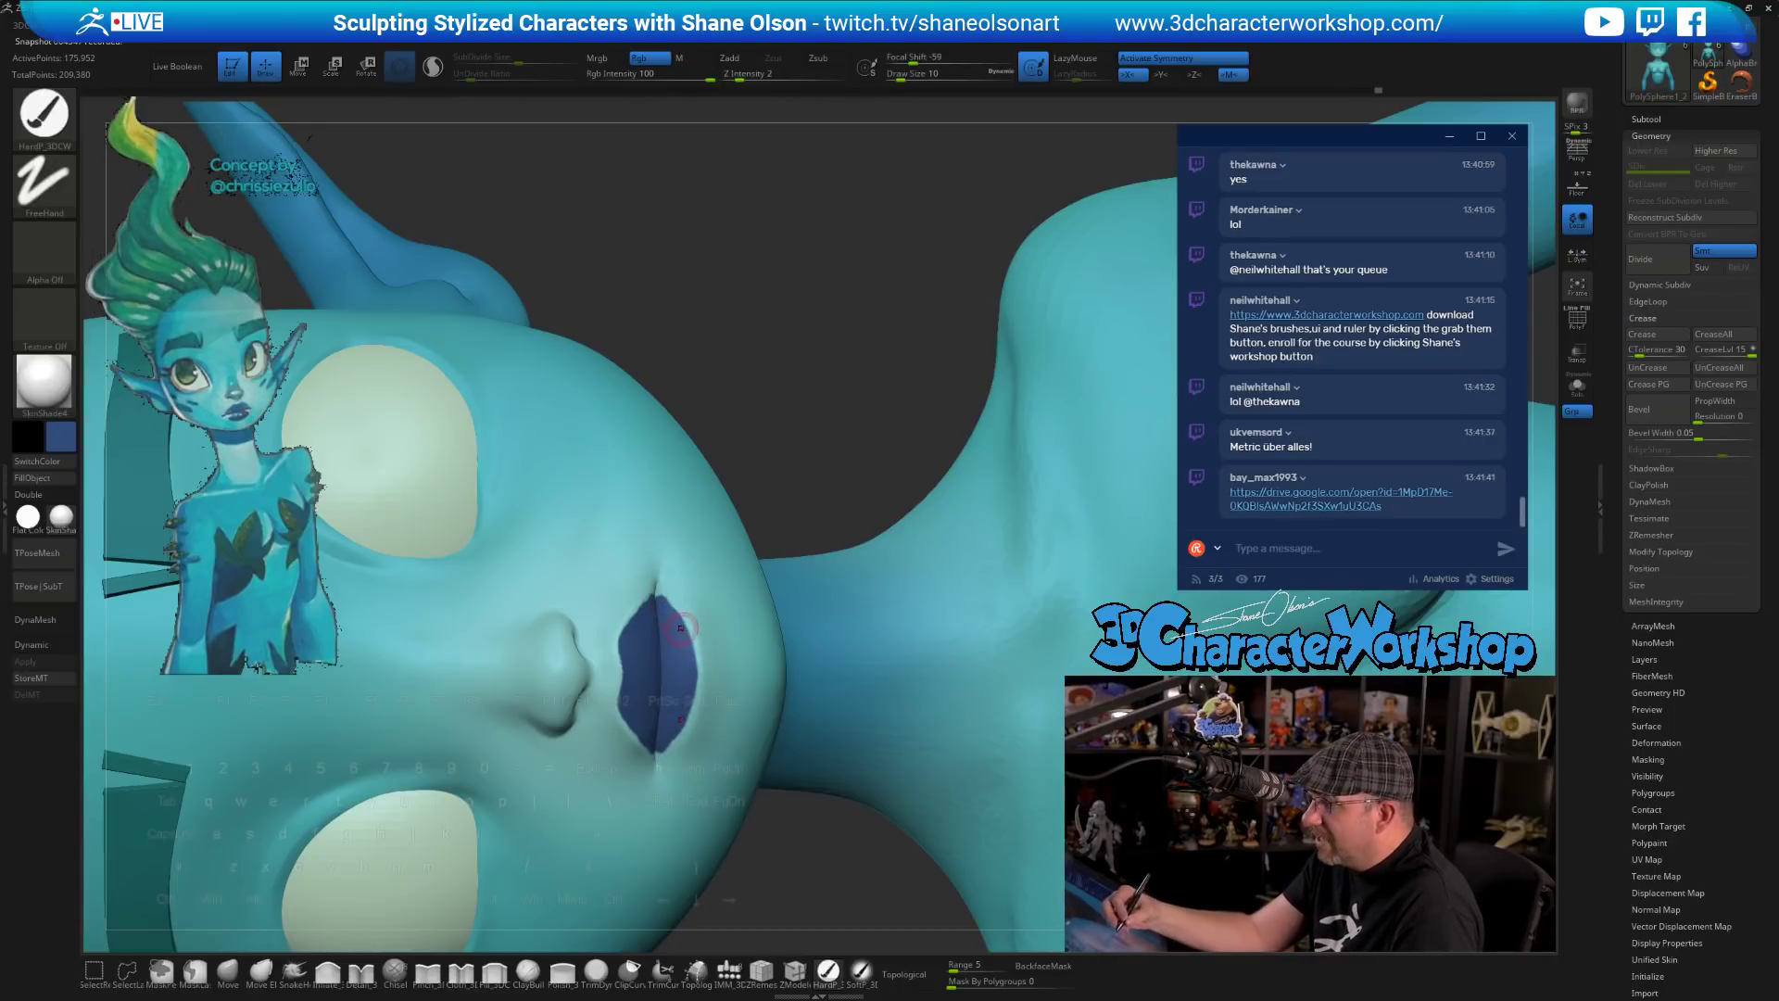
- Extend the dark blue into the lip corners at draw size 5
{"action": "mouse_move", "coordinate": [687, 648]}
{"action": "right_mouse_down"}
{"action": "mouse_move", "coordinate": [648, 660]}
{"action": "mouse_move", "coordinate": [695, 654]}
{"action": "right_mouse_up"}
{"action": "key", "text": "bracketleft"}
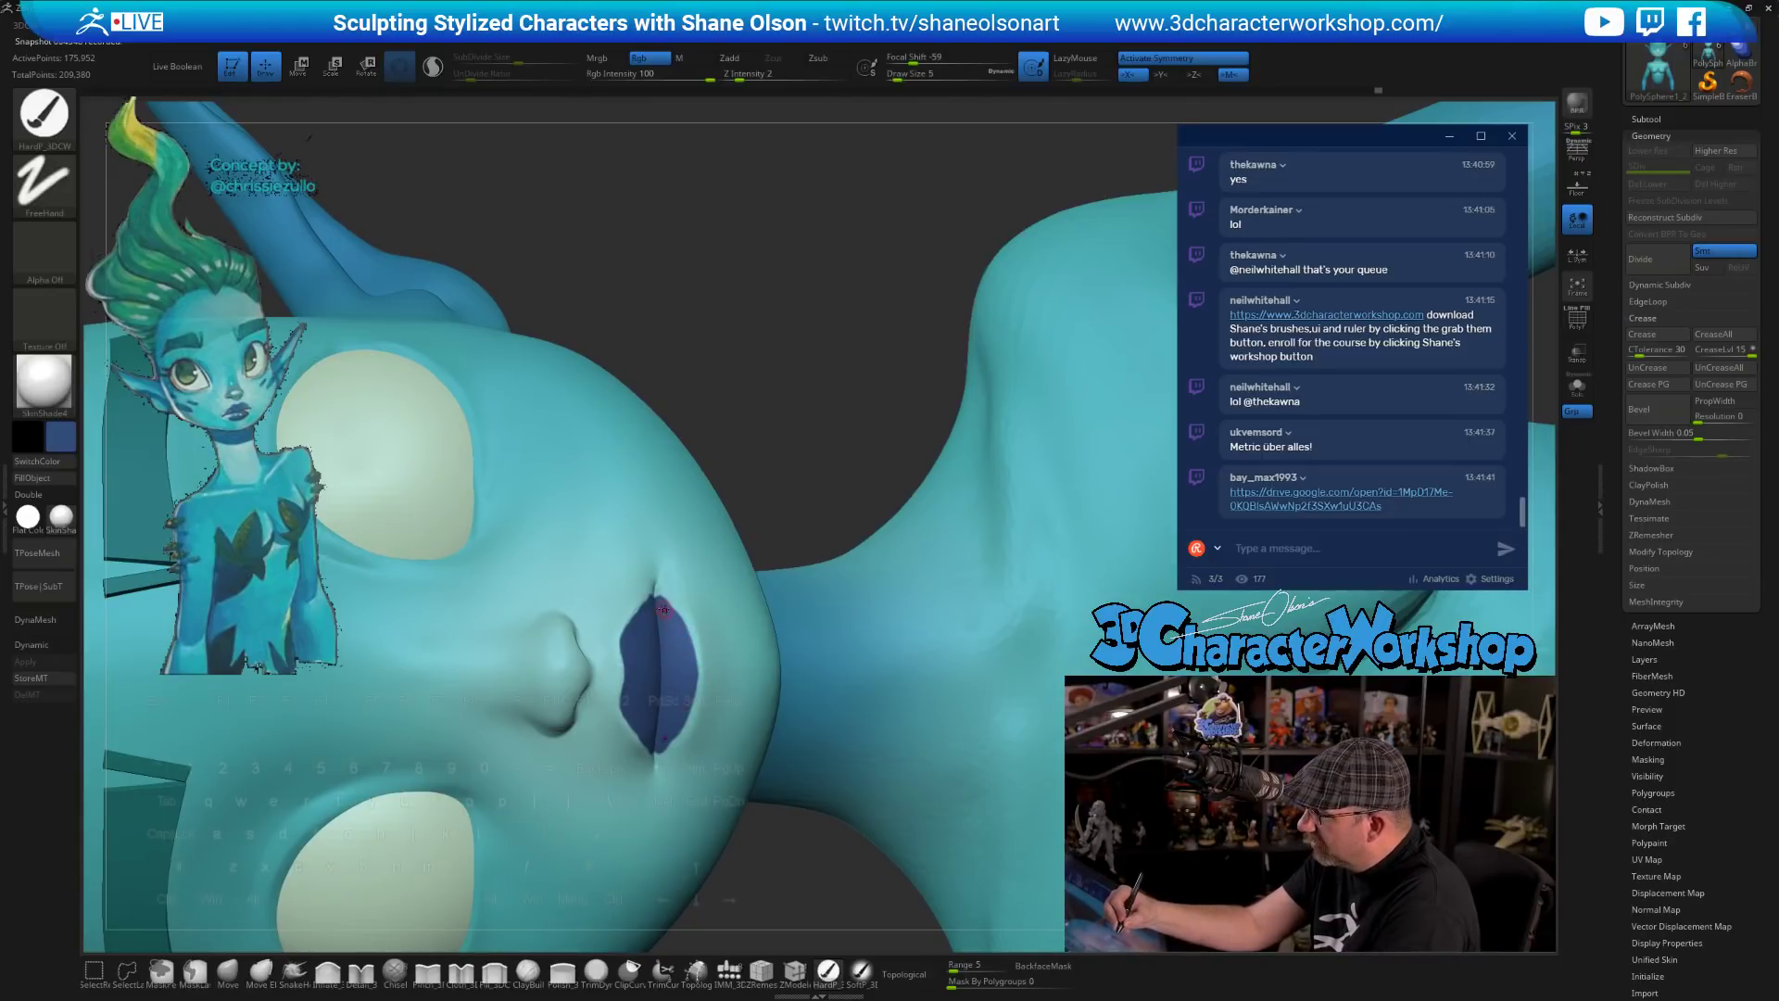
{"action": "left_click_drag", "start_coordinate": [664, 610], "coordinate": [656, 594]}
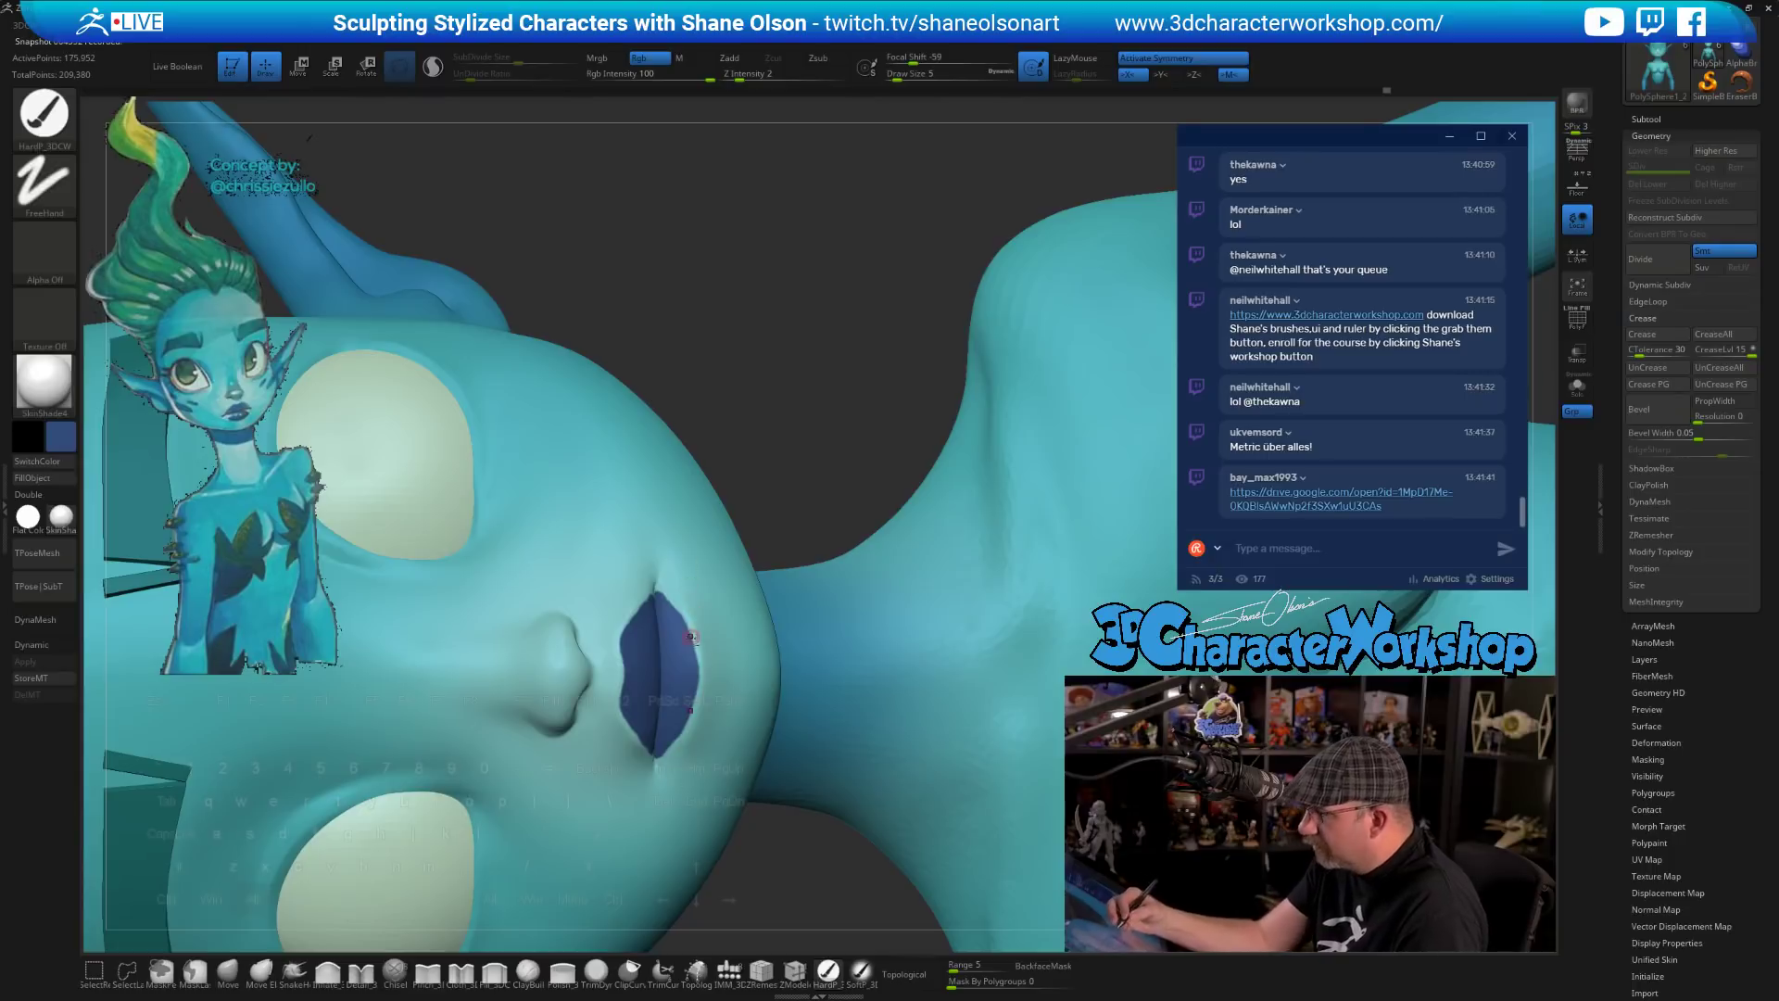
- Try a dark blue stripe on the cheek at draw size 18, undo it and inspect the mesh's wireframe
{"action": "right_click_drag", "start_coordinate": [684, 639], "coordinate": [676, 741], "text": "ctrl"}
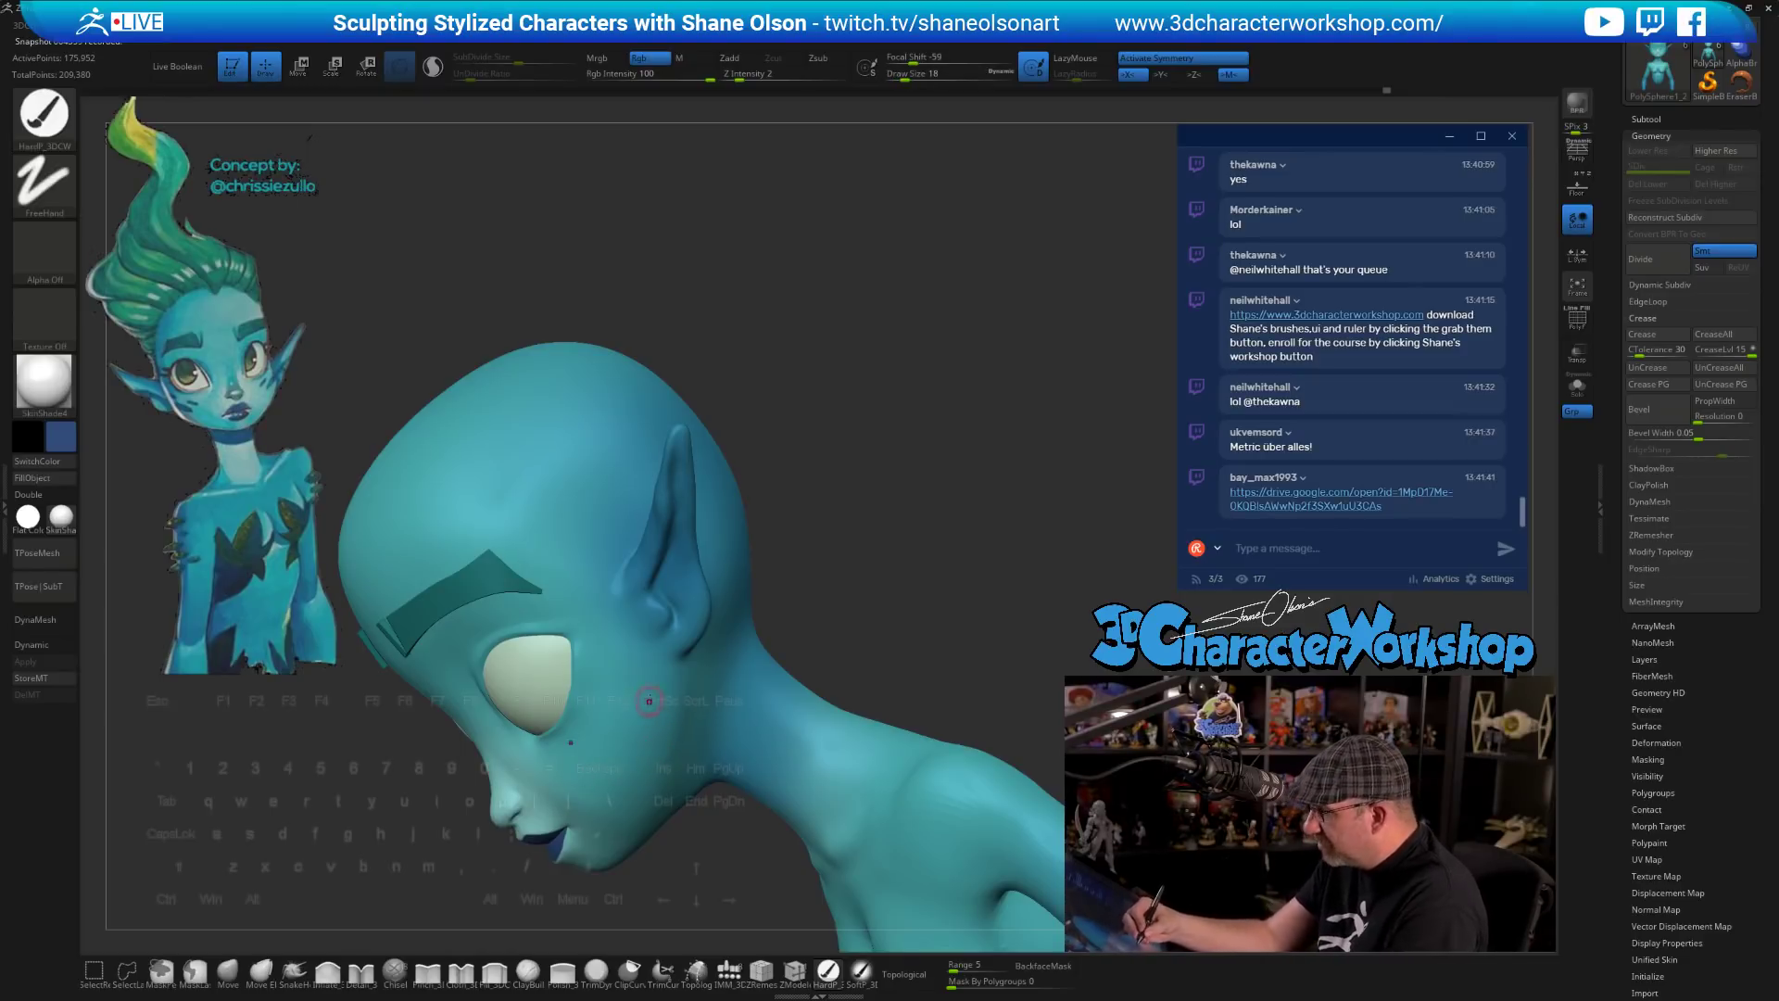
{"action": "left_click_drag", "start_coordinate": [649, 690], "coordinate": [638, 749]}
{"action": "key", "text": "ctrl+z"}
{"action": "right_click_drag", "start_coordinate": [703, 839], "coordinate": [707, 846], "text": "ctrl"}
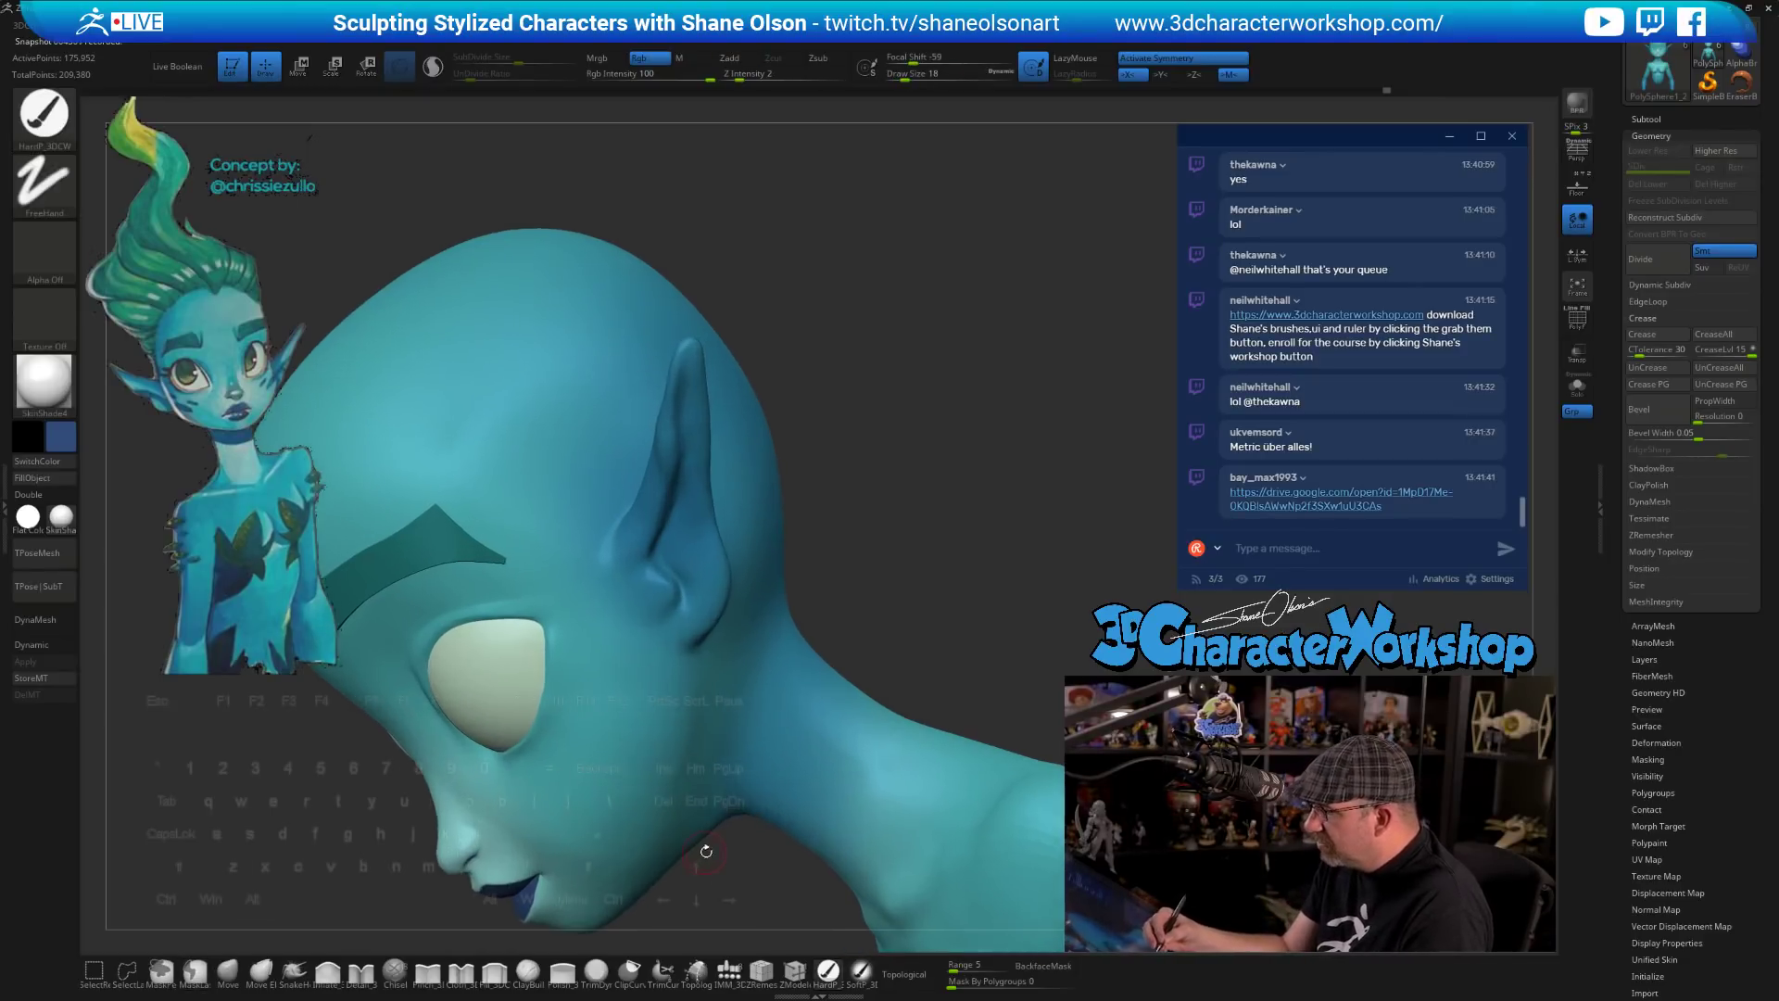
{"action": "key", "text": "shift+f"}
{"action": "key", "text": "shift+f"}
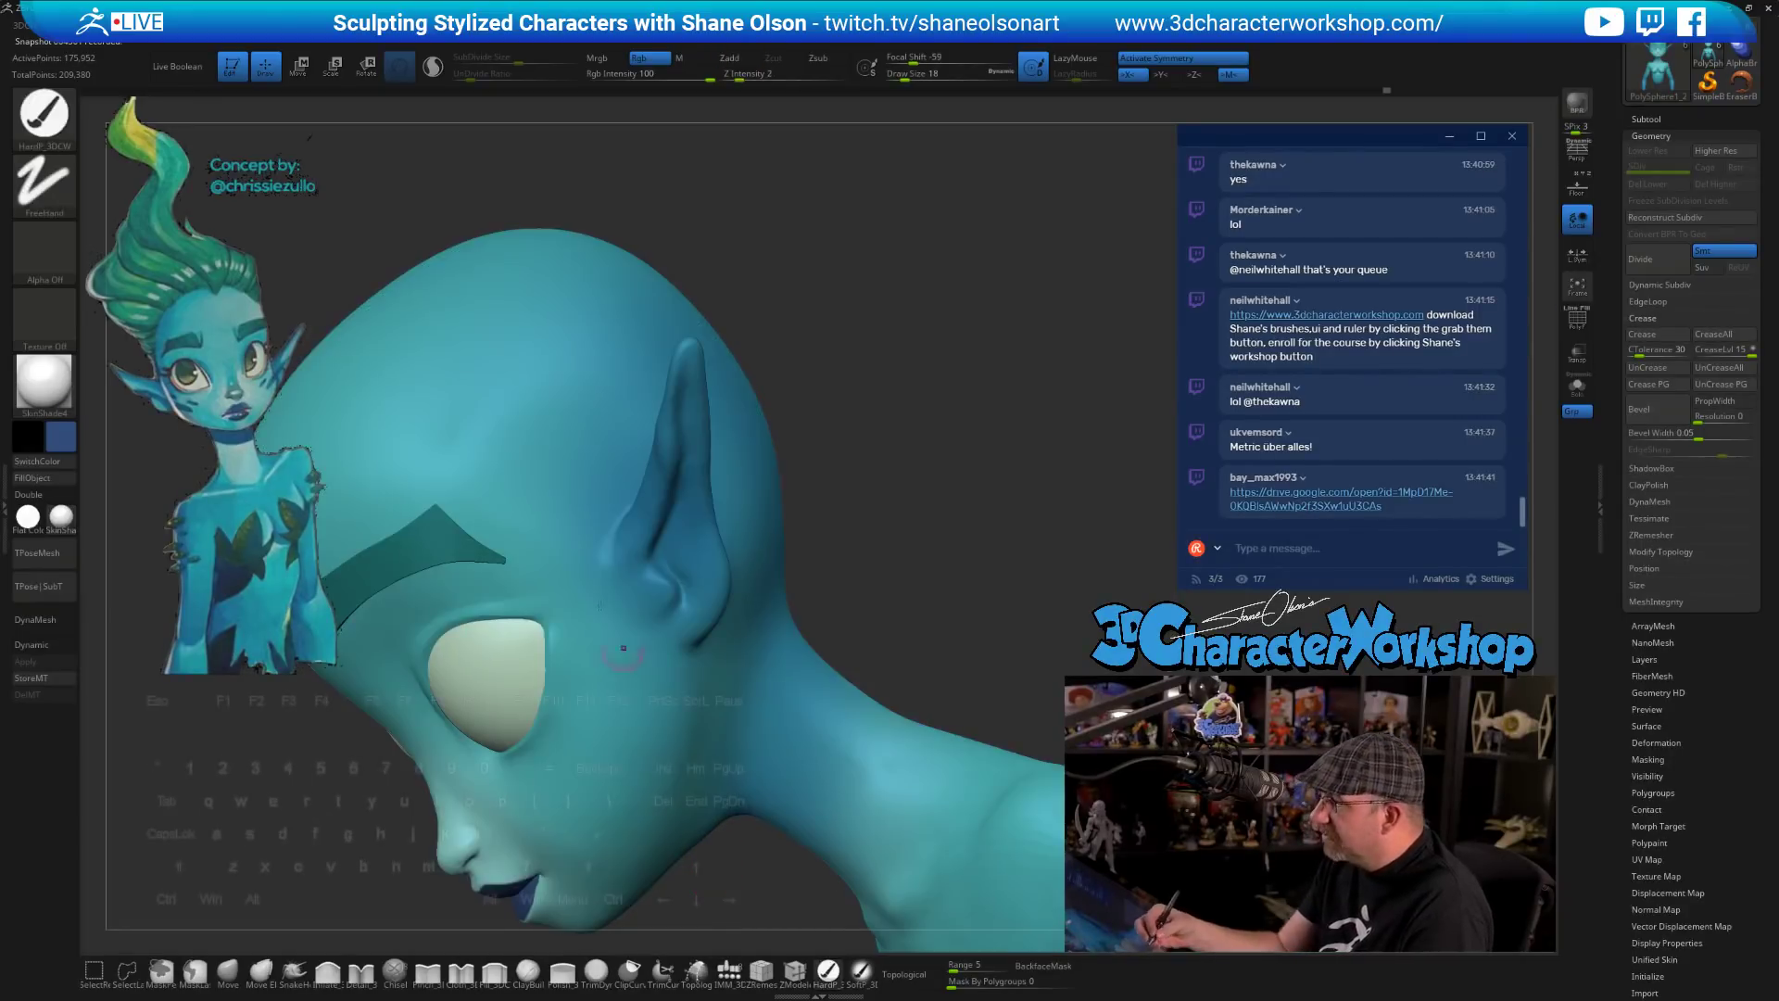
- Turn on Sculptris Pro and paint a dark blue stripe on the cheek below the ear at draw size 18, smoothing its edge
{"action": "left_click", "coordinate": [433, 71]}
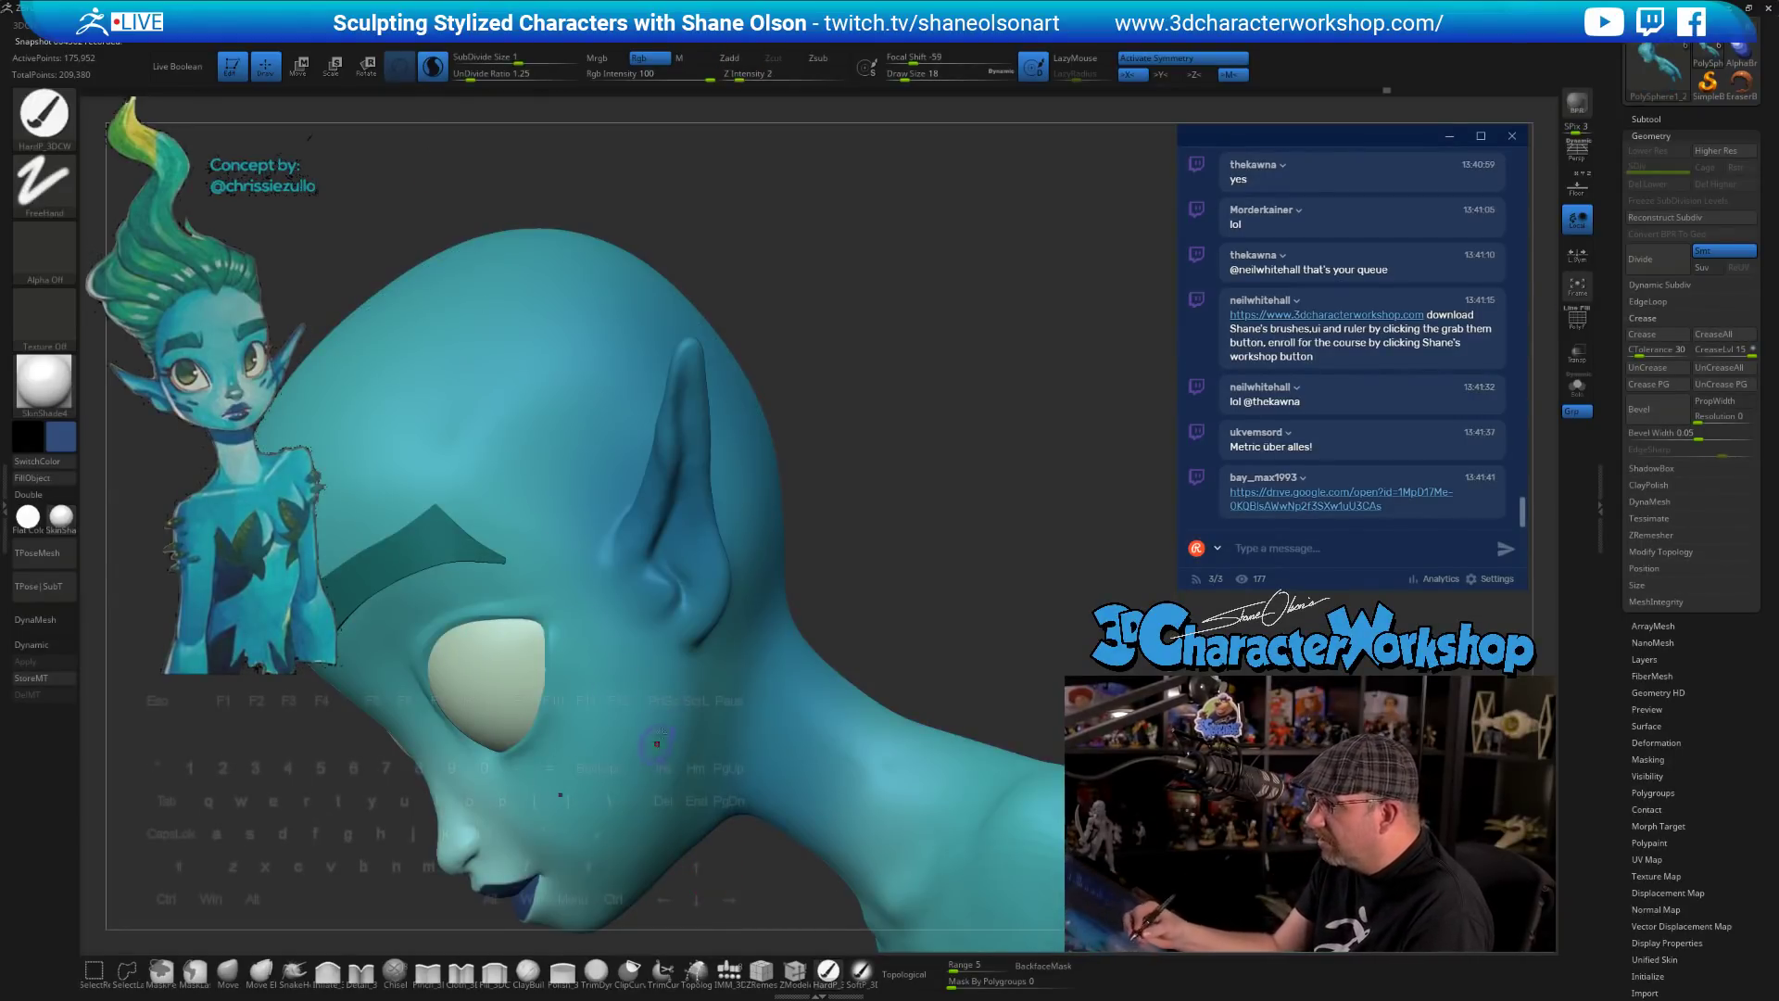
{"action": "left_click_drag", "start_coordinate": [669, 704], "coordinate": [646, 767]}
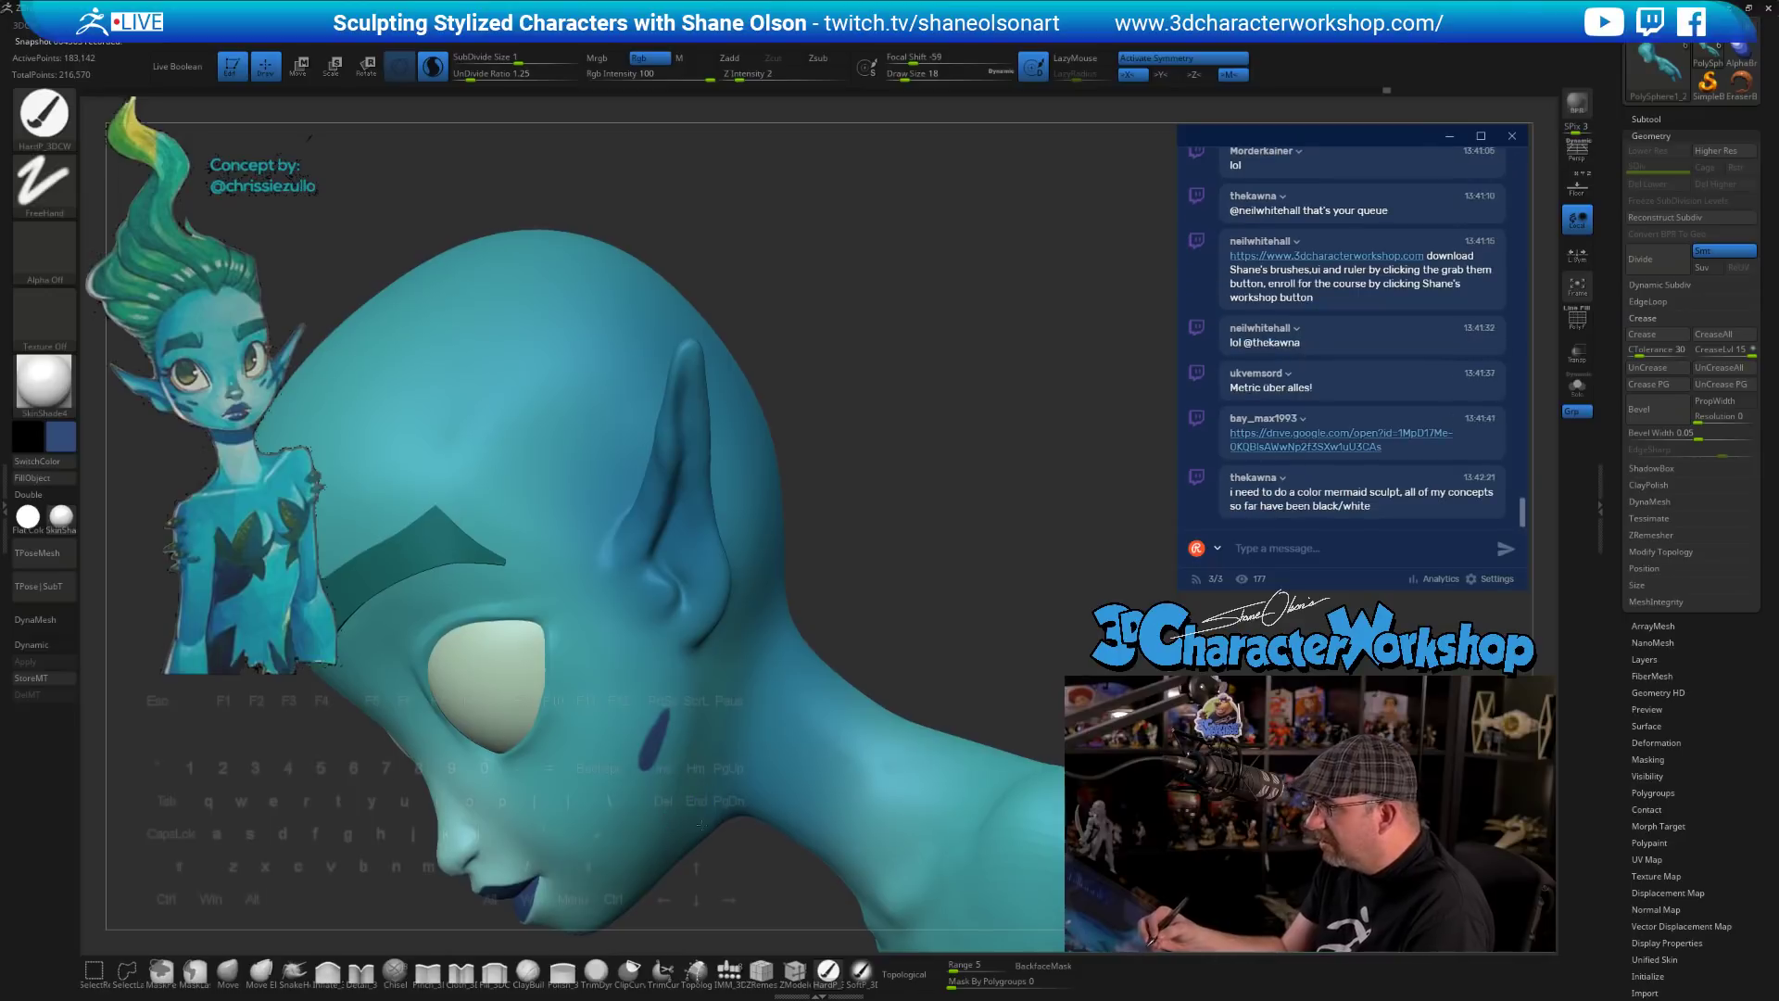
{"action": "right_click_drag", "start_coordinate": [697, 790], "coordinate": [701, 834], "text": "ctrl"}
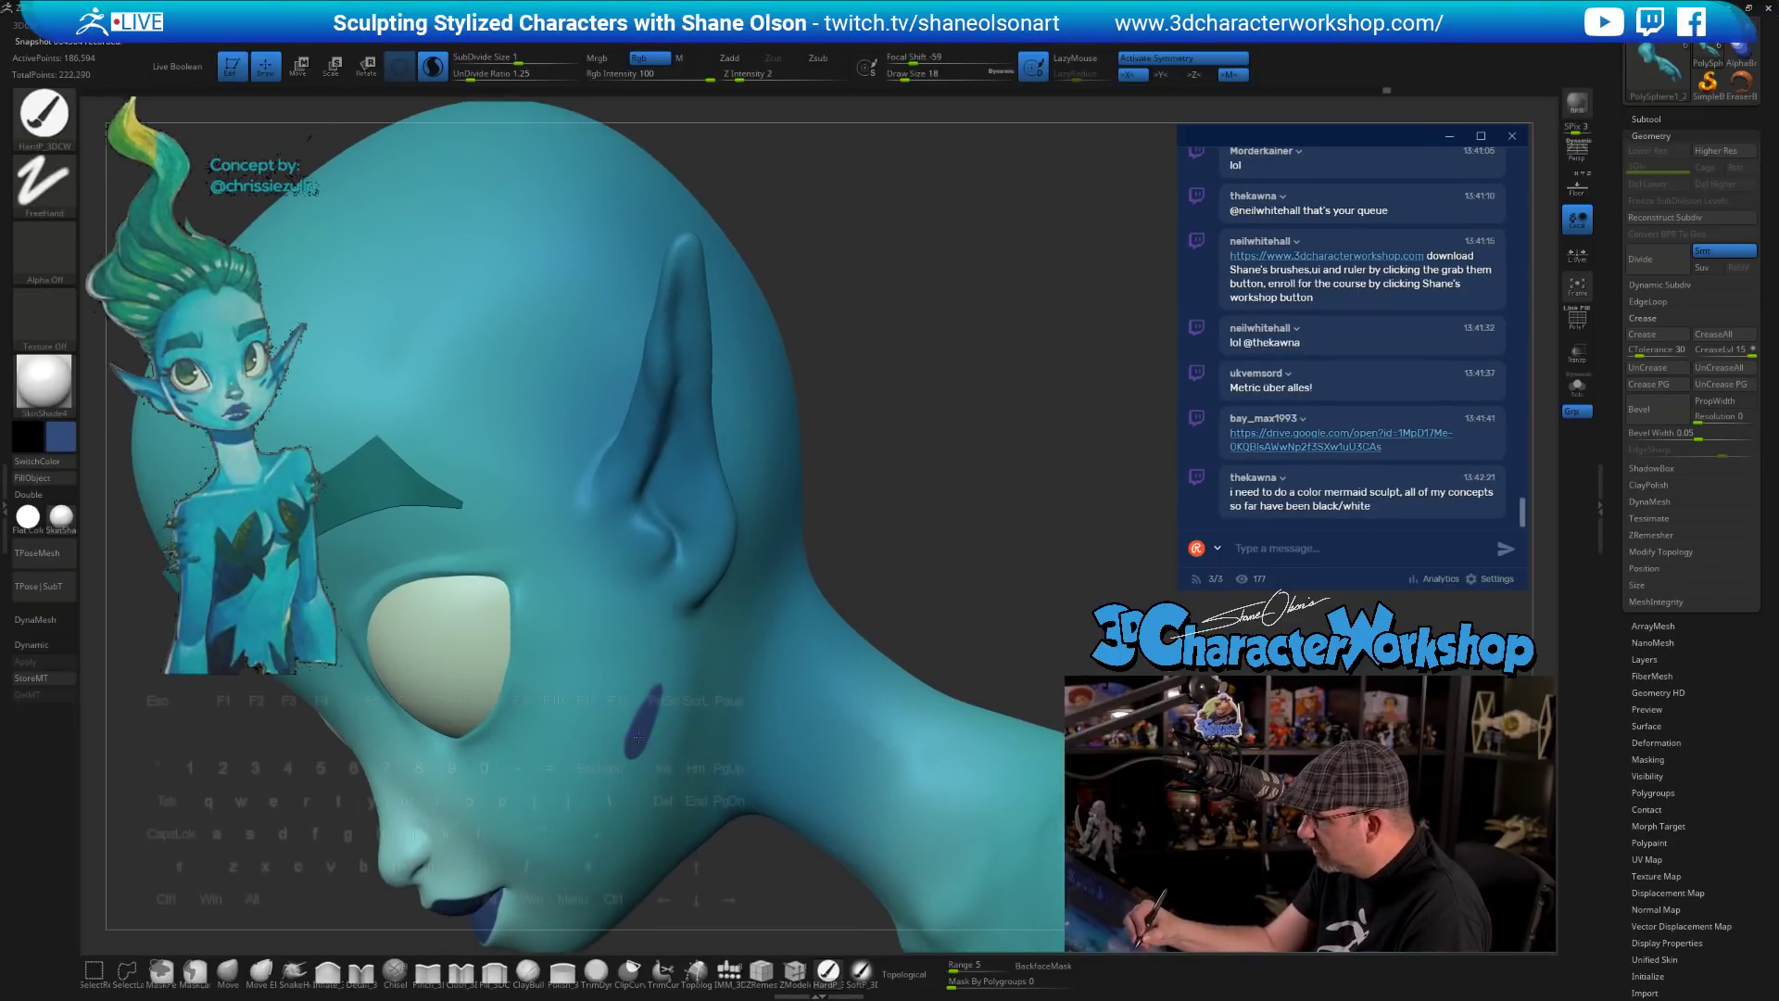
{"action": "left_click_drag", "start_coordinate": [654, 695], "coordinate": [641, 725], "text": "shift"}
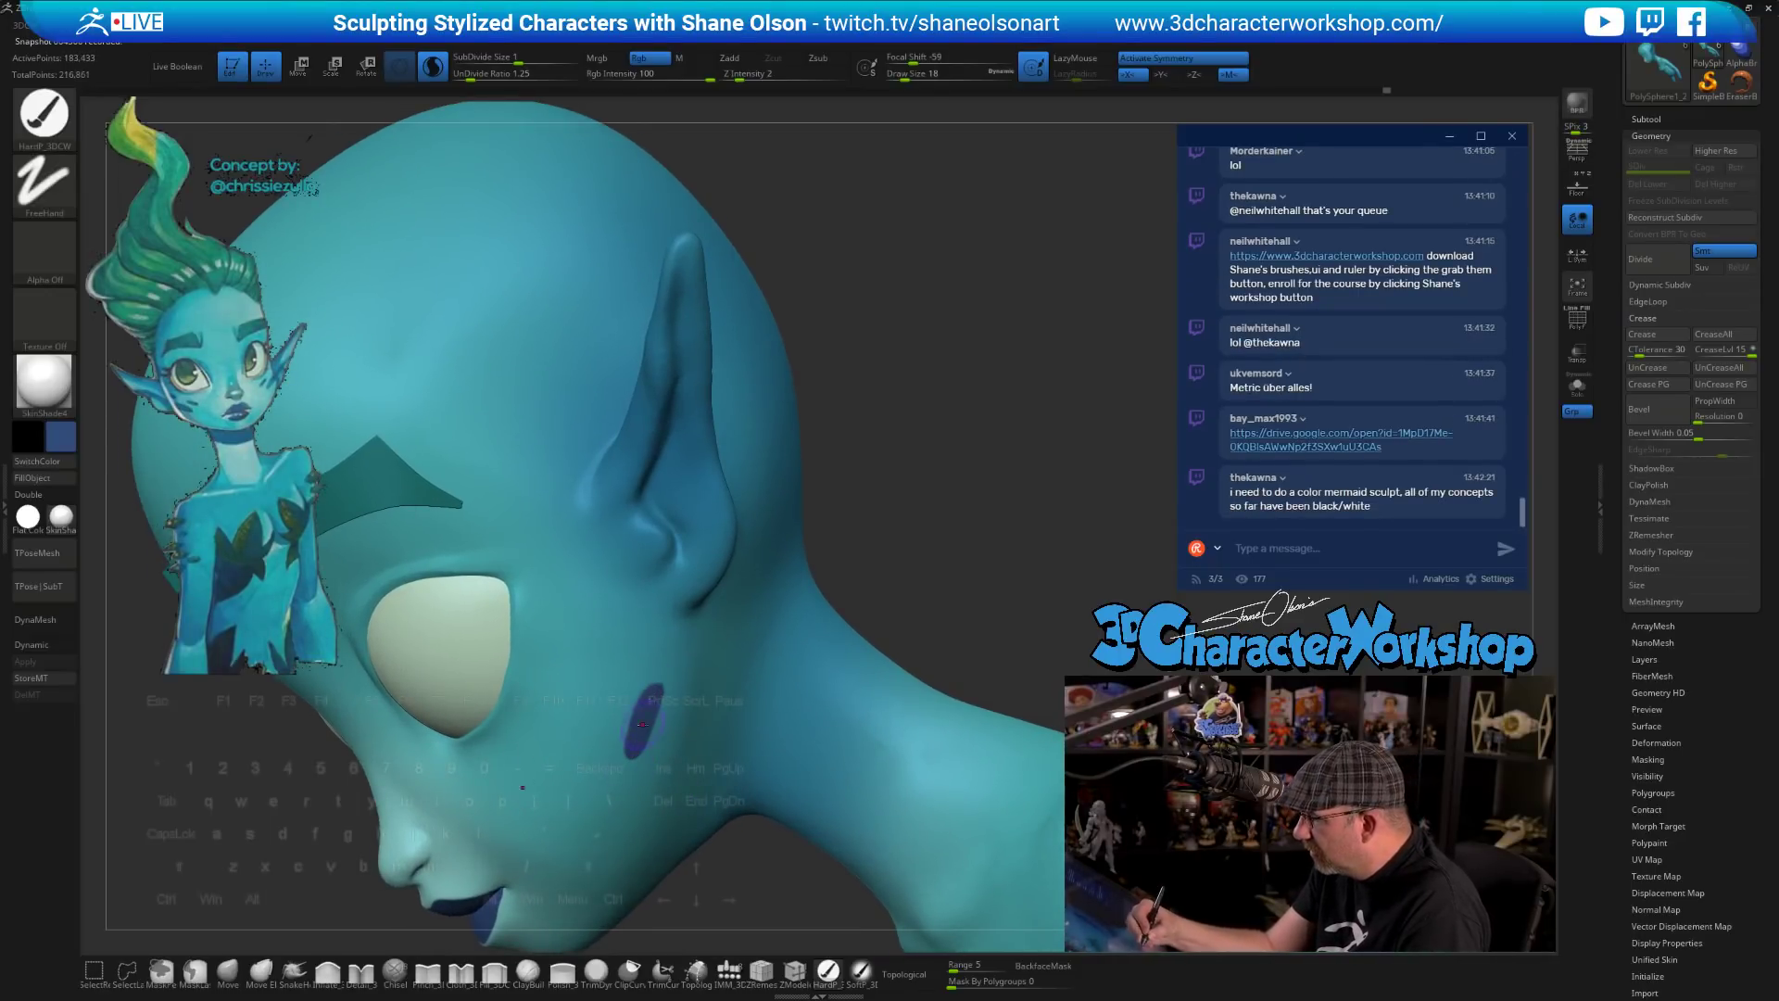
{"action": "right_click_drag", "start_coordinate": [641, 698], "coordinate": [717, 706]}
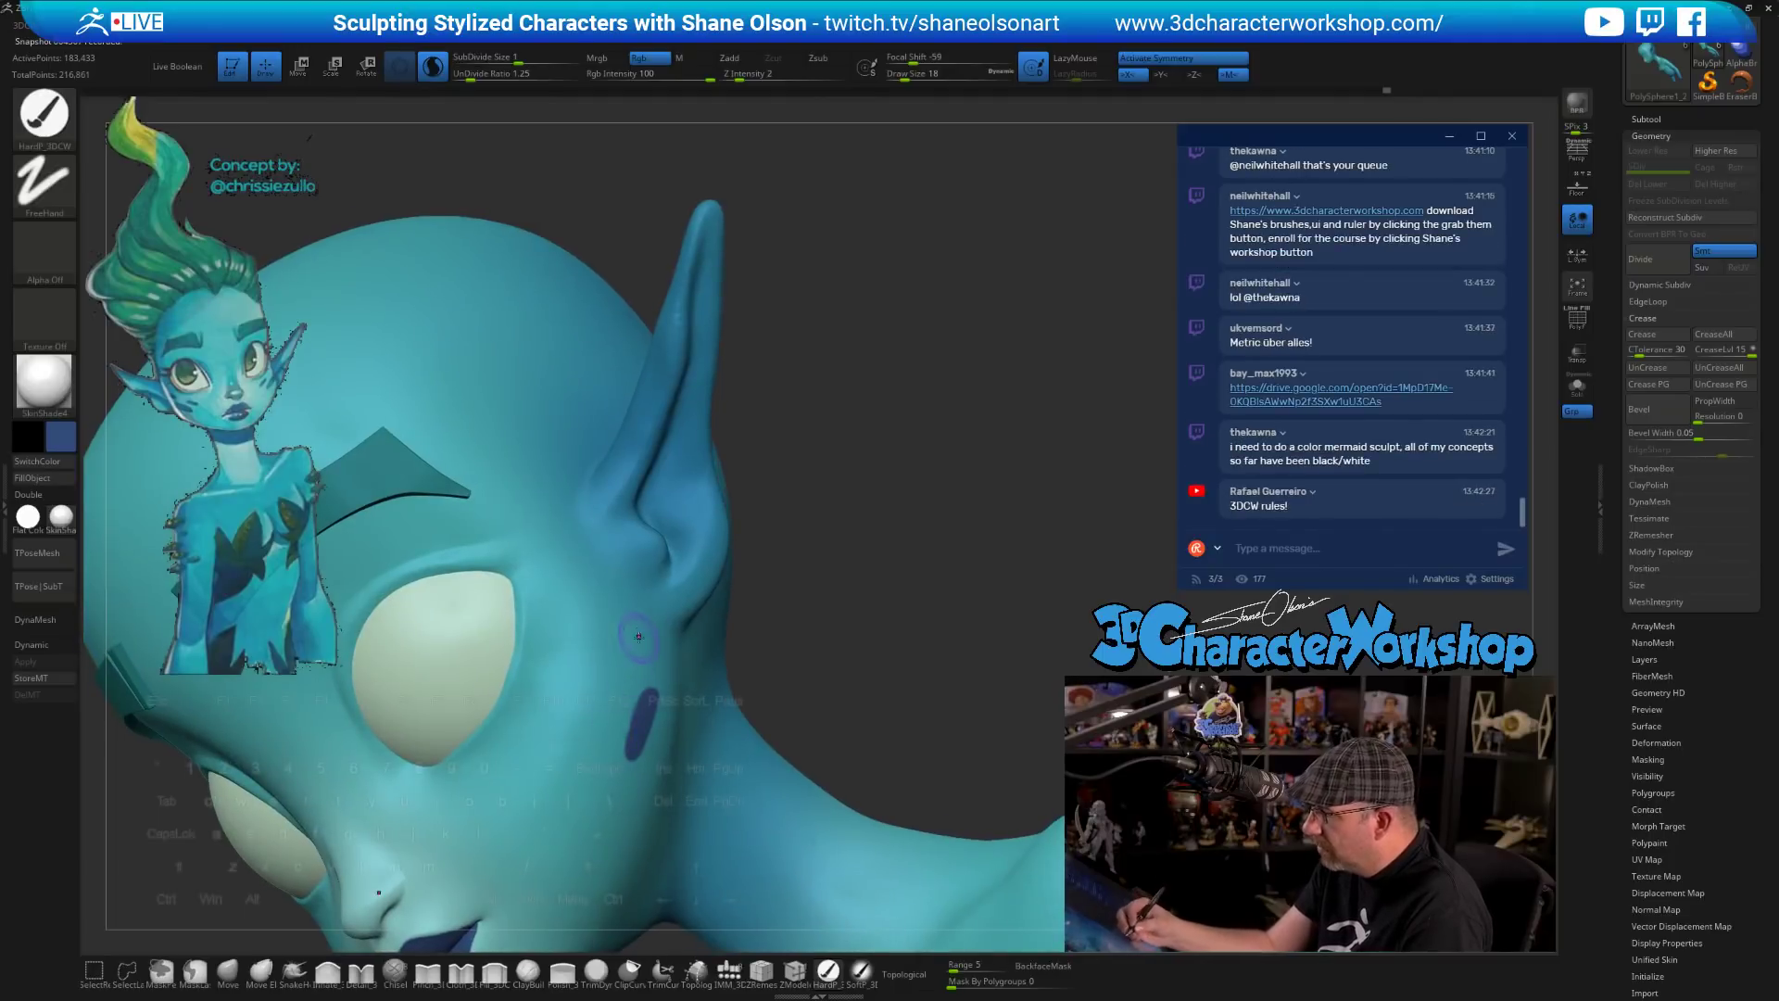
- Try a second stripe beside the first one, then undo the cheek strokes
{"action": "left_click_drag", "start_coordinate": [606, 711], "coordinate": [597, 760]}
{"action": "key", "text": "ctrl+z"}
{"action": "key", "text": "["}
{"action": "mouse_move", "coordinate": [844, 665]}
{"action": "left_mouse_down"}
{"action": "mouse_move", "coordinate": [771, 731]}
{"action": "mouse_move", "coordinate": [830, 656]}
{"action": "left_mouse_up"}
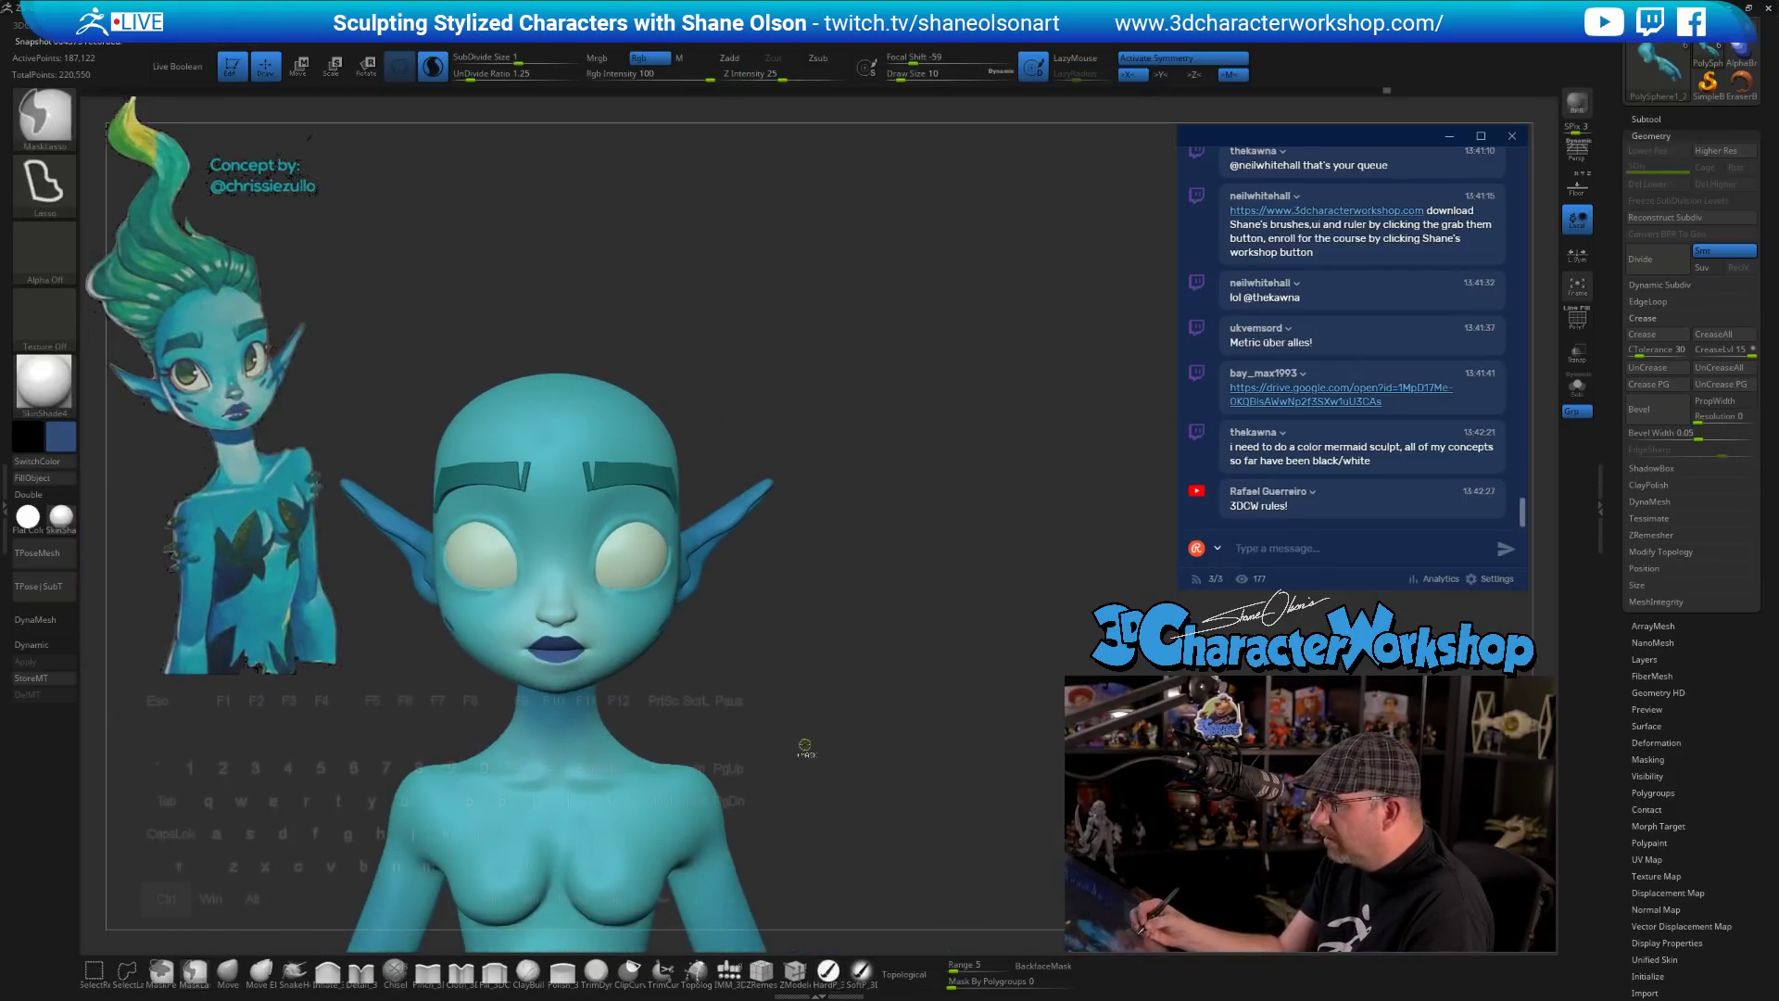
{"action": "key", "text": "ctrl+z"}
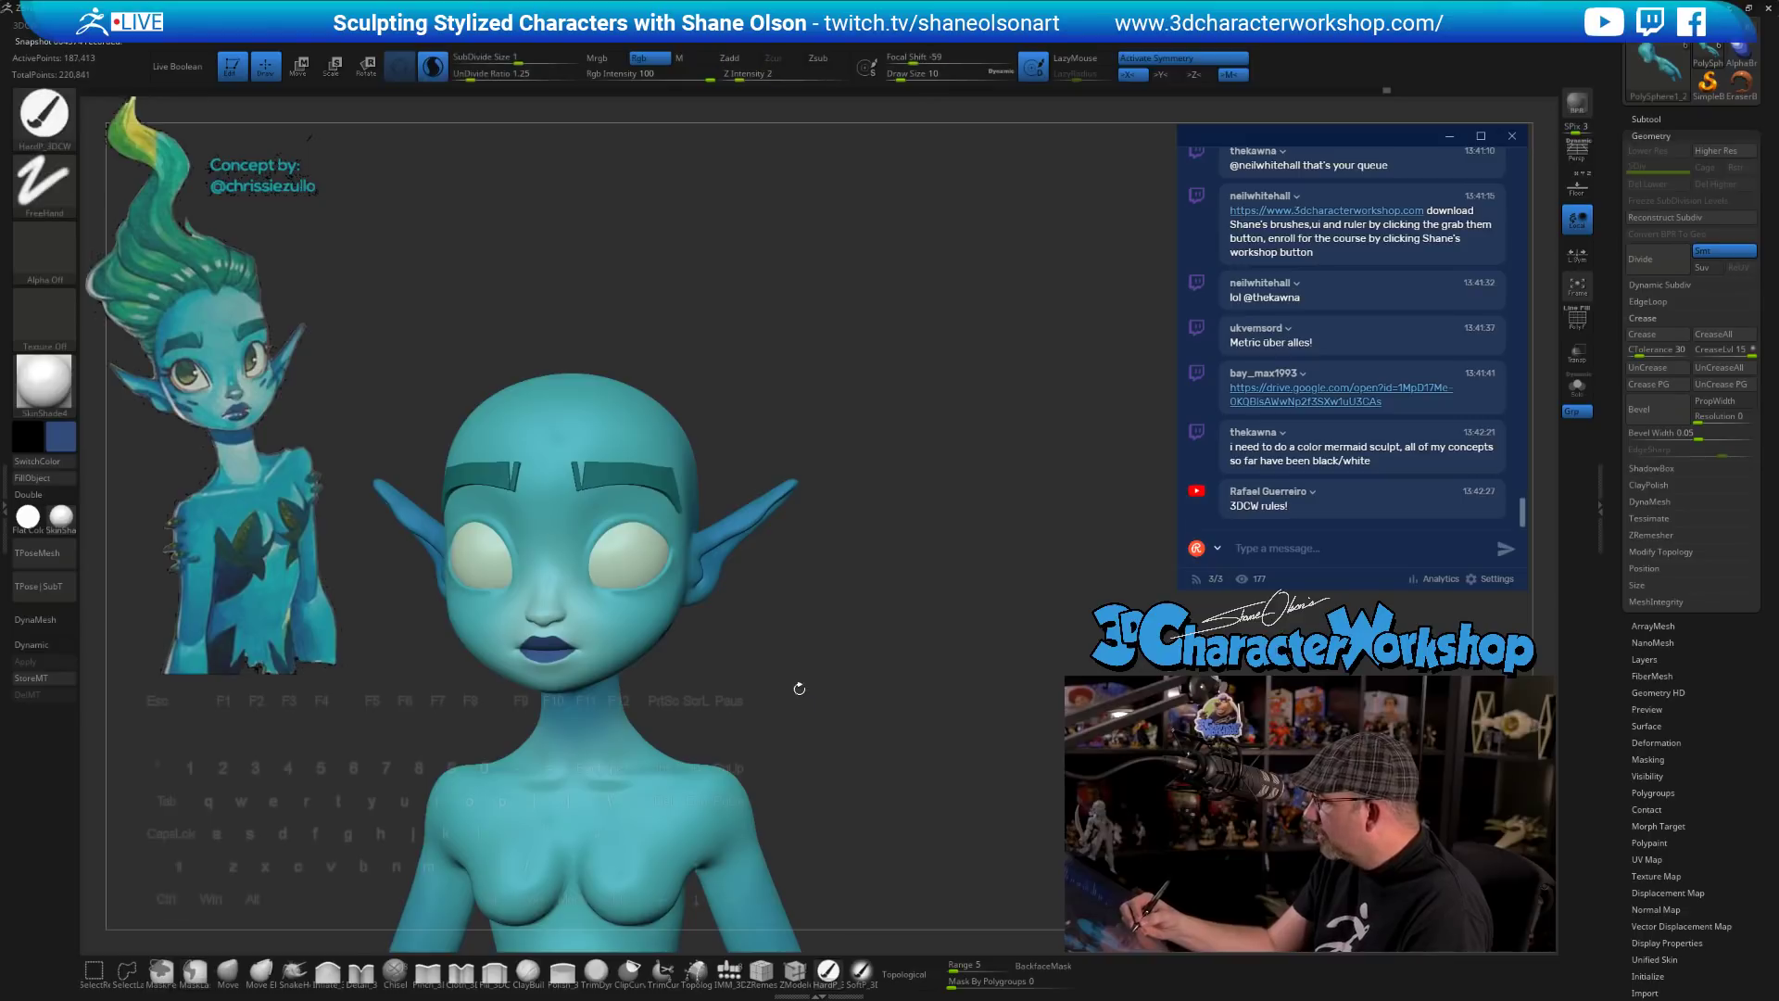
- Try a dark blue stripe on the outer cheek from the front and undo it
{"action": "mouse_move", "coordinate": [798, 687]}
{"action": "left_mouse_down"}
{"action": "mouse_move", "coordinate": [777, 702]}
{"action": "mouse_move", "coordinate": [817, 682]}
{"action": "mouse_move", "coordinate": [732, 671]}
{"action": "mouse_move", "coordinate": [653, 698]}
{"action": "mouse_move", "coordinate": [703, 734]}
{"action": "left_mouse_up"}
{"action": "key", "text": "ctrl"}
{"action": "left_click_drag", "start_coordinate": [462, 627], "coordinate": [491, 637]}
{"action": "key", "text": "ctrl+z"}
{"action": "key", "text": "["}
{"action": "key", "text": "ctrl+z"}
- Paint mirrored dark blue stripes on both cheeks, a large one at draw size 14 and a smaller one above it at 9
{"action": "left_click_drag", "start_coordinate": [771, 786], "coordinate": [721, 745]}
{"action": "left_click_drag", "start_coordinate": [461, 630], "coordinate": [506, 656]}
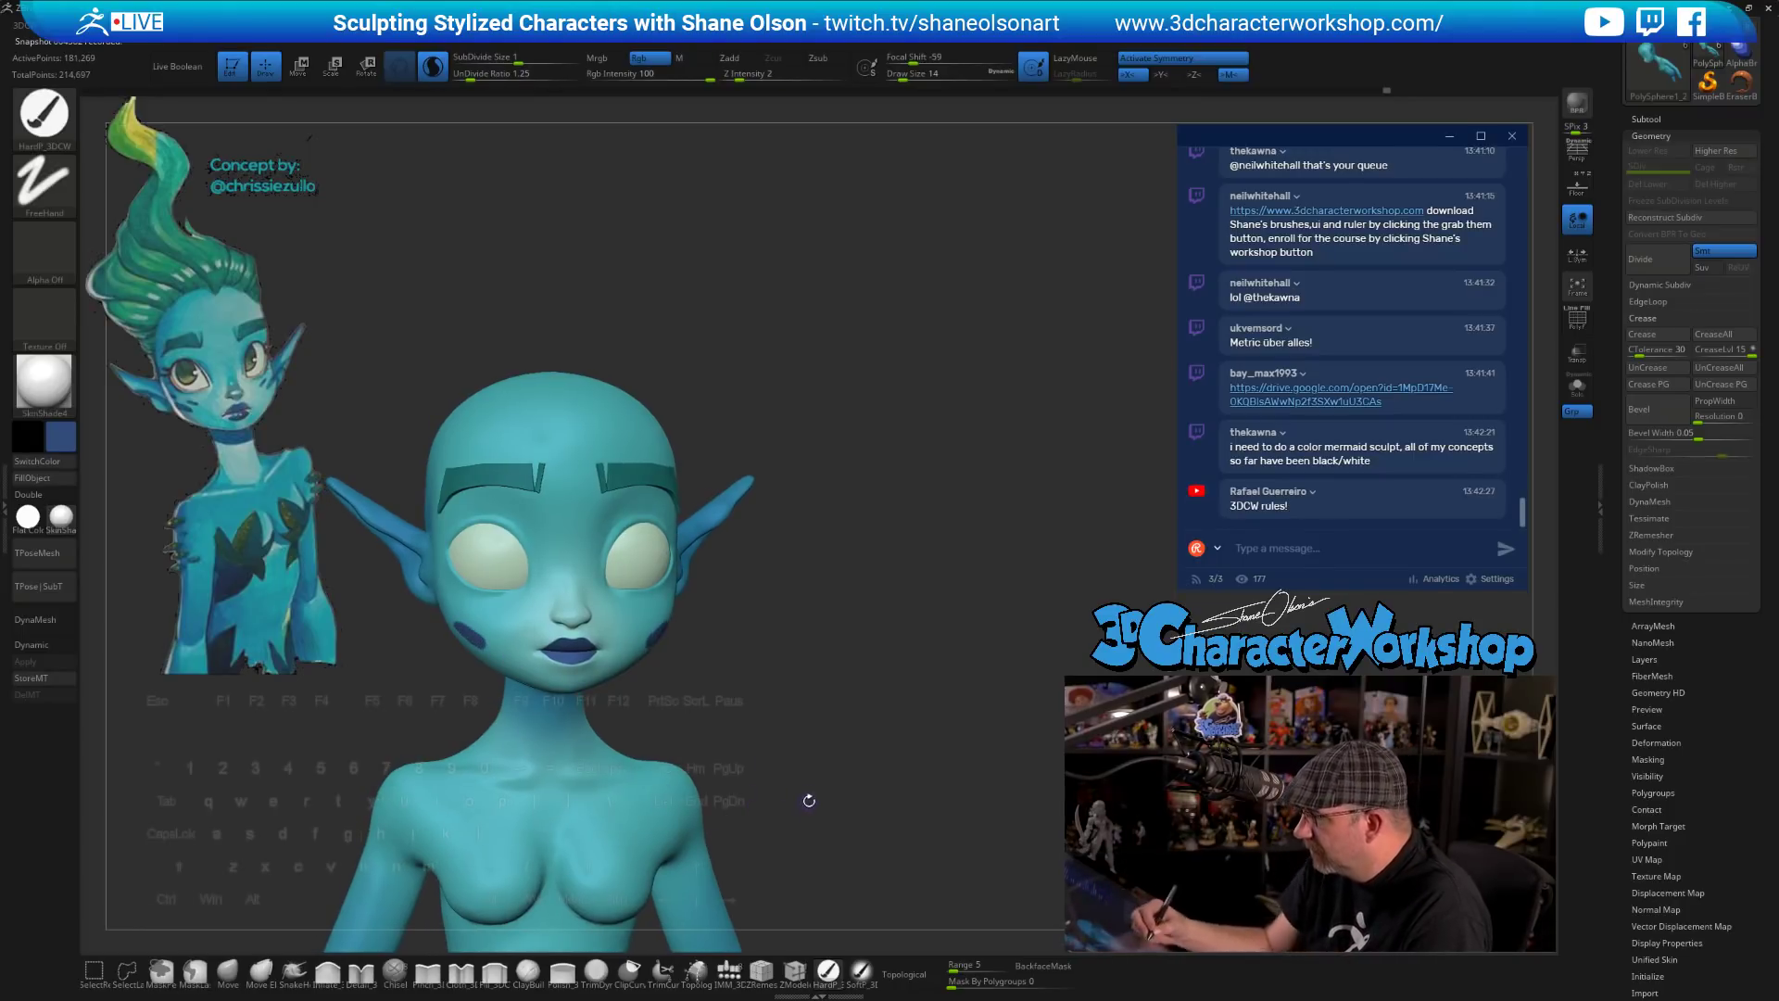
{"action": "left_click_drag", "start_coordinate": [806, 795], "coordinate": [756, 767]}
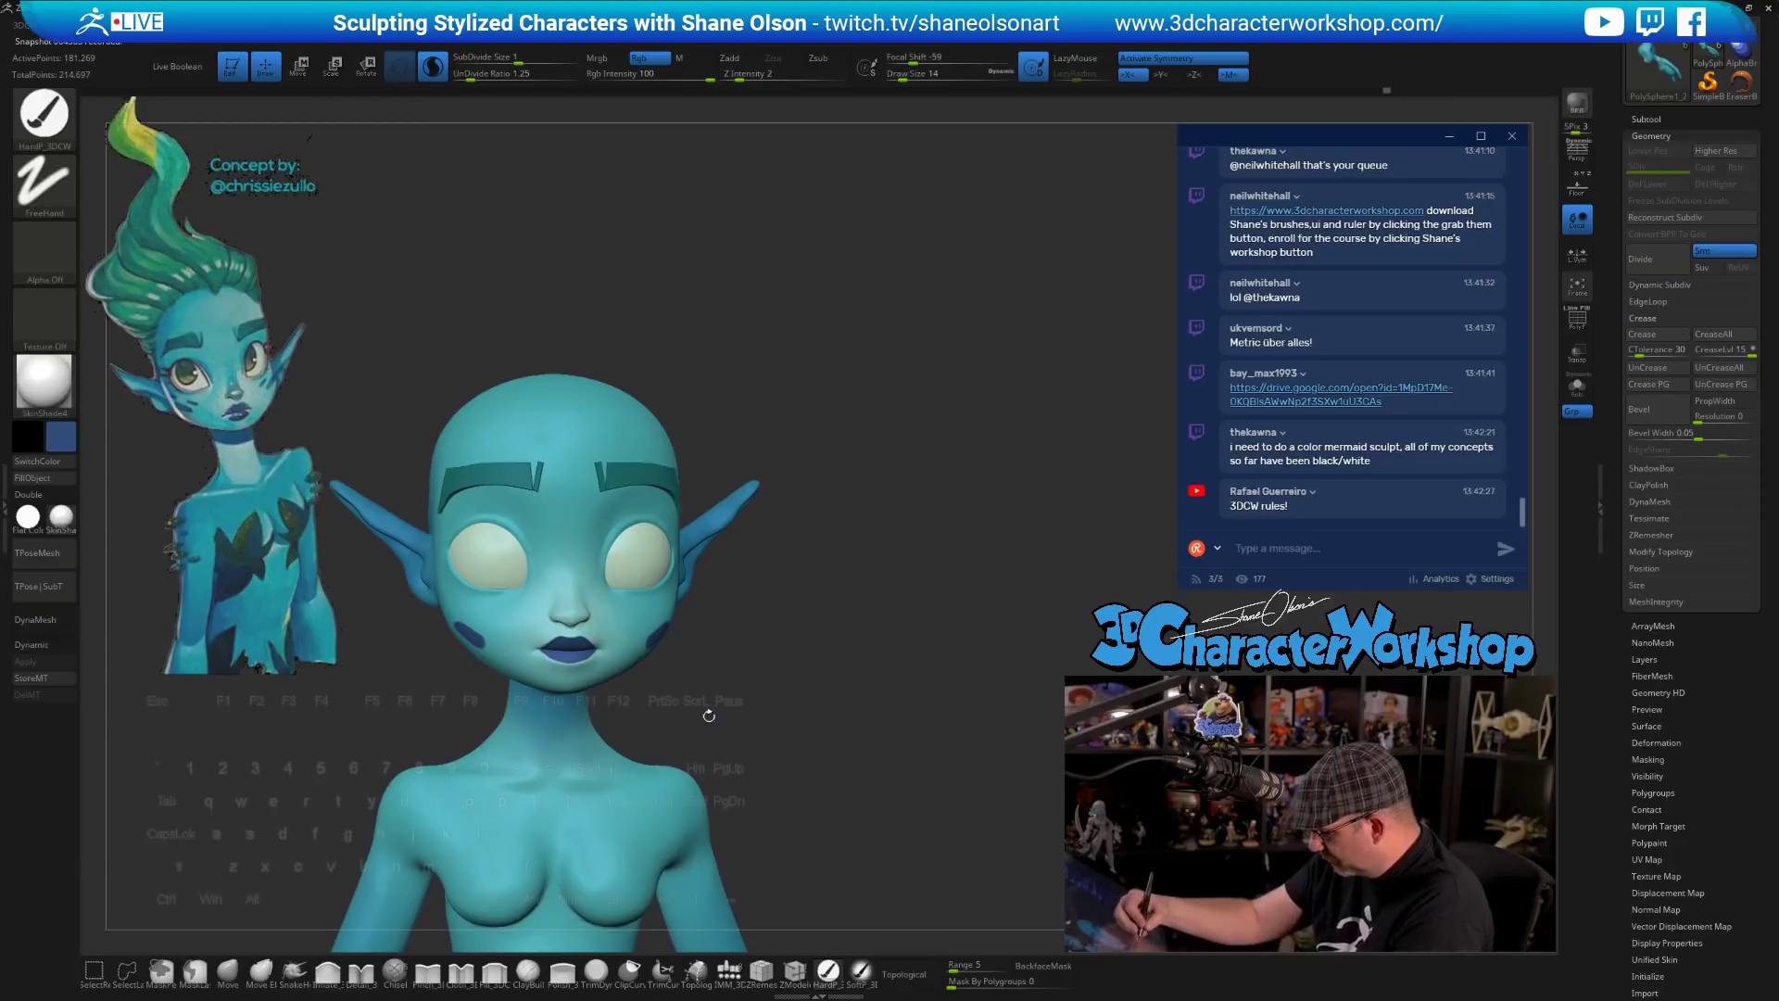
{"action": "left_click_drag", "start_coordinate": [482, 618], "coordinate": [498, 626]}
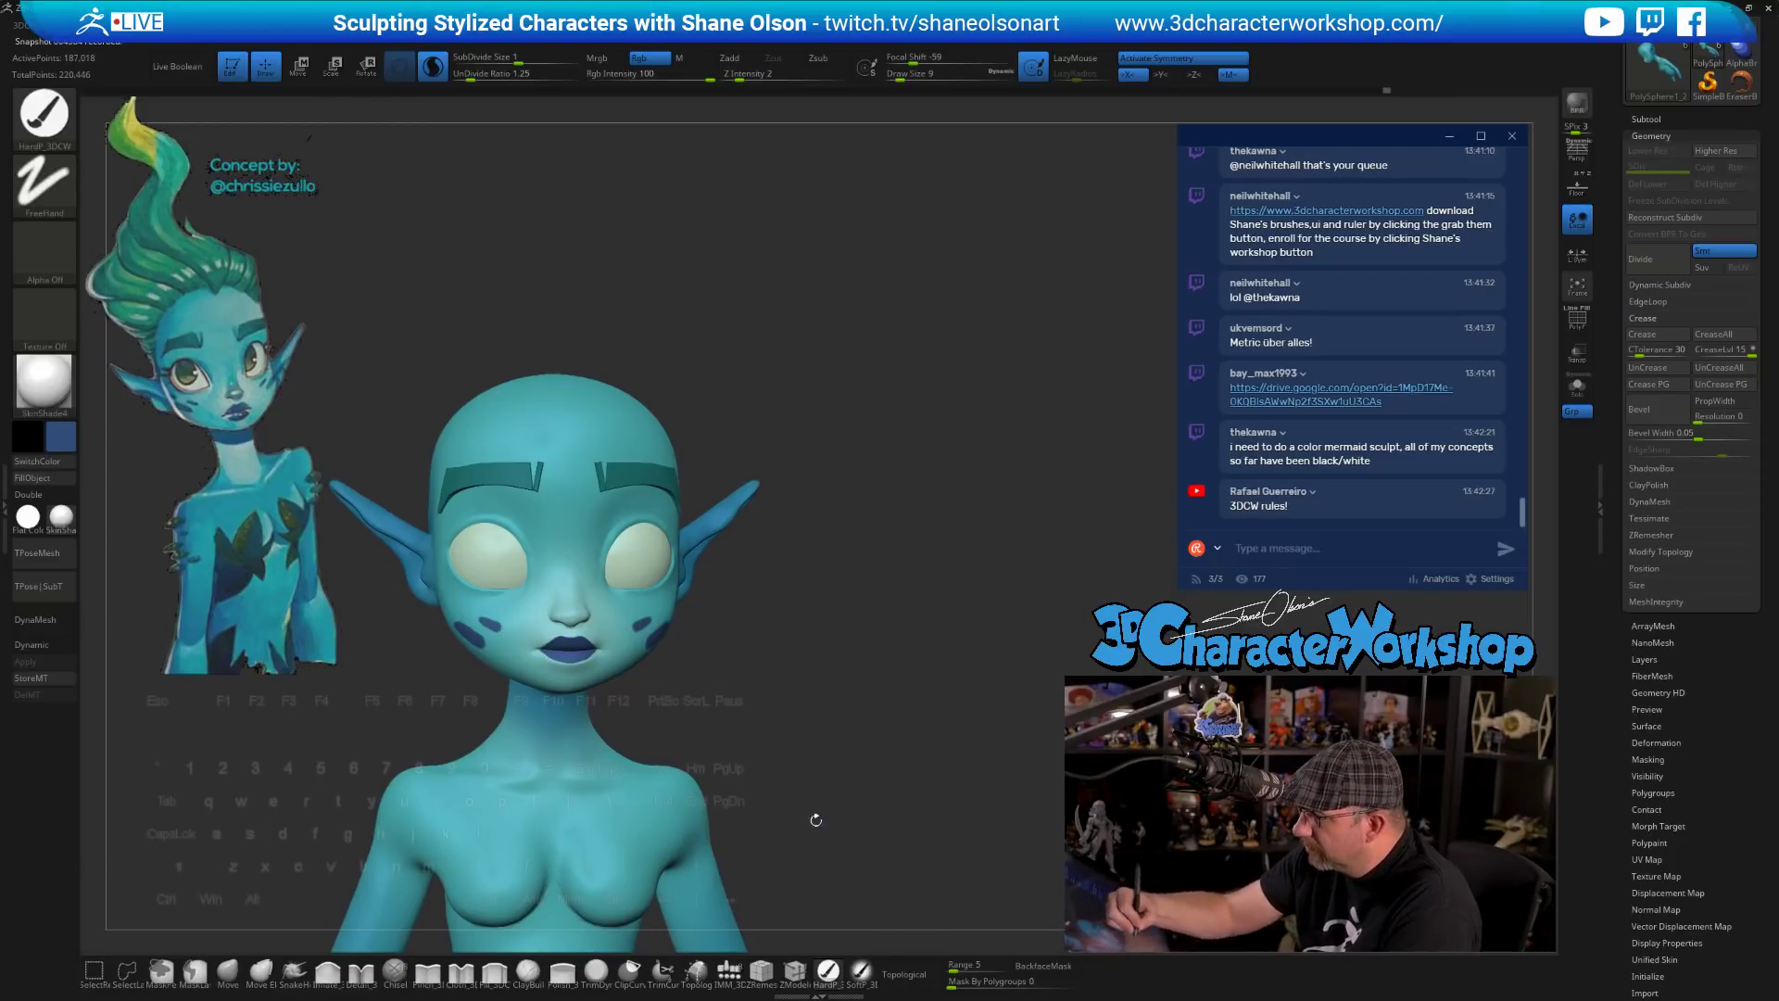
{"action": "left_click_drag", "start_coordinate": [829, 770], "coordinate": [850, 834], "text": "alt"}
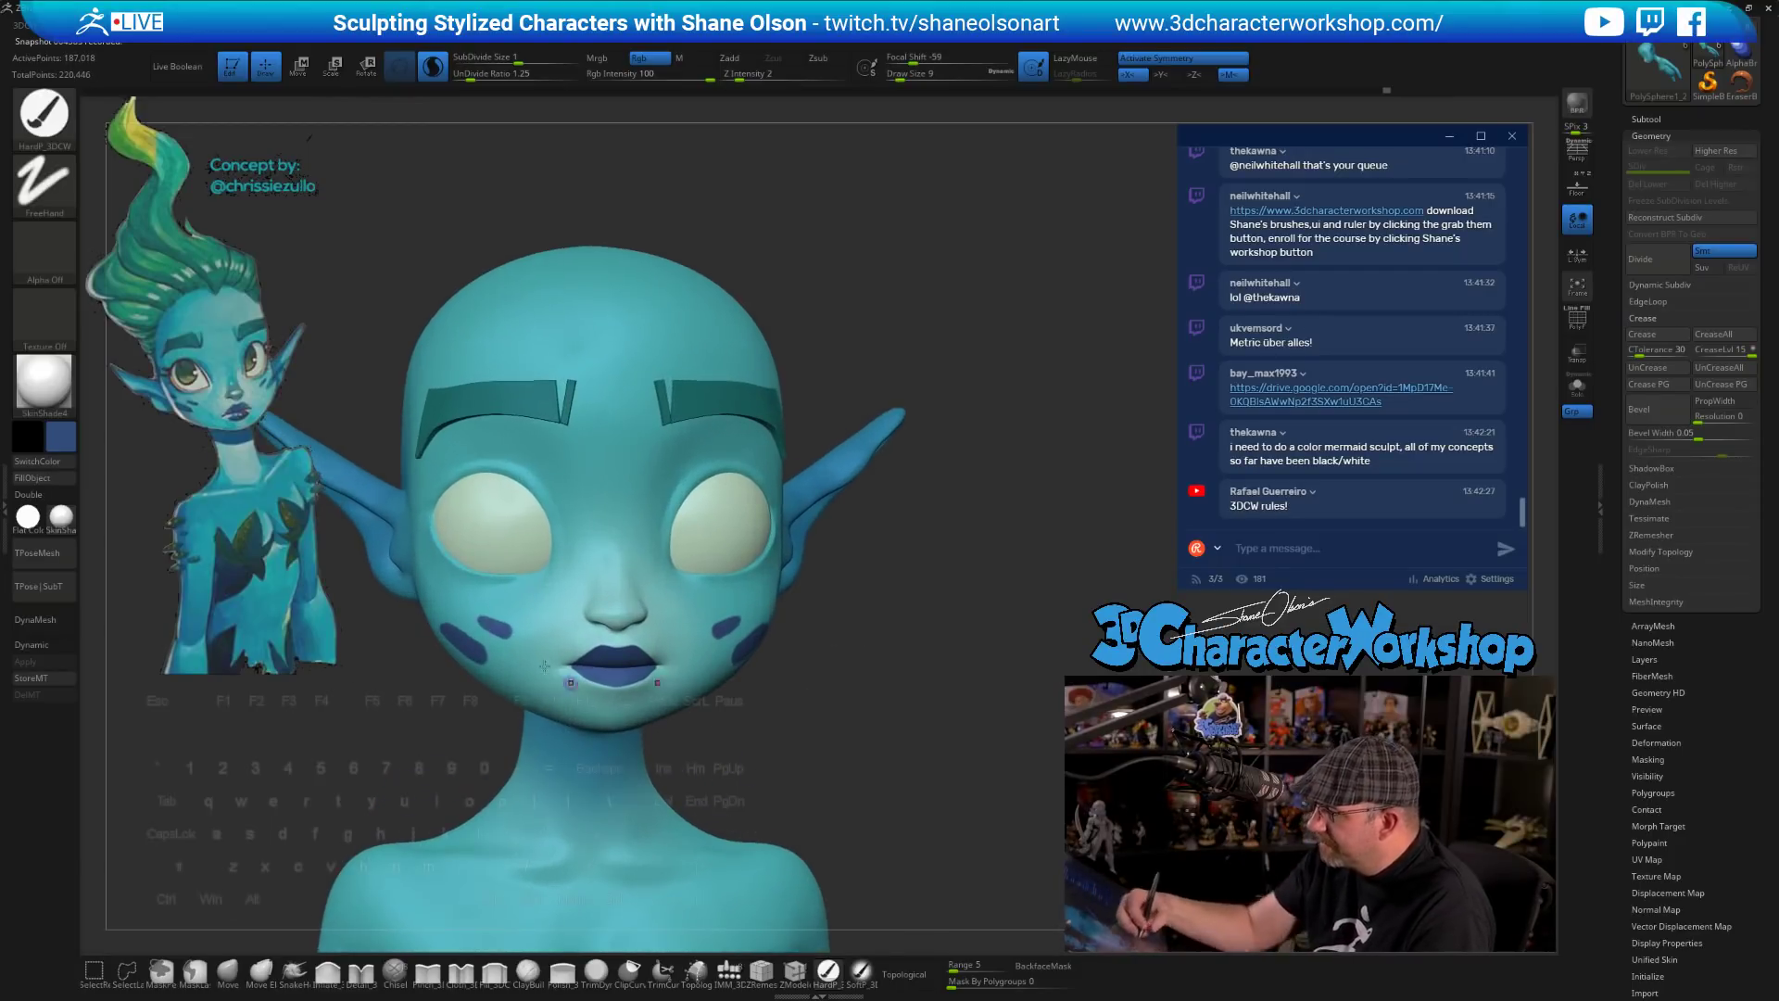
- Paint a third, smaller dark blue mark above the large stripe on each cheek, towards the ear, at draw size 9
{"action": "left_click_drag", "start_coordinate": [838, 741], "coordinate": [973, 755]}
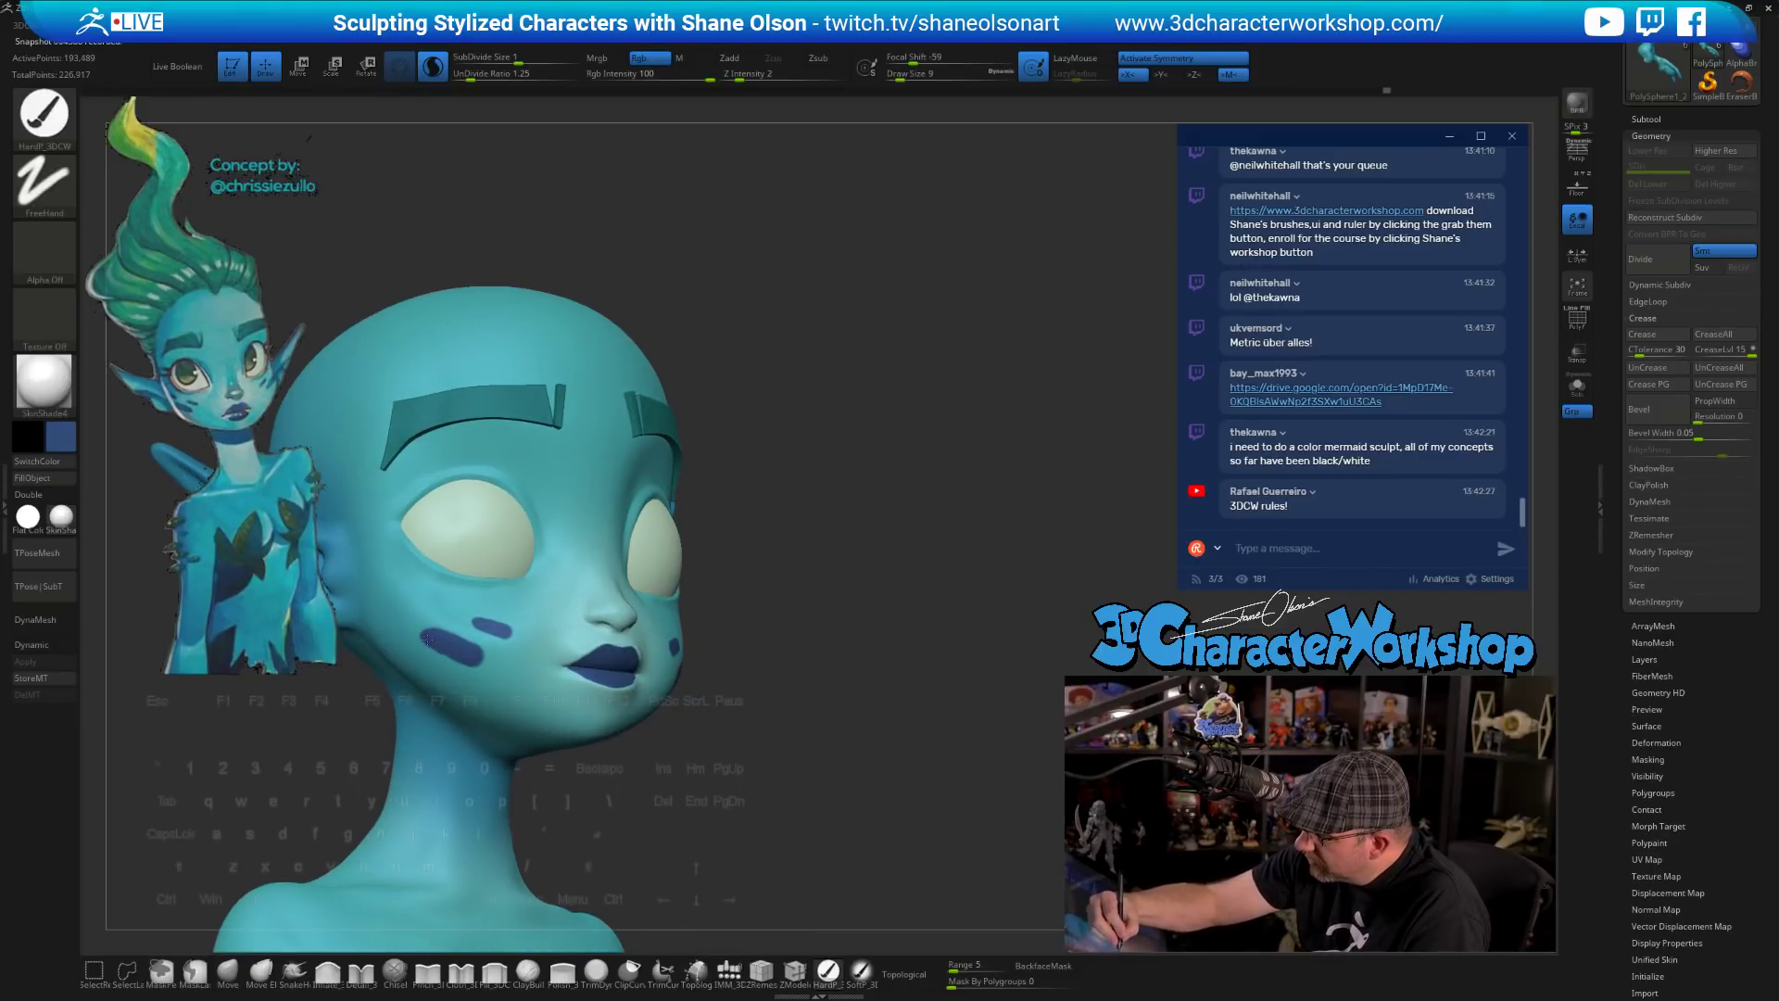
{"action": "left_click_drag", "start_coordinate": [423, 633], "coordinate": [478, 654]}
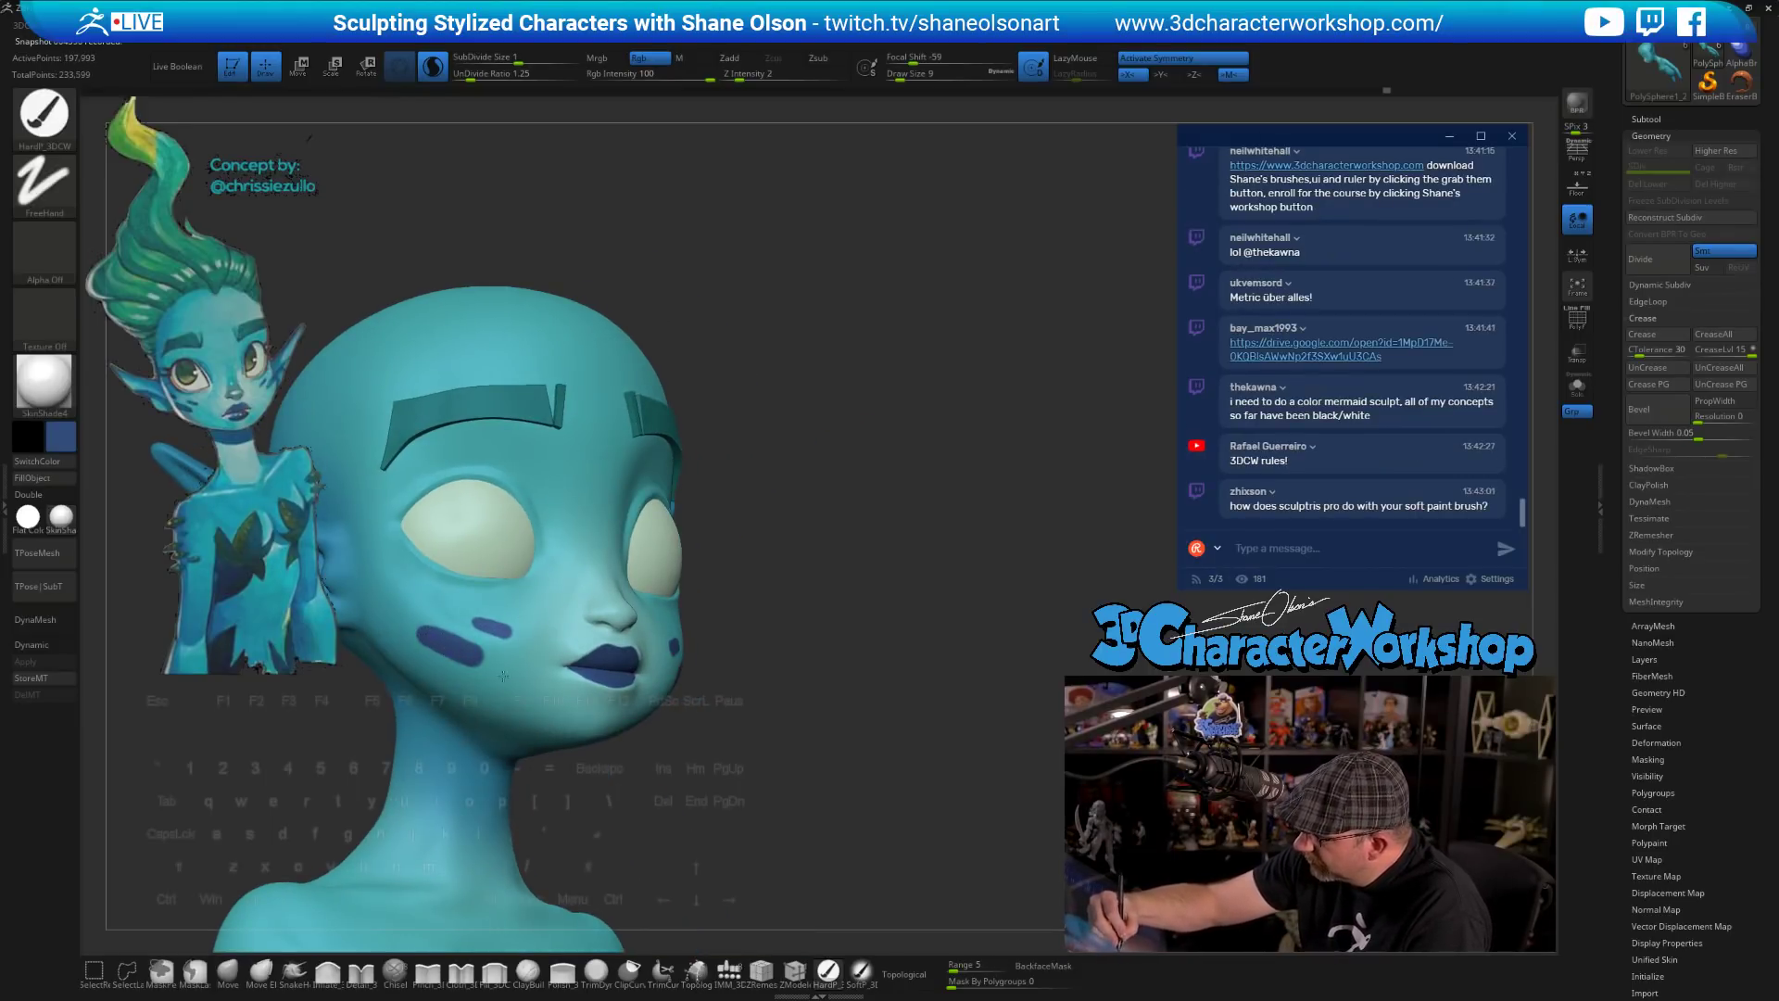
{"action": "right_click_drag", "start_coordinate": [503, 676], "coordinate": [418, 605]}
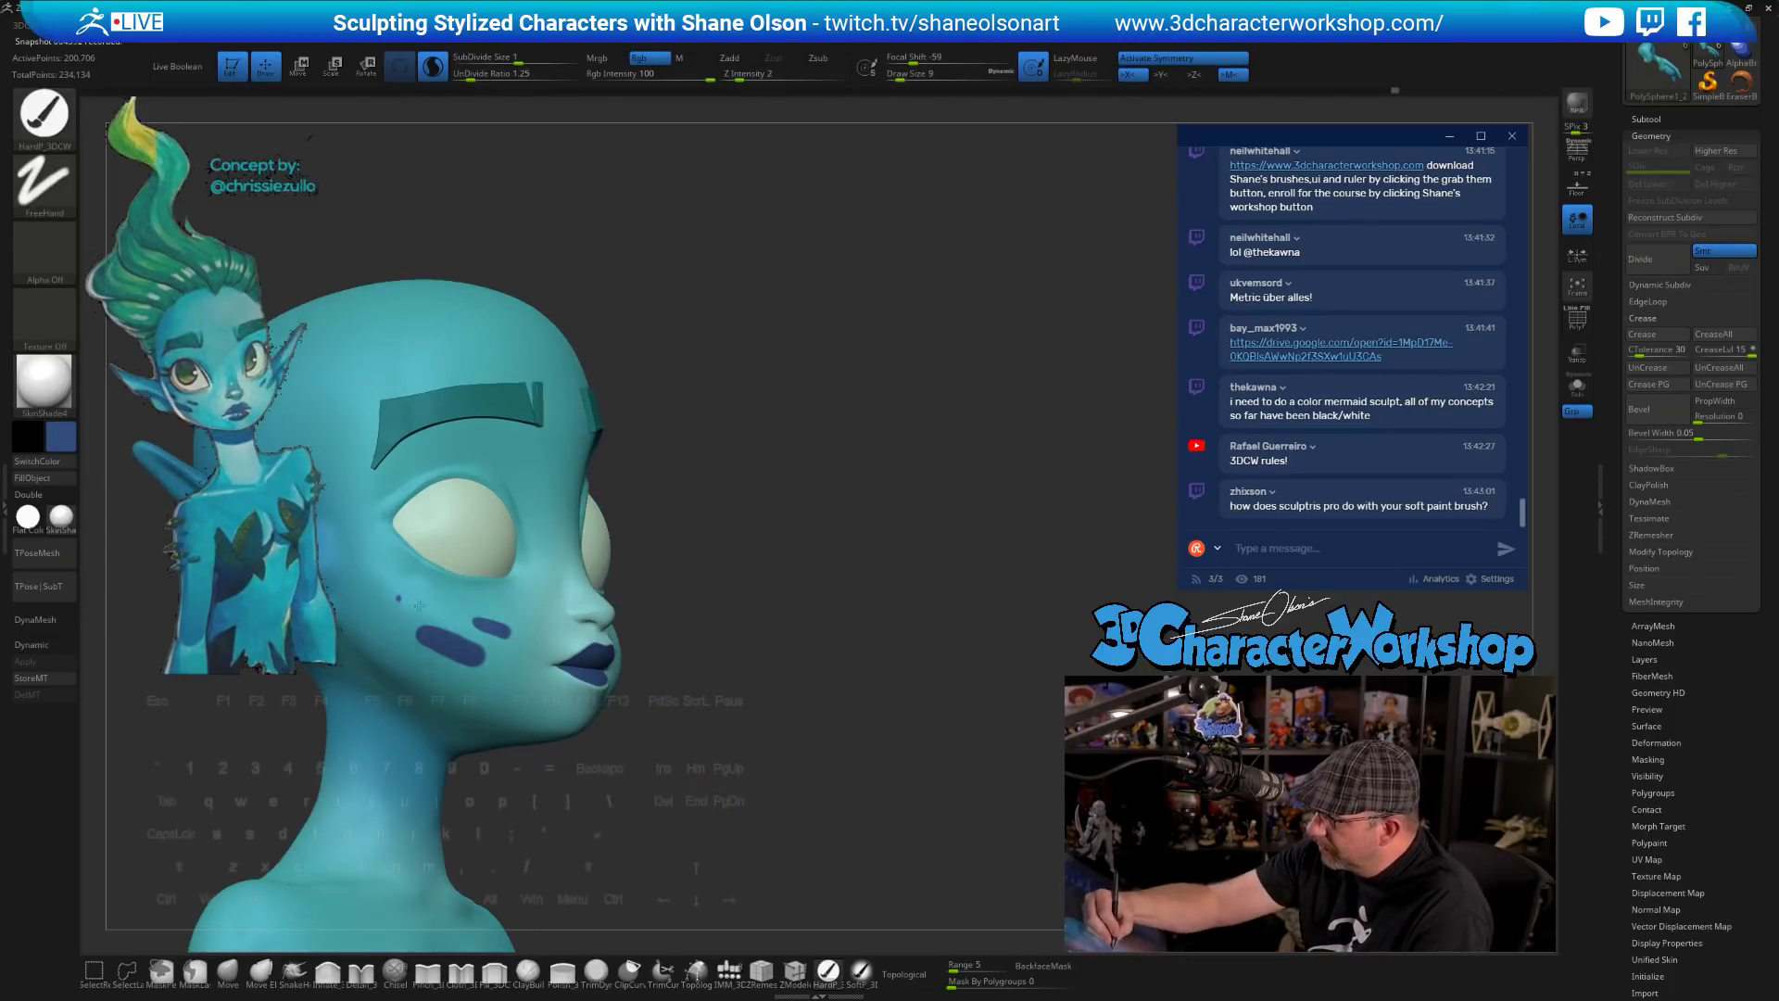
{"action": "left_click_drag", "start_coordinate": [419, 605], "coordinate": [404, 602]}
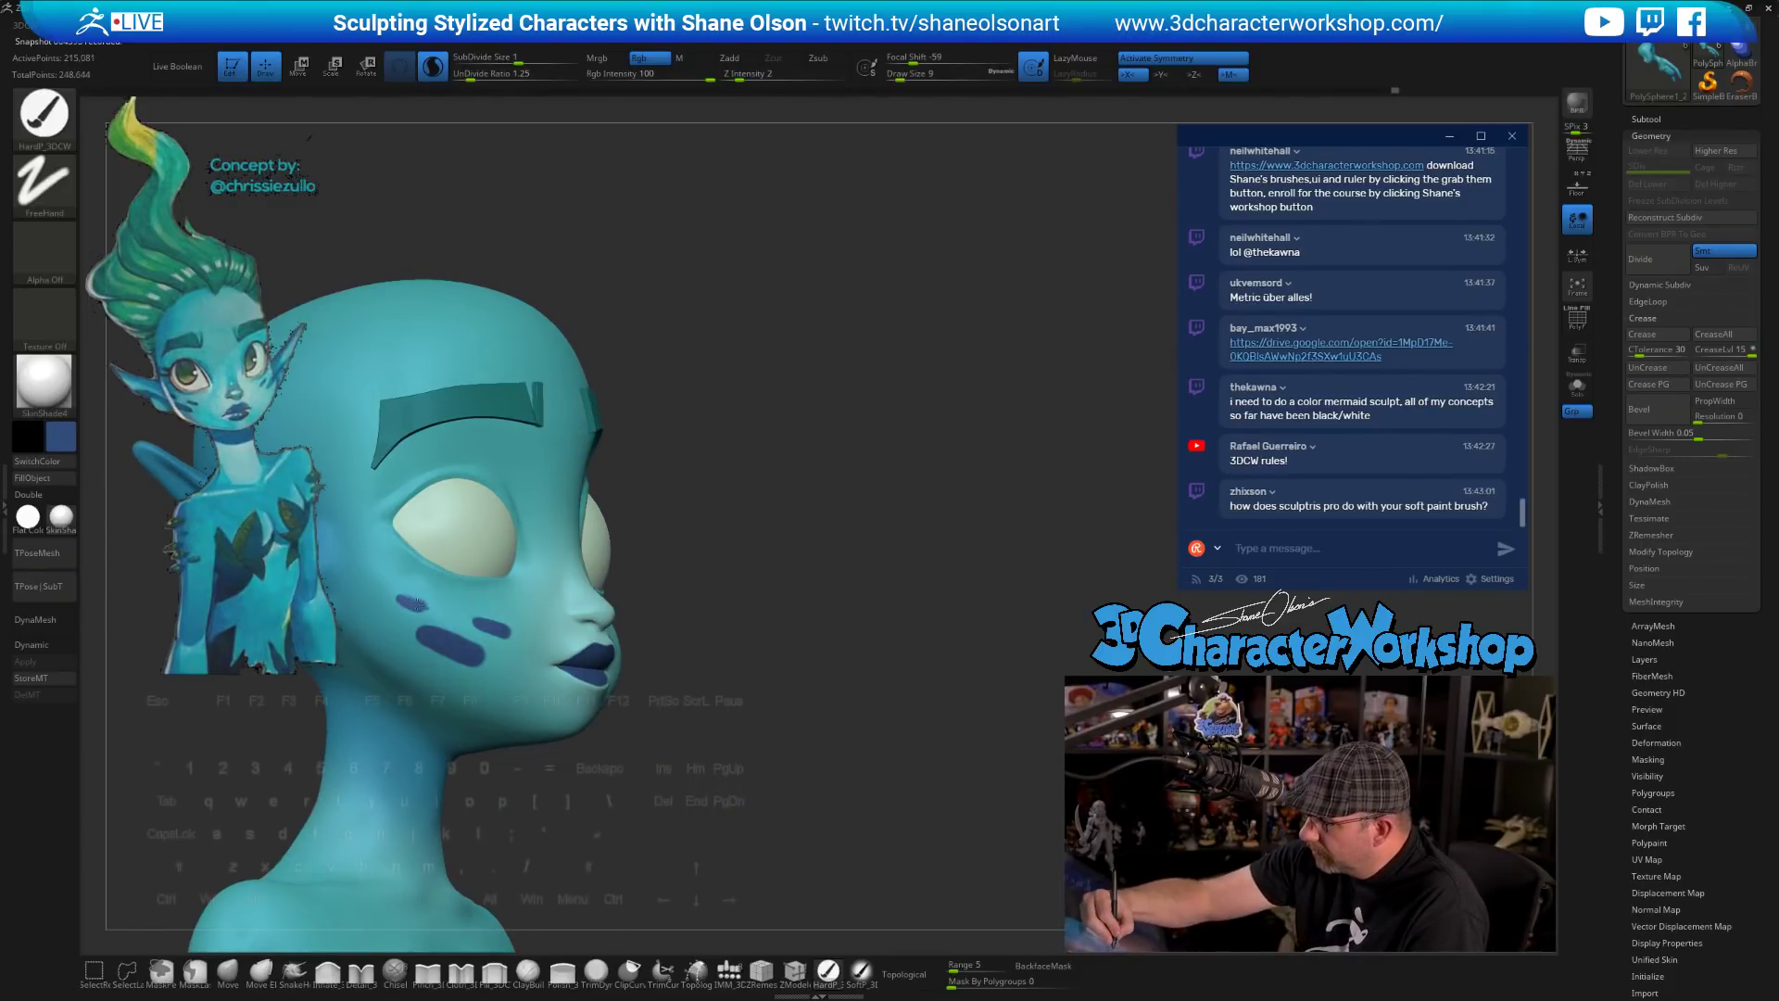
{"action": "mouse_move", "coordinate": [730, 744]}
{"action": "left_mouse_down"}
{"action": "mouse_move", "coordinate": [794, 727]}
{"action": "mouse_move", "coordinate": [808, 743]}
{"action": "mouse_move", "coordinate": [876, 669]}
{"action": "left_mouse_up"}
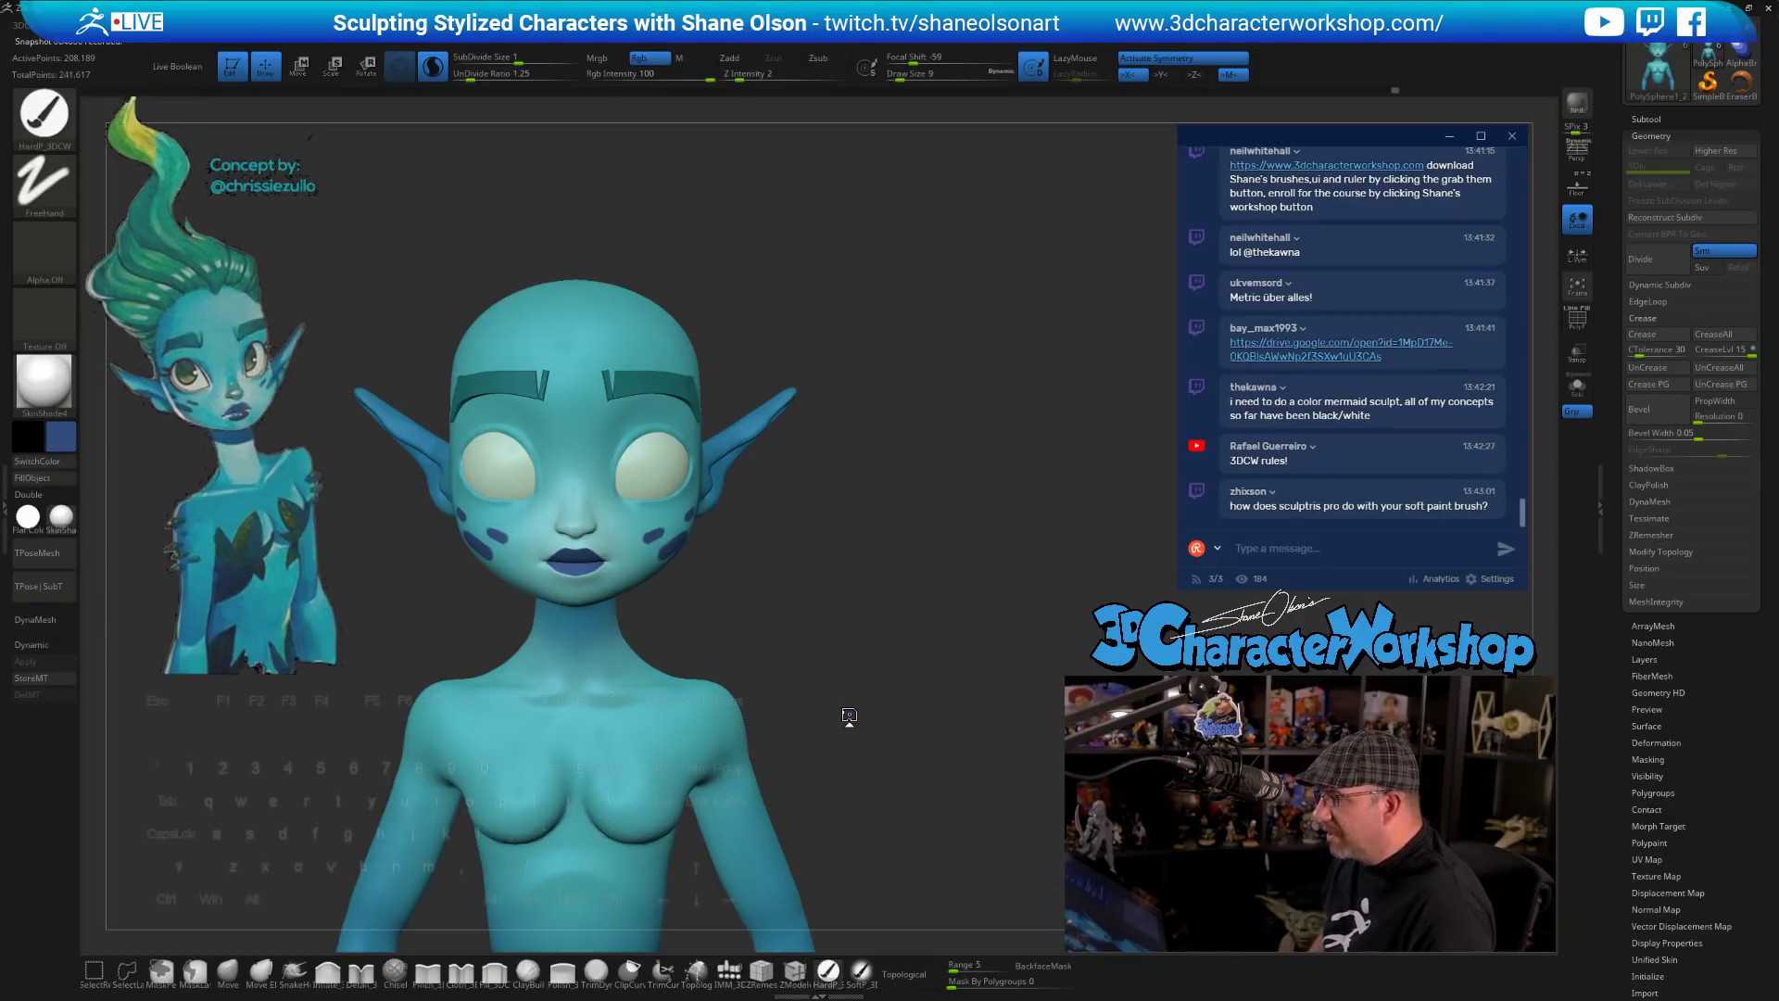
- Switch to the SoftP_3DCW paint brush, turn off Sculptris Pro and set the draw size to 25
{"action": "mouse_move", "coordinate": [769, 539]}
{"action": "left_mouse_down", "text": "alt"}
{"action": "mouse_move", "coordinate": [784, 647]}
{"action": "mouse_move", "coordinate": [824, 679]}
{"action": "left_mouse_up", "text": "alt"}
{"action": "left_click", "coordinate": [862, 971]}
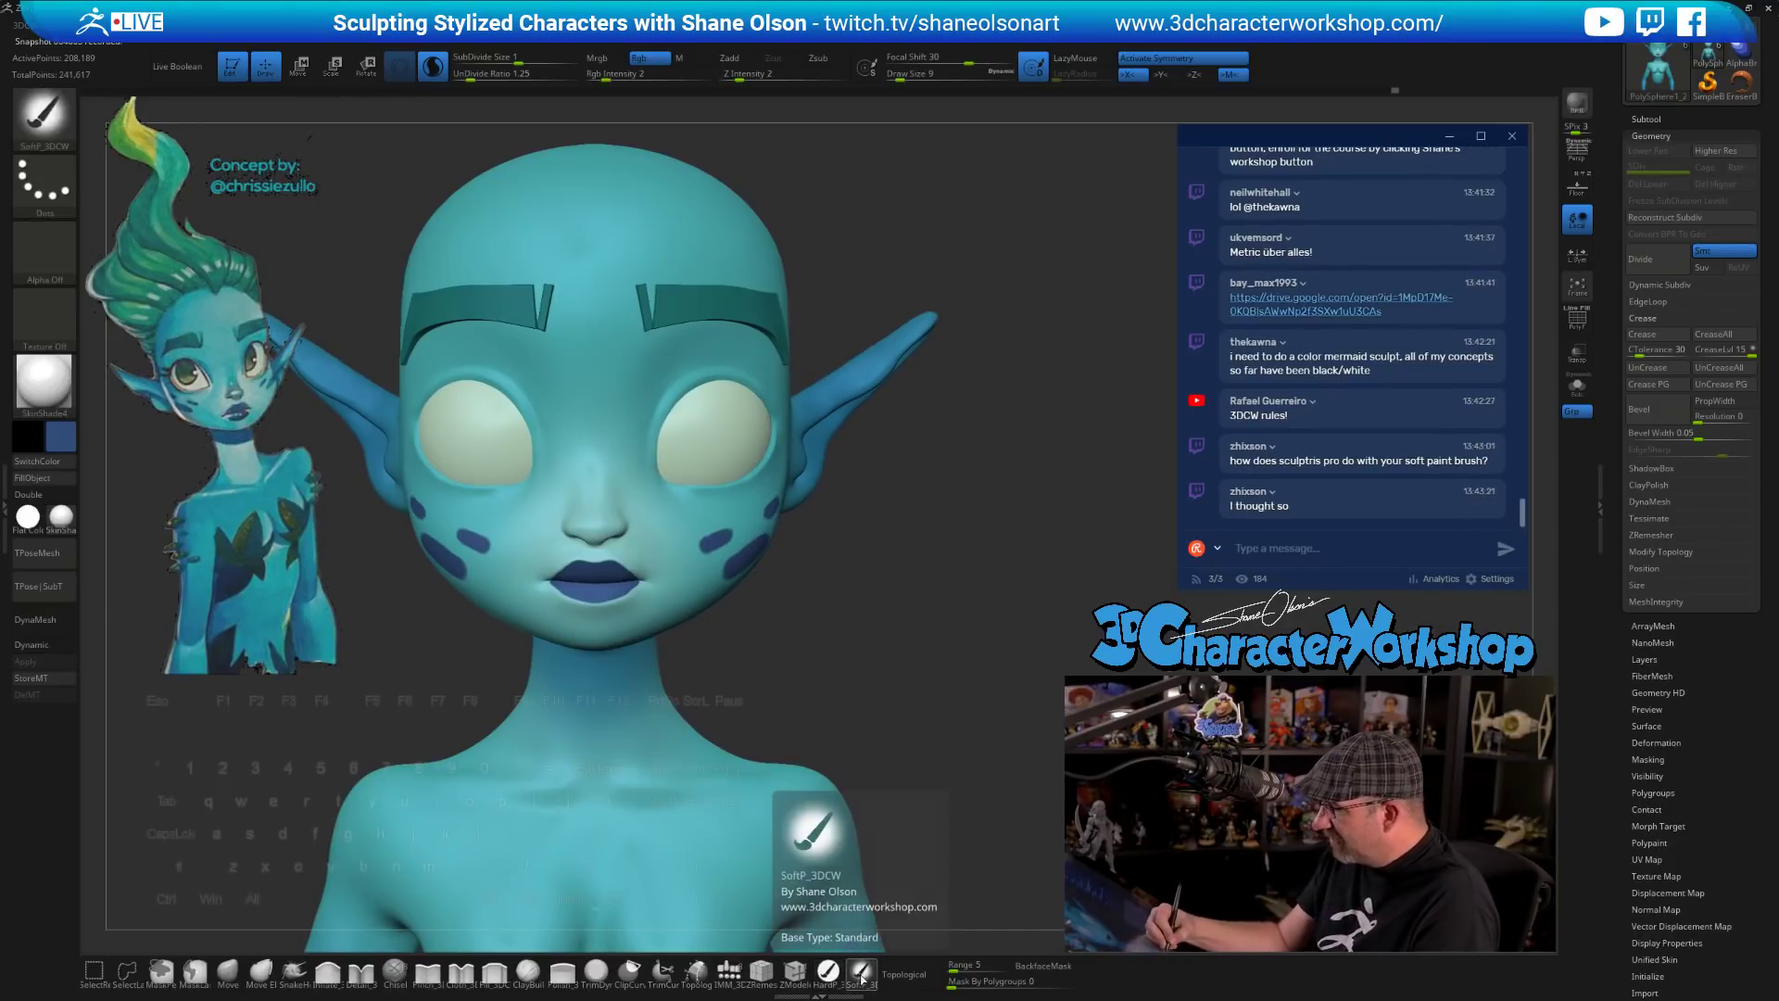
{"action": "key", "text": "s"}
{"action": "left_click_drag", "start_coordinate": [819, 651], "coordinate": [823, 651]}
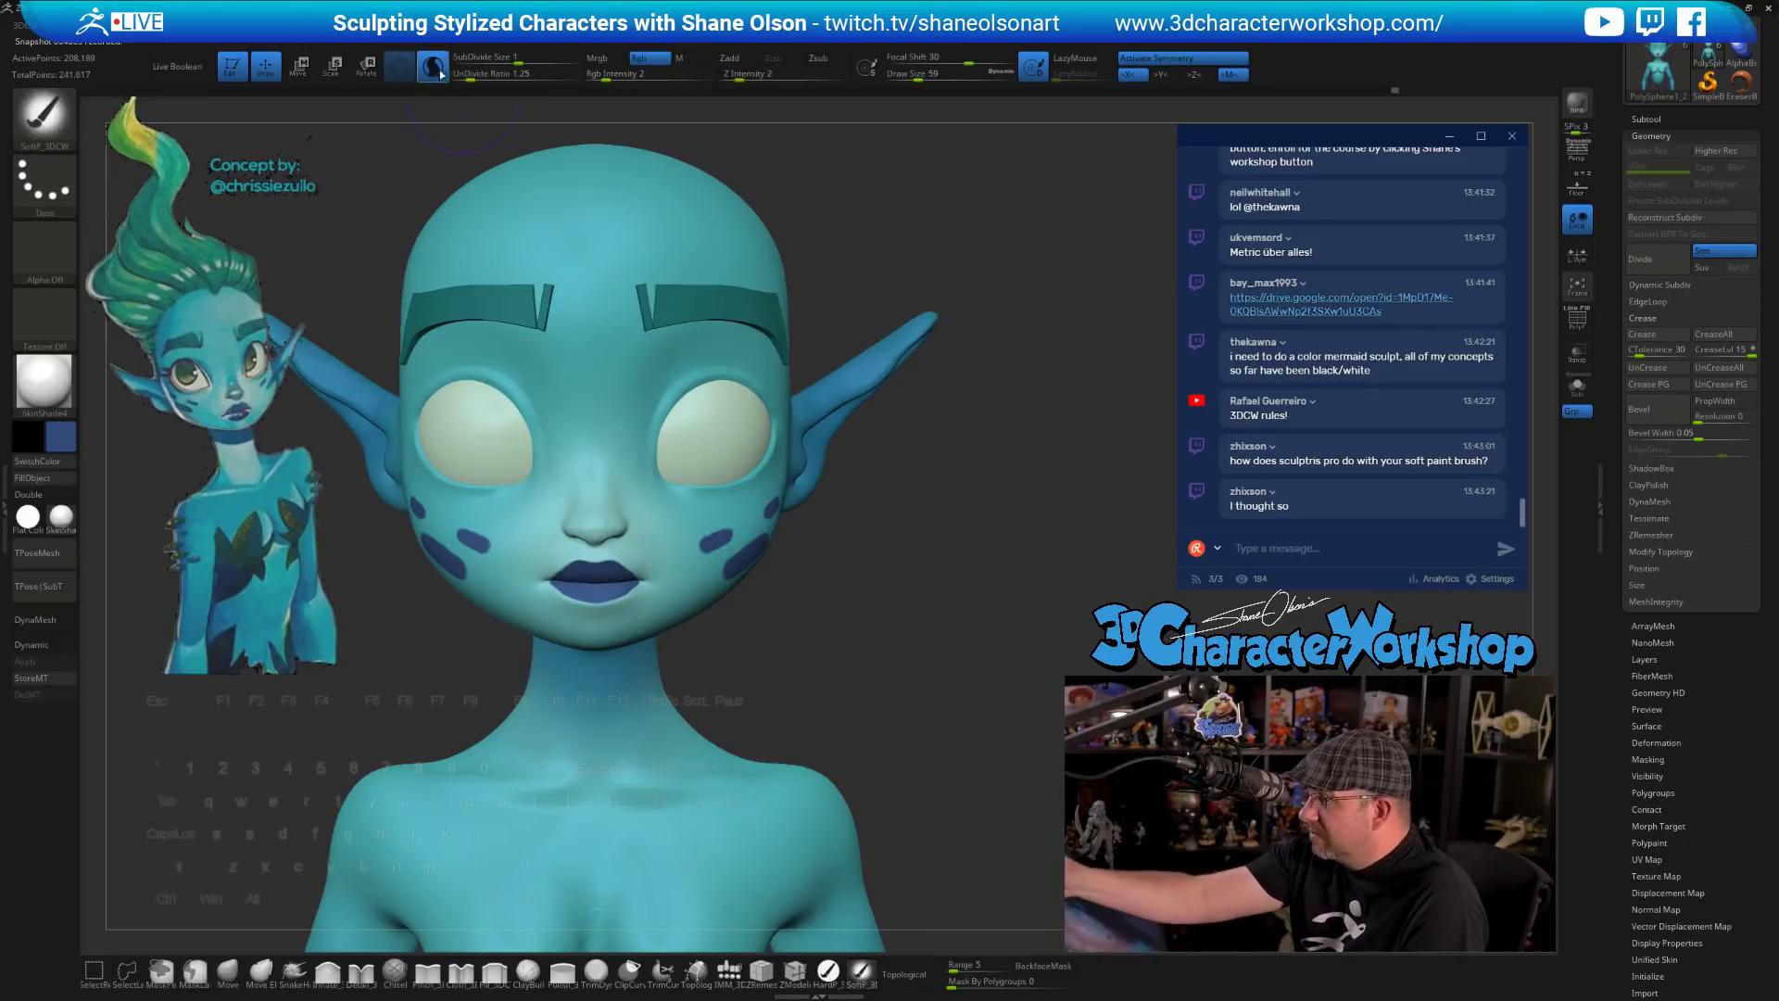
{"action": "mouse_move", "coordinate": [834, 675]}
{"action": "left_mouse_down"}
{"action": "mouse_move", "coordinate": [808, 665]}
{"action": "mouse_move", "coordinate": [849, 677]}
{"action": "left_mouse_up"}
{"action": "key", "text": "s"}
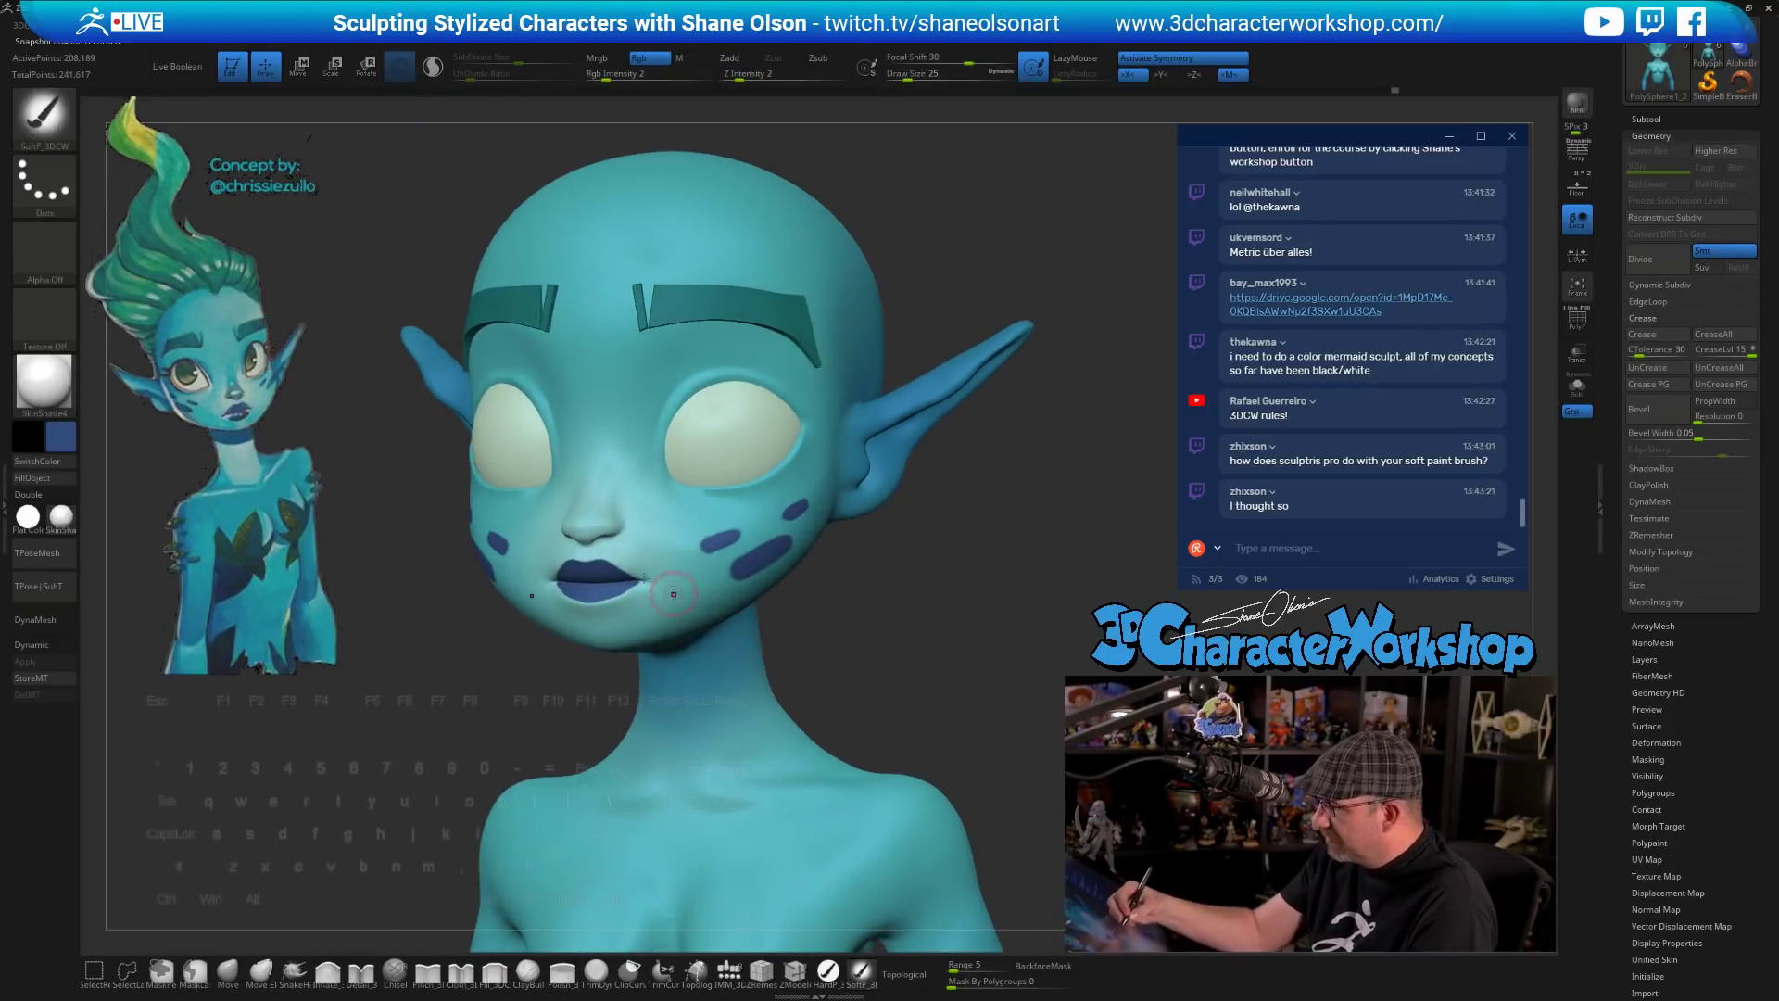
{"action": "mouse_move", "coordinate": [607, 550]}
{"action": "right_mouse_down"}
{"action": "mouse_move", "coordinate": [634, 555]}
{"action": "mouse_move", "coordinate": [650, 611]}
{"action": "mouse_move", "coordinate": [625, 569]}
{"action": "right_mouse_up"}
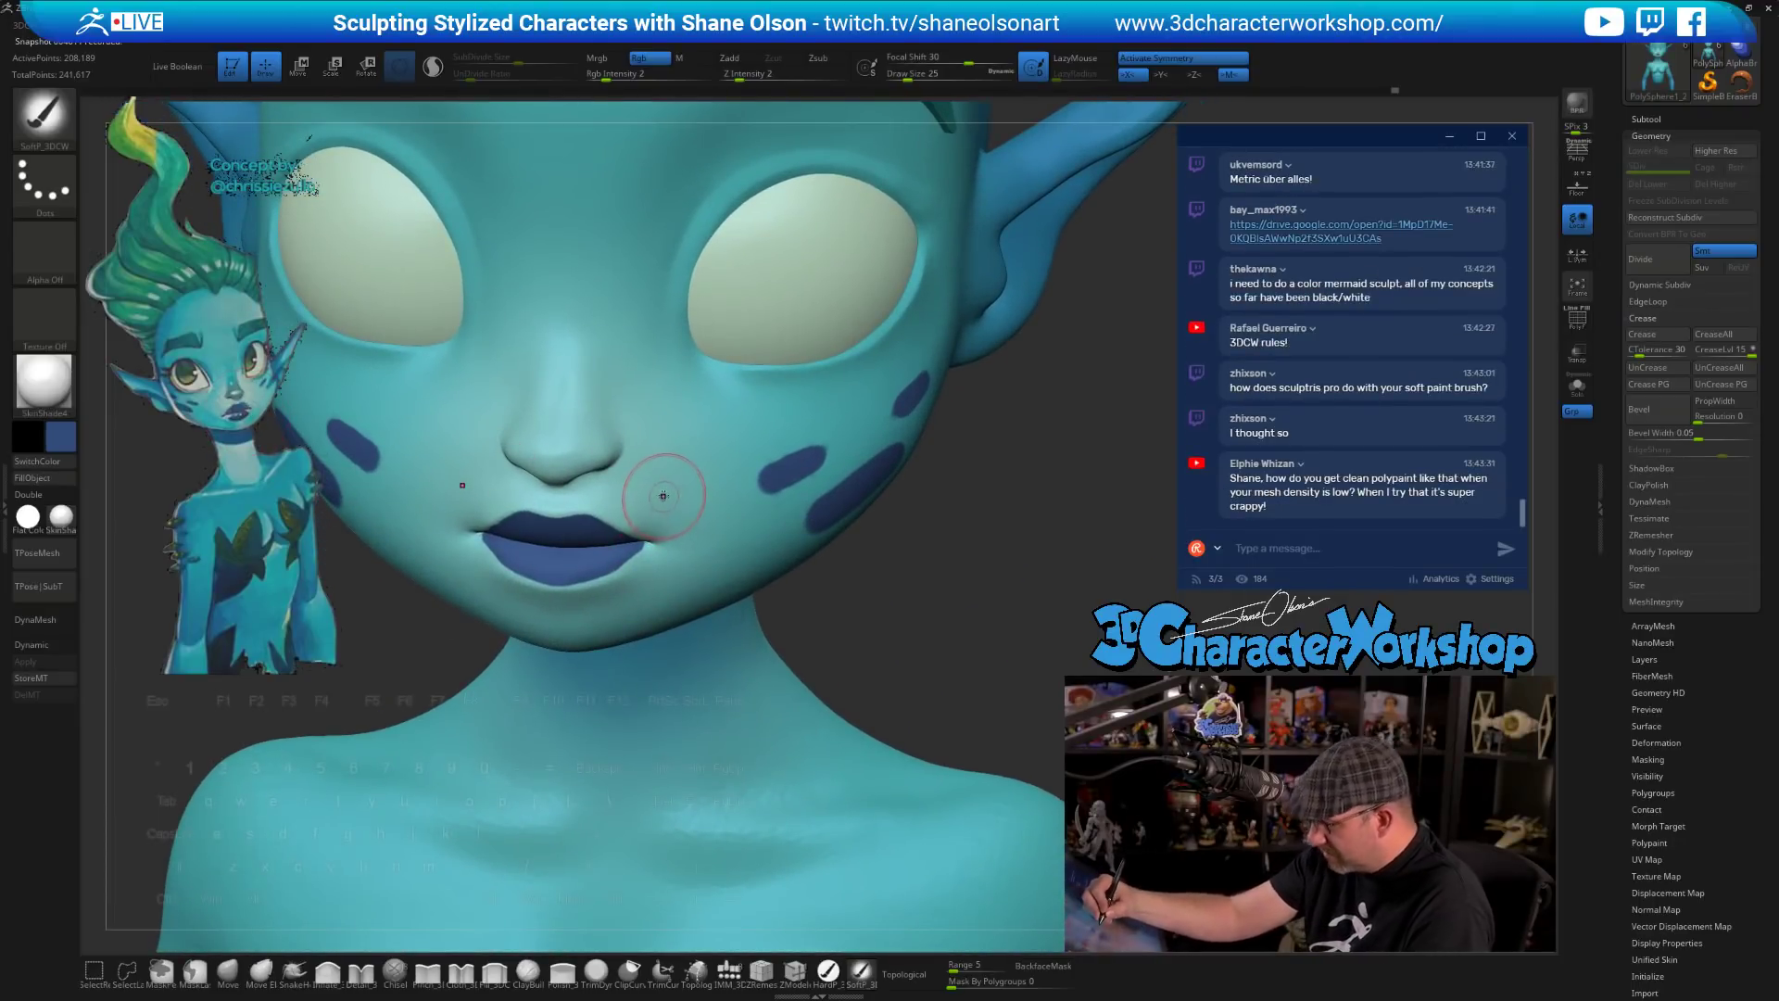
- Sample the light aqua skin colour beside the mouth and set the soft paint brush's draw size to 13
{"action": "key", "text": "c"}
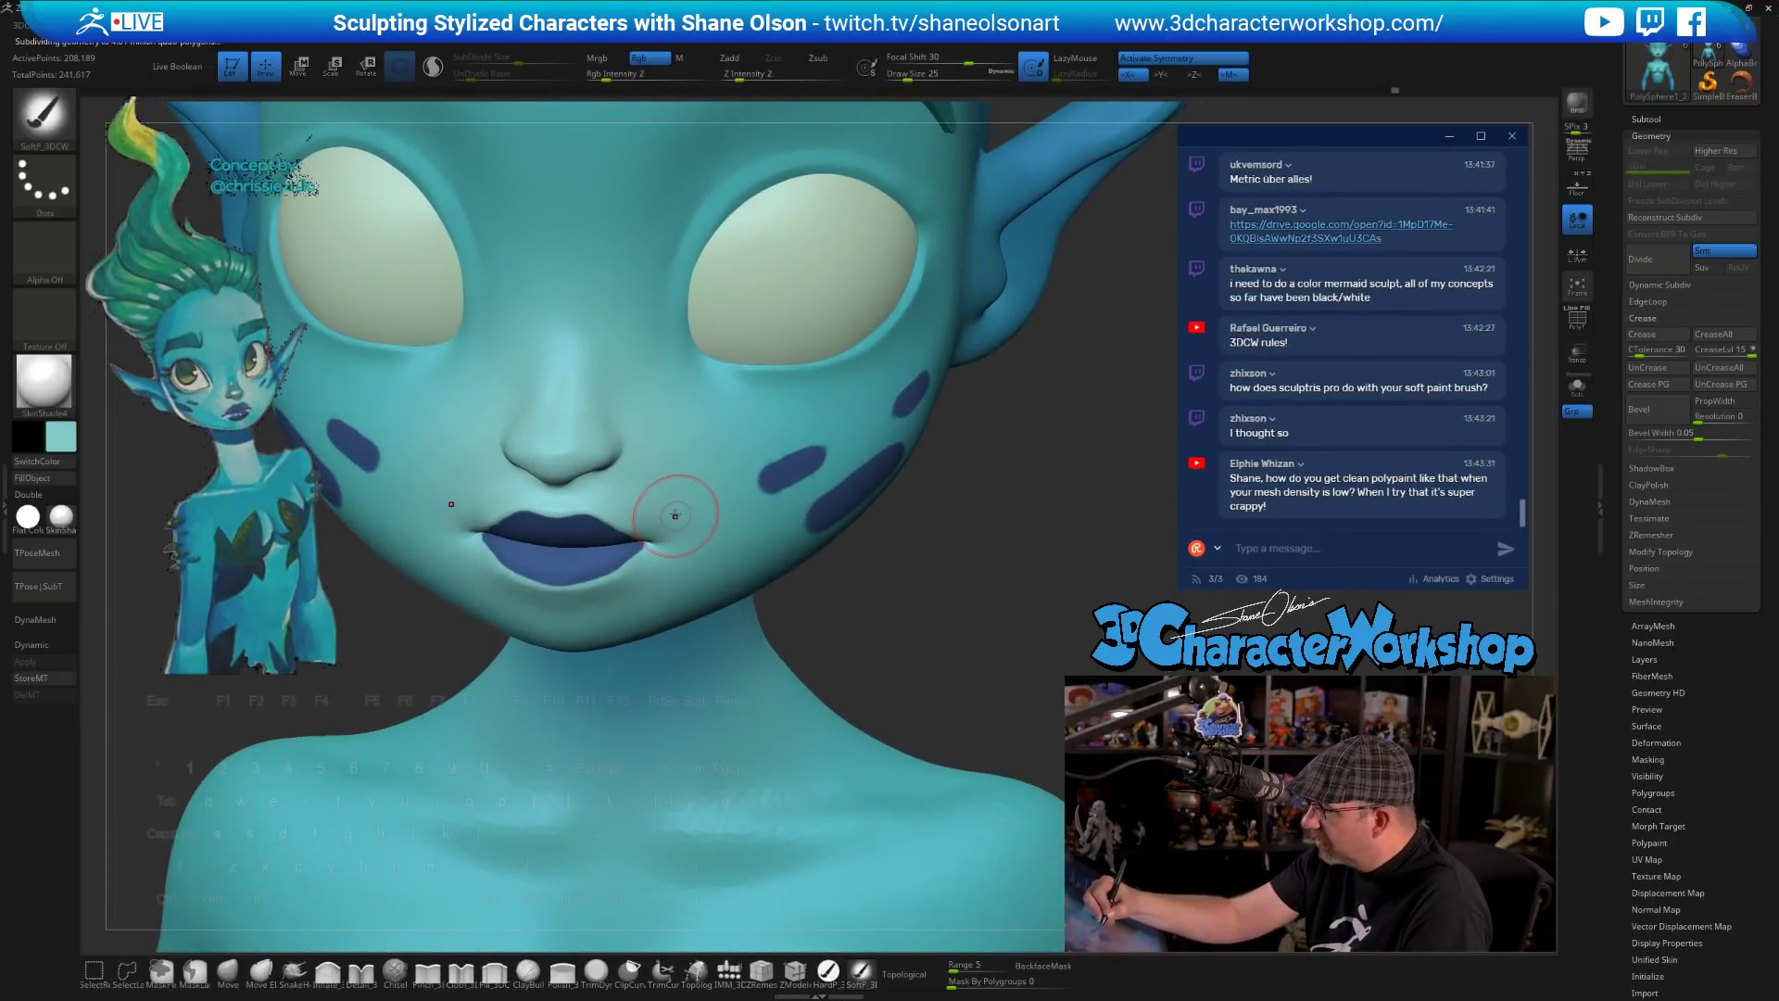
{"action": "key", "text": "d"}
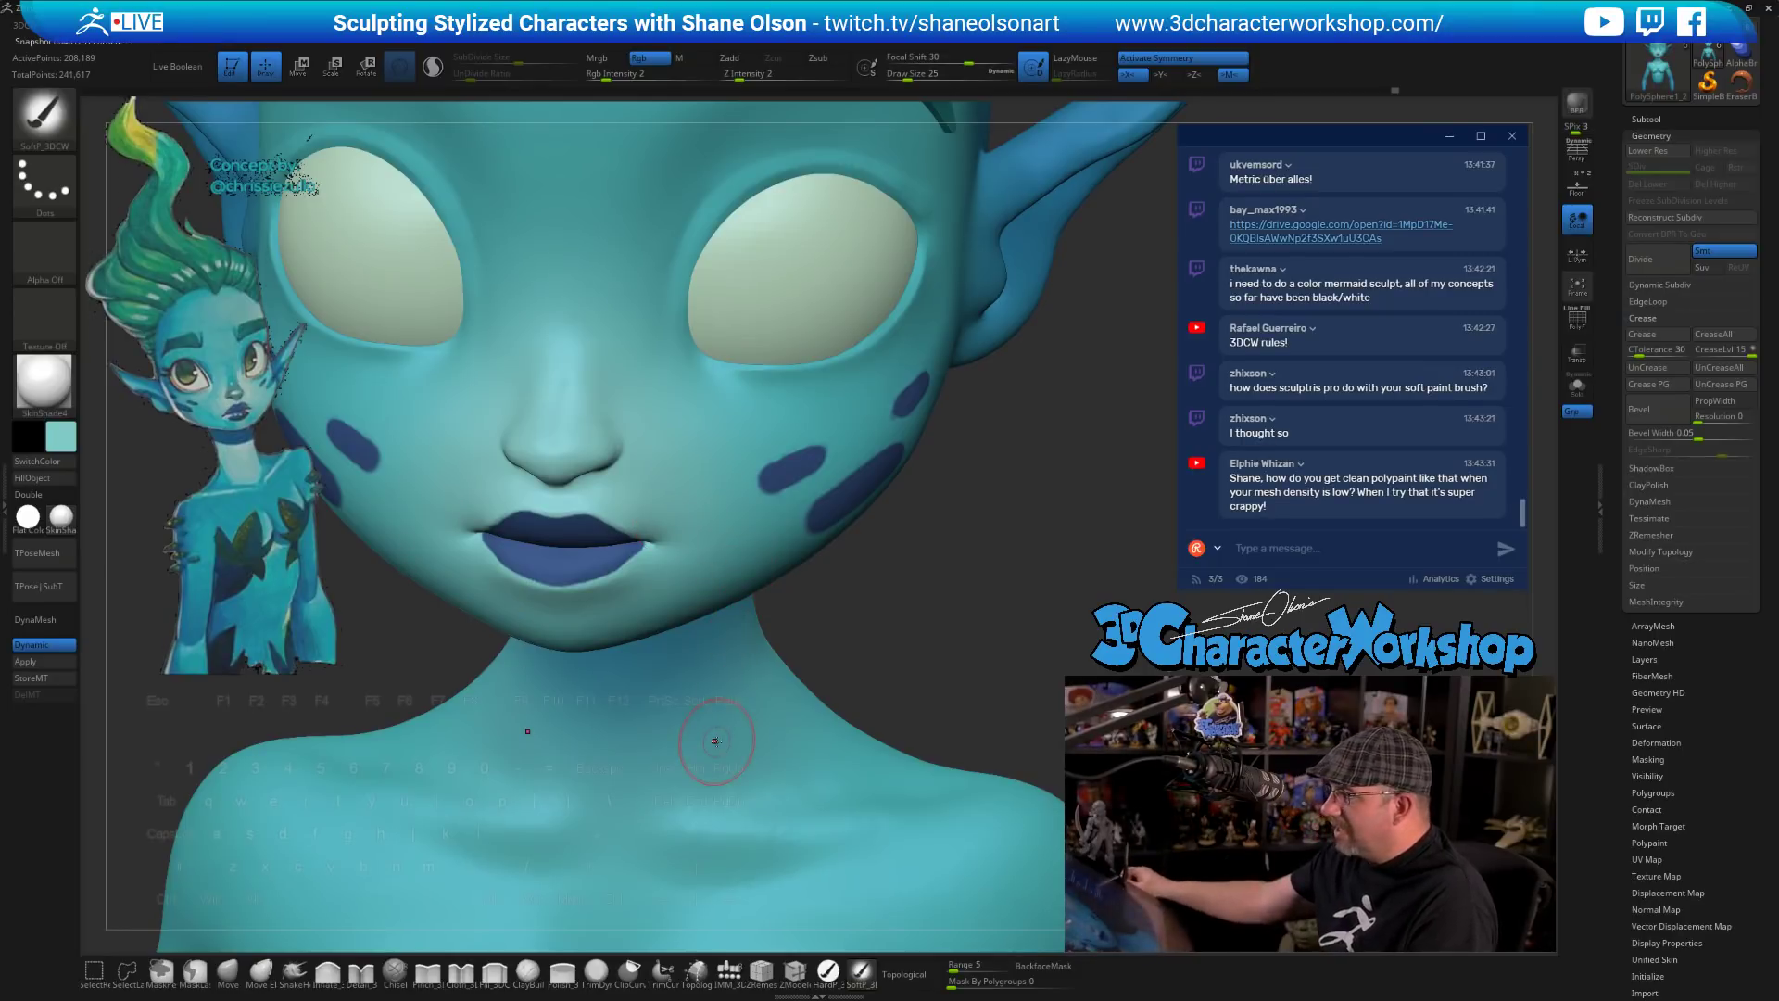
{"action": "left_click", "coordinate": [30, 680]}
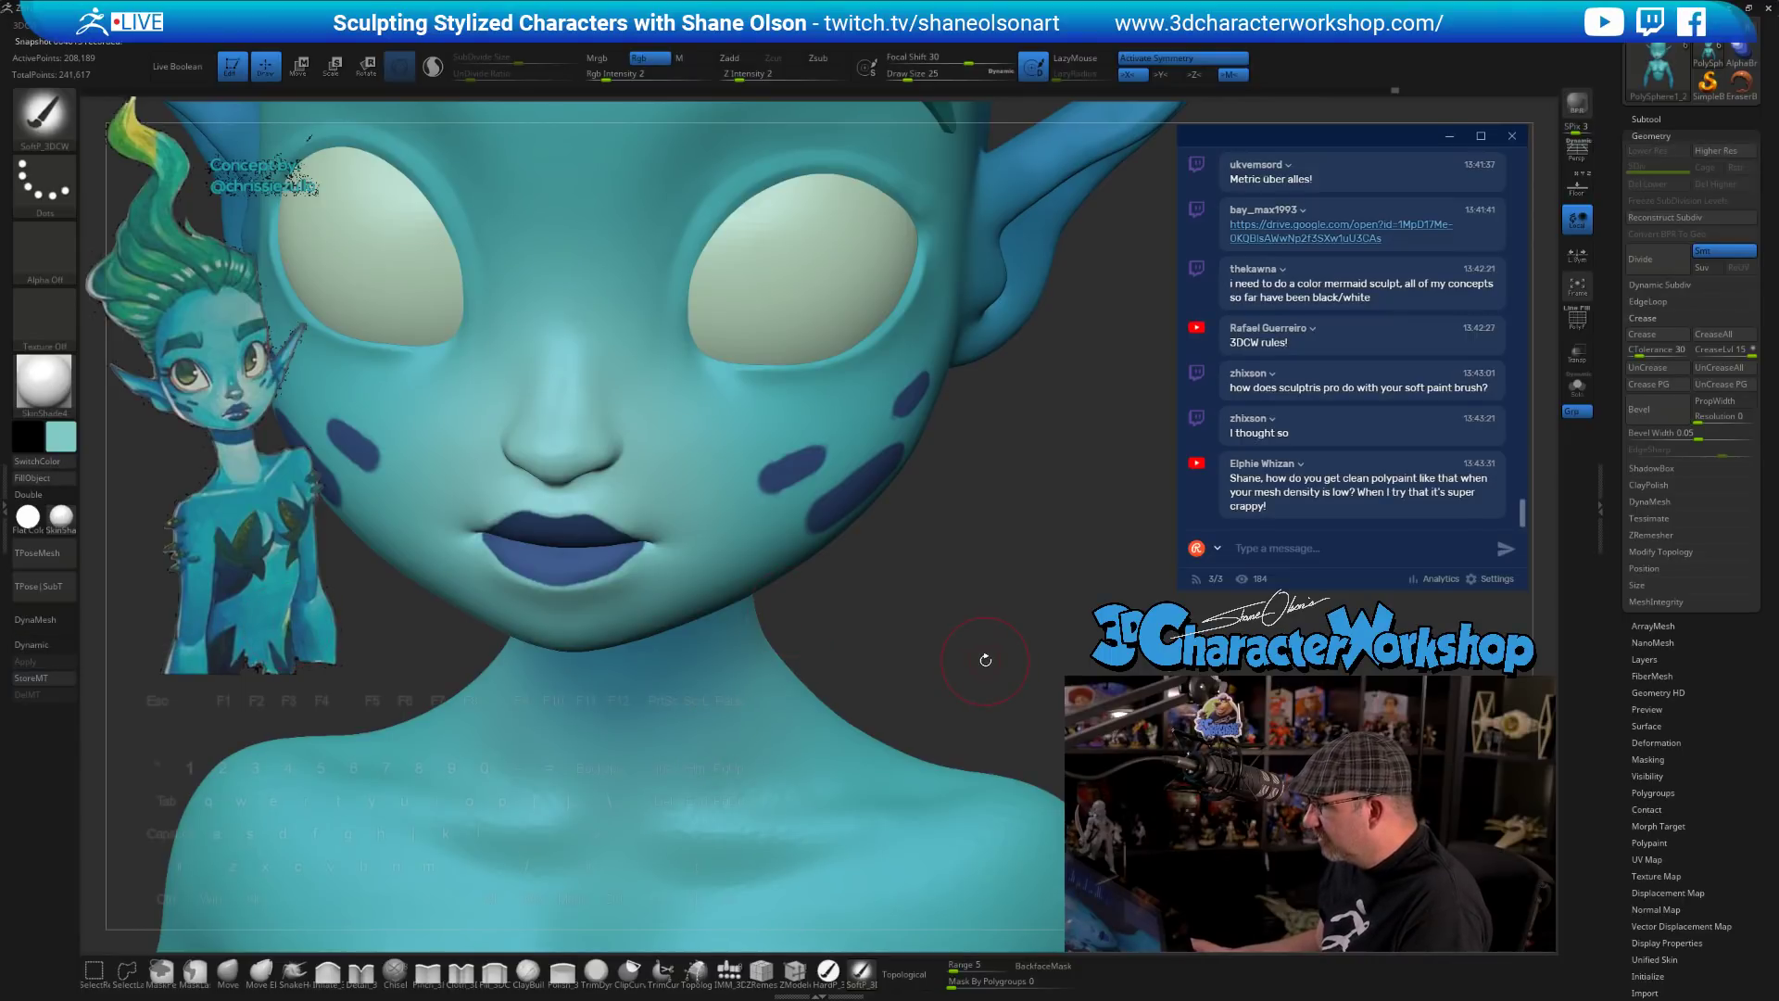
{"action": "key", "text": "s"}
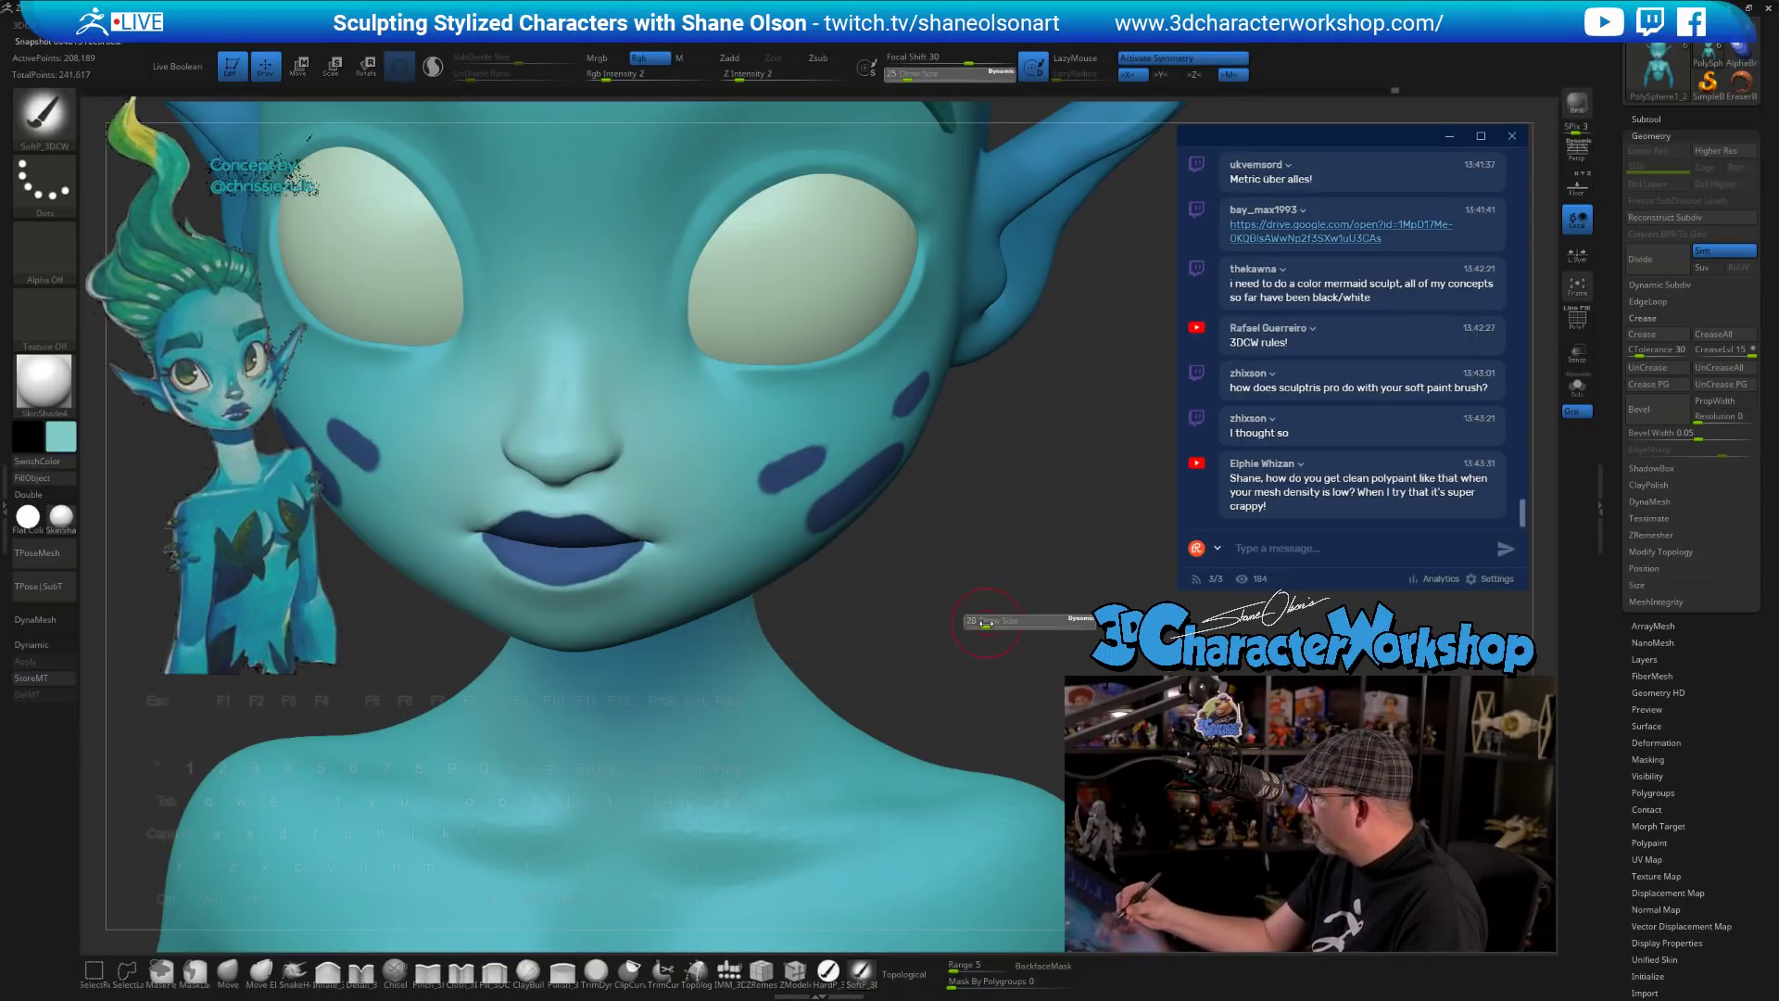
{"action": "mouse_move", "coordinate": [986, 625]}
{"action": "left_mouse_down"}
{"action": "mouse_move", "coordinate": [960, 617]}
{"action": "mouse_move", "coordinate": [963, 665]}
{"action": "left_mouse_up"}
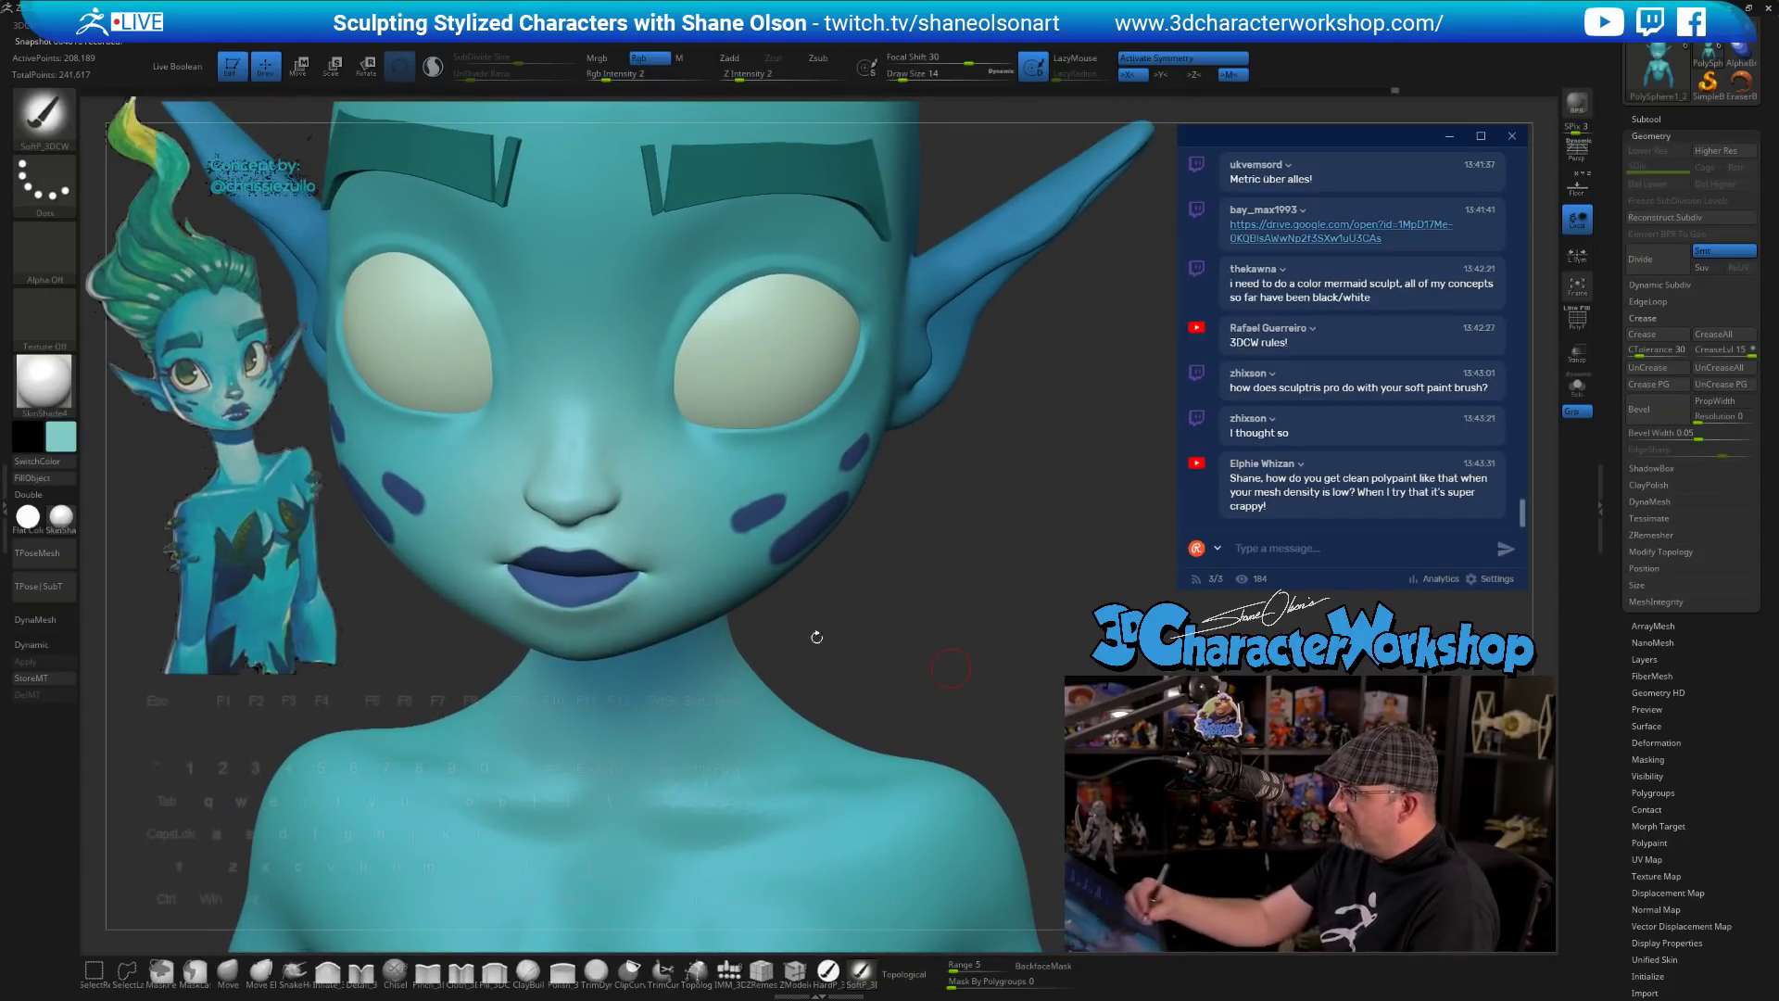
{"action": "key", "text": "s"}
{"action": "left_click_drag", "start_coordinate": [822, 638], "coordinate": [831, 666]}
{"action": "key", "text": "s"}
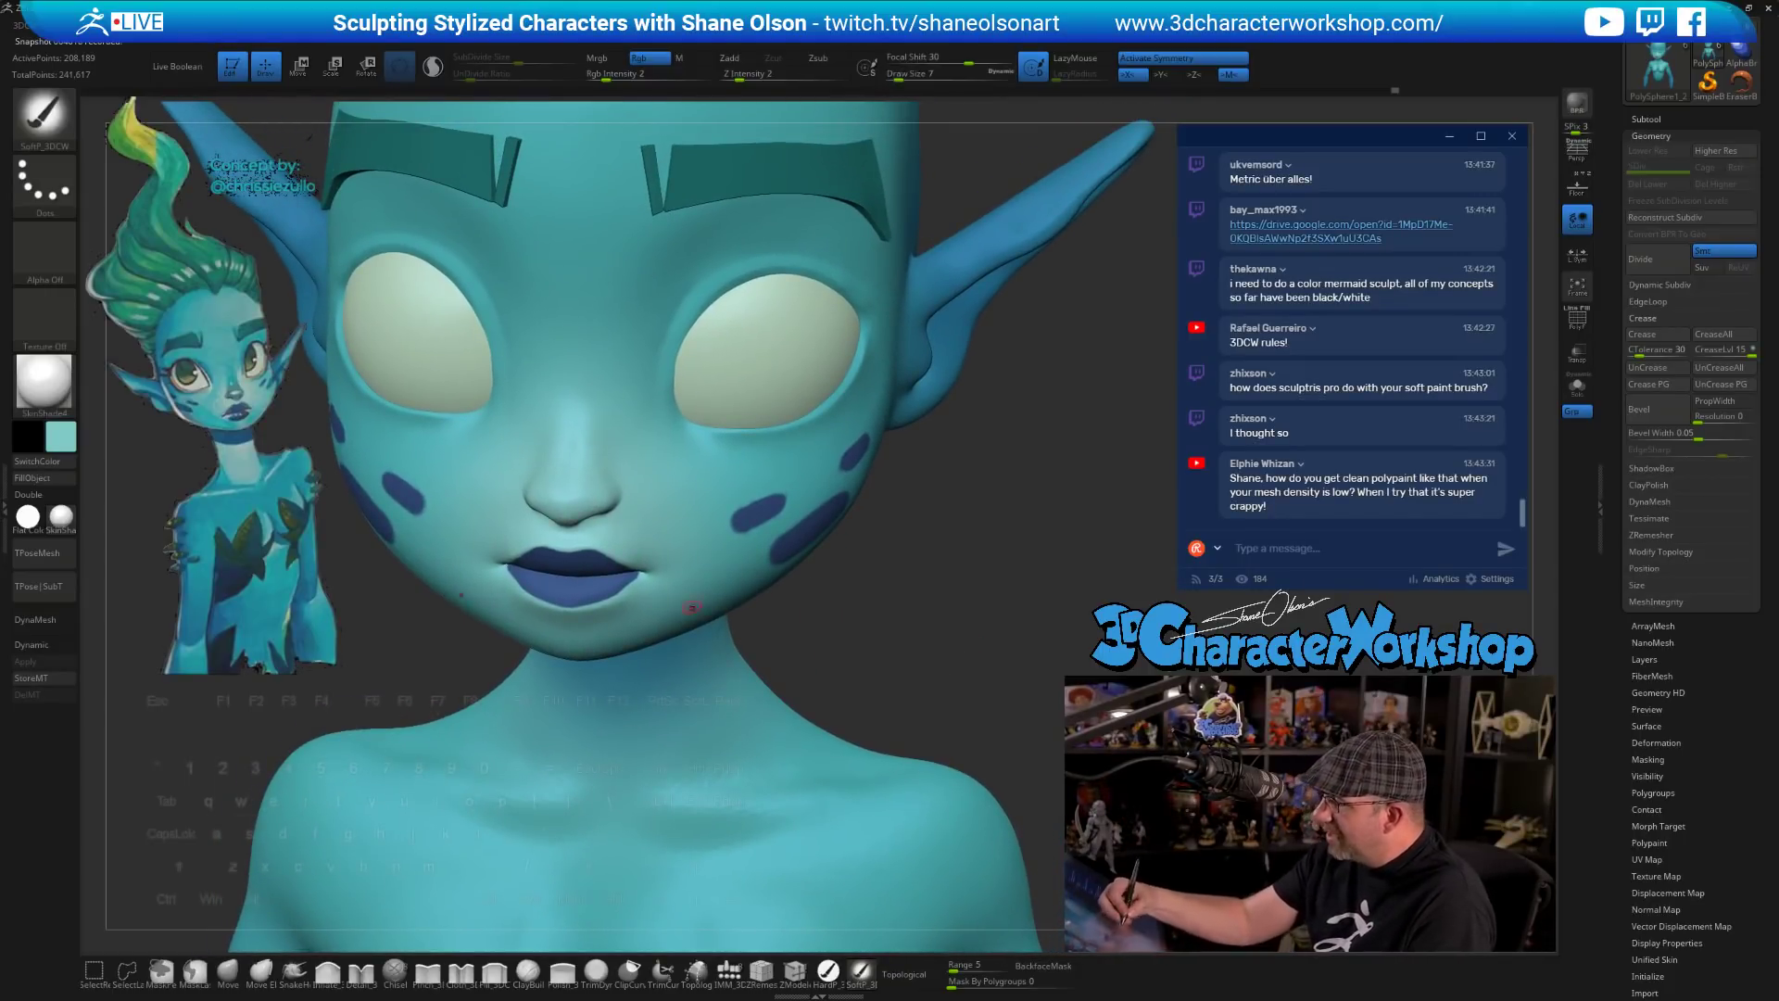
{"action": "key", "text": "s"}
{"action": "left_click_drag", "start_coordinate": [632, 590], "coordinate": [637, 591]}
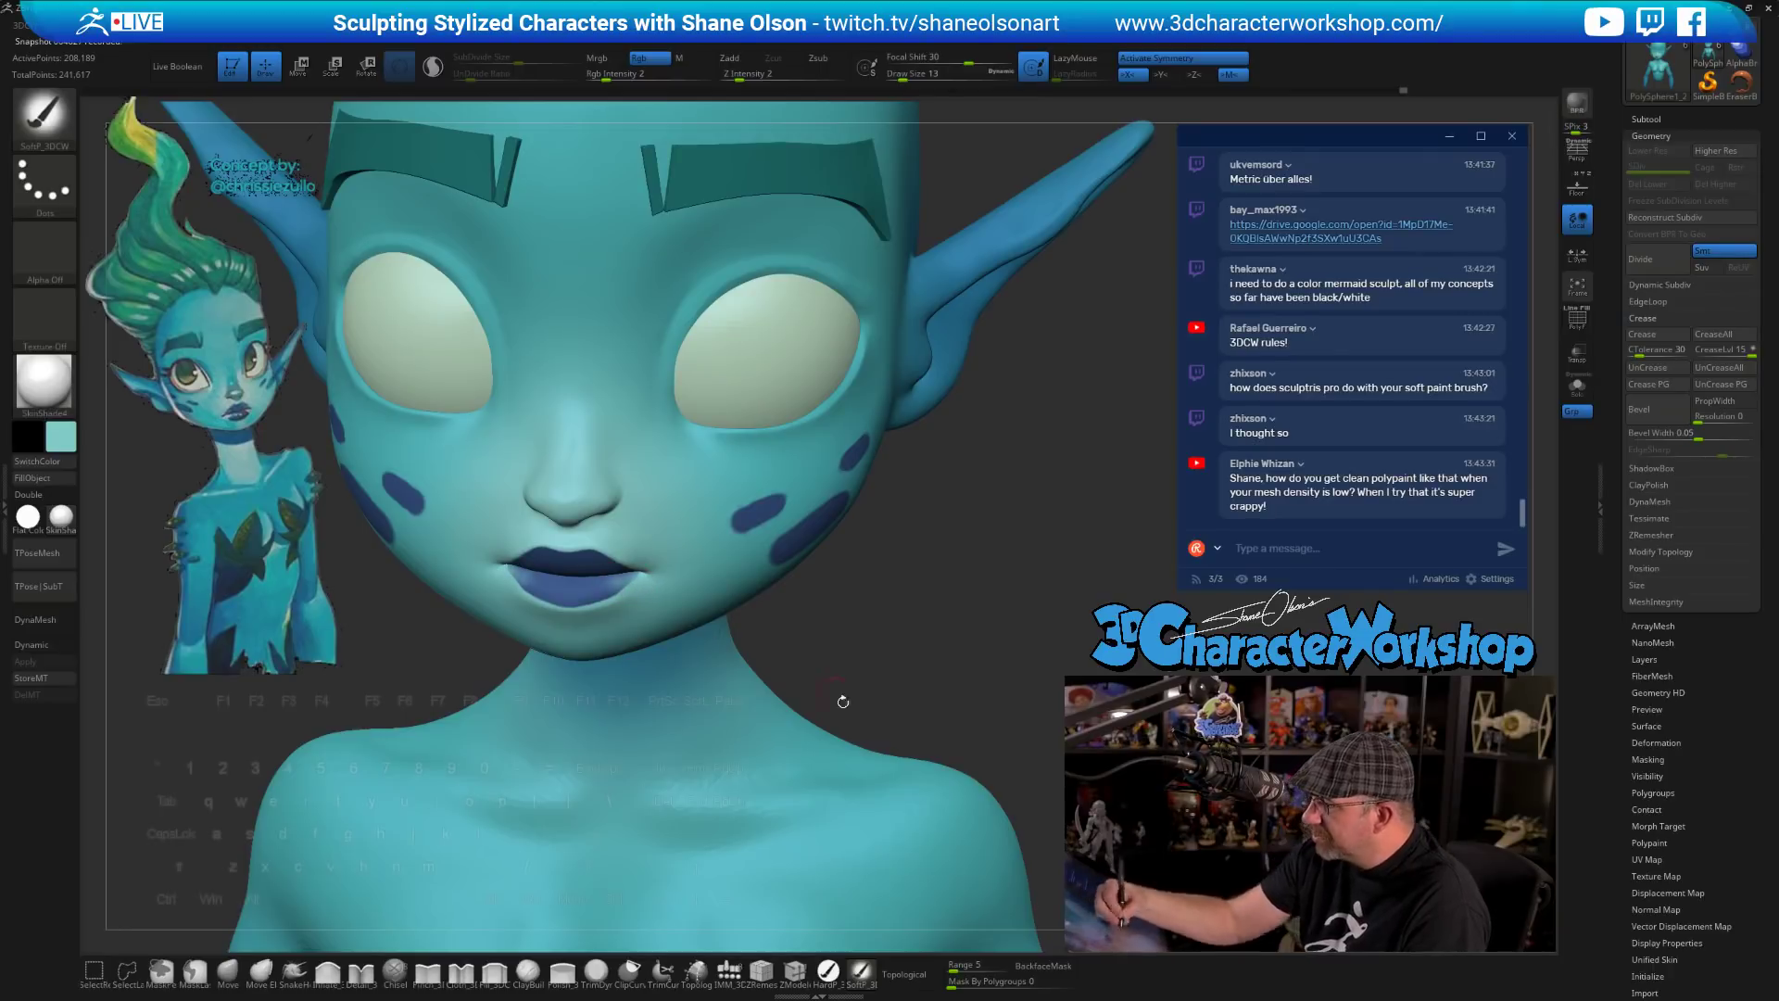
- Display the polygon wireframe and examine the mesh density around the cheek markings from the side, then hide it
{"action": "mouse_move", "coordinate": [842, 699]}
{"action": "left_mouse_down"}
{"action": "mouse_move", "coordinate": [893, 687]}
{"action": "mouse_move", "coordinate": [868, 743]}
{"action": "mouse_move", "coordinate": [890, 729]}
{"action": "mouse_move", "coordinate": [797, 532]}
{"action": "left_mouse_up"}
{"action": "key", "text": "shift+f"}
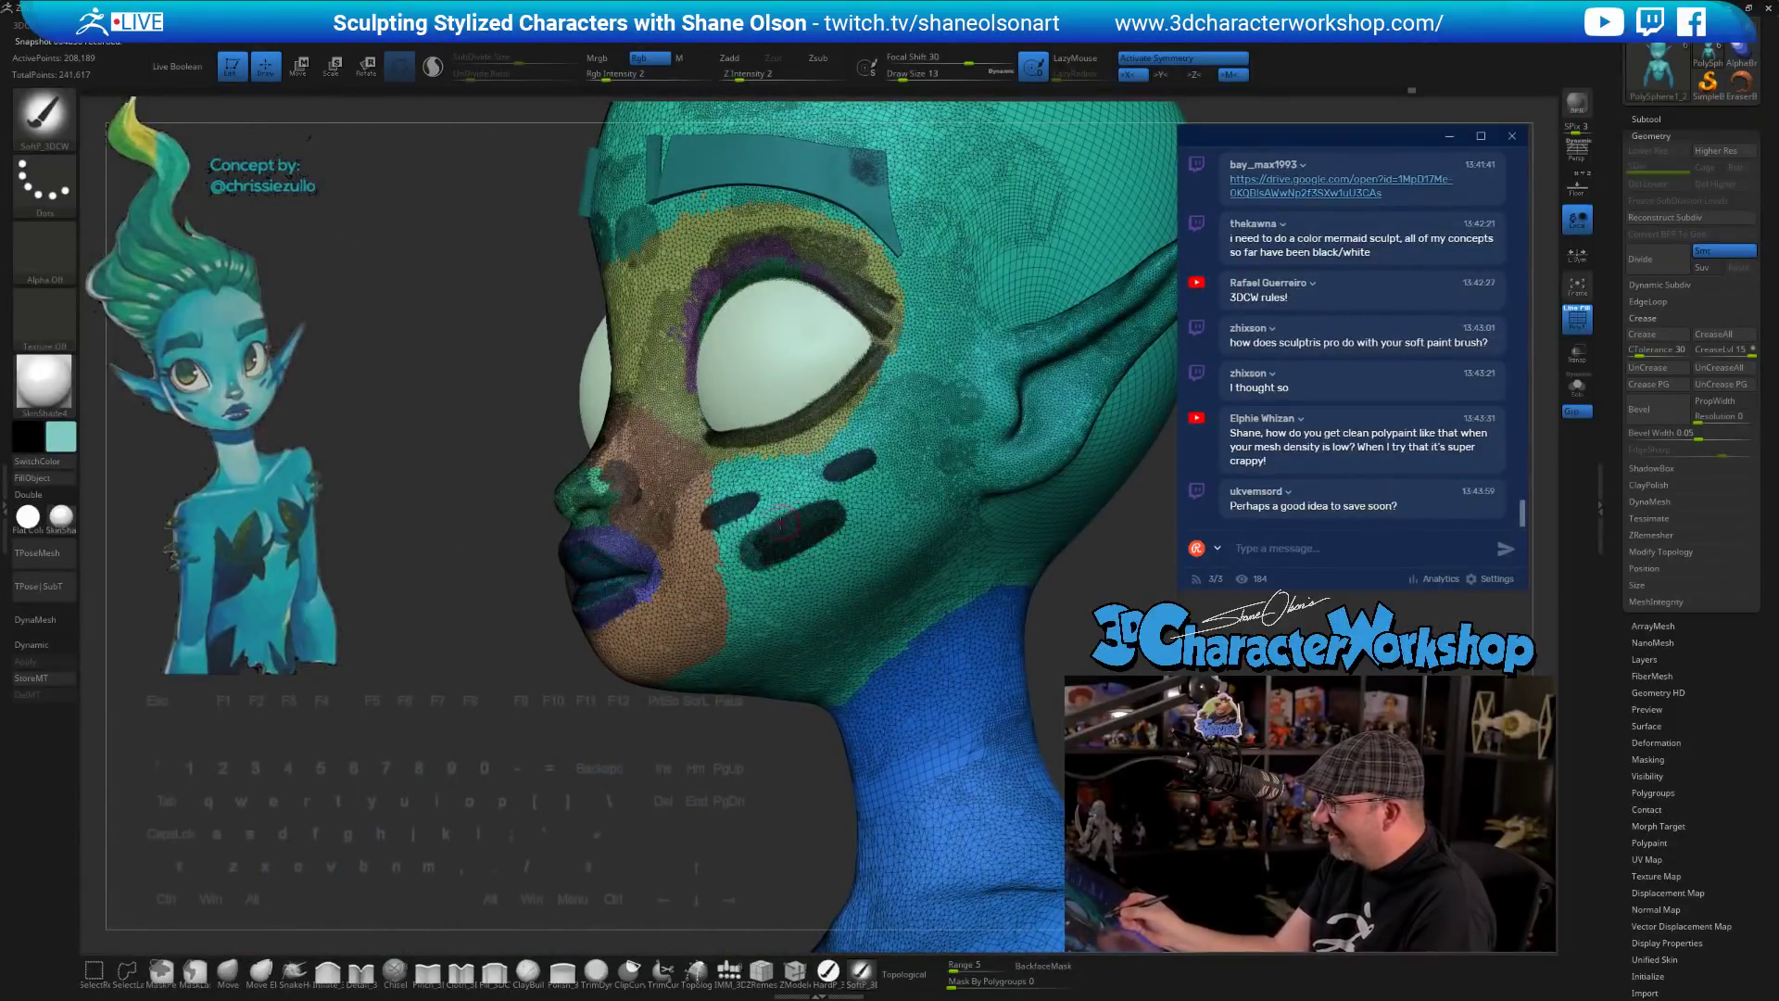
{"action": "left_click_drag", "start_coordinate": [748, 615], "coordinate": [926, 623]}
{"action": "key", "text": "shift+f"}
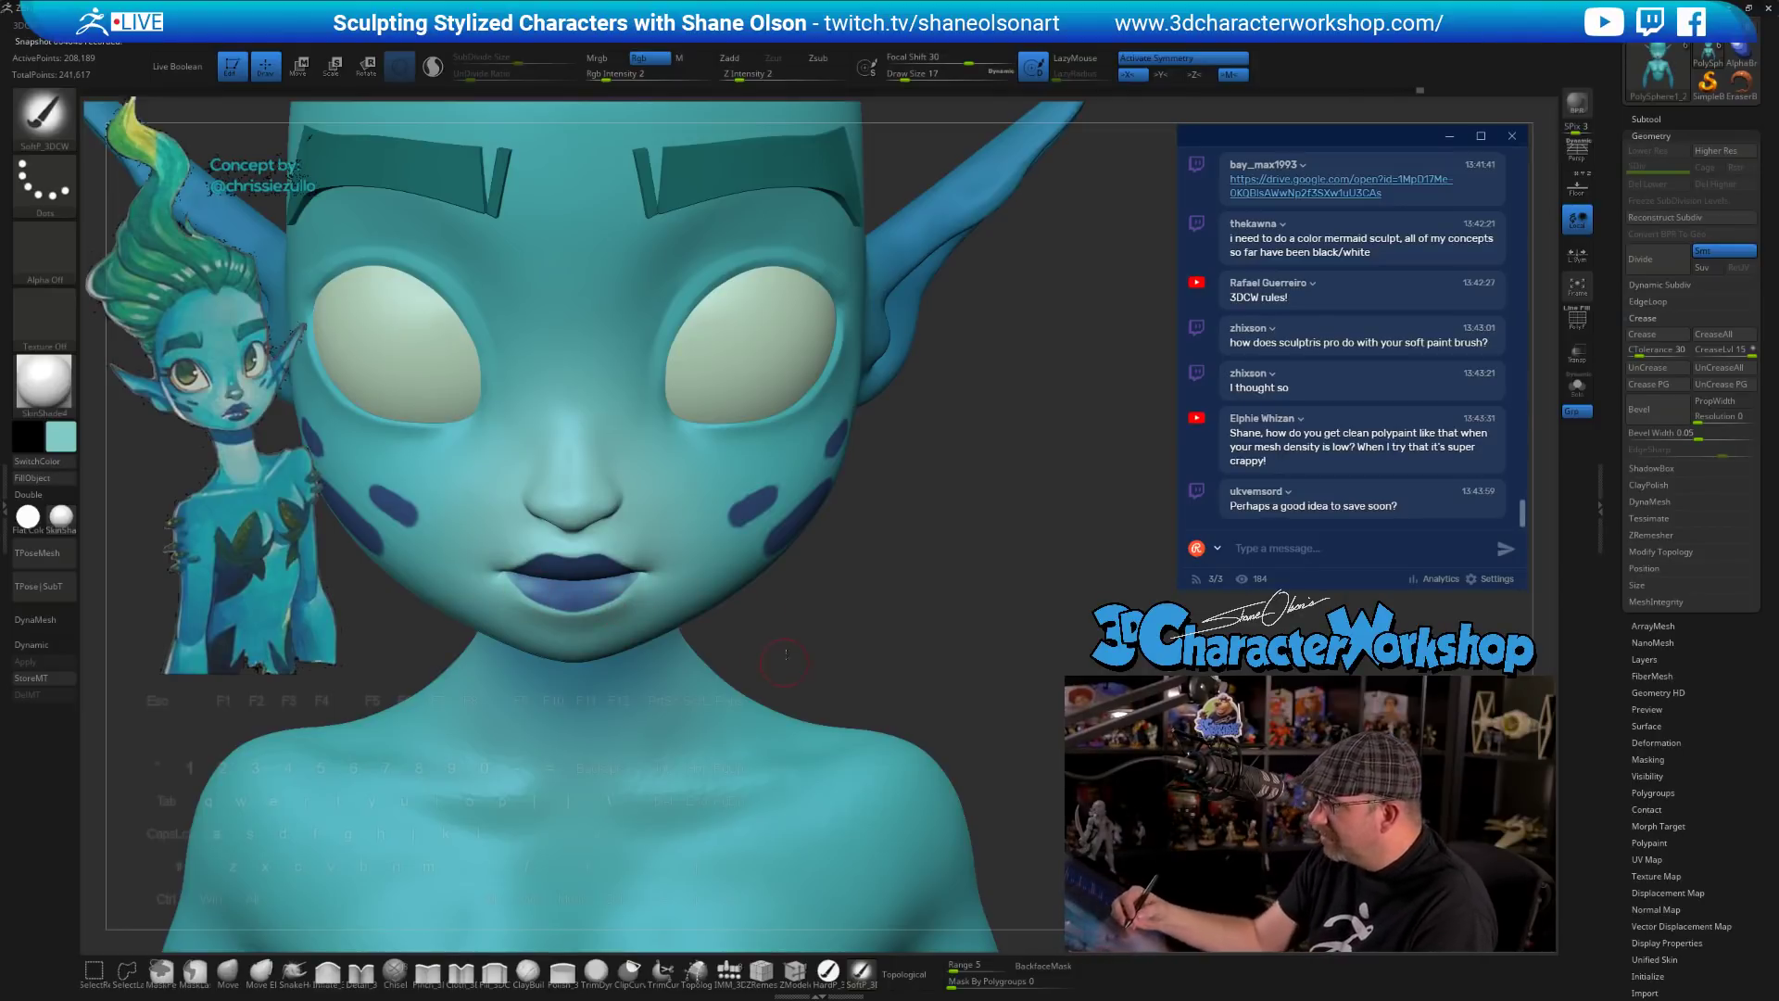
- Choose a dark blue and paint a darker area on the lower lip with the hard paint brush at draw size 8
{"action": "mouse_move", "coordinate": [804, 667]}
{"action": "left_mouse_down"}
{"action": "mouse_move", "coordinate": [885, 660]}
{"action": "mouse_move", "coordinate": [805, 650]}
{"action": "left_mouse_up"}
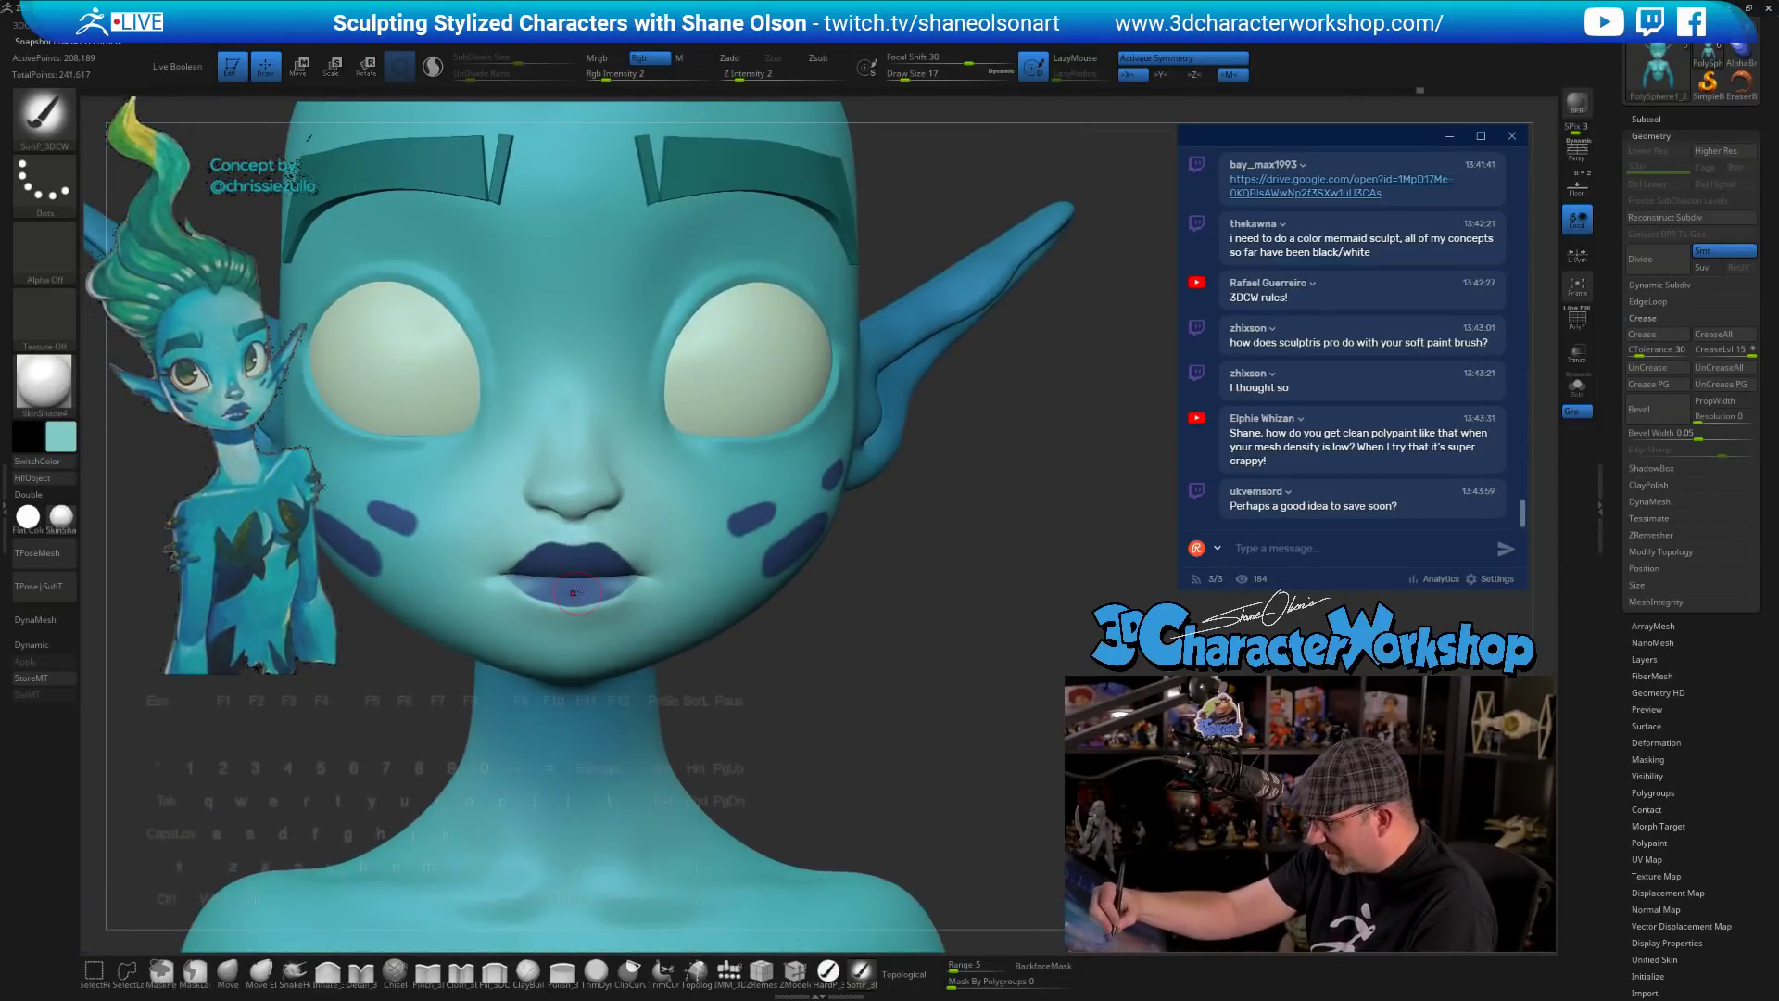
{"action": "left_click", "coordinate": [60, 435]}
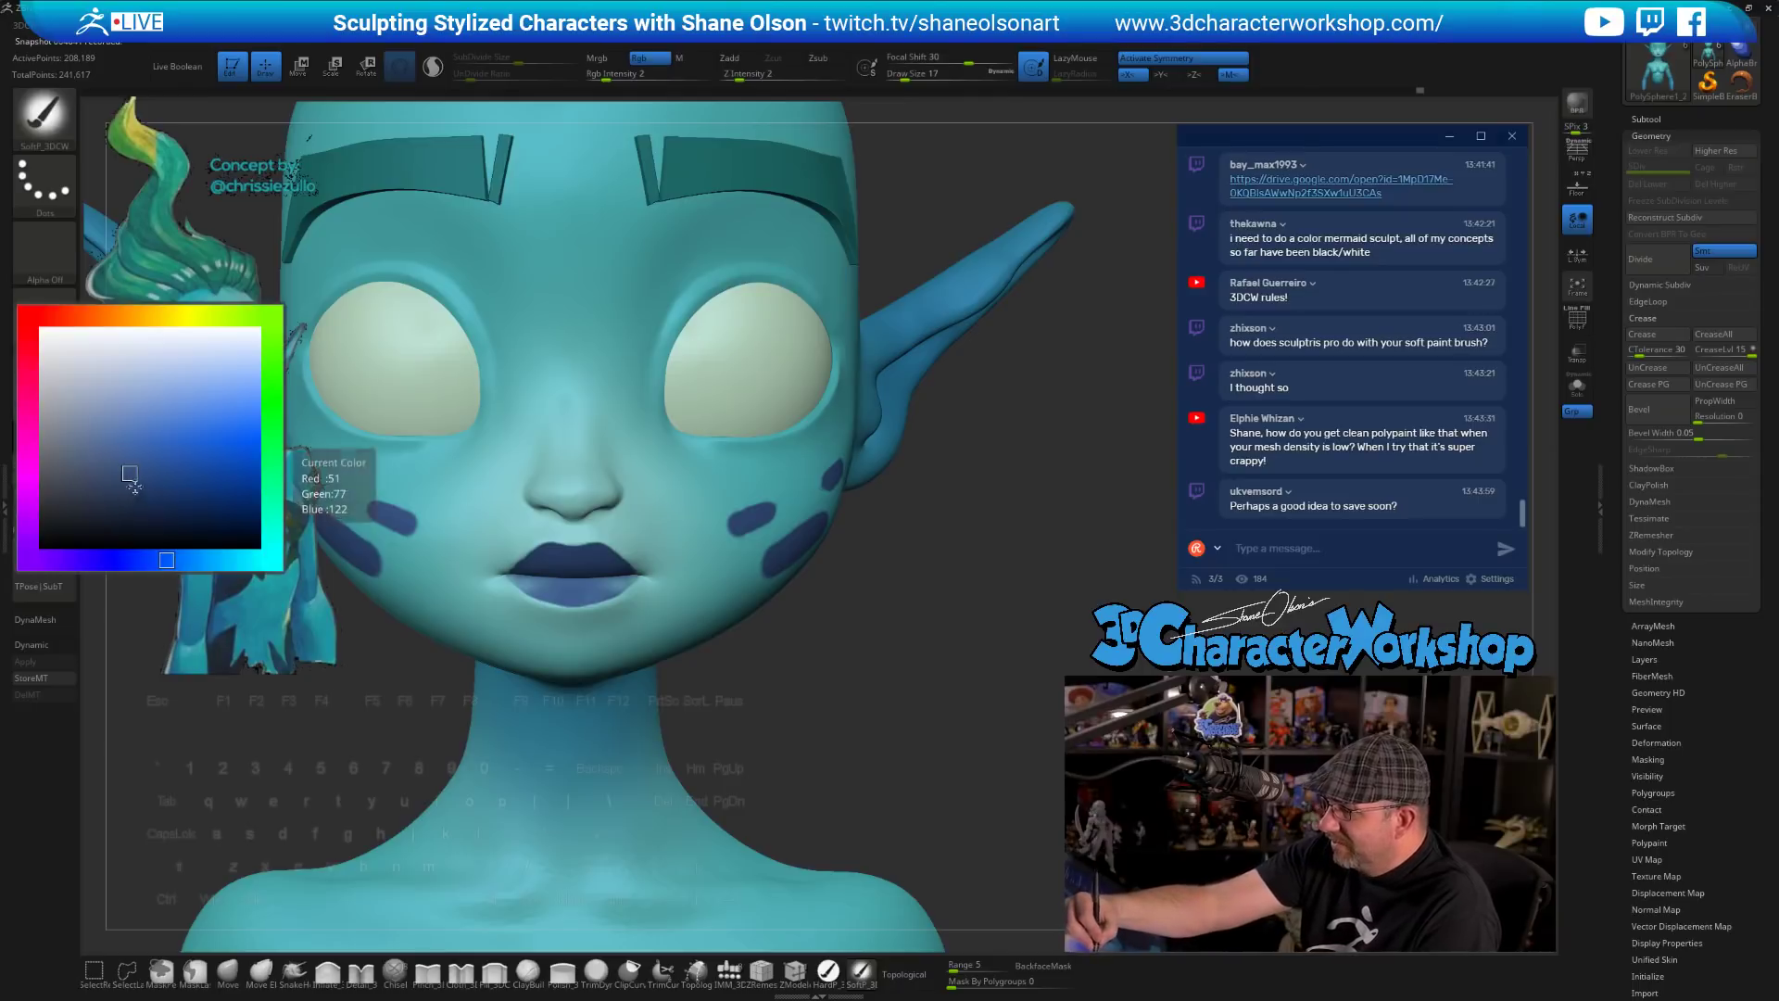
{"action": "left_click", "coordinate": [144, 488]}
{"action": "key", "text": "s"}
{"action": "left_click_drag", "start_coordinate": [839, 713], "coordinate": [804, 768]}
{"action": "left_click", "coordinate": [829, 972]}
{"action": "key", "text": "bracketleft"}
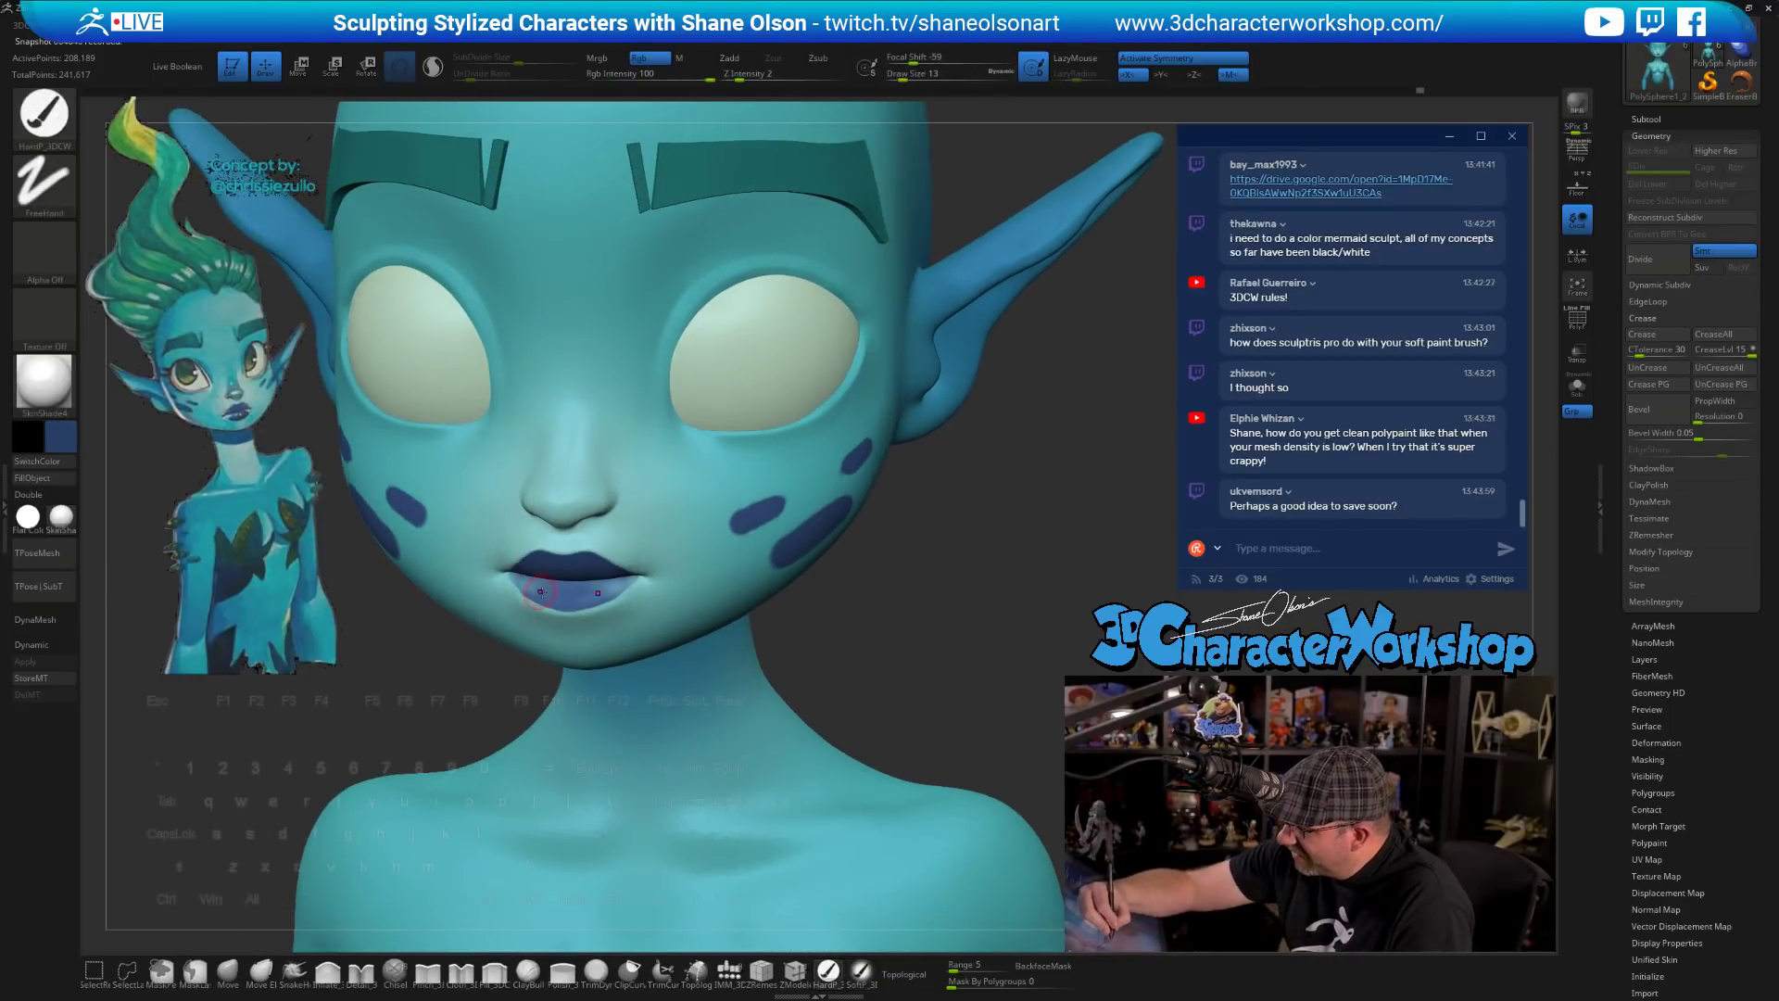
{"action": "mouse_move", "coordinate": [535, 598]}
{"action": "left_mouse_down"}
{"action": "mouse_move", "coordinate": [556, 607]}
{"action": "mouse_move", "coordinate": [530, 589]}
{"action": "left_mouse_up"}
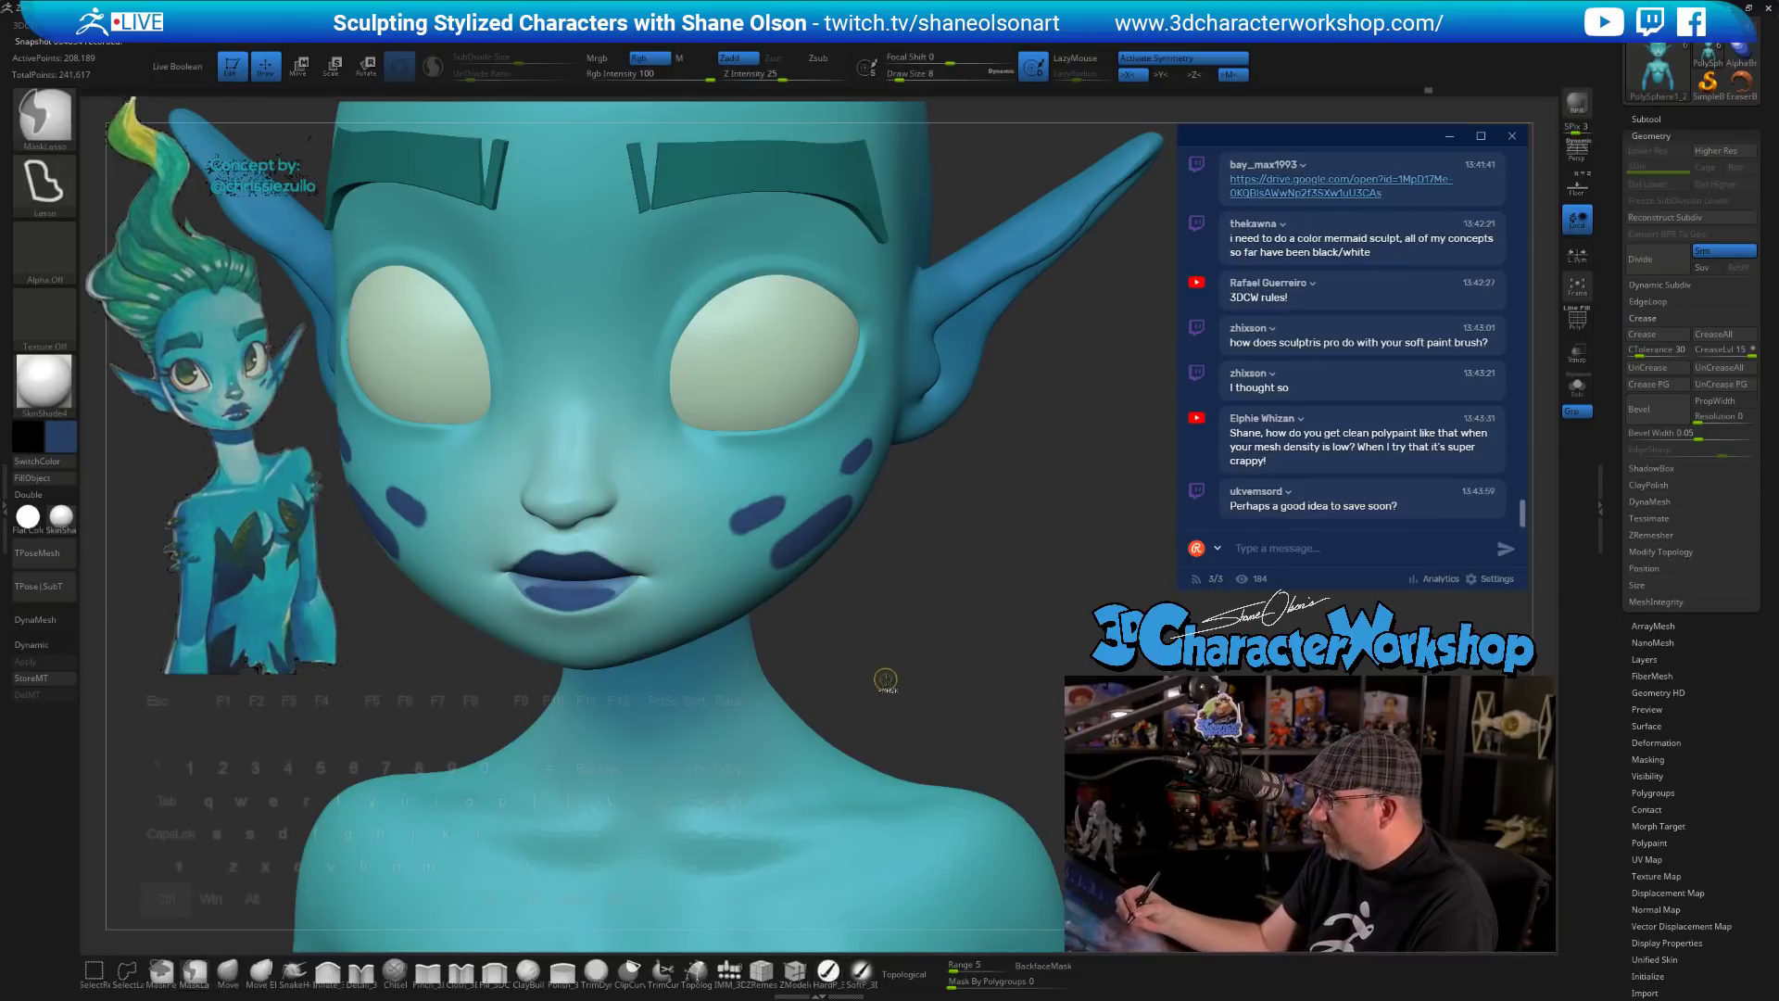
{"action": "key", "text": "ctrl+z"}
- Blend the lower lip with the soft paint brush, using a lighter blue sampled from the lip
{"action": "left_click", "coordinate": [860, 970]}
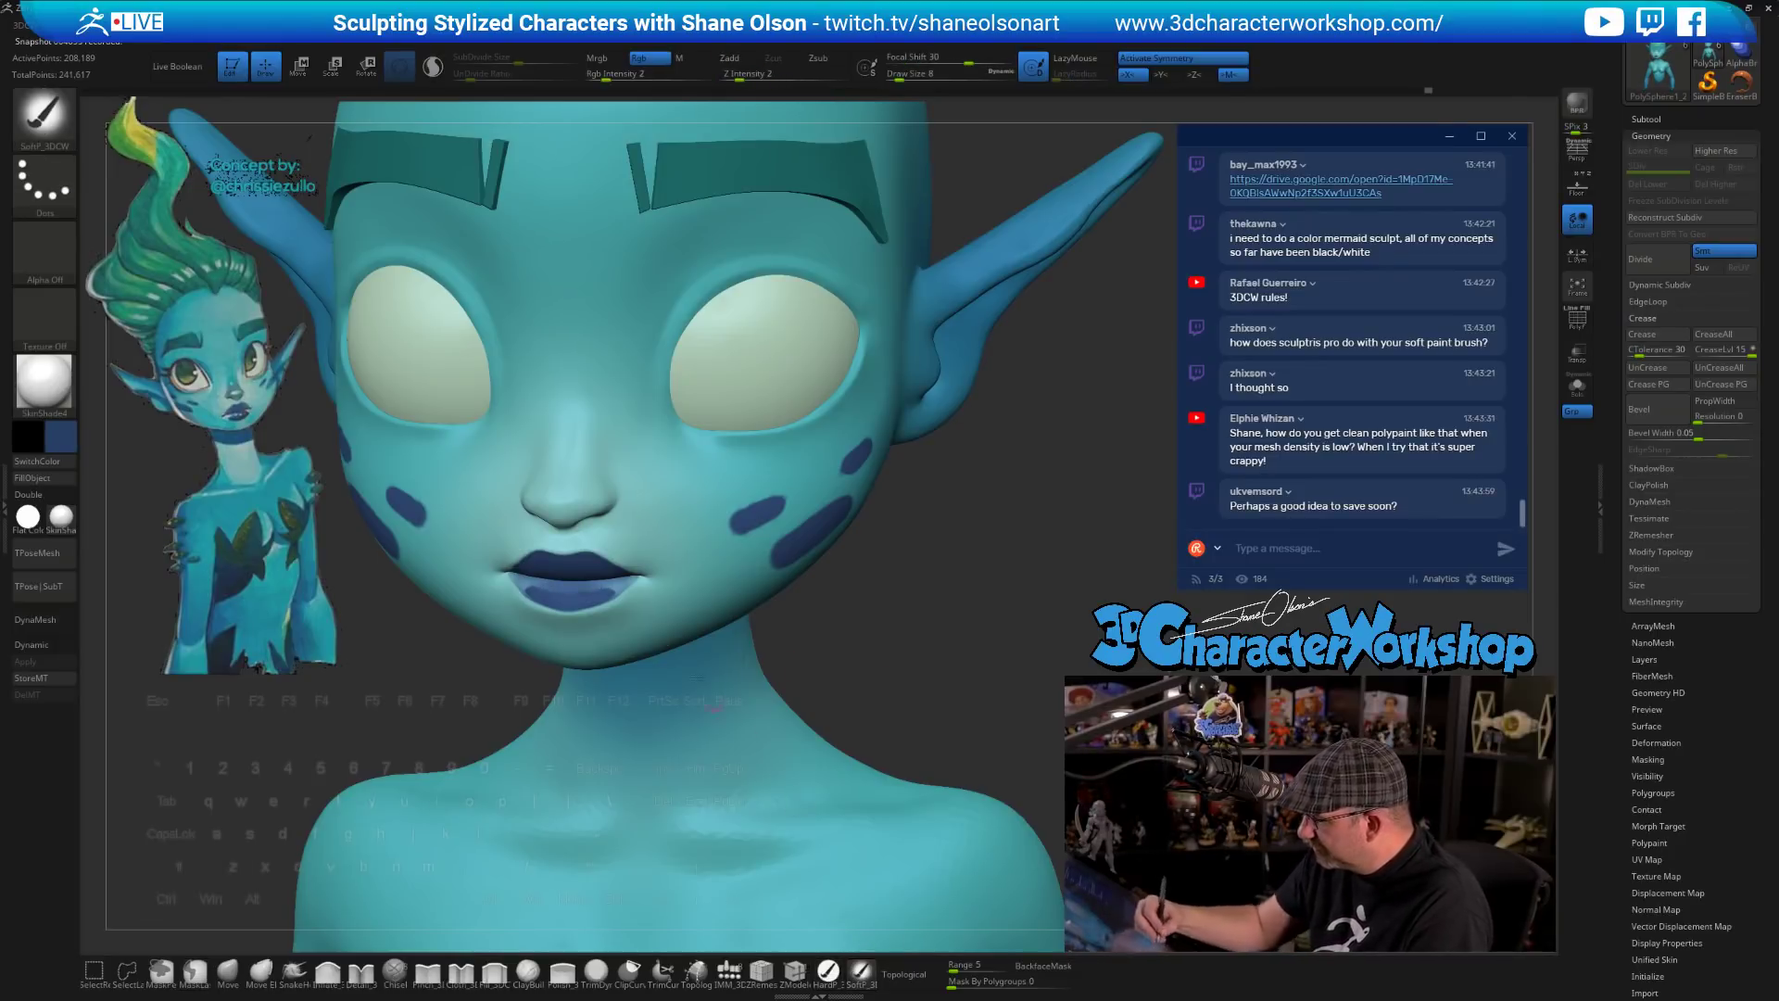
{"action": "key", "text": "c"}
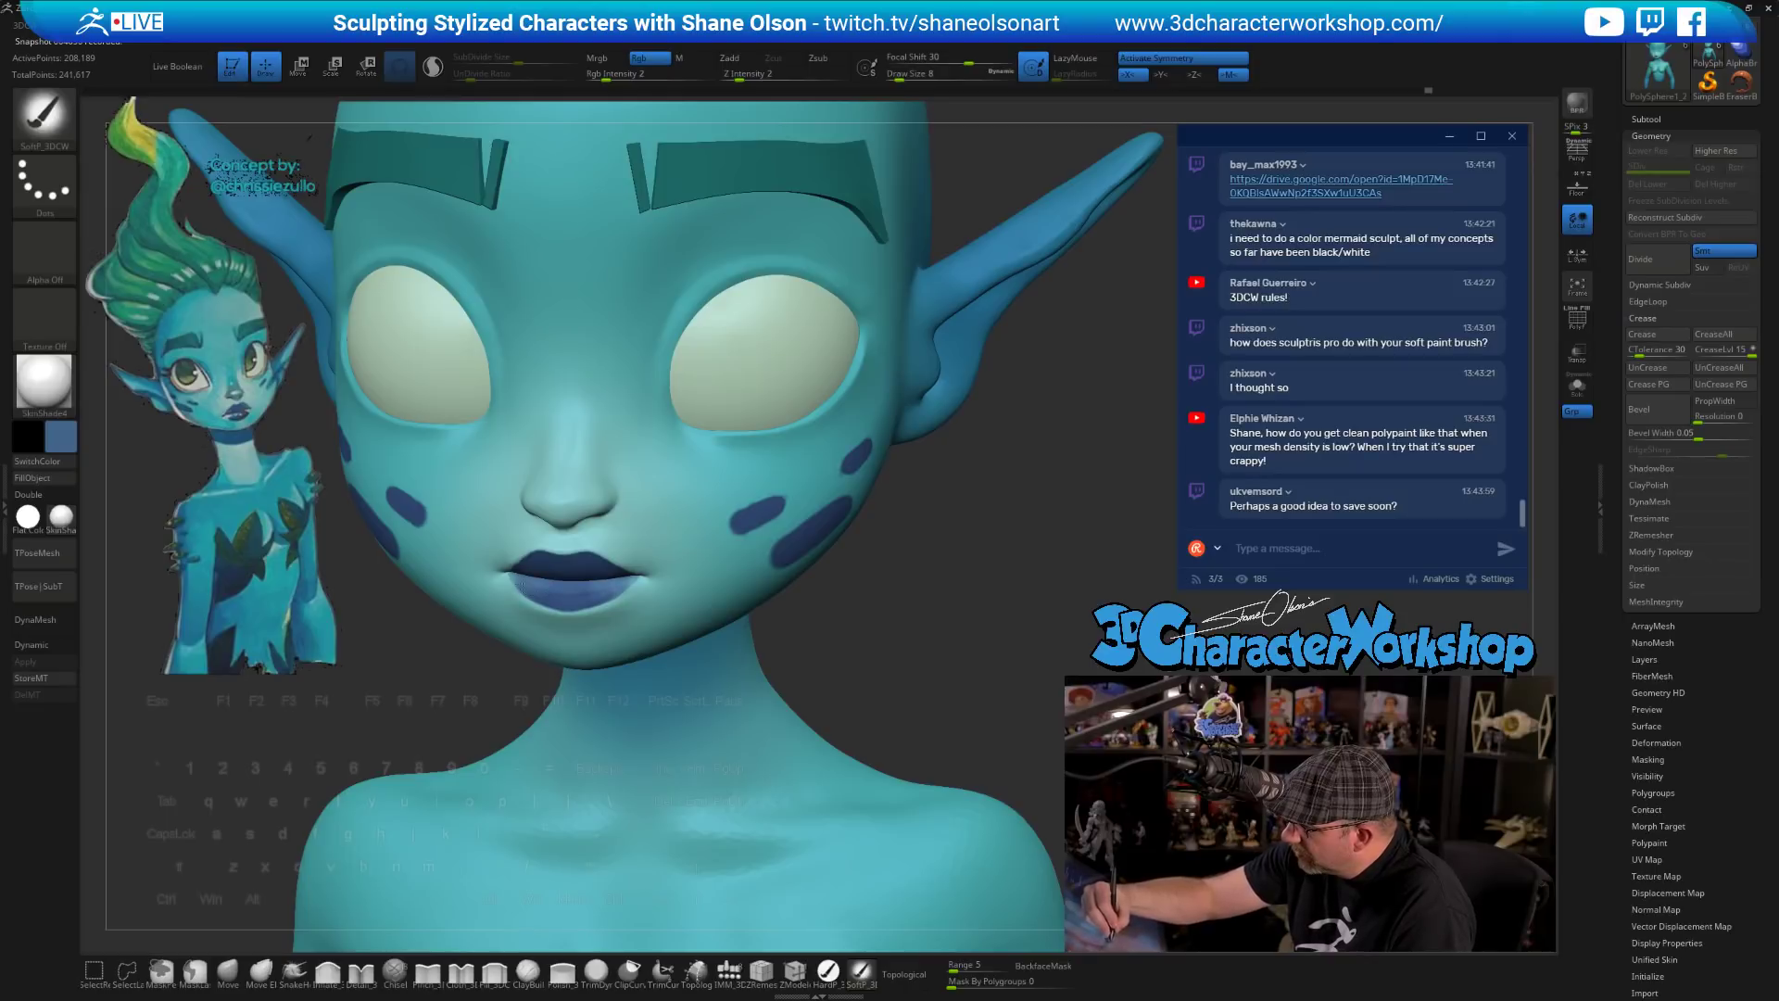
{"action": "mouse_move", "coordinate": [813, 655]}
{"action": "left_mouse_down", "text": "alt"}
{"action": "mouse_move", "coordinate": [895, 639]}
{"action": "mouse_move", "coordinate": [947, 695]}
{"action": "mouse_move", "coordinate": [913, 697]}
{"action": "left_mouse_up", "text": "alt"}
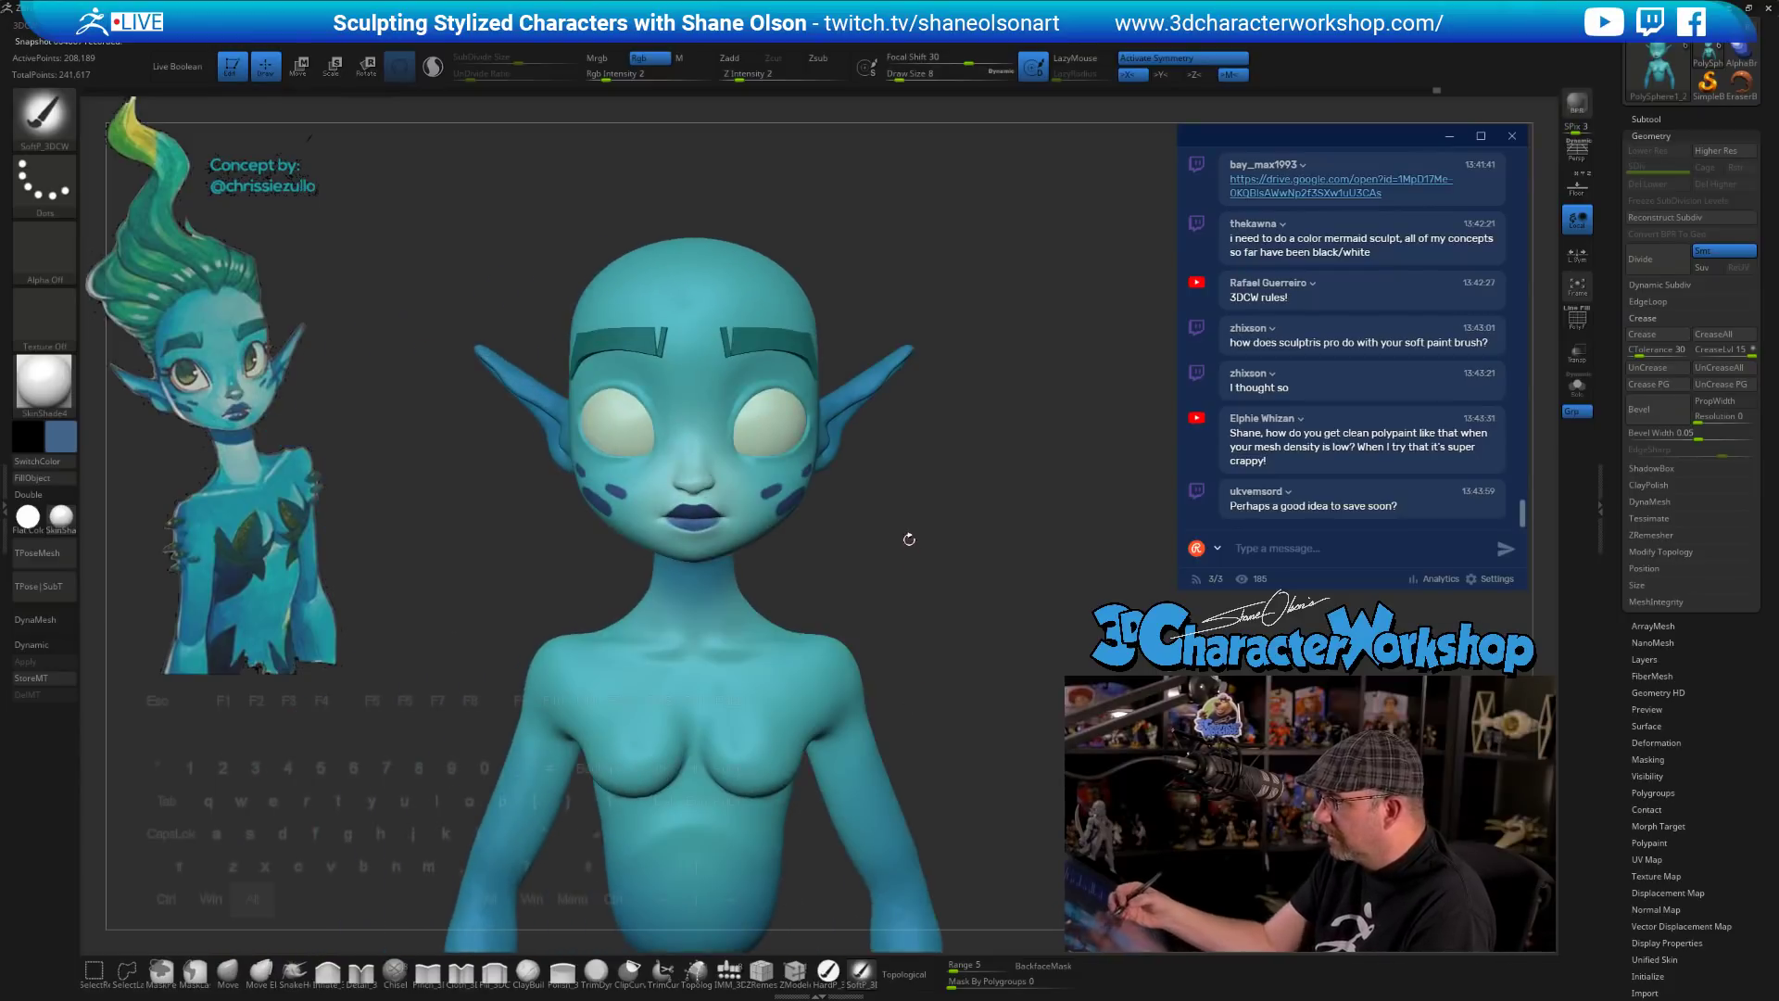
- Sample a teal blue and set the soft paint brush's draw size to 54 for work on the face
{"action": "mouse_move", "coordinate": [909, 539]}
{"action": "left_mouse_down"}
{"action": "mouse_move", "coordinate": [895, 572]}
{"action": "mouse_move", "coordinate": [899, 490]}
{"action": "left_mouse_up"}
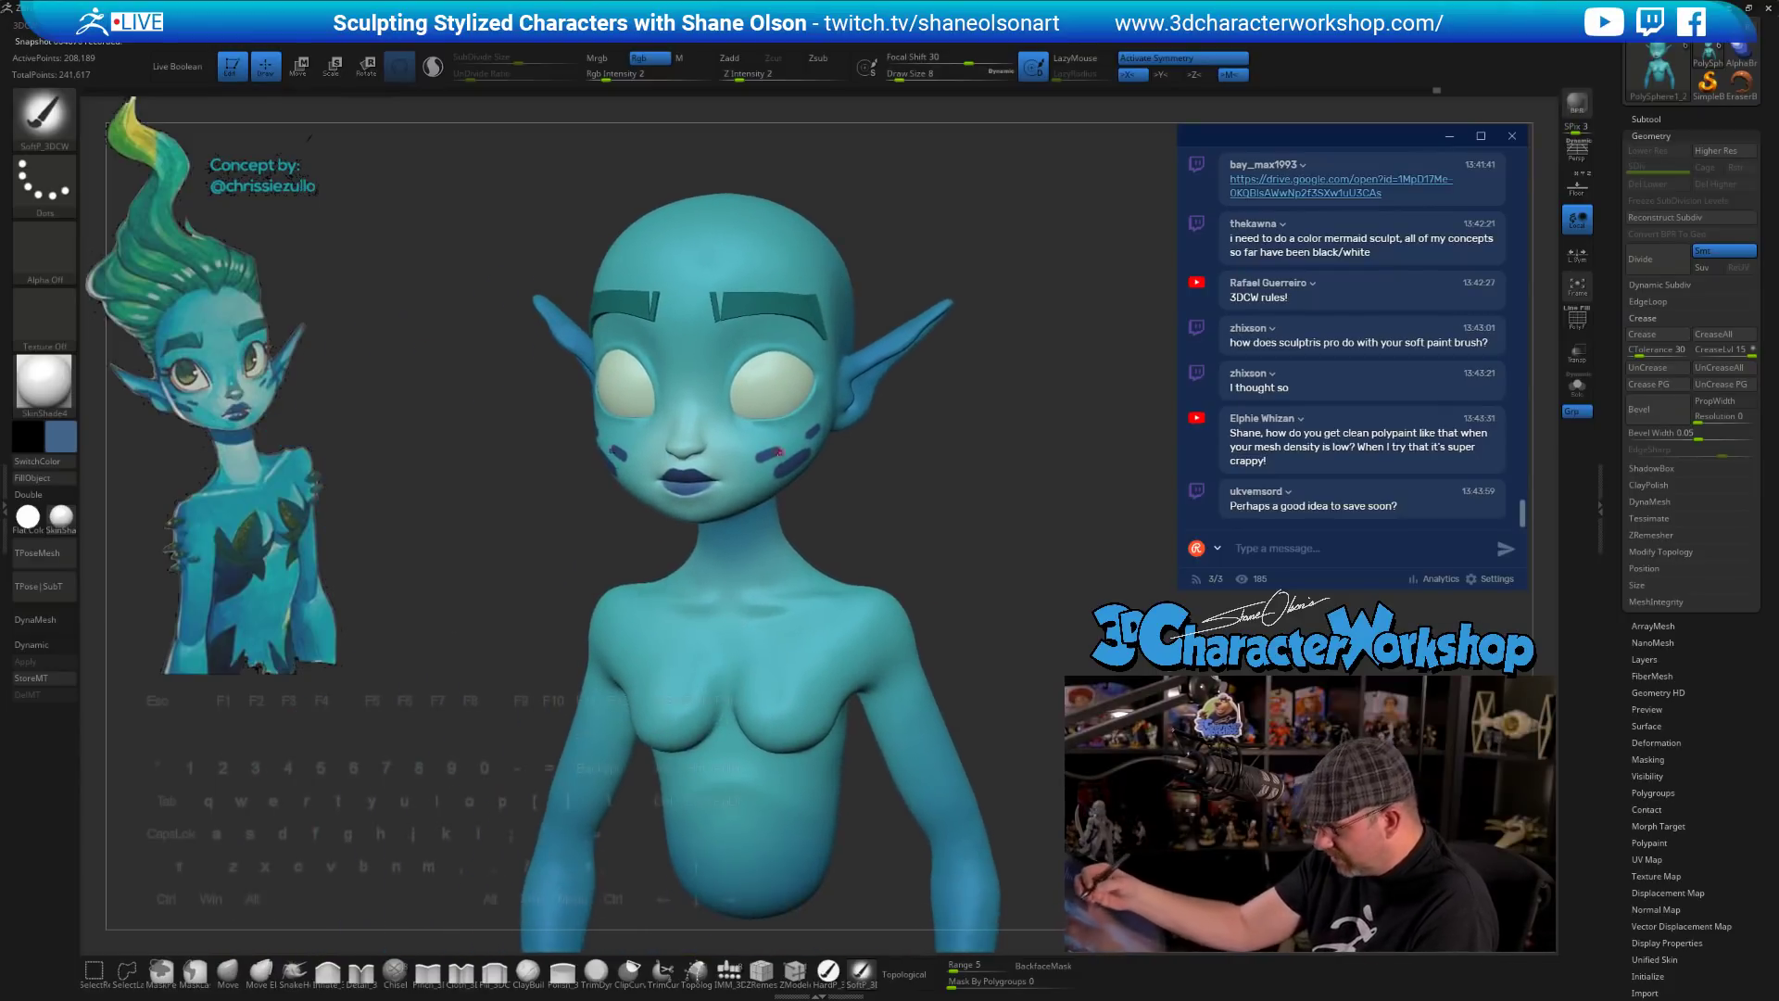
{"action": "key", "text": "c"}
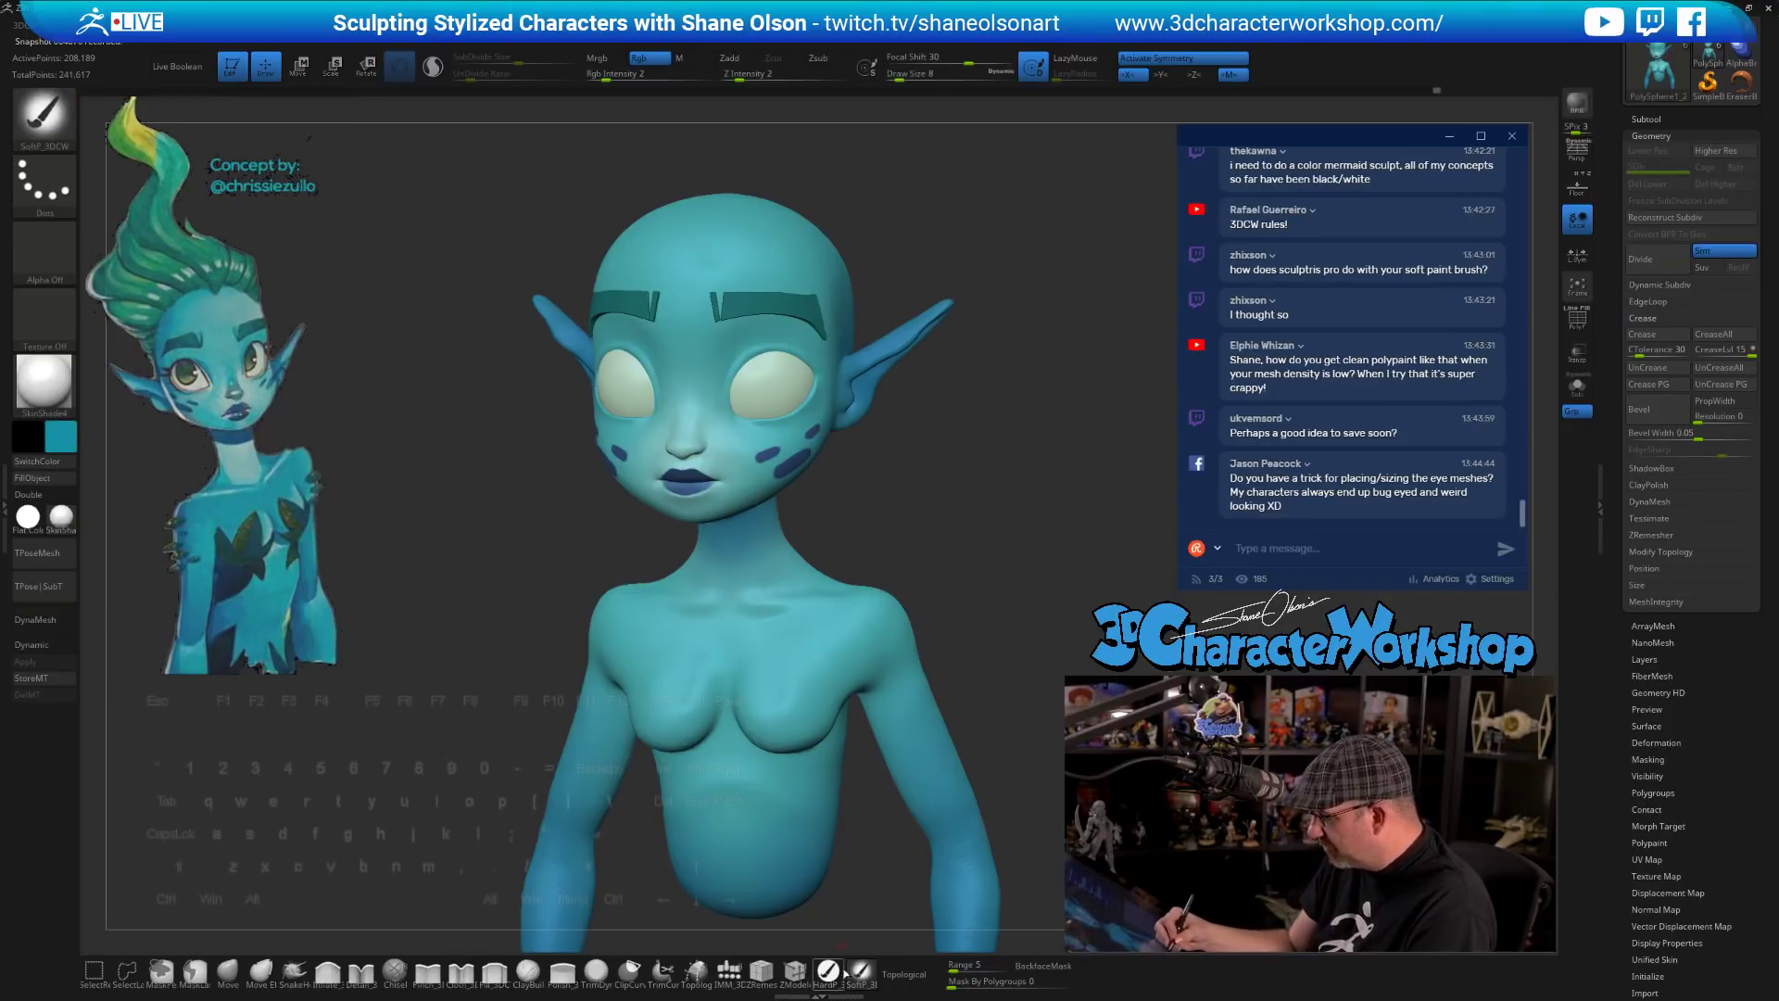
{"action": "key", "text": "s"}
{"action": "mouse_move", "coordinate": [948, 553]}
{"action": "left_mouse_down"}
{"action": "mouse_move", "coordinate": [966, 554]}
{"action": "mouse_move", "coordinate": [856, 630]}
{"action": "left_mouse_up"}
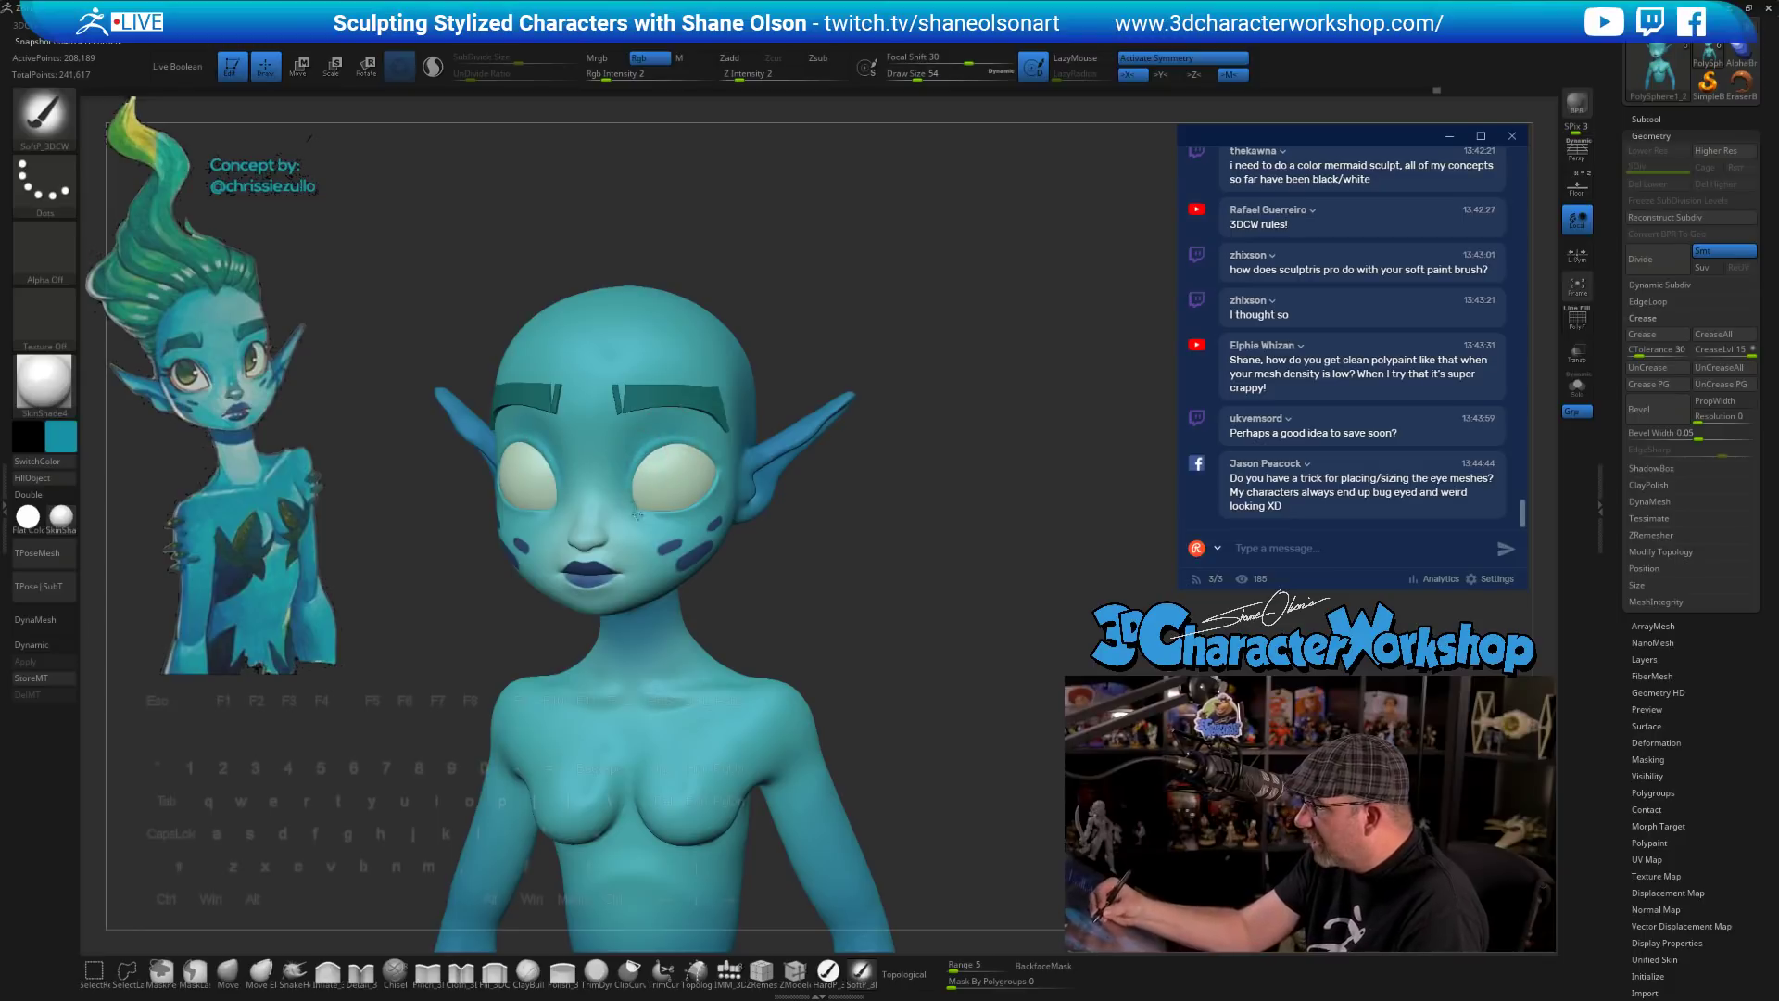
{"action": "left_click_drag", "start_coordinate": [860, 622], "coordinate": [791, 651]}
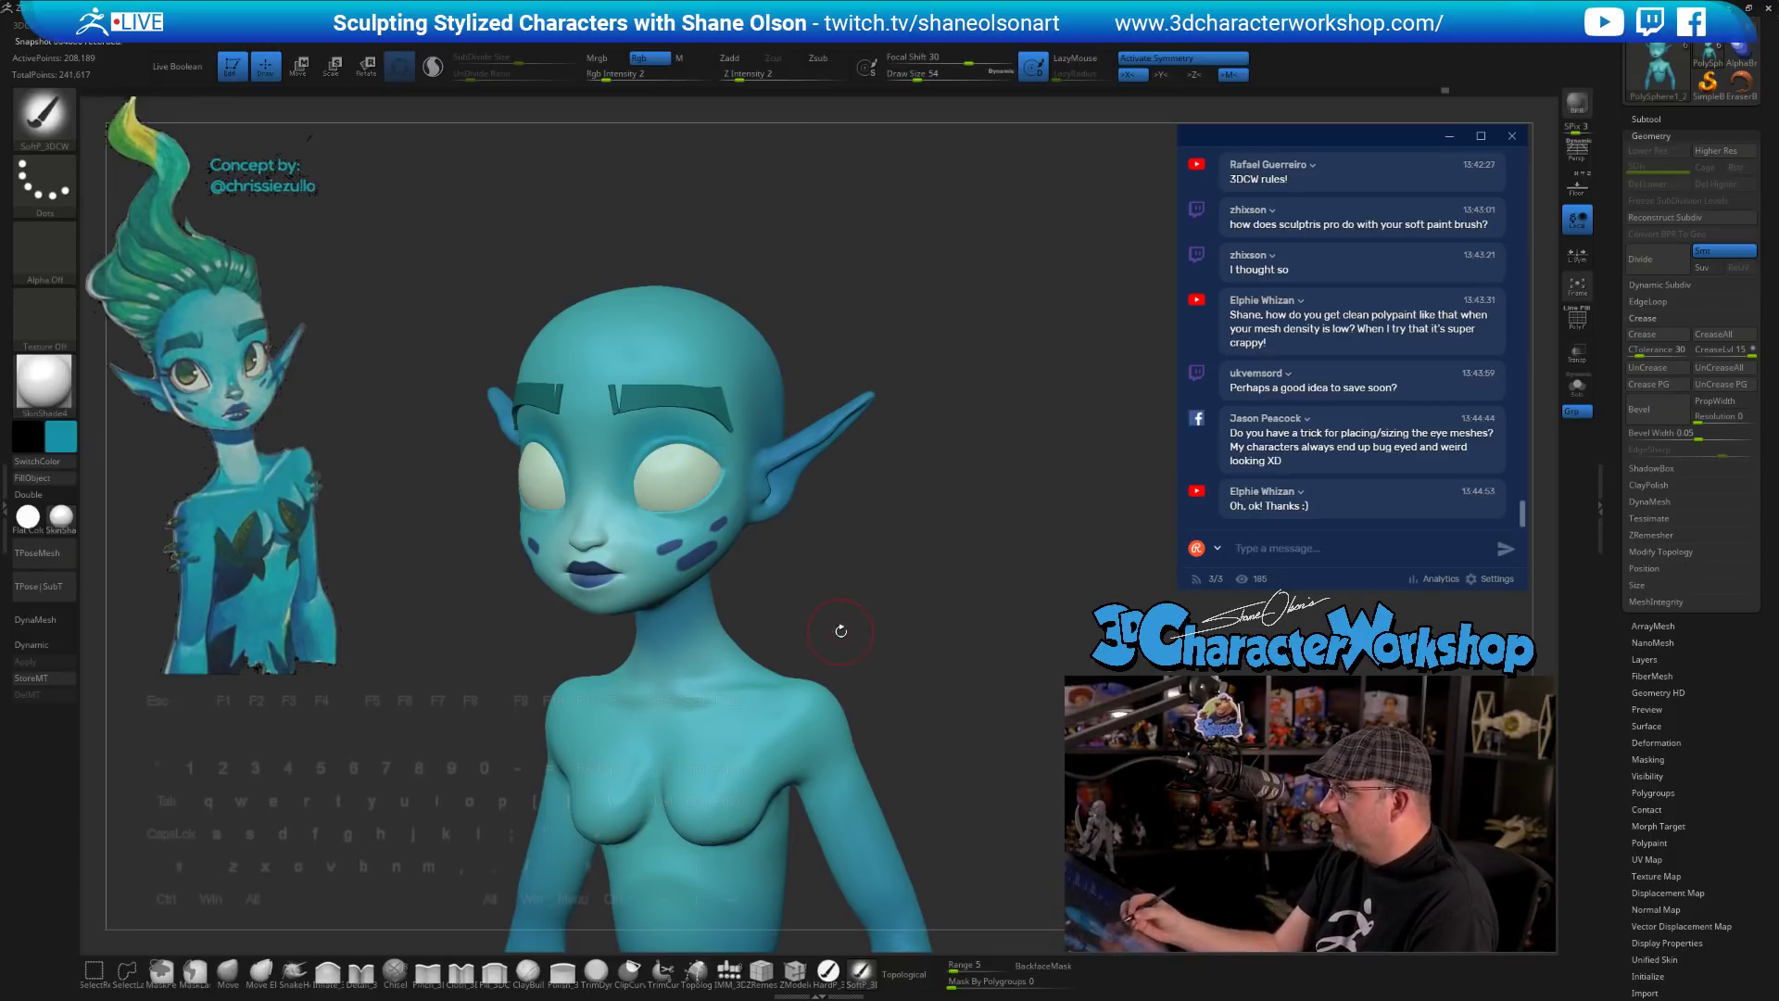
- Make the eyebrow mesh active and examine the whole bust from the front
{"action": "left_click", "coordinate": [714, 409], "text": "alt"}
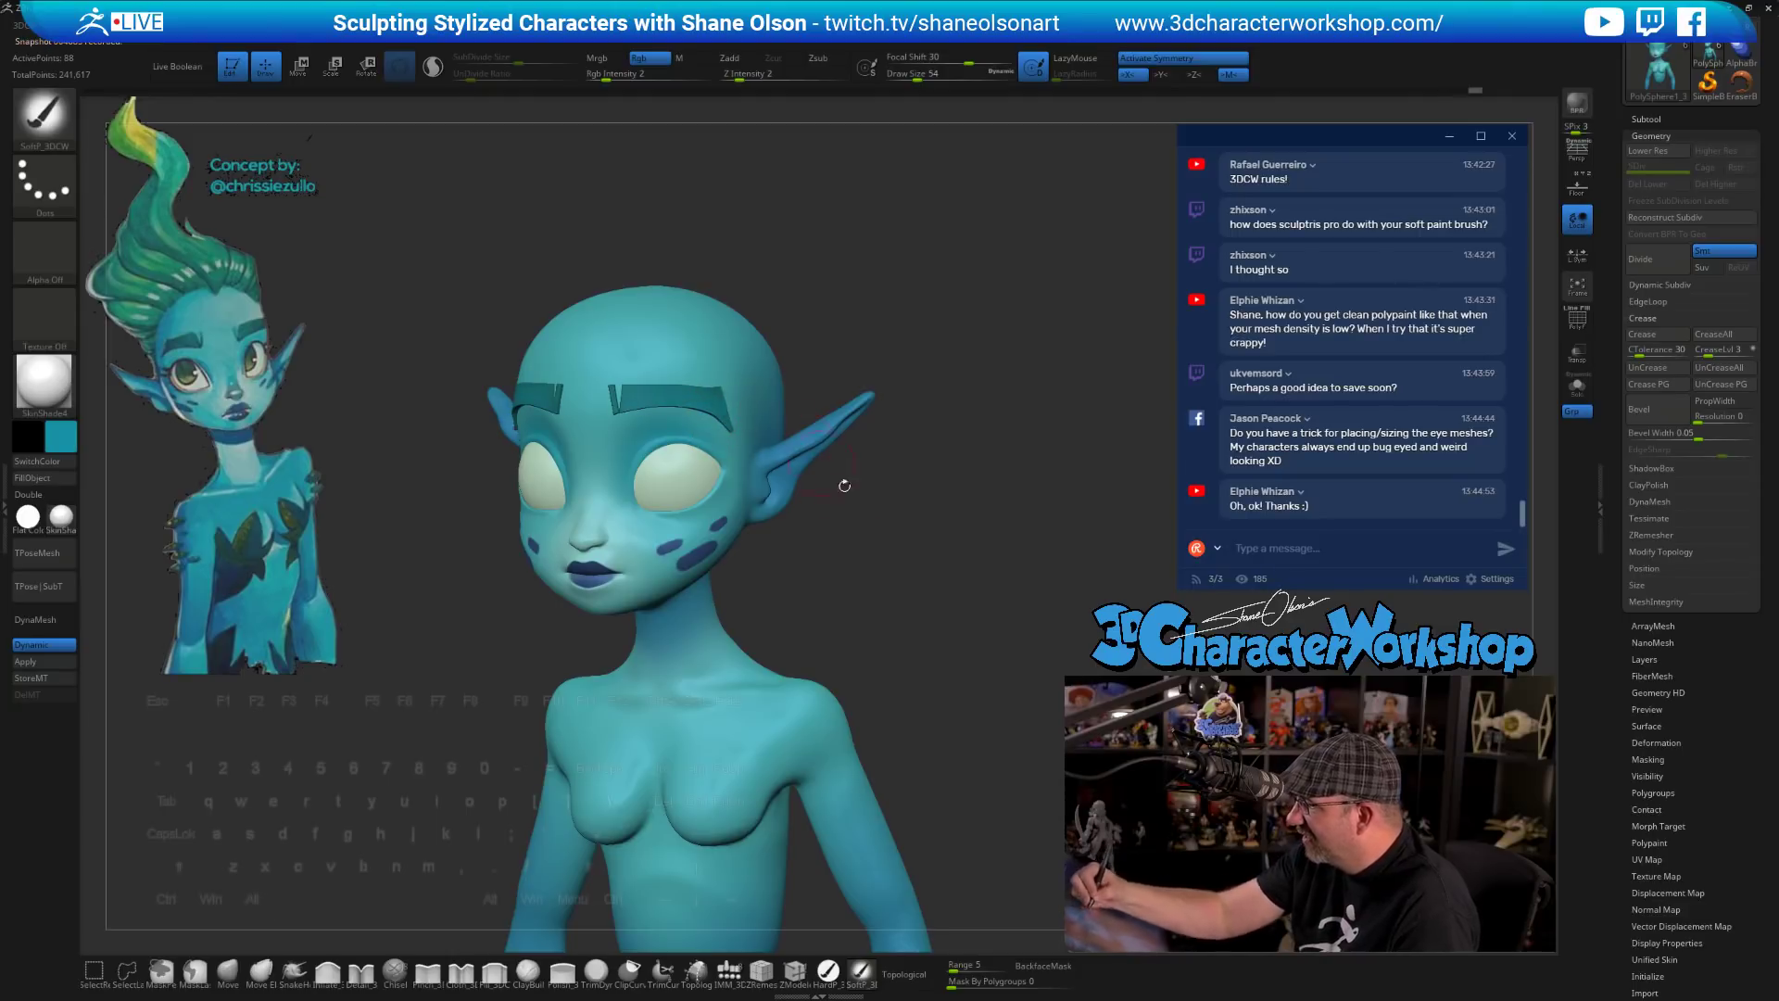
{"action": "left_click_drag", "start_coordinate": [842, 484], "coordinate": [917, 593]}
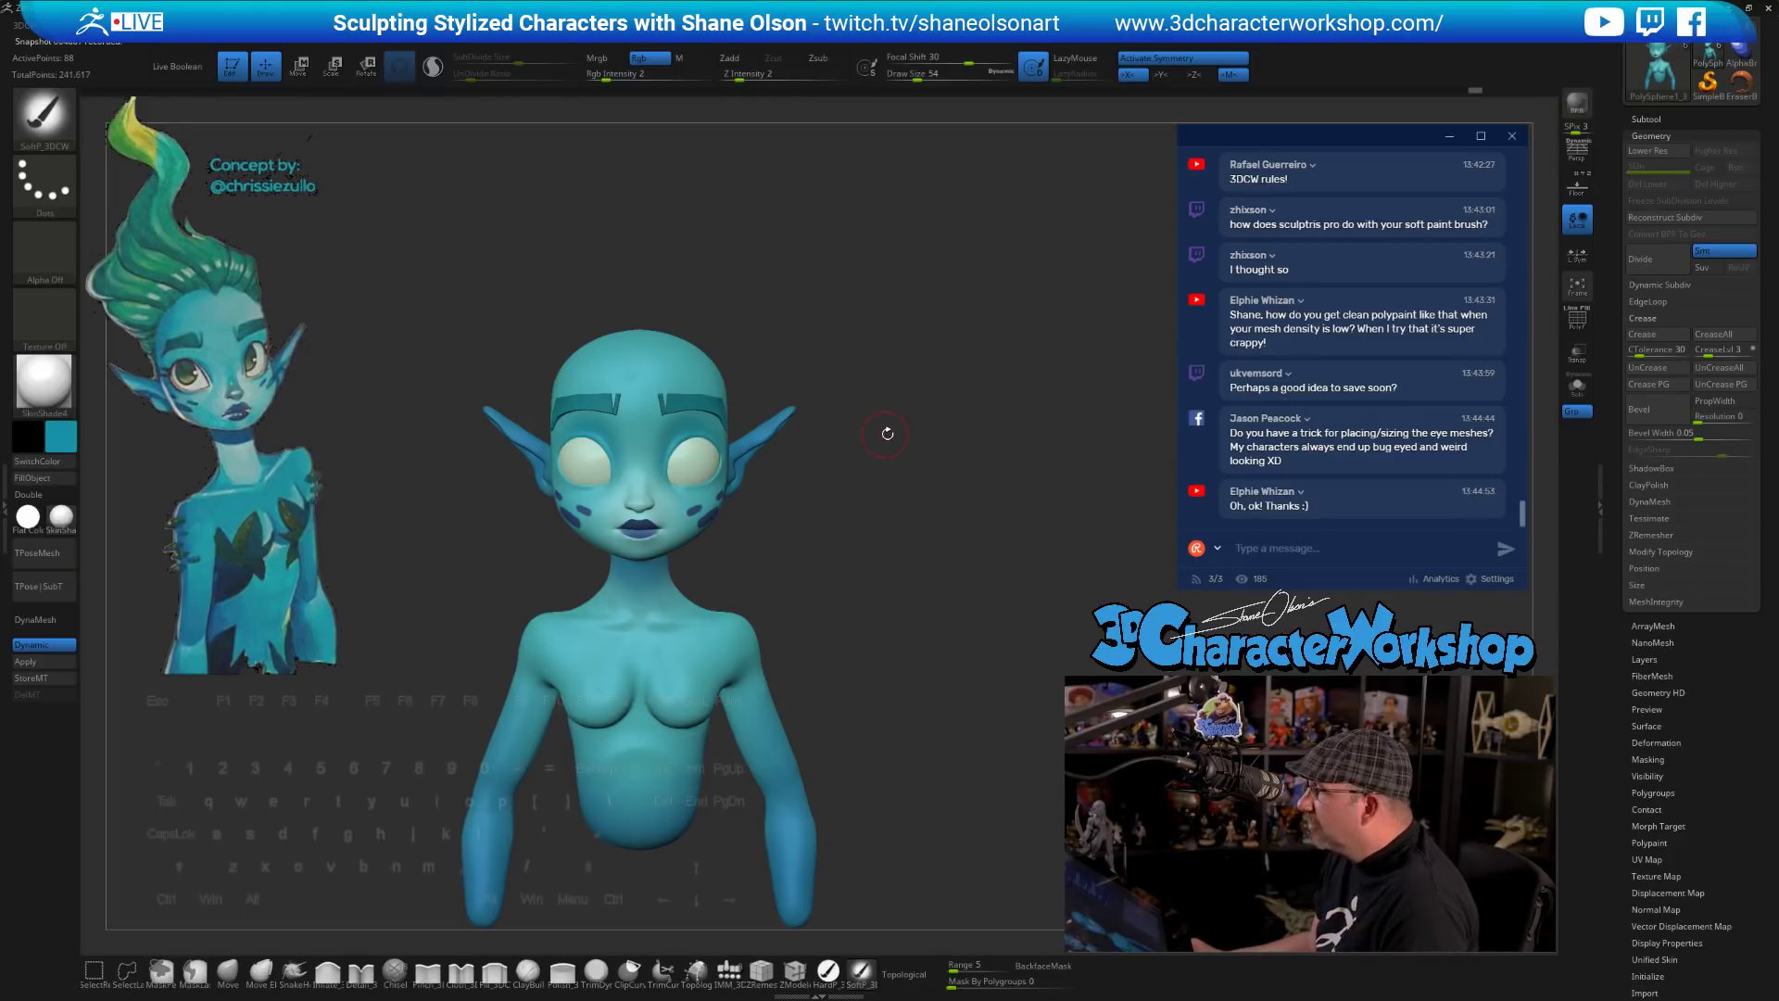
{"action": "left_click_drag", "start_coordinate": [887, 433], "coordinate": [855, 483], "text": "alt"}
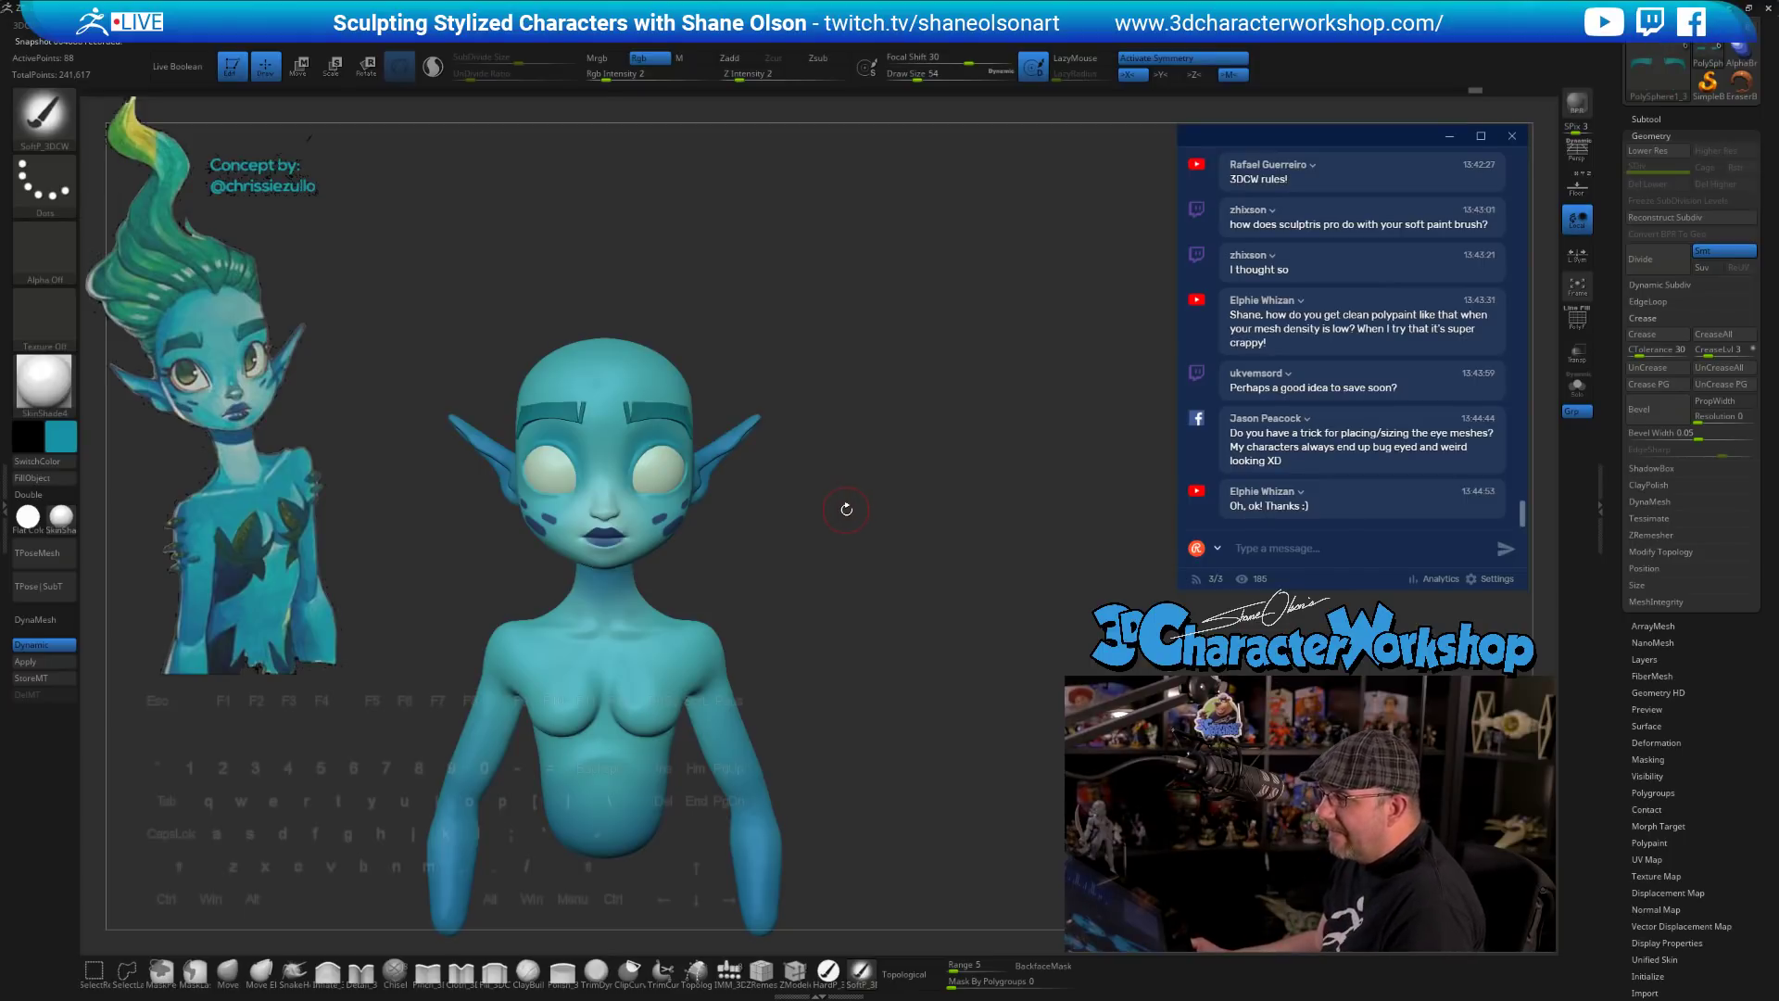
{"action": "left_click_drag", "start_coordinate": [846, 509], "coordinate": [875, 539]}
- Make the eye mesh active and save the tool over the existing Chrissiezullo1.ZTL file
{"action": "left_click", "coordinate": [669, 505], "text": "alt"}
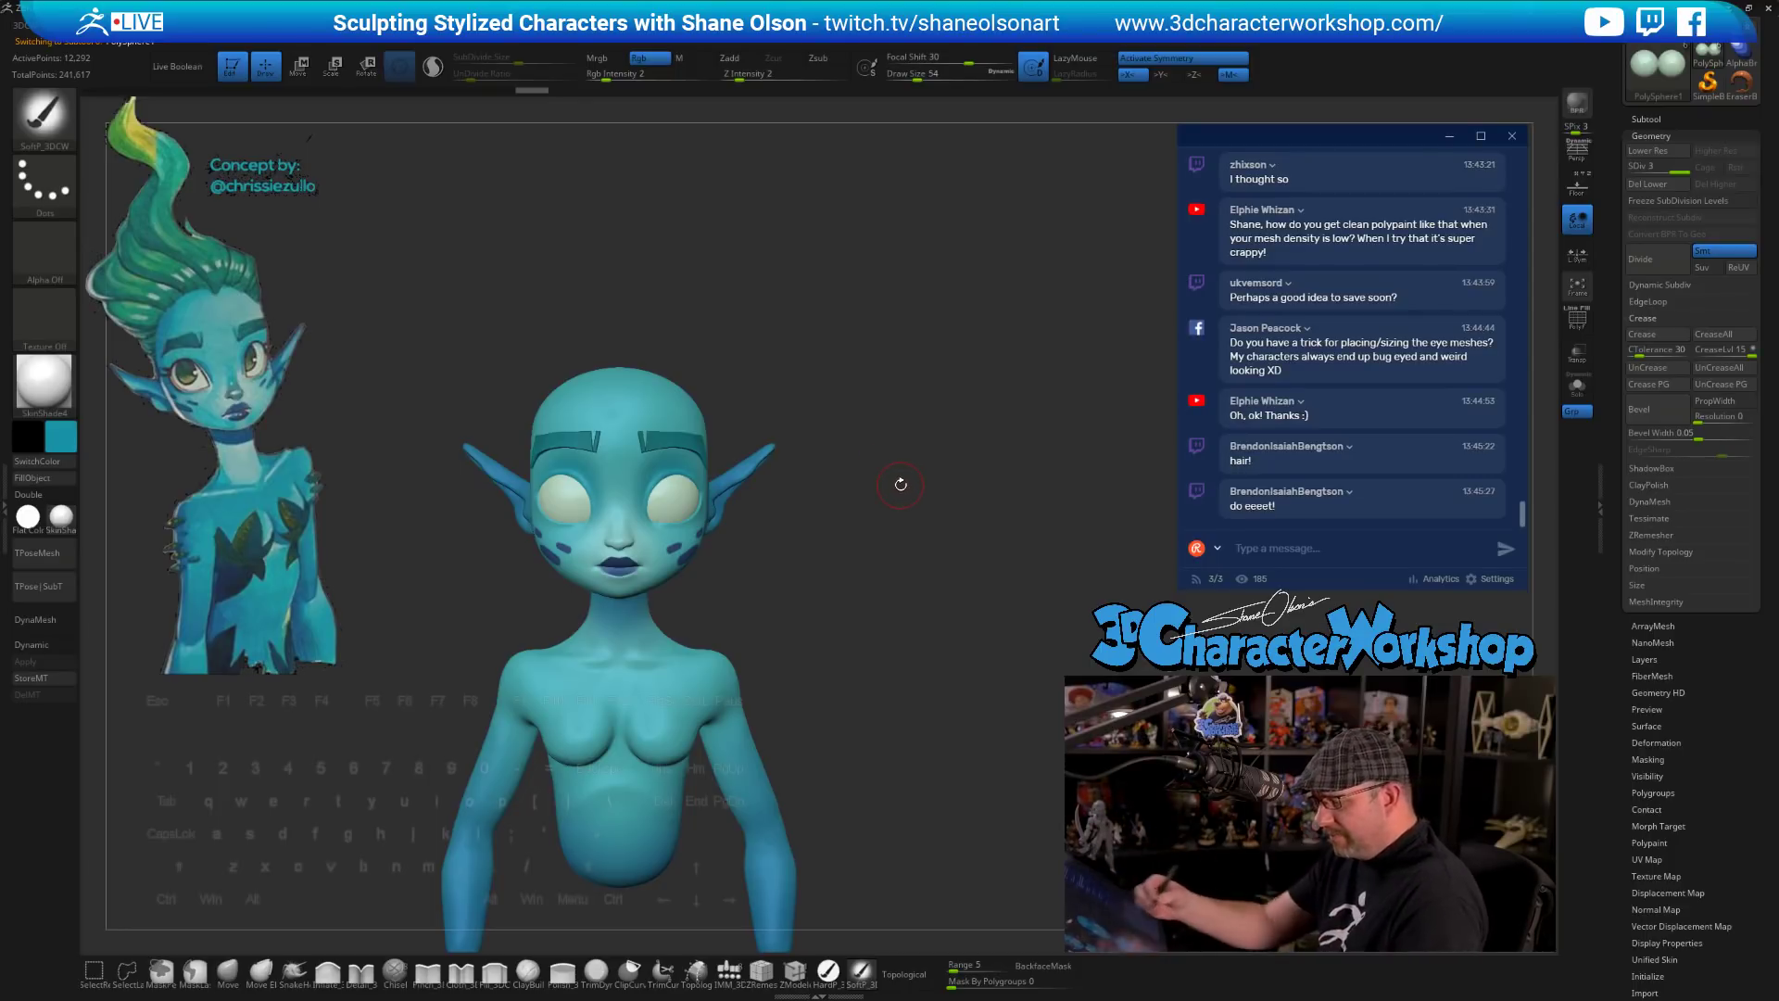
{"action": "left_click_drag", "start_coordinate": [900, 483], "coordinate": [824, 565]}
{"action": "mouse_move", "coordinate": [843, 662]}
{"action": "left_mouse_down"}
{"action": "mouse_move", "coordinate": [874, 650]}
{"action": "mouse_move", "coordinate": [837, 648]}
{"action": "mouse_move", "coordinate": [845, 695]}
{"action": "mouse_move", "coordinate": [810, 611]}
{"action": "left_mouse_up"}
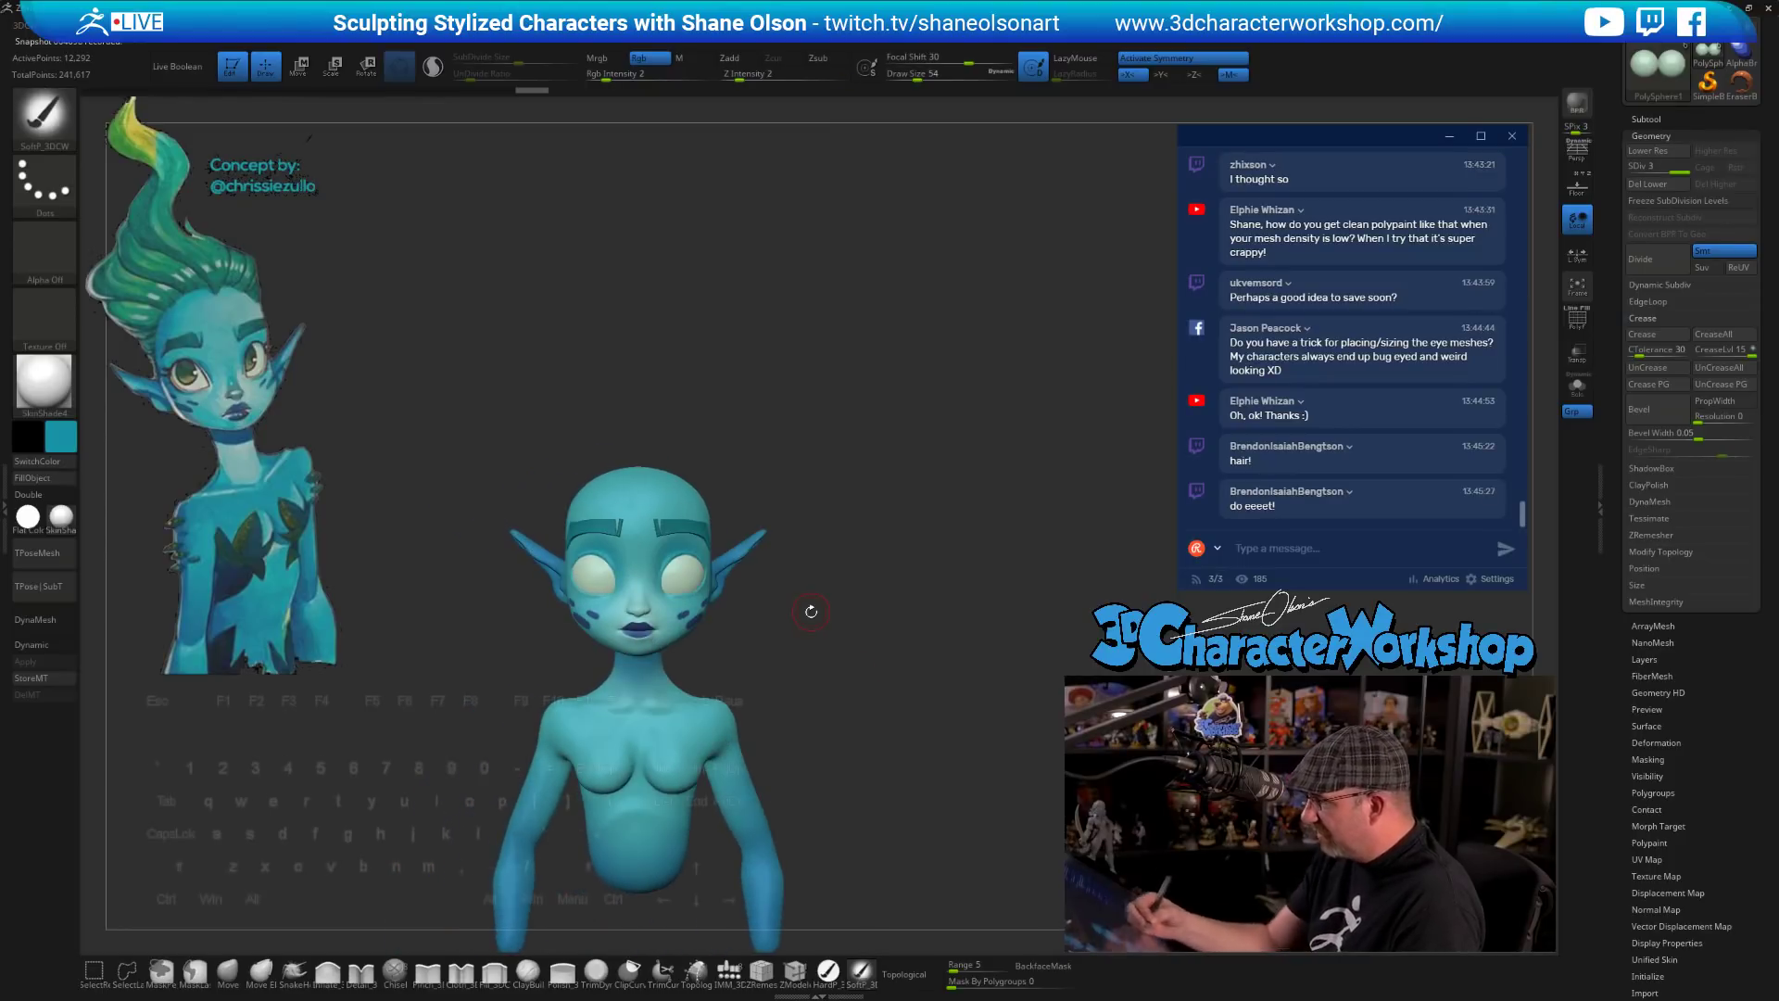
{"action": "scroll", "coordinate": [1658, 166], "scroll_direction": "up", "scroll_amount": 3}
{"action": "left_click", "coordinate": [1723, 47]}
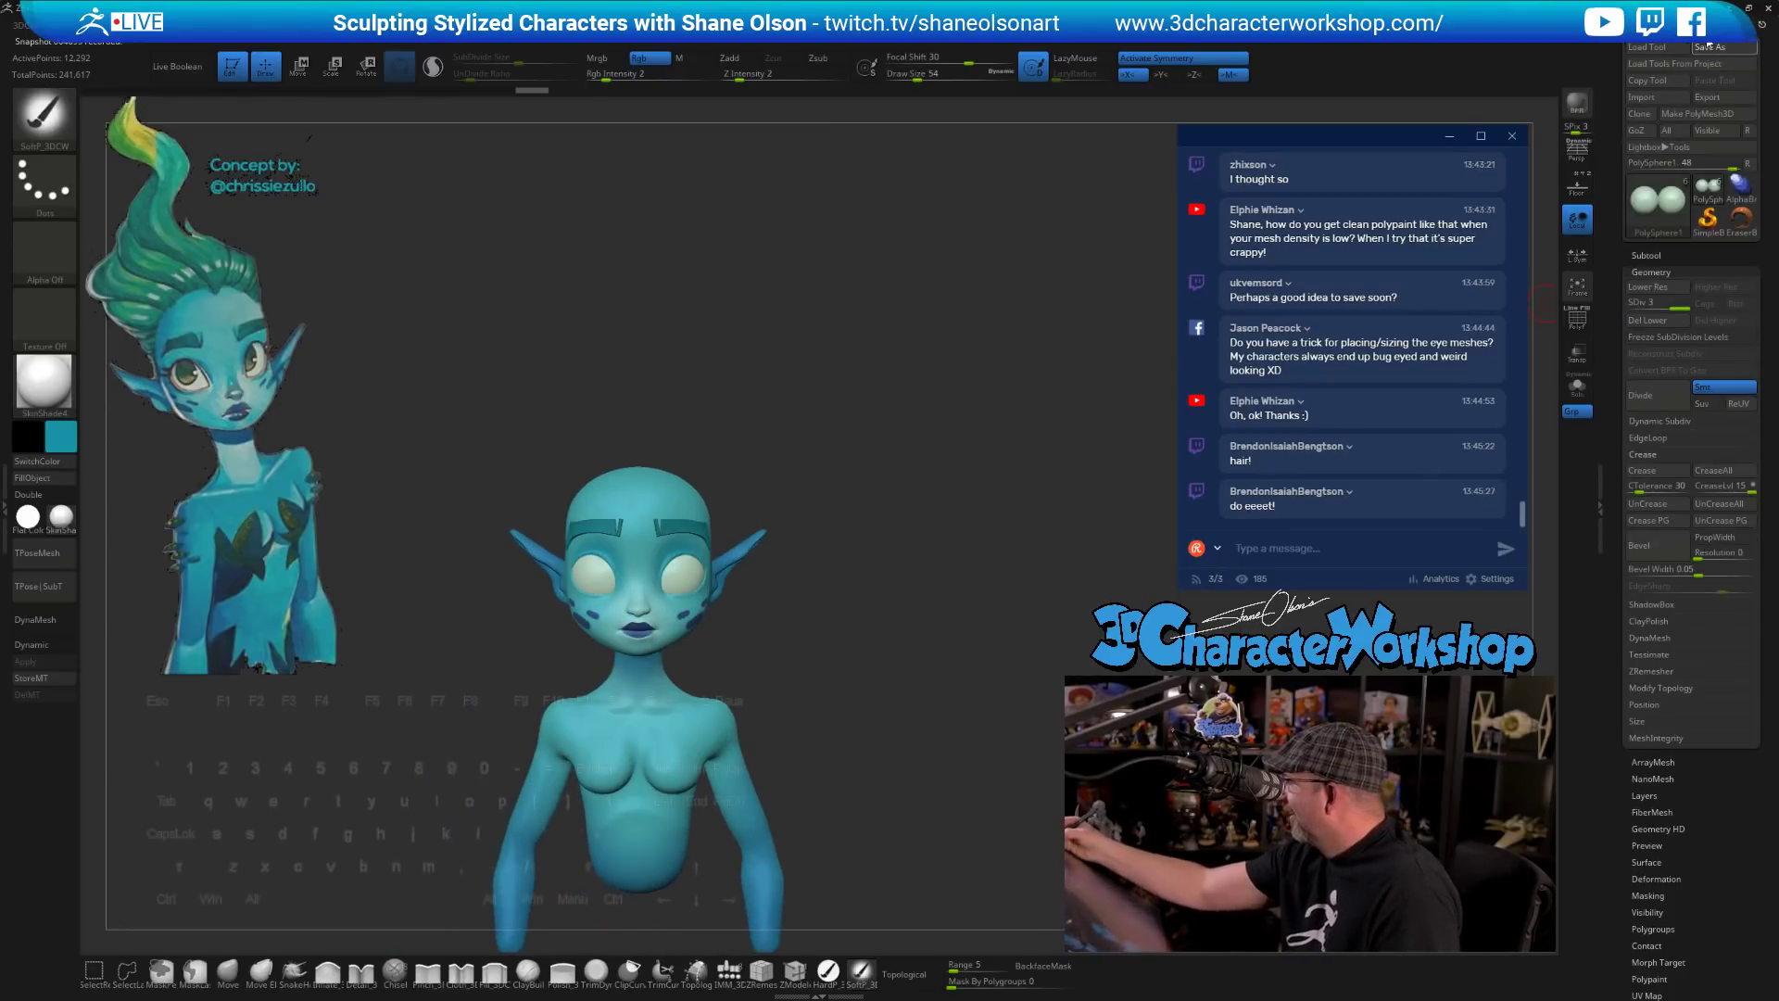
{"action": "left_click", "coordinate": [1051, 790]}
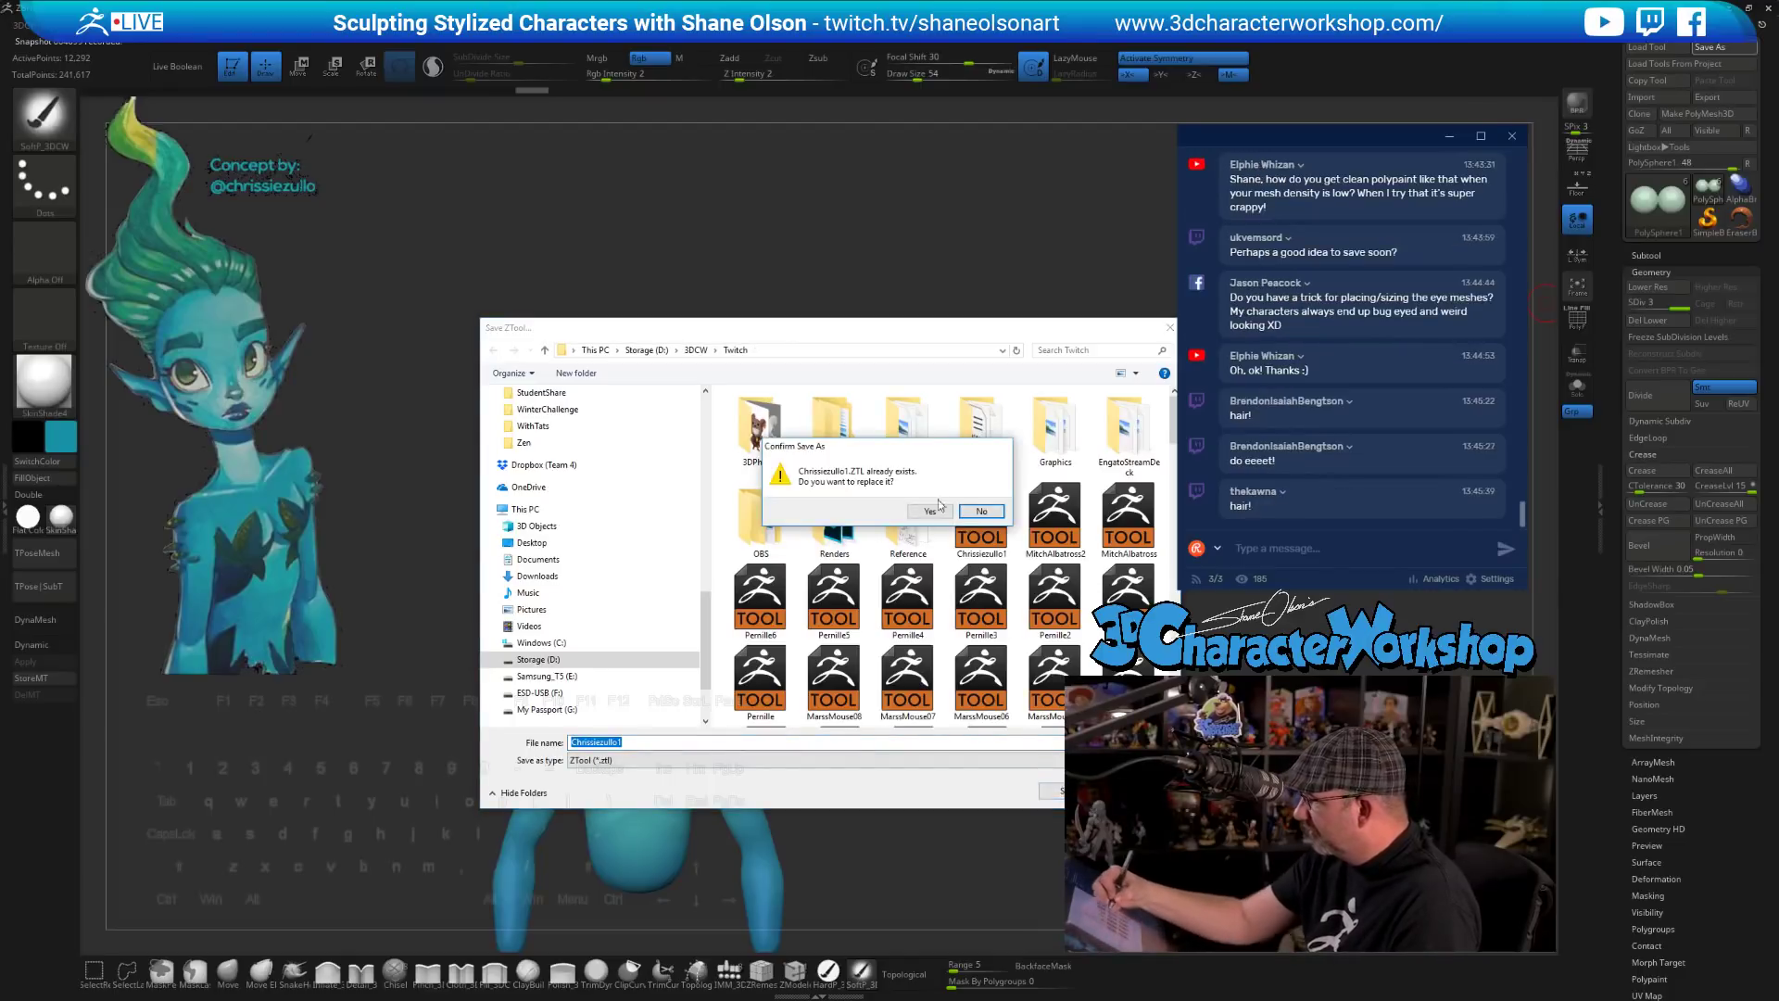
{"action": "left_click", "coordinate": [931, 515]}
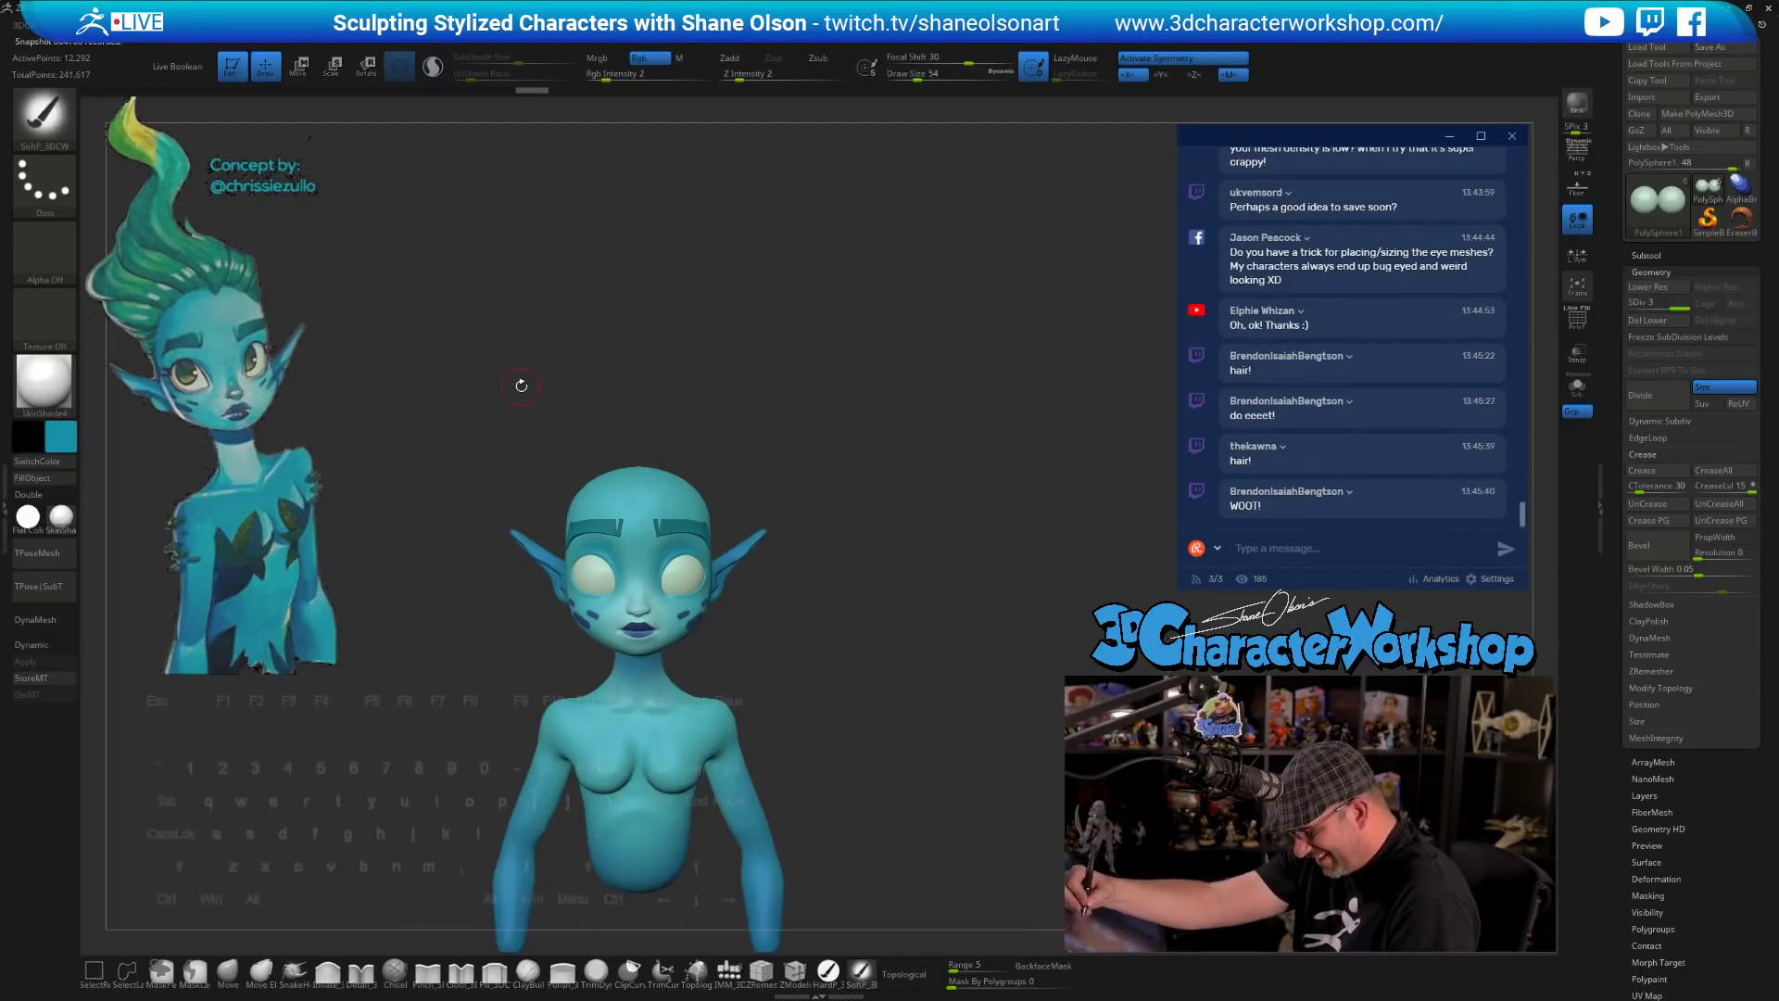
- Sample a green from the concept's hair and choose the makkon hair-curve brush with the Wide_cover2 strand for the body mesh
{"action": "key", "text": "z"}
{"action": "left_click", "coordinate": [220, 253]}
{"action": "key", "text": "z"}
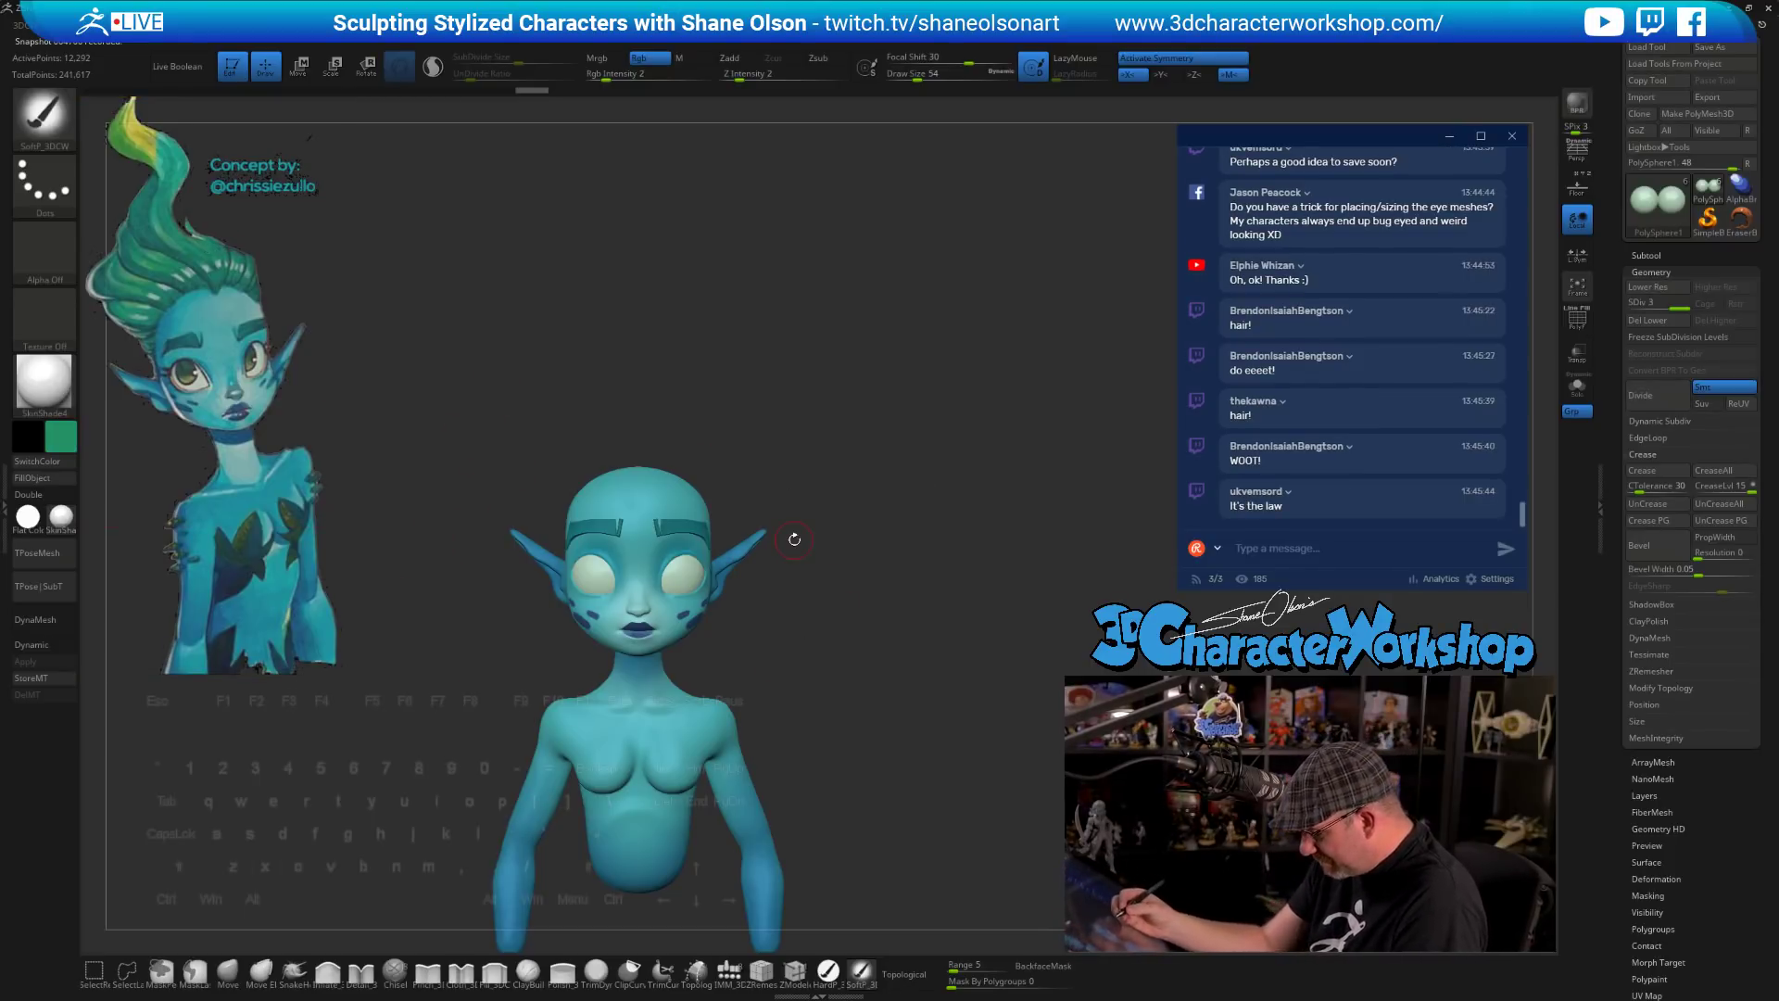
{"action": "key", "text": "b"}
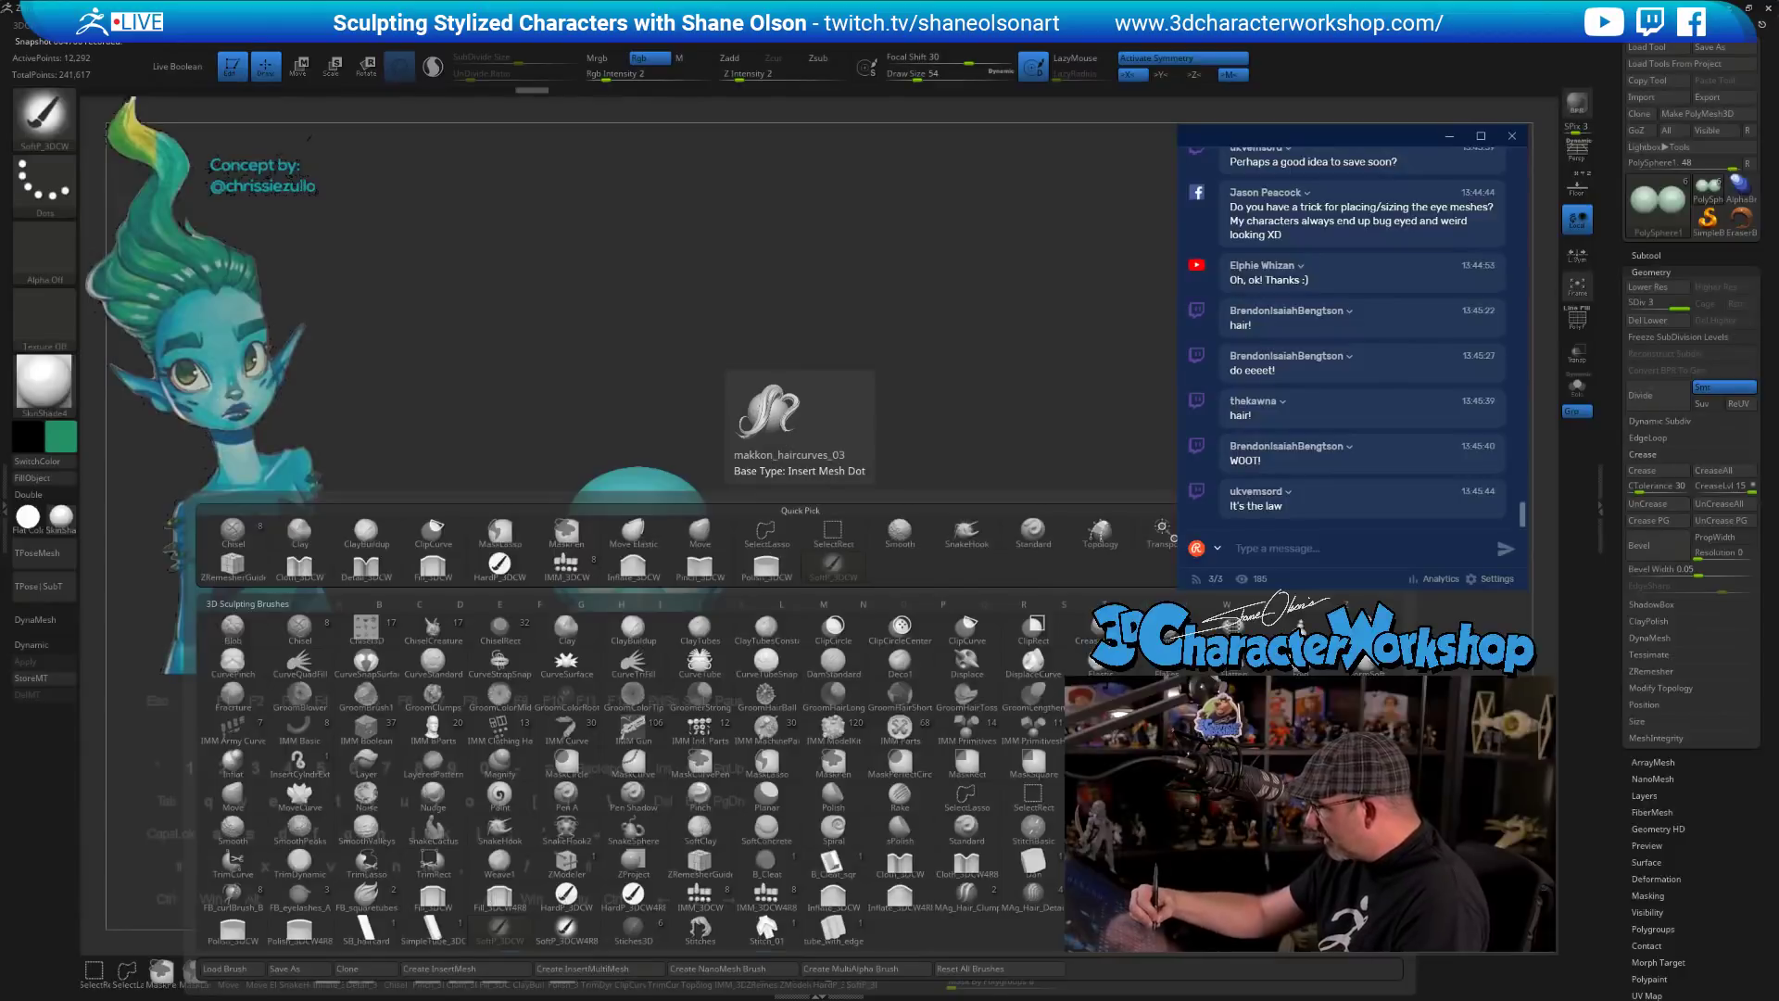
{"action": "left_click", "coordinate": [1166, 895]}
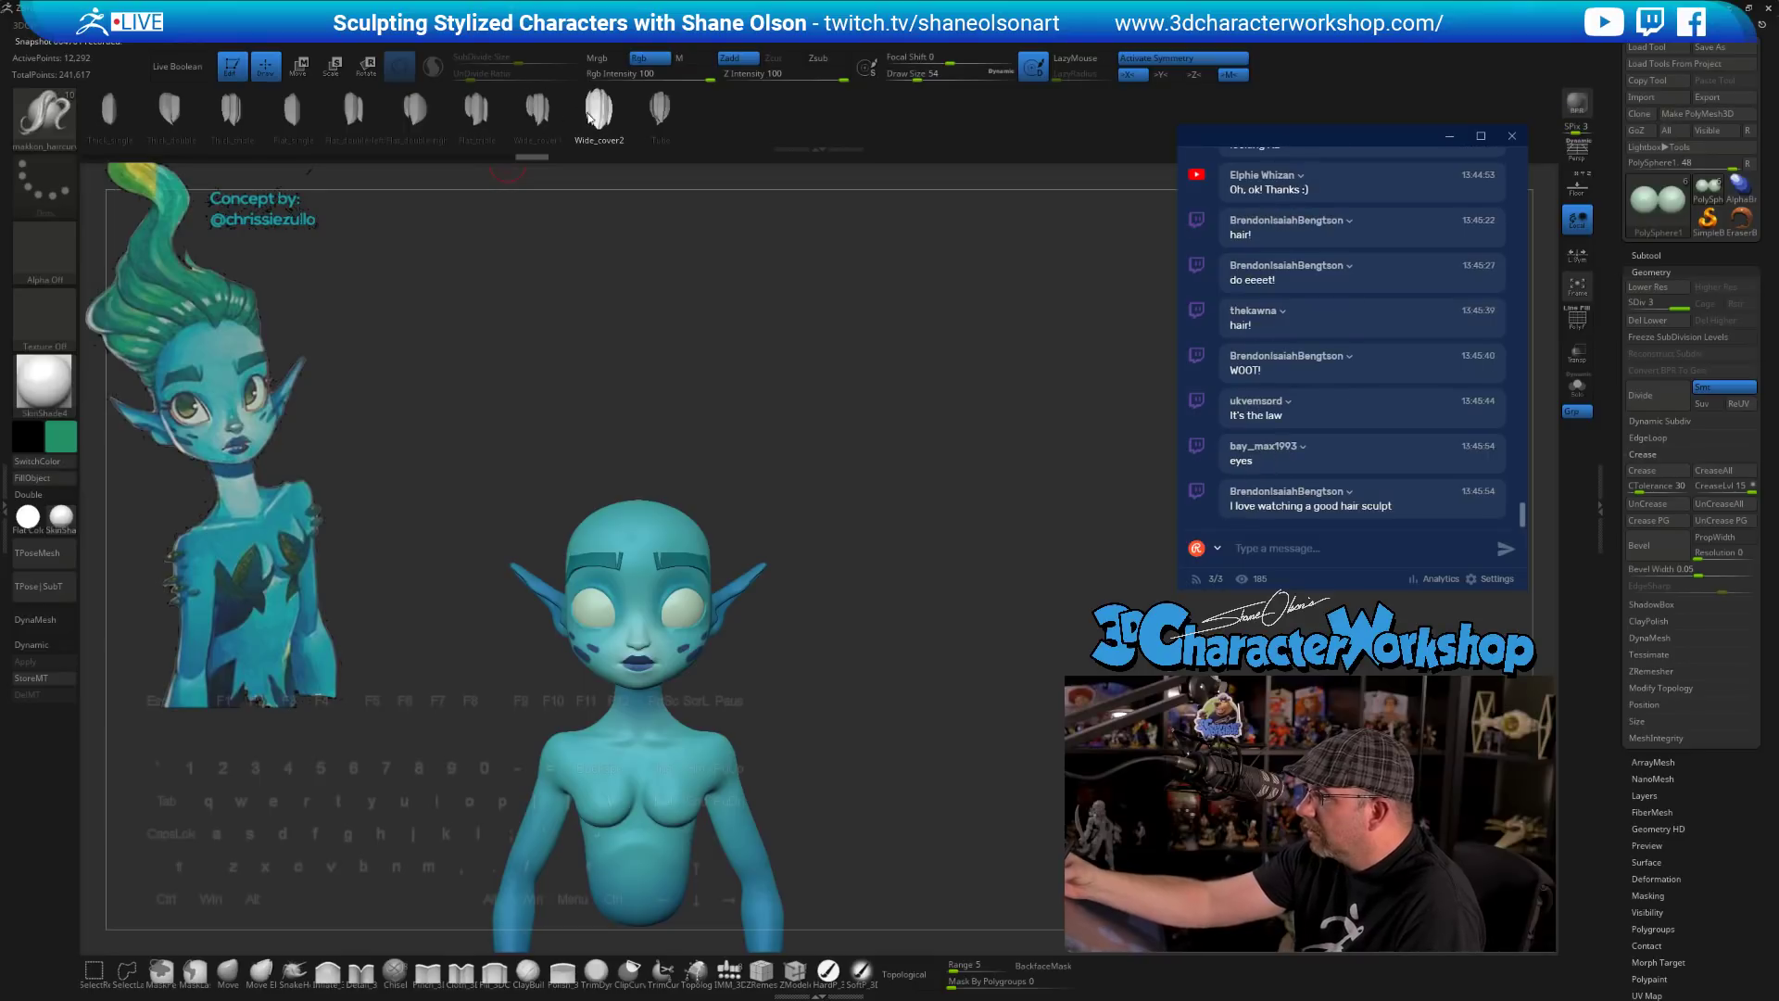
{"action": "left_click", "coordinate": [638, 531], "text": "alt"}
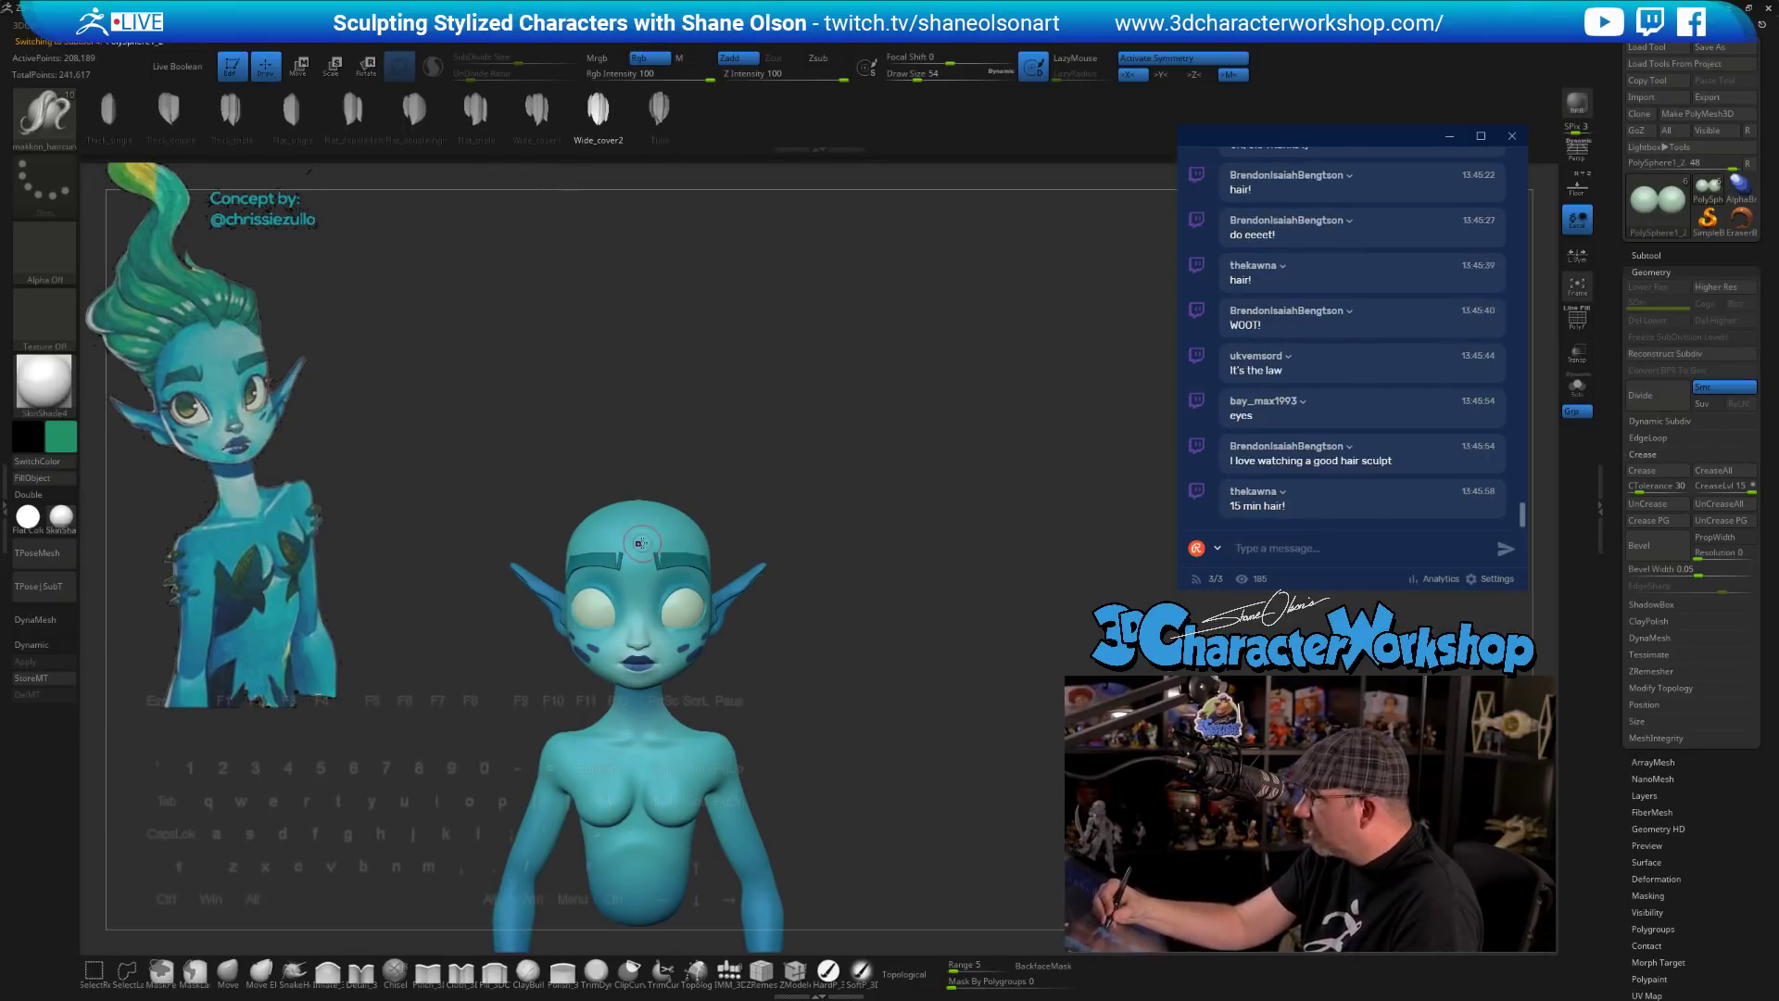
- Try drawing a curved hair strand upward from the forehead and undo it
{"action": "mouse_move", "coordinate": [663, 445]}
{"action": "left_mouse_down", "text": "alt"}
{"action": "mouse_move", "coordinate": [671, 525]}
{"action": "mouse_move", "coordinate": [568, 375]}
{"action": "mouse_move", "coordinate": [600, 258]}
{"action": "left_mouse_up", "text": "alt"}
{"action": "key", "text": "s"}
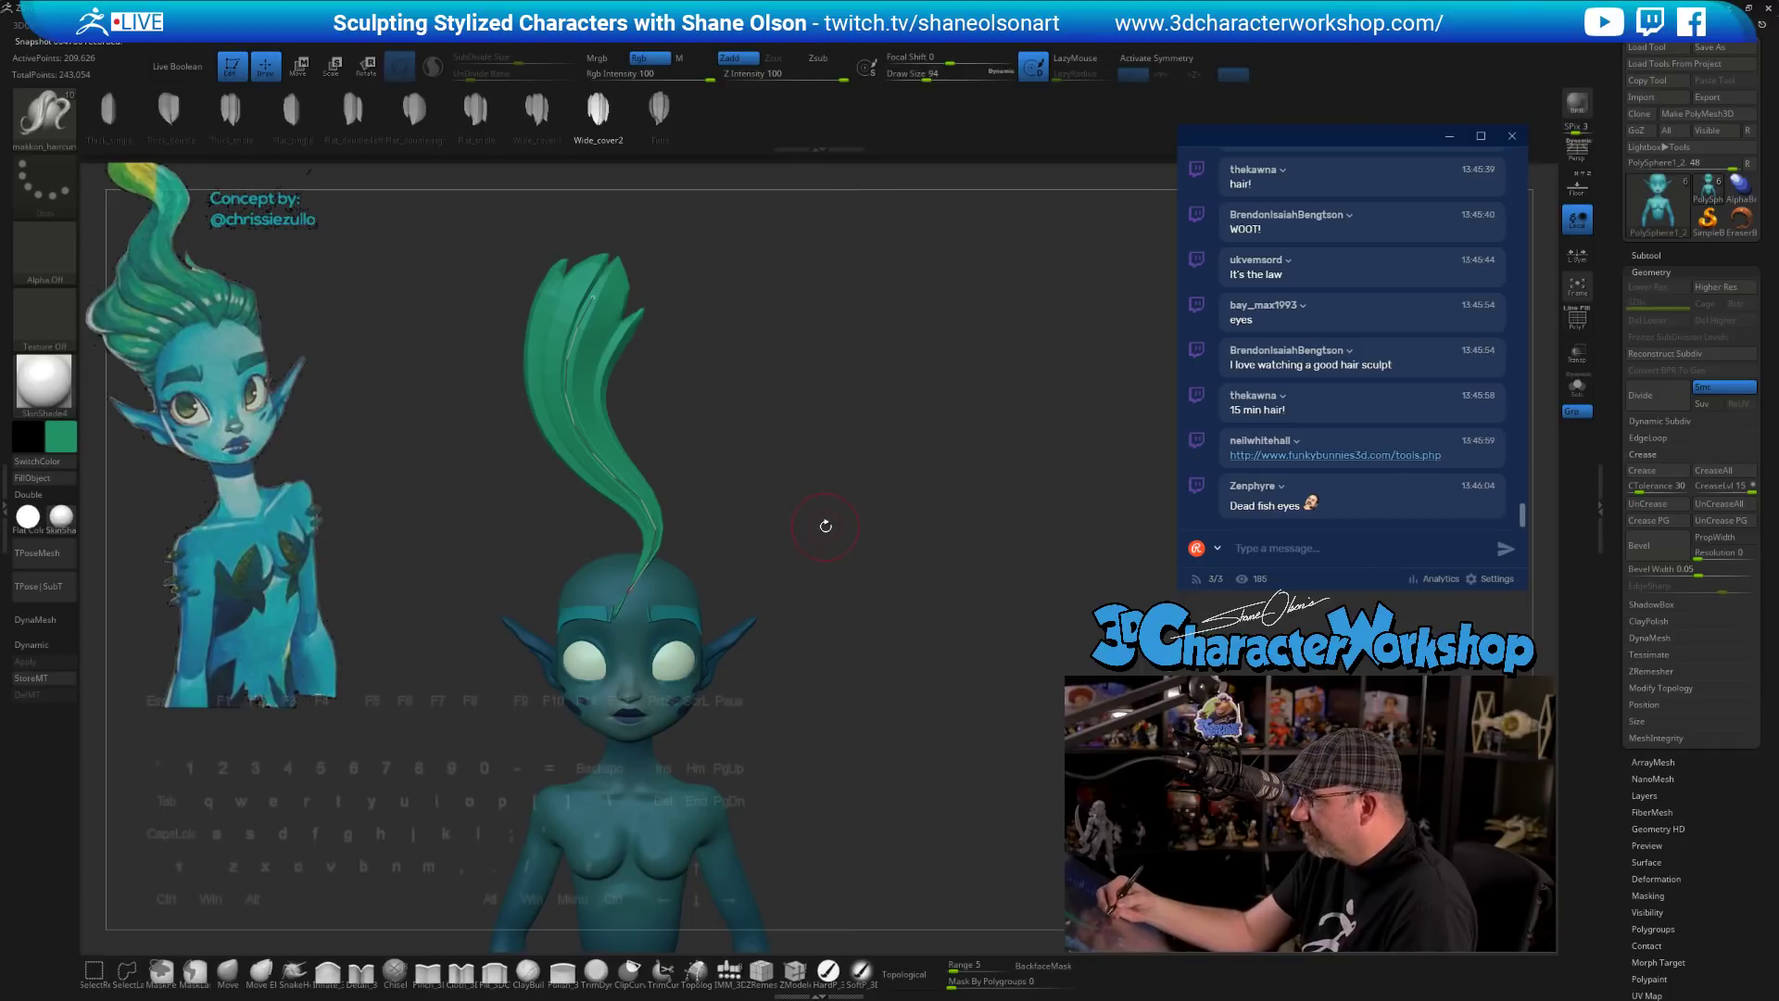
{"action": "key", "text": "ctrl+z"}
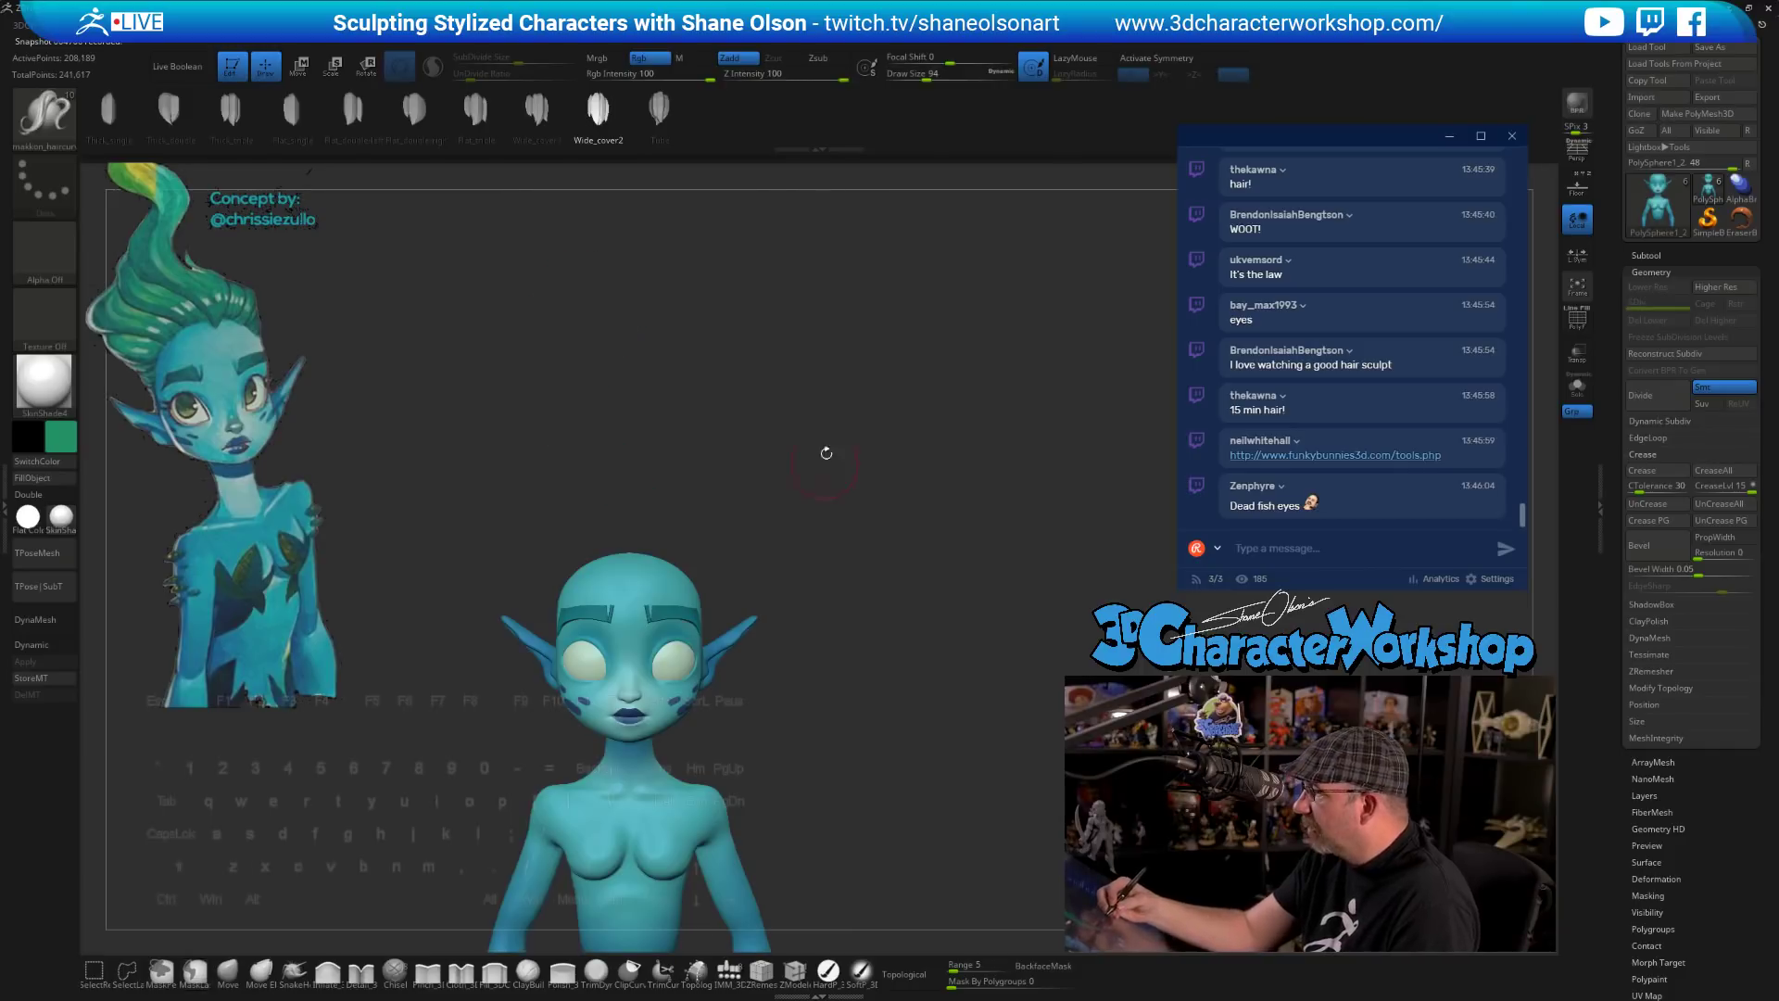
- Flatten the hair brush's curve size falloff so the strand gets full size along its whole length
{"action": "left_click", "coordinate": [723, 46]}
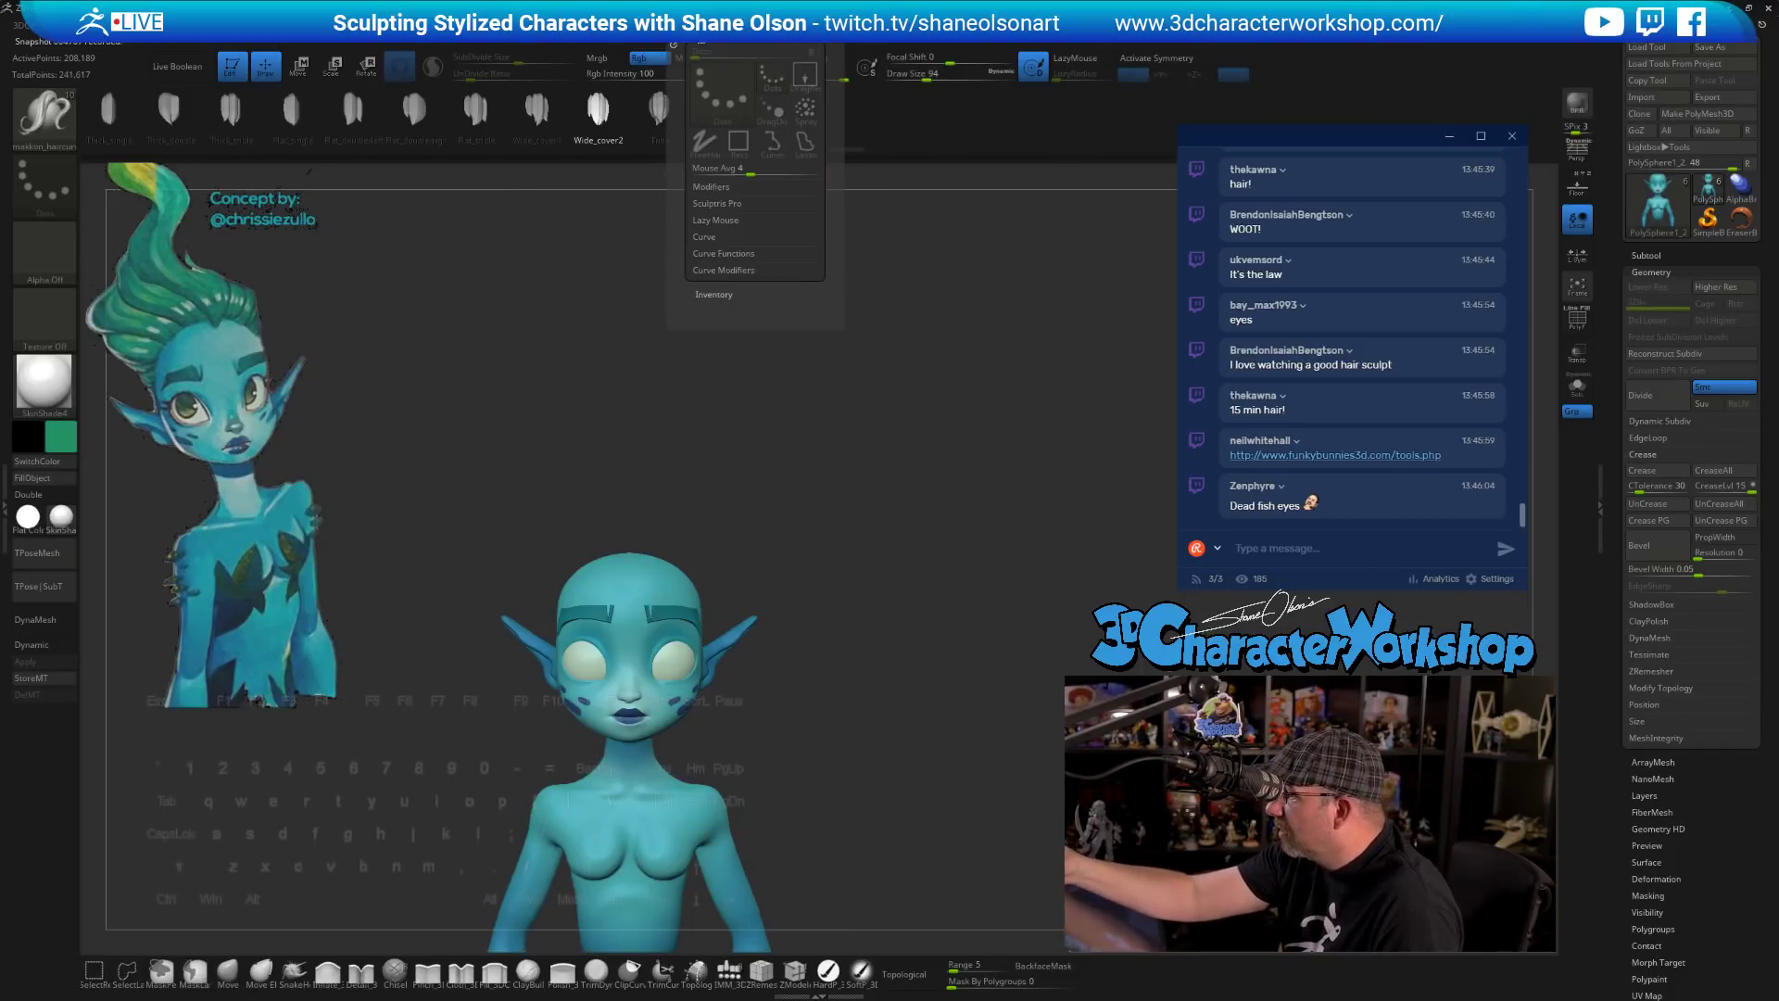
{"action": "left_click", "coordinate": [730, 270]}
{"action": "left_click", "coordinate": [758, 302]}
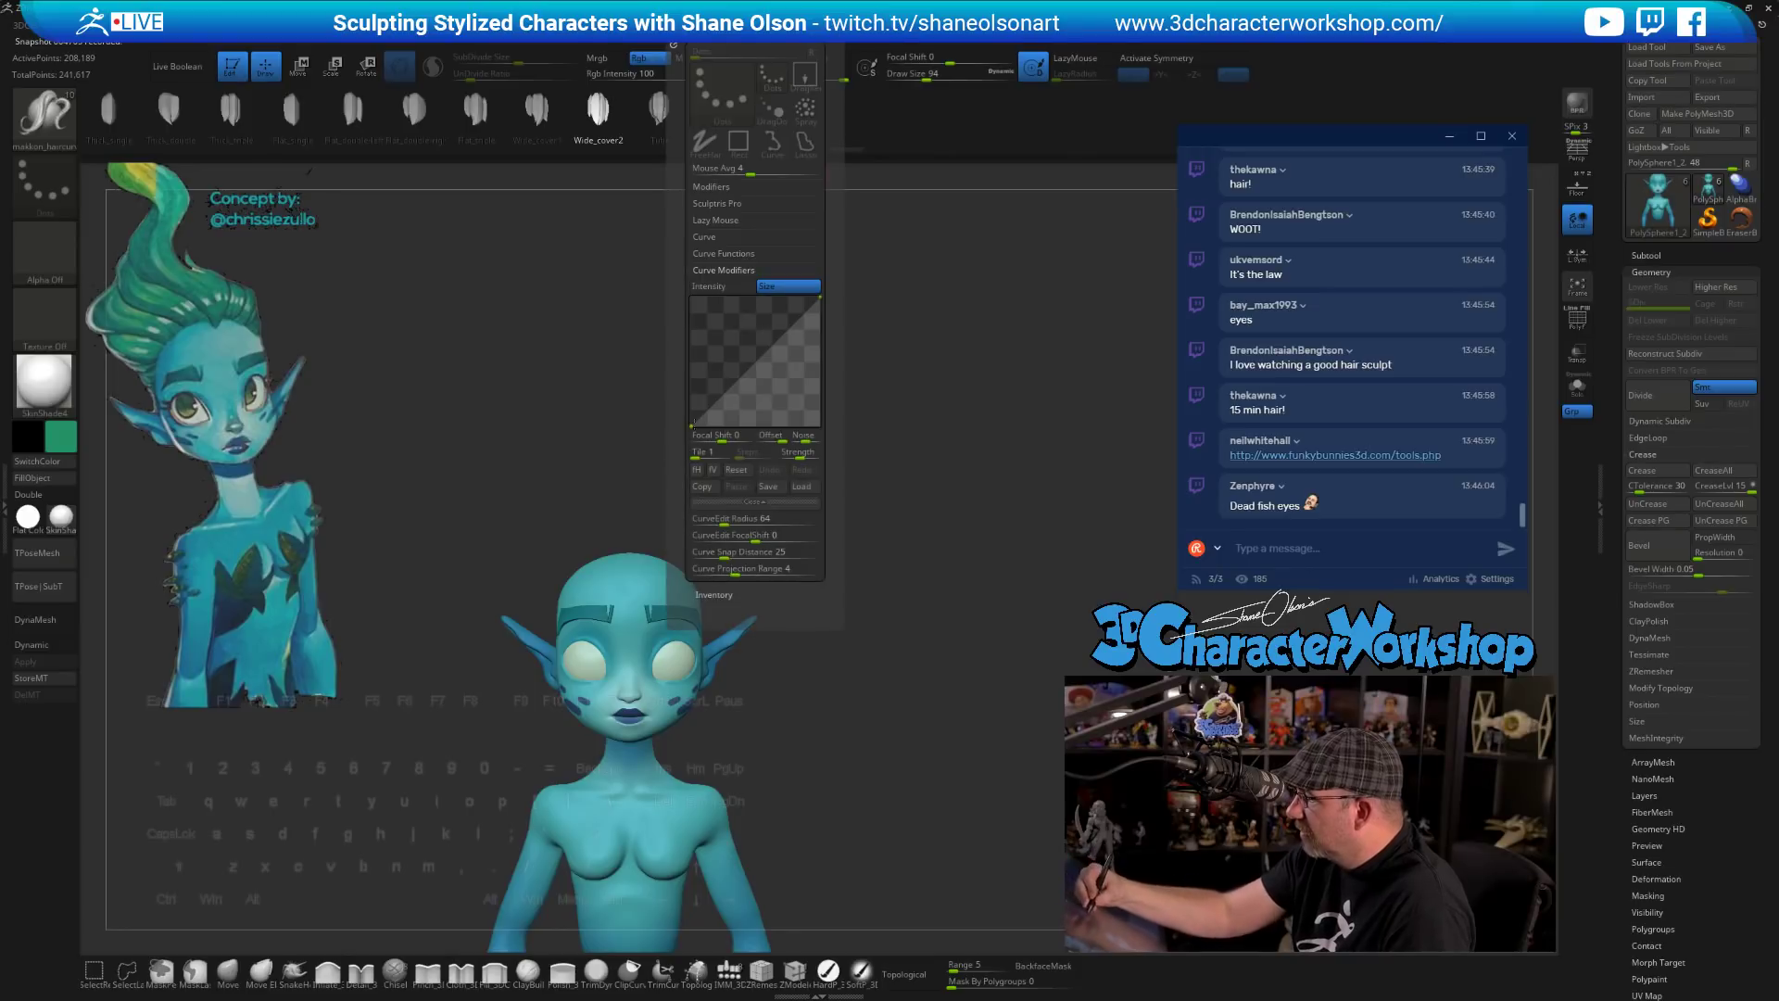
{"action": "left_click_drag", "start_coordinate": [692, 426], "coordinate": [691, 291]}
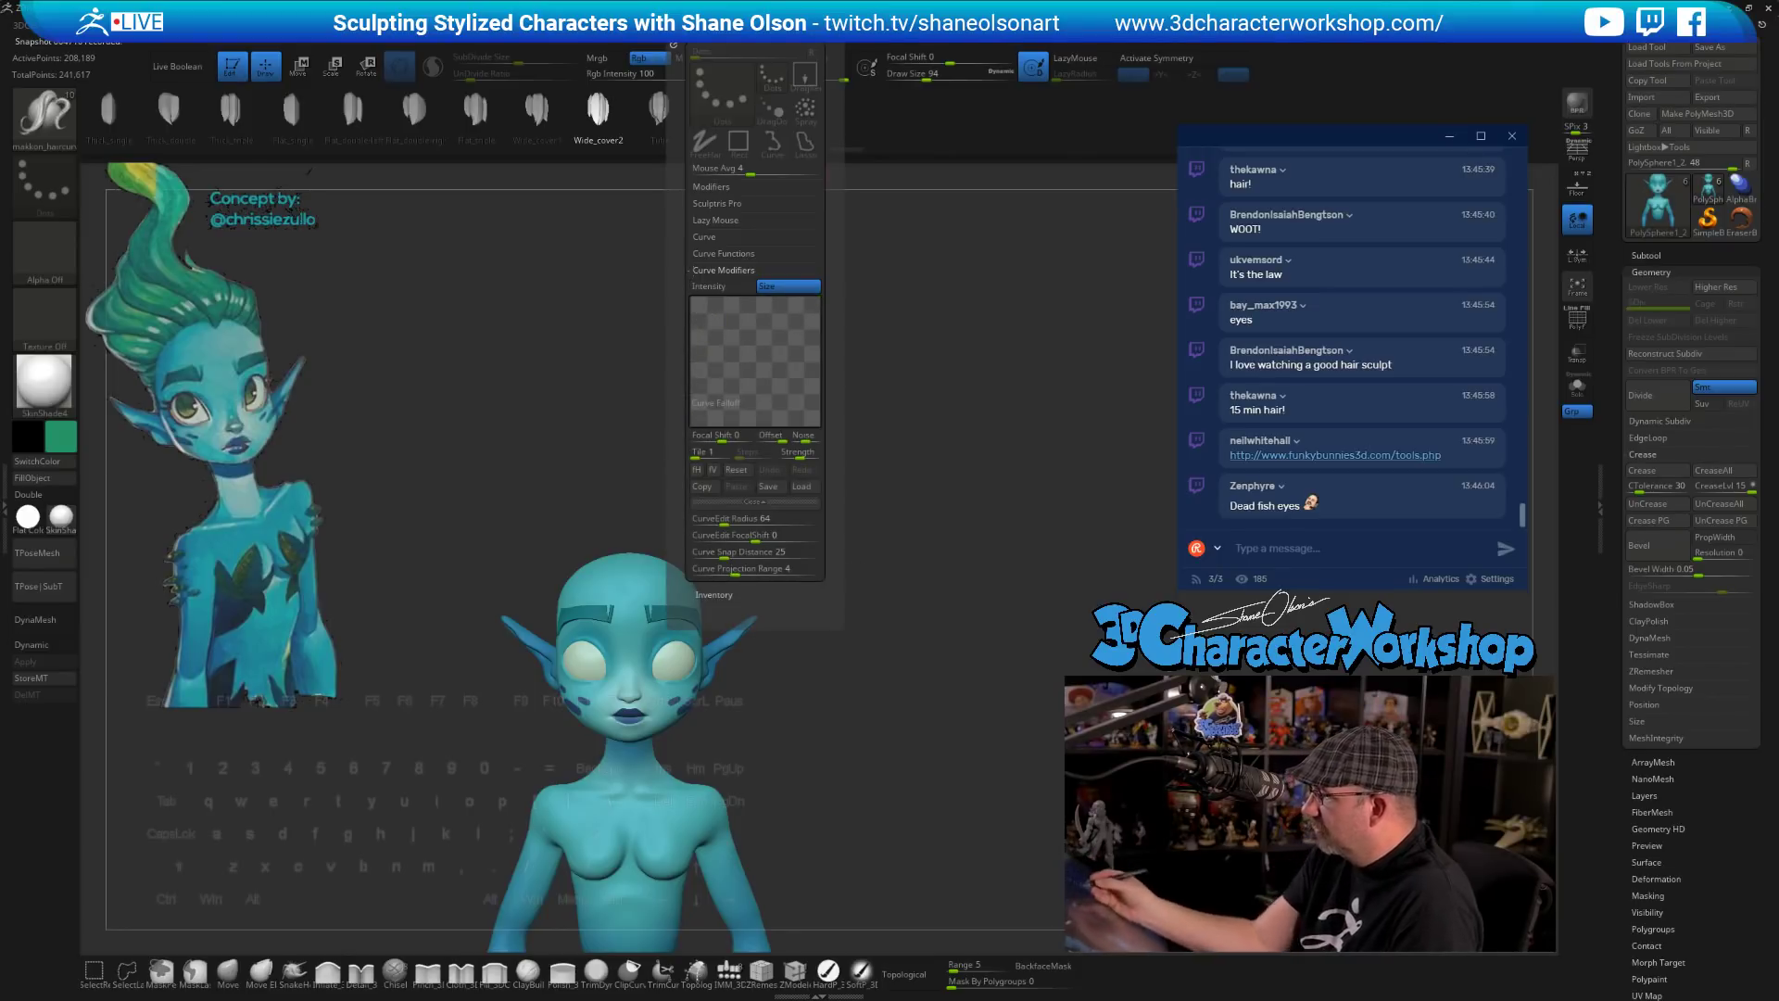
- Draw an S-shaped green hair strand rising from the forehead at draw size 66 and check it against the head
{"action": "left_click_drag", "start_coordinate": [613, 454], "coordinate": [556, 267]}
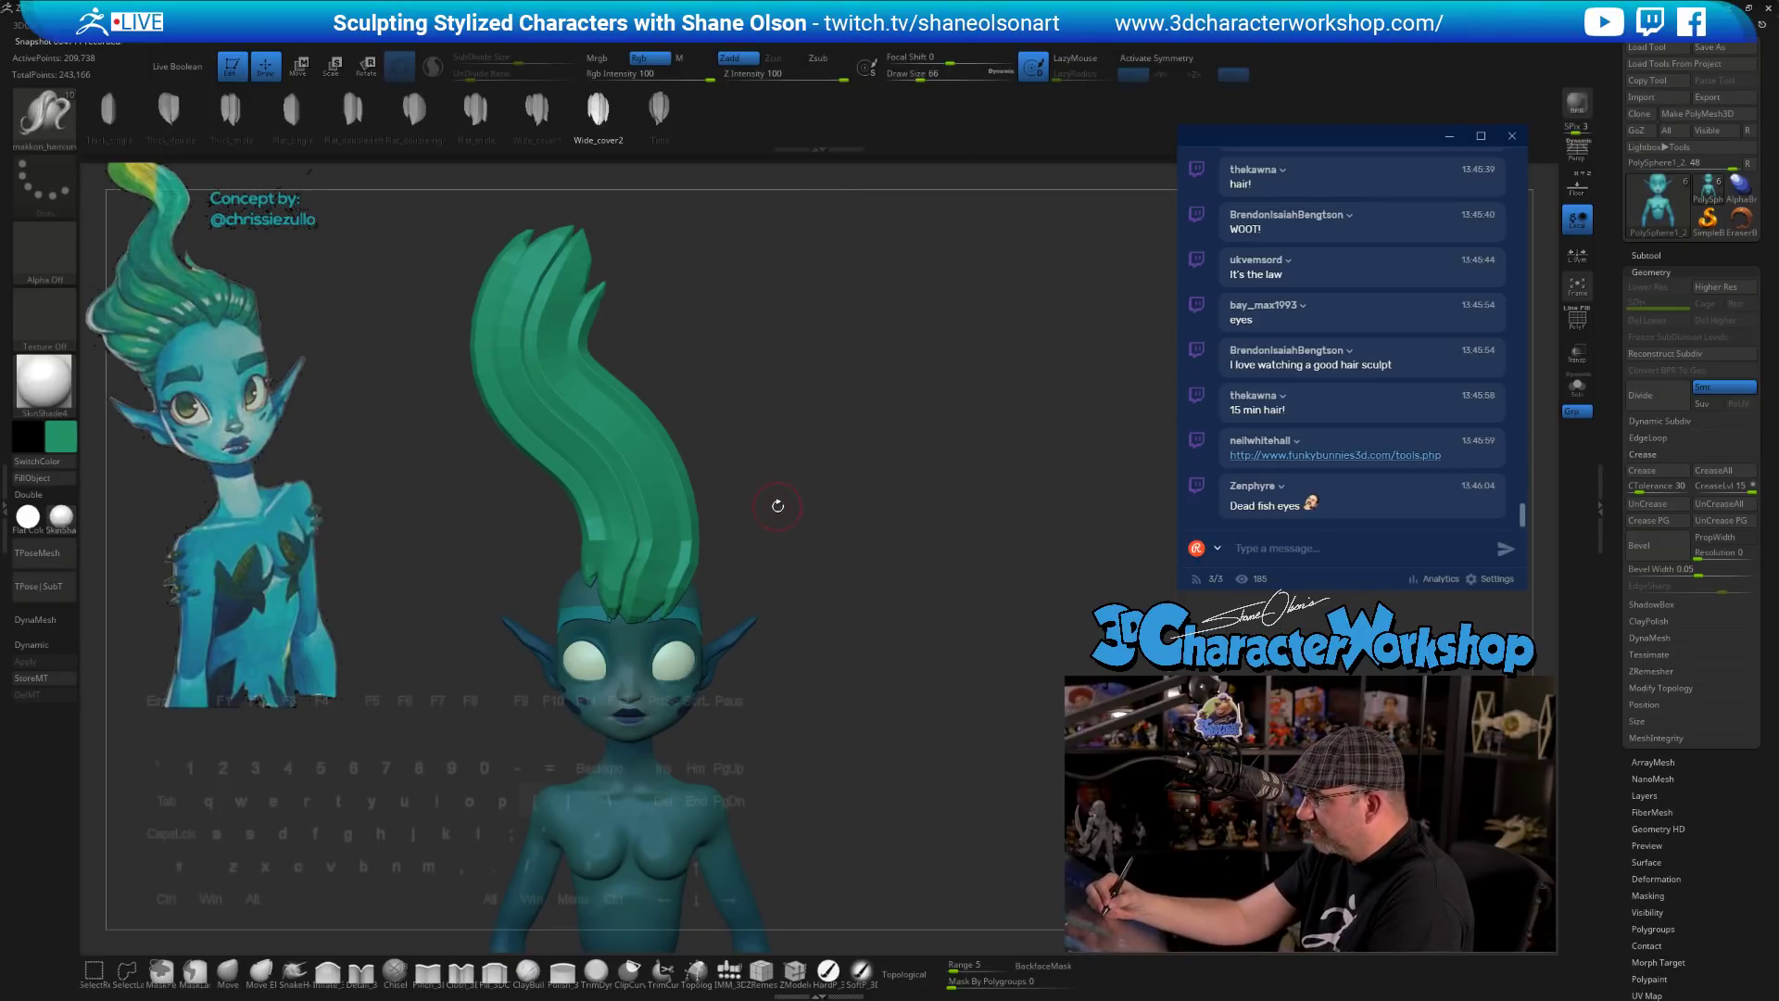
{"action": "left_click", "coordinate": [637, 567]}
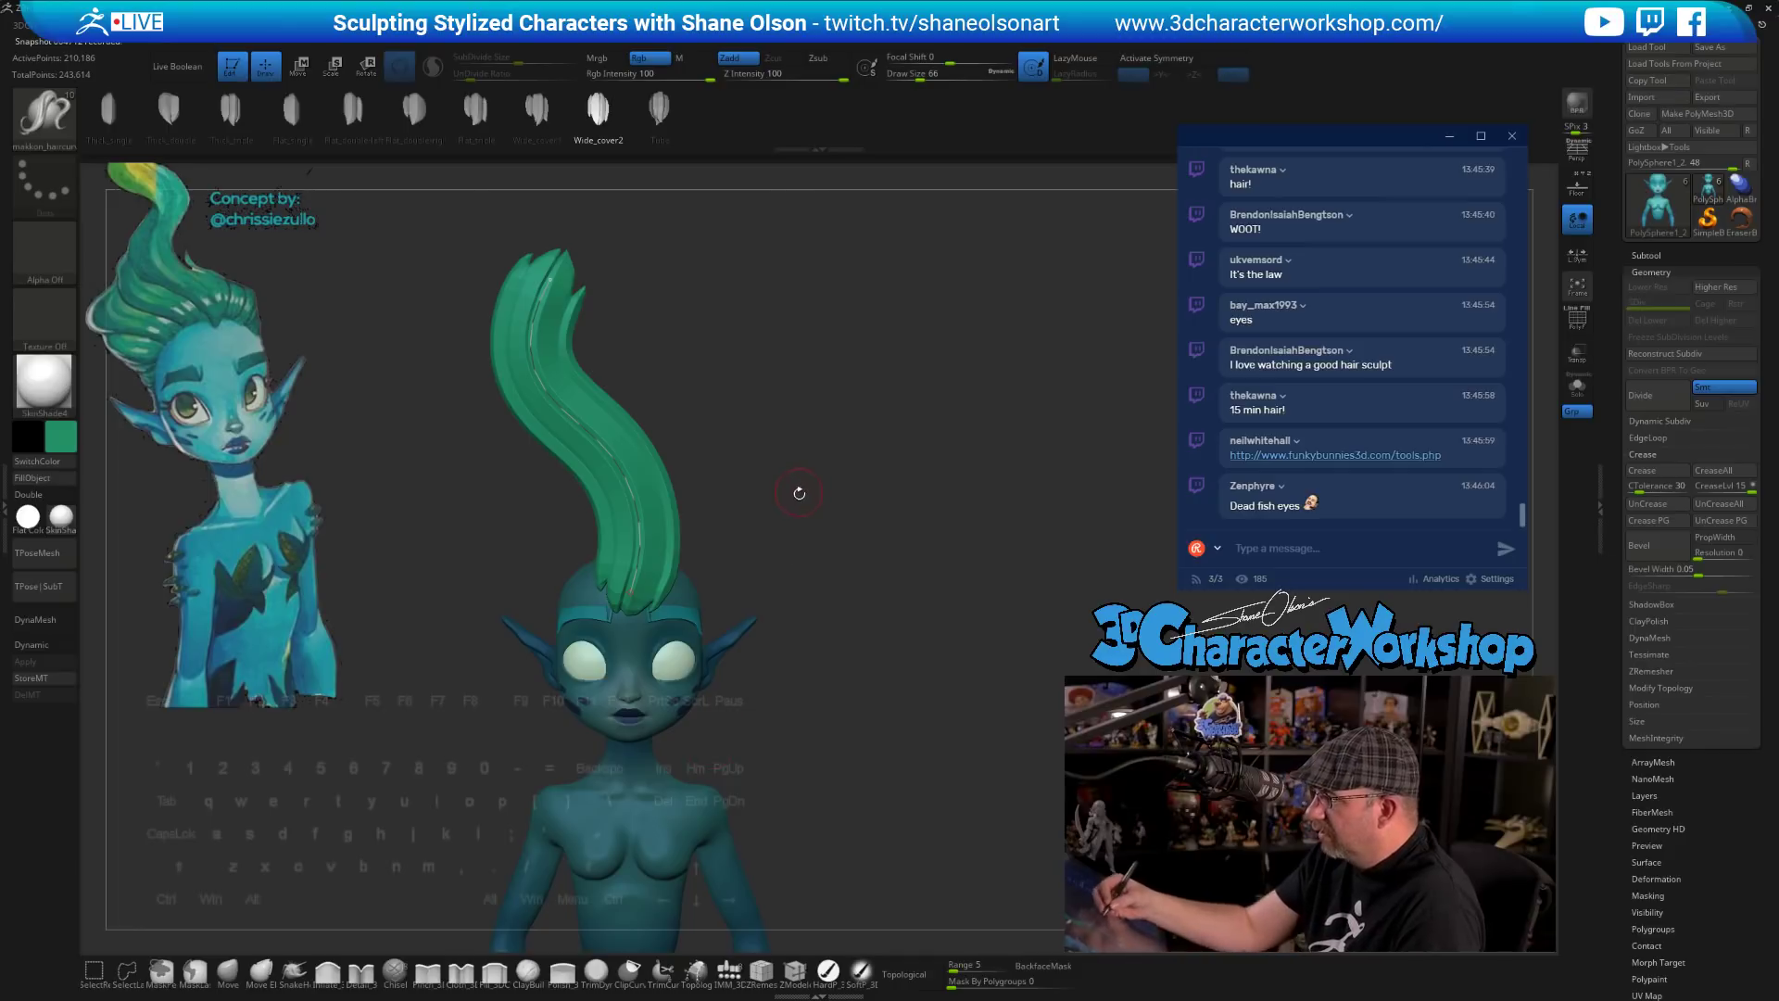
{"action": "mouse_move", "coordinate": [799, 493]}
{"action": "left_mouse_down"}
{"action": "mouse_move", "coordinate": [871, 495]}
{"action": "mouse_move", "coordinate": [793, 494]}
{"action": "mouse_move", "coordinate": [830, 504]}
{"action": "left_mouse_up"}
{"action": "left_click_drag", "start_coordinate": [742, 681], "coordinate": [753, 643]}
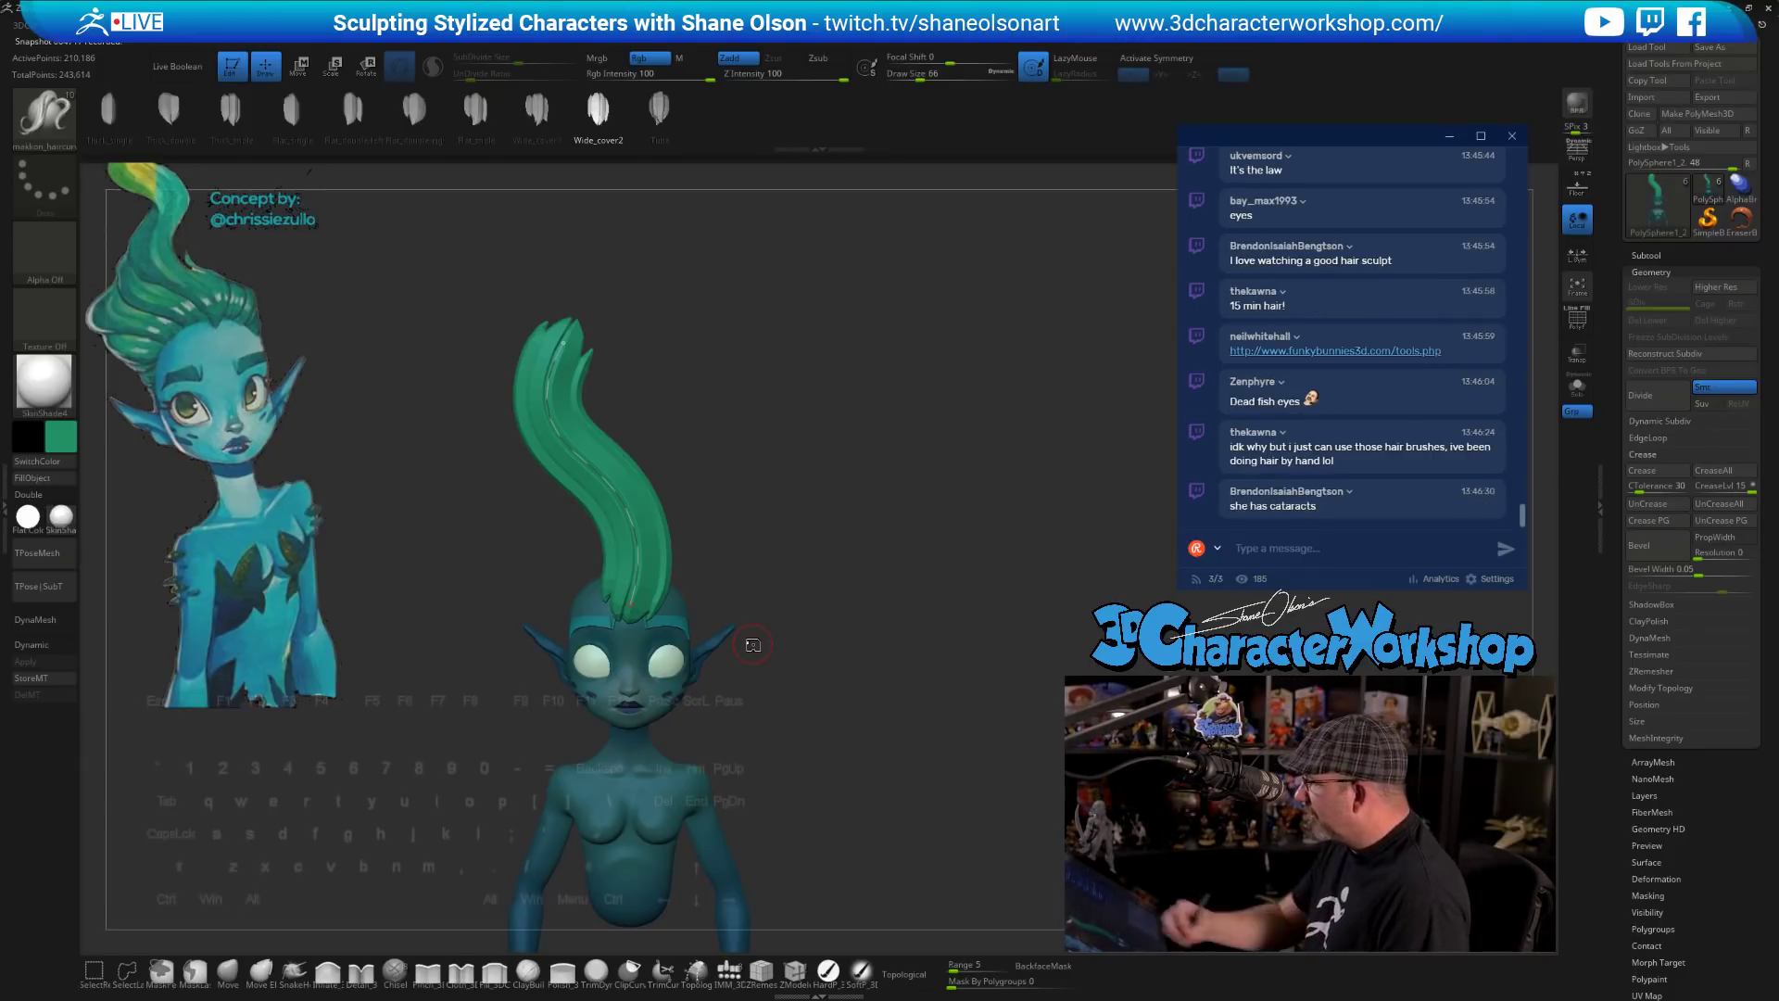
{"action": "left_click_drag", "start_coordinate": [799, 573], "coordinate": [802, 704], "text": "alt"}
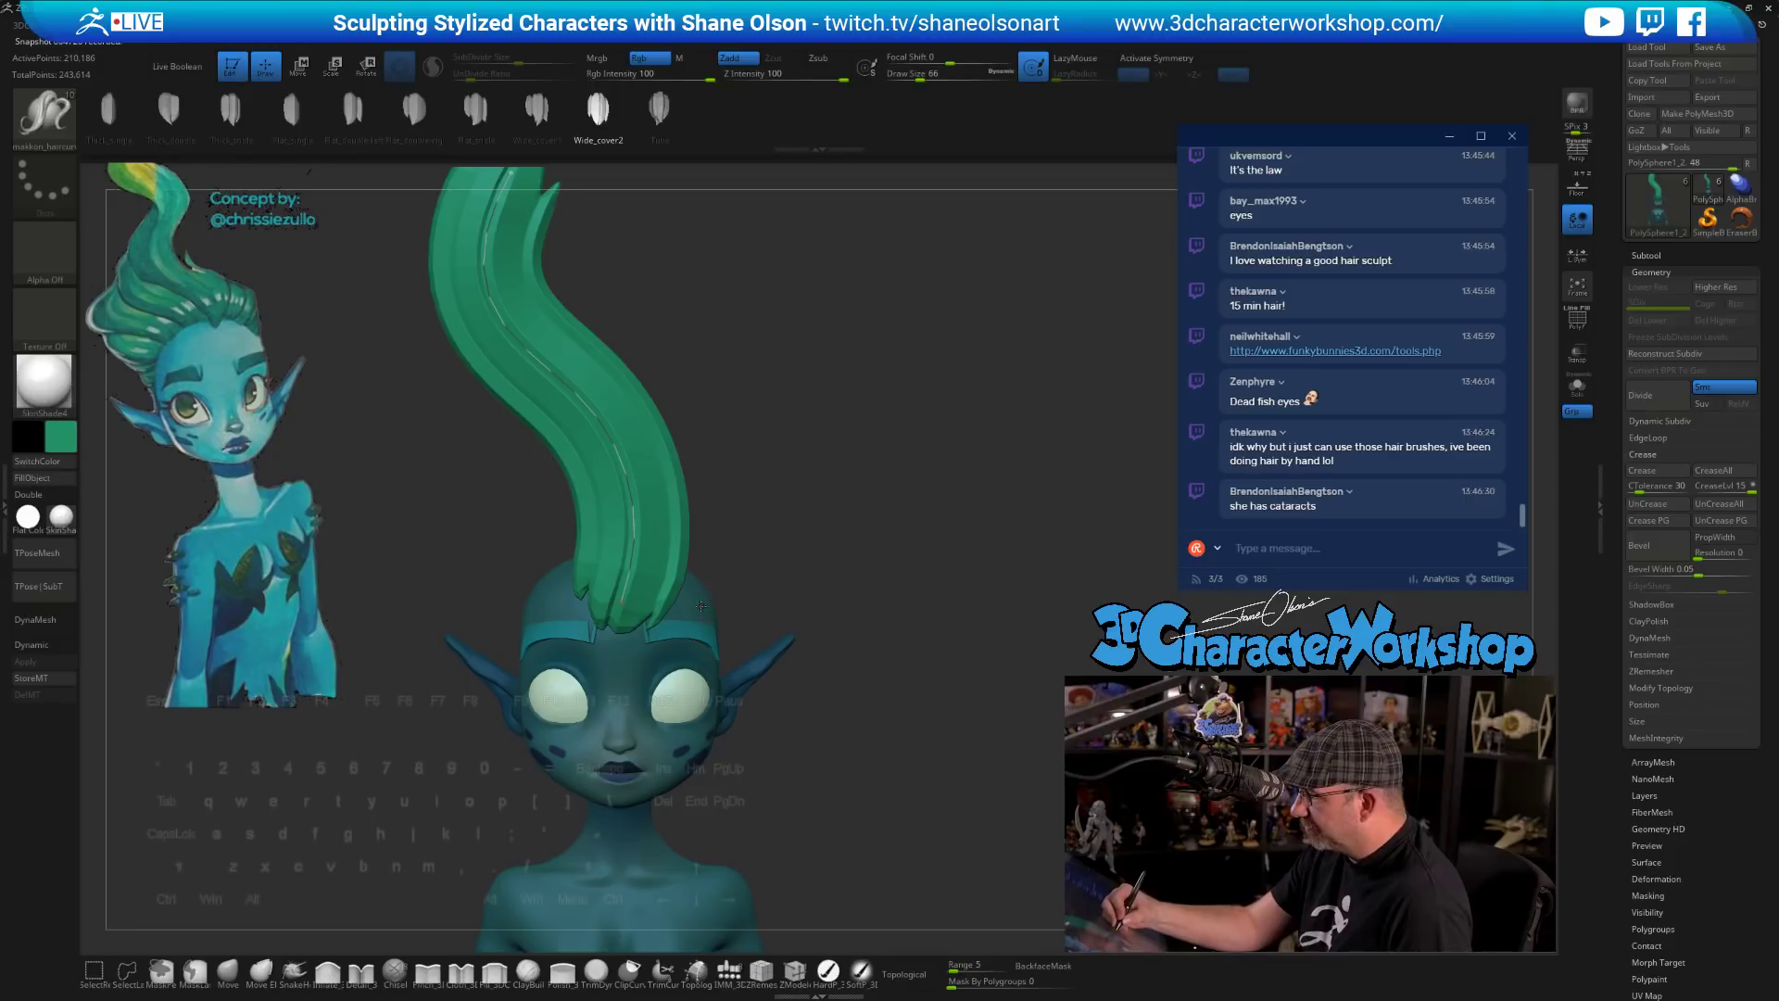
{"action": "mouse_move", "coordinate": [932, 722]}
{"action": "left_mouse_down"}
{"action": "mouse_move", "coordinate": [908, 704]}
{"action": "mouse_move", "coordinate": [891, 749]}
{"action": "left_mouse_up"}
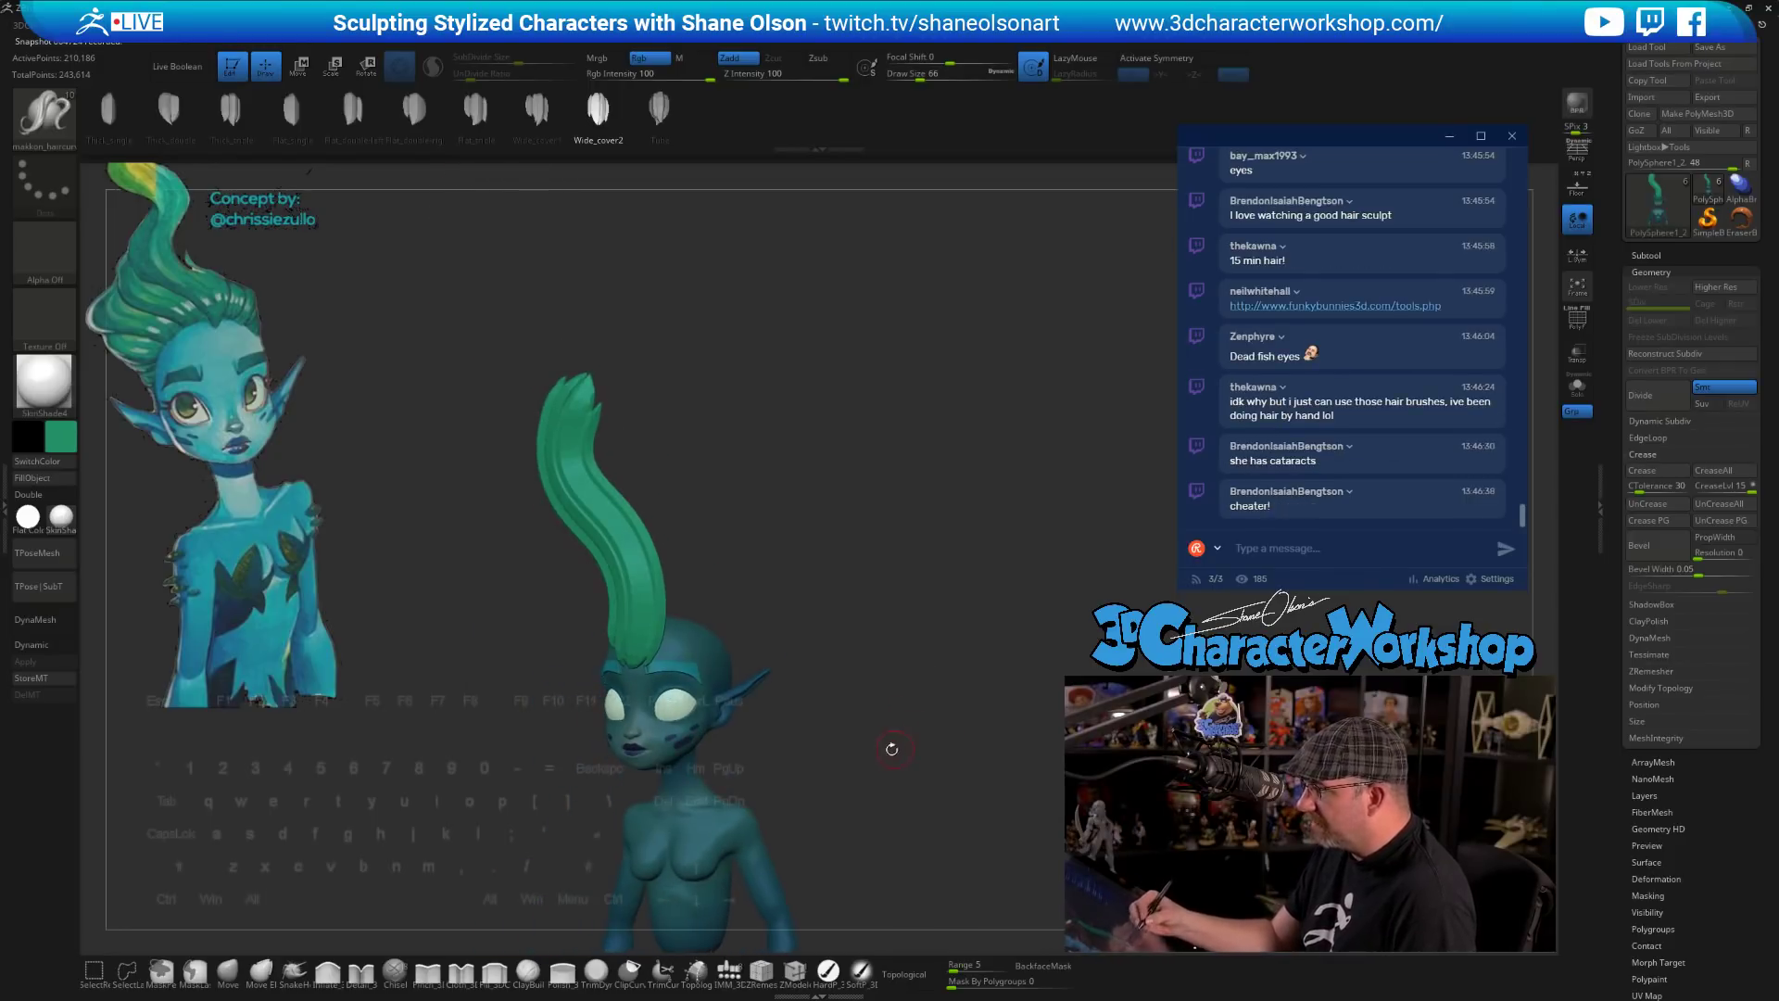
- Reshape the lower part of the hair strand from the front with the SnakeHook brush at draw size 207
{"action": "left_click", "coordinate": [295, 973]}
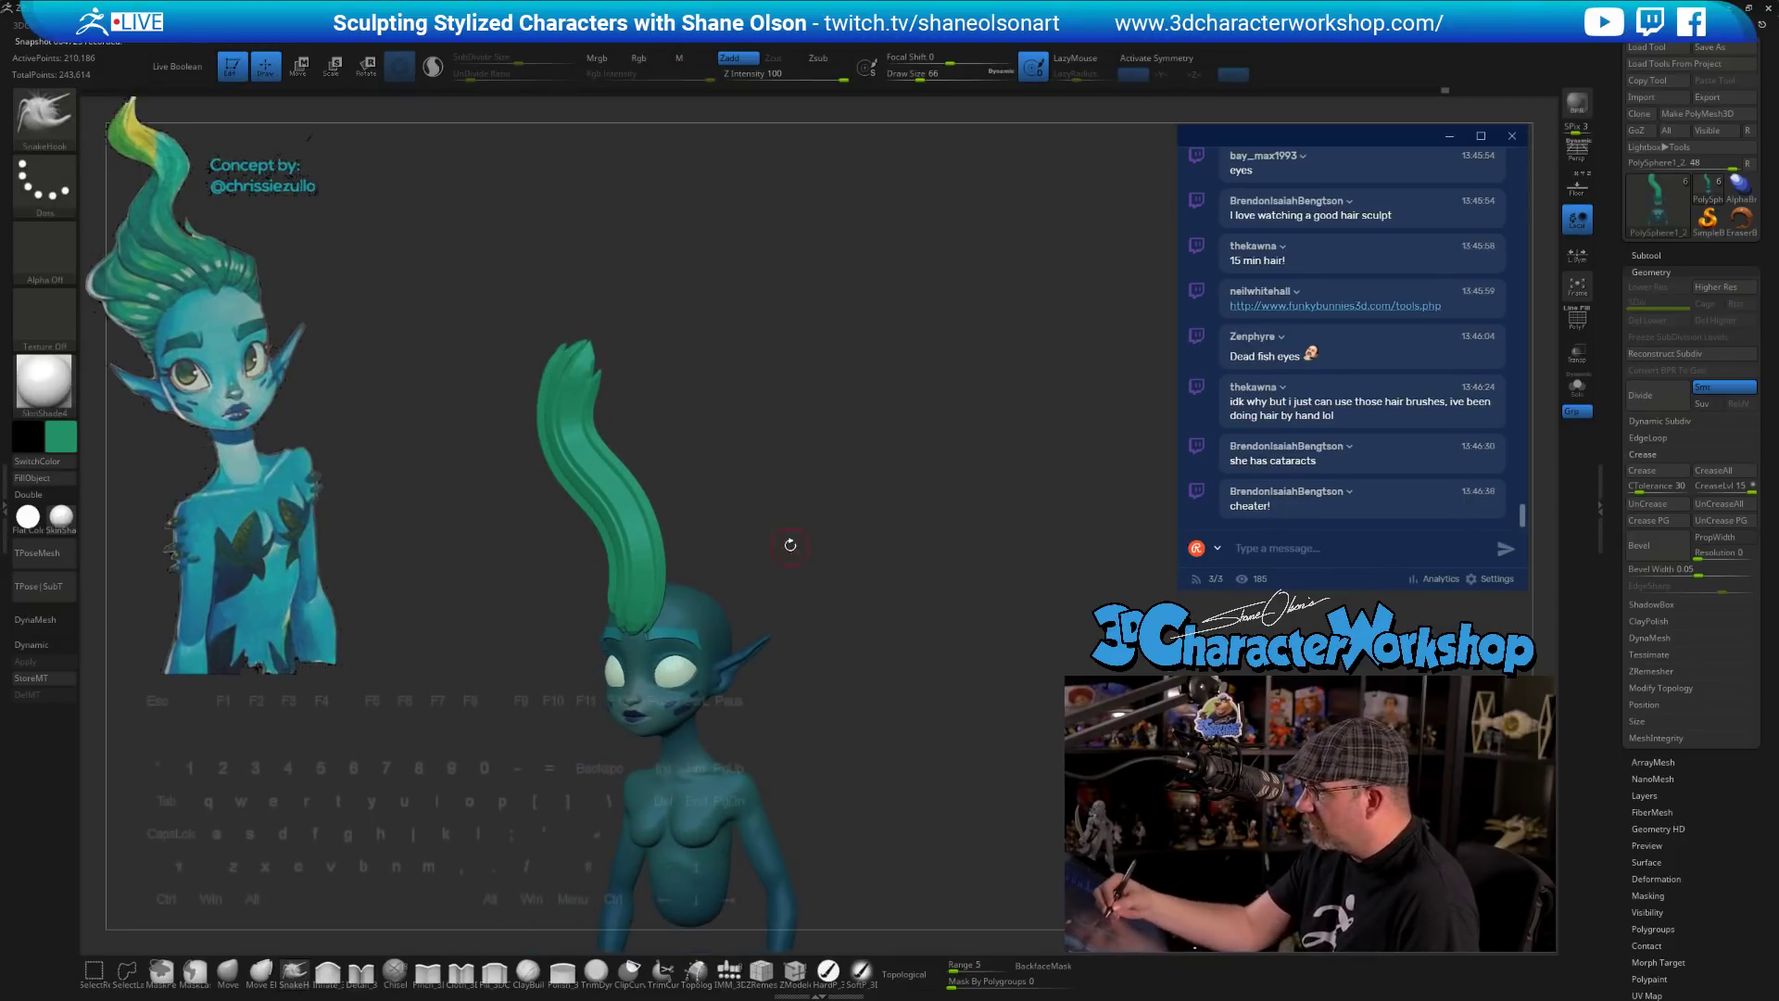
{"action": "key", "text": "s"}
{"action": "mouse_move", "coordinate": [790, 545]}
{"action": "left_mouse_down"}
{"action": "mouse_move", "coordinate": [816, 545]}
{"action": "mouse_move", "coordinate": [802, 643]}
{"action": "mouse_move", "coordinate": [821, 609]}
{"action": "left_mouse_up"}
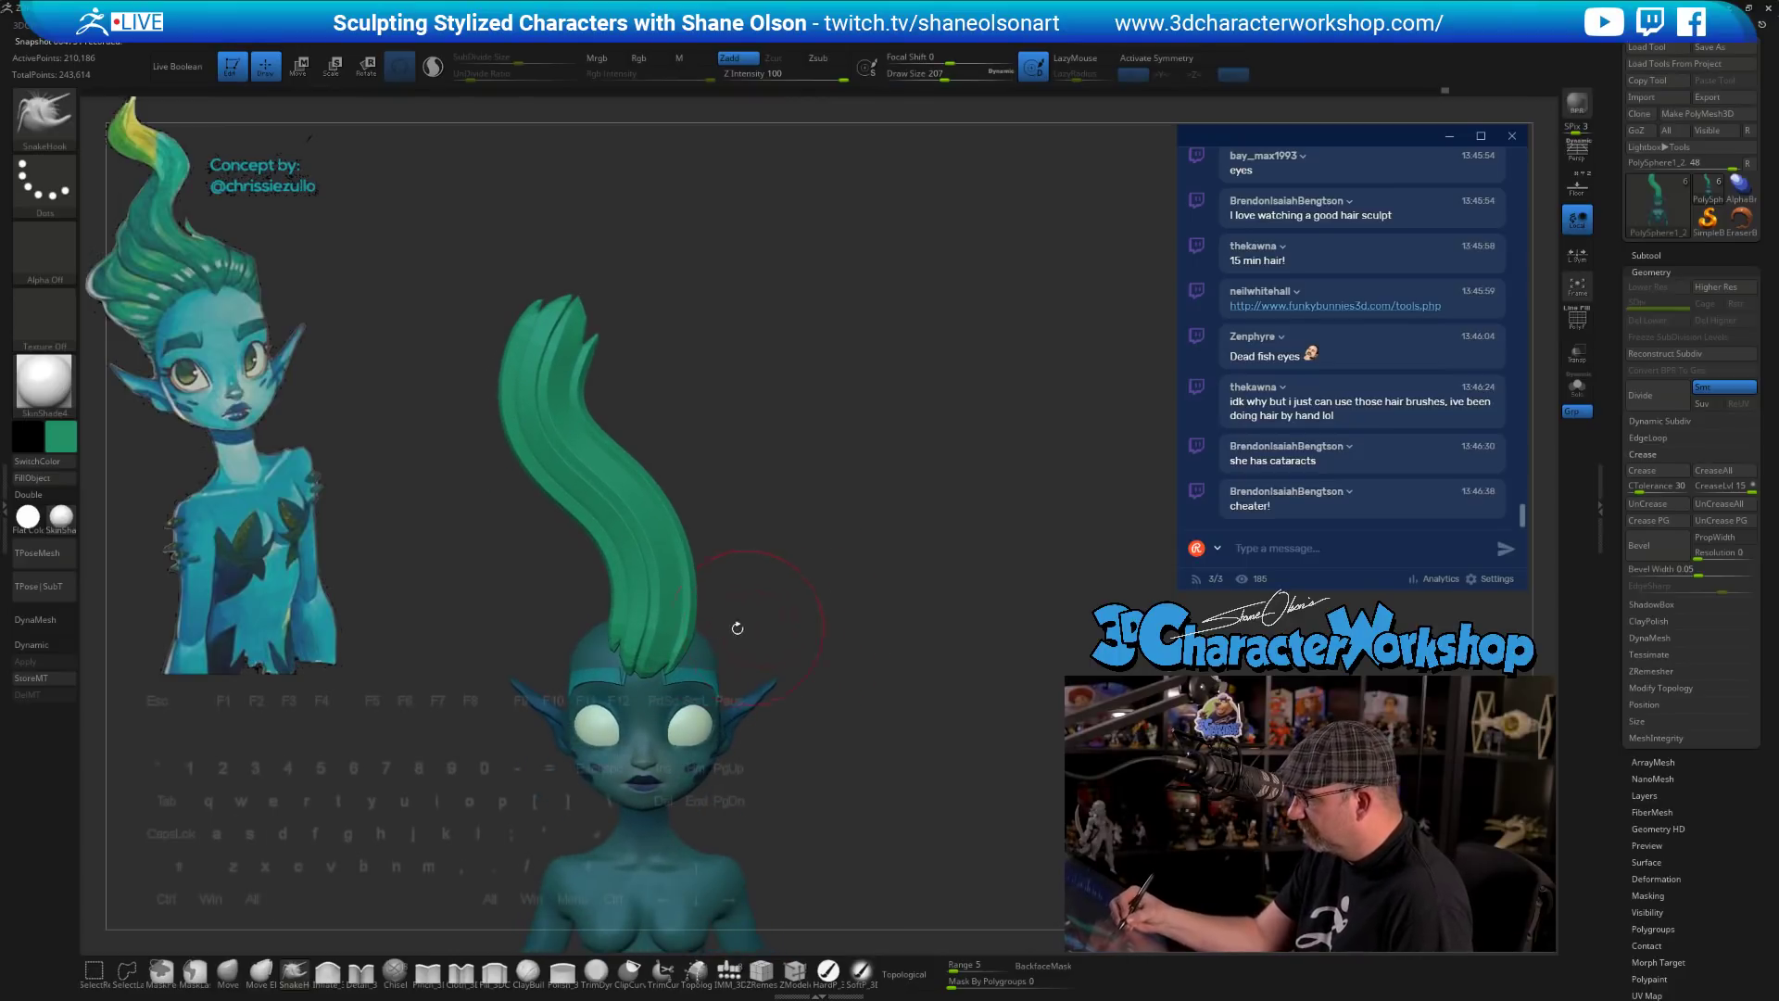
{"action": "mouse_move", "coordinate": [617, 643]}
{"action": "left_mouse_down"}
{"action": "mouse_move", "coordinate": [672, 639]}
{"action": "mouse_move", "coordinate": [689, 585]}
{"action": "left_mouse_up"}
{"action": "left_click_drag", "start_coordinate": [727, 477], "coordinate": [725, 517], "text": "alt"}
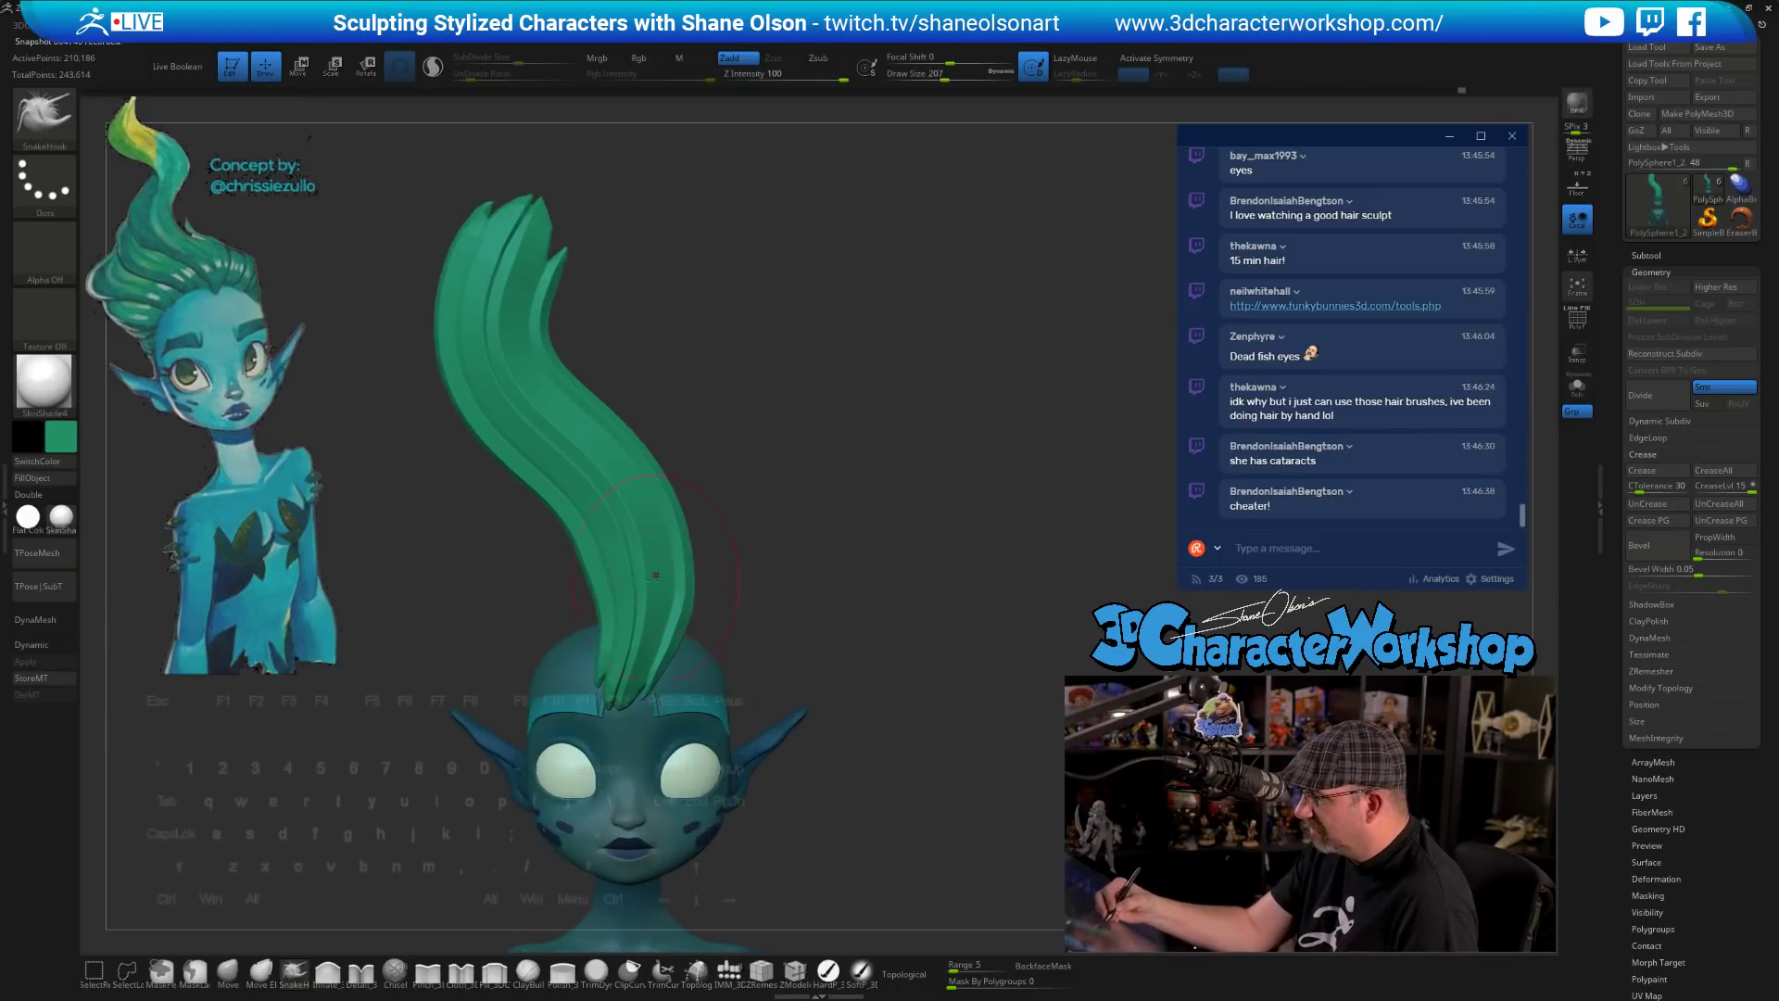
{"action": "left_click_drag", "start_coordinate": [582, 572], "coordinate": [594, 573]}
- Pull the lower part of the hair strand forward in side view with the SnakeHook brush at draw size 386
{"action": "mouse_move", "coordinate": [877, 623]}
{"action": "left_mouse_down"}
{"action": "mouse_move", "coordinate": [773, 509]}
{"action": "mouse_move", "coordinate": [782, 494]}
{"action": "left_mouse_up"}
{"action": "key", "text": "s"}
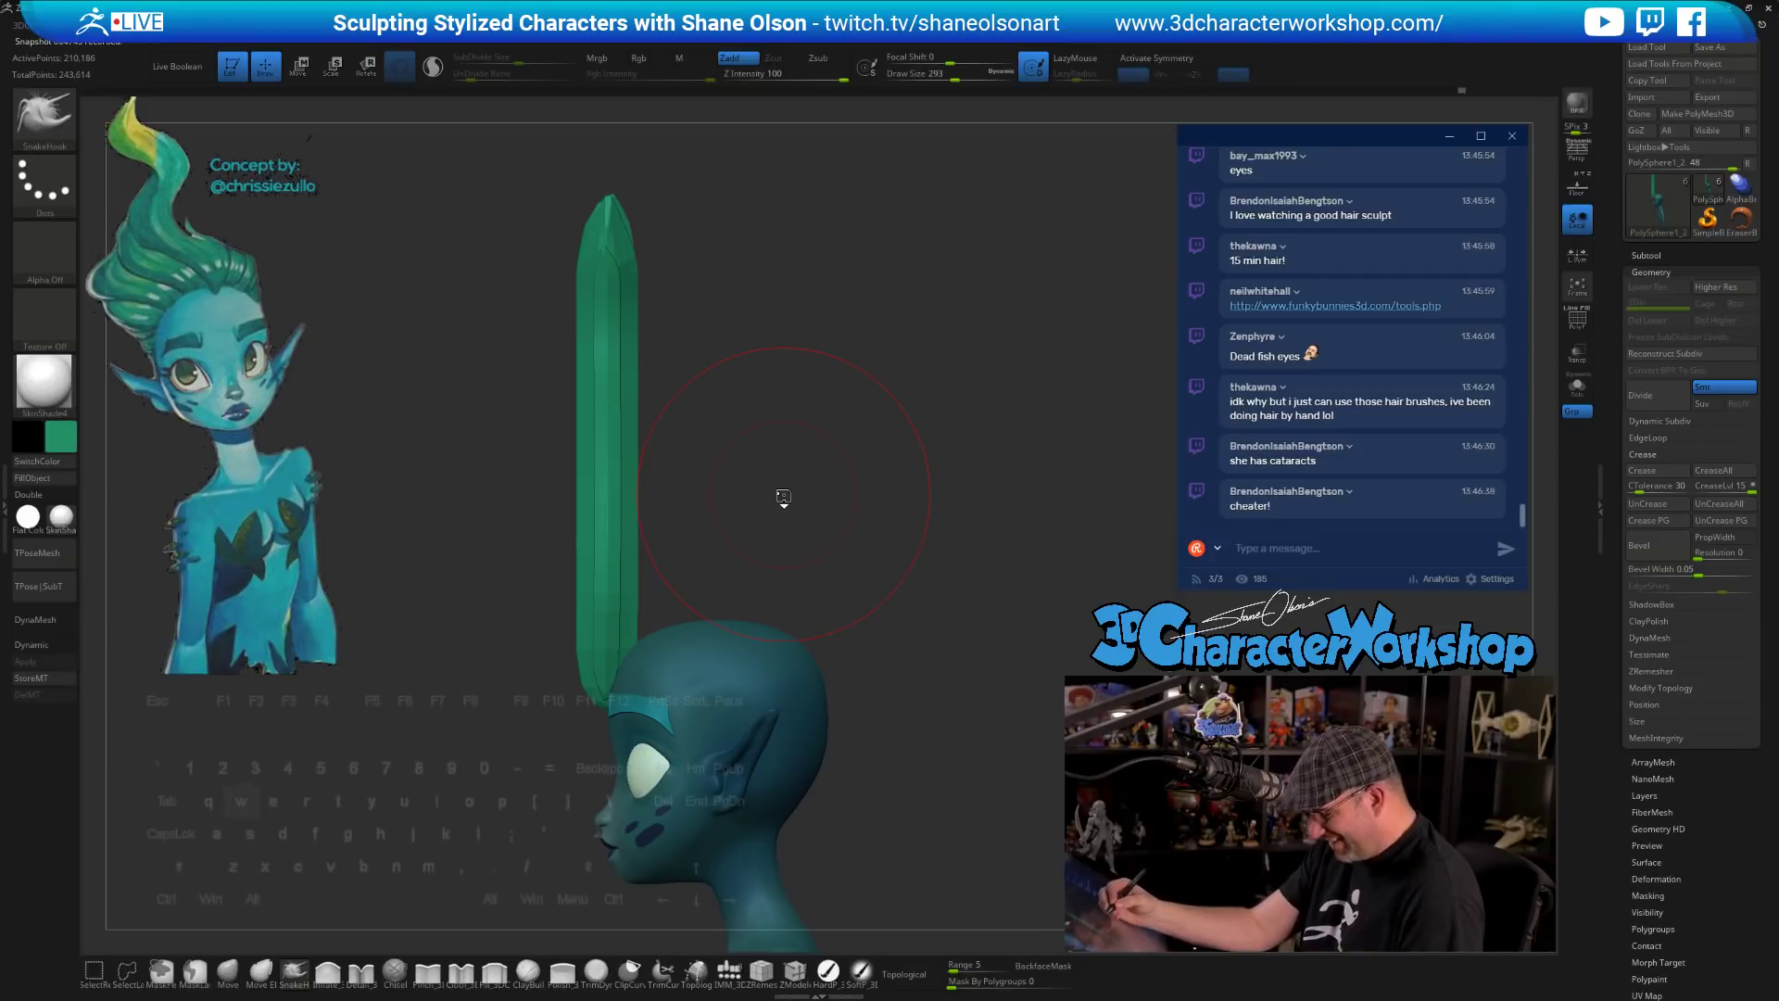
{"action": "key", "text": "w"}
{"action": "key", "text": "q"}
{"action": "key", "text": "s"}
{"action": "left_click_drag", "start_coordinate": [714, 564], "coordinate": [724, 563]}
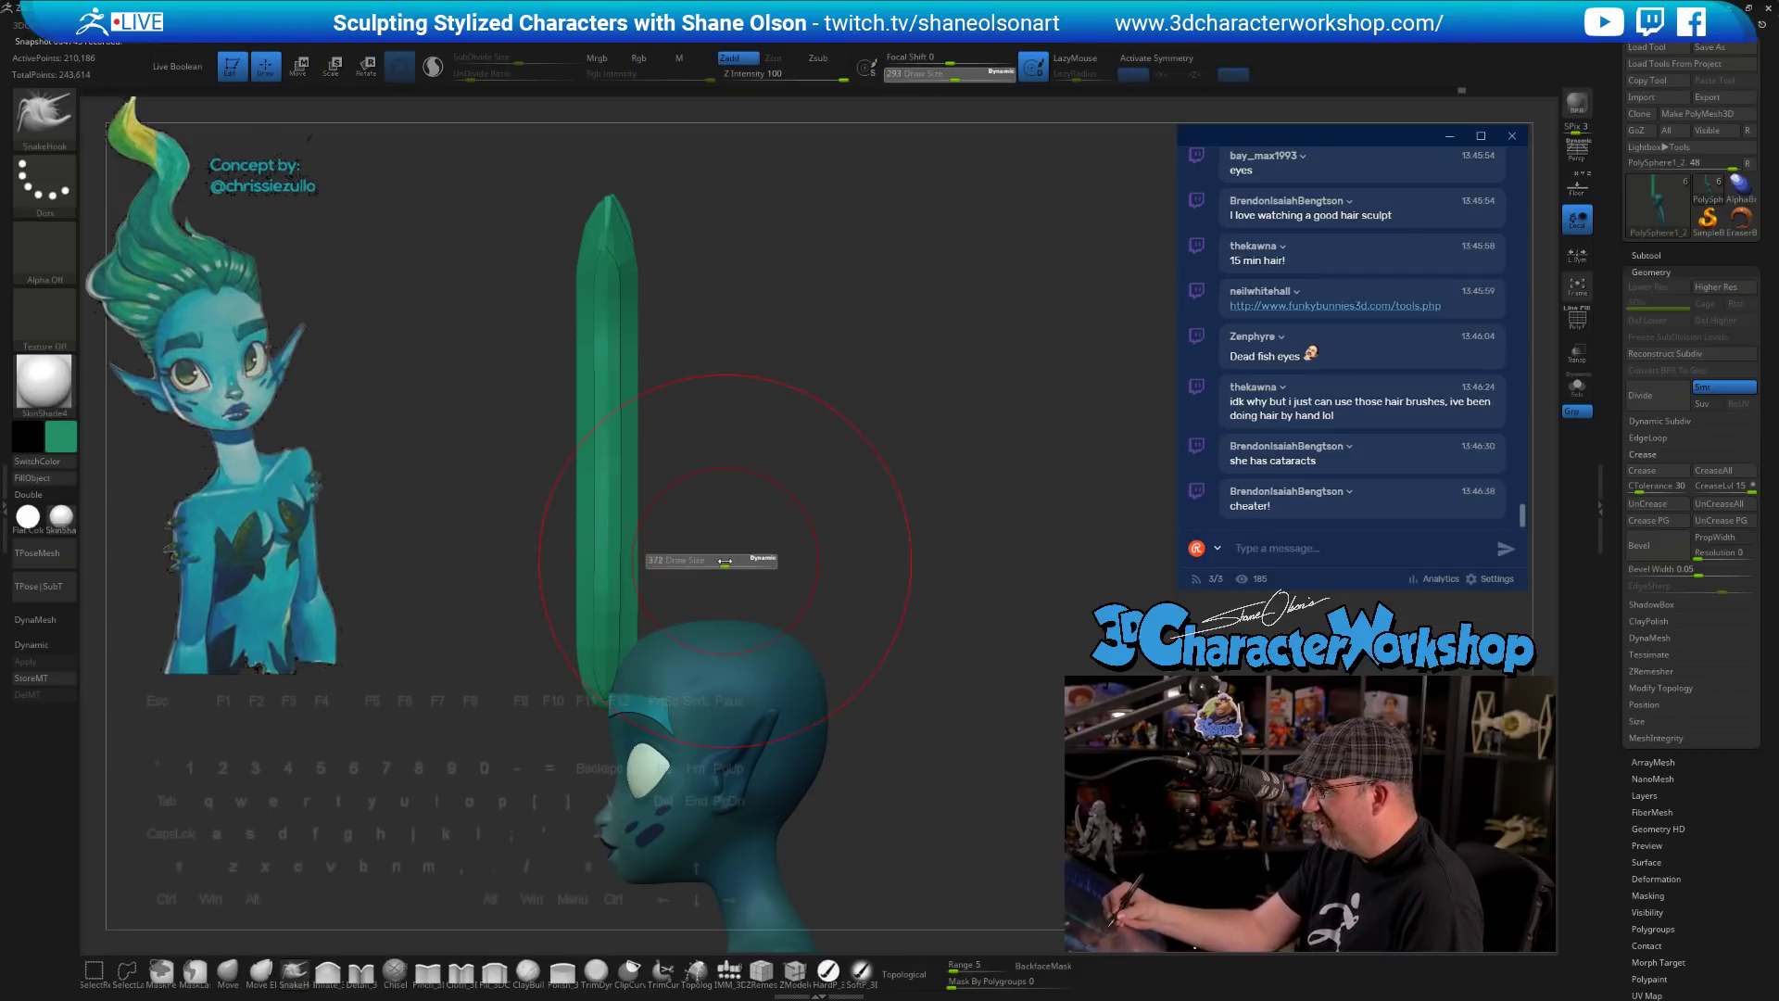
{"action": "left_click_drag", "start_coordinate": [607, 642], "coordinate": [594, 642]}
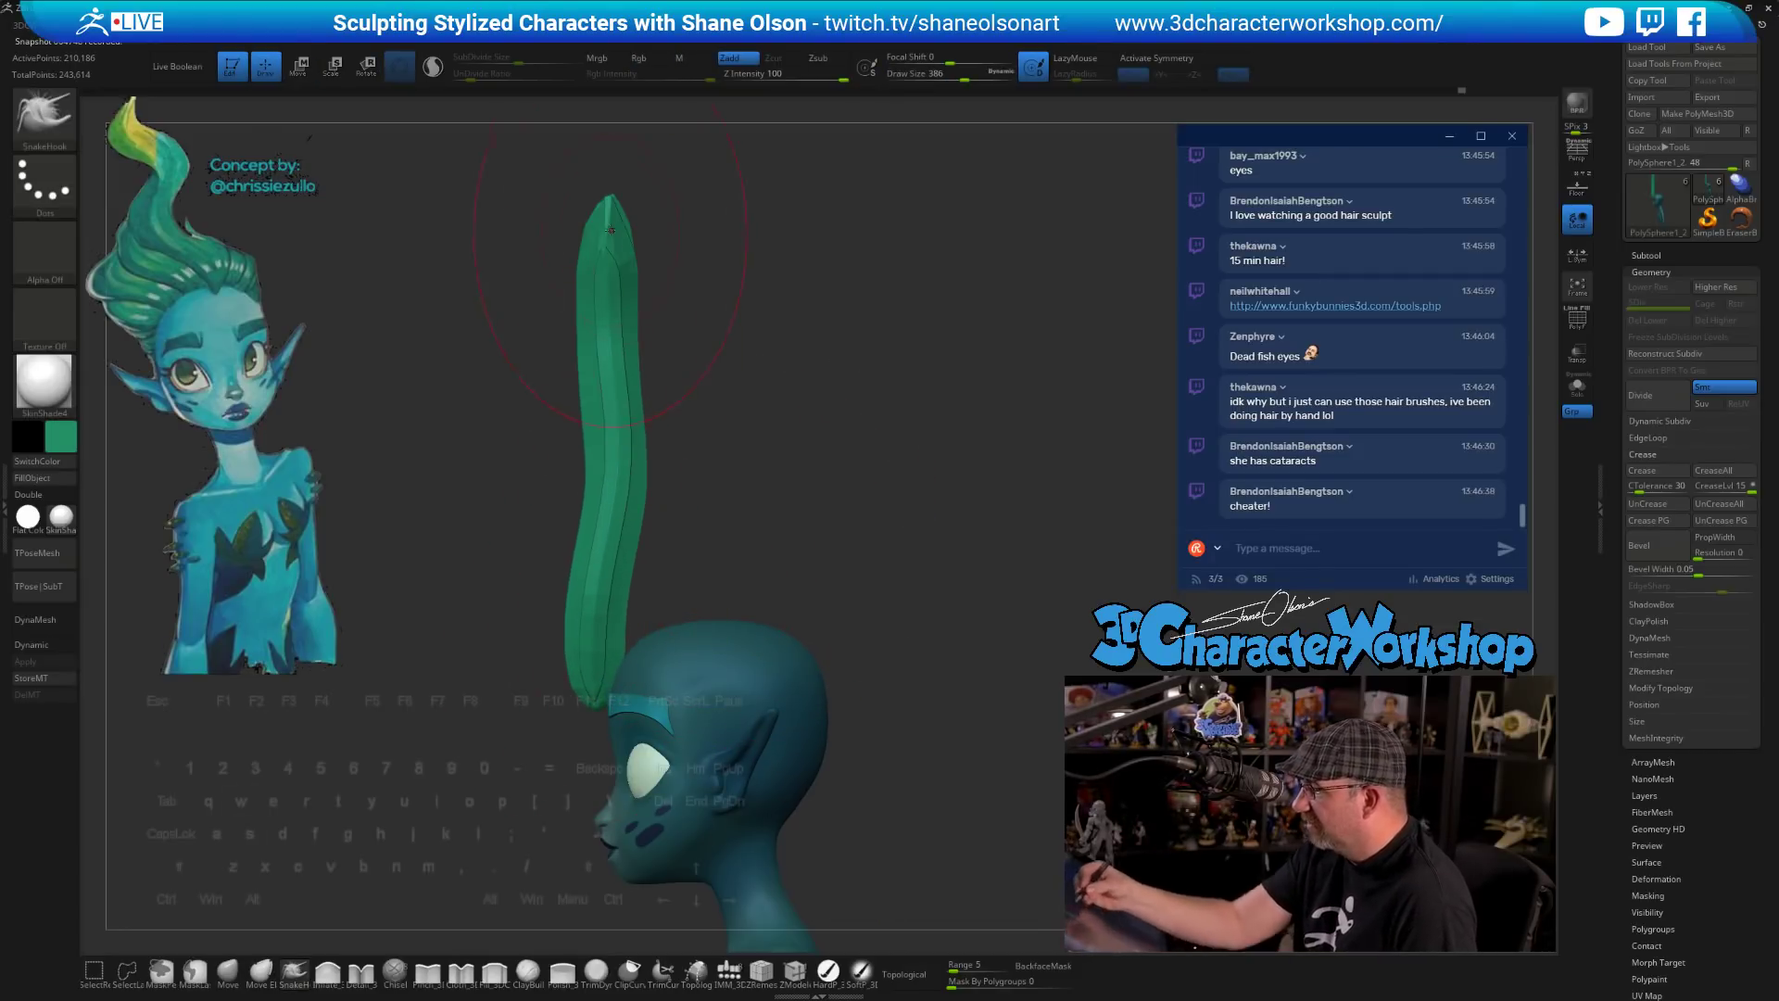
- Sweep the strand's upper part backward and curve its middle in side view, reducing the draw size to 338
{"action": "mouse_move", "coordinate": [612, 203]}
{"action": "left_mouse_down"}
{"action": "mouse_move", "coordinate": [726, 234]}
{"action": "mouse_move", "coordinate": [739, 203]}
{"action": "left_mouse_up"}
{"action": "left_click_drag", "start_coordinate": [598, 358], "coordinate": [650, 357]}
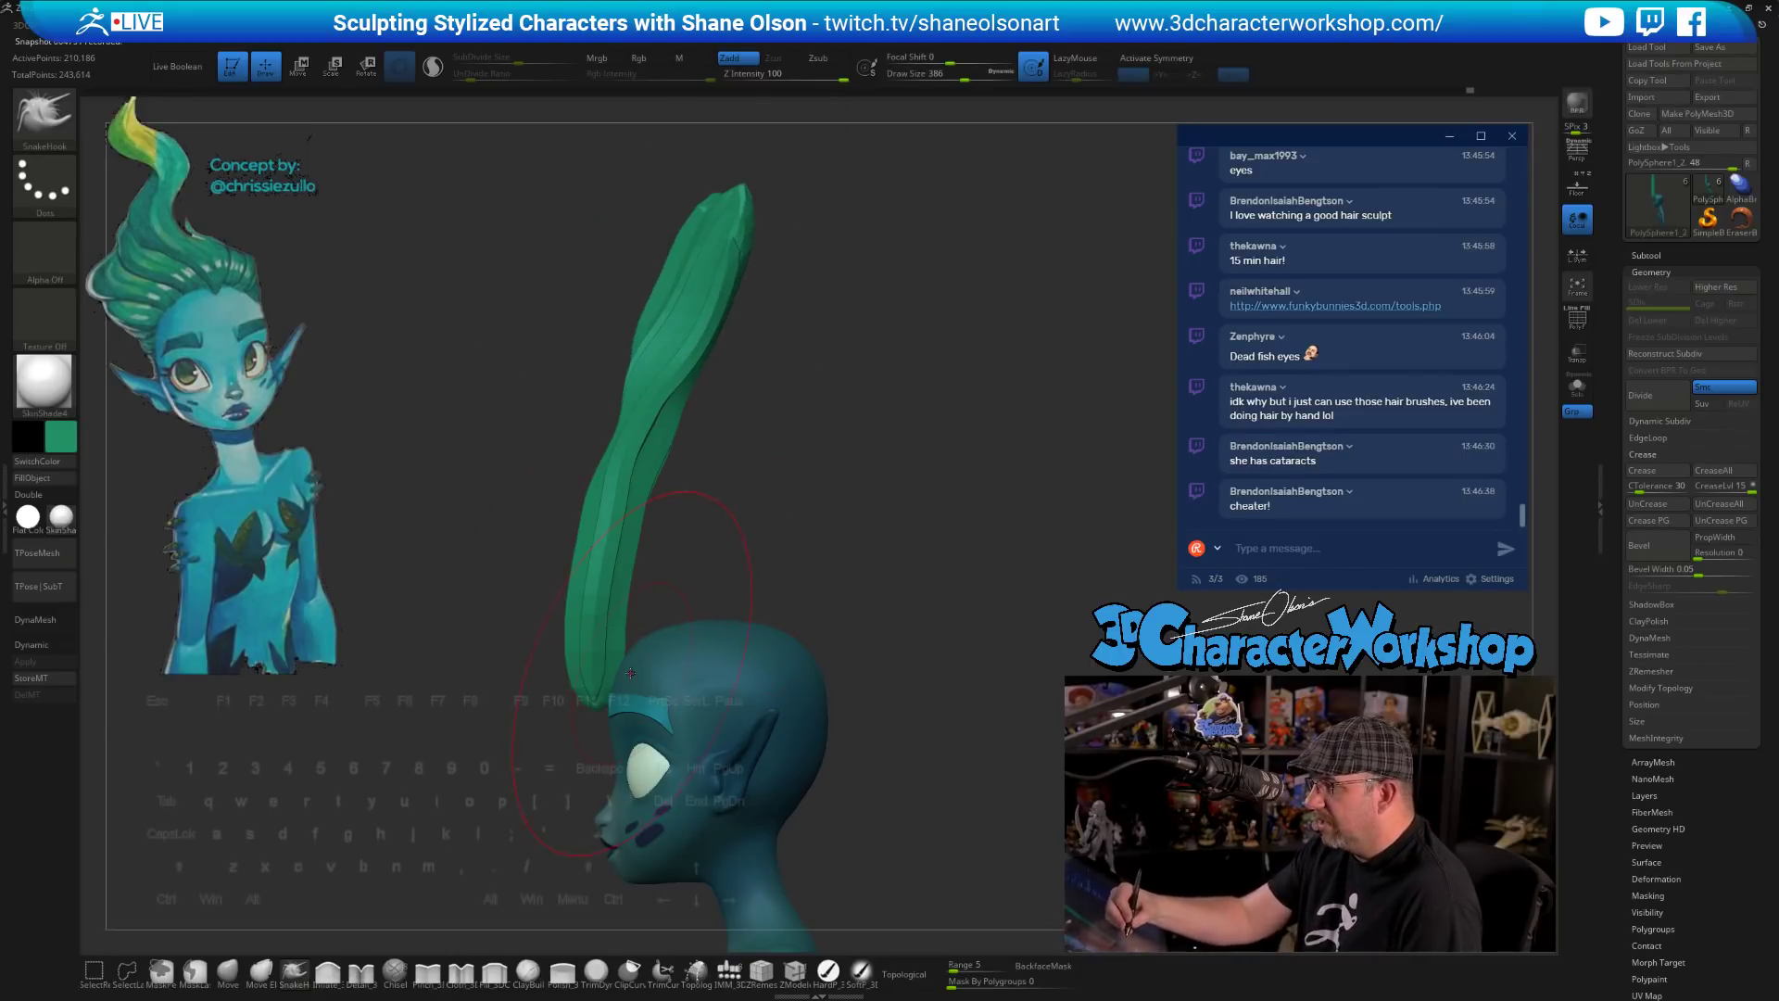
{"action": "left_click_drag", "start_coordinate": [615, 576], "coordinate": [638, 530]}
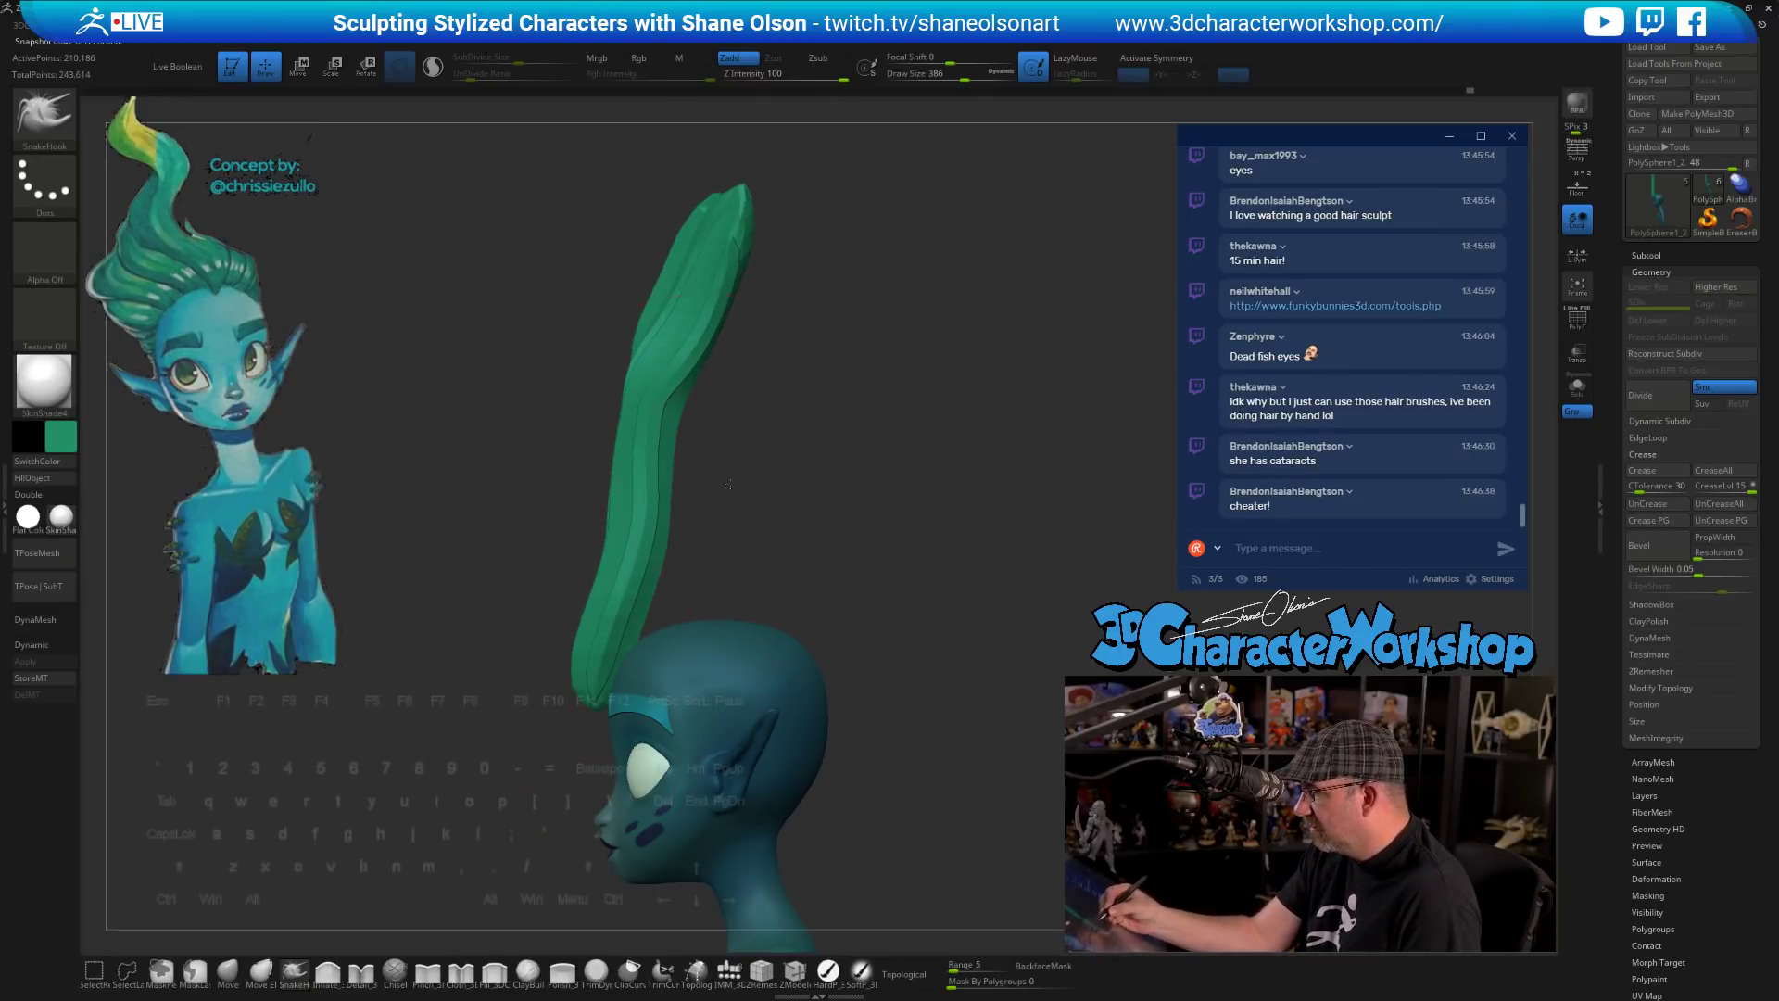
{"action": "mouse_move", "coordinate": [729, 484]}
{"action": "left_mouse_down"}
{"action": "mouse_move", "coordinate": [798, 508]}
{"action": "mouse_move", "coordinate": [732, 509]}
{"action": "left_mouse_up"}
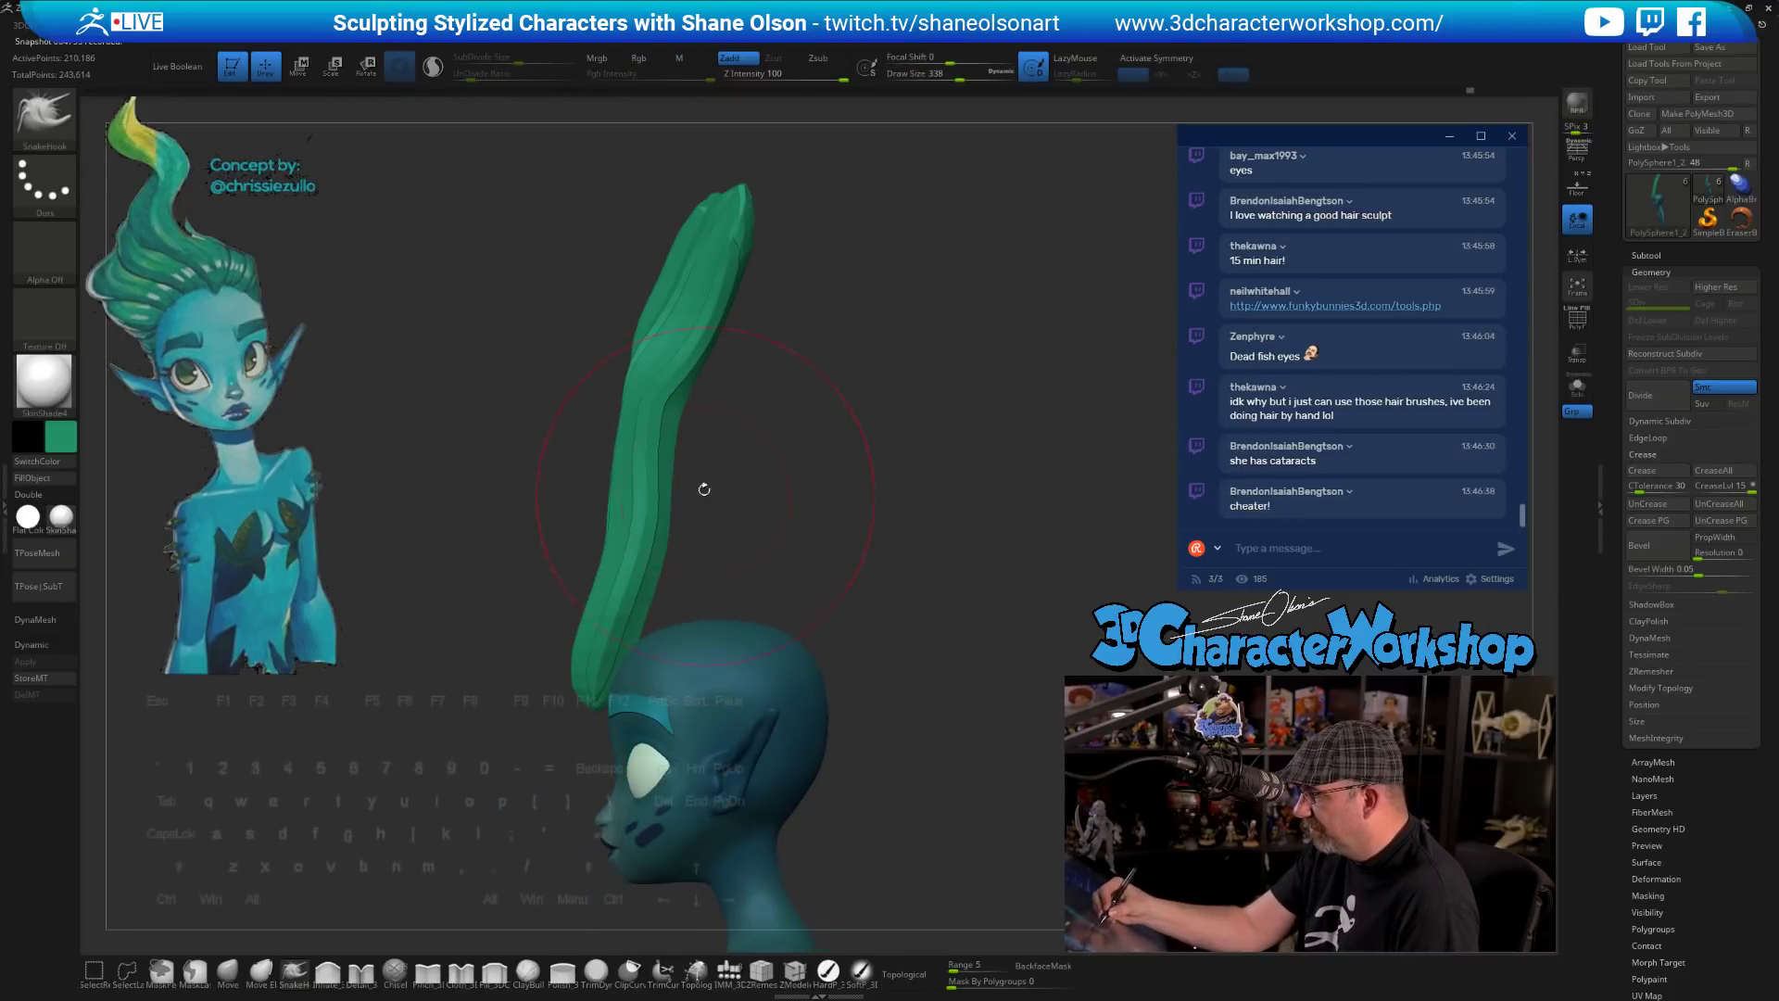
{"action": "mouse_move", "coordinate": [651, 428]}
{"action": "left_mouse_down"}
{"action": "mouse_move", "coordinate": [671, 421]}
{"action": "mouse_move", "coordinate": [655, 371]}
{"action": "left_mouse_up"}
- Bend the strand's tip further back at draw size 393 and adjust its upper curve from the front
{"action": "key", "text": "s"}
{"action": "left_click_drag", "start_coordinate": [725, 225], "coordinate": [776, 230]}
{"action": "left_click_drag", "start_coordinate": [689, 317], "coordinate": [701, 326]}
{"action": "left_click_drag", "start_coordinate": [816, 428], "coordinate": [965, 445]}
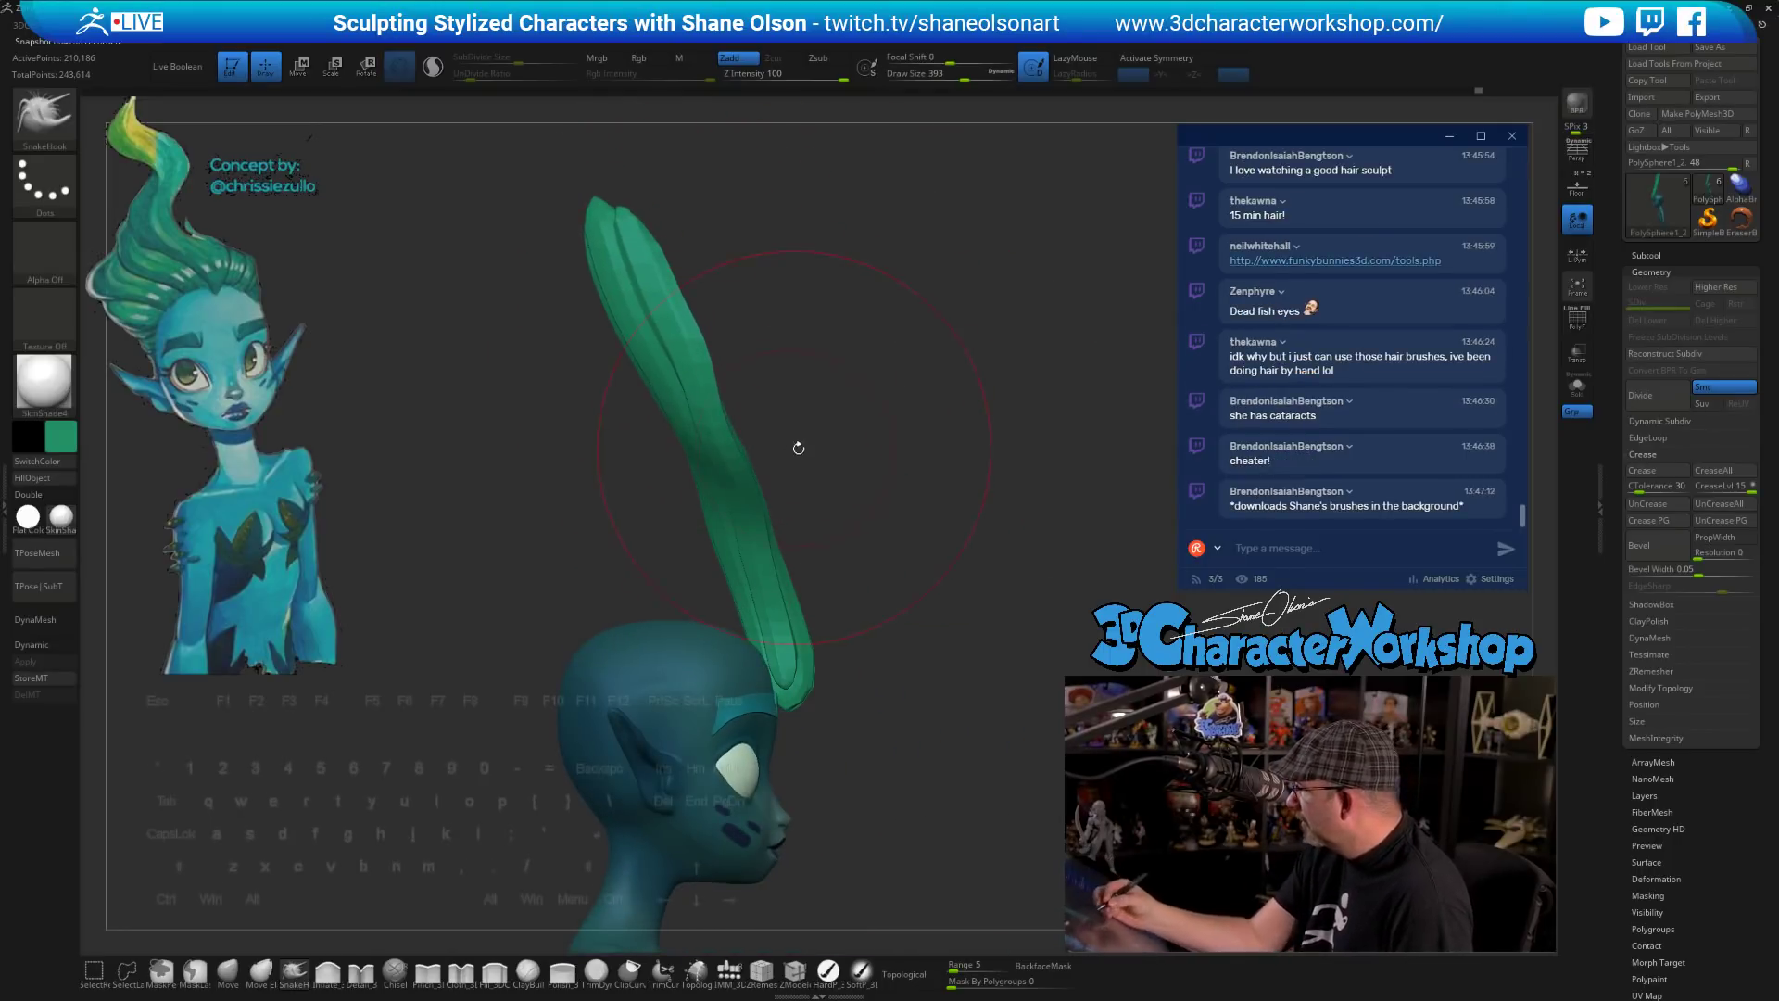
{"action": "mouse_move", "coordinate": [794, 444]}
{"action": "left_mouse_down"}
{"action": "mouse_move", "coordinate": [726, 469]}
{"action": "mouse_move", "coordinate": [605, 599]}
{"action": "left_mouse_up"}
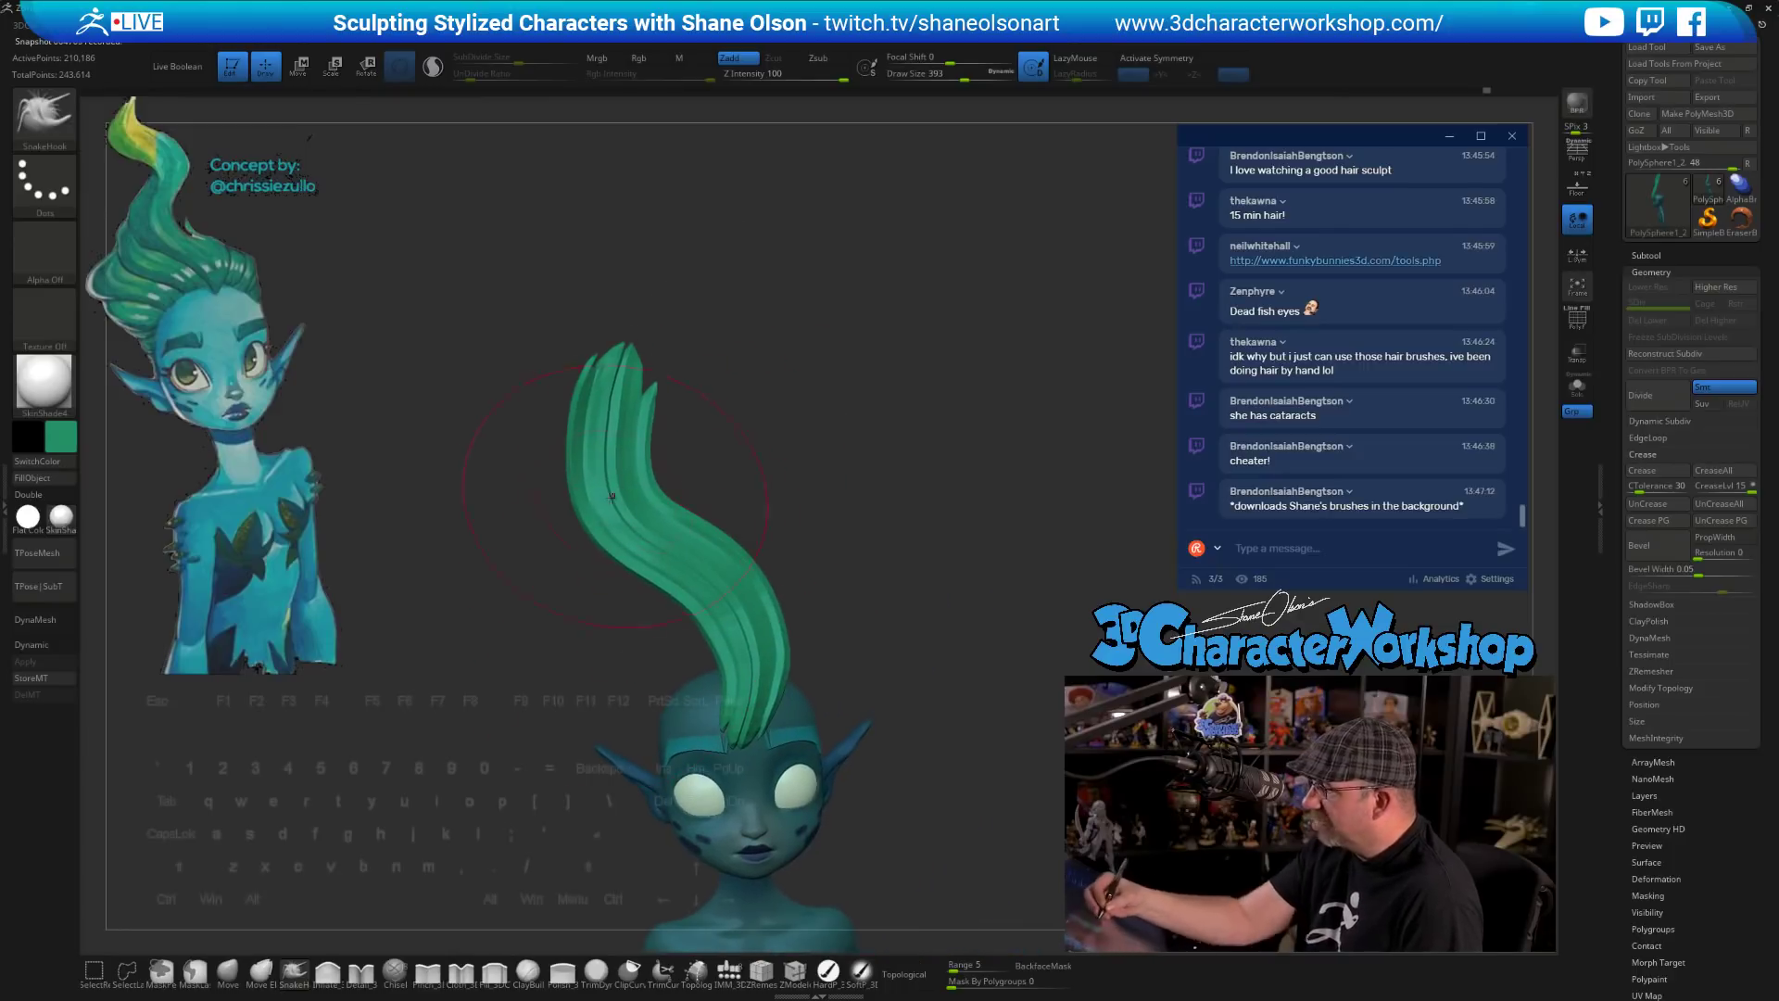
{"action": "left_click_drag", "start_coordinate": [588, 496], "coordinate": [593, 432]}
- Undo the recent SnakeHook strokes that swept the hair strand backward
{"action": "mouse_move", "coordinate": [857, 515]}
{"action": "left_mouse_down"}
{"action": "mouse_move", "coordinate": [722, 473]}
{"action": "mouse_move", "coordinate": [775, 461]}
{"action": "mouse_move", "coordinate": [799, 489]}
{"action": "mouse_move", "coordinate": [787, 517]}
{"action": "left_mouse_up"}
{"action": "key", "text": "ctrl"}
{"action": "key", "text": "ctrl+z"}
{"action": "key", "text": "ctrl+z"}
{"action": "key", "text": "ctrl+z"}
{"action": "key", "text": "ctrl+z"}
{"action": "key", "text": "ctrl+z"}
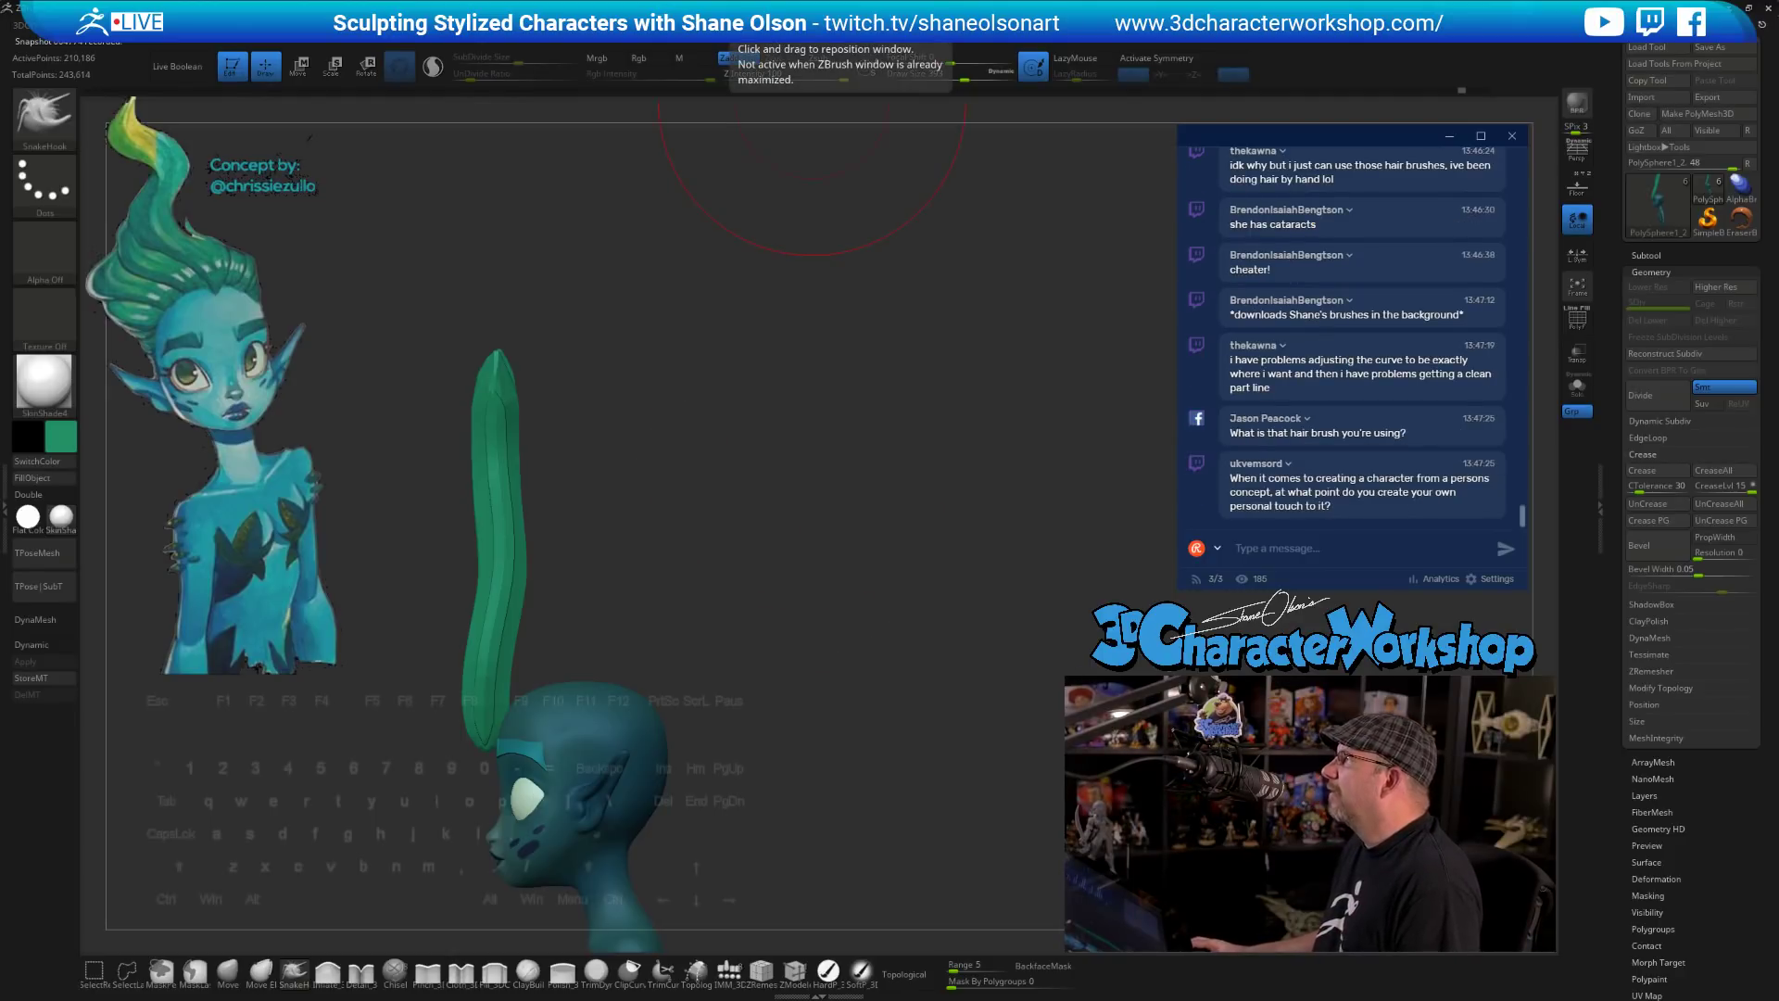
- Switch to the web browser, go to funkybunnies3d.com and open its Tools page
{"action": "left_click_drag", "start_coordinate": [709, 1000], "coordinate": [845, 312]}
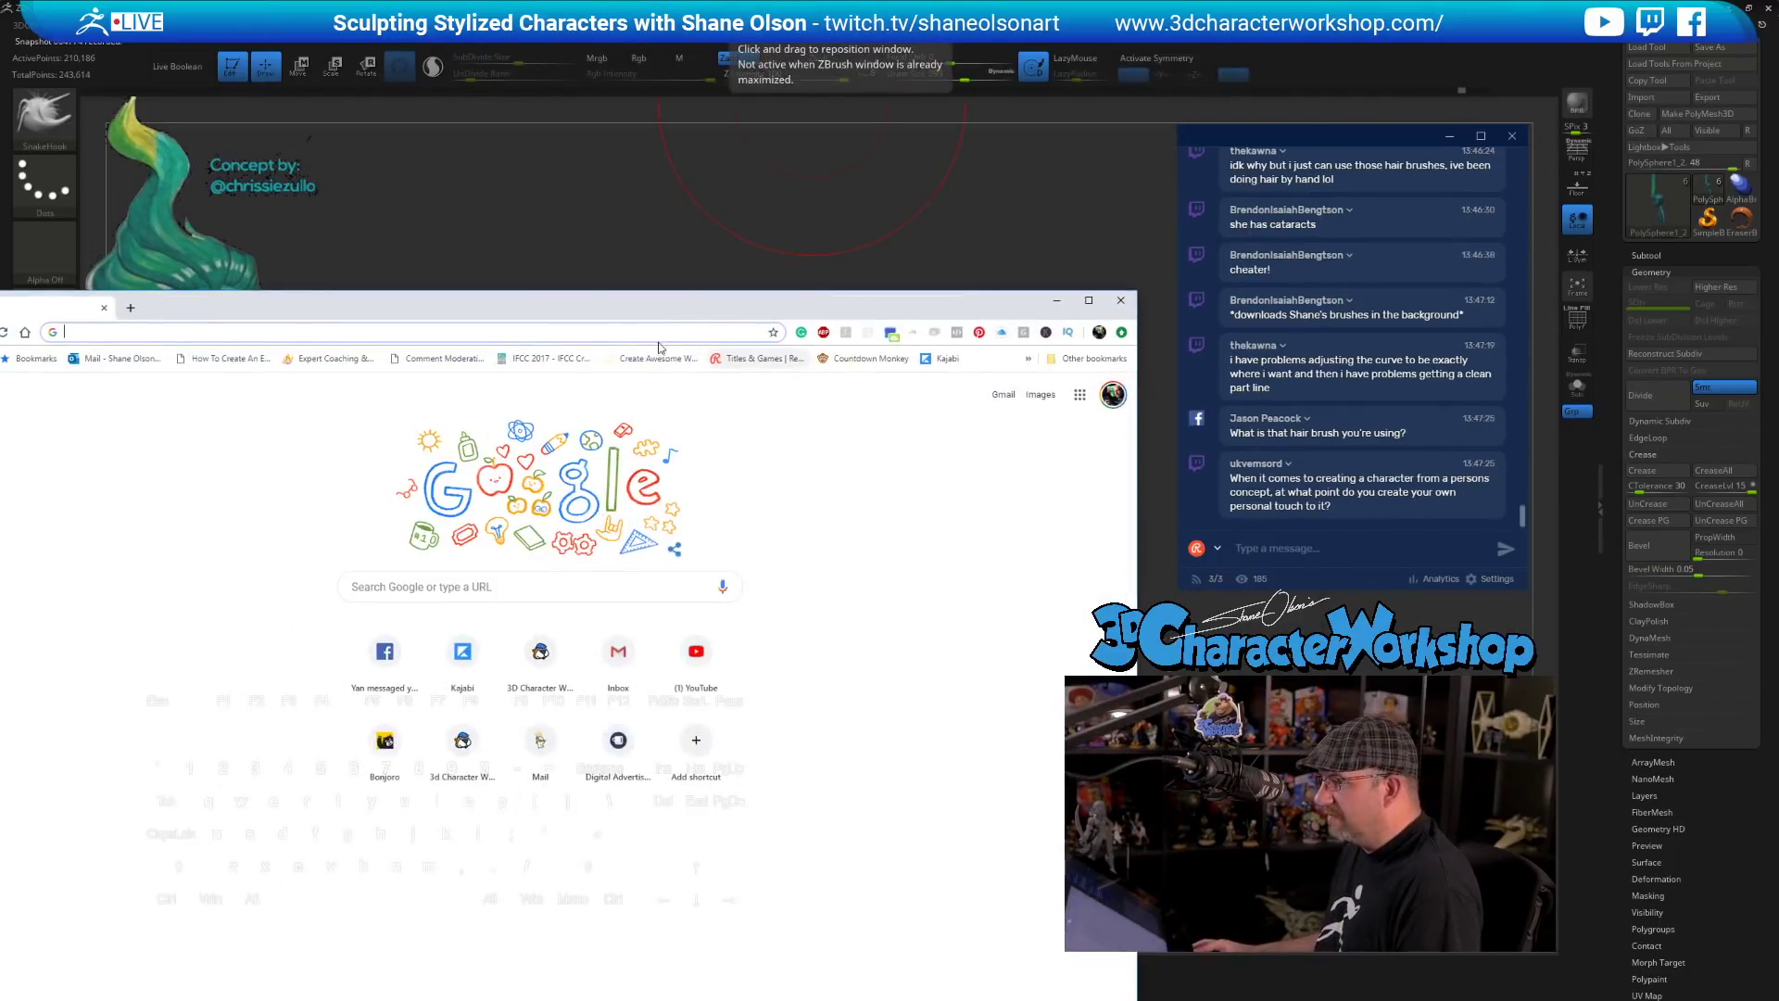
{"action": "left_click_drag", "start_coordinate": [638, 325], "coordinate": [690, 281]}
{"action": "type", "text": "fun"}
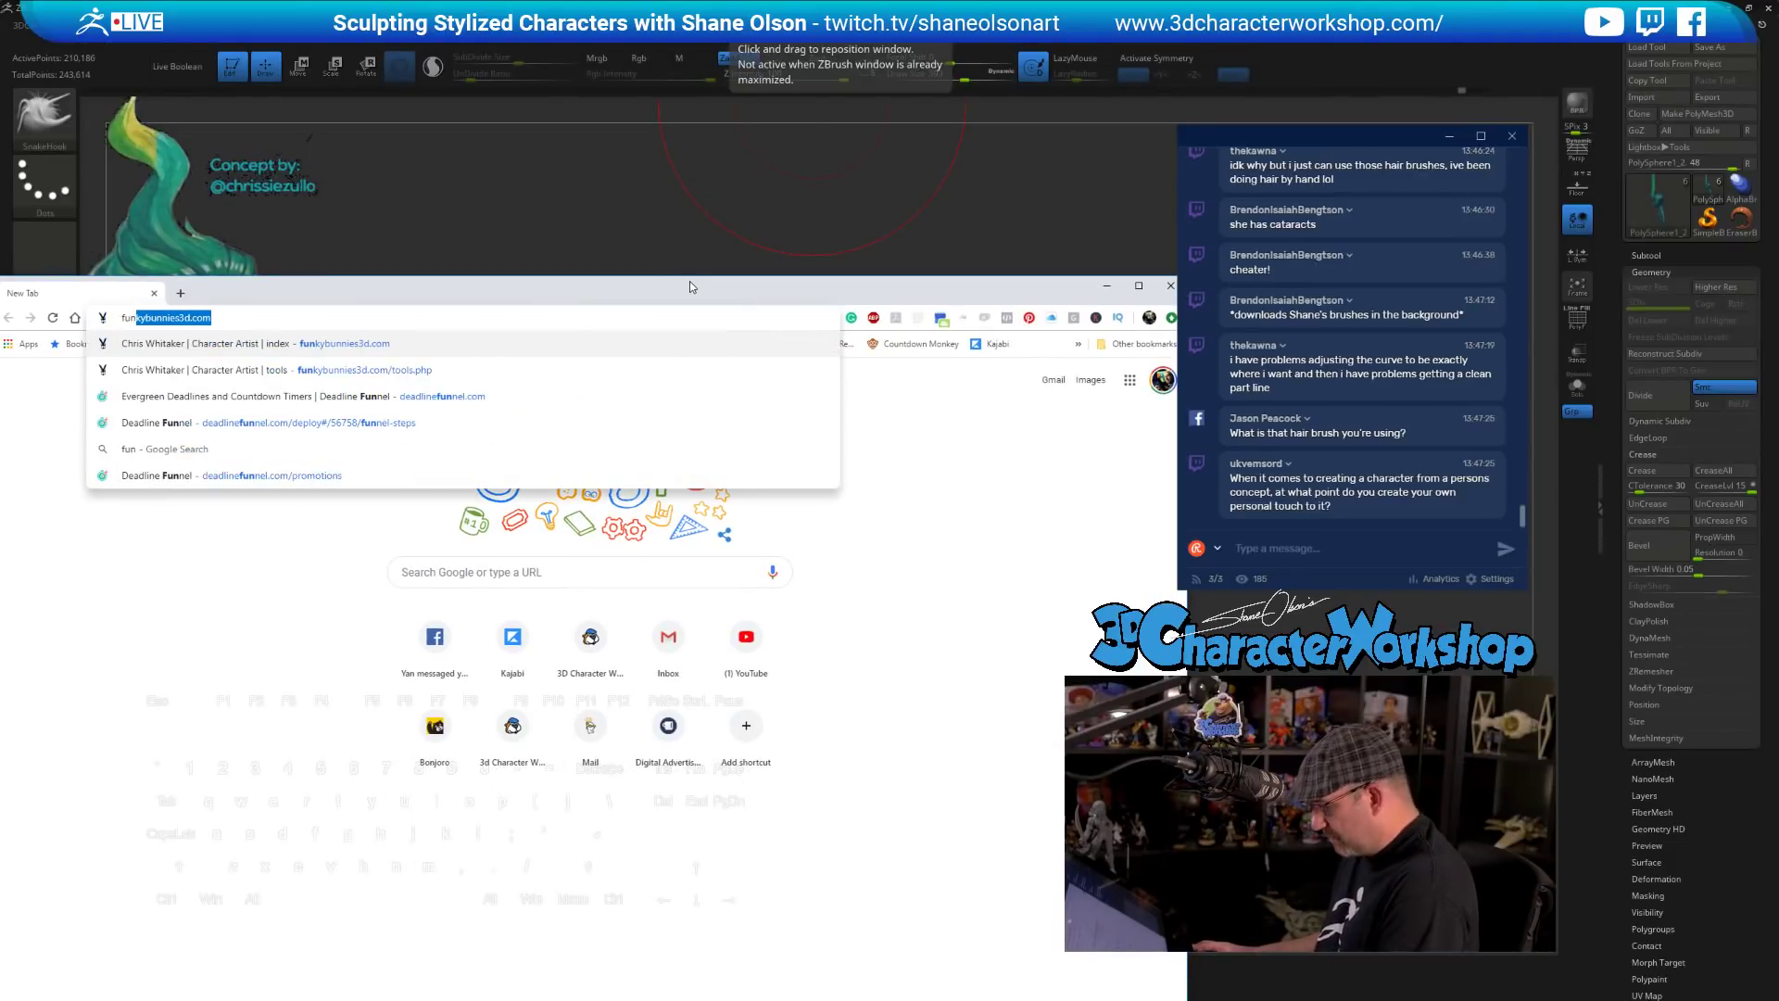
{"action": "key", "text": "Return"}
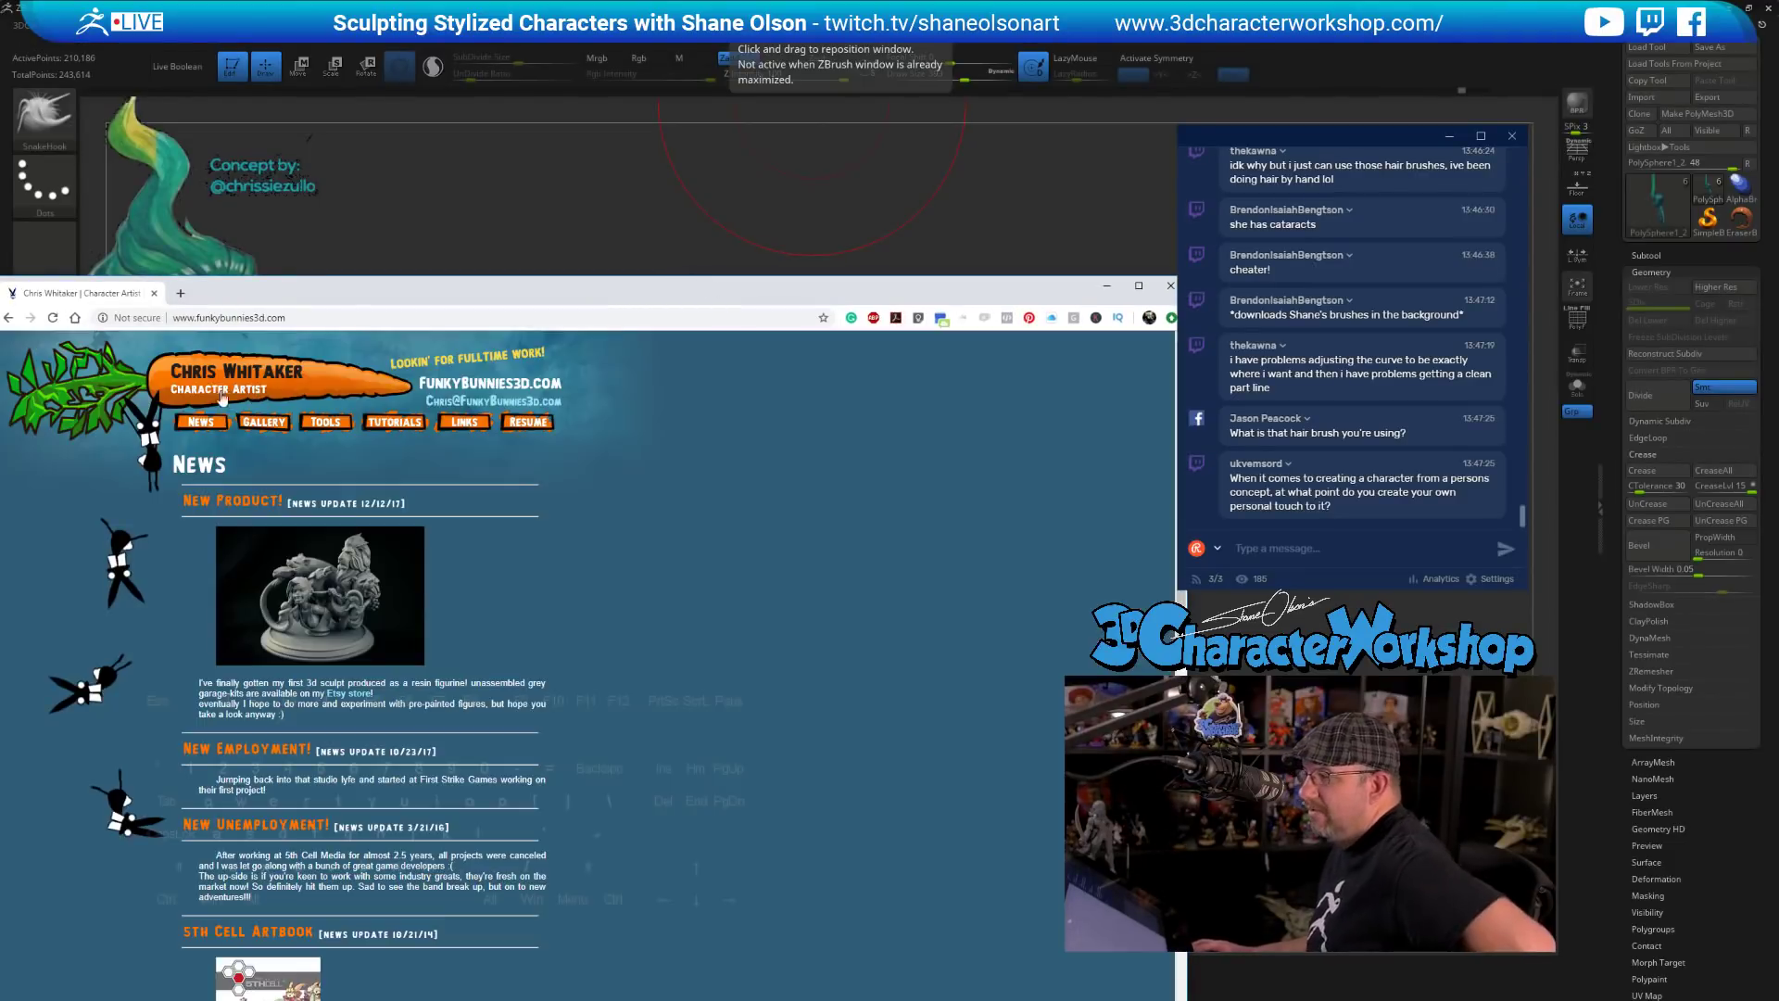
{"action": "left_click_drag", "start_coordinate": [326, 287], "coordinate": [326, 137]}
{"action": "left_click", "coordinate": [329, 273]}
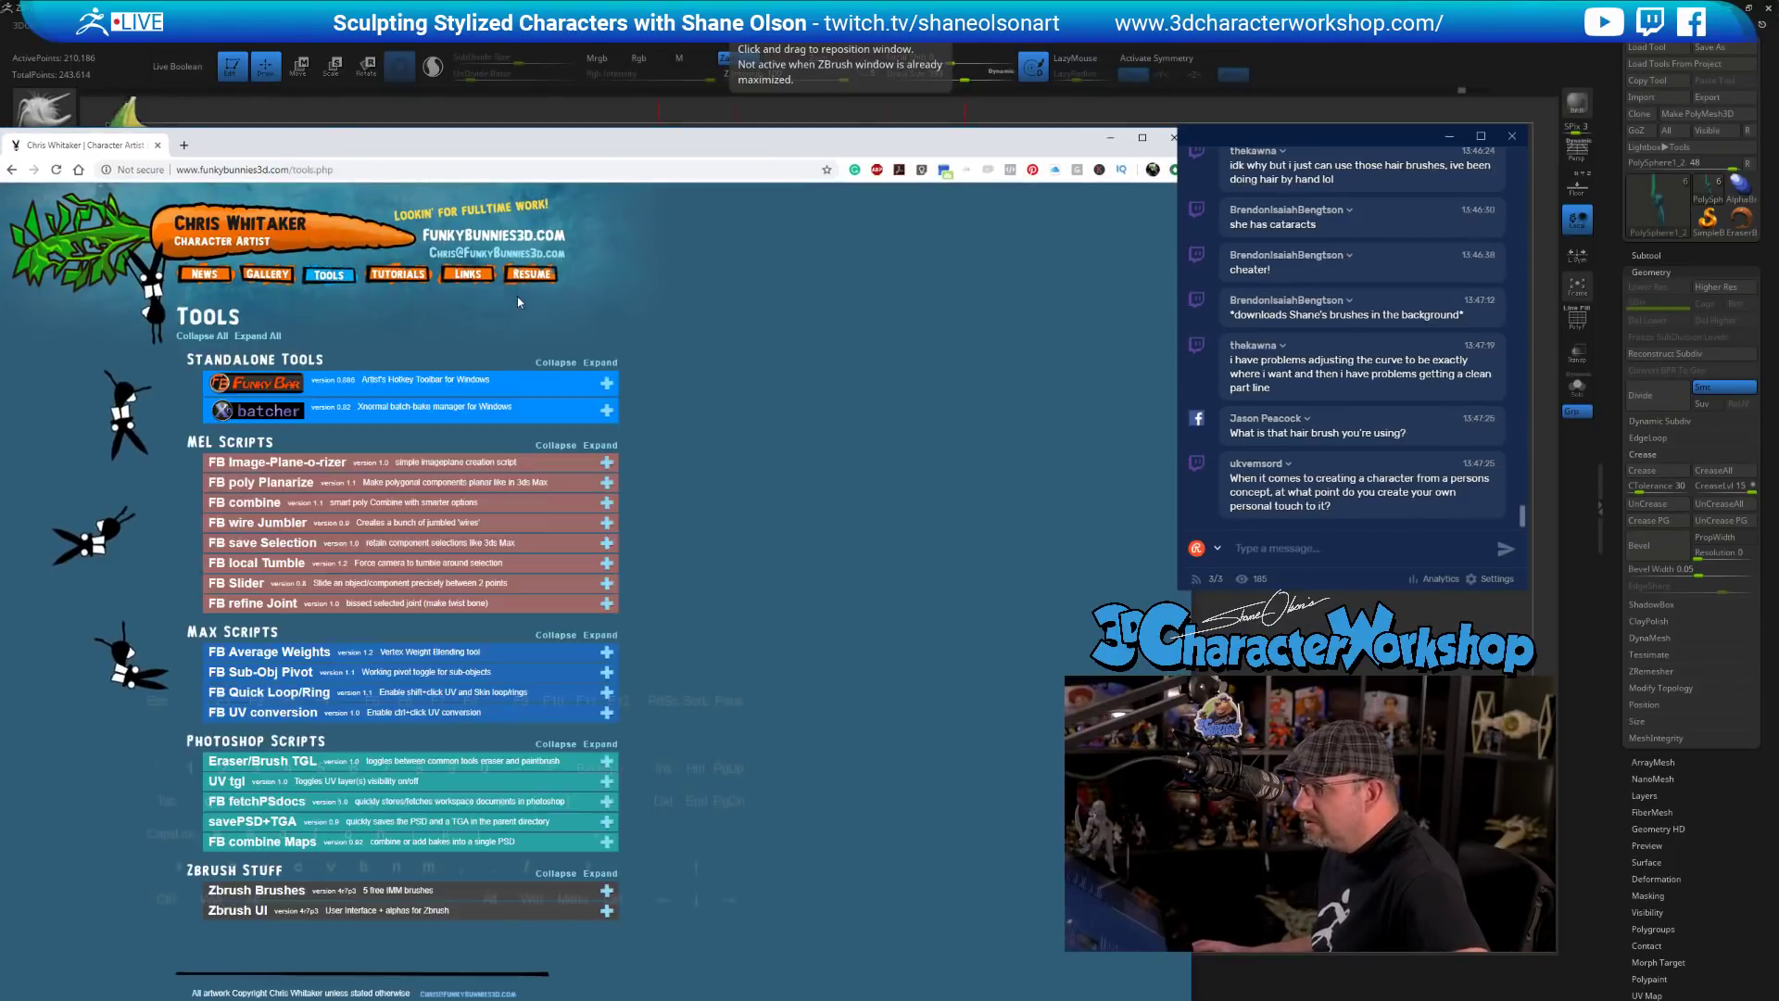
- Expand the Zbrush Brushes section on the Tools page, review its downloadable IMM brushes, and switch back to ZBrush
{"action": "left_click", "coordinate": [267, 891]}
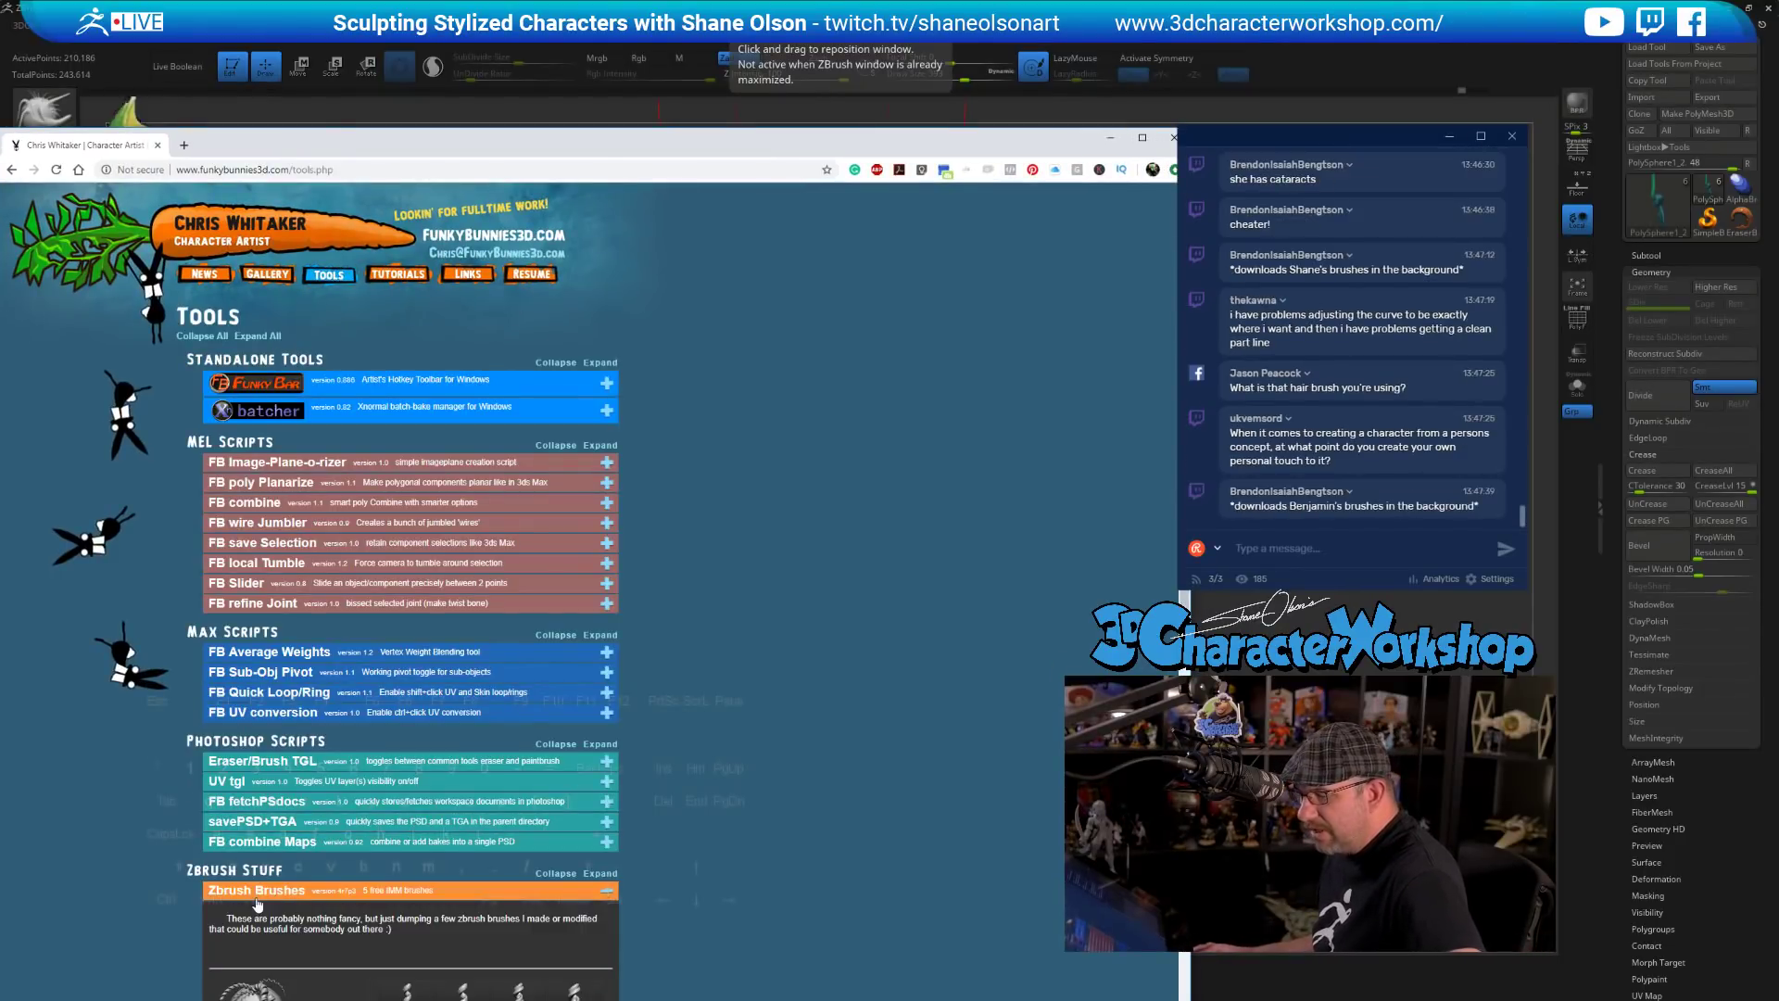
{"action": "left_click_drag", "start_coordinate": [523, 153], "coordinate": [522, 9]}
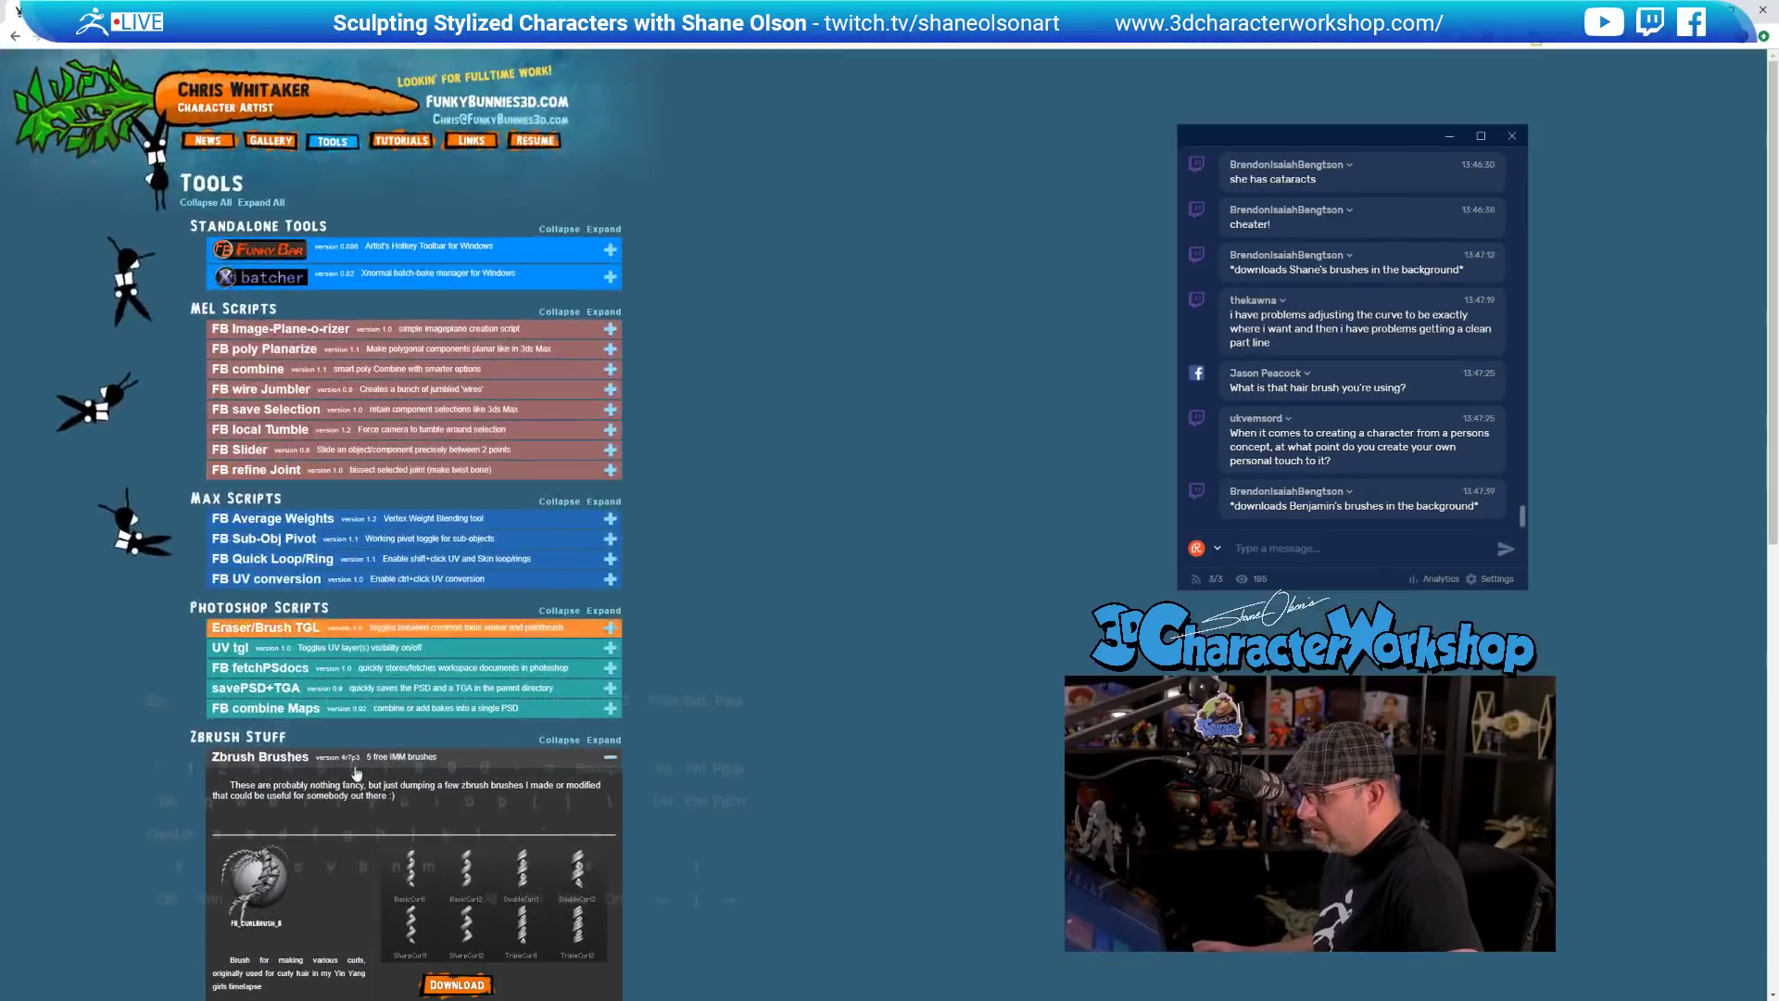
{"action": "scroll", "coordinate": [341, 761], "scroll_direction": "down", "scroll_amount": 5}
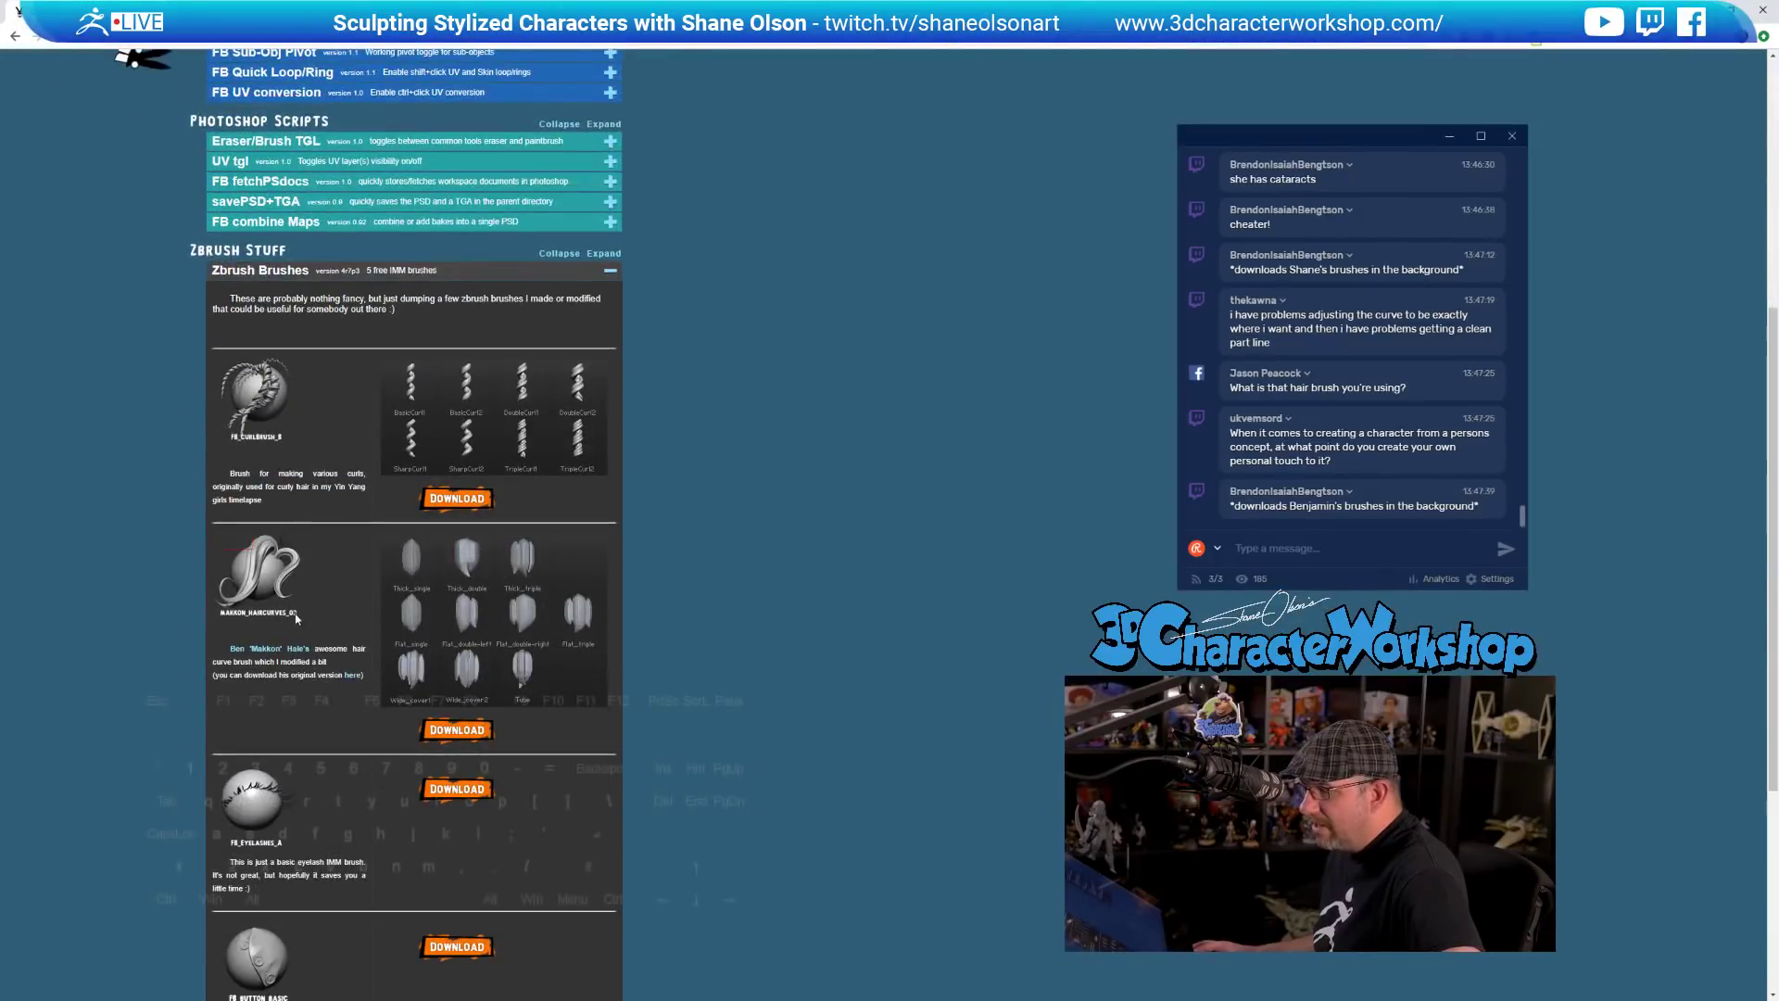
{"action": "scroll", "coordinate": [322, 528], "scroll_direction": "up", "scroll_amount": 5}
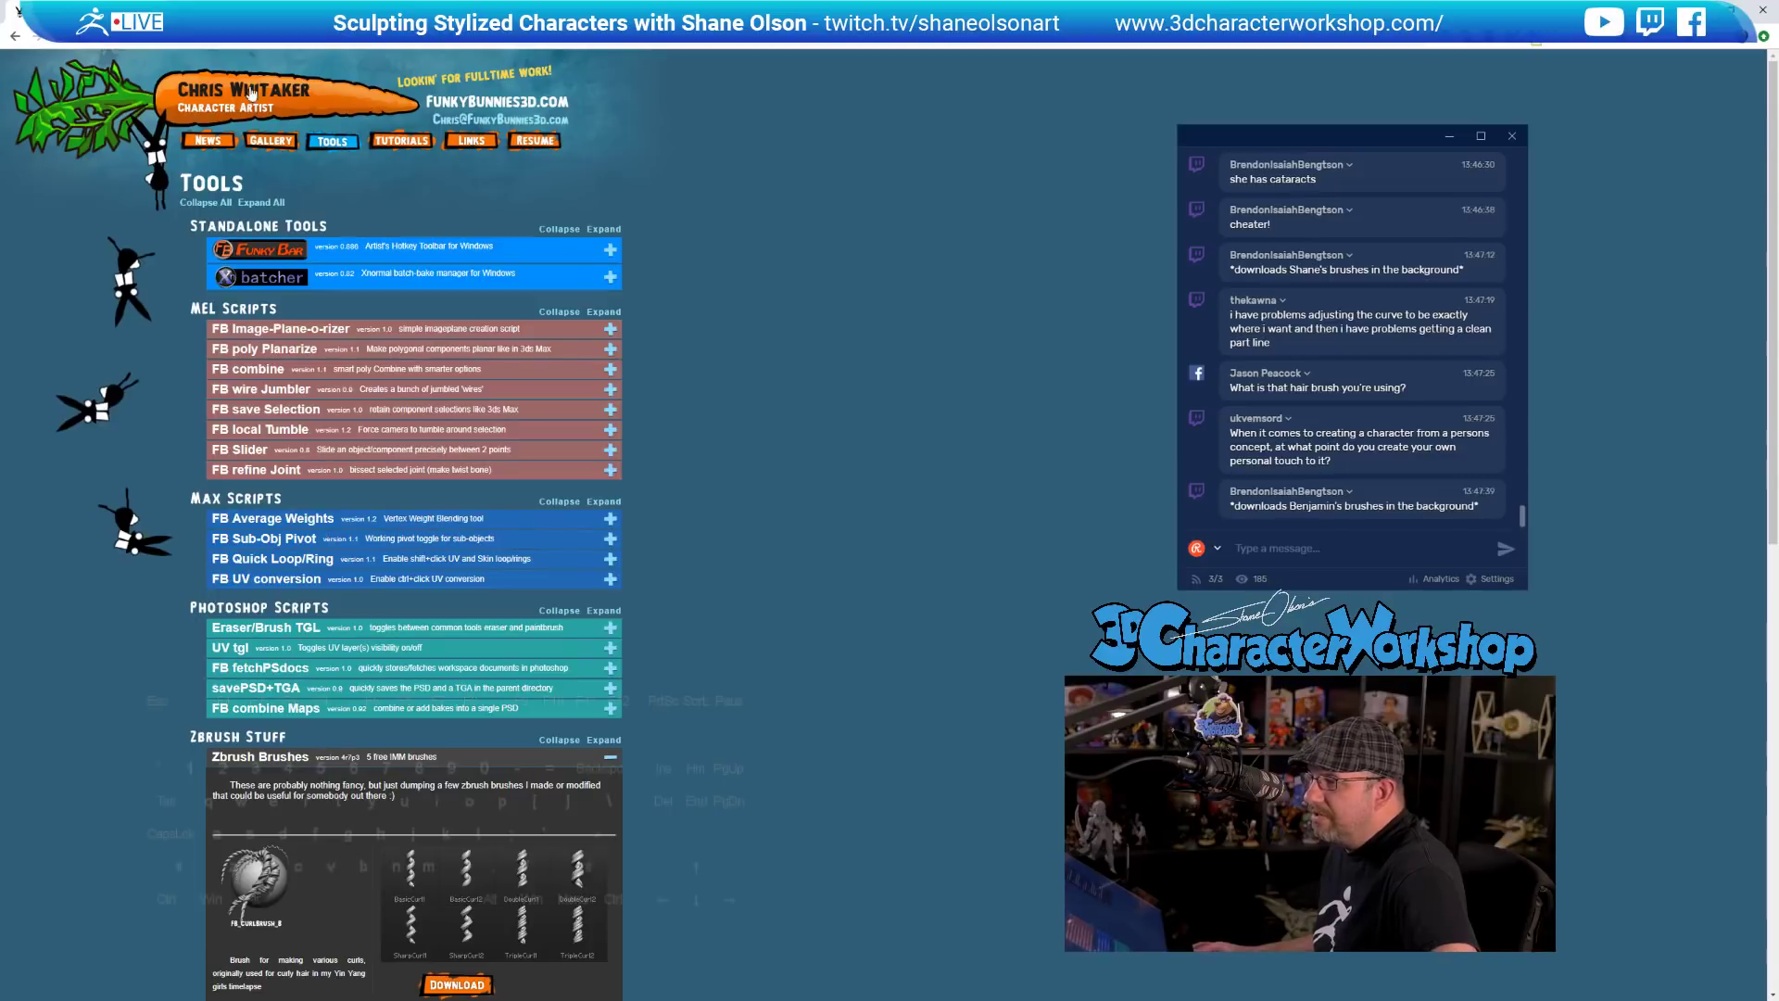
{"action": "scroll", "coordinate": [169, 181], "scroll_direction": "down", "scroll_amount": 2}
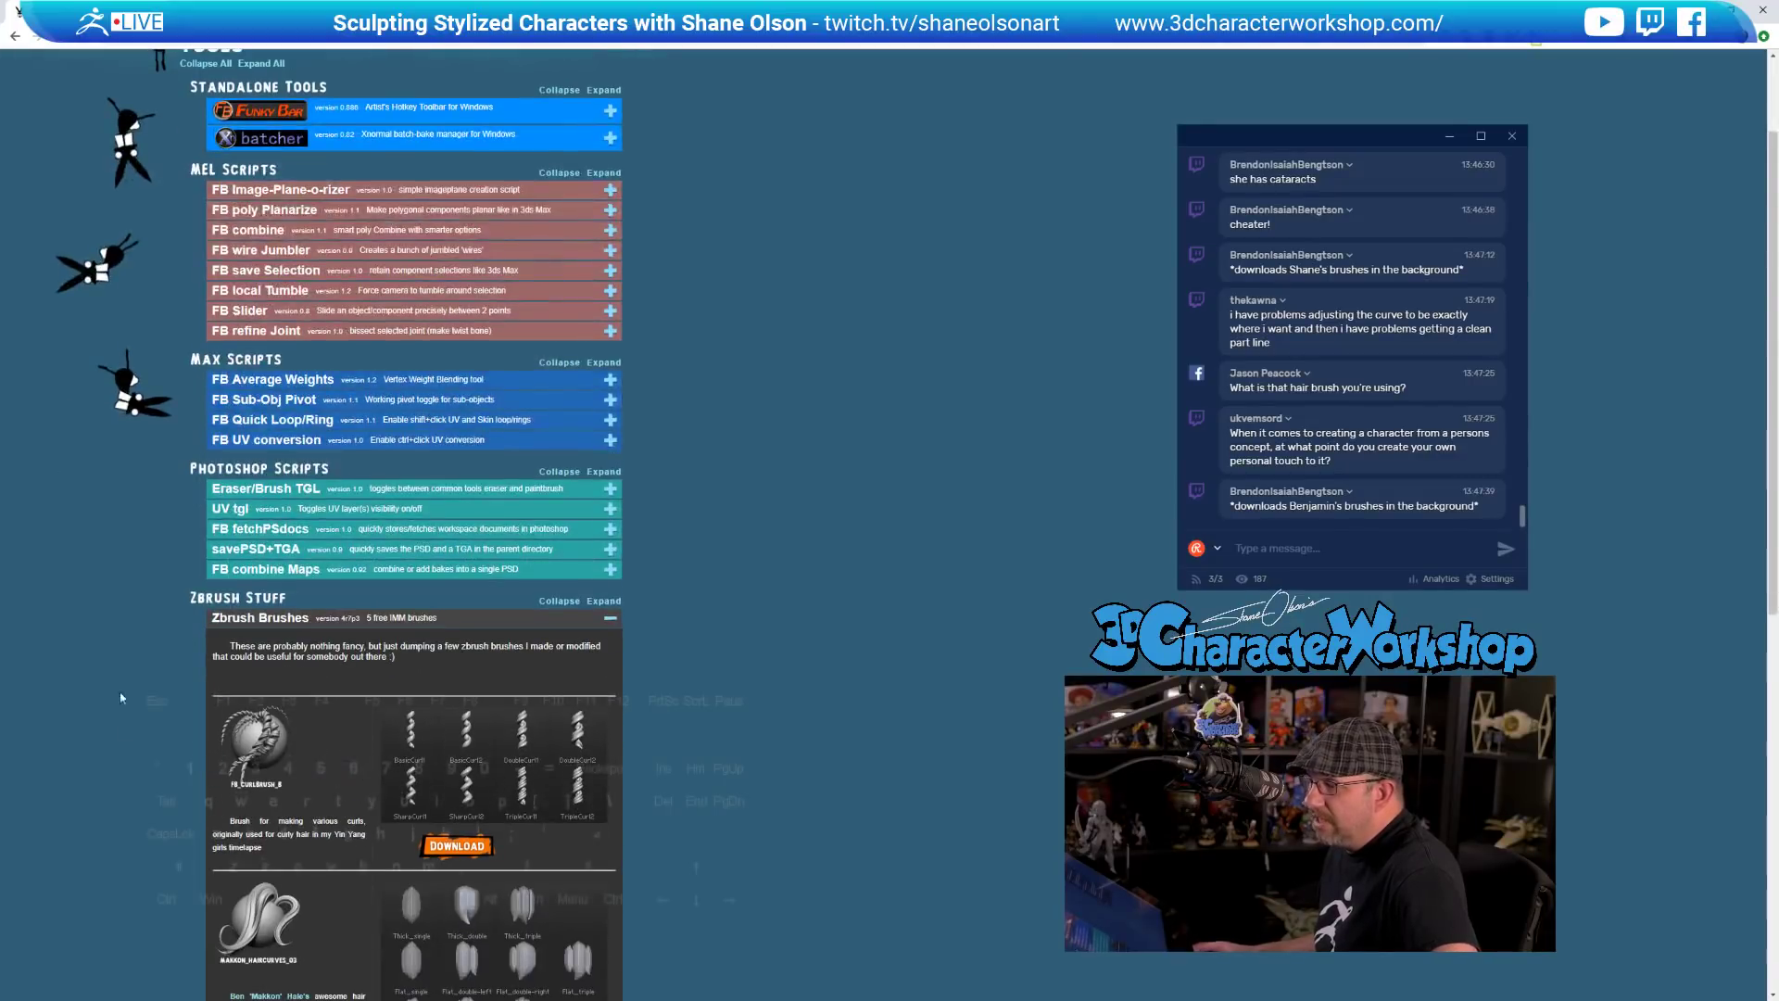
{"action": "scroll", "coordinate": [145, 912], "scroll_direction": "down", "scroll_amount": 1}
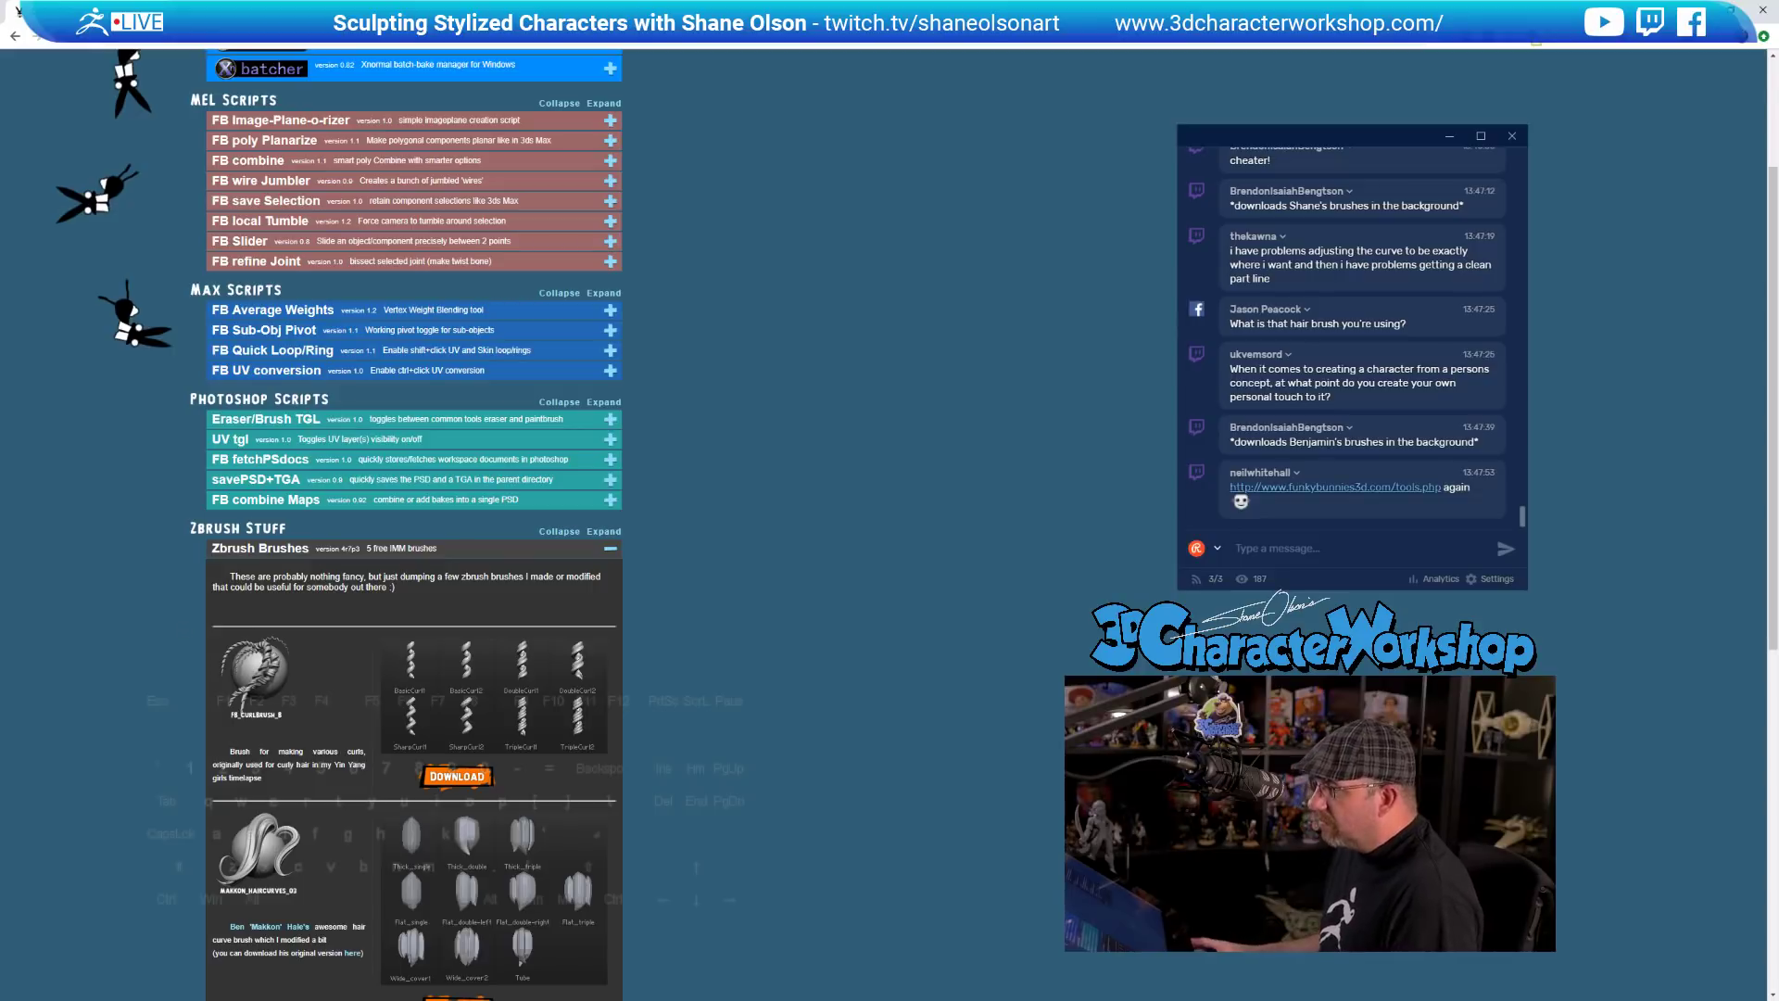
{"action": "scroll", "coordinate": [245, 736], "scroll_direction": "down", "scroll_amount": 4}
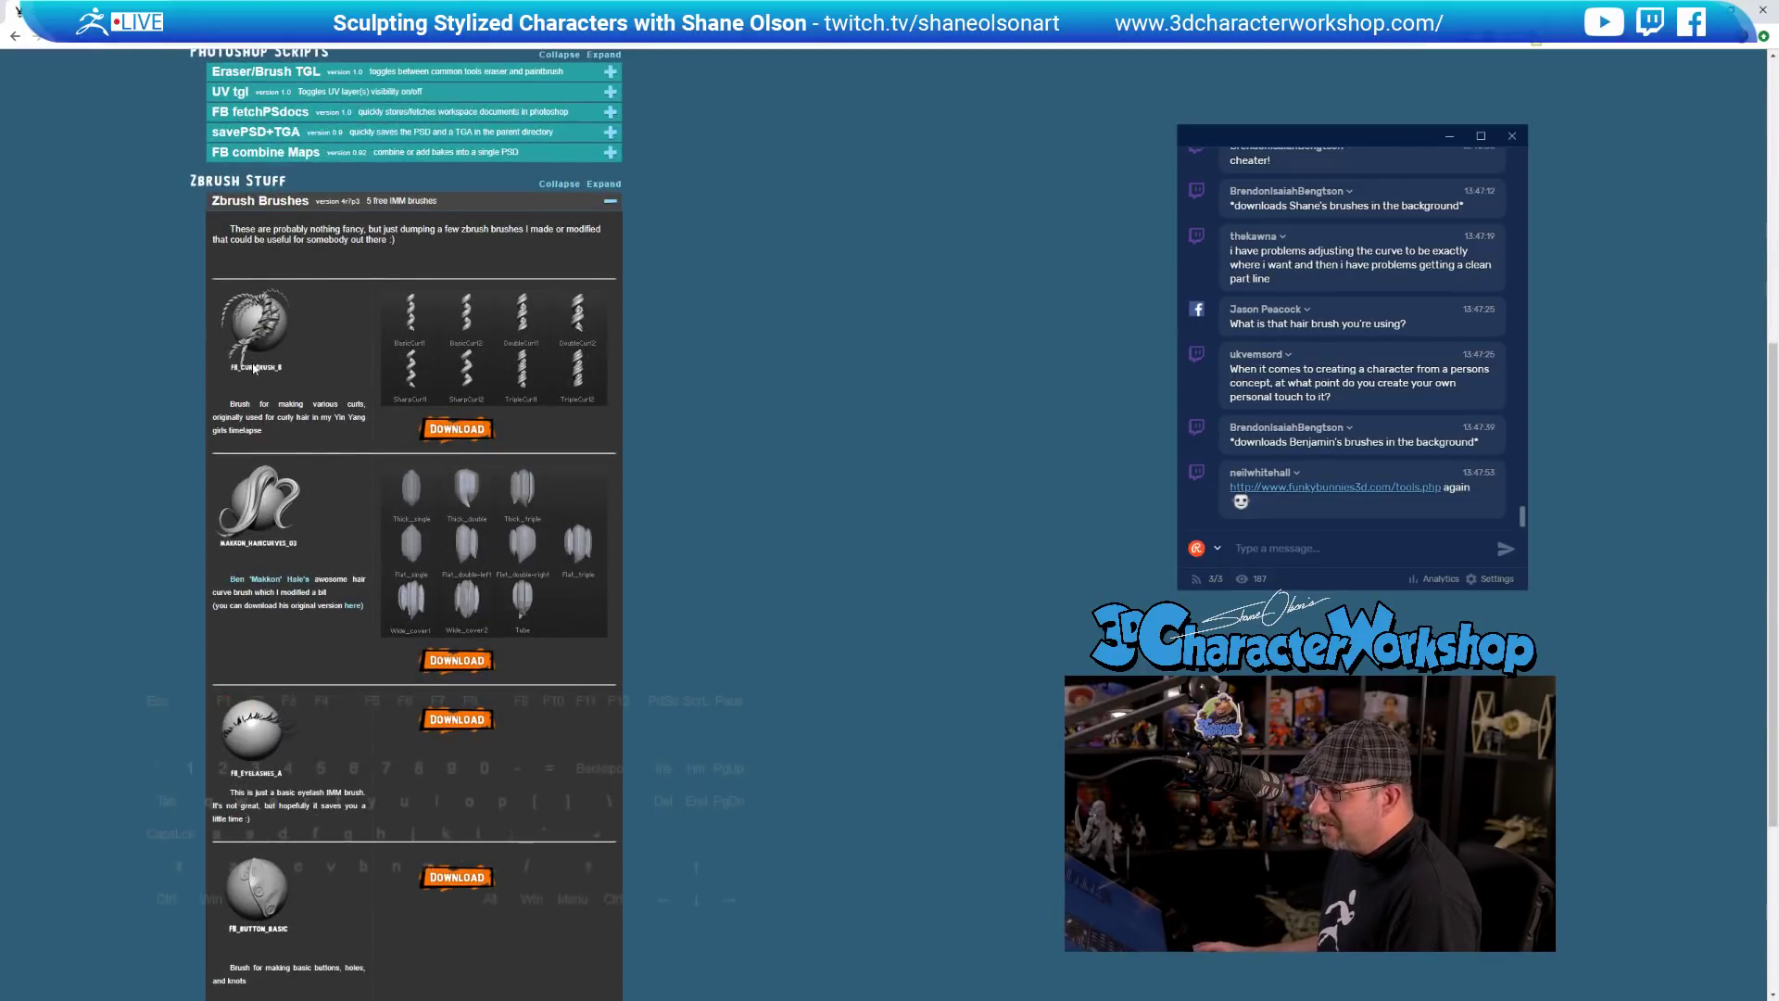
{"action": "scroll", "coordinate": [128, 385], "scroll_direction": "down", "scroll_amount": 3}
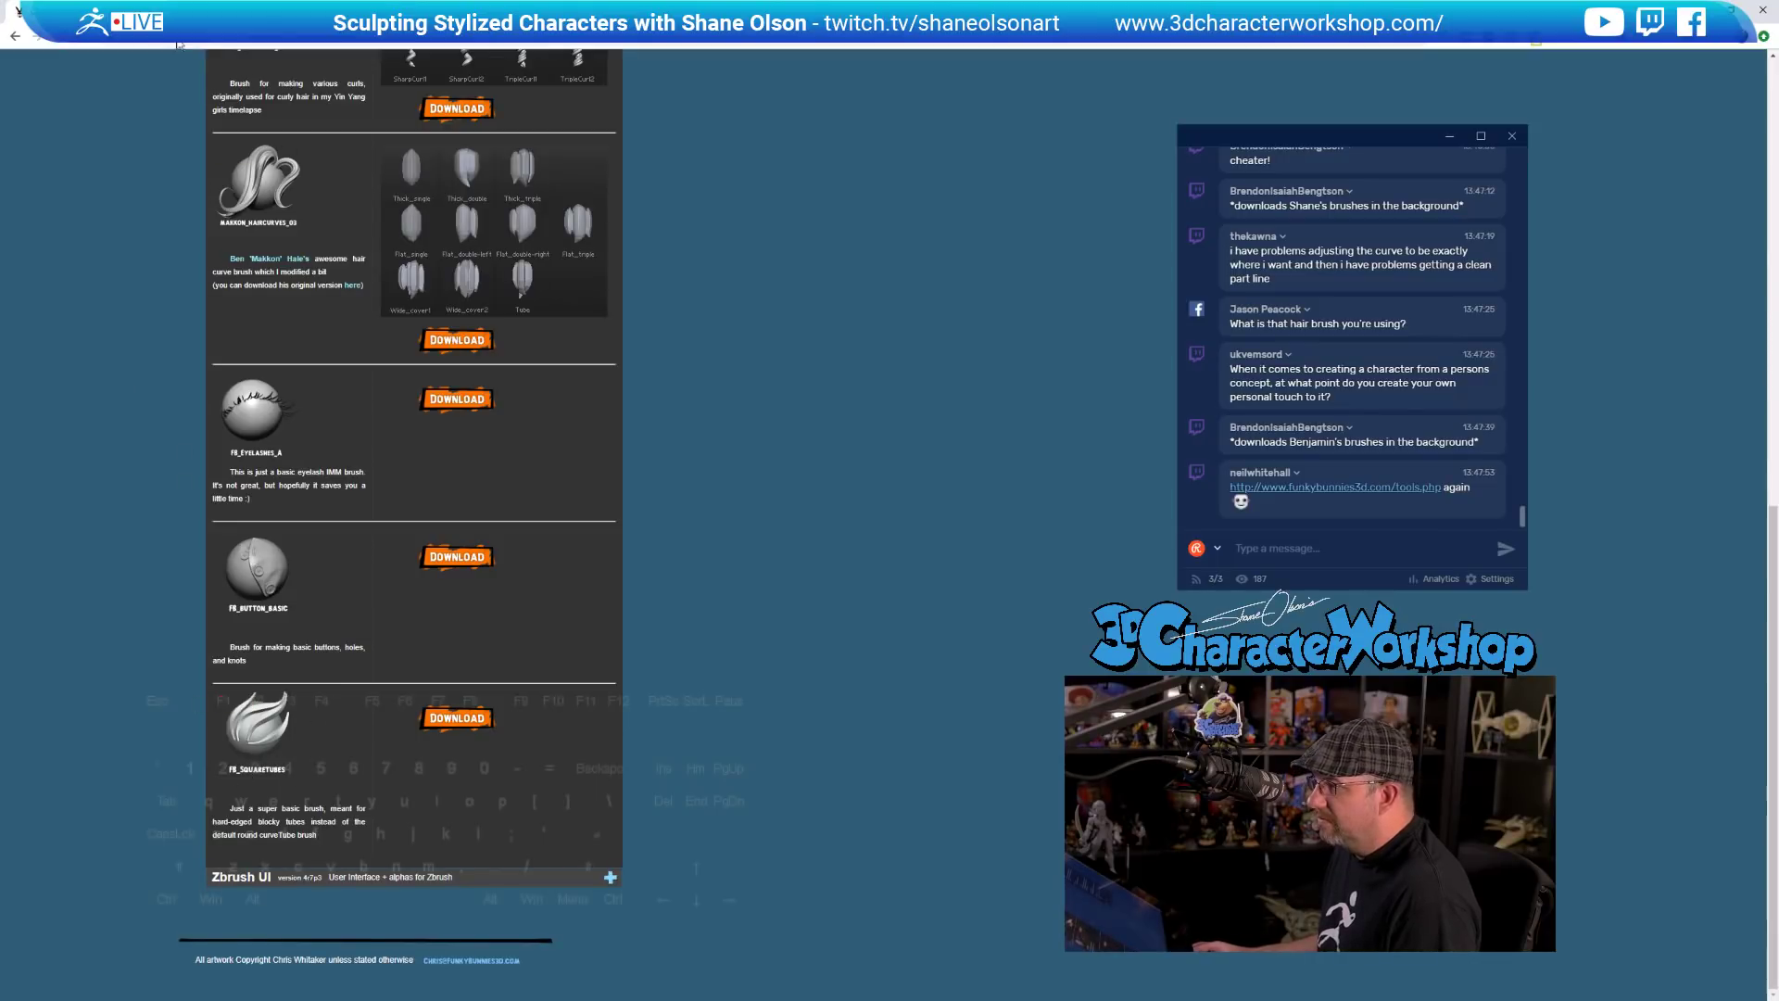
{"action": "key", "text": "alt+Tab"}
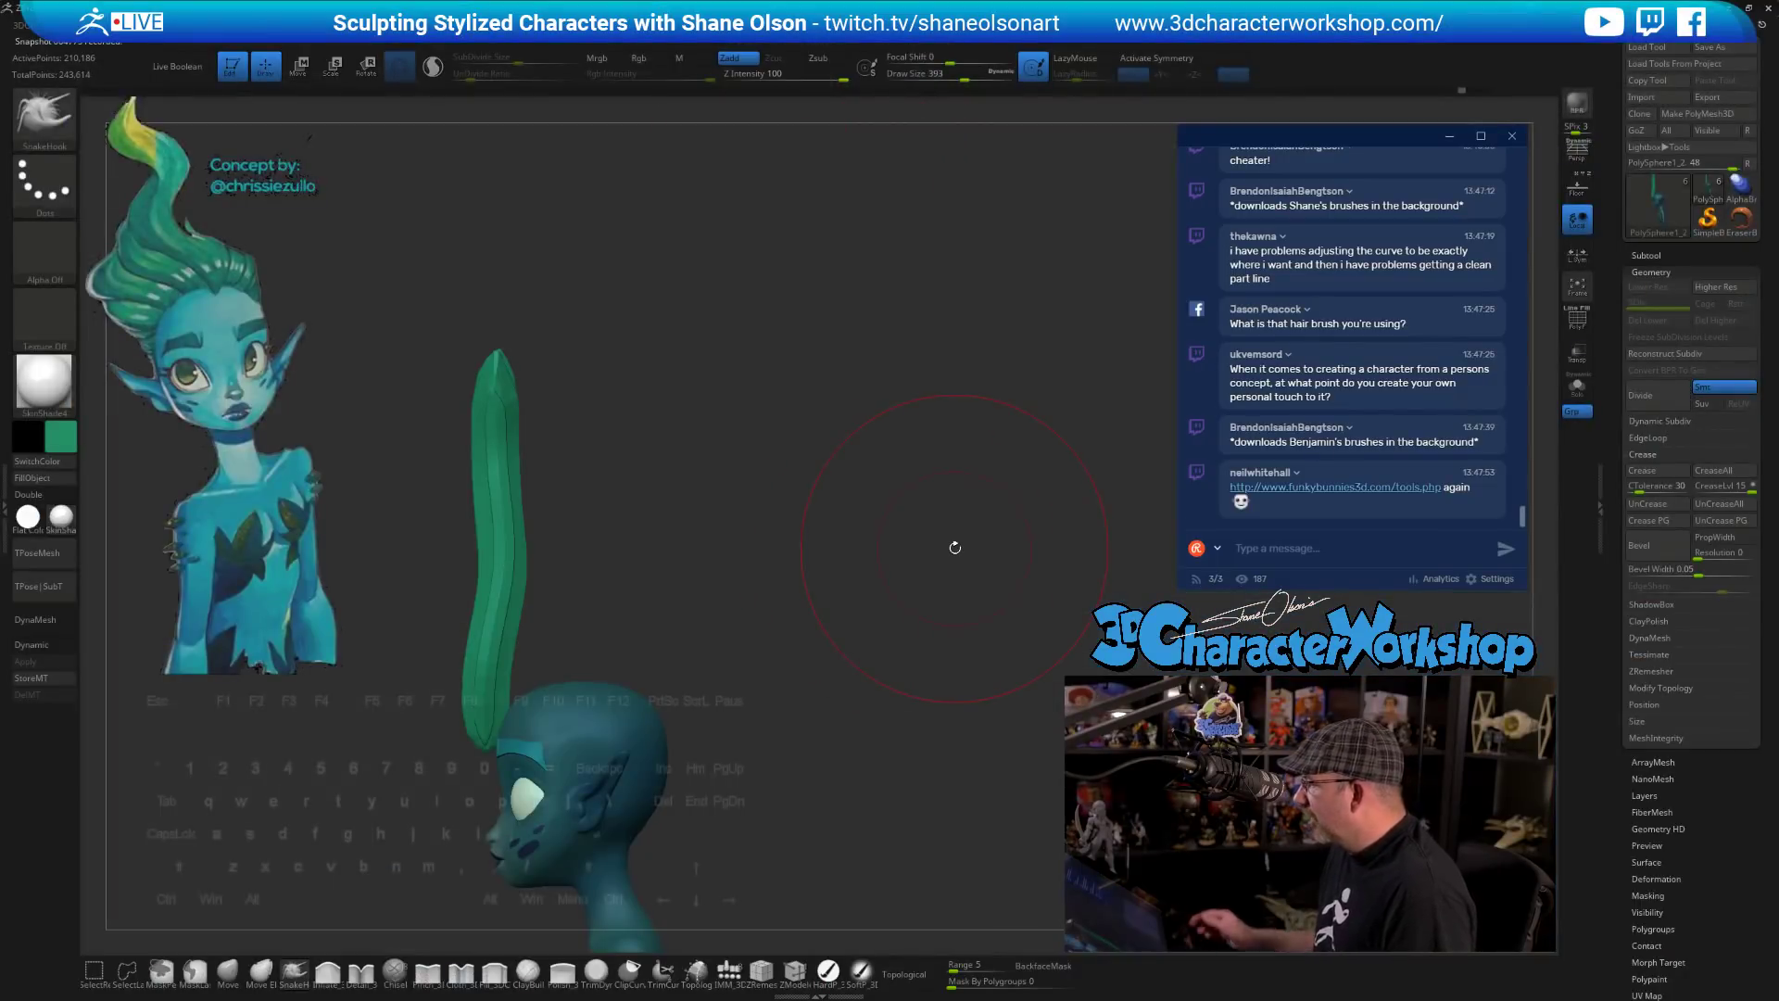
- Bend the hair strand's upper part backward with the Move Elastic brush in side view and reshape its tip from the front
{"action": "mouse_move", "coordinate": [955, 547]}
{"action": "left_mouse_down"}
{"action": "mouse_move", "coordinate": [861, 657]}
{"action": "mouse_move", "coordinate": [867, 719]}
{"action": "left_mouse_up"}
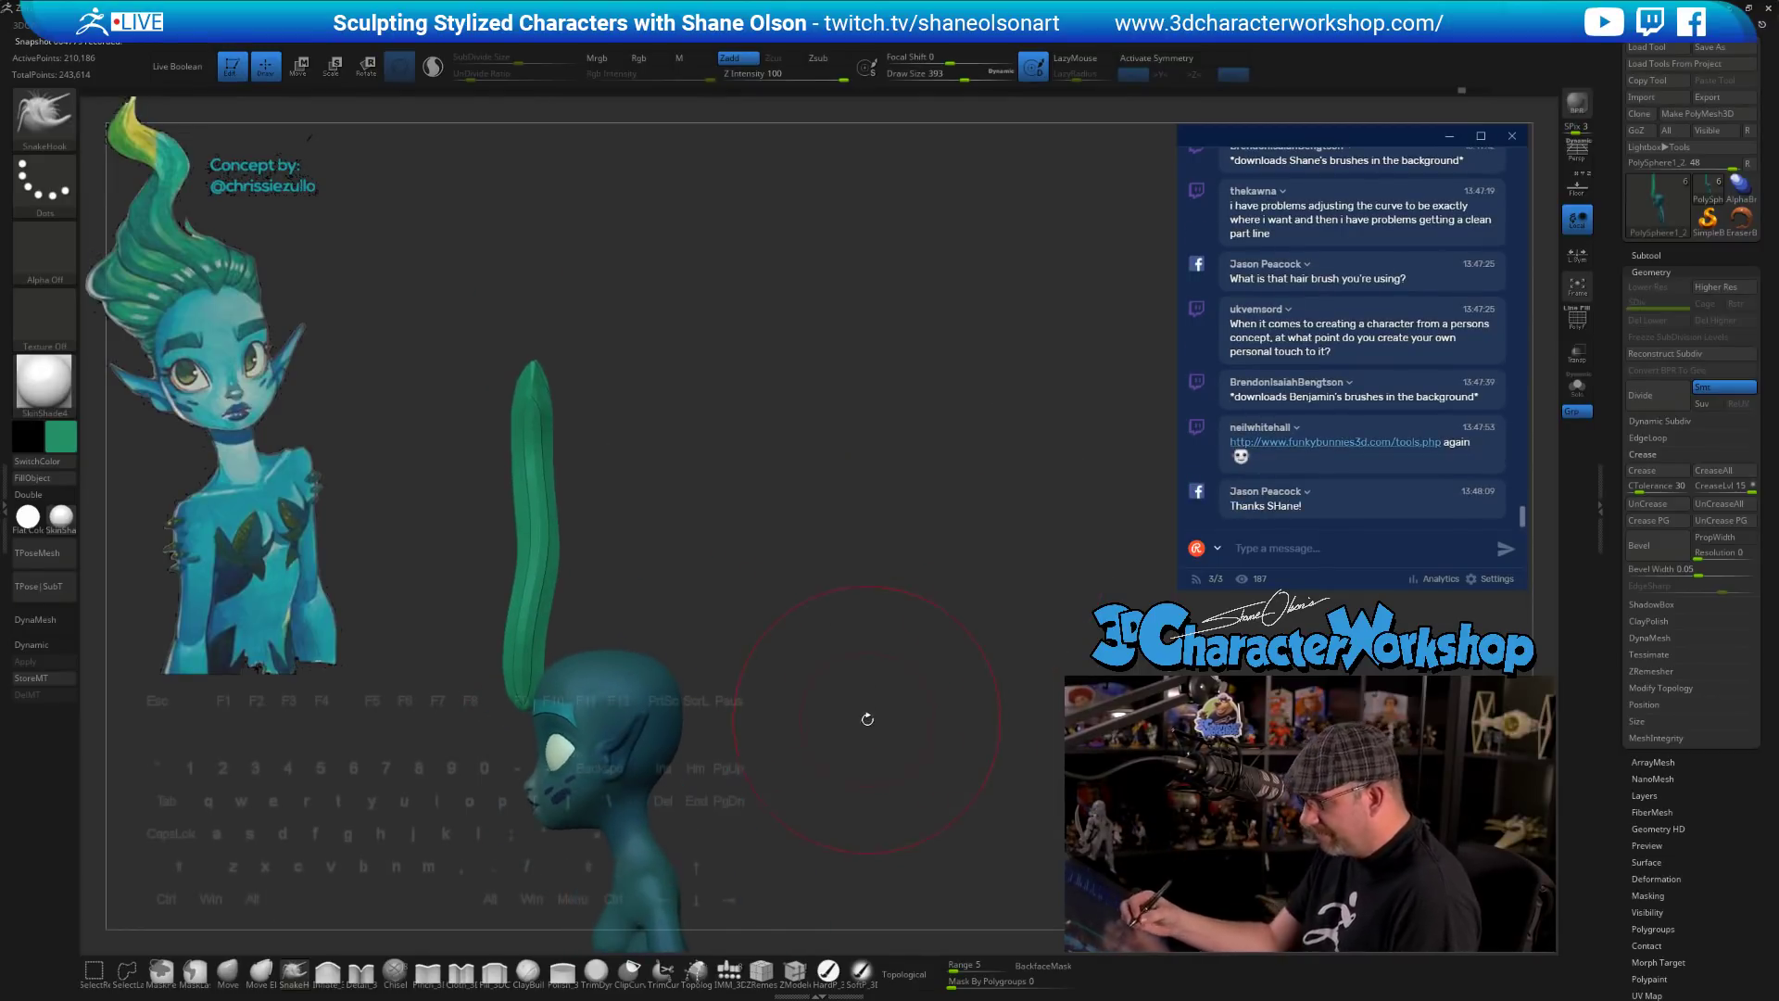
{"action": "left_click", "coordinate": [265, 954]}
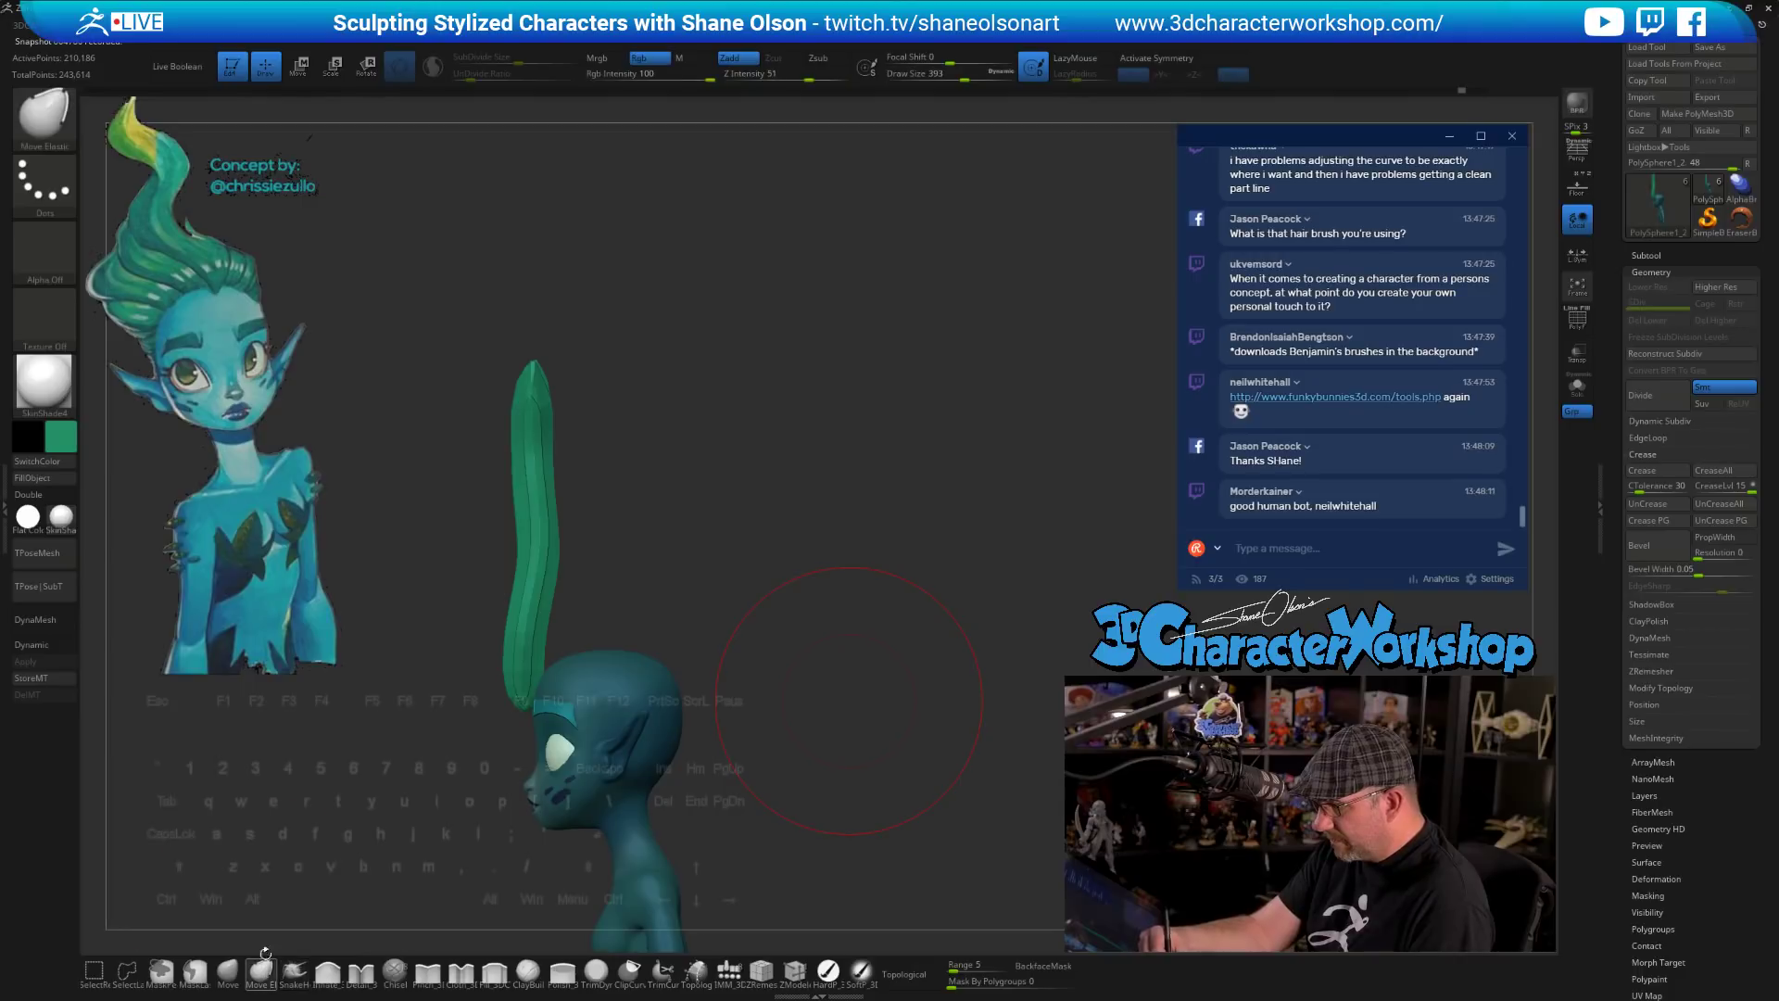
{"action": "left_click_drag", "start_coordinate": [533, 366], "coordinate": [567, 378]}
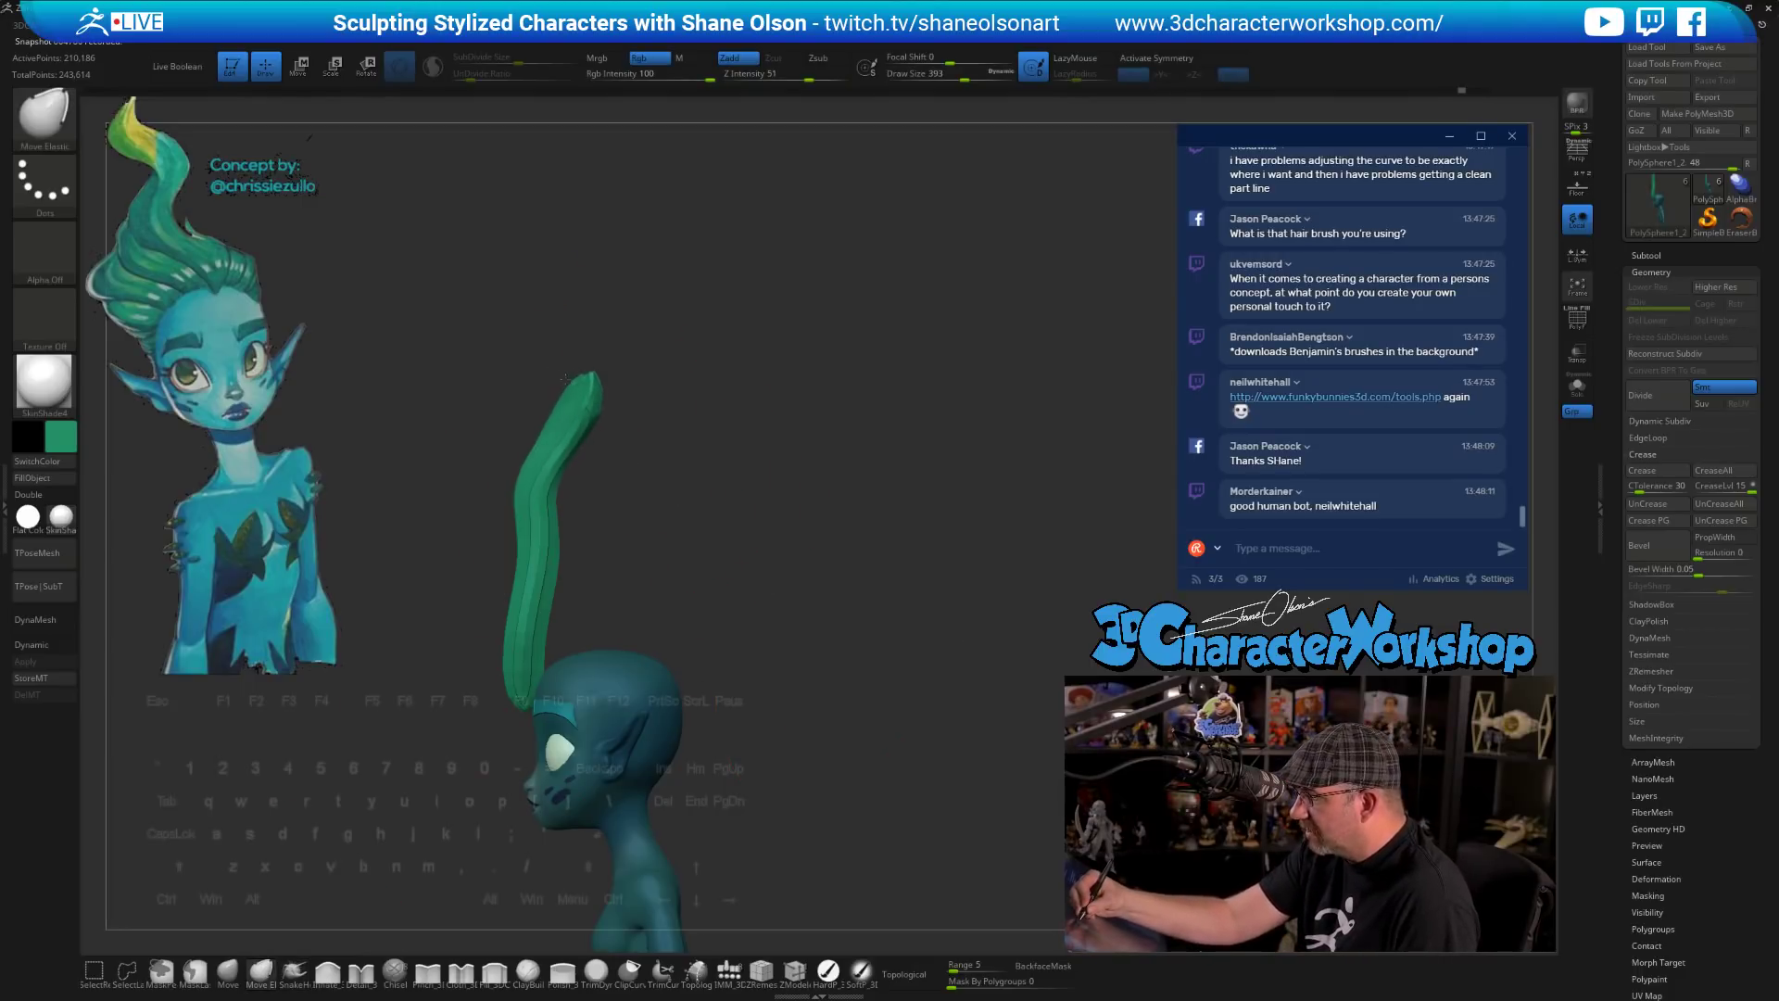
{"action": "left_click_drag", "start_coordinate": [544, 448], "coordinate": [553, 467]}
{"action": "left_click_drag", "start_coordinate": [590, 390], "coordinate": [622, 387]}
{"action": "left_click_drag", "start_coordinate": [707, 513], "coordinate": [689, 476]}
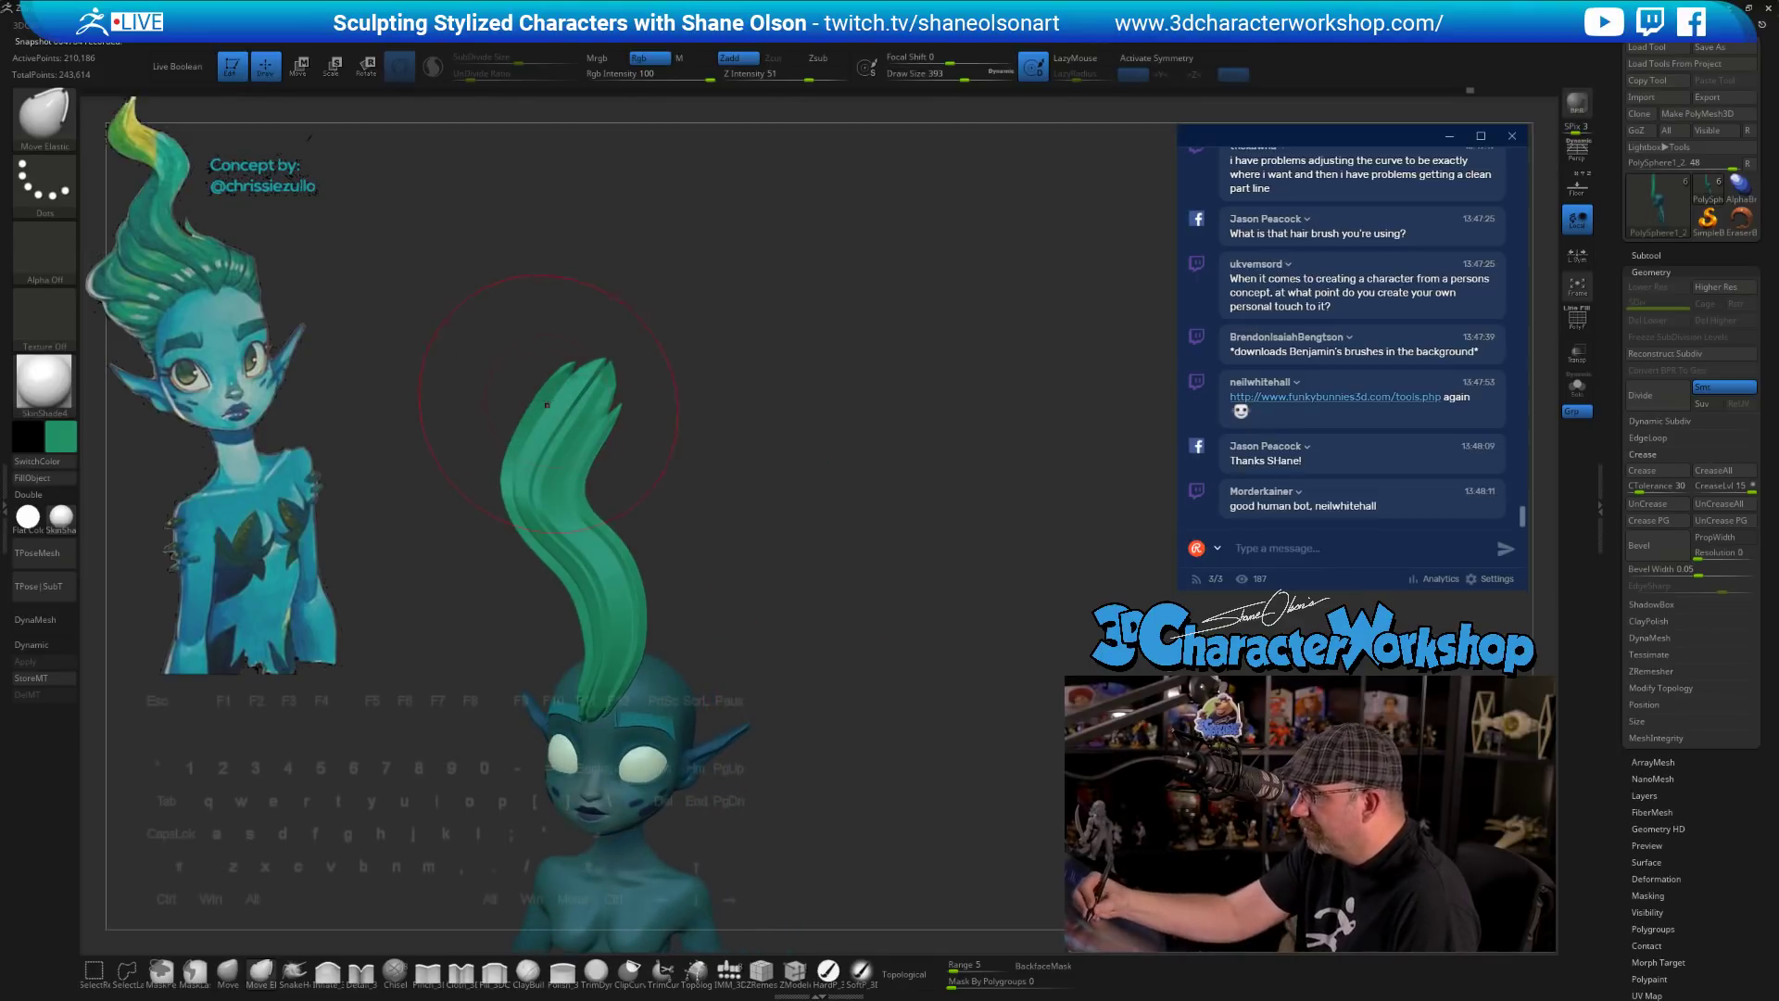
{"action": "mouse_move", "coordinate": [547, 405]}
{"action": "left_mouse_down"}
{"action": "mouse_move", "coordinate": [584, 410]}
{"action": "mouse_move", "coordinate": [585, 385]}
{"action": "mouse_move", "coordinate": [643, 476]}
{"action": "mouse_move", "coordinate": [537, 495]}
{"action": "mouse_move", "coordinate": [552, 477]}
{"action": "left_mouse_up"}
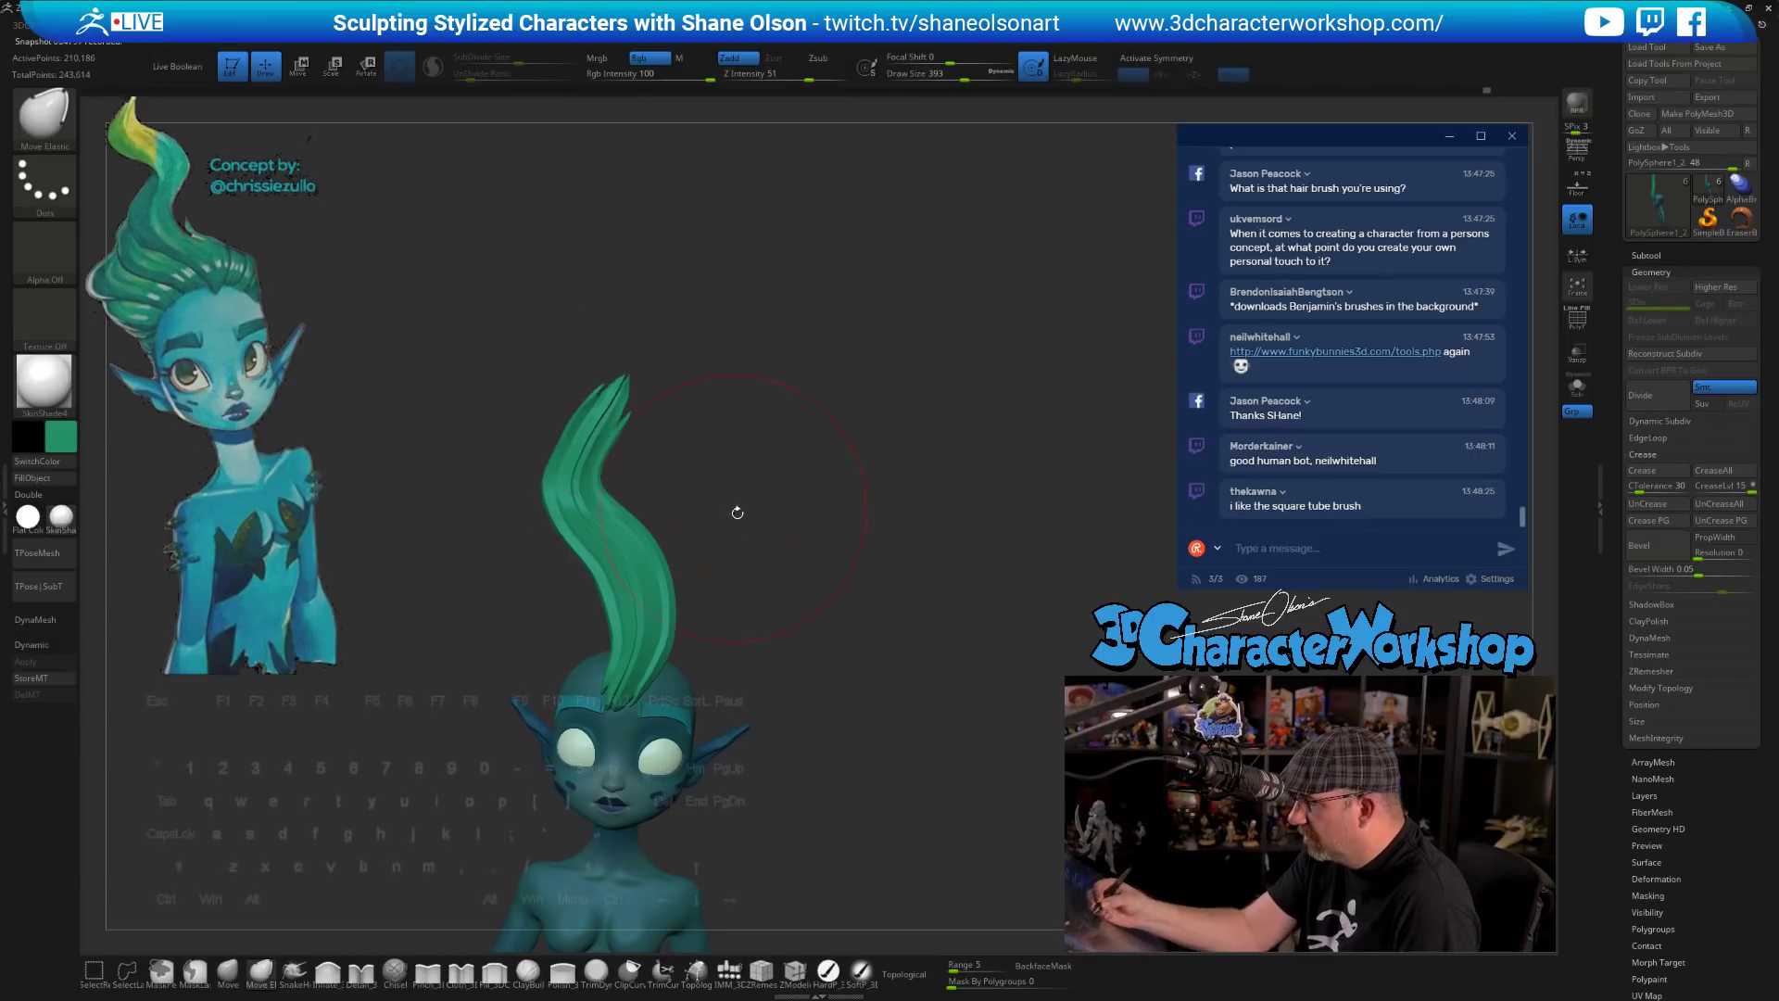
- Reshape the strand's lower curve above the forehead in side view
{"action": "left_click_drag", "start_coordinate": [735, 509], "coordinate": [657, 493]}
{"action": "left_click_drag", "start_coordinate": [506, 608], "coordinate": [508, 545]}
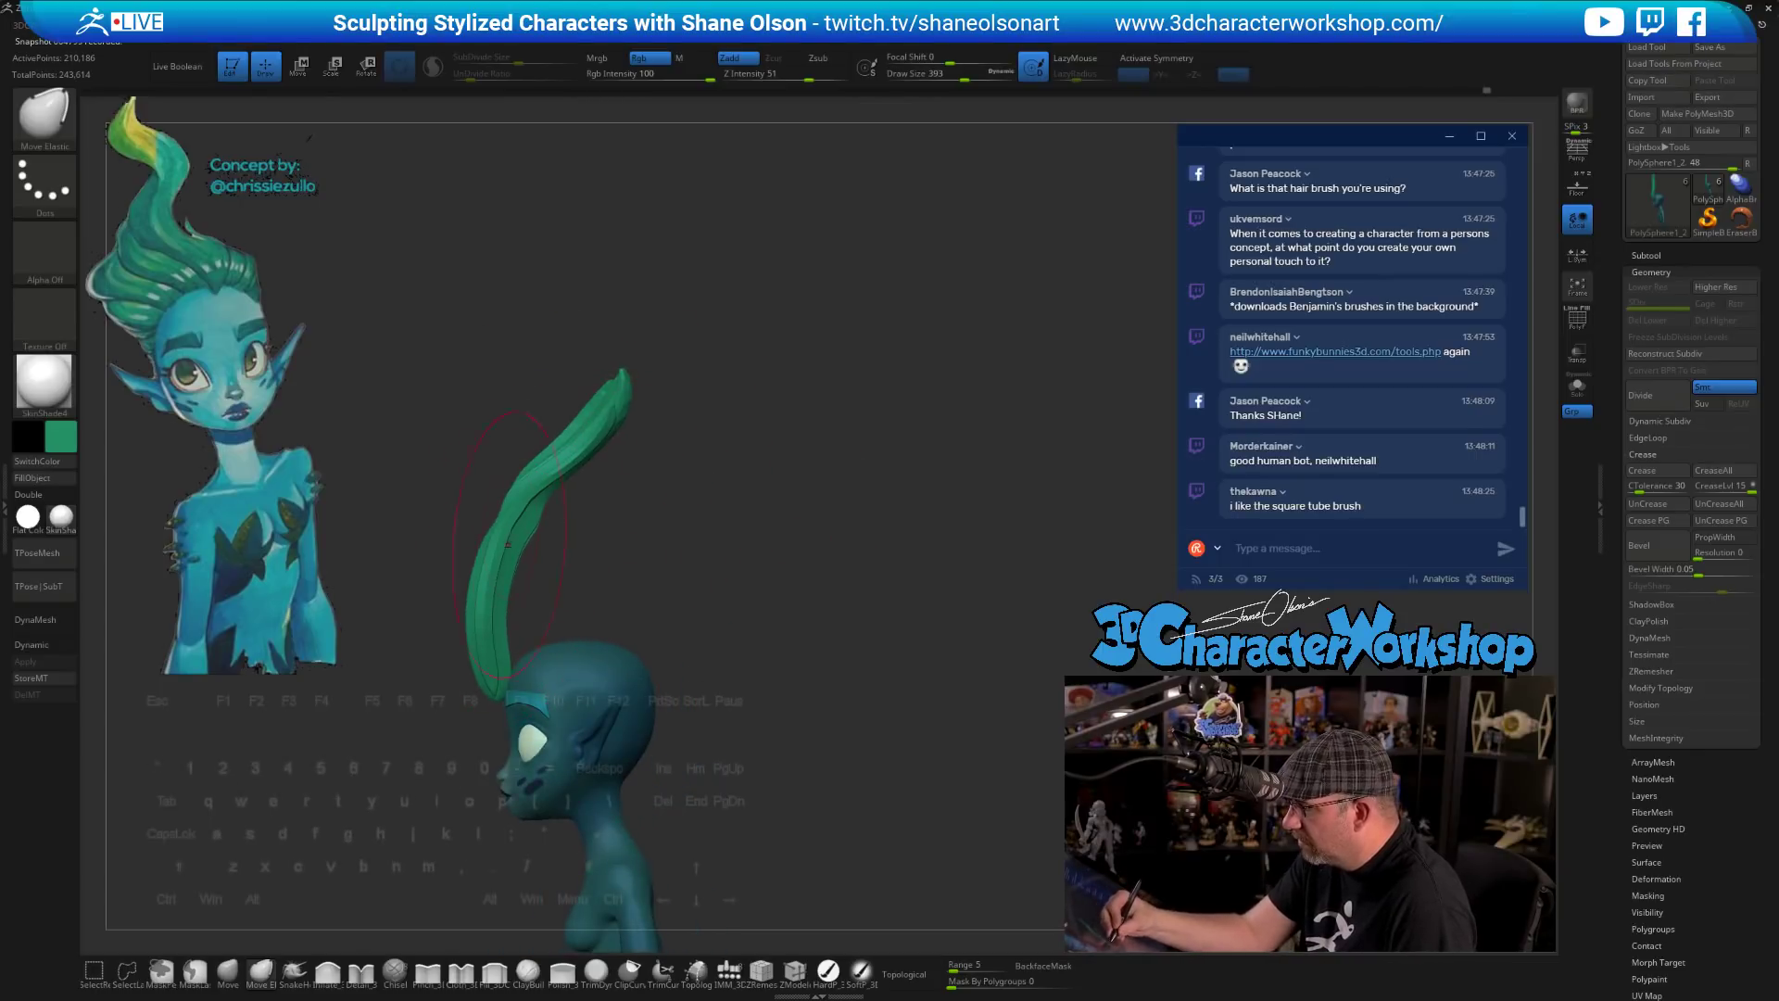
{"action": "left_click_drag", "start_coordinate": [500, 631], "coordinate": [505, 610]}
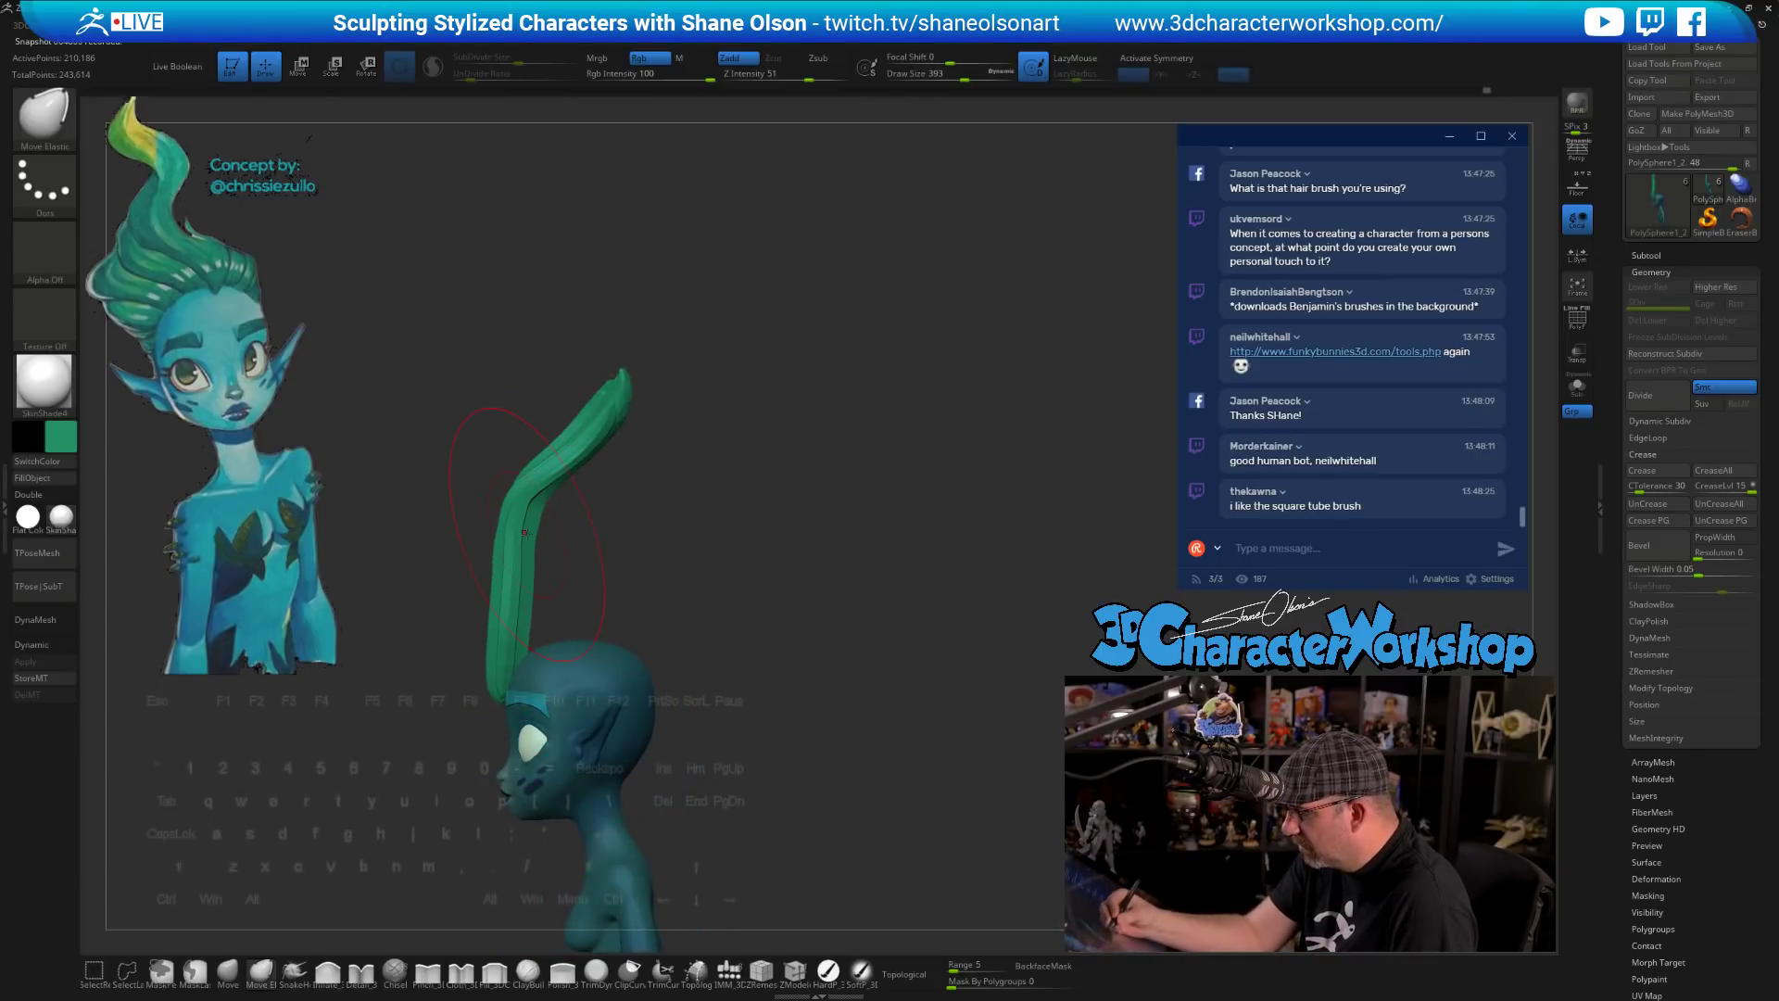
- Mask the strand's base and rotate the rest backward over the head with the gizmo, with PolyFrame turned on
{"action": "key", "text": "w"}
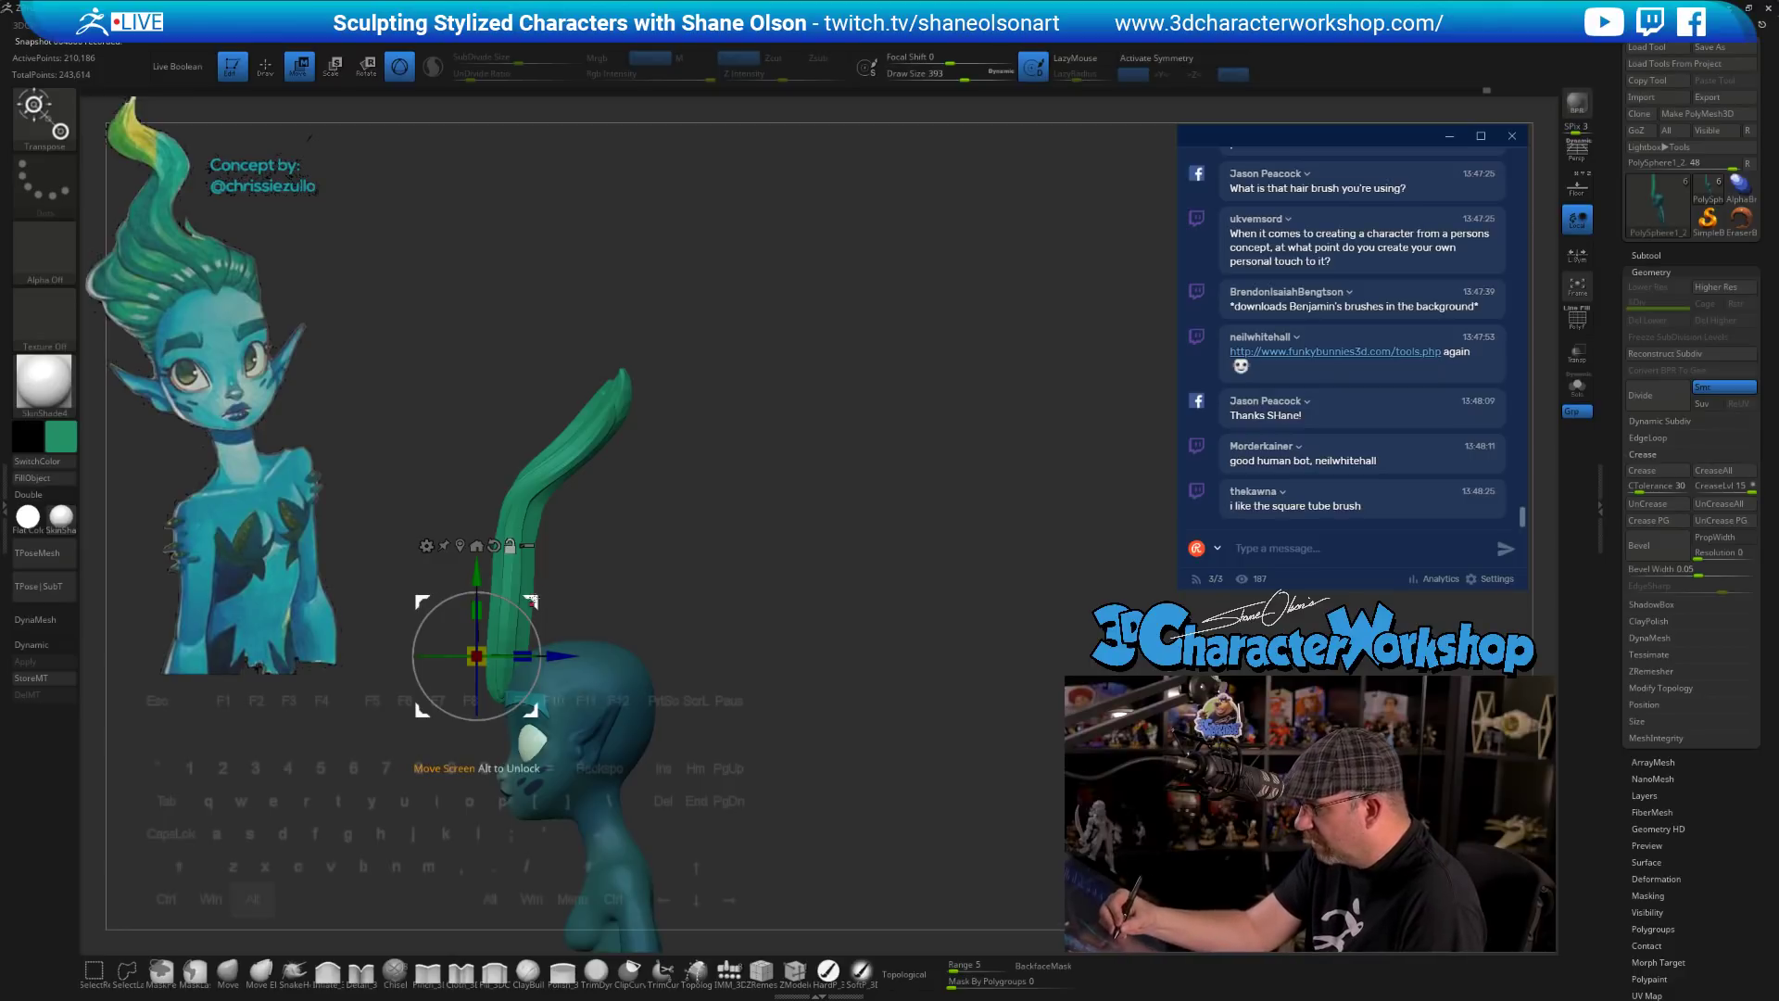
{"action": "left_click_drag", "start_coordinate": [534, 602], "coordinate": [816, 585], "text": "alt"}
{"action": "left_click_drag", "start_coordinate": [507, 647], "coordinate": [764, 285], "text": "ctrl"}
{"action": "key", "text": "shift+f"}
{"action": "left_click_drag", "start_coordinate": [556, 305], "coordinate": [495, 665], "text": "alt"}
{"action": "left_click_drag", "start_coordinate": [650, 519], "coordinate": [650, 515]}
{"action": "left_click_drag", "start_coordinate": [596, 576], "coordinate": [590, 565]}
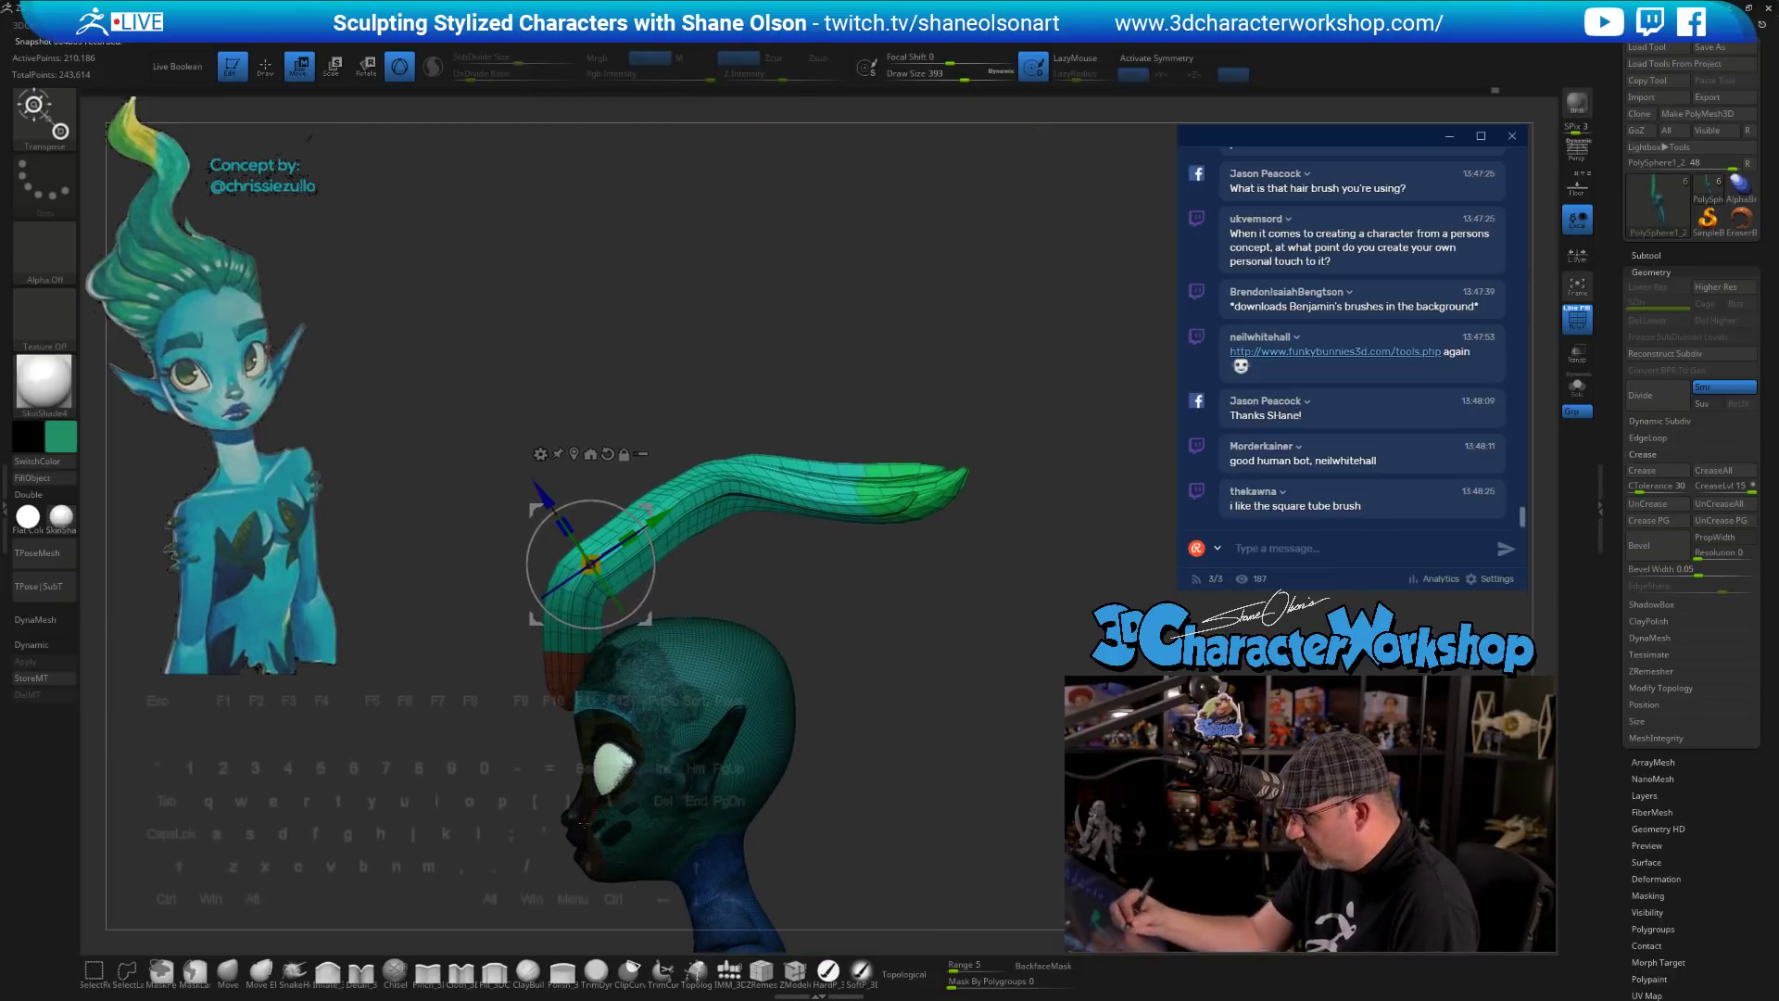
- Soften the bend above the forehead with the Move brush, reducing the draw size to 213
{"action": "left_click", "coordinate": [232, 970]}
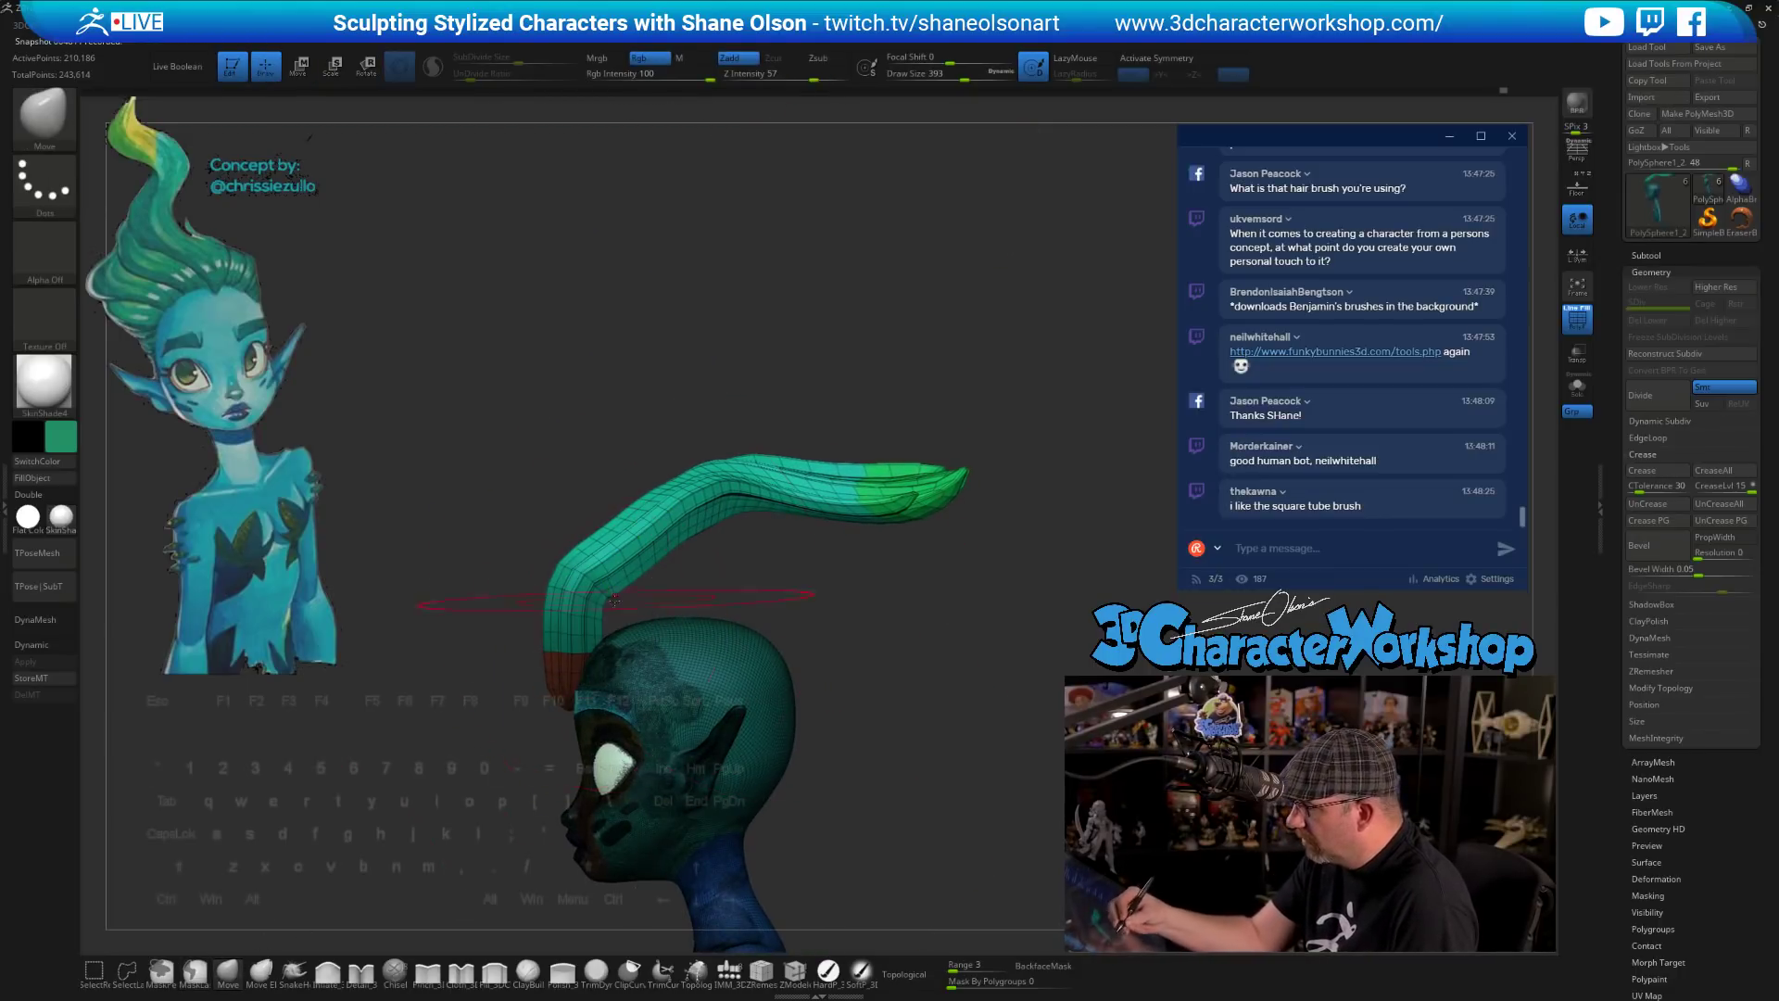
{"action": "left_click_drag", "start_coordinate": [590, 597], "coordinate": [608, 609]}
{"action": "key", "text": "s"}
{"action": "mouse_move", "coordinate": [782, 613]}
{"action": "left_mouse_down"}
{"action": "mouse_move", "coordinate": [982, 613]}
{"action": "mouse_move", "coordinate": [644, 595]}
{"action": "left_mouse_up"}
{"action": "key", "text": "s"}
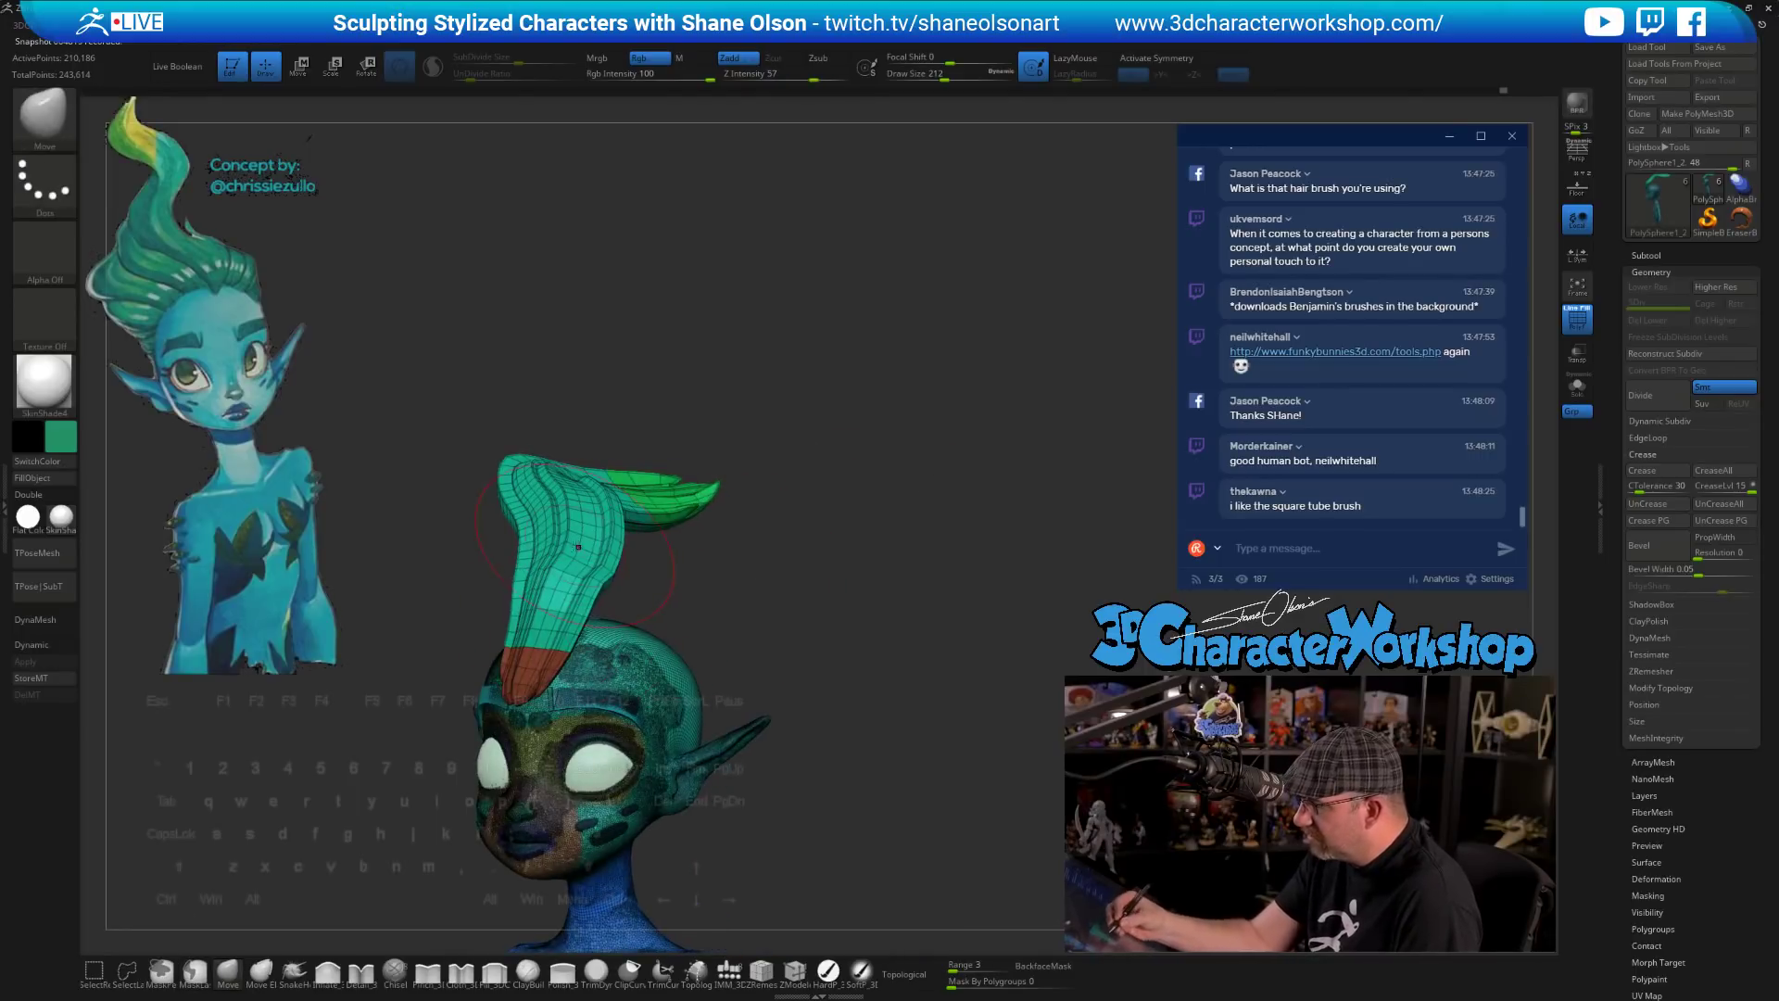
- Refine the strand's curve near its base from the side with the Move brush at draw size 120
{"action": "mouse_move", "coordinate": [737, 556]}
{"action": "left_mouse_down", "text": "alt"}
{"action": "mouse_move", "coordinate": [738, 655]}
{"action": "mouse_move", "coordinate": [881, 659]}
{"action": "mouse_move", "coordinate": [690, 630]}
{"action": "mouse_move", "coordinate": [628, 597]}
{"action": "mouse_move", "coordinate": [623, 637]}
{"action": "left_mouse_up", "text": "alt"}
{"action": "key", "text": "s"}
{"action": "key", "text": "ctrl"}
{"action": "key", "text": "s"}
{"action": "left_click_drag", "start_coordinate": [734, 616], "coordinate": [726, 606]}
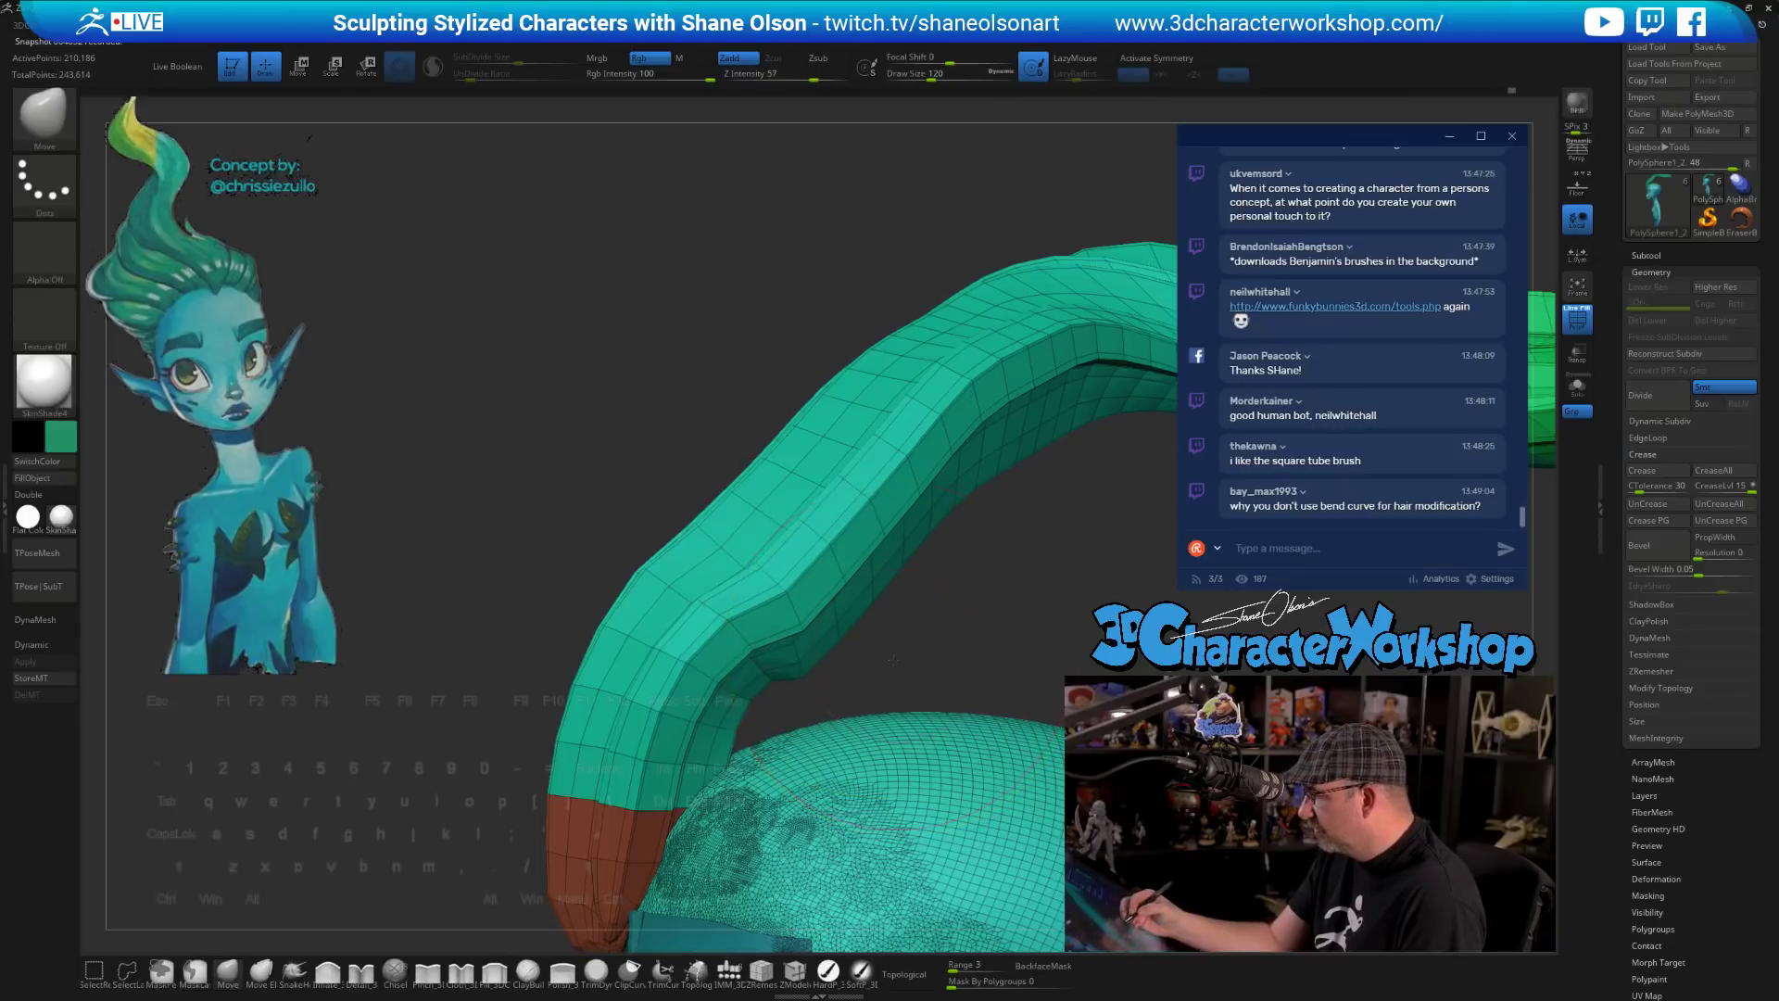
{"action": "left_click_drag", "start_coordinate": [905, 667], "coordinate": [775, 683]}
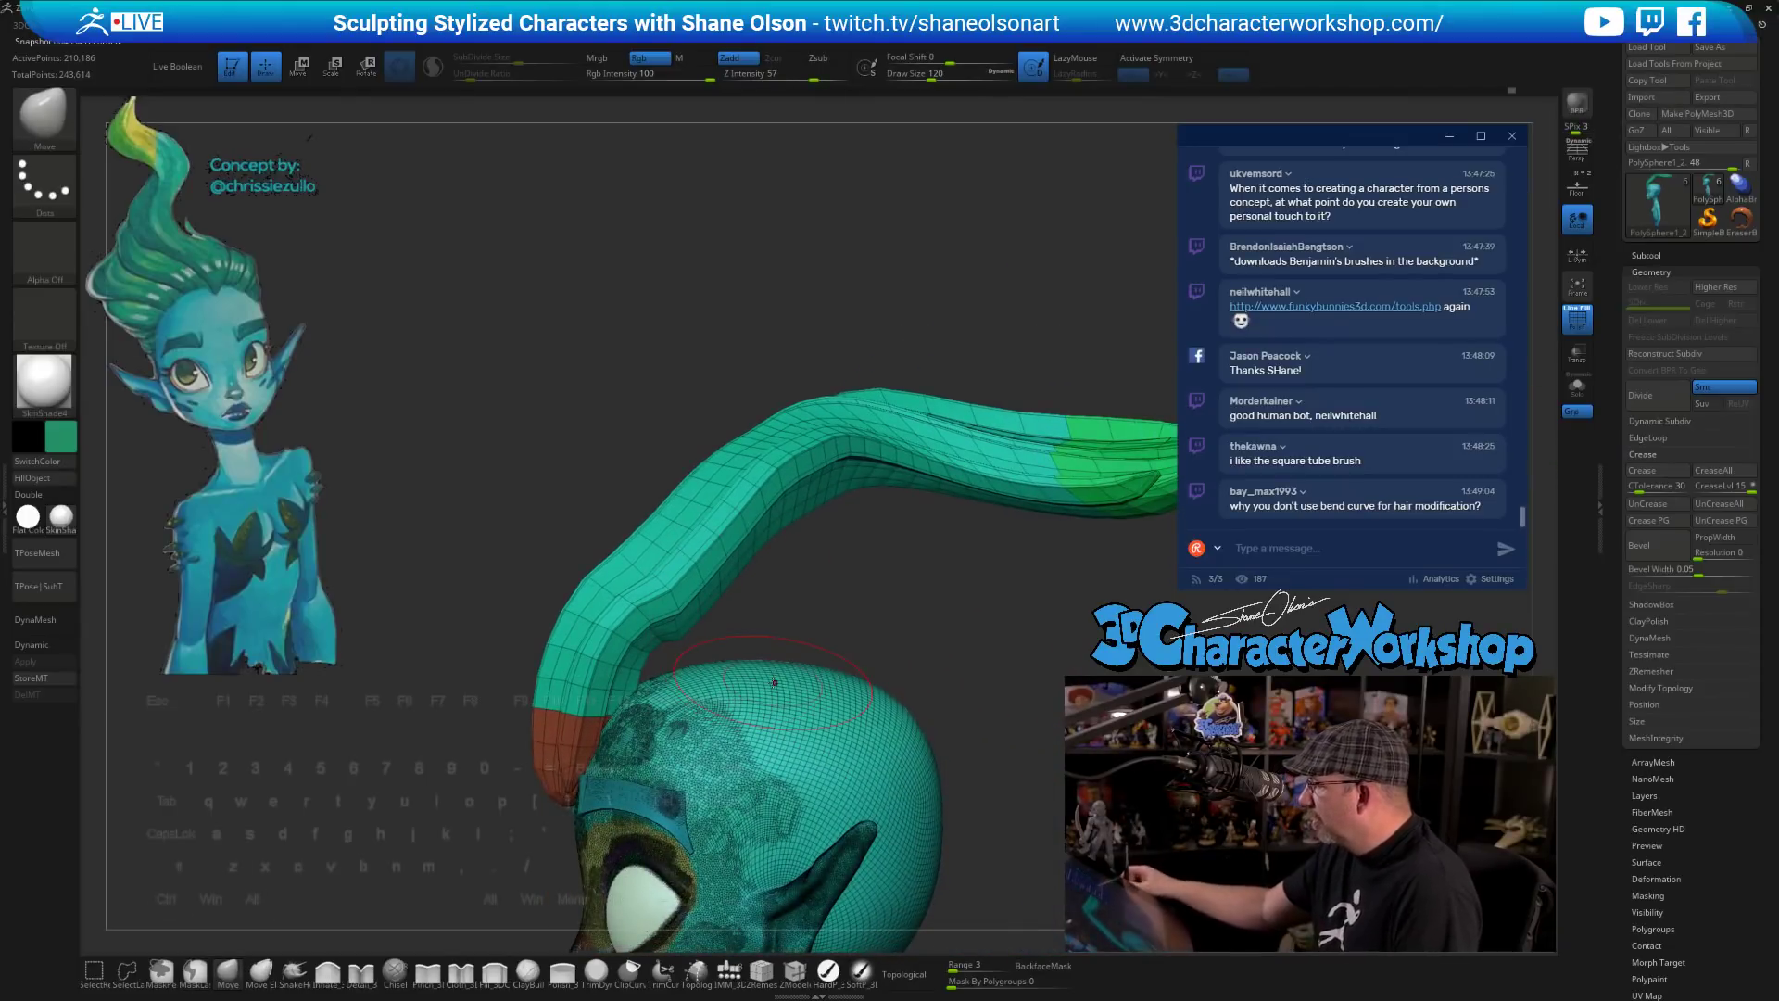
{"action": "mouse_move", "coordinate": [873, 577]}
{"action": "left_mouse_down"}
{"action": "mouse_move", "coordinate": [766, 592]}
{"action": "mouse_move", "coordinate": [860, 581]}
{"action": "mouse_move", "coordinate": [843, 576]}
{"action": "mouse_move", "coordinate": [926, 616]}
{"action": "left_mouse_up"}
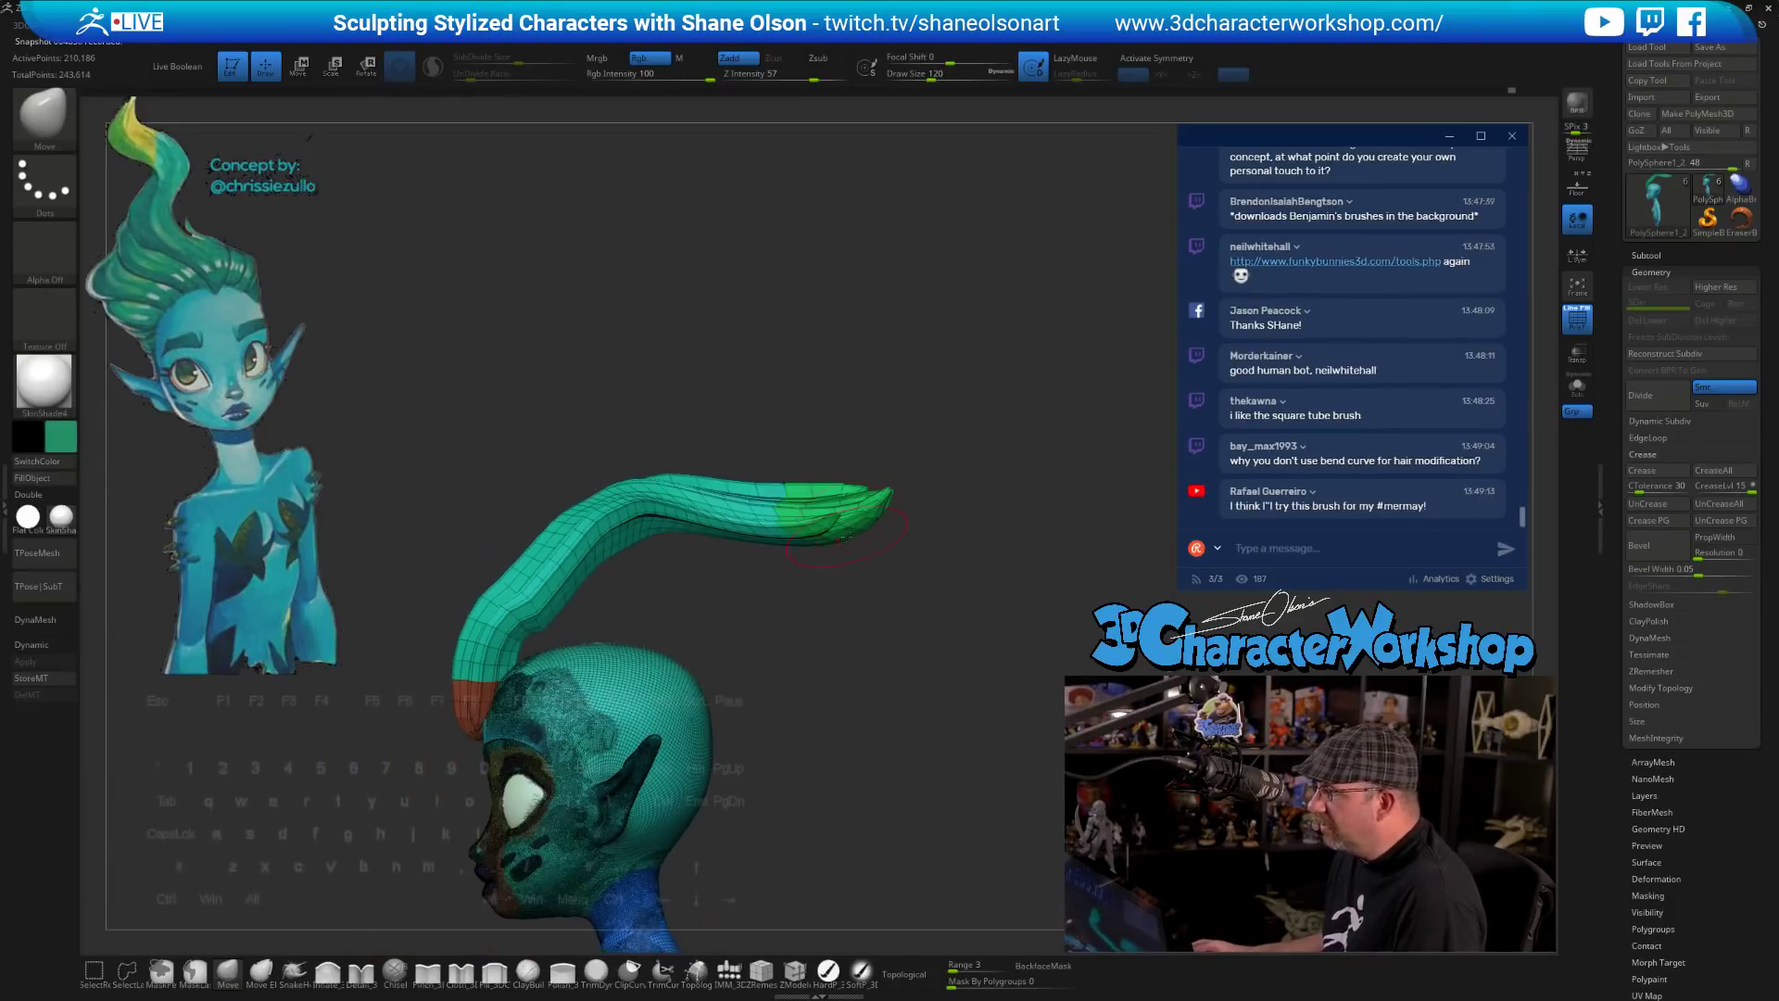
- Undo the recent Move, gizmo and Move Elastic edits to the hair strand, along with its earlier shaping
{"action": "key", "text": "ctrl"}
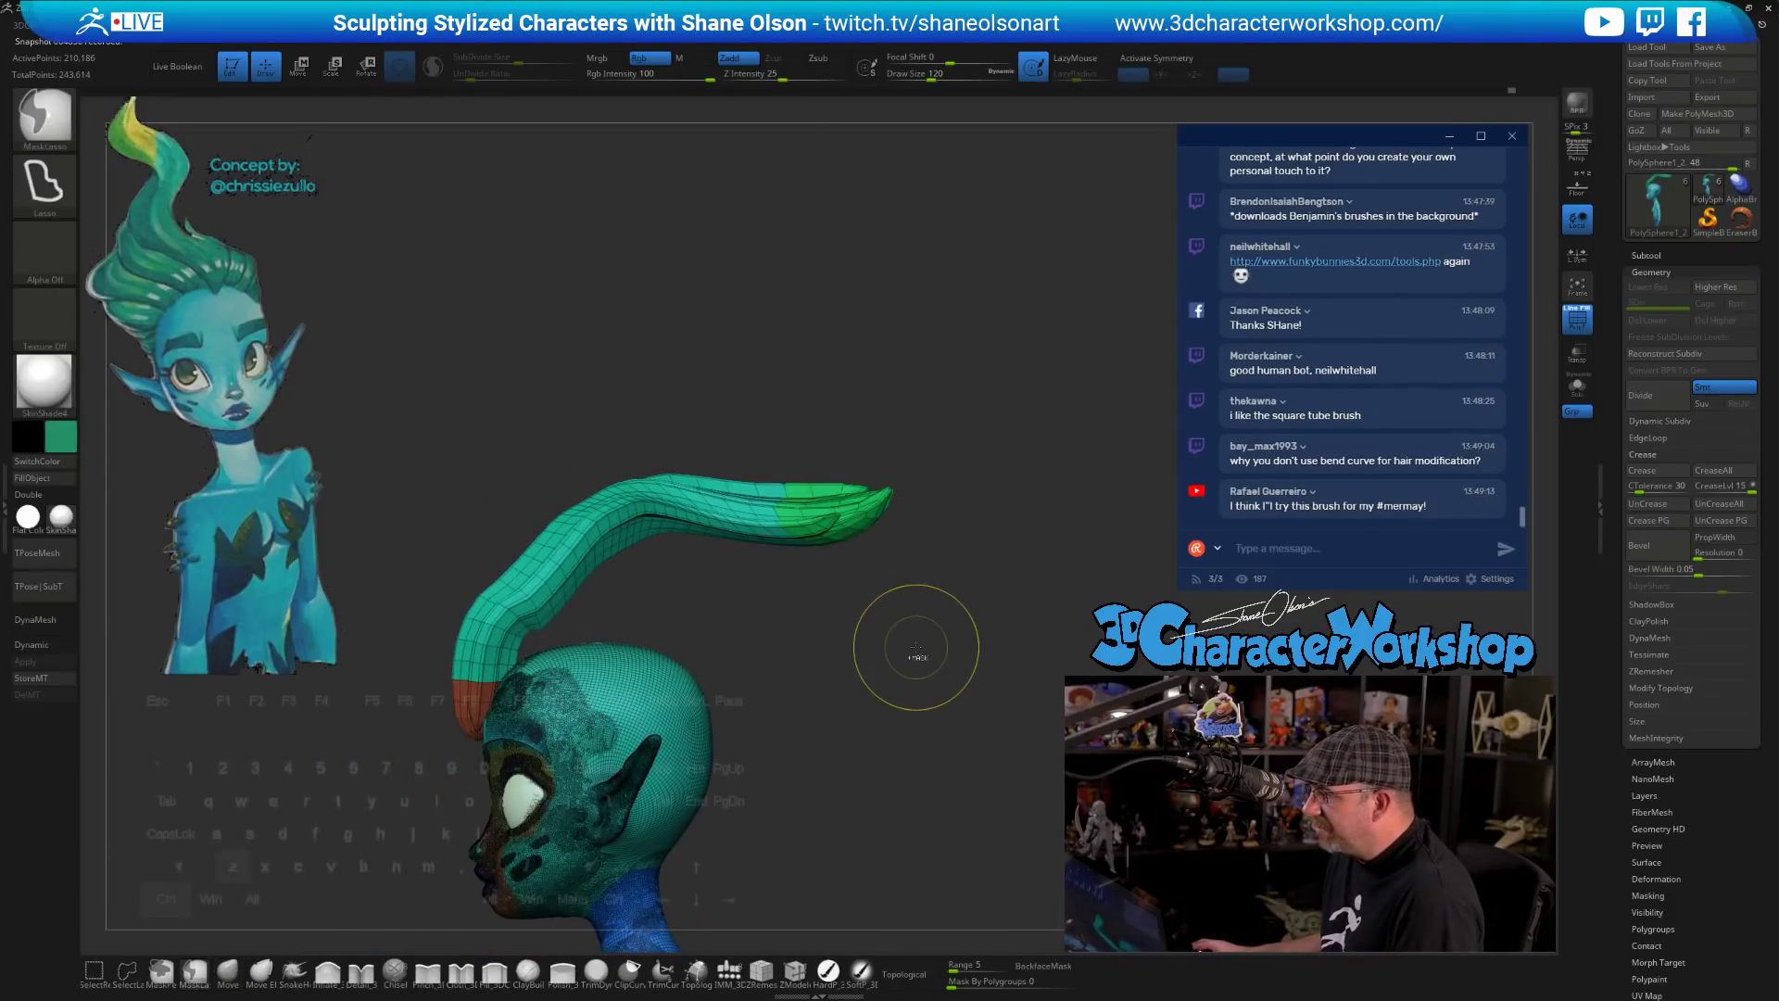
{"action": "key", "text": "ctrl+z"}
{"action": "key", "text": "ctrl+z"}
{"action": "key", "text": "ctrl+z"}
{"action": "key", "text": "ctrl+z"}
{"action": "key", "text": "ctrl+z"}
{"action": "key", "text": "ctrl+z"}
{"action": "key", "text": "ctrl+z"}
{"action": "key", "text": "ctrl+z"}
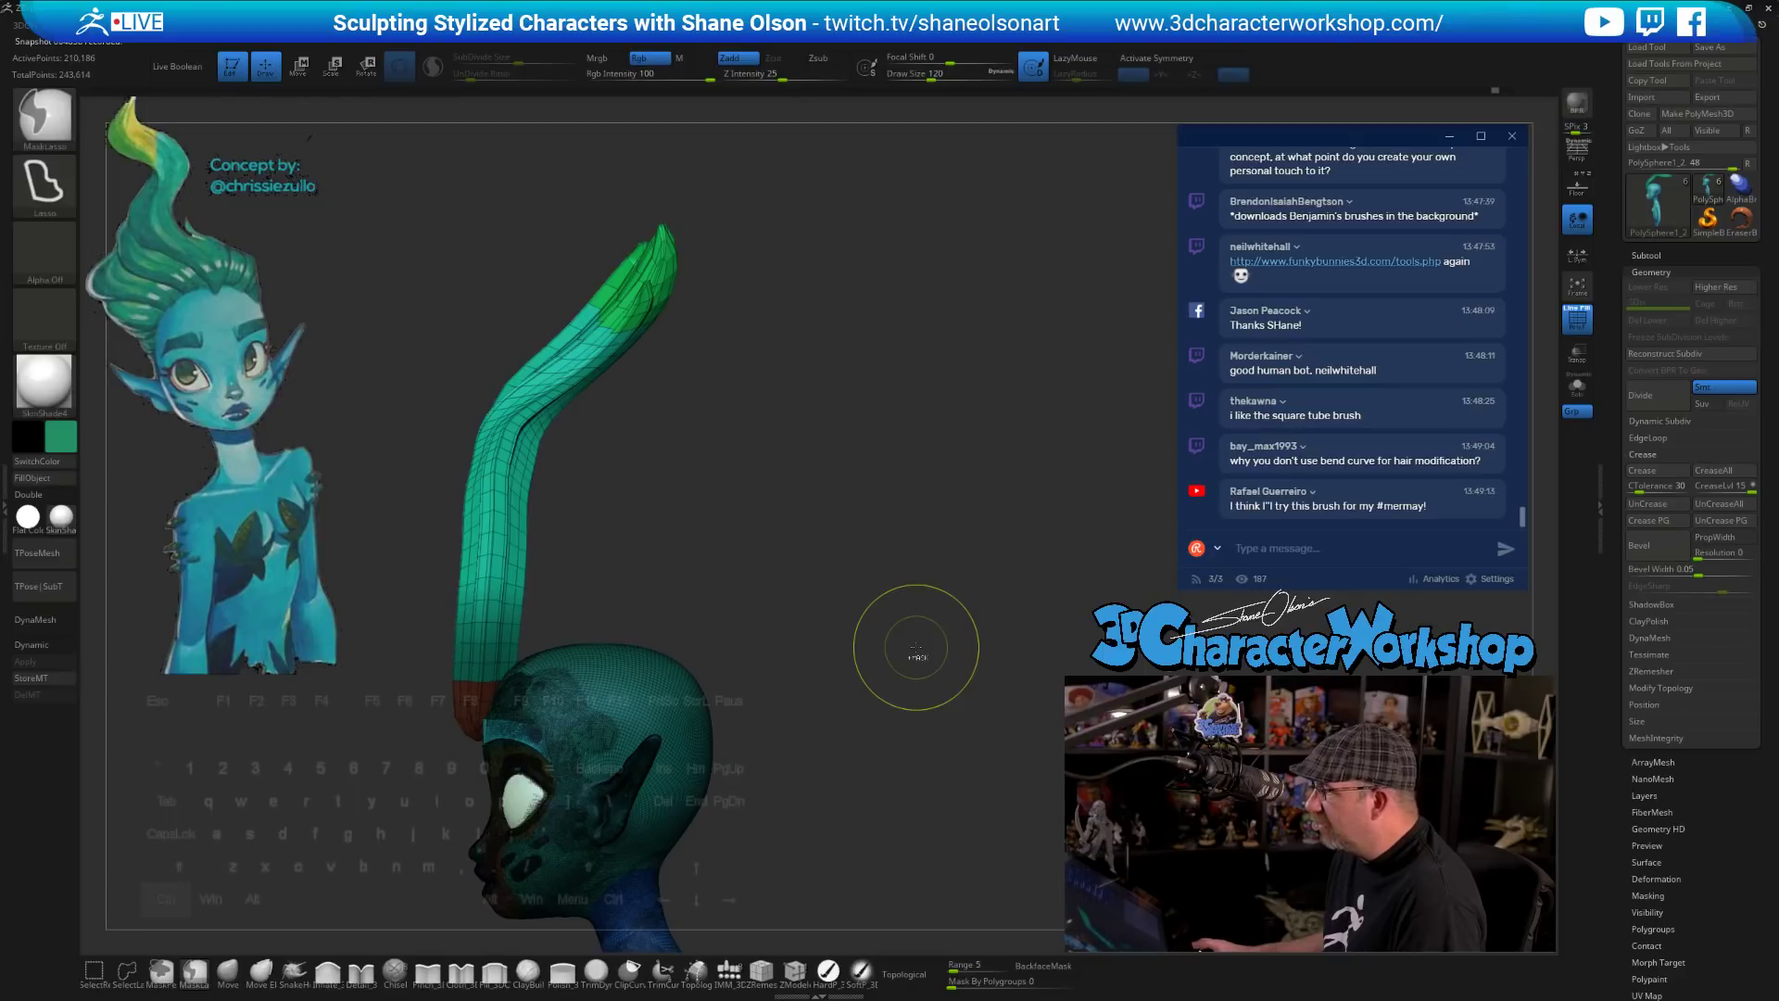
{"action": "key", "text": "ctrl+z"}
{"action": "key", "text": "ctrl+z"}
{"action": "key", "text": "ctrl+z"}
{"action": "key", "text": "ctrl+z"}
{"action": "key", "text": "ctrl+z"}
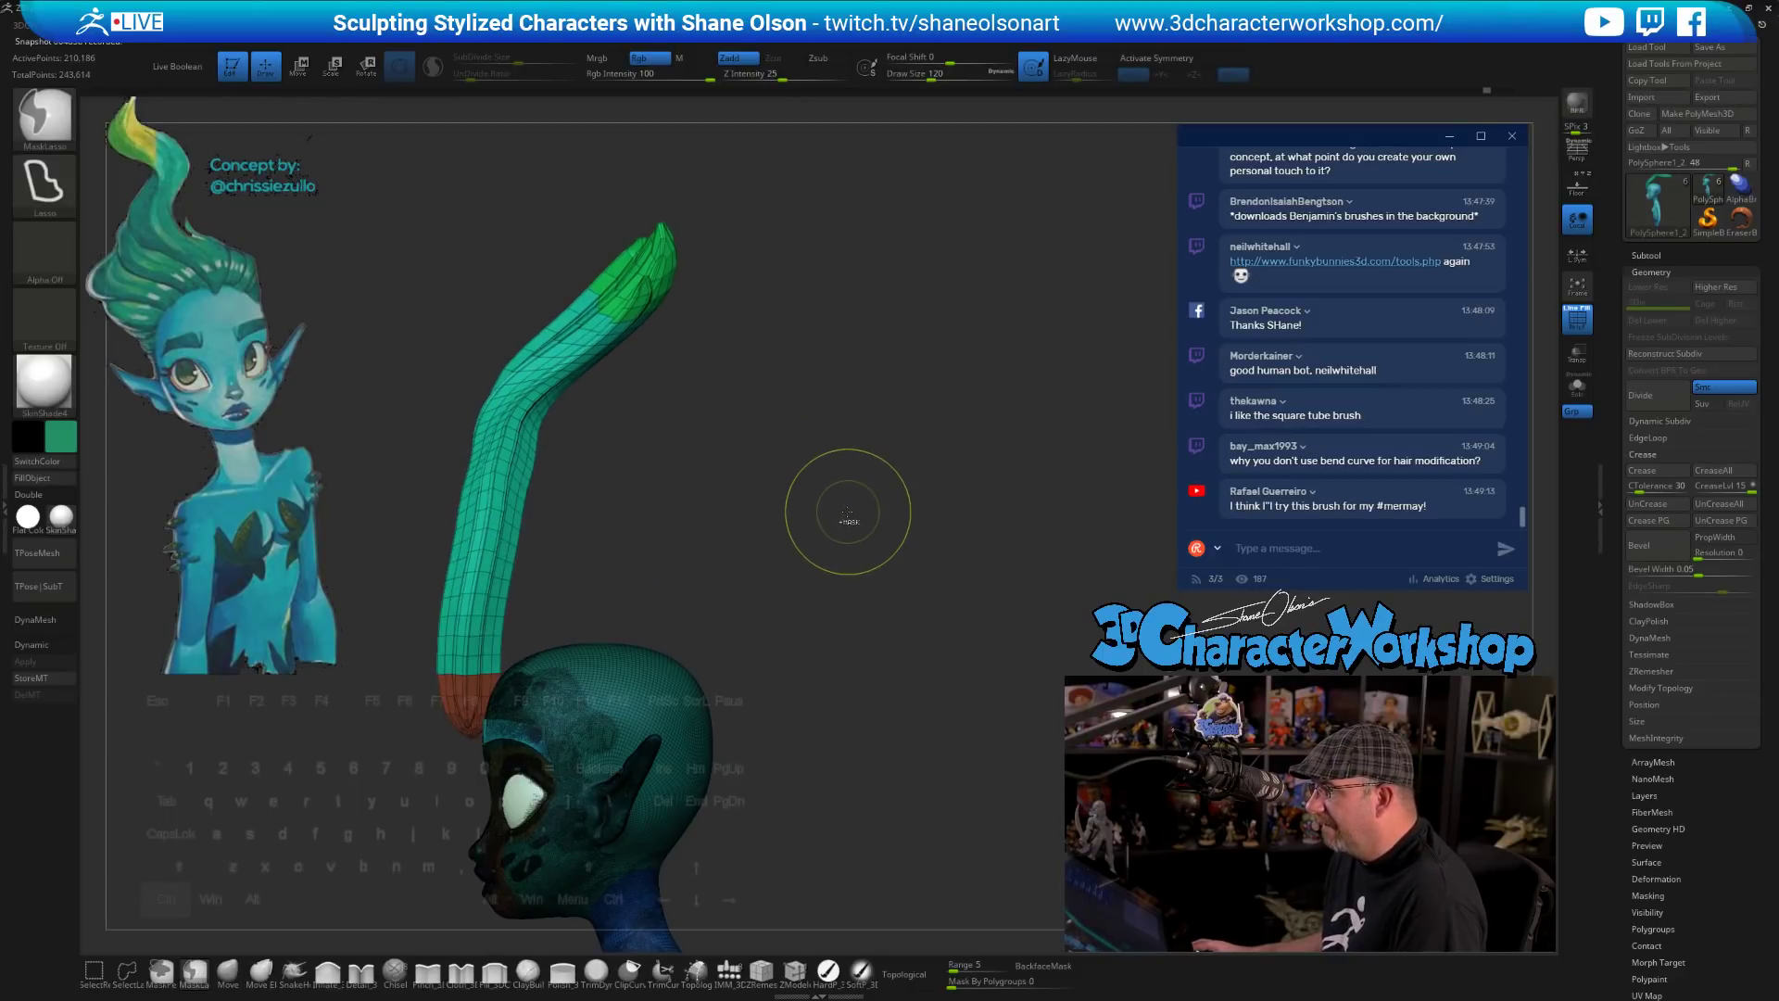
{"action": "key", "text": "ctrl+z"}
{"action": "key", "text": "ctrl+z"}
{"action": "key", "text": "ctrl+z"}
{"action": "key", "text": "ctrl+z"}
{"action": "key", "text": "ctrl+z"}
{"action": "key", "text": "ctrl+z"}
{"action": "key", "text": "ctrl+z"}
{"action": "key", "text": "ctrl+z"}
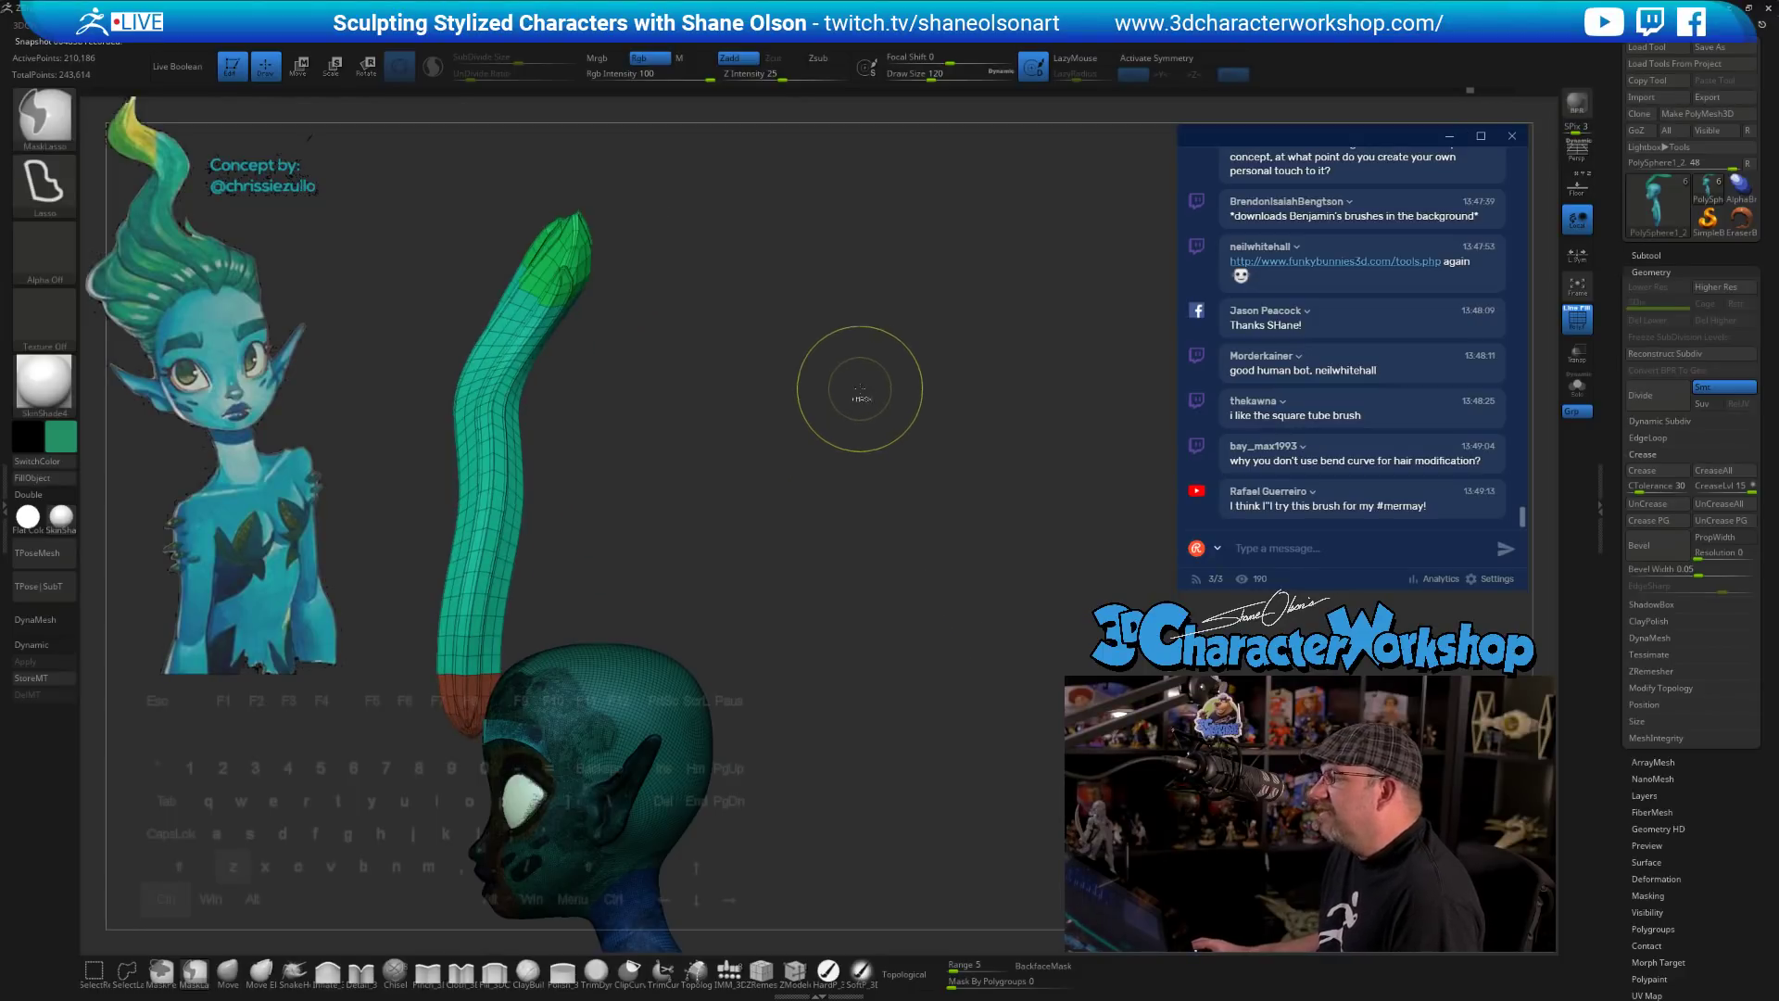
{"action": "key", "text": "ctrl+z"}
{"action": "key", "text": "ctrl+z"}
{"action": "key", "text": "ctrl+z"}
{"action": "key", "text": "ctrl+z"}
{"action": "key", "text": "ctrl+z"}
{"action": "key", "text": "ctrl+z"}
{"action": "left_click_drag", "start_coordinate": [744, 460], "coordinate": [830, 488]}
{"action": "key", "text": "ctrl+z"}
{"action": "key", "text": "ctrl+shift+z"}
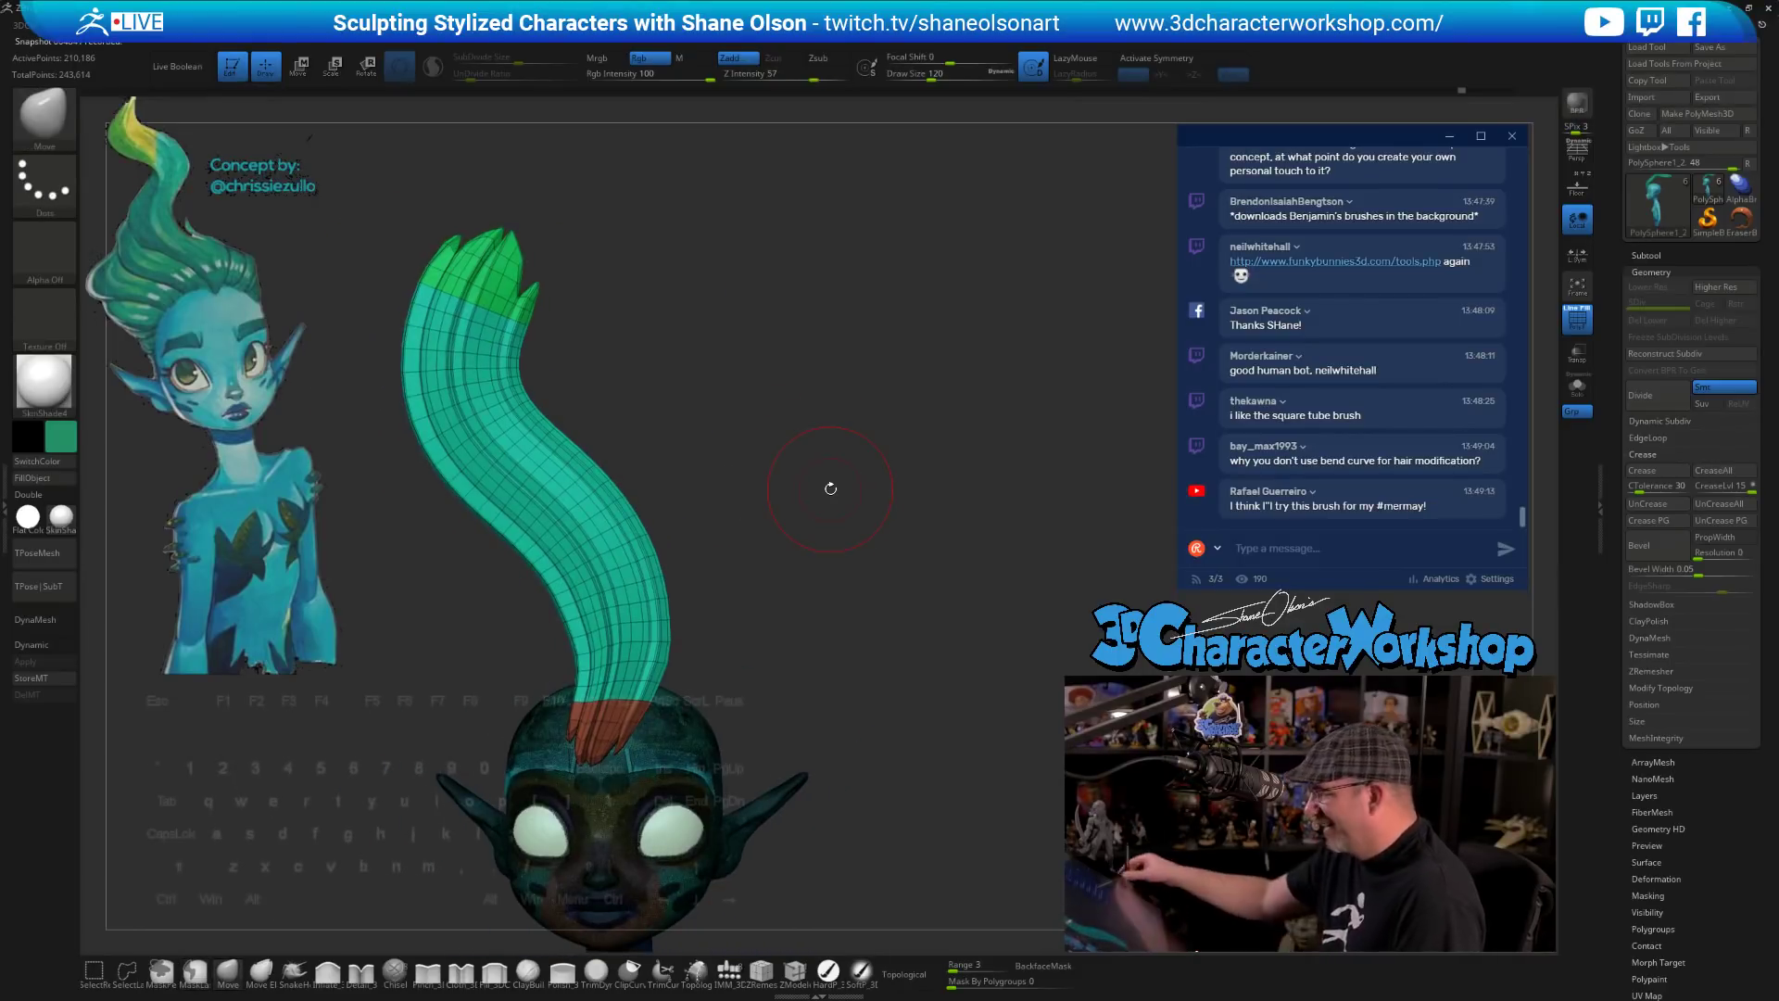
{"action": "key", "text": "ctrl+z"}
{"action": "key", "text": "ctrl+z"}
{"action": "key", "text": "ctrl+z"}
{"action": "key", "text": "ctrl+z"}
{"action": "key", "text": "ctrl+z"}
{"action": "key", "text": "ctrl+z"}
{"action": "key", "text": "ctrl+z"}
{"action": "key", "text": "ctrl+z"}
{"action": "key", "text": "ctrl+z"}
{"action": "key", "text": "ctrl+z"}
{"action": "key", "text": "ctrl+z"}
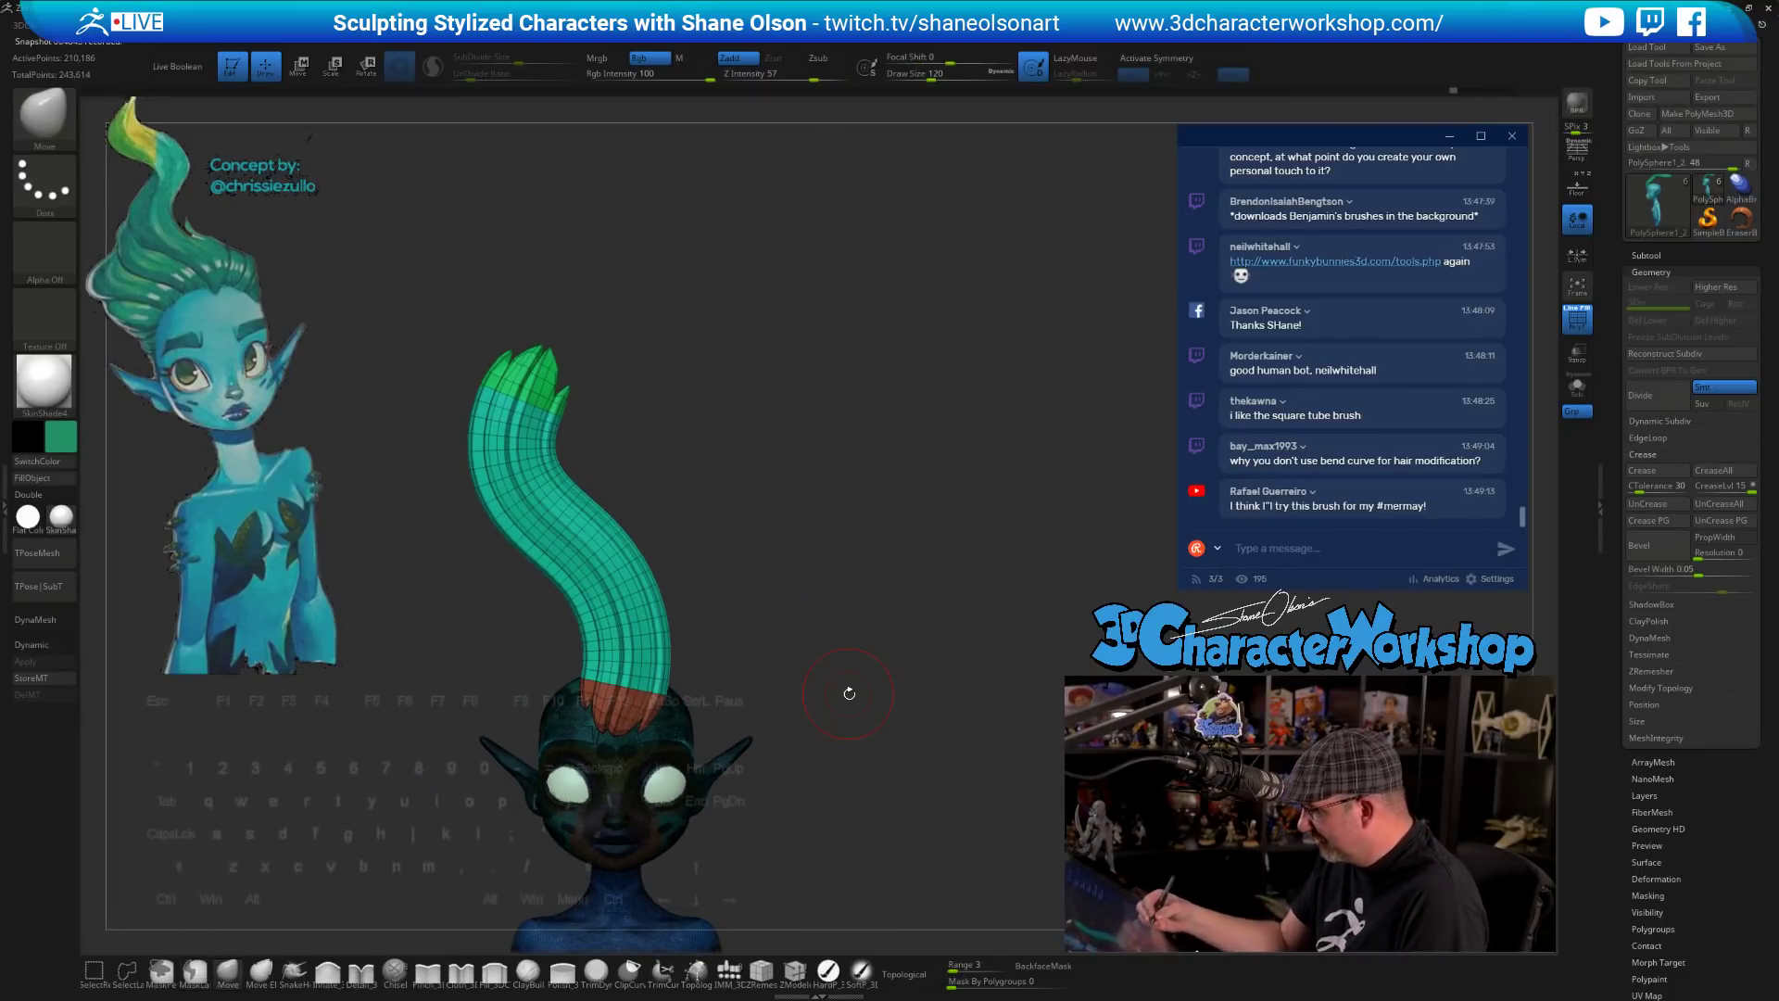
- Step the undo history back to before the hair strand was inserted and turn off PolyFrame
{"action": "left_click", "coordinate": [1417, 92]}
{"action": "left_click_drag", "start_coordinate": [1450, 88], "coordinate": [1442, 88]}
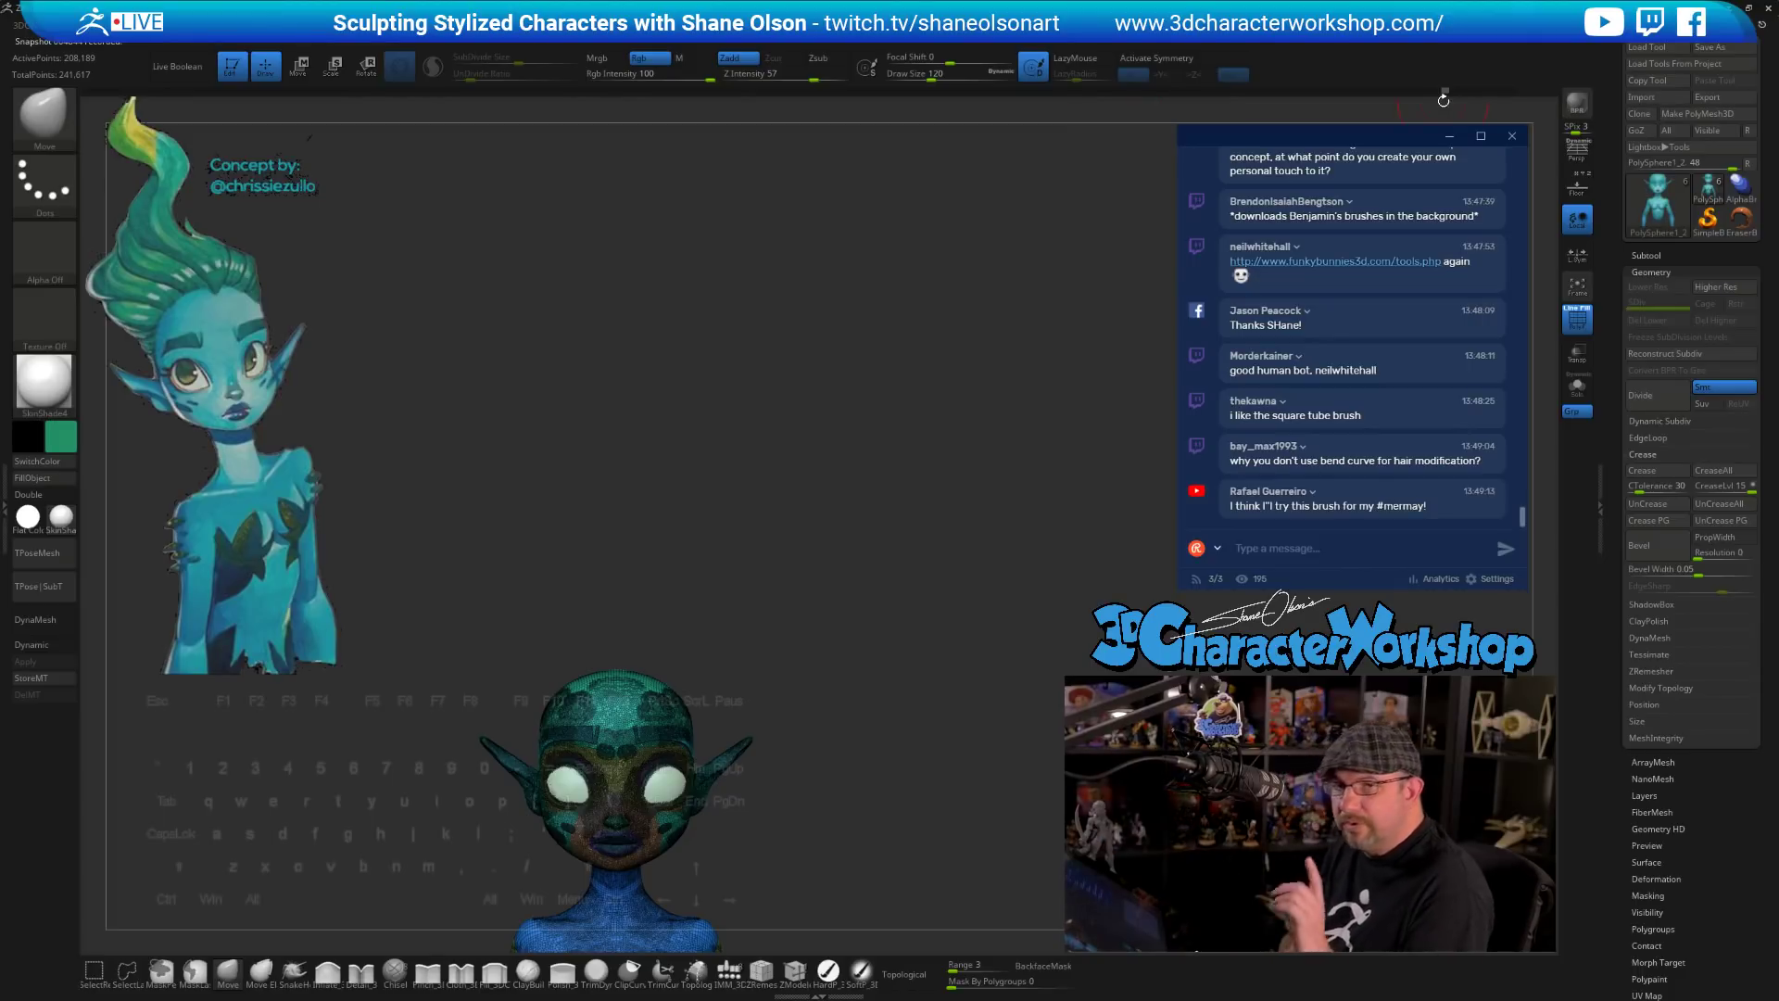
{"action": "key", "text": "shift+f"}
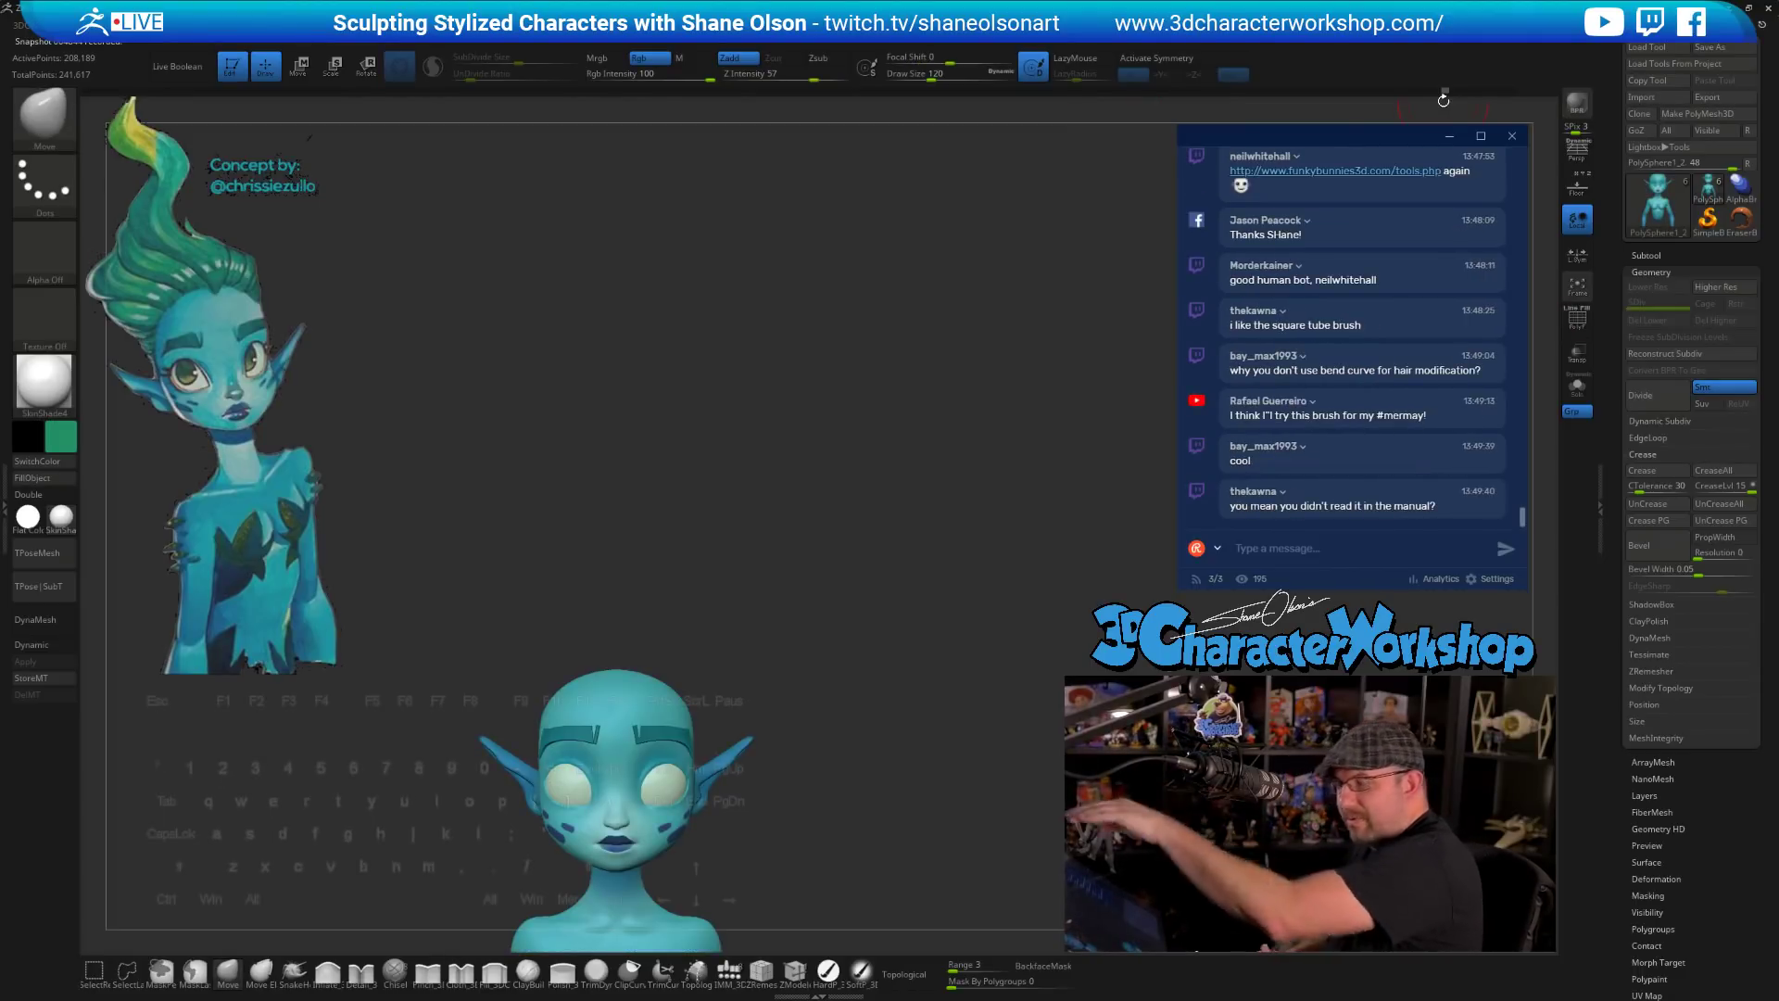
- Draw a vertical green hair strand above the forehead with the hair curve brush, using the Wide_cover2 mesh
{"action": "left_click_drag", "start_coordinate": [816, 617], "coordinate": [827, 444], "text": "alt"}
{"action": "key", "text": "b"}
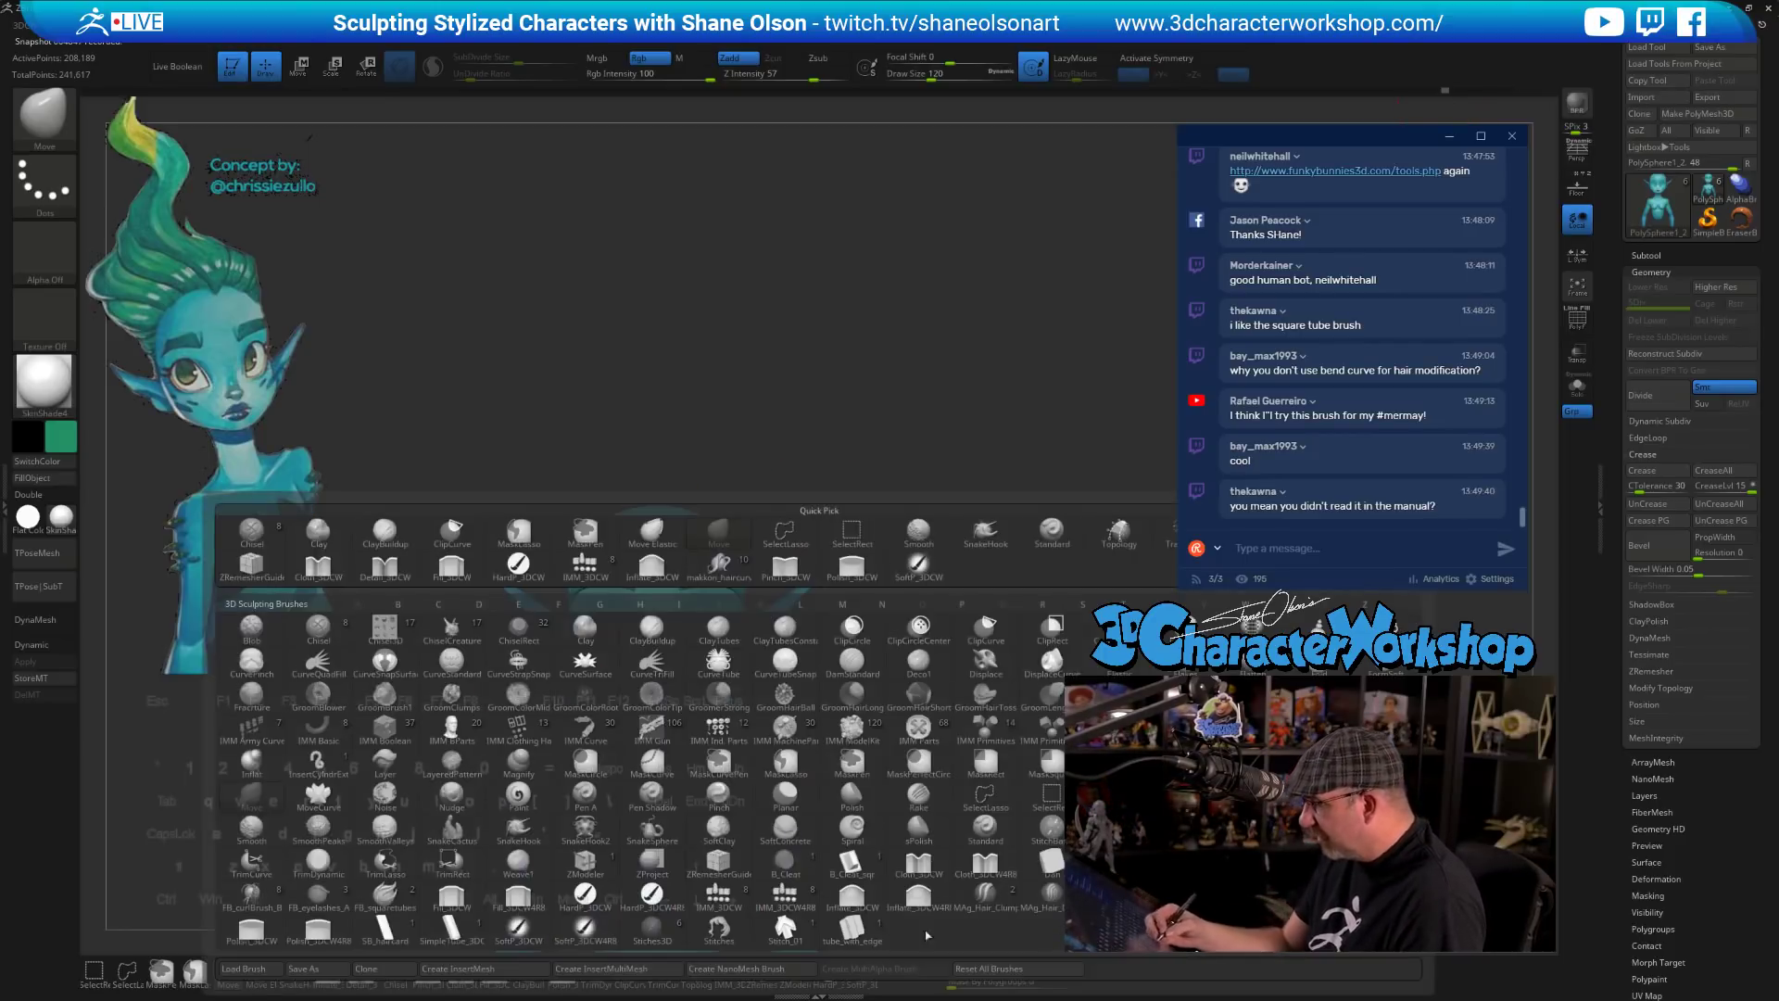
{"action": "left_click", "coordinate": [719, 566]}
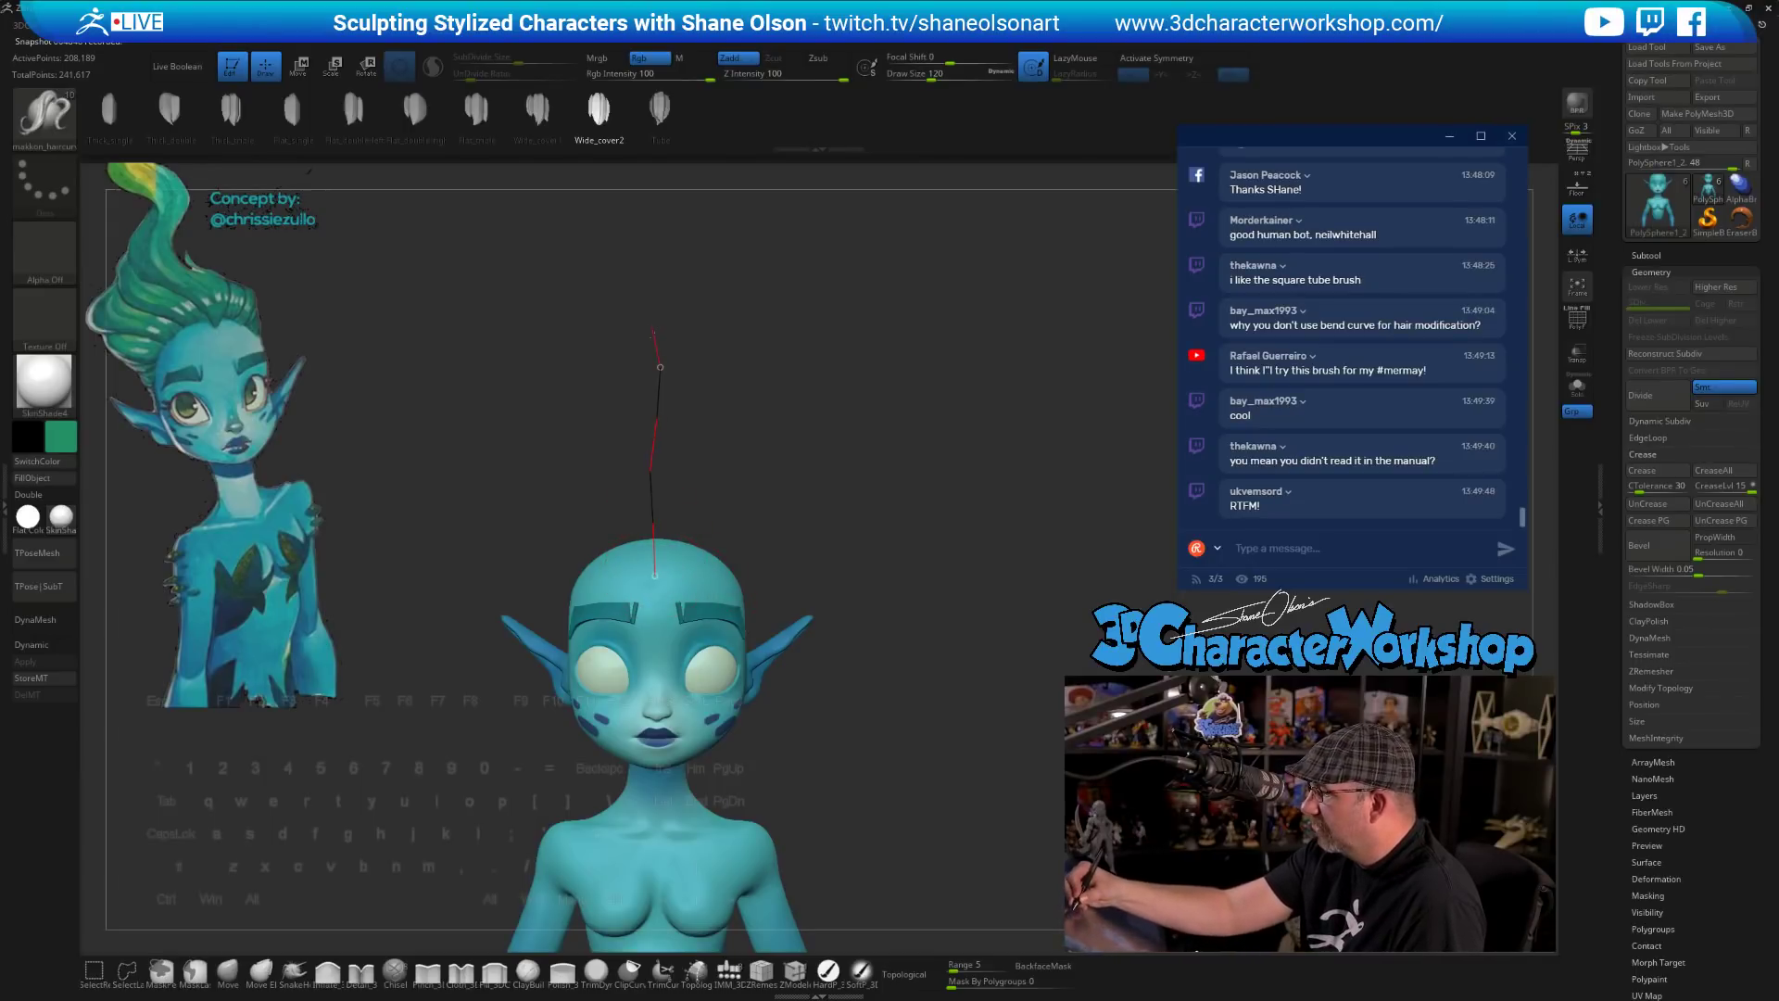
{"action": "left_click", "coordinate": [660, 367]}
{"action": "left_click", "coordinate": [654, 381]}
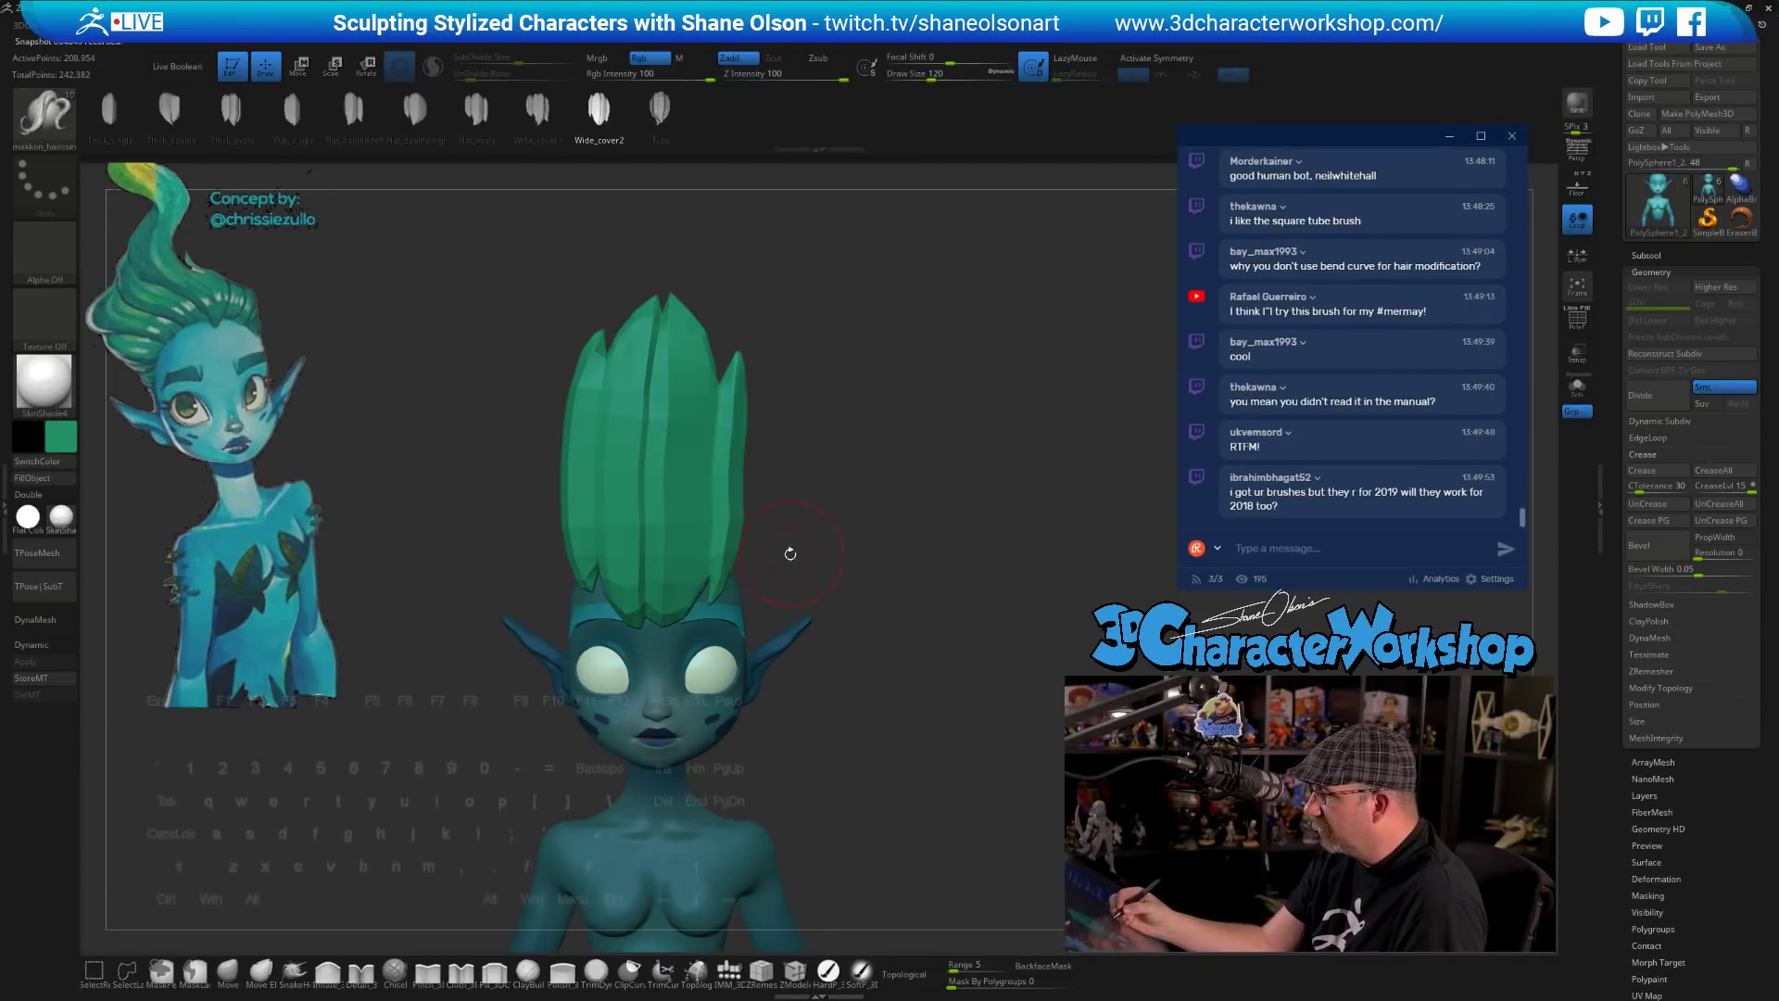
- Narrow the new hair strand by adjusting the draw size and updating its curve
{"action": "key", "text": "bracketleft"}
{"action": "key", "text": "bracketleft"}
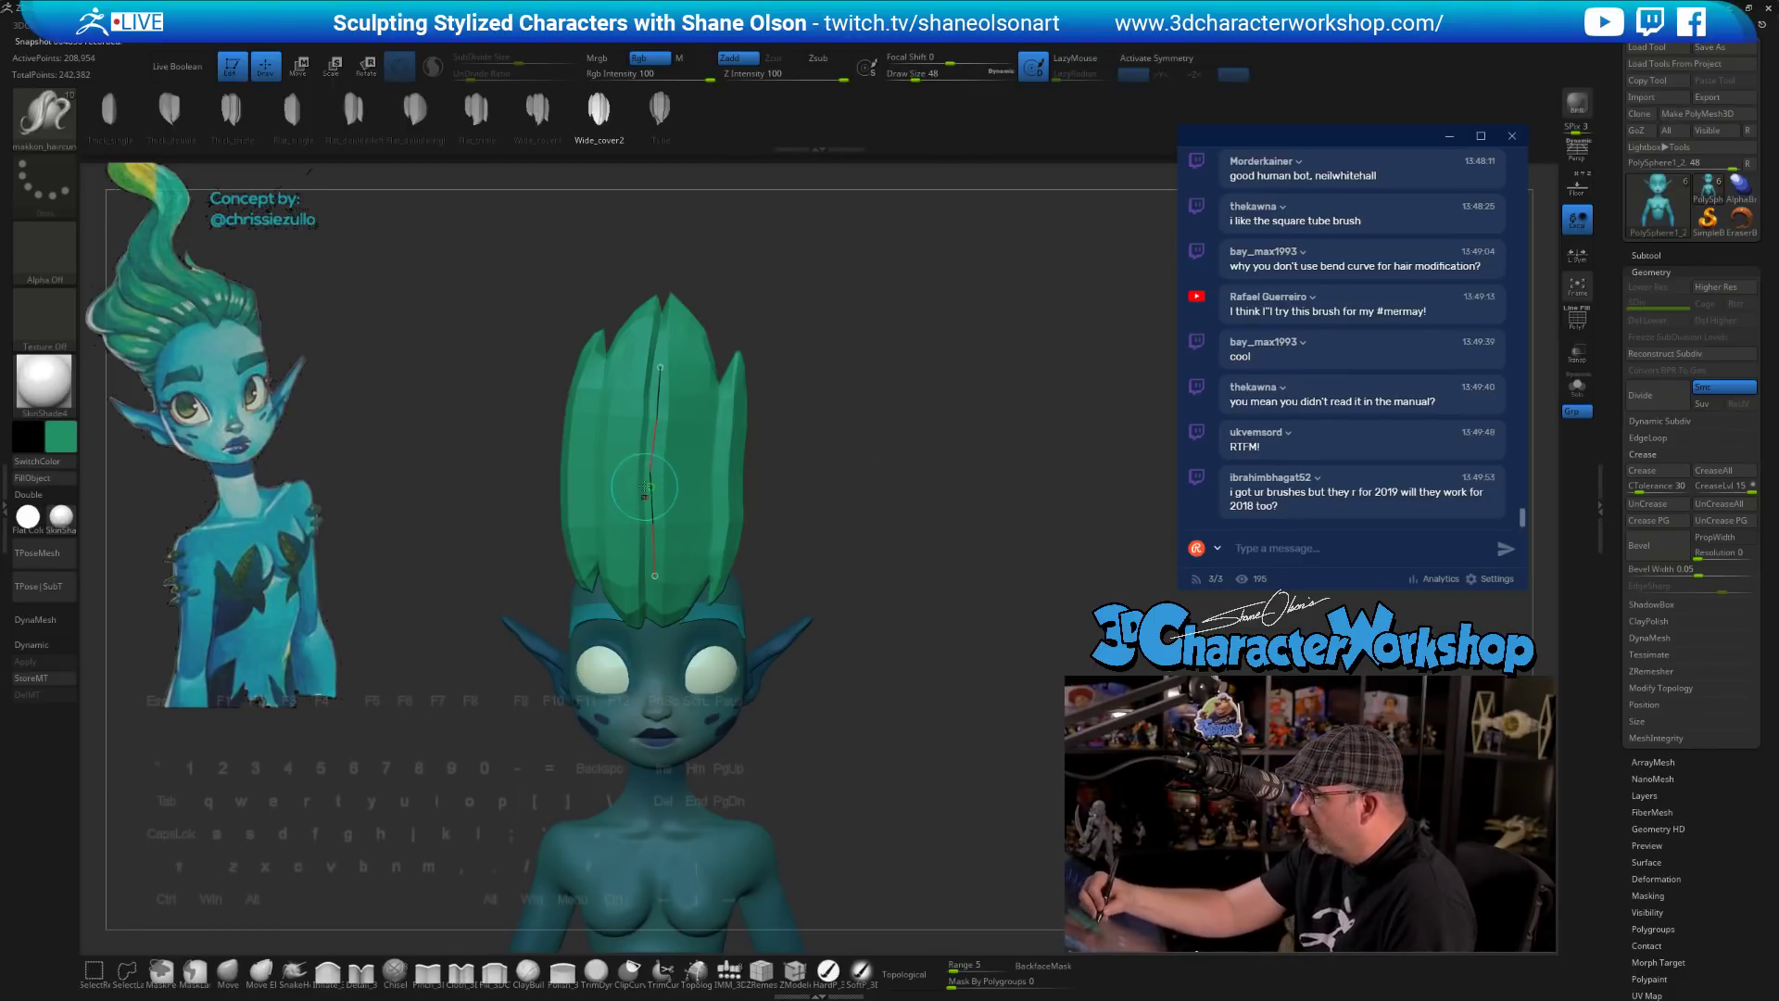
{"action": "left_click", "coordinate": [645, 487]}
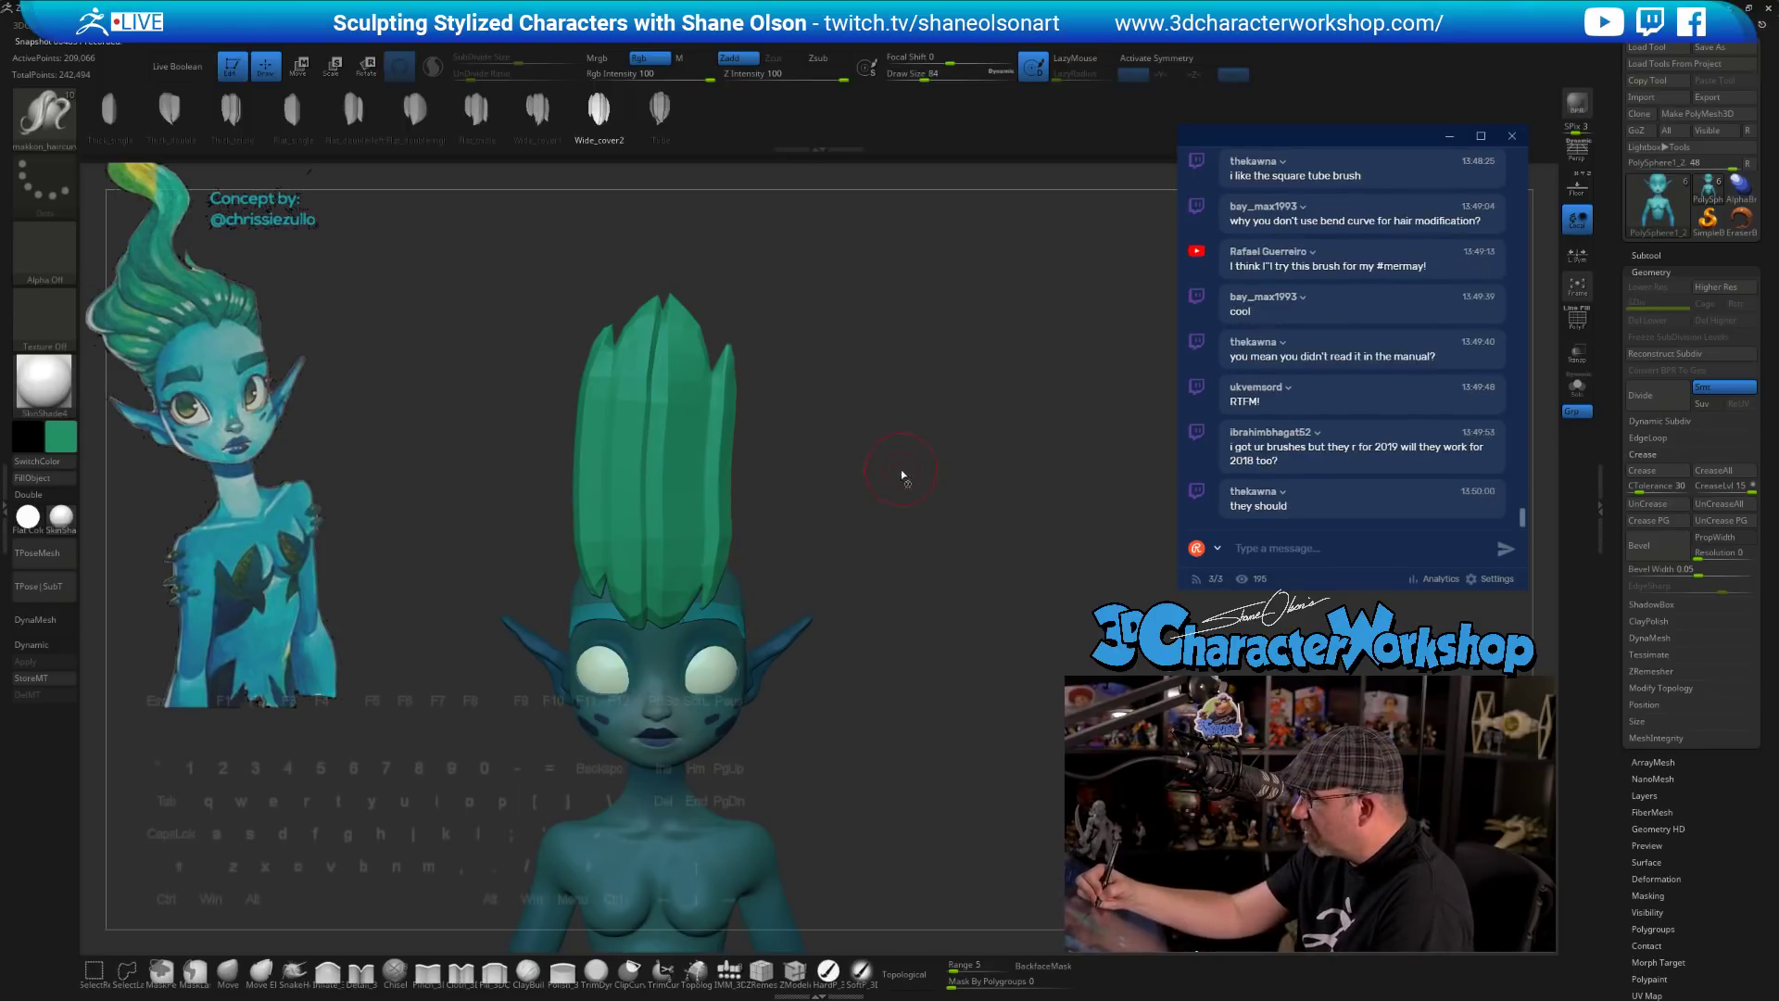
{"action": "key", "text": "bracketright"}
{"action": "key", "text": "bracketright"}
{"action": "left_click", "coordinate": [654, 461]}
- Extend the strand's curve upward from its tip to make the hair much longer and slimmer
{"action": "left_click_drag", "start_coordinate": [732, 363], "coordinate": [710, 539], "text": "alt"}
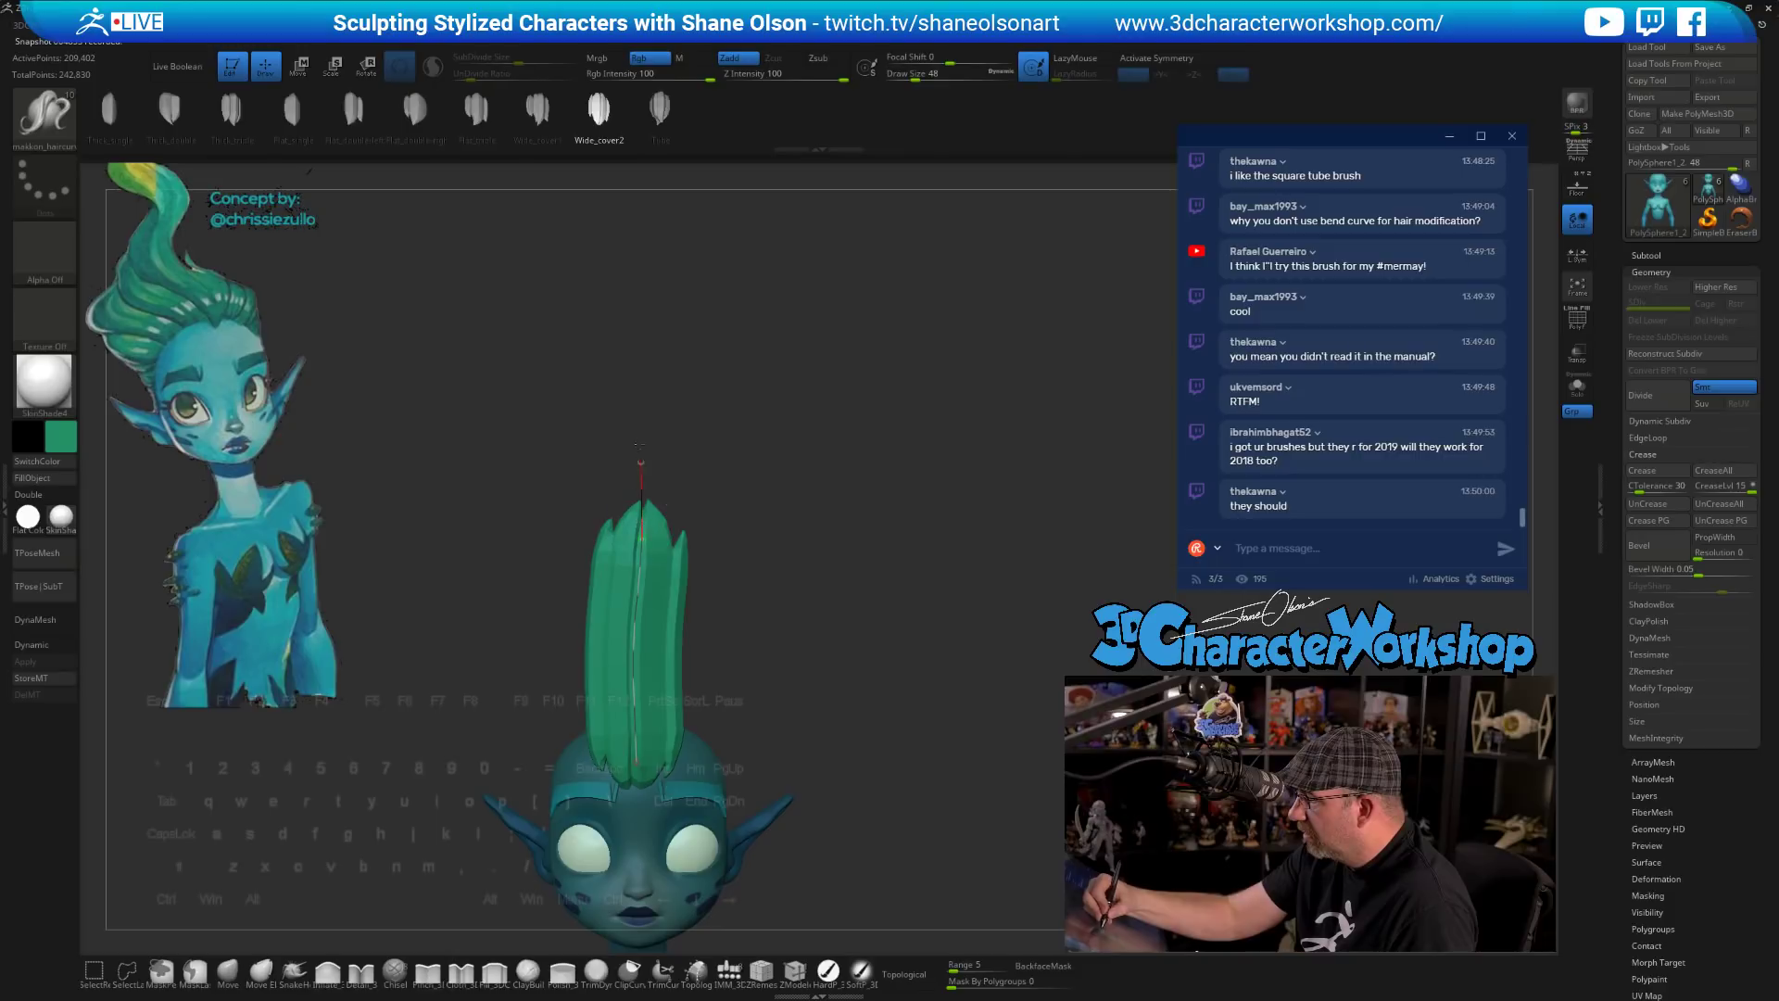
{"action": "left_click_drag", "start_coordinate": [640, 293], "coordinate": [639, 290]}
{"action": "left_click_drag", "start_coordinate": [850, 671], "coordinate": [787, 691]}
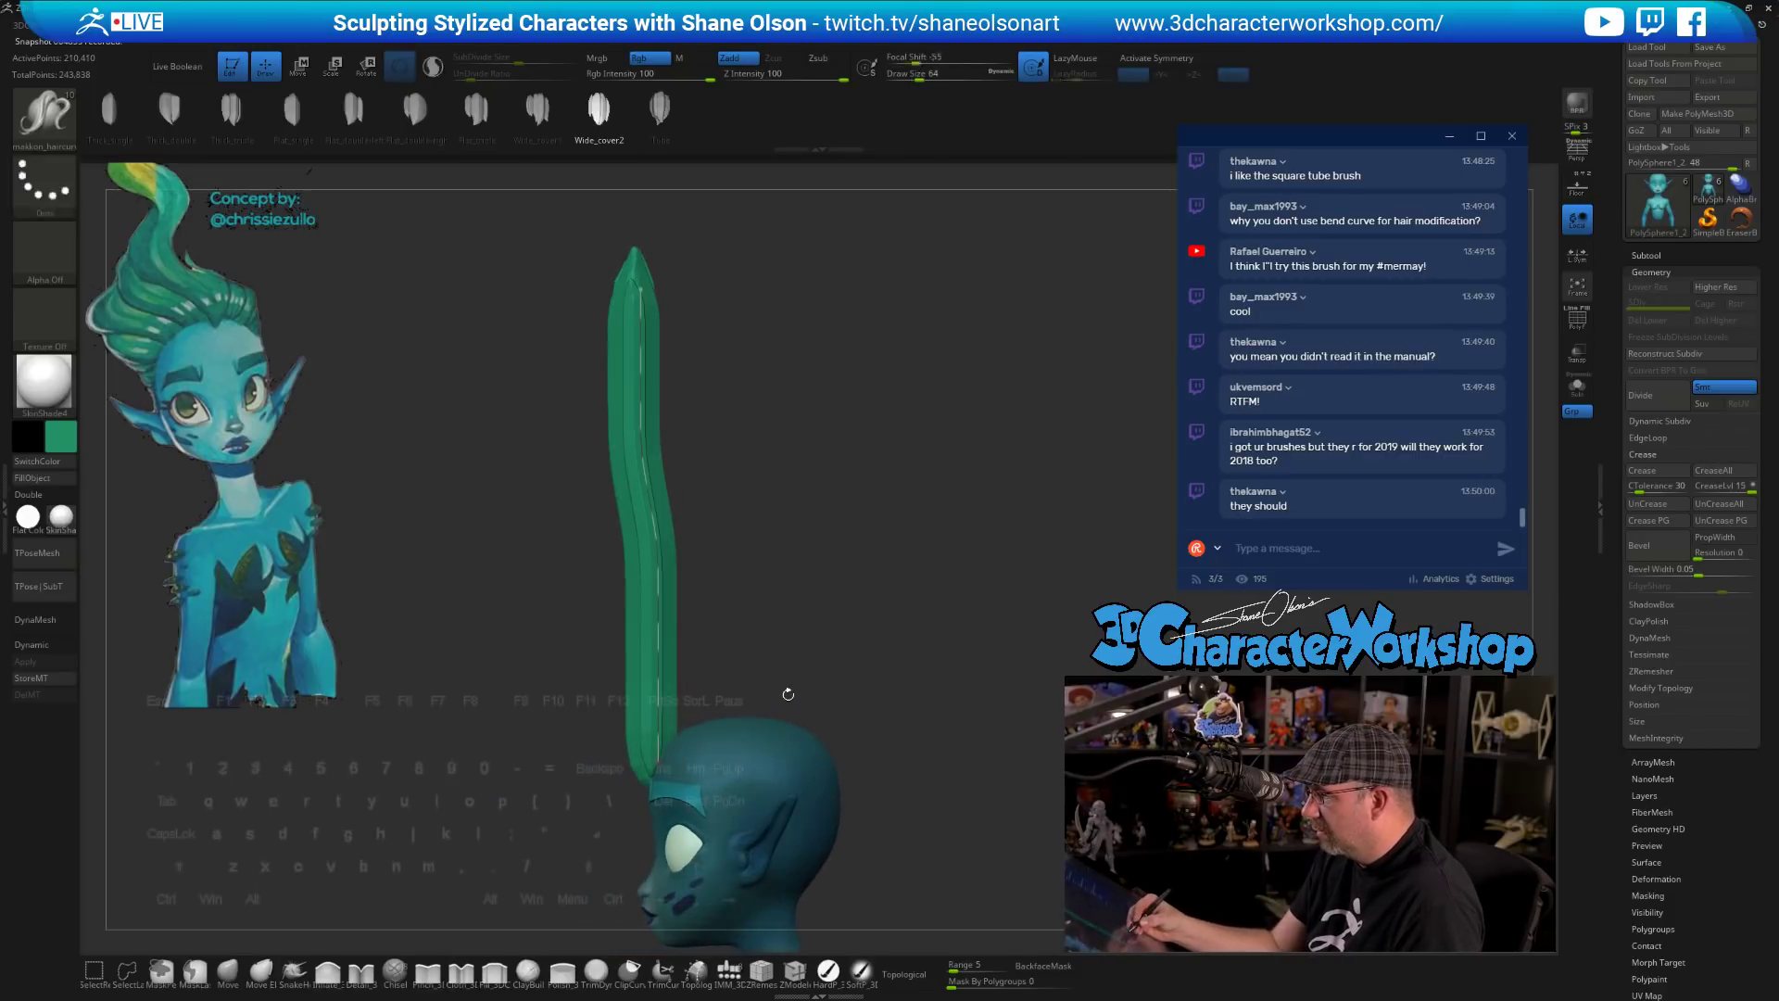
{"action": "key", "text": "bracketleft"}
{"action": "key", "text": "bracketleft"}
{"action": "left_click_drag", "start_coordinate": [640, 291], "coordinate": [644, 230]}
- Slide the strand along its curve from the side until its root sits at the top of the forehead
{"action": "left_click_drag", "start_coordinate": [663, 709], "coordinate": [636, 880]}
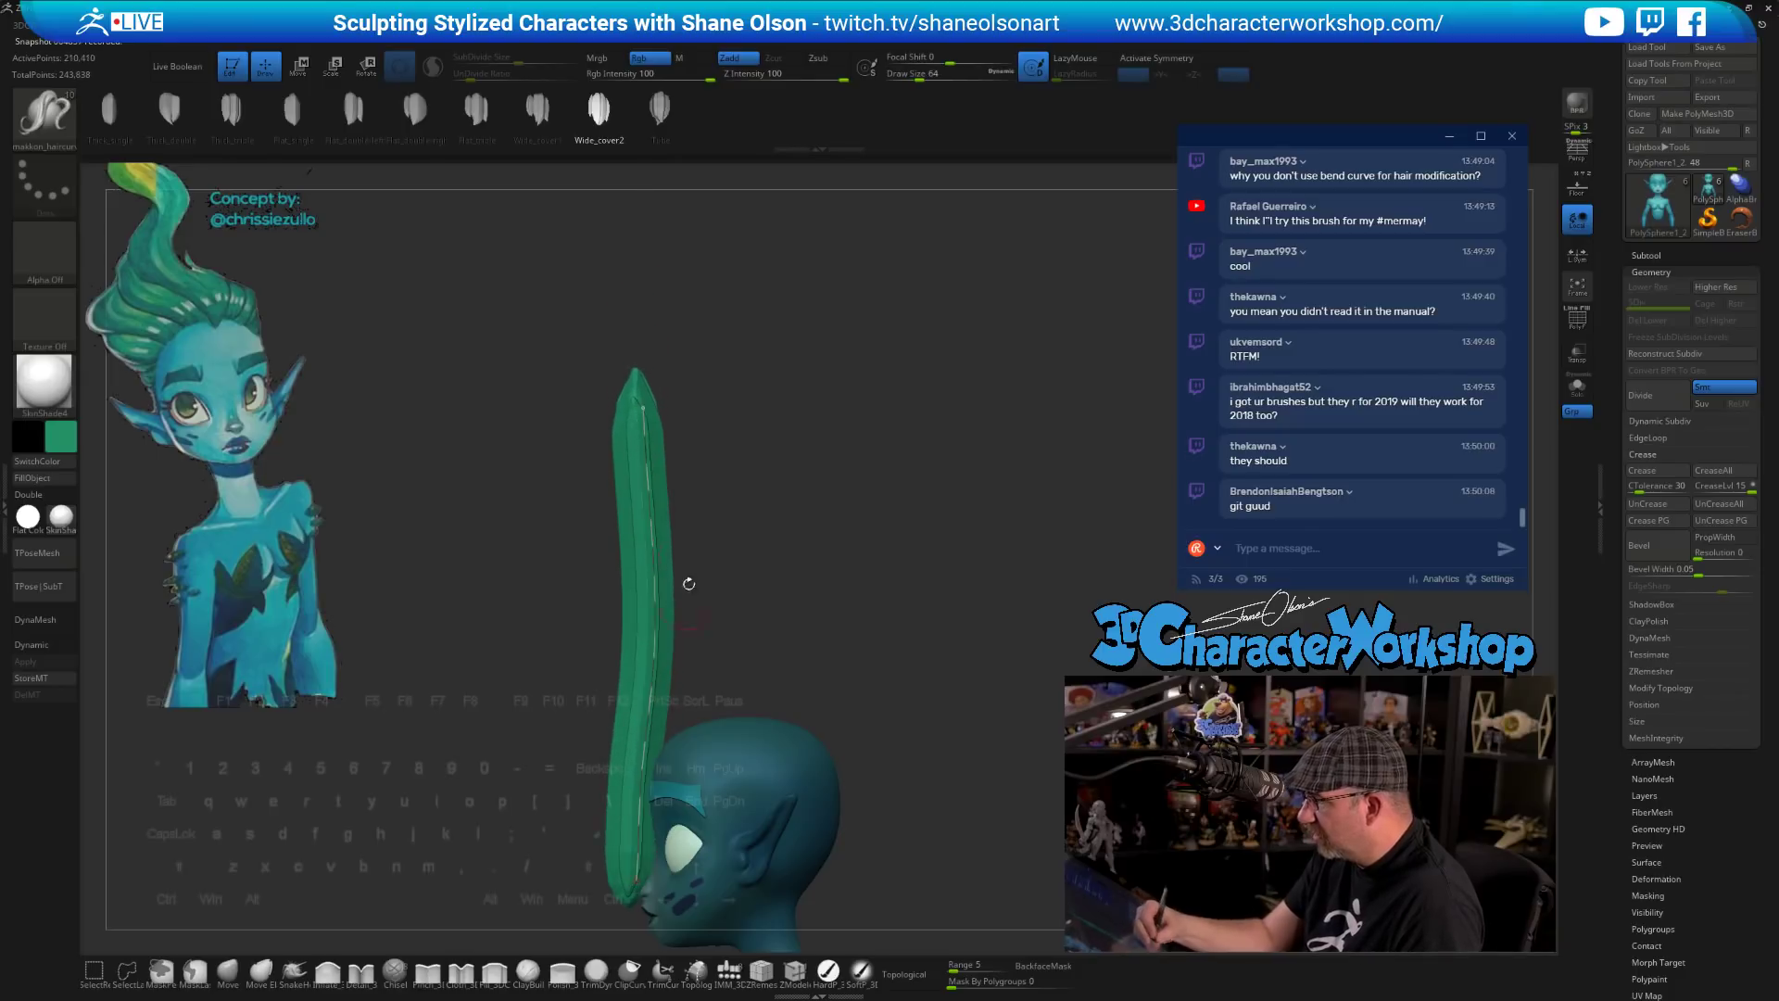
{"action": "mouse_move", "coordinate": [642, 408]}
{"action": "left_mouse_down"}
{"action": "mouse_move", "coordinate": [685, 375]}
{"action": "mouse_move", "coordinate": [778, 687]}
{"action": "mouse_move", "coordinate": [960, 528]}
{"action": "mouse_move", "coordinate": [965, 320]}
{"action": "left_mouse_up"}
{"action": "key", "text": "ctrl+z"}
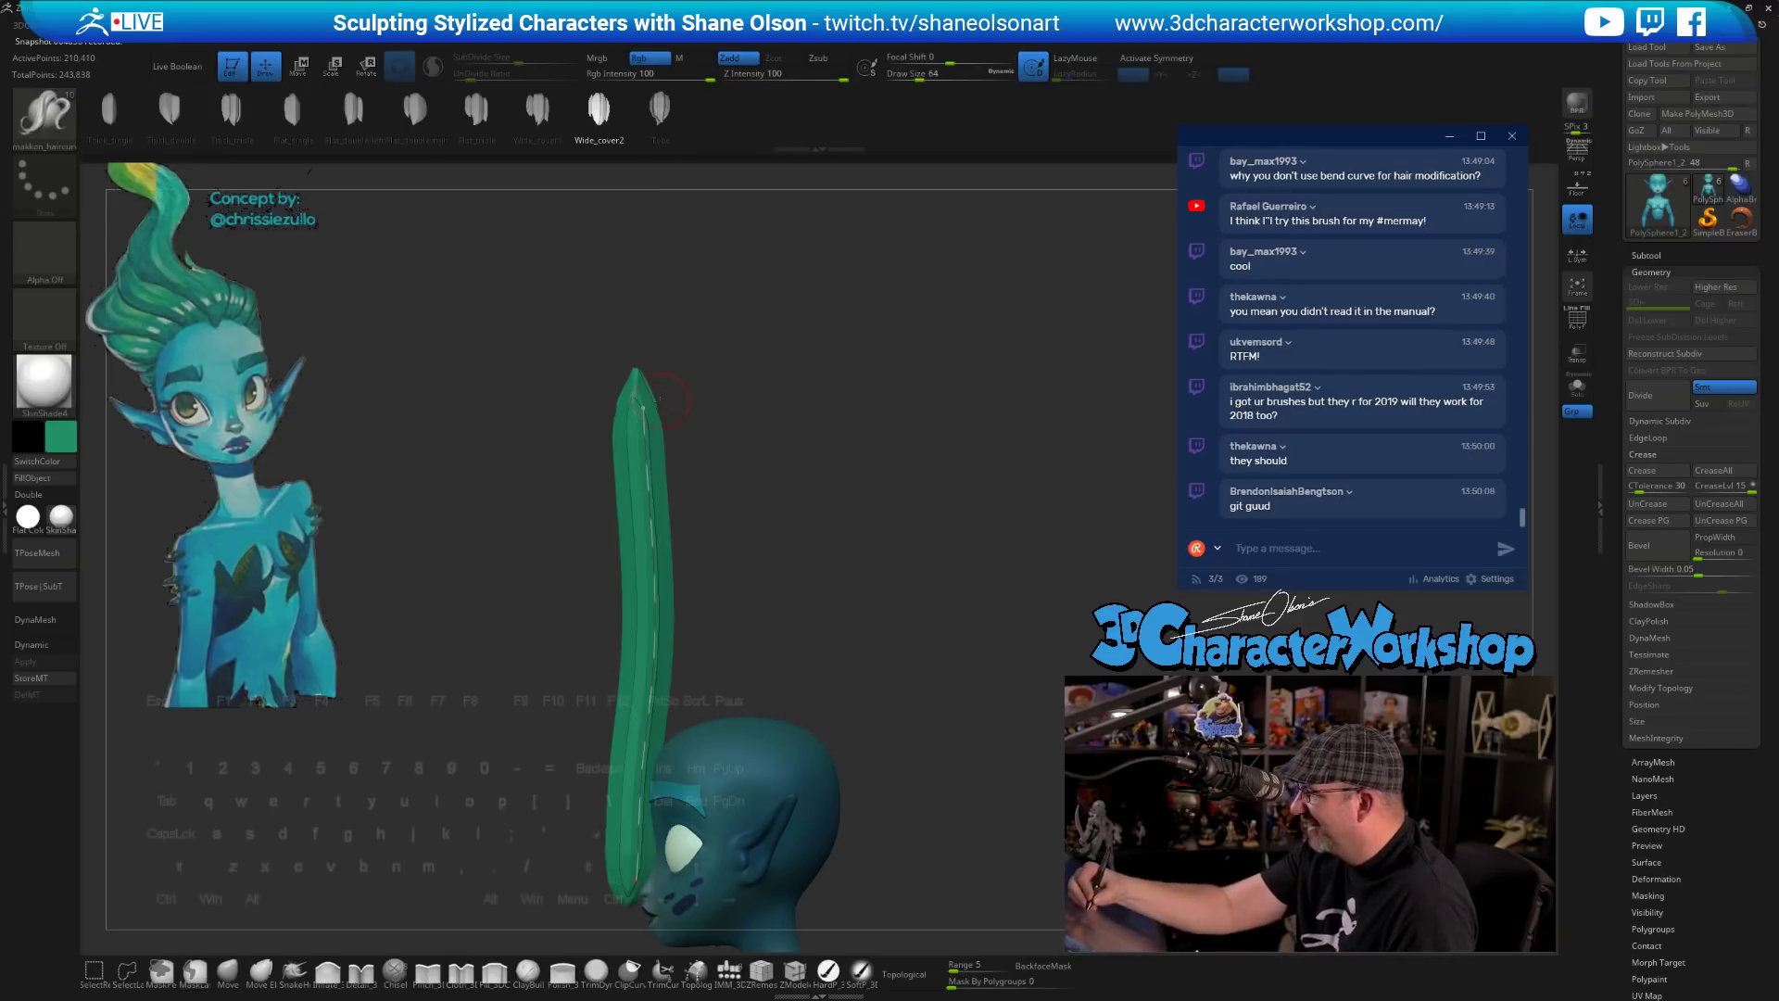
{"action": "left_click_drag", "start_coordinate": [643, 407], "coordinate": [648, 355]}
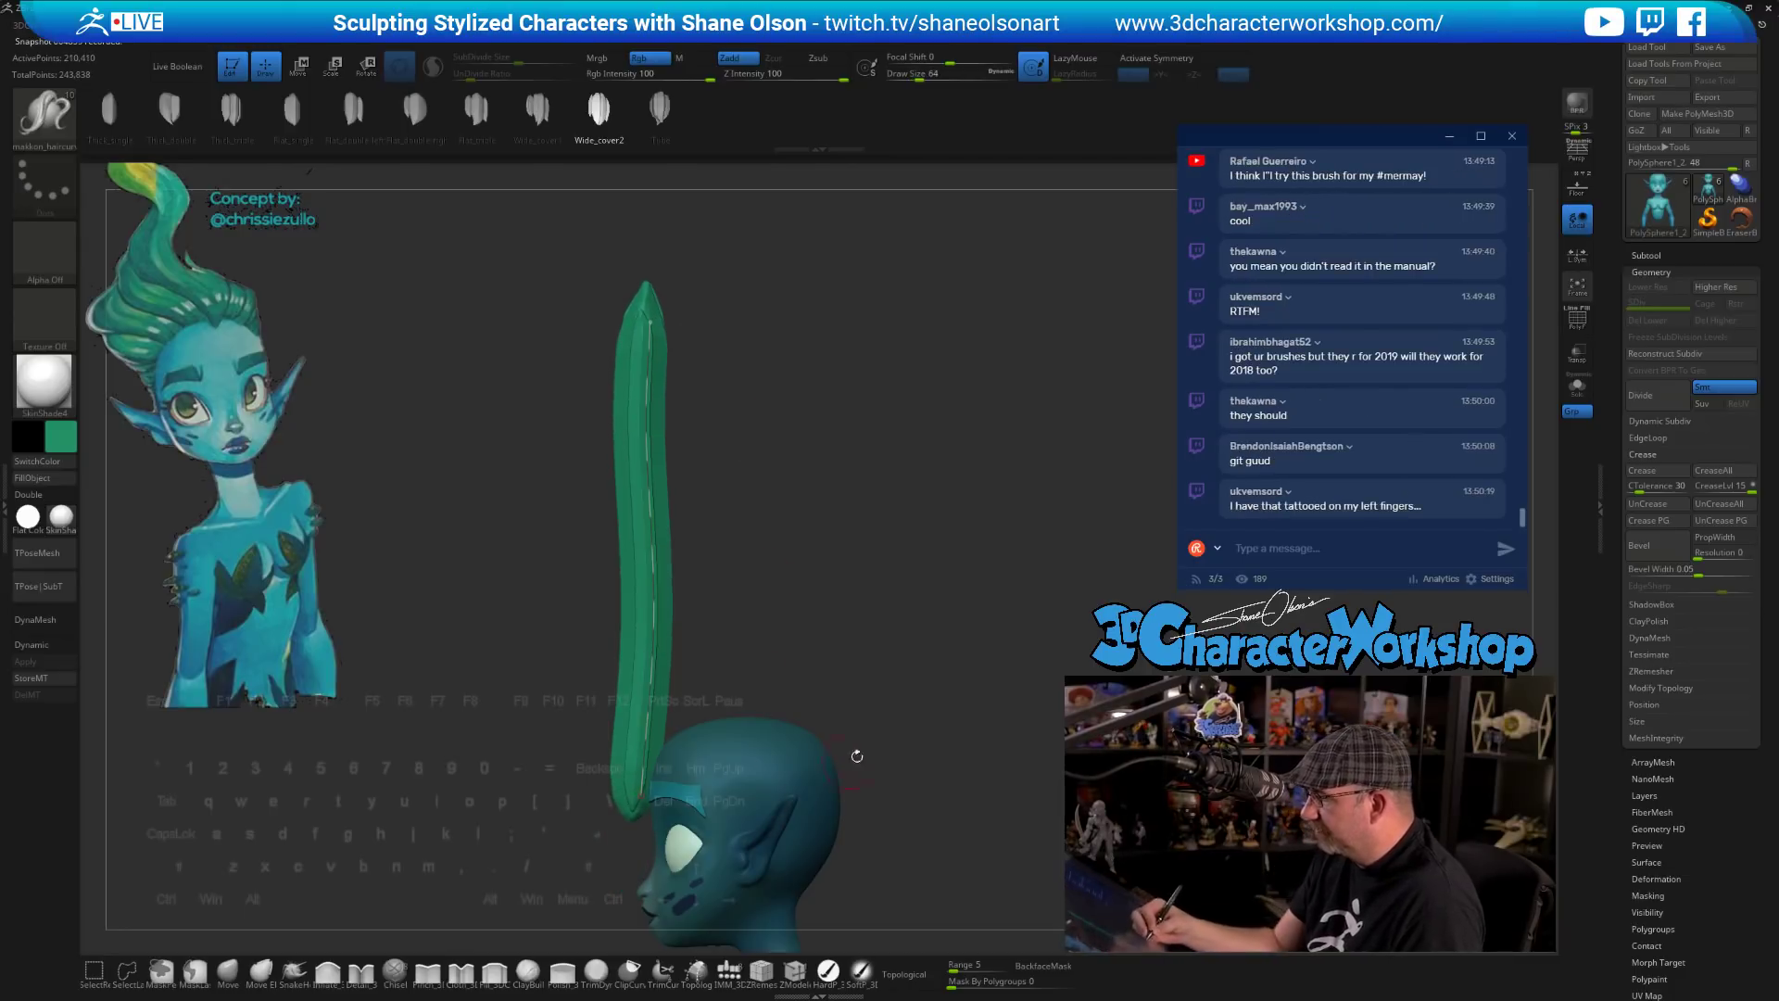
- Place the gizmo at the strand's root and apply the Bend Curve deformer to the strand
{"action": "left_click_drag", "start_coordinate": [726, 392], "coordinate": [918, 752]}
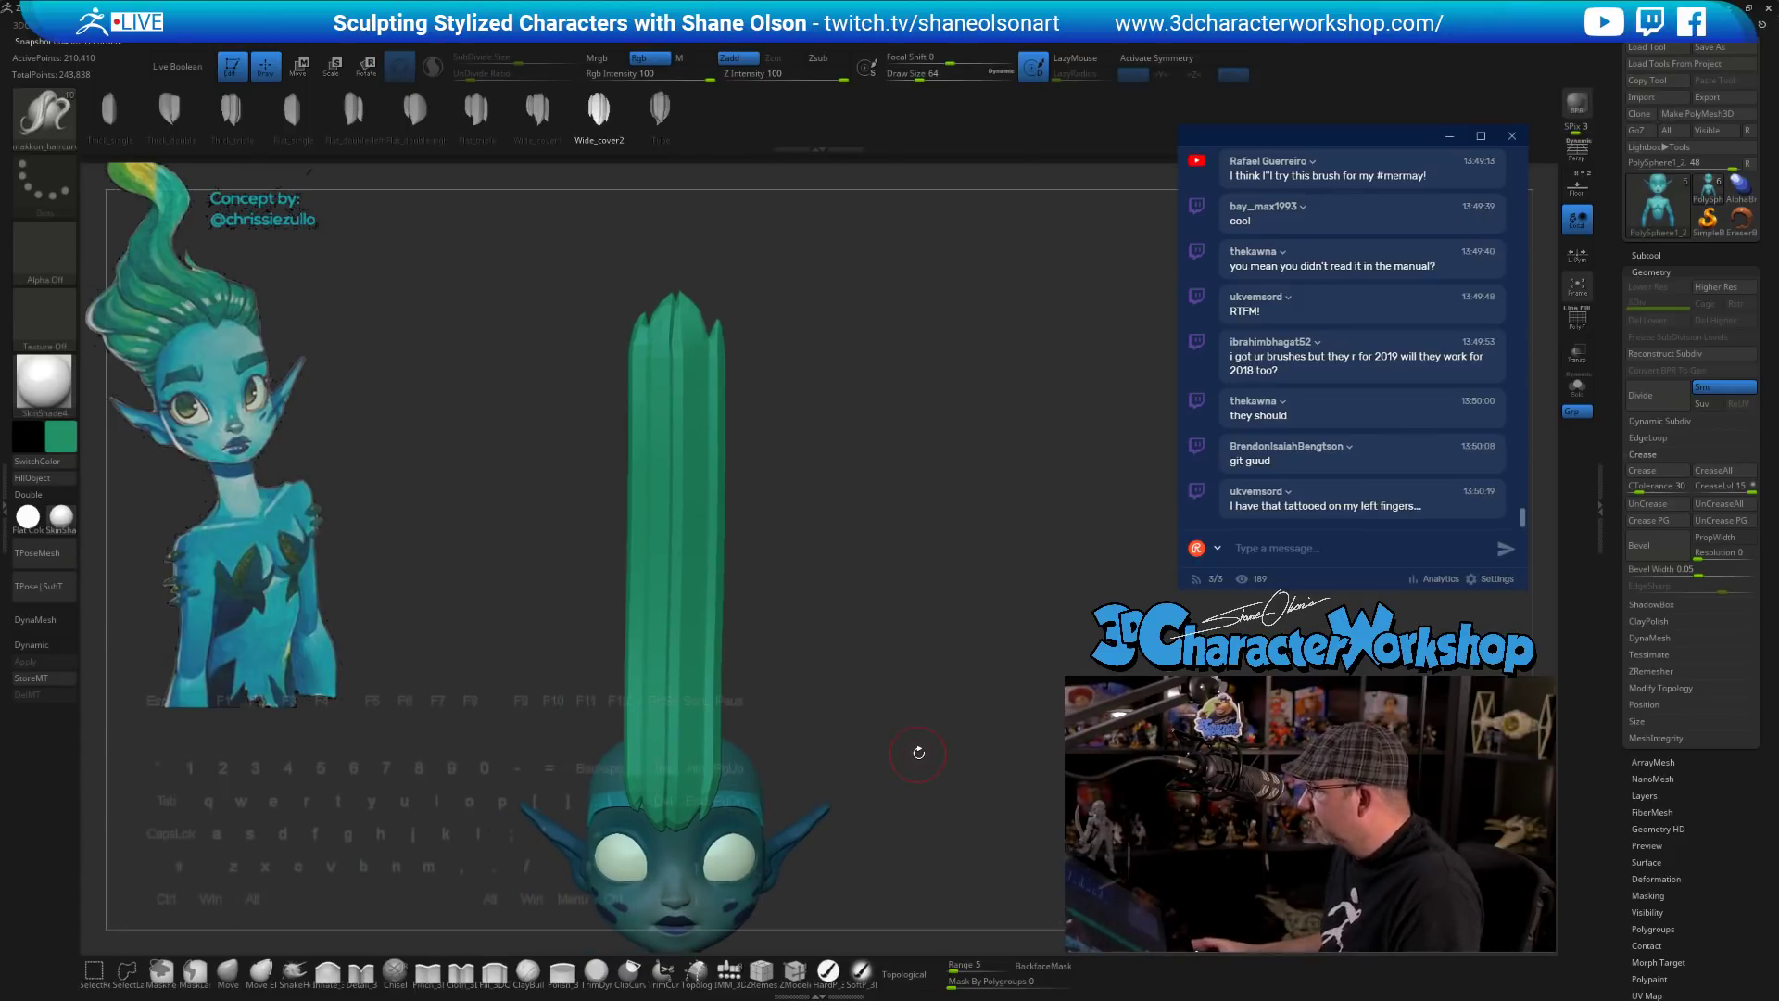
{"action": "left_click_drag", "start_coordinate": [963, 656], "coordinate": [922, 527]}
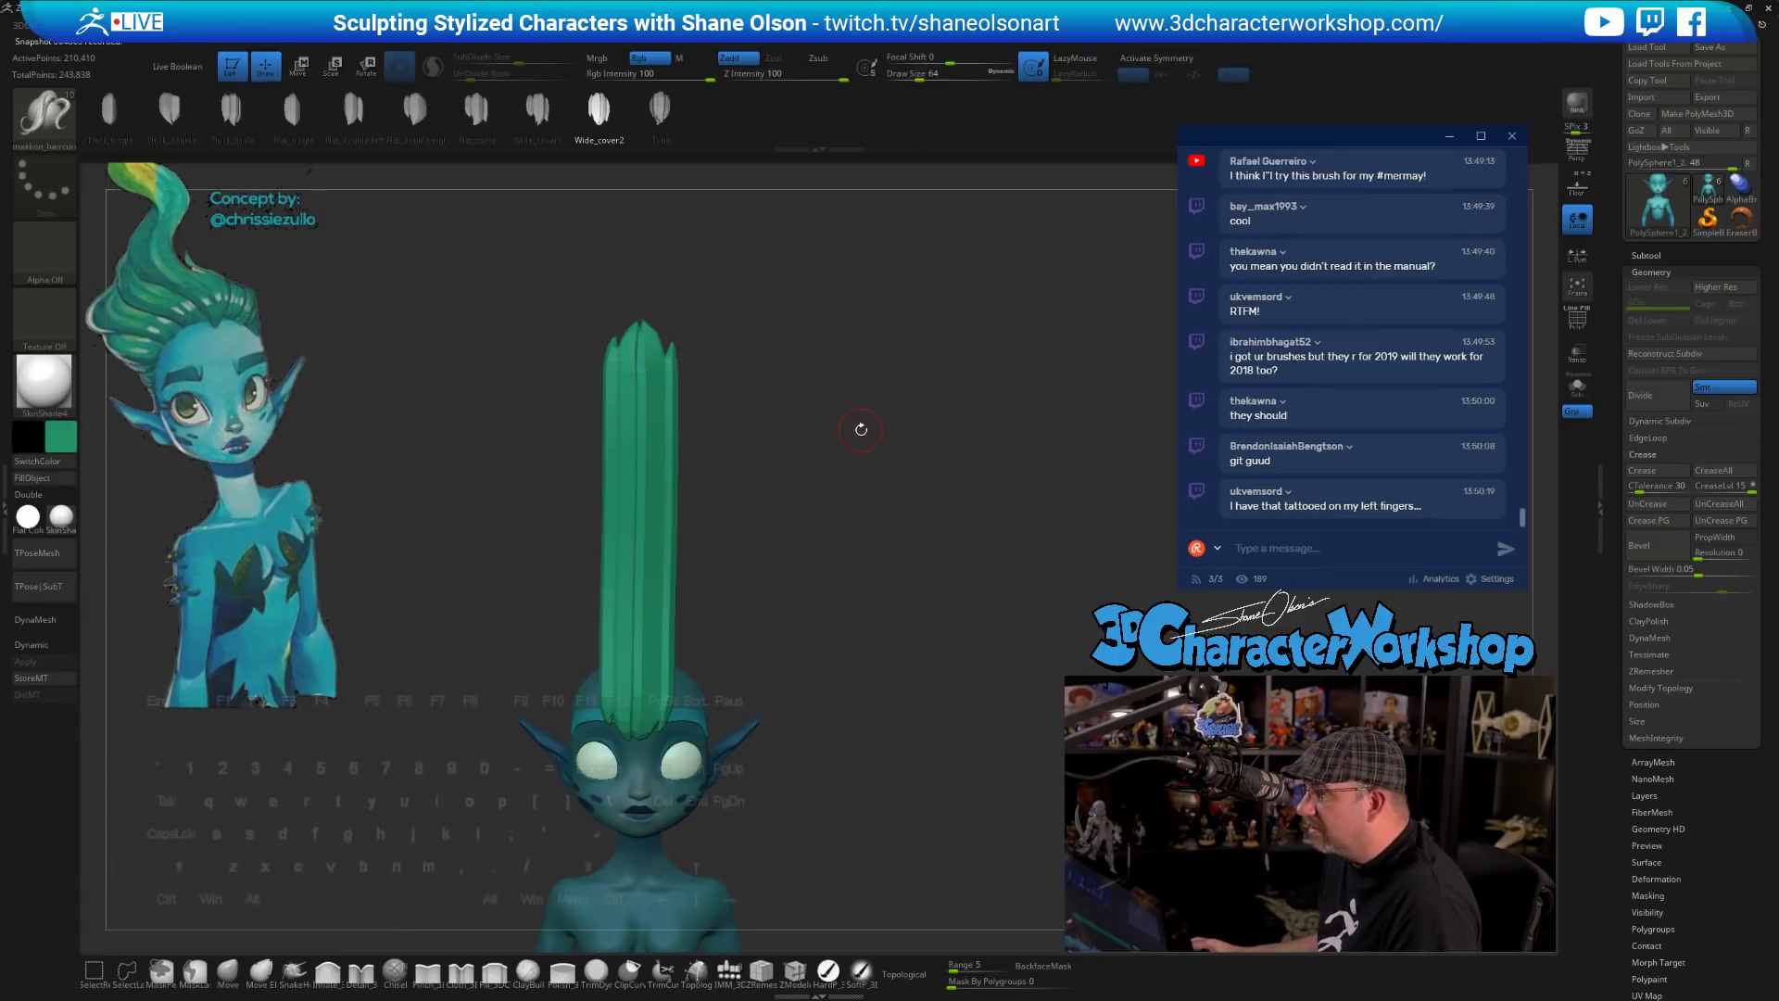
{"action": "left_click_drag", "start_coordinate": [861, 429], "coordinate": [868, 438]}
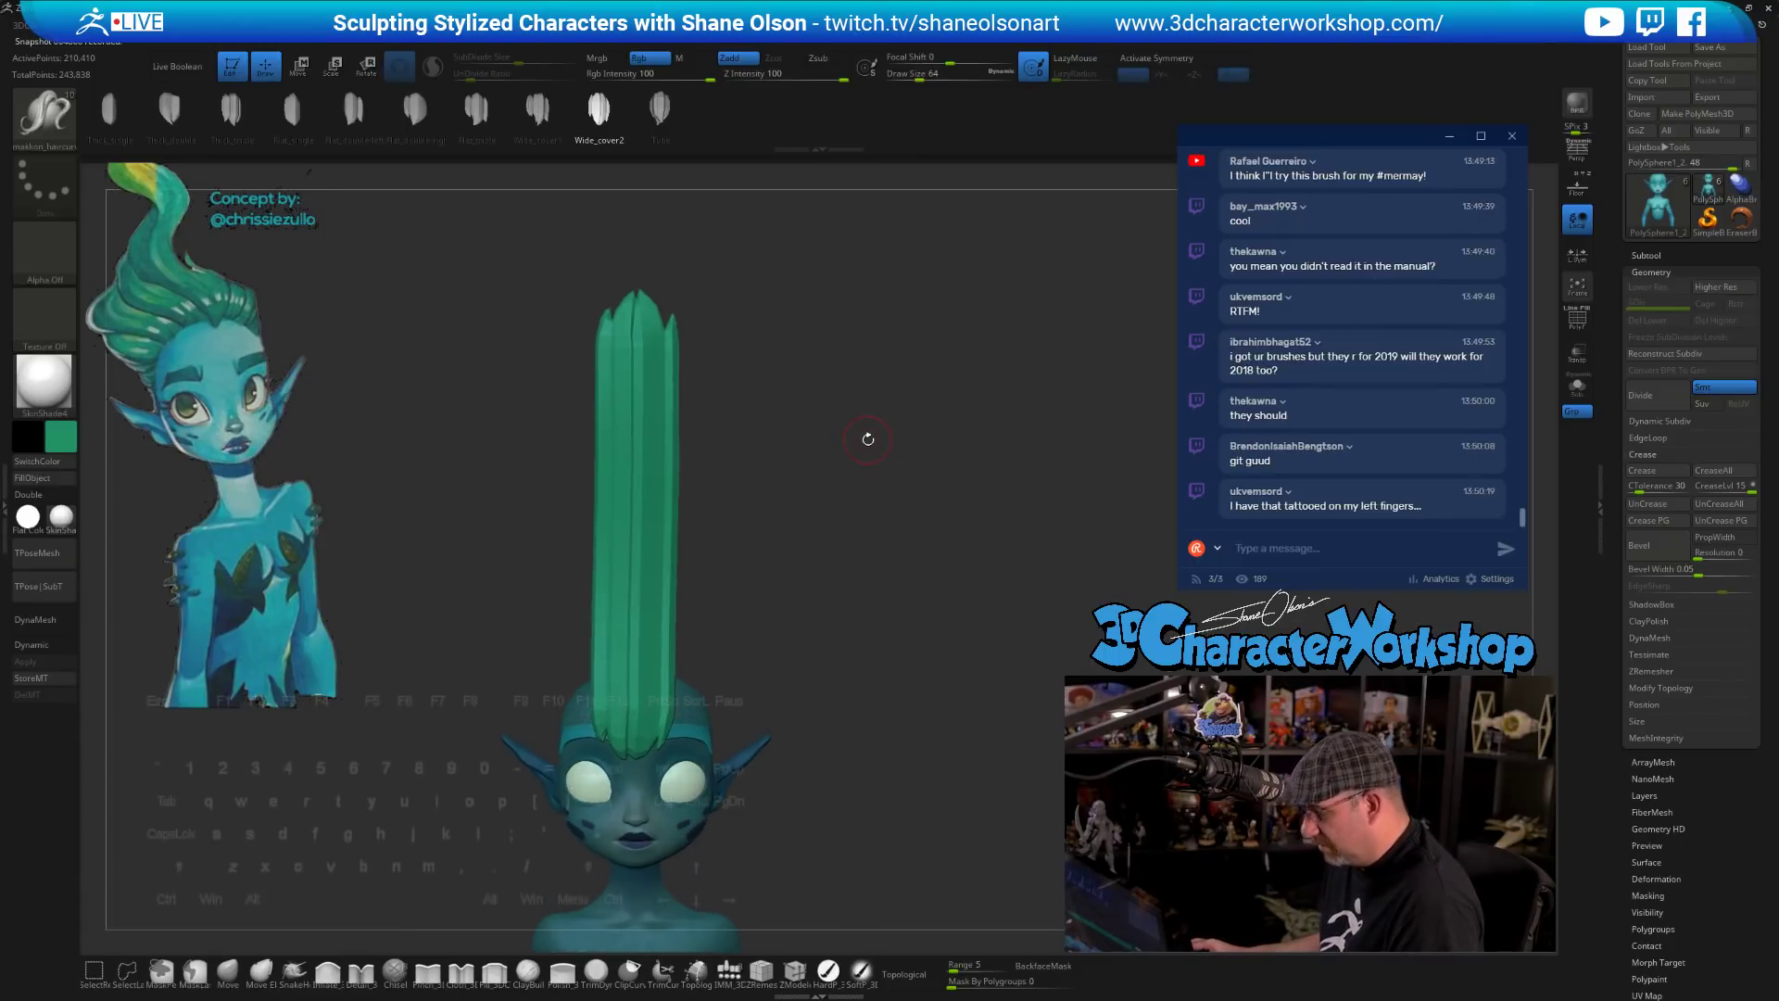
{"action": "key", "text": "w"}
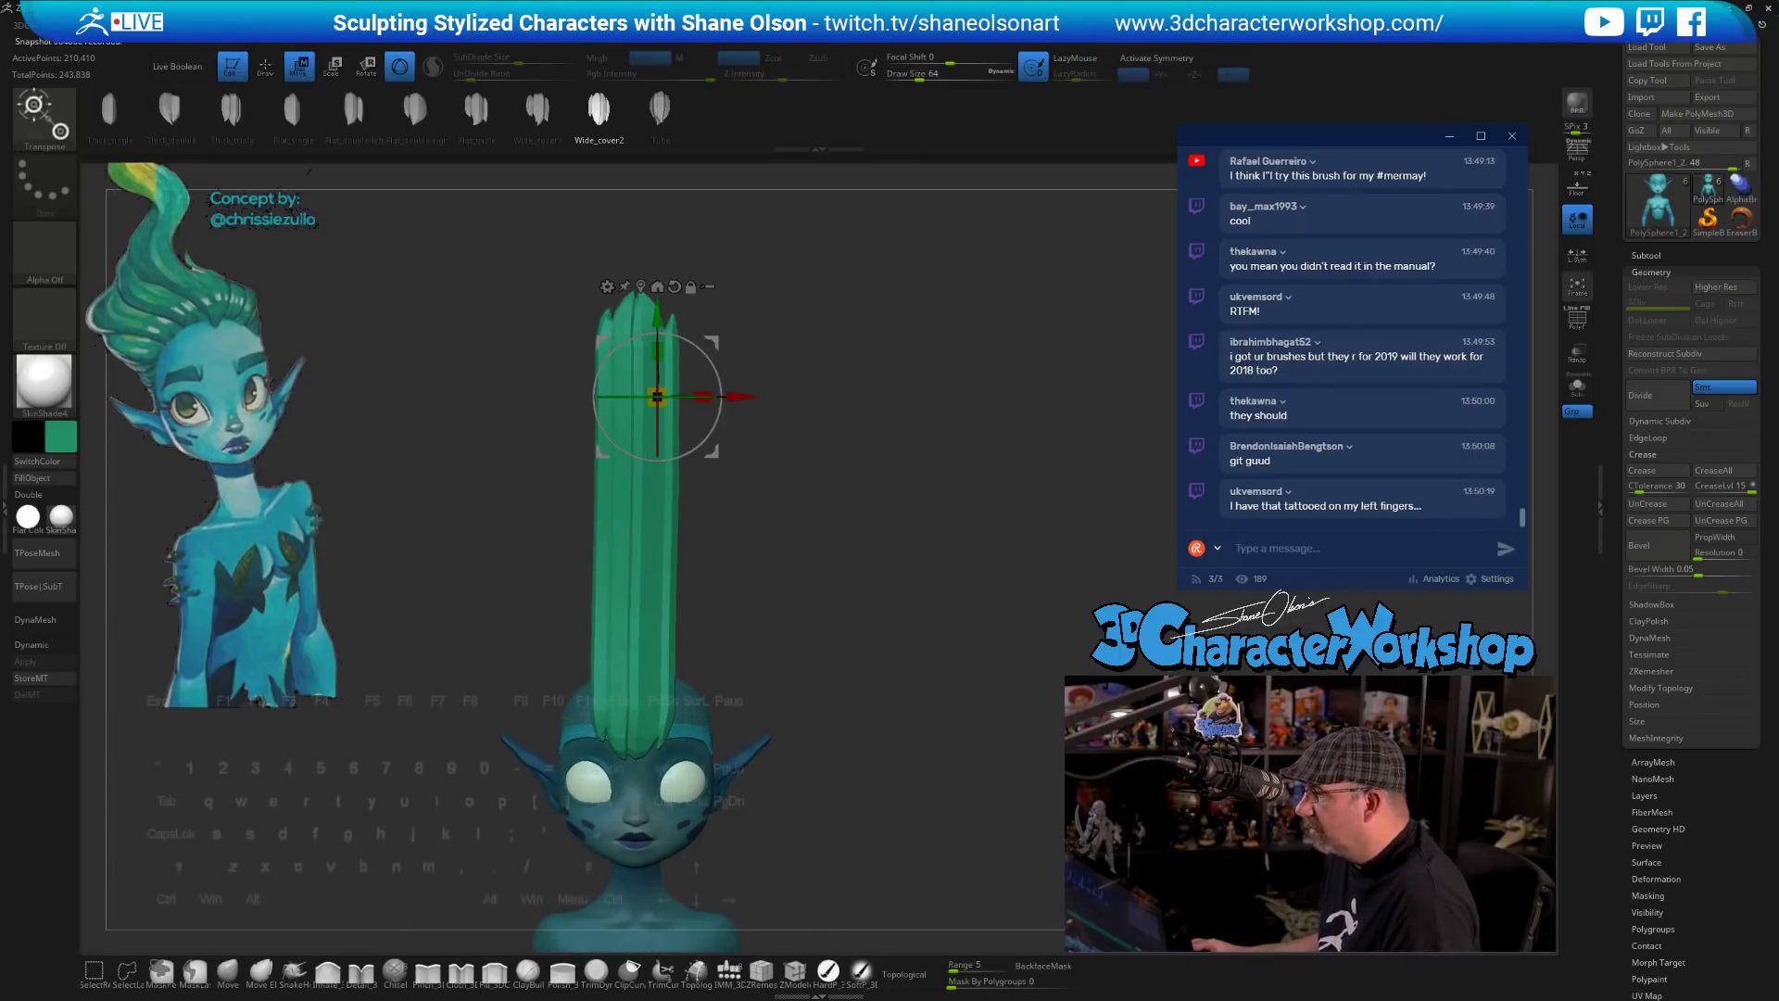
{"action": "left_click_drag", "start_coordinate": [707, 326], "coordinate": [681, 652], "text": "alt"}
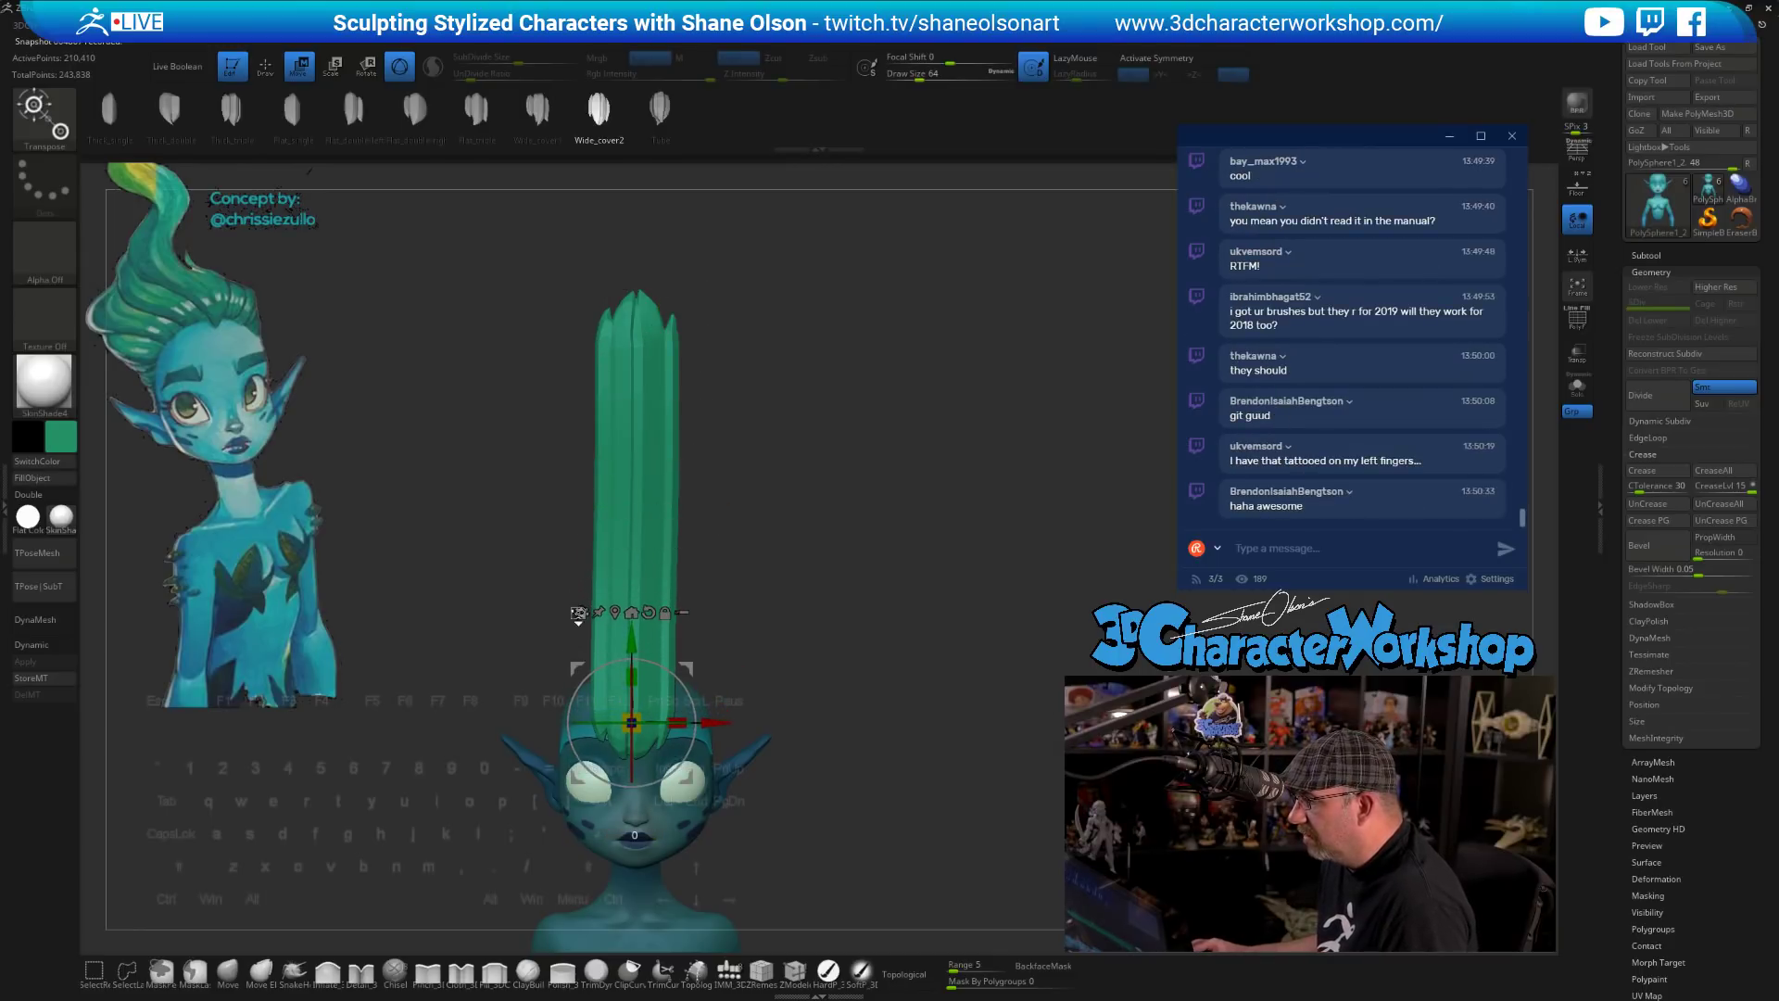
{"action": "left_click", "coordinate": [578, 613]}
{"action": "left_click", "coordinate": [750, 669]}
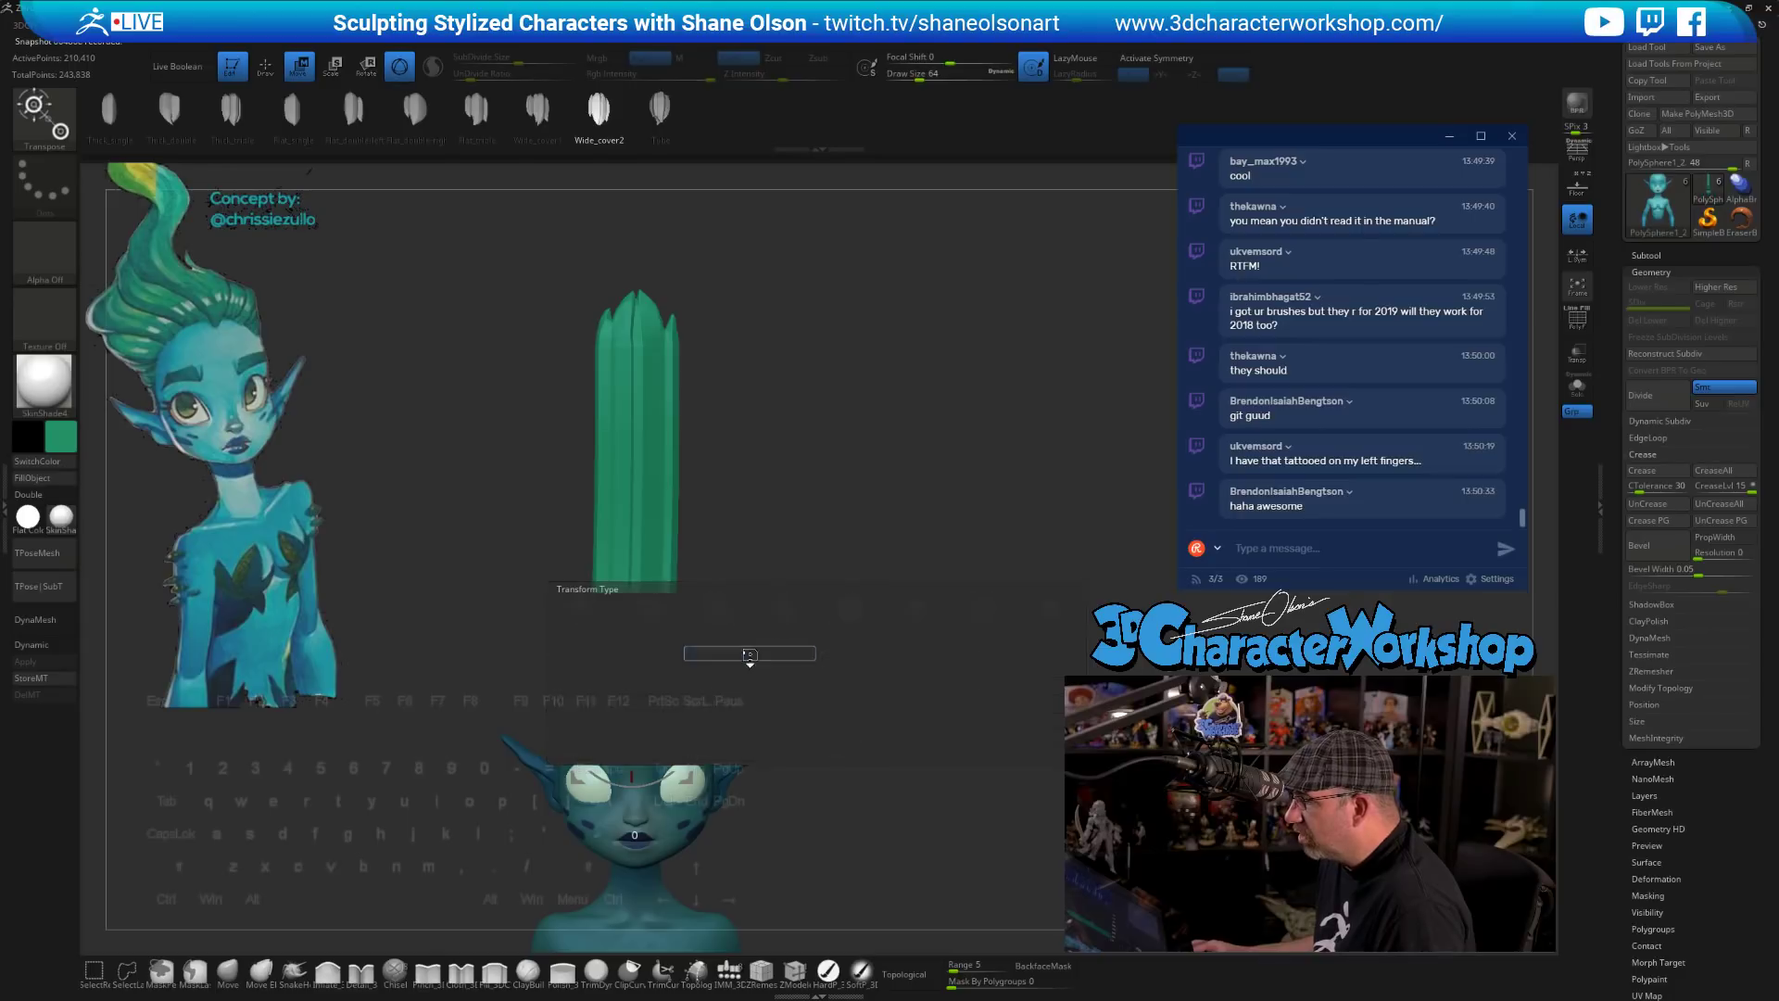
- Set the bend curve along the strand's length with five control points from root to tip
{"action": "left_click_drag", "start_coordinate": [849, 487], "coordinate": [876, 480]}
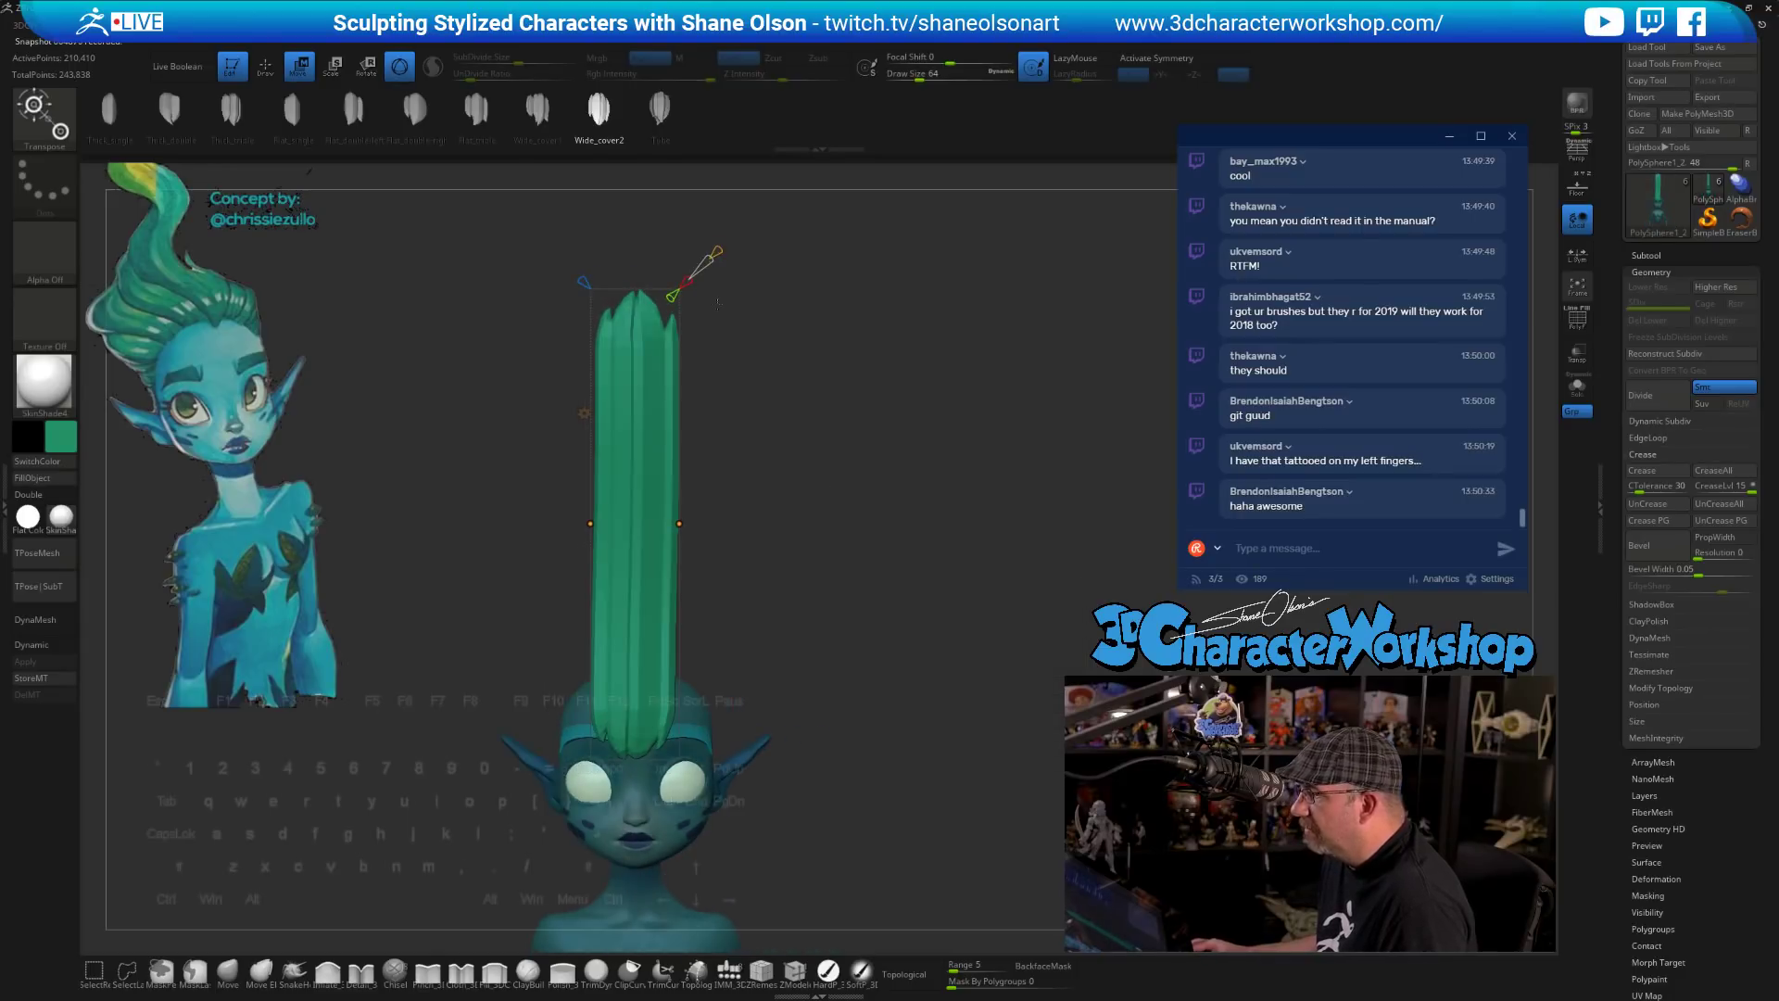
{"action": "left_click_drag", "start_coordinate": [857, 345], "coordinate": [791, 347]}
{"action": "left_click_drag", "start_coordinate": [791, 347], "coordinate": [681, 348], "text": "alt"}
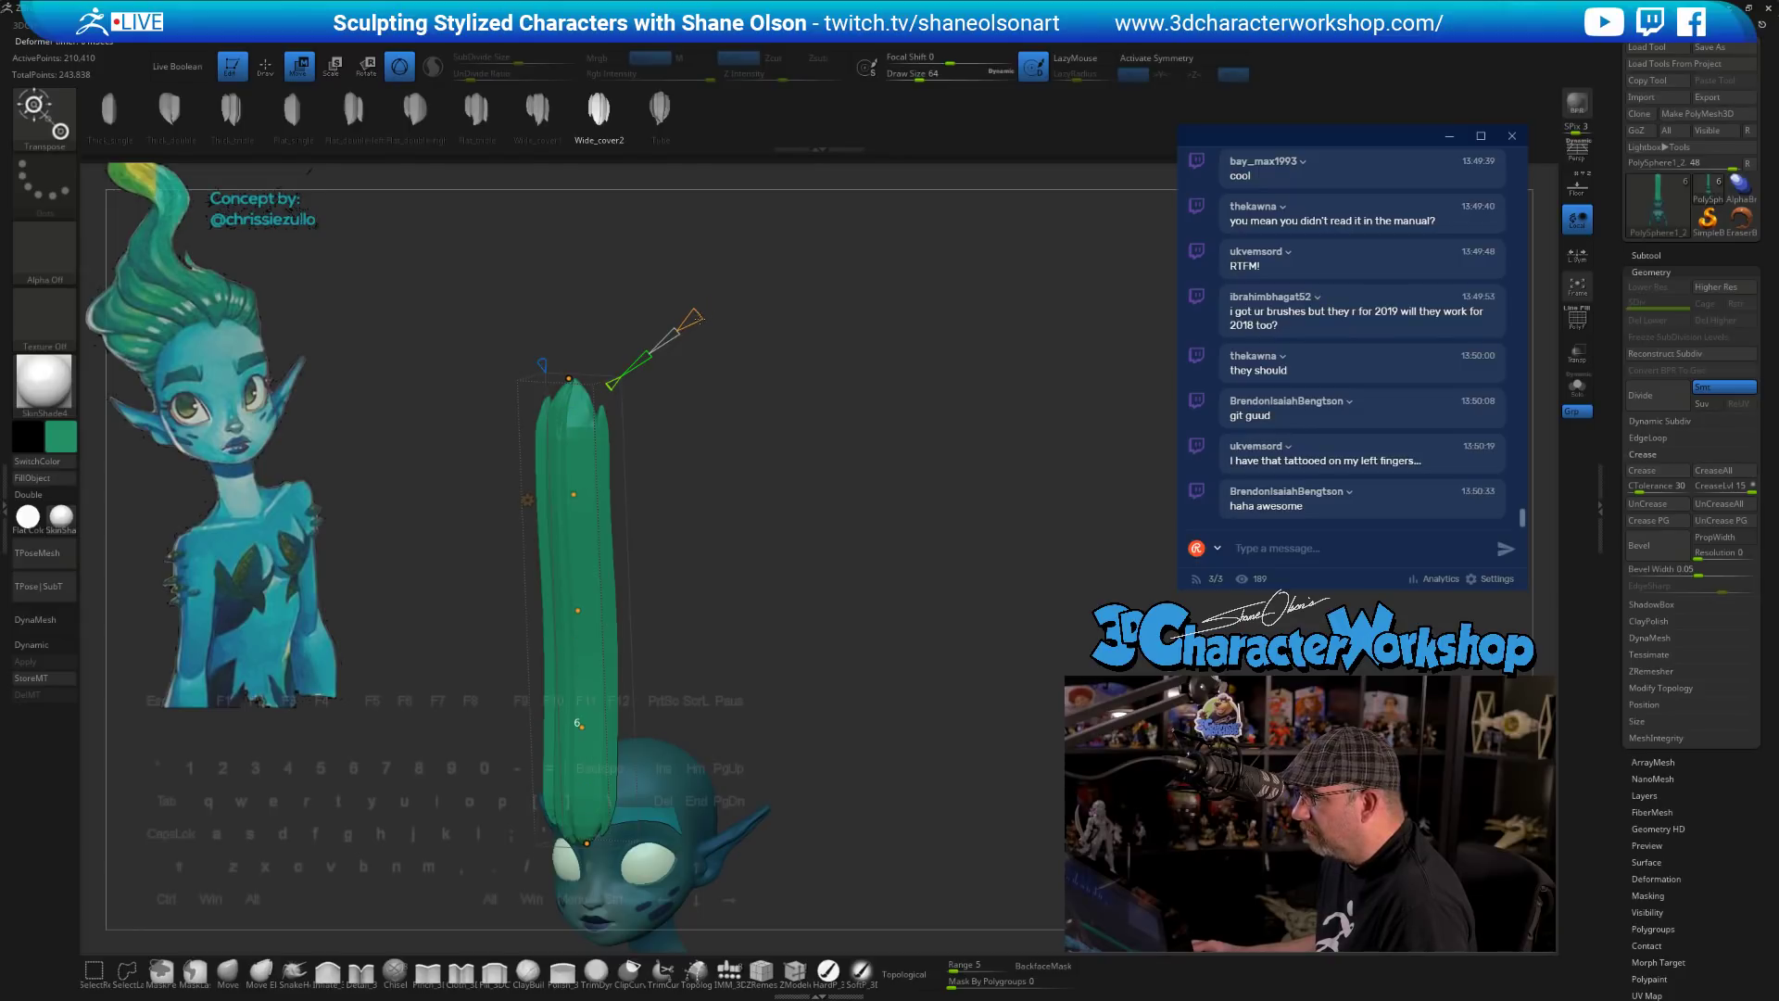
{"action": "left_click_drag", "start_coordinate": [990, 464], "coordinate": [751, 658]}
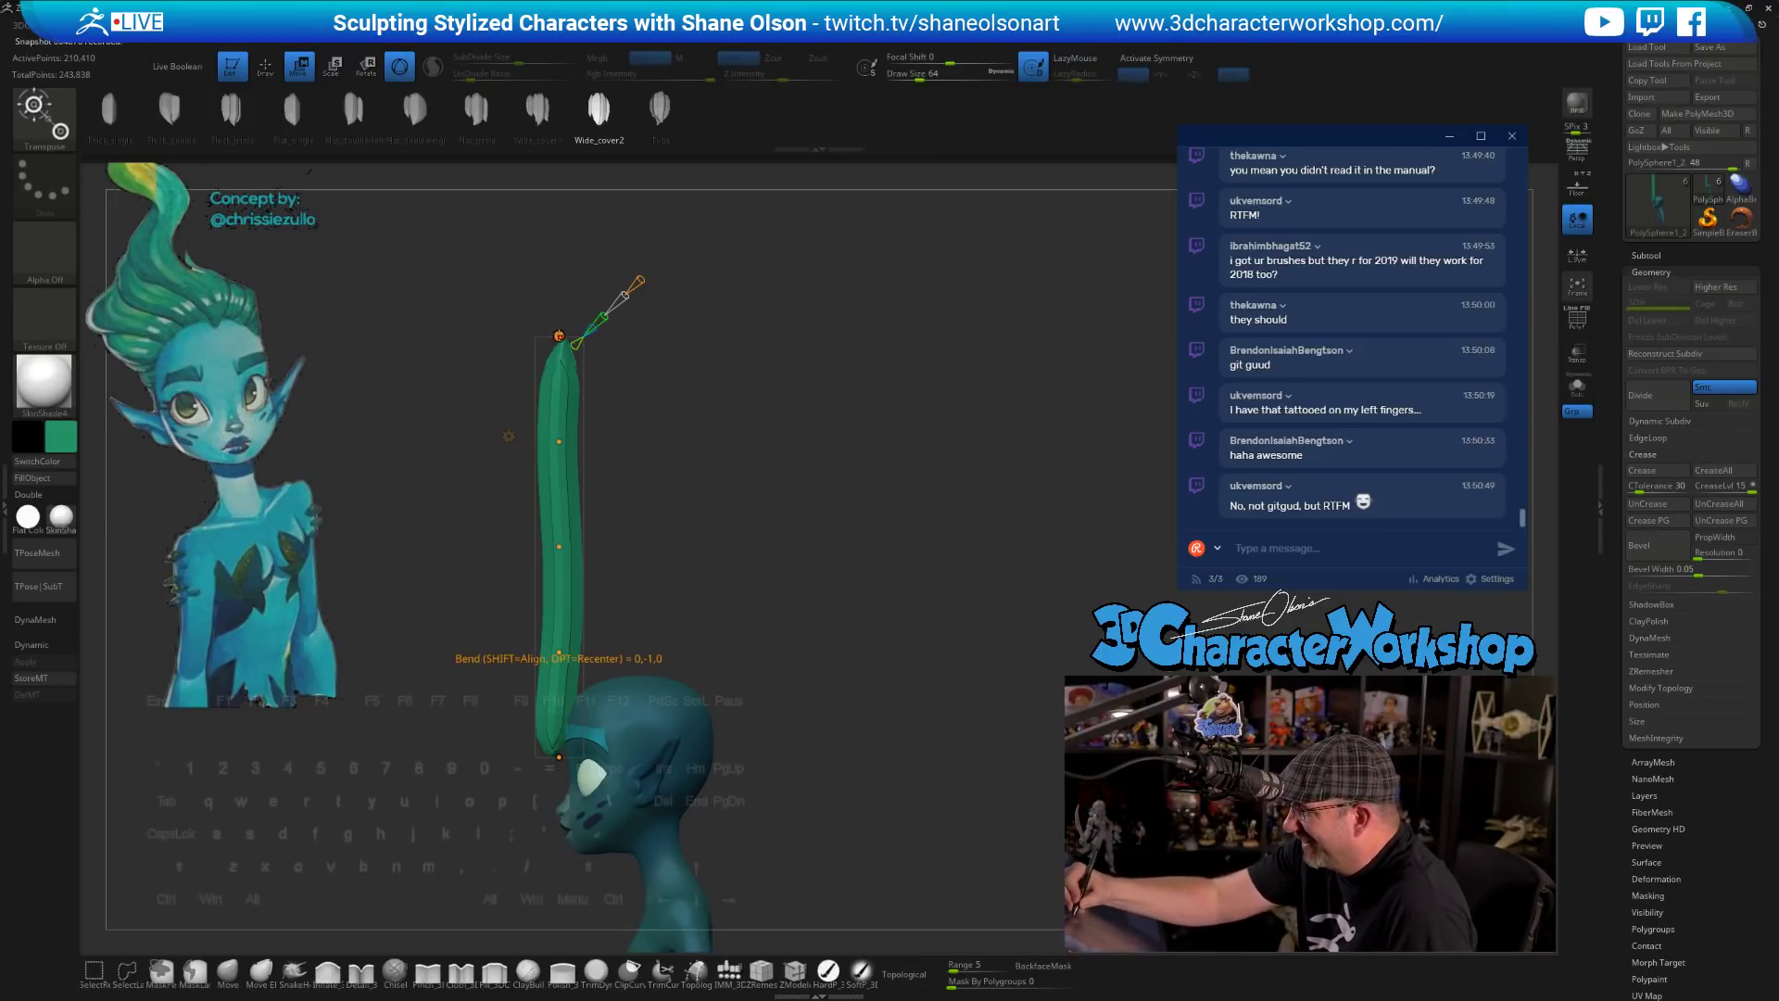
{"action": "left_click_drag", "start_coordinate": [583, 570], "coordinate": [809, 565]}
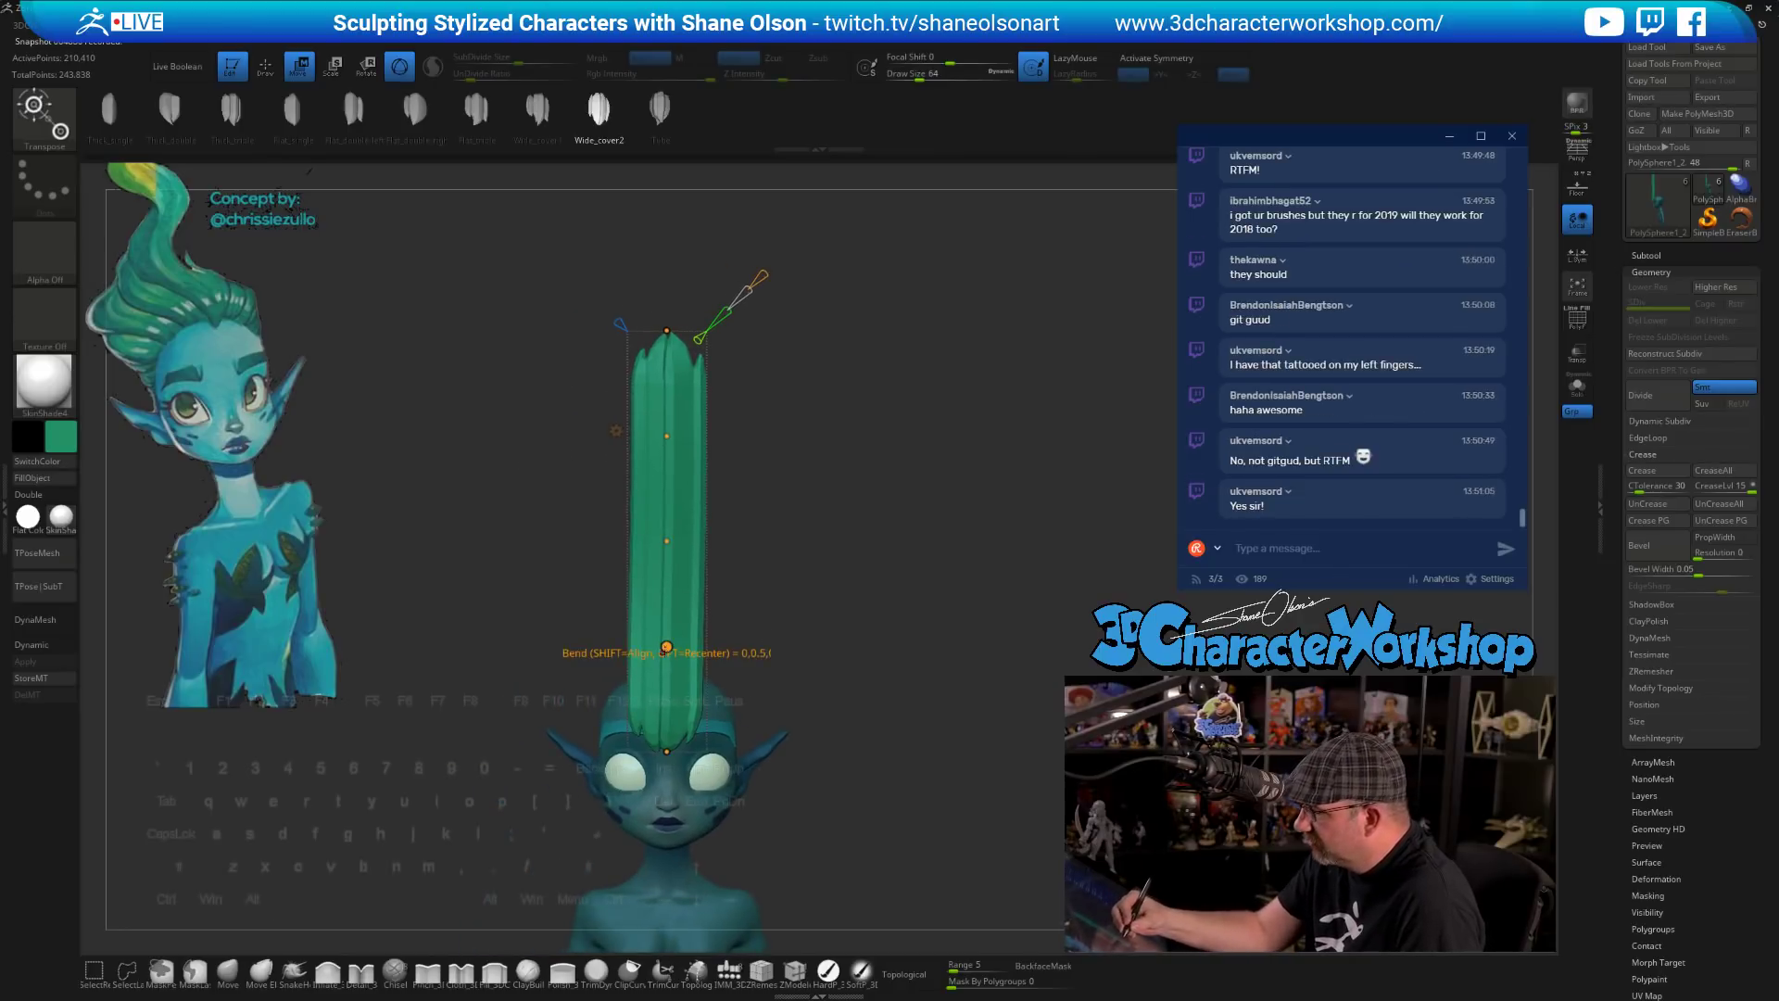
- Offset the bend curve's control points alternately sideways in front view to give the strand a soft S-shape
{"action": "left_click_drag", "start_coordinate": [666, 647], "coordinate": [692, 654]}
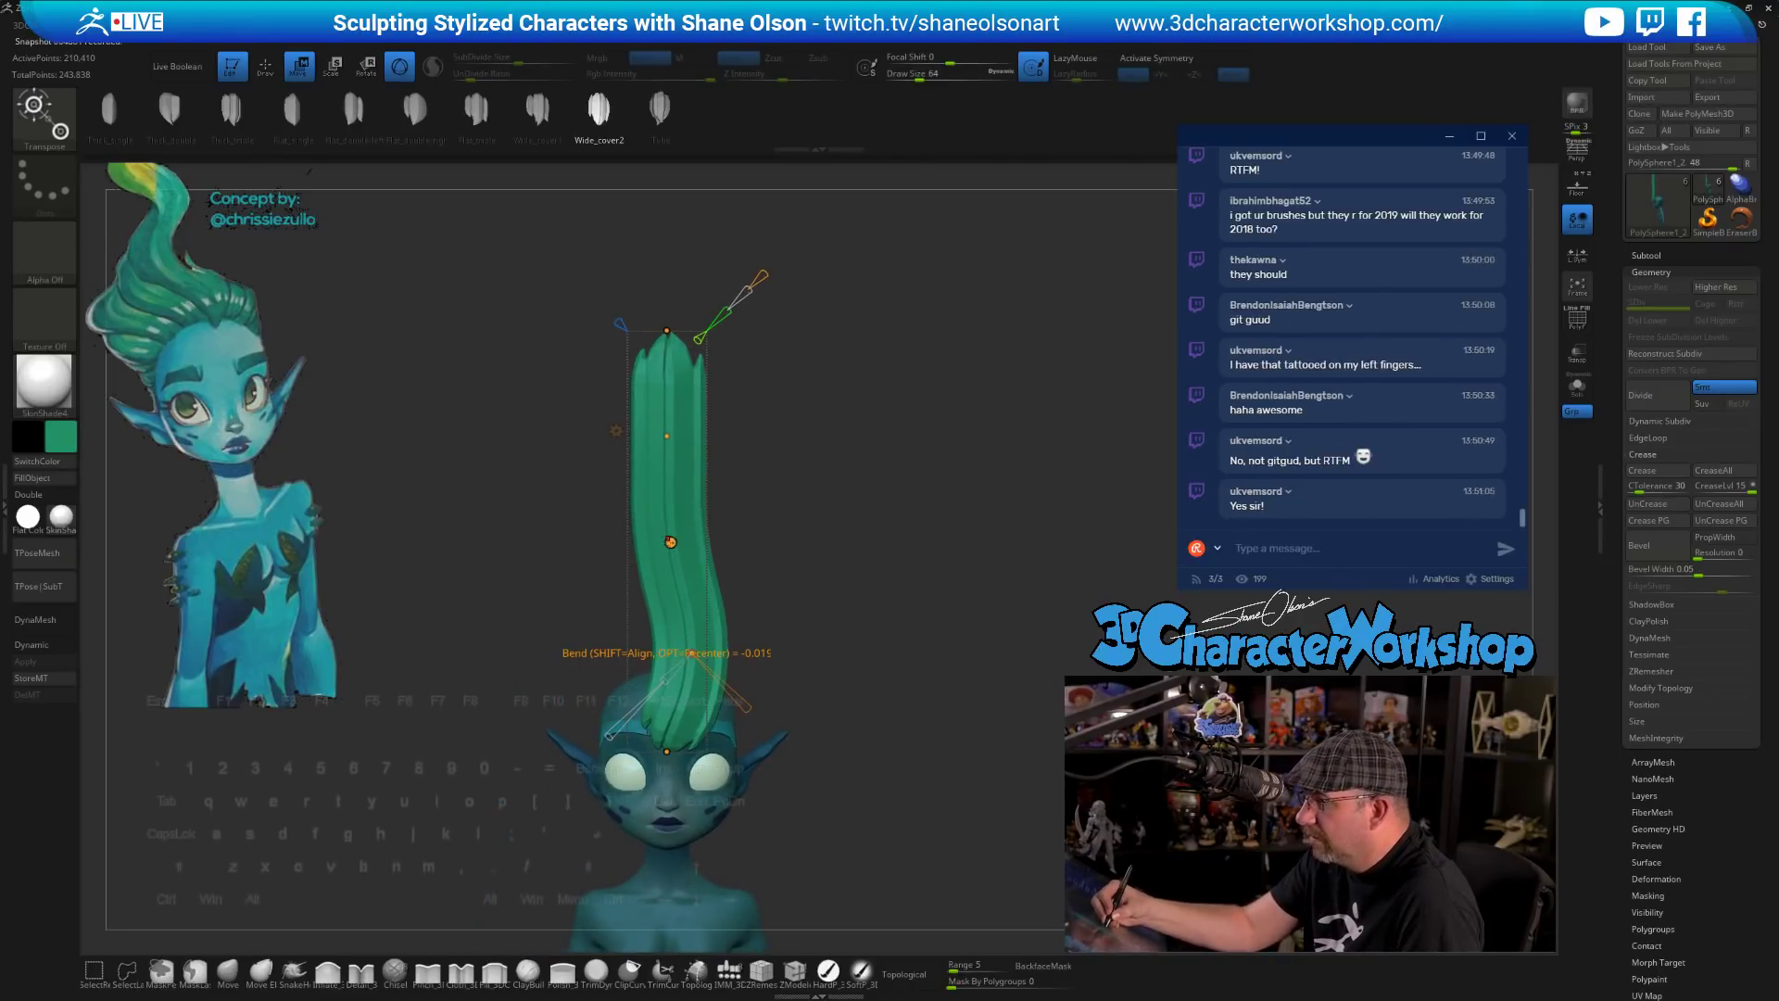
{"action": "left_click_drag", "start_coordinate": [671, 542], "coordinate": [629, 562]}
{"action": "left_click_drag", "start_coordinate": [662, 437], "coordinate": [695, 460]}
{"action": "left_click_drag", "start_coordinate": [667, 331], "coordinate": [655, 335]}
- Sweep the strand back over the head in side view by moving its control points and tip behind the skull
{"action": "left_click_drag", "start_coordinate": [875, 555], "coordinate": [771, 553]}
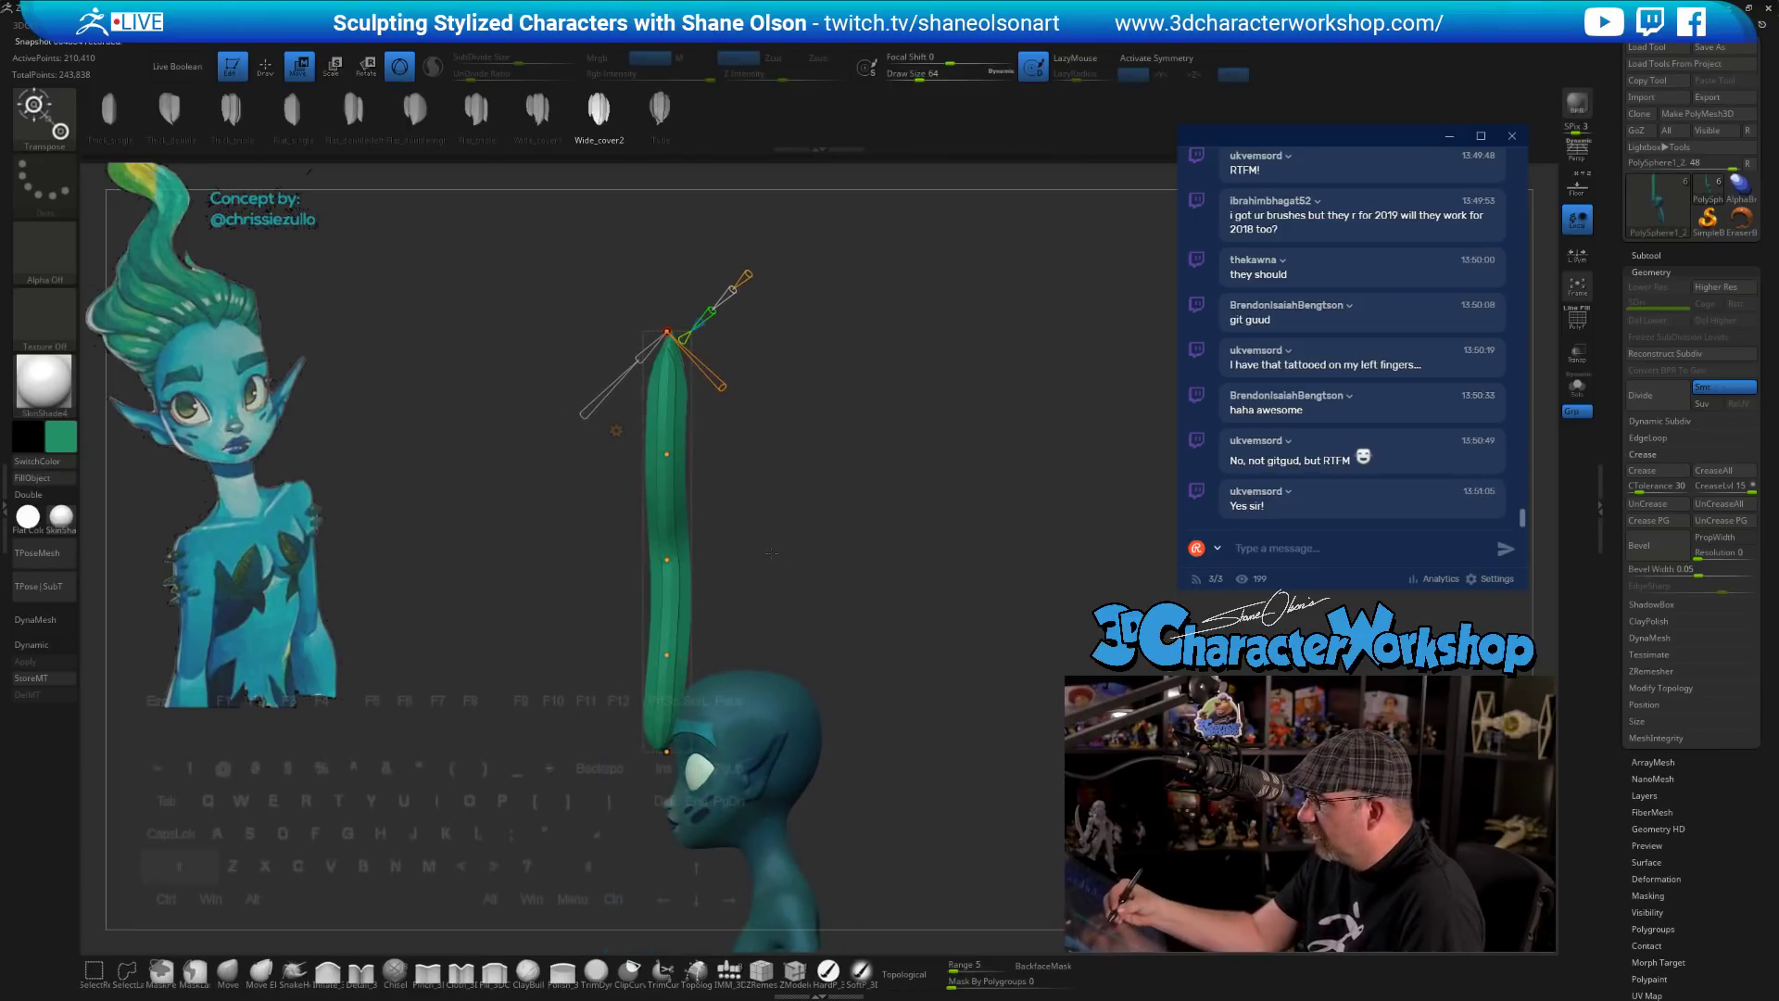
{"action": "left_click_drag", "start_coordinate": [778, 472], "coordinate": [751, 456], "text": "alt"}
{"action": "left_click_drag", "start_coordinate": [640, 639], "coordinate": [697, 581]}
{"action": "left_click_drag", "start_coordinate": [648, 443], "coordinate": [726, 423]}
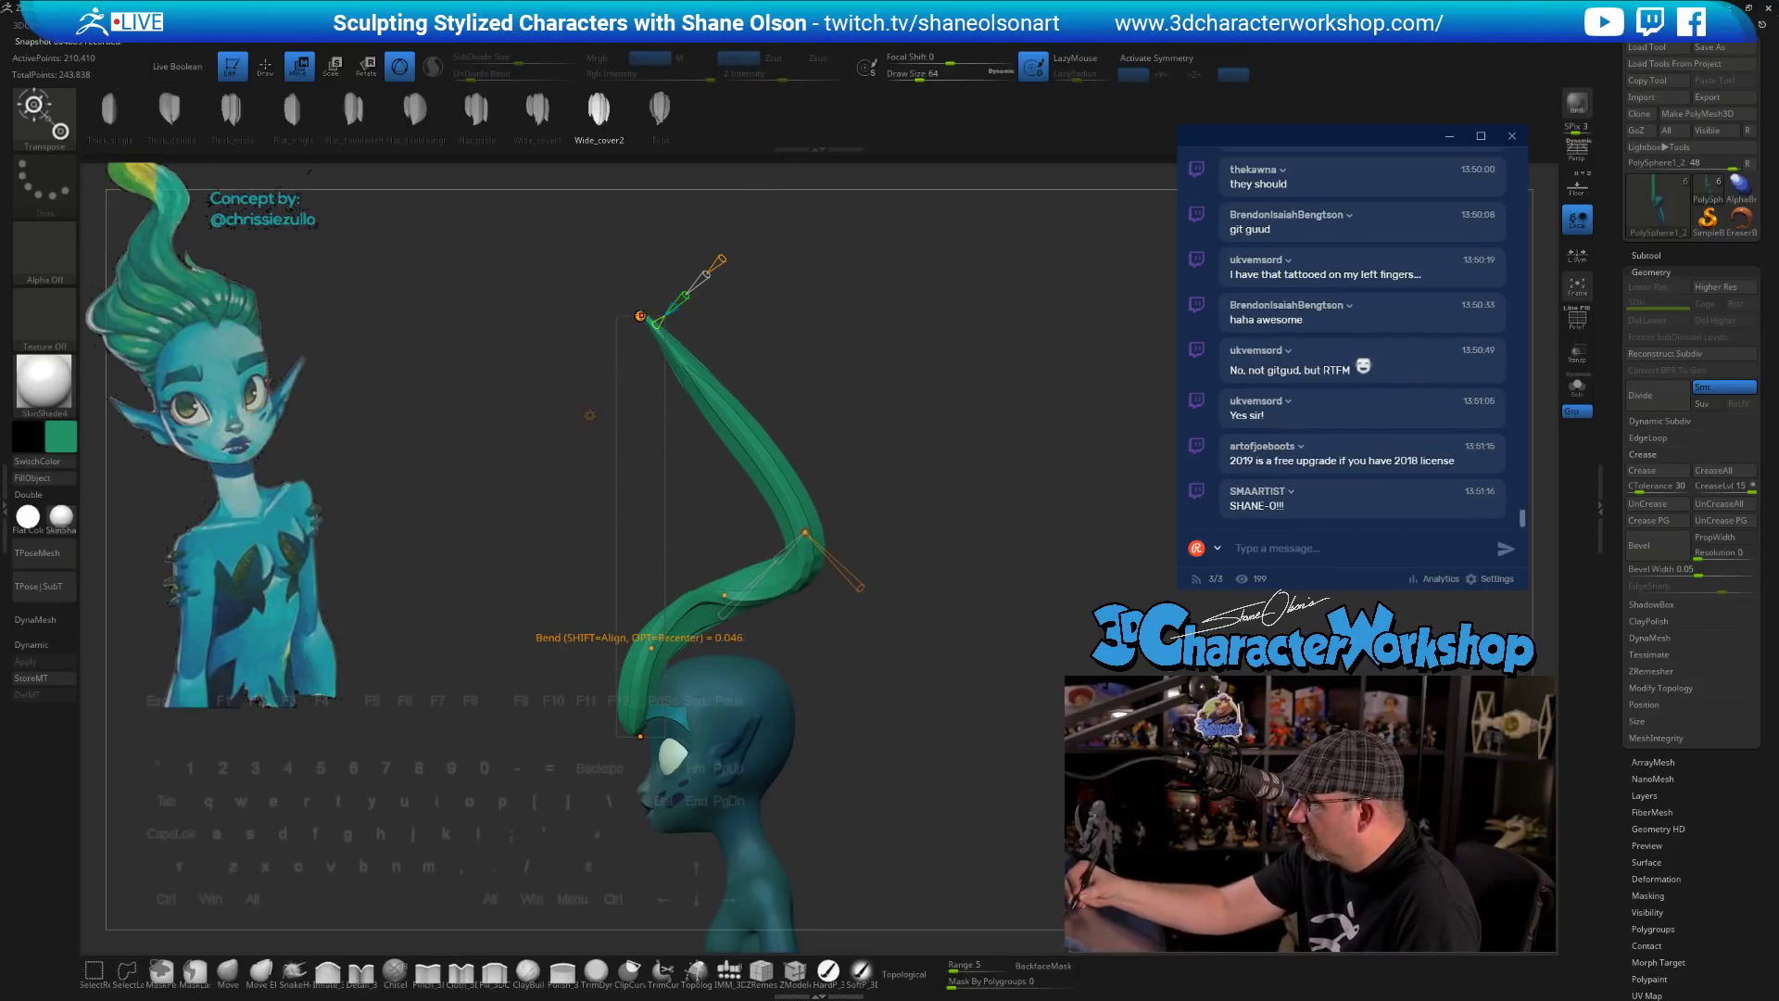
{"action": "left_click_drag", "start_coordinate": [640, 316], "coordinate": [896, 419]}
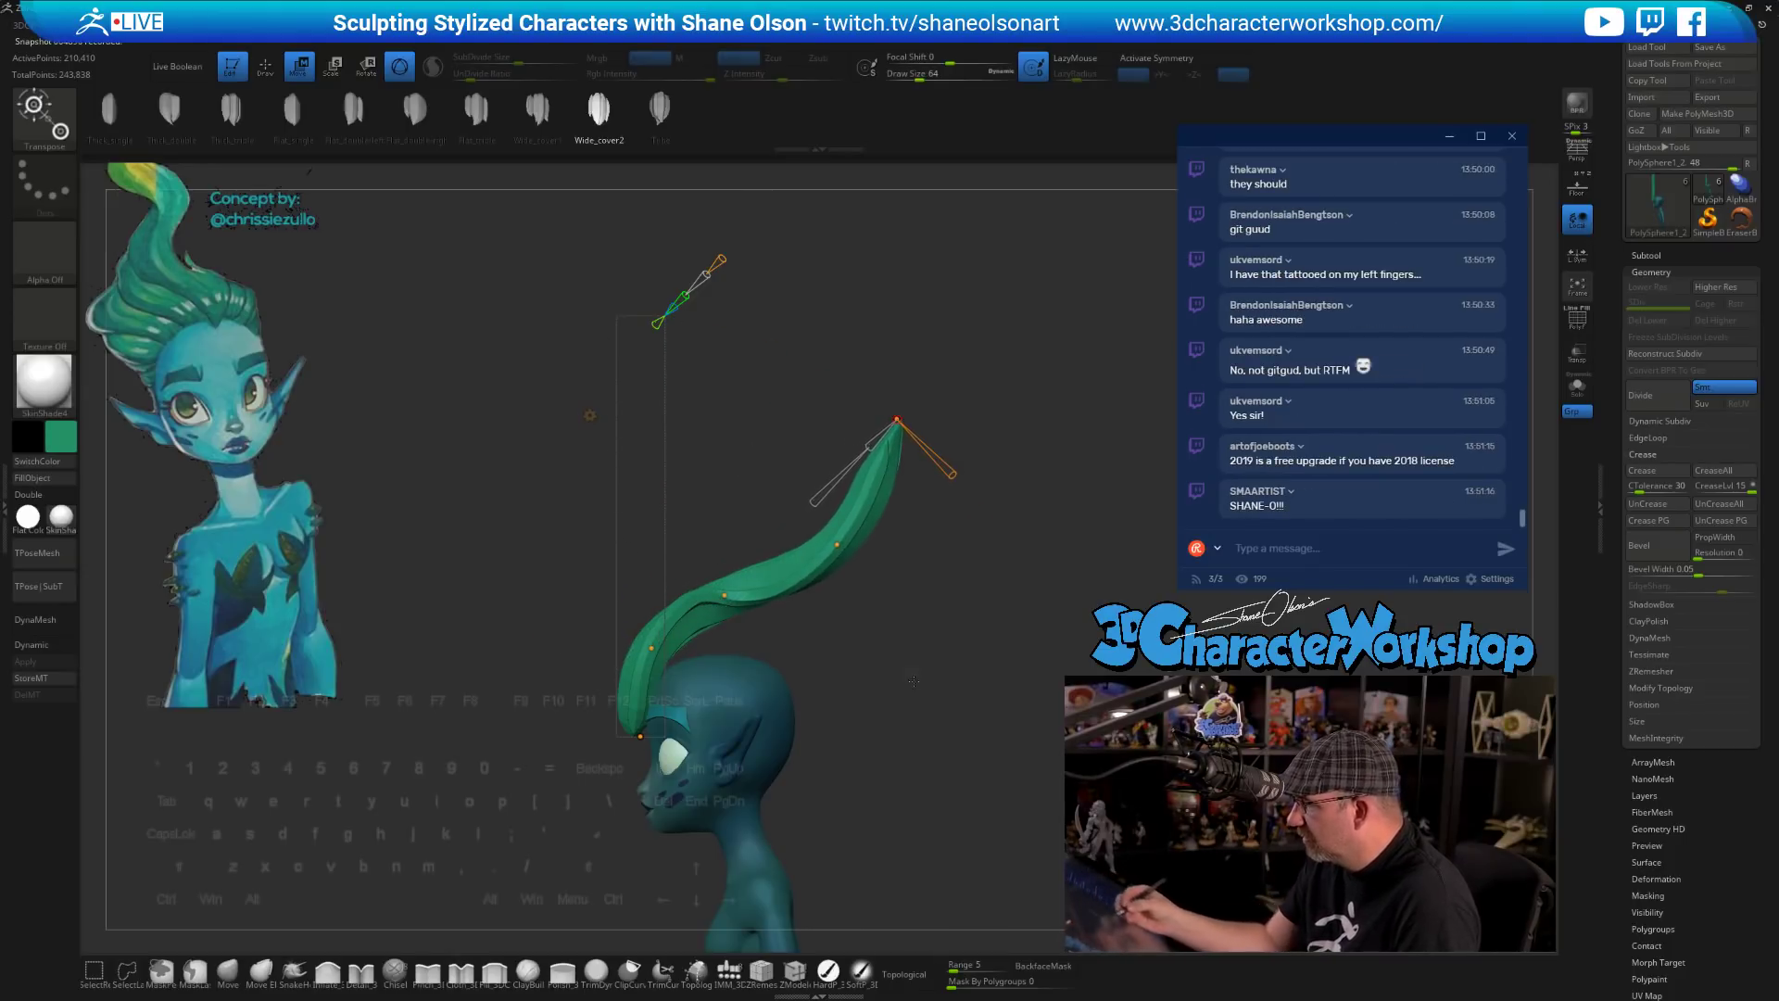
- Refine the strand's swept-back profile from the side with small moves of its three inner control points
{"action": "left_click_drag", "start_coordinate": [914, 681], "coordinate": [890, 608]}
{"action": "left_click", "coordinate": [790, 554]}
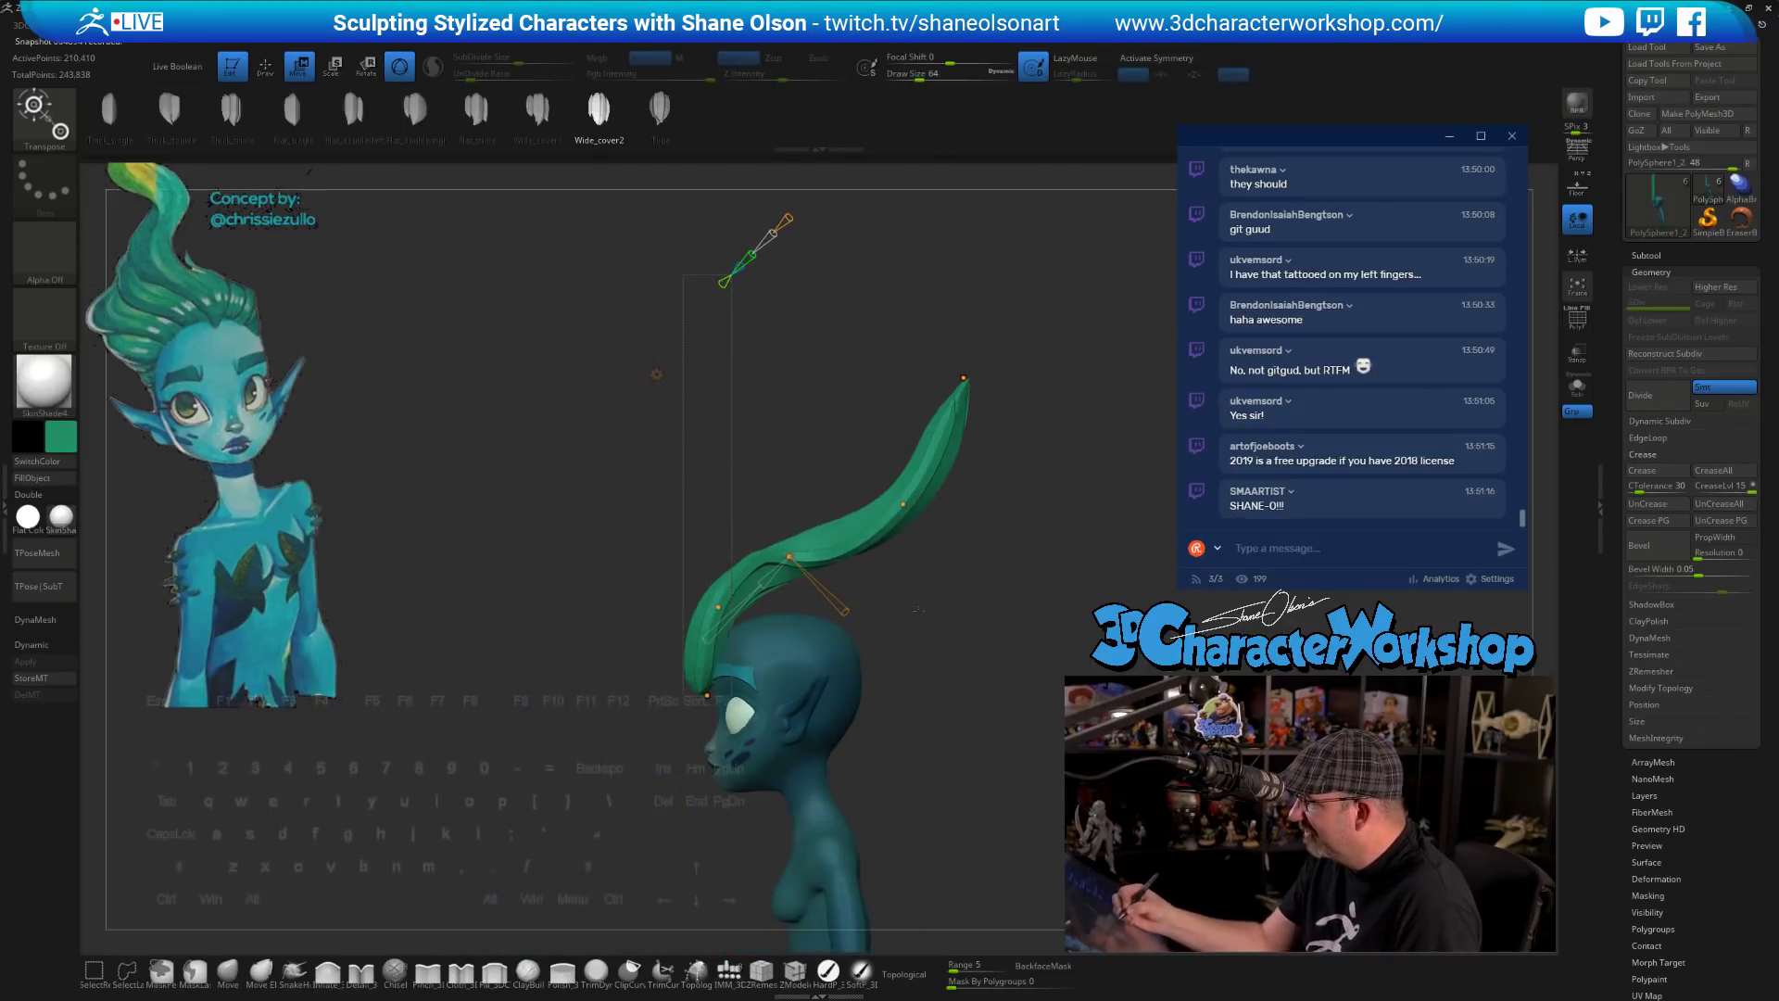
{"action": "left_click_drag", "start_coordinate": [903, 503], "coordinate": [902, 489]}
{"action": "left_click_drag", "start_coordinate": [790, 553], "coordinate": [806, 562]}
{"action": "left_click_drag", "start_coordinate": [718, 607], "coordinate": [709, 623]}
- Shift the strand's middle control point sideways from above and in front to rebalance the S-curve
{"action": "left_click_drag", "start_coordinate": [897, 598], "coordinate": [962, 653]}
{"action": "left_click_drag", "start_coordinate": [677, 441], "coordinate": [689, 439]}
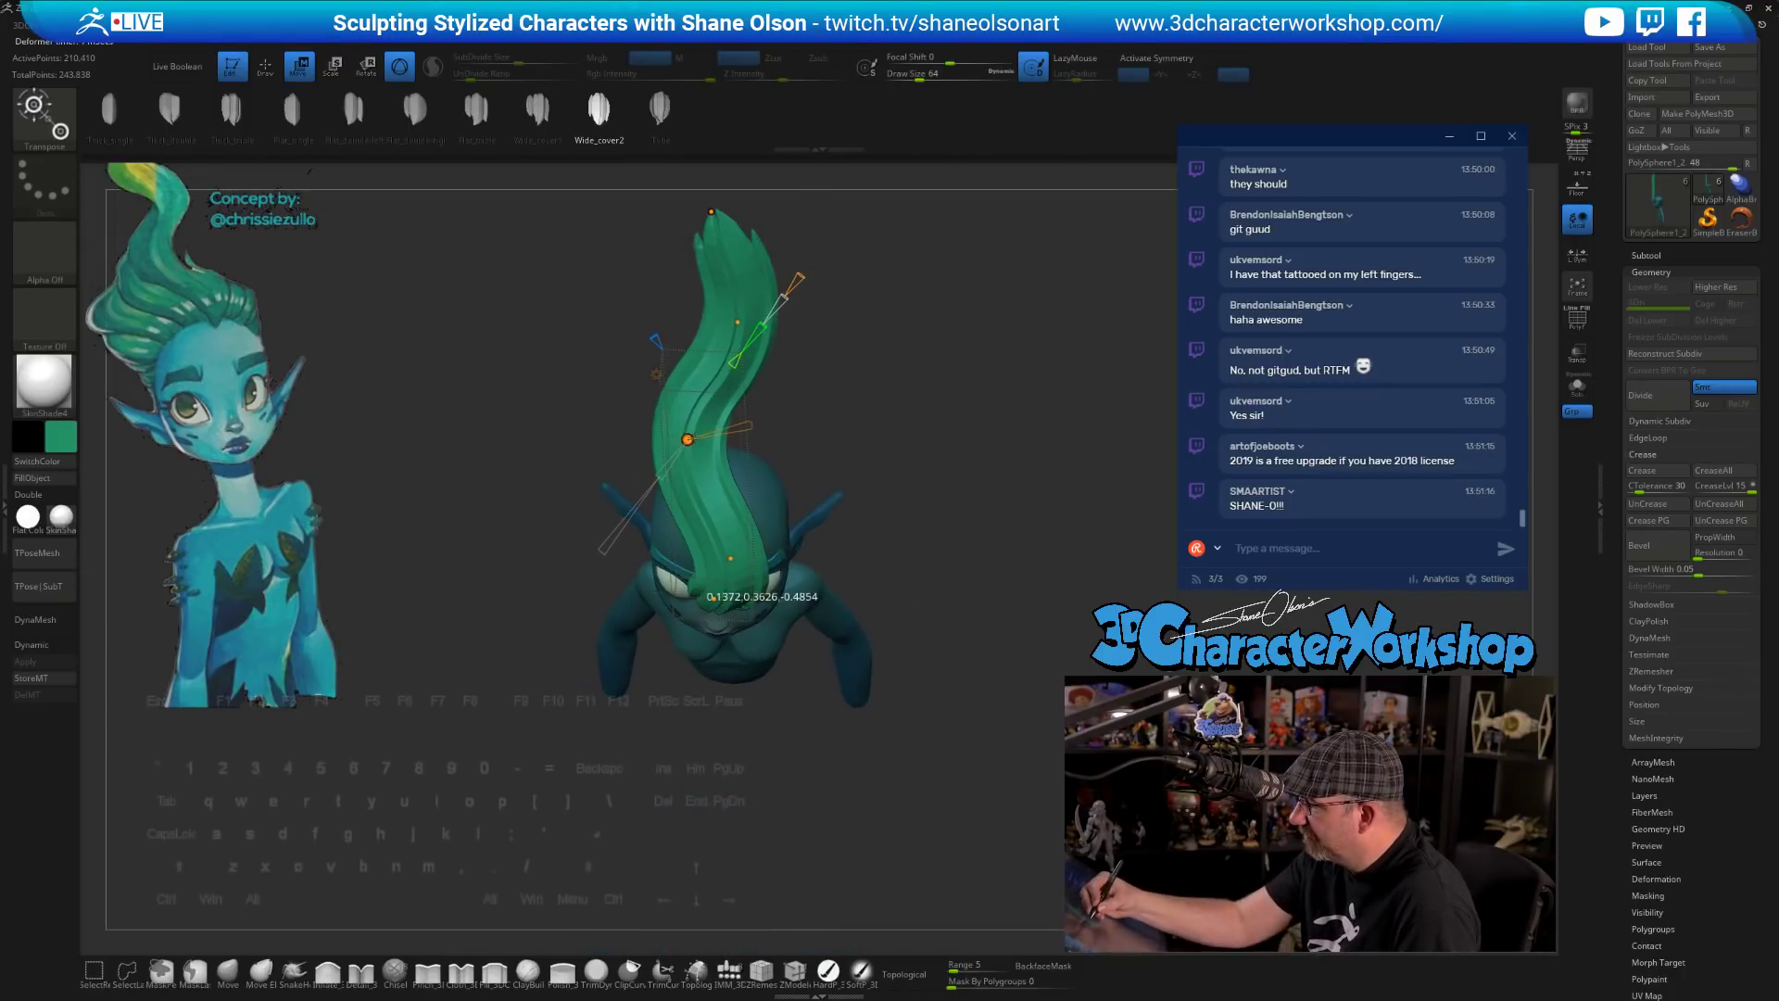
{"action": "left_click_drag", "start_coordinate": [839, 481], "coordinate": [797, 663], "text": "alt"}
{"action": "left_click_drag", "start_coordinate": [797, 662], "coordinate": [794, 606]}
{"action": "left_click_drag", "start_coordinate": [634, 676], "coordinate": [646, 675]}
{"action": "left_click_drag", "start_coordinate": [932, 678], "coordinate": [953, 723]}
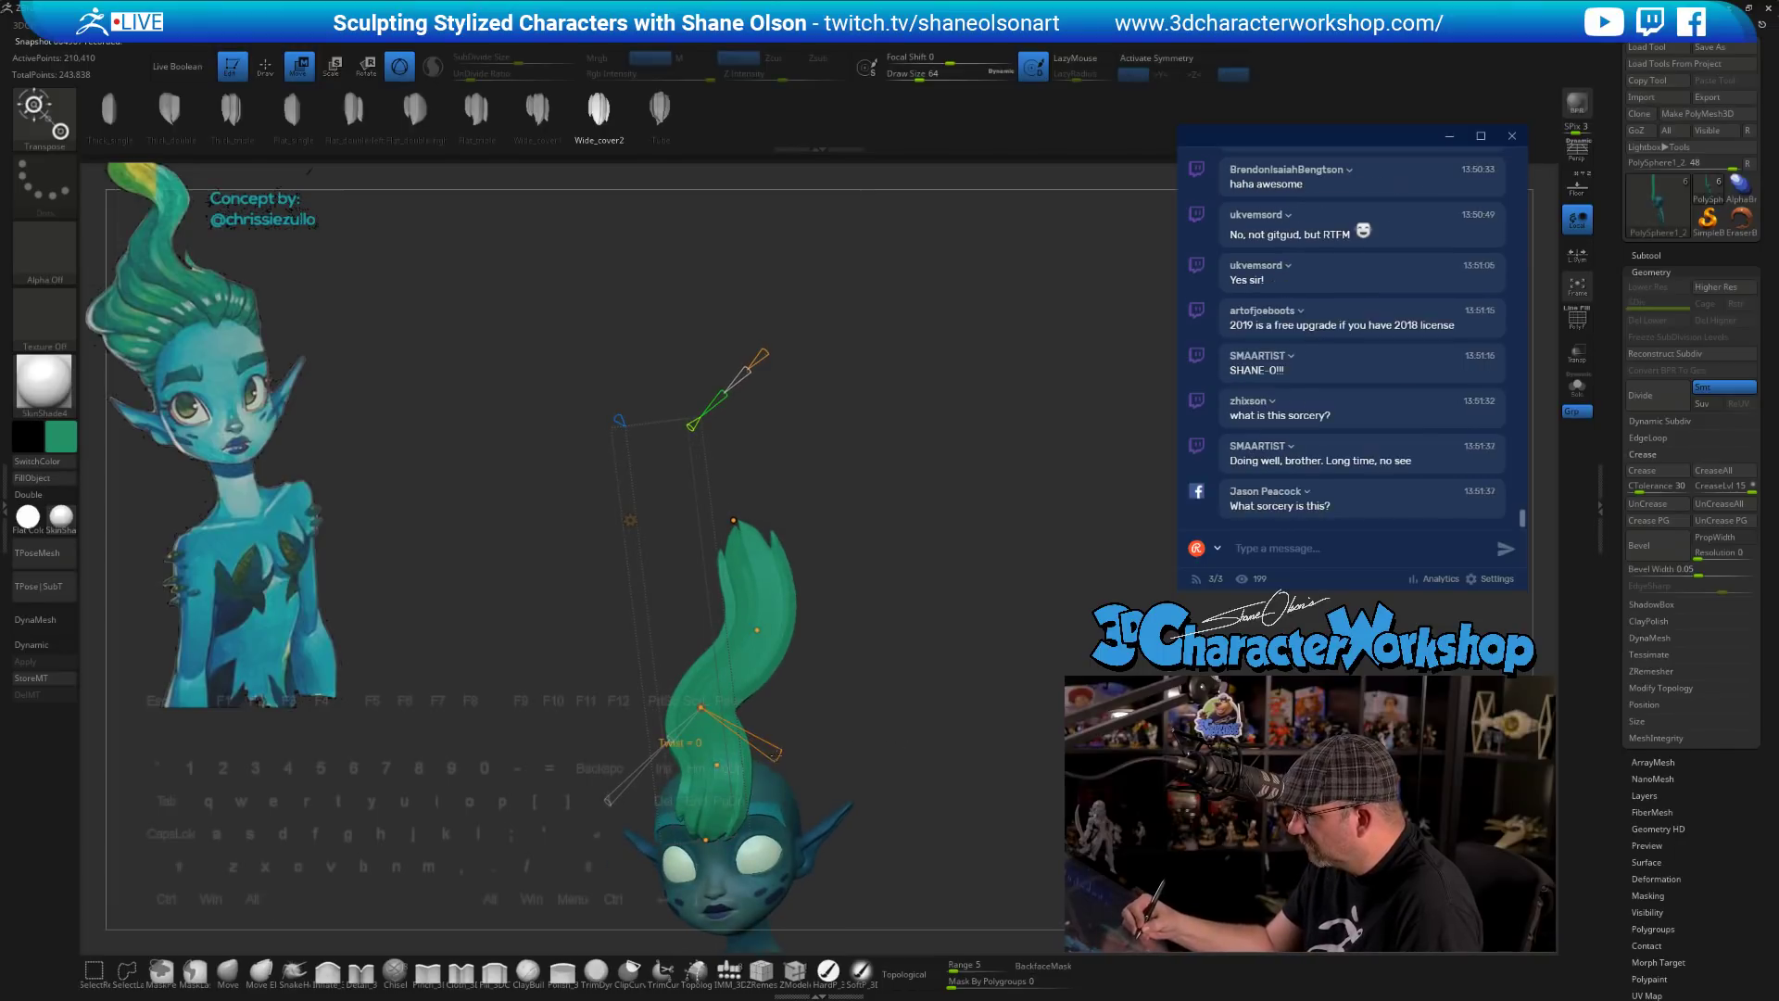
- Twist the strand at its middle control point and adjust the upper control point below the tip
{"action": "left_click_drag", "start_coordinate": [780, 753], "coordinate": [774, 738]}
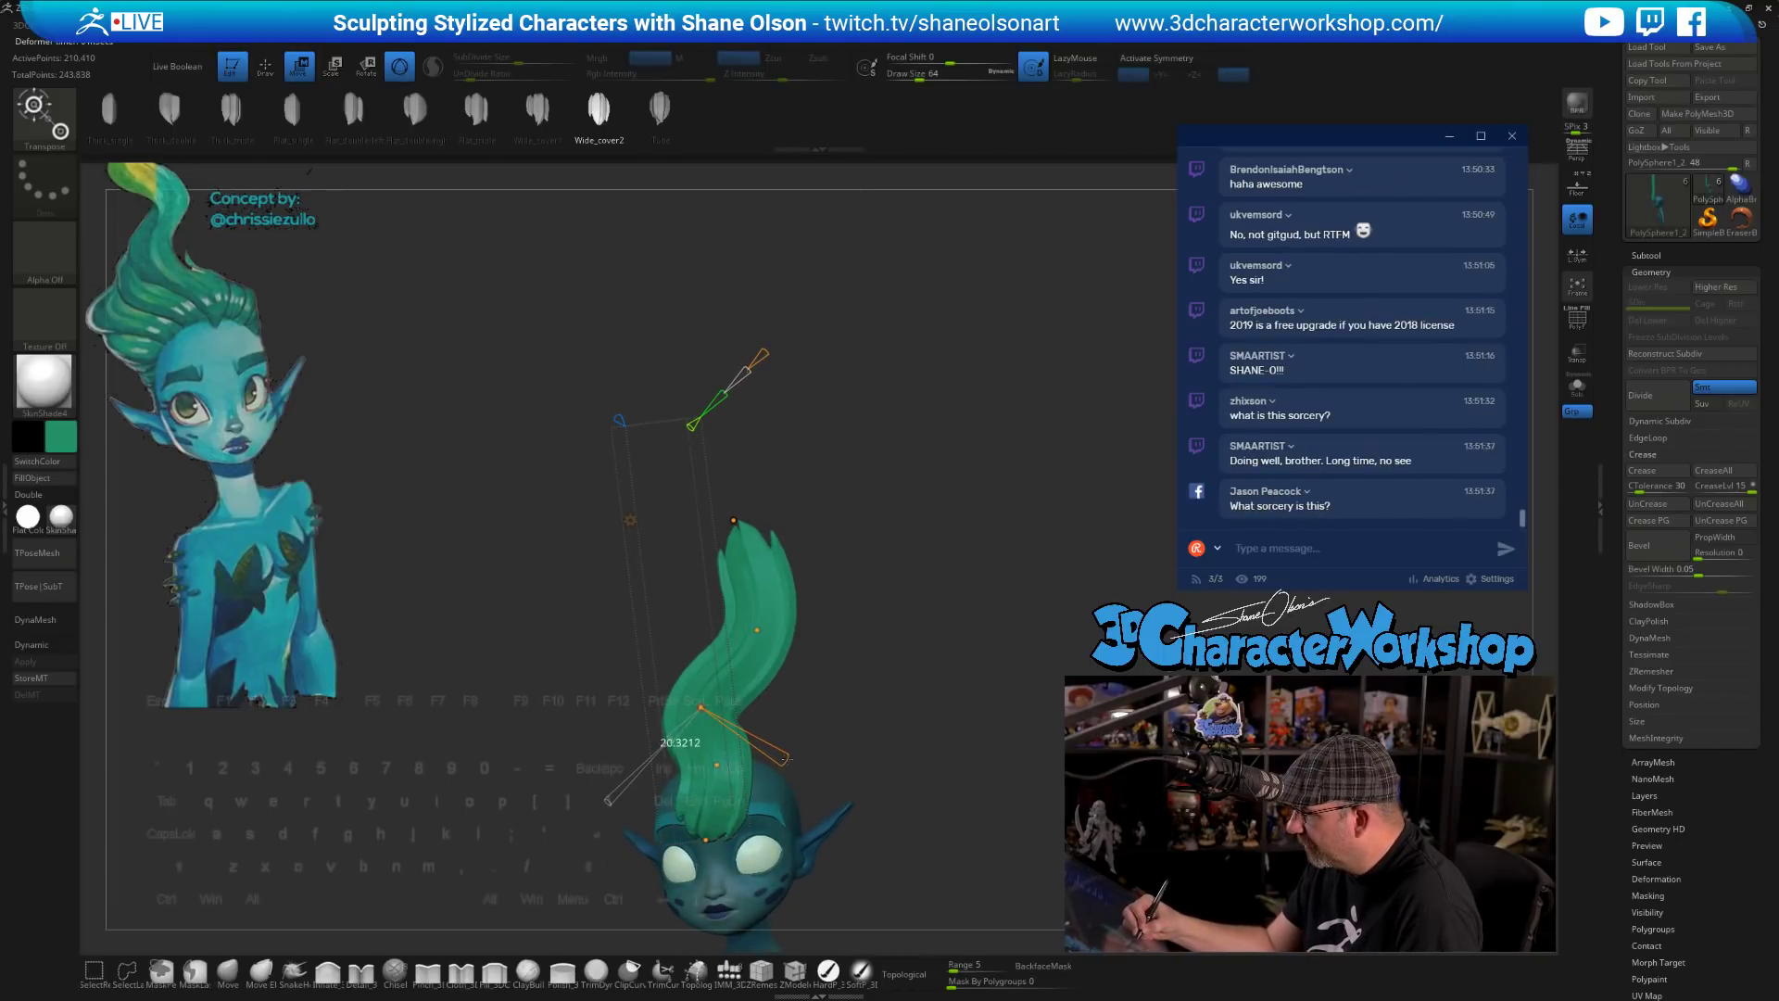
{"action": "mouse_move", "coordinate": [825, 728]}
{"action": "left_mouse_down"}
{"action": "mouse_move", "coordinate": [911, 714]}
{"action": "mouse_move", "coordinate": [828, 719]}
{"action": "mouse_move", "coordinate": [868, 741]}
{"action": "mouse_move", "coordinate": [825, 721]}
{"action": "left_mouse_up"}
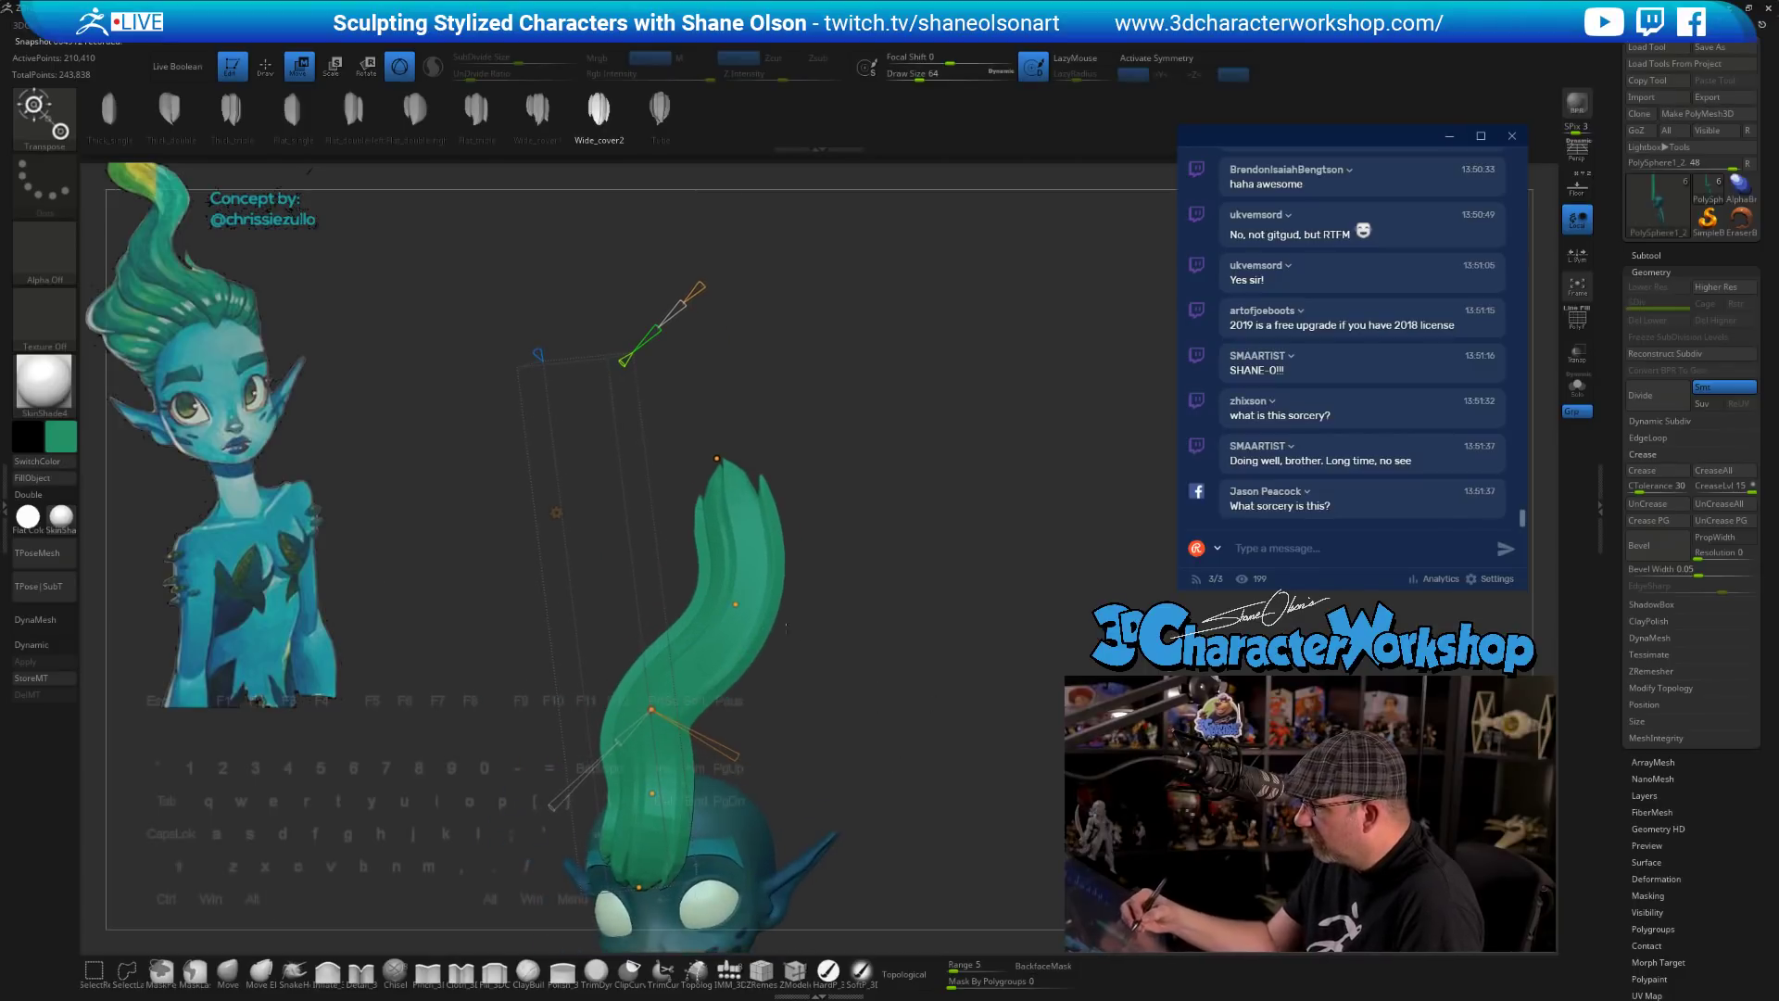
{"action": "left_click_drag", "start_coordinate": [735, 604], "coordinate": [819, 562]}
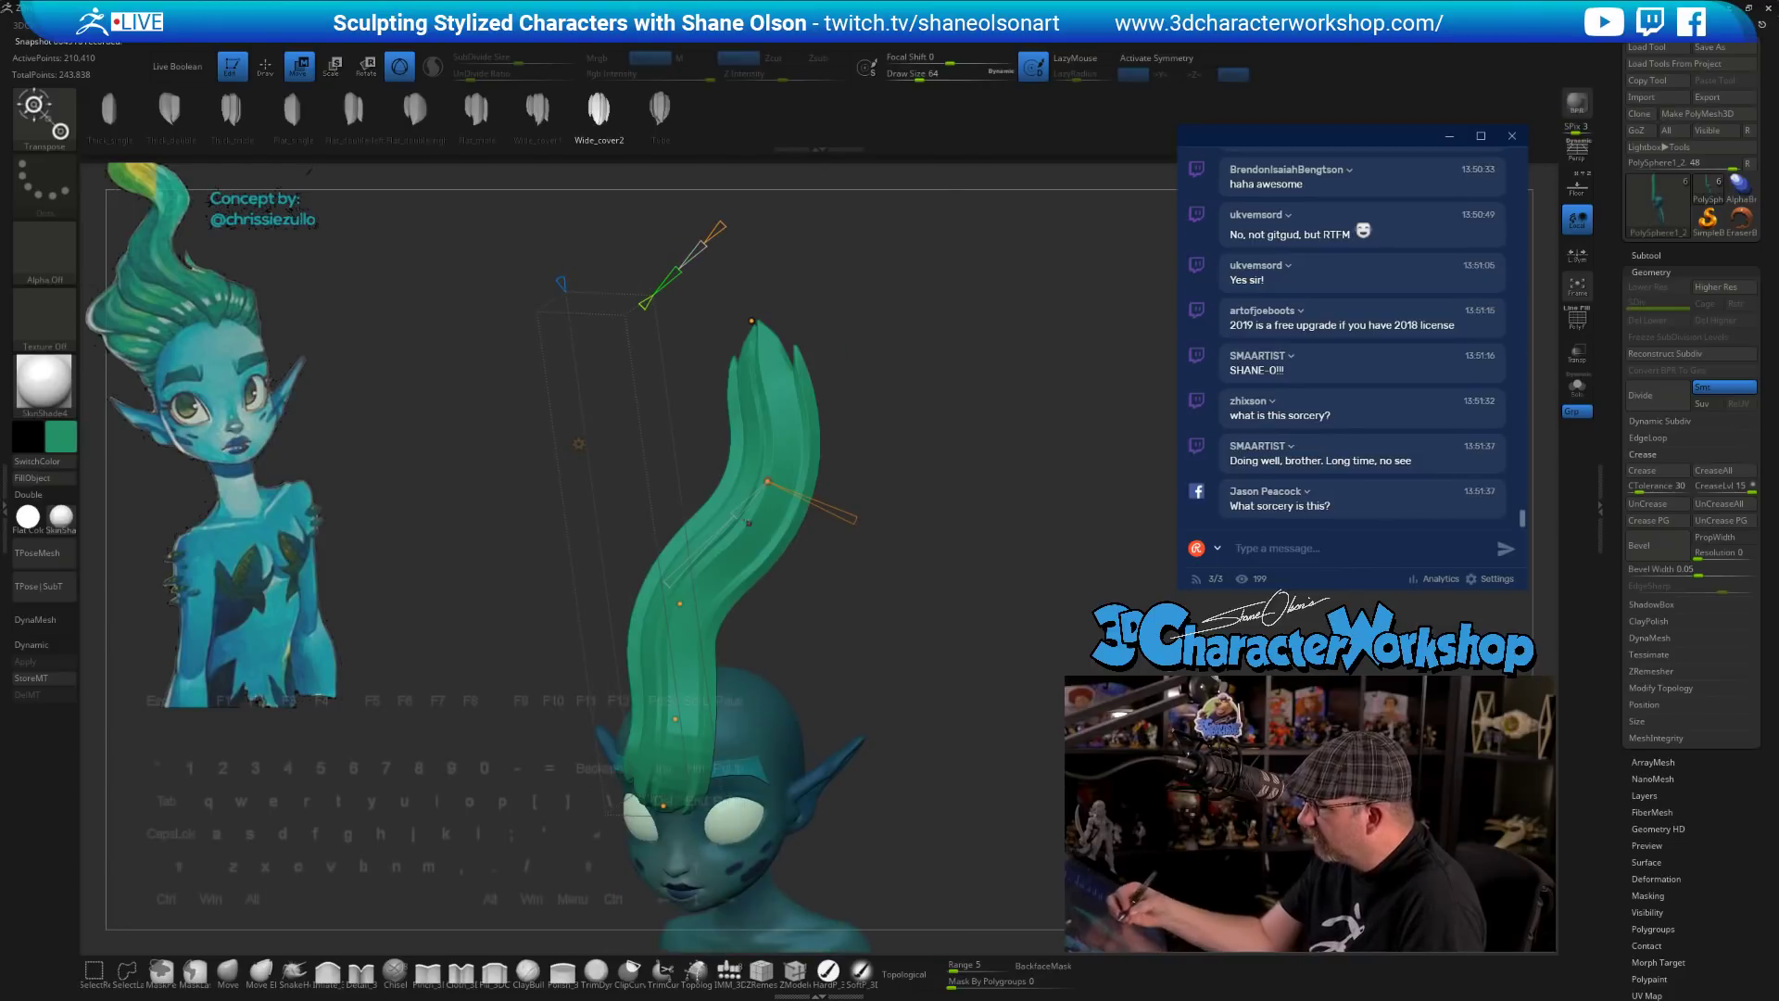
- Adjust the tip and the upper control point in front view to give the top of the strand a smoother wave
{"action": "left_click_drag", "start_coordinate": [751, 320], "coordinate": [847, 603]}
{"action": "left_click", "coordinate": [752, 320]}
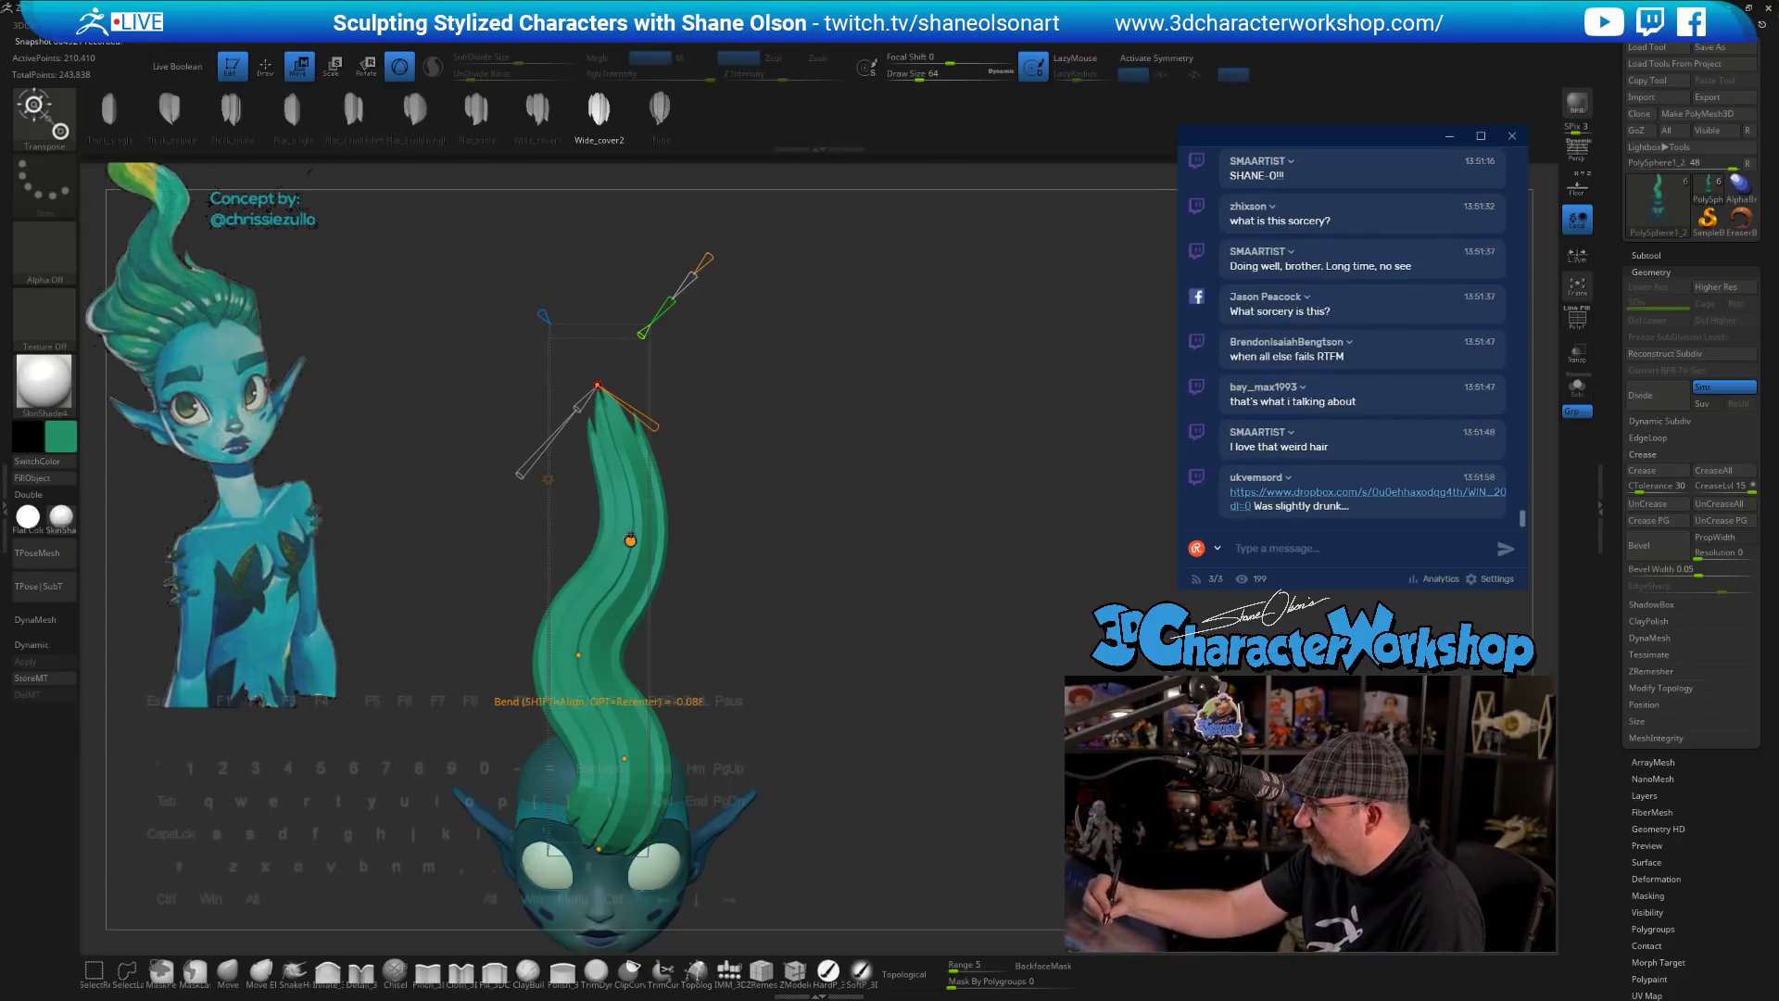
{"action": "left_click_drag", "start_coordinate": [632, 516], "coordinate": [694, 561]}
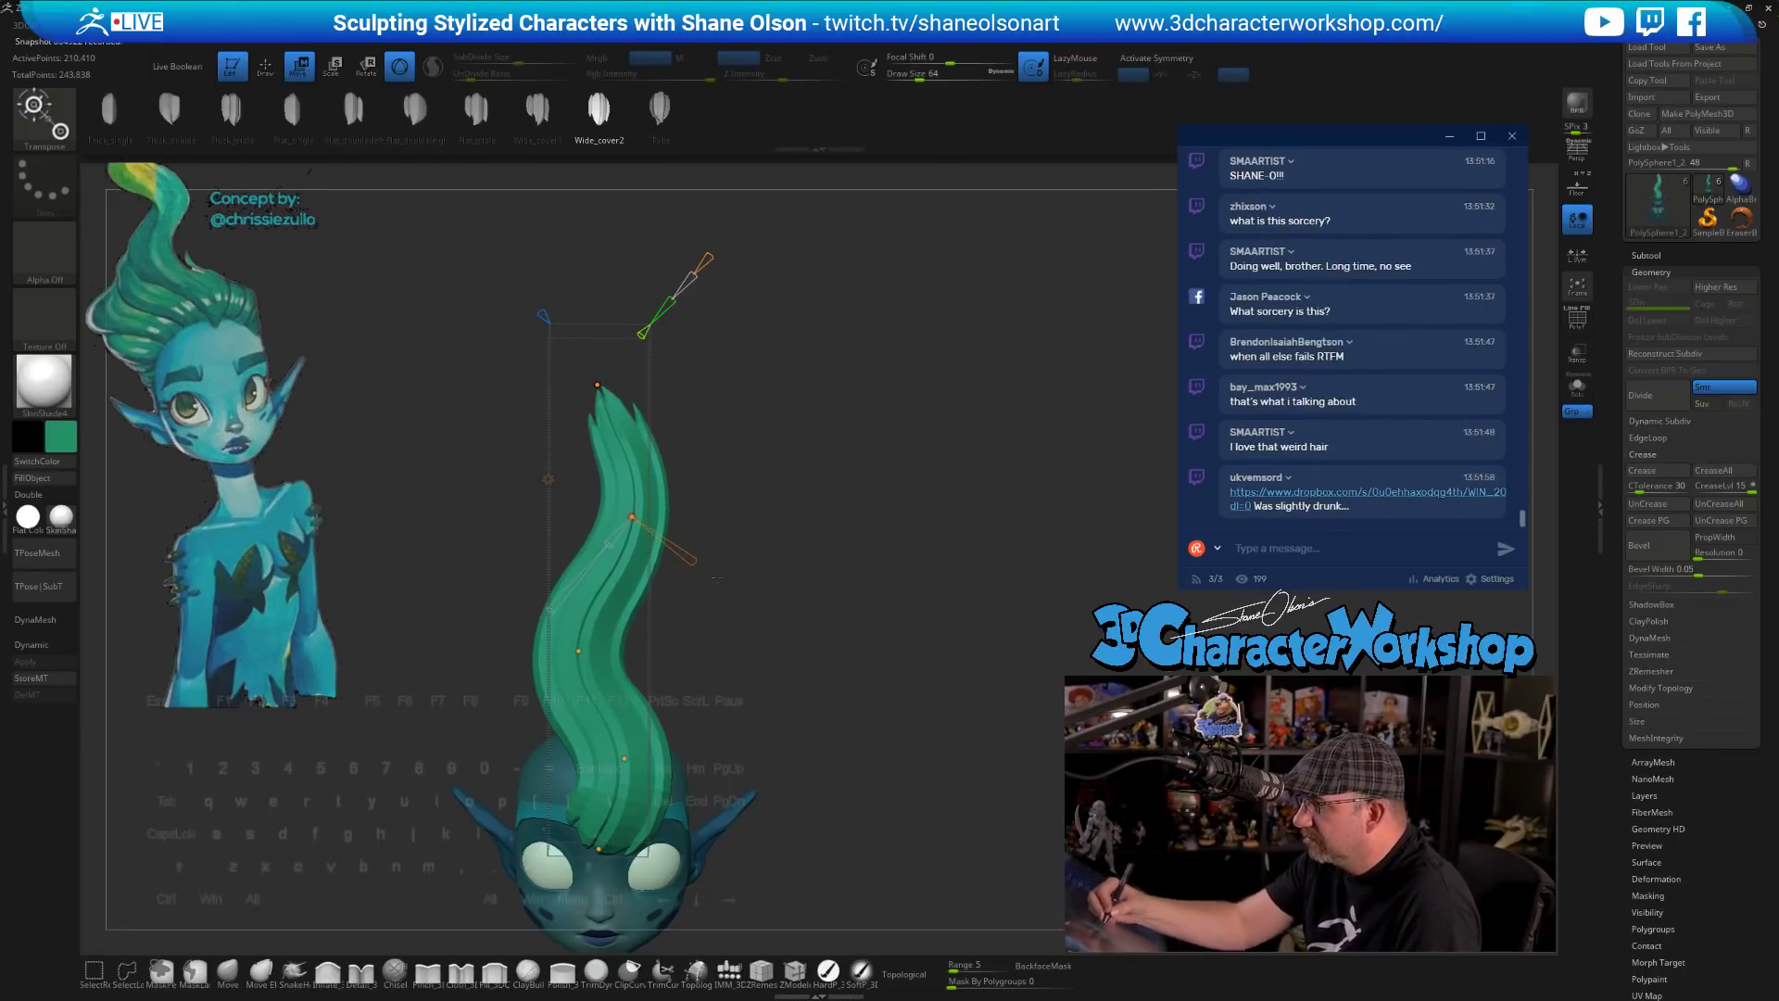
- Fine-tune the strand at the control point just above its root, using front and top-front views
{"action": "right_click_drag", "start_coordinate": [630, 593], "coordinate": [641, 559], "text": "alt"}
{"action": "left_click", "coordinate": [635, 723]}
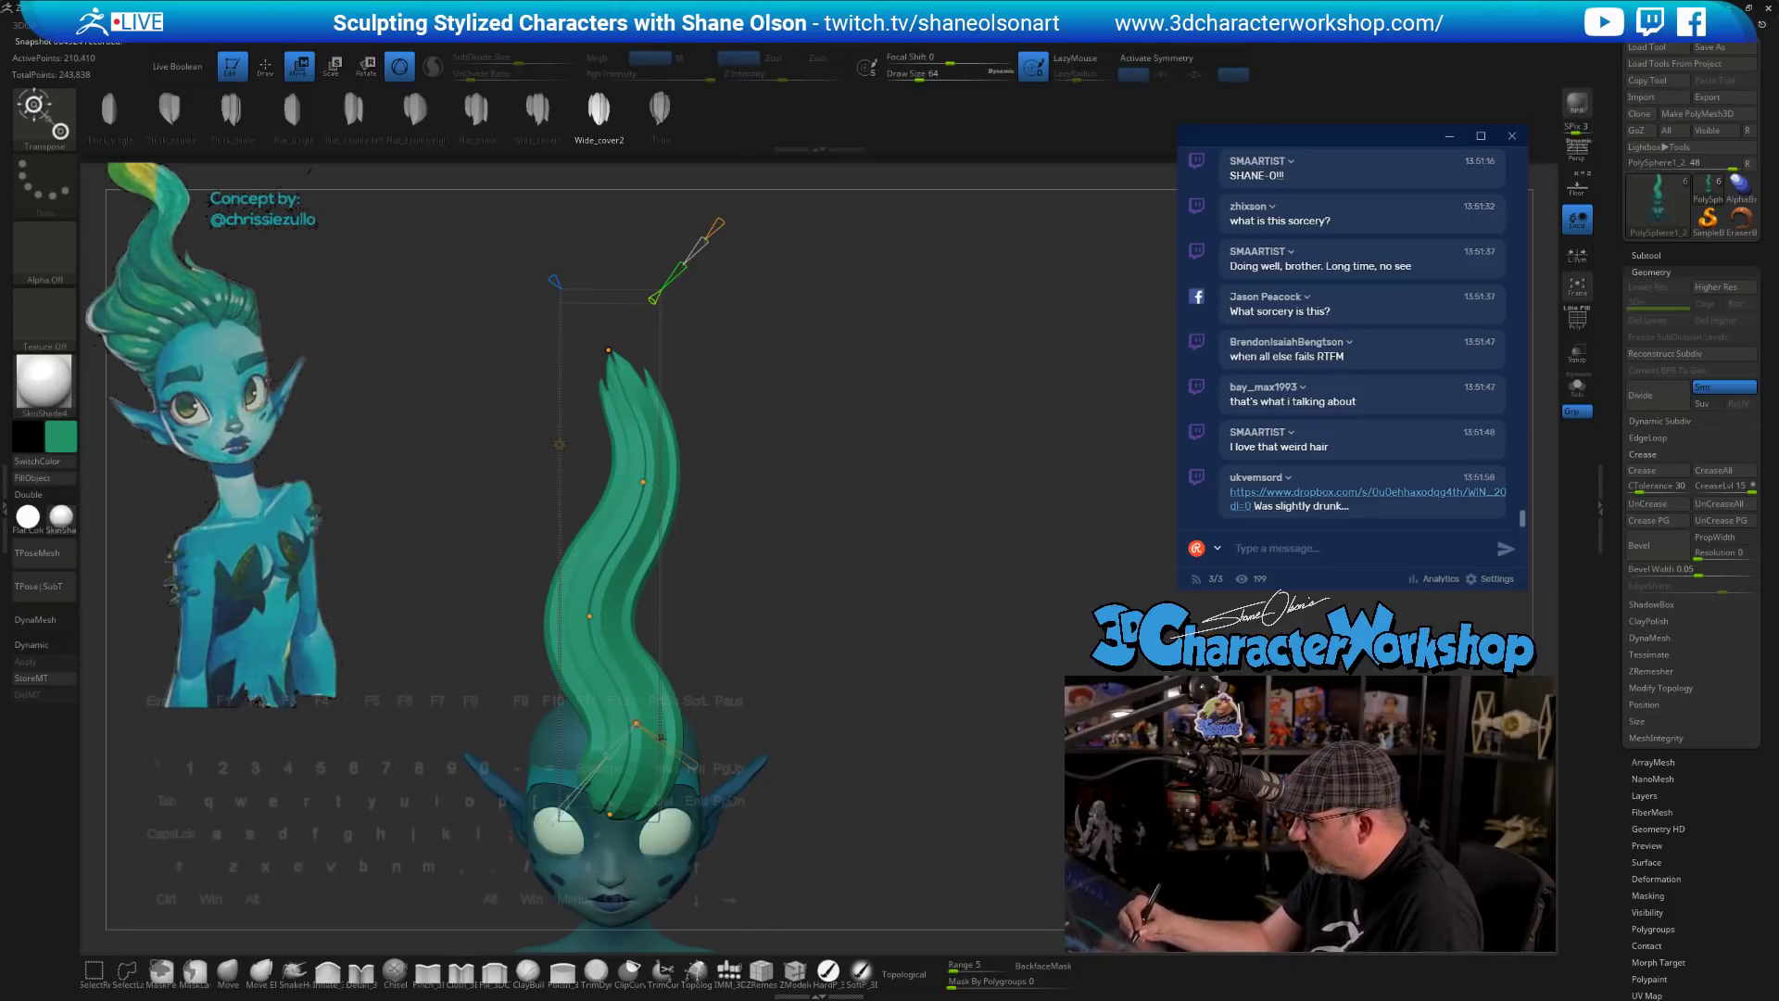
{"action": "right_click_drag", "start_coordinate": [685, 739], "coordinate": [634, 768], "text": "alt"}
{"action": "left_click_drag", "start_coordinate": [588, 804], "coordinate": [591, 800]}
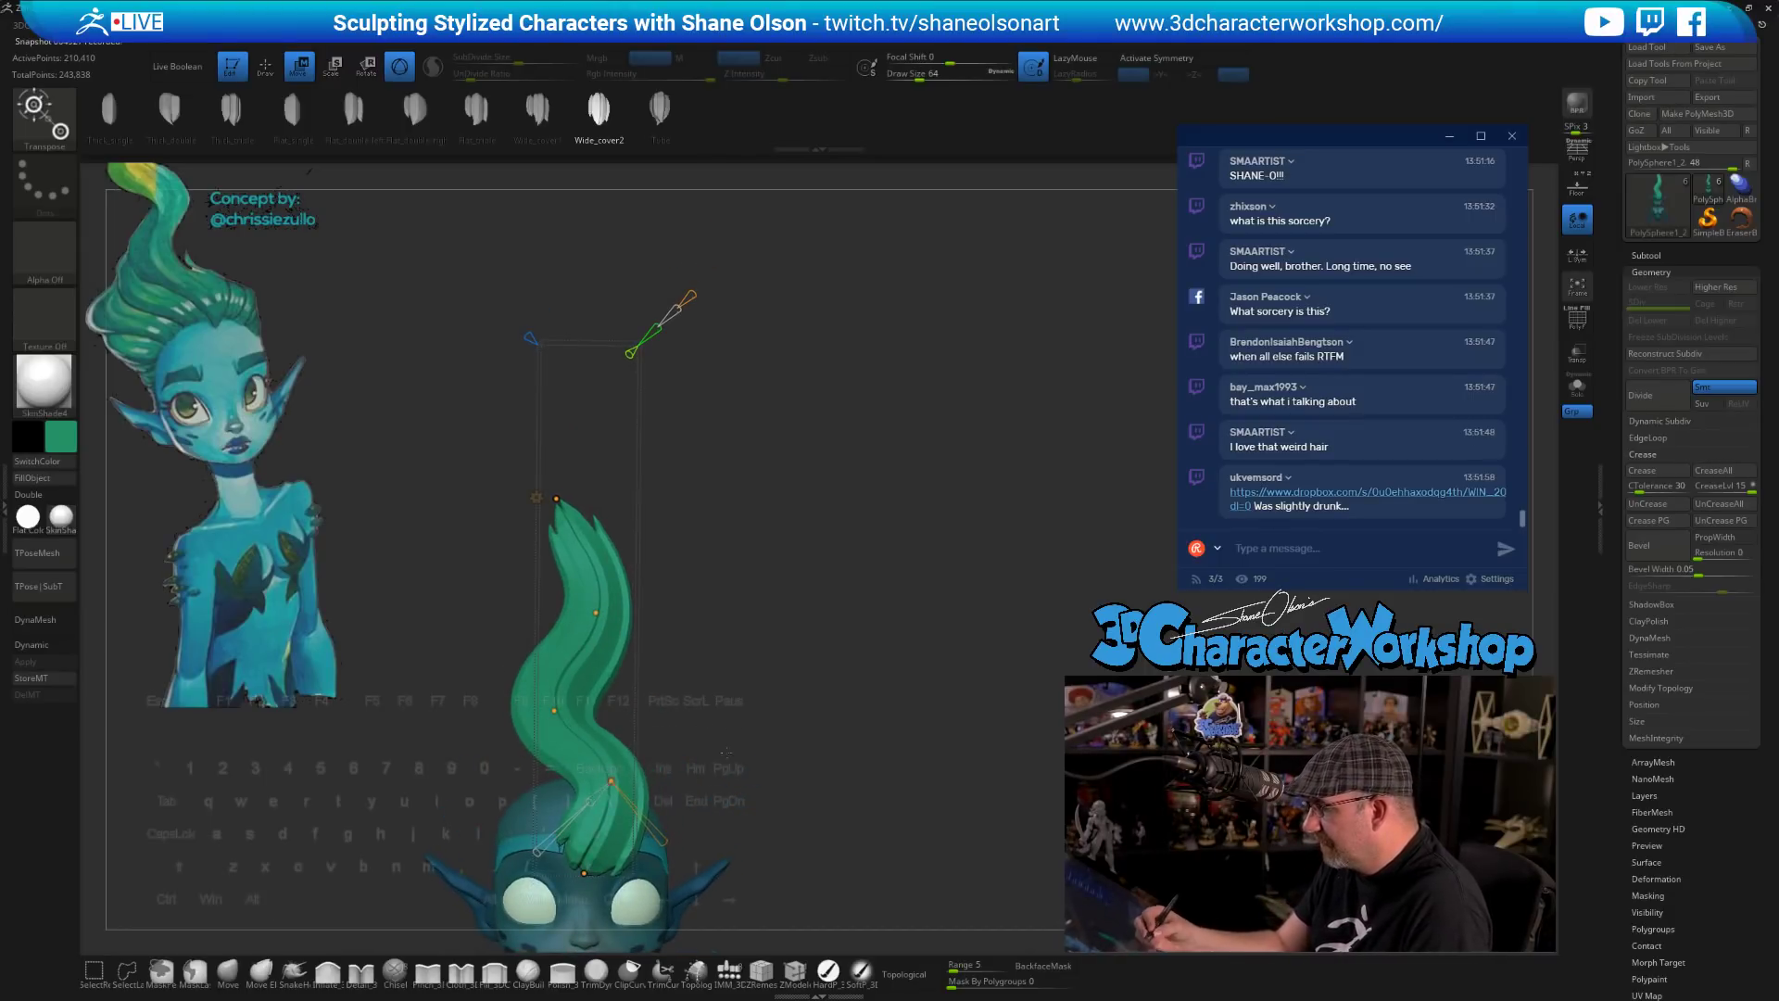
{"action": "right_click_drag", "start_coordinate": [726, 752], "coordinate": [614, 755]}
- Reposition the strand's root control point higher and further back on the forehead, checking it from side and three-quarter views
{"action": "left_click", "coordinate": [530, 866]}
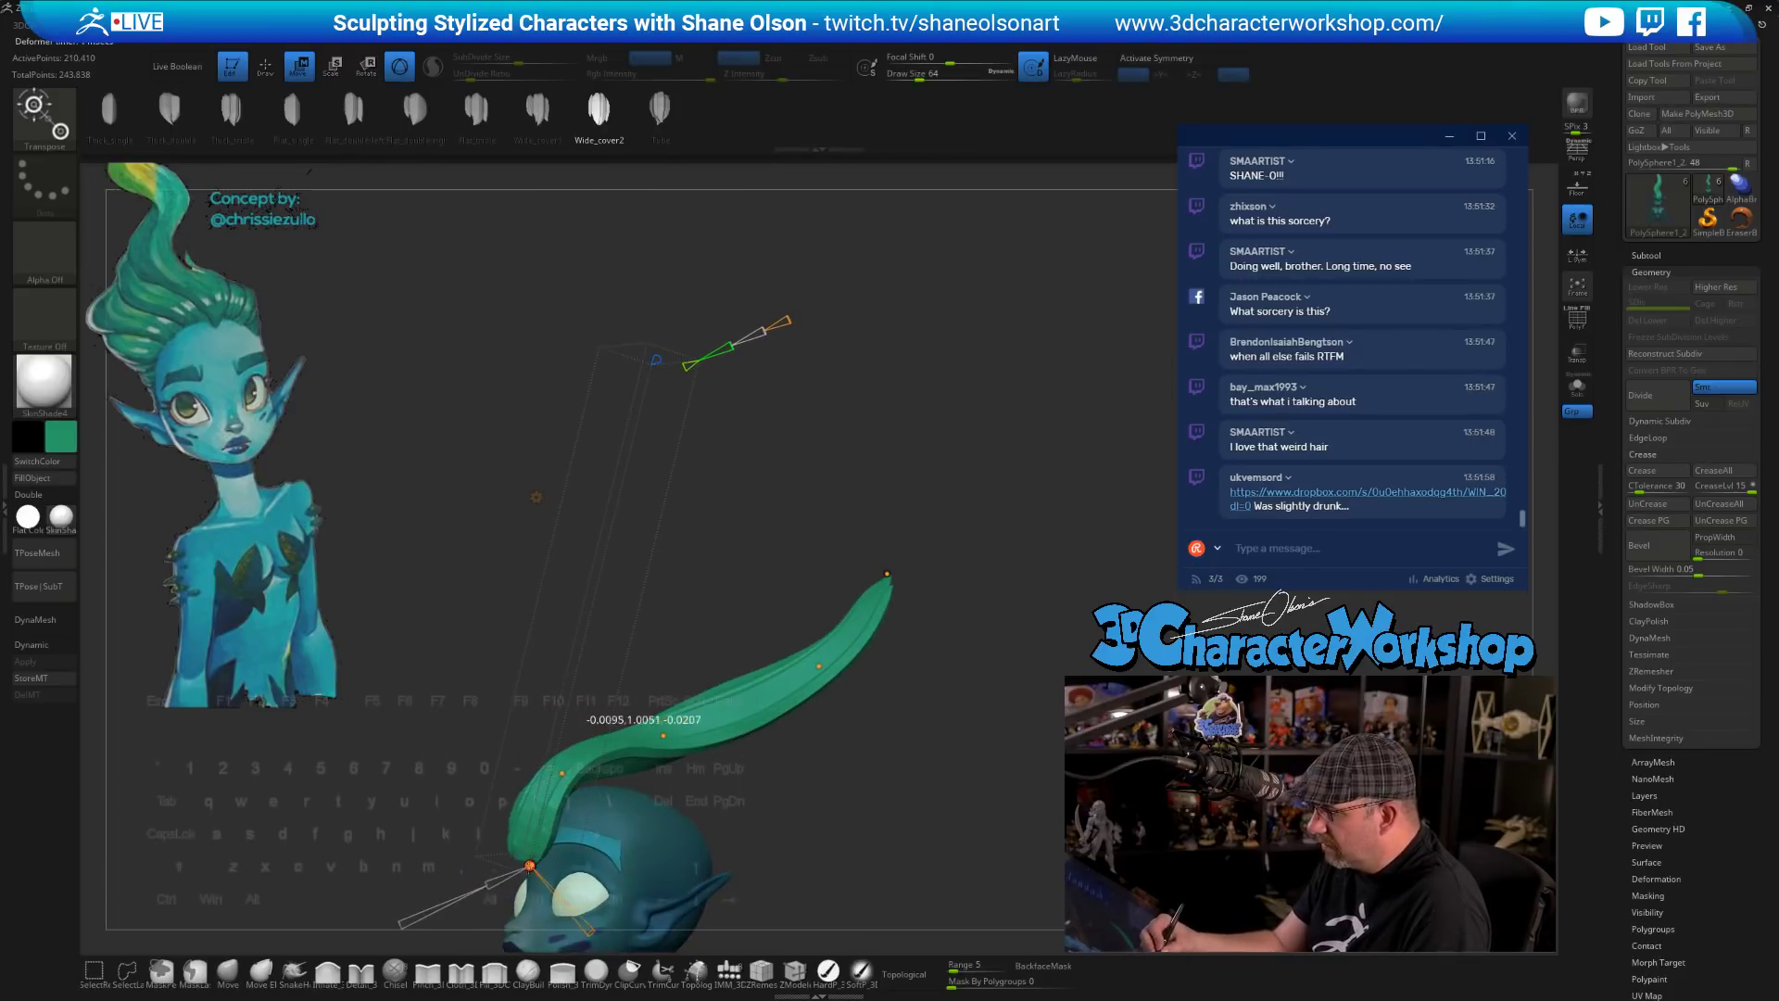
{"action": "left_click_drag", "start_coordinate": [530, 865], "coordinate": [535, 860]}
{"action": "right_click_drag", "start_coordinate": [762, 816], "coordinate": [692, 816]}
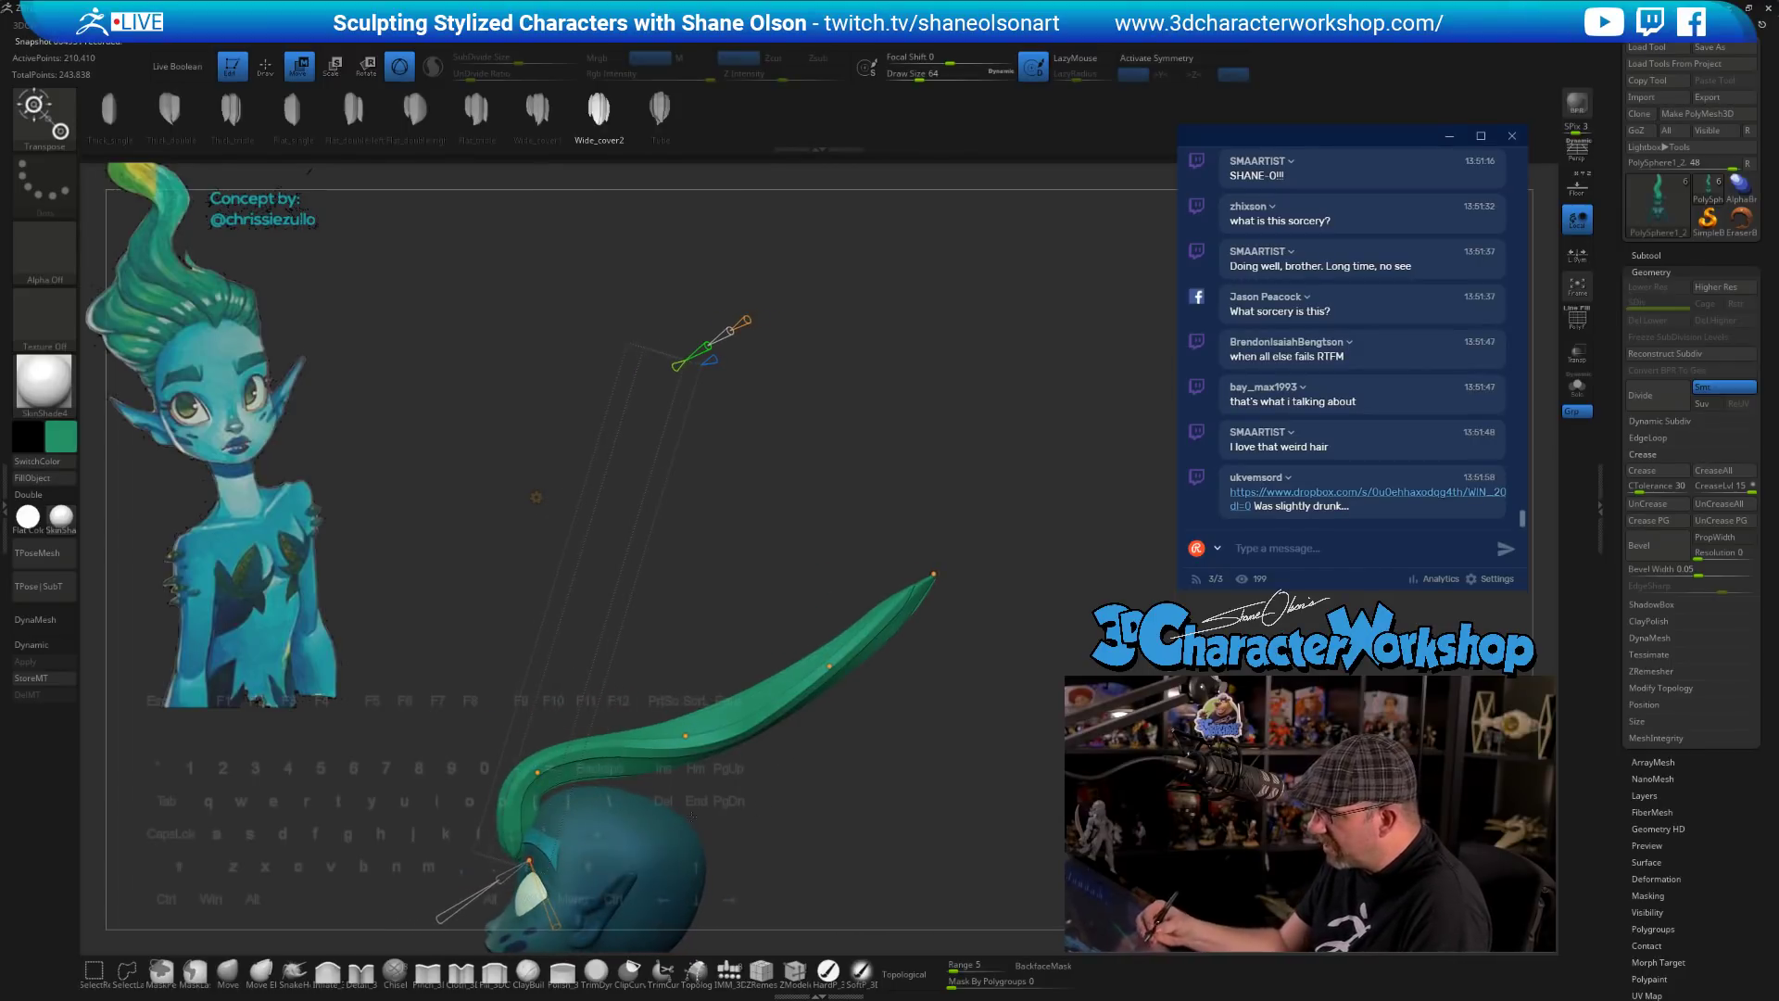
{"action": "left_click_drag", "start_coordinate": [529, 860], "coordinate": [537, 847]}
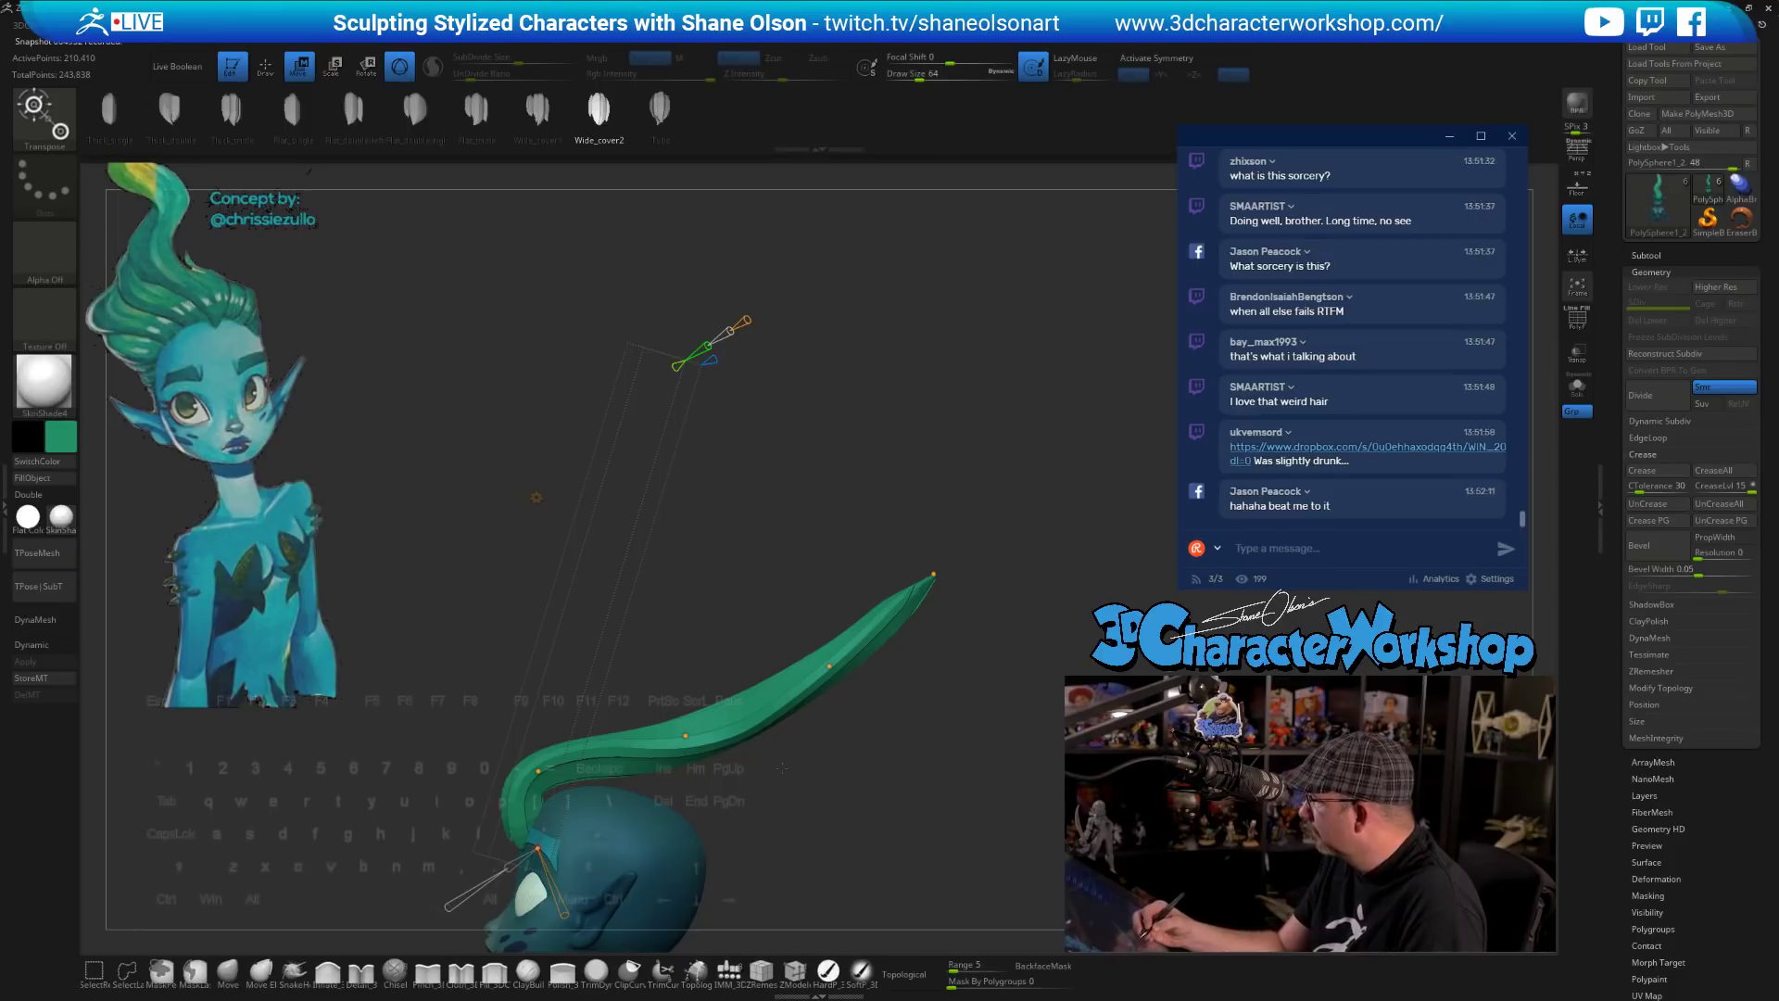
{"action": "right_click_drag", "start_coordinate": [757, 767], "coordinate": [747, 732]}
{"action": "left_click_drag", "start_coordinate": [521, 741], "coordinate": [534, 681]}
{"action": "right_click_drag", "start_coordinate": [769, 705], "coordinate": [843, 716]}
{"action": "left_click_drag", "start_coordinate": [546, 745], "coordinate": [549, 754]}
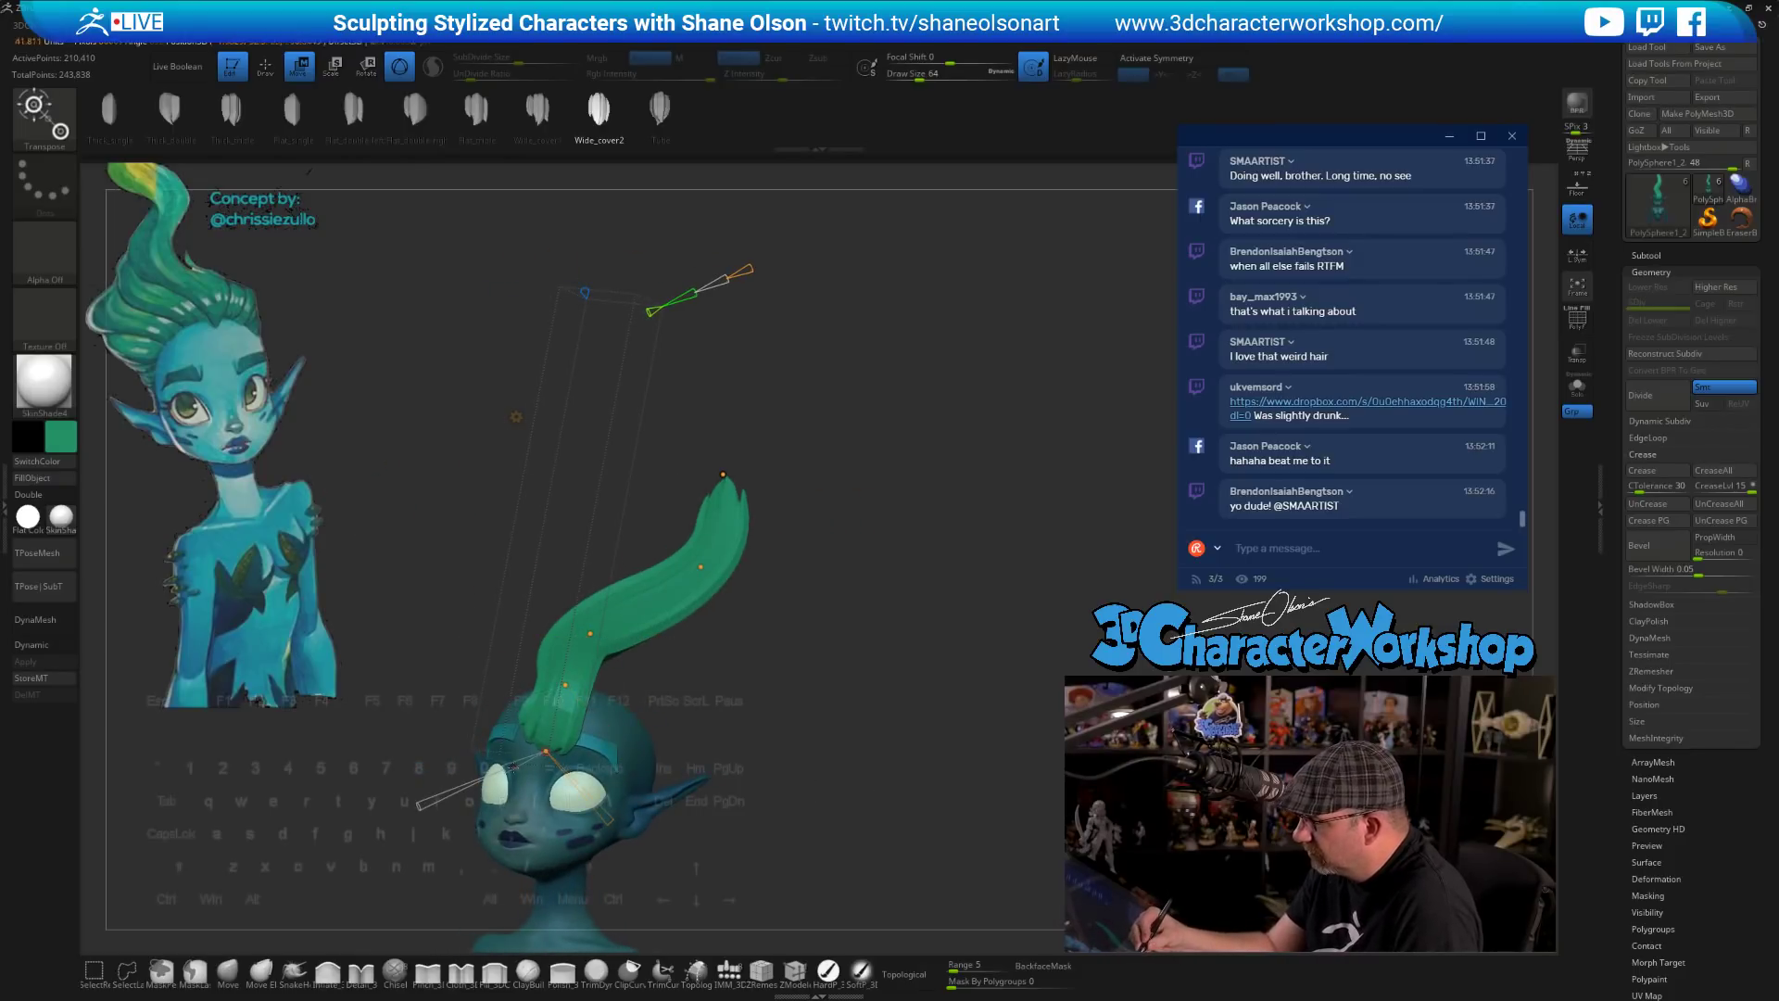
- Narrow the strand at its root control point so it tapers into the forehead
{"action": "right_click_drag", "start_coordinate": [654, 695], "coordinate": [732, 697]}
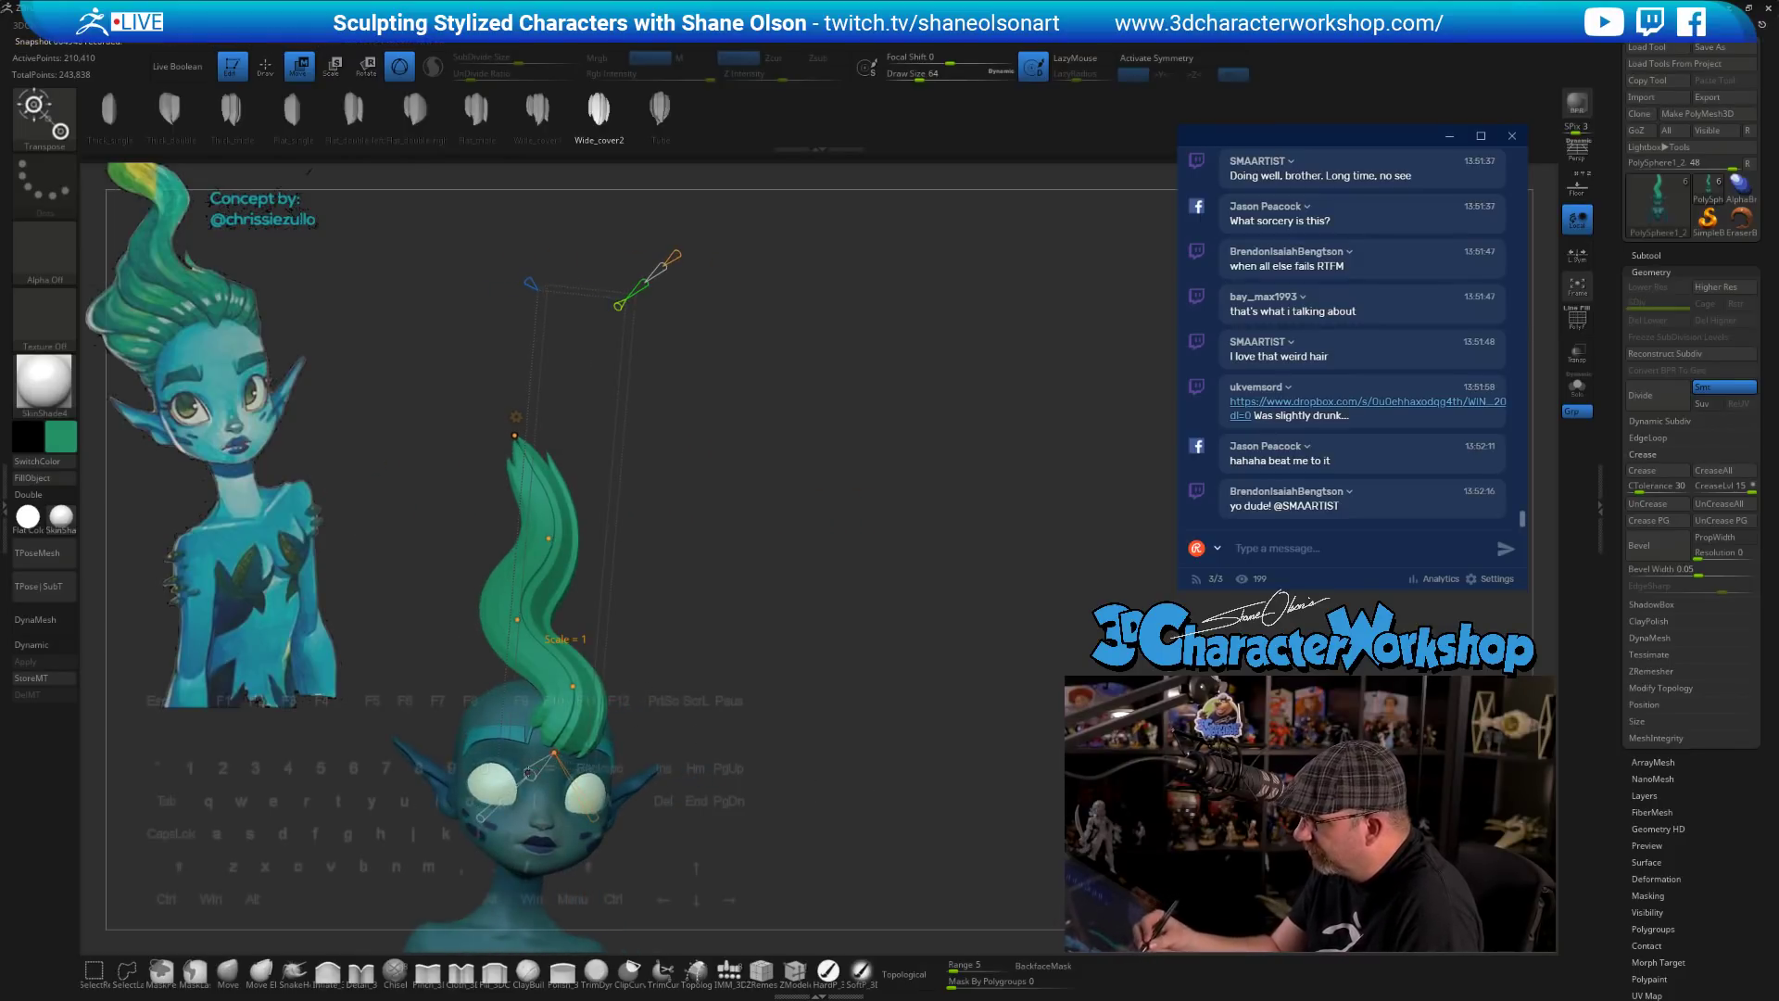
{"action": "left_click_drag", "start_coordinate": [529, 774], "coordinate": [533, 769]}
{"action": "left_click_drag", "start_coordinate": [760, 712], "coordinate": [748, 724]}
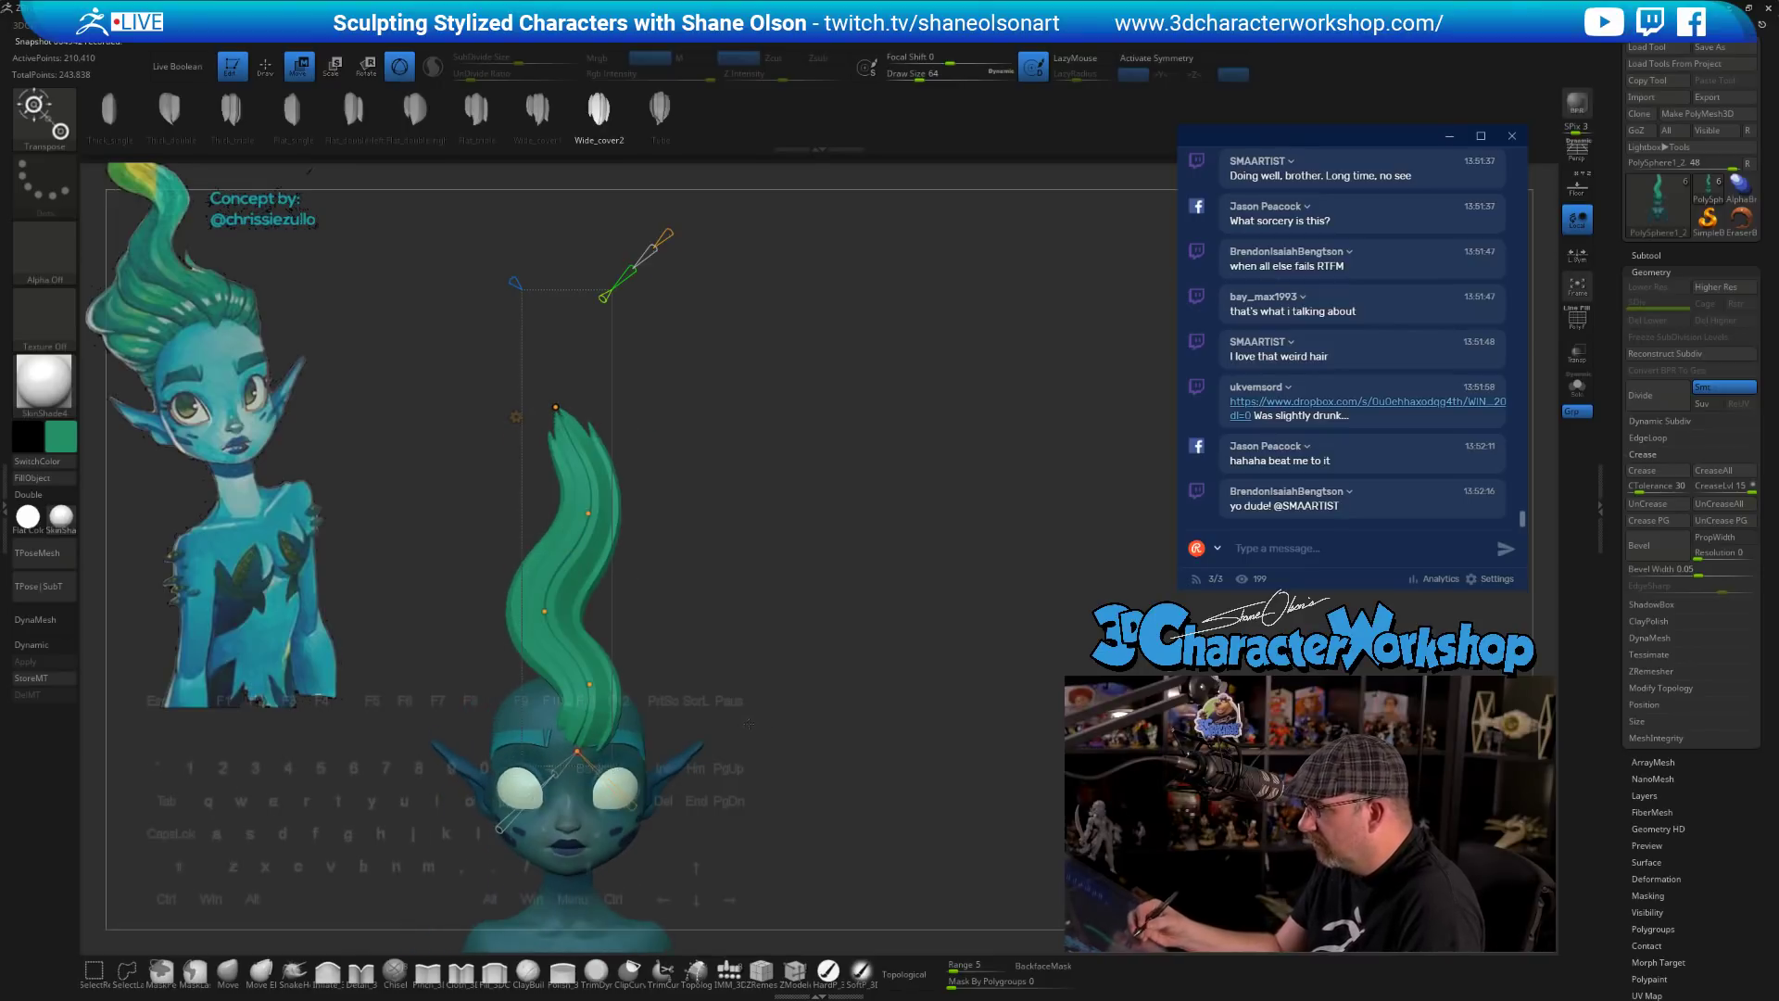
{"action": "left_click_drag", "start_coordinate": [566, 767], "coordinate": [562, 764]}
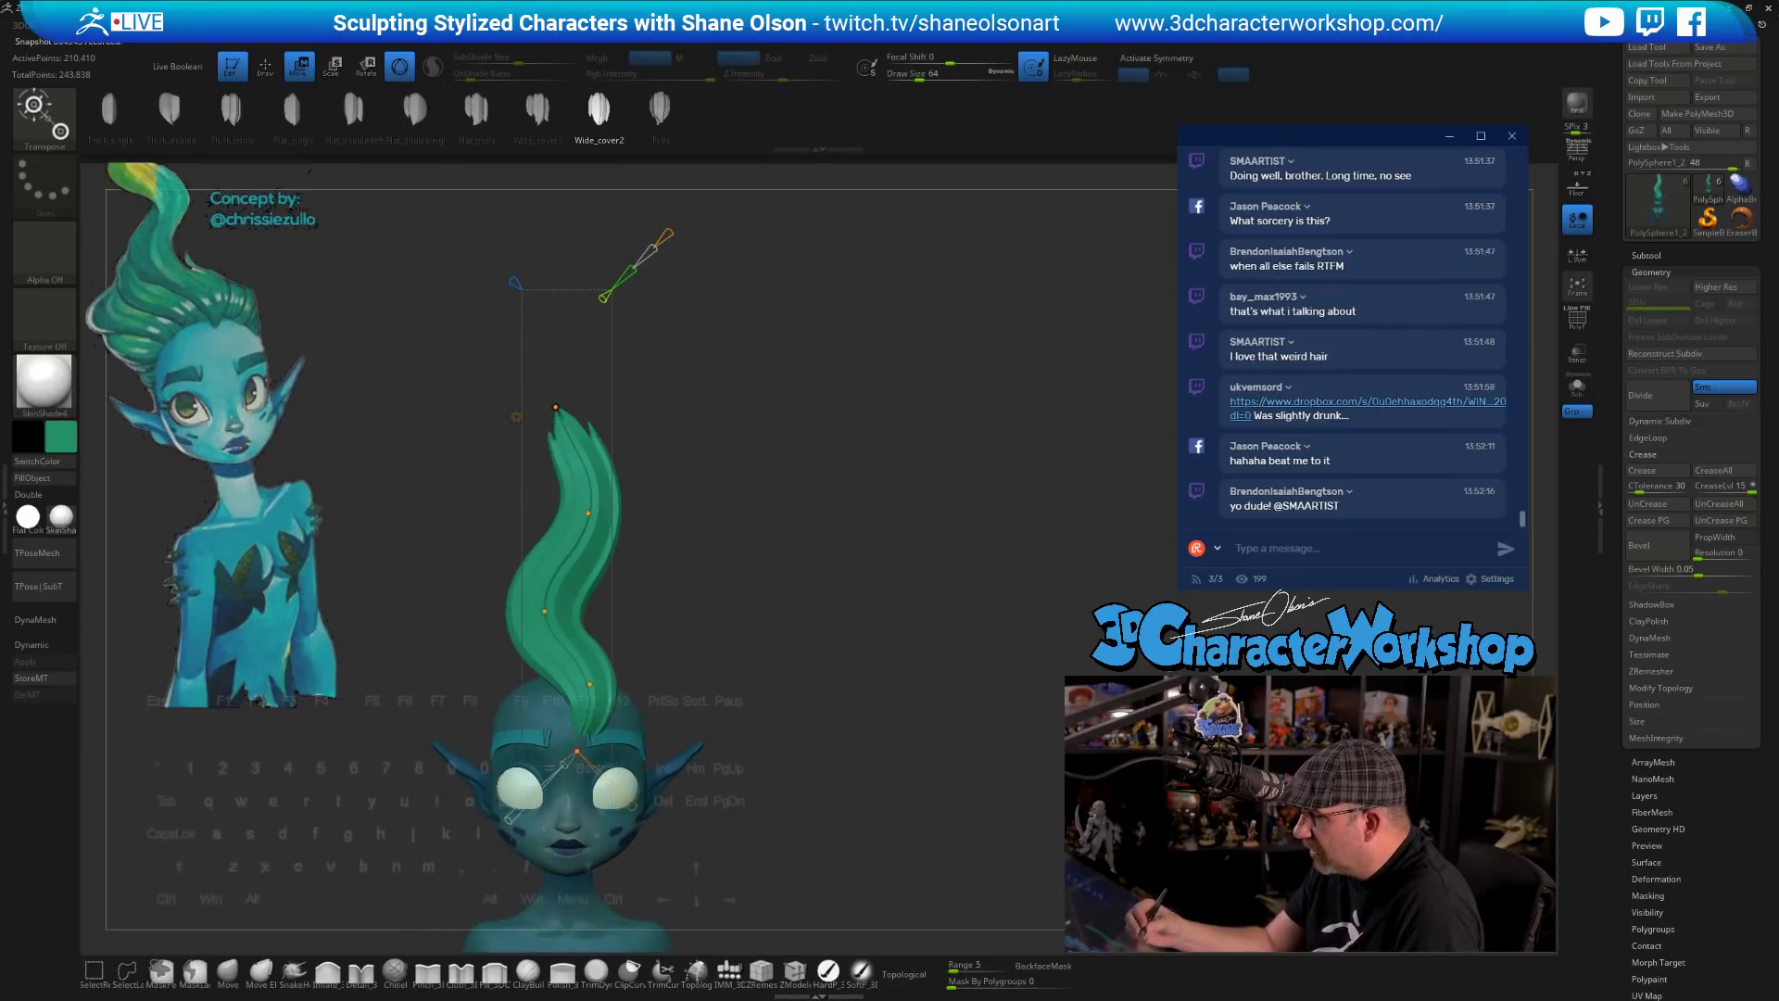
{"action": "mouse_move", "coordinate": [788, 709]}
{"action": "left_mouse_down"}
{"action": "mouse_move", "coordinate": [723, 706]}
{"action": "mouse_move", "coordinate": [776, 708]}
{"action": "left_mouse_up"}
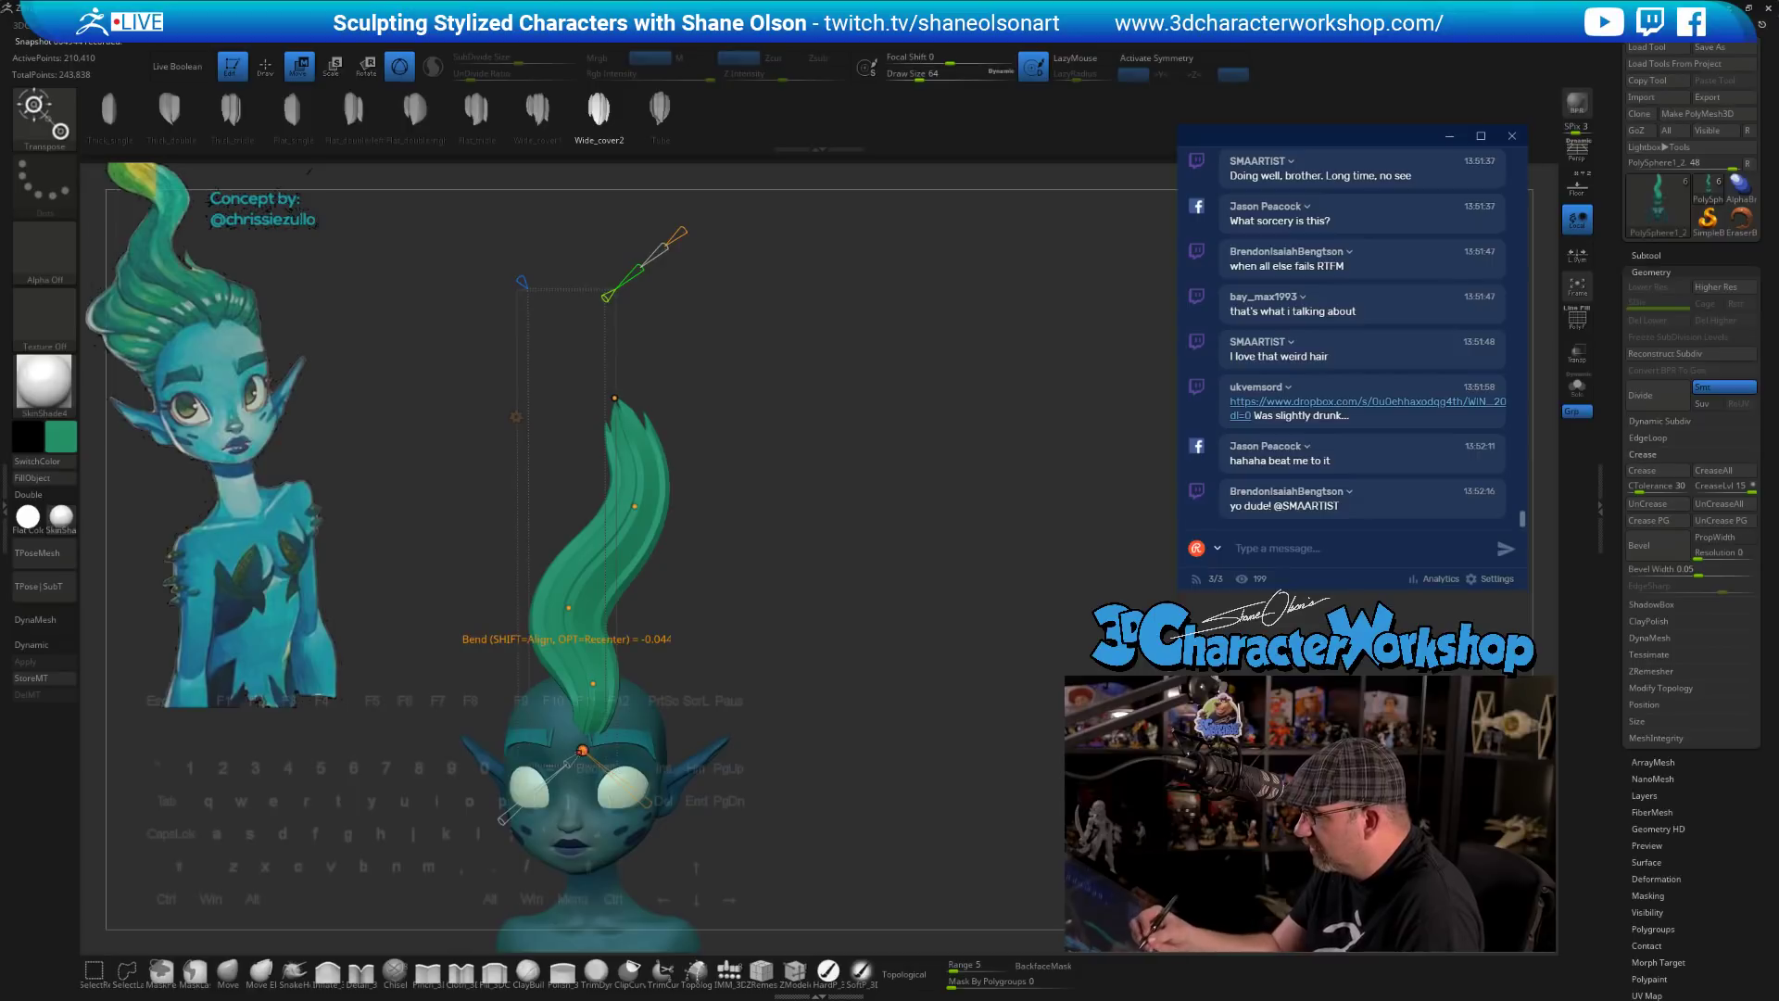
{"action": "left_click_drag", "start_coordinate": [567, 765], "coordinate": [562, 762]}
- Adjust the strand's width at the control point just above its root from a three-quarter view
{"action": "left_click_drag", "start_coordinate": [764, 710], "coordinate": [748, 696]}
{"action": "left_click_drag", "start_coordinate": [607, 681], "coordinate": [567, 693]}
{"action": "left_click_drag", "start_coordinate": [732, 681], "coordinate": [639, 693]}
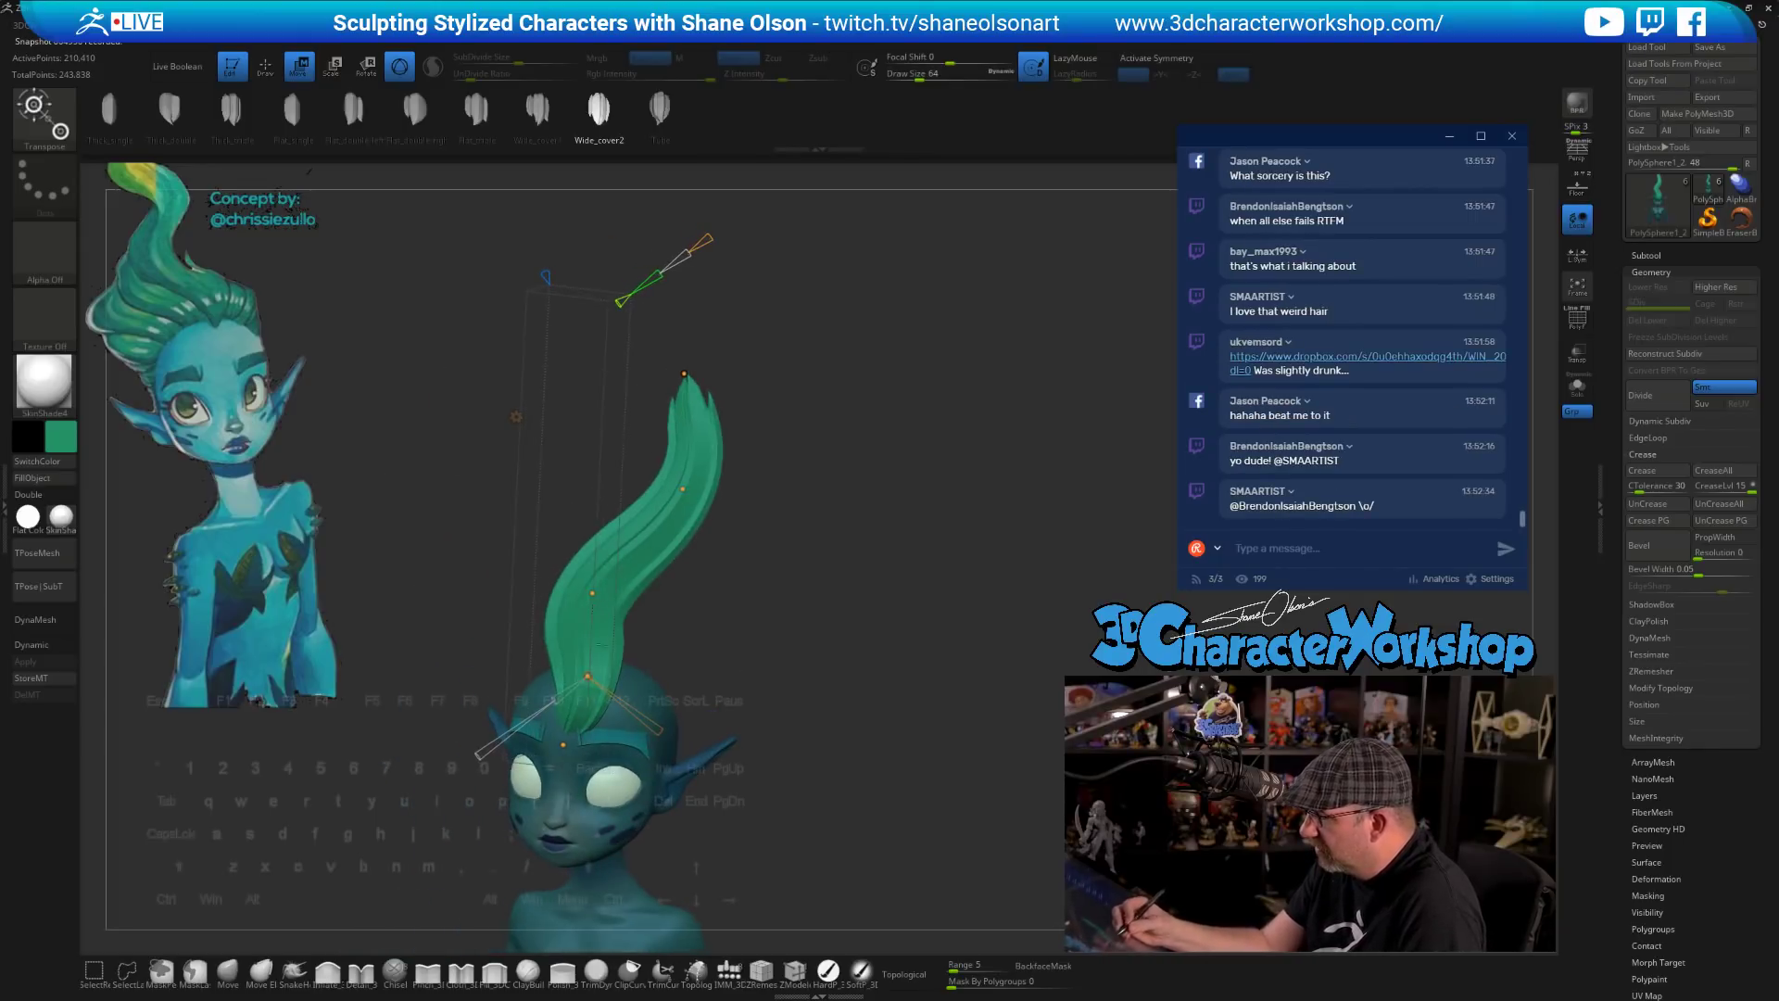
{"action": "mouse_move", "coordinate": [480, 751]}
{"action": "left_mouse_down"}
{"action": "mouse_move", "coordinate": [444, 778]}
{"action": "mouse_move", "coordinate": [491, 741]}
{"action": "mouse_move", "coordinate": [453, 770]}
{"action": "left_mouse_up"}
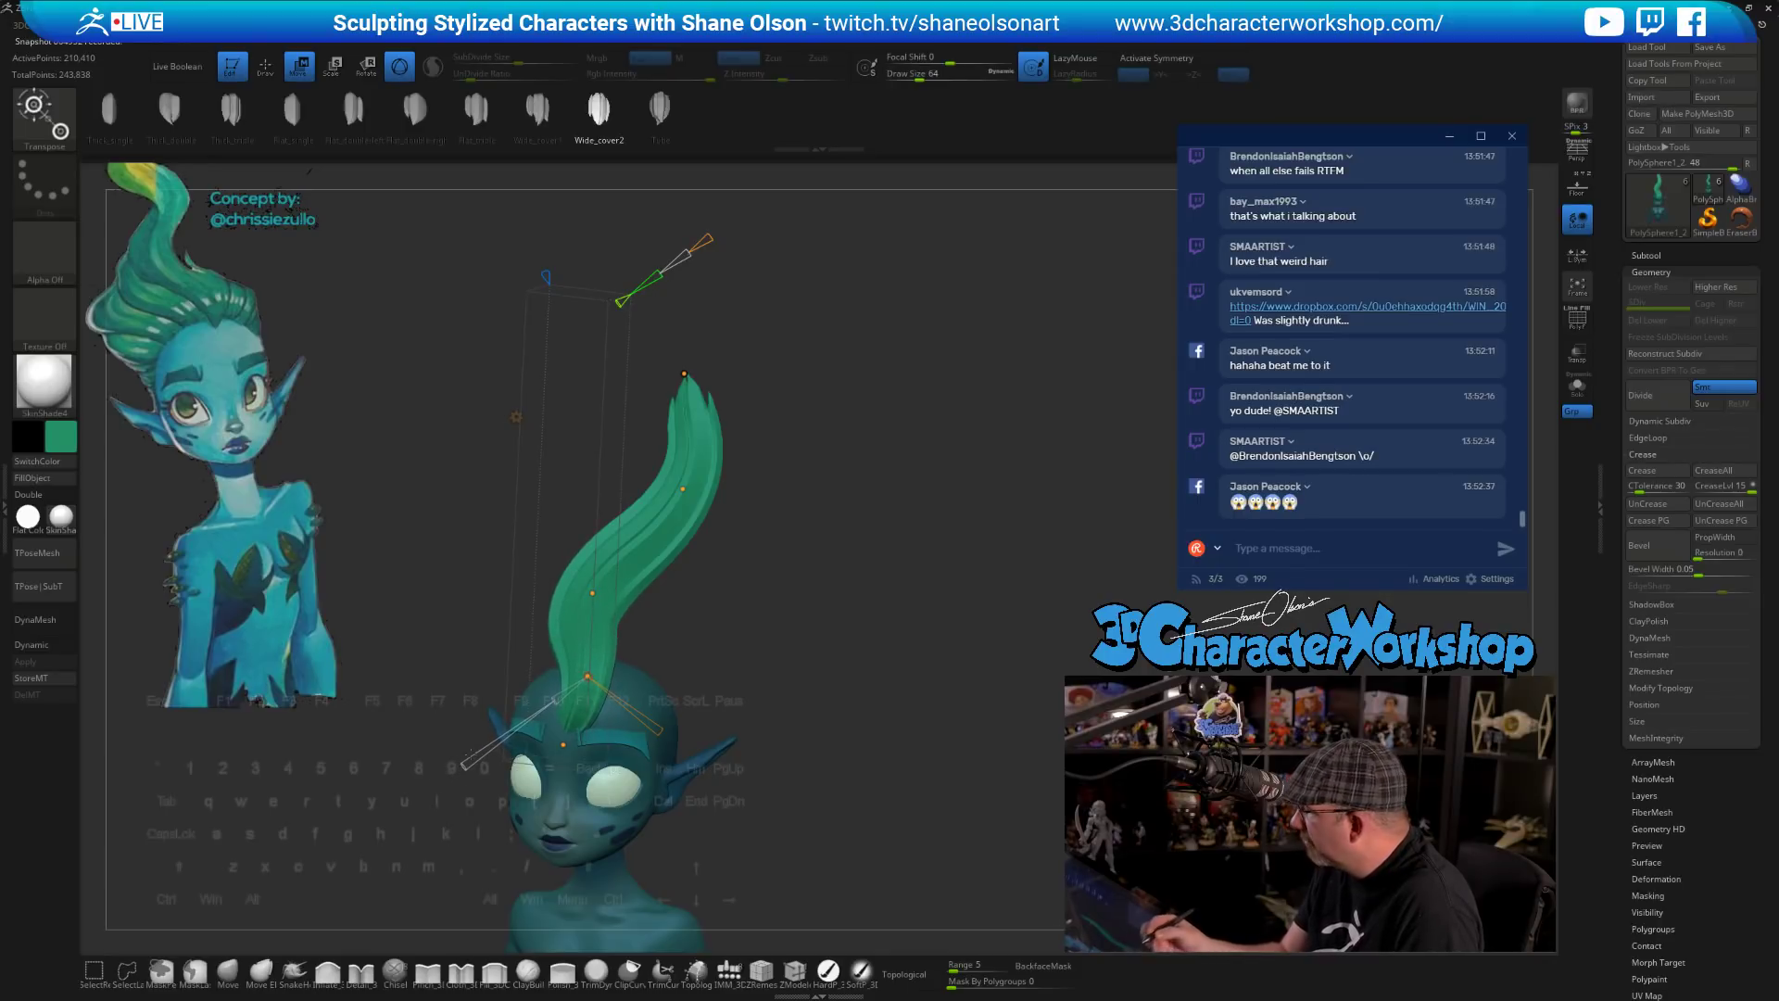
- Lower the control point beneath the tip in side view and slightly adjust its scale to deepen the backward sweep
{"action": "left_click_drag", "start_coordinate": [839, 713], "coordinate": [857, 772]}
{"action": "left_click_drag", "start_coordinate": [799, 648], "coordinate": [843, 745], "text": "alt"}
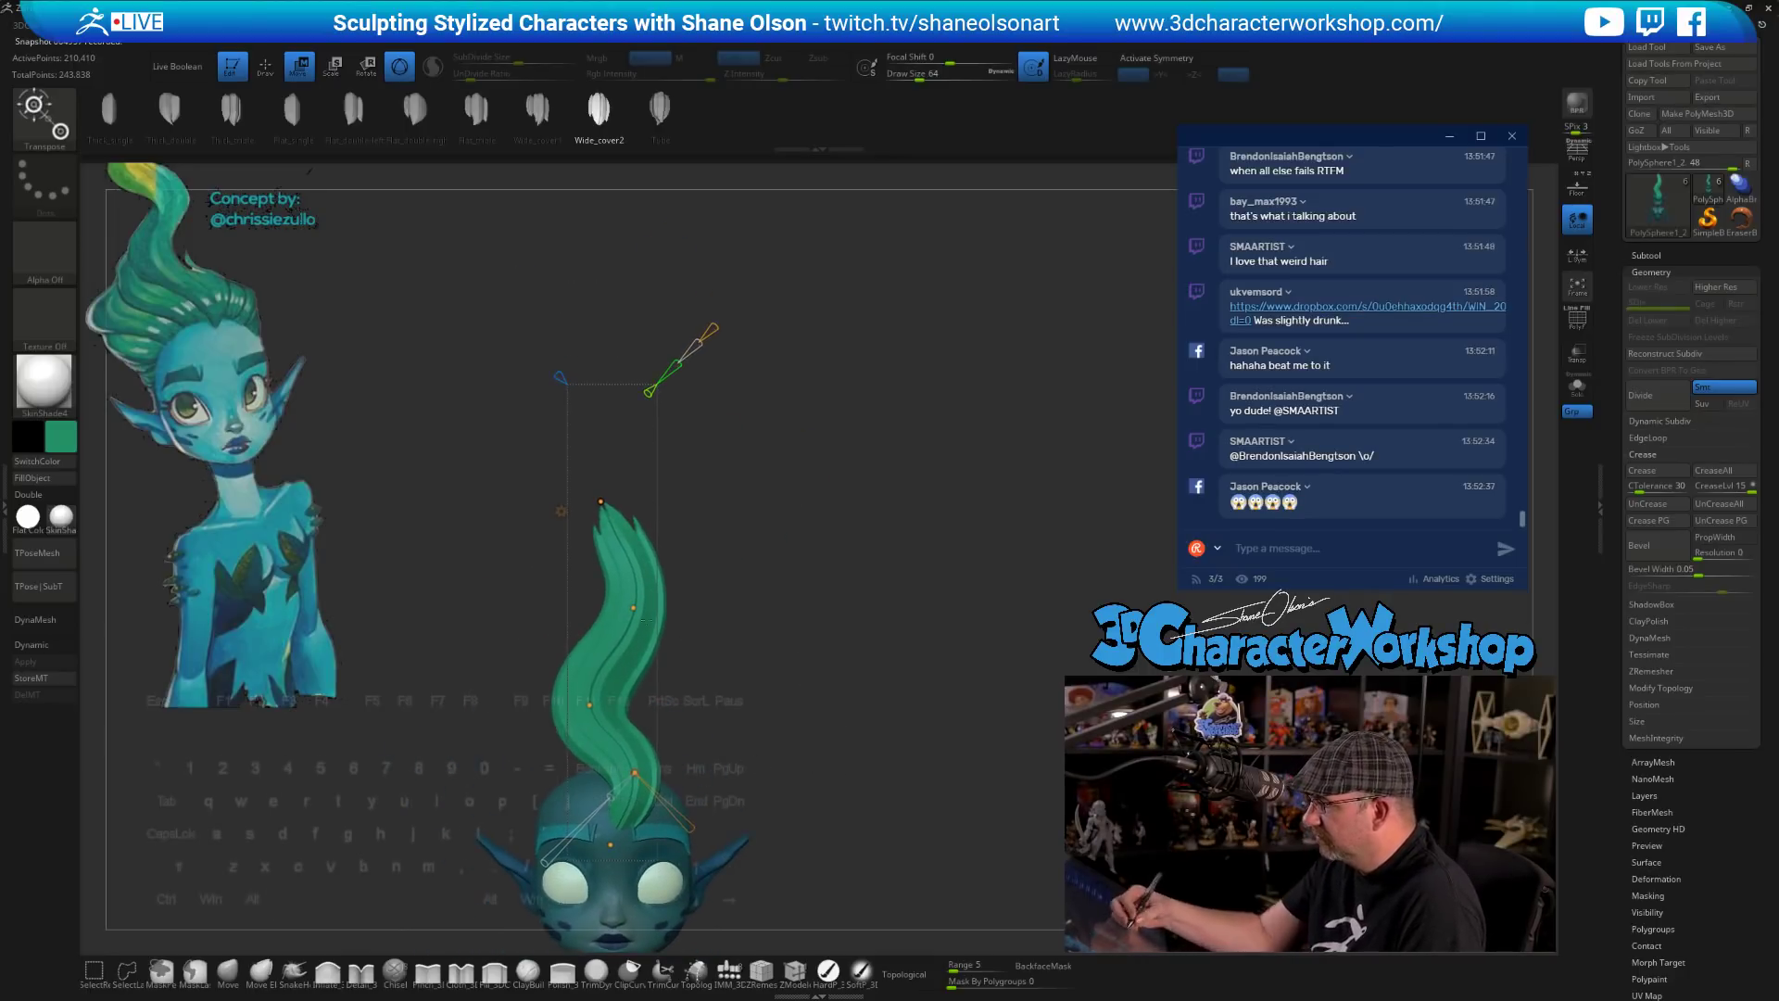
{"action": "left_click_drag", "start_coordinate": [613, 629], "coordinate": [595, 647]}
{"action": "mouse_move", "coordinate": [781, 721]}
{"action": "left_mouse_down", "text": "alt"}
{"action": "mouse_move", "coordinate": [776, 622]}
{"action": "mouse_move", "coordinate": [789, 735]}
{"action": "left_mouse_up", "text": "alt"}
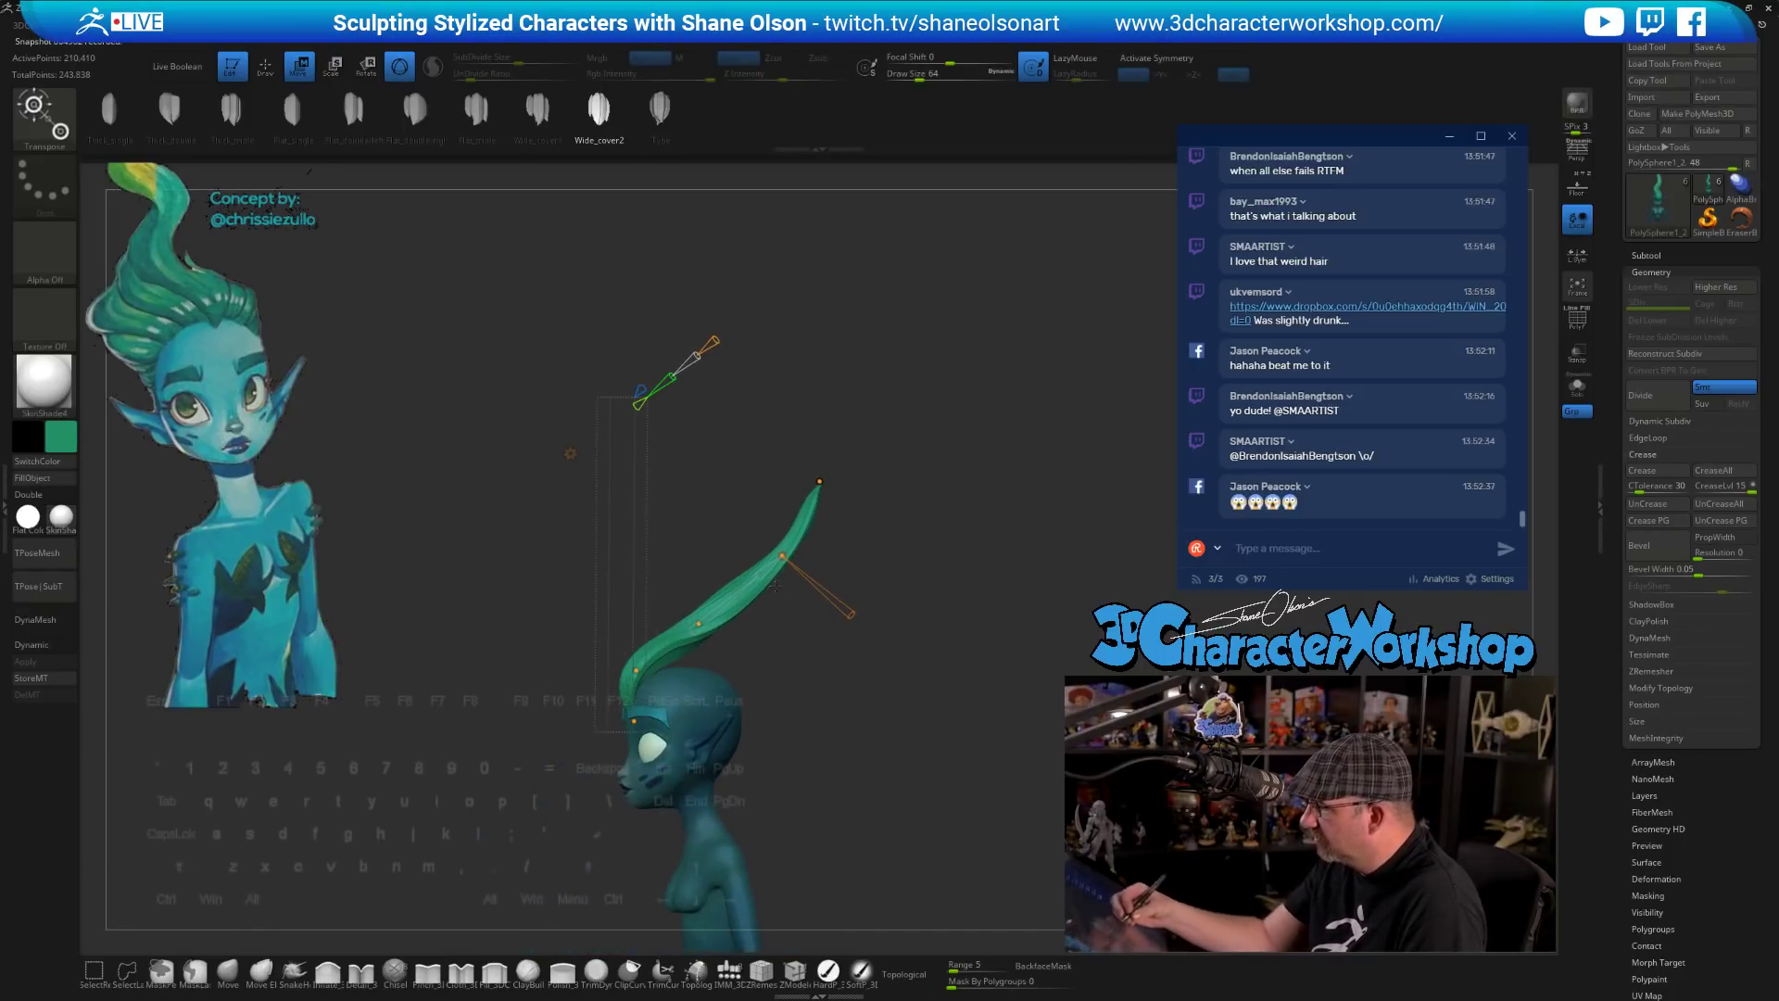
{"action": "left_click_drag", "start_coordinate": [781, 557], "coordinate": [782, 571]}
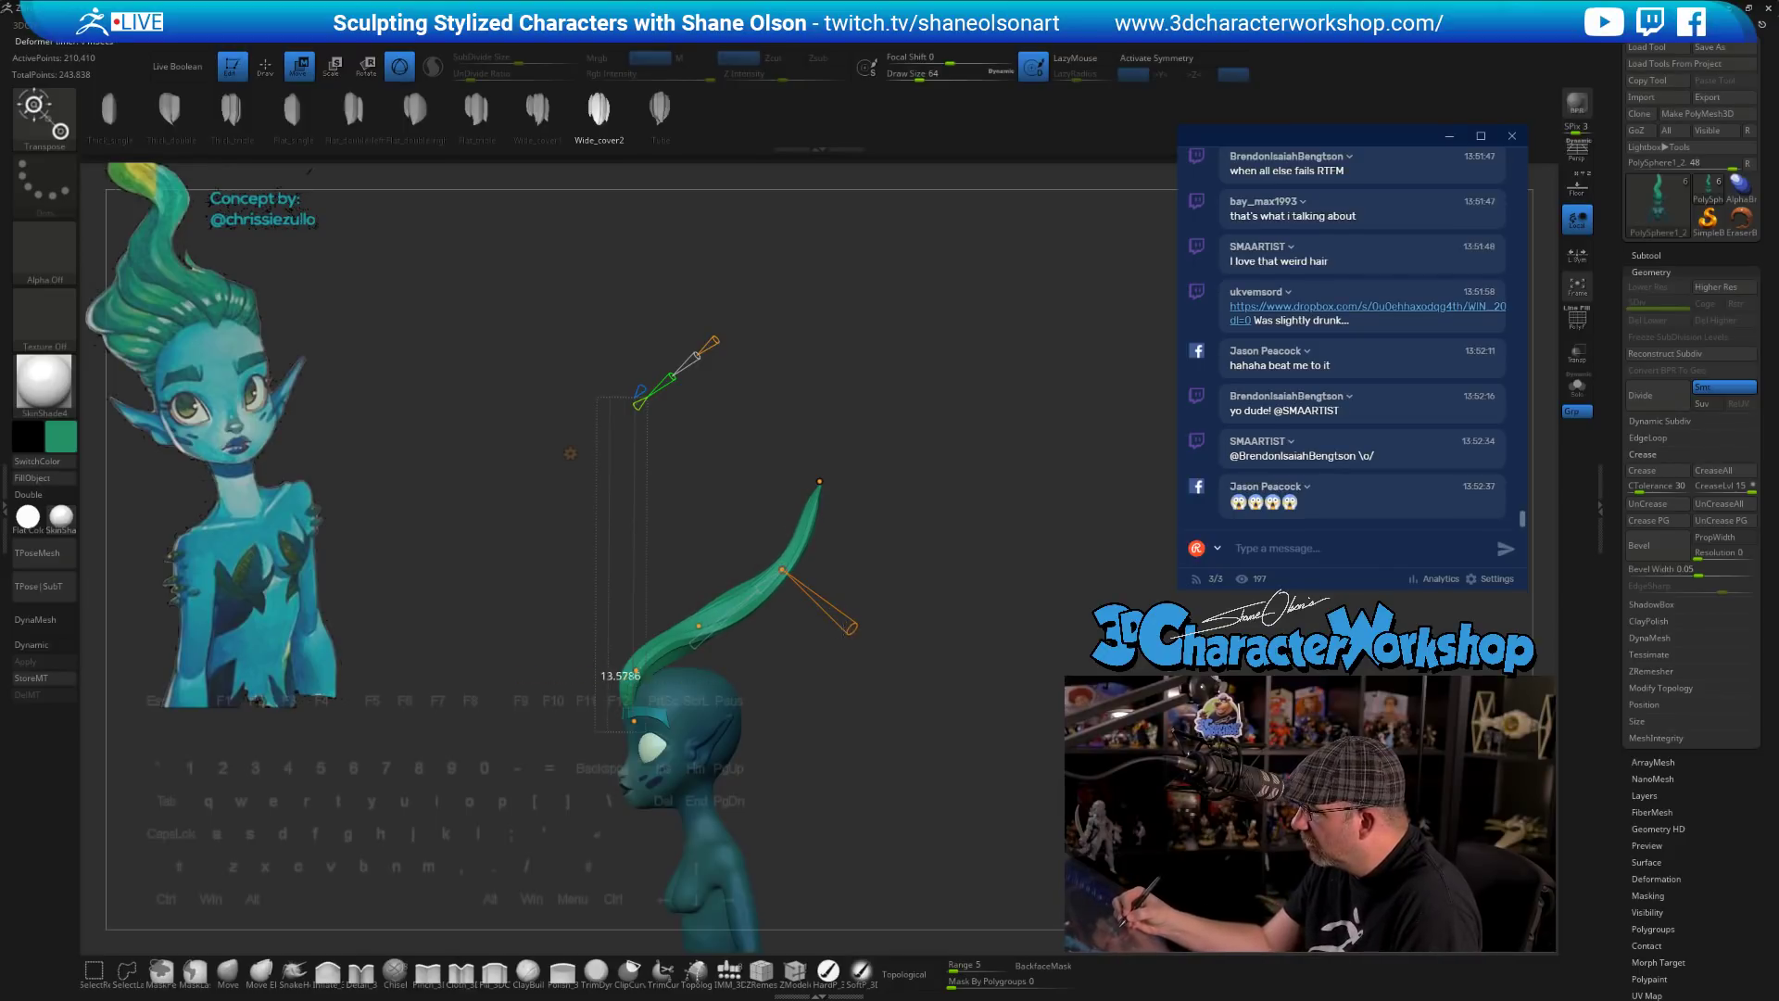
{"action": "left_click_drag", "start_coordinate": [852, 628], "coordinate": [844, 621]}
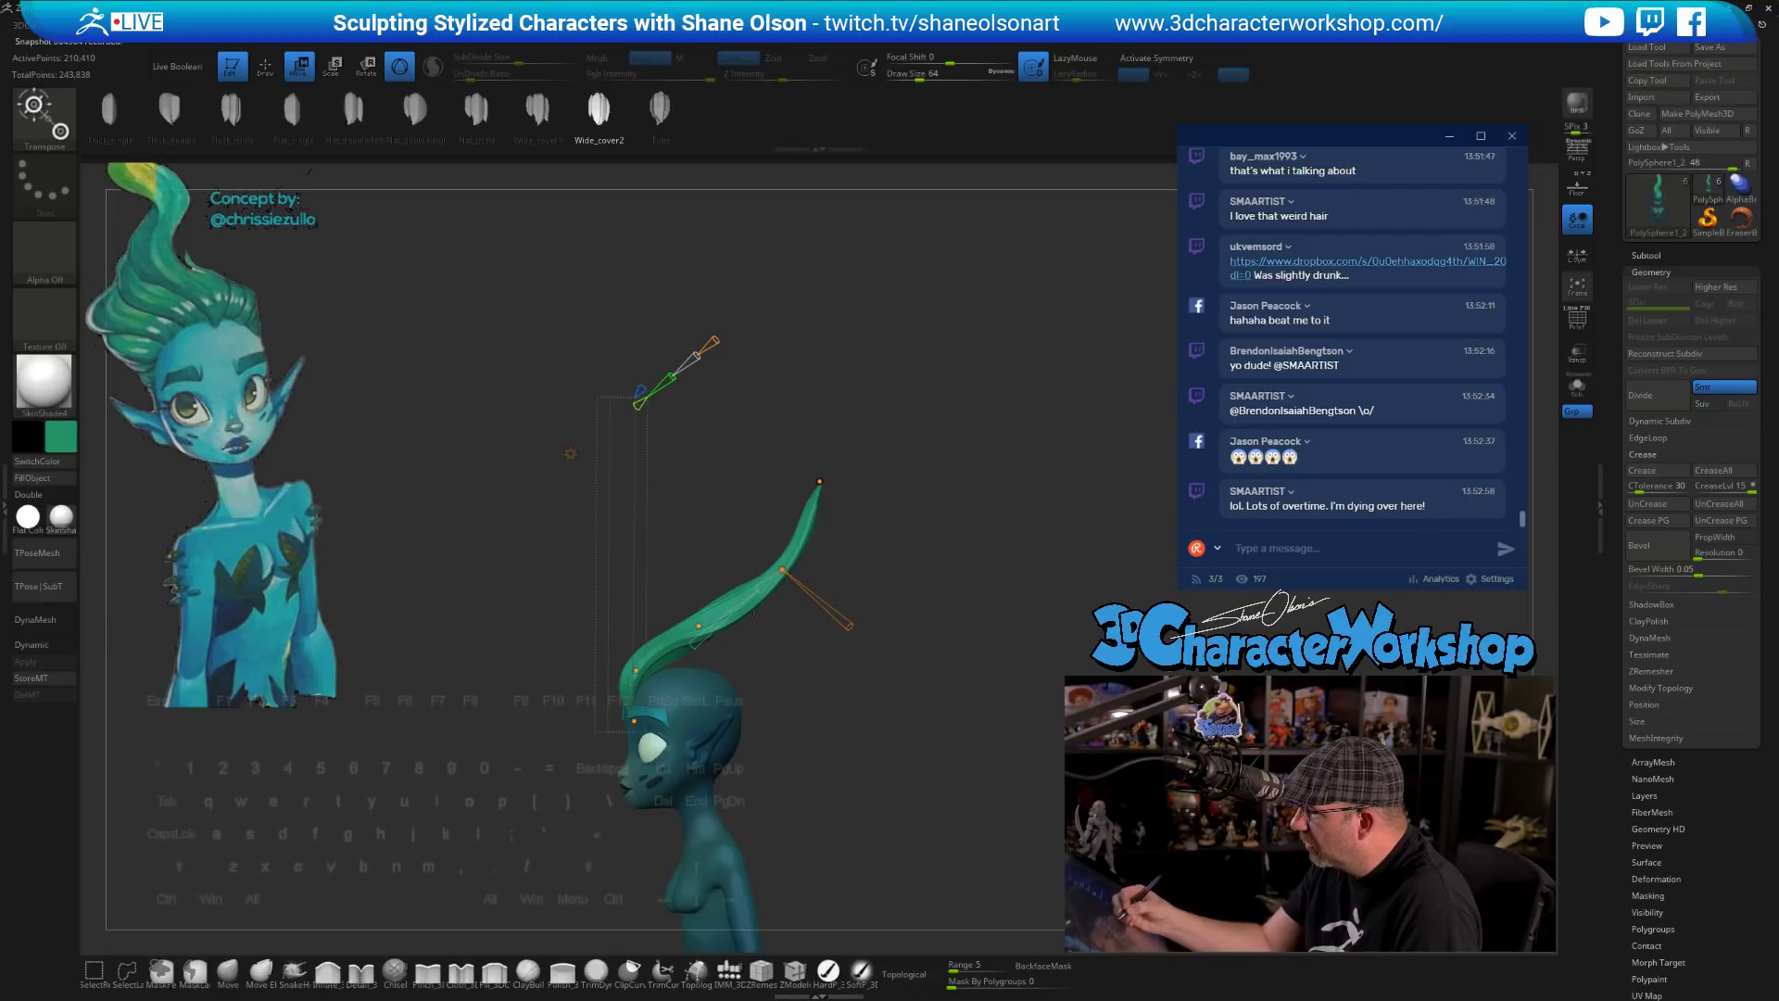
- Refine the strand's middle and upper control points from several angles to smooth its overall flow
{"action": "left_click_drag", "start_coordinate": [803, 689], "coordinate": [873, 697]}
{"action": "left_click_drag", "start_coordinate": [536, 419], "coordinate": [532, 437]}
{"action": "mouse_move", "coordinate": [784, 598]}
{"action": "left_mouse_down"}
{"action": "mouse_move", "coordinate": [704, 609]}
{"action": "mouse_move", "coordinate": [851, 625]}
{"action": "mouse_move", "coordinate": [756, 614]}
{"action": "left_mouse_up"}
{"action": "left_click_drag", "start_coordinate": [786, 531], "coordinate": [774, 549]}
{"action": "left_click_drag", "start_coordinate": [709, 597], "coordinate": [727, 599]}
{"action": "left_click_drag", "start_coordinate": [673, 661], "coordinate": [665, 660]}
{"action": "mouse_move", "coordinate": [767, 732]}
{"action": "left_mouse_down"}
{"action": "mouse_move", "coordinate": [818, 684]}
{"action": "mouse_move", "coordinate": [767, 731]}
{"action": "left_mouse_up"}
{"action": "left_click_drag", "start_coordinate": [750, 577], "coordinate": [742, 575]}
{"action": "left_click_drag", "start_coordinate": [753, 501], "coordinate": [751, 502]}
- Finish the Bend Curve deformation by switching the strand's transform type back to Gizmo 3D
{"action": "left_click_drag", "start_coordinate": [519, 408], "coordinate": [746, 350]}
{"action": "left_click", "coordinate": [672, 421]}
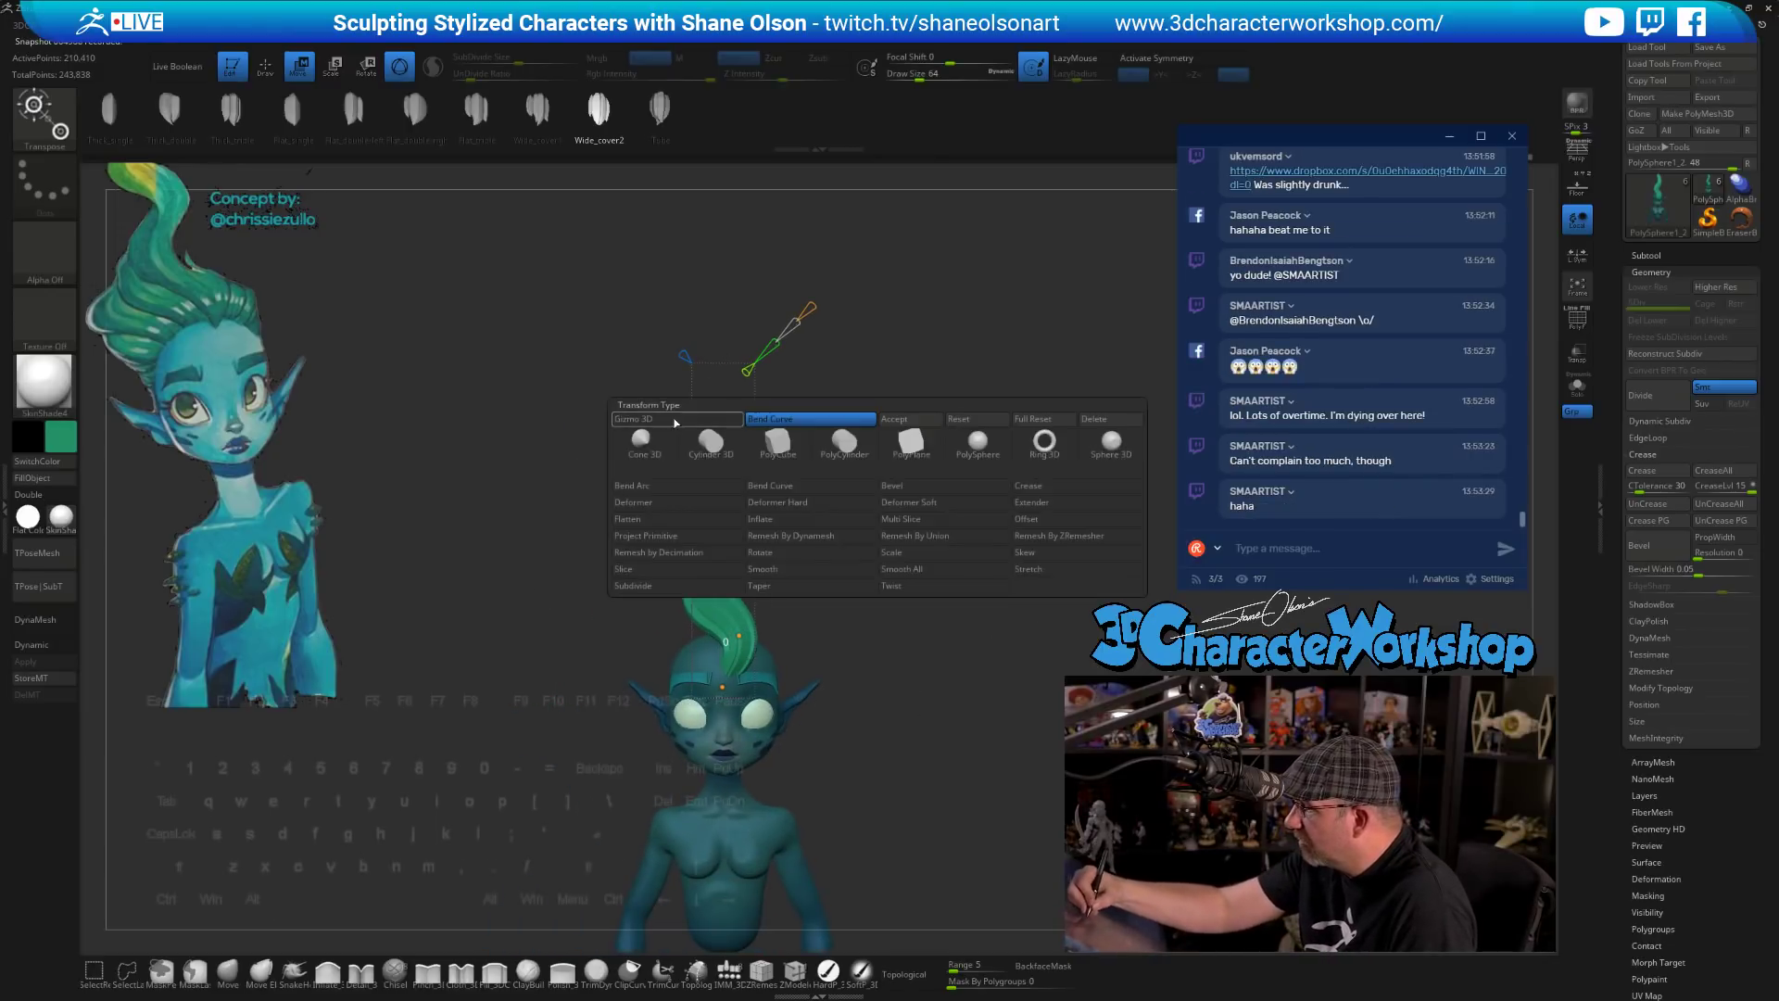
{"action": "left_click", "coordinate": [680, 421]}
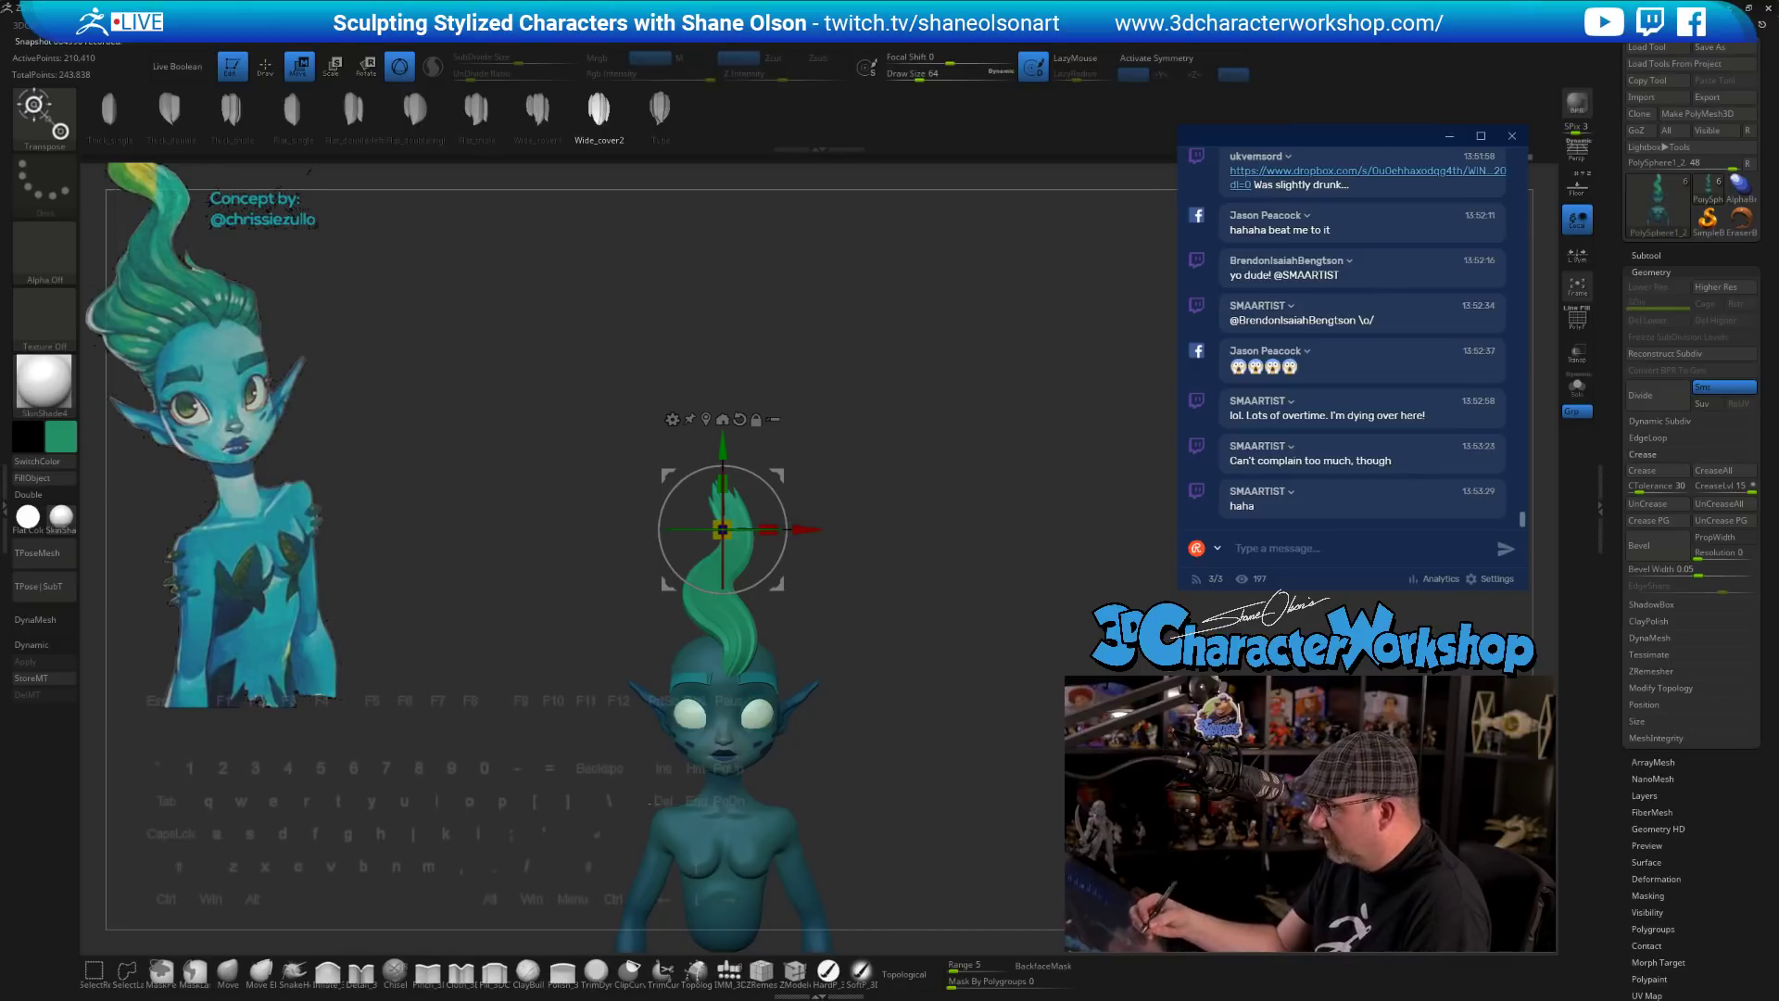
- Switch to the SnakeHook brush and set its Draw Size to 154 for shaping the strand's upper part
{"action": "left_click", "coordinate": [294, 971]}
{"action": "mouse_move", "coordinate": [757, 682]}
{"action": "left_mouse_down"}
{"action": "mouse_move", "coordinate": [806, 732]}
{"action": "mouse_move", "coordinate": [786, 598]}
{"action": "left_mouse_up"}
{"action": "key", "text": "s"}
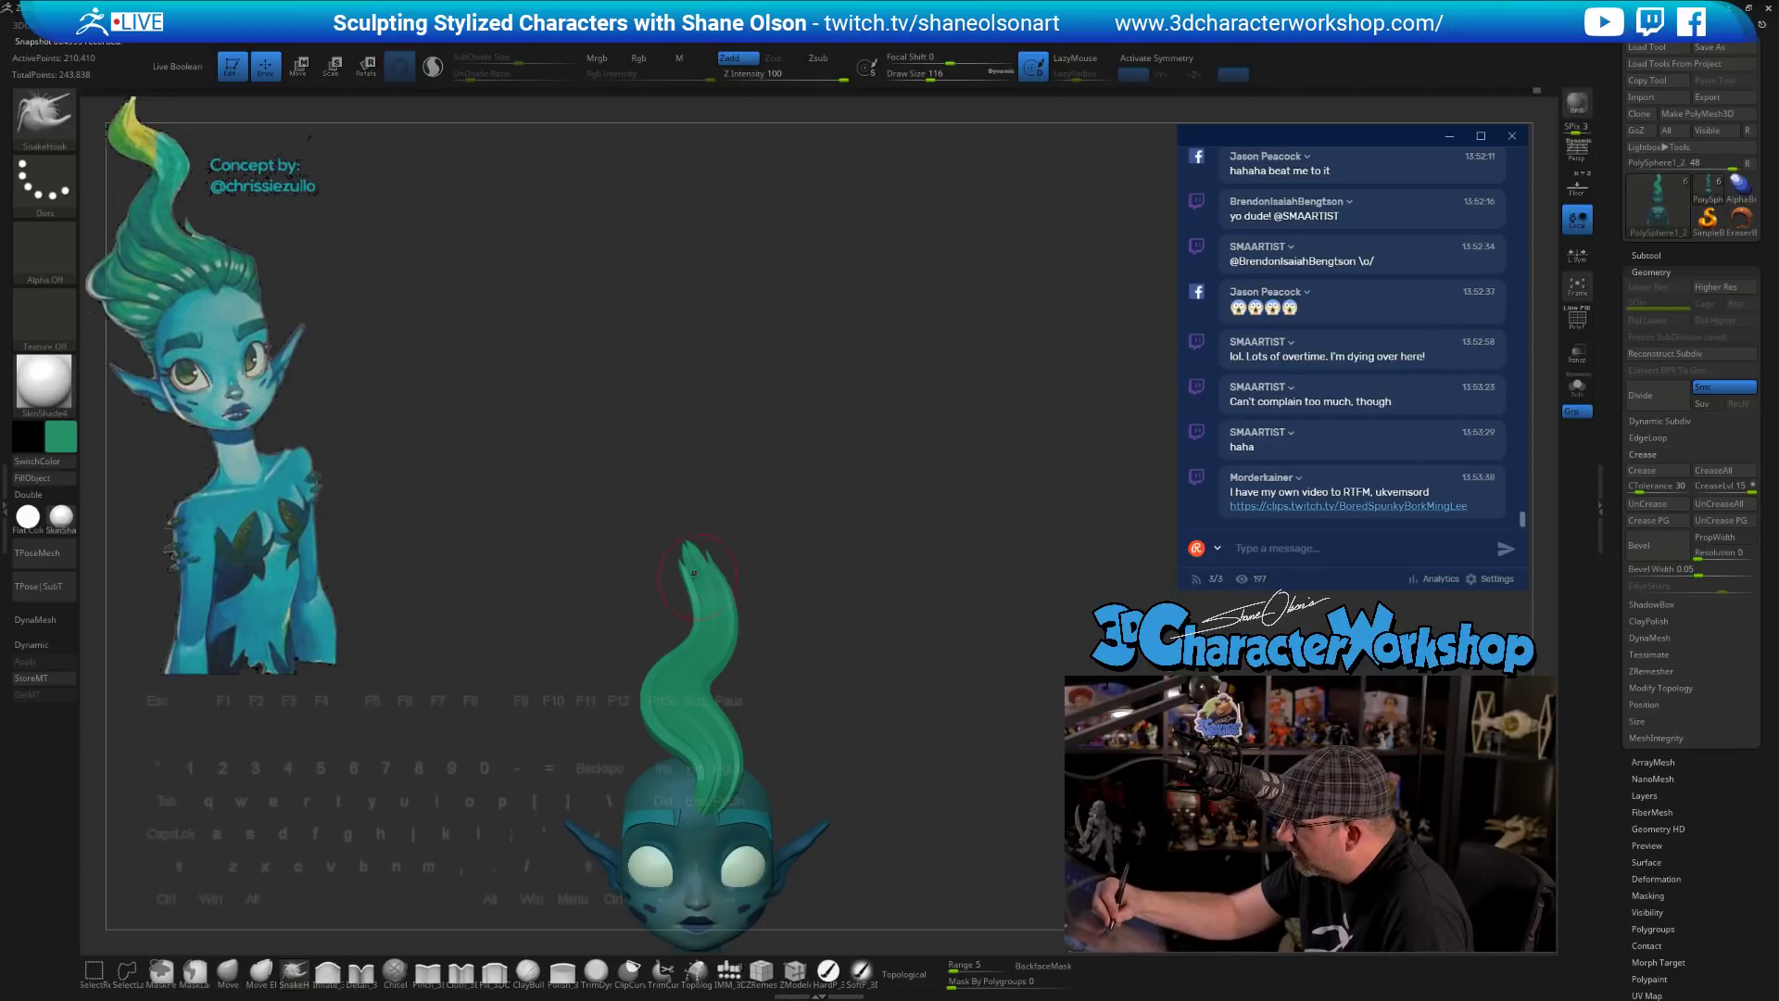
{"action": "key", "text": "s"}
{"action": "left_click", "coordinate": [704, 495]}
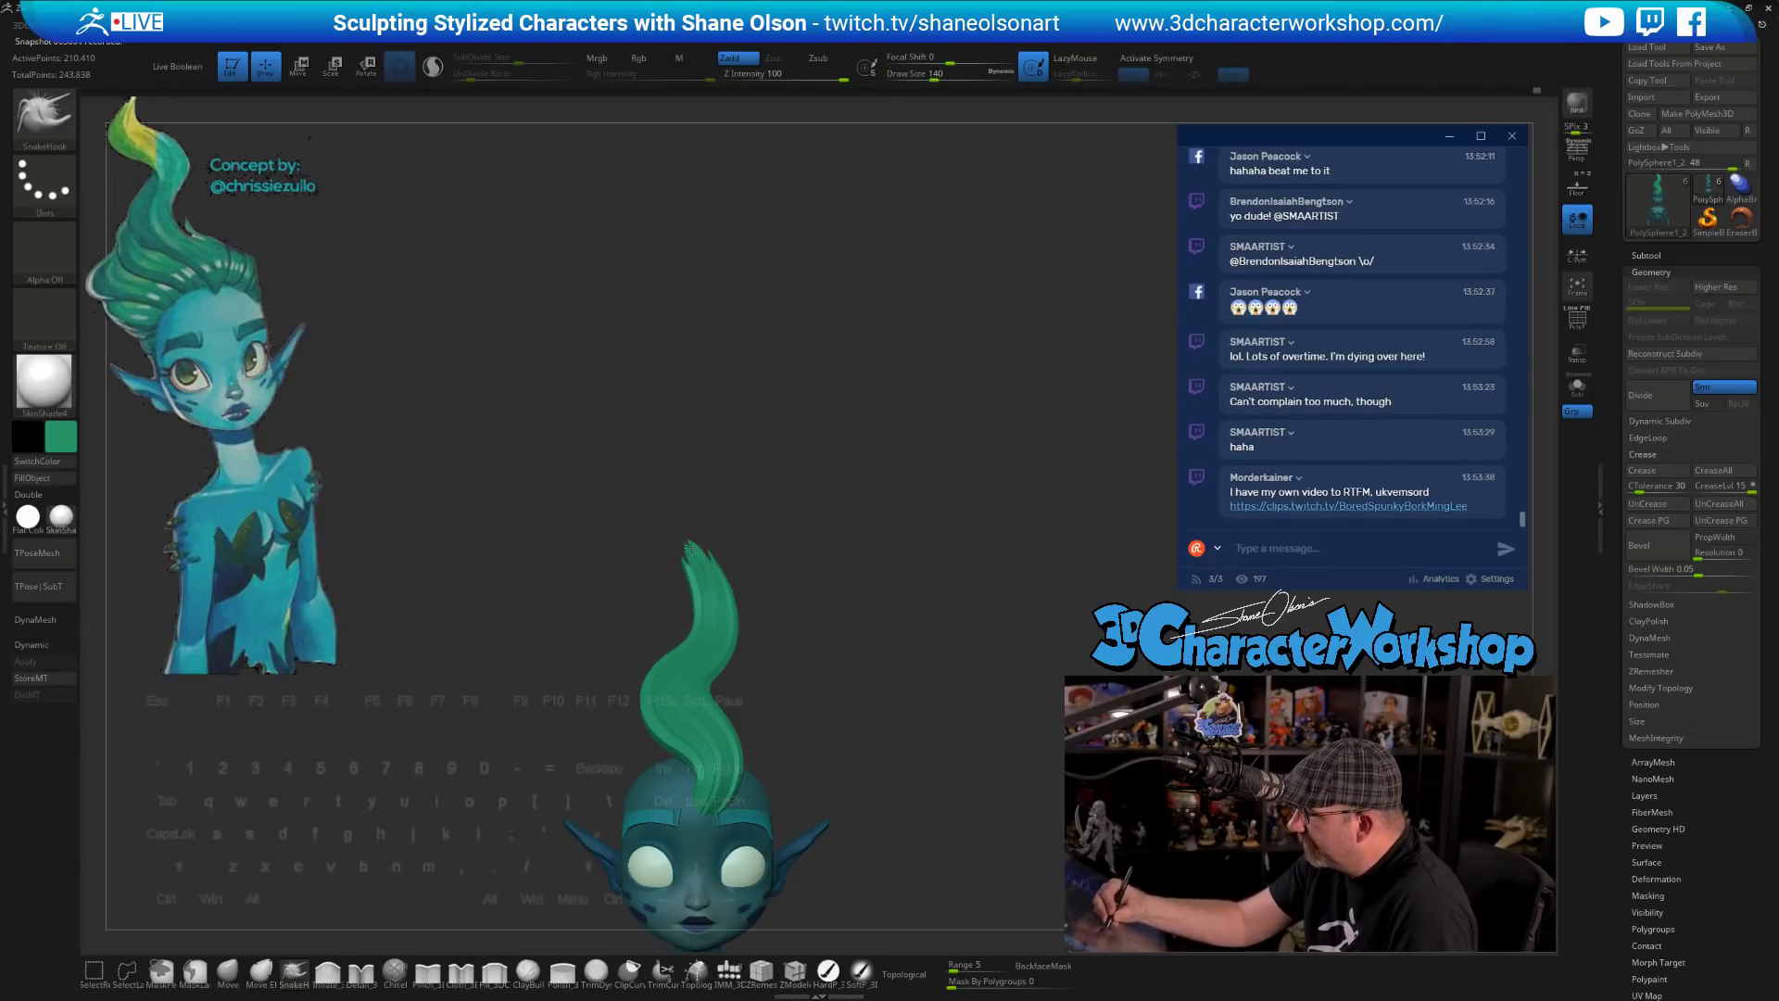
{"action": "left_click_drag", "start_coordinate": [848, 632], "coordinate": [747, 630]}
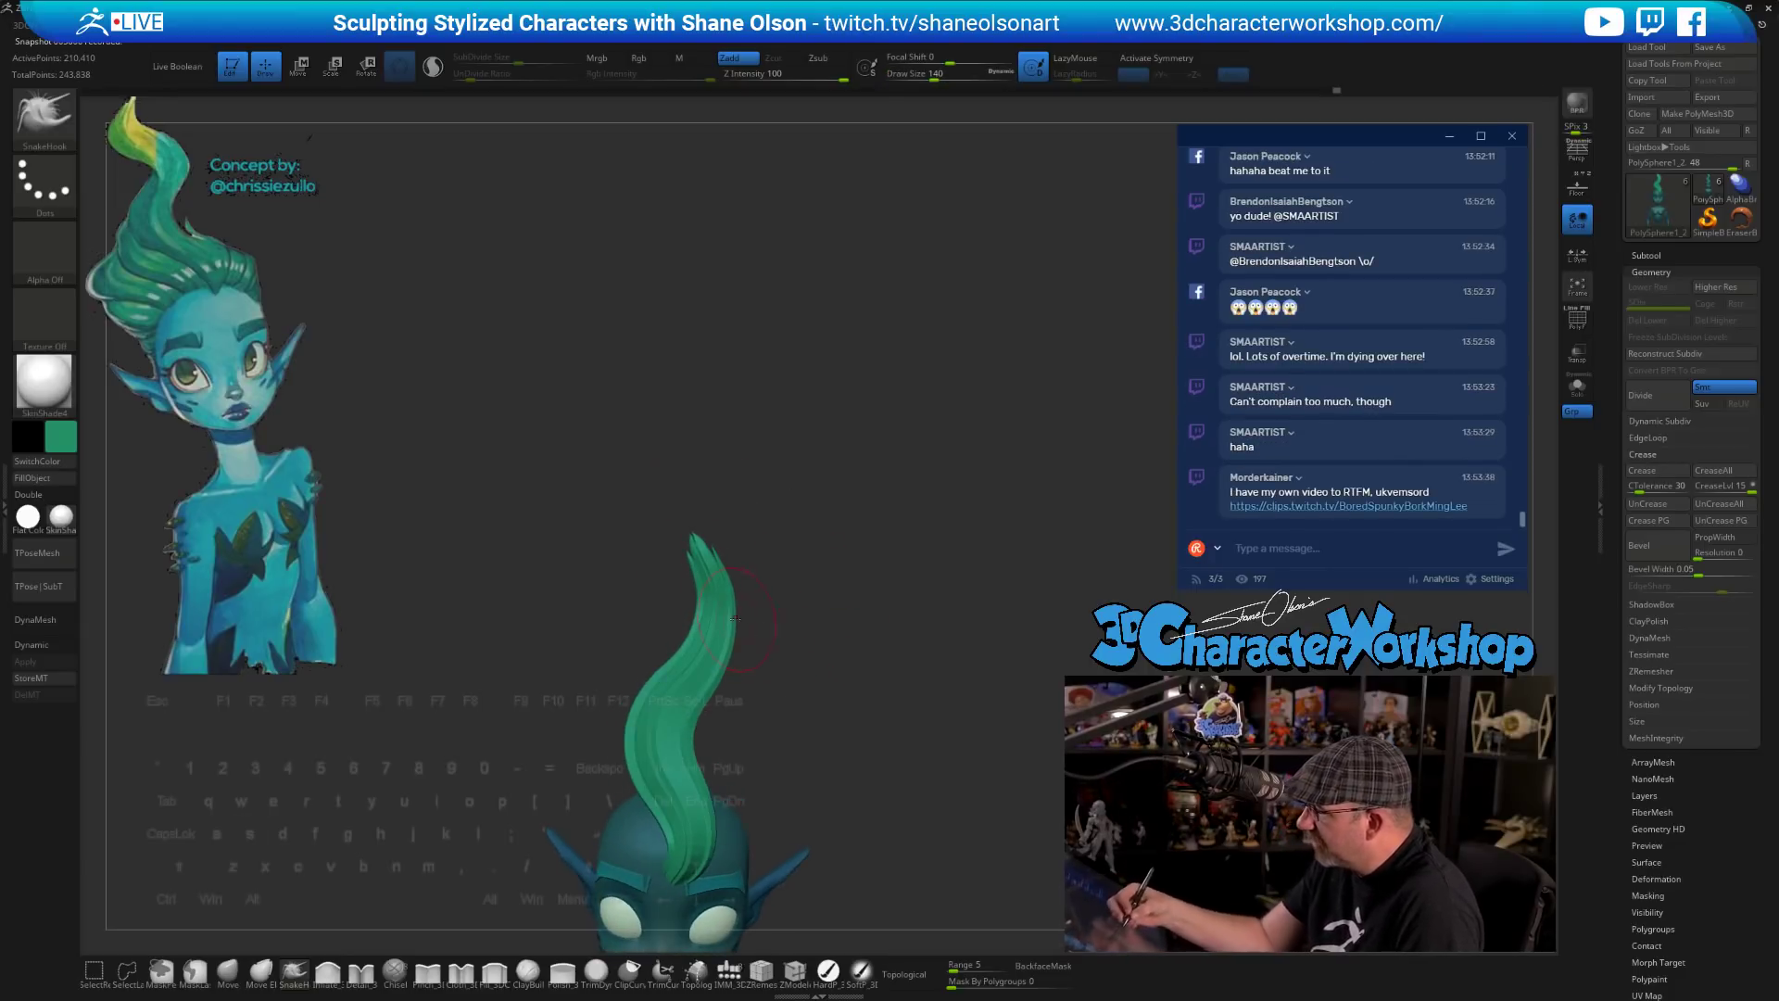
{"action": "key", "text": "s"}
{"action": "left_click", "coordinate": [724, 616]}
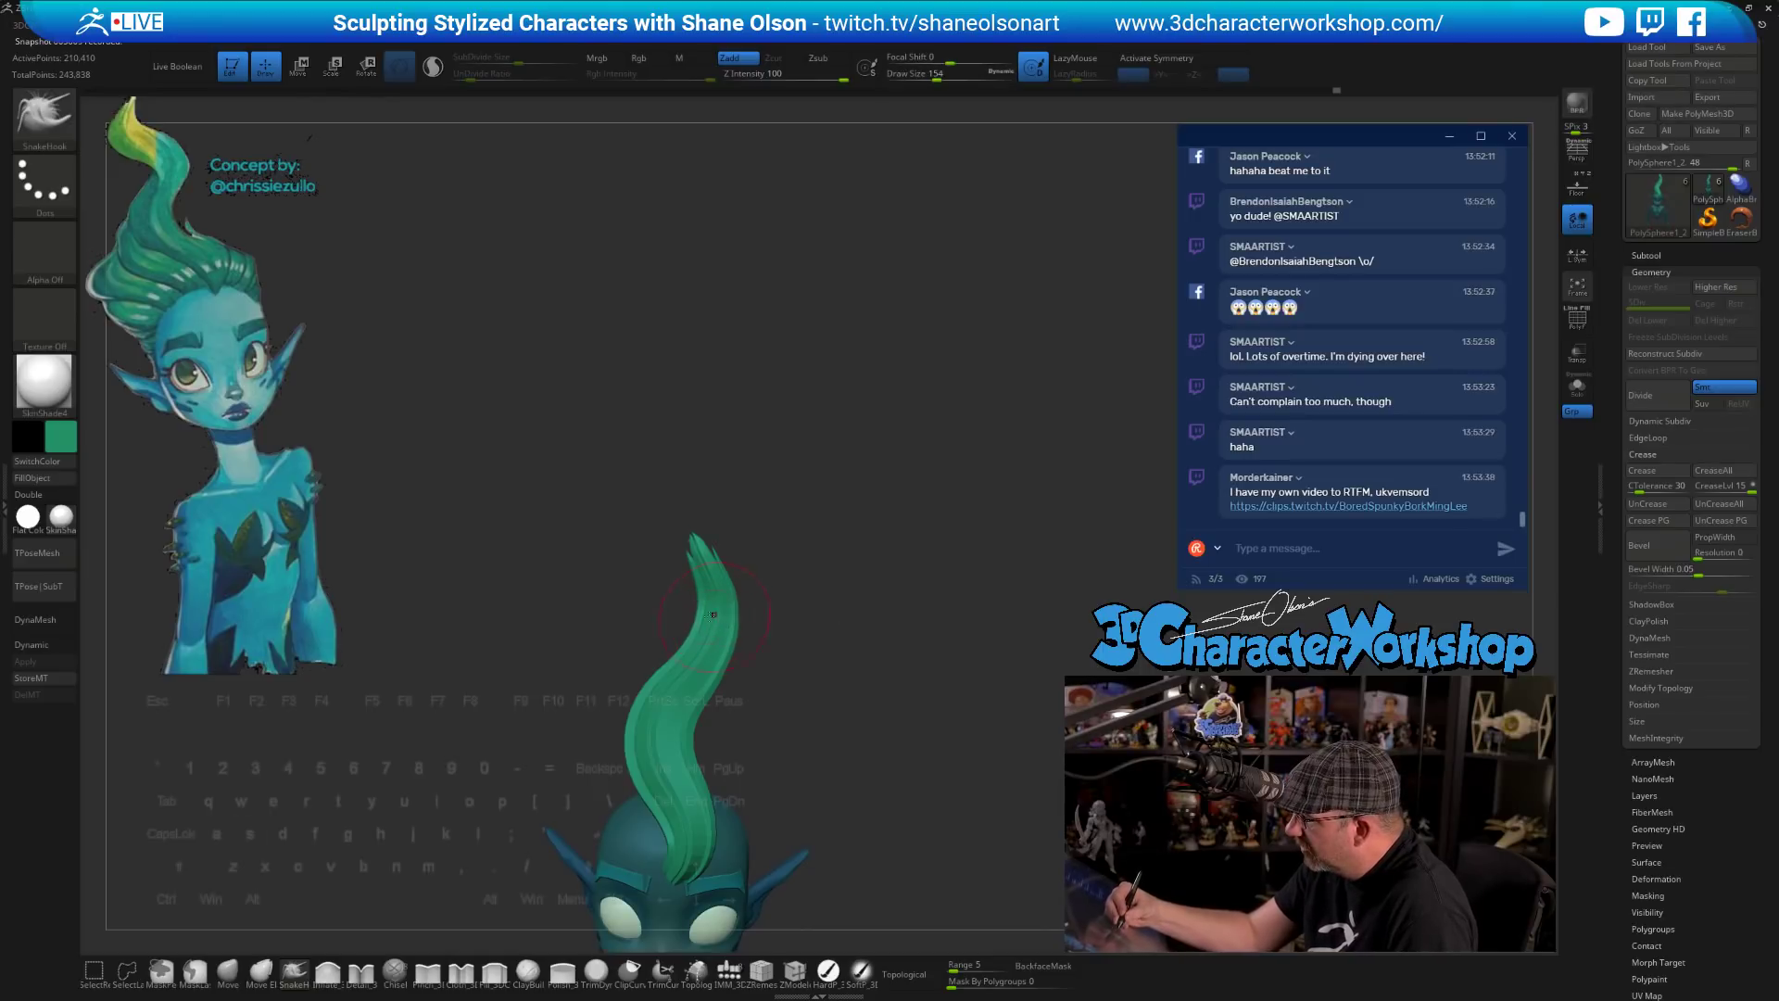
- Push the rear part of the strand slightly down in side view with SnakeHook at Draw Size 286
{"action": "left_click_drag", "start_coordinate": [826, 640], "coordinate": [747, 625]}
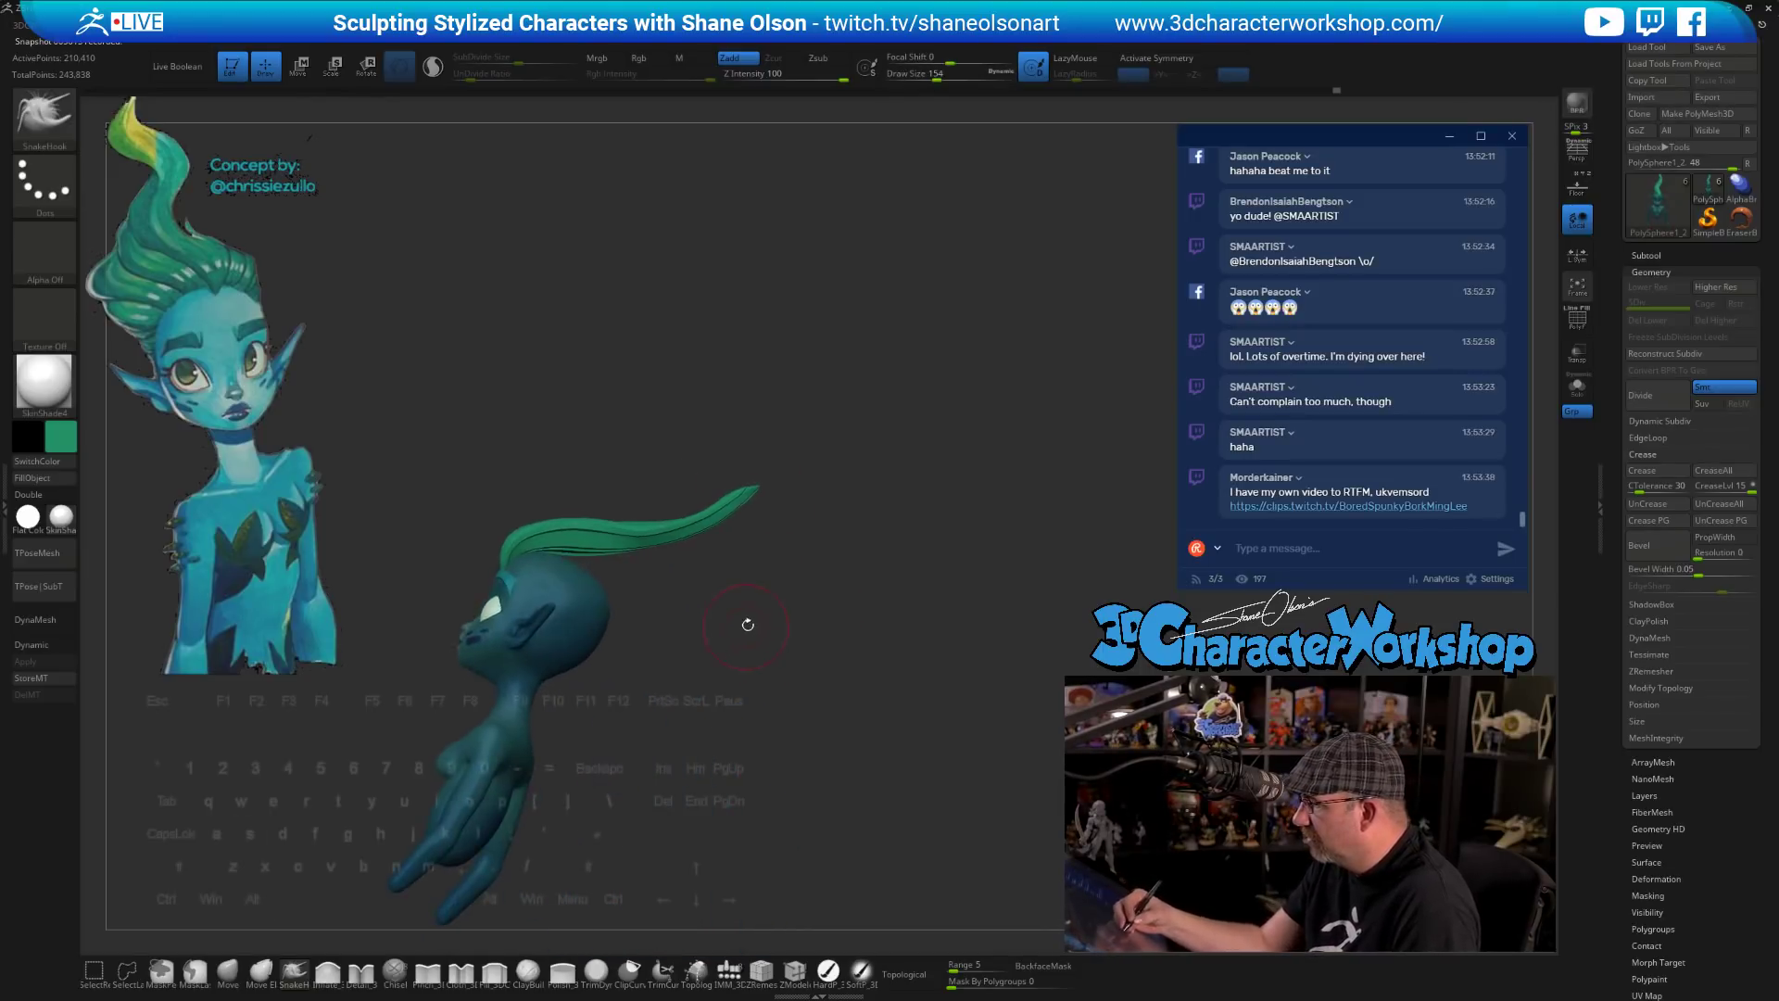
{"action": "key", "text": "s"}
{"action": "left_click", "coordinate": [711, 581]}
{"action": "left_click_drag", "start_coordinate": [684, 534], "coordinate": [681, 543]}
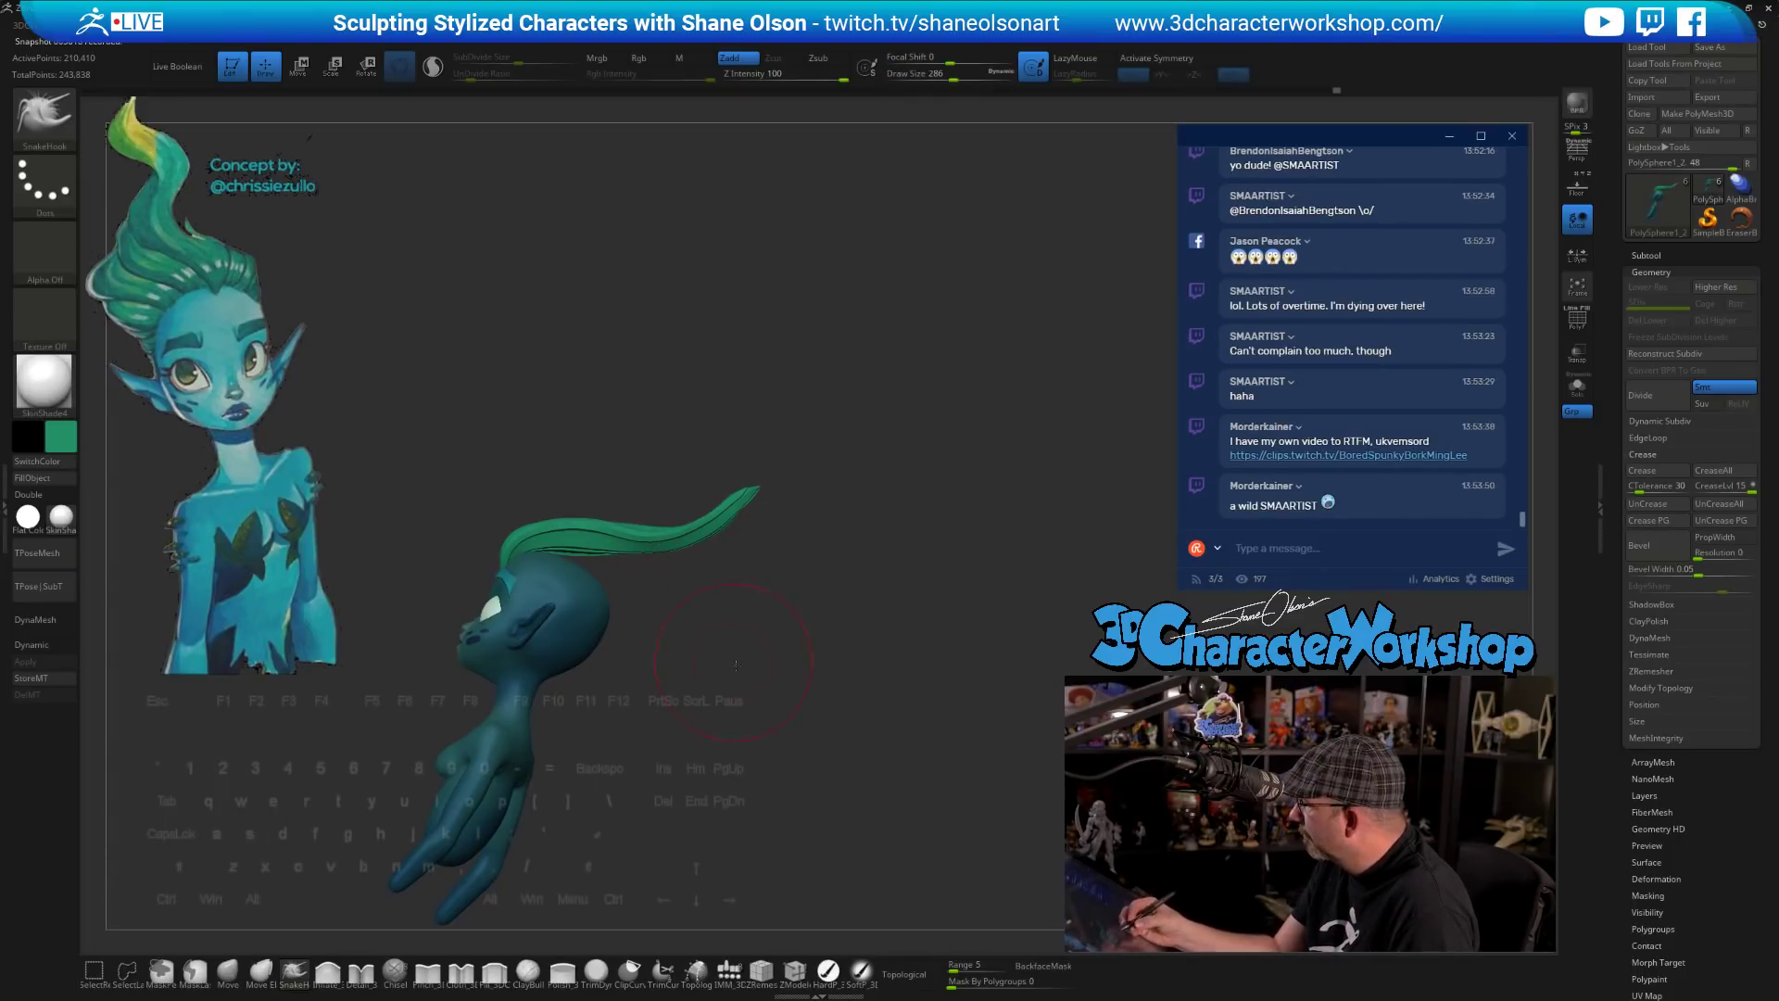
- Enlarge the SnakeHook Draw Size to 299 and reshape the strand's middle bend in front view
{"action": "left_click_drag", "start_coordinate": [737, 666], "coordinate": [751, 627]}
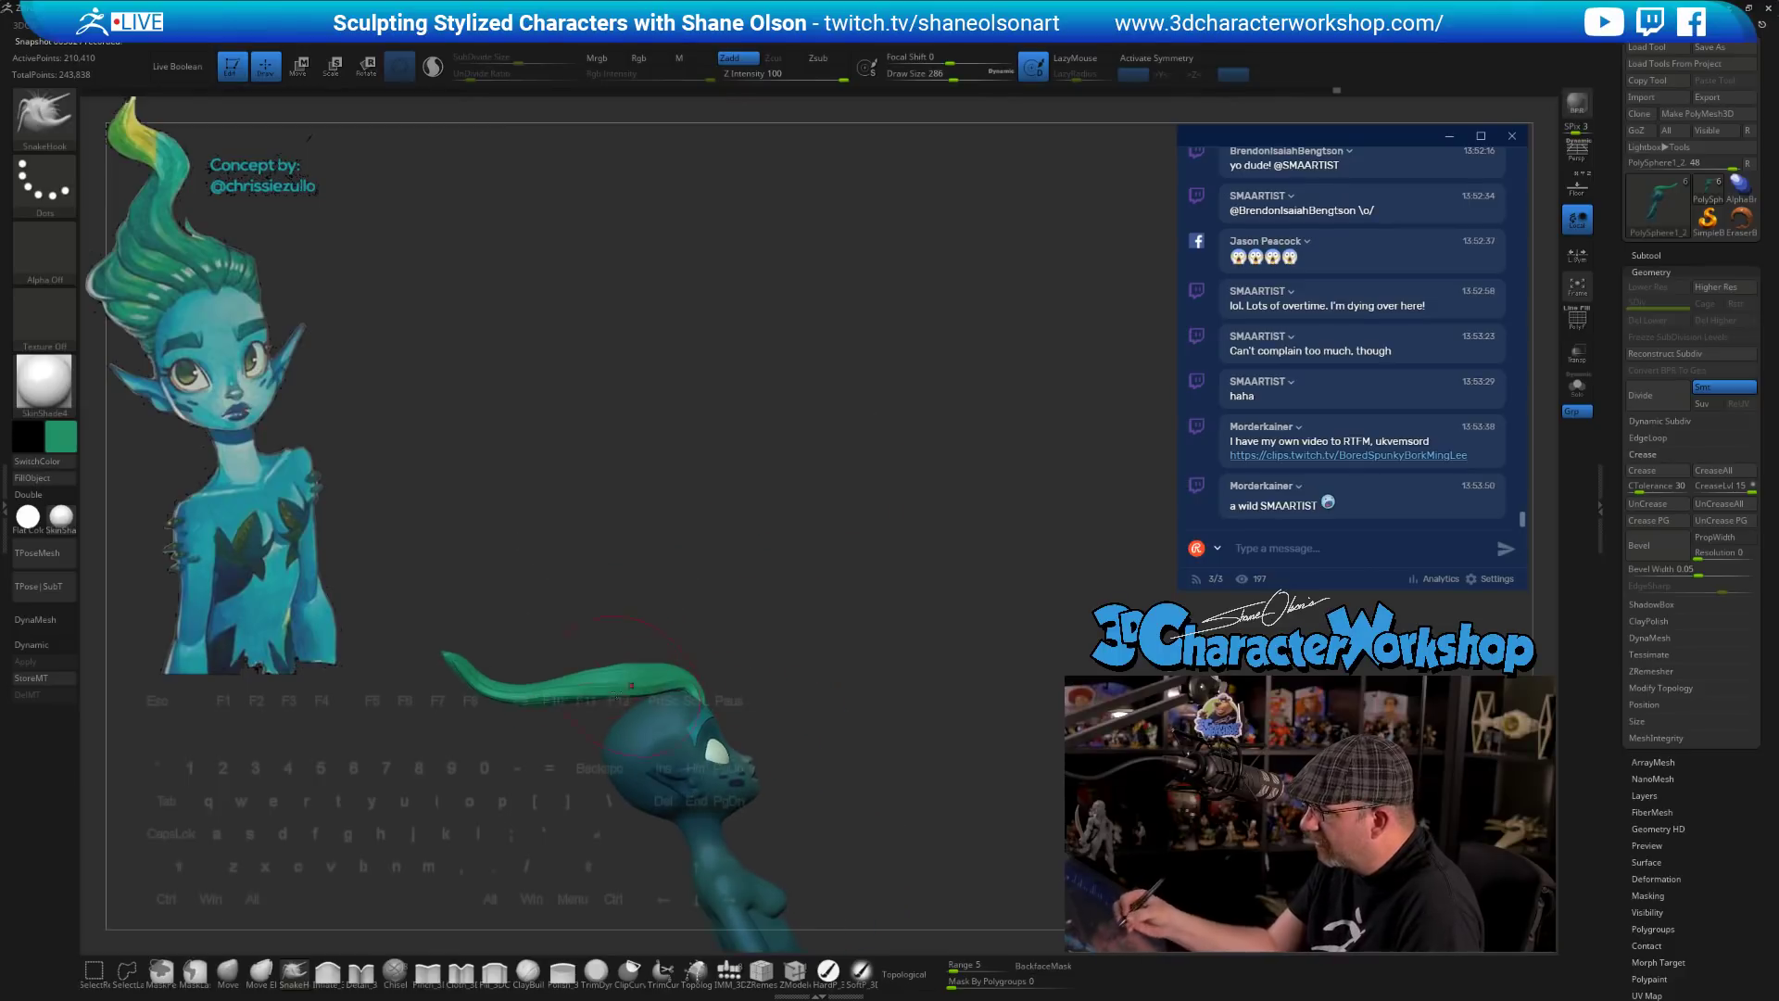
{"action": "key", "text": "s"}
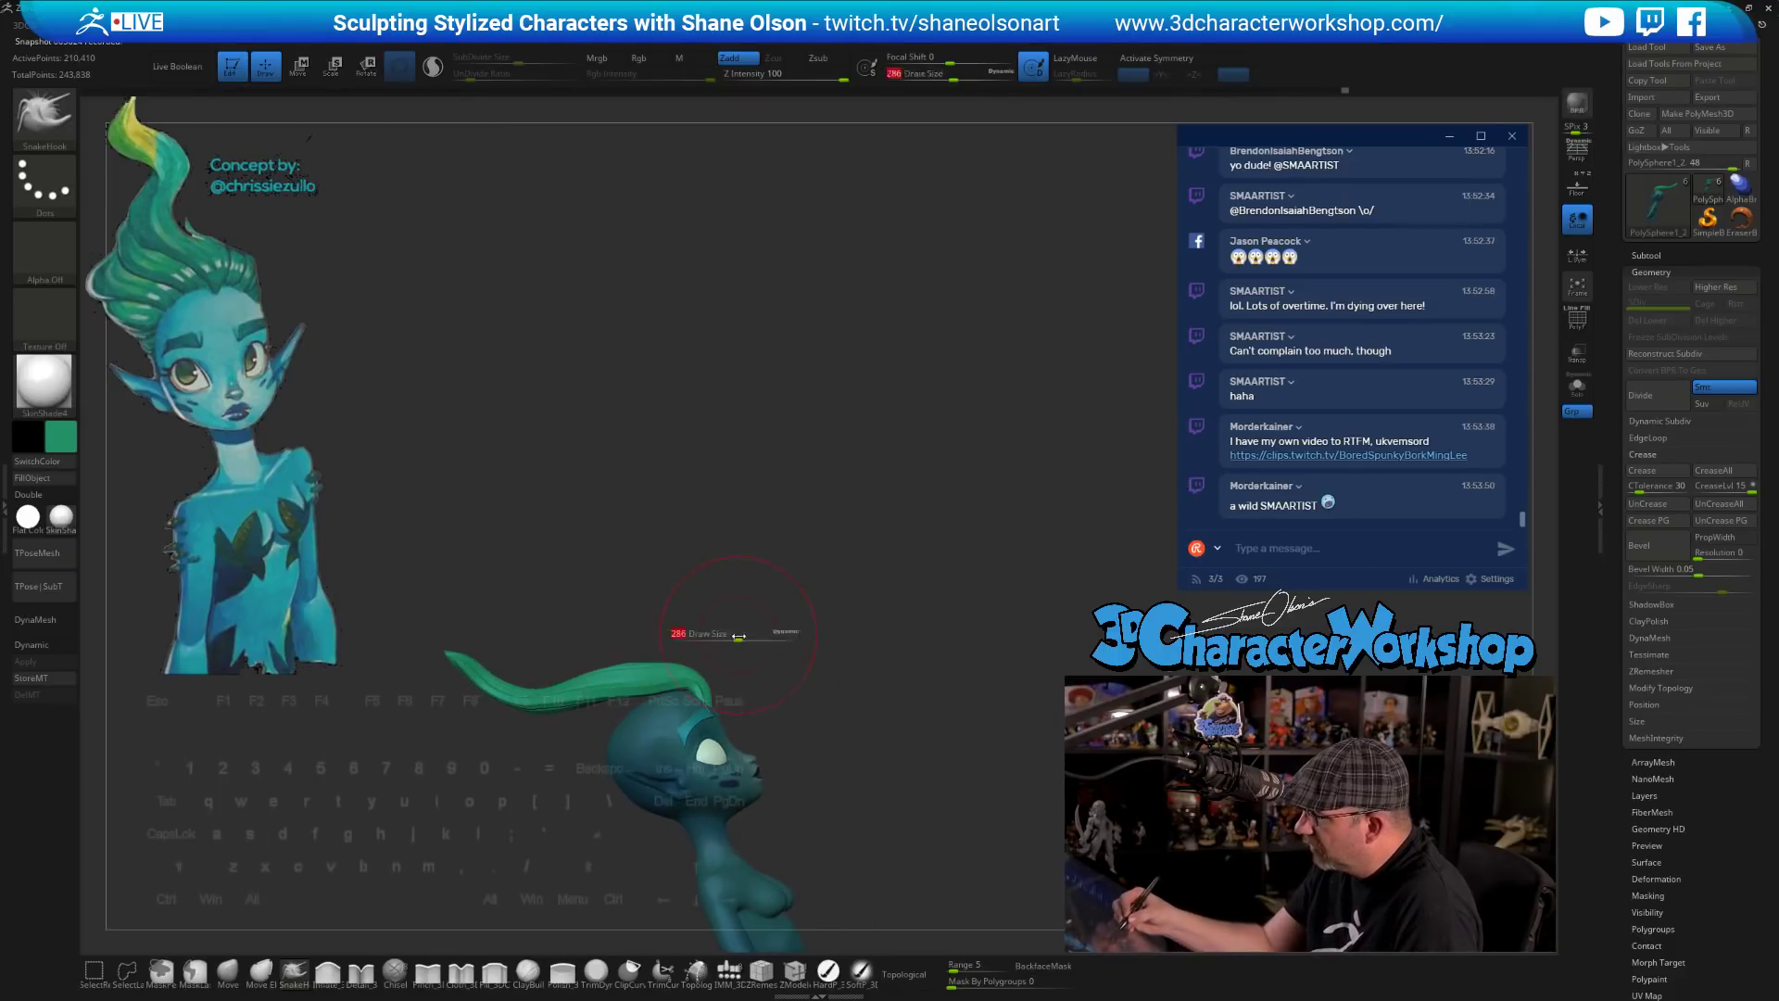
{"action": "left_click", "coordinate": [731, 638]}
{"action": "mouse_move", "coordinate": [825, 671]}
{"action": "left_mouse_down"}
{"action": "mouse_move", "coordinate": [836, 735]}
{"action": "mouse_move", "coordinate": [818, 727]}
{"action": "mouse_move", "coordinate": [842, 703]}
{"action": "mouse_move", "coordinate": [842, 628]}
{"action": "mouse_move", "coordinate": [842, 710]}
{"action": "left_mouse_up"}
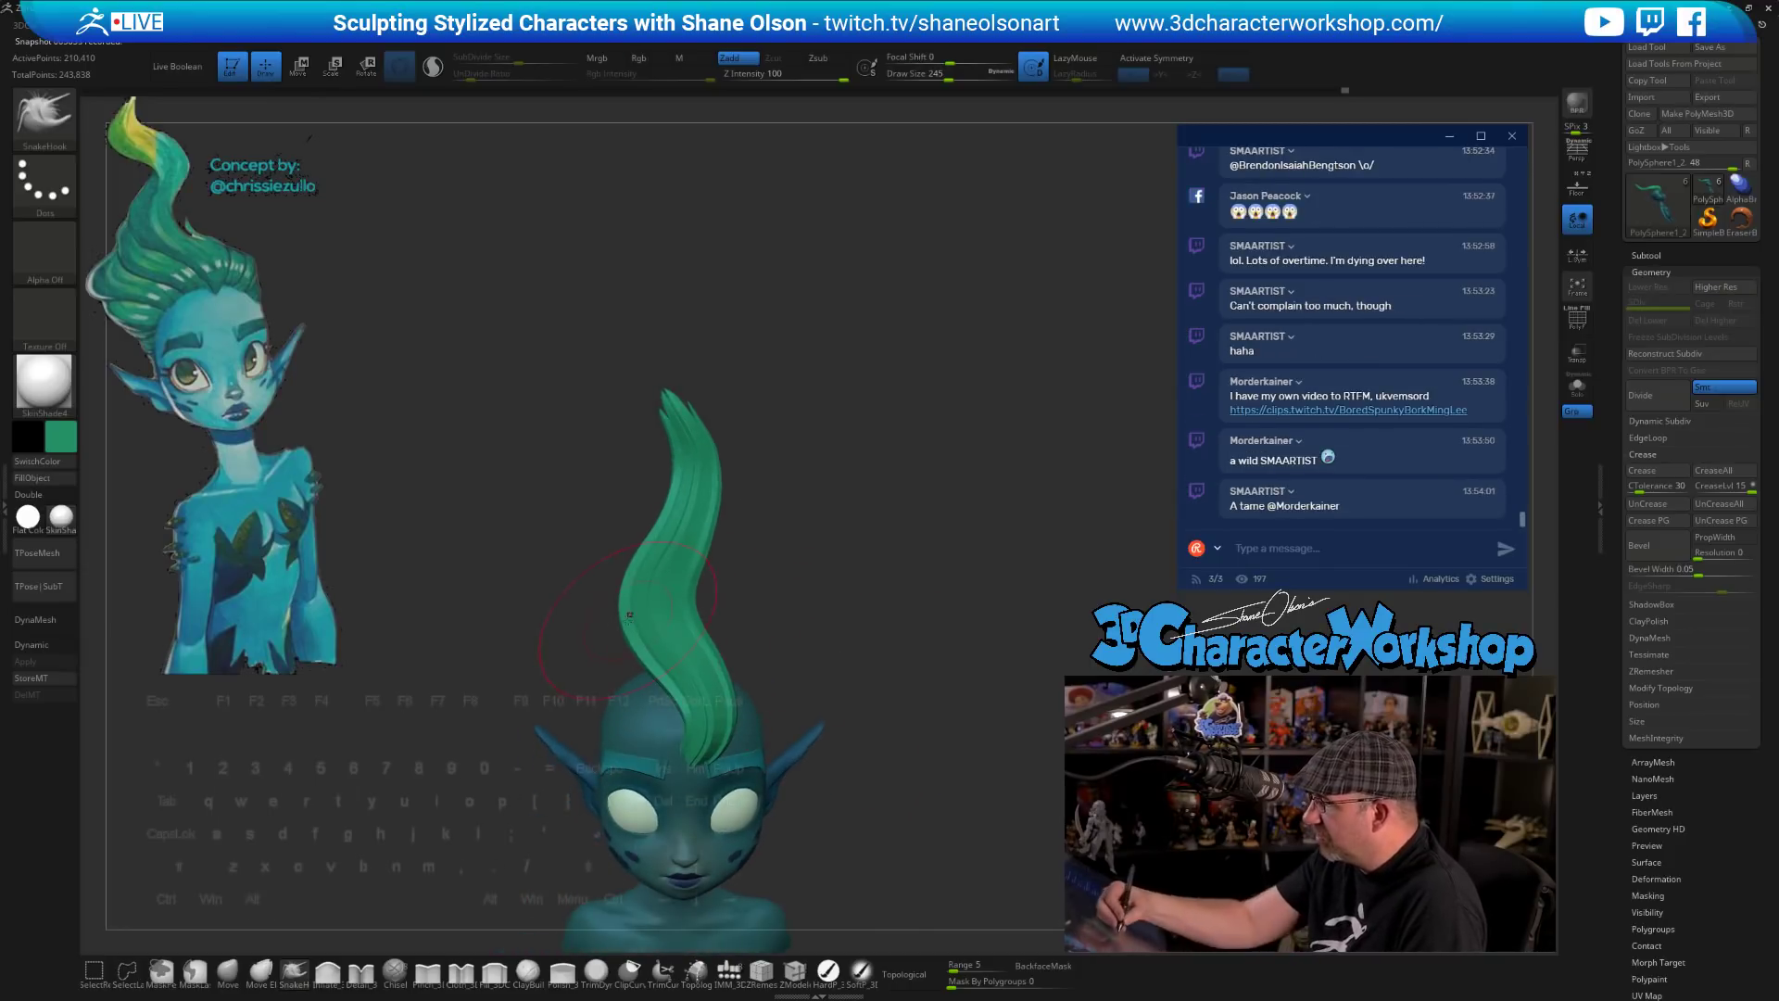
{"action": "key", "text": "s"}
{"action": "left_click", "coordinate": [630, 622]}
{"action": "mouse_move", "coordinate": [646, 611]}
{"action": "left_mouse_down"}
{"action": "mouse_move", "coordinate": [628, 611]}
{"action": "mouse_move", "coordinate": [690, 602]}
{"action": "left_mouse_up"}
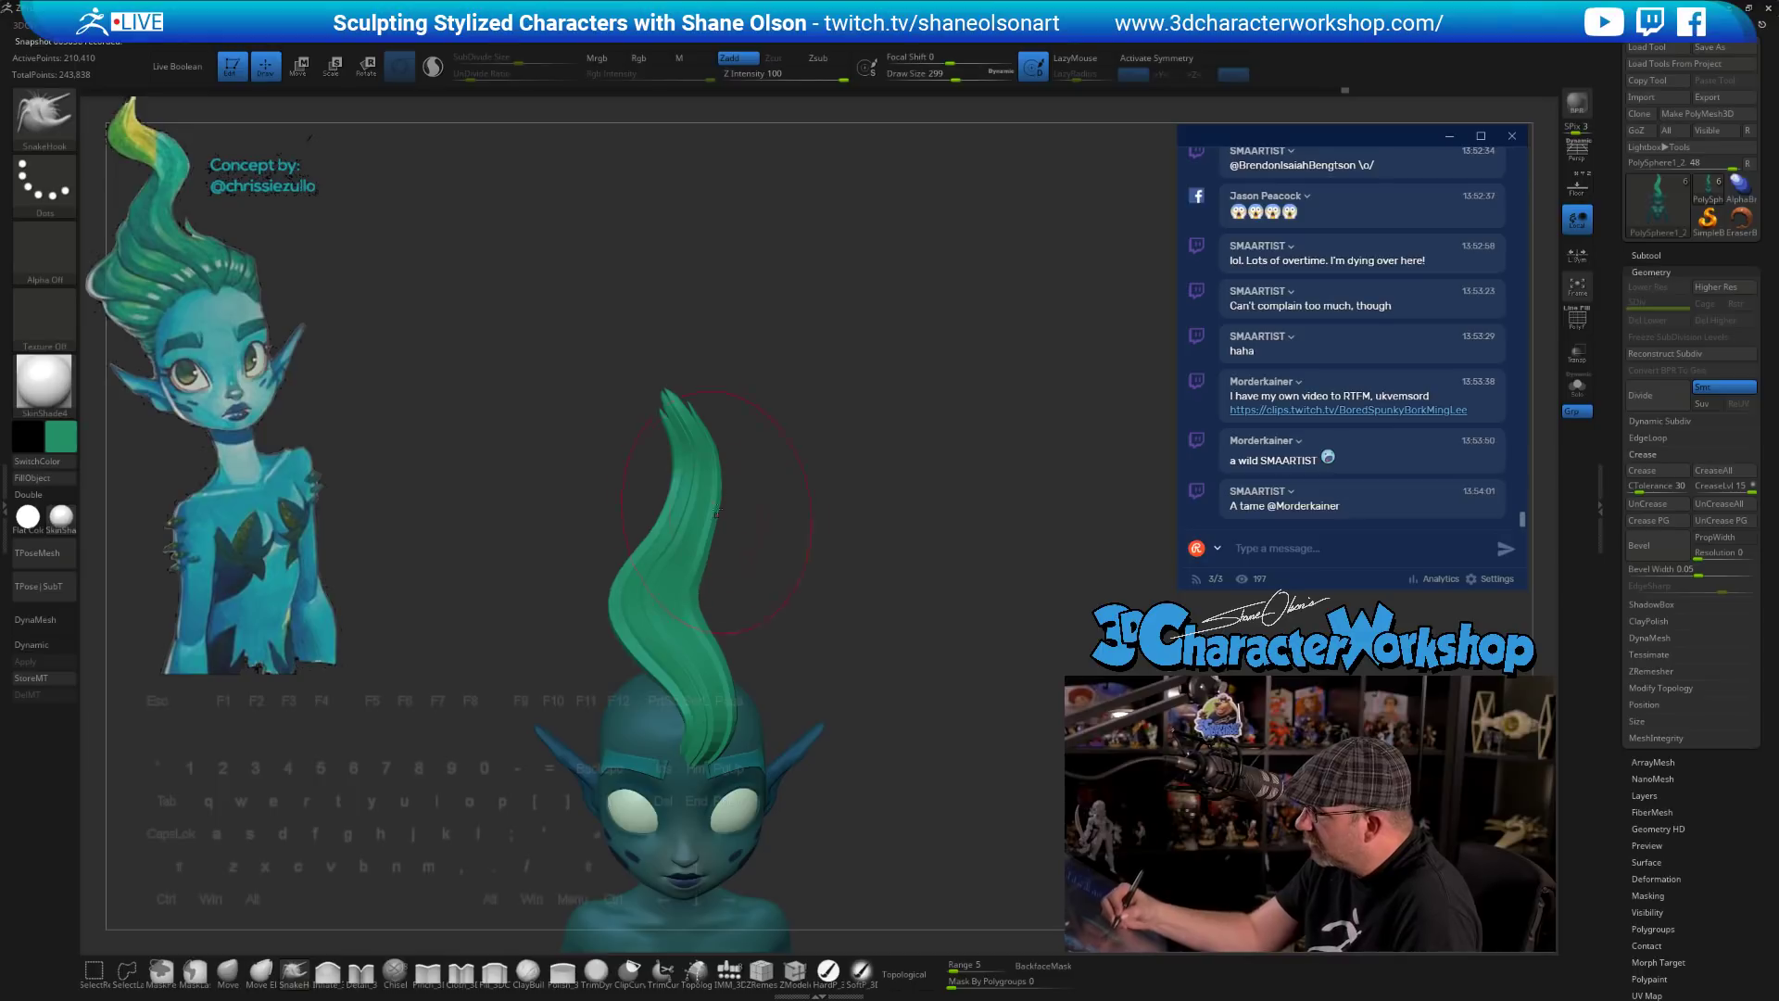
- Nudge the strand's rising rear curve in side view with SnakeHook at Draw Size 245
{"action": "mouse_move", "coordinate": [721, 511]}
{"action": "left_mouse_down"}
{"action": "mouse_move", "coordinate": [754, 552]}
{"action": "mouse_move", "coordinate": [725, 529]}
{"action": "mouse_move", "coordinate": [812, 563]}
{"action": "mouse_move", "coordinate": [786, 658]}
{"action": "left_mouse_up"}
{"action": "key", "text": "s"}
{"action": "left_click", "coordinate": [750, 558]}
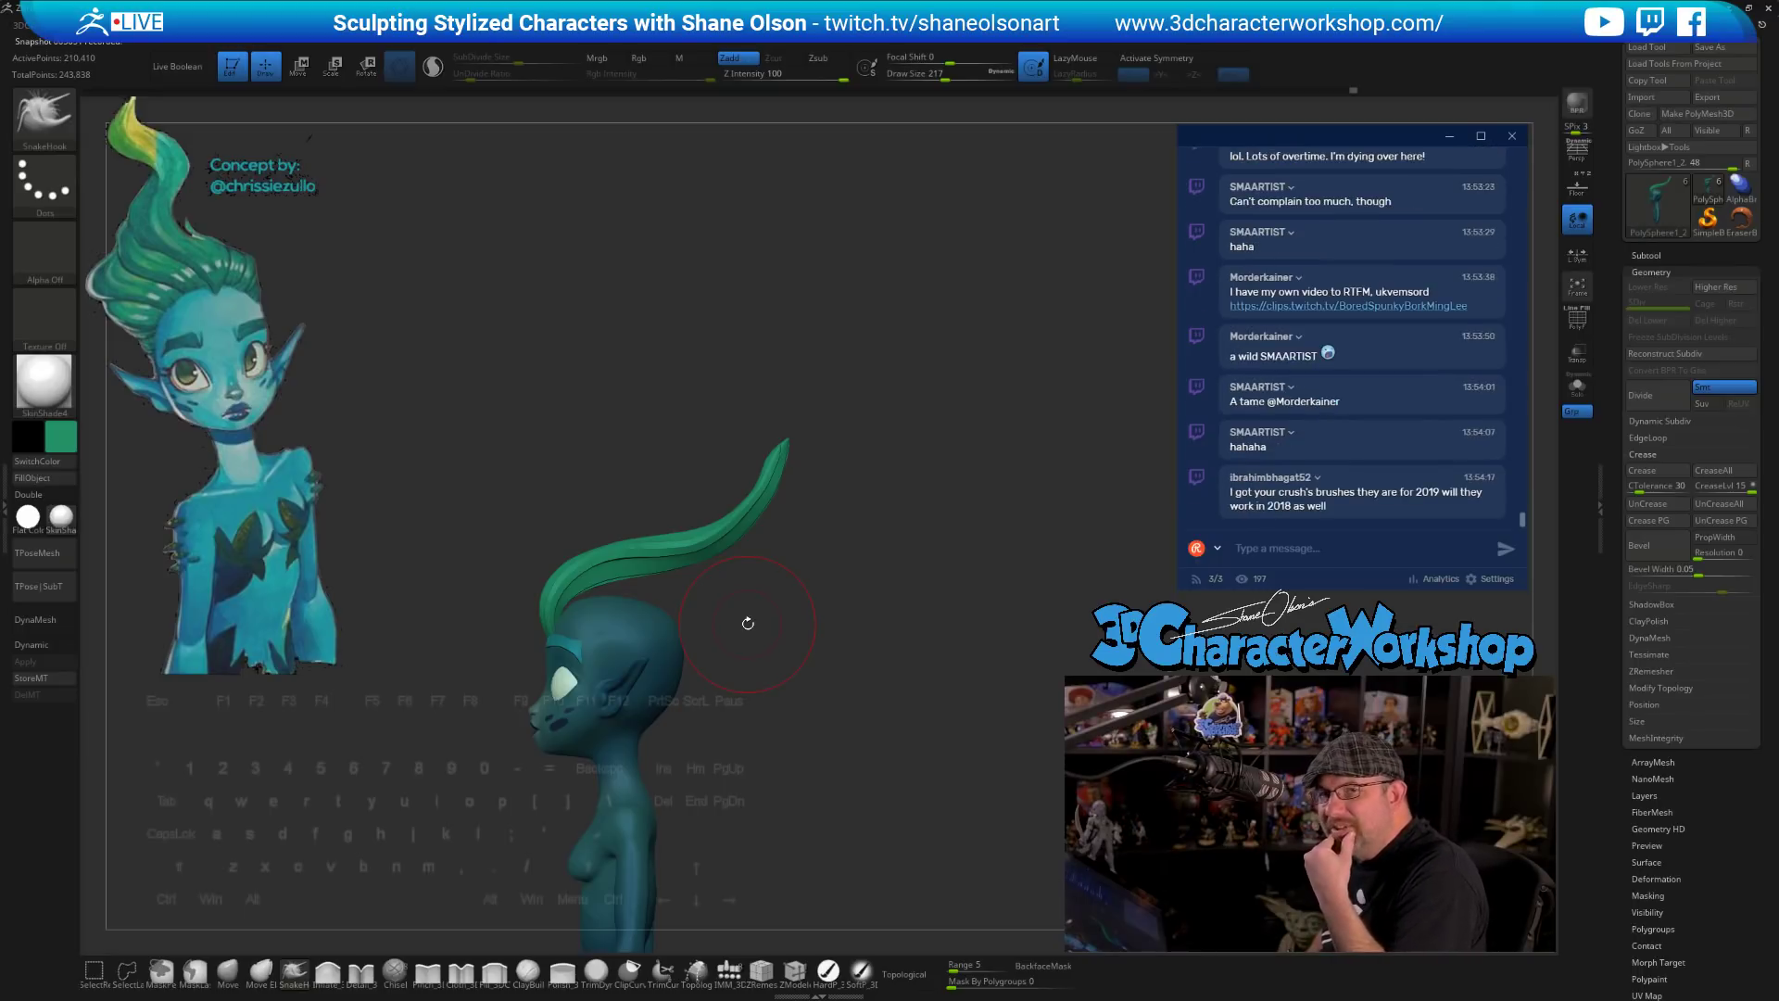
{"action": "key", "text": "s"}
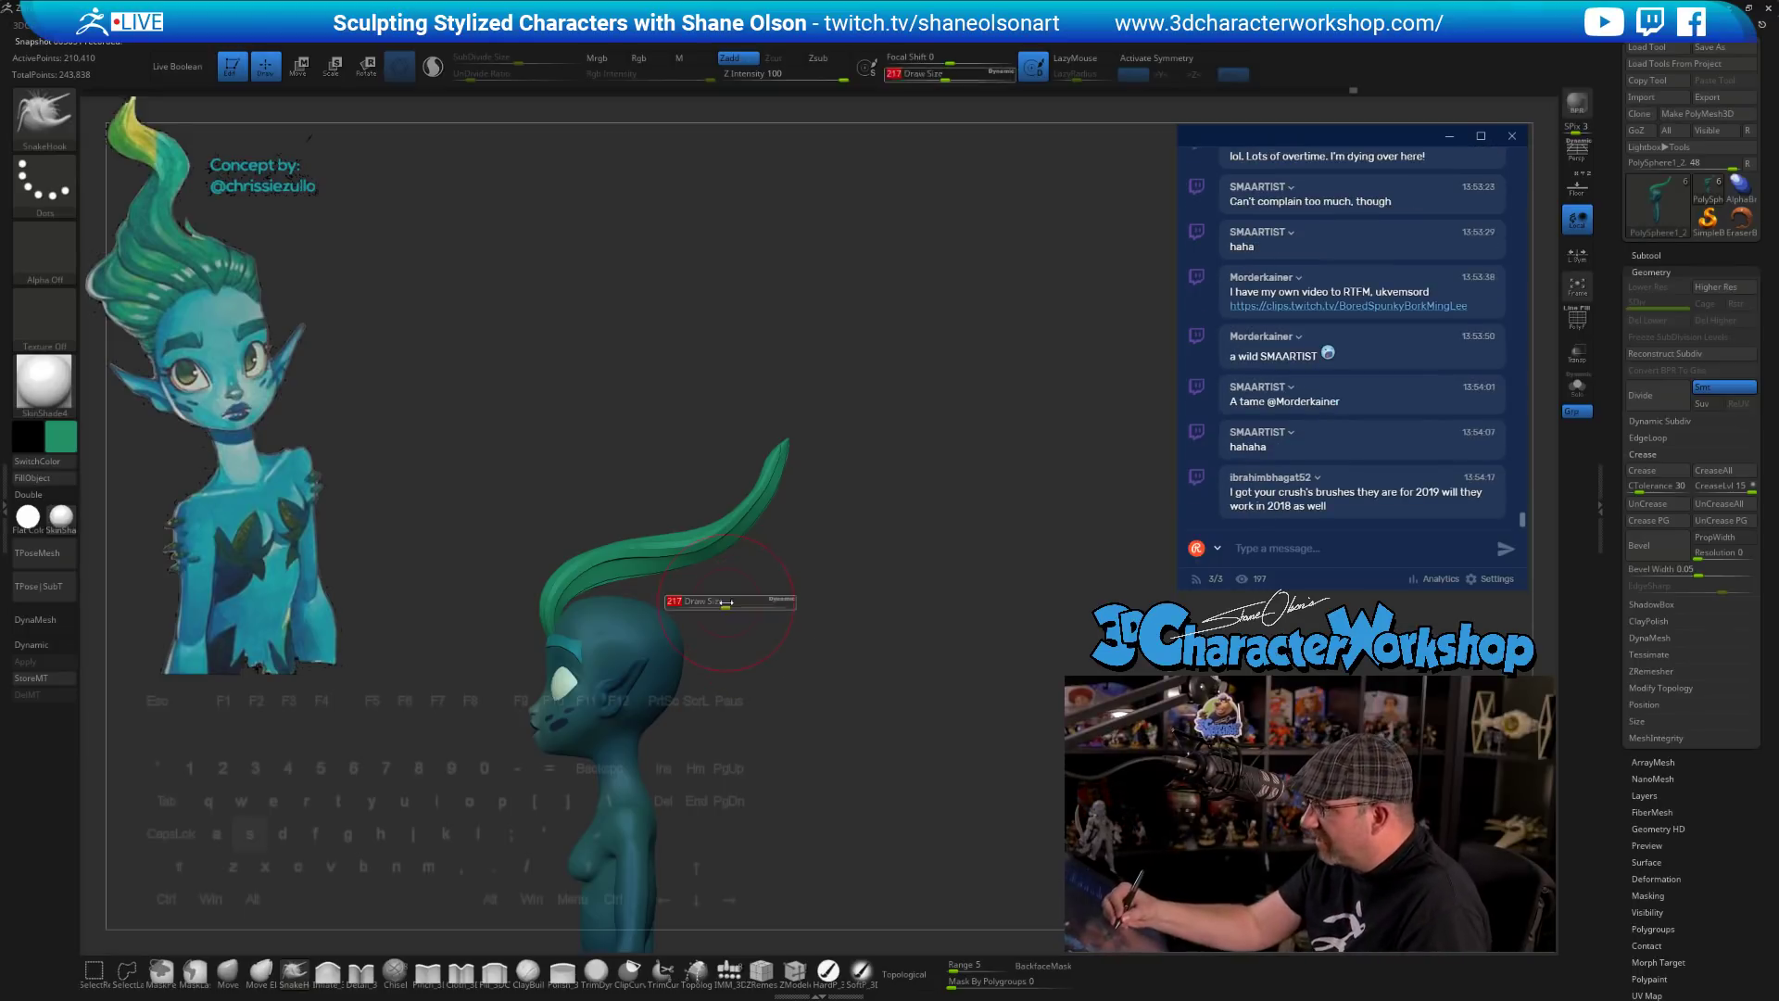
{"action": "left_click_drag", "start_coordinate": [723, 607], "coordinate": [727, 607]}
{"action": "left_click_drag", "start_coordinate": [738, 512], "coordinate": [748, 525]}
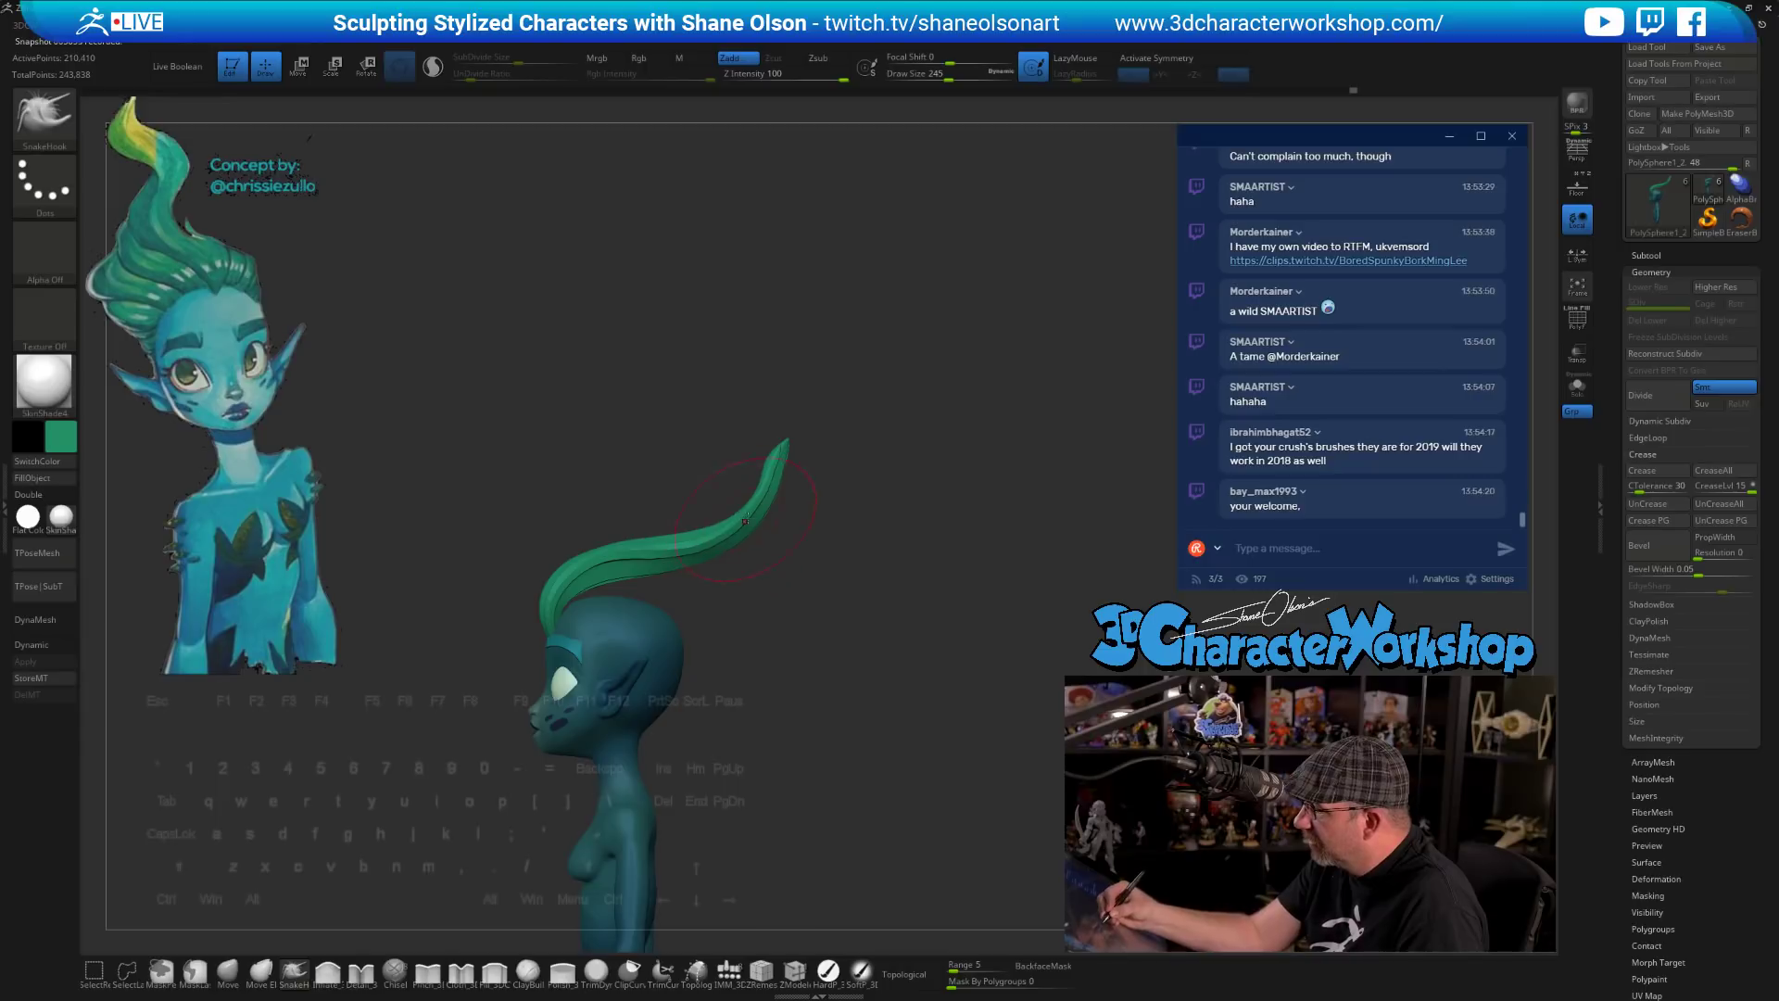
- Push the curve below the strand's tip inward to give the end a stronger S-shape
{"action": "mouse_move", "coordinate": [818, 627]}
{"action": "left_mouse_down", "text": "alt"}
{"action": "mouse_move", "coordinate": [783, 711]}
{"action": "mouse_move", "coordinate": [807, 618]}
{"action": "left_mouse_up", "text": "alt"}
{"action": "left_click_drag", "start_coordinate": [802, 678], "coordinate": [795, 685]}
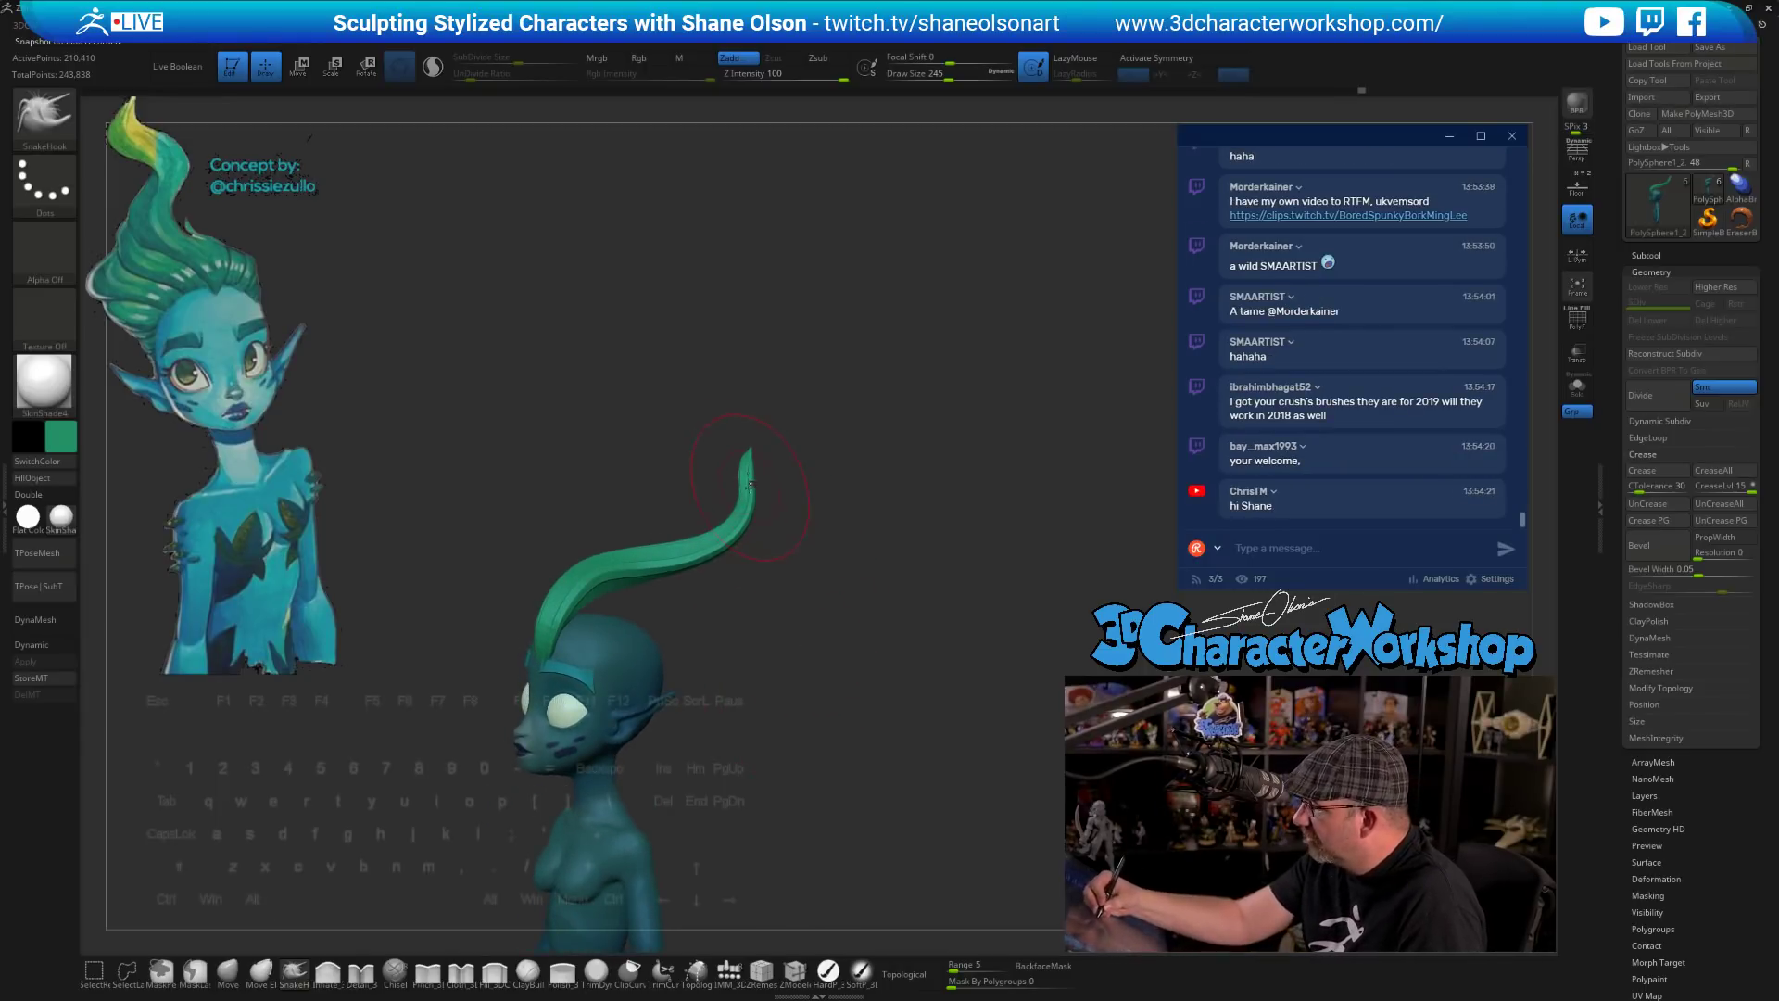
{"action": "mouse_move", "coordinate": [802, 492]}
{"action": "left_mouse_down"}
{"action": "mouse_move", "coordinate": [764, 451]}
{"action": "mouse_move", "coordinate": [749, 499]}
{"action": "left_mouse_up"}
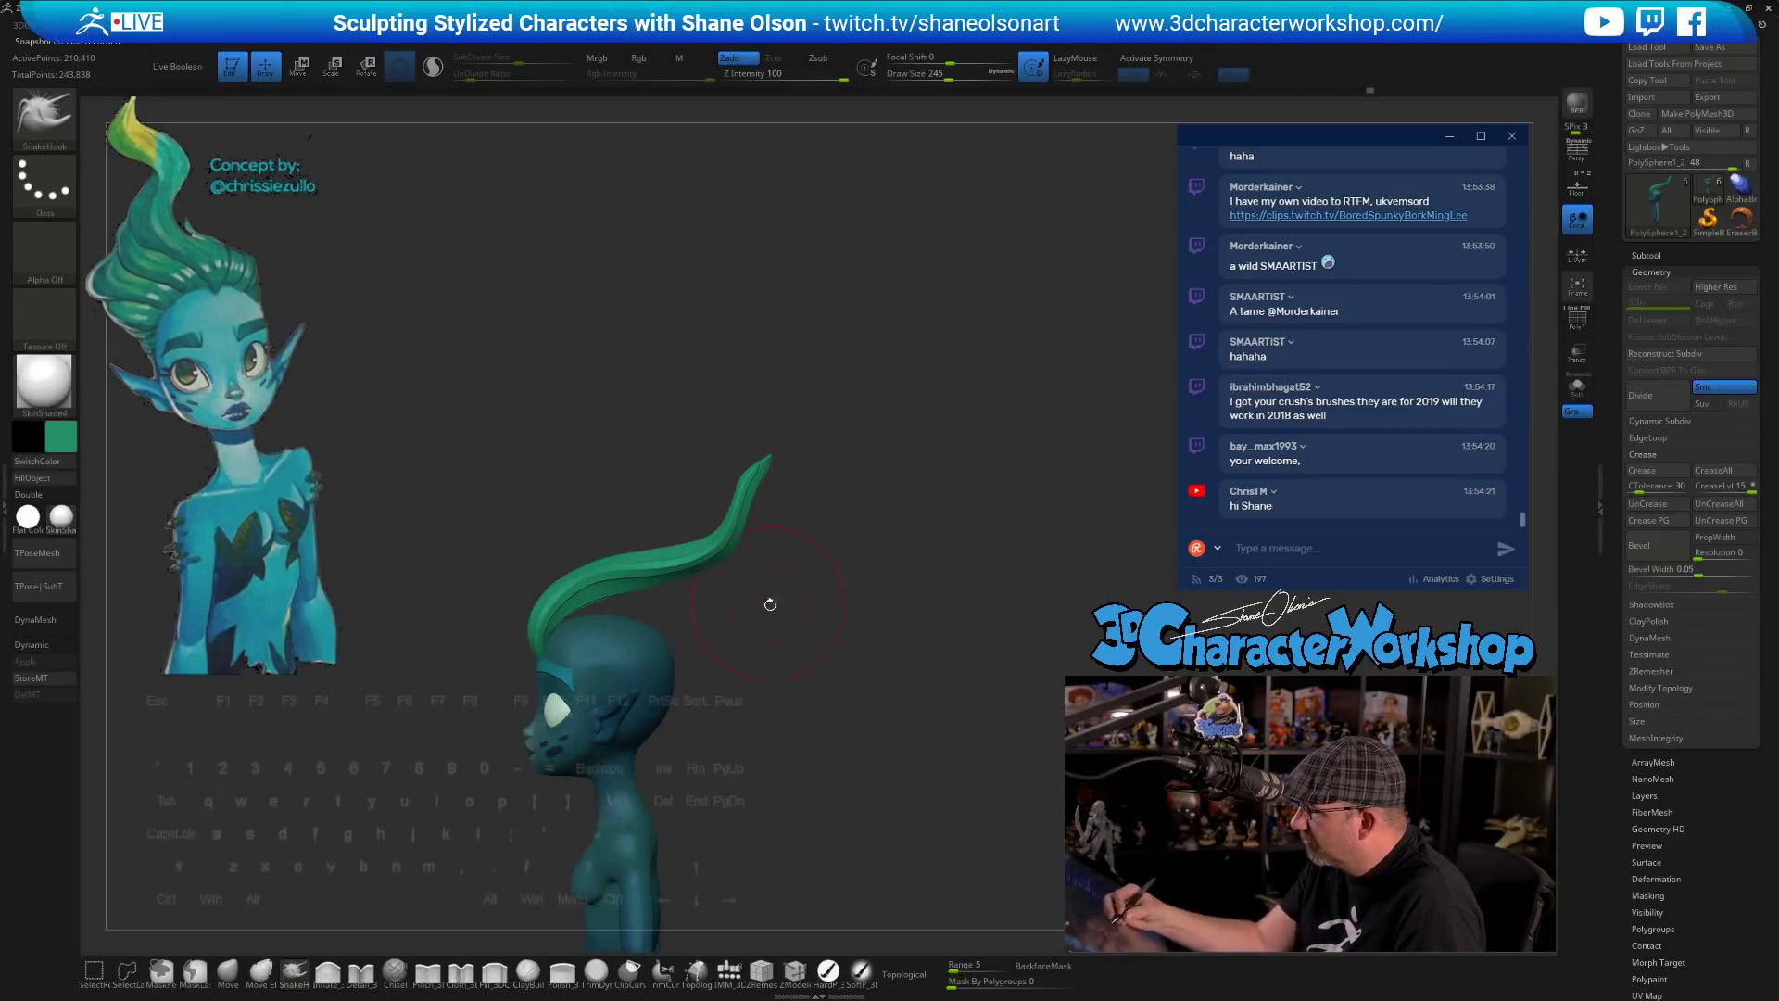
- Refine the strand's sweeping curve from the opposite side view with SnakeHook, reducing the Draw Size to 207
{"action": "mouse_move", "coordinate": [769, 604]}
{"action": "left_mouse_down"}
{"action": "mouse_move", "coordinate": [785, 561]}
{"action": "mouse_move", "coordinate": [764, 510]}
{"action": "left_mouse_up"}
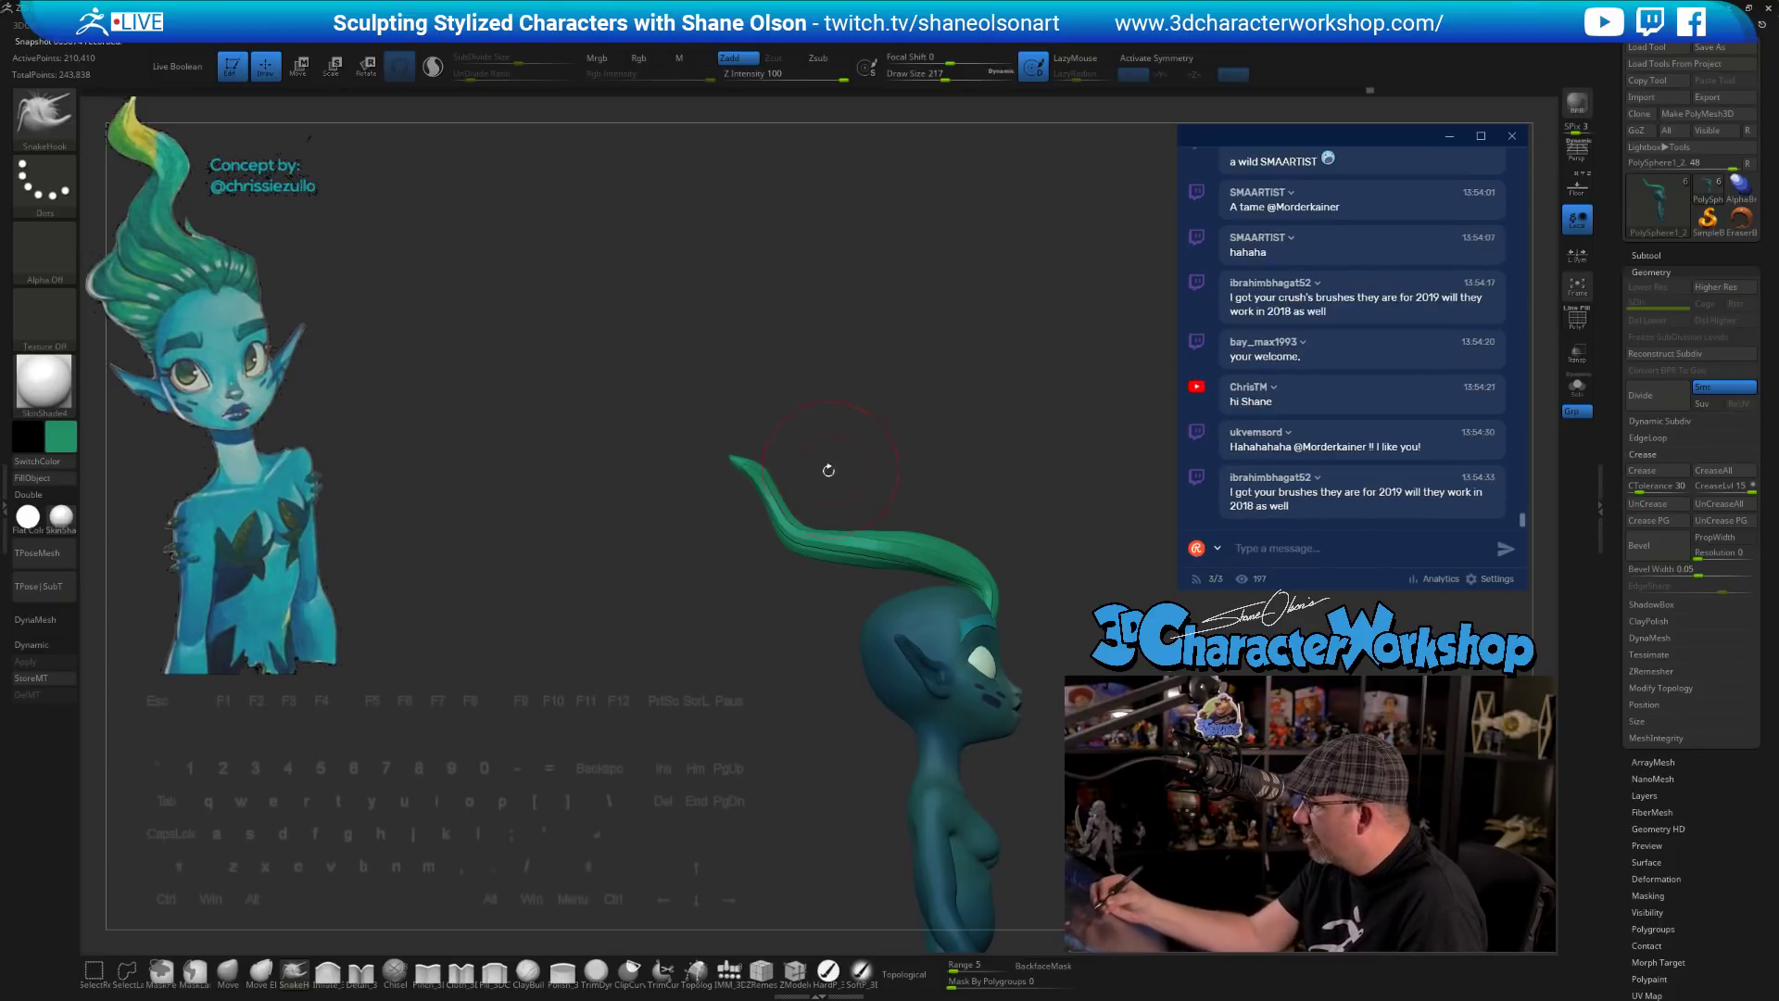
{"action": "mouse_move", "coordinate": [827, 436]}
{"action": "left_mouse_down", "text": "alt"}
{"action": "mouse_move", "coordinate": [782, 477]}
{"action": "mouse_move", "coordinate": [797, 501]}
{"action": "left_mouse_up", "text": "alt"}
{"action": "key", "text": "s"}
{"action": "mouse_move", "coordinate": [805, 485]}
{"action": "left_mouse_down", "text": "alt"}
{"action": "mouse_move", "coordinate": [743, 515]}
{"action": "mouse_move", "coordinate": [652, 451]}
{"action": "mouse_move", "coordinate": [660, 504]}
{"action": "left_mouse_up", "text": "alt"}
{"action": "key", "text": "s"}
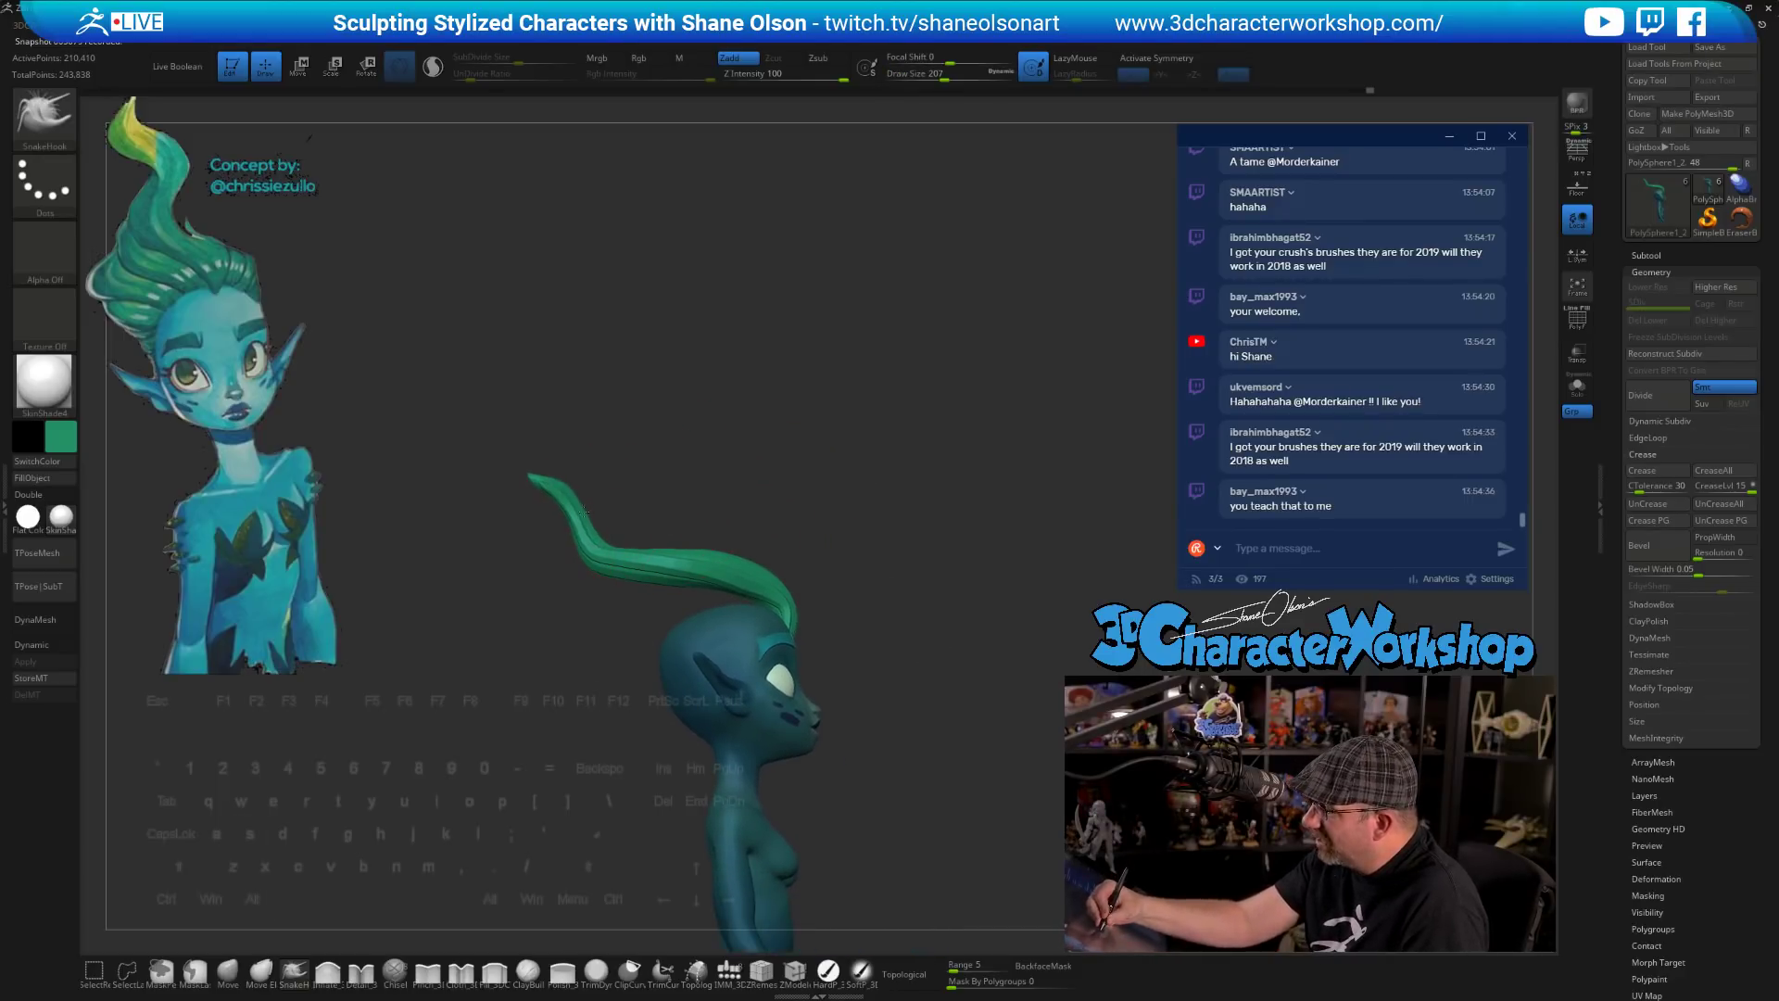
- Reshape the strand's lower arch above the head in side view with SnakeHook at Draw Size 274 and 203
{"action": "left_click_drag", "start_coordinate": [765, 475], "coordinate": [640, 534]}
{"action": "mouse_move", "coordinate": [698, 600]}
{"action": "left_mouse_down"}
{"action": "mouse_move", "coordinate": [715, 595]}
{"action": "mouse_move", "coordinate": [702, 623]}
{"action": "mouse_move", "coordinate": [558, 609]}
{"action": "mouse_move", "coordinate": [620, 647]}
{"action": "mouse_move", "coordinate": [750, 669]}
{"action": "mouse_move", "coordinate": [811, 650]}
{"action": "left_mouse_up"}
{"action": "key", "text": "s"}
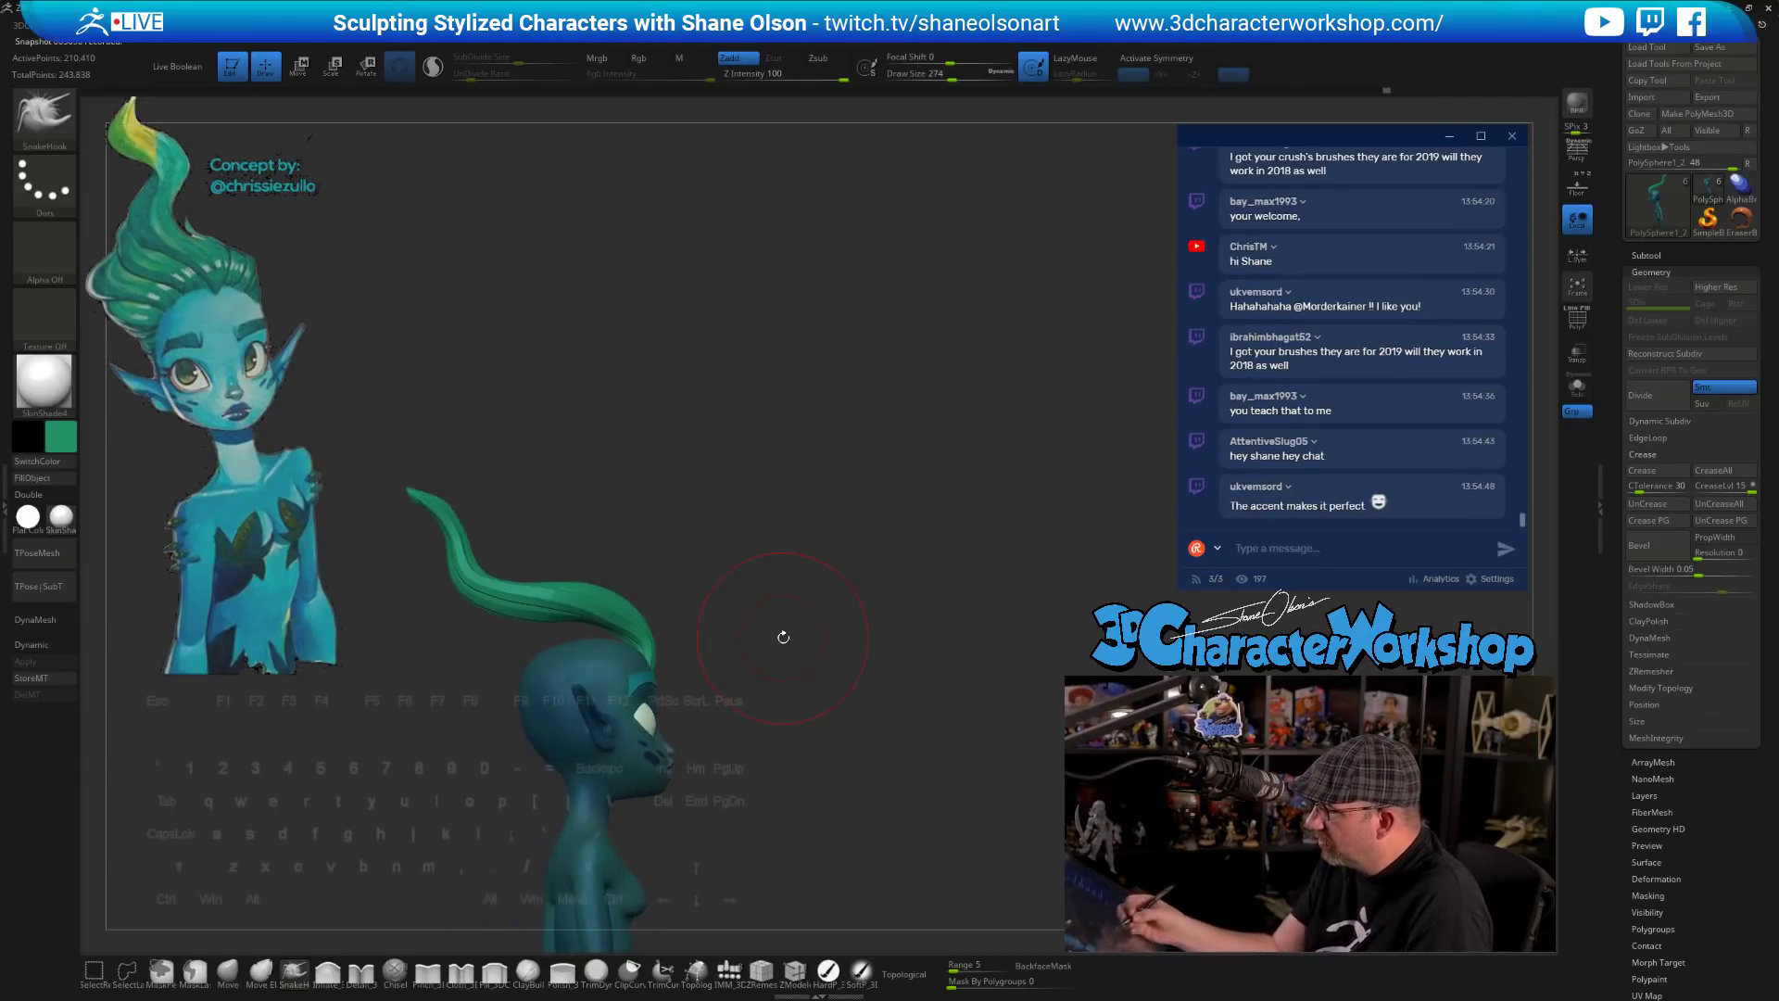
{"action": "left_click_drag", "start_coordinate": [653, 545], "coordinate": [586, 548]}
{"action": "key", "text": "s"}
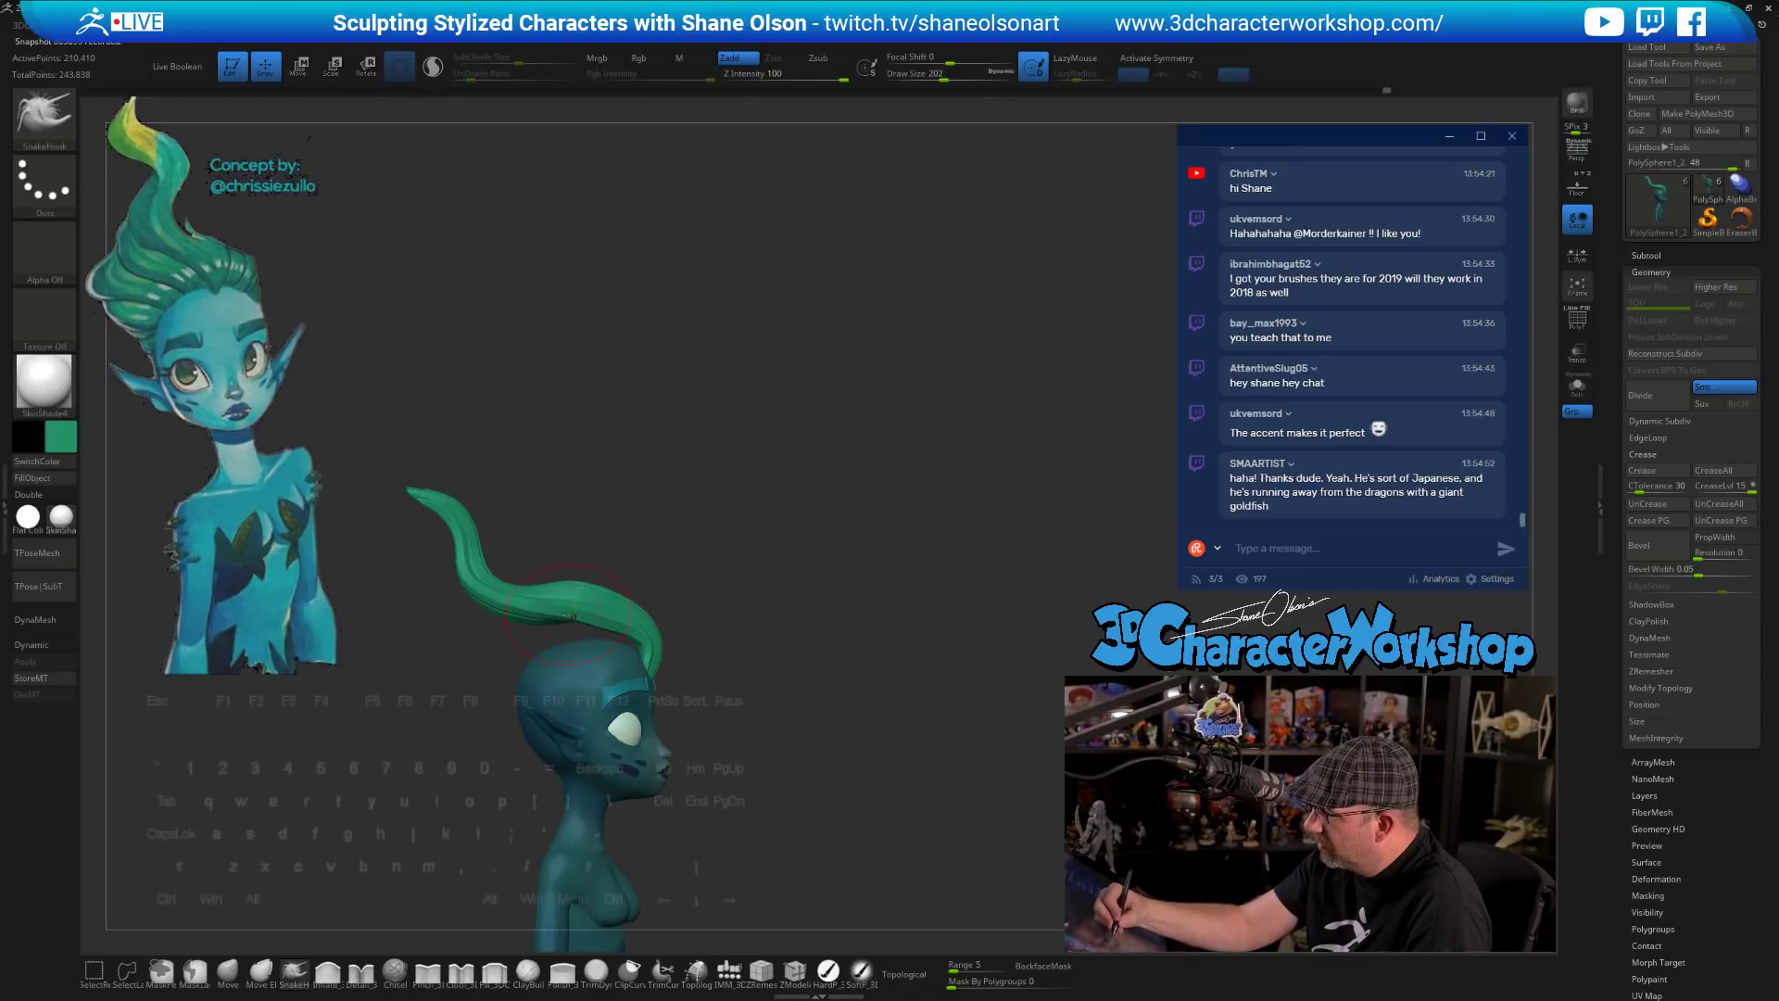
{"action": "left_click_drag", "start_coordinate": [721, 616], "coordinate": [592, 599]}
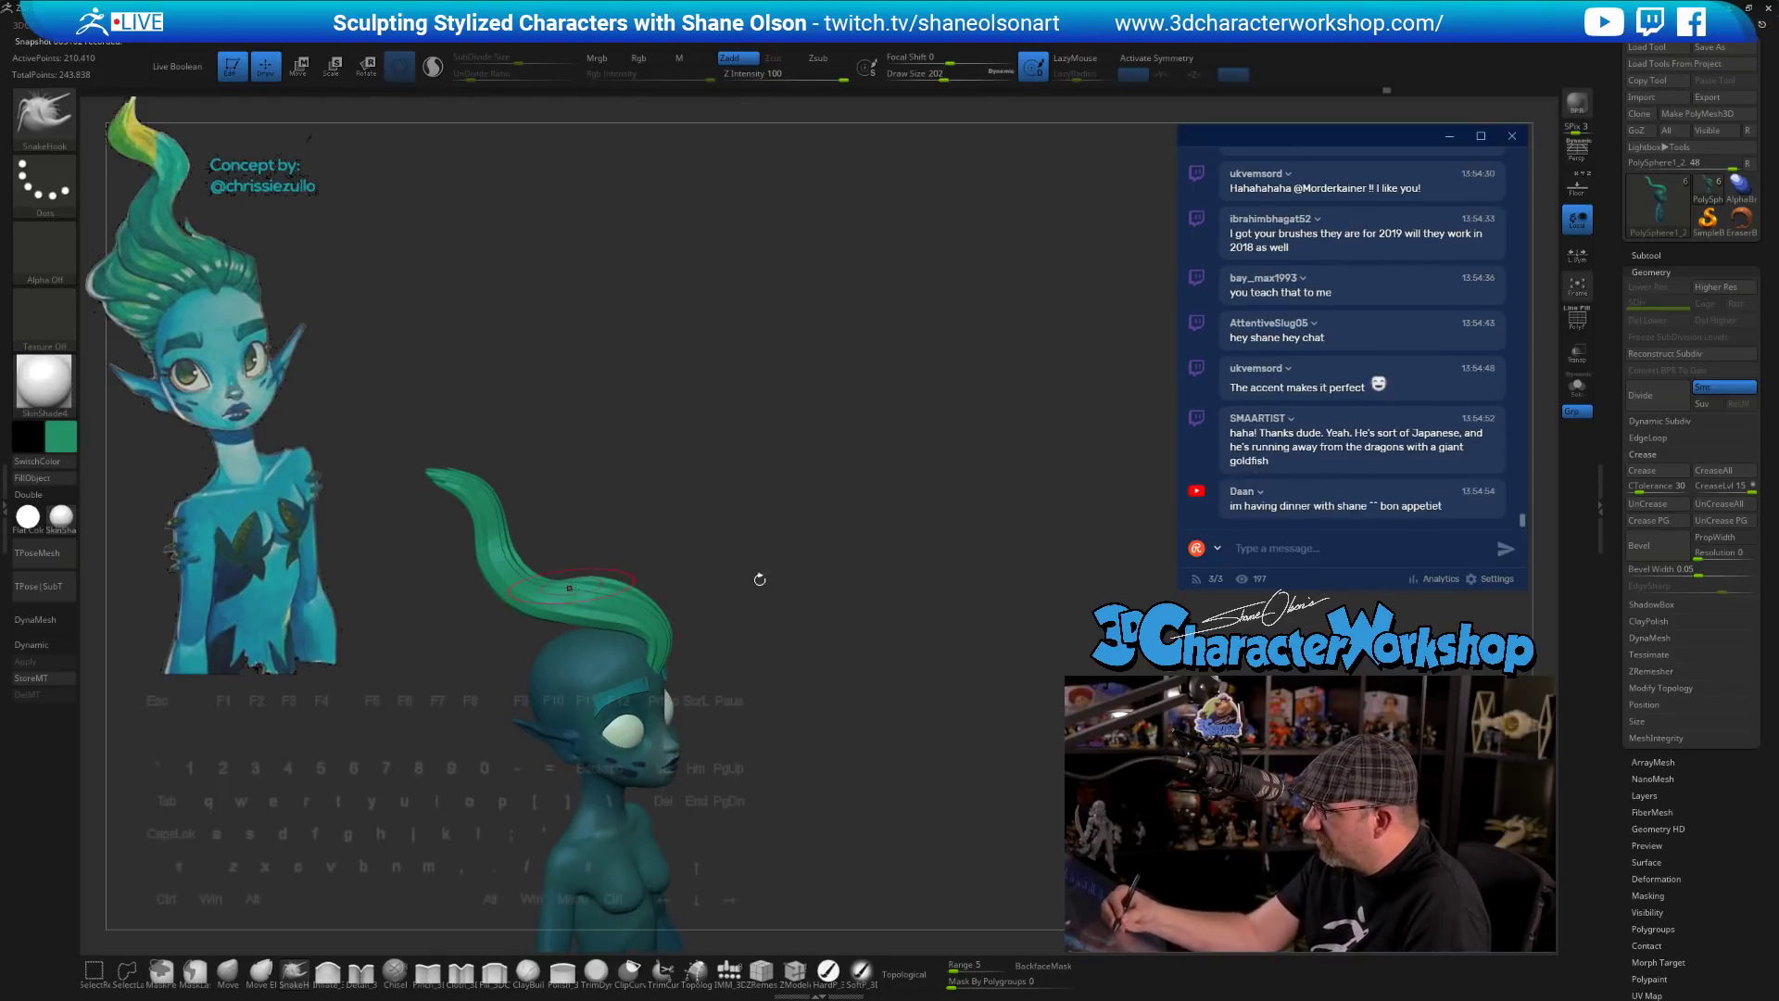
- Move the hair strand up and back from the forehead by about 0.26 in side view with the Move gizmo
{"action": "mouse_move", "coordinate": [760, 579]}
{"action": "left_mouse_down", "text": "shift"}
{"action": "mouse_move", "coordinate": [778, 680]}
{"action": "mouse_move", "coordinate": [847, 572]}
{"action": "left_mouse_up", "text": "shift"}
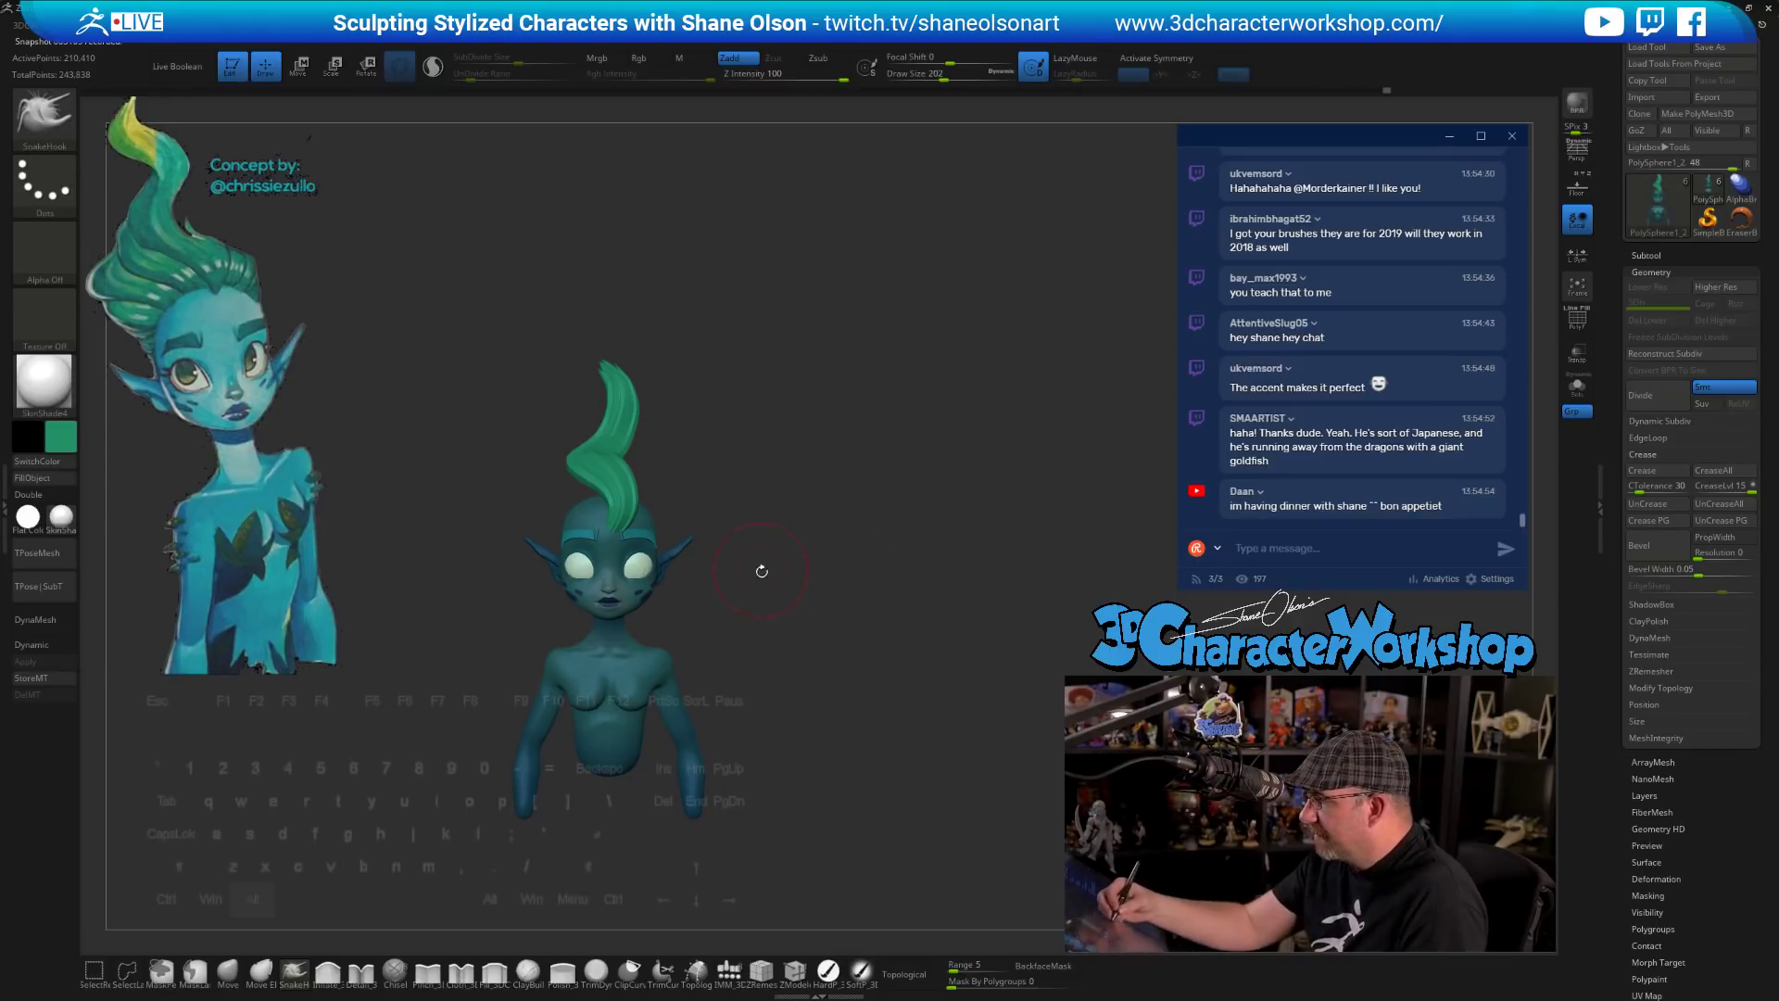
{"action": "left_click_drag", "start_coordinate": [762, 571], "coordinate": [768, 629], "text": "alt"}
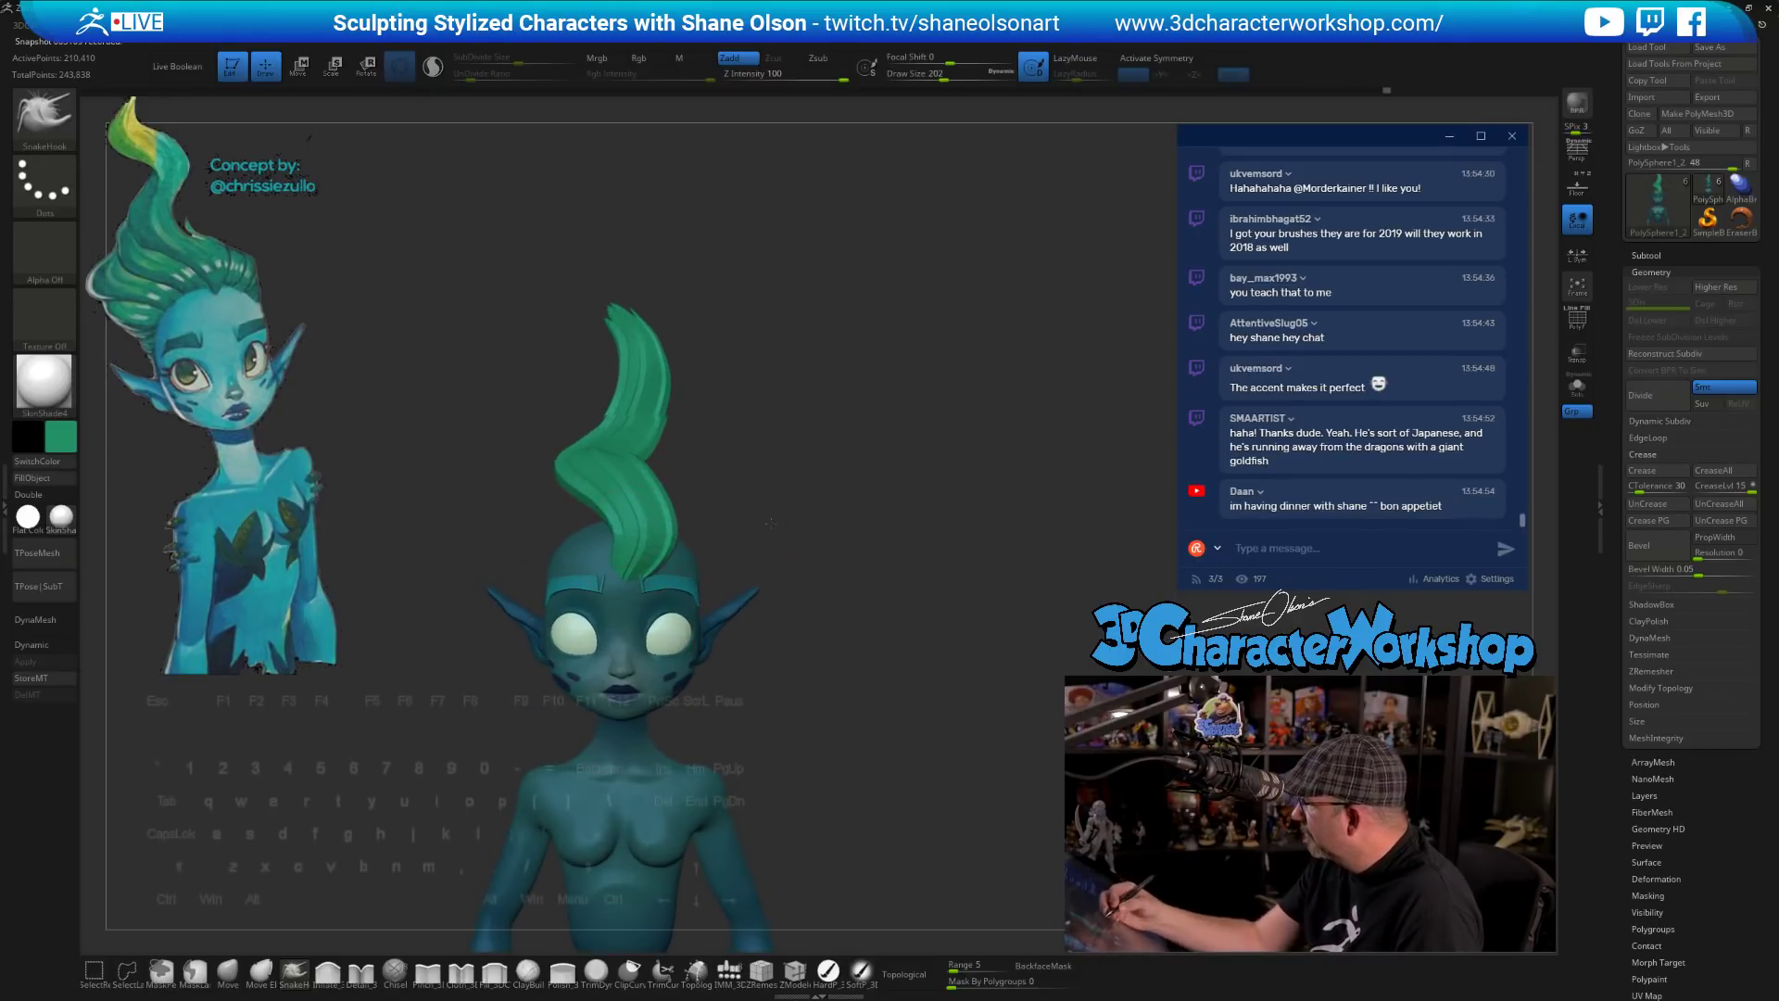
{"action": "left_click_drag", "start_coordinate": [771, 524], "coordinate": [741, 419]}
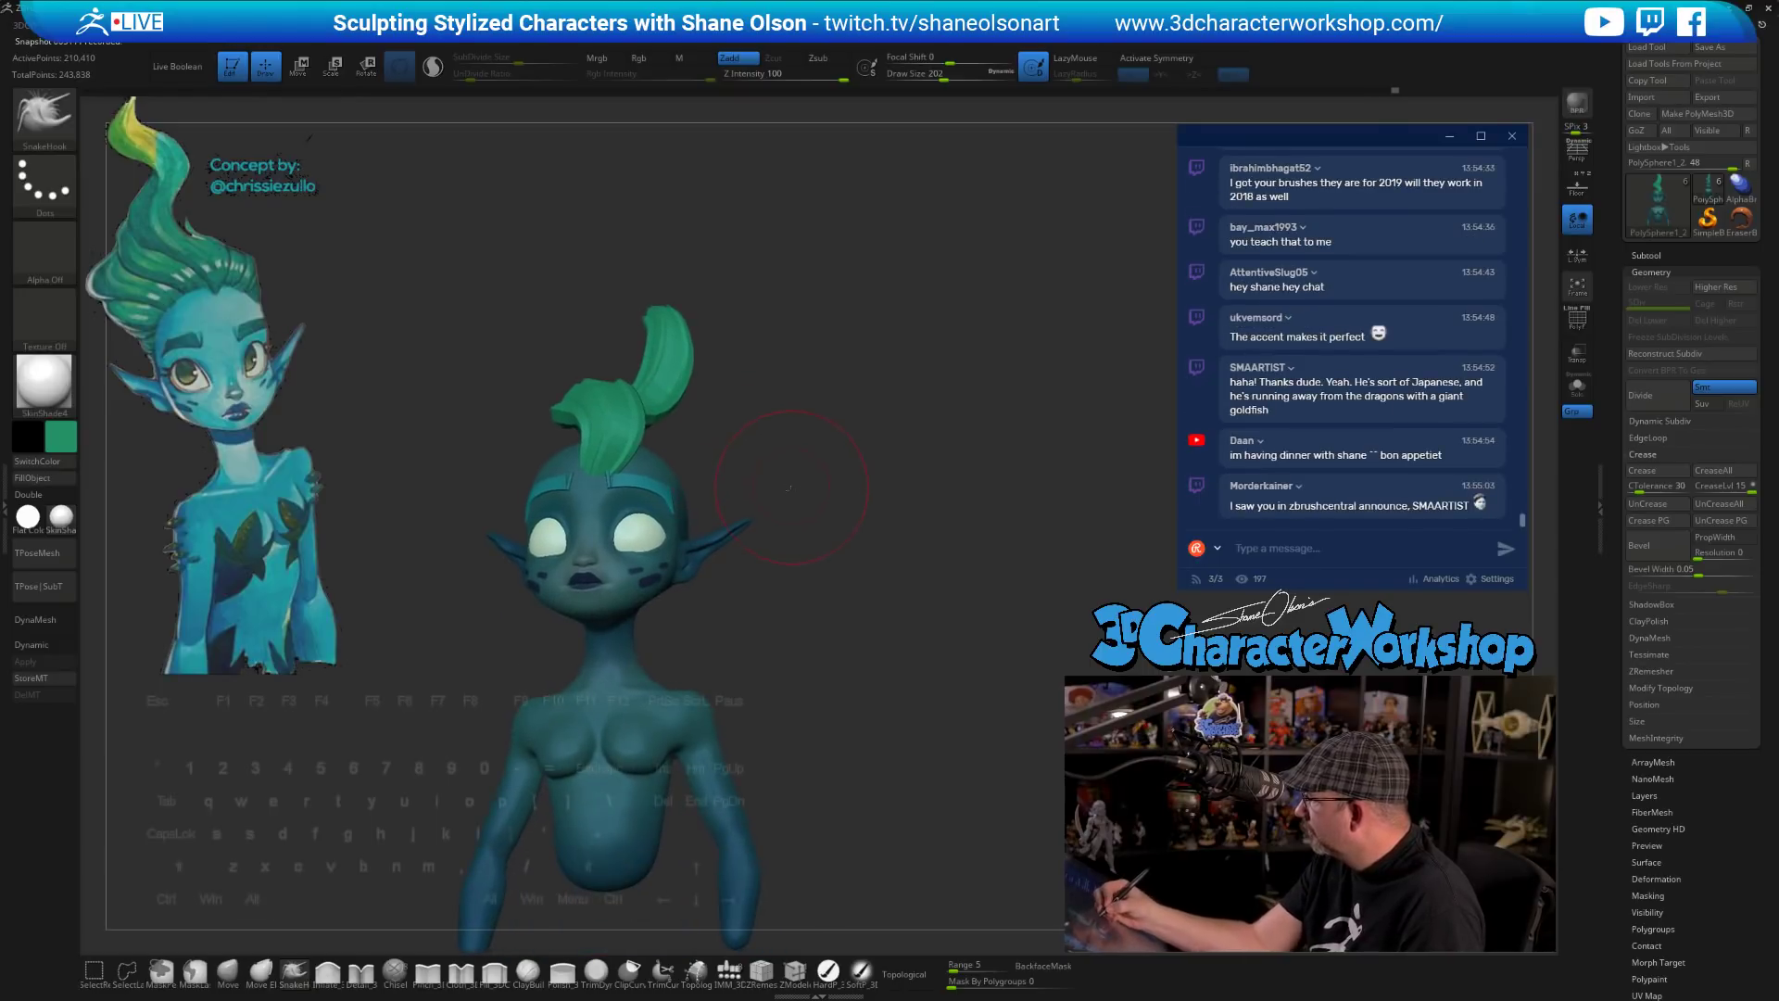
{"action": "mouse_move", "coordinate": [788, 488]}
{"action": "left_mouse_down"}
{"action": "mouse_move", "coordinate": [752, 419]}
{"action": "mouse_move", "coordinate": [785, 445]}
{"action": "mouse_move", "coordinate": [766, 597]}
{"action": "left_mouse_up"}
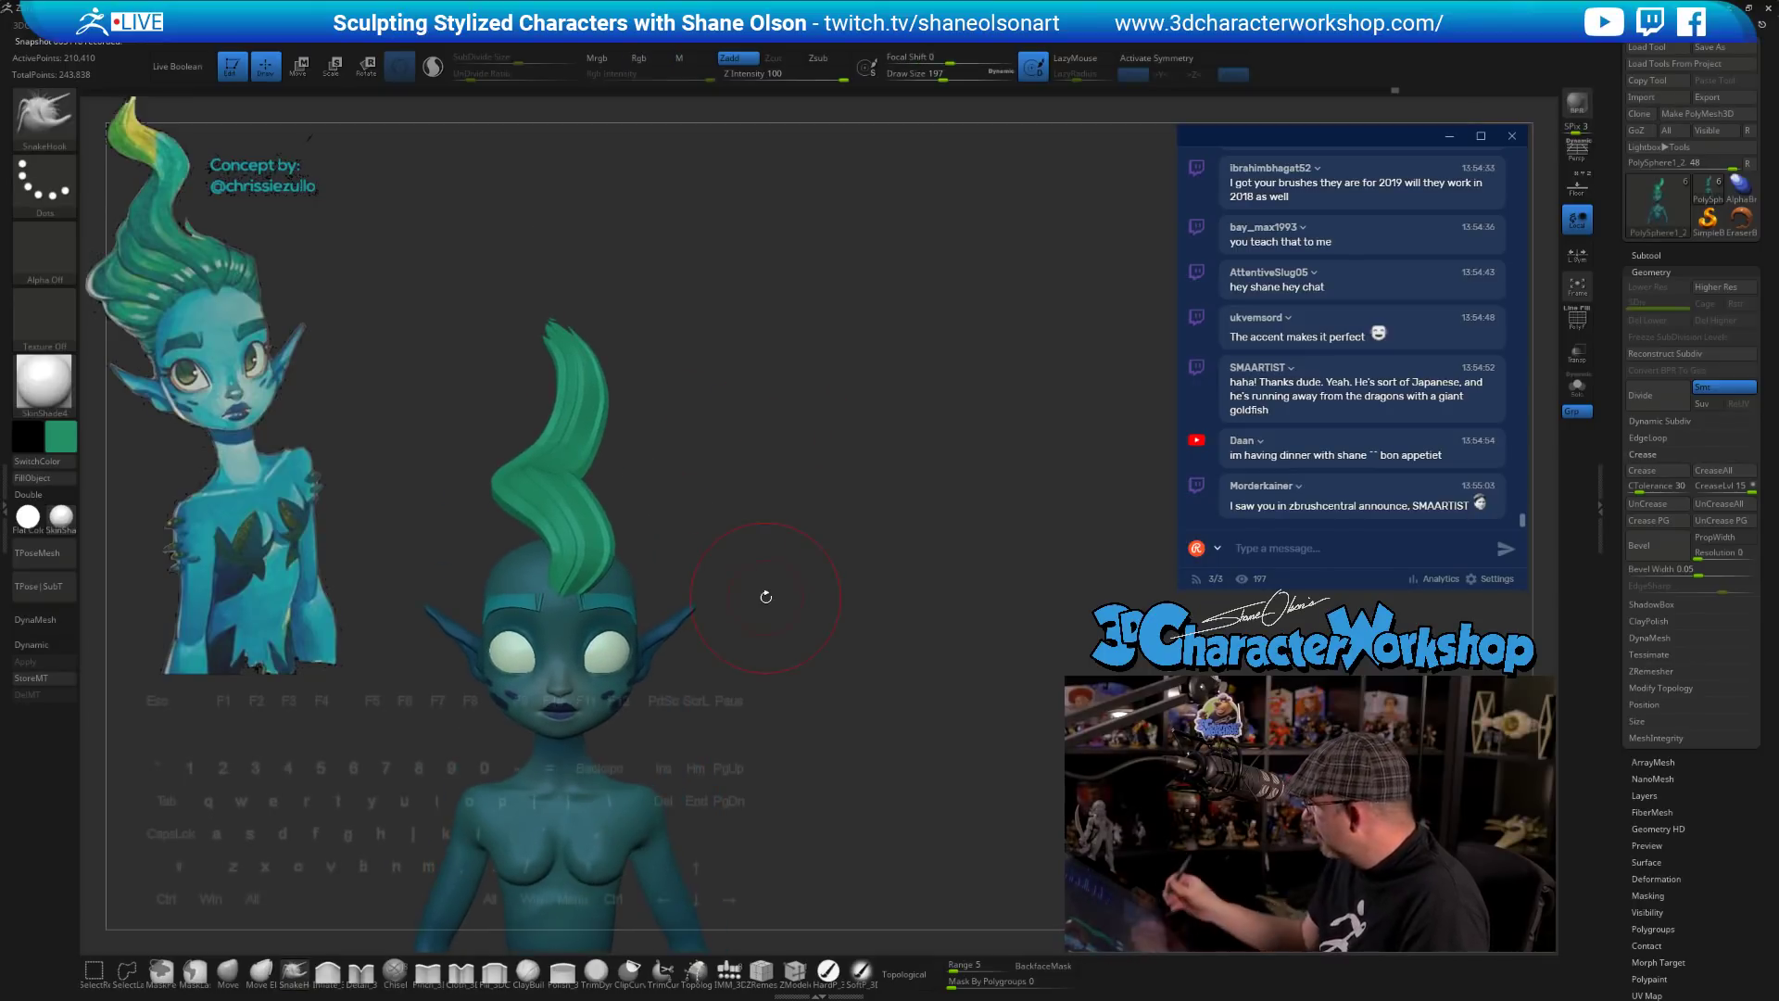
{"action": "mouse_move", "coordinate": [748, 423]}
{"action": "left_mouse_down"}
{"action": "mouse_move", "coordinate": [715, 453]}
{"action": "mouse_move", "coordinate": [909, 568]}
{"action": "mouse_move", "coordinate": [881, 559]}
{"action": "left_mouse_up"}
{"action": "key", "text": "w"}
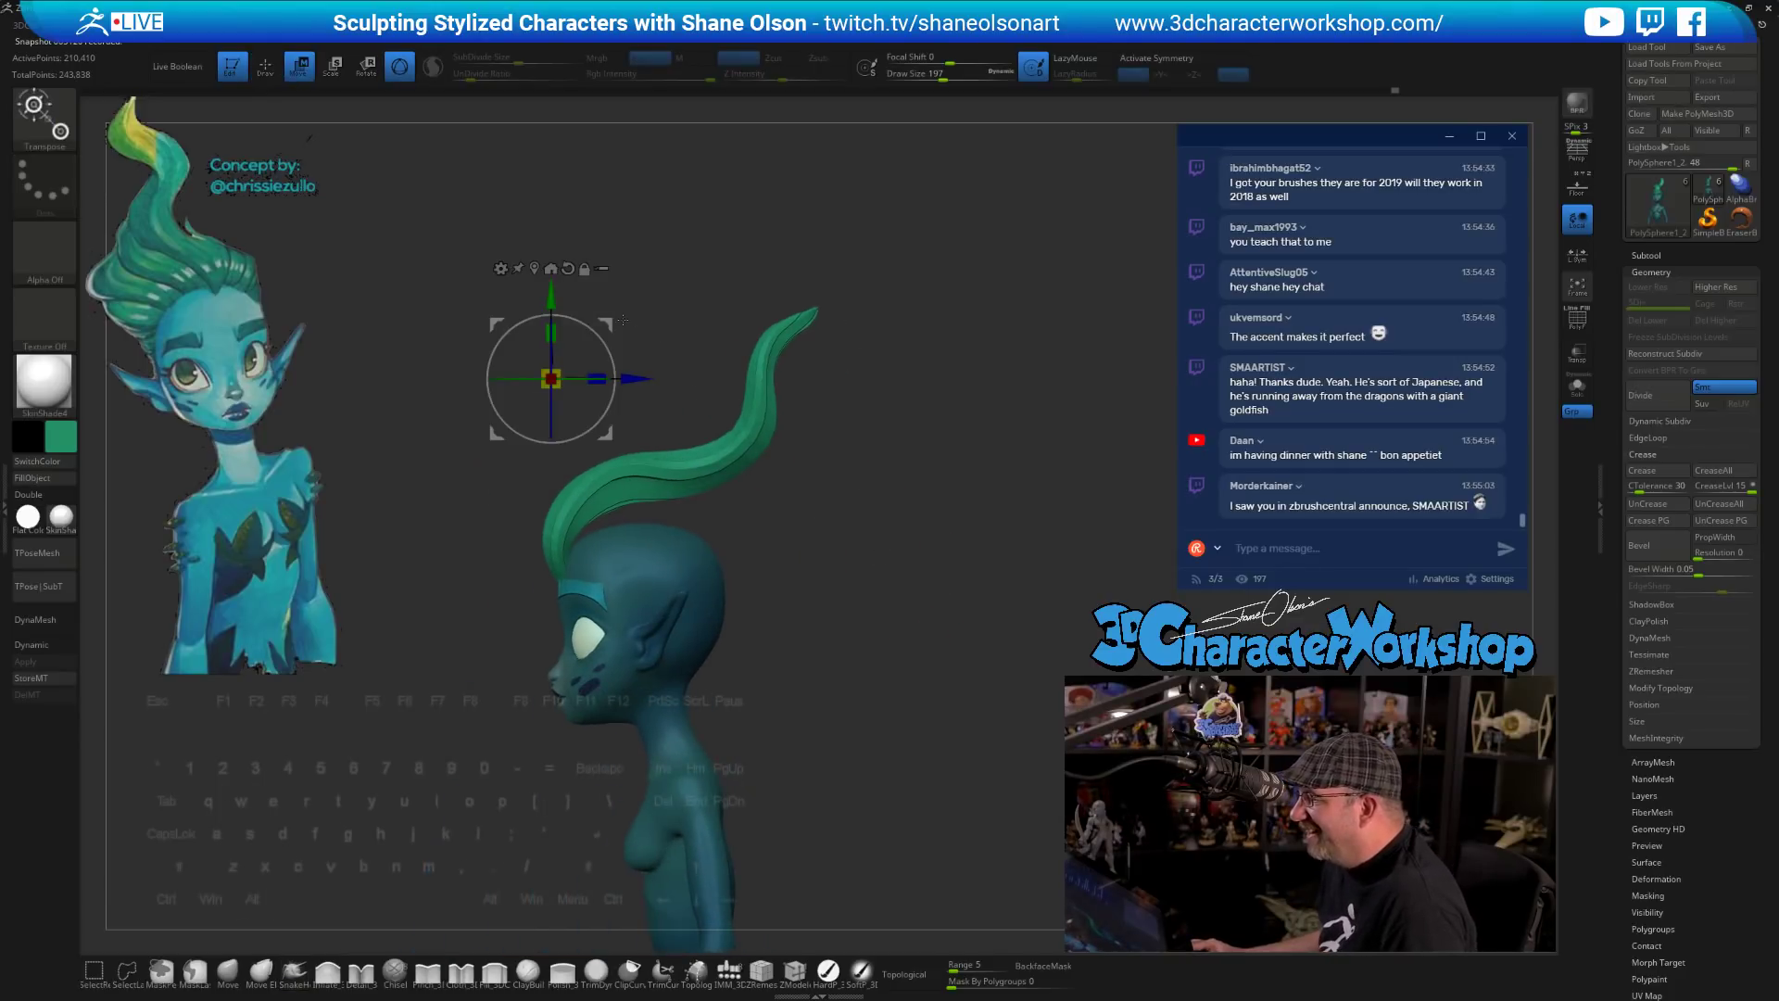
{"action": "left_click_drag", "start_coordinate": [622, 319], "coordinate": [651, 287]}
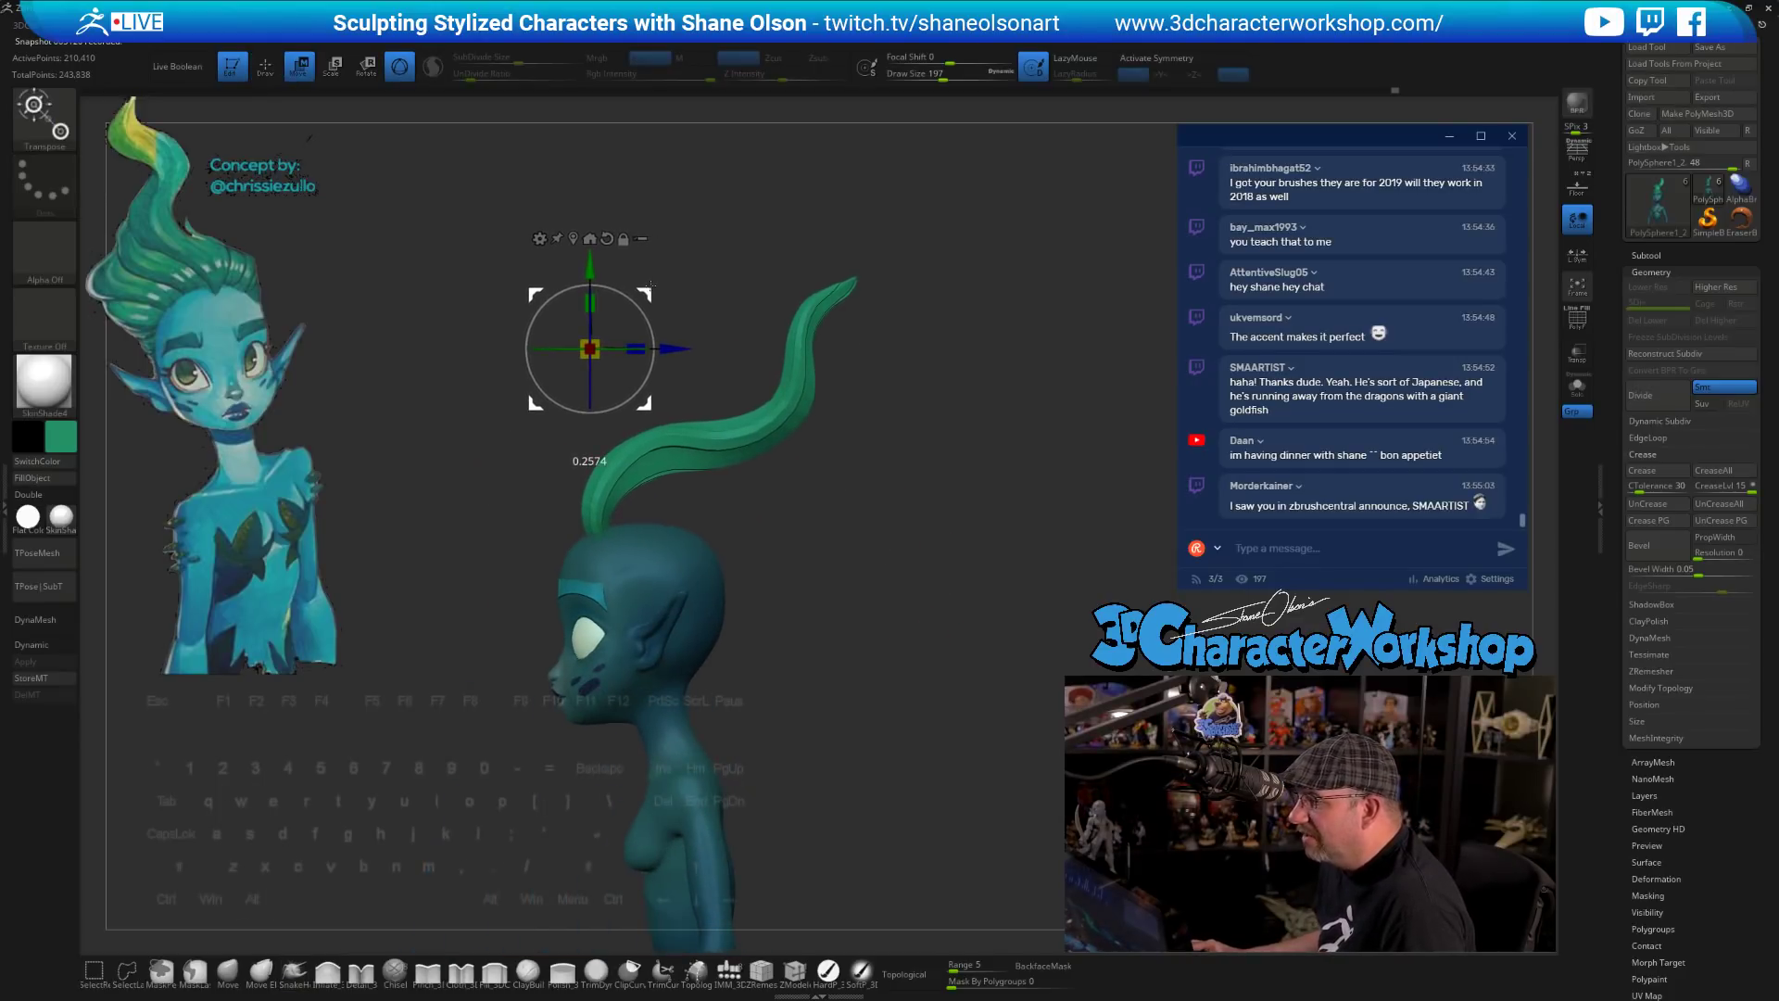
{"action": "left_click_drag", "start_coordinate": [815, 505], "coordinate": [960, 532]}
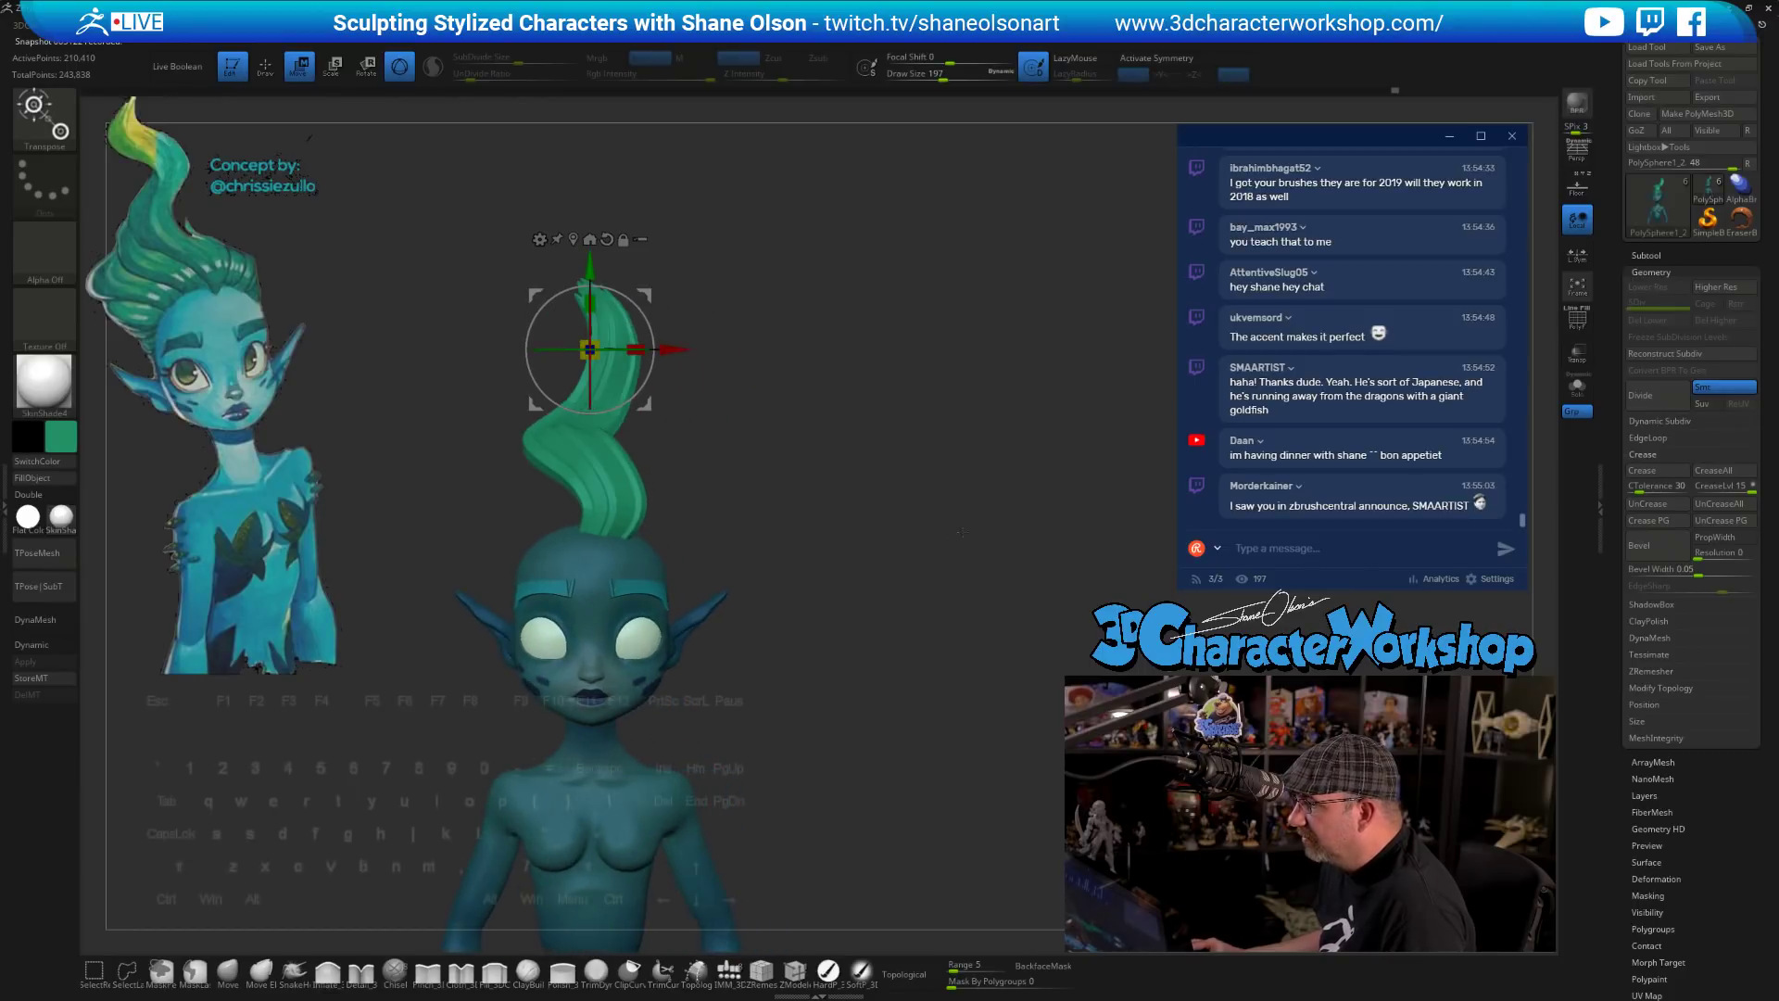
{"action": "left_click_drag", "start_coordinate": [835, 510], "coordinate": [773, 564]}
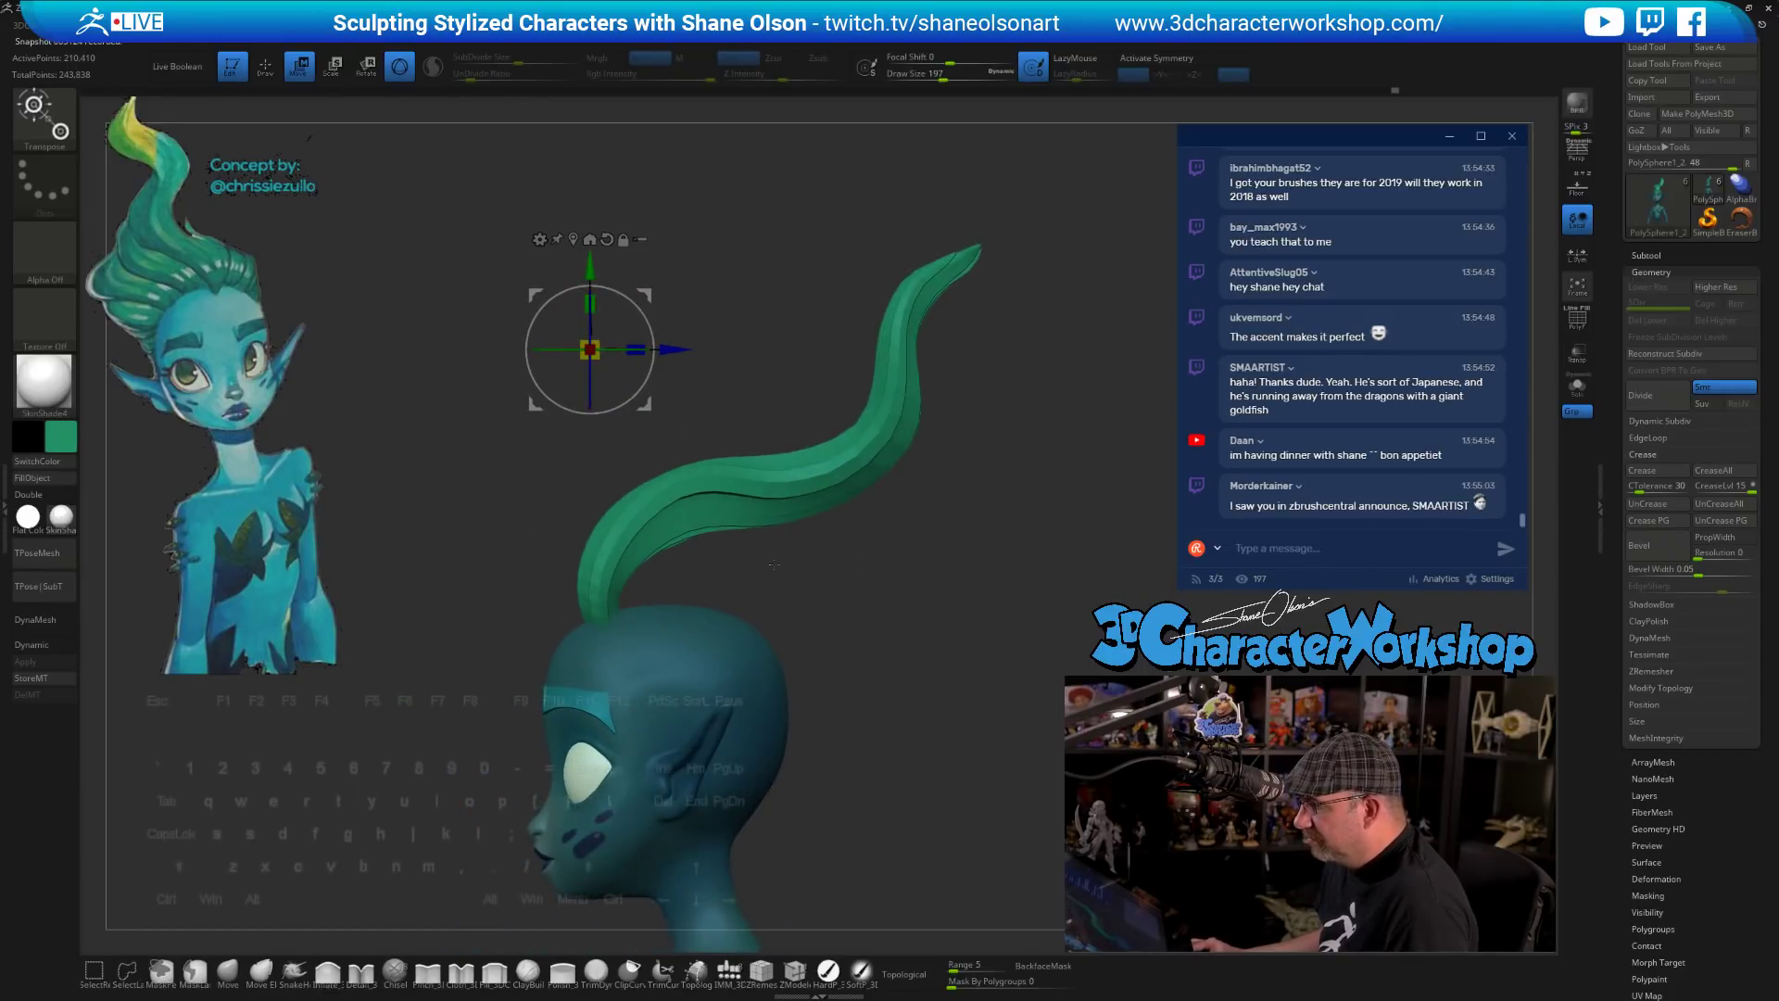
- Push the strand's root and lower front edge forward in side view with SnakeHook at Draw Size 262
{"action": "left_click", "coordinate": [296, 970]}
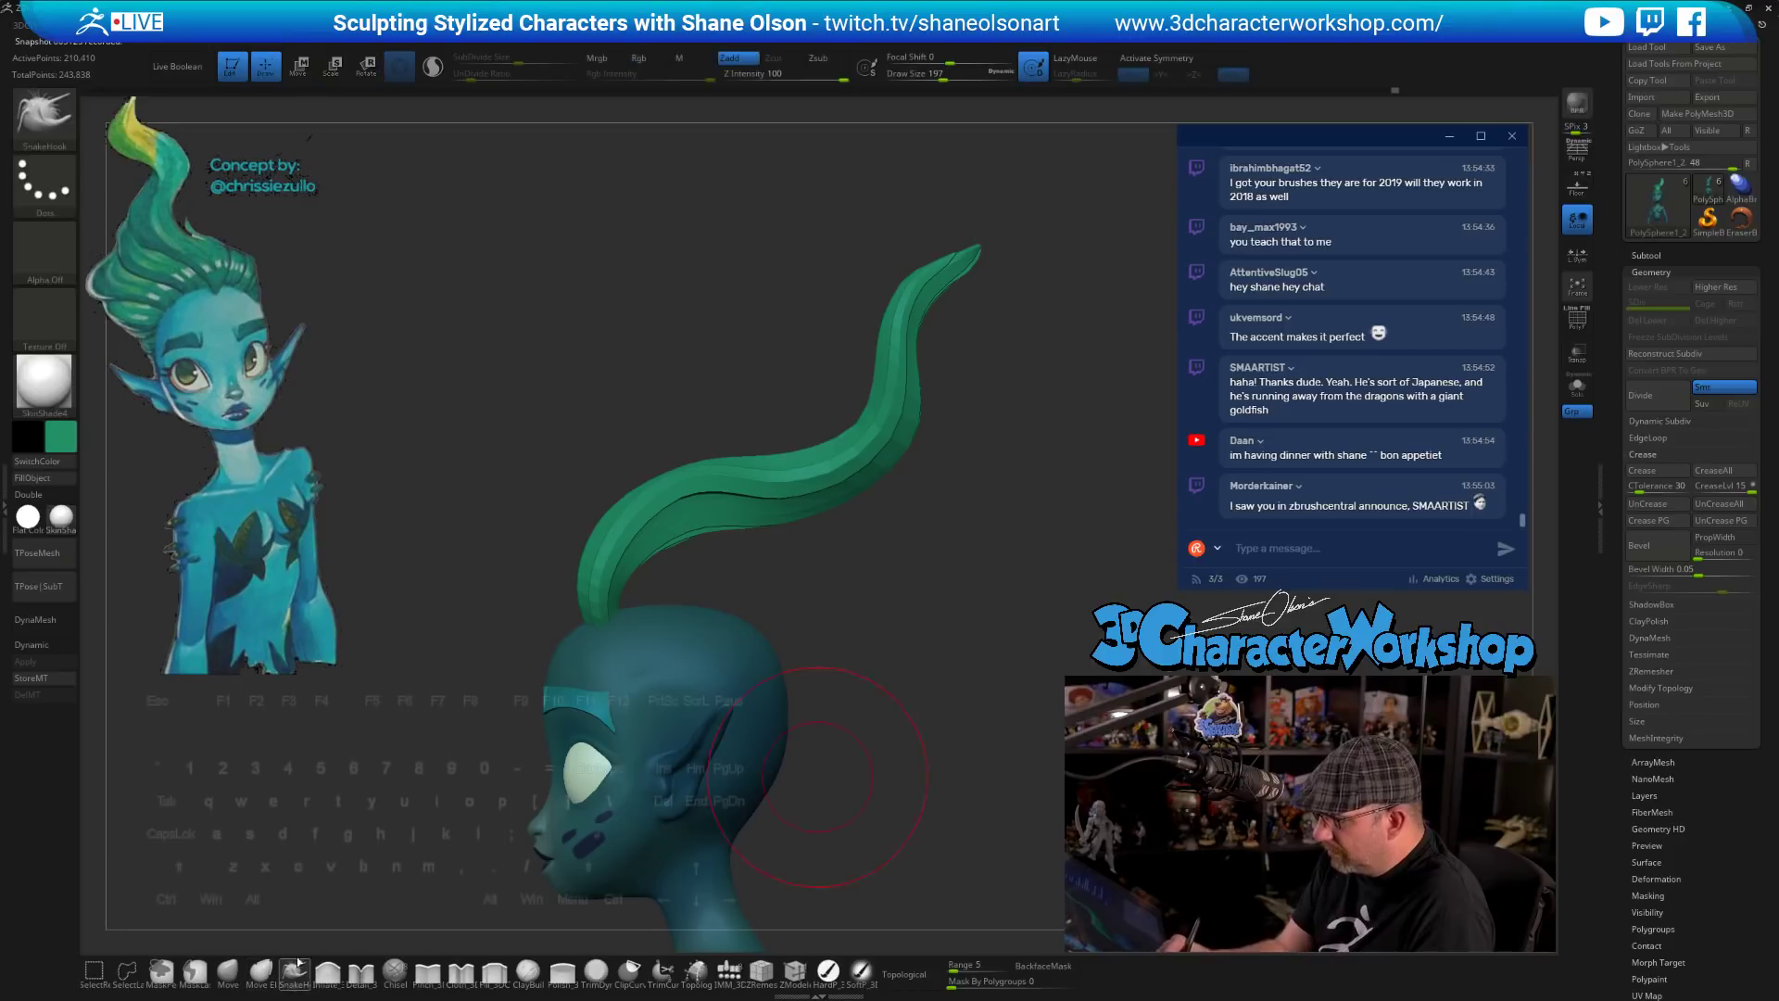
{"action": "key", "text": "bracketright"}
{"action": "left_click_drag", "start_coordinate": [613, 653], "coordinate": [599, 651]}
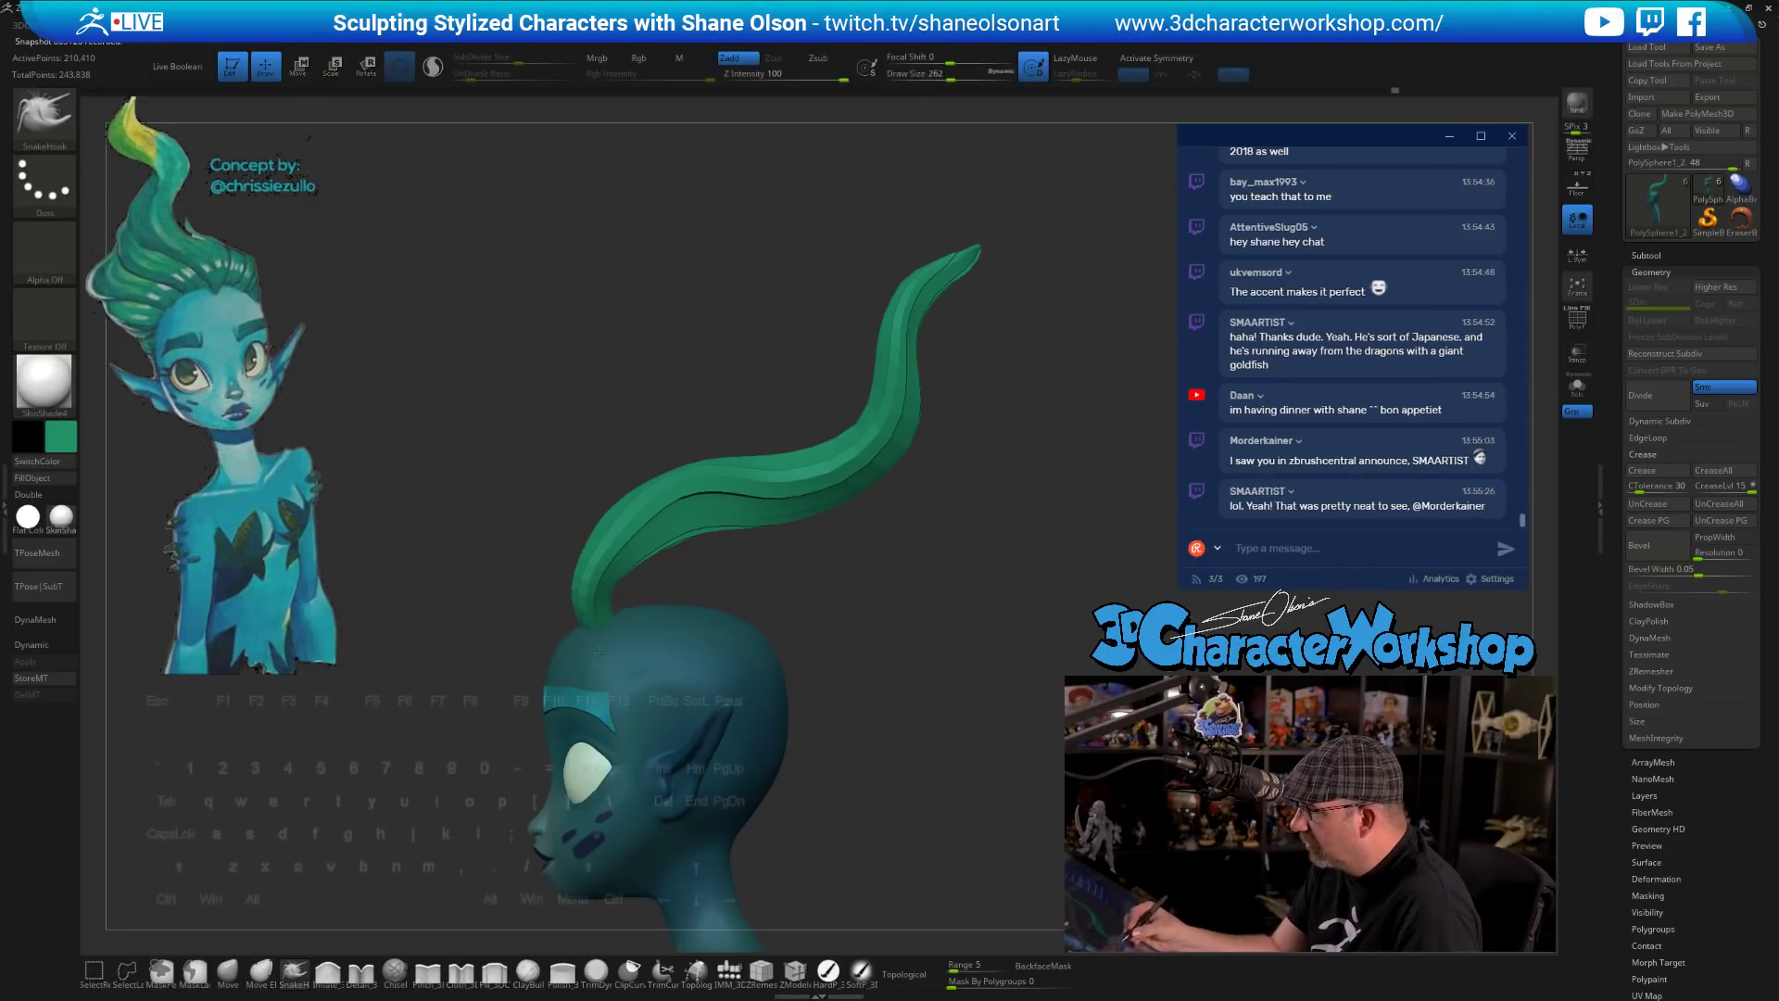
{"action": "left_click_drag", "start_coordinate": [774, 597], "coordinate": [738, 603]}
{"action": "left_click_drag", "start_coordinate": [634, 574], "coordinate": [613, 554]}
- Reduce the SnakeHook Draw Size to 192 and refine the strand's lower arch from an angled side view
{"action": "mouse_move", "coordinate": [749, 507]}
{"action": "left_mouse_down", "text": "alt"}
{"action": "mouse_move", "coordinate": [808, 494]}
{"action": "mouse_move", "coordinate": [712, 461]}
{"action": "mouse_move", "coordinate": [742, 481]}
{"action": "mouse_move", "coordinate": [659, 465]}
{"action": "left_mouse_up", "text": "alt"}
{"action": "mouse_move", "coordinate": [806, 485]}
{"action": "left_mouse_down"}
{"action": "mouse_move", "coordinate": [768, 493]}
{"action": "mouse_move", "coordinate": [730, 455]}
{"action": "mouse_move", "coordinate": [808, 491]}
{"action": "mouse_move", "coordinate": [648, 505]}
{"action": "mouse_move", "coordinate": [509, 544]}
{"action": "left_mouse_up"}
{"action": "key", "text": "["}
{"action": "key", "text": "["}
{"action": "key", "text": "["}
{"action": "key", "text": "["}
{"action": "key", "text": "["}
{"action": "key", "text": "["}
{"action": "key", "text": "["}
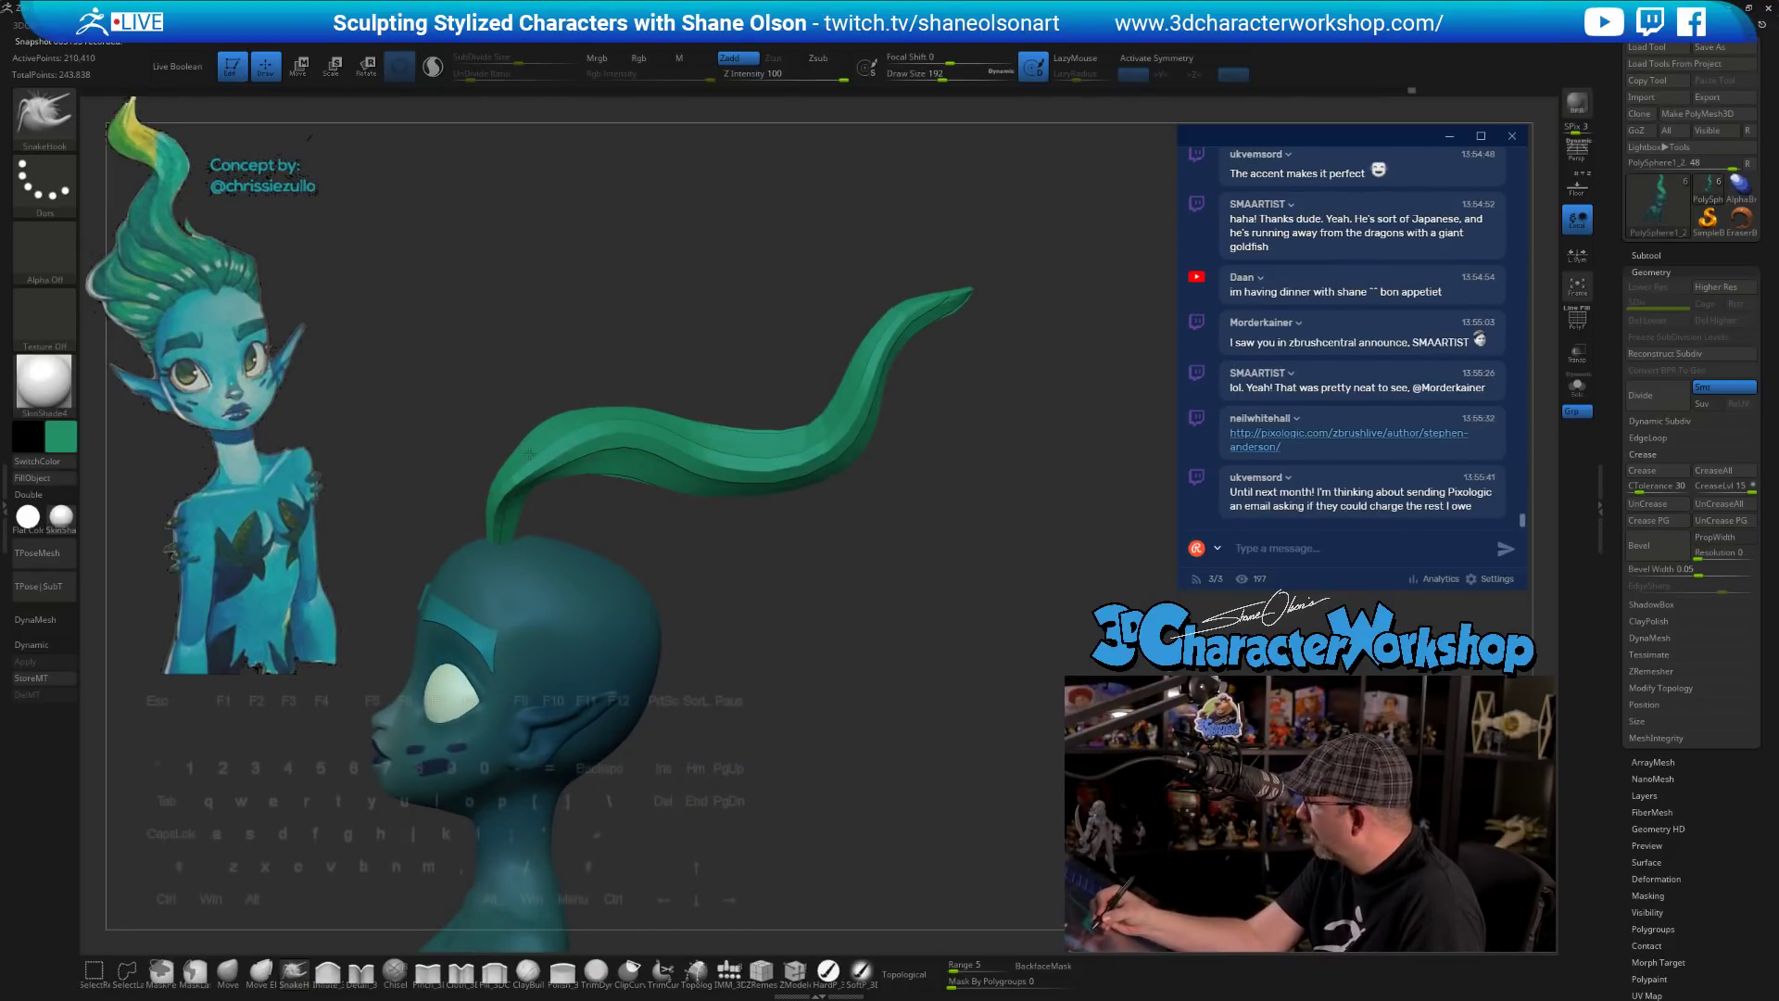
{"action": "mouse_move", "coordinate": [618, 527]}
{"action": "left_mouse_down"}
{"action": "mouse_move", "coordinate": [738, 513]}
{"action": "mouse_move", "coordinate": [593, 511]}
{"action": "left_mouse_up"}
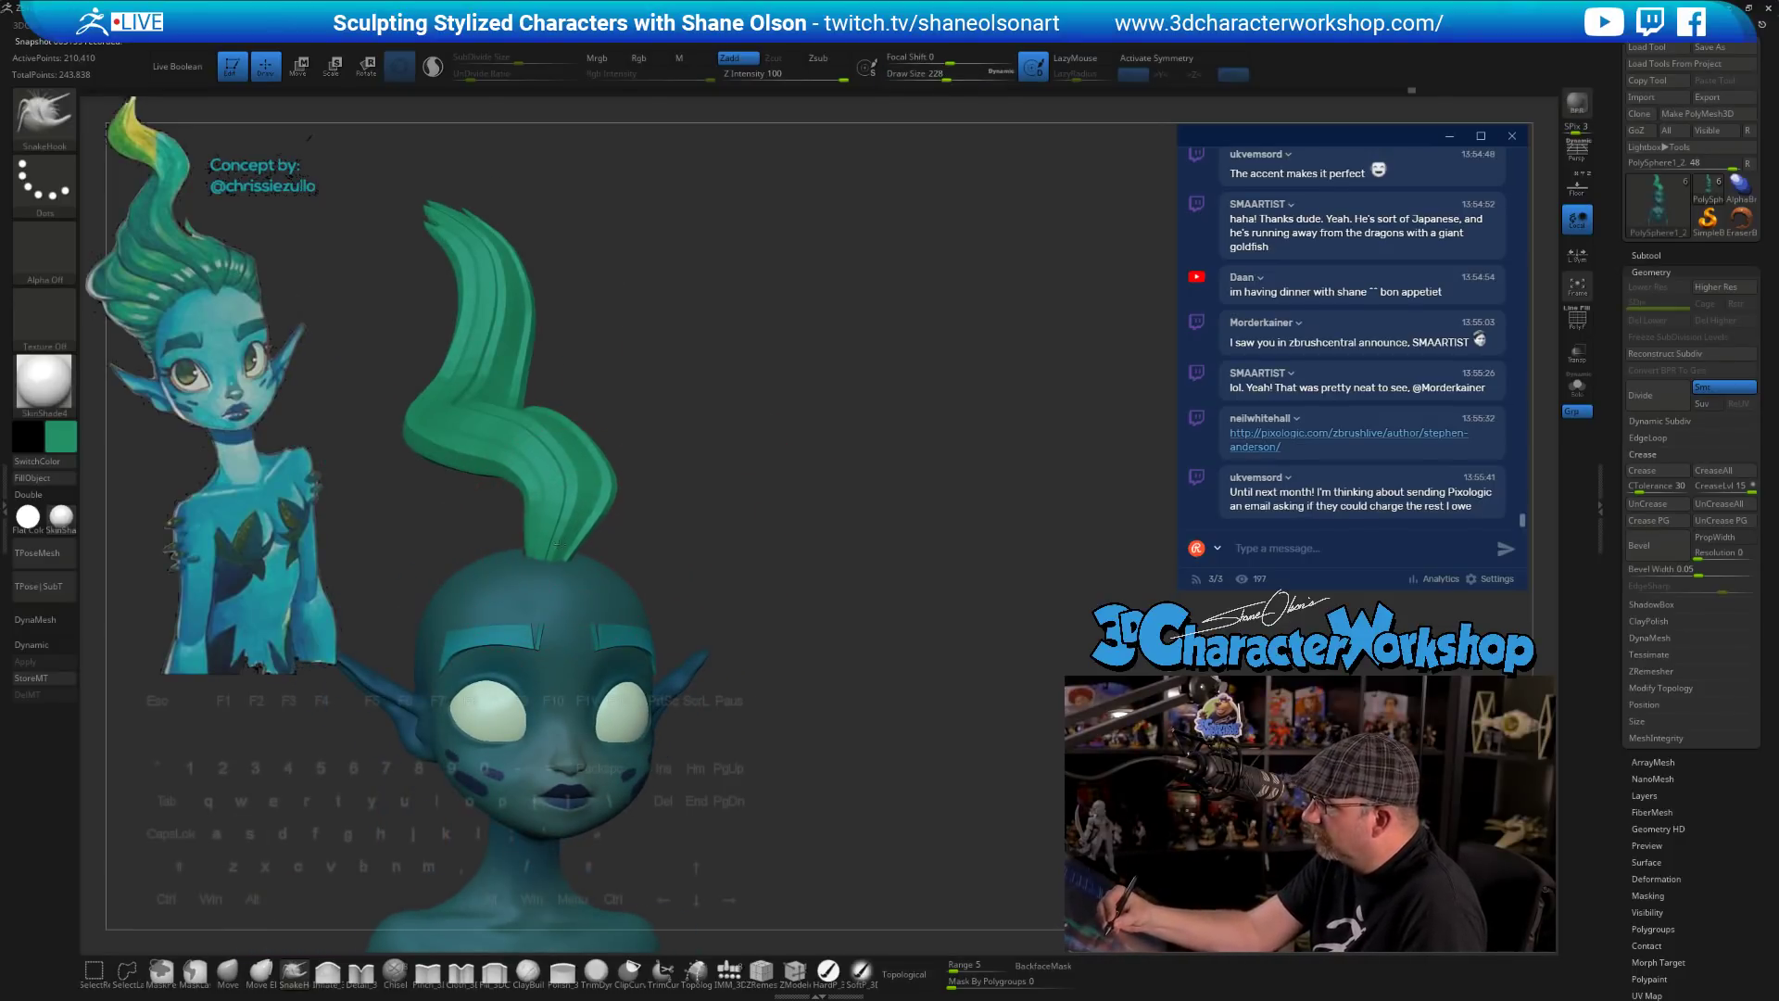
- Sharpen the strand's lower bend in front view with SnakeHook, reducing the Draw Size to 172
{"action": "left_click_drag", "start_coordinate": [673, 508], "coordinate": [721, 539]}
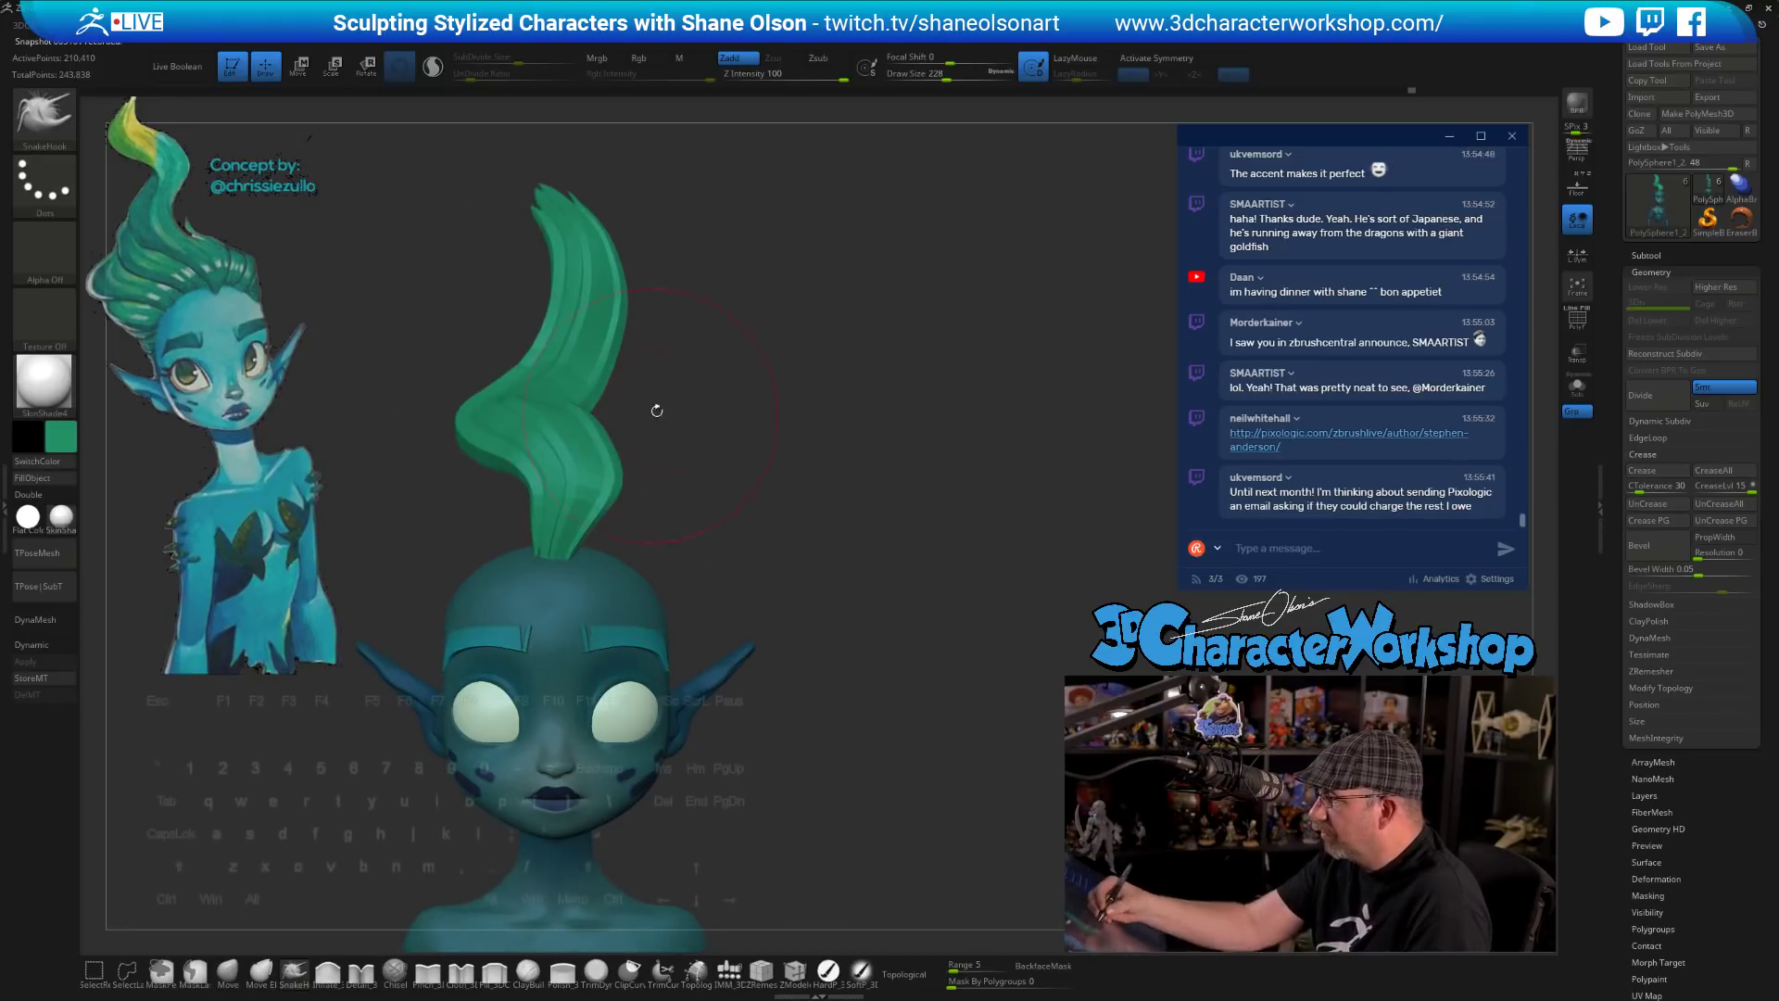
{"action": "mouse_move", "coordinate": [656, 410]}
{"action": "left_mouse_down"}
{"action": "mouse_move", "coordinate": [675, 456]}
{"action": "mouse_move", "coordinate": [640, 491]}
{"action": "mouse_move", "coordinate": [533, 492]}
{"action": "left_mouse_up"}
{"action": "key", "text": "s"}
{"action": "left_click_drag", "start_coordinate": [687, 496], "coordinate": [749, 474], "text": "shift"}
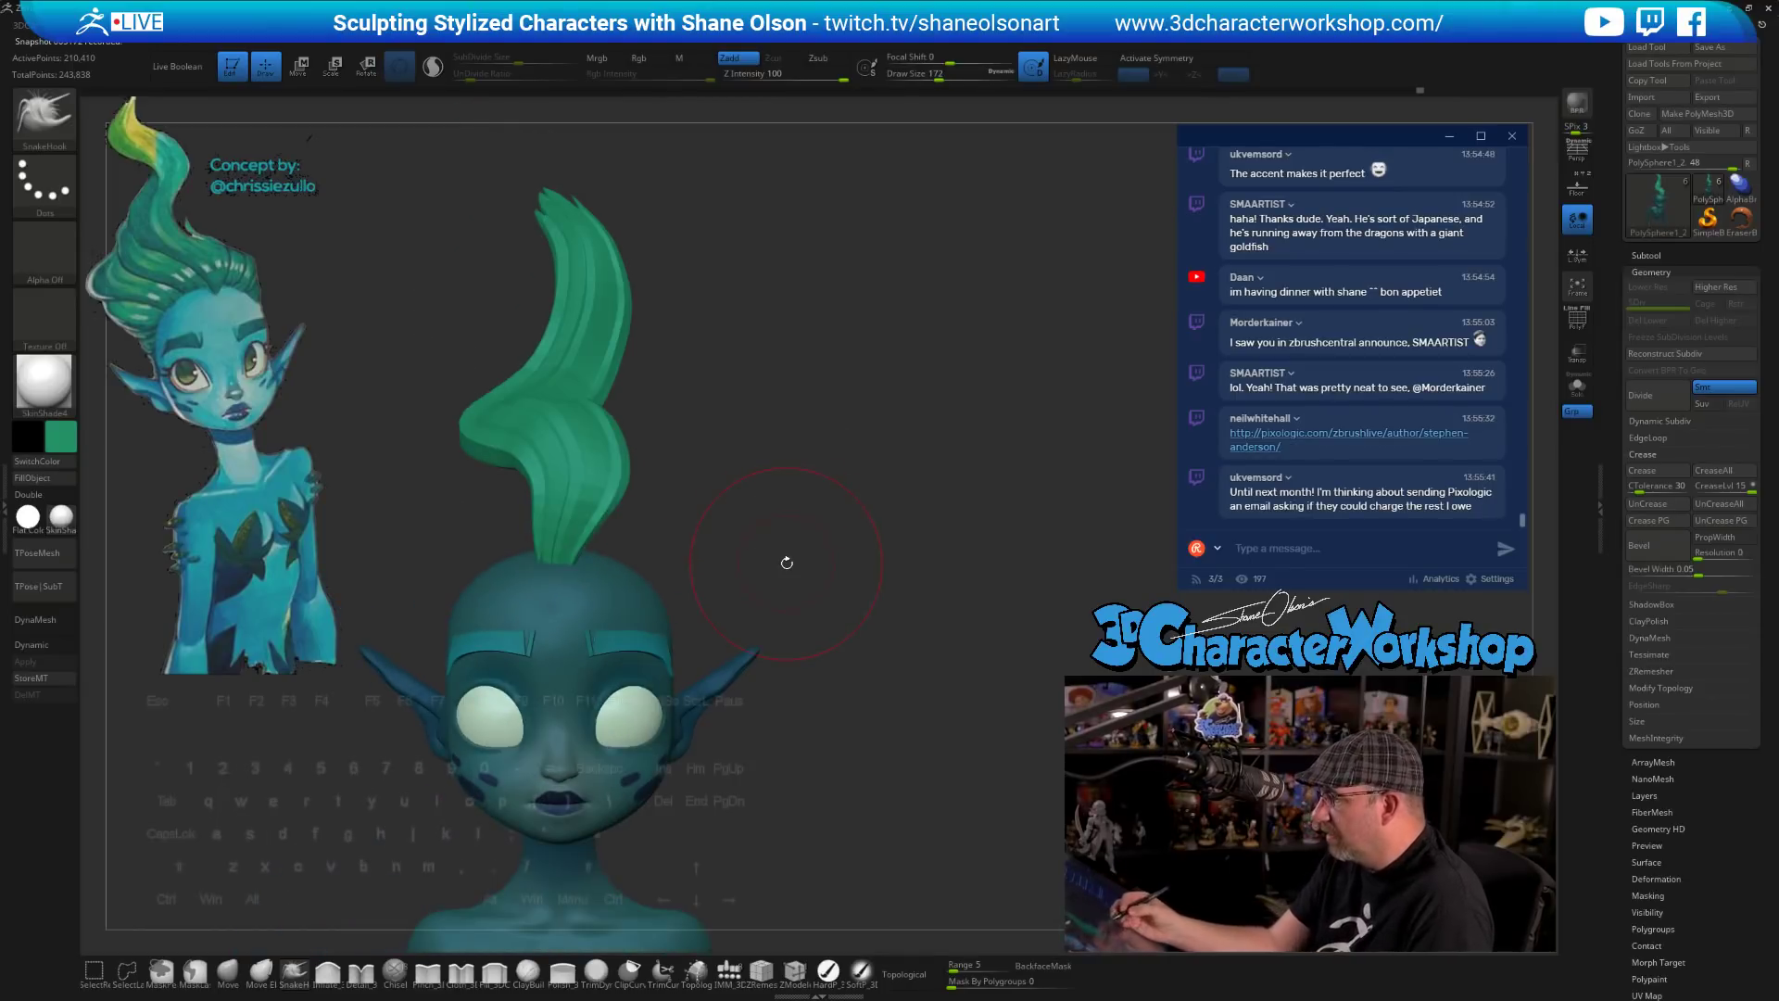
{"action": "left_click_drag", "start_coordinate": [855, 628], "coordinate": [855, 503]}
- Try duplicating the hair strand with the Move gizmo and offsetting the copy, and undo the duplication
{"action": "key", "text": "w"}
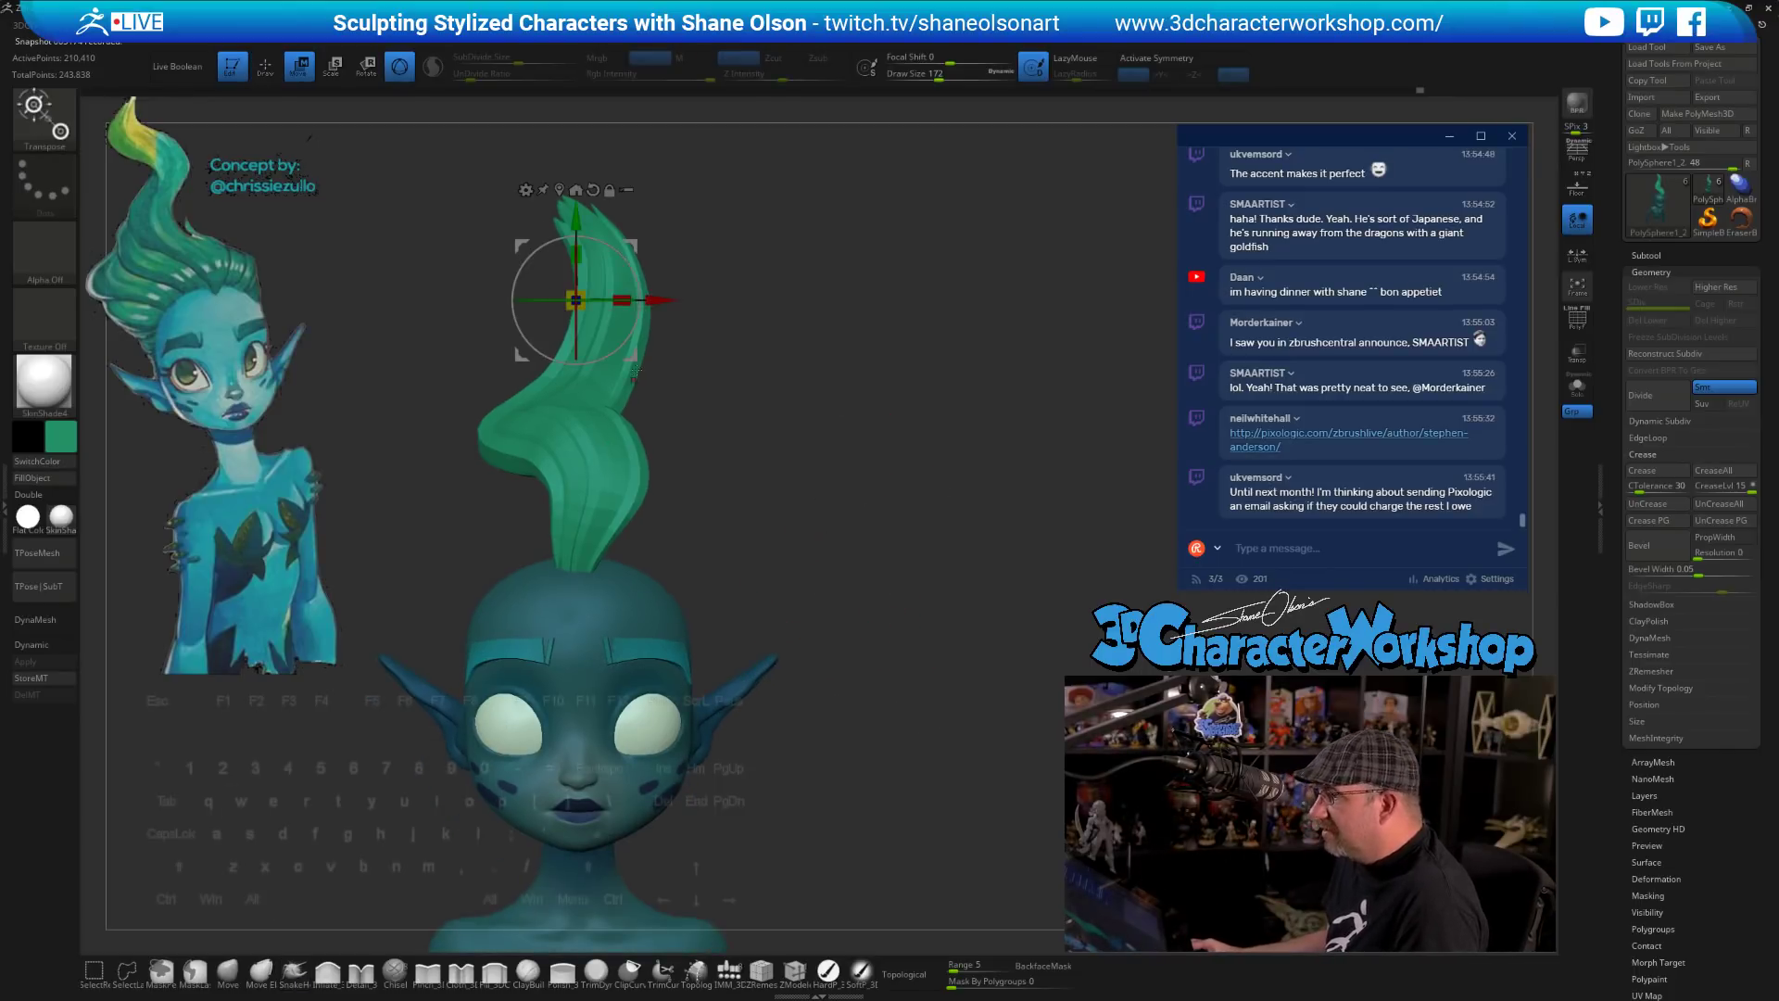
{"action": "left_click_drag", "start_coordinate": [635, 245], "coordinate": [574, 291], "text": "ctrl"}
{"action": "left_click_drag", "start_coordinate": [675, 401], "coordinate": [879, 449]}
{"action": "left_click_drag", "start_coordinate": [721, 327], "coordinate": [702, 319]}
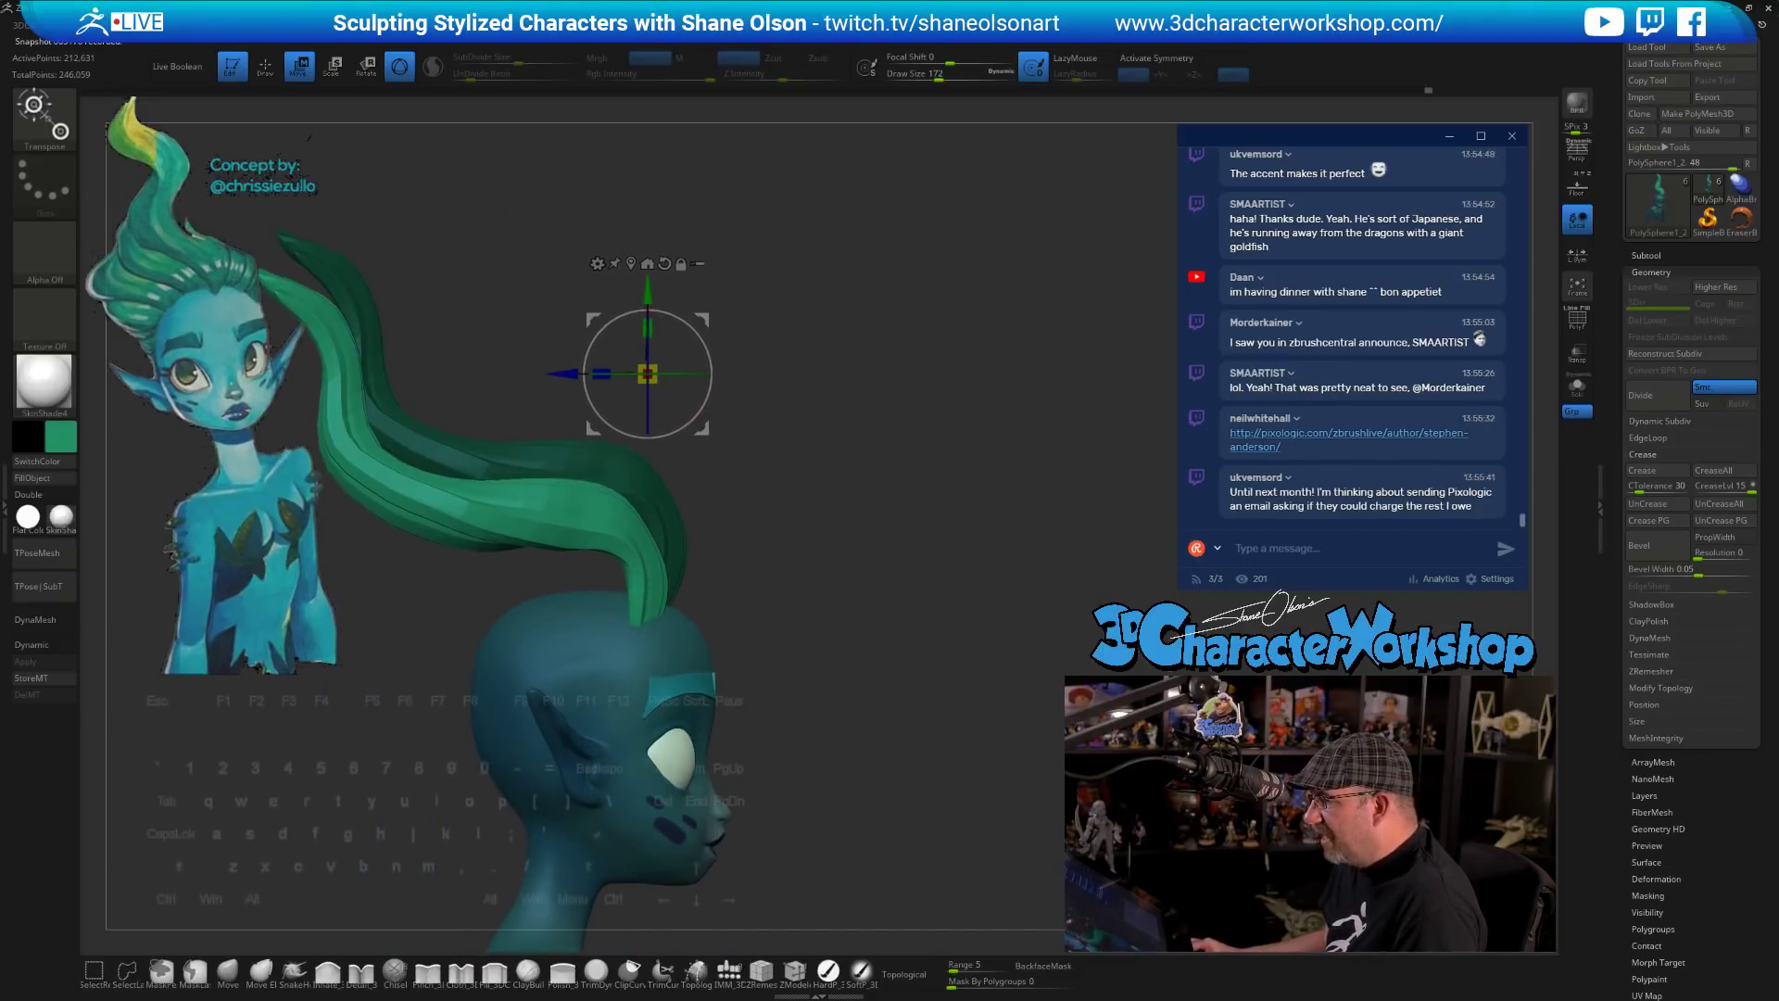
{"action": "left_click_drag", "start_coordinate": [874, 447], "coordinate": [861, 404], "text": "shift"}
{"action": "left_click_drag", "start_coordinate": [890, 489], "coordinate": [845, 557], "text": "alt"}
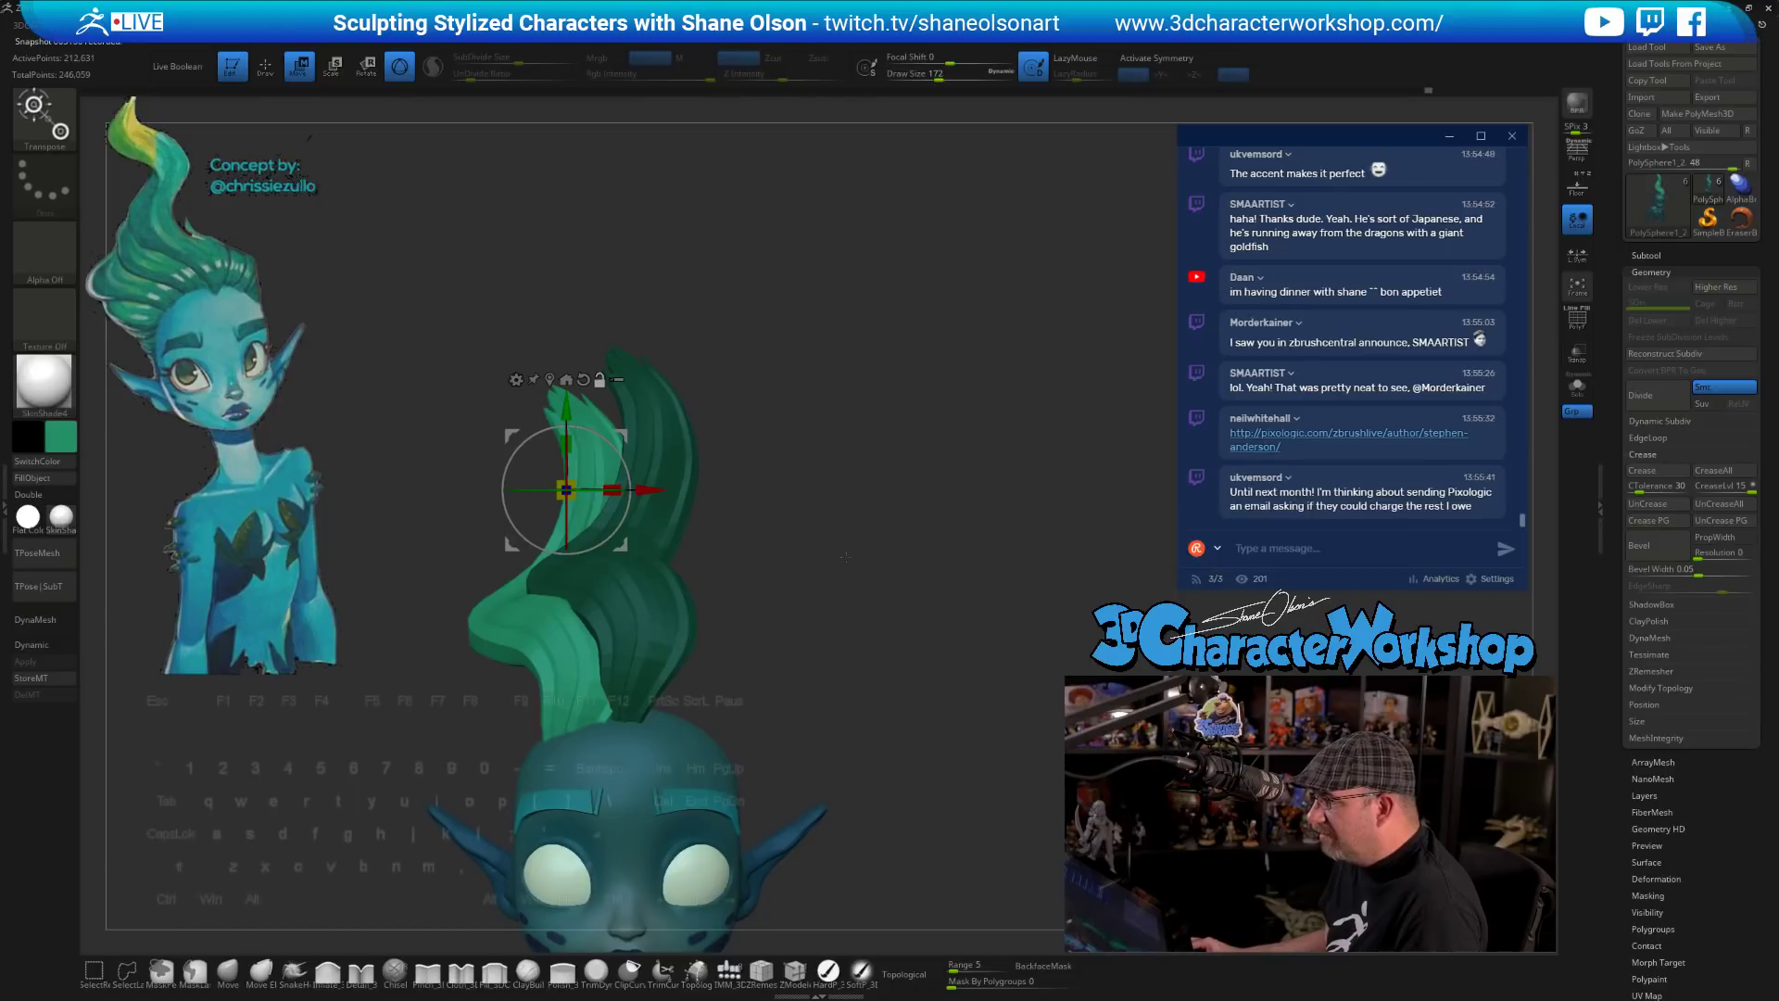
{"action": "key", "text": "ctrl+z"}
{"action": "key", "text": "ctrl+z"}
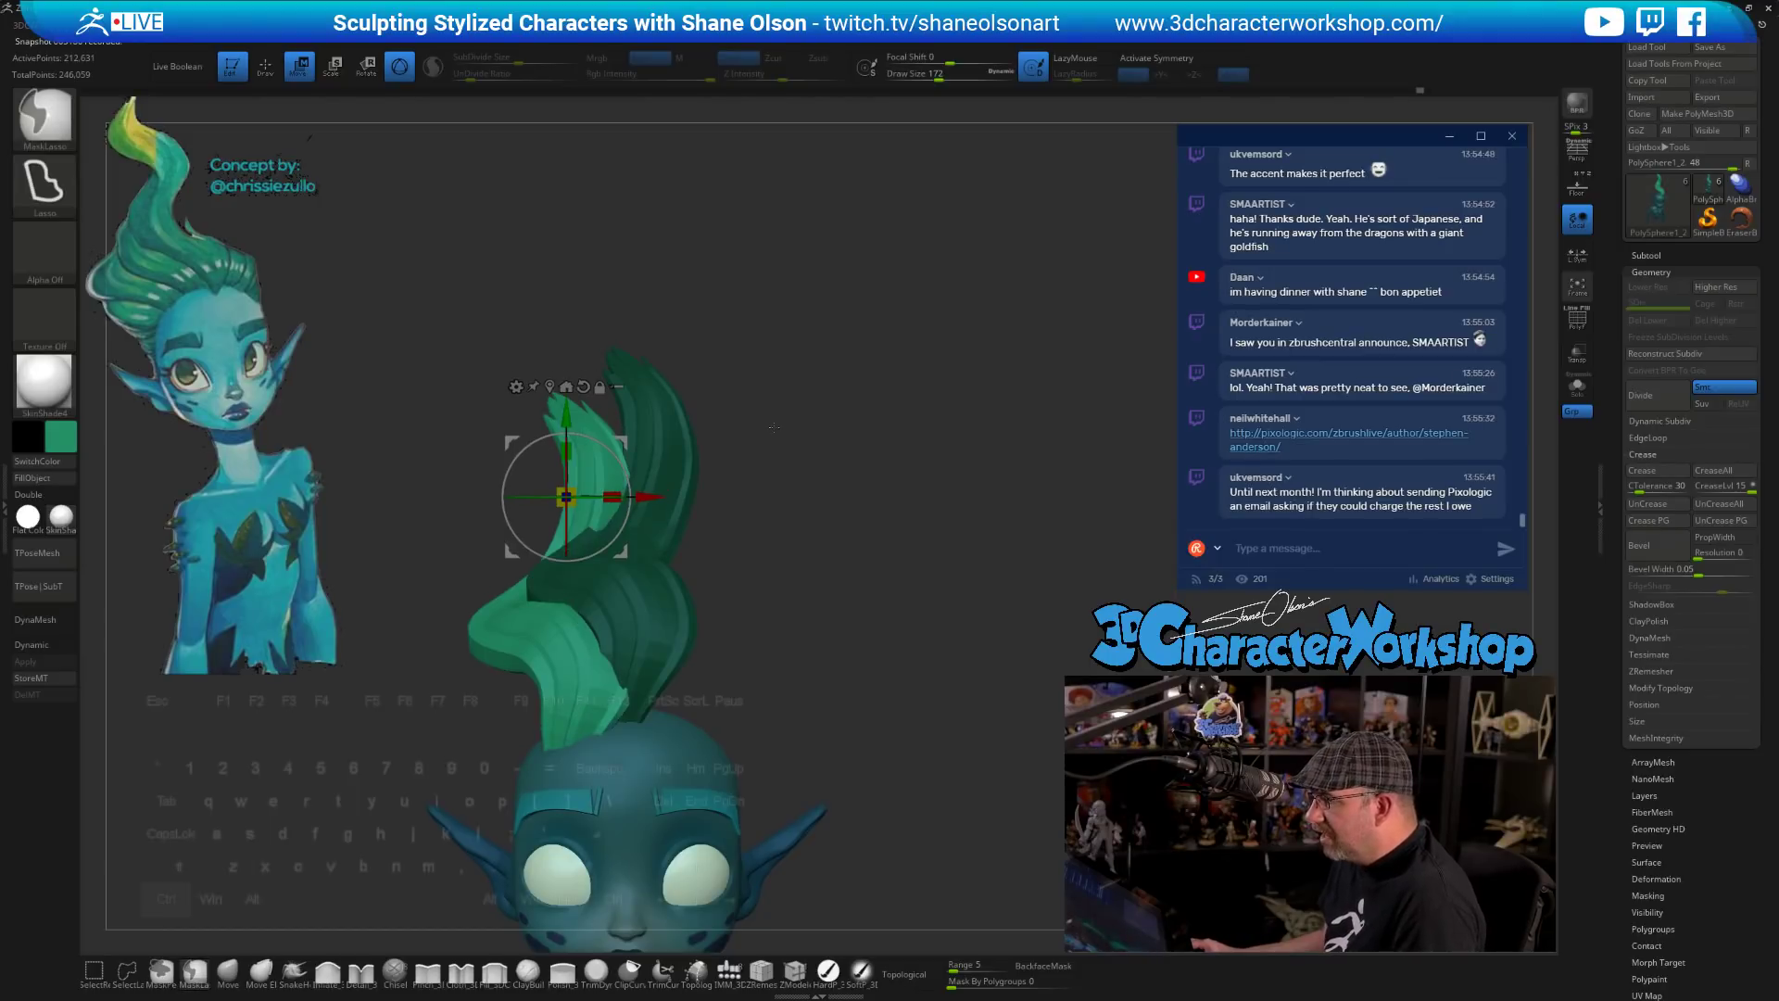
{"action": "key", "text": "q"}
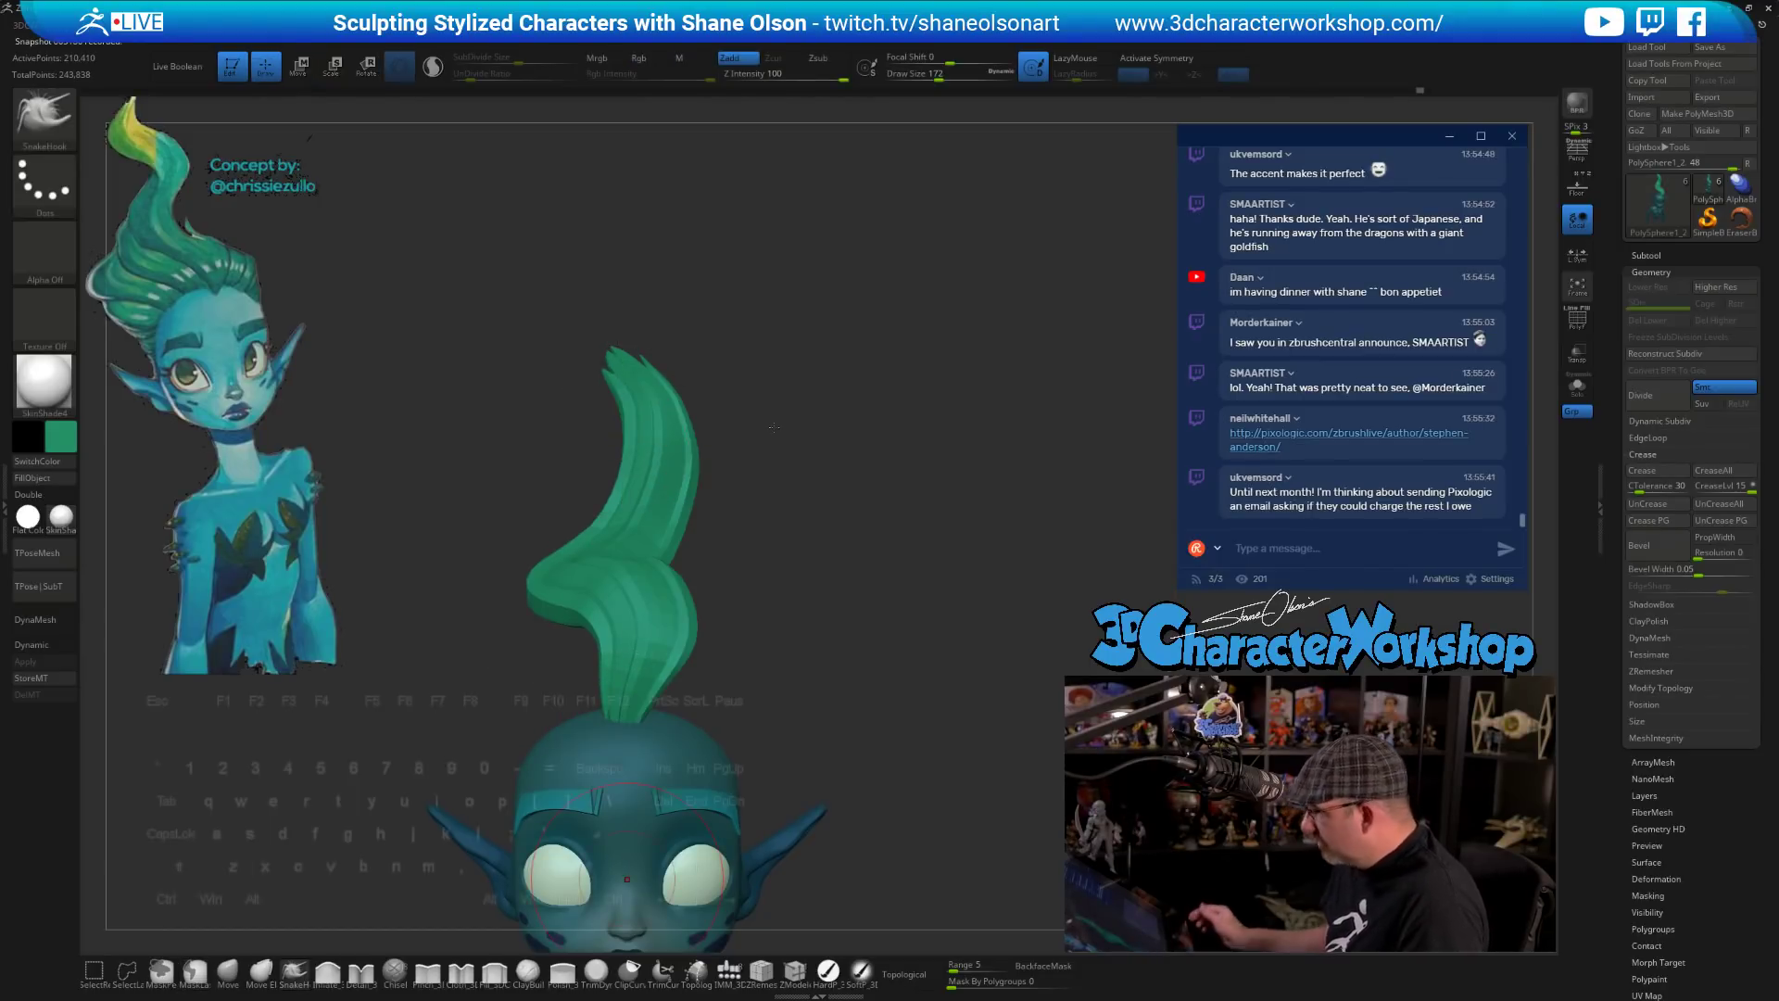
- Separate the hair strand into its own subtool with Split Unmasked Points and select that subtool
{"action": "left_click_drag", "start_coordinate": [770, 649], "coordinate": [825, 656]}
{"action": "key", "text": "bracketleft"}
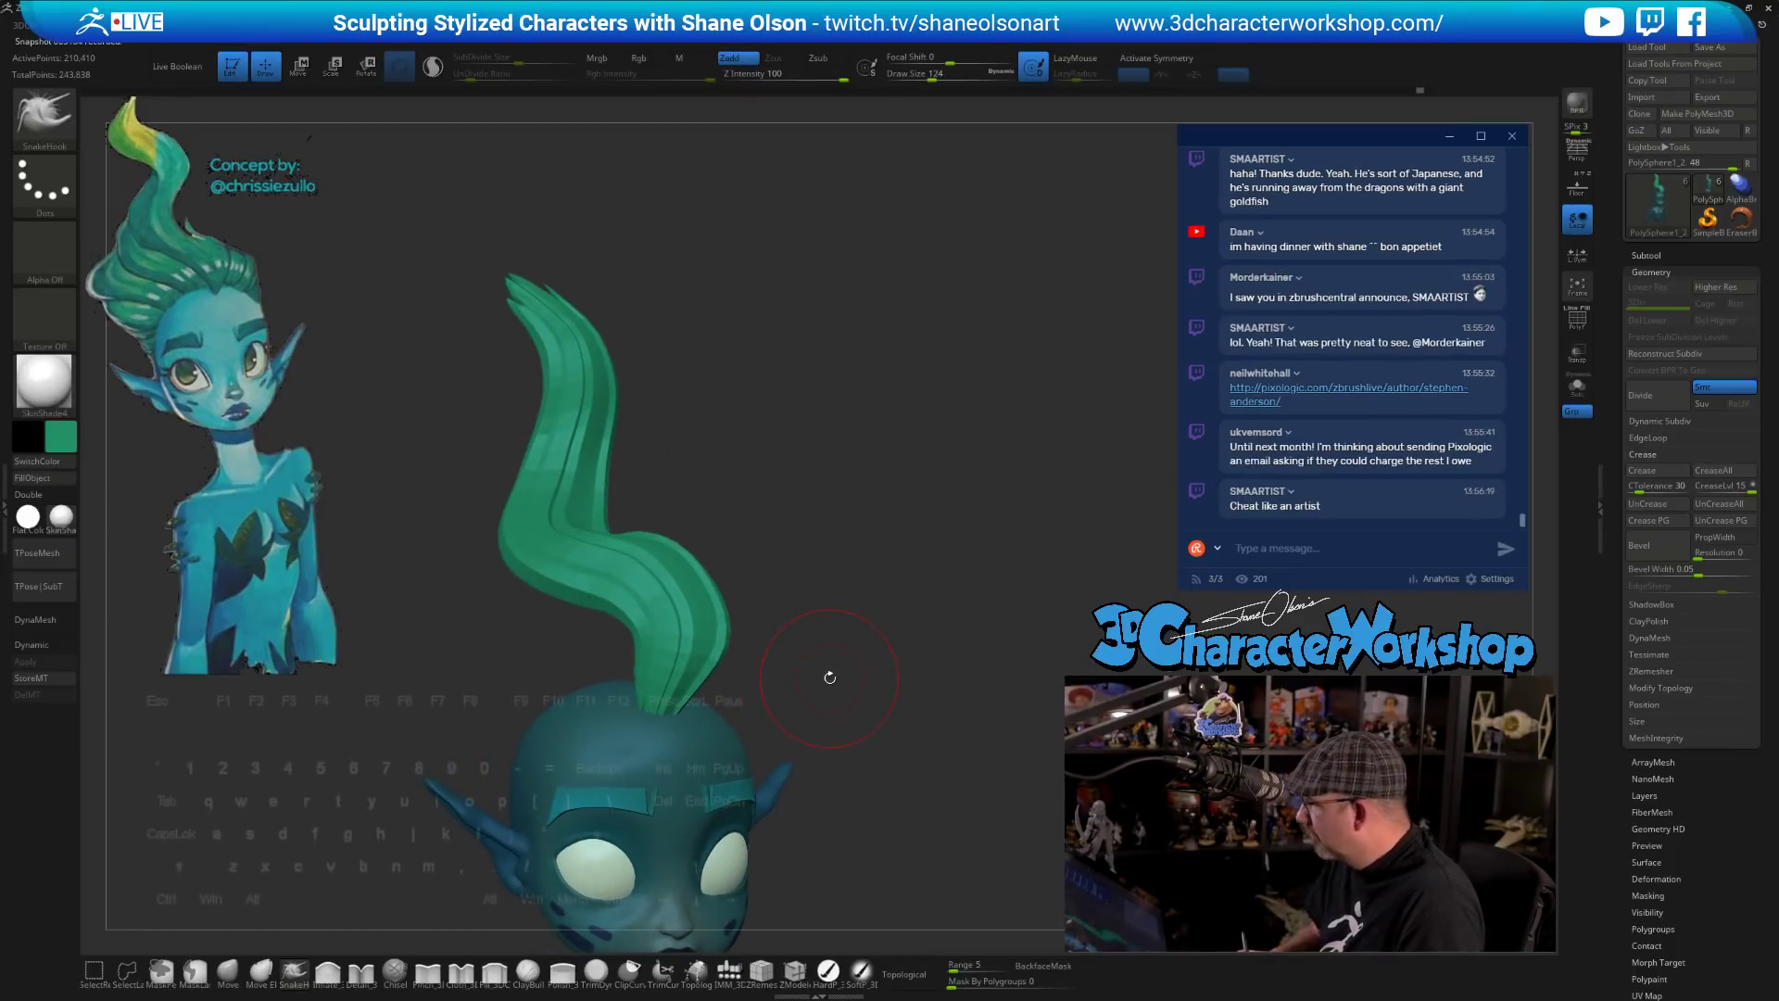
{"action": "key", "text": "2"}
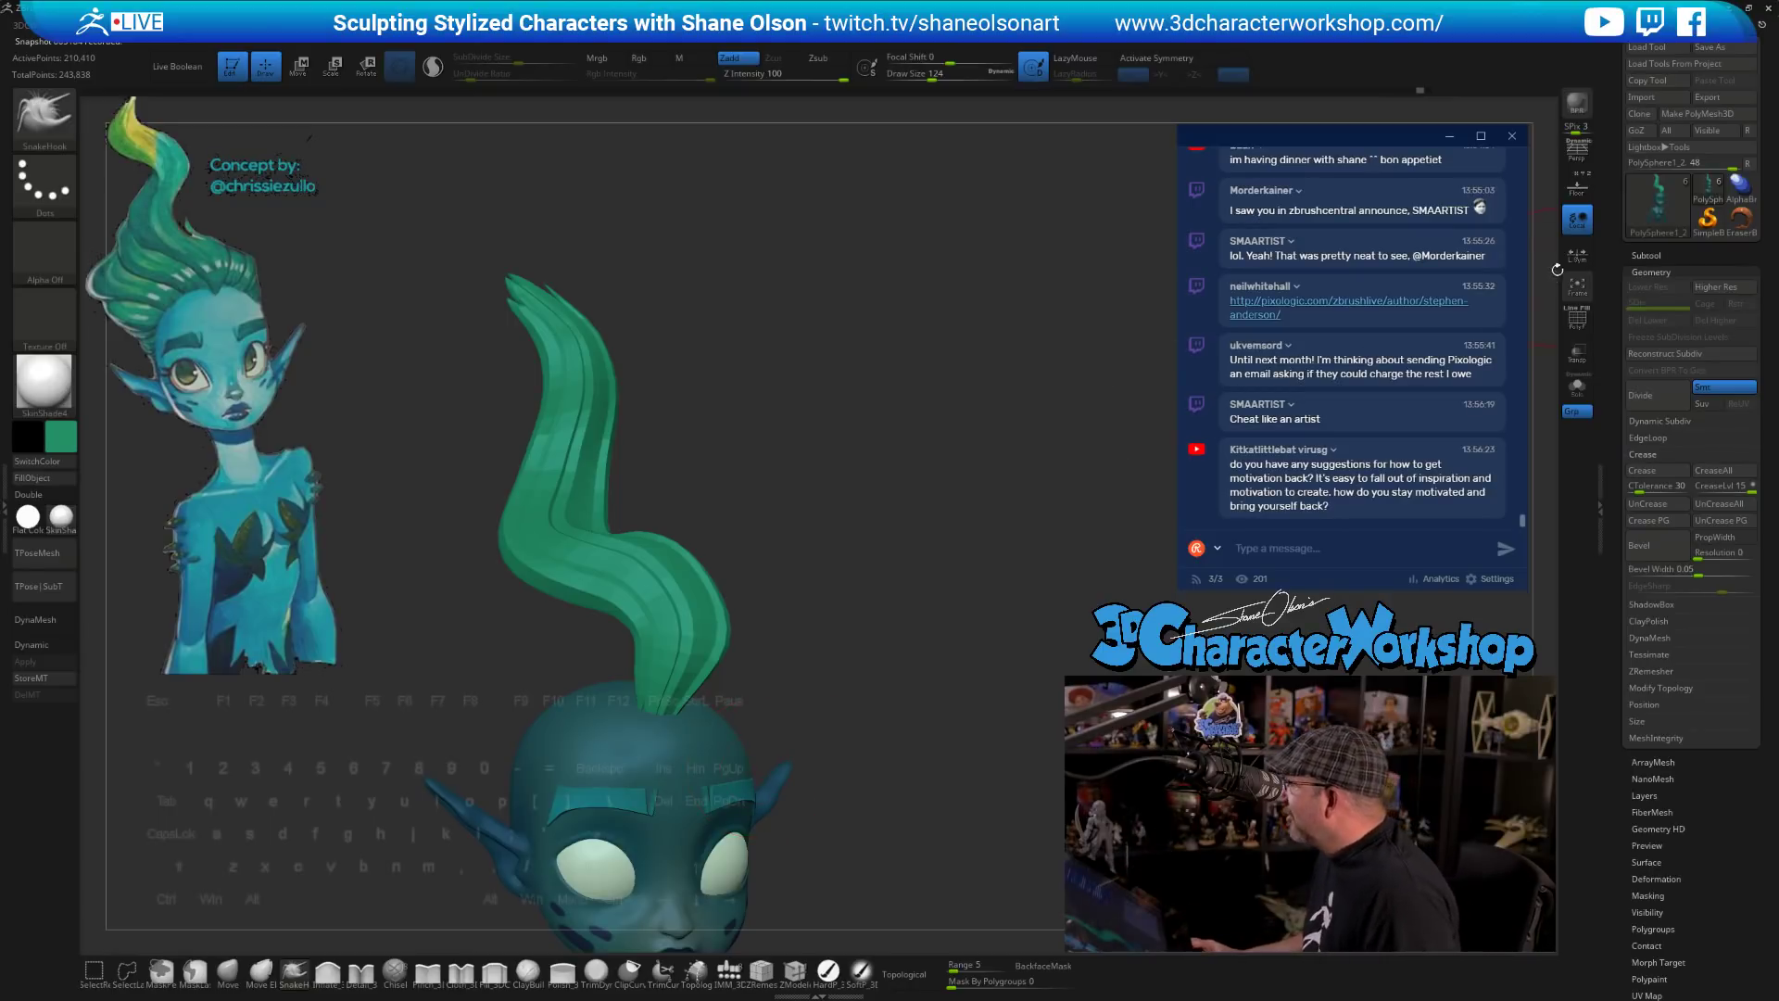
{"action": "key", "text": "2"}
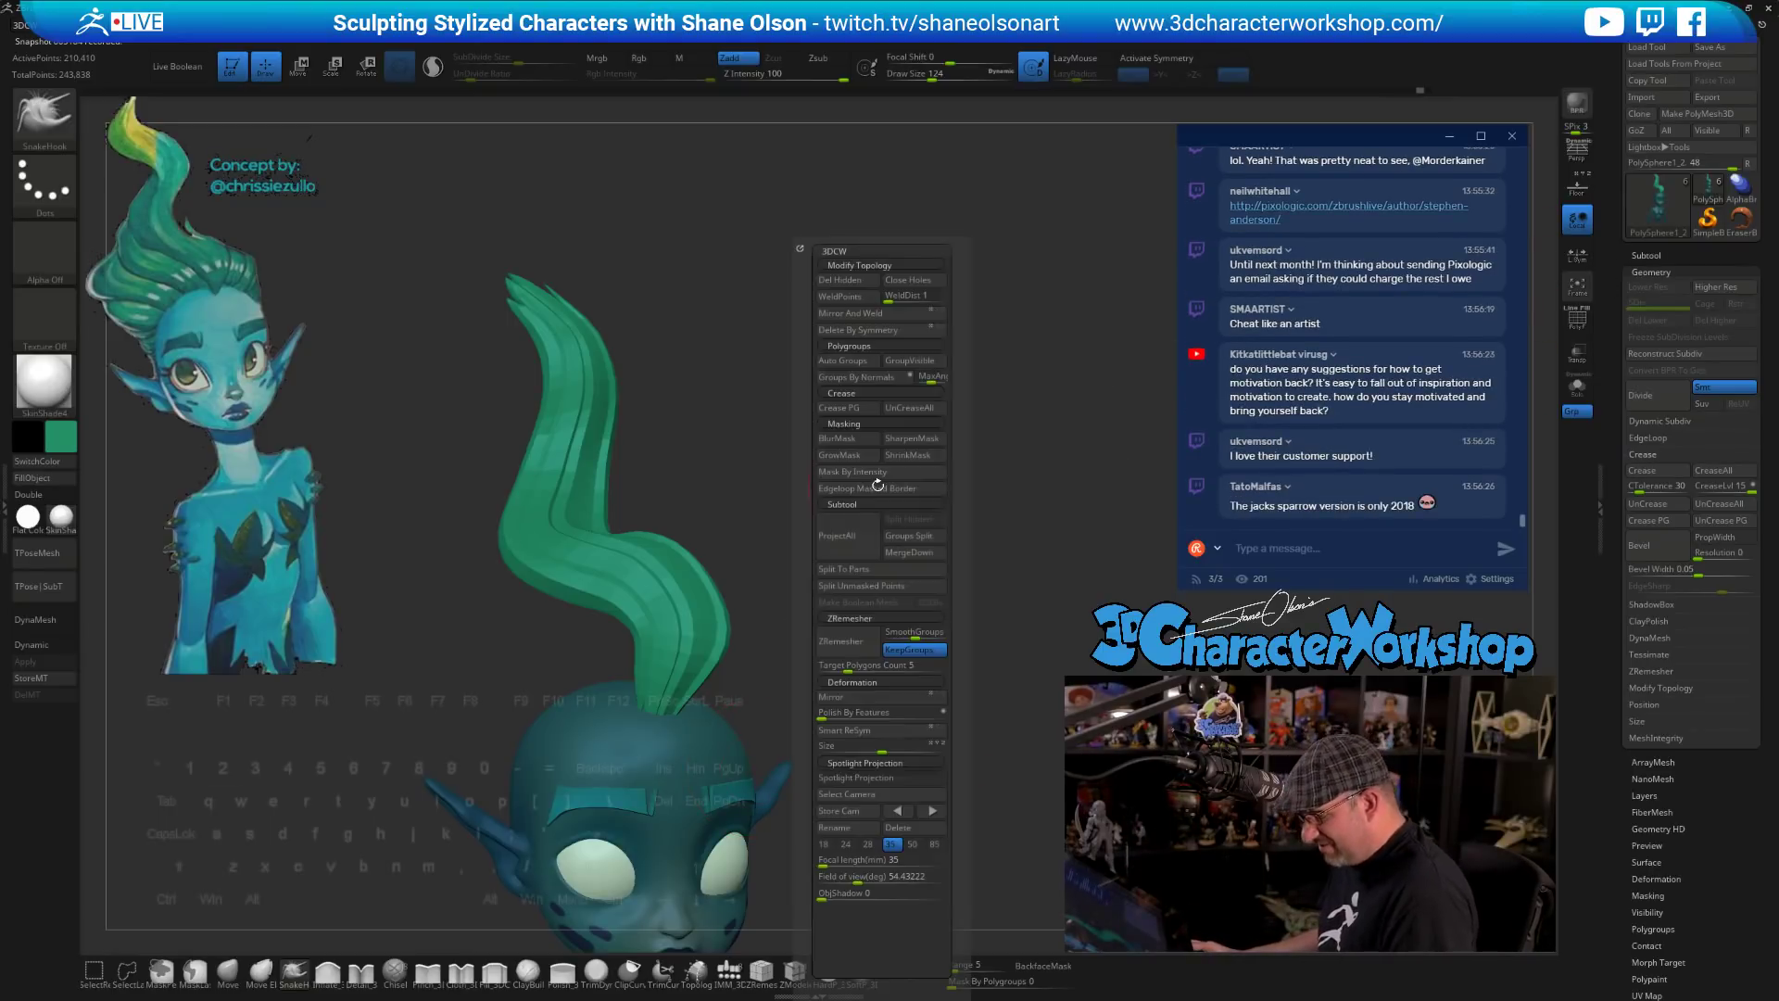
{"action": "left_click", "coordinate": [867, 585]}
{"action": "left_click_drag", "start_coordinate": [938, 563], "coordinate": [901, 551], "text": "alt"}
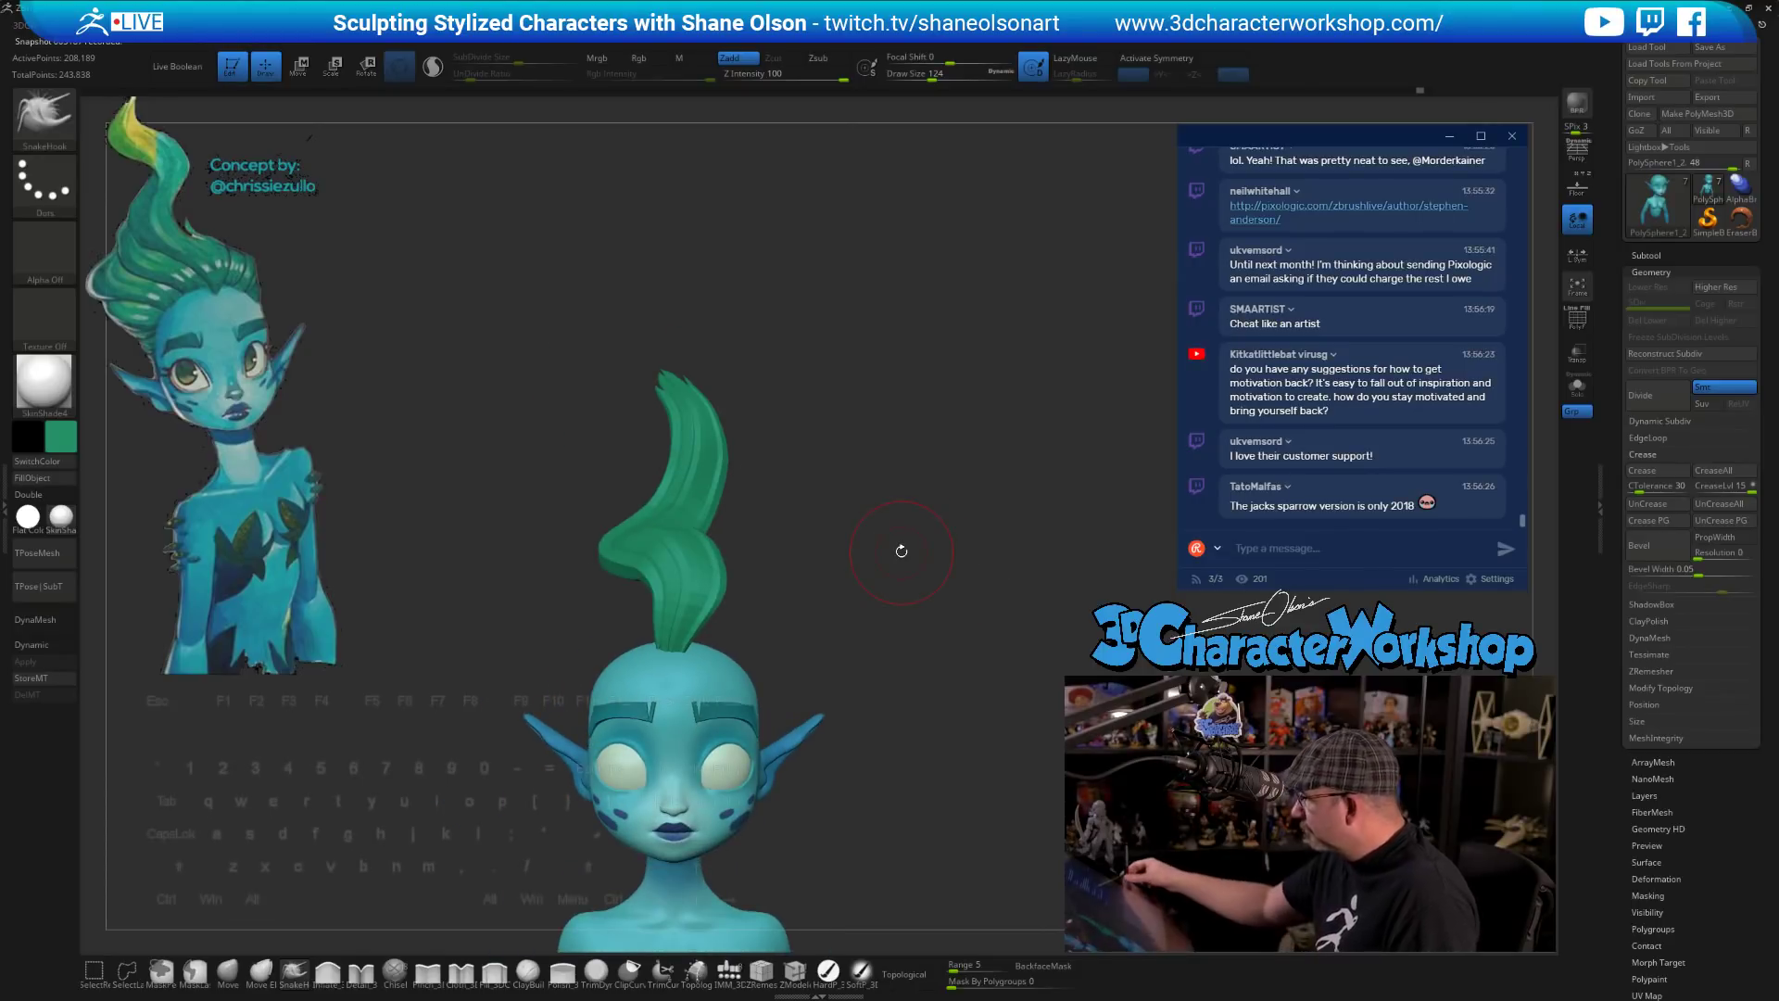
{"action": "left_click", "coordinate": [1647, 255]}
{"action": "left_click", "coordinate": [1686, 428]}
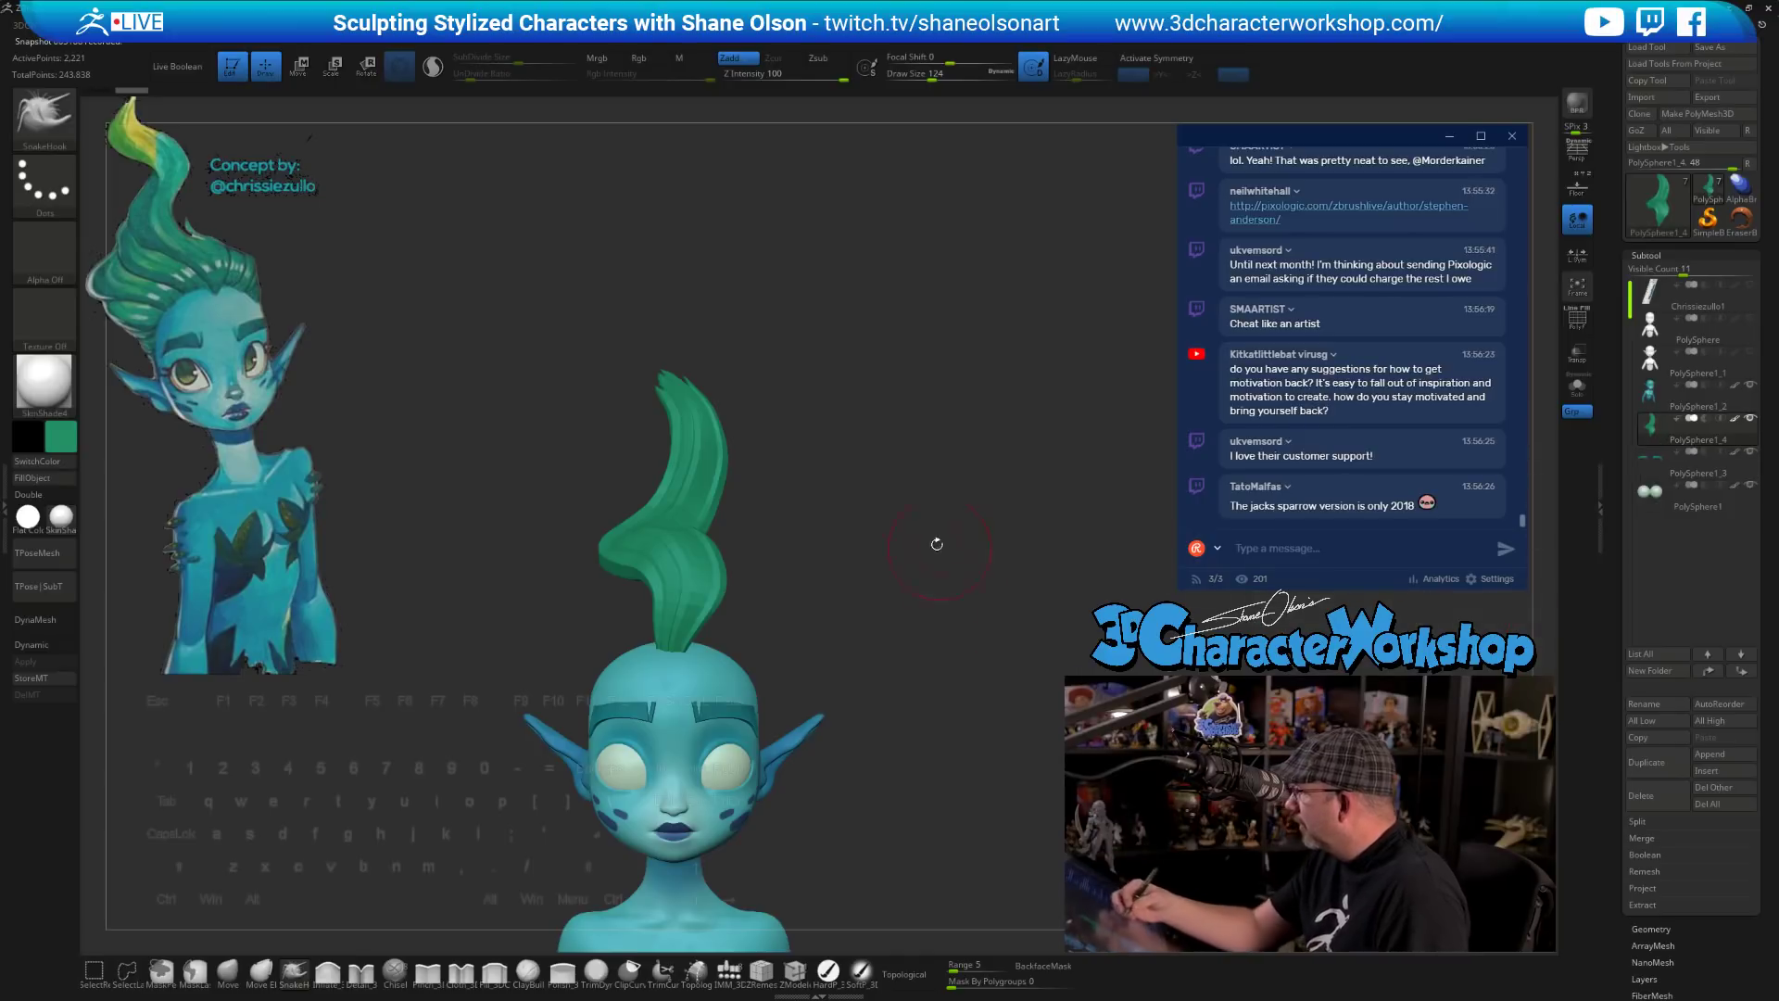
- Check the strand's wireframe and reshape its root where it meets the head with SnakeHook at Draw Size 182
{"action": "left_click_drag", "start_coordinate": [867, 669], "coordinate": [847, 611], "text": "alt"}
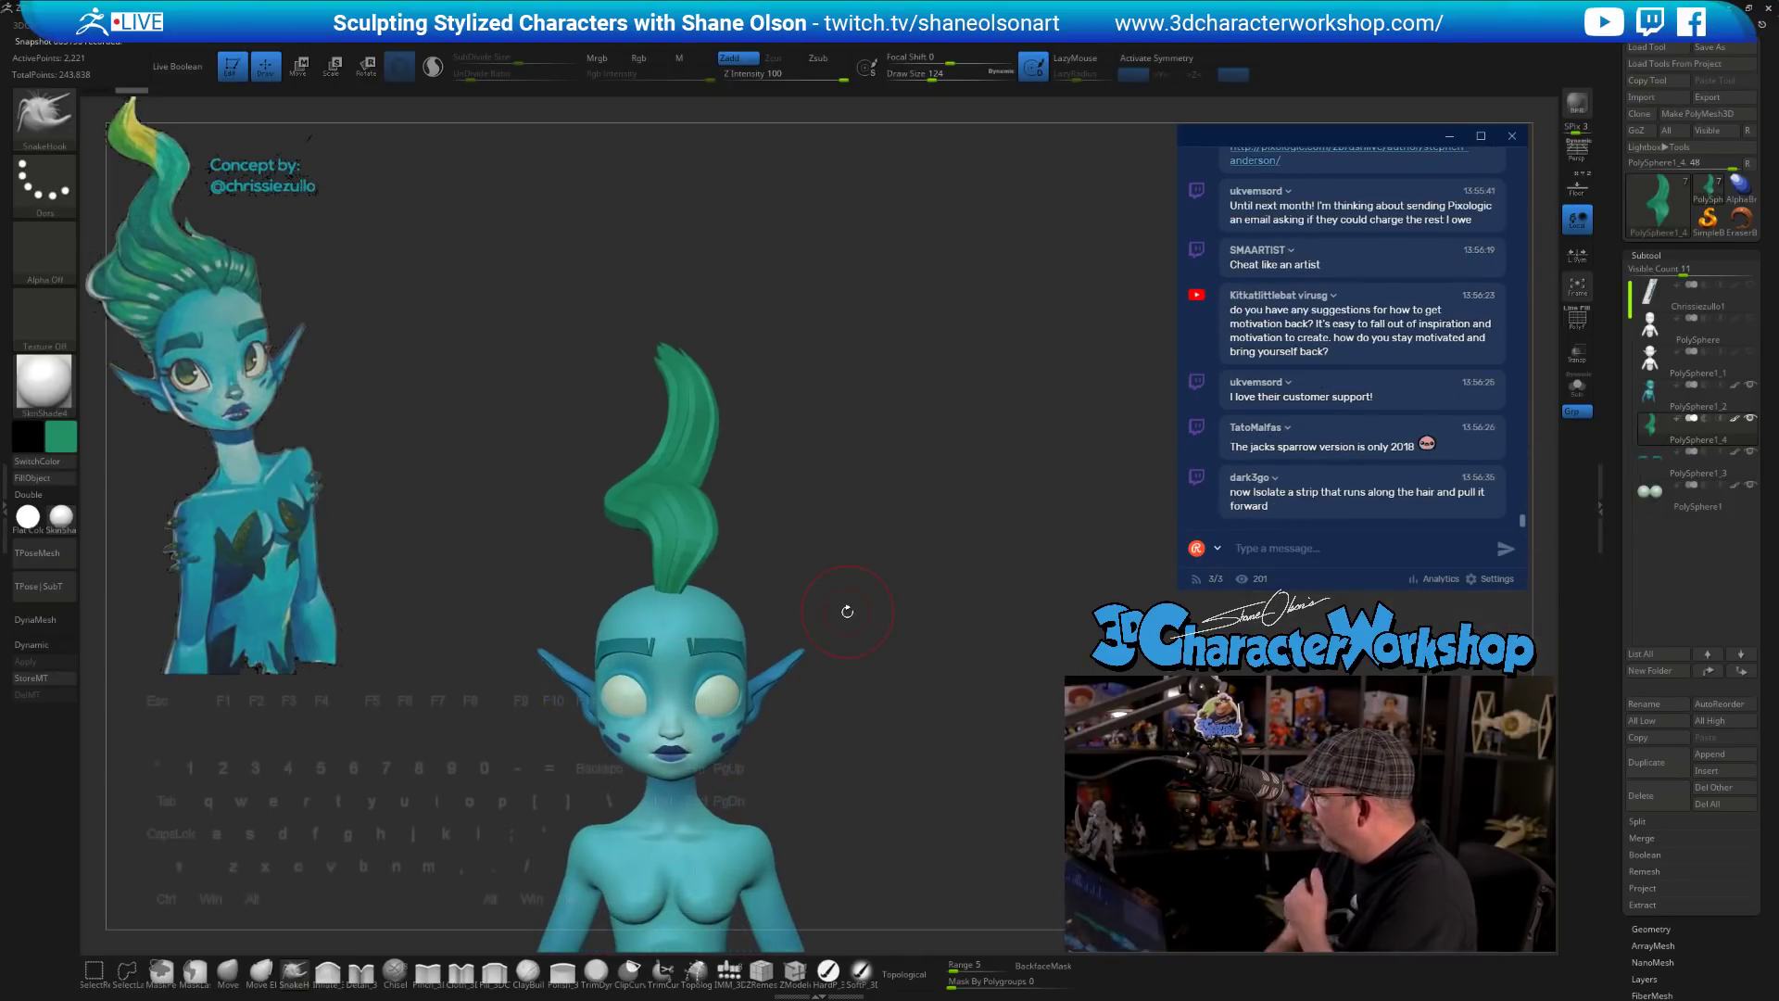
{"action": "mouse_move", "coordinate": [867, 536]}
{"action": "left_mouse_down", "text": "alt"}
{"action": "mouse_move", "coordinate": [875, 575]}
{"action": "mouse_move", "coordinate": [818, 640]}
{"action": "mouse_move", "coordinate": [878, 636]}
{"action": "mouse_move", "coordinate": [864, 644]}
{"action": "mouse_move", "coordinate": [898, 584]}
{"action": "left_mouse_up", "text": "alt"}
{"action": "key", "text": "shift+f"}
{"action": "key", "text": "shift+f"}
{"action": "left_click_drag", "start_coordinate": [813, 476], "coordinate": [877, 567]}
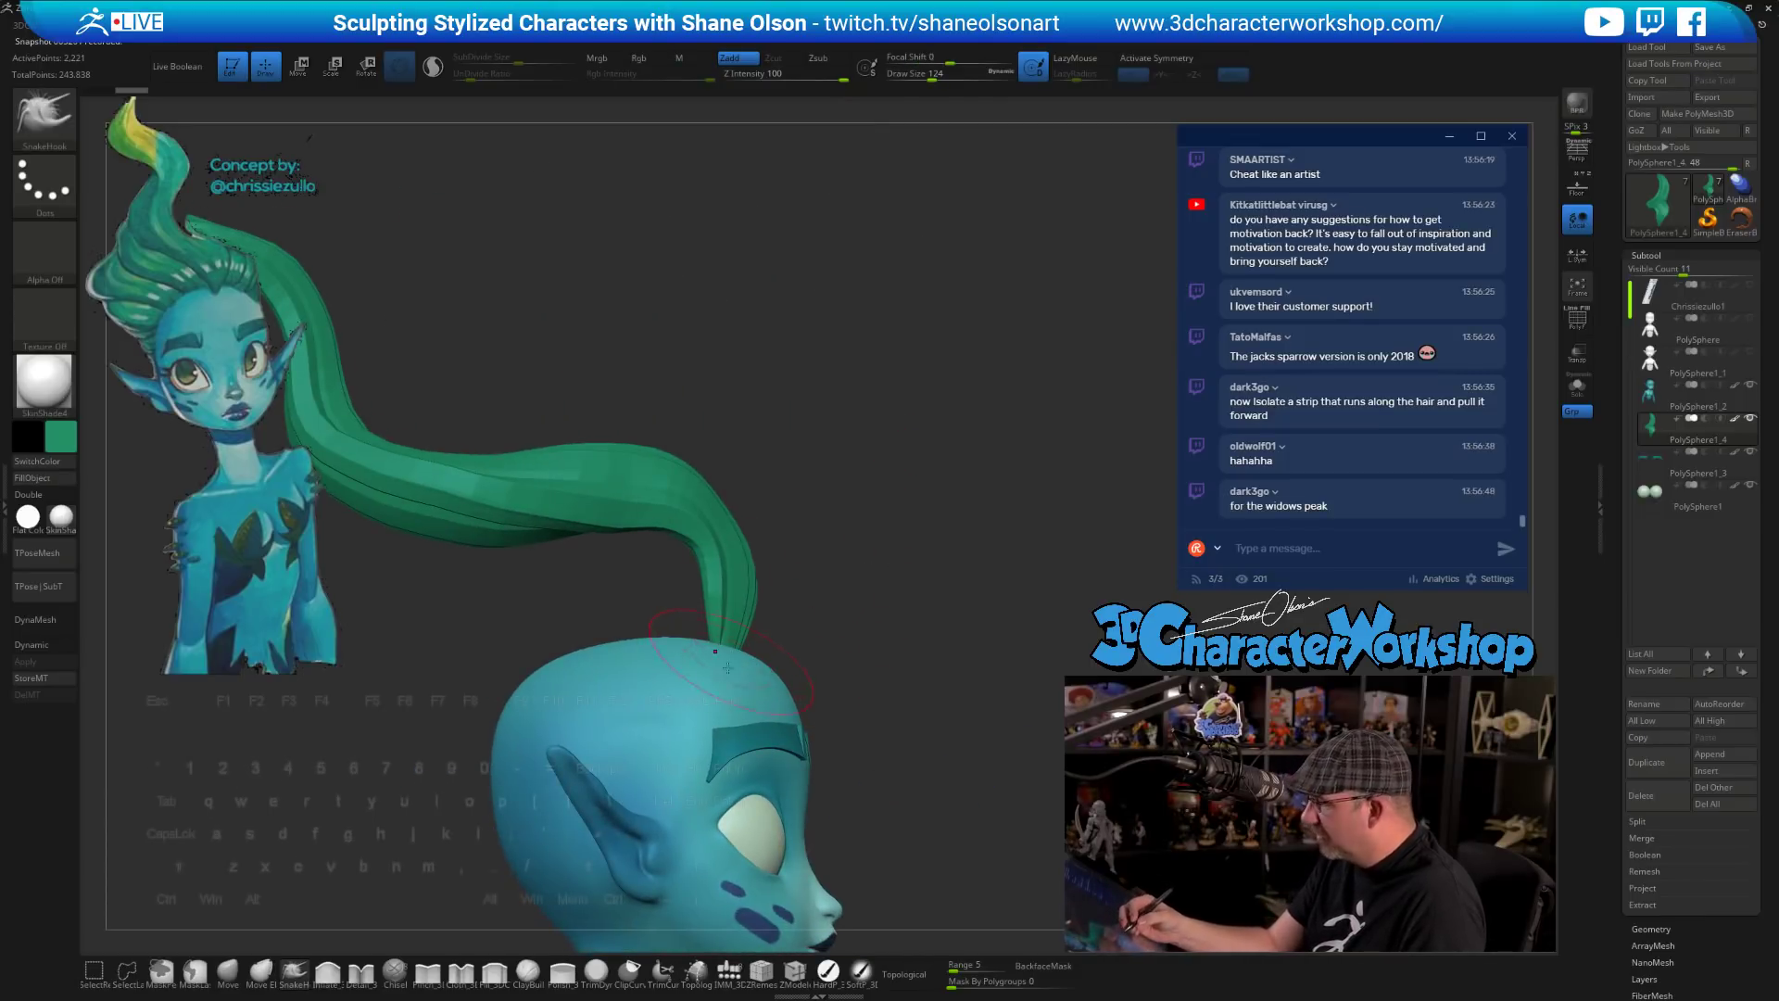
{"action": "key", "text": "s"}
{"action": "left_click_drag", "start_coordinate": [754, 667], "coordinate": [725, 615]}
{"action": "mouse_move", "coordinate": [839, 651]}
{"action": "left_mouse_down"}
{"action": "mouse_move", "coordinate": [754, 666]}
{"action": "mouse_move", "coordinate": [834, 584]}
{"action": "mouse_move", "coordinate": [904, 547]}
{"action": "mouse_move", "coordinate": [857, 547]}
{"action": "mouse_move", "coordinate": [883, 598]}
{"action": "left_mouse_up"}
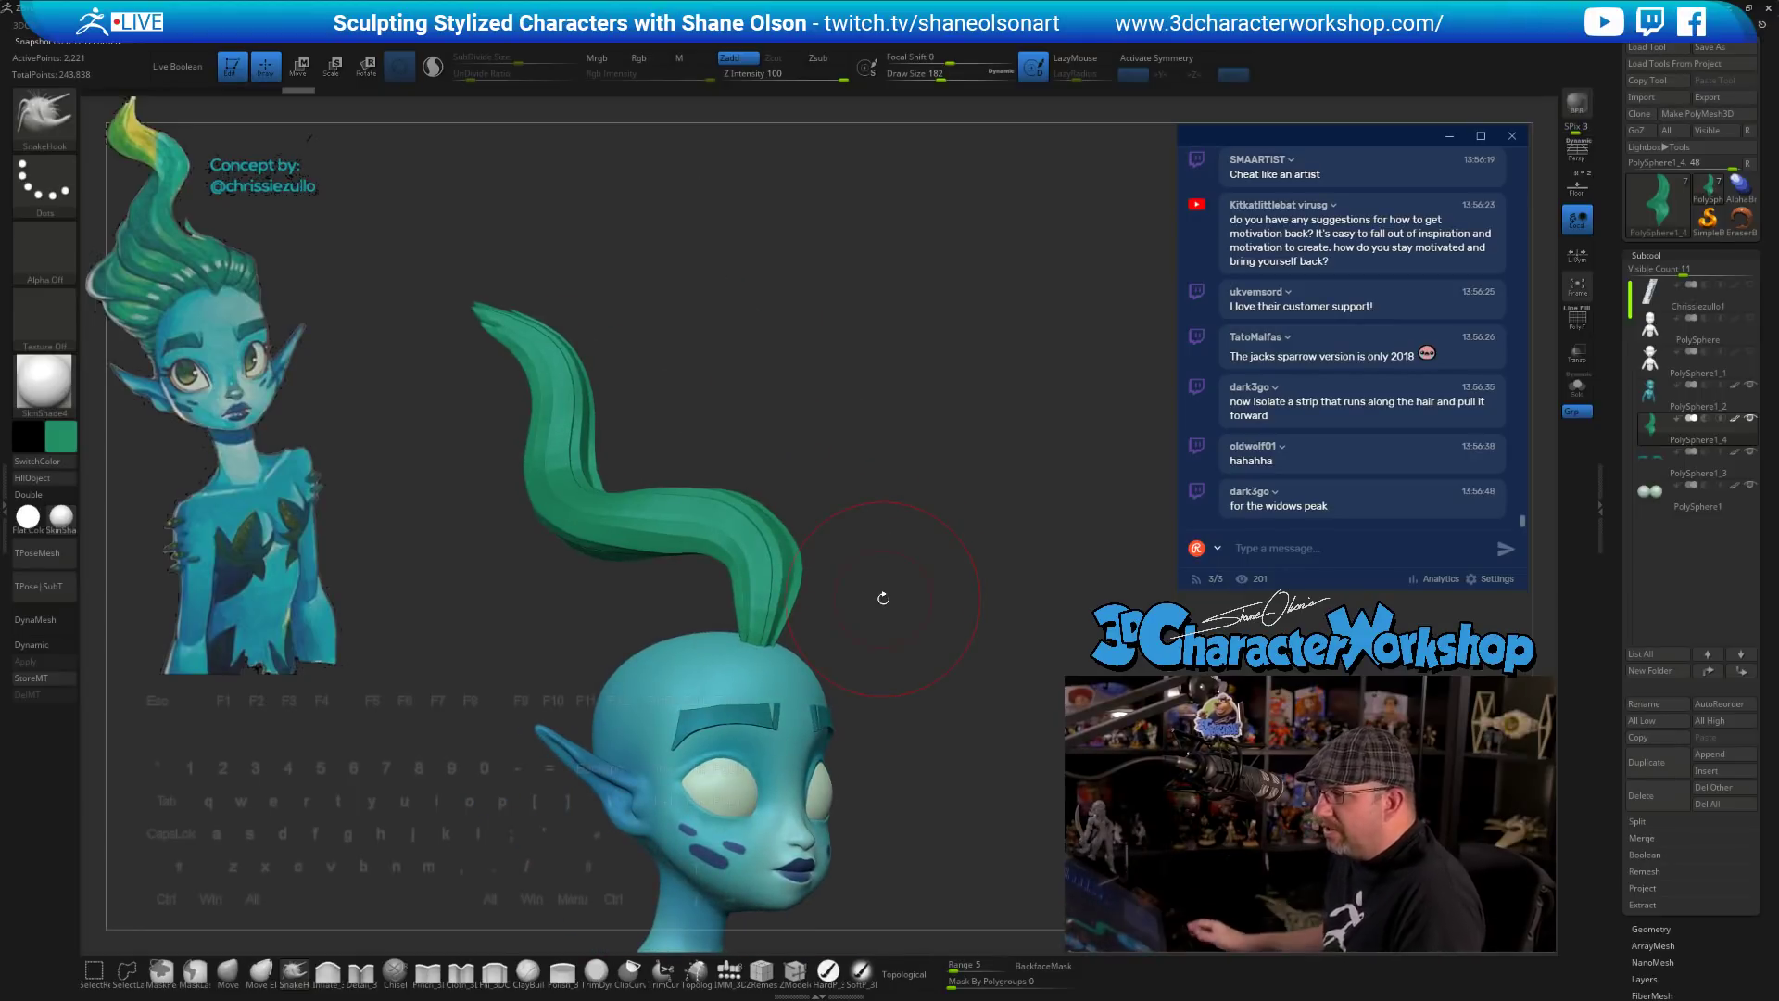
- Adjust the strand's lower curve above the forehead with SnakeHook at Draw Size 132
{"action": "mouse_move", "coordinate": [581, 534]}
{"action": "left_mouse_down"}
{"action": "mouse_move", "coordinate": [834, 635]}
{"action": "mouse_move", "coordinate": [767, 606]}
{"action": "left_mouse_up"}
{"action": "key", "text": "s"}
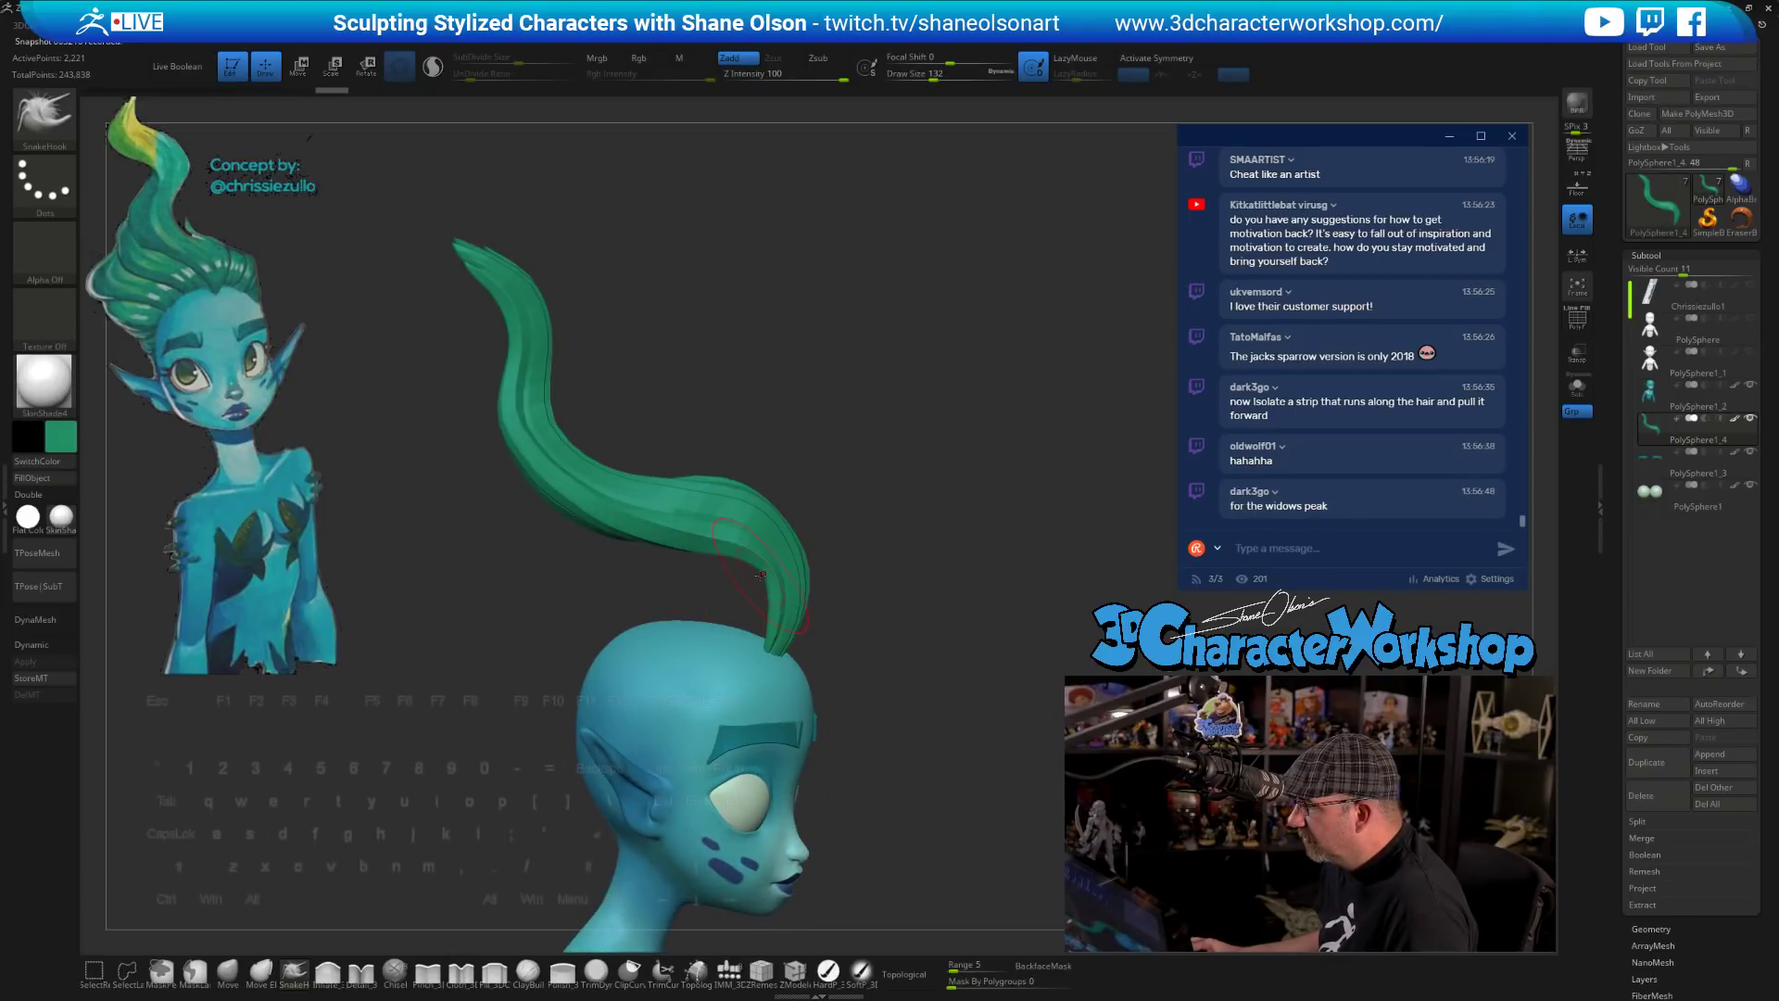
{"action": "left_click_drag", "start_coordinate": [881, 578], "coordinate": [413, 655]}
- Switch to the hair curve insert brush, choose the Flat_triple strand shape and set Draw Size to 50
{"action": "key", "text": "n"}
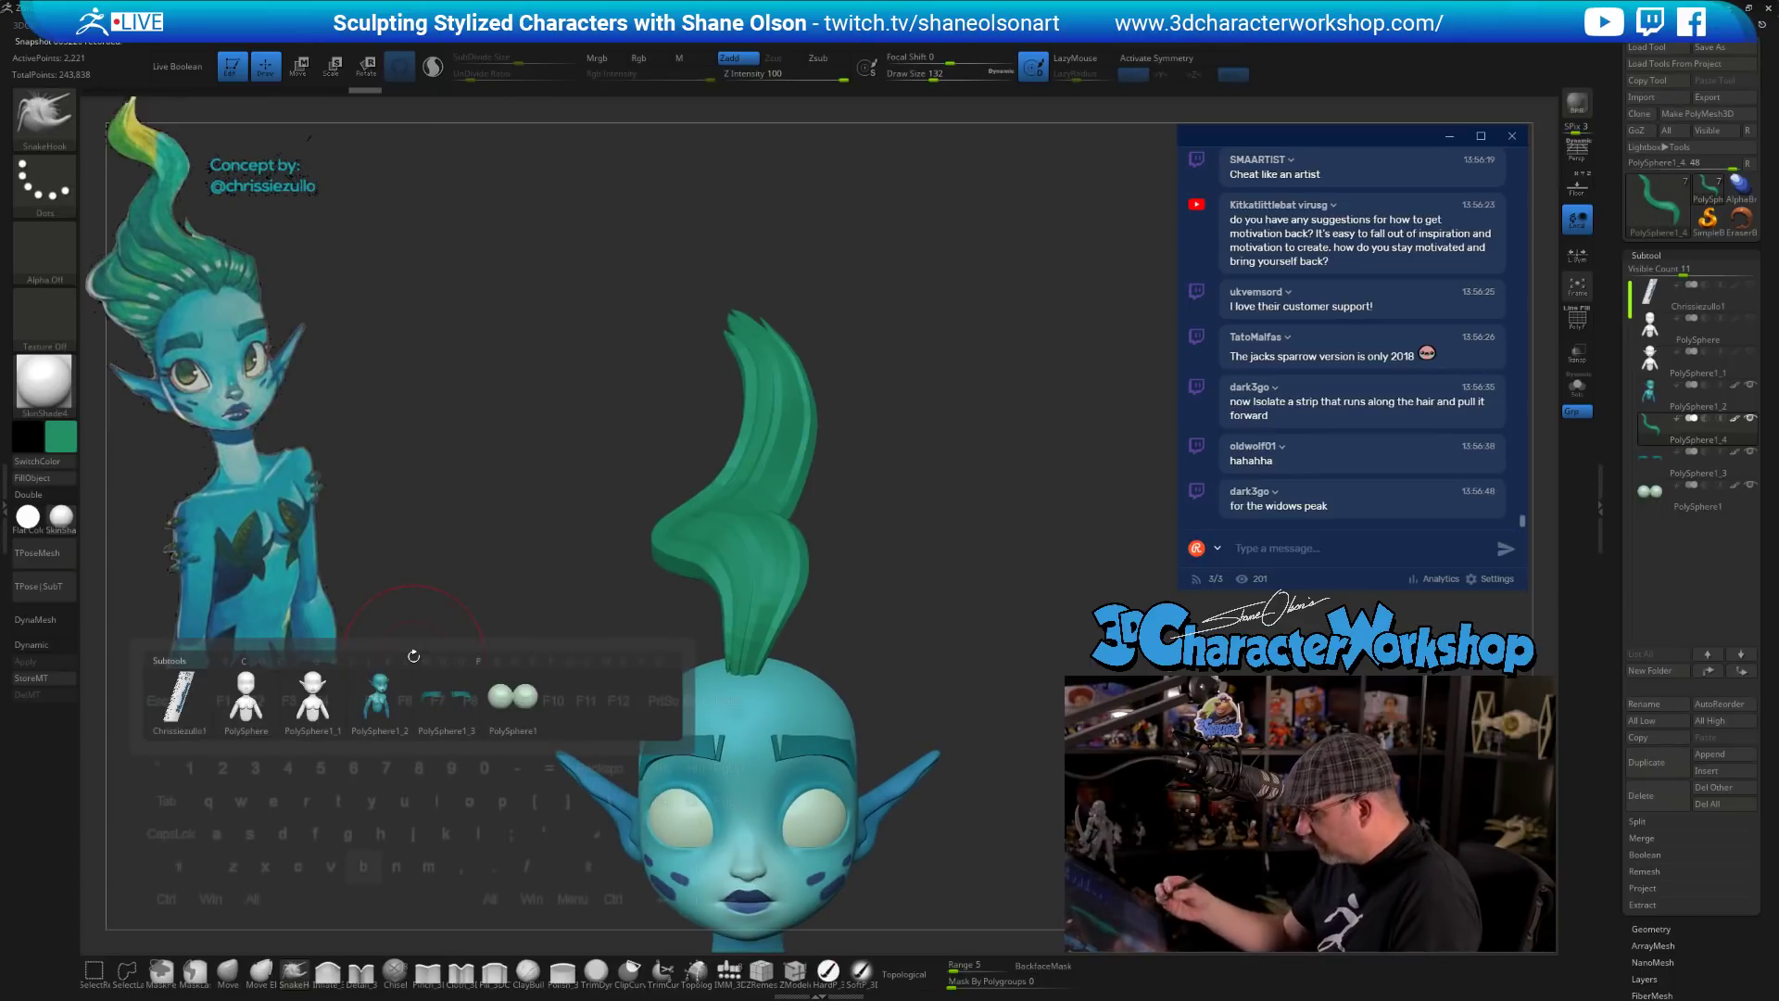
{"action": "left_click_drag", "start_coordinate": [911, 567], "coordinate": [913, 600]}
{"action": "left_click_drag", "start_coordinate": [882, 664], "coordinate": [901, 666]}
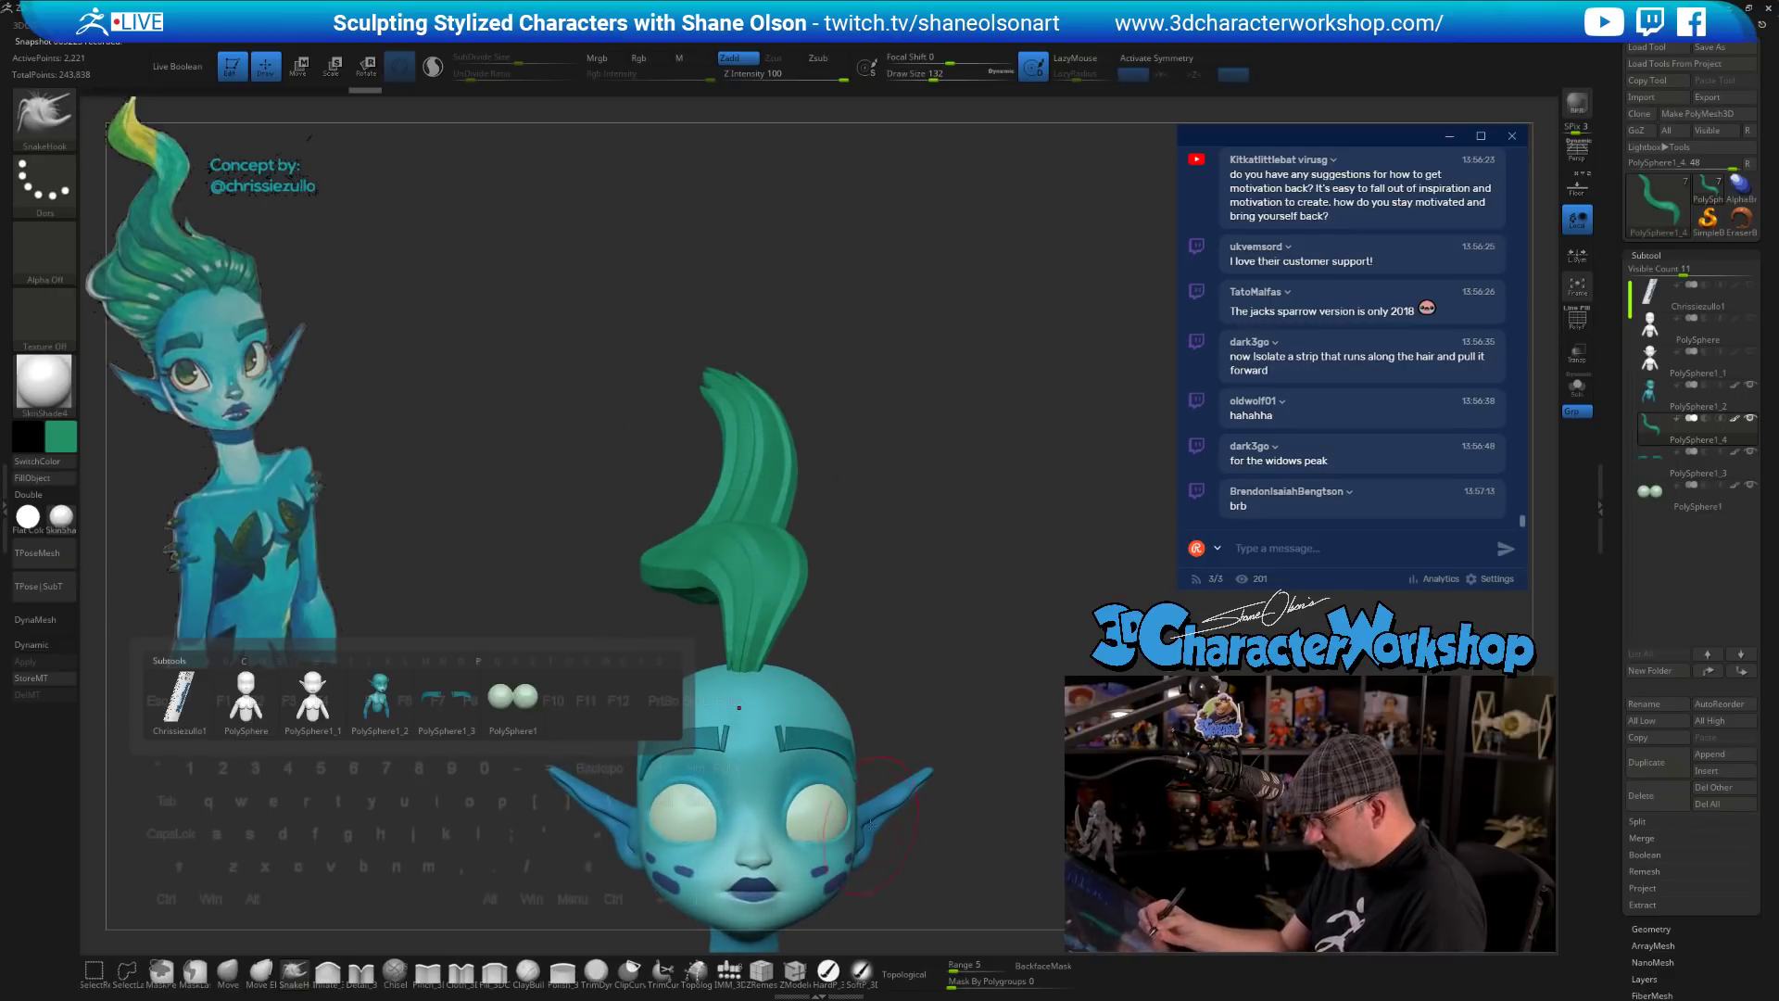
{"action": "key", "text": "b"}
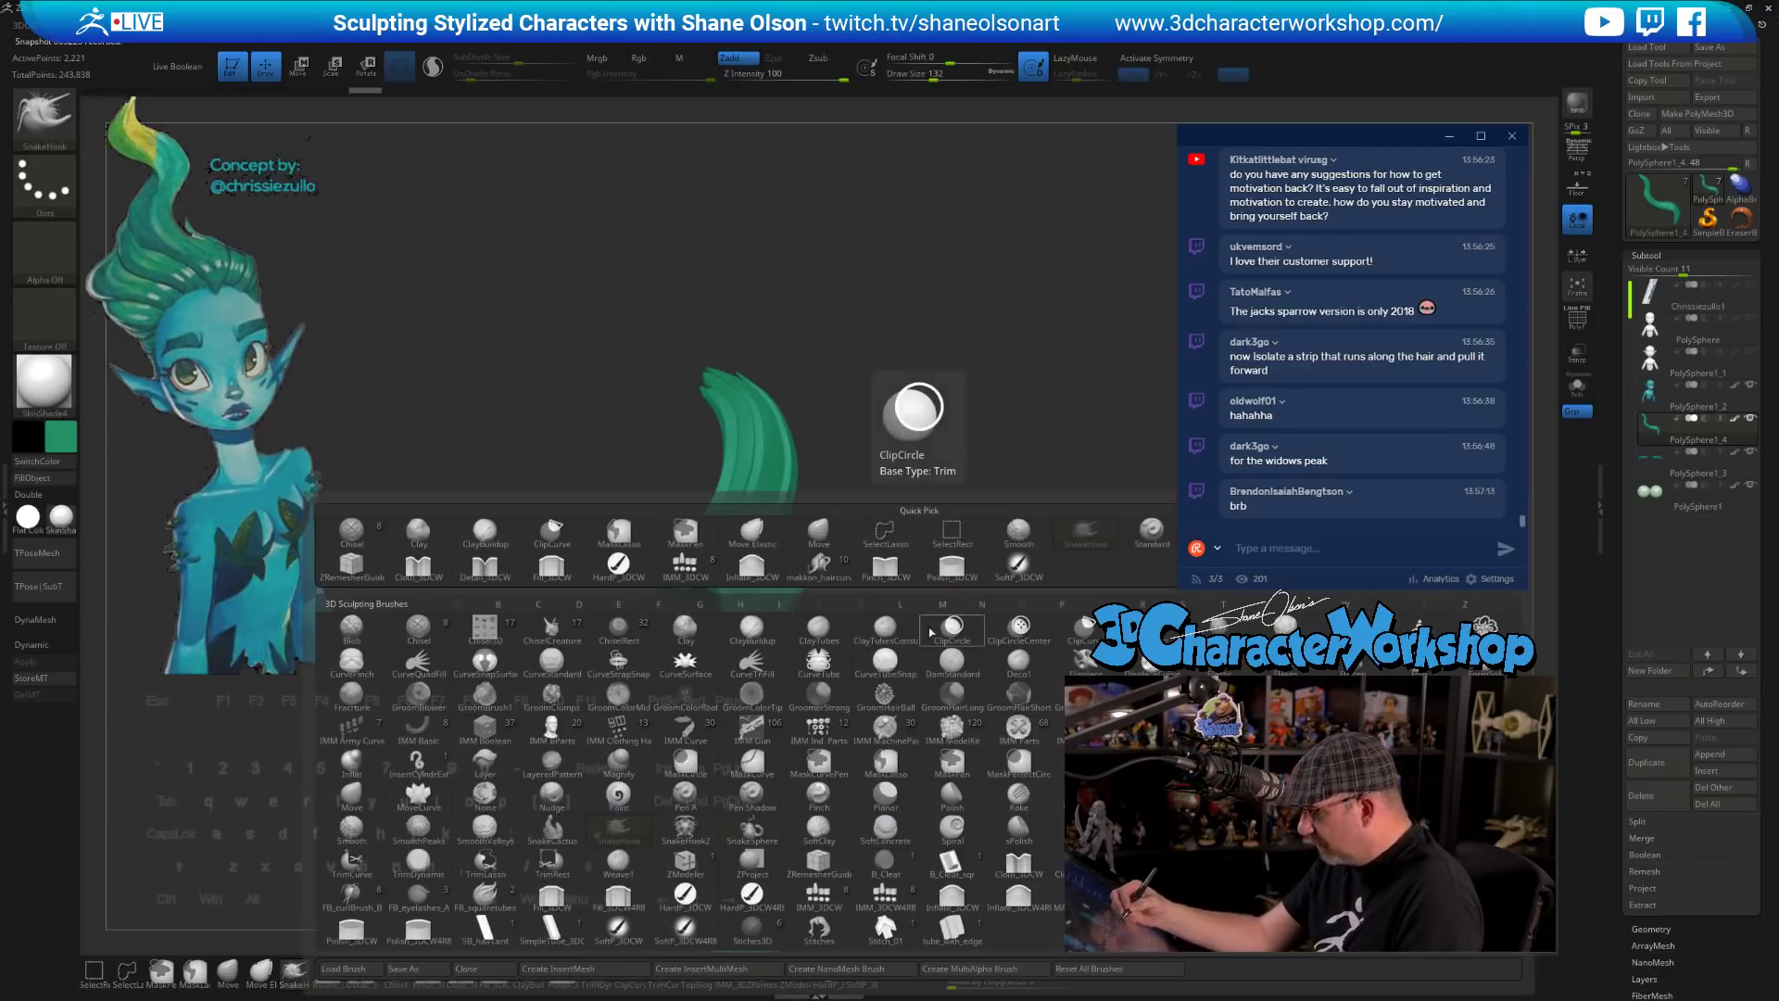
{"action": "left_click", "coordinate": [935, 857]}
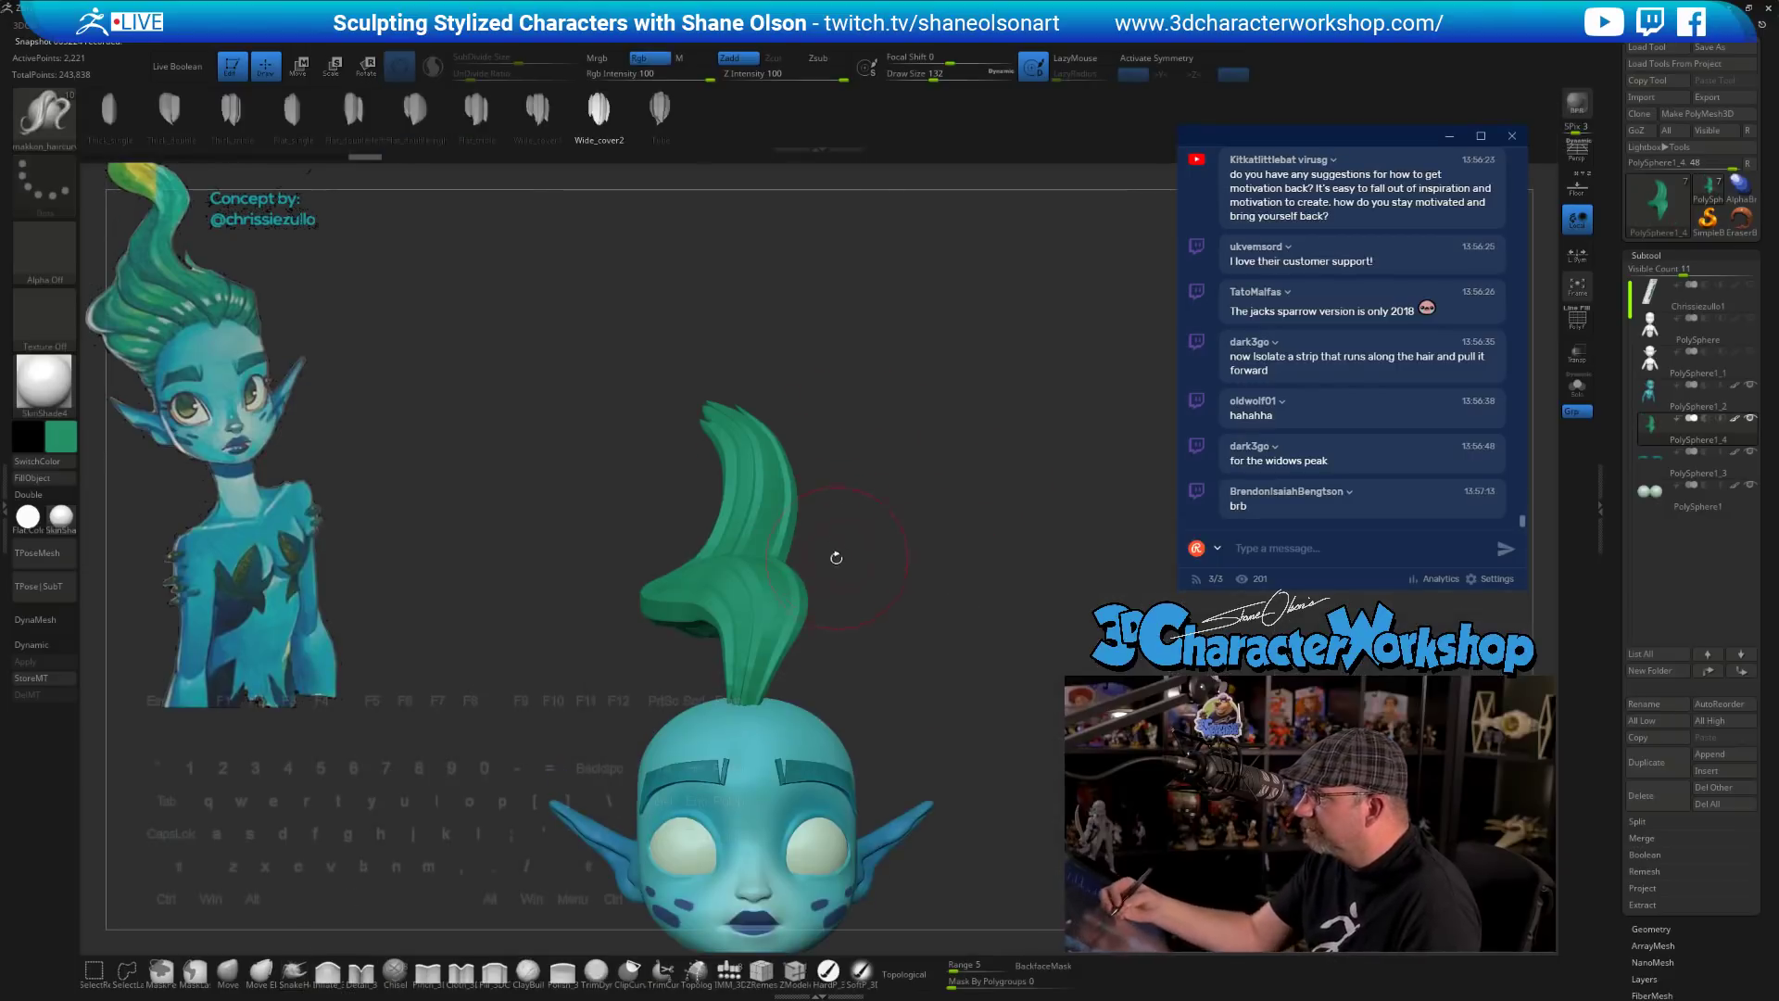
{"action": "left_click", "coordinate": [414, 109]}
{"action": "left_click", "coordinate": [485, 118]}
{"action": "key", "text": "s"}
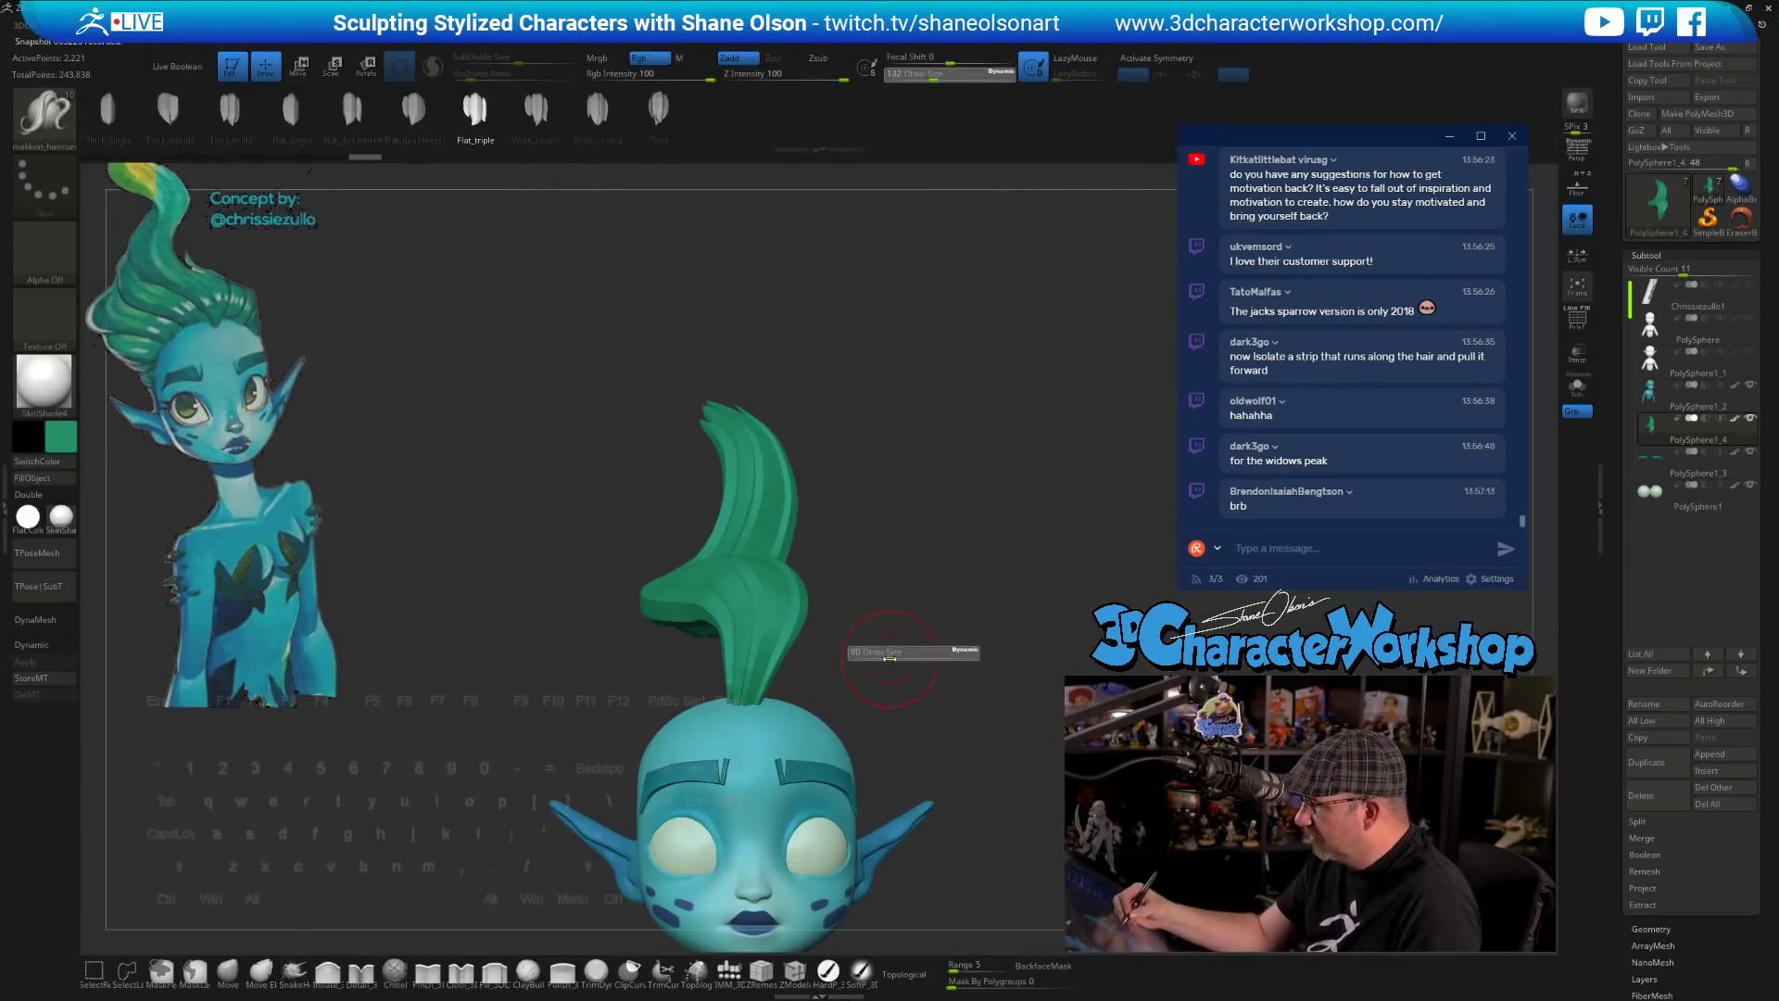
{"action": "left_click_drag", "start_coordinate": [896, 652], "coordinate": [888, 653]}
- Draw a triple hair strand curve along the existing strand from the scalp and pull its tip back toward the old strand's tip
{"action": "mouse_move", "coordinate": [804, 656]}
{"action": "left_mouse_down"}
{"action": "mouse_move", "coordinate": [840, 661]}
{"action": "mouse_move", "coordinate": [751, 692]}
{"action": "left_mouse_up"}
{"action": "key", "text": "s"}
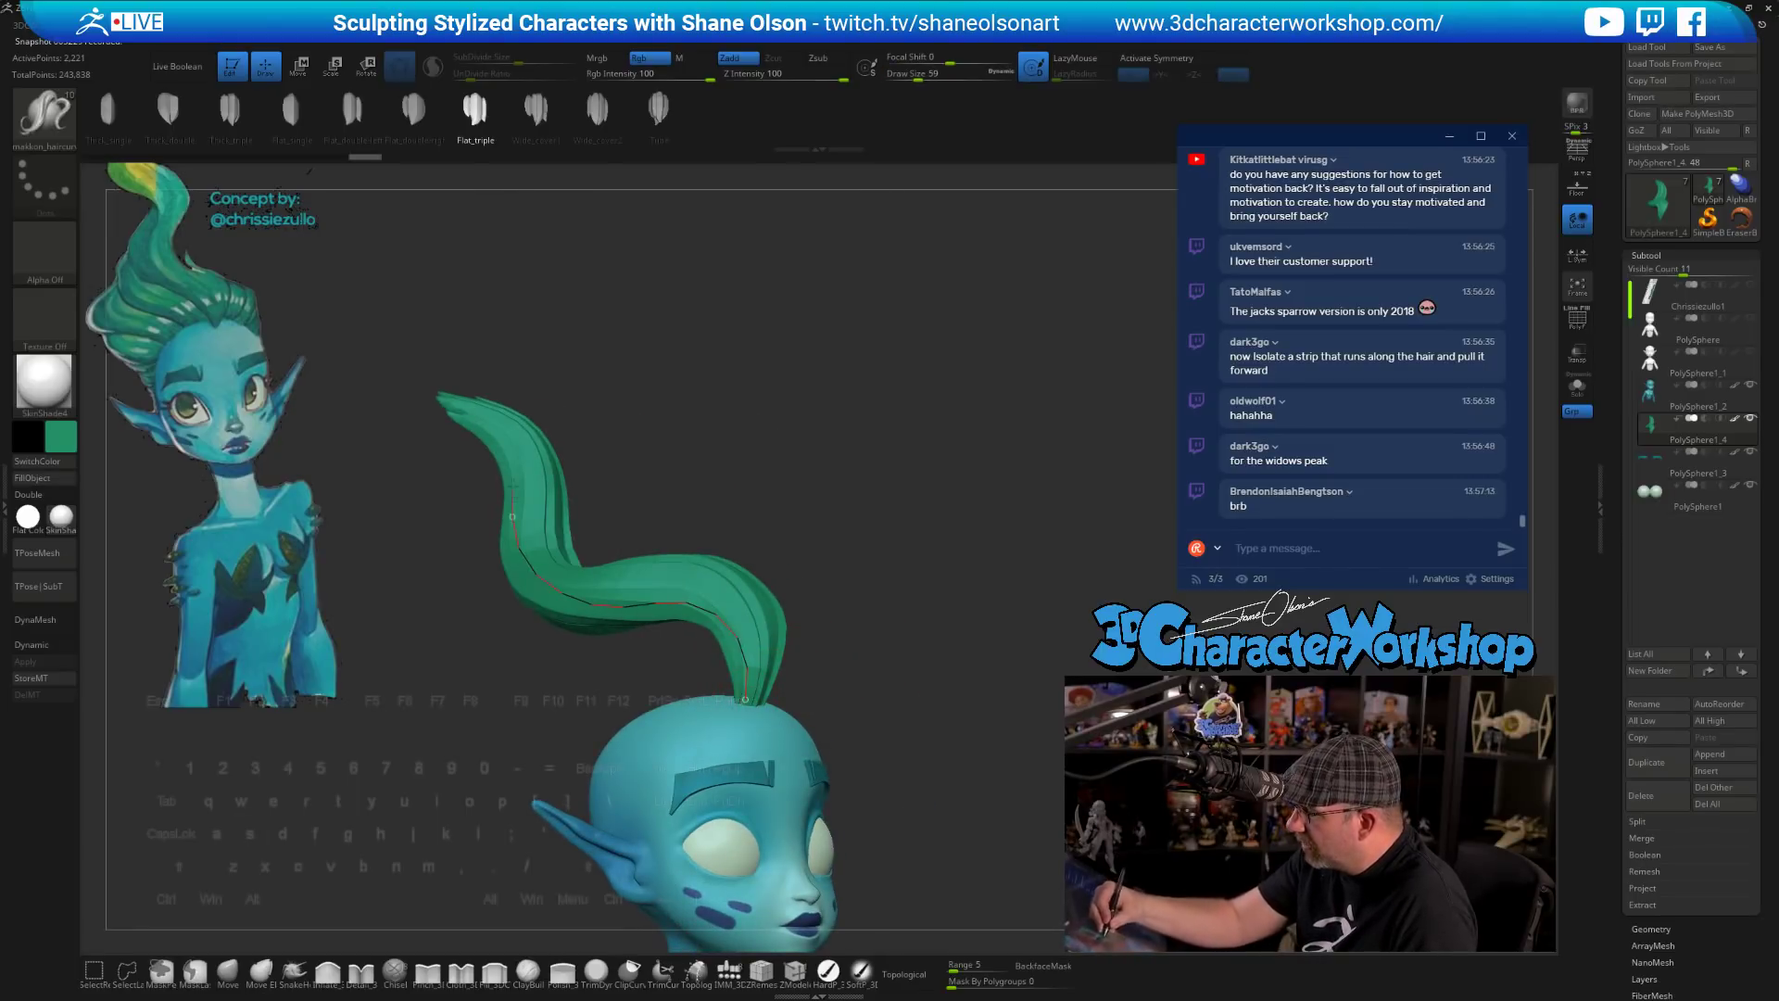
{"action": "left_click_drag", "start_coordinate": [512, 484], "coordinate": [515, 458]}
{"action": "mouse_move", "coordinate": [820, 619]}
{"action": "left_mouse_down"}
{"action": "mouse_move", "coordinate": [783, 619]}
{"action": "mouse_move", "coordinate": [827, 608]}
{"action": "left_mouse_up"}
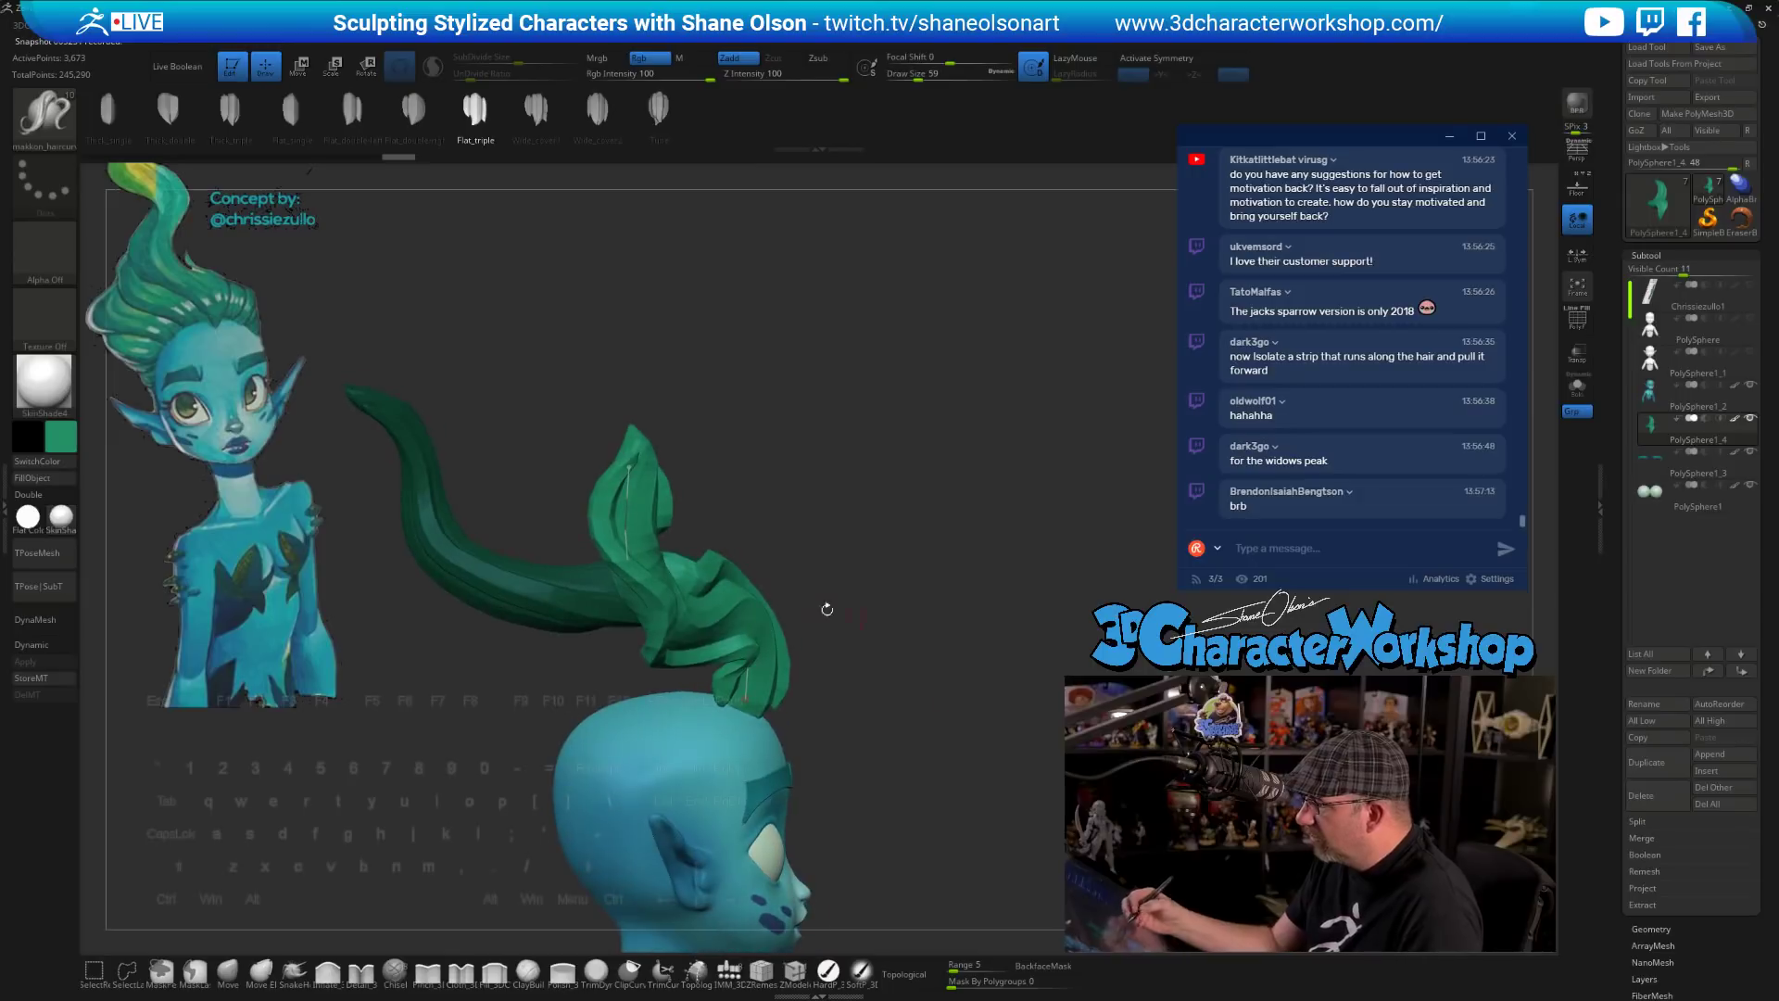
{"action": "left_click_drag", "start_coordinate": [630, 468], "coordinate": [411, 433]}
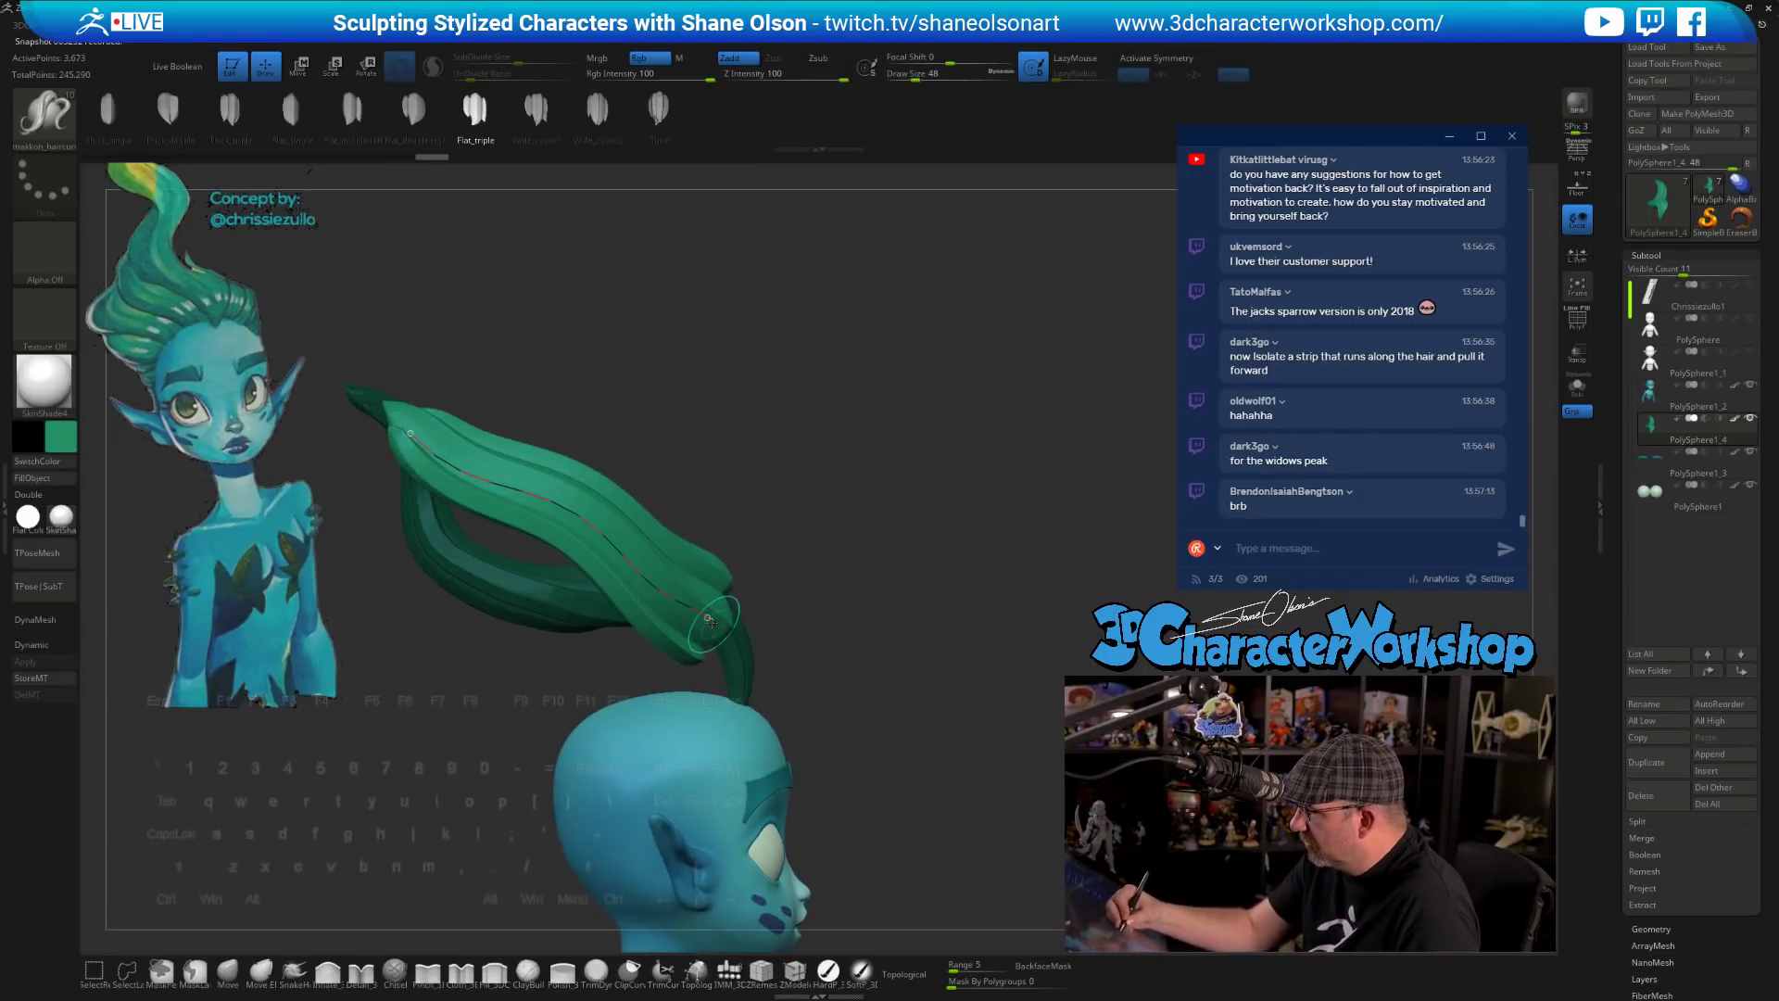
- Try pulling the new strand's root down to the head and stepping through its curve edits
{"action": "left_click_drag", "start_coordinate": [709, 622], "coordinate": [728, 717]}
{"action": "mouse_move", "coordinate": [903, 687]}
{"action": "left_mouse_down"}
{"action": "mouse_move", "coordinate": [855, 708]}
{"action": "mouse_move", "coordinate": [877, 706]}
{"action": "left_mouse_up"}
{"action": "left_click_drag", "start_coordinate": [771, 690], "coordinate": [834, 730]}
{"action": "left_click_drag", "start_coordinate": [941, 589], "coordinate": [758, 683]}
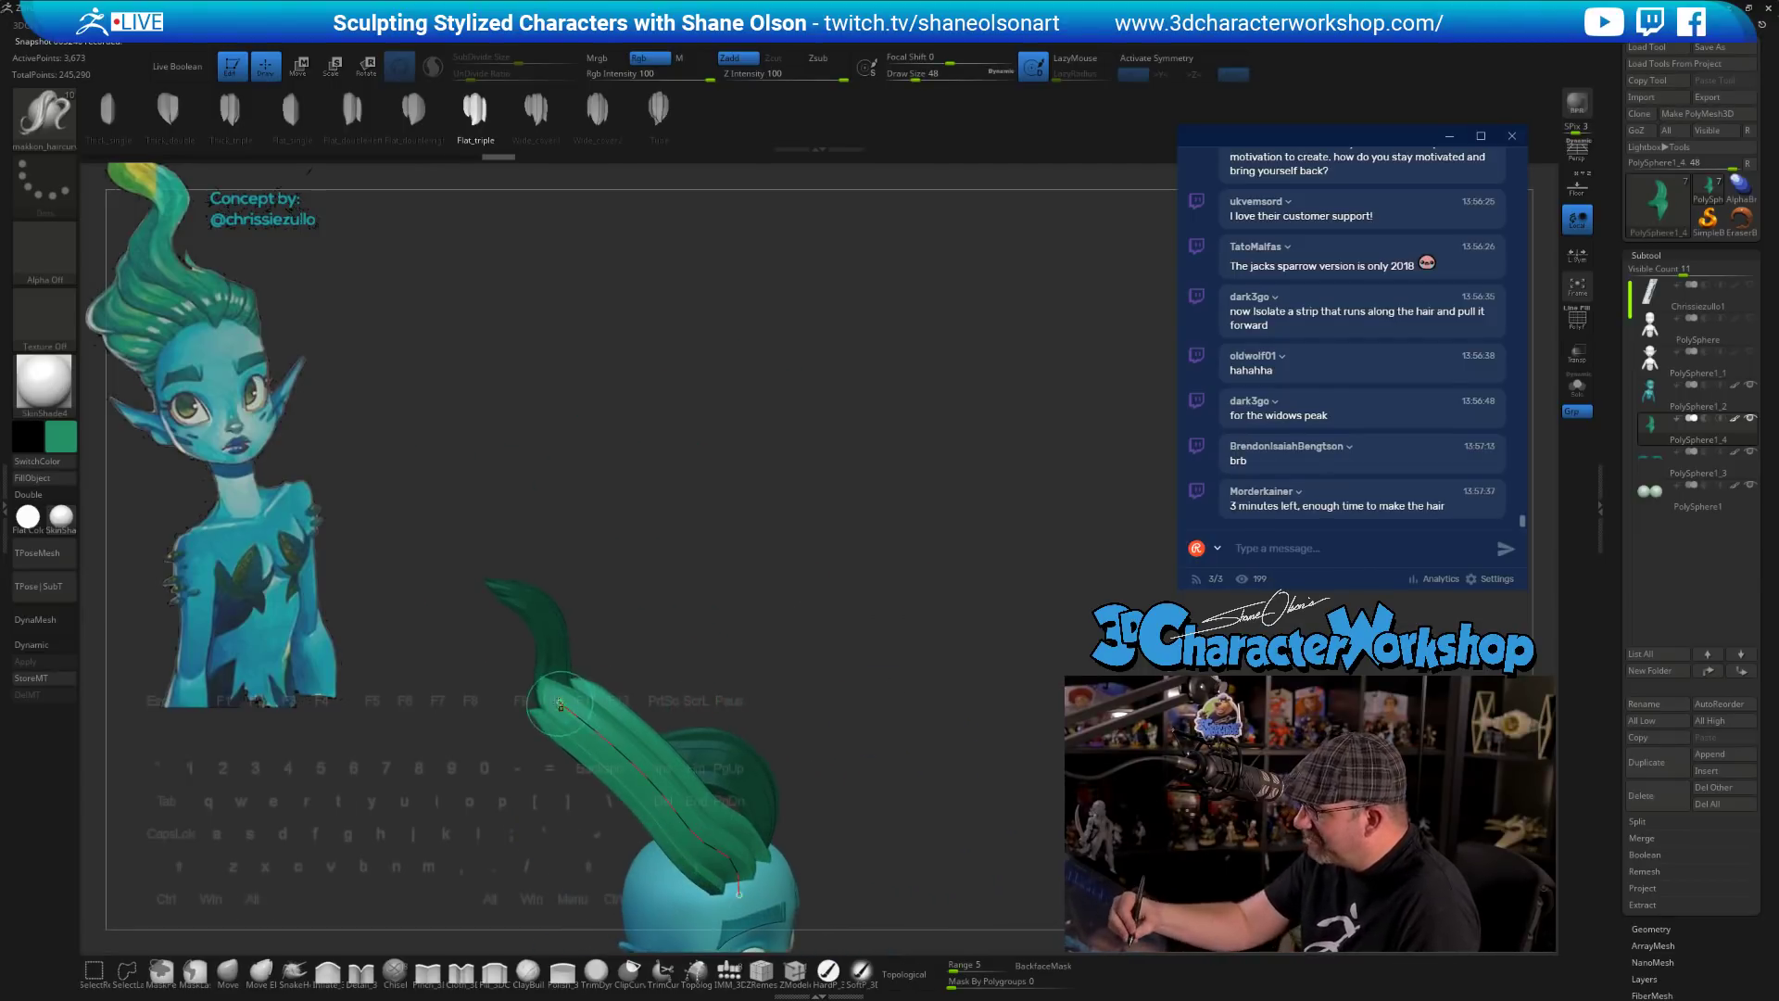
{"action": "key", "text": "ctrl+shift+z"}
{"action": "key", "text": "ctrl+shift+z"}
{"action": "key", "text": "ctrl+shift+z"}
{"action": "key", "text": "ctrl+shift+z"}
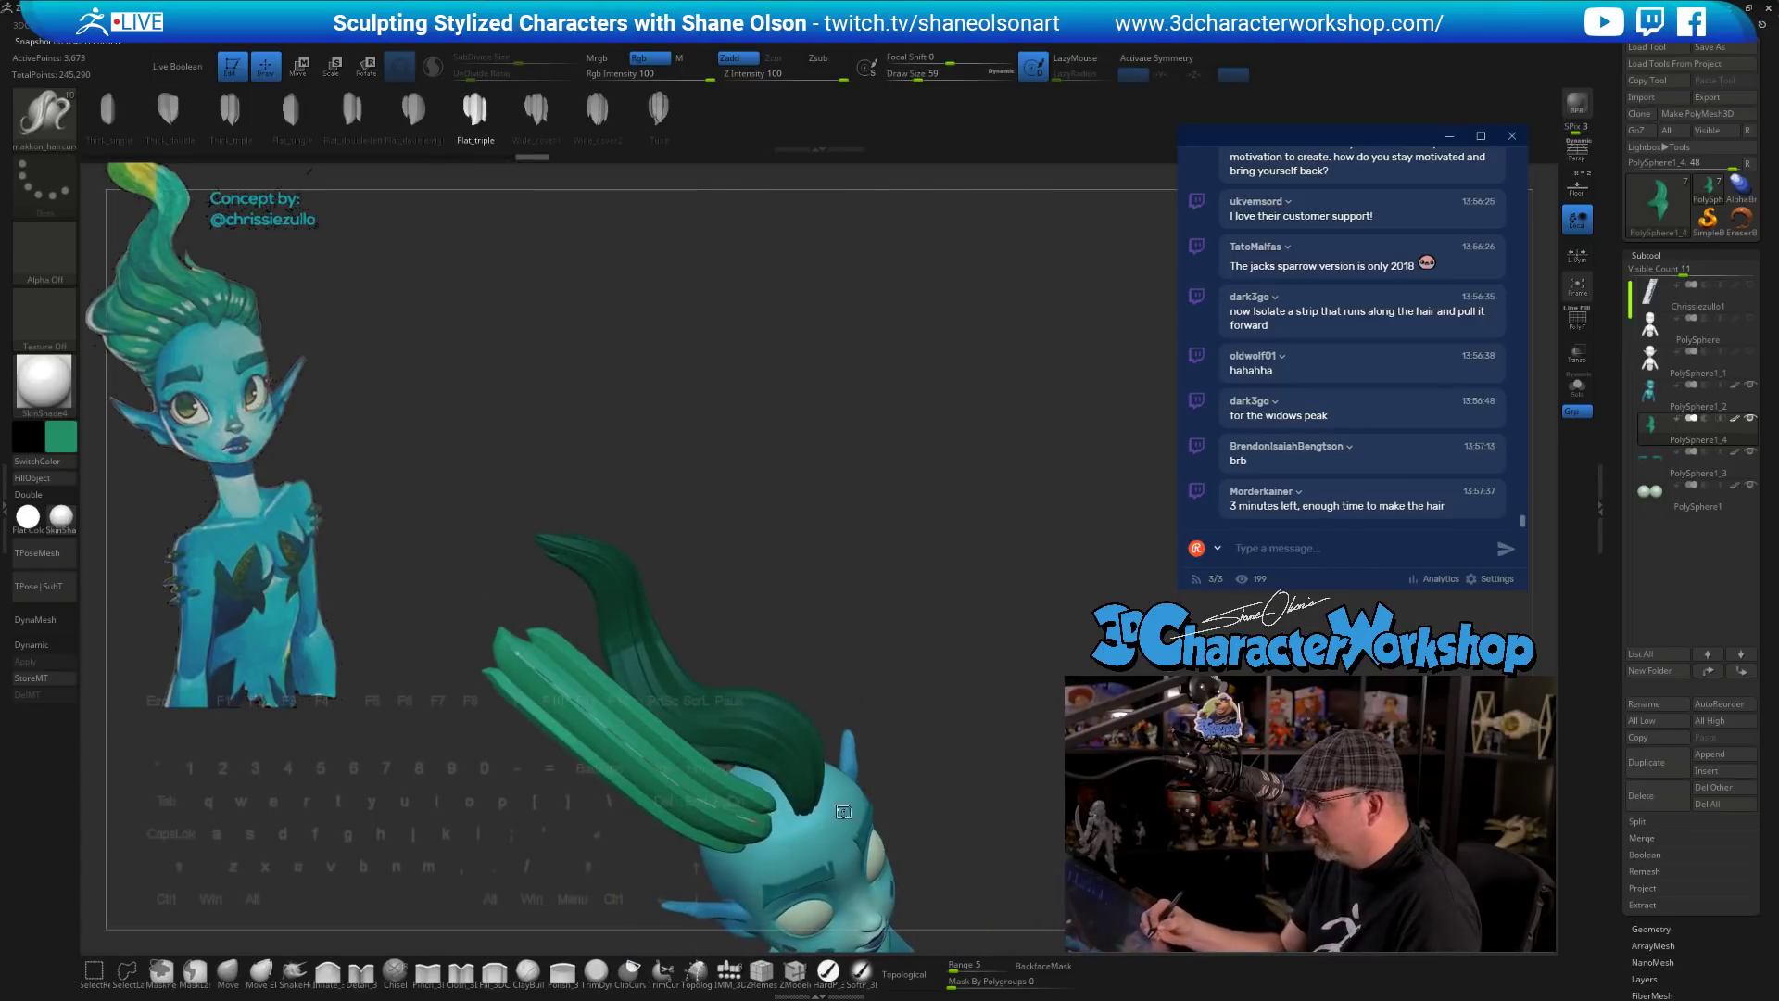
{"action": "left_click_drag", "start_coordinate": [844, 812], "coordinate": [932, 703]}
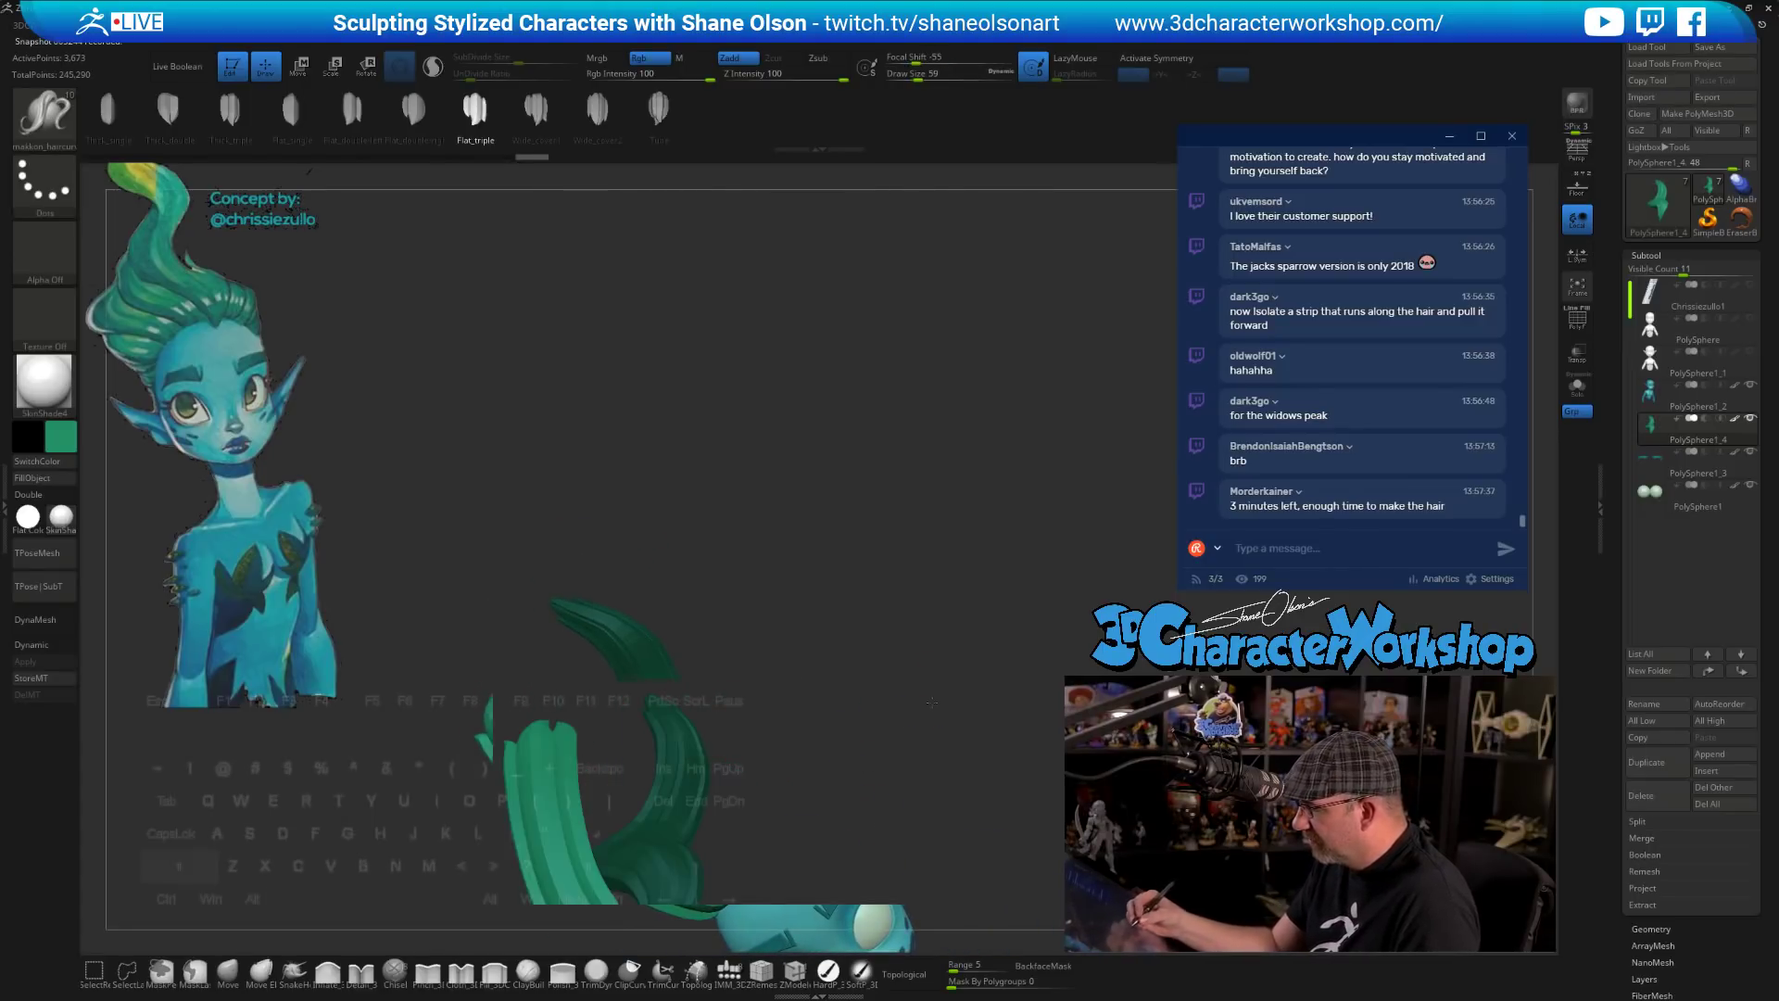
{"action": "left_click_drag", "start_coordinate": [822, 807], "coordinate": [857, 609], "text": "alt"}
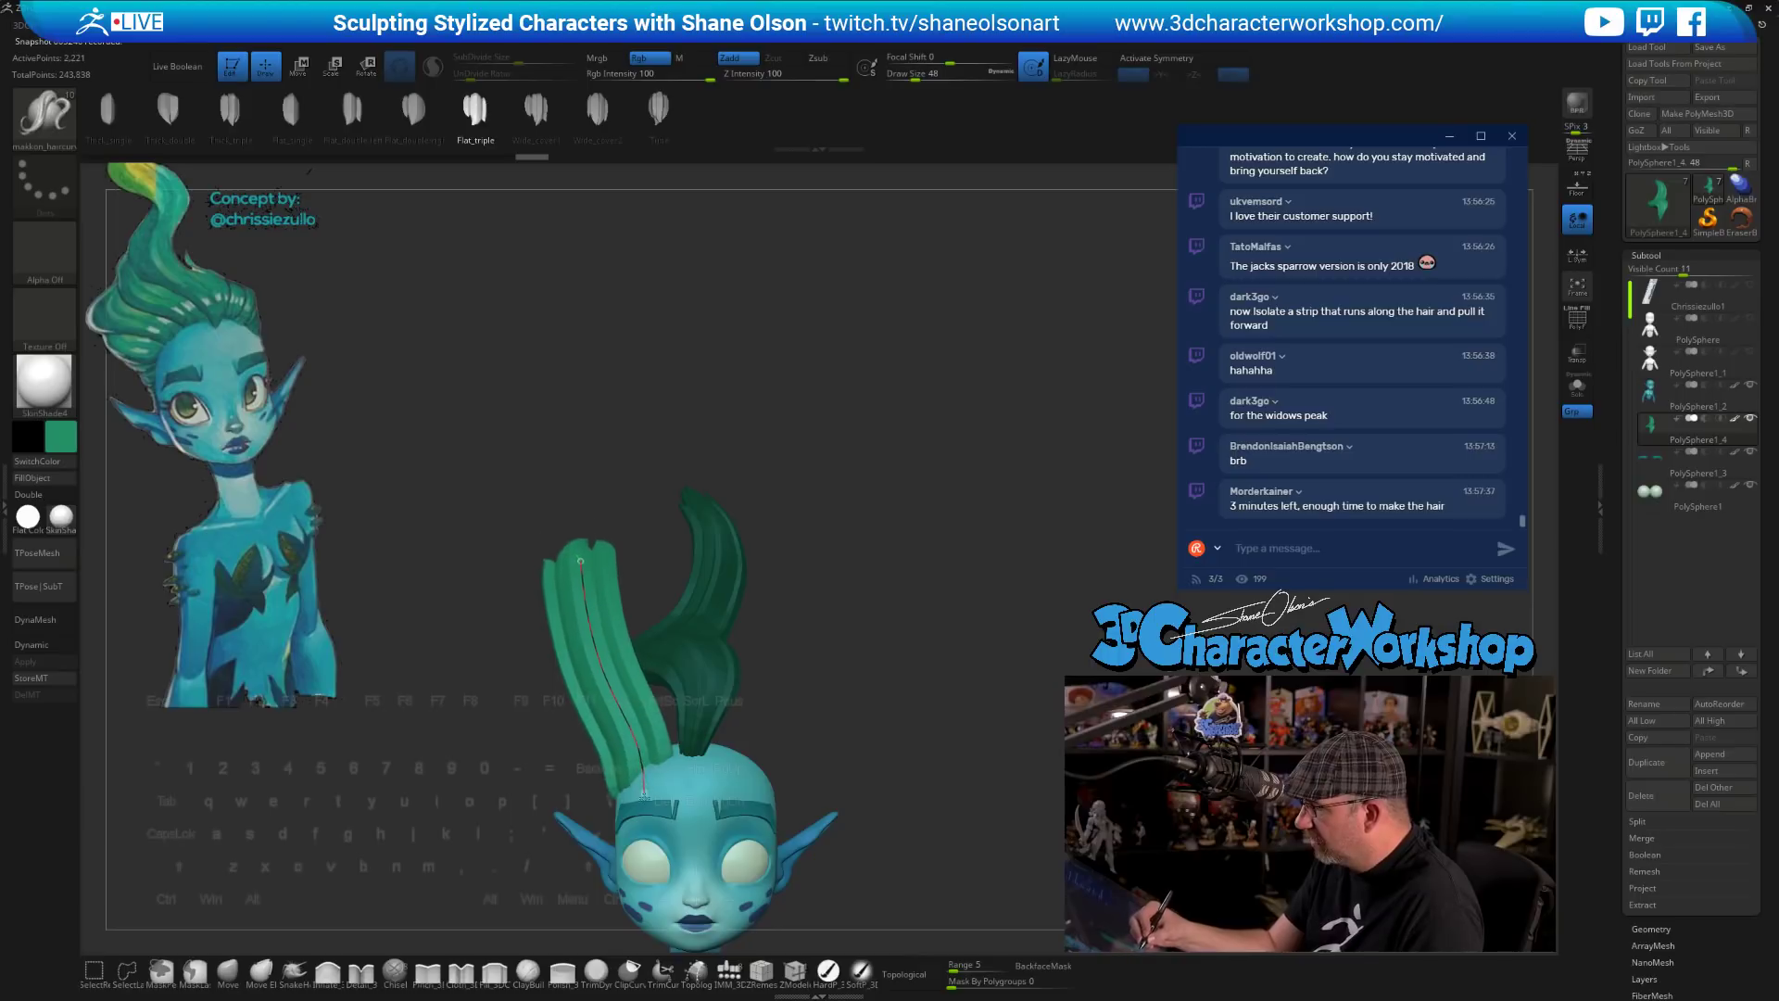
- Try moving the new strand's root over the forehead so its curve forms a wave beside the old strand
{"action": "left_click_drag", "start_coordinate": [644, 795], "coordinate": [644, 871]}
{"action": "key", "text": "ctrl+shift+z"}
{"action": "key", "text": "ctrl+shift+z"}
{"action": "key", "text": "ctrl+shift+z"}
{"action": "key", "text": "ctrl+shift+z"}
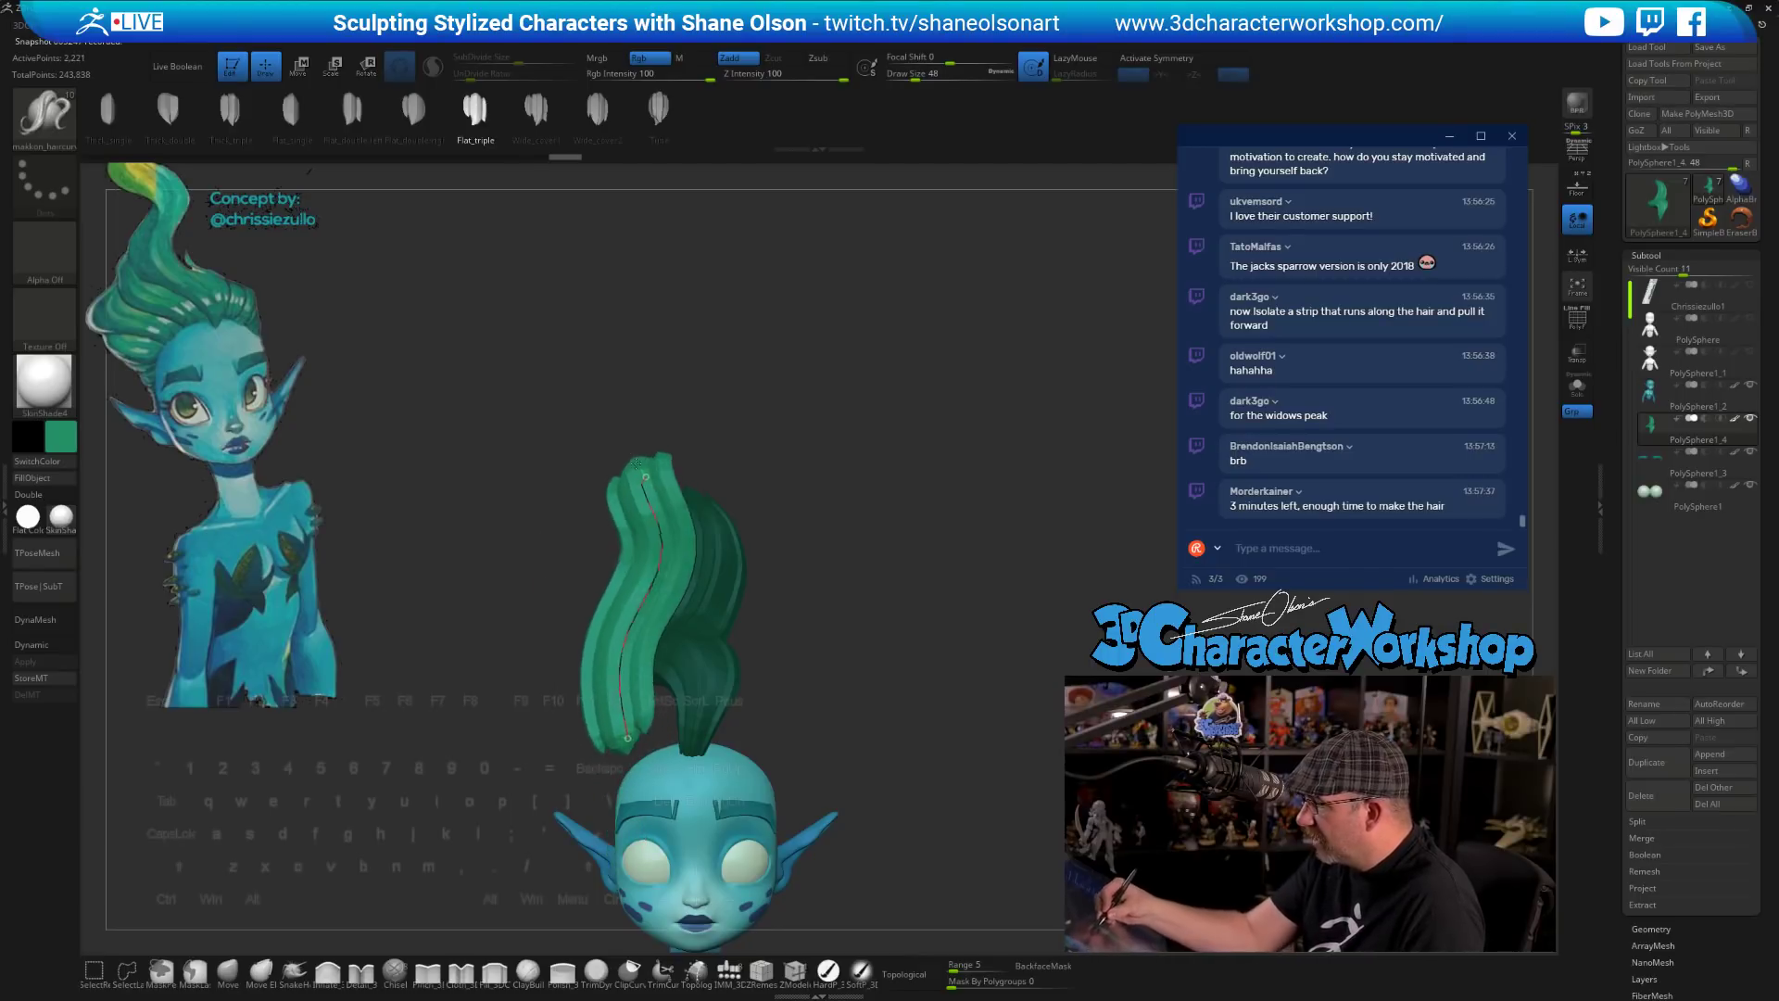
{"action": "left_click_drag", "start_coordinate": [908, 561], "coordinate": [811, 606]}
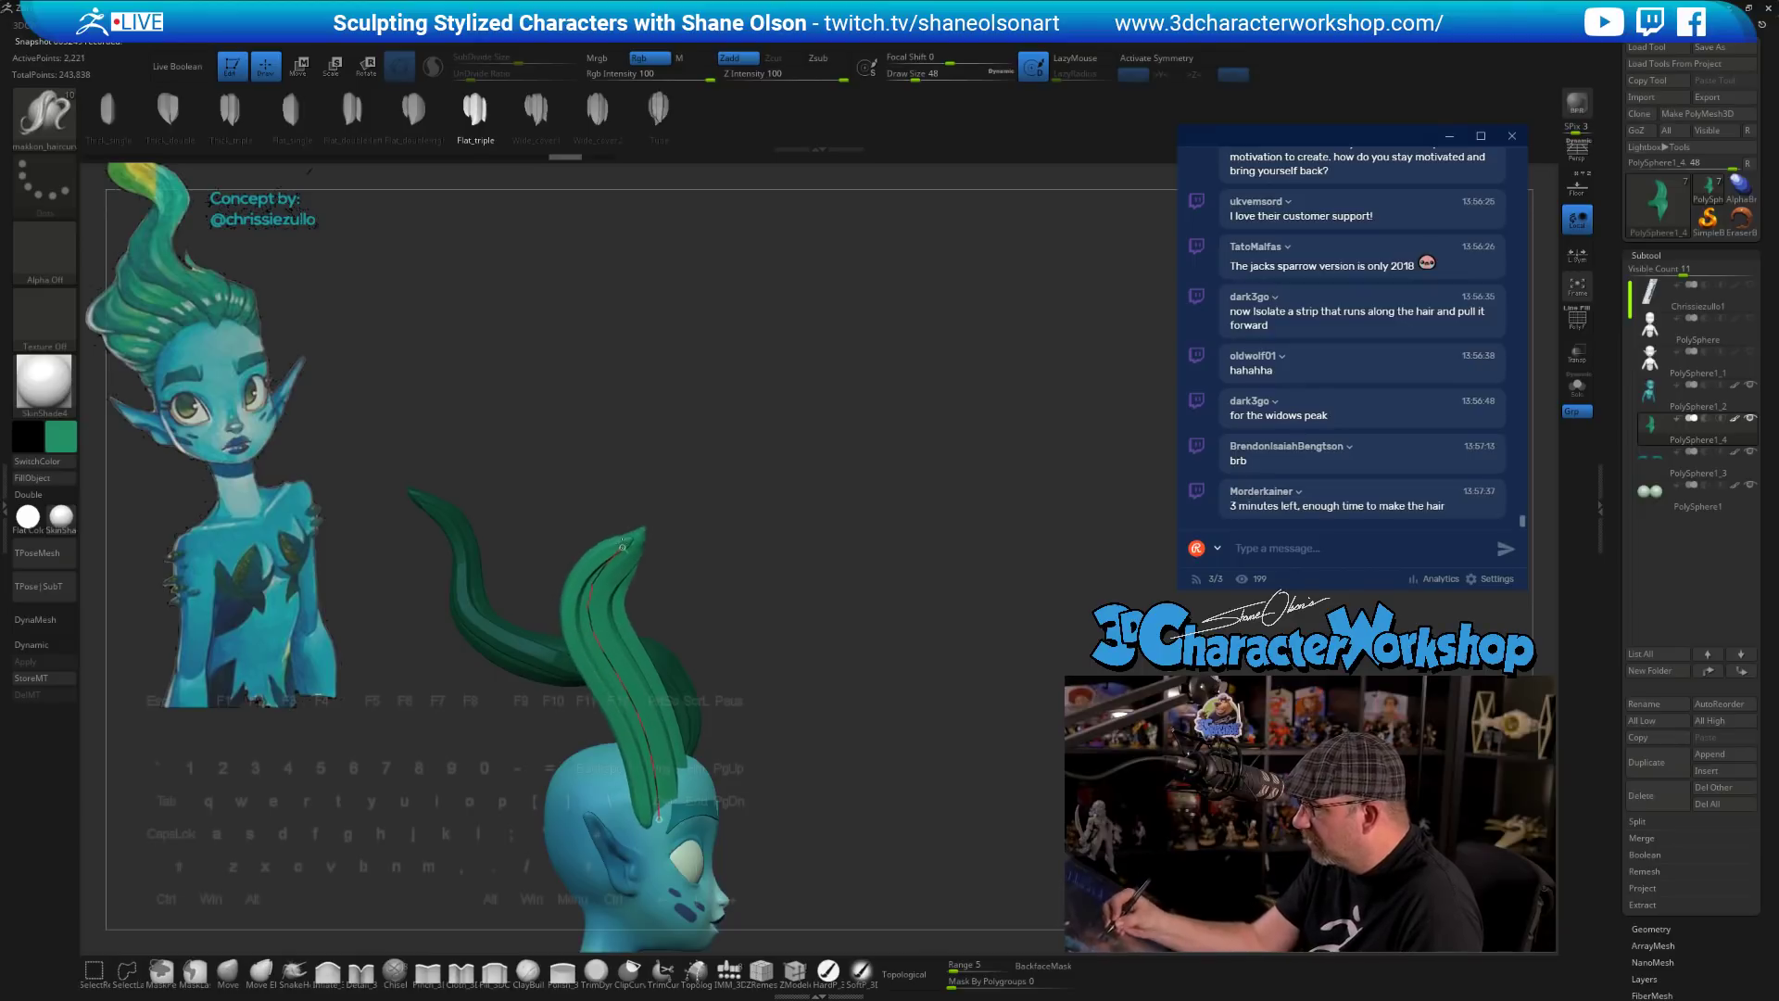
- Pull the new strand's tip straight up above the head and bring its root down to the scalp
{"action": "left_click_drag", "start_coordinate": [646, 484], "coordinate": [629, 317]}
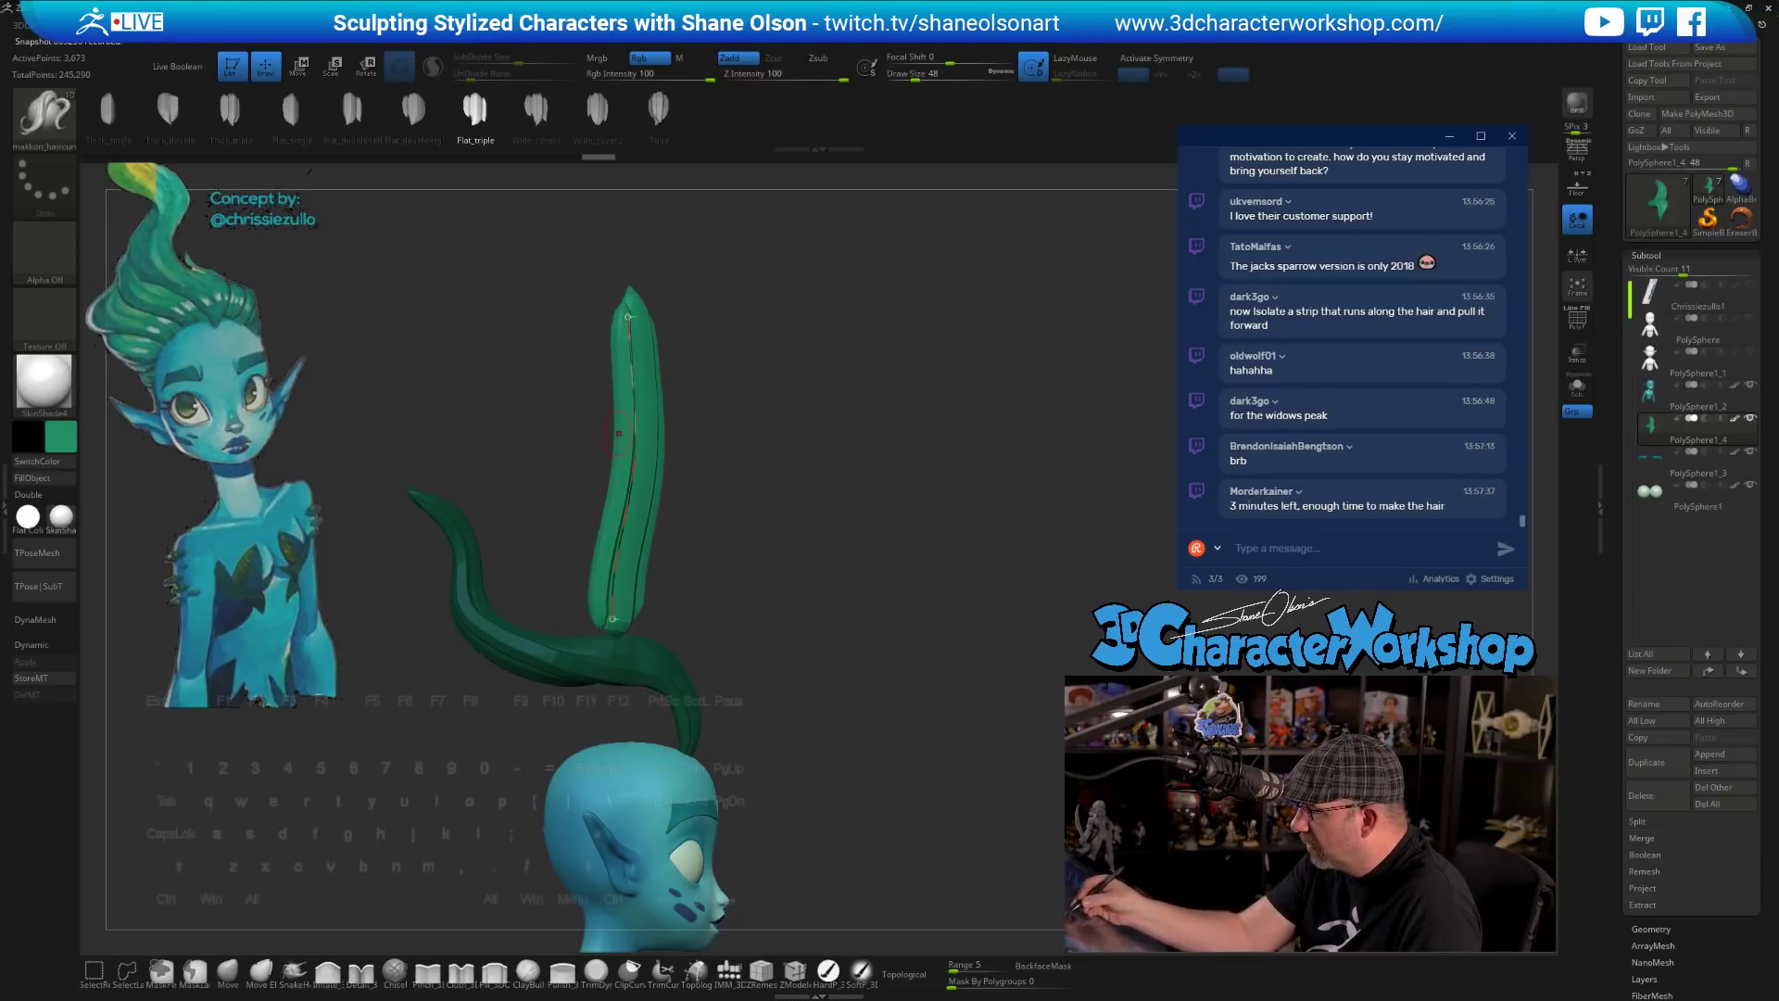
{"action": "left_click_drag", "start_coordinate": [613, 621], "coordinate": [652, 788]}
{"action": "key", "text": "ctrl+shift+z"}
{"action": "key", "text": "ctrl+shift+z"}
{"action": "key", "text": "ctrl+shift+z"}
{"action": "key", "text": "ctrl+shift+z"}
{"action": "key", "text": "ctrl+shift+z"}
{"action": "key", "text": "ctrl+shift+z"}
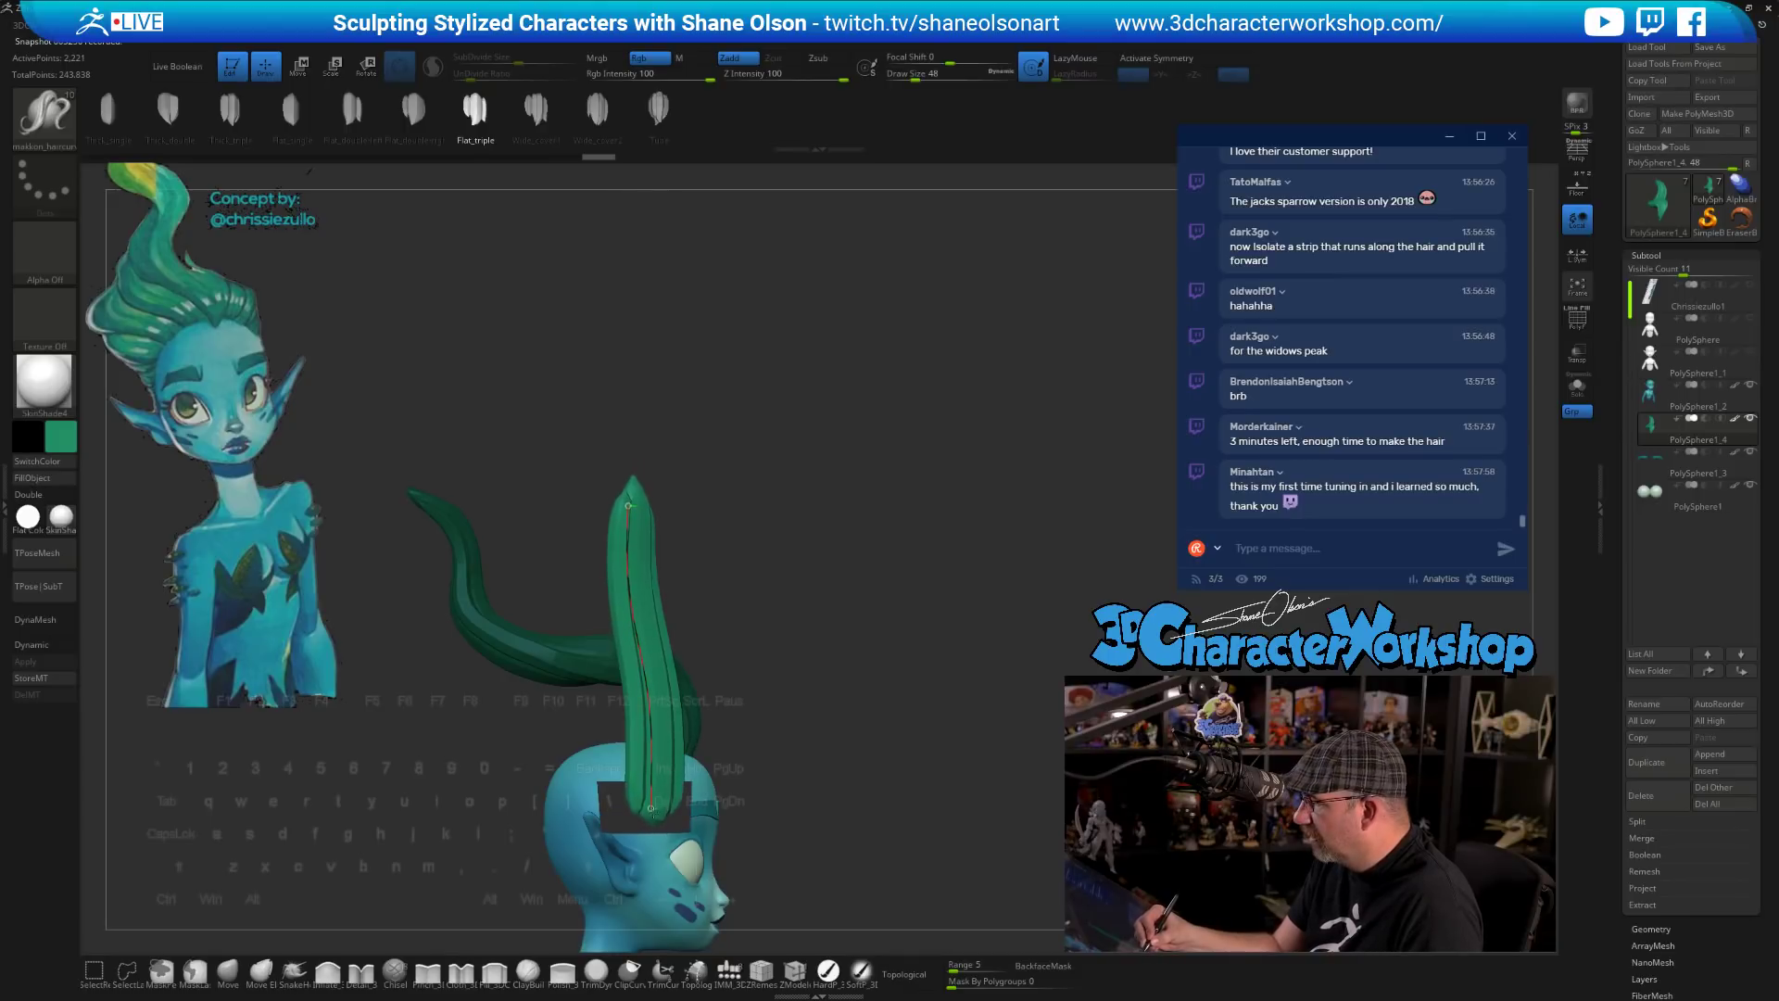
- Stretch the strand's curve into a straight upright line and place its root on top of the head
{"action": "left_click_drag", "start_coordinate": [628, 505], "coordinate": [646, 269]}
{"action": "key", "text": "ctrl+z"}
{"action": "key", "text": "ctrl+z"}
{"action": "key", "text": "ctrl+z"}
{"action": "key", "text": "ctrl+z"}
{"action": "key", "text": "ctrl+z"}
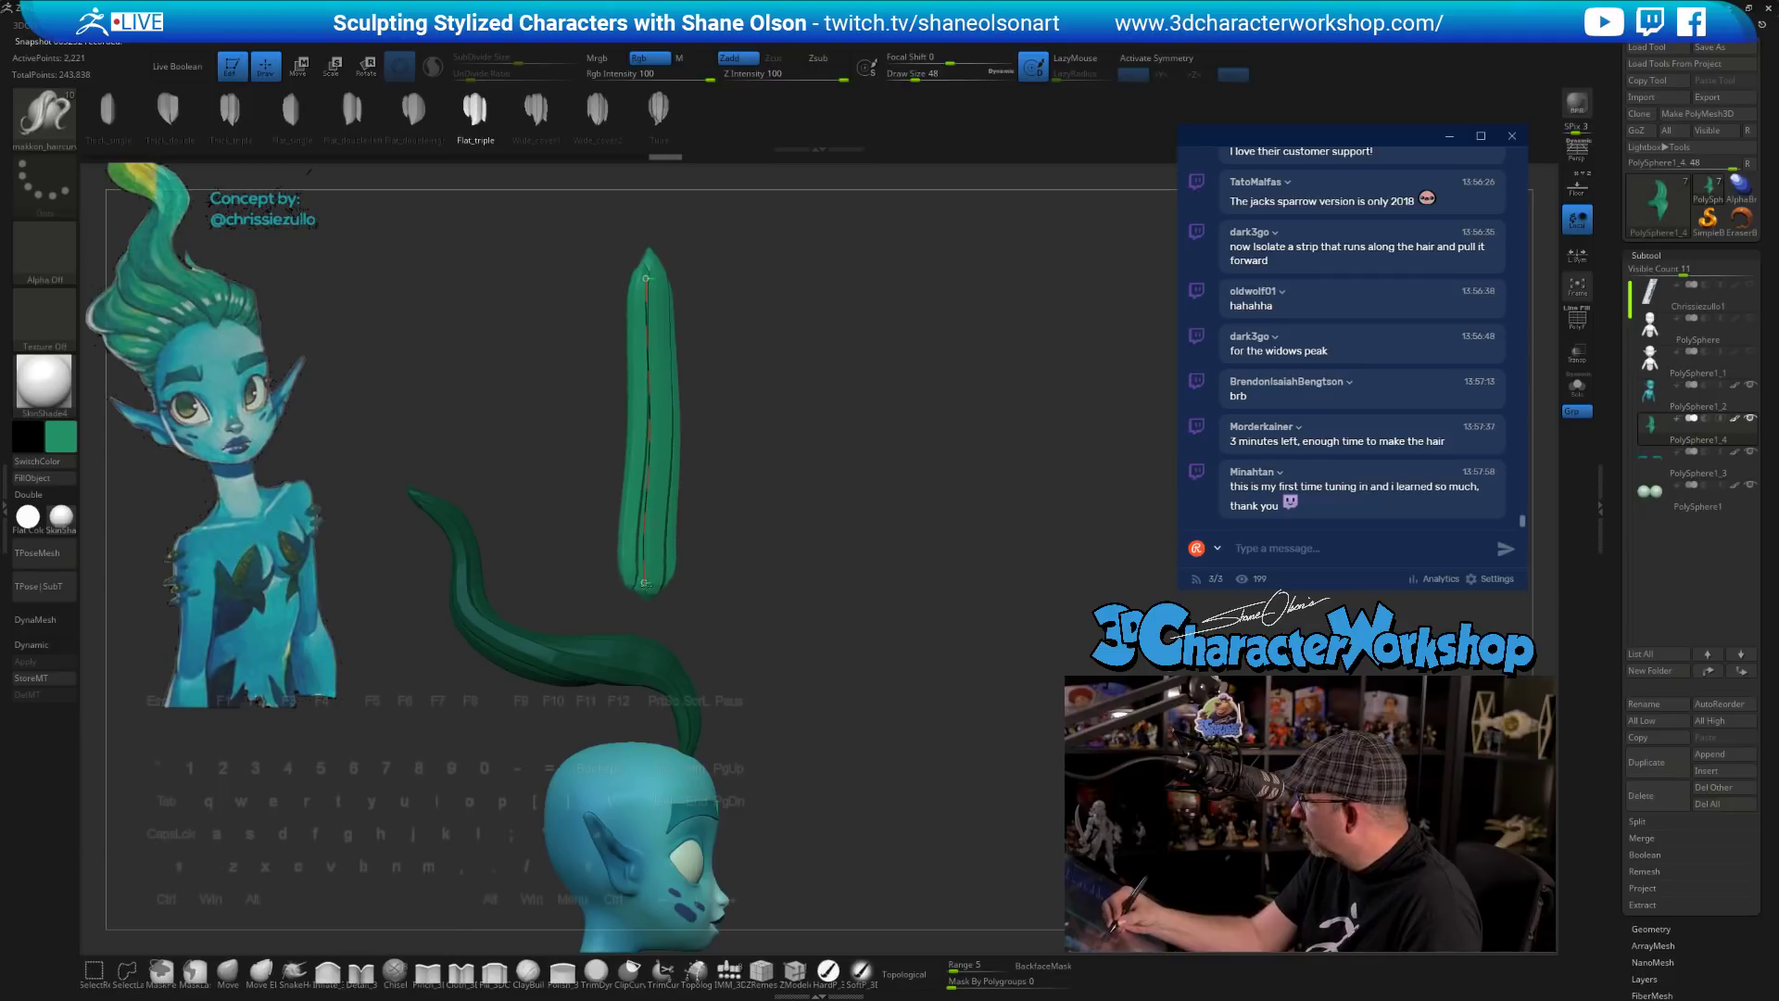
{"action": "left_click_drag", "start_coordinate": [653, 701], "coordinate": [654, 739]}
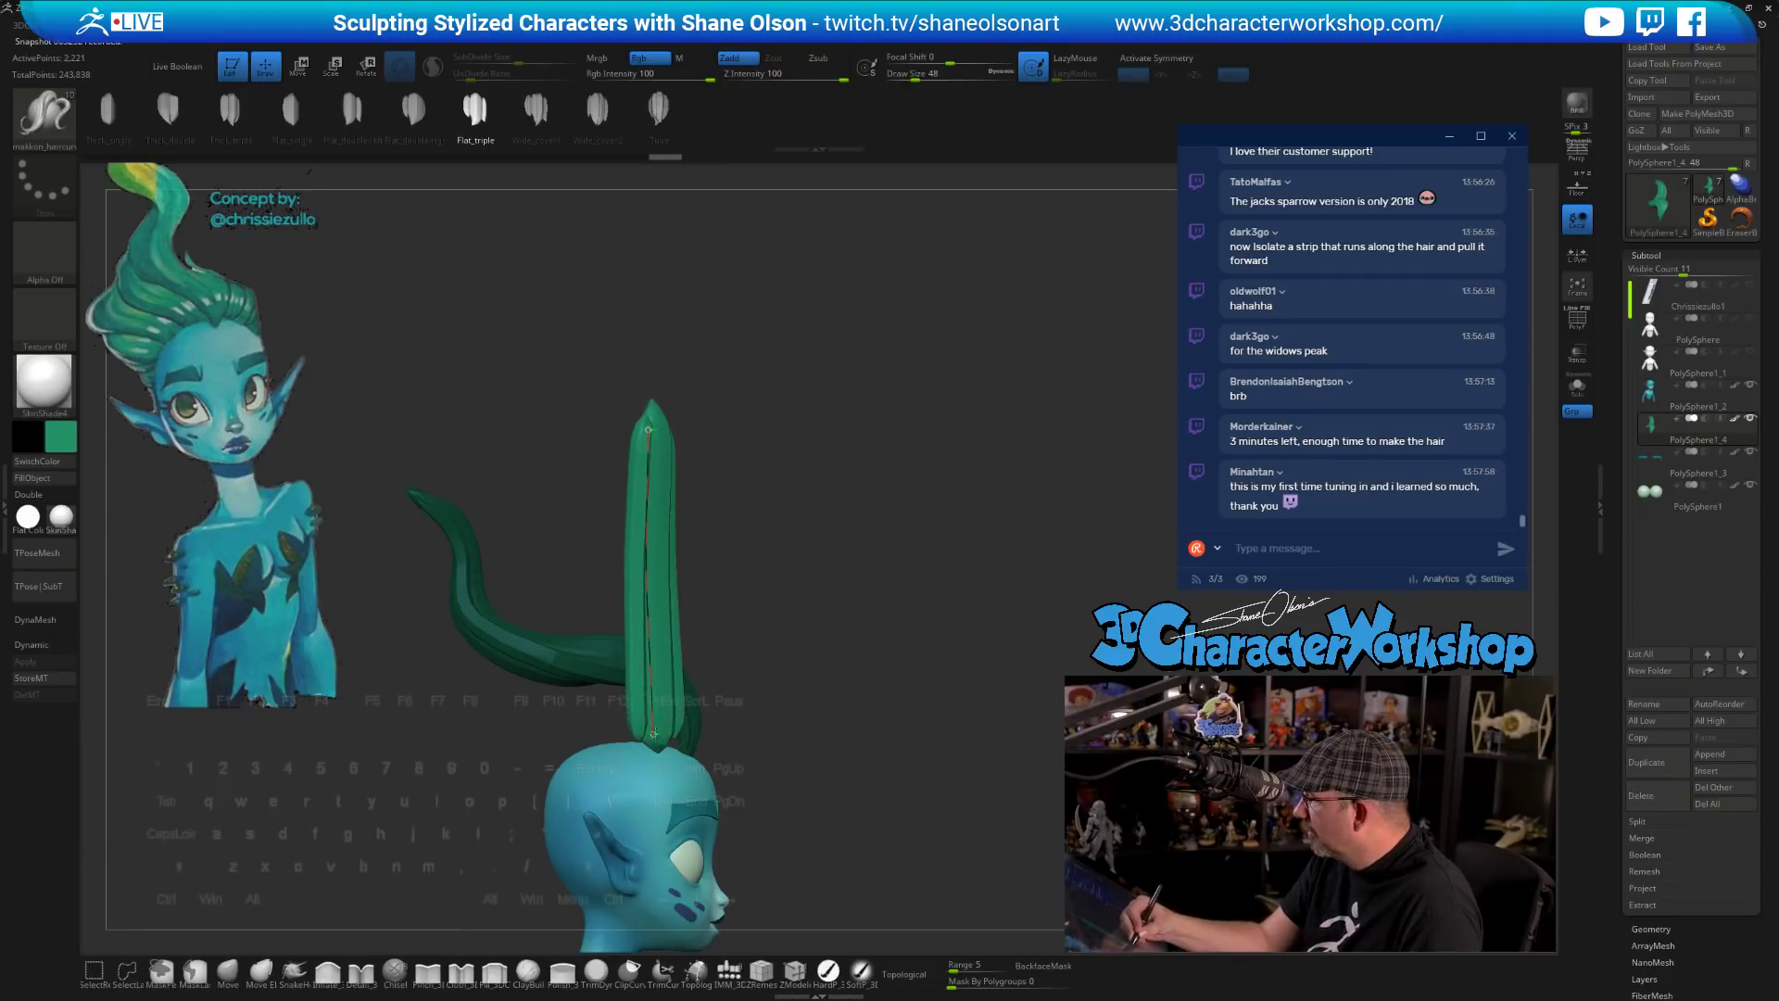
- Narrow the upright strand by updating its curve at Draw Size 35, and drop the active curve
{"action": "left_click_drag", "start_coordinate": [1037, 691], "coordinate": [868, 748]}
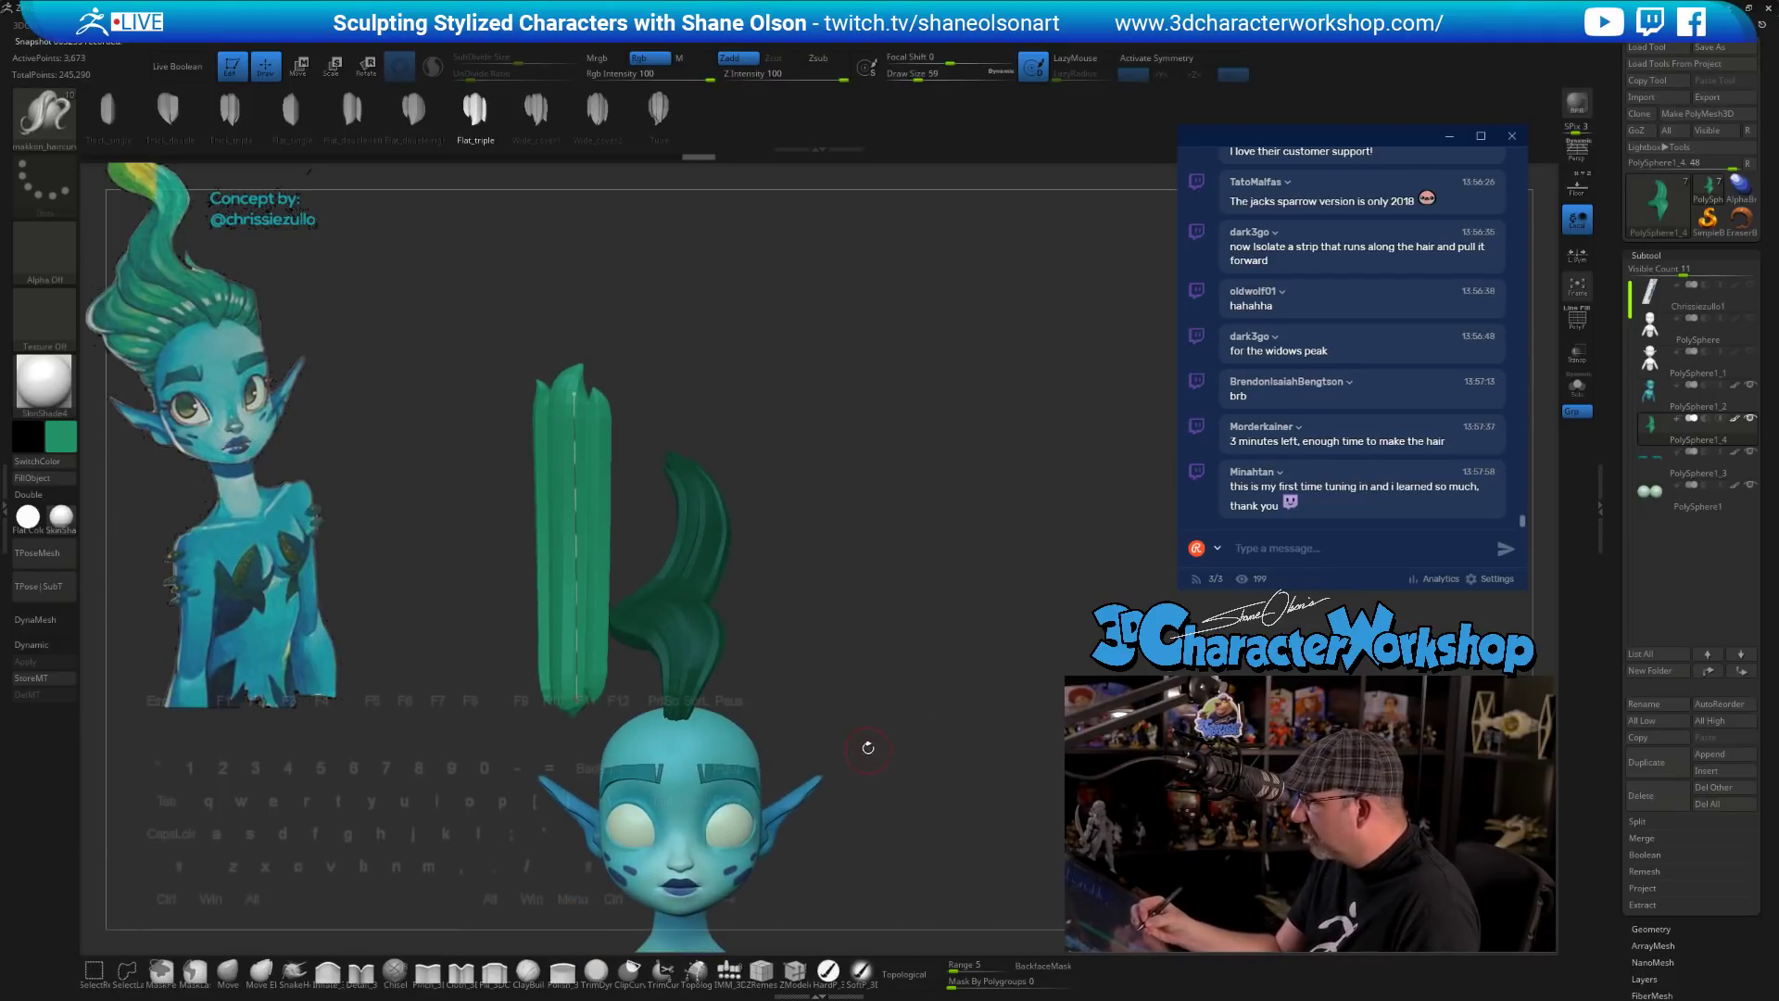
{"action": "left_click_drag", "start_coordinate": [823, 637], "coordinate": [787, 612]}
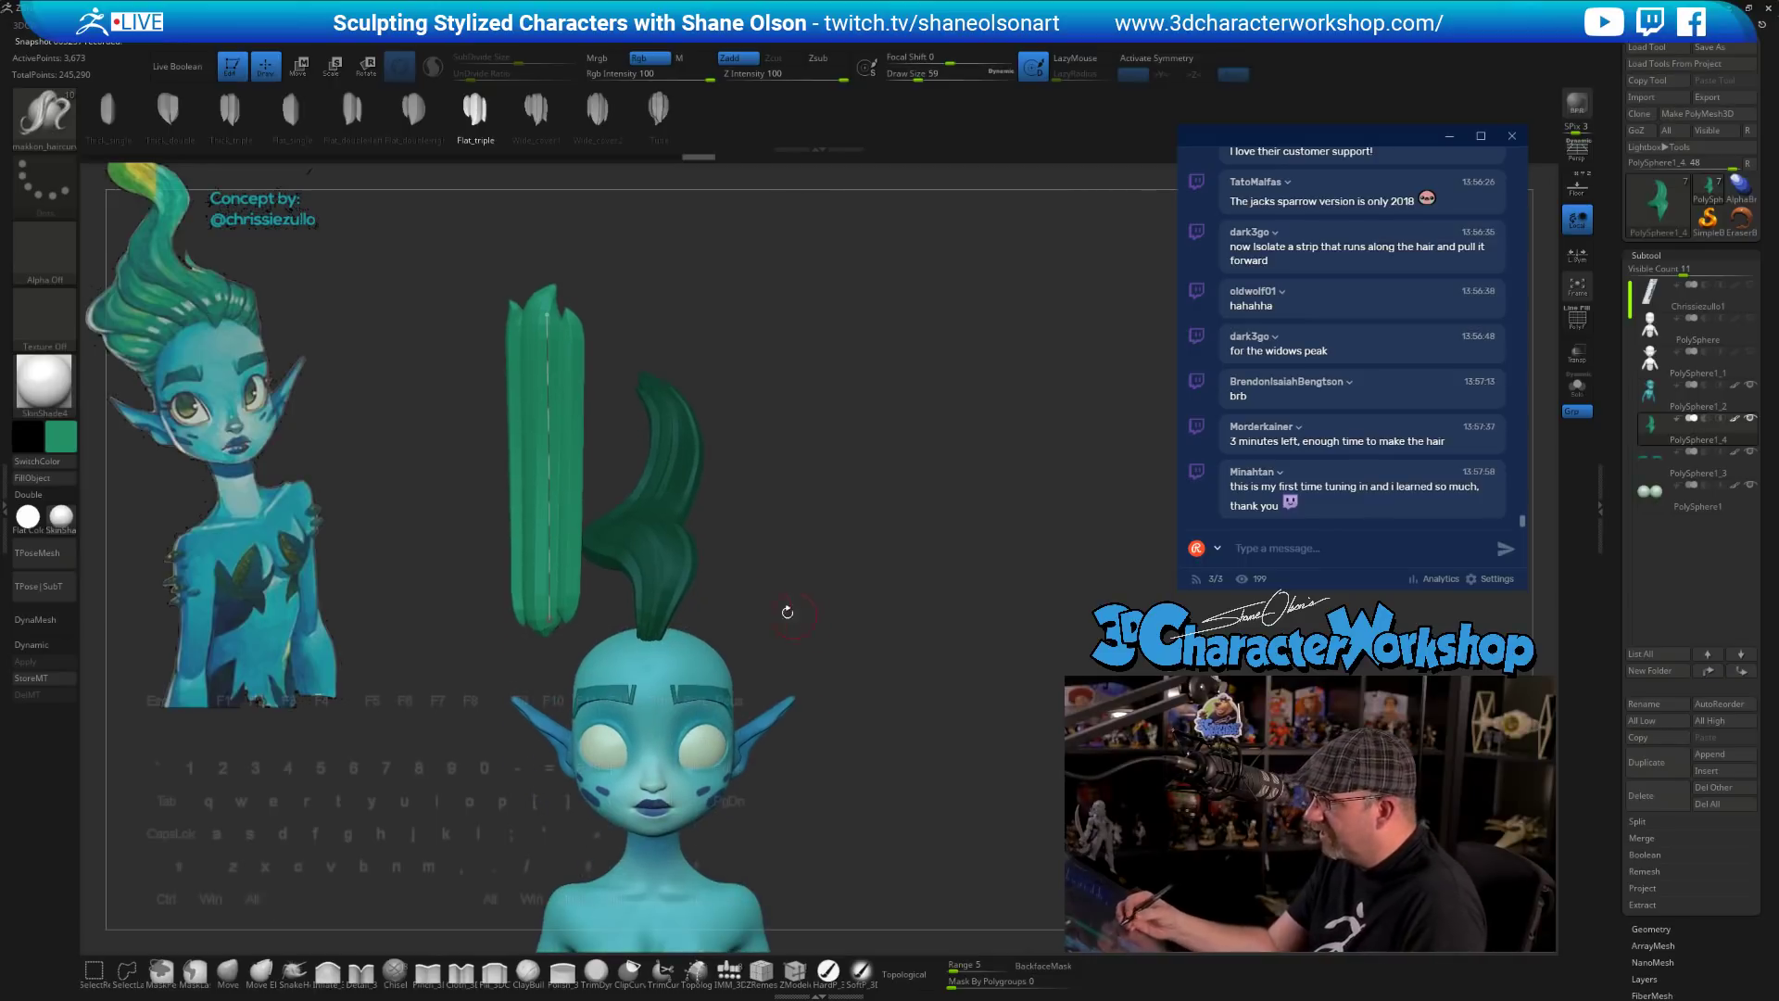
{"action": "left_click_drag", "start_coordinate": [730, 512], "coordinate": [751, 576]}
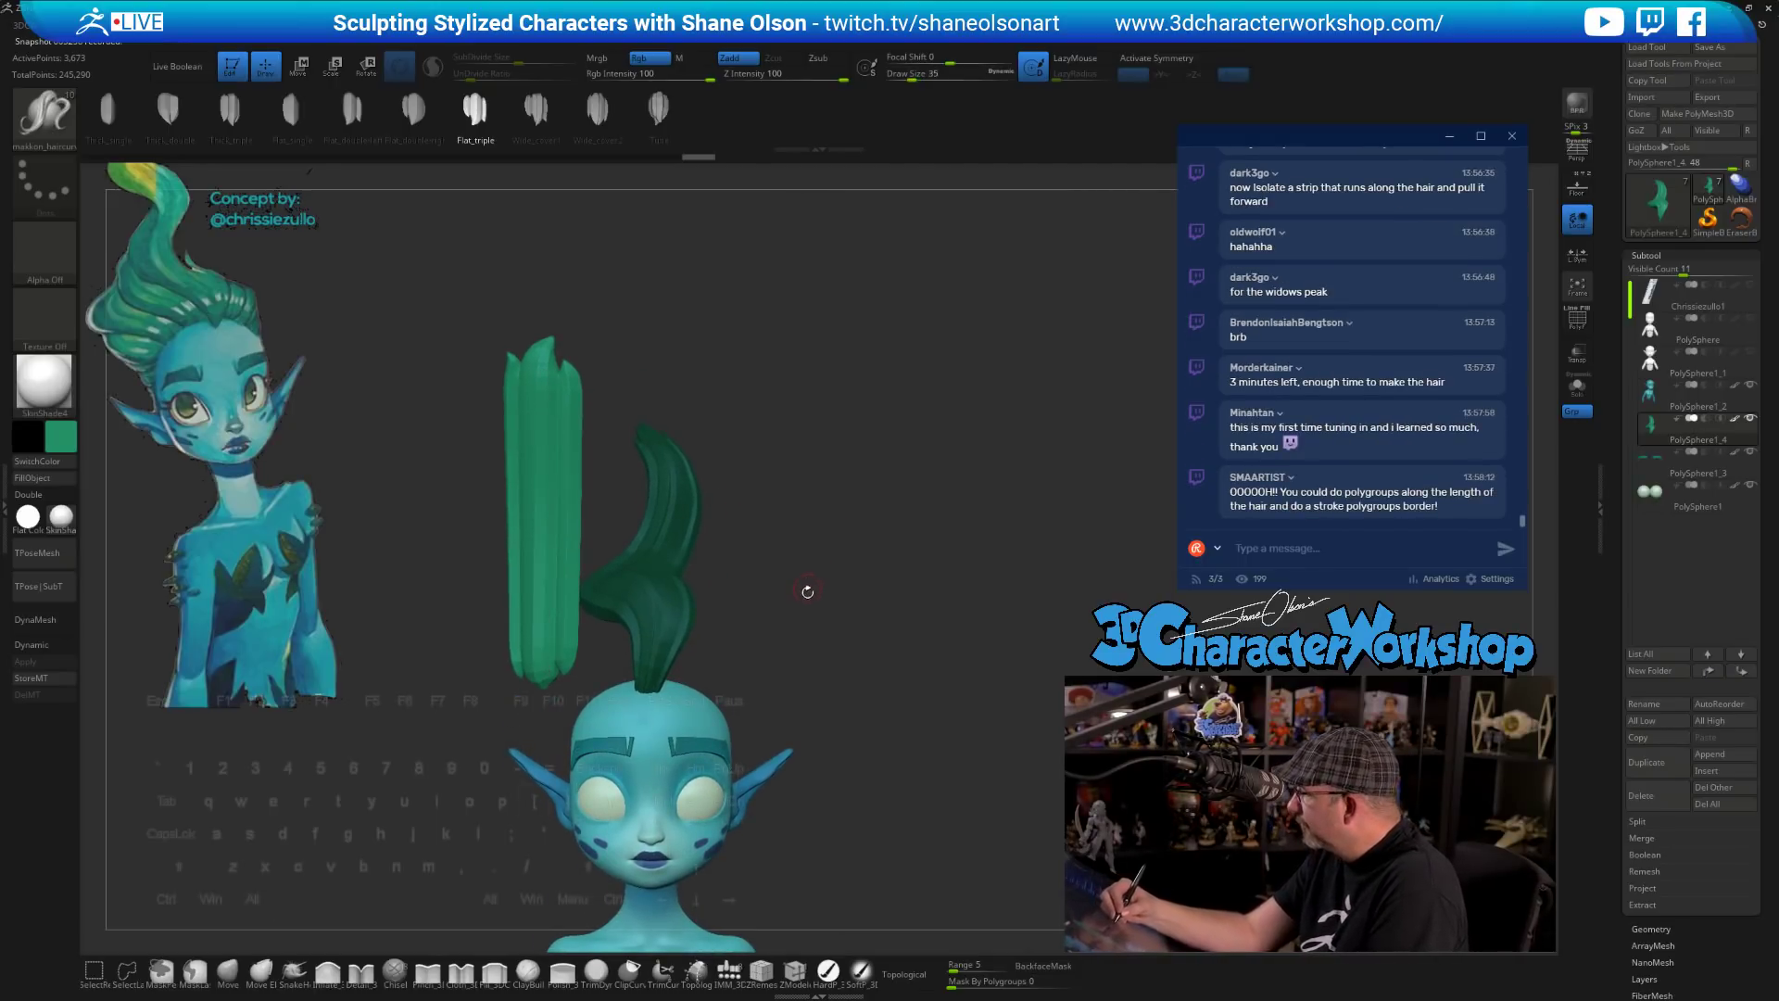
{"action": "left_click_drag", "start_coordinate": [808, 639], "coordinate": [798, 647]}
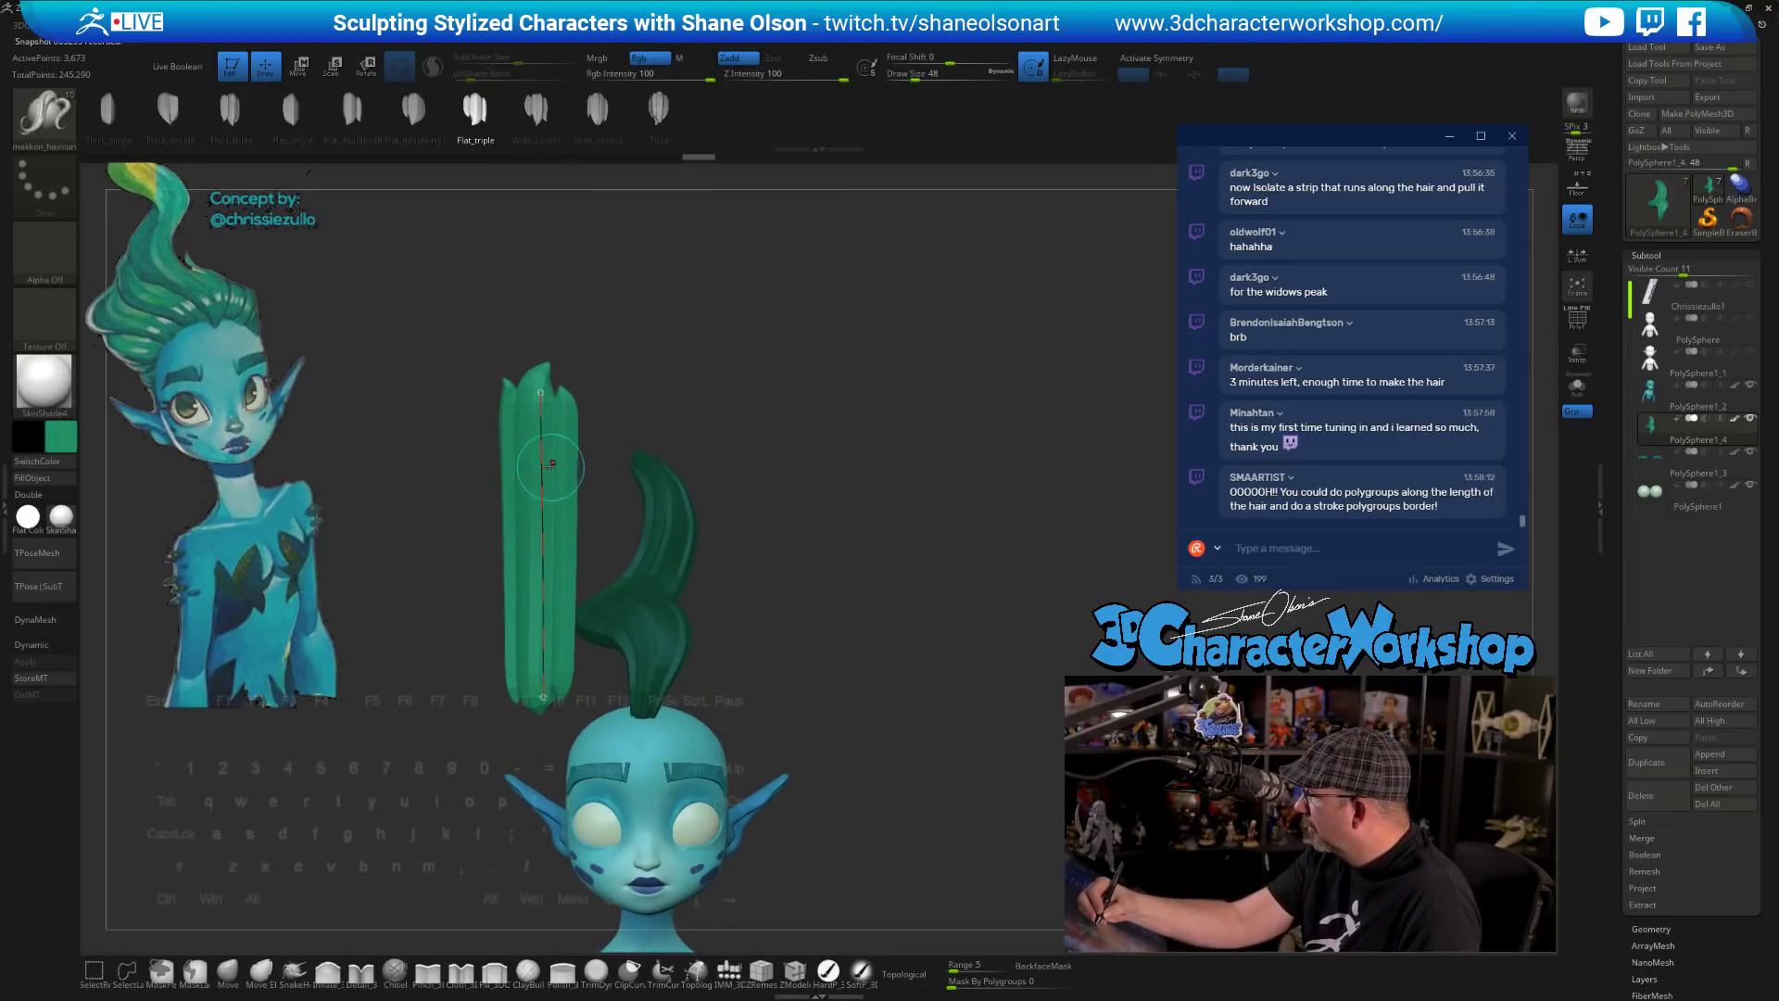
{"action": "left_click_drag", "start_coordinate": [779, 657], "coordinate": [780, 775]}
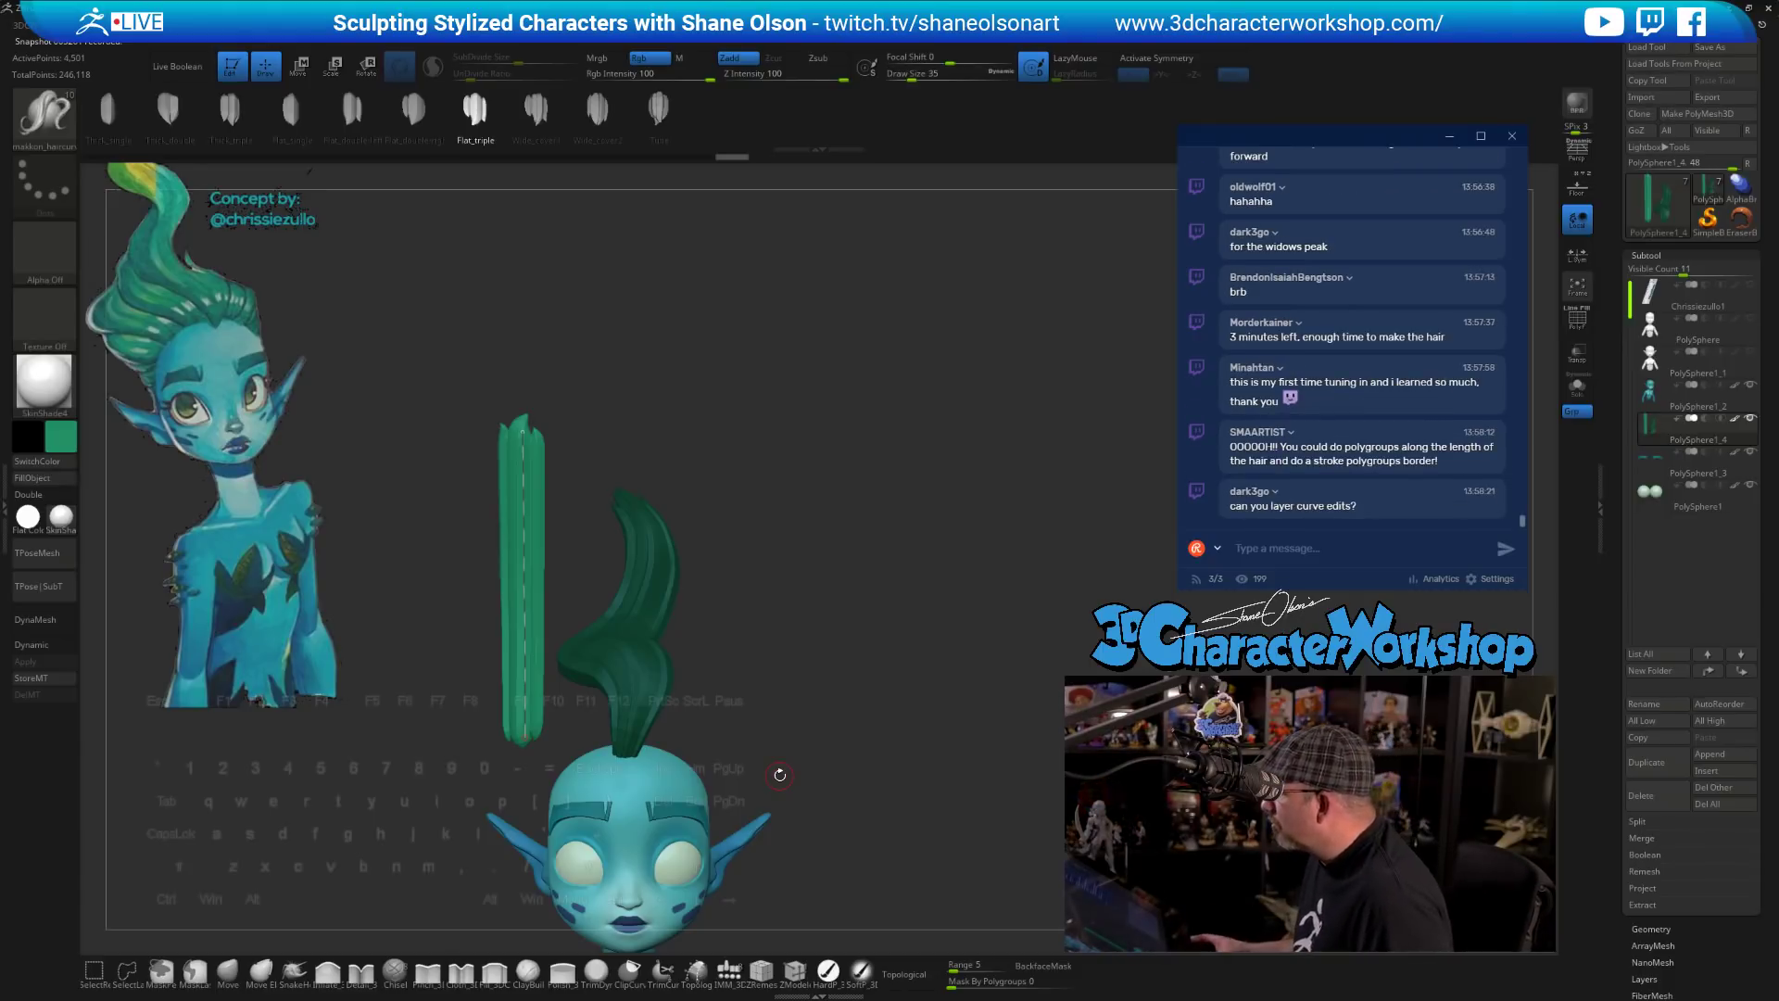
{"action": "left_click_drag", "start_coordinate": [859, 640], "coordinate": [840, 495]}
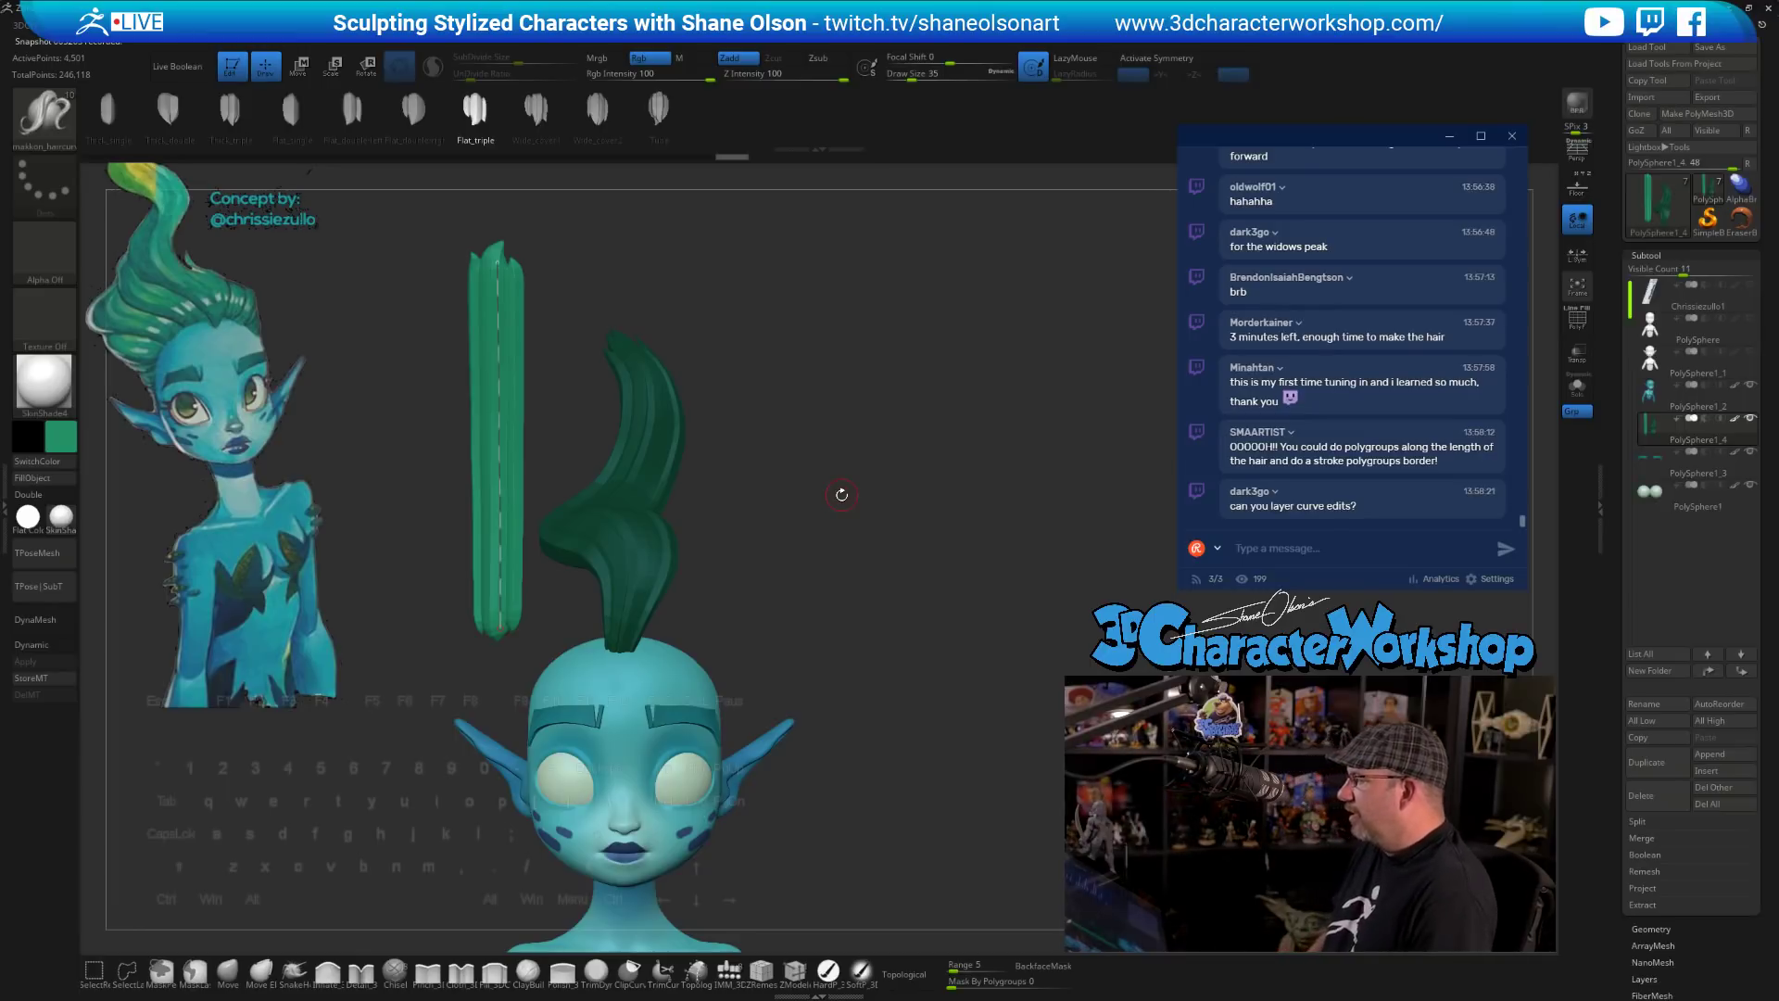
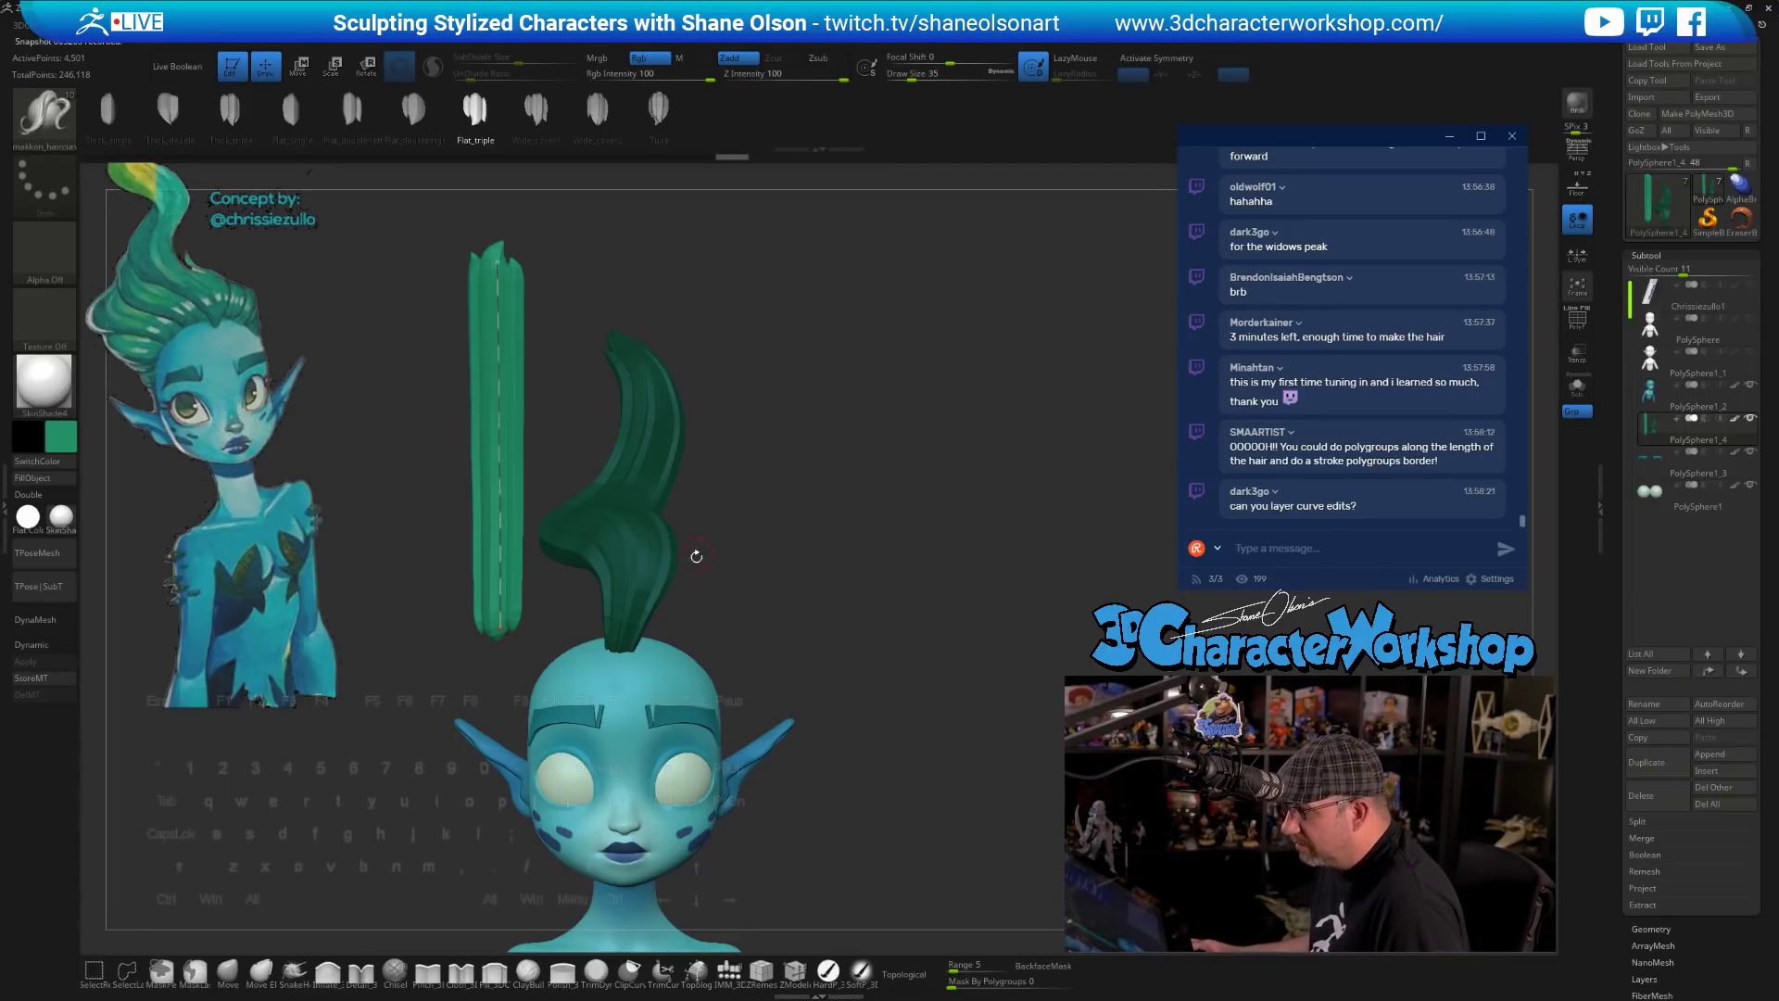
{"action": "mouse_move", "coordinate": [894, 541]}
{"action": "left_mouse_down"}
{"action": "mouse_move", "coordinate": [991, 547]}
{"action": "mouse_move", "coordinate": [903, 545]}
{"action": "left_mouse_up"}
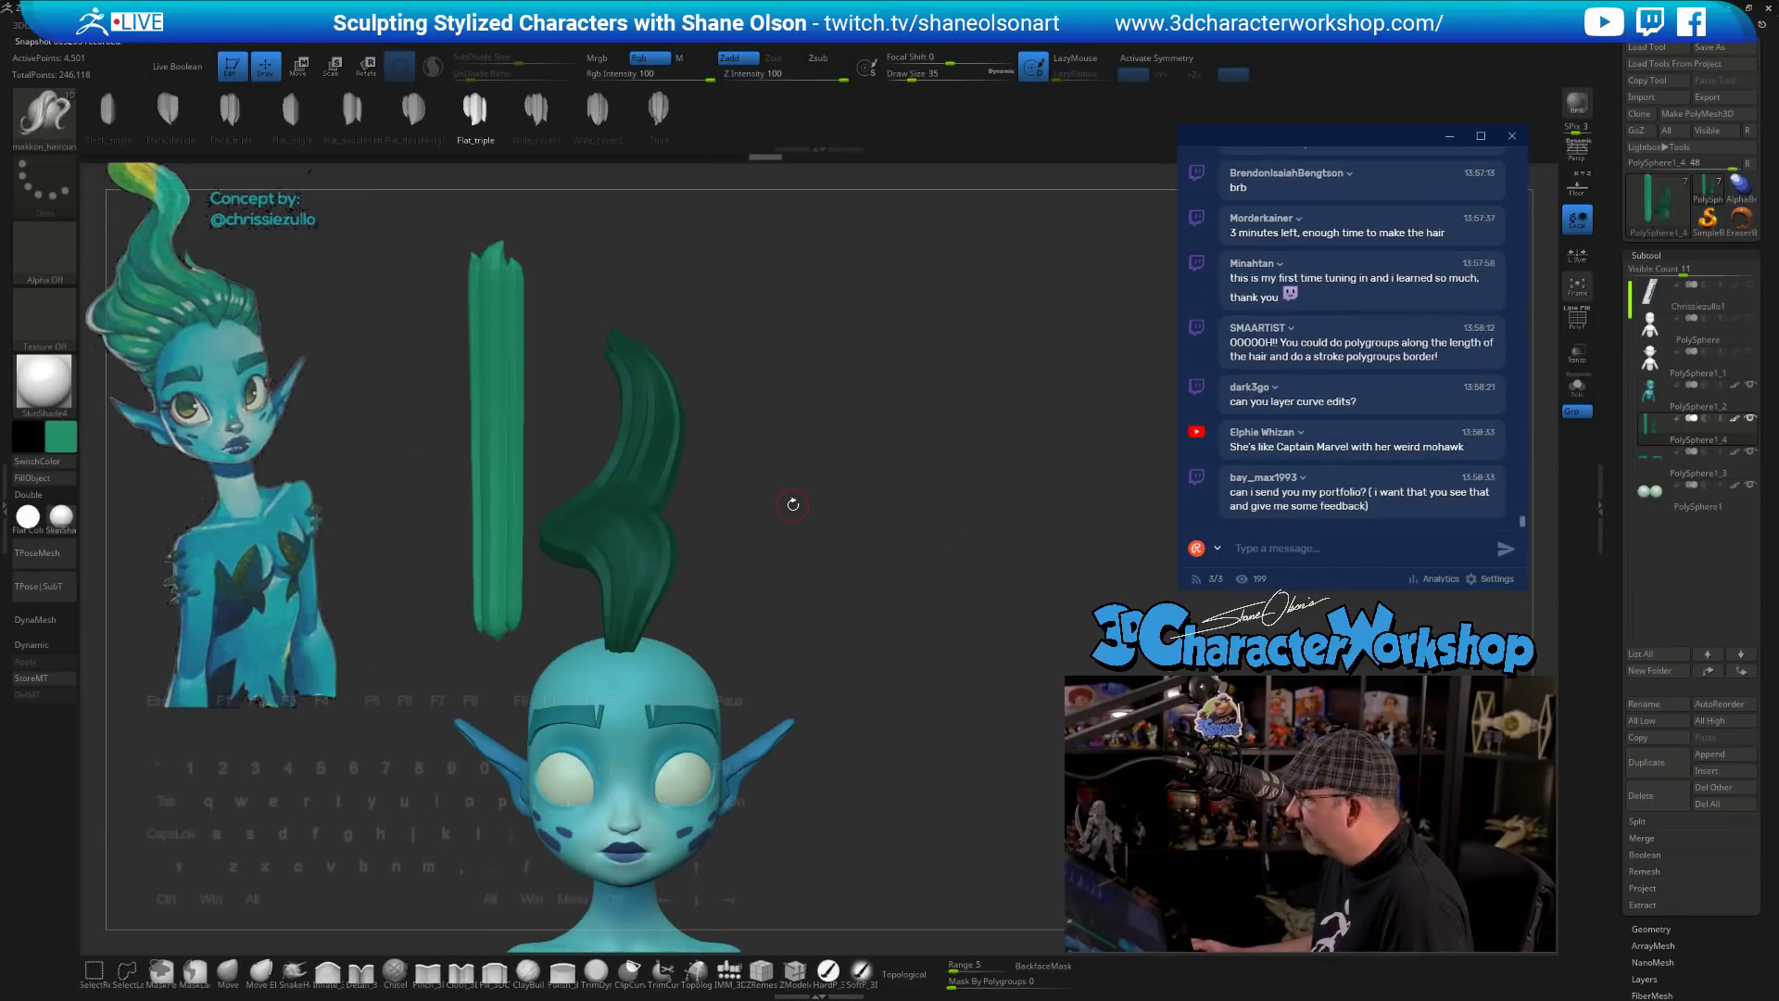
{"action": "left_click_drag", "start_coordinate": [805, 507], "coordinate": [821, 458]}
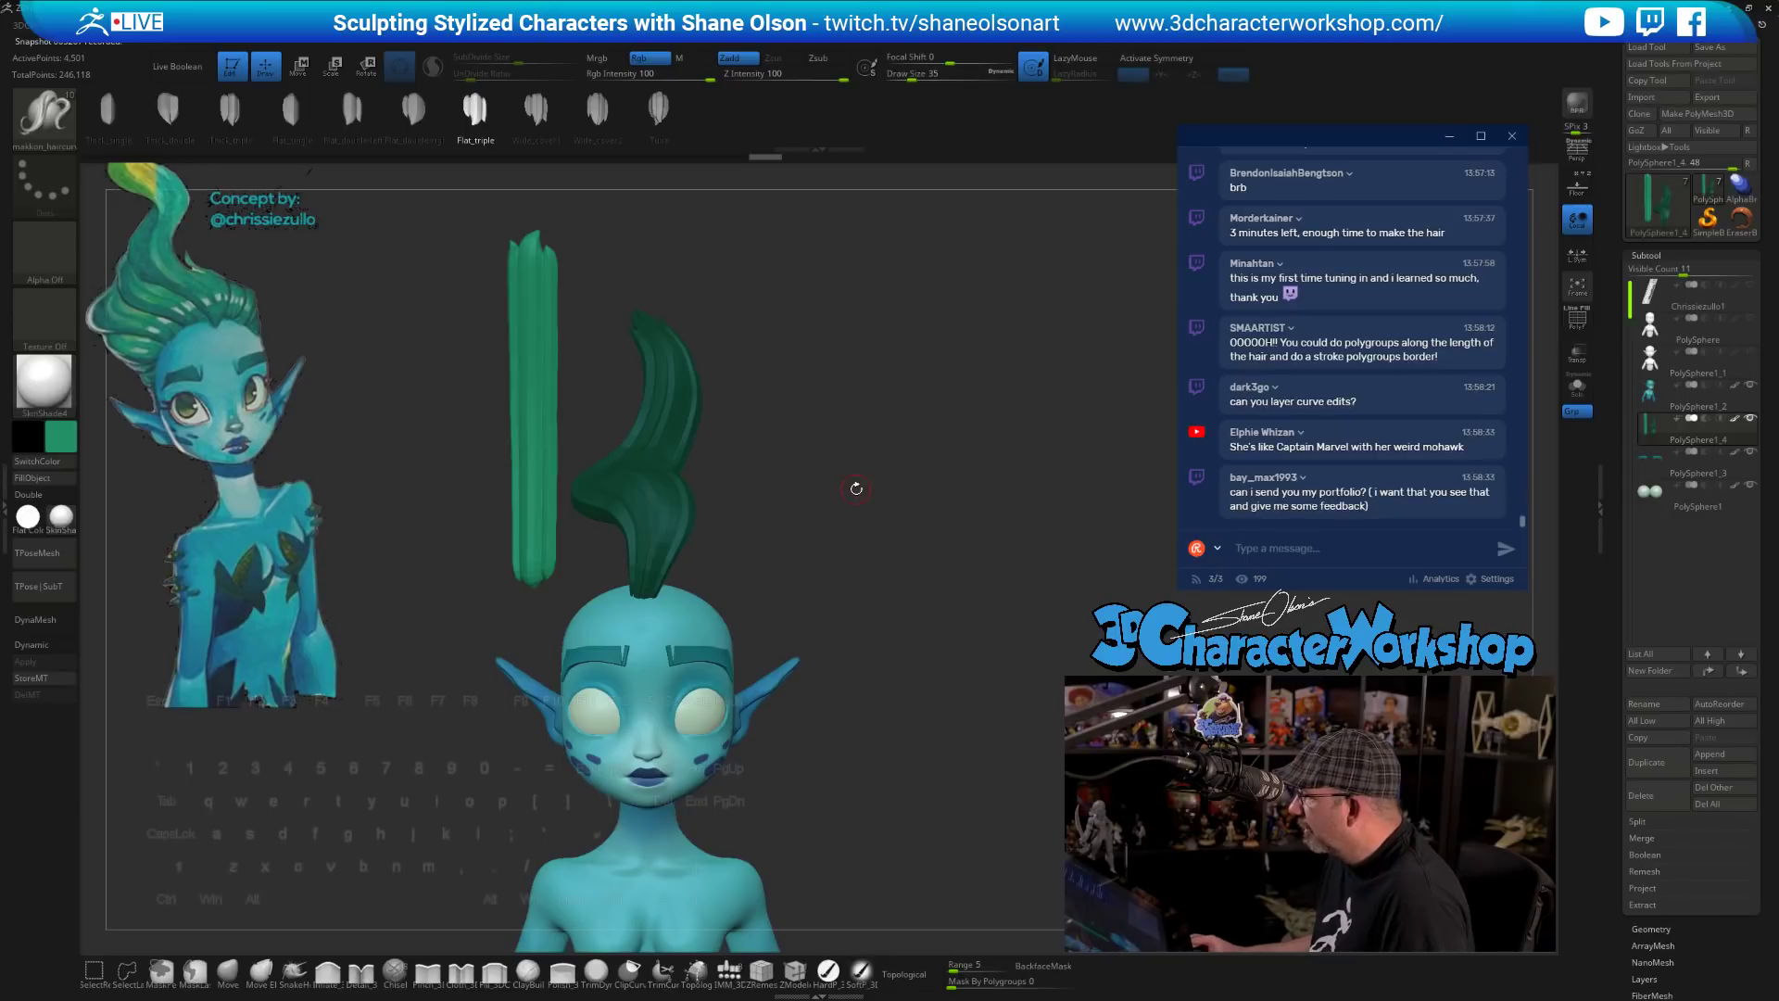
- Move the narrow strand with the gizmo onto the top of the head beside the older strand
{"action": "key", "text": "w"}
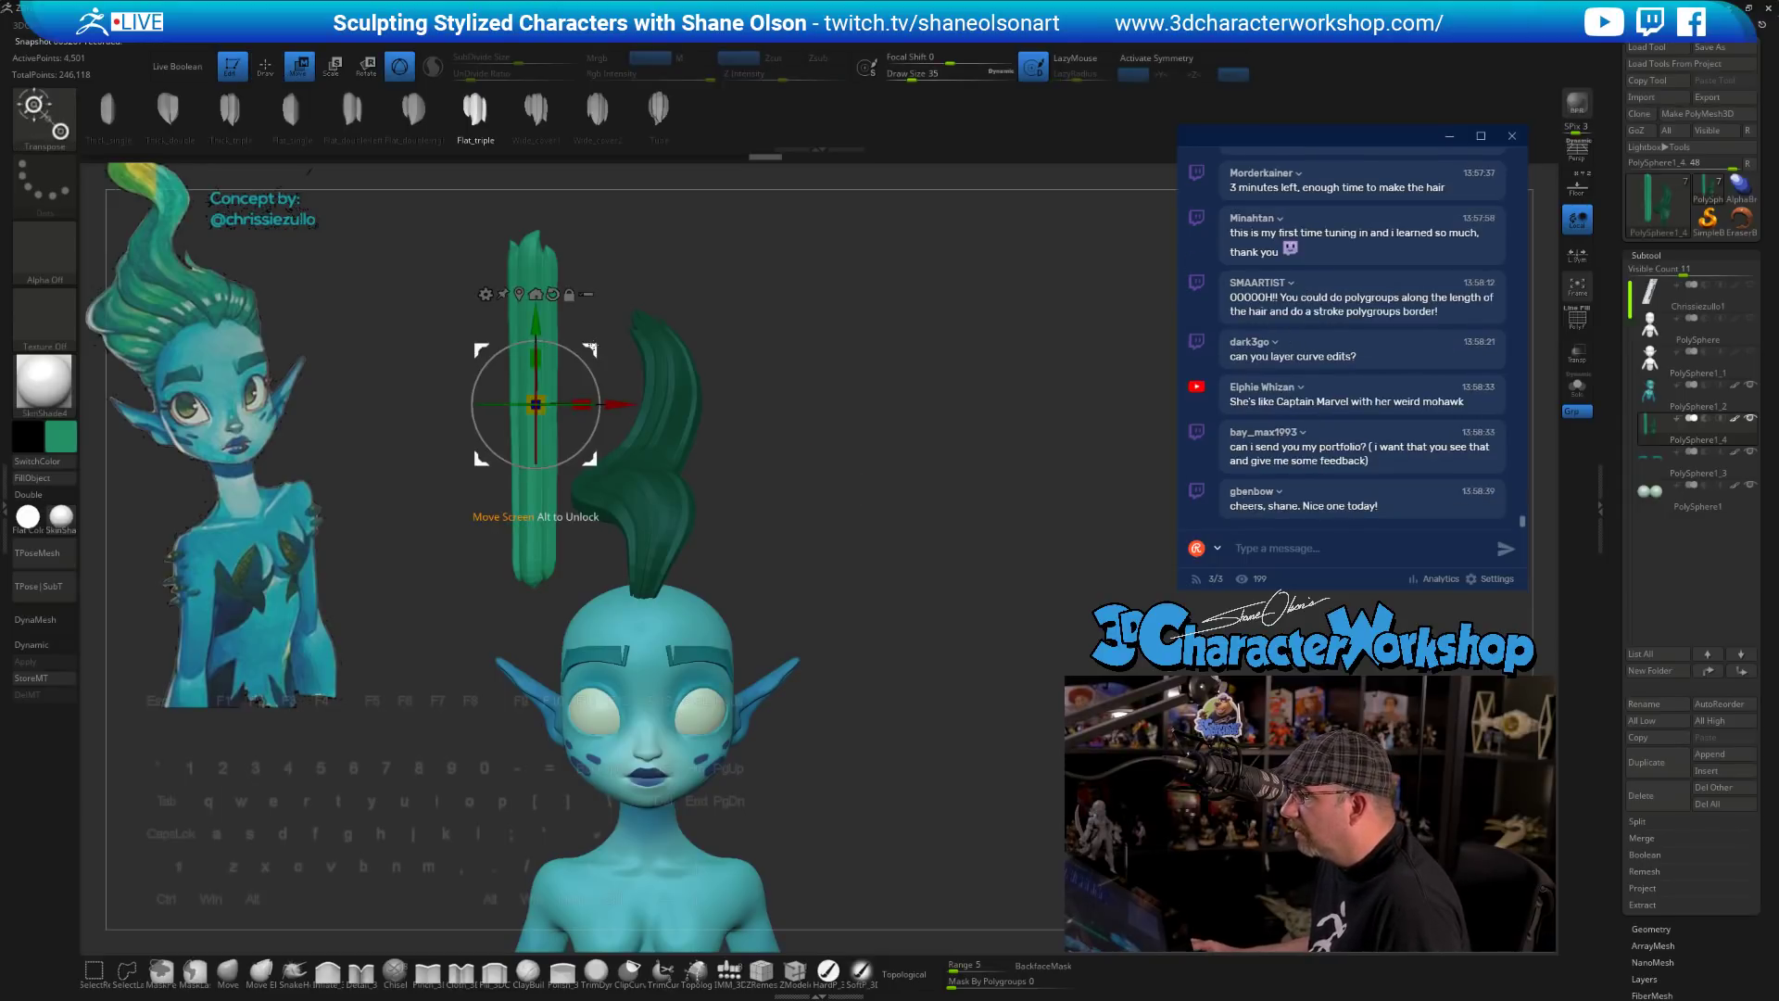
{"action": "left_click_drag", "start_coordinate": [535, 397], "coordinate": [610, 431]}
{"action": "left_click_drag", "start_coordinate": [667, 374], "coordinate": [669, 374]}
{"action": "left_click_drag", "start_coordinate": [787, 436], "coordinate": [918, 435]}
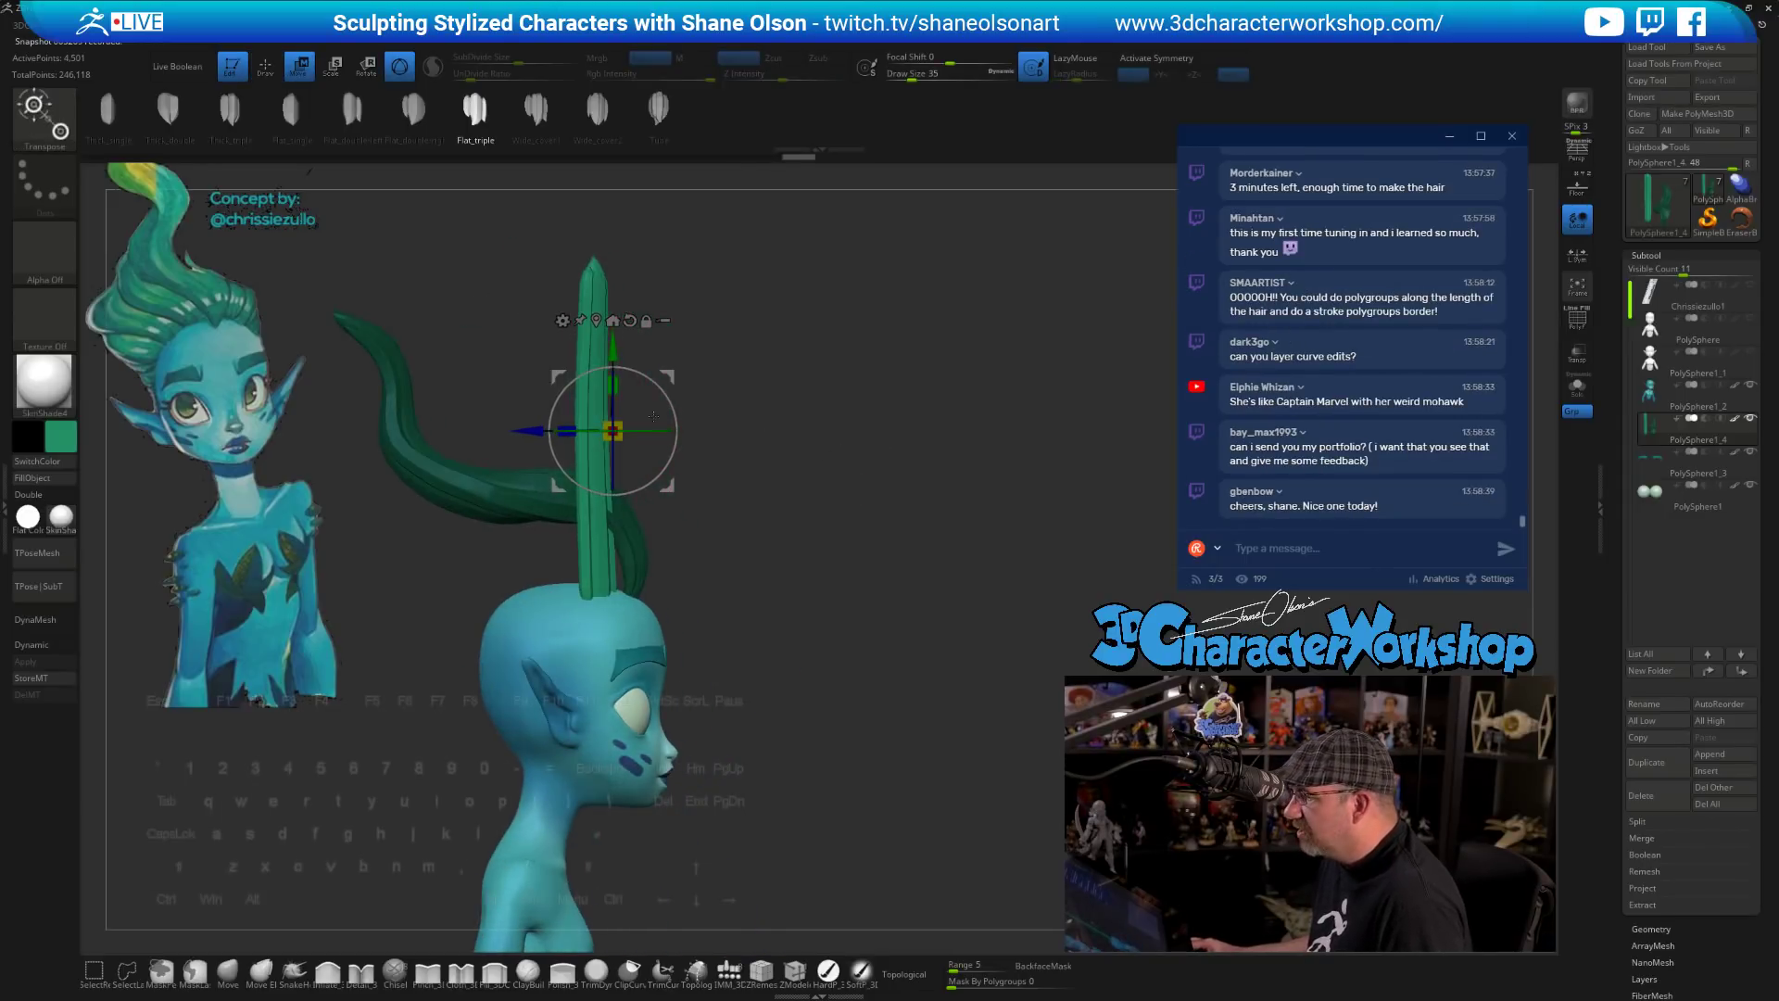
{"action": "left_click_drag", "start_coordinate": [669, 374], "coordinate": [693, 377]}
{"action": "left_click_drag", "start_coordinate": [894, 407], "coordinate": [810, 406]}
{"action": "right_click_drag", "start_coordinate": [810, 406], "coordinate": [808, 382], "text": "ctrl"}
{"action": "right_click_drag", "start_coordinate": [808, 382], "coordinate": [737, 499], "text": "alt"}
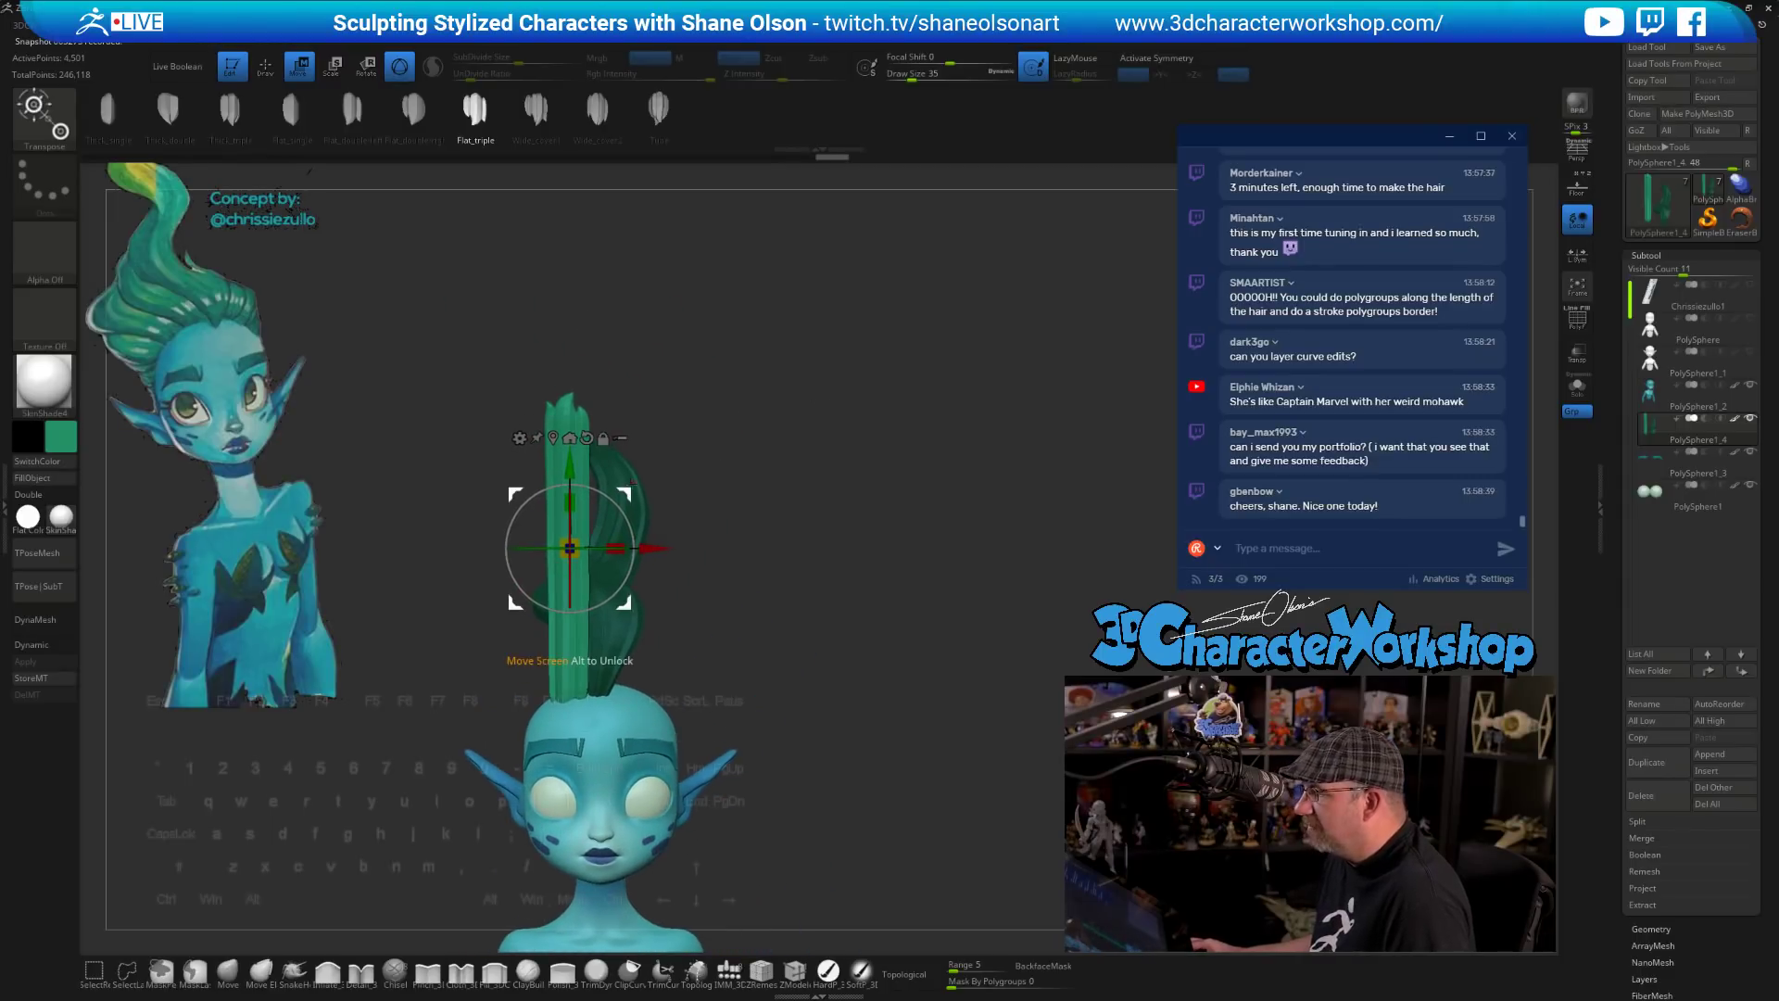
- Fine-tune the strand's placement on the scalp with the gizmo from the front and side, and rotate it slightly from above
{"action": "left_click_drag", "start_coordinate": [628, 488], "coordinate": [631, 479]}
{"action": "right_click_drag", "start_coordinate": [748, 522], "coordinate": [836, 546], "text": "ctrl"}
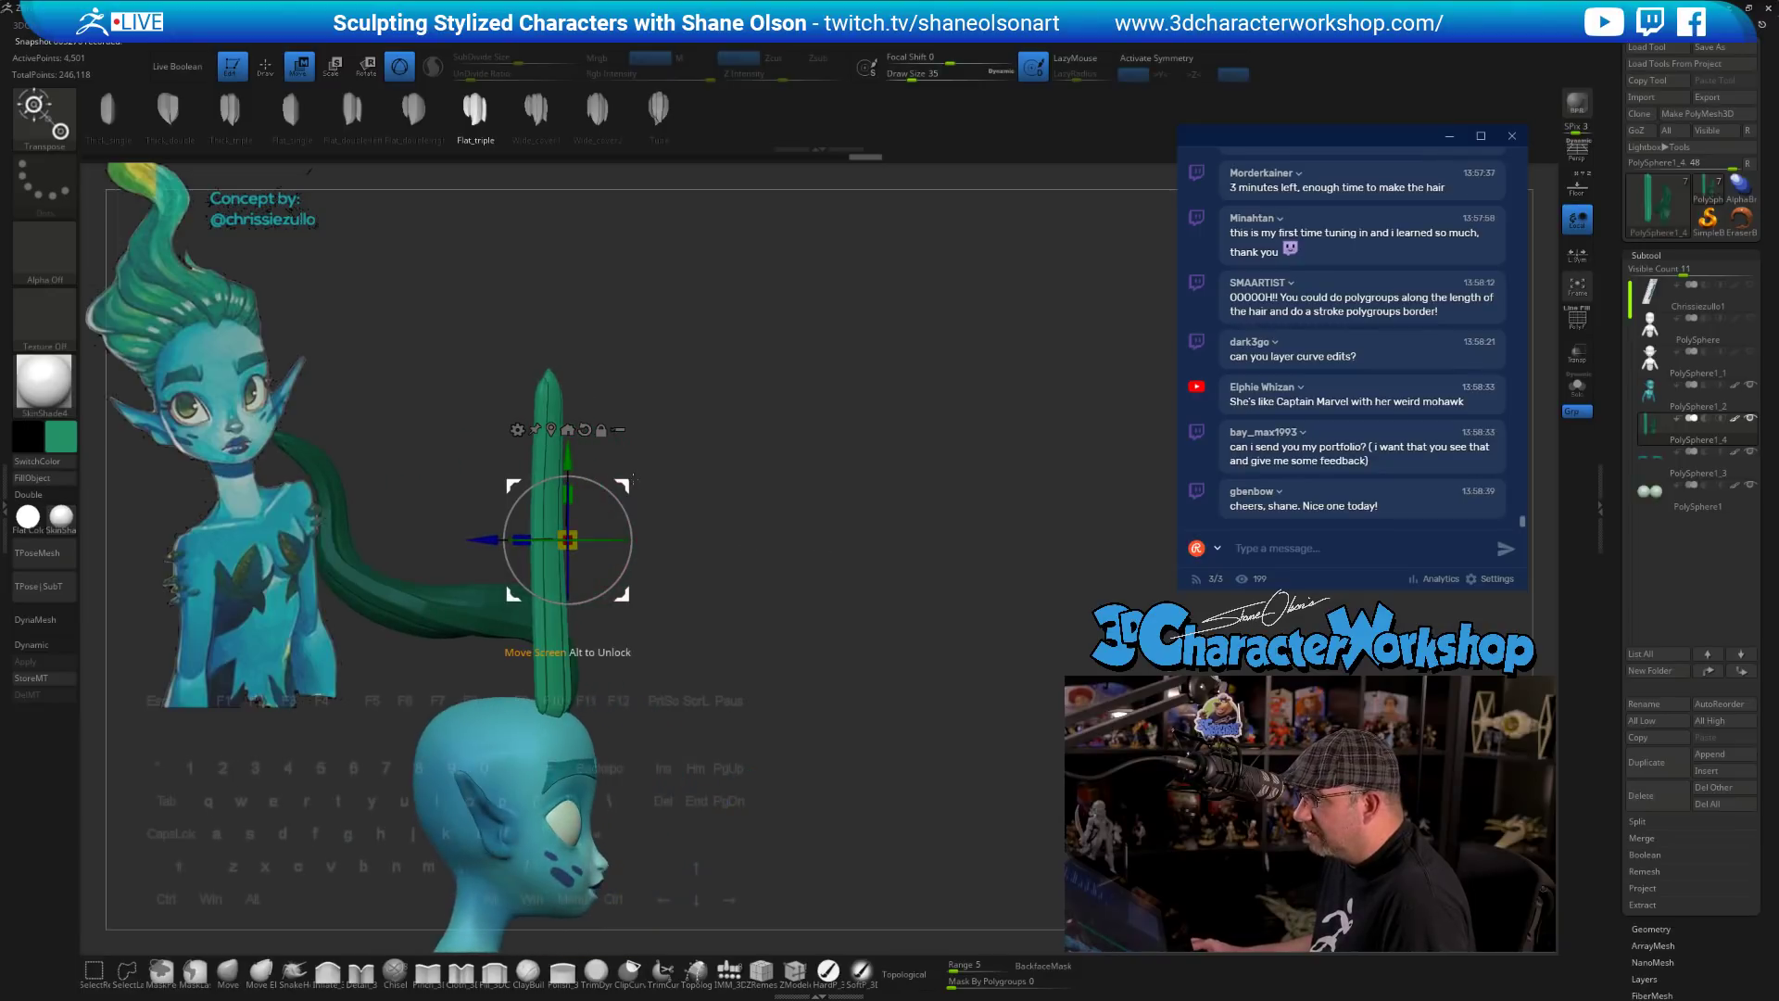
{"action": "left_click_drag", "start_coordinate": [633, 480], "coordinate": [669, 522]}
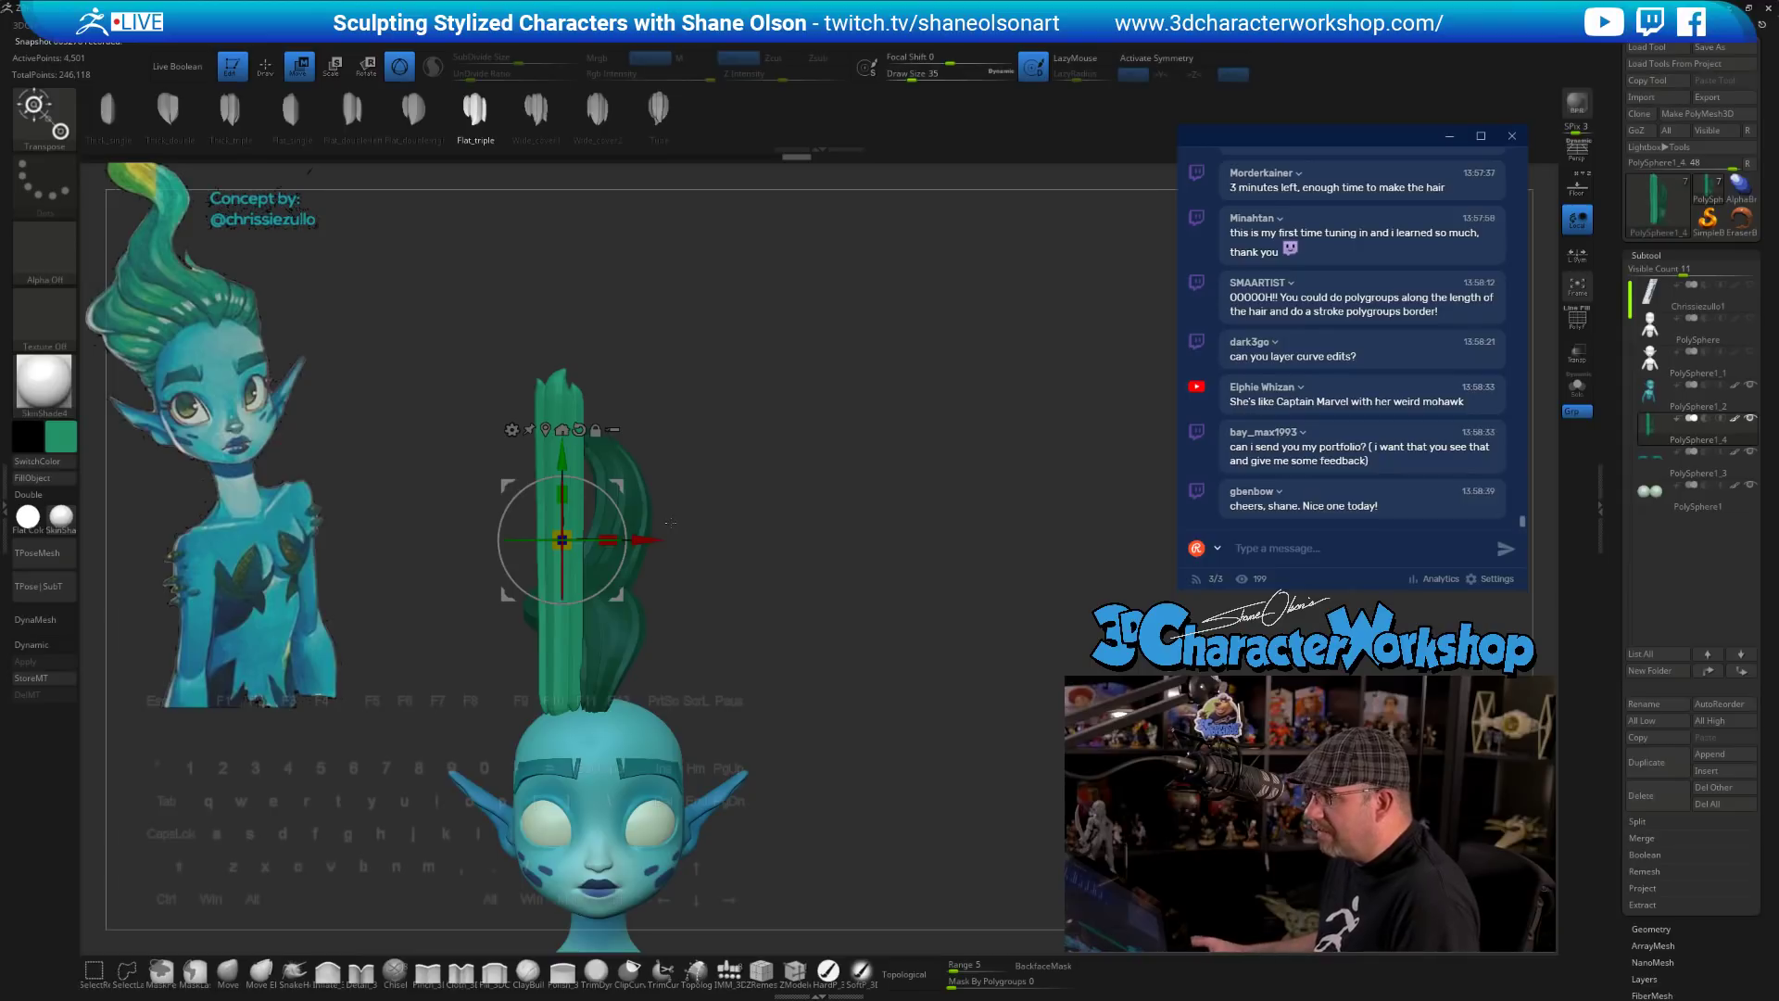
{"action": "mouse_move", "coordinate": [738, 483]}
{"action": "left_mouse_down"}
{"action": "mouse_move", "coordinate": [797, 519]}
{"action": "mouse_move", "coordinate": [864, 491]}
{"action": "mouse_move", "coordinate": [858, 602]}
{"action": "left_mouse_up"}
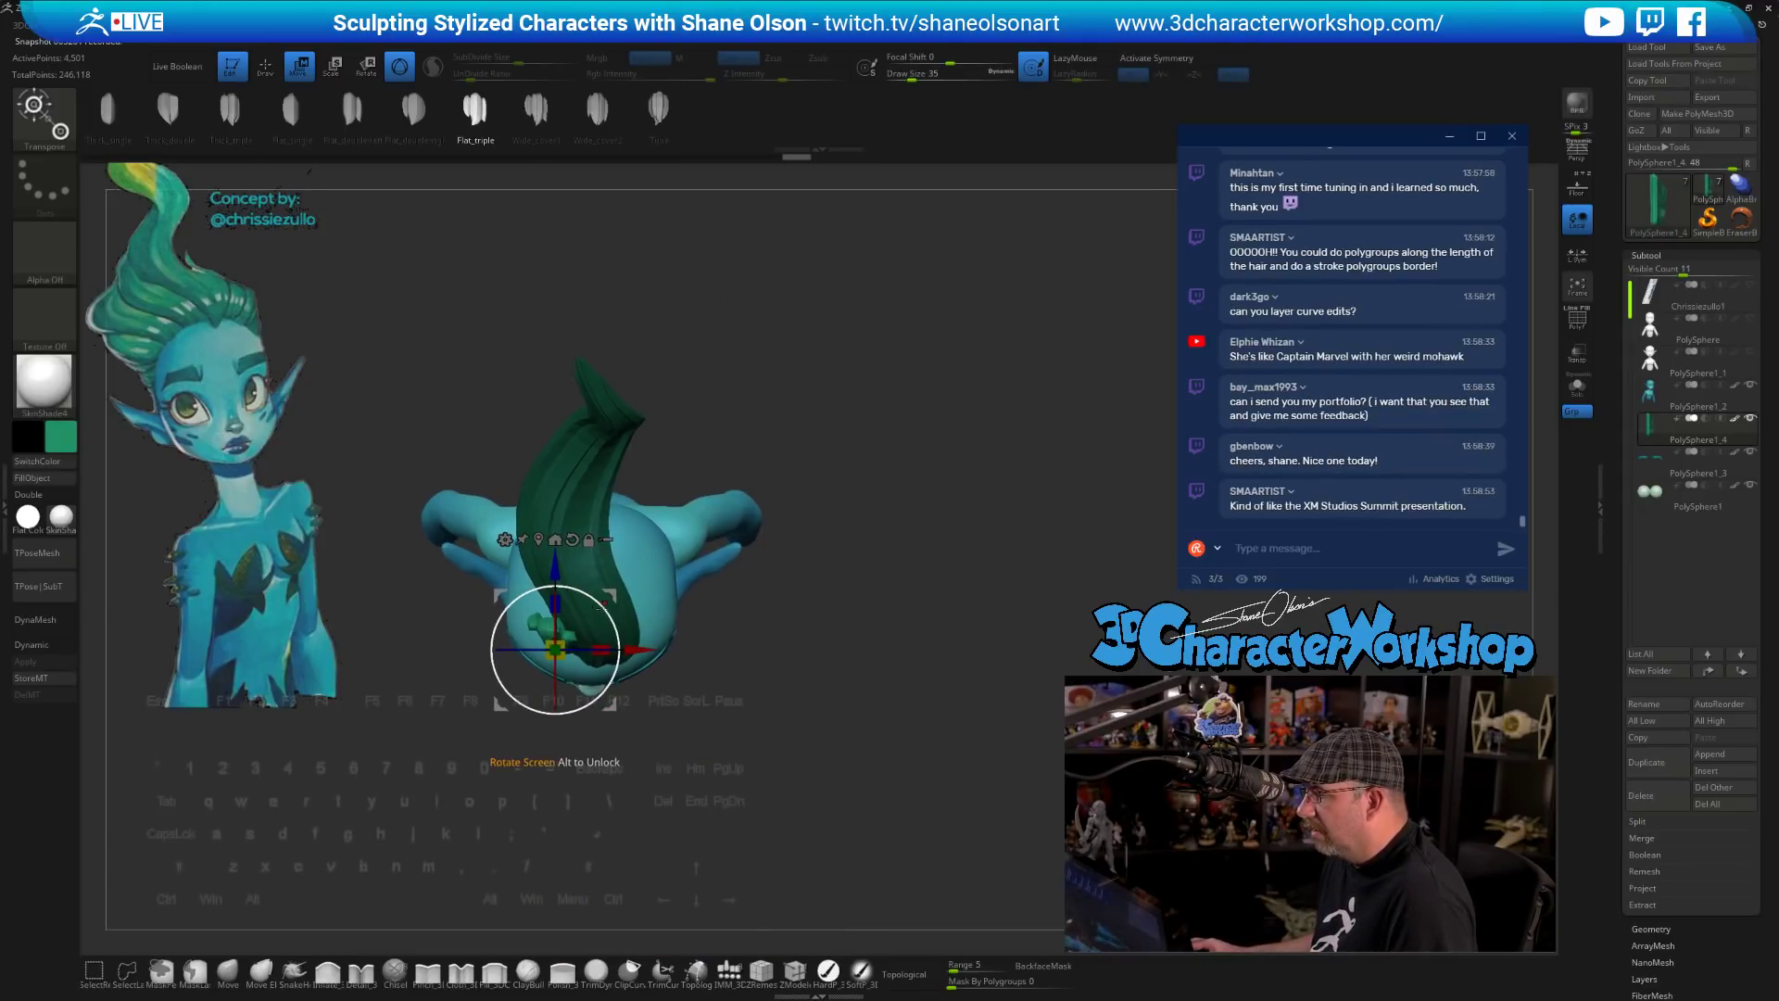
{"action": "mouse_move", "coordinate": [603, 608]}
{"action": "left_mouse_down"}
{"action": "mouse_move", "coordinate": [586, 585]}
{"action": "mouse_move", "coordinate": [619, 600]}
{"action": "left_mouse_up"}
{"action": "left_click_drag", "start_coordinate": [833, 767], "coordinate": [863, 728]}
{"action": "left_click_drag", "start_coordinate": [864, 728], "coordinate": [859, 550], "text": "alt"}
{"action": "key", "text": "b"}
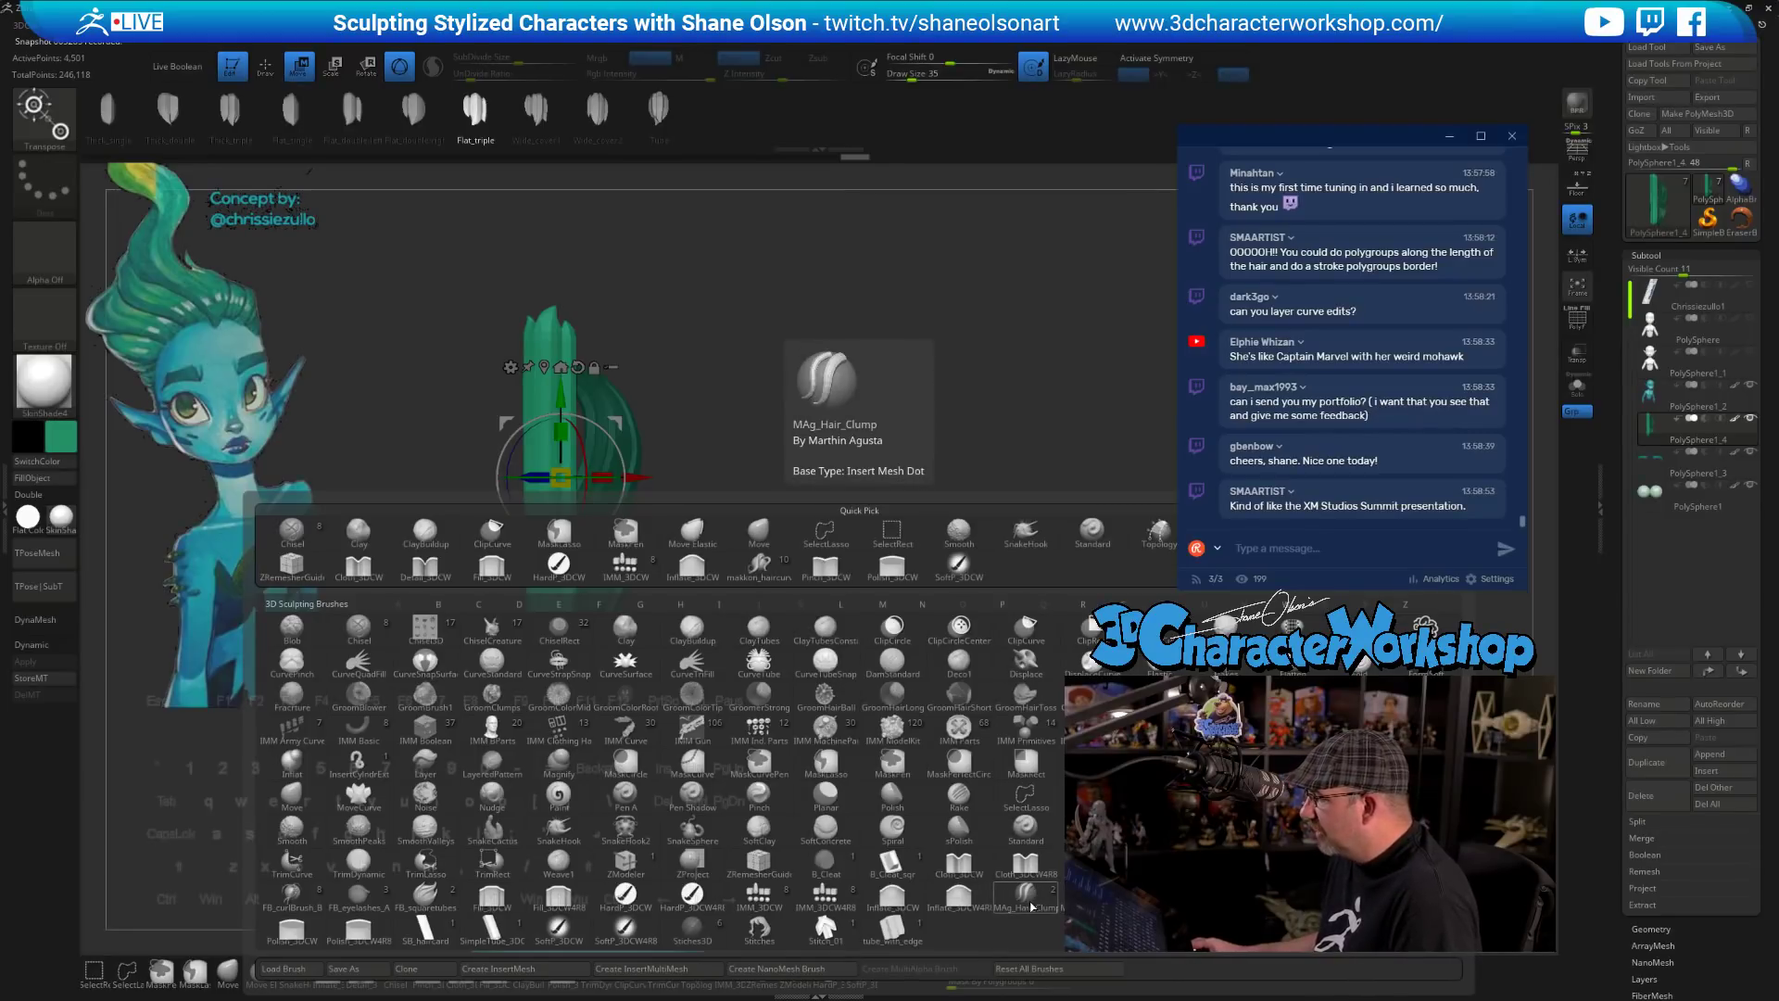
{"action": "left_click_drag", "start_coordinate": [999, 554], "coordinate": [988, 528], "text": "alt"}
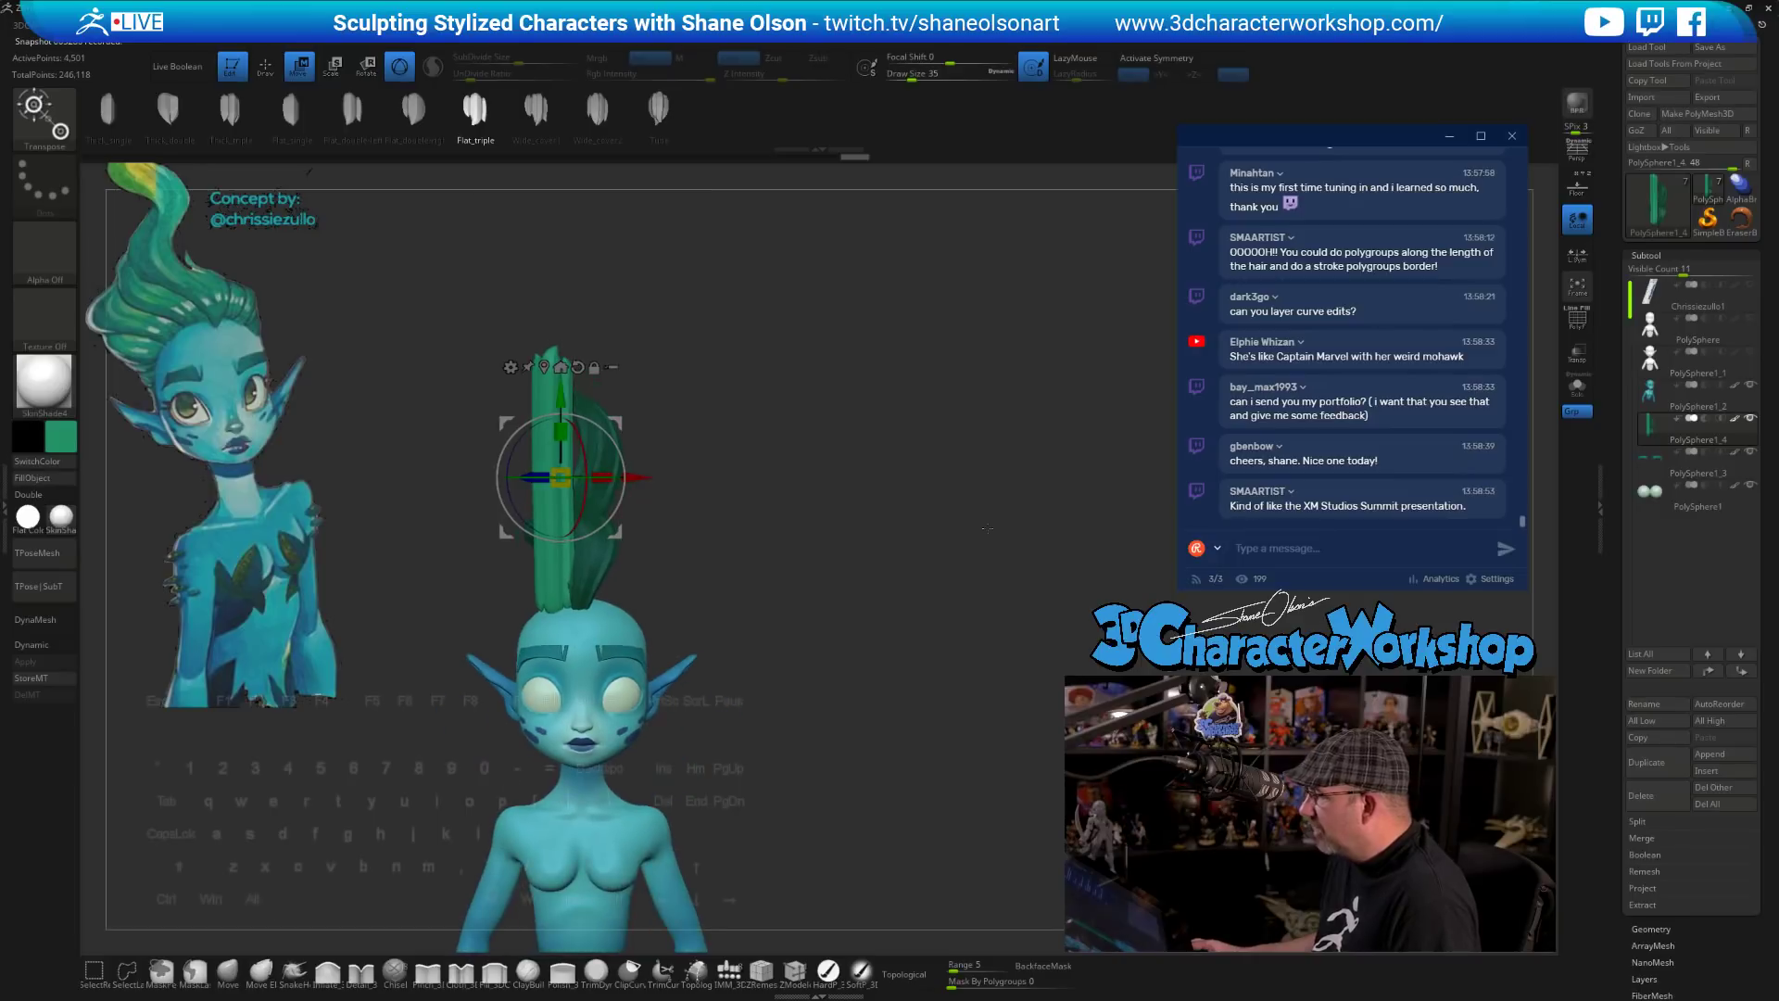
- Apply a Bend Curve deformer to the upright hair strand on top of the head
{"action": "mouse_move", "coordinate": [854, 613]}
{"action": "left_mouse_down", "text": "alt"}
{"action": "mouse_move", "coordinate": [860, 669]}
{"action": "mouse_move", "coordinate": [830, 579]}
{"action": "mouse_move", "coordinate": [844, 704]}
{"action": "left_mouse_up", "text": "alt"}
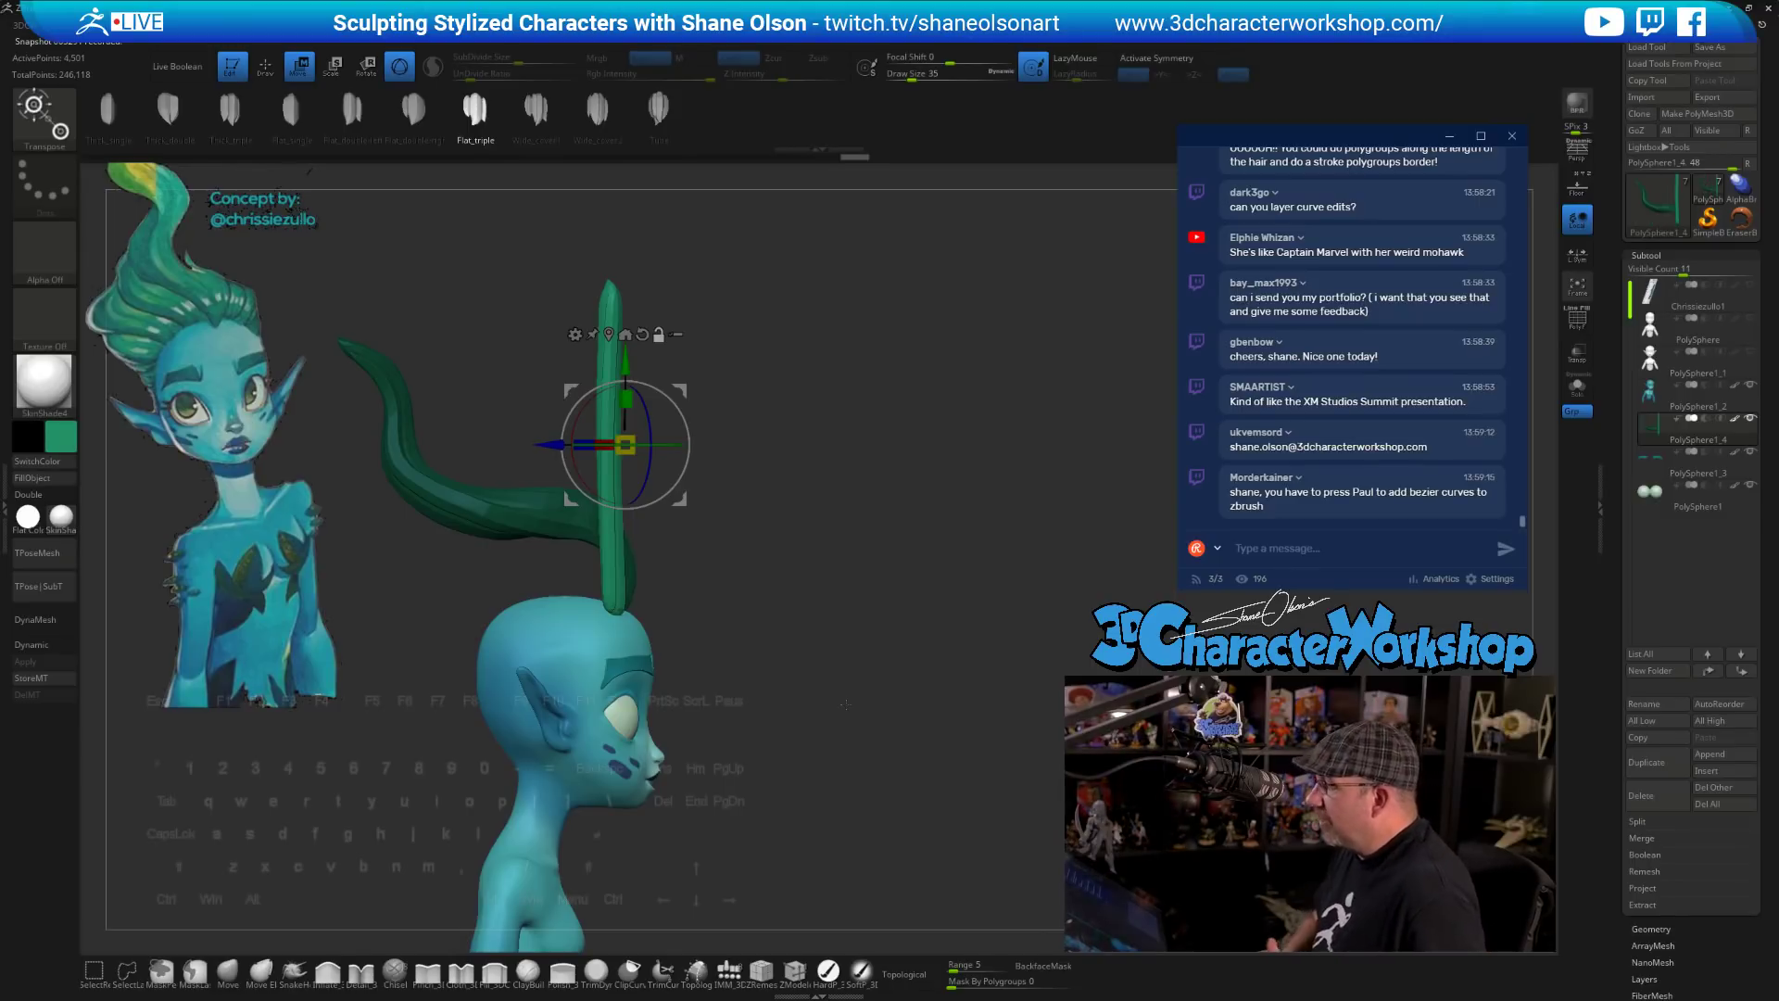
{"action": "left_click_drag", "start_coordinate": [802, 581], "coordinate": [840, 621]}
{"action": "left_click", "coordinate": [571, 321]}
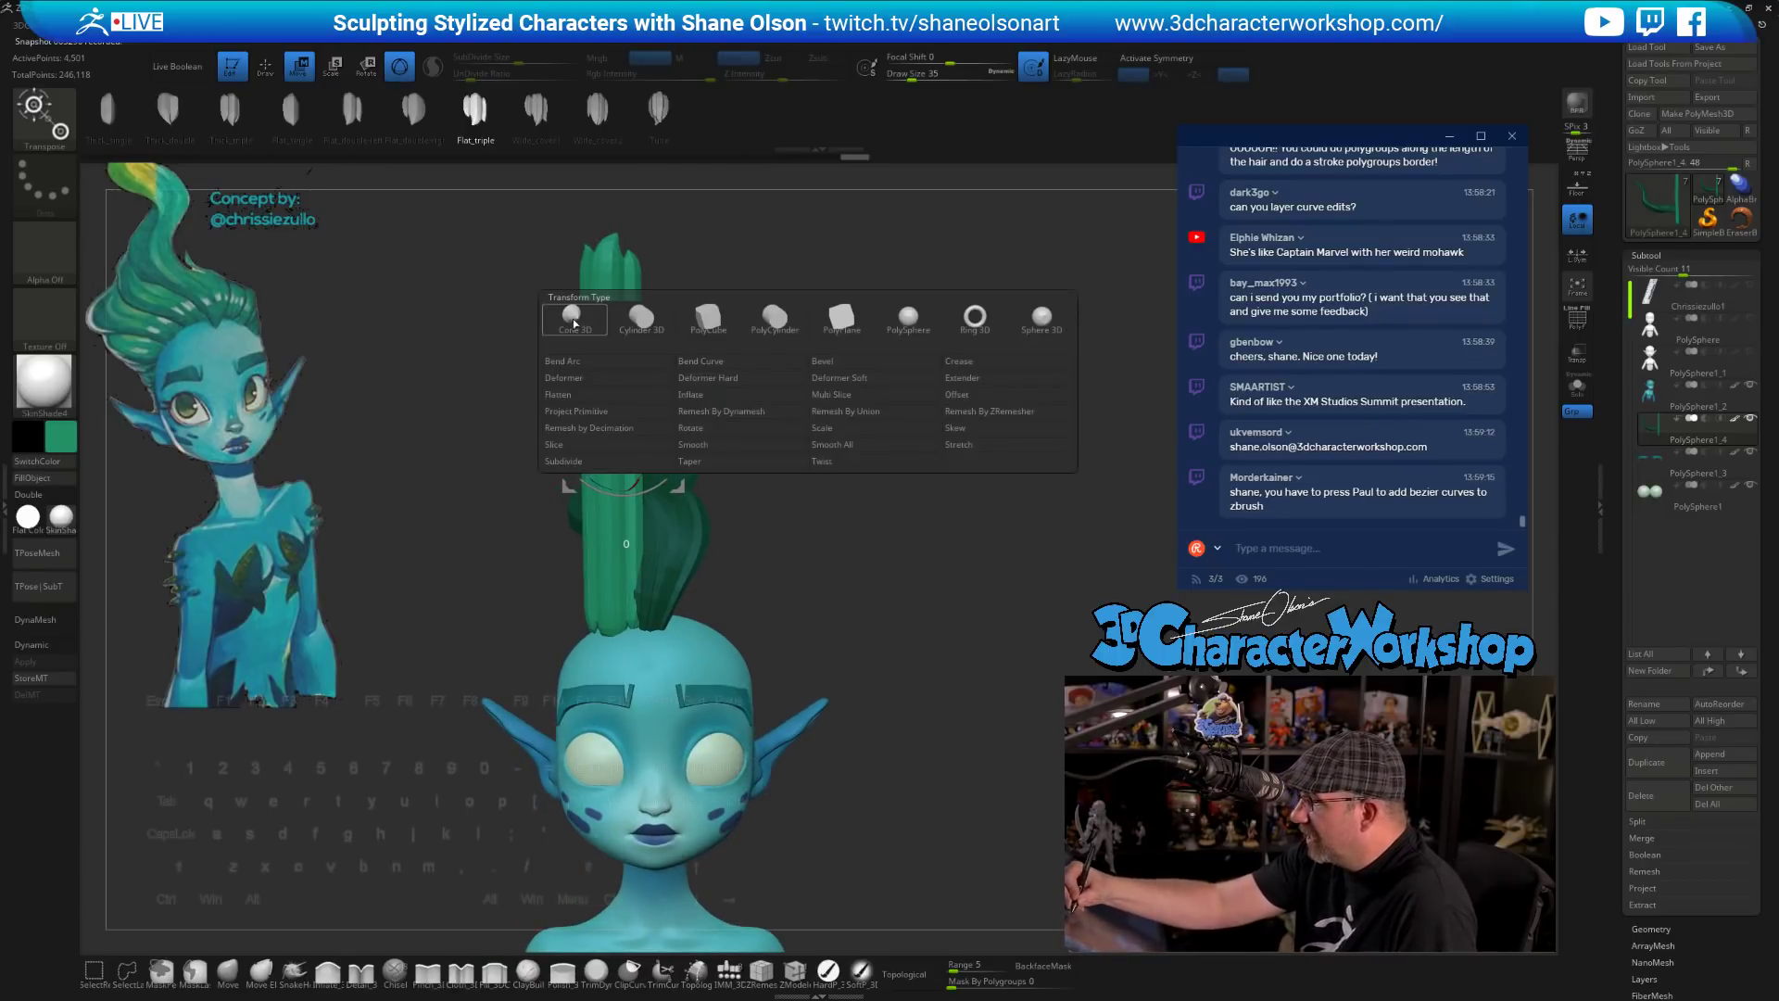
{"action": "left_click", "coordinate": [721, 362]}
{"action": "left_click_drag", "start_coordinate": [844, 402], "coordinate": [829, 436]}
{"action": "left_click_drag", "start_coordinate": [832, 583], "coordinate": [829, 692], "text": "alt"}
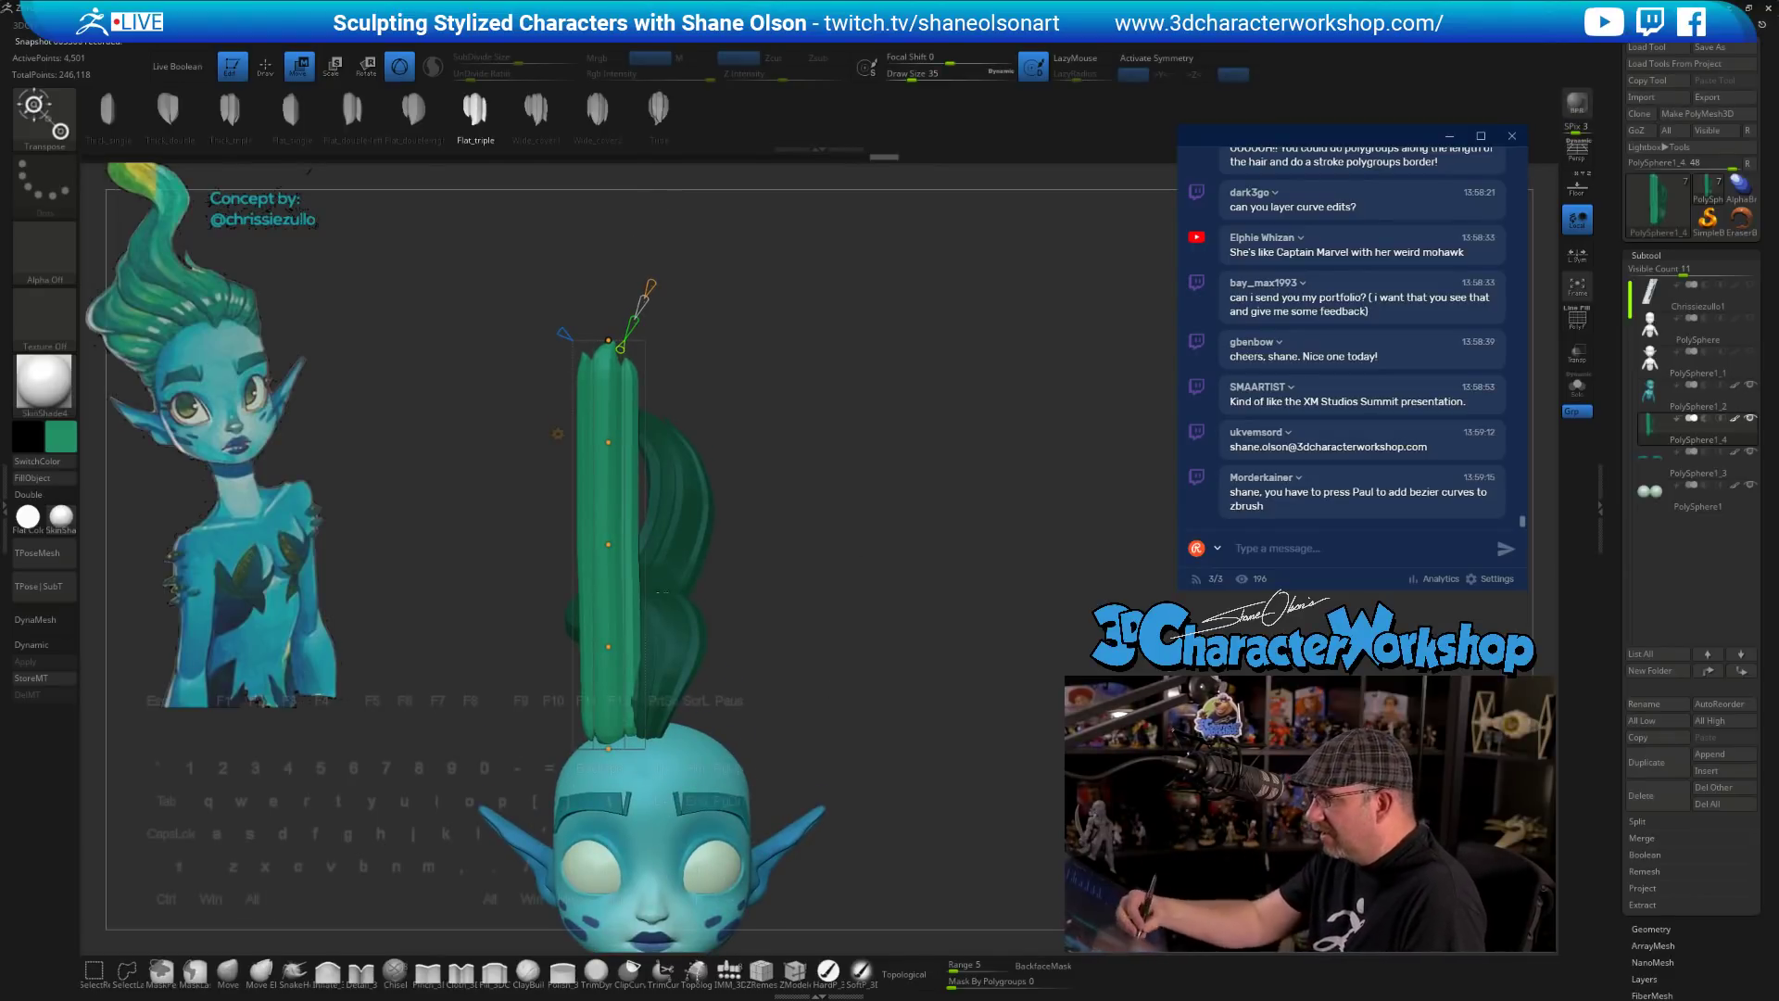
- Try bending the upright strand's tip back behind the head with its end curve point, and undo it
{"action": "left_click_drag", "start_coordinate": [769, 704], "coordinate": [847, 665]}
{"action": "mouse_move", "coordinate": [628, 744]}
{"action": "left_click_drag", "start_coordinate": [778, 732], "coordinate": [904, 845]}
{"action": "left_click_drag", "start_coordinate": [709, 468], "coordinate": [470, 555]}
{"action": "key", "text": "ctrl+z"}
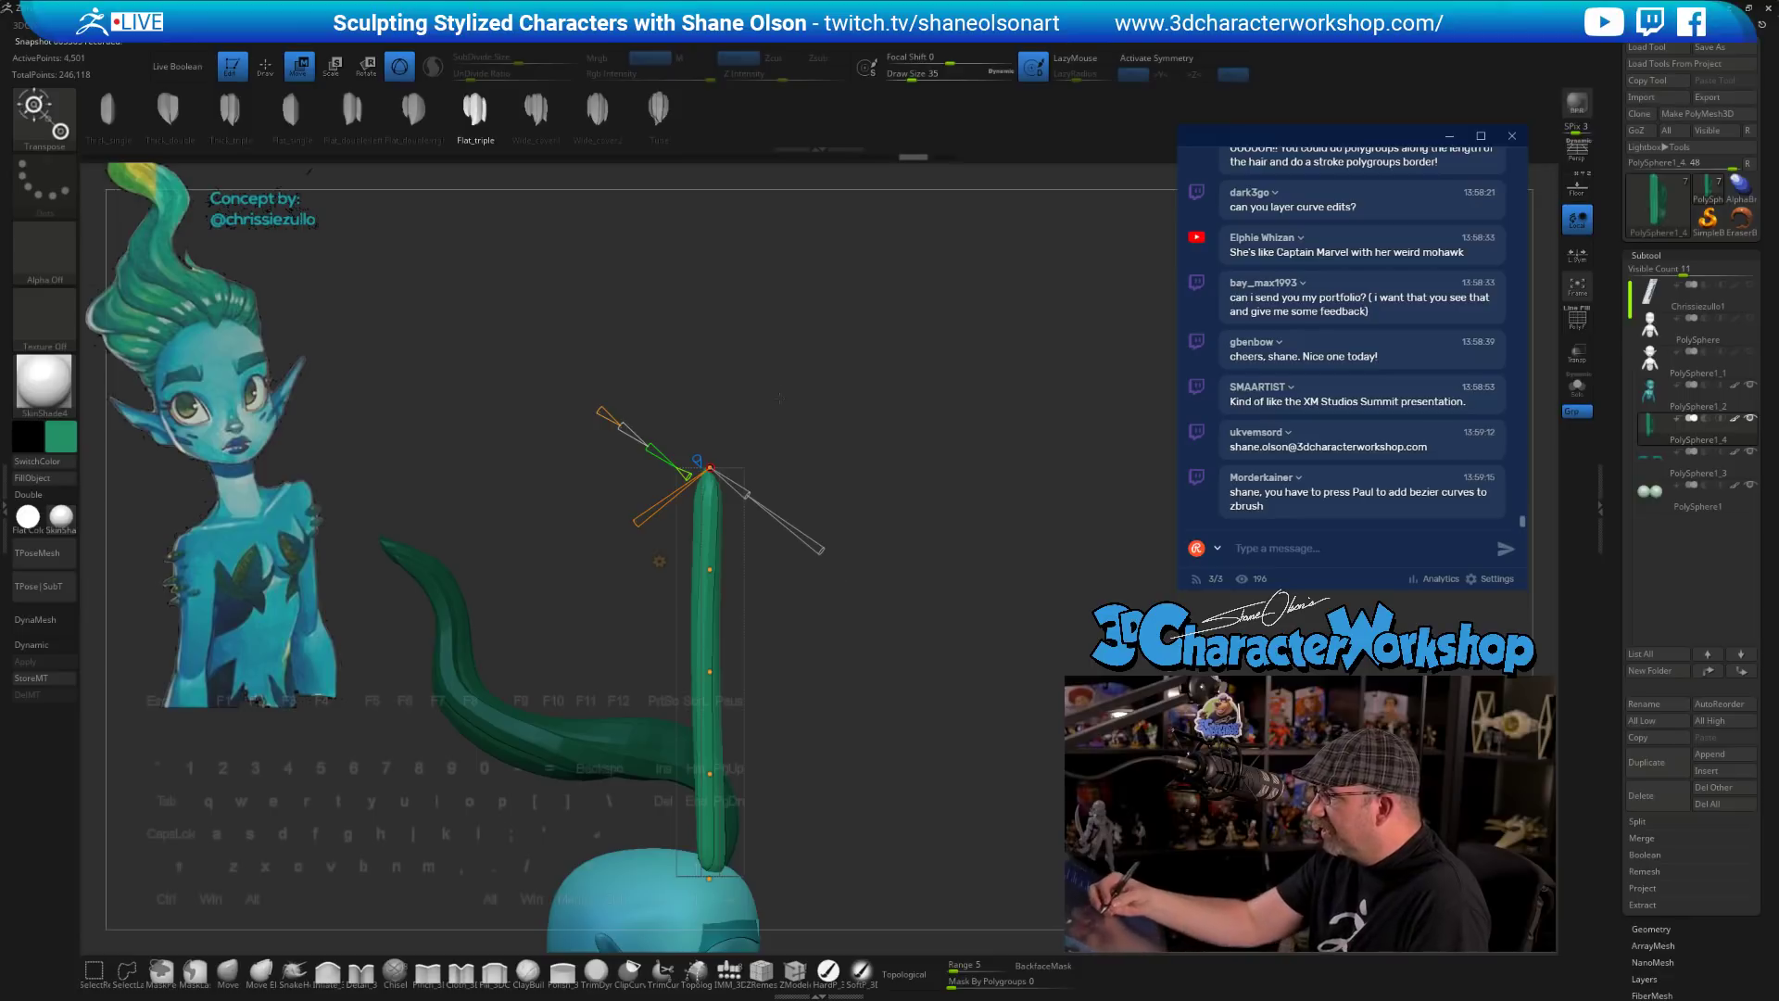
- Reduce the Bend Curve resolution to three control points along the upright strand
{"action": "left_click_drag", "start_coordinate": [685, 426], "coordinate": [719, 455]}
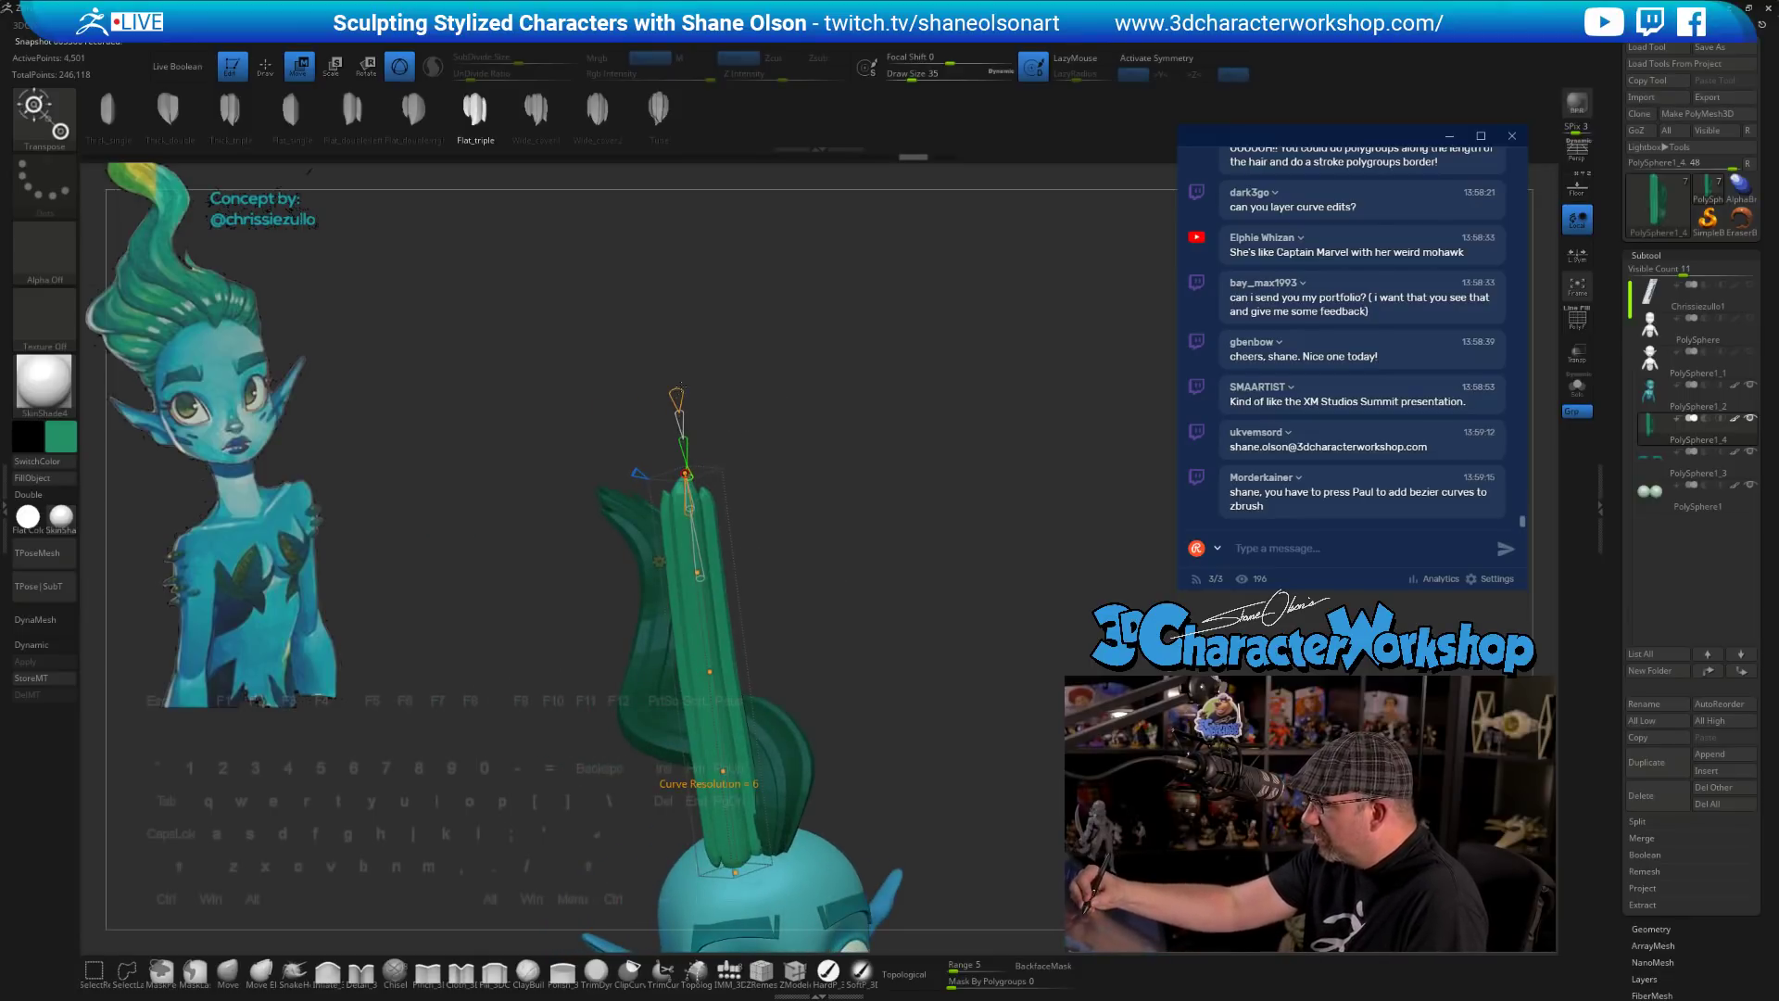
{"action": "left_click_drag", "start_coordinate": [677, 394], "coordinate": [714, 394]}
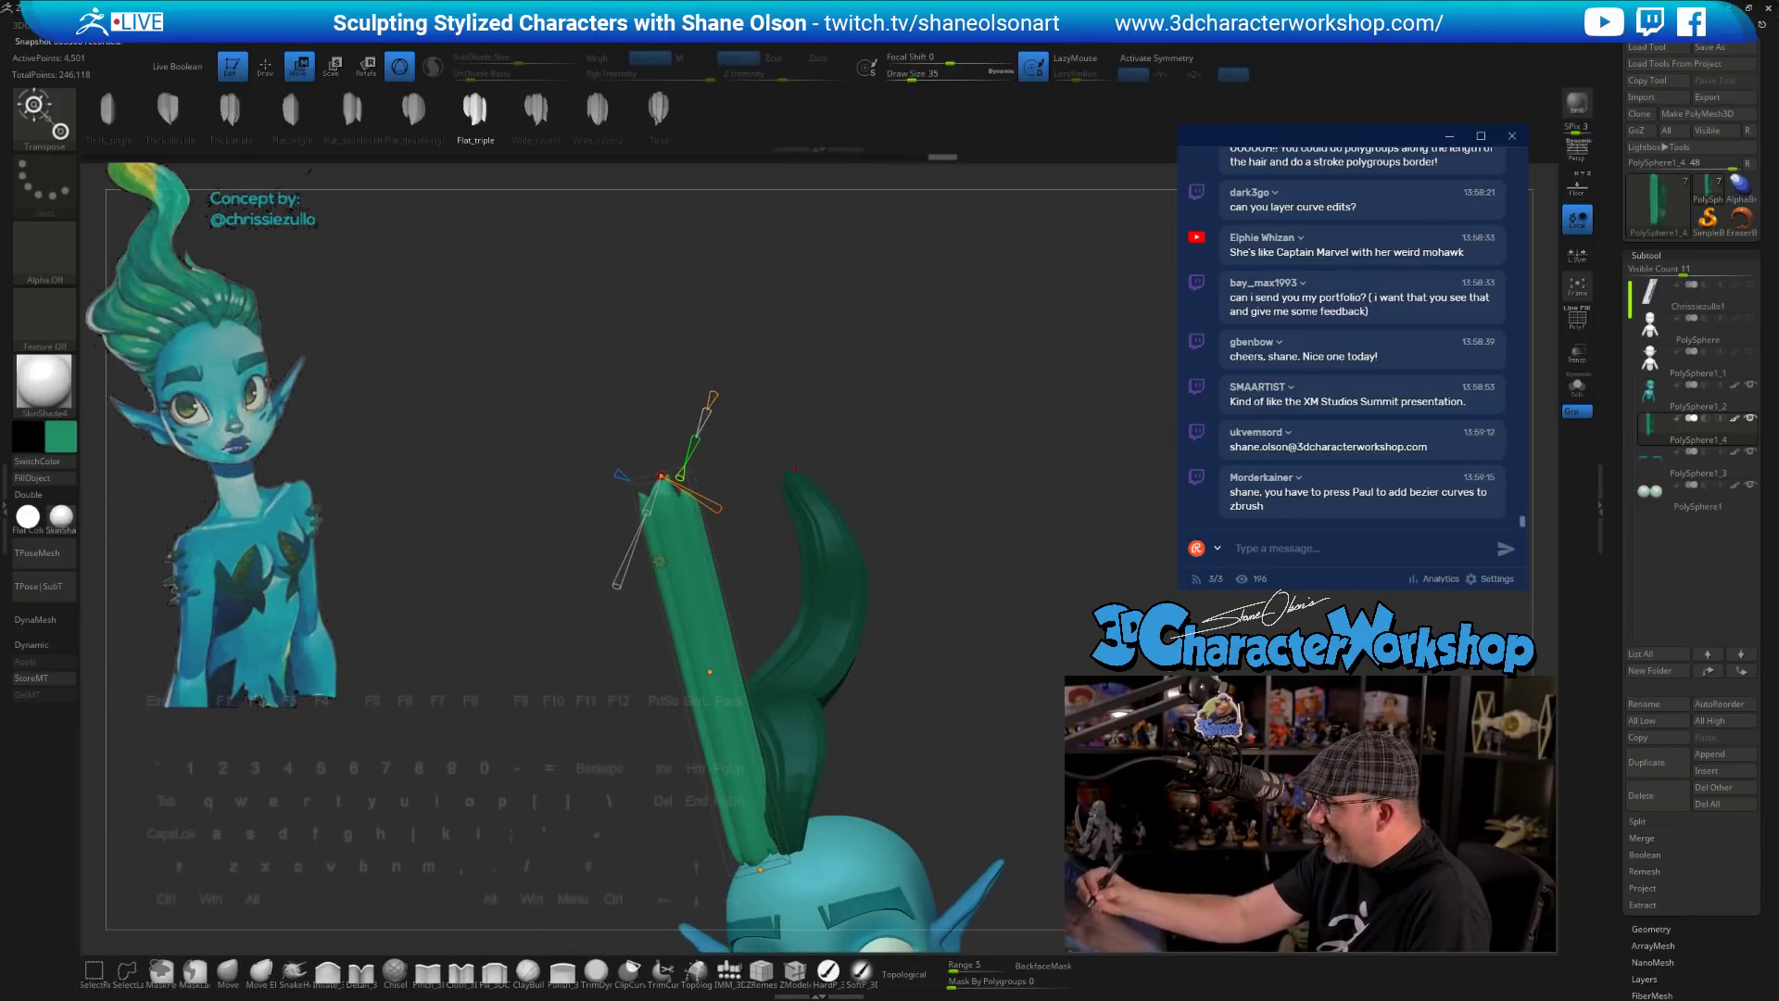
{"action": "left_click_drag", "start_coordinate": [792, 470], "coordinate": [845, 472]}
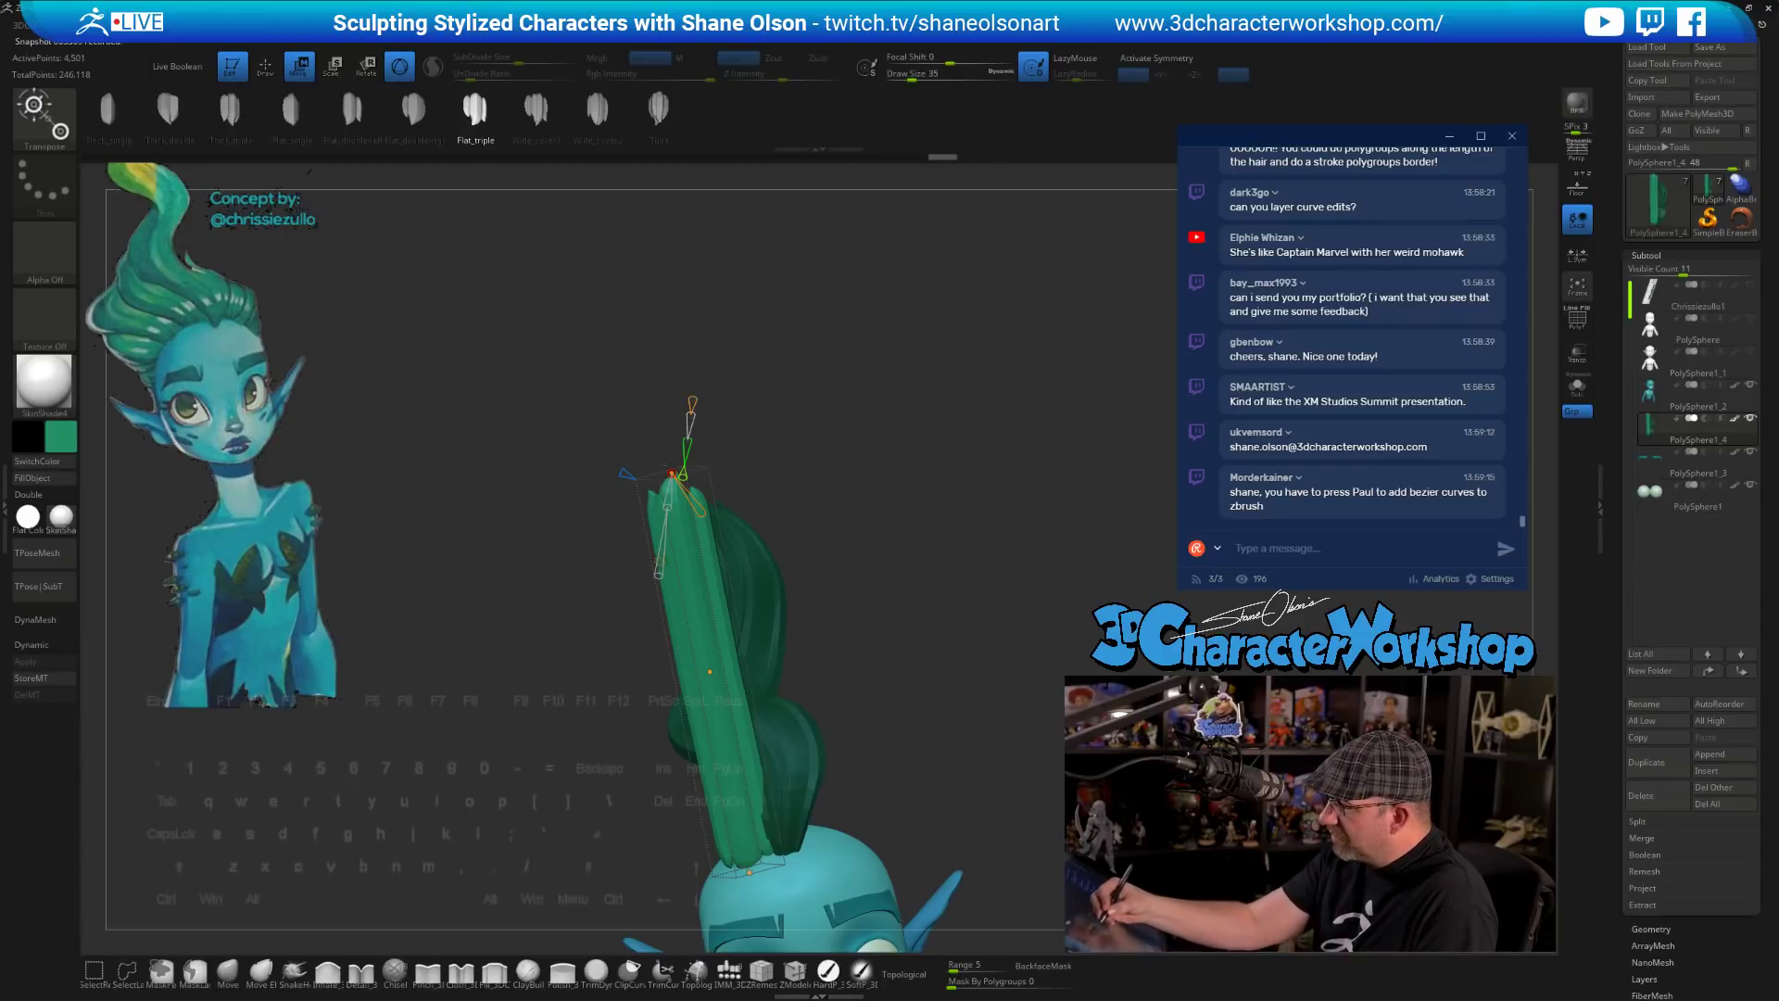
{"action": "left_click_drag", "start_coordinate": [857, 646], "coordinate": [950, 650]}
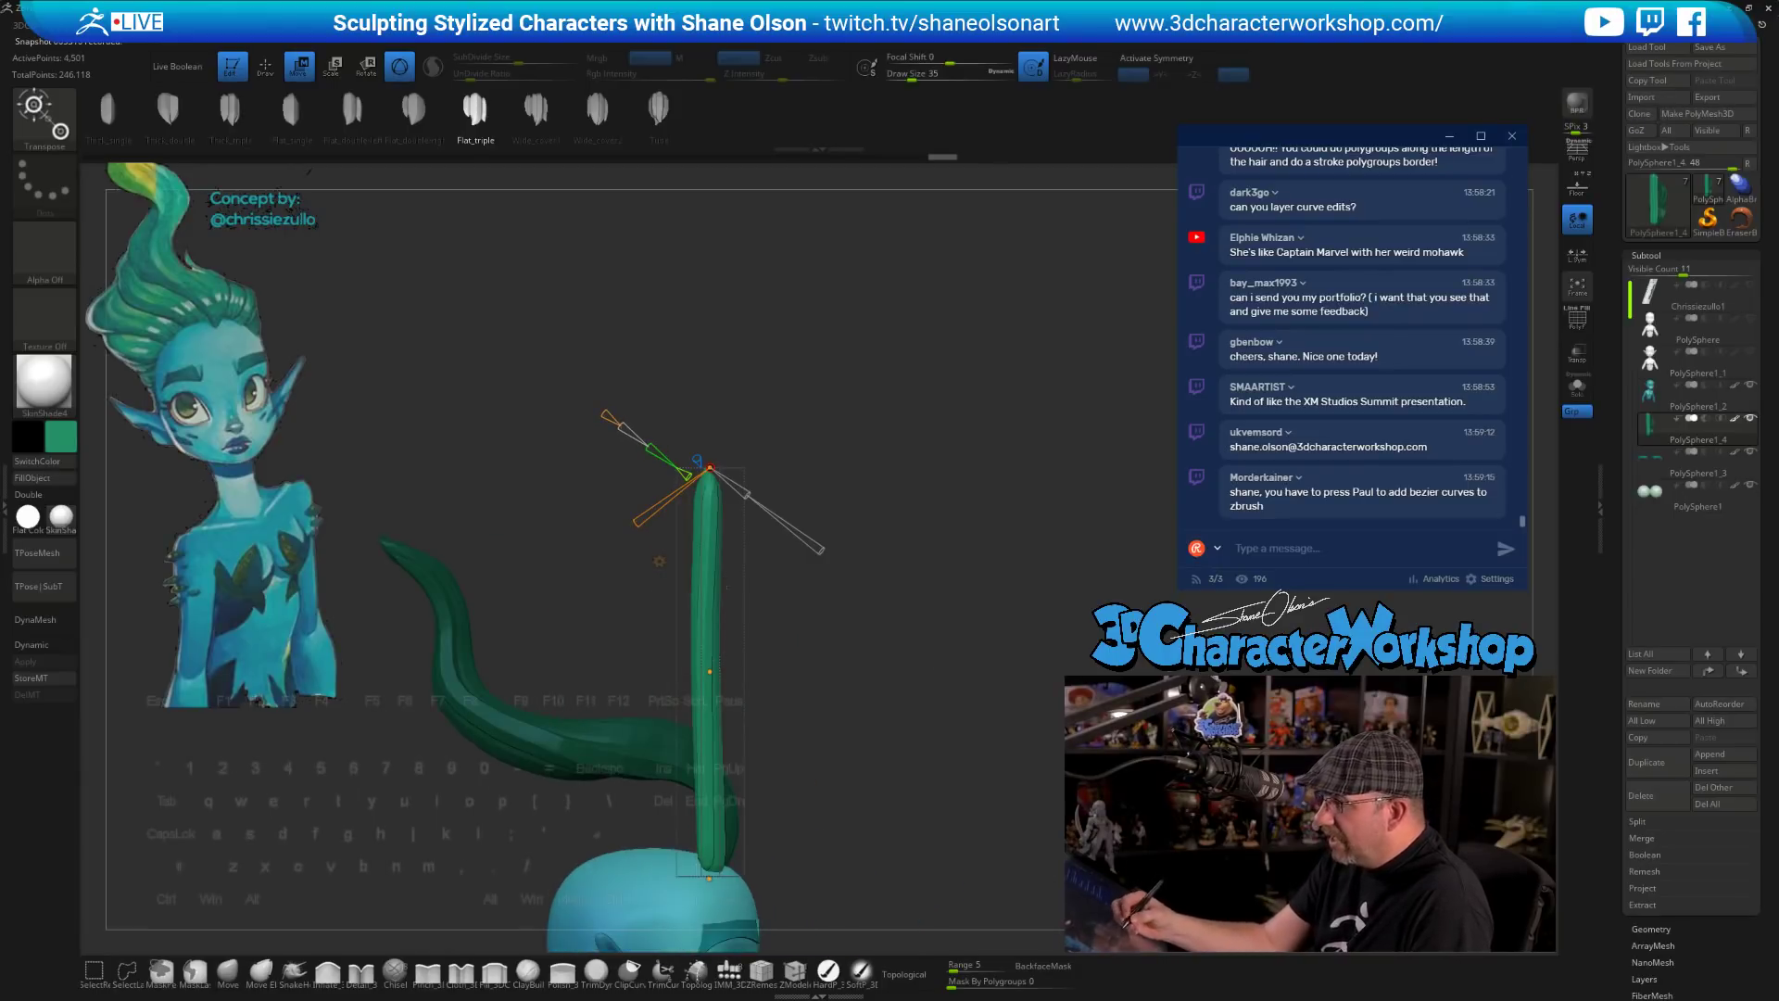
- Bend the strand's tip back behind the head and shape its middle point to follow the older strand
{"action": "left_click_drag", "start_coordinate": [710, 467], "coordinate": [451, 714]}
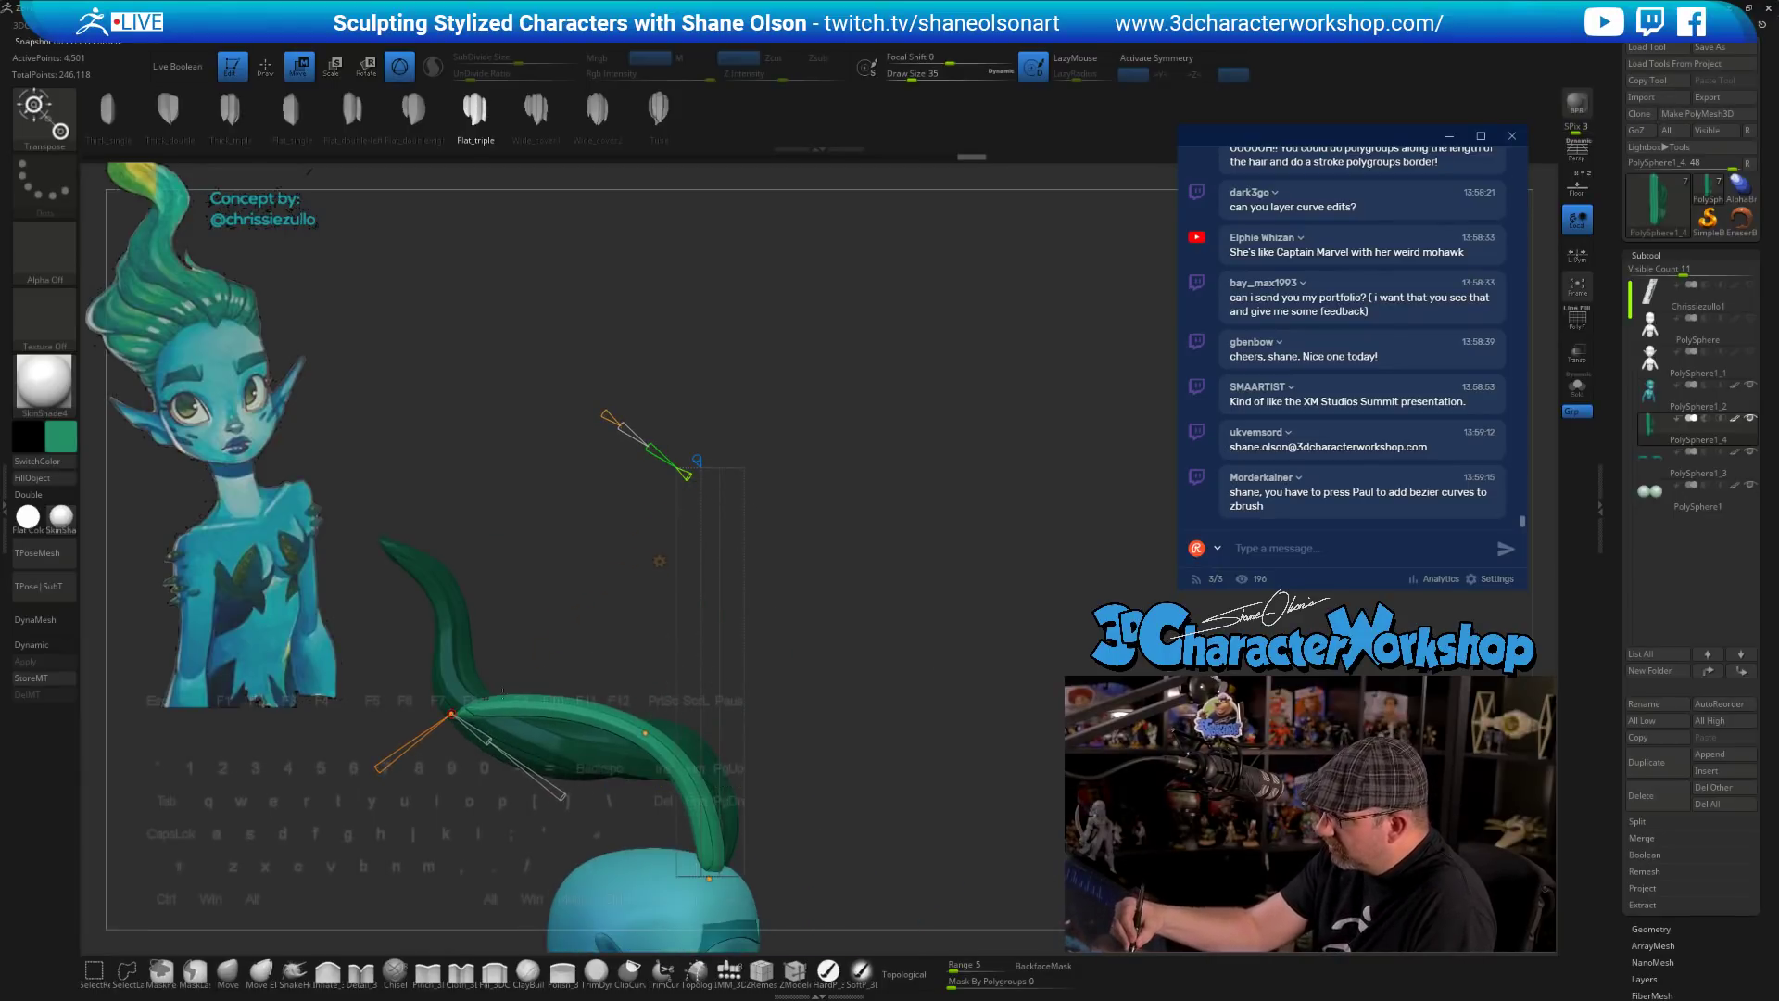
{"action": "left_click_drag", "start_coordinate": [644, 733], "coordinate": [686, 753]}
{"action": "left_click_drag", "start_coordinate": [936, 639], "coordinate": [792, 662]}
{"action": "left_click_drag", "start_coordinate": [755, 726], "coordinate": [721, 730]}
{"action": "left_click_drag", "start_coordinate": [593, 663], "coordinate": [727, 648]}
{"action": "left_click_drag", "start_coordinate": [466, 591], "coordinate": [650, 735]}
{"action": "left_click", "coordinate": [643, 721]}
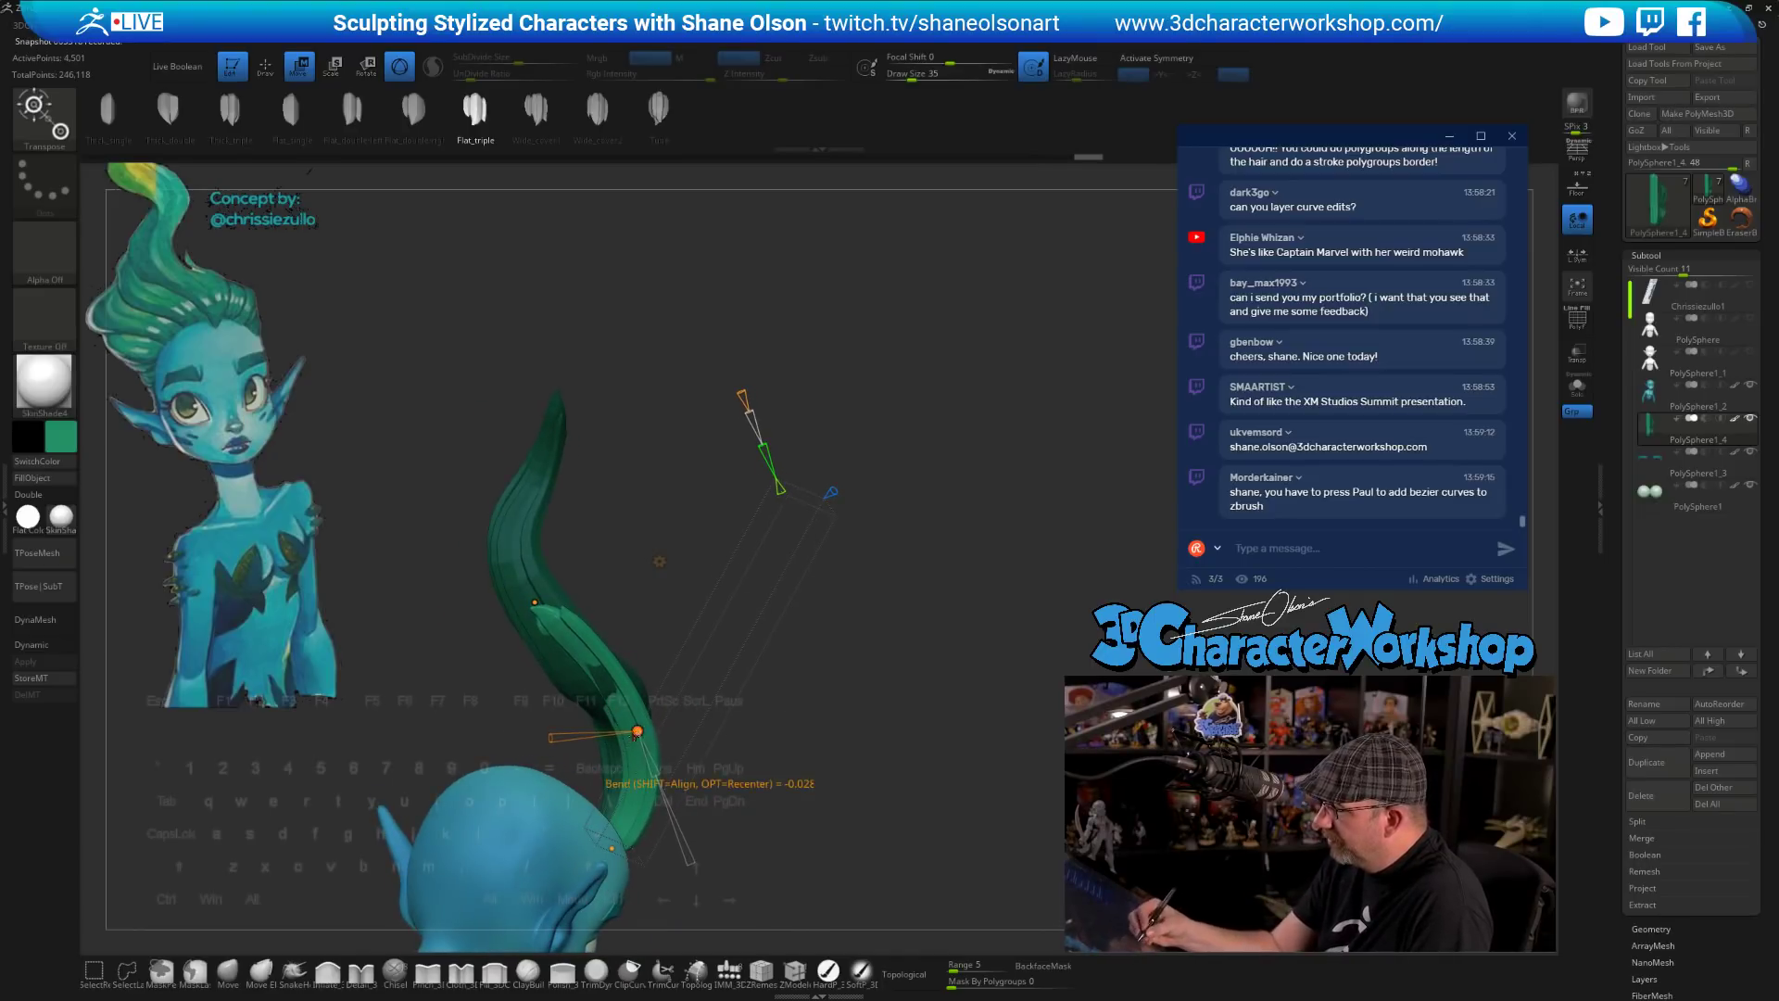
- Set the Bend Curve to five control points and reposition the point nearest the tip below the older strand
{"action": "left_click_drag", "start_coordinate": [788, 732], "coordinate": [708, 709]}
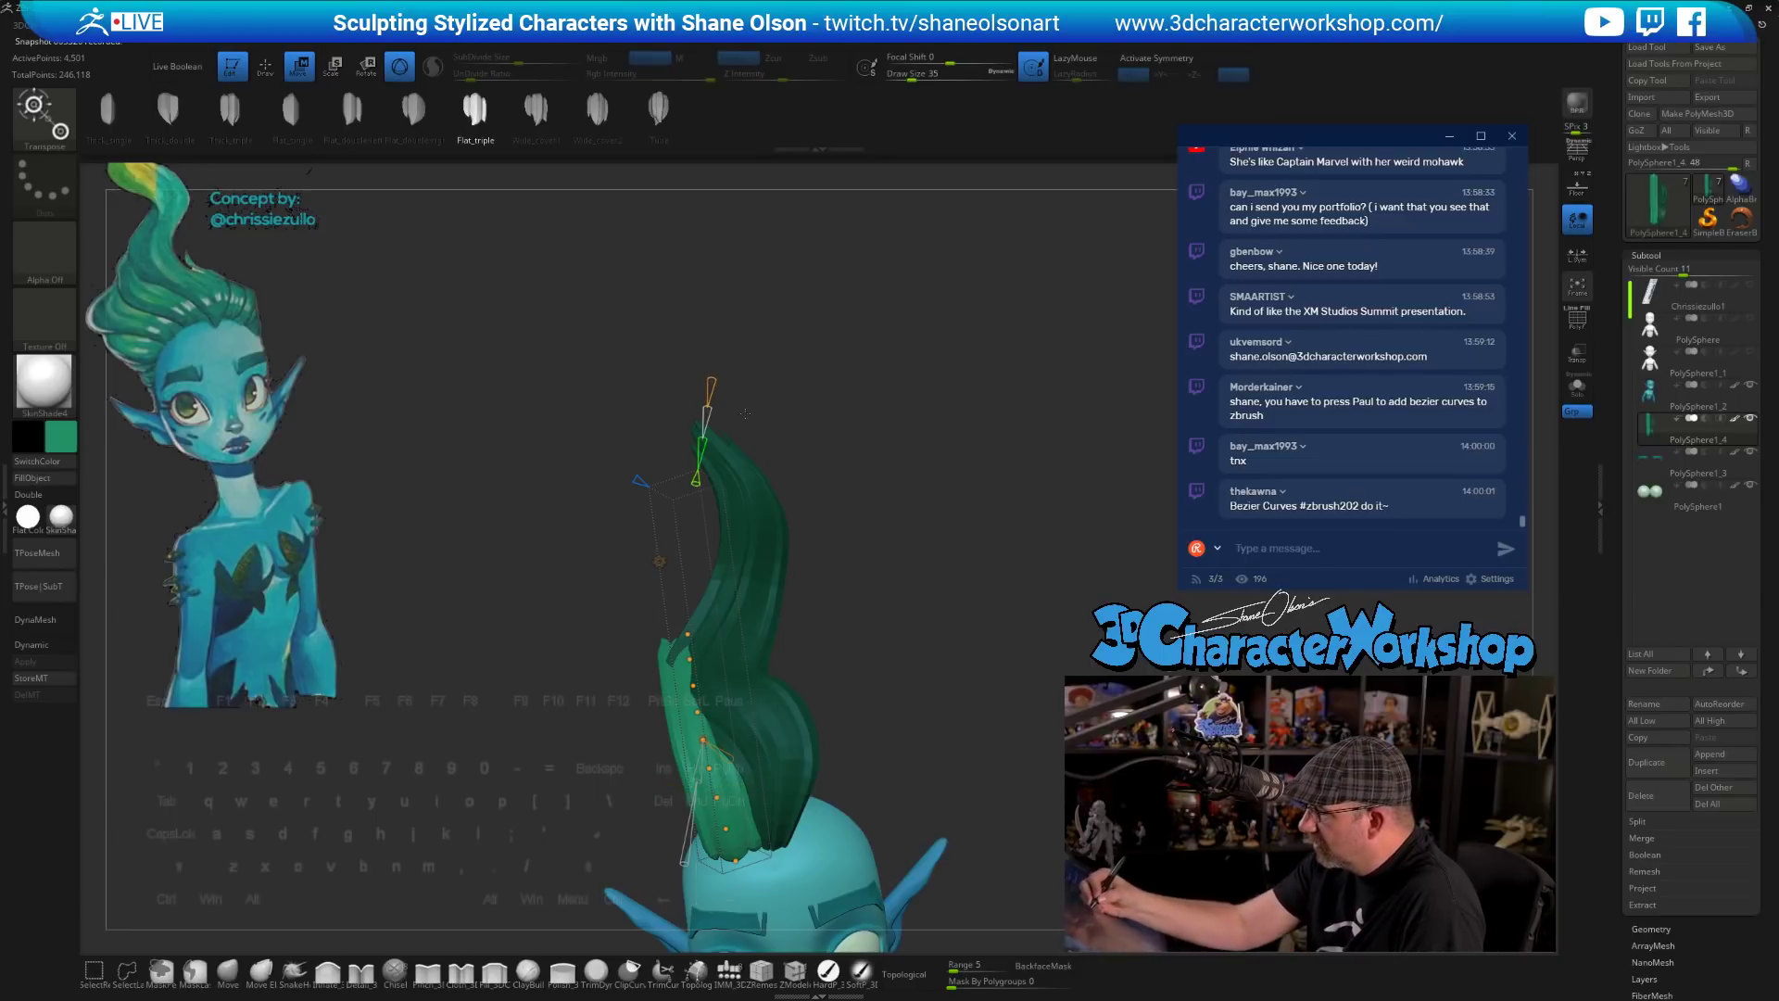
{"action": "left_click_drag", "start_coordinate": [711, 380], "coordinate": [711, 387]}
{"action": "left_click_drag", "start_coordinate": [913, 649], "coordinate": [818, 661]}
{"action": "left_click_drag", "start_coordinate": [575, 662], "coordinate": [563, 710]}
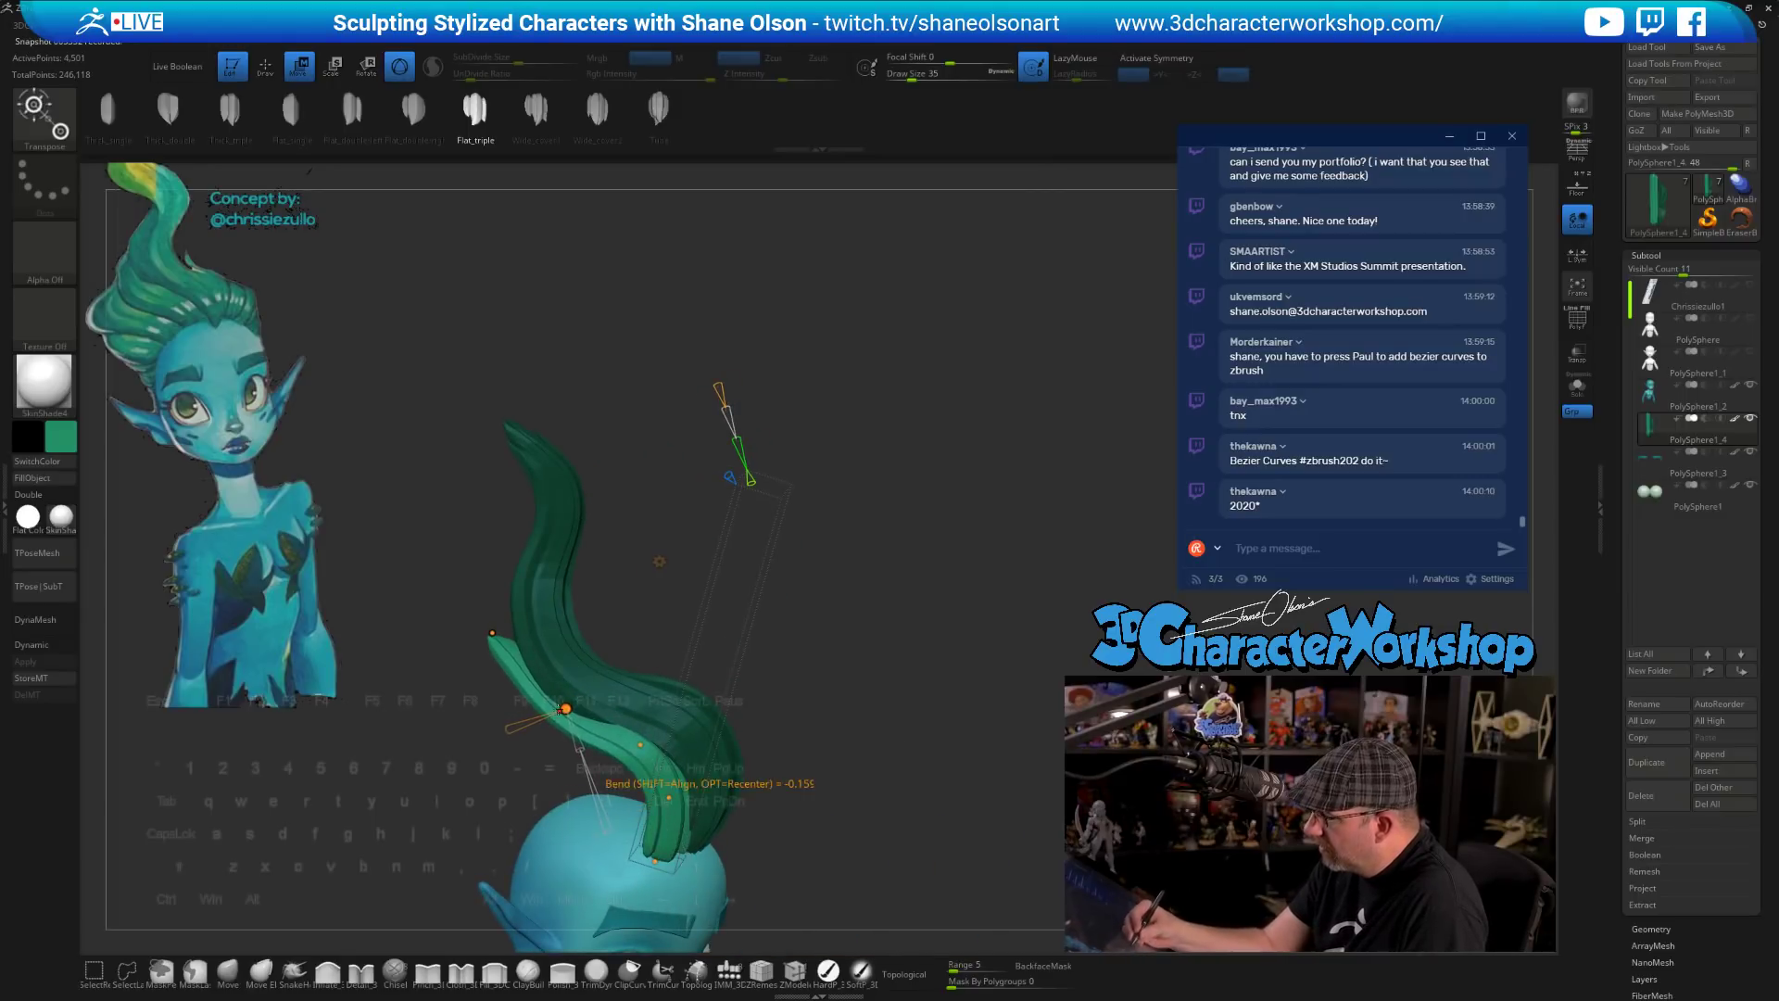
- Bow the strand outward beside the older strand by moving its middle and lower curve points
{"action": "left_click_drag", "start_coordinate": [787, 584], "coordinate": [698, 566]}
{"action": "left_click", "coordinate": [659, 562]}
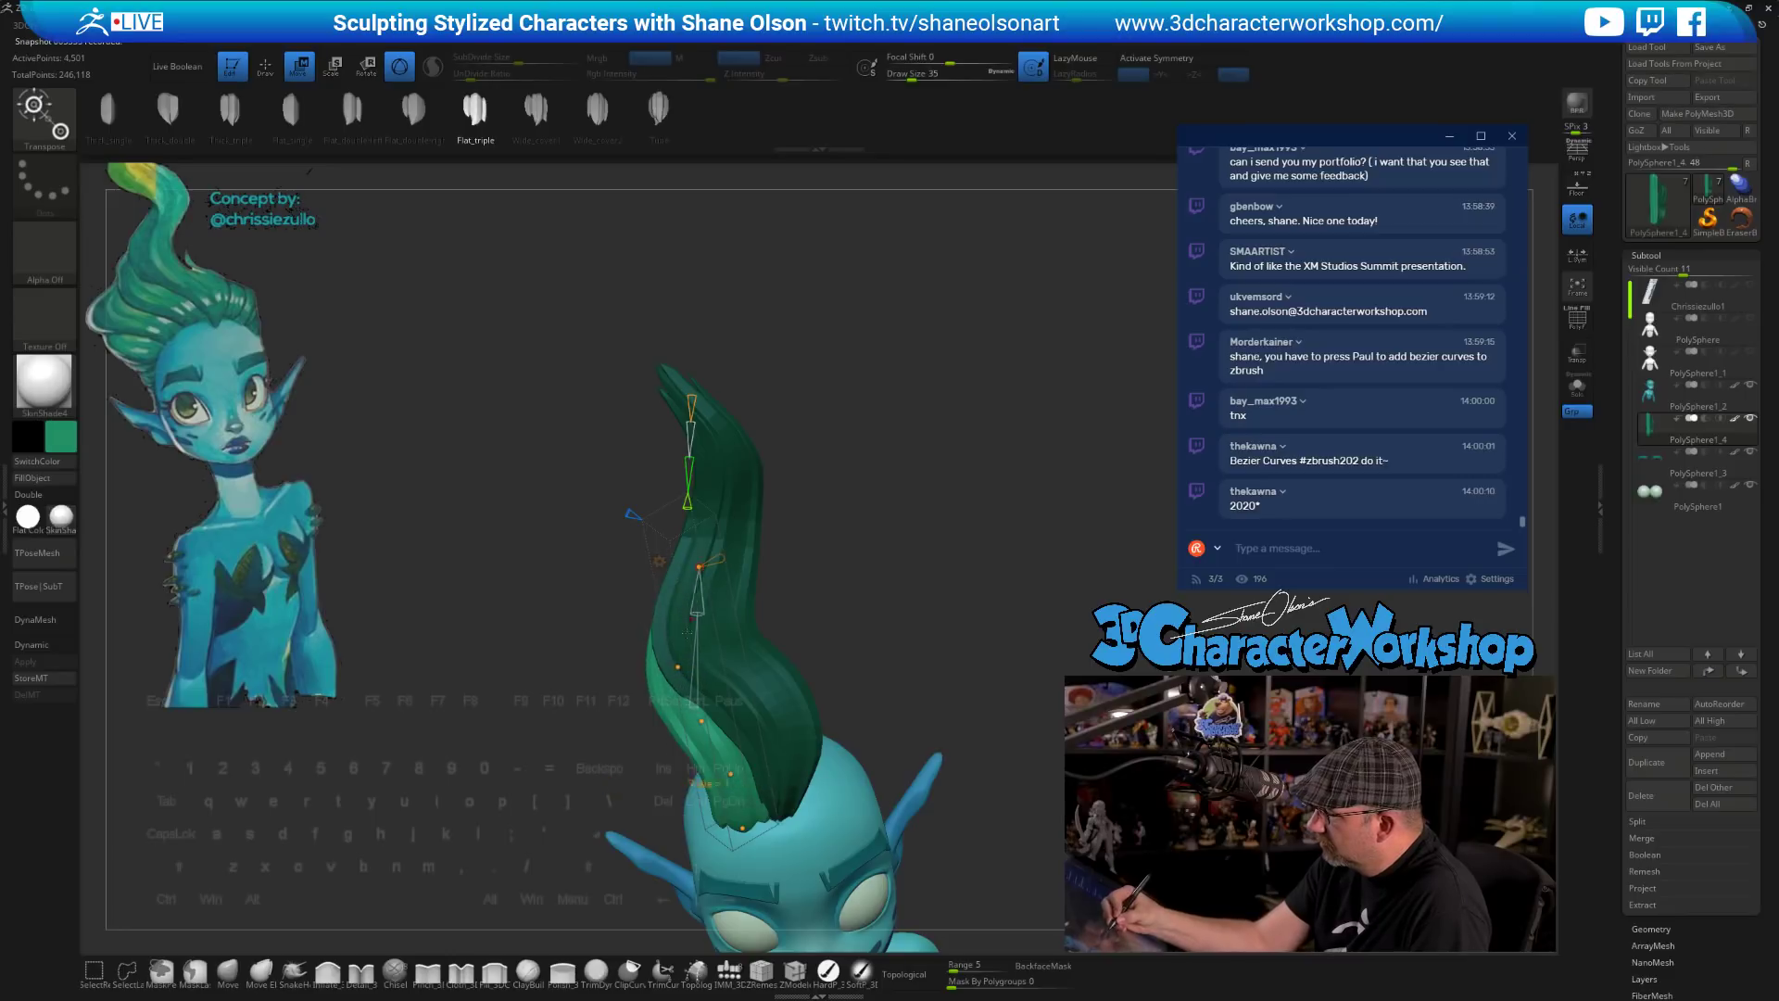
{"action": "left_click_drag", "start_coordinate": [673, 666], "coordinate": [695, 720]}
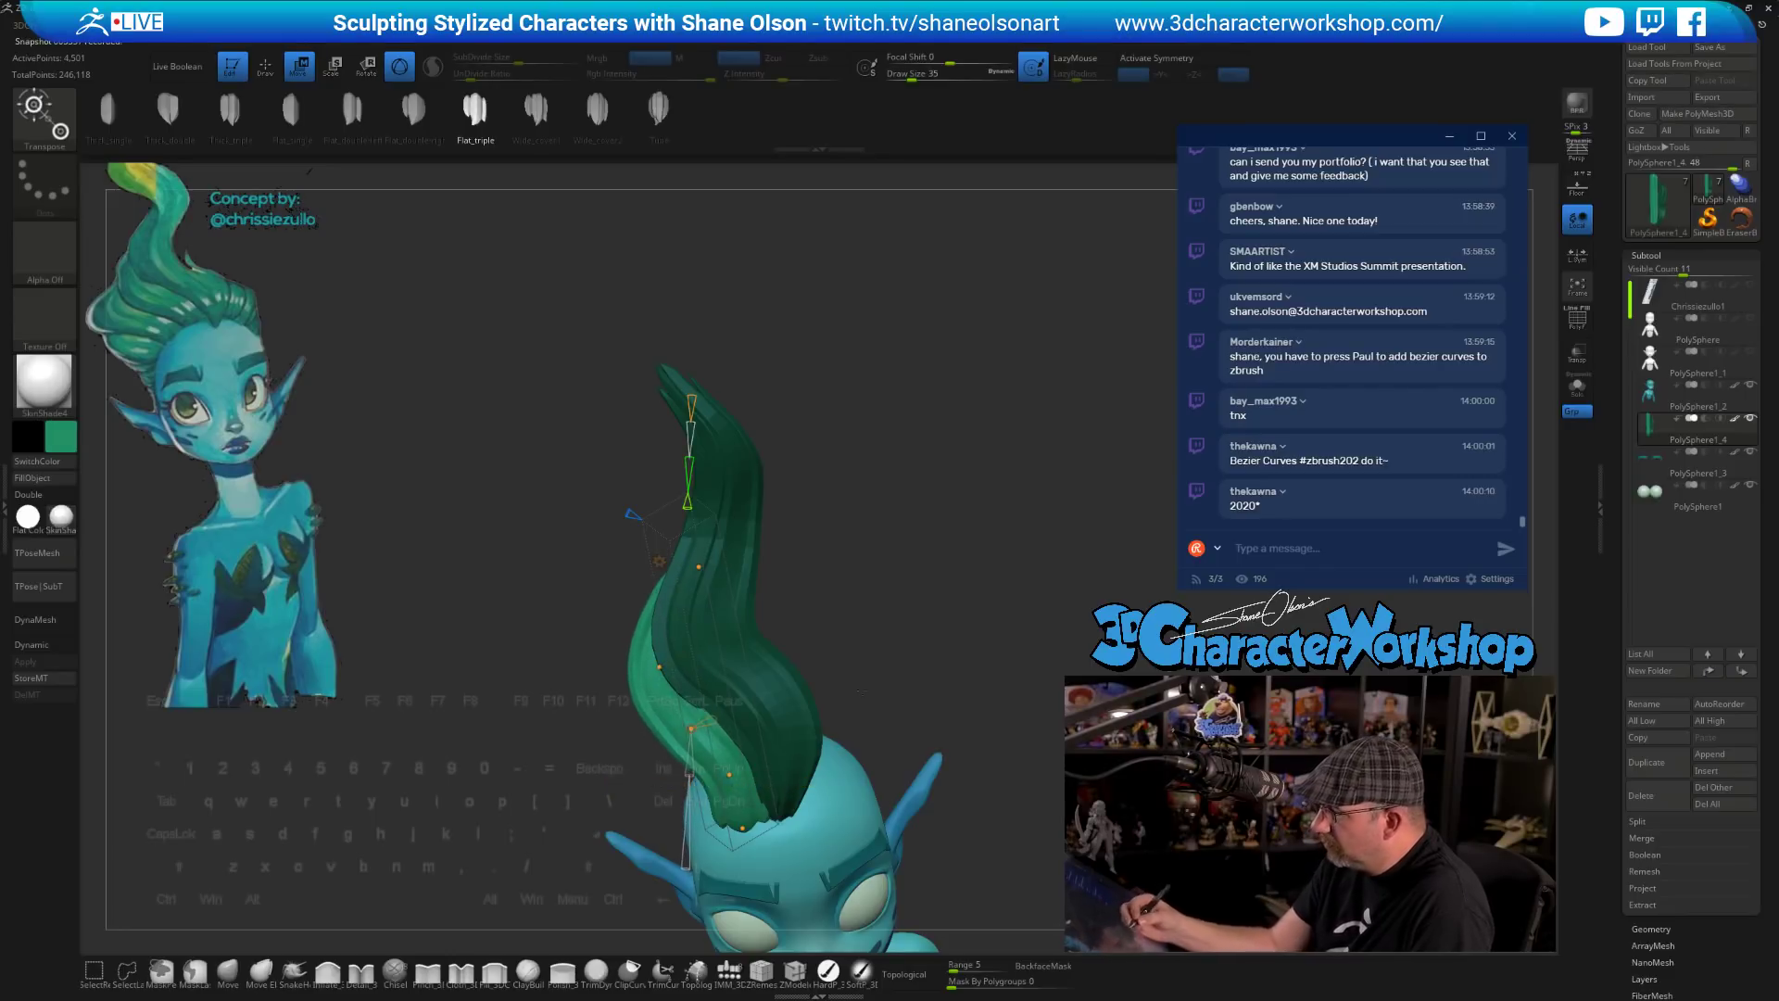
{"action": "left_click_drag", "start_coordinate": [892, 741], "coordinate": [876, 657]}
{"action": "left_click_drag", "start_coordinate": [674, 779], "coordinate": [674, 783]}
{"action": "left_click_drag", "start_coordinate": [912, 732], "coordinate": [824, 718]}
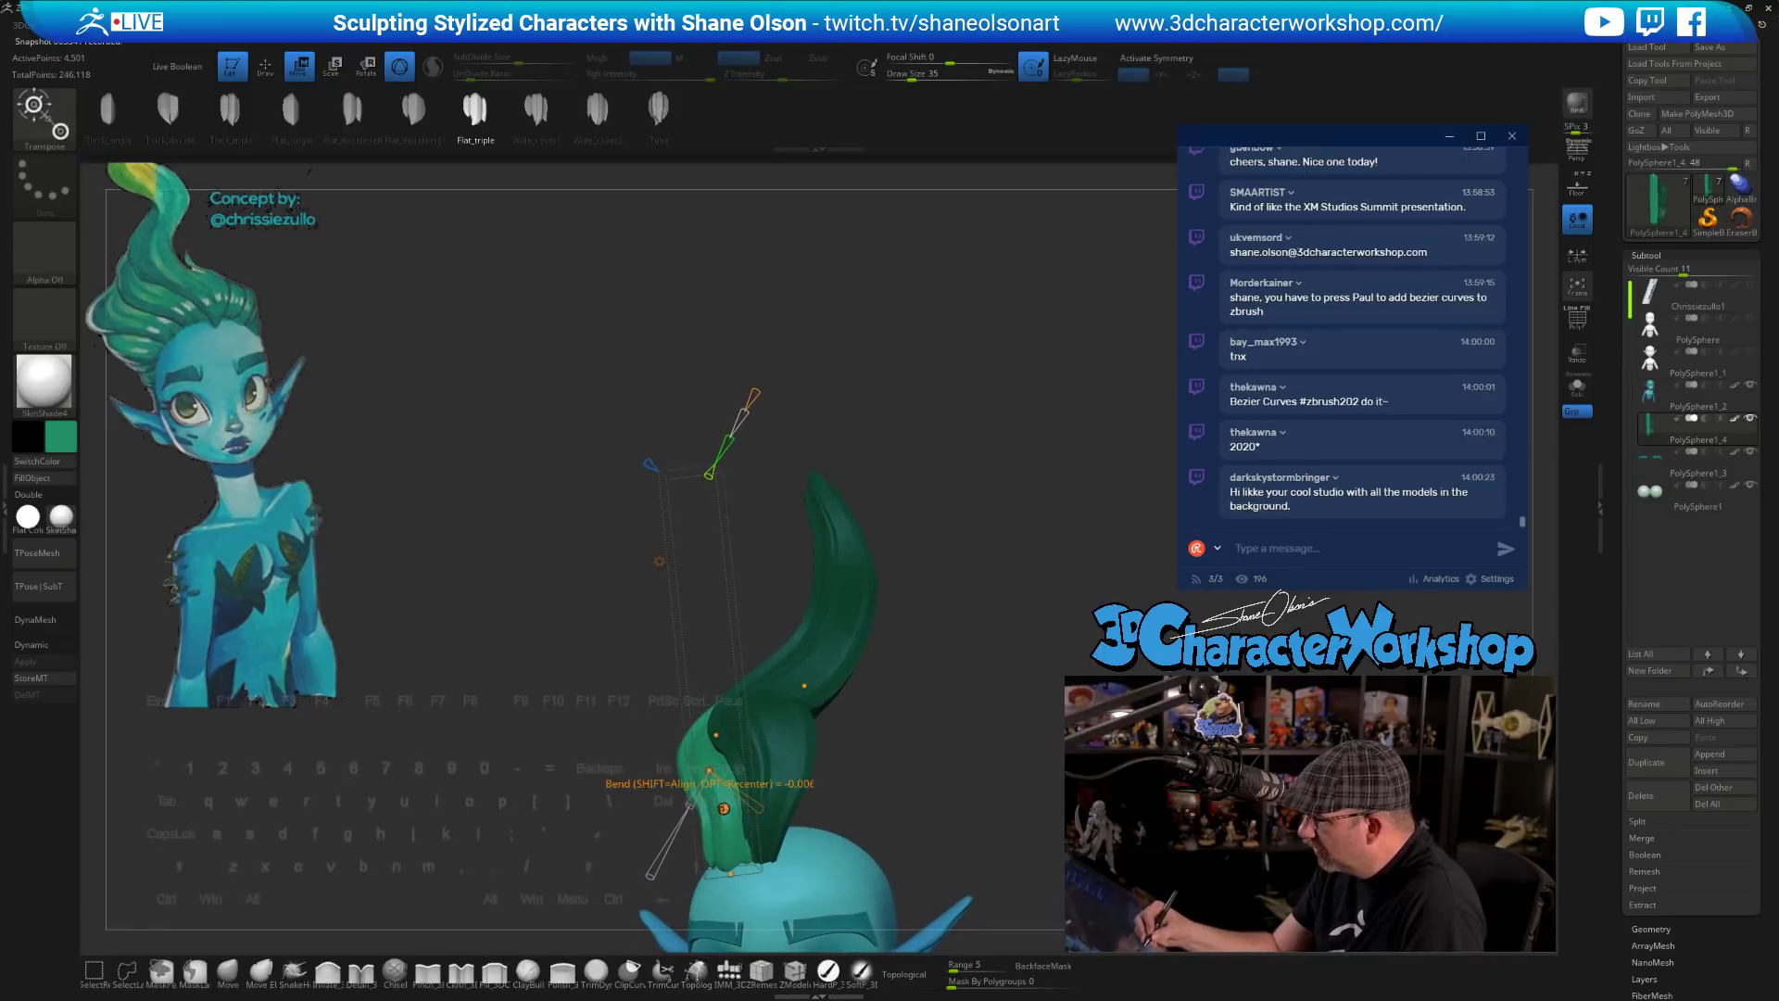
{"action": "left_click_drag", "start_coordinate": [723, 808], "coordinate": [721, 810]}
- Smooth the strand's sweep by shifting the points near its root and middle and raising the one near the tip
{"action": "left_click_drag", "start_coordinate": [936, 714], "coordinate": [769, 761]}
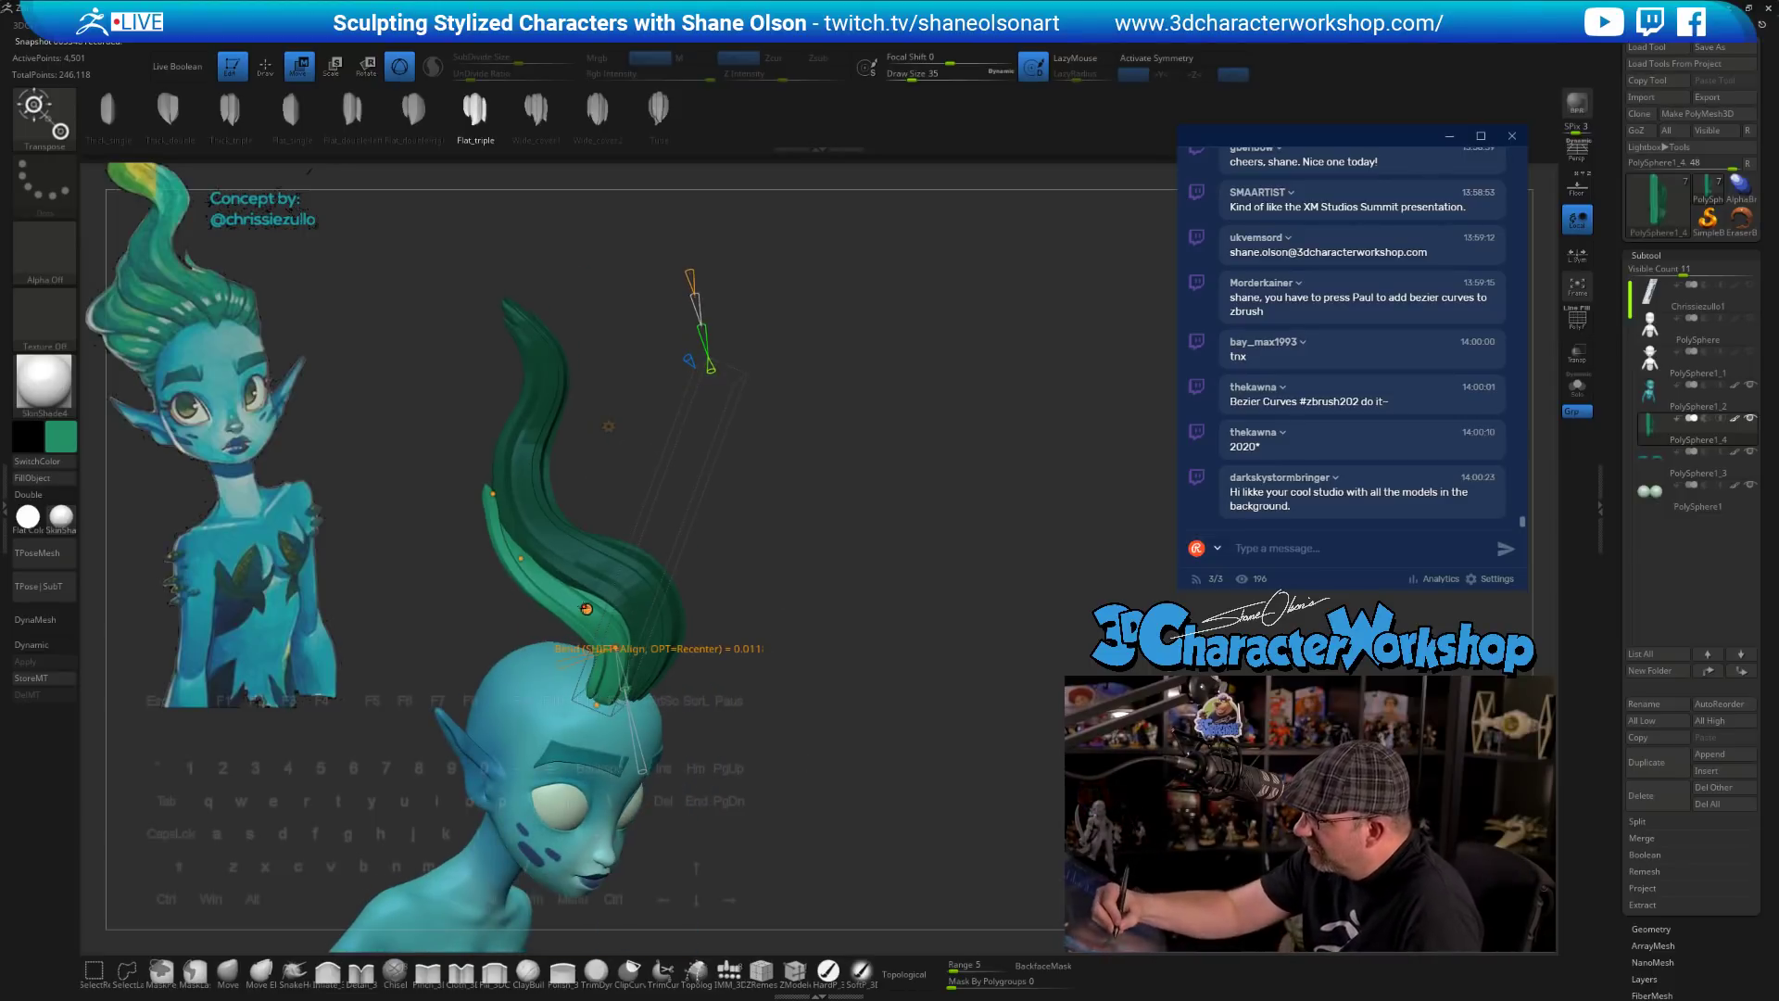
{"action": "left_click_drag", "start_coordinate": [587, 608], "coordinate": [567, 591]}
{"action": "left_click_drag", "start_coordinate": [615, 648], "coordinate": [609, 639]}
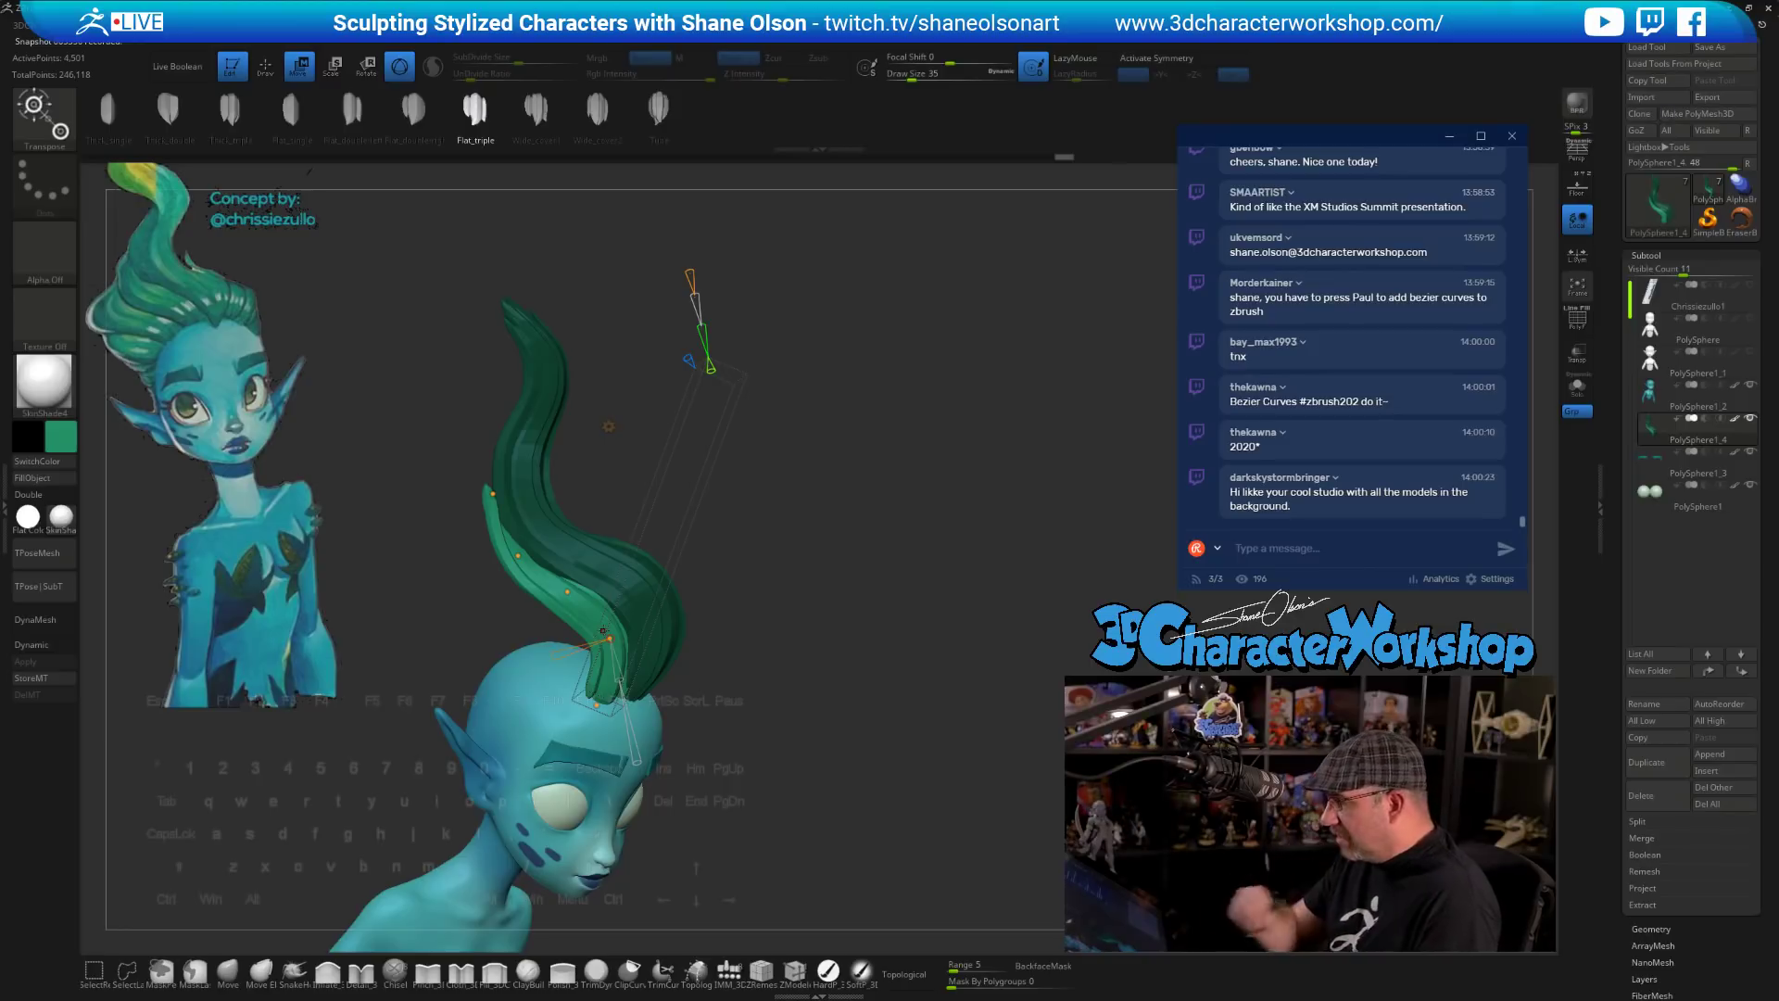
{"action": "left_click_drag", "start_coordinate": [812, 700], "coordinate": [728, 724]}
{"action": "left_click_drag", "start_coordinate": [629, 563], "coordinate": [626, 500]}
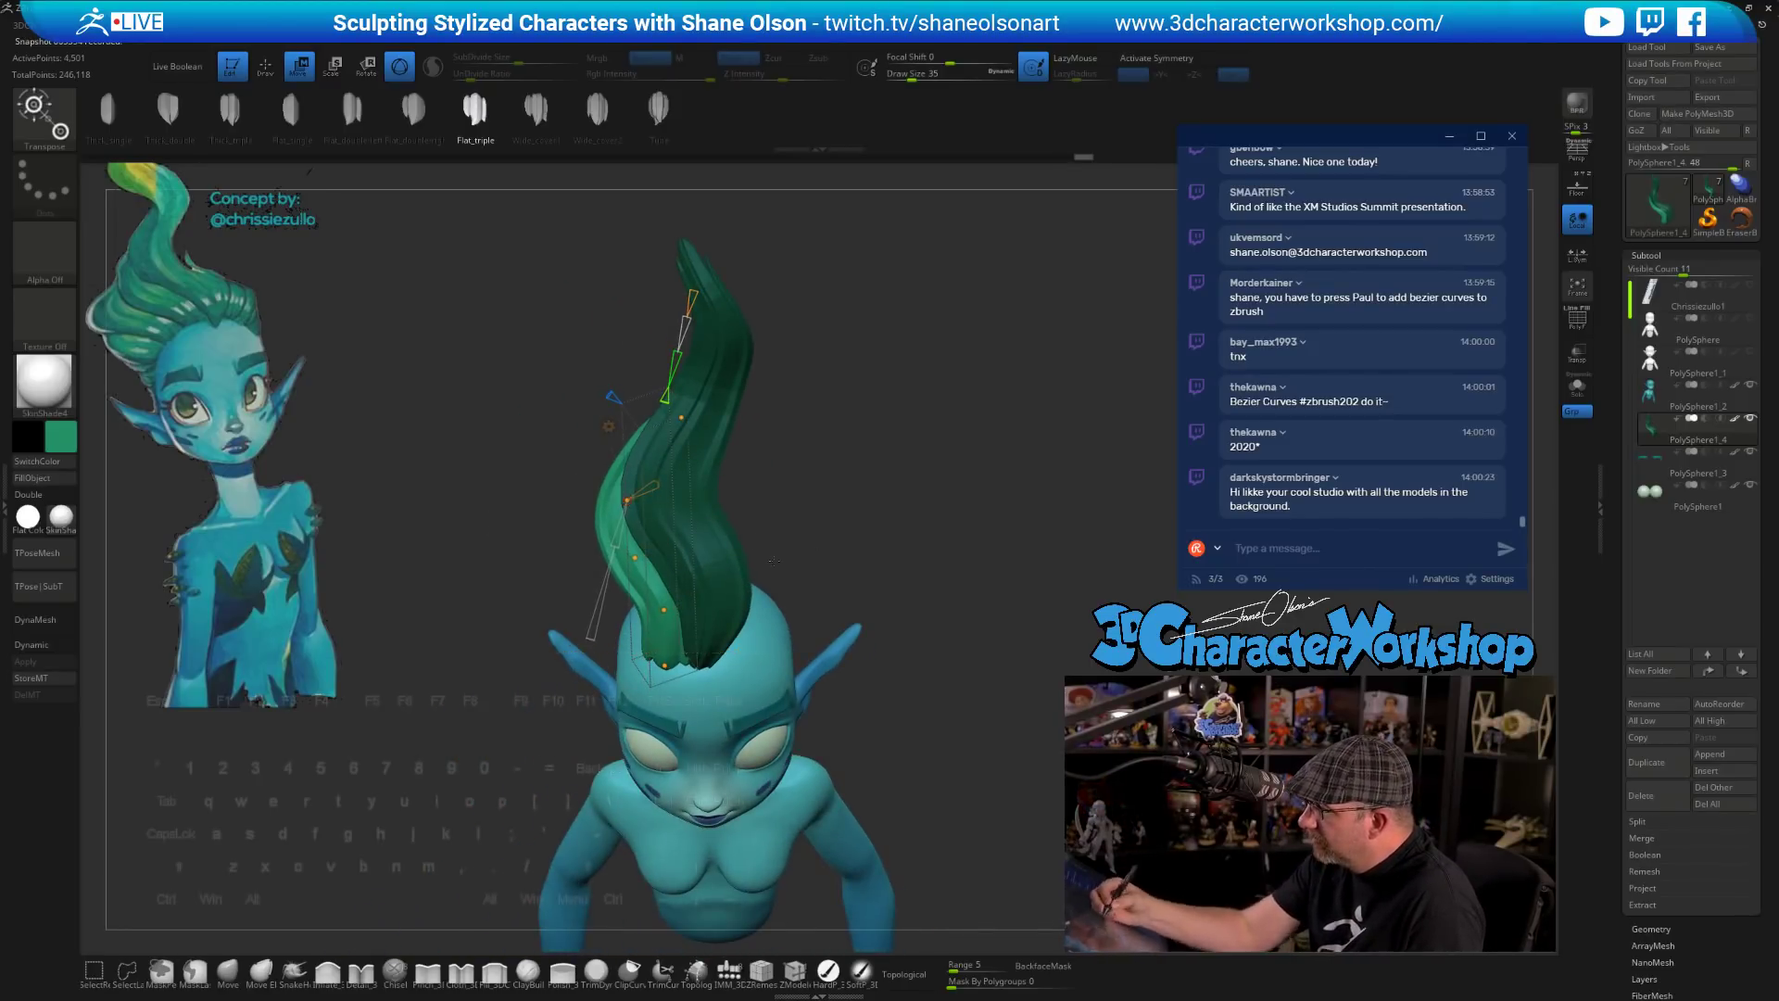
- Move the strand's root point along the scalp and rotate the curve handles near its tip from the side
{"action": "left_click_drag", "start_coordinate": [774, 559], "coordinate": [737, 609]}
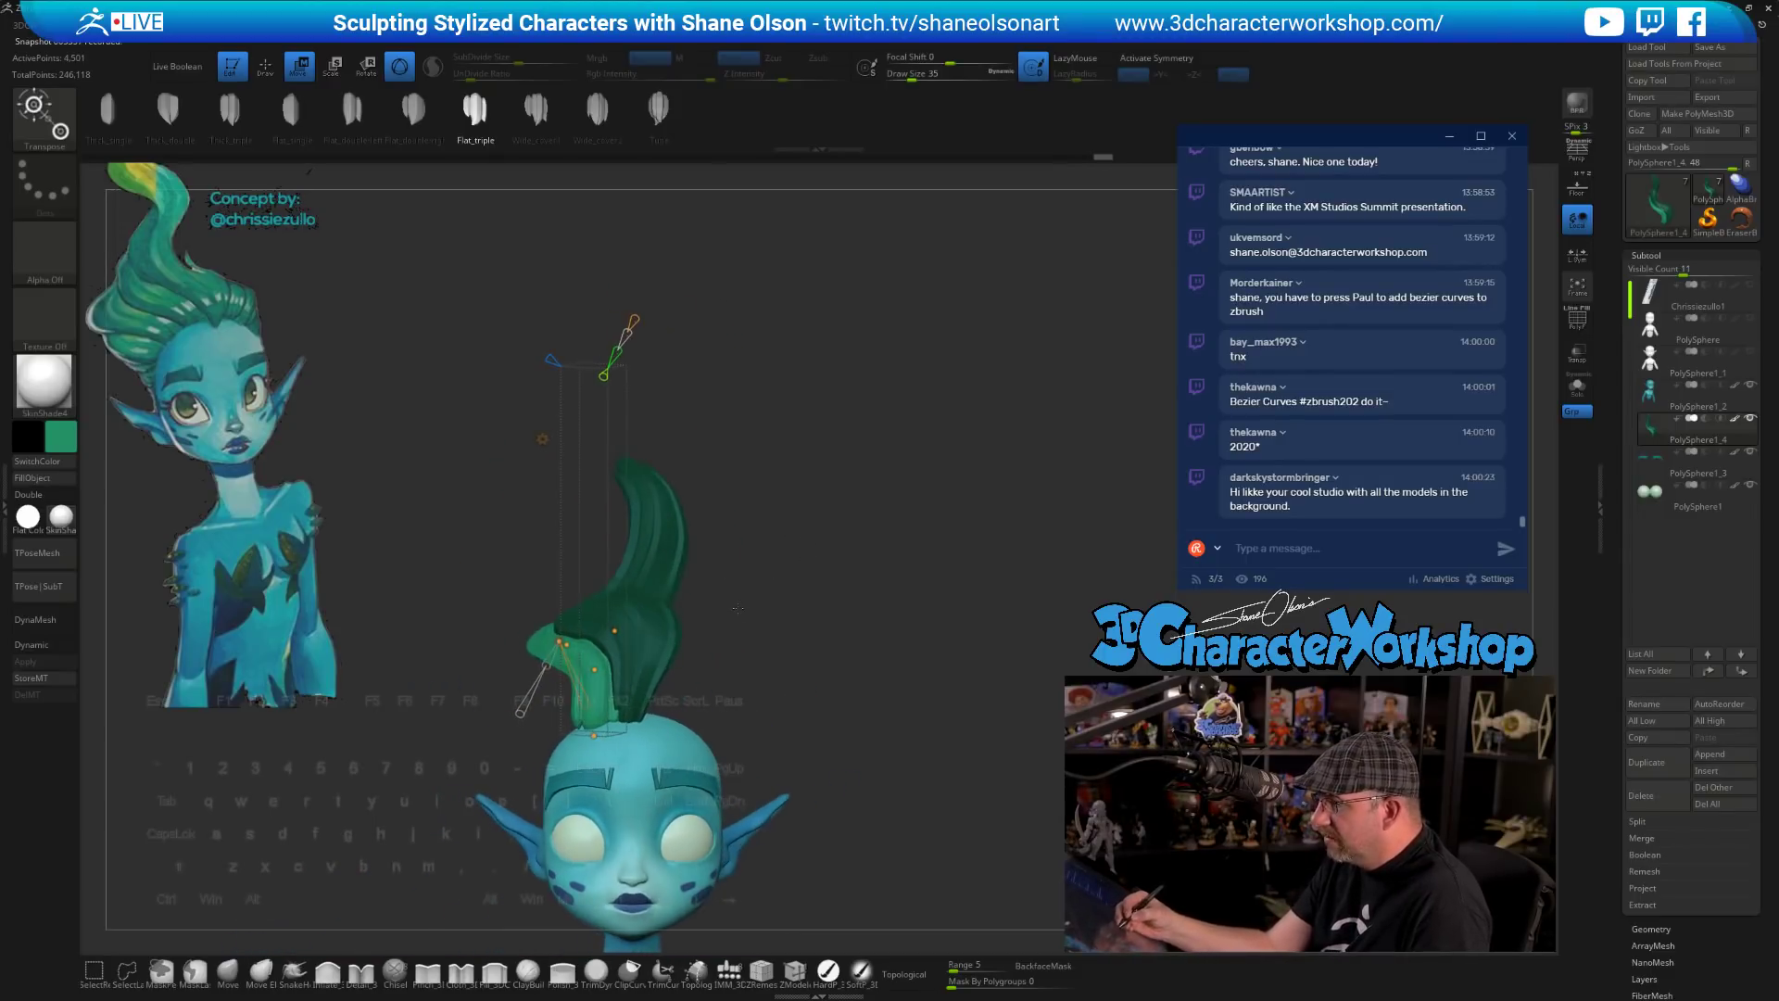
{"action": "left_click_drag", "start_coordinate": [593, 734], "coordinate": [605, 731]}
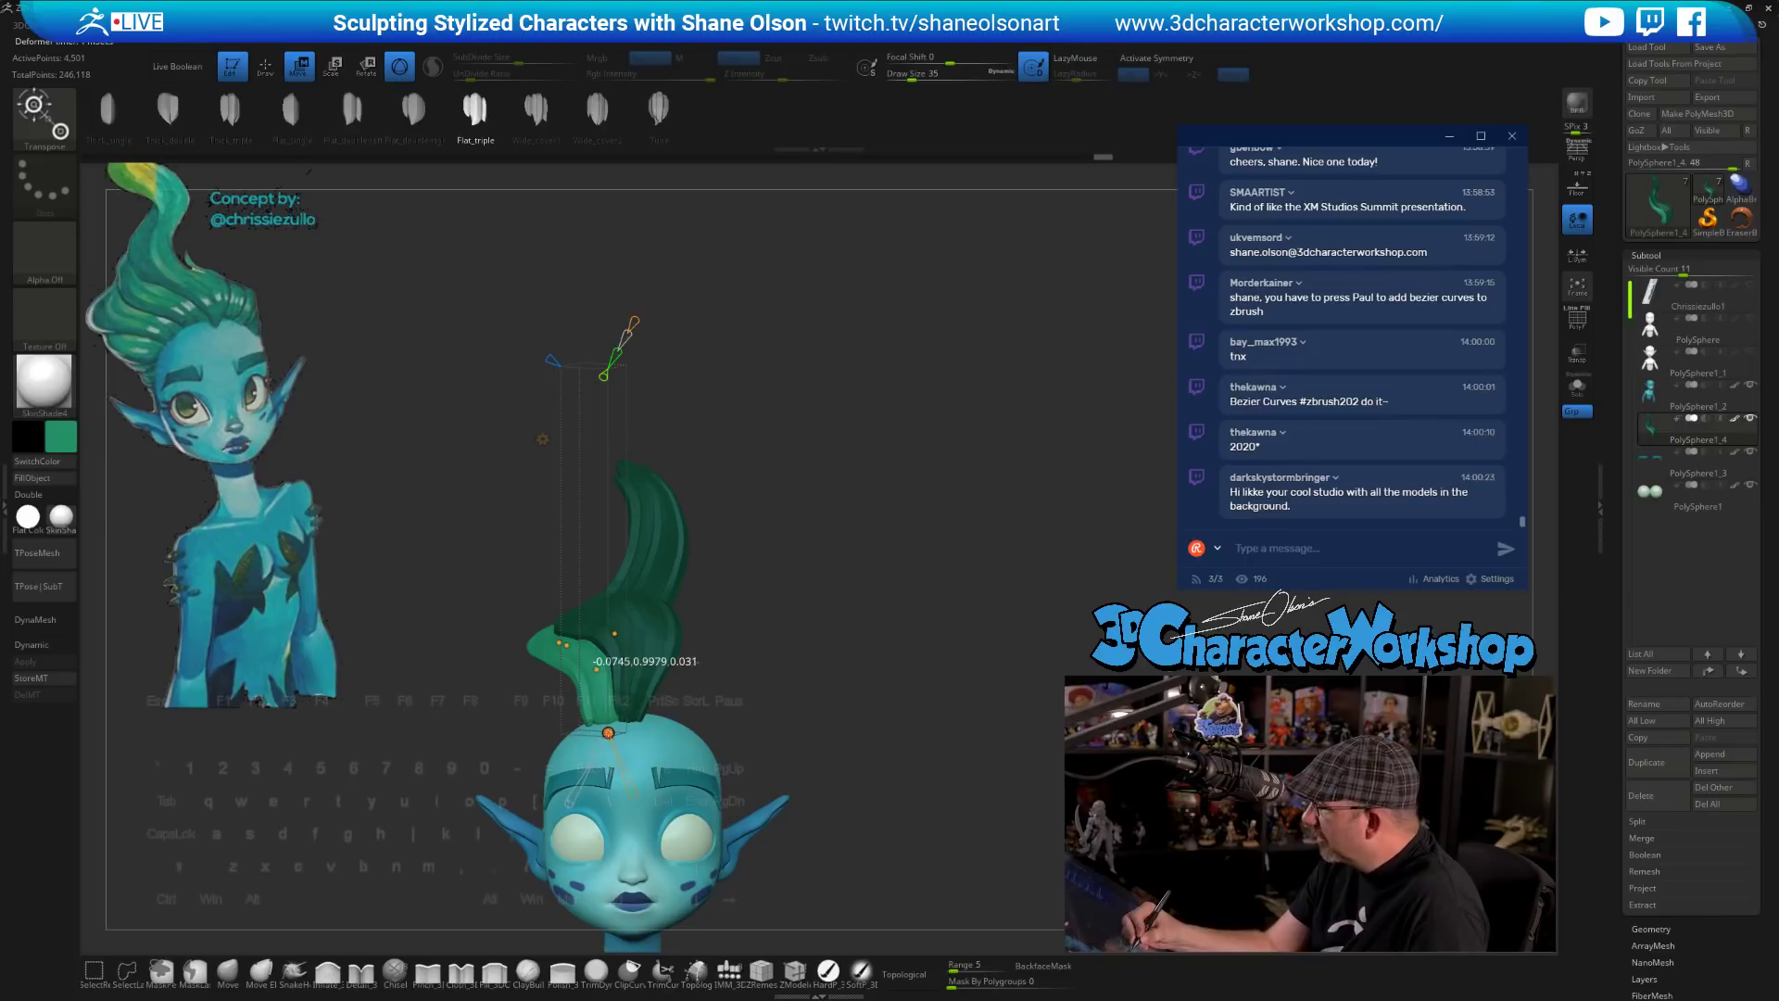
{"action": "mouse_move", "coordinate": [721, 670]}
{"action": "left_mouse_down"}
{"action": "mouse_move", "coordinate": [758, 634]}
{"action": "mouse_move", "coordinate": [745, 687]}
{"action": "left_mouse_up"}
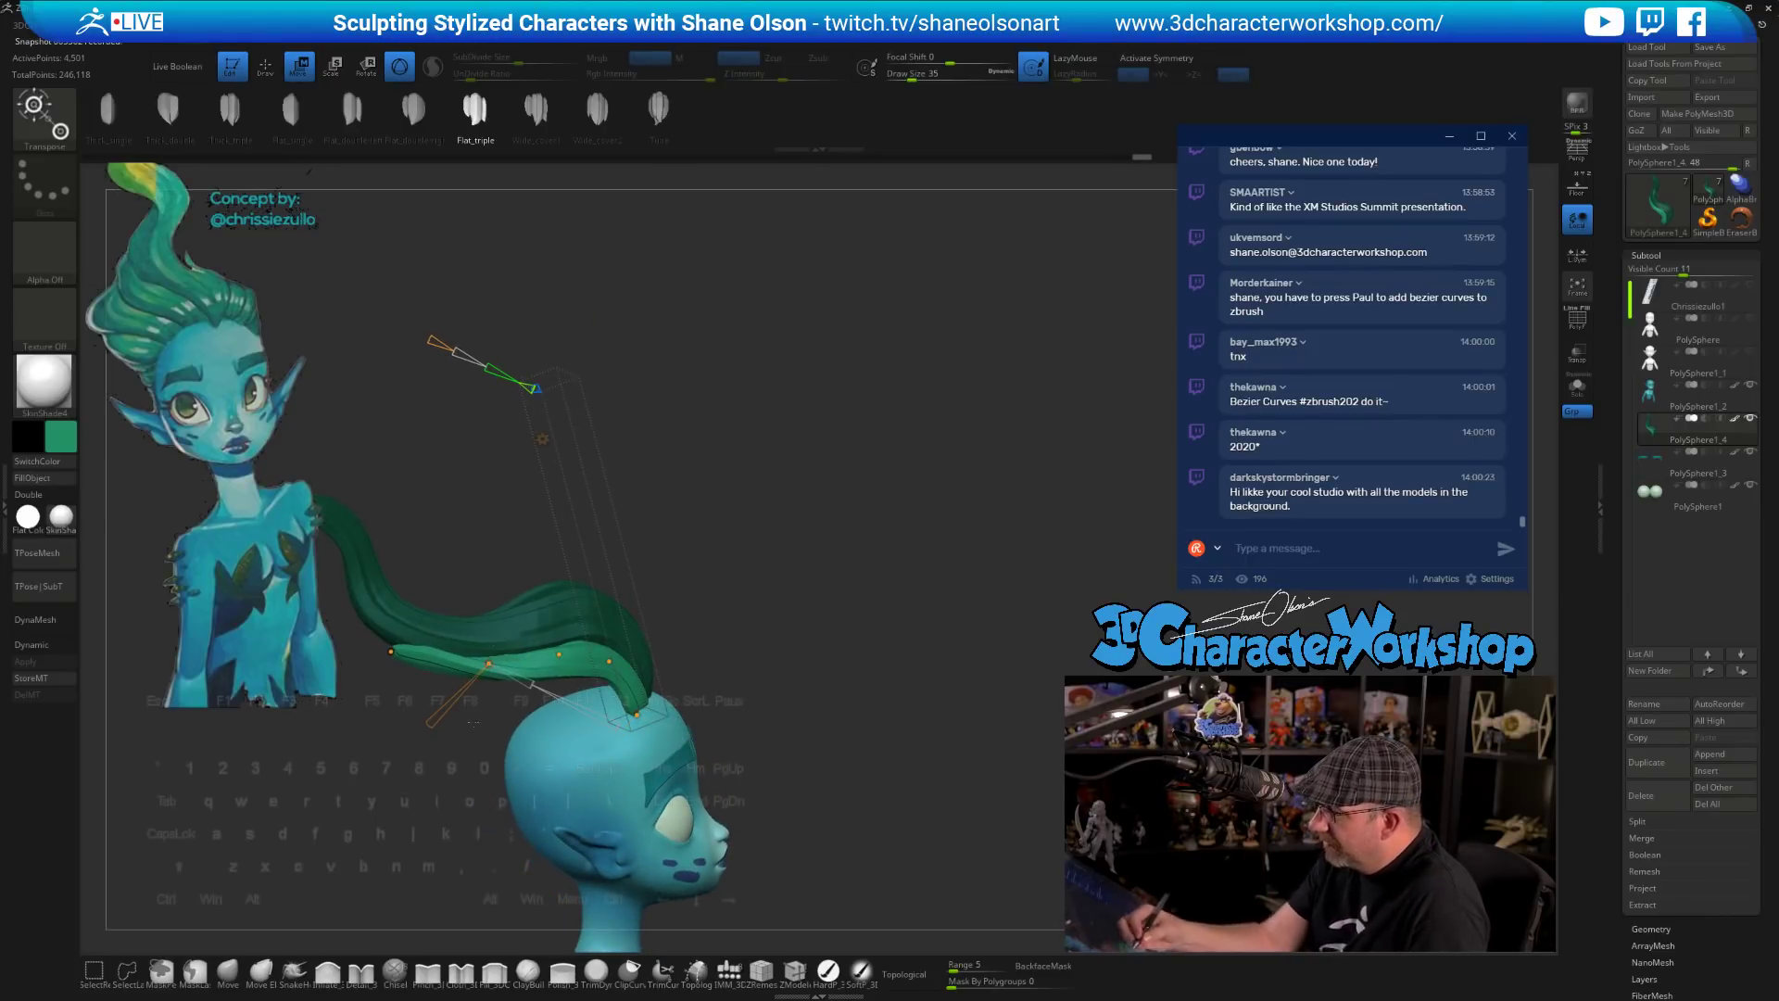
{"action": "left_click_drag", "start_coordinate": [428, 725], "coordinate": [459, 713]}
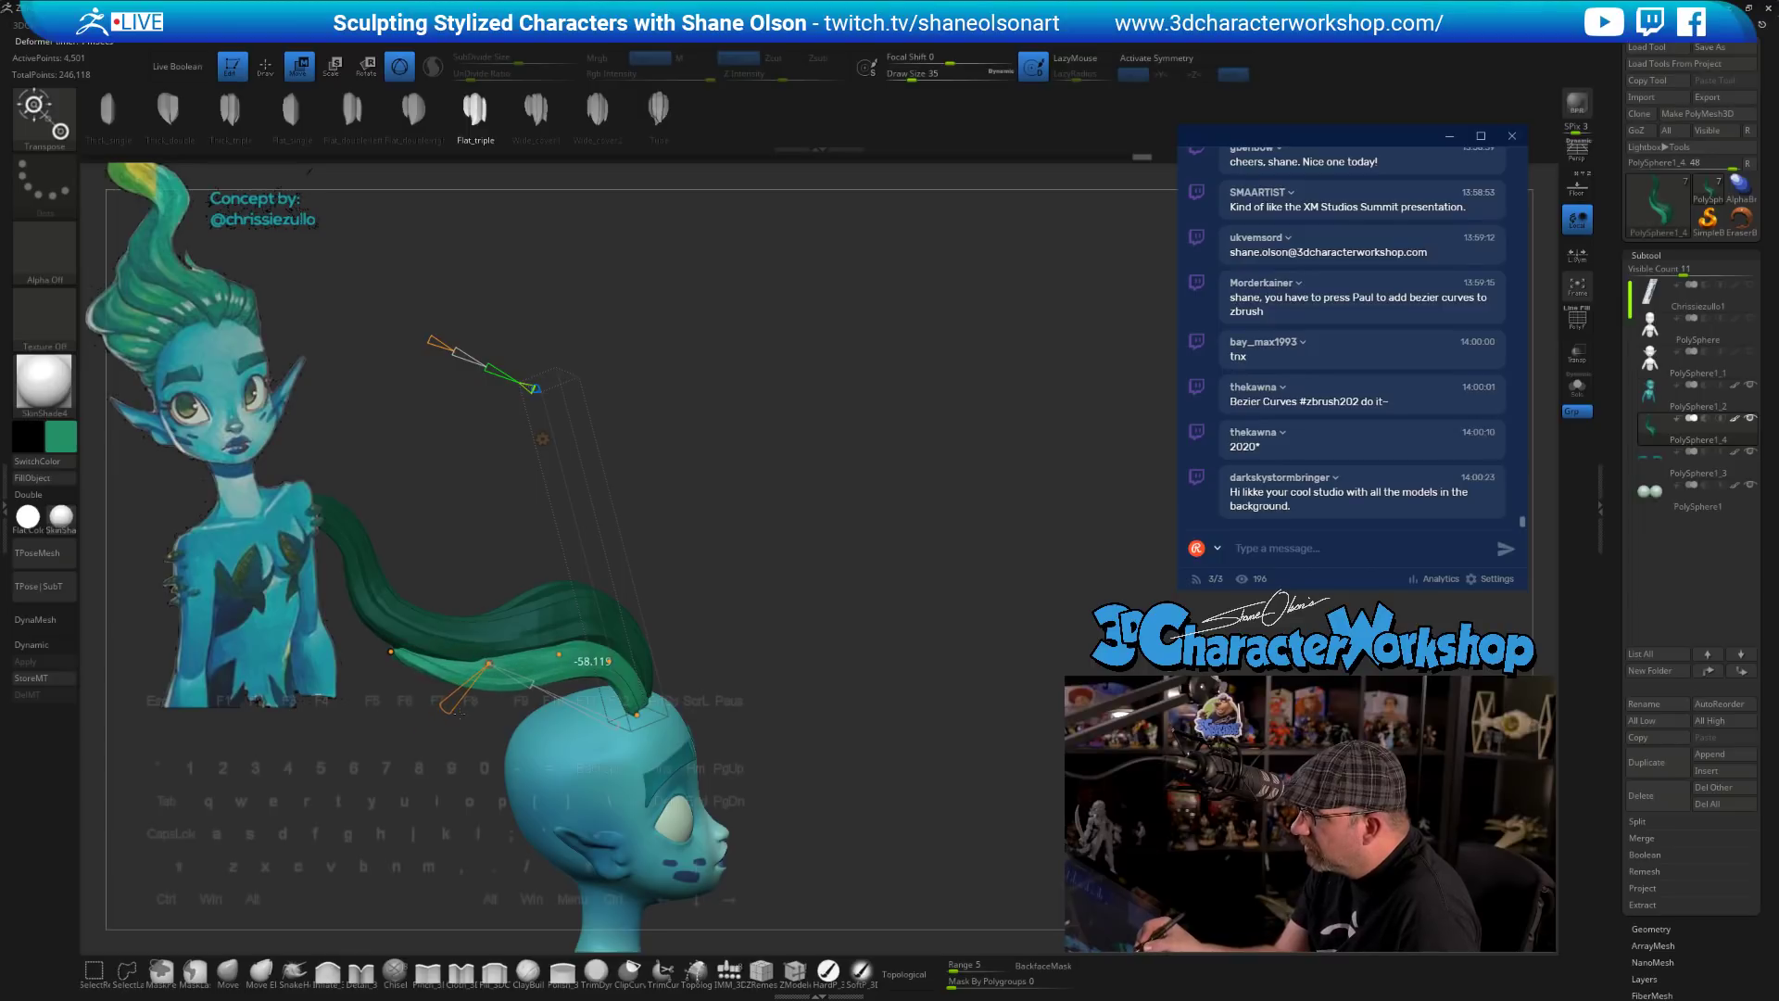
{"action": "left_click_drag", "start_coordinate": [343, 705], "coordinate": [359, 692]}
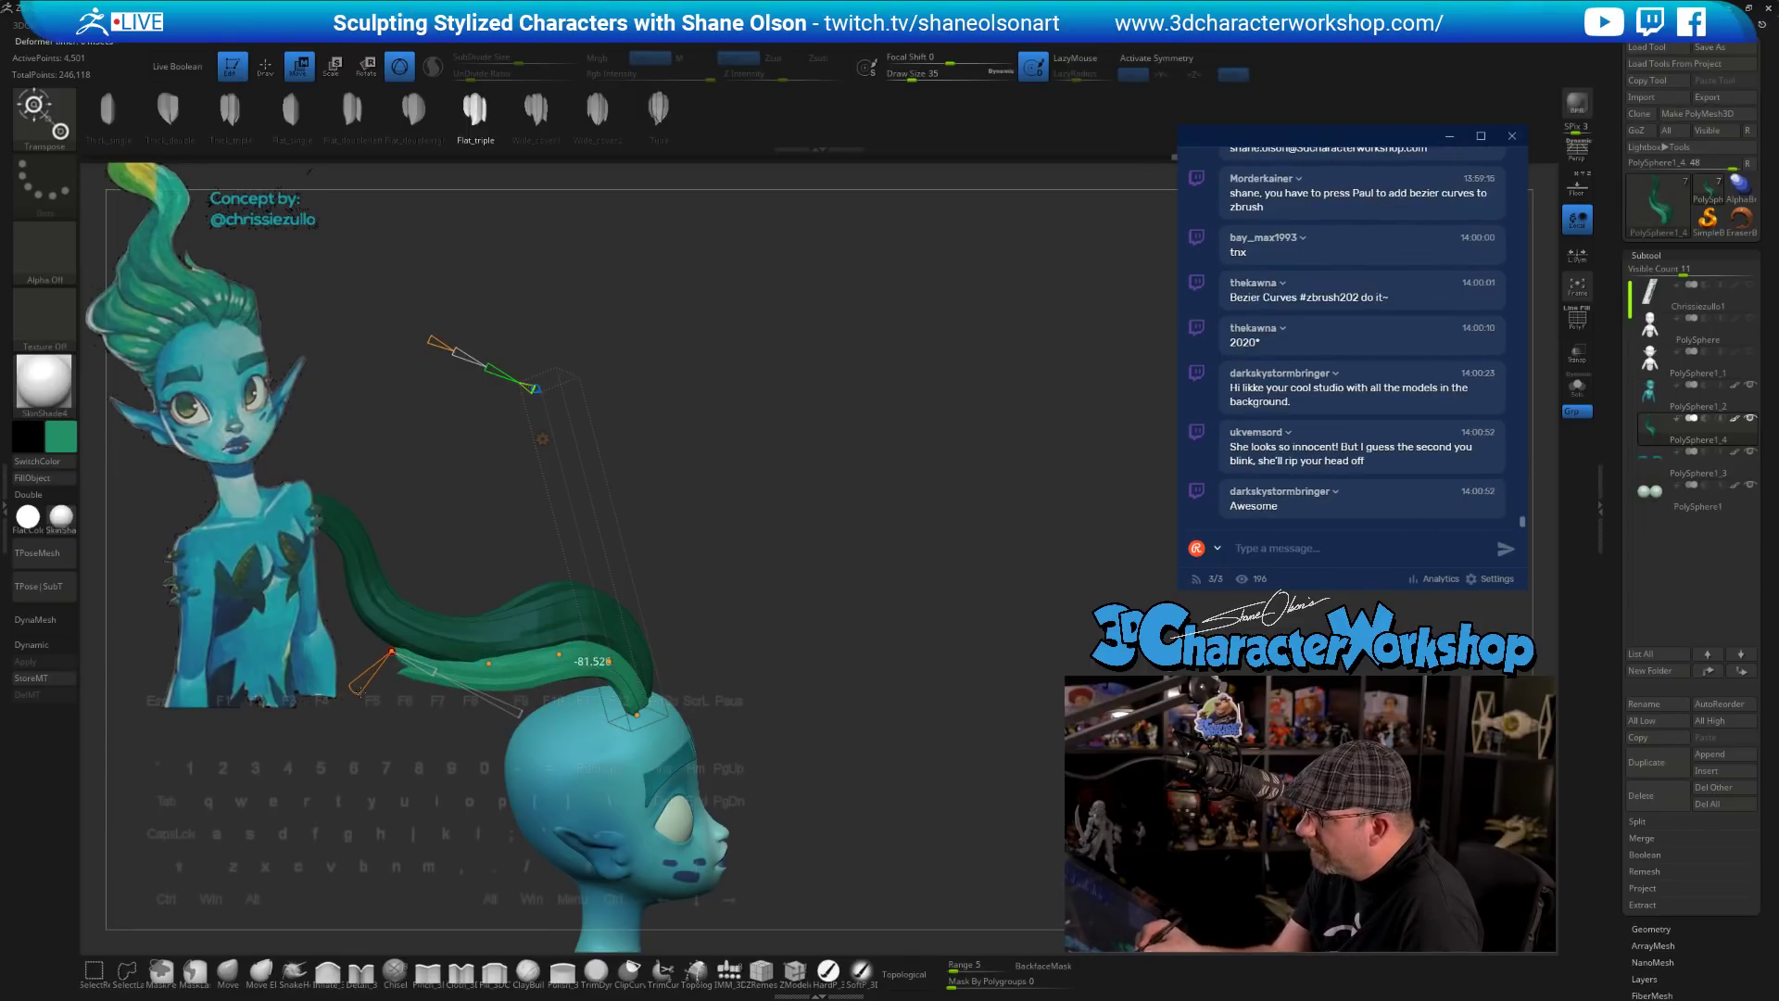
{"action": "left_click_drag", "start_coordinate": [856, 656], "coordinate": [808, 709]}
{"action": "left_click_drag", "start_coordinate": [483, 541], "coordinate": [484, 538]}
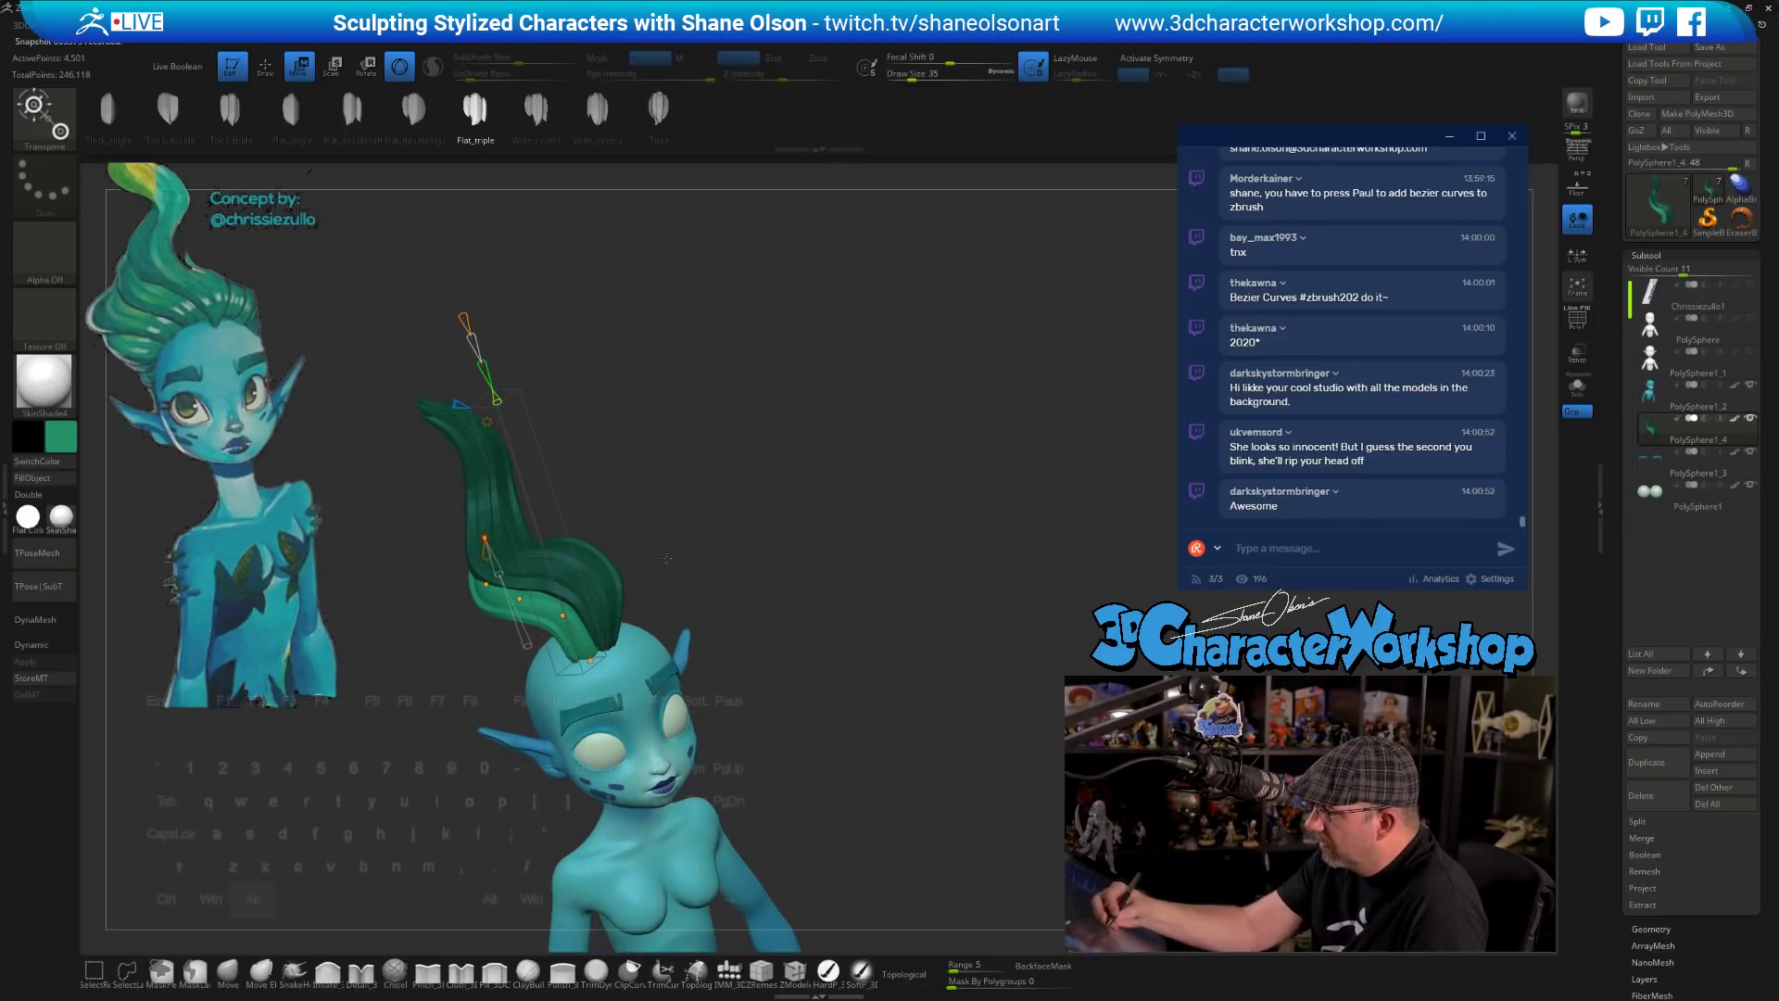
- Nudge the curve points in the strand's outer half so it hugs the underside of the older strand
{"action": "left_click_drag", "start_coordinate": [666, 558], "coordinate": [789, 589]}
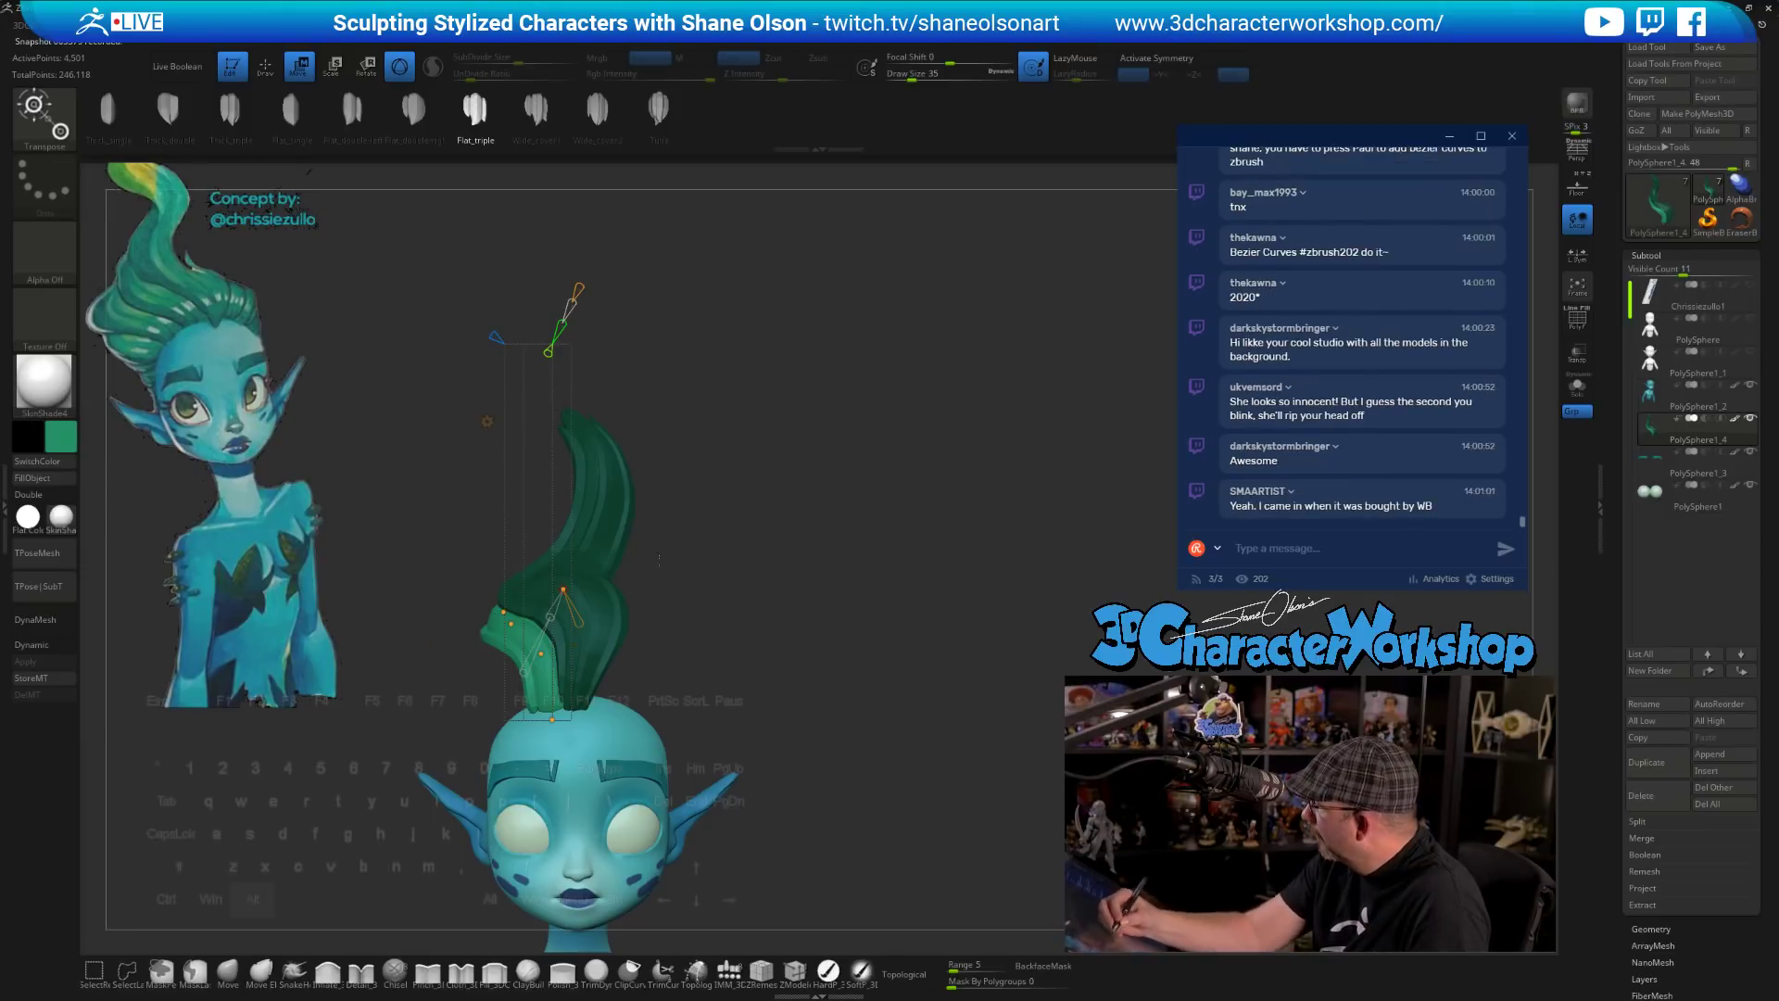
{"action": "left_click_drag", "start_coordinate": [658, 557], "coordinate": [571, 581]}
{"action": "left_click", "coordinate": [460, 562]}
{"action": "left_click", "coordinate": [457, 507]}
{"action": "left_click_drag", "start_coordinate": [419, 607], "coordinate": [583, 570]}
{"action": "left_click_drag", "start_coordinate": [402, 542], "coordinate": [394, 543]}
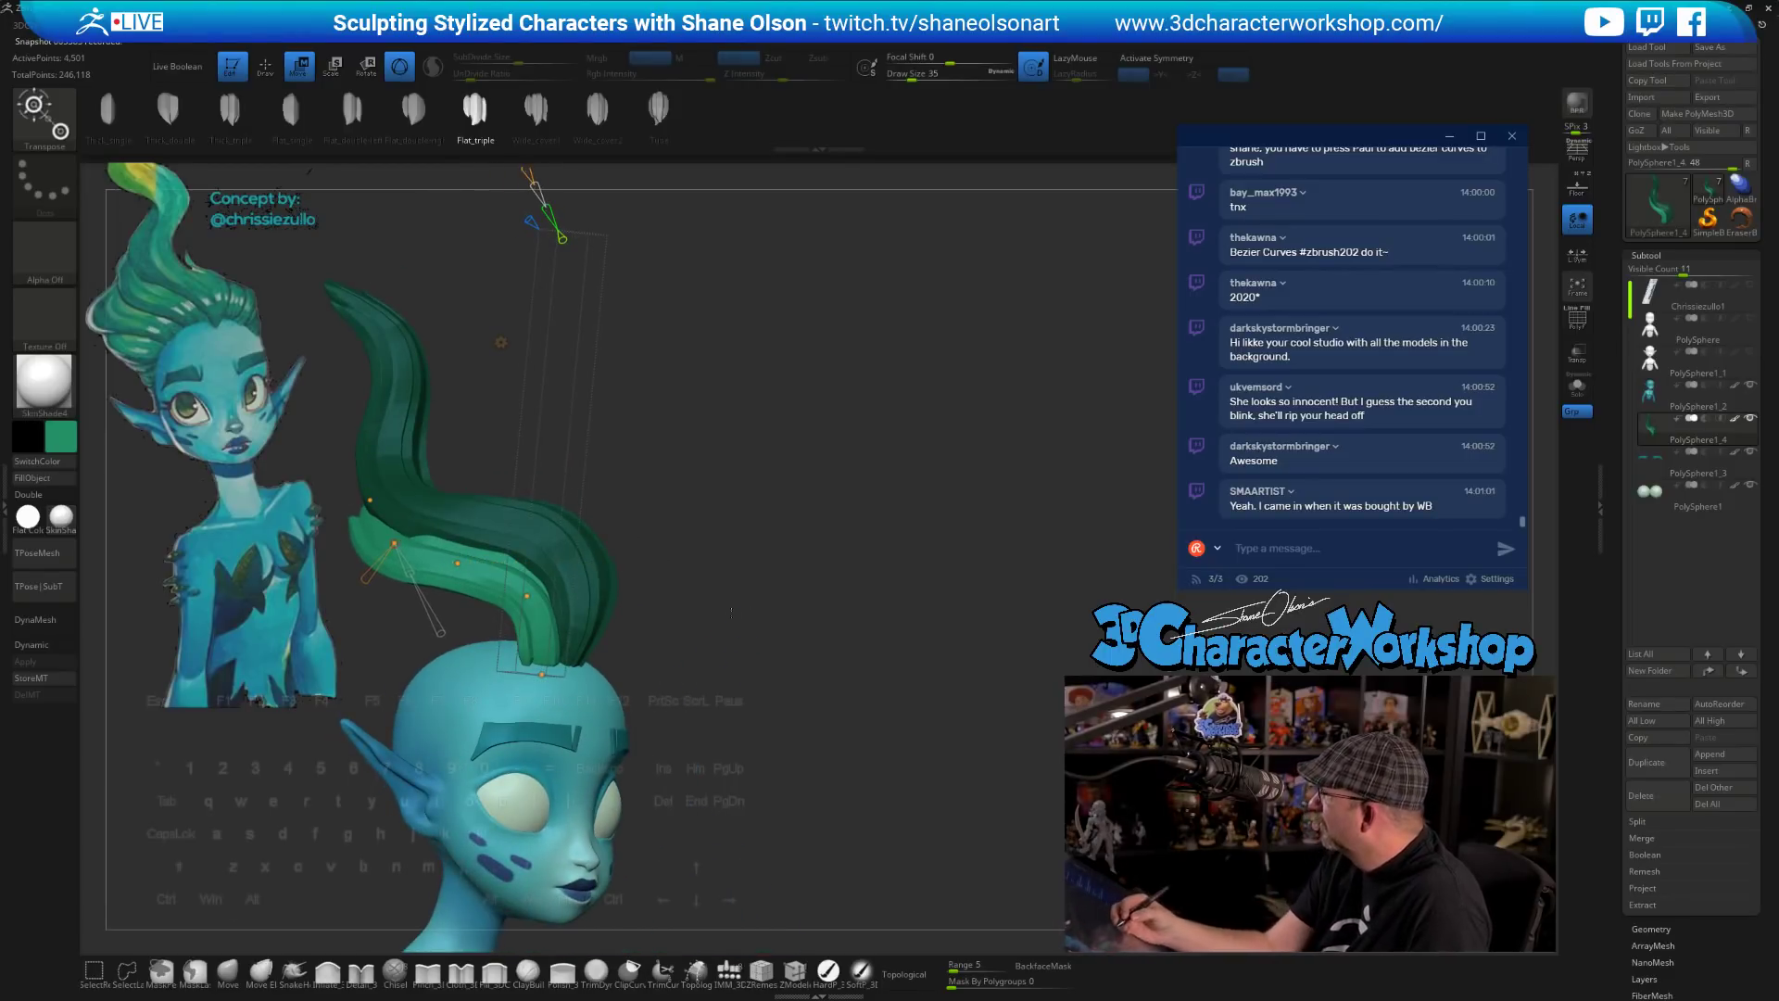
- Raise the strand's tip point toward the older strand from the side and select its lower curve point
{"action": "left_click_drag", "start_coordinate": [727, 686], "coordinate": [783, 668], "text": "alt"}
{"action": "left_click_drag", "start_coordinate": [686, 713], "coordinate": [772, 724]}
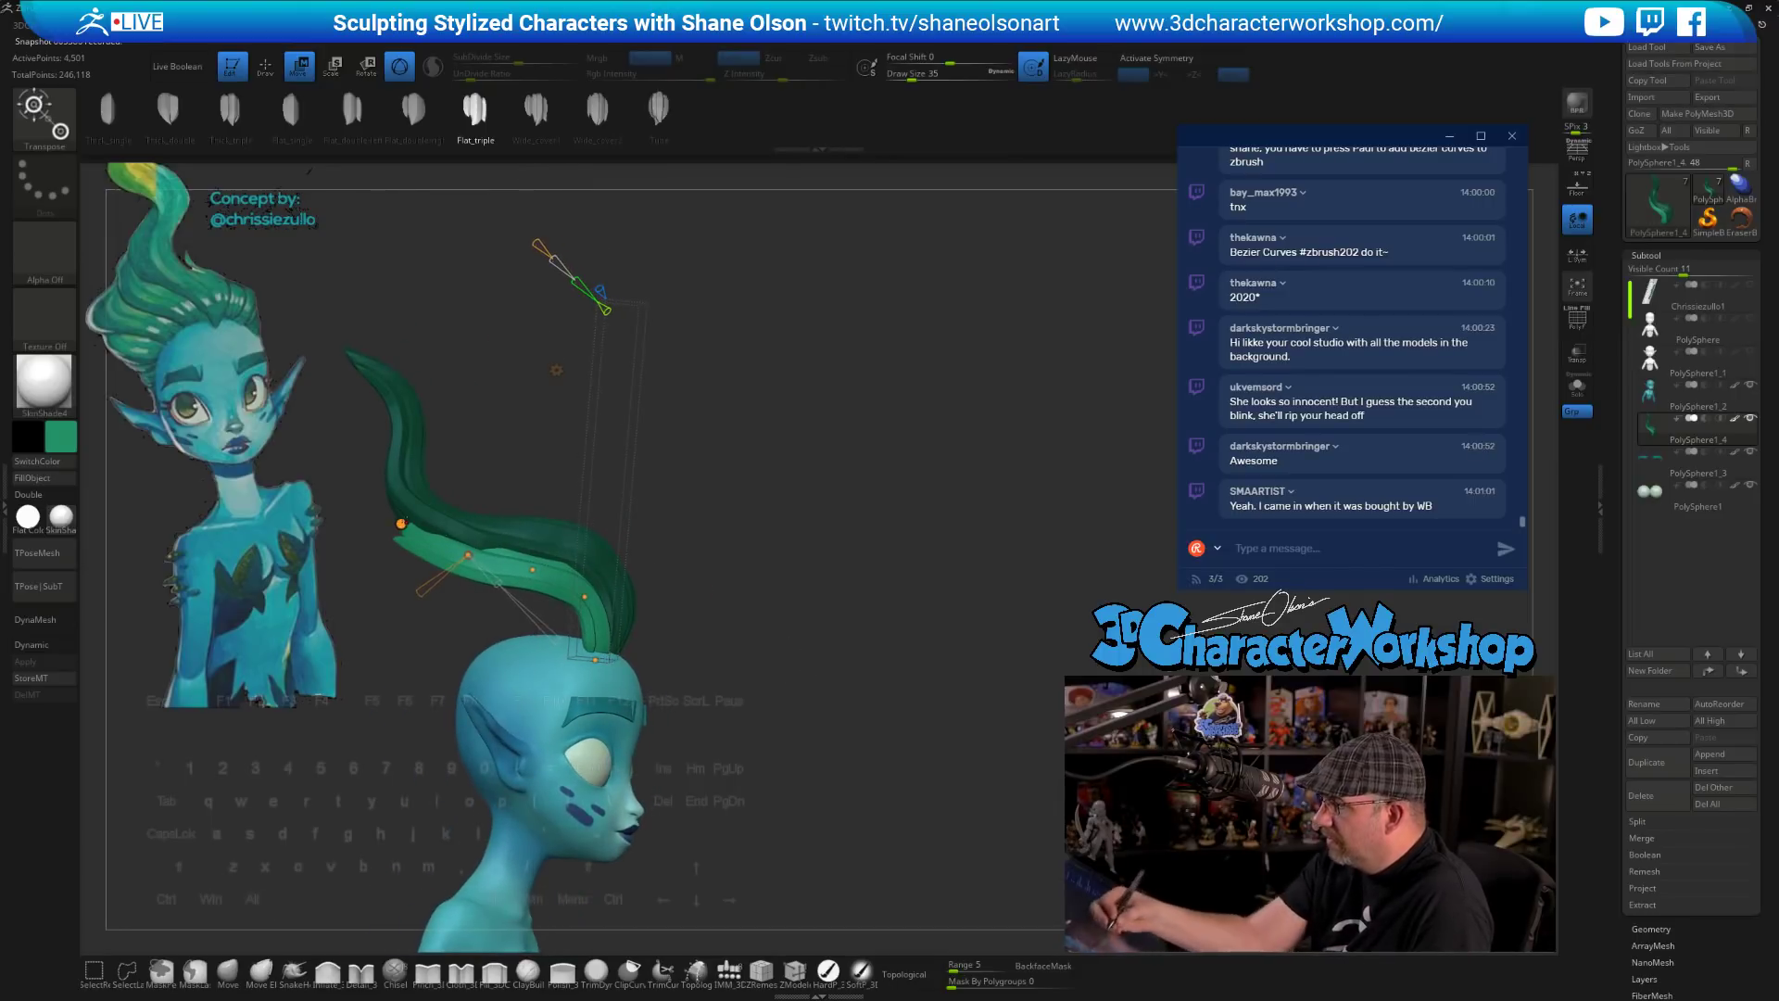
{"action": "left_click_drag", "start_coordinate": [401, 524], "coordinate": [404, 509]}
{"action": "left_click_drag", "start_coordinate": [772, 723], "coordinate": [714, 727]}
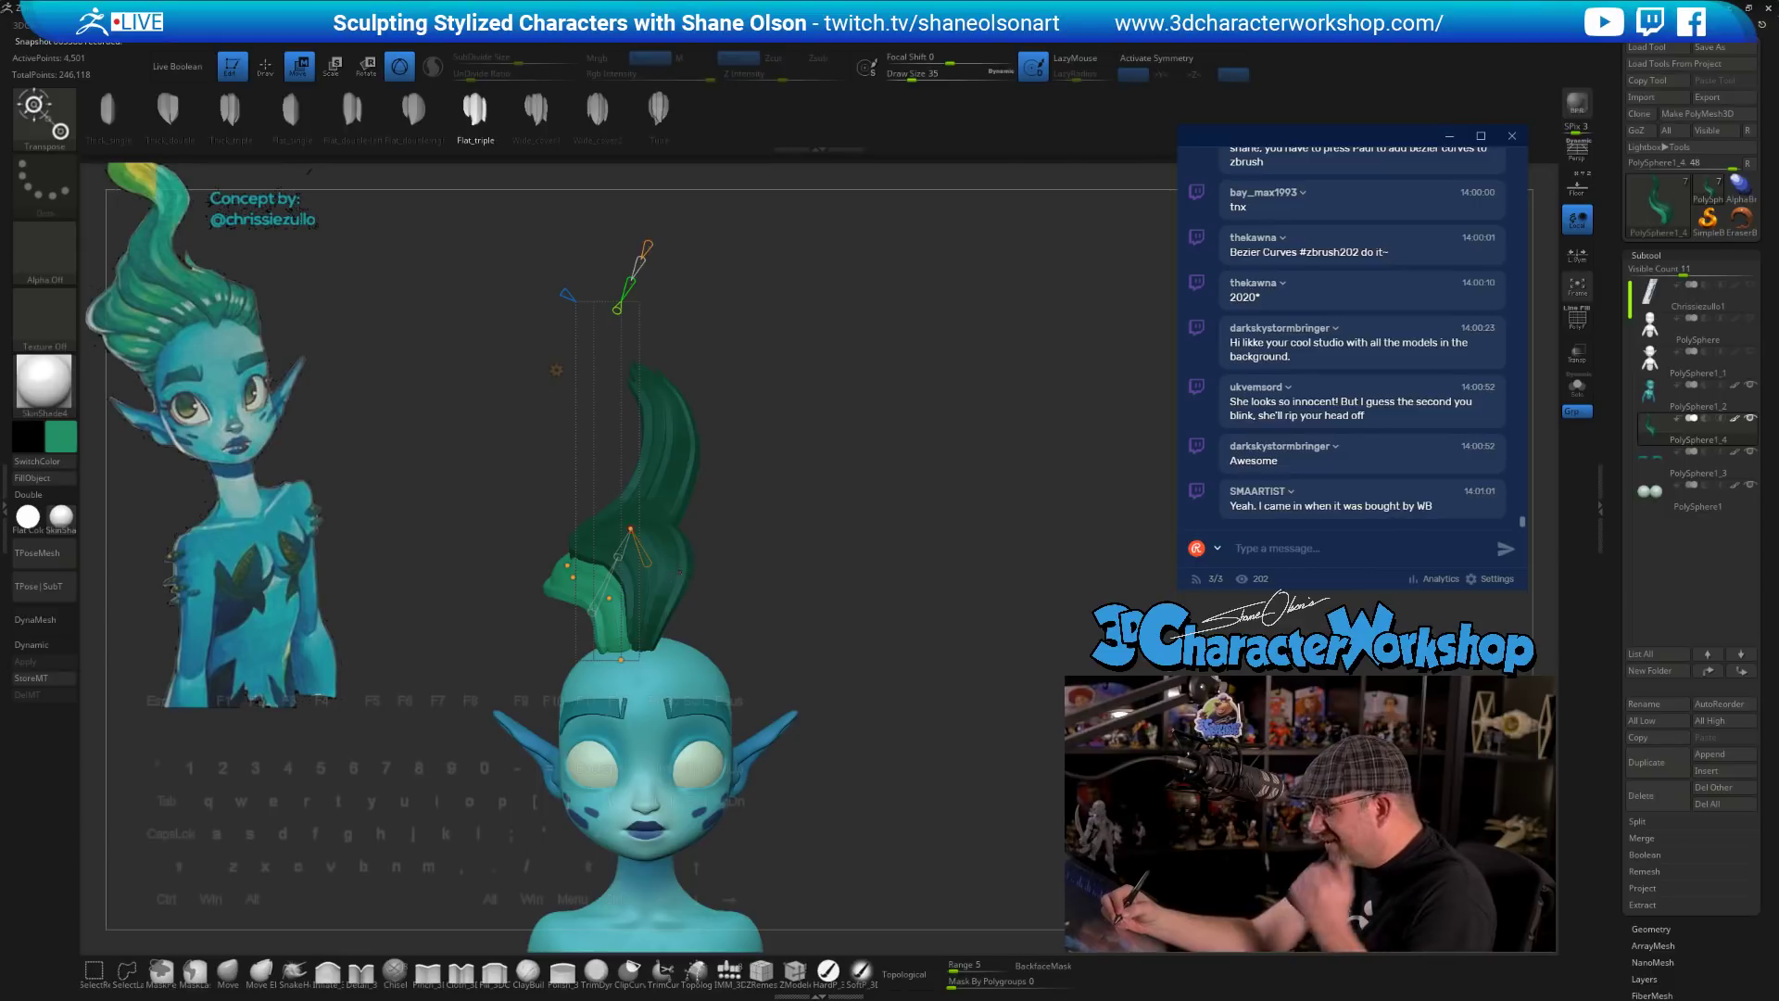
{"action": "left_click", "coordinate": [608, 598]}
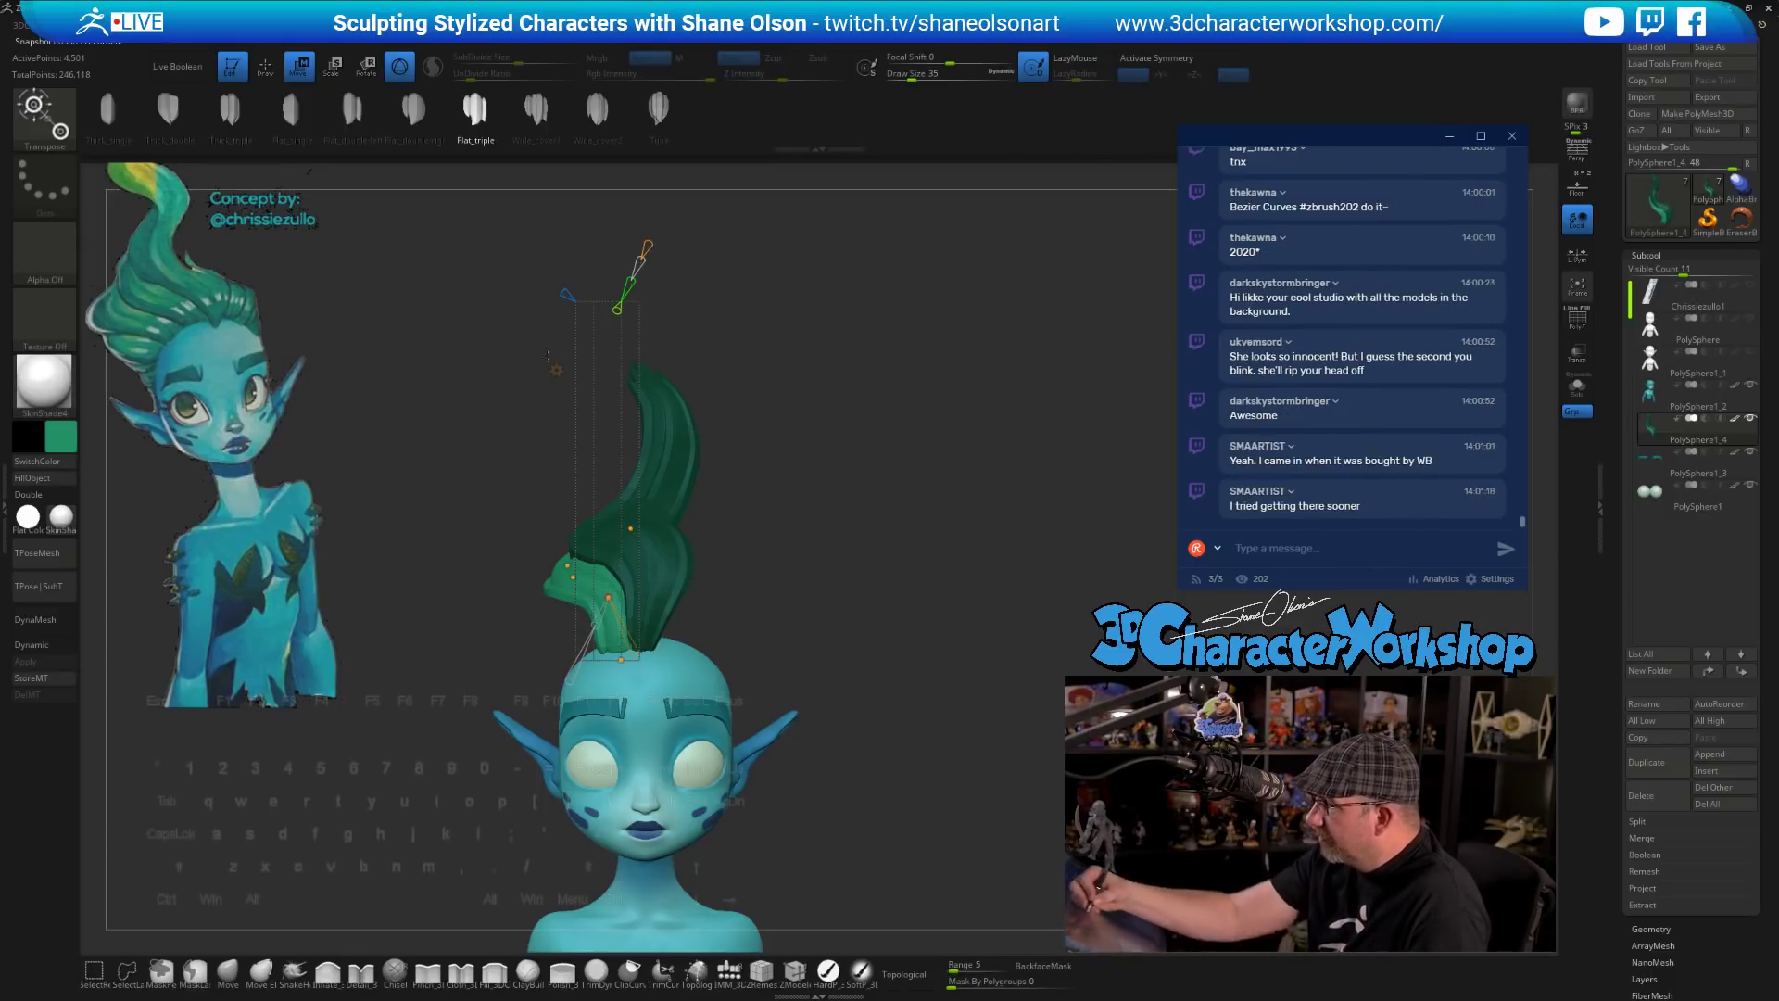
- Accept the Bend Curve deformation and duplicate the finished strand with the gizmo, placing the copy slightly lower and outward
{"action": "left_click", "coordinate": [556, 370]}
{"action": "left_click", "coordinate": [779, 368]}
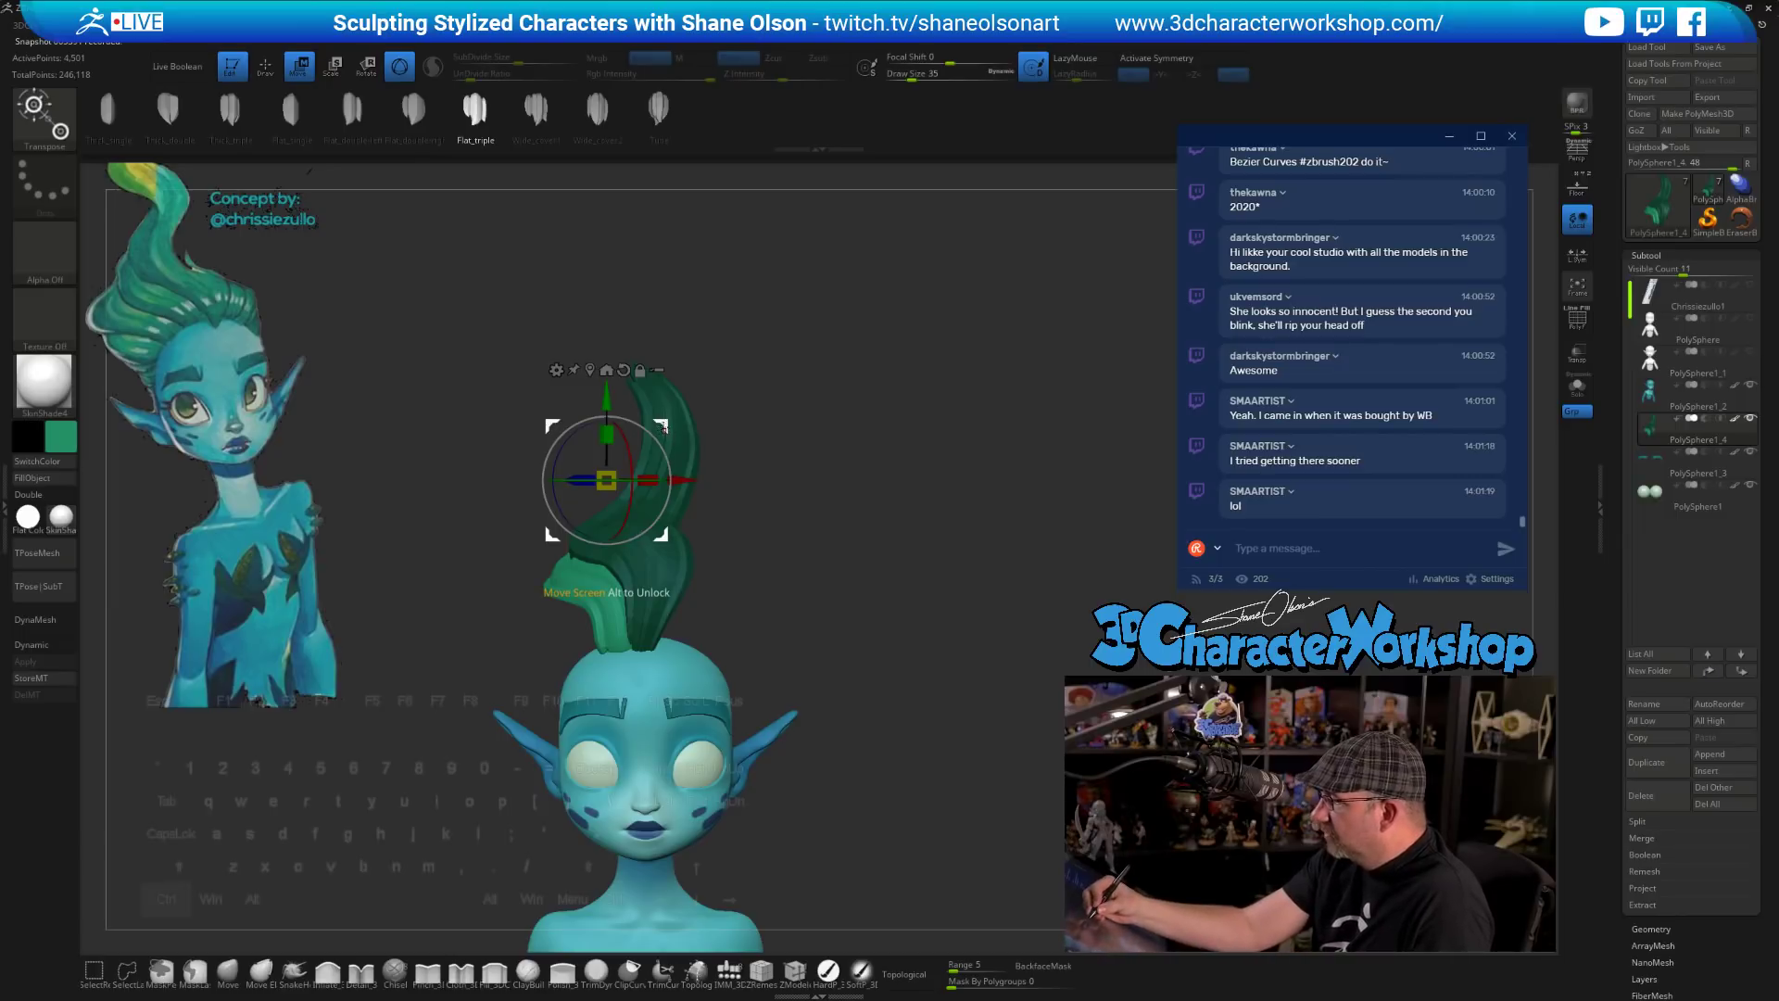
{"action": "left_click_drag", "start_coordinate": [663, 428], "coordinate": [643, 462], "text": "ctrl"}
{"action": "mouse_move", "coordinate": [752, 659]}
{"action": "left_mouse_down"}
{"action": "mouse_move", "coordinate": [880, 659]}
{"action": "mouse_move", "coordinate": [755, 659]}
{"action": "left_mouse_up"}
{"action": "mouse_move", "coordinate": [763, 589]}
{"action": "left_mouse_down", "text": "alt"}
{"action": "mouse_move", "coordinate": [764, 646]}
{"action": "mouse_move", "coordinate": [729, 623]}
{"action": "mouse_move", "coordinate": [773, 643]}
{"action": "mouse_move", "coordinate": [776, 695]}
{"action": "left_mouse_up", "text": "alt"}
- Pull the duplicated strand outward at the side of the hair with SnakeHook at Draw Size 202
{"action": "key", "text": "2"}
{"action": "key", "text": "s"}
{"action": "key", "text": "s"}
{"action": "left_click_drag", "start_coordinate": [542, 585], "coordinate": [546, 585]}
{"action": "left_click_drag", "start_coordinate": [548, 581], "coordinate": [524, 582]}
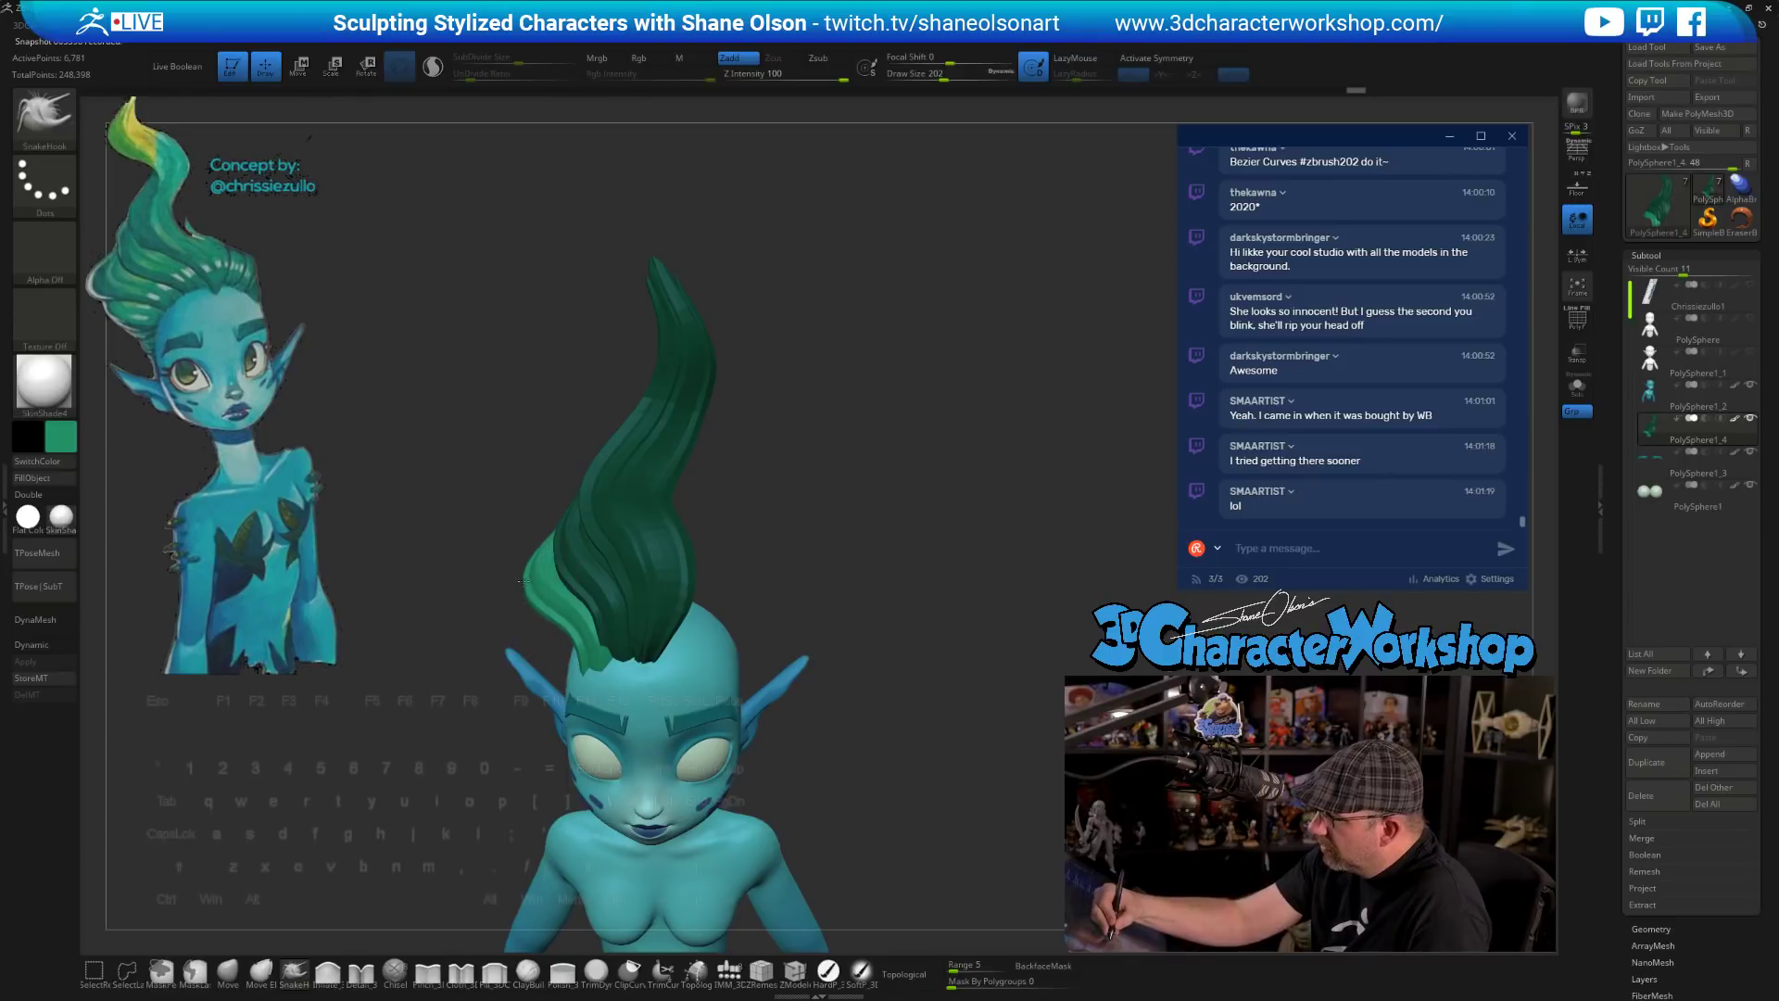
{"action": "mouse_move", "coordinate": [751, 537]}
{"action": "left_mouse_down"}
{"action": "mouse_move", "coordinate": [786, 578]}
{"action": "mouse_move", "coordinate": [607, 600]}
{"action": "left_mouse_up"}
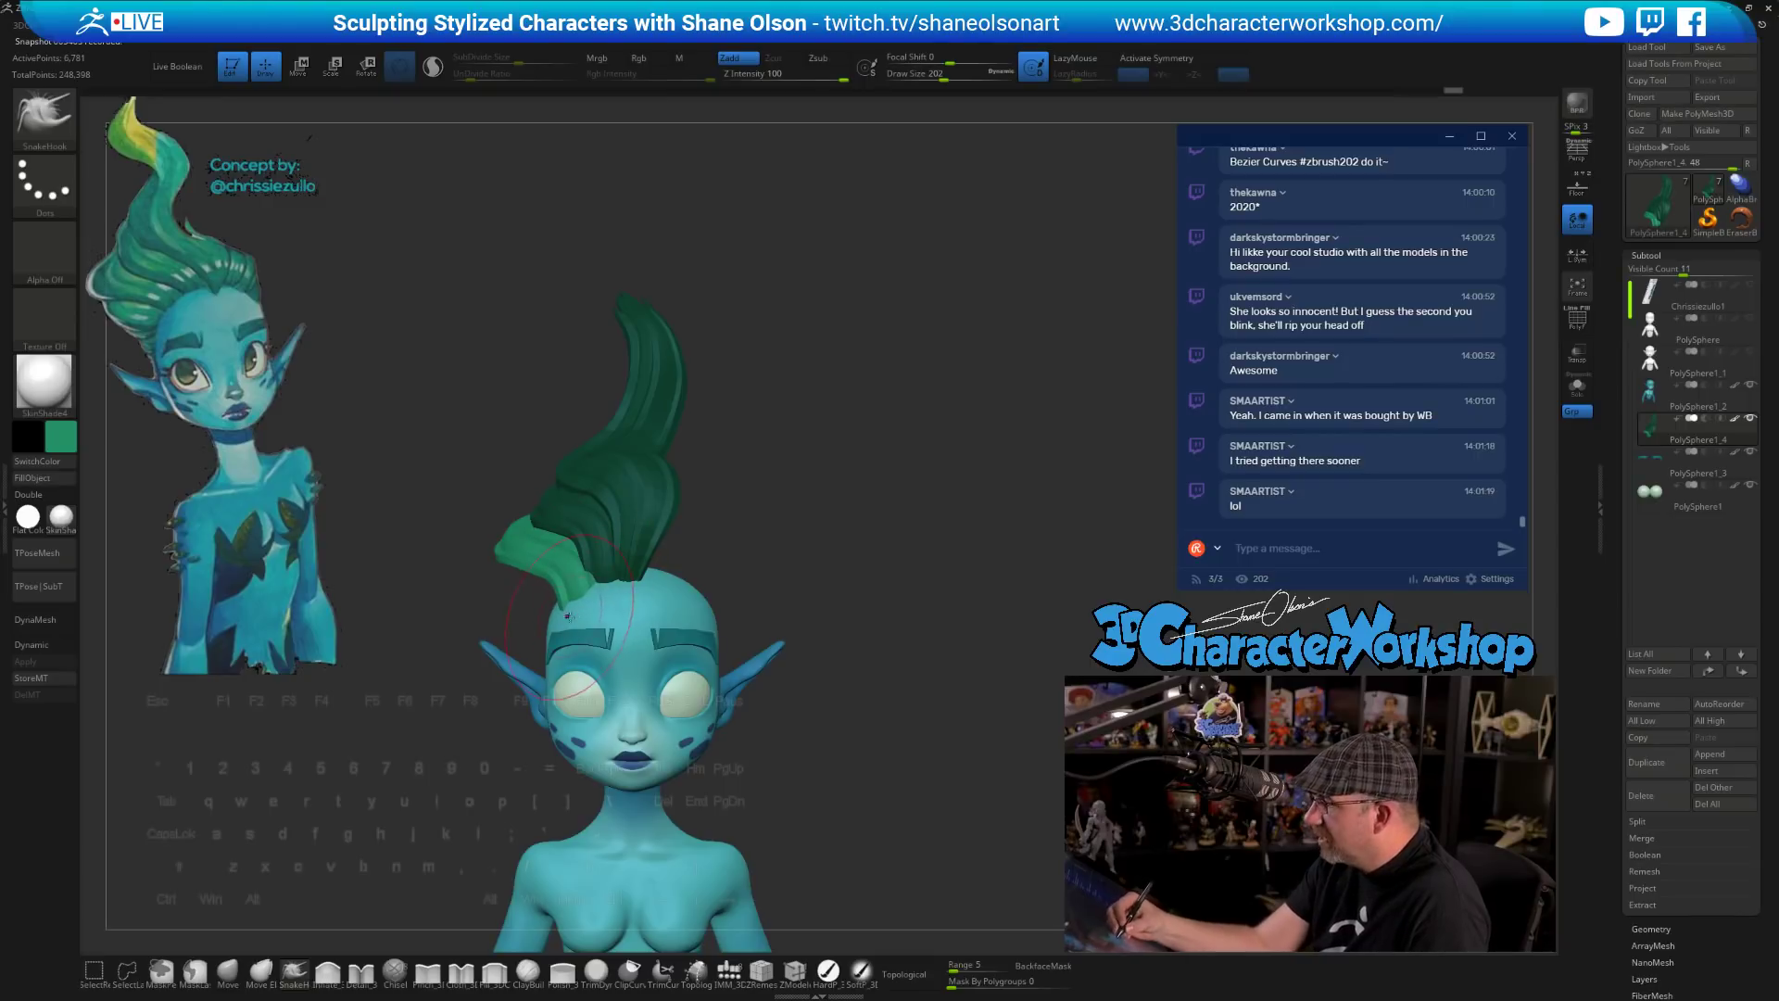
- Pull the duplicated strand's root back along the scalp from the side with SnakeHook at Draw Size 257
{"action": "right_click_drag", "start_coordinate": [614, 598], "coordinate": [659, 524]}
{"action": "key", "text": "]"}
{"action": "right_click_drag", "start_coordinate": [602, 576], "coordinate": [630, 577]}
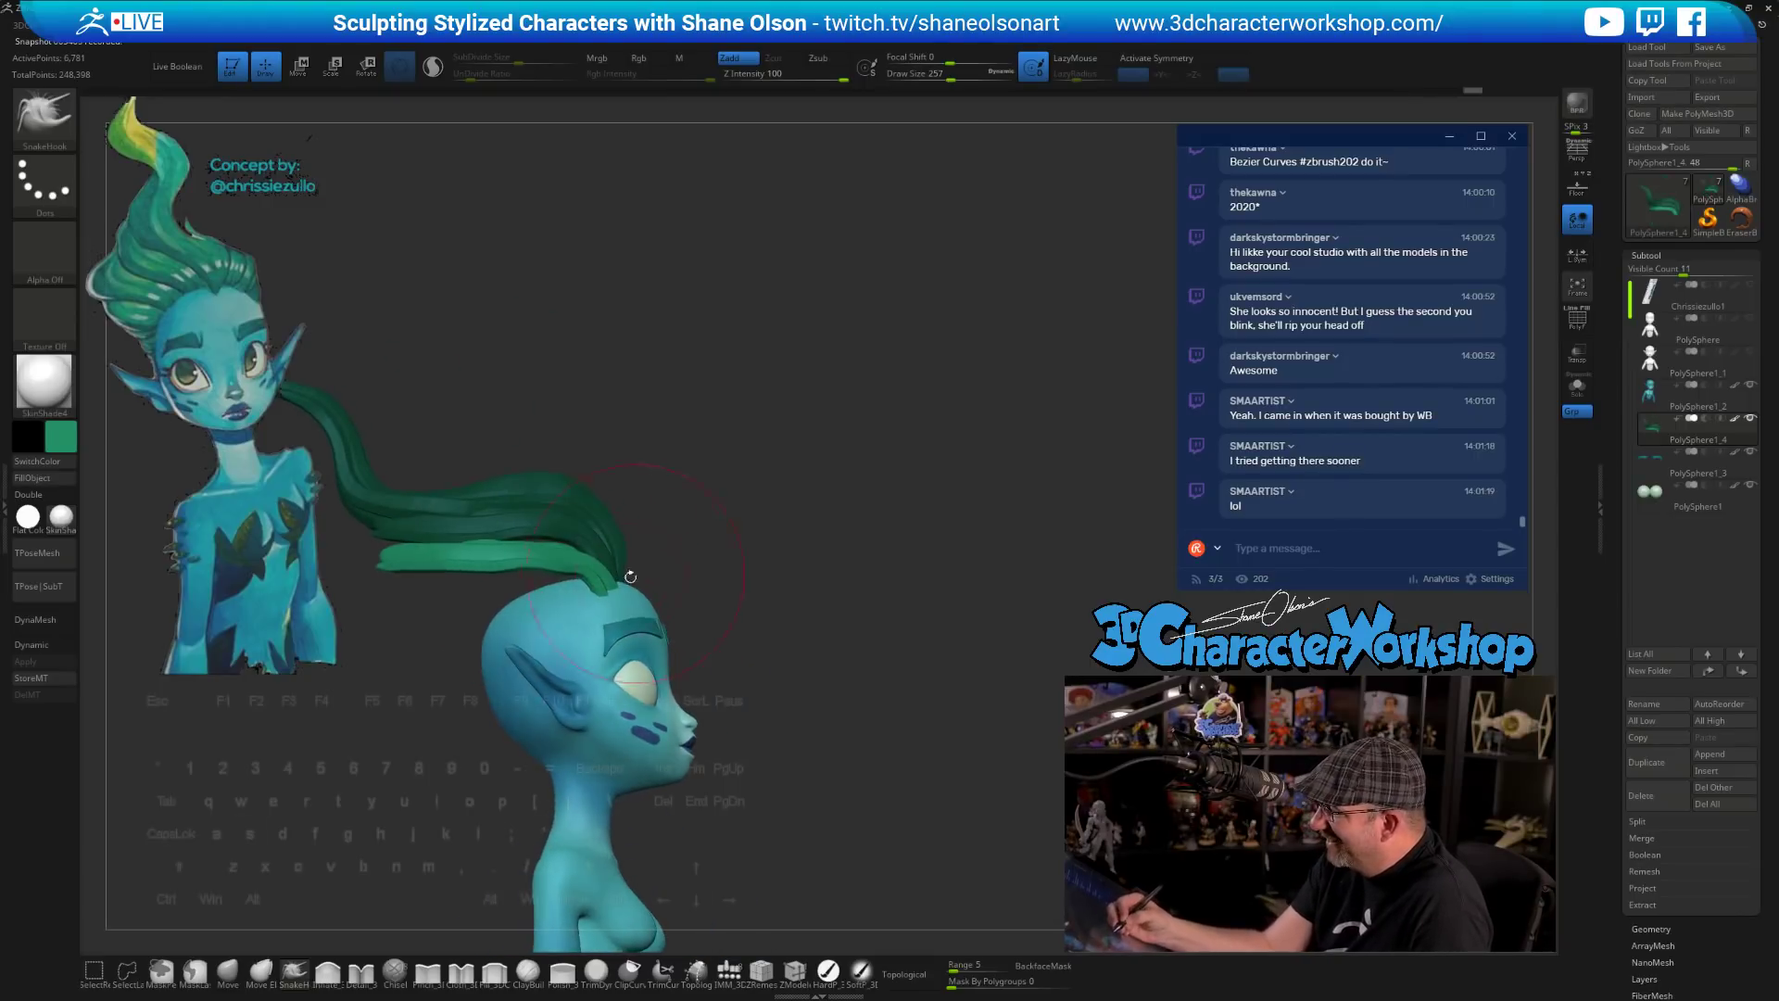
{"action": "mouse_move", "coordinate": [598, 565]}
{"action": "left_mouse_down"}
{"action": "mouse_move", "coordinate": [592, 586]}
{"action": "mouse_move", "coordinate": [517, 548]}
{"action": "mouse_move", "coordinate": [557, 563]}
{"action": "left_mouse_up"}
- Nudge the duplicated strand in toward the main hair mass at the side with SnakeHook at Draw Size 140
{"action": "key", "text": "s"}
{"action": "right_click_drag", "start_coordinate": [591, 507], "coordinate": [732, 512]}
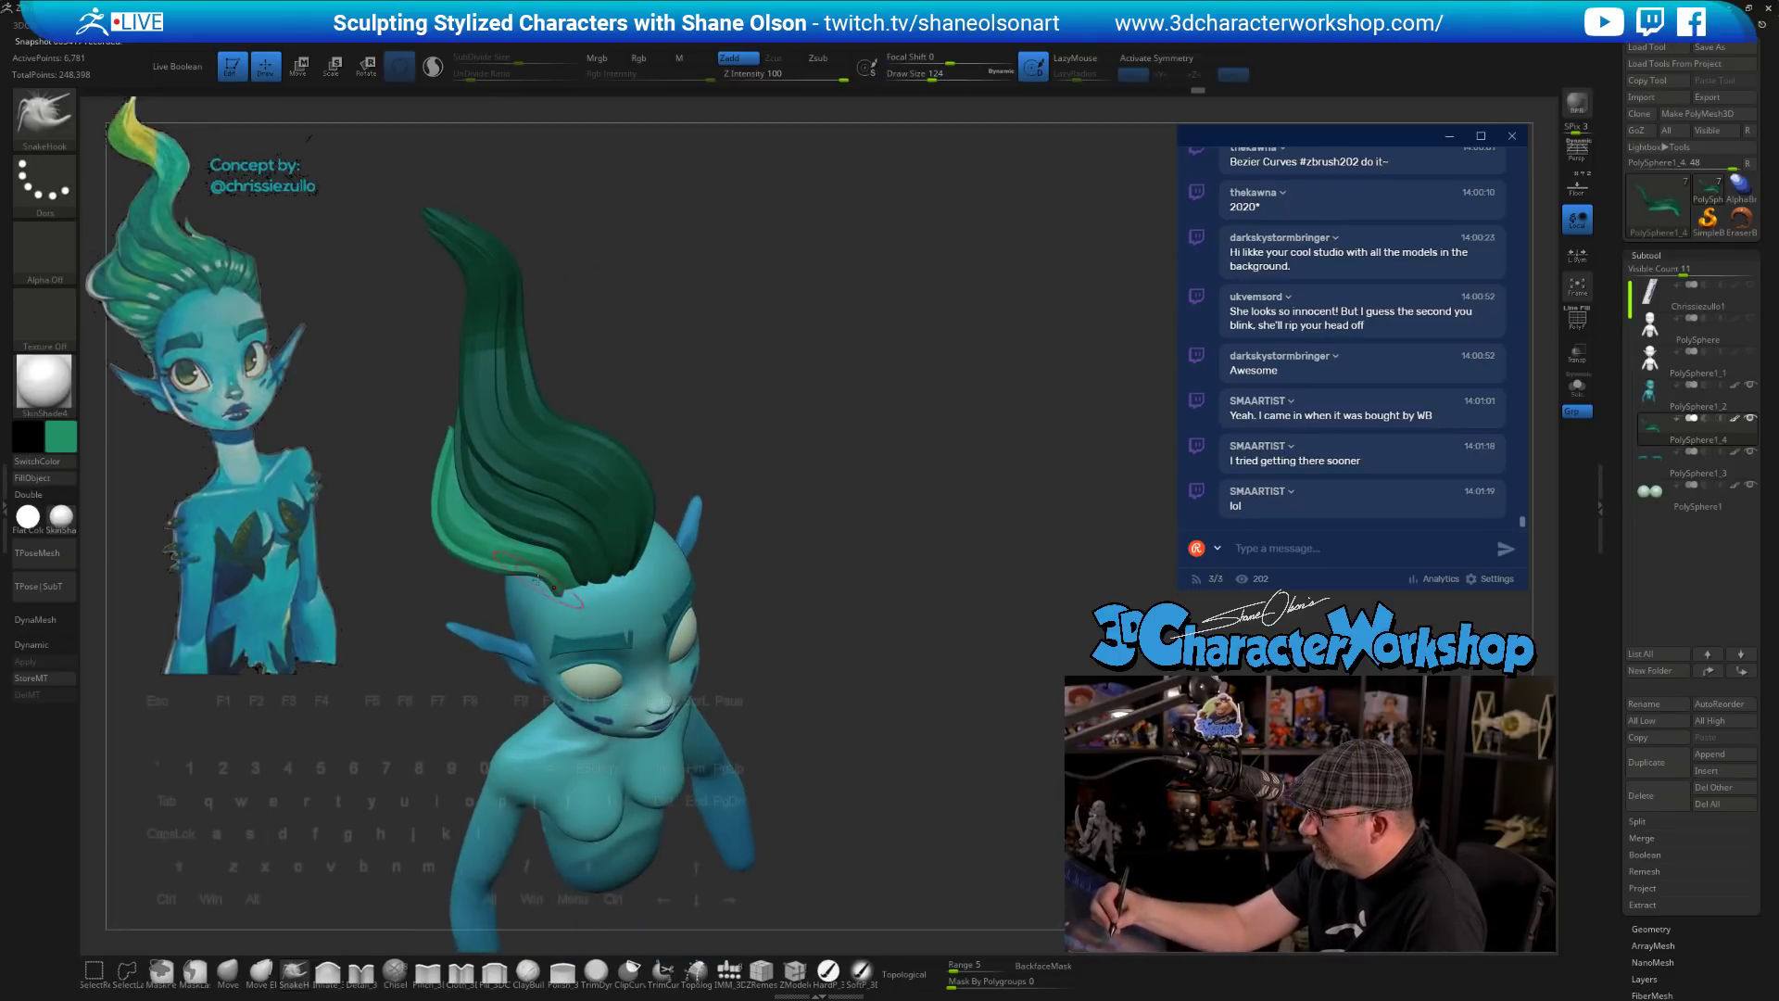
{"action": "key", "text": "bracketright"}
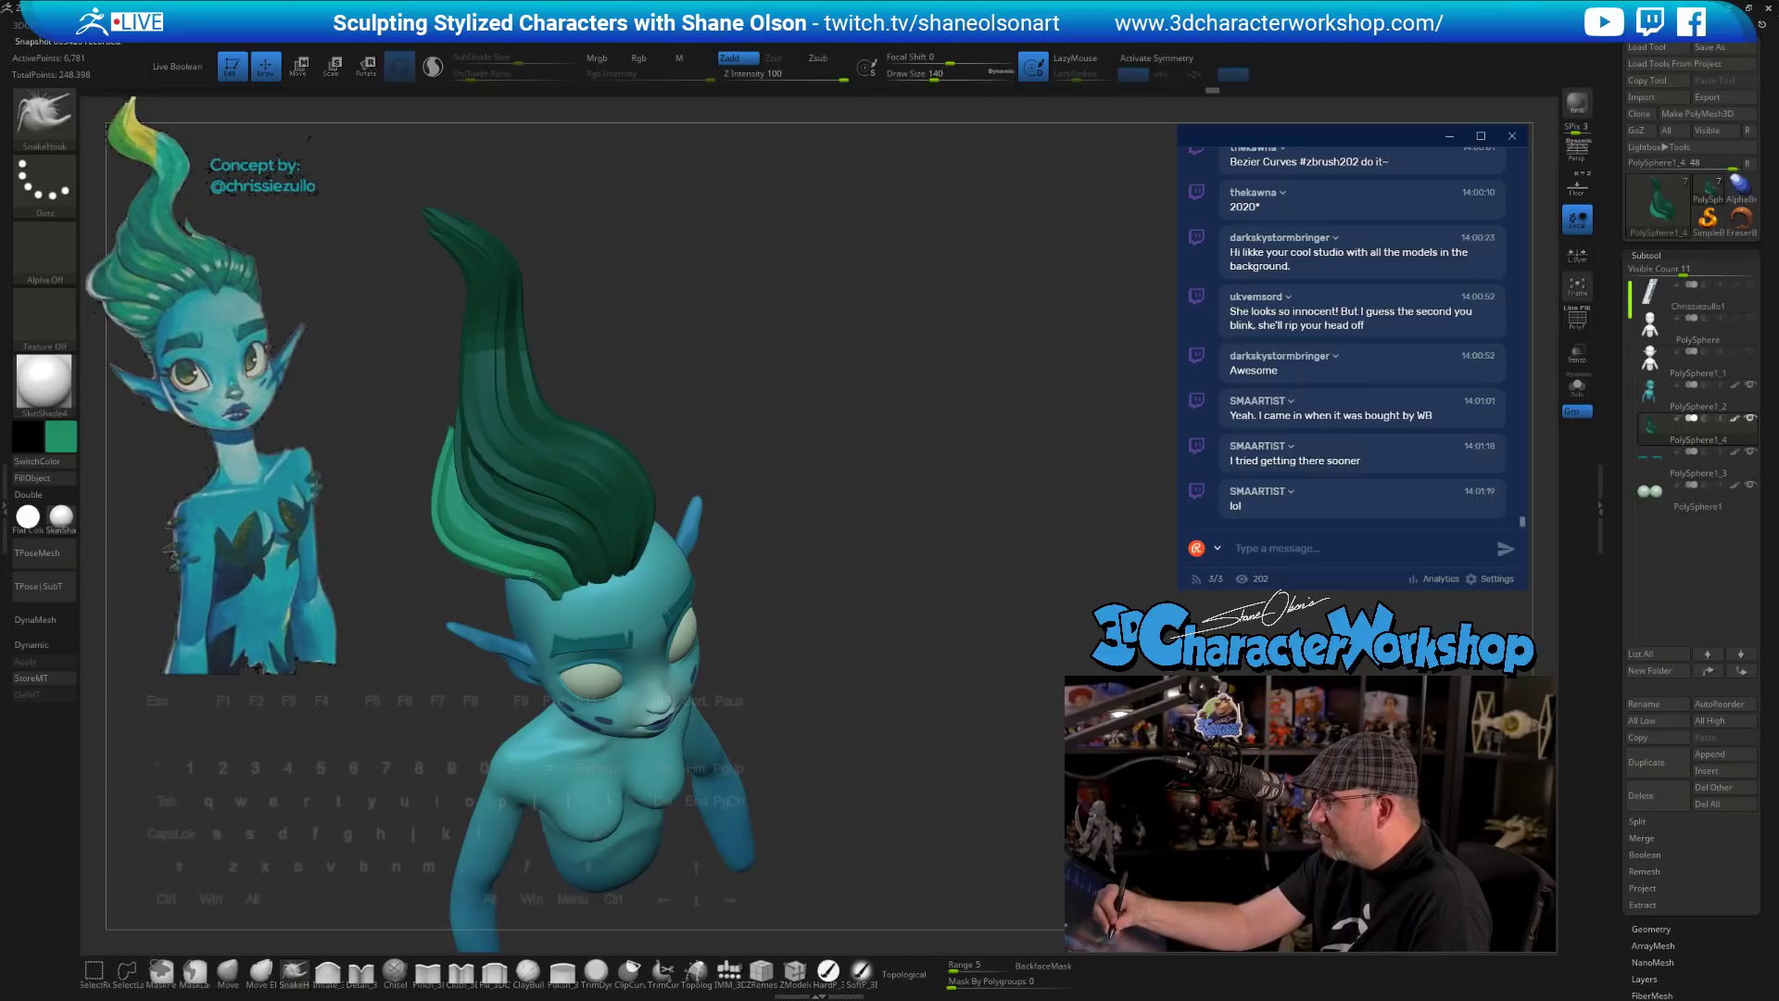
{"action": "right_click_drag", "start_coordinate": [794, 615], "coordinate": [746, 594]}
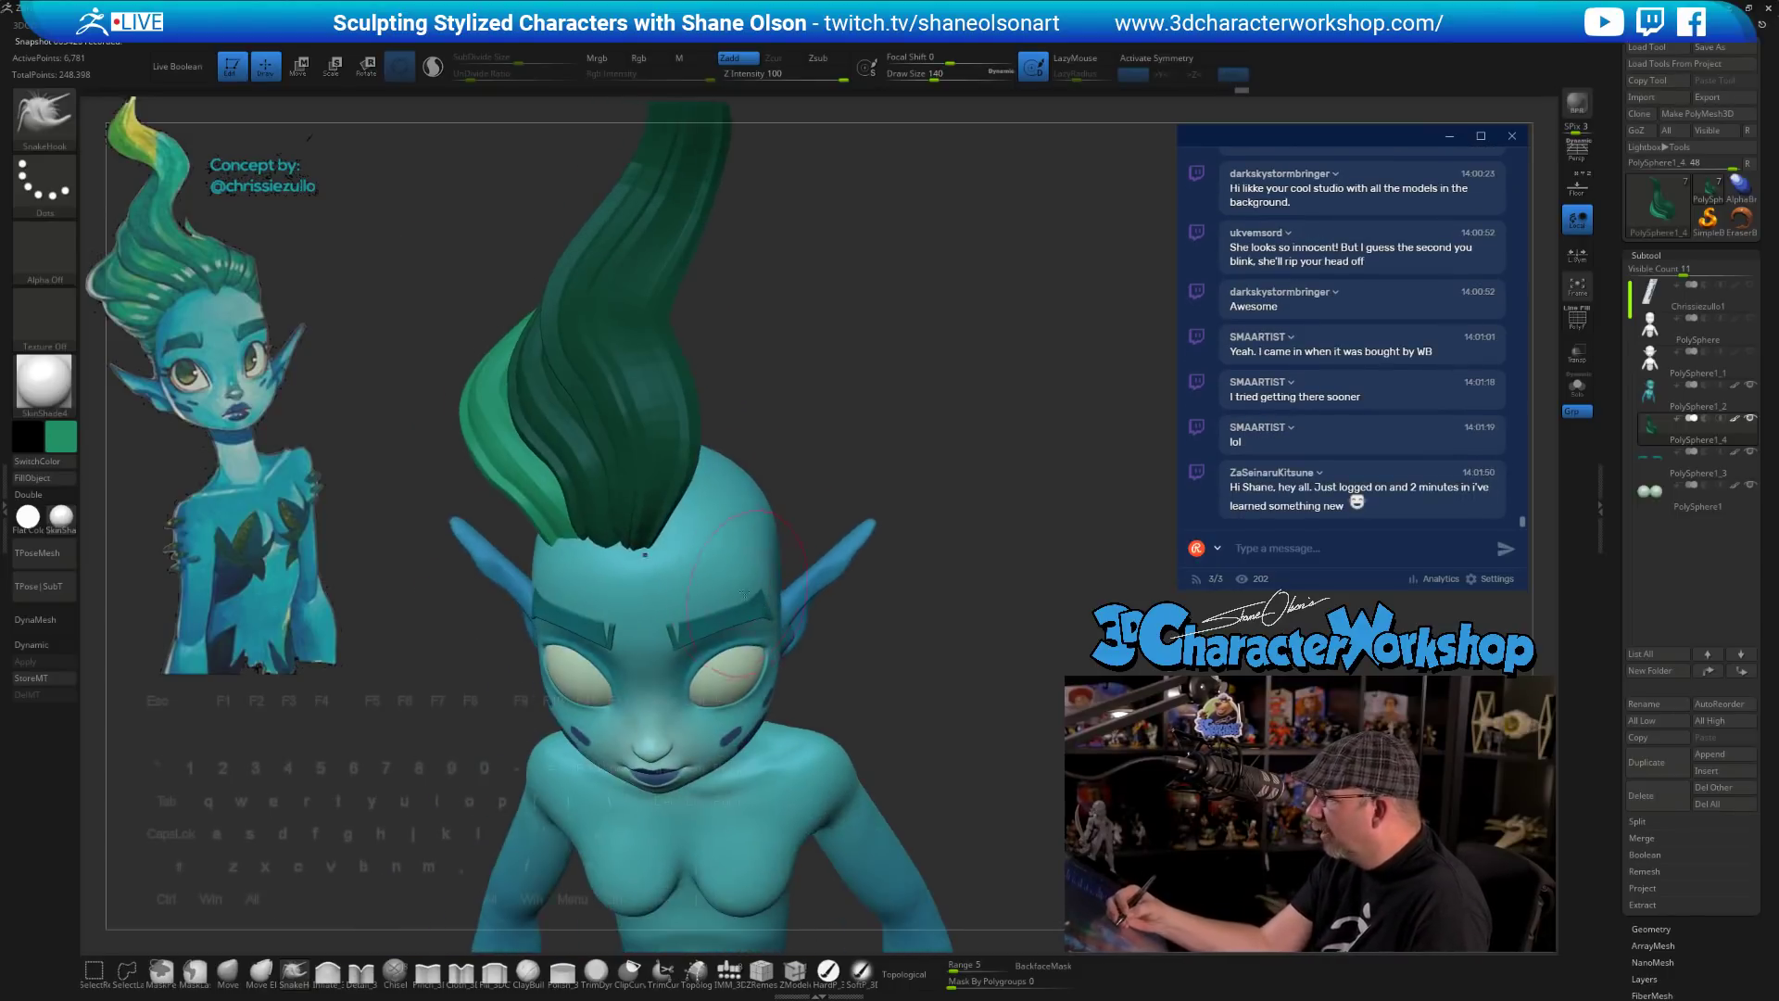
{"action": "left_click_drag", "start_coordinate": [488, 476], "coordinate": [501, 466]}
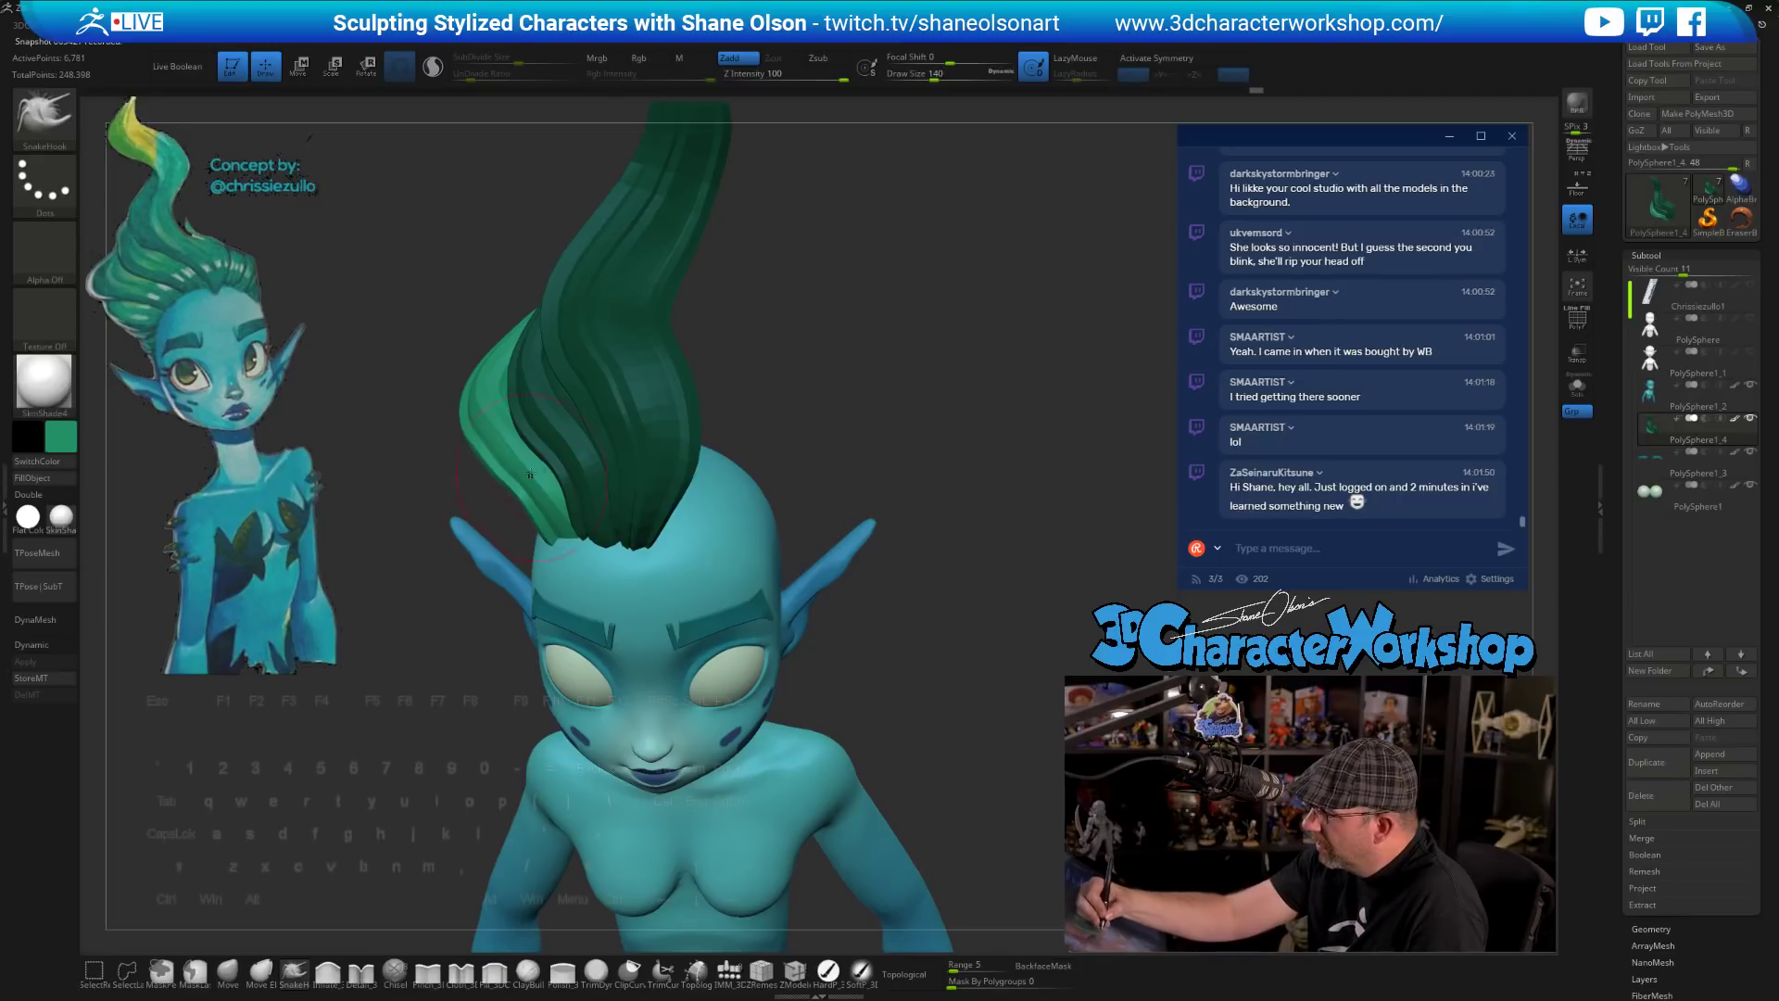
{"action": "mouse_move", "coordinate": [507, 513]}
{"action": "right_mouse_down"}
{"action": "mouse_move", "coordinate": [537, 456]}
{"action": "mouse_move", "coordinate": [540, 520]}
{"action": "right_mouse_up"}
{"action": "mouse_move", "coordinate": [477, 454]}
{"action": "right_mouse_down"}
{"action": "mouse_move", "coordinate": [488, 511]}
{"action": "mouse_move", "coordinate": [491, 463]}
{"action": "right_mouse_up"}
- Reshape the strand's lower edge just above the scalp with a smaller SnakeHook brush
{"action": "key", "text": "s"}
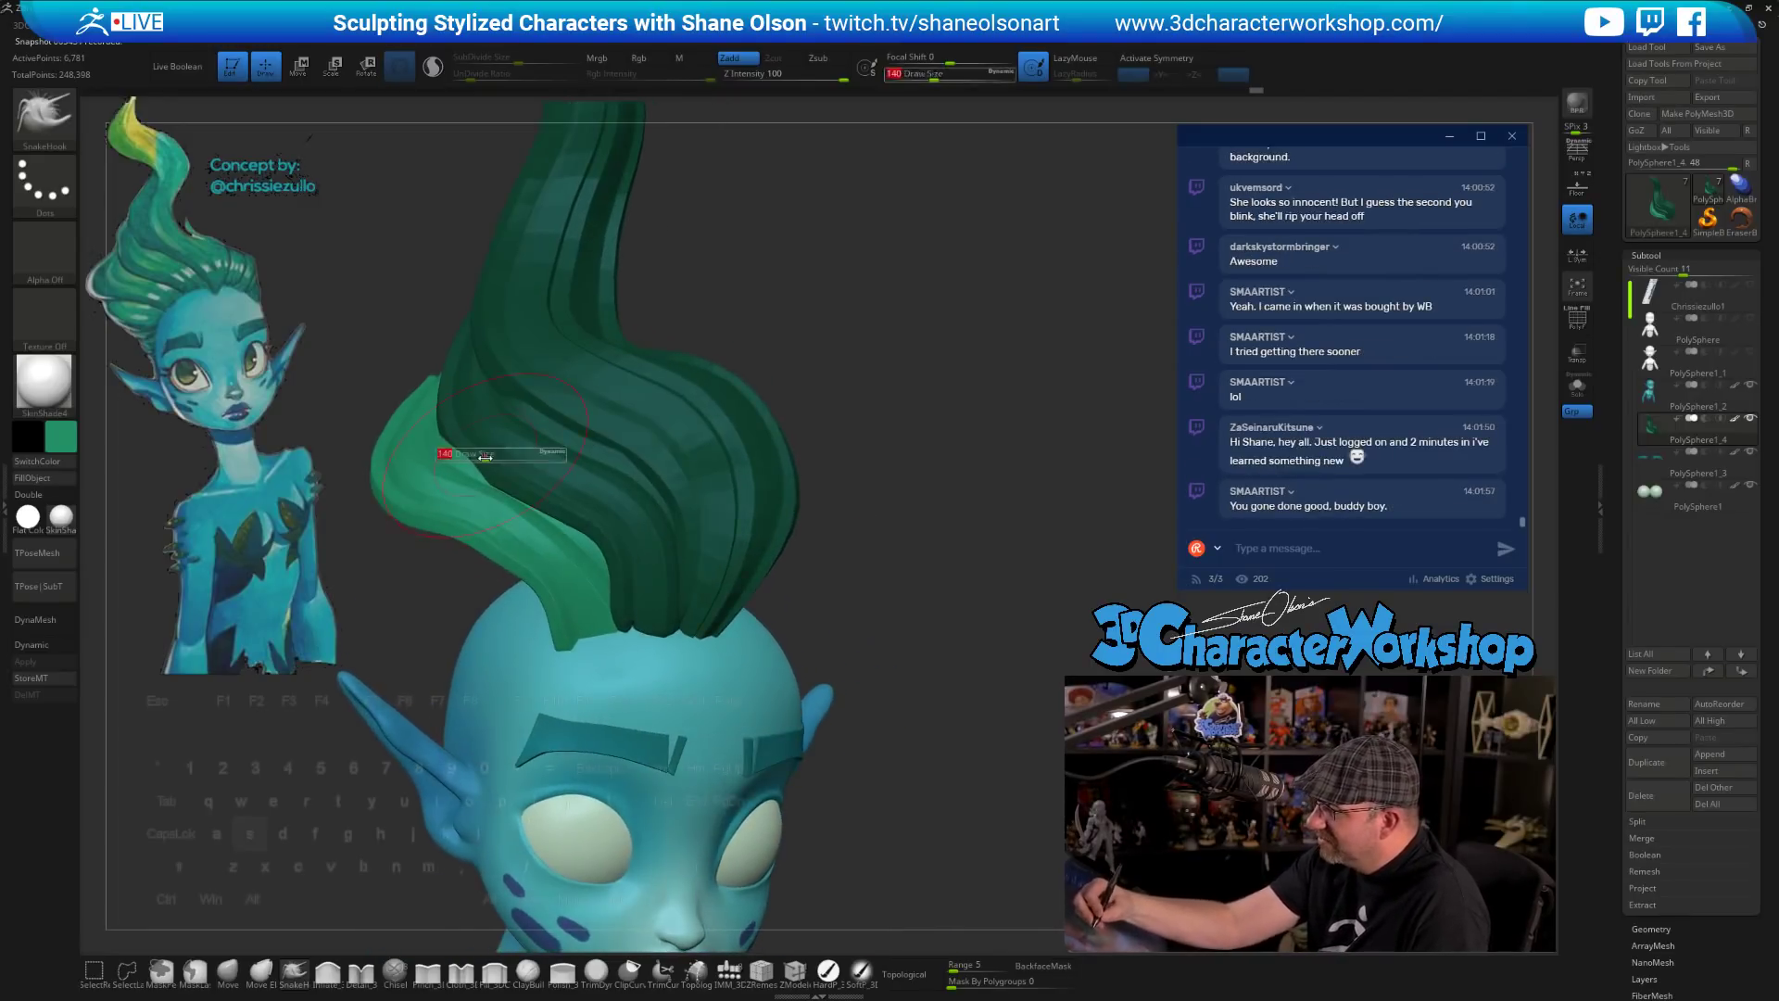
{"action": "left_click_drag", "start_coordinate": [484, 456], "coordinate": [468, 455]}
{"action": "right_click_drag", "start_coordinate": [460, 453], "coordinate": [545, 505]}
{"action": "key", "text": "s"}
{"action": "left_click_drag", "start_coordinate": [544, 545], "coordinate": [537, 594]}
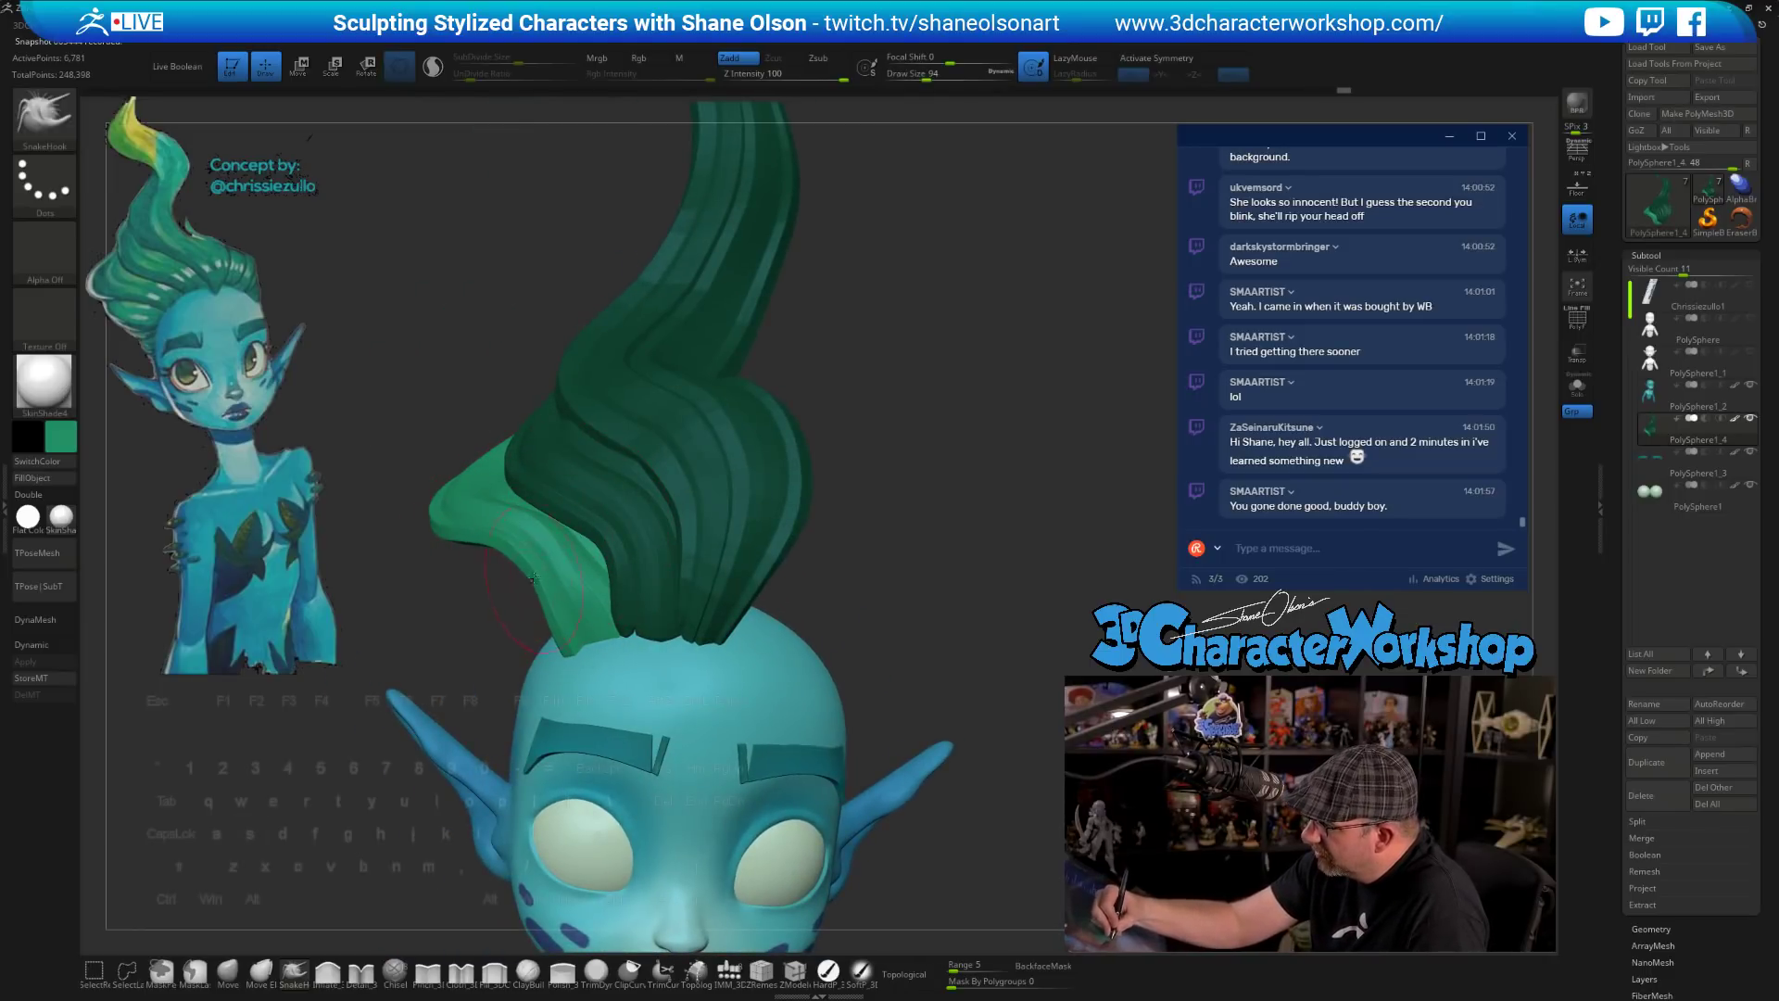
{"action": "mouse_move", "coordinate": [534, 578]}
{"action": "right_mouse_down"}
{"action": "mouse_move", "coordinate": [525, 562]}
{"action": "mouse_move", "coordinate": [686, 593]}
{"action": "mouse_move", "coordinate": [836, 650]}
{"action": "mouse_move", "coordinate": [820, 528]}
{"action": "mouse_move", "coordinate": [778, 429]}
{"action": "mouse_move", "coordinate": [774, 472]}
{"action": "mouse_move", "coordinate": [771, 403]}
{"action": "mouse_move", "coordinate": [845, 767]}
{"action": "right_mouse_up"}
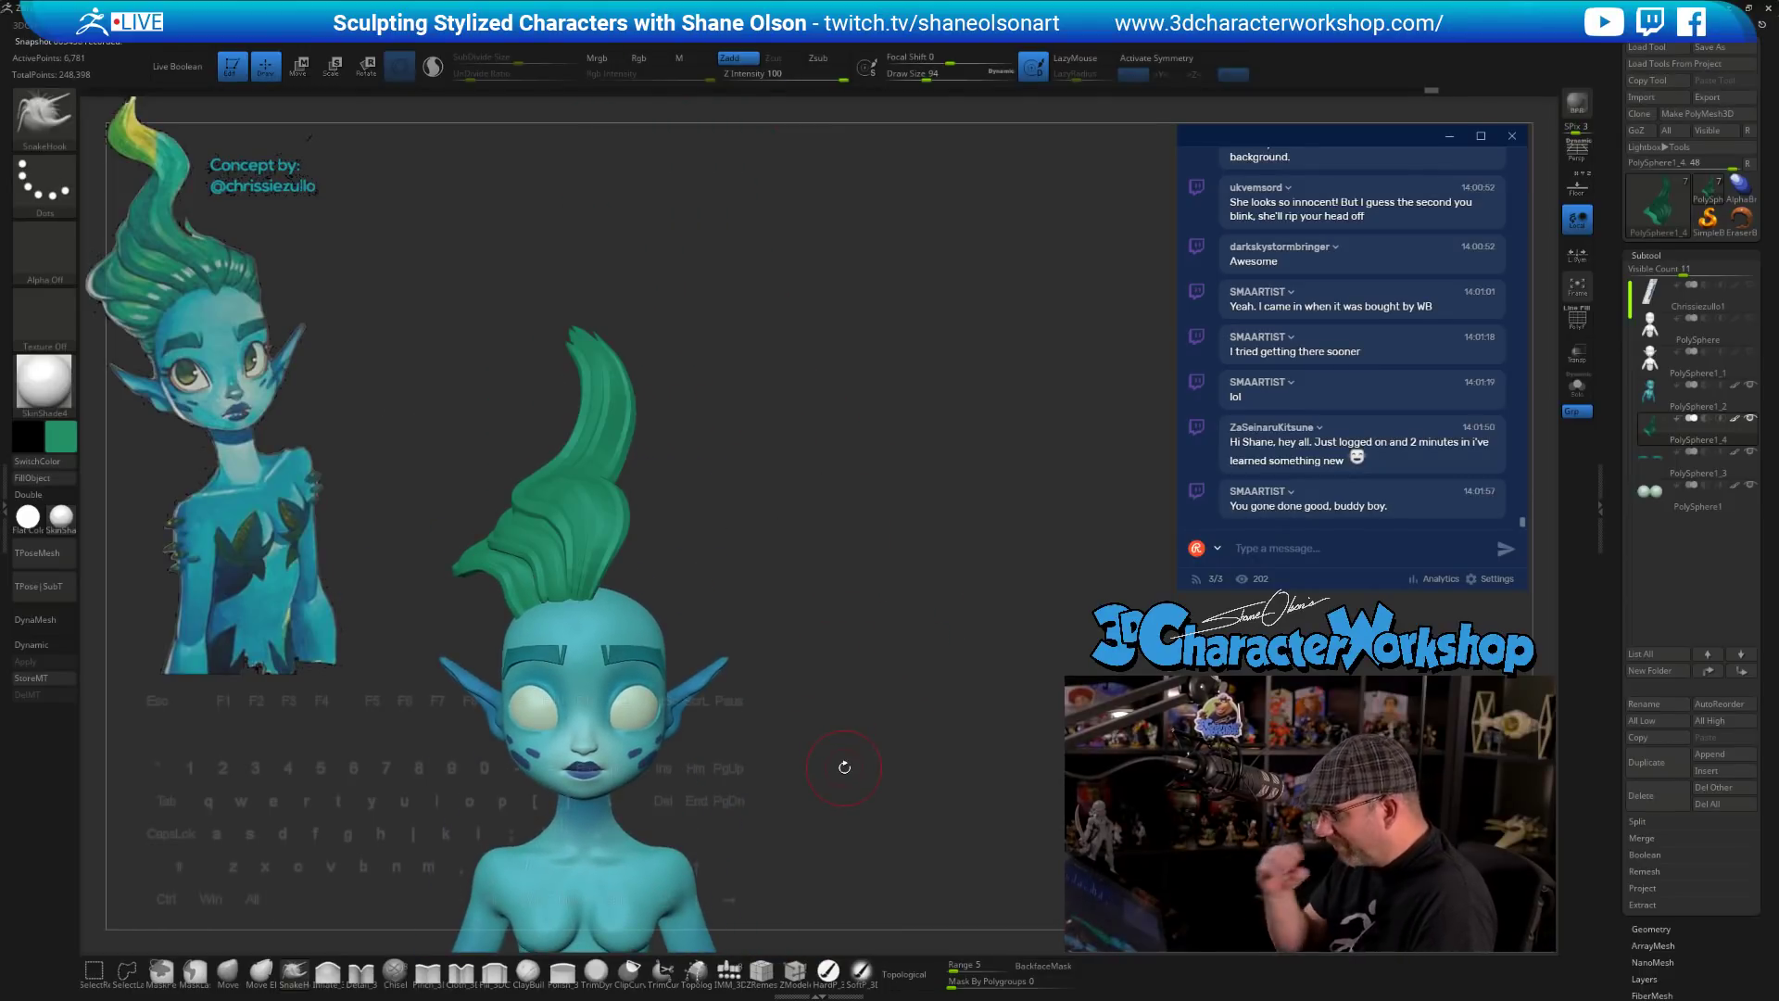
- Refine the underside and root of the side strand with SnakeHook, reducing Draw Size to 77 and 51
{"action": "right_click_drag", "start_coordinate": [483, 593], "coordinate": [427, 549], "text": "ctrl"}
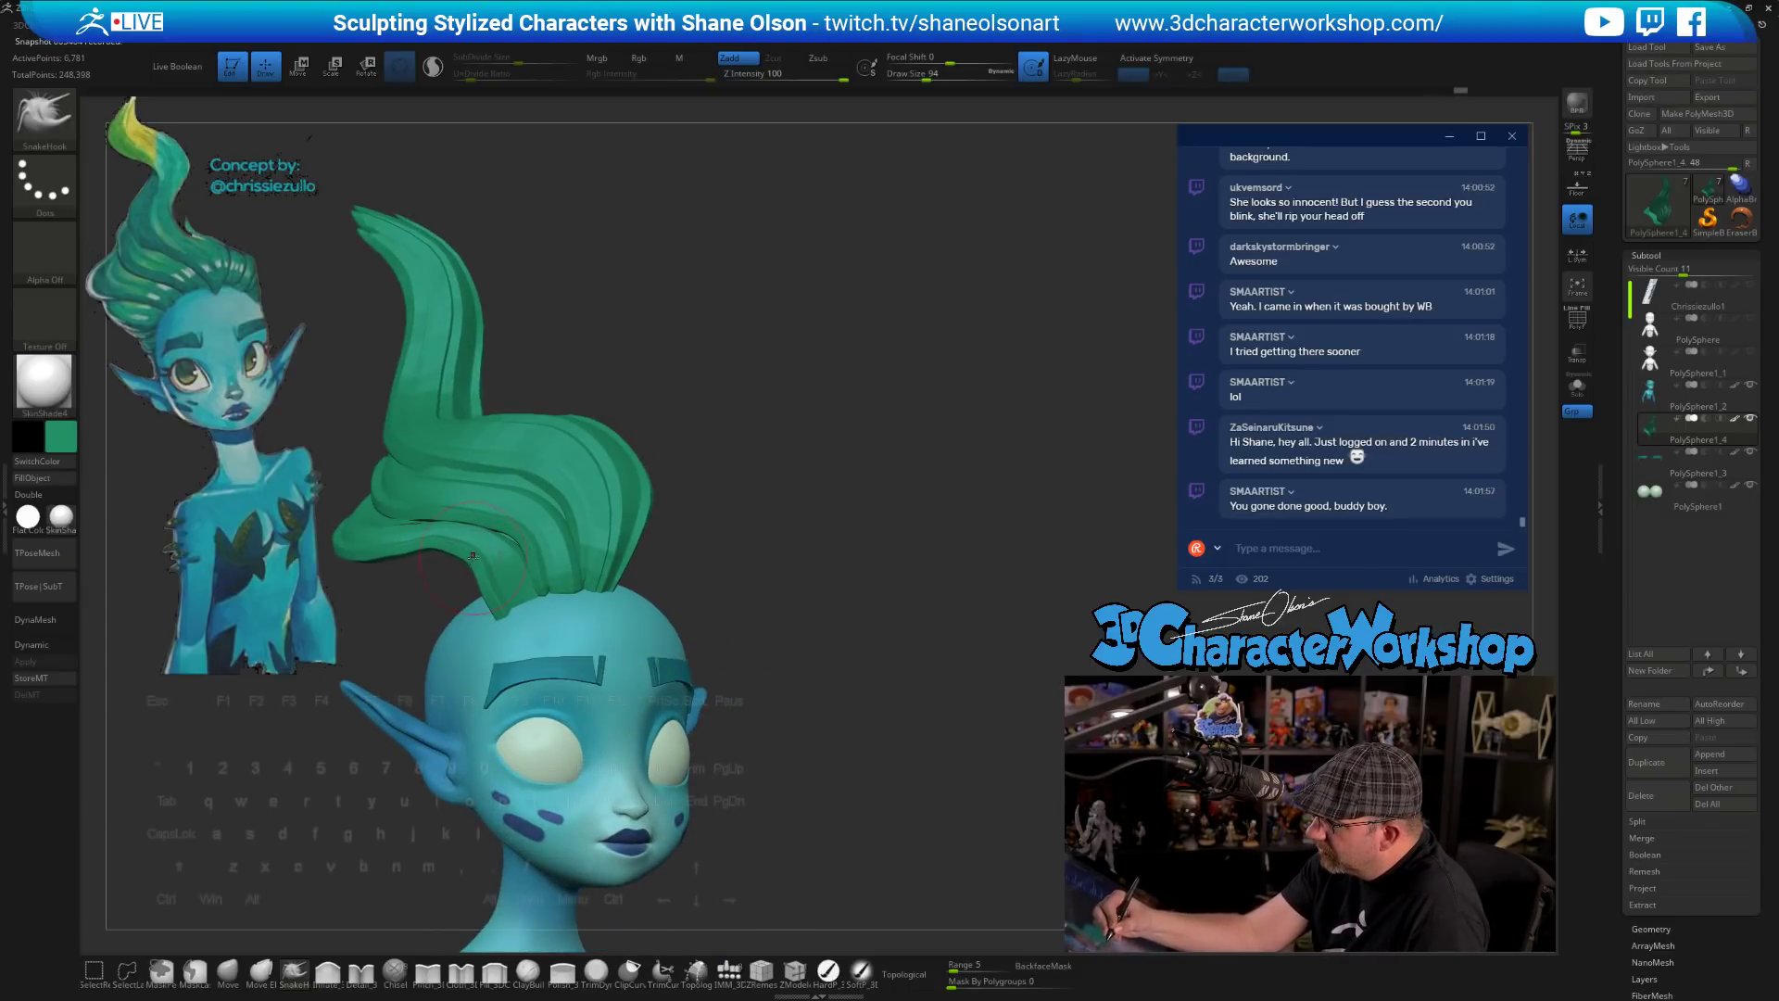
{"action": "right_click_drag", "start_coordinate": [749, 670], "coordinate": [755, 573]}
{"action": "key", "text": "s"}
{"action": "left_click_drag", "start_coordinate": [816, 590], "coordinate": [811, 591]}
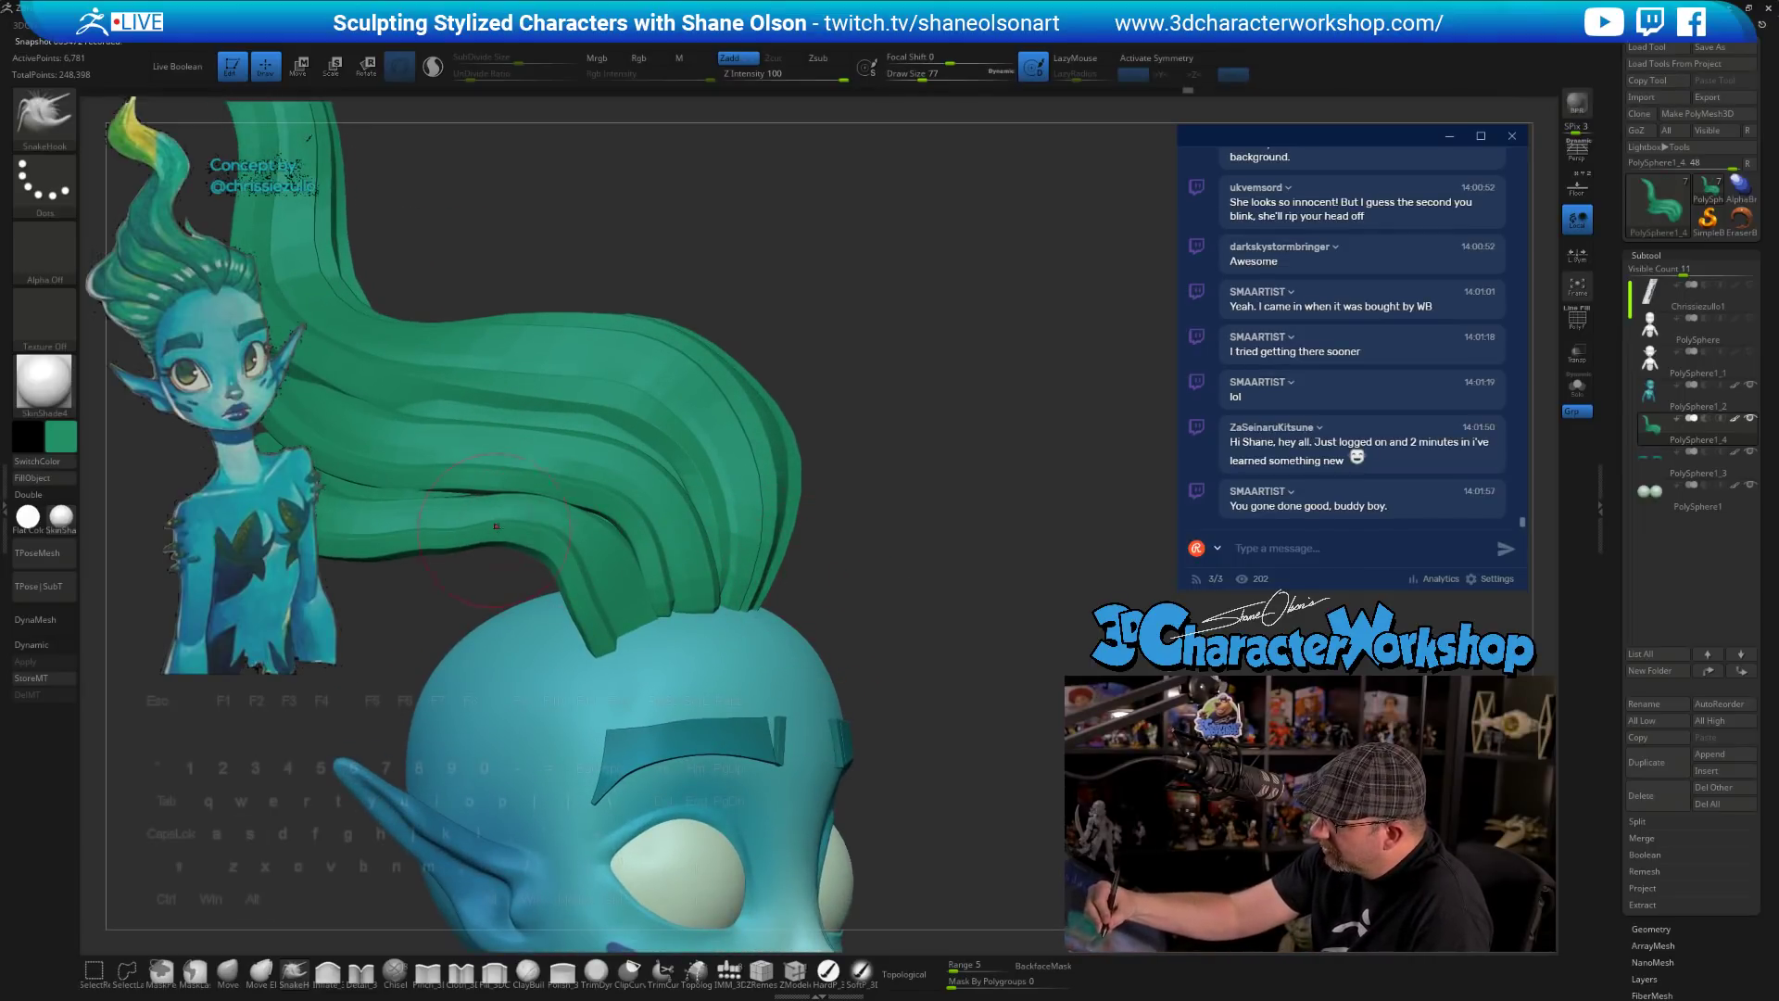
{"action": "key", "text": "s"}
{"action": "mouse_move", "coordinate": [453, 544]}
{"action": "left_mouse_down"}
{"action": "mouse_move", "coordinate": [435, 544]}
{"action": "mouse_move", "coordinate": [593, 565]}
{"action": "mouse_move", "coordinate": [611, 593]}
{"action": "left_mouse_up"}
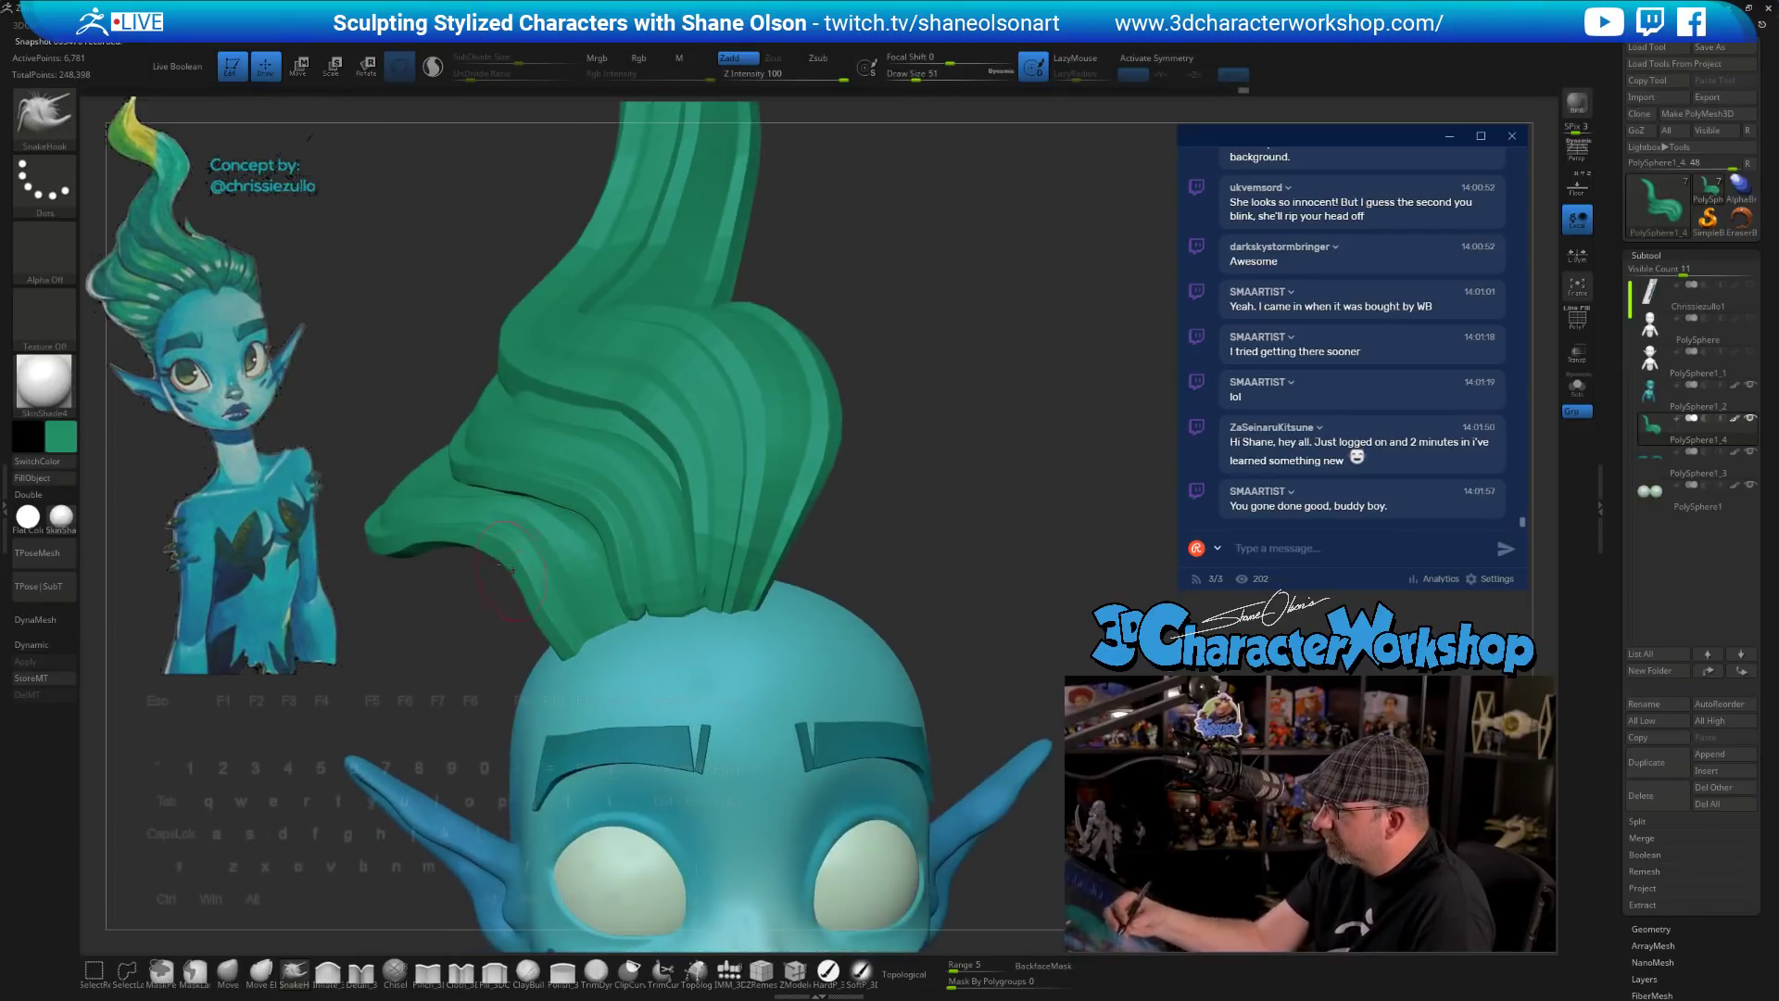
{"action": "left_click_drag", "start_coordinate": [898, 584], "coordinate": [1007, 608], "text": "alt"}
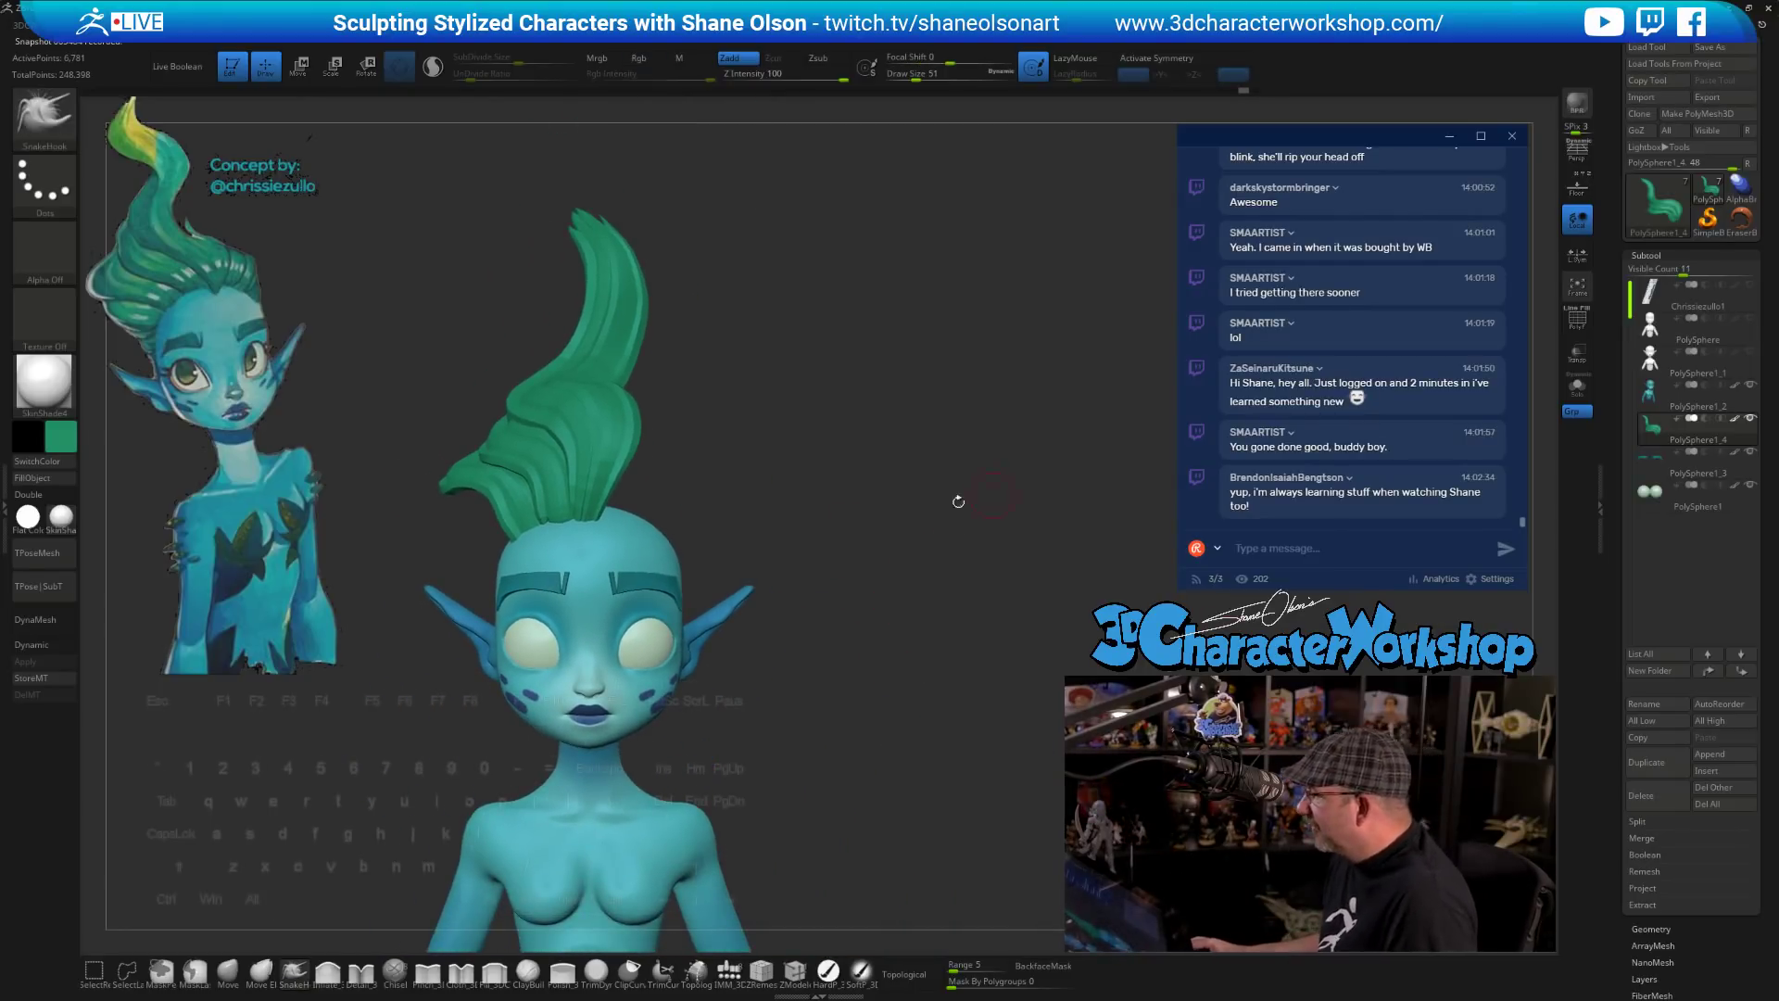
- Turn on the Dynamic subdivision preview for the hair
{"action": "left_click_drag", "start_coordinate": [985, 536], "coordinate": [963, 465]}
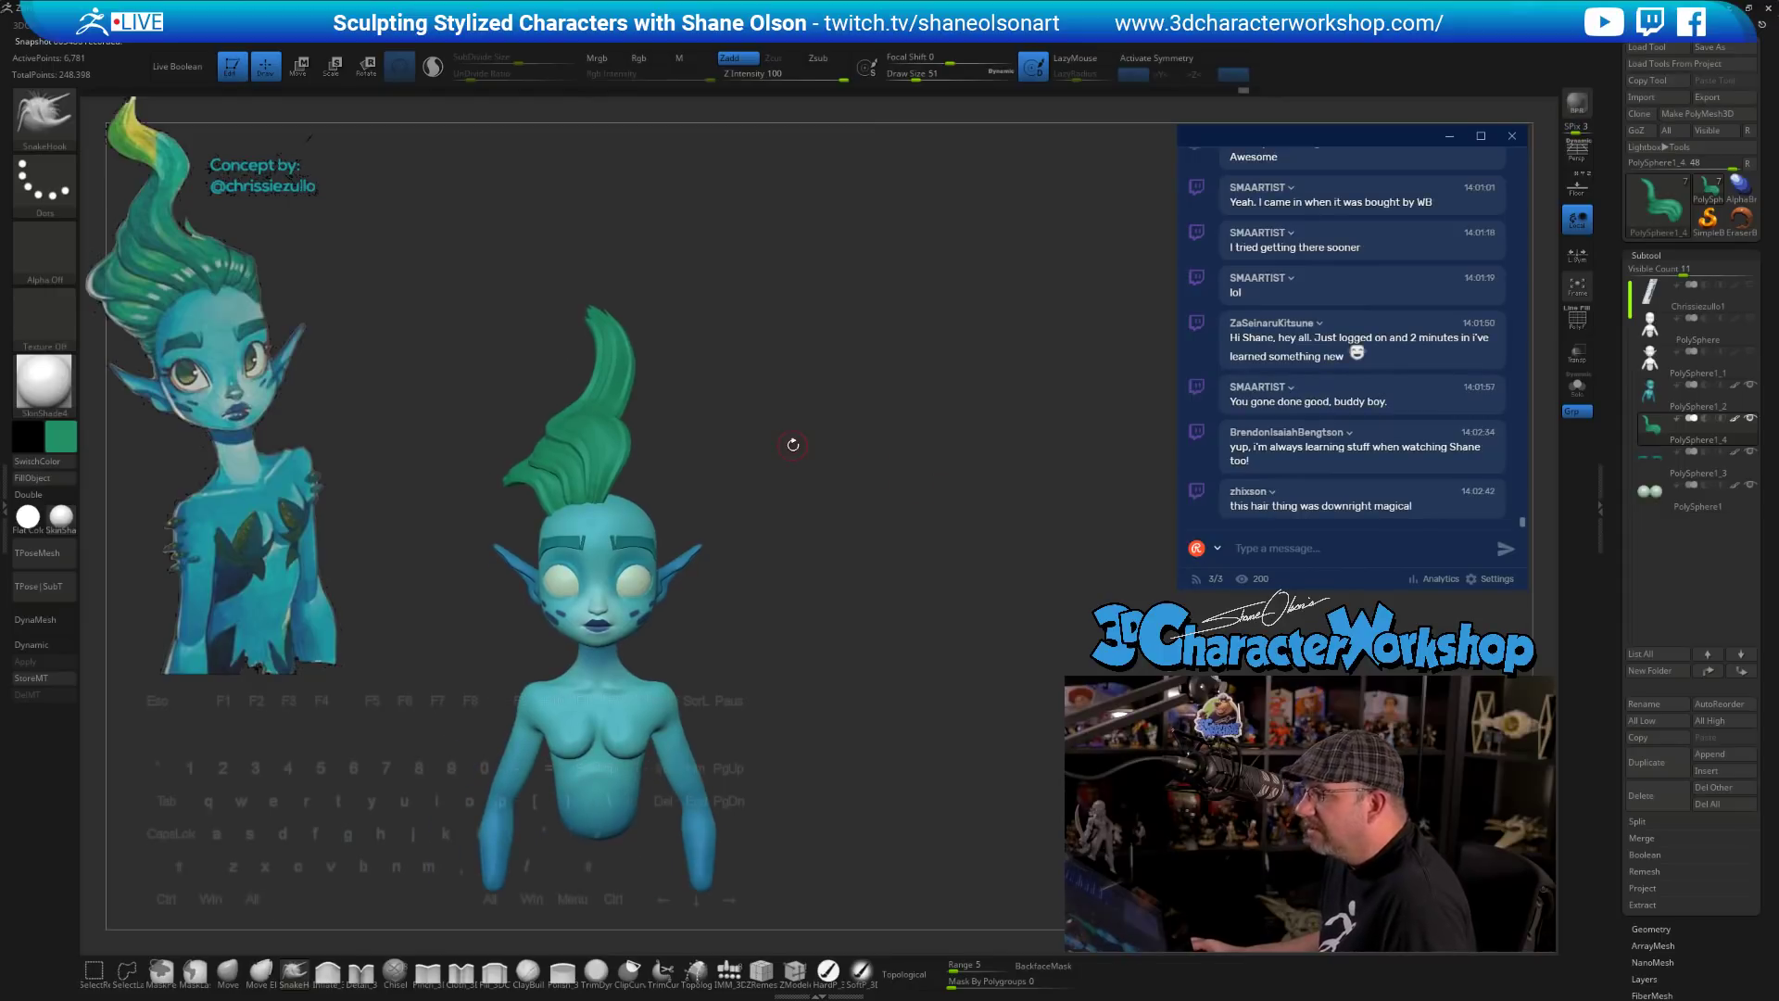
{"action": "mouse_move", "coordinate": [793, 444]}
{"action": "left_mouse_down"}
{"action": "mouse_move", "coordinate": [926, 454]}
{"action": "mouse_move", "coordinate": [808, 440]}
{"action": "mouse_move", "coordinate": [795, 481]}
{"action": "left_mouse_up"}
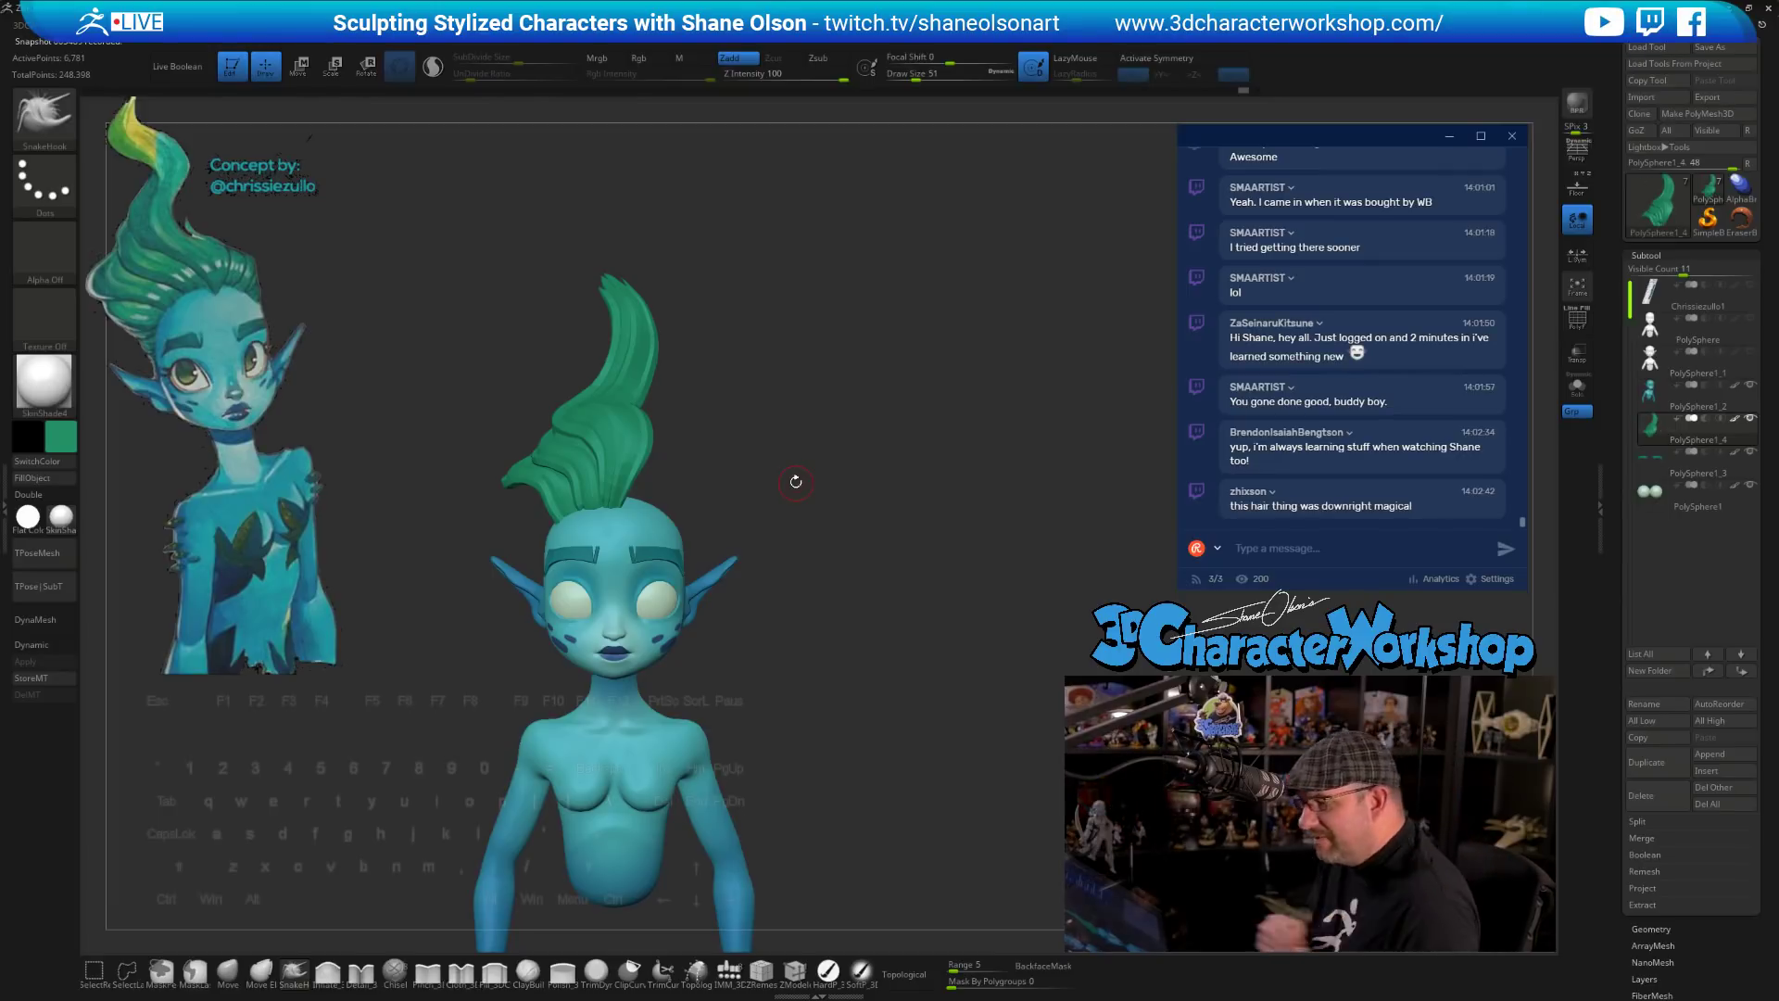
{"action": "mouse_move", "coordinate": [762, 437]}
{"action": "left_mouse_down", "text": "alt"}
{"action": "mouse_move", "coordinate": [795, 475]}
{"action": "mouse_move", "coordinate": [738, 476]}
{"action": "mouse_move", "coordinate": [745, 456]}
{"action": "left_mouse_up", "text": "alt"}
{"action": "key", "text": "d"}
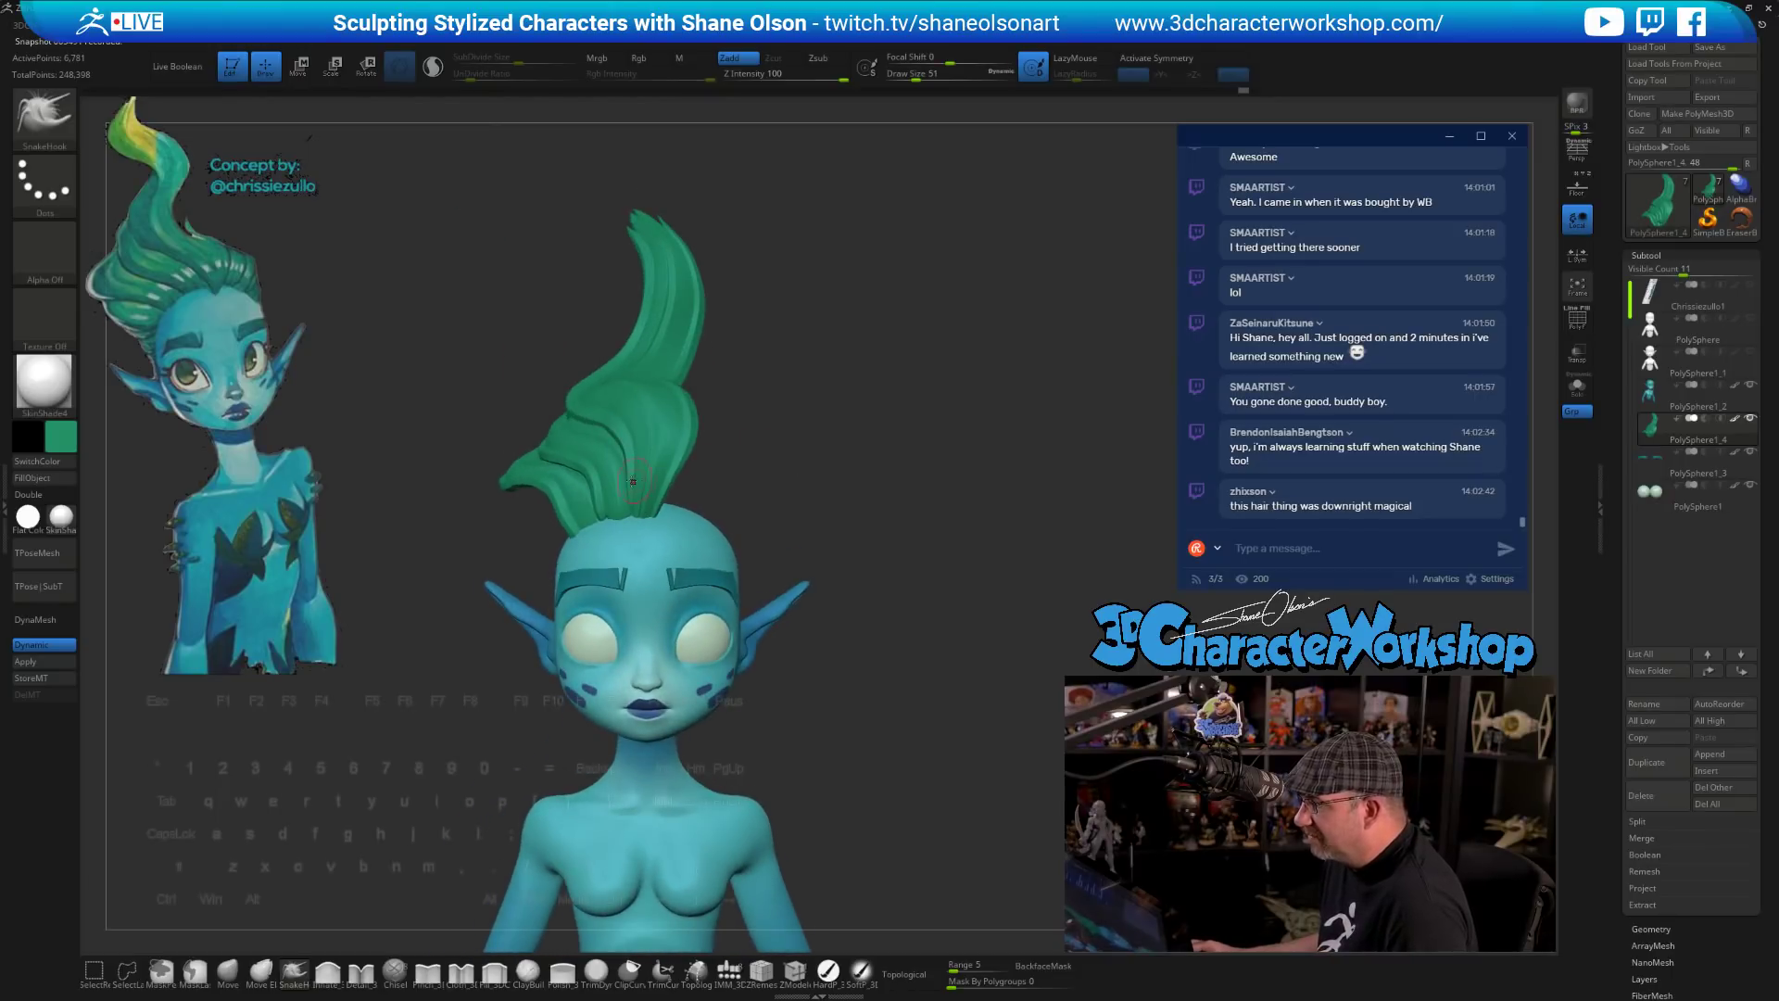
- Switch to the Move brush for the hair and enlarge its Draw Size to 202
{"action": "key", "text": "s"}
{"action": "left_click_drag", "start_coordinate": [498, 556], "coordinate": [523, 554]}
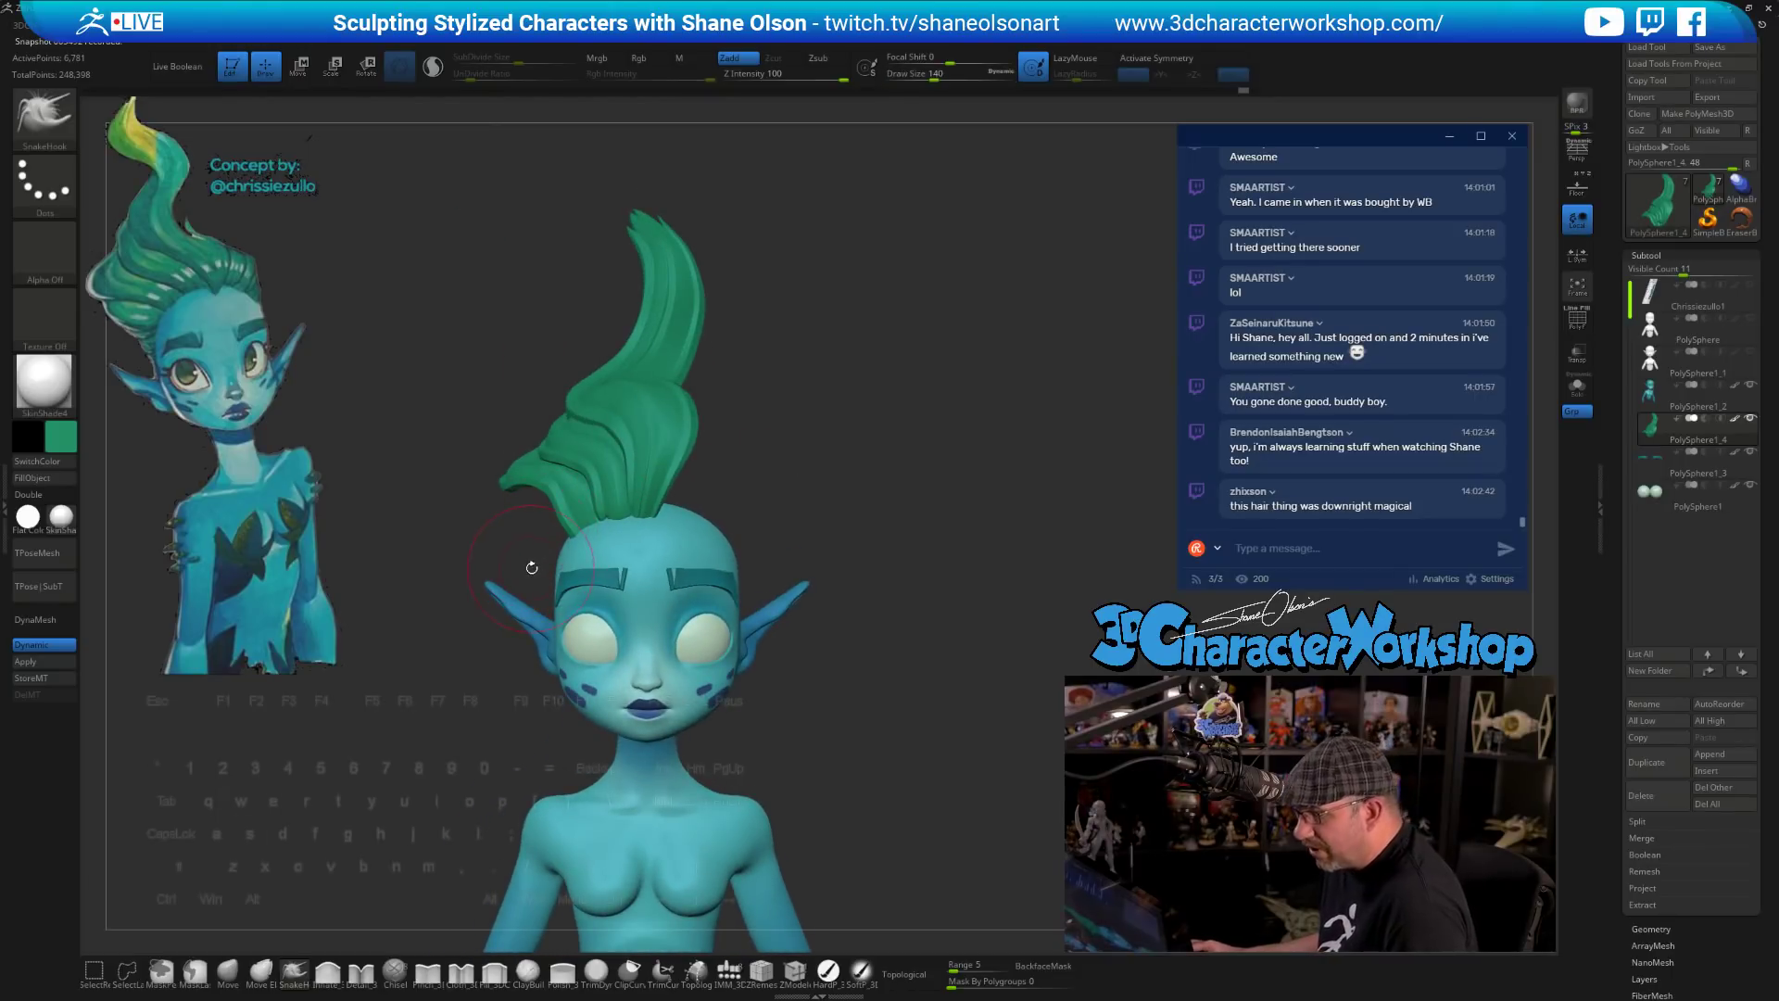
{"action": "left_click", "coordinate": [227, 969]}
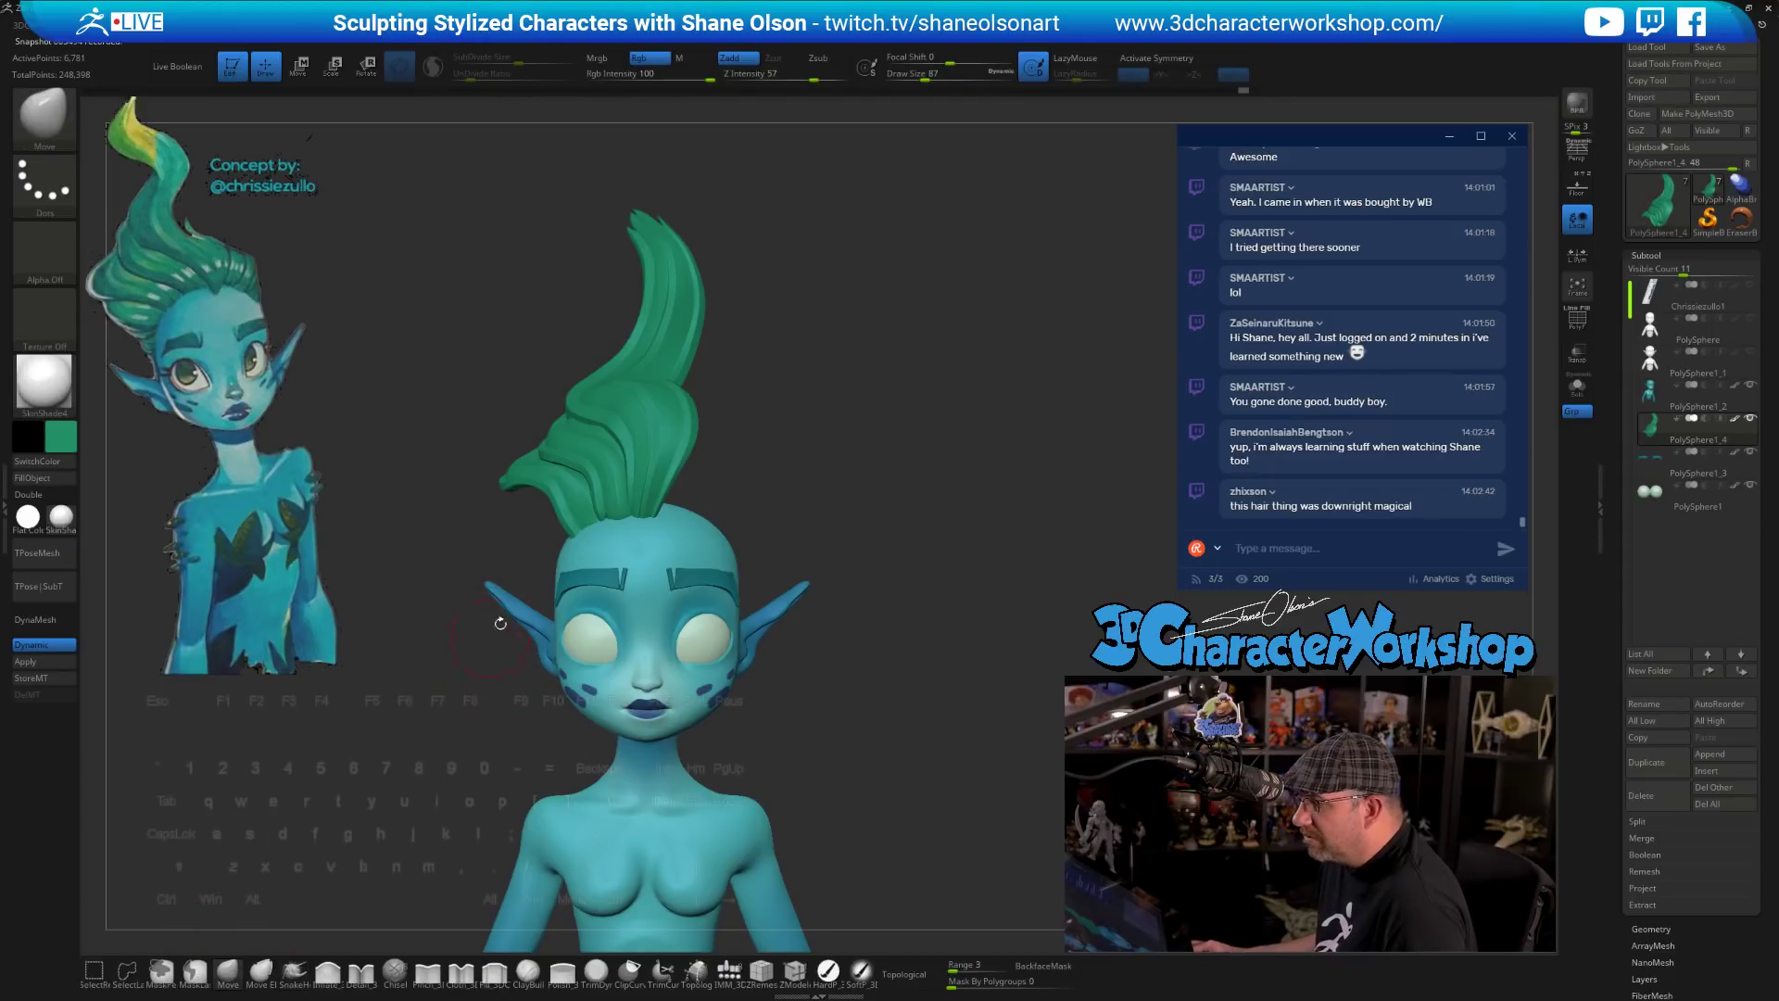
{"action": "key", "text": "s"}
{"action": "left_click_drag", "start_coordinate": [560, 516], "coordinate": [574, 511]}
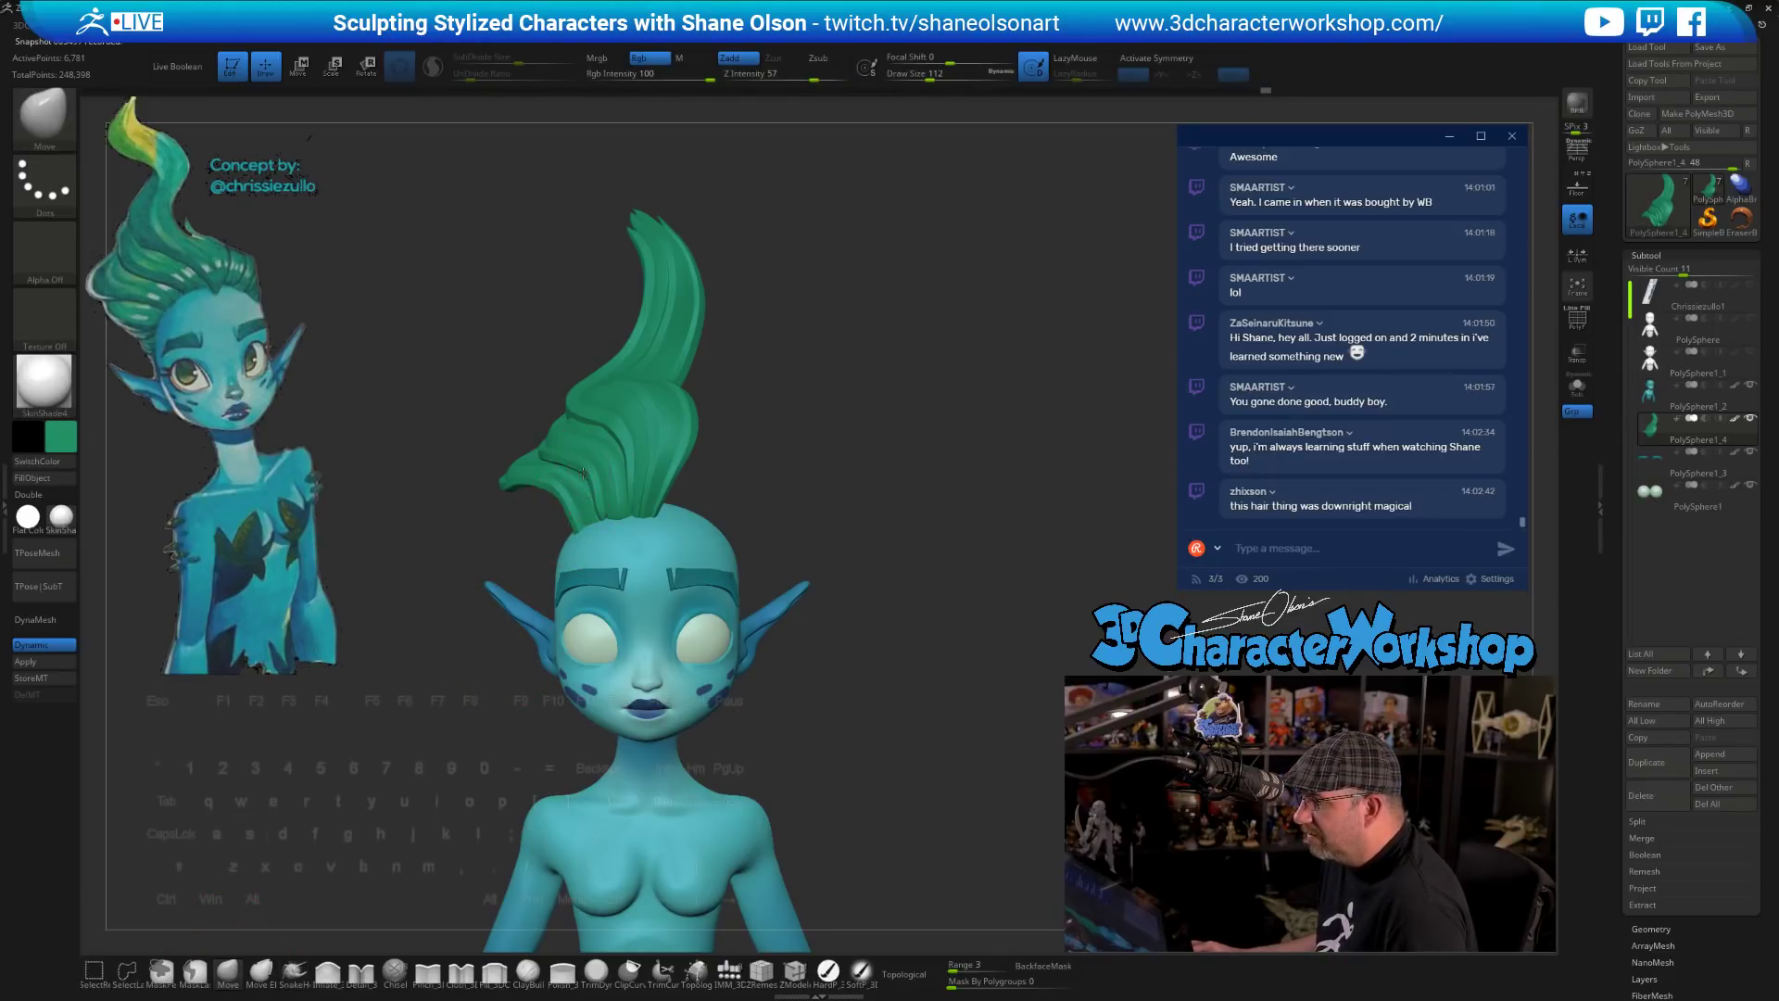
{"action": "mouse_move", "coordinate": [762, 439]}
{"action": "left_mouse_down"}
{"action": "mouse_move", "coordinate": [791, 426]}
{"action": "mouse_move", "coordinate": [790, 443]}
{"action": "mouse_move", "coordinate": [763, 435]}
{"action": "left_mouse_up"}
{"action": "key", "text": "s"}
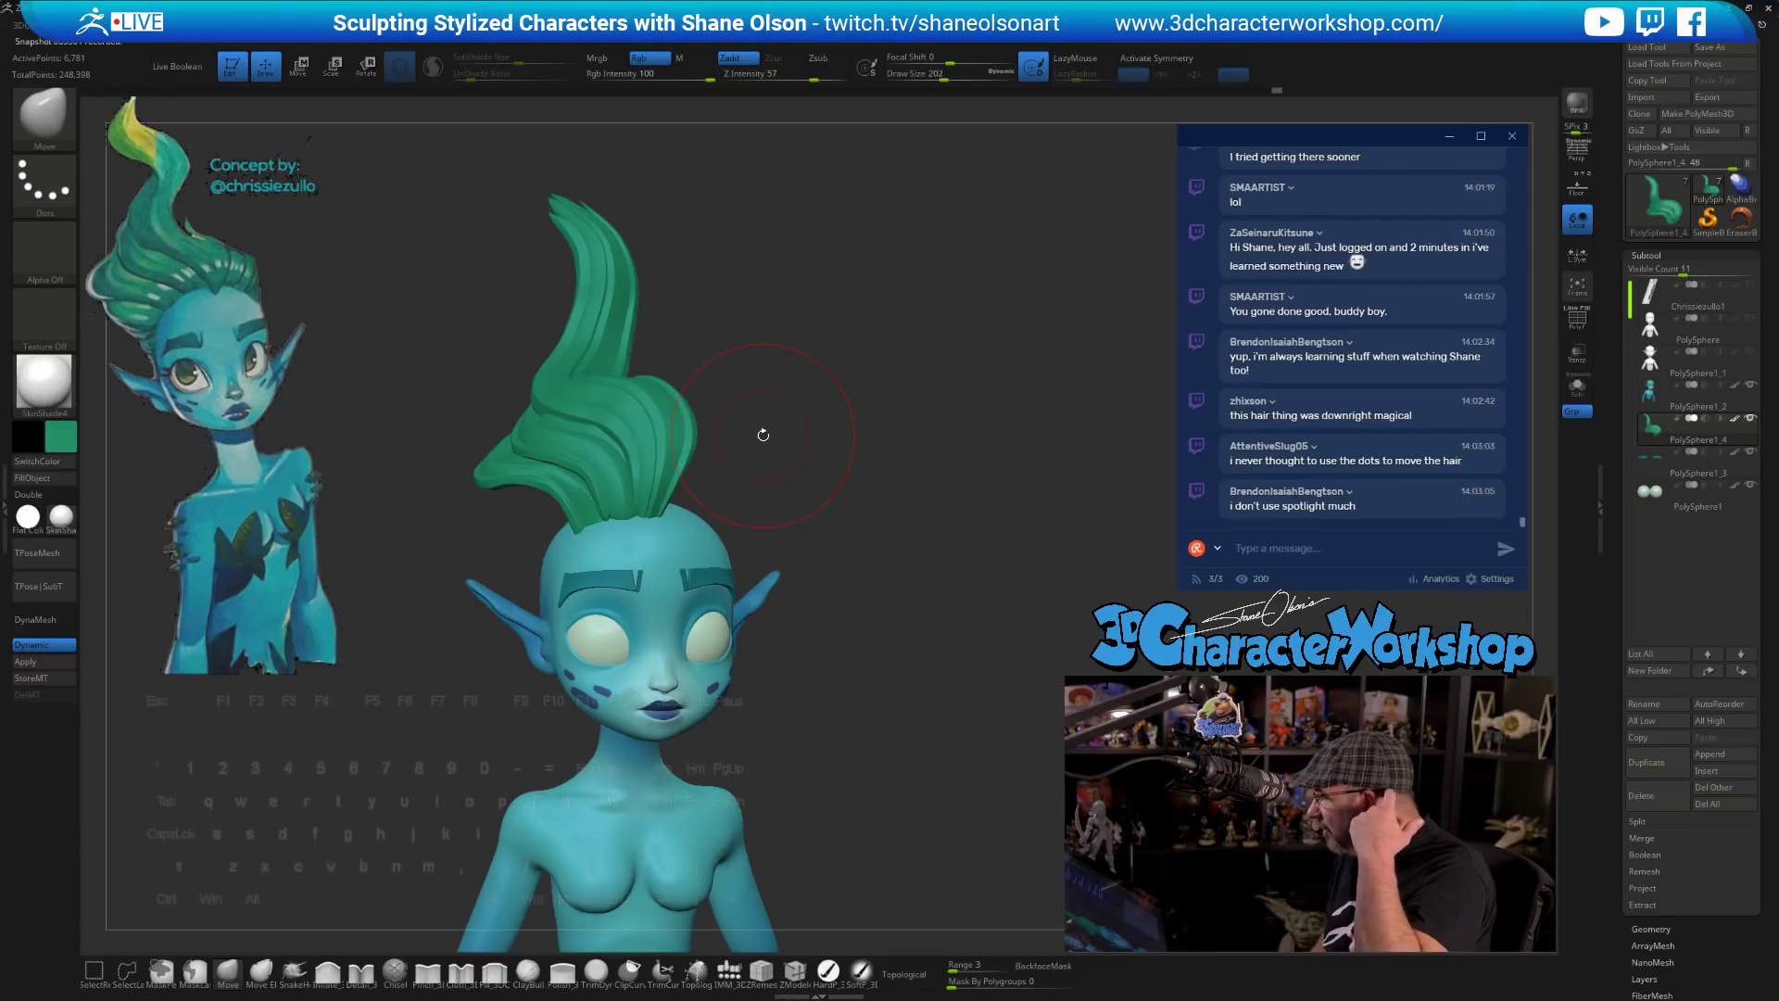
{"action": "left_click_drag", "start_coordinate": [775, 431], "coordinate": [805, 539]}
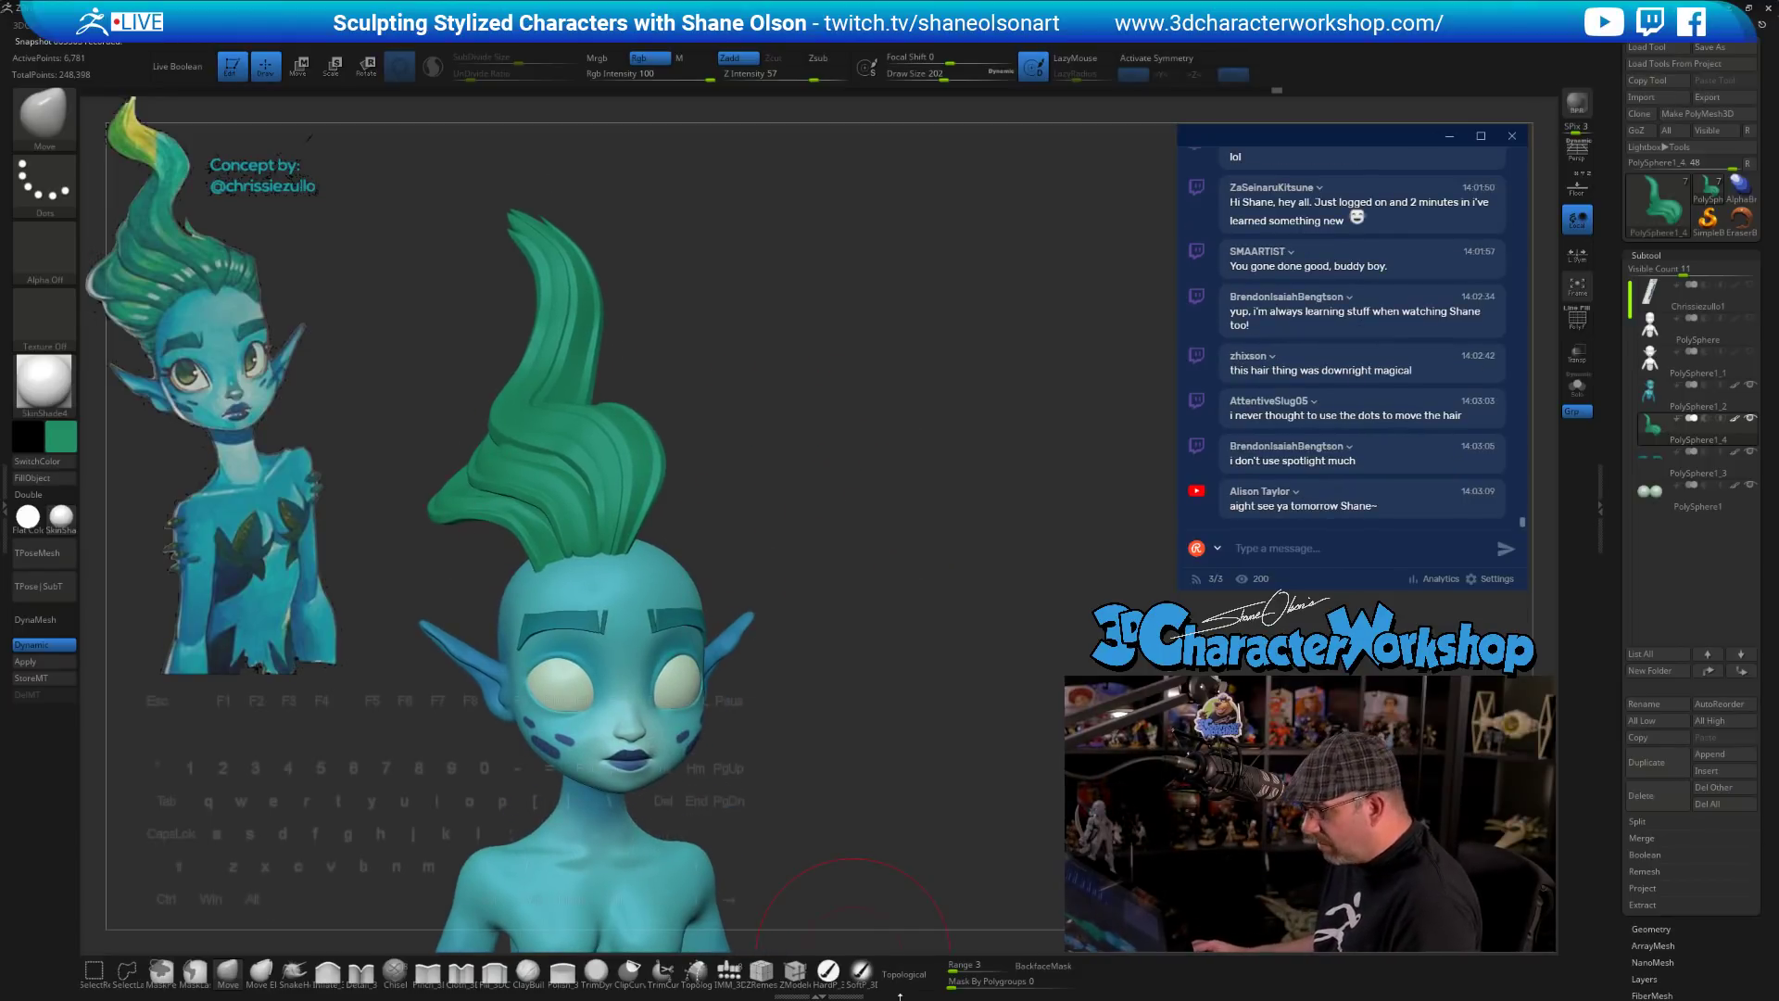
- Sample dark teal from the concept art's hairline with Spotlight and softly paint the hair's base at Rgb Intensity 2
{"action": "left_click", "coordinate": [861, 970]}
{"action": "key", "text": "shift+z"}
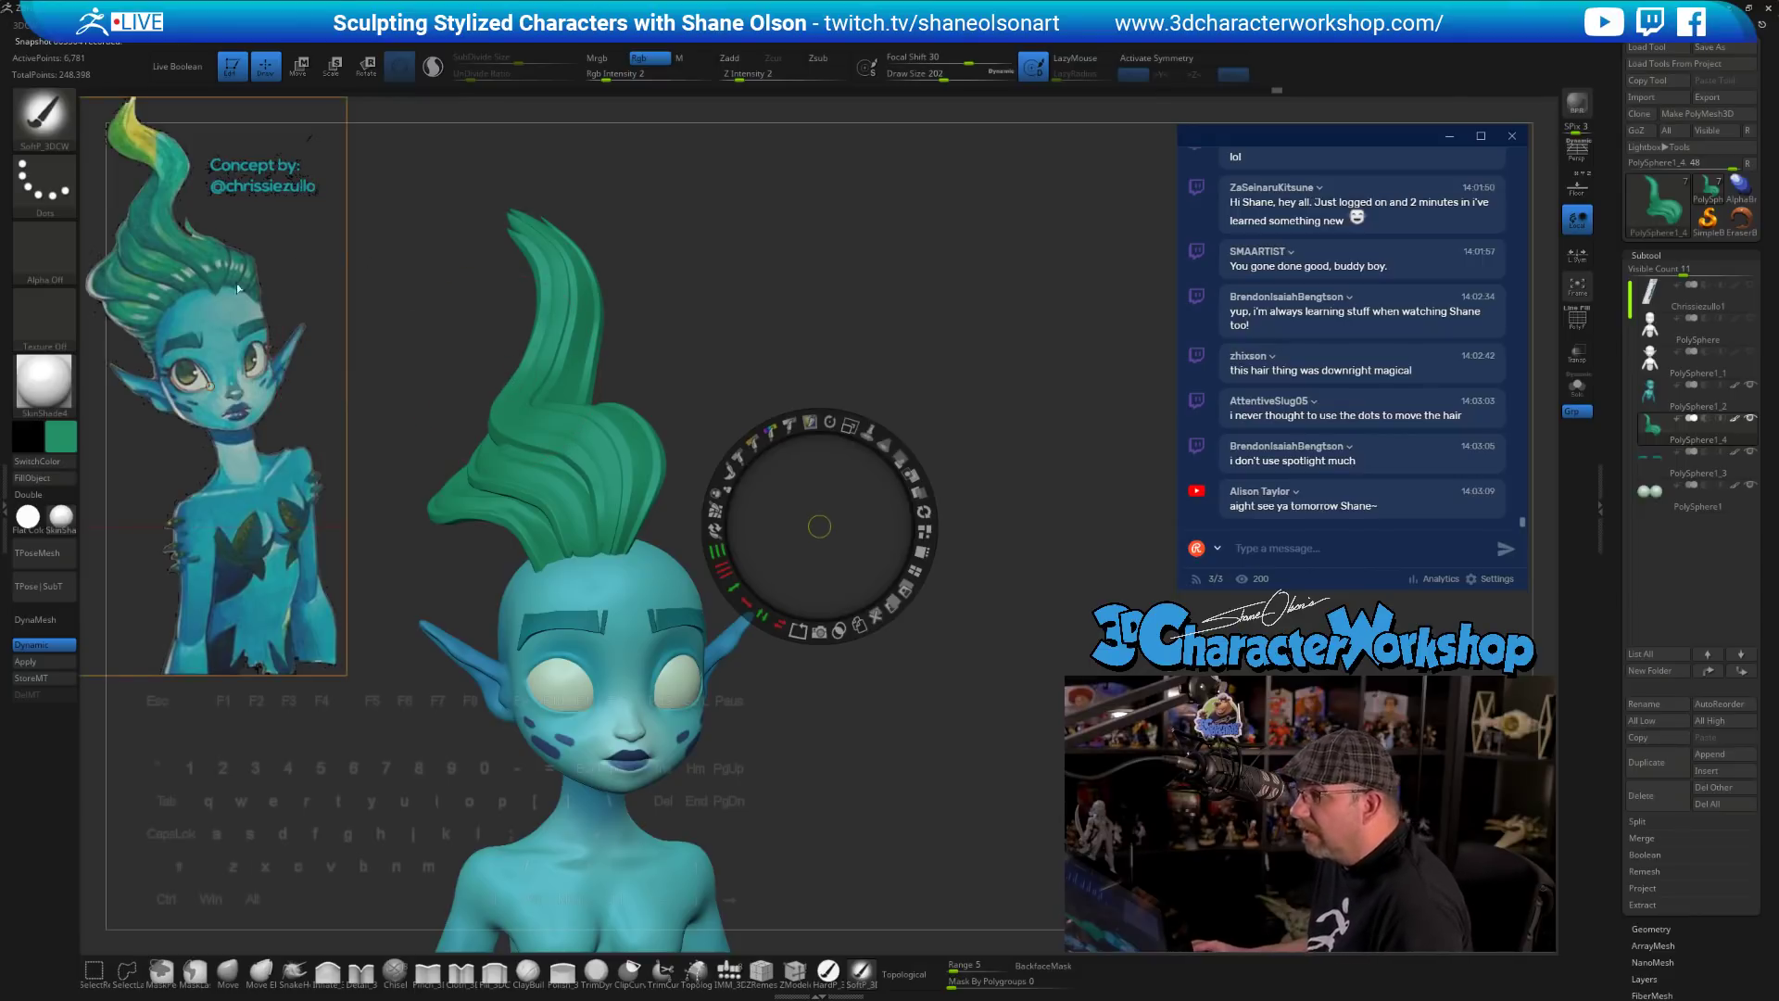
{"action": "key", "text": "c"}
{"action": "key", "text": "z"}
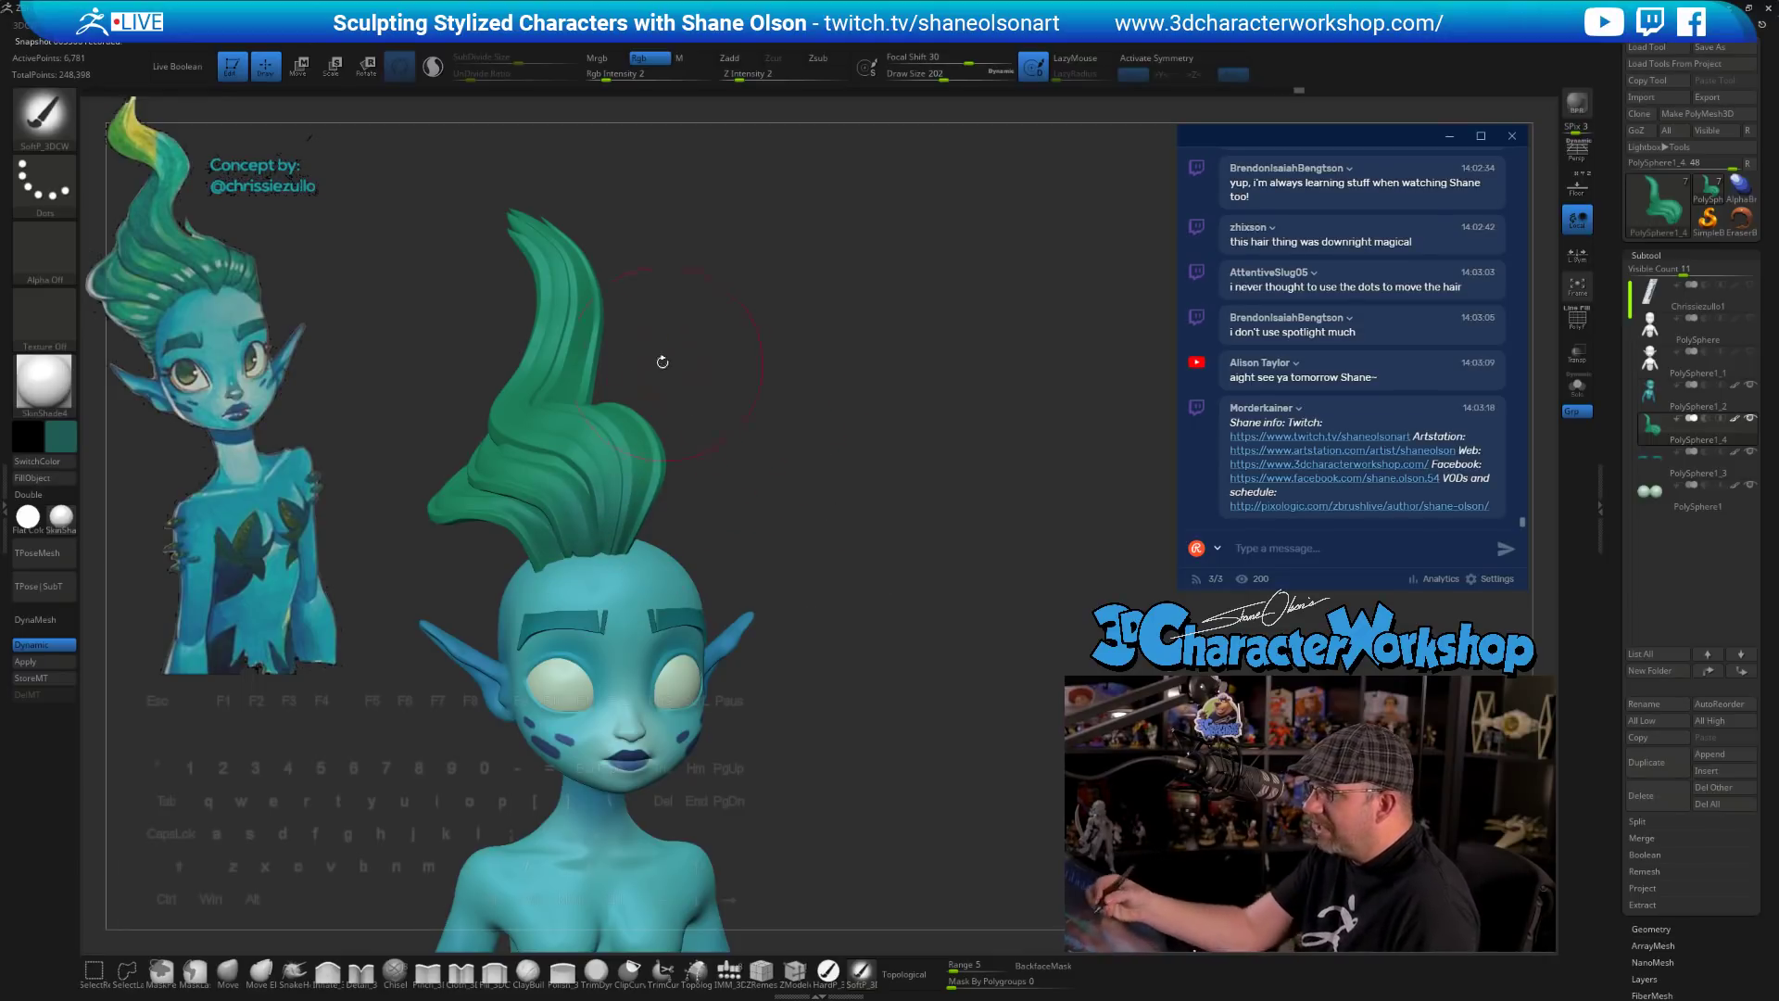
{"action": "left_click_drag", "start_coordinate": [715, 471], "coordinate": [679, 505]}
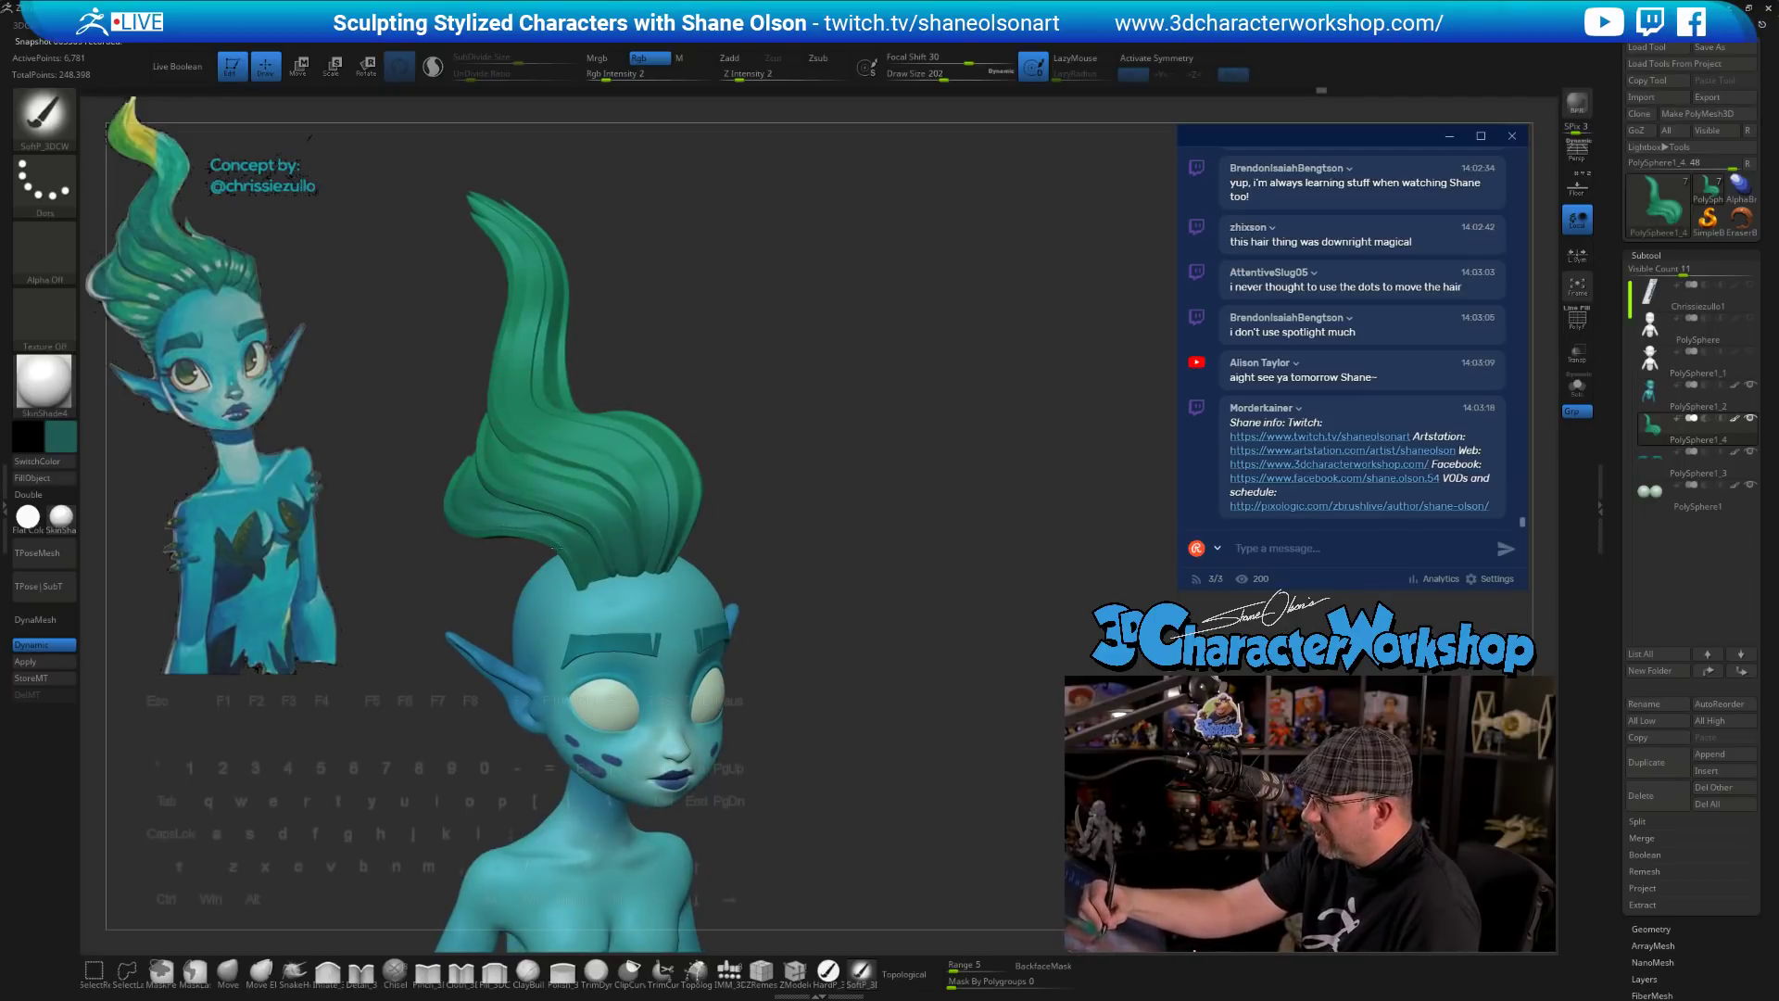
{"action": "left_click_drag", "start_coordinate": [465, 467], "coordinate": [499, 502]}
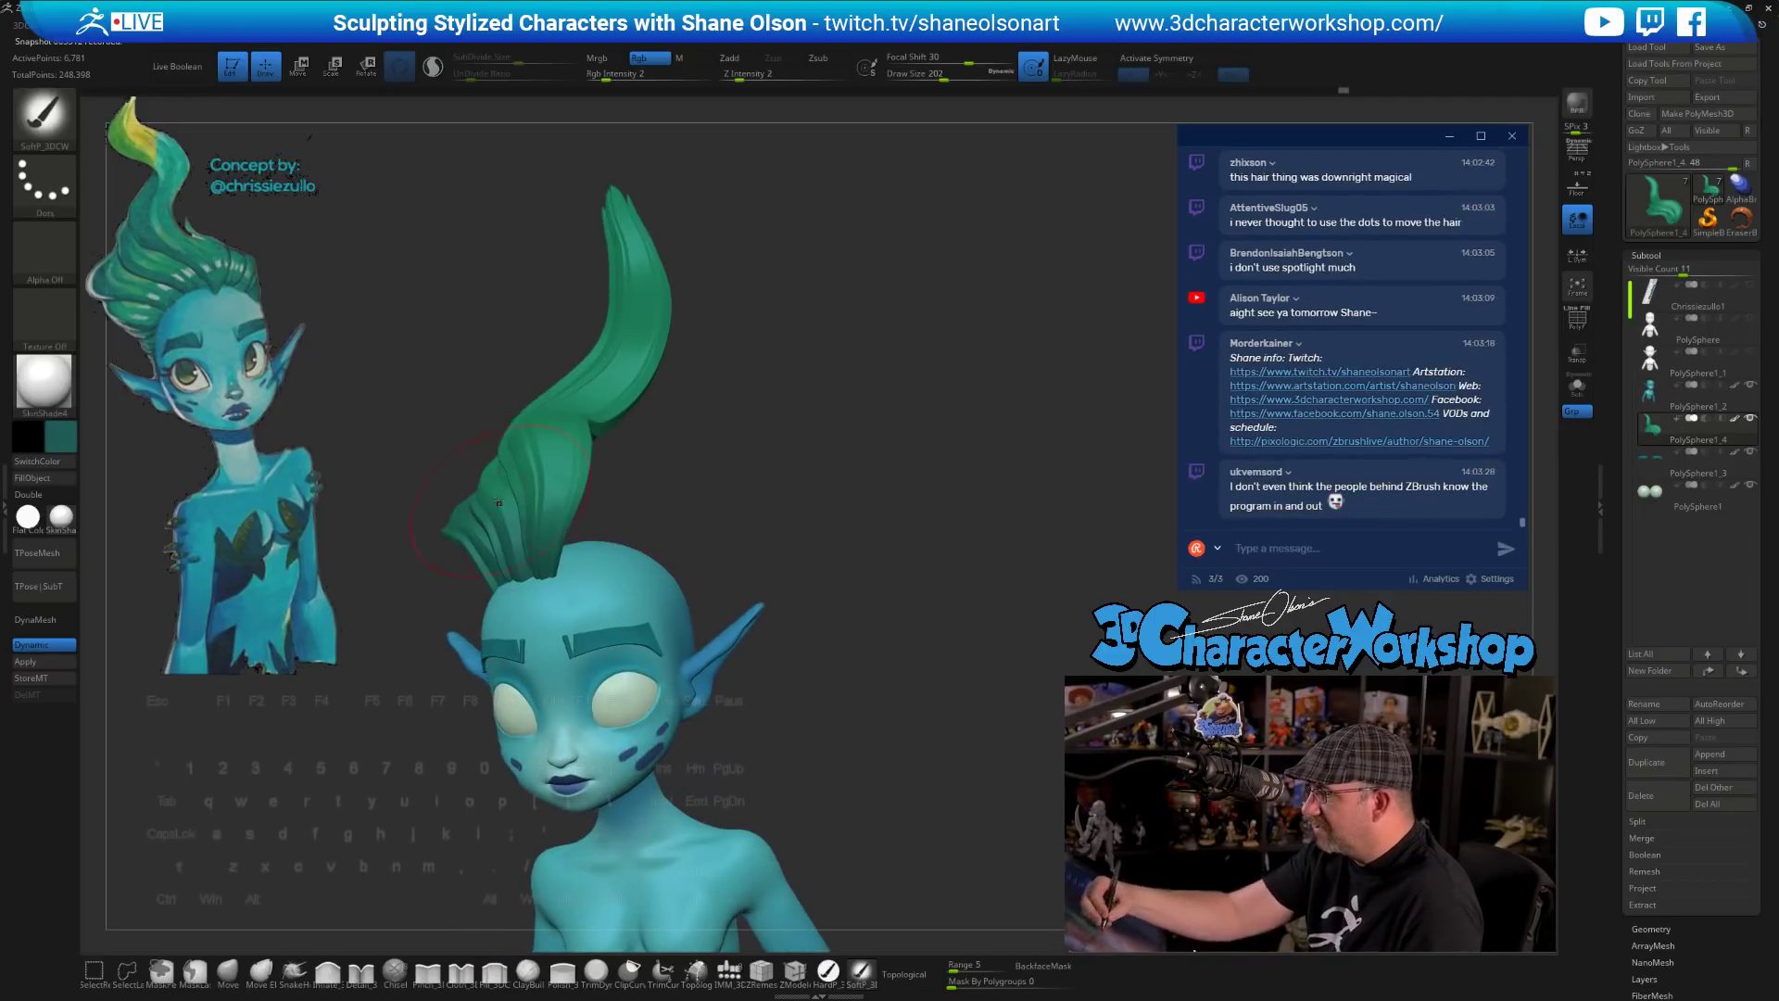
- Examine the whole character and the painted hair from several angles and distances against the concept art
{"action": "mouse_move", "coordinate": [738, 607]}
{"action": "left_mouse_down"}
{"action": "mouse_move", "coordinate": [754, 553]}
{"action": "mouse_move", "coordinate": [703, 453]}
{"action": "left_mouse_up"}
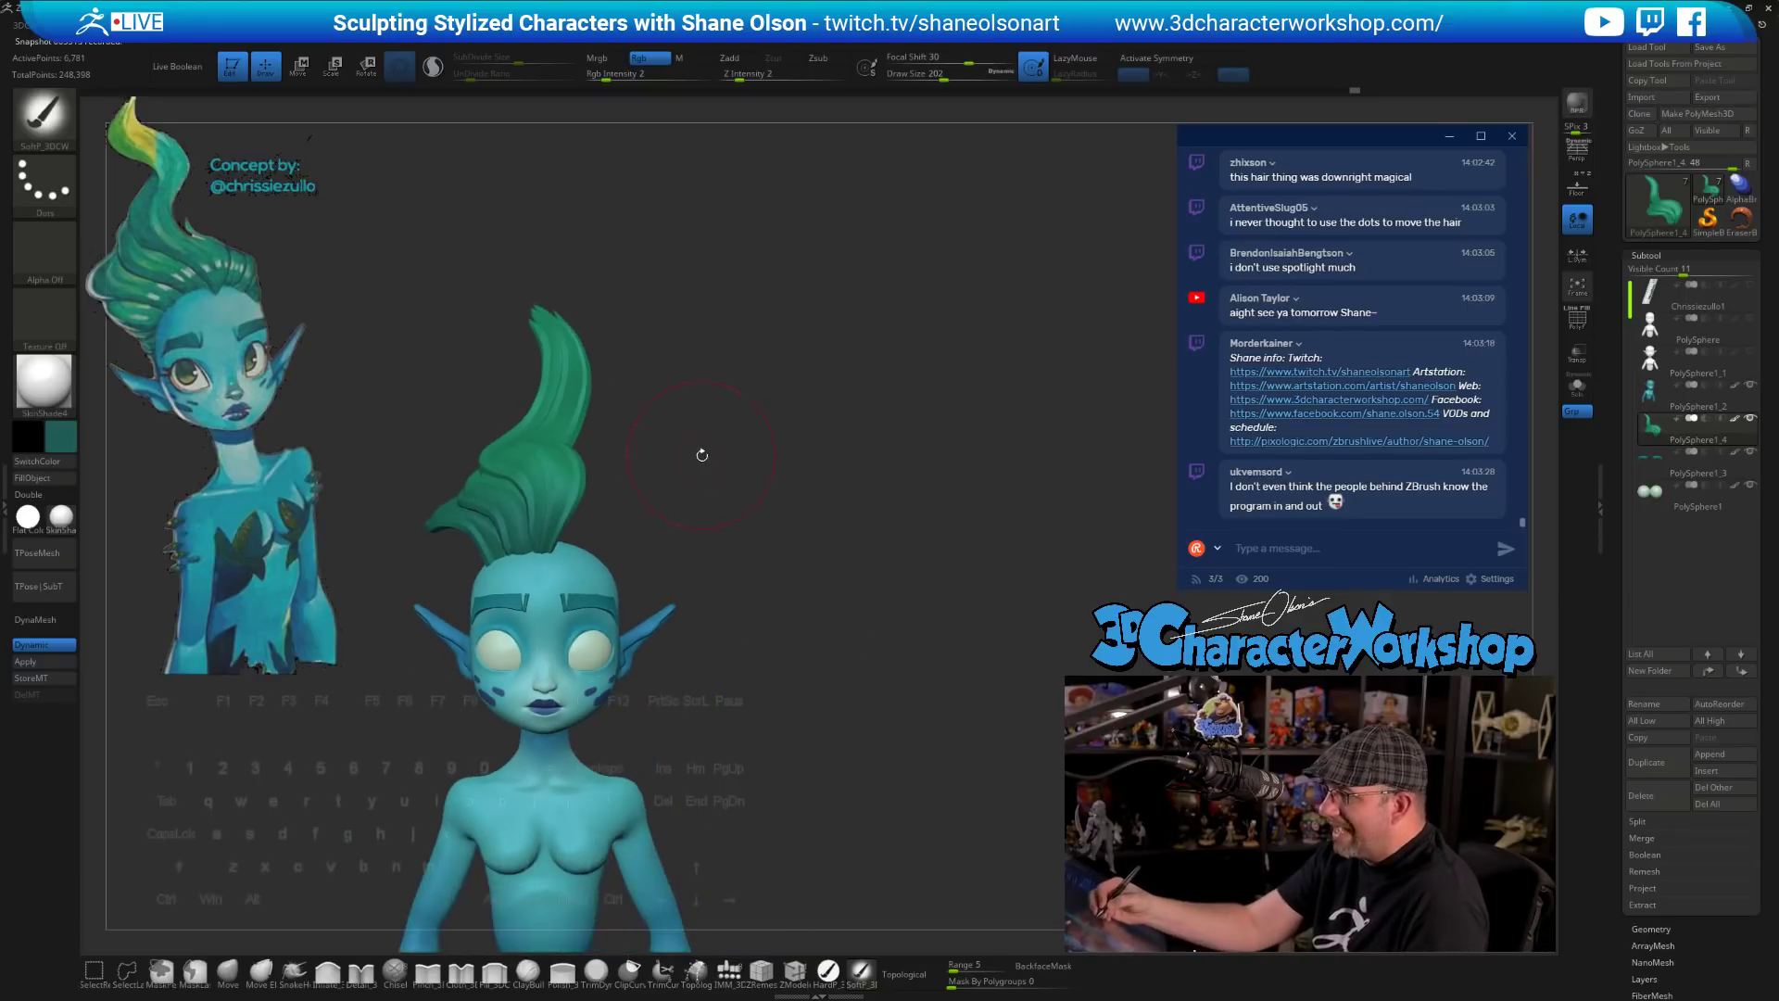
{"action": "left_click_drag", "start_coordinate": [580, 516], "coordinate": [660, 528], "text": "alt"}
{"action": "mouse_move", "coordinate": [802, 635]}
{"action": "left_mouse_down"}
{"action": "mouse_move", "coordinate": [806, 702]}
{"action": "mouse_move", "coordinate": [830, 702]}
{"action": "mouse_move", "coordinate": [814, 691]}
{"action": "mouse_move", "coordinate": [835, 633]}
{"action": "left_mouse_up"}
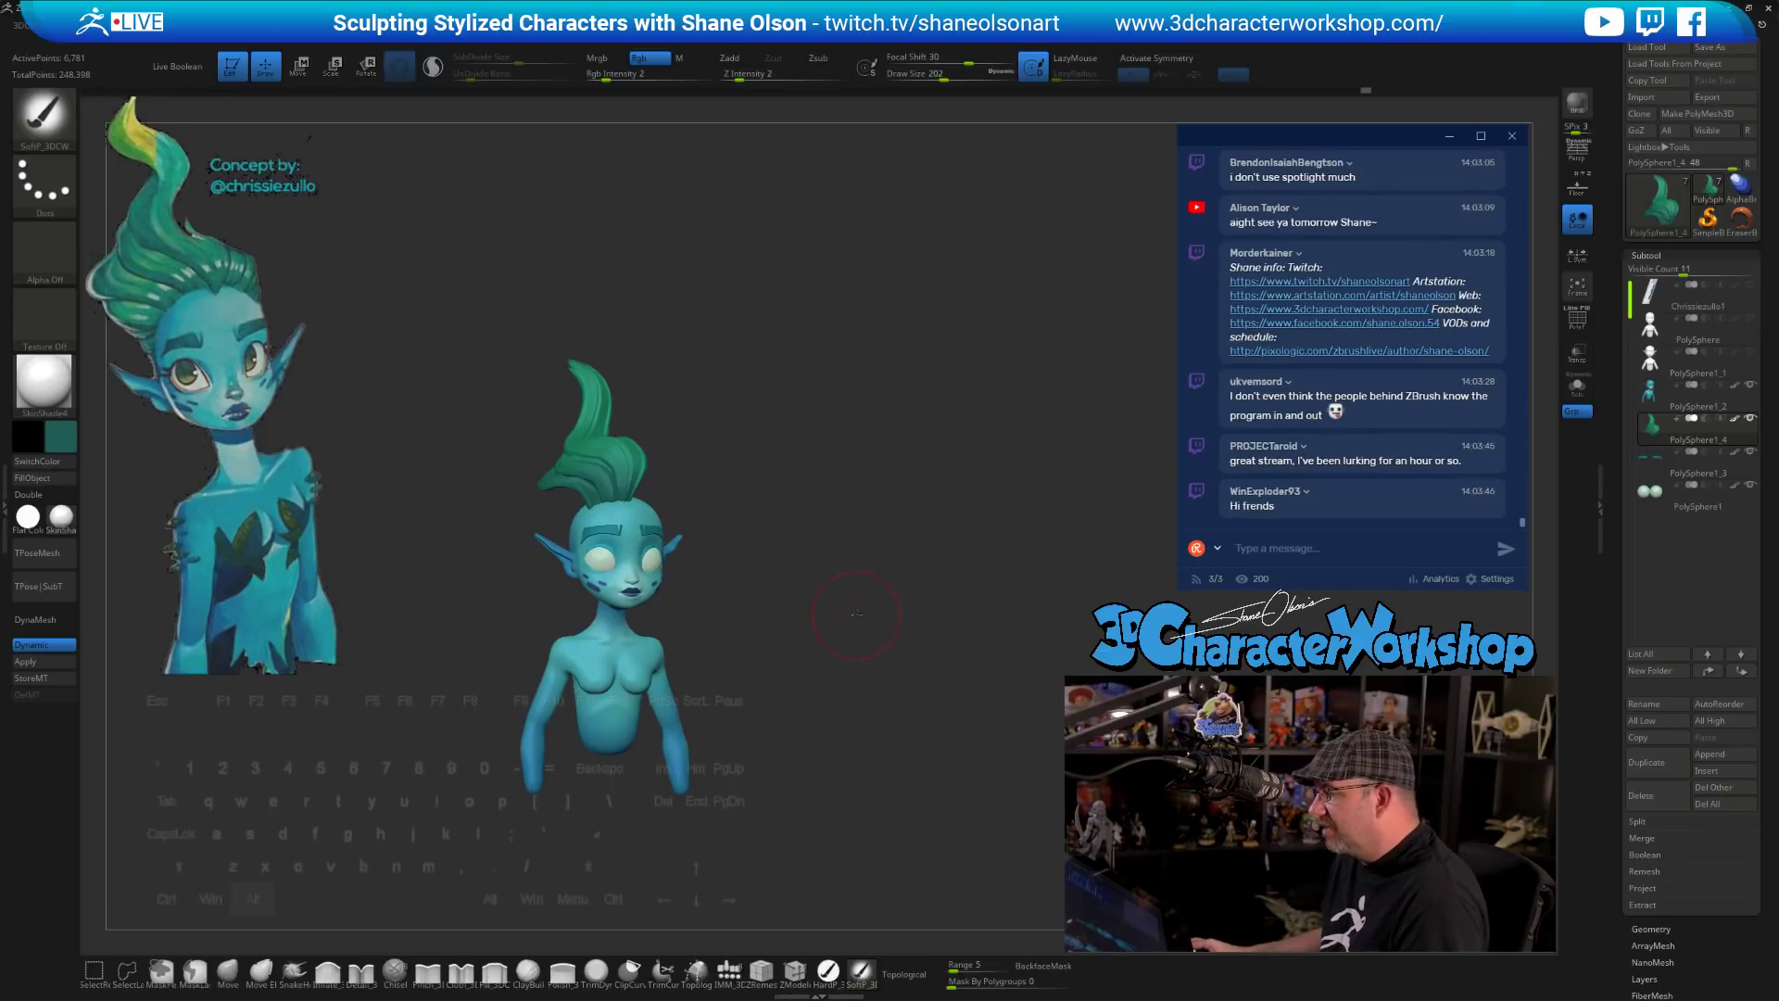
{"action": "mouse_move", "coordinate": [845, 624]}
{"action": "left_mouse_down", "text": "alt"}
{"action": "mouse_move", "coordinate": [882, 616]}
{"action": "mouse_move", "coordinate": [862, 520]}
{"action": "mouse_move", "coordinate": [850, 528]}
{"action": "mouse_move", "coordinate": [868, 540]}
{"action": "left_mouse_up", "text": "alt"}
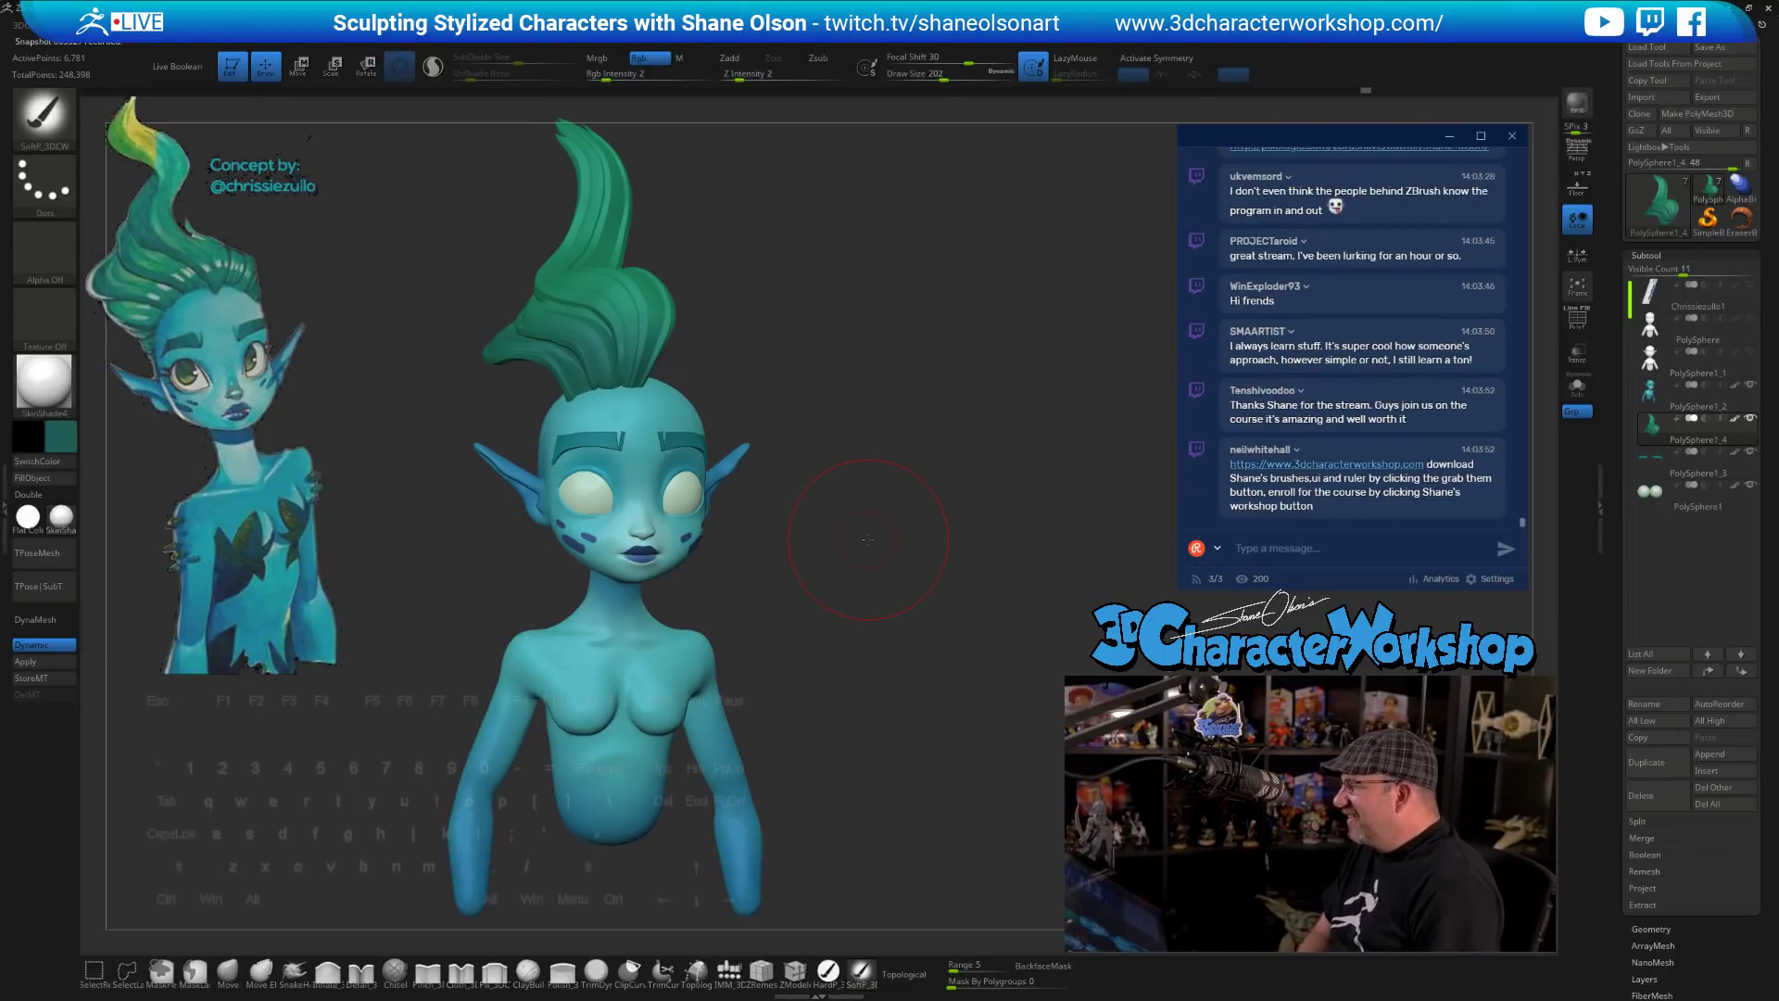
{"action": "key", "text": "s"}
{"action": "left_click_drag", "start_coordinate": [972, 449], "coordinate": [959, 450]}
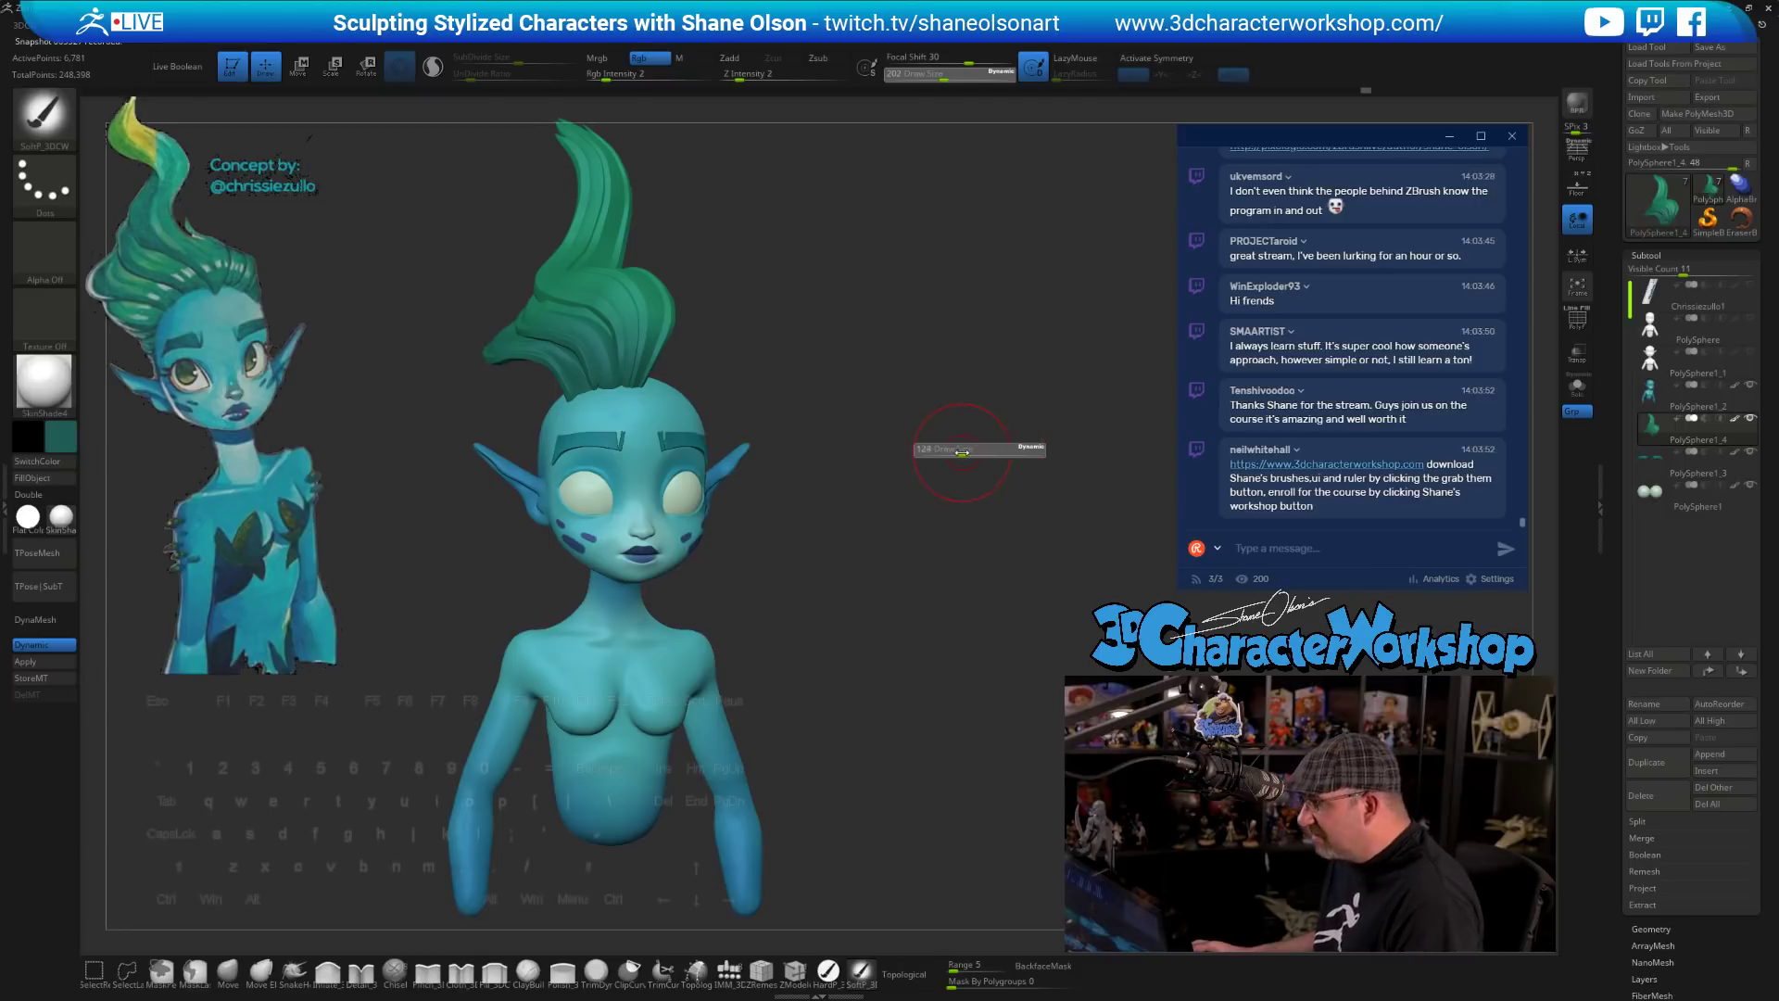
{"action": "mouse_move", "coordinate": [880, 528]}
{"action": "left_mouse_down"}
{"action": "mouse_move", "coordinate": [921, 526]}
{"action": "mouse_move", "coordinate": [855, 484]}
{"action": "left_mouse_up"}
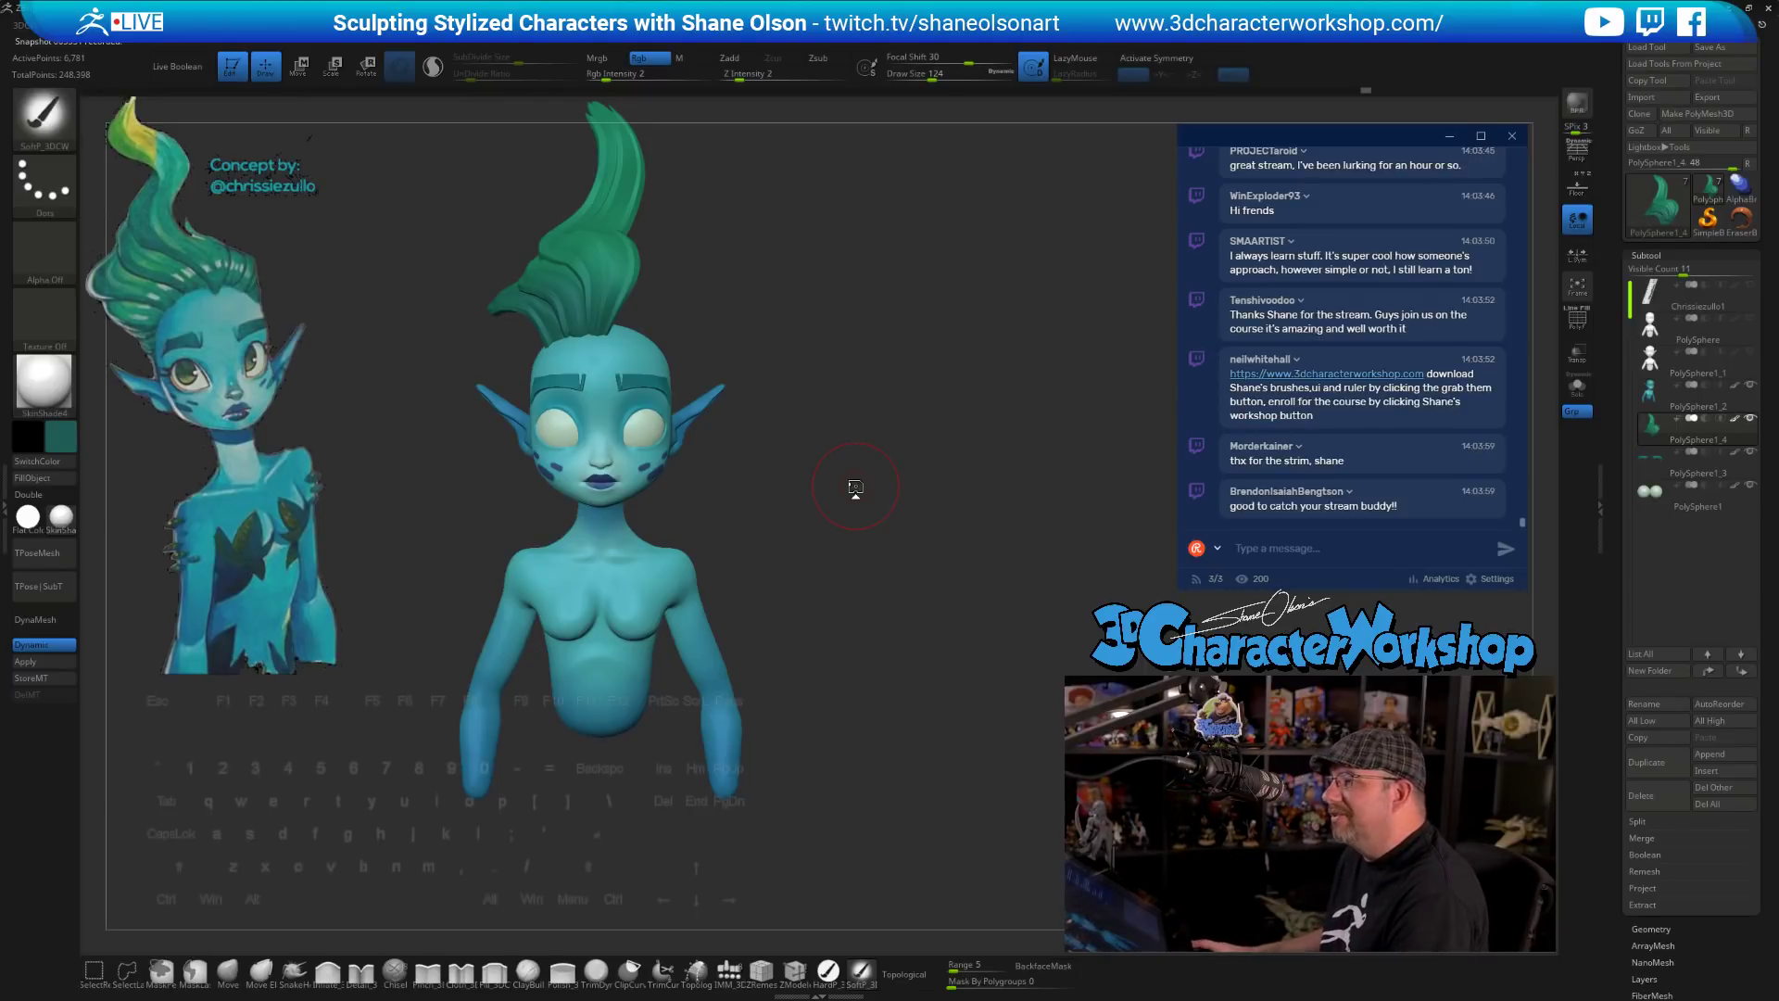
{"action": "left_click_drag", "start_coordinate": [844, 448], "coordinate": [848, 448]}
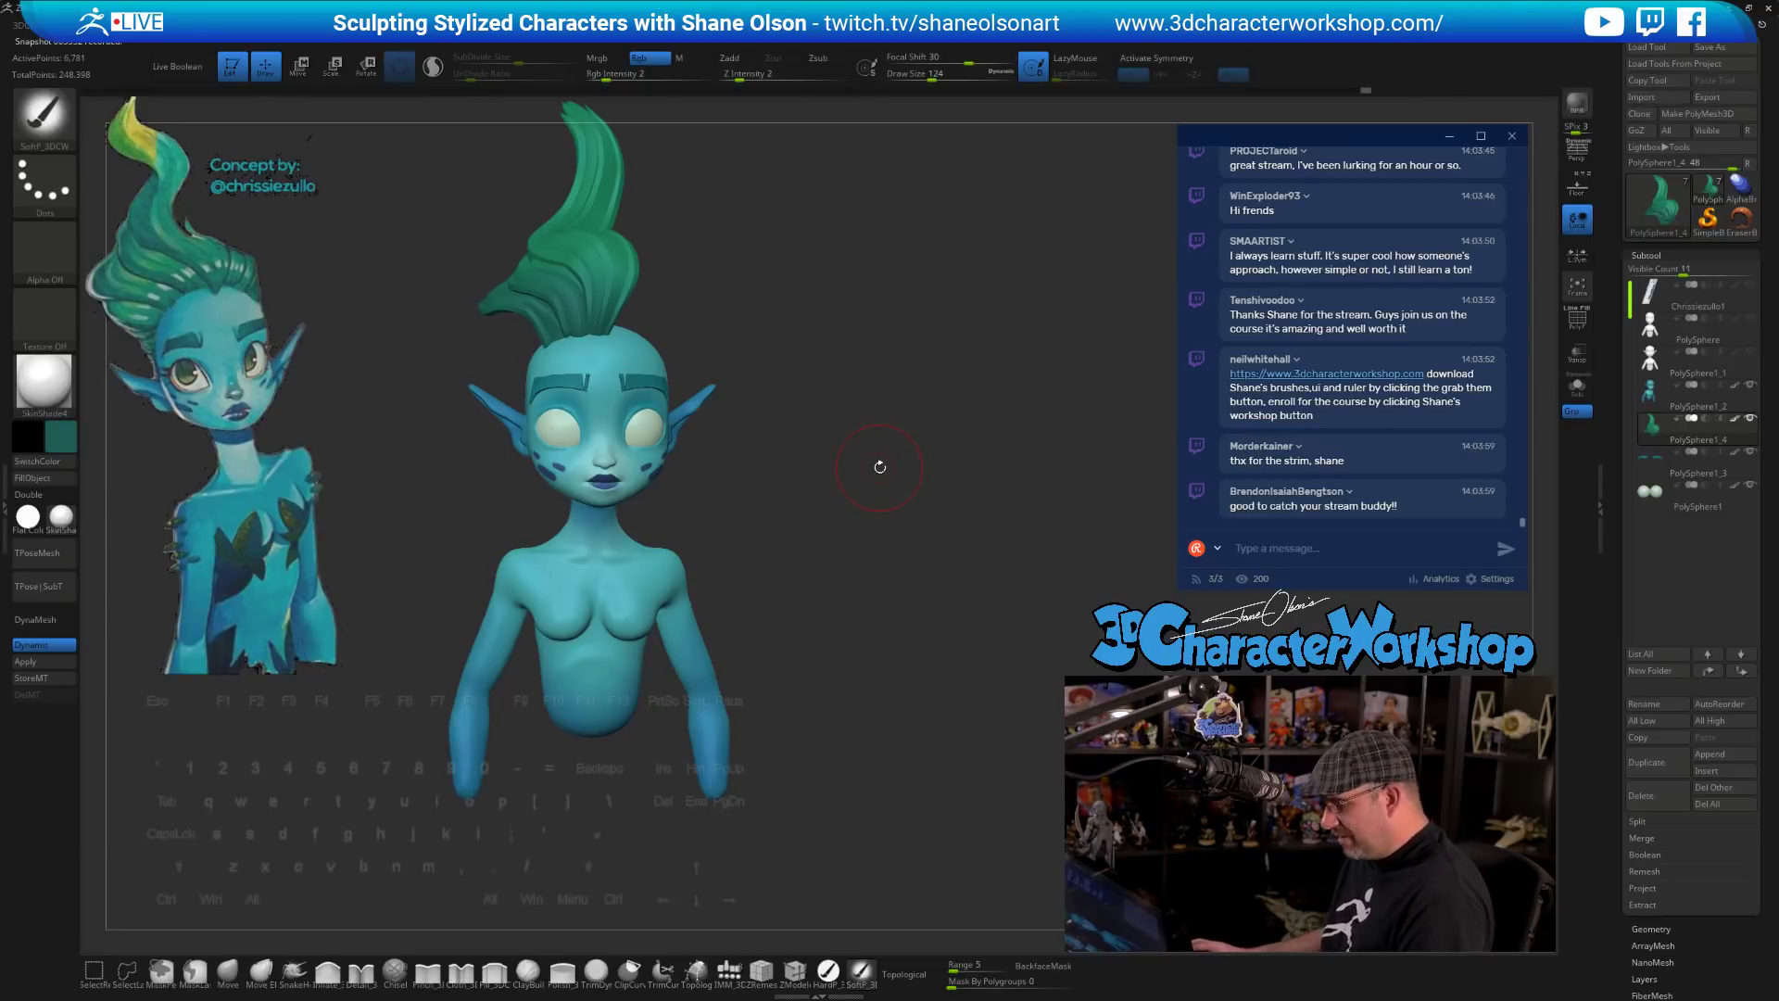
{"action": "left_click_drag", "start_coordinate": [879, 464], "coordinate": [850, 509]}
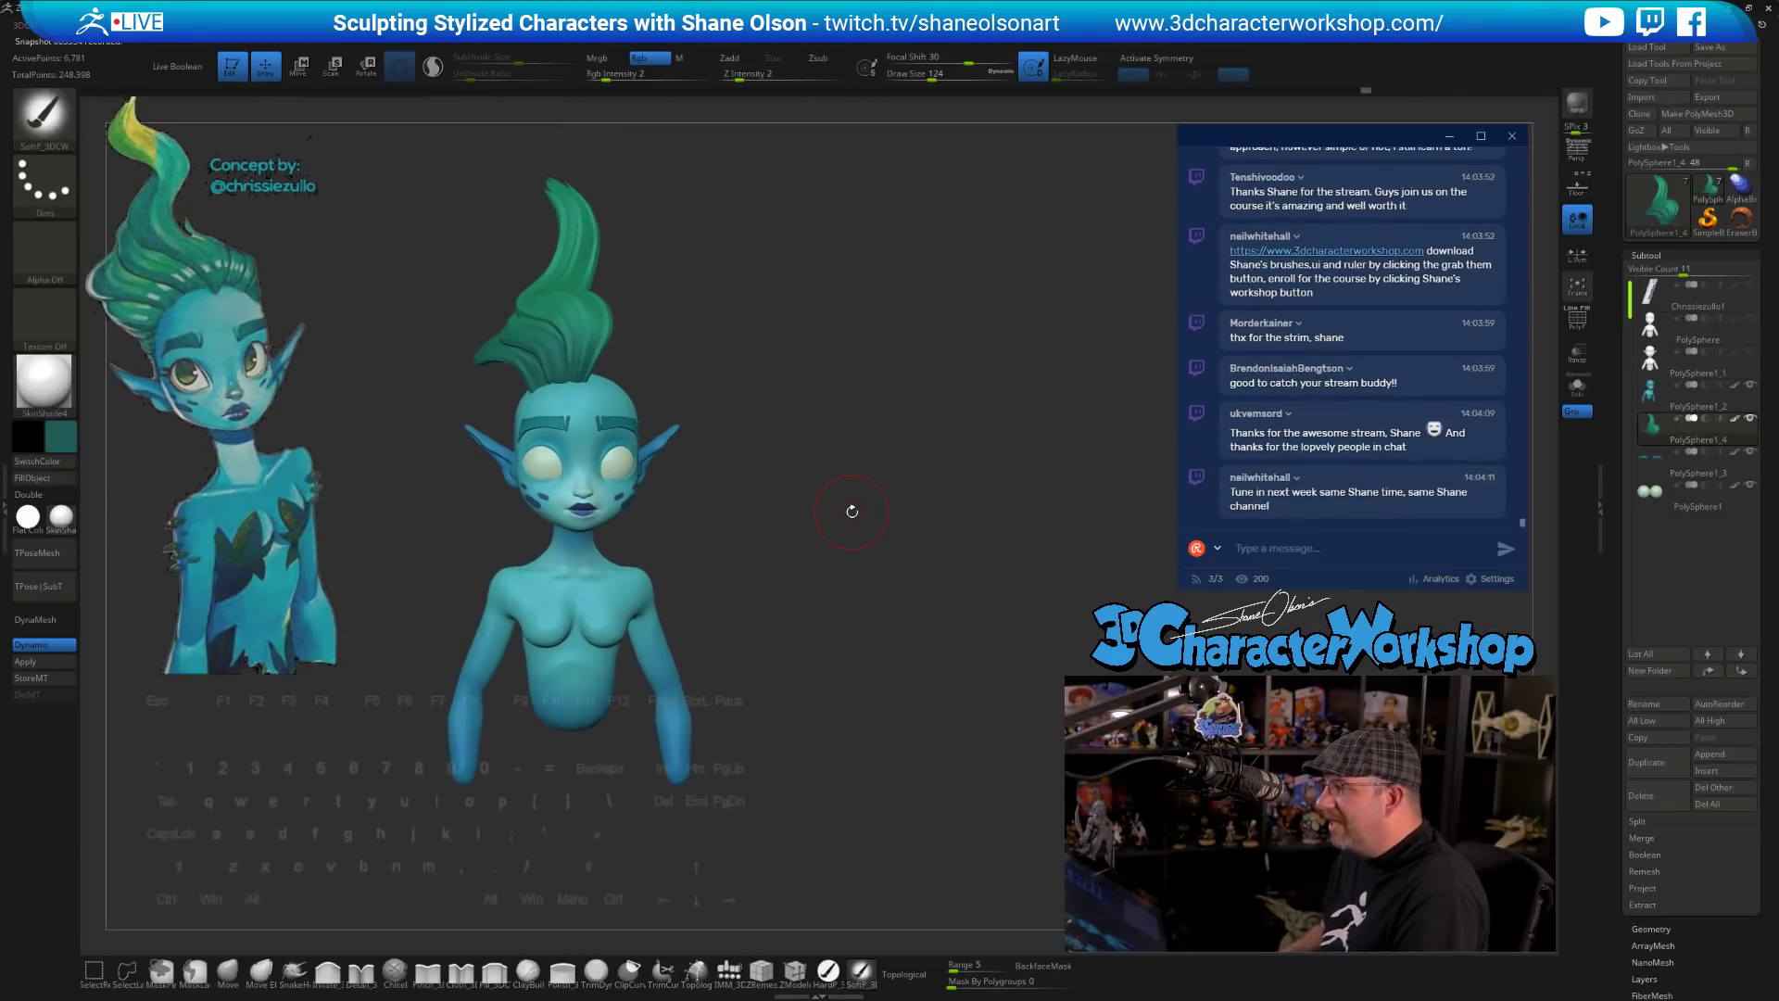